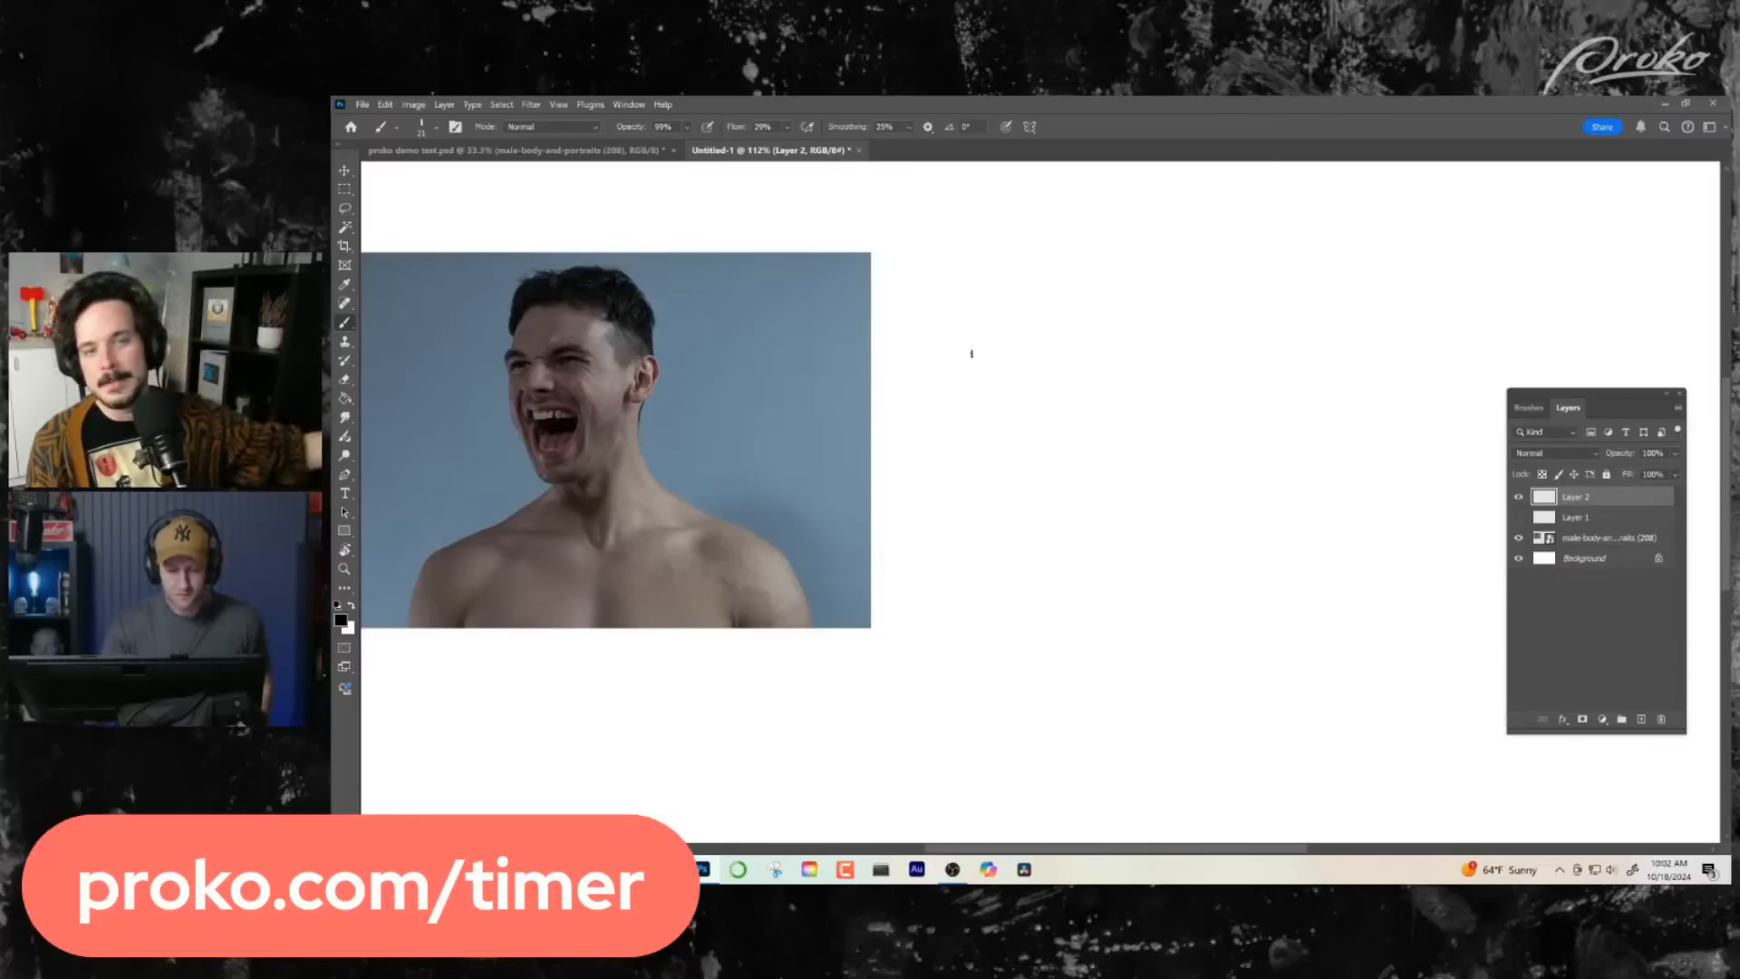
- Sketch the top and both side edges of a boxy head on Layer 2, beside the reference photo
left_click_drag(964, 321, 955, 484)
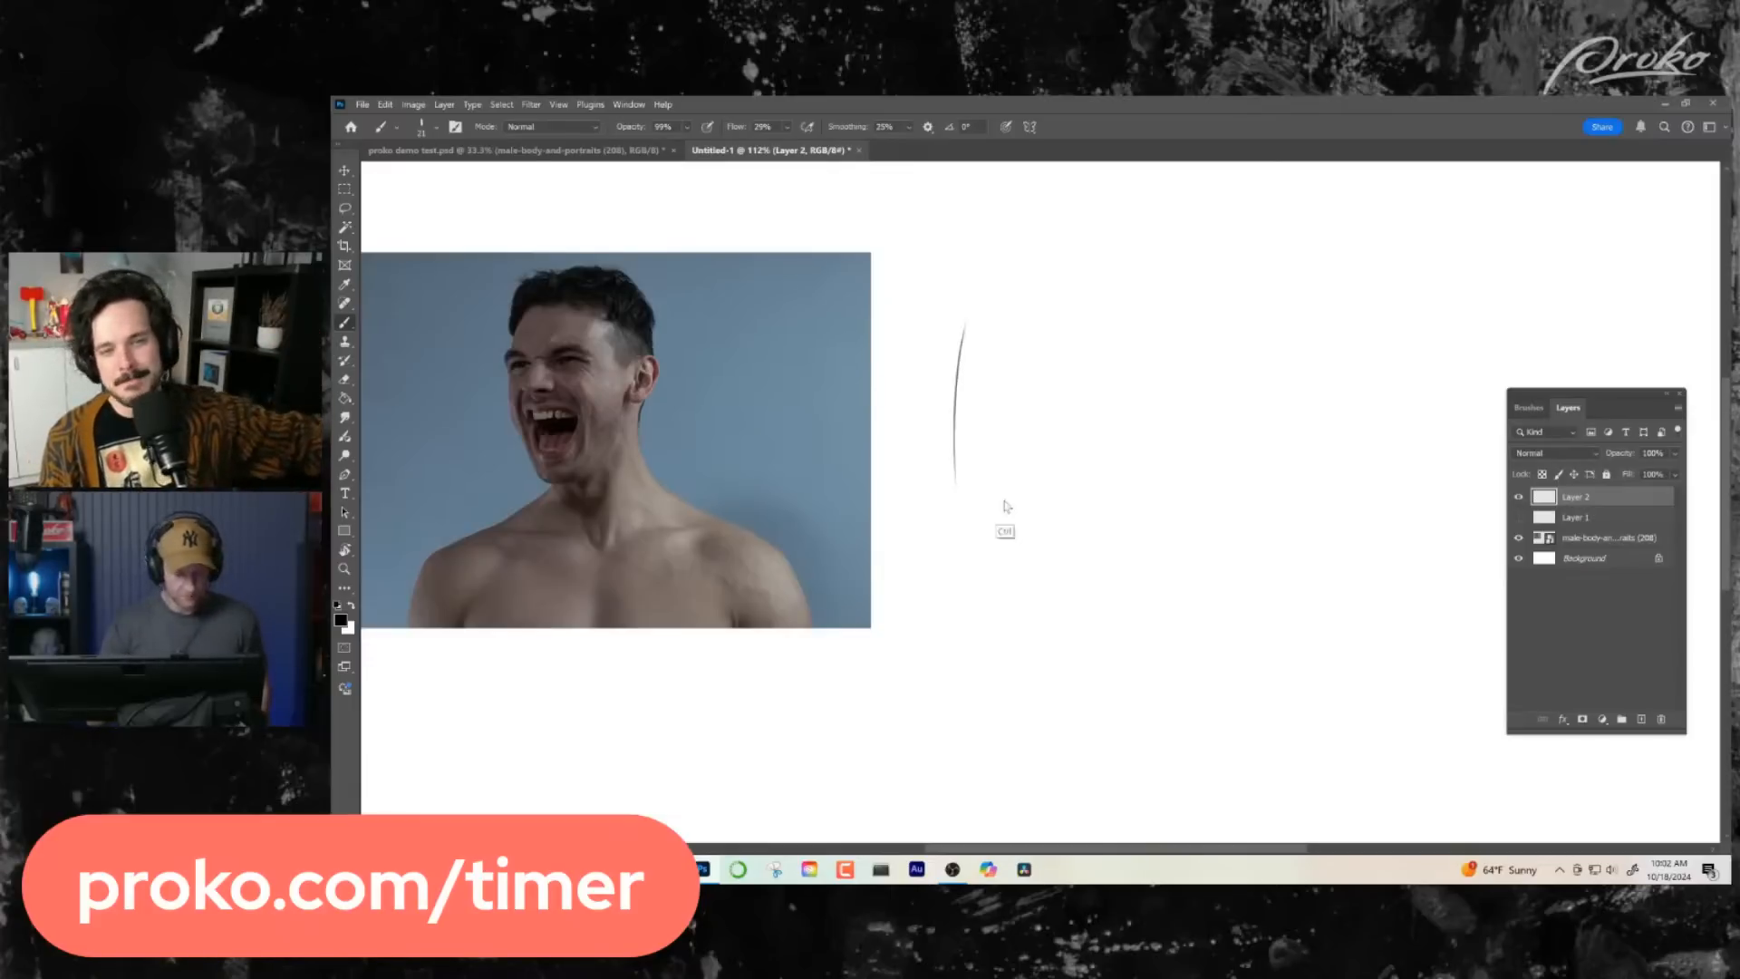
key("ctrl+z")
left_click_drag(960, 311, 972, 531)
left_click_drag(959, 300, 1150, 288)
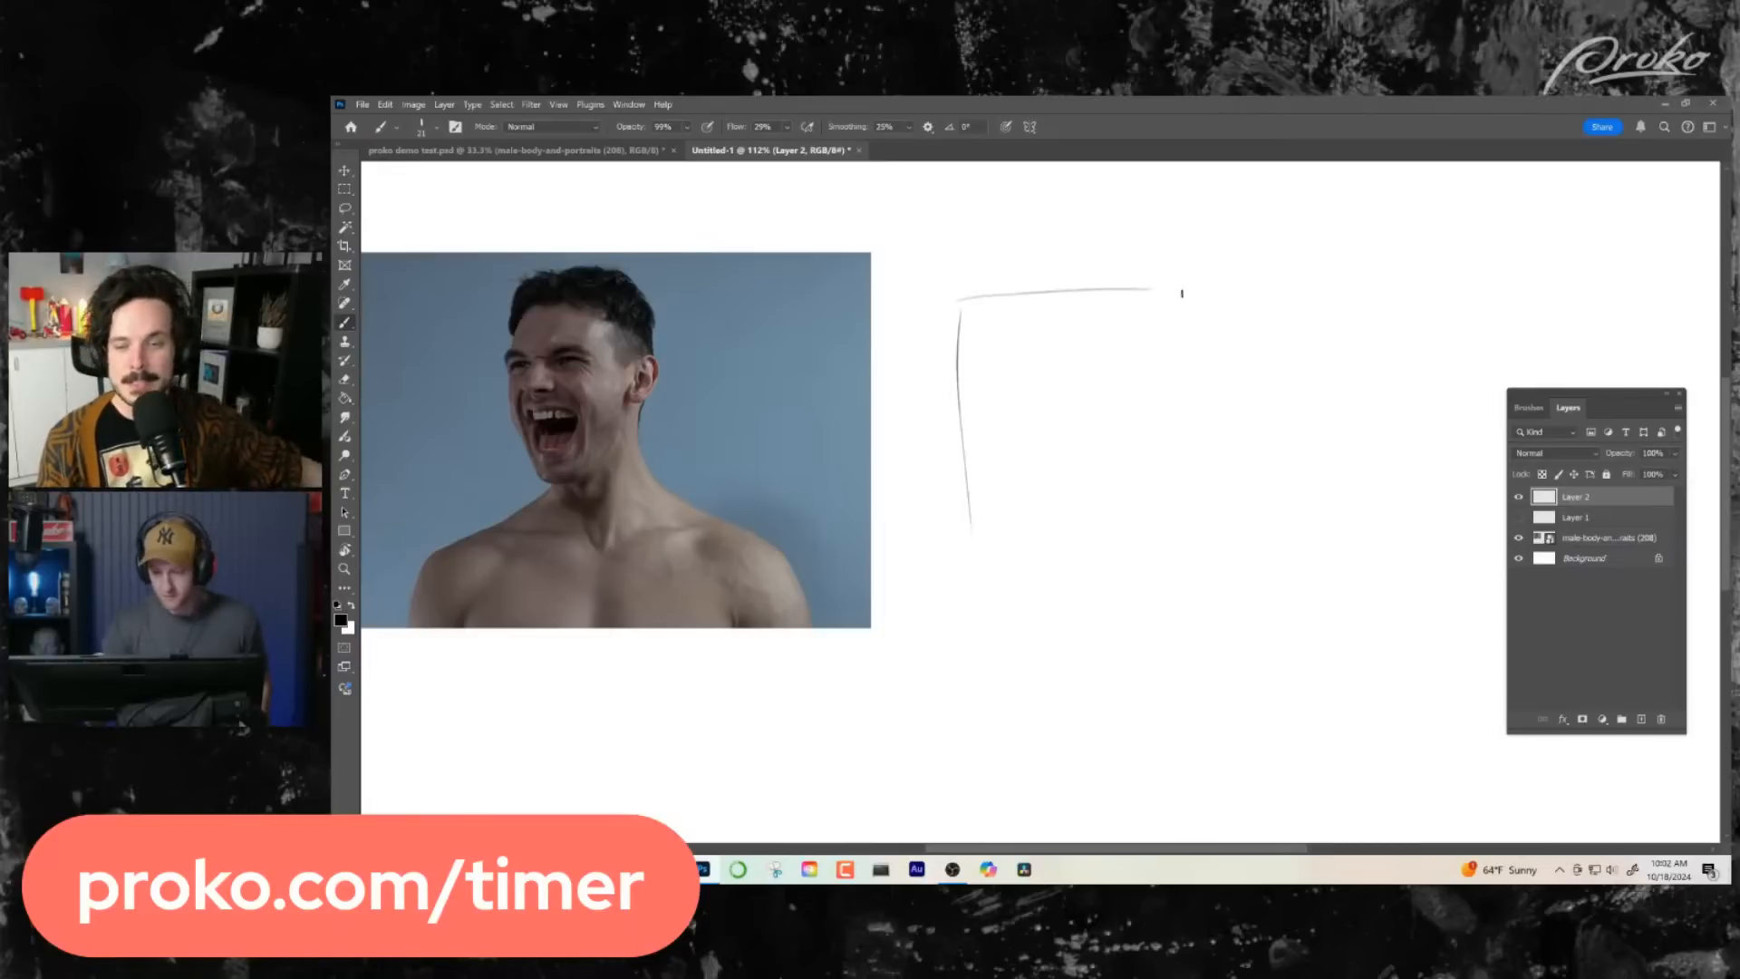
mouse_move(959, 302)
left_mouse_down()
mouse_move(1201, 302)
mouse_move(1229, 346)
left_mouse_up()
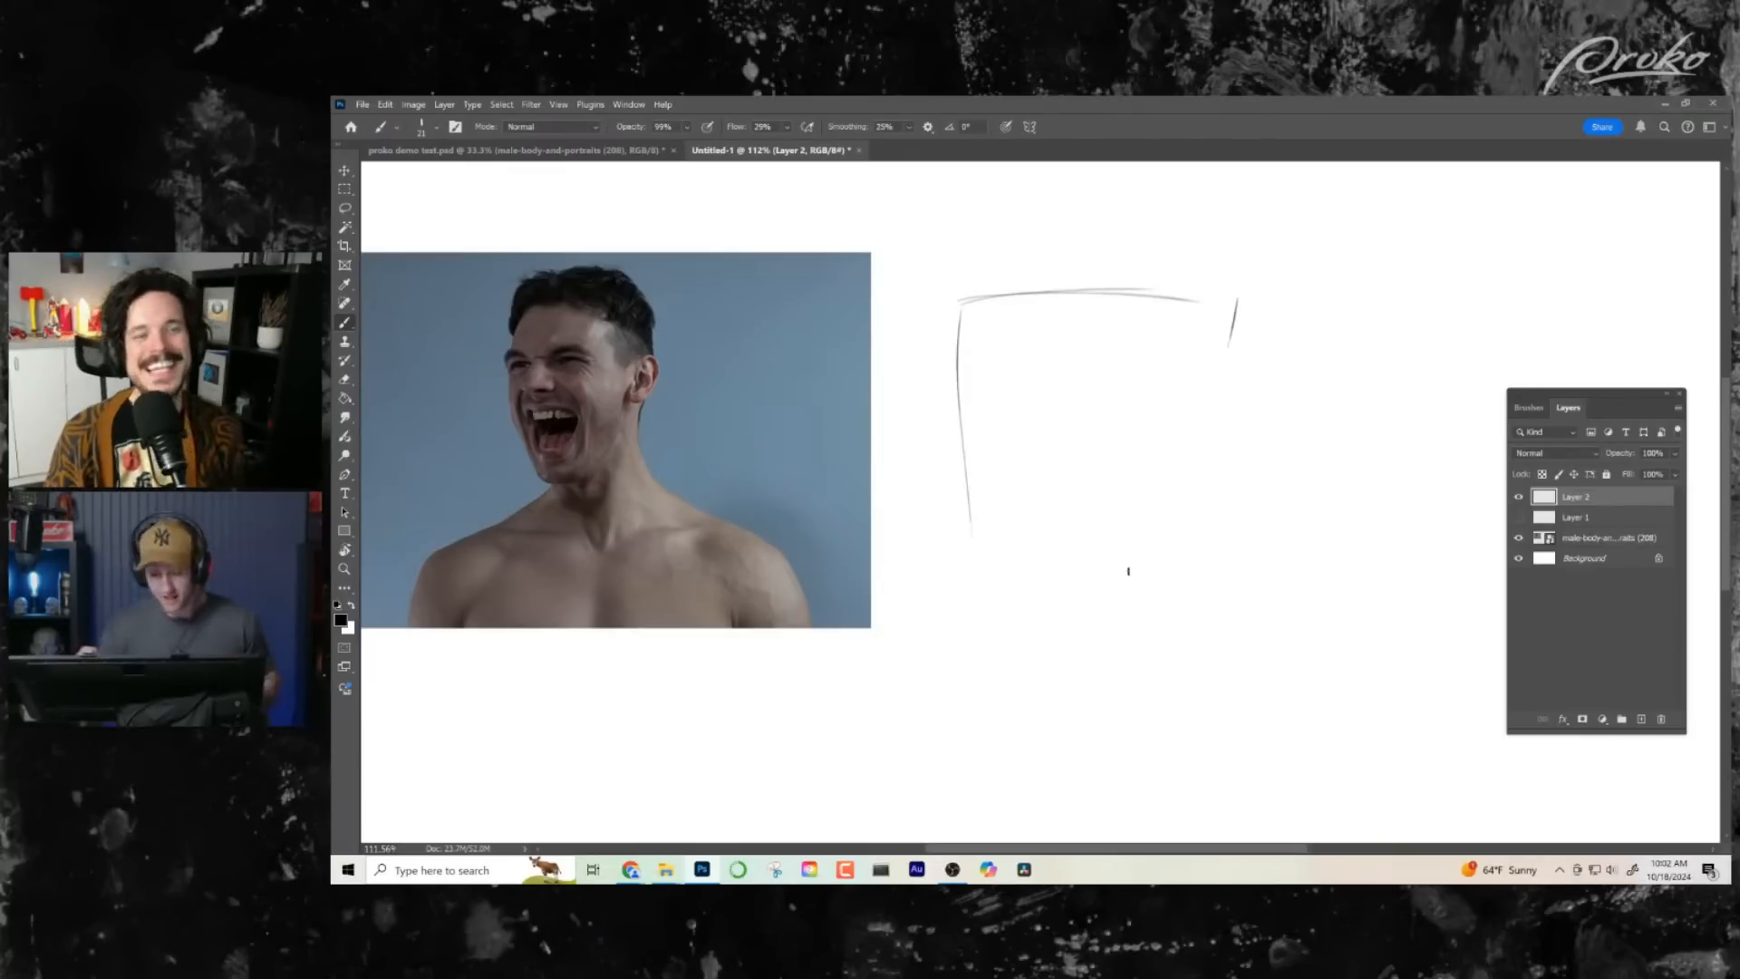
key("ctrl+z")
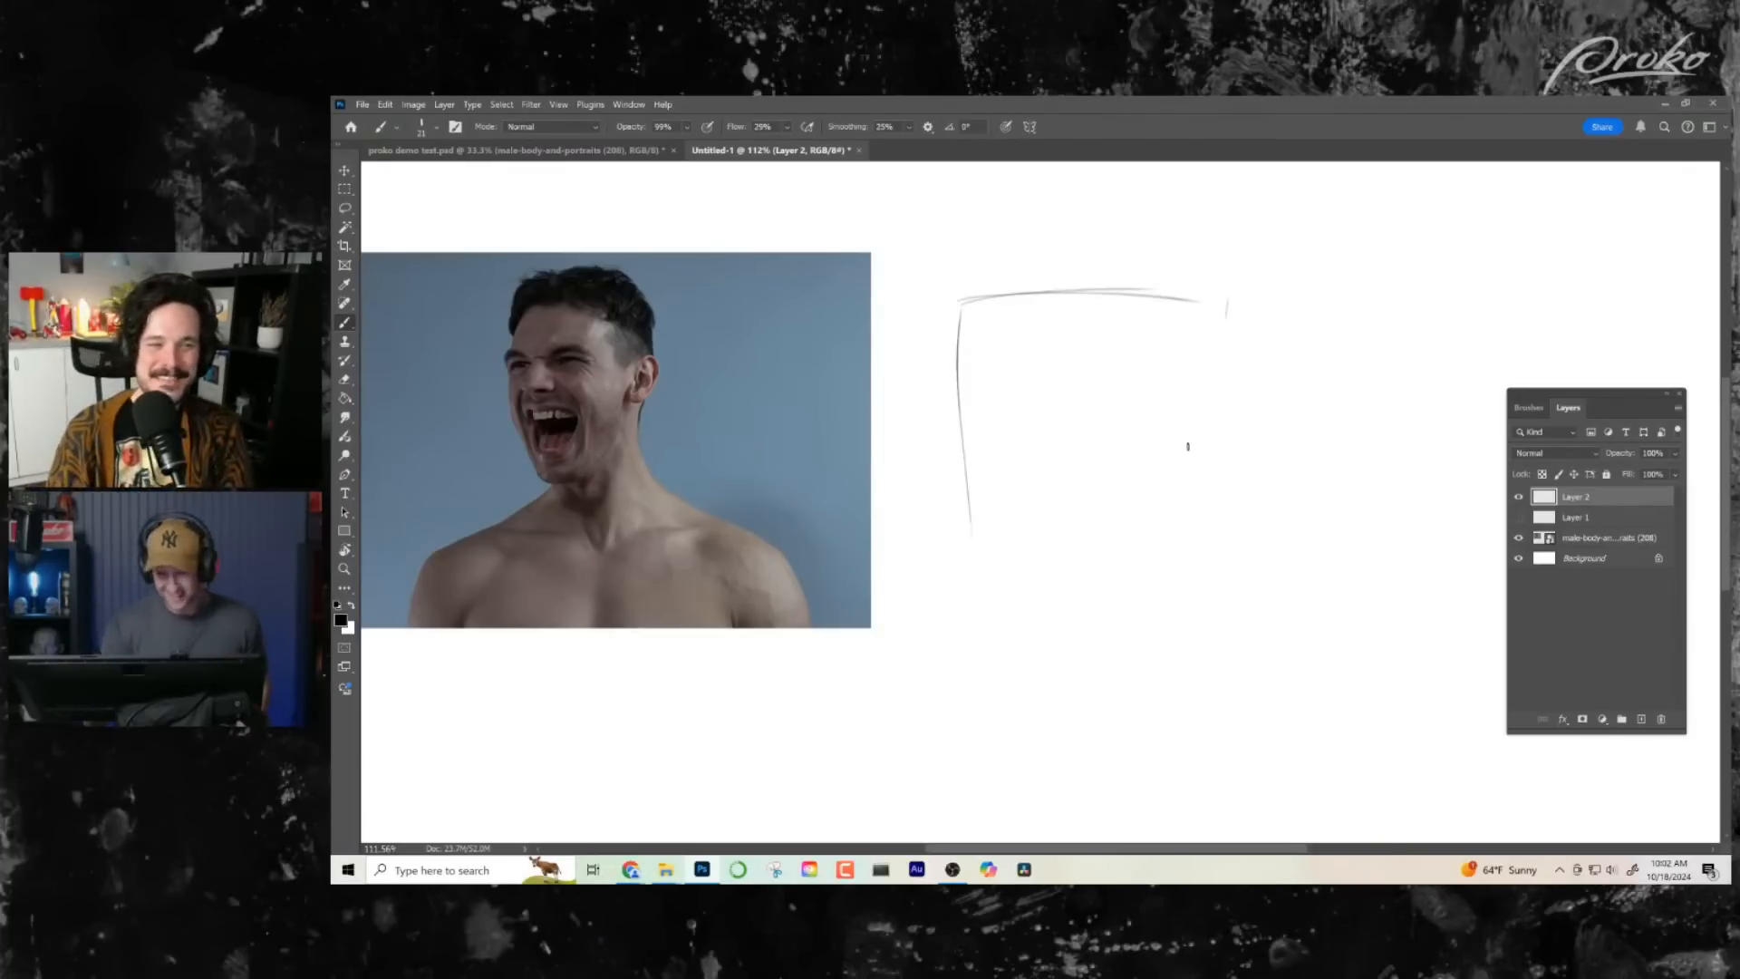
left_click_drag(1230, 299, 1219, 358)
left_click_drag(964, 299, 967, 484)
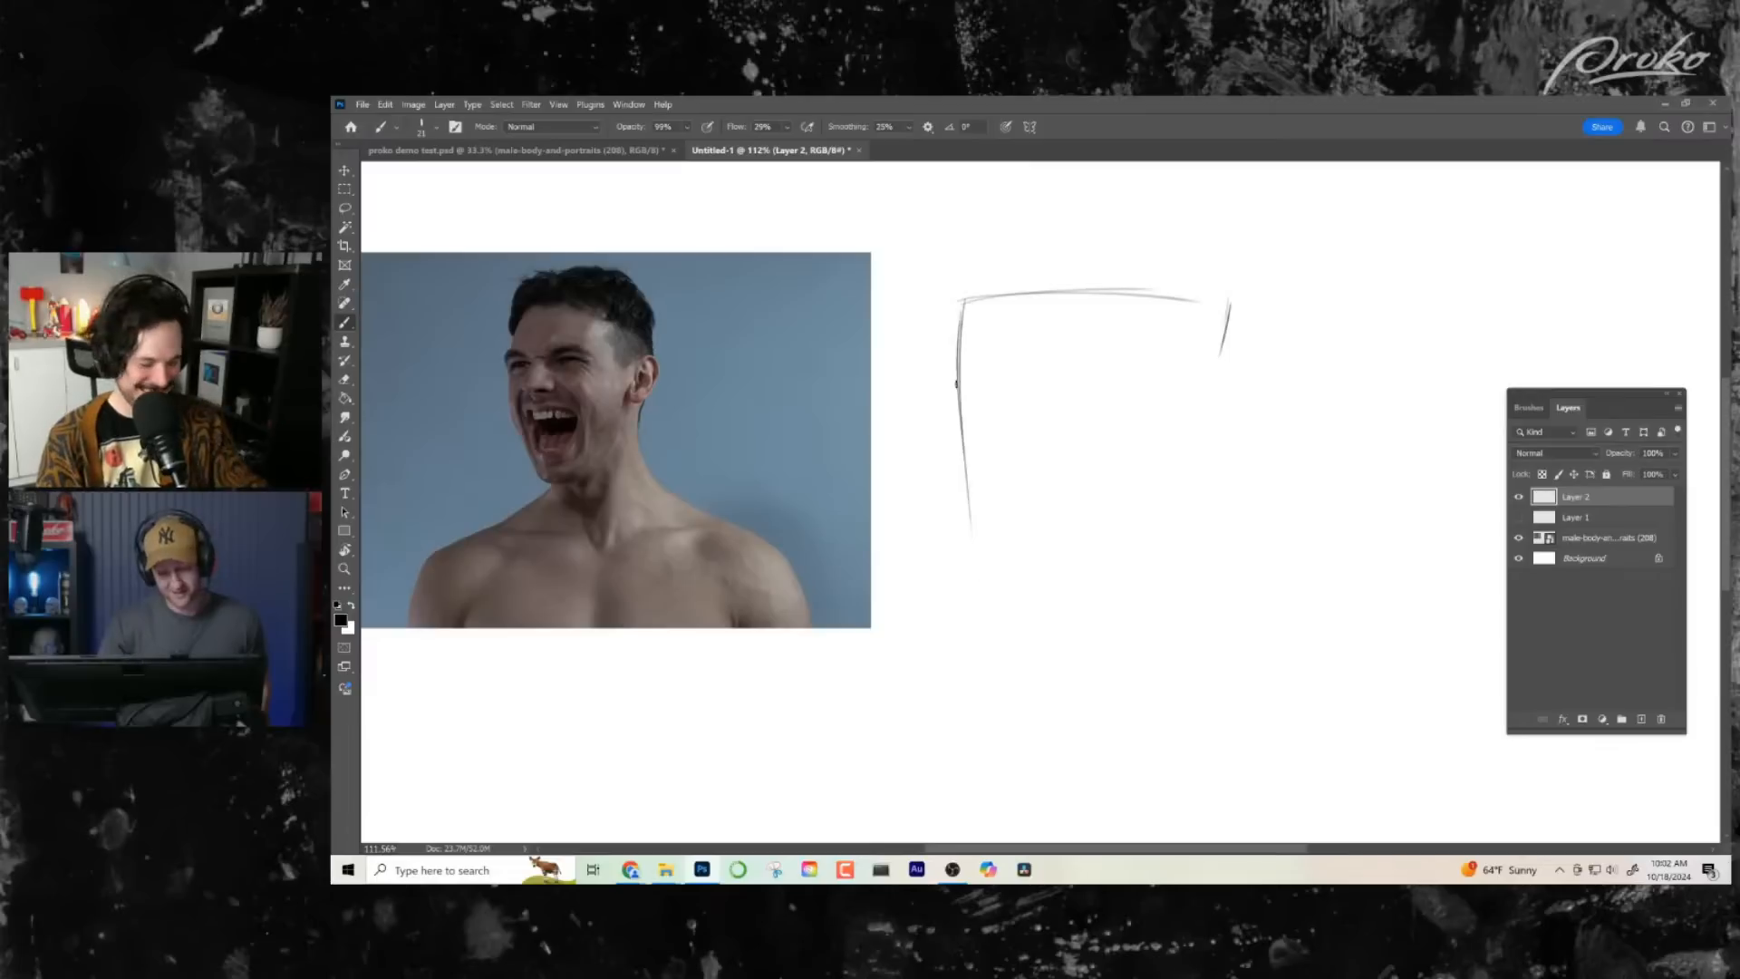
- Block in the angular jaw and the ear, and extend the sketch down into the neck and its base
mouse_move(961, 405)
left_mouse_down()
mouse_move(976, 579)
mouse_move(1042, 580)
mouse_move(1129, 517)
left_mouse_up()
mouse_move(1188, 381)
left_mouse_down()
mouse_move(1169, 460)
mouse_move(1257, 366)
mouse_move(1202, 477)
left_mouse_up()
left_click_drag(1238, 371, 1181, 423)
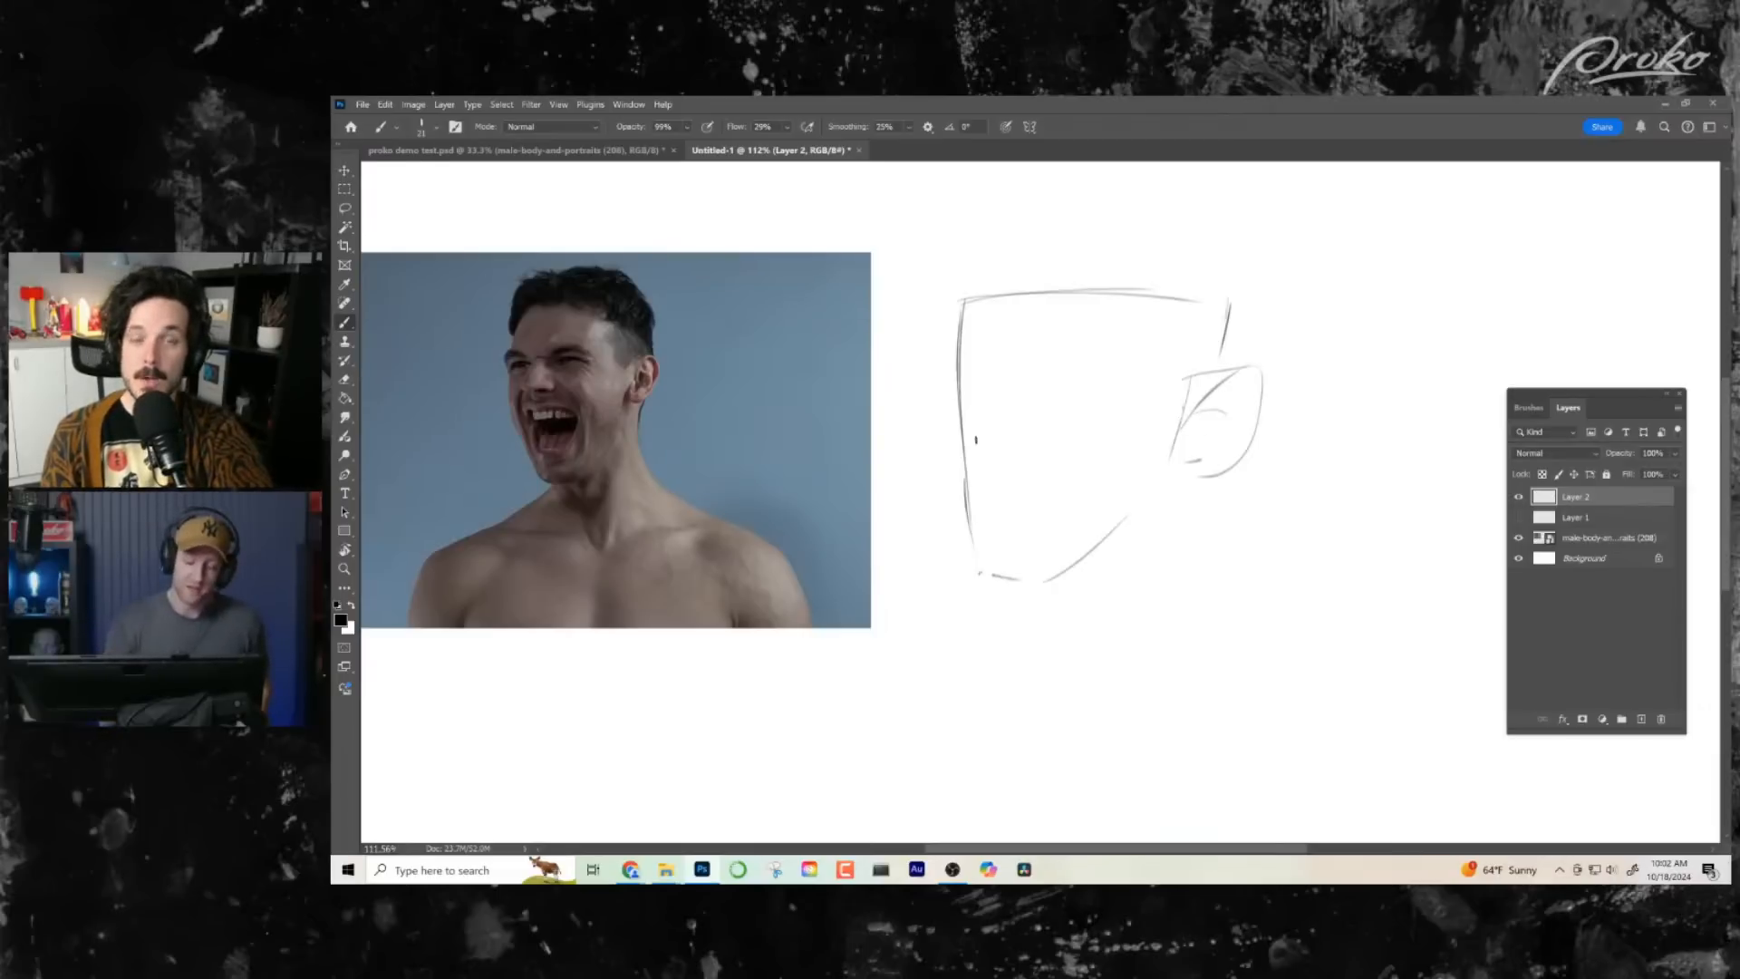
left_click_drag(1181, 479, 1205, 613)
mouse_move(1024, 589)
left_mouse_down()
mouse_move(983, 708)
mouse_move(1009, 739)
mouse_move(1244, 639)
left_mouse_up()
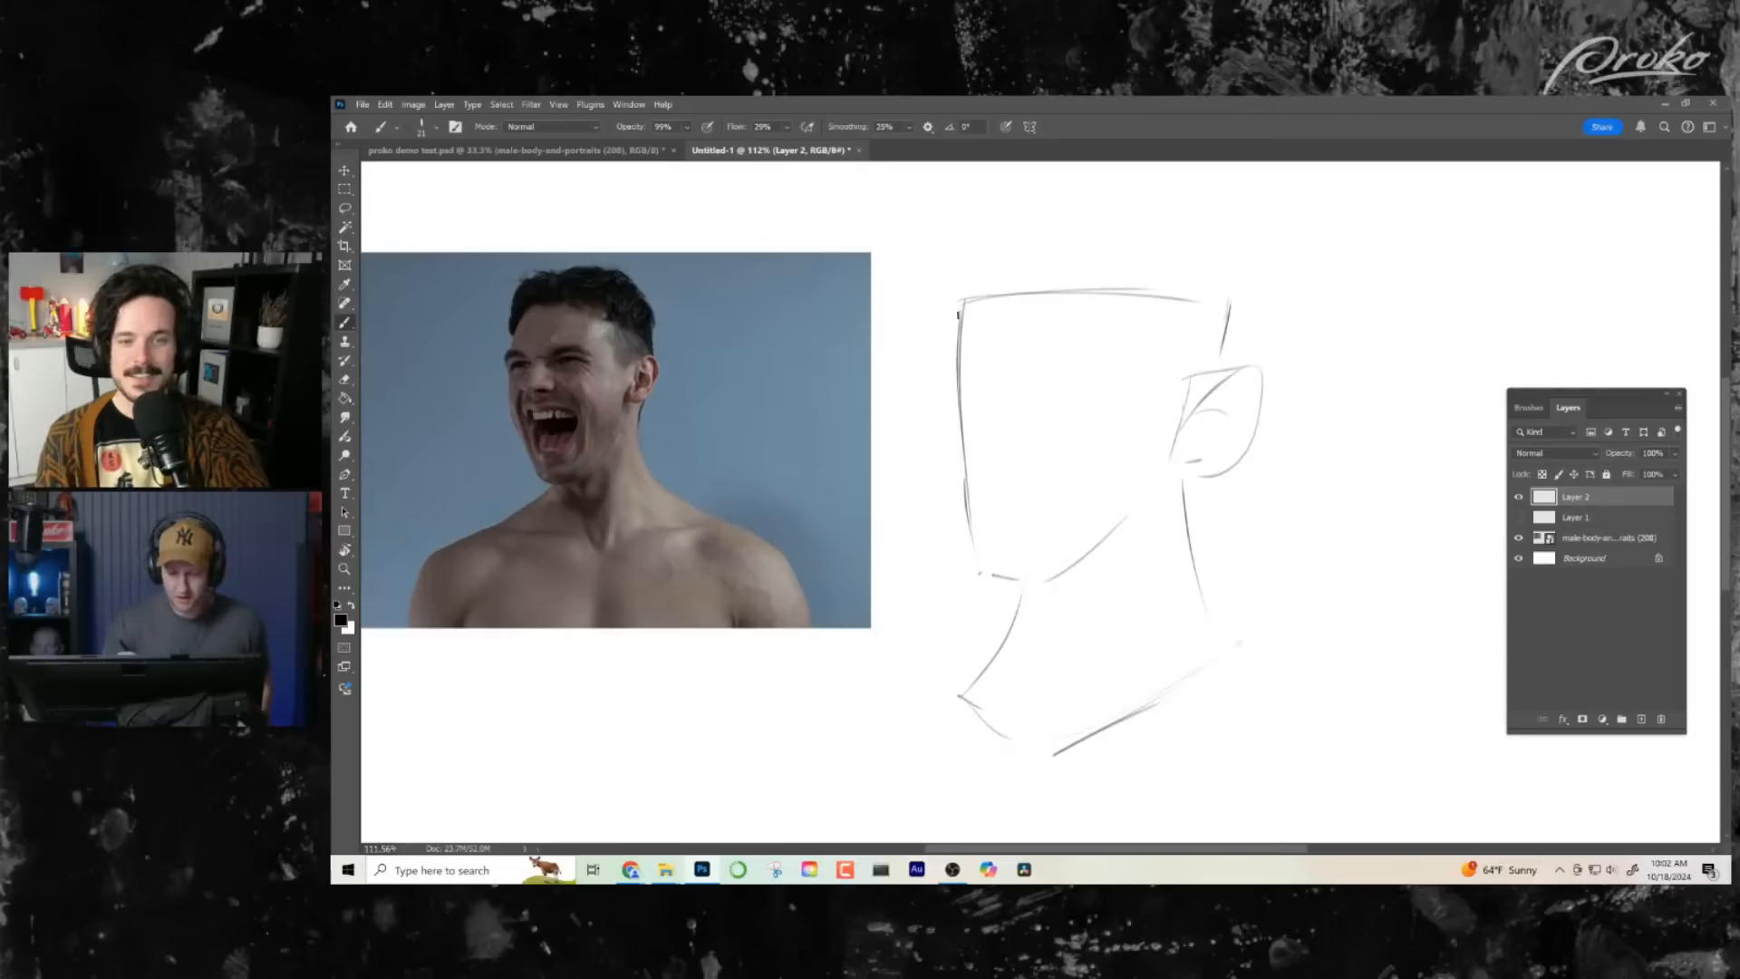
- Reinforce the front edge of the face and the top edge of the head with extra strokes
left_click_drag(959, 315, 979, 563)
left_click_drag(948, 296, 1148, 286)
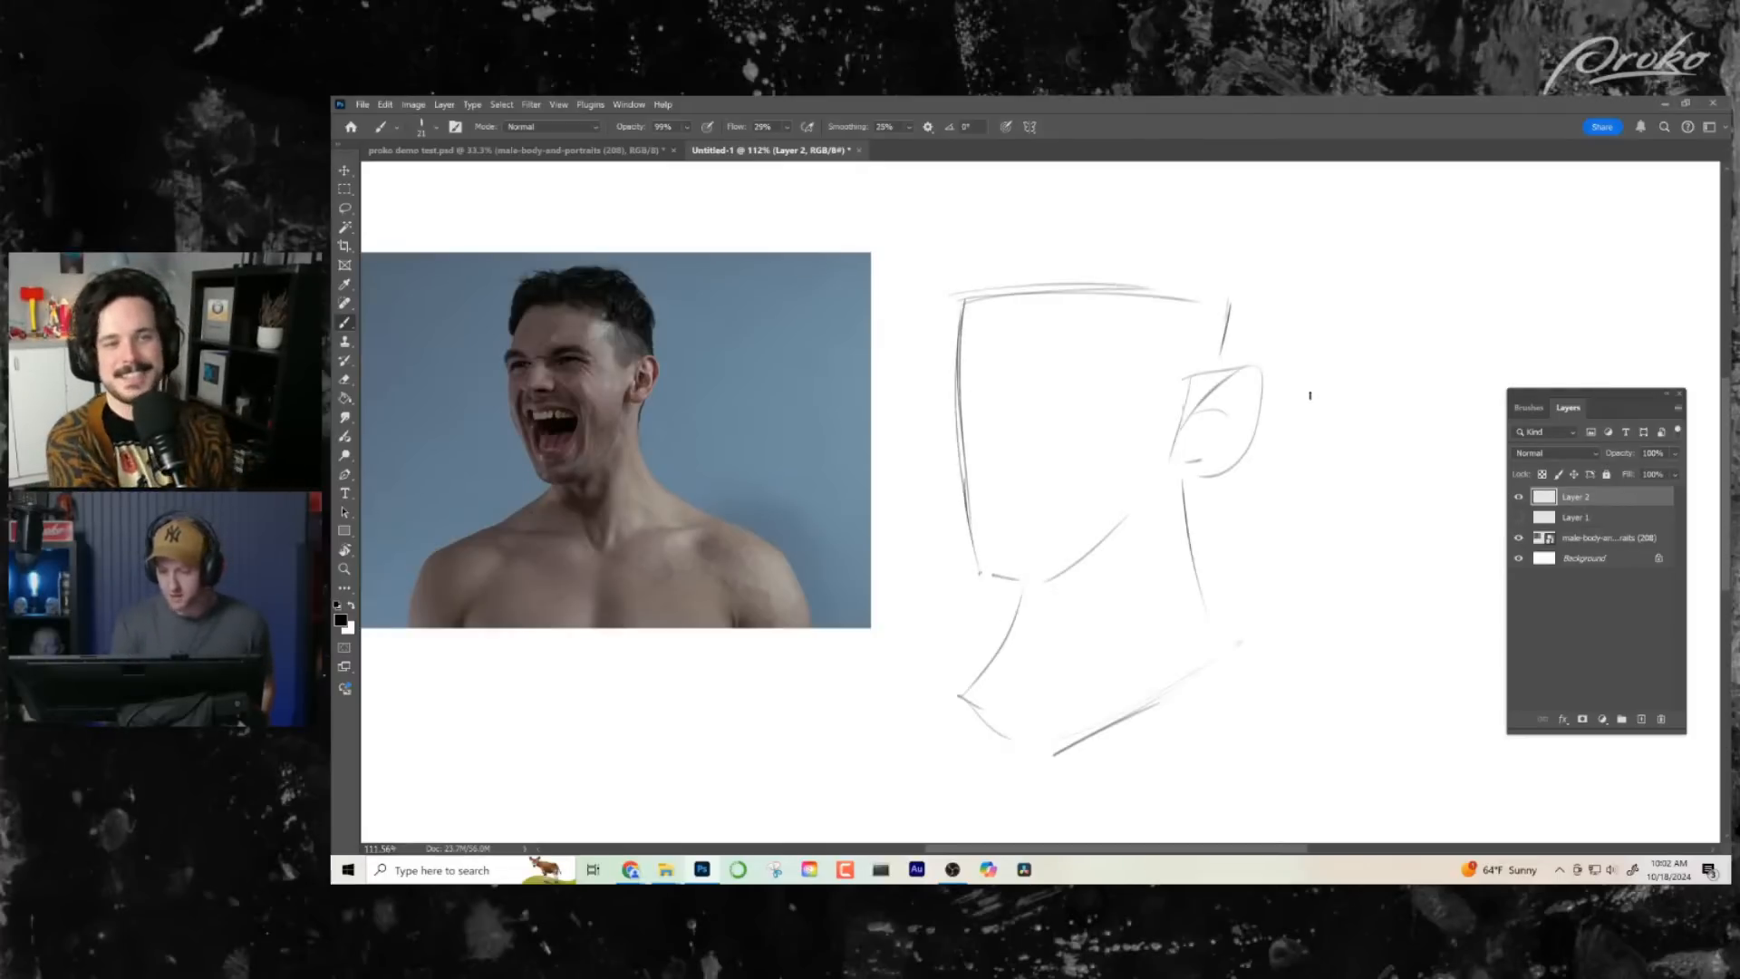
key("ctrl+z")
left_click_drag(968, 290, 1177, 296)
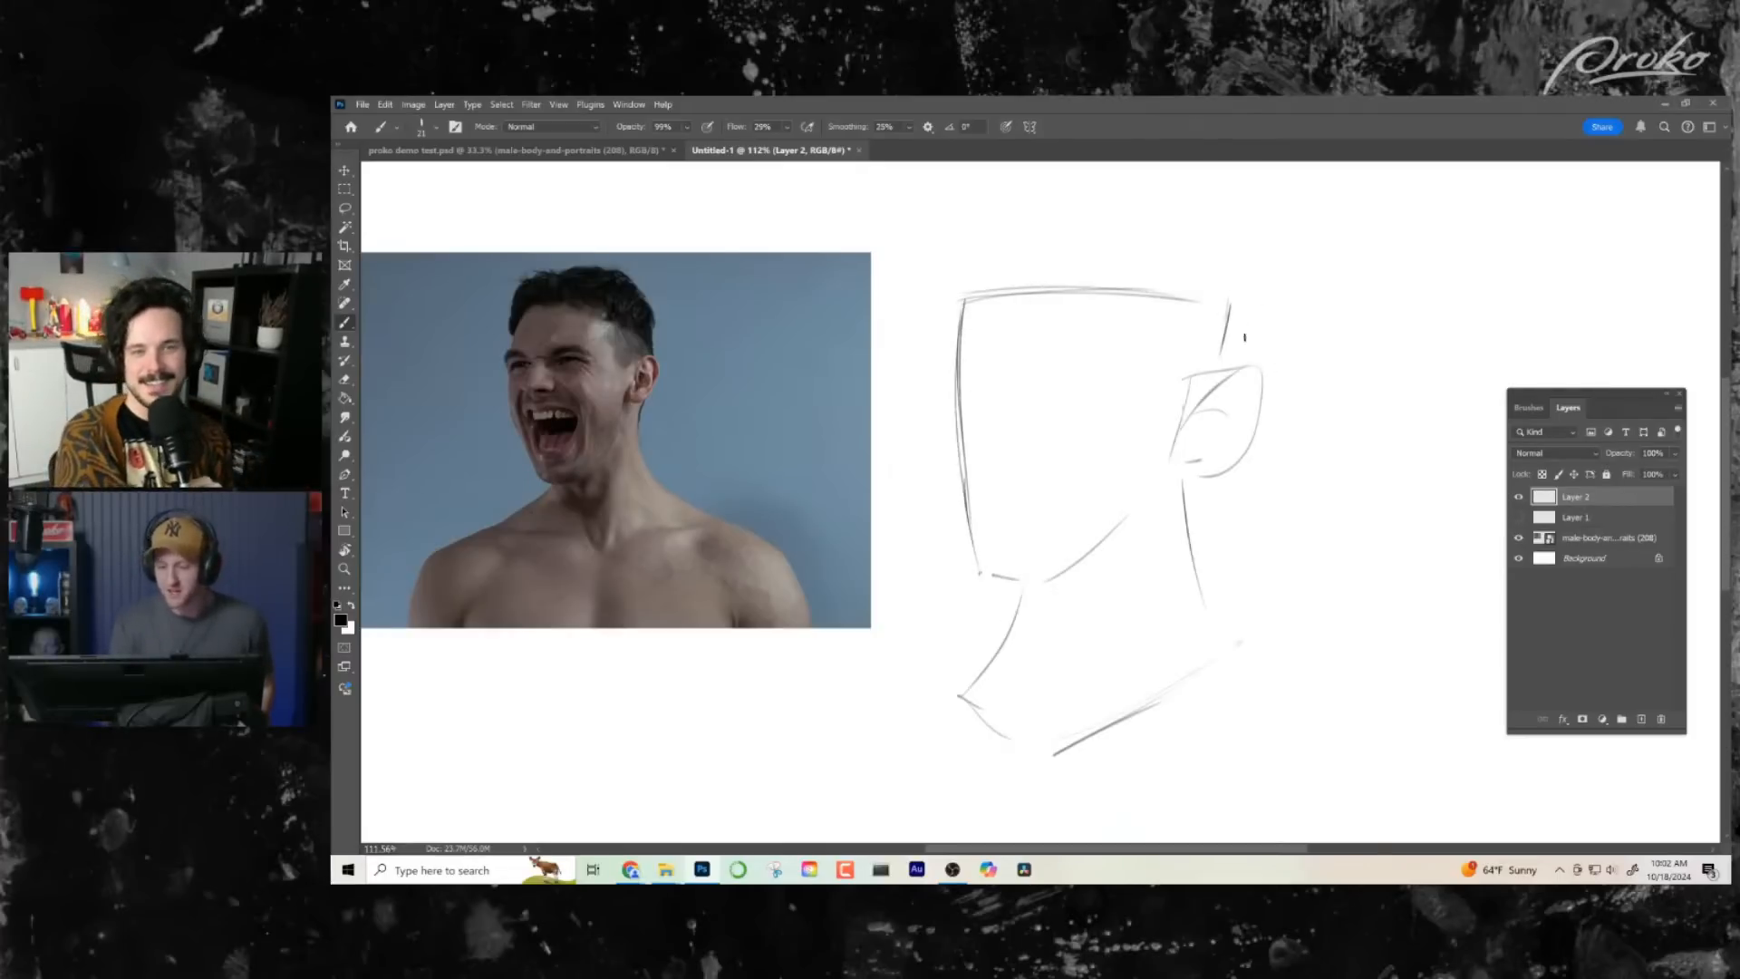
- Flip the canvas horizontally and place light marks for the brow and the base of the nose
key("ctrl+shift+h")
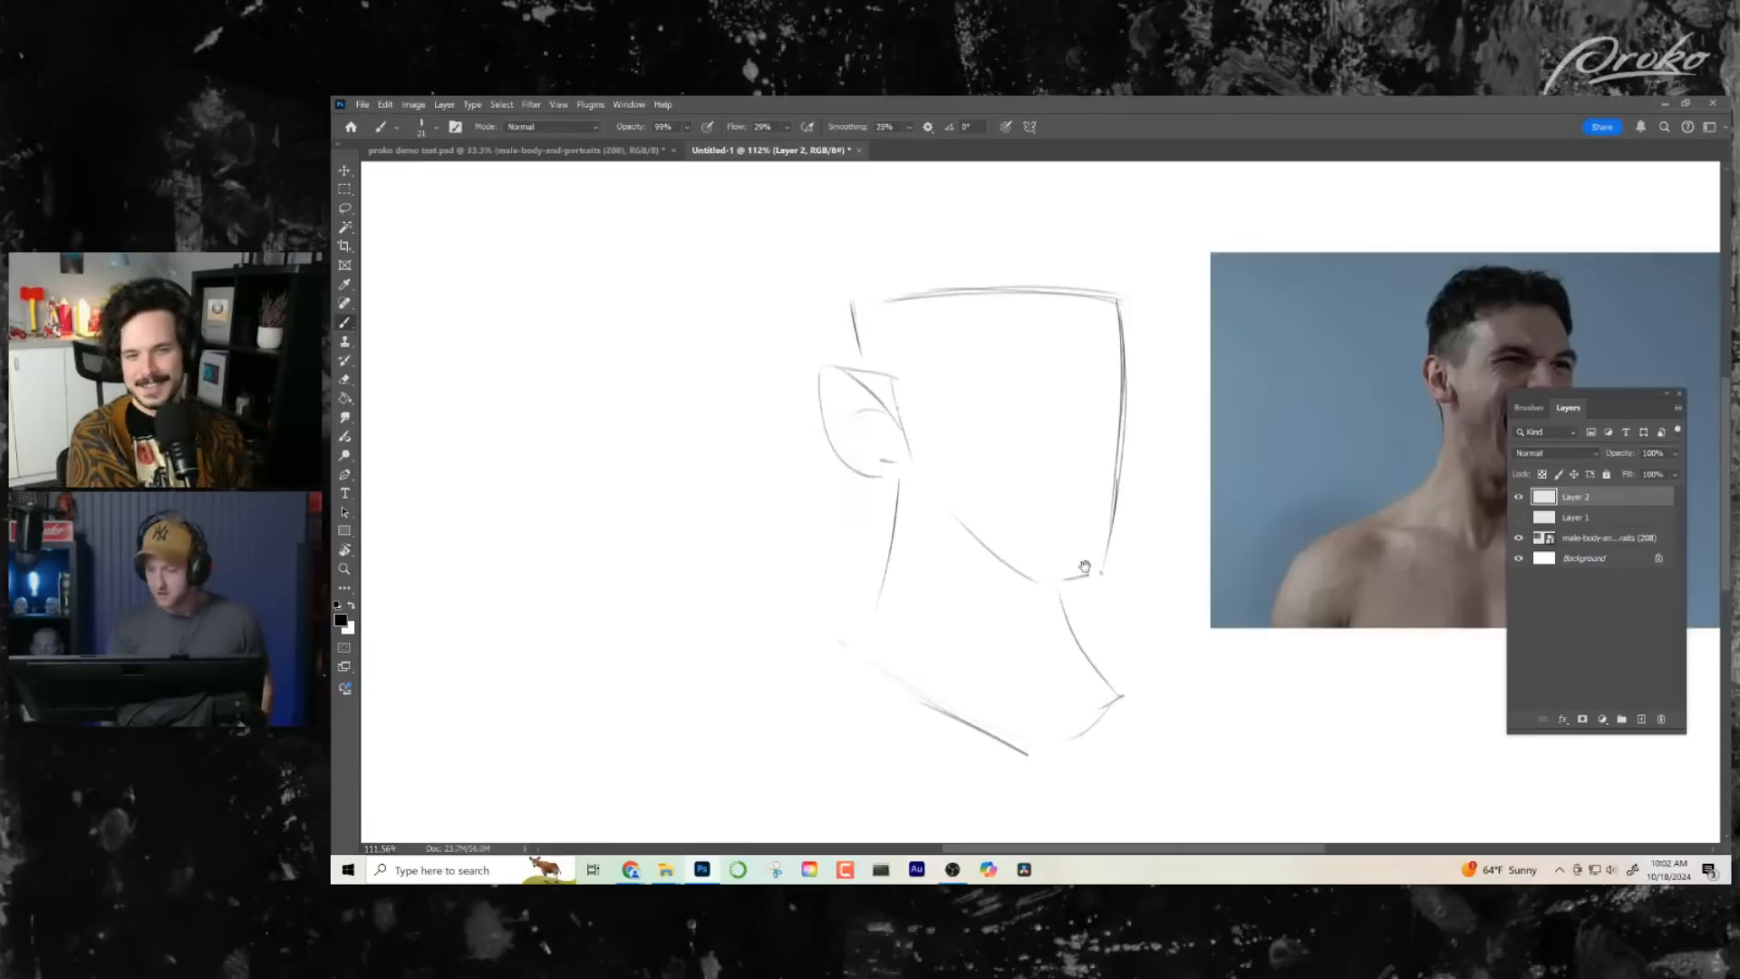
left_click_drag(1074, 573, 917, 530)
left_click_drag(1010, 495, 1032, 522)
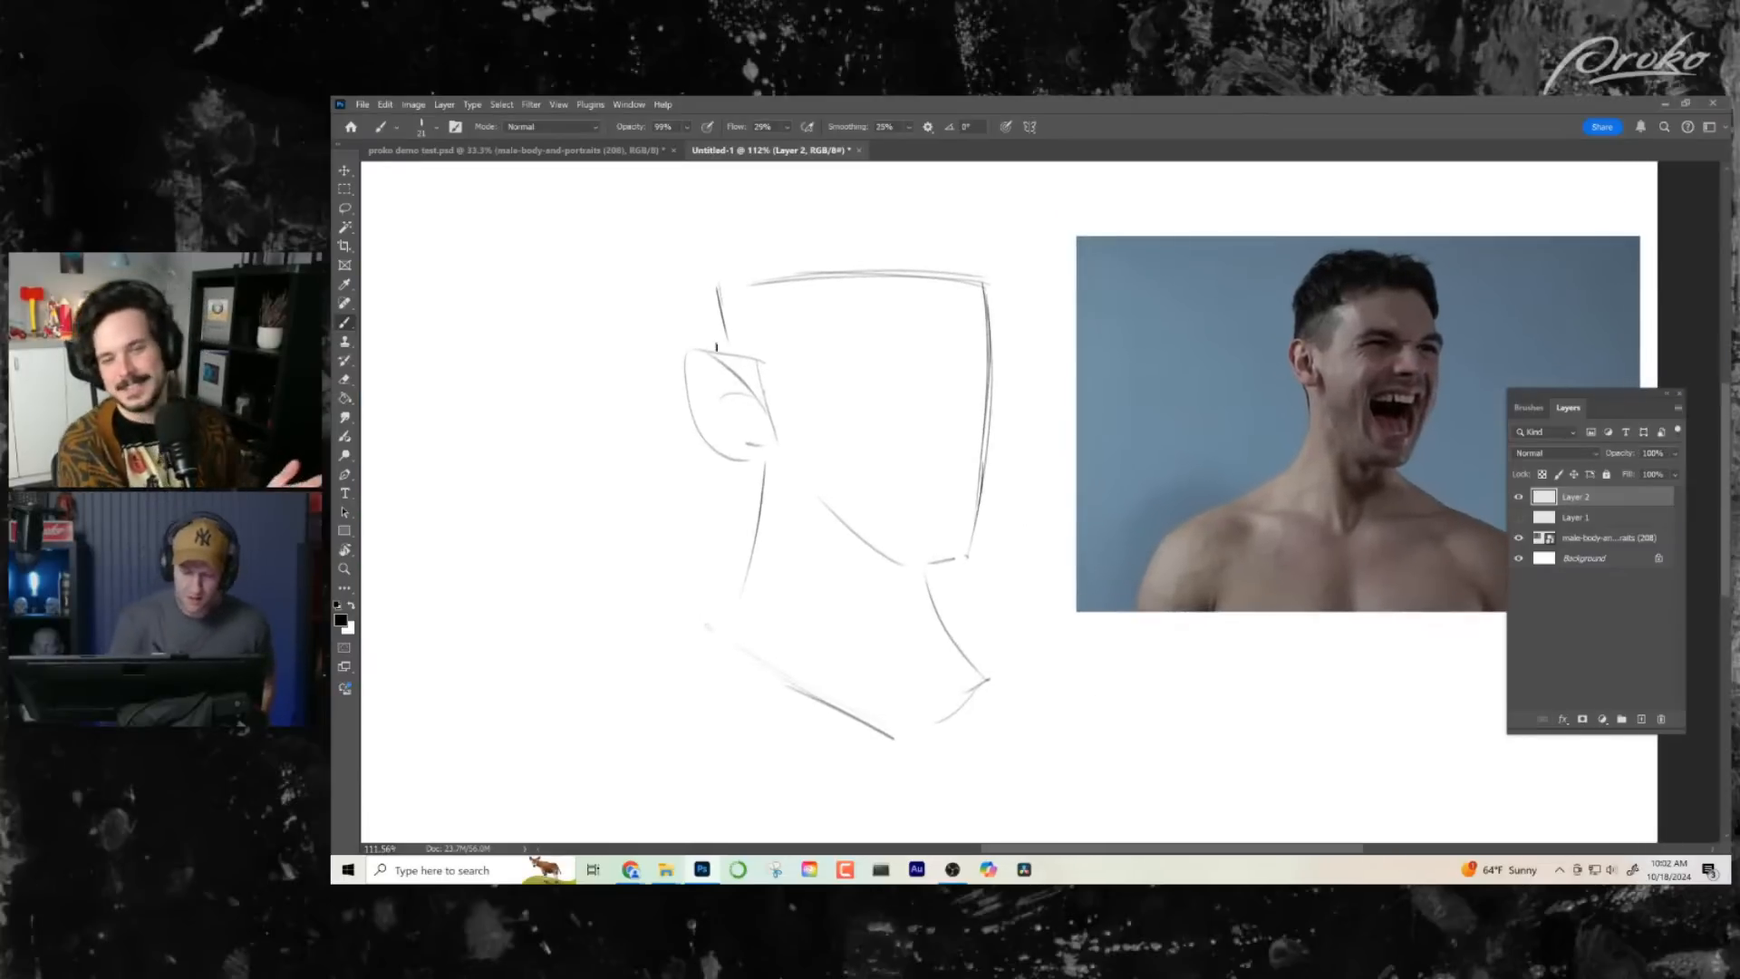
left_click_drag(1032, 592, 1034, 587)
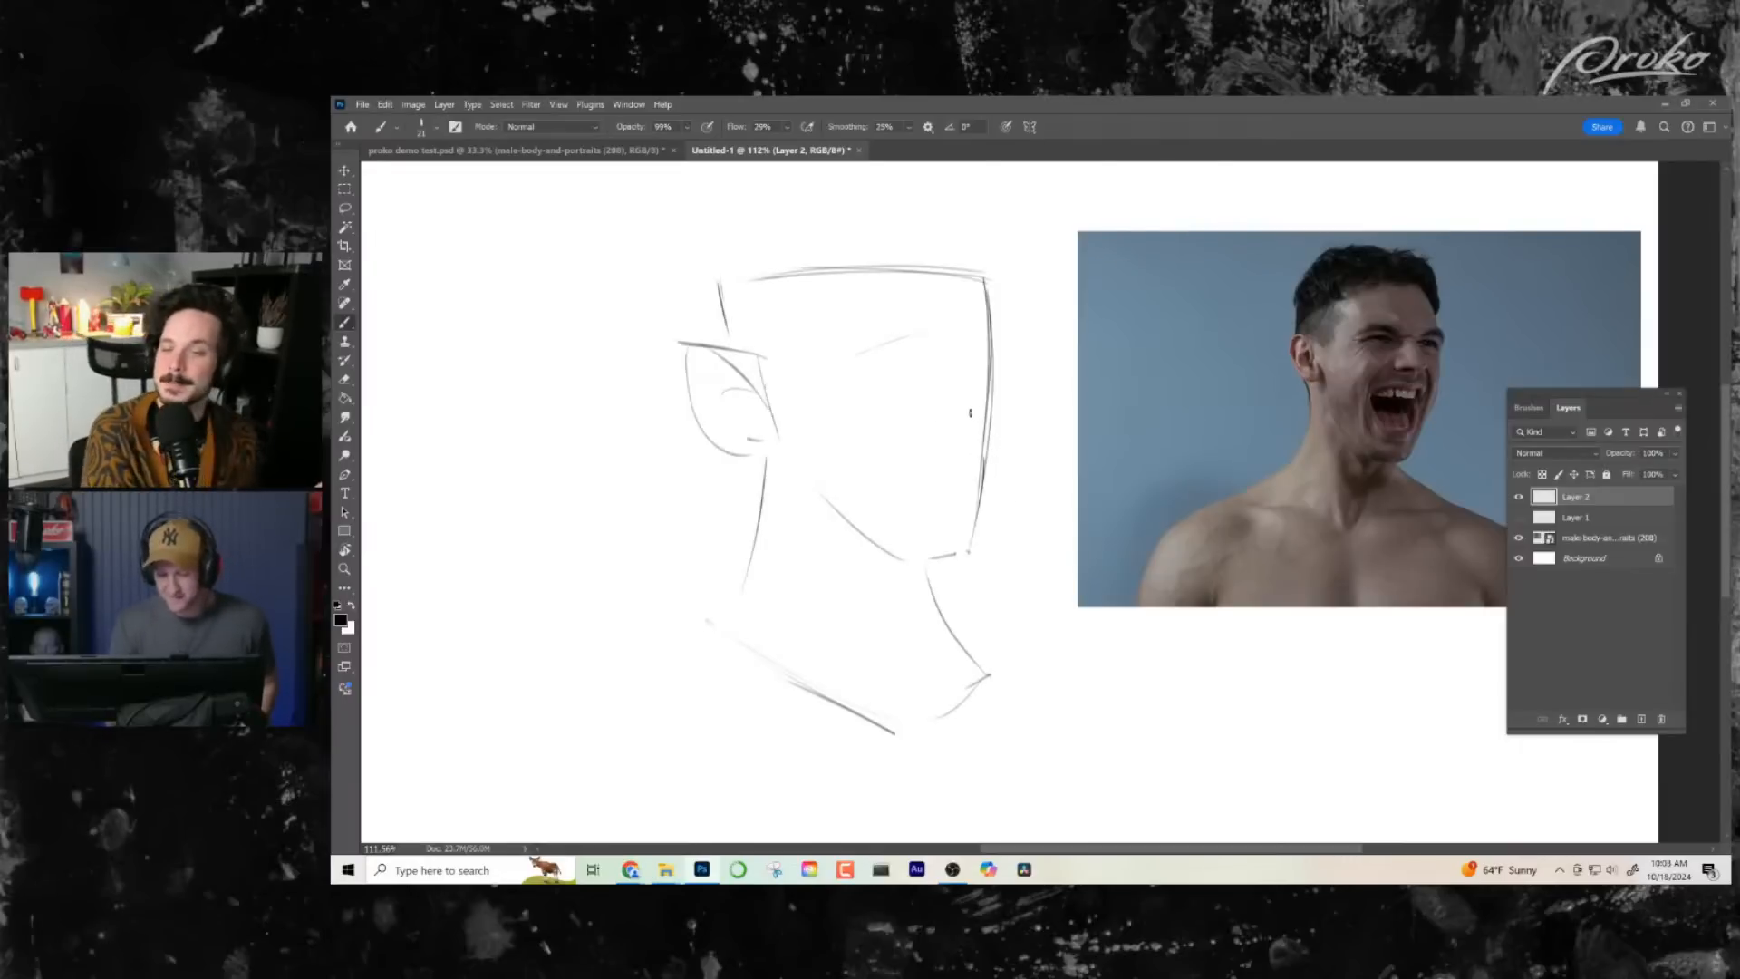
left_click_drag(932, 418, 961, 414)
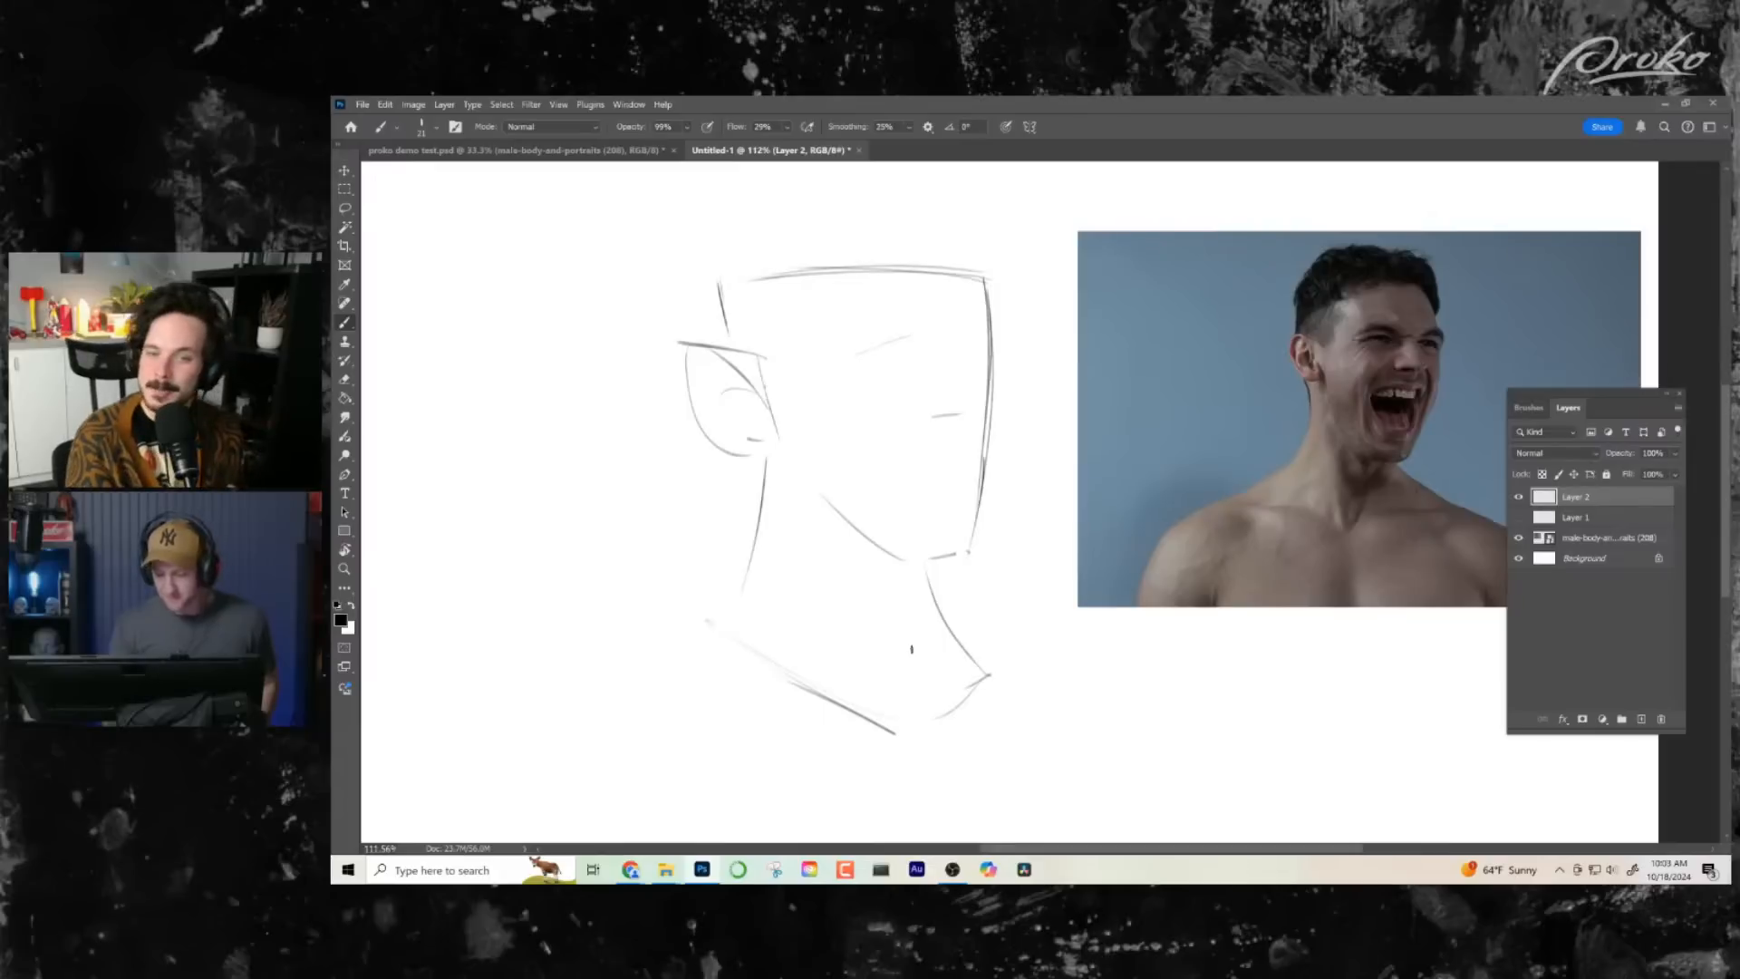
- Strengthen the neck and jaw lines, and mark a horizontal mouth line across the lower face
left_click_drag(919, 562, 948, 651)
left_click_drag(766, 446, 720, 616)
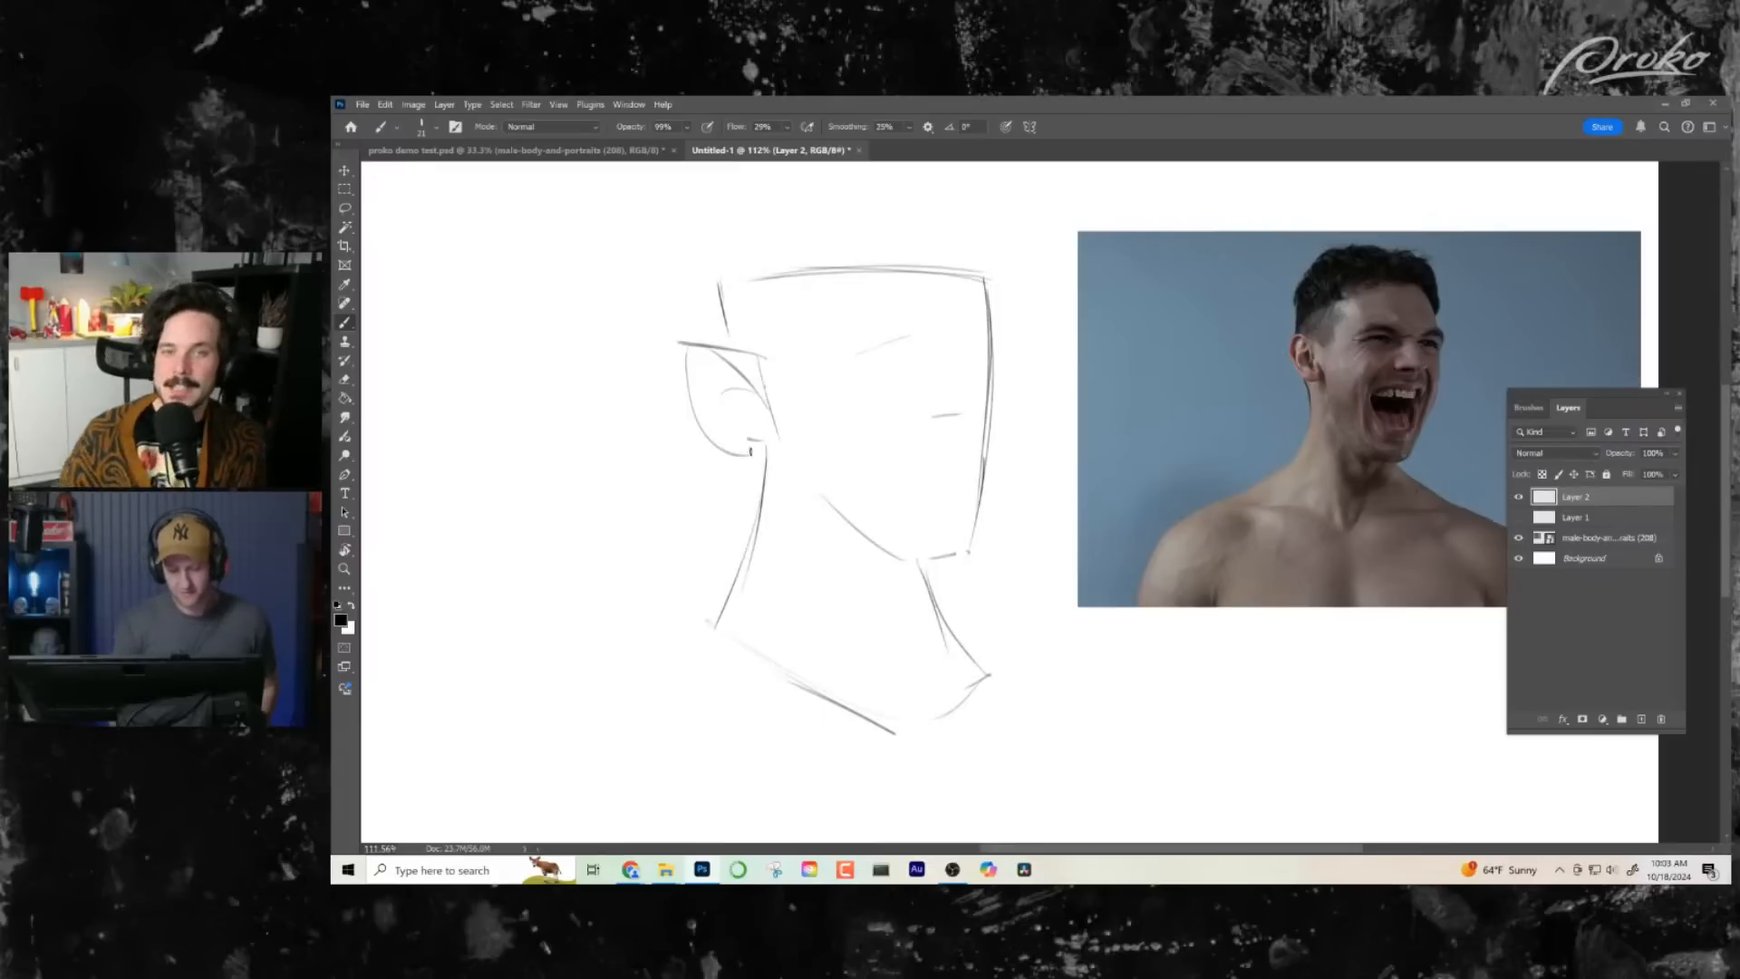
mouse_move(751, 451)
left_mouse_down()
mouse_move(785, 444)
mouse_move(843, 535)
left_mouse_up()
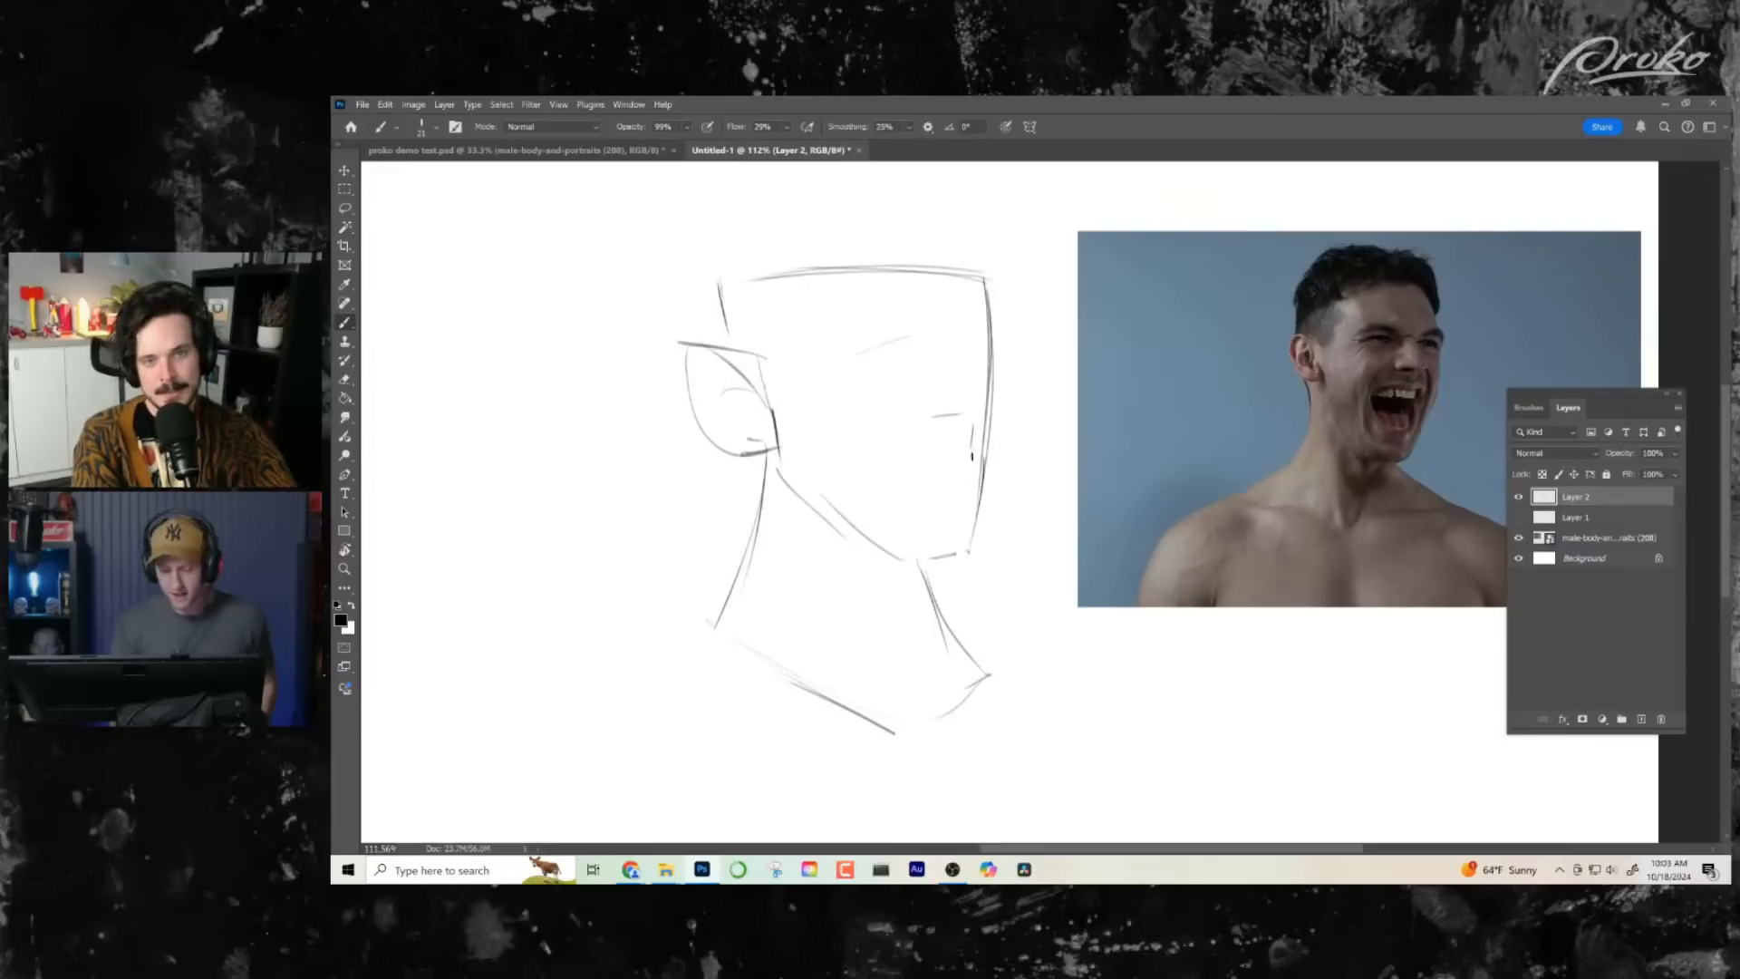
left_click_drag(905, 463, 972, 461)
key("ctrl+z")
key("ctrl+z")
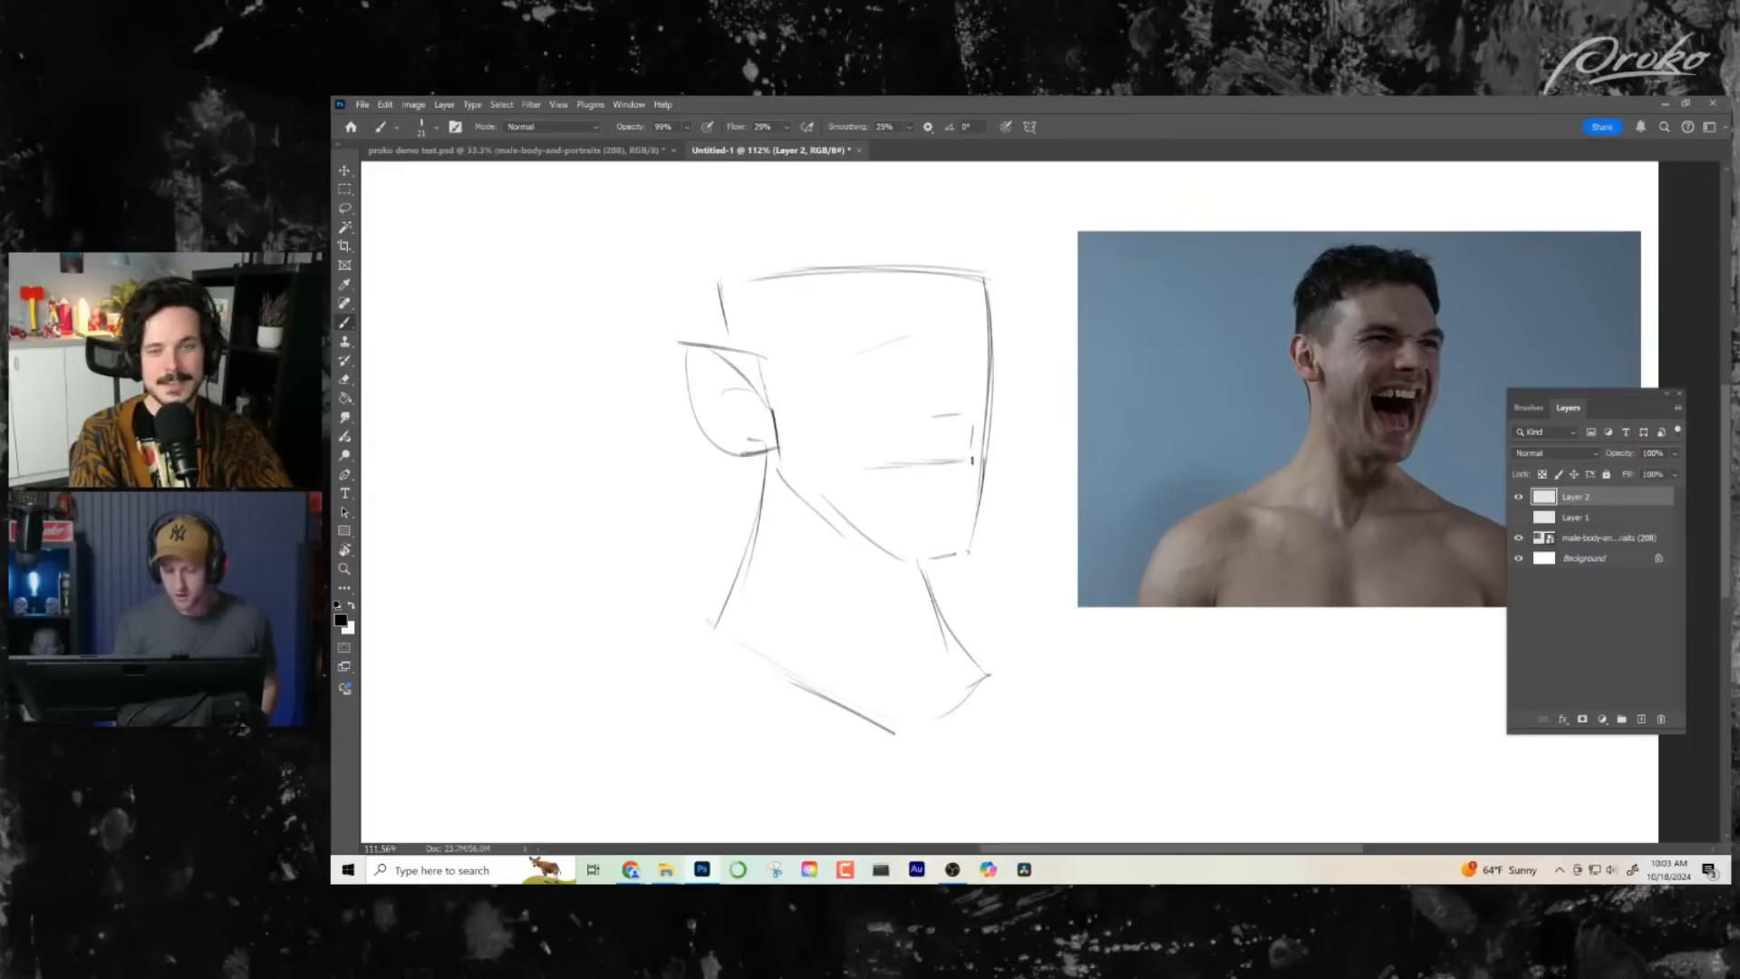
mouse_move(720, 282)
left_mouse_down()
mouse_move(727, 327)
mouse_move(743, 283)
mouse_move(834, 273)
left_mouse_up()
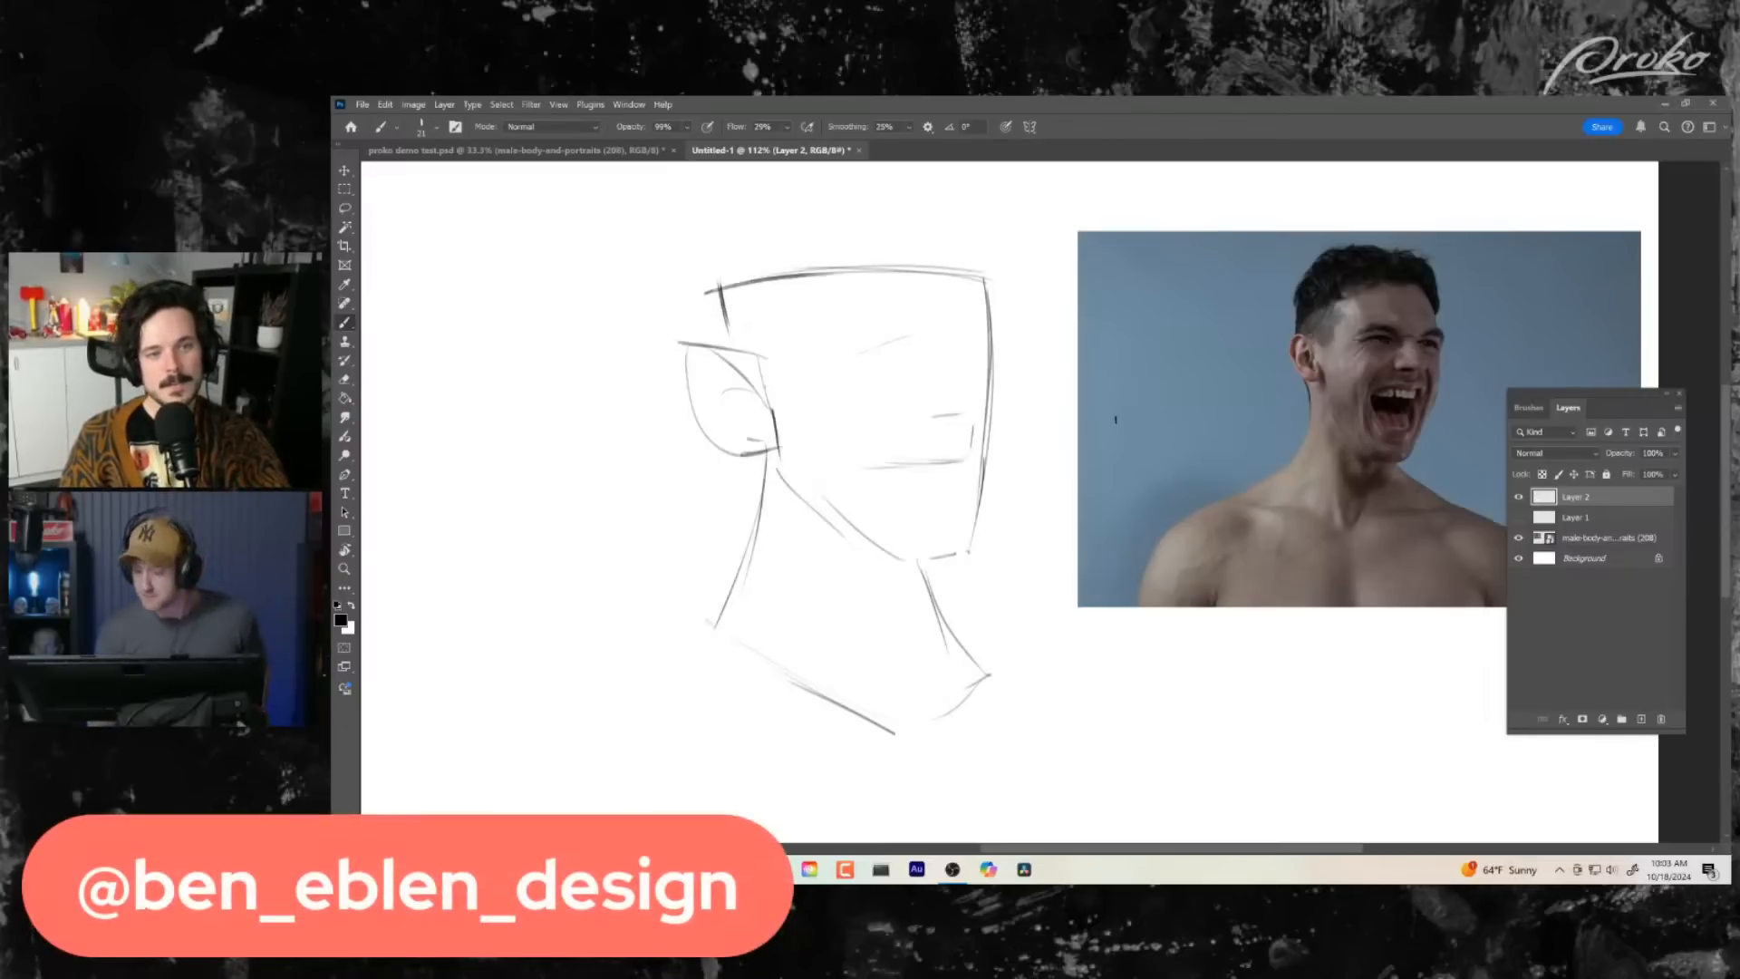
key("ctrl+z")
key("ctrl+z")
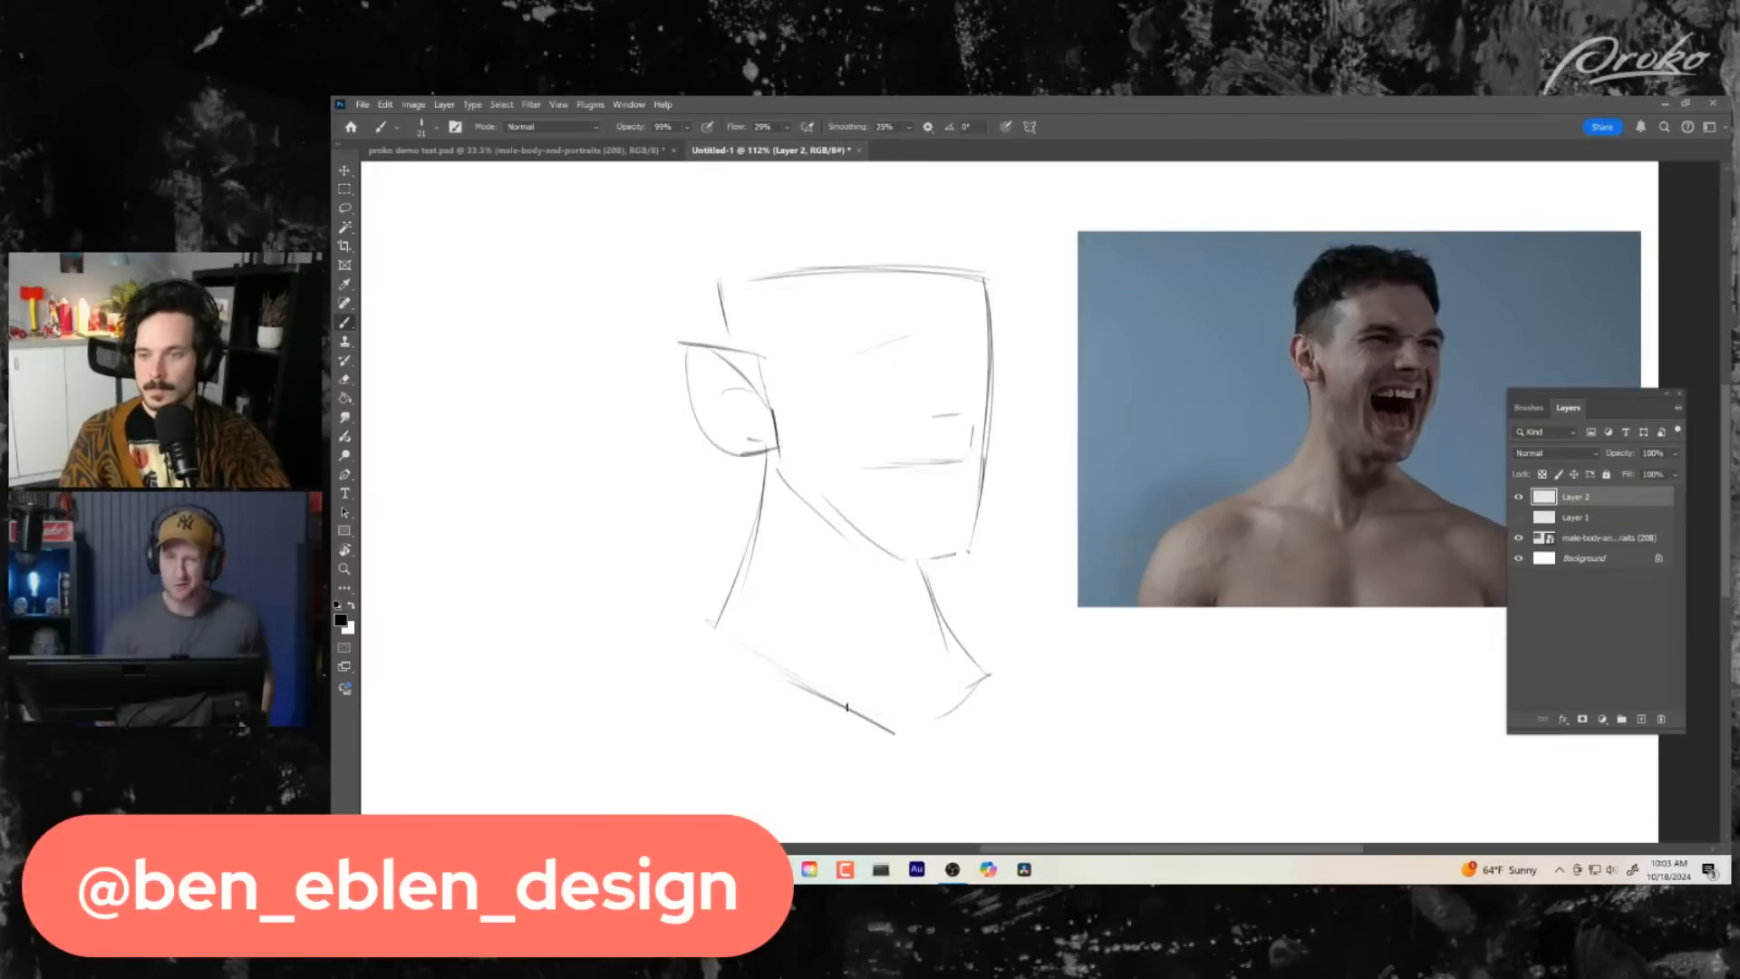
- Darken both neck lines, the top of the ear and the upper edge of the head
left_click_drag(946, 575, 926, 580)
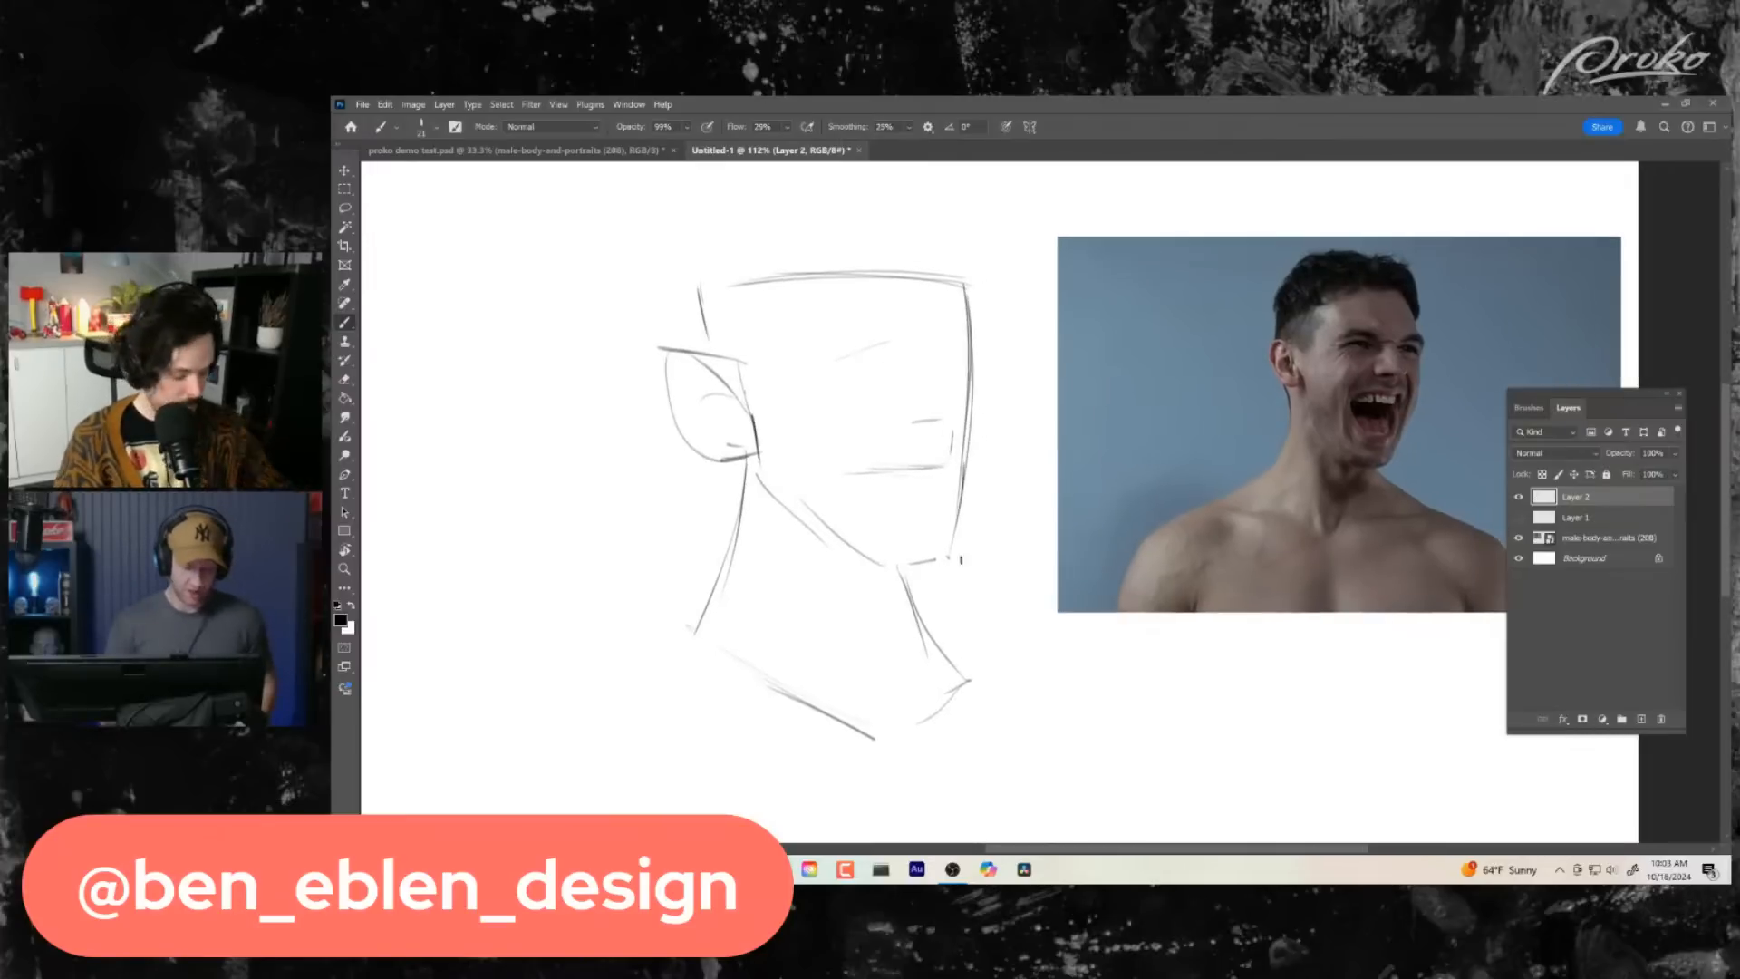
left_click_drag(749, 451, 696, 655)
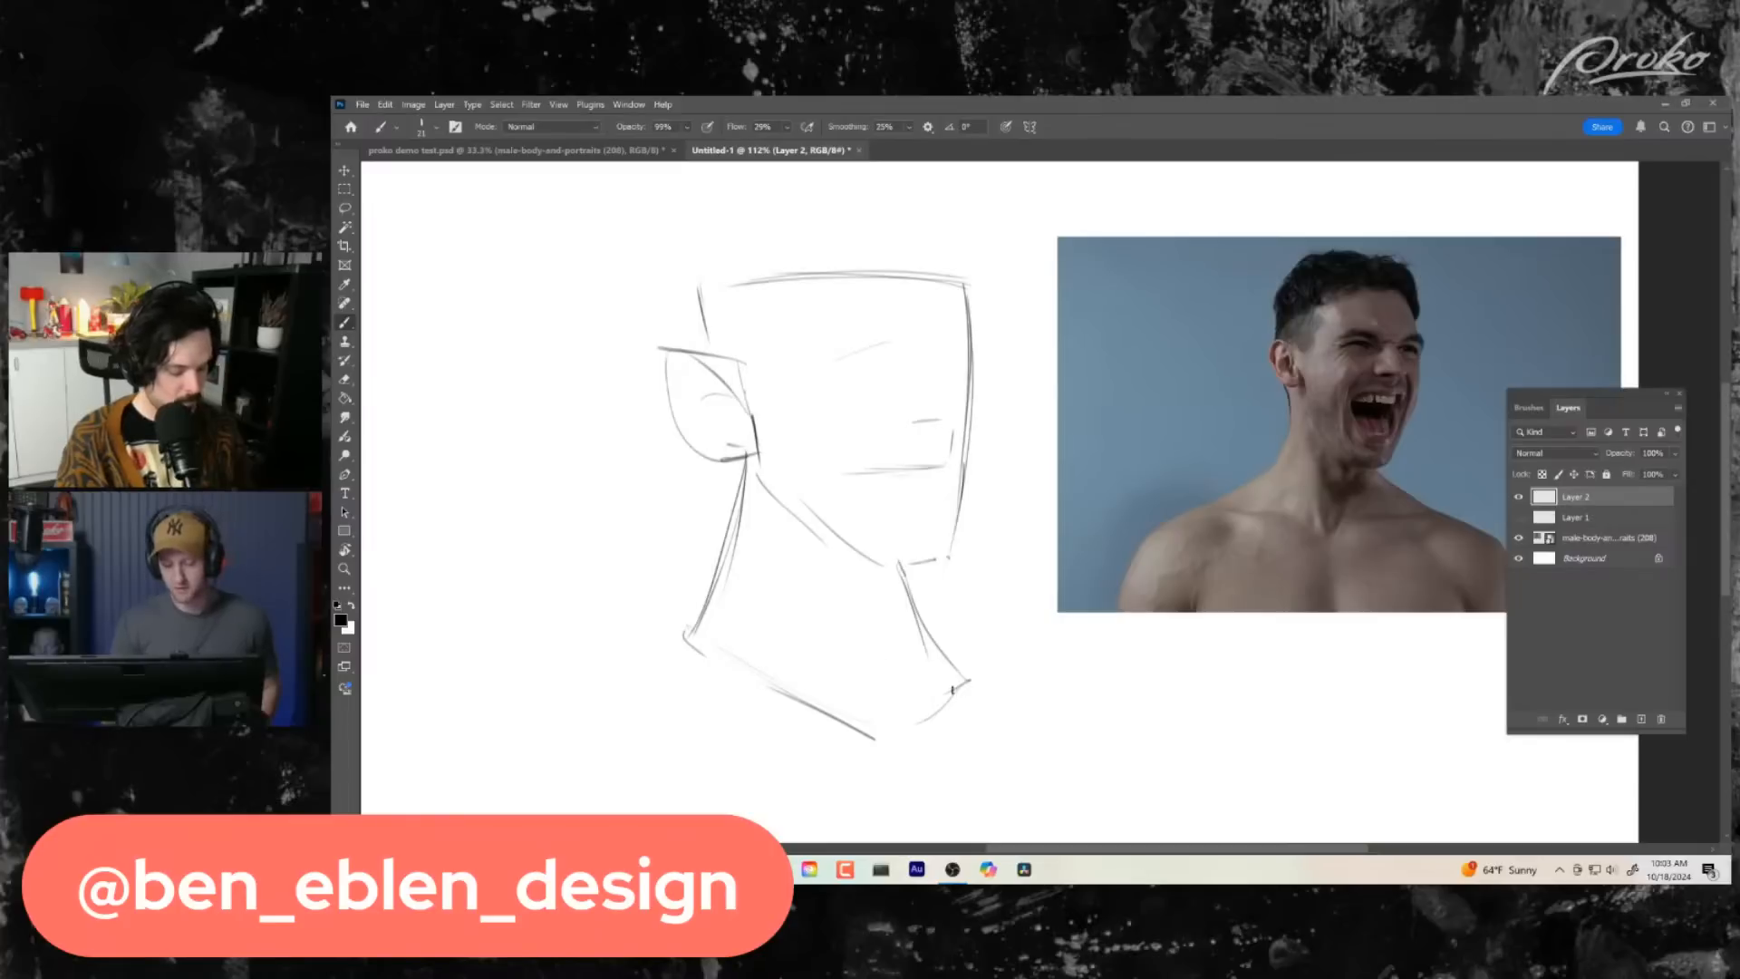
left_click_drag(901, 567, 959, 703)
left_click_drag(954, 639, 930, 660)
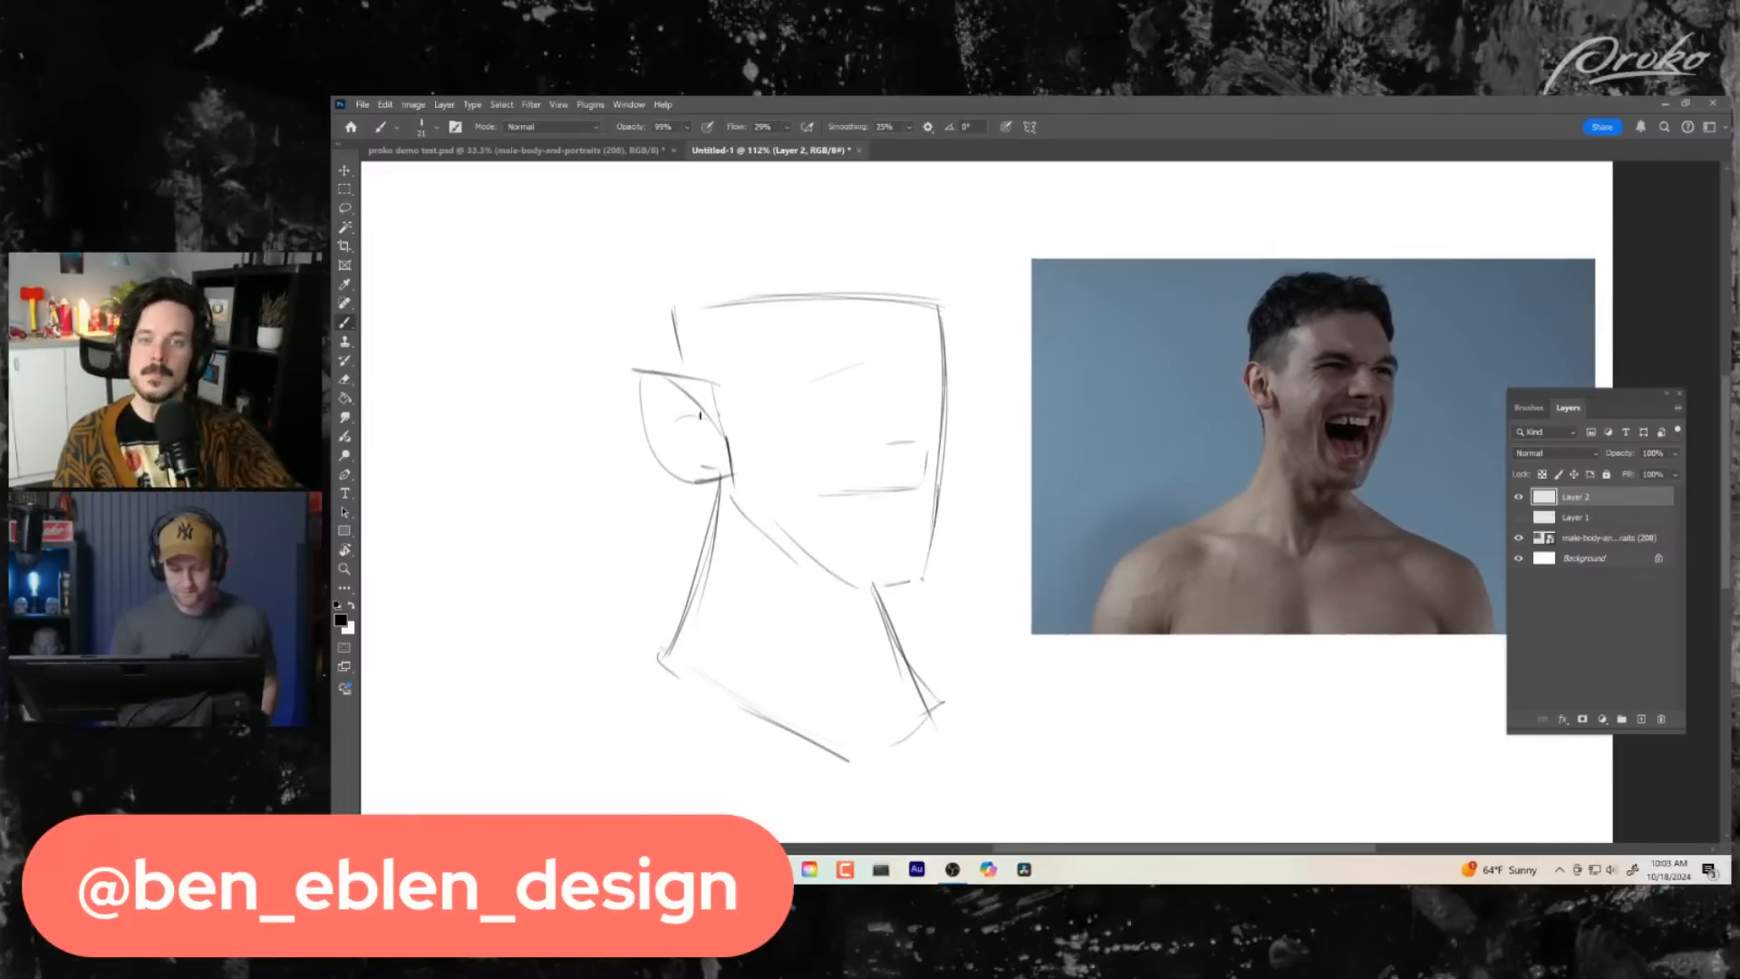
left_click_drag(635, 370, 712, 383)
mouse_move(672, 314)
left_mouse_down()
mouse_move(680, 359)
mouse_move(888, 296)
left_mouse_up()
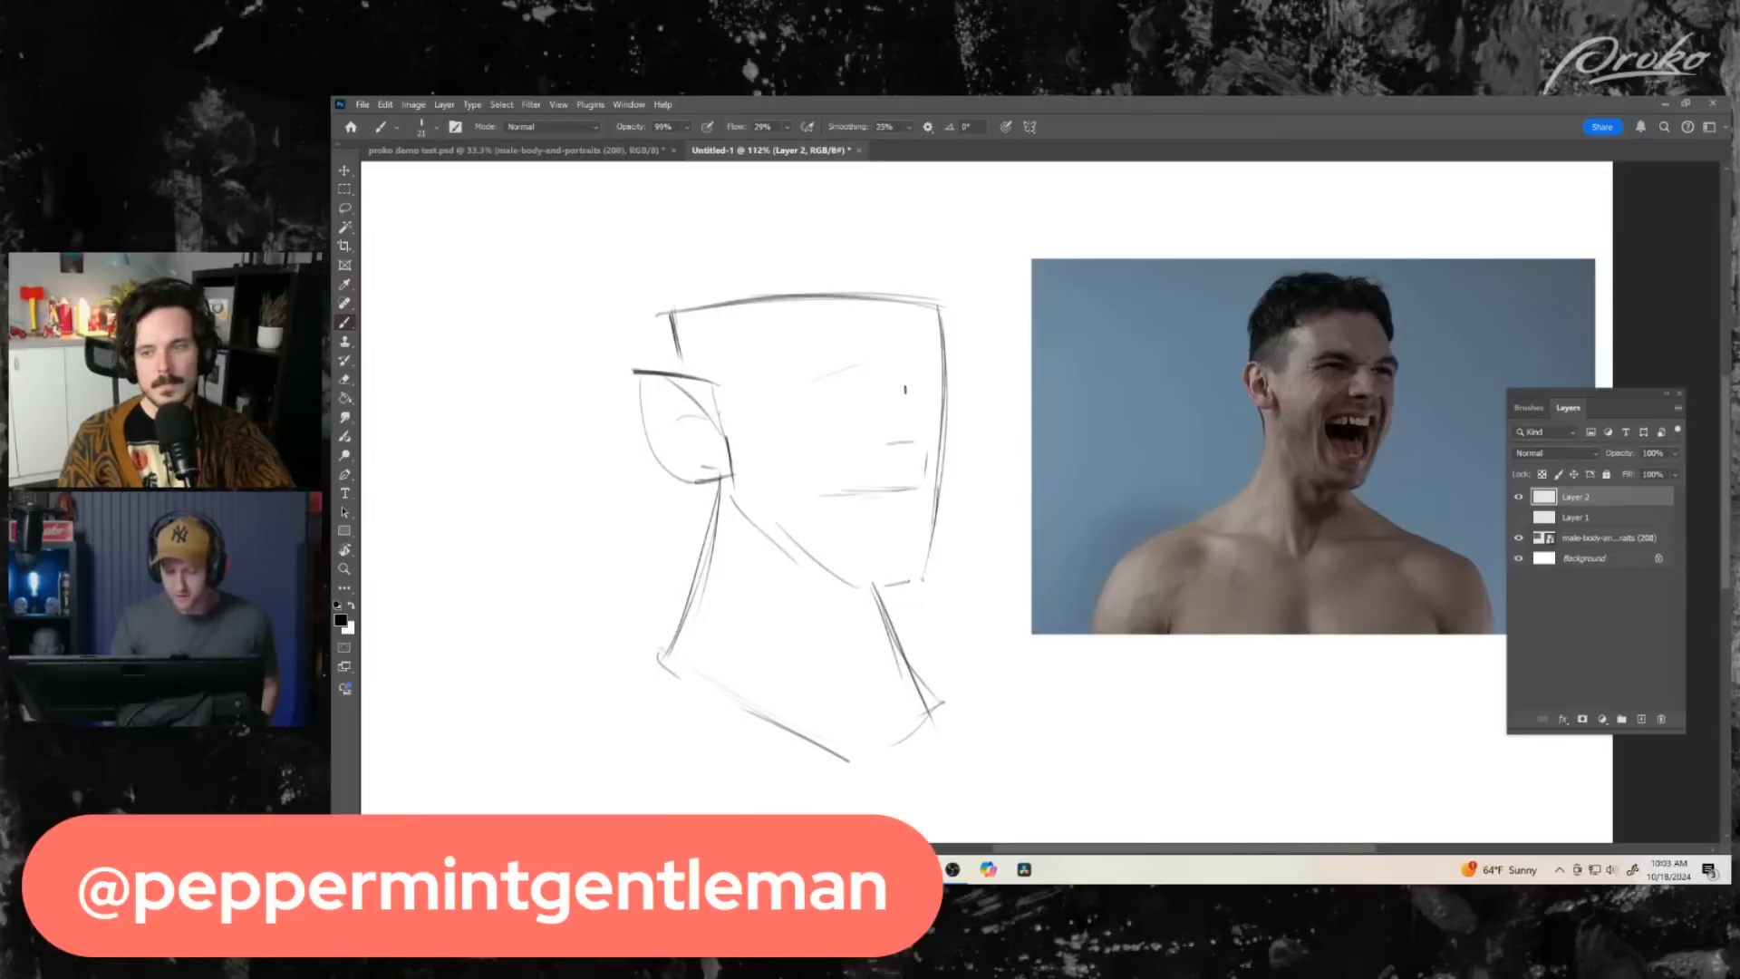
- Sketch arched shapes for both eye sockets, and flip the canvas back horizontally
left_click_drag(924, 364, 911, 399)
mouse_move(806, 399)
left_mouse_down()
mouse_move(853, 360)
mouse_move(796, 412)
mouse_move(866, 397)
mouse_move(934, 428)
left_mouse_up()
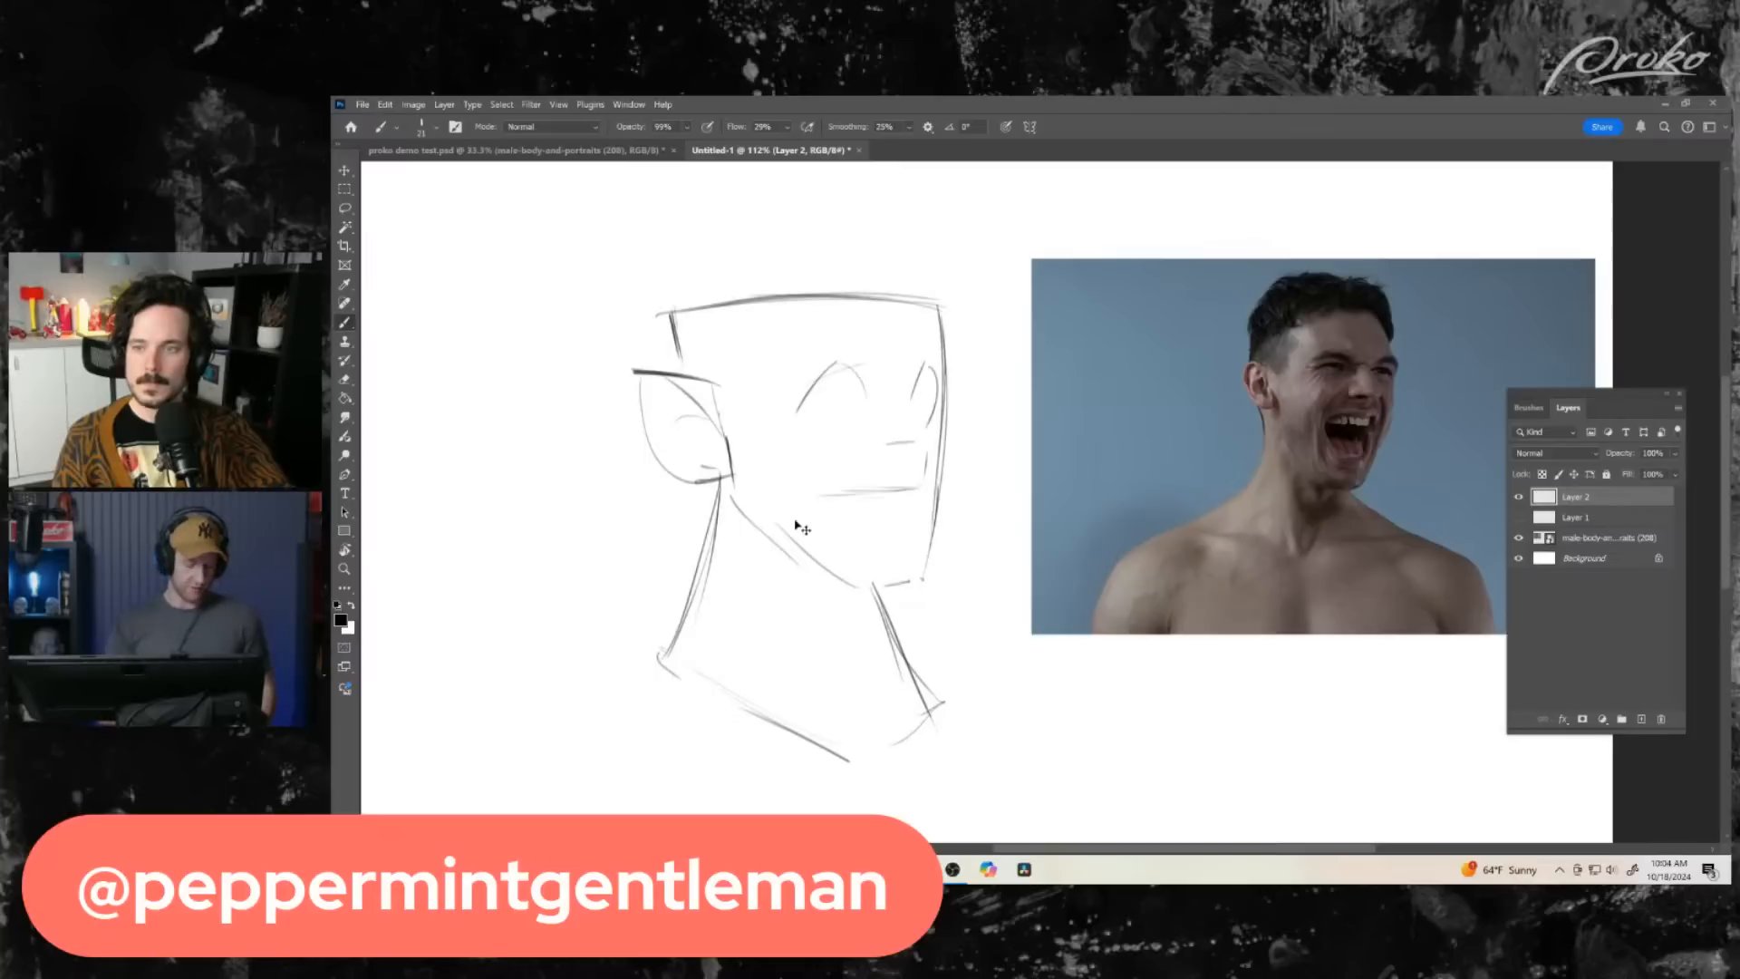
key("ctrl+shift+h")
left_click_drag(1078, 639, 870, 631)
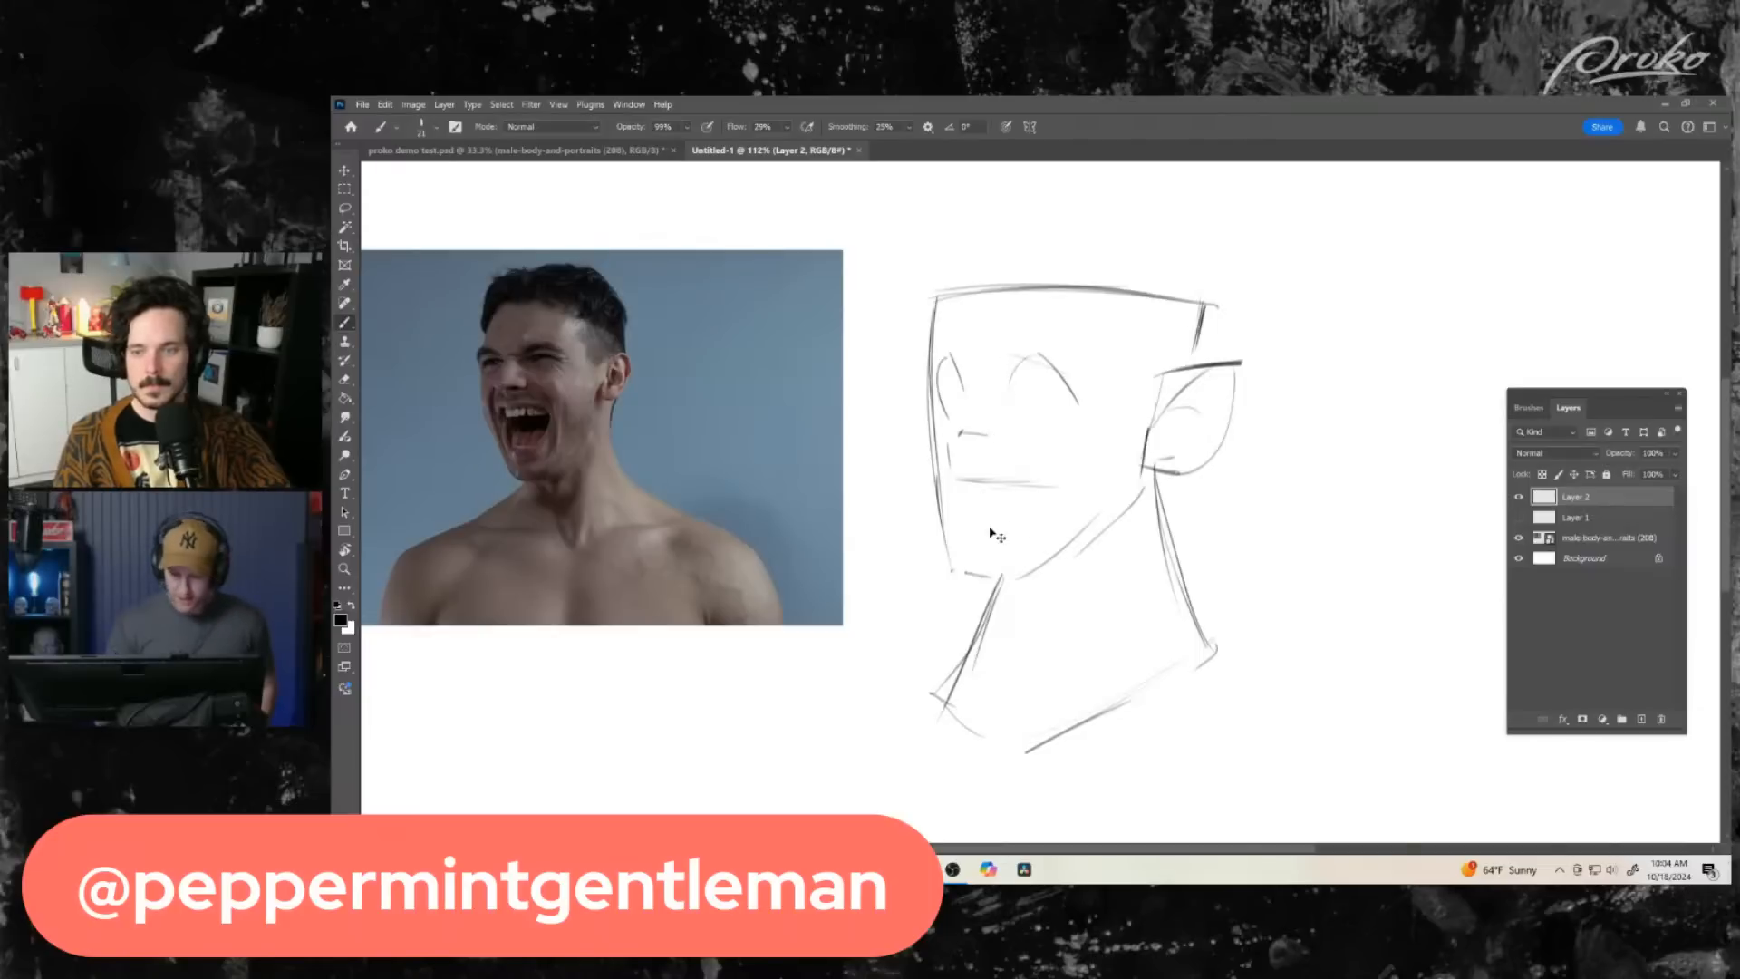
- Sketch the inner edge of the far eye socket and the sloping planes of the nose
left_click_drag(975, 383, 961, 419)
key("ctrl+z")
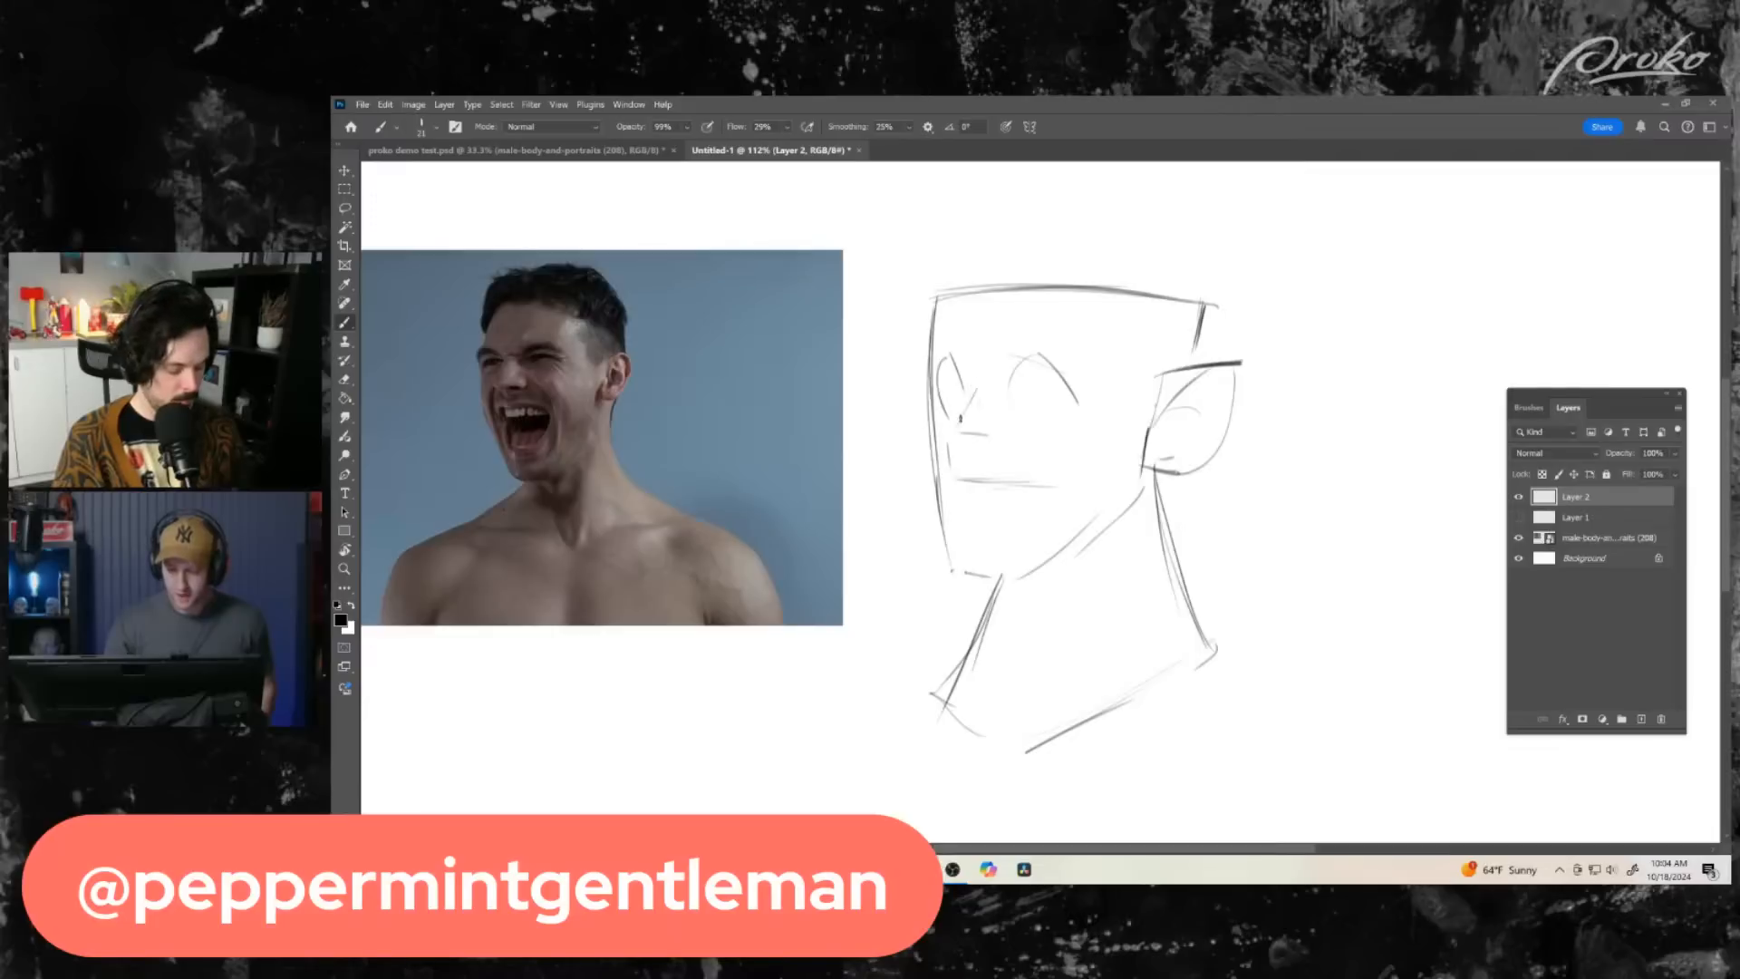
left_click_drag(944, 348, 971, 381)
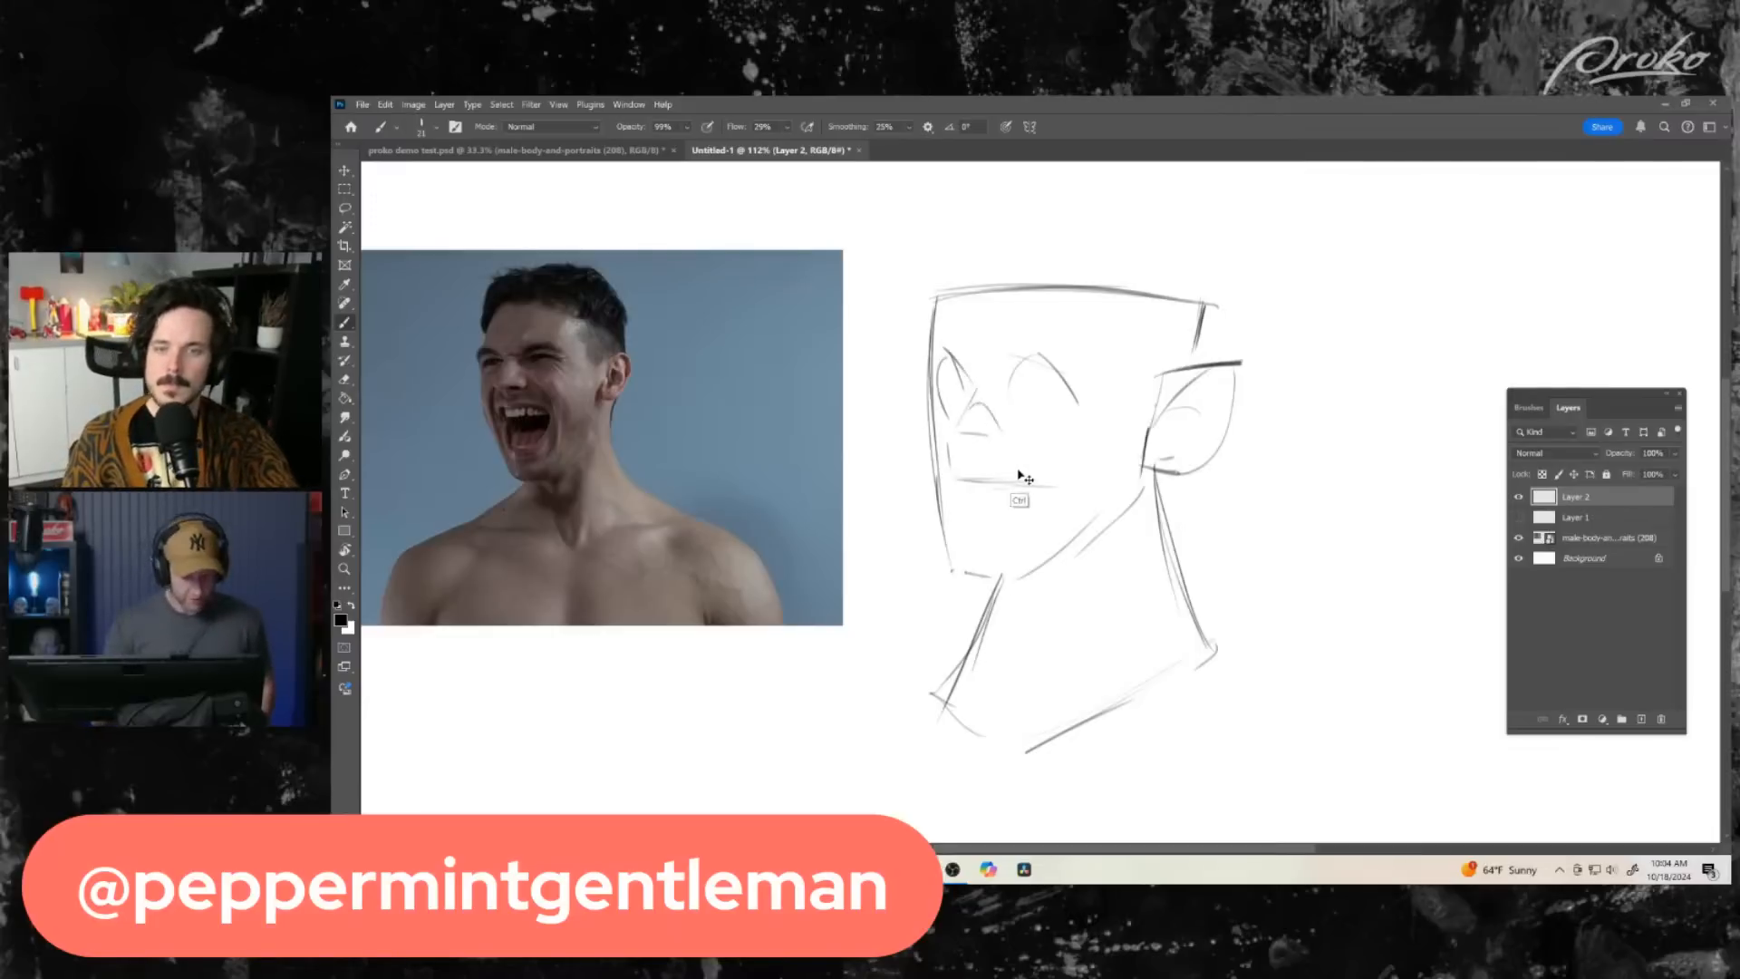
left_click_drag(977, 402, 1006, 453)
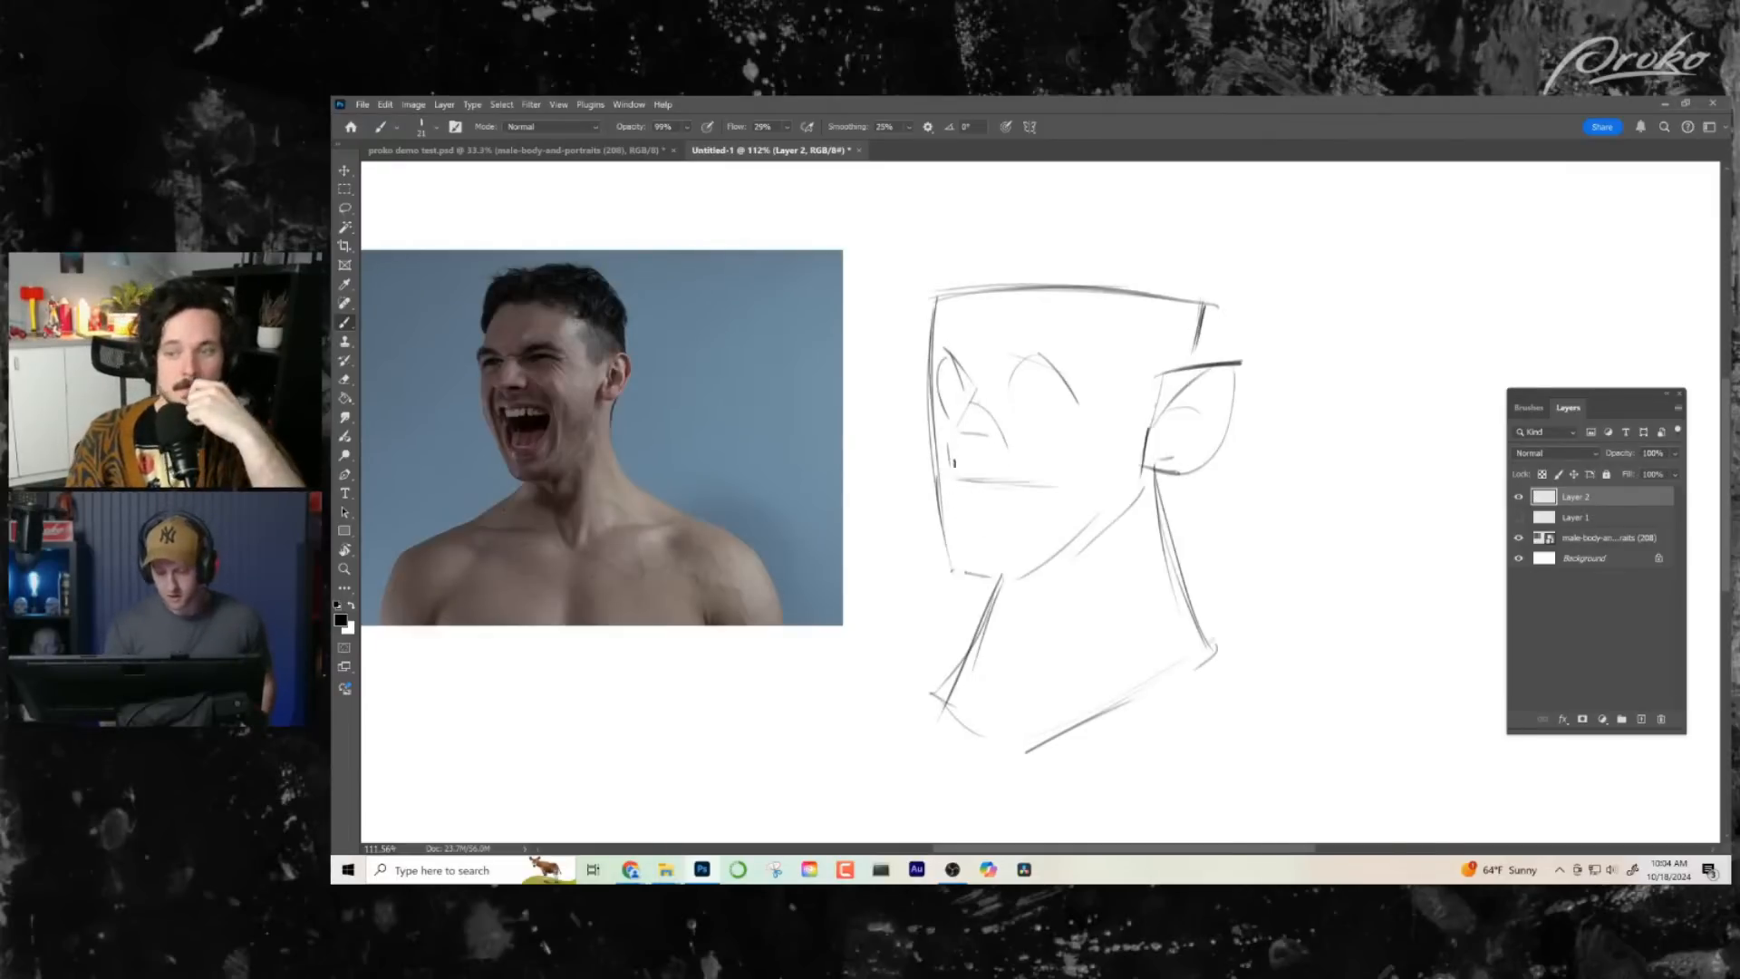
- Outline the open mouth with a firm upper line, a short front edge and a rising lower line
left_click_drag(947, 478, 1051, 483)
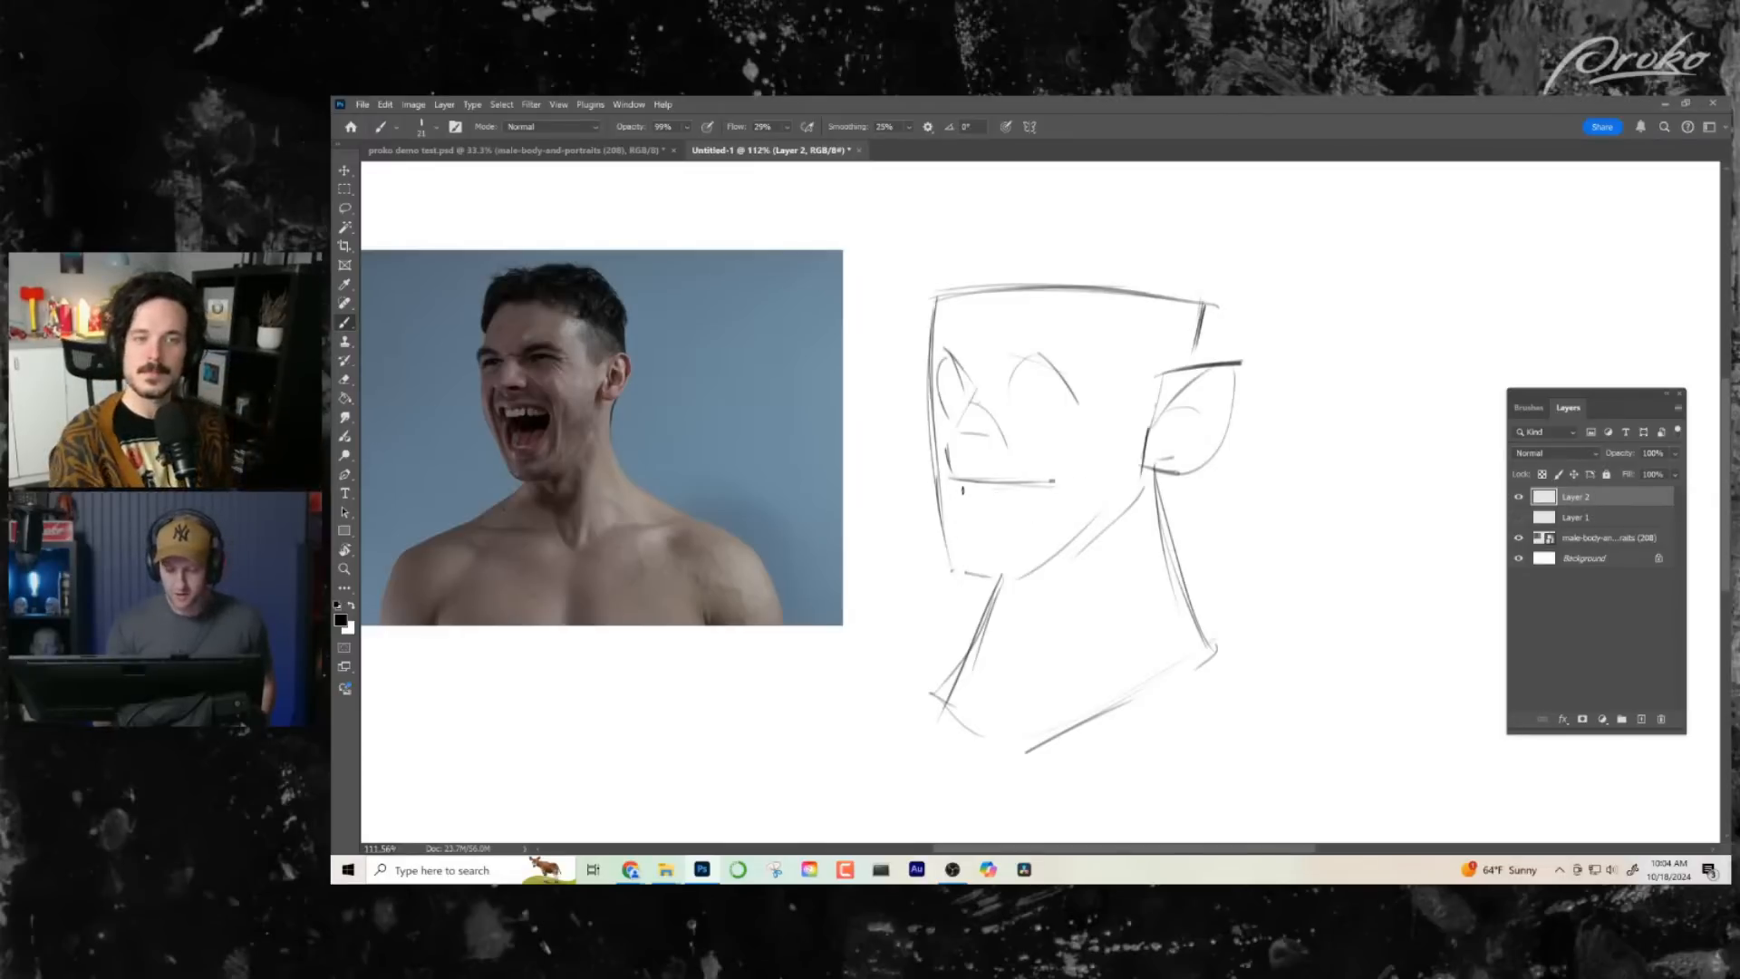
left_click_drag(961, 497, 958, 546)
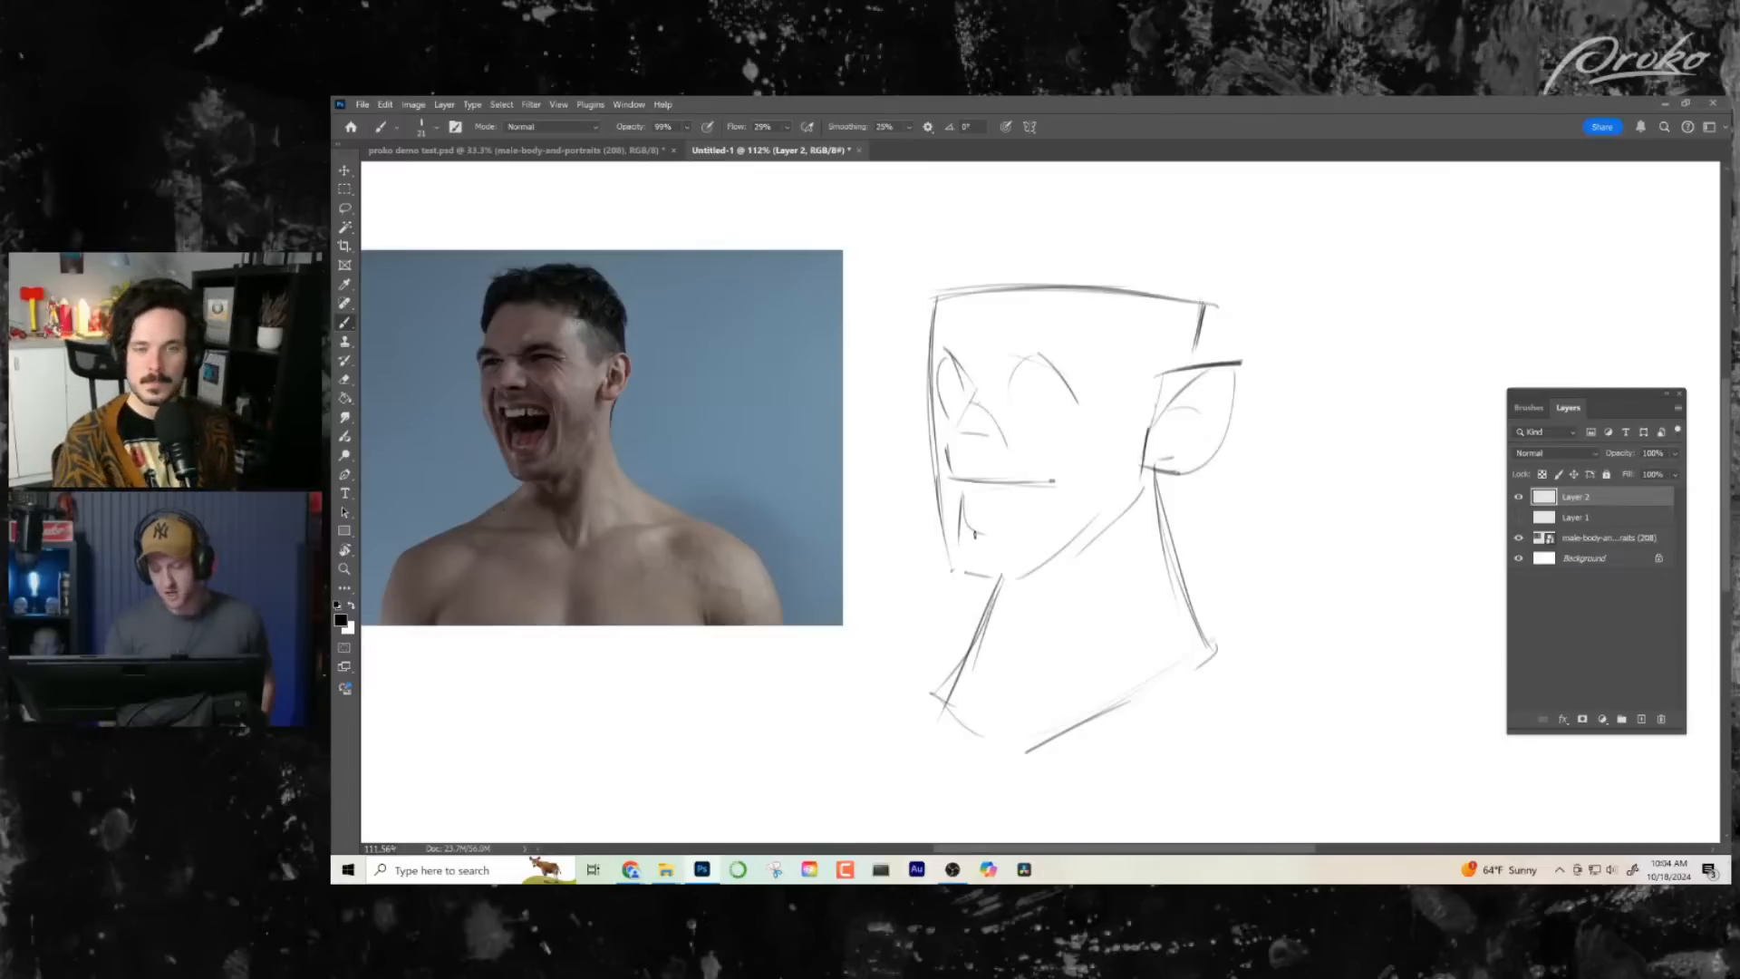
left_click_drag(961, 530, 1071, 504)
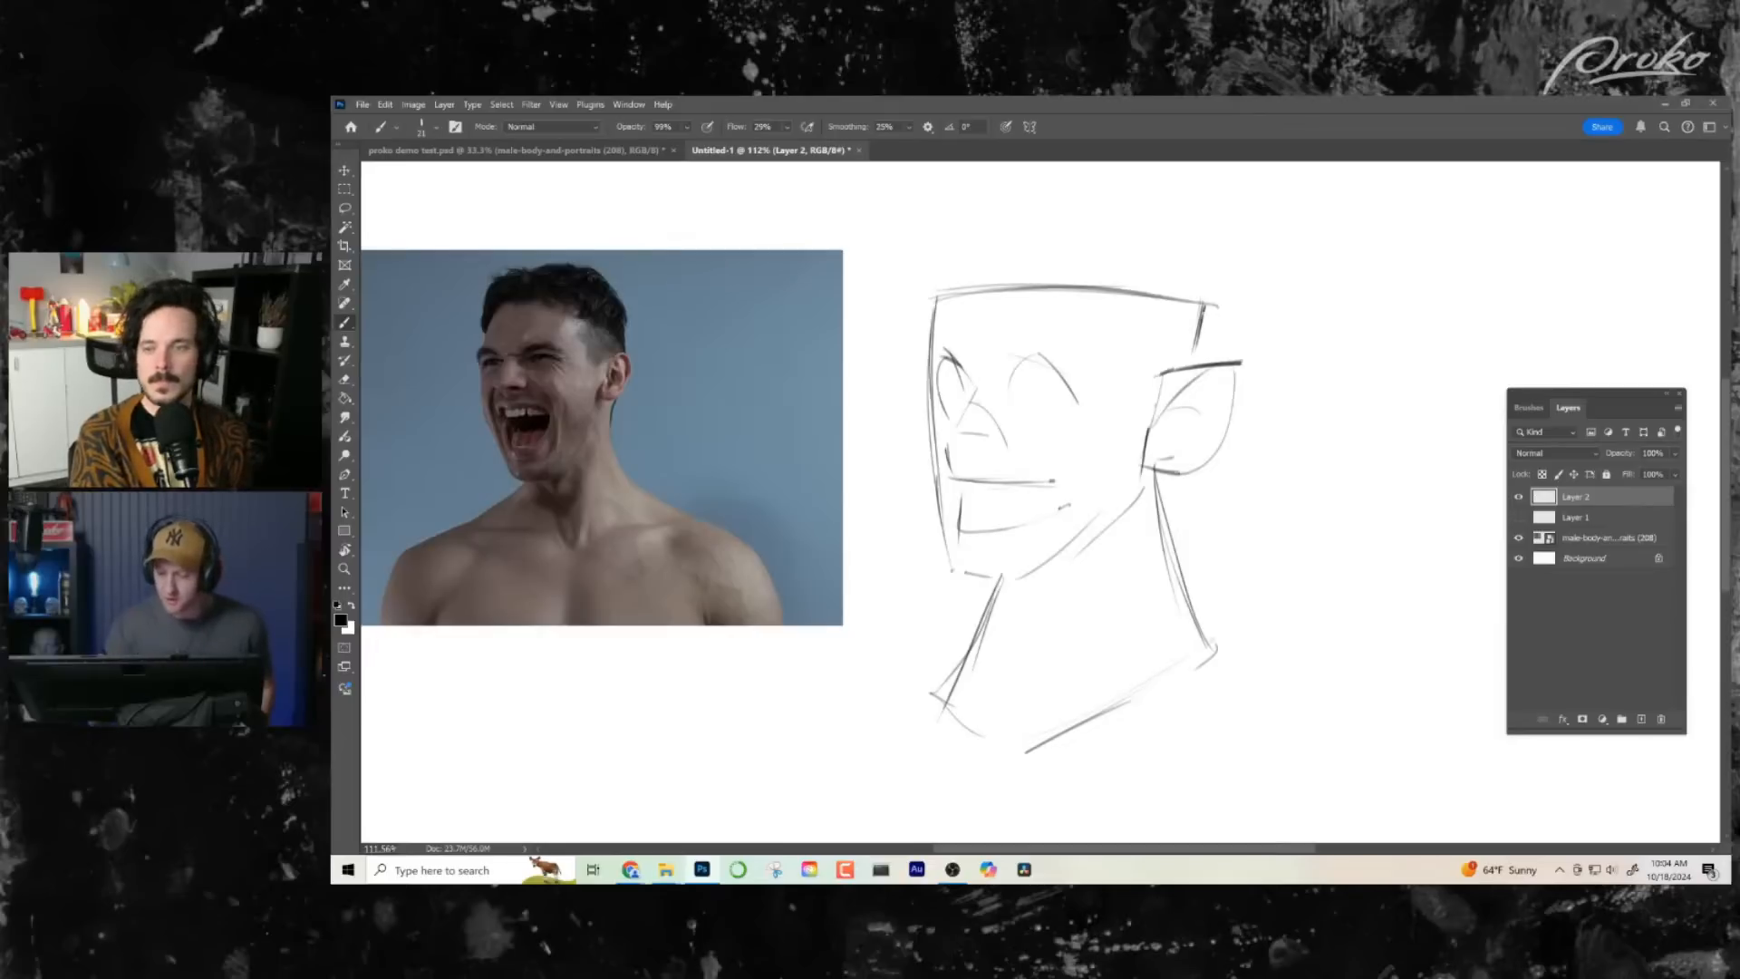
- Darken the back edge of the head and restate the jaw line from the ear down to the chin
left_click_drag(1205, 306, 1196, 361)
mouse_move(1146, 455)
left_mouse_down()
mouse_move(1140, 501)
mouse_move(1018, 581)
left_mouse_up()
left_click_drag(1142, 495, 1053, 566)
key("ctrl+z")
key("ctrl+z")
key("ctrl+z")
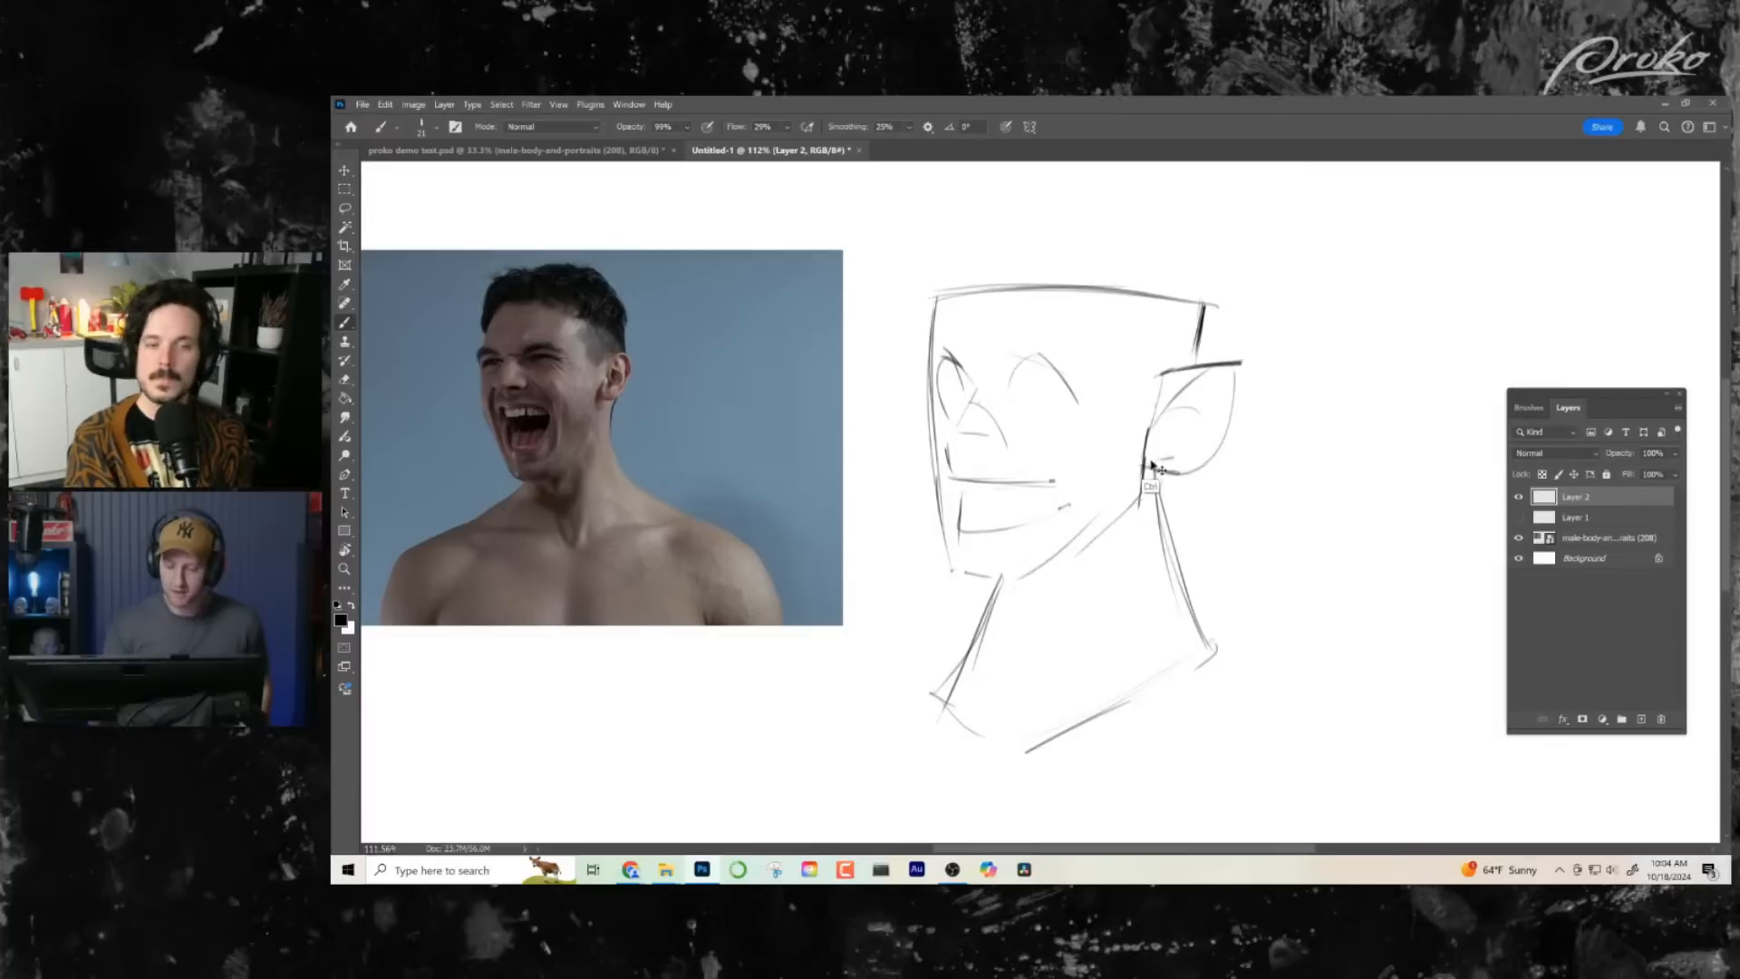
mouse_move(1146, 469)
left_mouse_down()
mouse_move(1004, 620)
mouse_move(1036, 577)
mouse_move(937, 618)
mouse_move(956, 576)
mouse_move(1025, 597)
left_mouse_up()
key("ctrl+z")
- Flip the canvas horizontally and define the nose as a darker triangular shape
key("ctrl+shift+h")
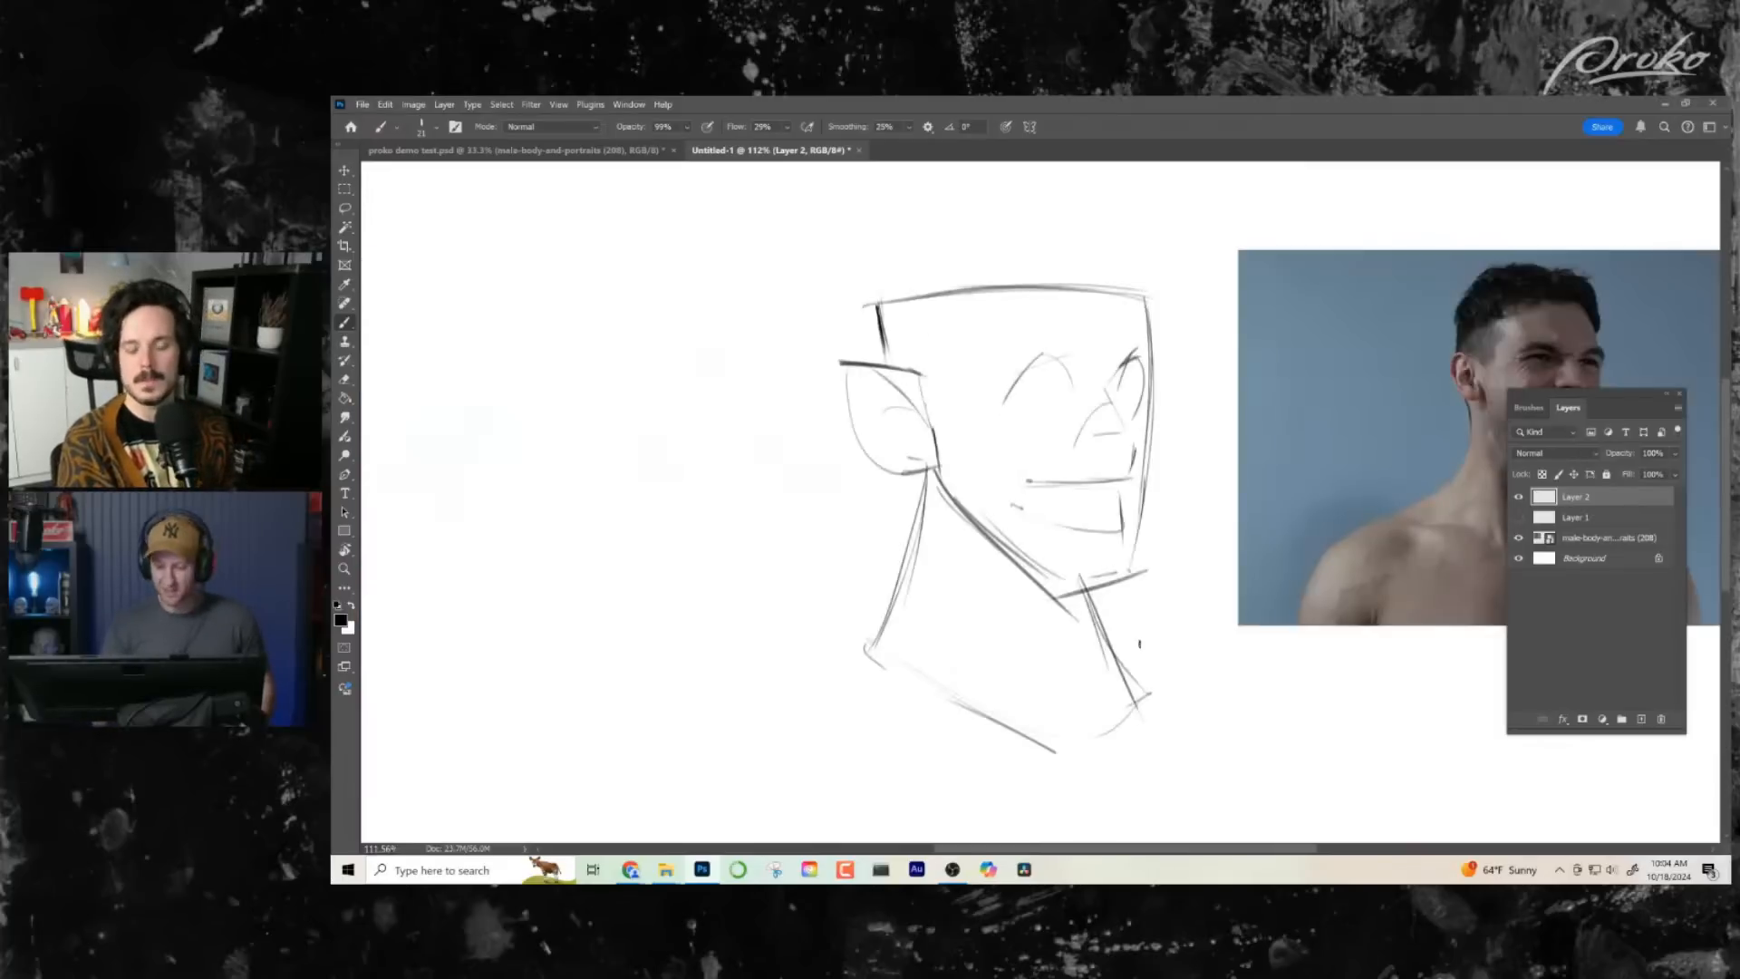
left_click_drag(1099, 640, 1026, 639)
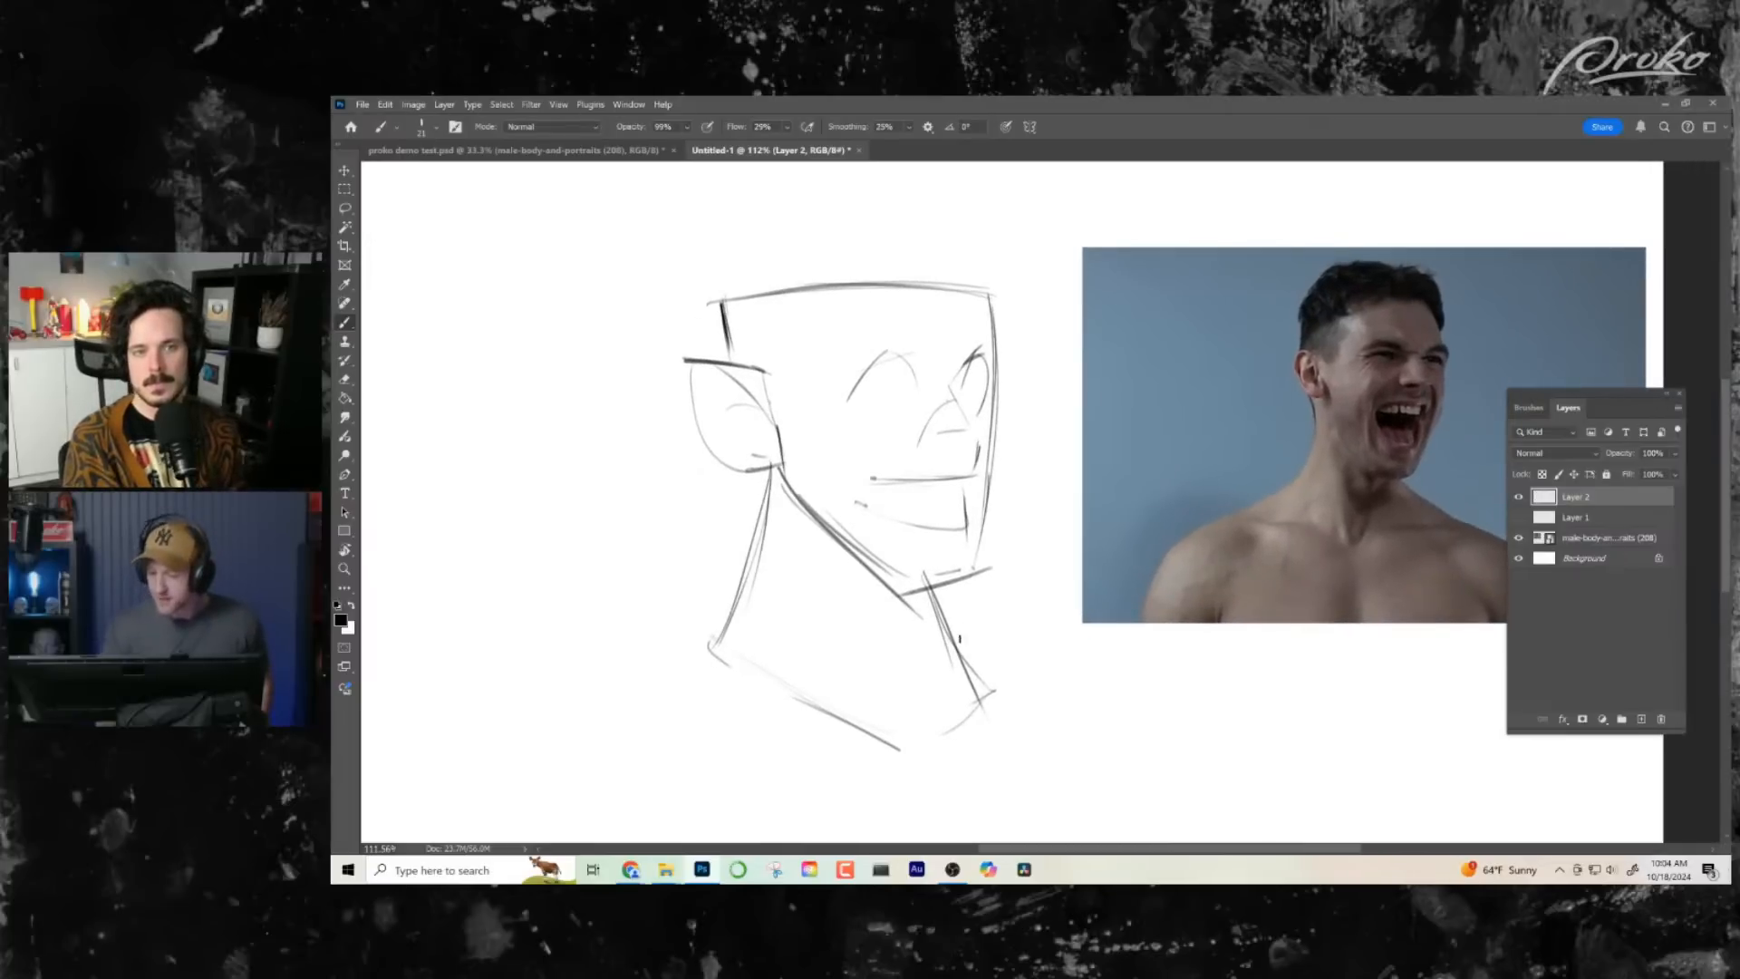
mouse_move(952, 399)
left_mouse_down()
mouse_move(921, 441)
mouse_move(955, 441)
mouse_move(919, 454)
left_mouse_up()
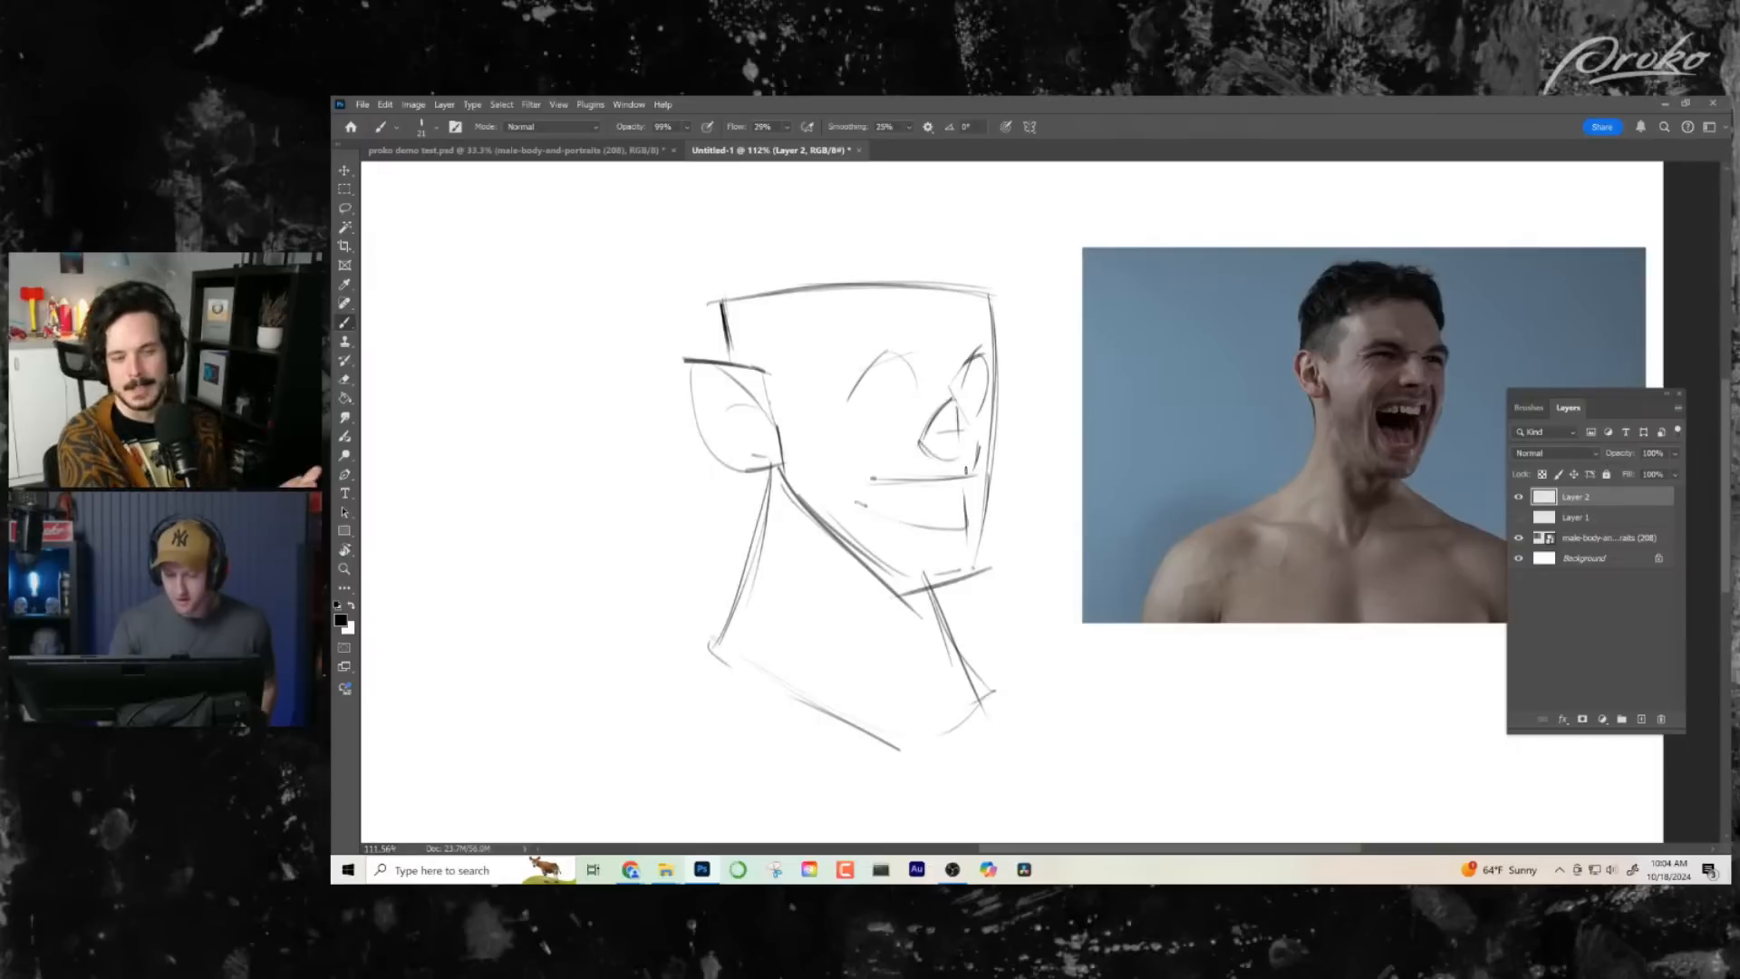
left_click_drag(912, 702, 939, 732)
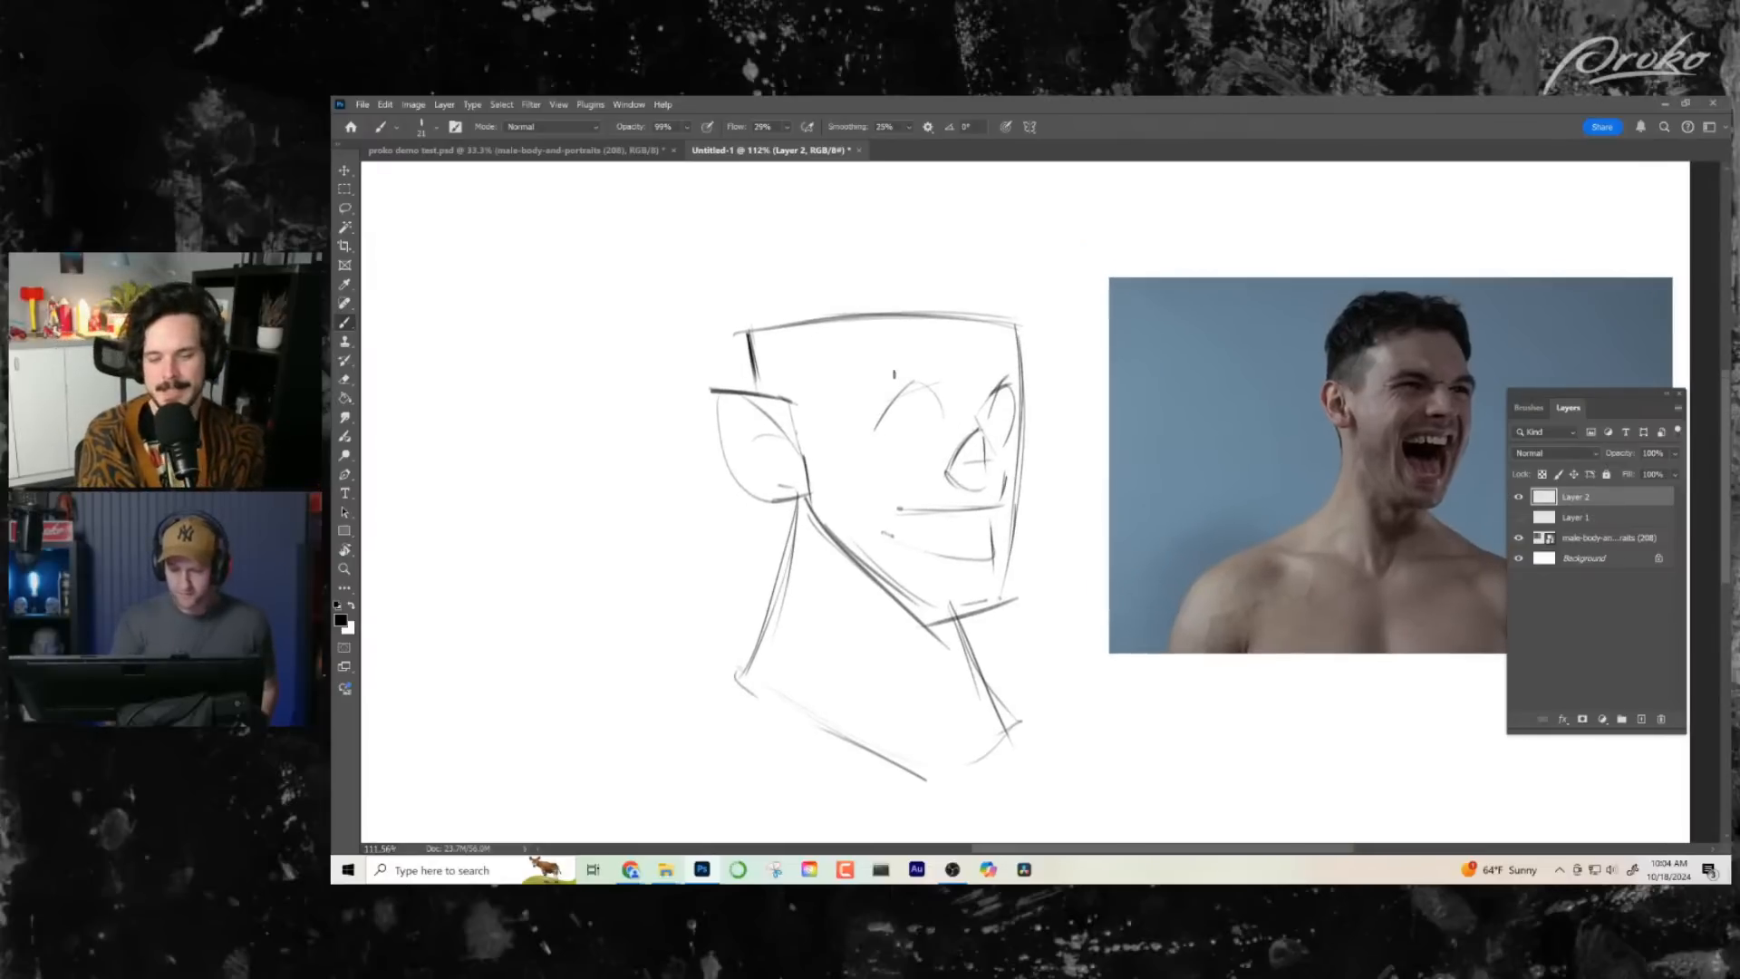
- Add the brow line over the near eye, the curved temple line and a short vertical mark above the far eye
mouse_move(860, 391)
left_mouse_down()
mouse_move(938, 374)
mouse_move(853, 460)
mouse_move(737, 354)
left_mouse_up()
left_click_drag(854, 352, 753, 337)
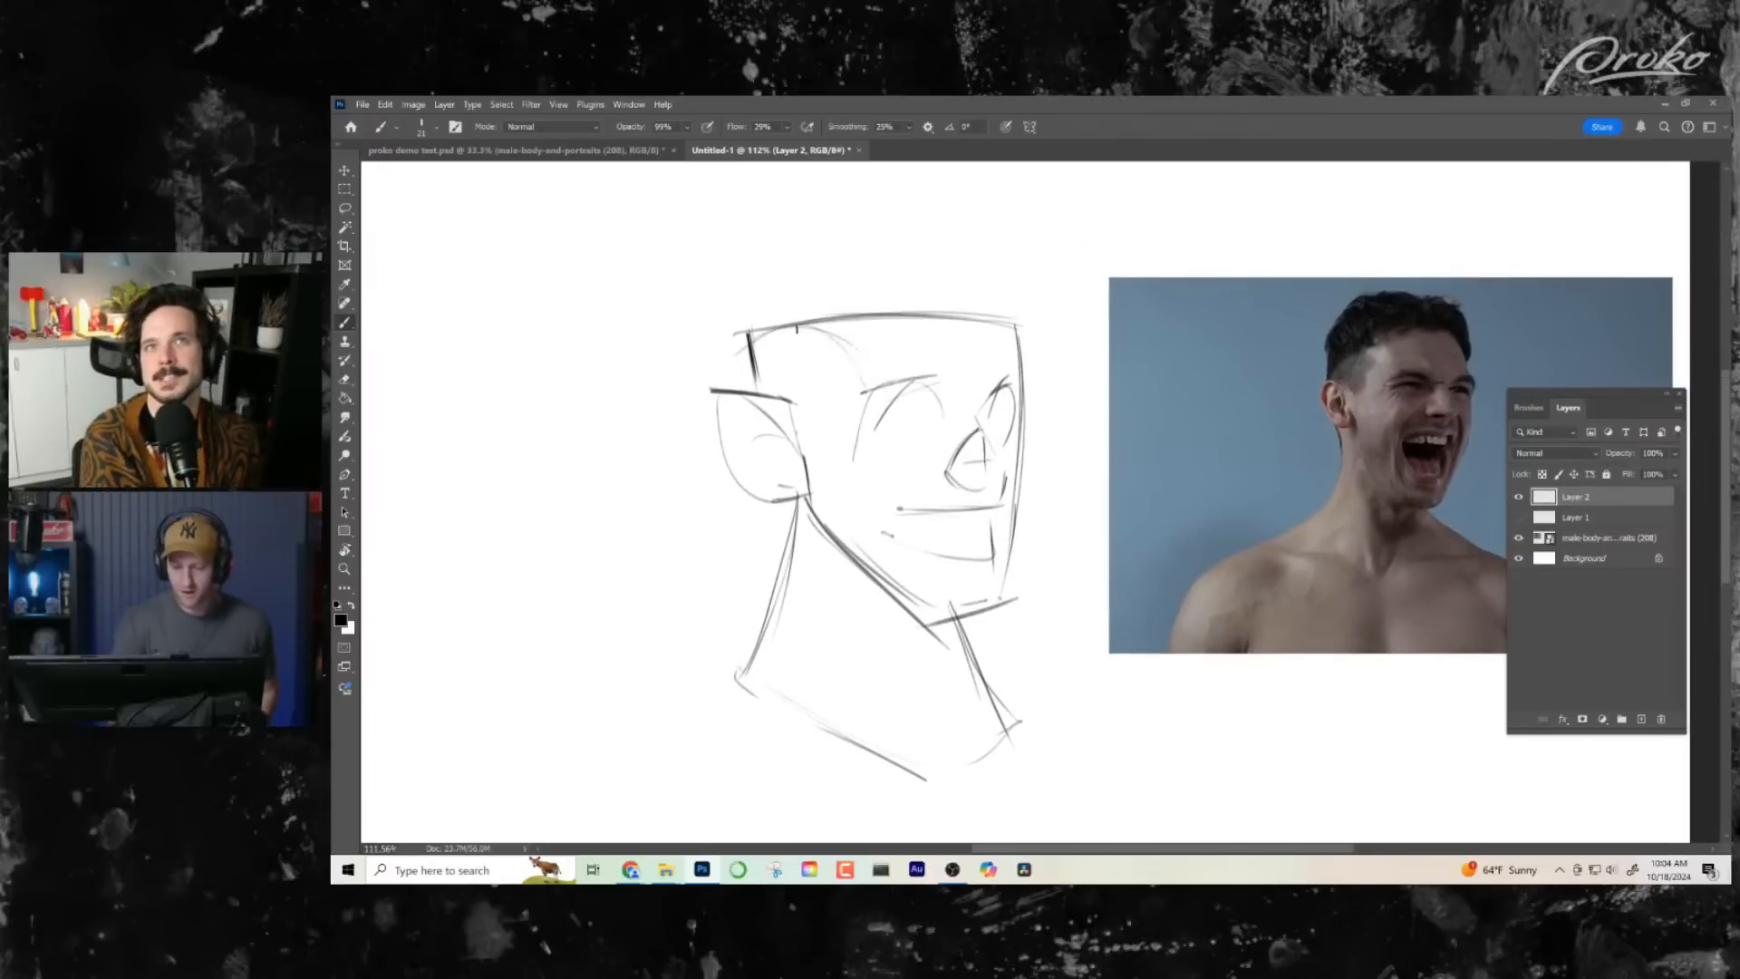
left_click_drag(1004, 346, 1006, 372)
left_click_drag(1052, 532, 996, 581)
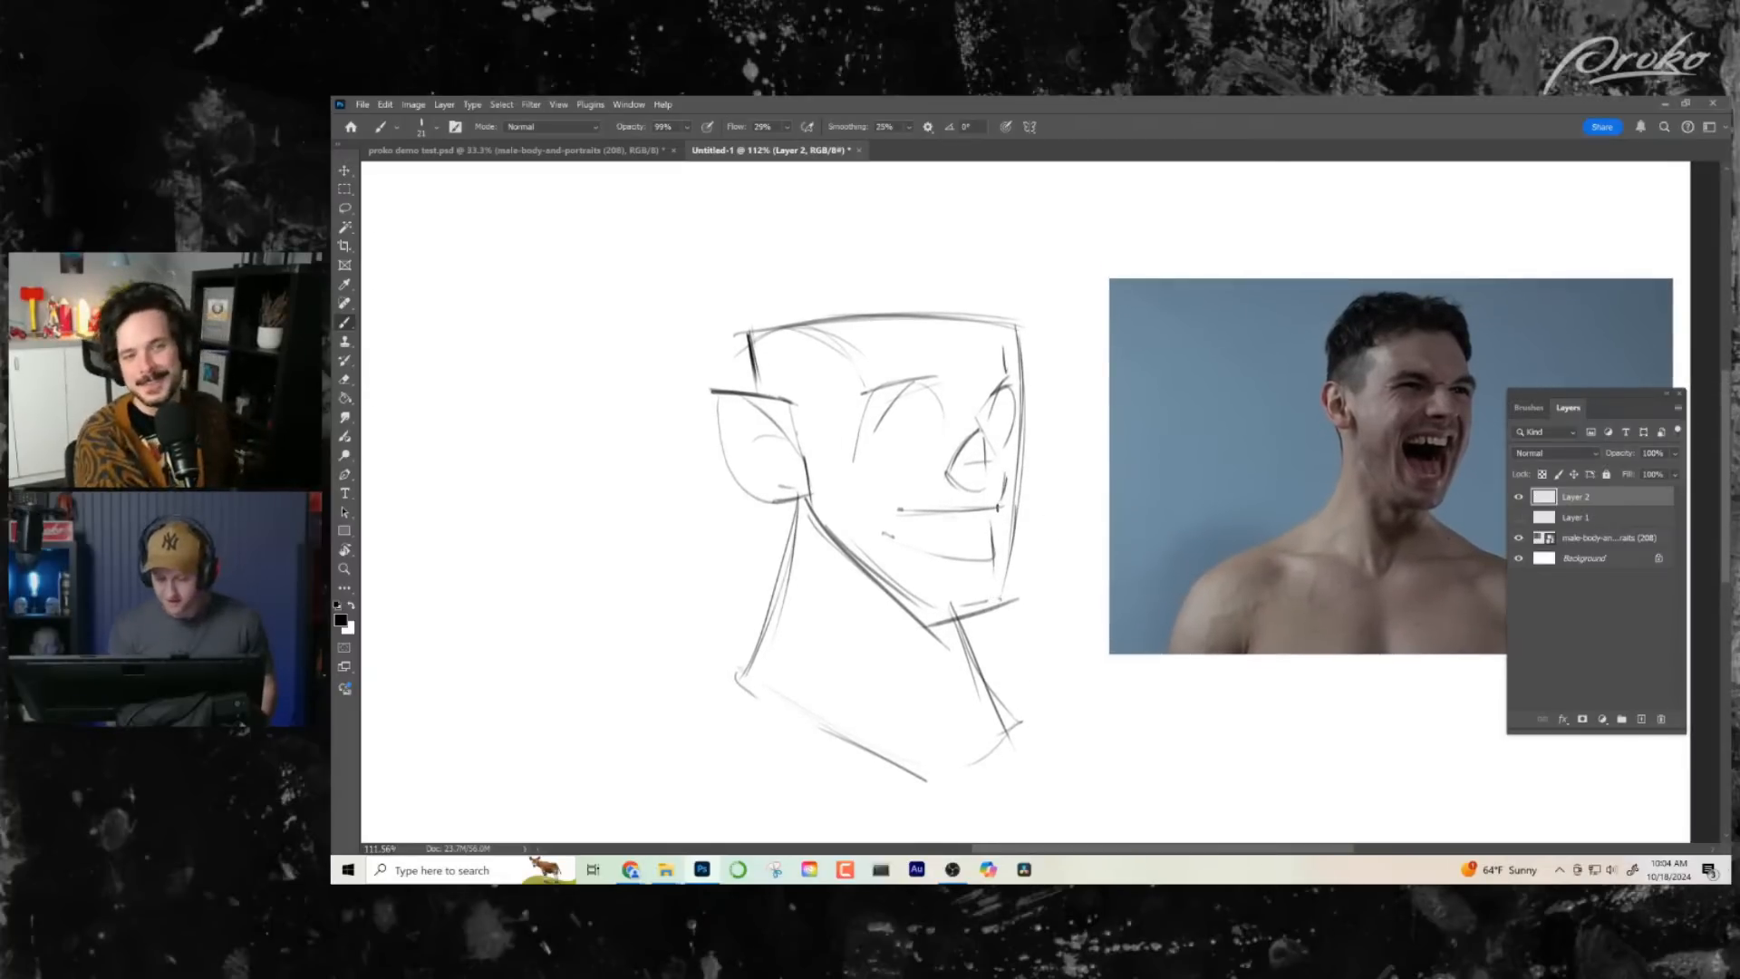
- Erase the mouth, the base of the nose and part of the lower face's front edge
key("e")
mouse_move(1002, 508)
left_mouse_down()
mouse_move(1016, 486)
mouse_move(871, 508)
left_mouse_up()
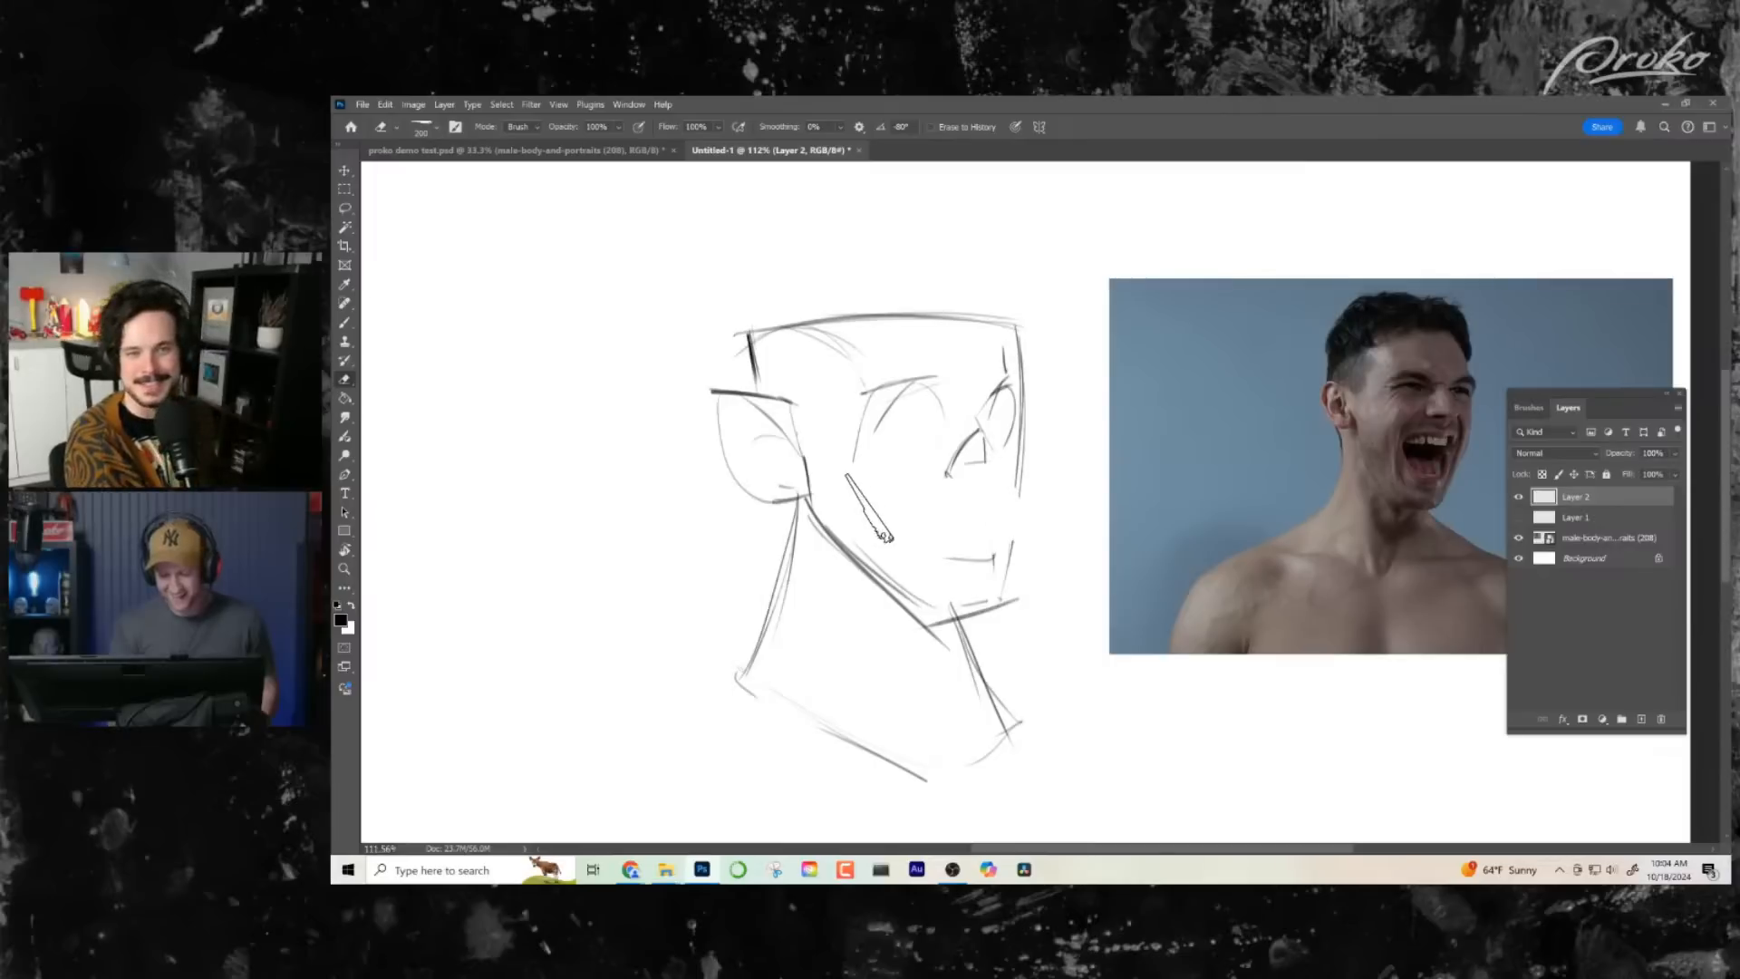
key("b")
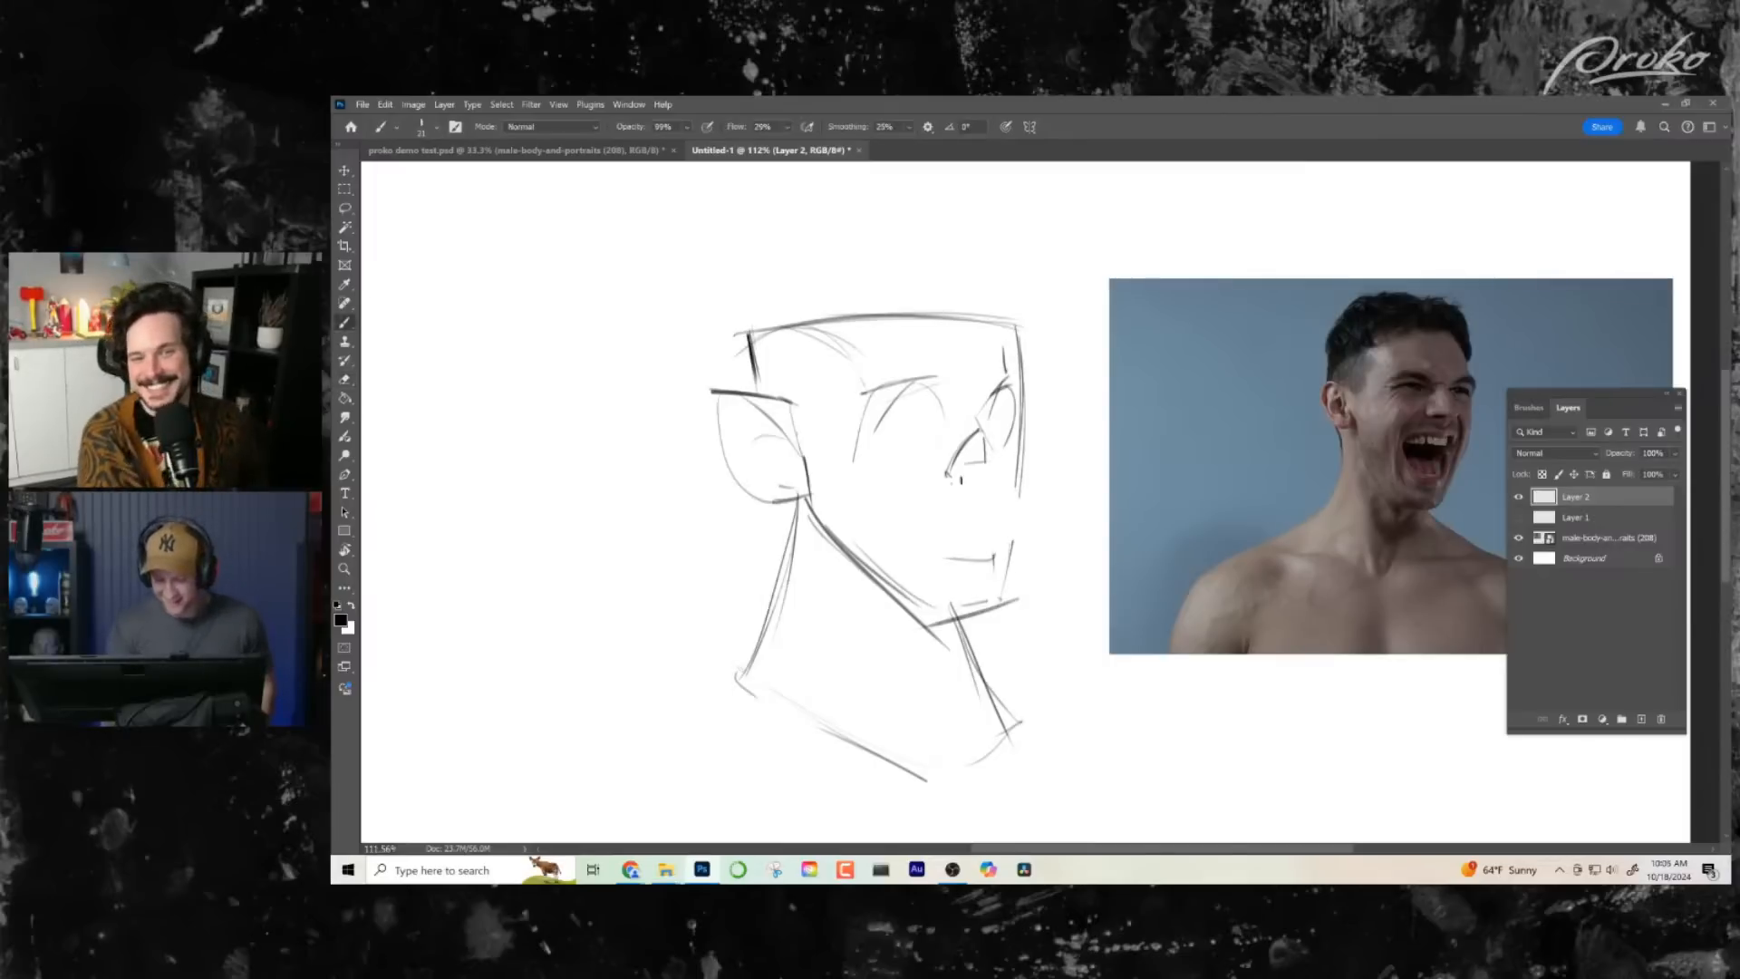
- Redraw the flat base of the nose and block in the upper jaw as a shallow curved box beneath it
key("ctrl+z")
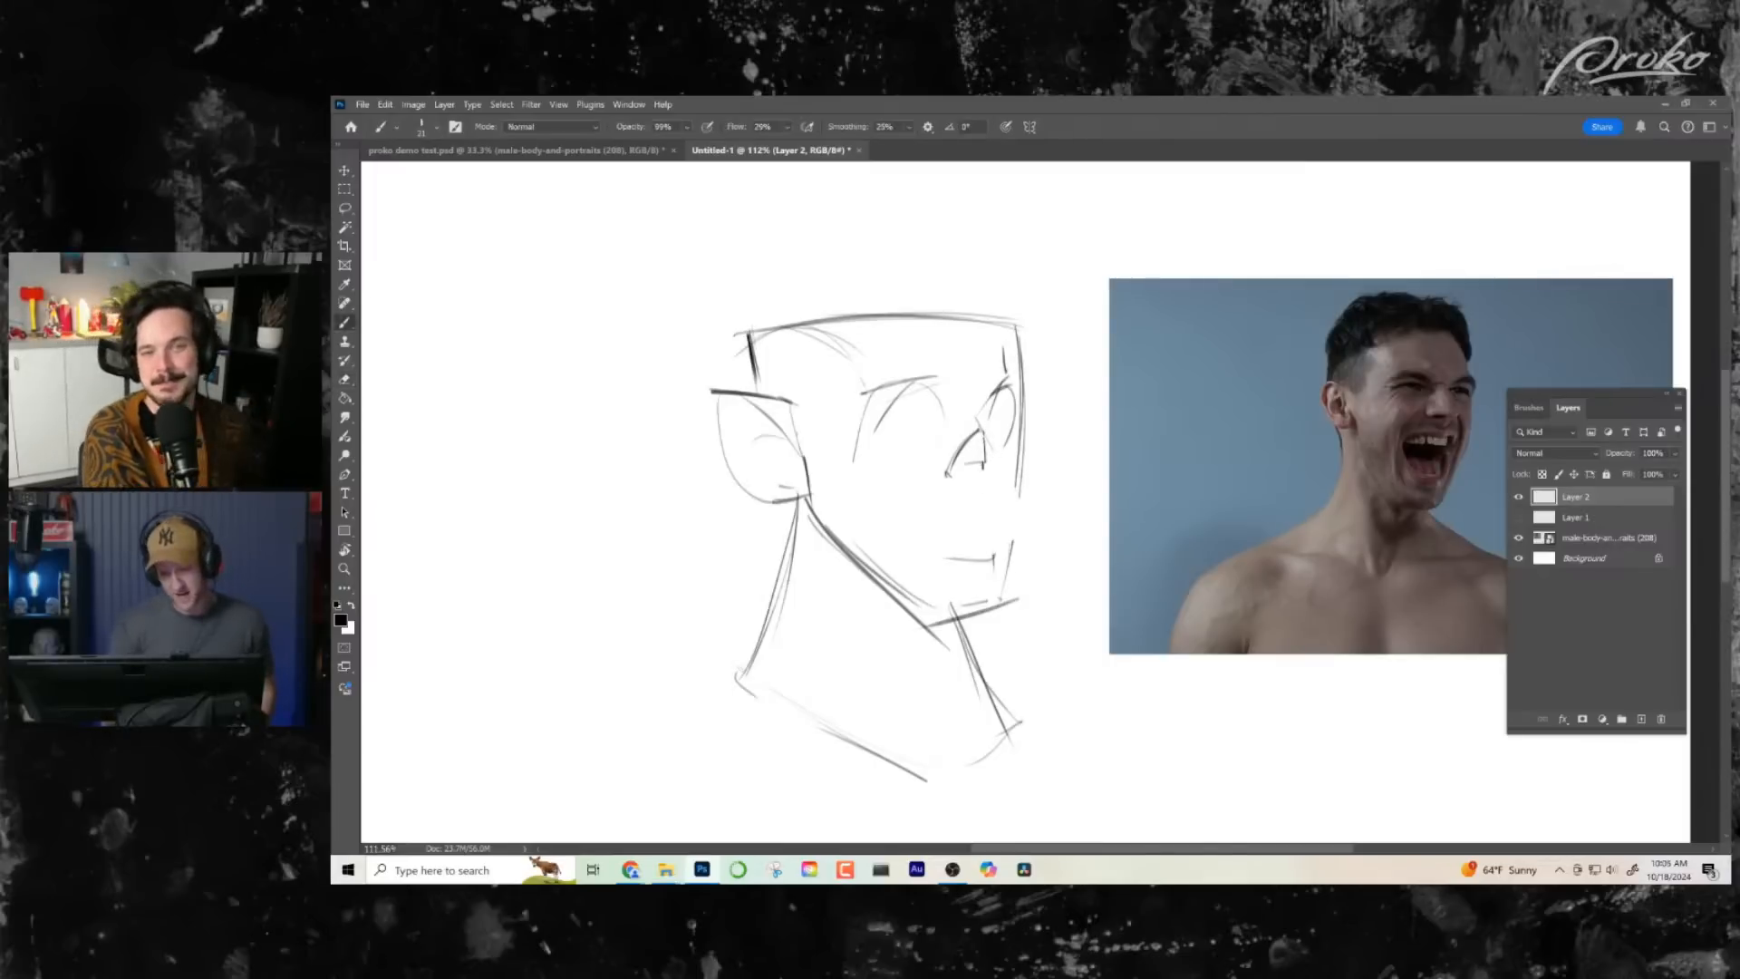
left_click_drag(985, 437, 988, 491)
key("ctrl+z")
key("ctrl+z")
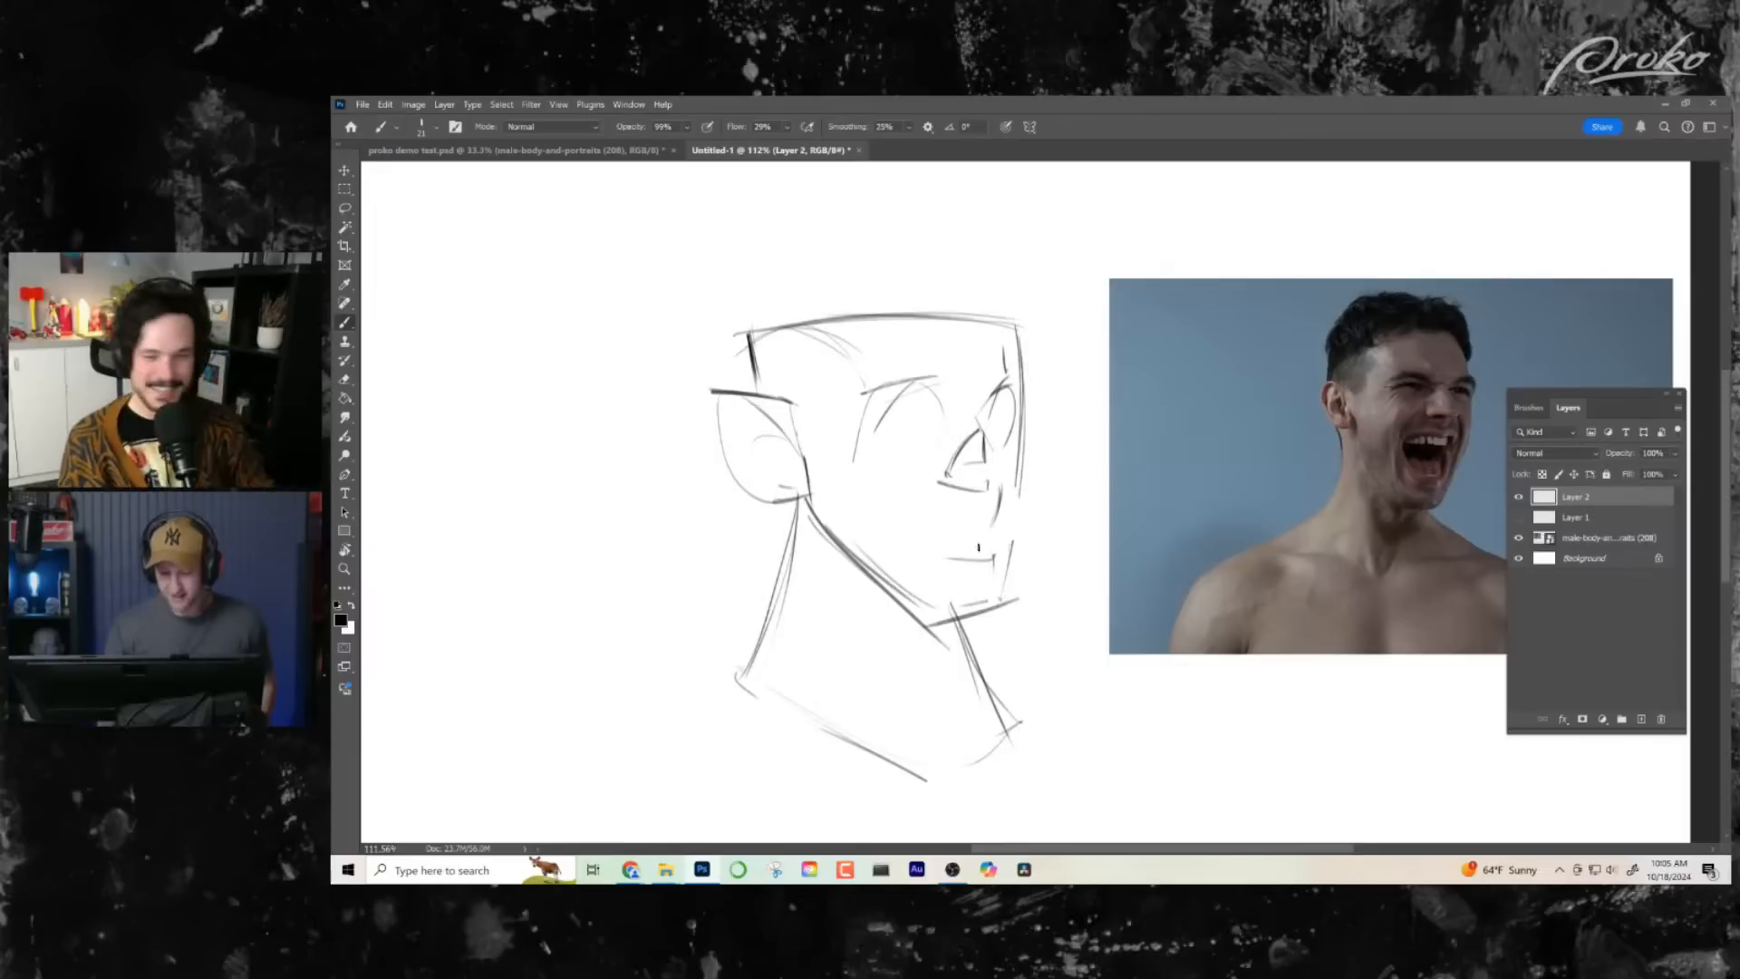
left_click_drag(915, 524, 995, 541)
key("ctrl+z")
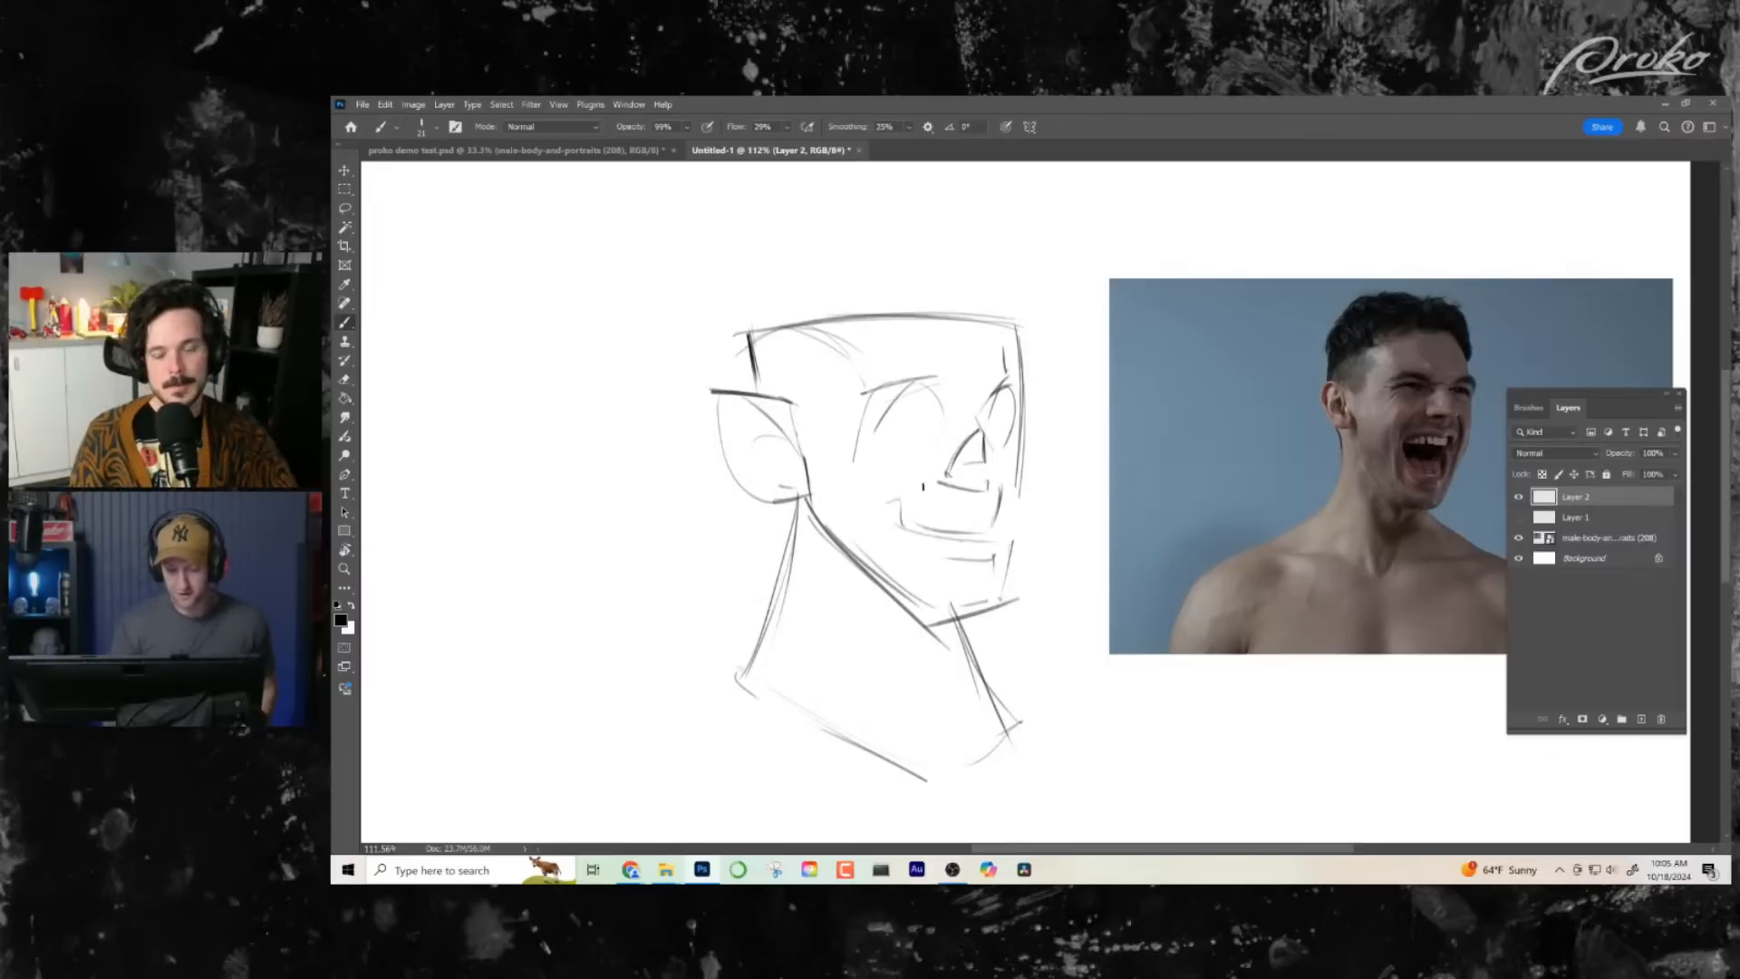
- Sketch the near cheekbone as two lines running from the ear towards the upper jaw, and mark the far cheekbone's outer edge
left_click_drag(856, 504, 916, 489)
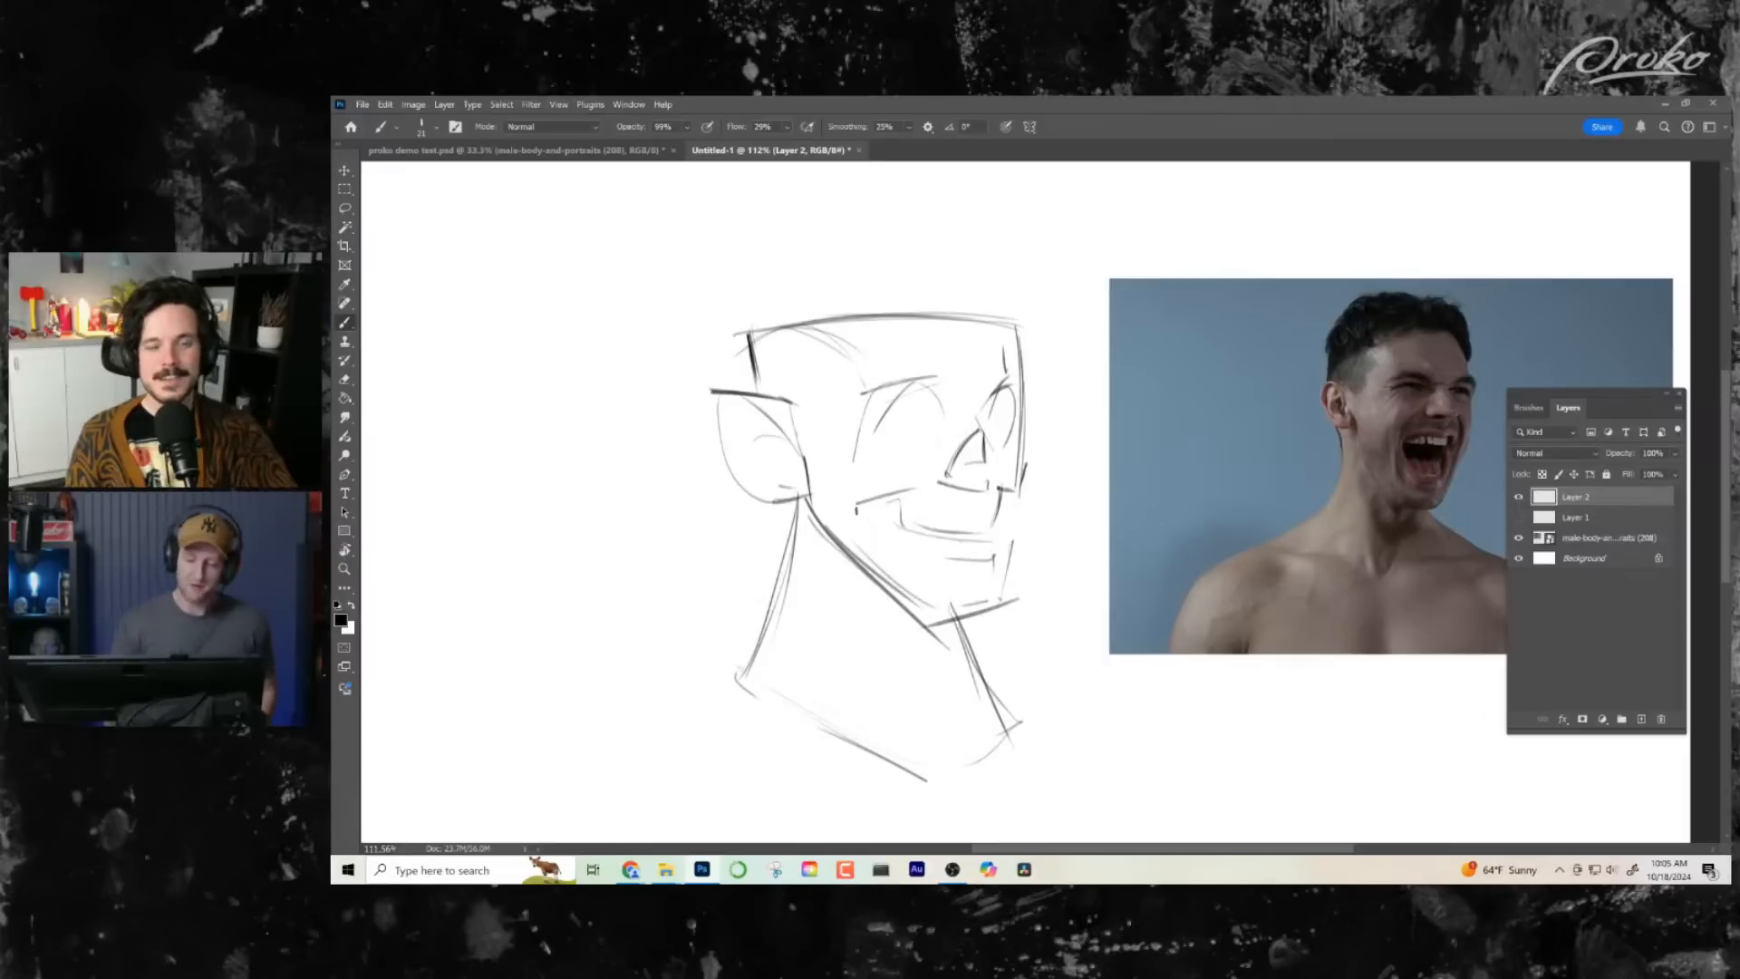
mouse_move(789, 485)
left_mouse_down()
mouse_move(866, 511)
mouse_move(852, 502)
left_mouse_up()
key("ctrl+z")
key("ctrl+z")
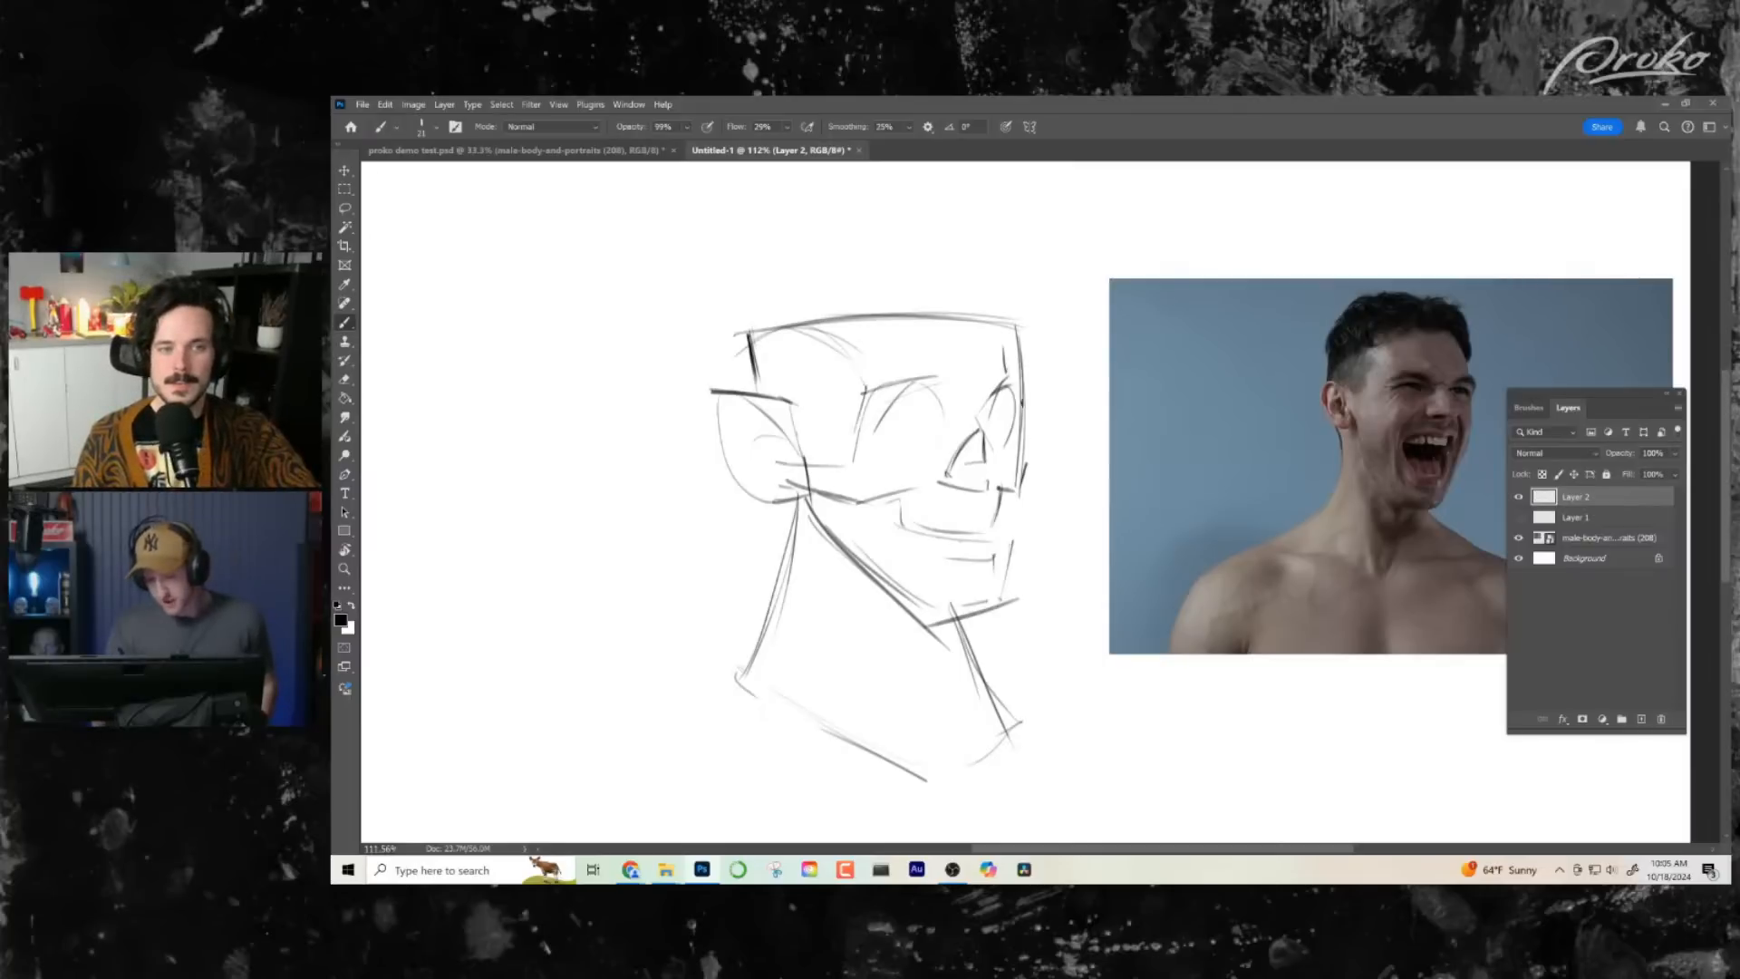
left_click_drag(1021, 383, 1029, 466)
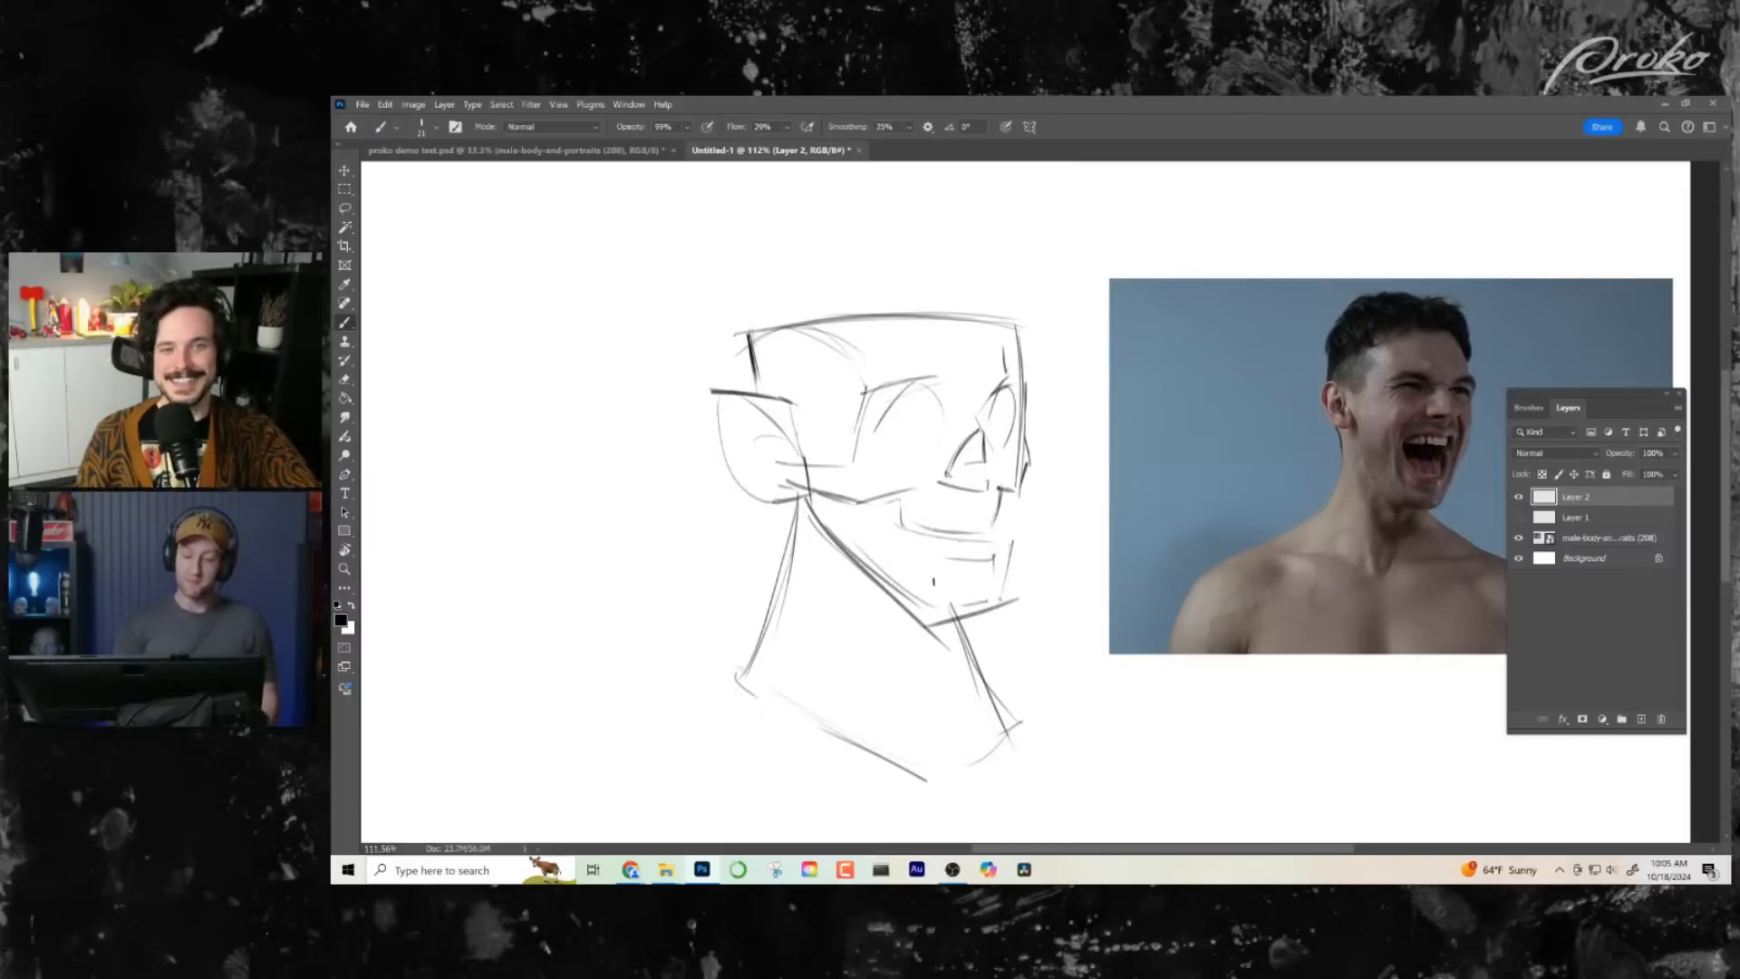
- Redraw the jaw slightly lower, from below the ear down to the chin, with a short edge at the front
mouse_move(899, 495)
left_mouse_down()
mouse_move(895, 514)
mouse_move(814, 527)
mouse_move(814, 544)
mouse_move(975, 632)
left_mouse_up()
key("ctrl+z")
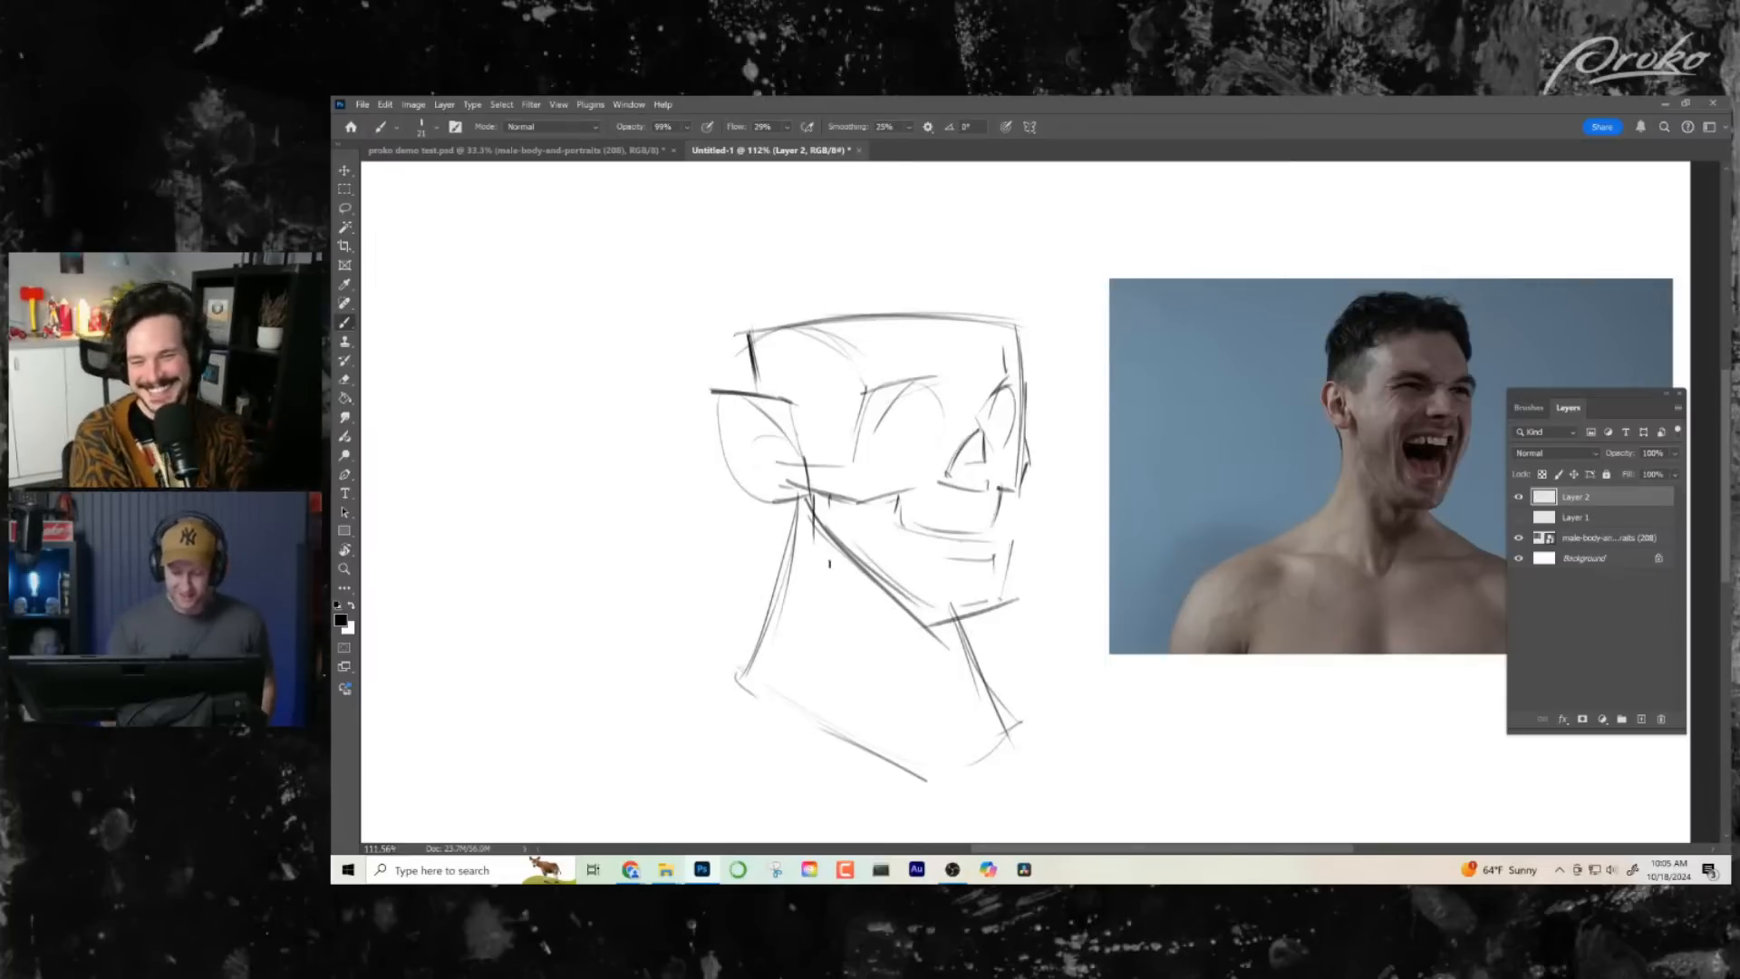
mouse_move(802, 535)
left_mouse_down()
mouse_move(940, 634)
mouse_move(1001, 624)
left_mouse_up()
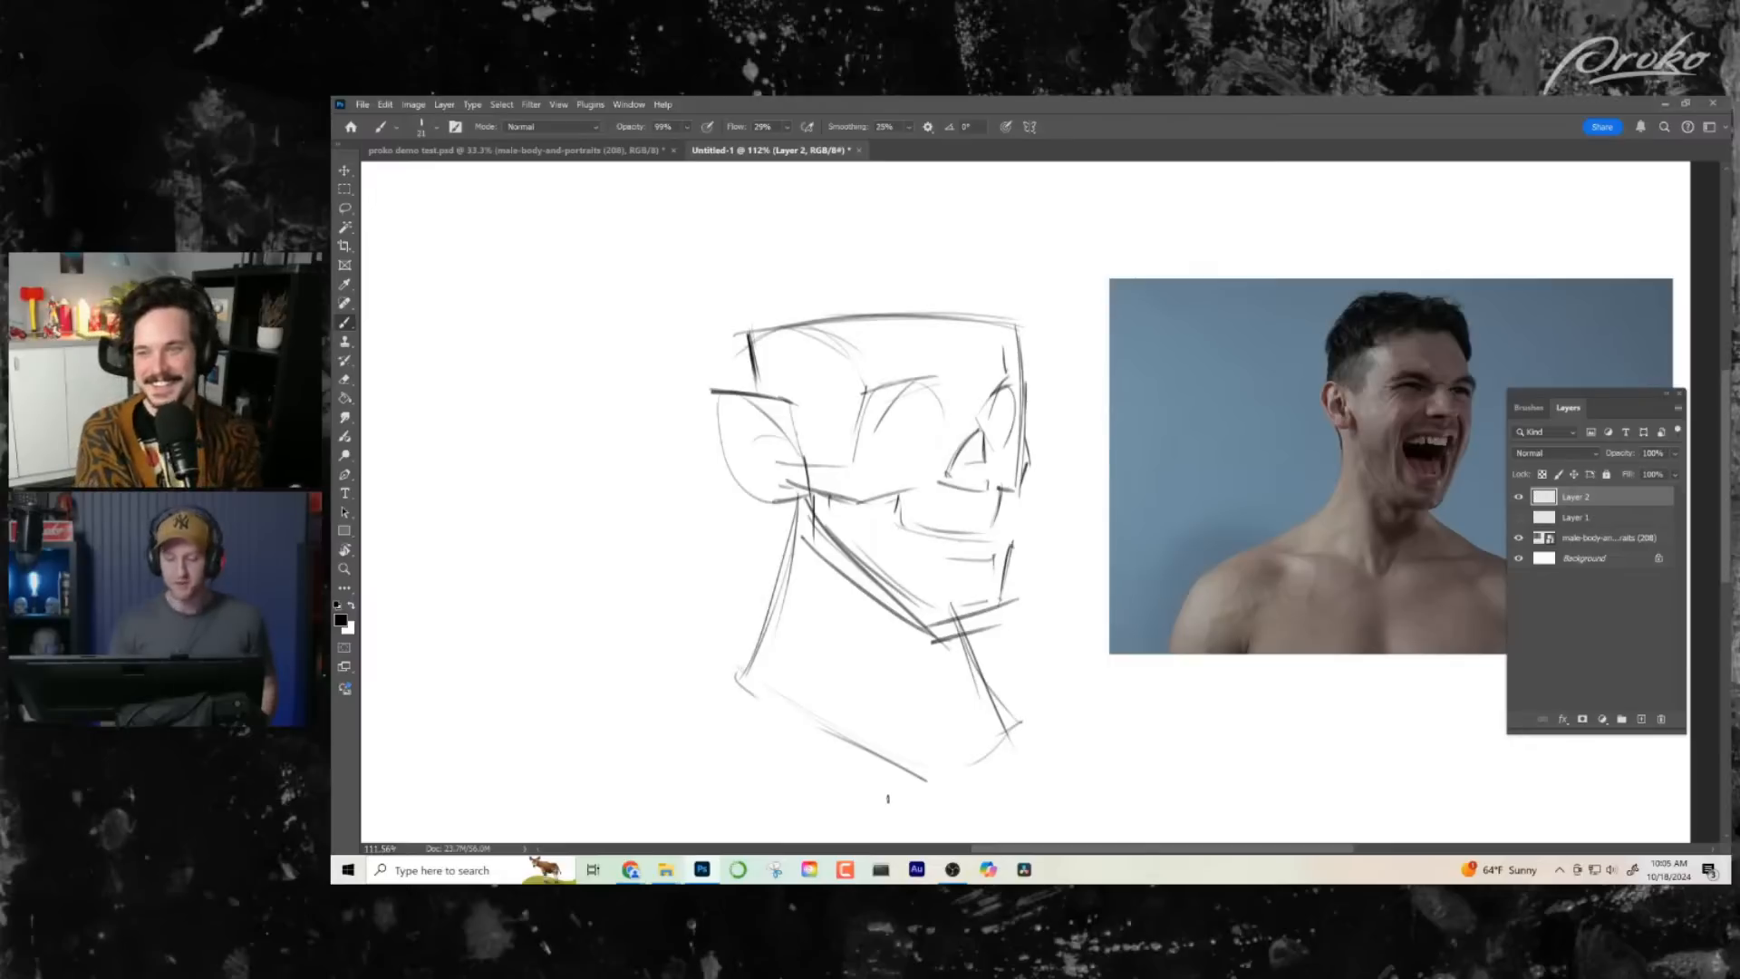
- Set the eraser to a soft round brush at 16% opacity and fade the jaw, mouth and cheek lines
key("e")
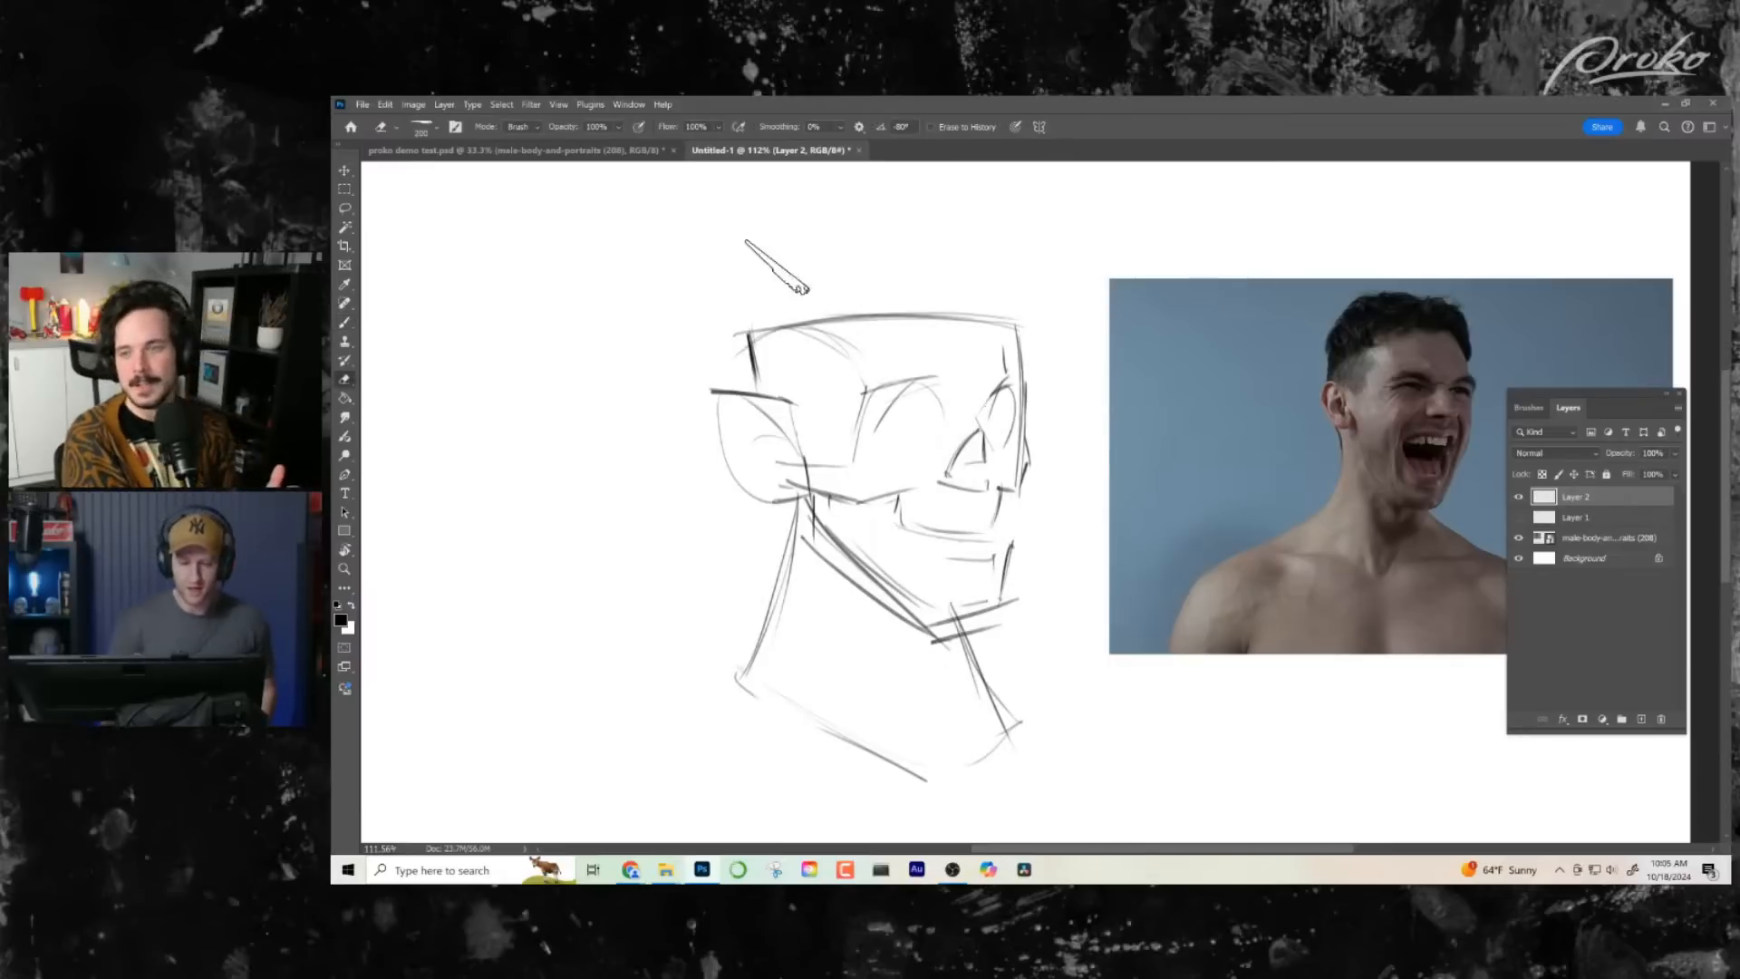
left_click(437, 127)
scroll(713, 394, "up", 5)
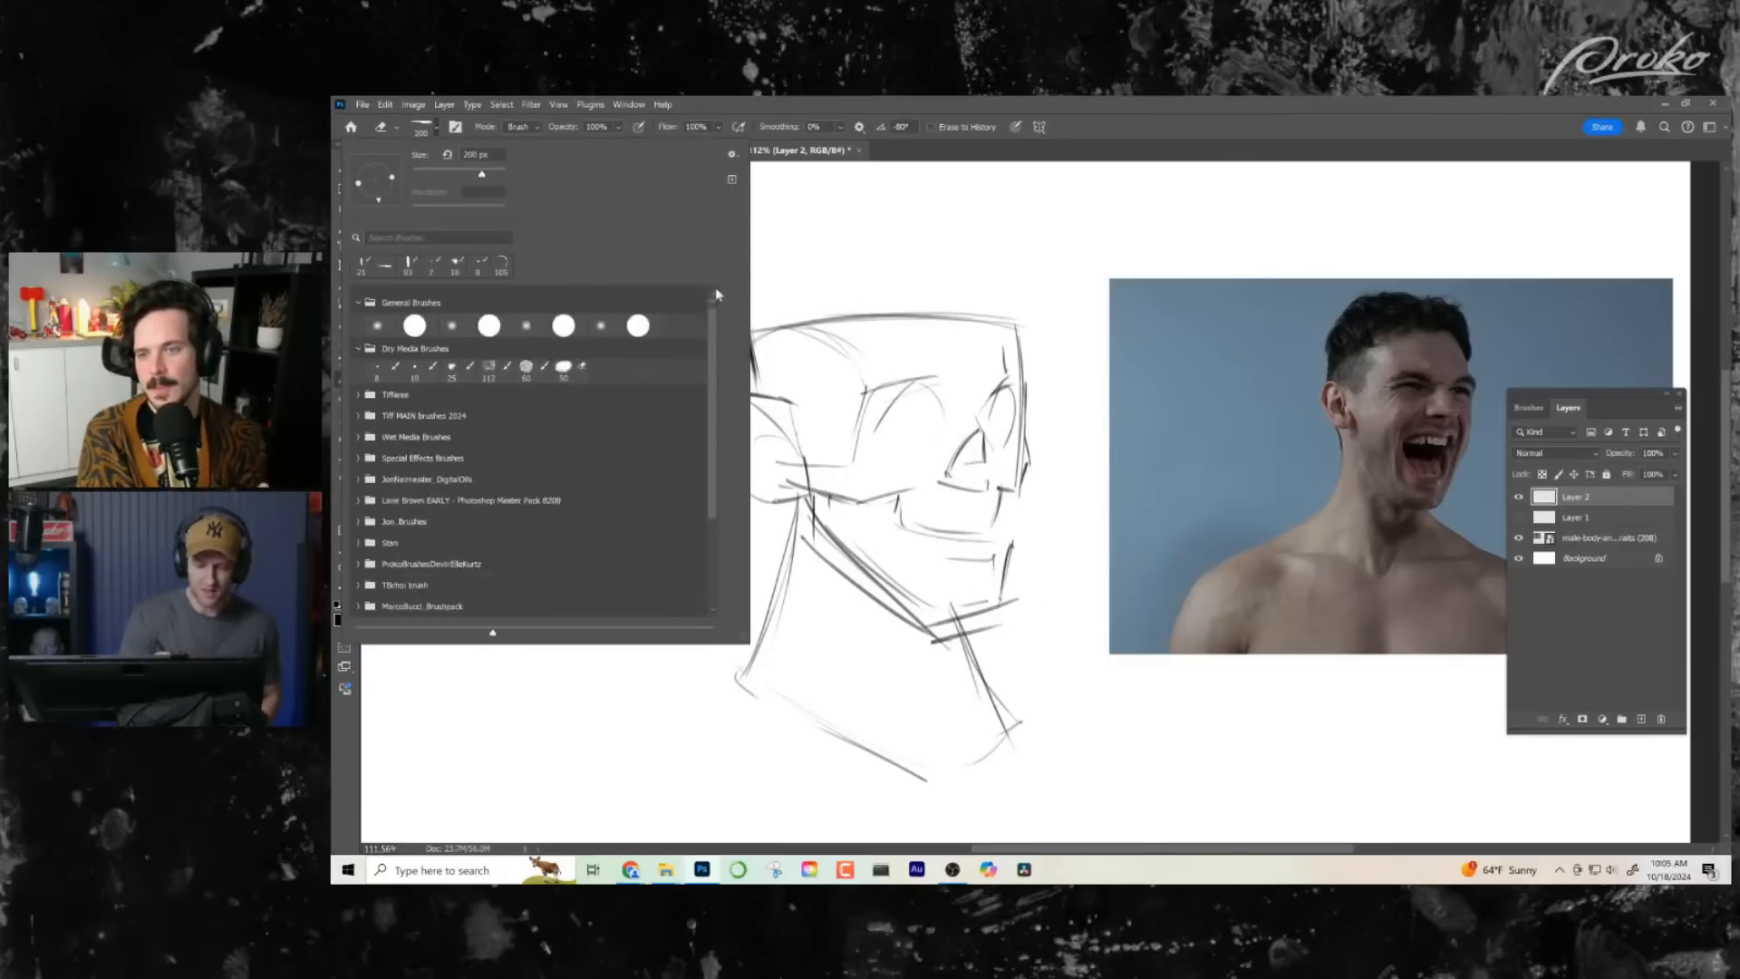
left_click(377, 340)
left_click(1028, 598)
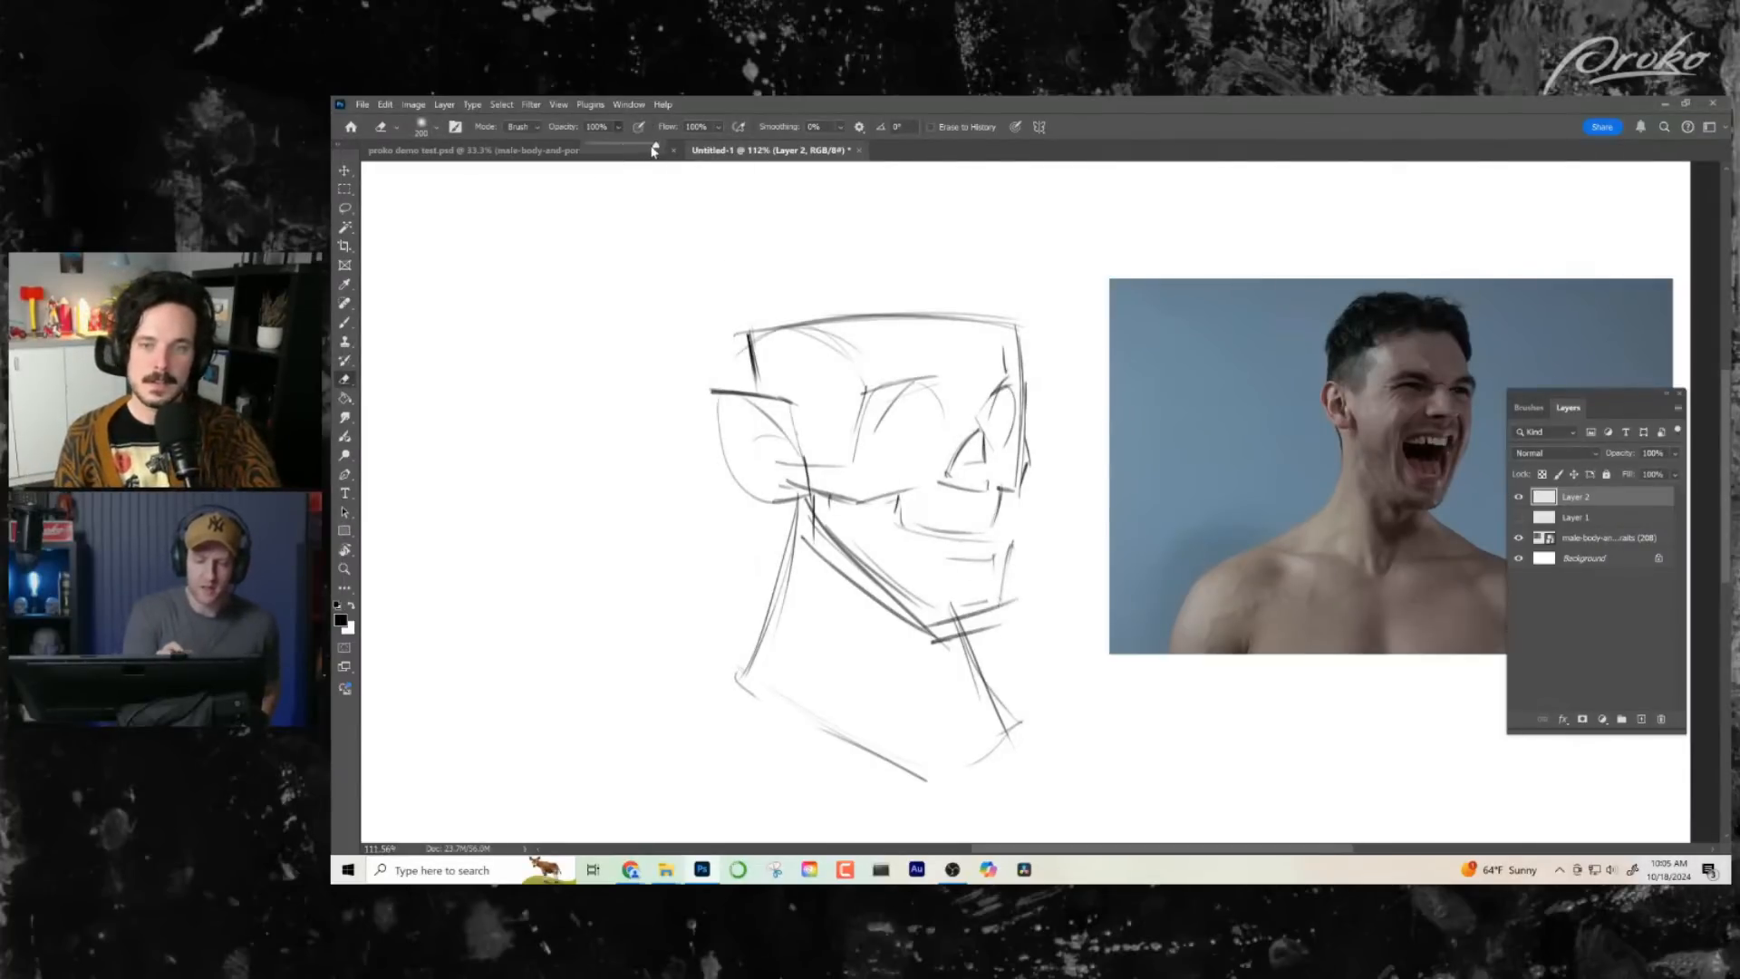
left_click_drag(655, 145, 604, 145)
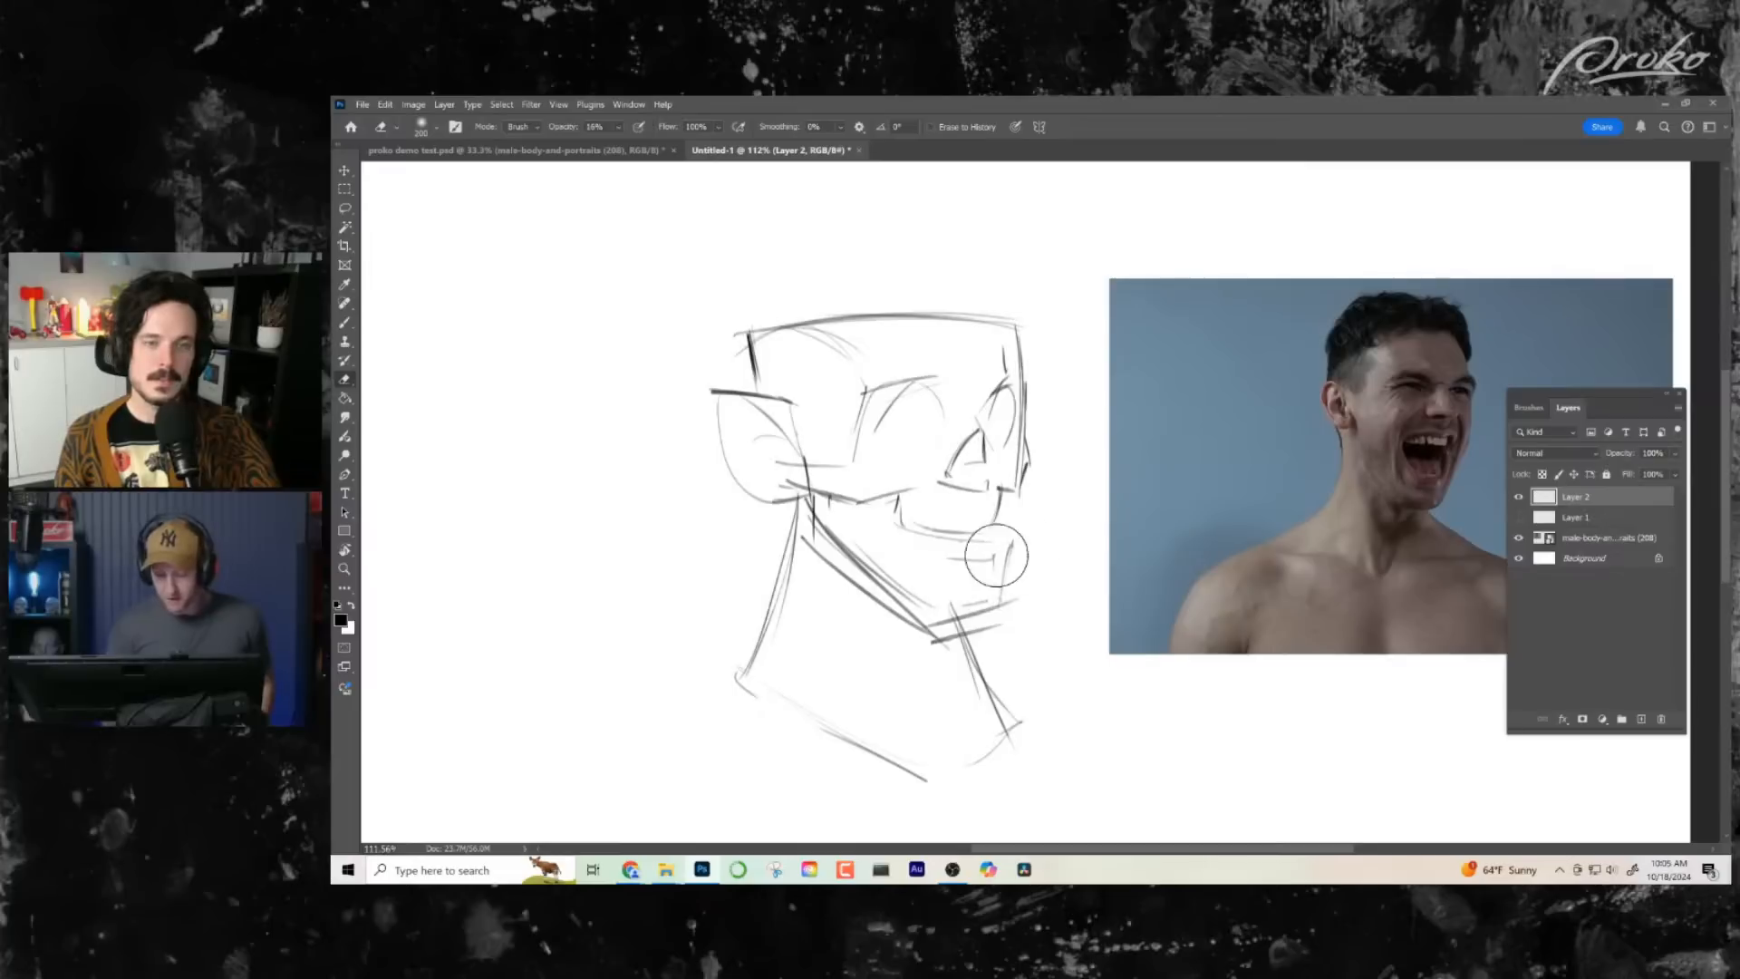
mouse_move(793, 522)
left_mouse_down()
mouse_move(859, 503)
mouse_move(844, 546)
mouse_move(889, 609)
mouse_move(856, 596)
mouse_move(831, 543)
mouse_move(873, 576)
left_mouse_up()
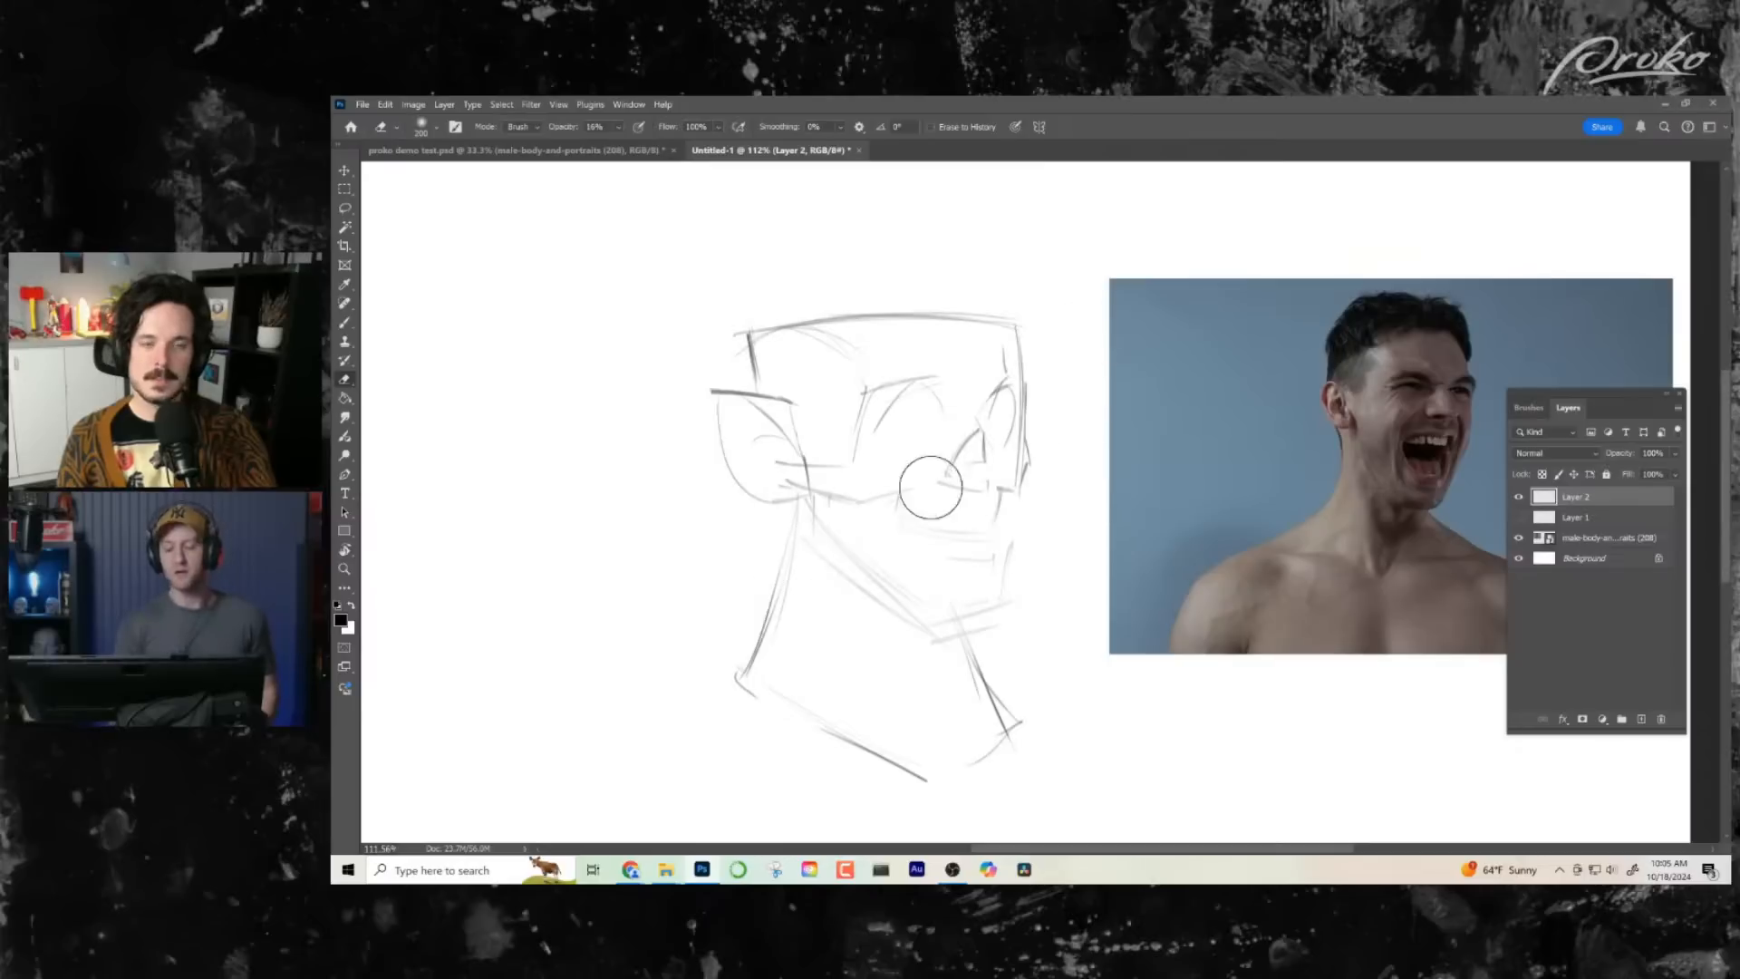
- Restate the front edge of the upper jaw, the far cheekbone and the near temple edge with darker lines
key("b")
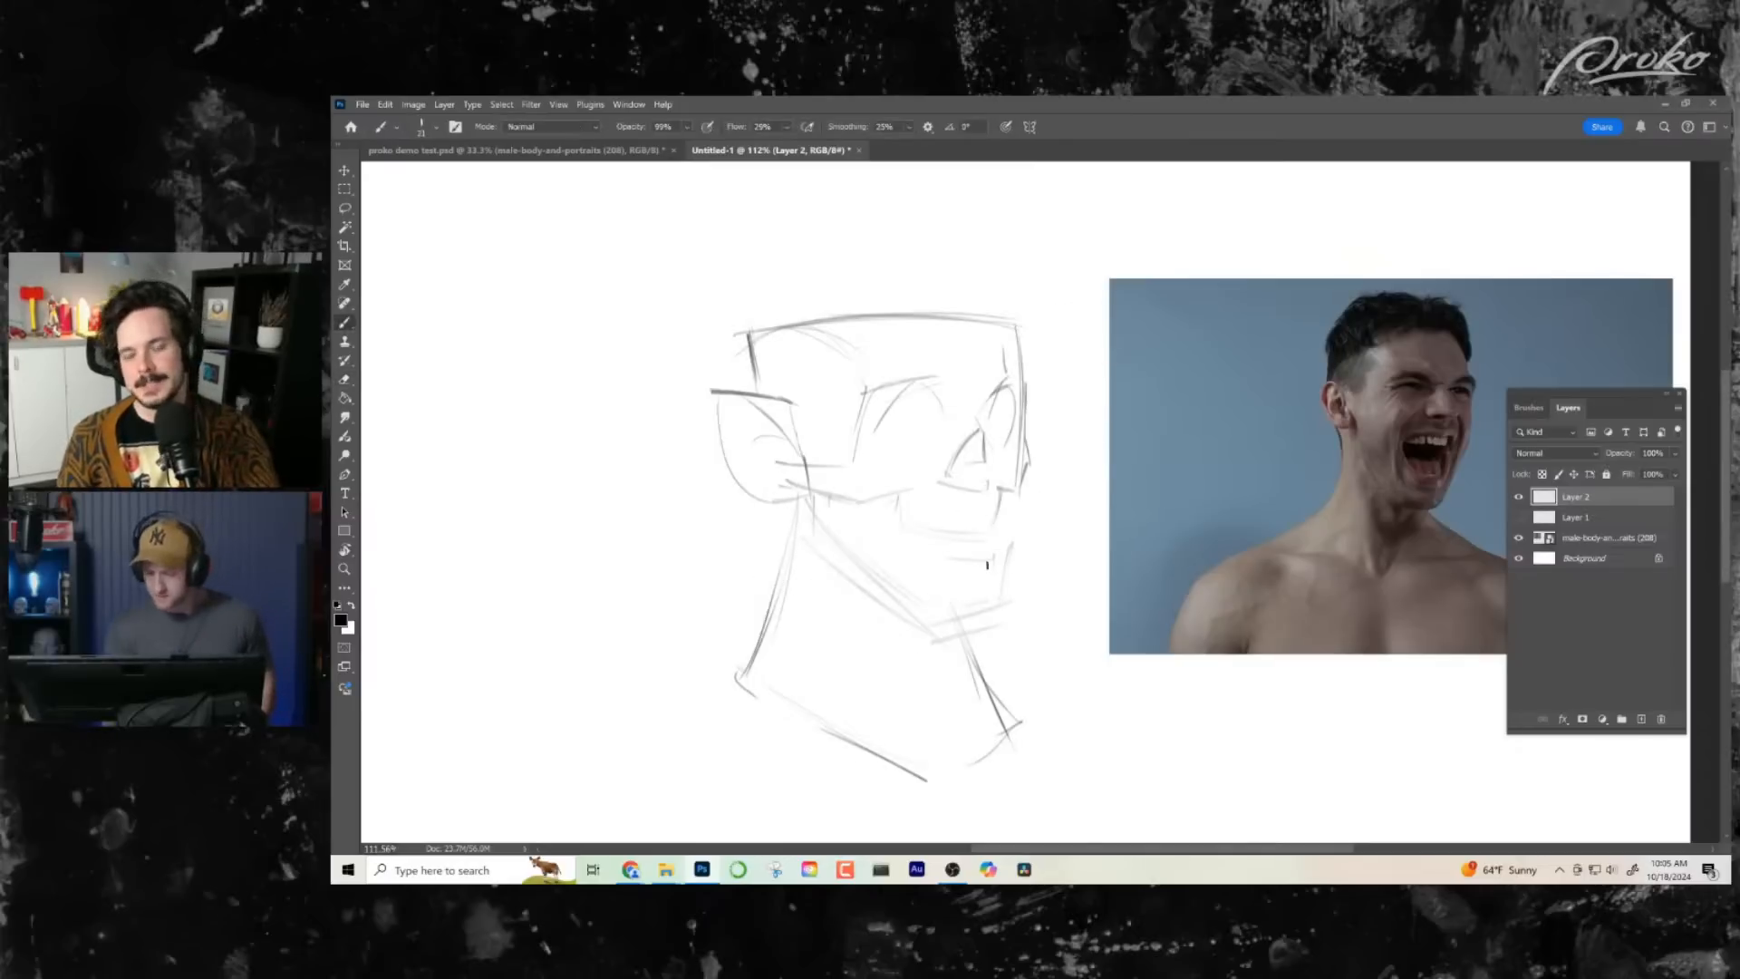
left_click_drag(1004, 494, 990, 535)
key("ctrl+z")
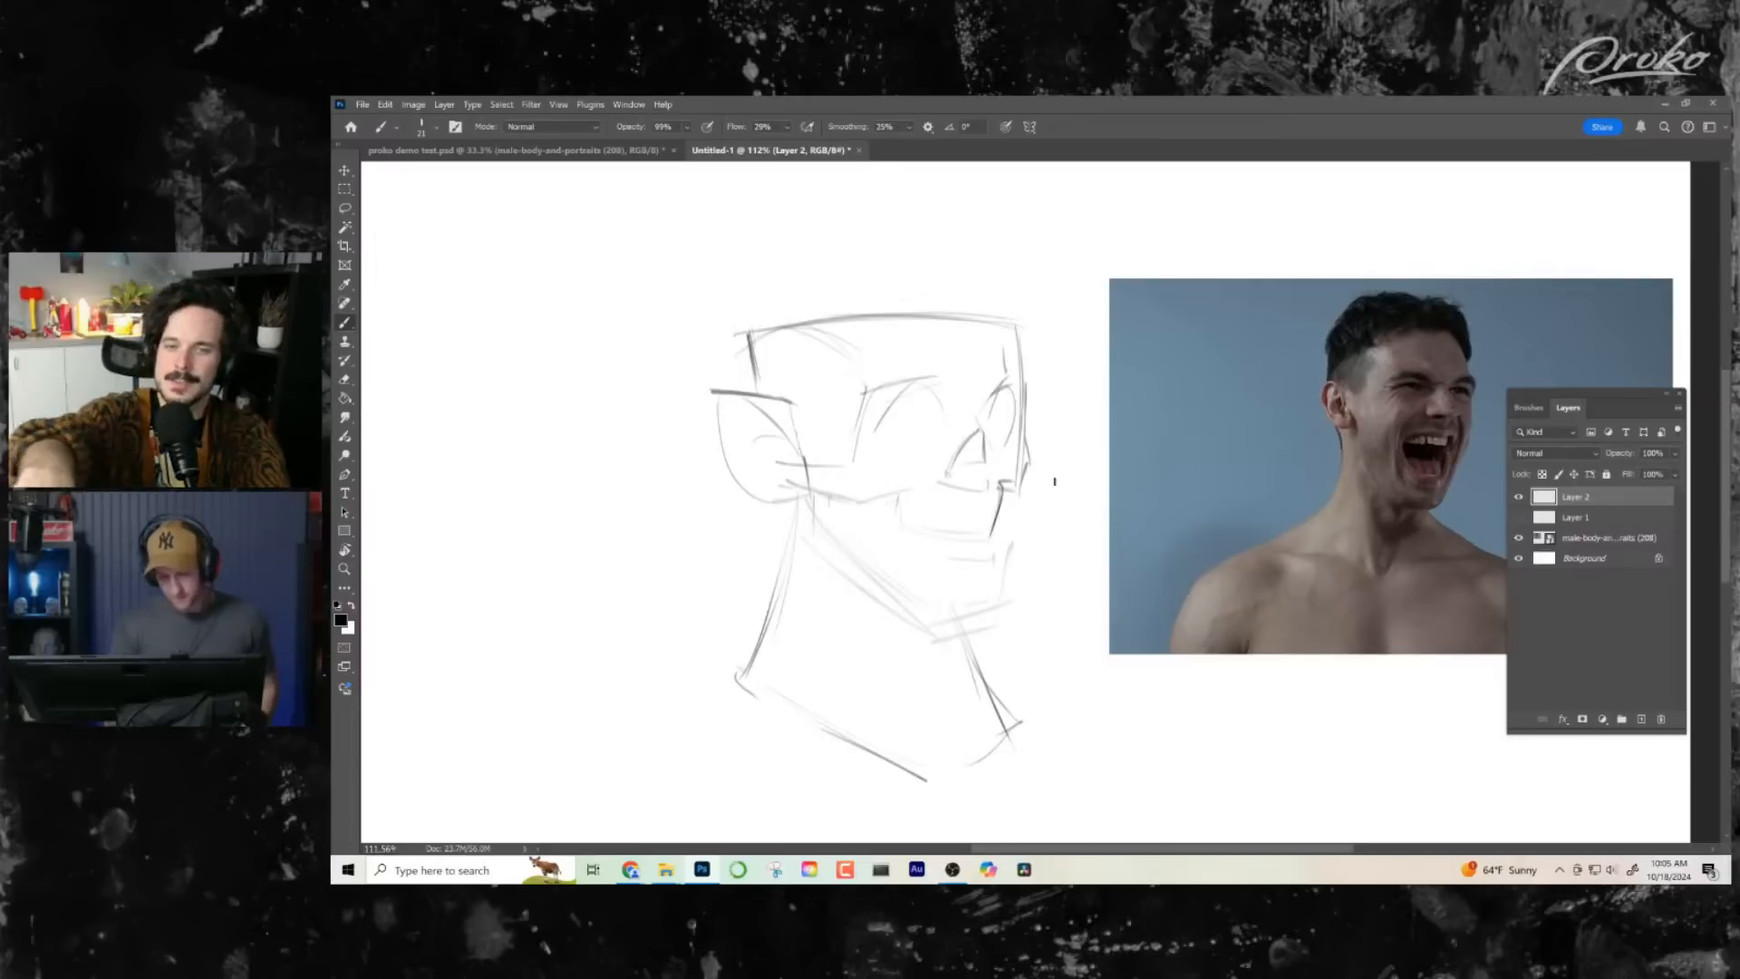
left_click_drag(1037, 457, 1022, 490)
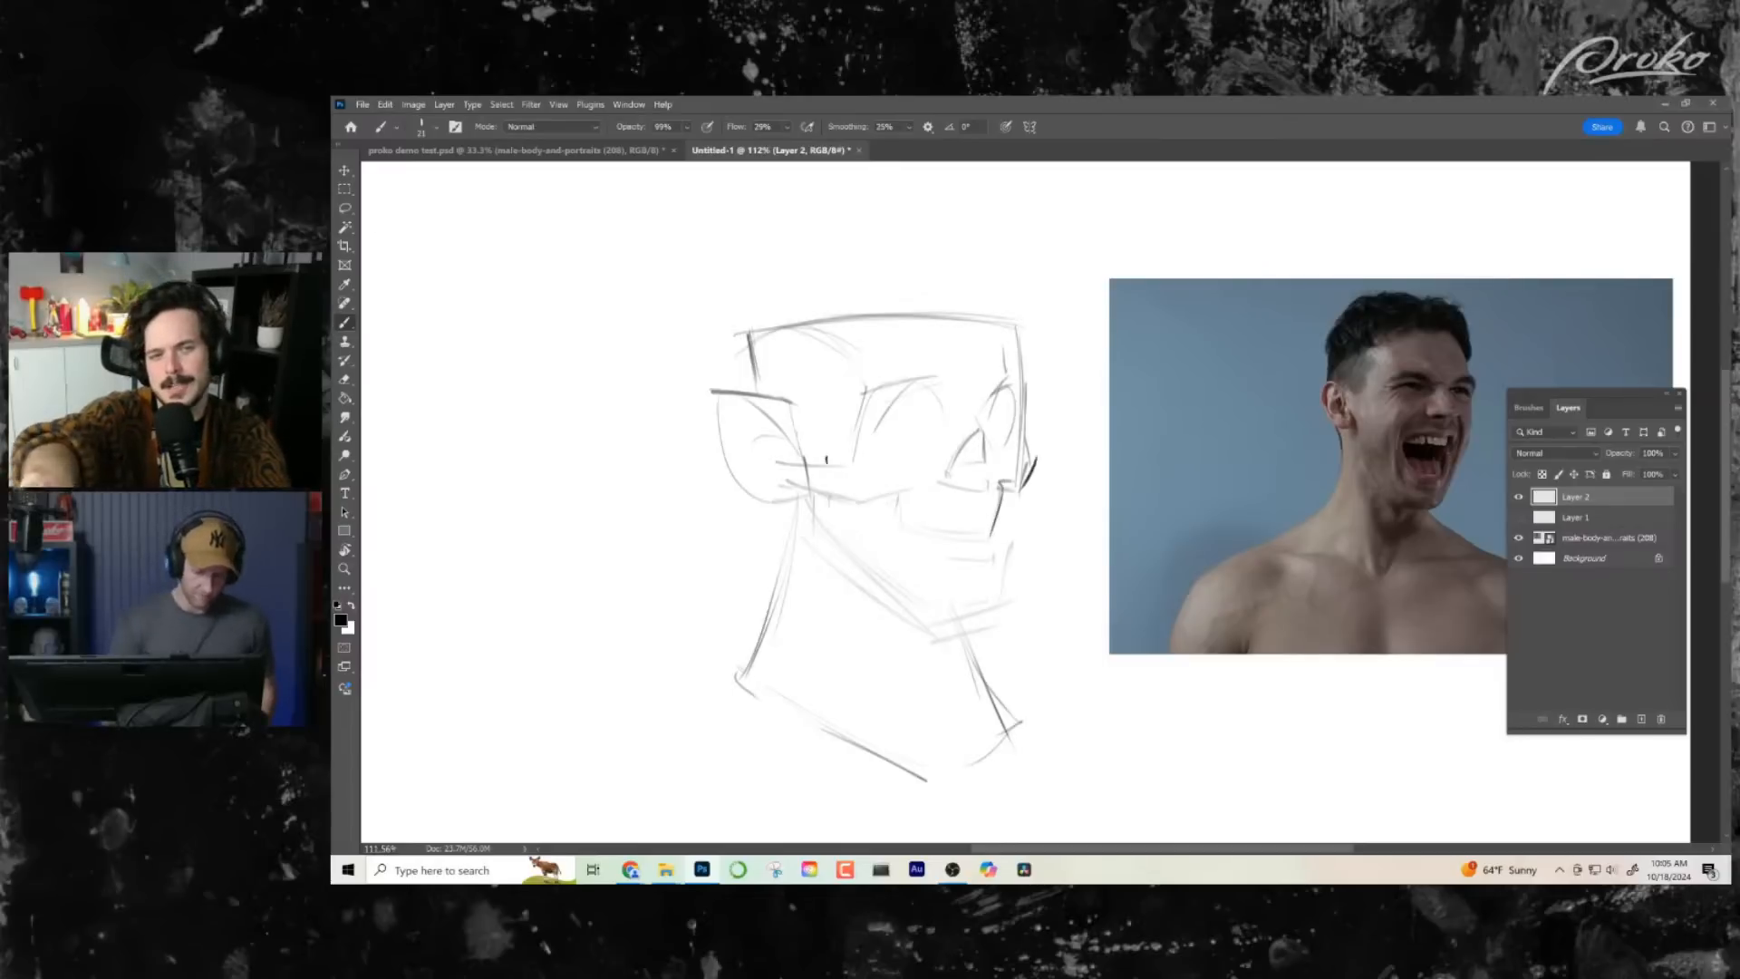
left_click_drag(847, 449, 864, 385)
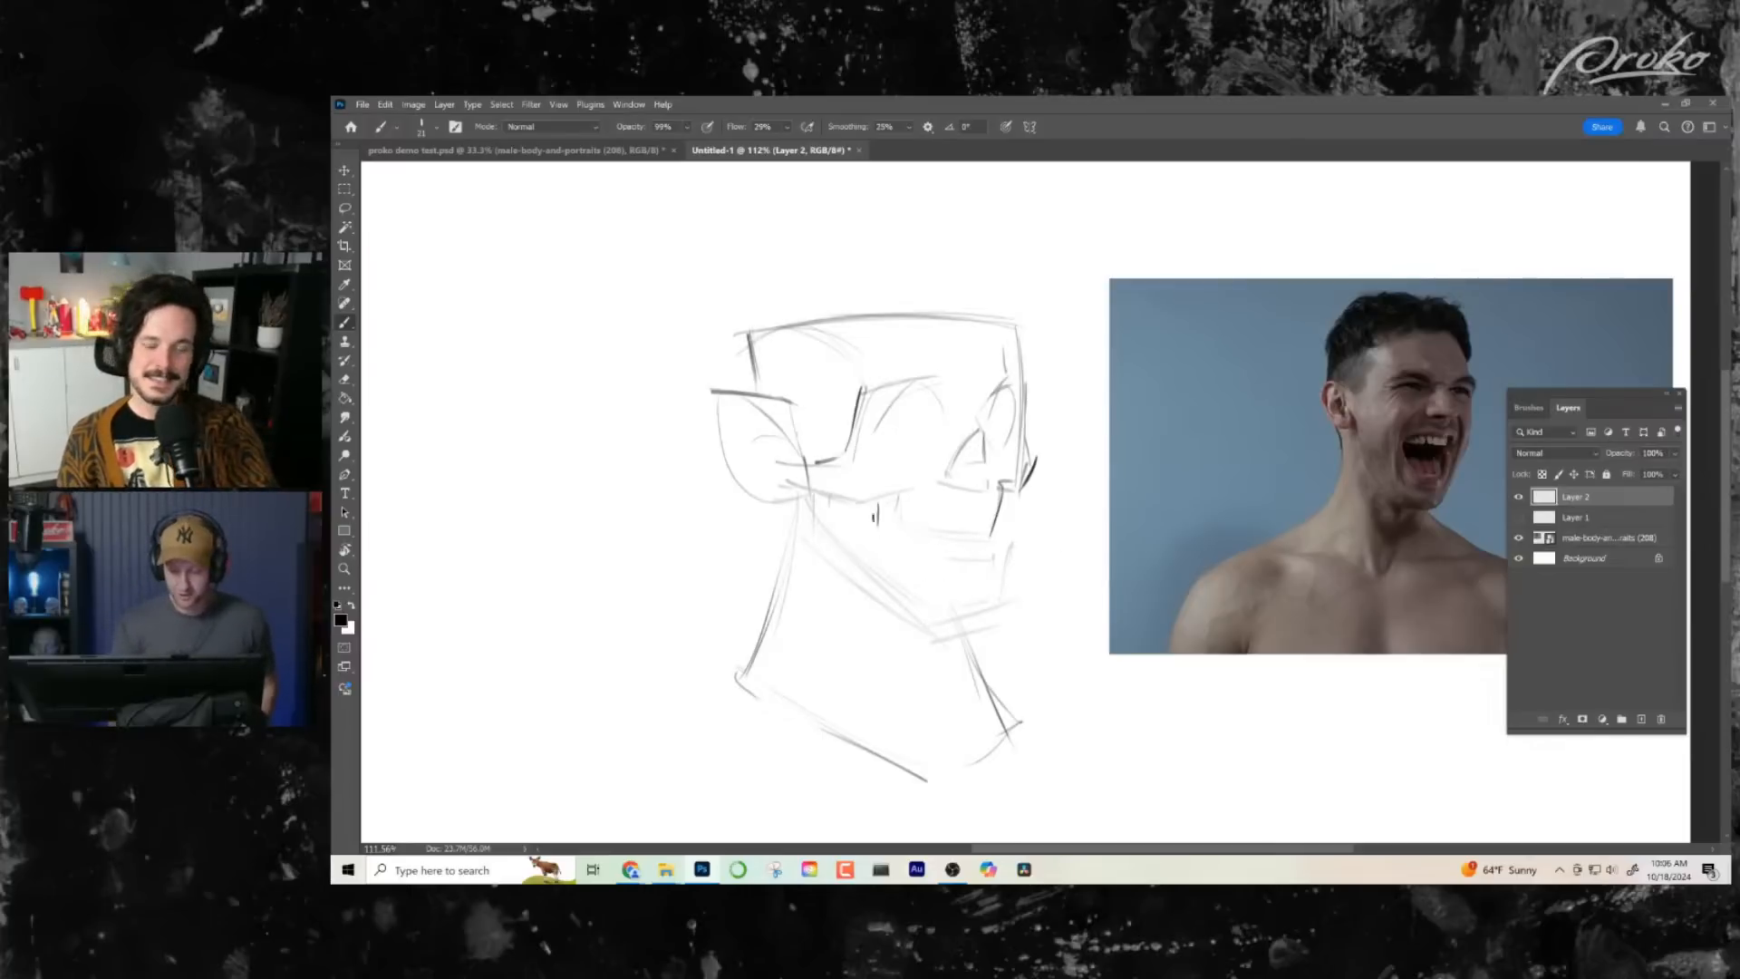
- Darken the near cheekbone's lower edge down to the mouth corner and define the outer and lower edges of the near eye socket
key("ctrl+z")
key("ctrl+z")
mouse_move(885, 496)
left_mouse_down()
mouse_move(883, 518)
mouse_move(920, 498)
left_mouse_up()
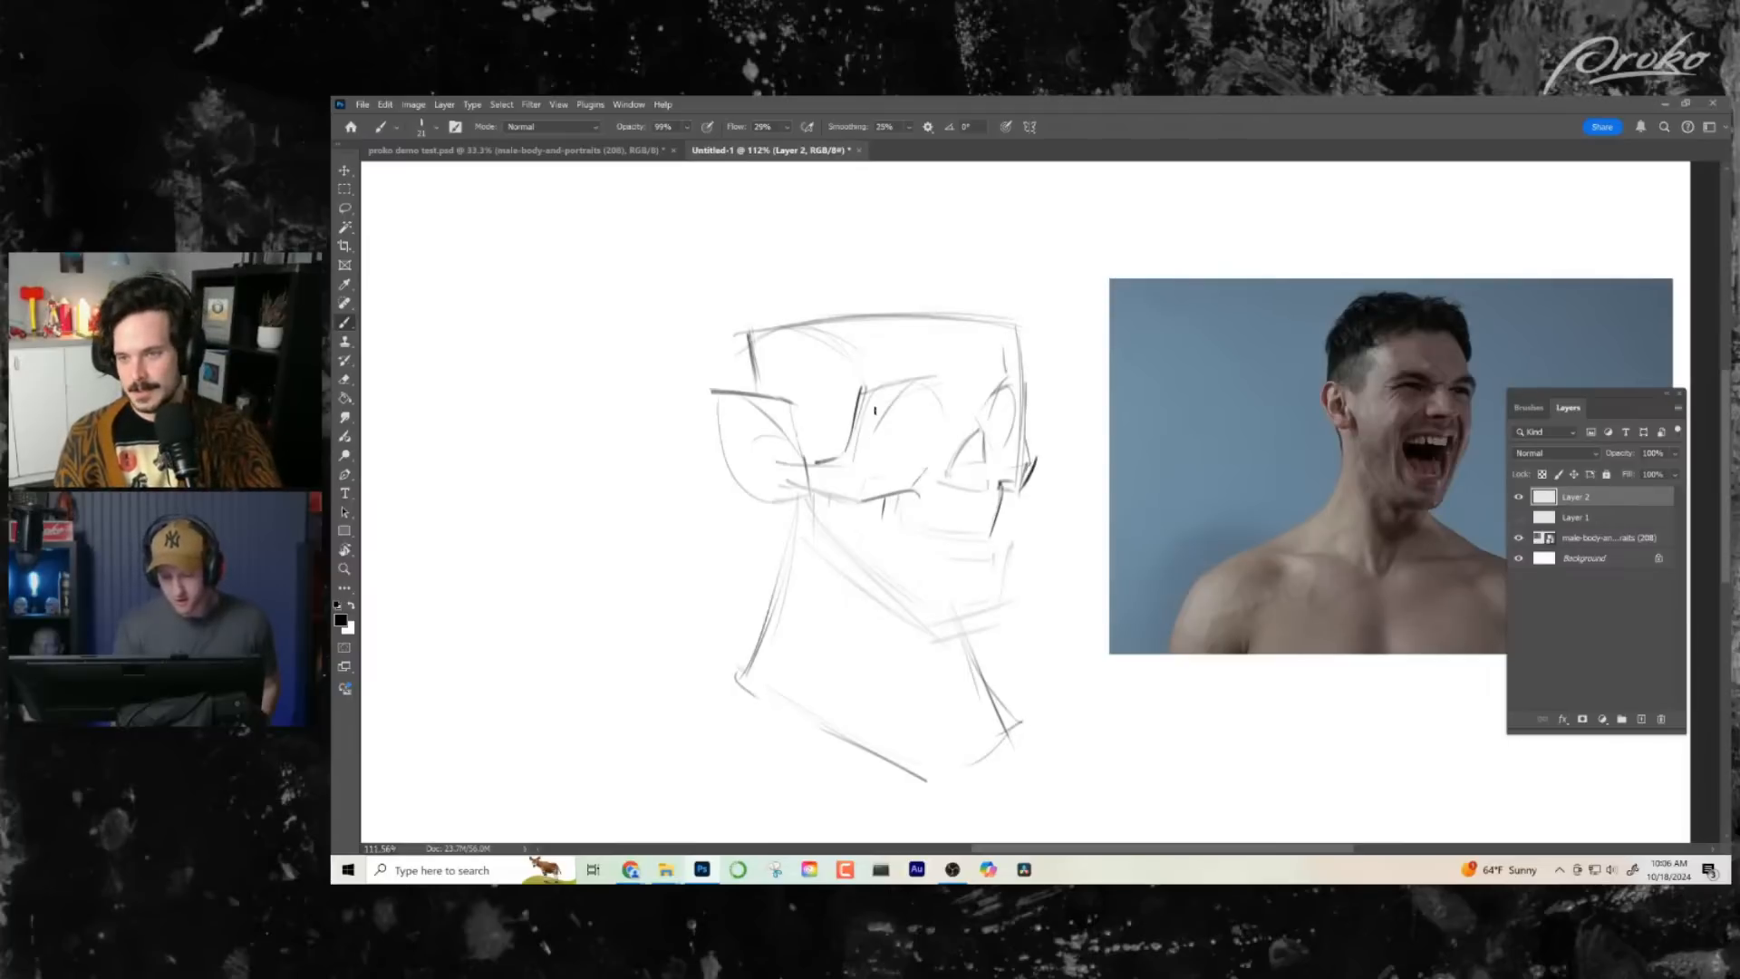
mouse_move(878, 396)
left_mouse_down()
mouse_move(872, 464)
mouse_move(905, 463)
left_mouse_up()
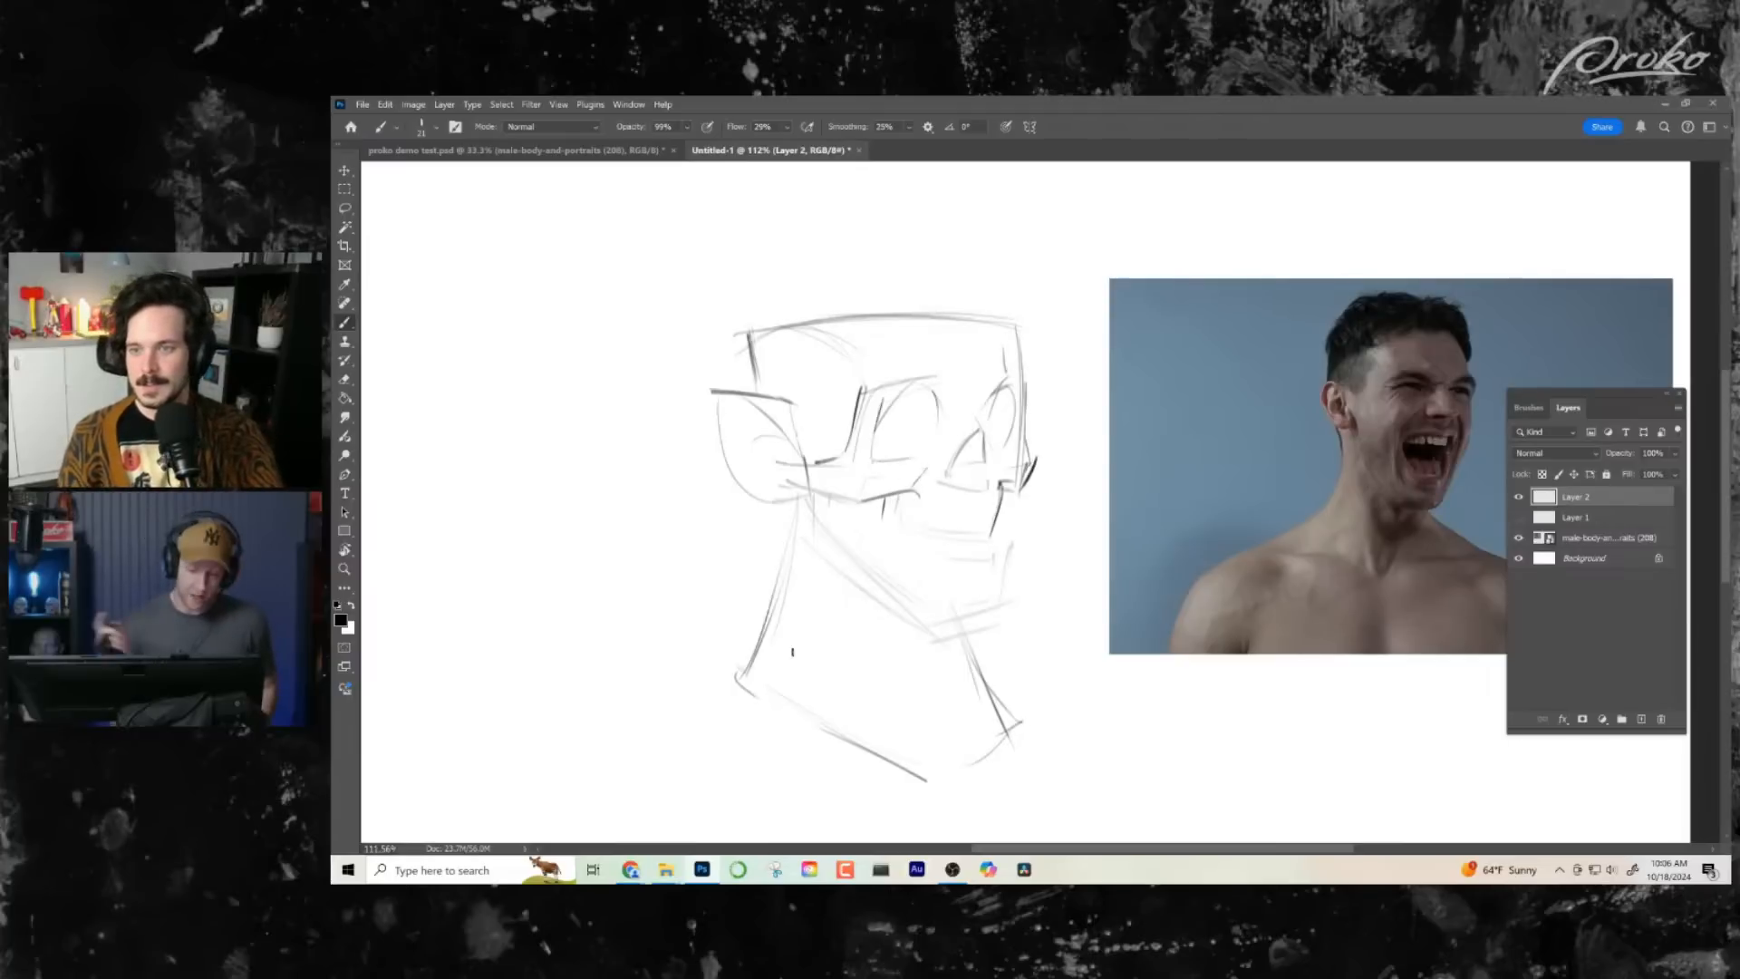
- Darken the inner edge of the far eye socket where it meets the bridge of the nose
mouse_move(999, 381)
left_mouse_down()
mouse_move(974, 420)
mouse_move(986, 436)
left_mouse_up()
key("ctrl+z")
key("ctrl+z")
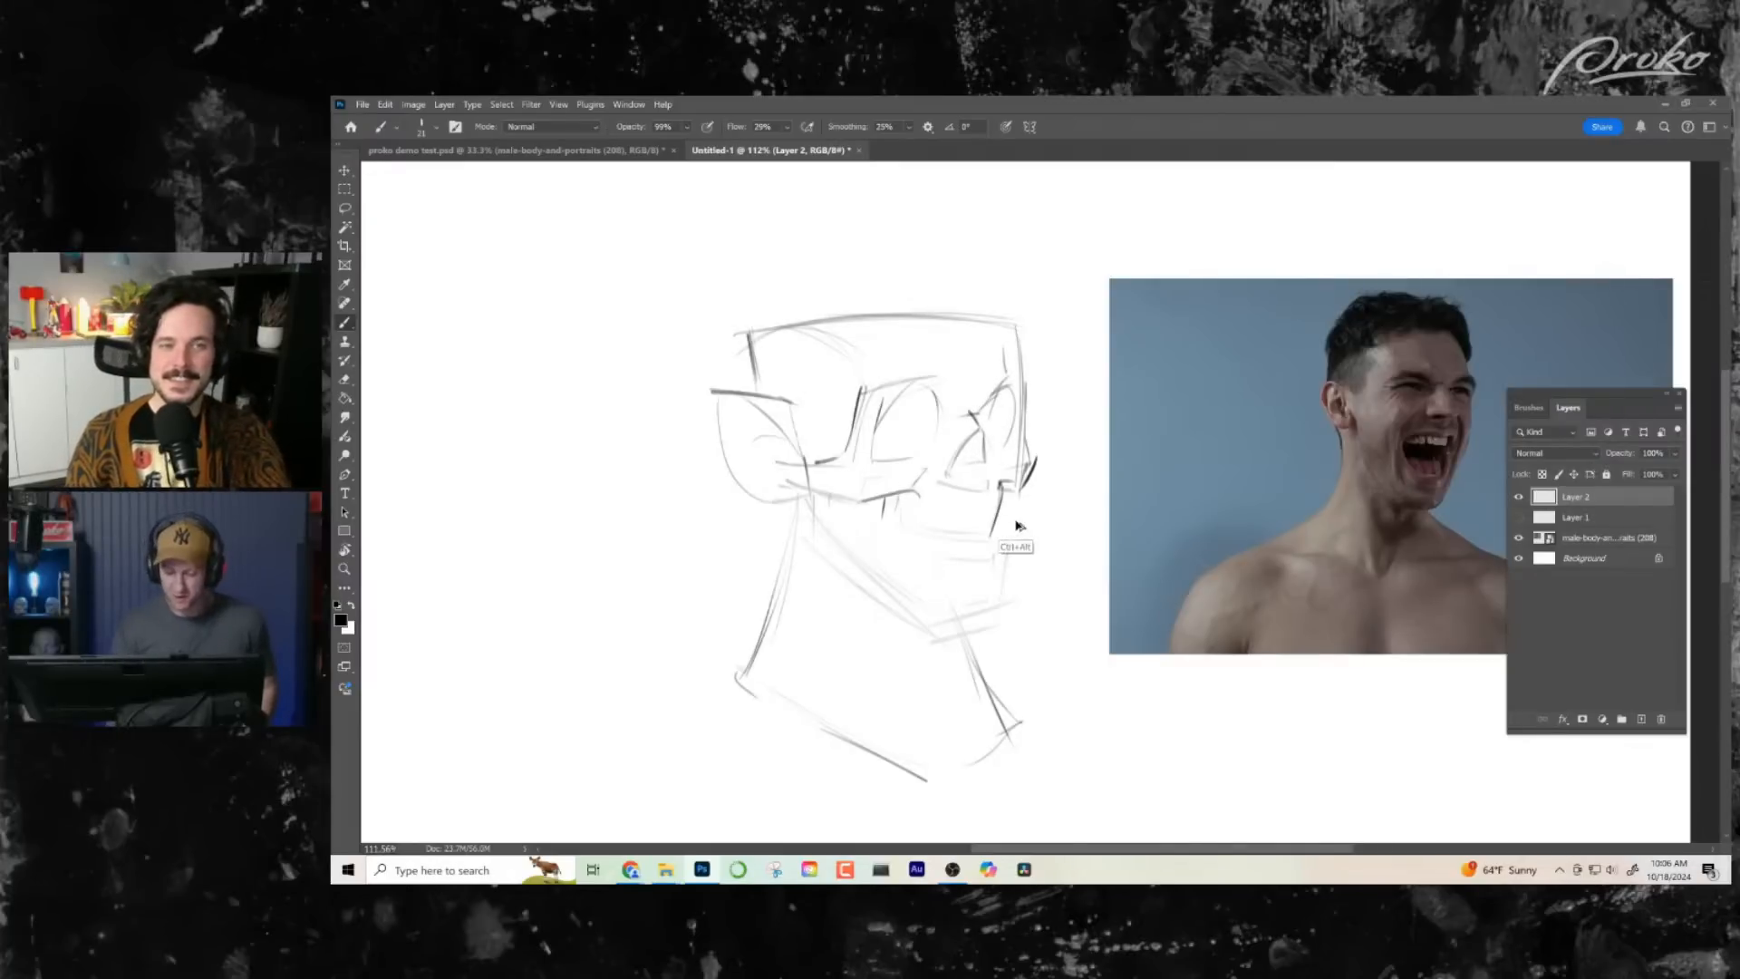
key("alt+z")
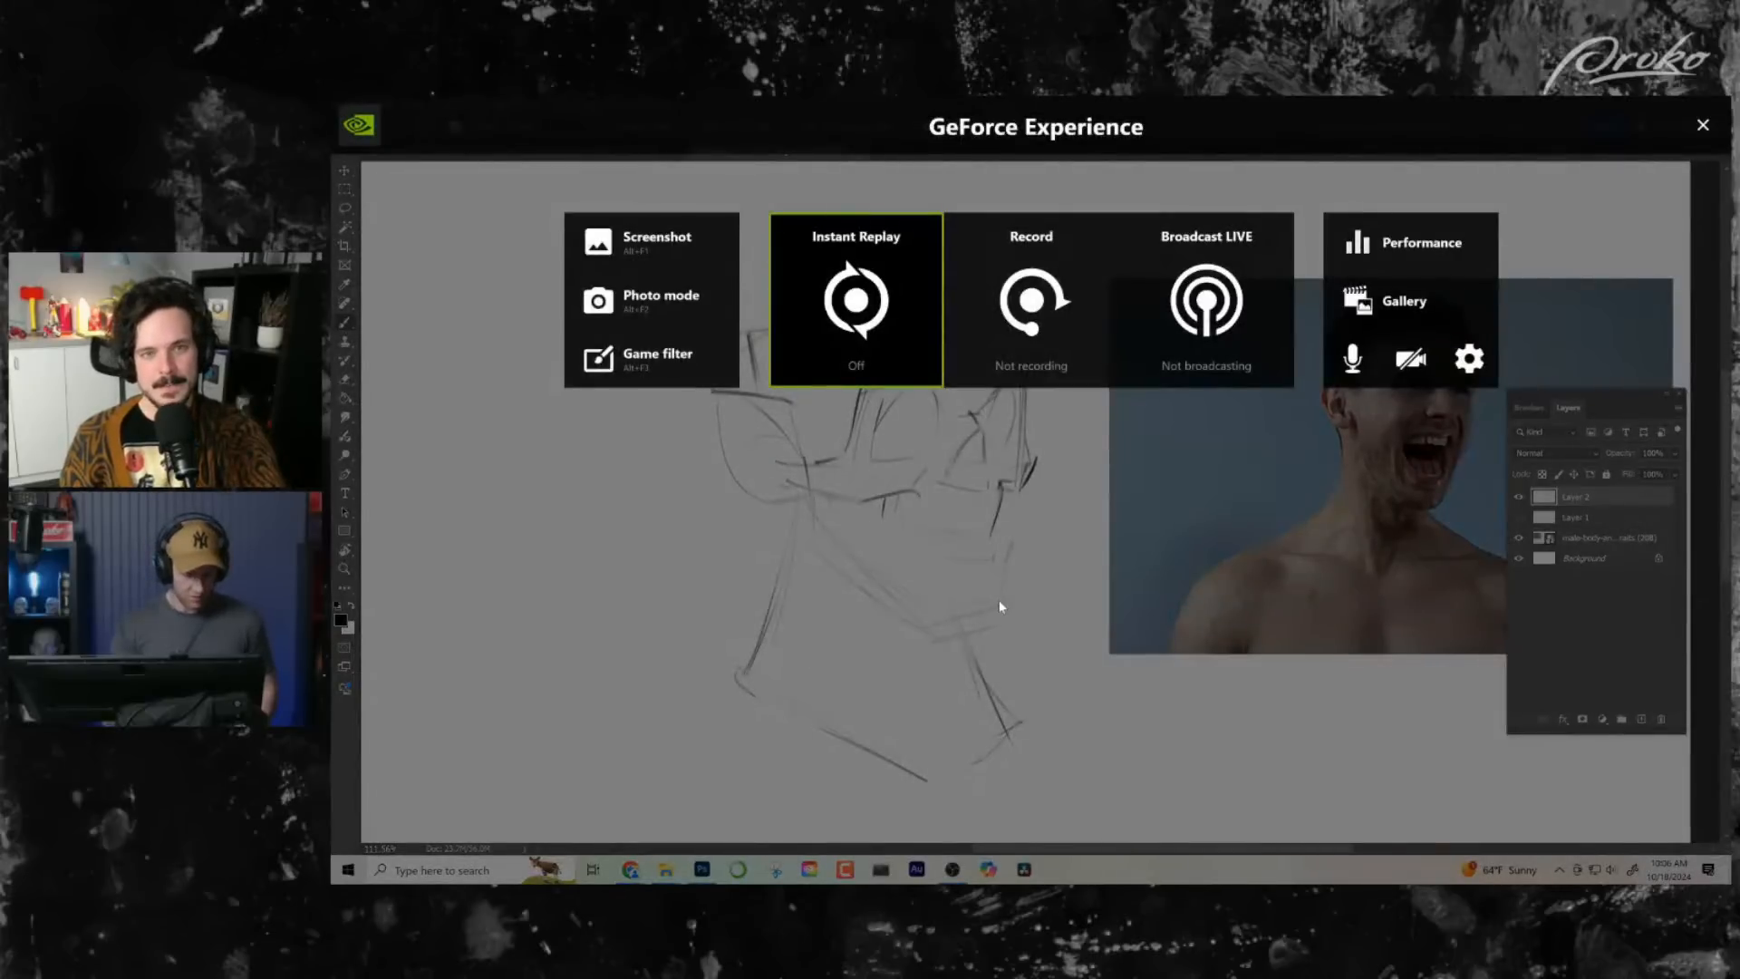
key("alt+z")
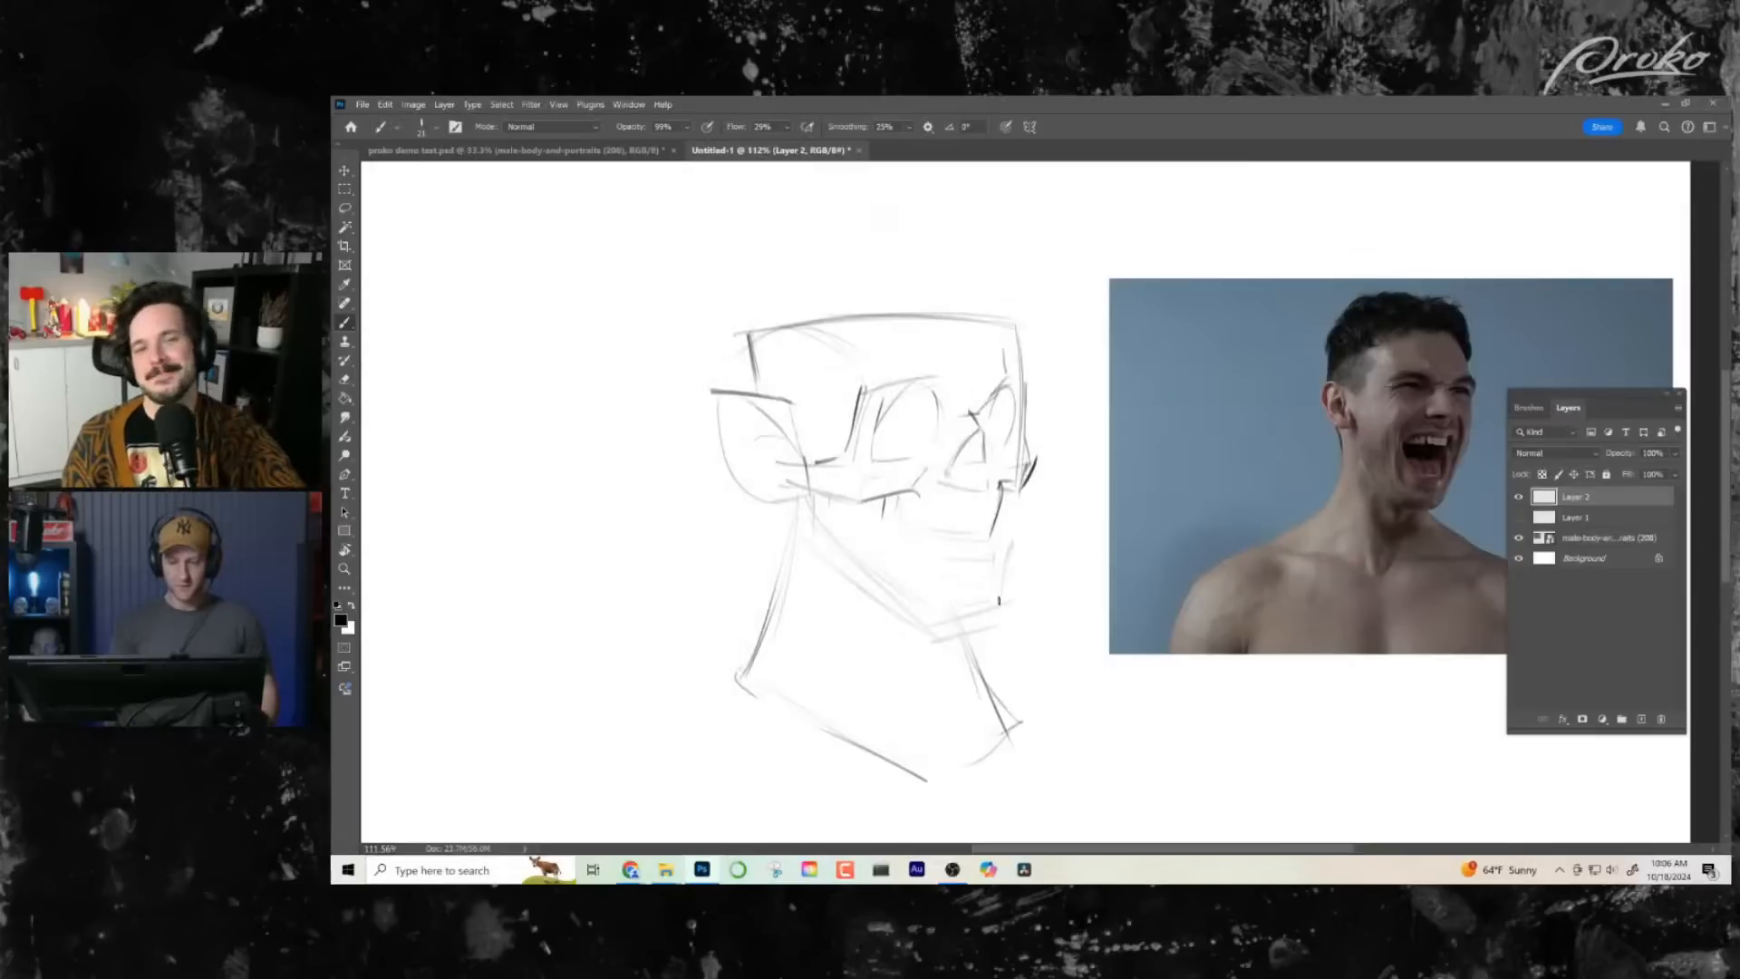
- Define the skull-like nose opening and draw jagged upper teeth above a firm curved lower mouth line
mouse_move(978, 429)
left_mouse_down()
mouse_move(949, 482)
mouse_move(982, 478)
mouse_move(966, 467)
left_mouse_up()
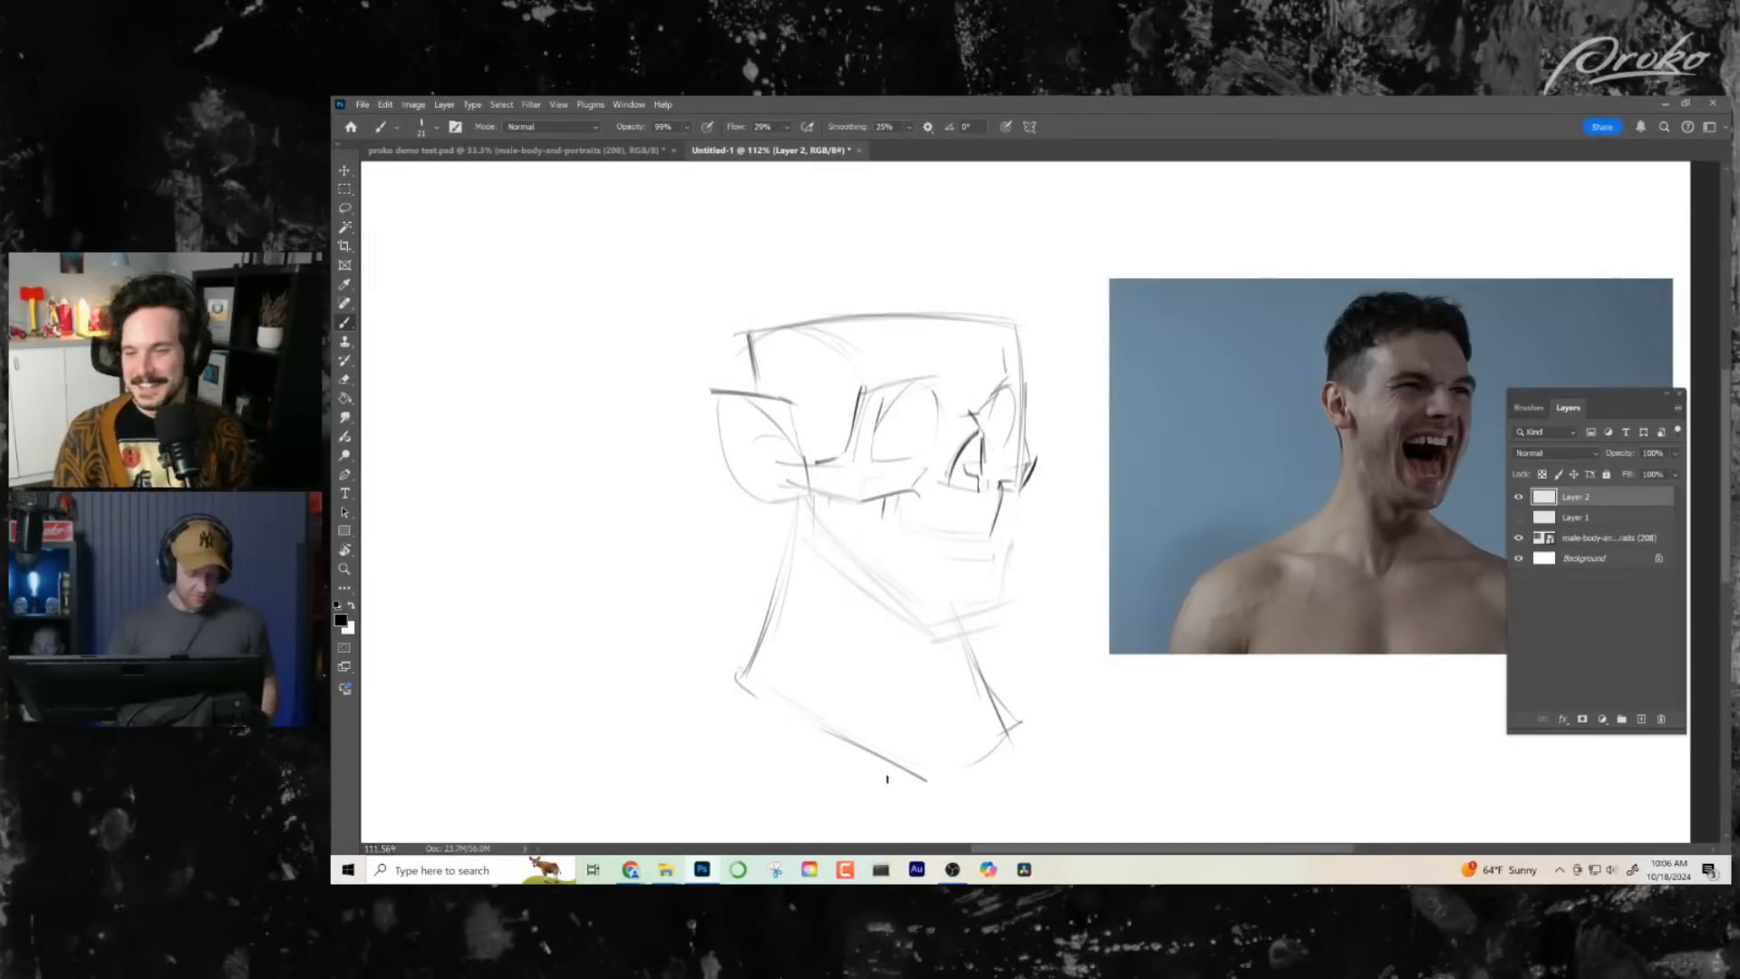
left_click_drag(972, 591, 973, 590)
mouse_move(875, 515)
left_mouse_down()
mouse_move(986, 544)
mouse_move(903, 529)
mouse_move(921, 542)
mouse_move(995, 509)
mouse_move(894, 516)
left_mouse_up()
left_click_drag(1015, 580, 1040, 575)
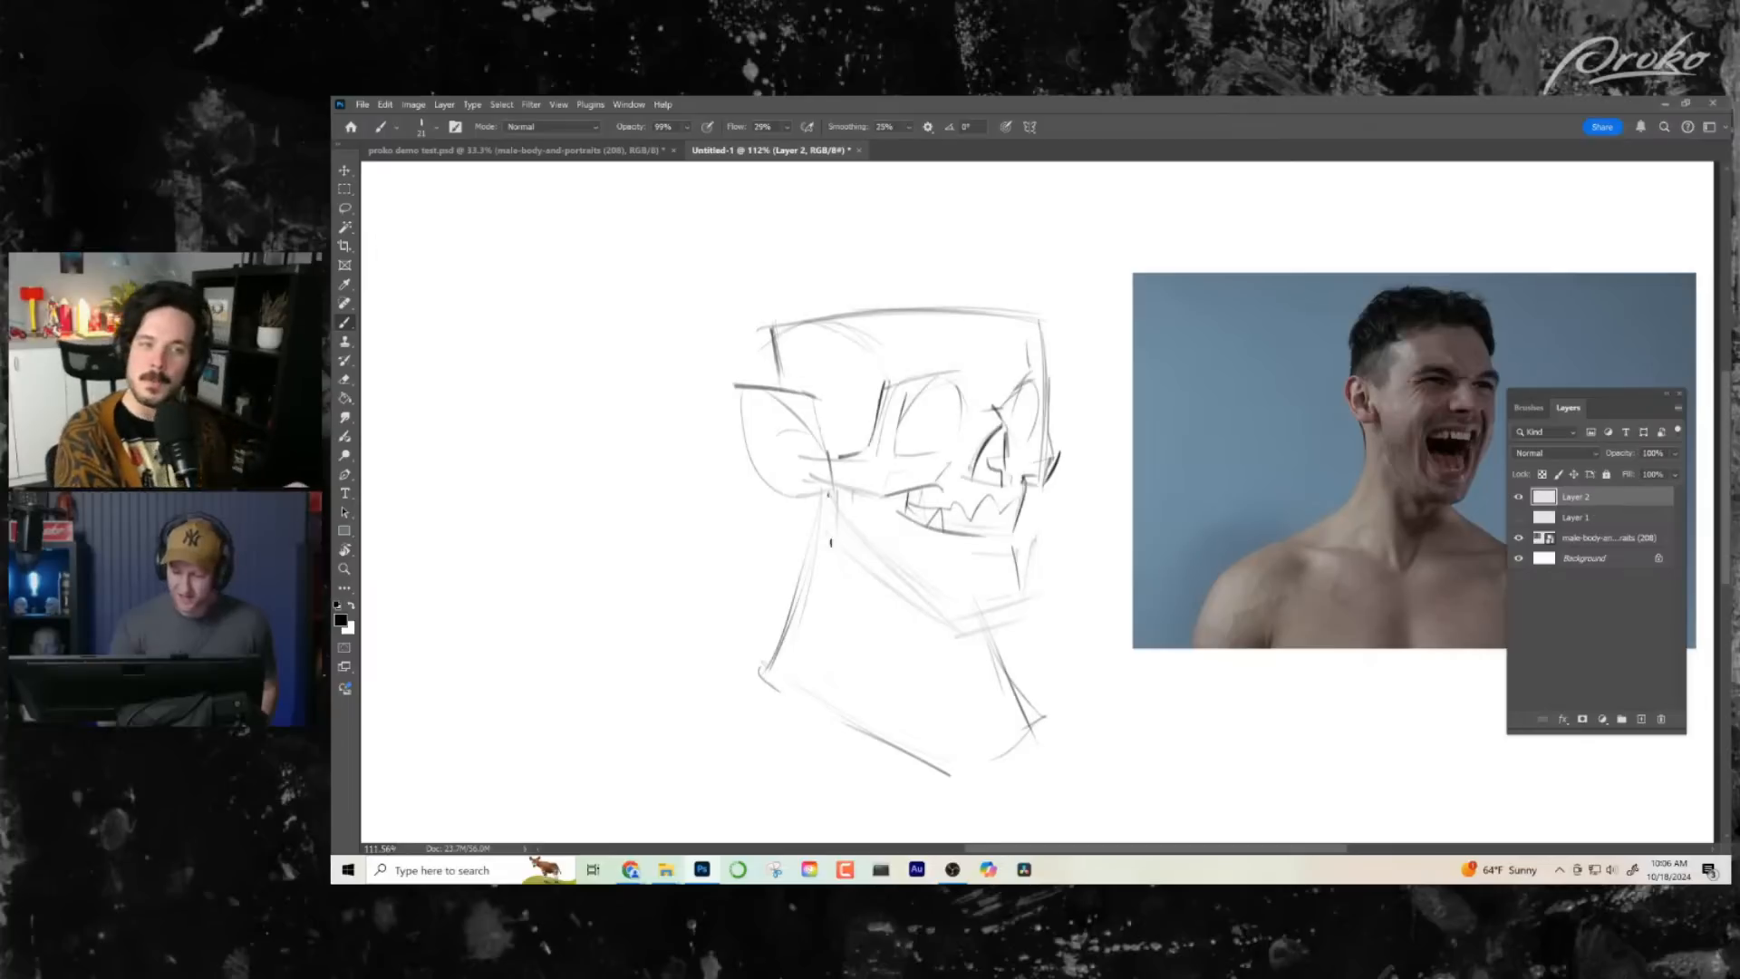
- Restate the jaw with firm lines from below the ear down to a flat chin, closed by a near-vertical front edge
mouse_move(832, 535)
left_mouse_down()
mouse_move(828, 496)
mouse_move(833, 531)
mouse_move(929, 640)
left_mouse_up()
key("ctrl+z")
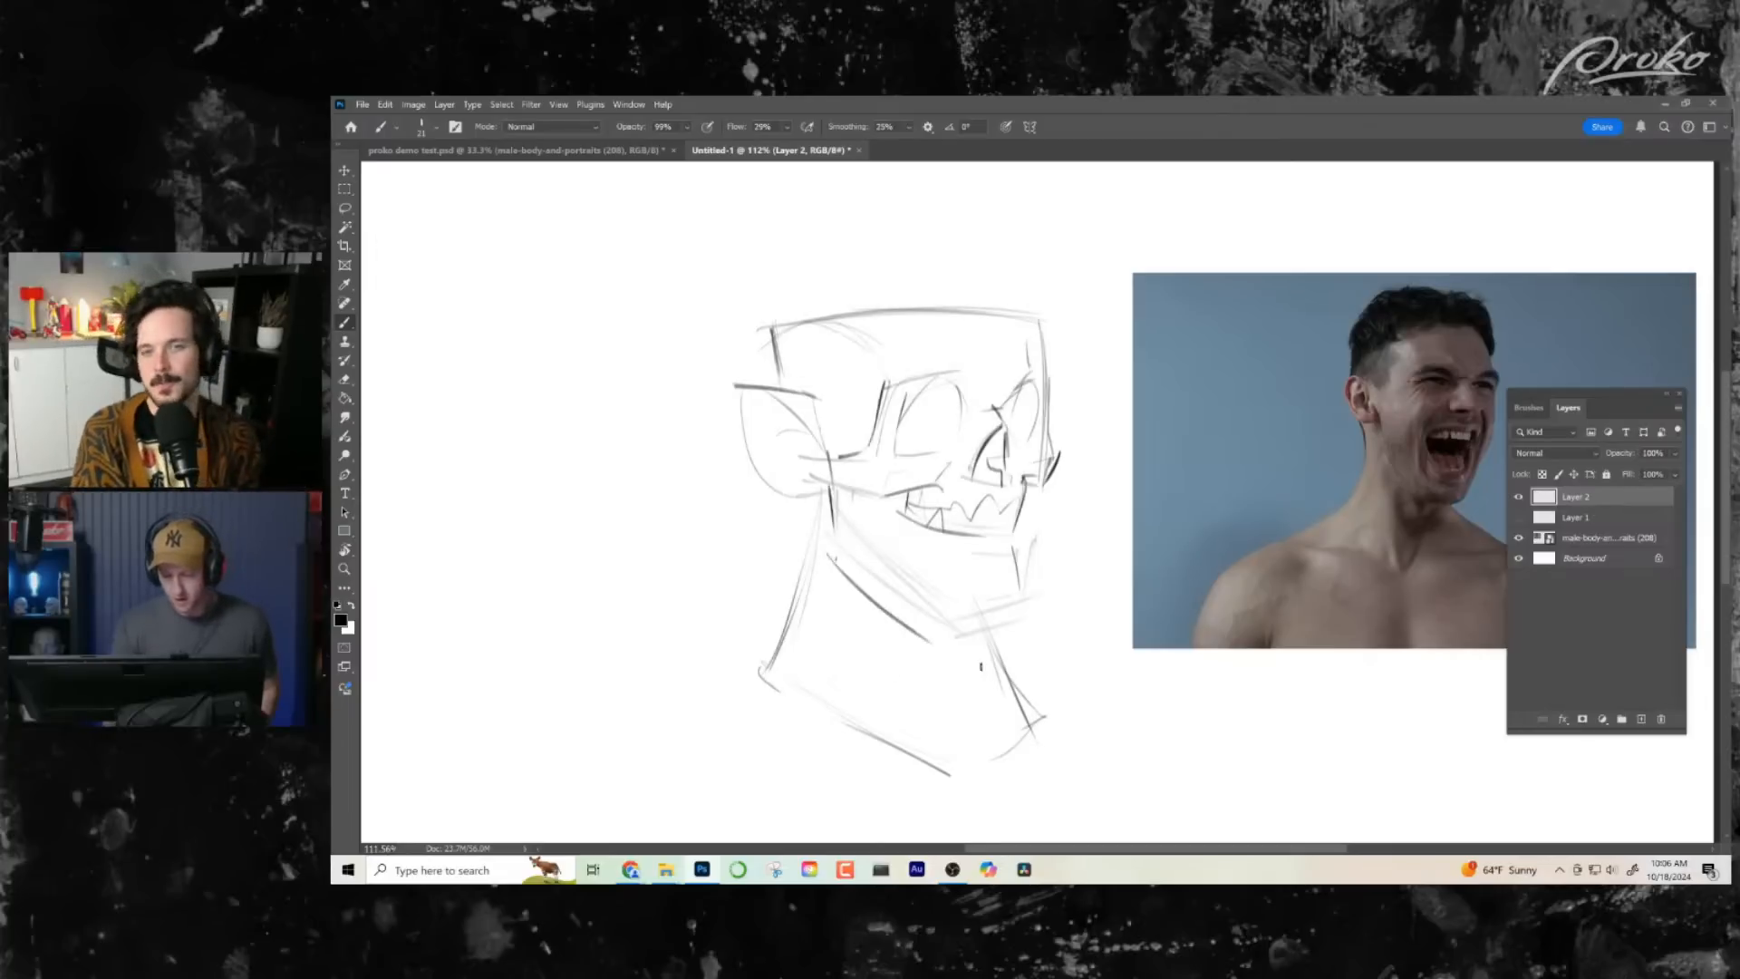
key("ctrl+z")
mouse_move(831, 553)
left_mouse_down()
mouse_move(925, 625)
mouse_move(1023, 639)
left_mouse_up()
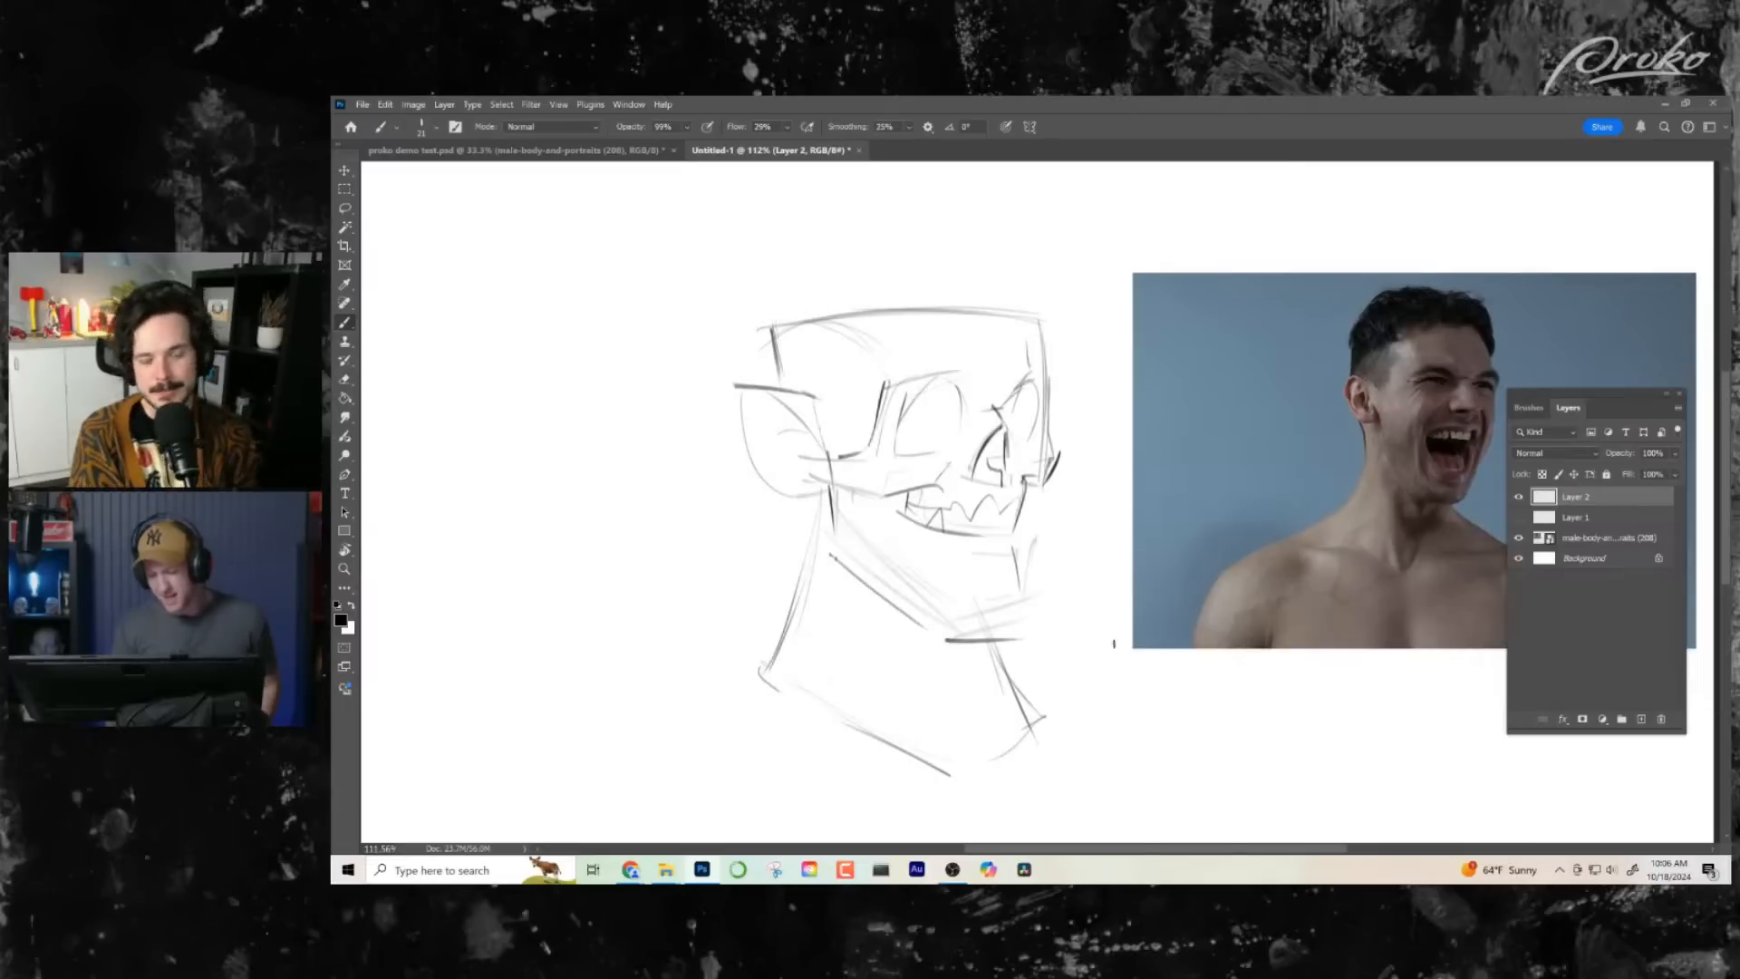
key("ctrl+z")
key("ctrl+z")
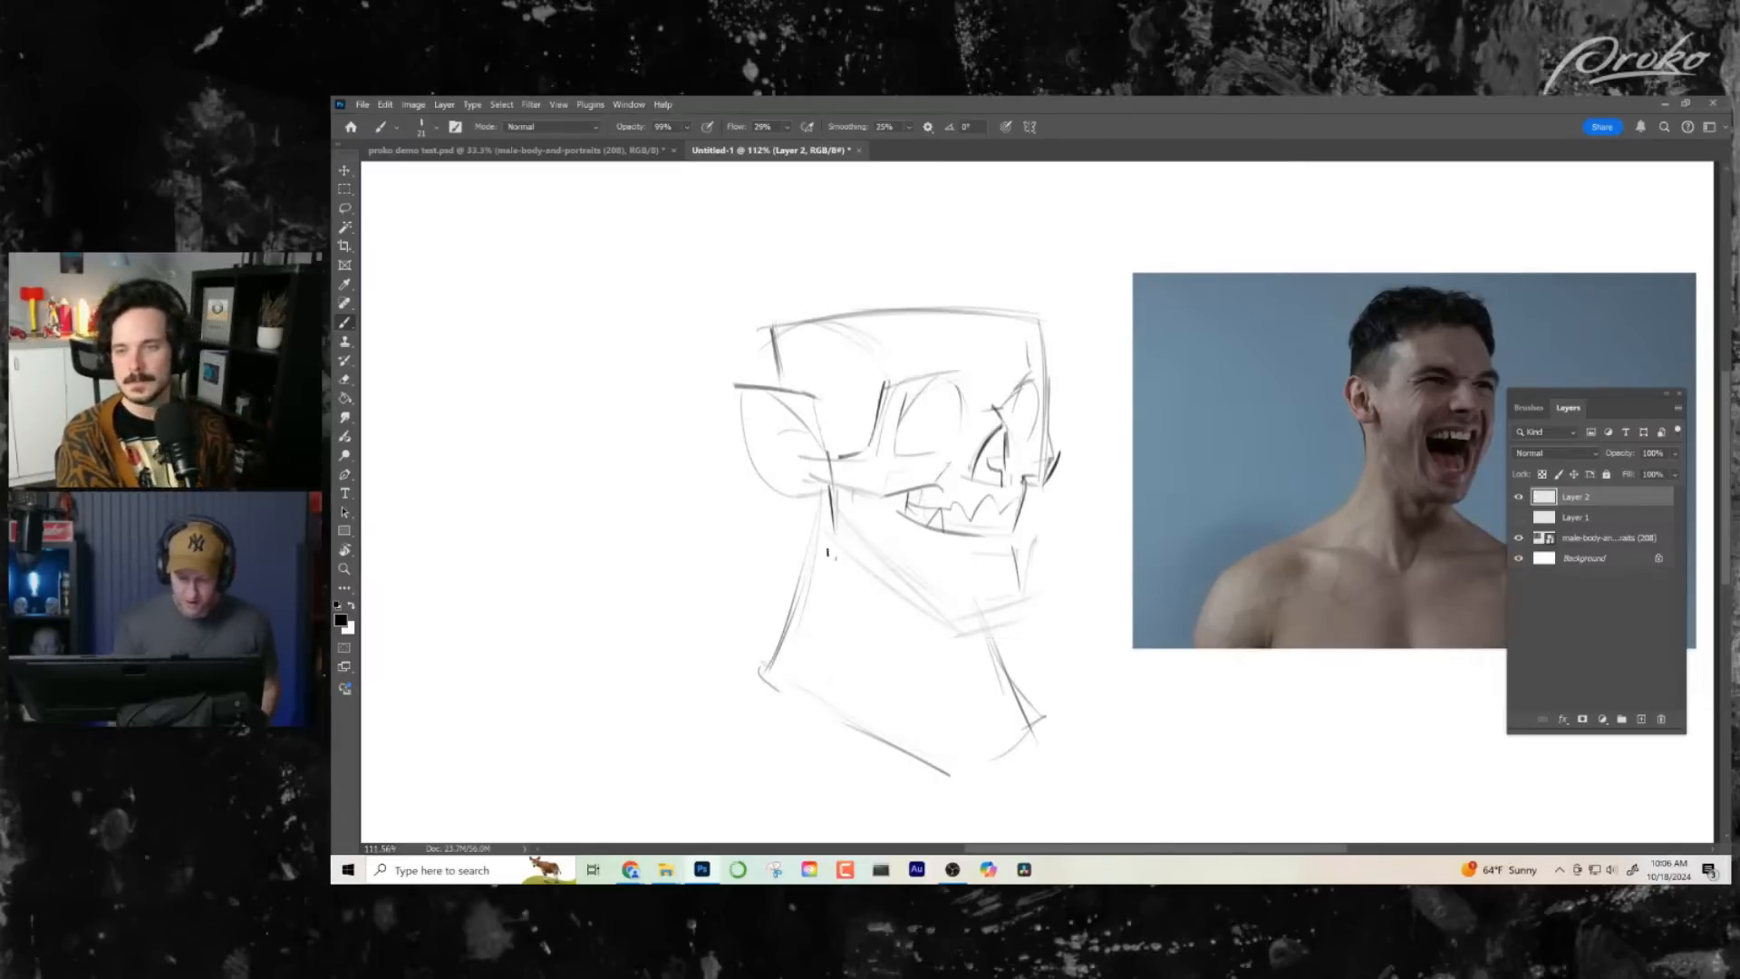
mouse_move(830, 553)
left_mouse_down()
mouse_move(971, 652)
mouse_move(957, 642)
mouse_move(1028, 632)
left_mouse_up()
left_click_drag(1021, 550, 1015, 622)
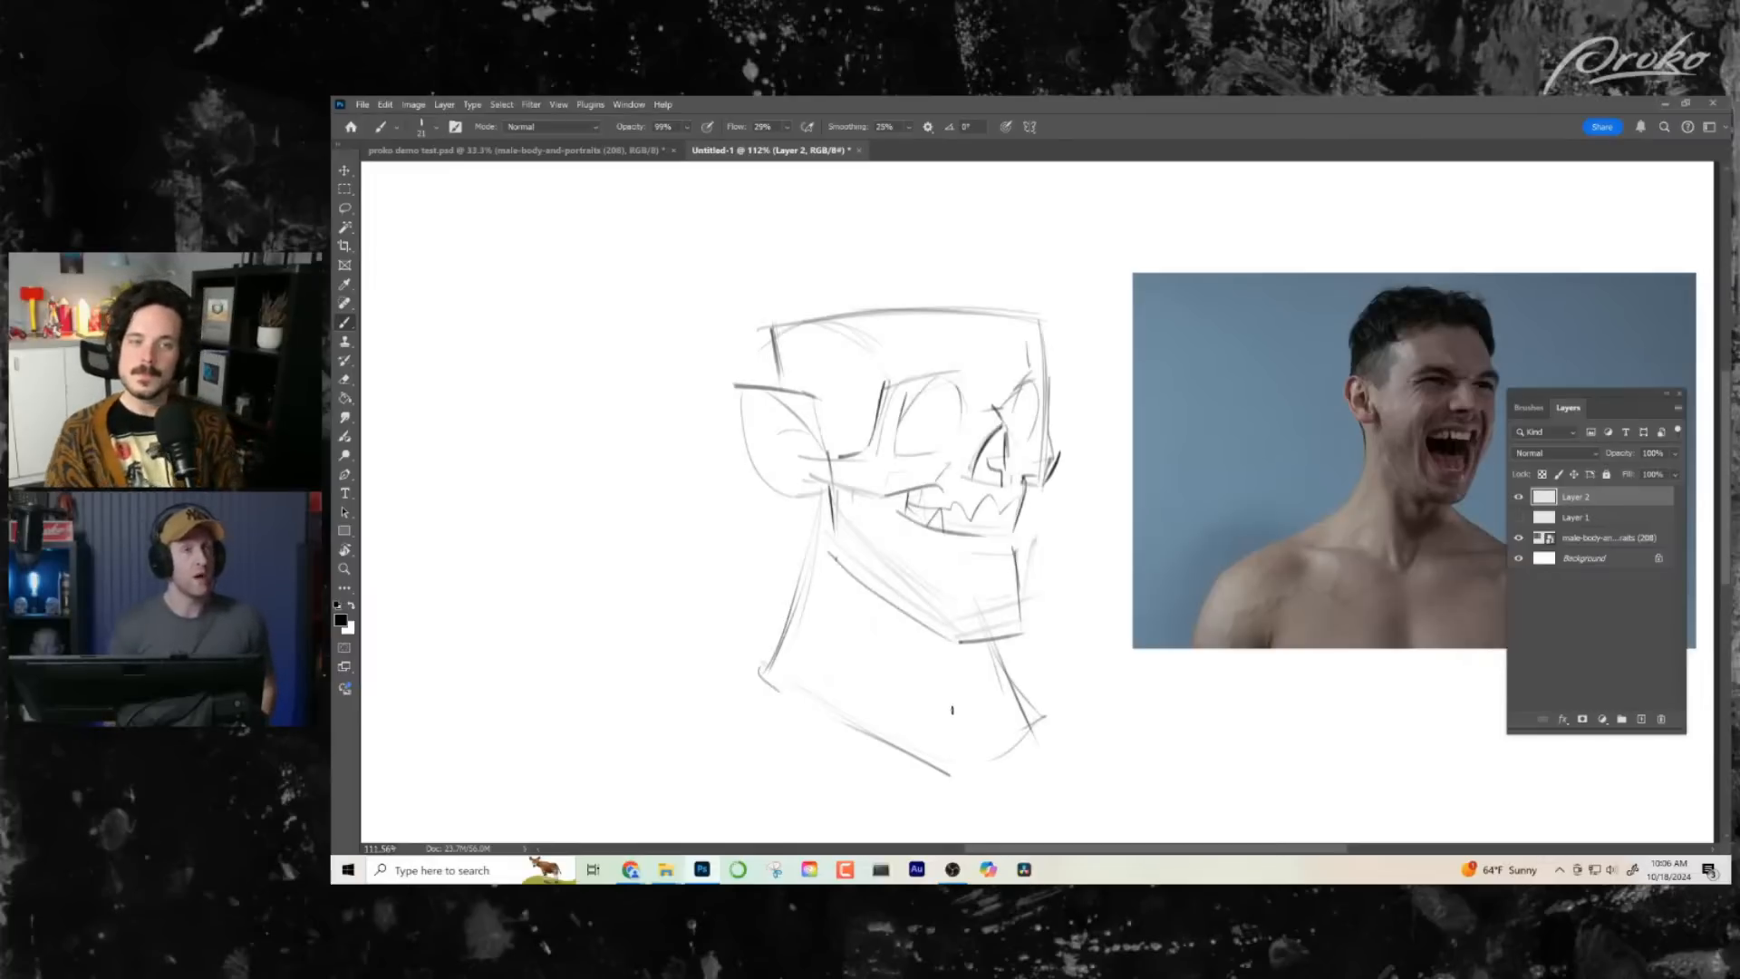
- Darken the outer curve of the ear with one firm stroke from its top edge down to the lobe
left_click_drag(1153, 637, 1127, 640)
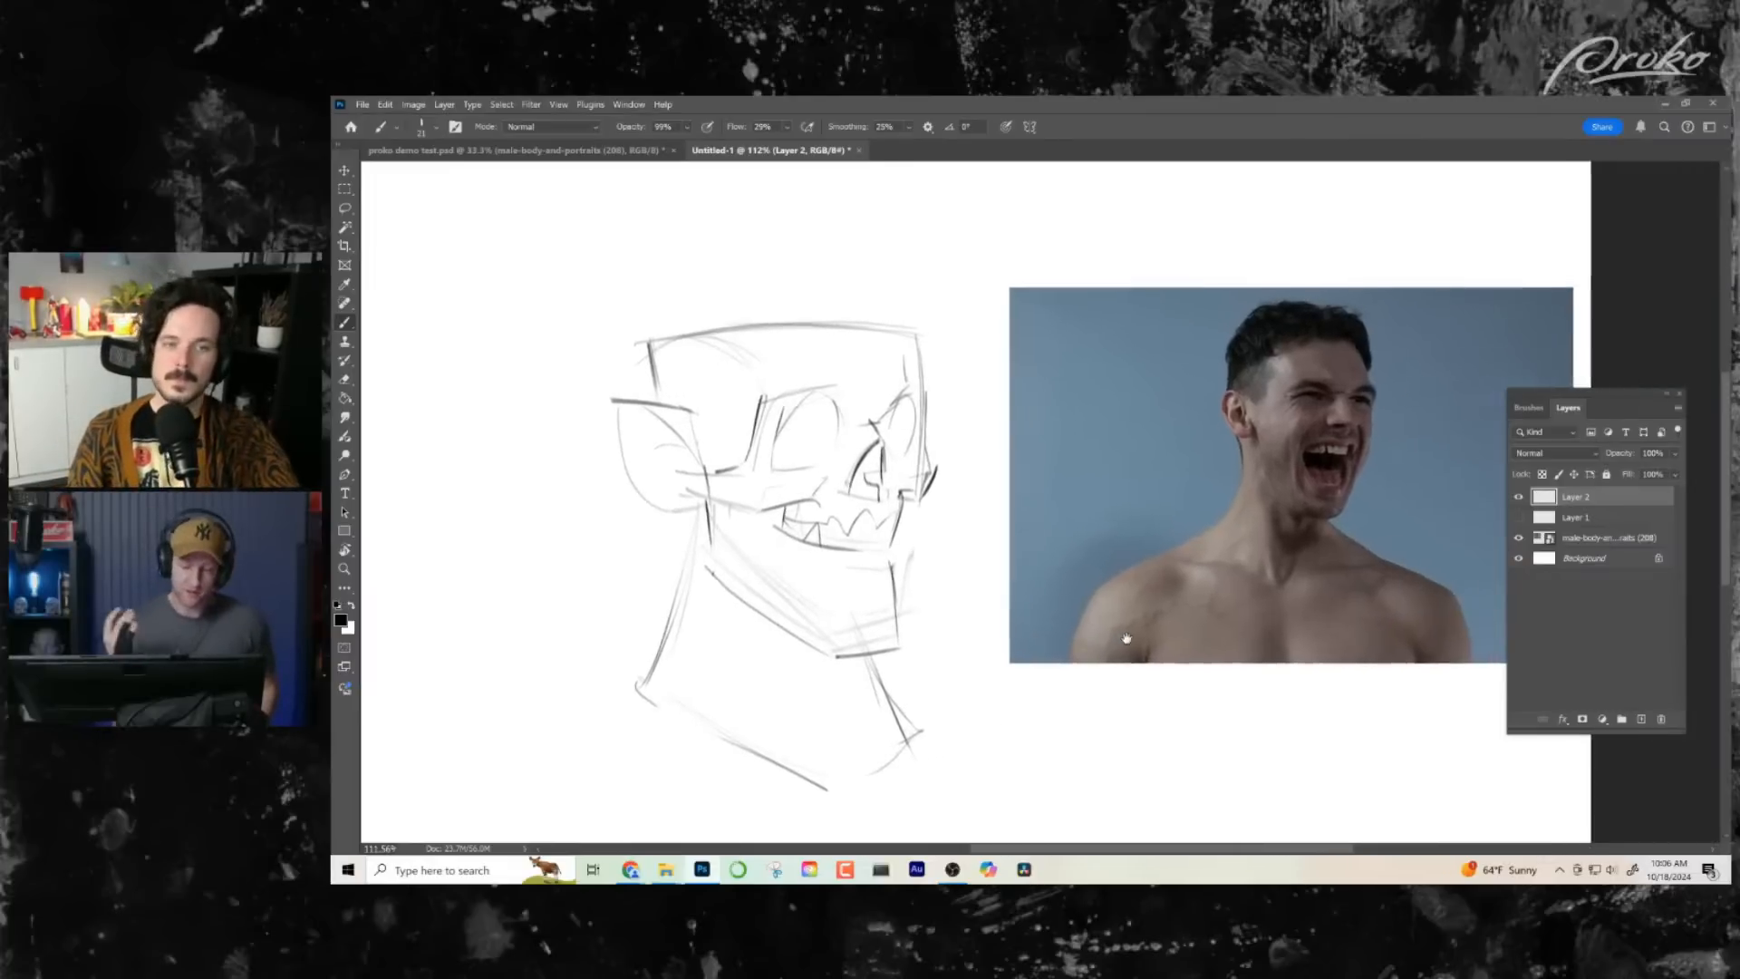
left_click_drag(589, 402, 657, 526)
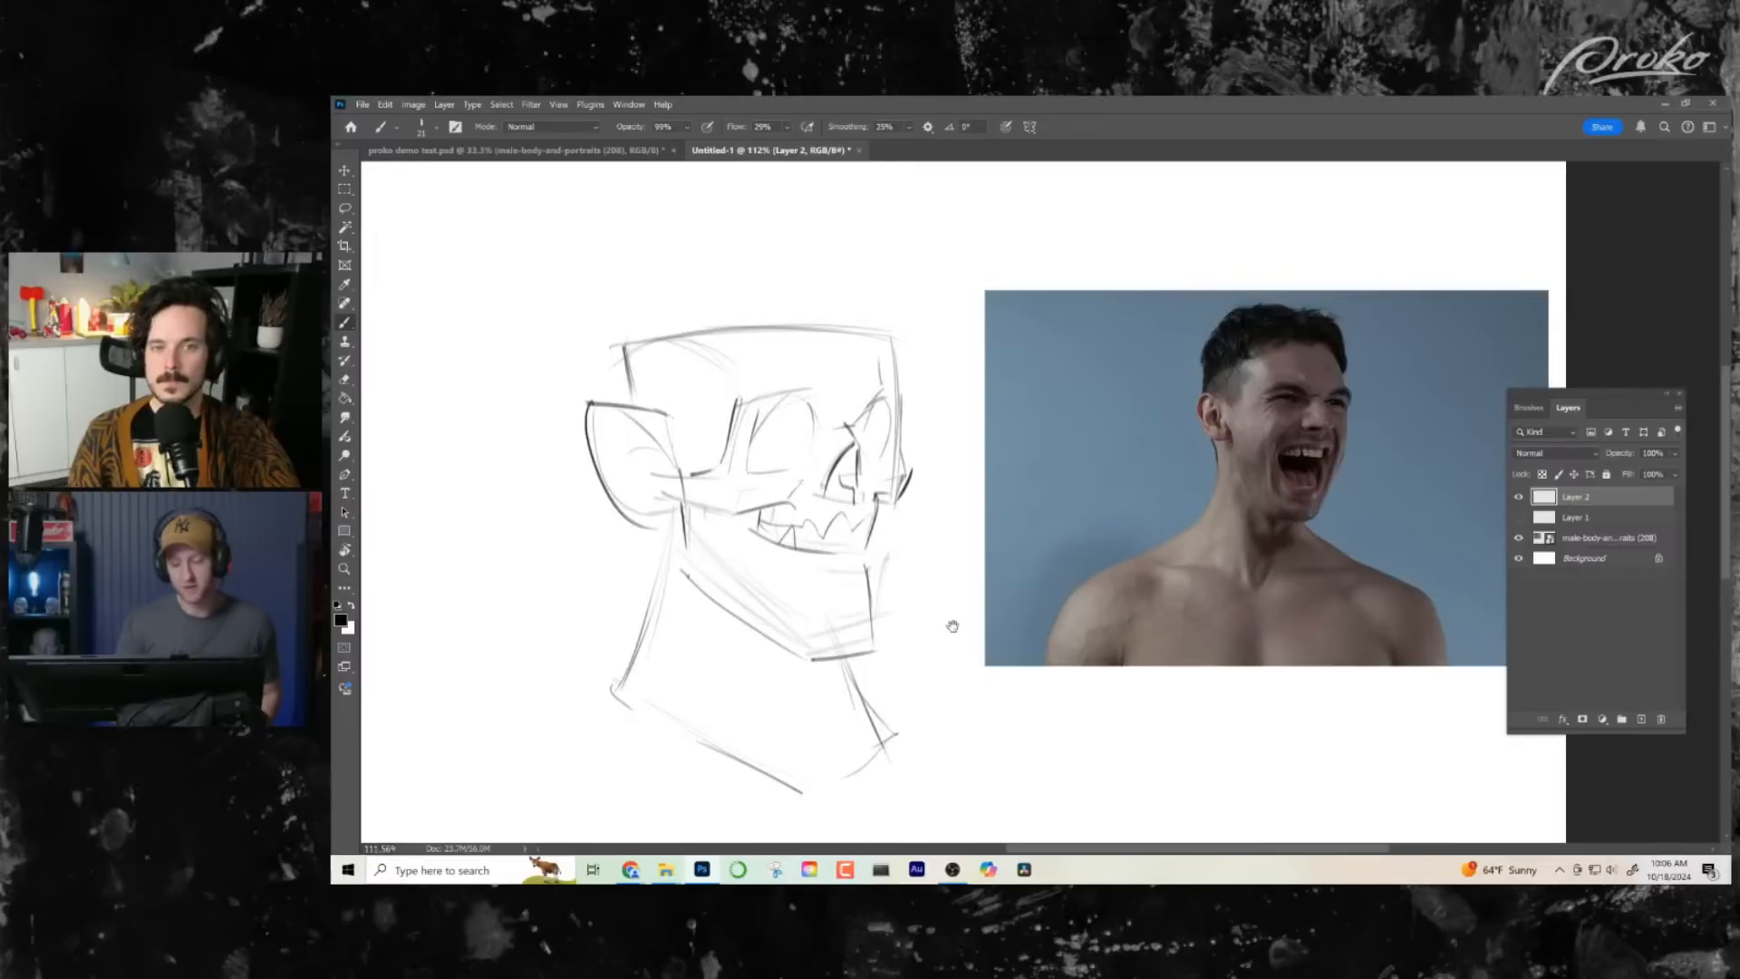
left_click_drag(953, 626, 1051, 625)
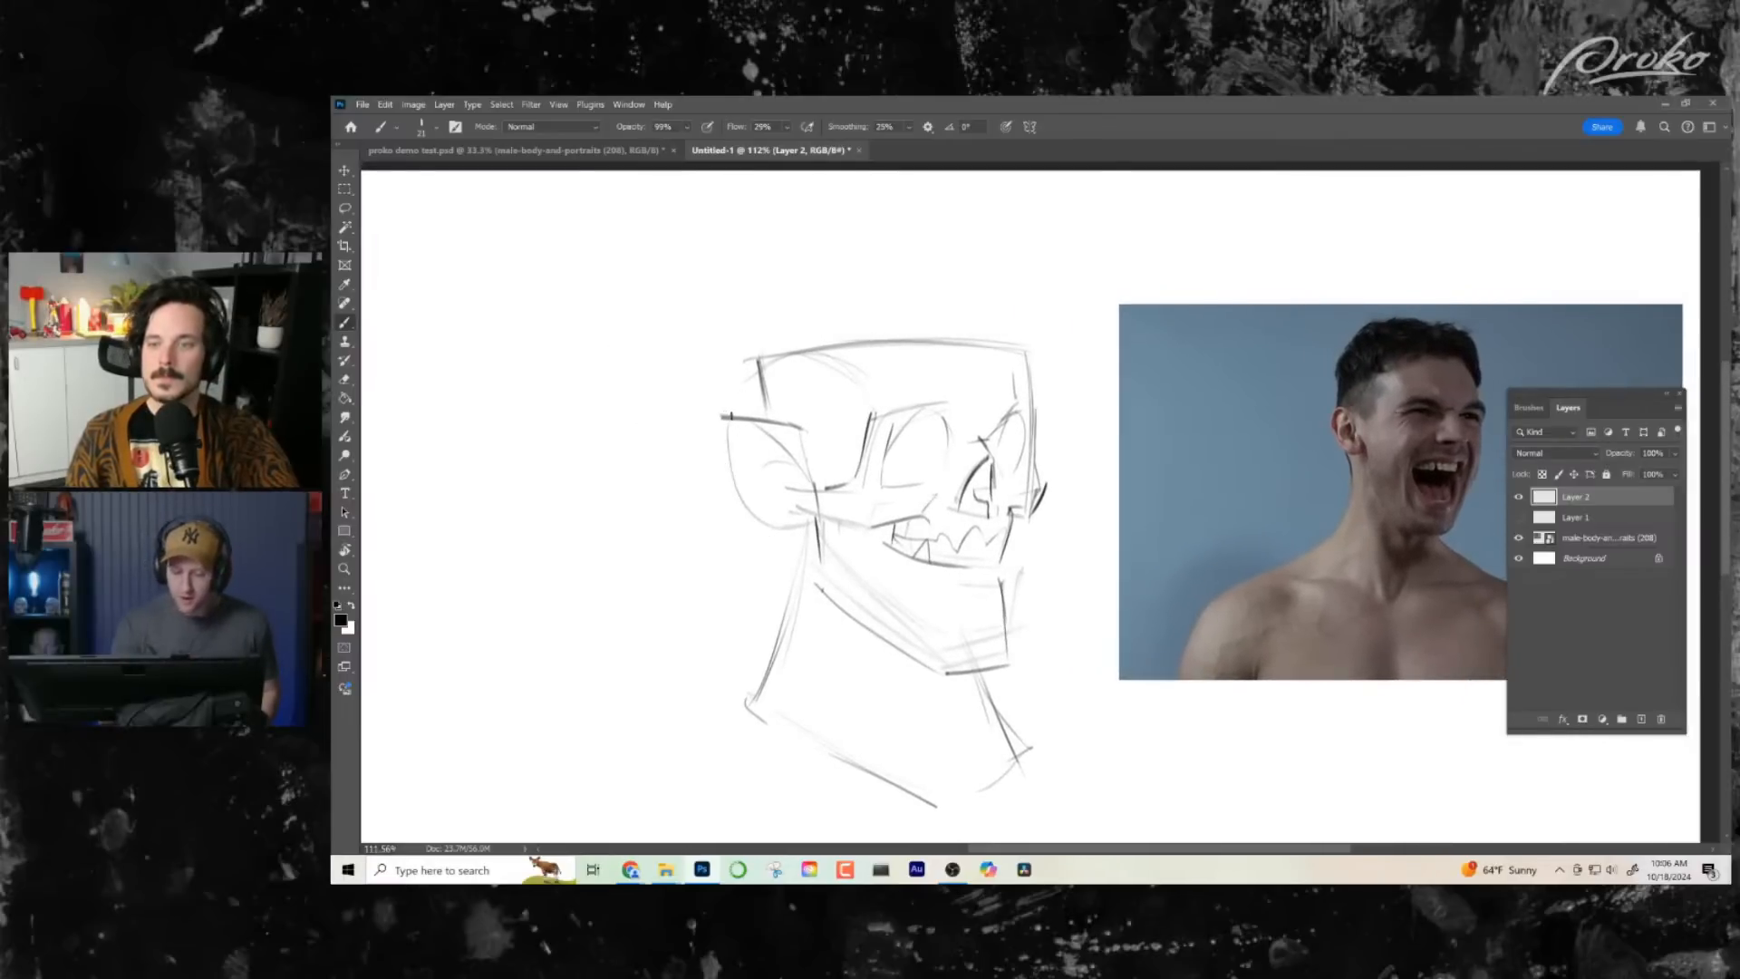
left_click_drag(728, 417, 793, 527)
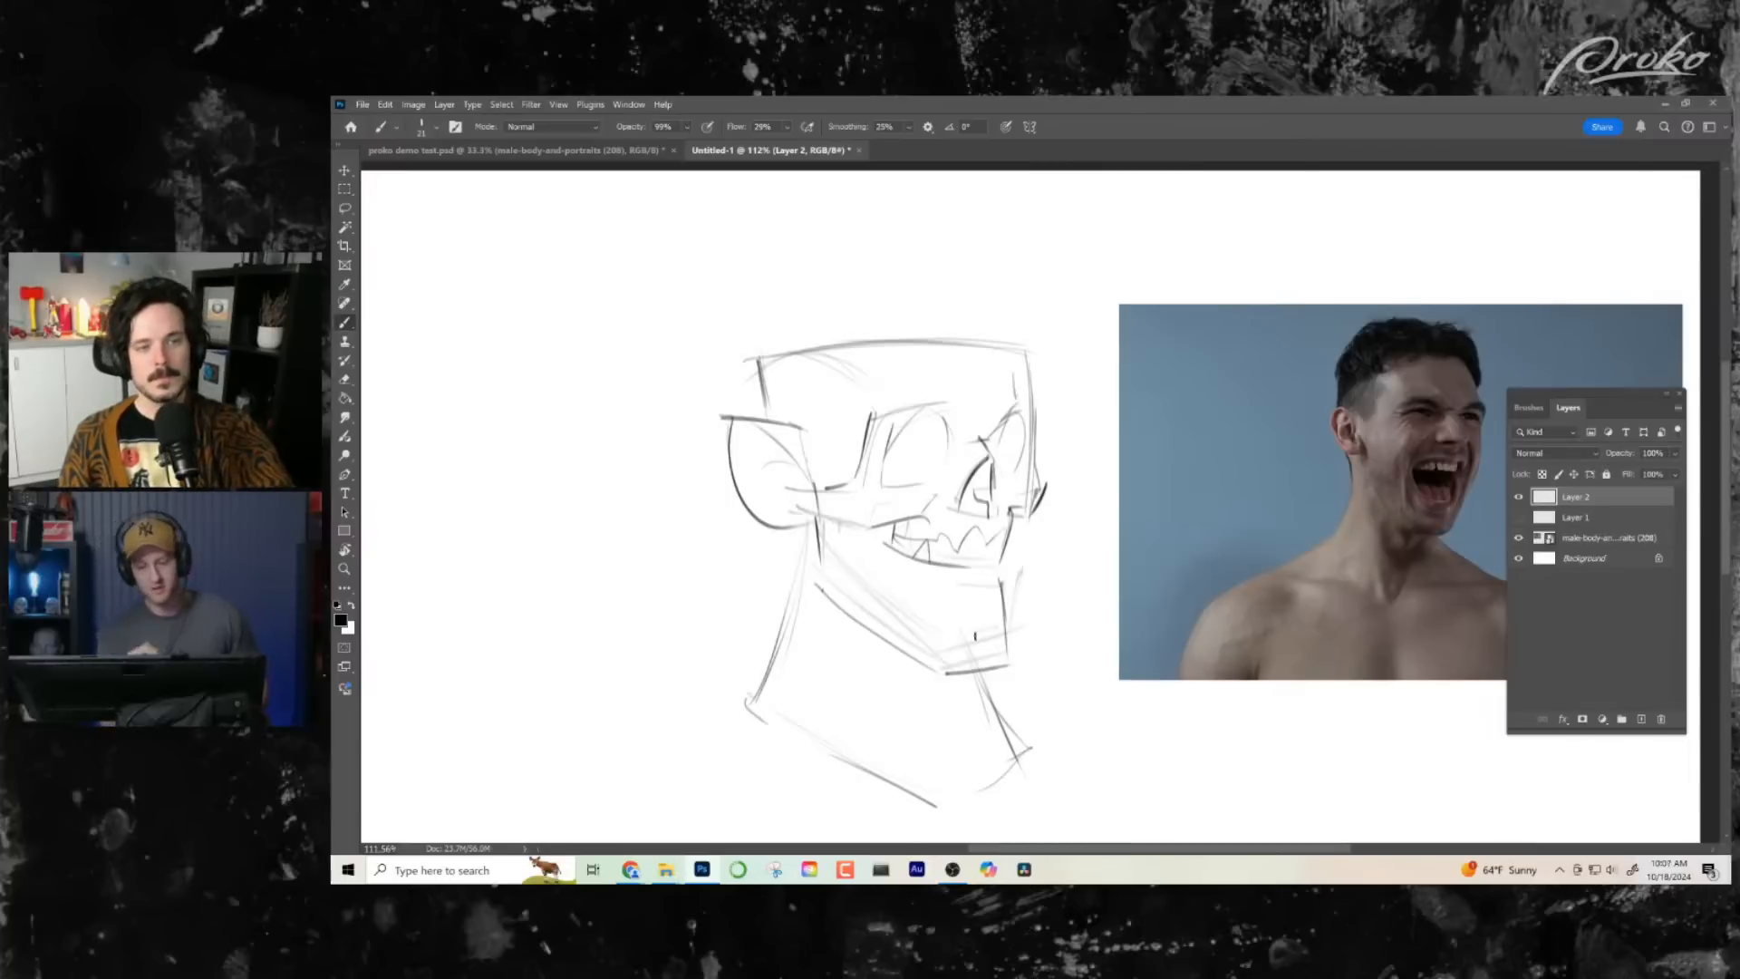
left_click_drag(993, 556, 1001, 540)
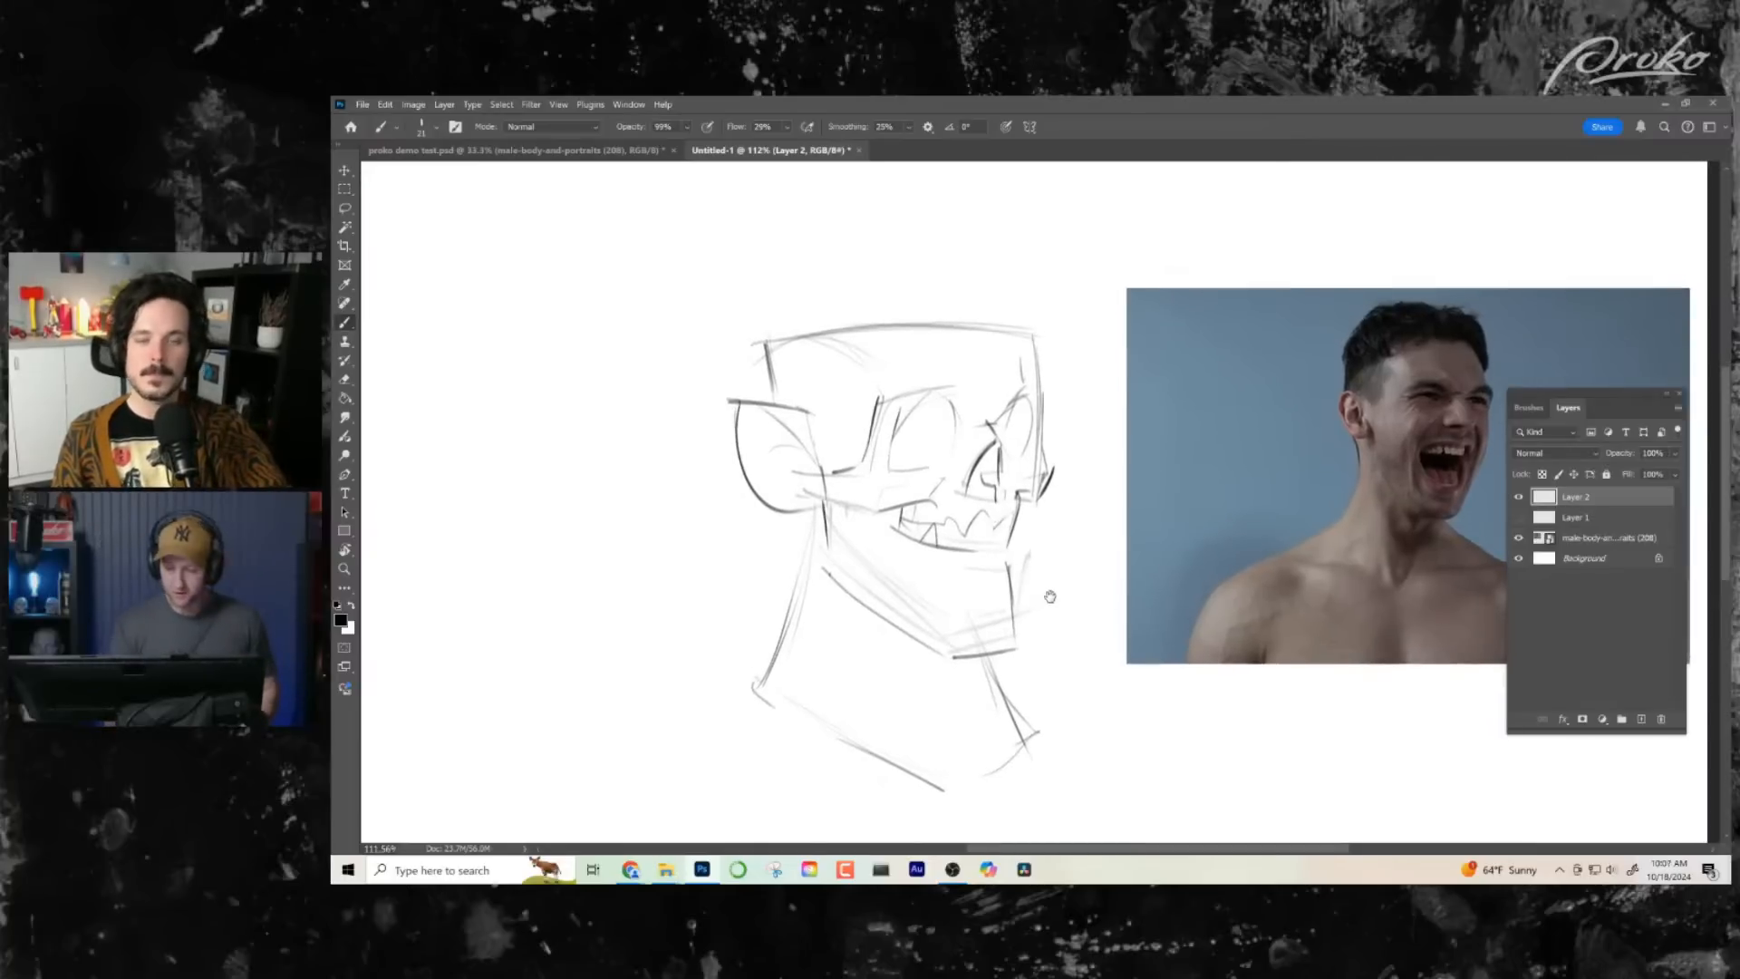
- Reinforce the head's boxy outline along the flat top and forehead's front edge, and darken the jaw's rear corner below the ear
left_click_drag(1050, 596, 971, 515)
left_click_drag(669, 285, 783, 277)
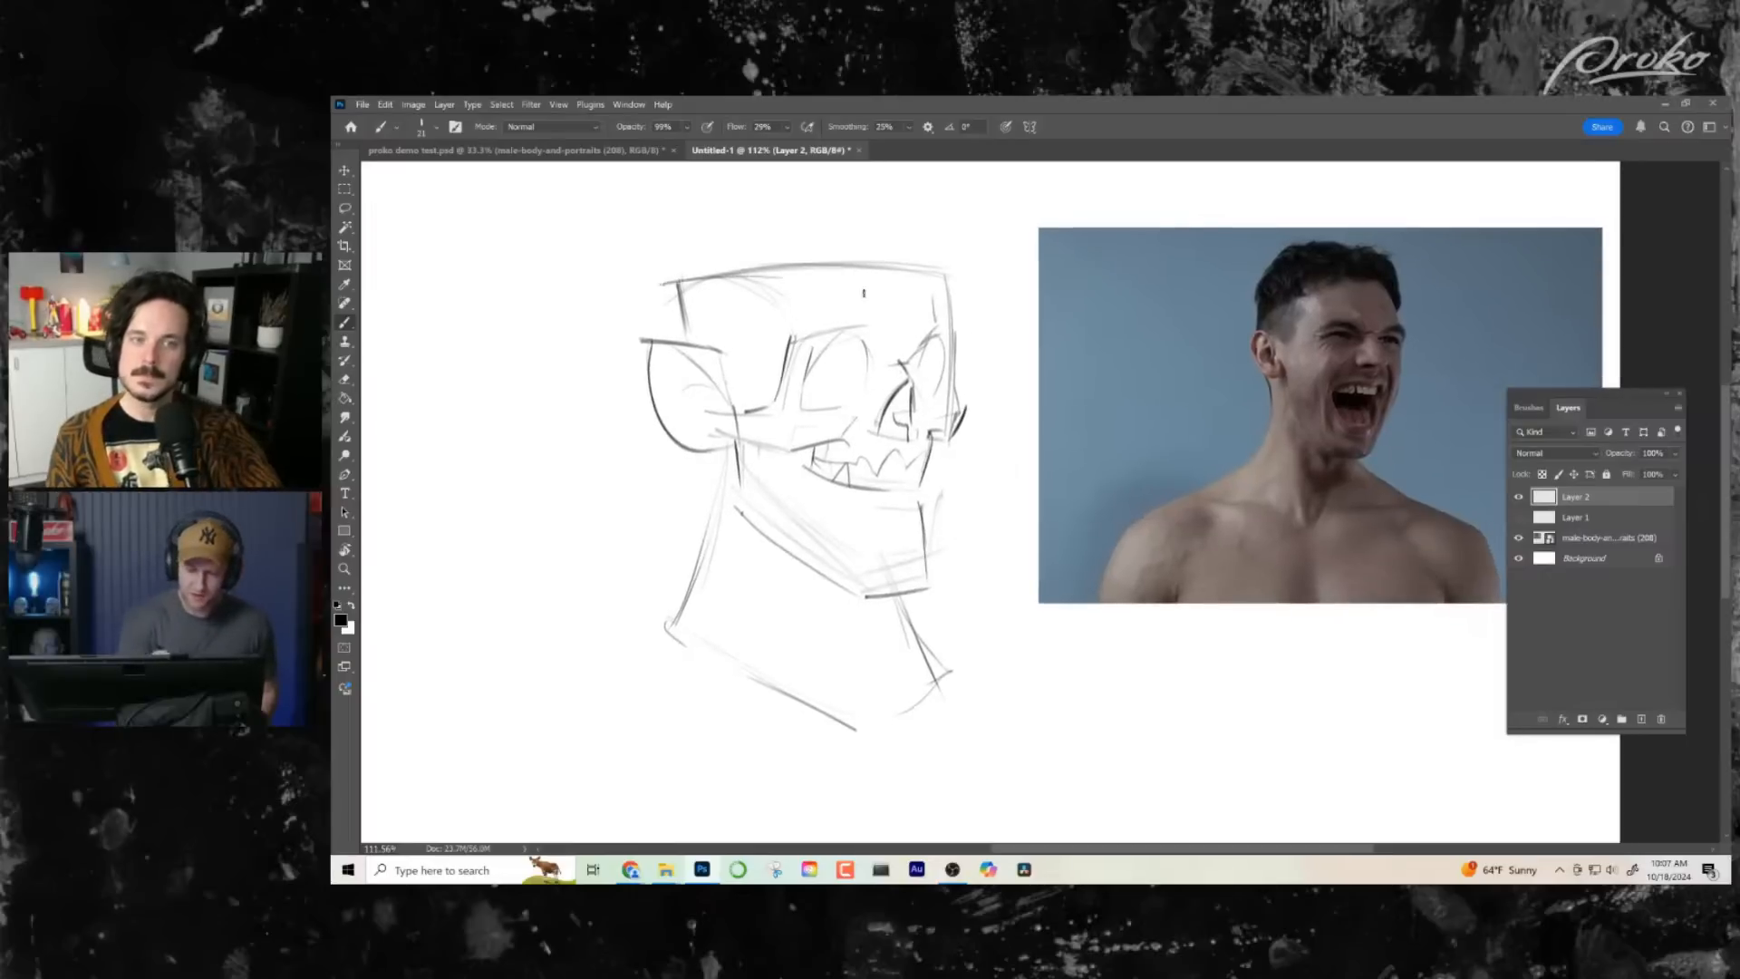
left_click_drag(947, 286, 957, 400)
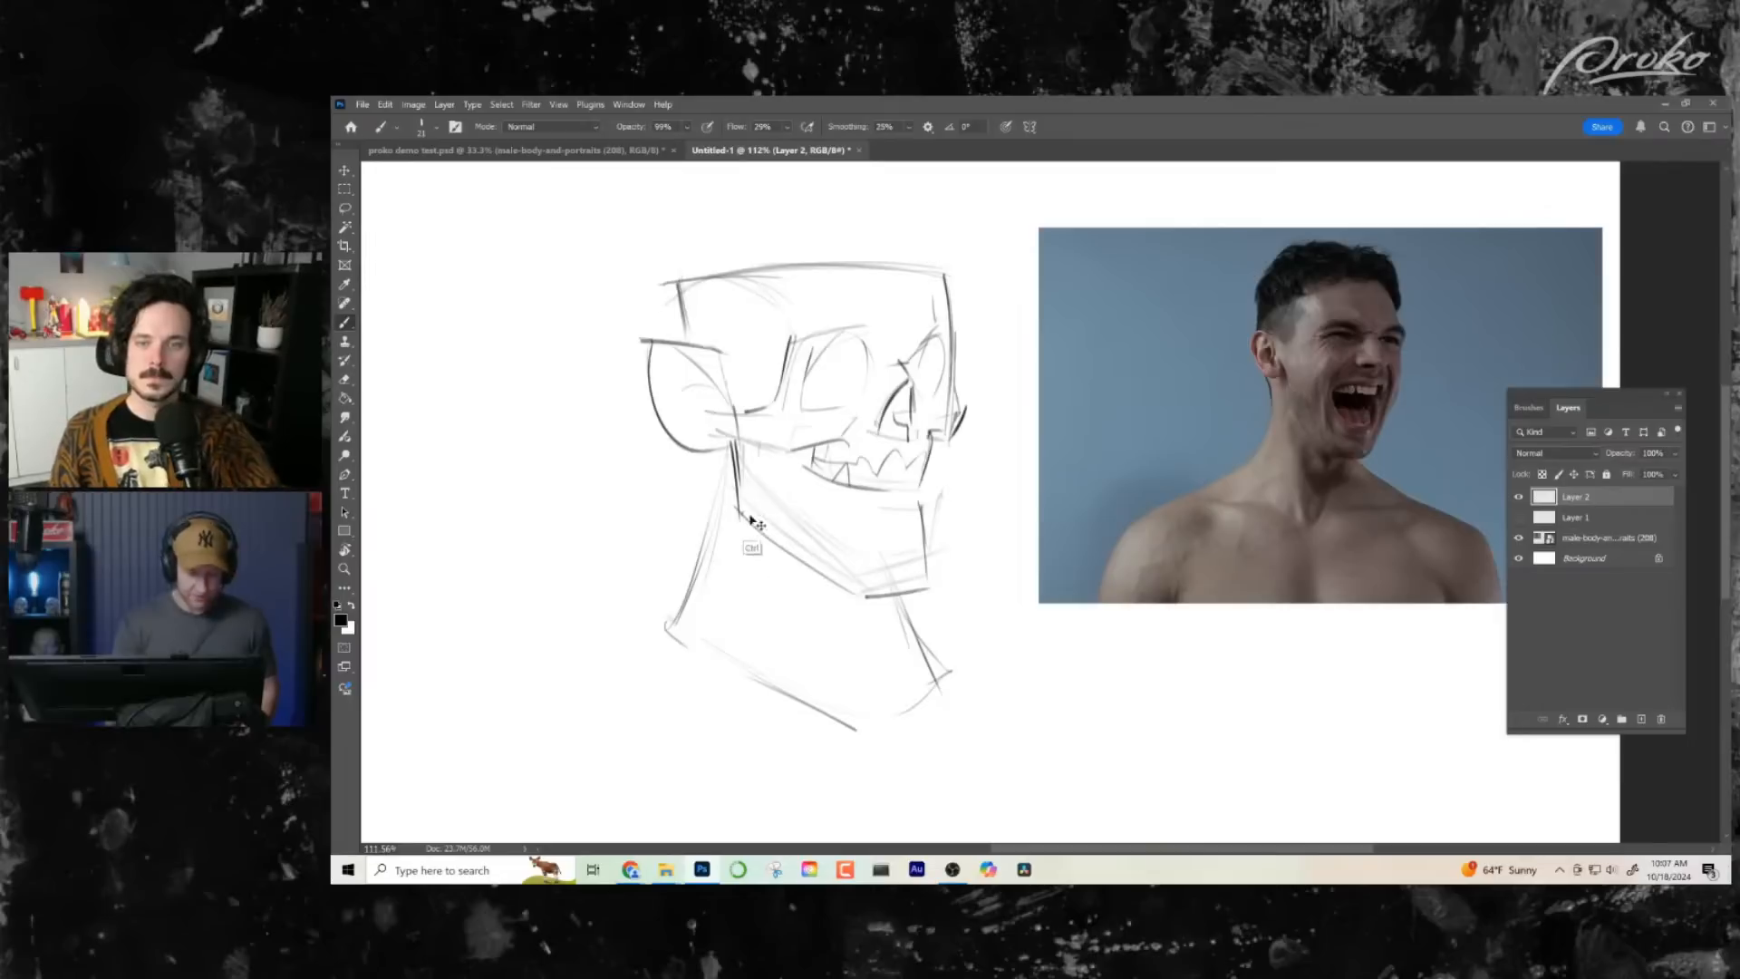
mouse_move(737, 443)
left_mouse_down()
mouse_move(736, 514)
mouse_move(838, 592)
left_mouse_up()
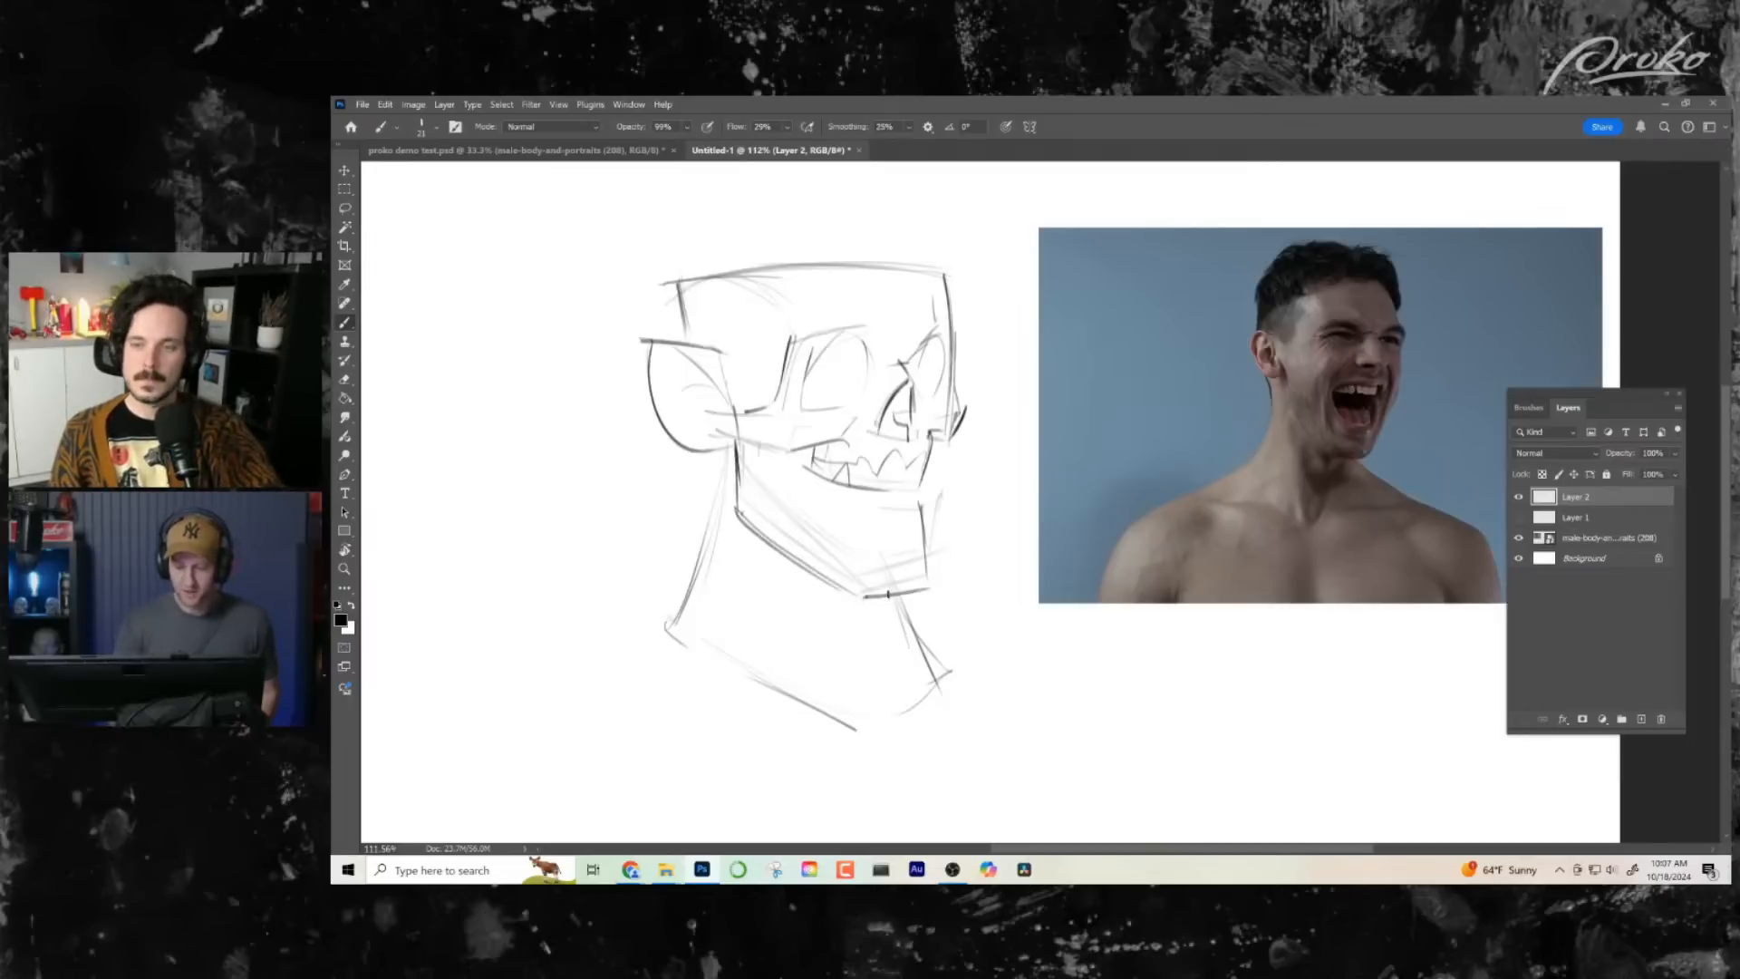
- Beside the caricature's back, sketch a small construction head from a circle, a tapered flat-bottomed jaw and a side-plane oval
left_click_drag(966, 620, 1329, 677)
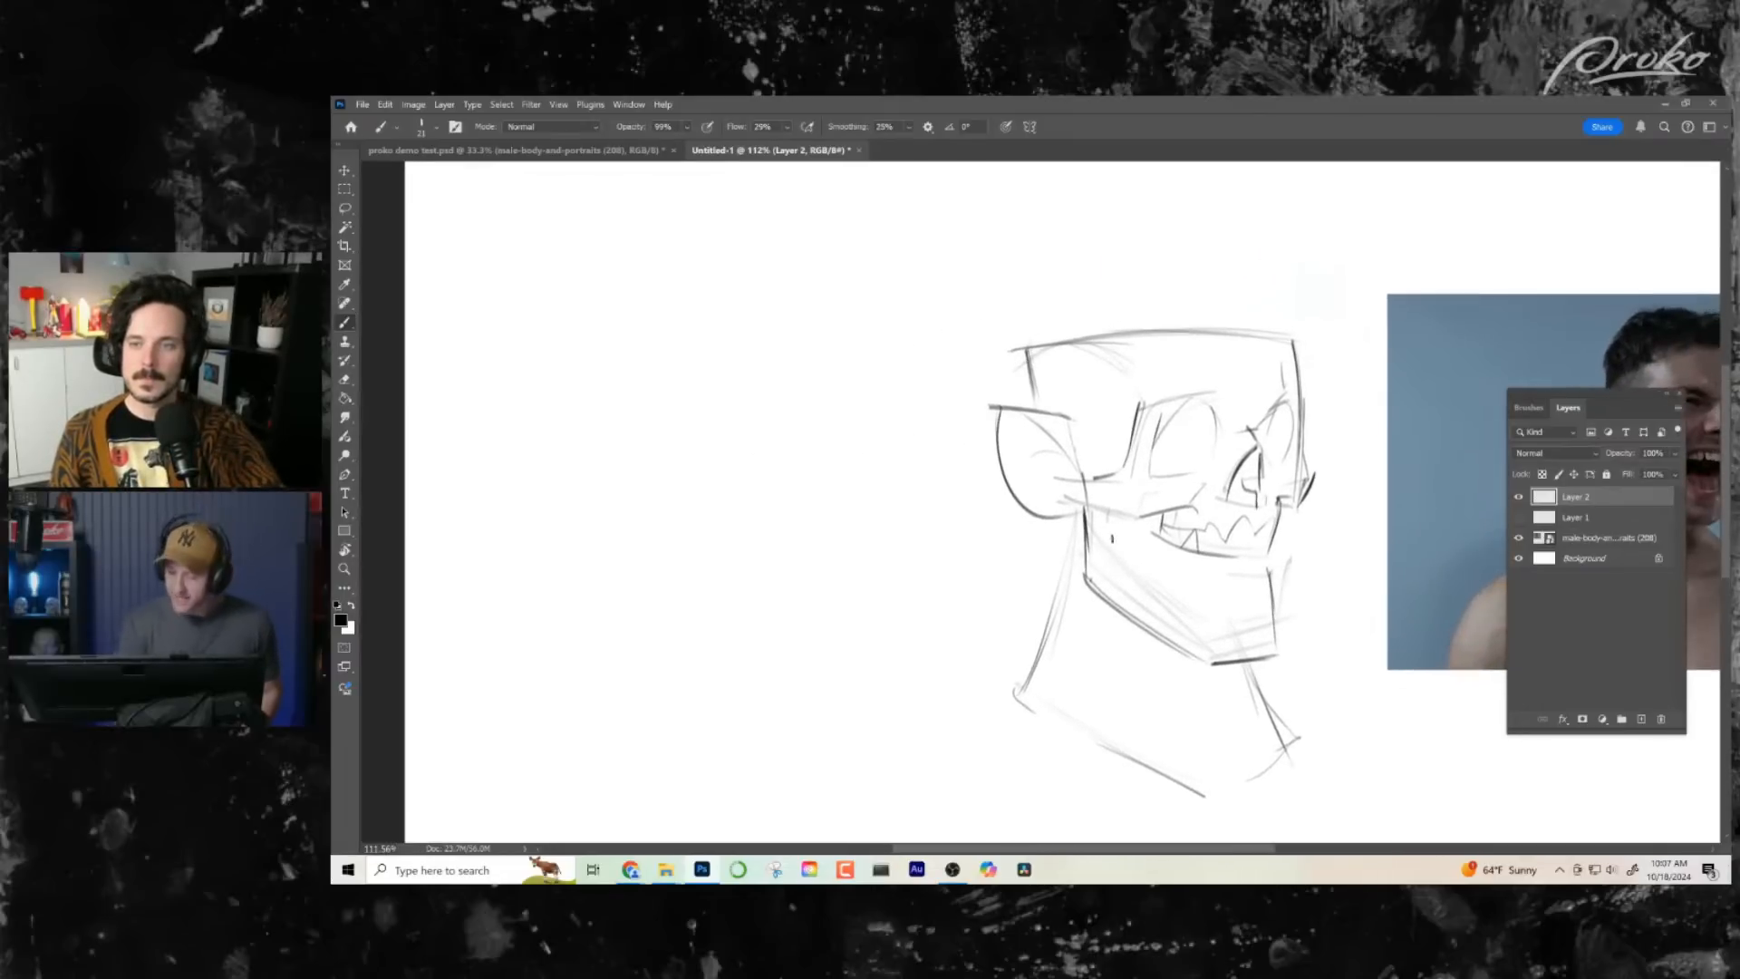
mouse_move(707, 349)
left_mouse_down()
mouse_move(695, 538)
mouse_move(766, 361)
mouse_move(710, 507)
left_mouse_up()
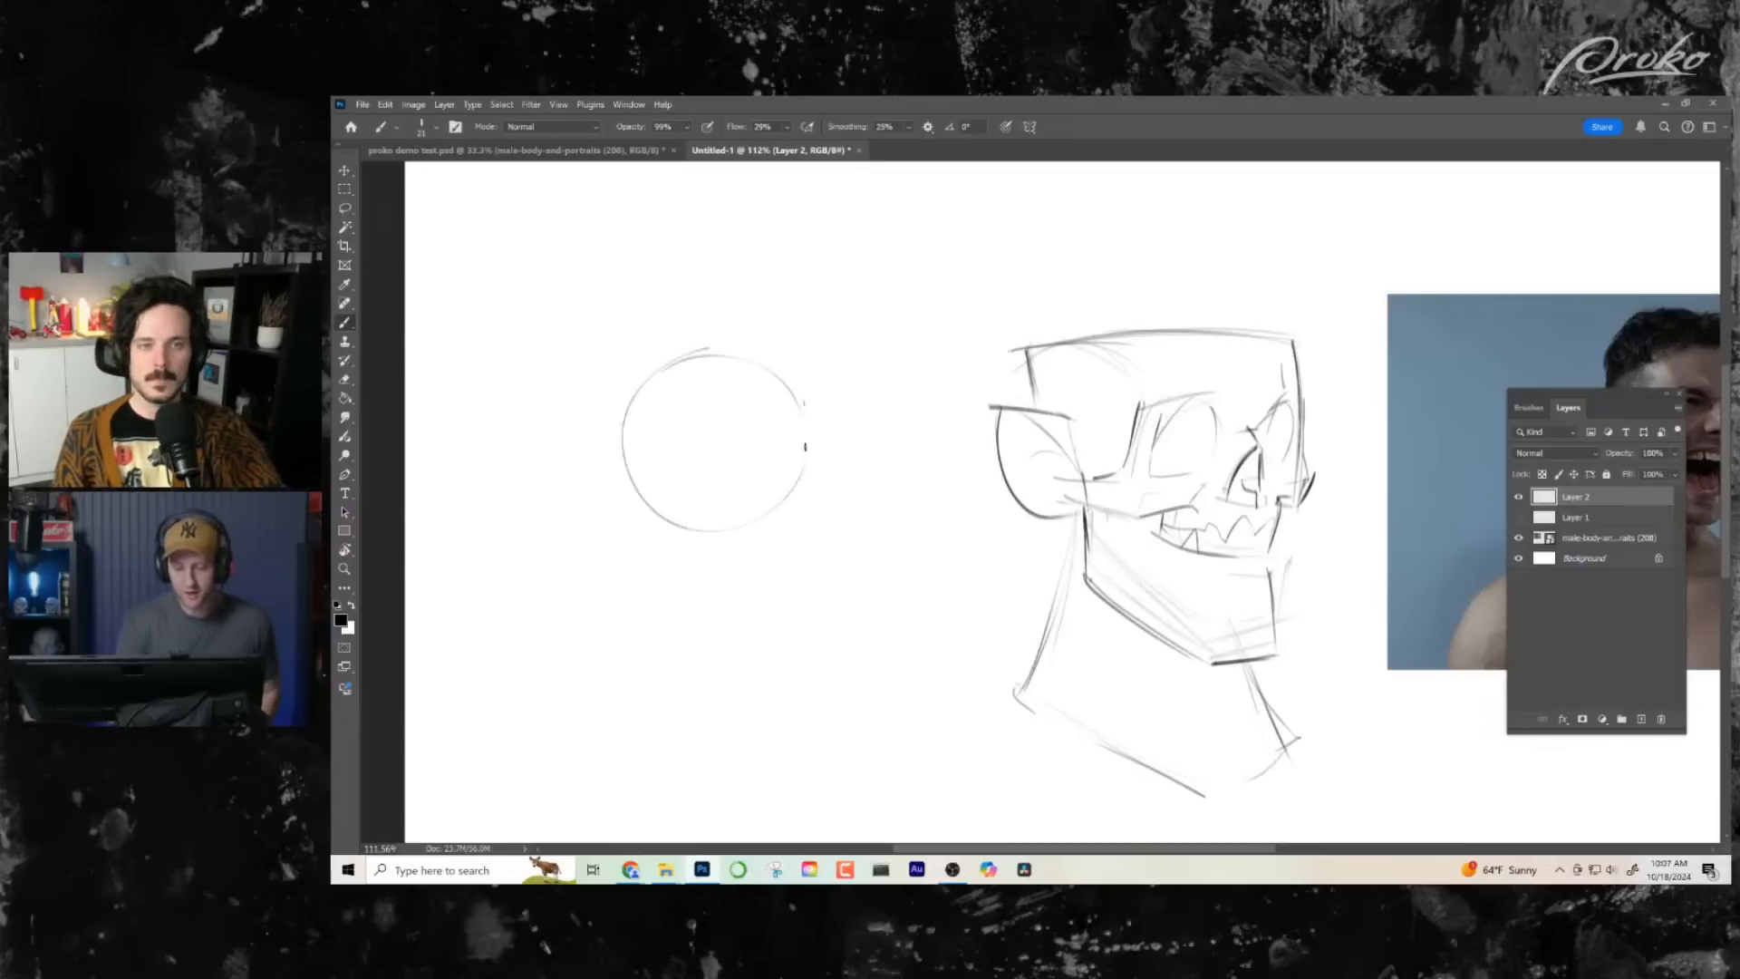
mouse_move(805, 405)
left_mouse_down()
mouse_move(798, 561)
mouse_move(745, 597)
left_mouse_up()
mouse_move(636, 501)
left_mouse_down()
mouse_move(683, 579)
mouse_move(795, 590)
left_mouse_up()
mouse_move(631, 437)
left_mouse_down()
mouse_move(672, 421)
mouse_move(639, 396)
mouse_move(694, 513)
left_mouse_up()
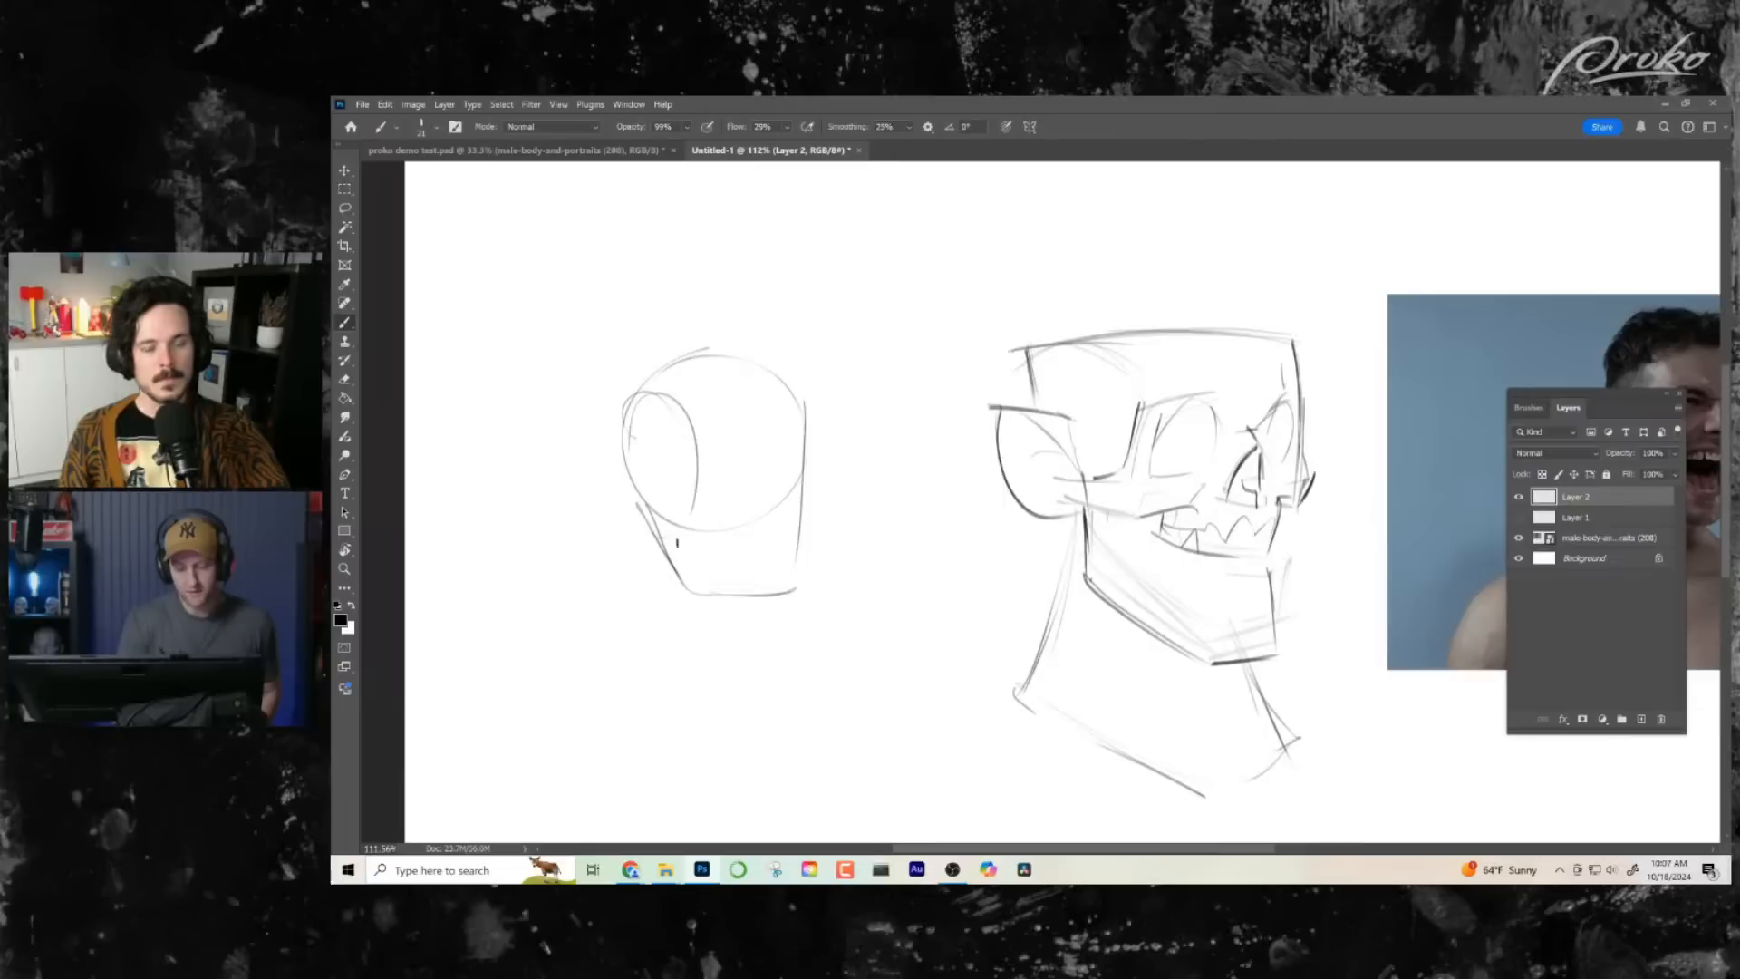
- Add a horizontal brow line, a vertical line through the side oval and an ear to the small construction head
mouse_move(720, 444)
left_mouse_down()
mouse_move(802, 443)
mouse_move(689, 489)
left_mouse_up()
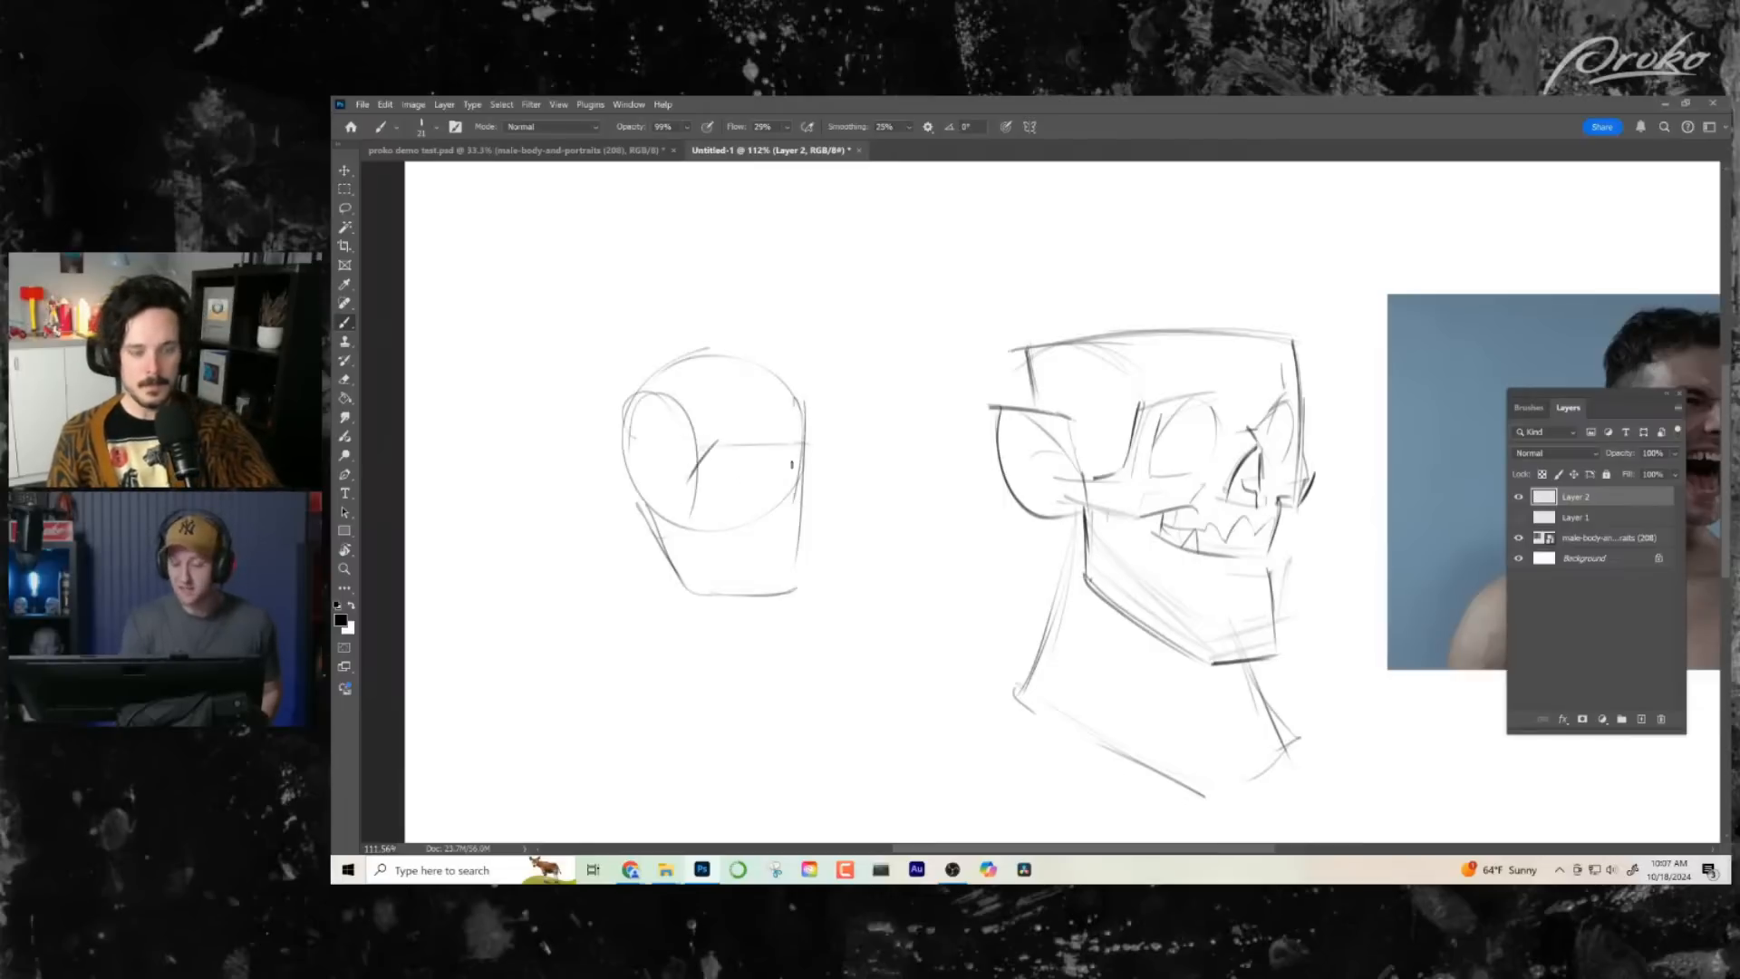
left_click_drag(650, 397, 651, 526)
mouse_move(643, 432)
left_mouse_down()
mouse_move(600, 494)
mouse_move(665, 527)
left_mouse_up()
- Draw a double-headed arrow linking the small construction head with the caricature head
left_click_drag(921, 677, 882, 630)
mouse_move(728, 458)
left_mouse_down()
mouse_move(913, 436)
mouse_move(913, 451)
left_mouse_up()
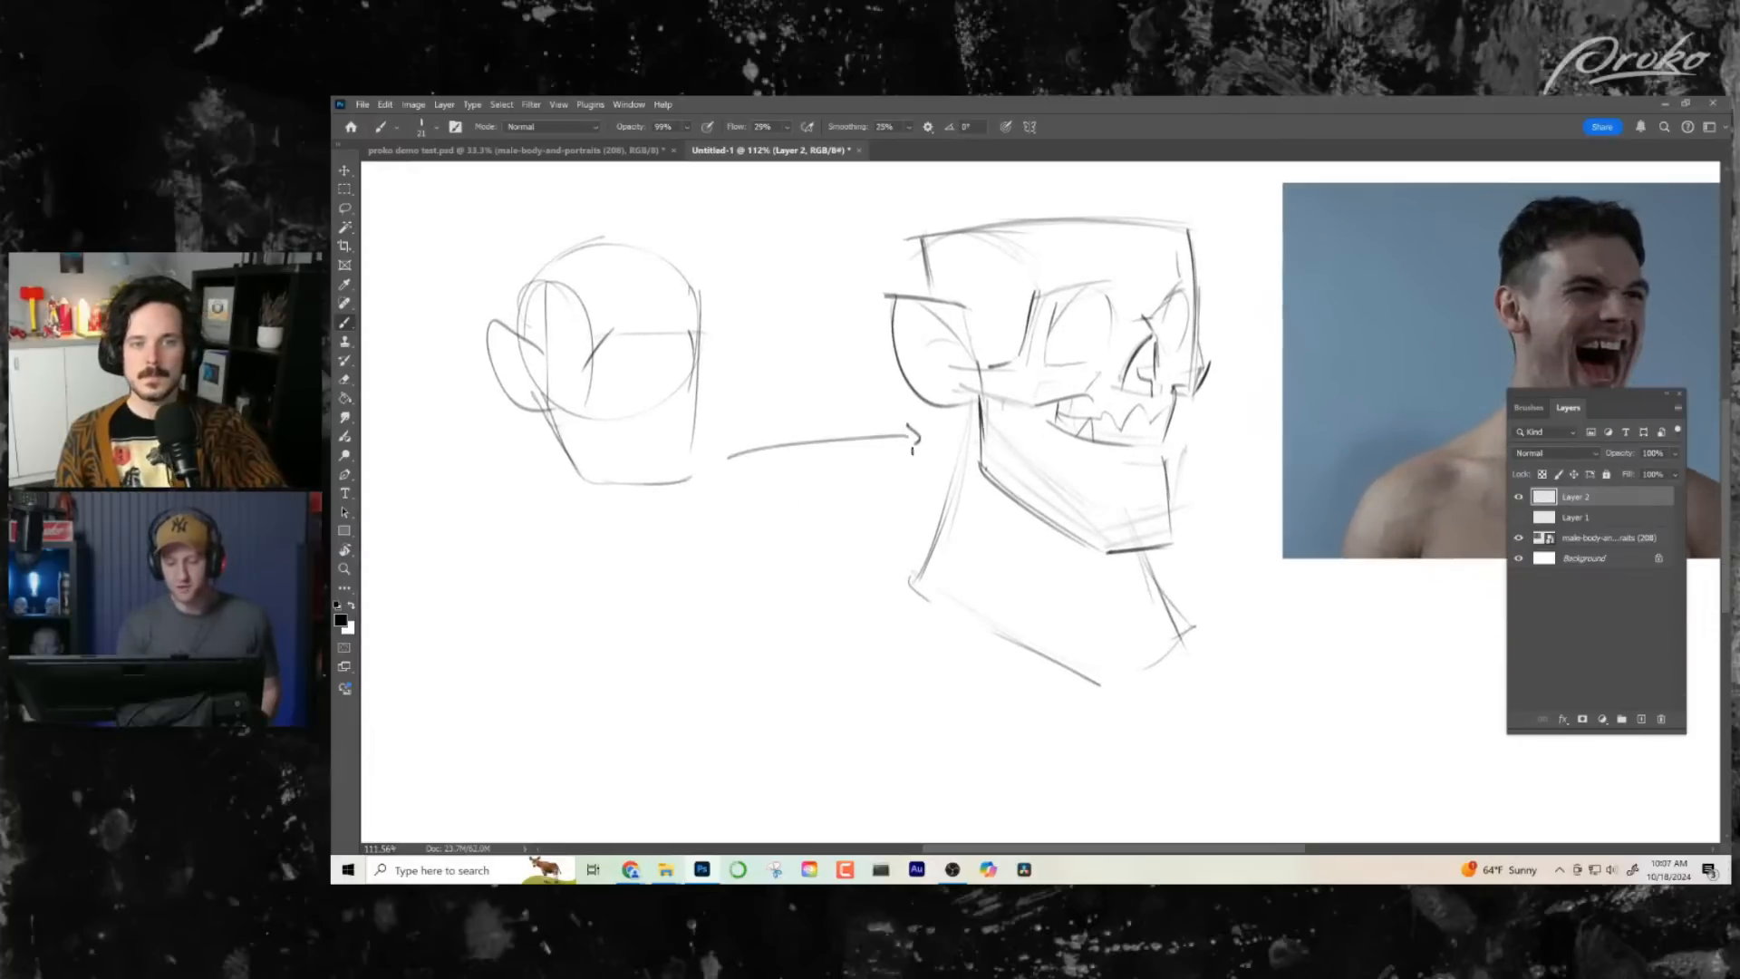
mouse_move(737, 445)
left_mouse_down()
mouse_move(716, 459)
mouse_move(733, 467)
left_mouse_up()
left_click_drag(836, 633, 887, 649)
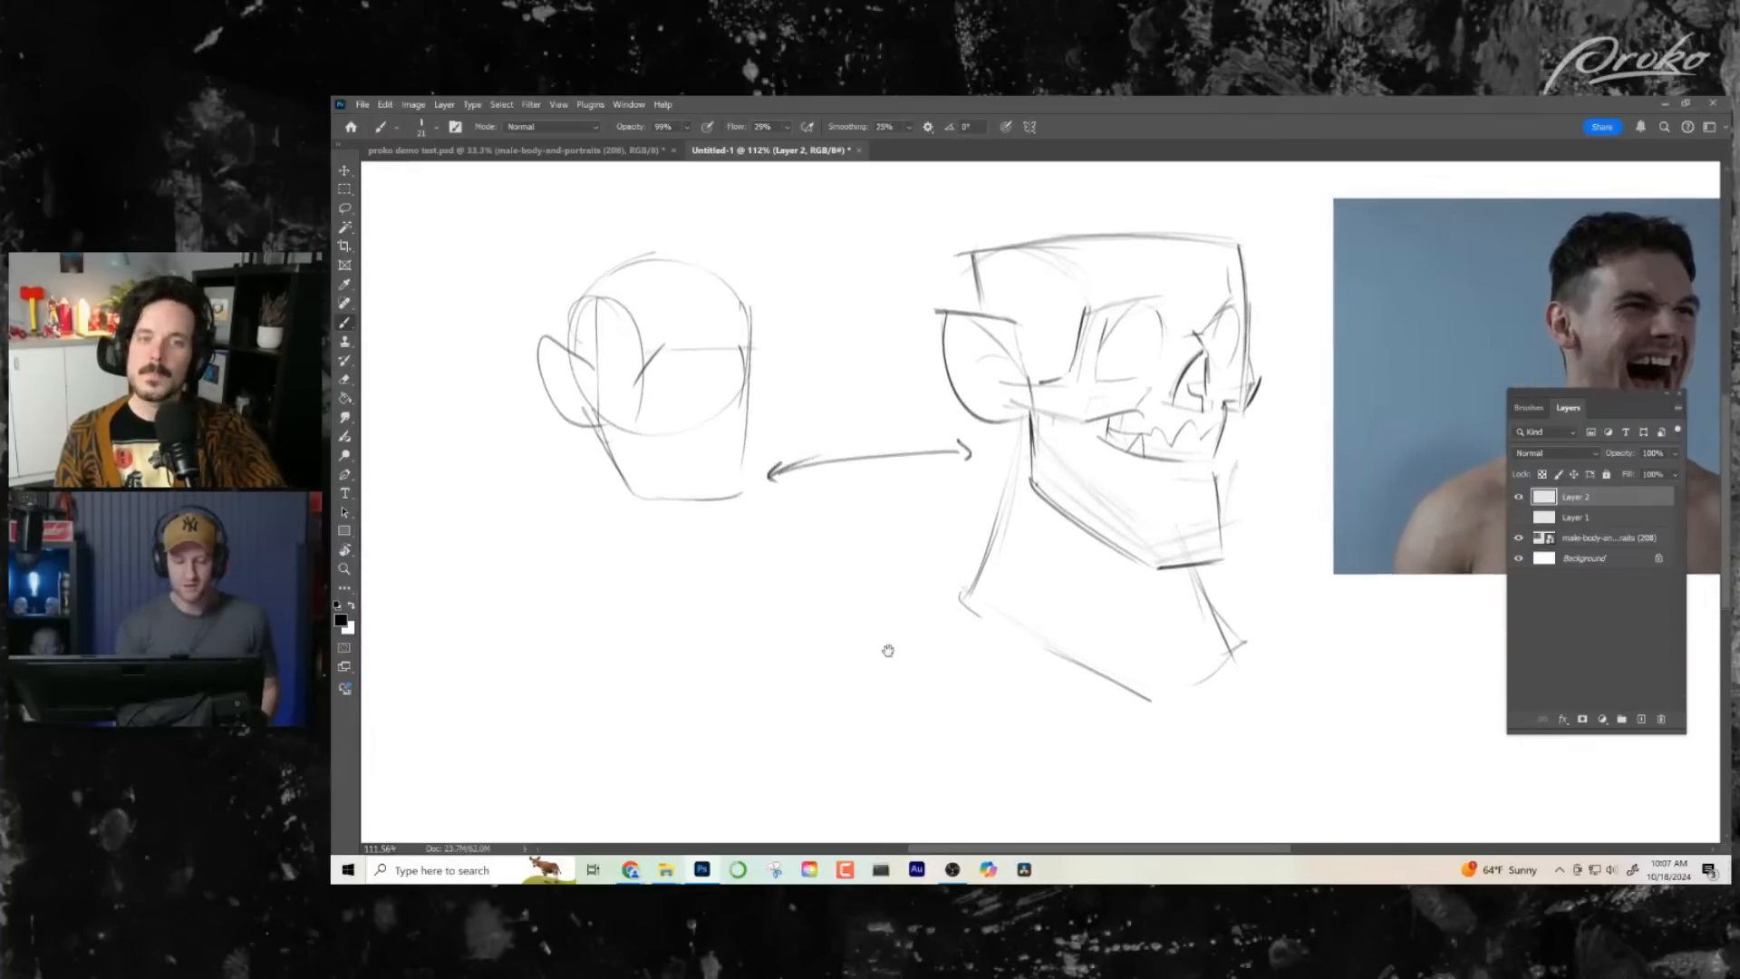
- Draw the back and front neck lines of the small construction head and lighten its construction lines with the Eraser
left_click_drag(582, 306, 563, 357)
mouse_move(591, 426)
left_mouse_down()
mouse_move(622, 497)
mouse_move(555, 562)
left_mouse_up()
mouse_move(691, 508)
left_mouse_down()
mouse_move(690, 621)
mouse_move(780, 633)
mouse_move(746, 602)
left_mouse_up()
key("e")
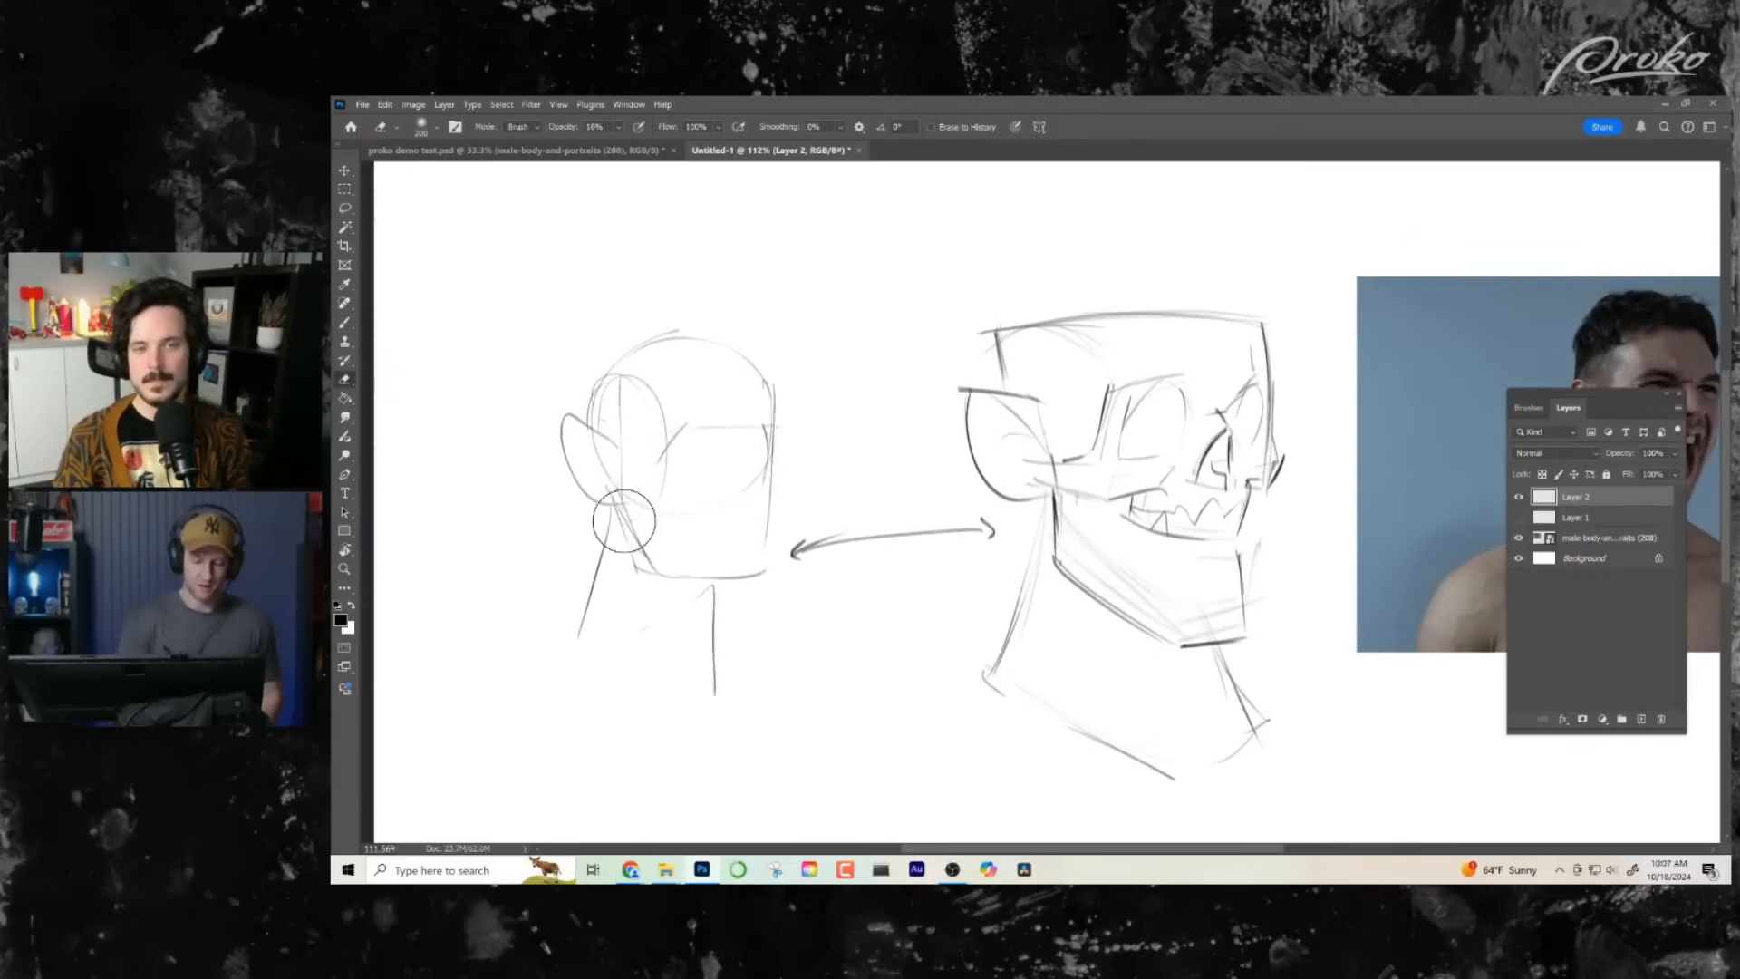
- Restate the small head as a box with the Brush, darkening the face front, chin and jaw and adding a flat skull top
key("b")
mouse_move(777, 379)
left_mouse_down()
mouse_move(728, 587)
mouse_move(614, 497)
left_mouse_up()
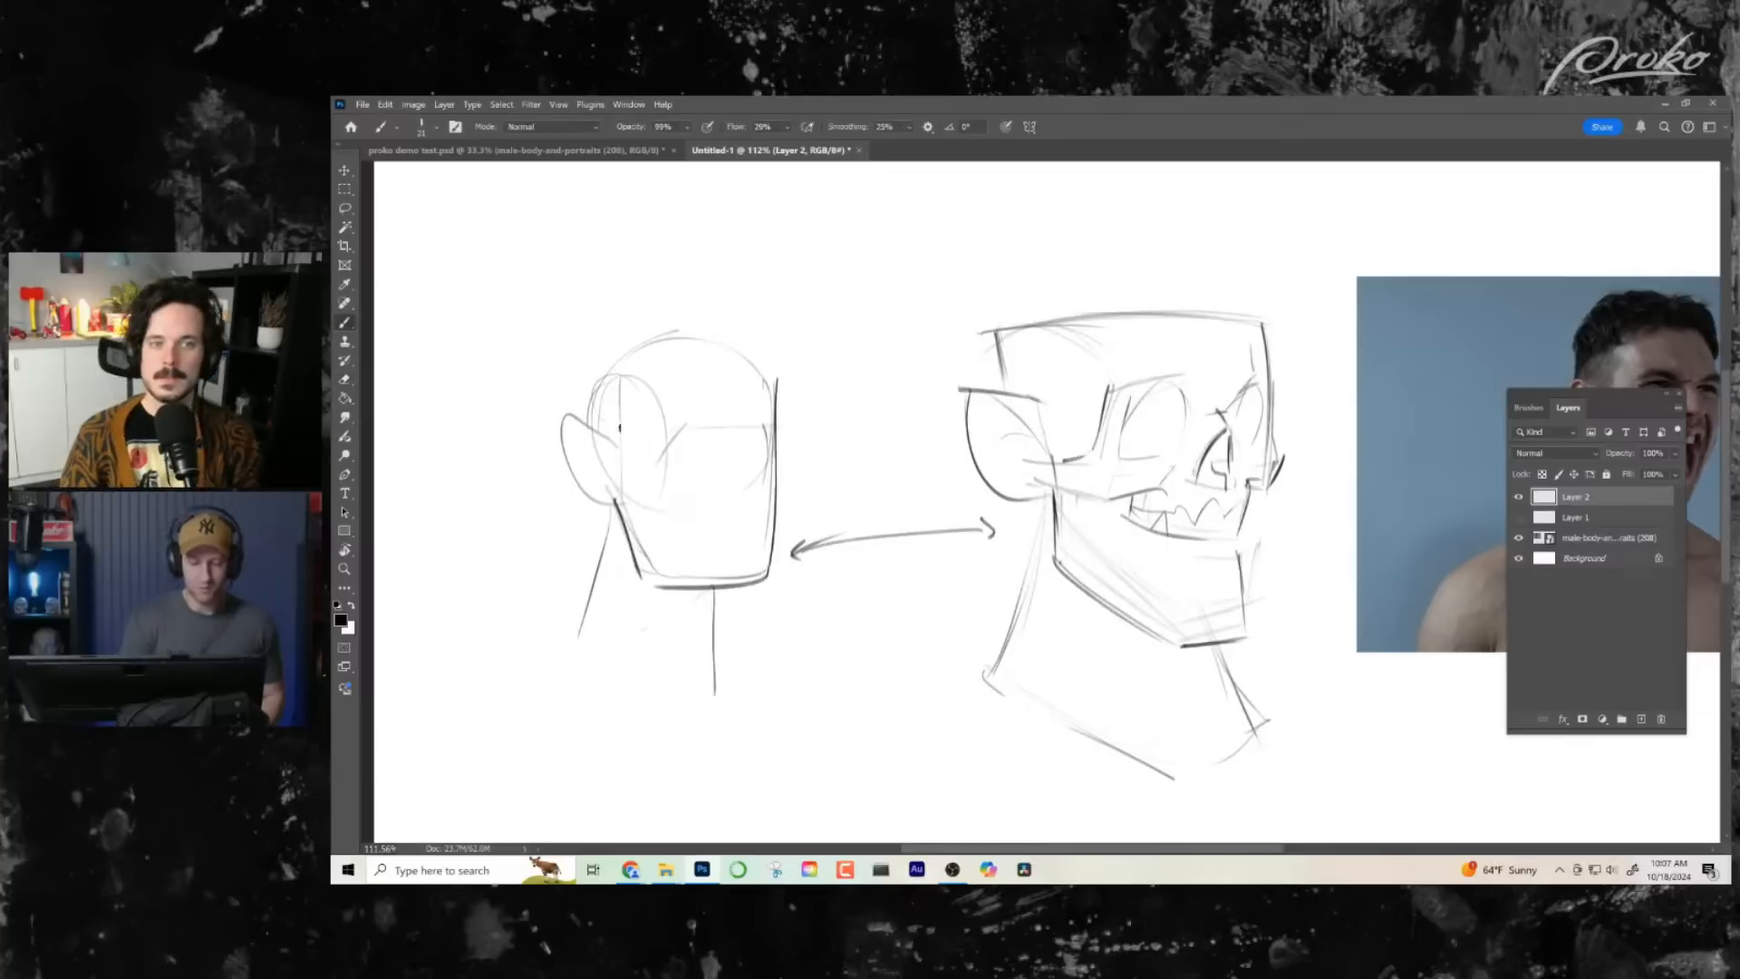
mouse_move(574, 361)
left_mouse_down()
mouse_move(580, 414)
mouse_move(753, 354)
left_mouse_up()
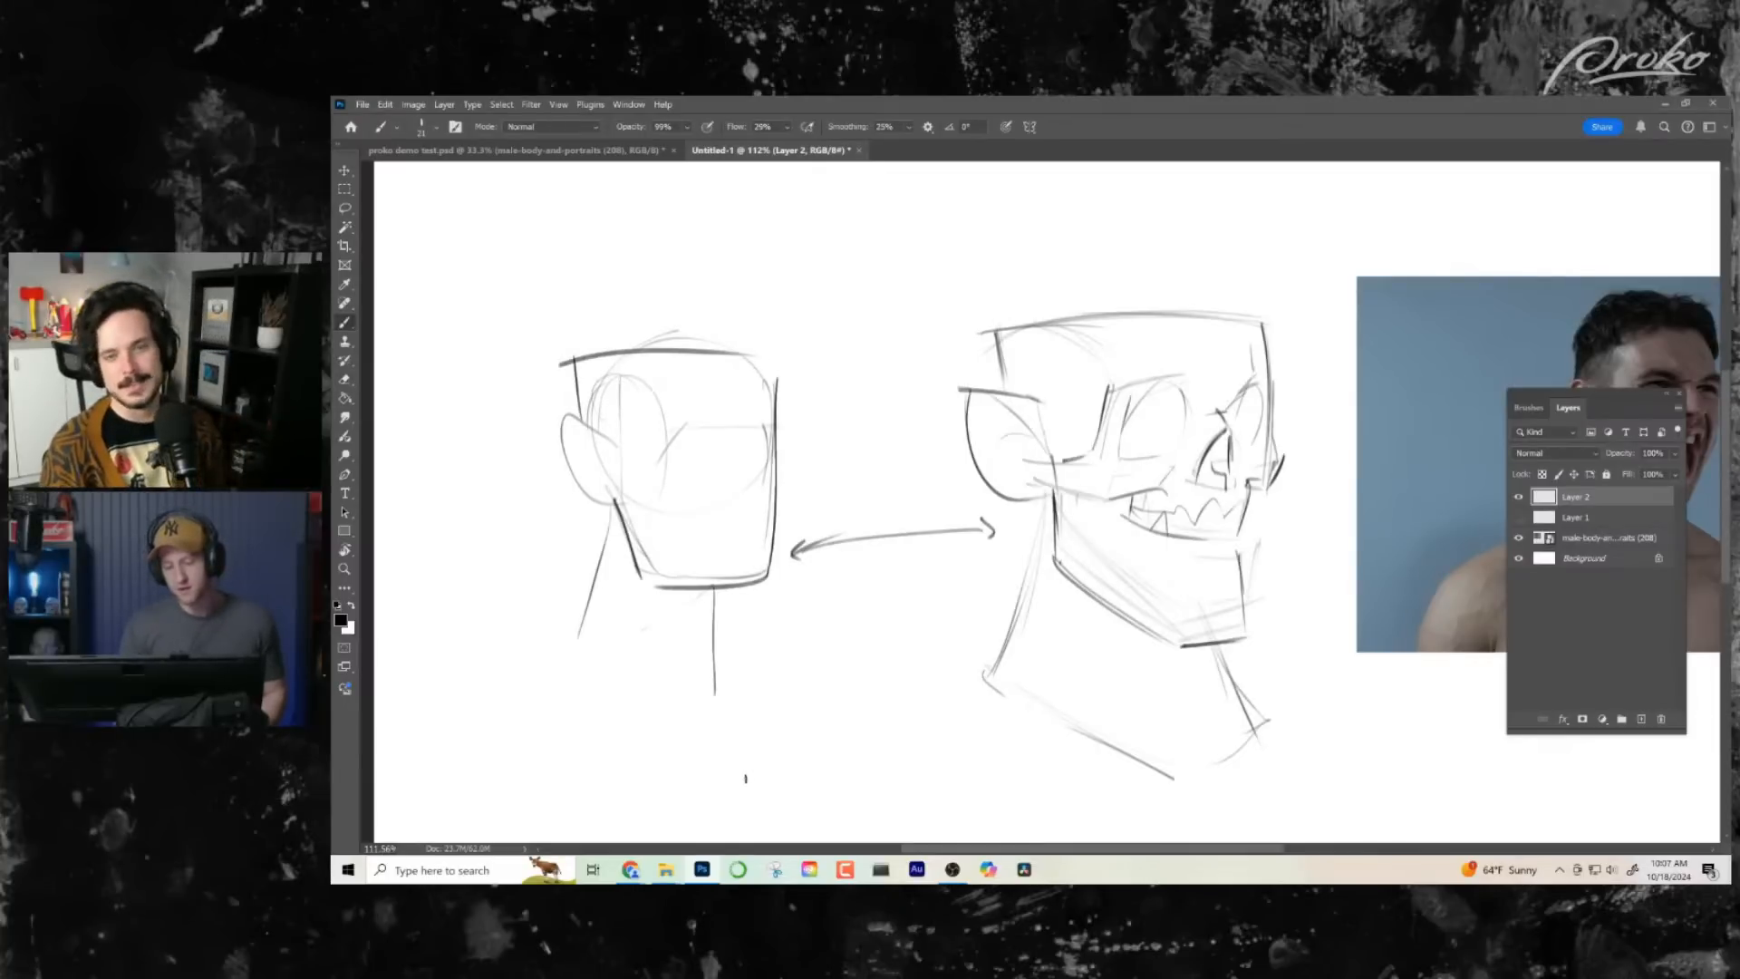
left_click_drag(829, 740, 750, 665)
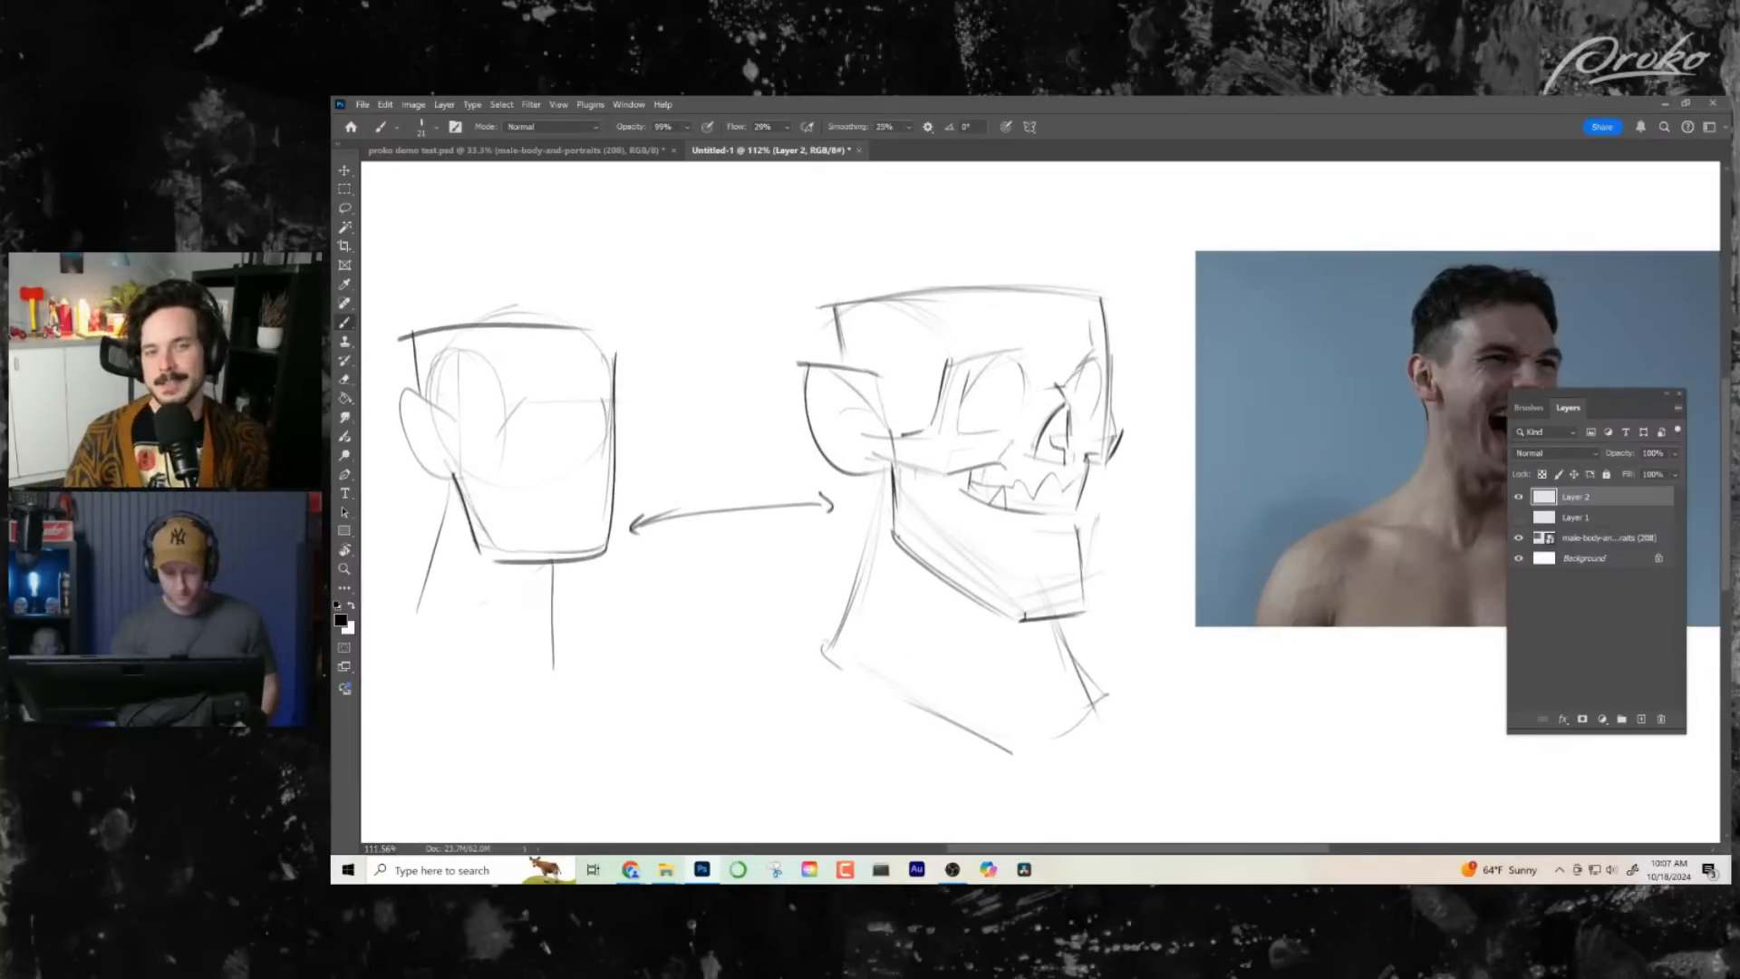
- Sketch short lower lip marks on the caricature's chin area, just beneath the curved mouth line
left_click_drag(1003, 626, 978, 623)
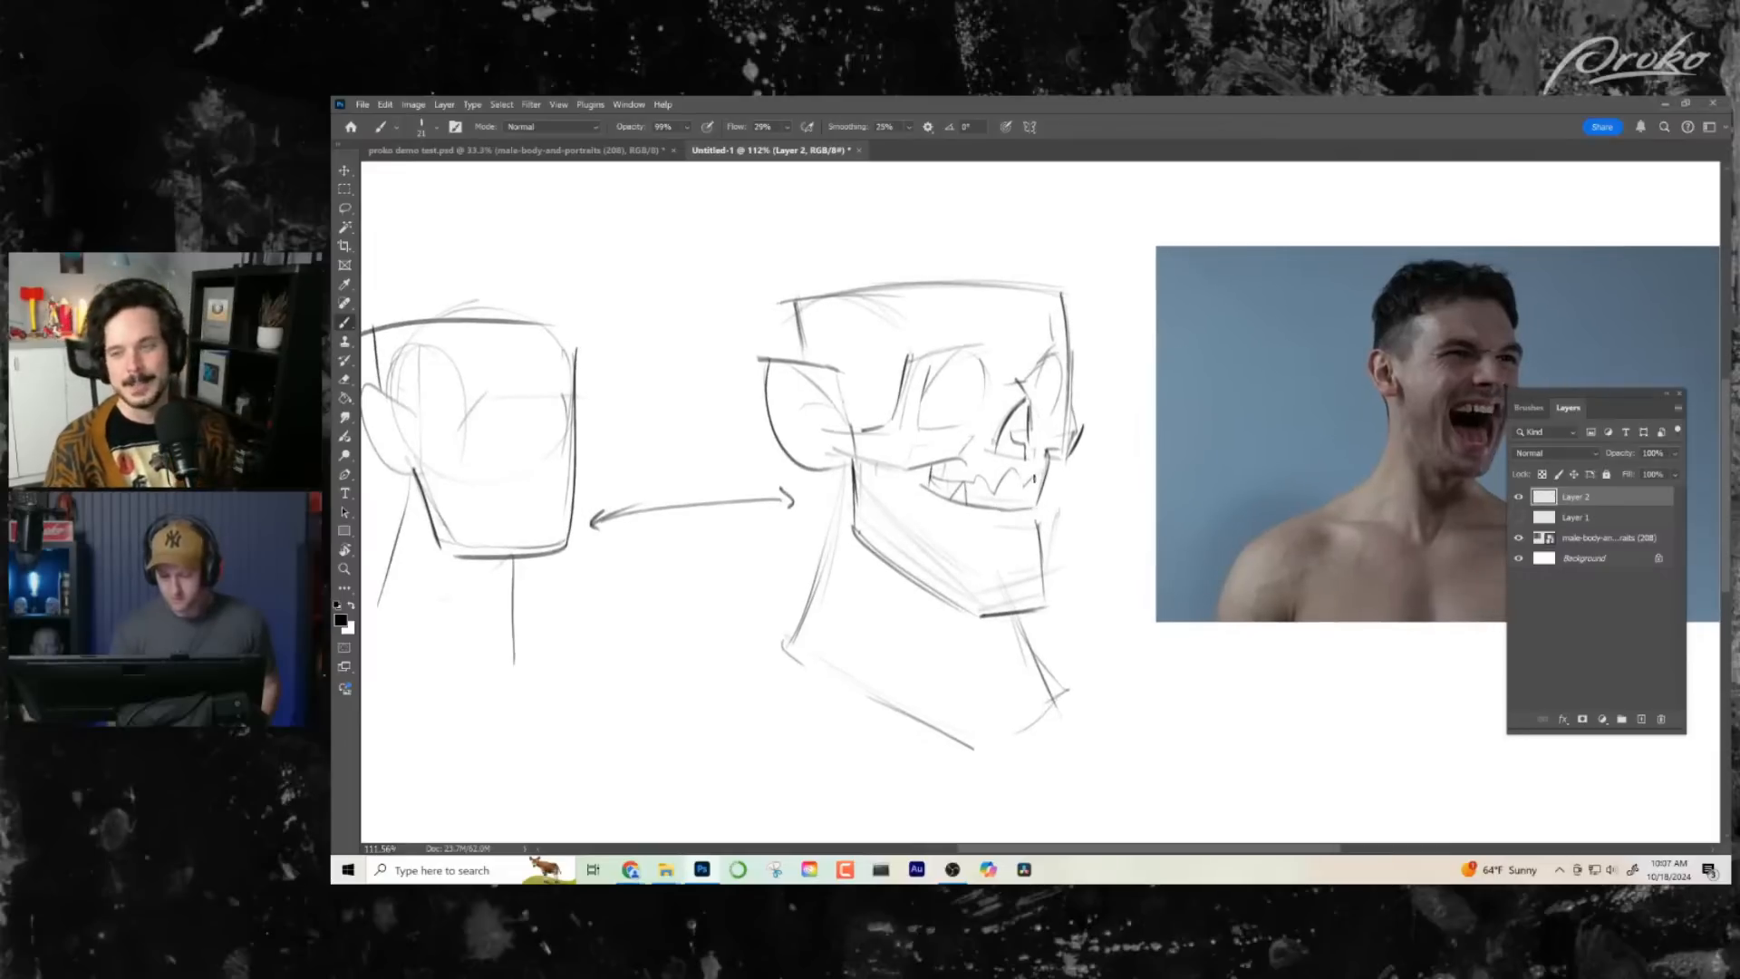
left_click_drag(1027, 546, 1055, 548)
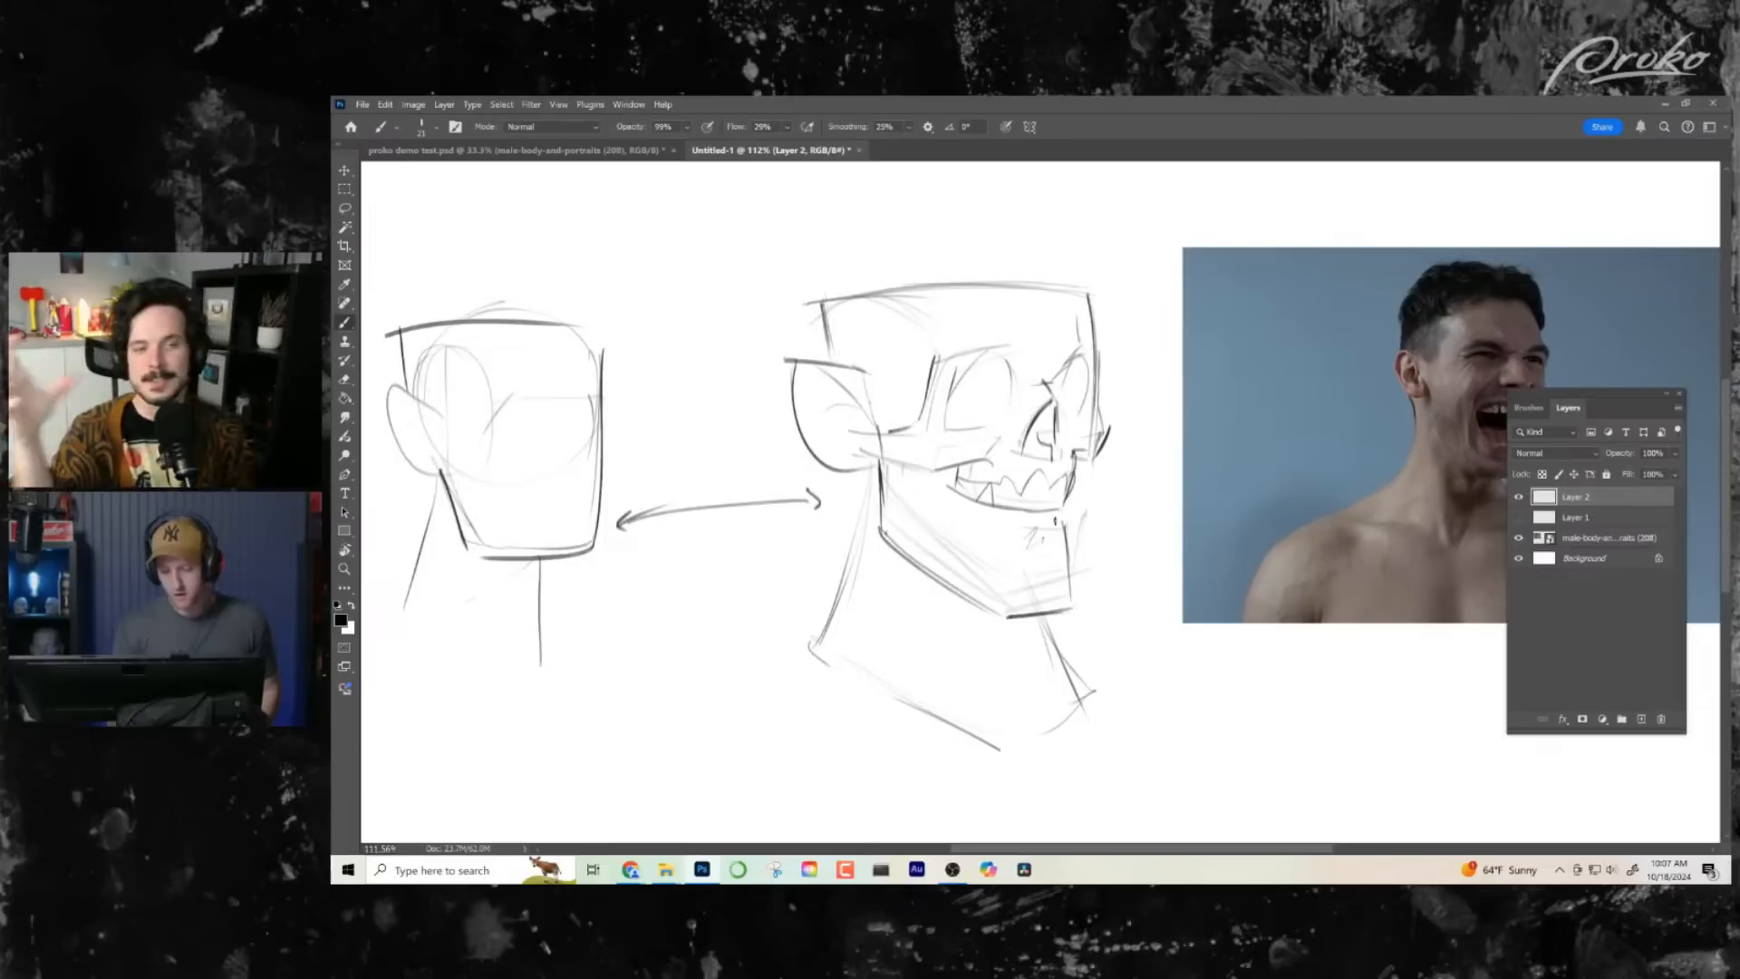
left_click_drag(1066, 546, 1004, 545)
left_click_drag(1121, 616, 975, 562)
left_click_drag(752, 422, 839, 450)
key("ctrl+z")
key("ctrl+z")
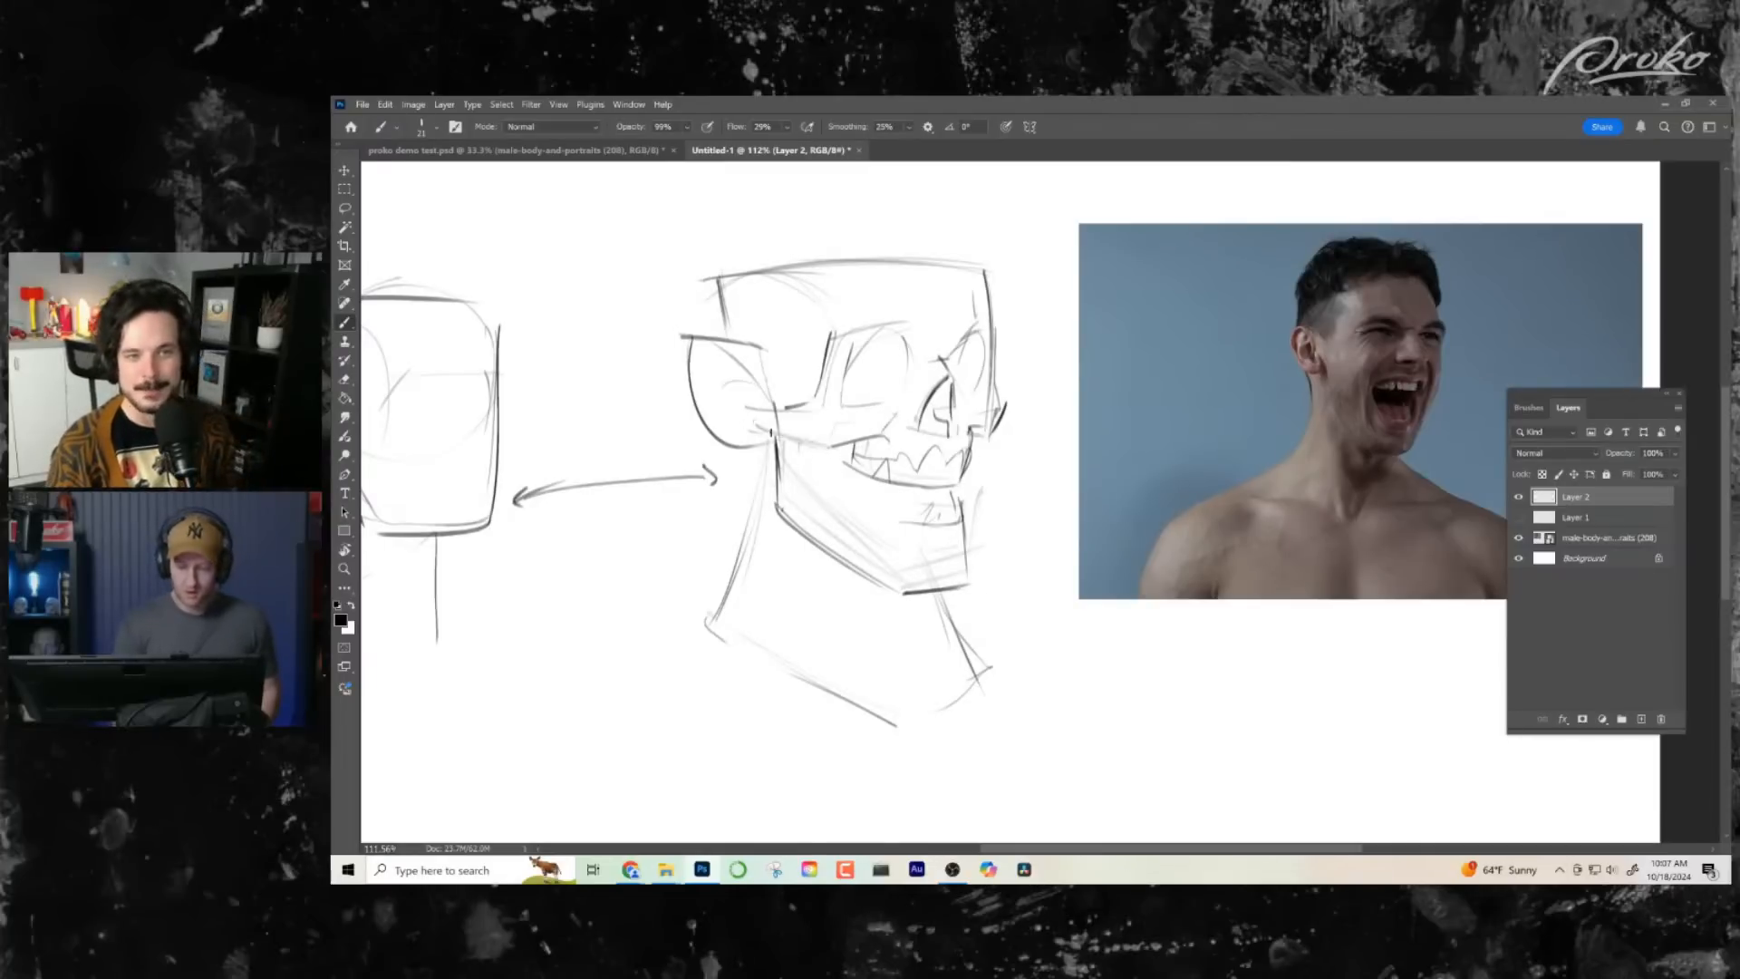
- Darken the cheekbone's end at the ear and the rear contours of the caricature's skull and neck
left_click_drag(994, 560, 1018, 569)
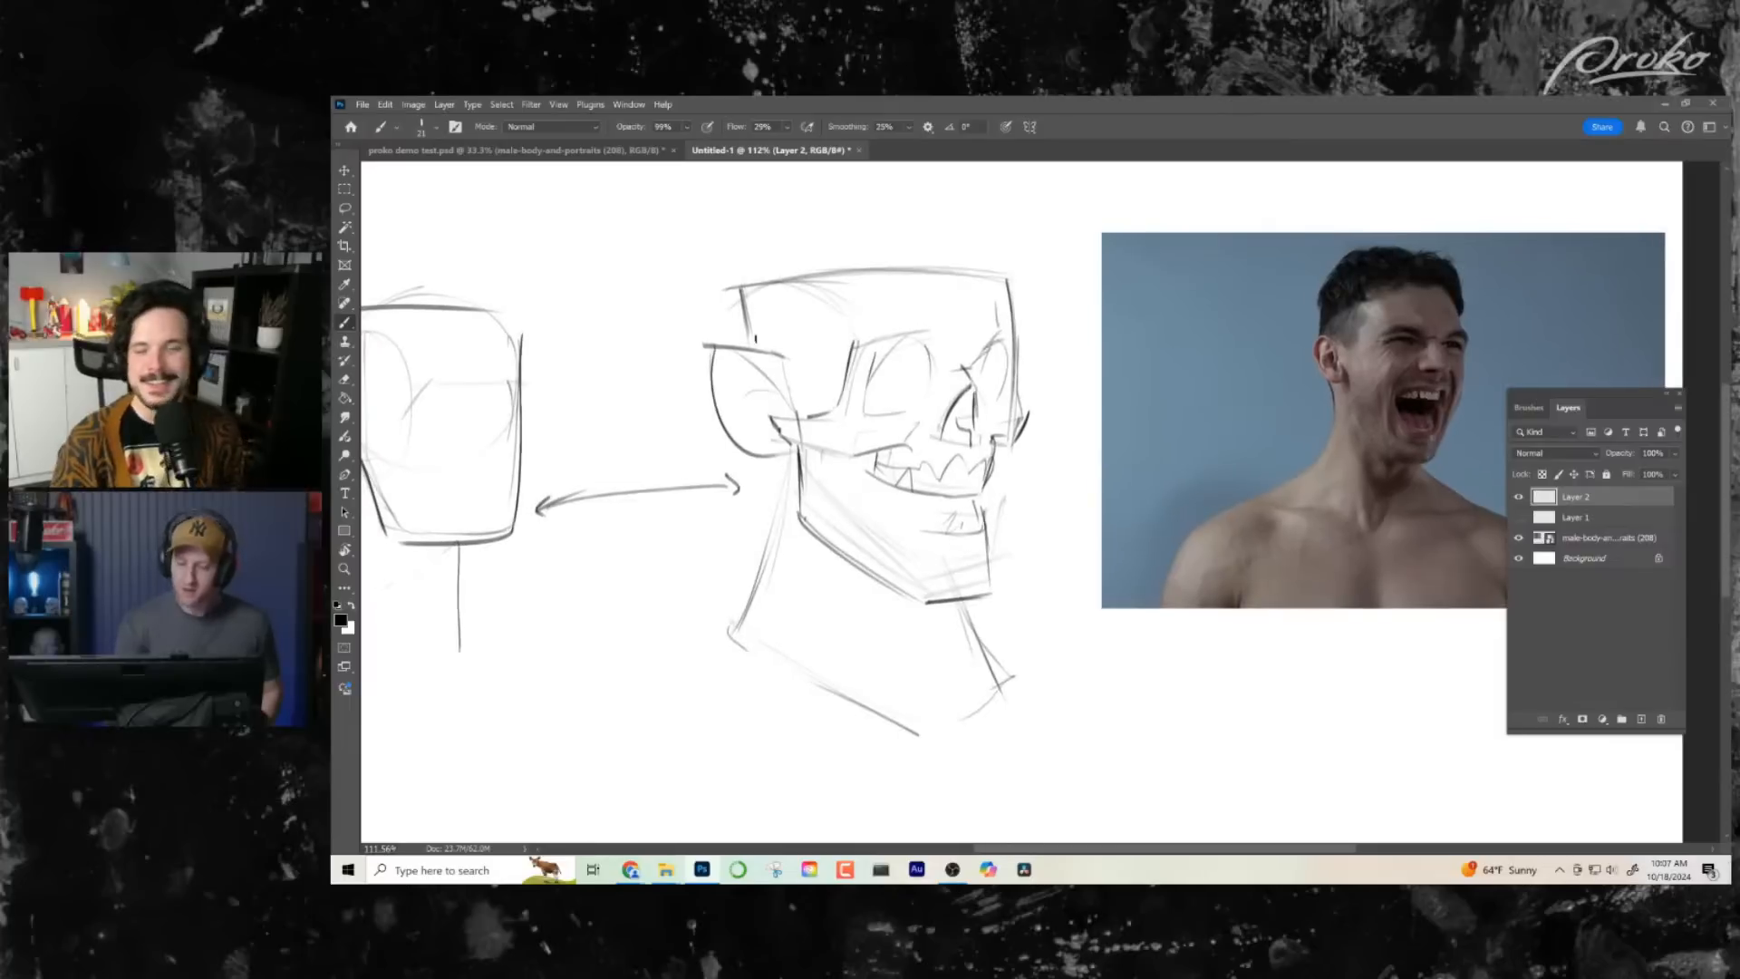
left_click_drag(739, 291, 746, 339)
left_click_drag(1000, 580, 992, 566)
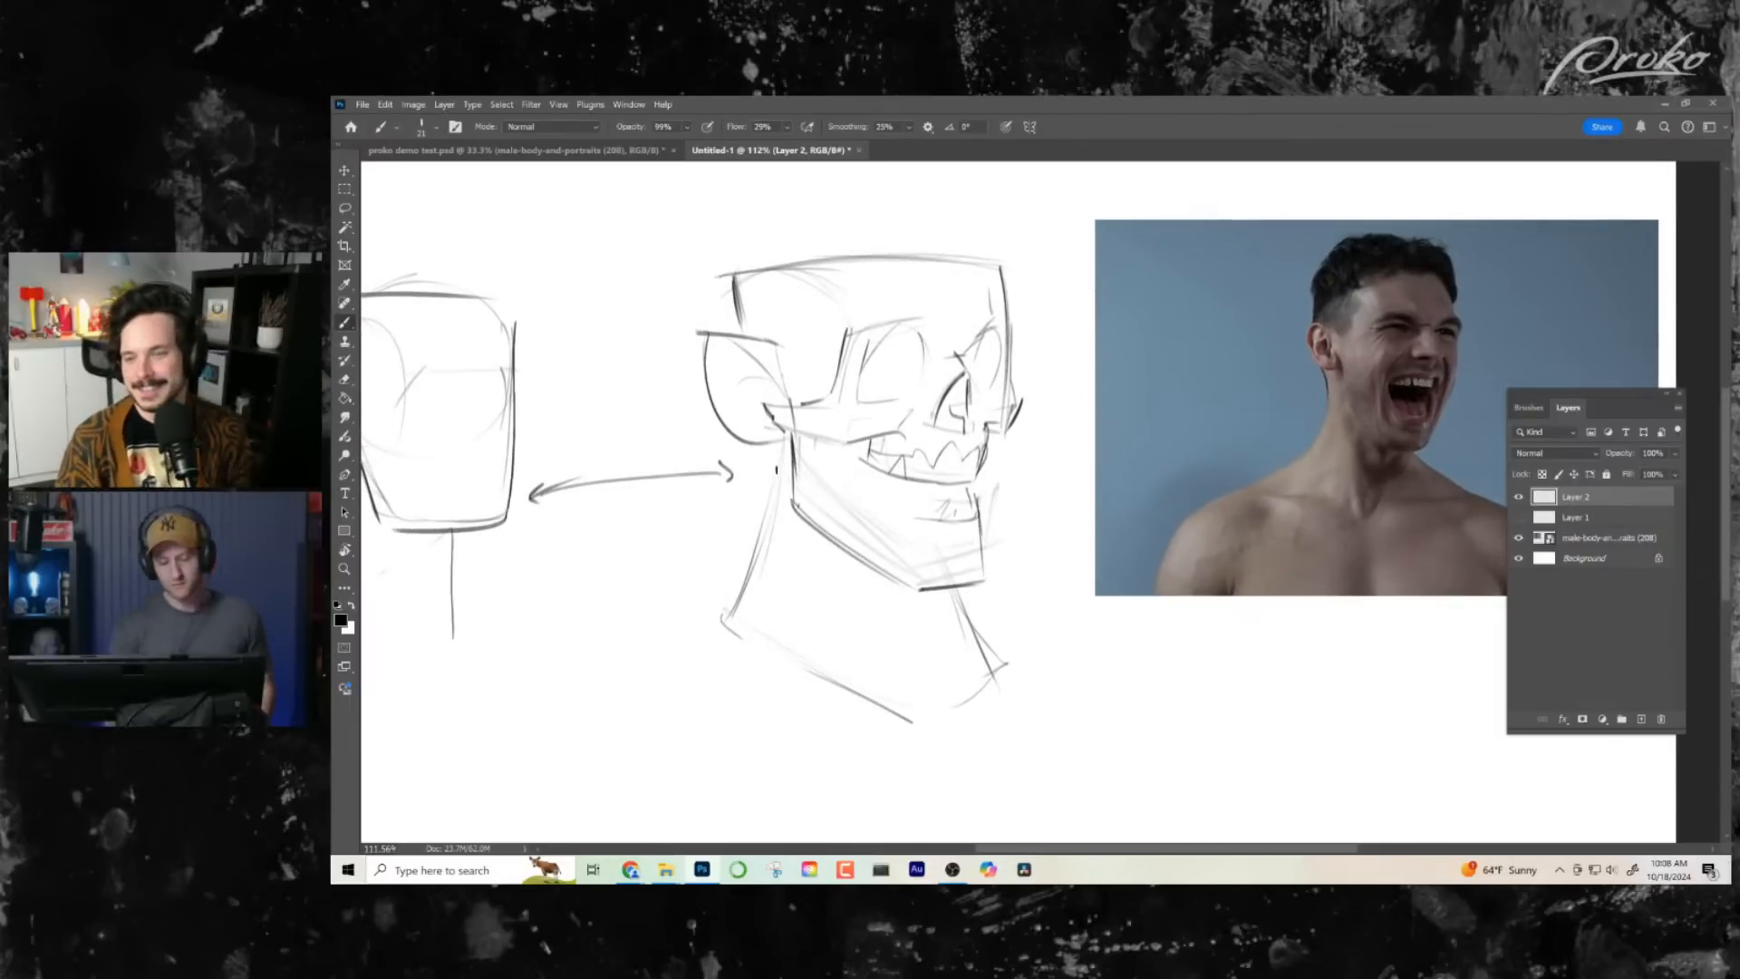
left_click_drag(785, 439, 742, 616)
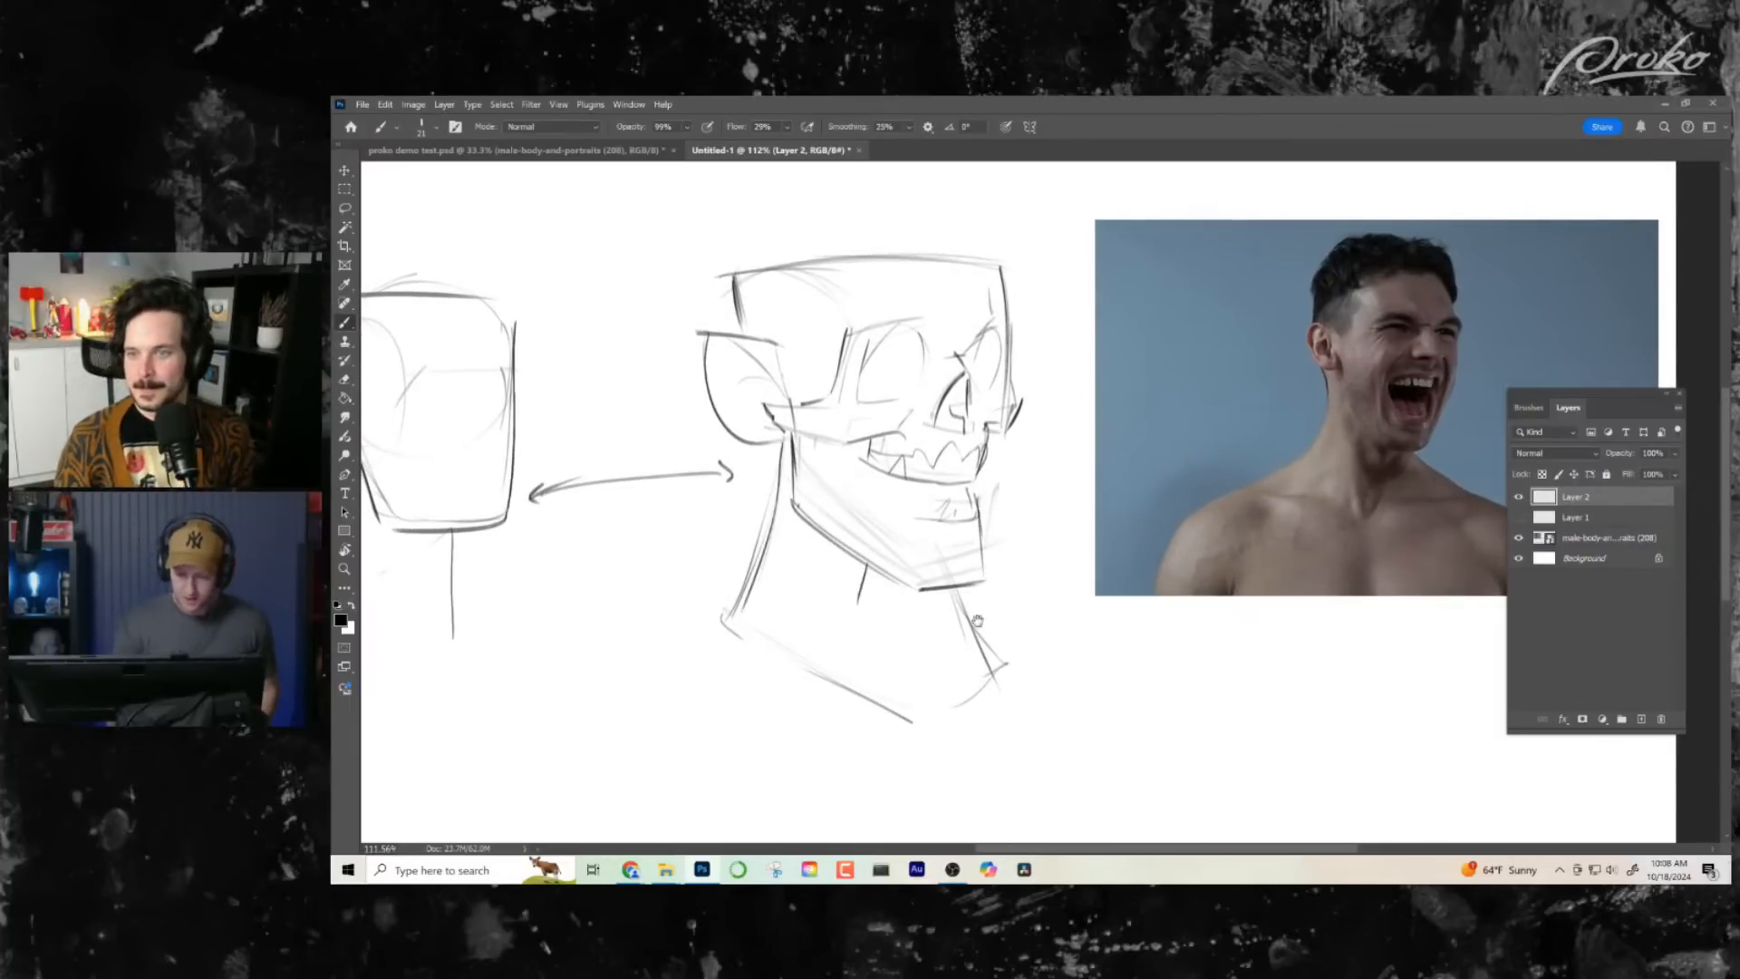
mouse_move(978, 621)
left_mouse_down()
mouse_move(882, 650)
mouse_move(1013, 644)
left_mouse_up()
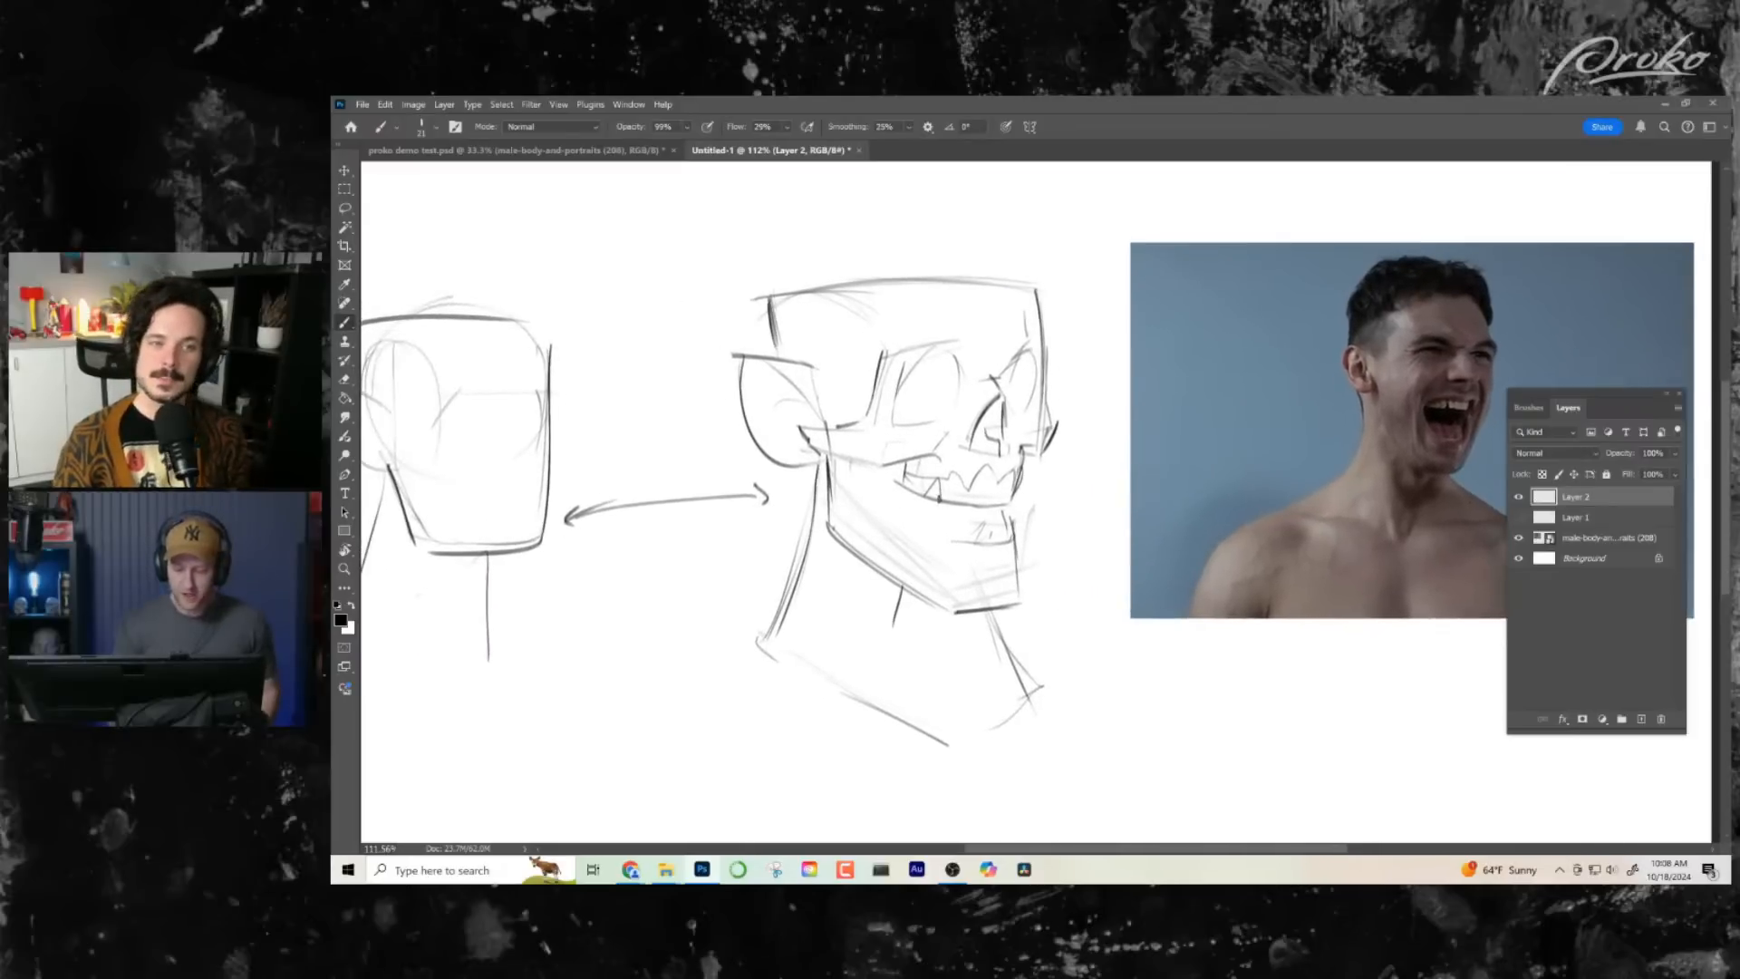
- Curve a longer lower lip line beneath the mouth and mark the vertical cheek edge behind the mouth corner
mouse_move(1008, 542)
left_mouse_down()
mouse_move(937, 534)
mouse_move(969, 546)
left_mouse_up()
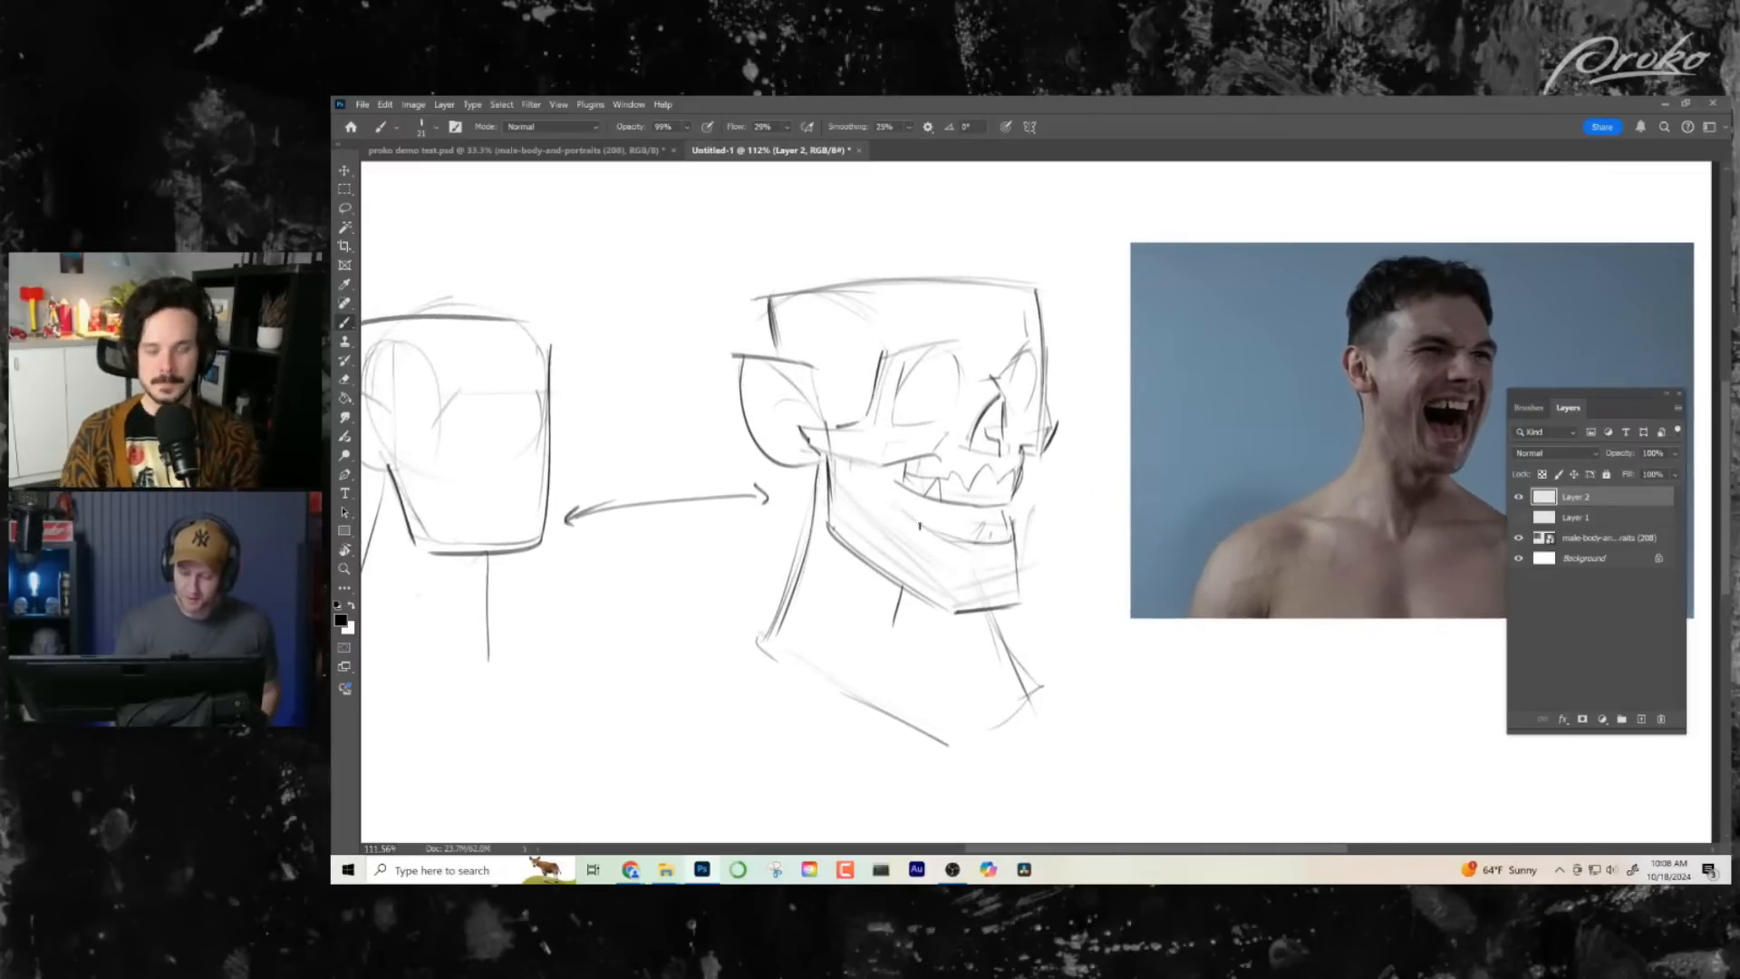
left_click_drag(866, 458, 869, 509)
mouse_move(987, 620)
left_mouse_down()
mouse_move(1023, 687)
mouse_move(987, 668)
mouse_move(897, 678)
left_mouse_up()
- Flip the canvas horizontally and strengthen the cheek edge running down behind the mouth corner
key("ctrl+f")
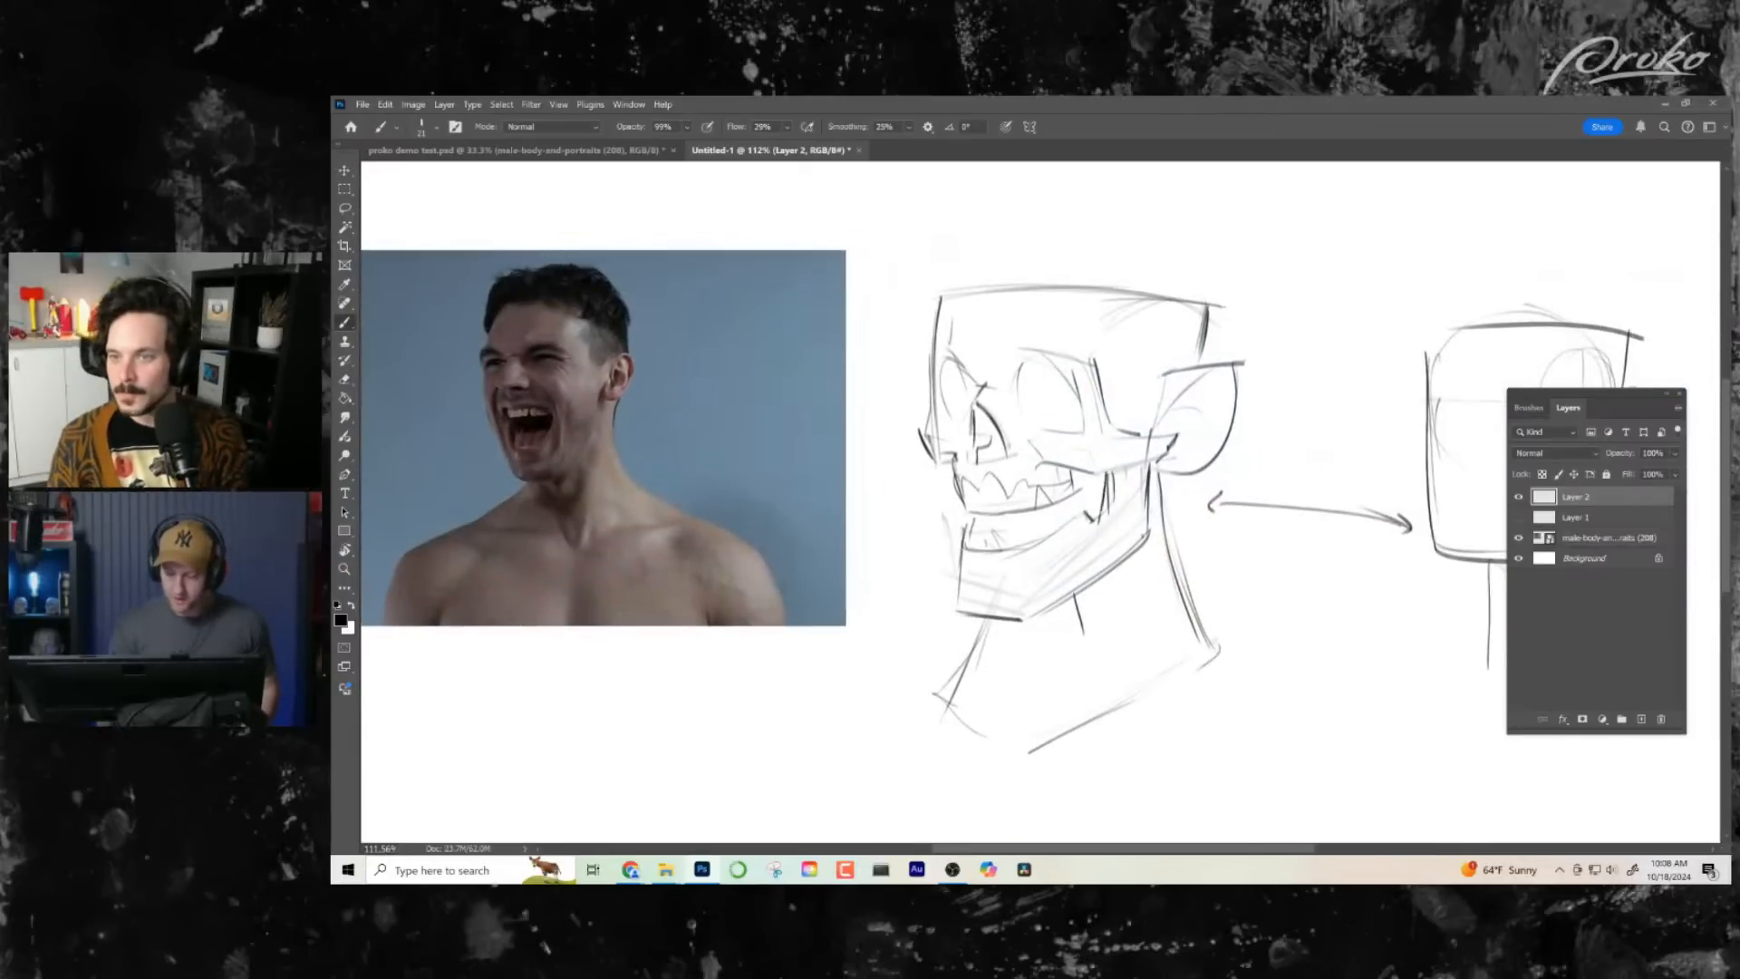
left_click_drag(1132, 626, 1100, 621)
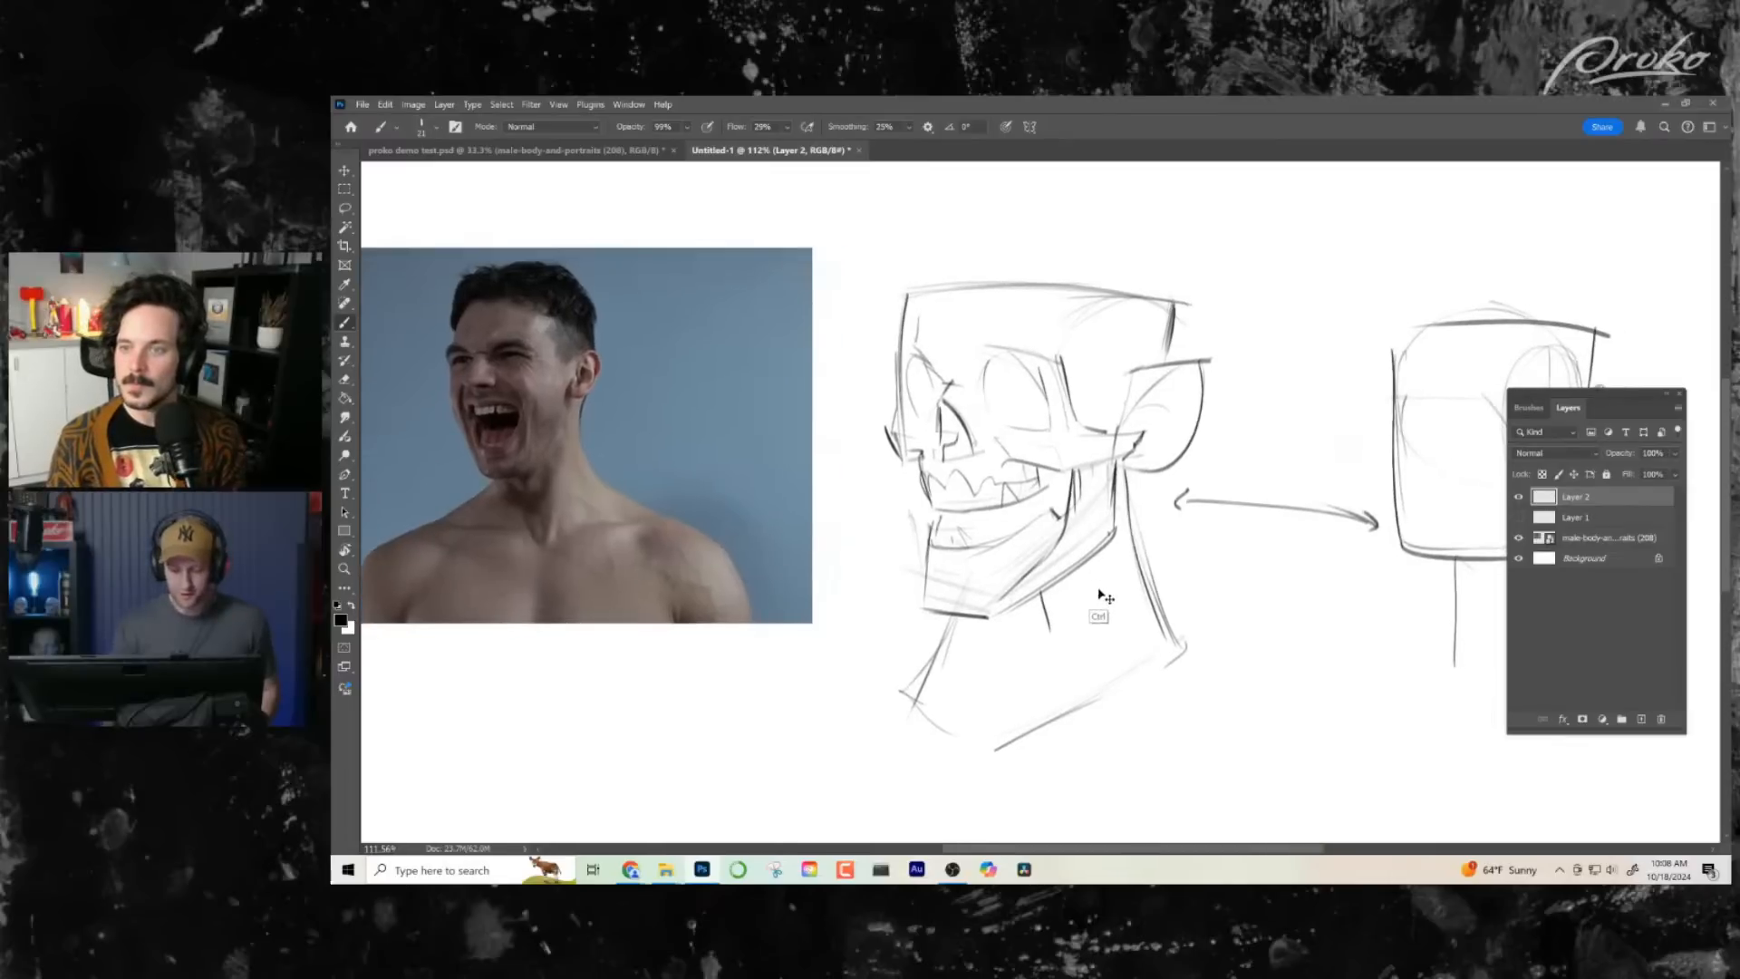
left_click_drag(1070, 476, 1075, 508)
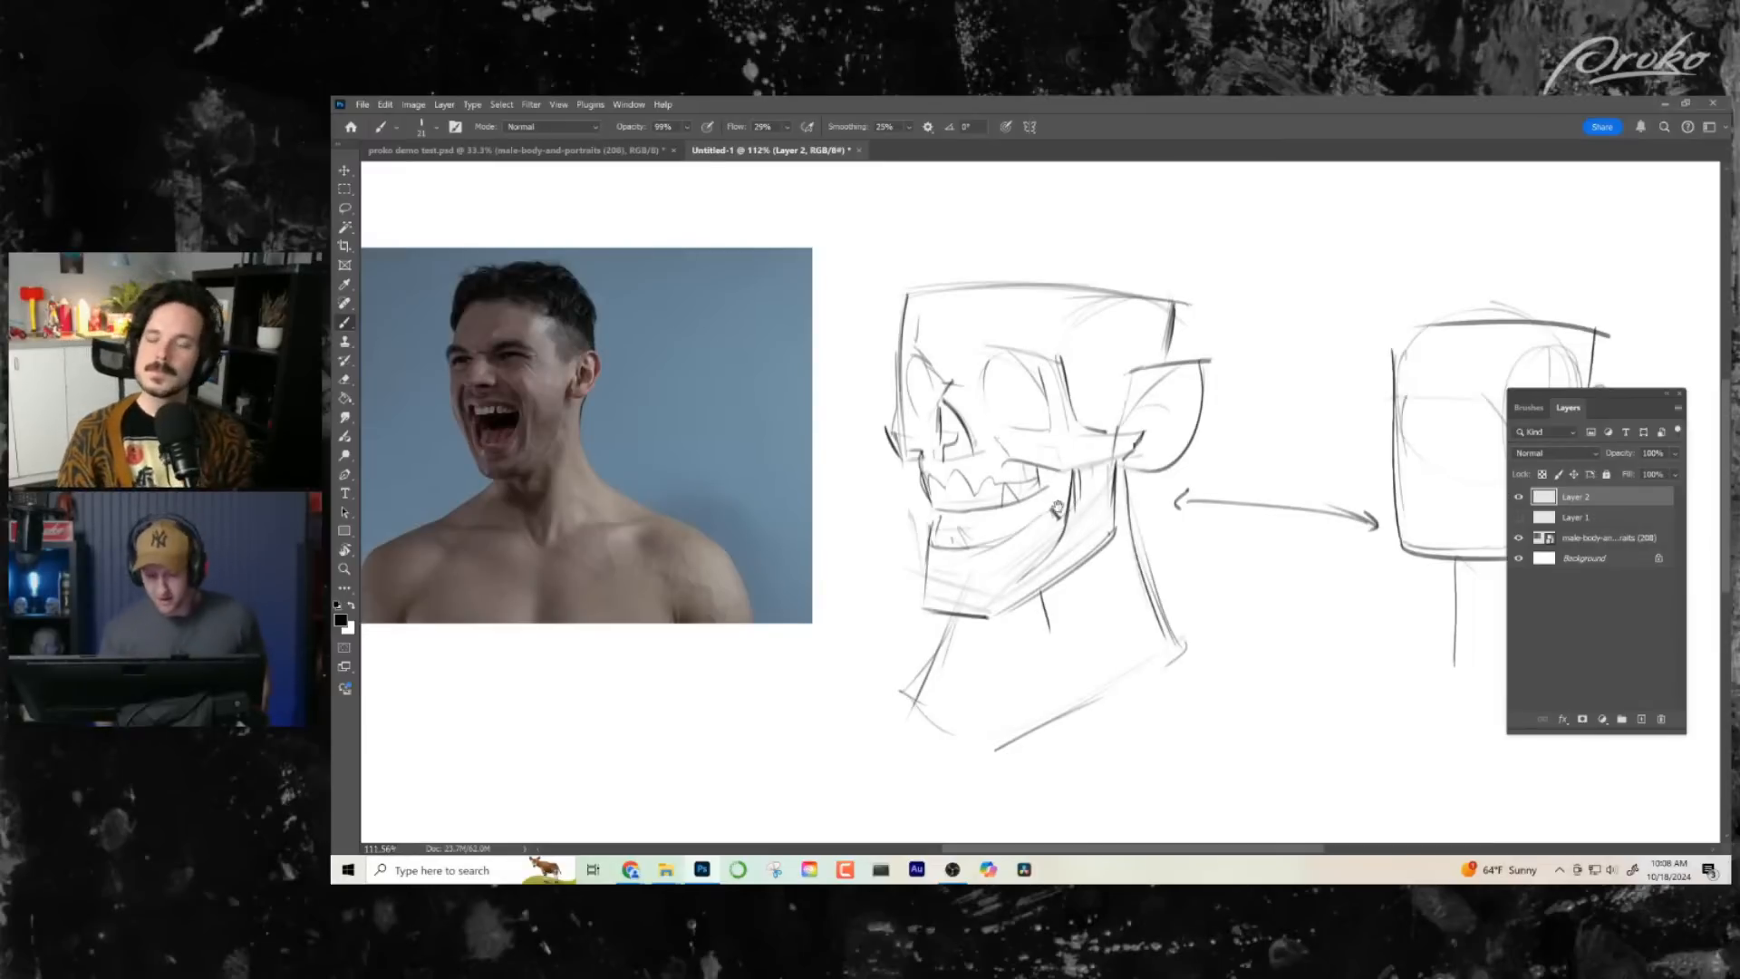
left_click_drag(1061, 508, 1009, 515)
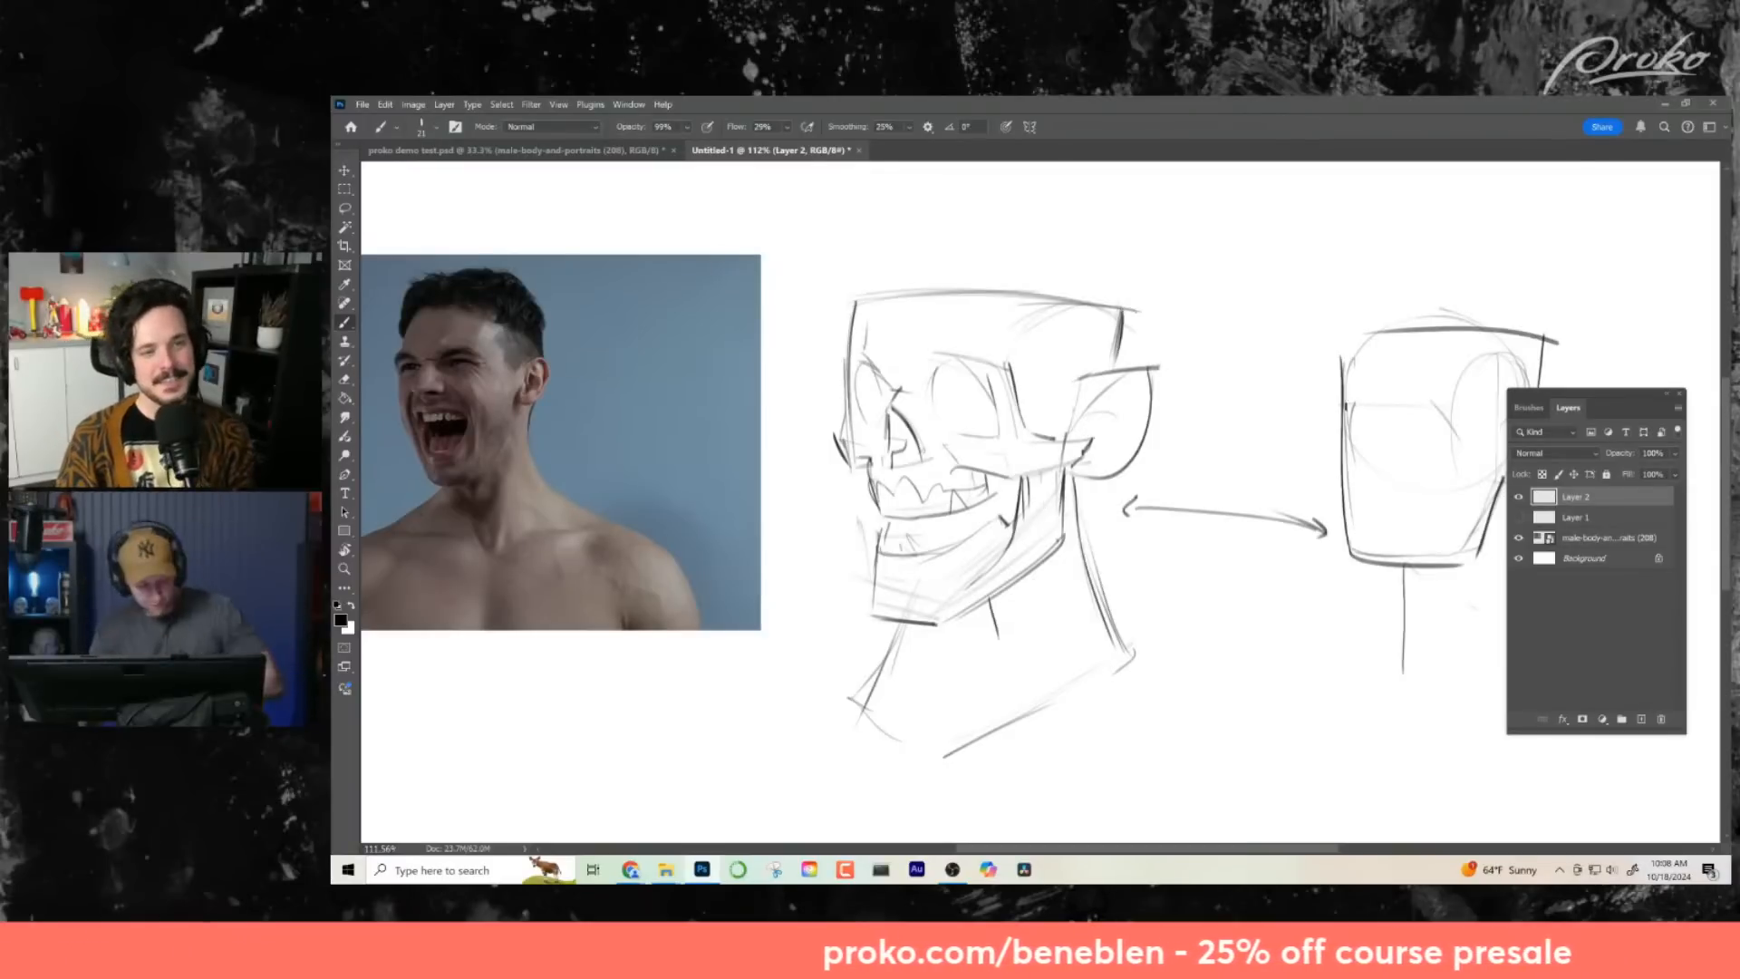
left_click_drag(1052, 513, 1119, 494)
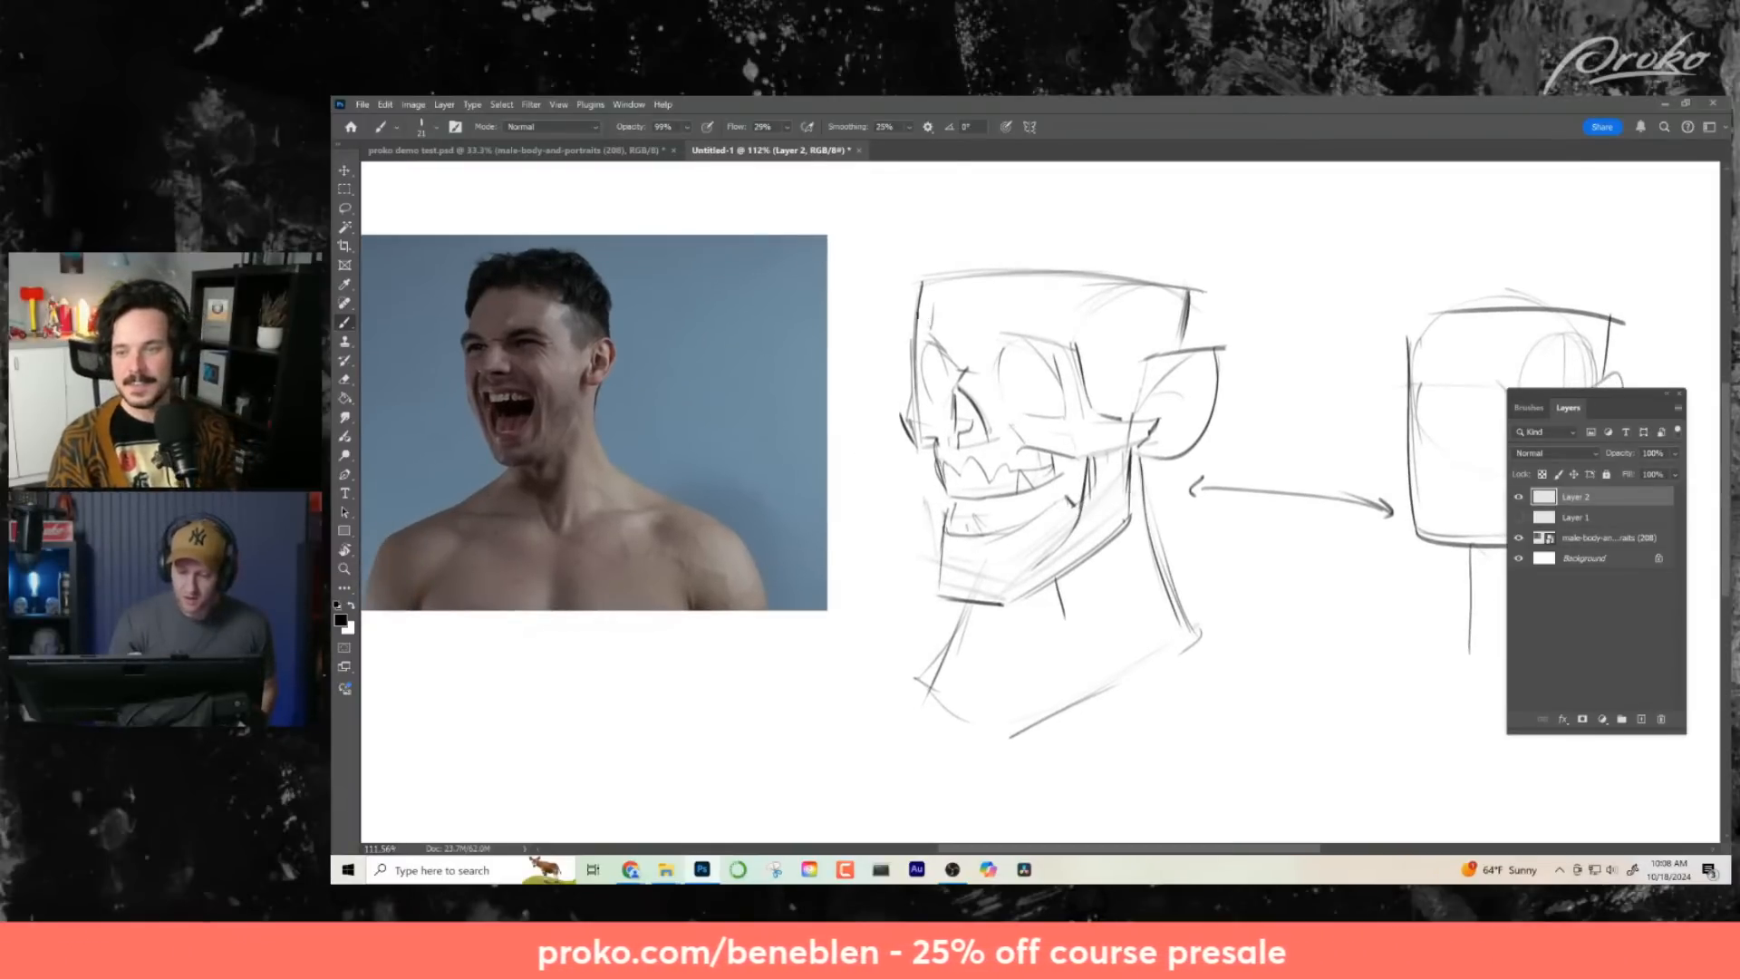
- Darken the flat top edge of the skull, cutting its front corner with a diagonal and sharpening the rear corner
mouse_move(913, 336)
left_mouse_down()
mouse_move(944, 271)
mouse_move(915, 327)
left_mouse_up()
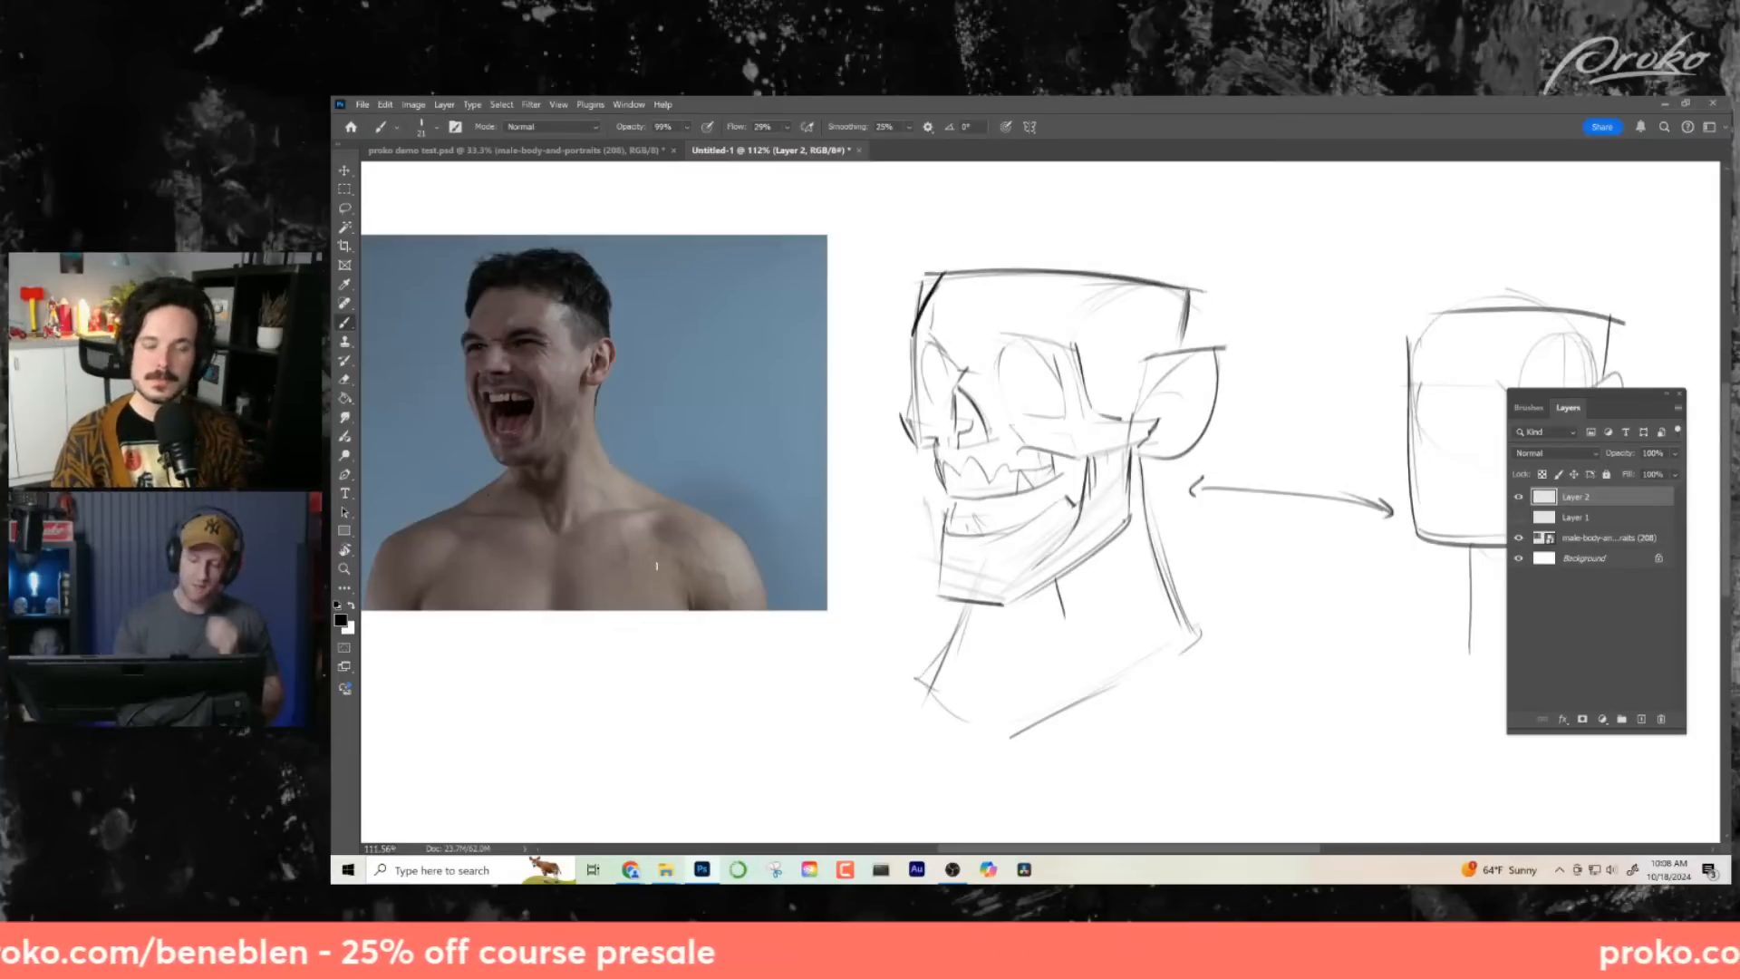
left_click_drag(964, 612, 913, 614)
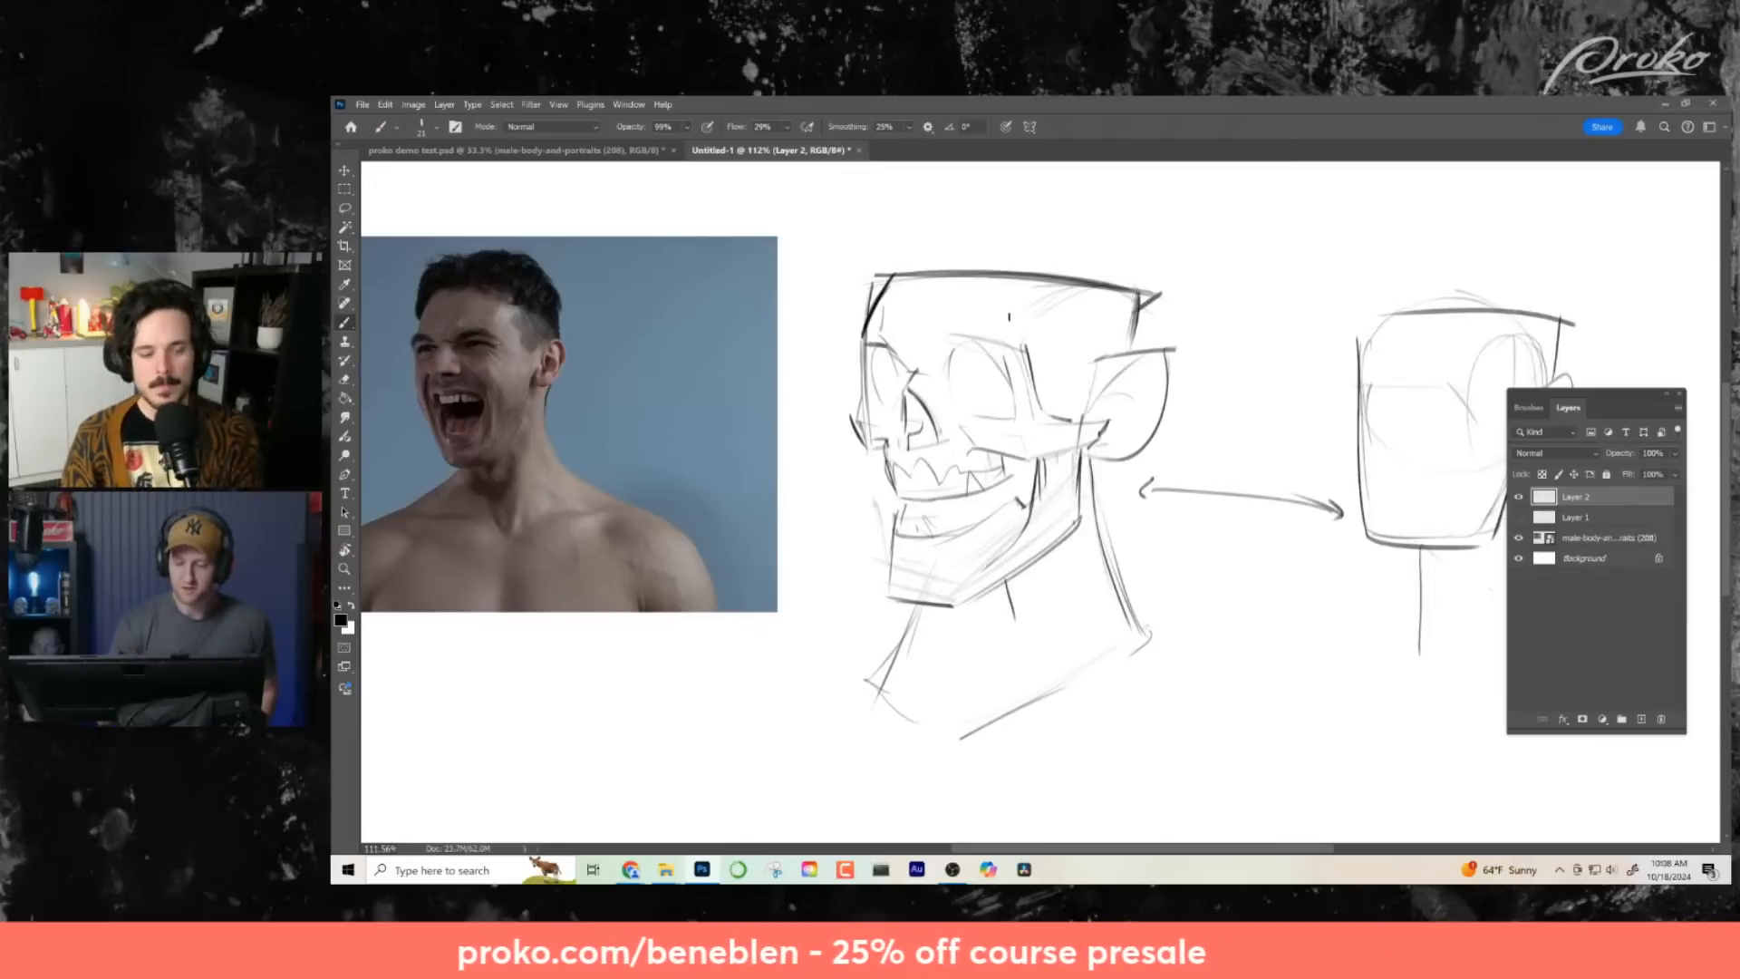
- Darken the upper and inner arch of the near eye socket and add a small curved mark on the chin
left_click_drag(965, 343, 919, 396)
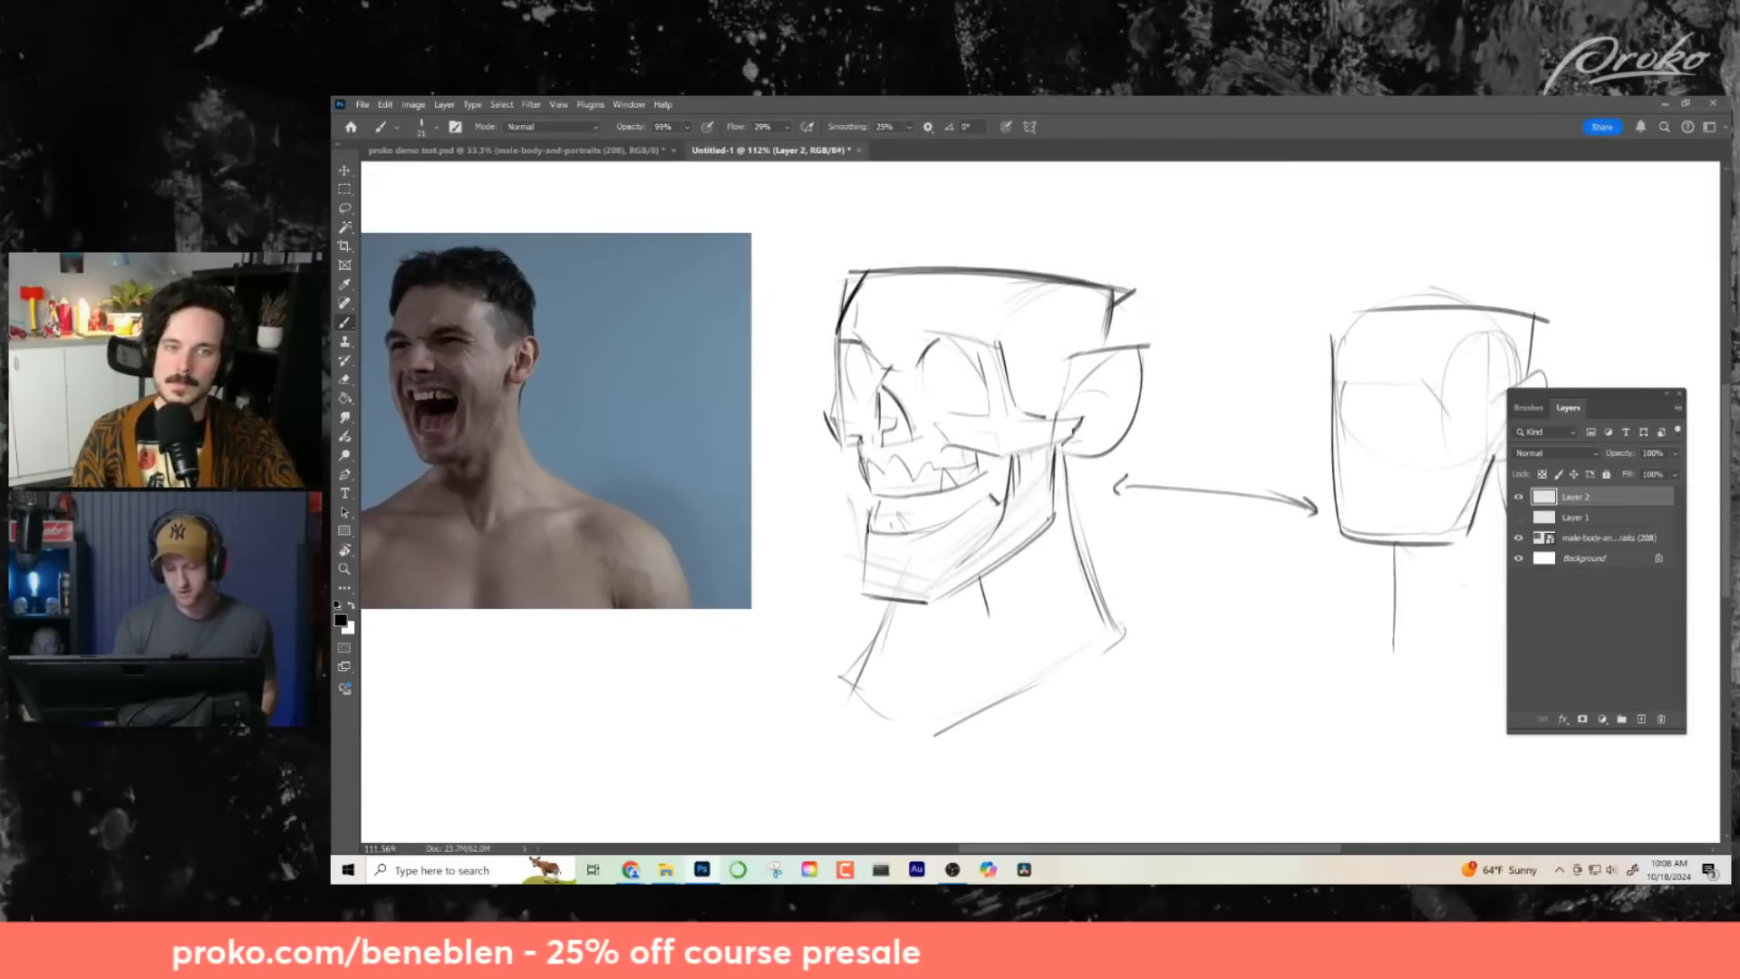
left_click_drag(877, 554, 970, 526)
left_click_drag(1028, 603, 982, 610)
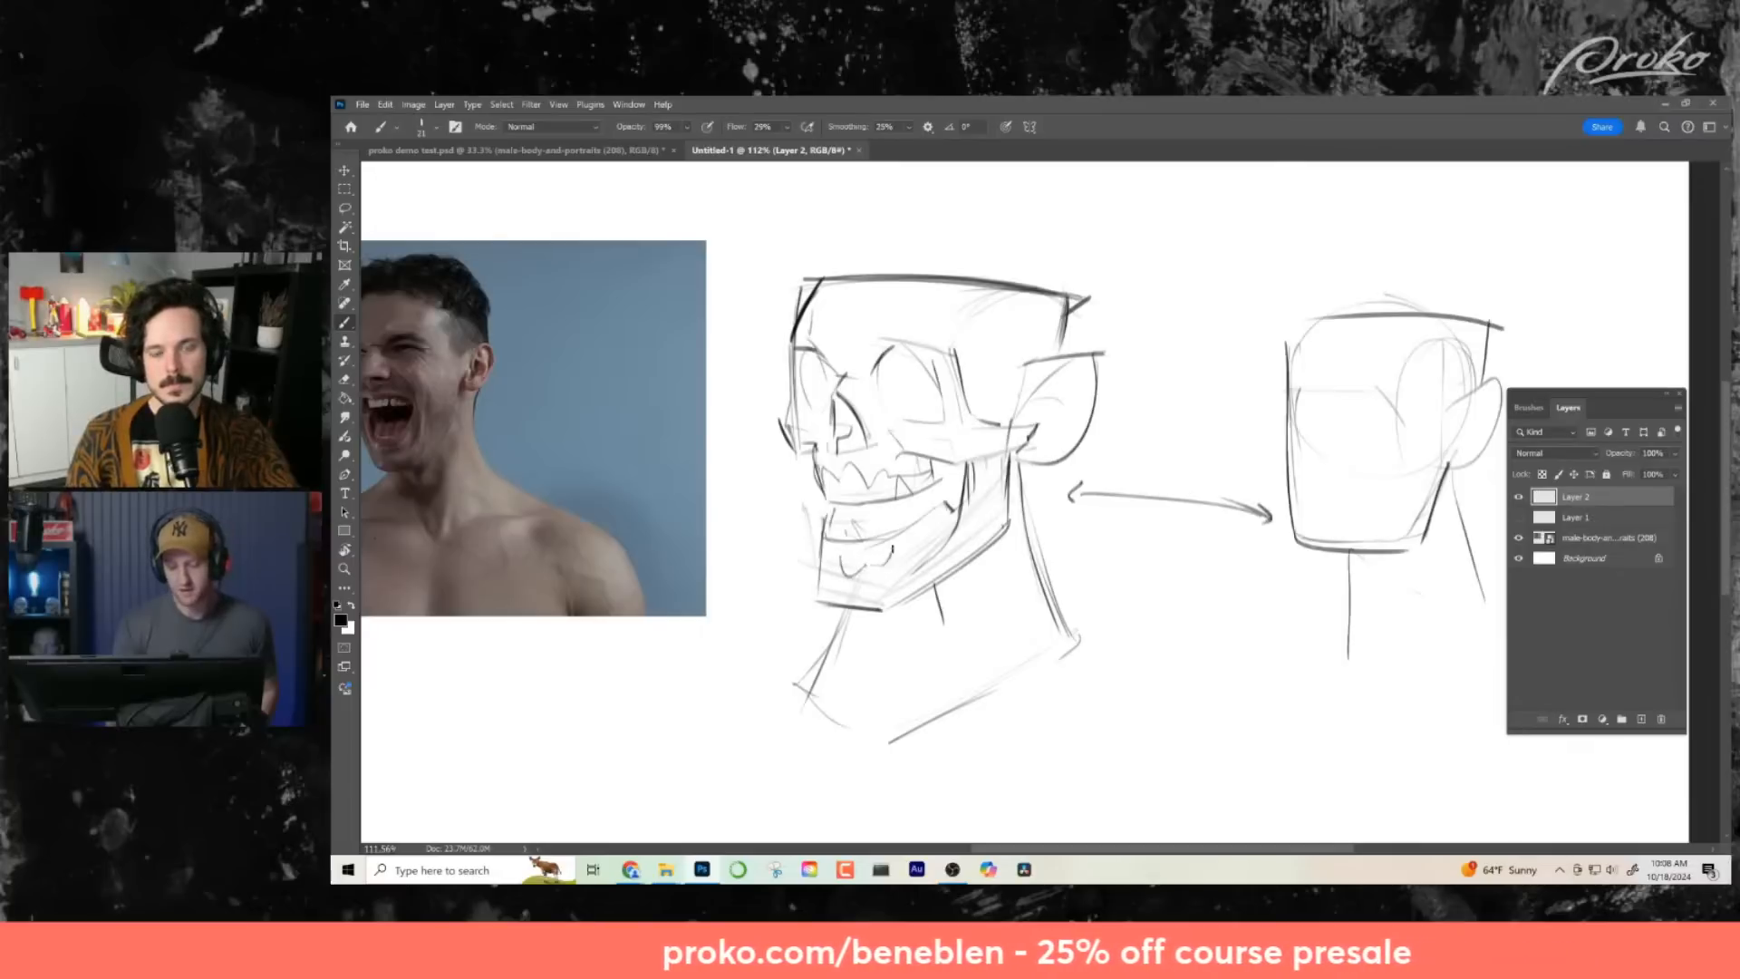
- Draw a jagged row of lower teeth along the bottom of the open mouth
left_click_drag(910, 553, 947, 517)
left_click_drag(1091, 542, 1035, 563)
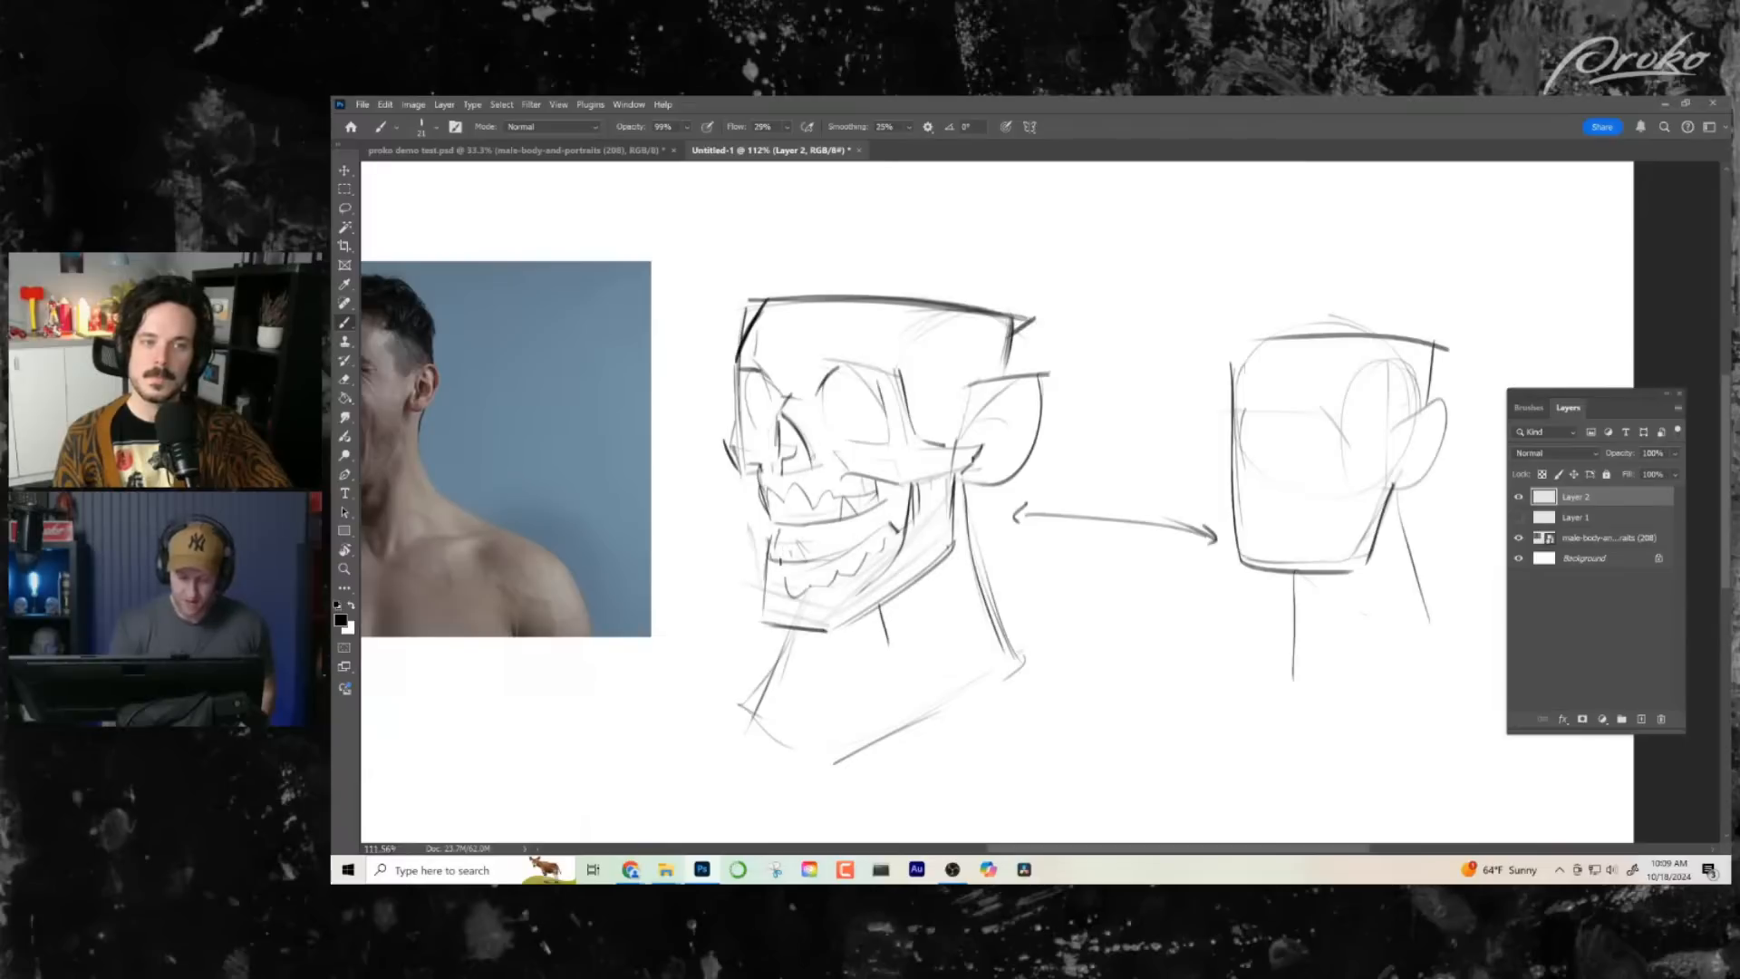
left_click_drag(1031, 566, 1067, 558)
mouse_move(991, 636)
left_mouse_down()
mouse_move(1113, 659)
mouse_move(926, 621)
left_mouse_up()
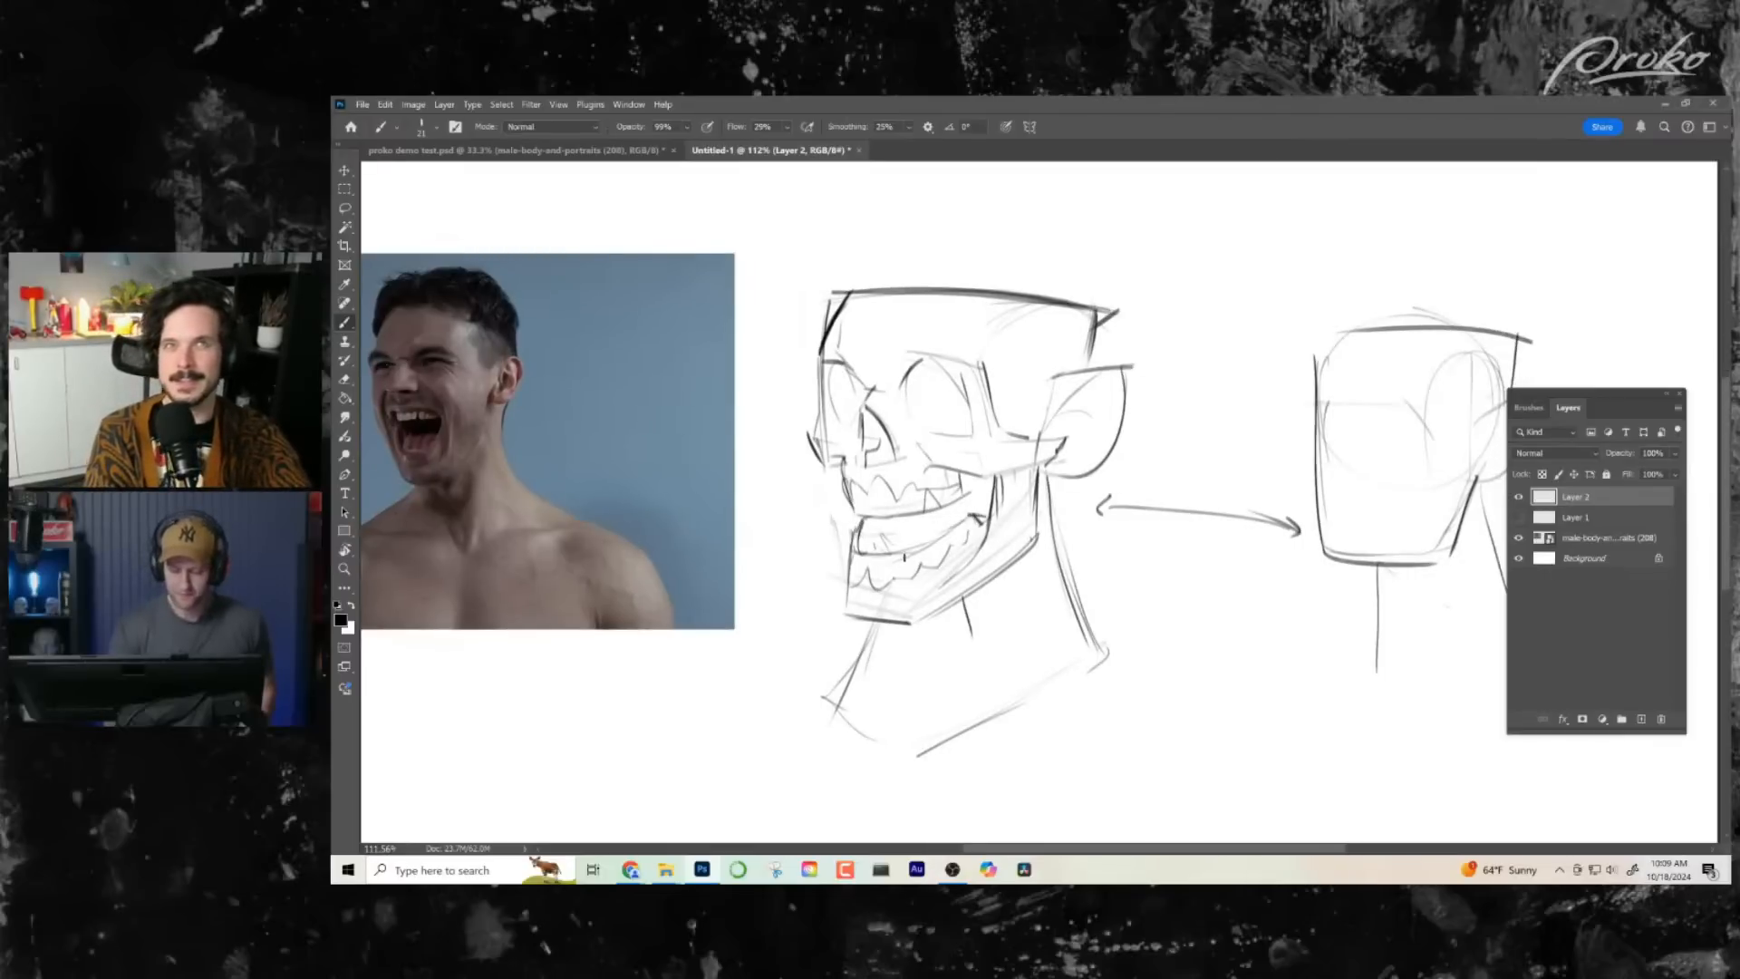
left_click_drag(1062, 555, 1089, 549)
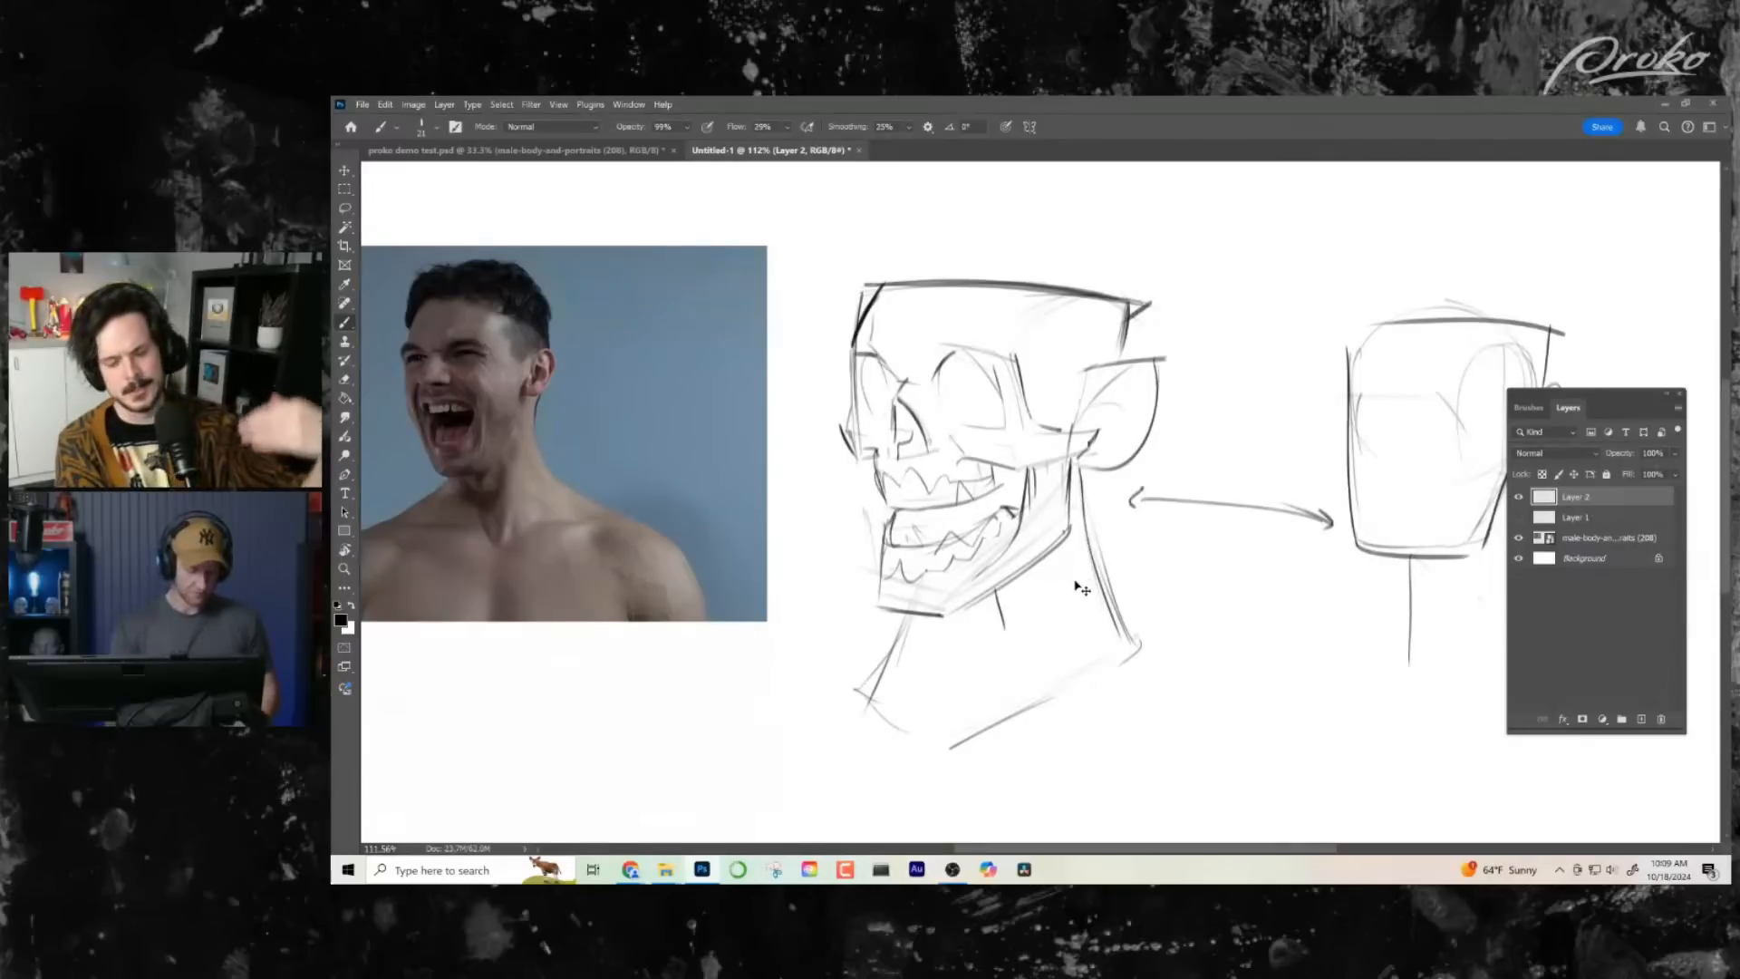
- Flip the canvas horizontally and darken the curved inner edge of the near eye socket
key("h")
left_click_drag(1113, 658, 900, 635)
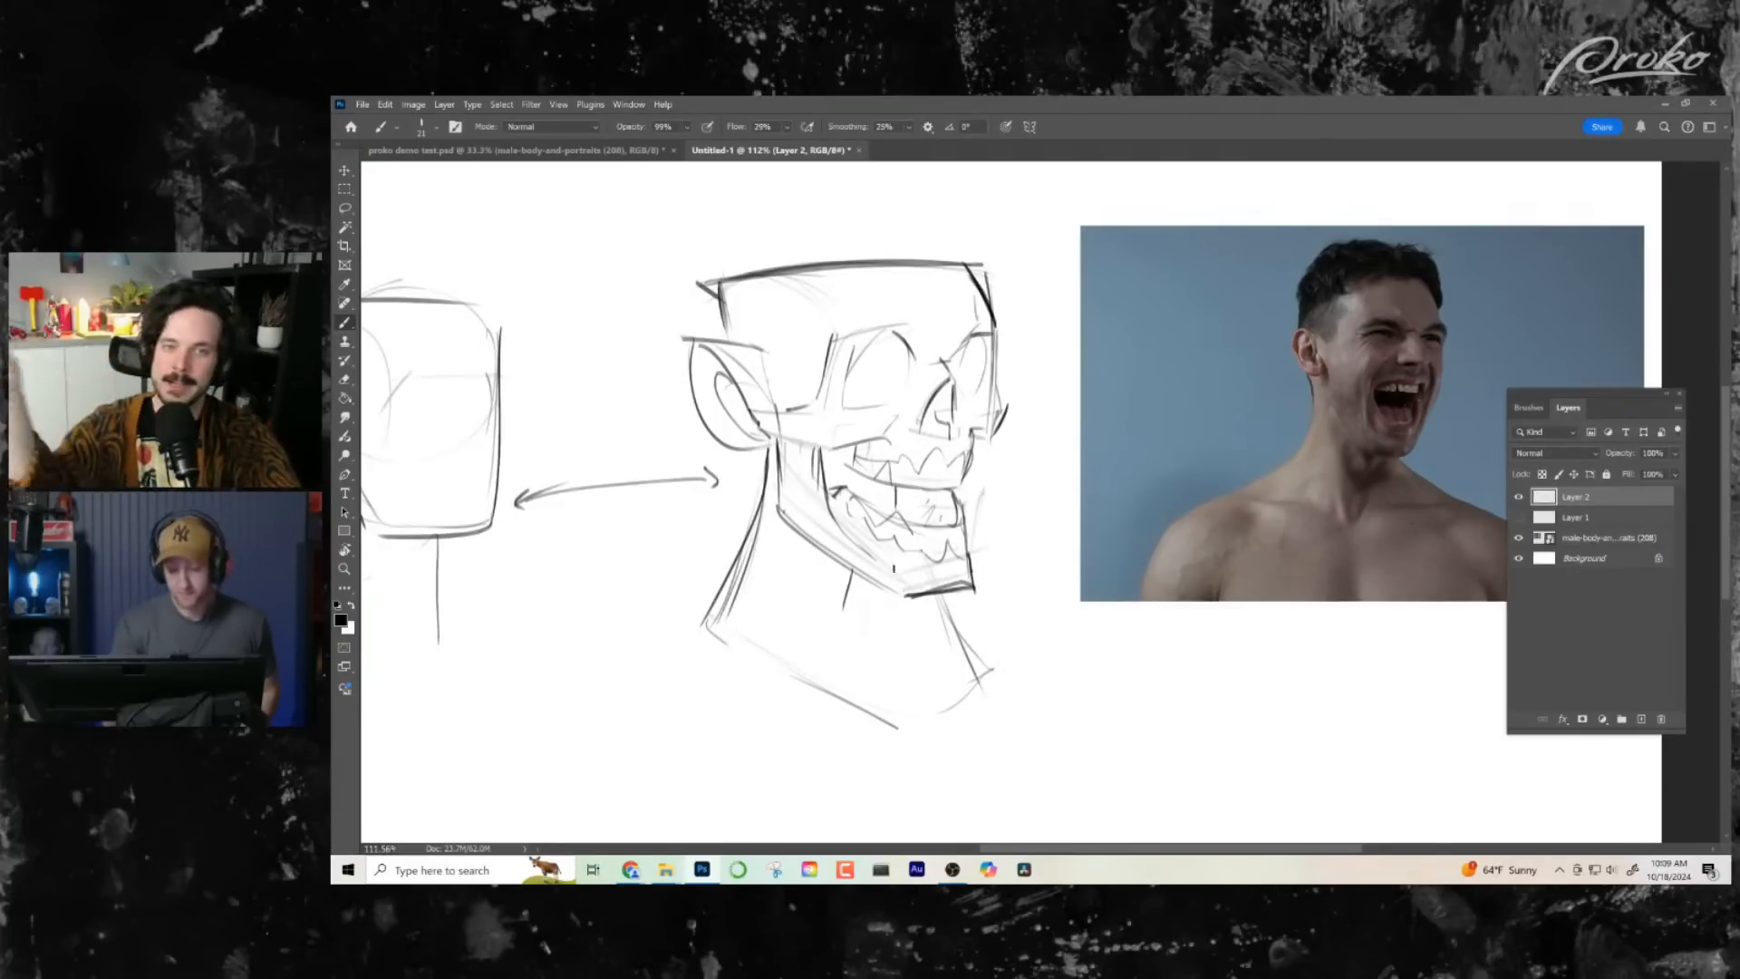
left_click_drag(1045, 661, 1057, 665)
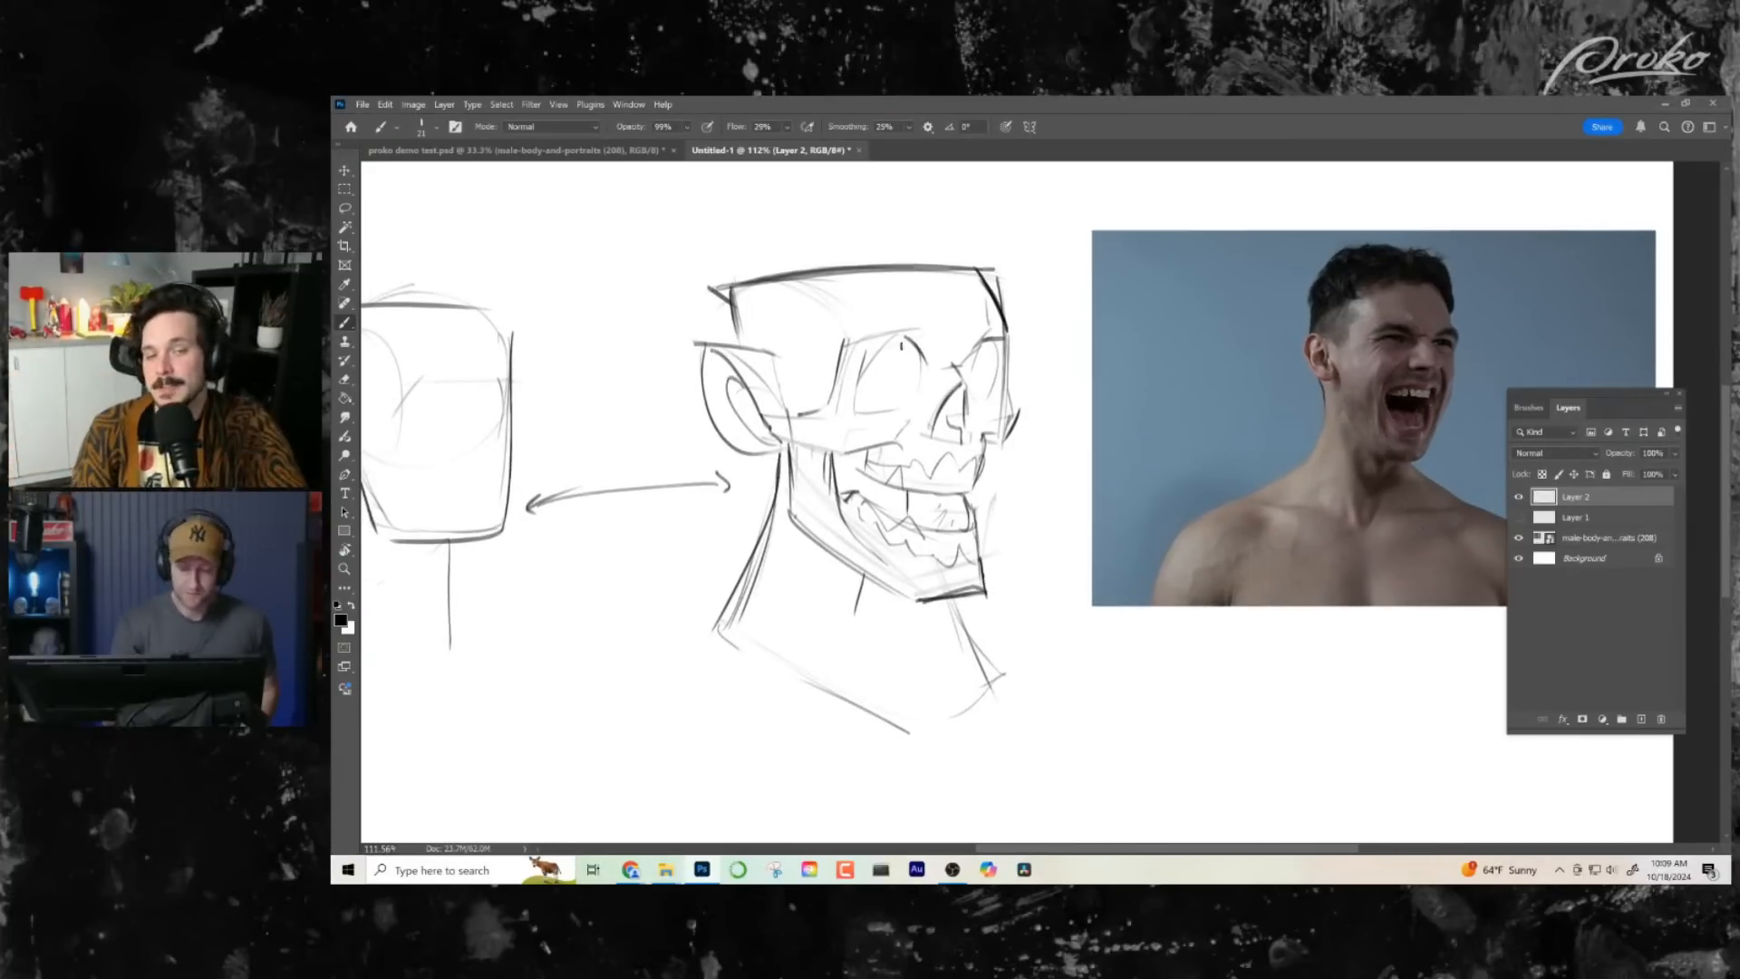
left_click_drag(906, 342, 912, 404)
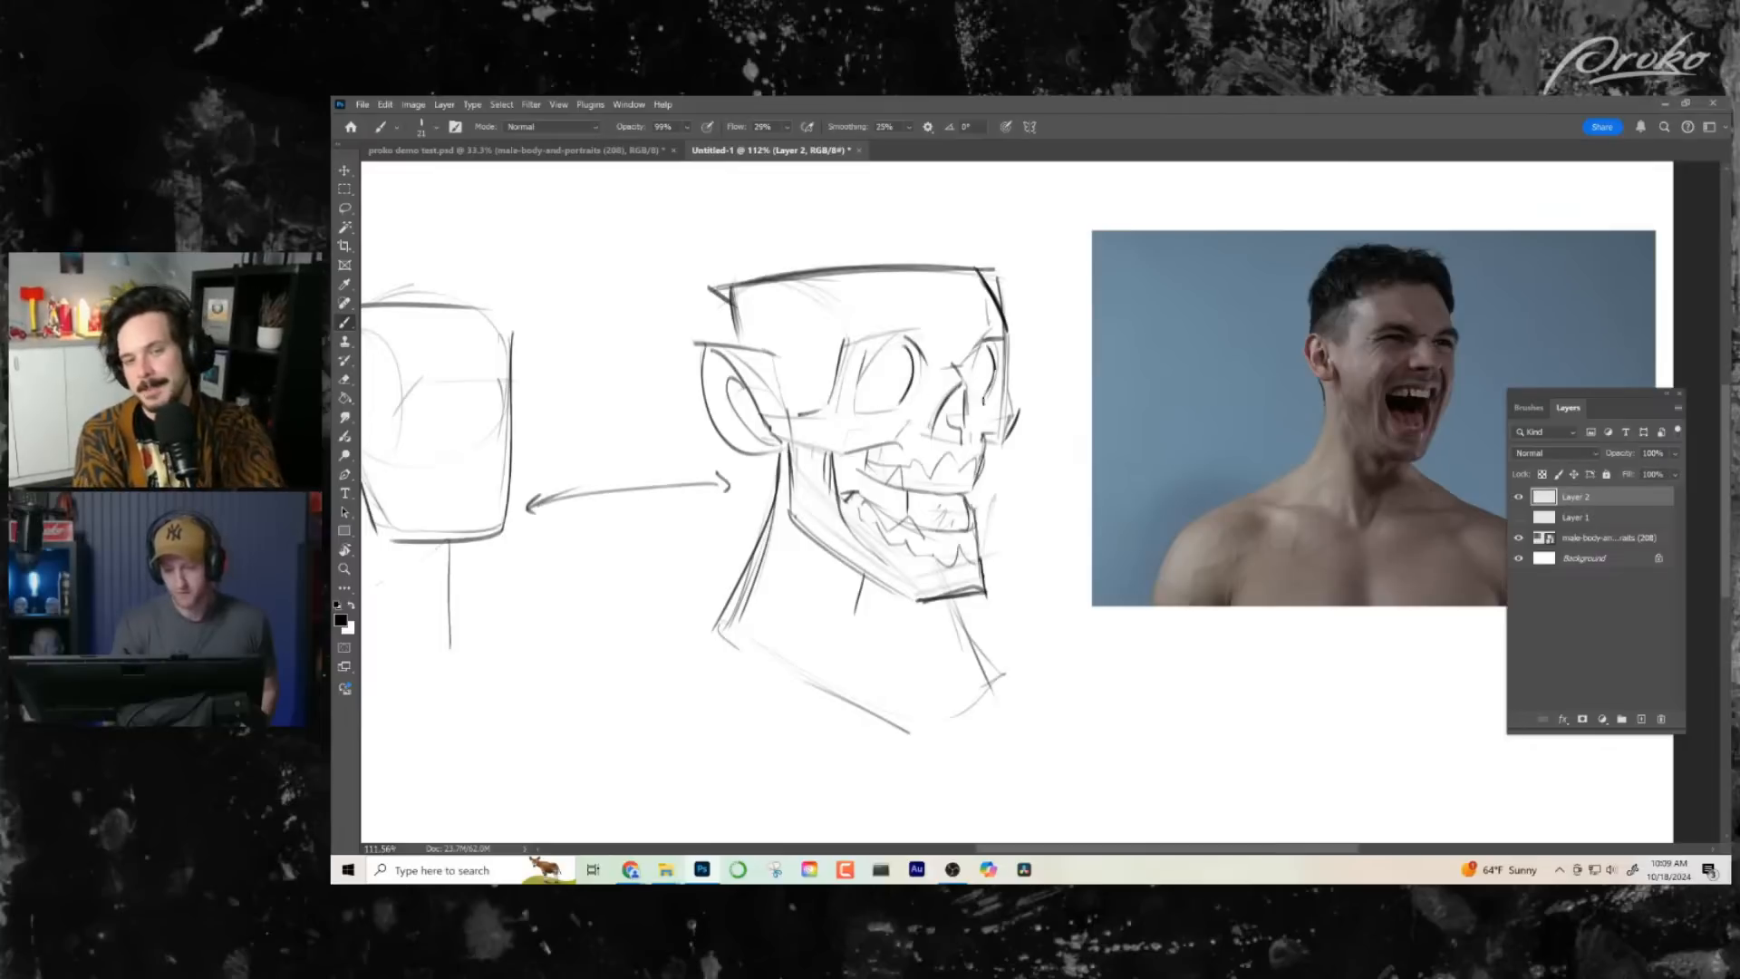
- Draw the cheekbone's lower edge from the ear to the upper teeth and strengthen the skull's flat top outline
left_click_drag(1027, 660, 1026, 655)
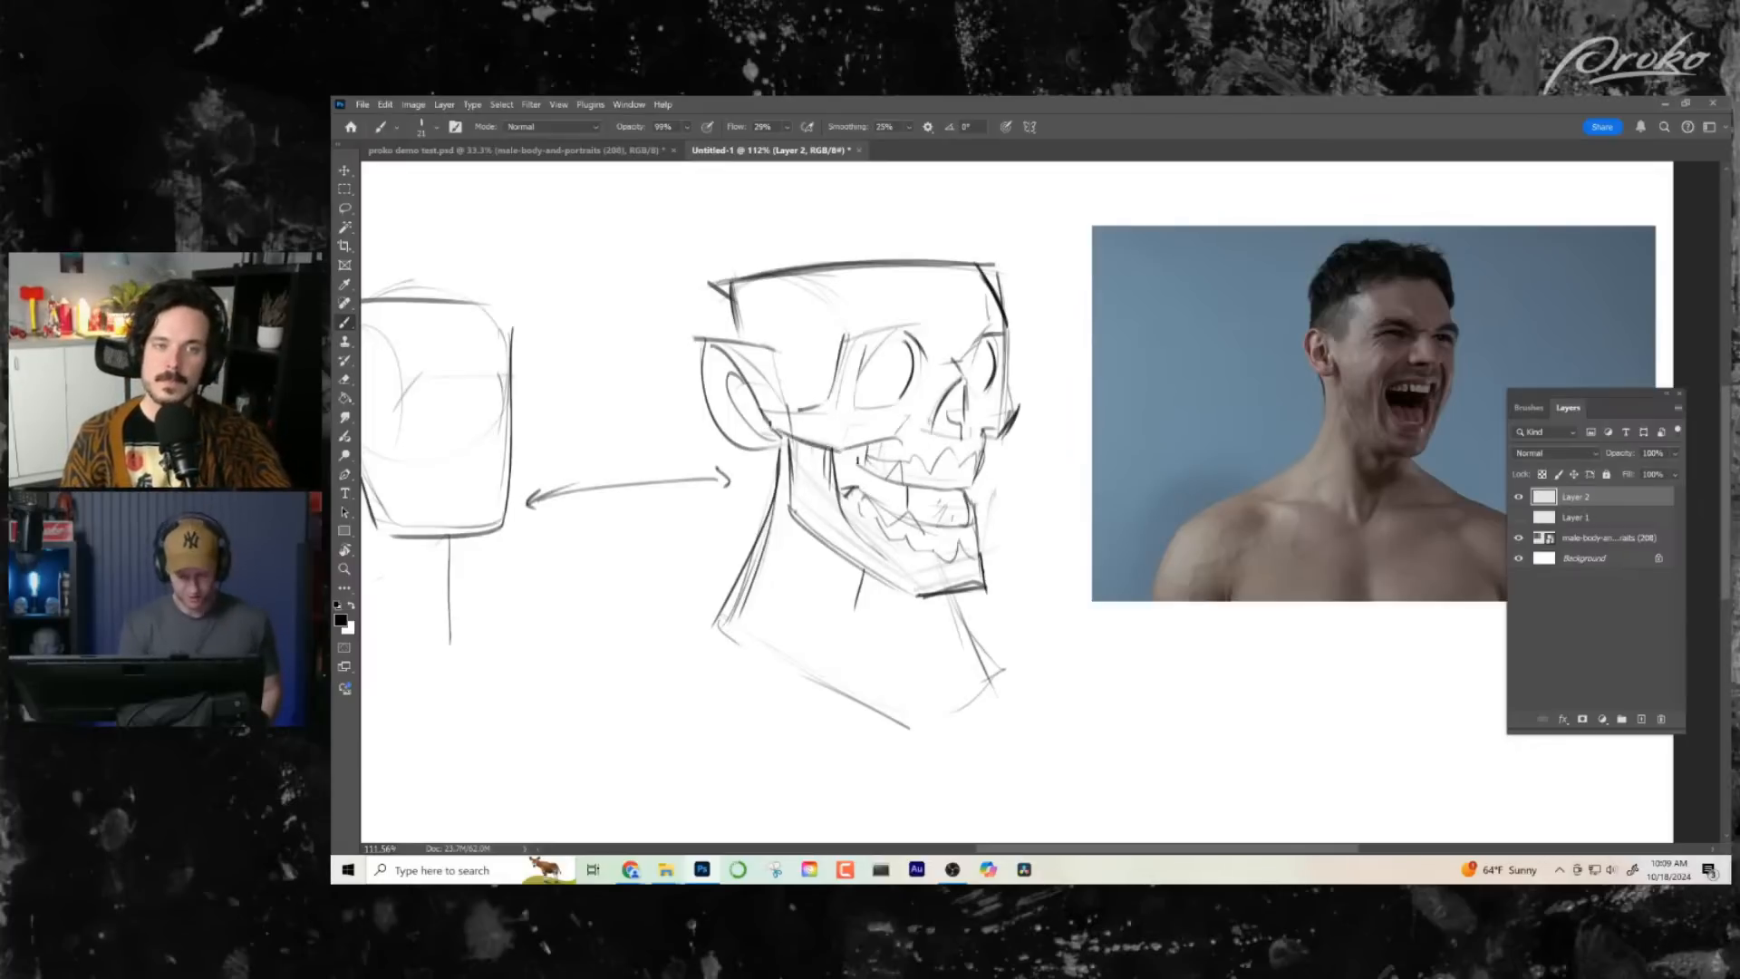
mouse_move(778, 433)
left_mouse_down()
mouse_move(846, 453)
mouse_move(903, 444)
left_mouse_up()
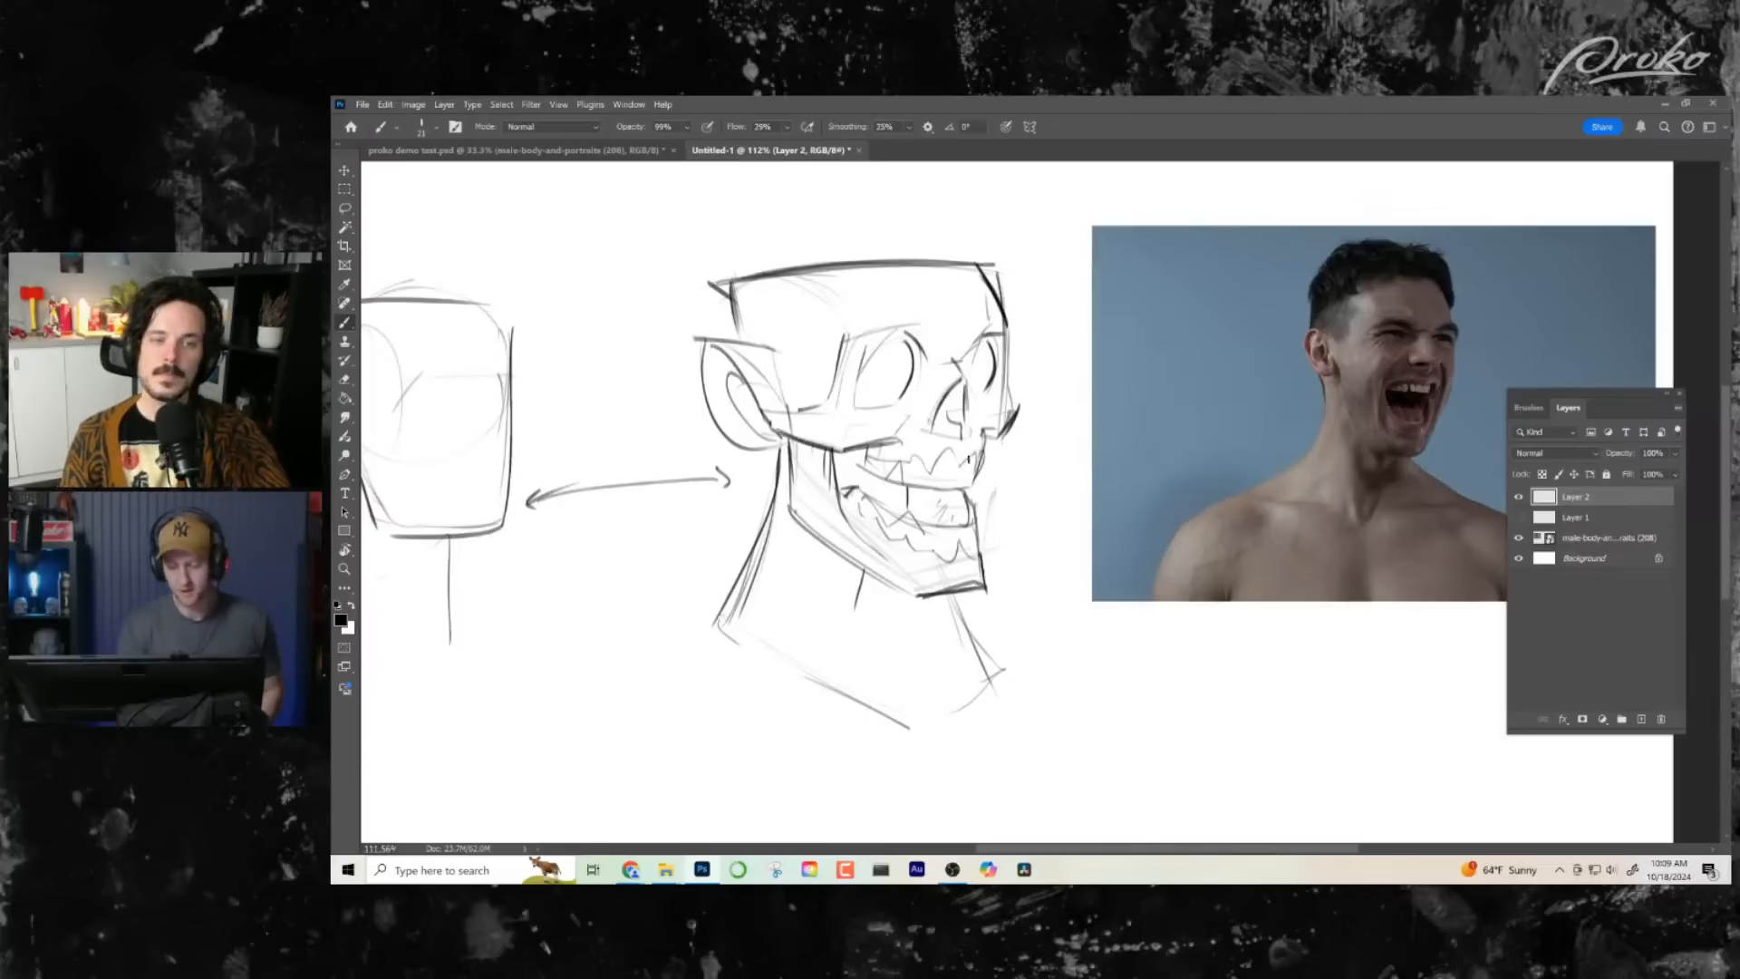
left_click_drag(1031, 658, 1054, 661)
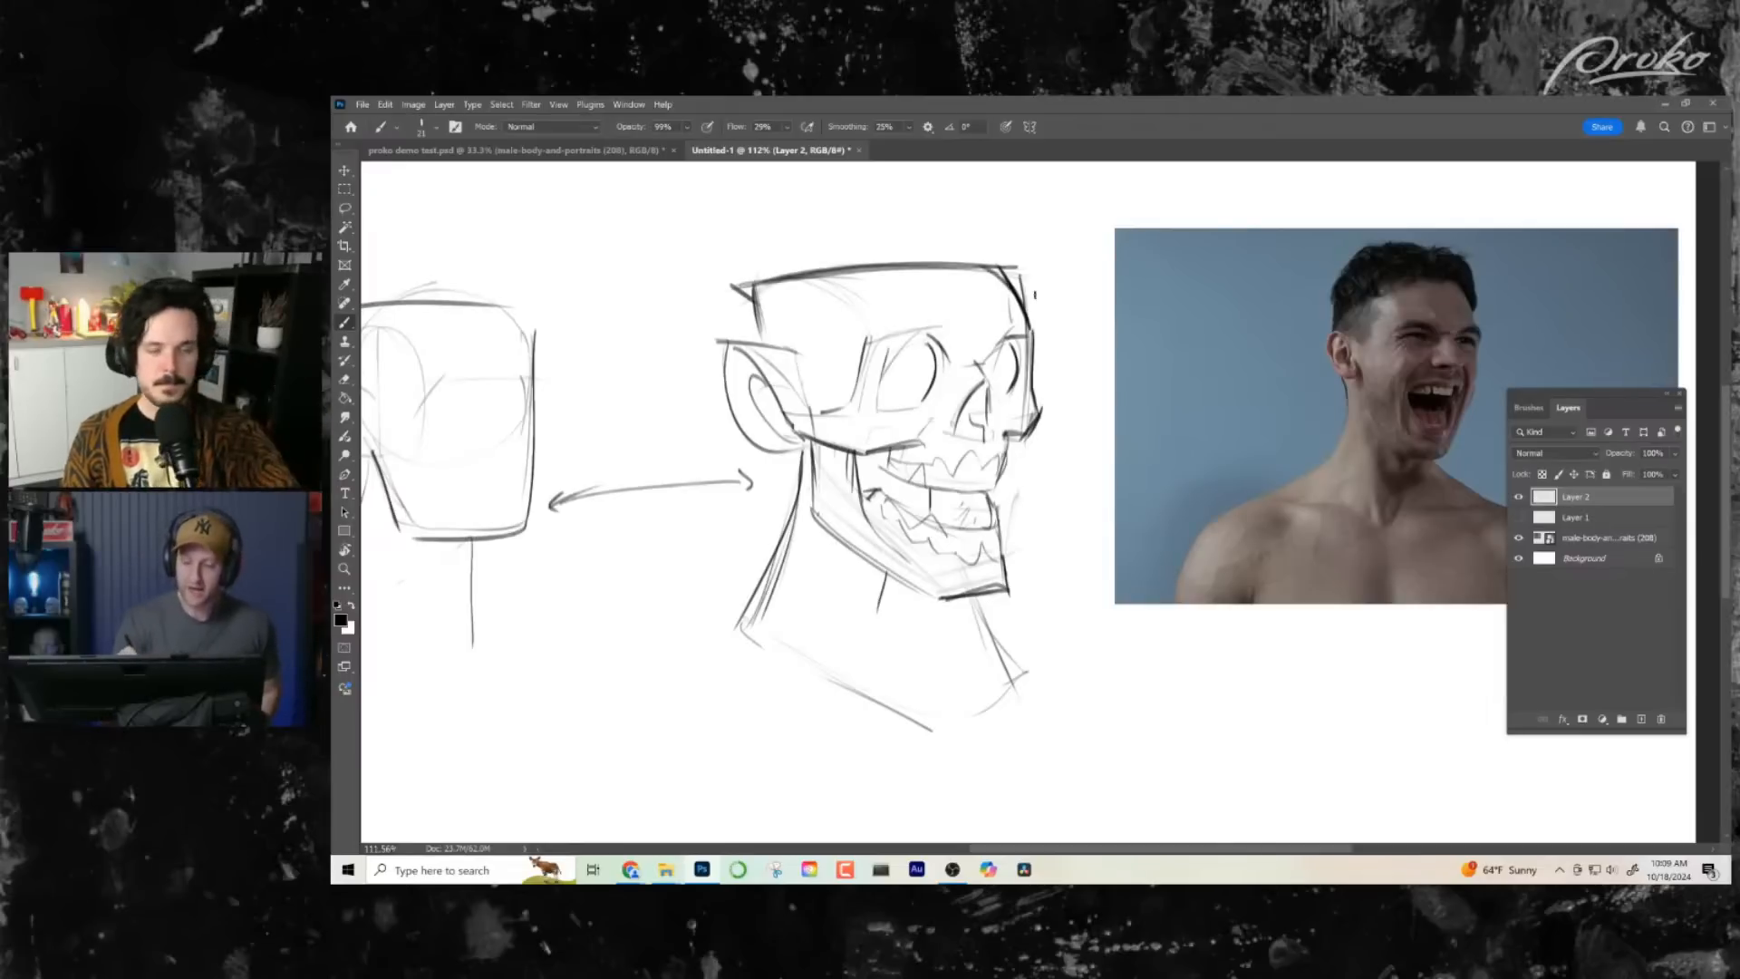
mouse_move(995, 267)
left_mouse_down()
mouse_move(739, 289)
mouse_move(759, 338)
left_mouse_up()
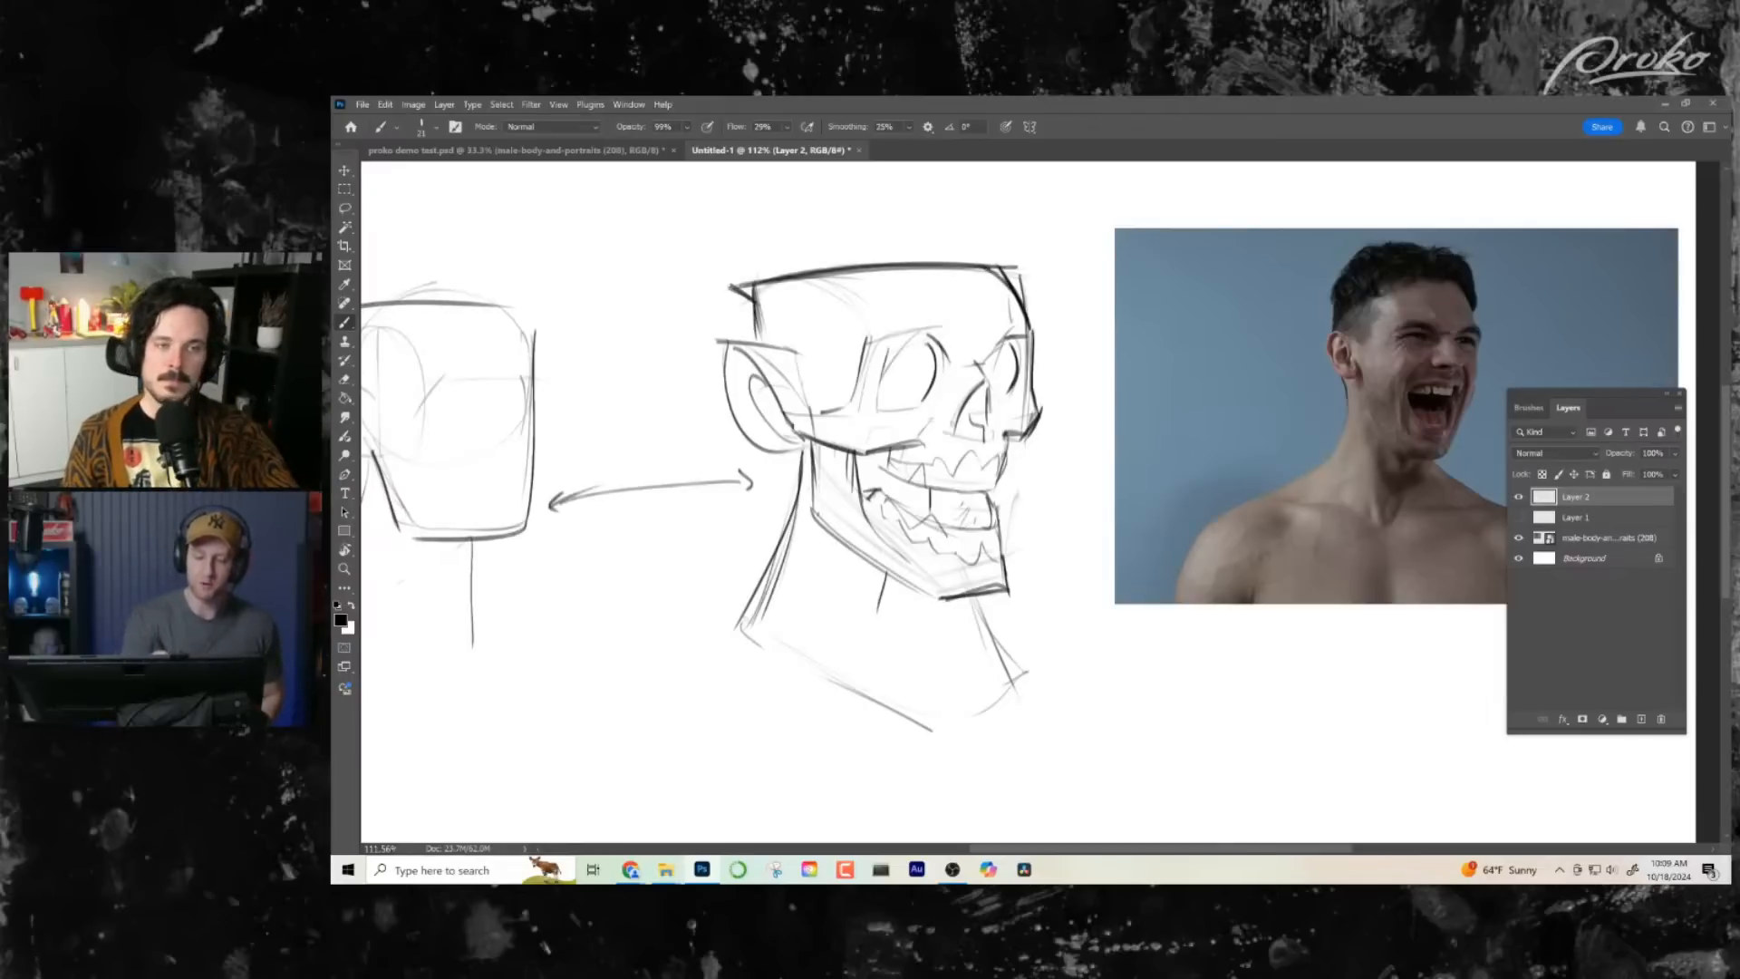
right_click(798, 531)
left_click(791, 434)
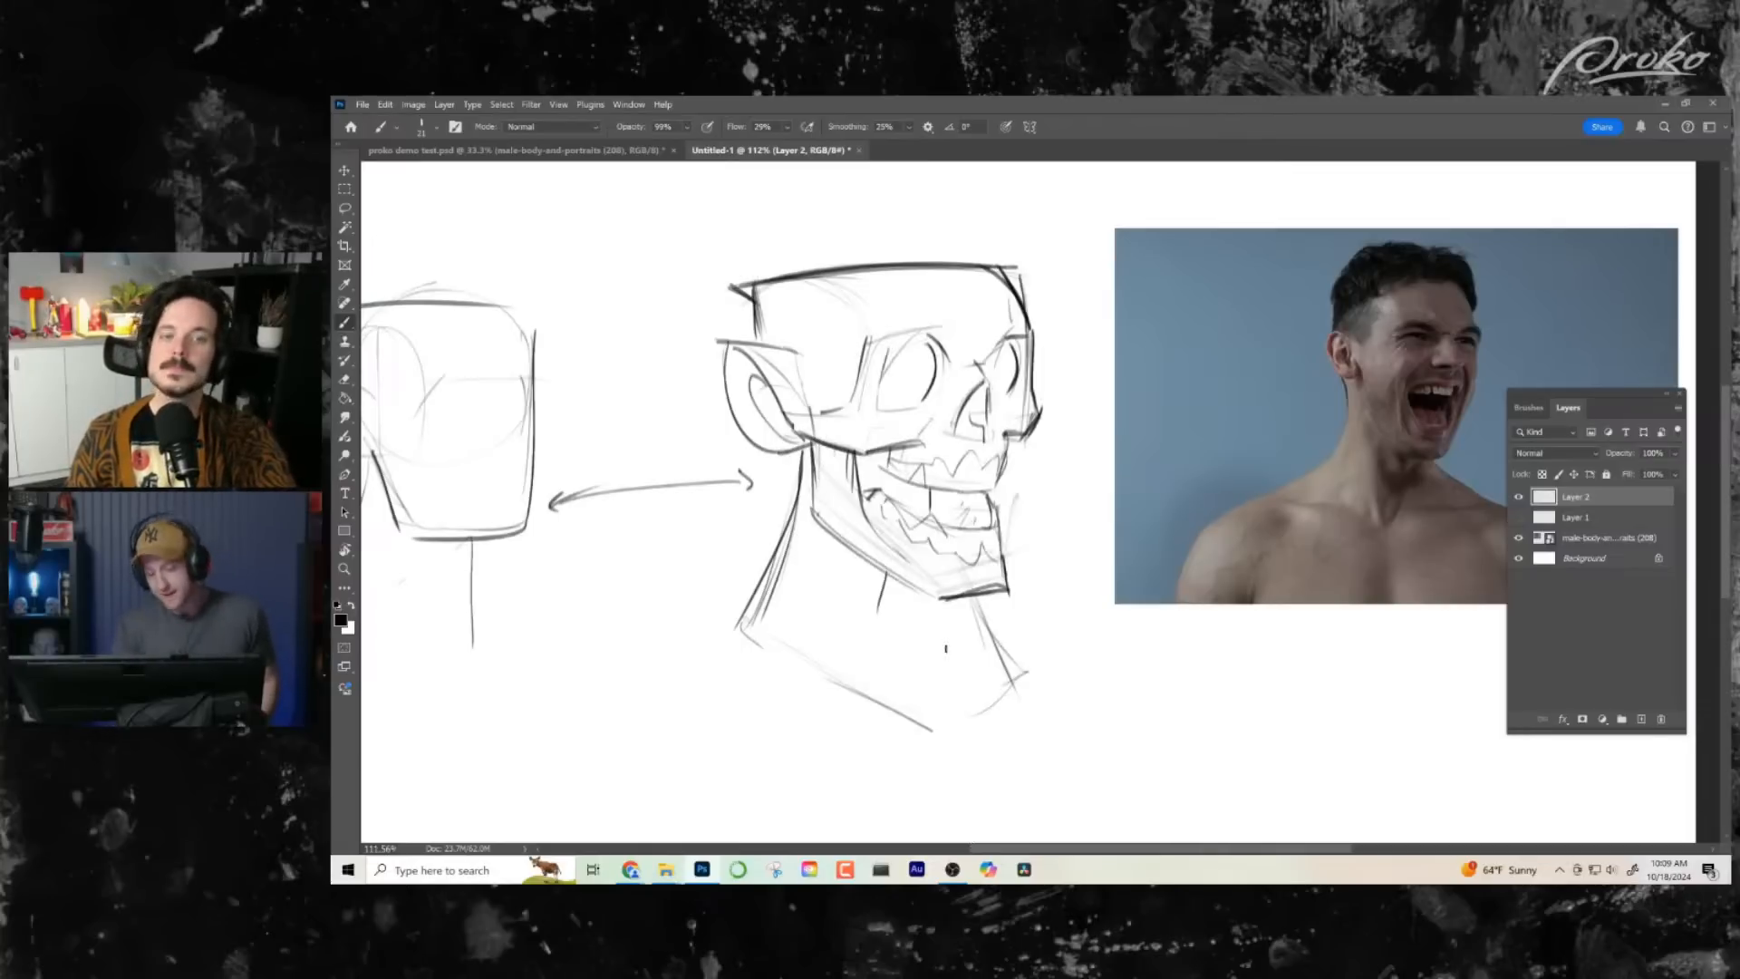
- Sketch a small cylinder below the head with an elliptical top and a curved contour line around its lower part
left_click_drag(1033, 516, 962, 467)
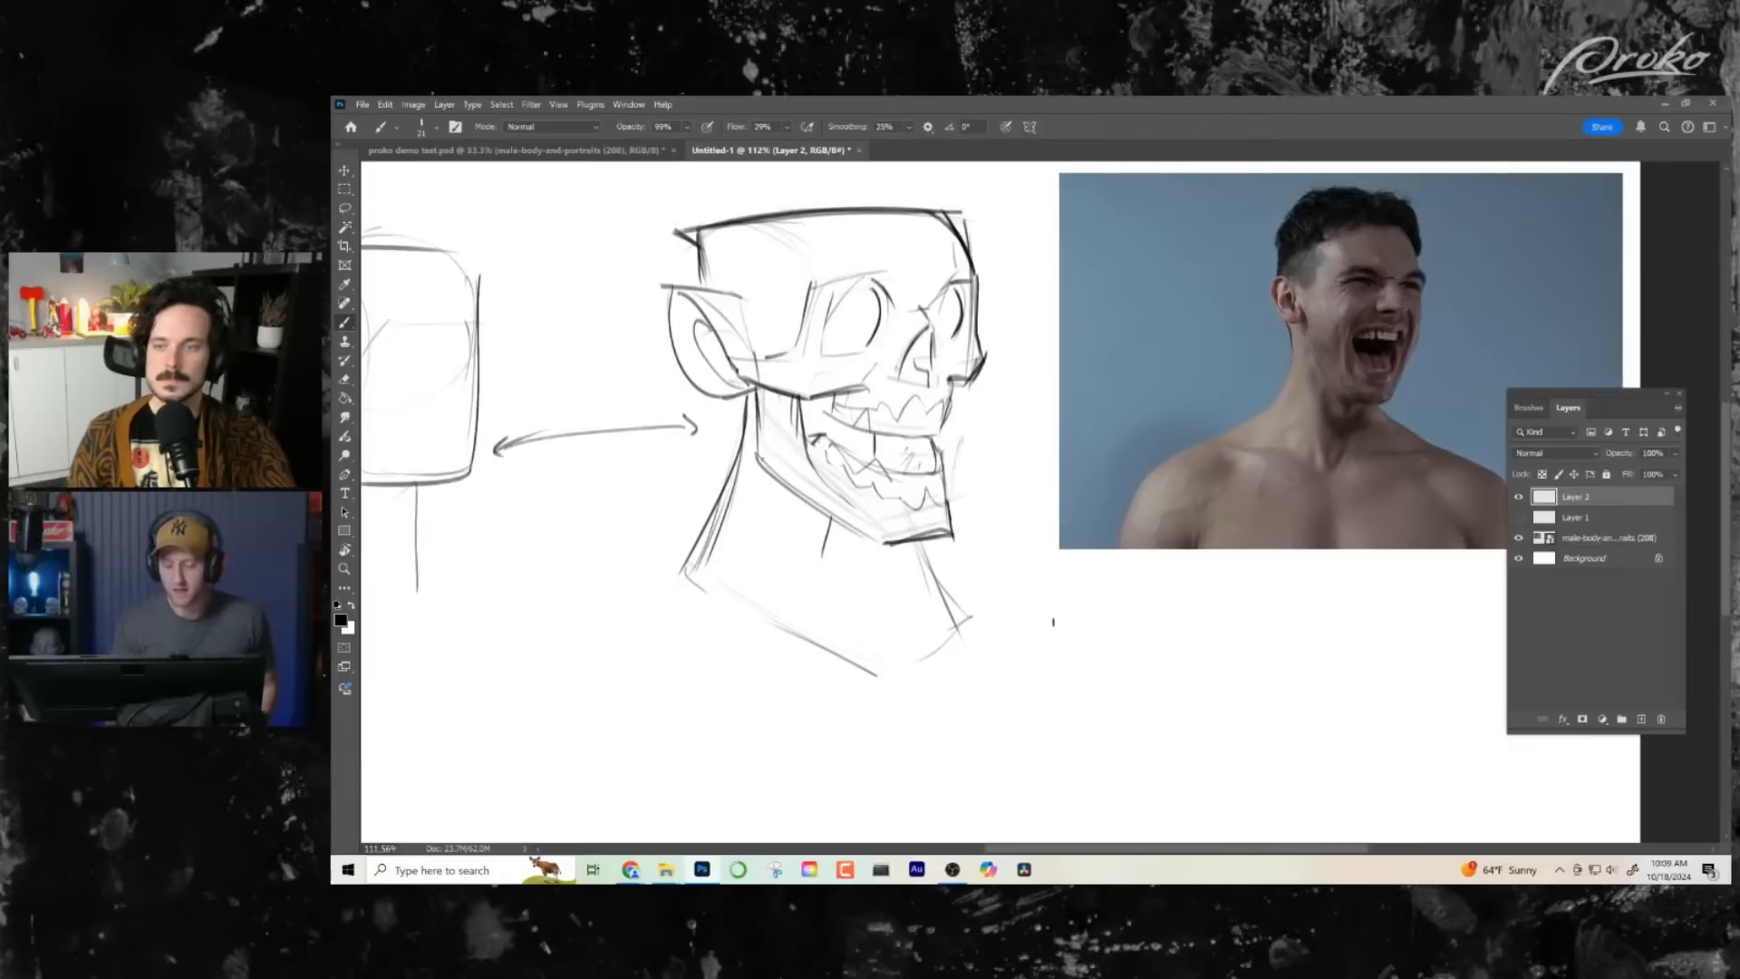
mouse_move(1054, 622)
left_mouse_down()
mouse_move(1032, 658)
mouse_move(1002, 652)
mouse_move(1008, 713)
left_mouse_up()
left_click_drag(1085, 755, 1107, 749)
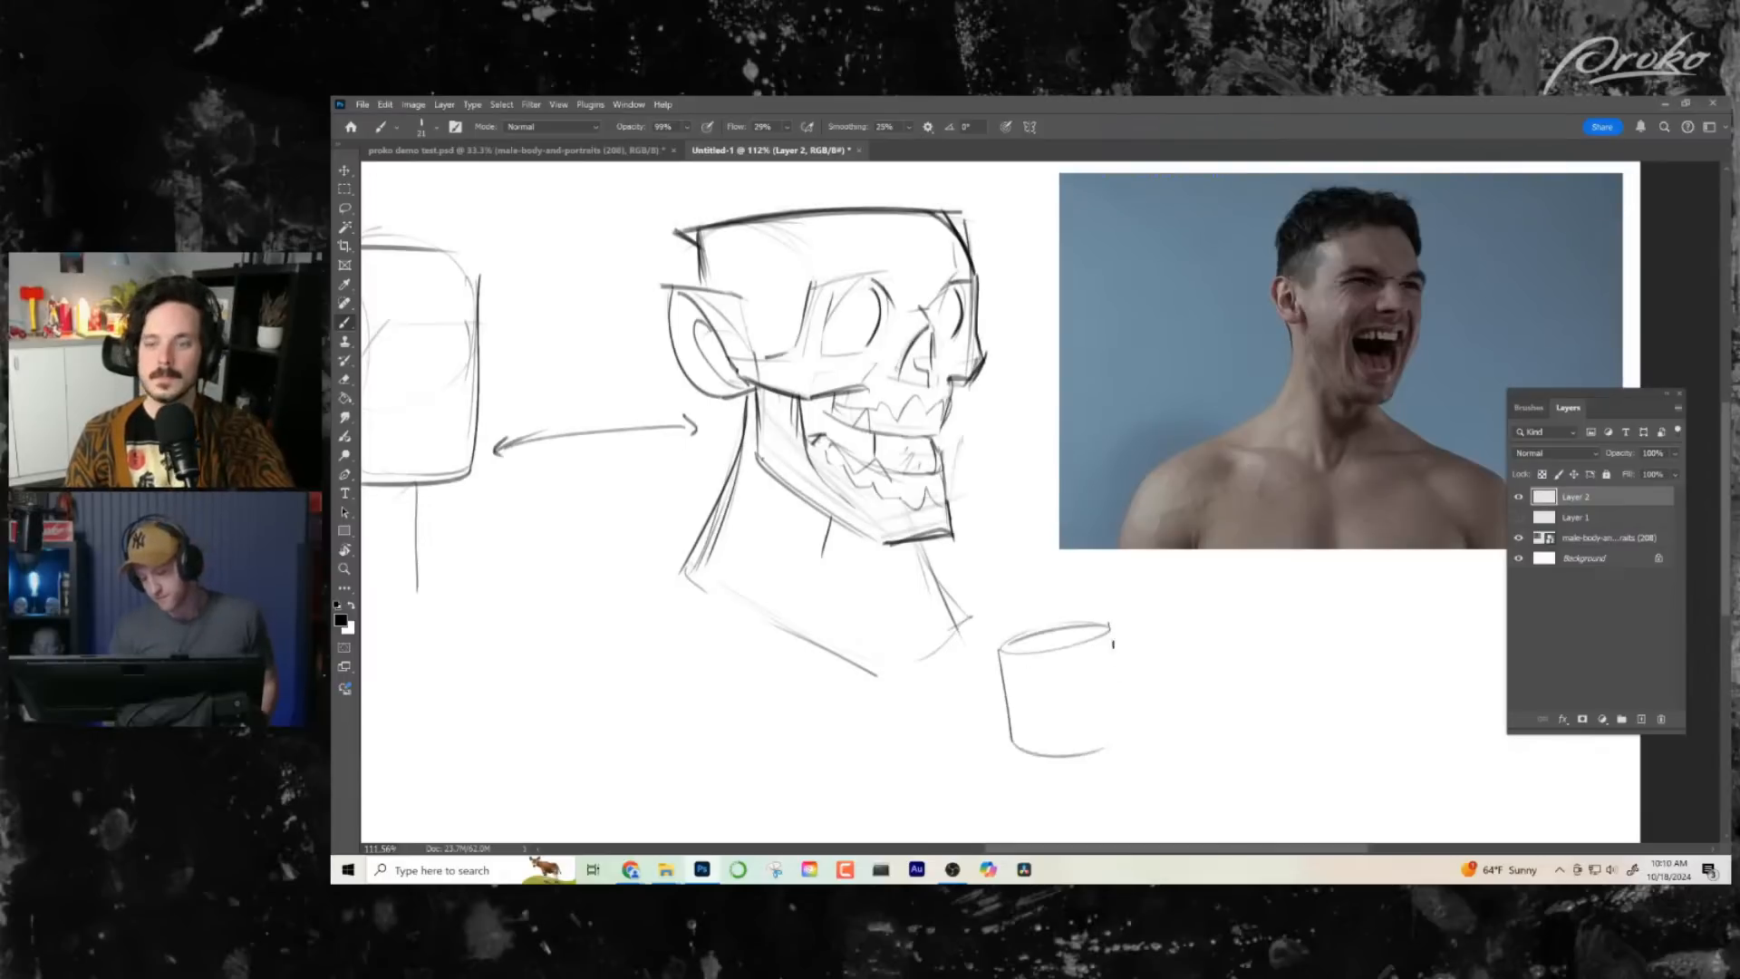
left_click_drag(1111, 626, 1126, 726)
left_click_drag(1120, 691, 1039, 727)
- Sketch a small cube beside the cylinder and darken its outer vertical edge
mouse_move(1158, 630)
left_mouse_down()
mouse_move(1074, 614)
mouse_move(1061, 703)
mouse_move(1127, 735)
left_mouse_up()
mouse_move(1180, 630)
left_mouse_down()
mouse_move(1173, 716)
mouse_move(1130, 658)
mouse_move(1049, 636)
mouse_move(1135, 615)
mouse_move(1098, 622)
mouse_move(1126, 688)
mouse_move(1125, 729)
left_mouse_up()
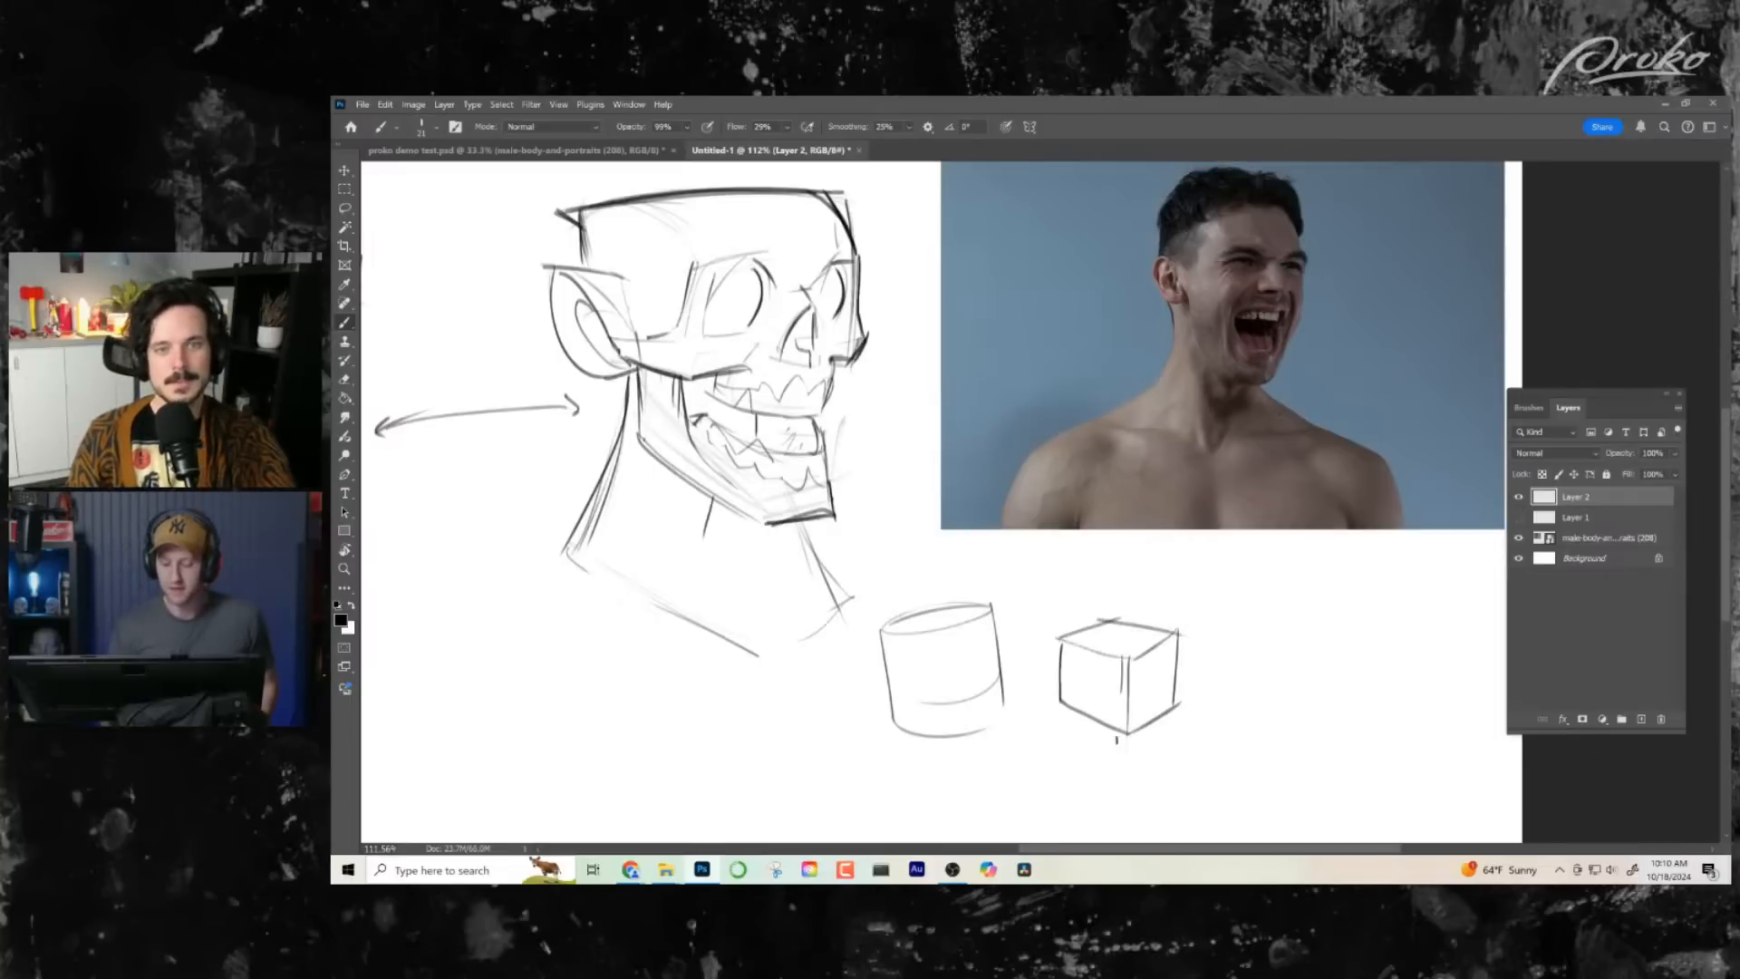
left_click_drag(1199, 618, 1316, 686)
left_click_drag(1071, 675, 1072, 748)
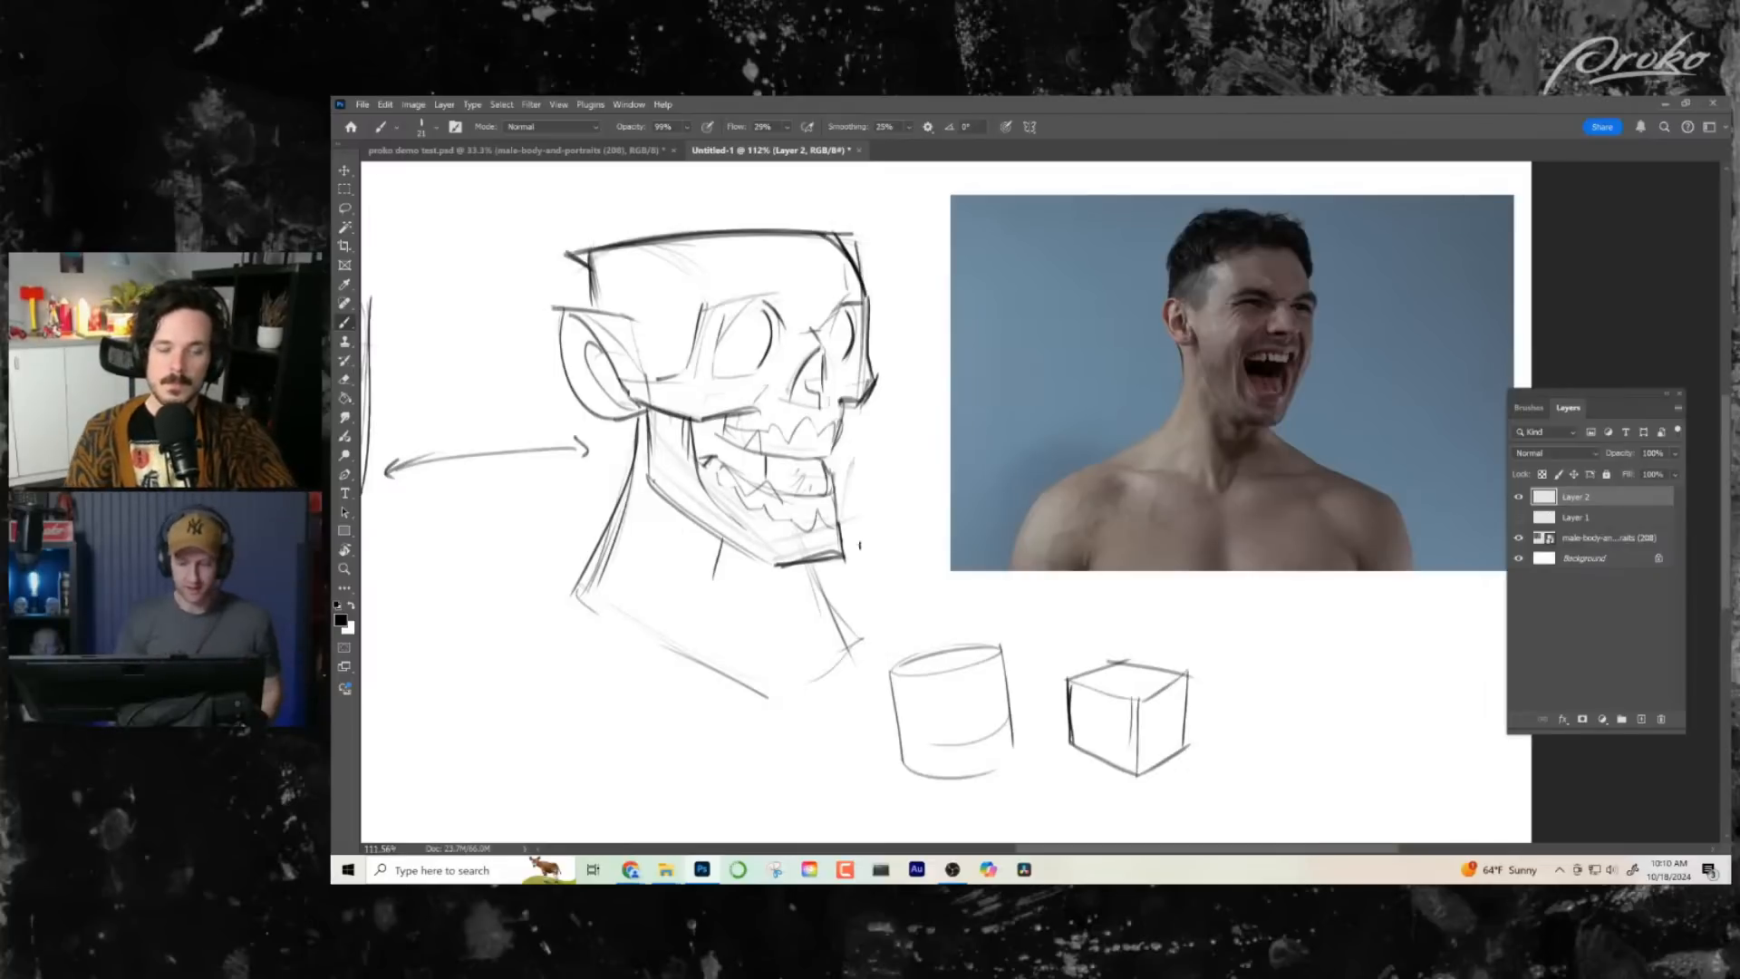
- Try wrapping the upper teeth in a short cylinder, then undo its construction lines
left_click_drag(779, 528, 939, 575)
key("b")
mouse_move(861, 457)
left_mouse_down()
mouse_move(978, 482)
mouse_move(964, 477)
left_mouse_up()
key("ctrl+z")
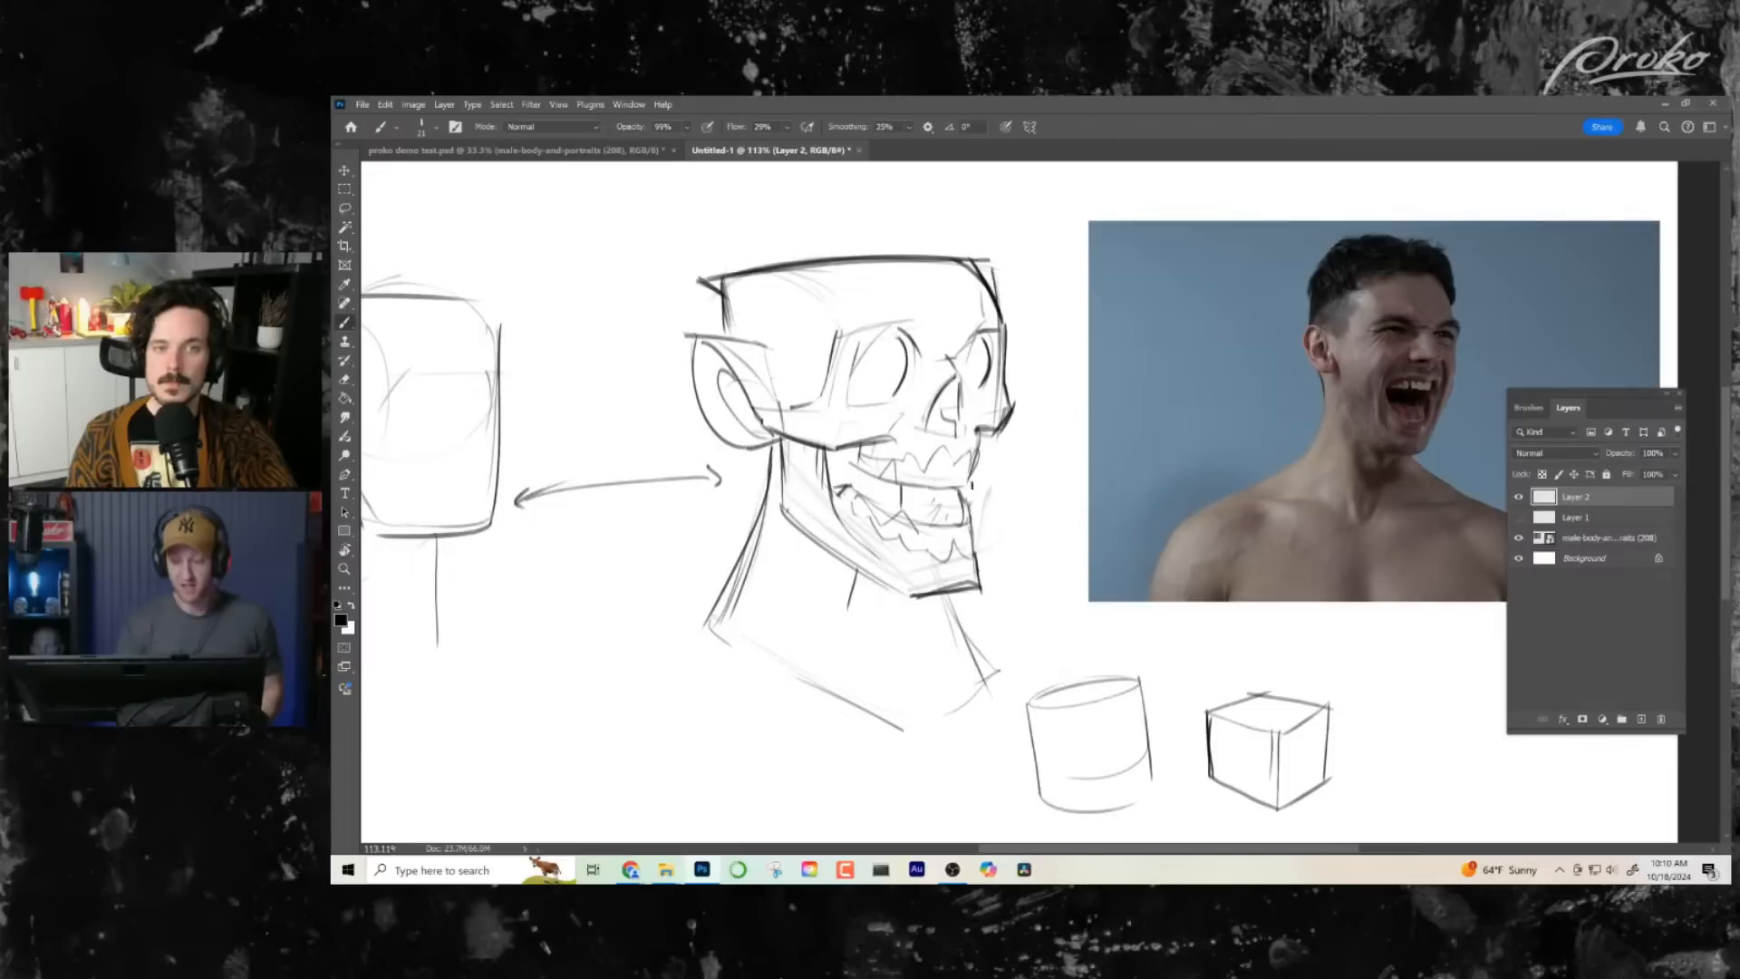
left_click_drag(861, 462, 968, 485)
key("ctrl+z")
left_click_drag(848, 460, 970, 486)
left_click_drag(848, 461, 966, 480)
mouse_move(854, 419)
left_mouse_down()
mouse_move(979, 422)
mouse_move(857, 466)
left_mouse_up()
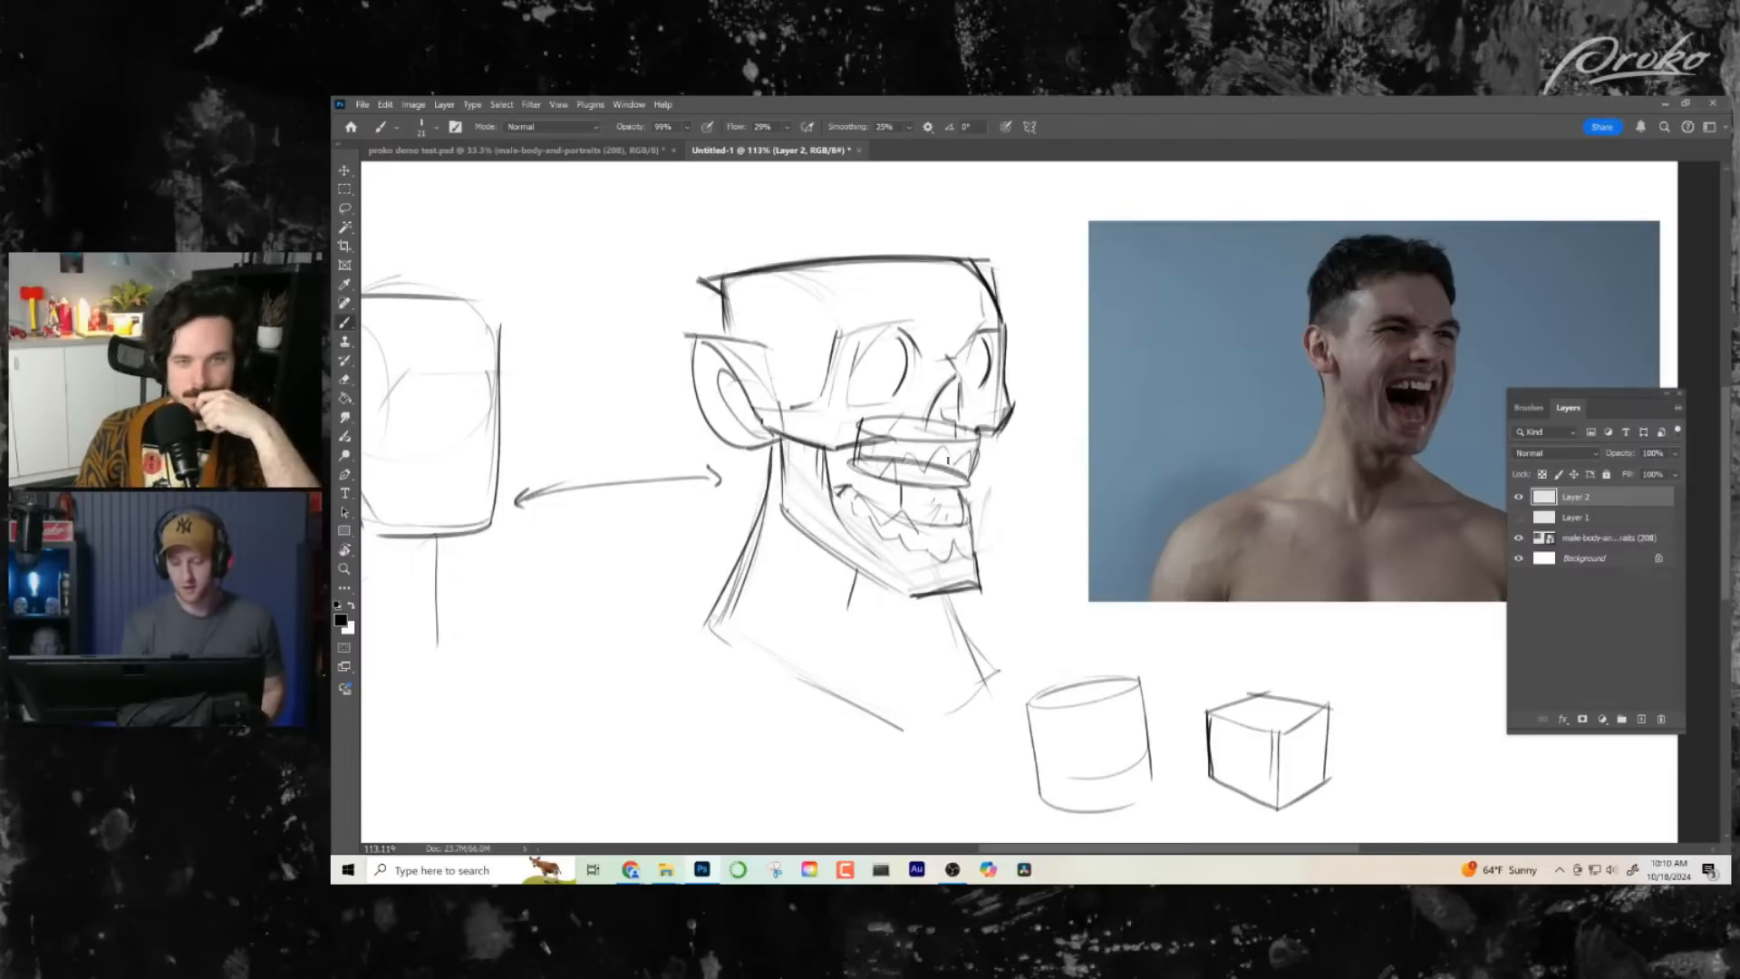
left_click_drag(975, 424, 968, 482)
key("ctrl+z")
key("ctrl+z")
key("ctrl+z")
key("ctrl+z")
key("ctrl+z")
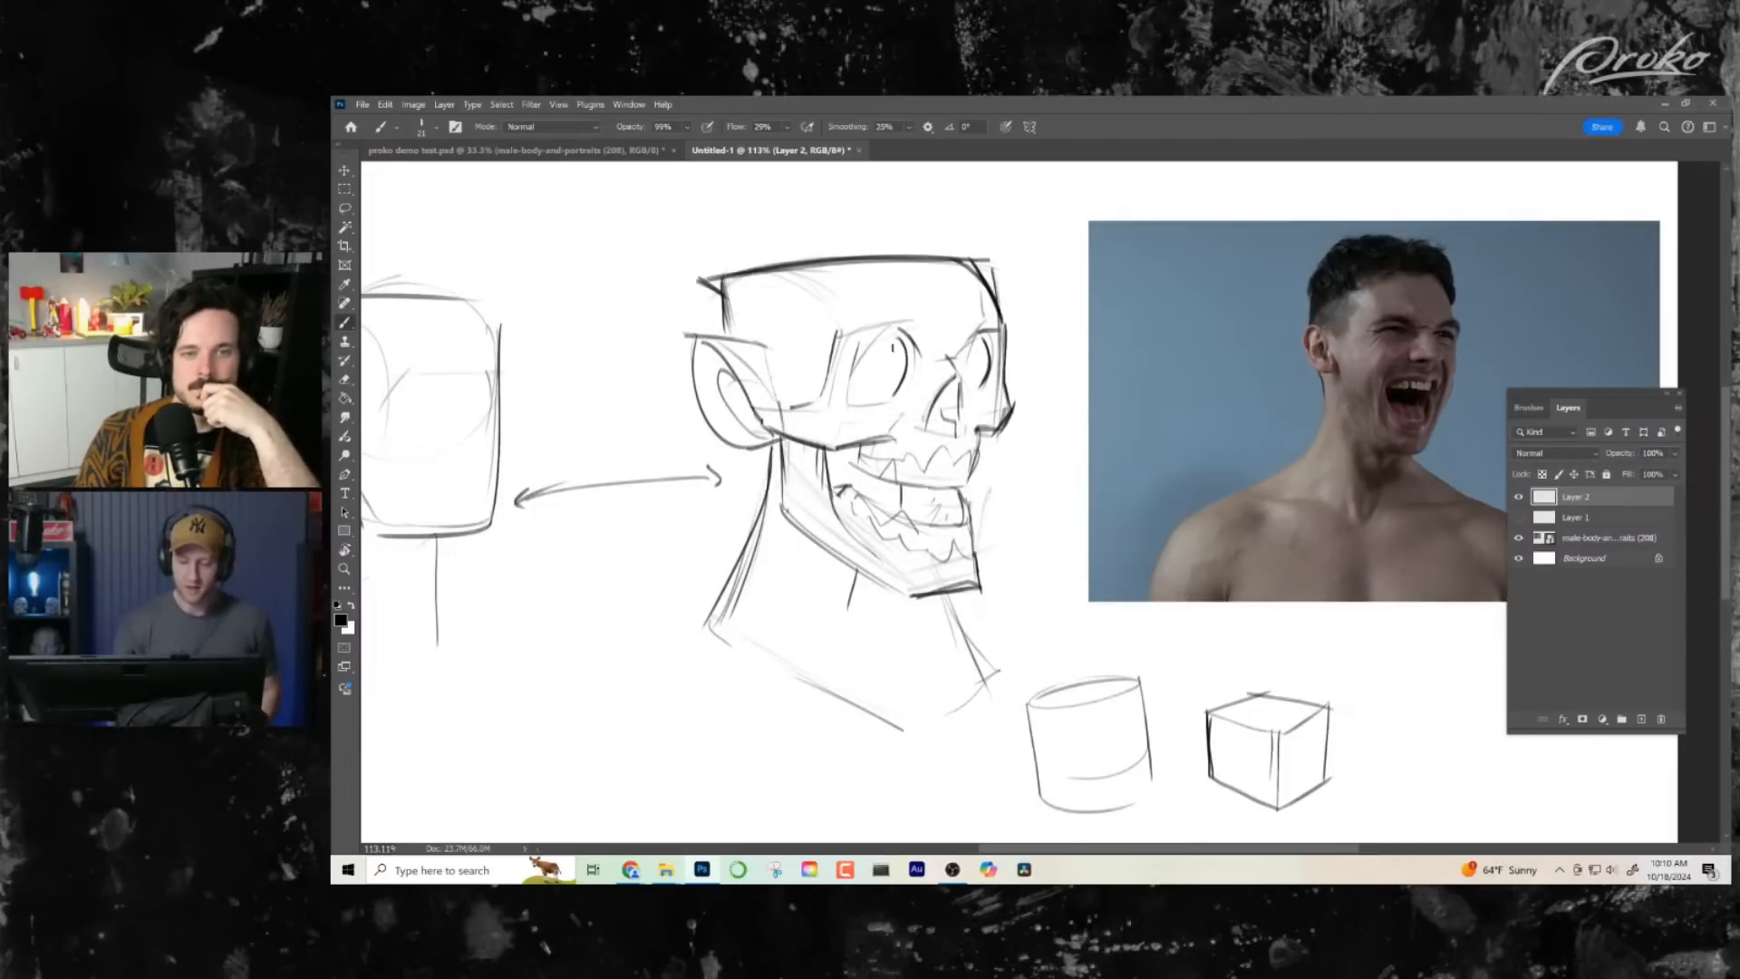
- Darken the inner curves of both eye sockets
left_click_drag(894, 334, 901, 399)
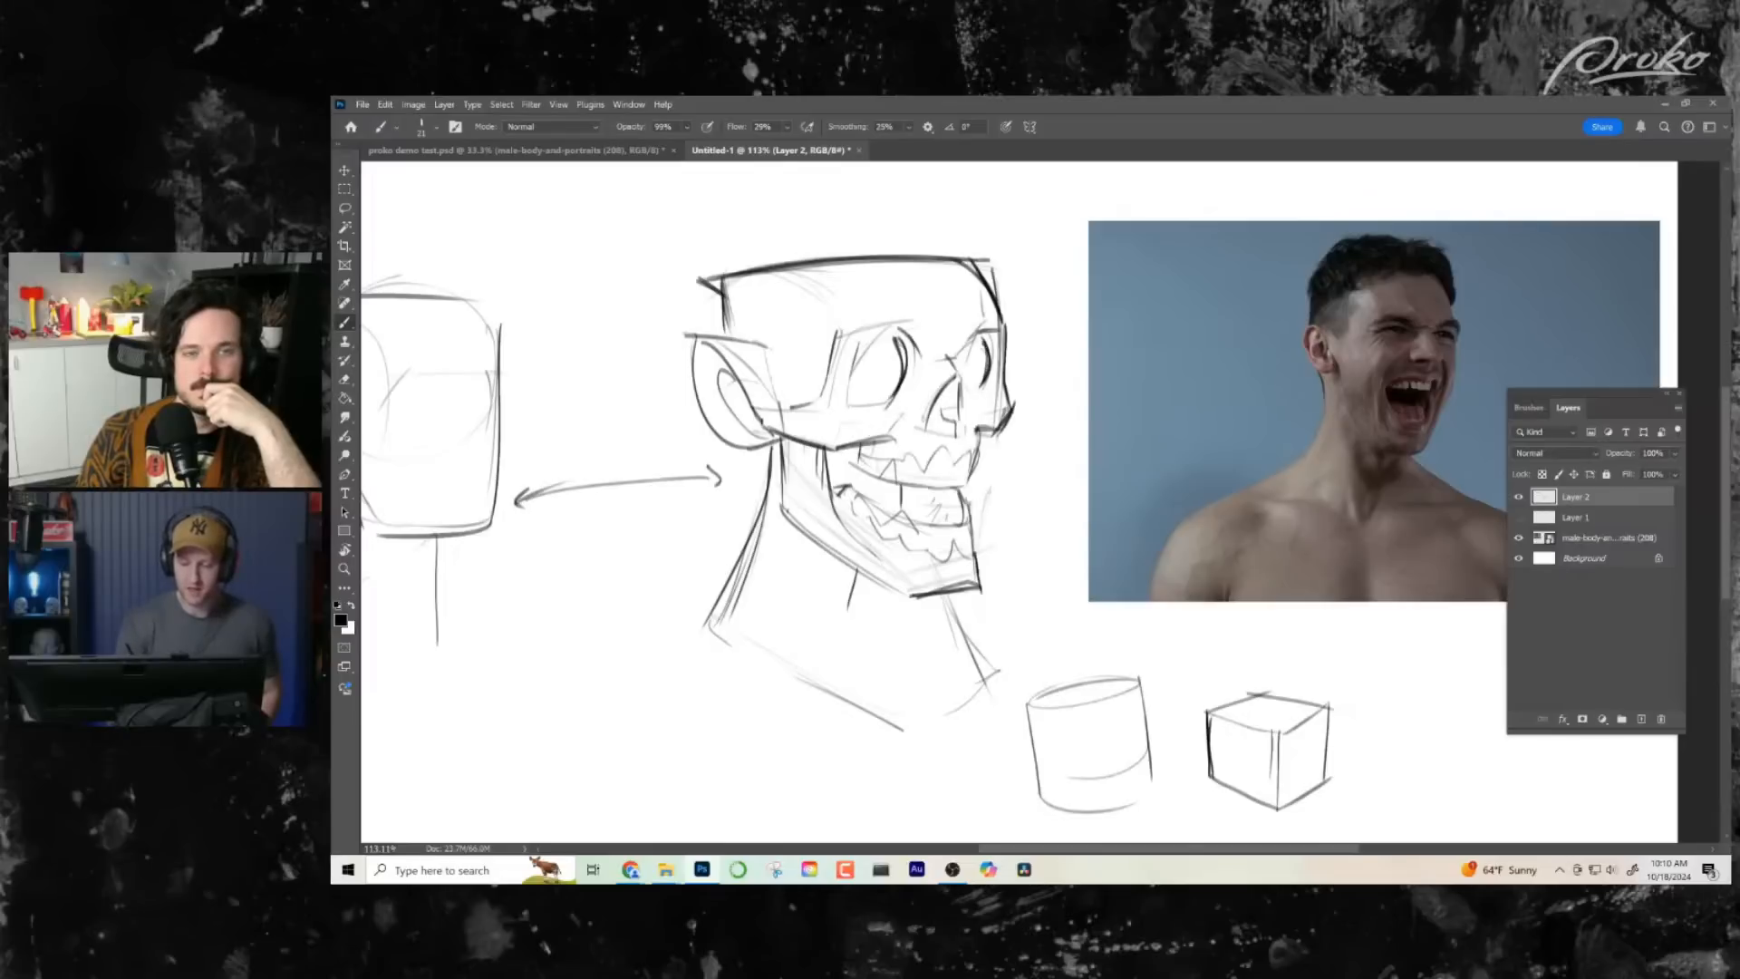
left_click_drag(983, 335, 971, 401)
- Try circular construction shapes over both eye sockets, then undo them
mouse_move(892, 334)
left_mouse_down()
mouse_move(872, 406)
mouse_move(848, 338)
left_mouse_up()
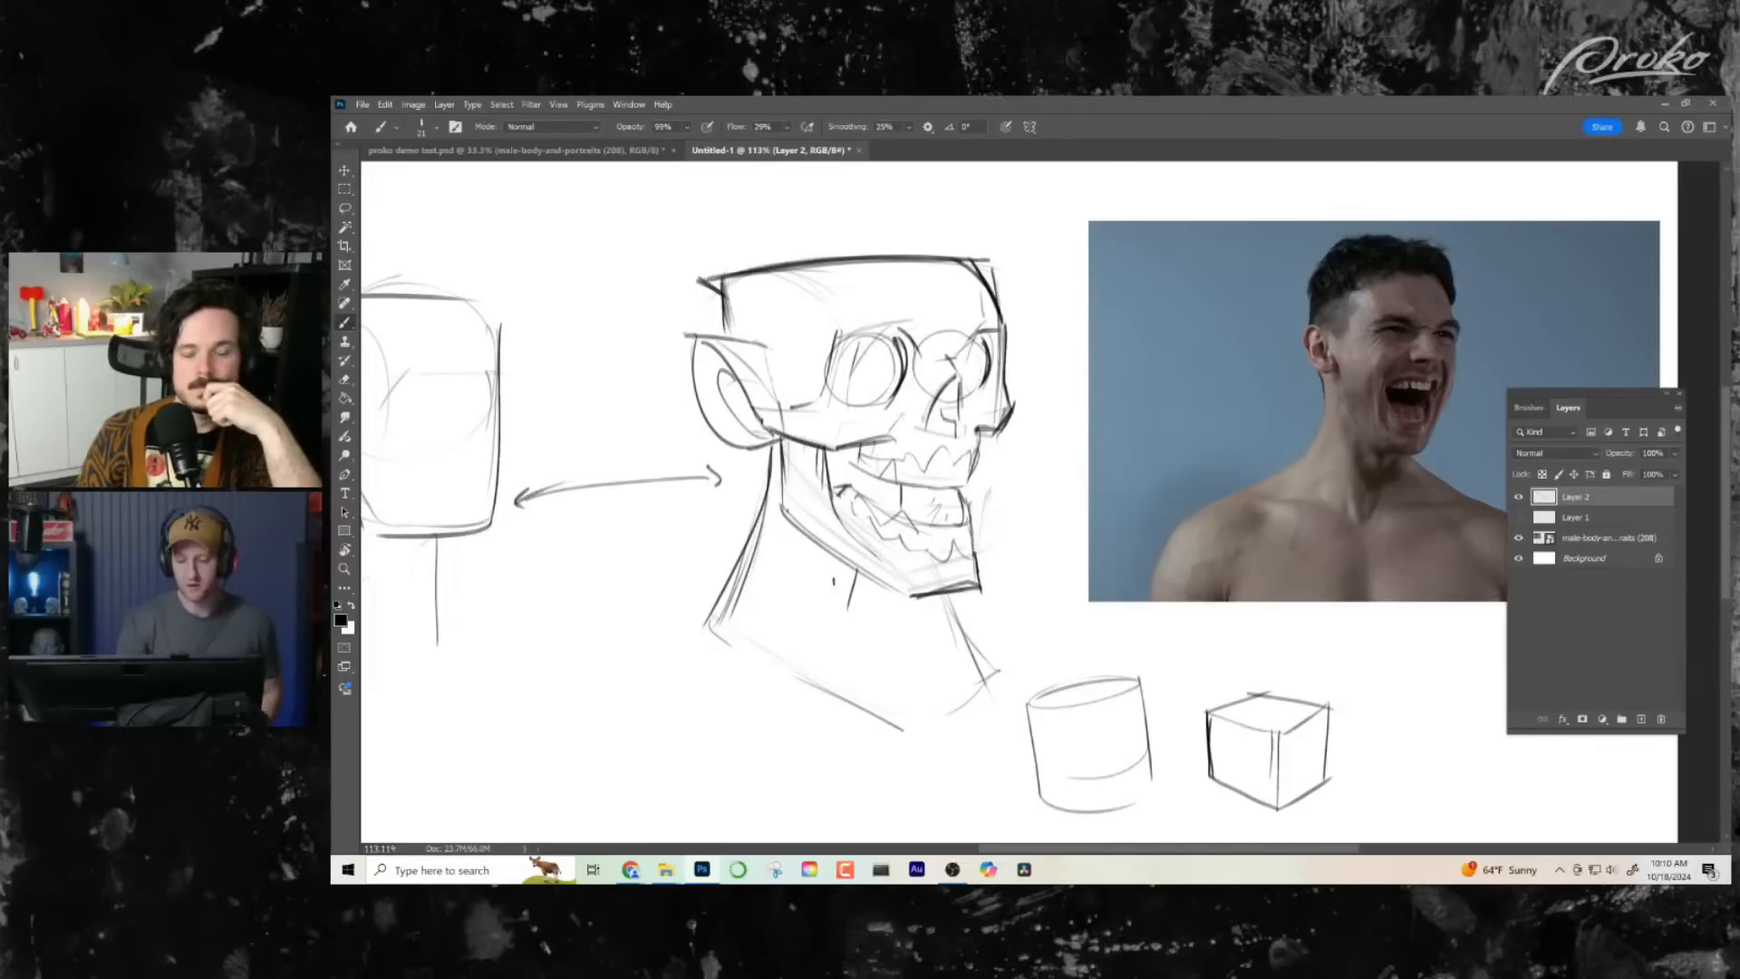
key("ctrl+z")
key("ctrl+z")
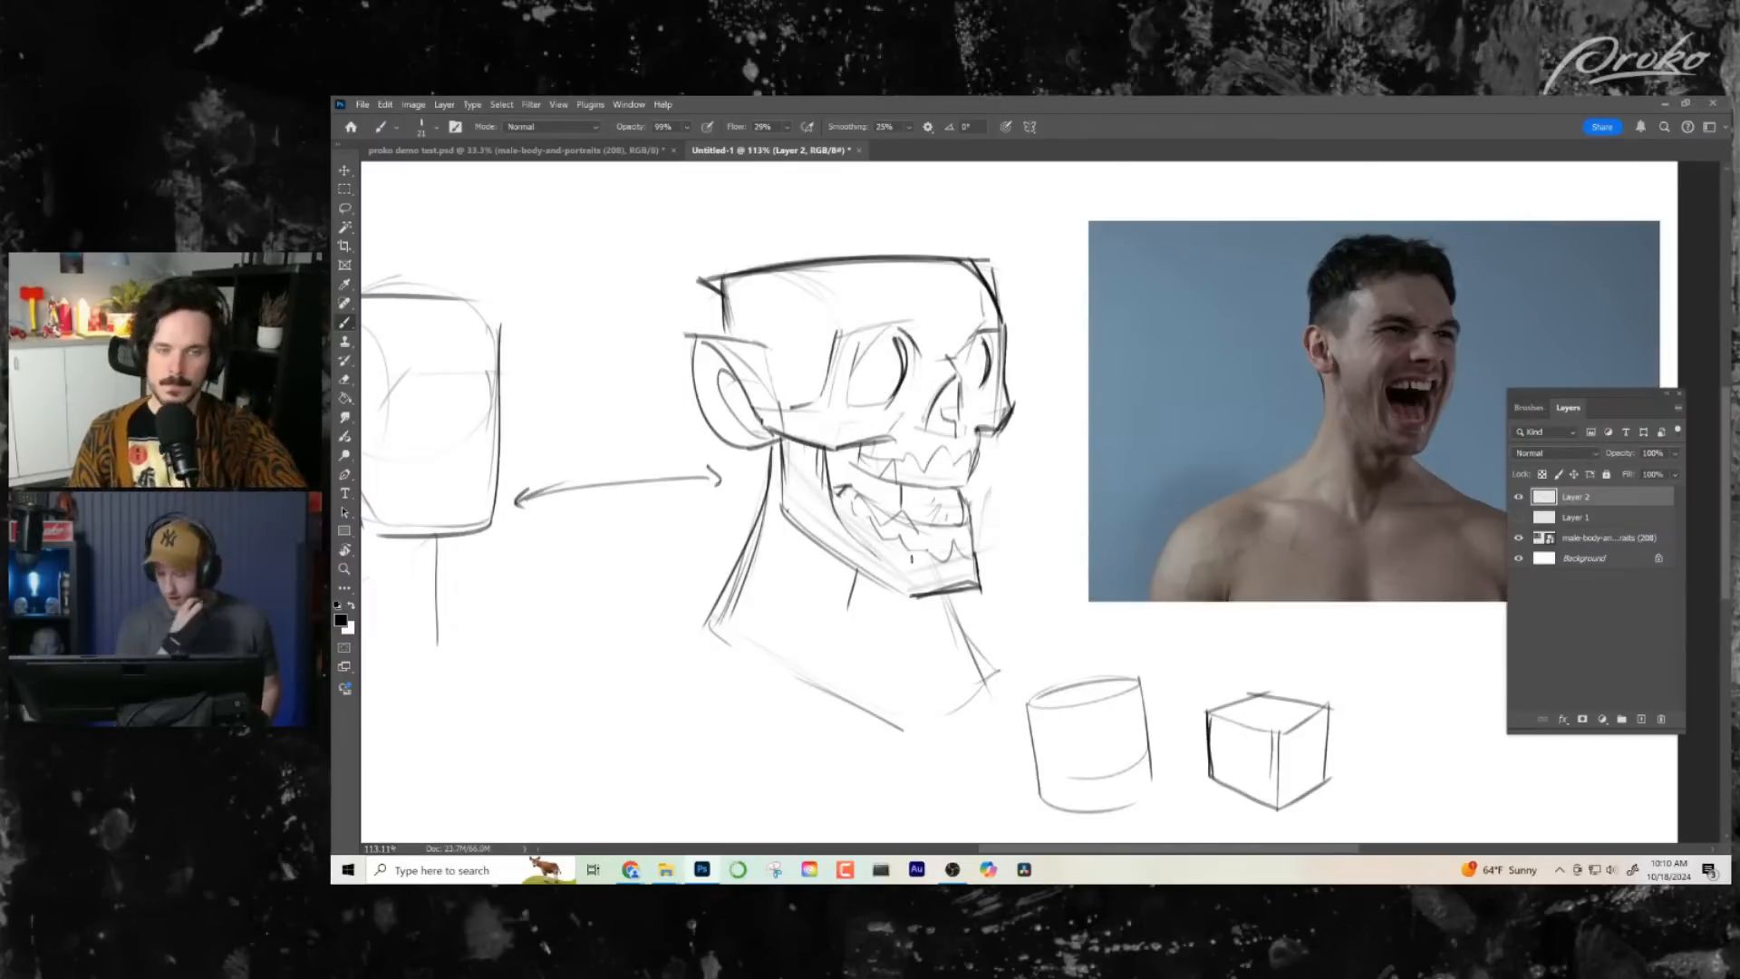
- Try boxing the cranium into top, front and side planes, keeping only the line along the side plane's upper edge
mouse_move(698, 281)
left_mouse_down()
mouse_move(833, 301)
mouse_move(832, 405)
left_mouse_up()
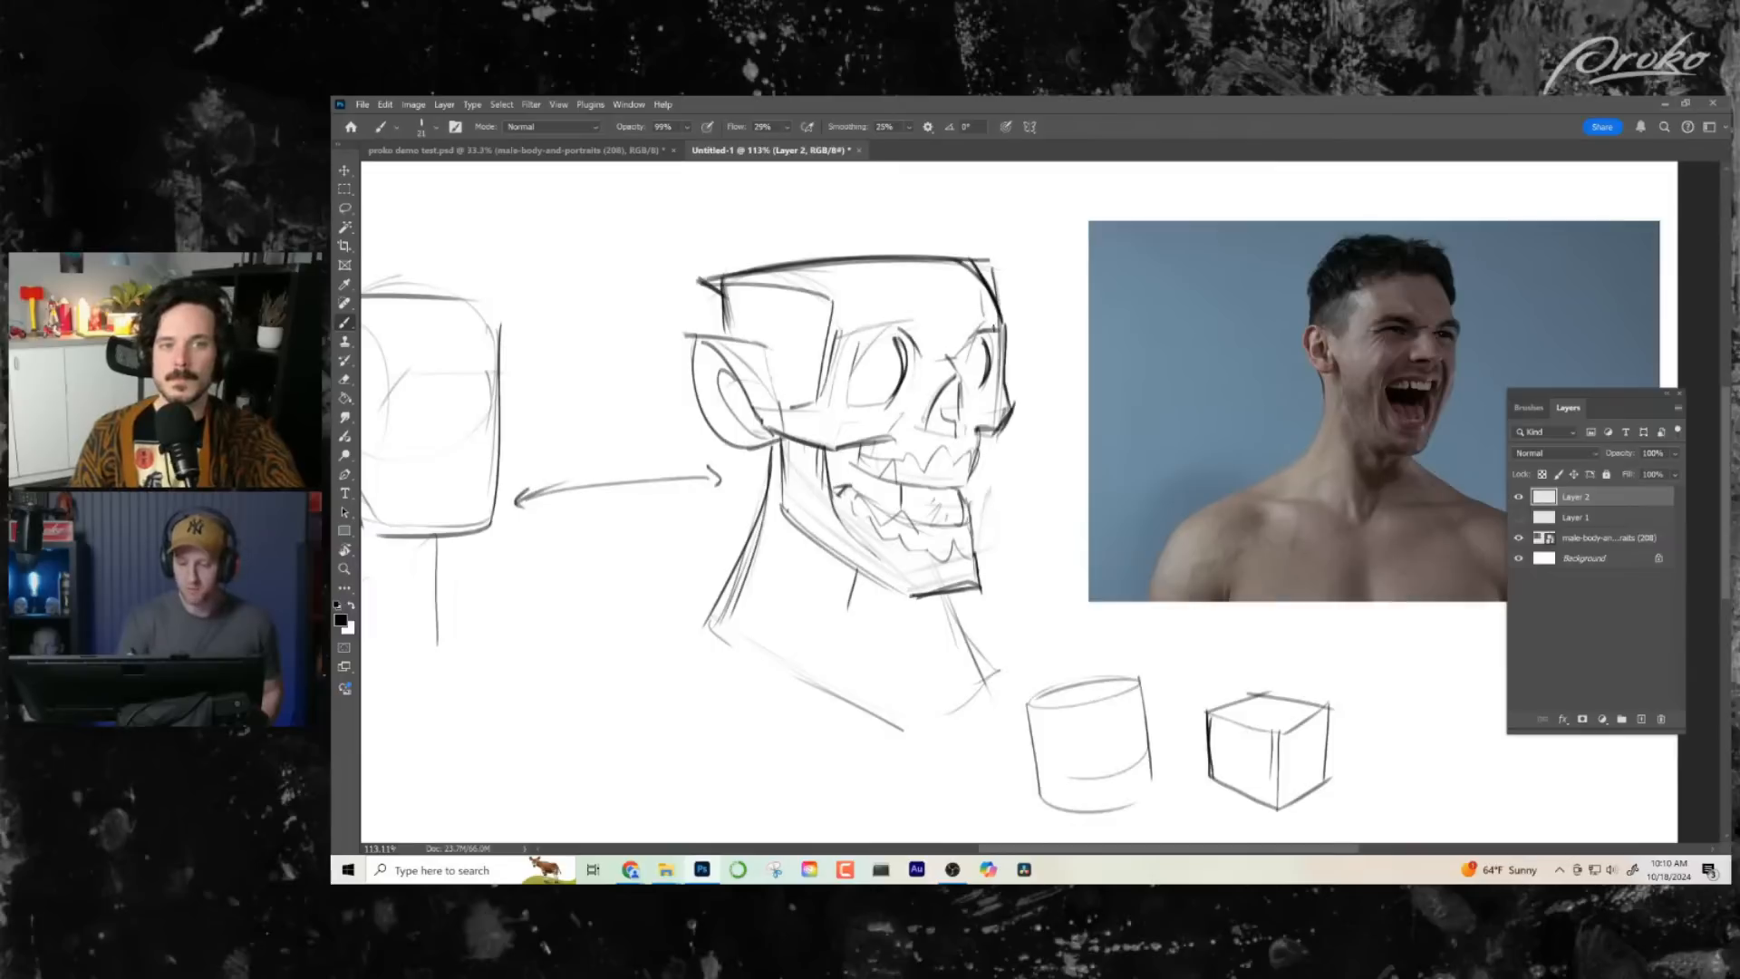
mouse_move(994, 367)
left_mouse_down()
mouse_move(897, 291)
mouse_move(827, 296)
left_mouse_up()
left_click_drag(888, 292, 1001, 280)
mouse_move(740, 273)
left_mouse_down()
mouse_move(933, 262)
mouse_move(813, 424)
mouse_move(1011, 373)
mouse_move(1009, 318)
left_mouse_up()
key("ctrl+z")
key("ctrl+z")
key("ctrl+z")
key("ctrl+z")
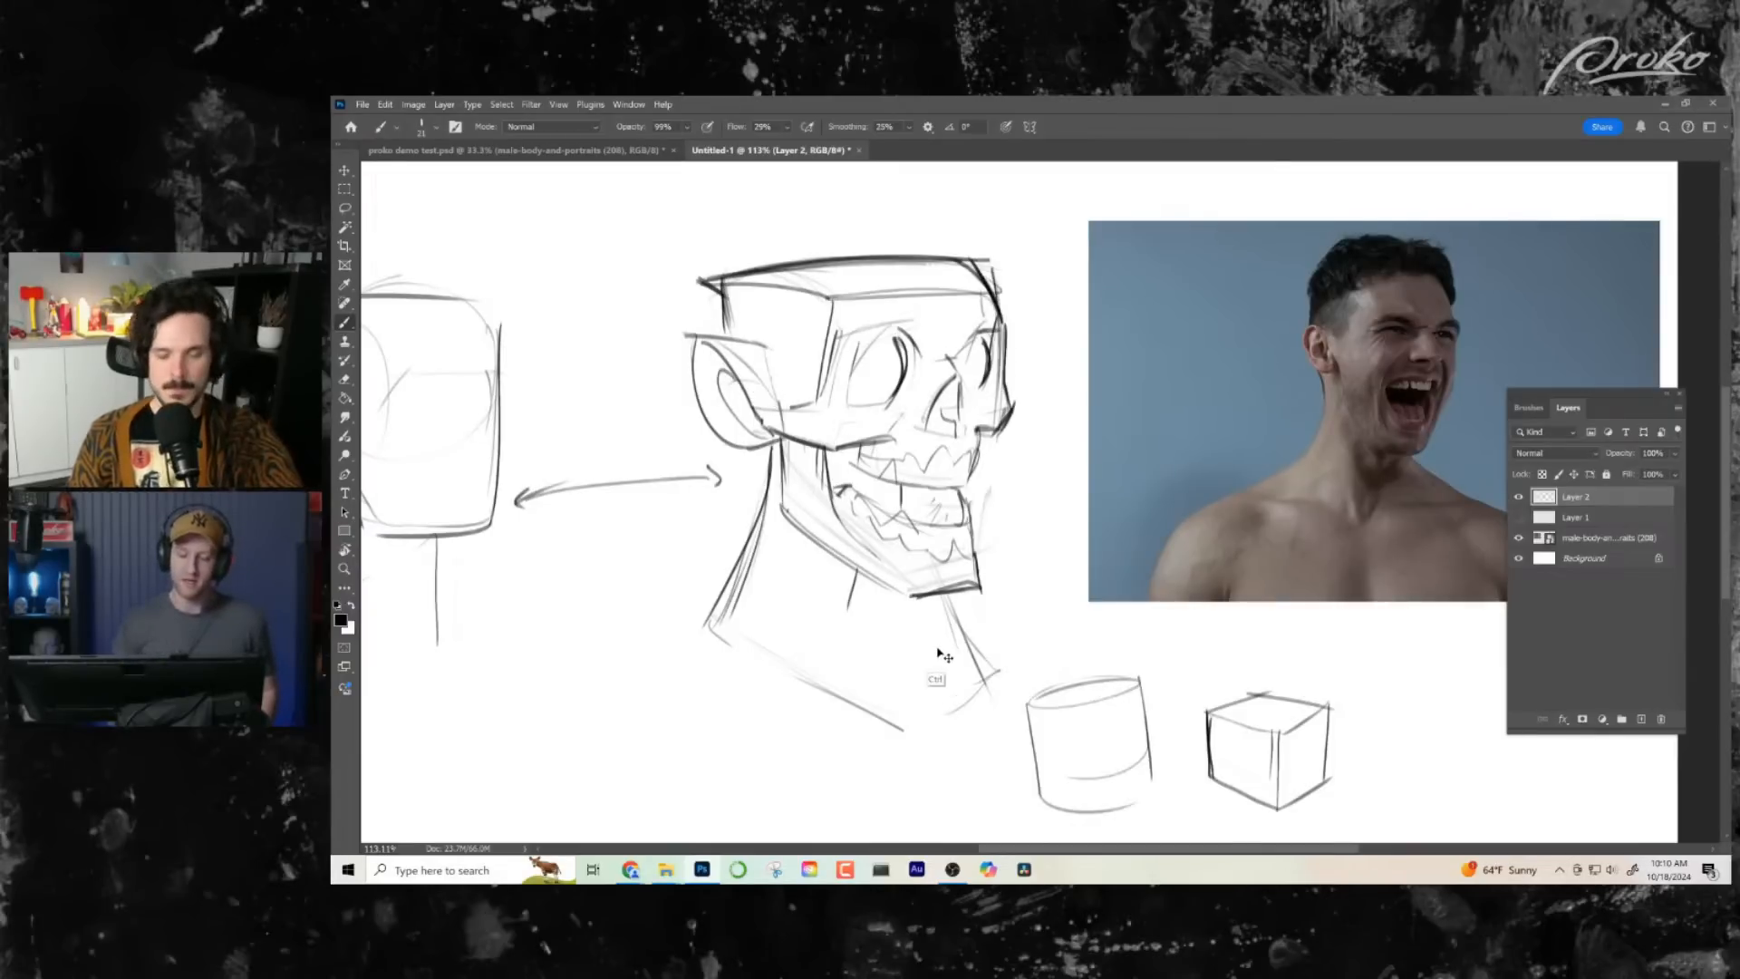
- Draw a curved arrow leading from beneath the chin towards the cube
left_click_drag(1018, 598, 1168, 669)
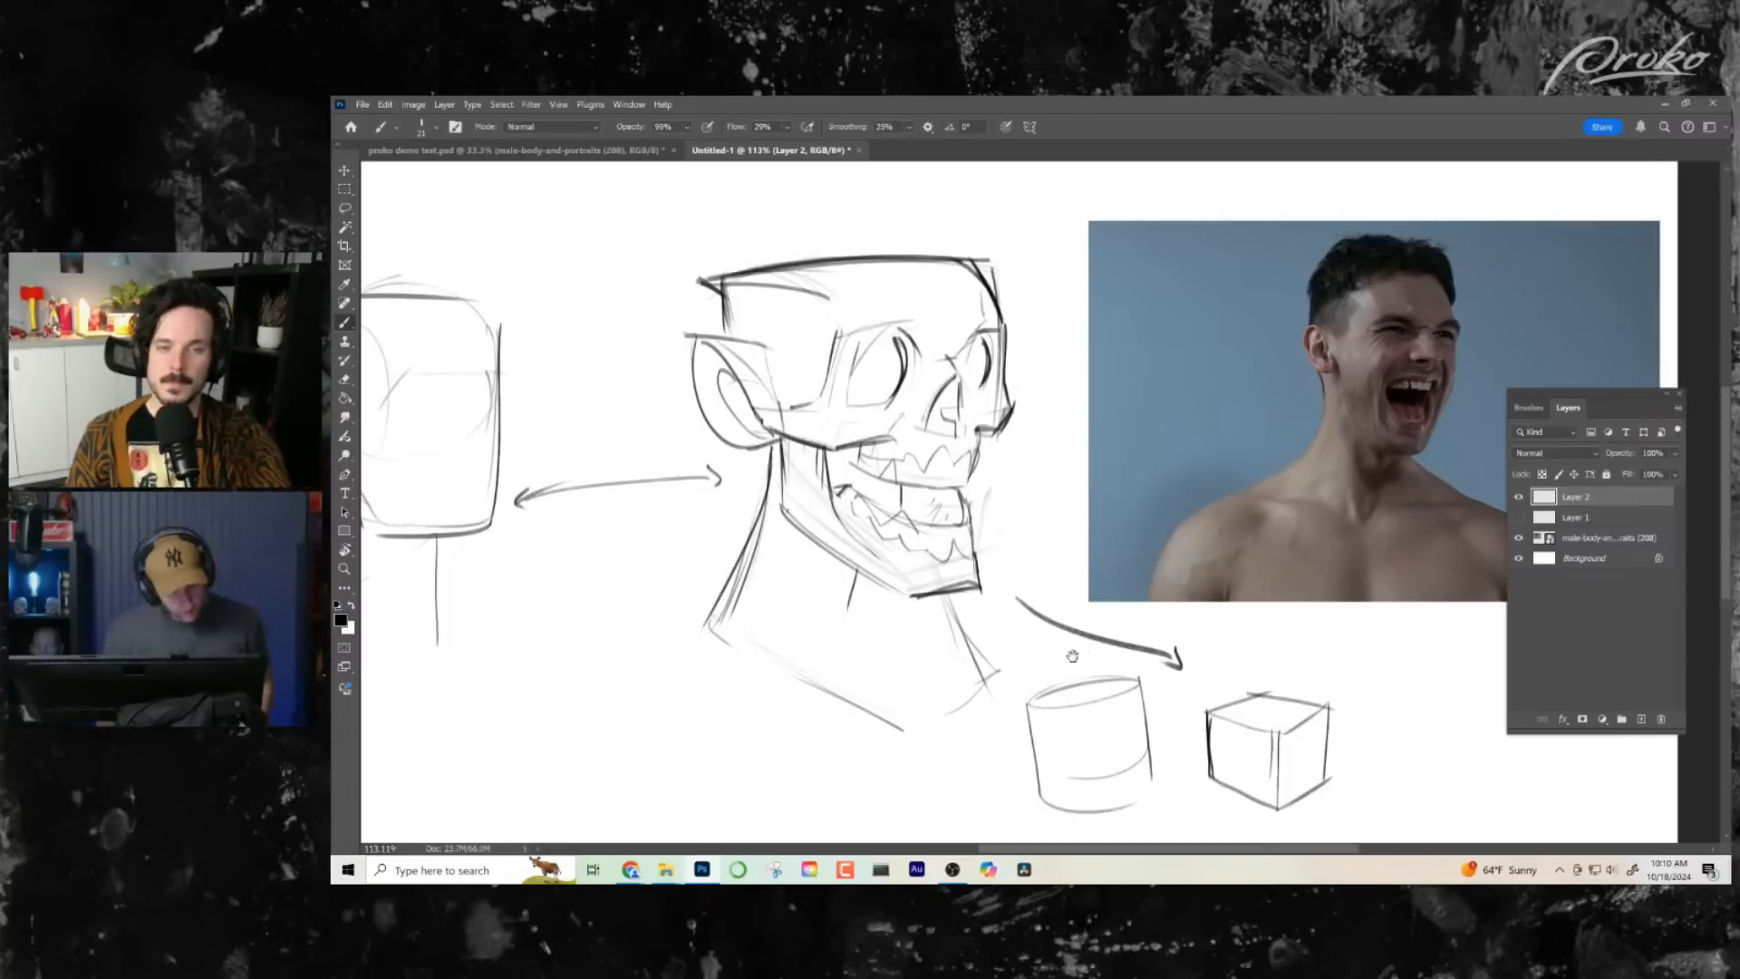
scroll(1078, 657, "right", 1)
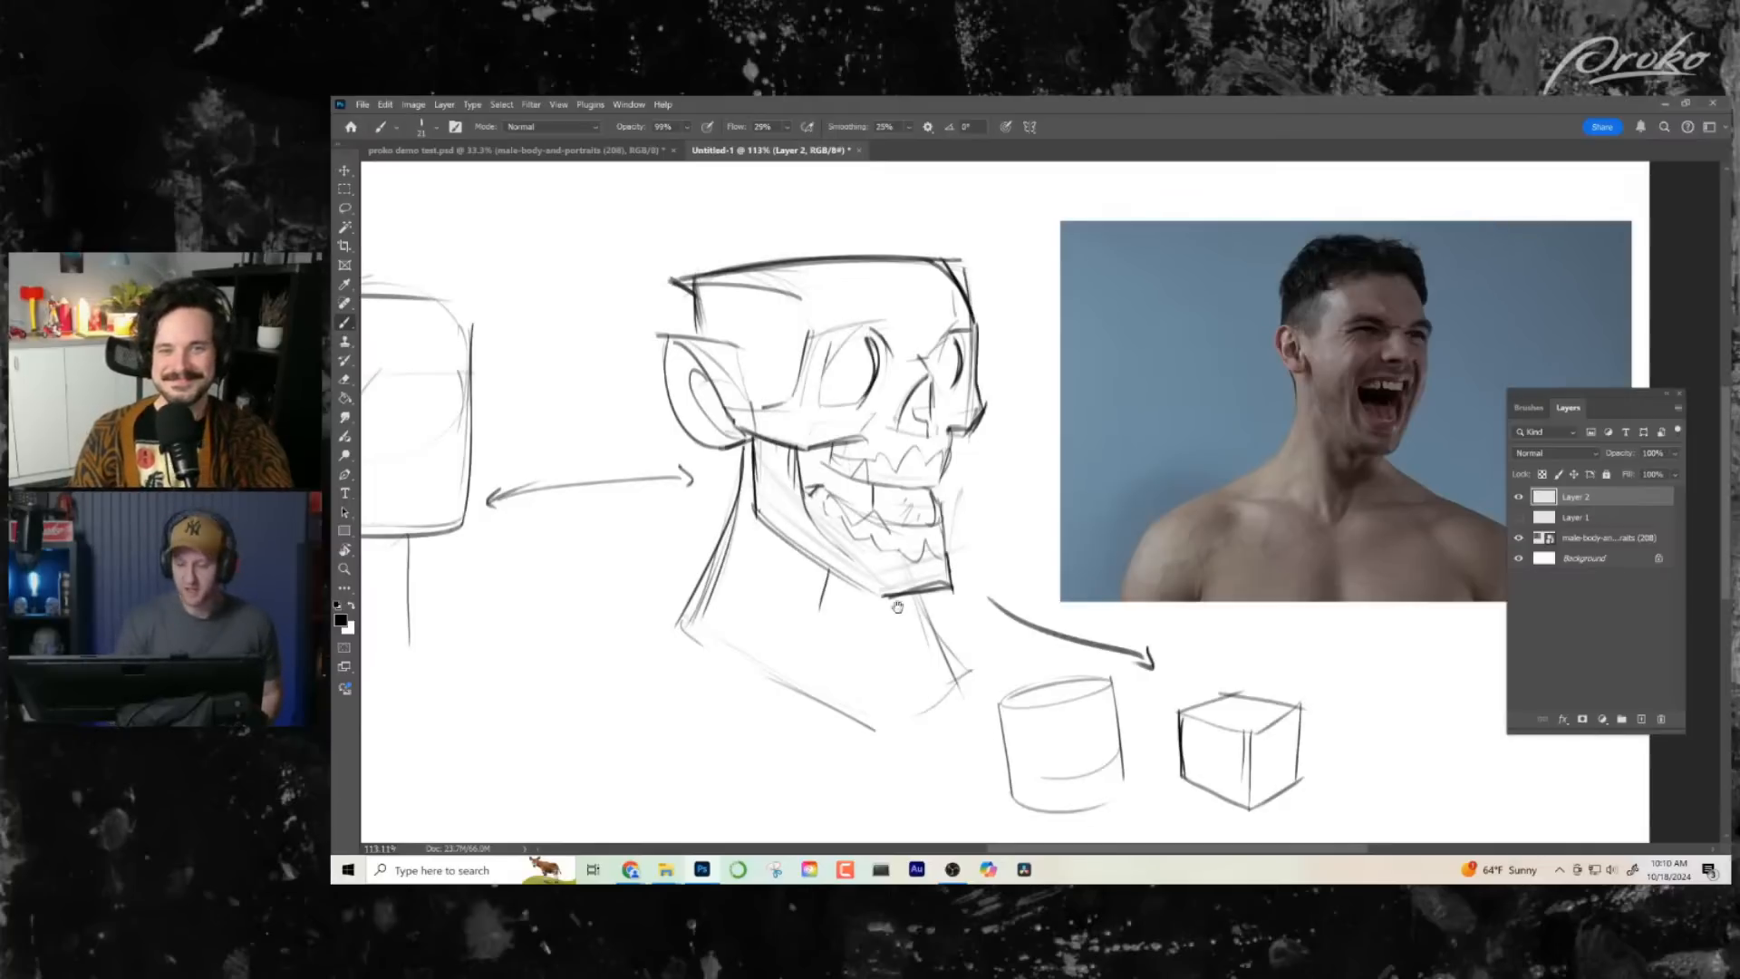
left_click_drag(898, 606, 679, 458)
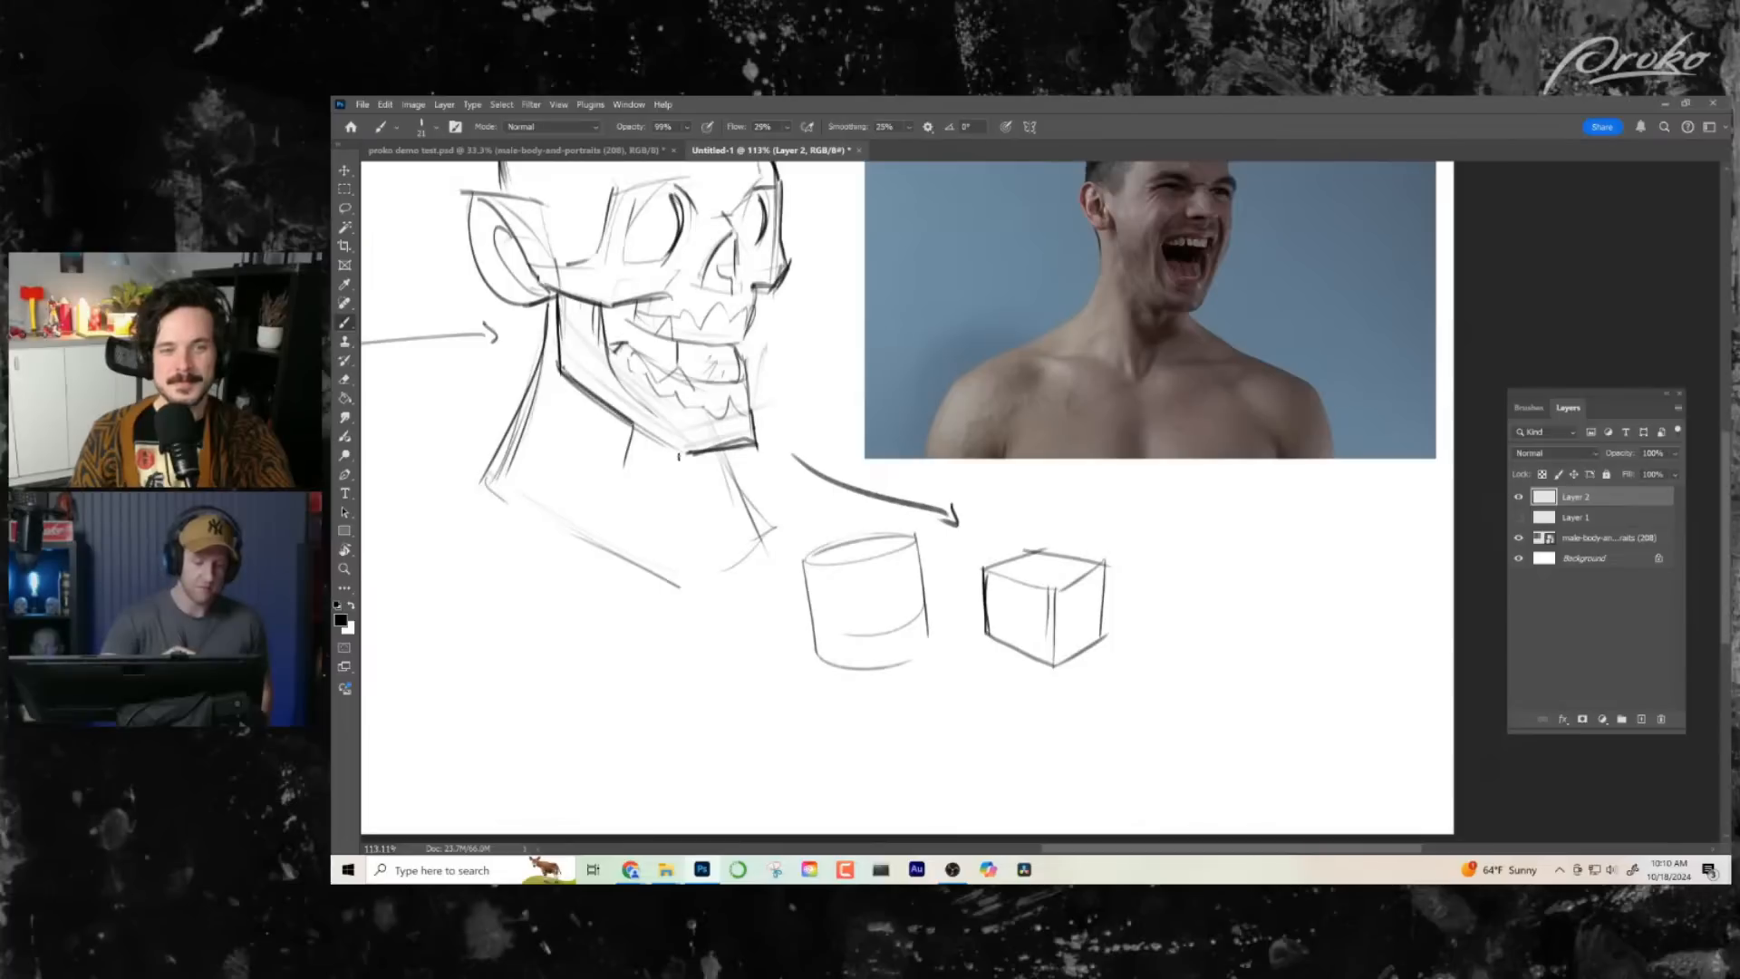
- Thicken the angular jawline and define the upper edge of the lower teeth with a dark jagged line
left_click_drag(806, 486, 957, 590)
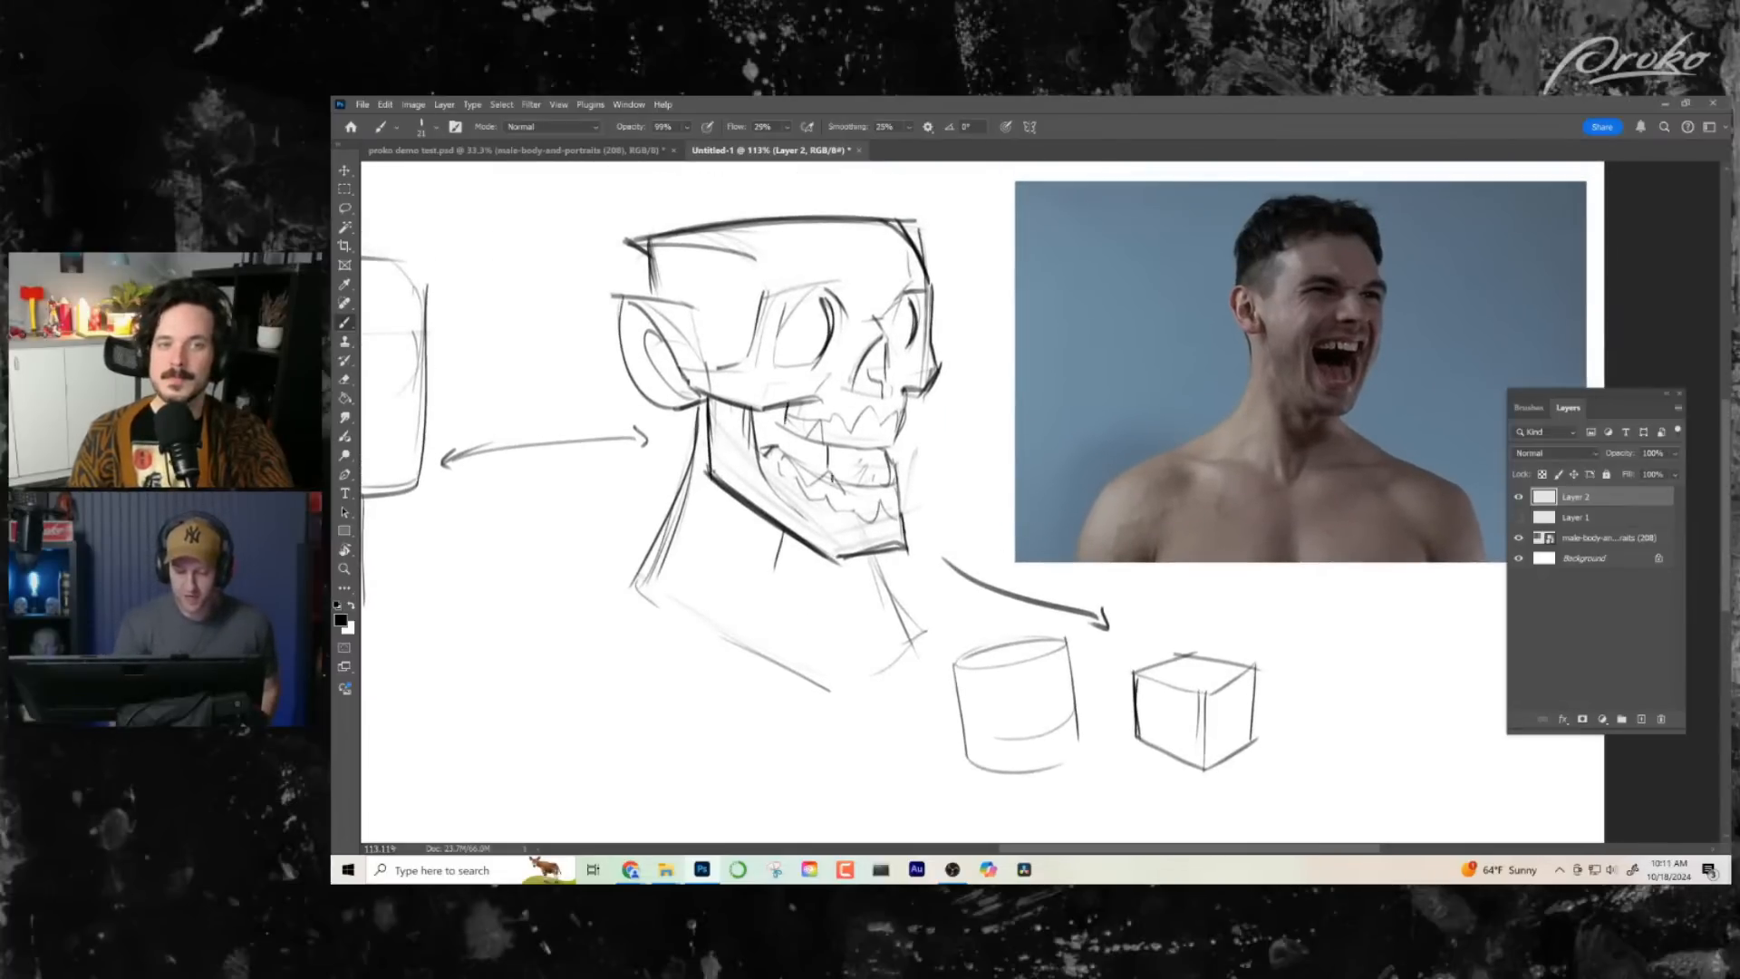
left_click_drag(926, 473, 954, 480)
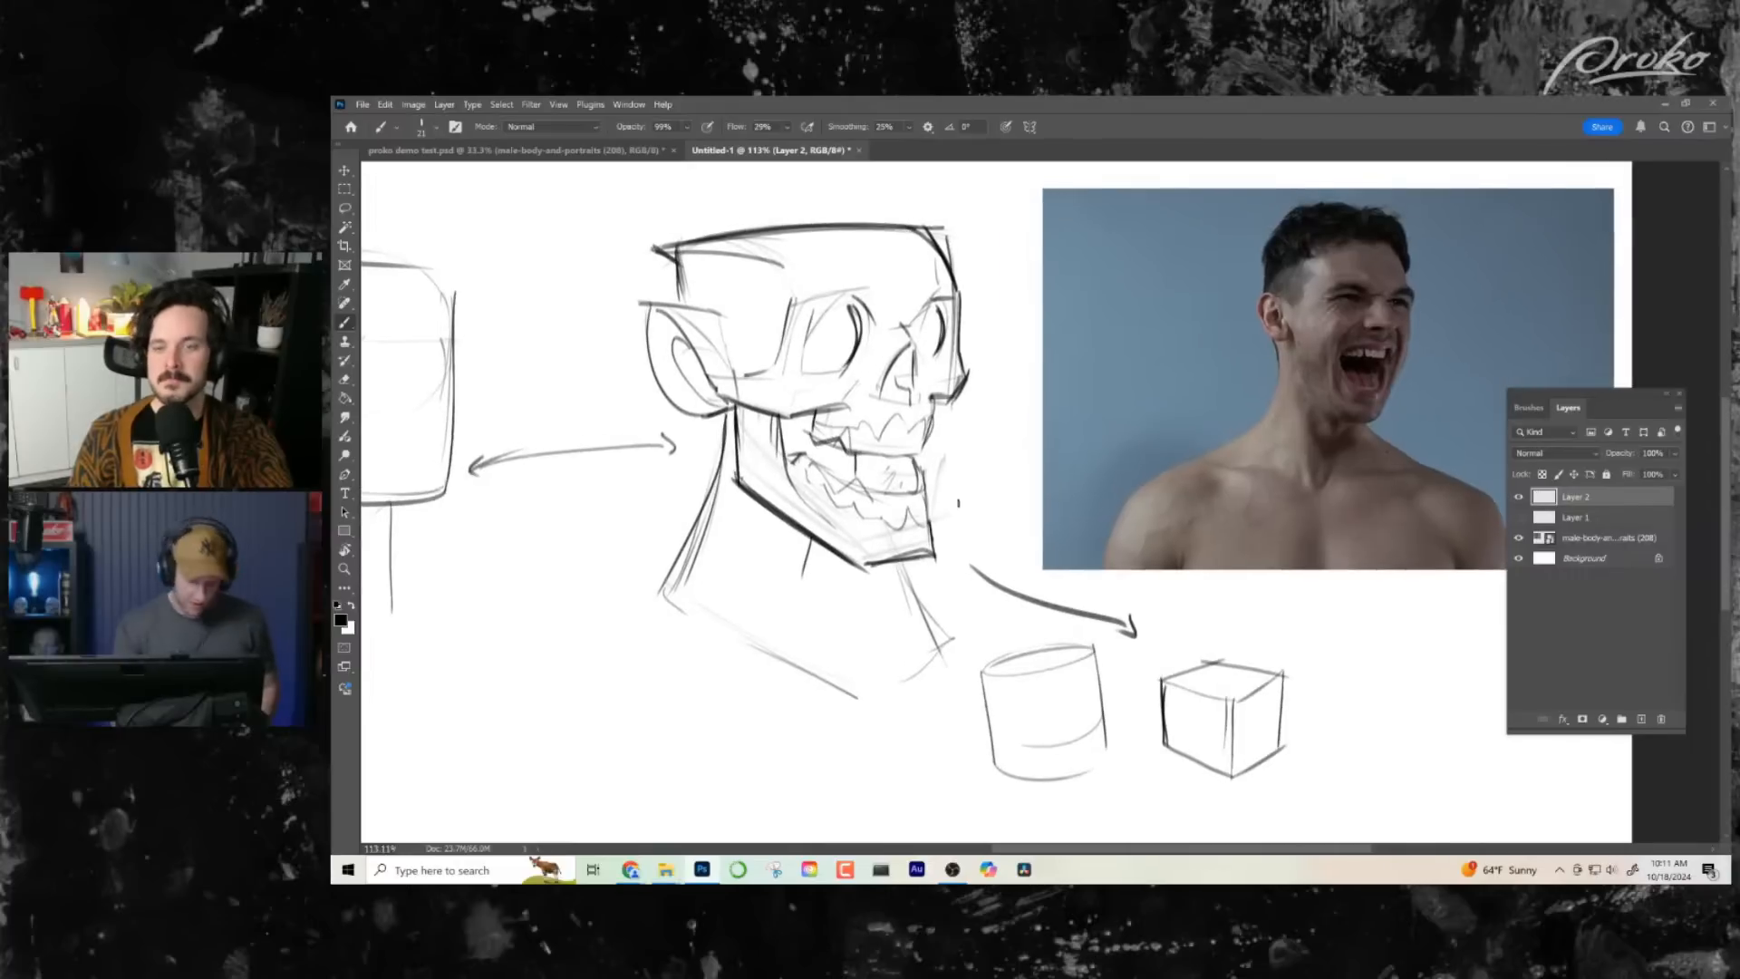
scroll(878, 483, "up", 5)
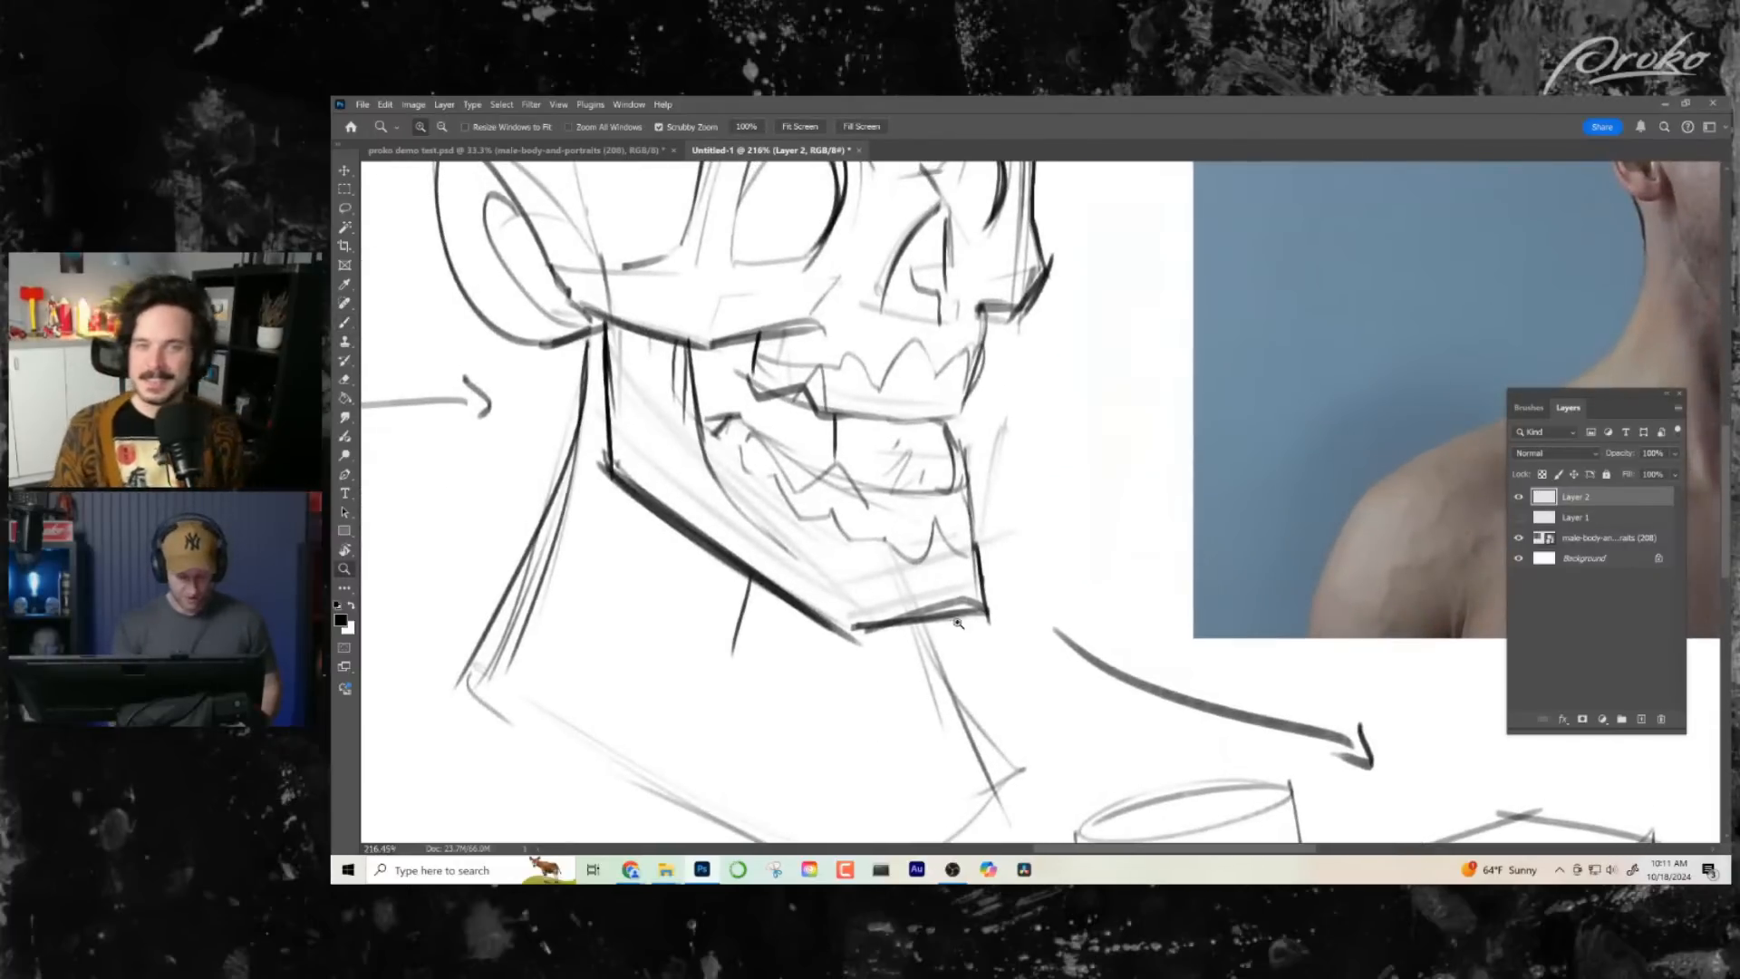
mouse_move(790, 494)
left_mouse_down()
mouse_move(857, 477)
mouse_move(847, 467)
mouse_move(898, 515)
mouse_move(862, 497)
mouse_move(921, 510)
left_mouse_up()
key("z")
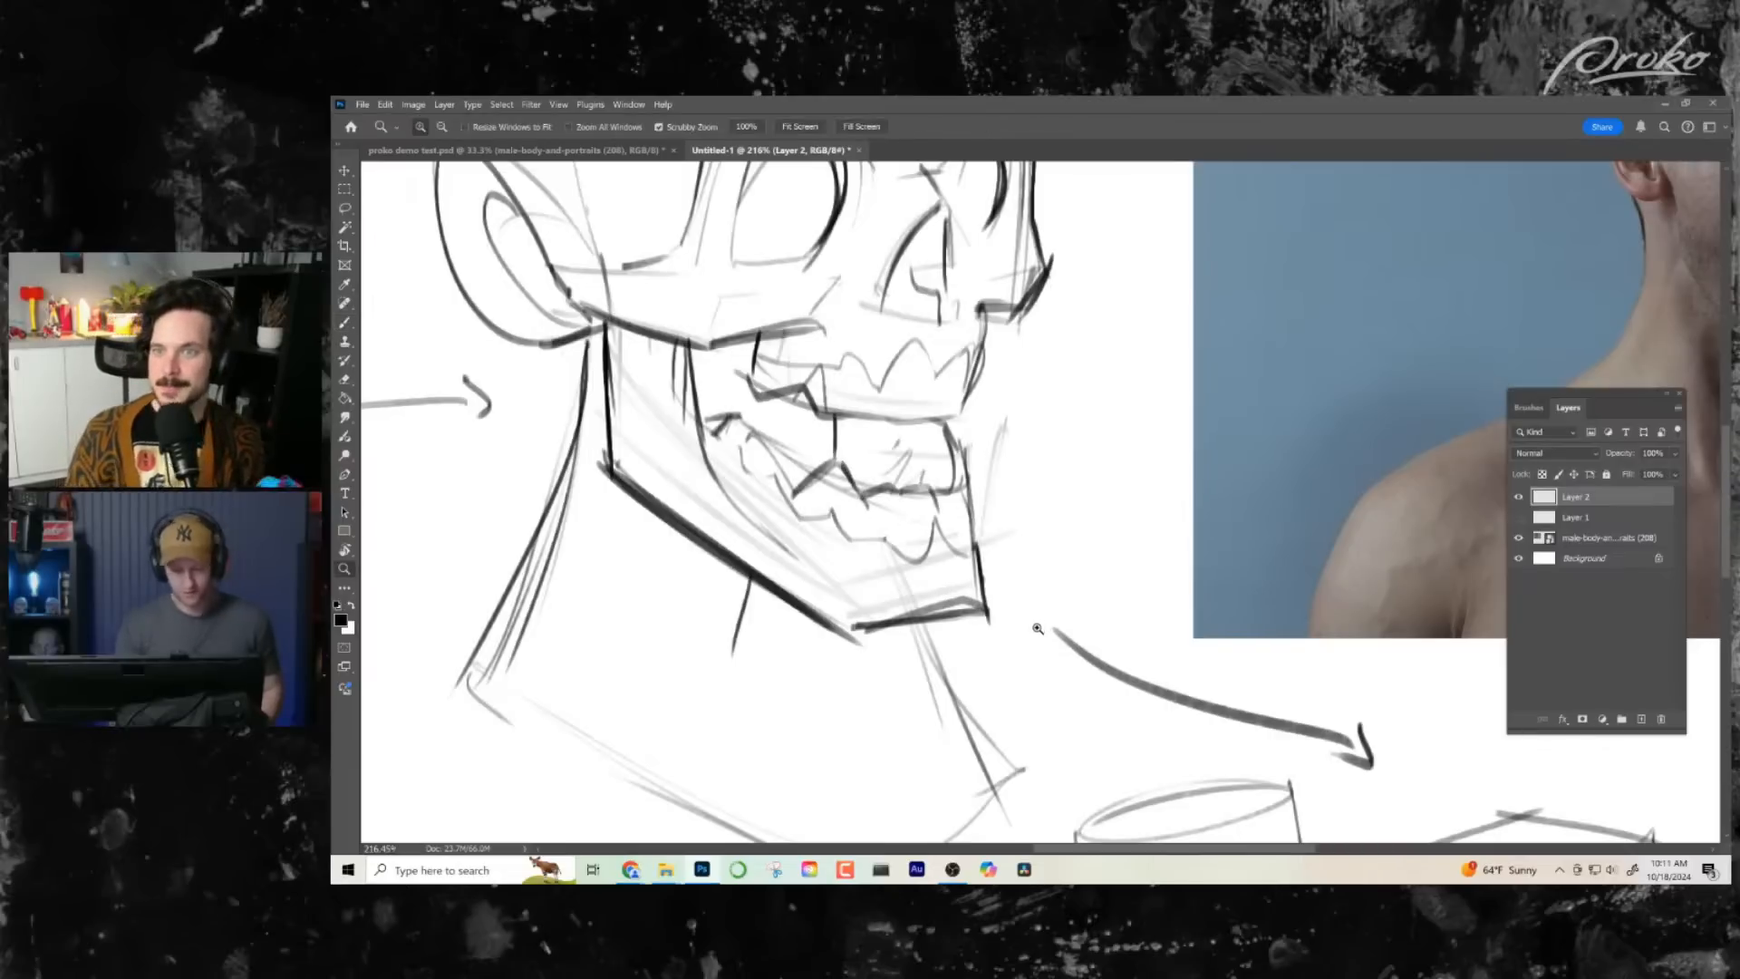
left_click_drag(1032, 630, 986, 629)
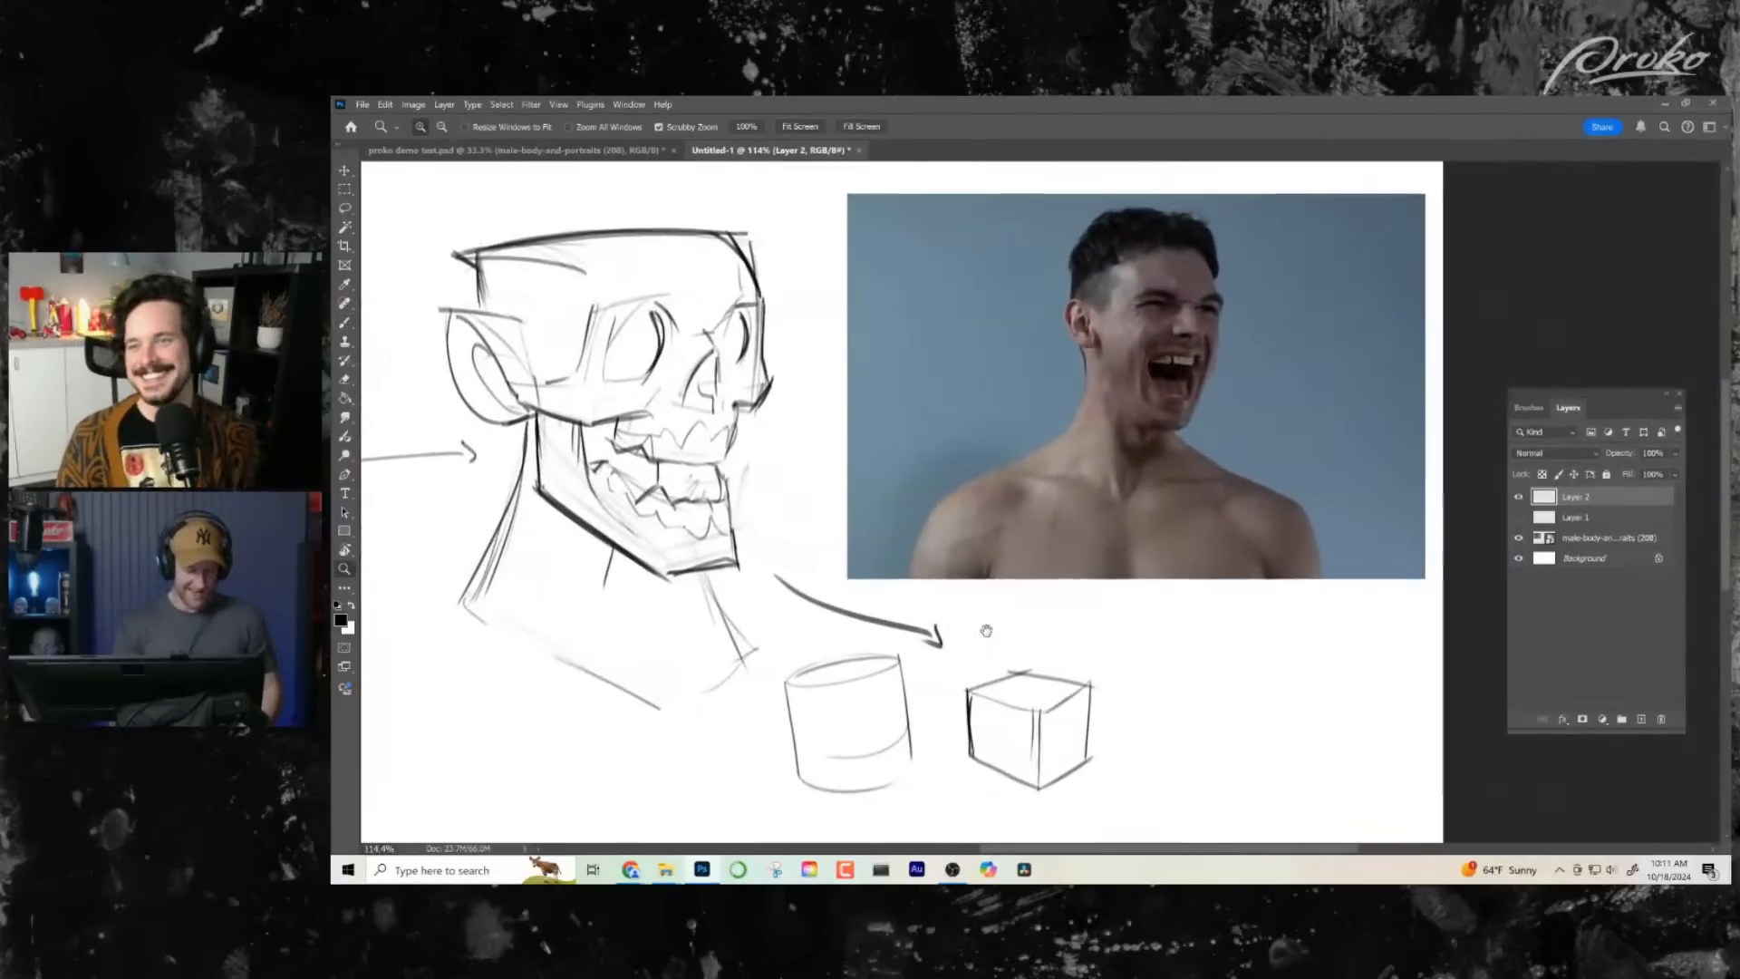
- Flip the canvas horizontally and hatch a dark shadow under the cheekbone at the top of the jaw
key("ctrl+shift+h")
left_click_drag(1481, 443, 970, 518)
key("b")
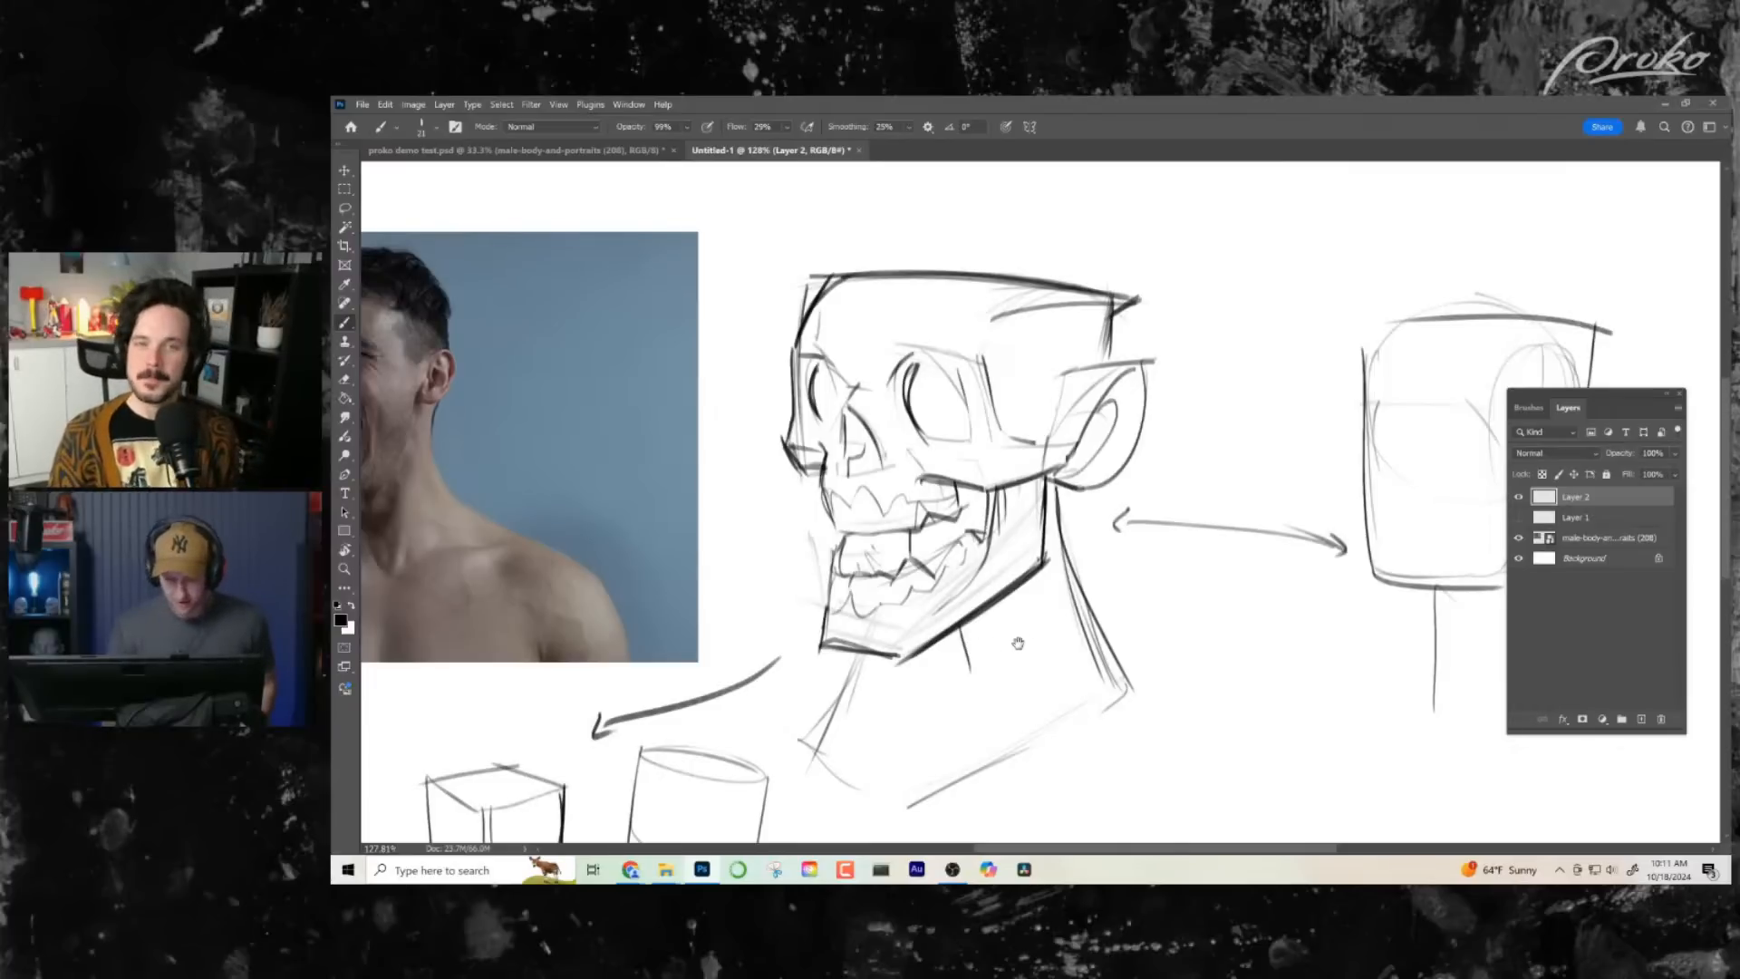
left_click_drag(1018, 643, 969, 643)
mouse_move(1015, 477)
left_mouse_down()
mouse_move(943, 499)
mouse_move(950, 537)
left_mouse_up()
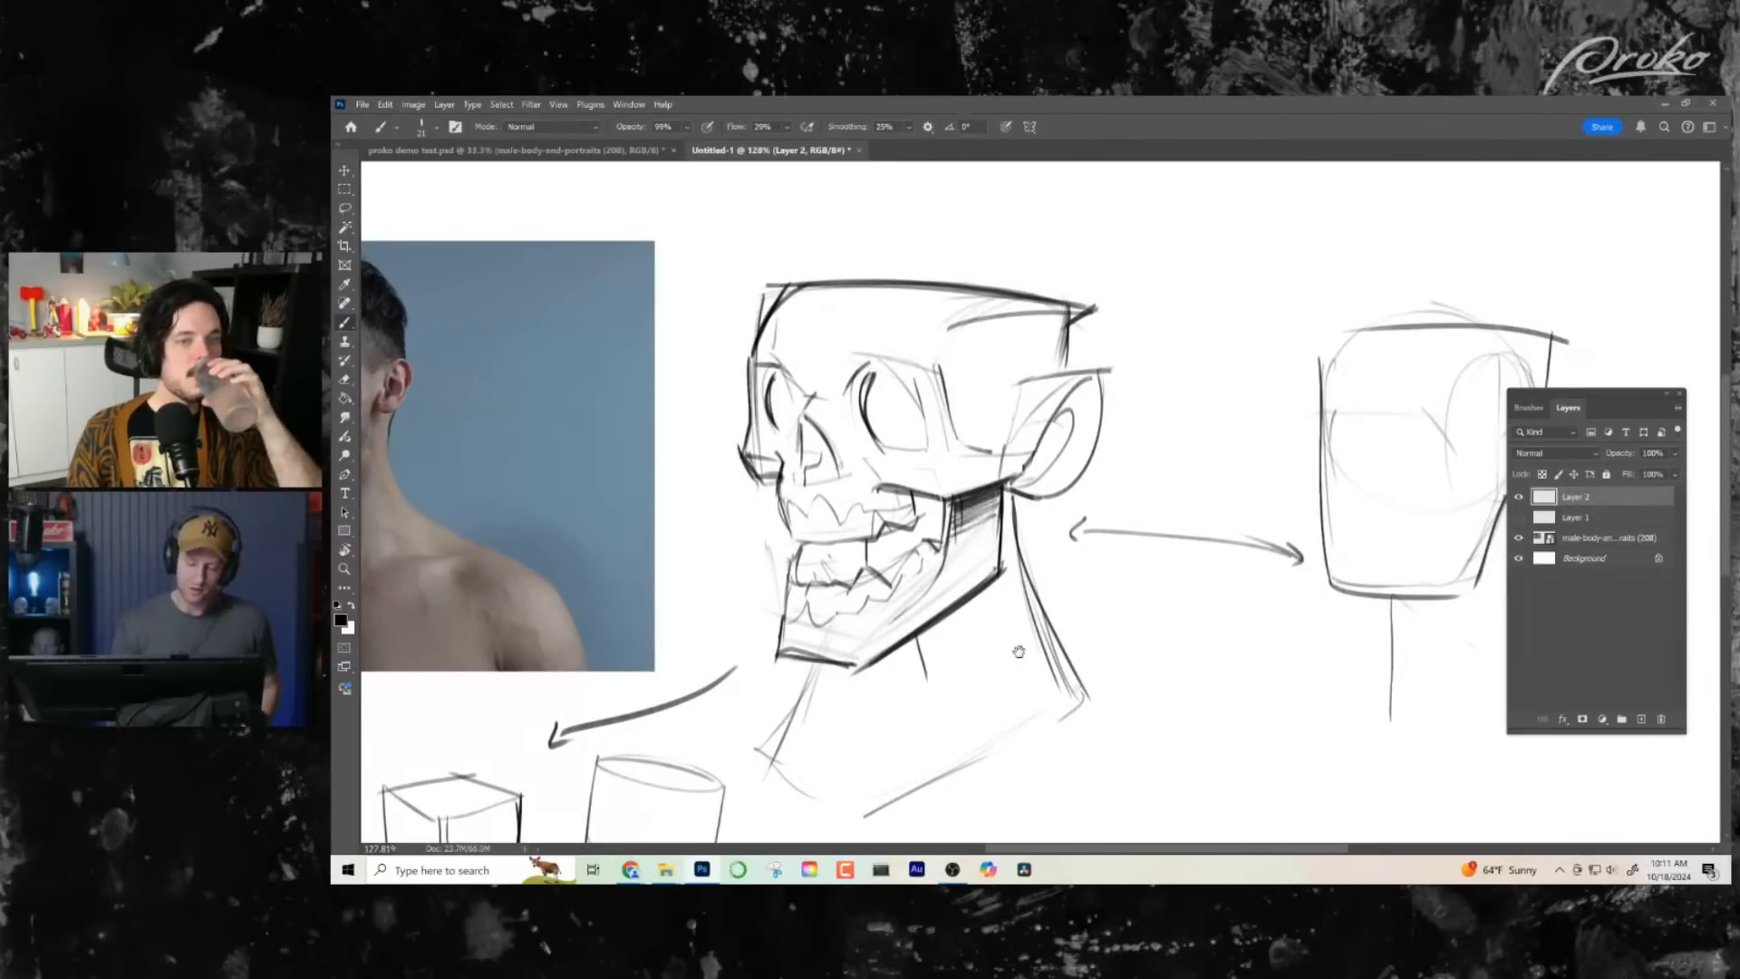
- Touch up the eye sockets and upper teeth, and hatch a shadow behind the jaw beneath the ear
left_click_drag(1019, 651, 1031, 652)
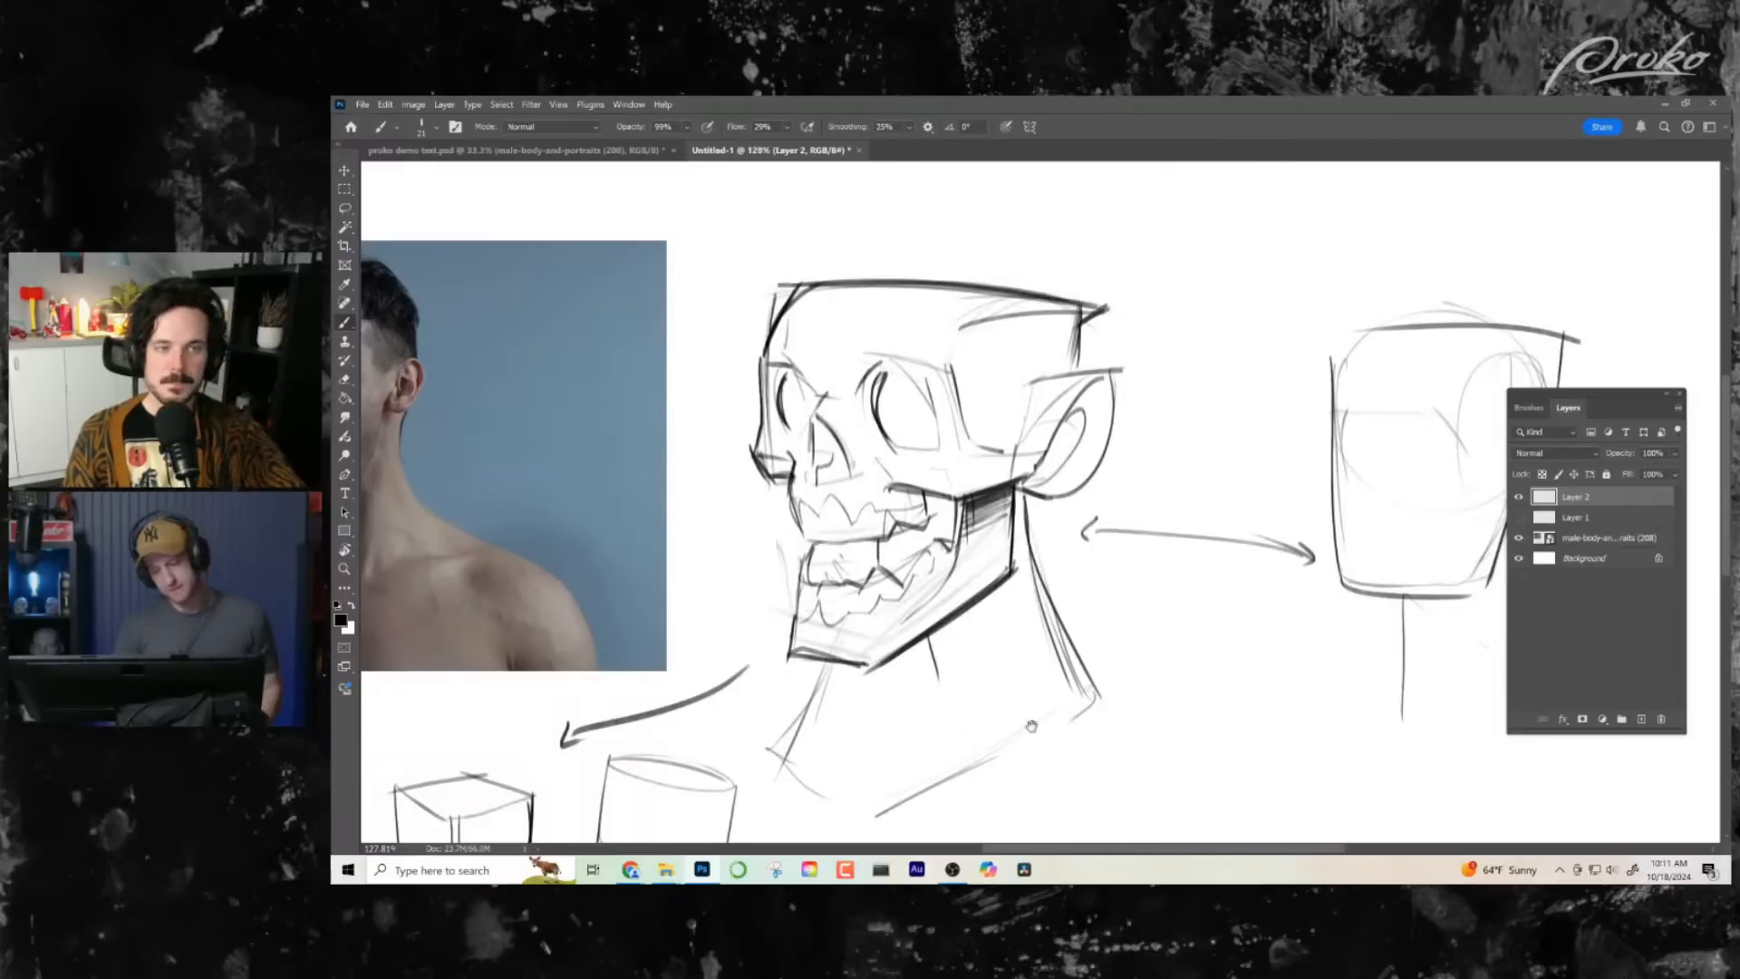
left_click_drag(861, 385, 925, 368)
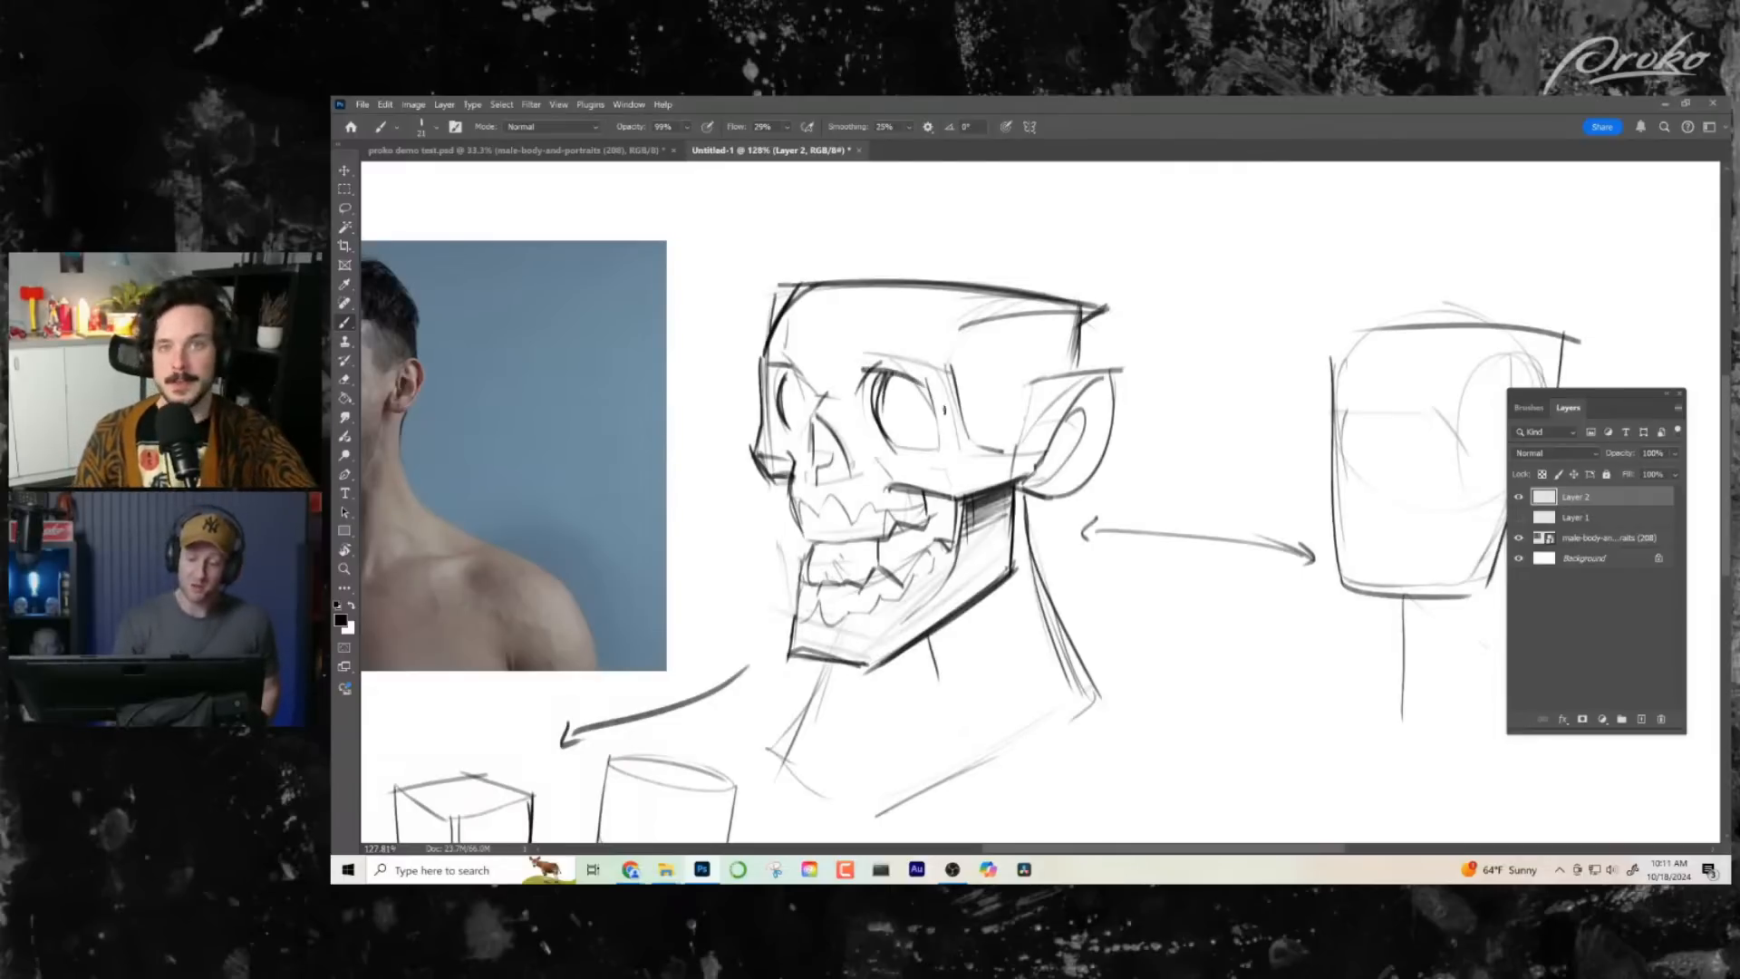
key("ctrl+z")
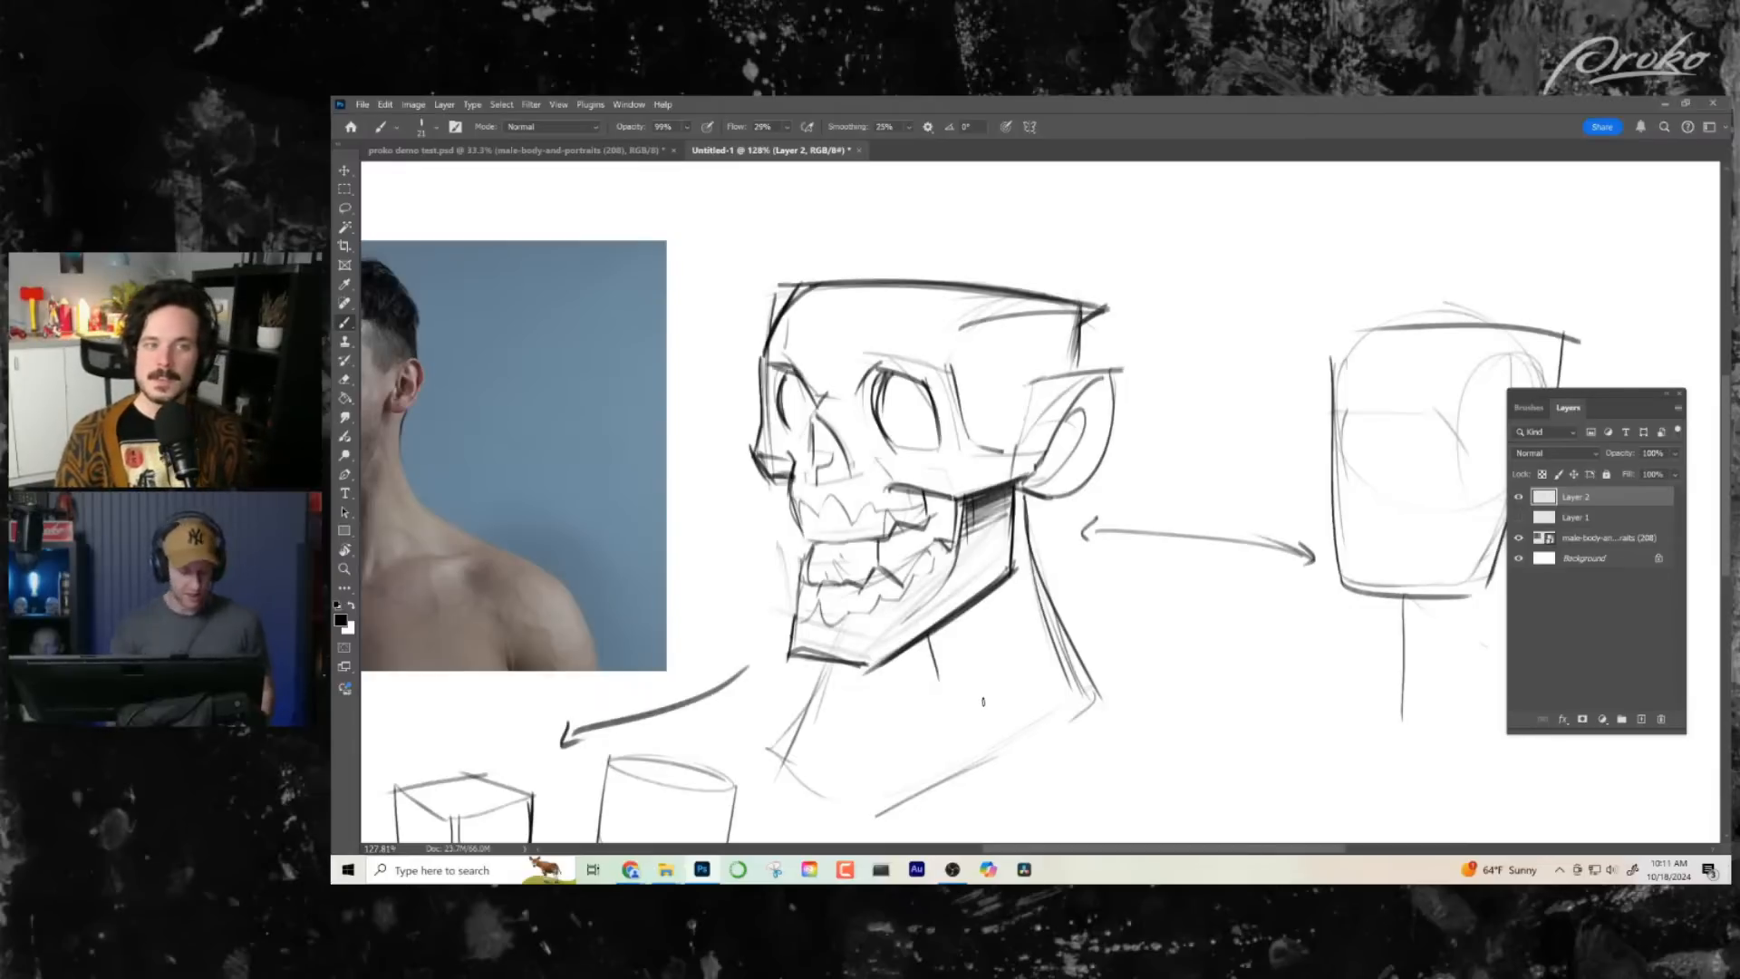
left_click_drag(983, 701, 978, 562)
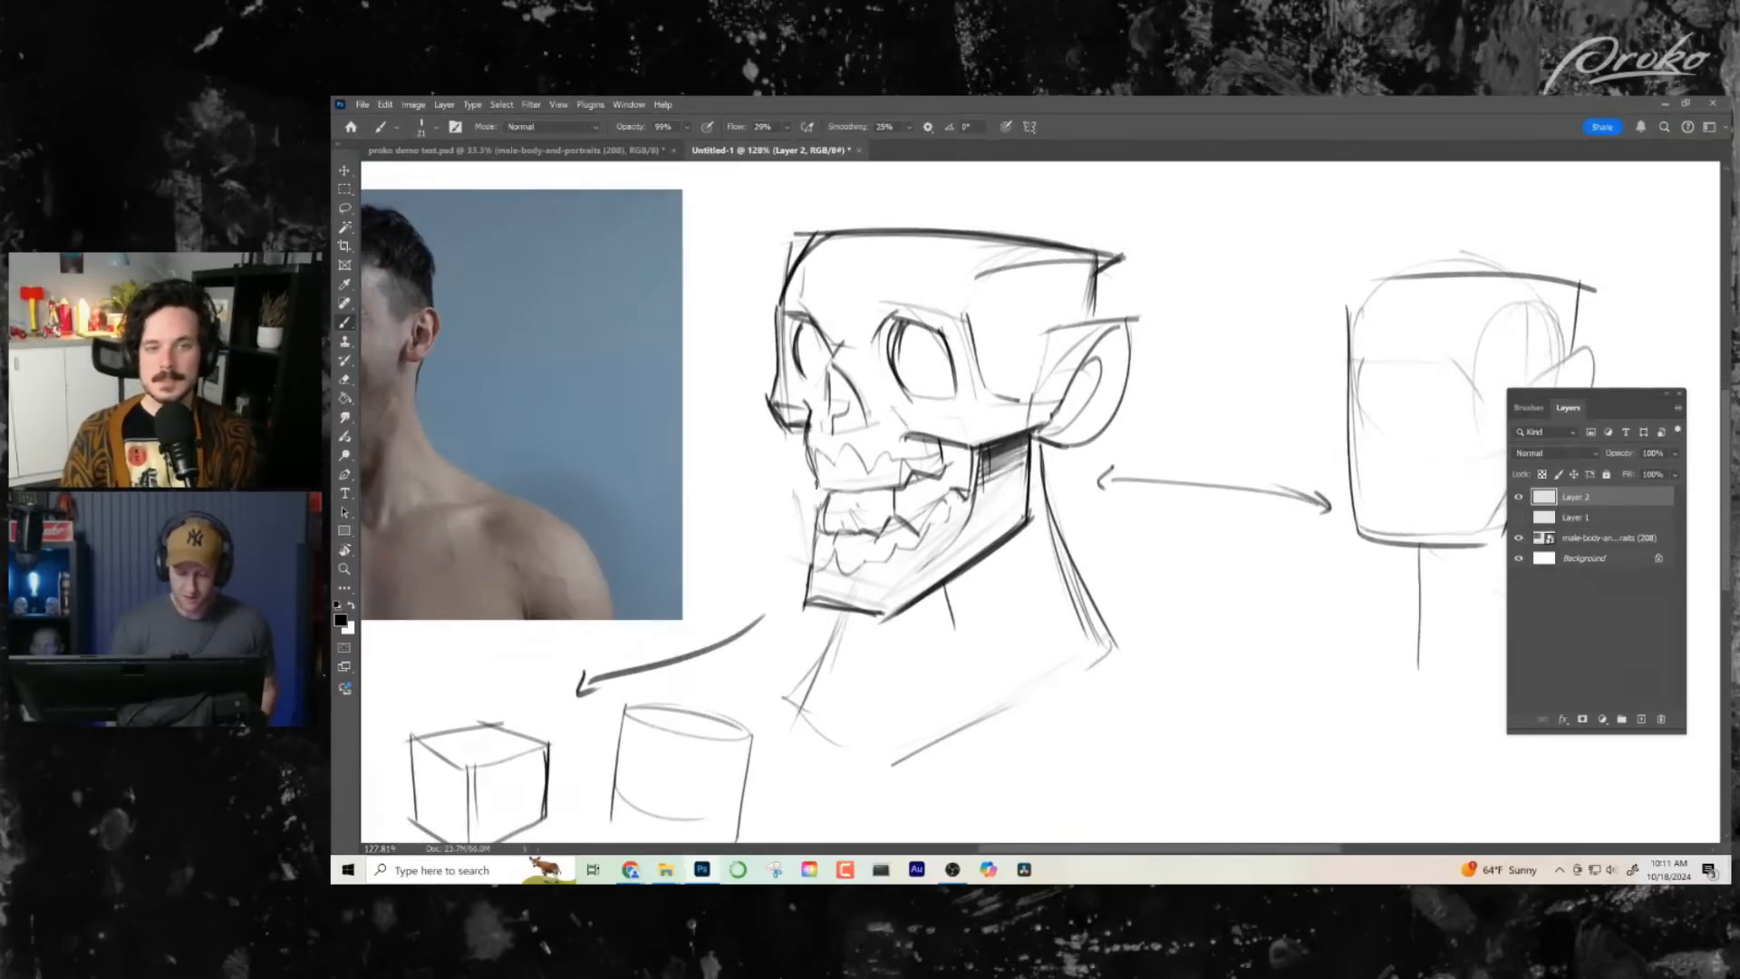
left_click_drag(815, 485, 858, 490)
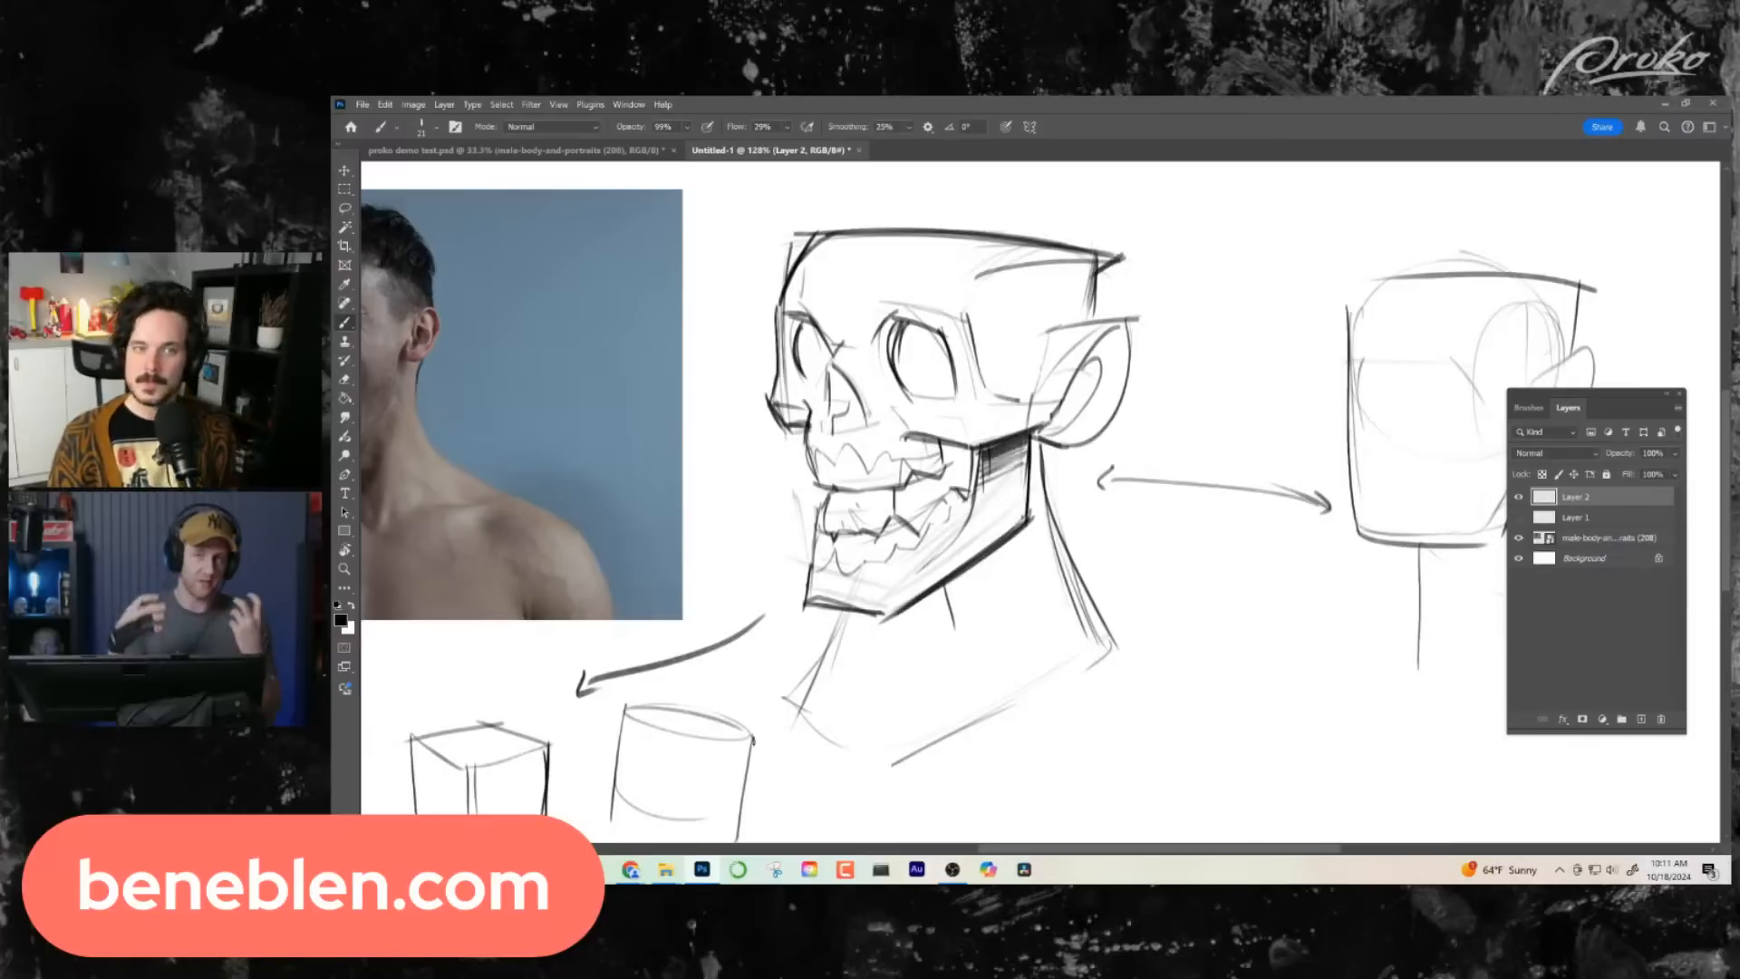
mouse_move(940, 489)
left_mouse_down()
mouse_move(879, 509)
mouse_move(905, 496)
left_mouse_up()
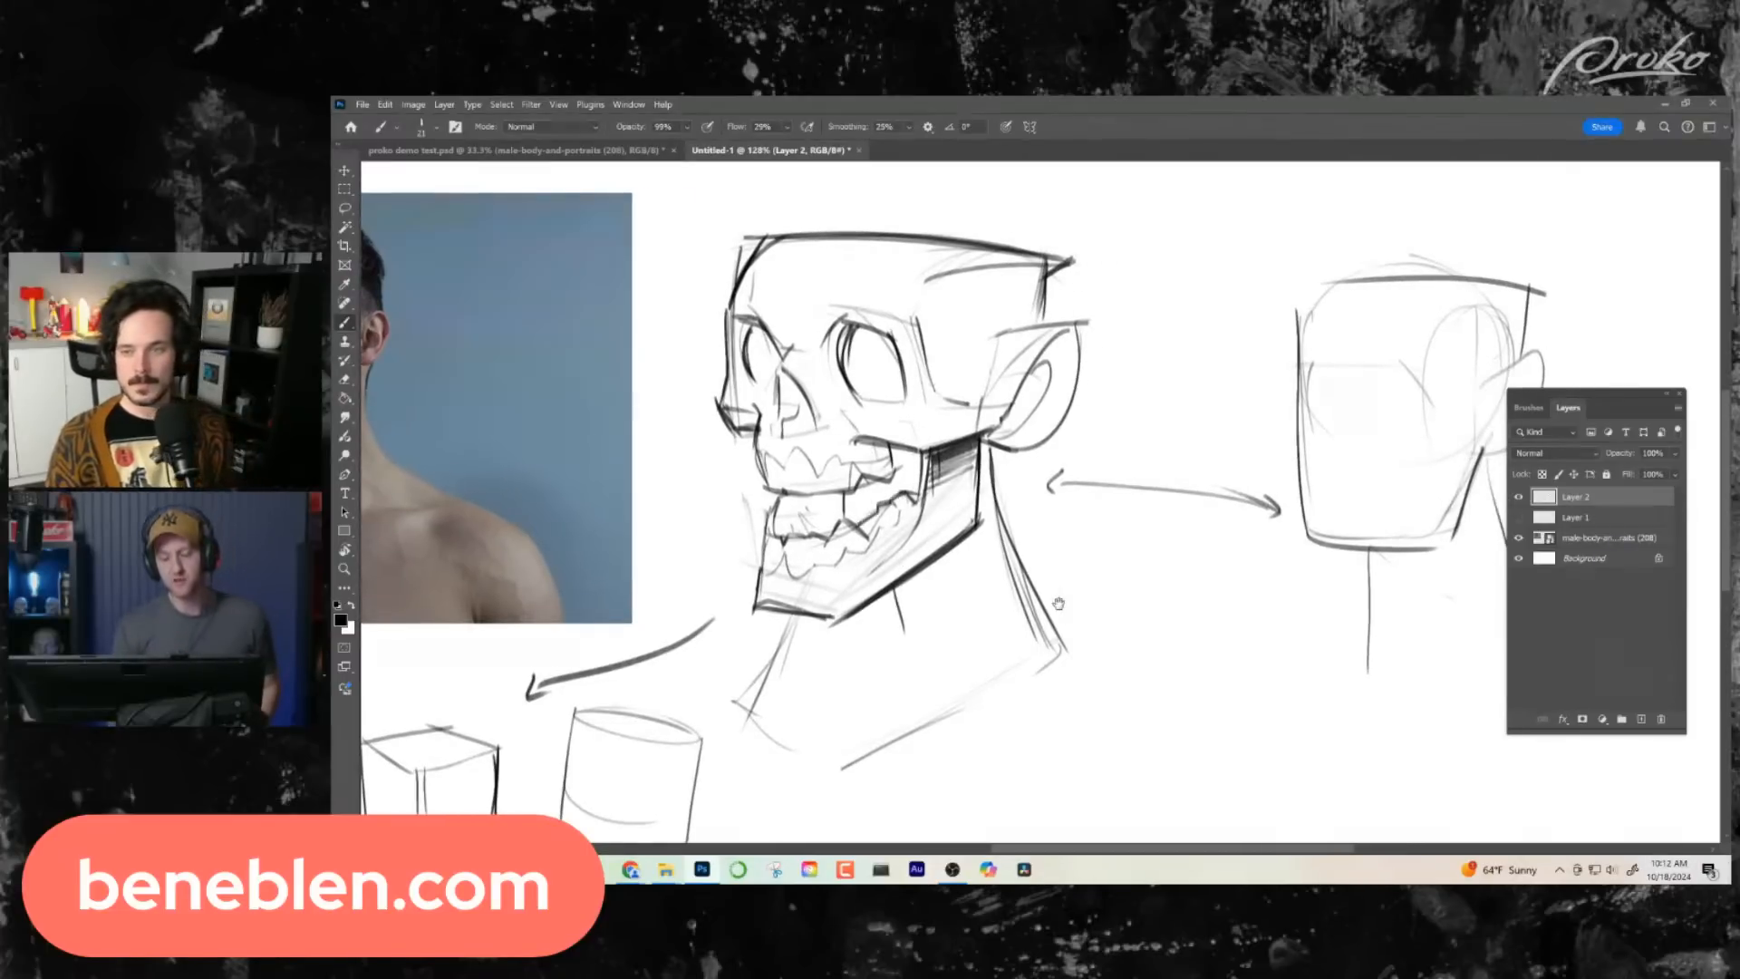
left_click_drag(1057, 602, 1076, 593)
left_click_drag(1001, 442, 1008, 510)
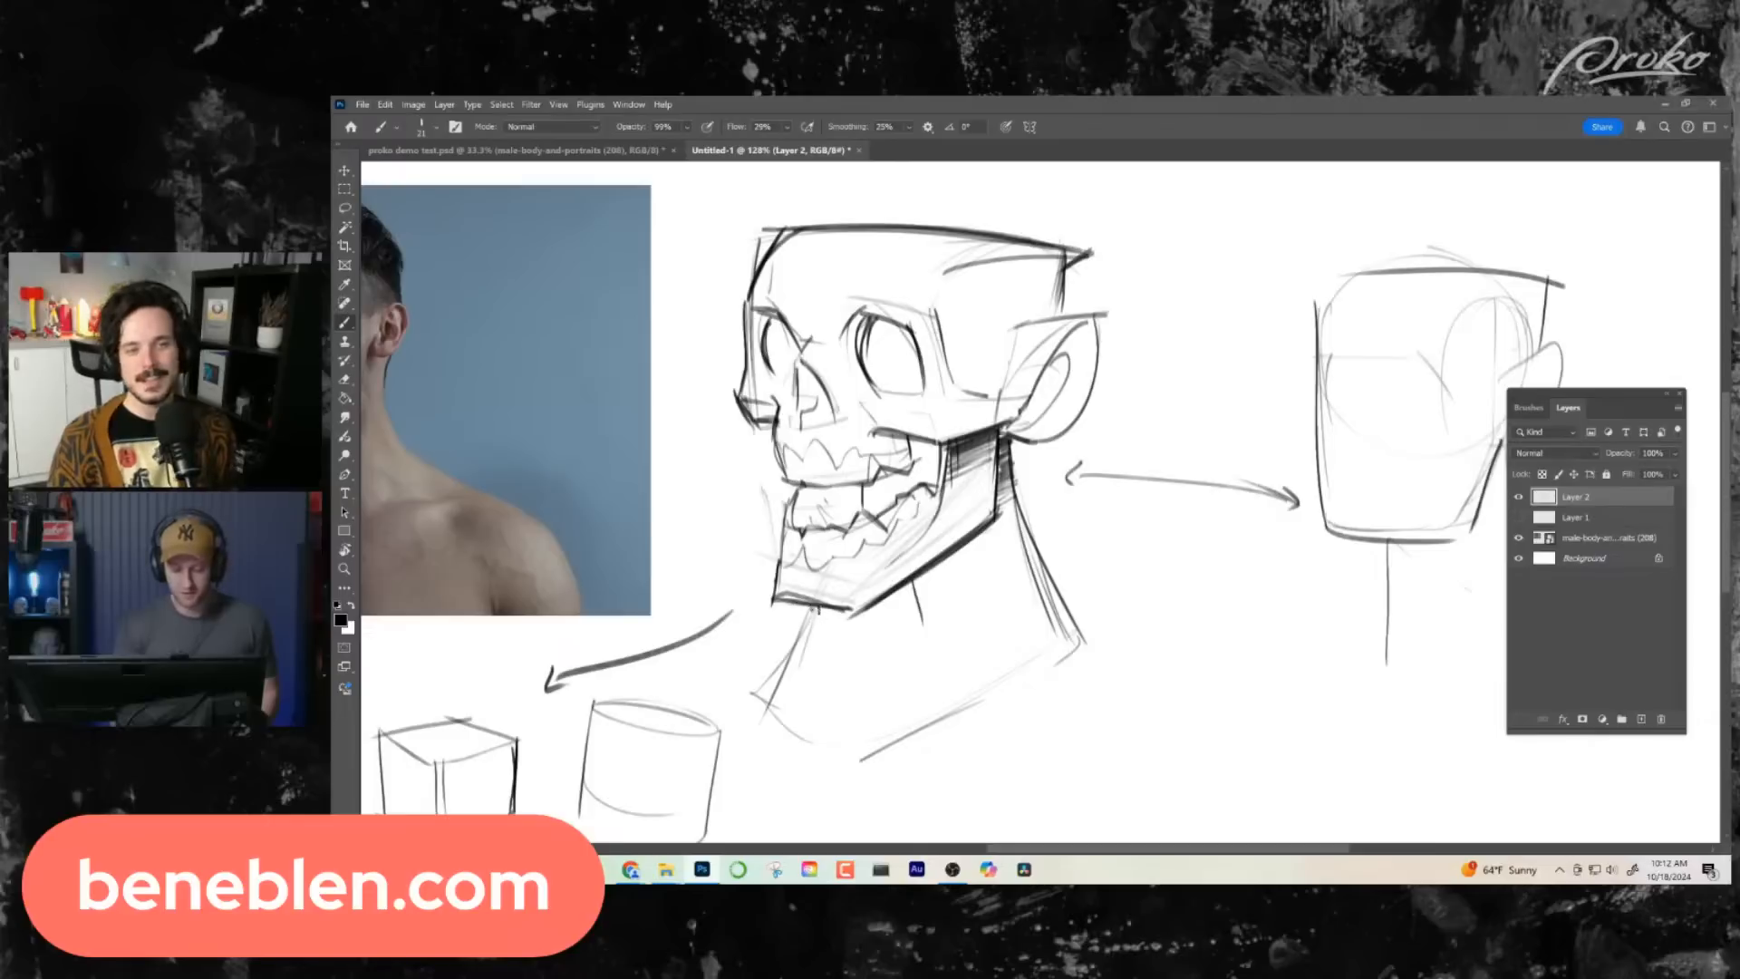
- Strengthen the front edge of the neck and close the neck's base with a curved line
left_click_drag(817, 611, 765, 688)
mouse_move(765, 690)
left_mouse_down()
mouse_move(788, 725)
mouse_move(1039, 662)
left_mouse_up()
mouse_move(836, 759)
left_mouse_down()
mouse_move(1079, 646)
mouse_move(1054, 624)
mouse_move(1137, 527)
mouse_move(1036, 547)
mouse_move(1053, 575)
mouse_move(1230, 539)
left_mouse_up()
- Fade the skull sketch layer to 33% opacity and add a new layer above it for clean brush linework
key("z")
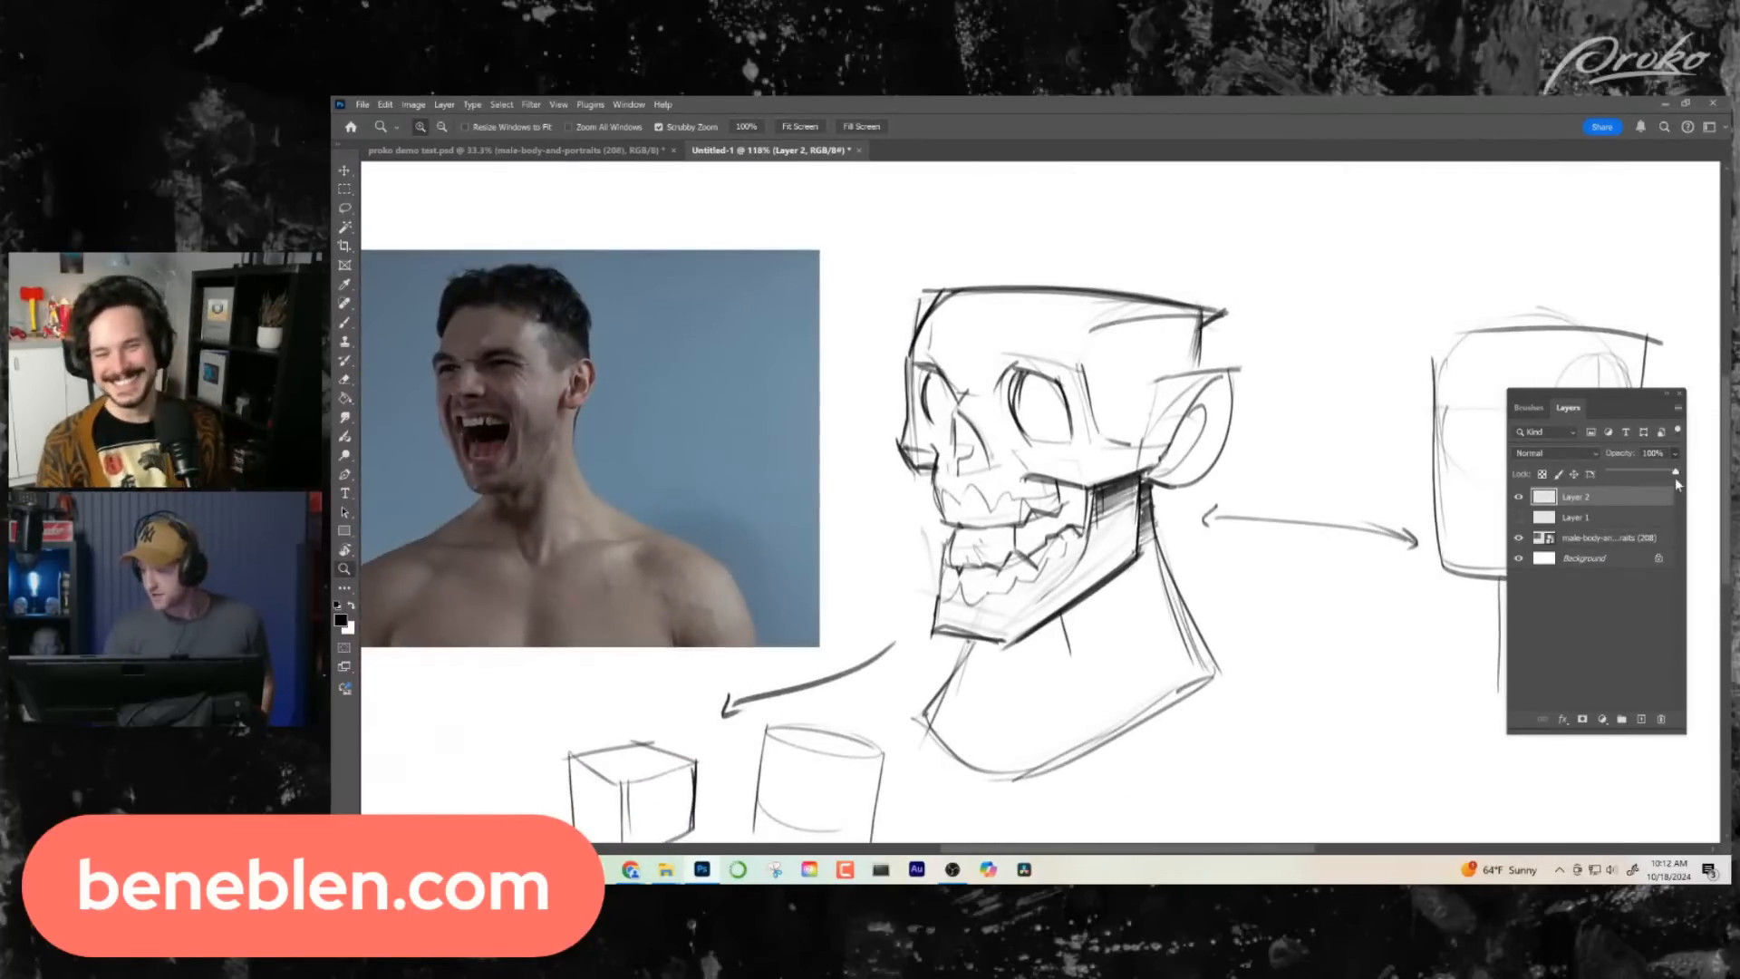
mouse_move(1675, 477)
left_mouse_down()
mouse_move(1611, 480)
mouse_move(1630, 489)
left_mouse_up()
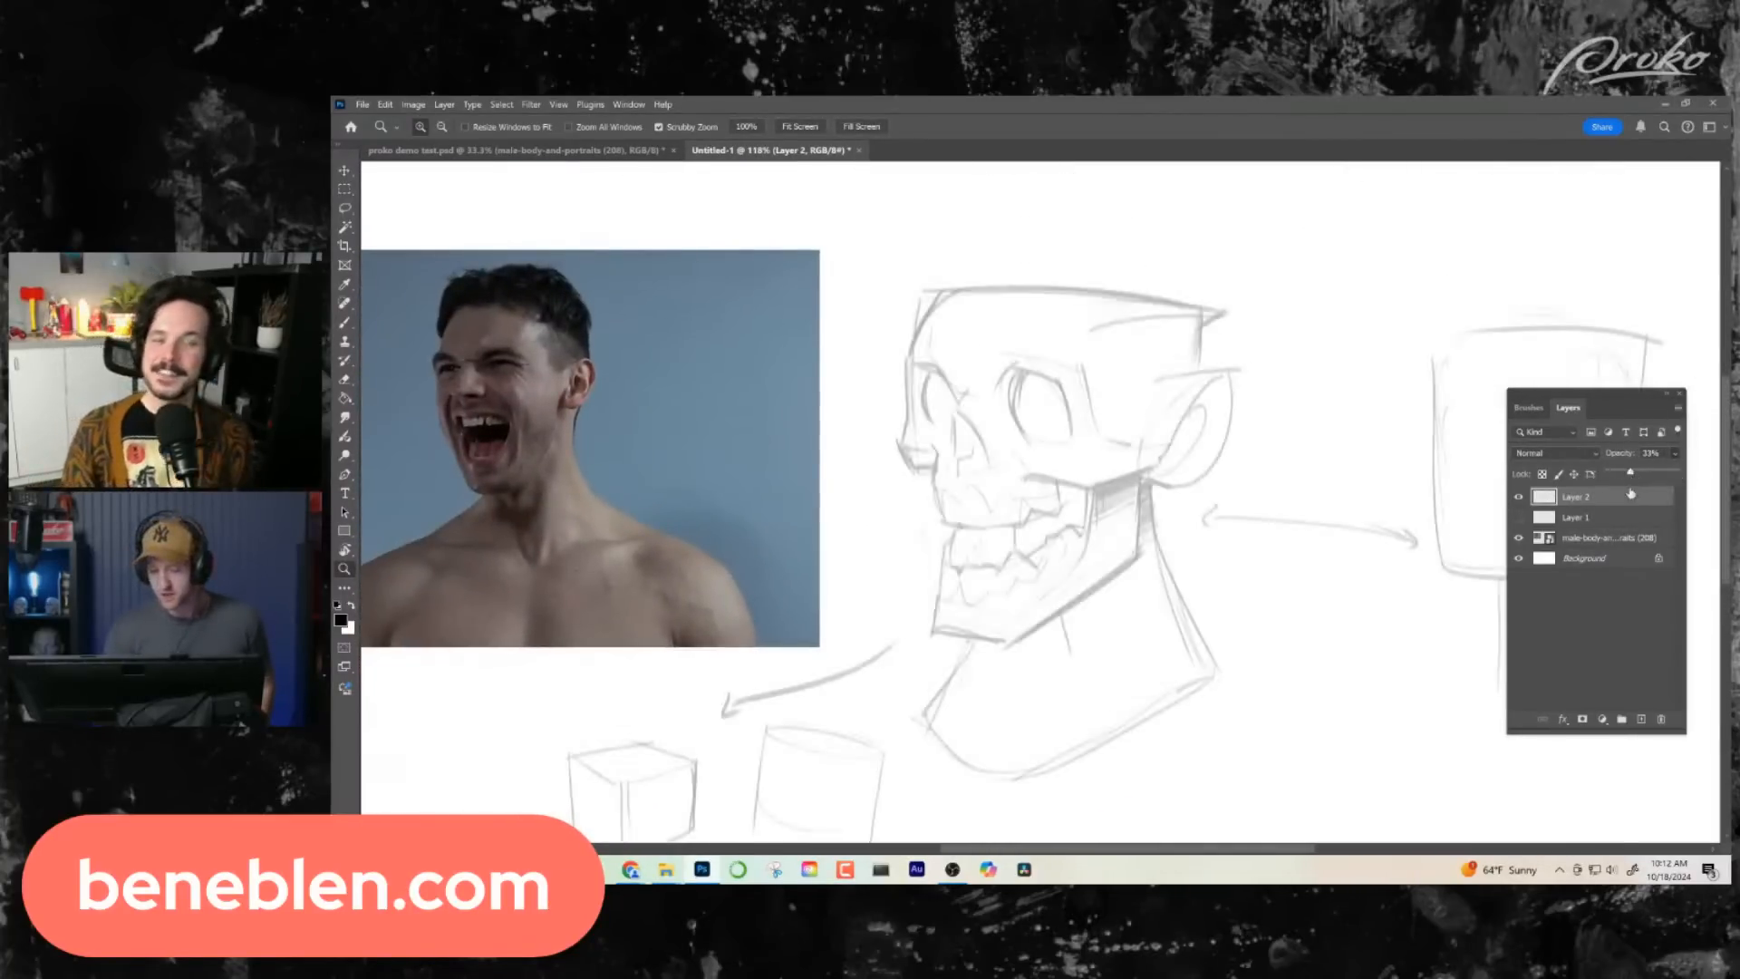
left_click(1661, 719)
left_click_drag(964, 443, 922, 453)
key("b")
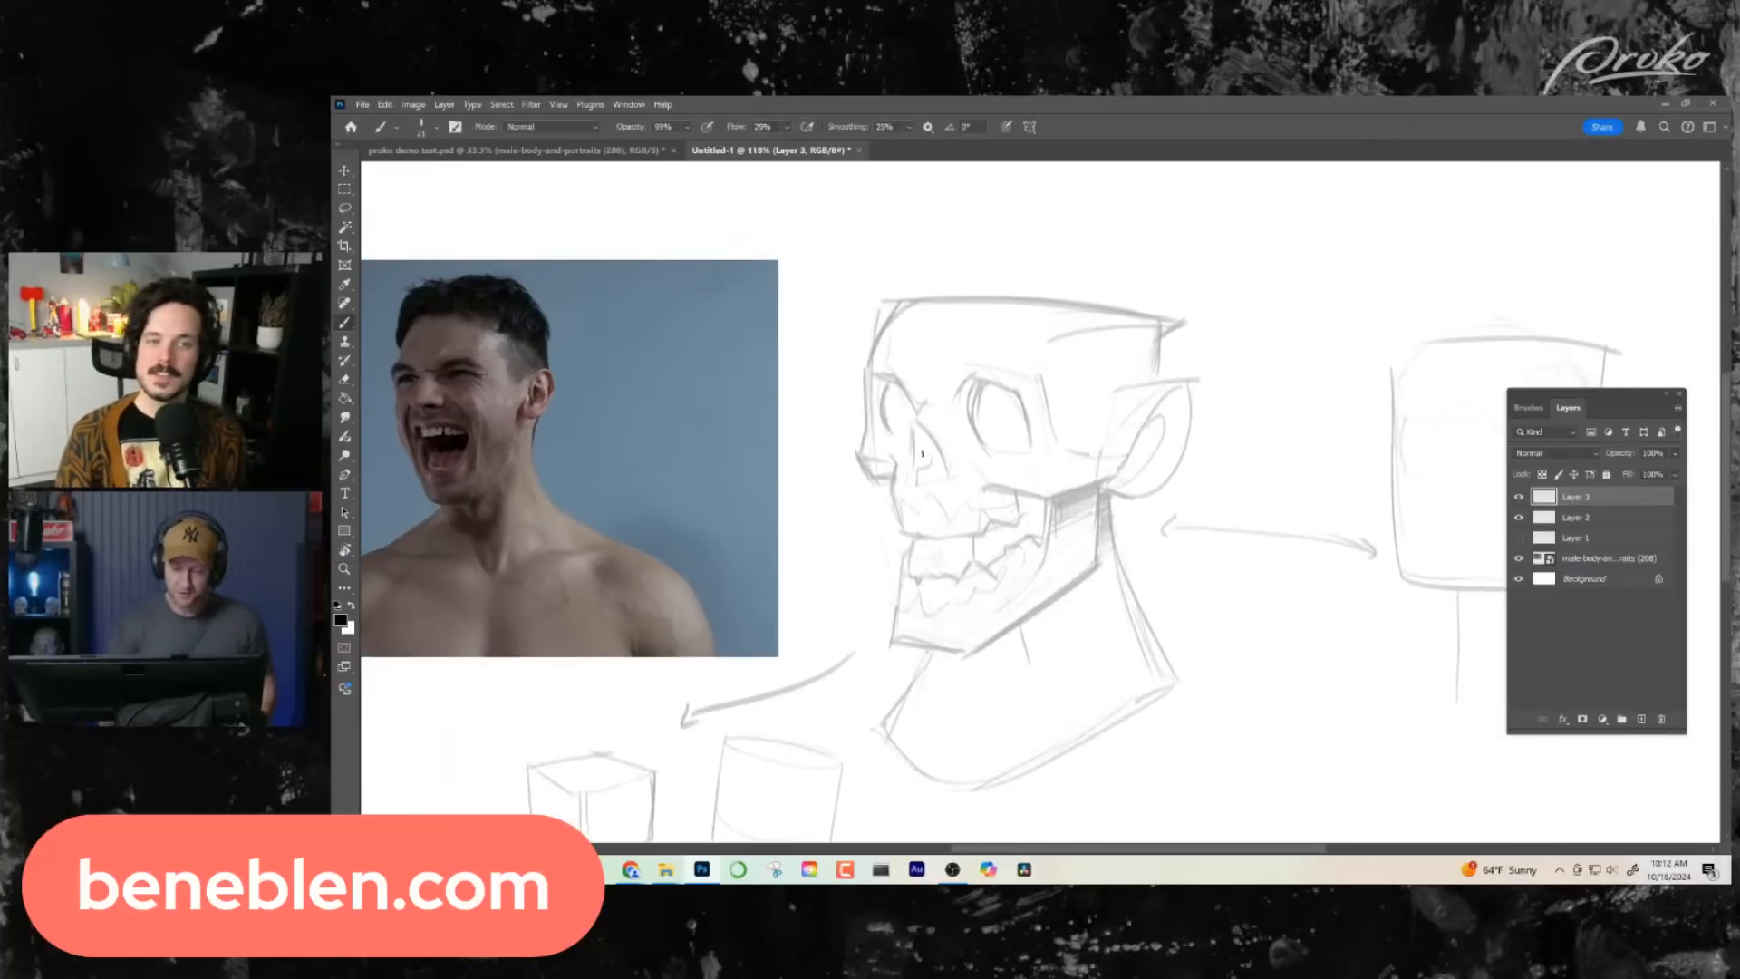
- Ink the far contour of the face from brow to cheekbone, flipping the canvas horizontally to carry the line under the cheekbone
left_click_drag(892, 385, 875, 451)
left_click_drag(1139, 545, 1100, 559)
key("ctrl+h")
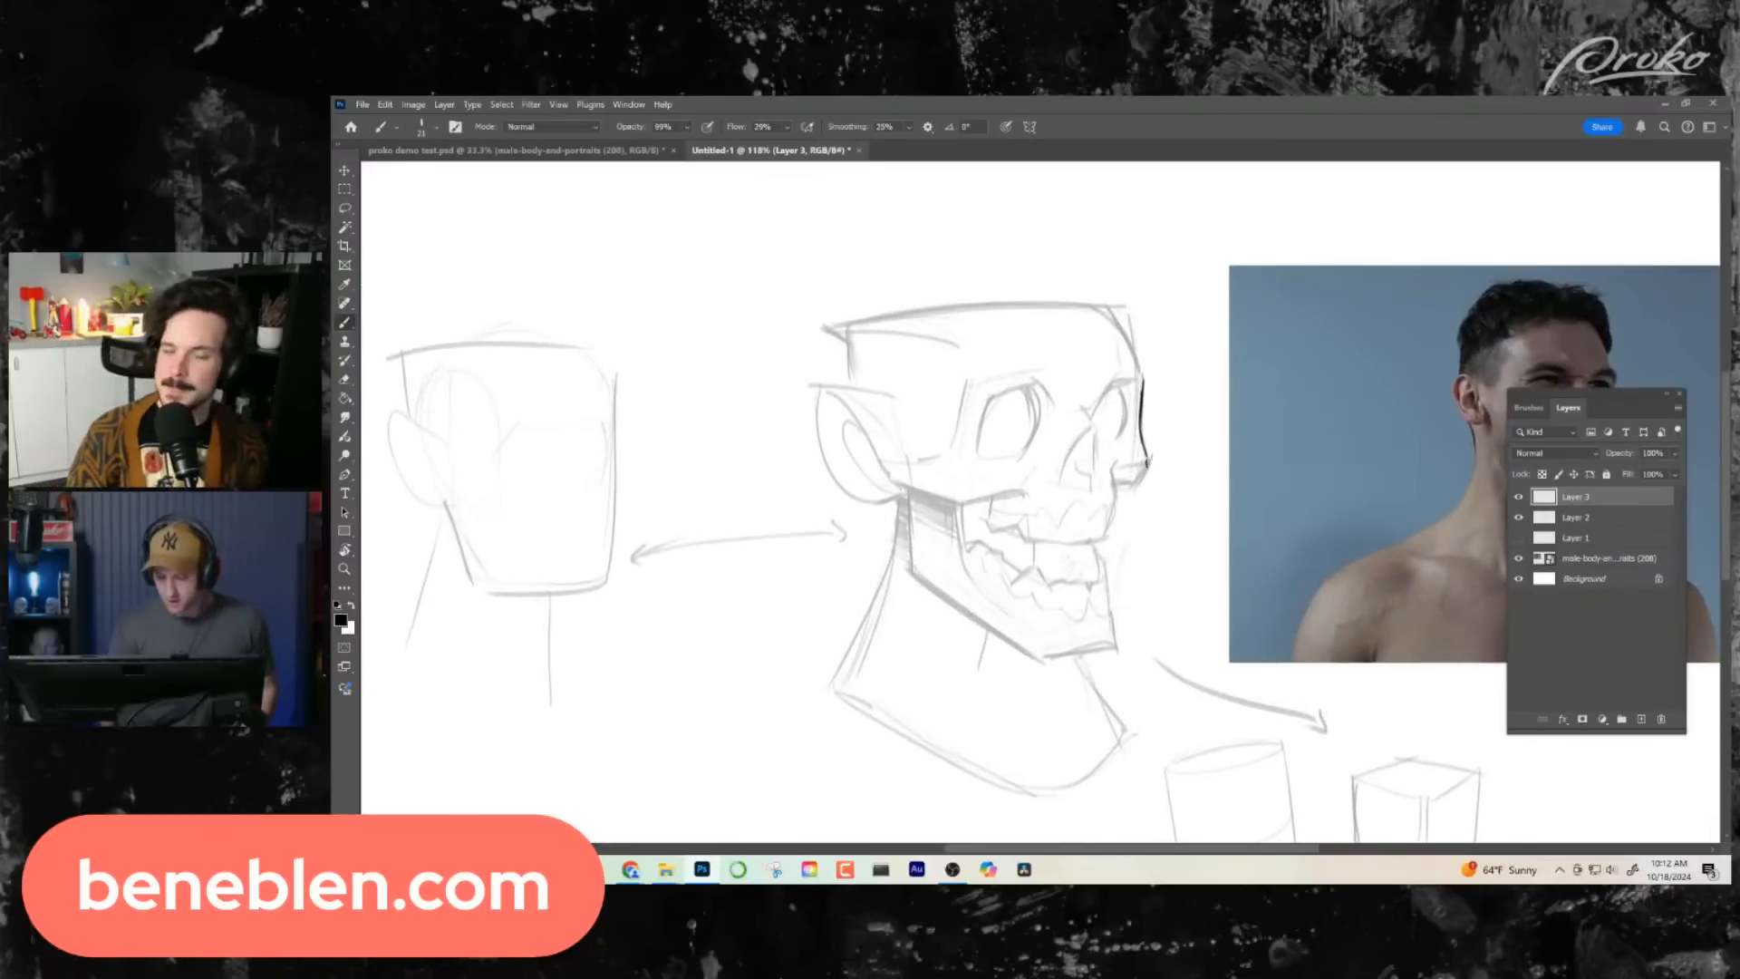
left_click_drag(1149, 458, 1125, 496)
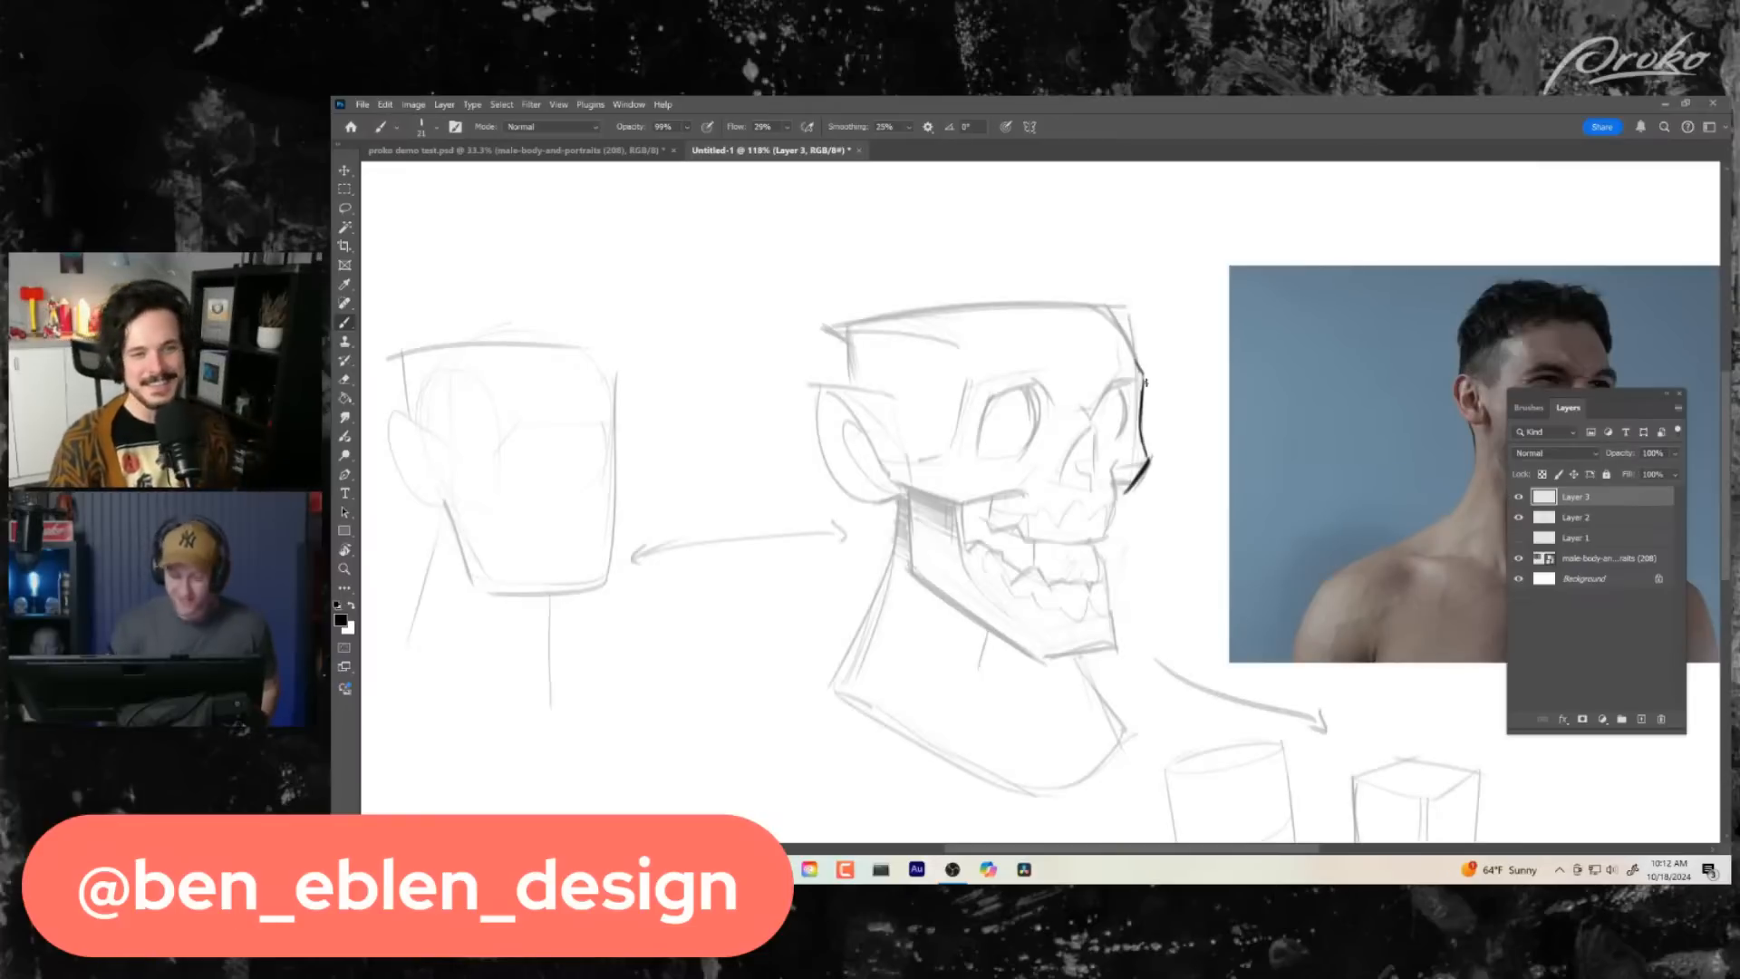
- Ink the forehead contour and the flat top edge of the cranium in one long dark line
mouse_move(1144, 376)
left_mouse_down()
mouse_move(1126, 350)
mouse_move(857, 325)
left_mouse_up()
key("ctrl+z")
mouse_move(1140, 367)
left_mouse_down()
mouse_move(1087, 313)
mouse_move(829, 319)
left_mouse_up()
left_click_drag(1093, 594, 1040, 562)
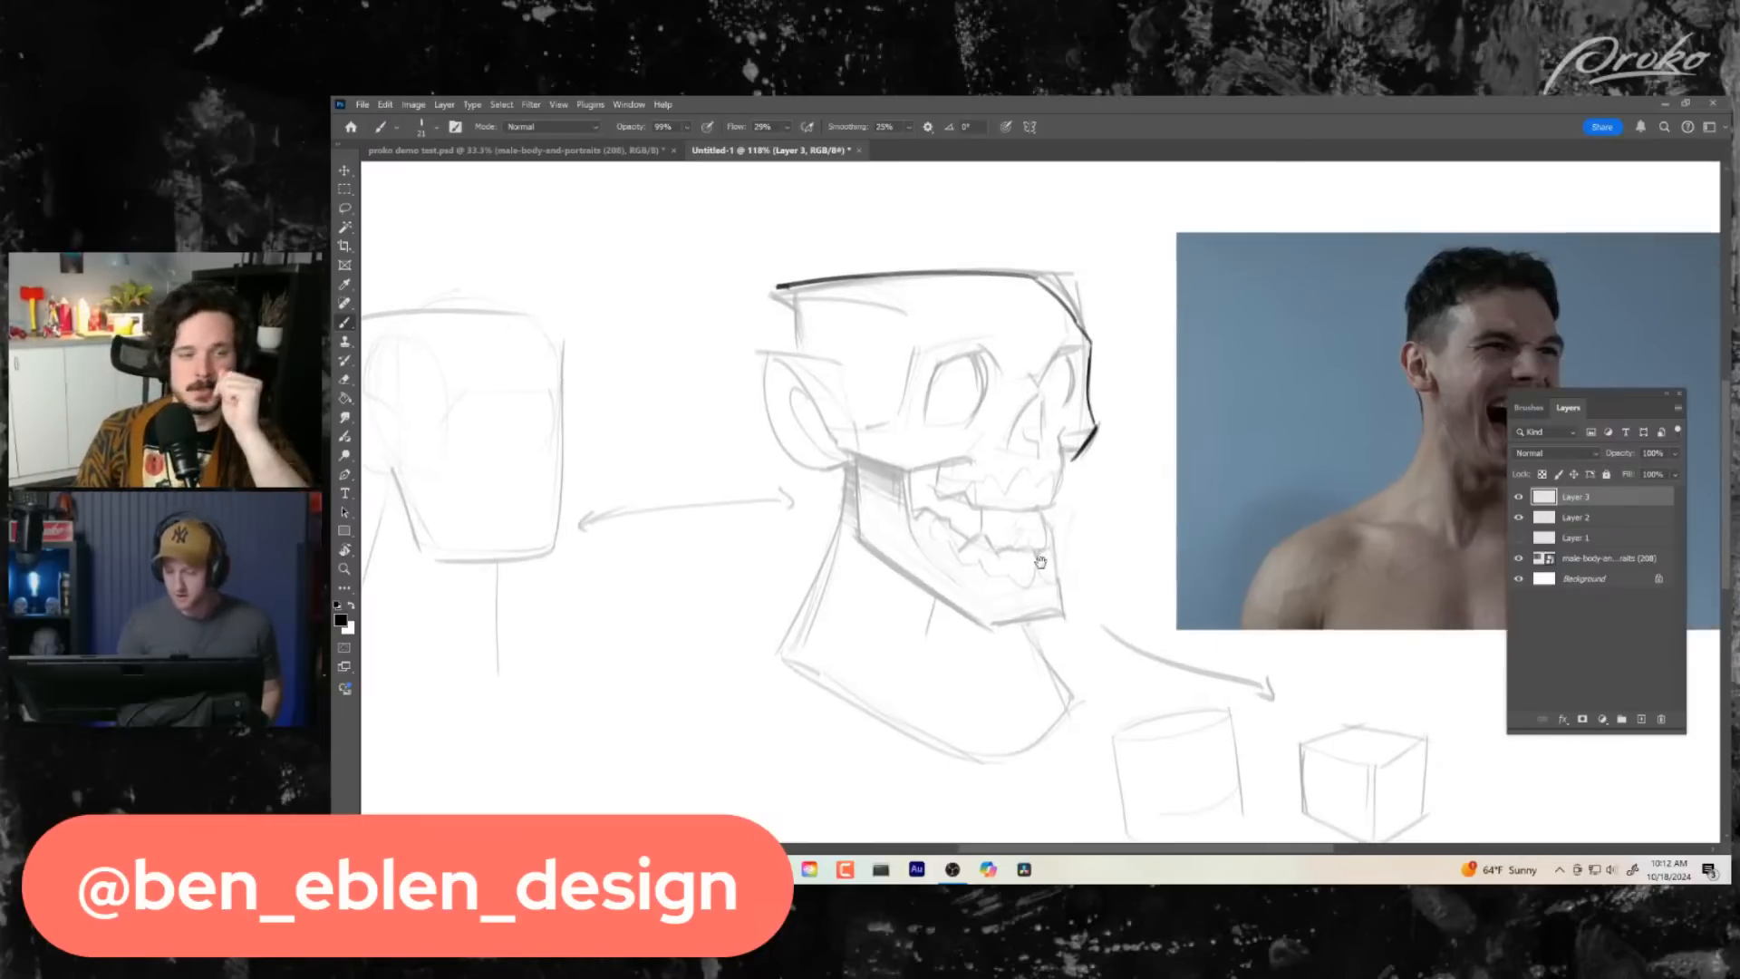
- Ink the outer curve of the ear down to the jaw corner, redoing the stroke until it is clean
mouse_move(758, 352)
left_mouse_down()
mouse_move(820, 372)
mouse_move(839, 471)
left_mouse_up()
key("ctrl+z")
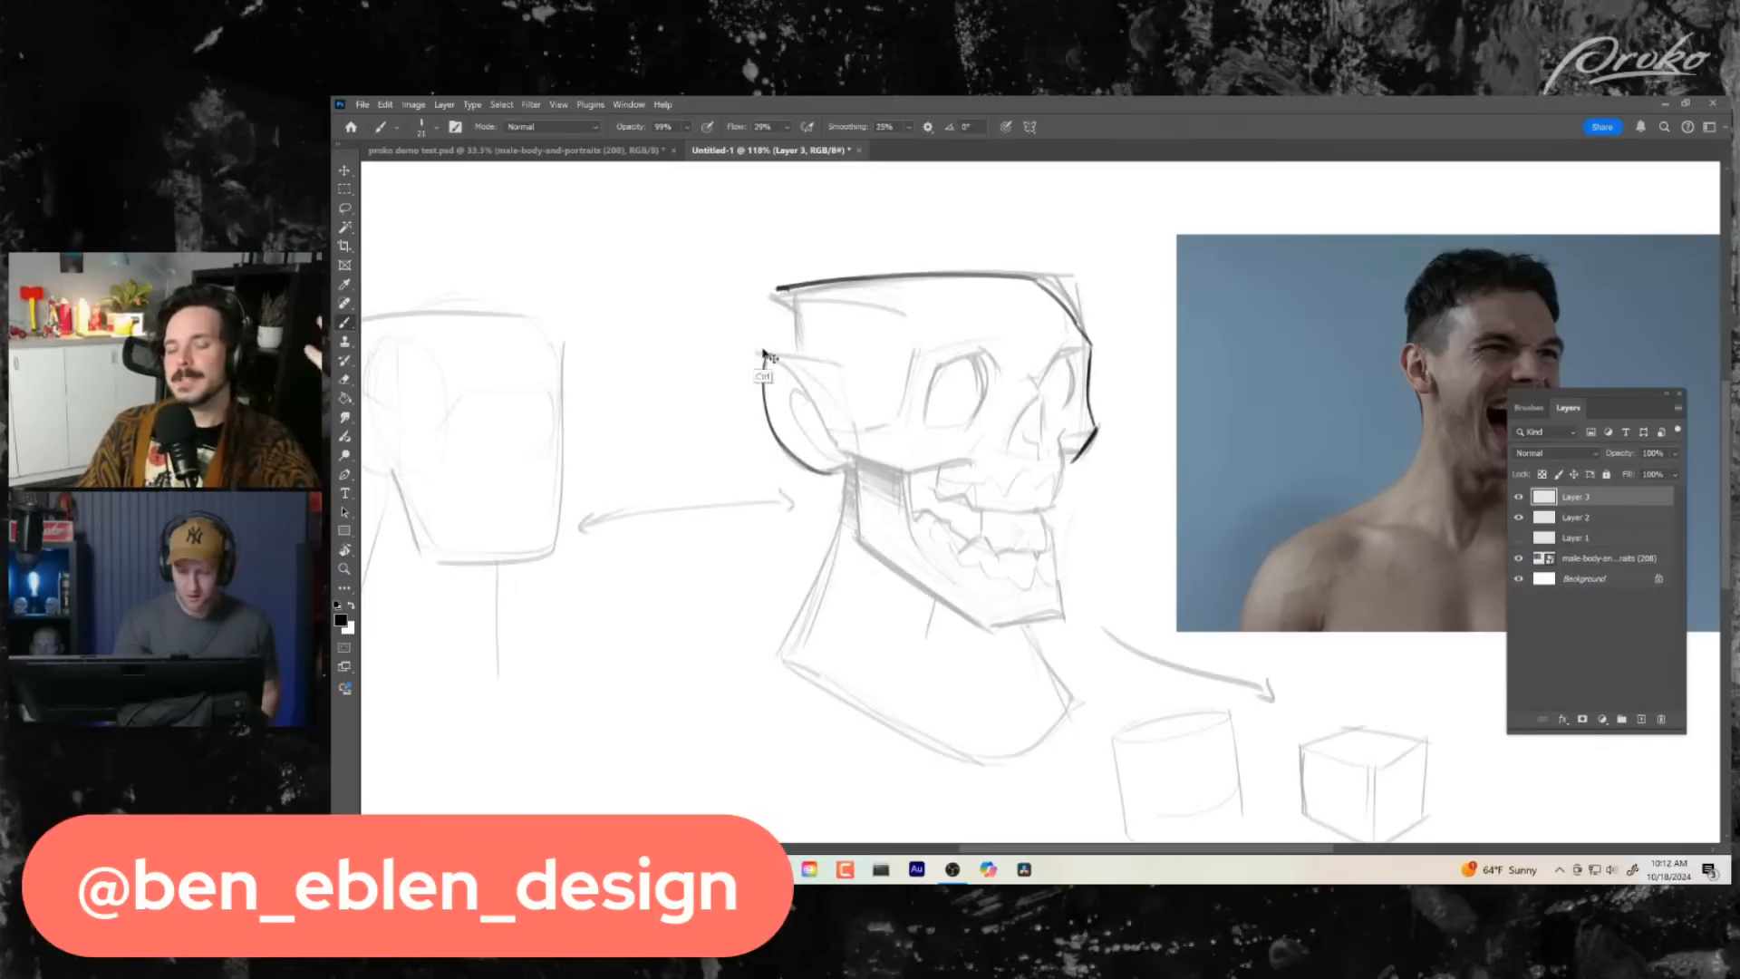
key("ctrl+z")
left_click_drag(766, 355, 847, 470)
left_click_drag(979, 641, 964, 624)
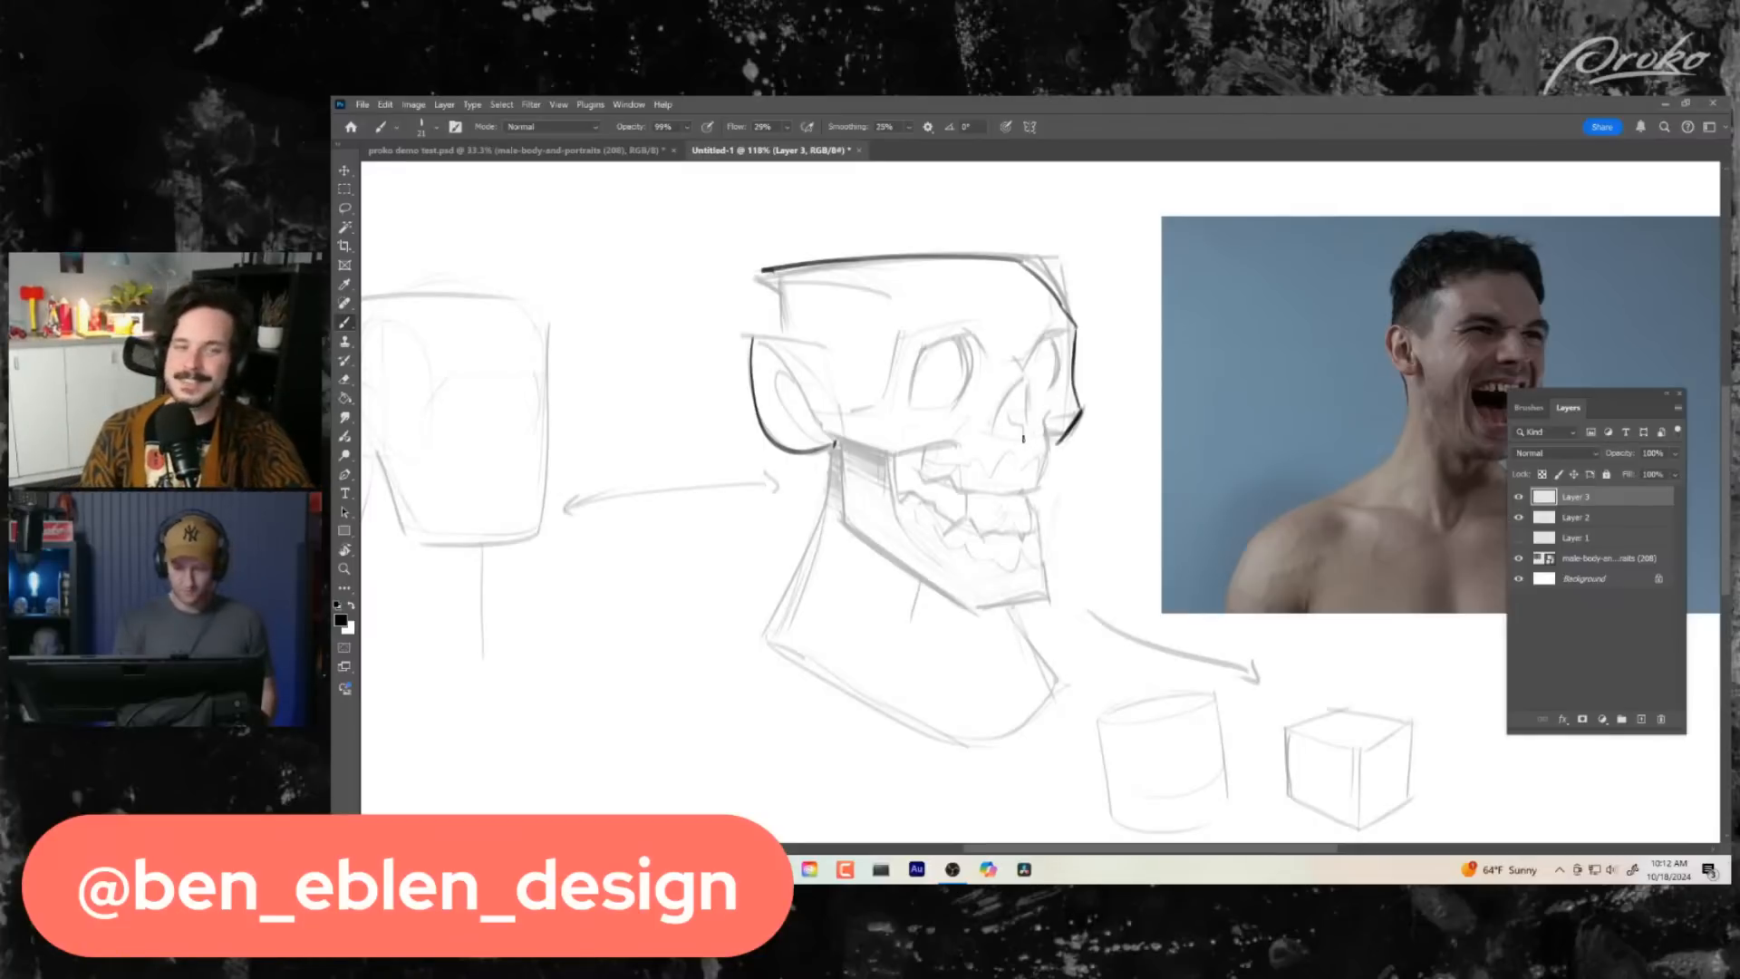
- Ink the lower edge of the near cheekbone, the contour beneath the far cheekbone and the front upper teeth with finer strokes
right_click(1044, 428, "alt")
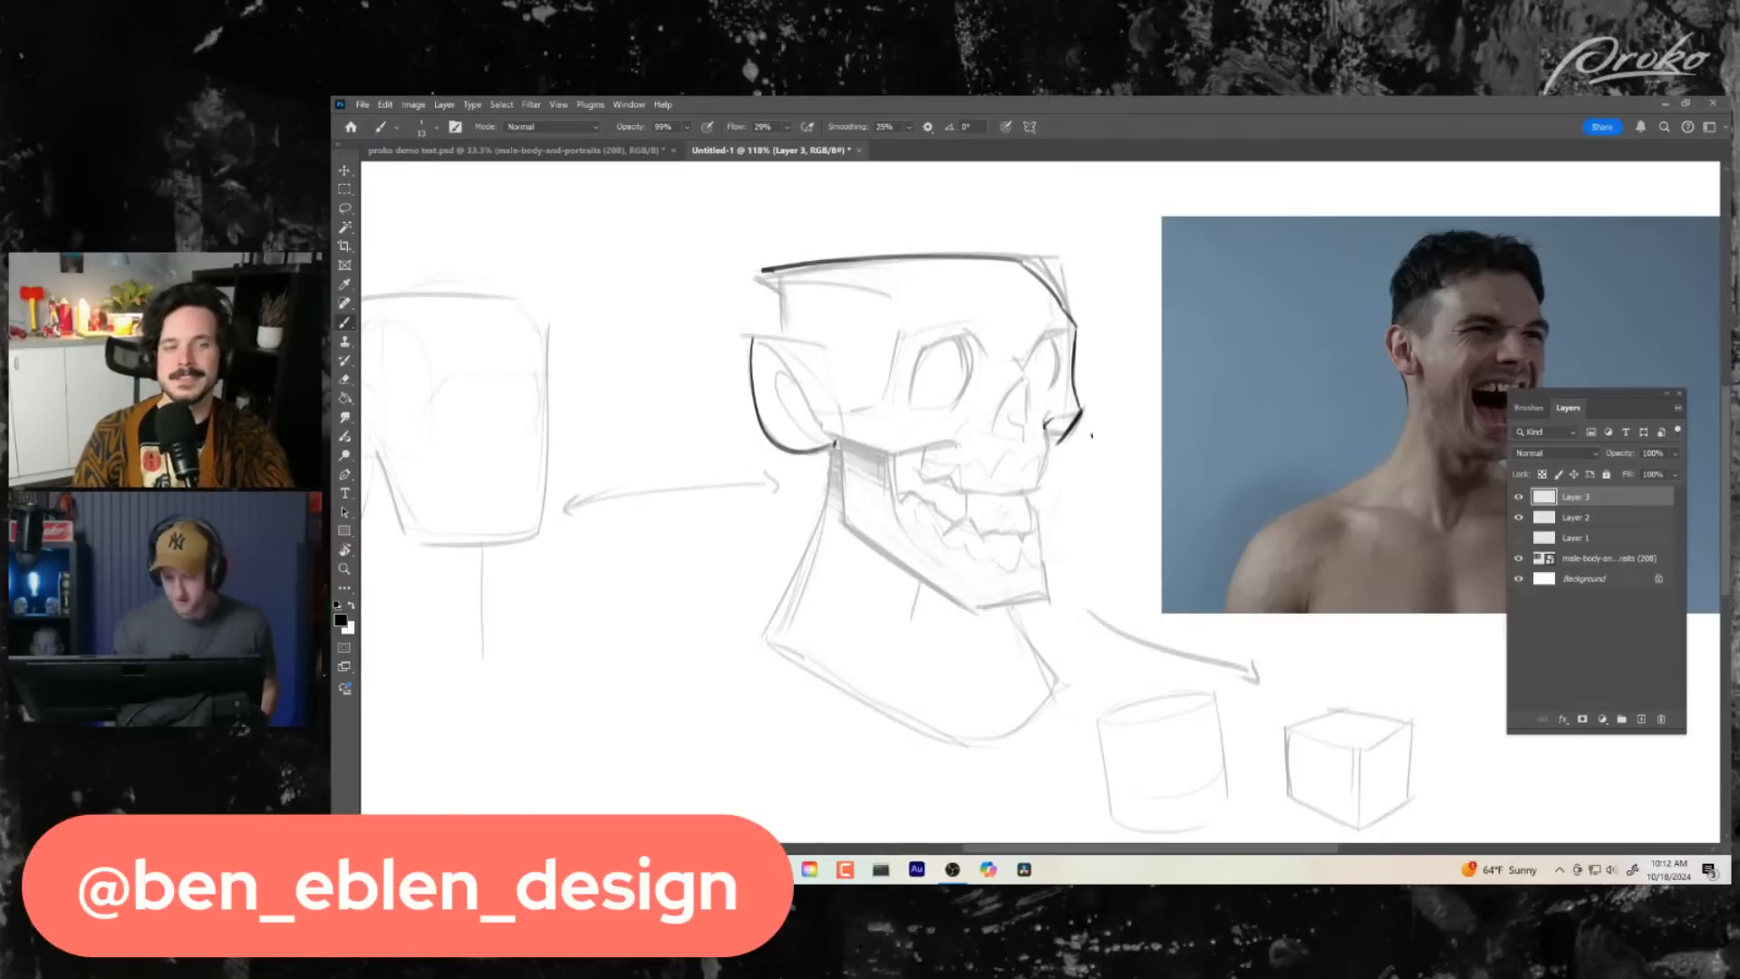
left_click_drag(938, 441, 1040, 453)
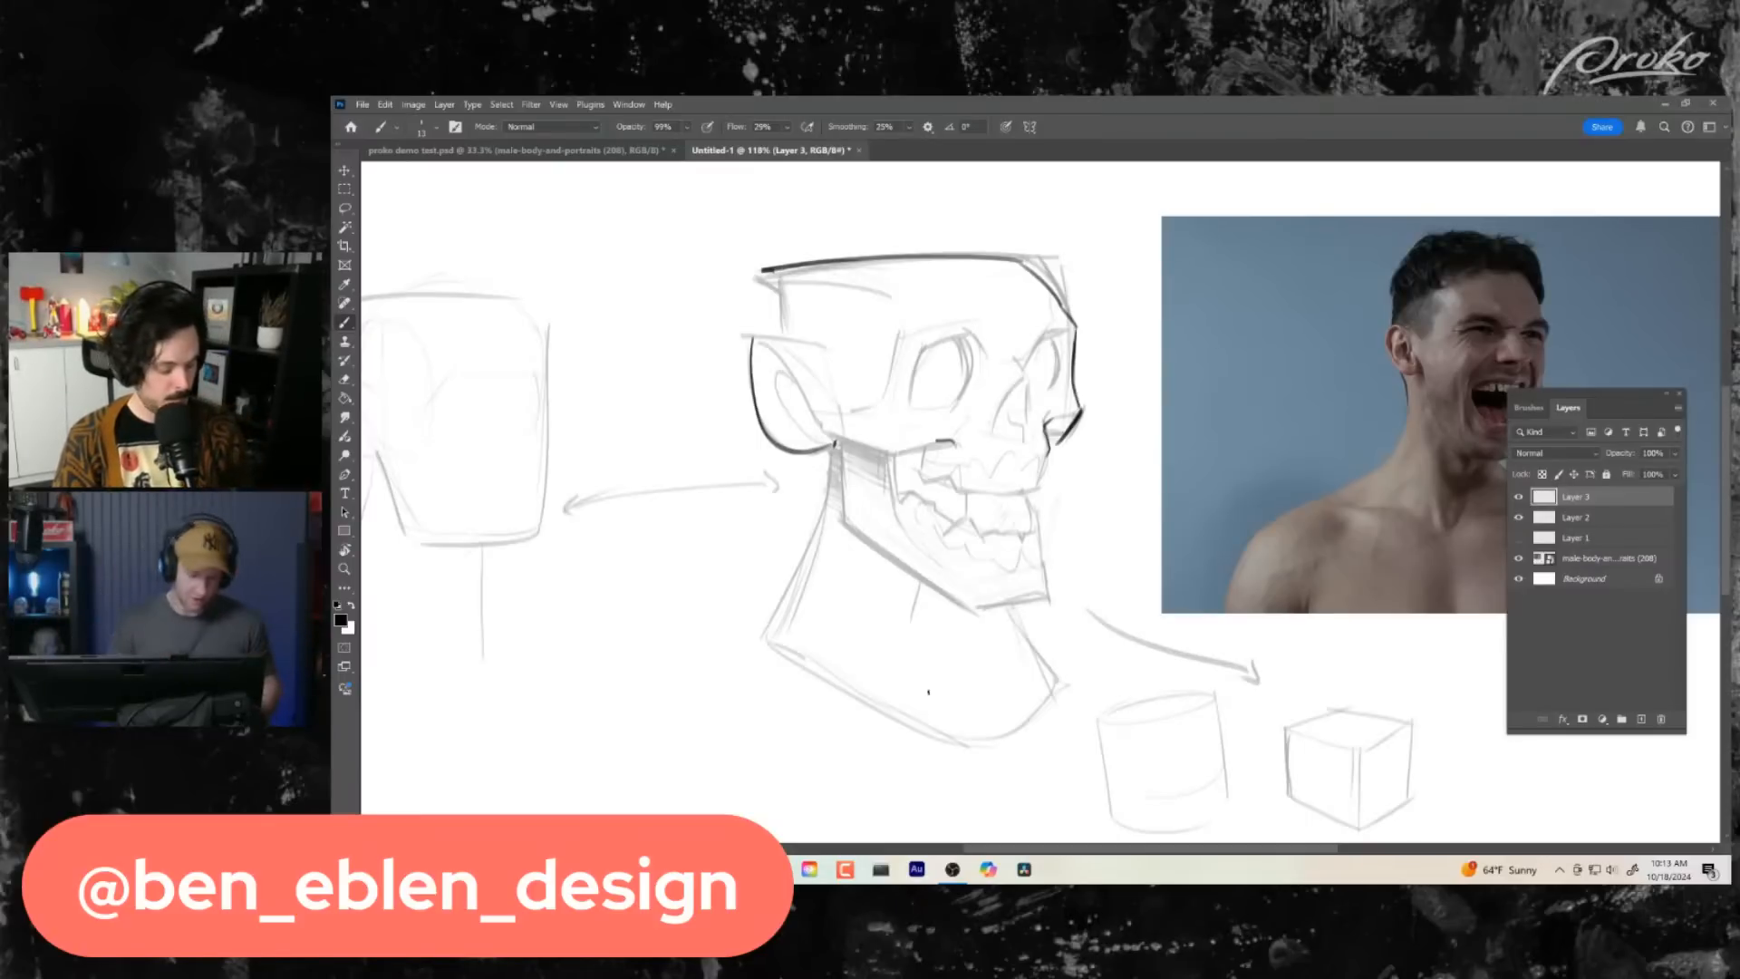
left_click_drag(1049, 463, 1037, 488)
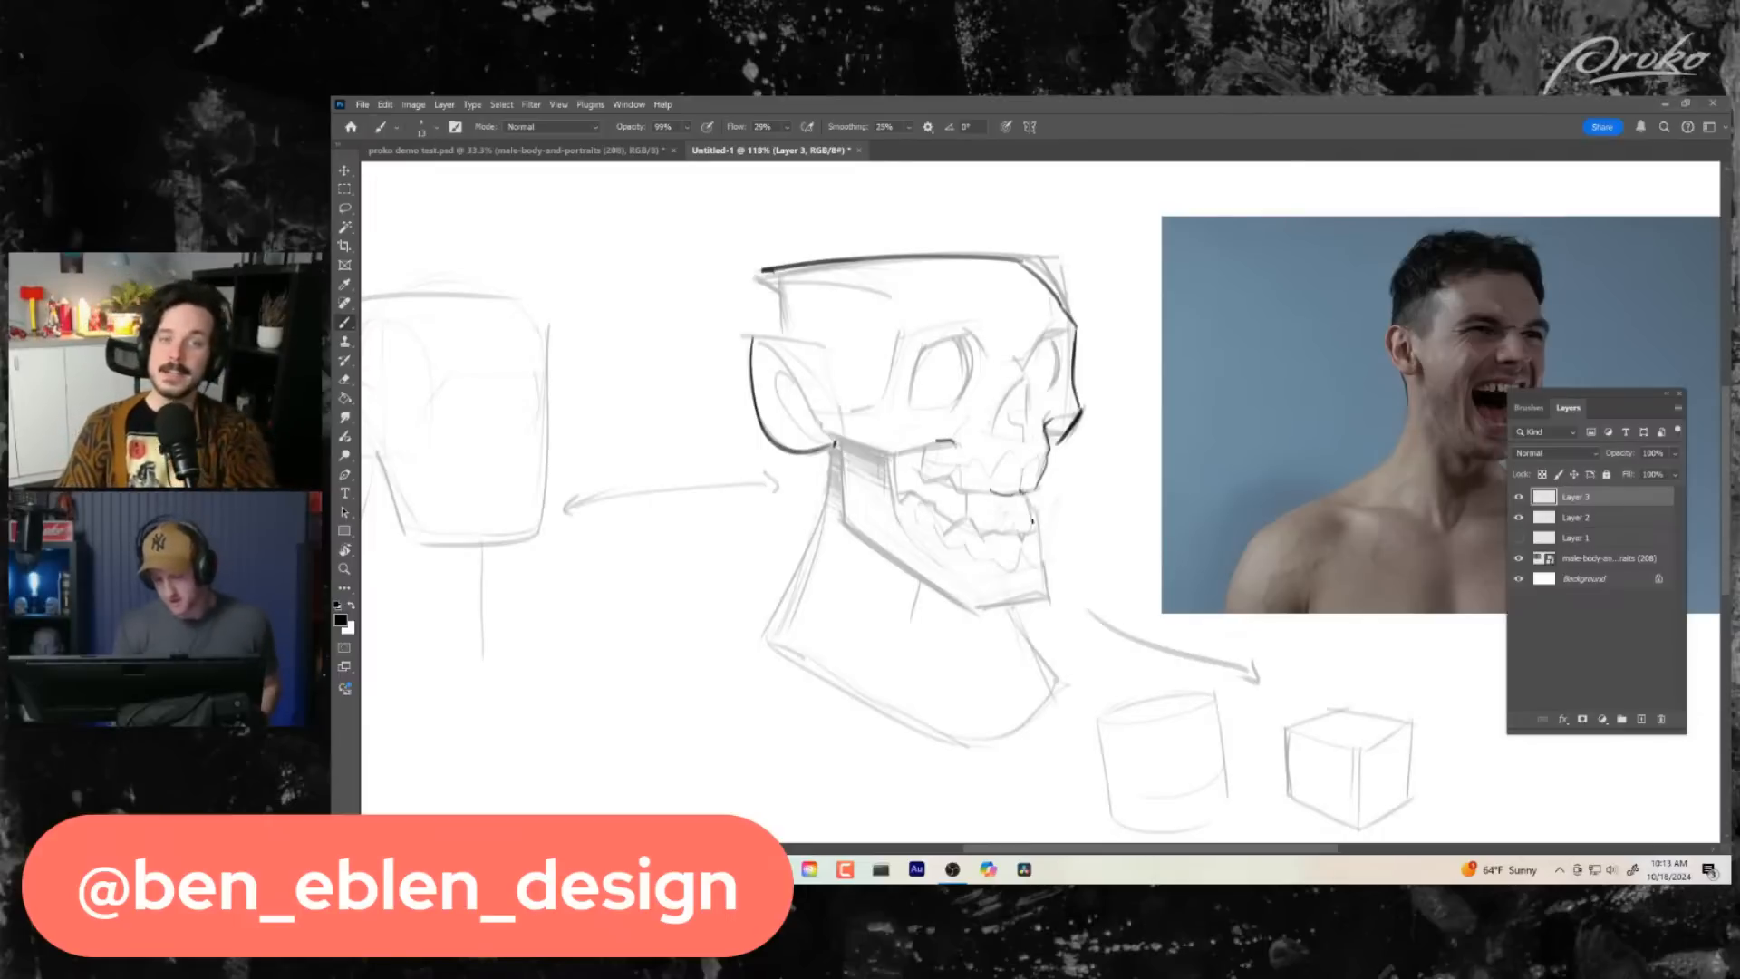
left_click_drag(989, 491, 963, 488)
left_click_drag(1066, 562, 1074, 565)
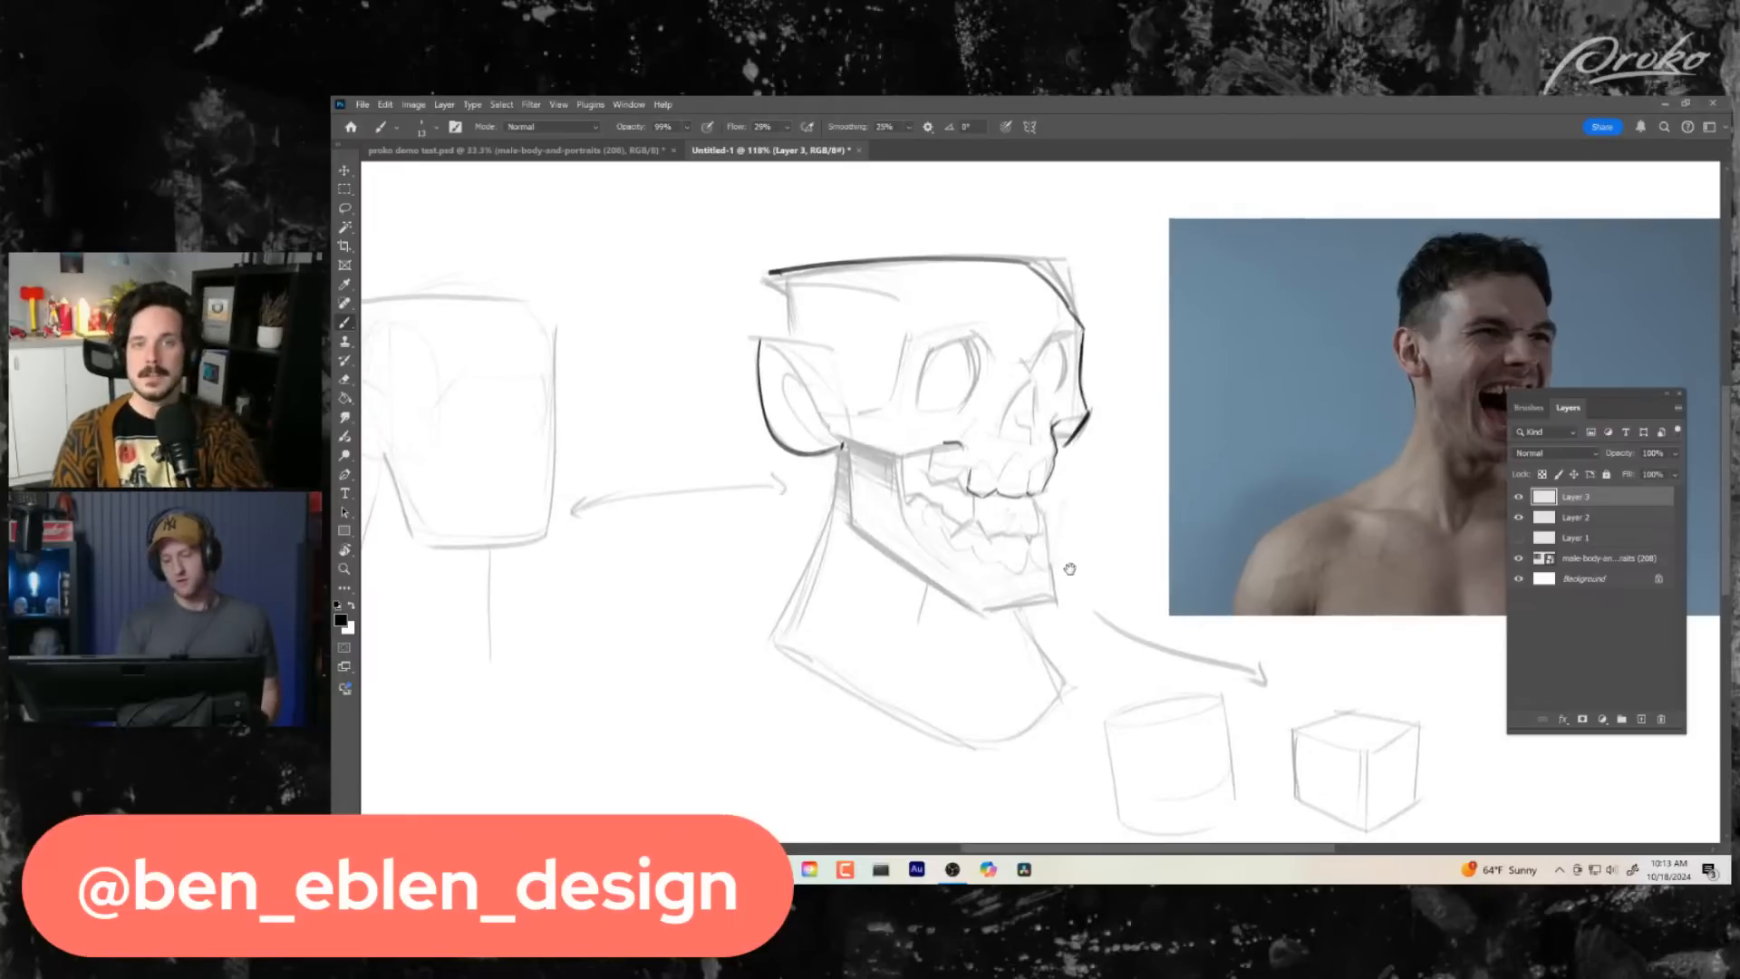
- Ink the back upper teeth and their stepped edge beneath the cheekbone, undoing unsatisfactory strokes
left_click_drag(968, 490, 944, 469)
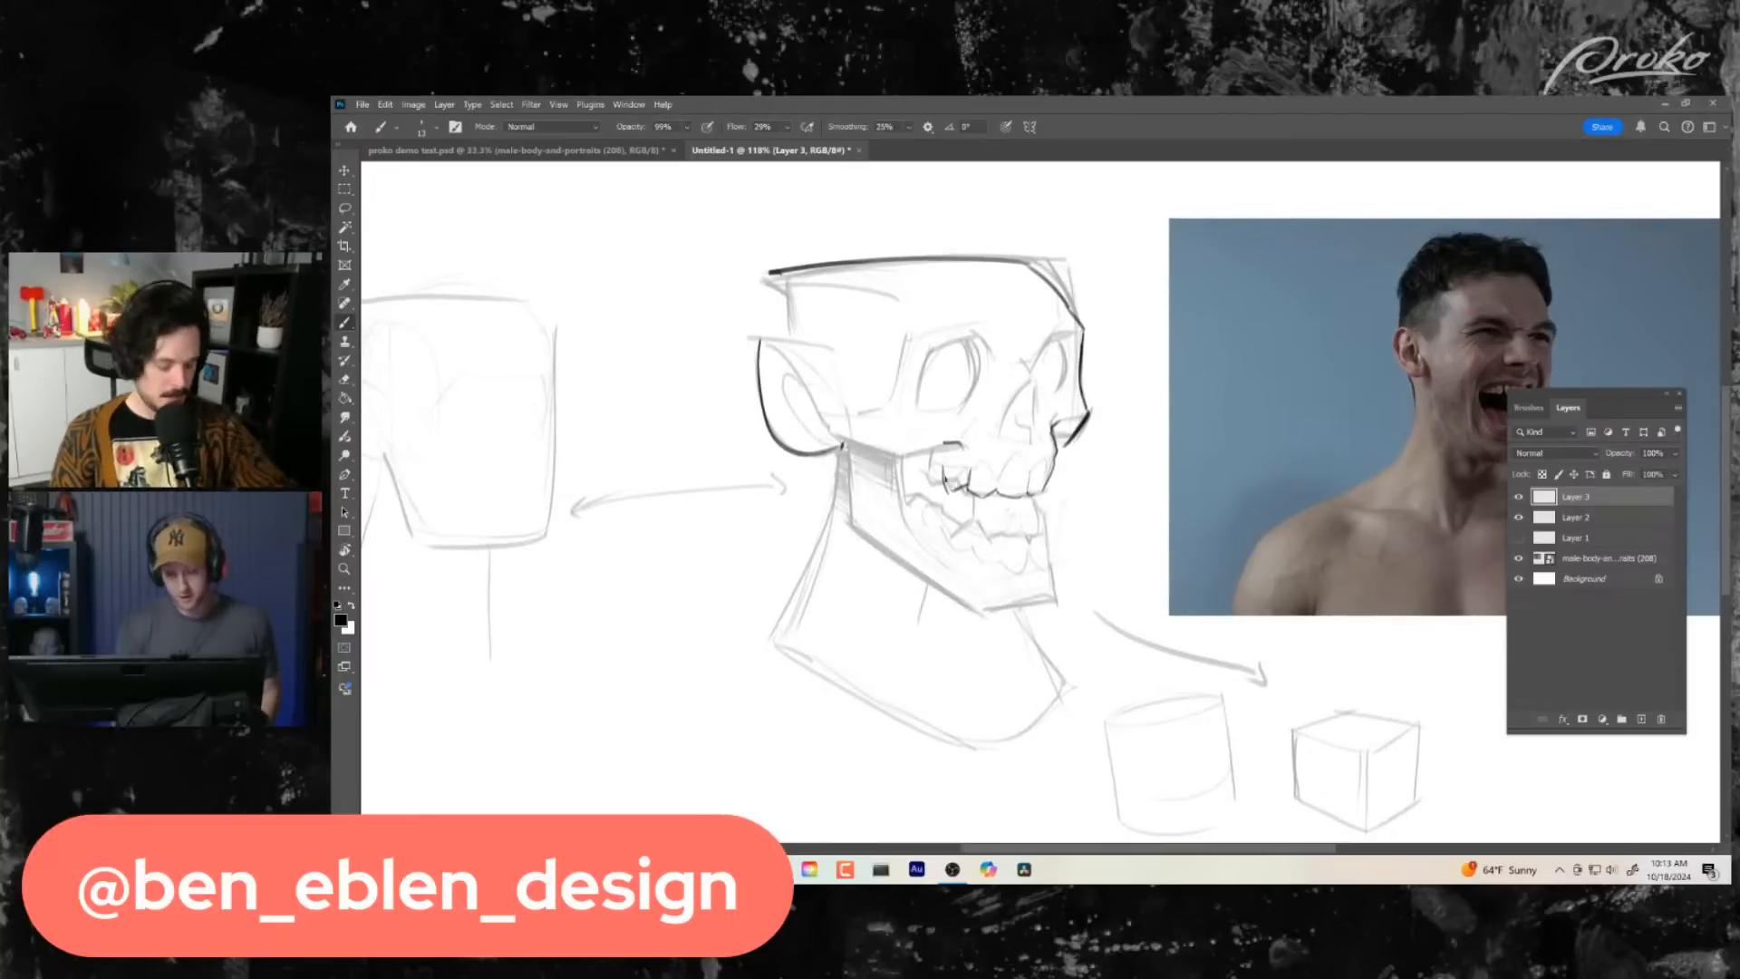
key("ctrl+z")
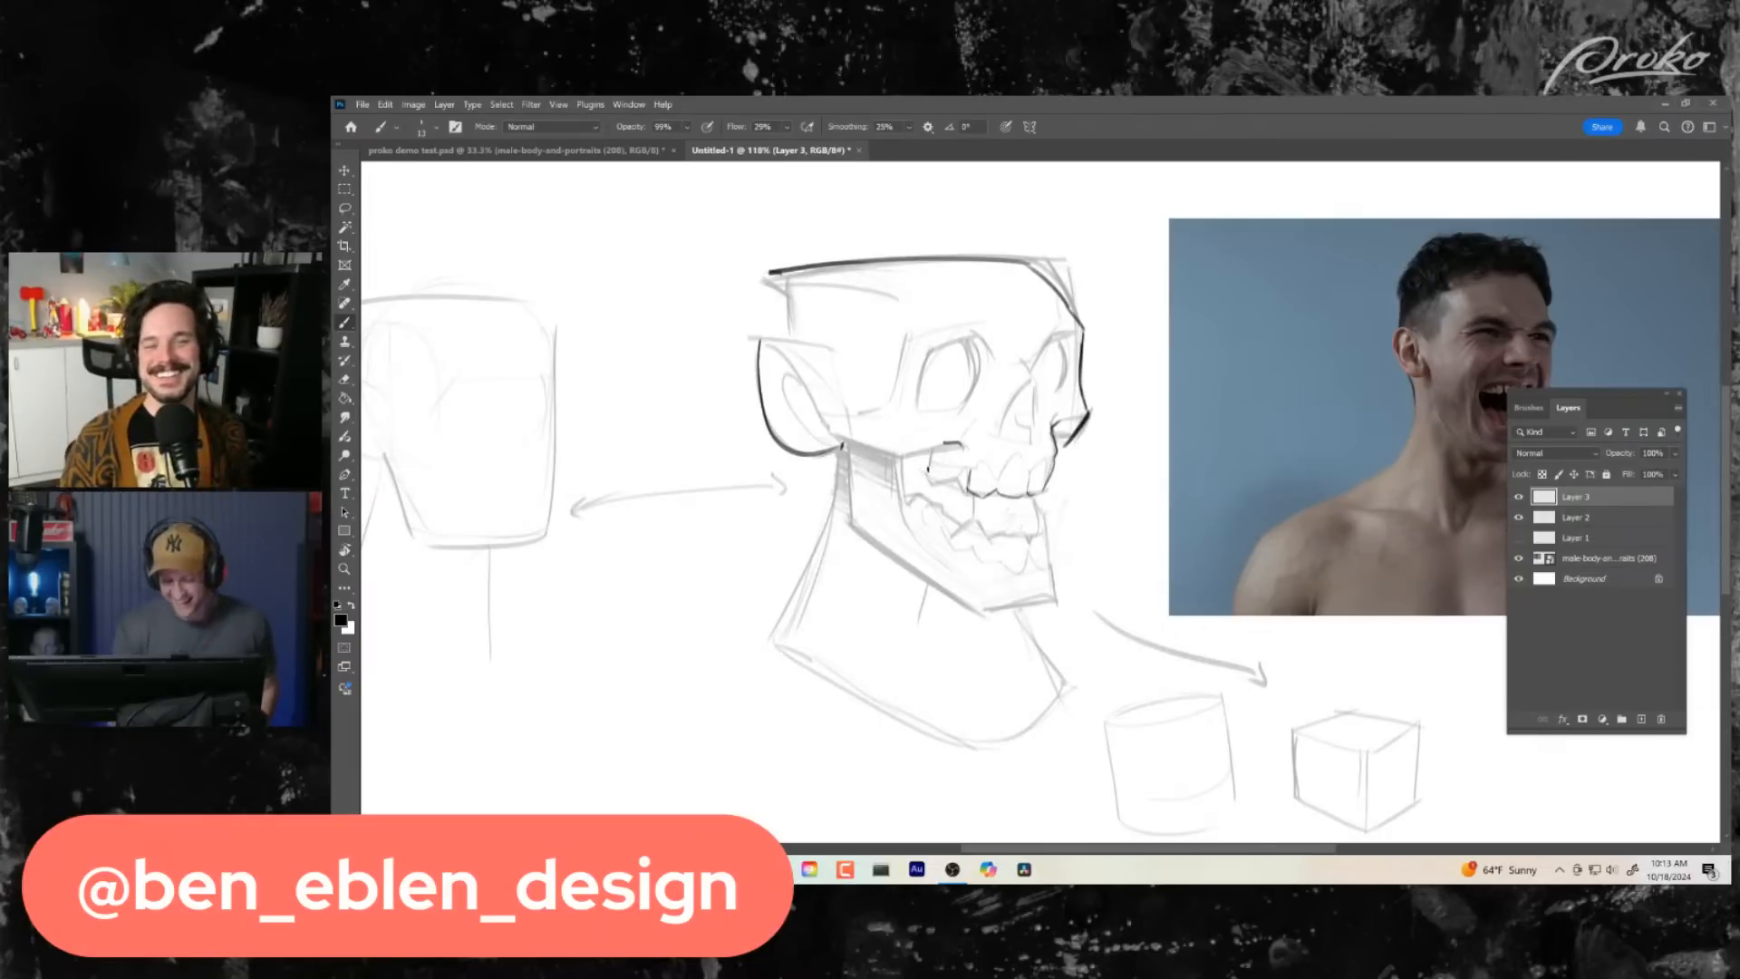
mouse_move(932, 464)
left_mouse_down()
mouse_move(947, 487)
mouse_move(958, 442)
mouse_move(941, 447)
left_mouse_up()
key("ctrl+z")
key("ctrl+z")
key("ctrl+z")
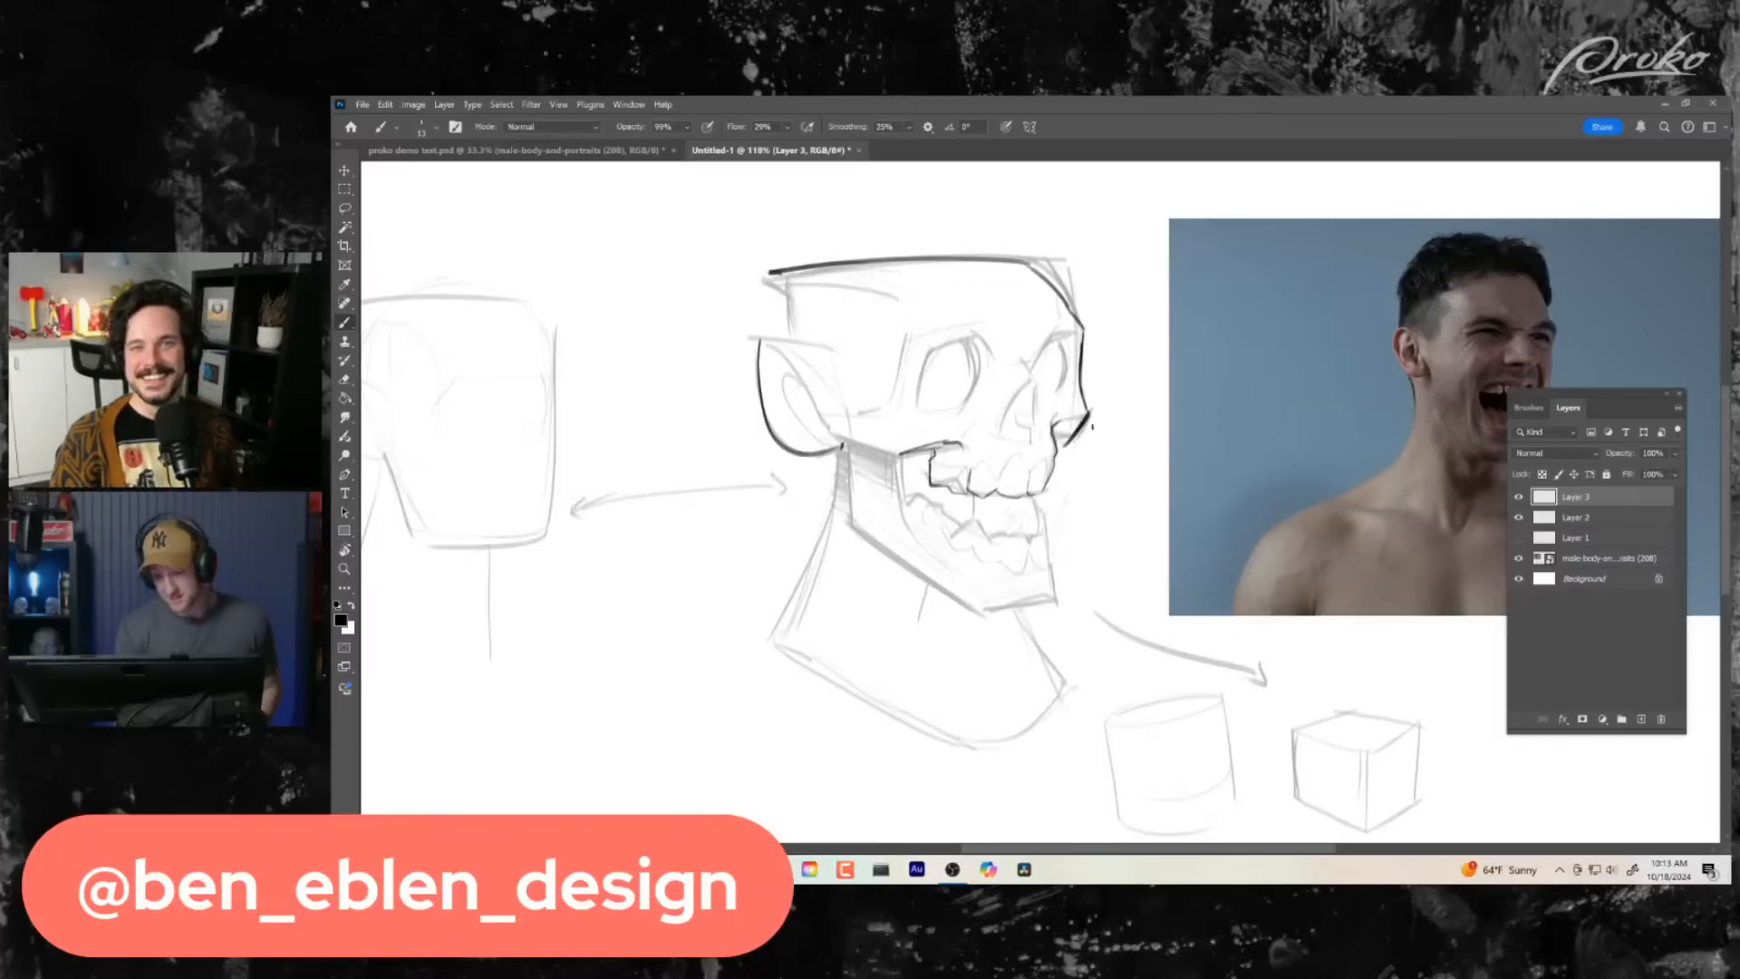
- Ink the triangular nasal cavity and the front contour of the lower teeth
left_click_drag(1082, 566, 1087, 566)
mouse_move(1027, 383)
left_mouse_down()
mouse_move(1005, 435)
mouse_move(1026, 444)
mouse_move(1038, 387)
mouse_move(1047, 451)
left_mouse_up()
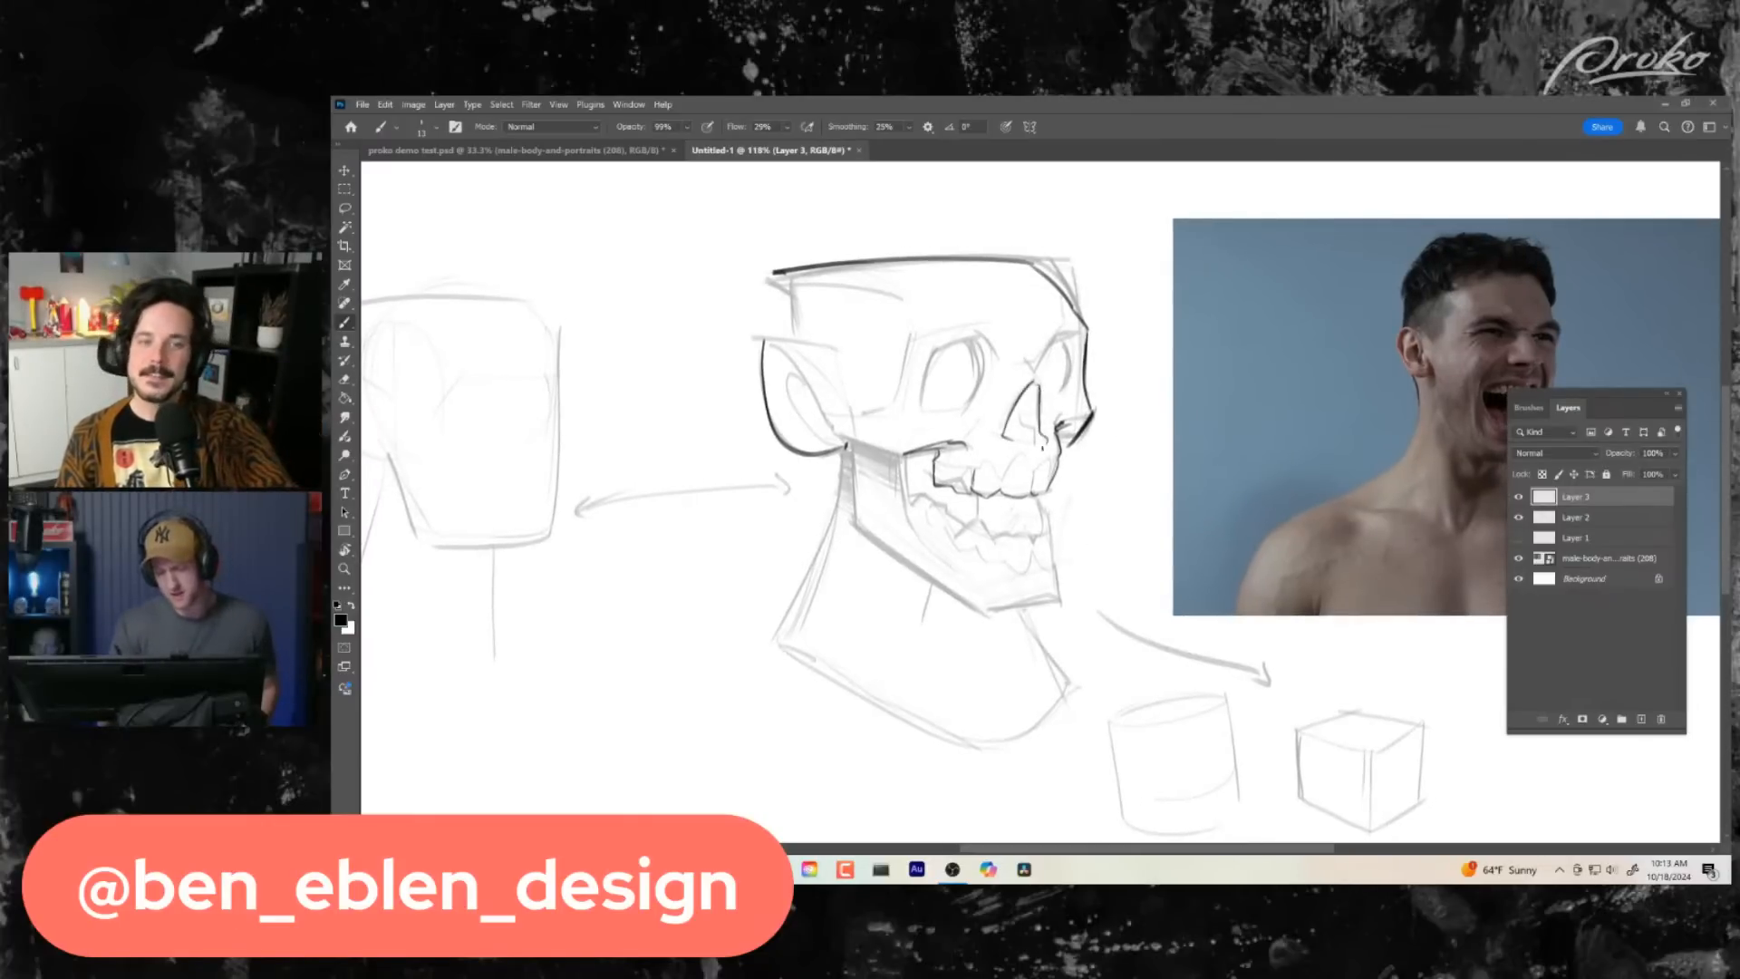
left_click_drag(981, 679, 958, 679)
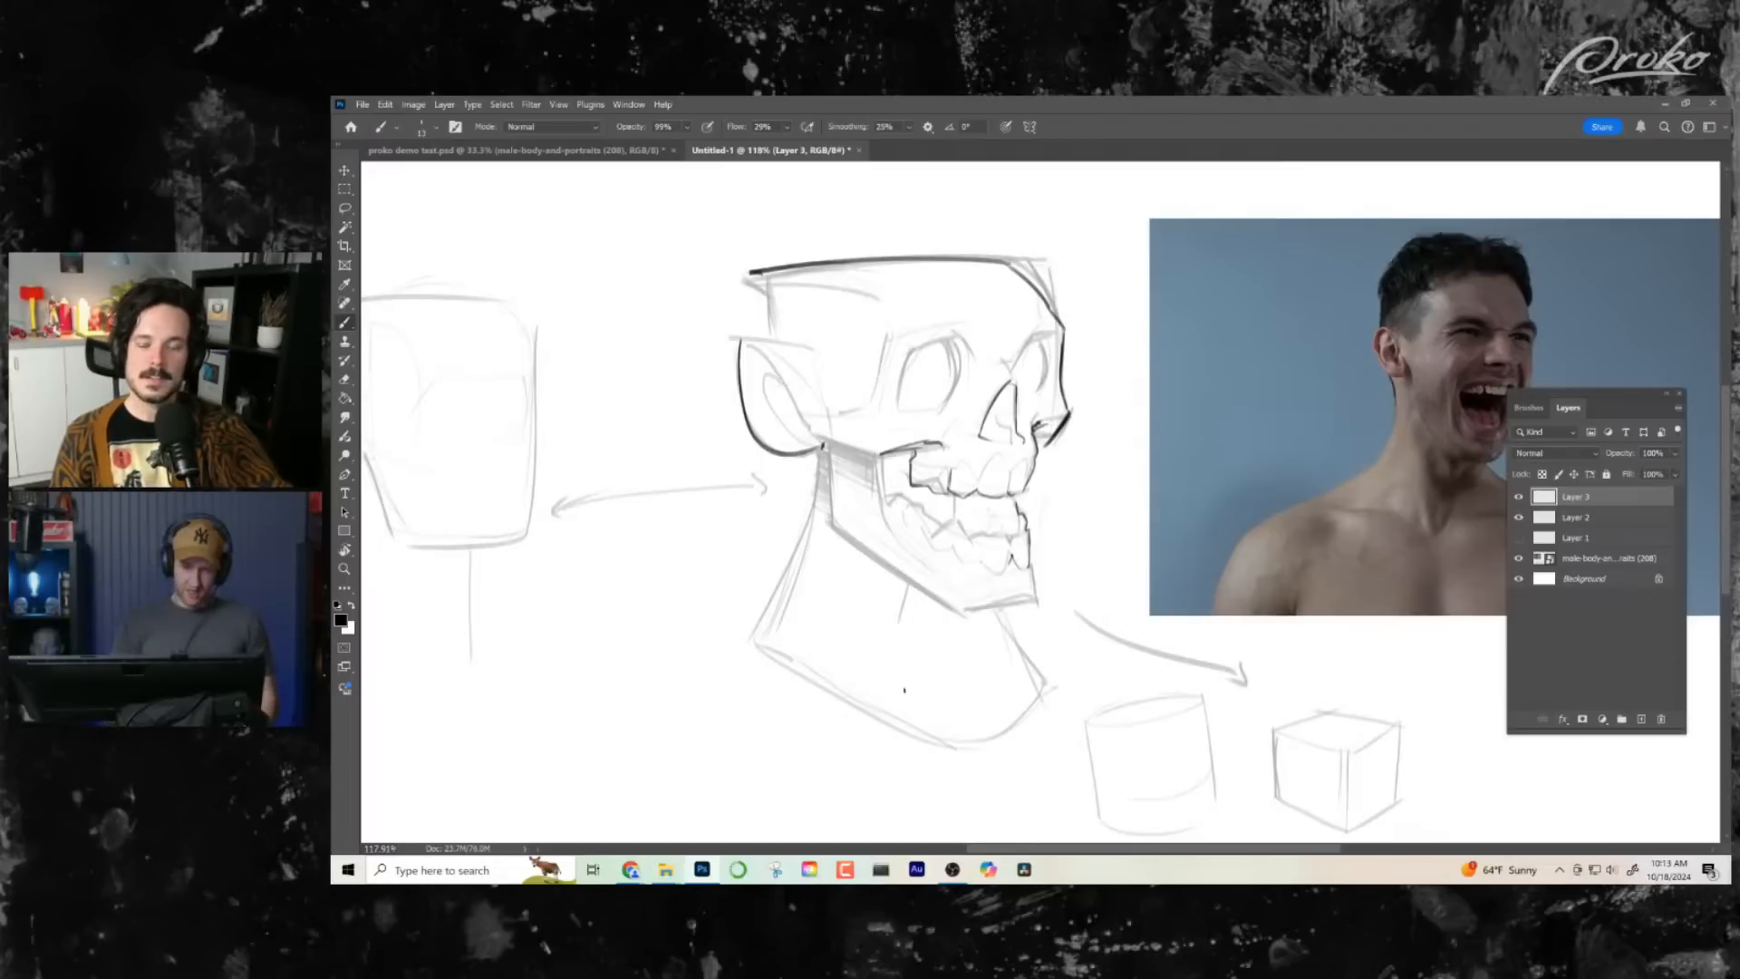
- Ink the back edge of the jaw below the ear and the angular jawline forward to the chin
left_click_drag(829, 443, 835, 516)
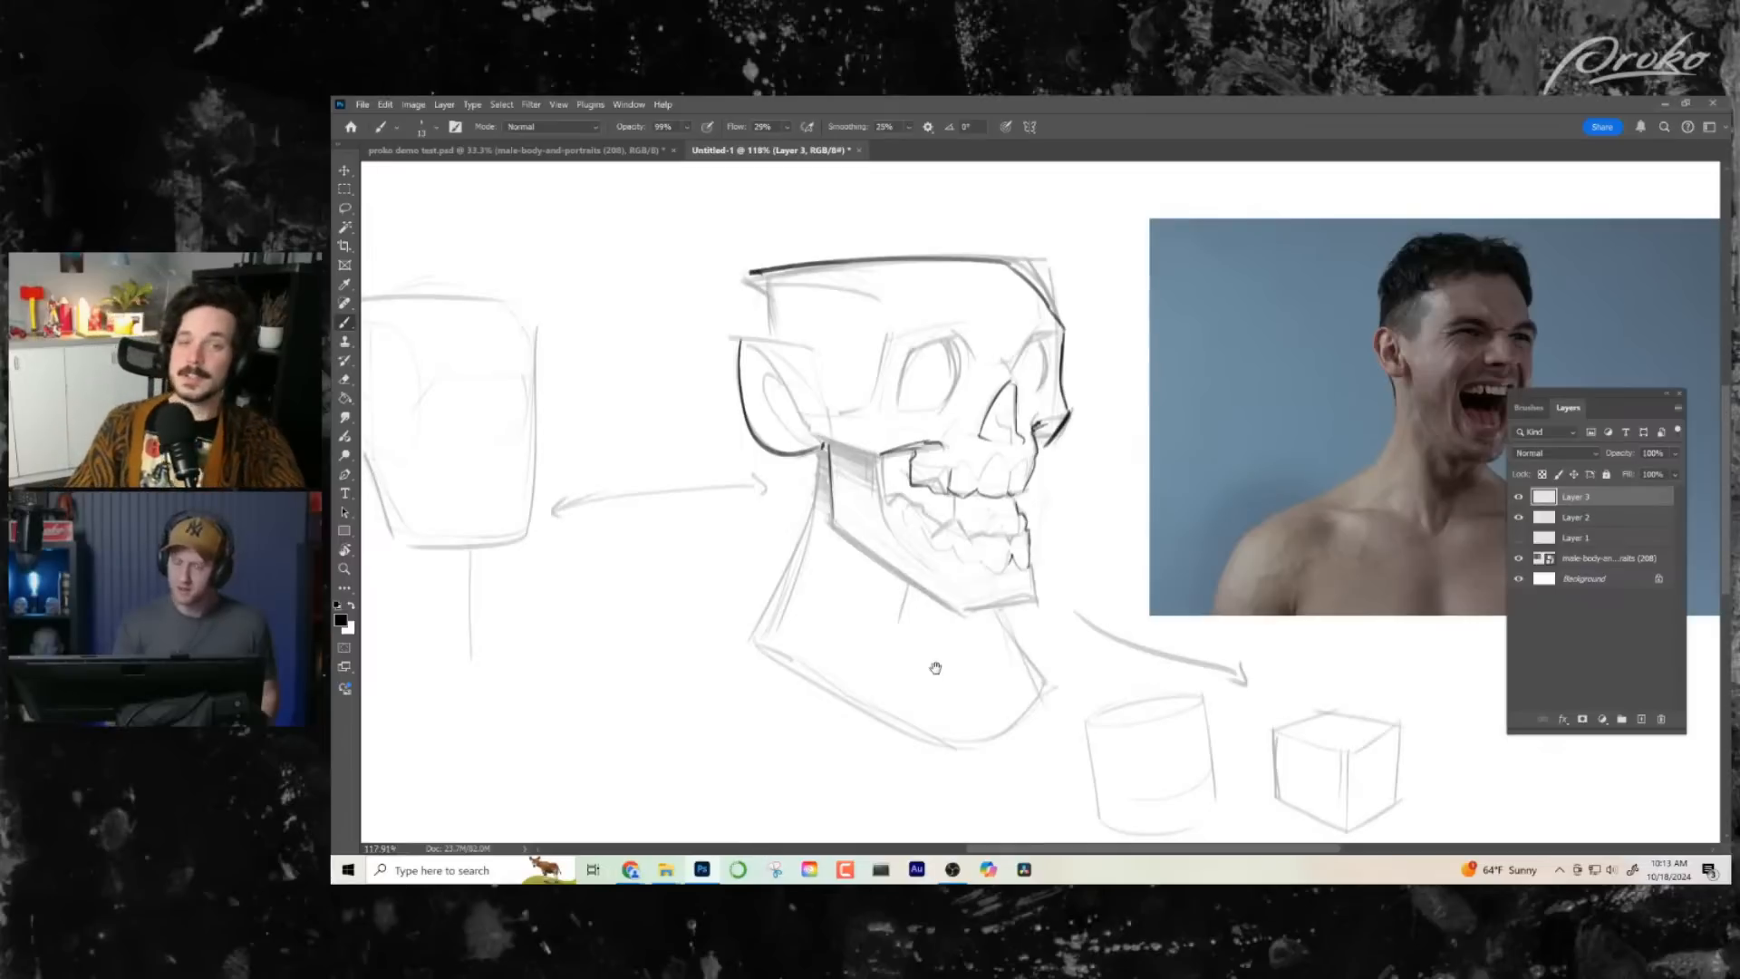
left_click_drag(934, 669, 839, 632)
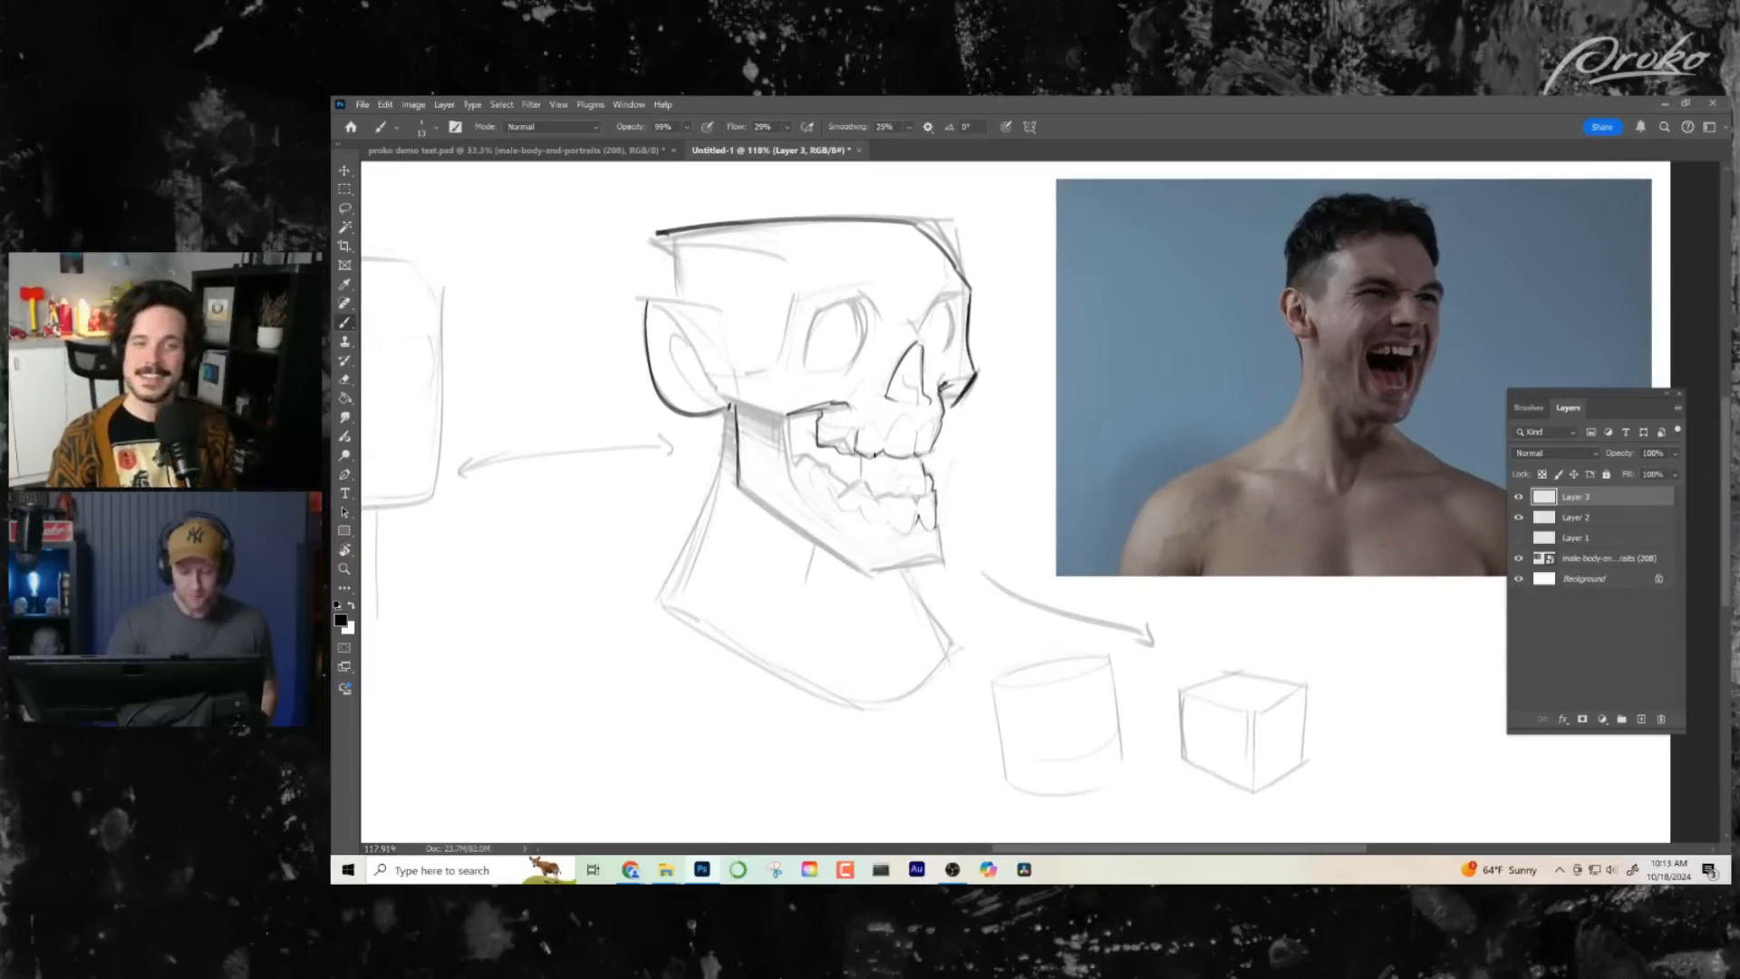
mouse_move(736, 486)
left_mouse_down()
mouse_move(835, 562)
mouse_move(943, 572)
left_mouse_up()
mouse_move(1010, 648)
left_mouse_down()
mouse_move(1055, 666)
mouse_move(1009, 610)
mouse_move(1002, 668)
left_mouse_up()
- Flip the canvas back and ink the rear edge of the cranium and the top edge of the ear
key("h")
left_click_drag(1128, 616, 915, 657)
mouse_move(928, 306)
left_mouse_down()
mouse_move(962, 345)
mouse_move(889, 349)
mouse_move(952, 353)
left_mouse_up()
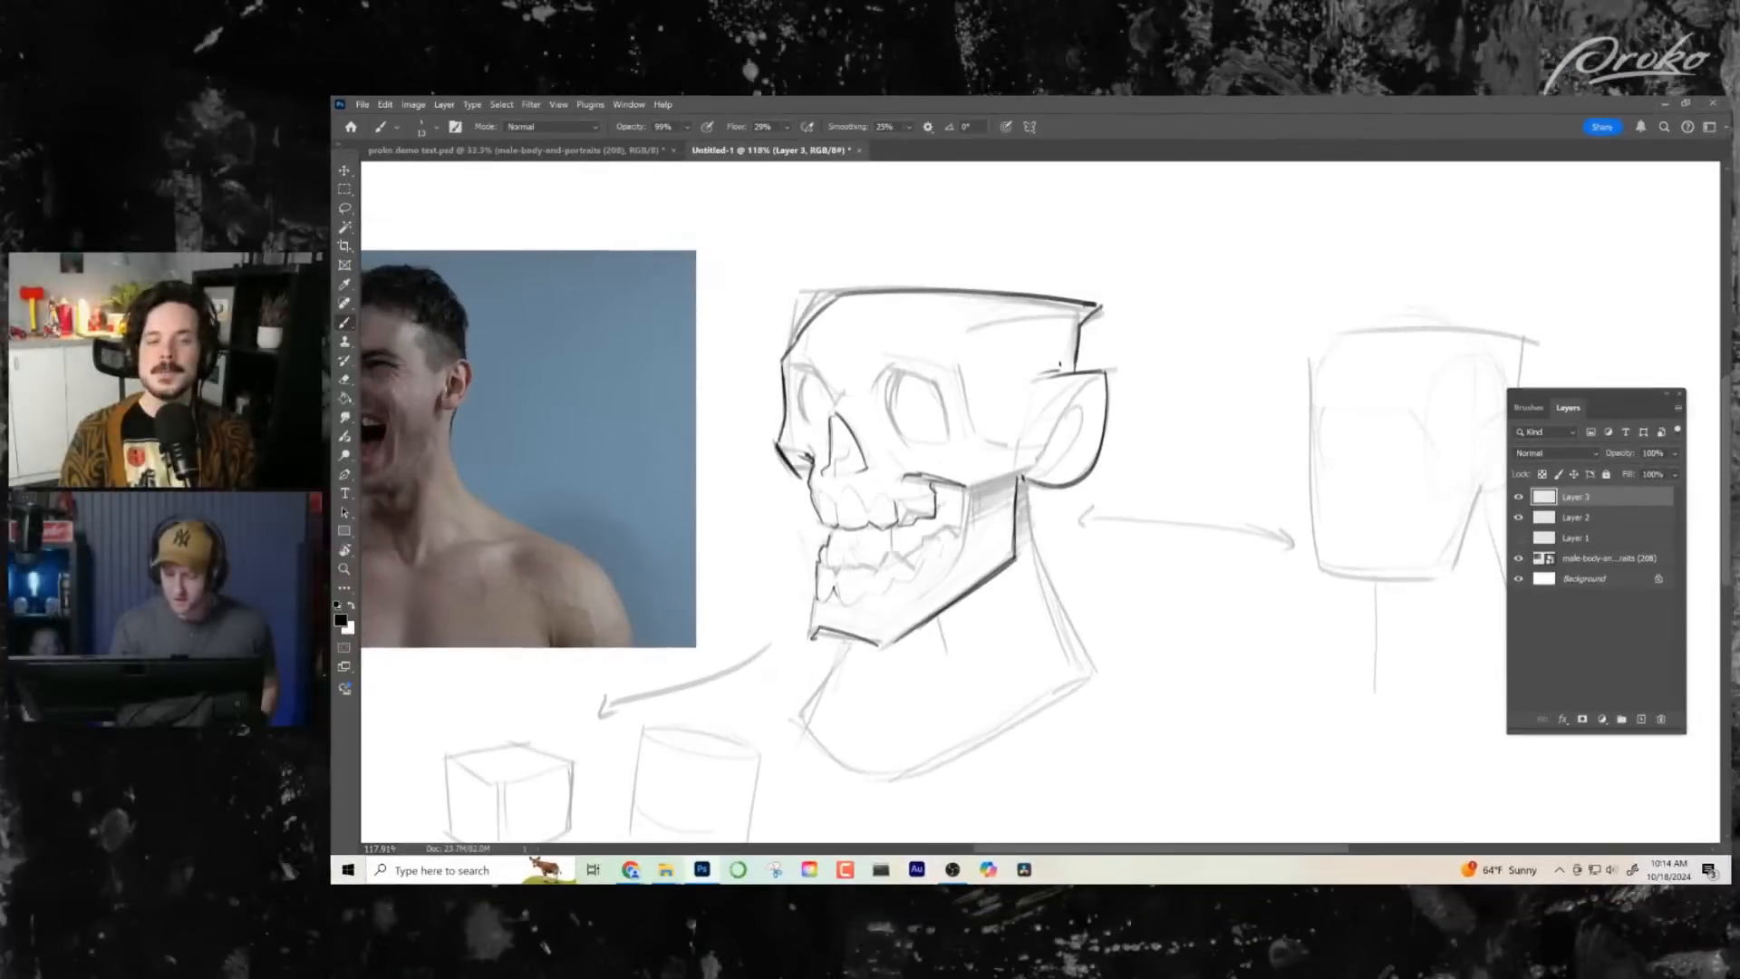
left_click_drag(1090, 578, 1110, 569)
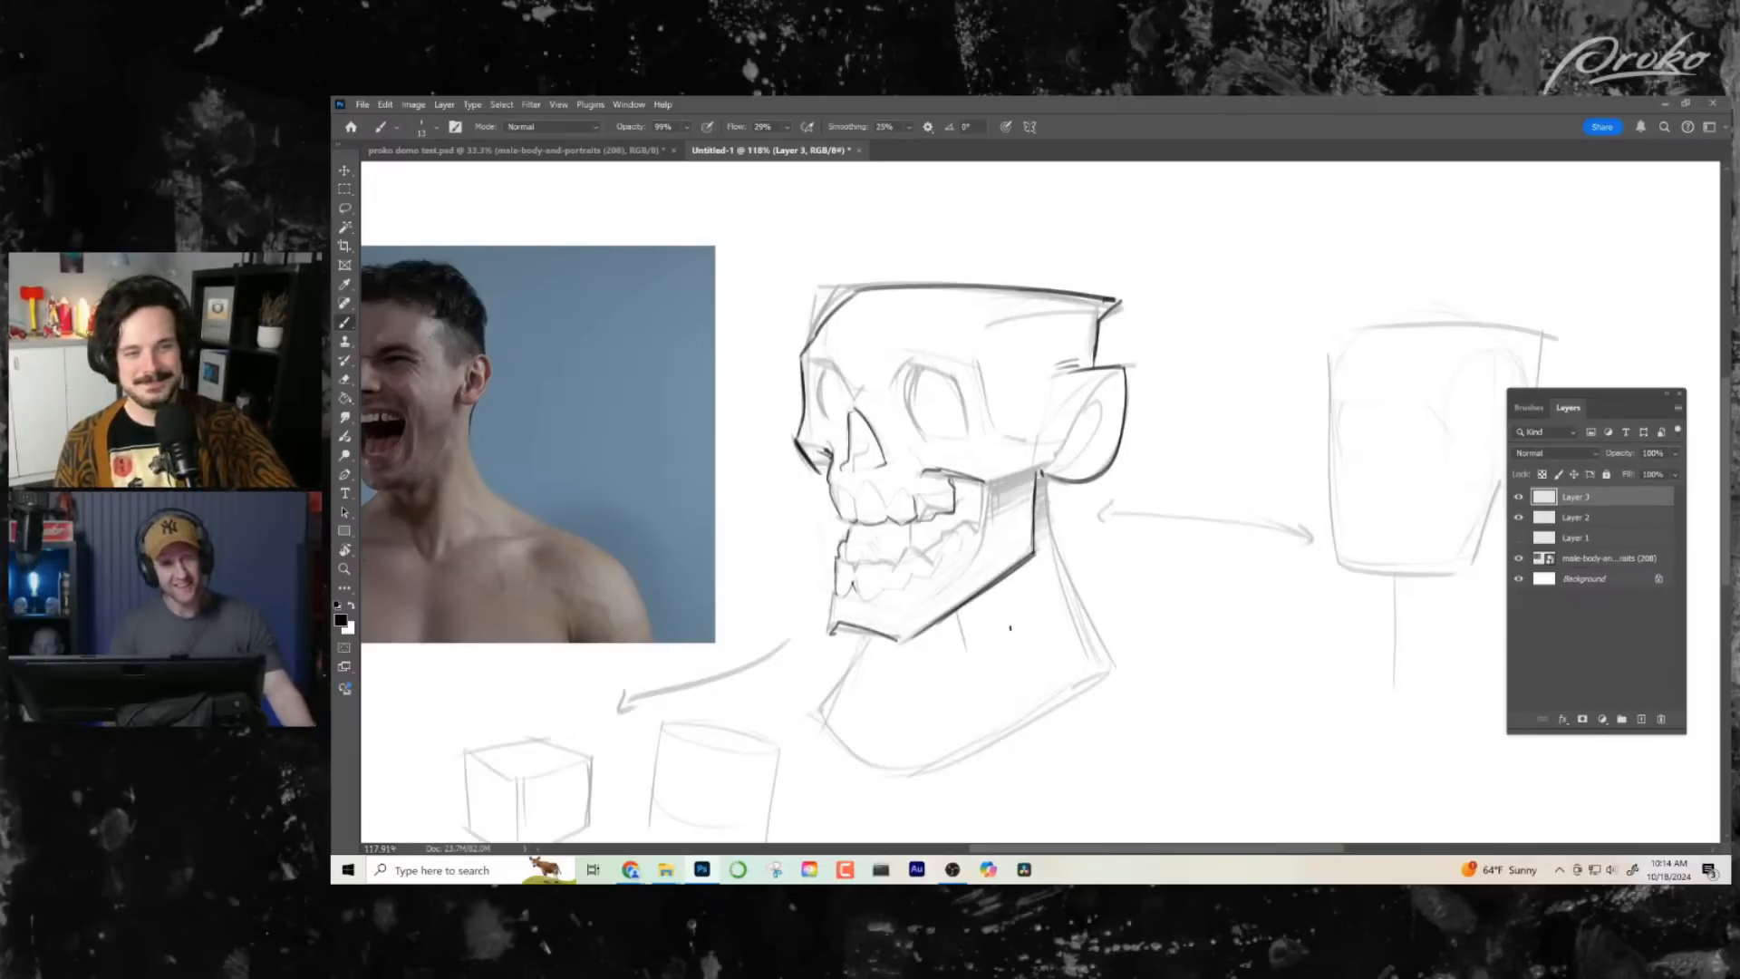
- Ink the inner brow line down to the nose bridge, the lower edge of the nasal cavity and the upper gum line
left_click_drag(995, 517, 1042, 523)
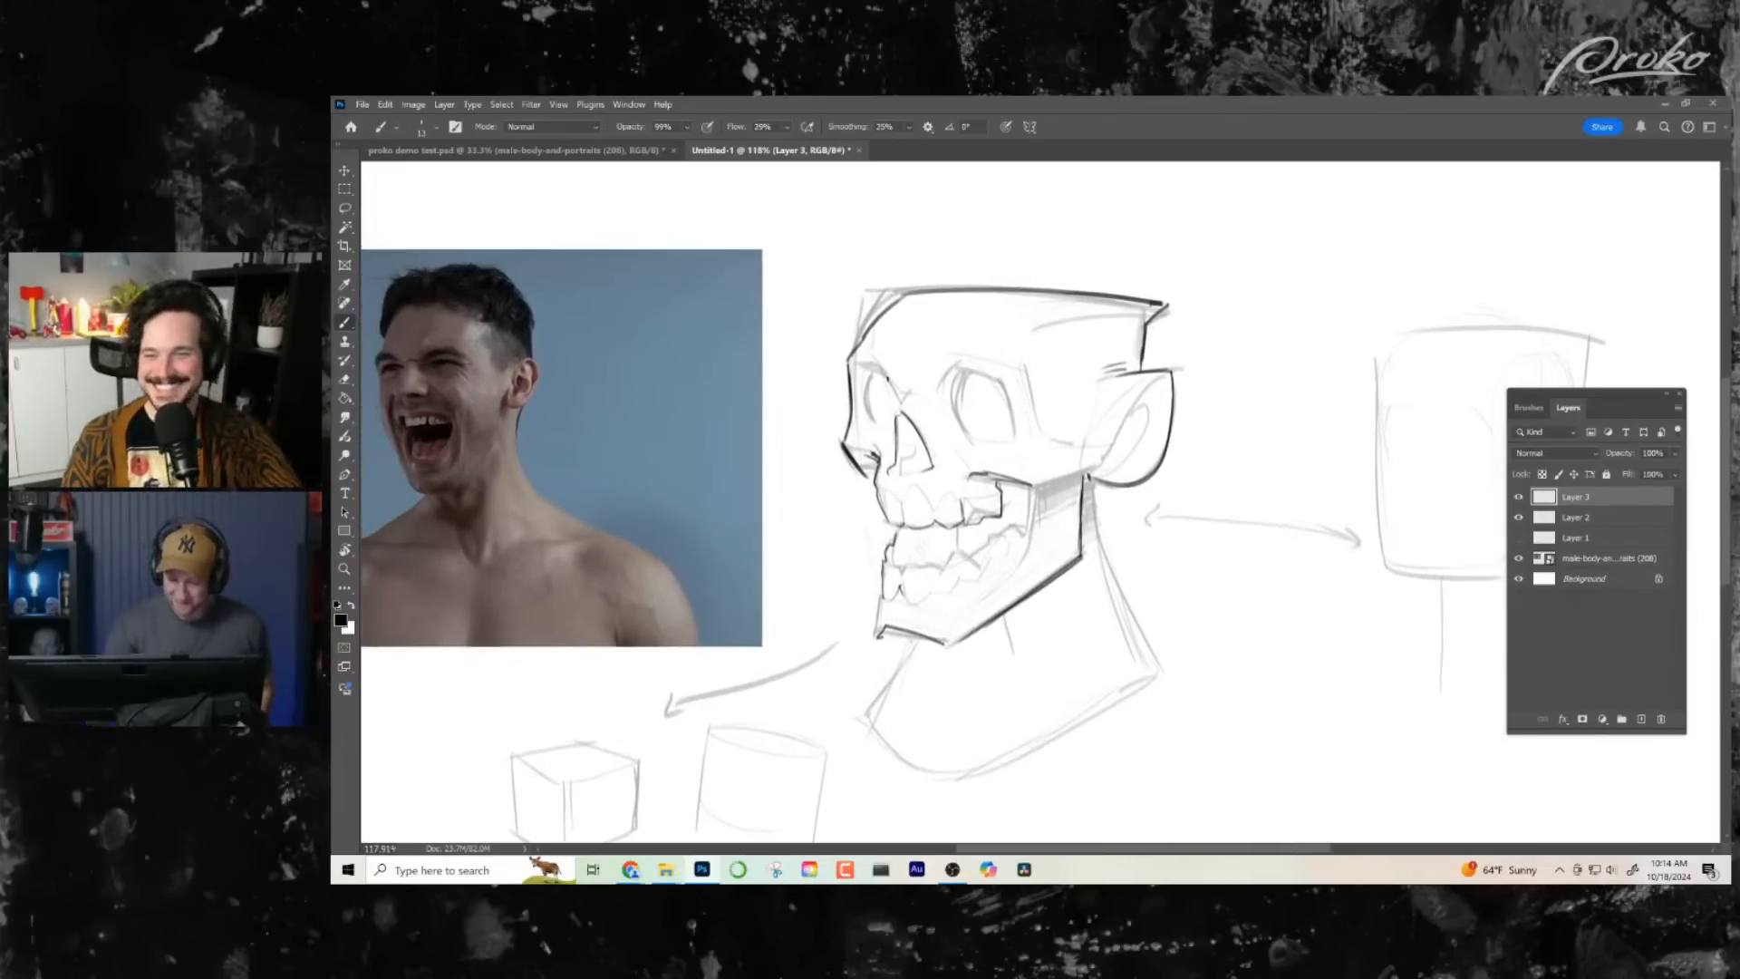
left_click_drag(879, 368, 905, 401)
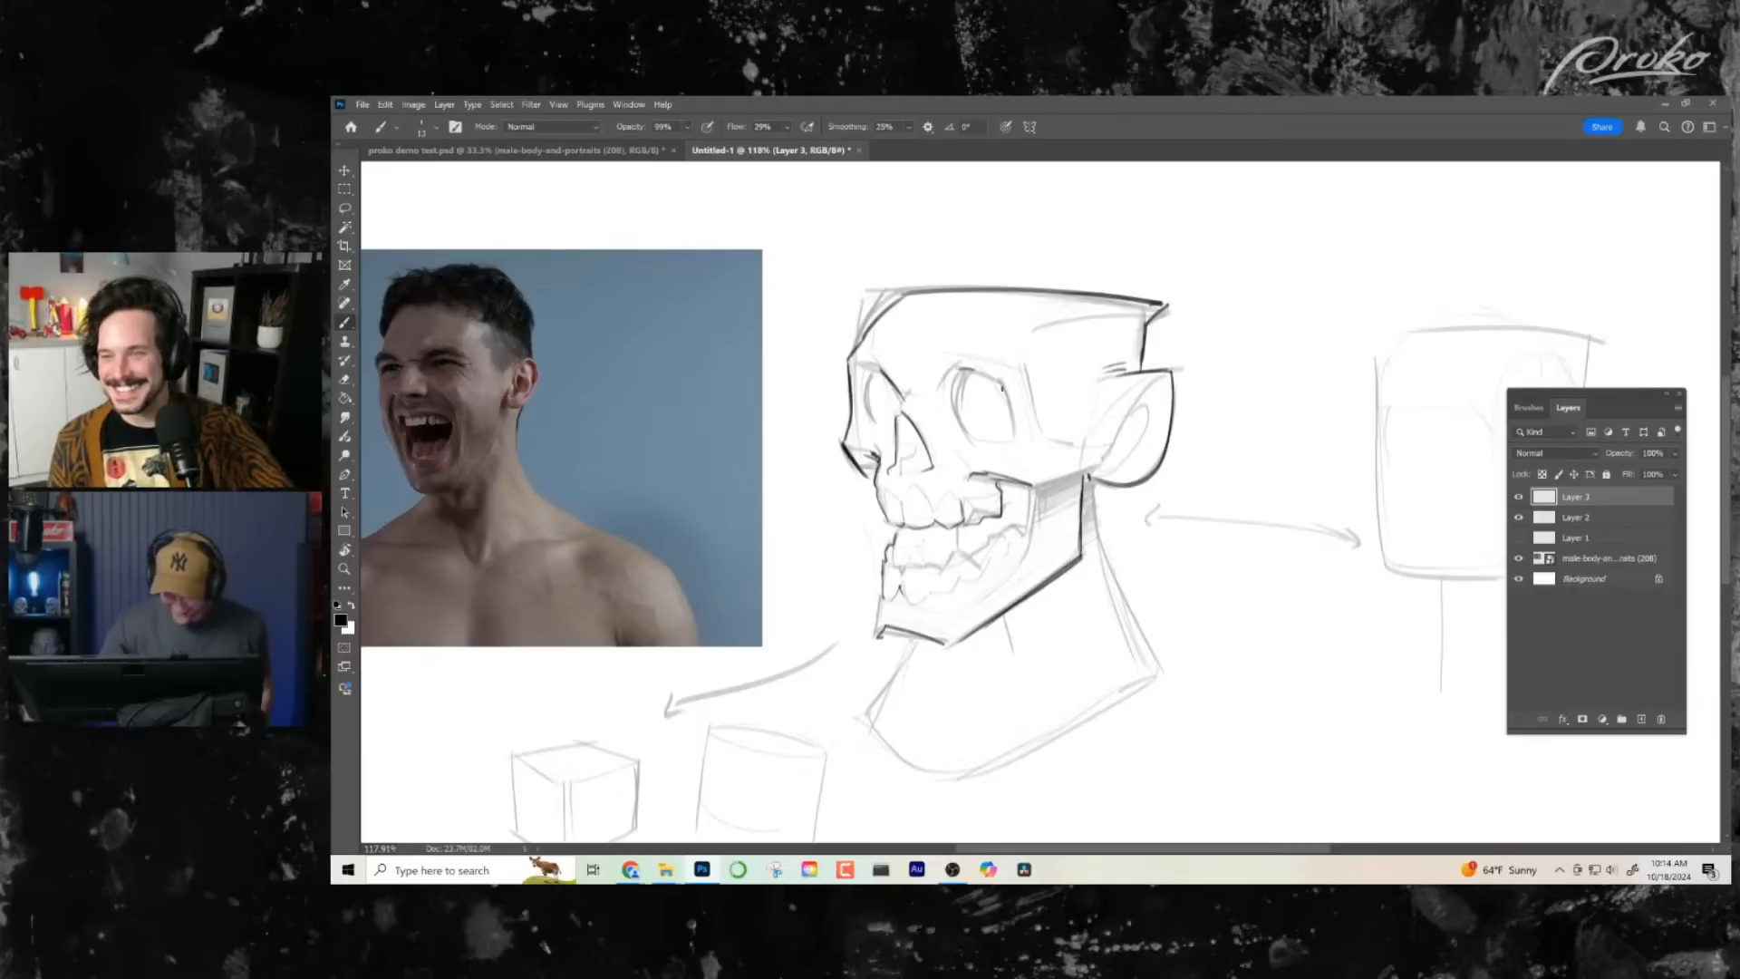
left_click_drag(1047, 598, 1044, 575)
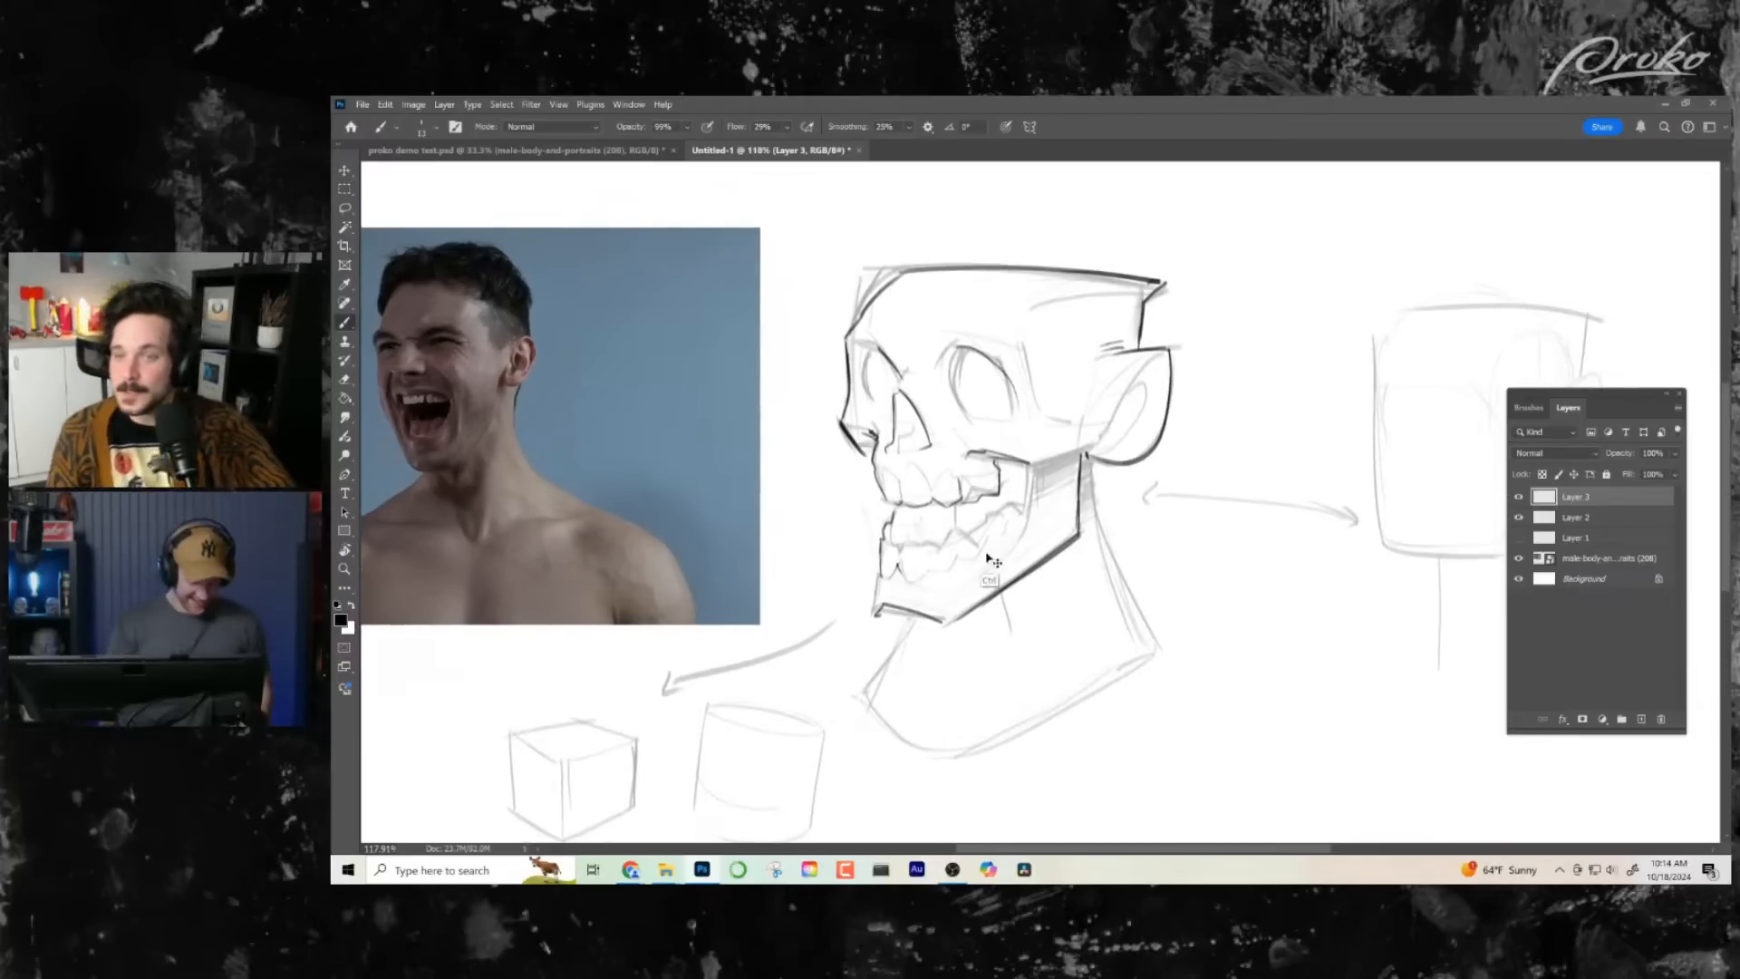
left_click_drag(902, 433, 900, 453)
left_click_drag(1092, 495, 1103, 478)
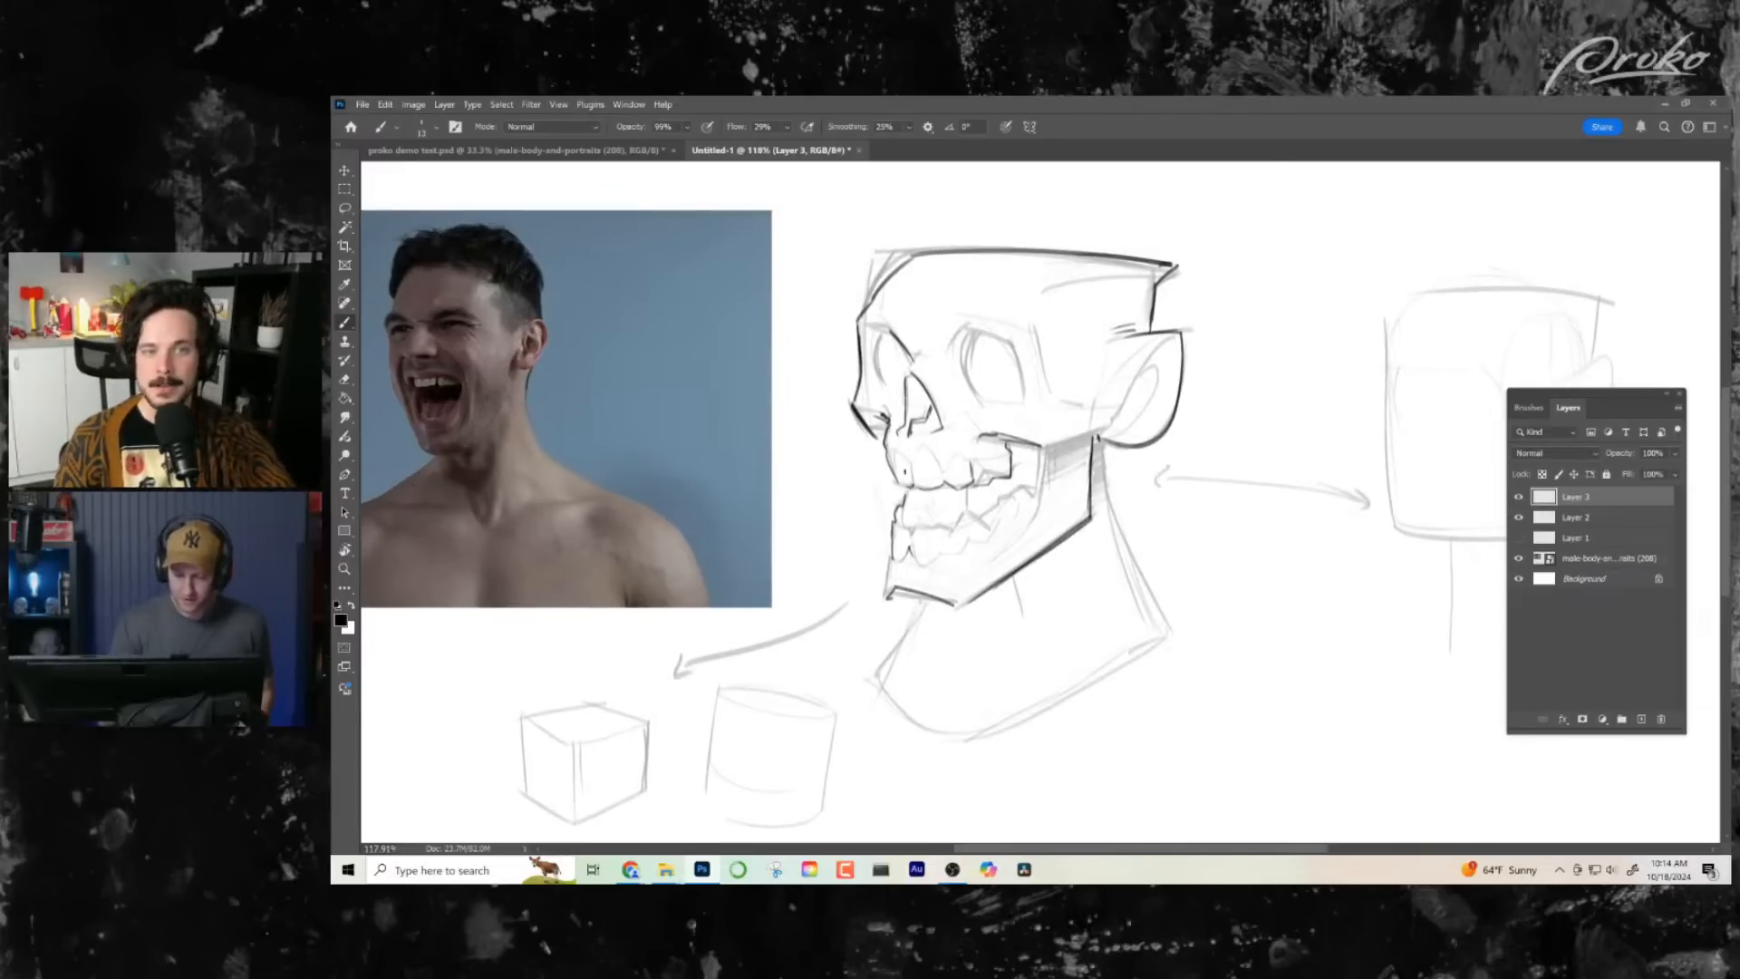
left_click_drag(908, 450, 895, 463)
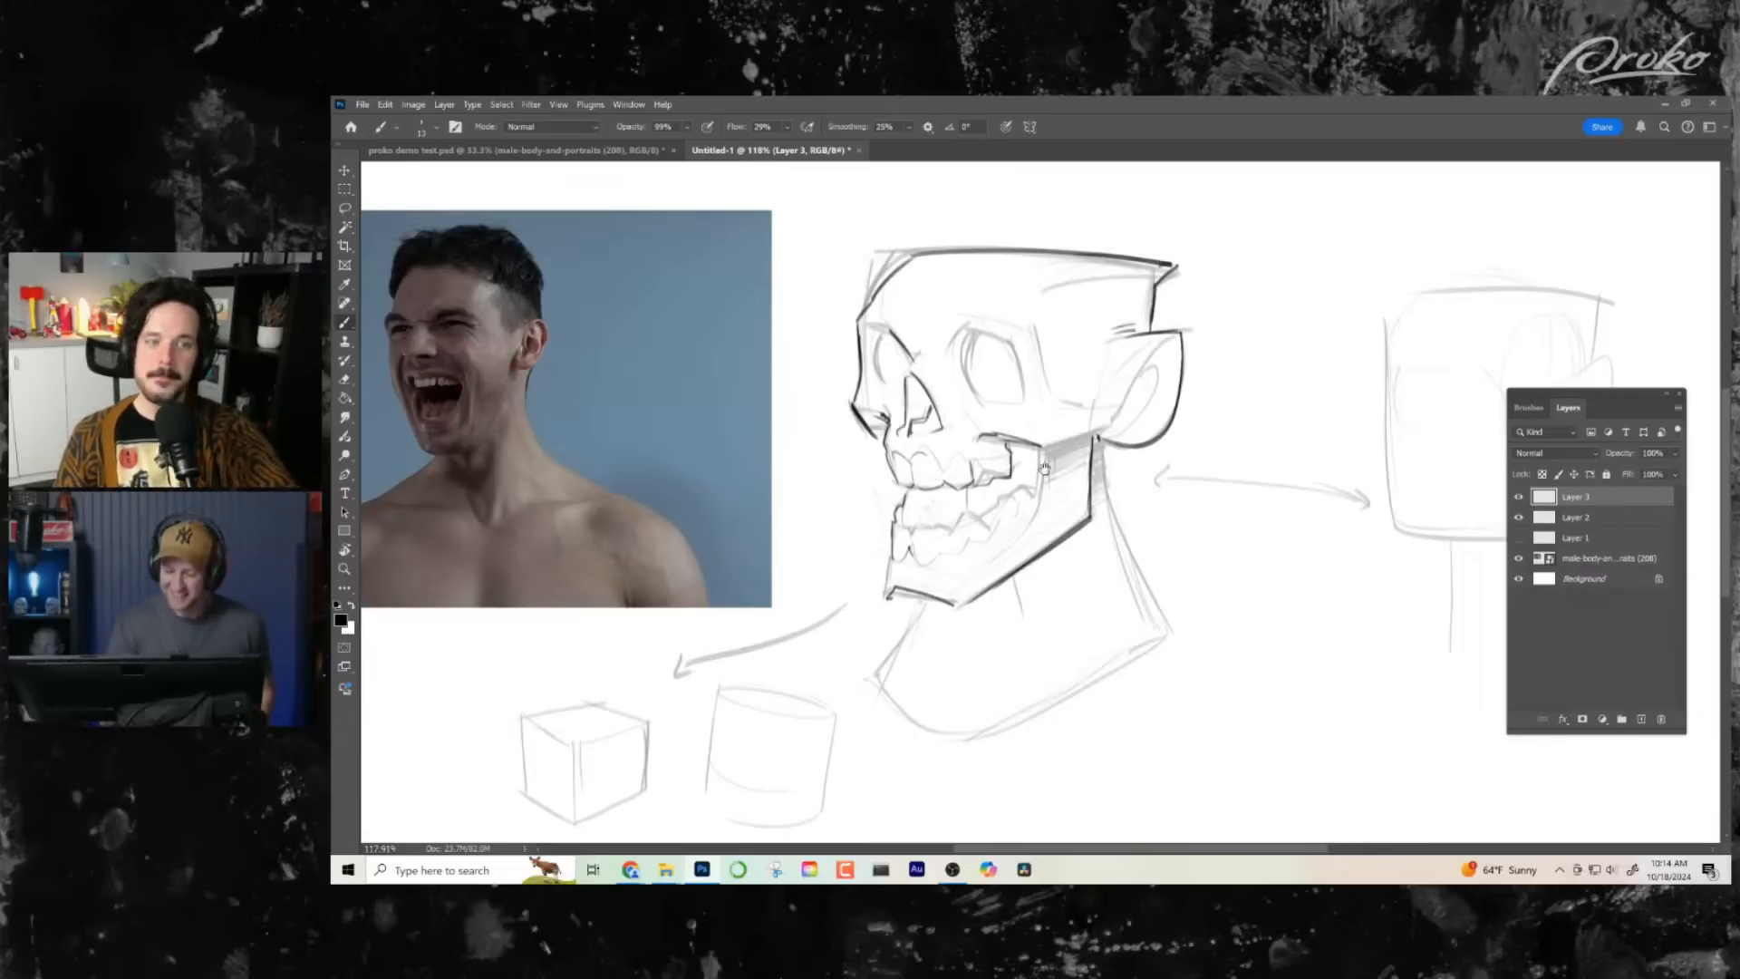
left_click_drag(1047, 471, 1041, 466)
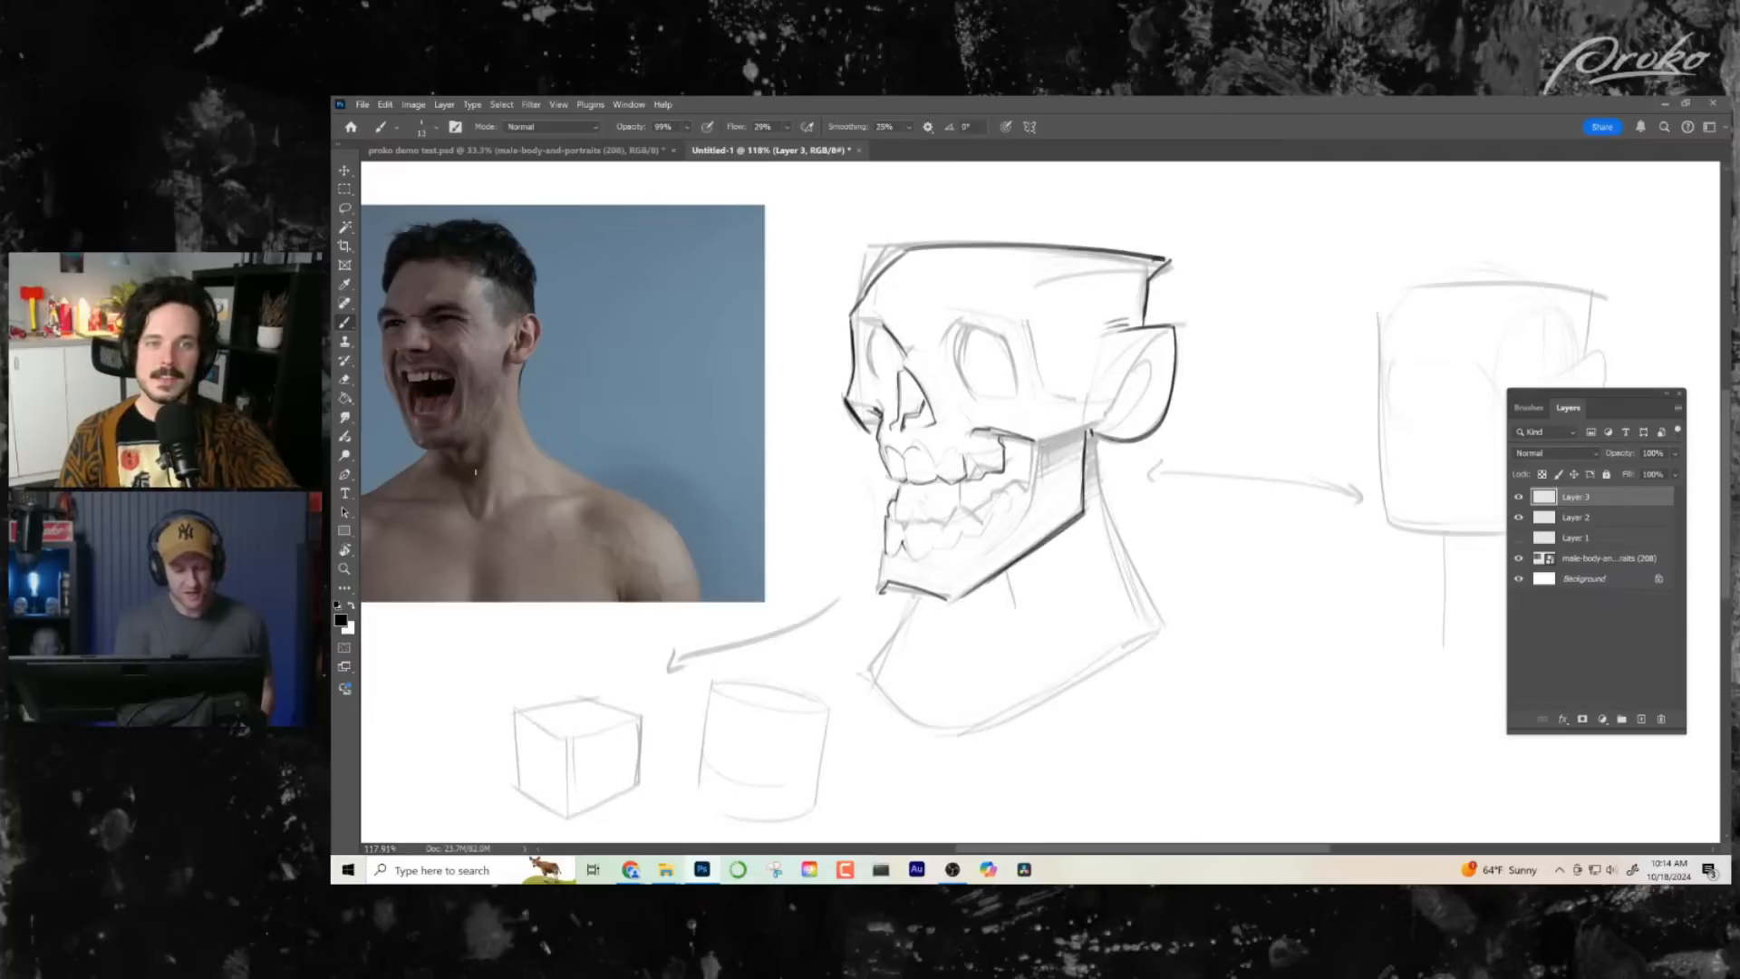
key("z")
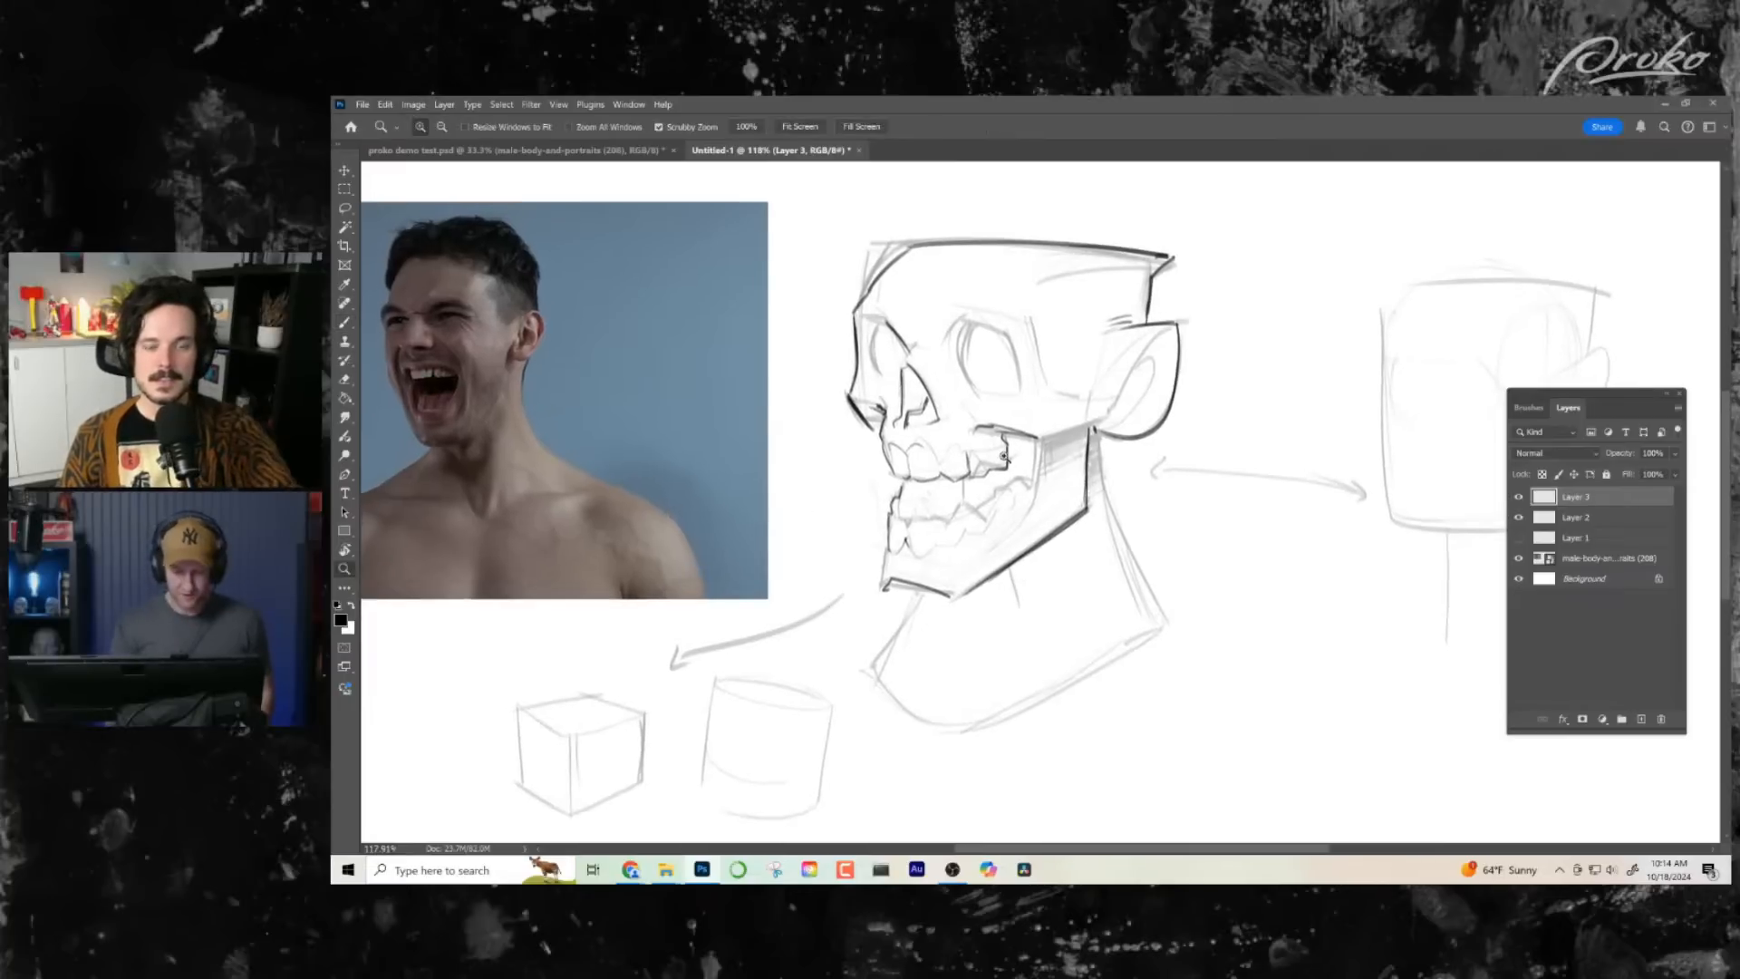
- Ink the outlines of both eye sockets, flipping the canvas horizontally between strokes
mouse_move(1033, 486)
left_mouse_down()
mouse_move(1201, 553)
mouse_move(1162, 521)
left_mouse_up()
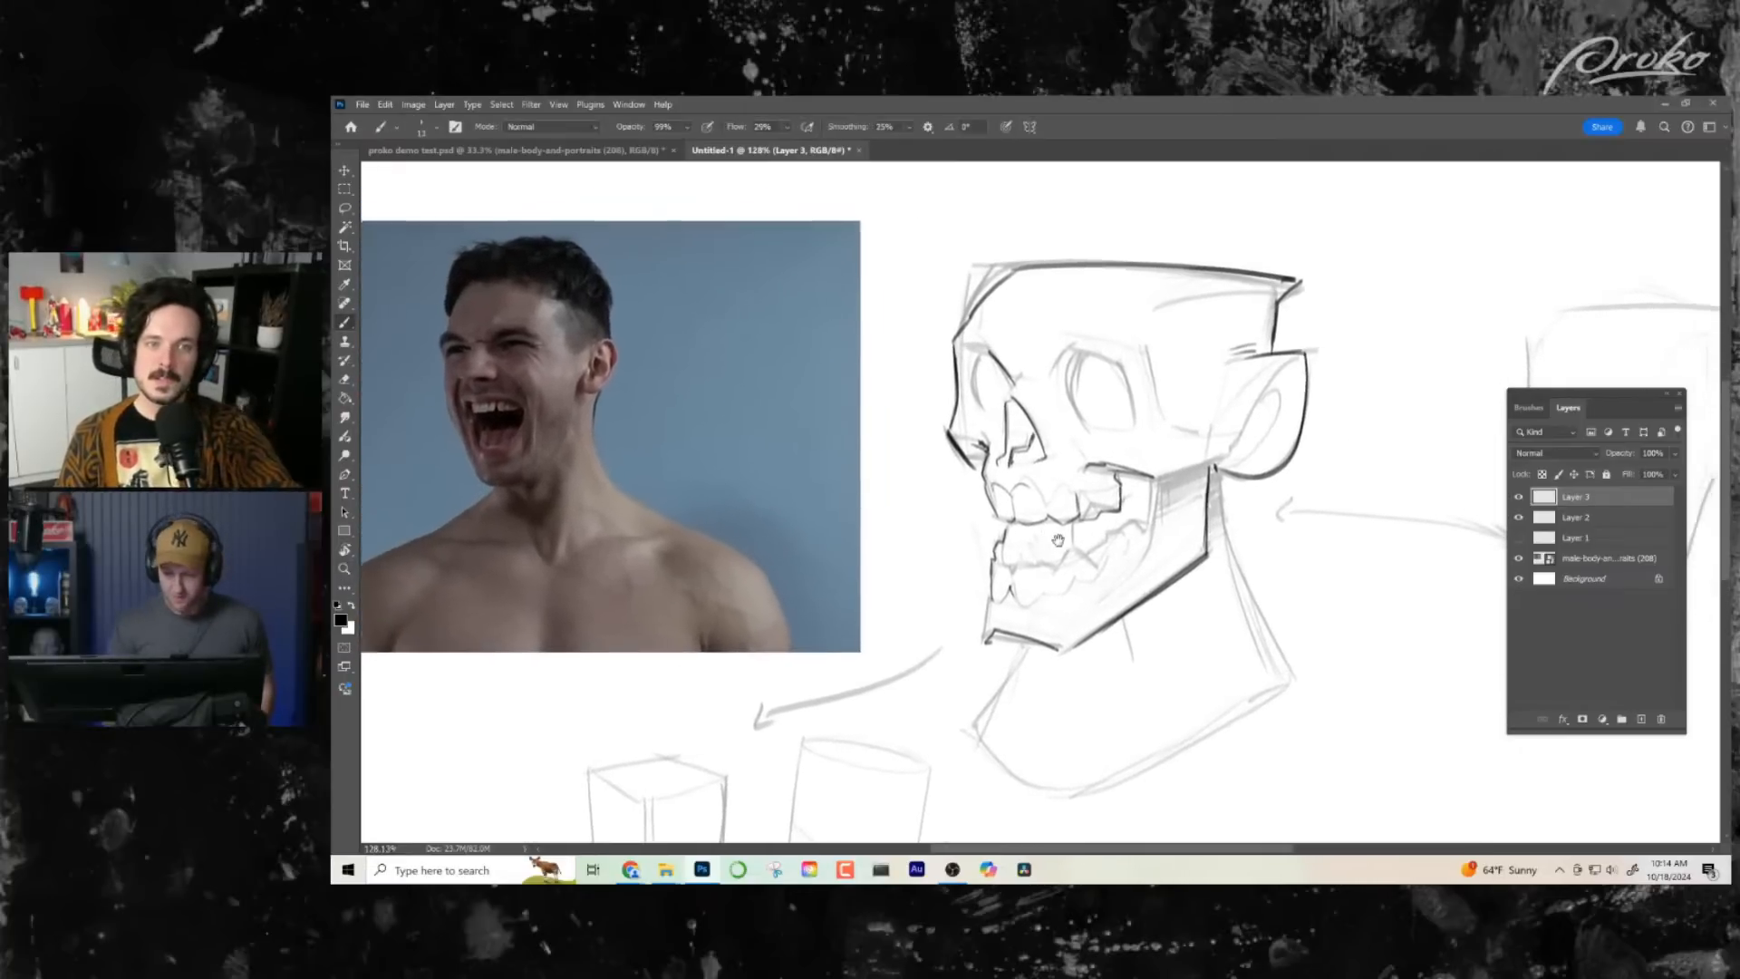
key("b")
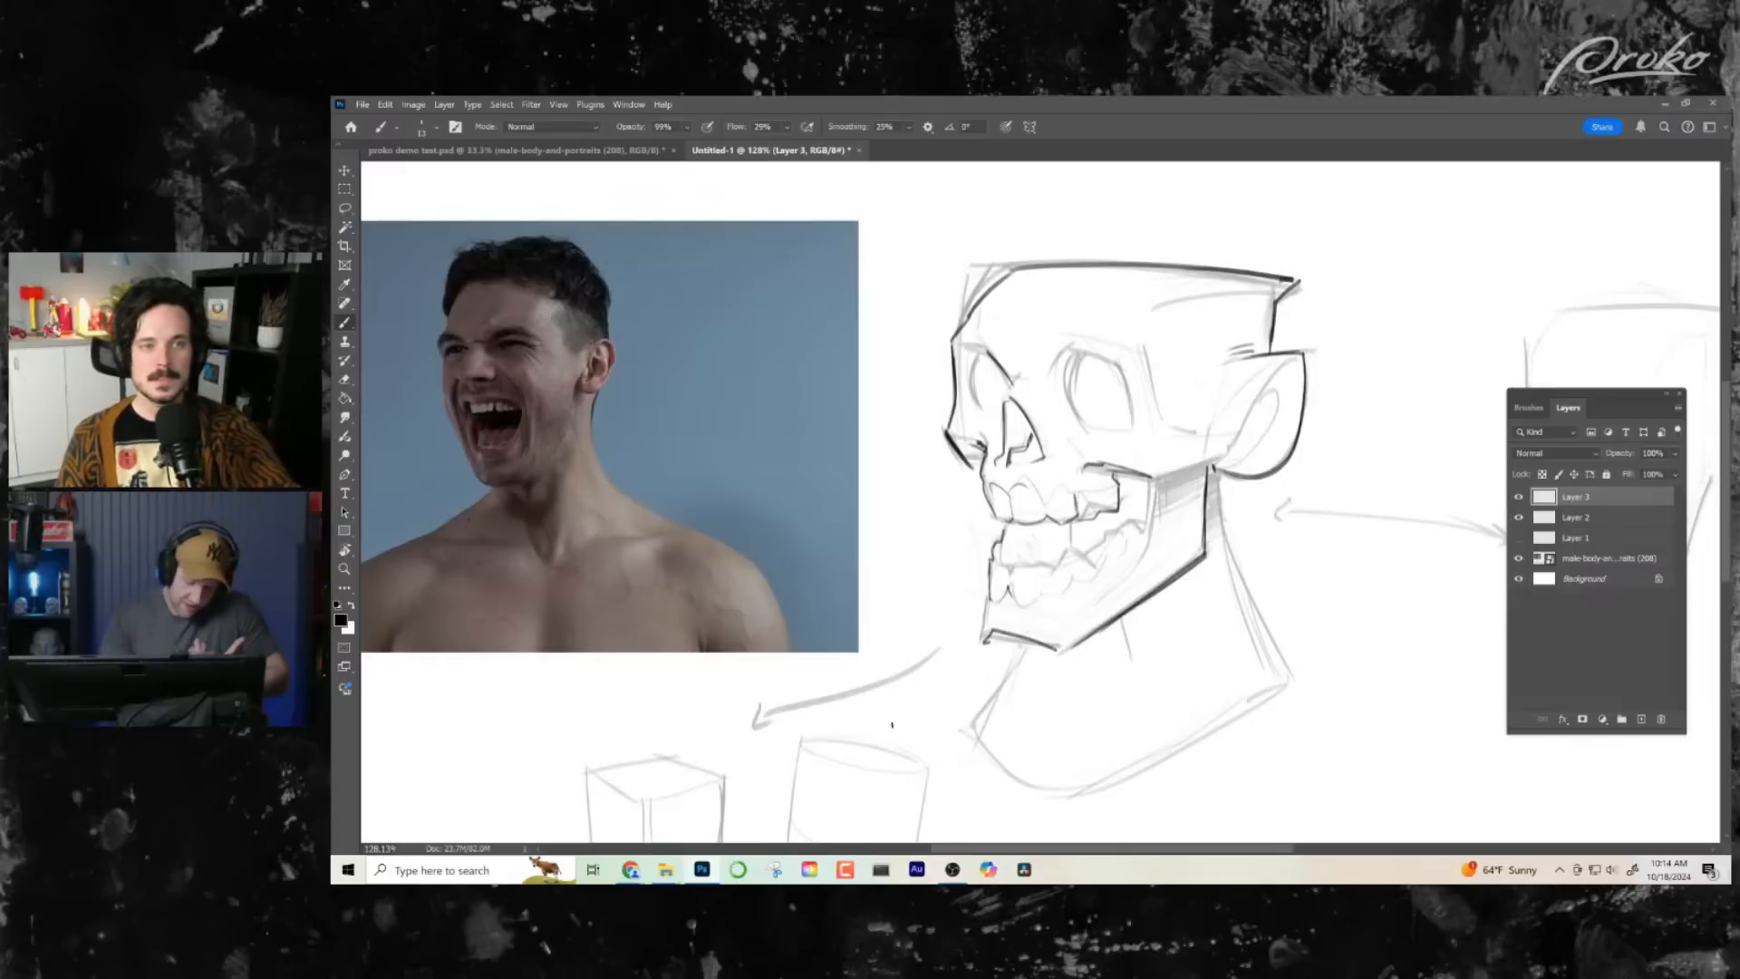
left_click_drag(1063, 347, 1129, 367)
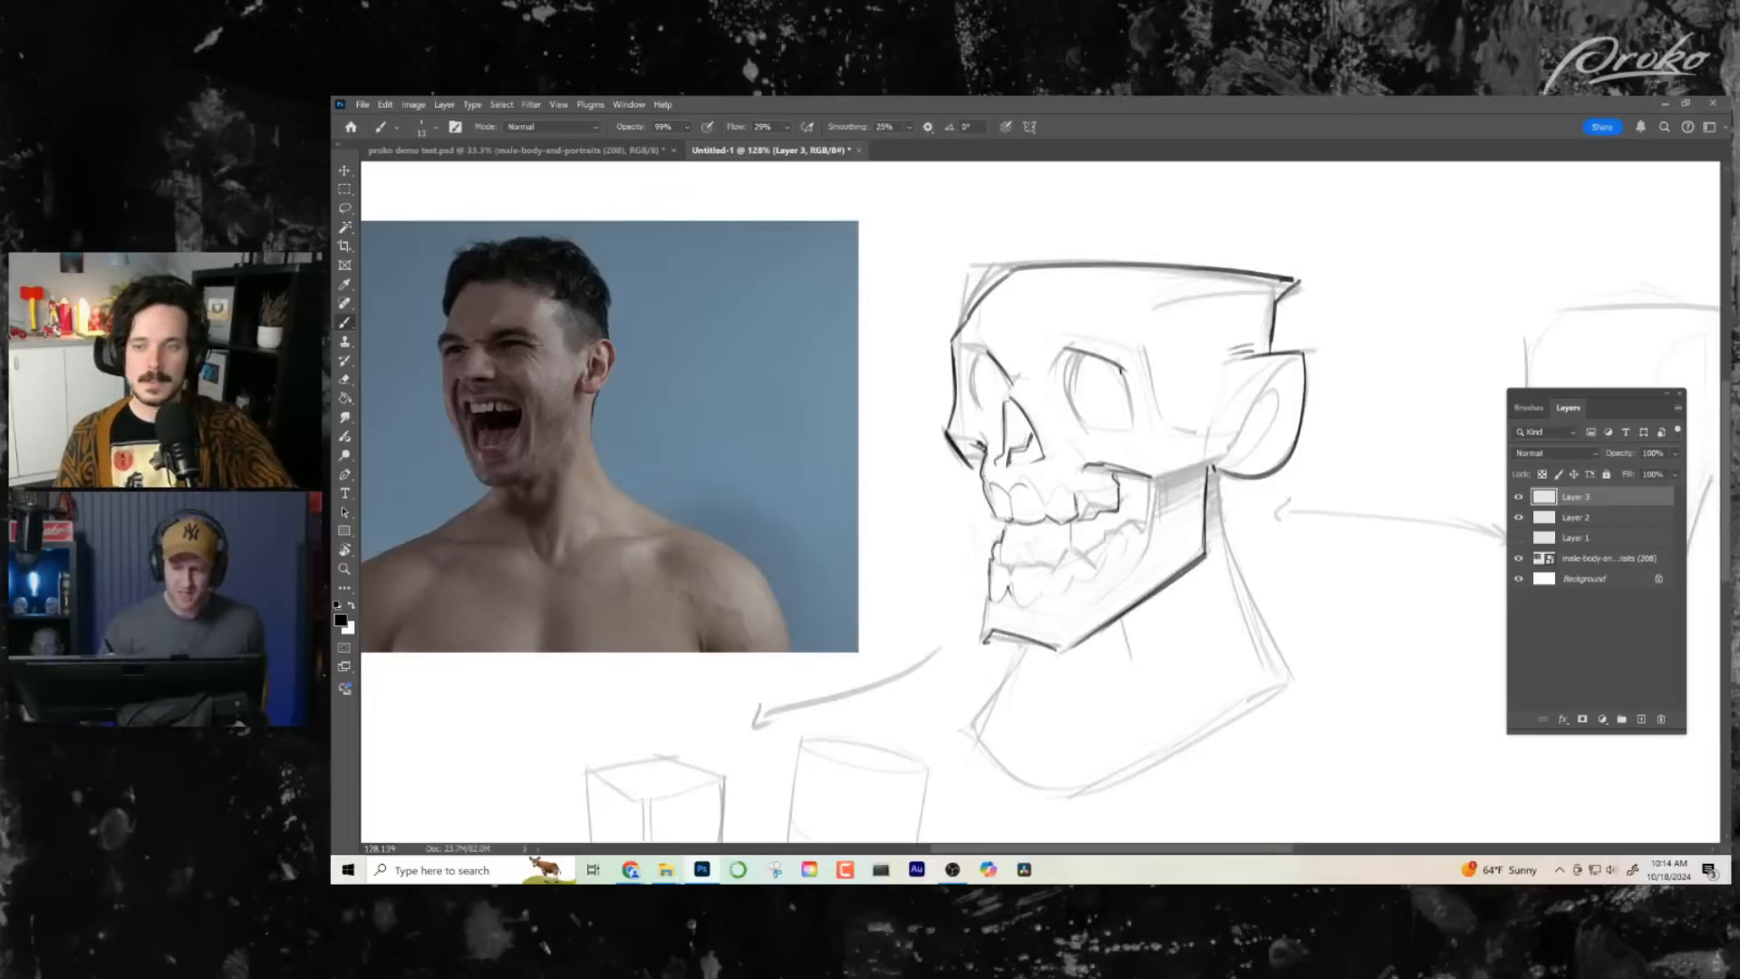
left_click_drag(1123, 365, 1135, 410)
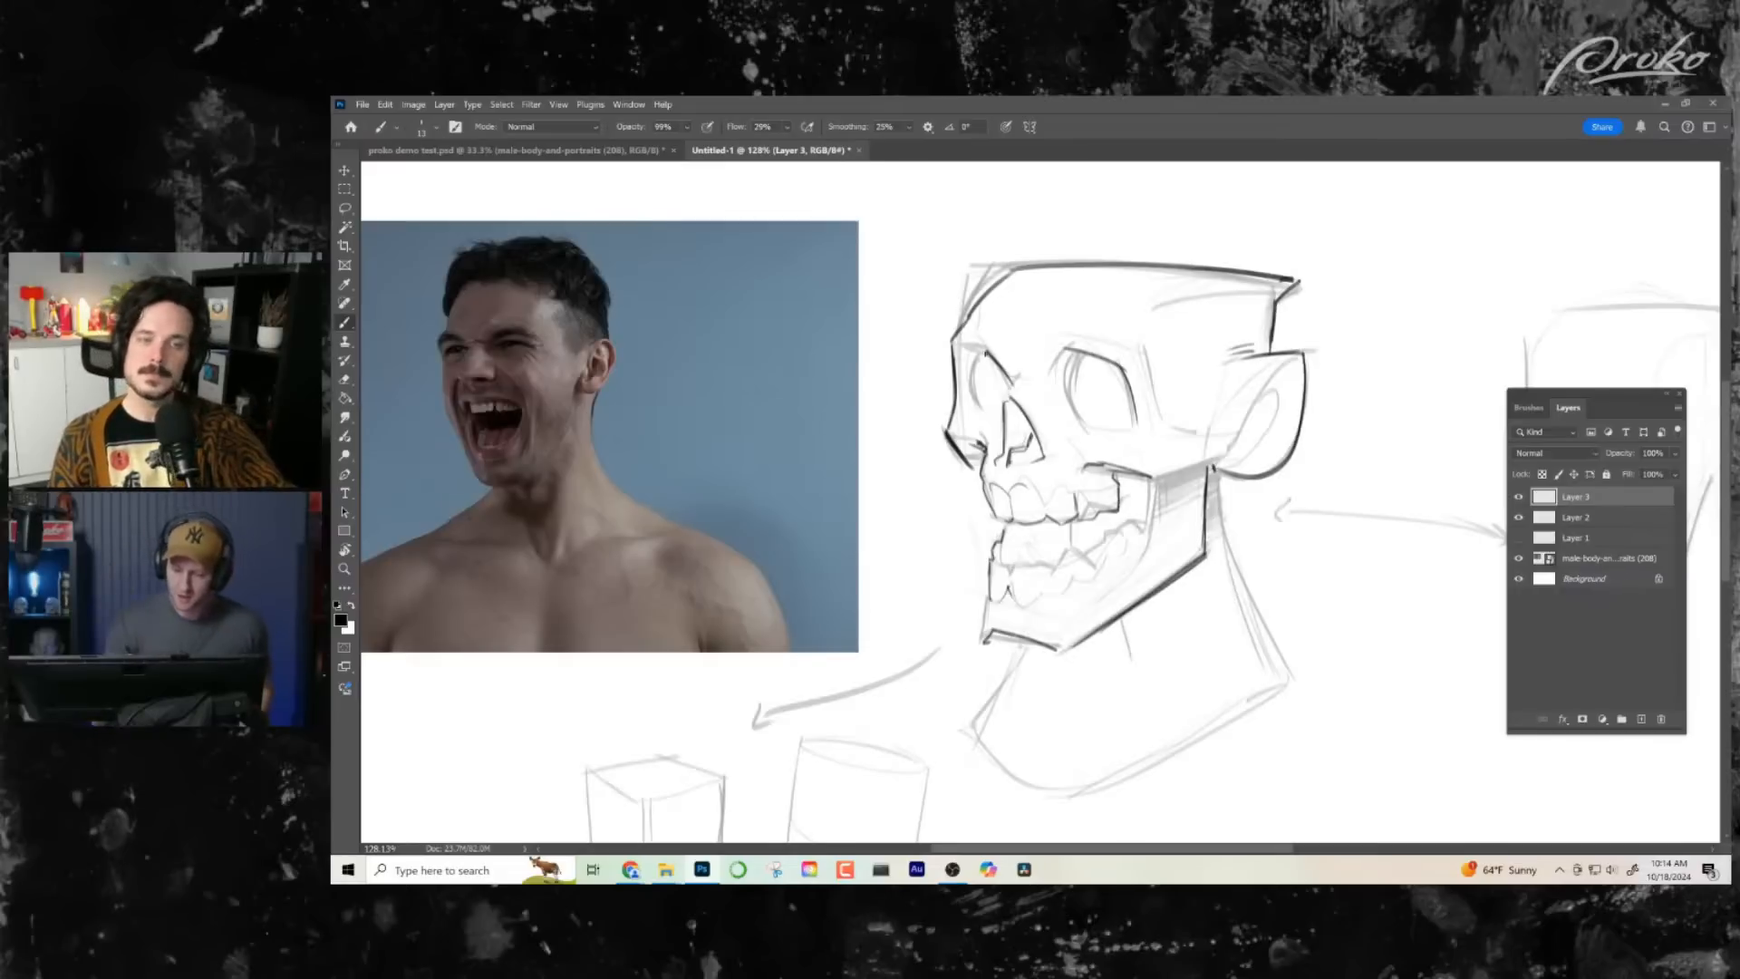
left_click_drag(1133, 591, 1077, 585)
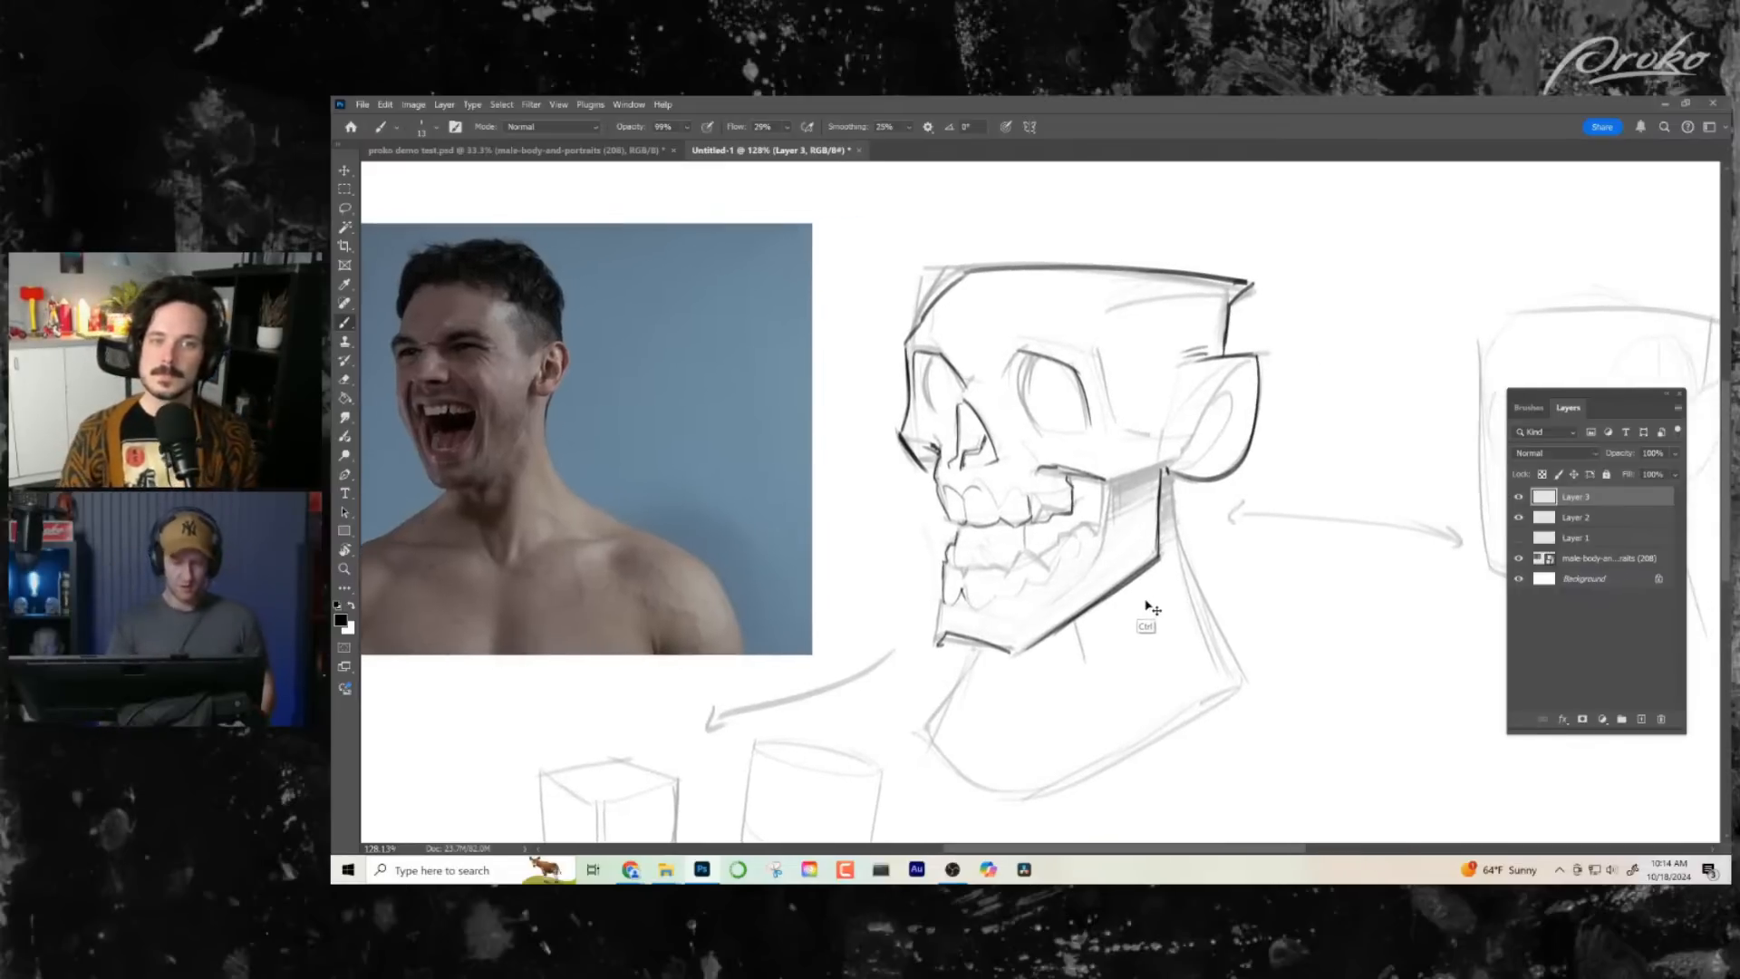
key("ctrl+shift+h")
left_click_drag(993, 427, 1041, 434)
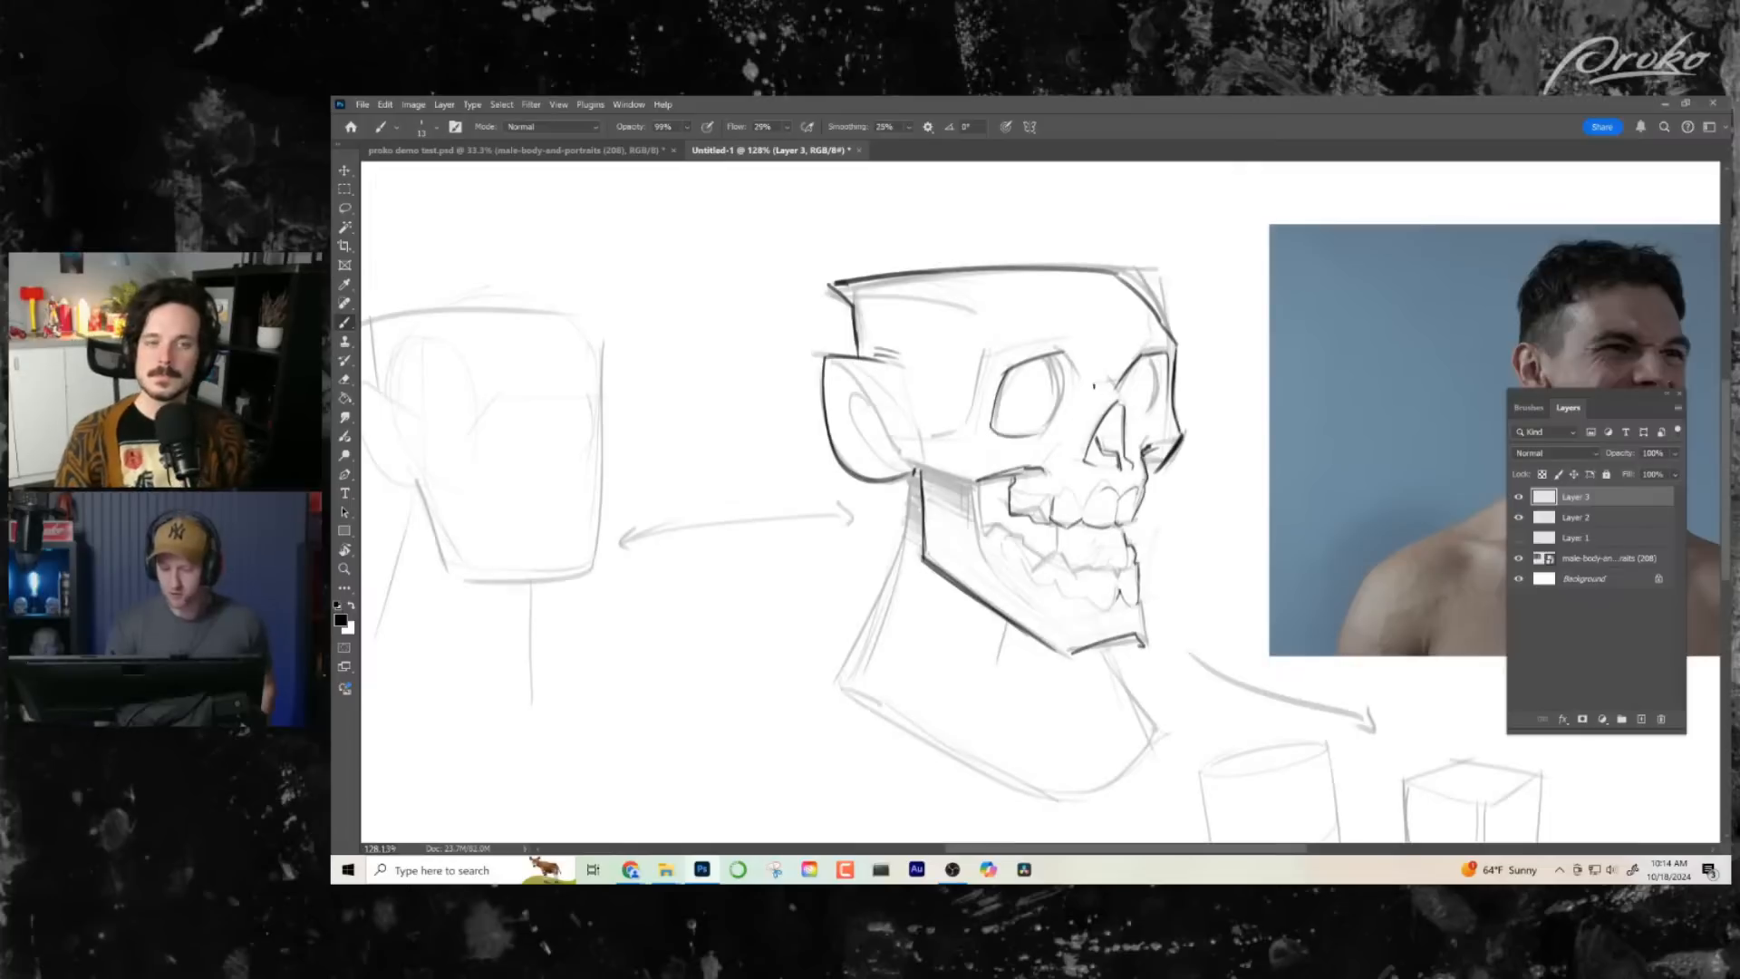
mouse_move(1062, 355)
left_mouse_down()
mouse_move(1066, 415)
mouse_move(1162, 428)
mouse_move(1125, 426)
left_mouse_up()
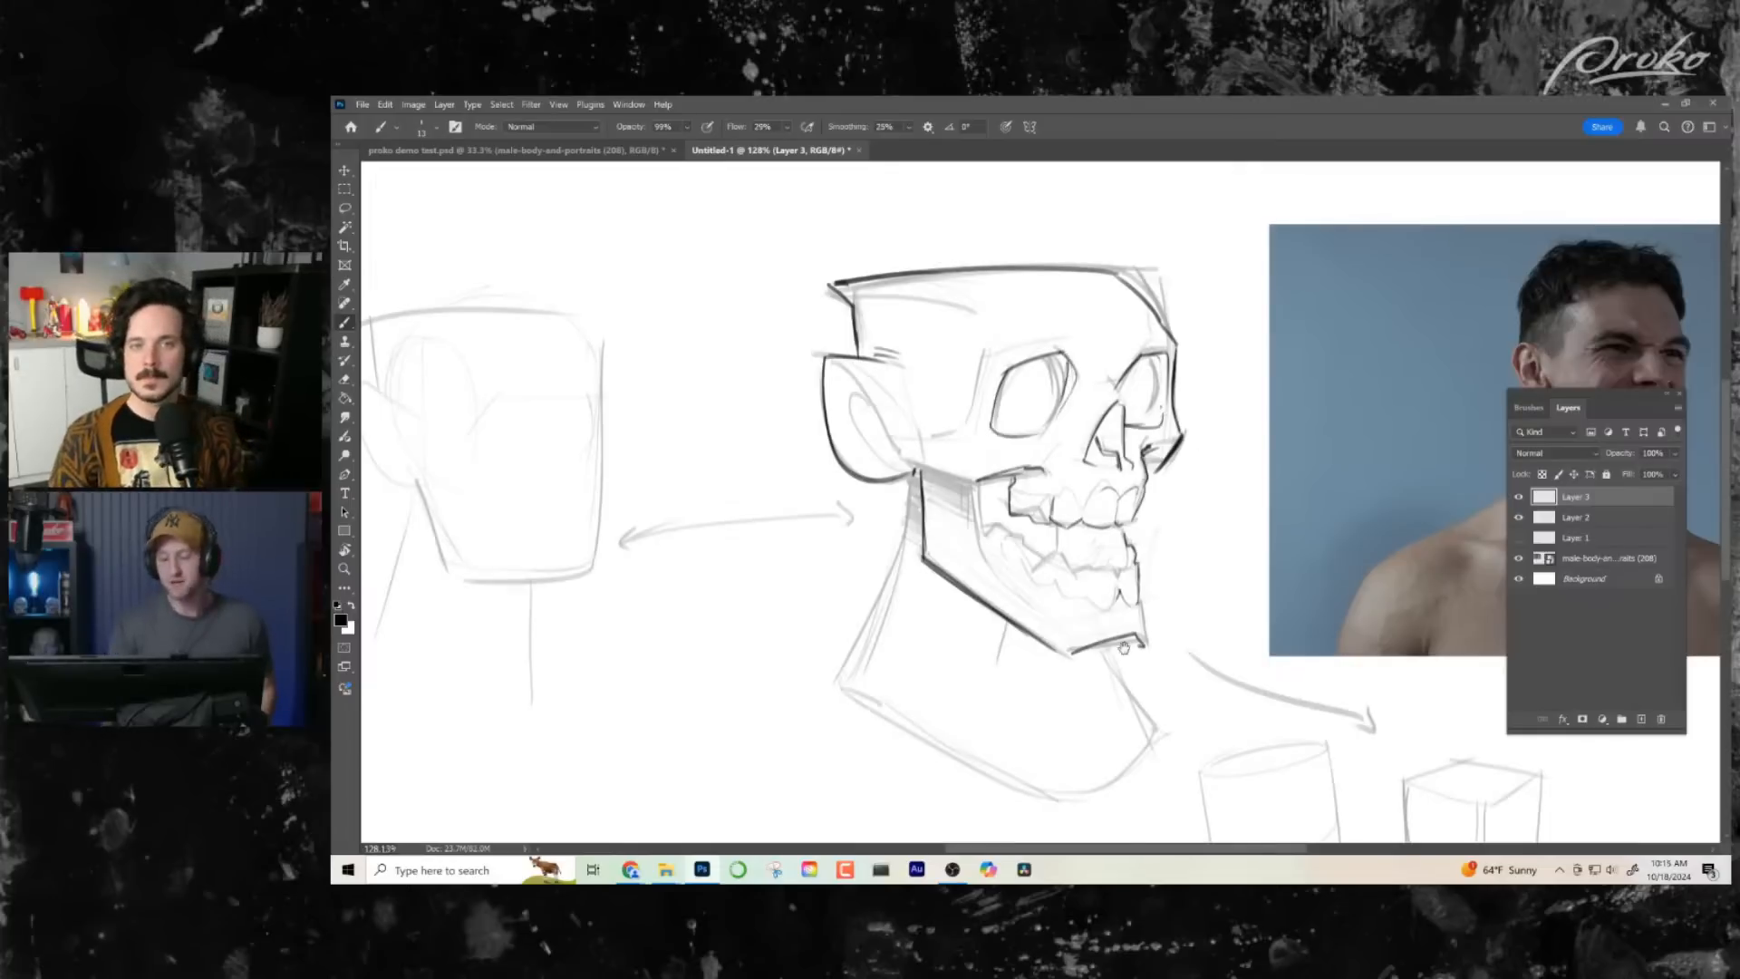
- Ink the back line of the neck down from the ear and the jagged outlines of the lower row of teeth
left_click_drag(1095, 641, 1061, 593)
left_click_drag(881, 433, 824, 604)
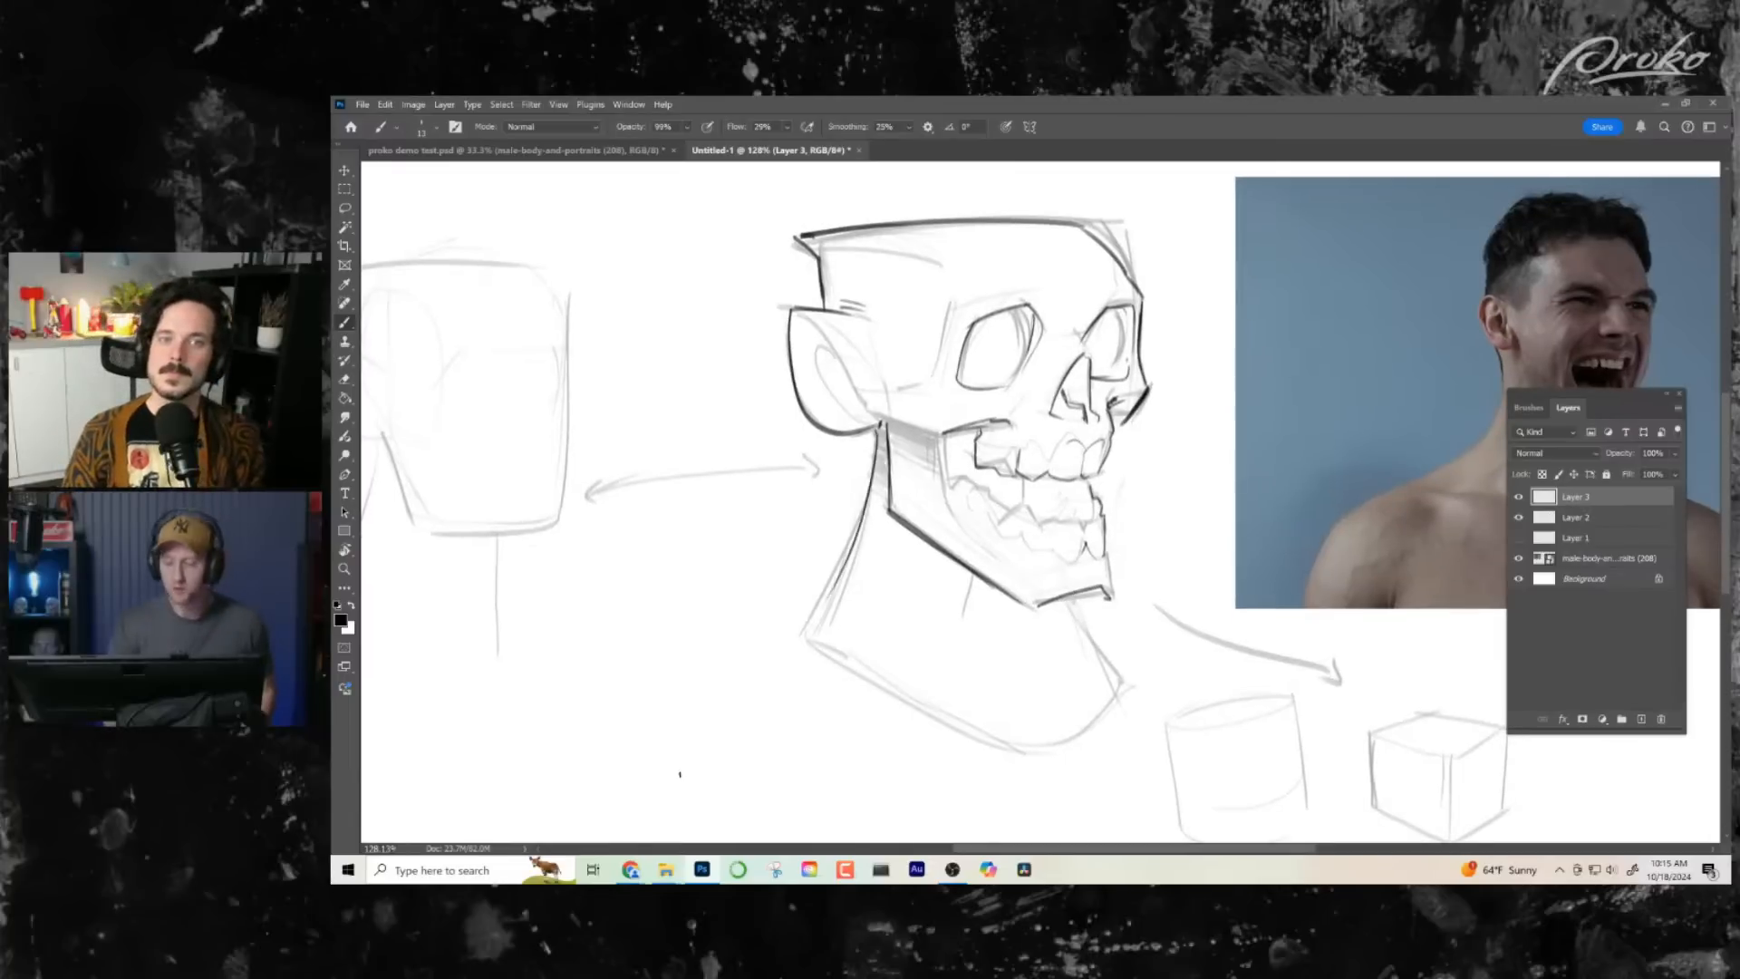
left_click_drag(1070, 598, 1038, 614)
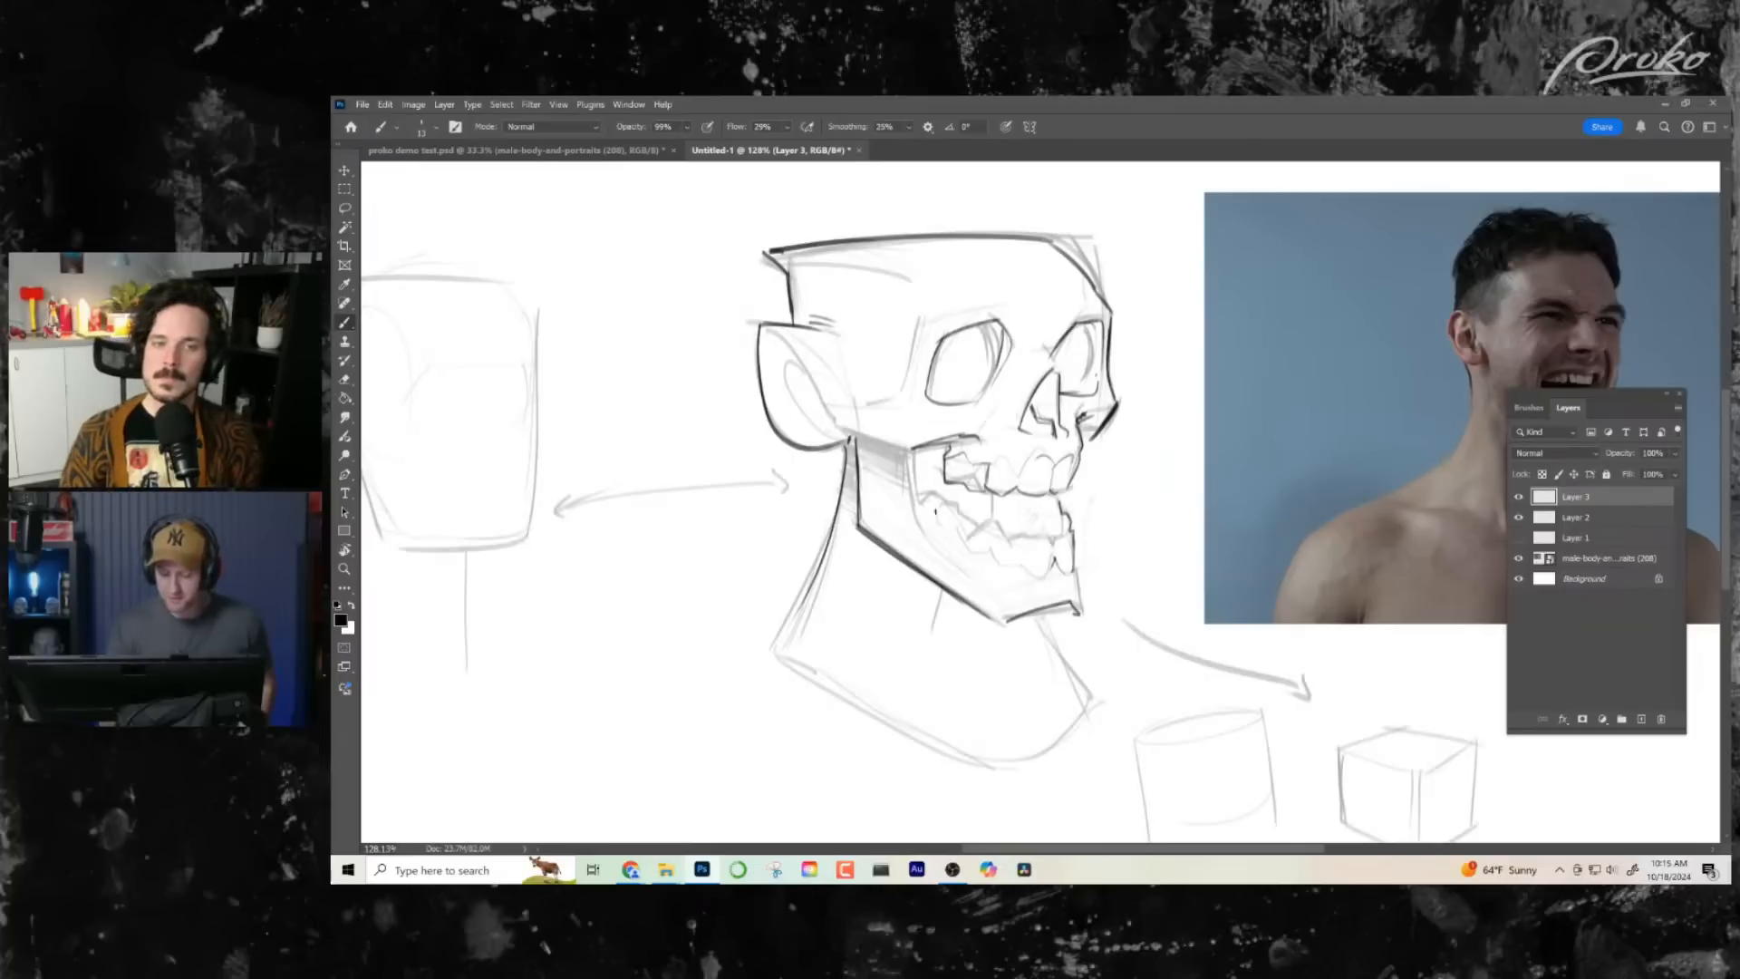
left_click_drag(943, 520, 973, 544)
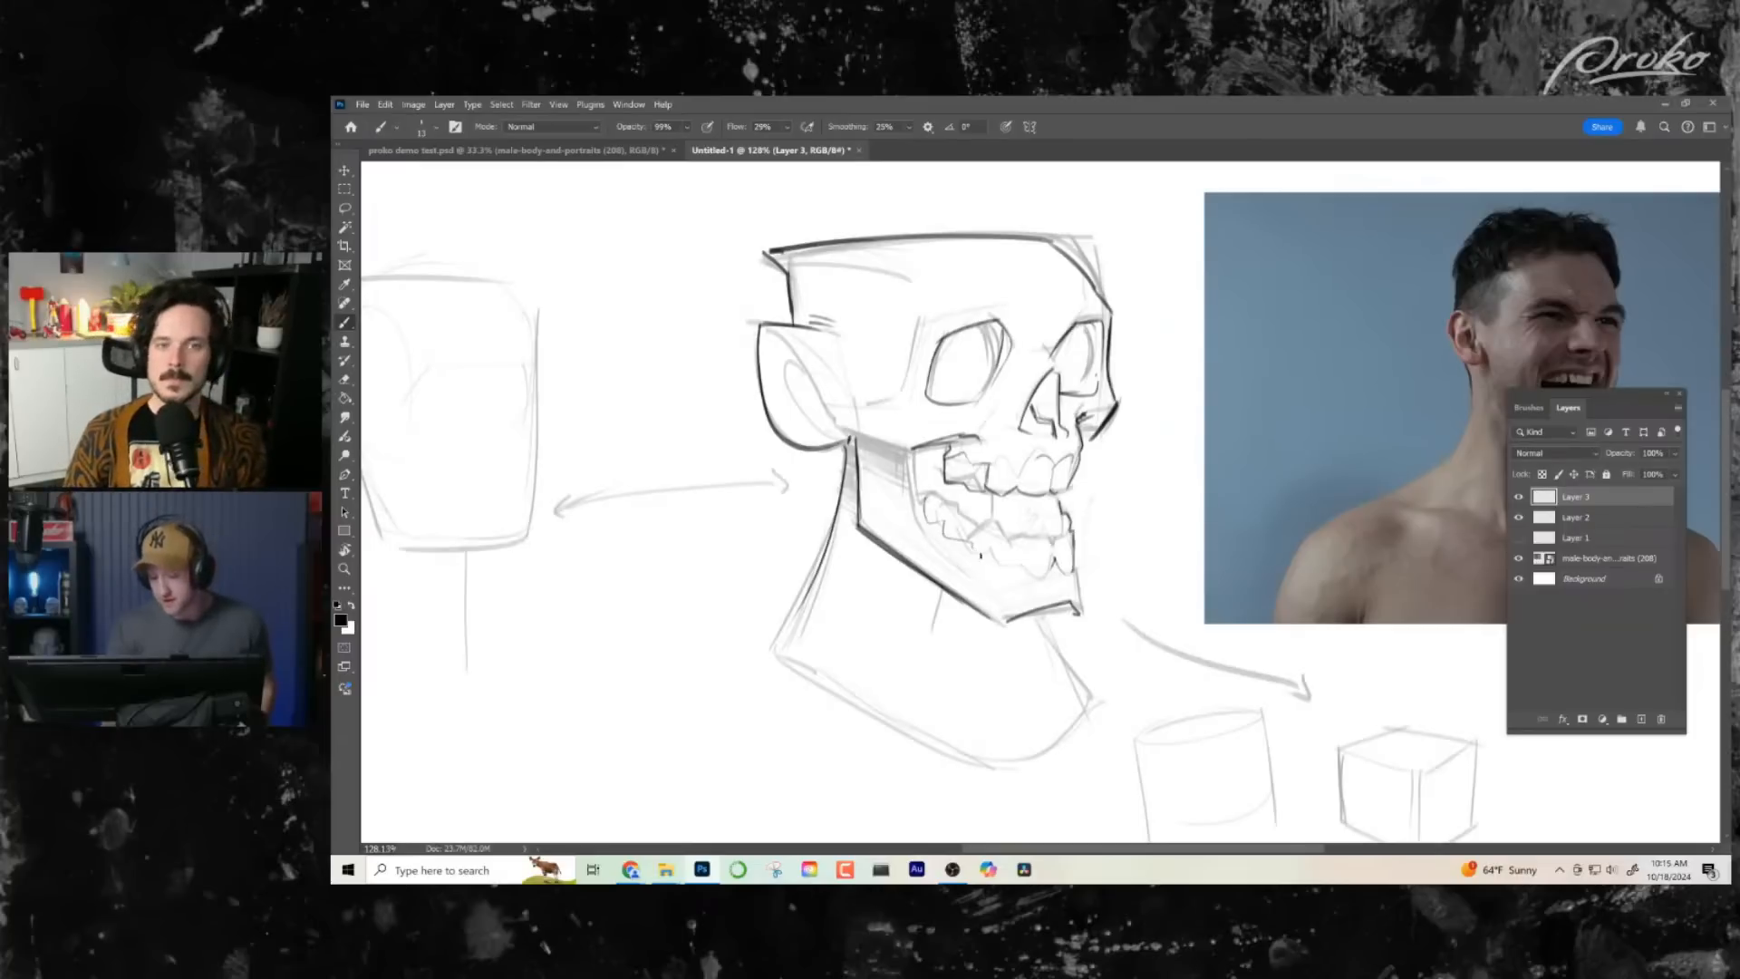
left_click_drag(1151, 603, 1137, 598)
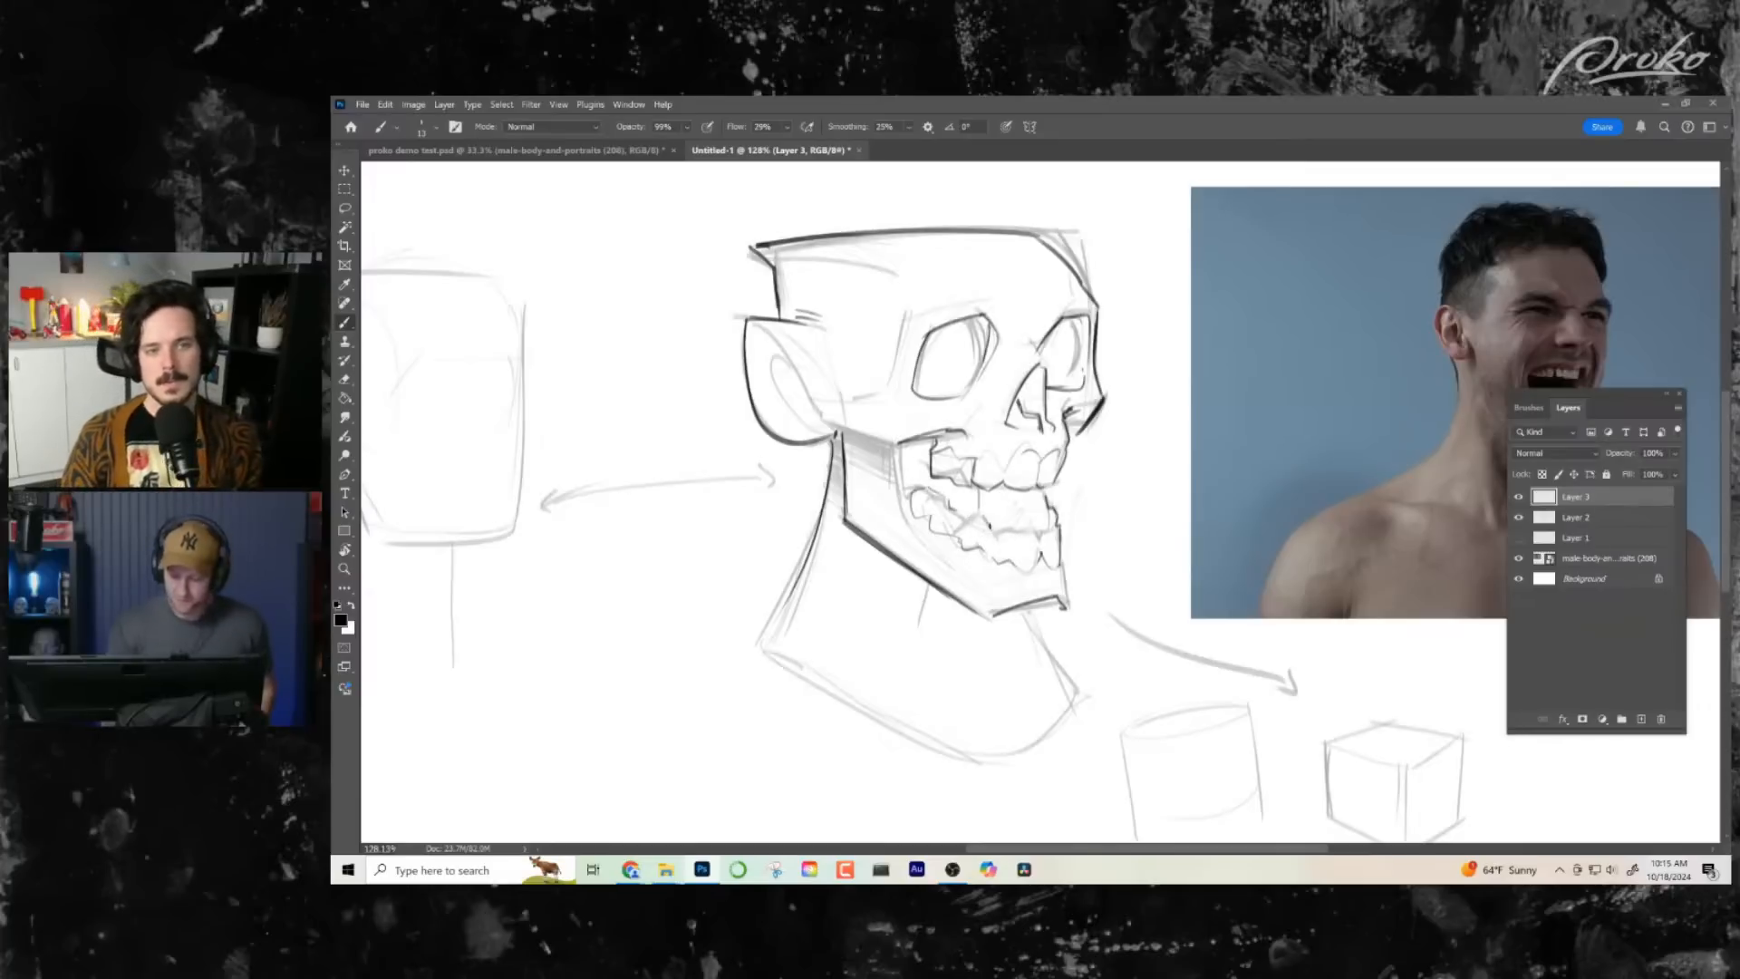
mouse_move(963, 521)
left_mouse_down()
mouse_move(993, 535)
mouse_move(1046, 517)
left_mouse_up()
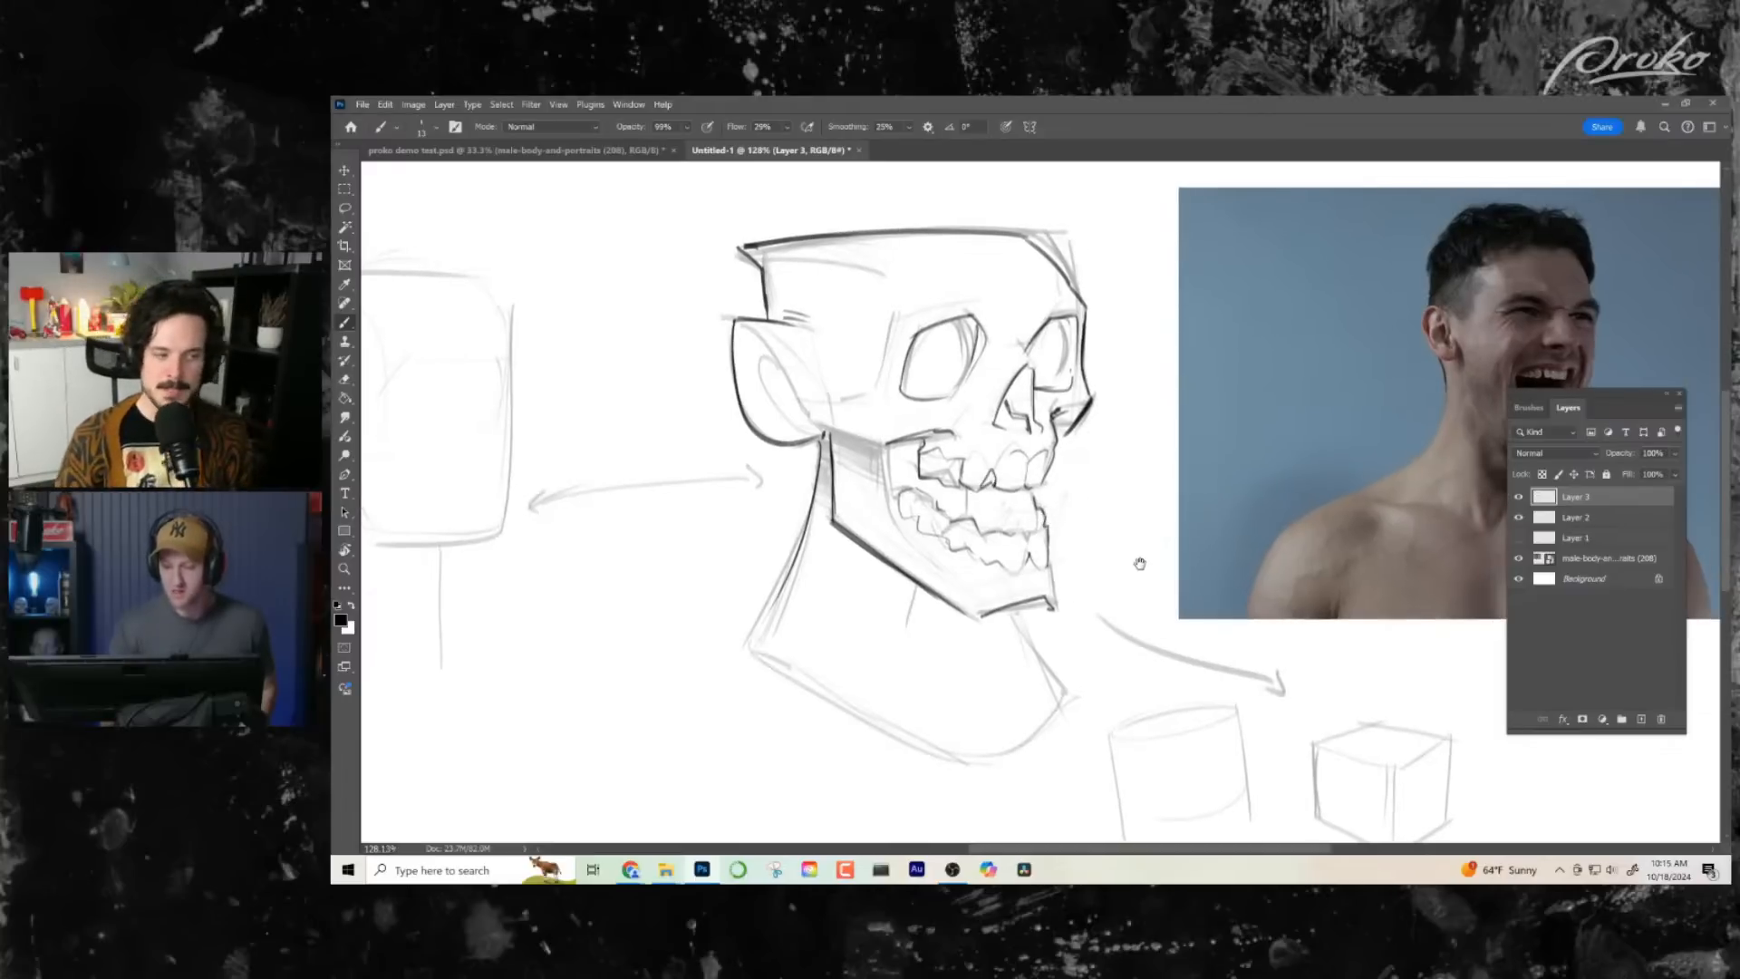
- Ink the inner contour of the ear
left_click_drag(1139, 564, 1161, 548)
left_click_drag(787, 325, 834, 417)
left_click_drag(1091, 621, 1092, 618)
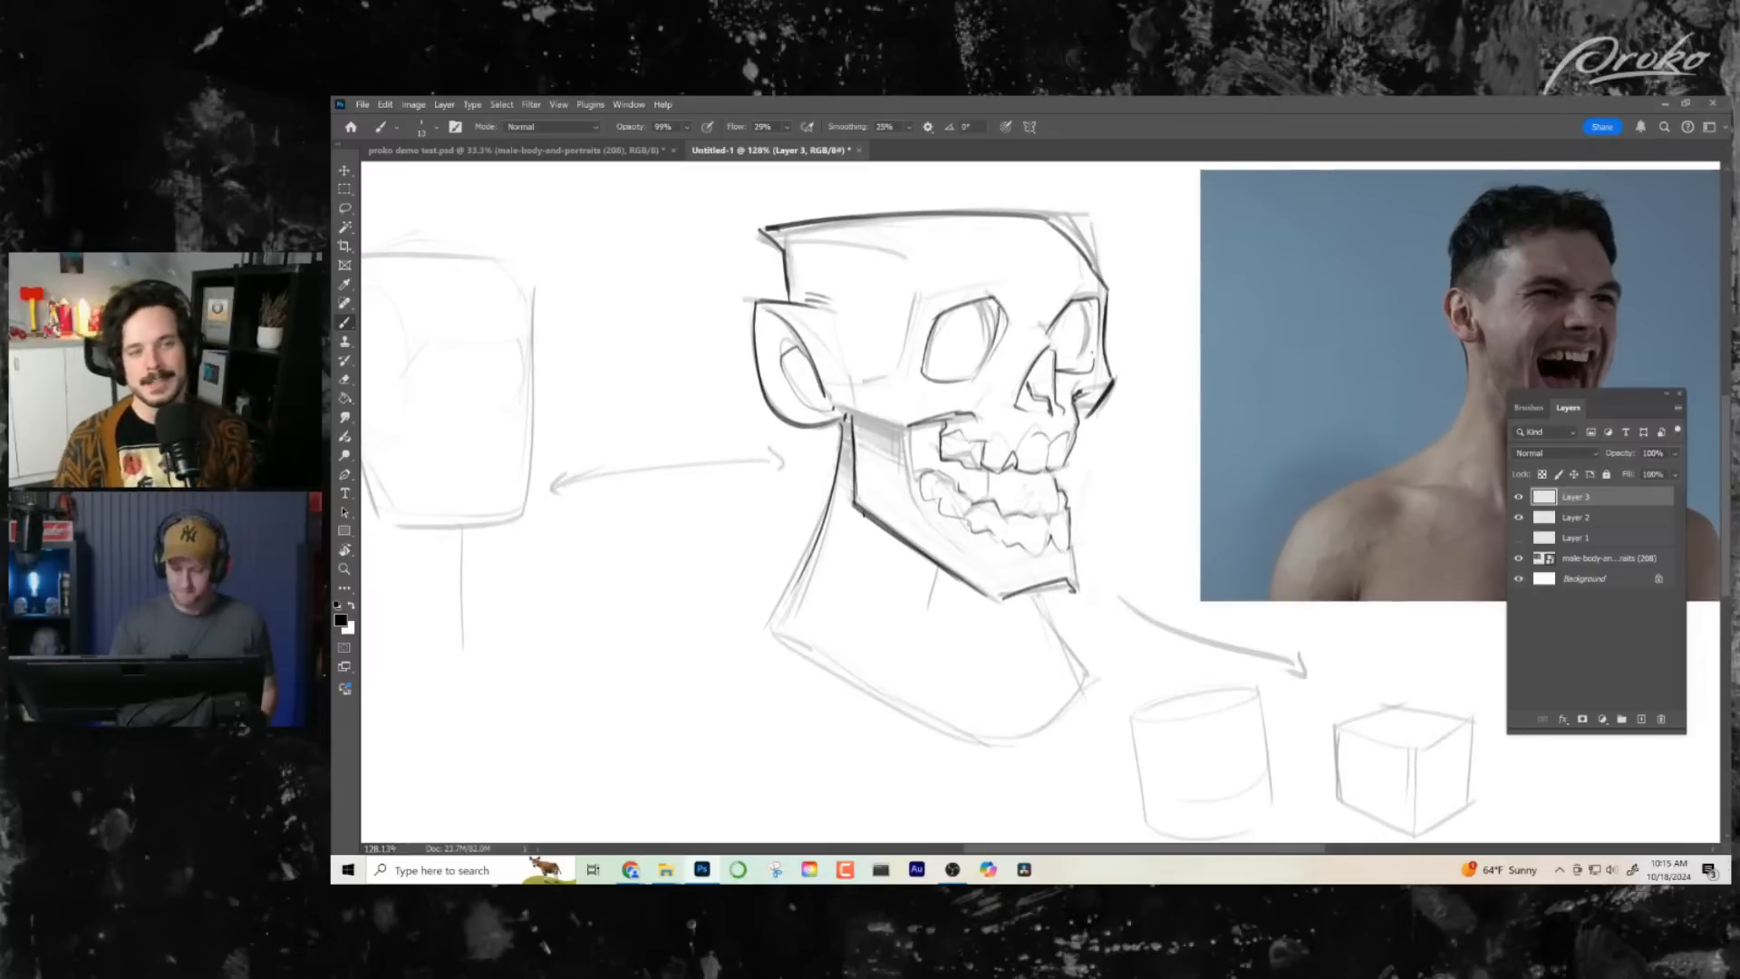
- Strengthen the lower back line of the neck and ink the cheekbone edge running forward from the ear
left_click_drag(823, 519, 769, 628)
left_click_drag(848, 416, 853, 462)
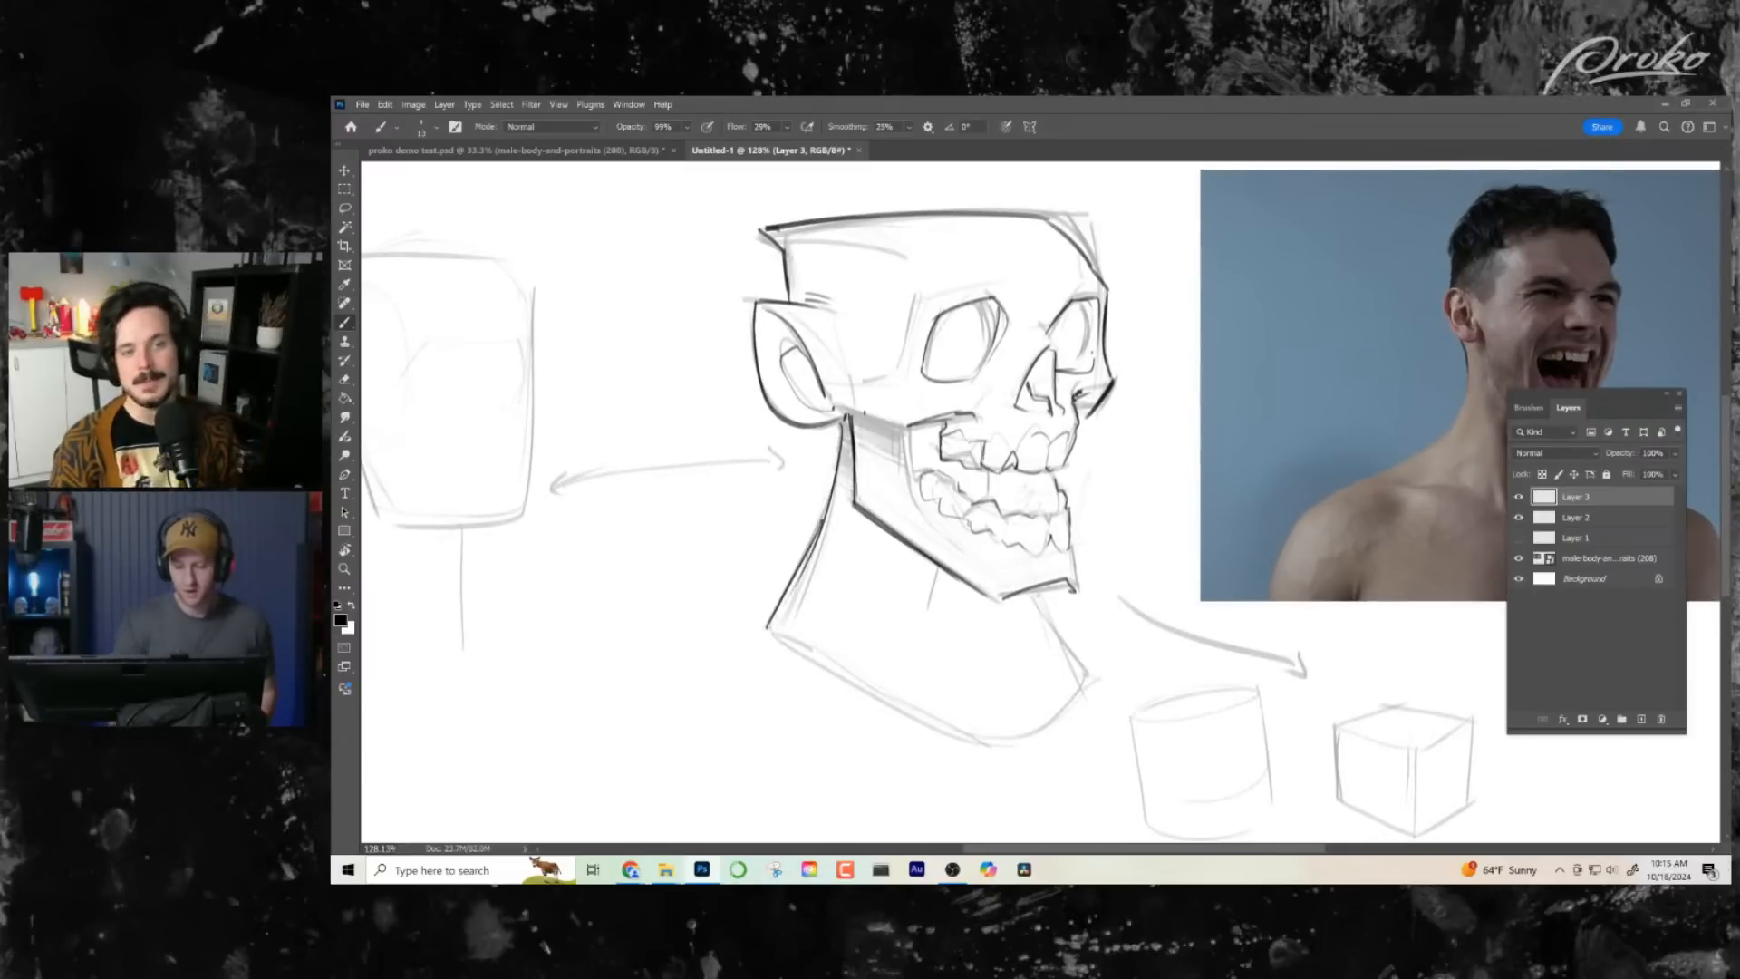
left_click_drag(830, 400, 909, 426)
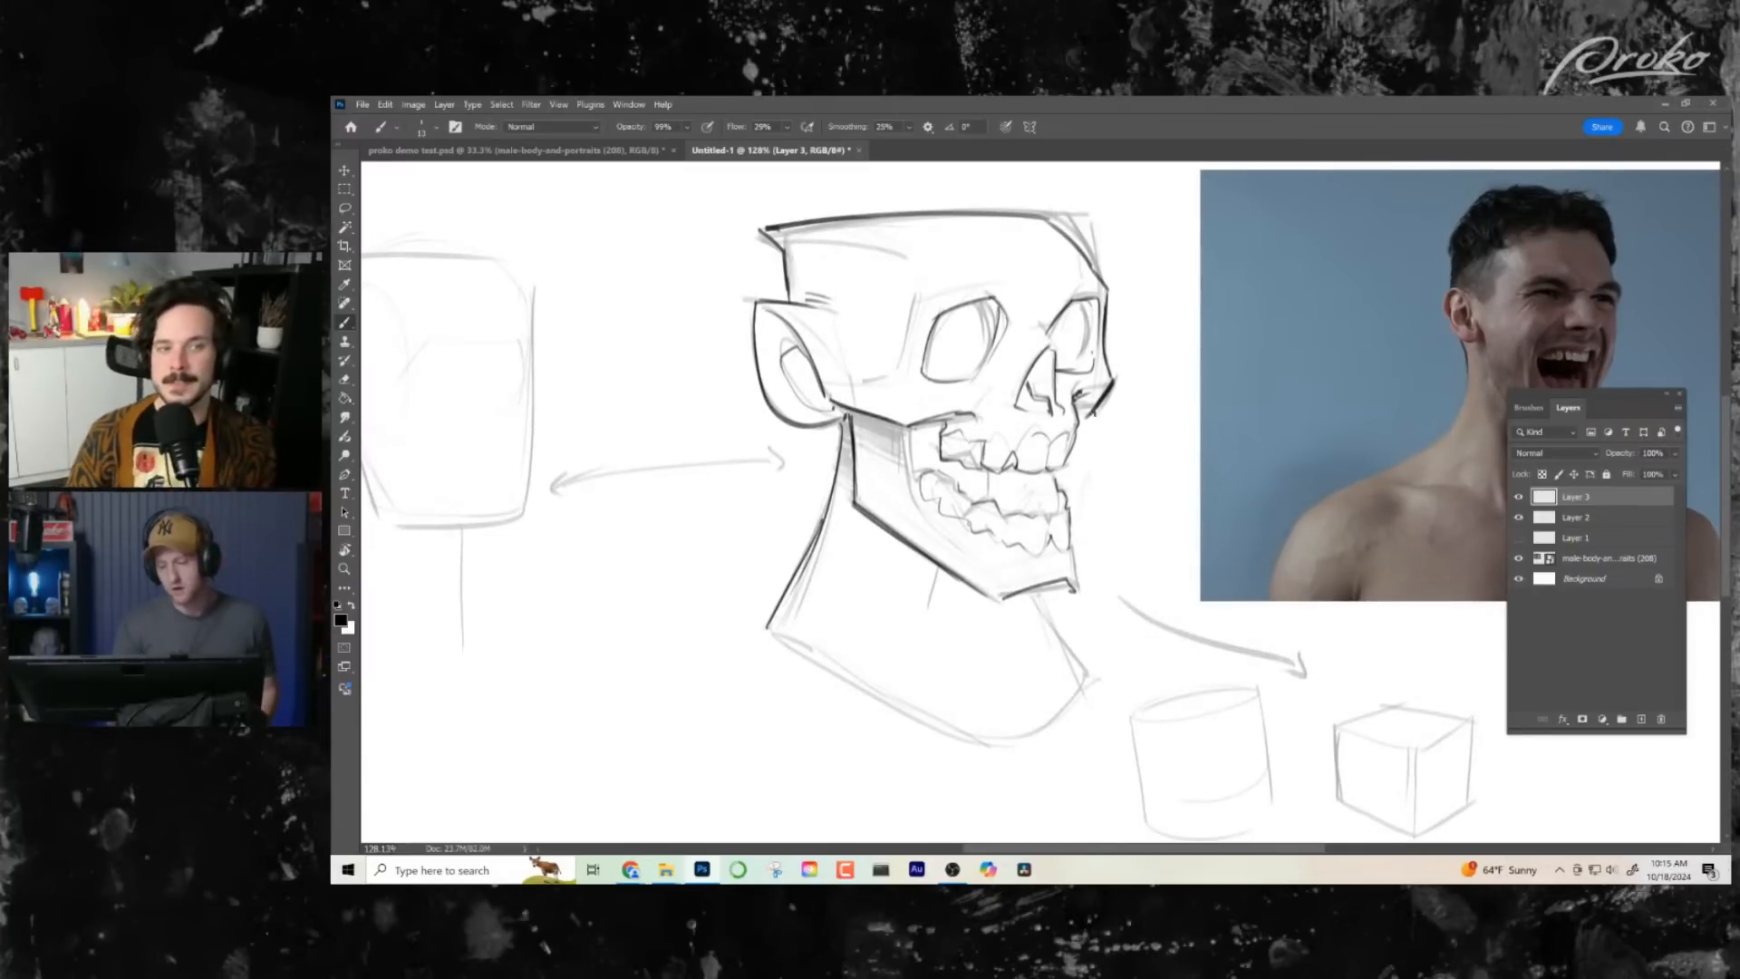
- Draw the angular brow ridge line across the forehead above the eye sockets
left_click_drag(1110, 558, 1068, 589)
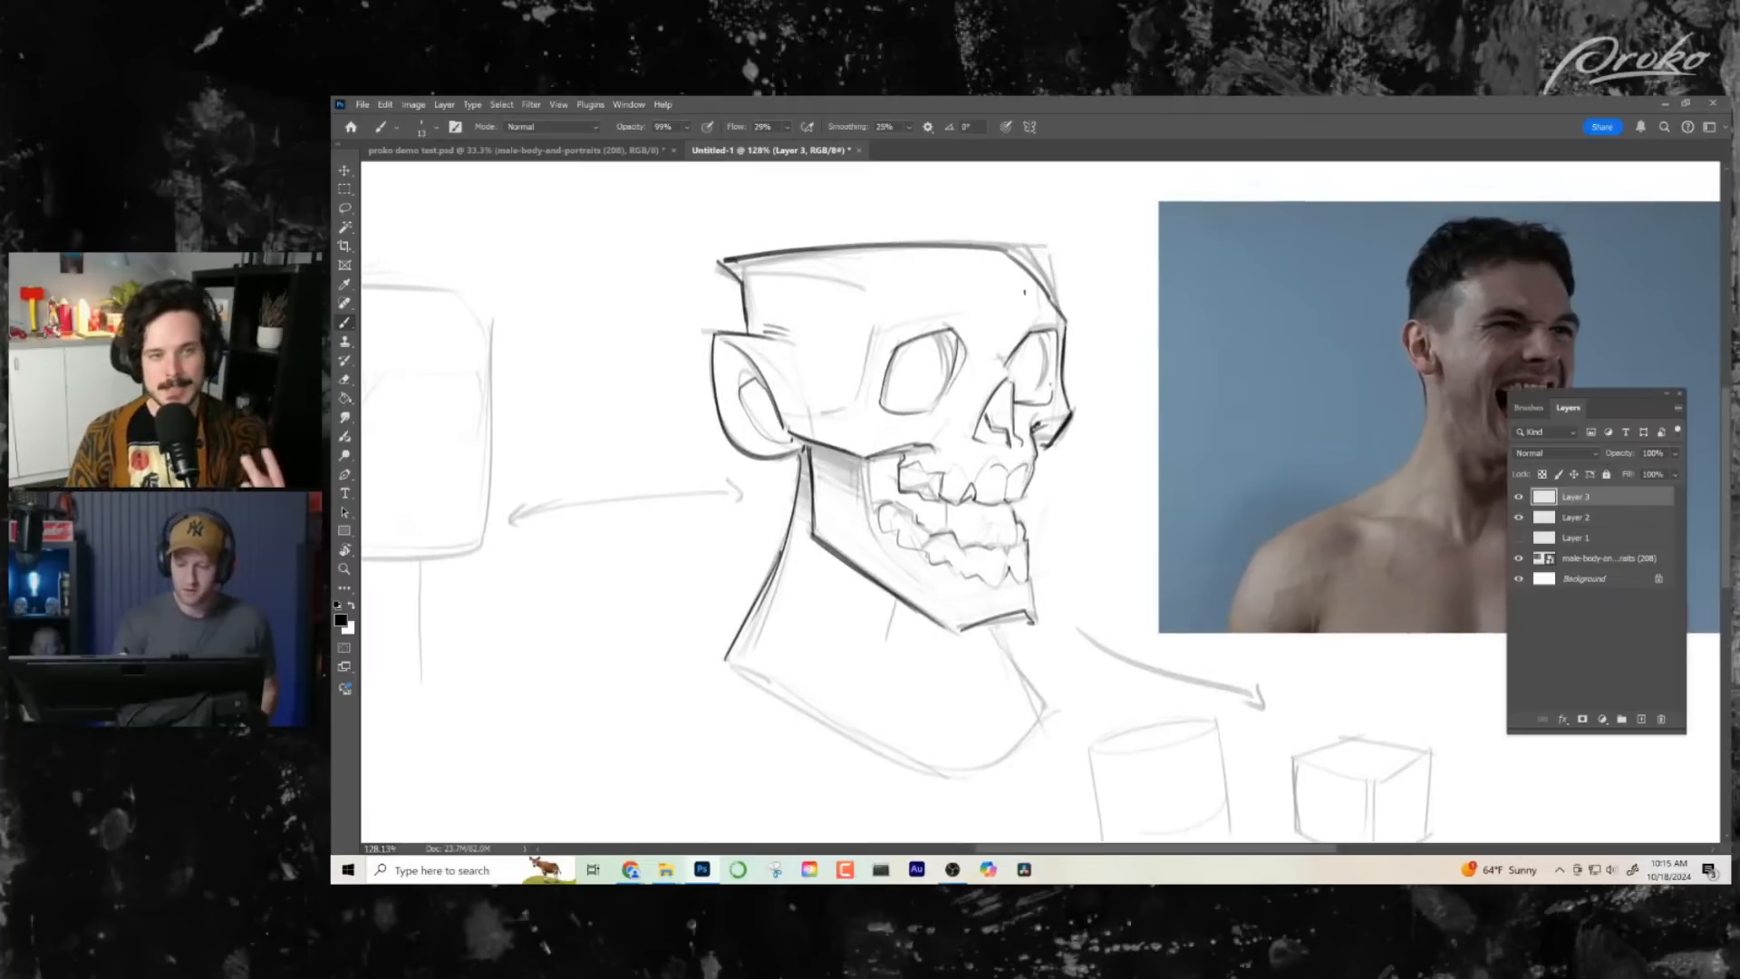
left_click_drag(978, 294, 861, 309)
left_click_drag(1053, 574, 1038, 530)
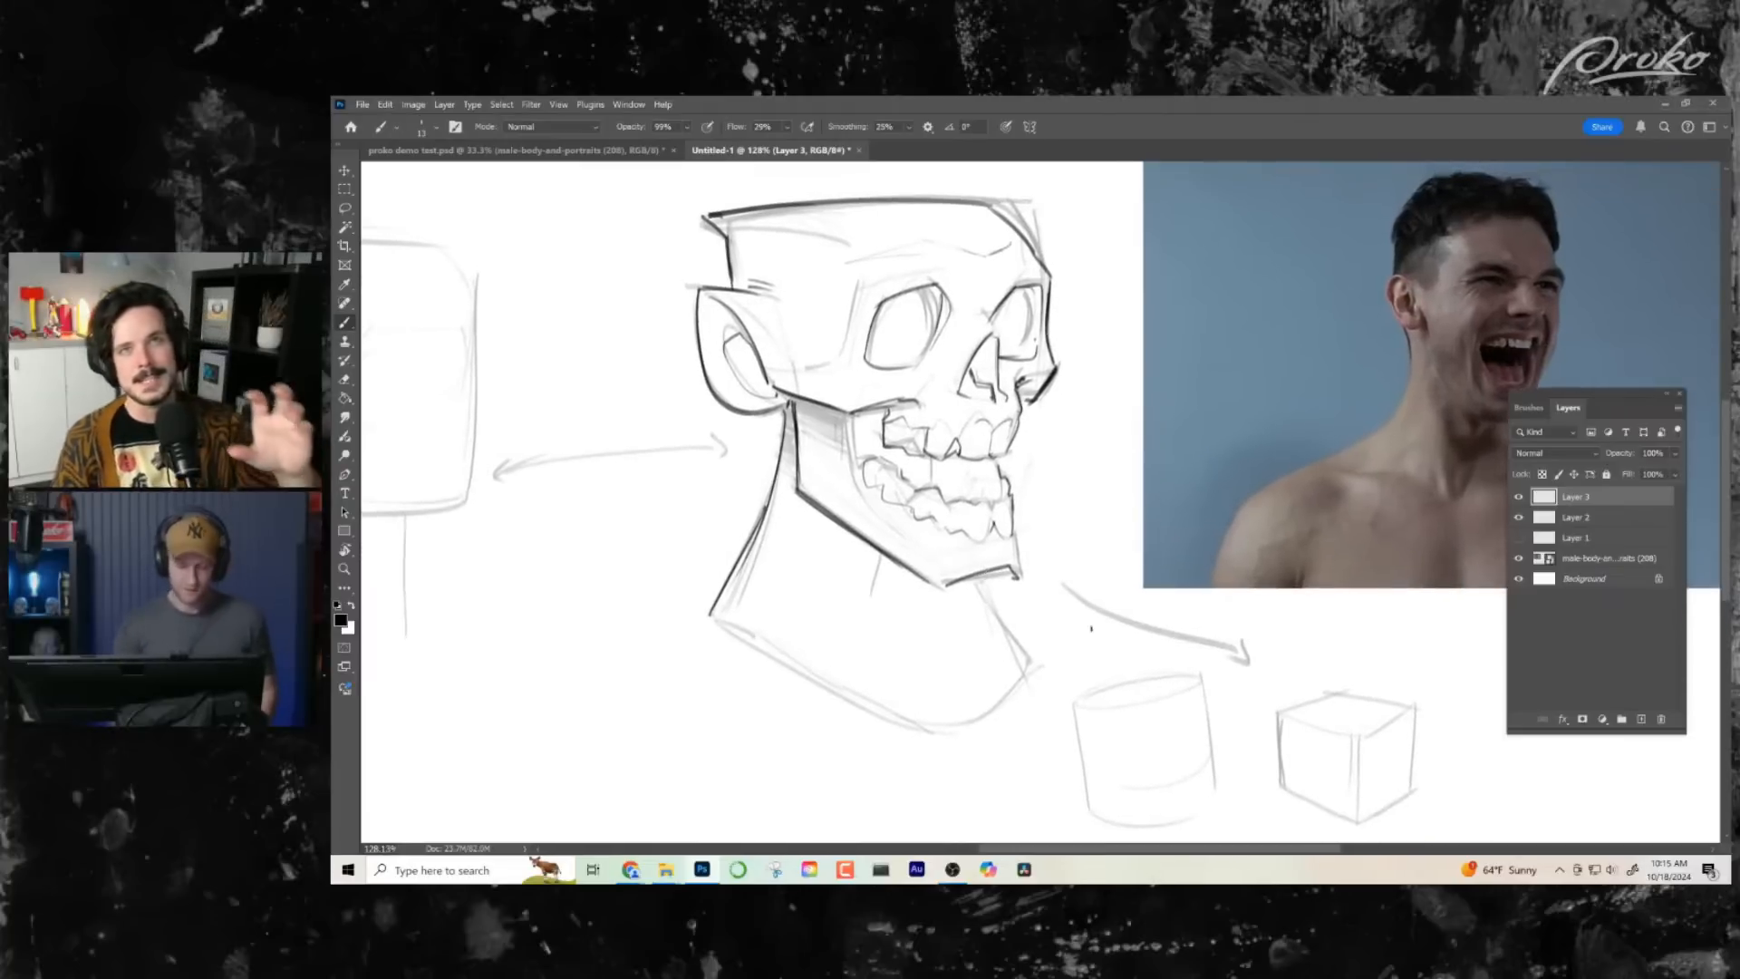
- Examine the whole skull drawing beside the reference photo, then return to a close view of the head
key("z")
left_click_drag(1070, 644, 1045, 637)
mouse_move(1081, 452)
left_mouse_down()
mouse_move(1144, 526)
mouse_move(973, 409)
mouse_move(854, 415)
left_mouse_up()
key("b")
key("z")
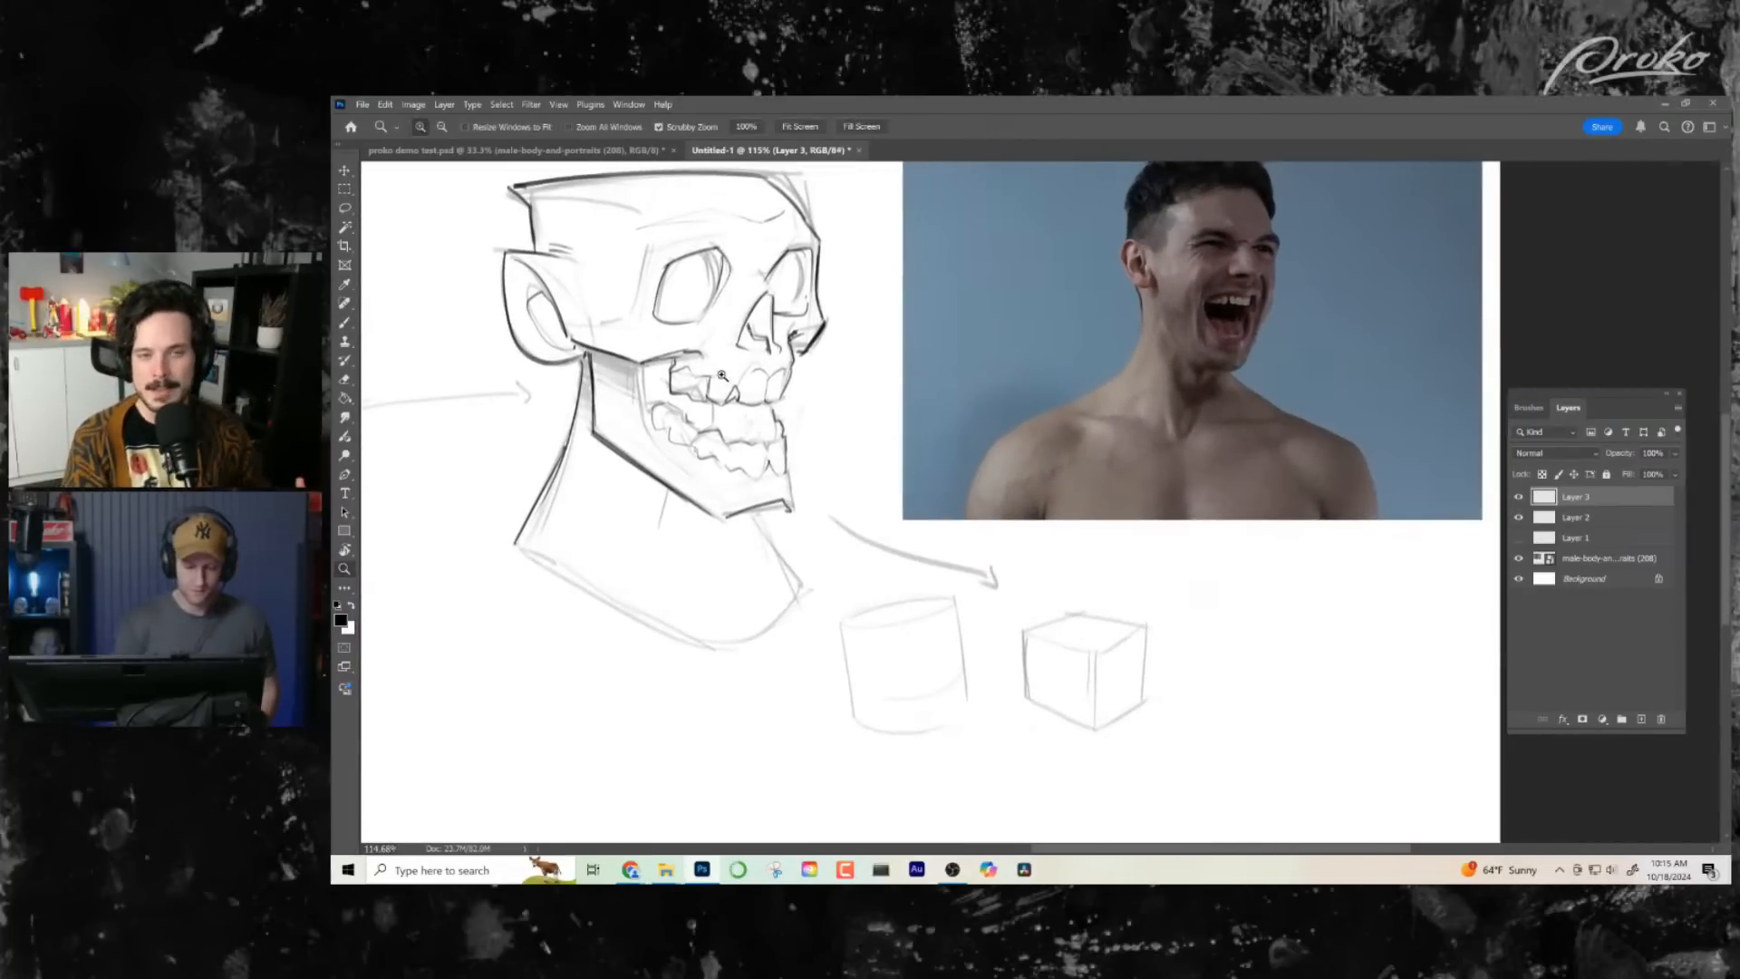
mouse_move(725, 375)
left_mouse_down()
mouse_move(883, 506)
mouse_move(923, 476)
left_mouse_up()
key("b")
mouse_move(1072, 535)
left_mouse_down()
mouse_move(1130, 508)
mouse_move(1106, 555)
mouse_move(1041, 544)
mouse_move(1008, 572)
mouse_move(1350, 627)
mouse_move(1489, 682)
left_mouse_up()
key("z")
key("b")
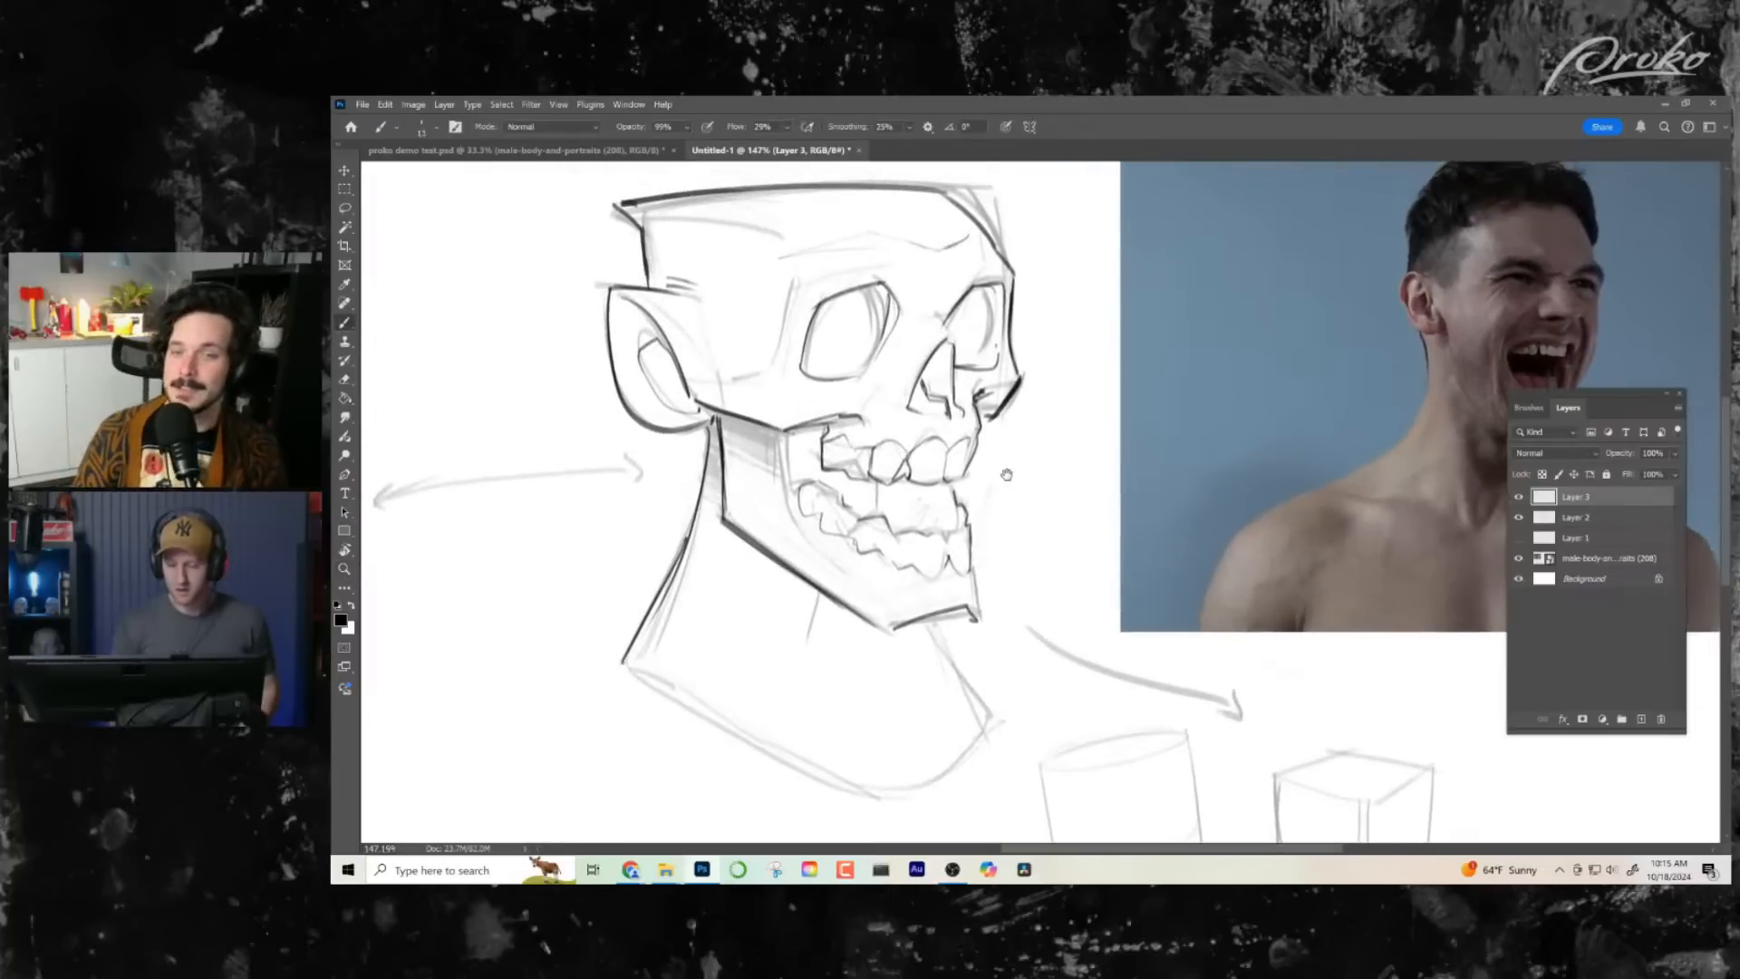
left_click_drag(1006, 474, 960, 496)
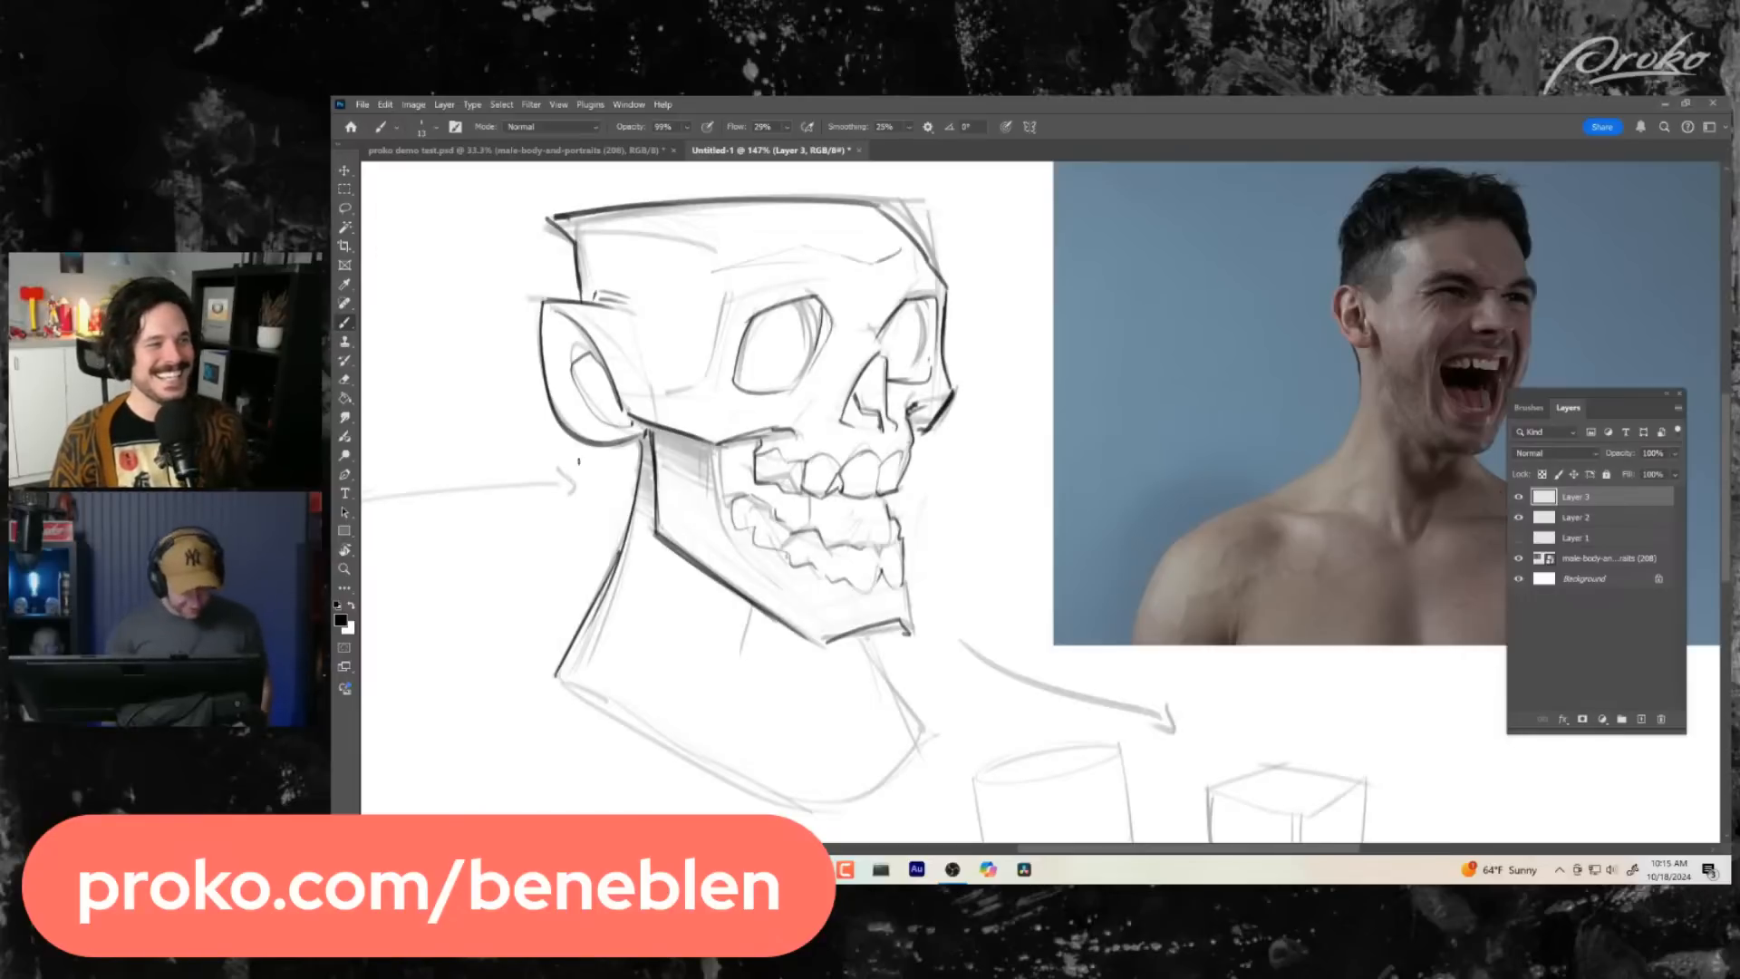
- Darken the upper corners of both eye sockets and add short strokes along the near socket's nose-side edge
left_click_drag(960, 519, 969, 516)
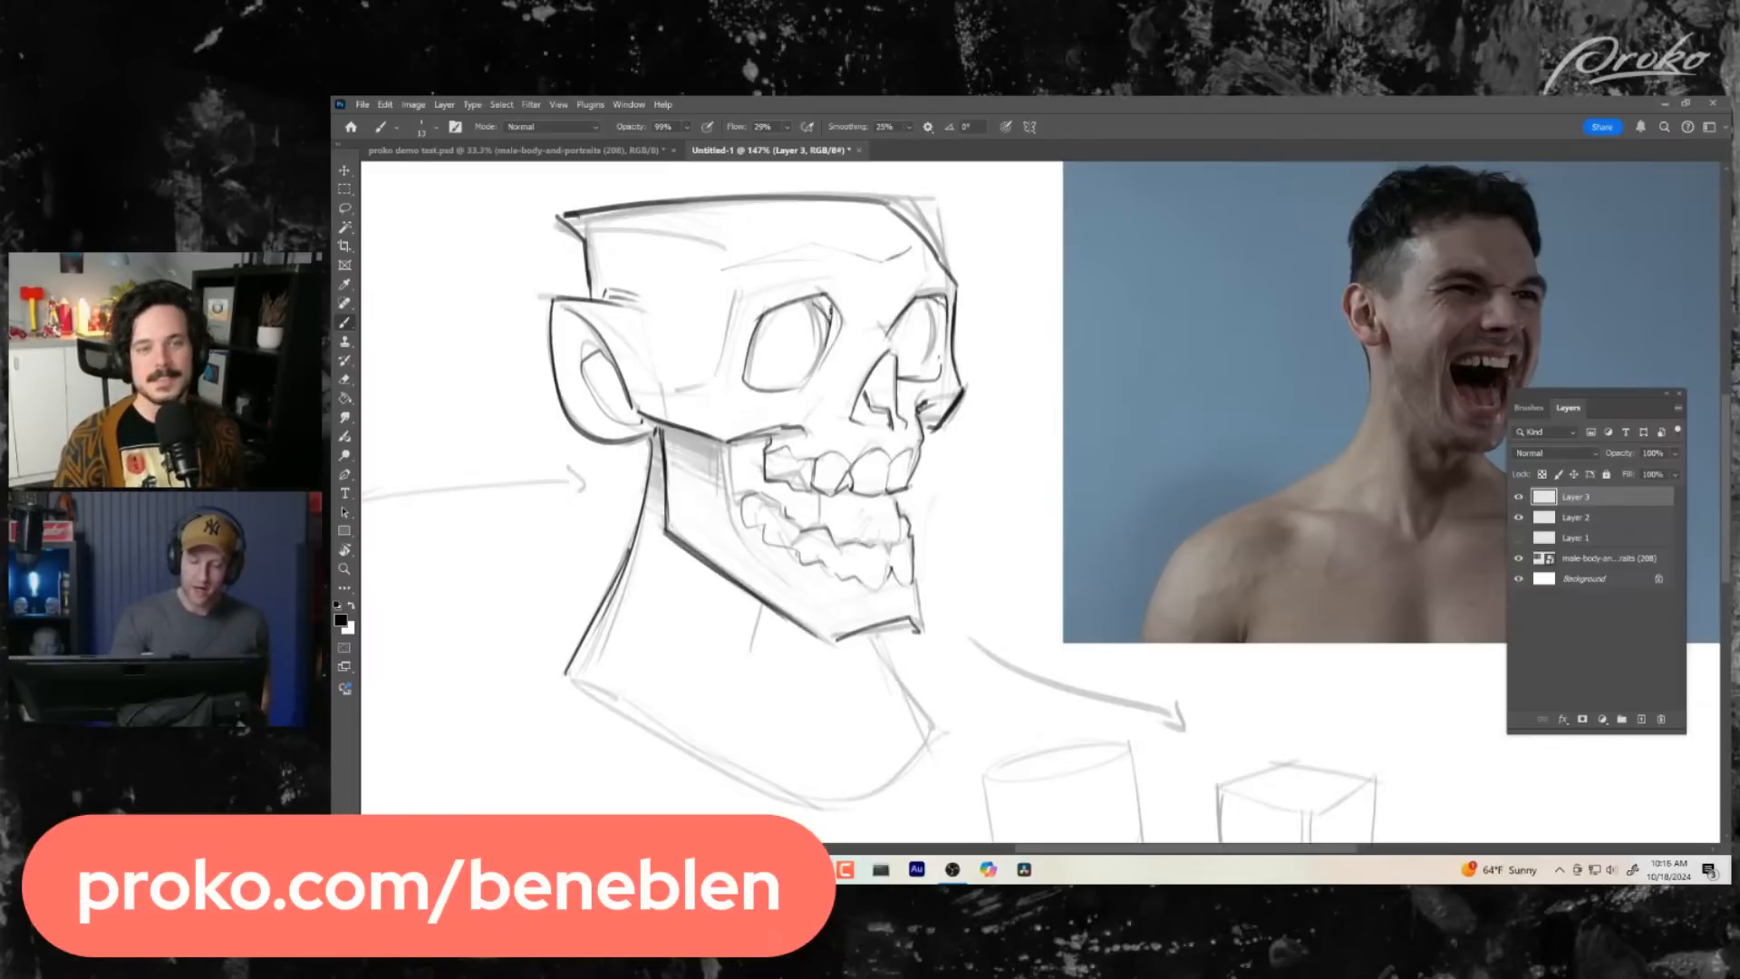
left_click_drag(814, 301, 828, 318)
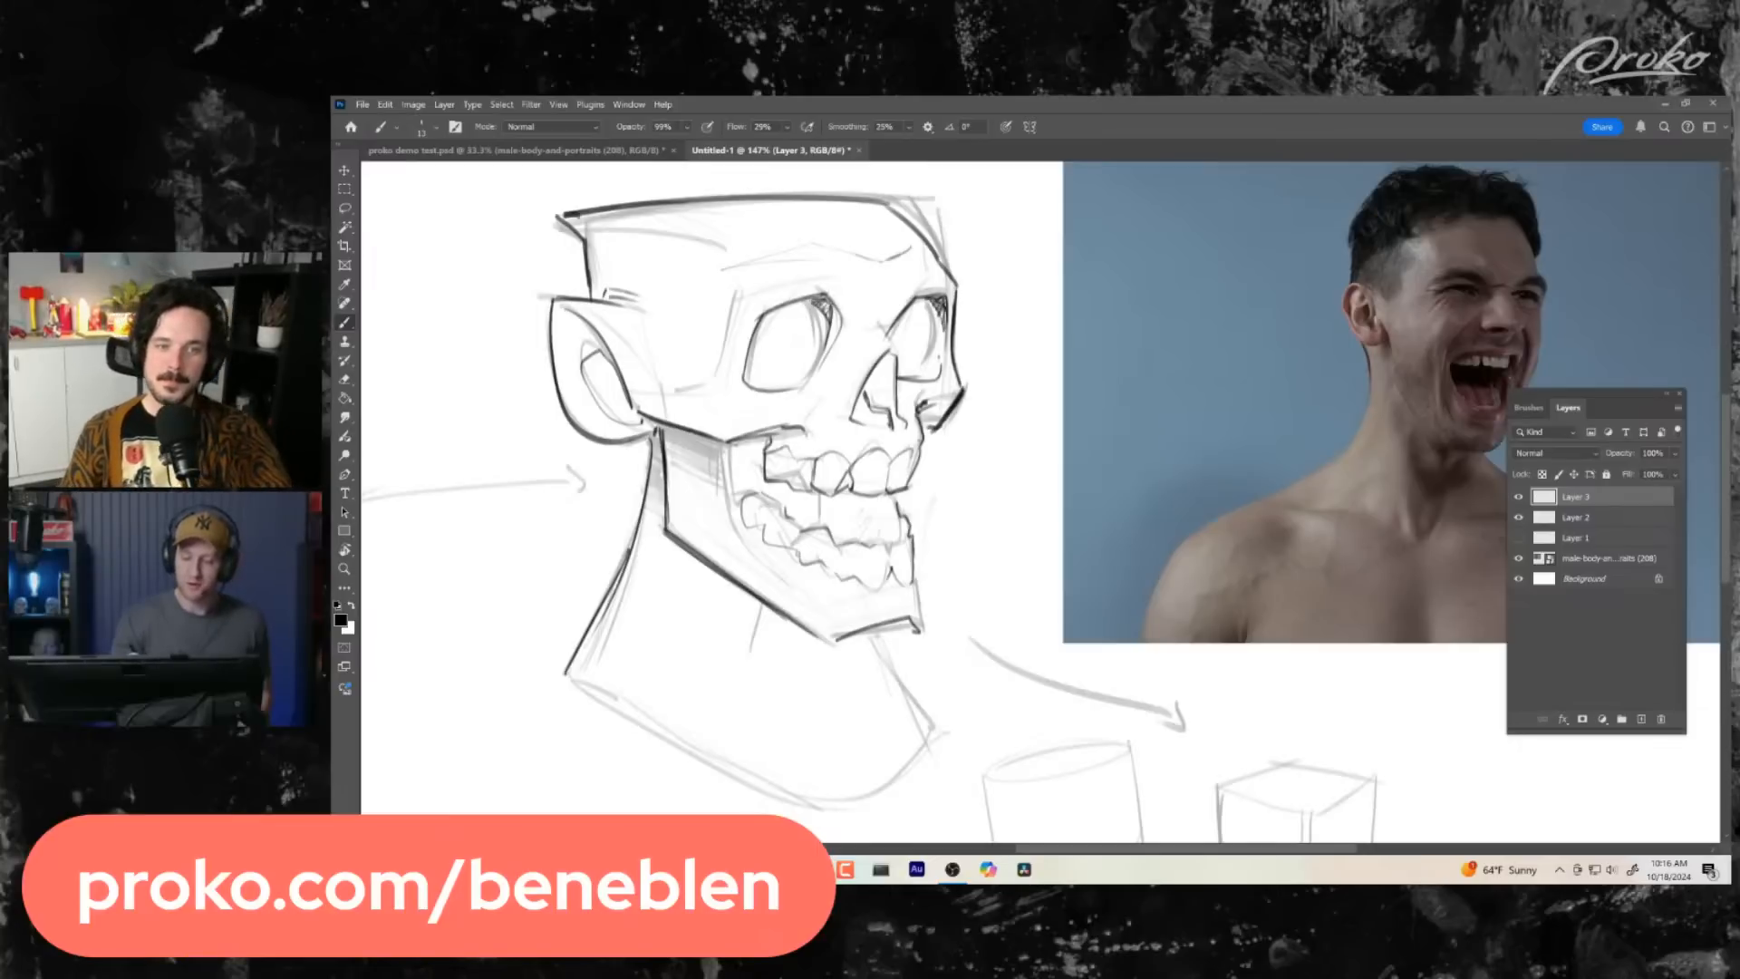
left_click_drag(1048, 596, 1014, 599)
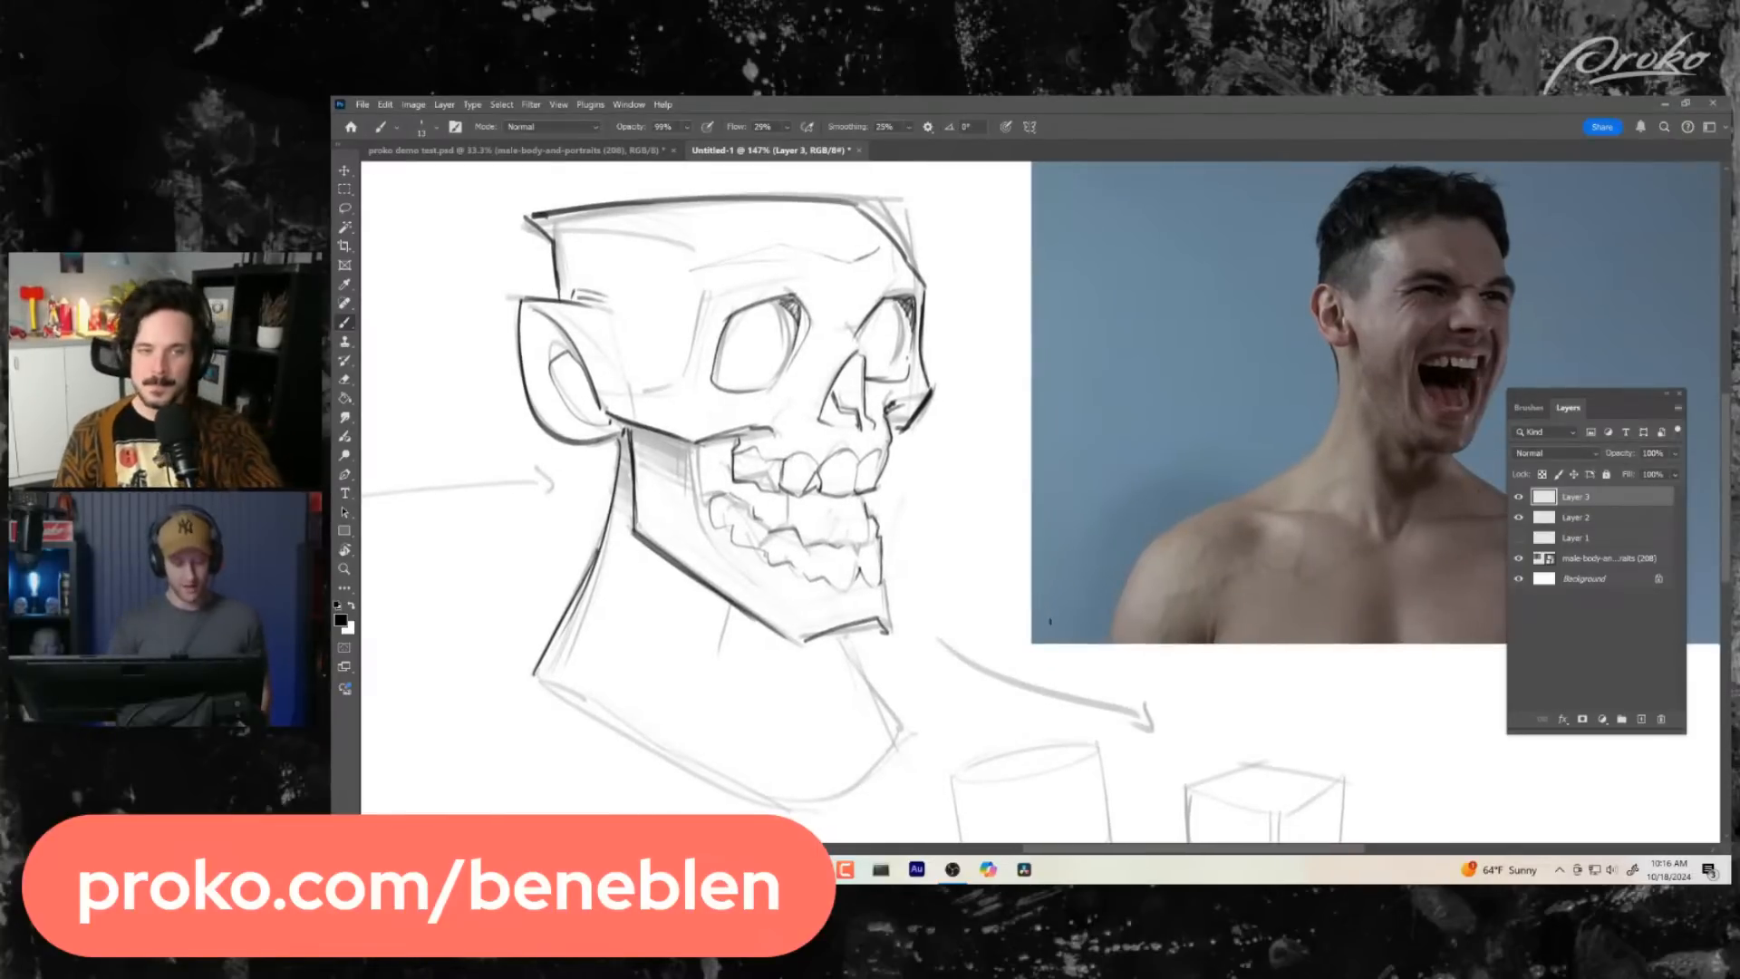
left_click_drag(1127, 692, 1096, 692)
left_click_drag(1095, 692, 1024, 598)
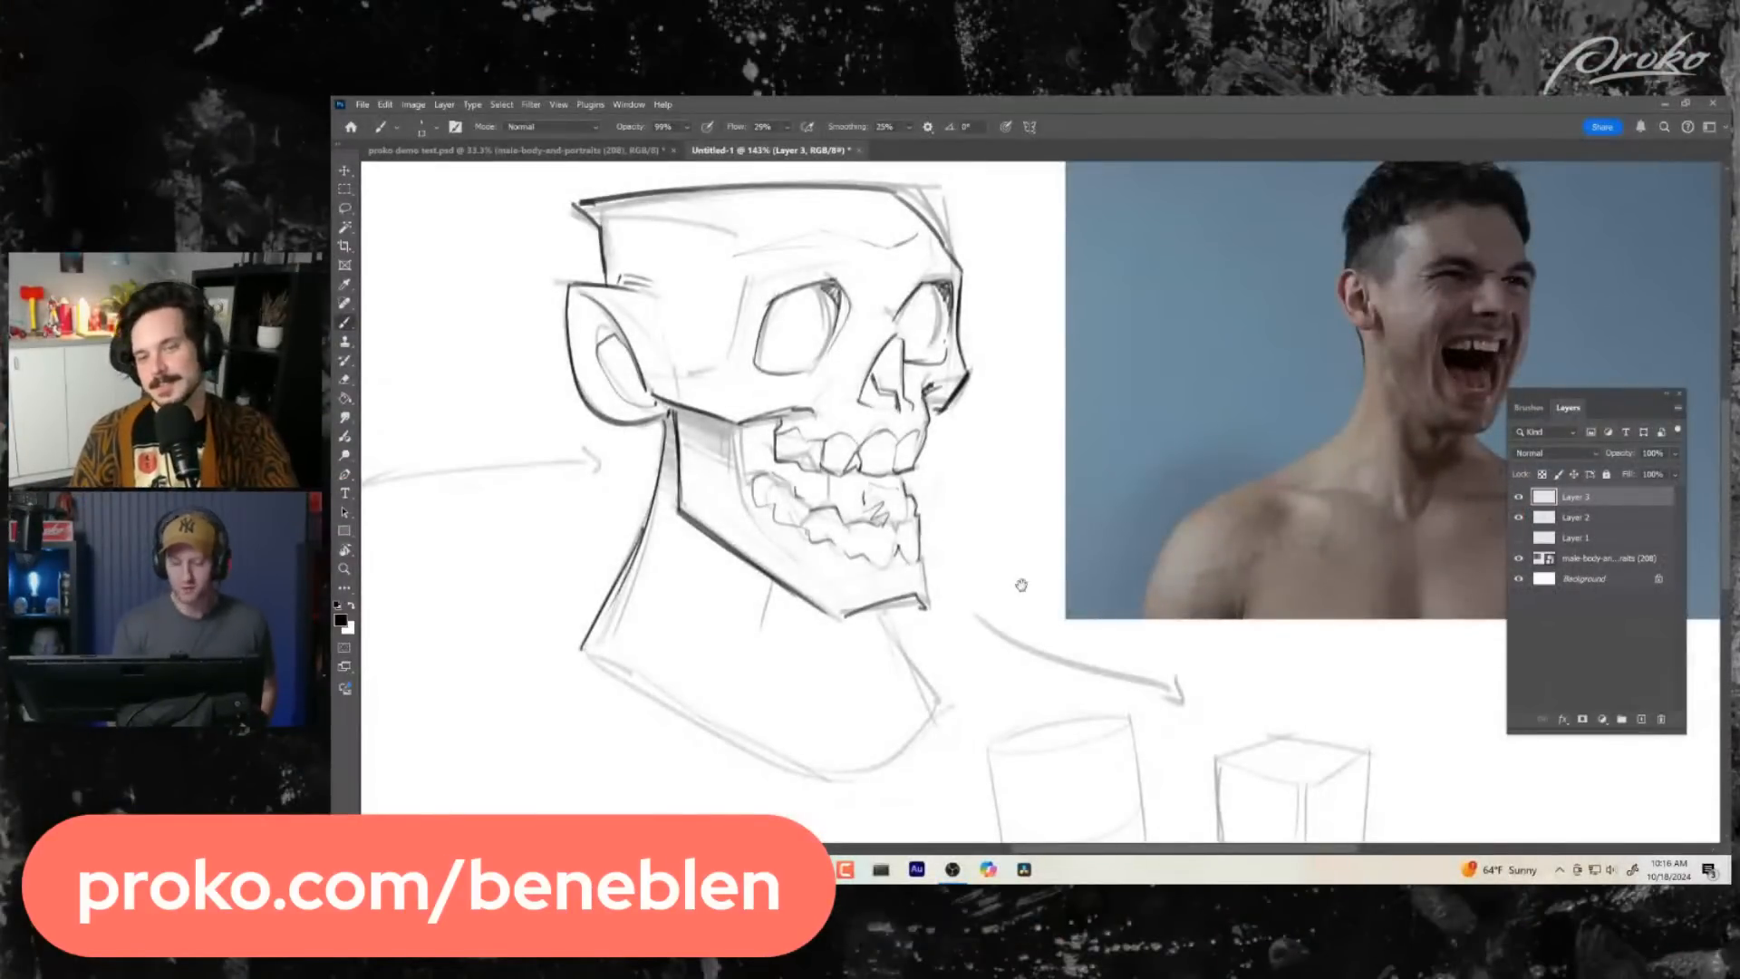
left_click_drag(1022, 585, 1098, 623)
mouse_move(923, 361)
left_mouse_down()
mouse_move(904, 410)
mouse_move(982, 406)
left_mouse_up()
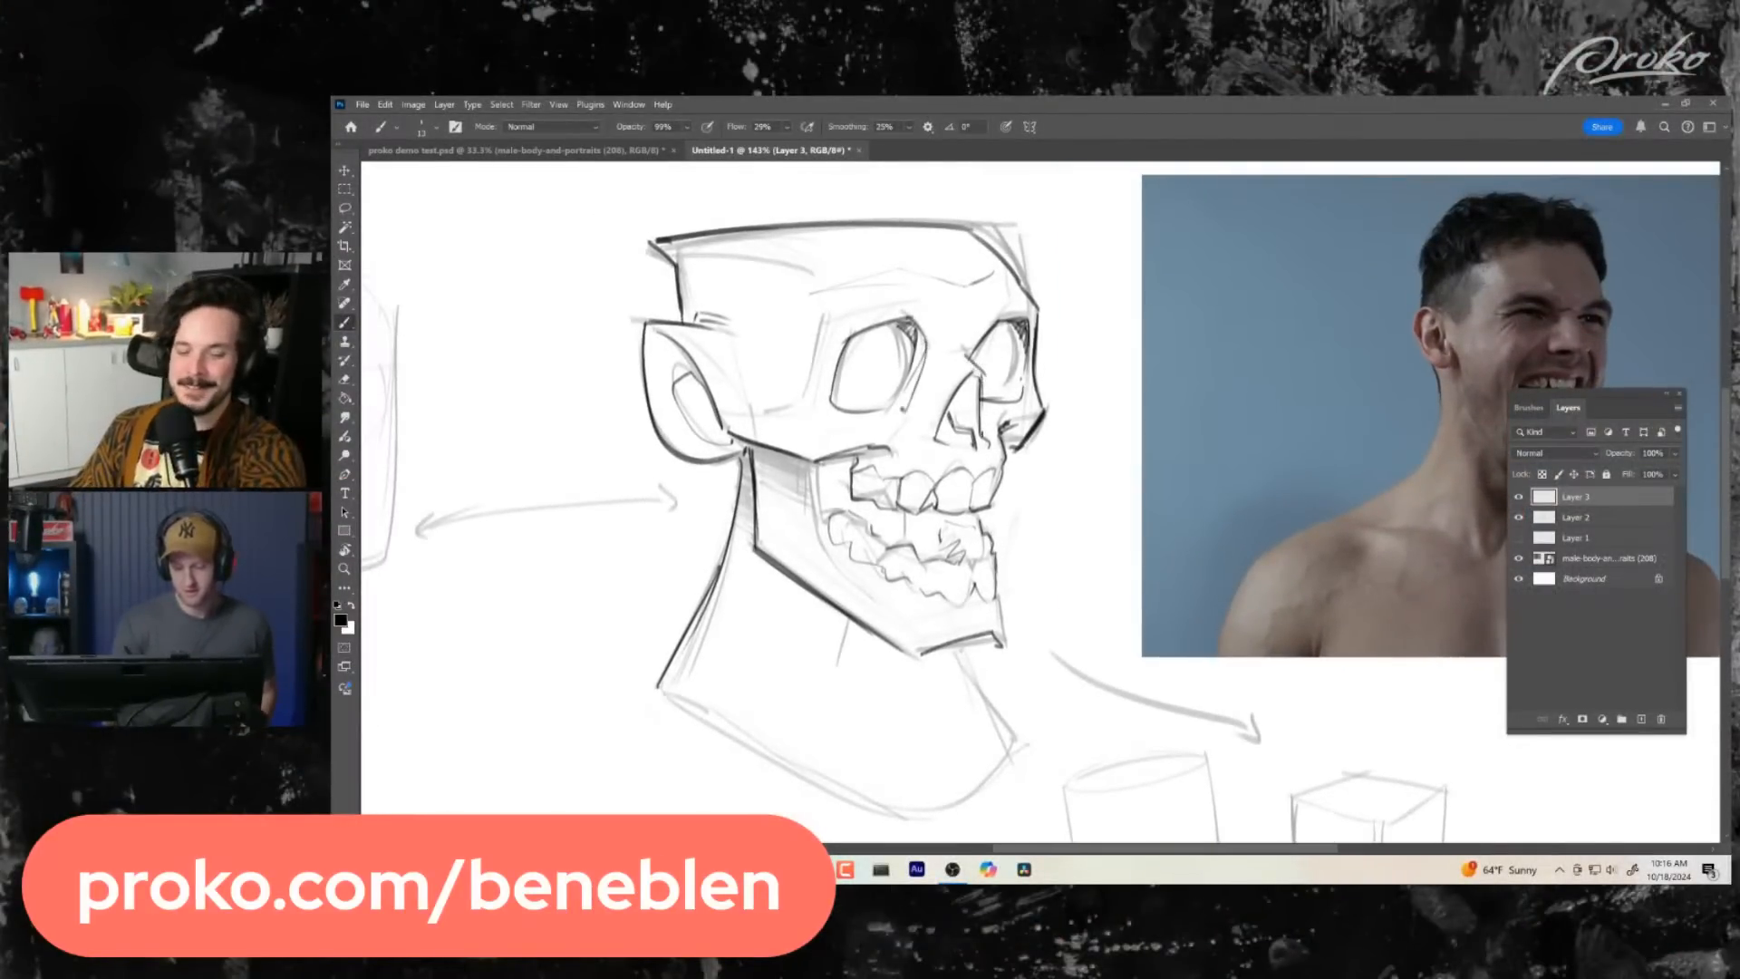
mouse_move(1013, 544)
left_mouse_down()
mouse_move(1195, 634)
mouse_move(1158, 499)
left_mouse_up()
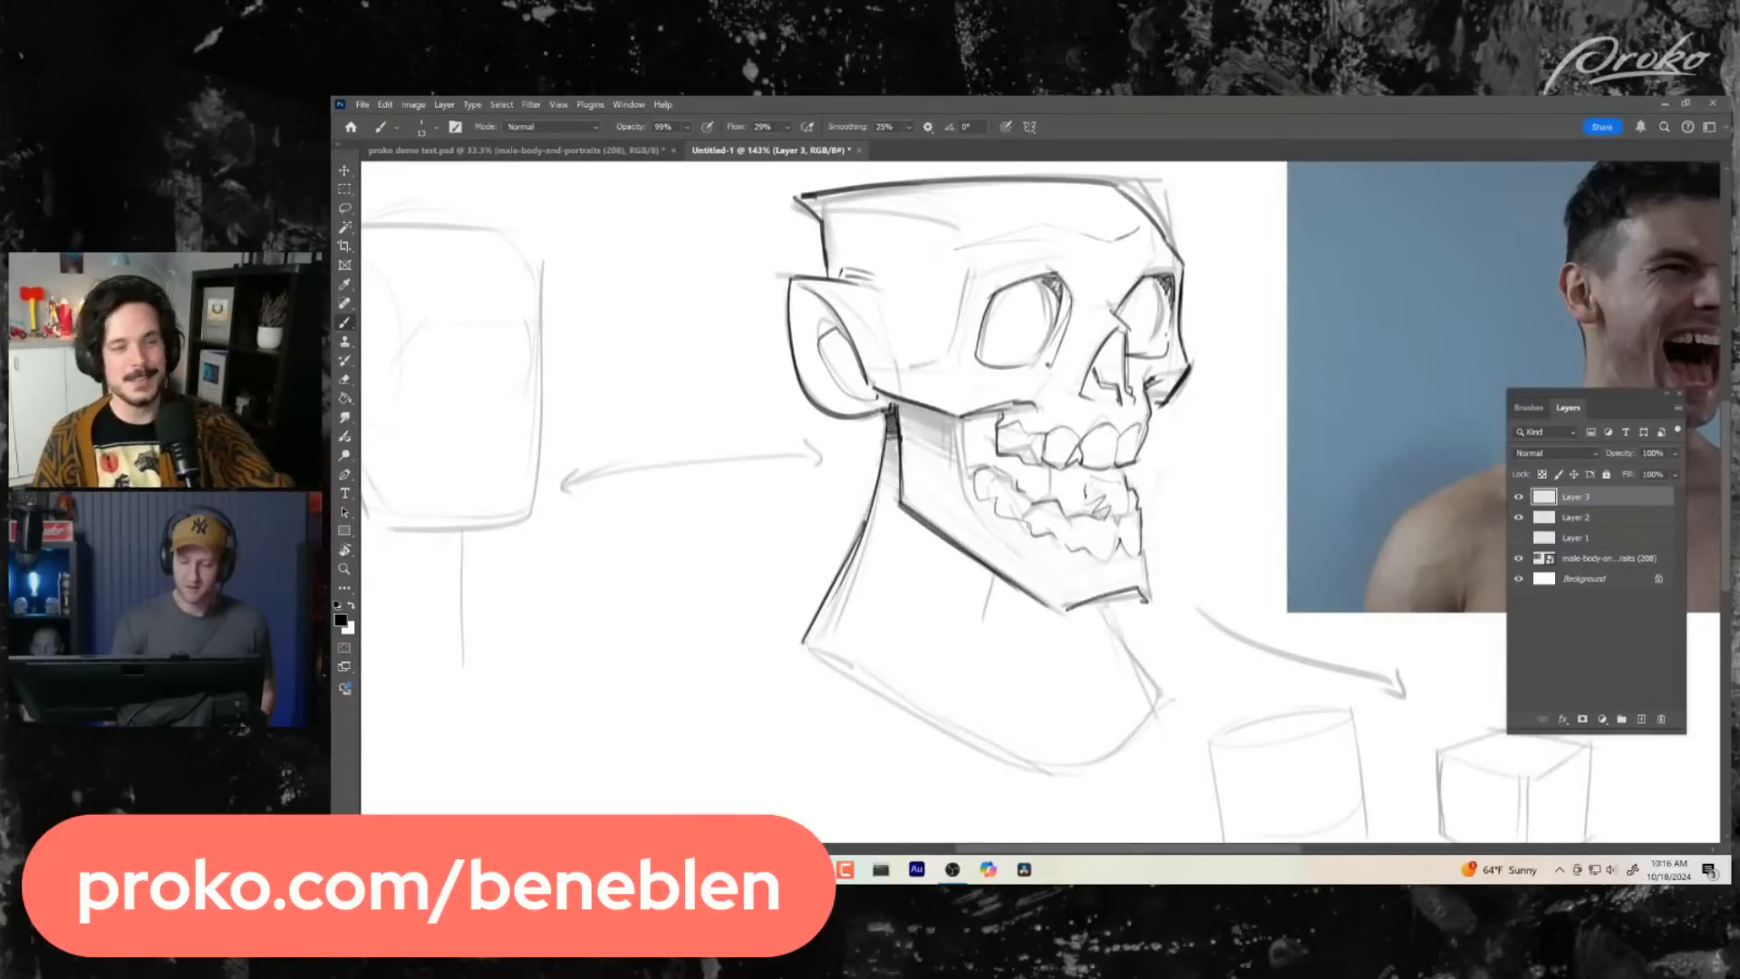
- Build up denser dark hatching in the near eye socket's upper nose-side corner
key("z")
left_click_drag(1056, 607, 1030, 614)
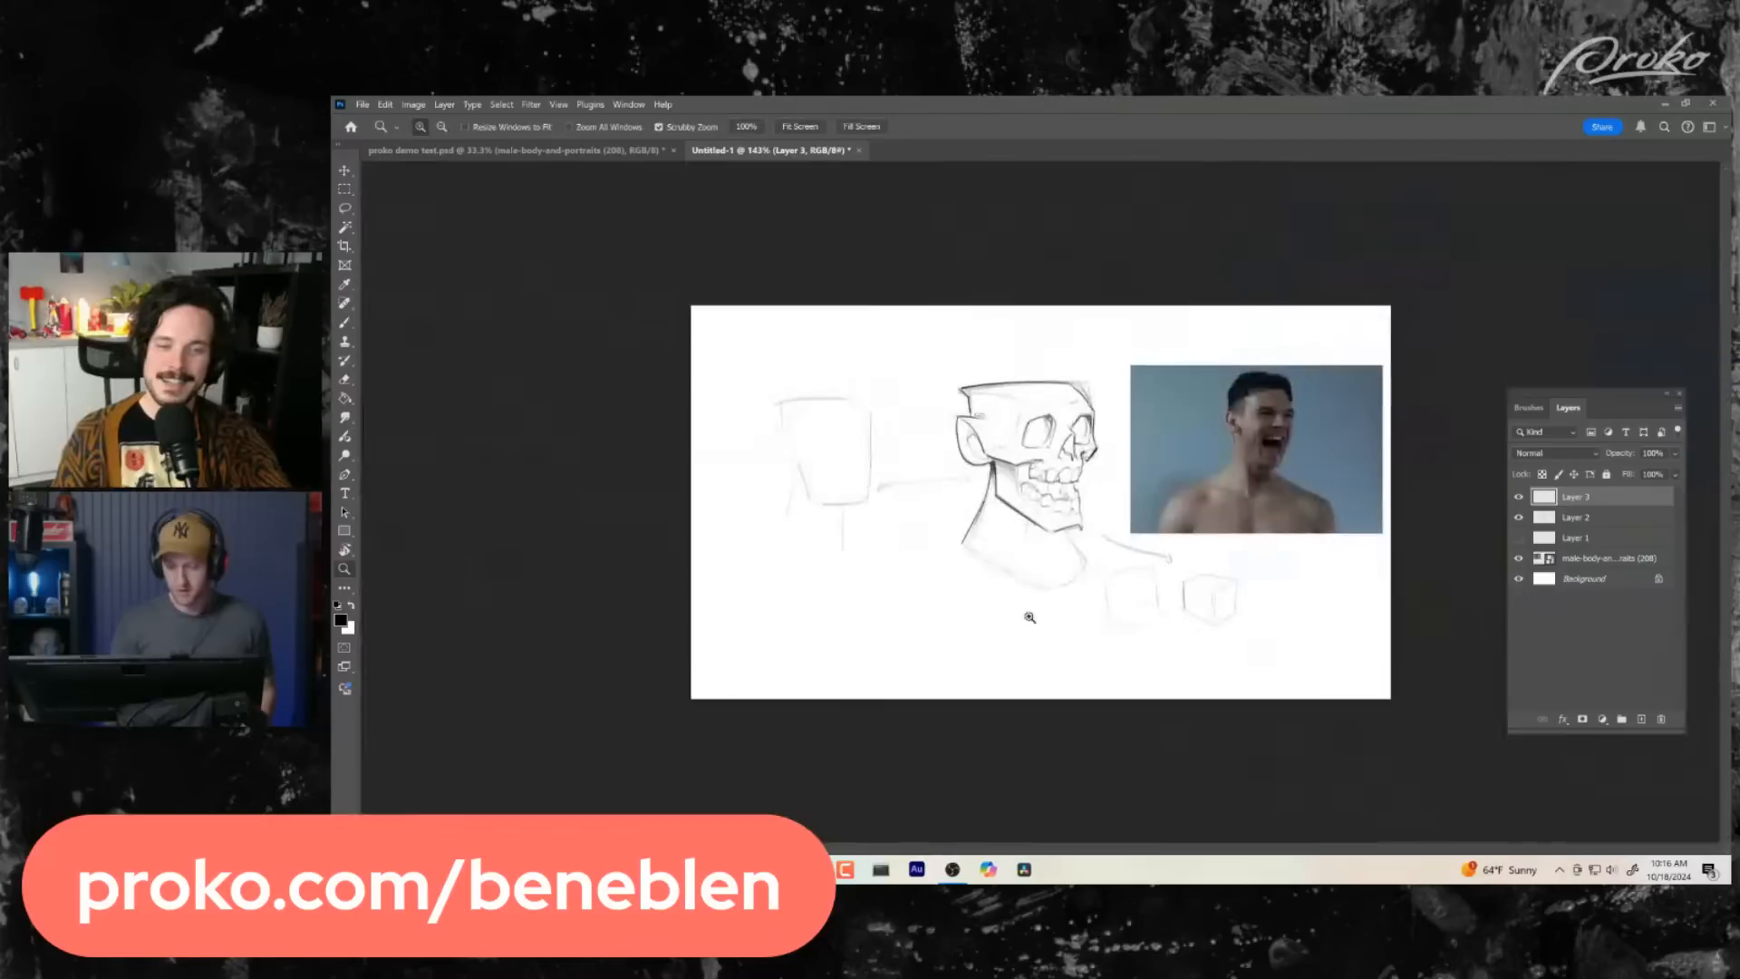
left_click_drag(1040, 541, 1152, 552)
key("b")
left_click_drag(851, 345, 880, 343)
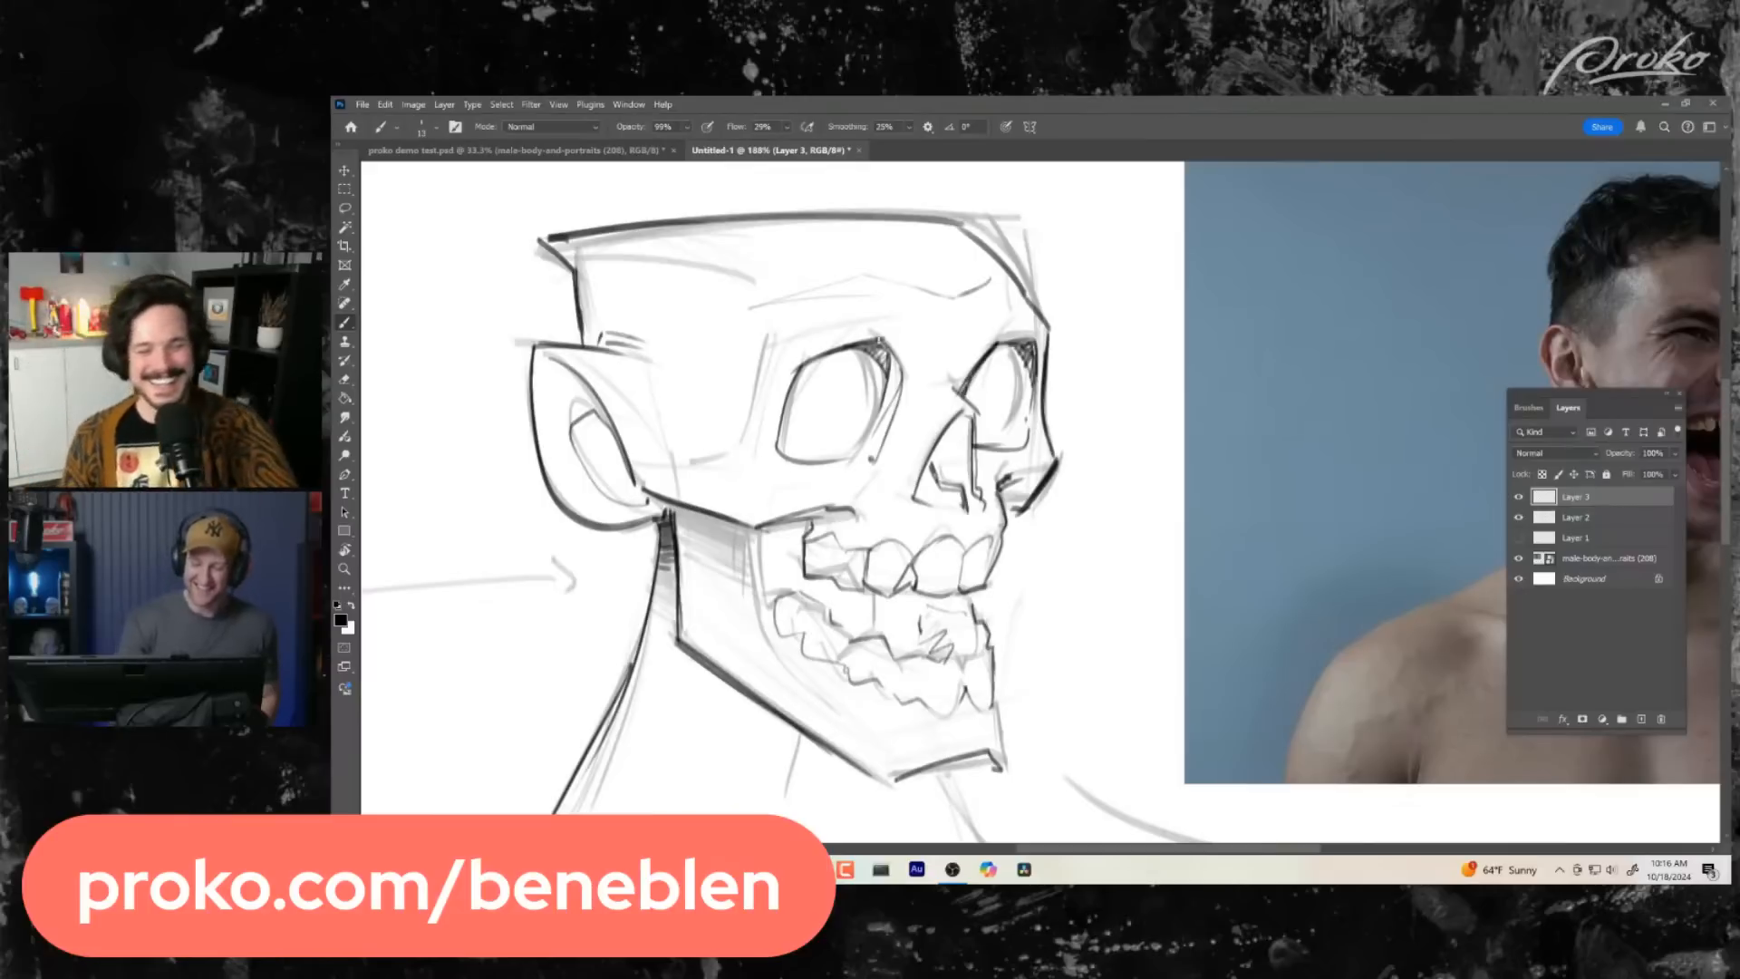
mouse_move(852, 337)
left_mouse_down()
mouse_move(884, 354)
mouse_move(895, 406)
left_mouse_up()
- Erase the lower edges of both eye sockets on the ink layer
mouse_move(1068, 554)
left_mouse_down()
mouse_move(1080, 532)
mouse_move(1110, 534)
mouse_move(998, 542)
mouse_move(1061, 544)
mouse_move(1029, 544)
mouse_move(979, 634)
left_mouse_up()
key("e")
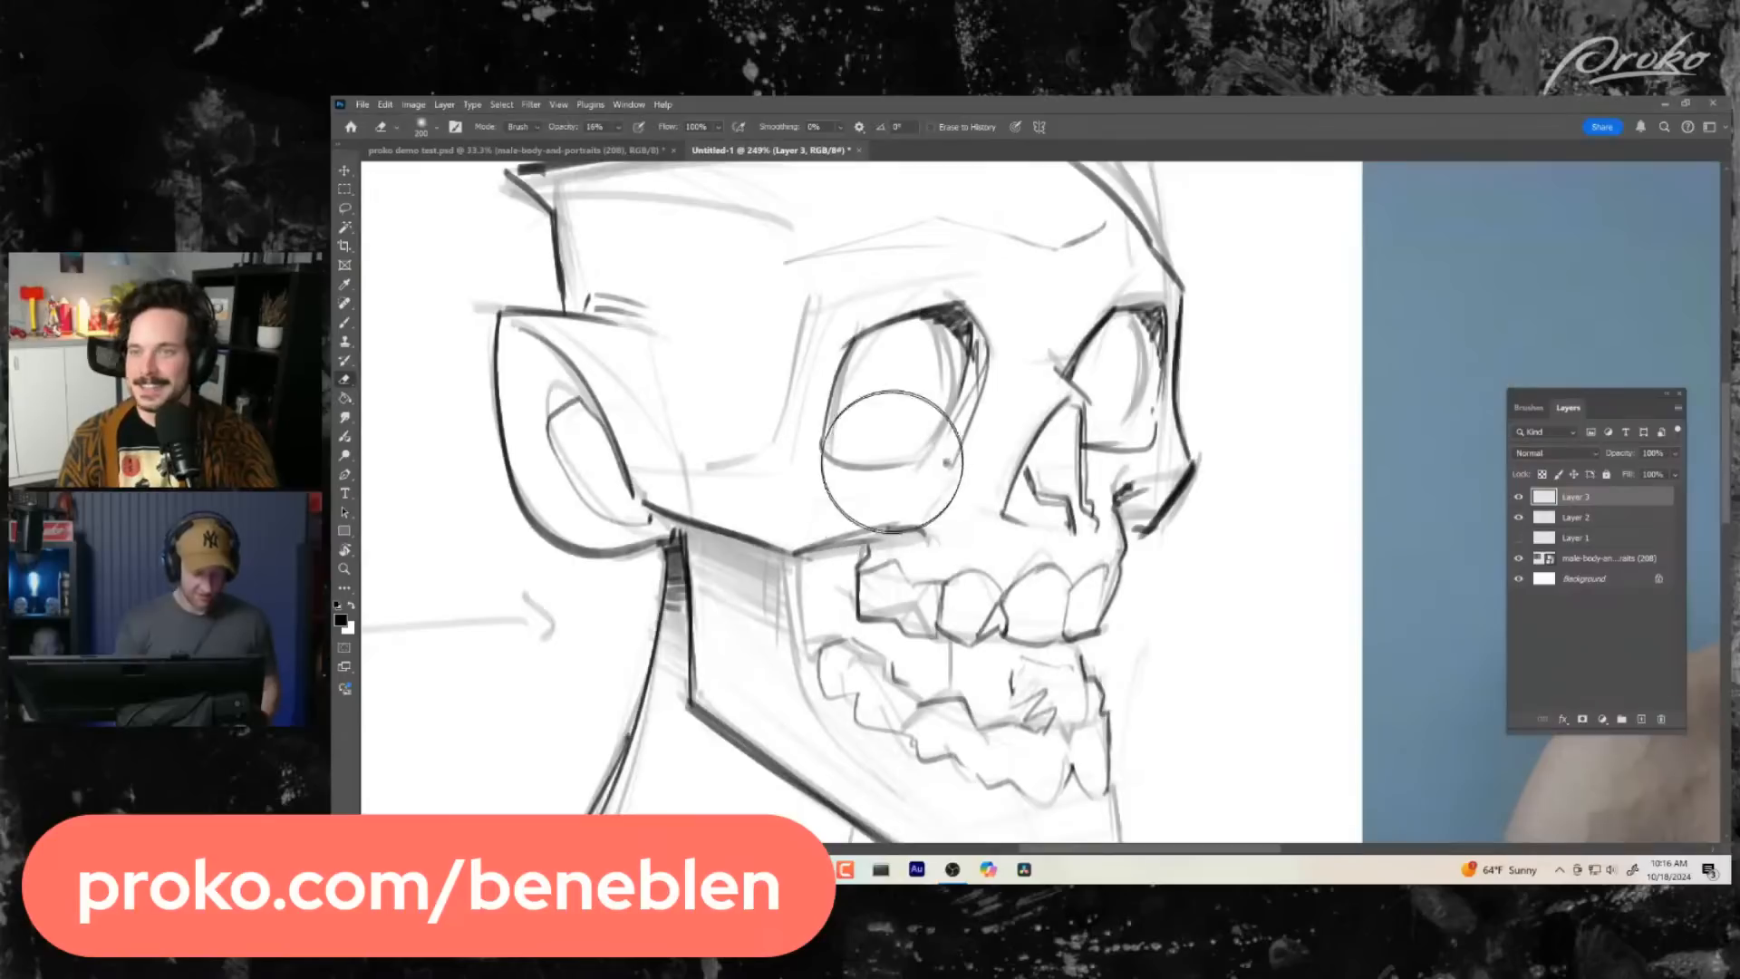
mouse_move(925, 454)
left_mouse_down()
mouse_move(854, 474)
mouse_move(907, 458)
mouse_move(810, 463)
left_mouse_up()
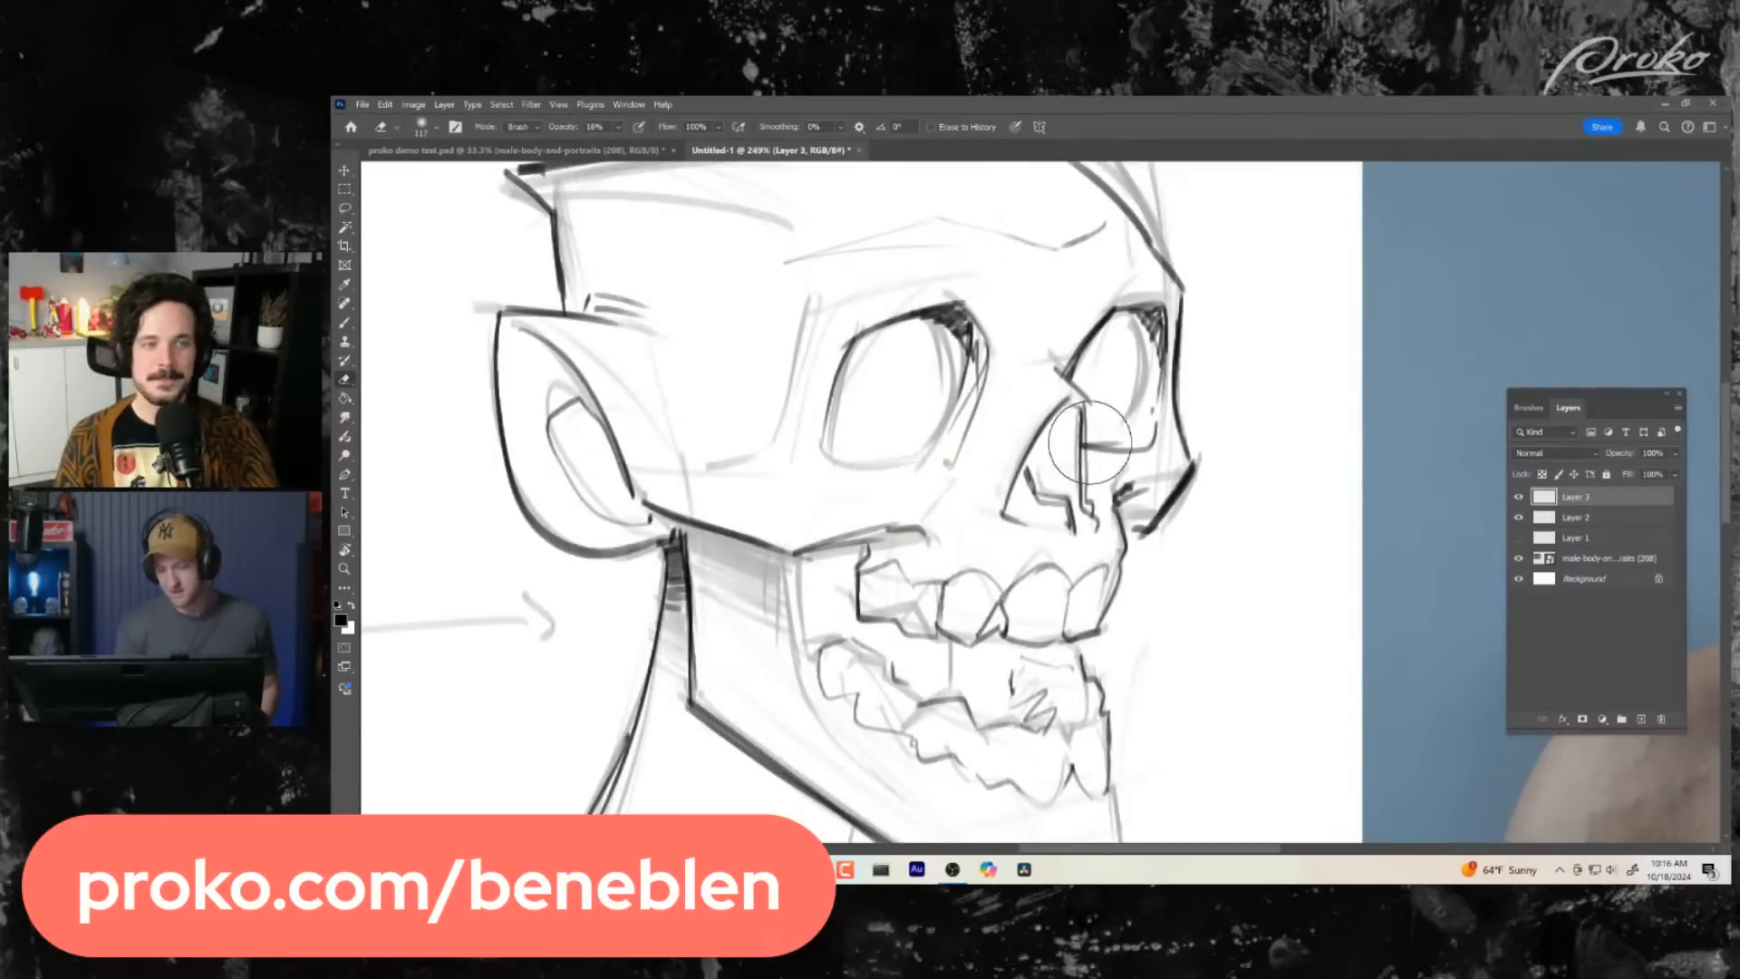
mouse_move(1090, 442)
left_mouse_down()
mouse_move(1165, 437)
mouse_move(1113, 431)
mouse_move(1087, 453)
mouse_move(1132, 428)
mouse_move(1118, 435)
mouse_move(1146, 363)
mouse_move(1113, 456)
left_mouse_up()
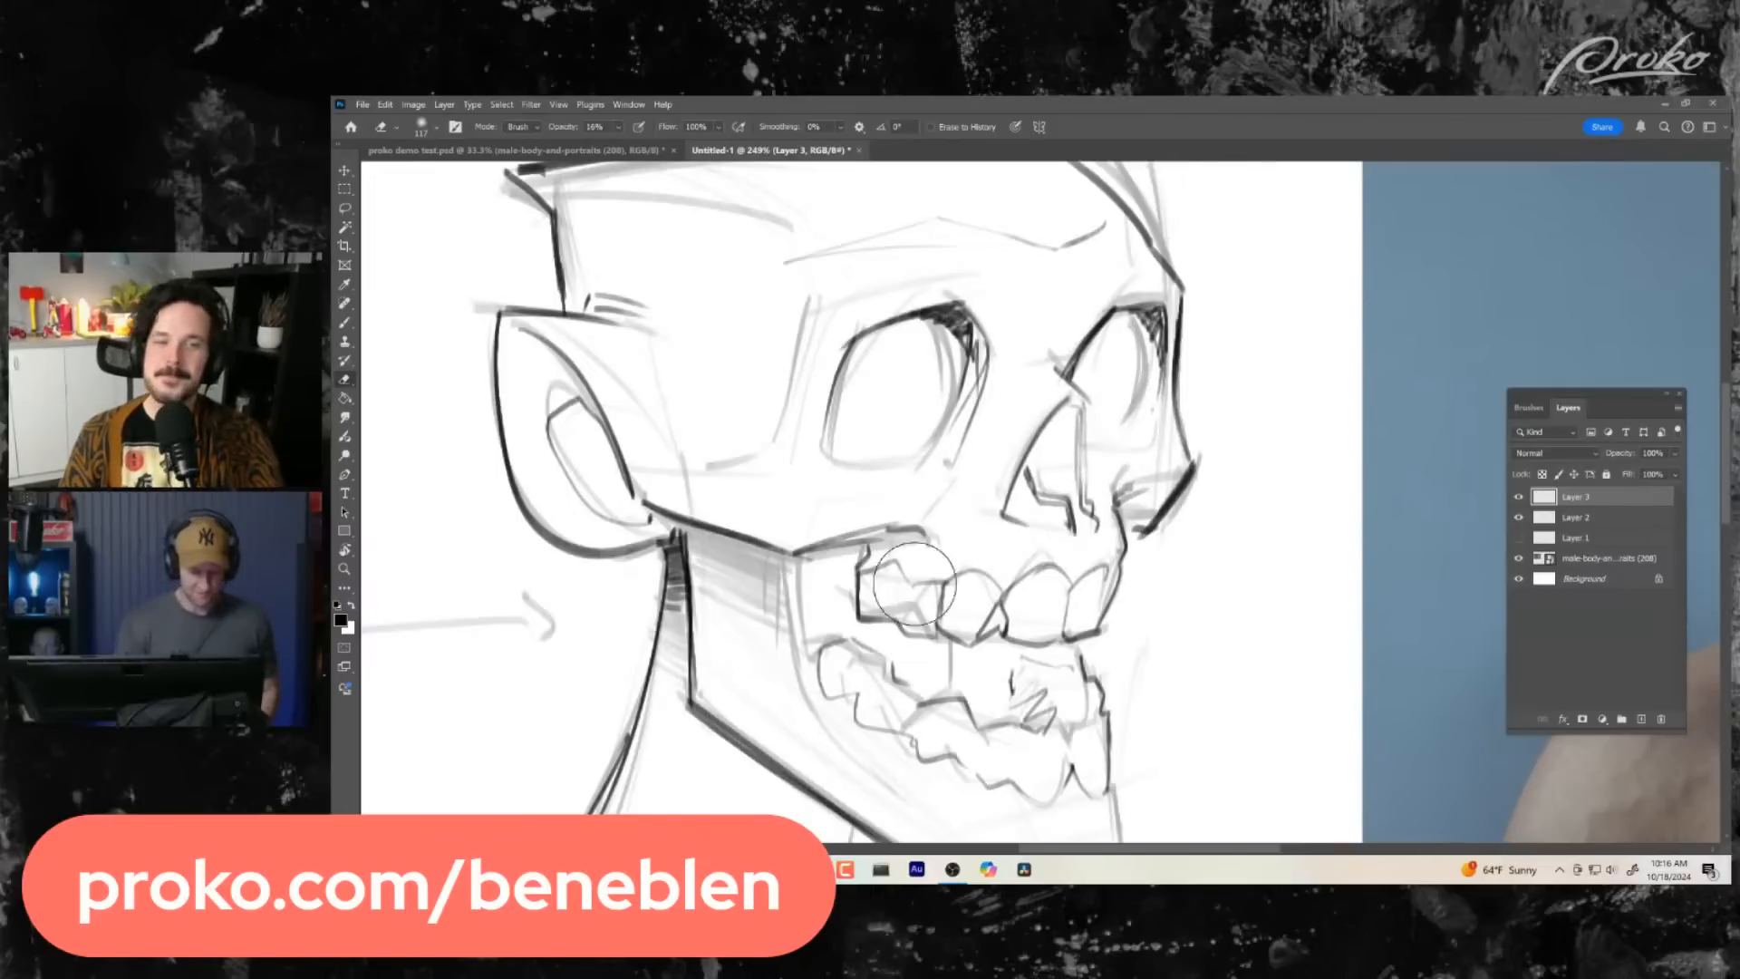
- Redraw the lower edges of both eye sockets higher up as straight, nearly horizontal lines
key("b")
left_click_drag(820, 444, 953, 423)
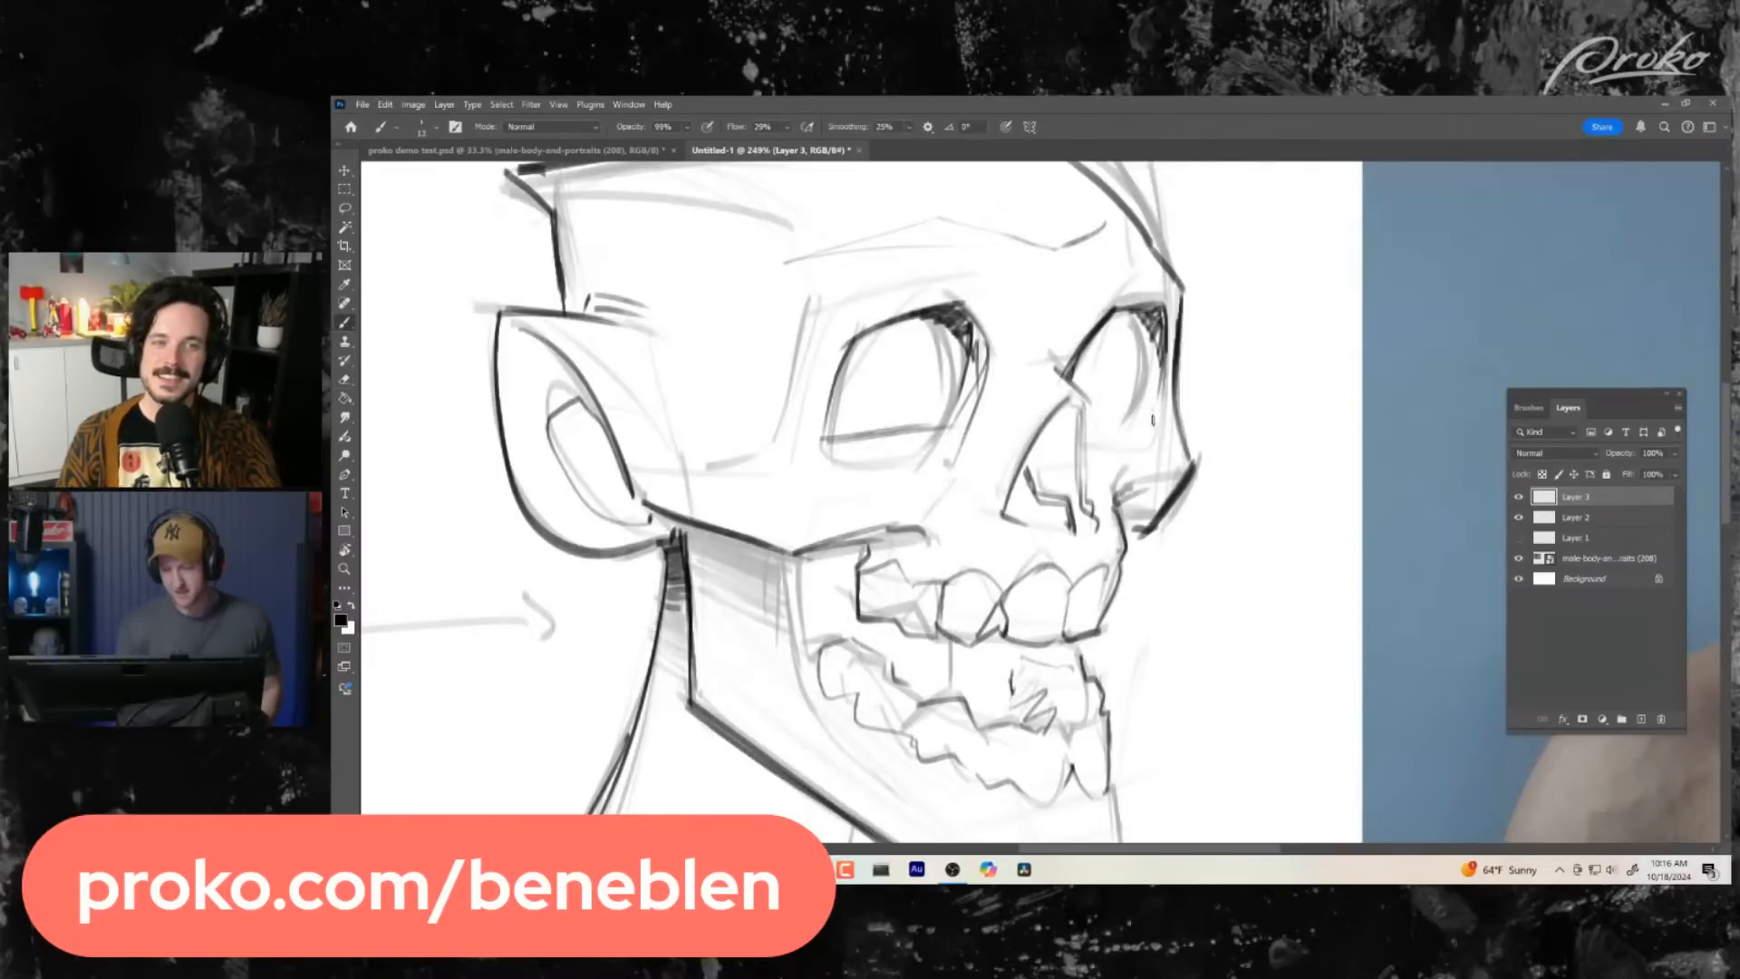
left_click_drag(1079, 426, 1145, 419)
mouse_move(1113, 606)
left_mouse_down()
mouse_move(1073, 563)
mouse_move(1055, 589)
left_mouse_up()
left_click_drag(756, 426, 904, 418)
left_click_drag(1022, 419, 1113, 406)
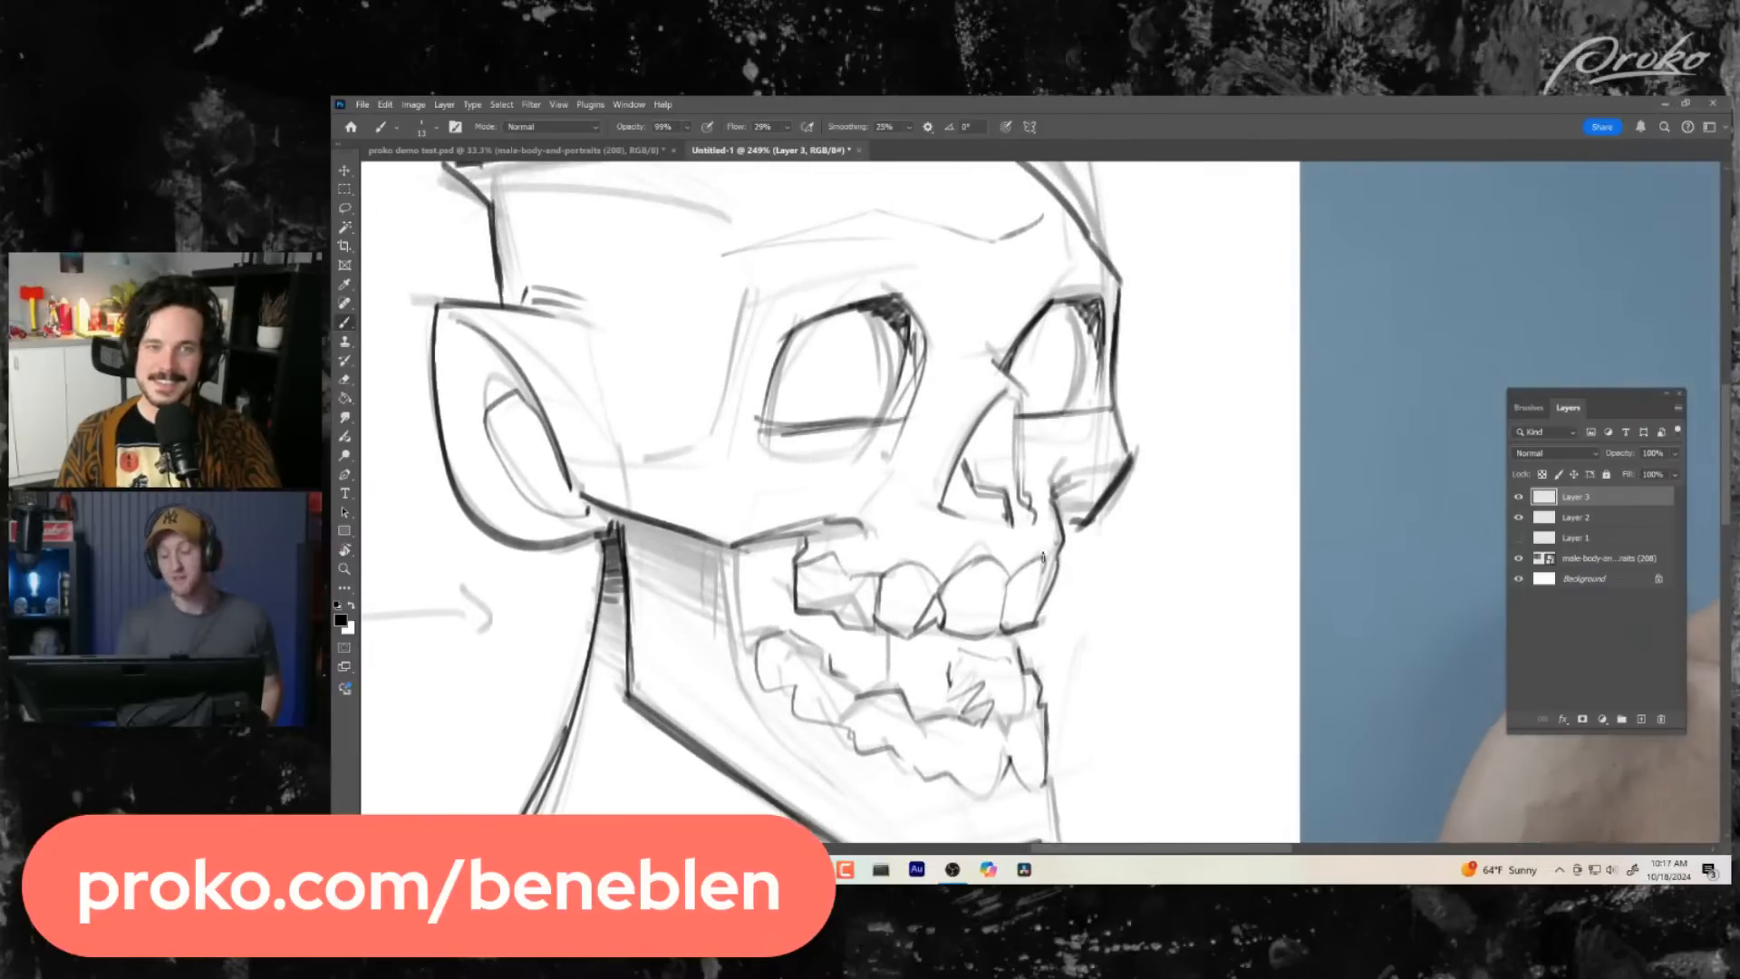
key("z")
left_click_drag(1127, 611, 1139, 652)
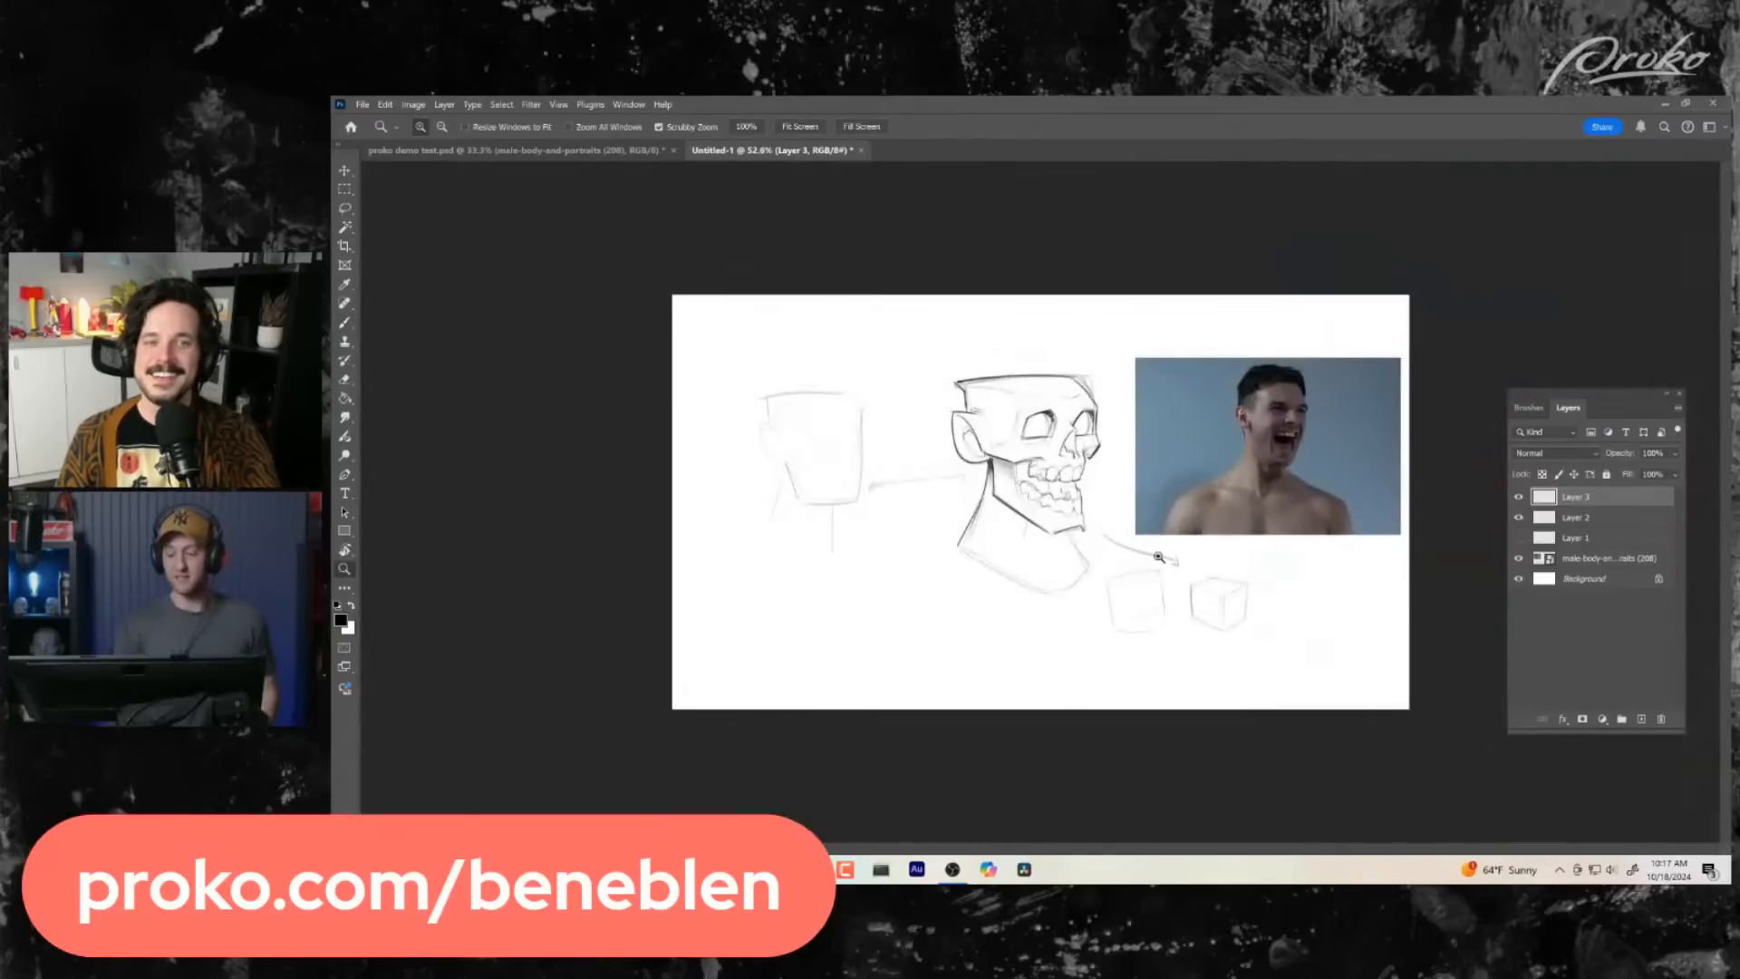
mouse_move(1080, 438)
left_mouse_down()
mouse_move(1079, 530)
mouse_move(1094, 397)
left_mouse_up()
key("b")
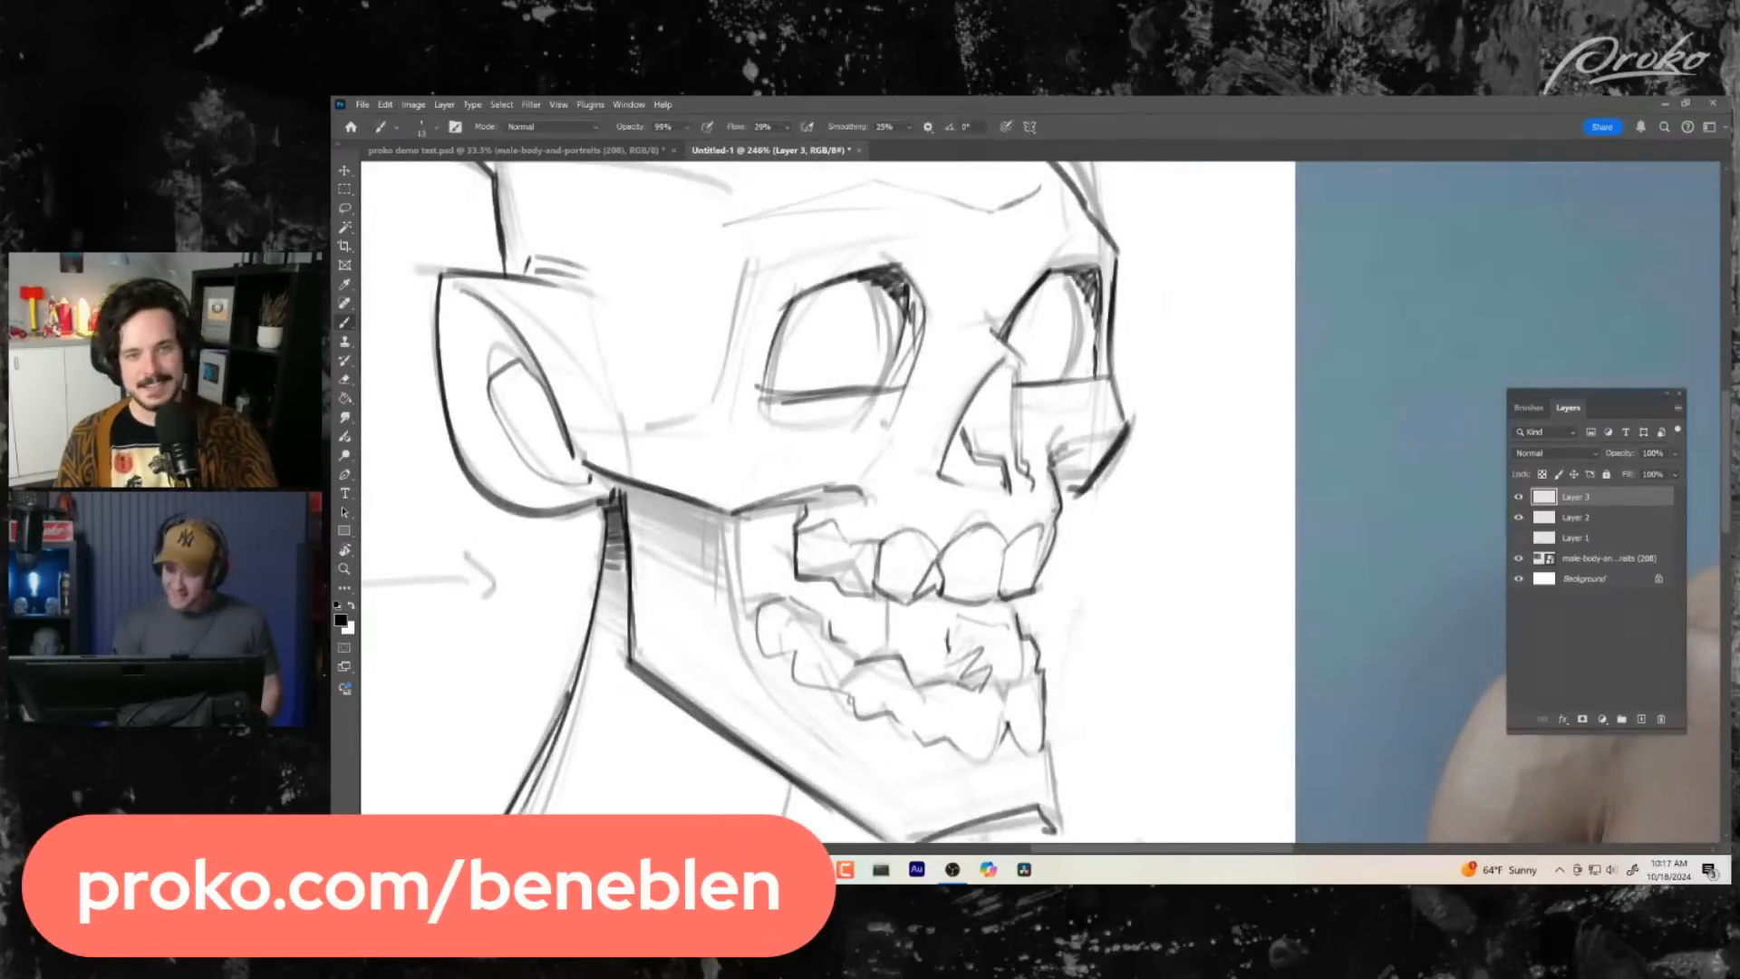
- Add short strokes to the rear lower teeth and sketch the angular cheek plane above the mouth corner and beside the nose
left_click_drag(817, 664, 841, 642)
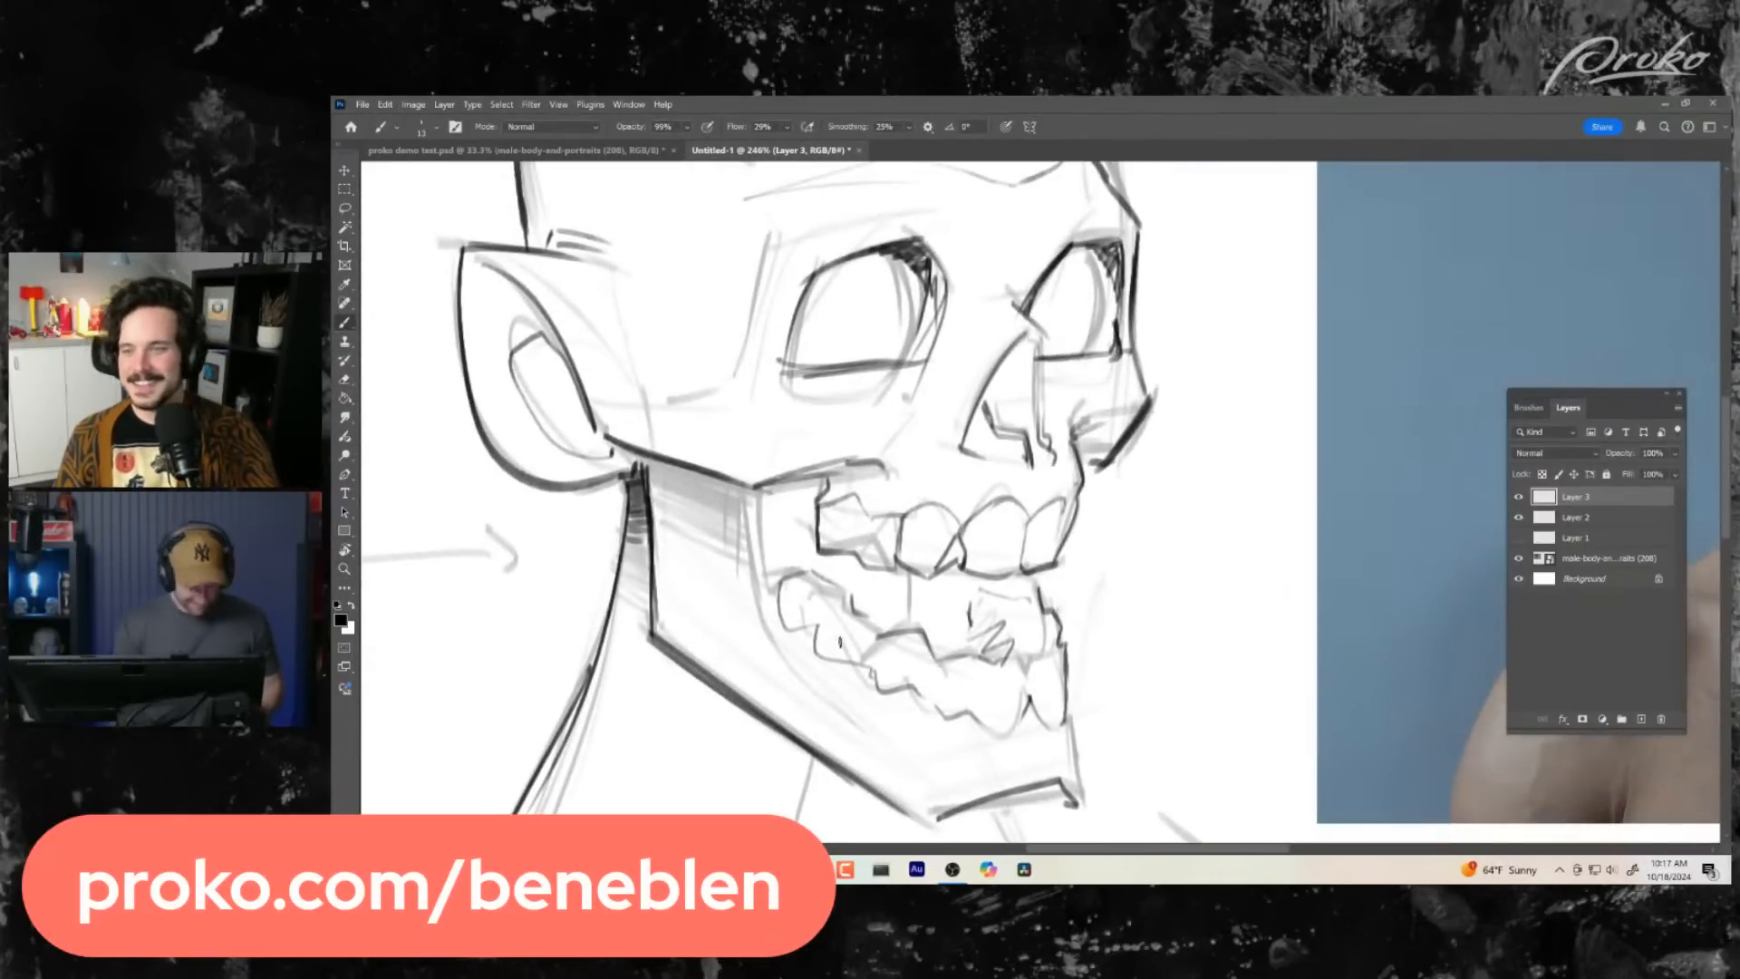
mouse_move(758, 478)
left_mouse_down()
mouse_move(1075, 410)
mouse_move(1057, 415)
left_mouse_up()
- Place the ink layer in a new group, mirror the canvas view horizontally, and make the ink layer active again
key("z")
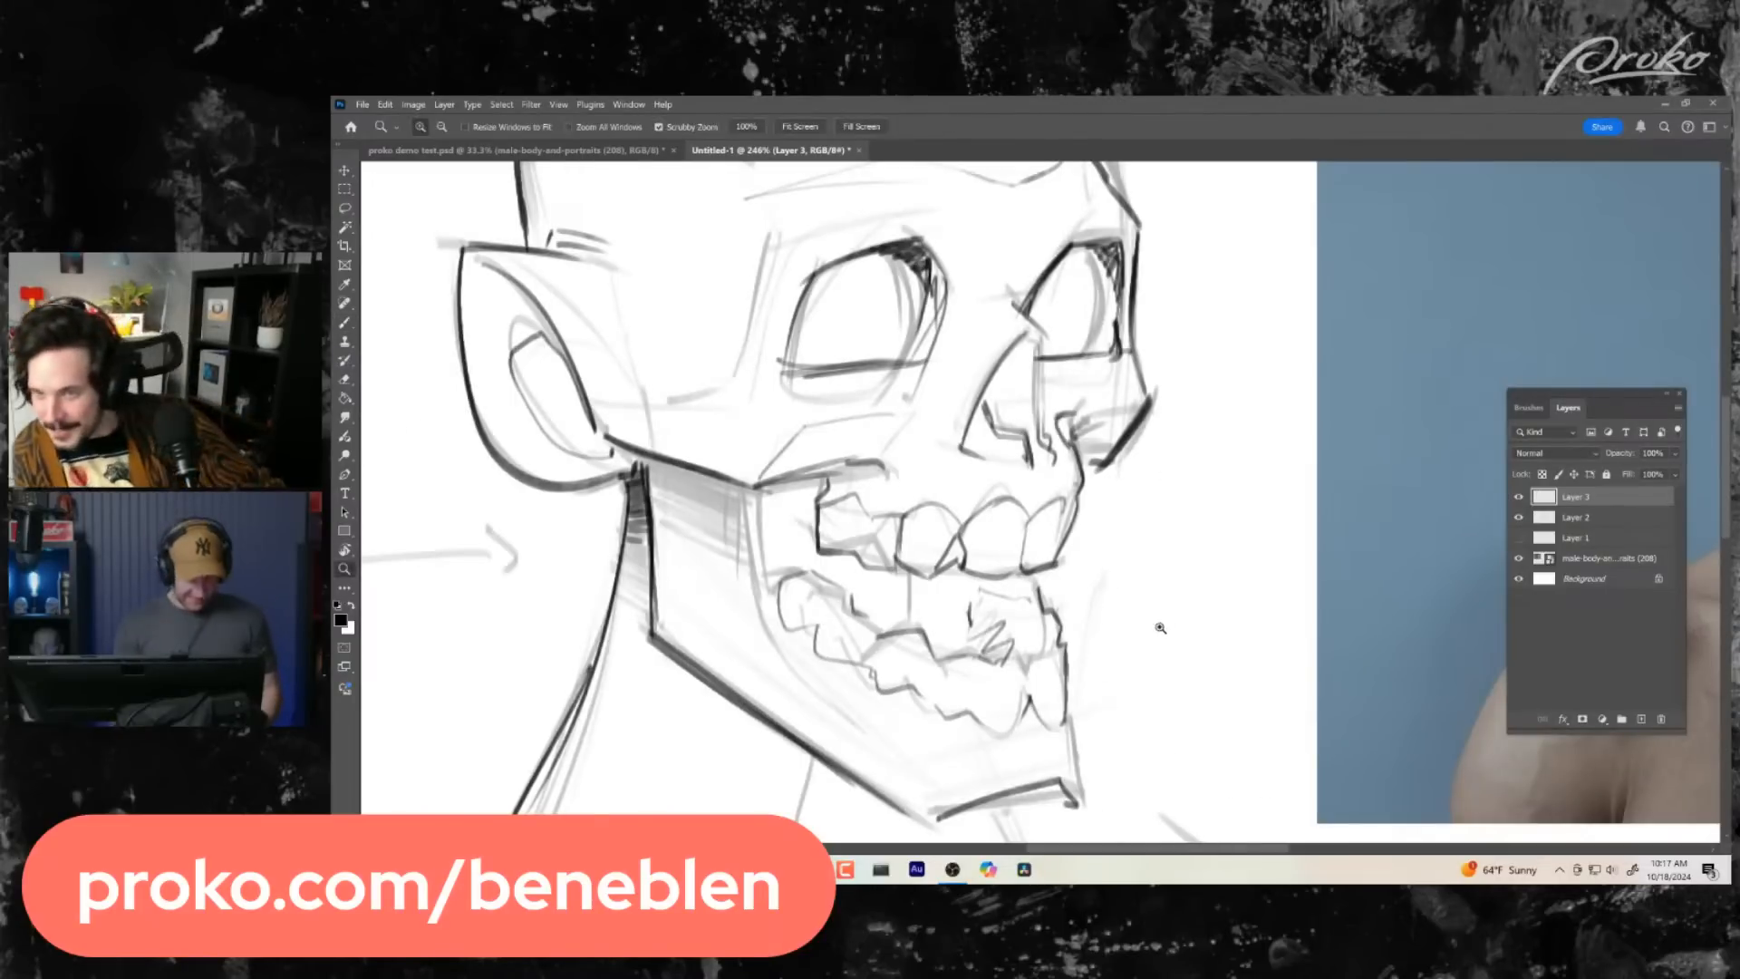
mouse_move(1160, 627)
left_mouse_down()
mouse_move(1015, 629)
mouse_move(1048, 628)
mouse_move(1022, 651)
left_mouse_up()
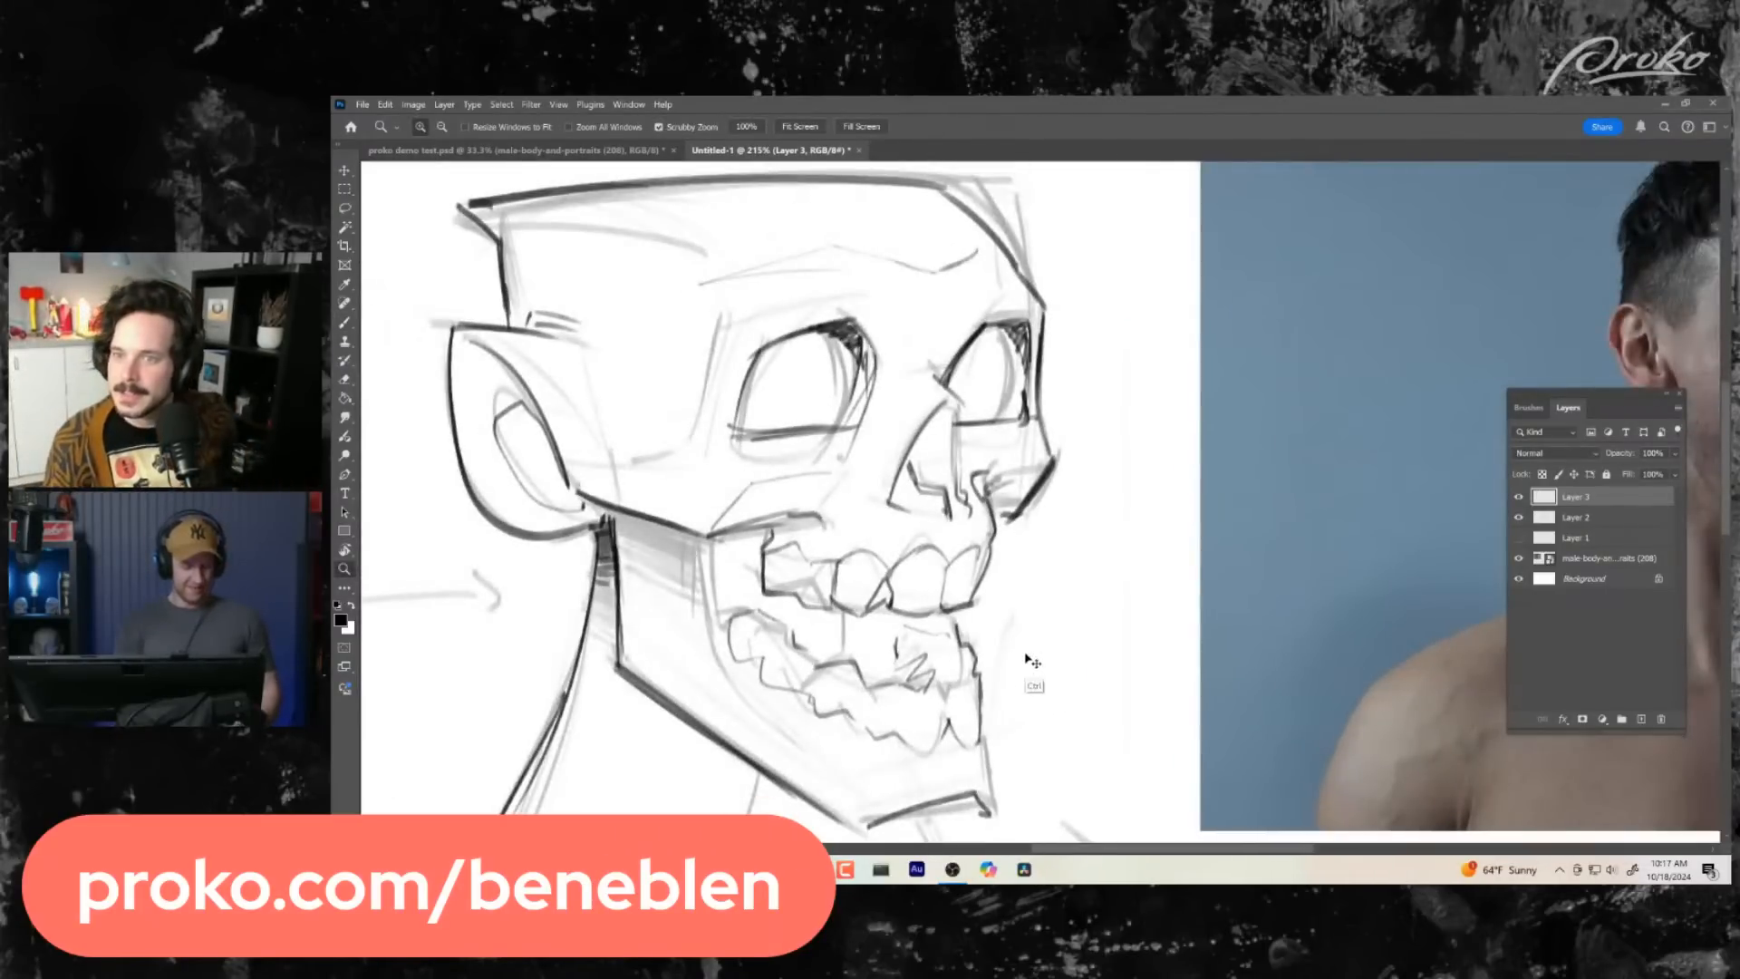
key("ctrl+g")
key("ctrl+h")
mouse_move(1184, 664)
left_mouse_down()
mouse_move(1034, 642)
mouse_move(1092, 513)
mouse_move(1123, 501)
left_mouse_up()
key("b")
left_click(1589, 516)
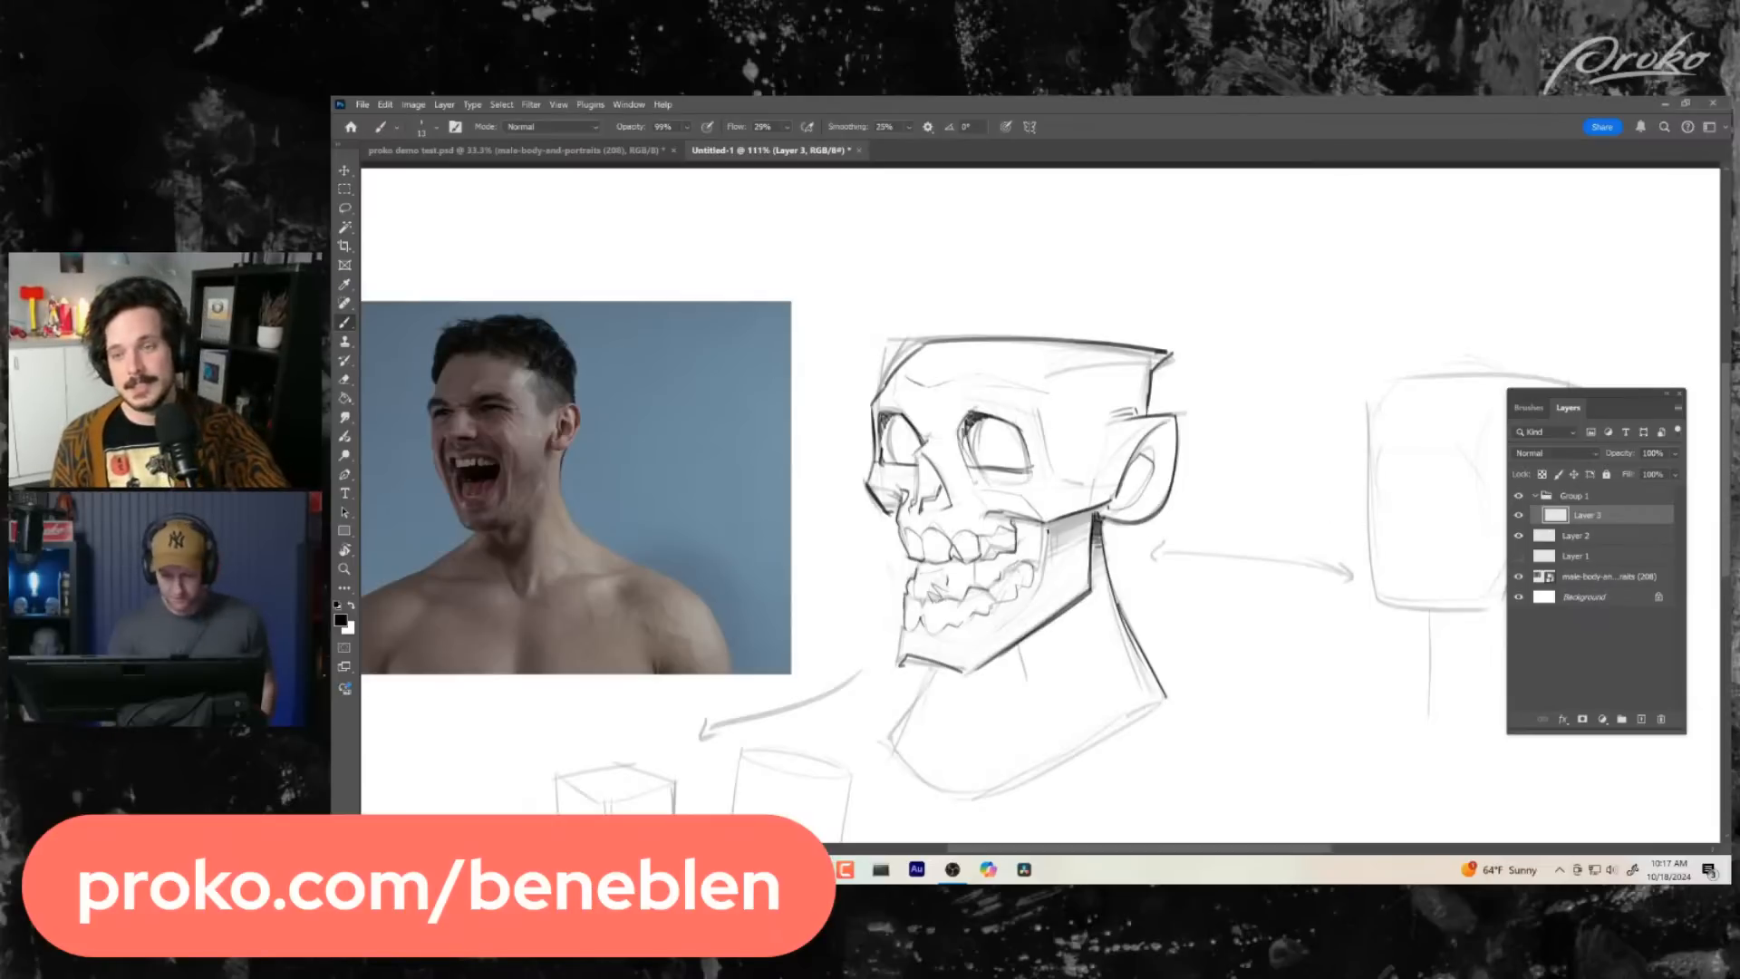
- Fill the open mouth between the upper and lower rear teeth with solid black, from the mouth corner towards the front
mouse_move(1050, 510)
left_mouse_down()
mouse_move(1094, 526)
mouse_move(1038, 564)
mouse_move(1035, 528)
mouse_move(1021, 552)
left_mouse_up()
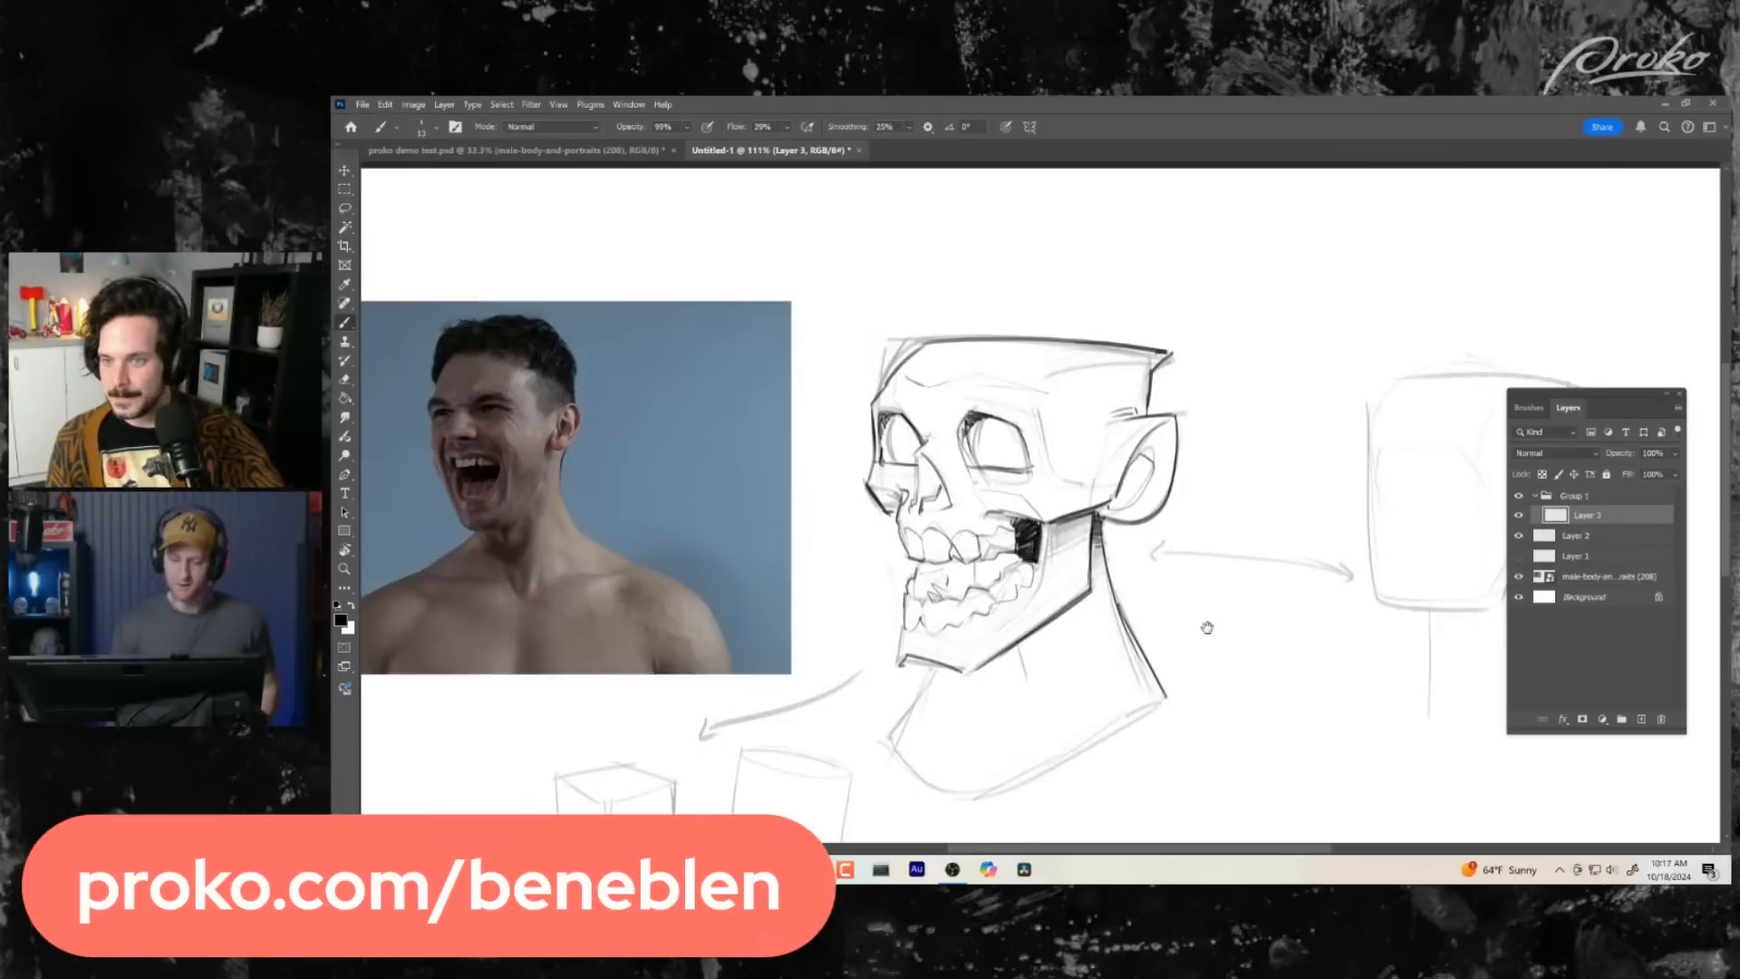
left_click_drag(1184, 608, 1198, 598)
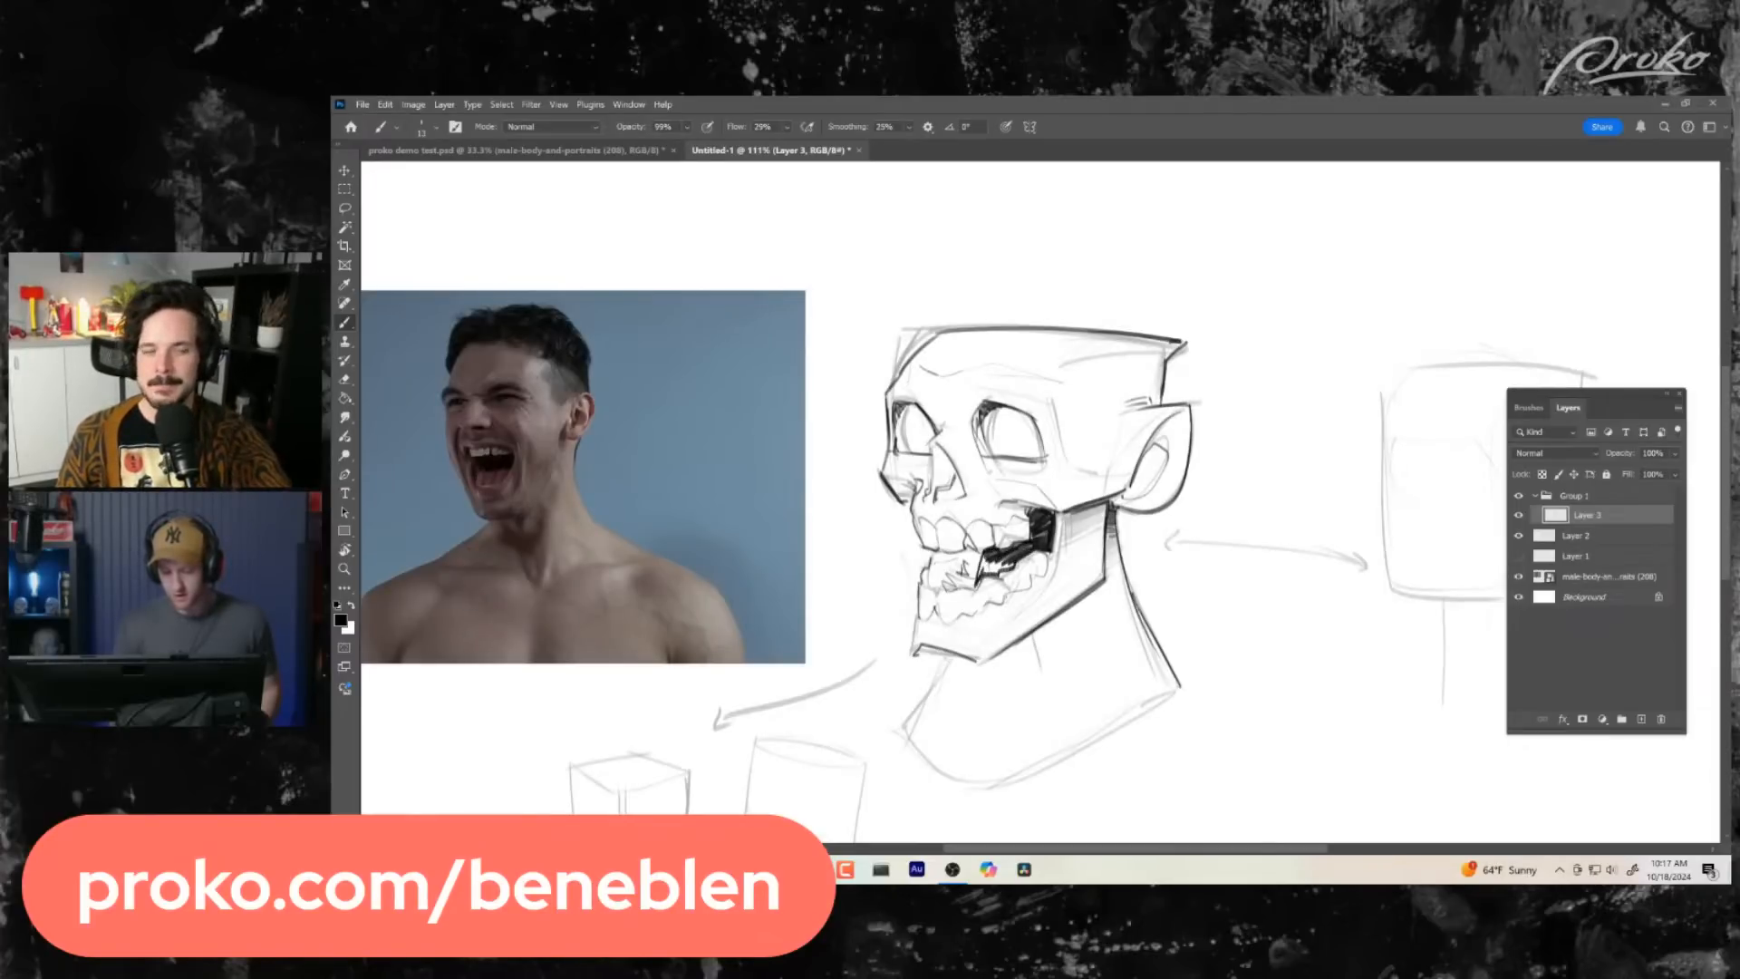
mouse_move(978, 574)
left_mouse_down()
mouse_move(998, 556)
mouse_move(1011, 569)
left_mouse_up()
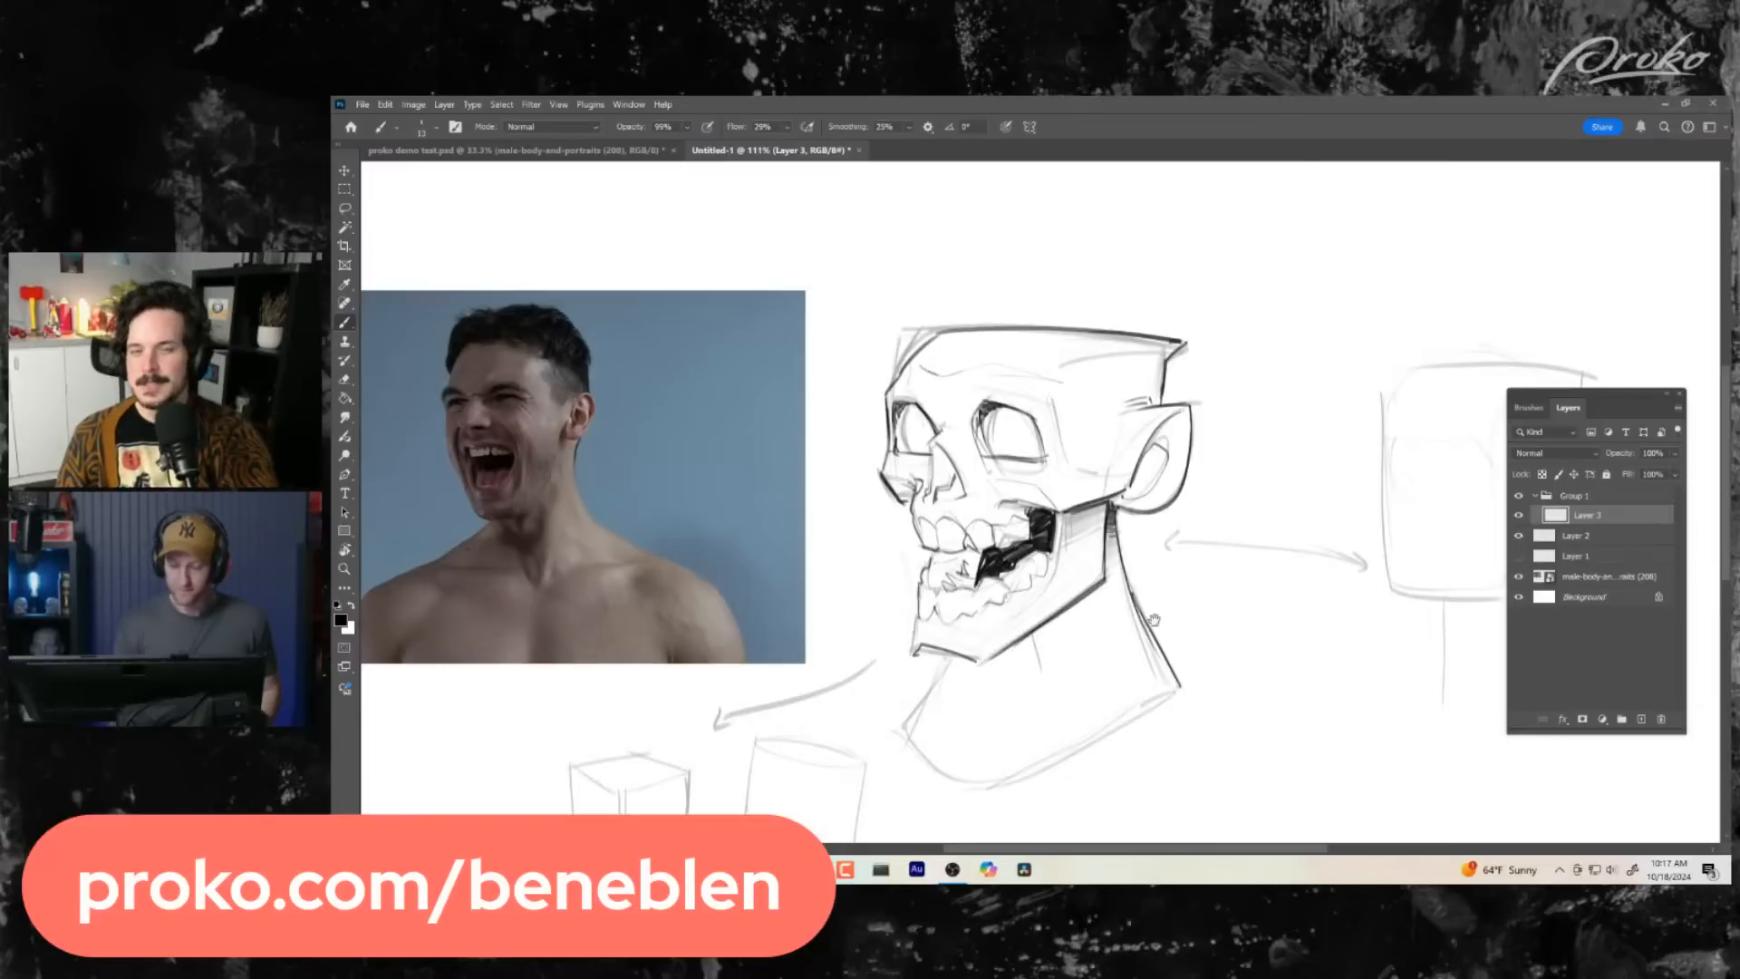
left_click_drag(1150, 595, 1154, 582)
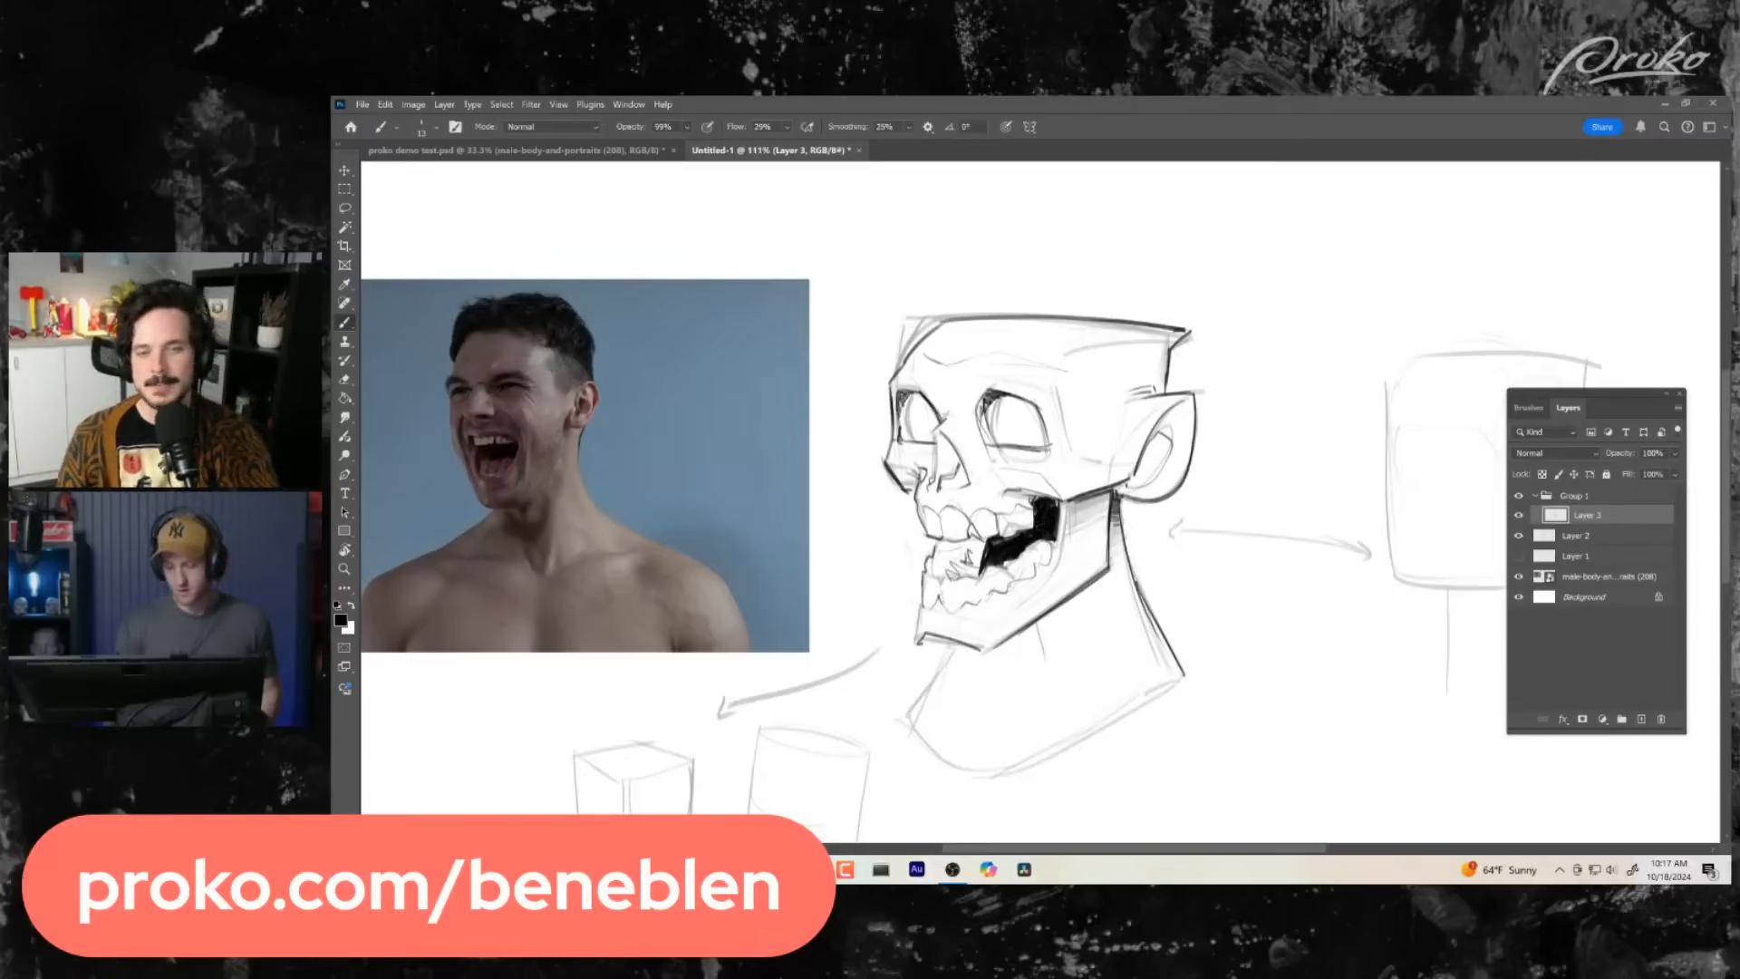
scroll(1145, 623, "down", 2)
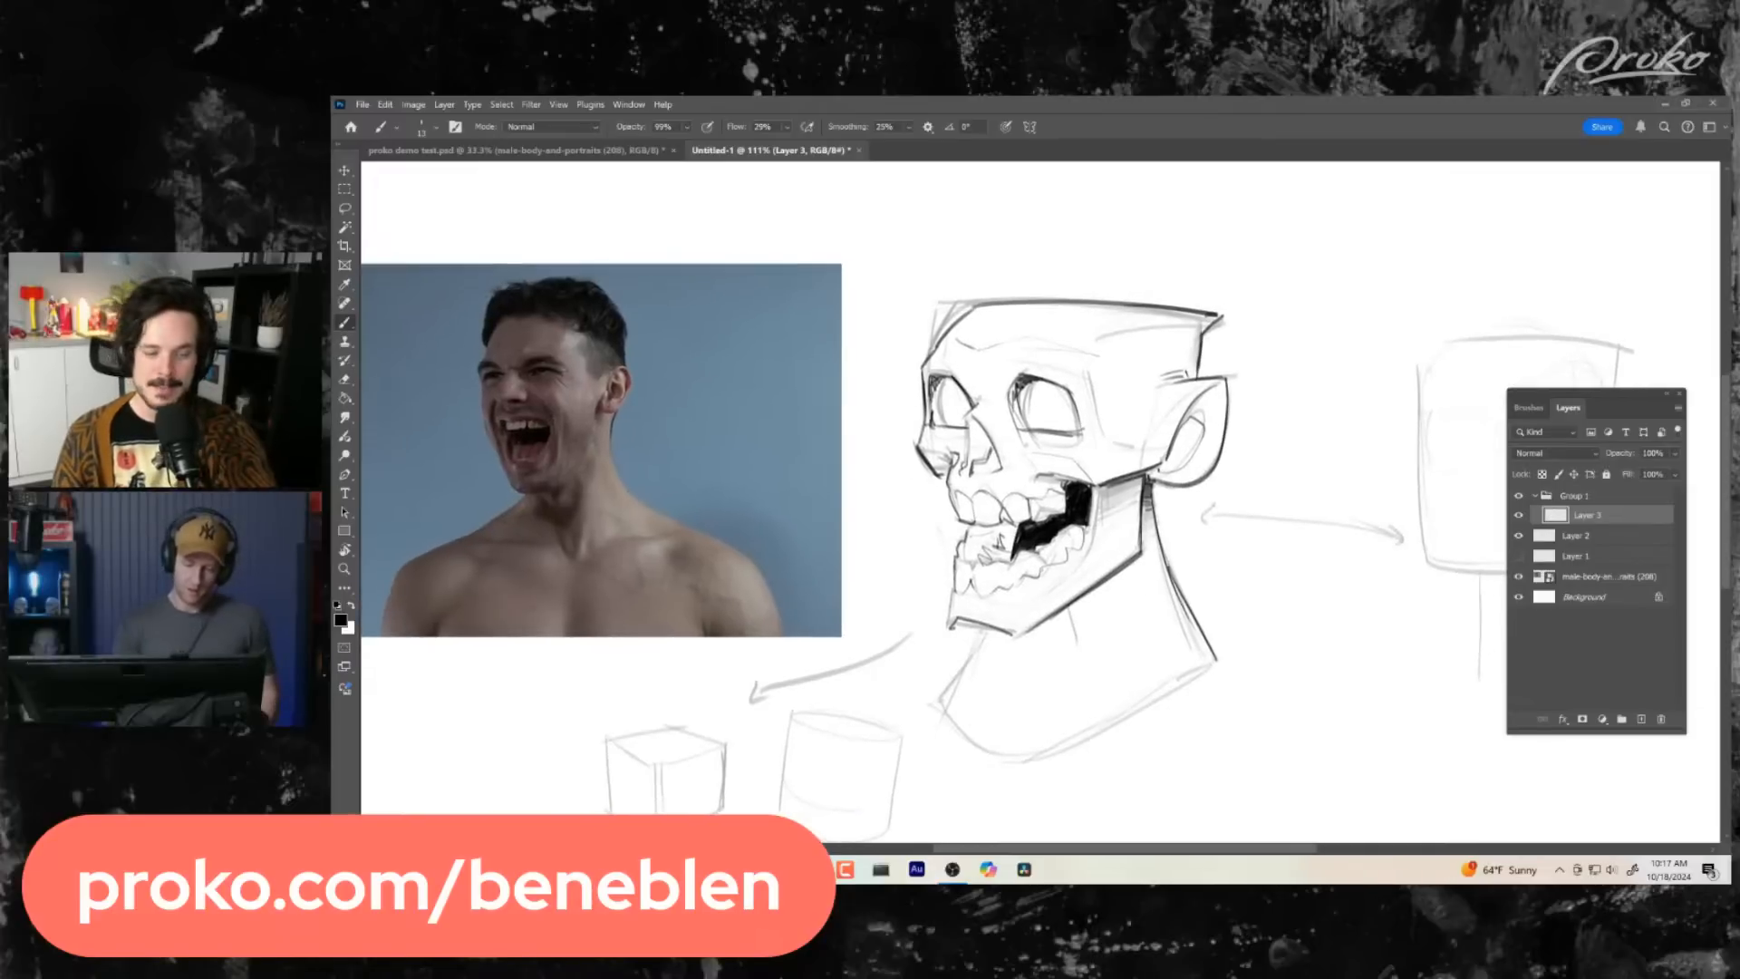
left_click_drag(1015, 527, 1010, 559)
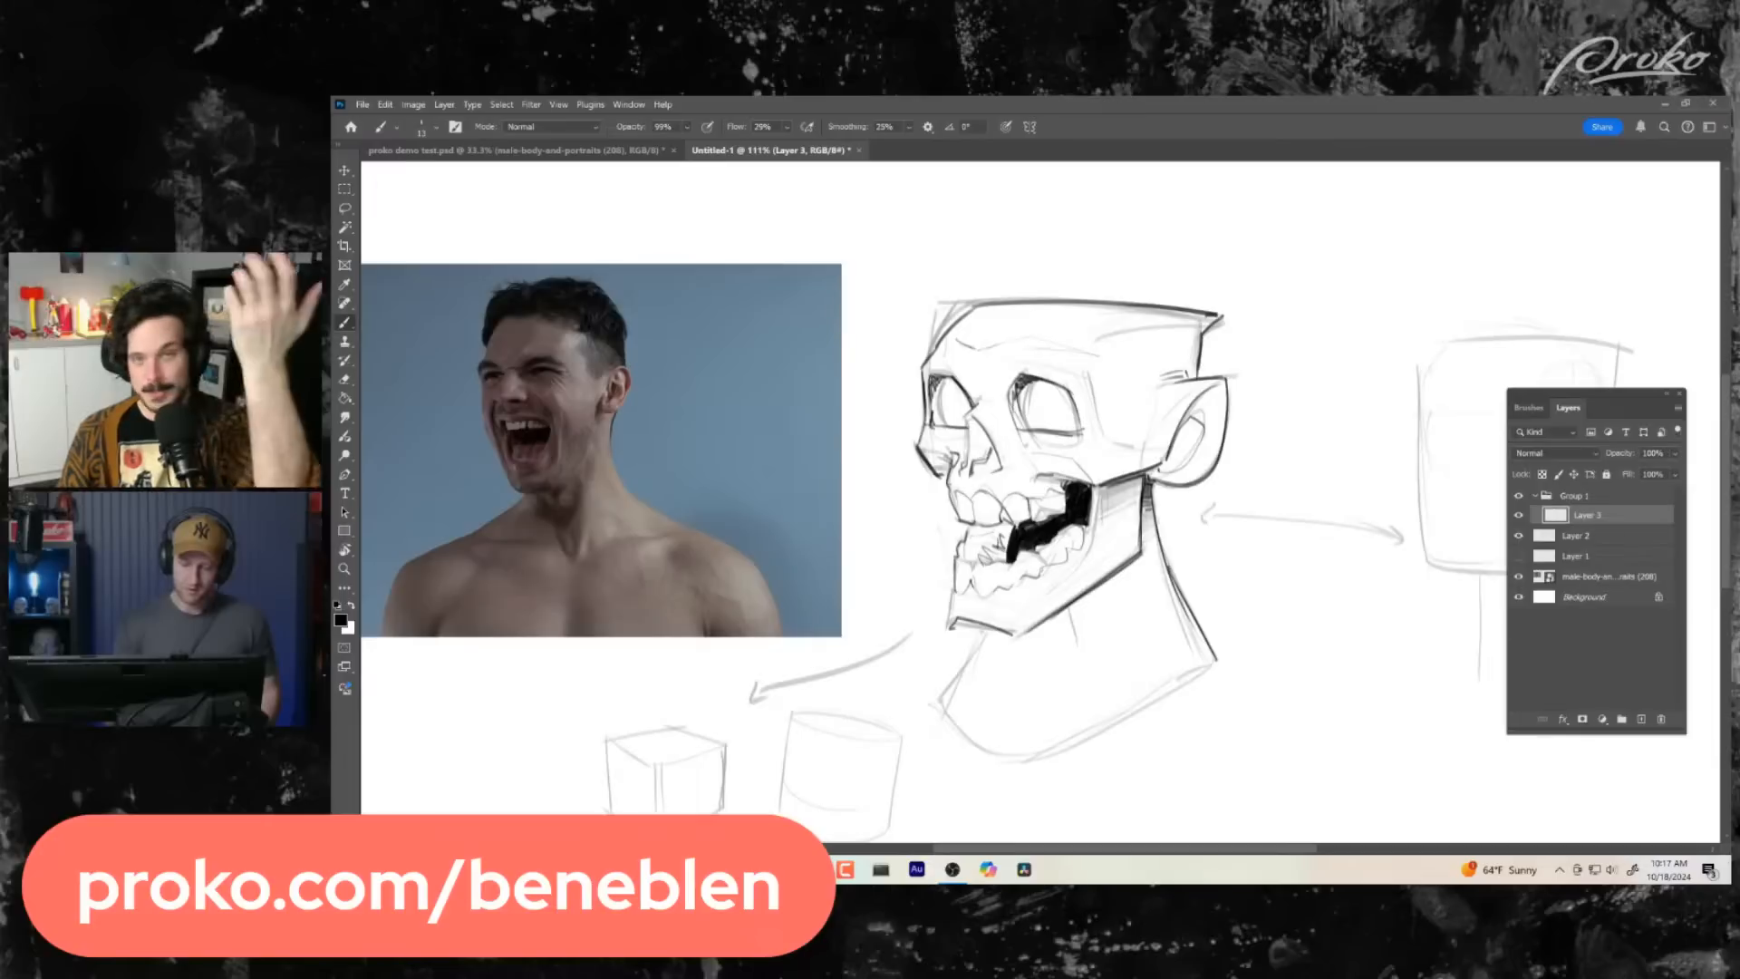
left_click_drag(1125, 544, 1139, 528)
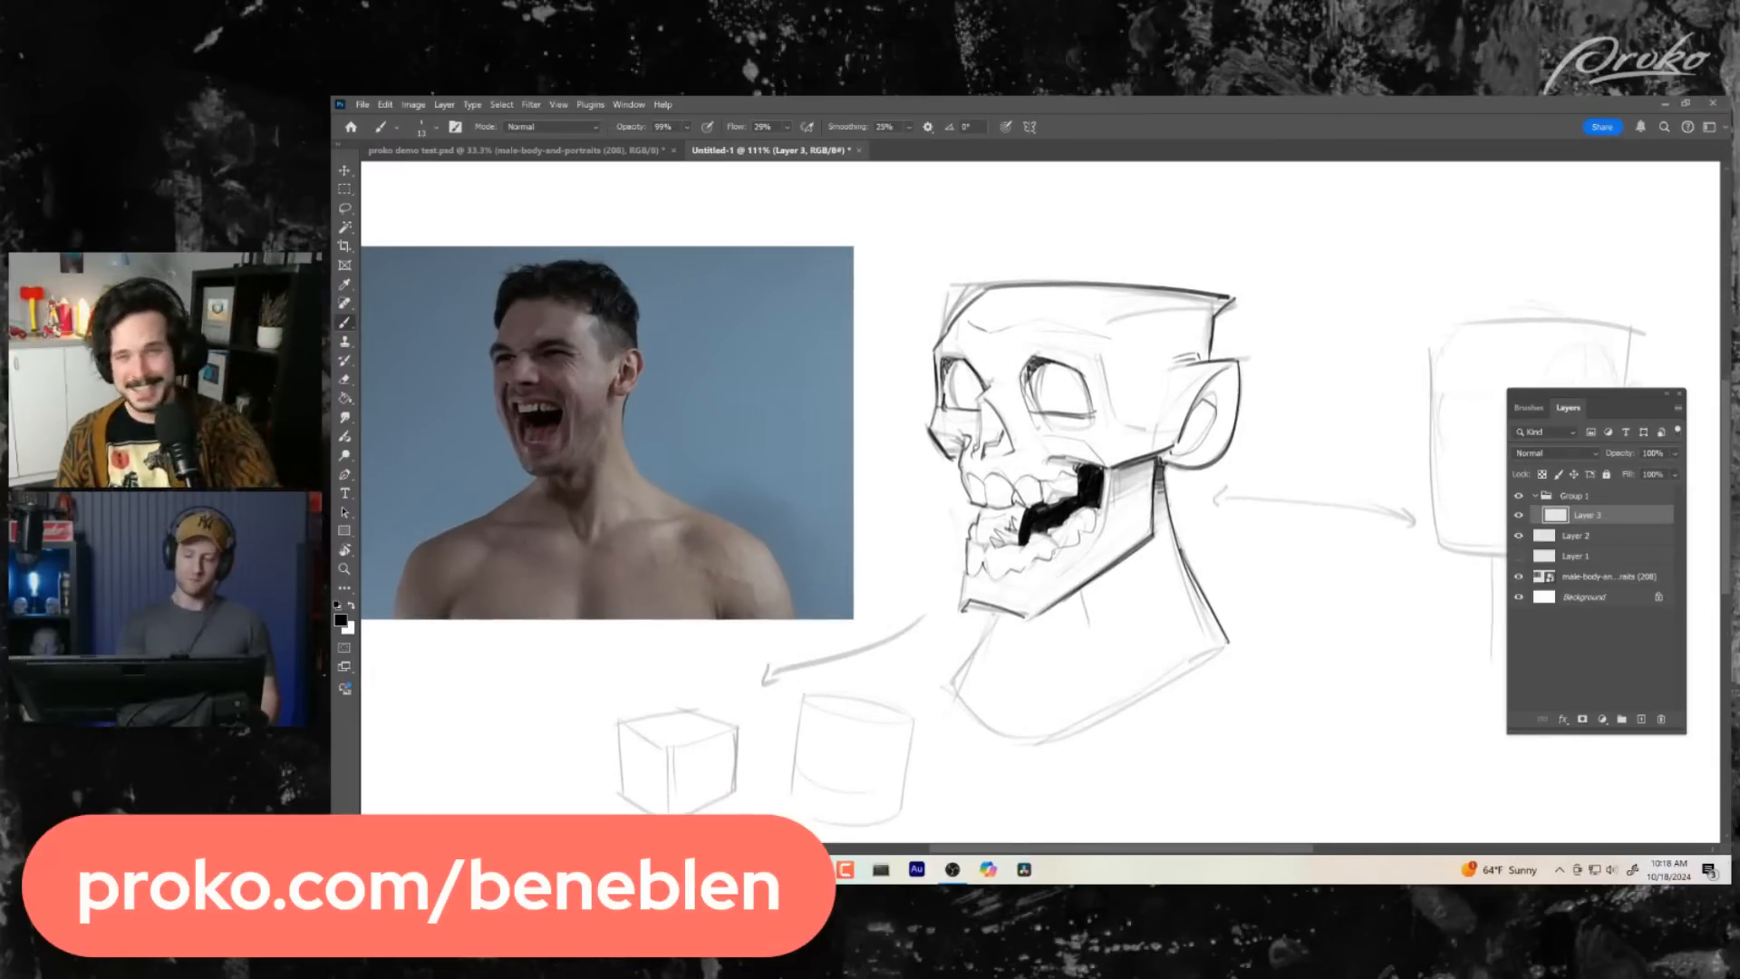
left_click_drag(1167, 598, 1147, 585)
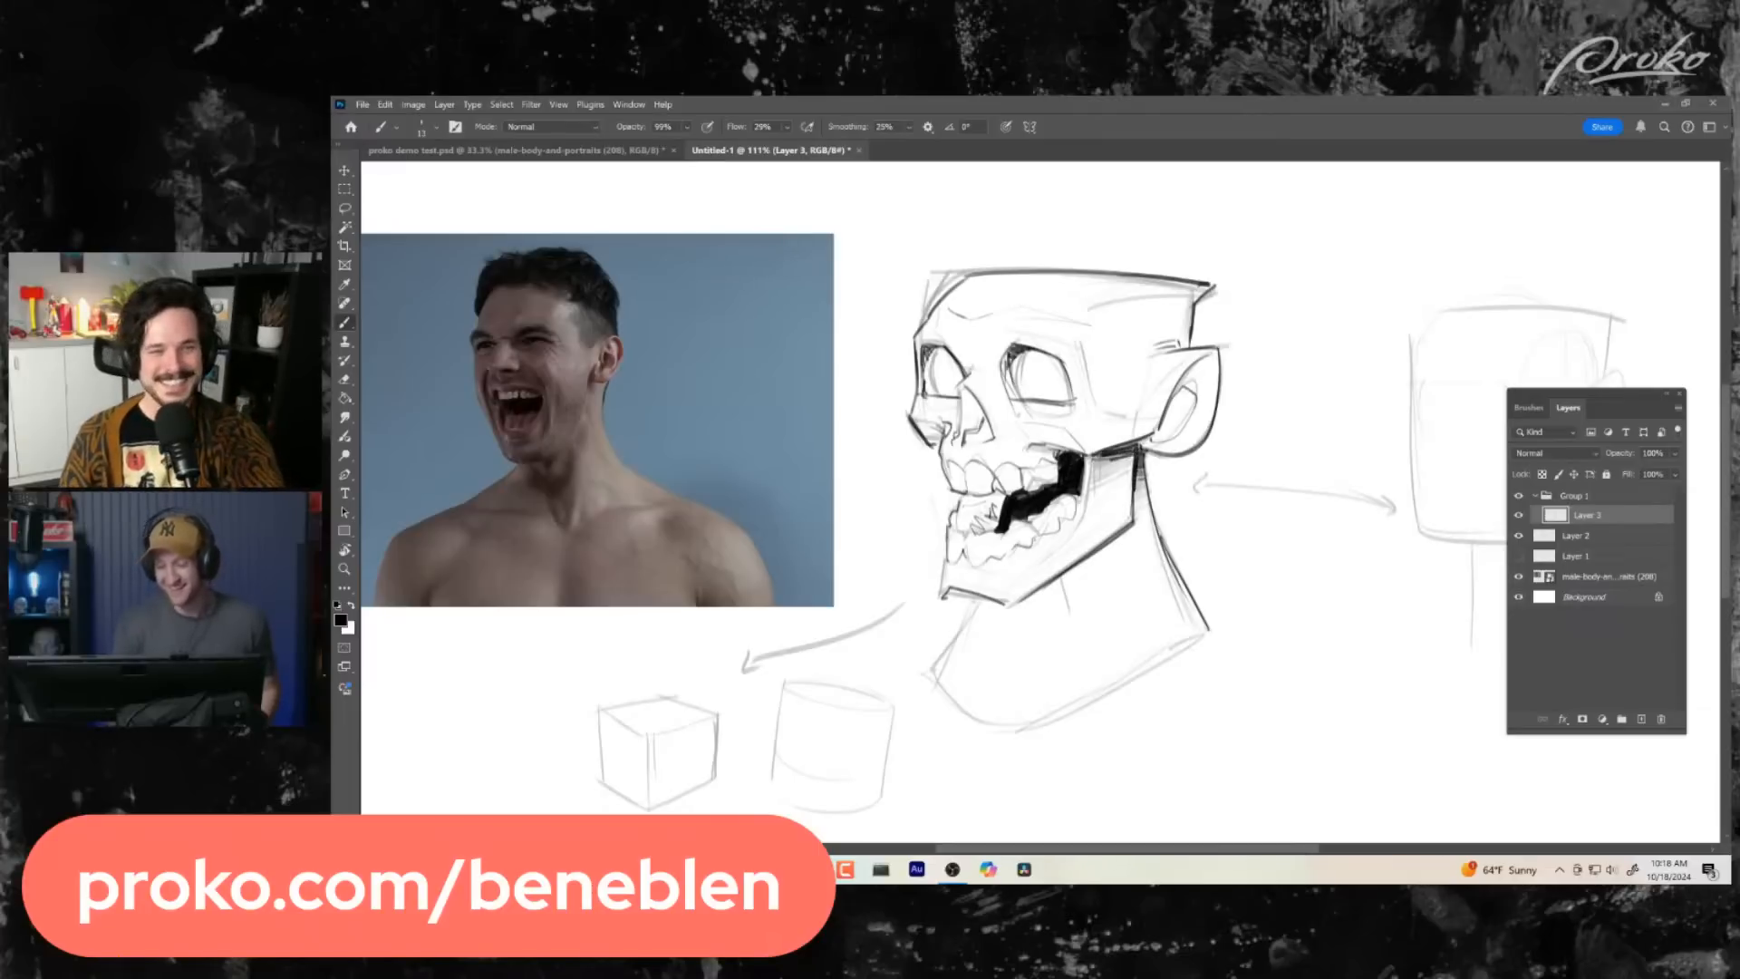
left_click_drag(1184, 598, 1191, 599)
mouse_move(952, 591)
left_mouse_down()
mouse_move(1013, 600)
mouse_move(1063, 564)
left_mouse_up()
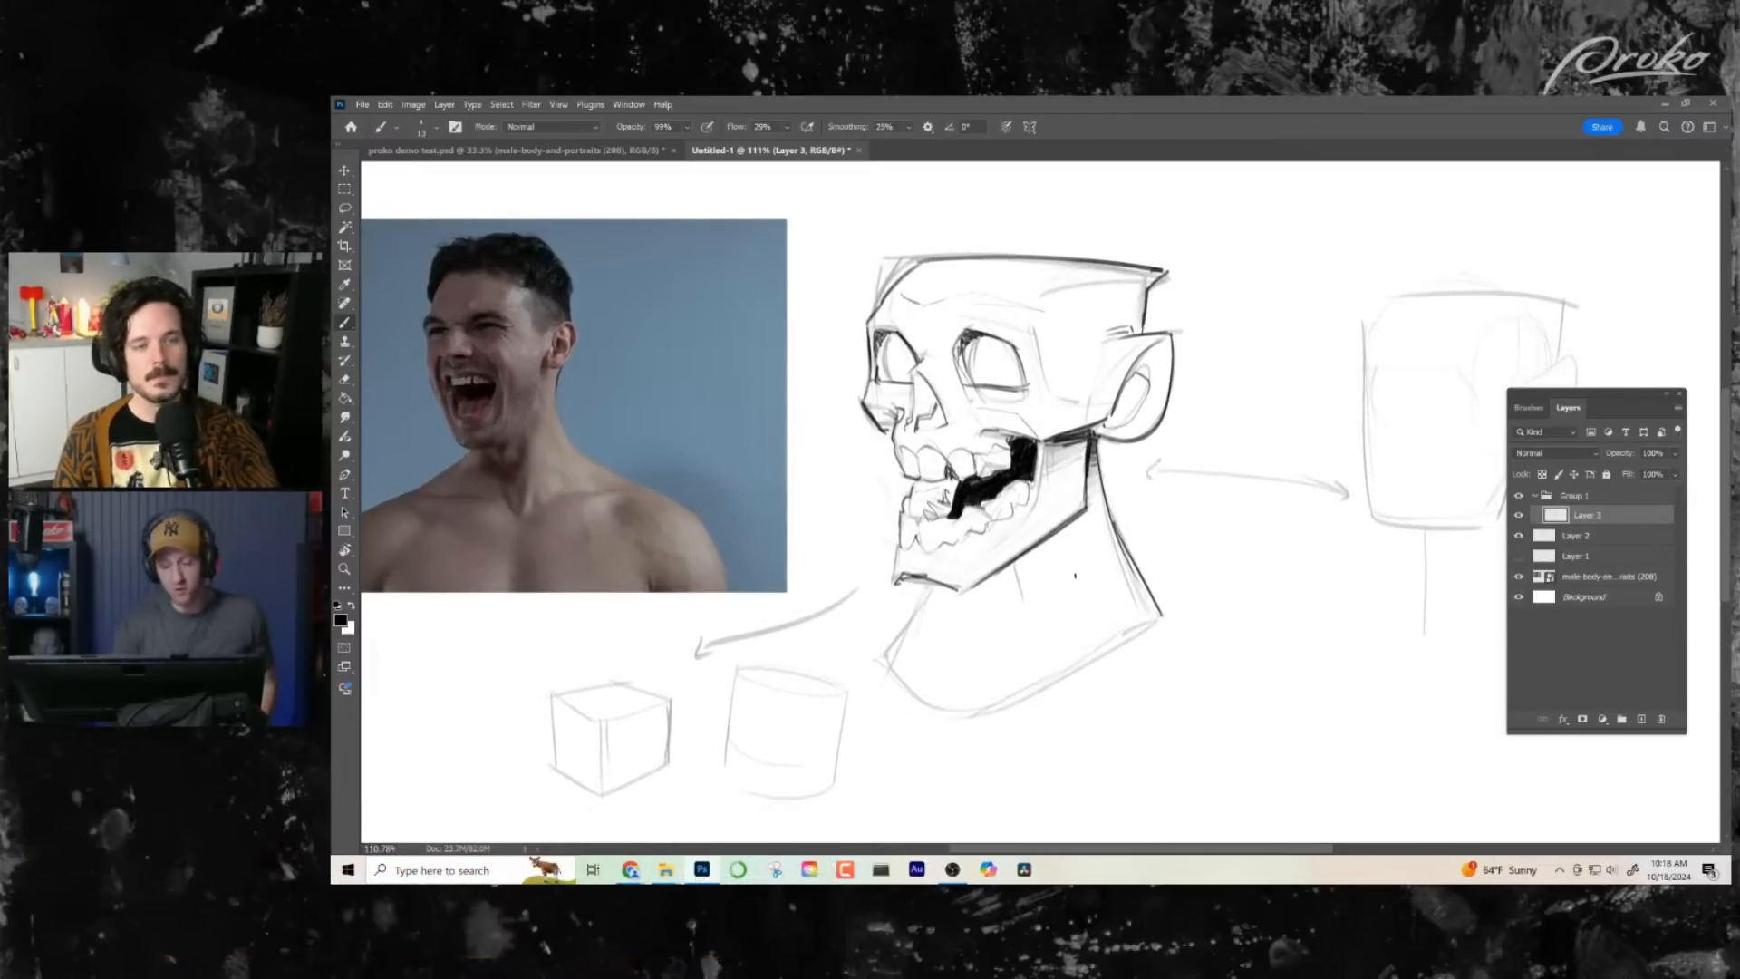
mouse_move(1015, 576)
left_mouse_down()
mouse_move(977, 618)
mouse_move(1057, 582)
mouse_move(1013, 602)
mouse_move(1022, 579)
left_mouse_up()
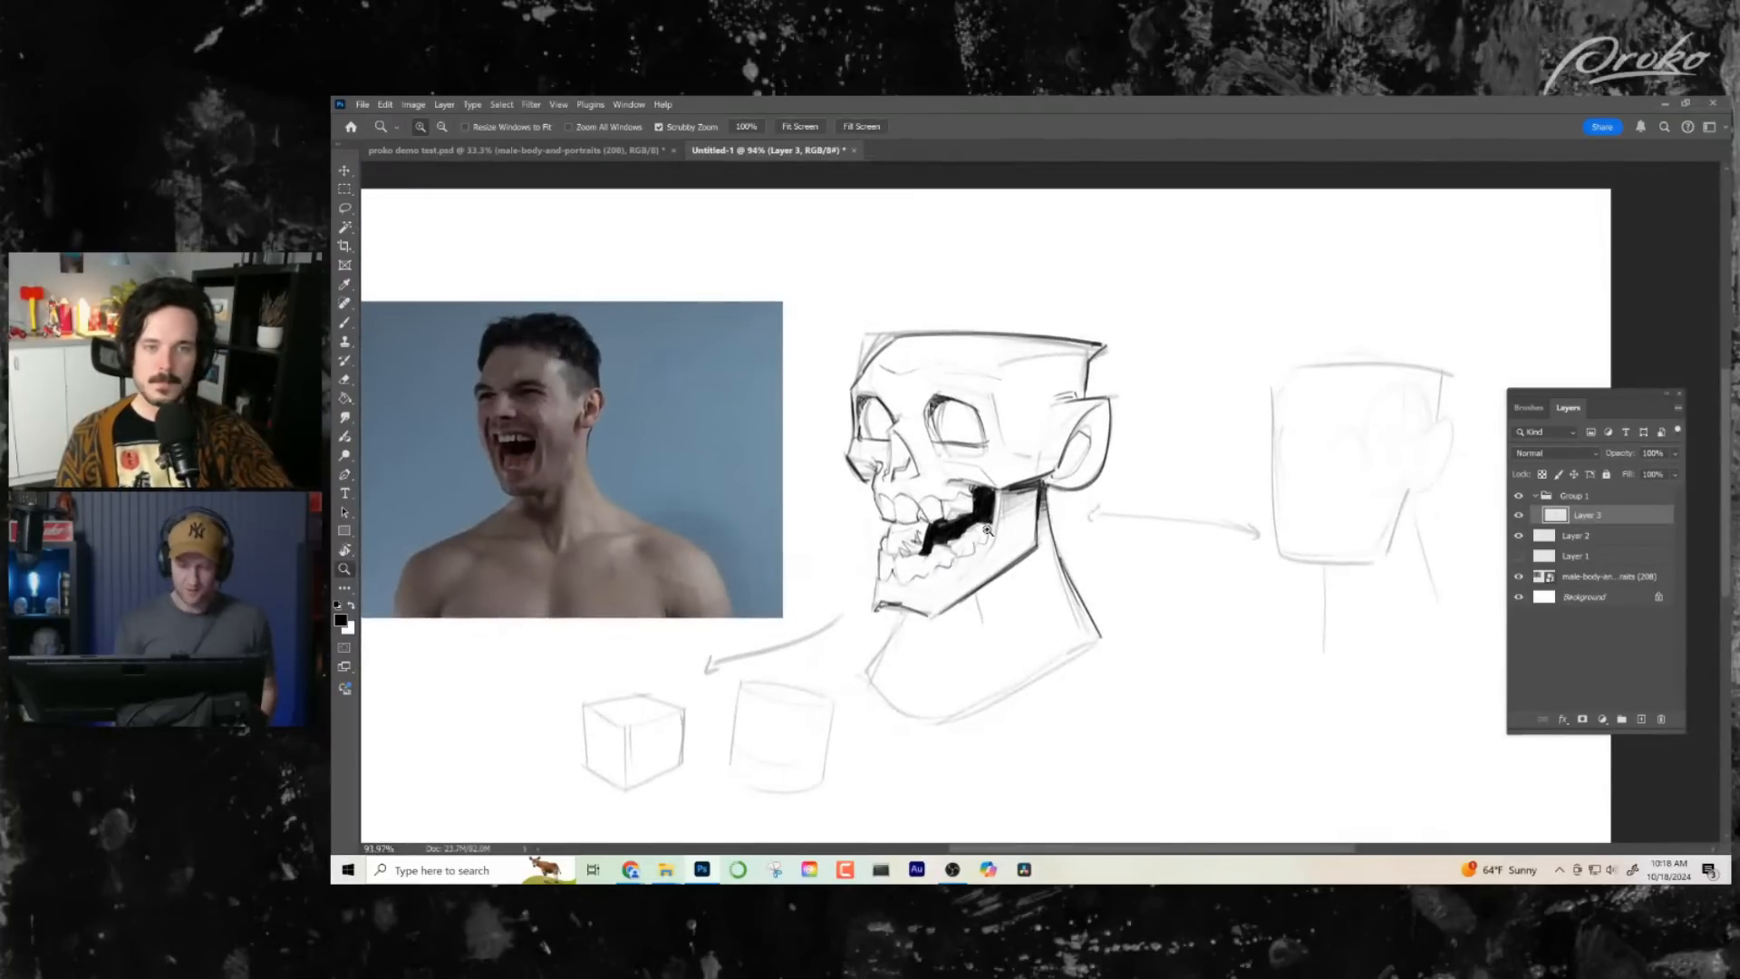
left_click_drag(988, 530, 1070, 554)
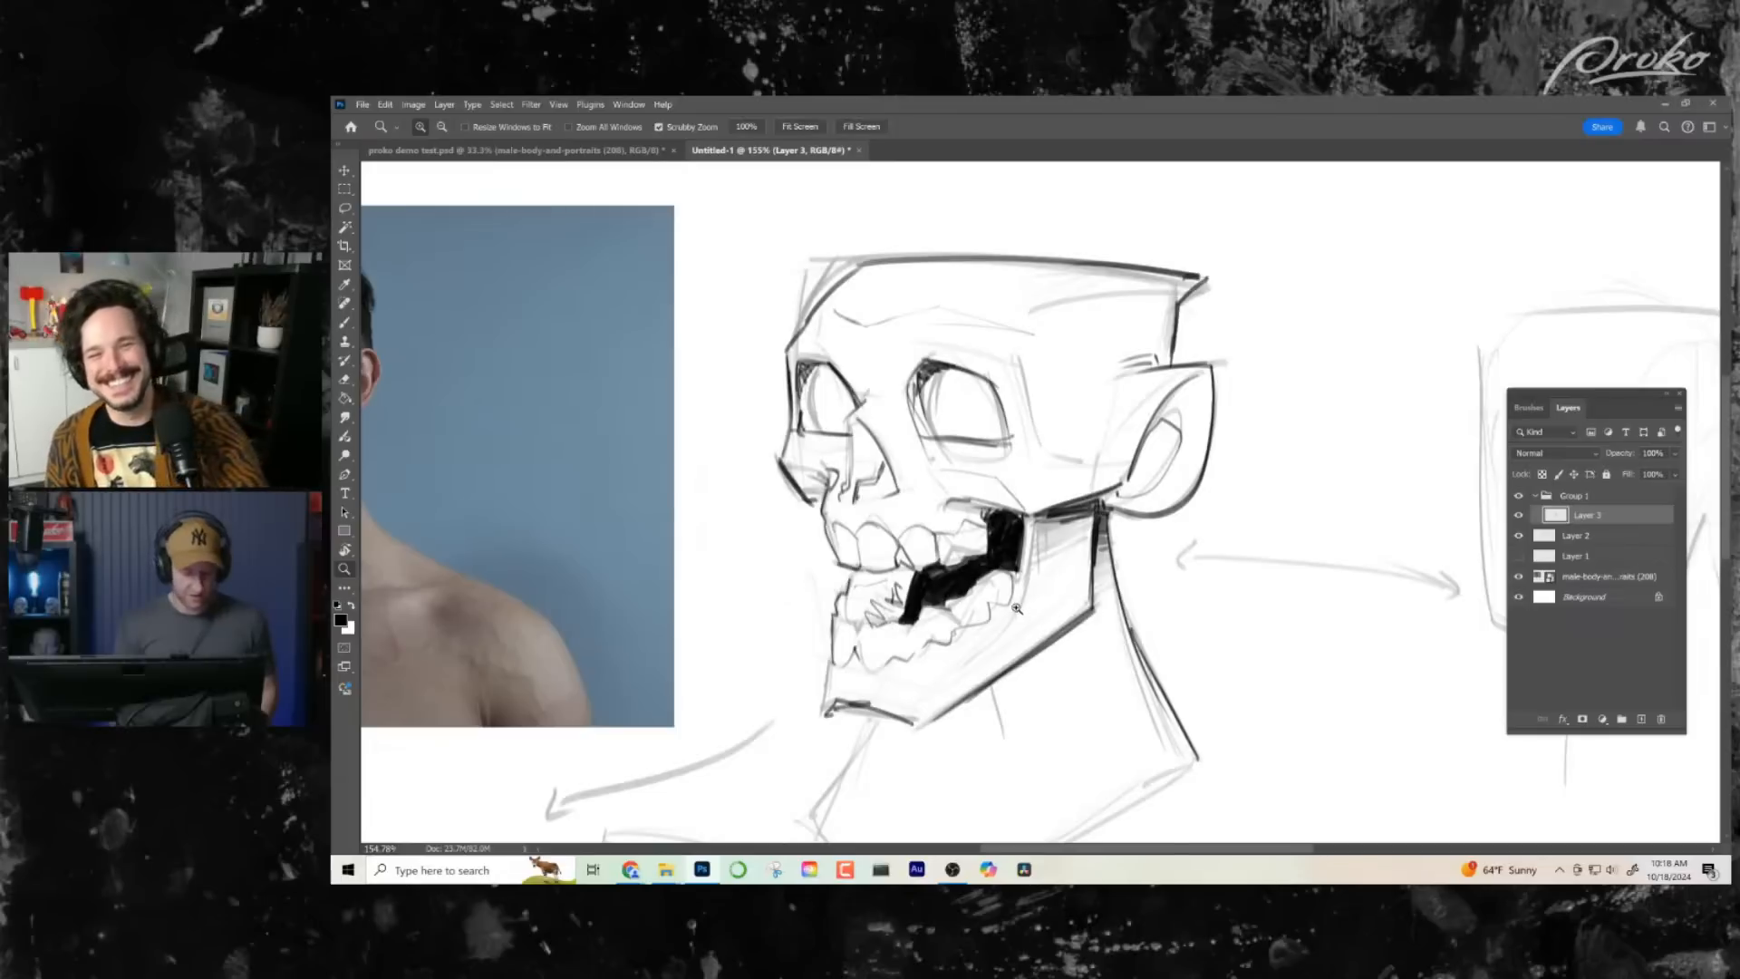
key("b")
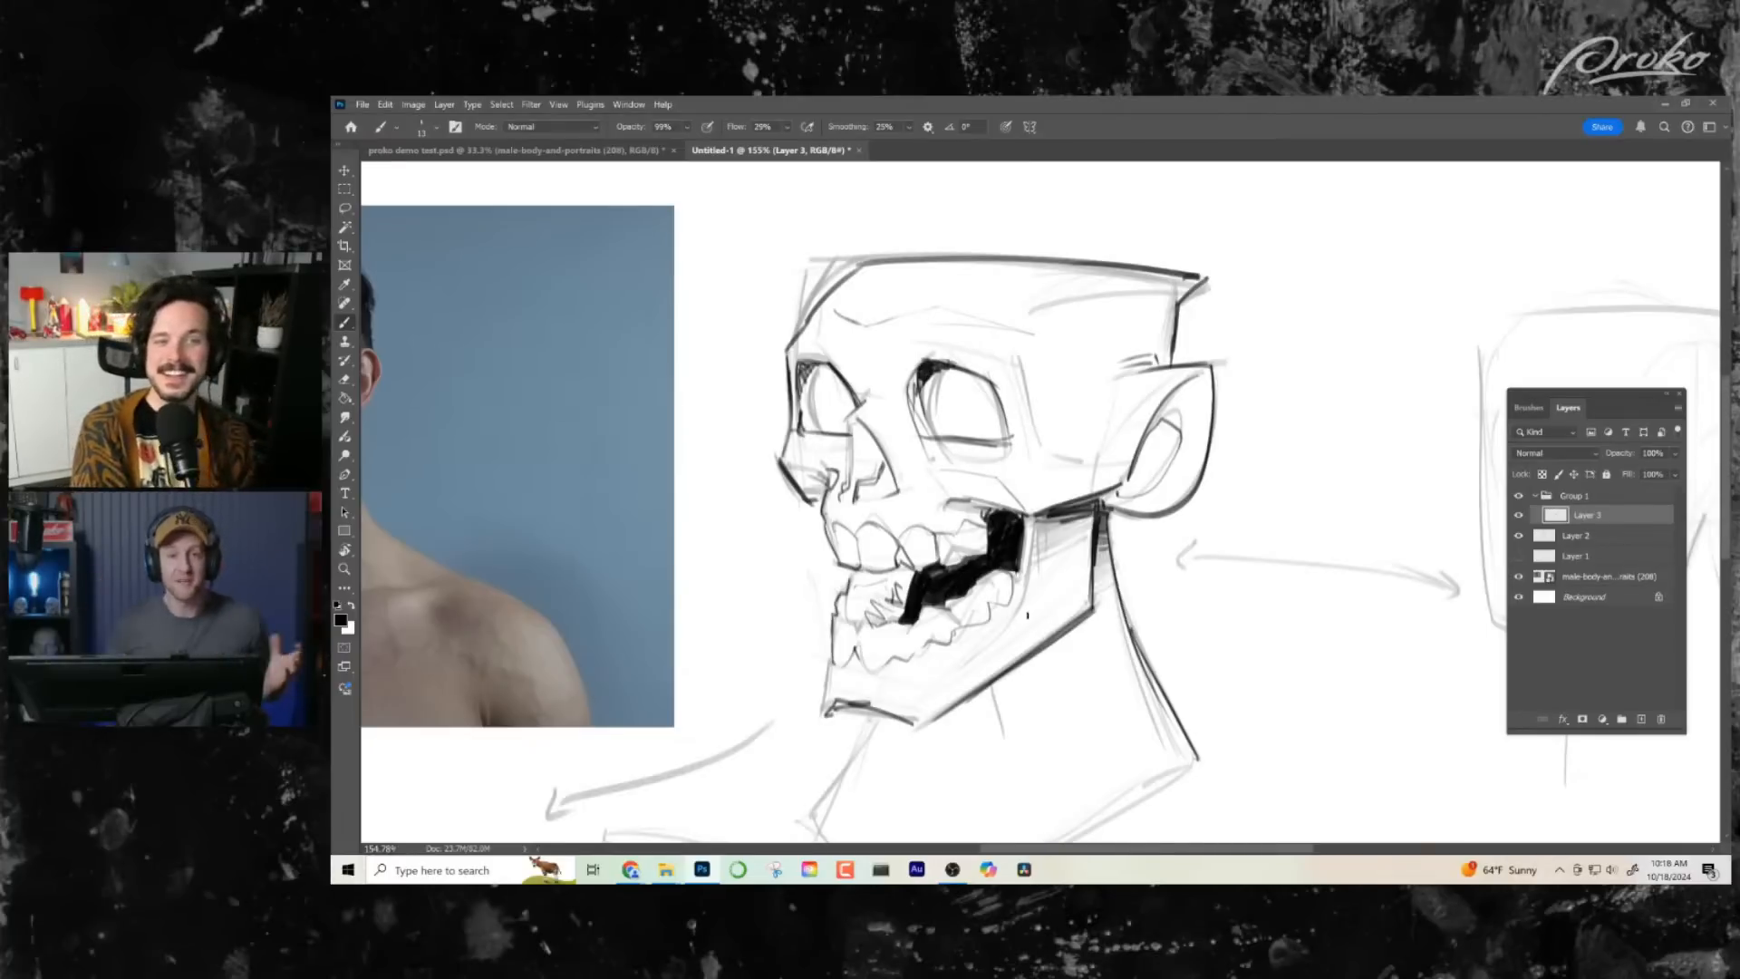
- Darken the upper edge of the mouth opening above the rear teeth
key("z")
mouse_move(1033, 600)
left_mouse_down()
mouse_move(1047, 593)
mouse_move(1029, 546)
left_mouse_up()
key("b")
mouse_move(961, 483)
left_mouse_down()
mouse_move(1014, 493)
mouse_move(927, 474)
left_mouse_up()
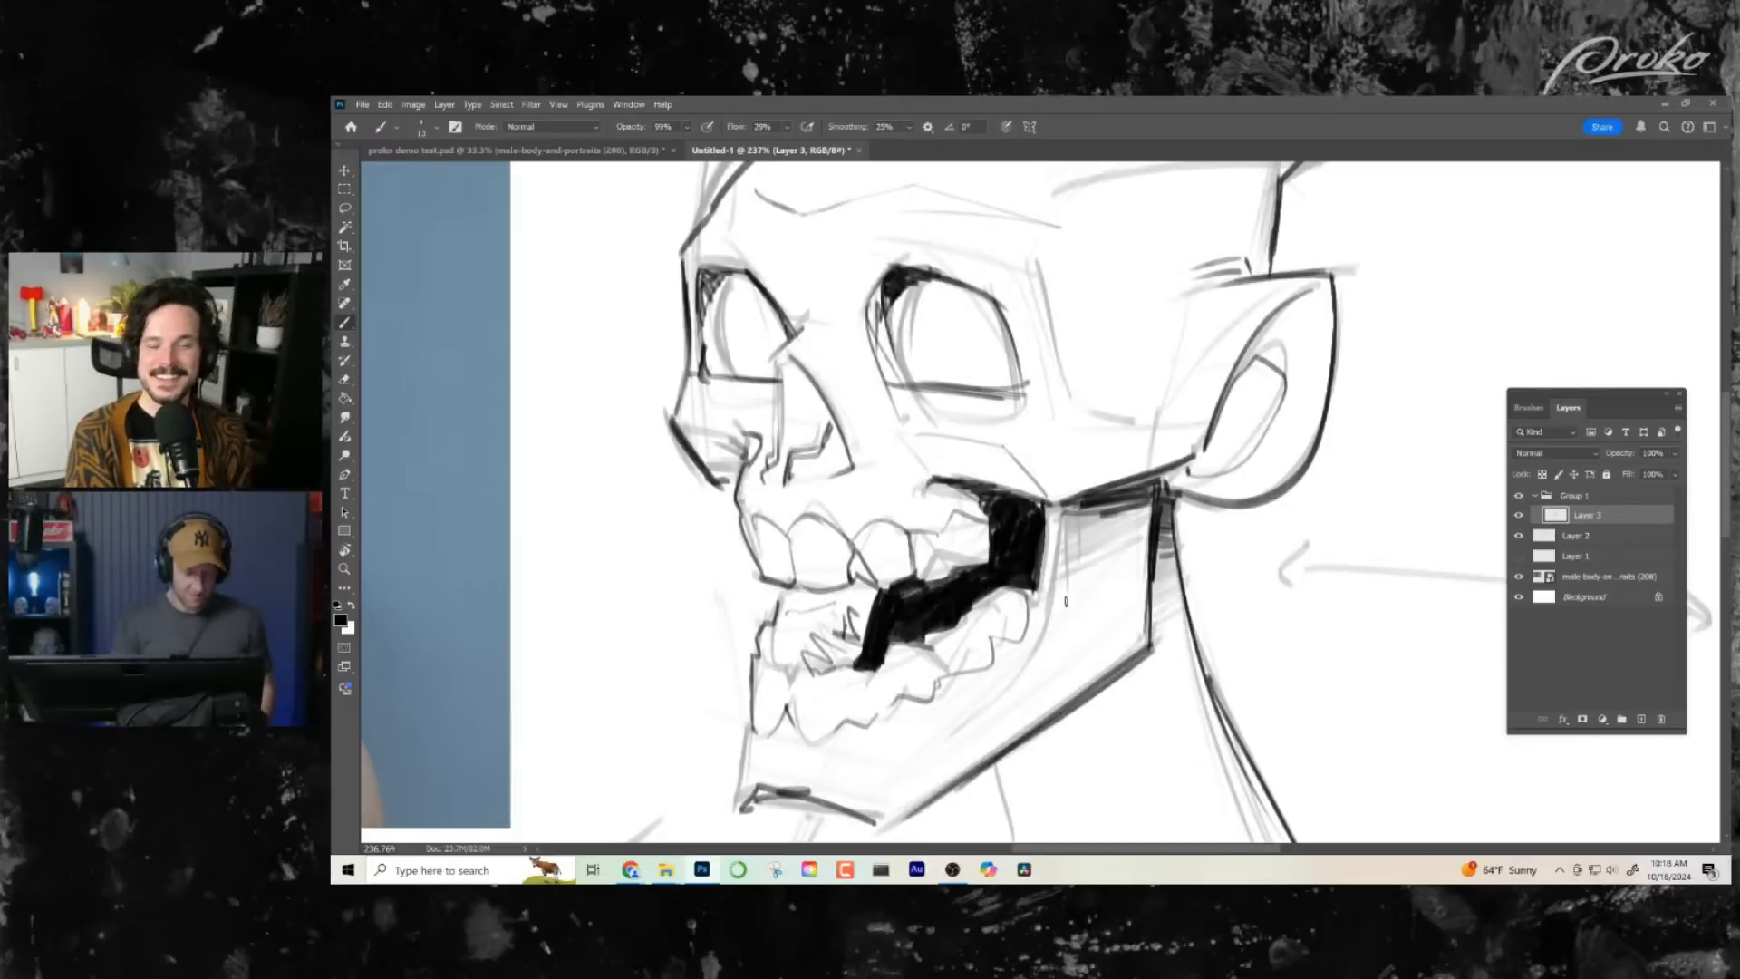
- Flip the canvas view back and ink the front line of the neck from under the chin to its base
key("z")
key("ctrl+0")
left_click_drag(1078, 465, 995, 530)
key("ctrl+shift+h")
left_click_drag(1125, 639, 1047, 631)
left_click_drag(1043, 535, 1106, 540)
mouse_move(1246, 637)
left_mouse_down()
mouse_move(1058, 632)
mouse_move(1106, 780)
mouse_move(1095, 805)
left_mouse_up()
key("b")
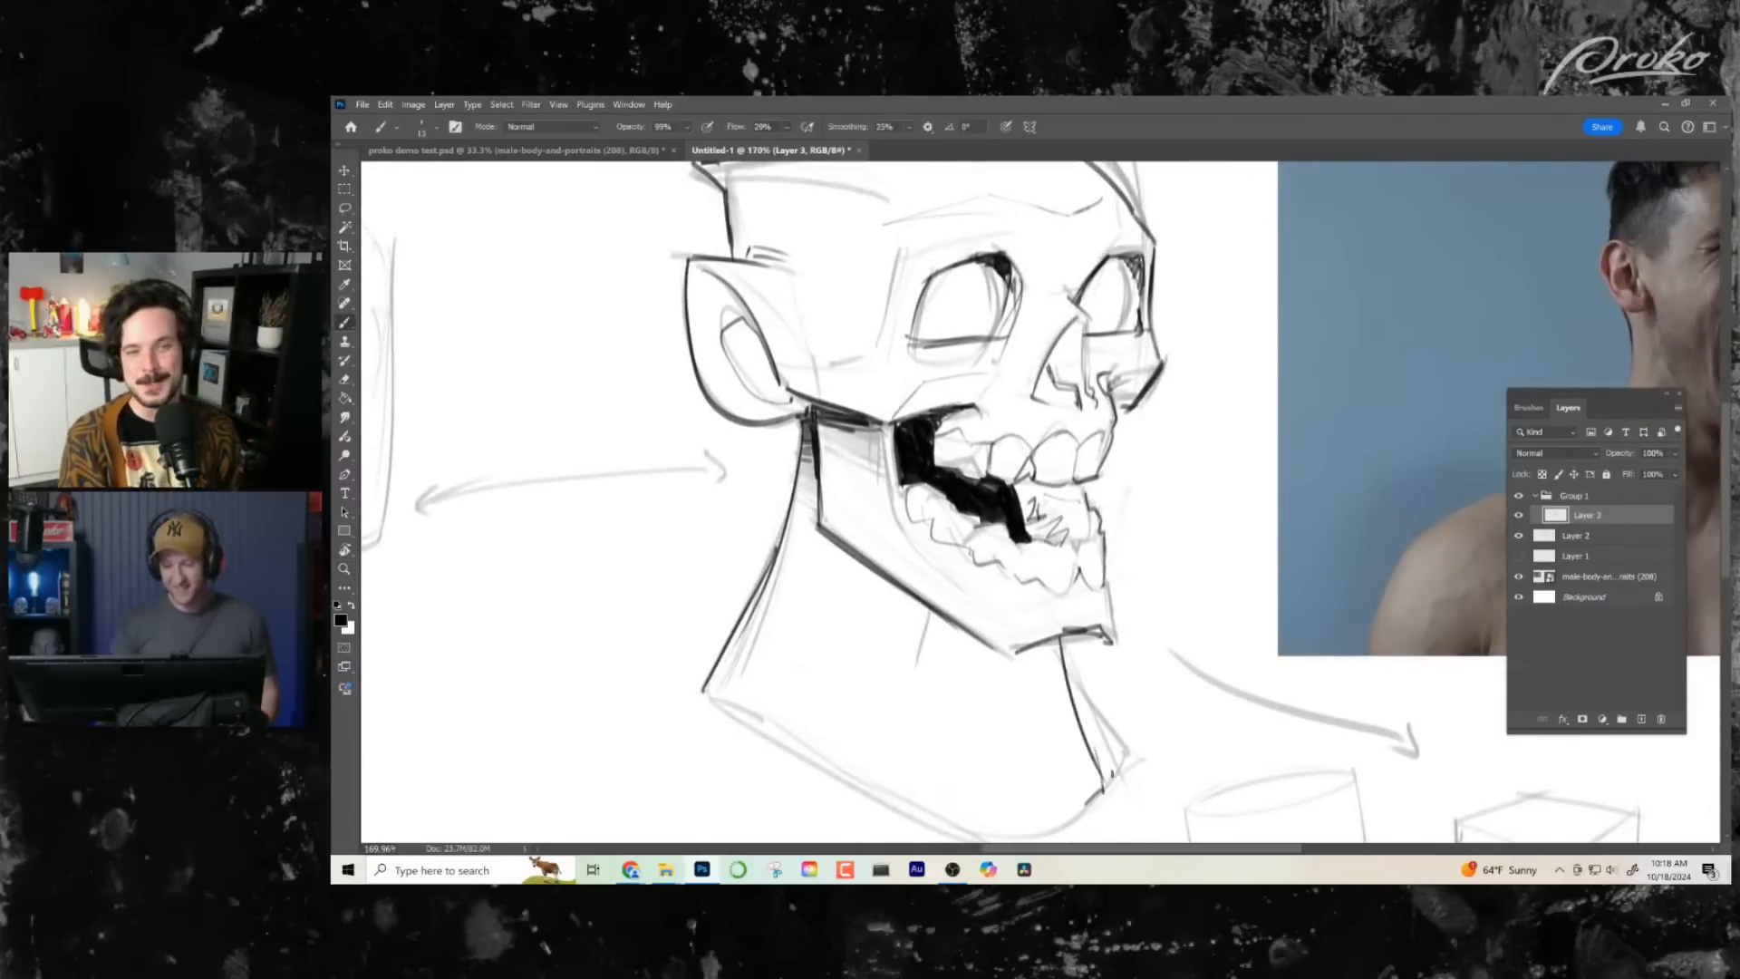
- Lasso the inked lower jaw with its teeth and rotate it downwards about 14 degrees to open the mouth wider
key("z")
mouse_move(1160, 675)
left_mouse_down()
mouse_move(1140, 689)
mouse_move(1116, 667)
mouse_move(1134, 671)
left_mouse_up()
left_click(1013, 523)
left_click_drag(1105, 584, 1042, 587)
left_click_drag(1131, 623, 1042, 599)
key("b")
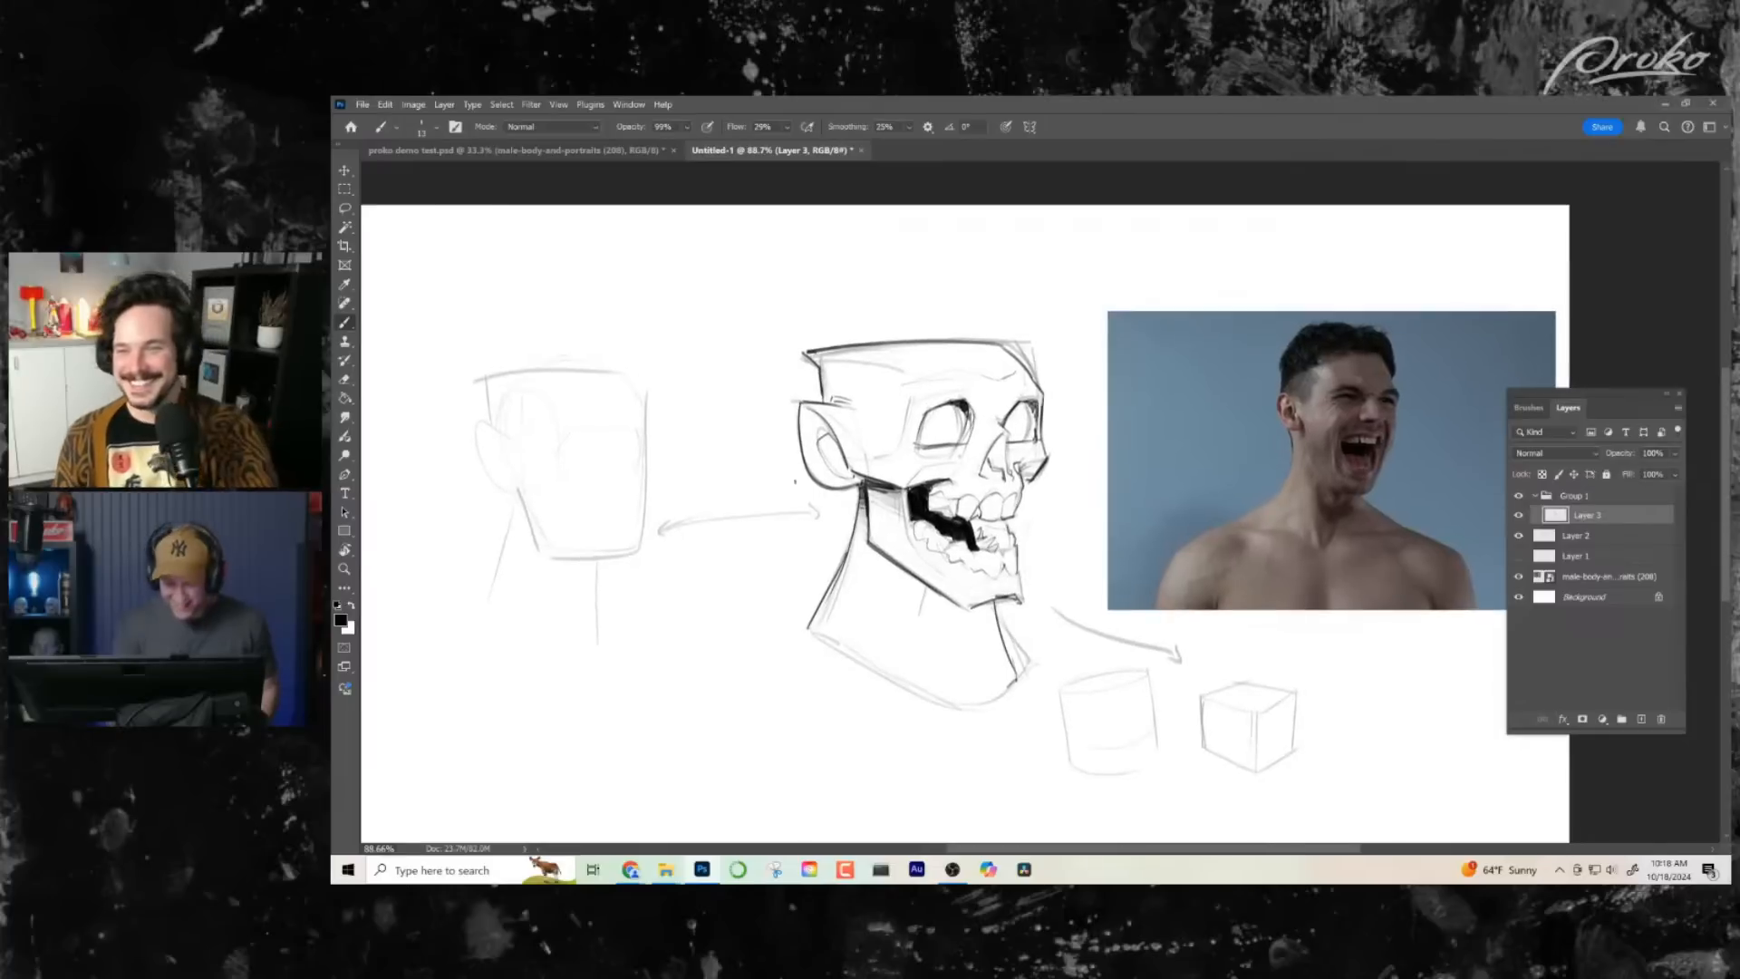
key("l")
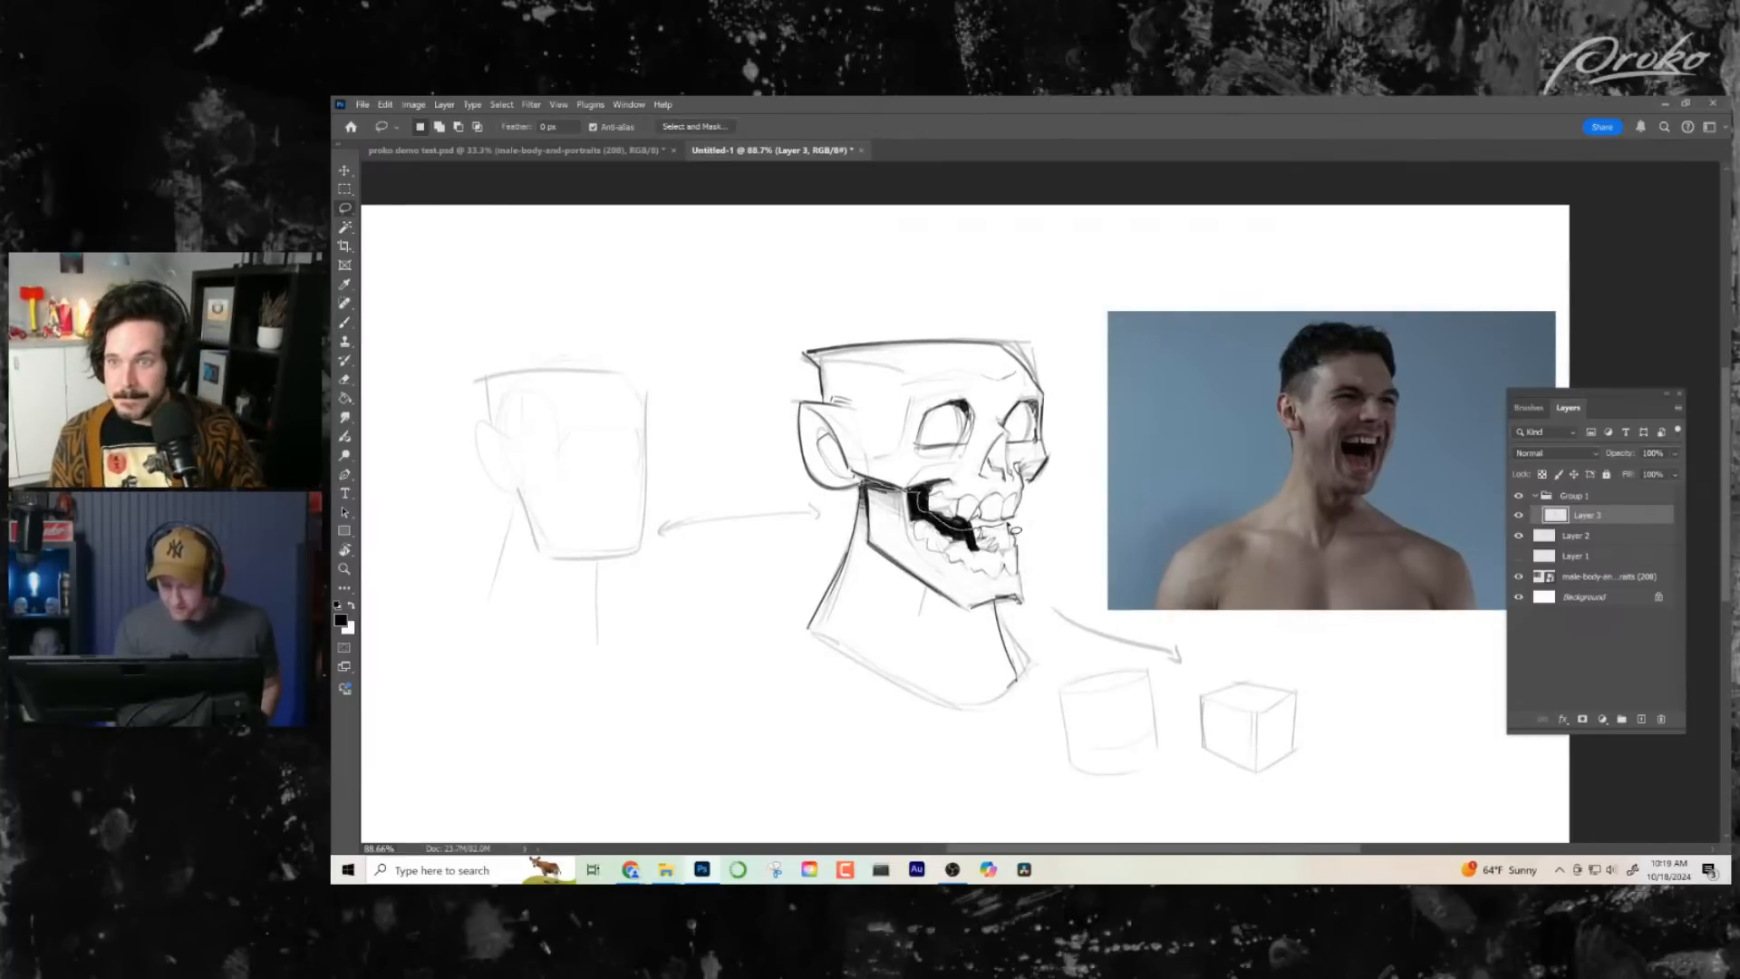
mouse_move(1011, 528)
left_mouse_down()
mouse_move(1066, 536)
mouse_move(1039, 611)
left_mouse_up()
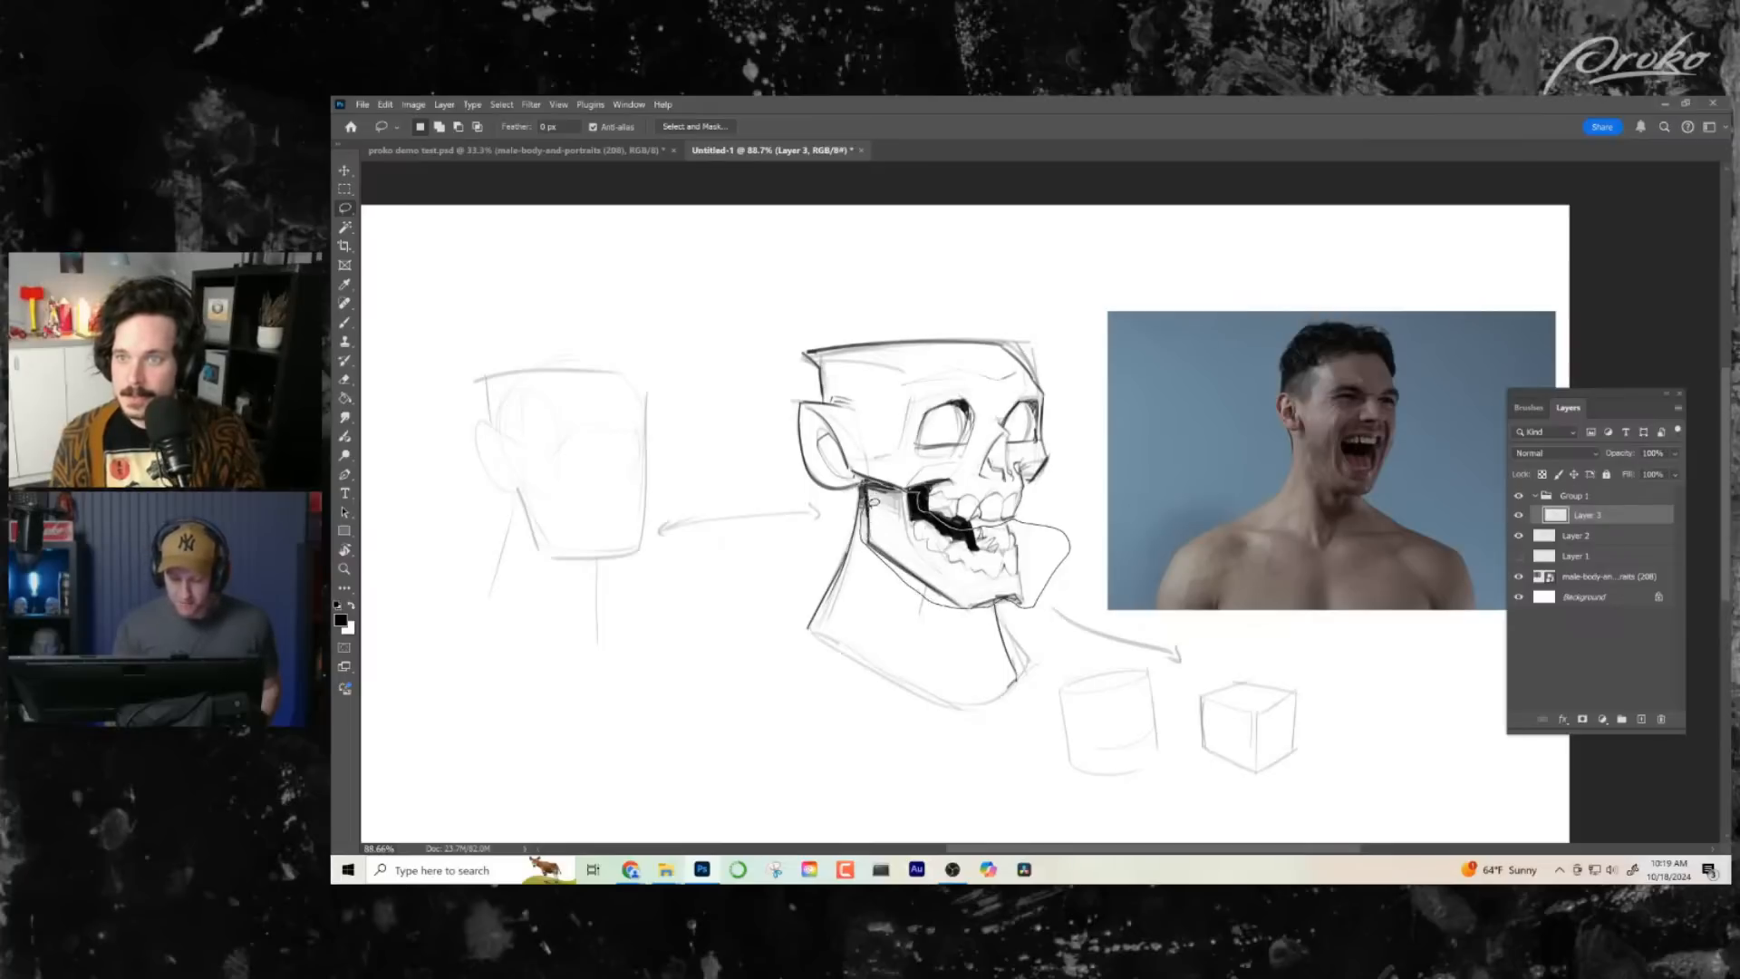
left_click_drag(872, 504, 868, 489)
key("ctrl+t")
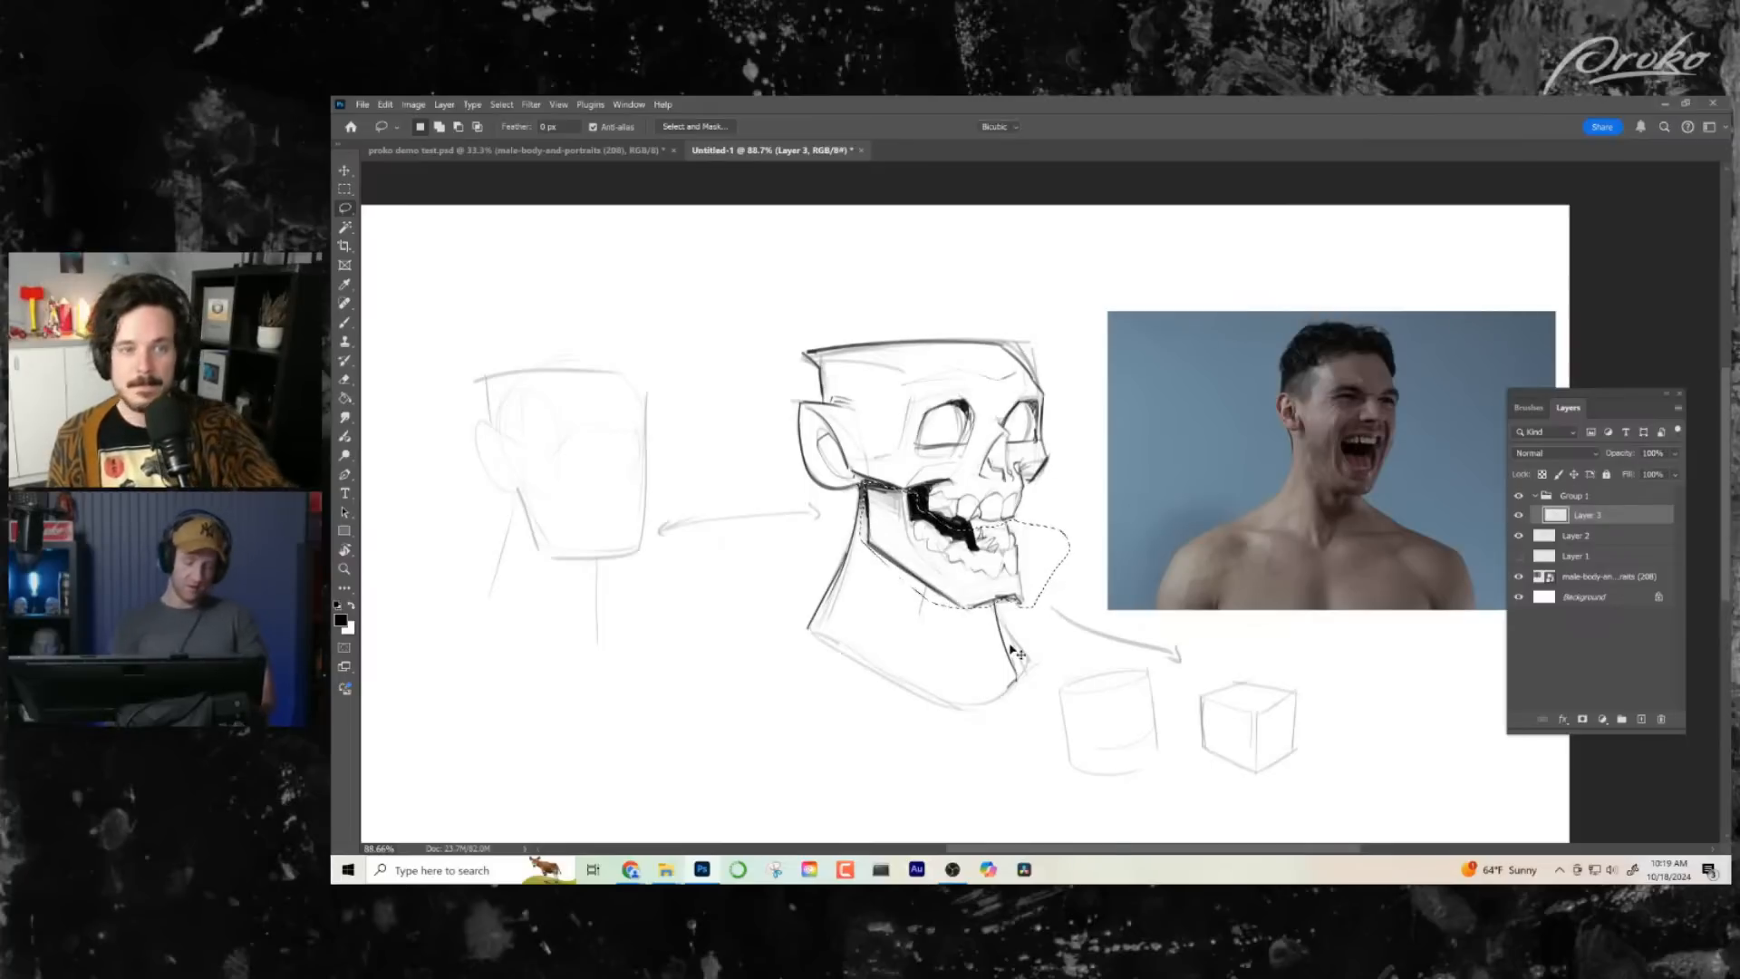
left_click_drag(1080, 619, 1060, 648)
left_click_drag(989, 586, 981, 600)
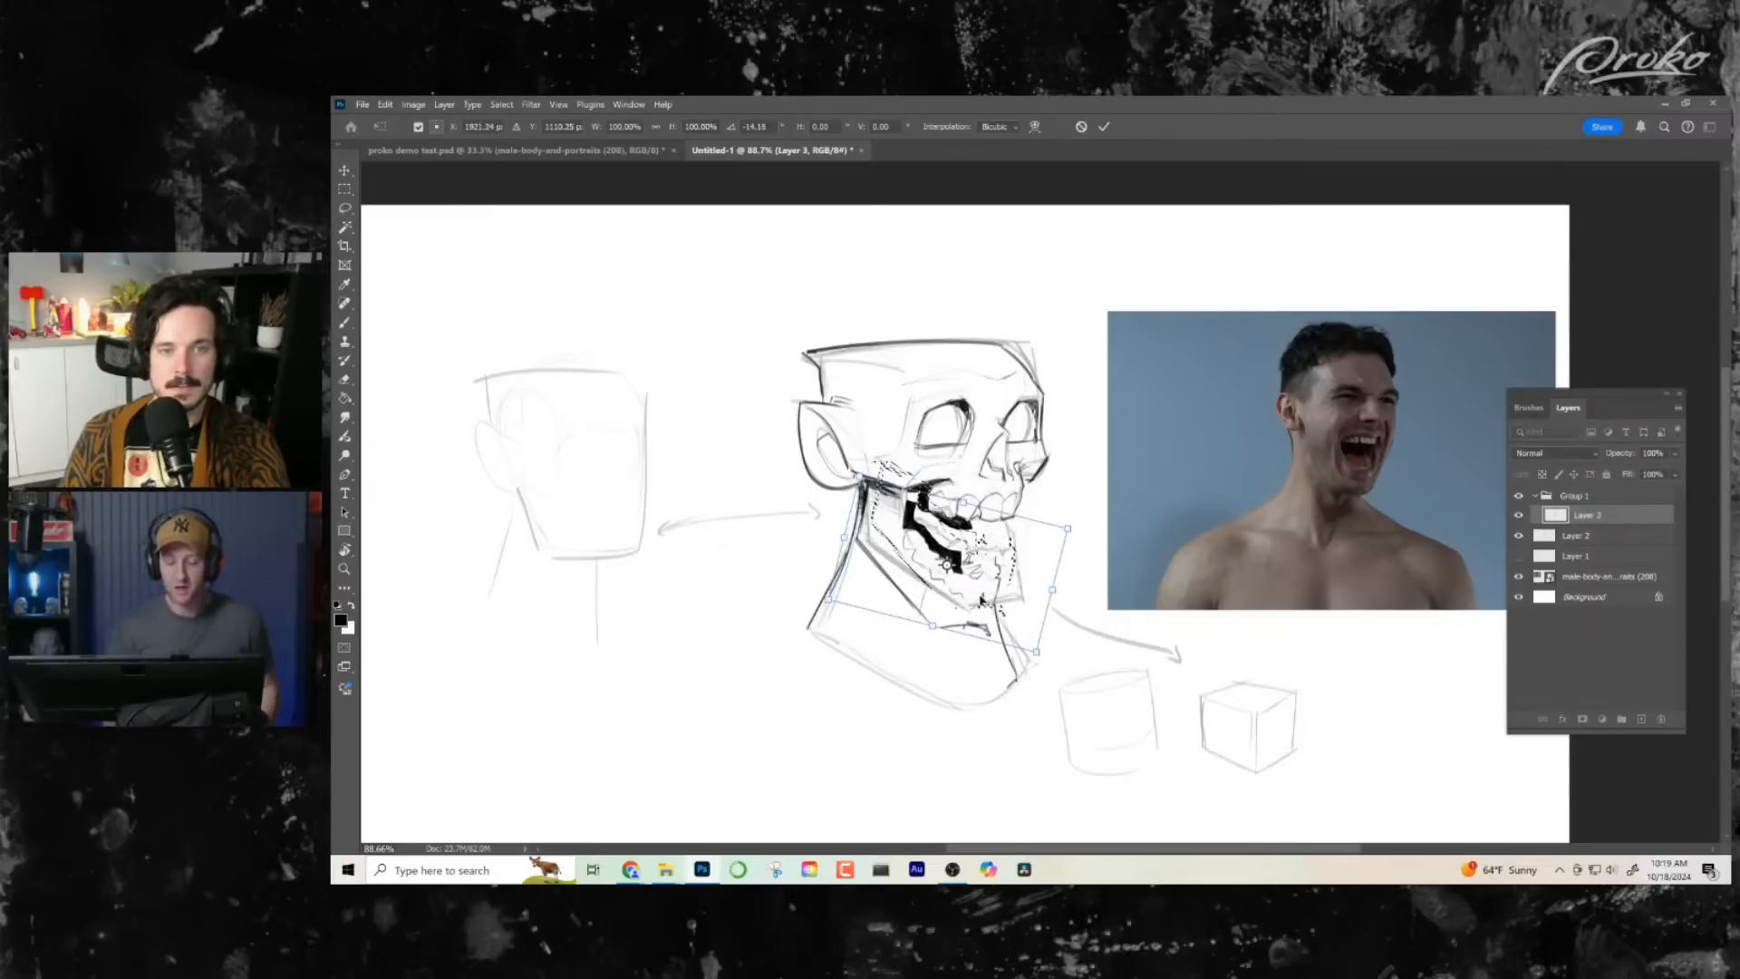
left_click(629, 106)
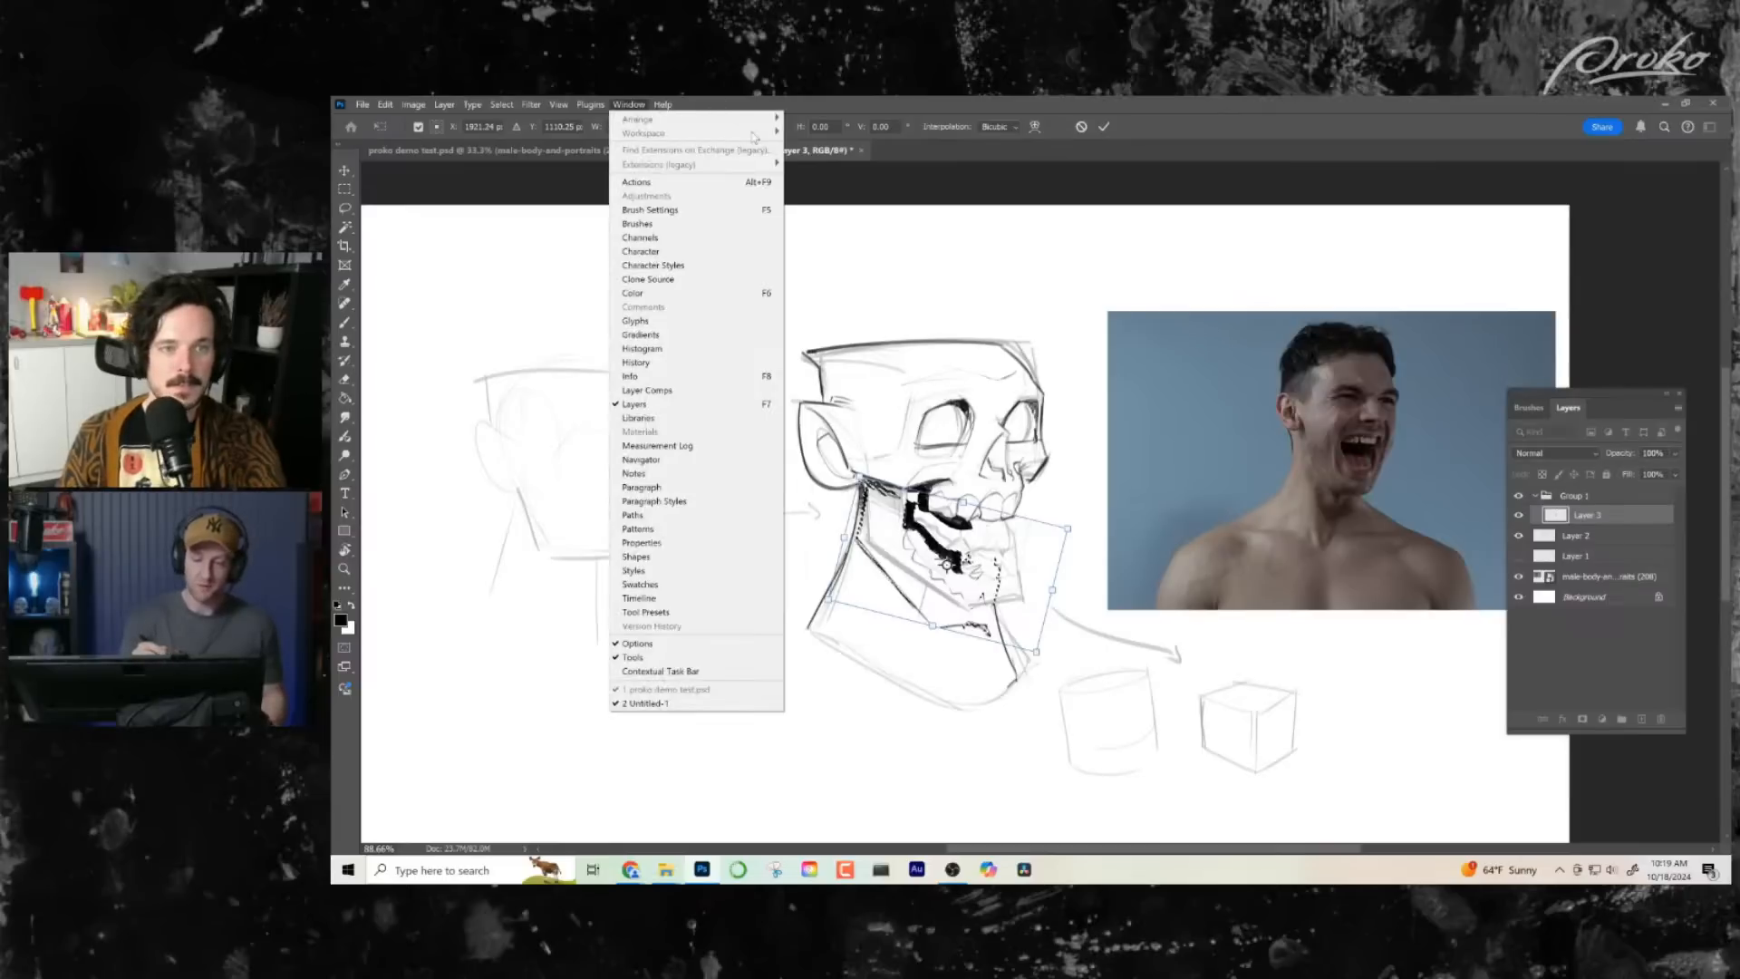
left_click(1018, 251)
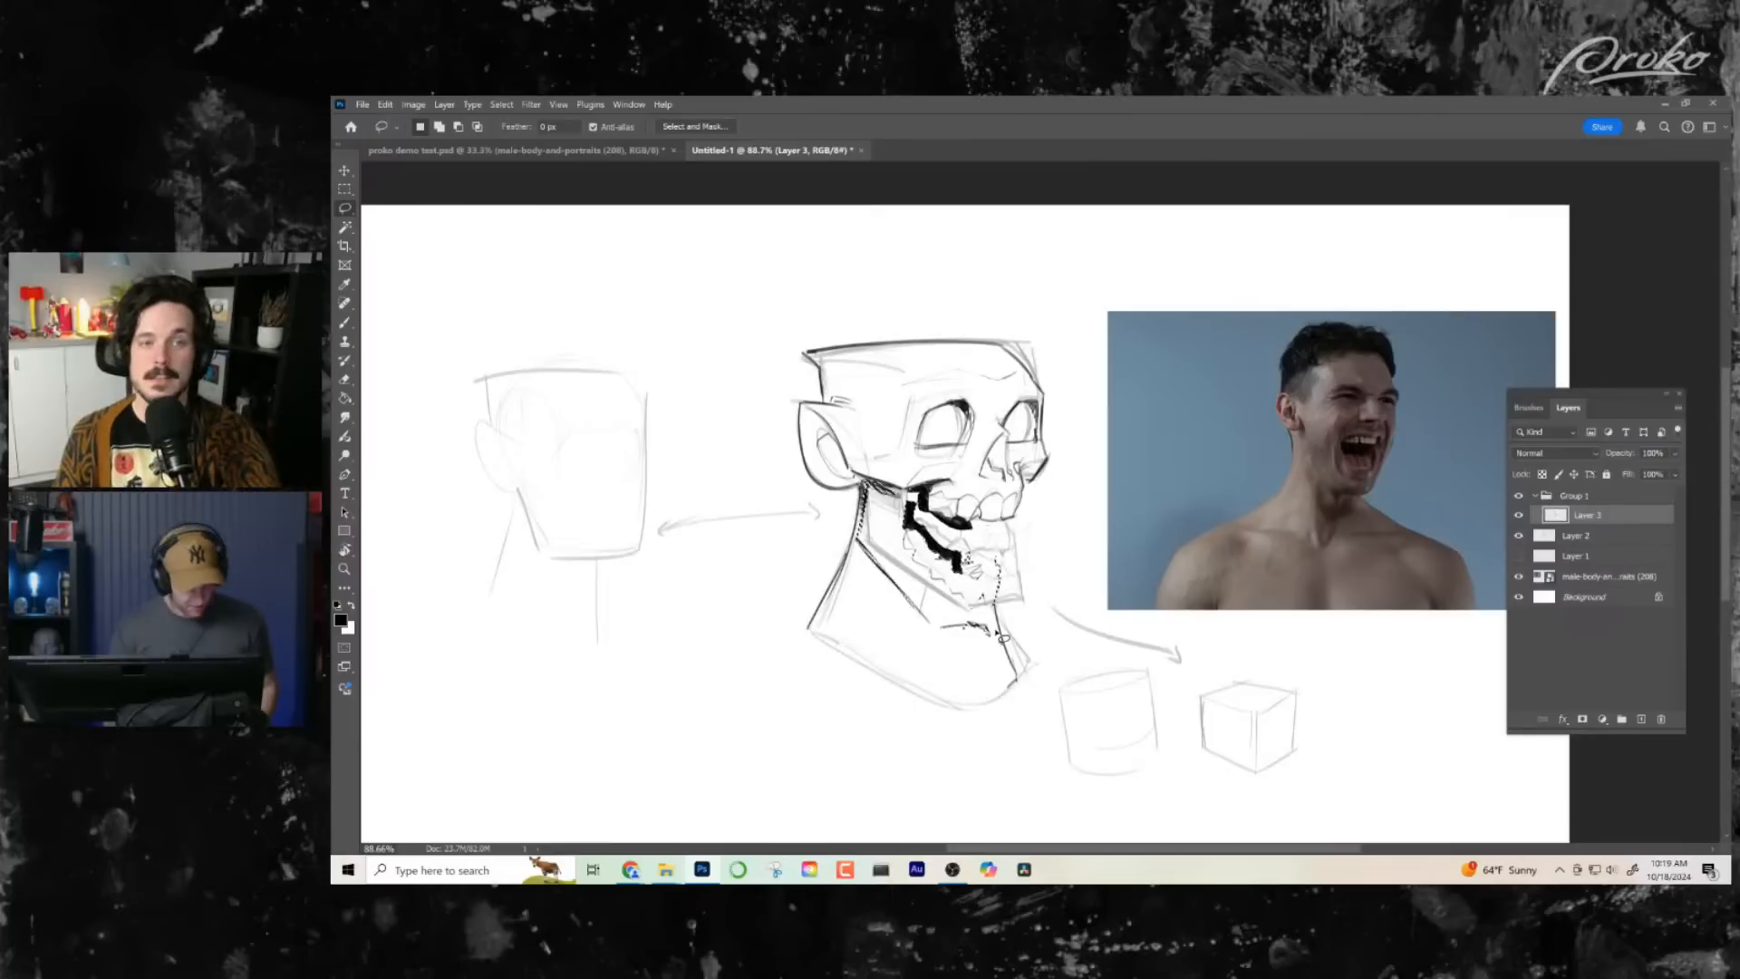
- Transform the selected lower jaw again, shifting it slightly back up and forward
key("ctrl+t")
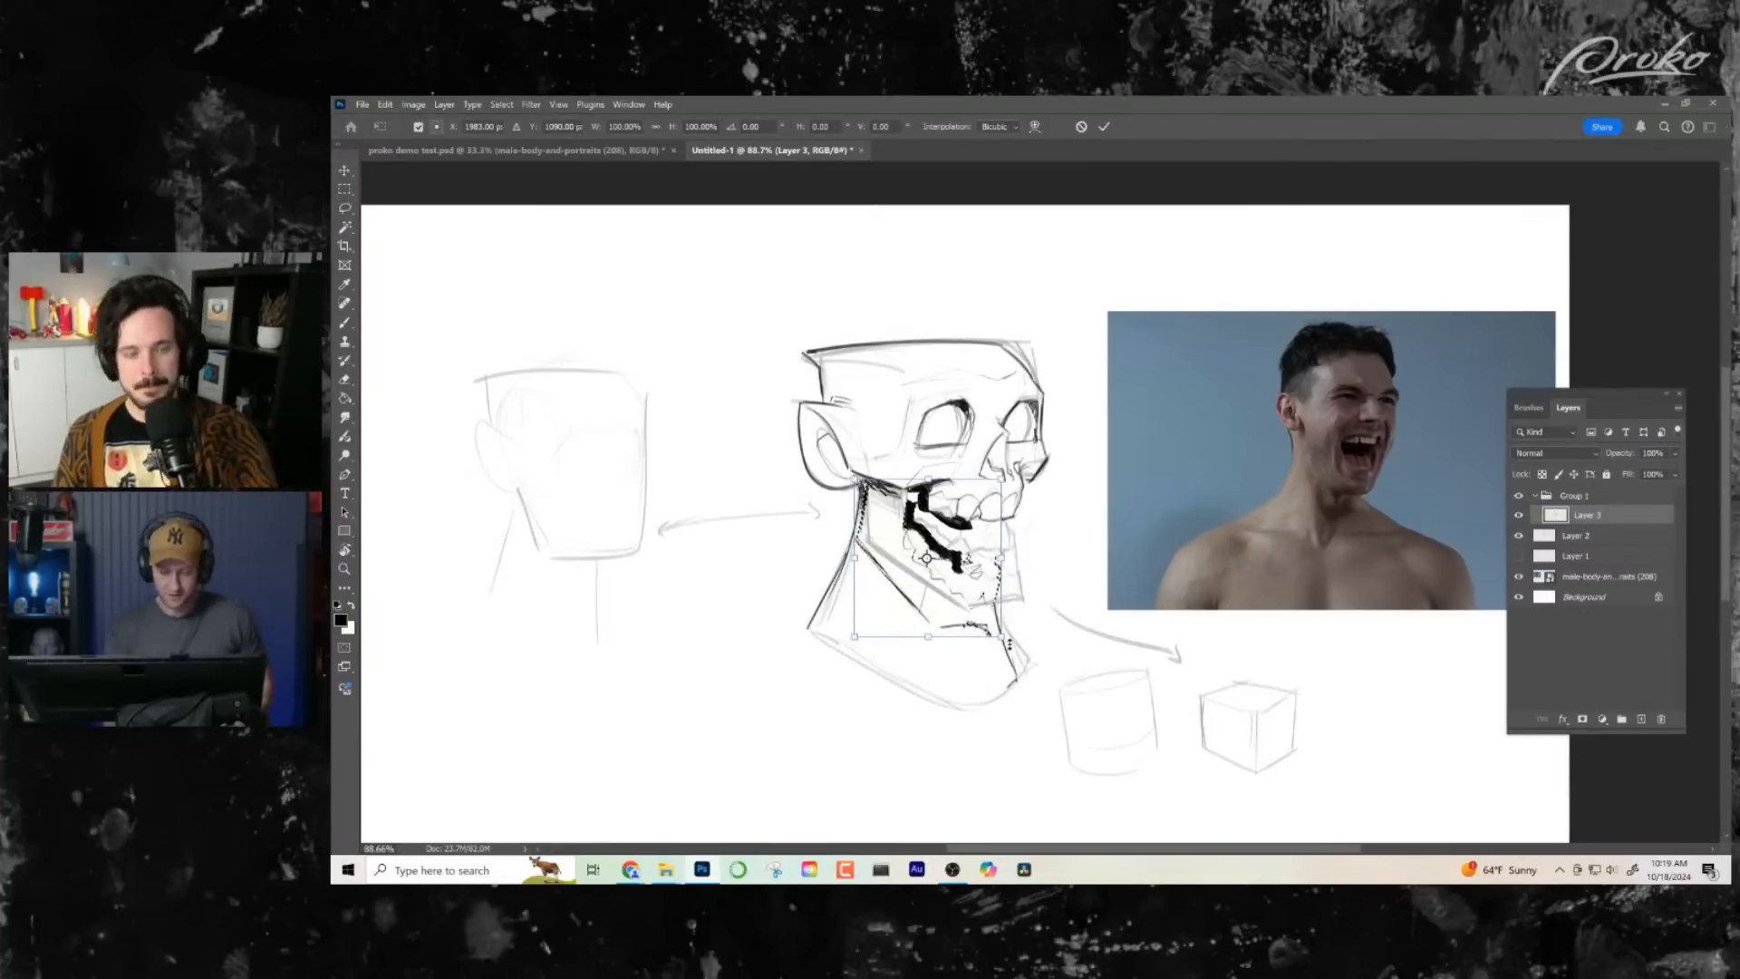
mouse_move(1018, 640)
left_mouse_down()
mouse_move(1042, 606)
mouse_move(1015, 572)
mouse_move(1030, 623)
left_mouse_up()
key("Return")
key("l")
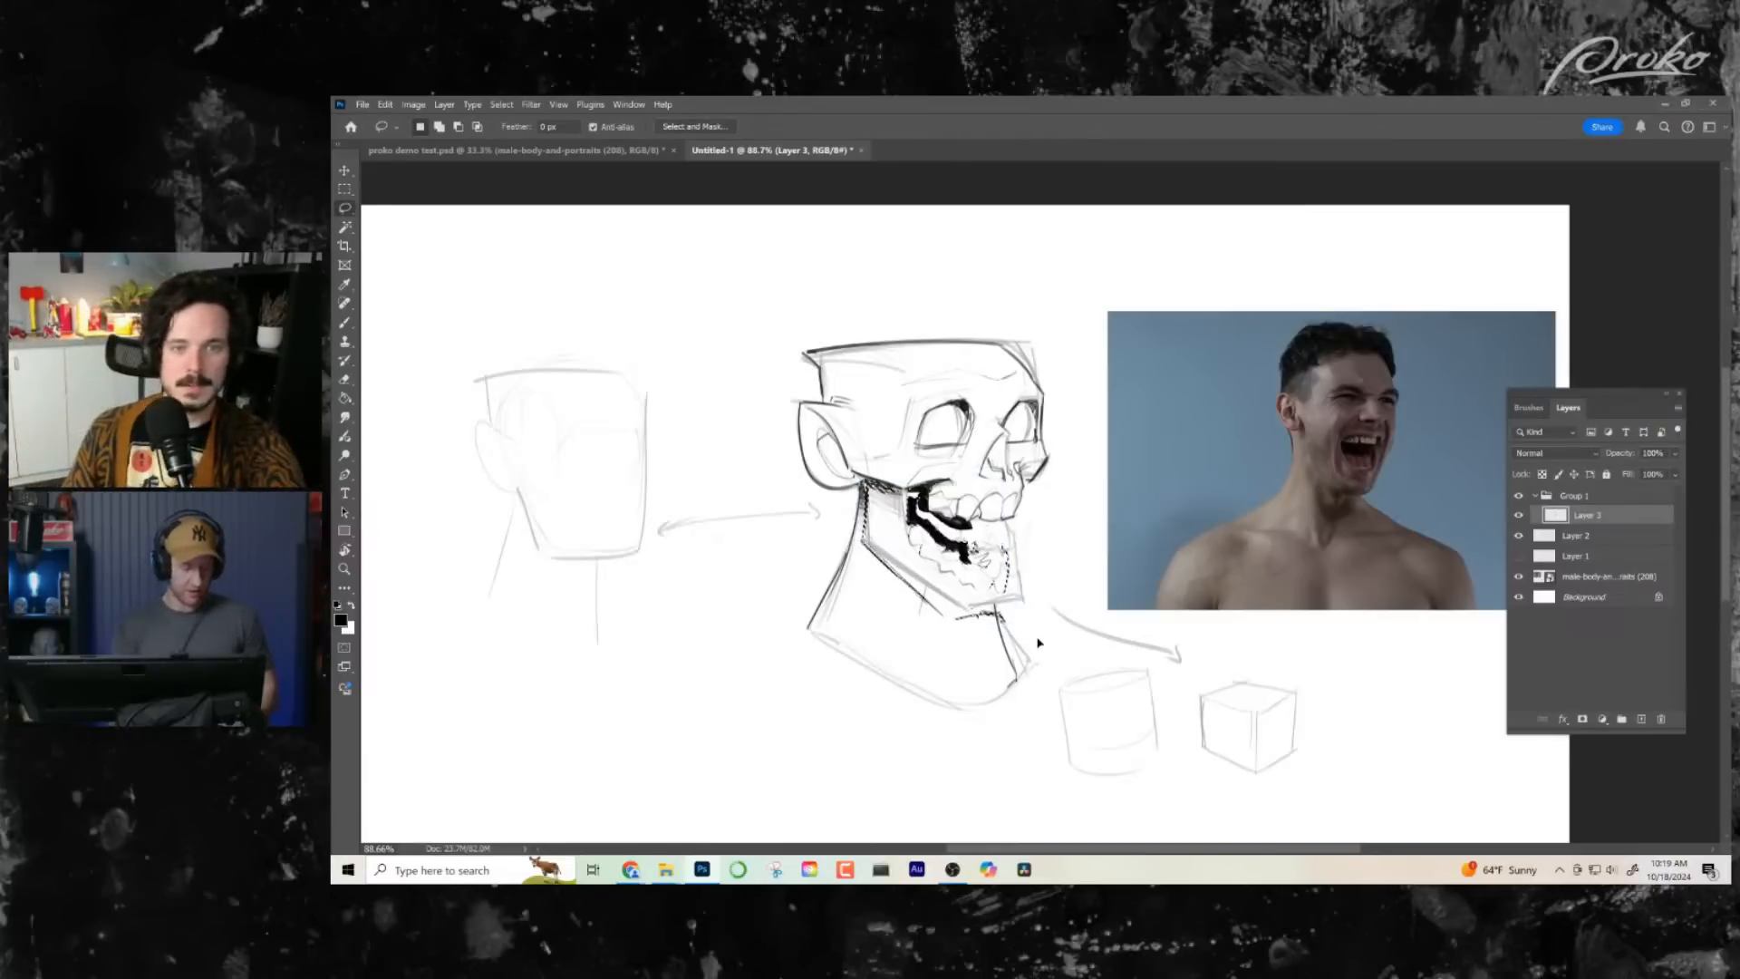
- Fill the white gap between the black mouth shapes with solid black and ink the rear edge of the front lower teeth
key("z")
left_click_drag(1031, 652, 1020, 648)
left_click_drag(1091, 517, 1197, 511)
key("b")
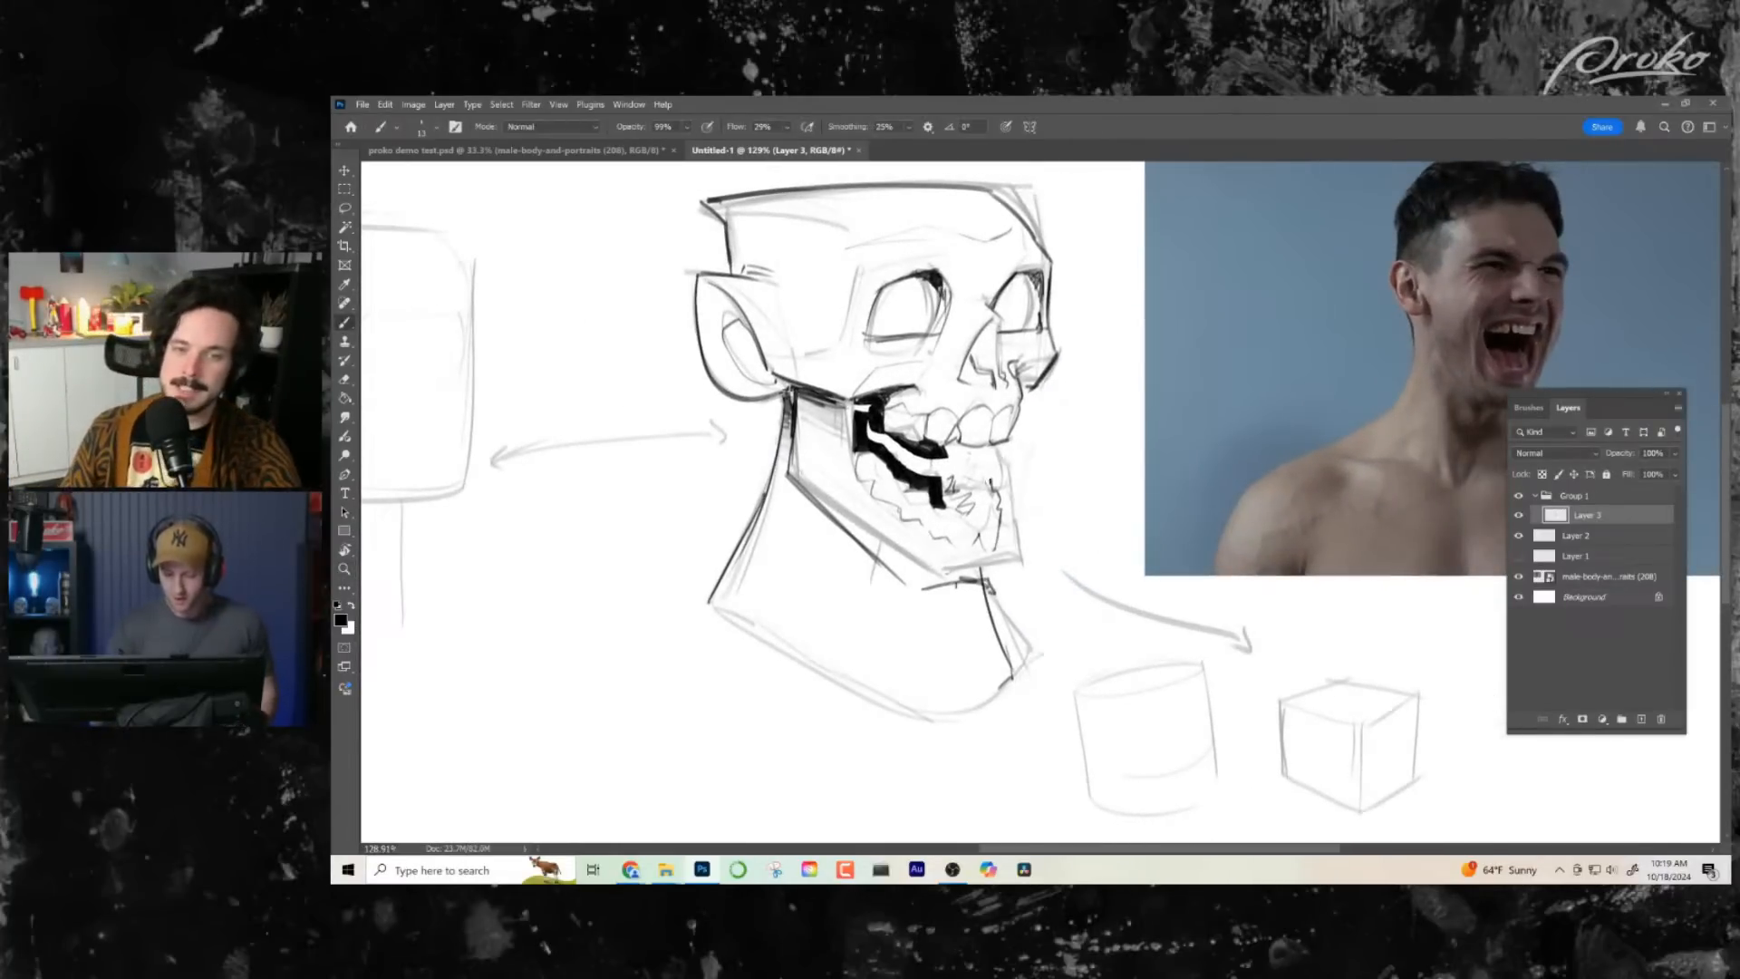
key("alt+z")
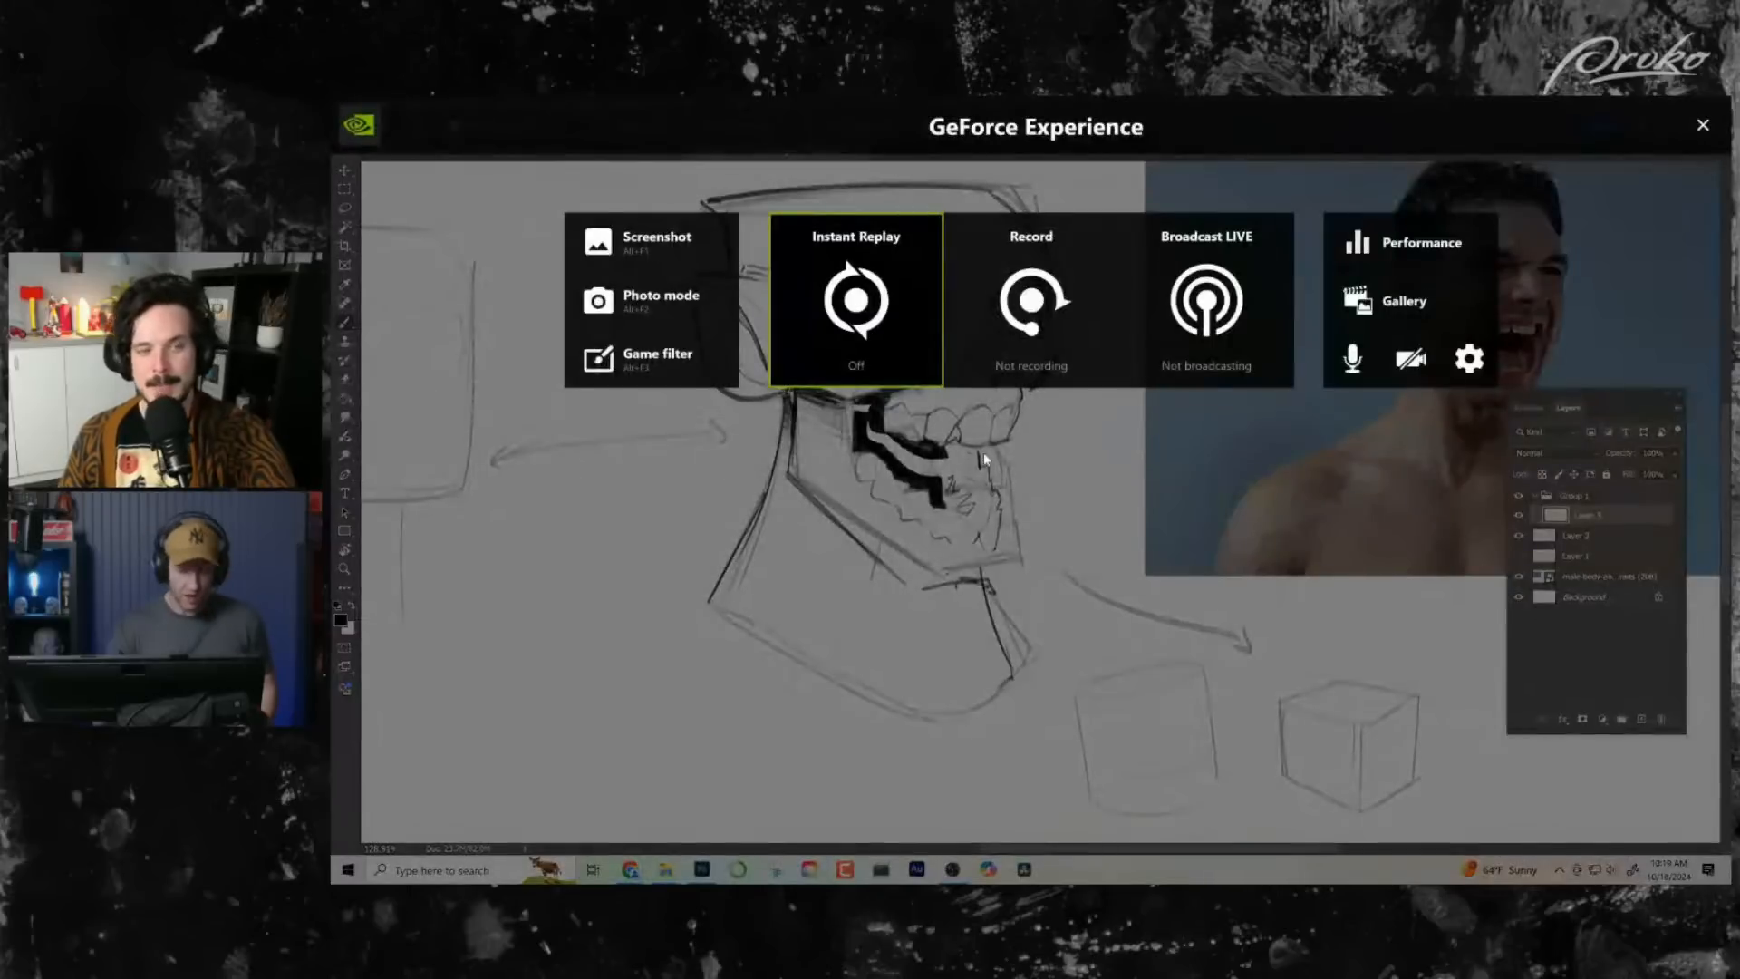
key("alt+z")
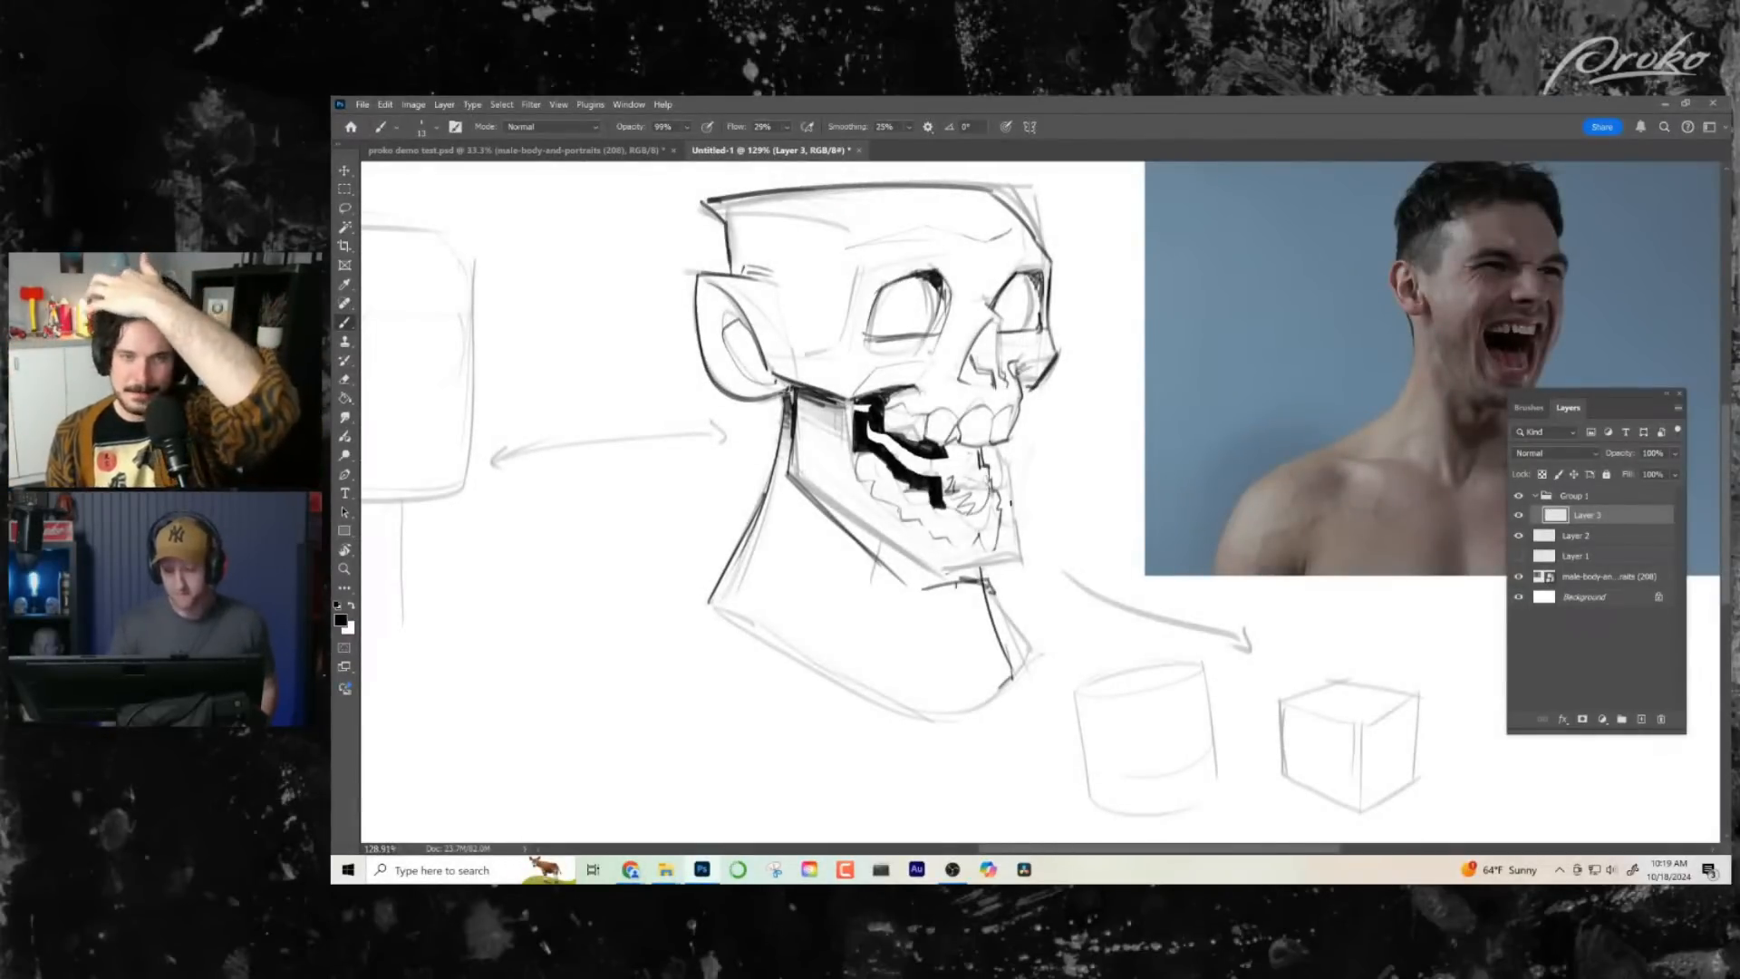
left_click_drag(1010, 502, 996, 510)
key("ctrl+z")
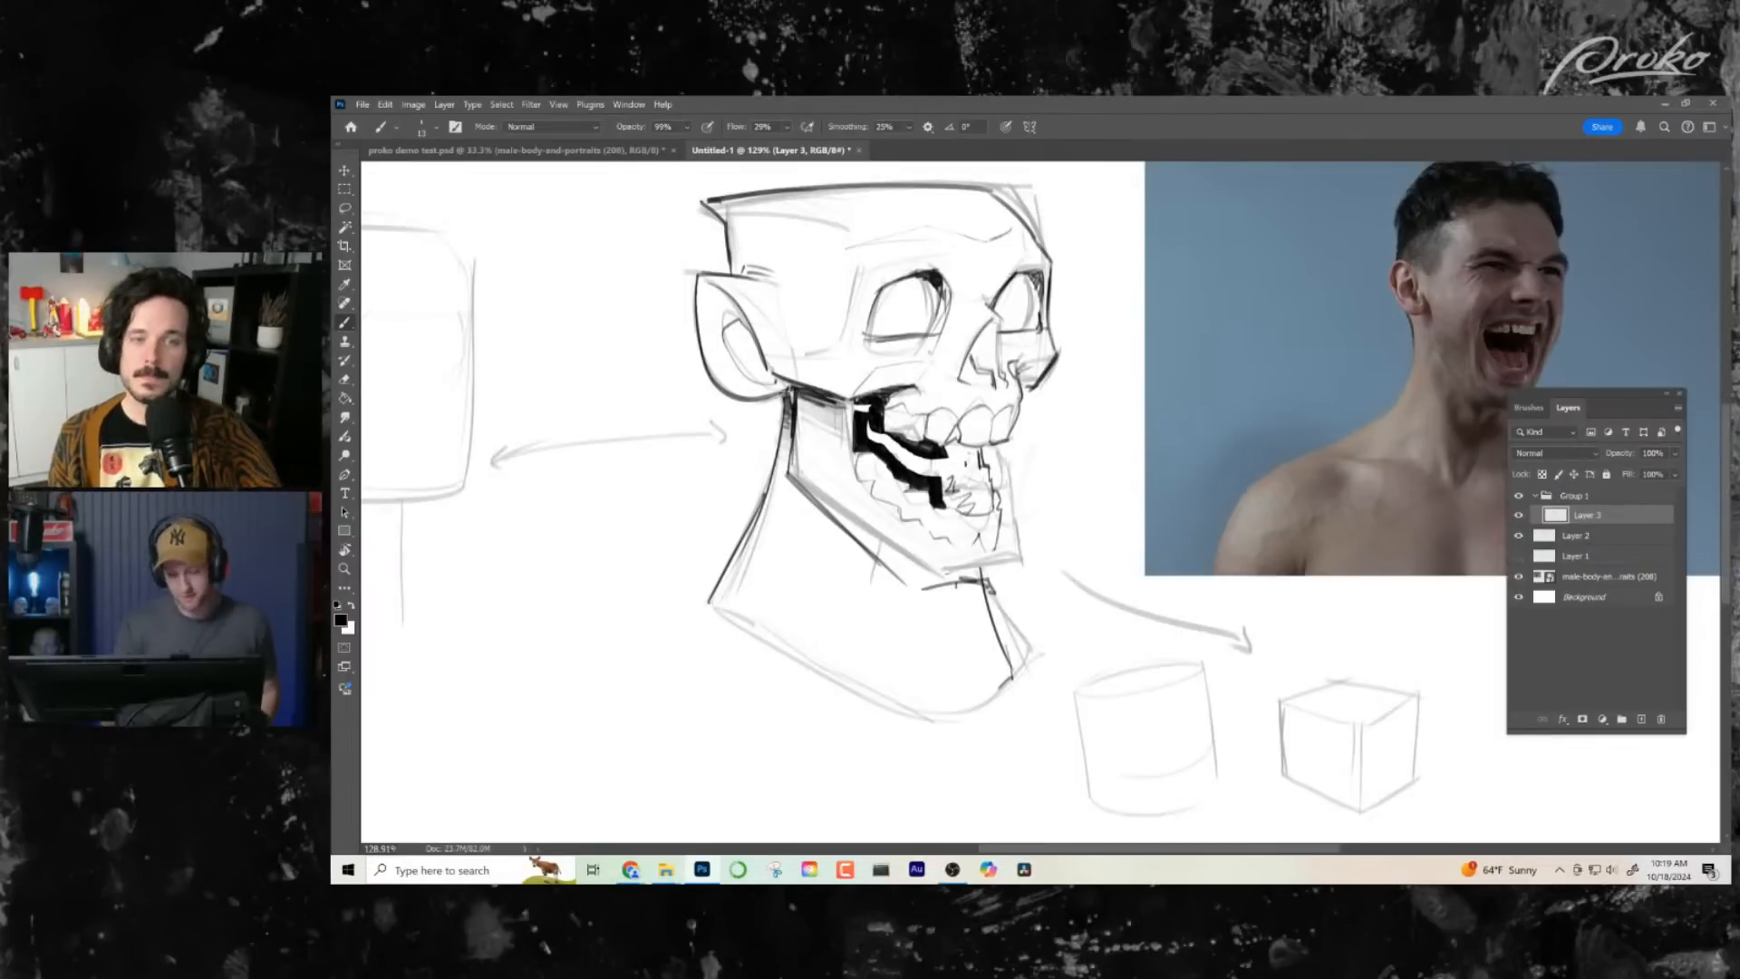
mouse_move(948, 445)
left_mouse_down()
mouse_move(943, 495)
mouse_move(872, 432)
left_mouse_up()
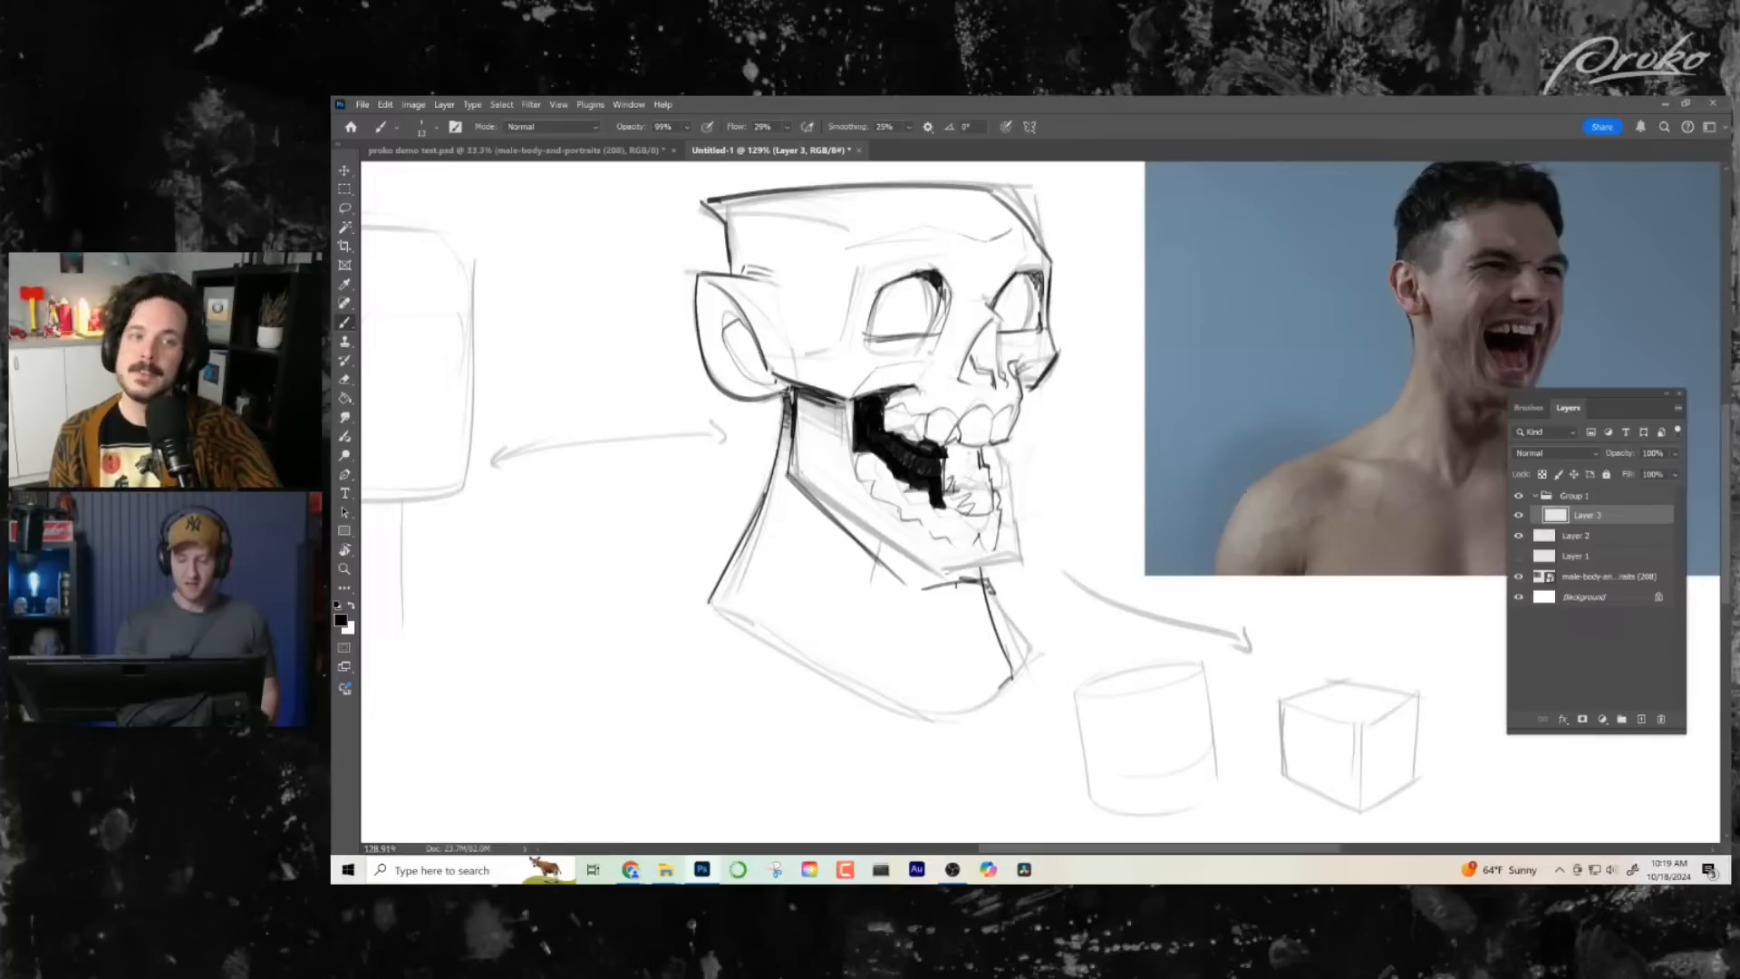
left_click_drag(951, 454, 944, 495)
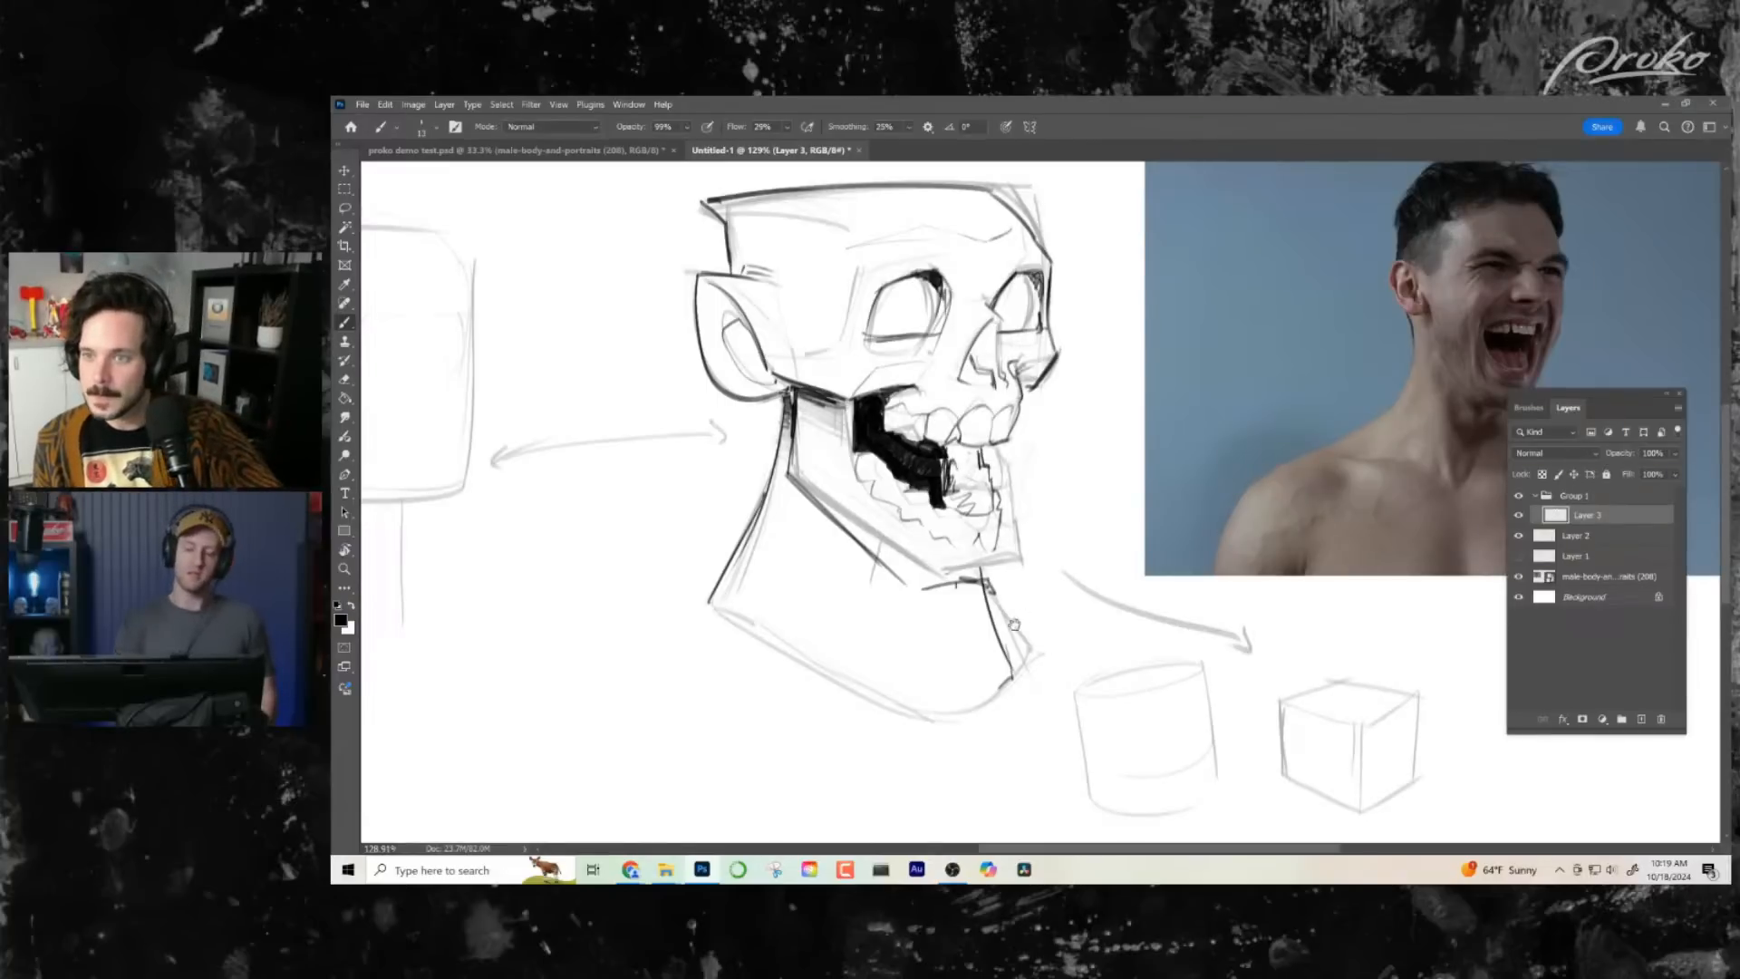
- Ink the front contour of the lowered jaw from the lower front teeth down to the chin
left_click_drag(1018, 604, 1036, 620)
left_click_drag(1019, 542, 1035, 593)
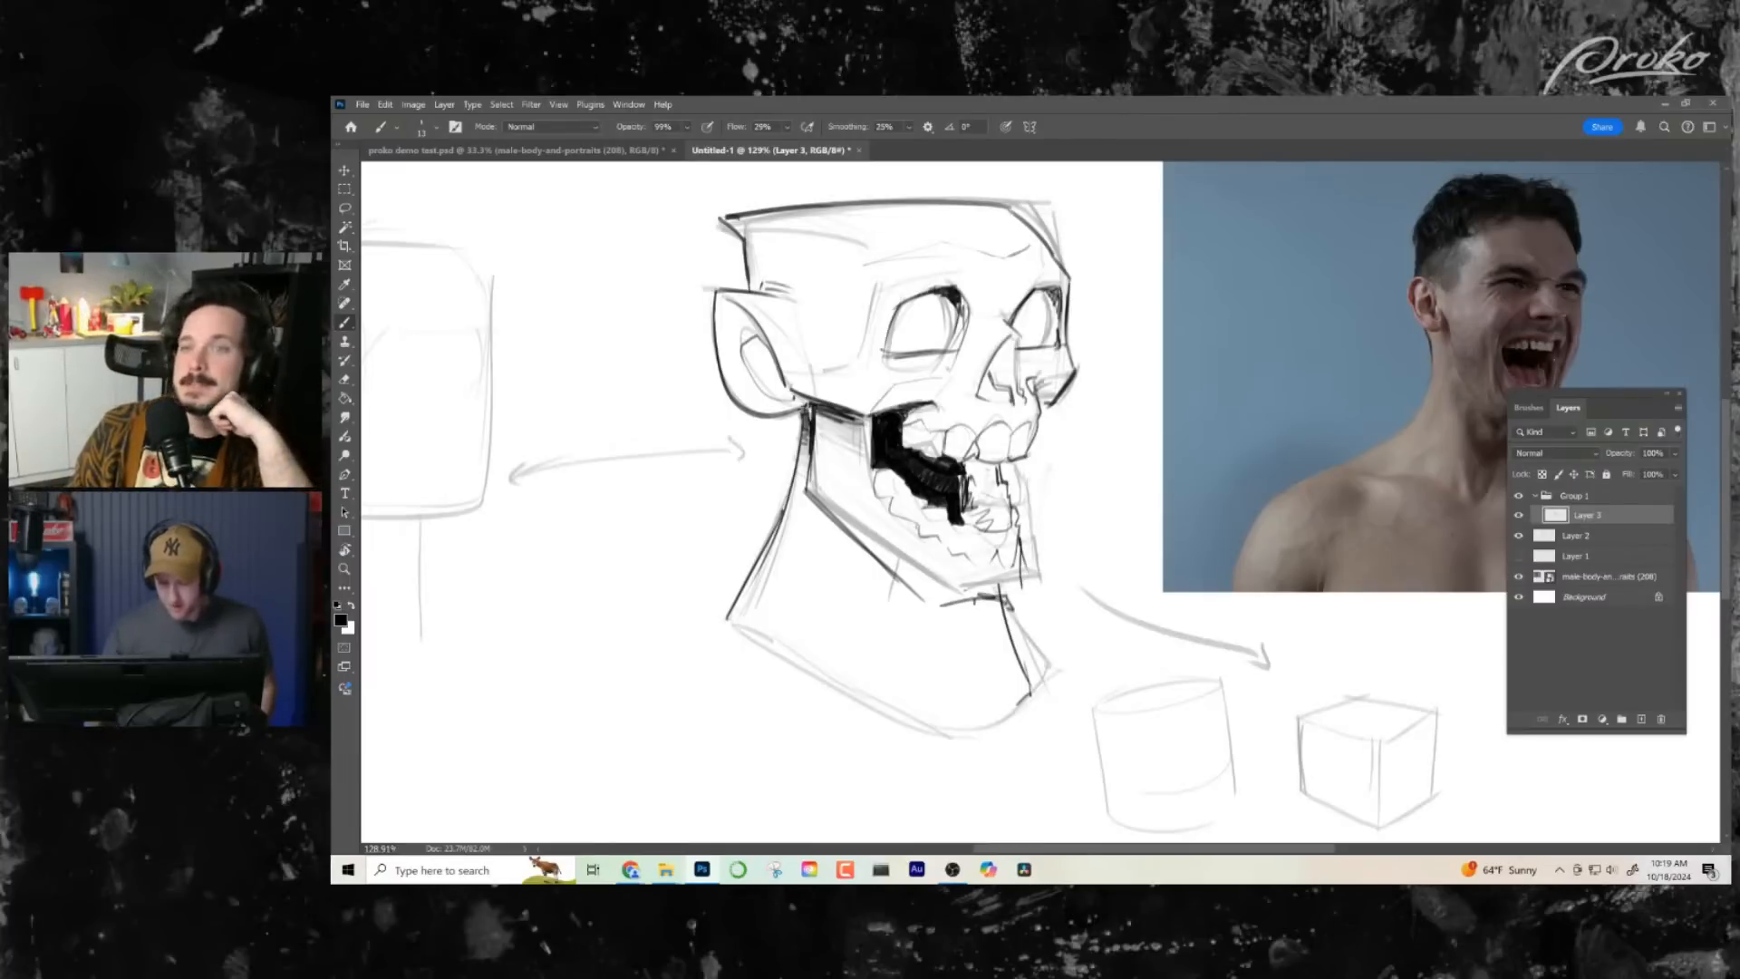
left_click_drag(1019, 537, 1021, 596)
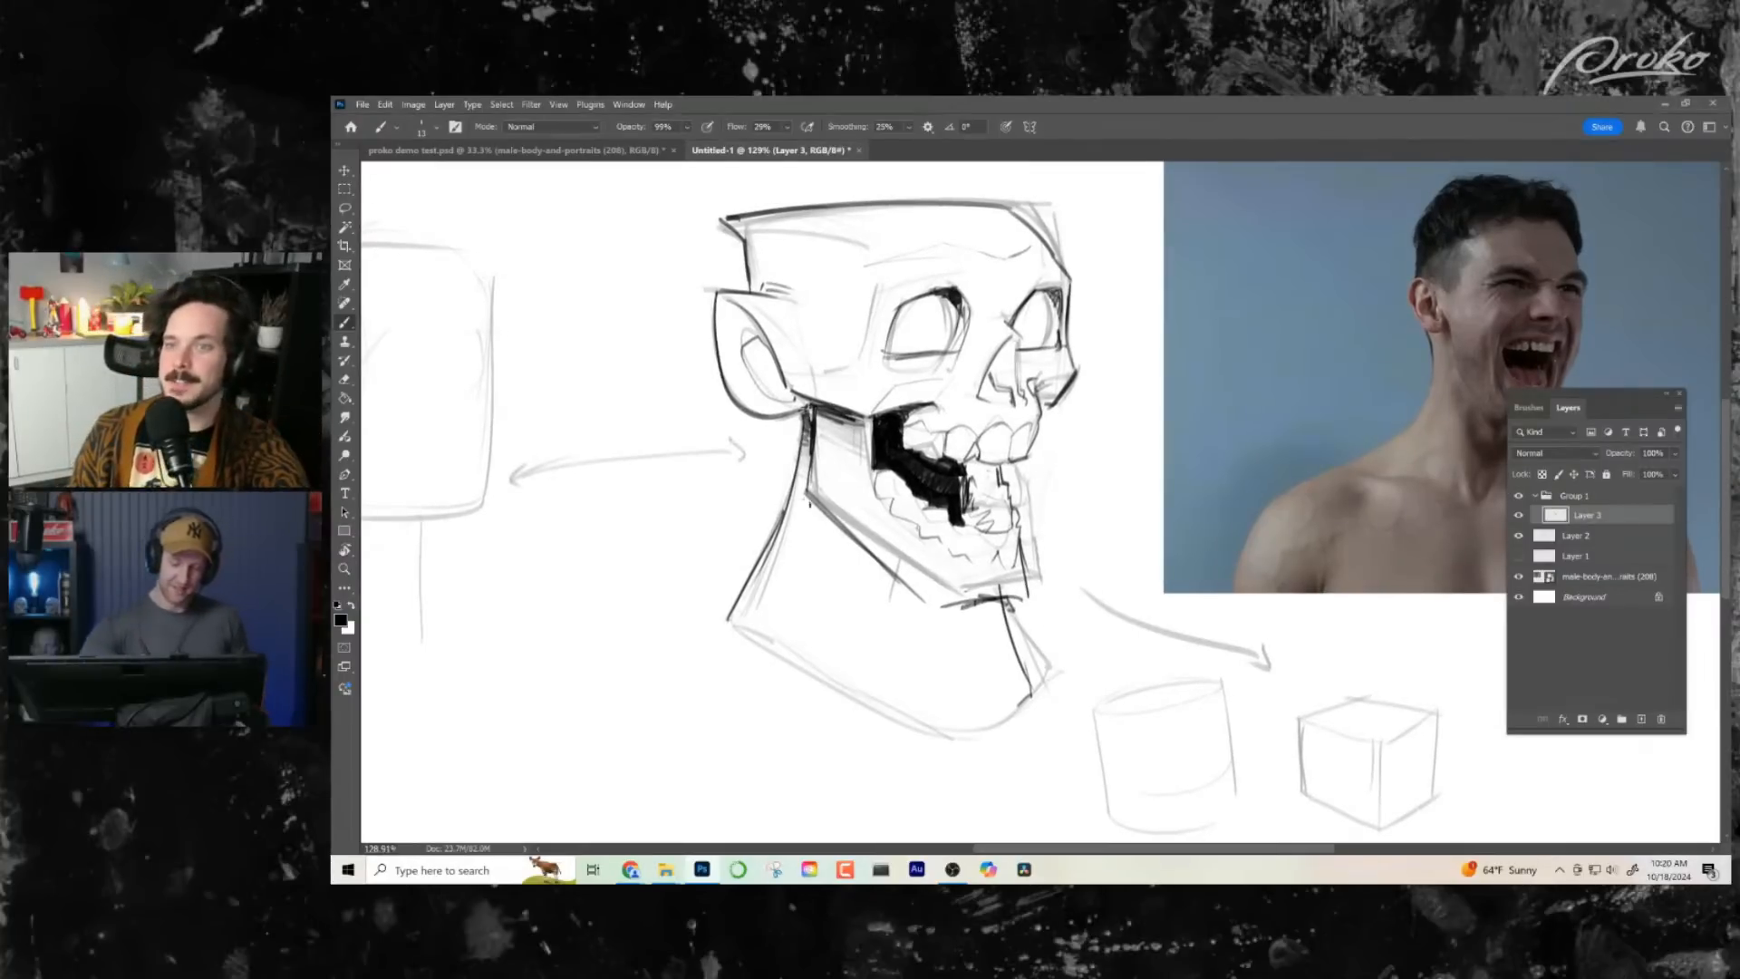
- Ink the underside of the lowered jaw from below the ear to the chin, redoing the first stroke
left_click_drag(804, 499, 964, 613)
key("ctrl+z")
left_click_drag(806, 496, 944, 605)
key("z")
left_click_drag(1101, 648, 1060, 652)
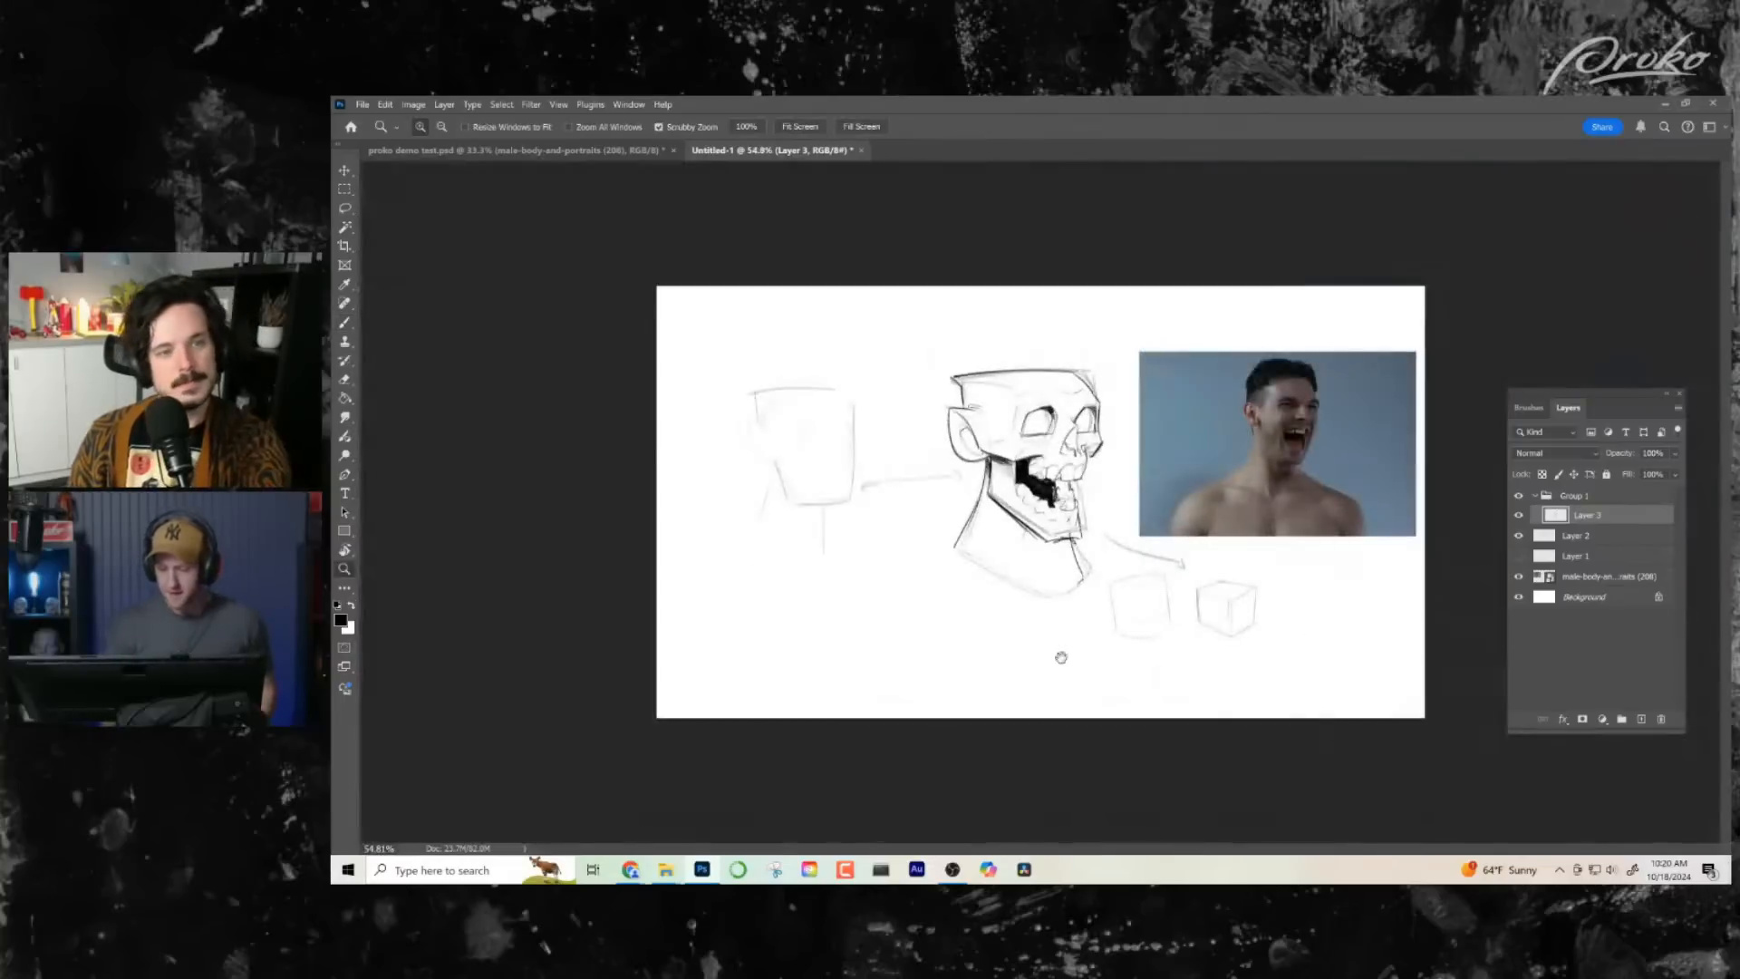
mouse_move(1077, 539)
left_mouse_down()
mouse_move(1084, 577)
mouse_move(1024, 595)
left_mouse_up()
- Lasso the area under the jaw, lower the opacity of Layer 2 to about 11%, and clear the selection
key("l")
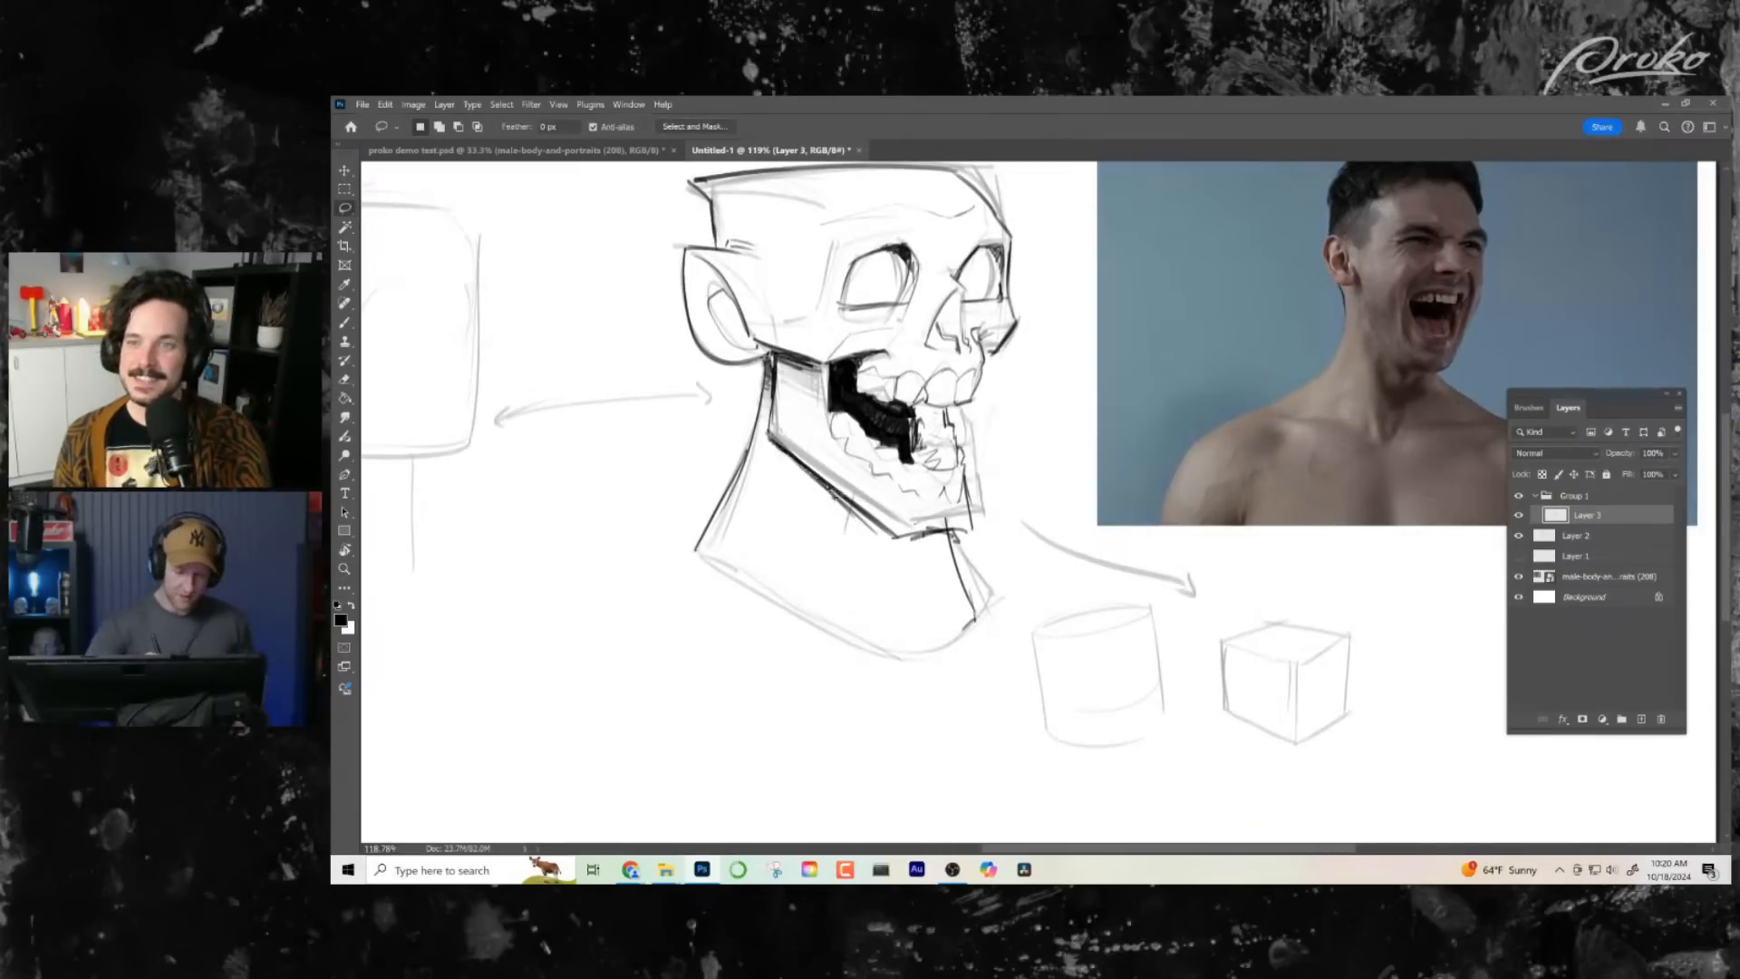
left_click_drag(895, 546, 885, 548)
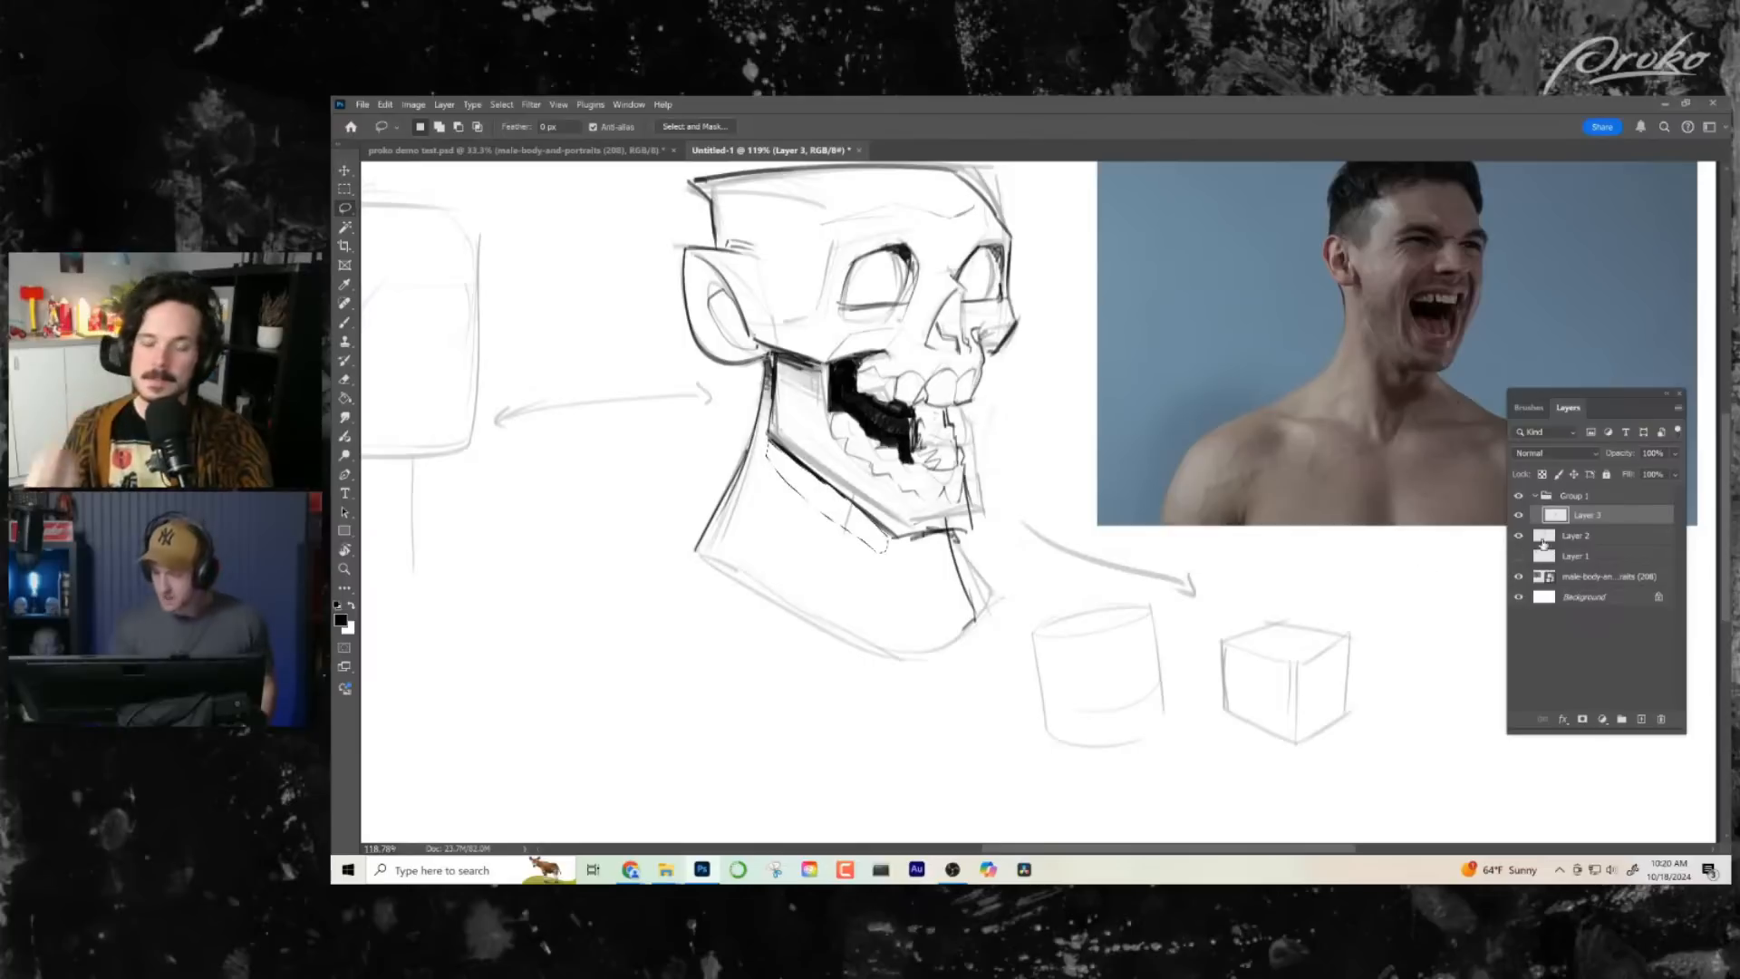
left_click(1562, 538)
left_click(1675, 454)
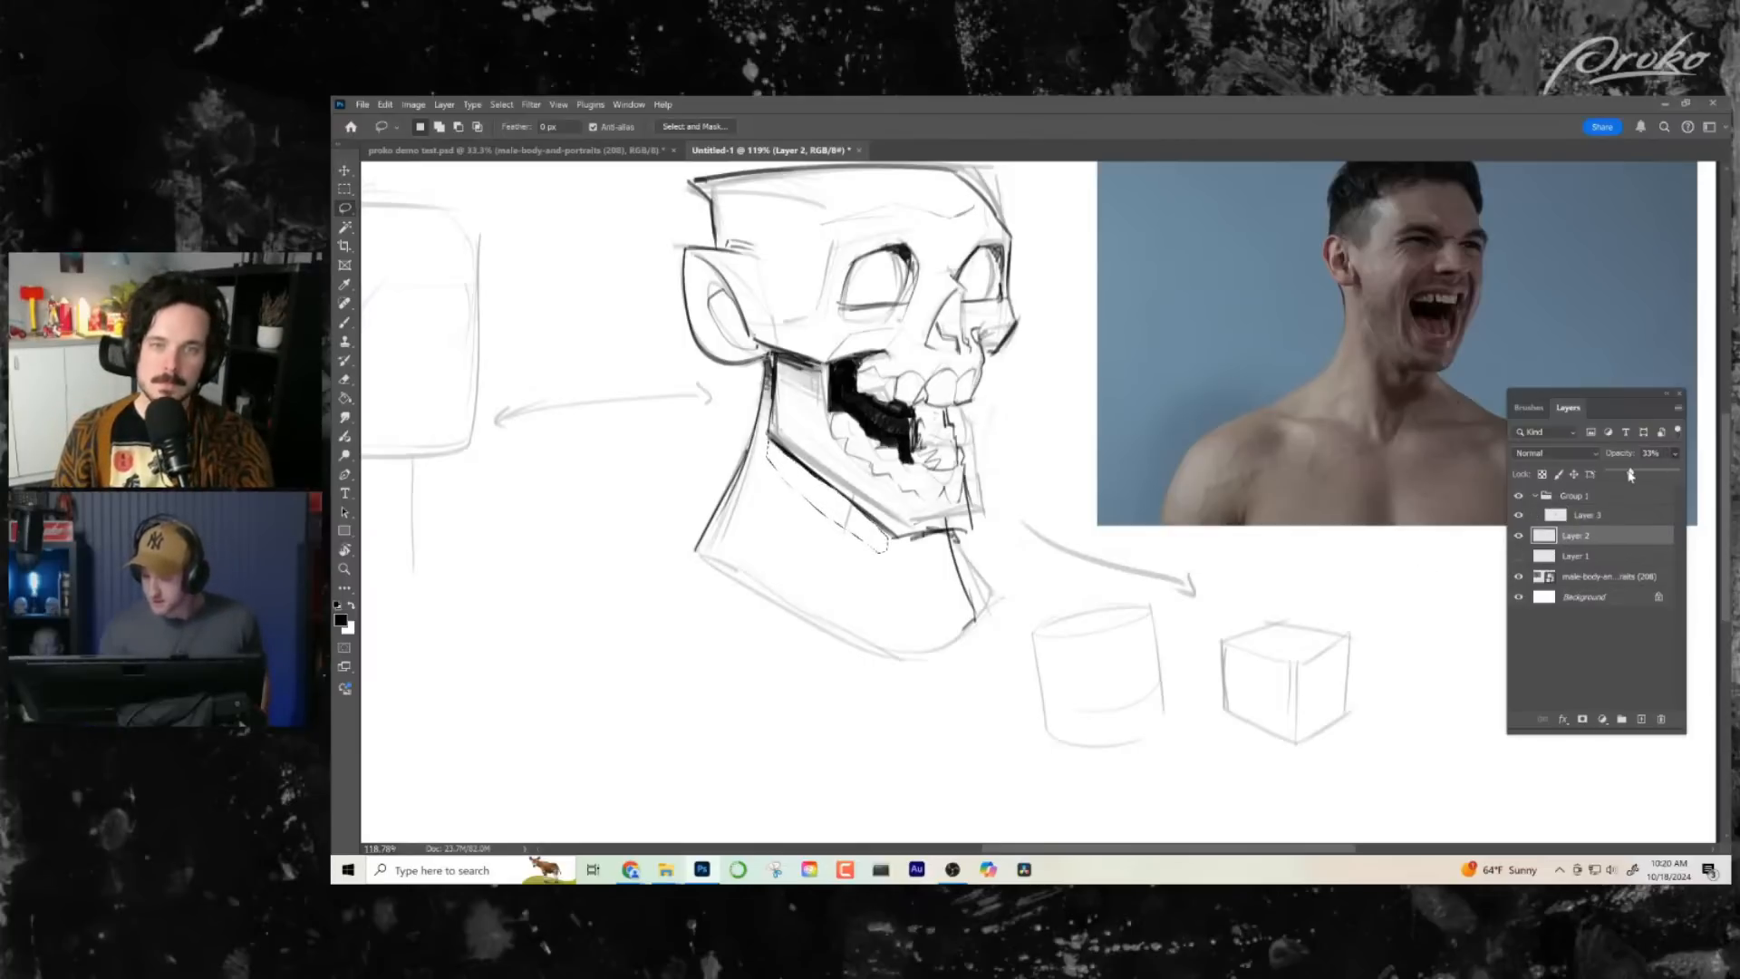
left_click_drag(1631, 472, 1613, 474)
left_click(1610, 498)
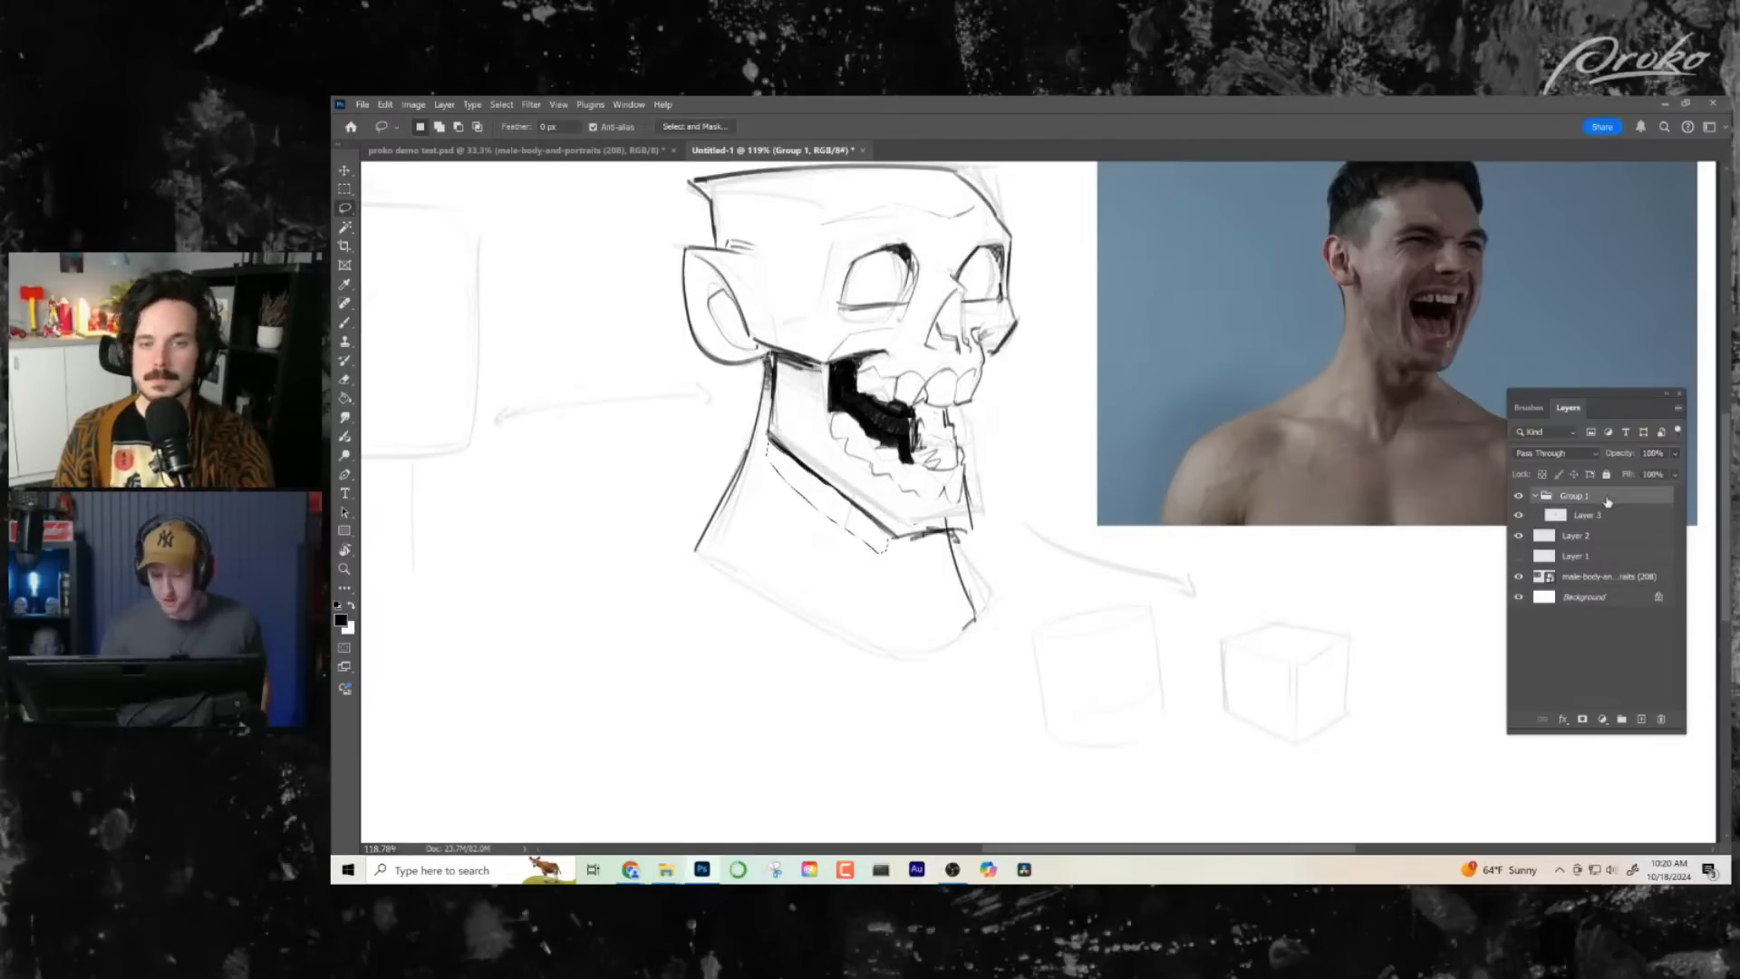
key("ctrl+d")
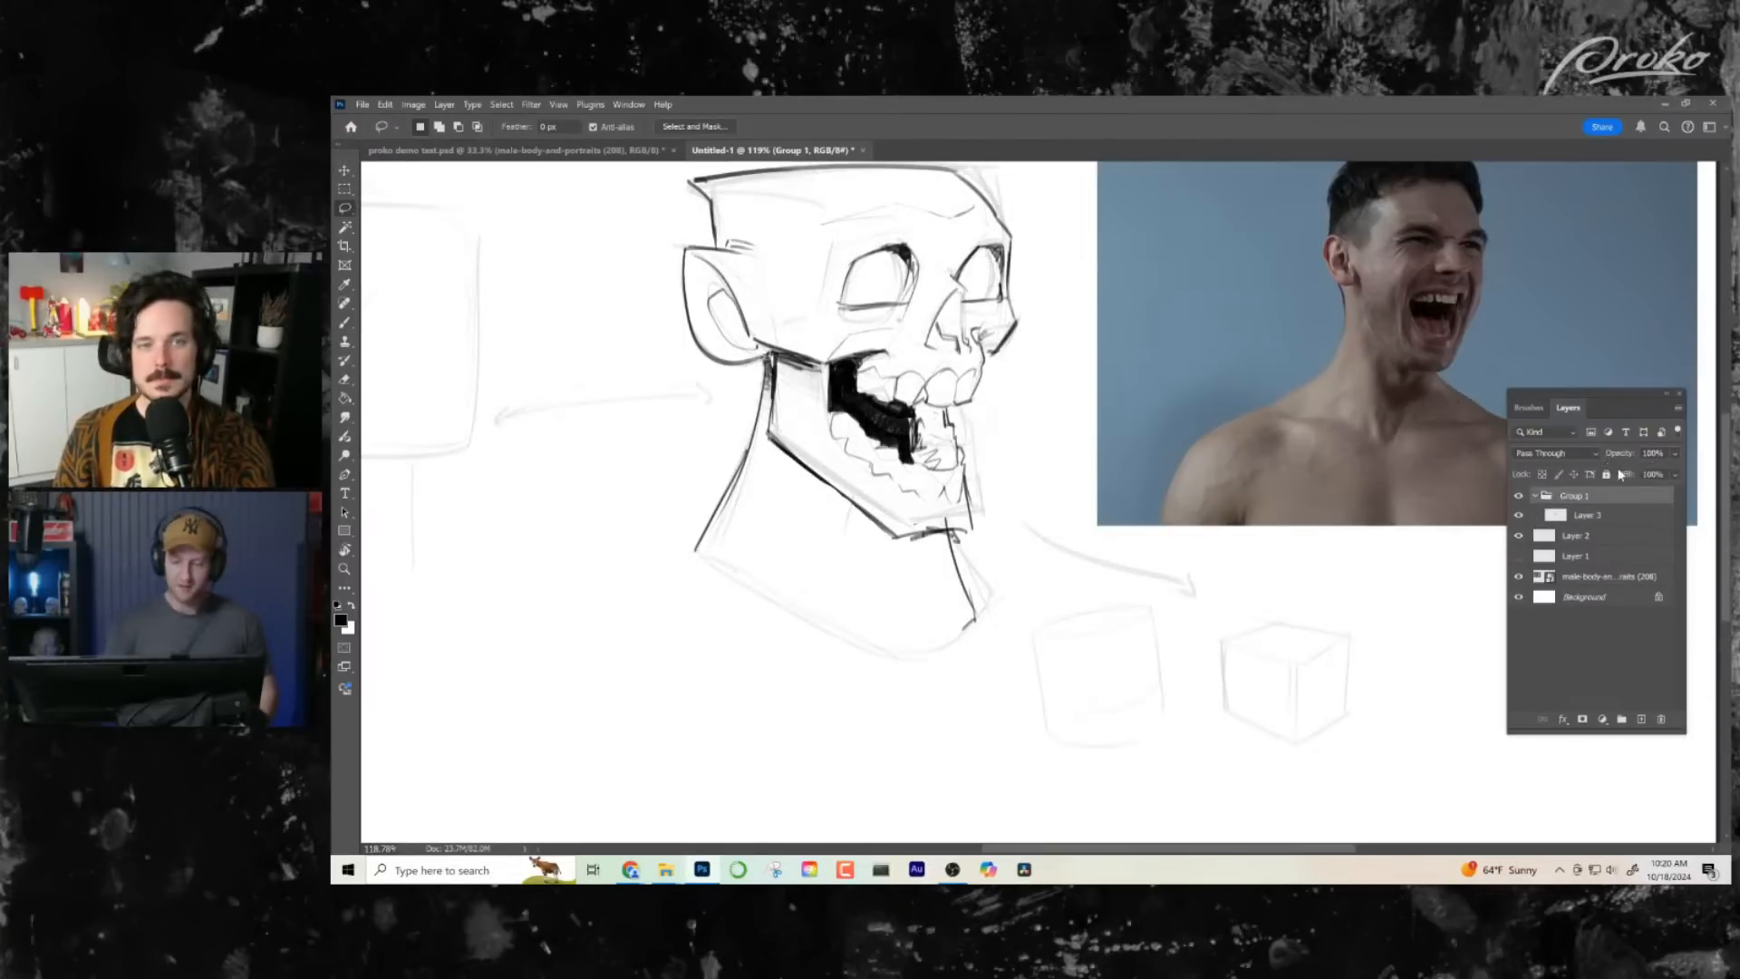
- Fade the inked skull on Layer 3 to about 25% opacity and recheck the opacity of Layer 2
left_click(1606, 516)
left_click(1675, 455)
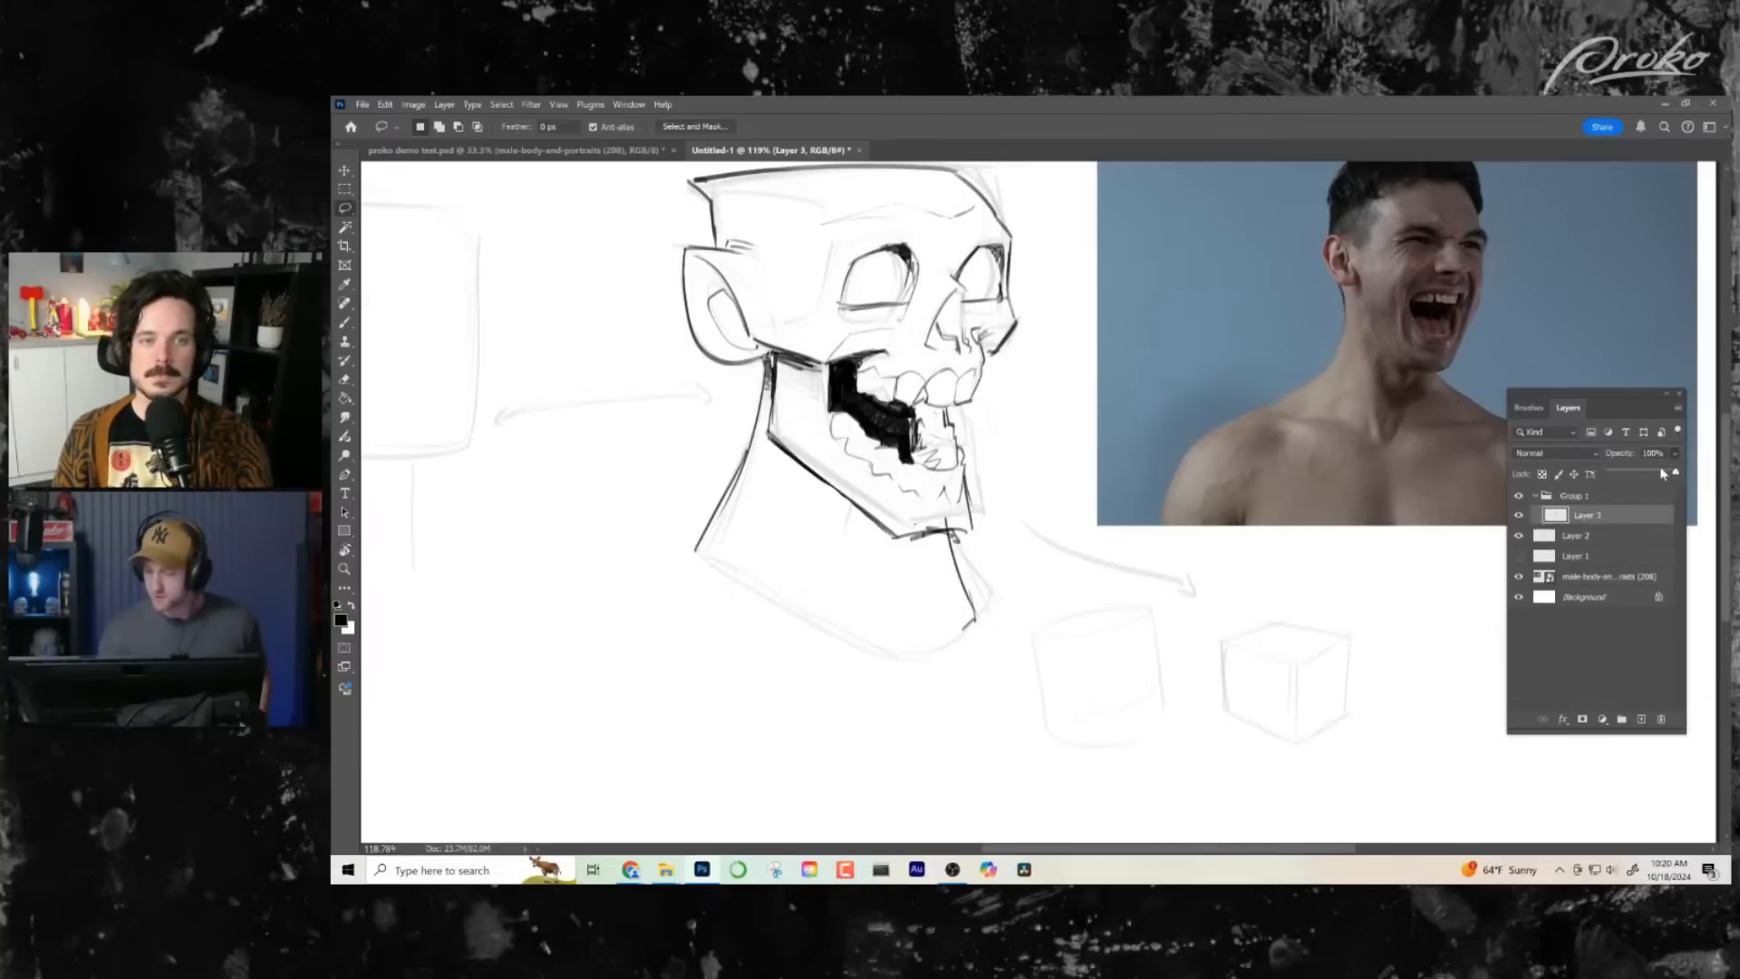
left_click_drag(1676, 473, 1627, 470)
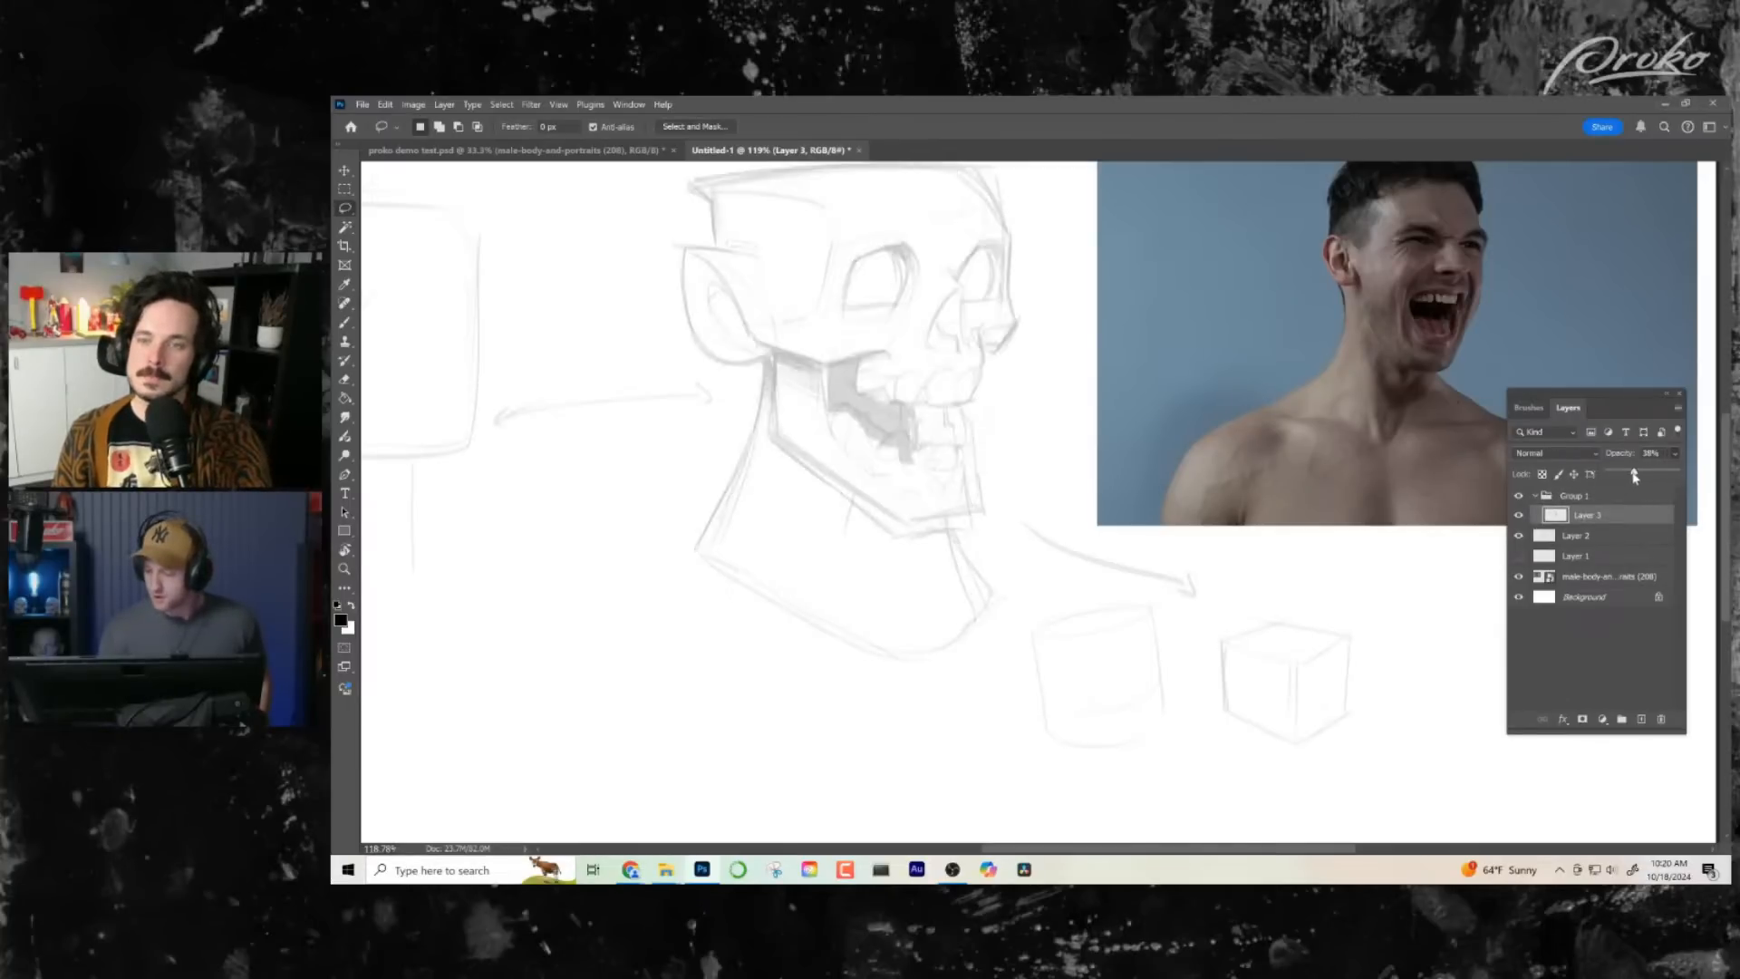
left_click(1610, 536)
left_click(1675, 454)
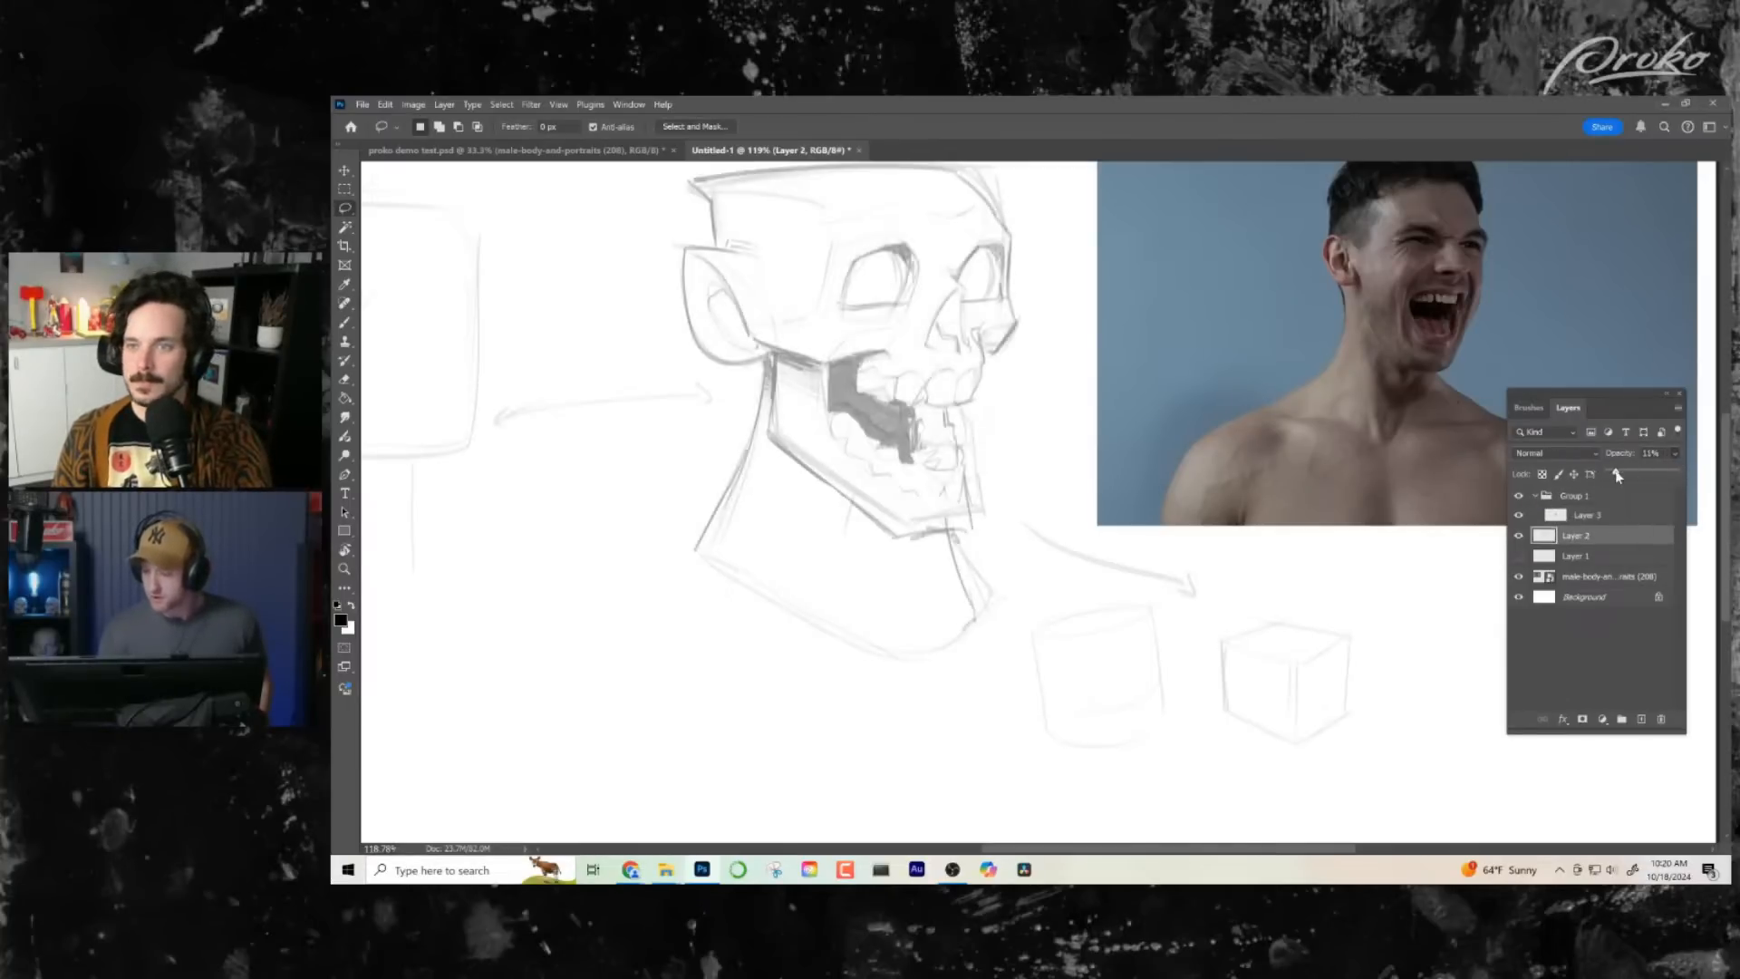
left_click(1603, 516)
left_click(1675, 454)
left_click_drag(1627, 472, 1623, 473)
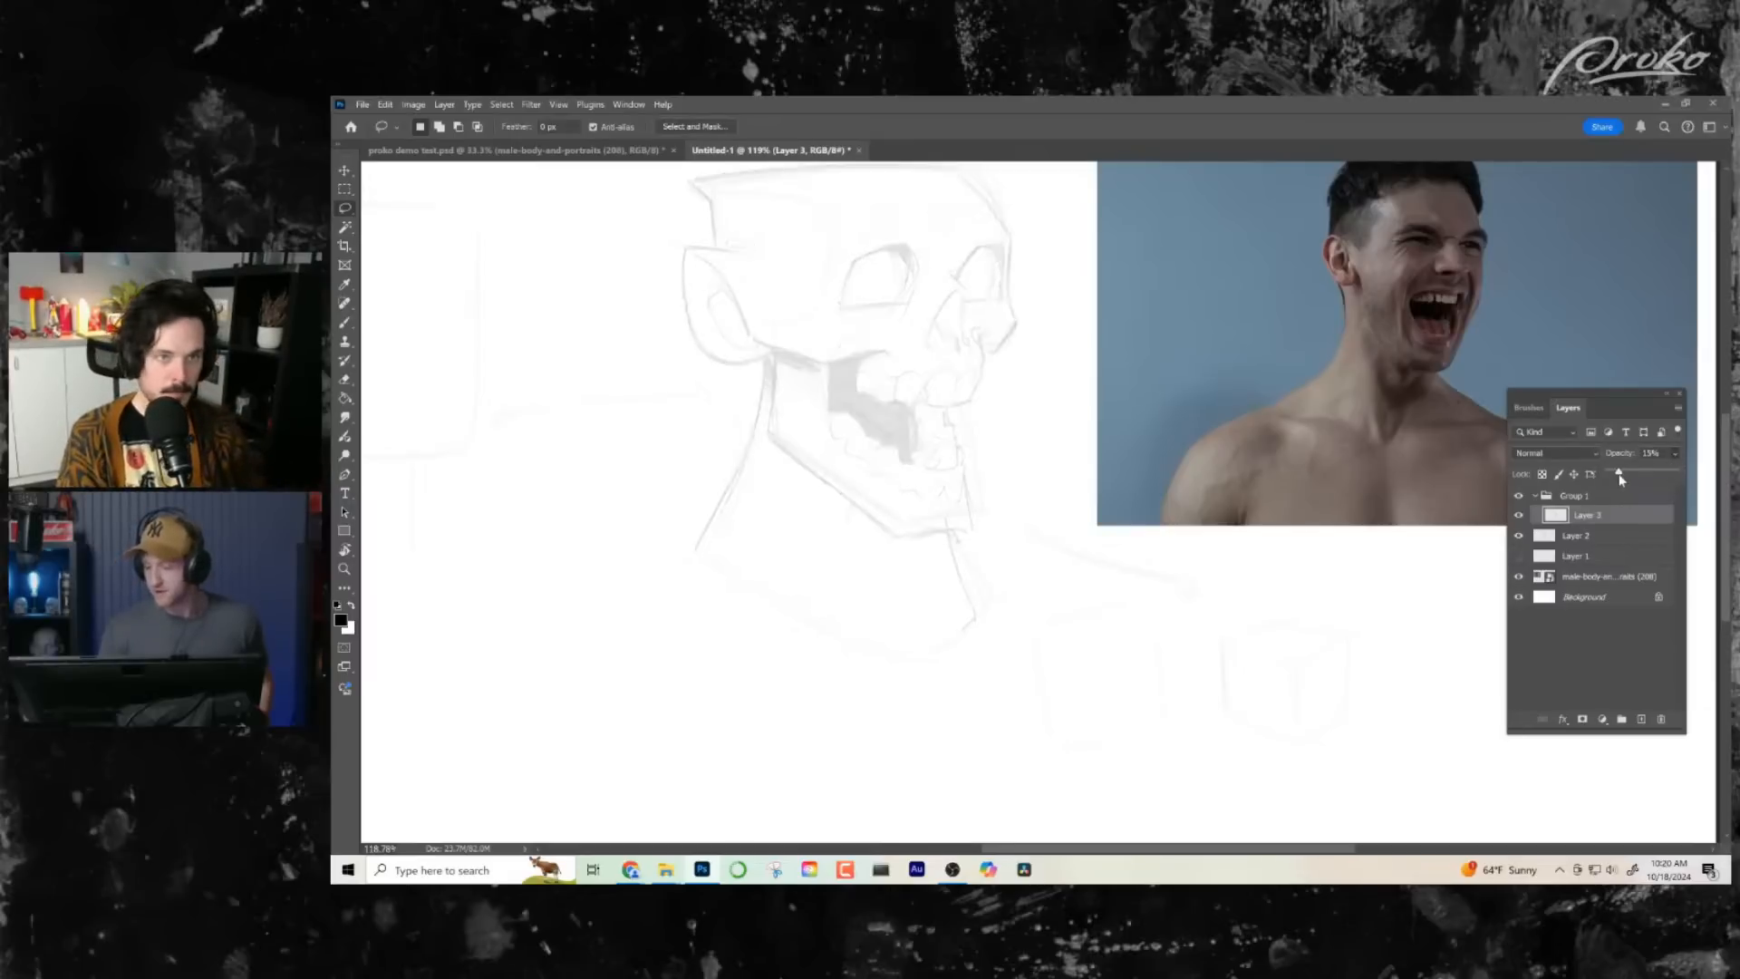
- Add a new layer above Layer 3 and ink the inner-left curved edges of both eye sockets on it
left_click(1642, 720)
scroll(916, 562, "up", 2)
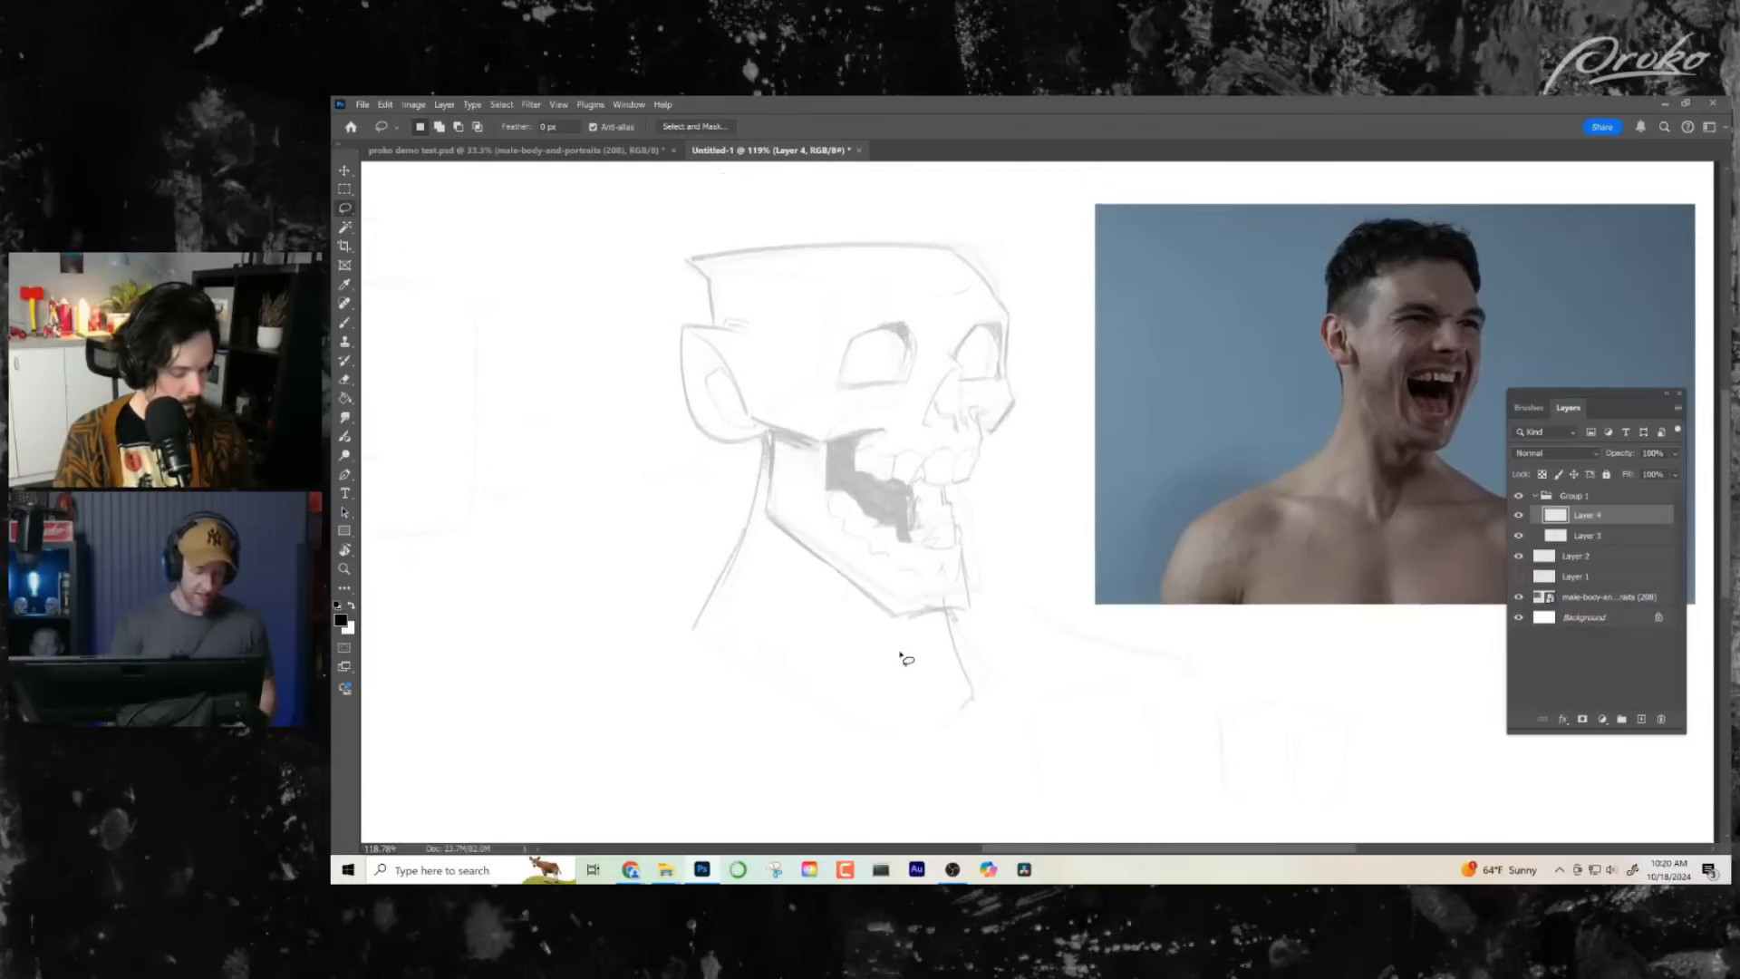
key("b")
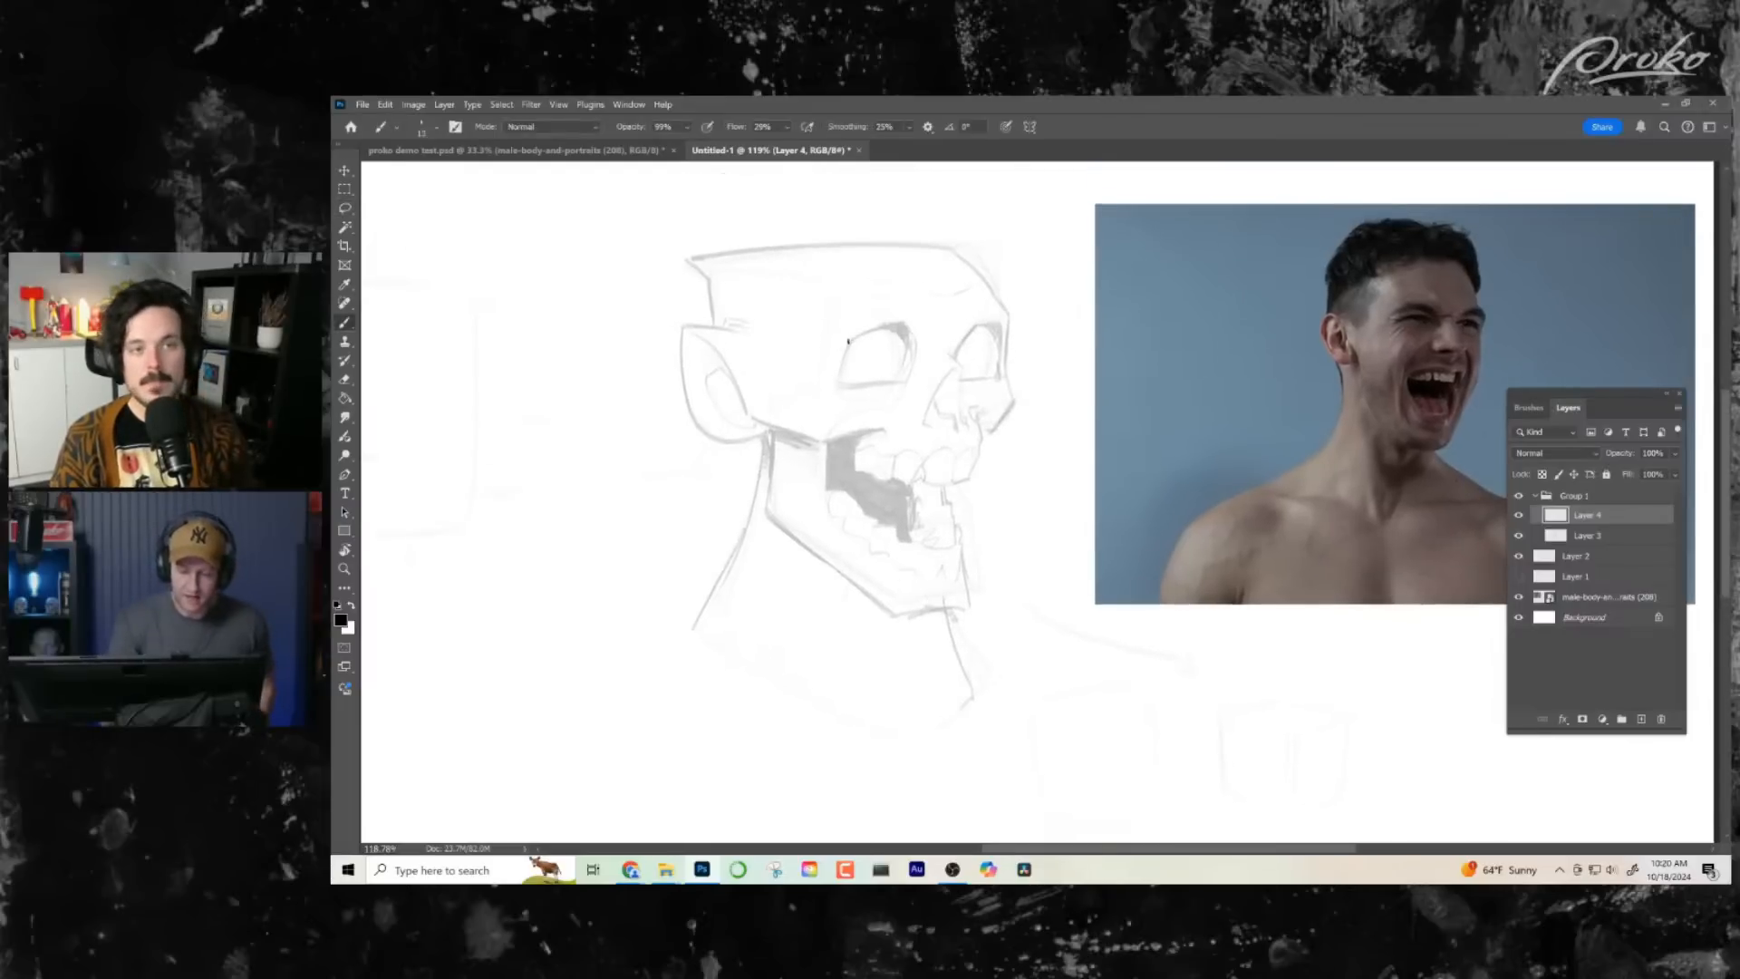
left_click_drag(836, 388, 837, 392)
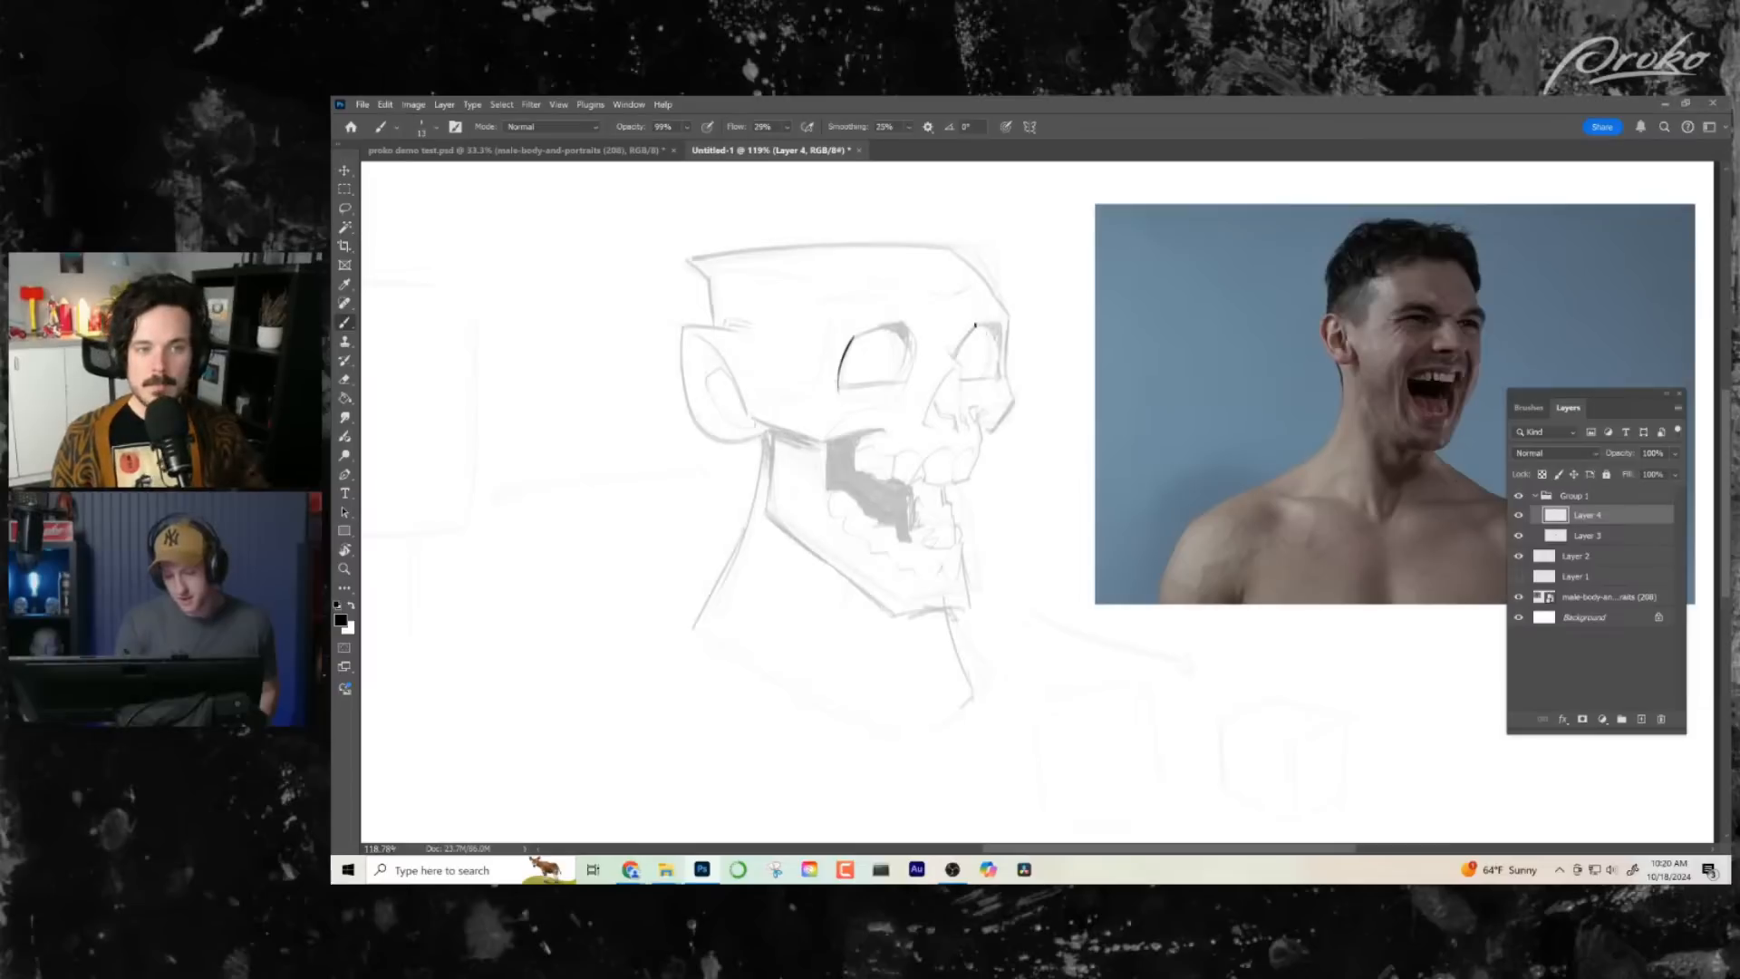
left_click_drag(975, 325, 959, 356)
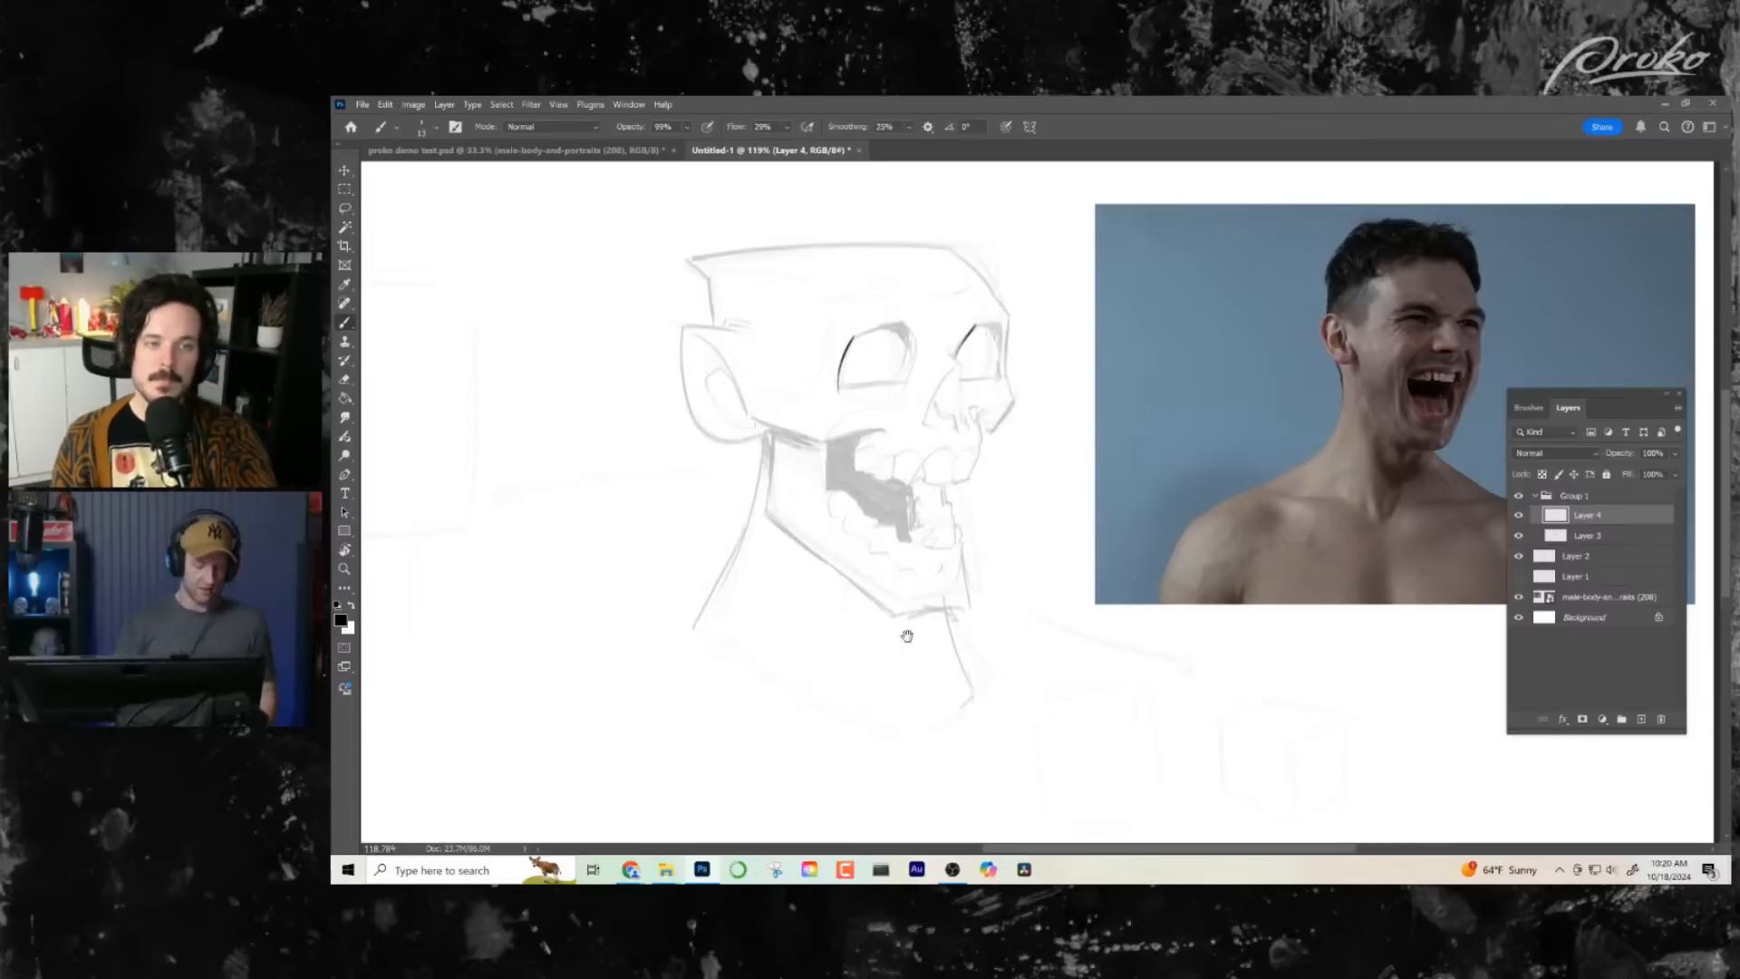
- Ink the side edge of the nose and the short vertical line at the back of the head above the ear
key("h")
left_click_drag(1133, 662, 991, 680)
key("h")
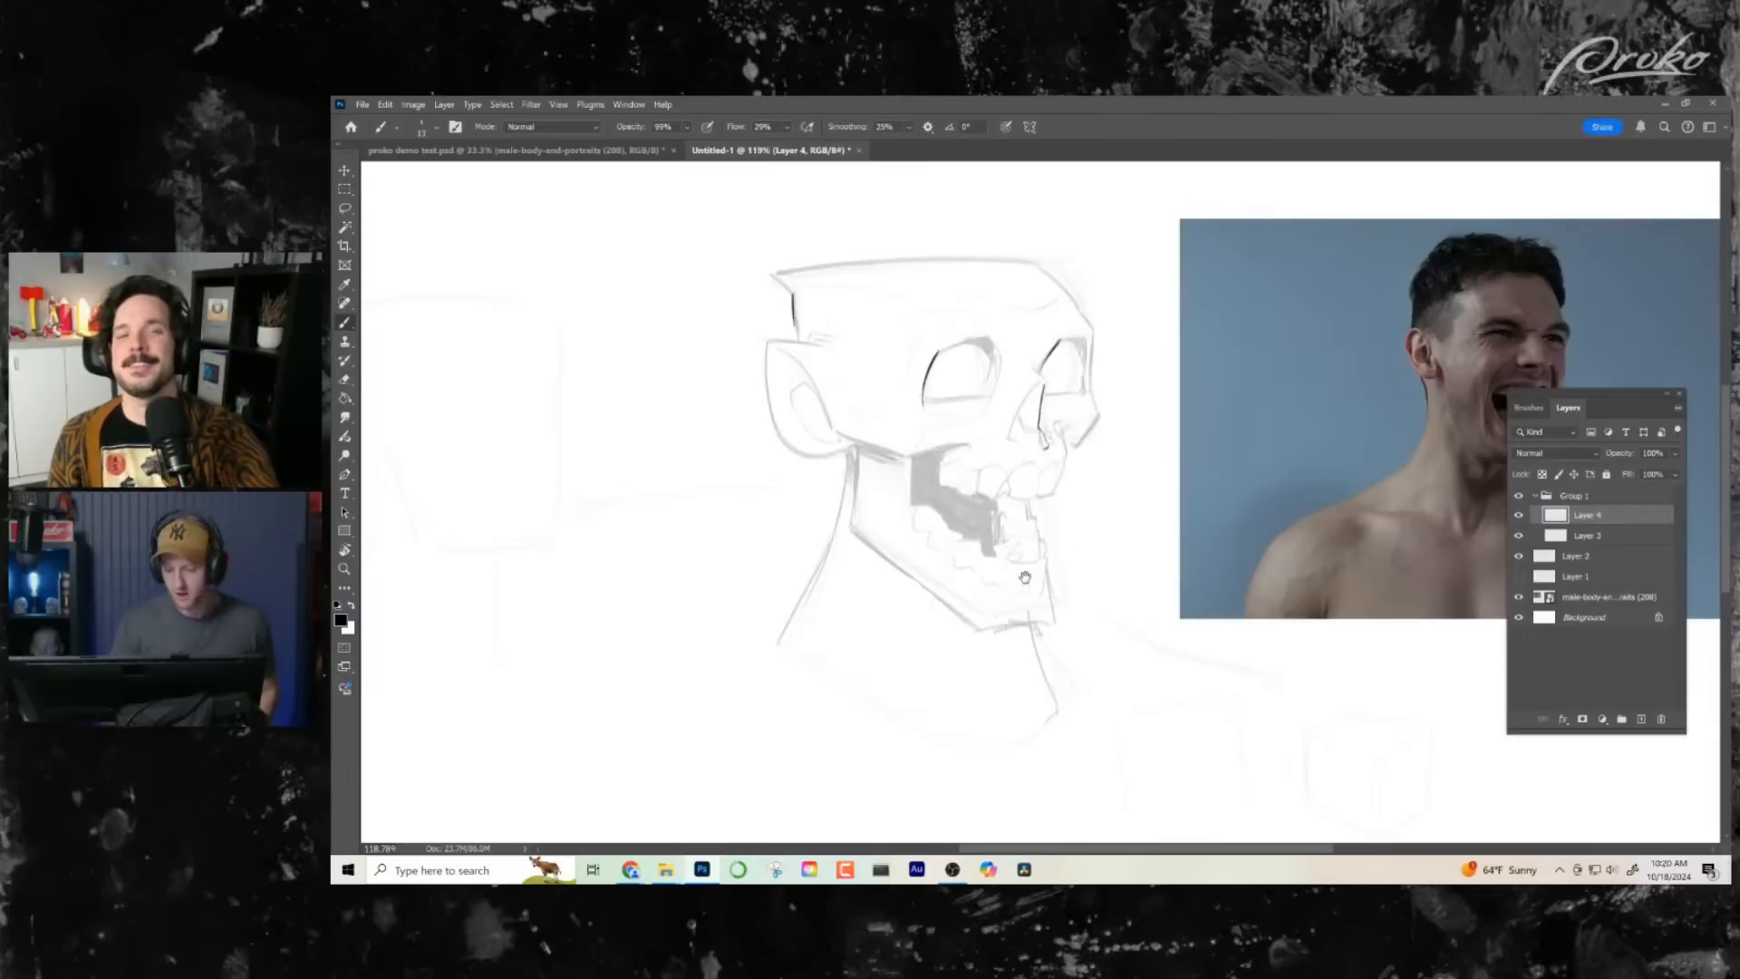
left_click_drag(946, 628, 972, 590)
left_click_drag(857, 503, 799, 600)
left_click_drag(973, 679, 897, 646)
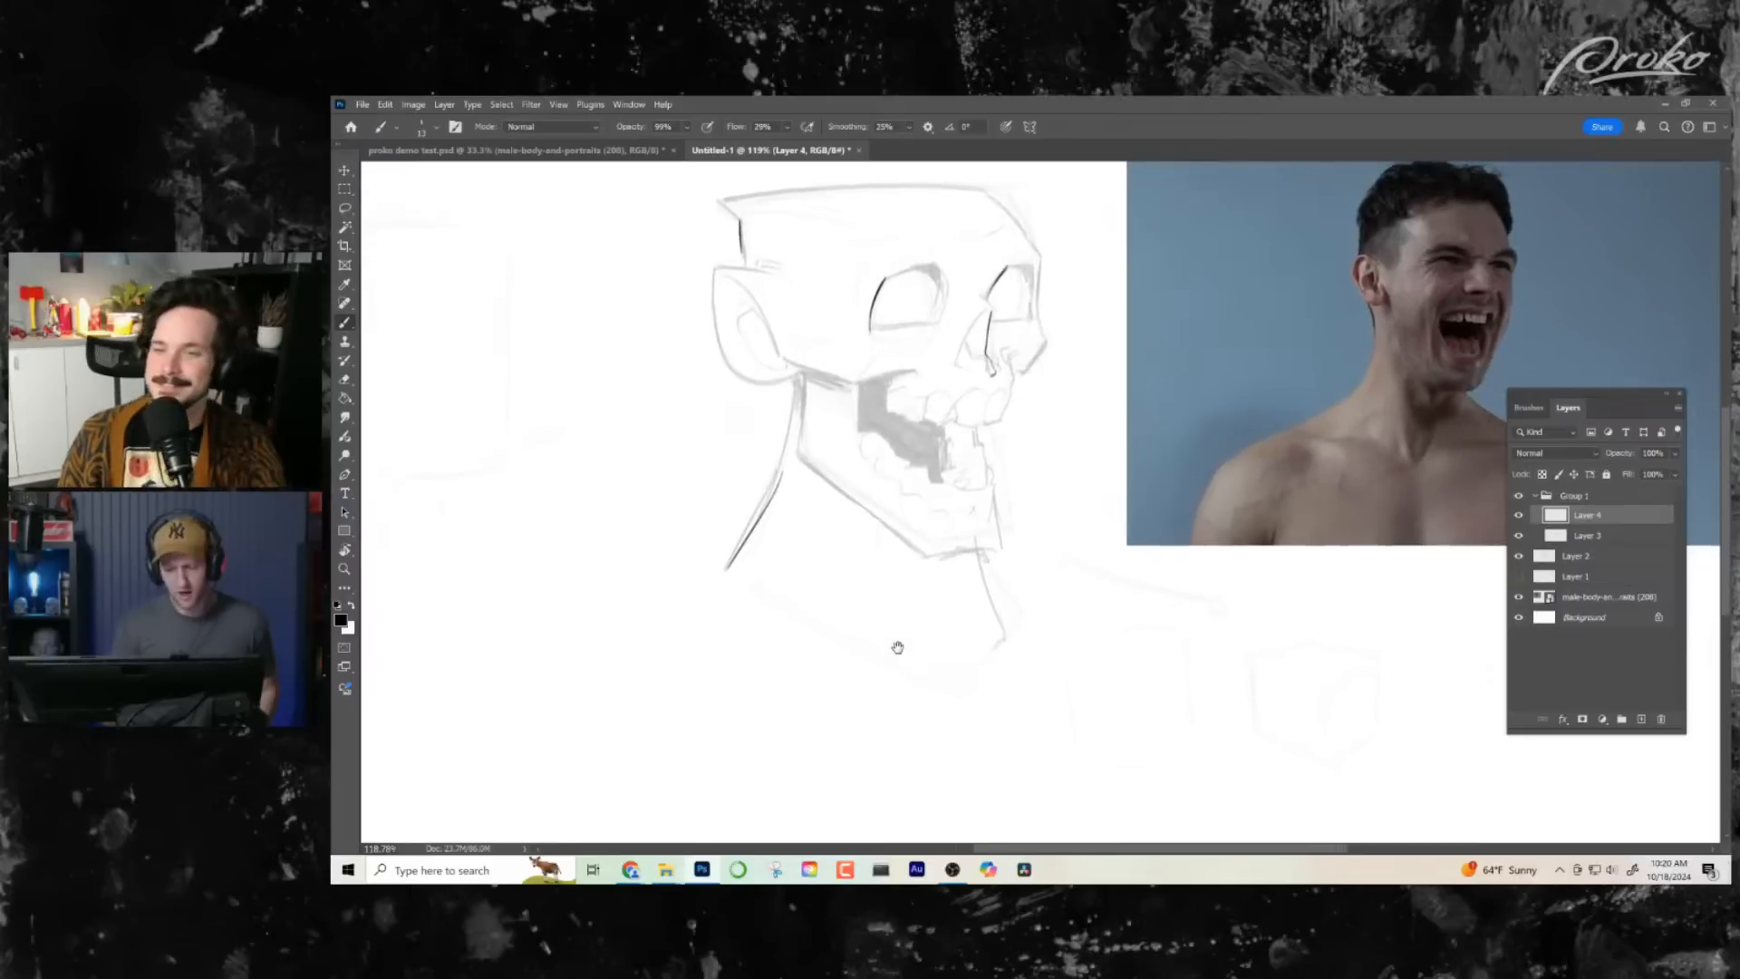
key("ctrl+z")
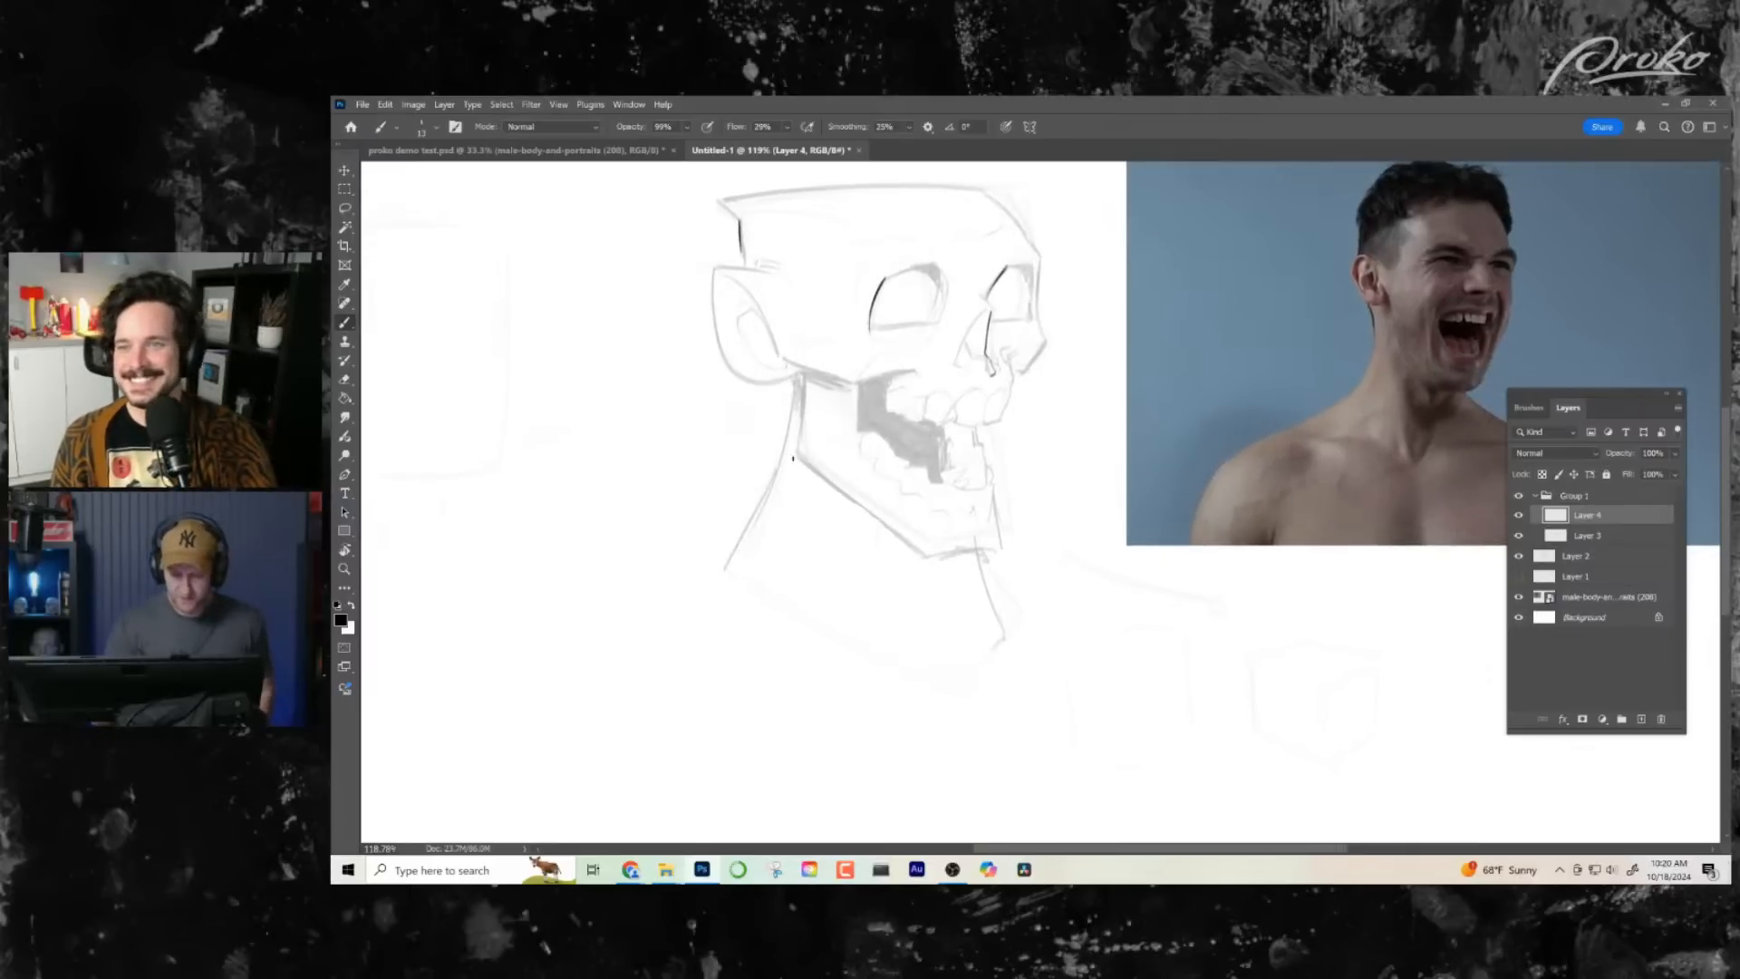
- Ink the neck muscle from behind the jaw down to a V-shaped throat notch, with collarbone lines running out to both sides
mouse_move(794, 423)
left_mouse_down()
mouse_move(859, 615)
mouse_move(899, 677)
mouse_move(936, 673)
left_mouse_up()
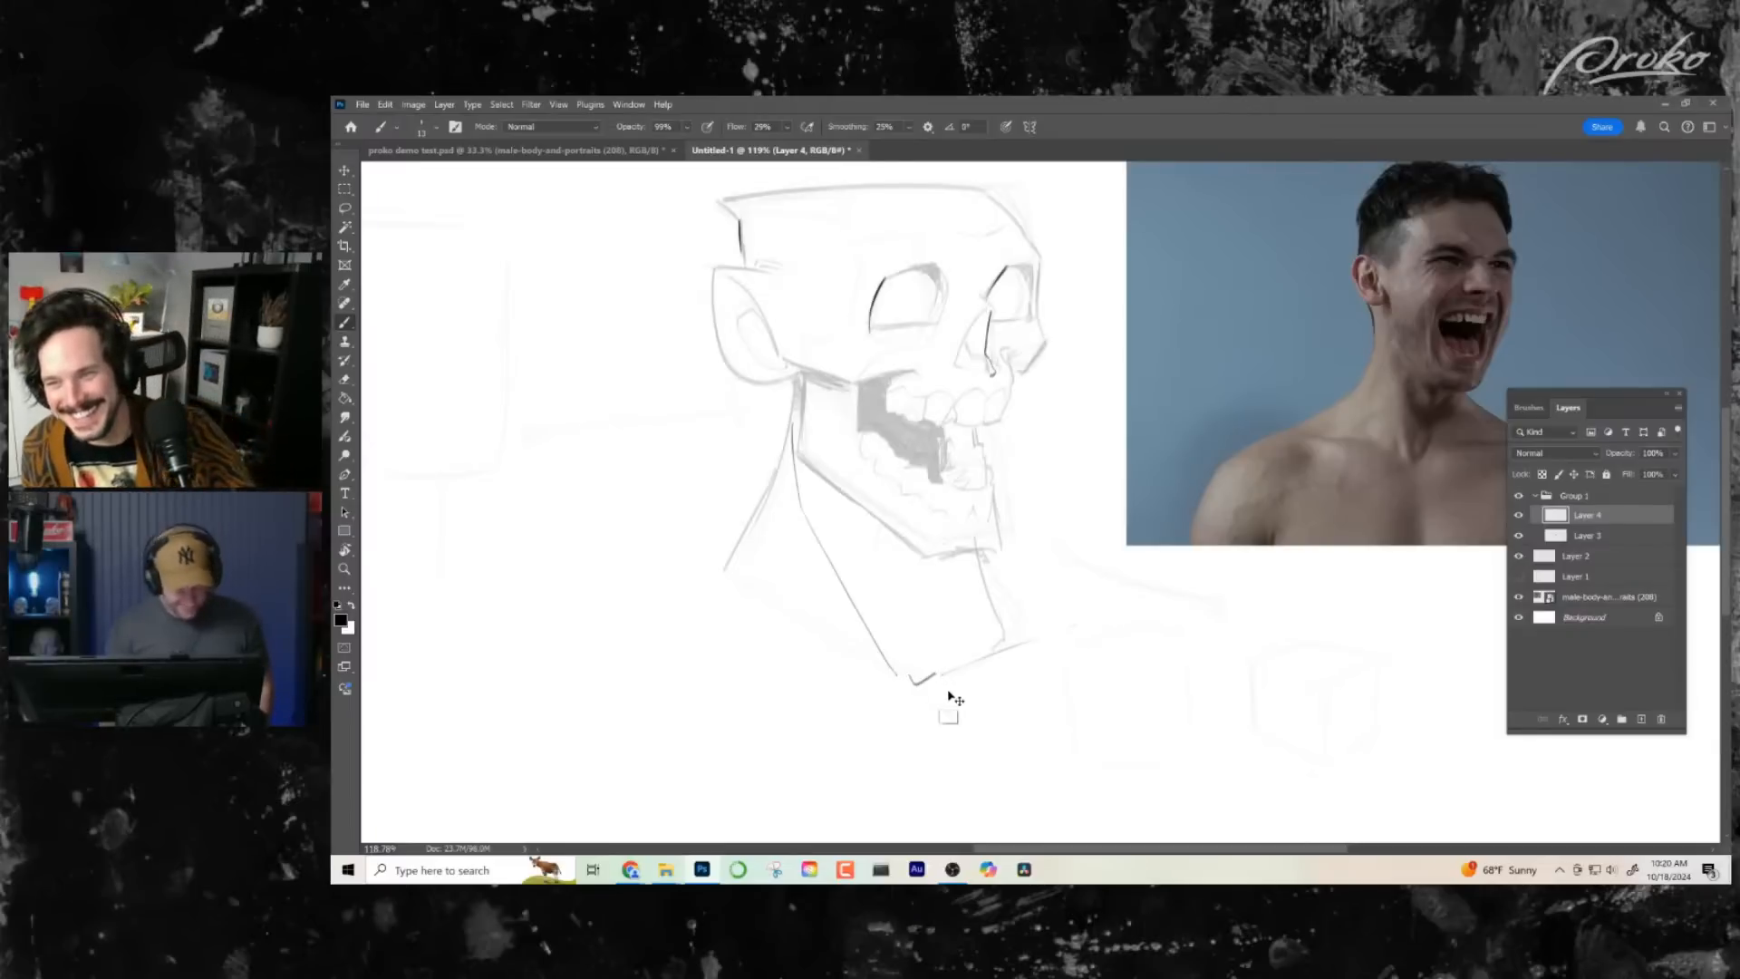
key("ctrl+z")
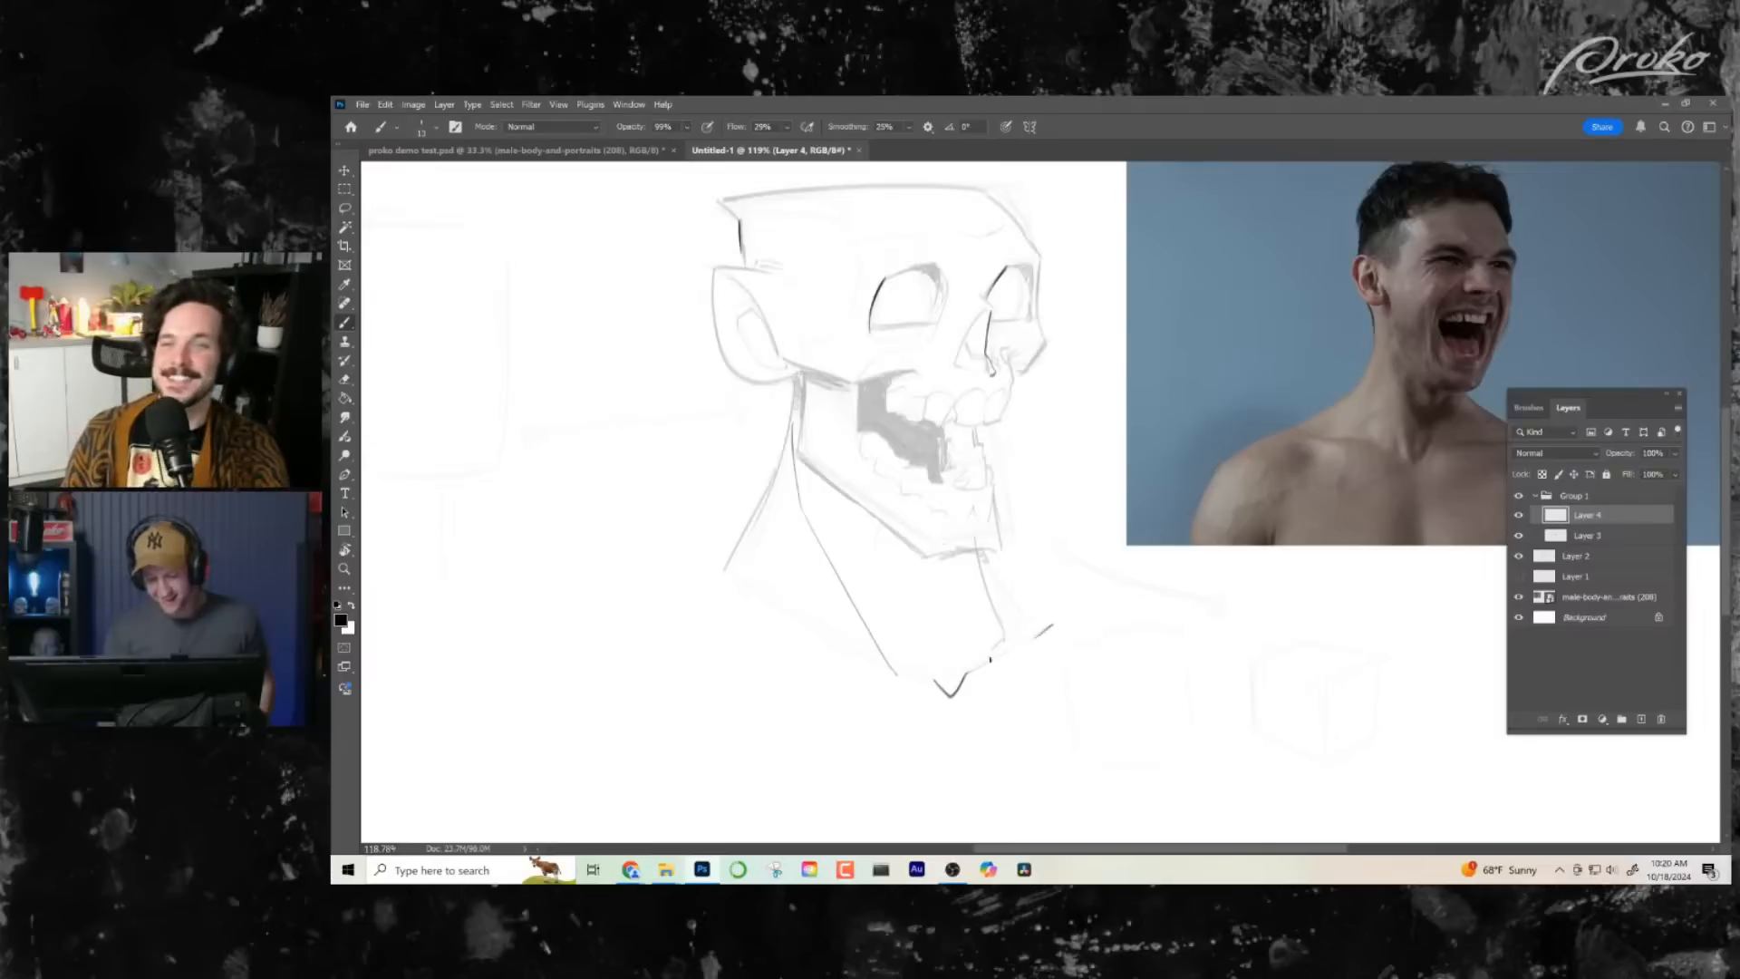
left_click_drag(991, 660, 966, 673)
left_click_drag(921, 678, 772, 645)
left_click_drag(667, 617, 781, 639)
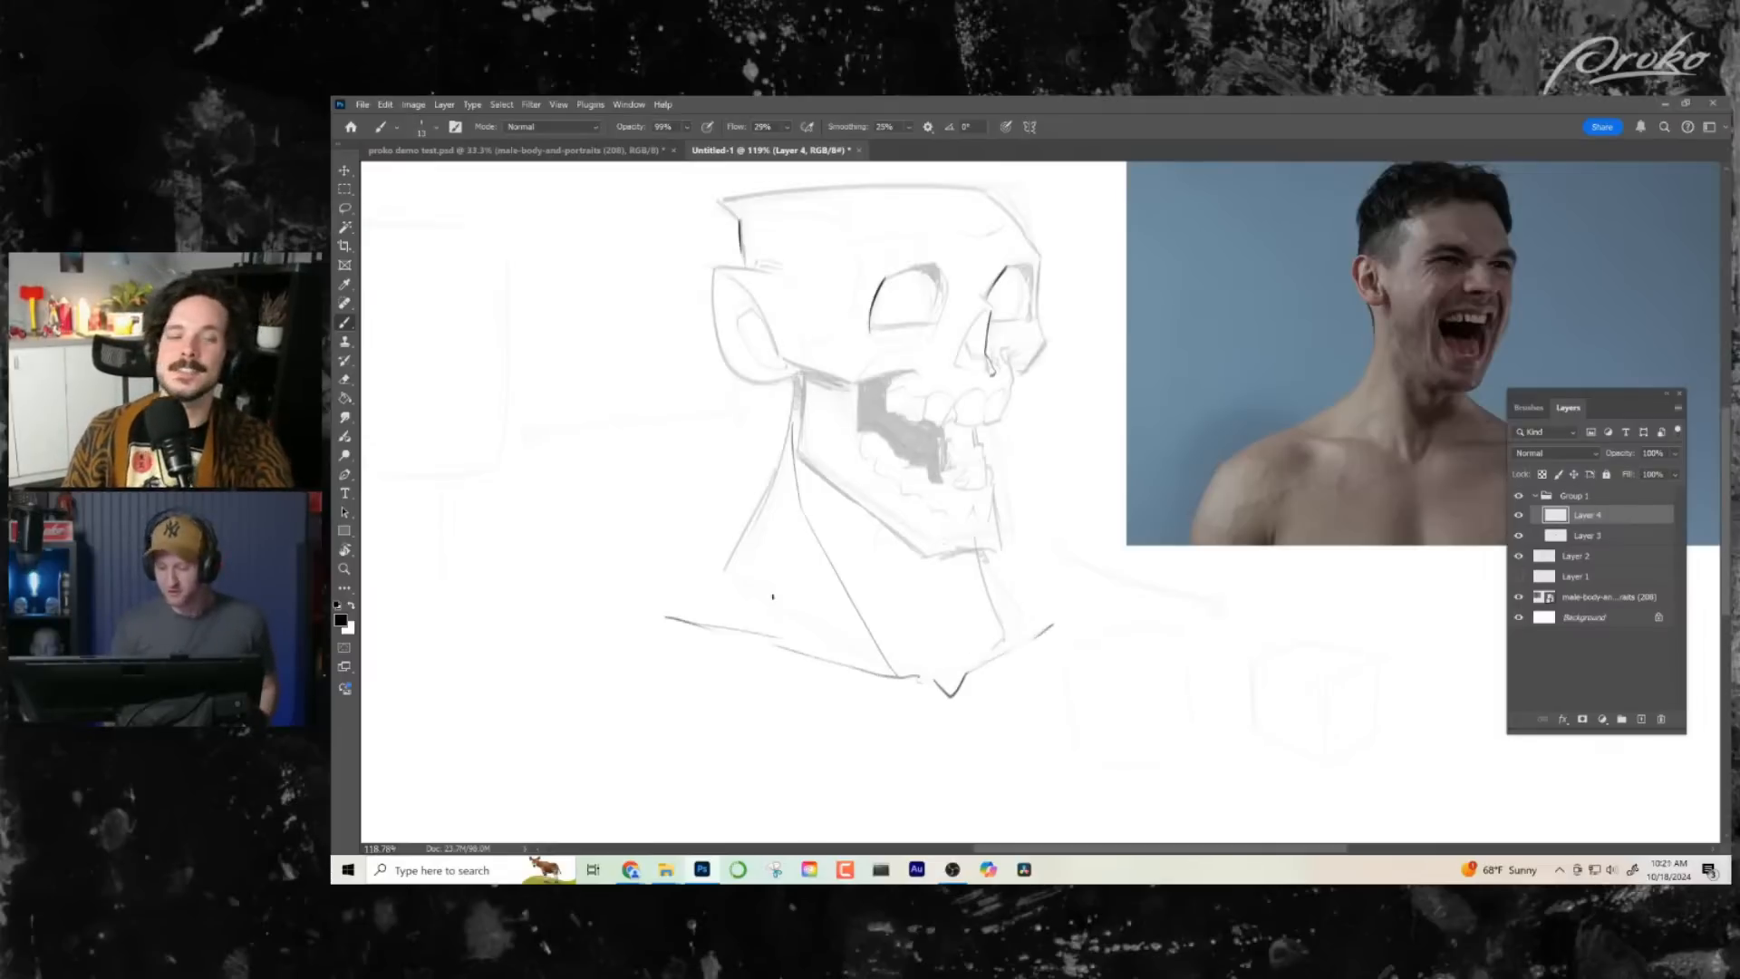
- Ink the sloping shoulder line from the back of the neck to the collarbone's outer tip and a short mark under the nose
left_click_drag(729, 556, 678, 607)
left_click_drag(661, 608, 684, 605)
left_click_drag(1010, 377, 1002, 410)
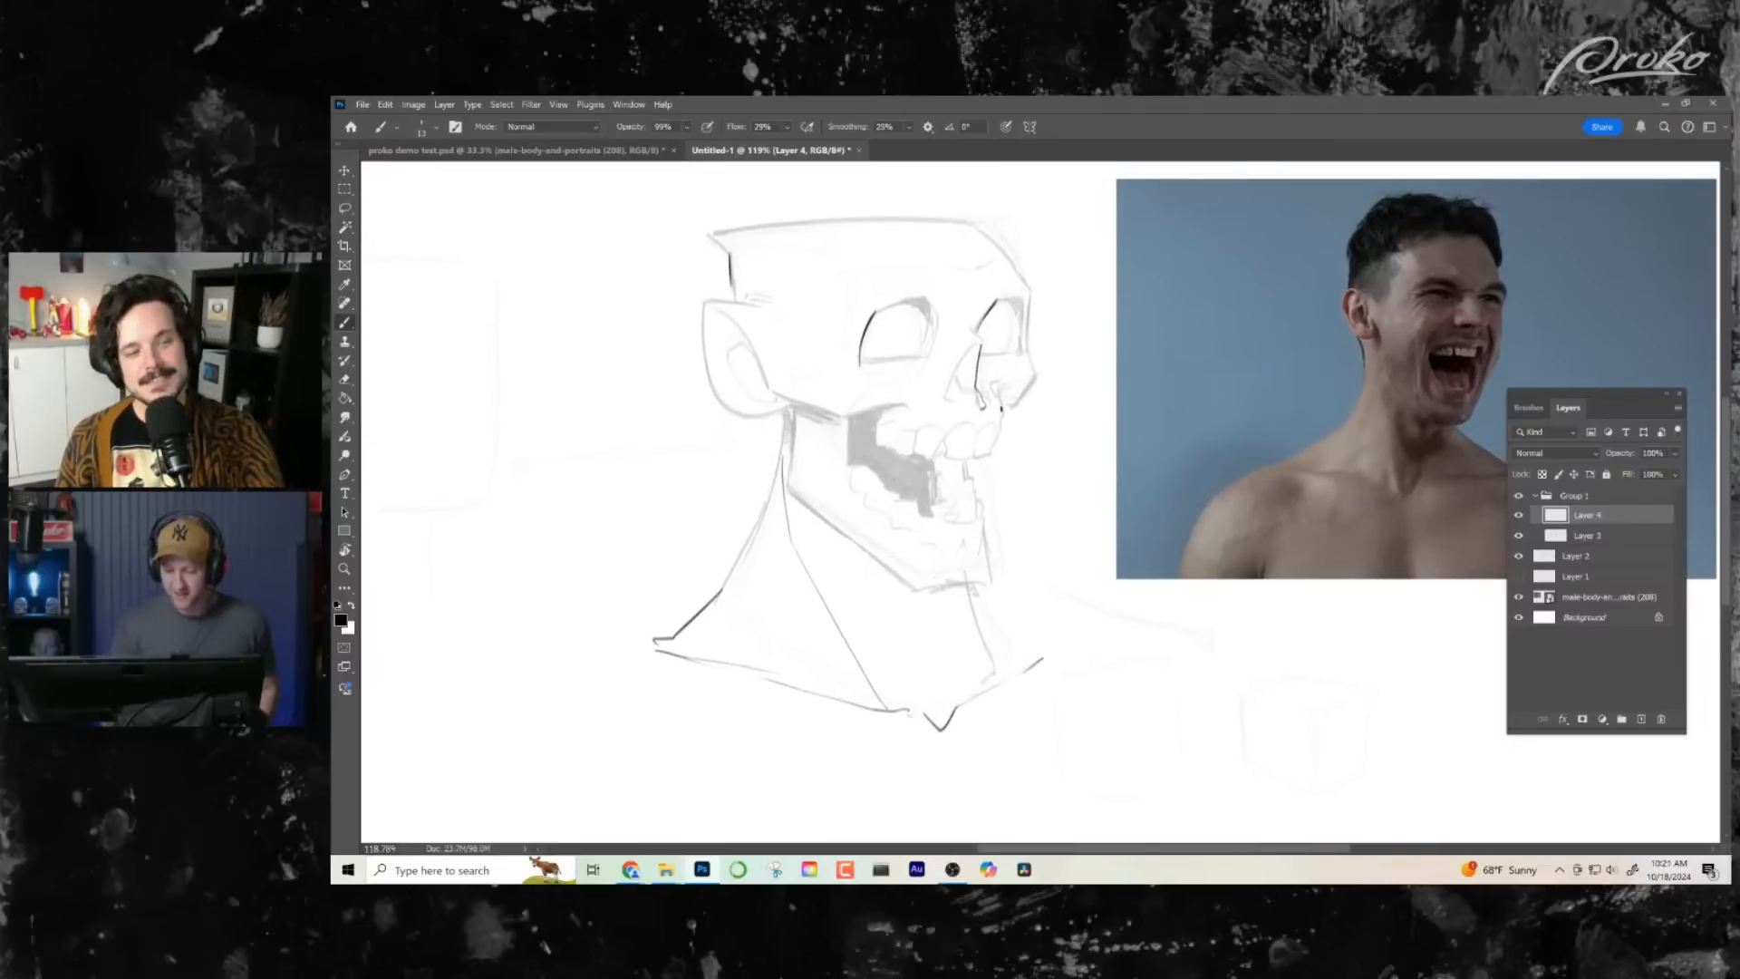
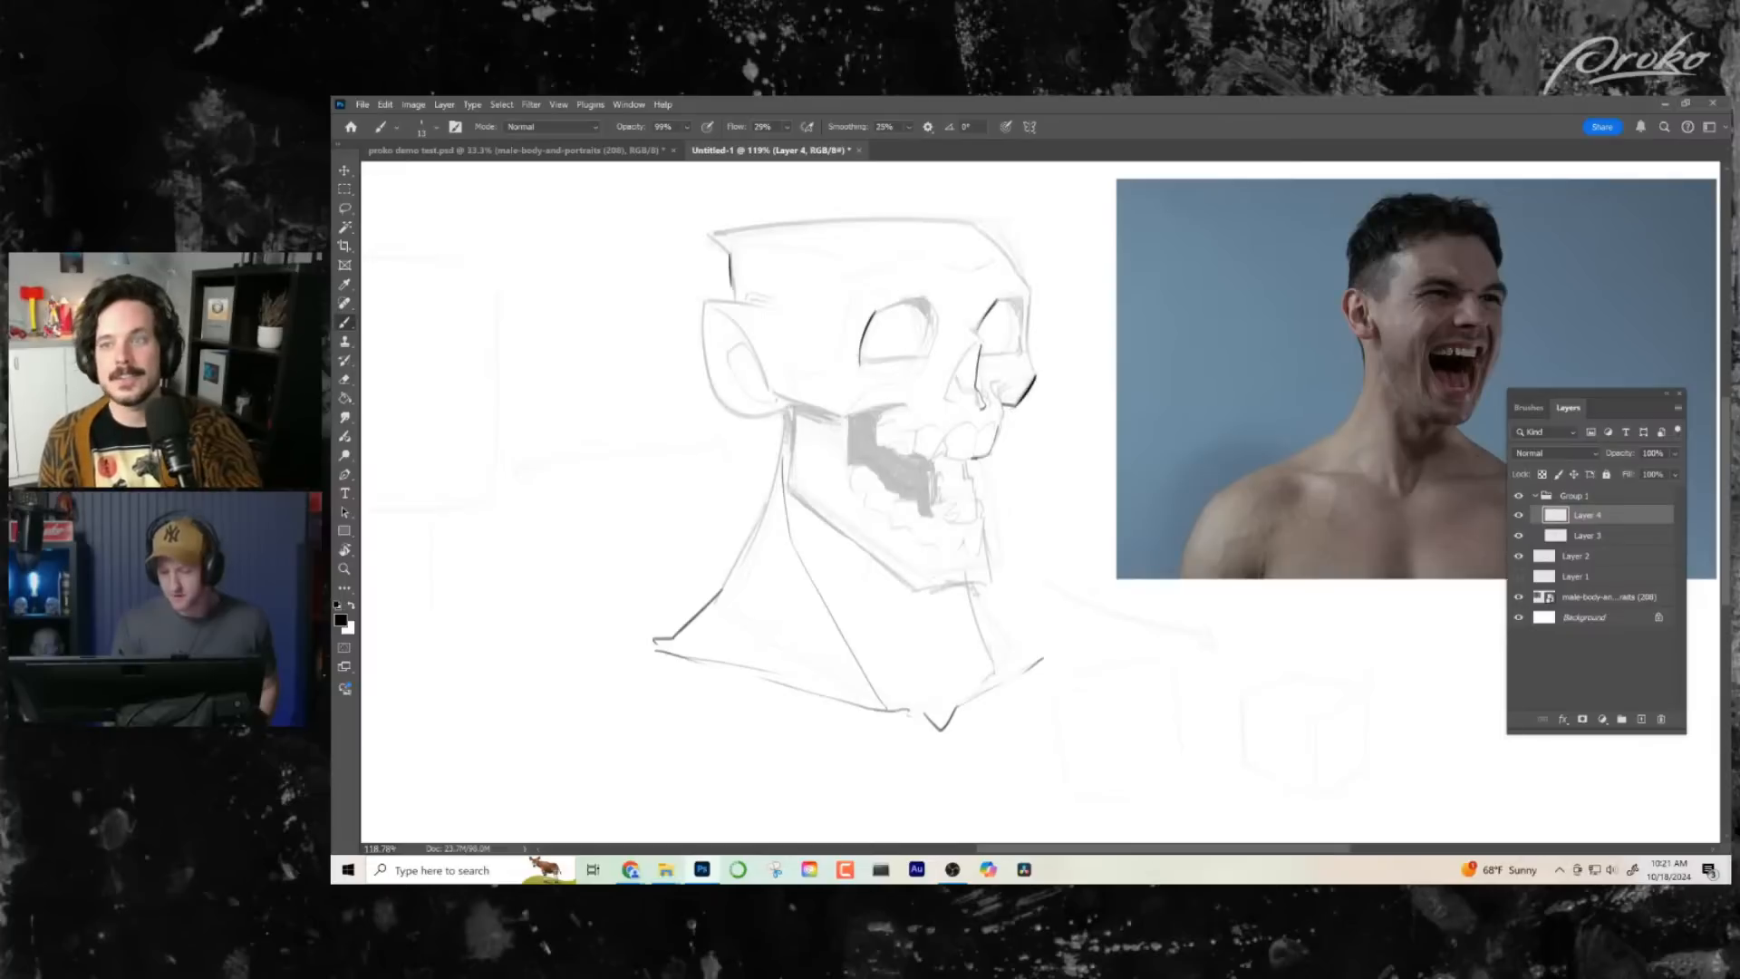
- Ink the upper edge of the open mouth below the cheek and the outer edge of the far eye socket
left_click_drag(853, 413, 883, 409)
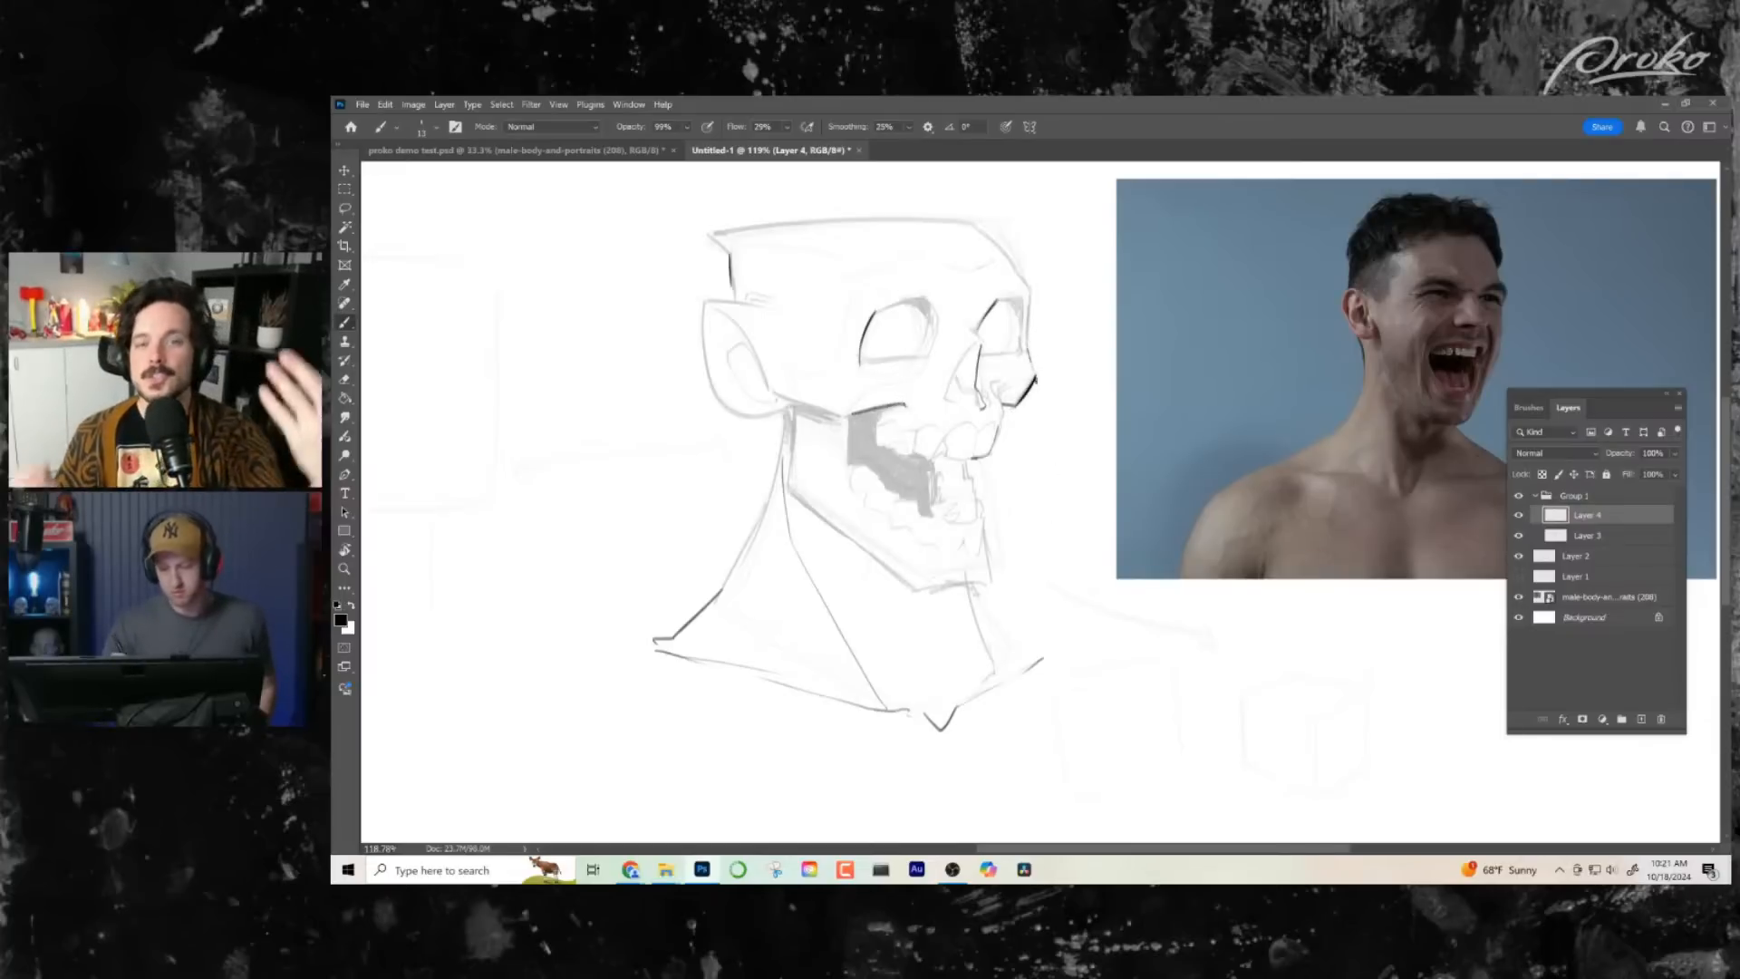
left_click_drag(1032, 297, 1027, 355)
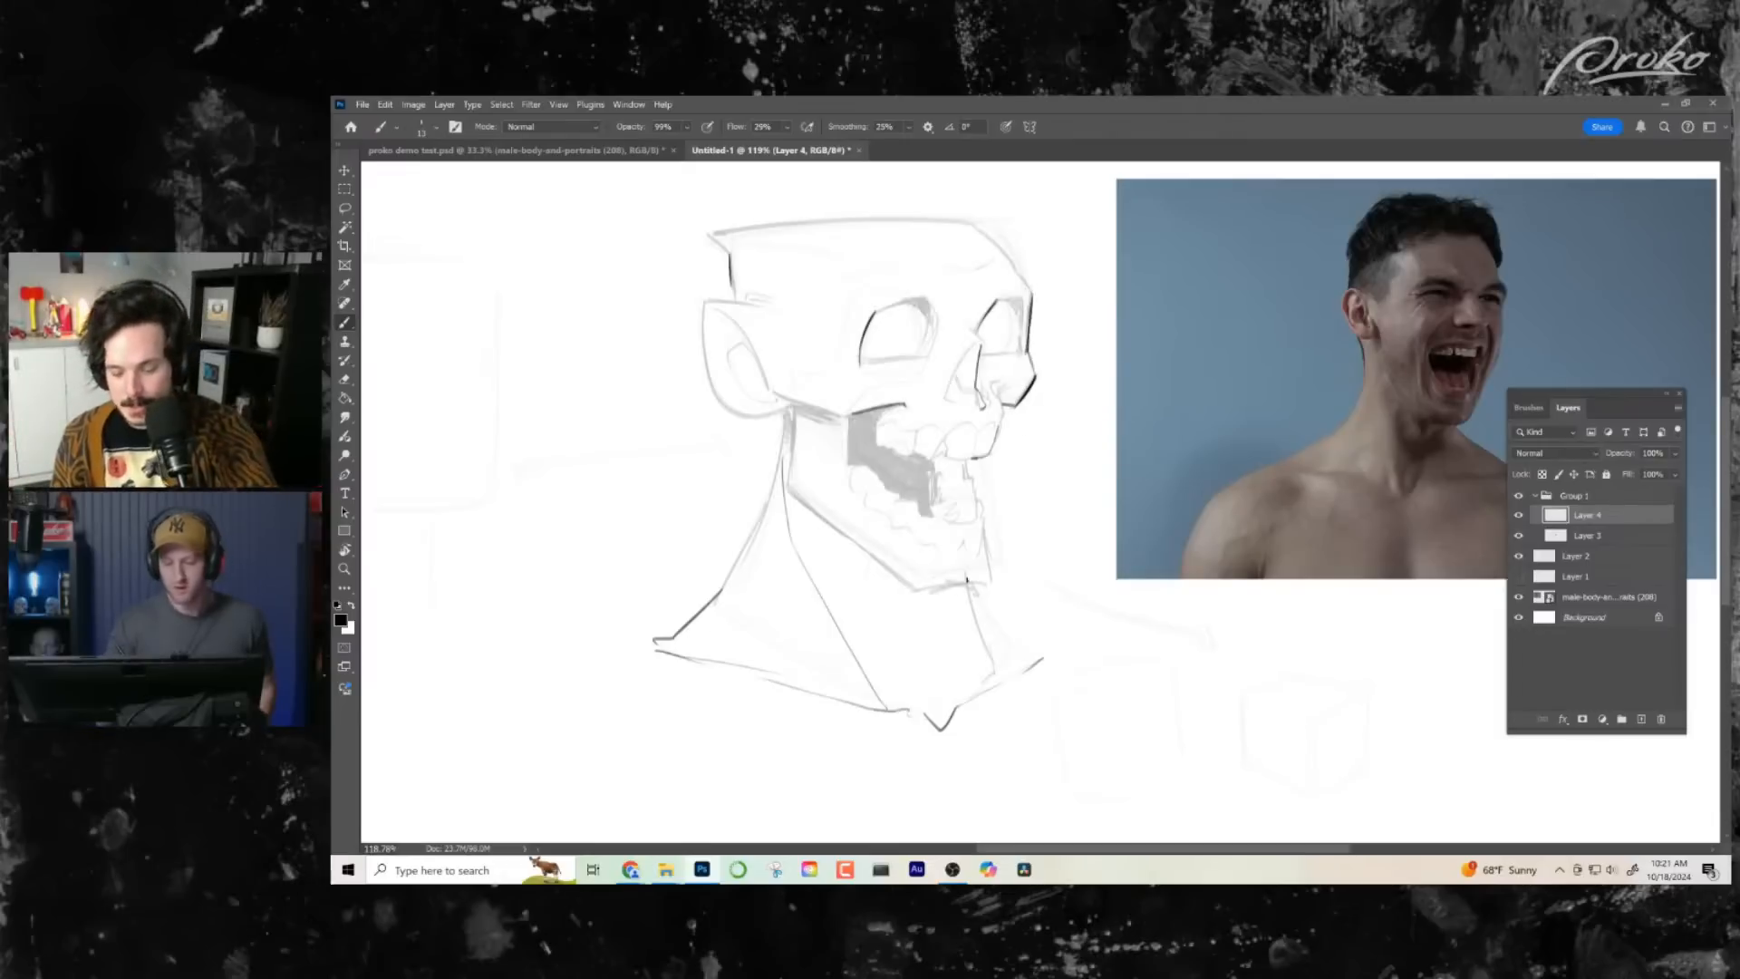
mouse_move(855, 309)
left_mouse_down()
mouse_move(831, 363)
mouse_move(840, 417)
left_mouse_up()
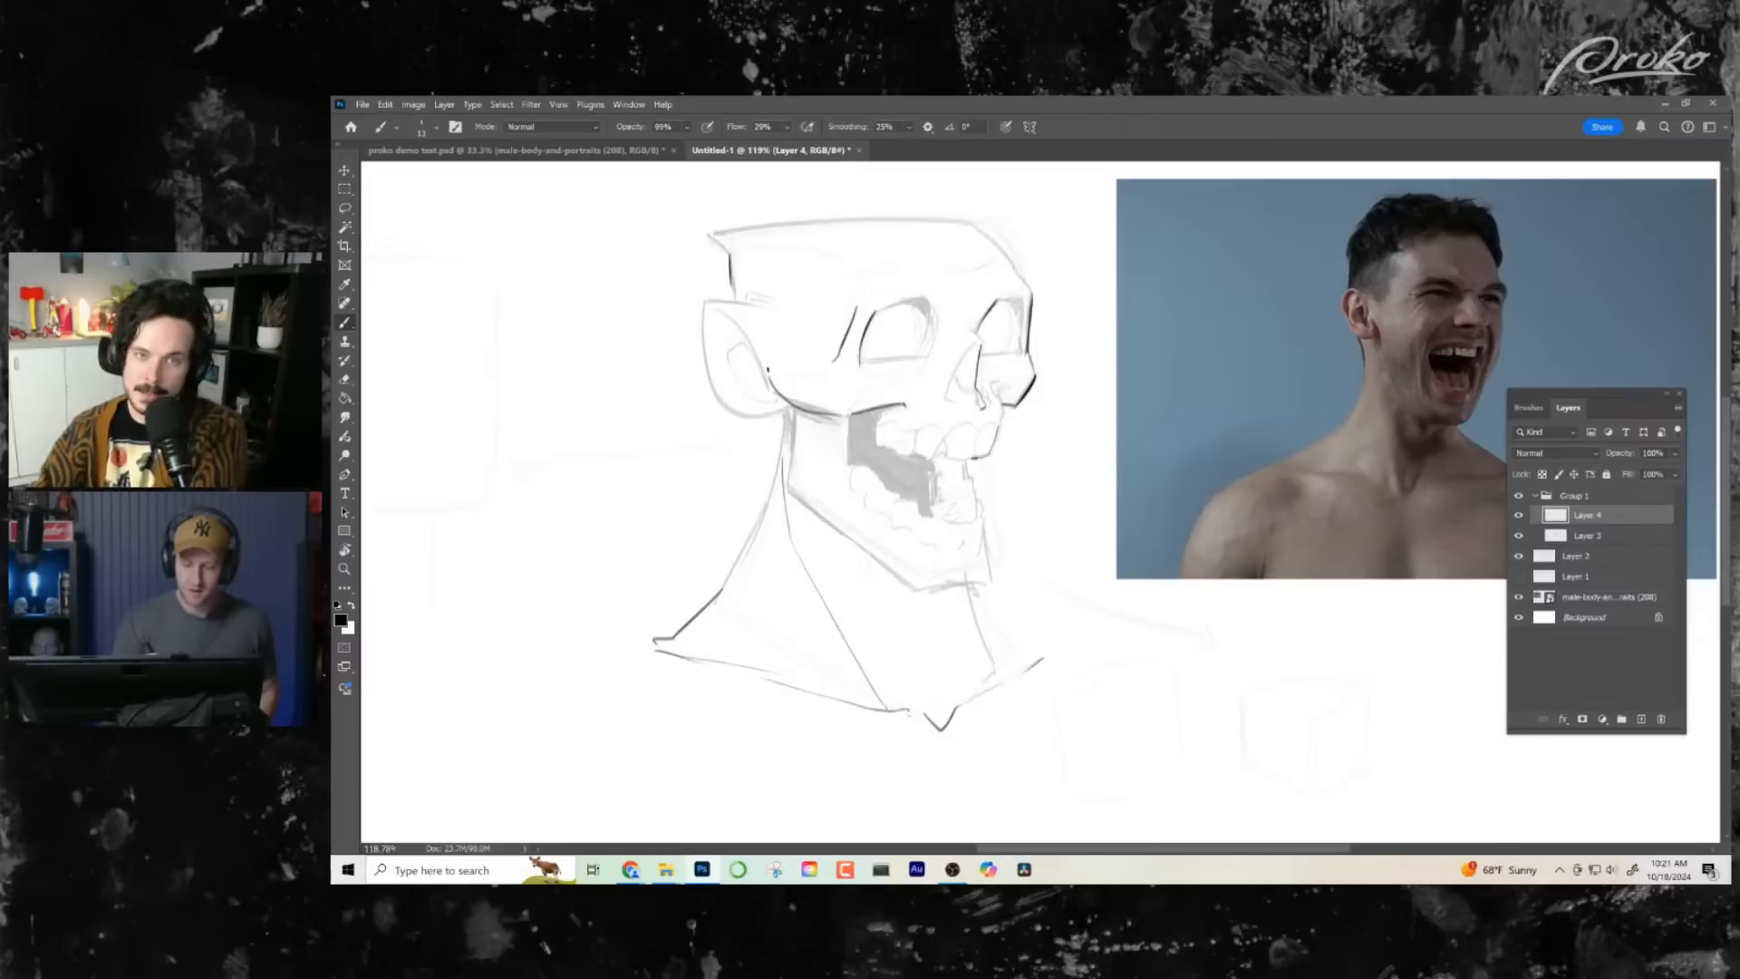
key("ctrl+z")
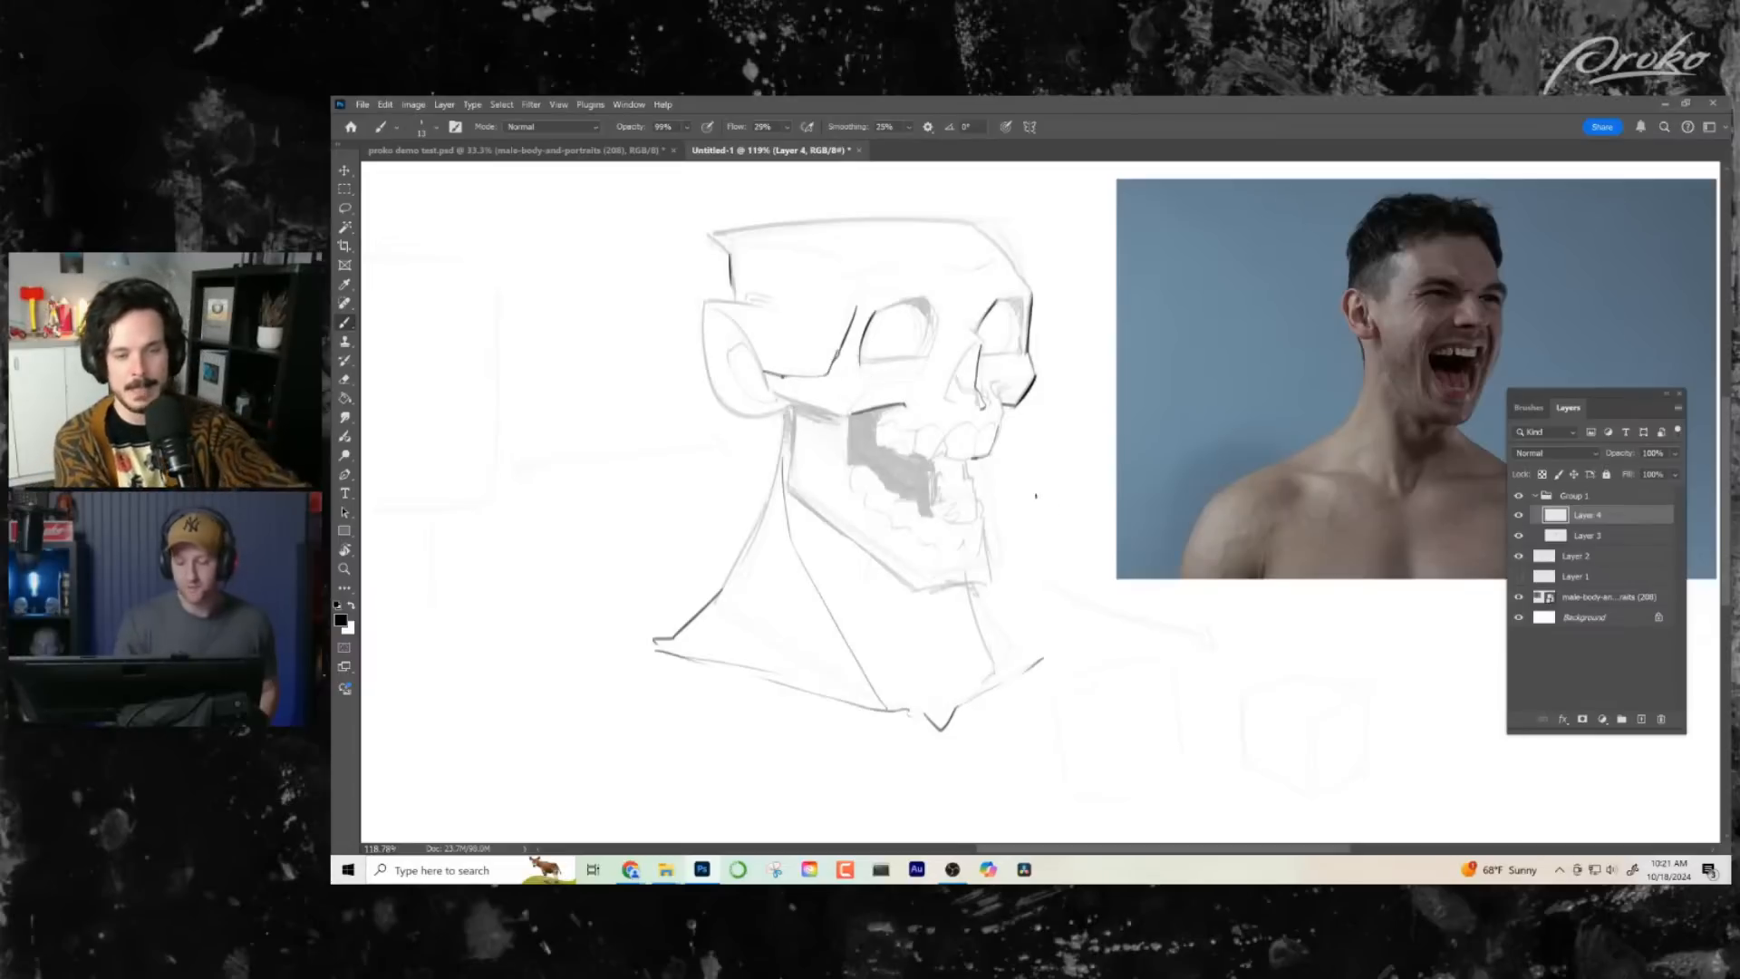
left_click_drag(1056, 529, 1064, 520)
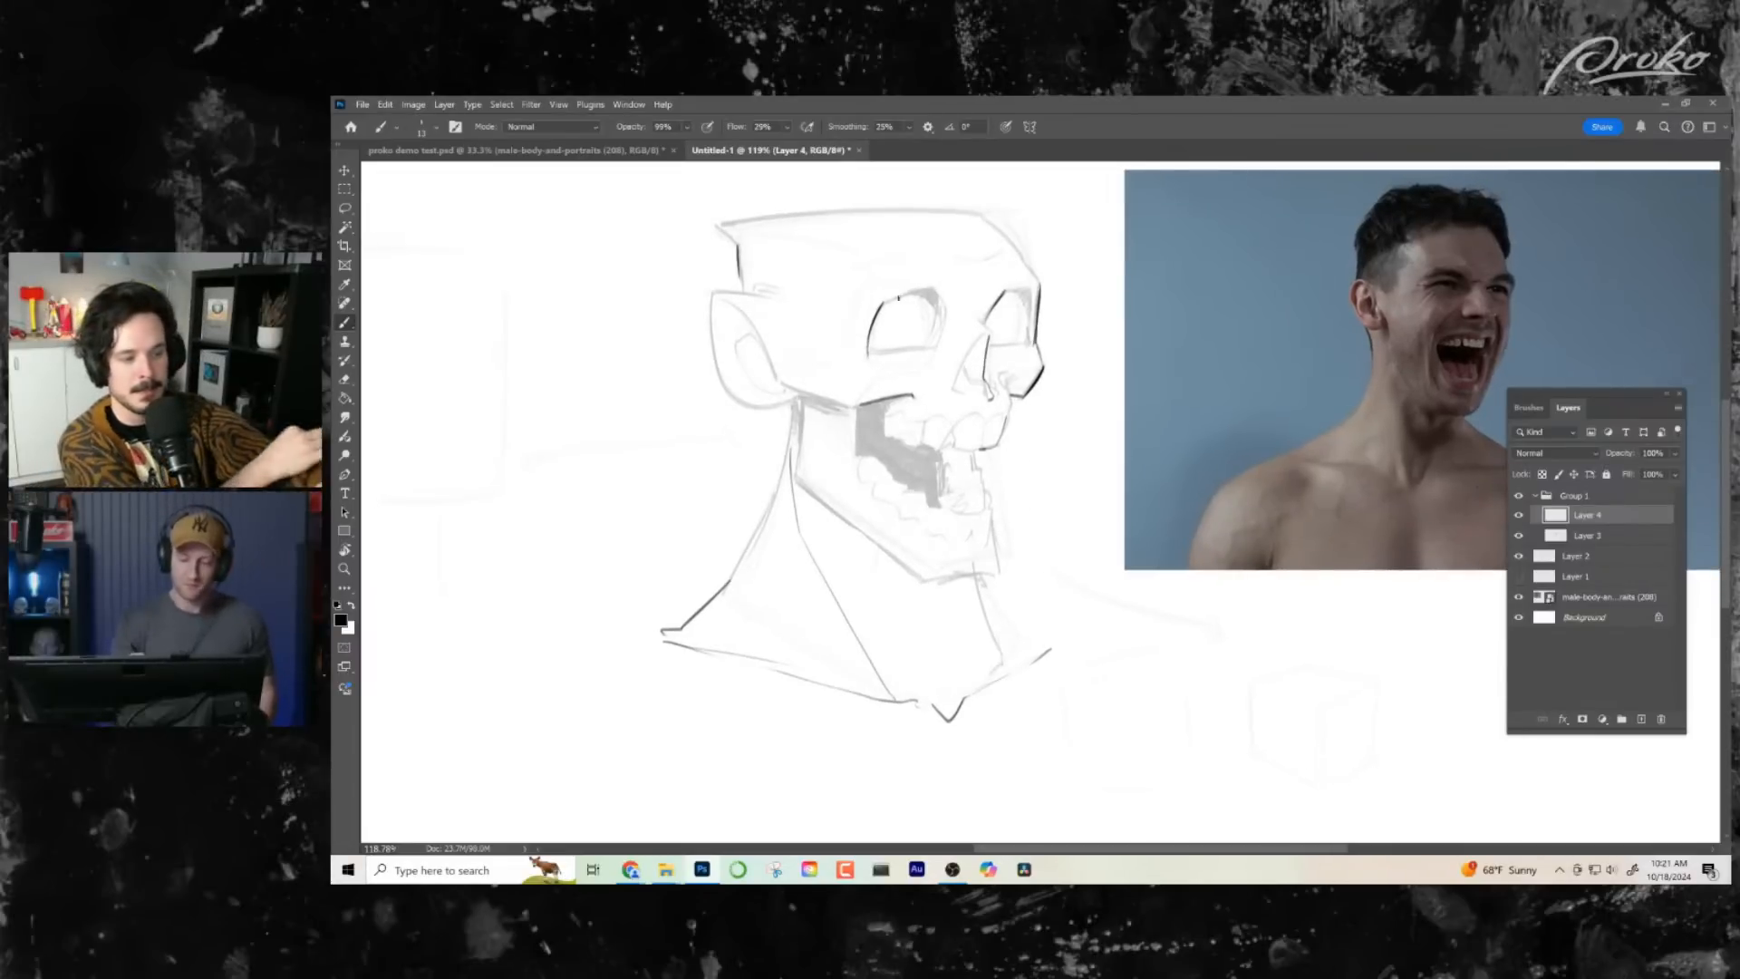
- Ink the outlines of both eye sockets and the nasal cavity, plus the brow ridge line above them
left_click_drag(876, 308, 927, 290)
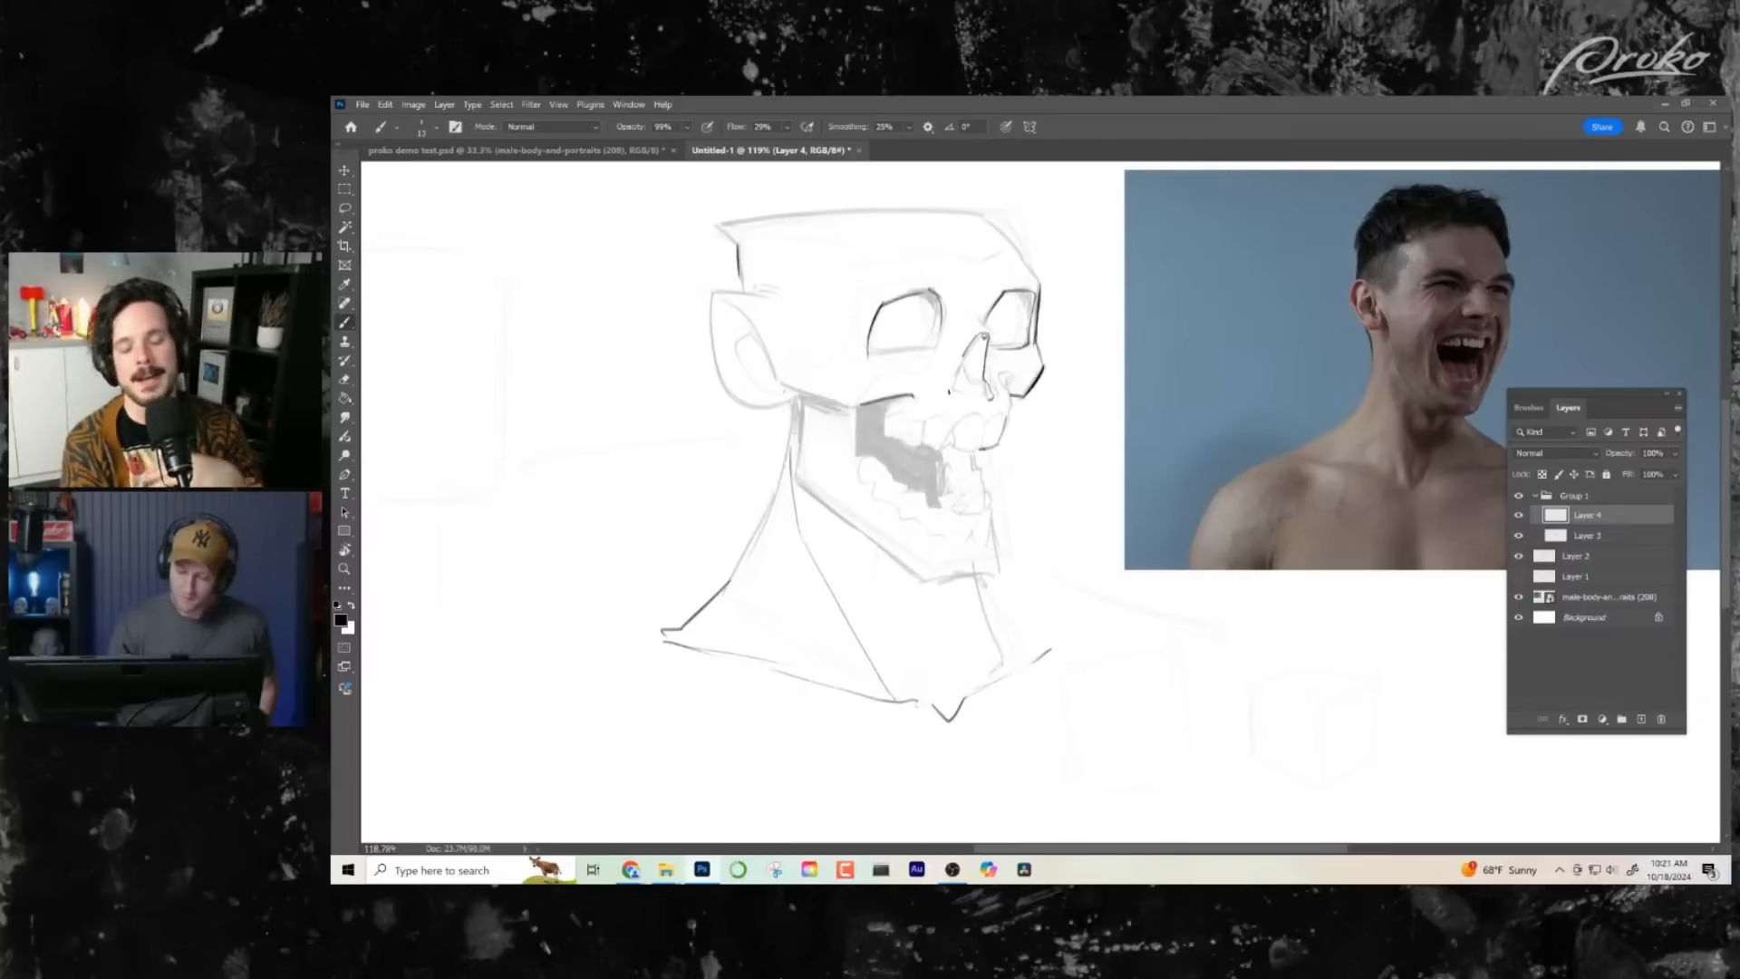
left_click_drag(1050, 434, 1053, 441)
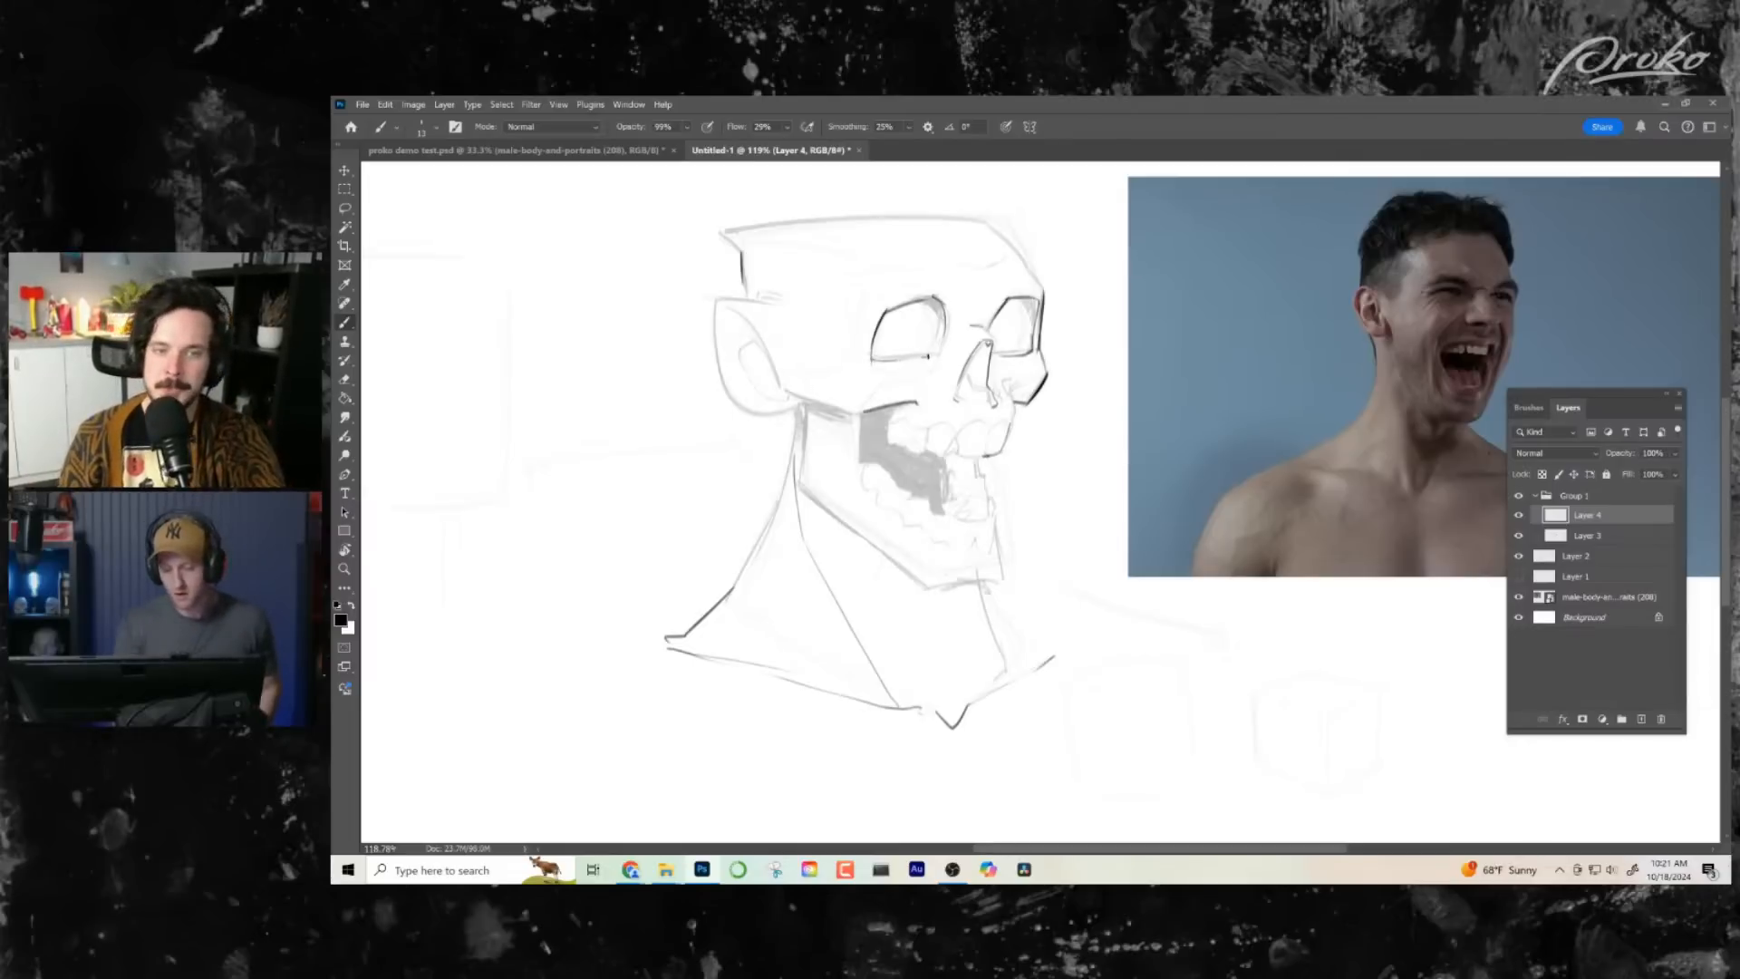
left_click_drag(1016, 265, 1045, 339)
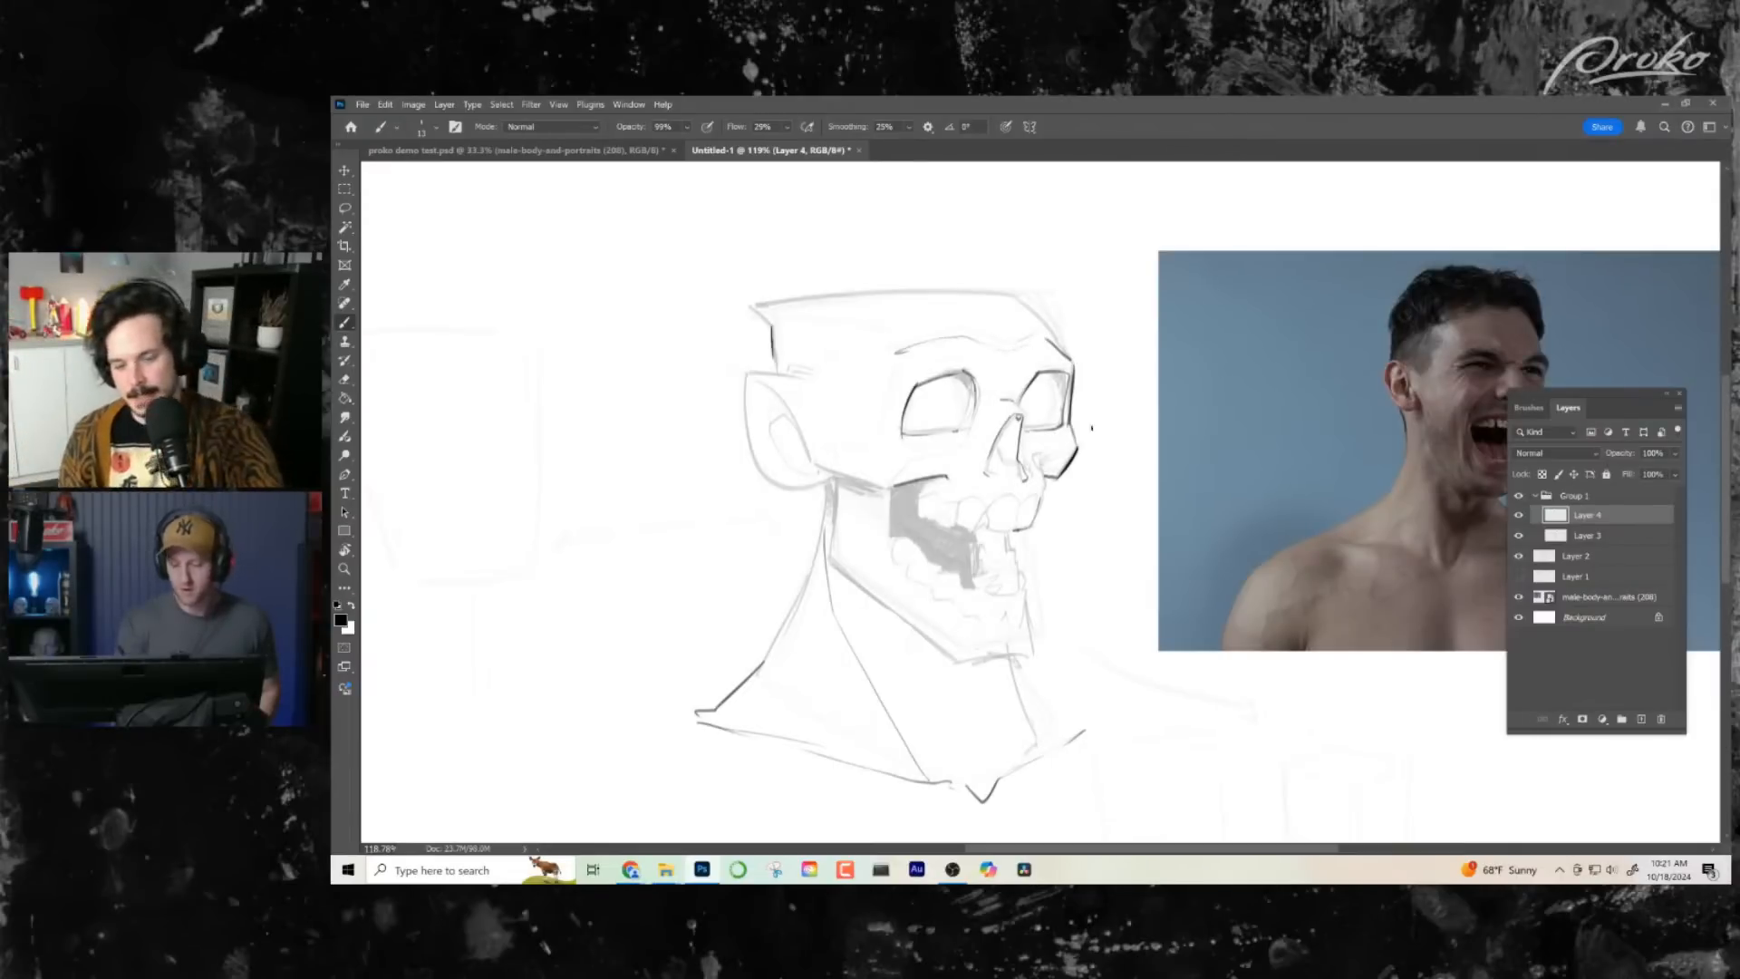
left_click_drag(1093, 427, 1116, 468)
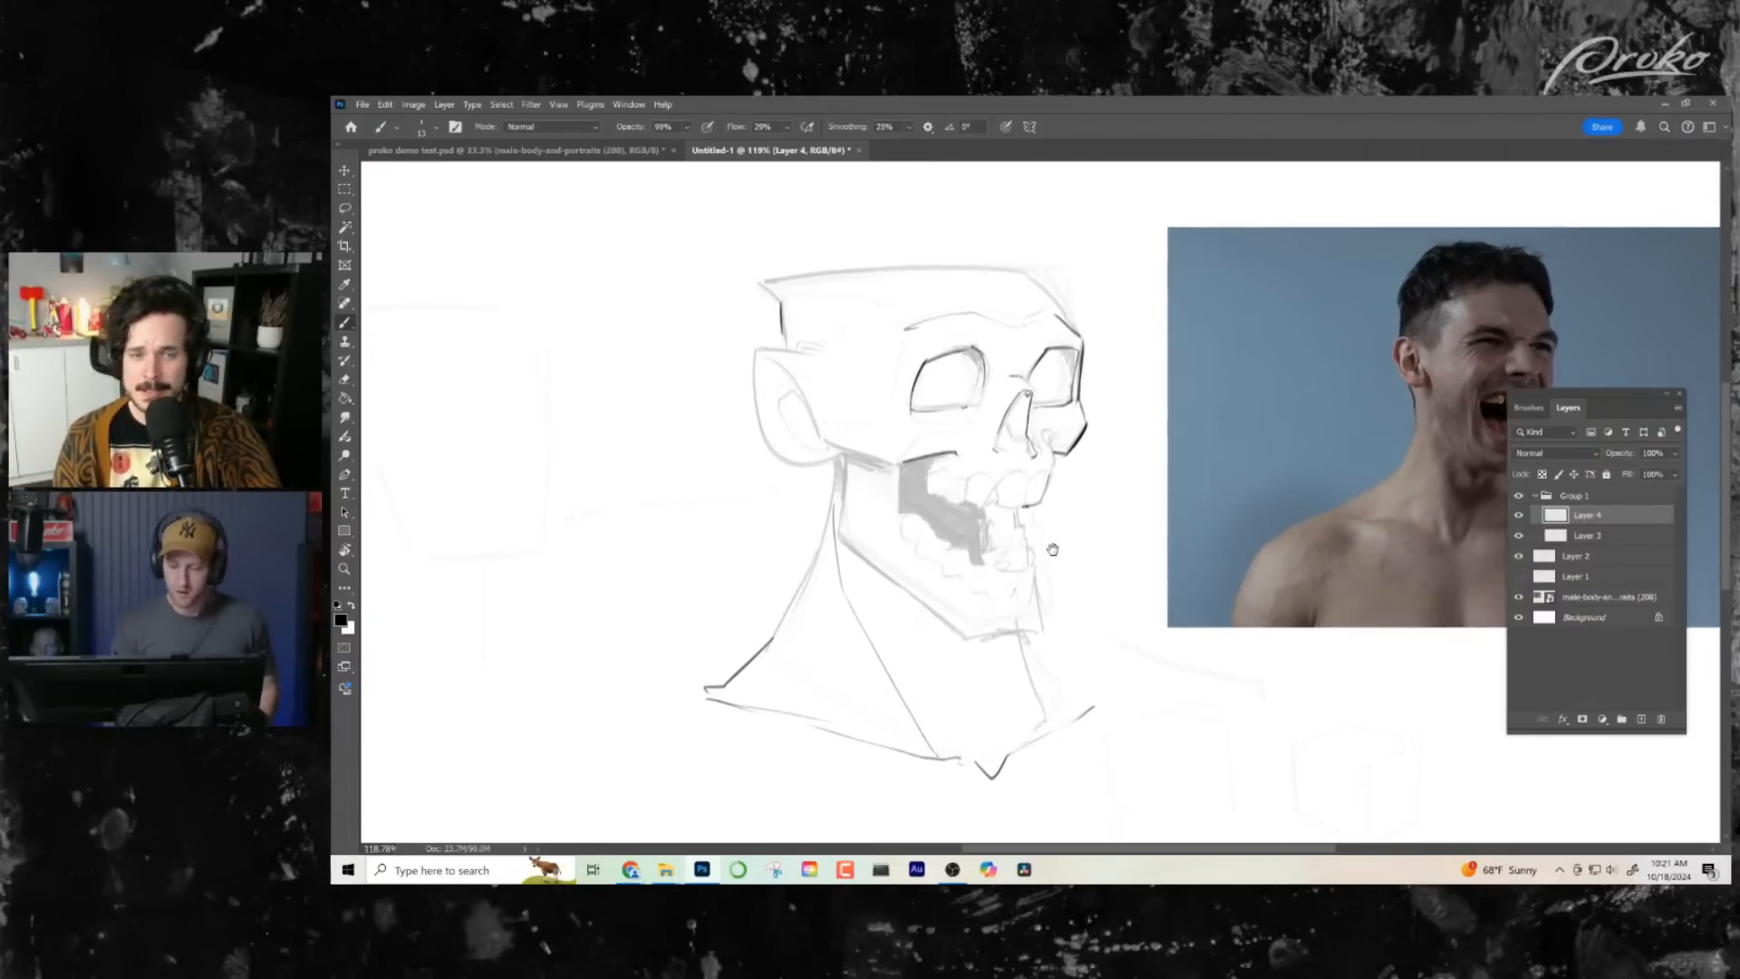
left_click_drag(1053, 549, 1057, 532)
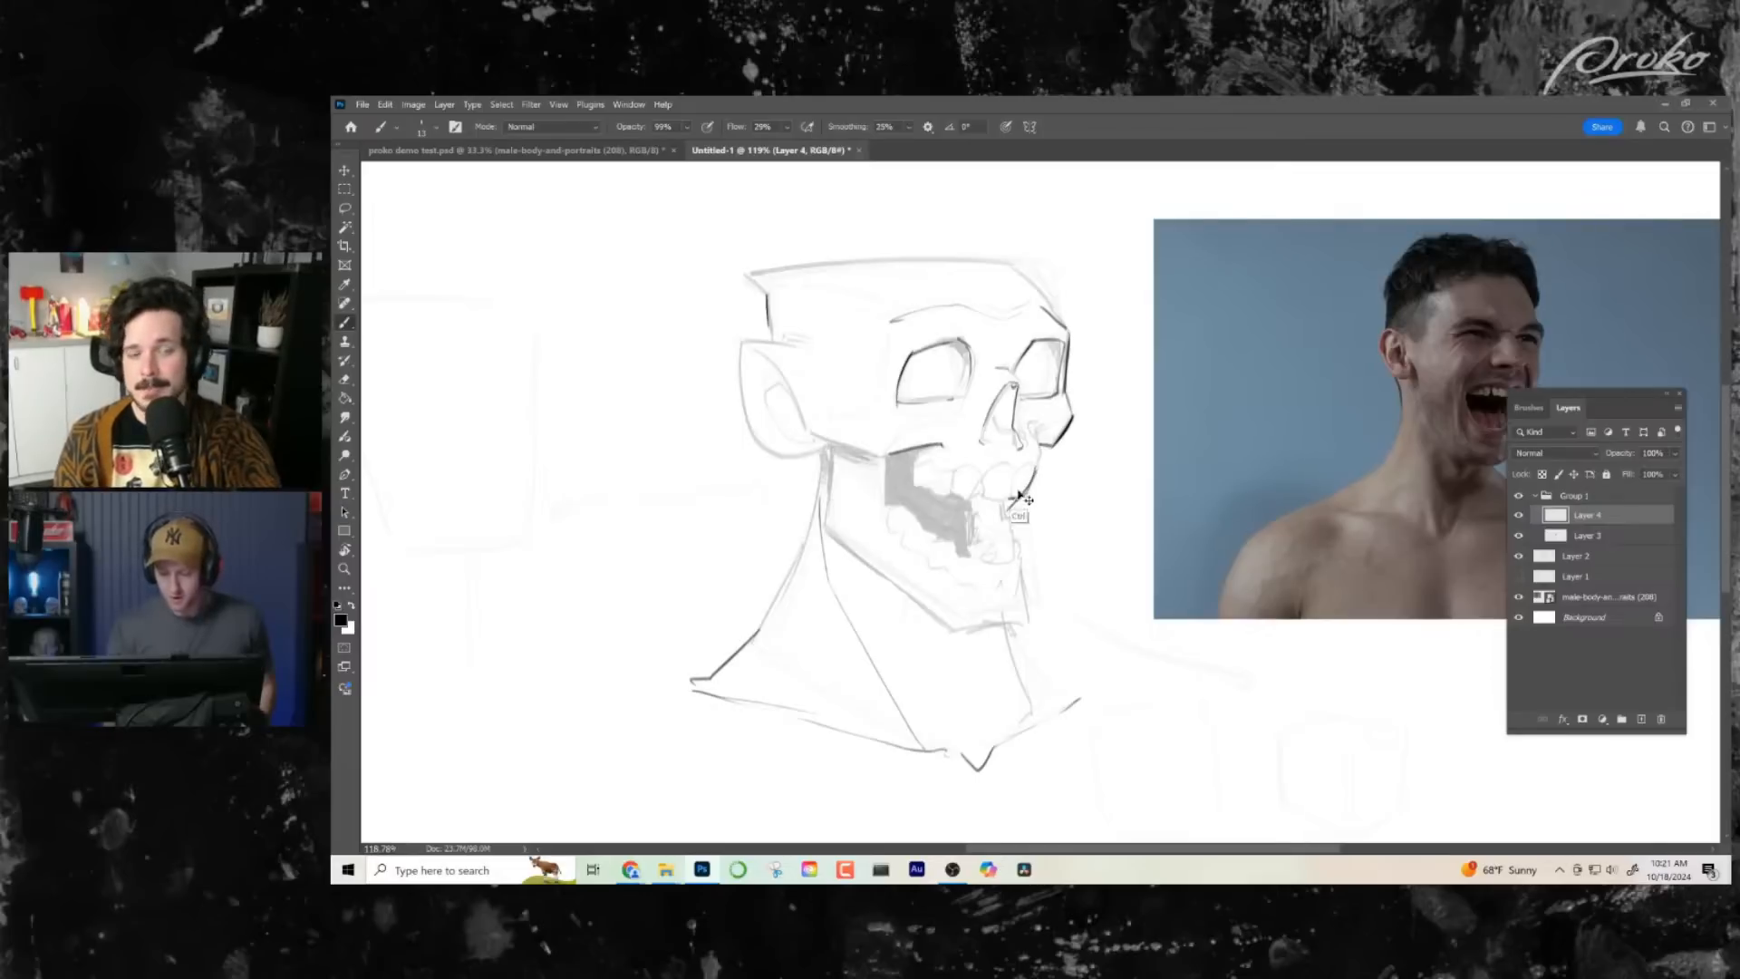
- Ink the large front tooth and the scalloped row of upper teeth running back into the mouth
left_click_drag(1014, 469, 1007, 498)
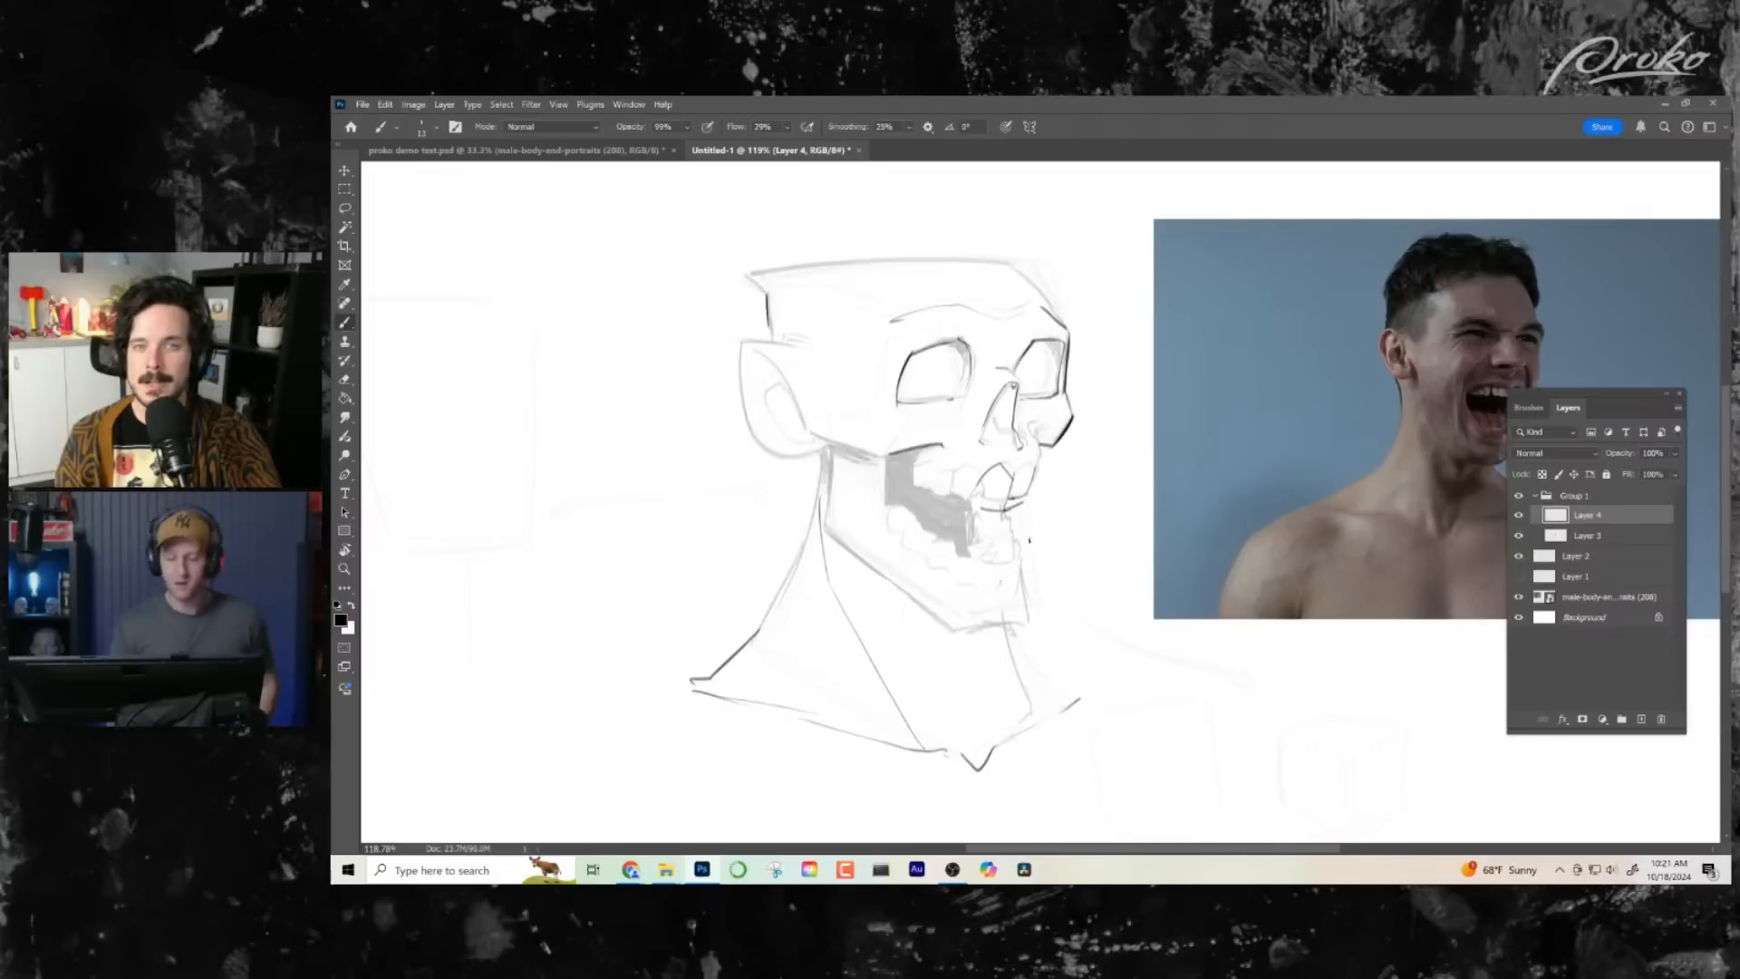
left_click_drag(976, 498, 949, 499)
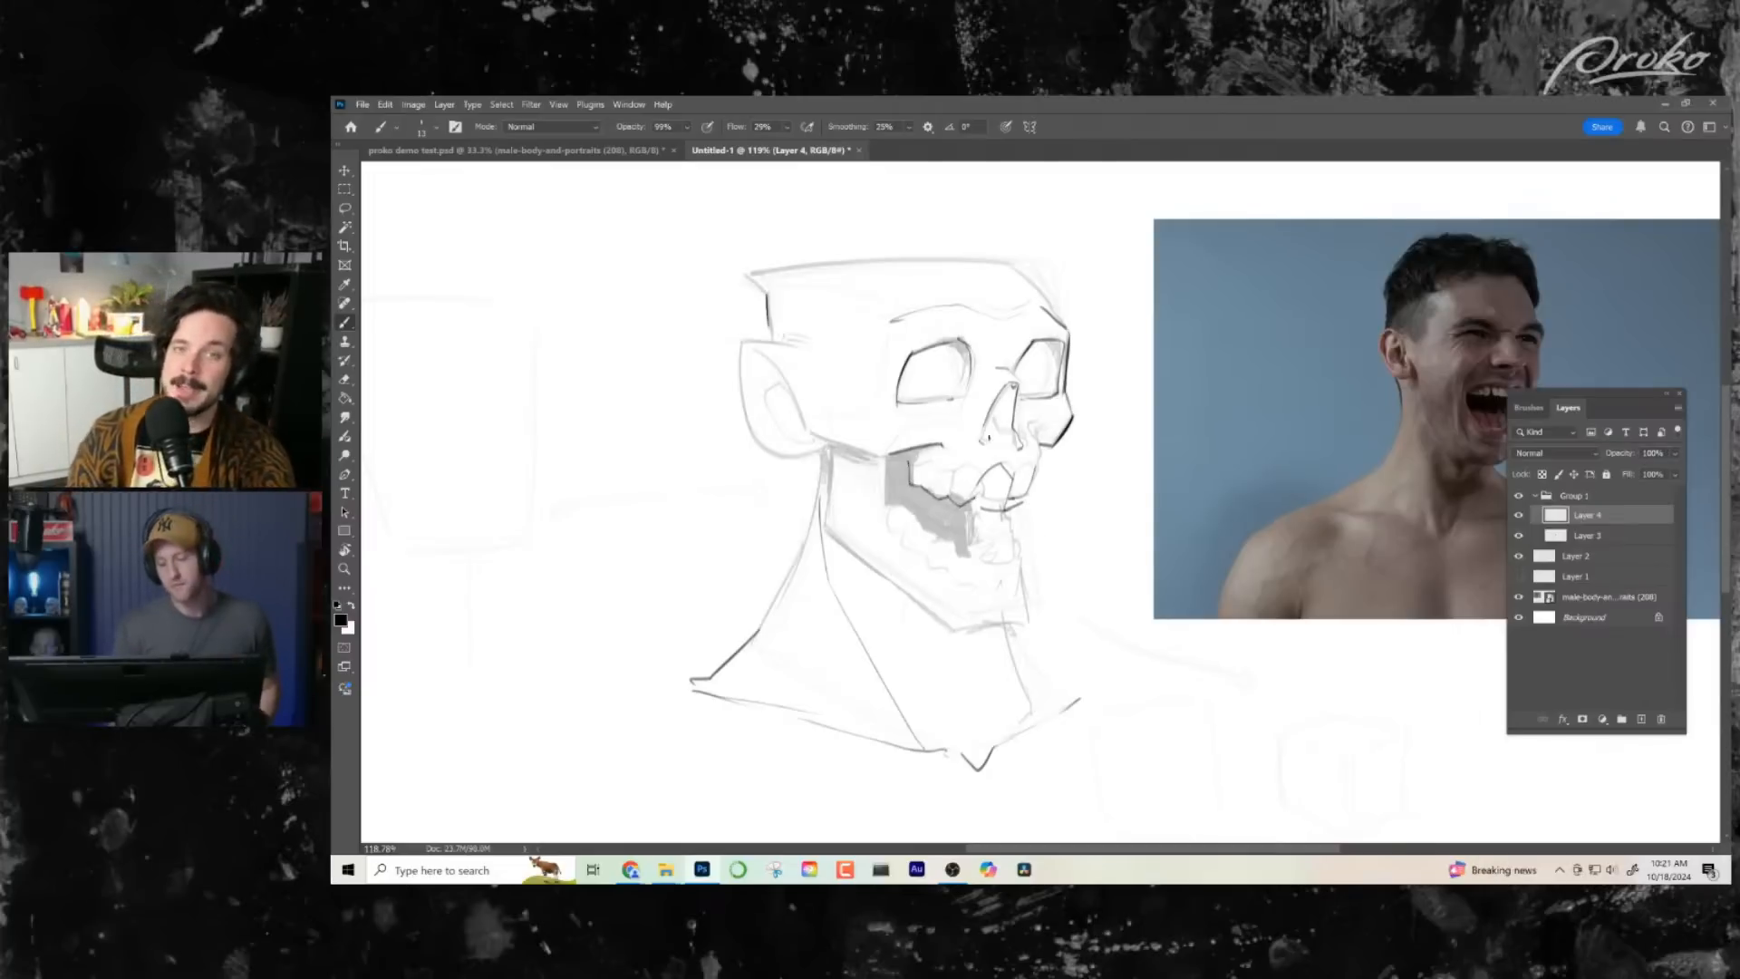
left_click_drag(935, 457, 907, 466)
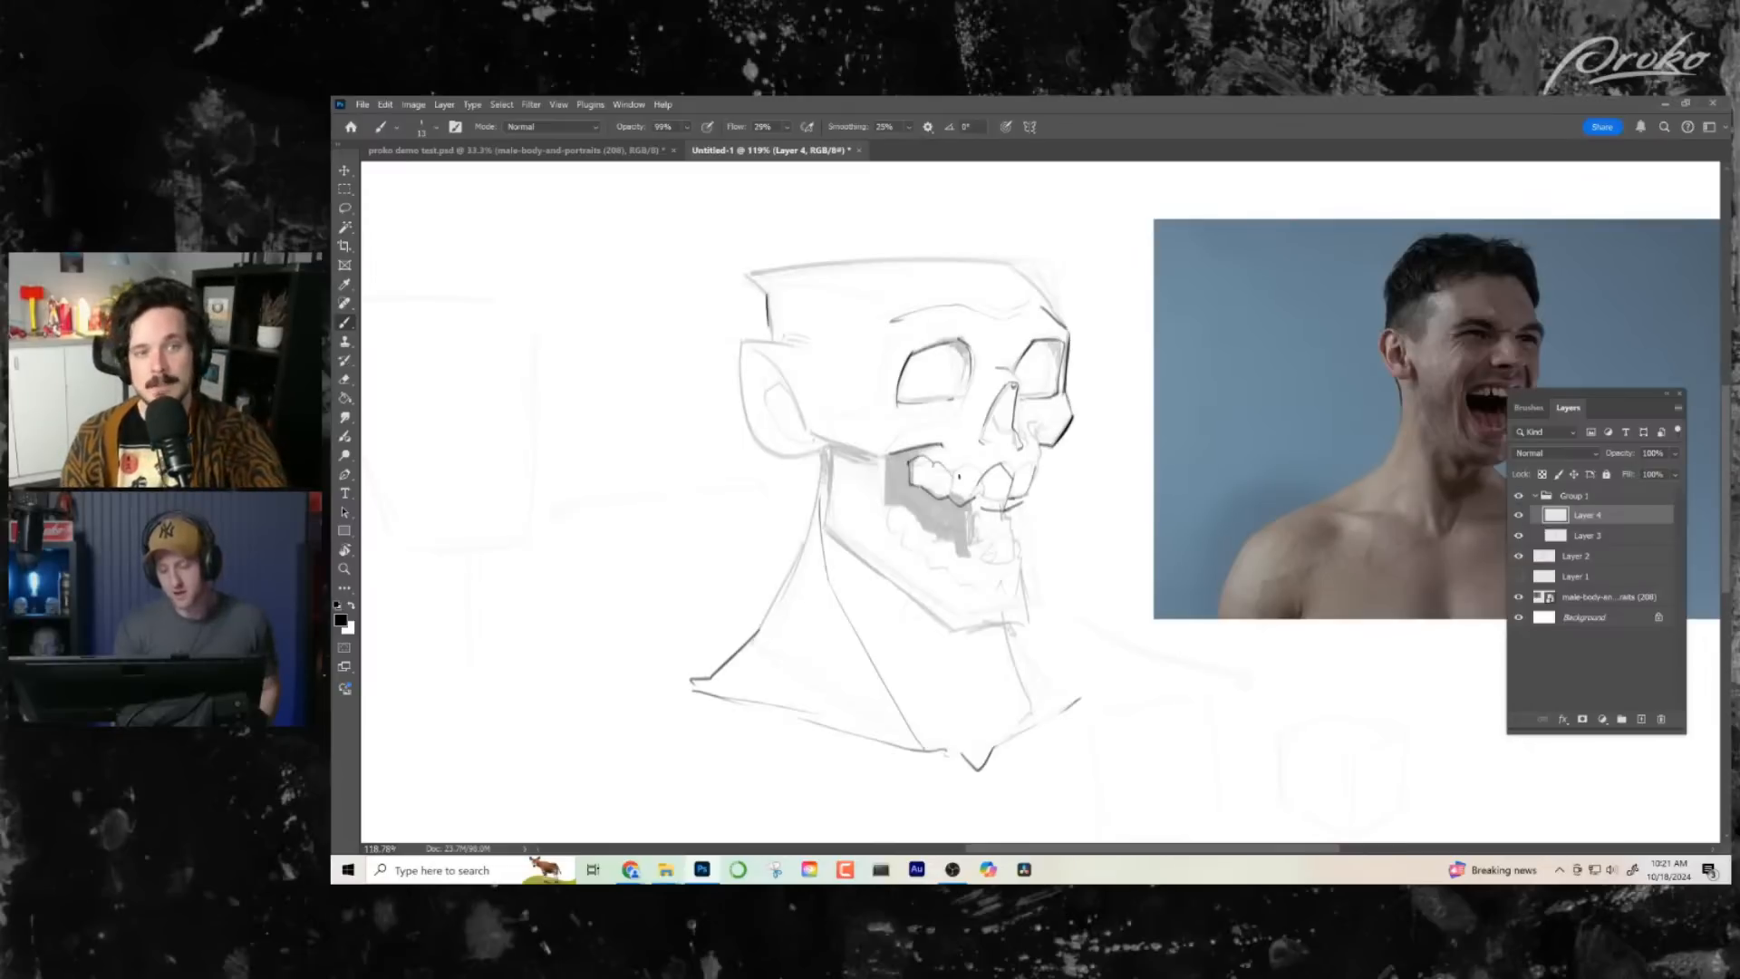
key("ctrl+z")
left_click_drag(935, 472, 955, 464)
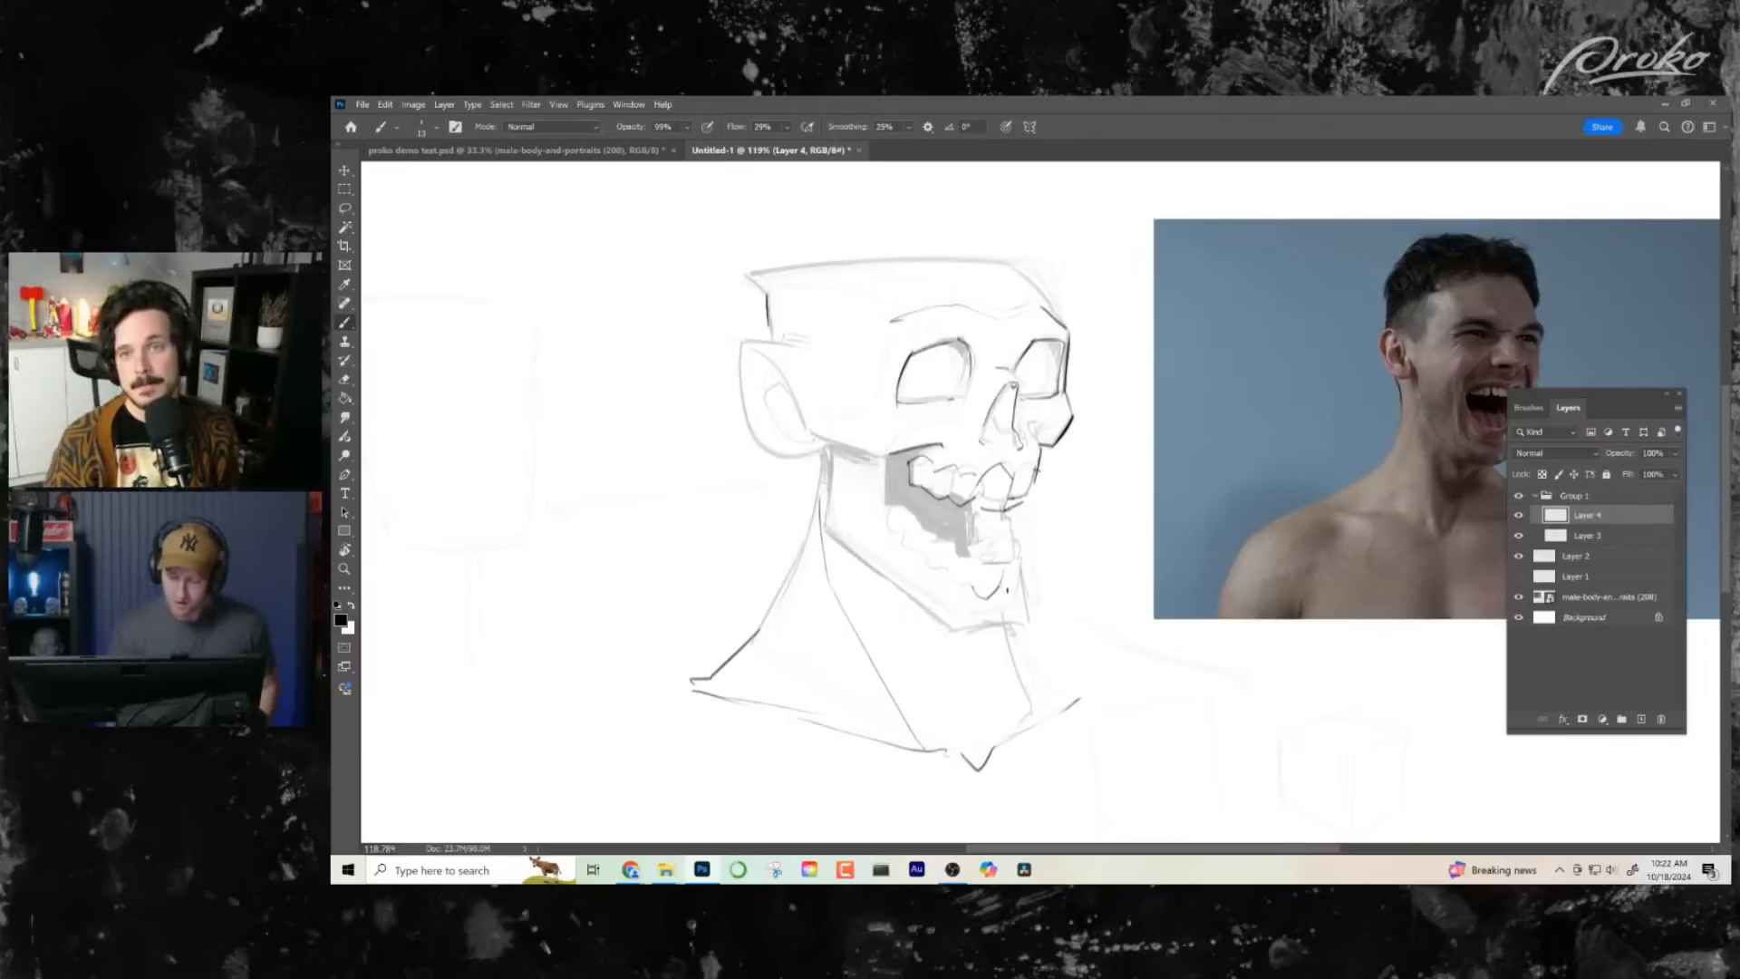
- Ink the chin, the jawline back to its corner, and the rear jaw edge with a V-shaped notch under the cheekbone
mouse_move(1009, 567)
left_mouse_down()
mouse_move(1029, 627)
mouse_move(964, 632)
mouse_move(1064, 646)
mouse_move(1045, 645)
left_mouse_up()
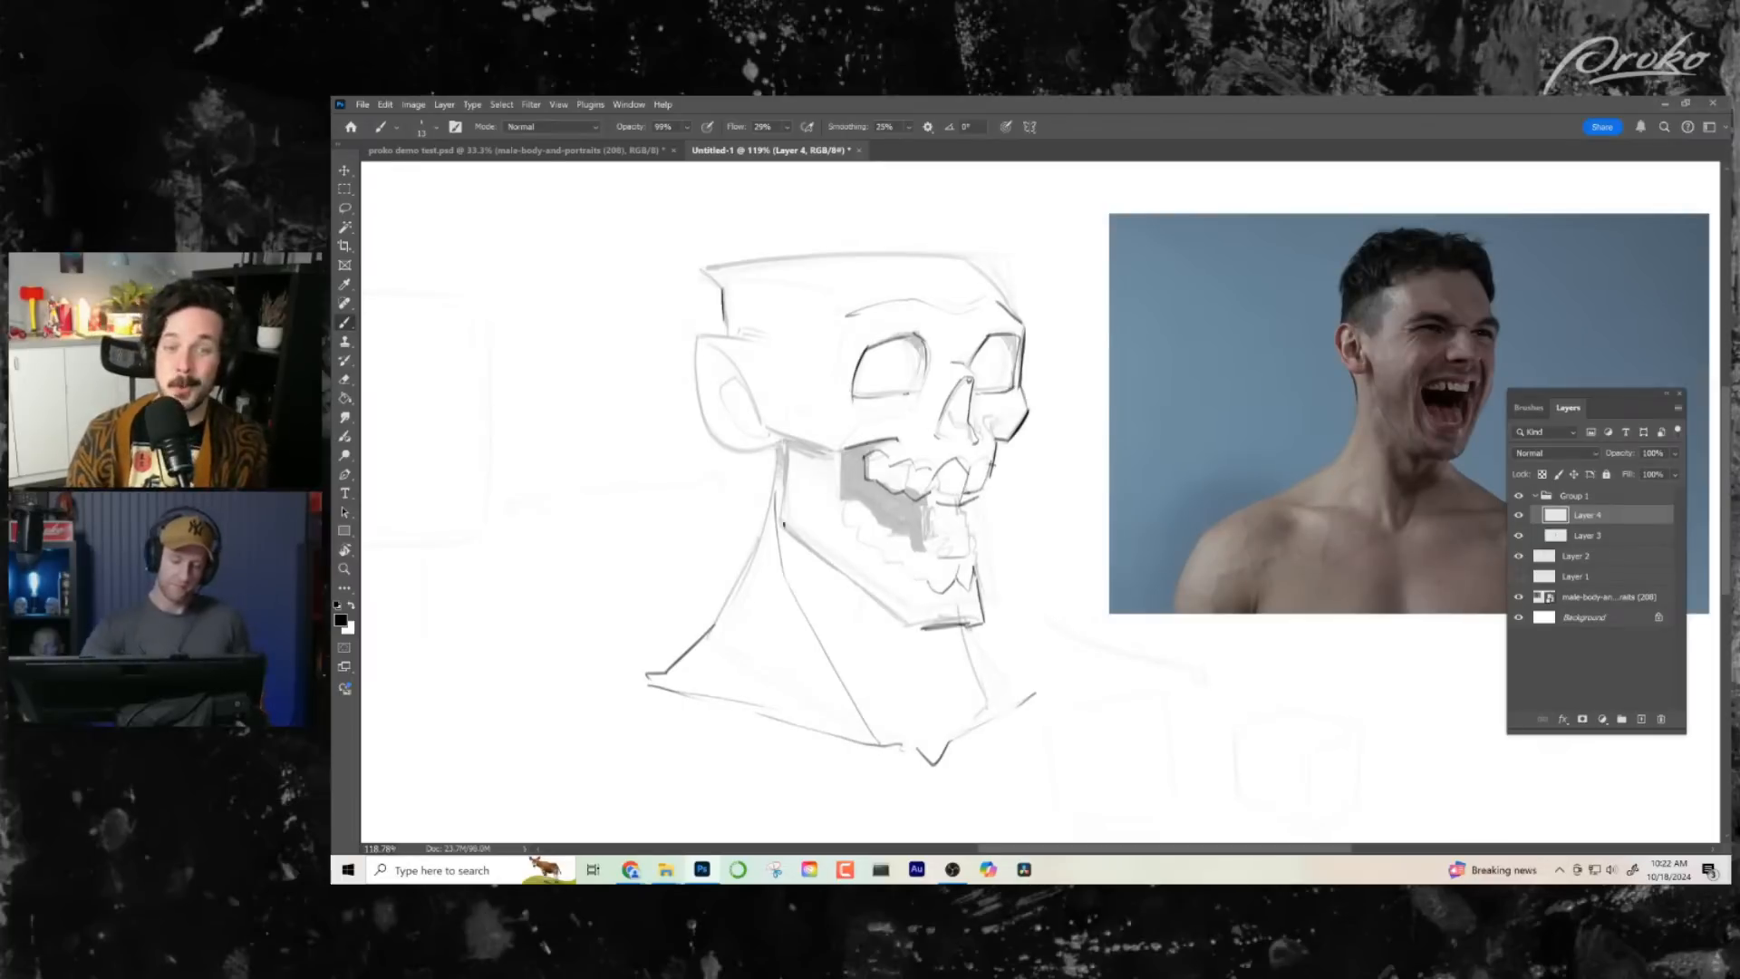
mouse_move(785, 531)
left_mouse_down()
mouse_move(779, 441)
mouse_move(816, 451)
left_mouse_up()
mouse_move(1080, 634)
left_mouse_down()
mouse_move(1052, 685)
mouse_move(987, 689)
left_mouse_up()
- Flip the canvas horizontally and ink the skull's contour over the forehead and flat top to the pointed back corner
key("ctrl+h")
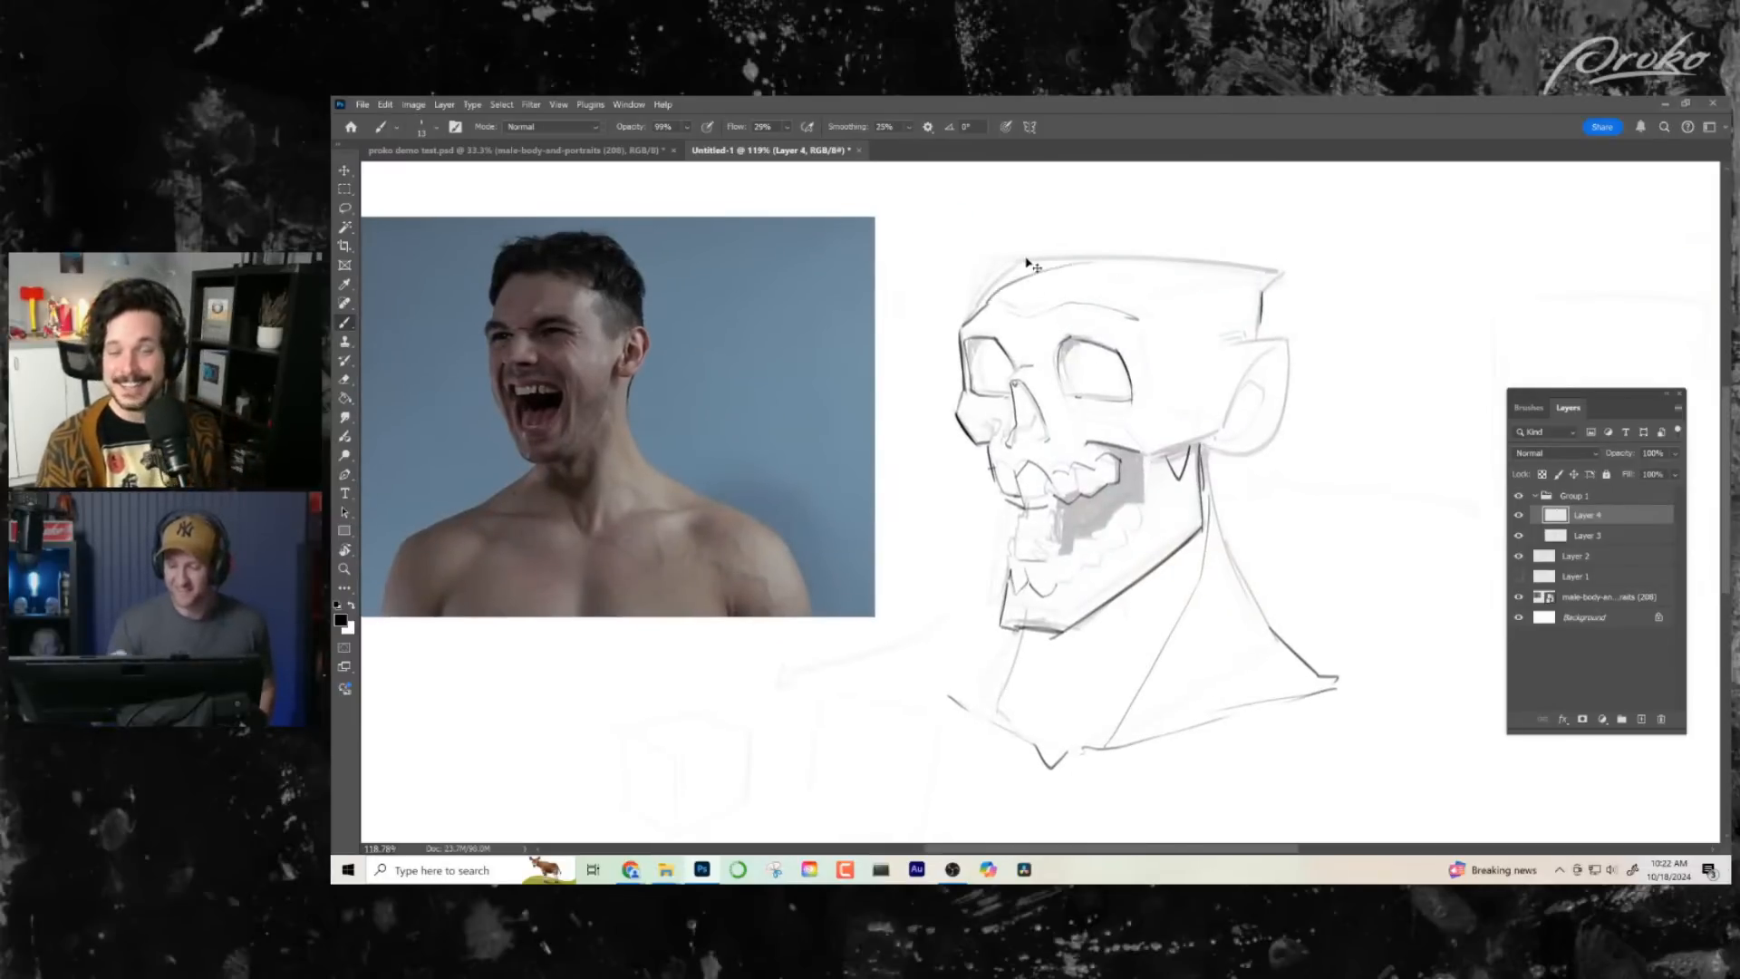
mouse_move(991, 303)
left_mouse_down()
mouse_move(1015, 271)
mouse_move(1206, 255)
mouse_move(1263, 288)
left_mouse_up()
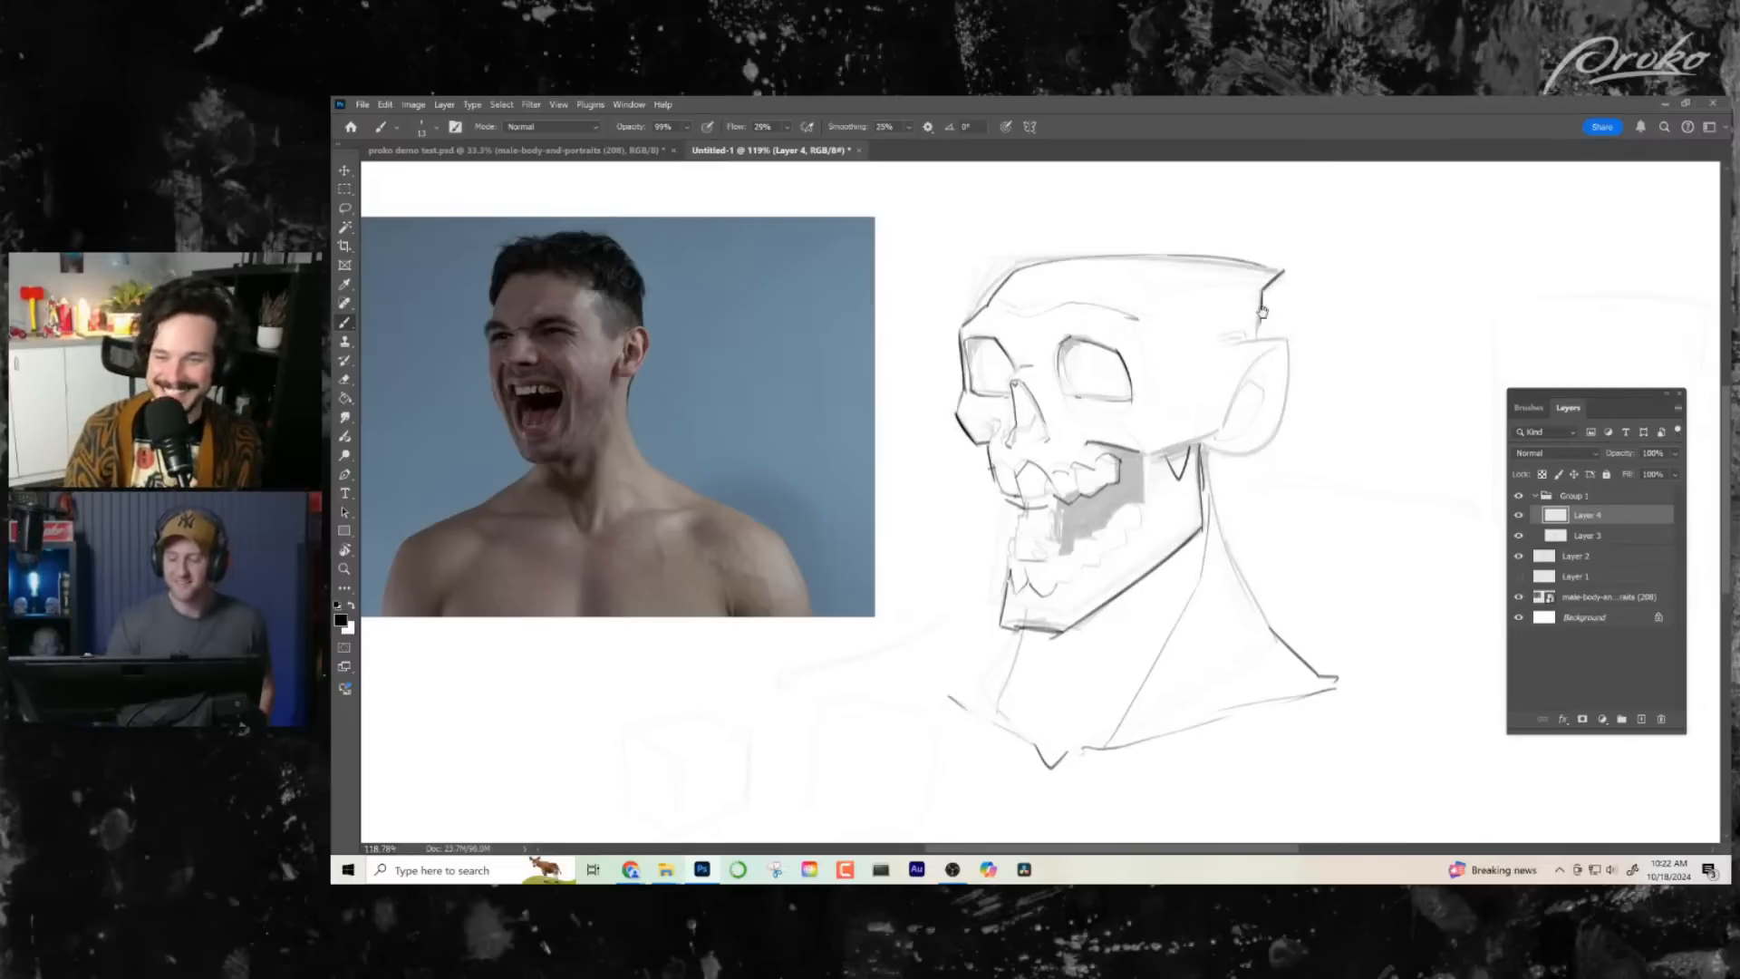
left_click_drag(1252, 418, 1193, 416)
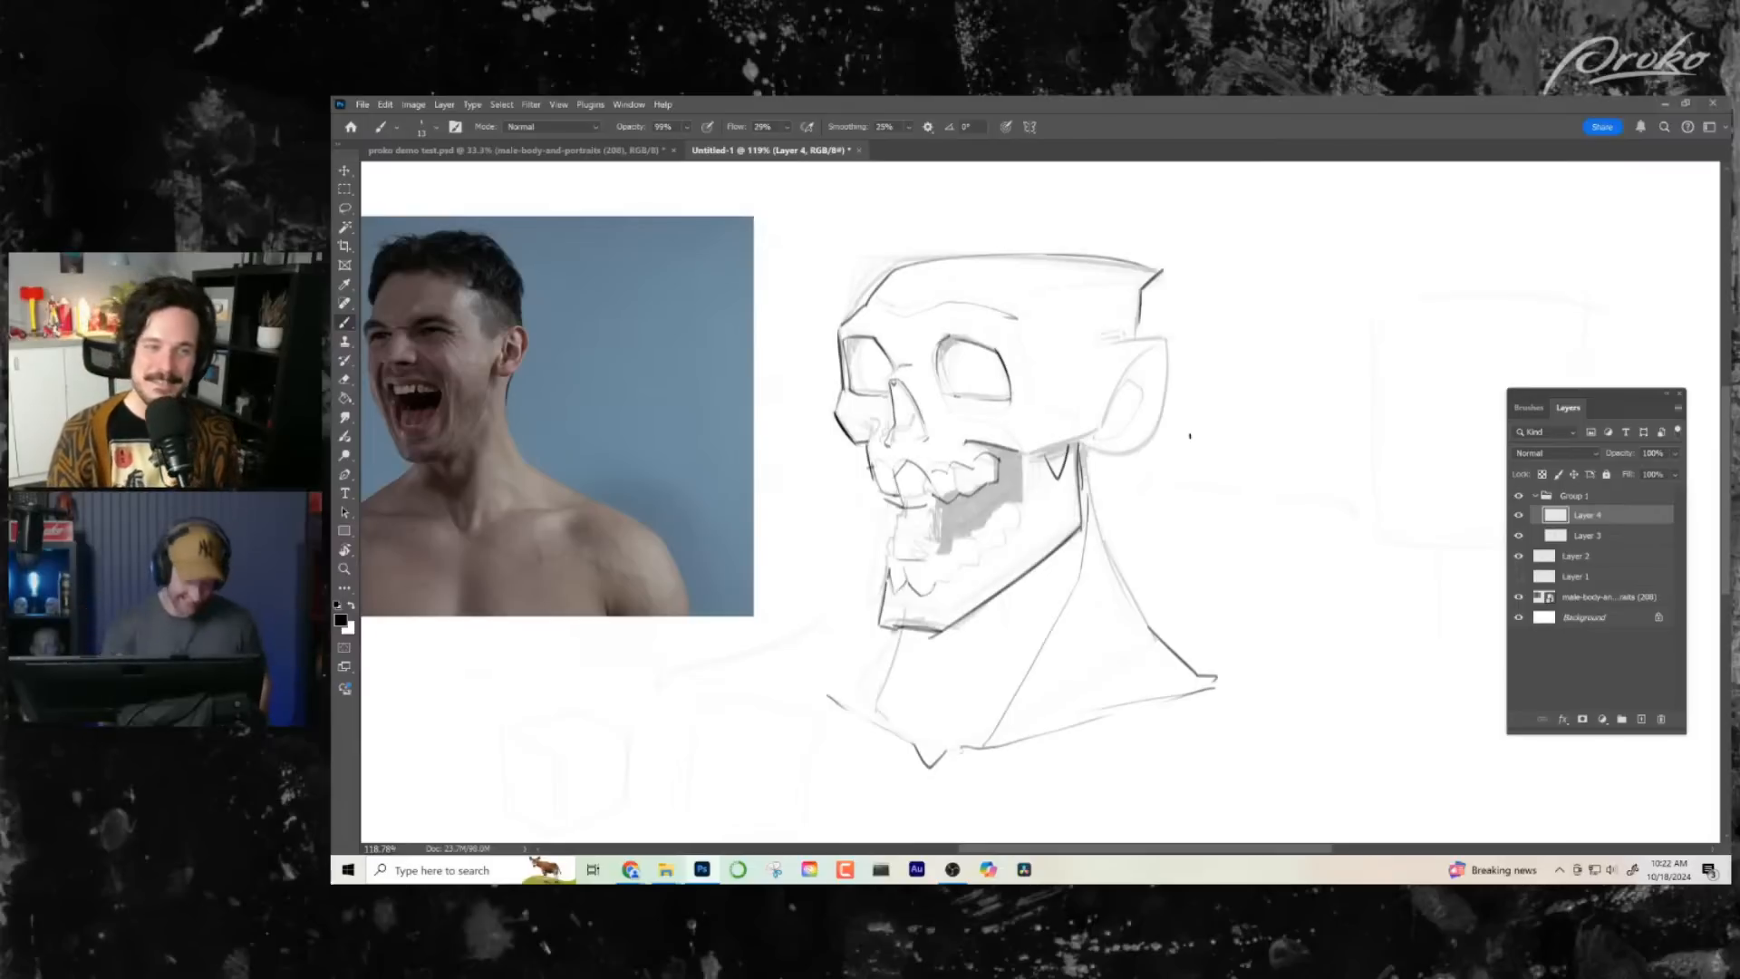
left_click_drag(1125, 409, 1151, 394)
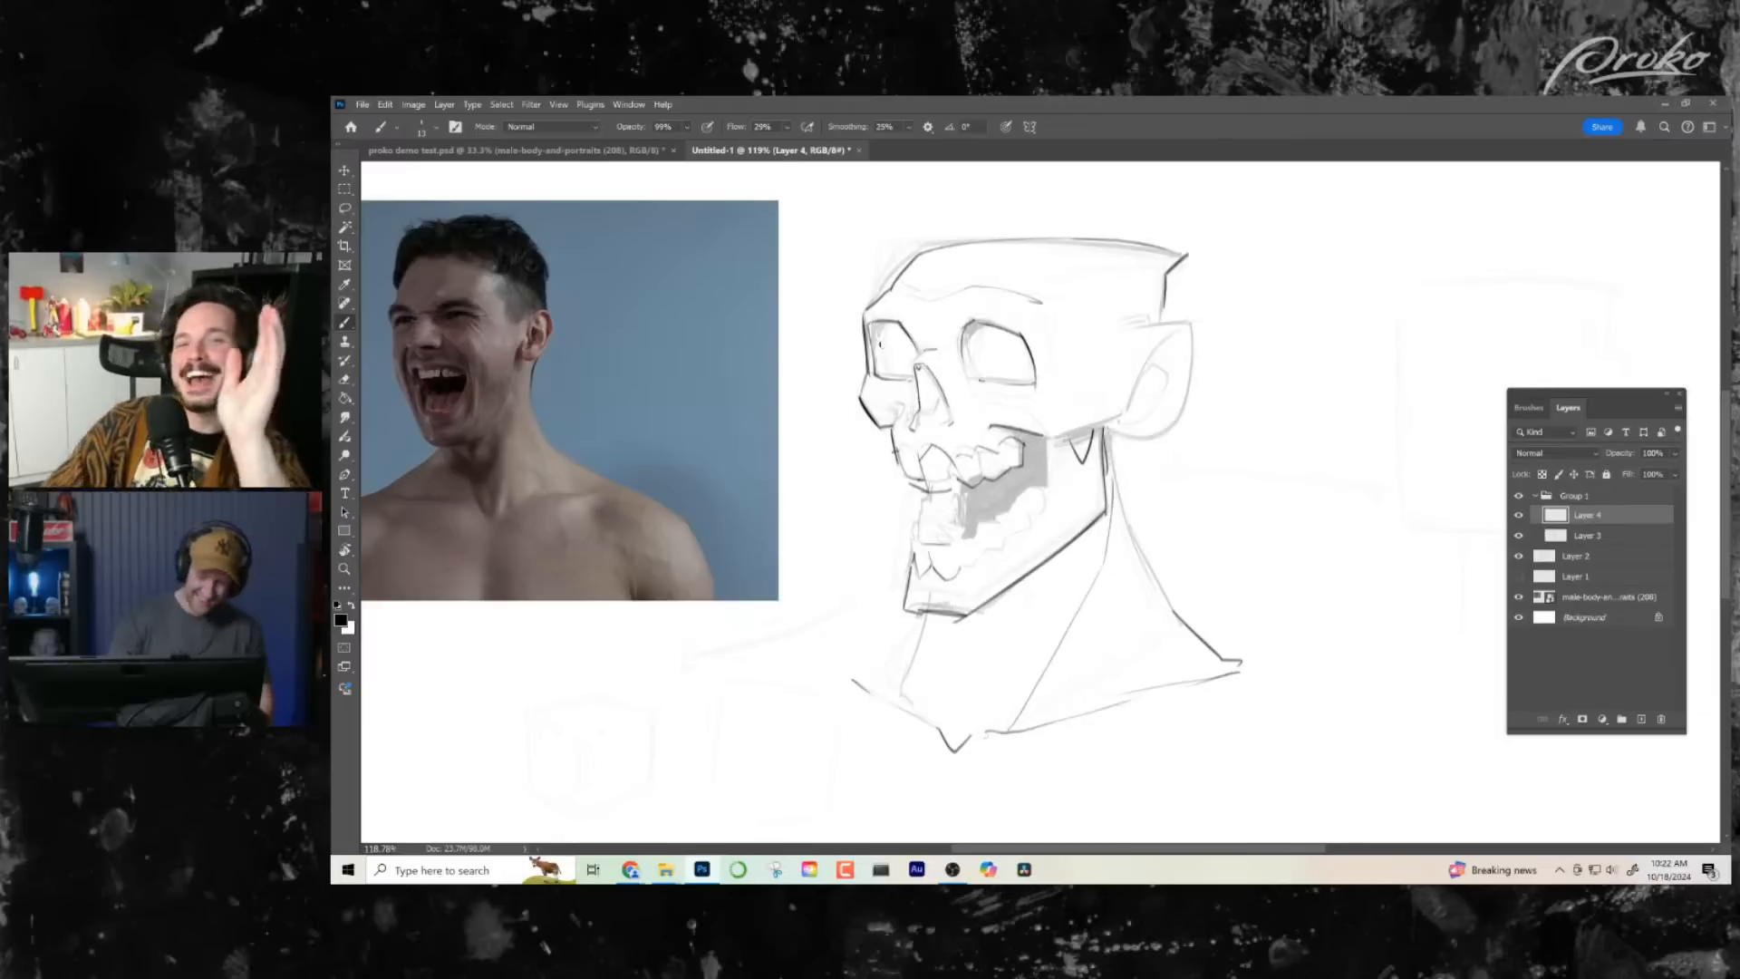
- Erase the far side edge of the face and re-ink it from the brow corner down to the cheekbone
key("e")
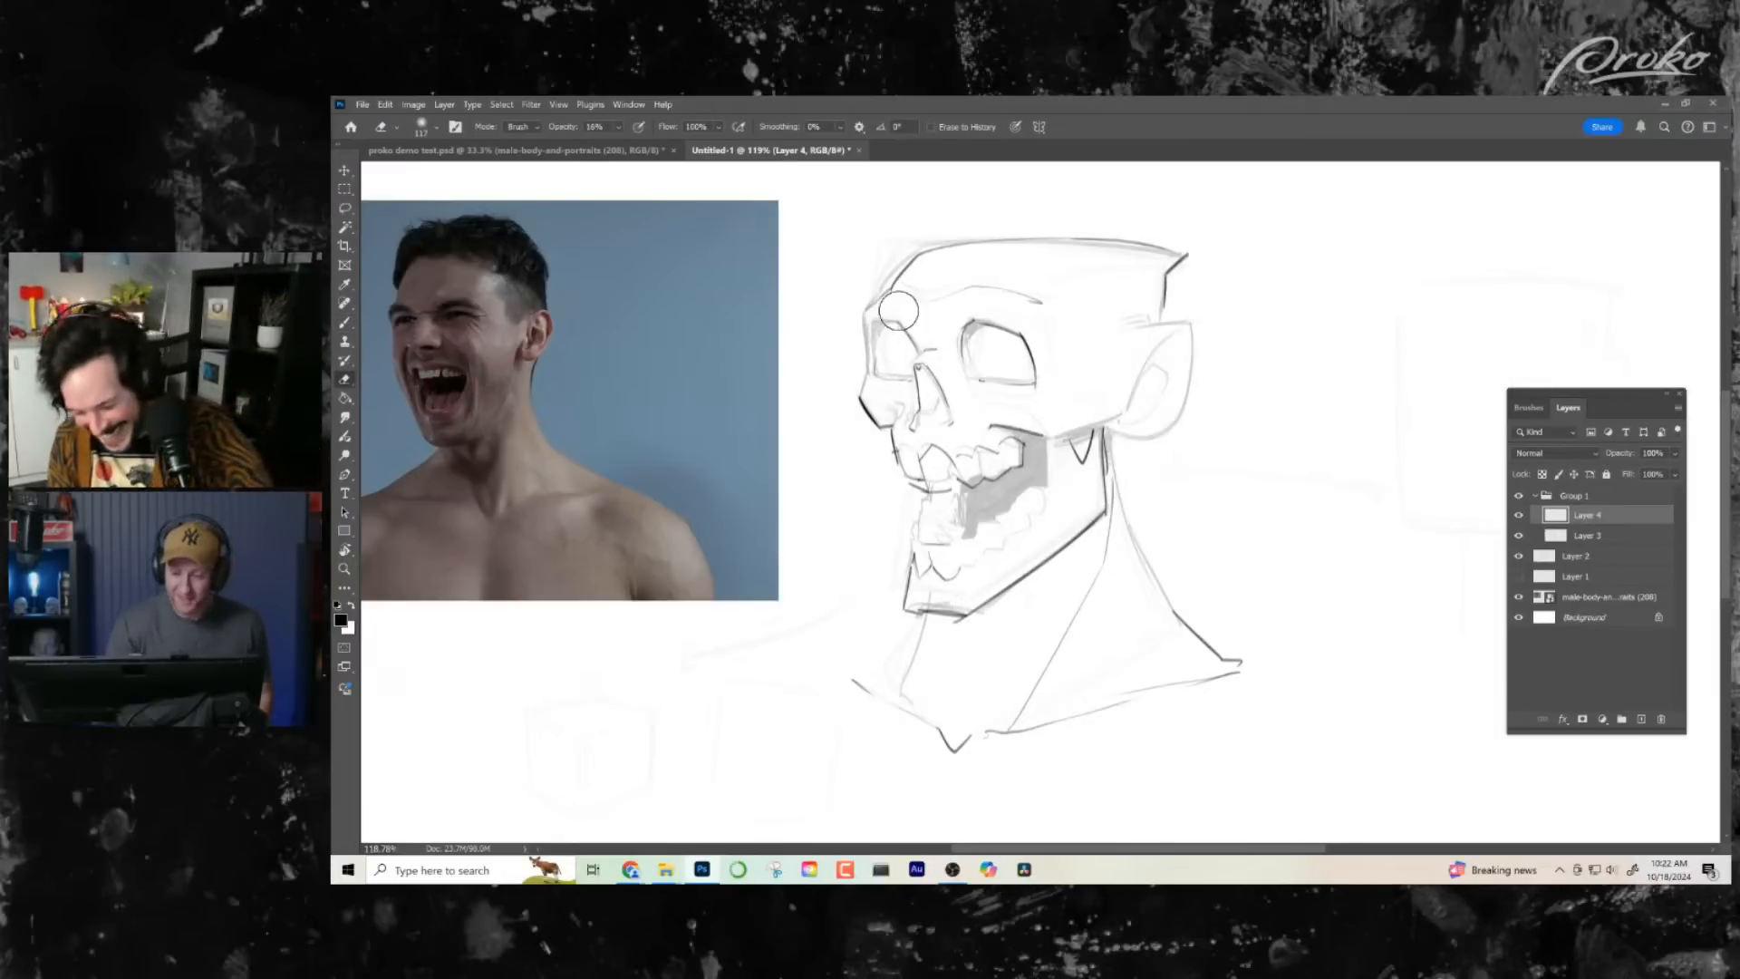
key("b")
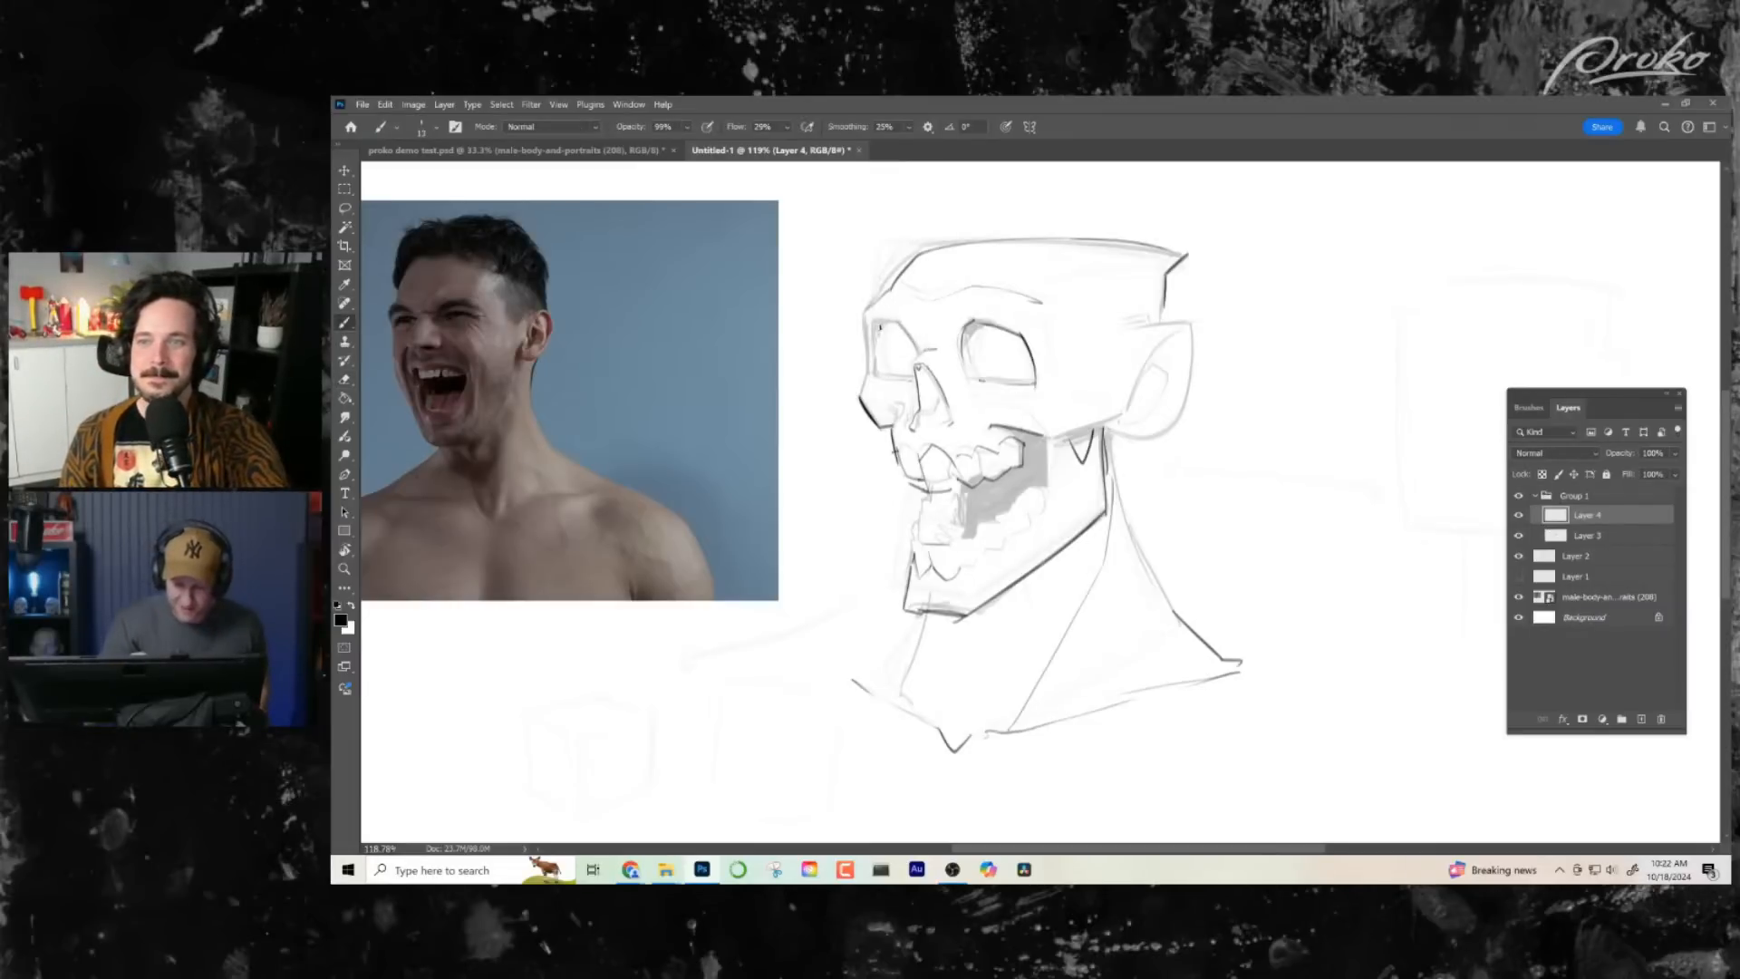
left_click_drag(879, 320, 859, 403)
key("ctrl+z")
key("ctrl+z")
key("ctrl+z")
left_click_drag(868, 334, 861, 402)
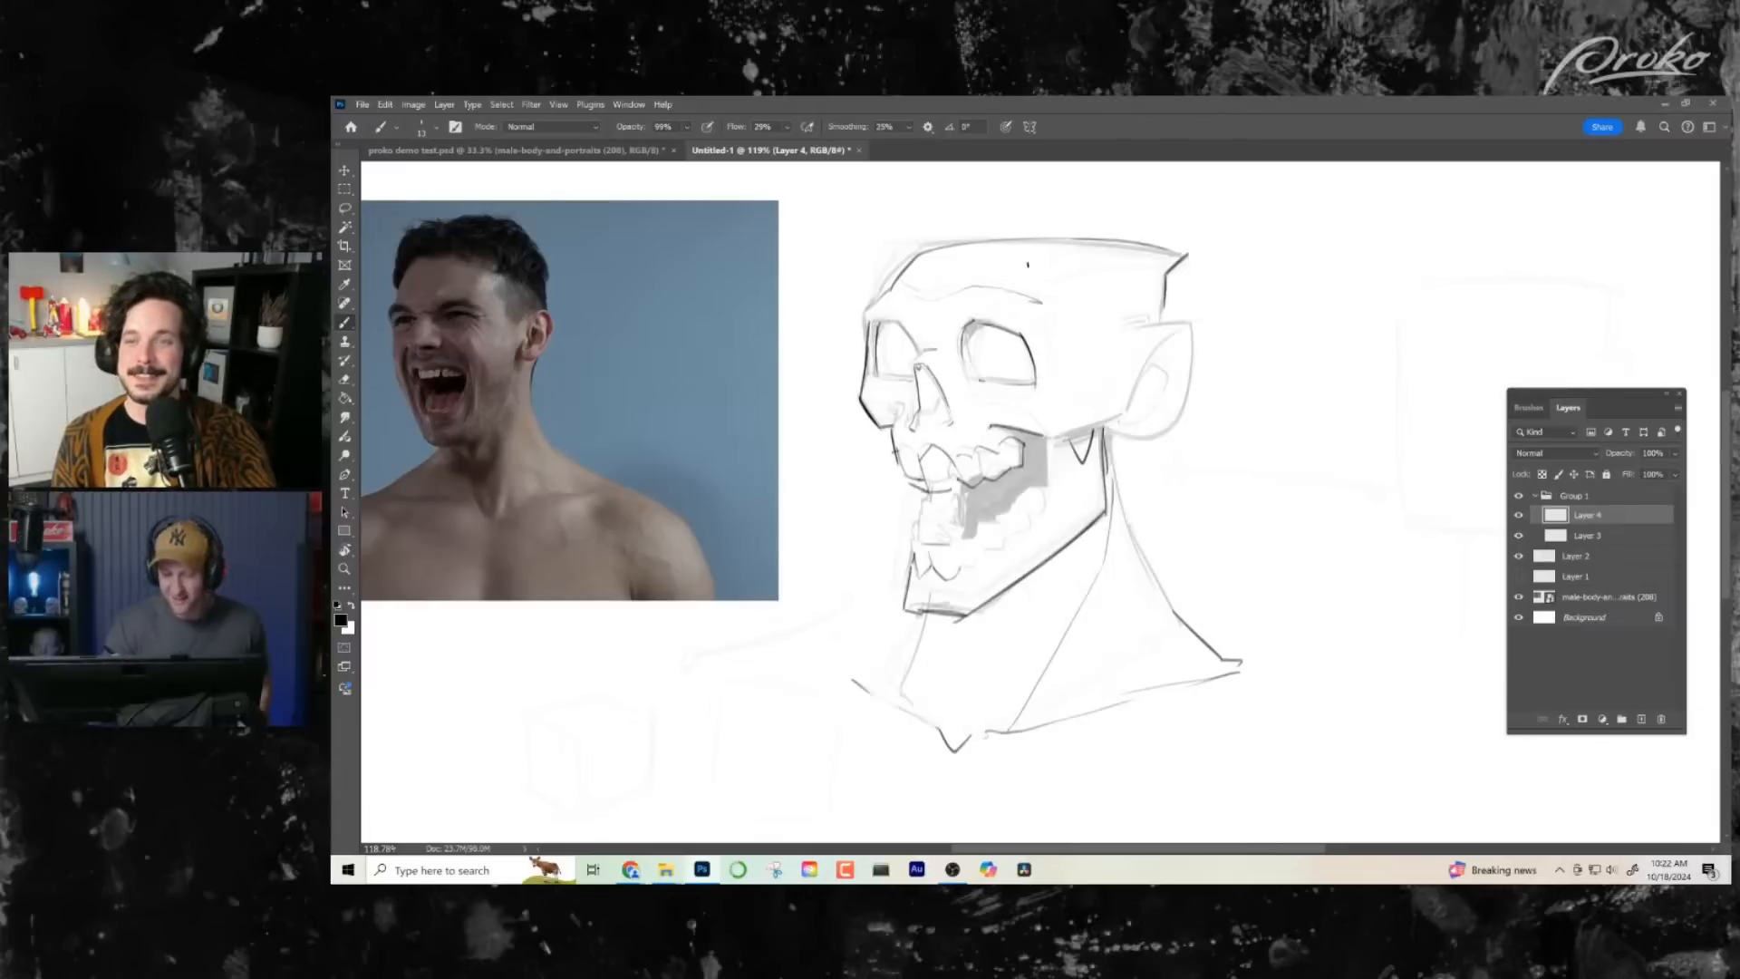
left_click_drag(886, 294, 868, 317)
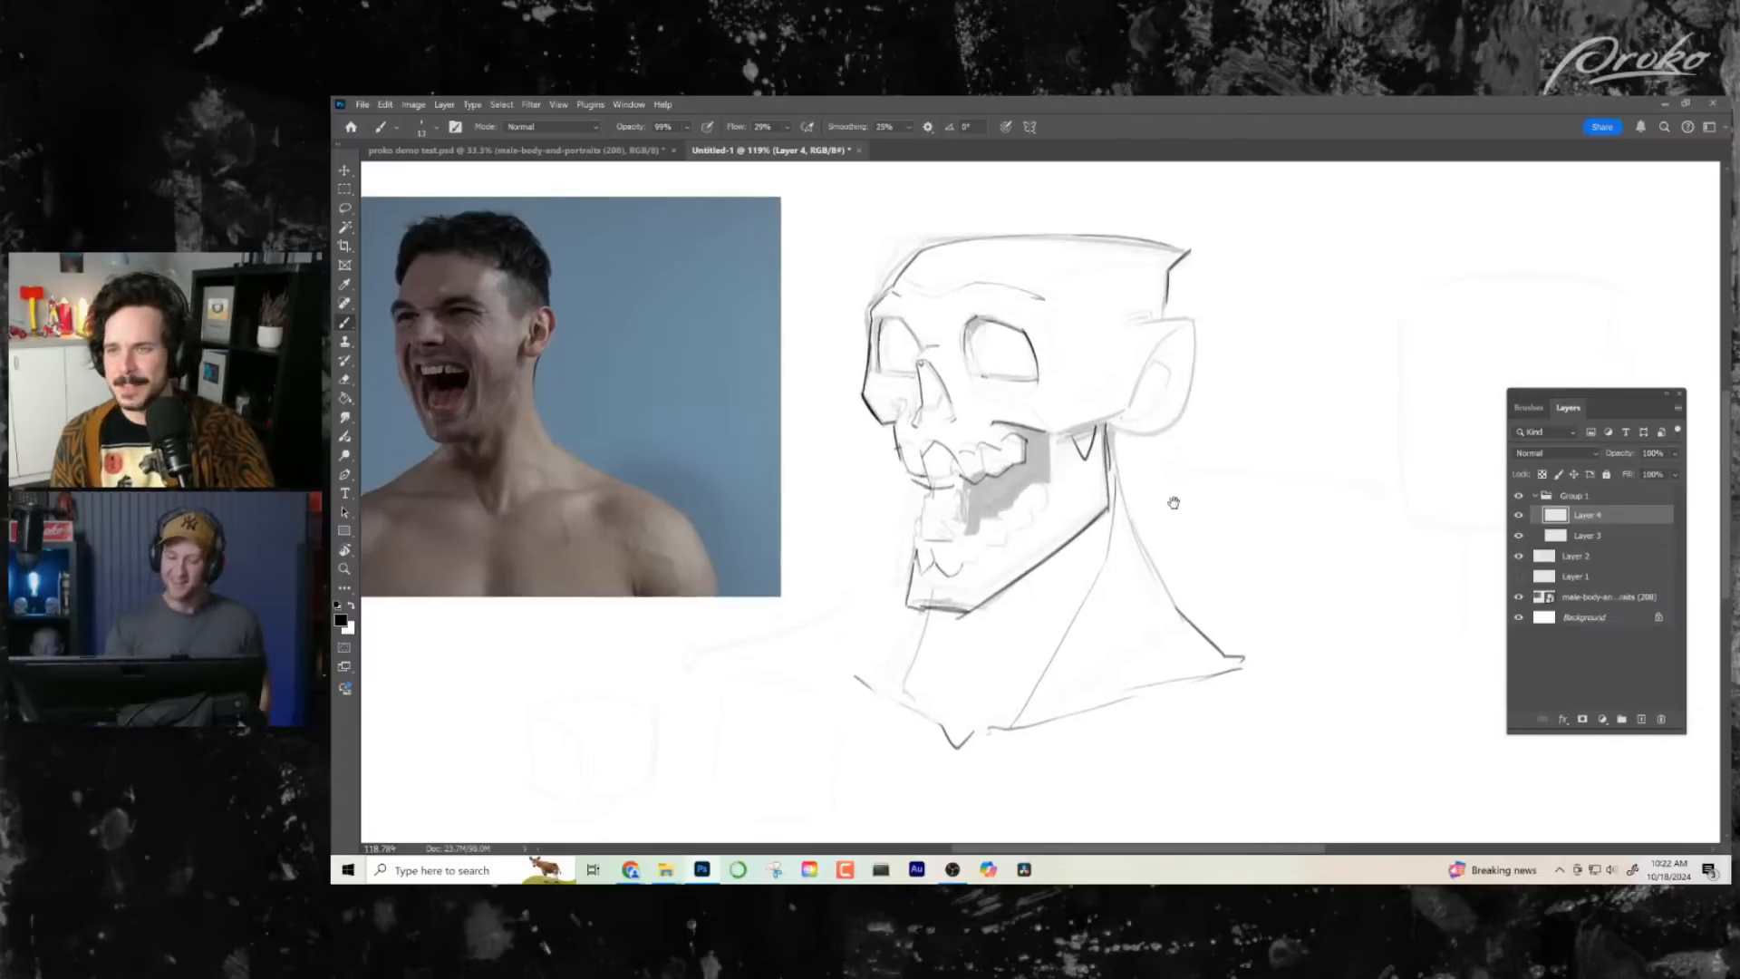
- Ink the temple line beside the near eye socket and curve it along the cheekbone towards the ear
left_click_drag(1173, 498, 1185, 493)
left_click_drag(1054, 308, 1074, 370)
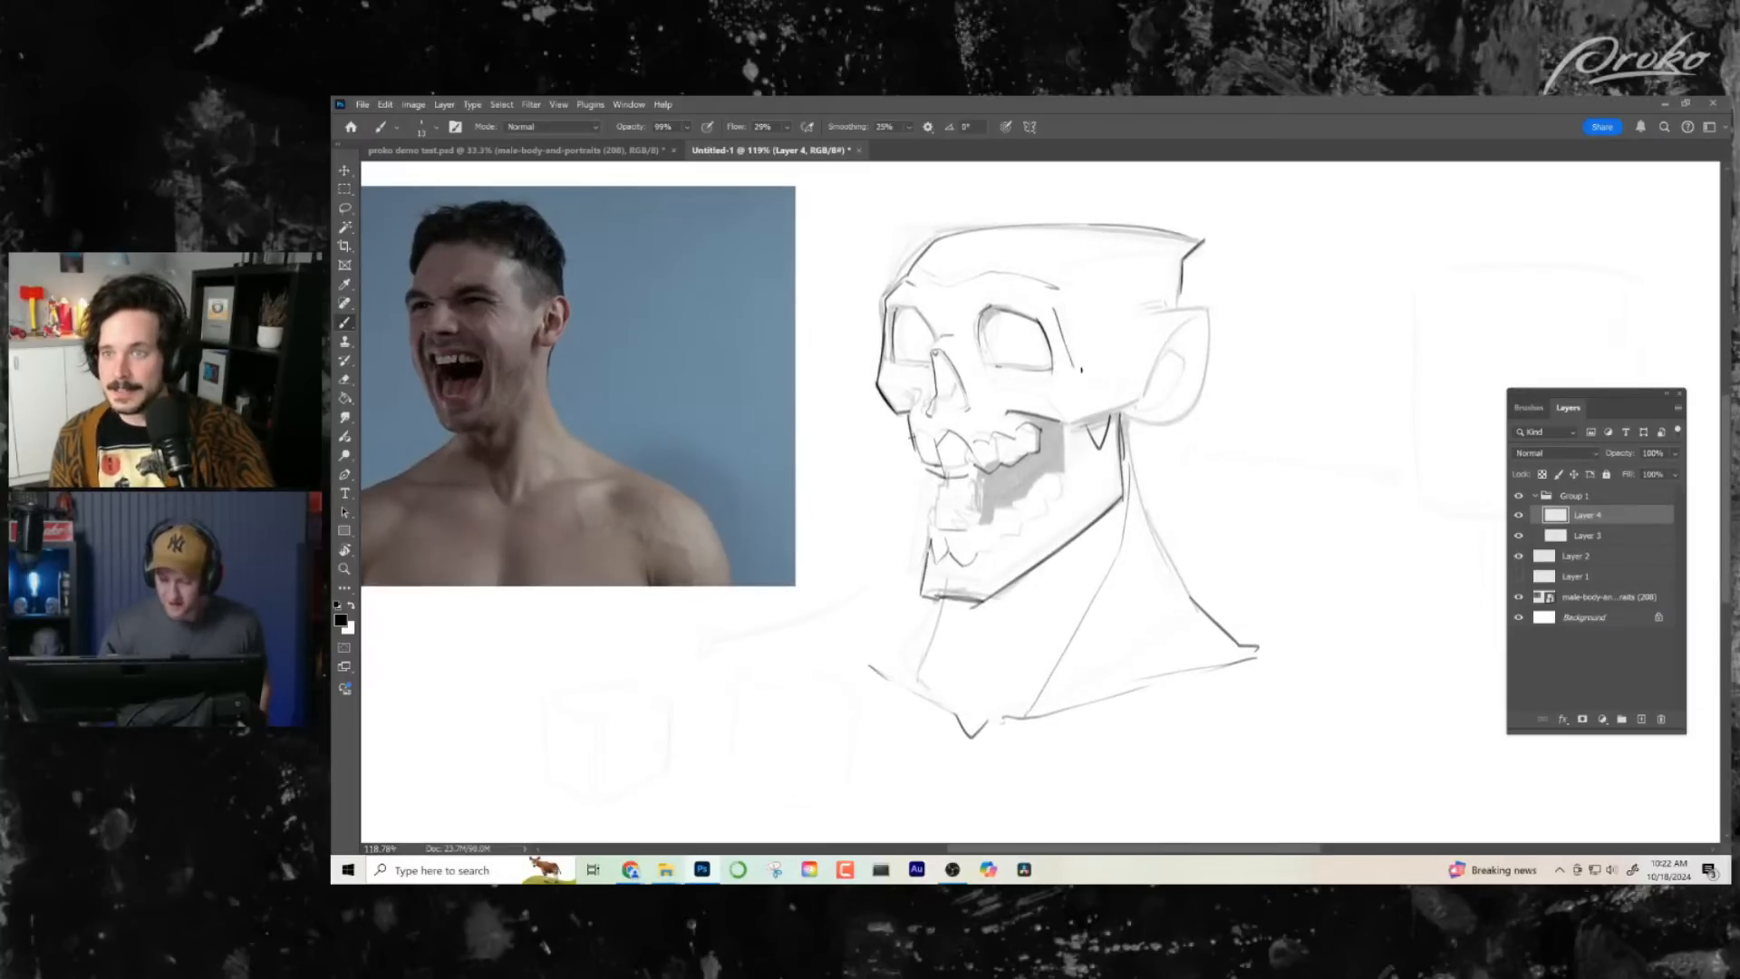
mouse_move(1127, 423)
left_mouse_down()
mouse_move(1140, 436)
mouse_move(1139, 400)
mouse_move(1060, 422)
mouse_move(1124, 382)
left_mouse_up()
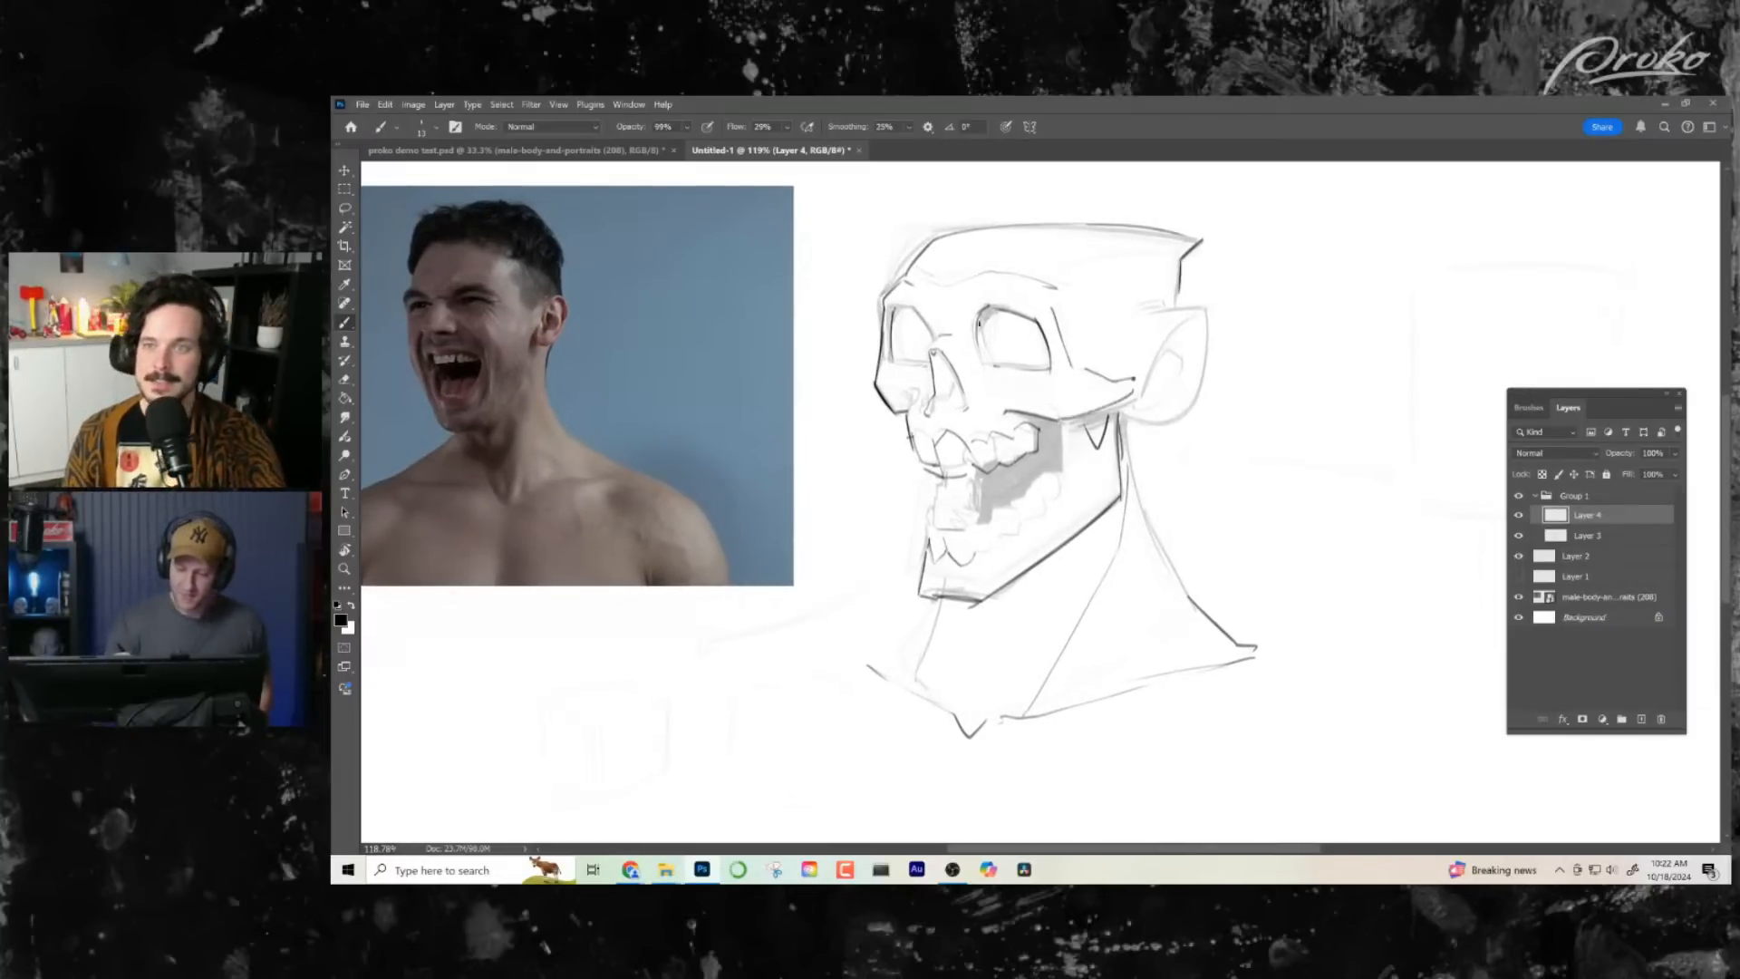
- Darken the inner contour of the far eye socket and the edges of the nasal cavity
mouse_move(893, 319)
left_mouse_down()
mouse_move(926, 304)
mouse_move(934, 336)
left_mouse_up()
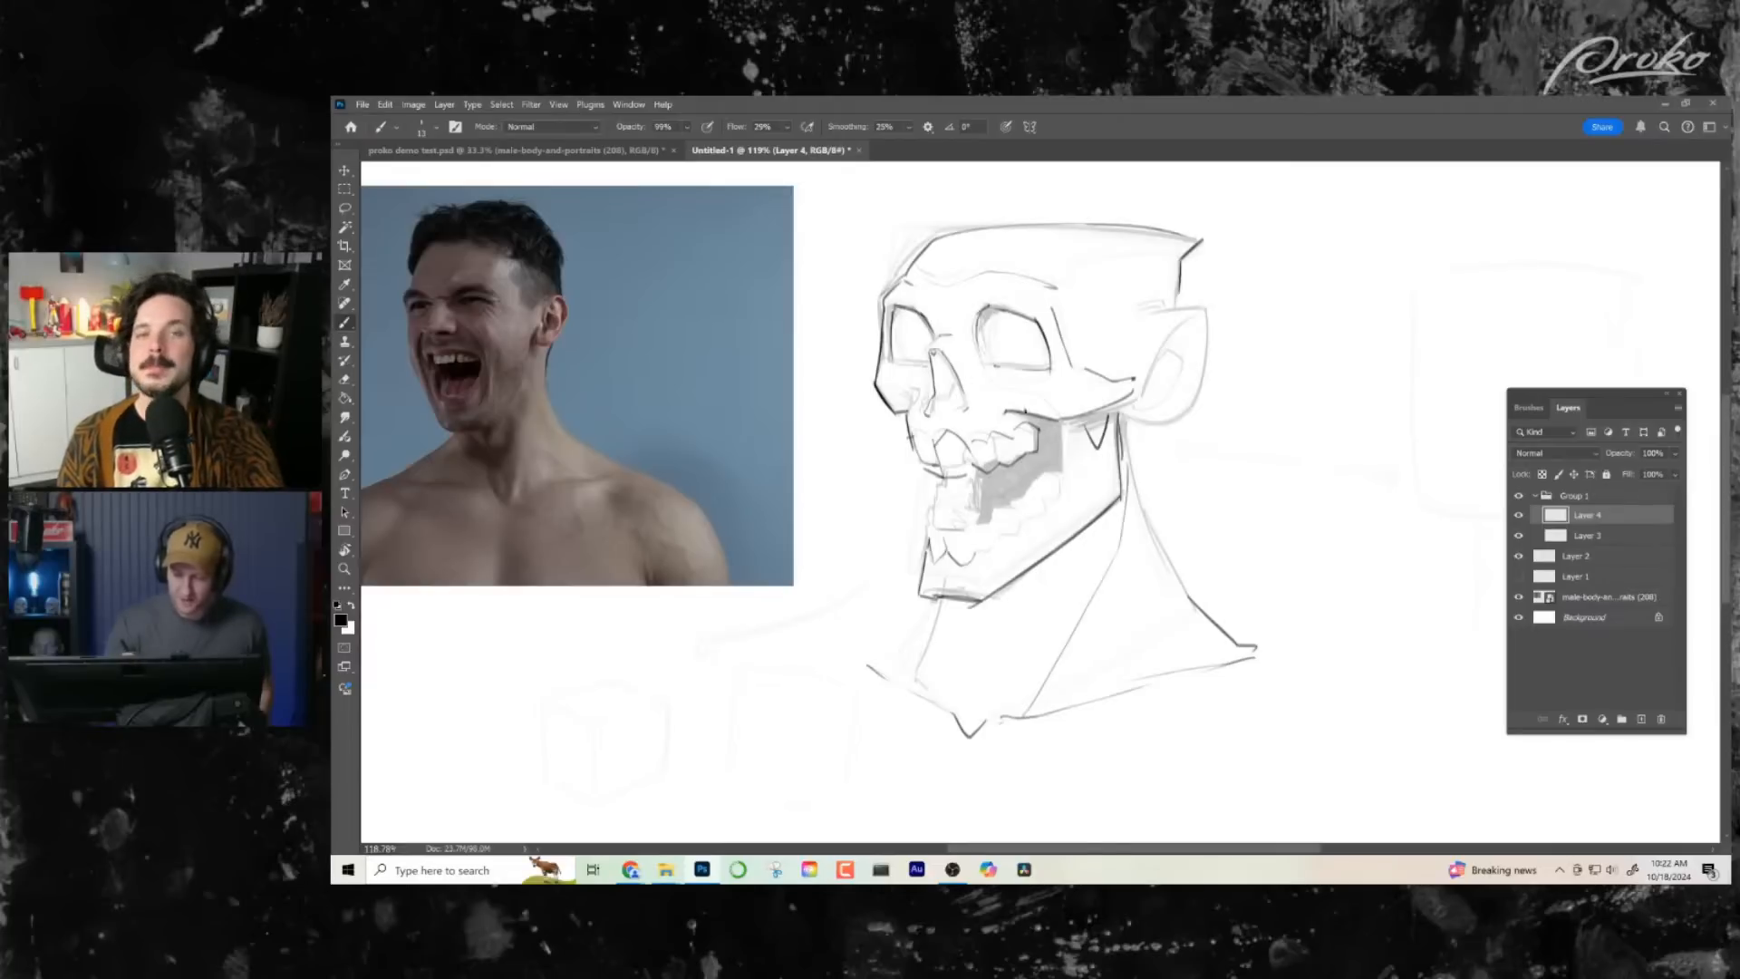
left_click_drag(1063, 485, 1059, 484)
mouse_move(924, 354)
left_mouse_down()
mouse_move(915, 400)
mouse_move(963, 409)
mouse_move(940, 415)
left_mouse_up()
left_click_drag(1099, 606, 1093, 600)
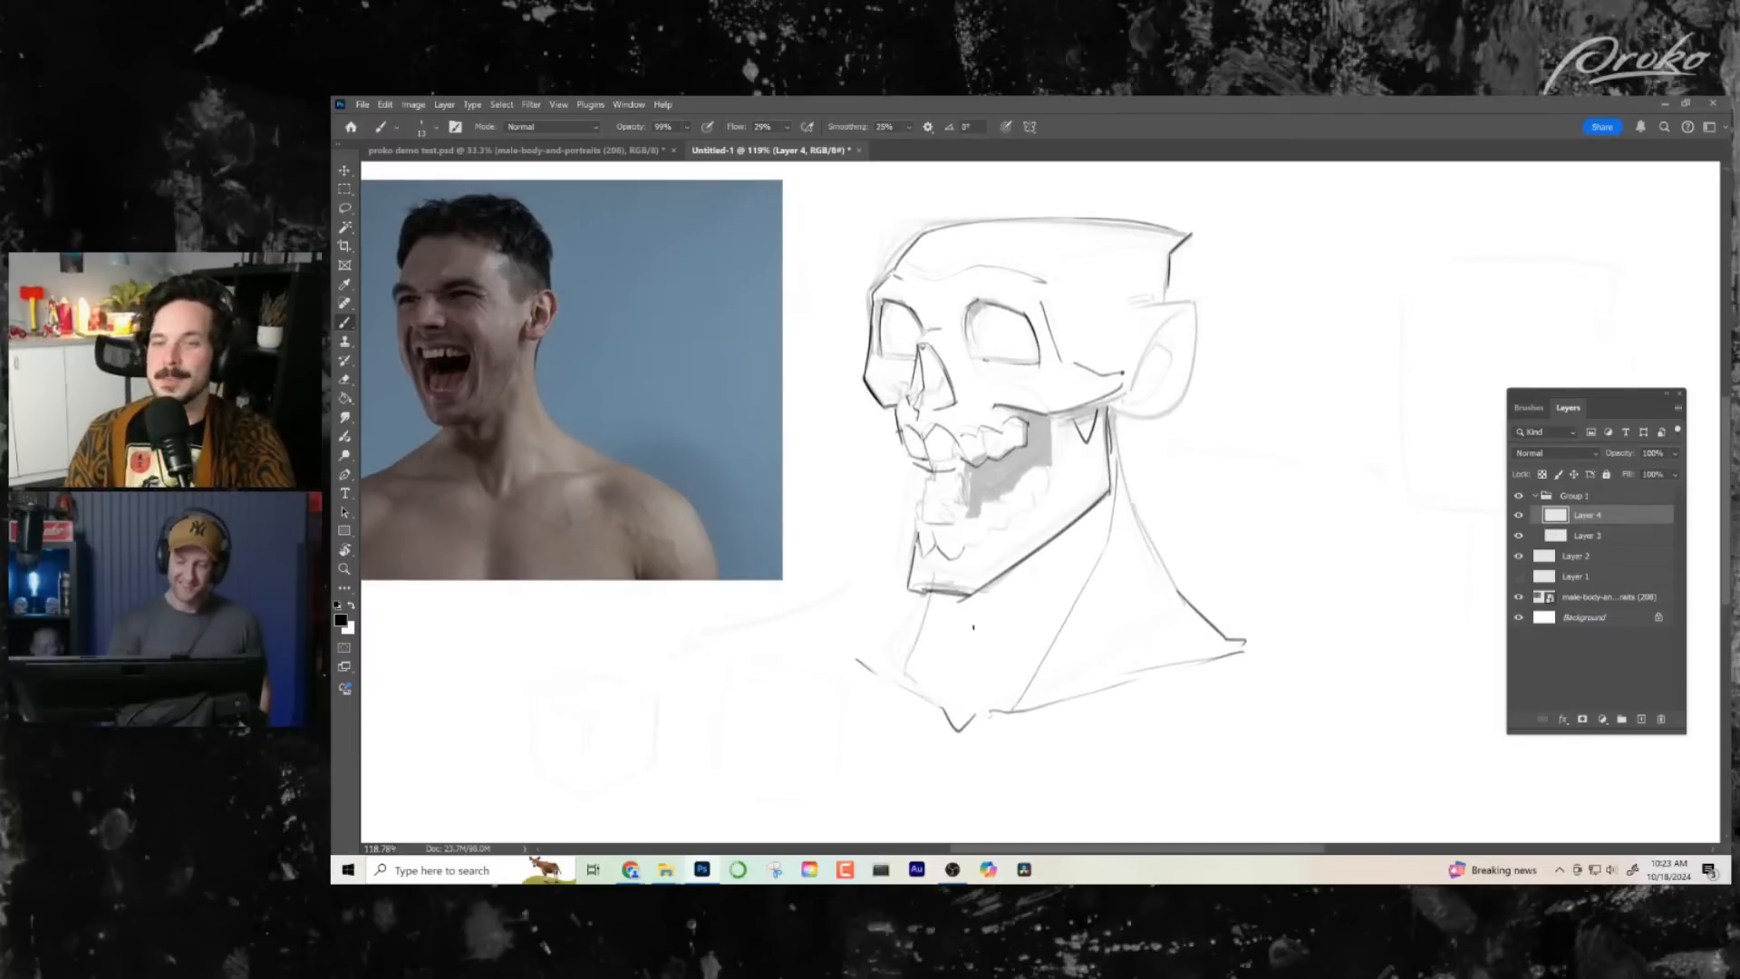
- Ink the zigzag row of lower teeth with its roots along the lower jaw
left_click_drag(970, 549, 1036, 496)
key("ctrl+z")
key("ctrl+z")
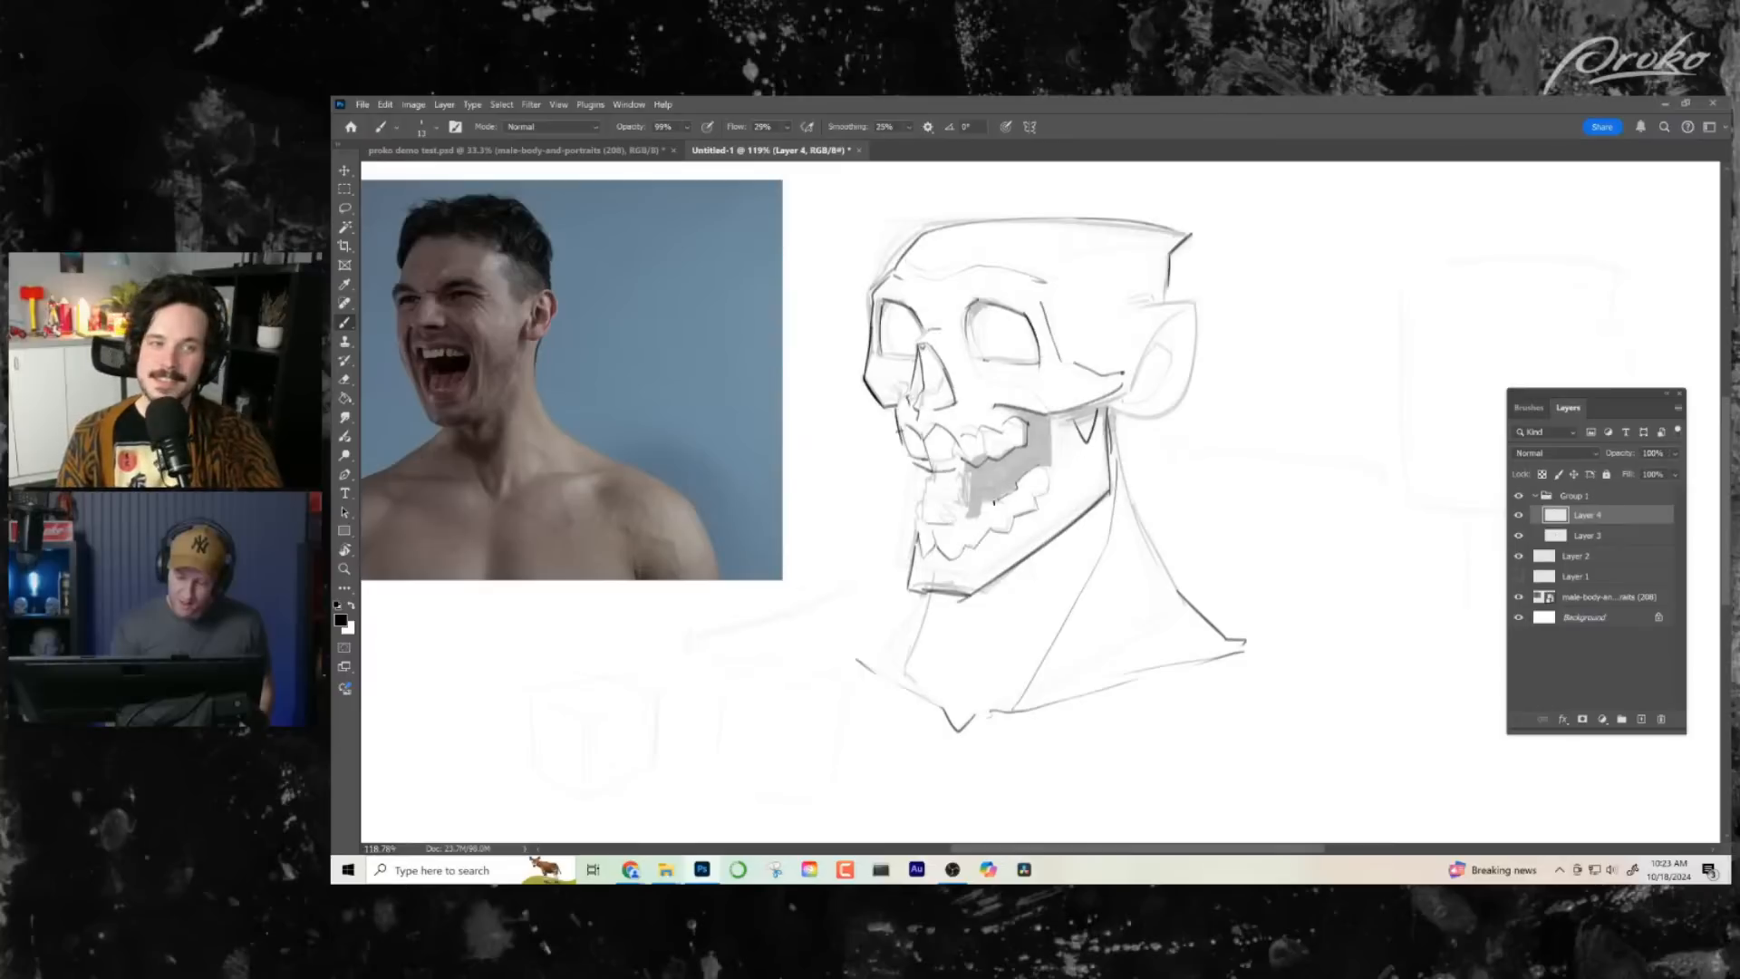
left_click_drag(979, 521, 993, 502)
left_click_drag(980, 575, 930, 612)
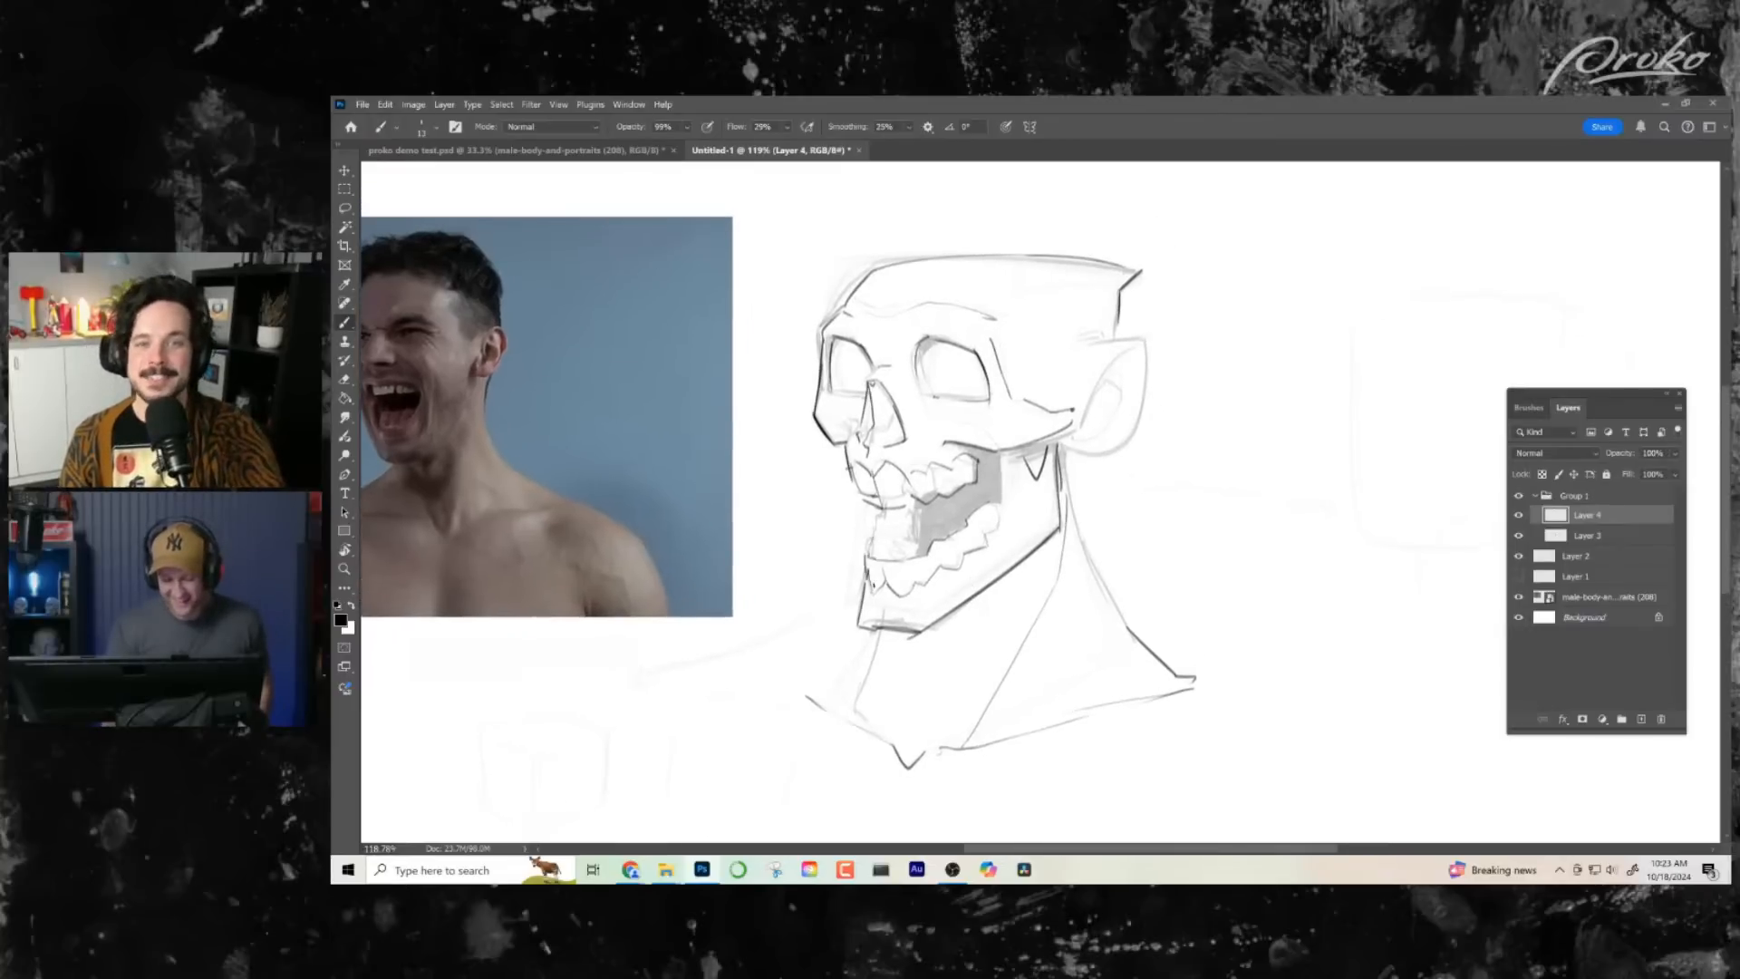
- Ink the lower front teeth, the short vertical edge behind them, and the jaw edge at the back of the open mouth
left_click_drag(897, 556, 892, 535)
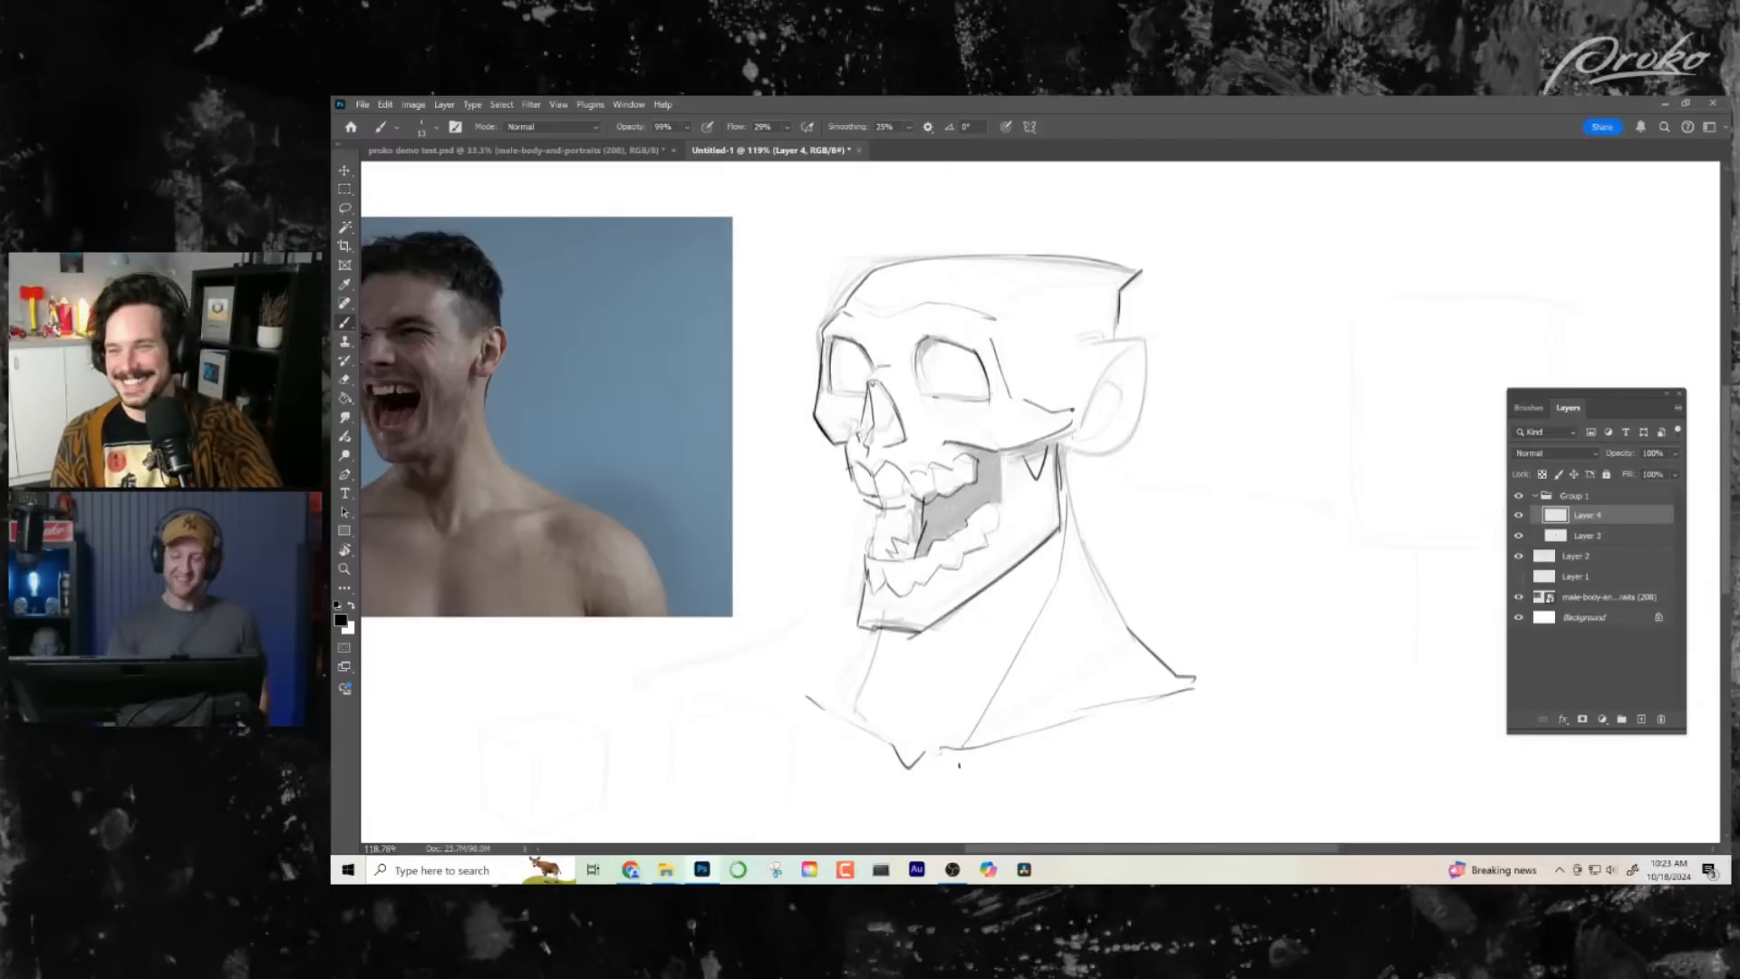
key("ctrl+z")
left_click_drag(923, 498, 922, 533)
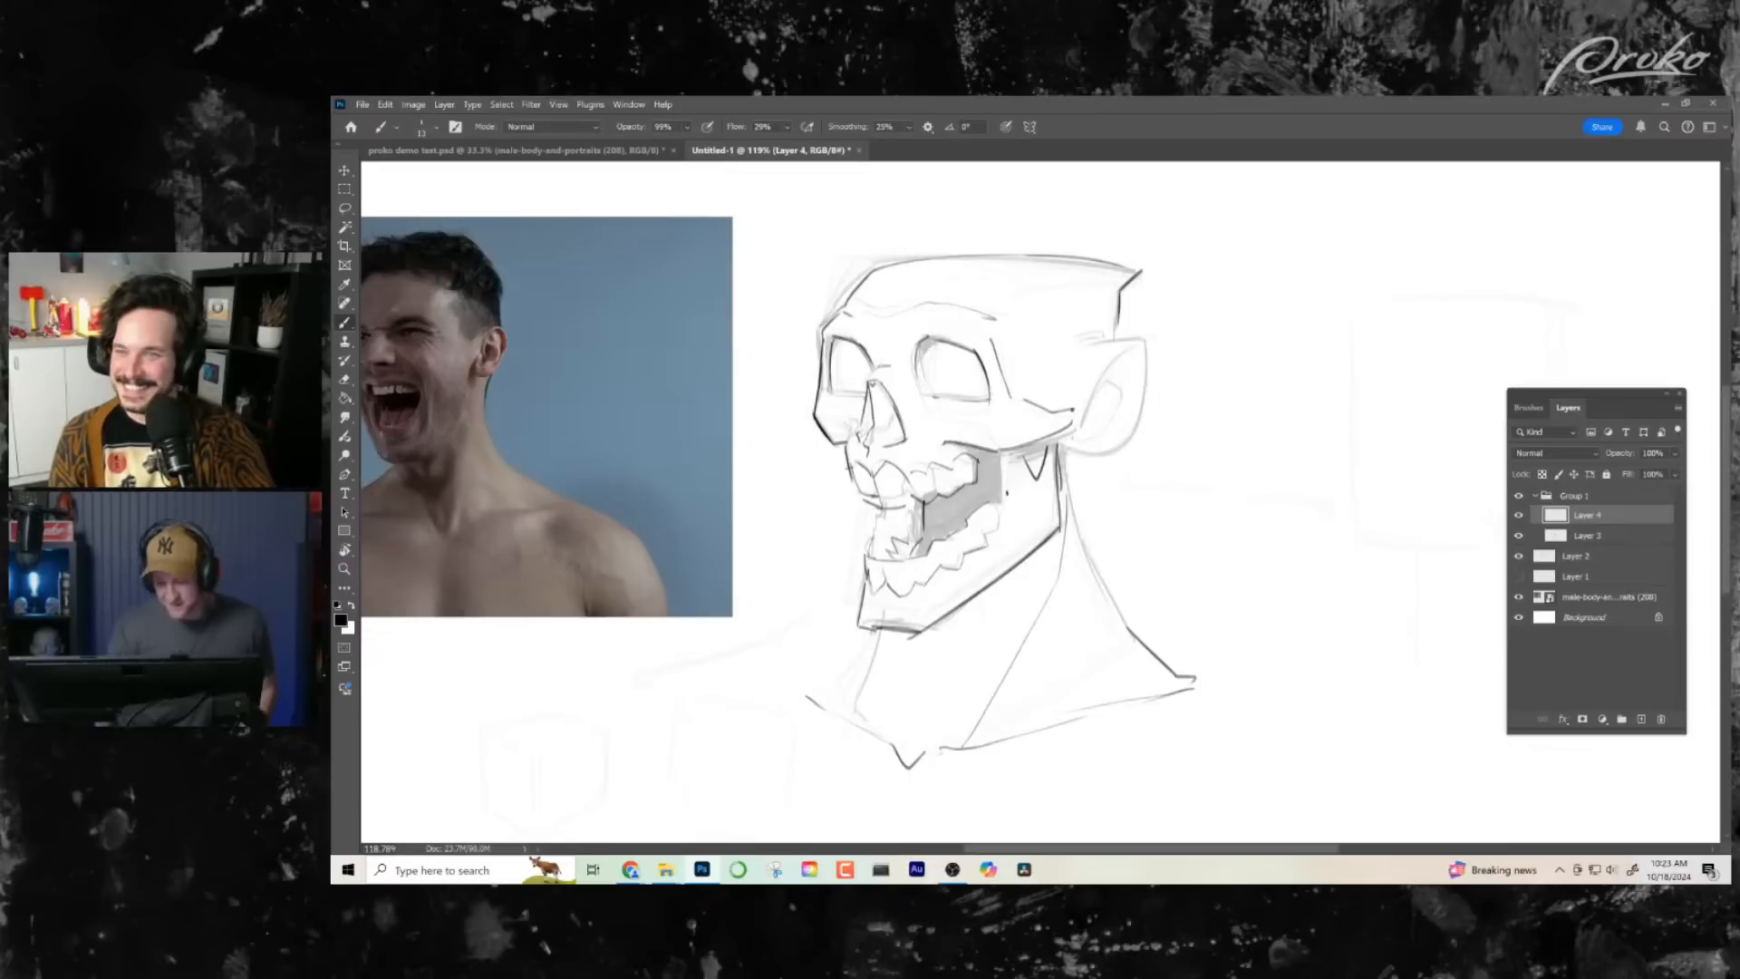
mouse_move(1004, 451)
left_mouse_down()
mouse_move(1006, 516)
mouse_move(958, 582)
left_mouse_up()
left_click_drag(1095, 710, 1090, 645)
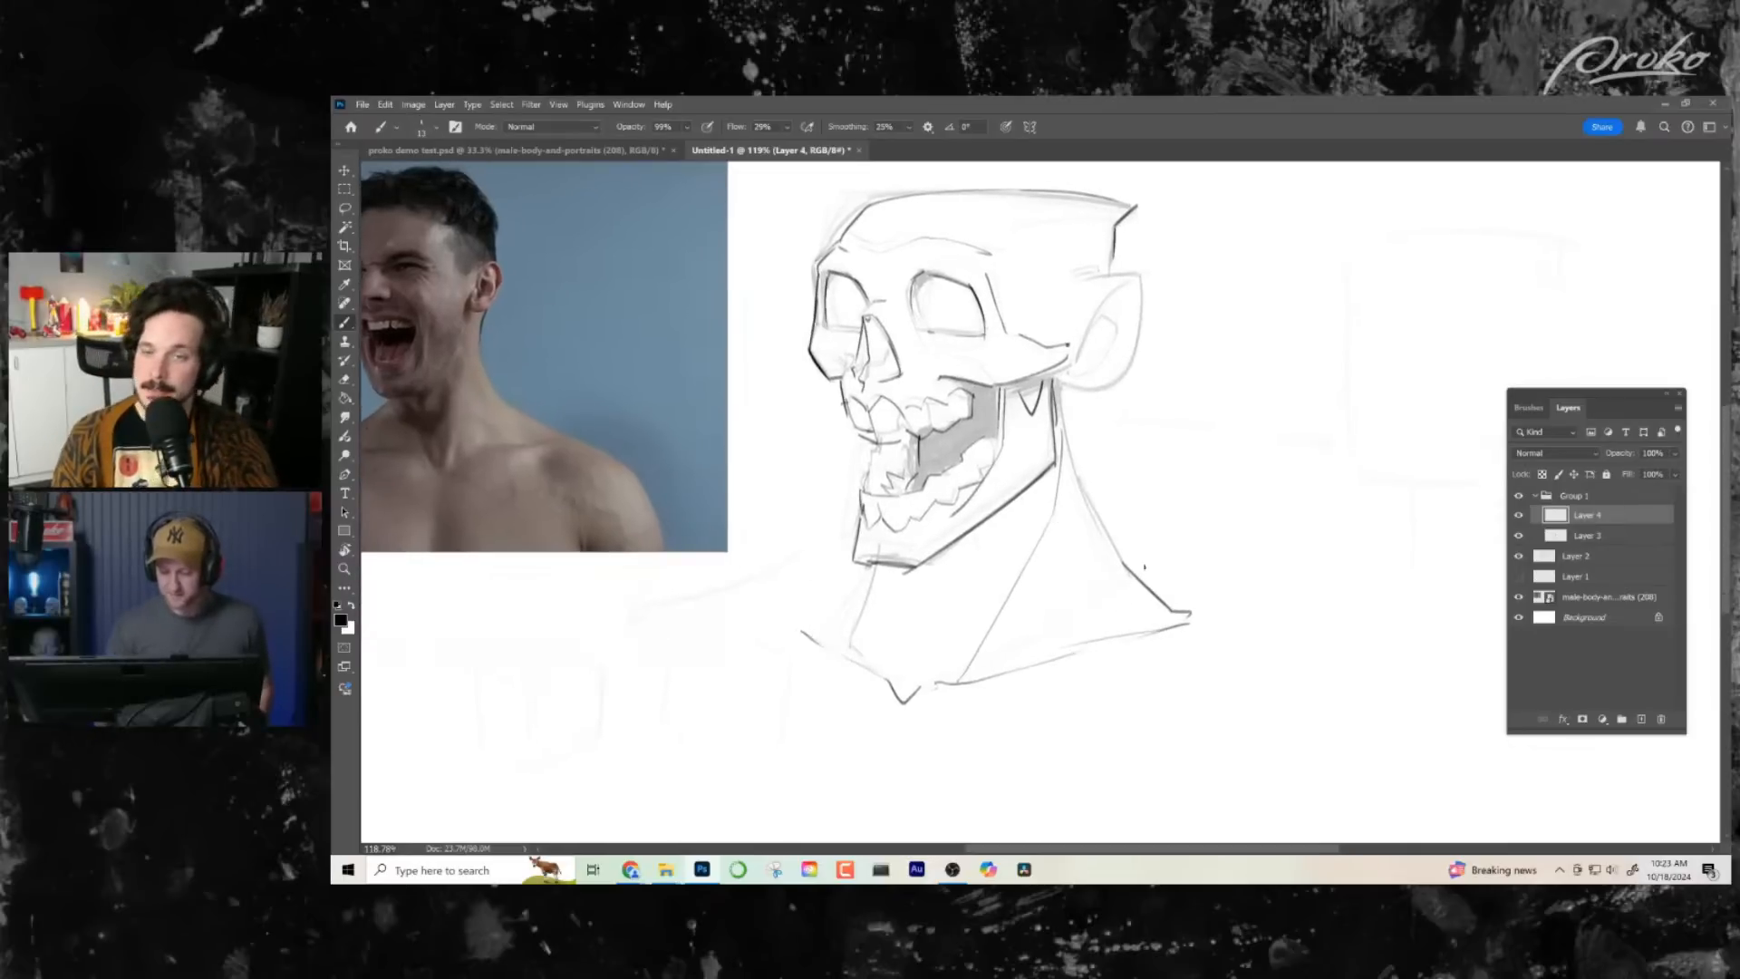
- Ink a long U-shaped curve from the neck slope, under the throat notch and up to the far collarbone tip
mouse_move(1144, 567)
left_mouse_down()
mouse_move(835, 680)
mouse_move(826, 614)
mouse_move(802, 632)
left_mouse_up()
mouse_move(1115, 508)
left_mouse_down()
mouse_move(1086, 486)
mouse_move(1243, 536)
mouse_move(1073, 556)
left_mouse_up()
key("ctrl+z")
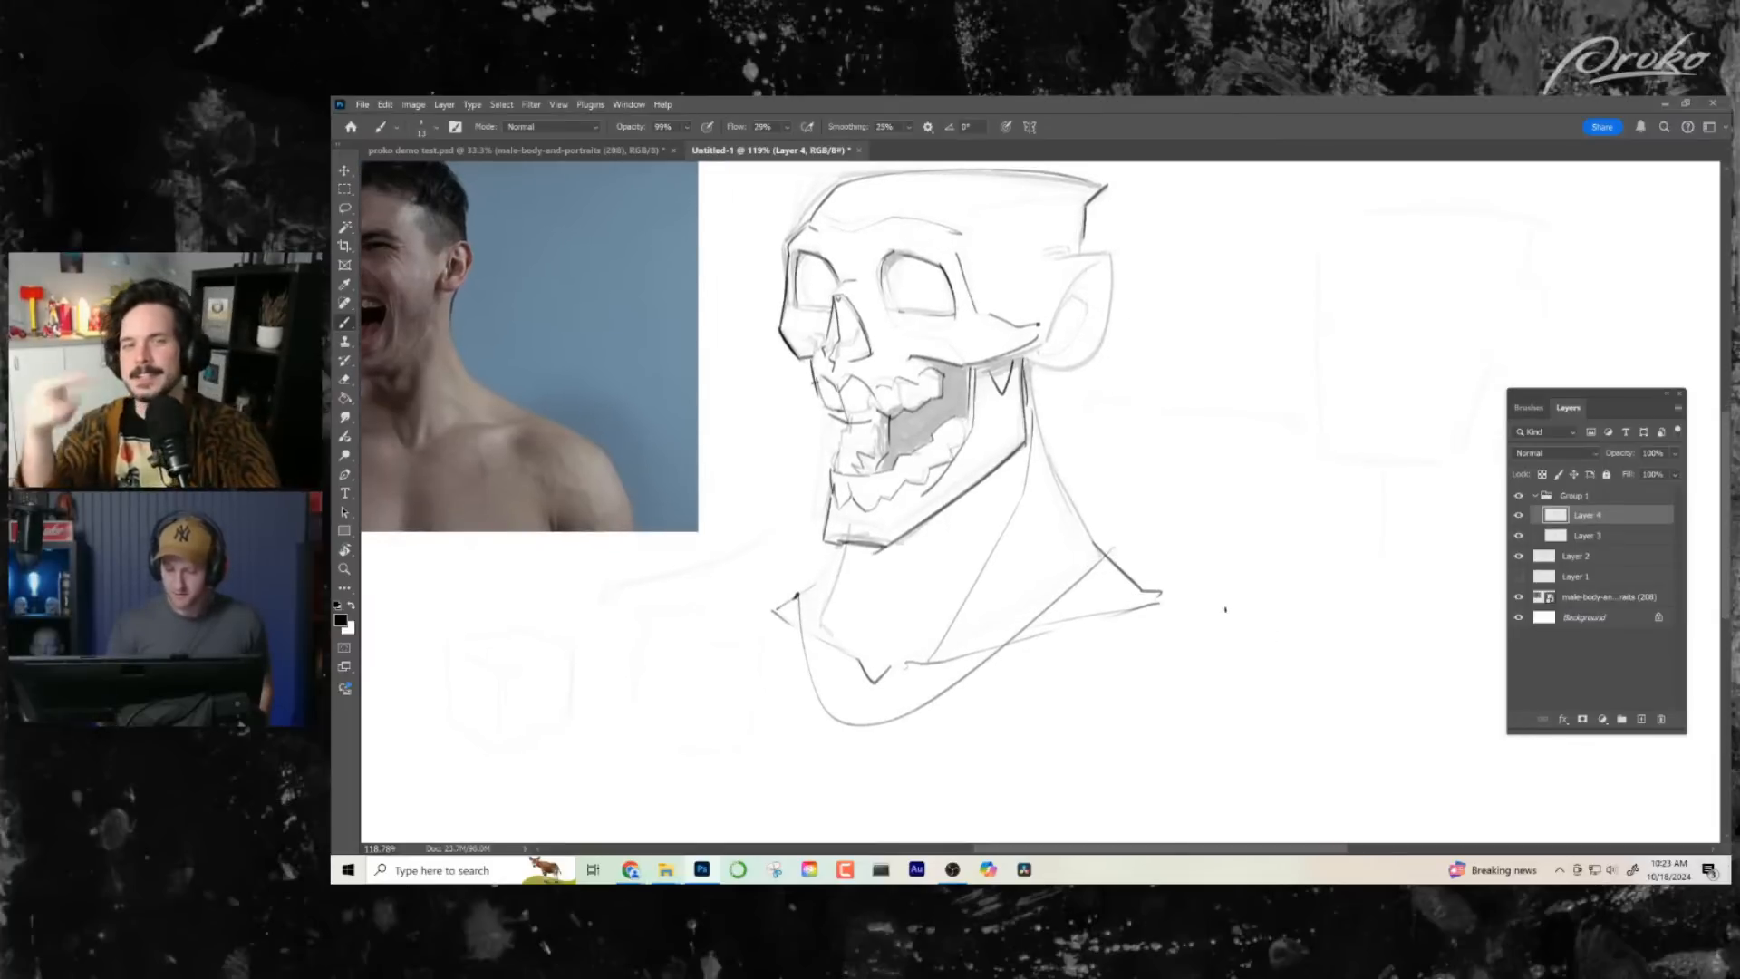
- Ink the rounded outline of the near shoulder from behind the neck down to the upper arm
mouse_move(1225, 609)
left_mouse_down()
mouse_move(1061, 424)
mouse_move(1159, 617)
left_mouse_up()
key("z")
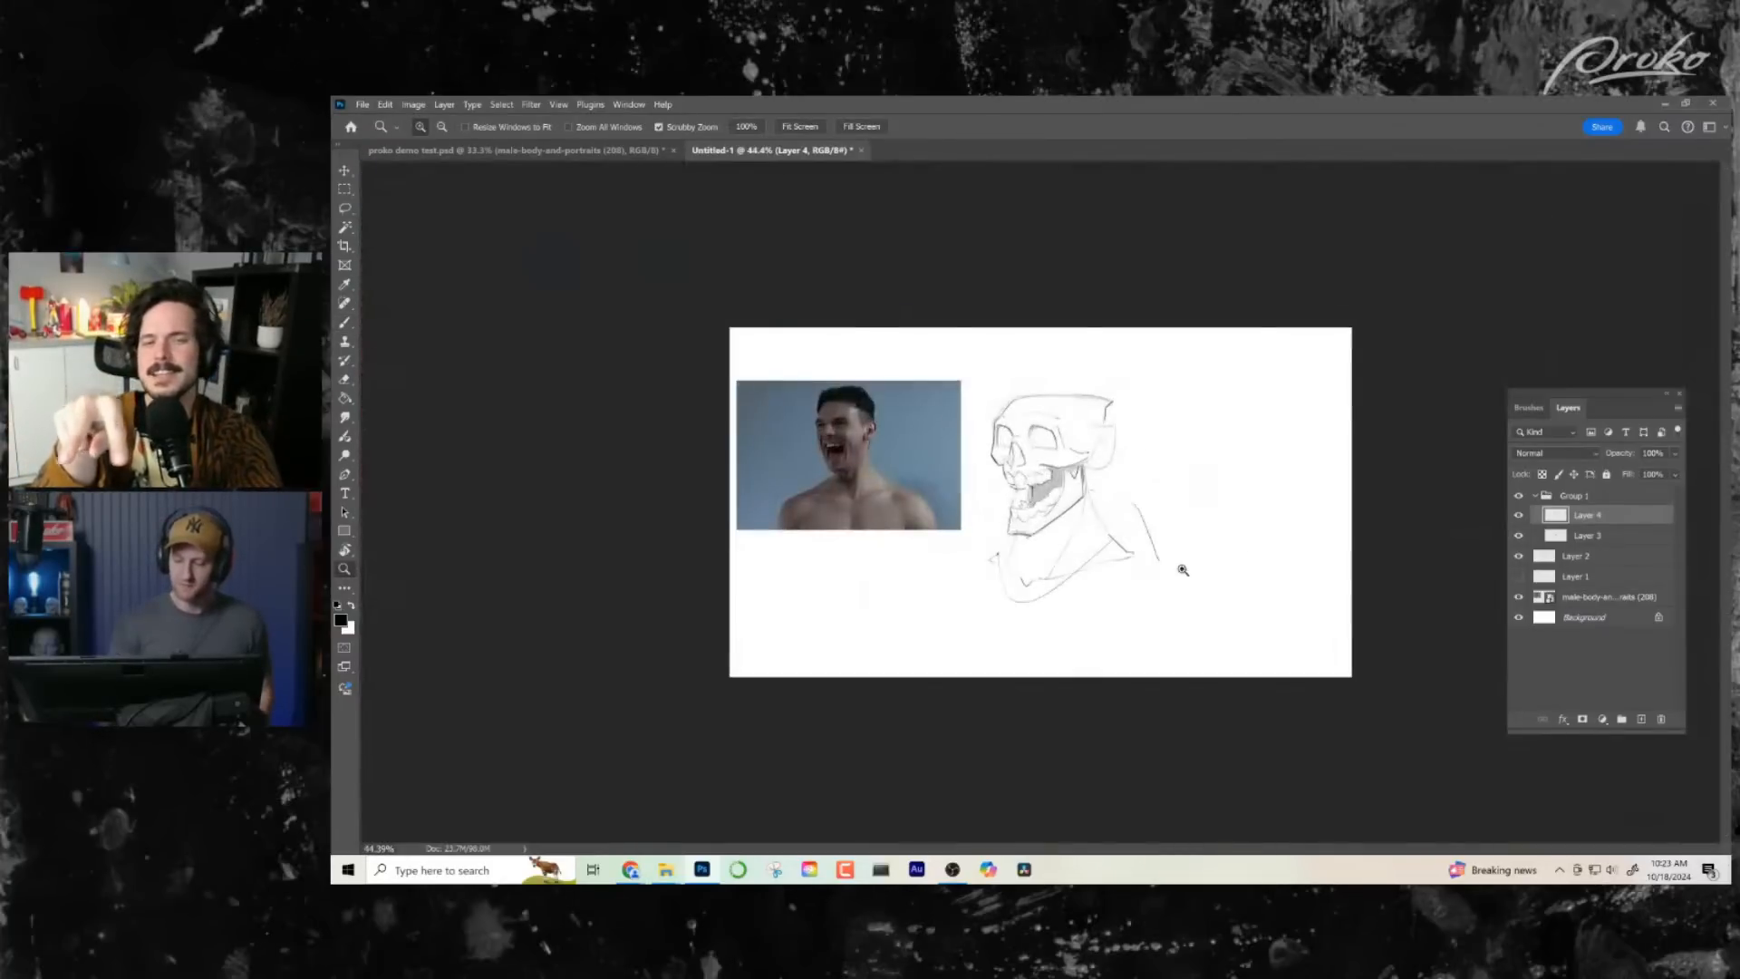
left_click_drag(1113, 513, 1198, 521)
left_click_drag(1195, 554, 1280, 673)
key("b")
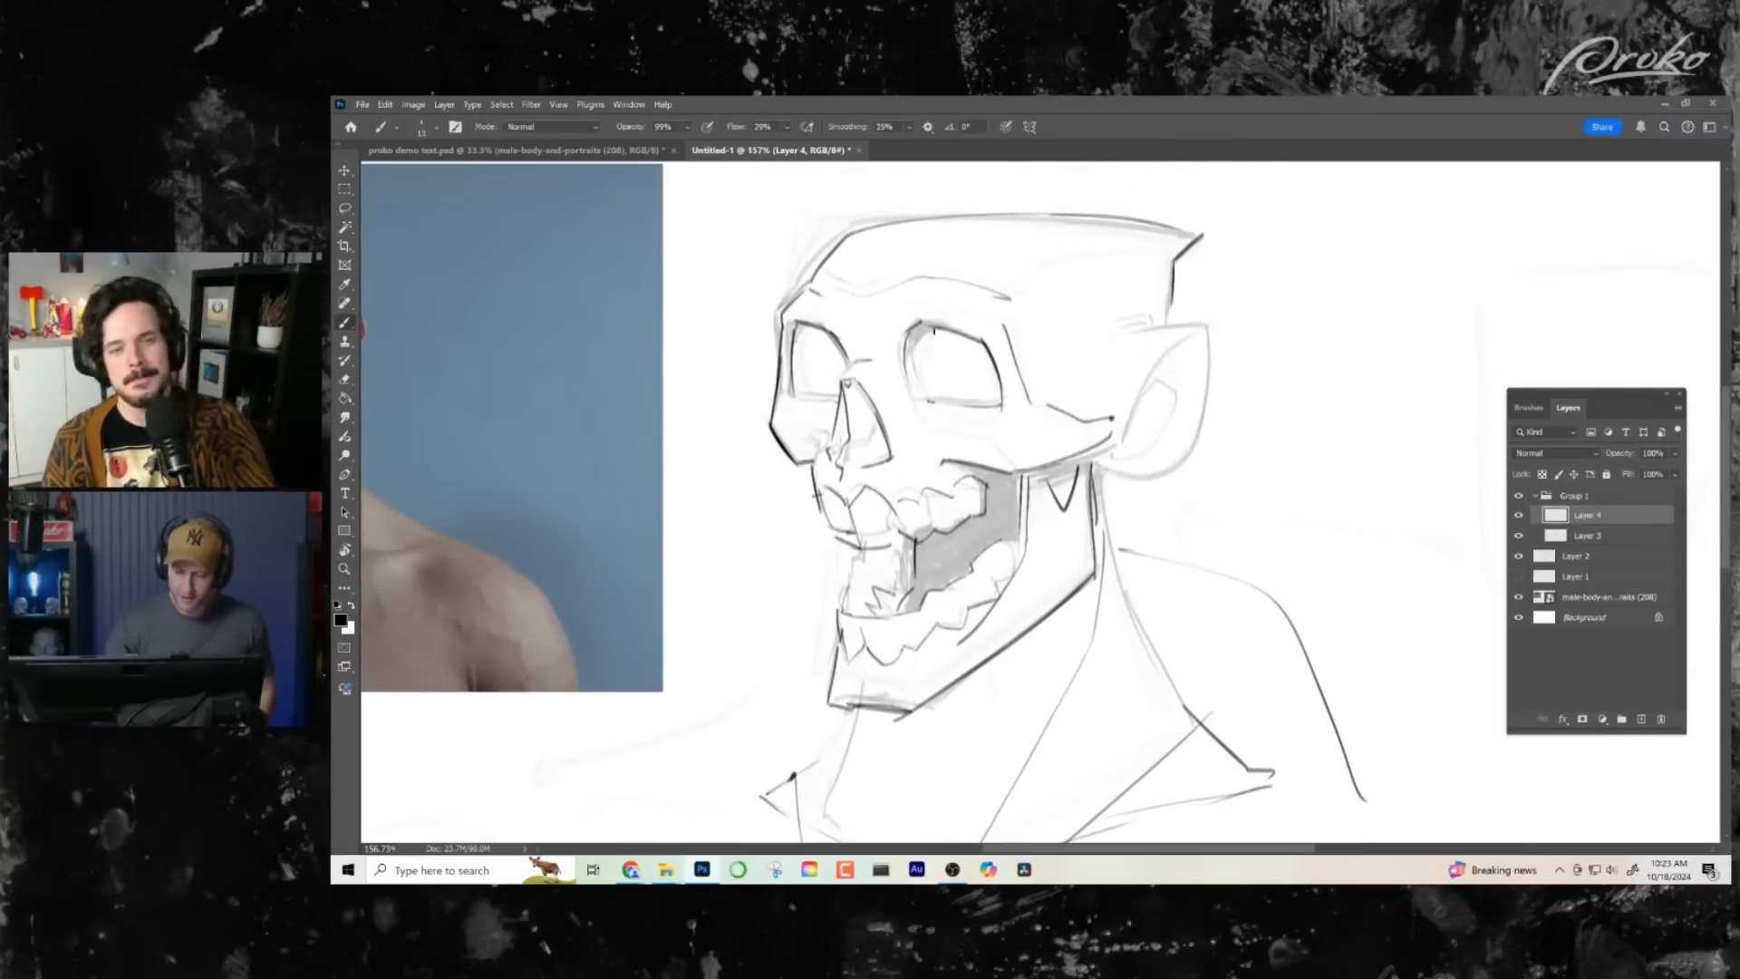
mouse_move(935, 331)
left_mouse_down()
mouse_move(986, 403)
mouse_move(986, 354)
mouse_move(937, 402)
left_mouse_up()
key("ctrl+z")
key("ctrl+z")
left_click_drag(798, 326, 816, 401)
key("ctrl+z")
- Mirror the canvas view horizontally and ink the outline of the near ear at the side of the skull
left_click_drag(1117, 535, 1127, 590)
key("ctrl+shift+h")
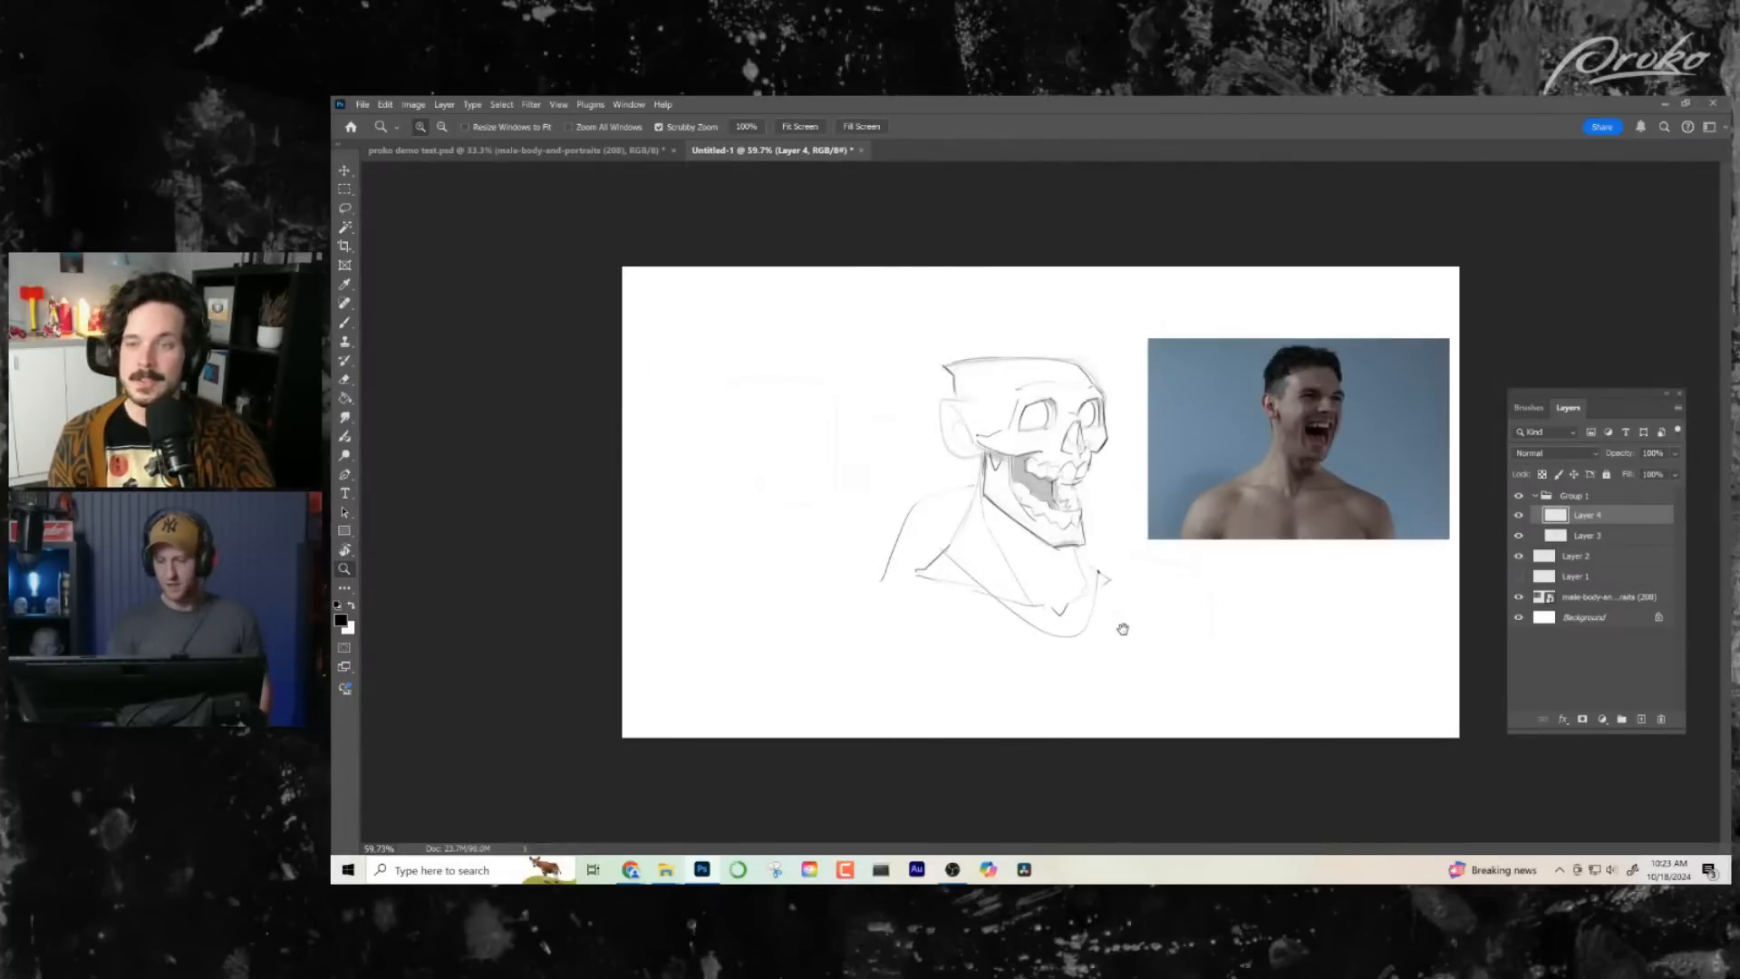
mouse_move(986, 440)
left_mouse_down()
mouse_move(1021, 442)
mouse_move(930, 536)
left_mouse_up()
mouse_move(895, 458)
left_mouse_down()
mouse_move(862, 455)
mouse_move(909, 544)
left_mouse_up()
key("ctrl+z")
mouse_move(857, 456)
left_mouse_down()
mouse_move(873, 538)
mouse_move(927, 542)
left_mouse_up()
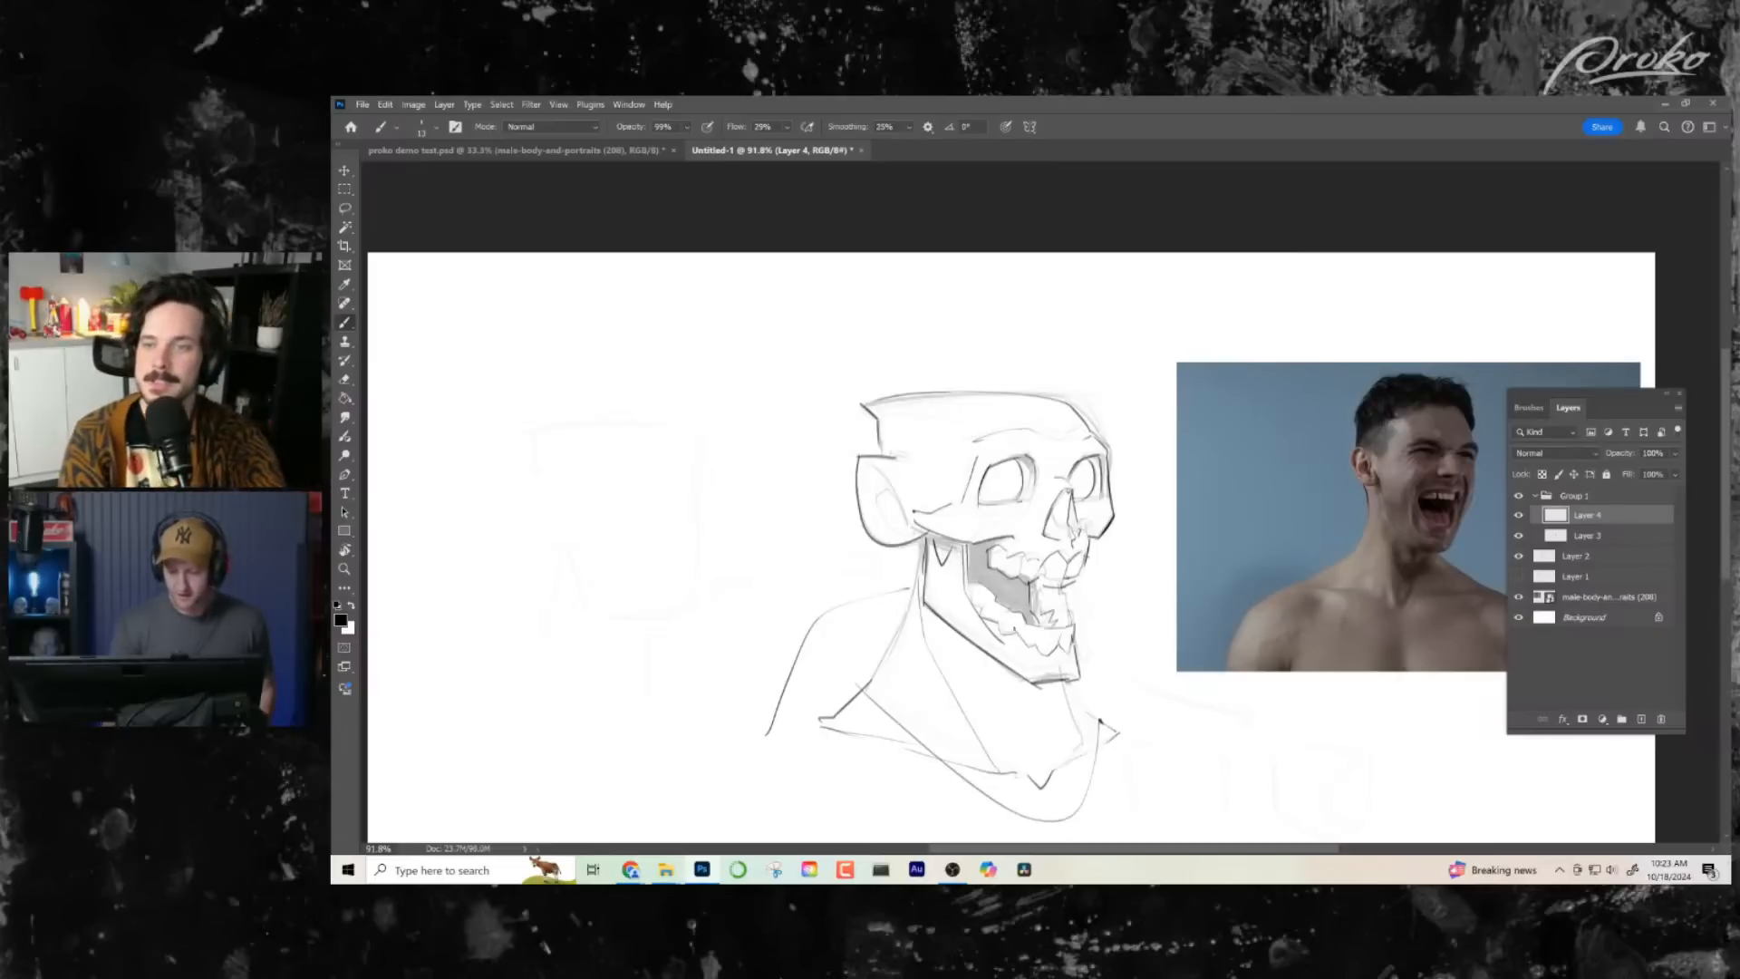
- Ink the ear's pointed upper tip and the curved fold inside it
left_click_drag(960, 657, 958, 639)
left_click_drag(867, 444, 900, 498)
left_click_drag(876, 482, 889, 515)
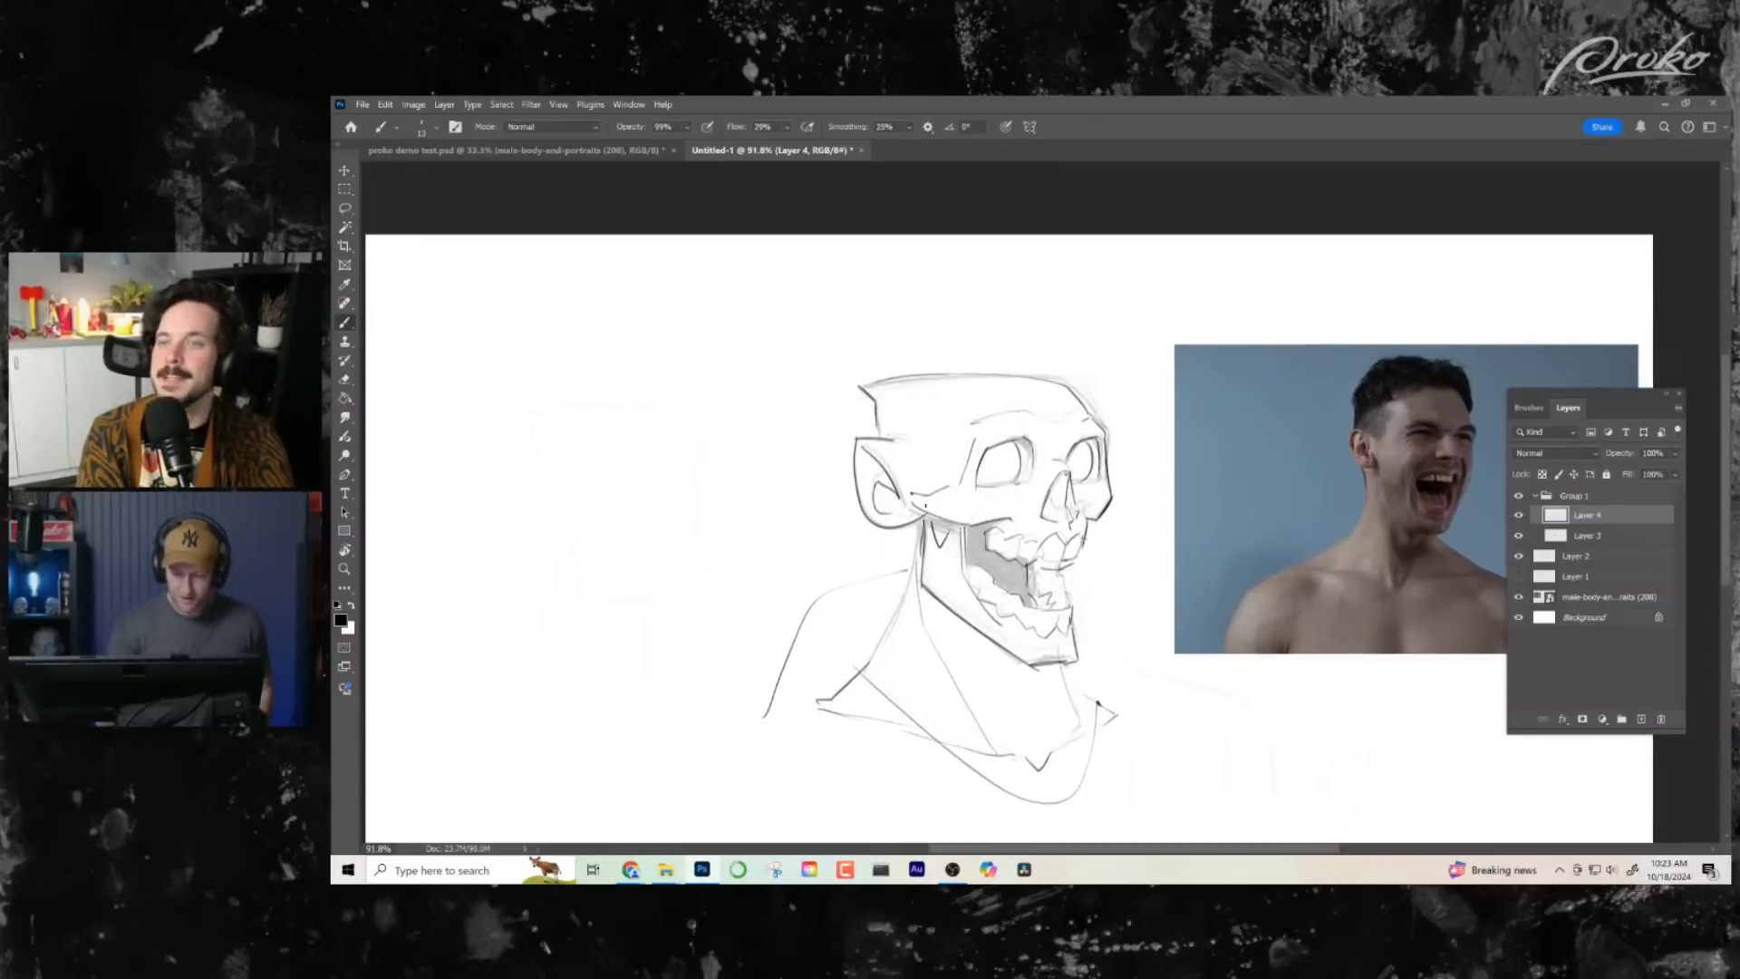
left_click_drag(1090, 594, 1095, 576)
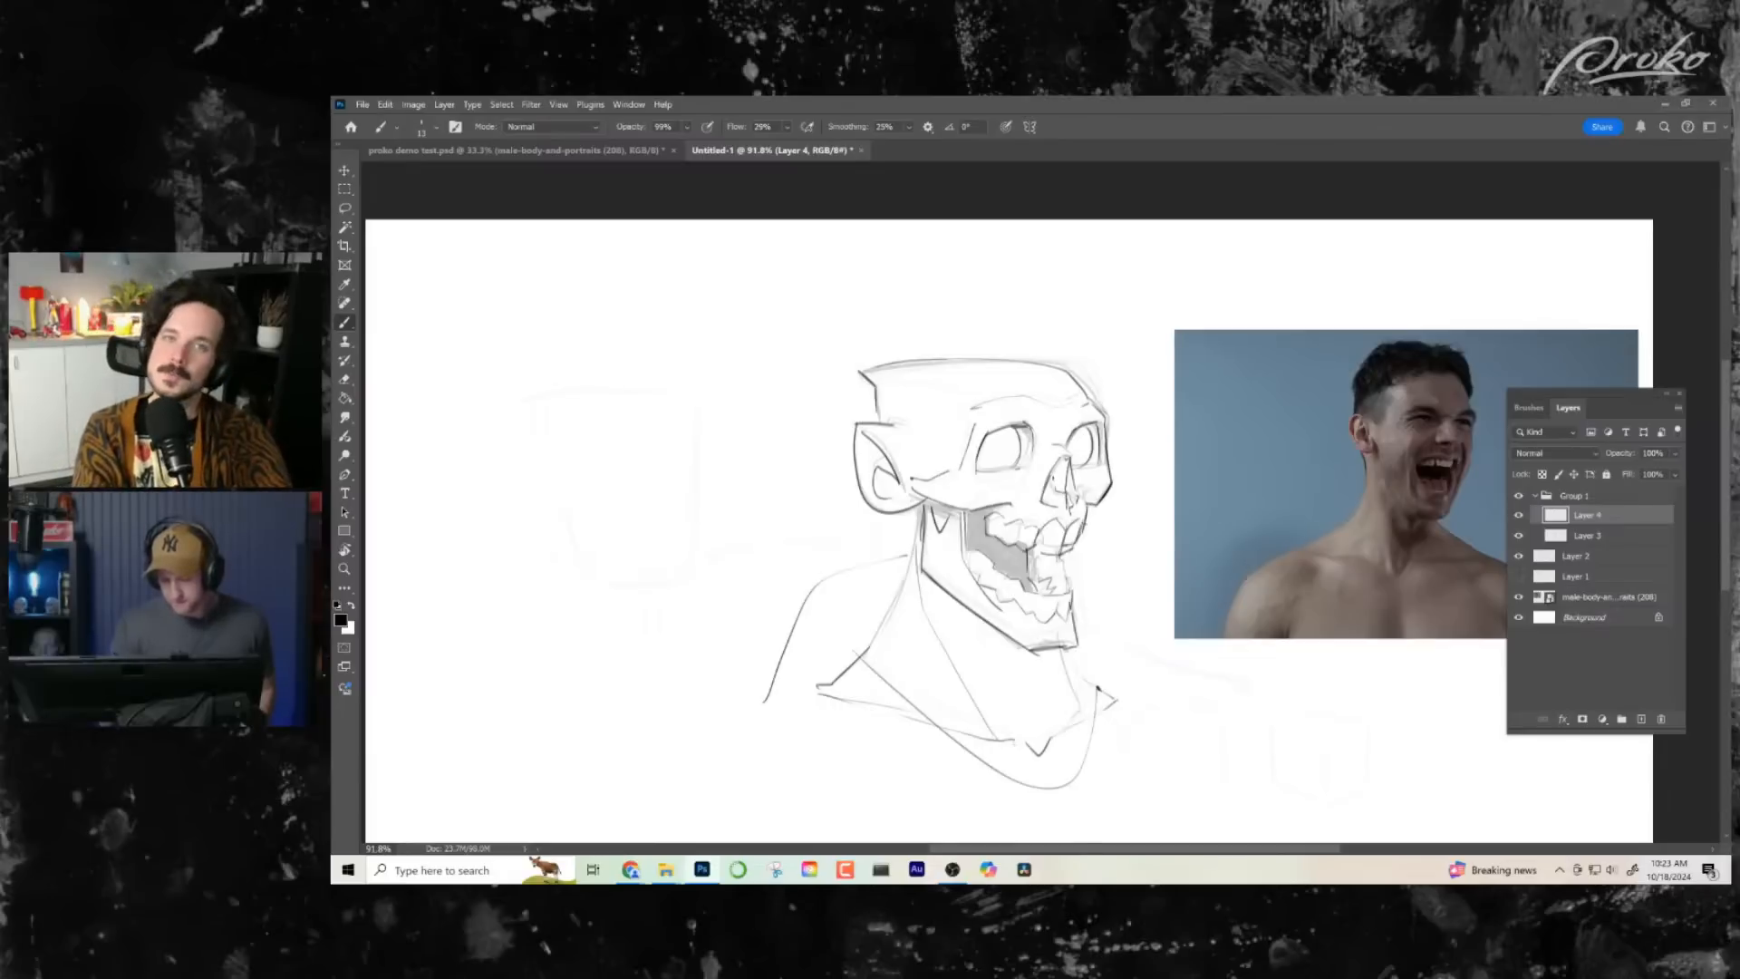
left_click_drag(1126, 528, 1137, 520)
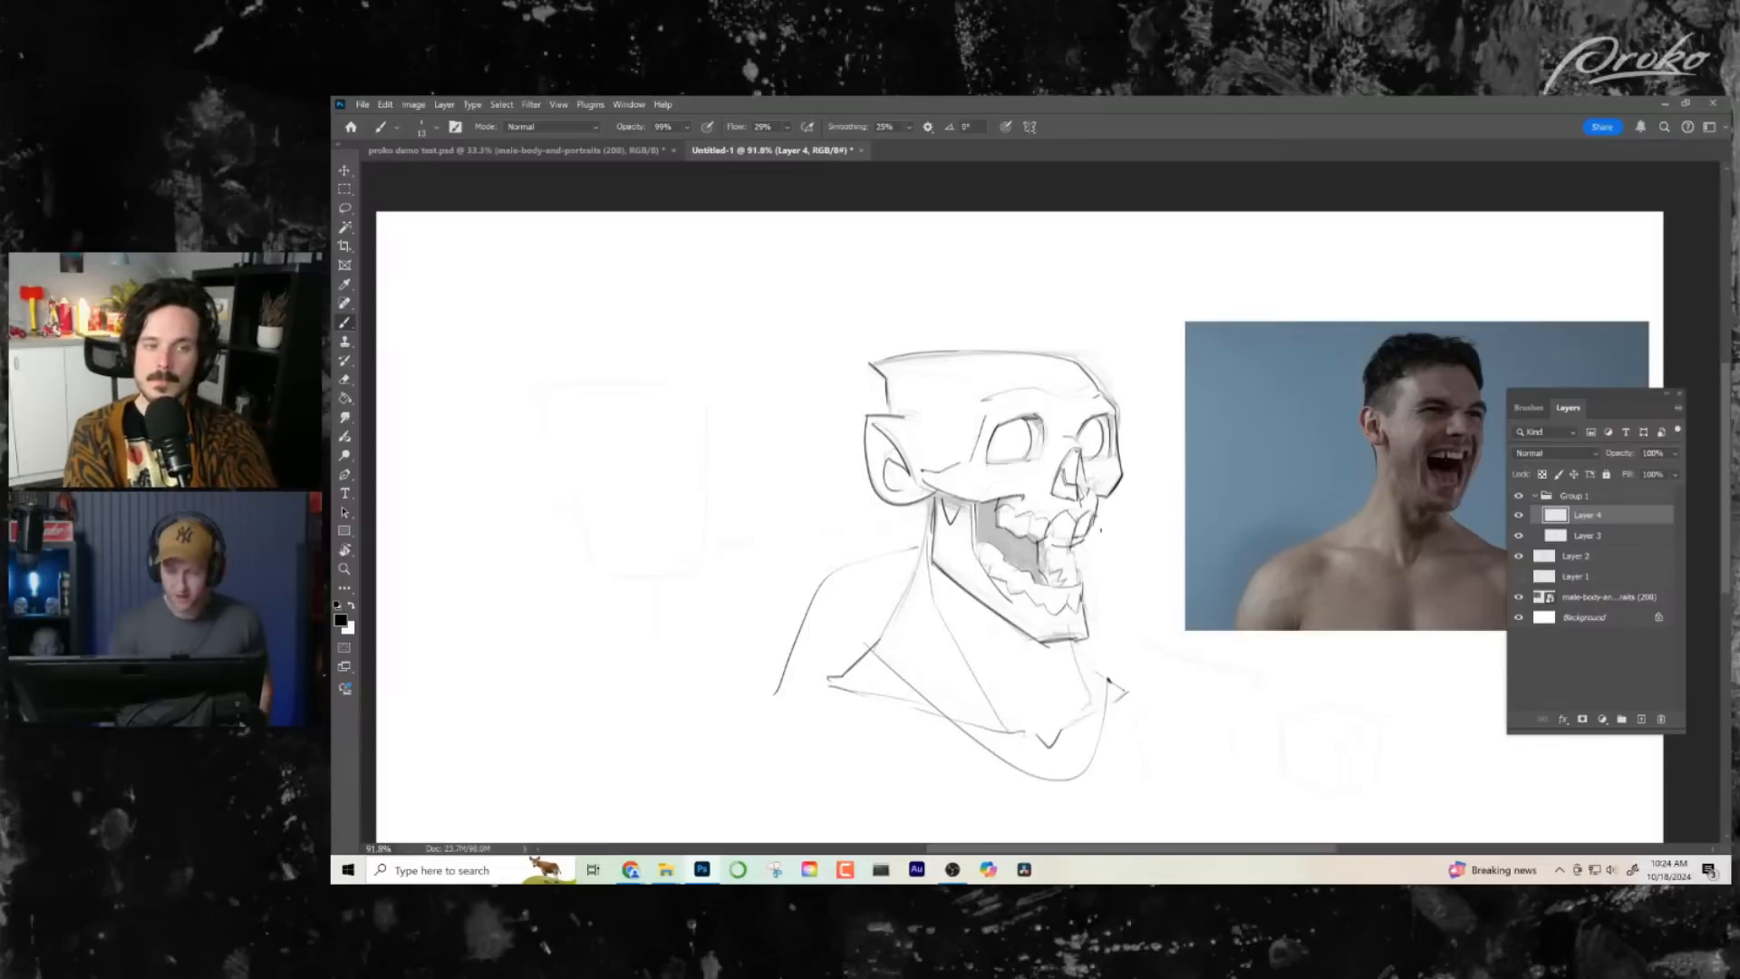
- Ink a curved temple line from the back corner of the flat skull top toward the brow, undoing a trial stroke
left_click_drag(1095, 514, 1099, 492)
left_click_drag(1100, 498, 1104, 492)
left_click_drag(884, 357, 987, 418)
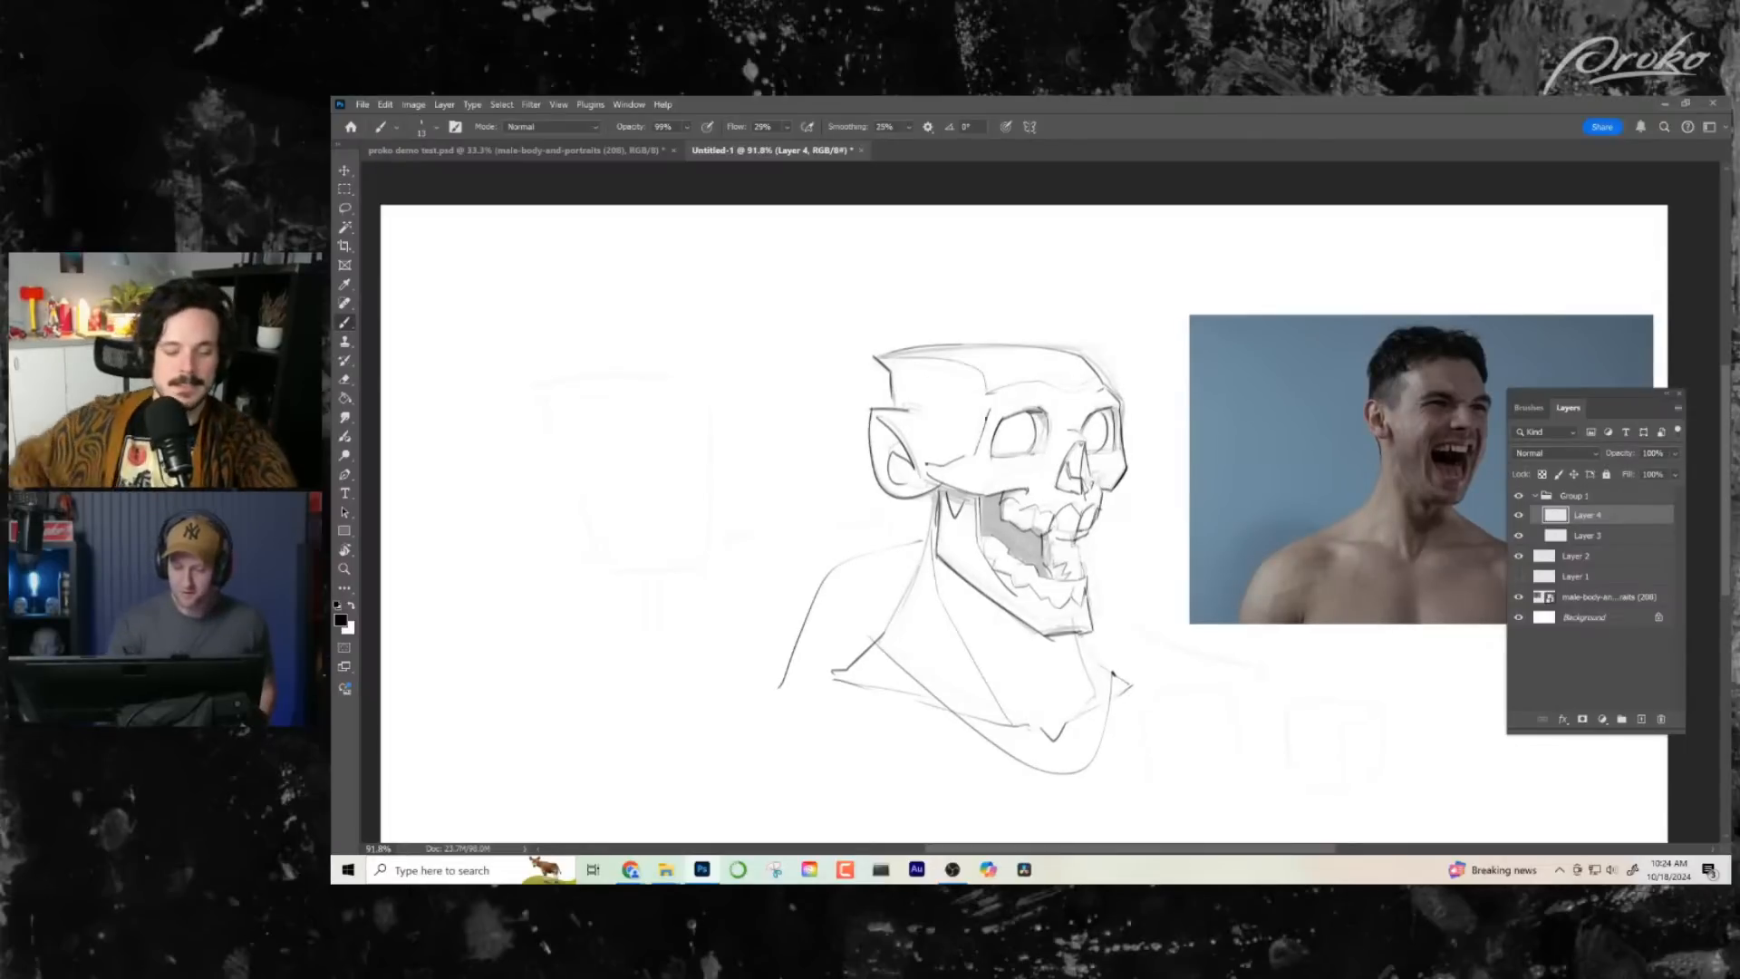
key("ctrl+z")
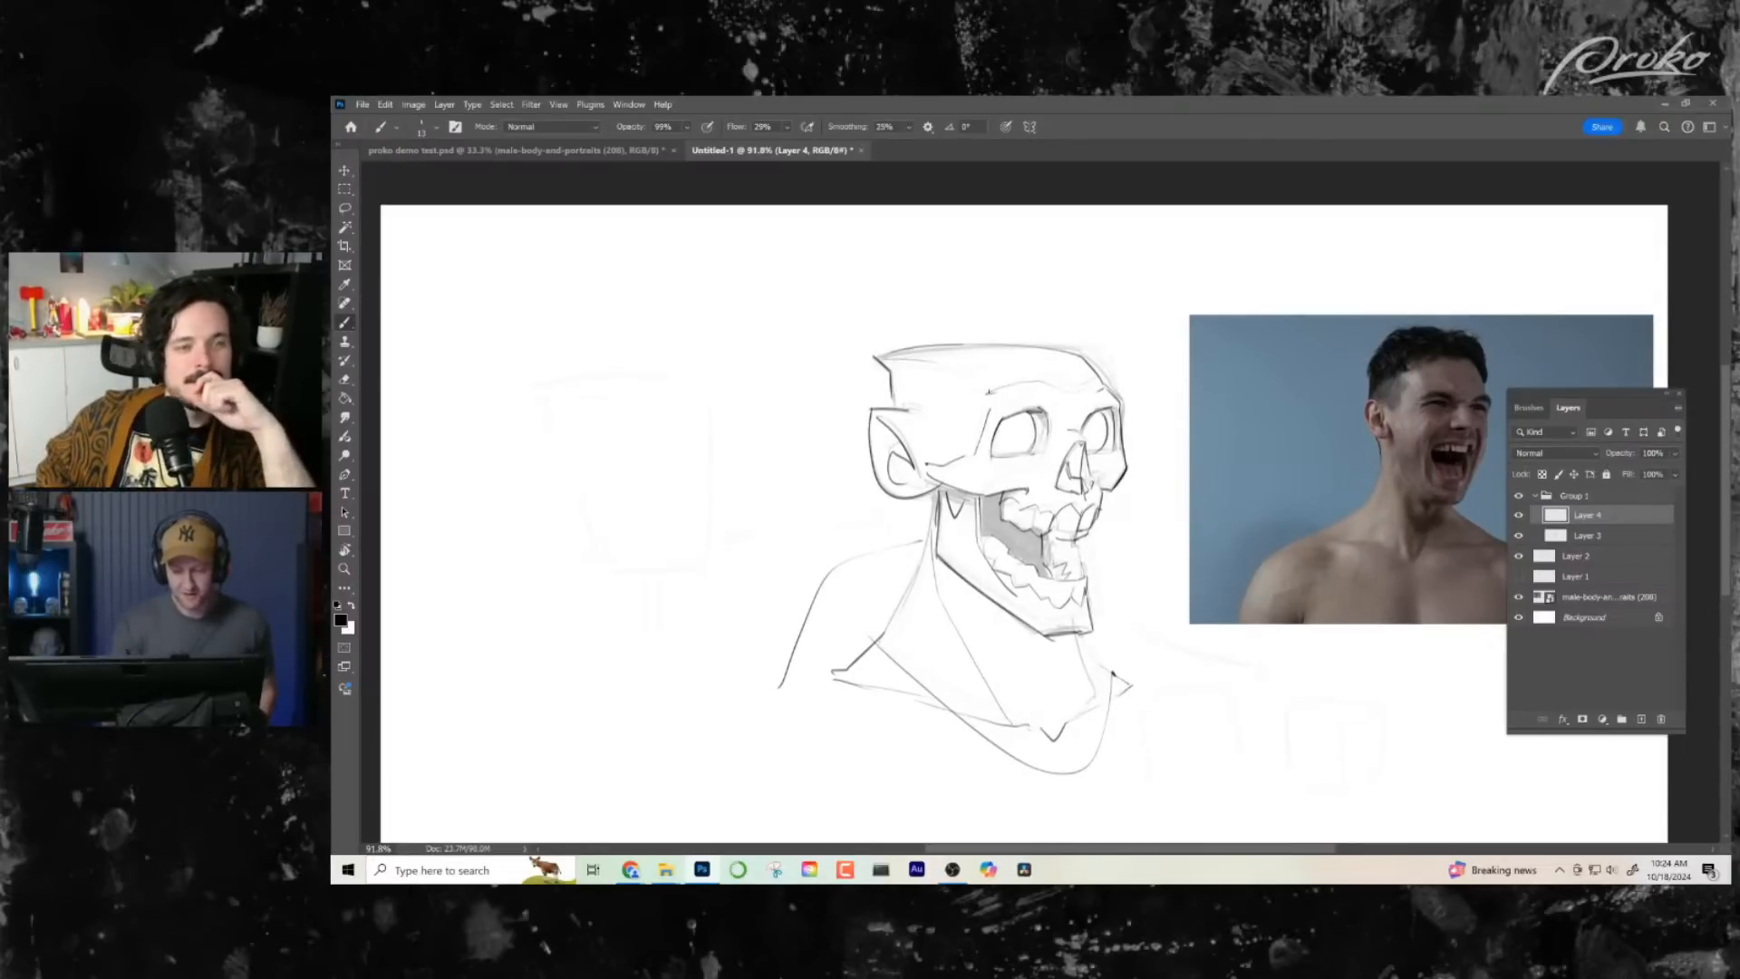
scroll(1025, 544, "down", 2)
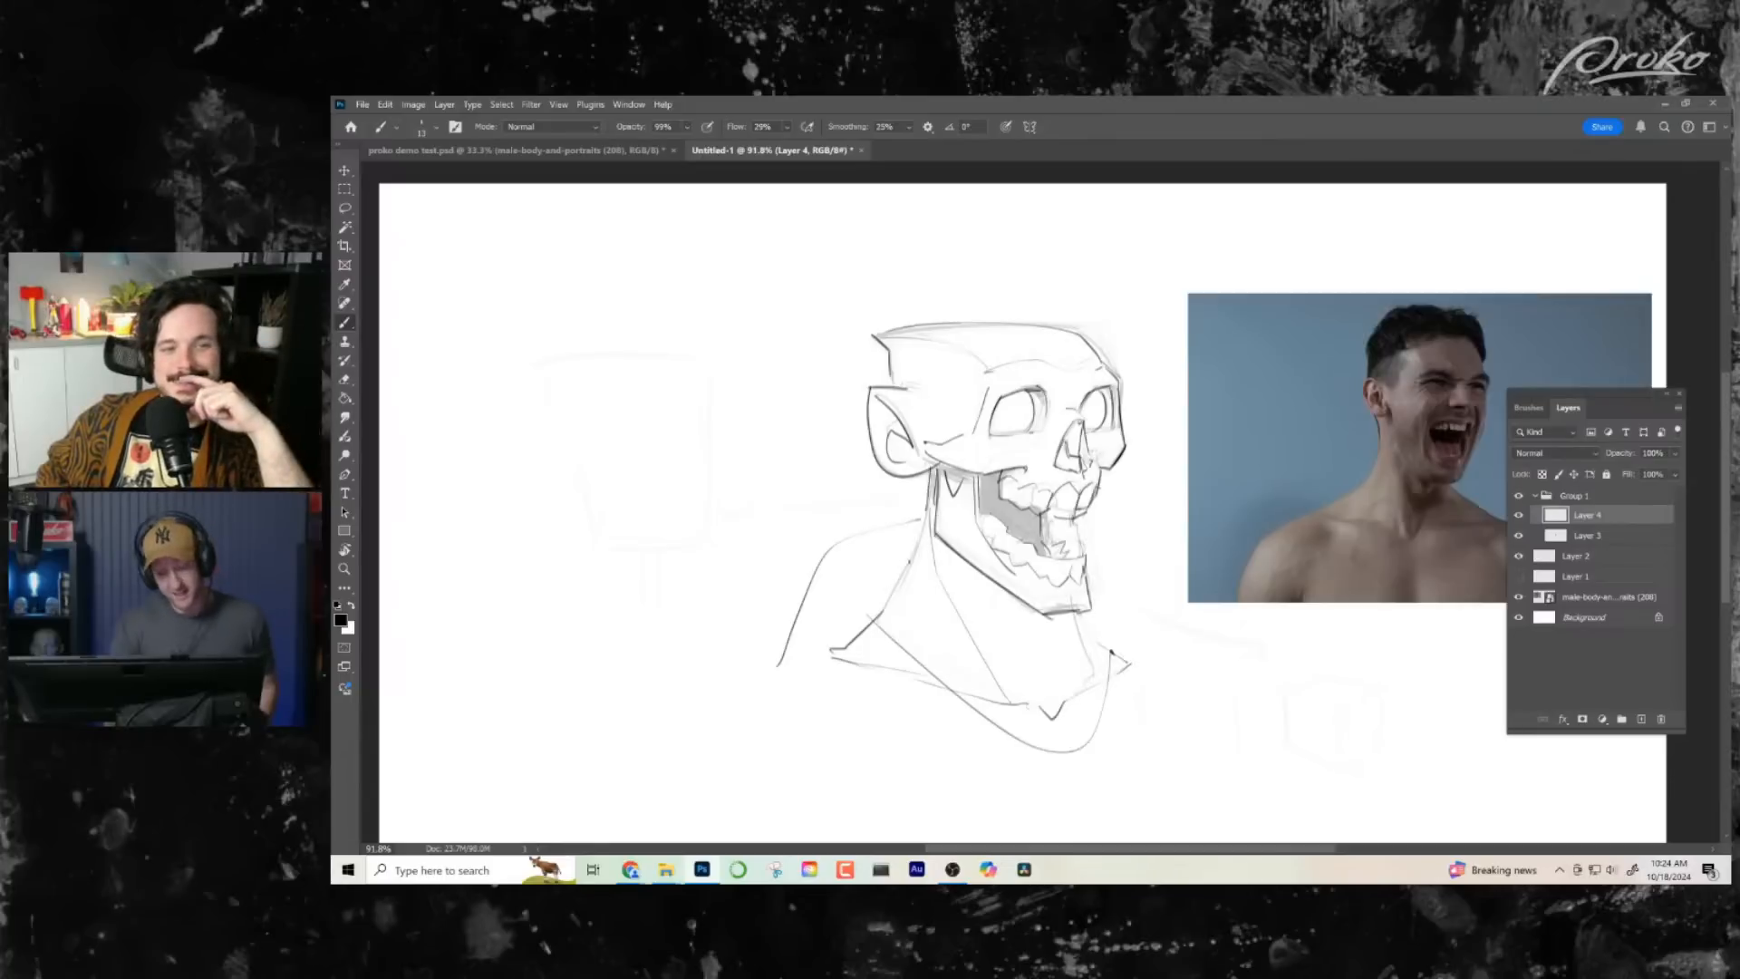
- Darken the neck slope toward the near collarbone and ink the short slope down to the far collarbone tip
left_click_drag(1056, 662, 1045, 659)
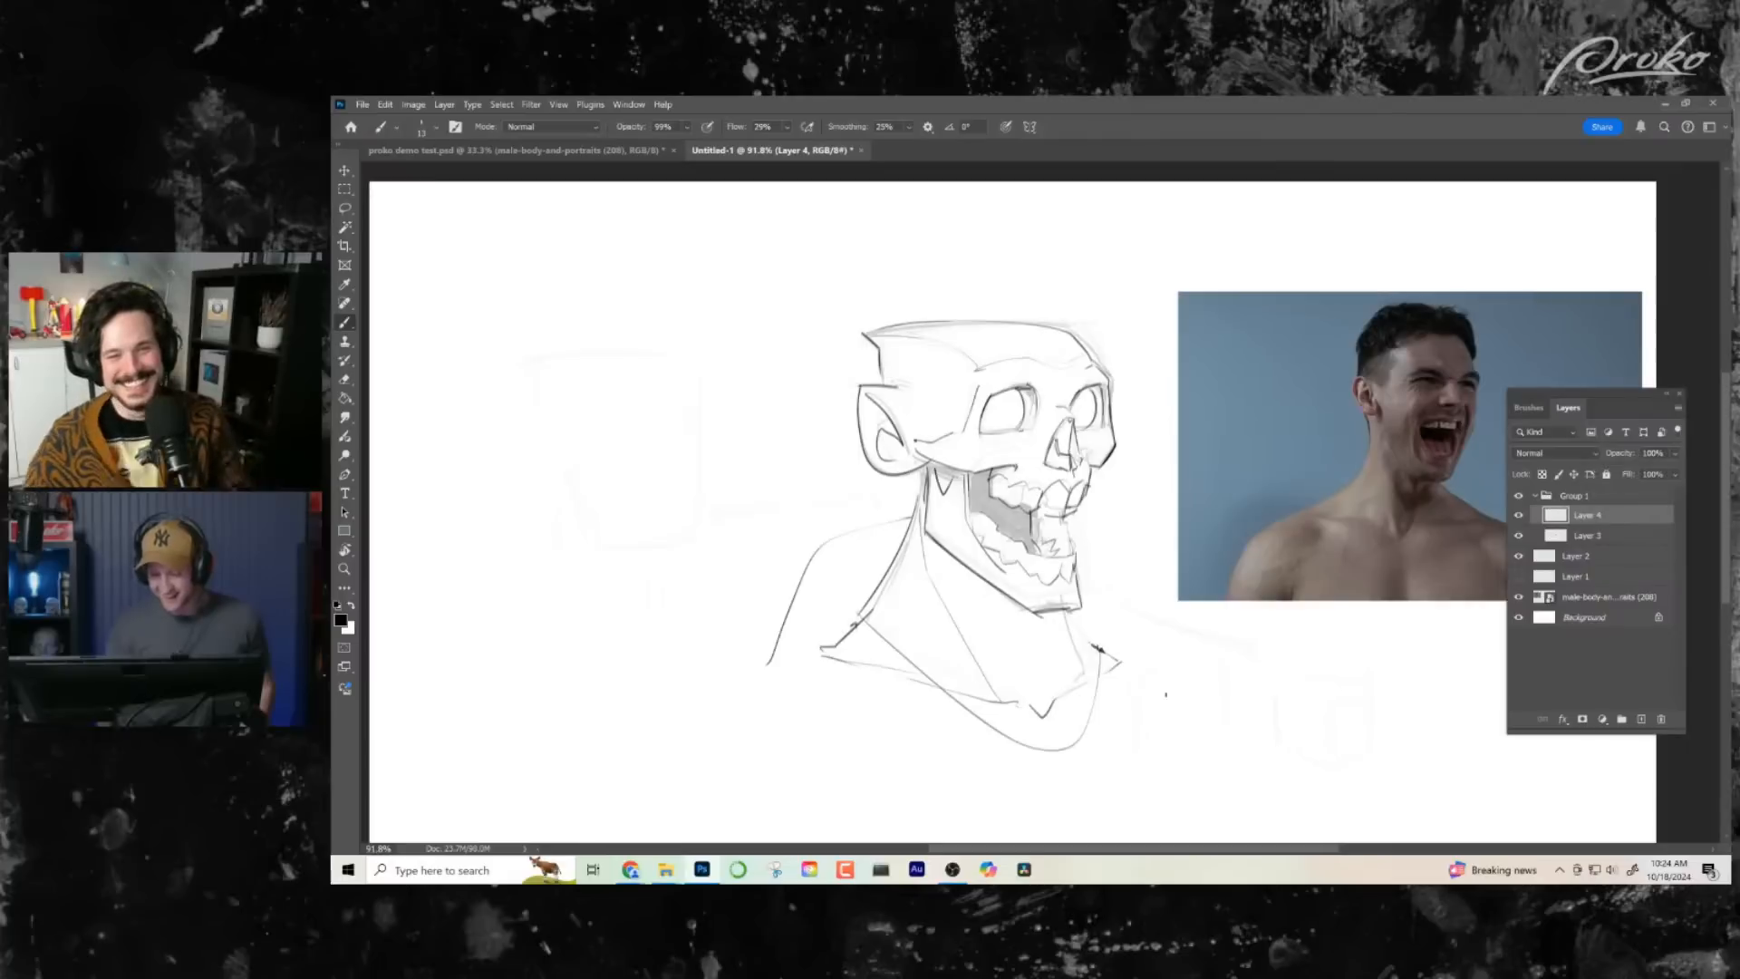
left_click_drag(1146, 678, 1131, 670)
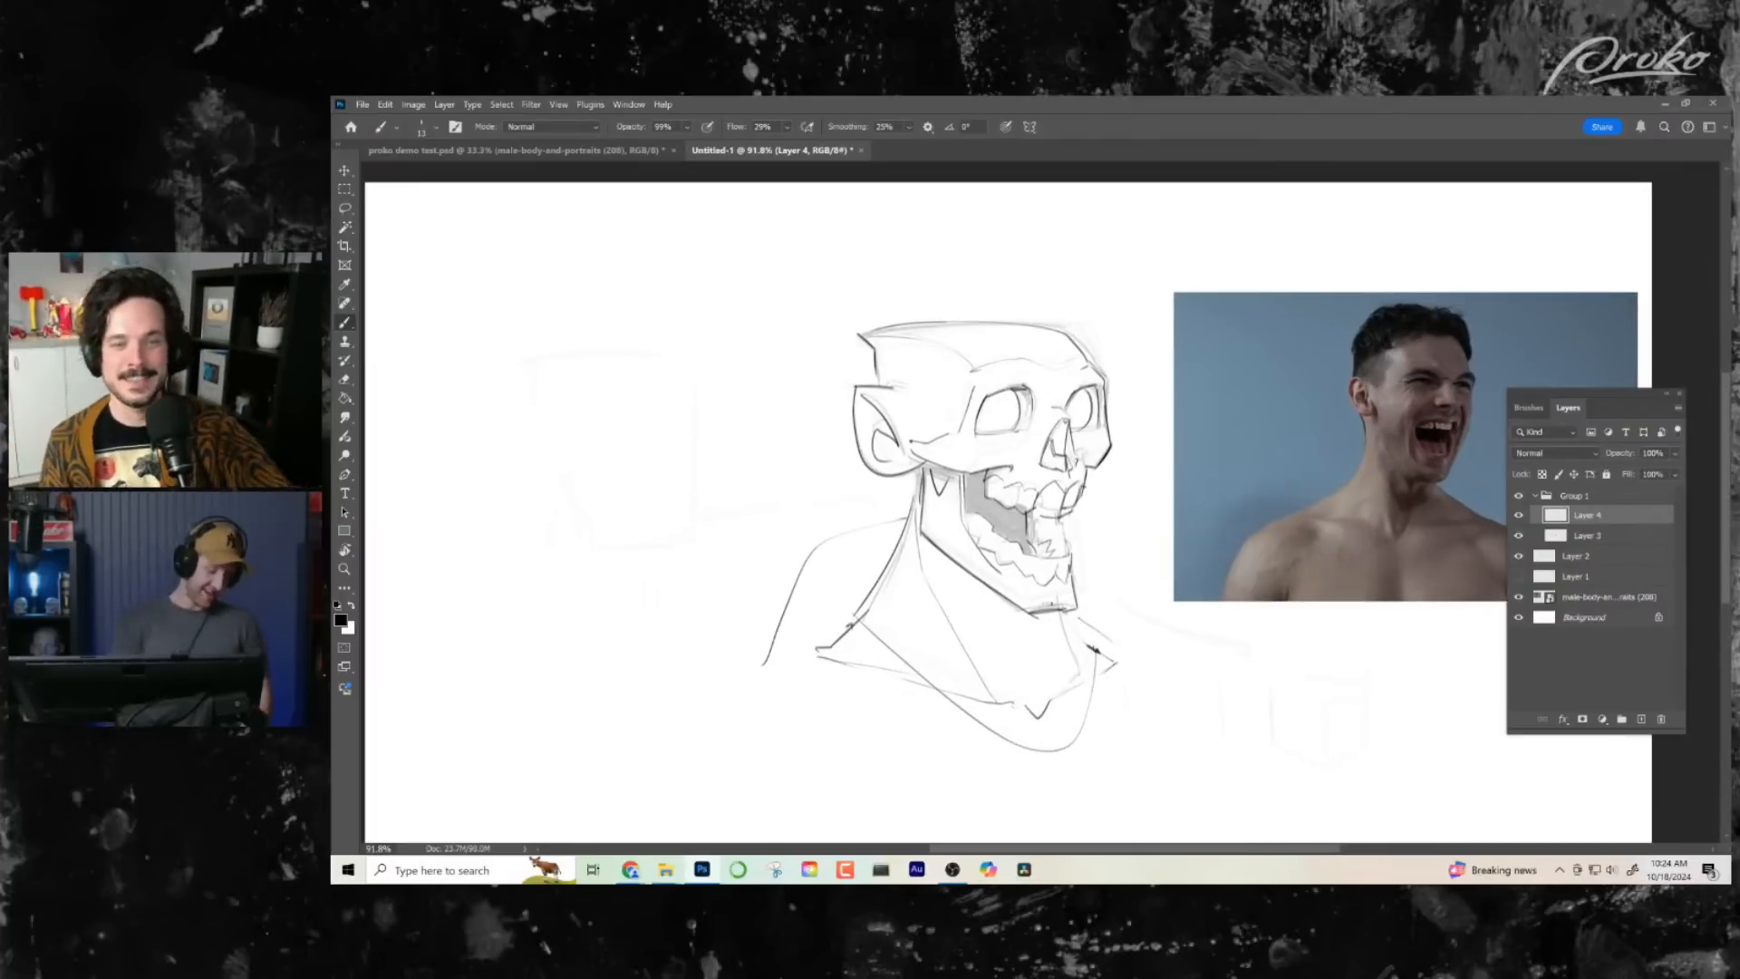
key("shift+alt+r")
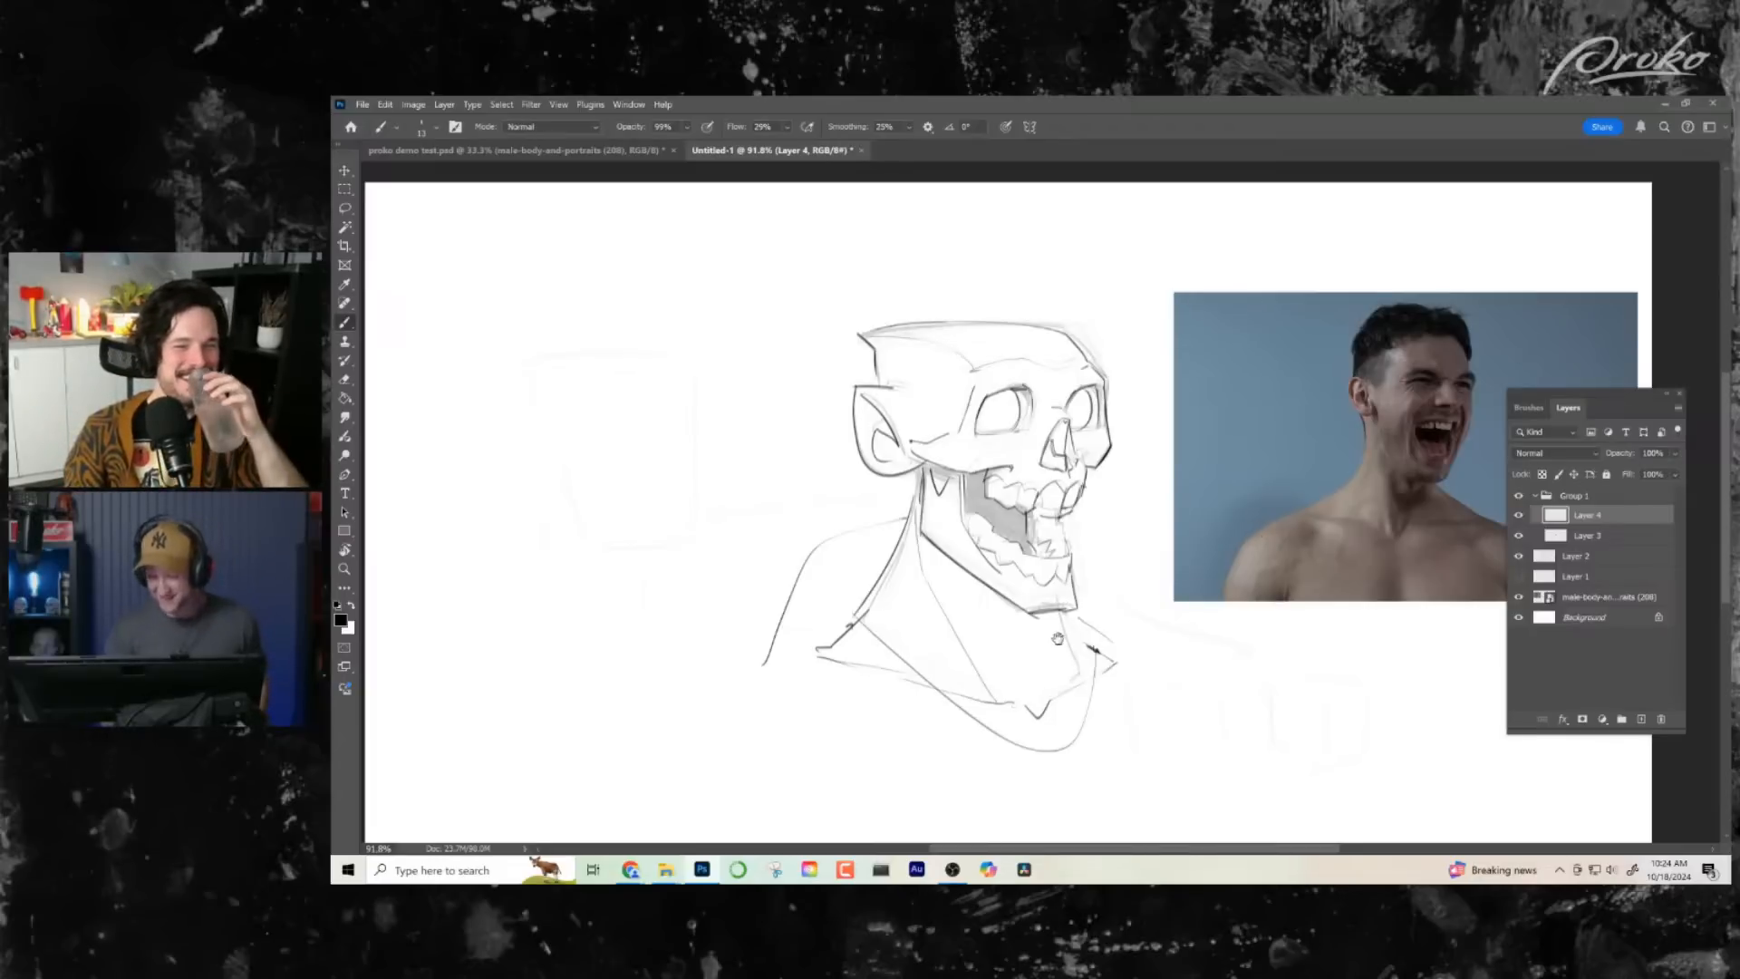
left_click_drag(1093, 649, 1045, 651)
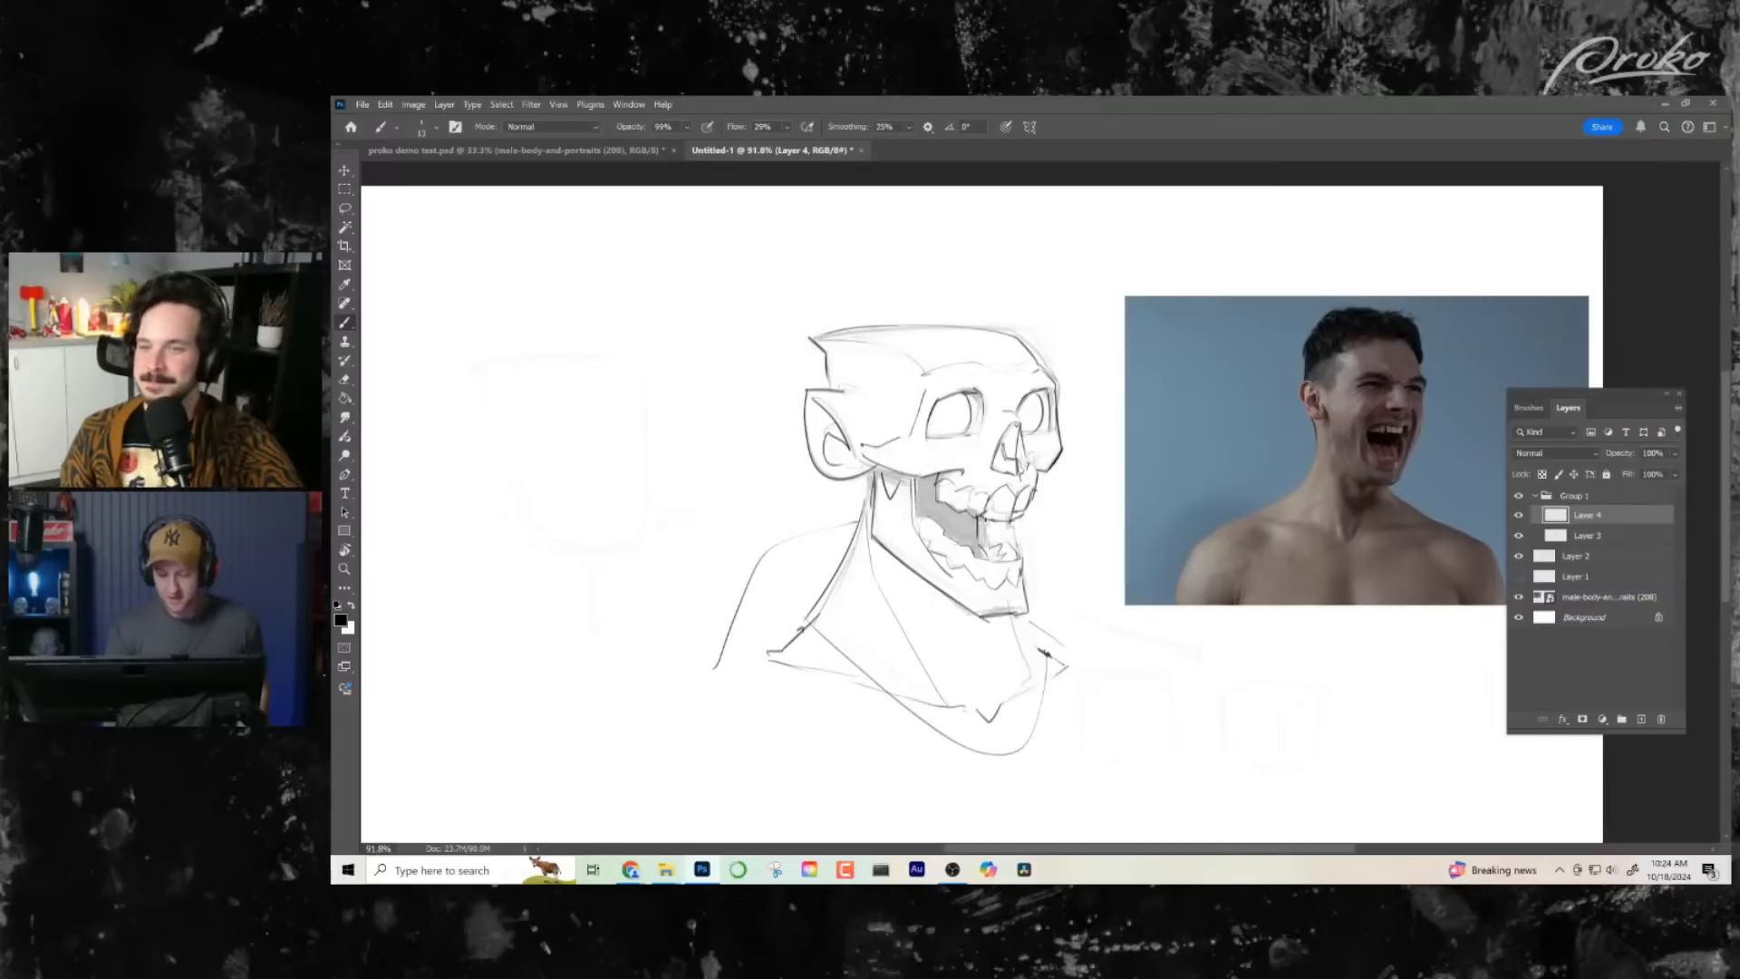
scroll(738, 667, "down", 1)
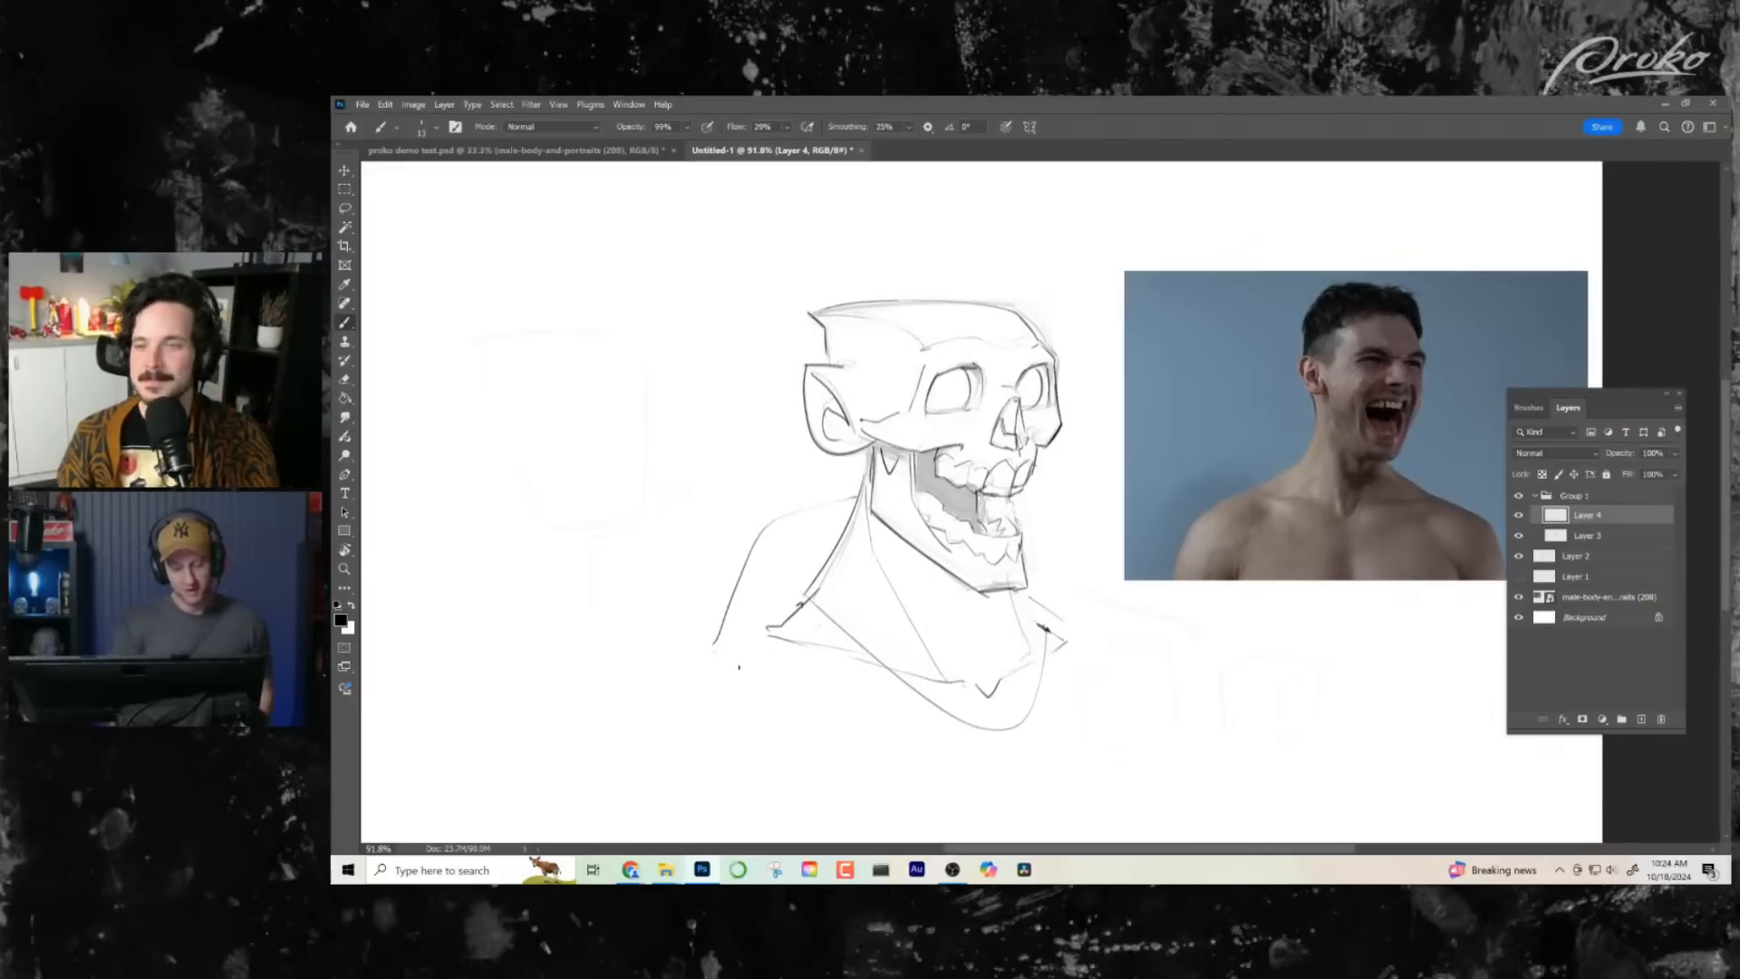
mouse_move(724, 655)
left_mouse_down()
mouse_move(997, 782)
mouse_move(1086, 657)
mouse_move(993, 762)
left_mouse_up()
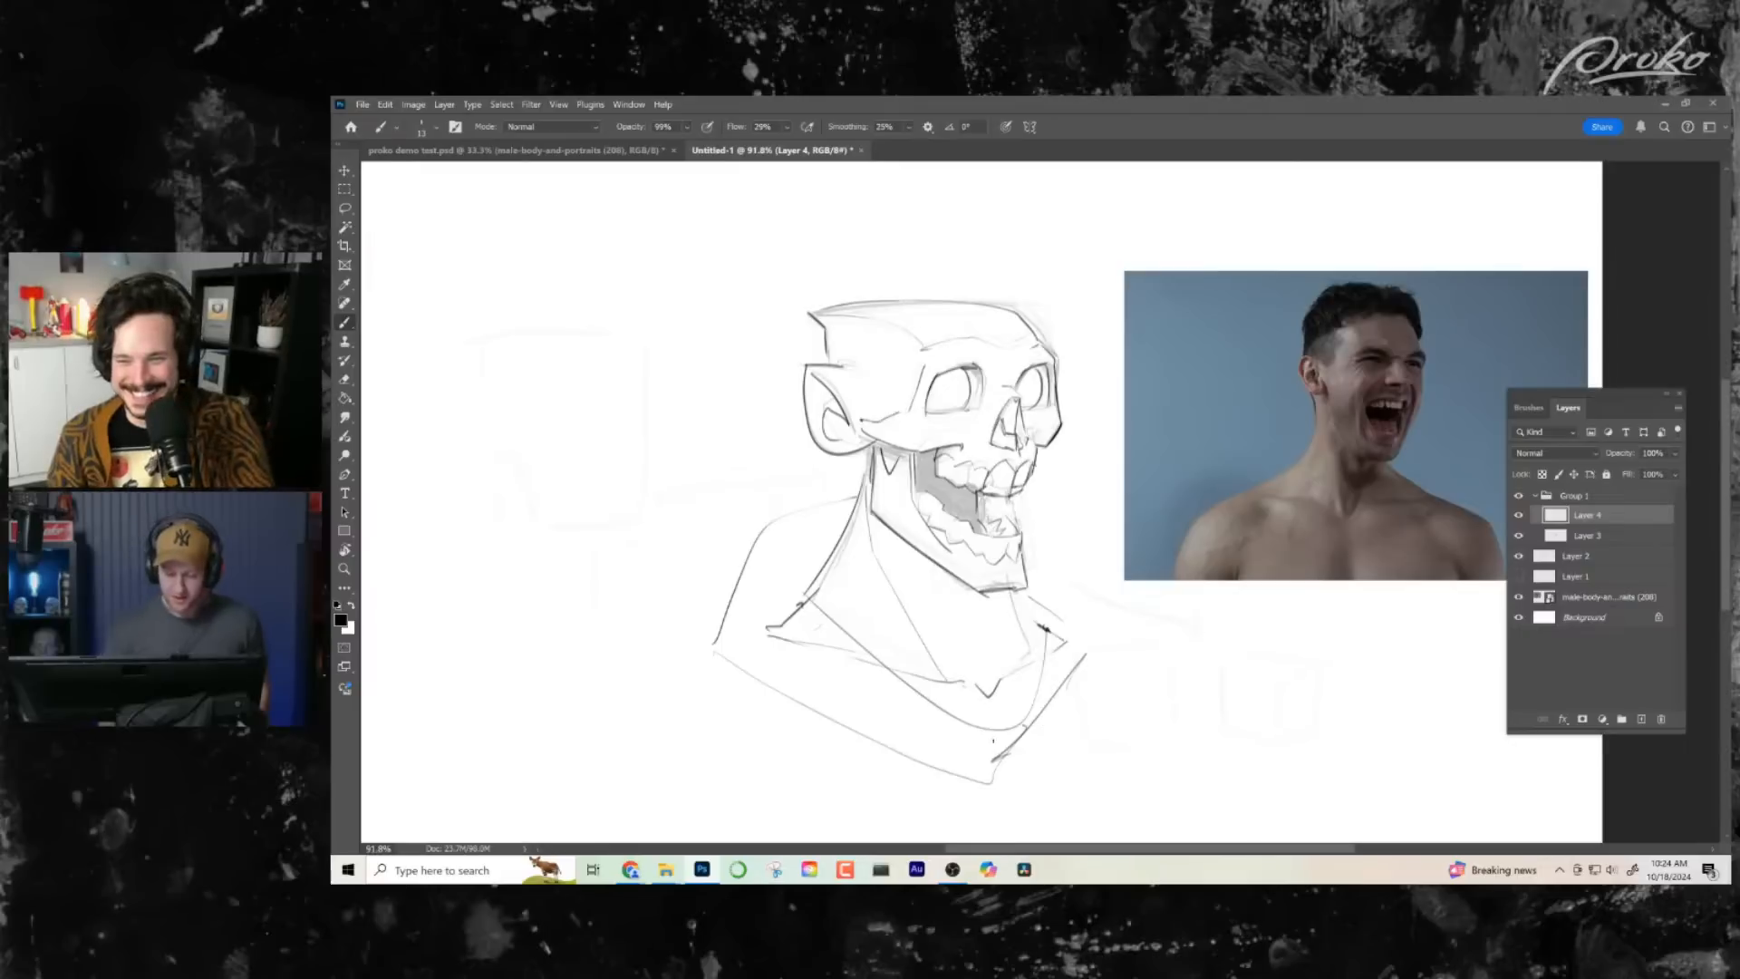
key("ctrl+z")
key("ctrl+z")
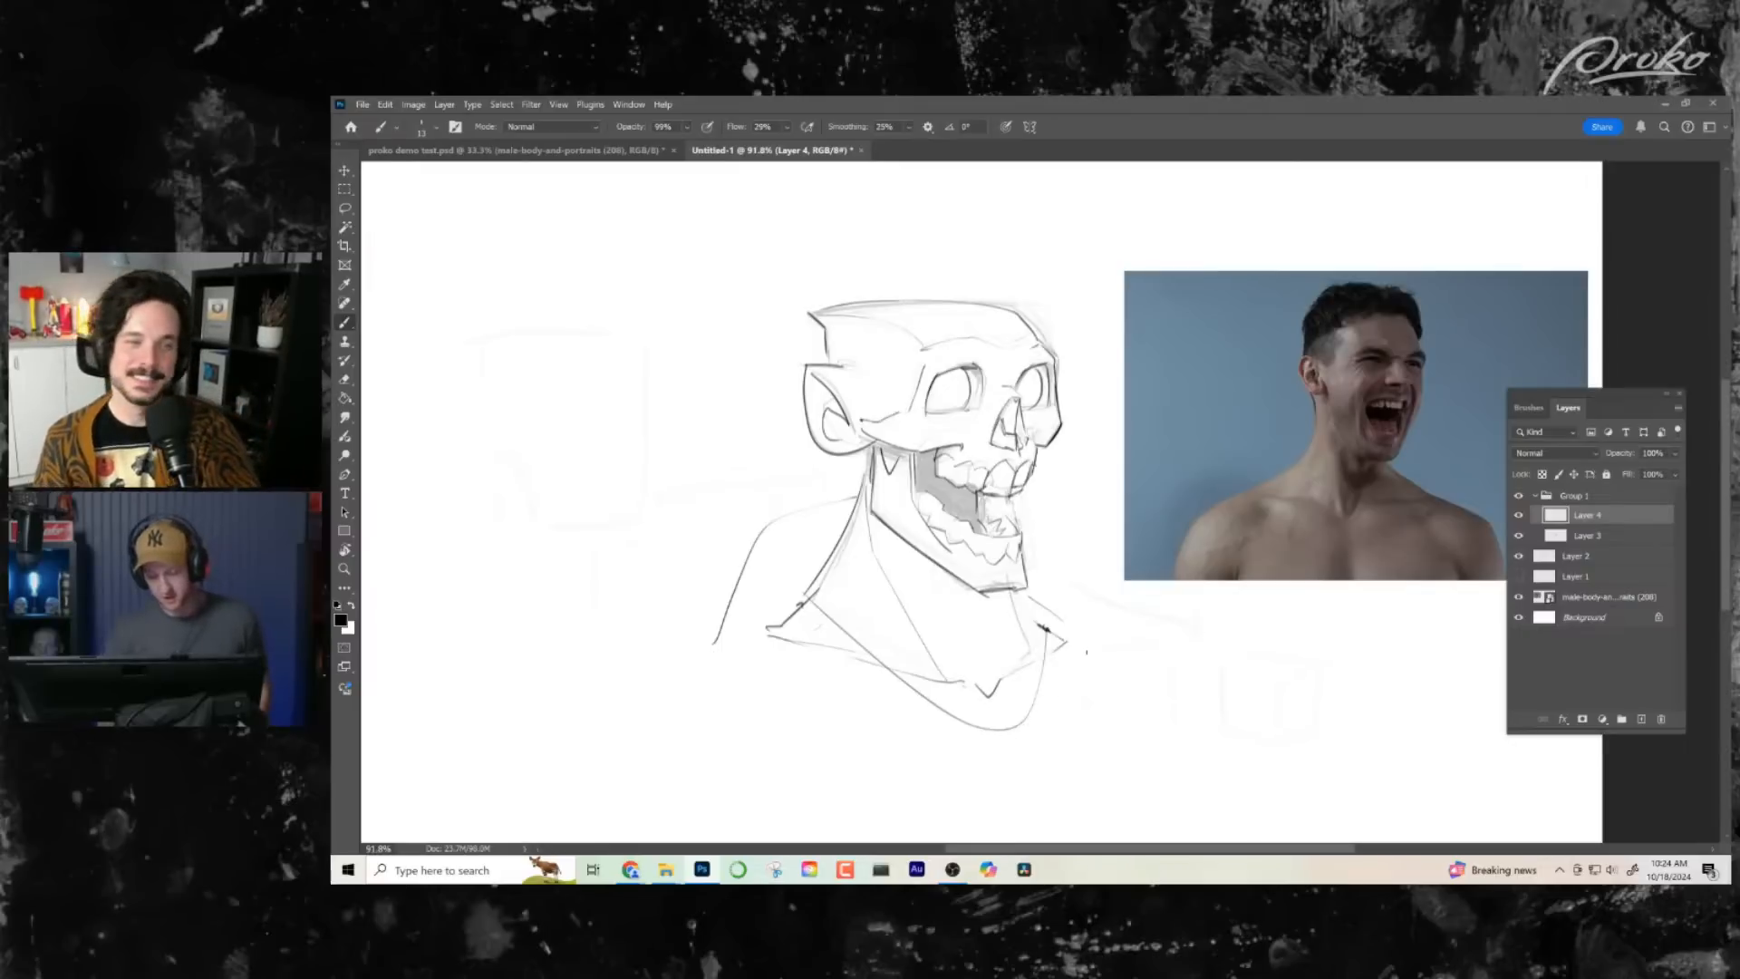
- Ink the far shoulder line, the doubled diagonal edge across the lower chest, and the short pointed stroke below the near arm
left_click_drag(1087, 651, 1075, 704)
left_click_drag(1014, 763, 999, 774)
mouse_move(730, 663)
left_mouse_down()
mouse_move(999, 798)
mouse_move(867, 756)
left_mouse_up()
left_click_drag(707, 673, 674, 692)
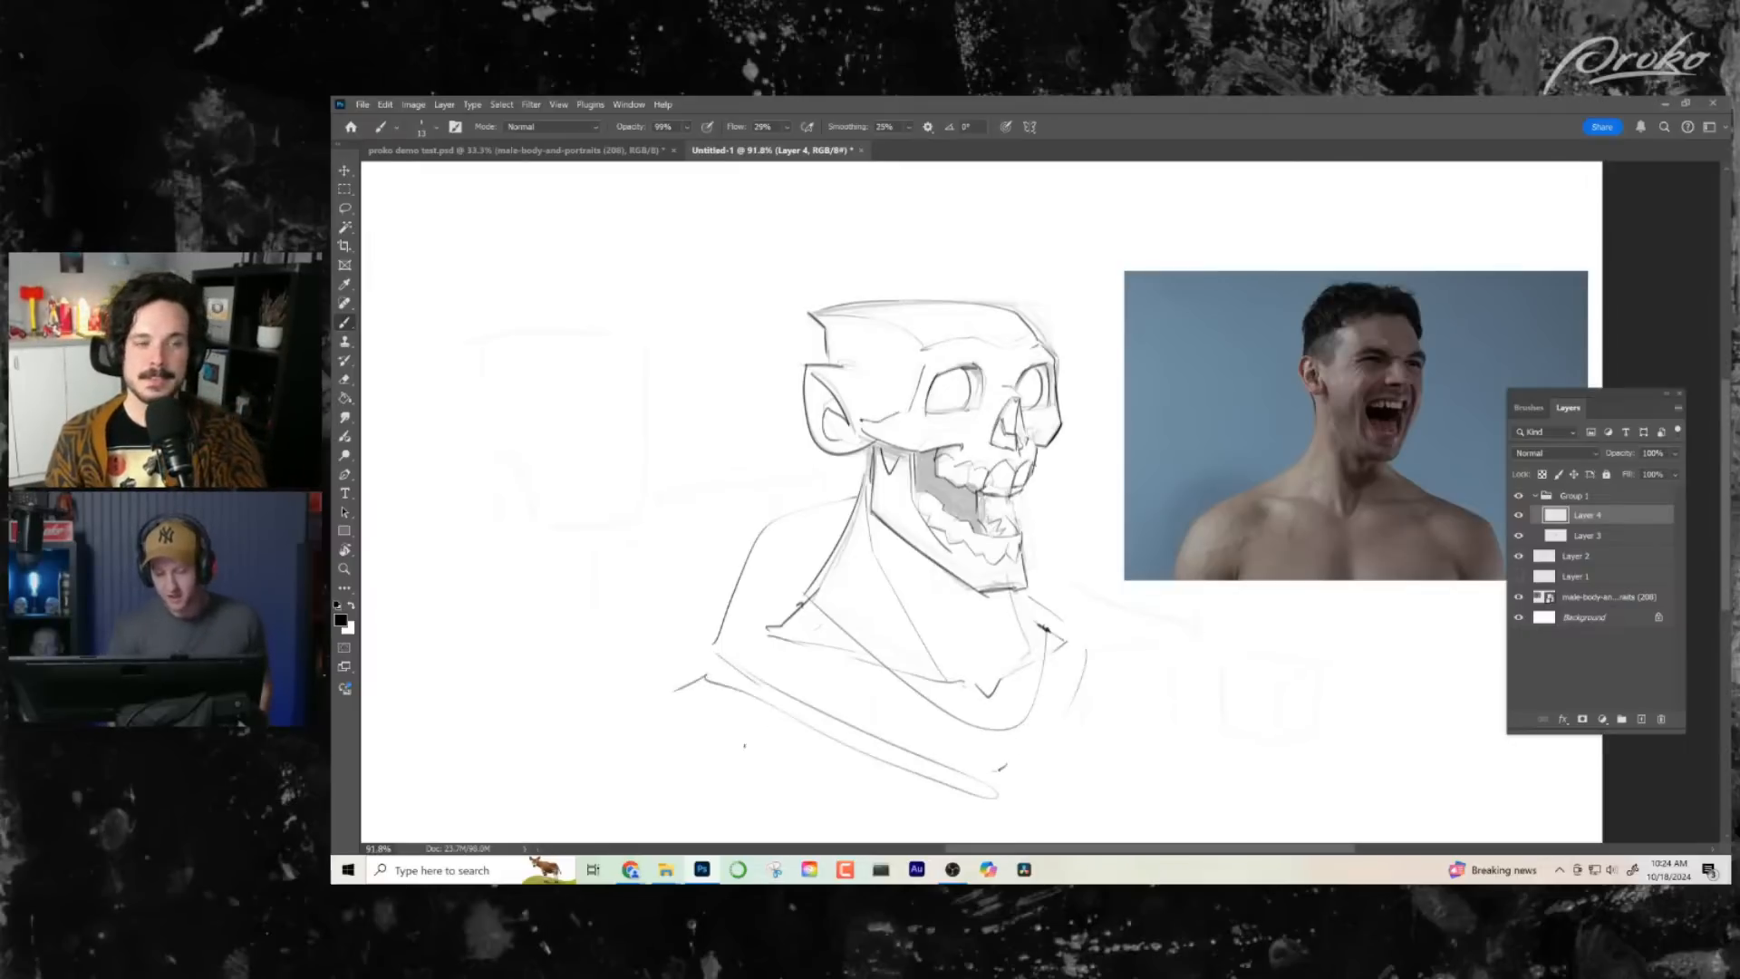
left_click_drag(1076, 649, 1168, 682)
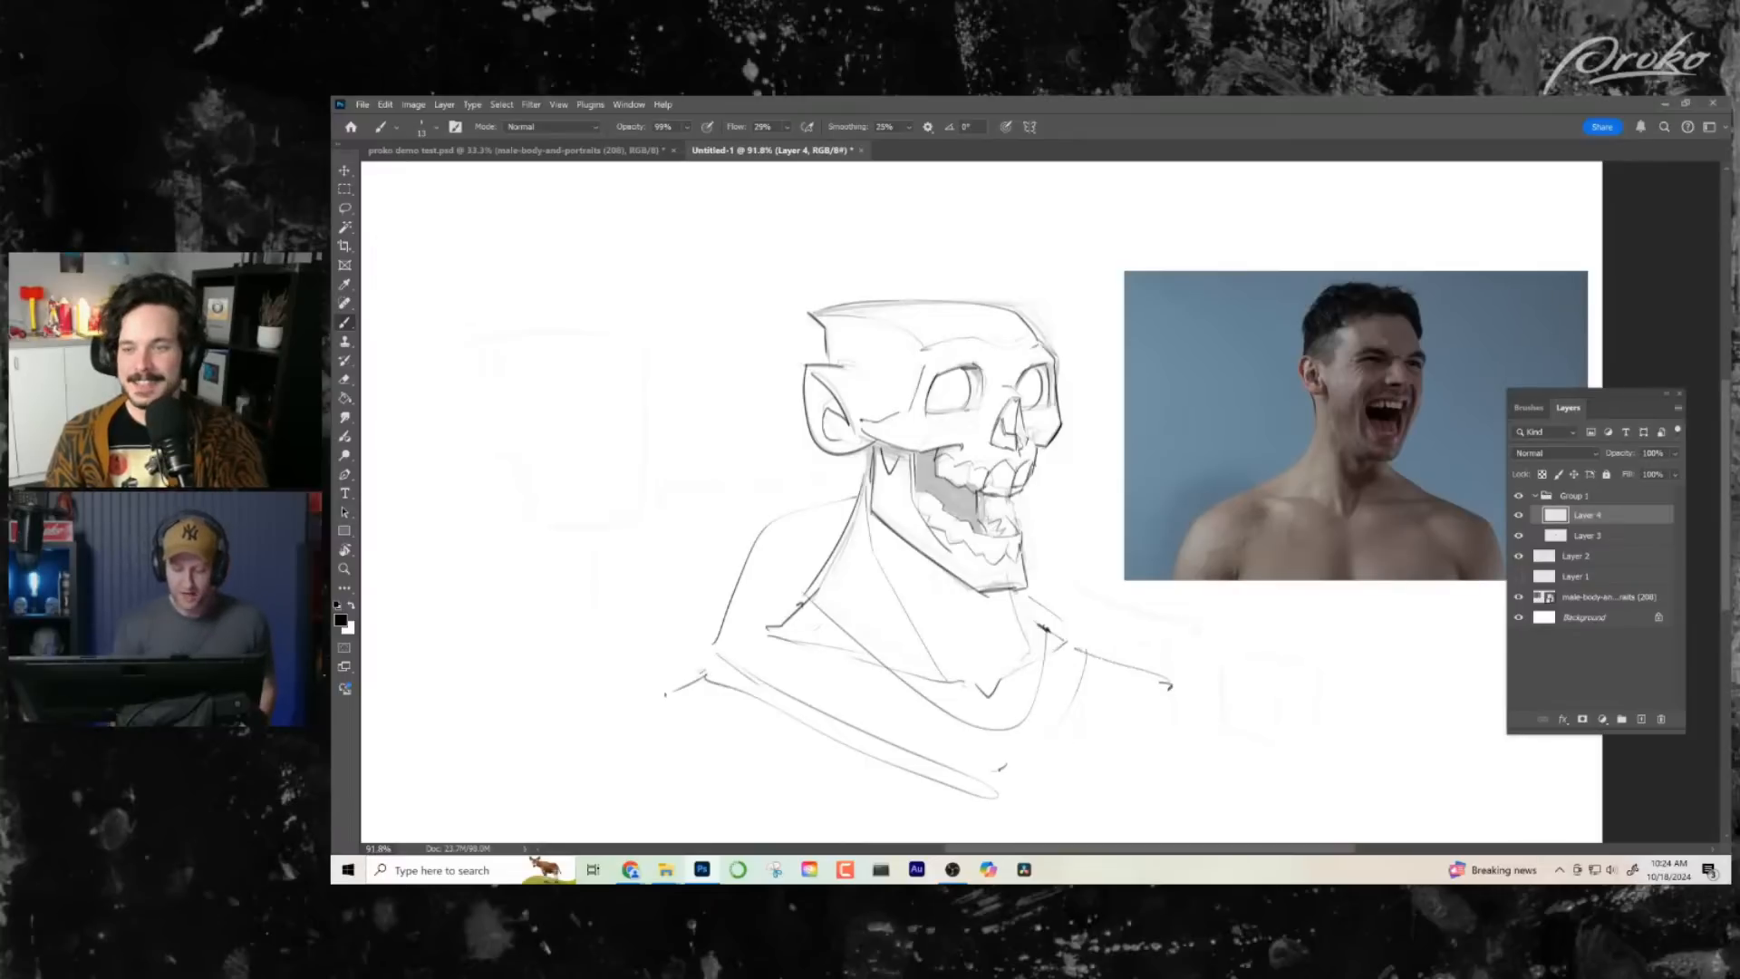
left_click_drag(705, 672, 674, 691)
left_click_drag(1009, 696, 1037, 695)
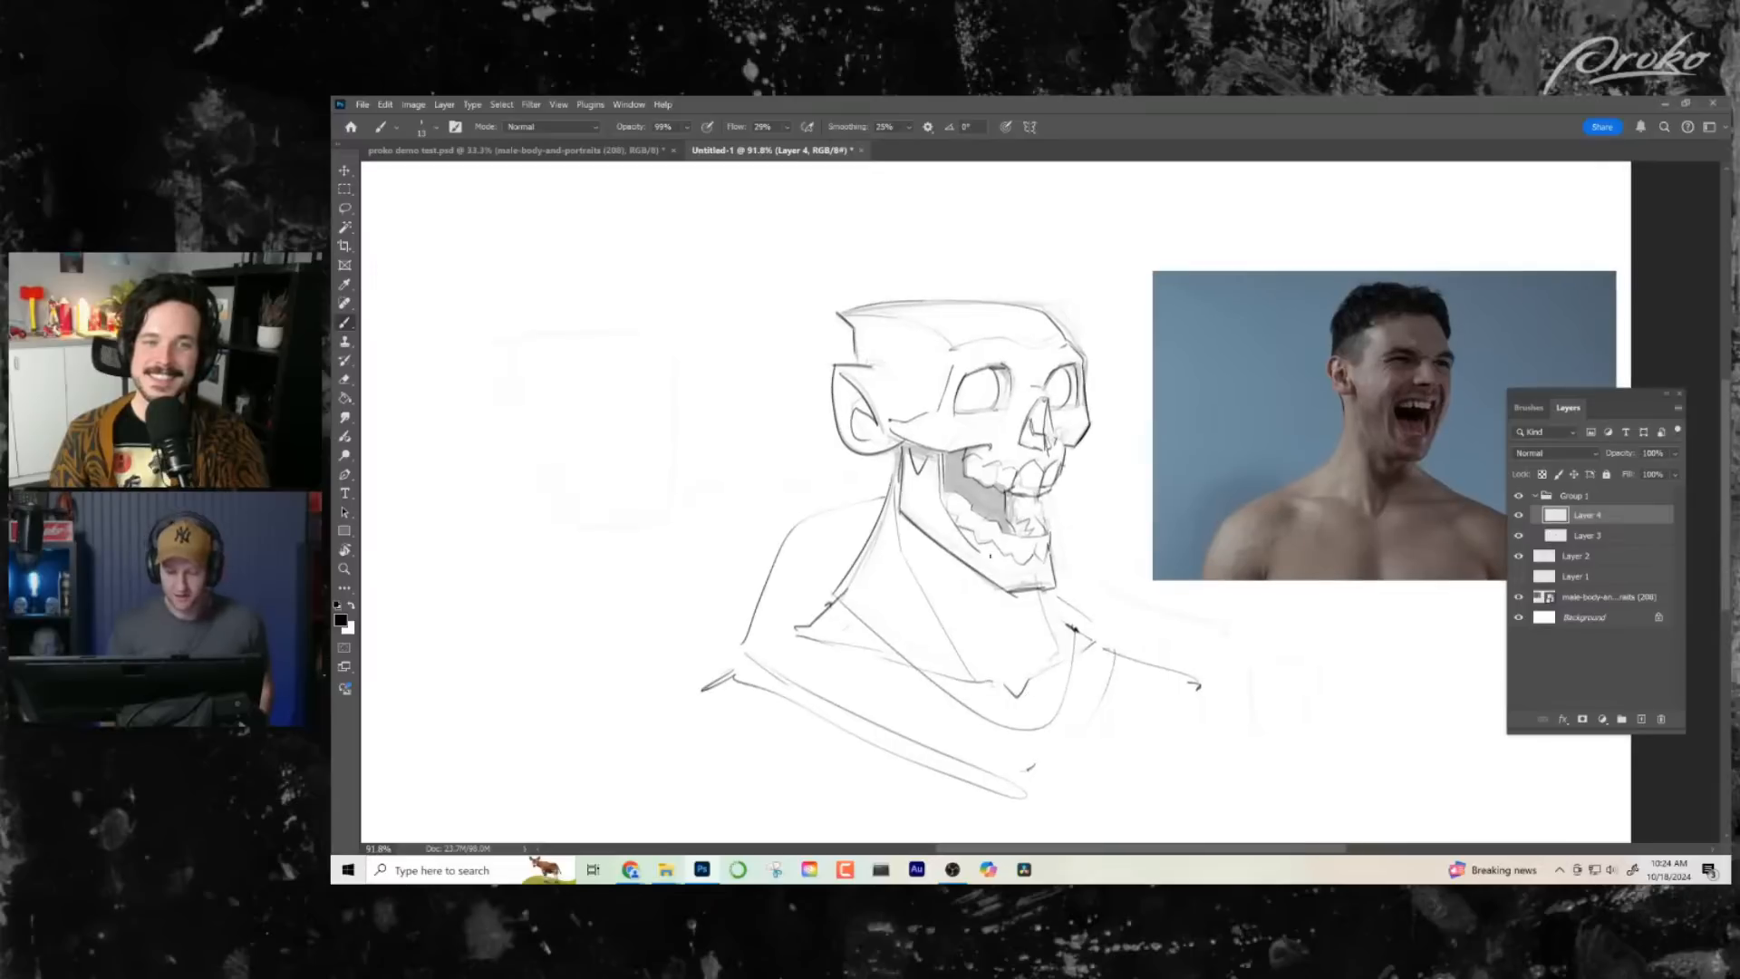
- Thicken the back corner of the skull top and fill the wedge-shaped notch behind the jaw with black
left_click_drag(850, 330, 854, 360)
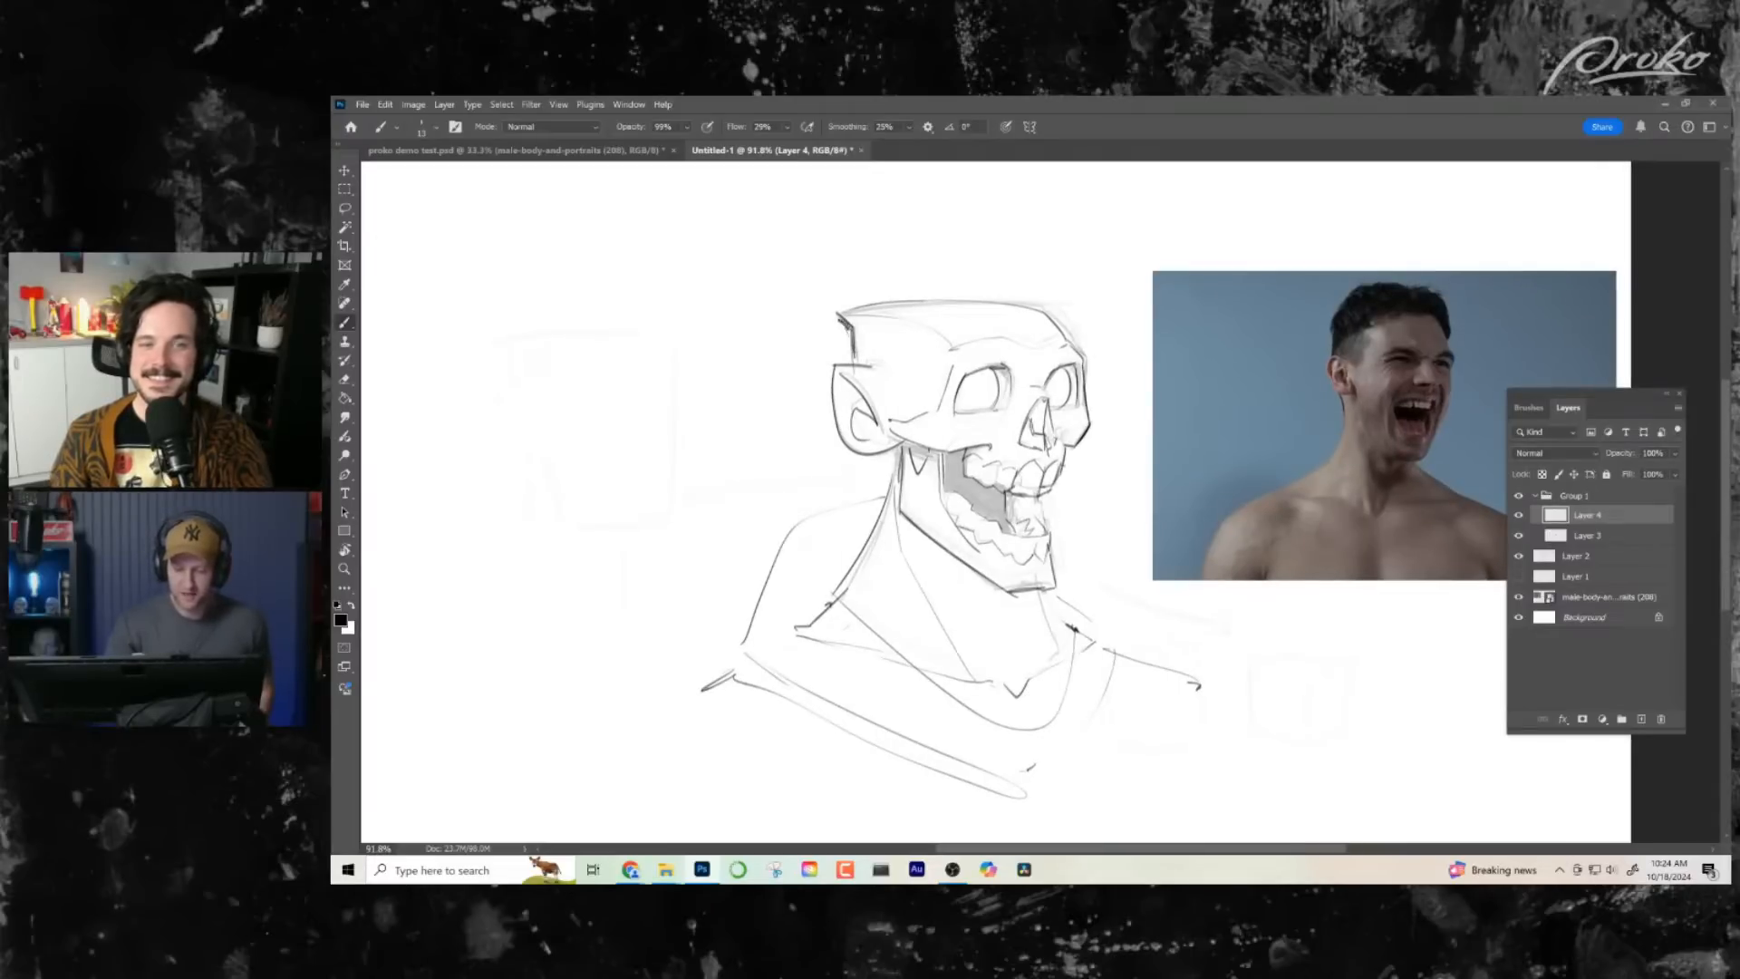
mouse_move(893, 436)
left_mouse_down()
mouse_move(918, 445)
mouse_move(918, 472)
mouse_move(929, 450)
left_mouse_up()
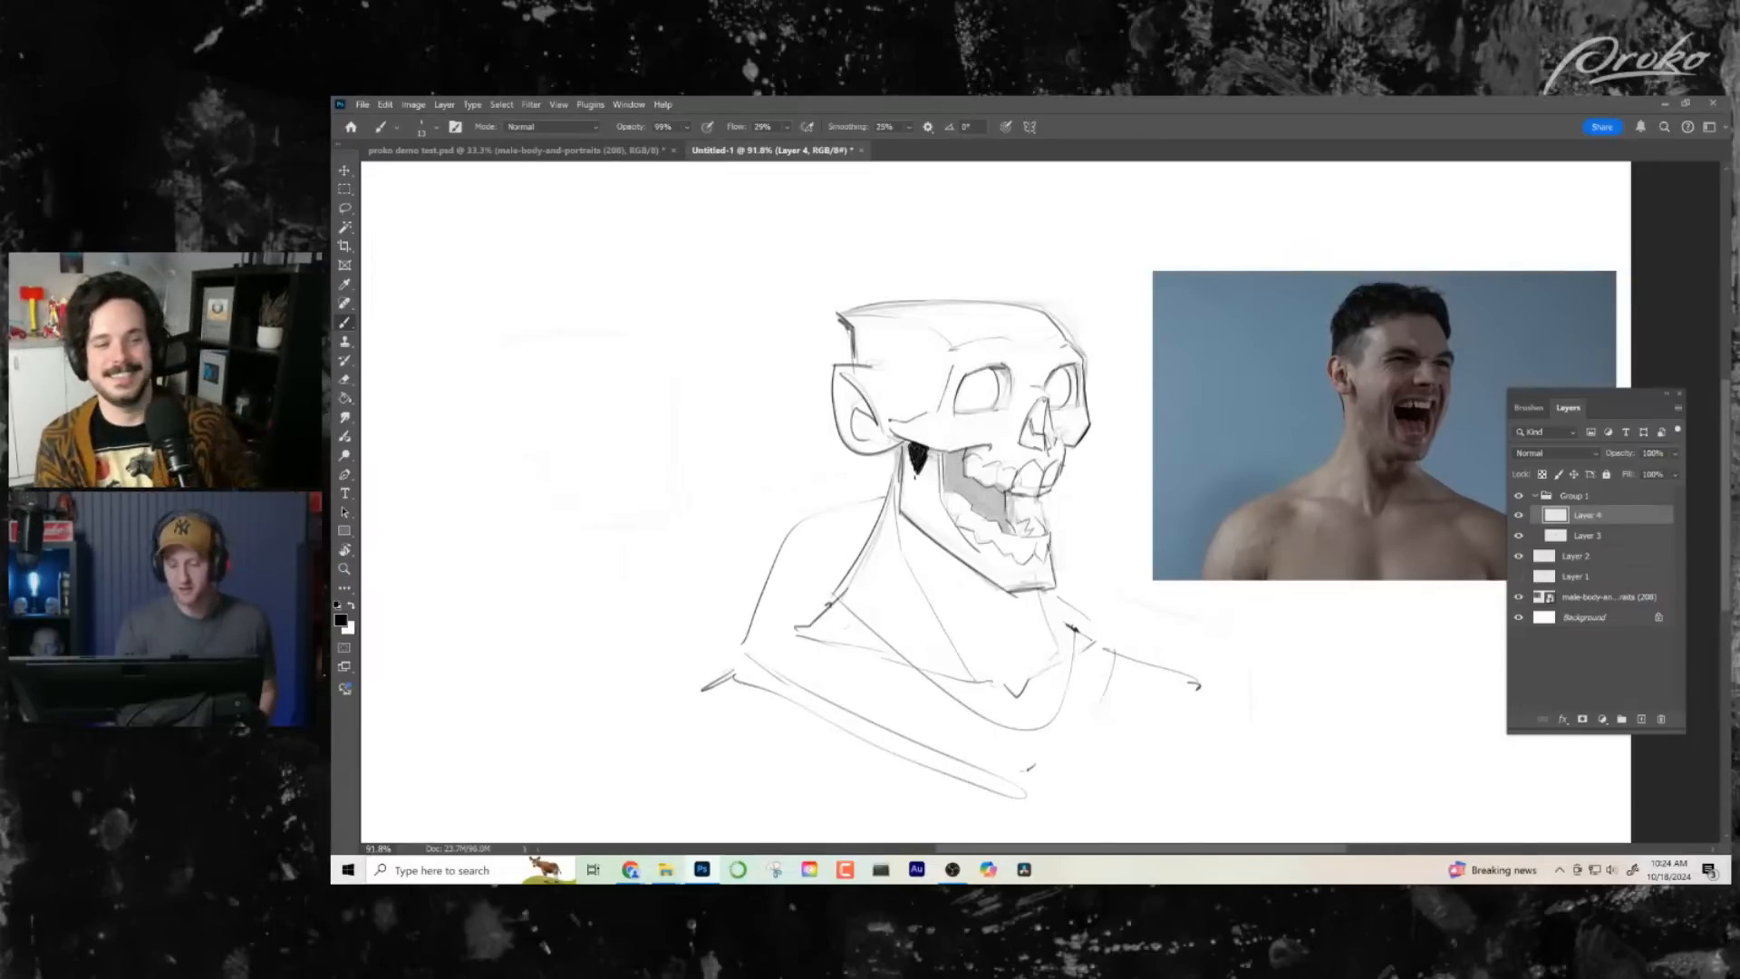
- Fill the open mouth between the upper and lower teeth with solid black, mirroring the canvas view
left_click_drag(944, 456, 944, 492)
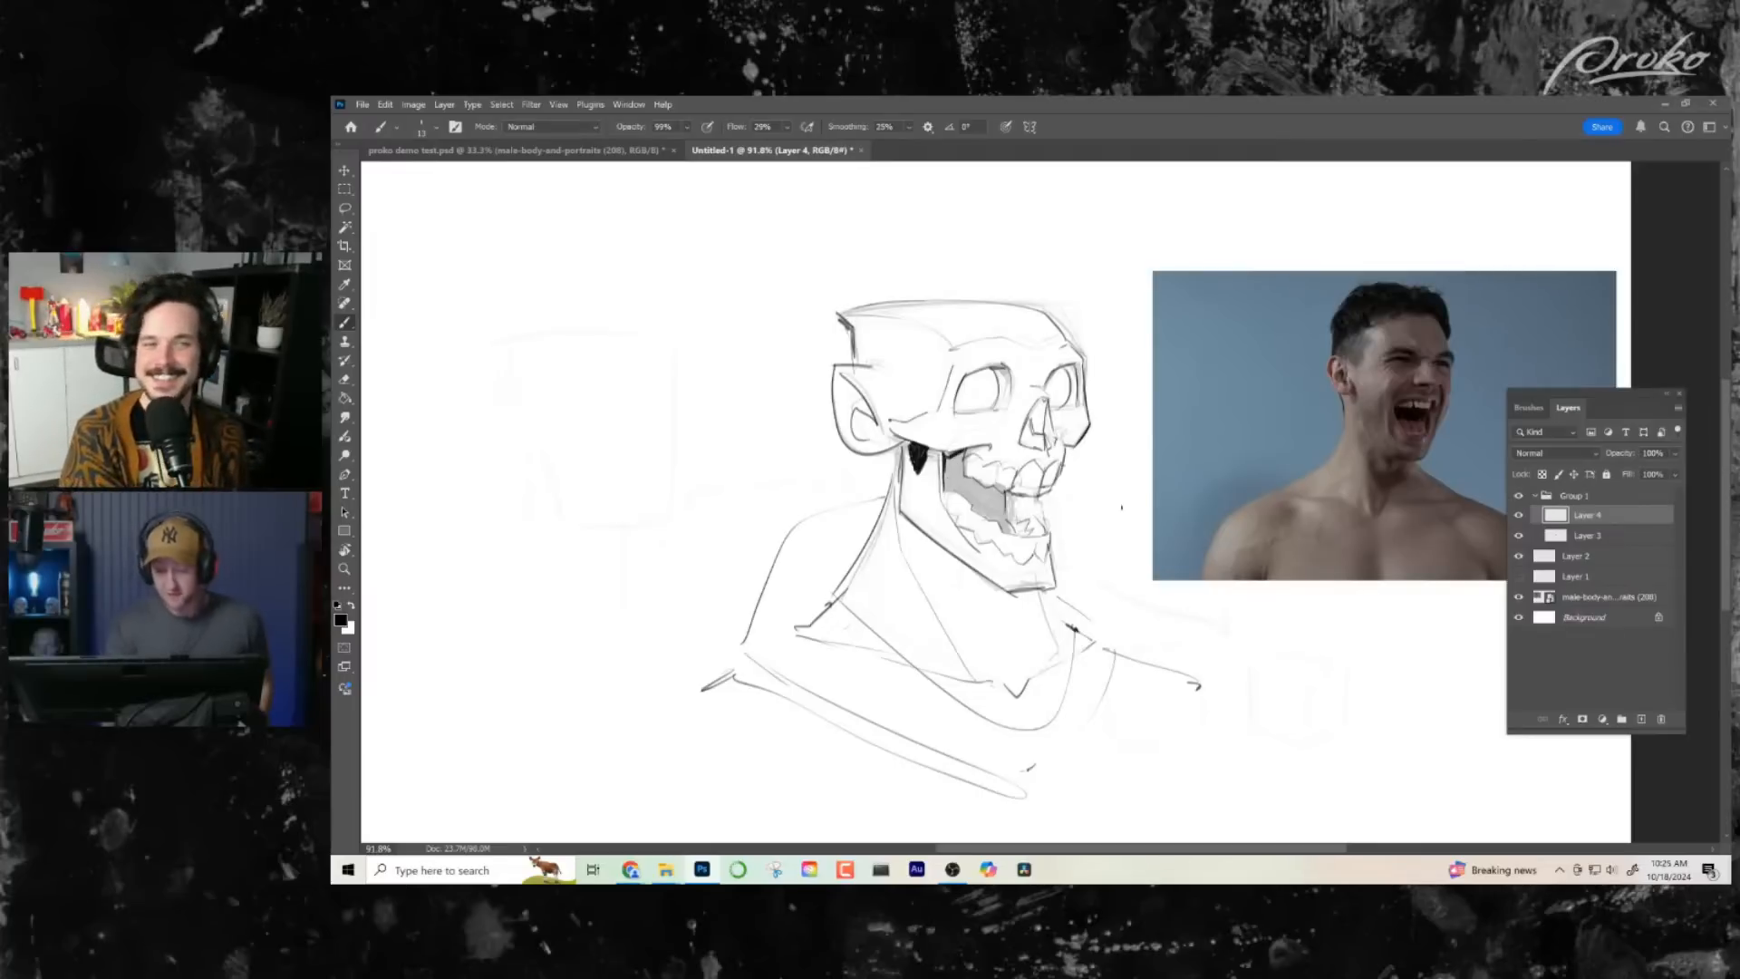
key("ctrl+shift+h")
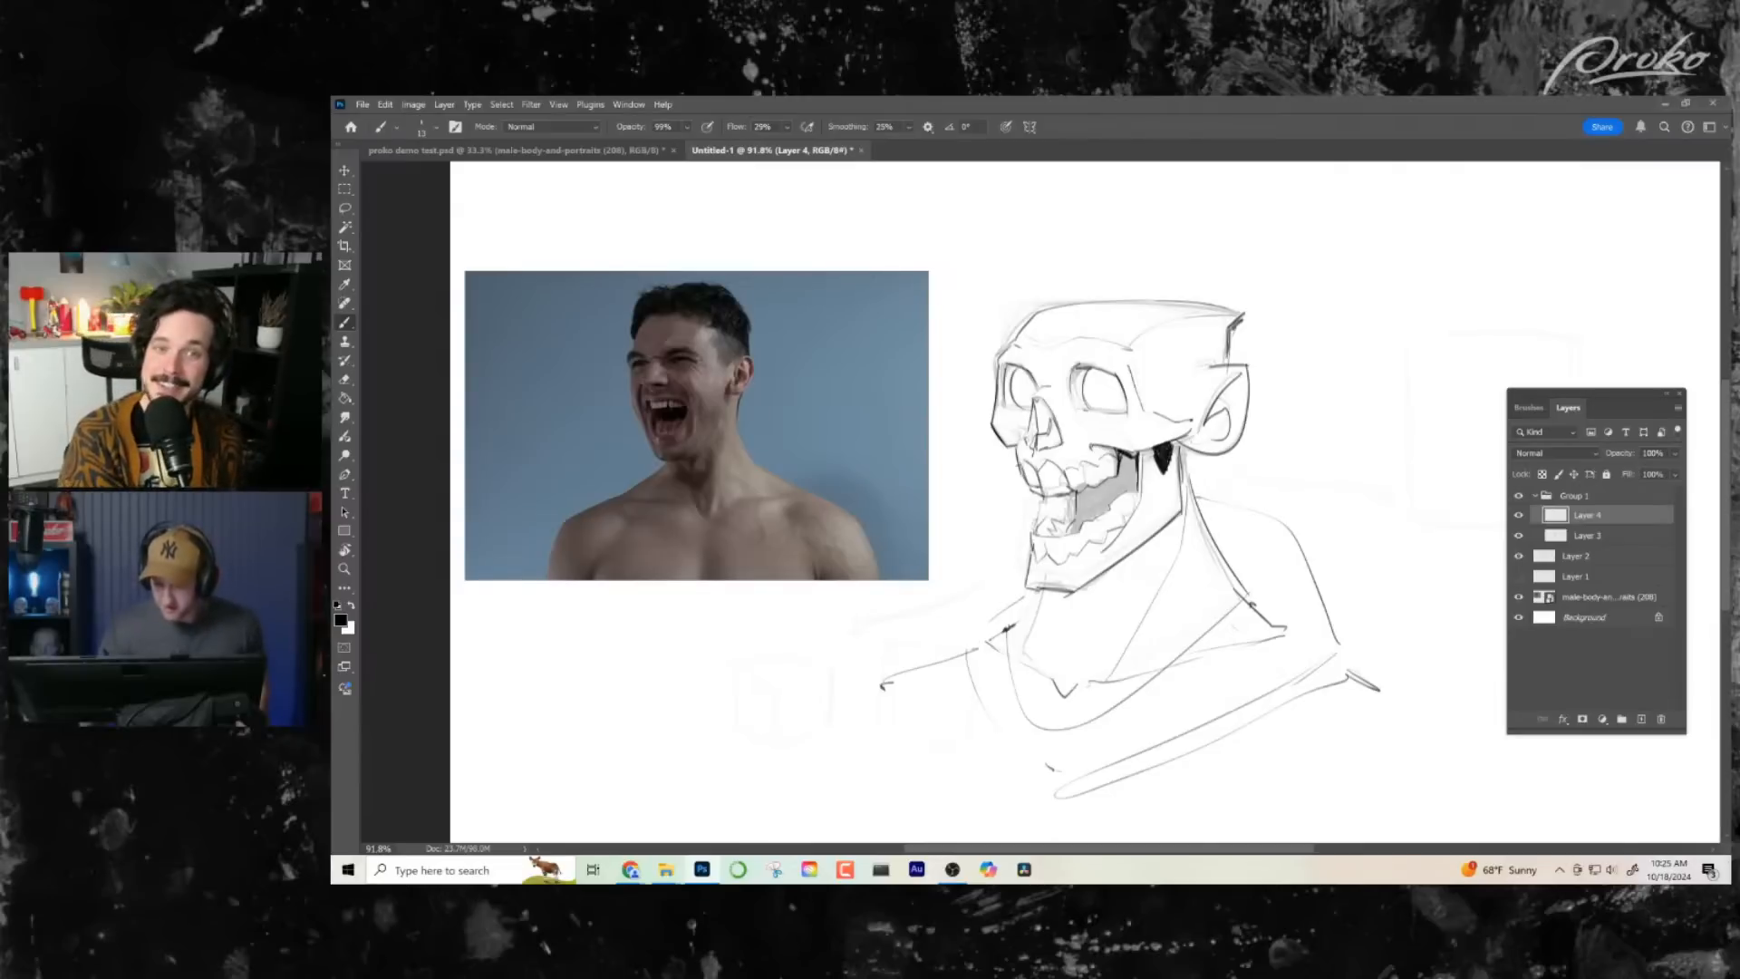
left_click_drag(1122, 459, 1131, 472)
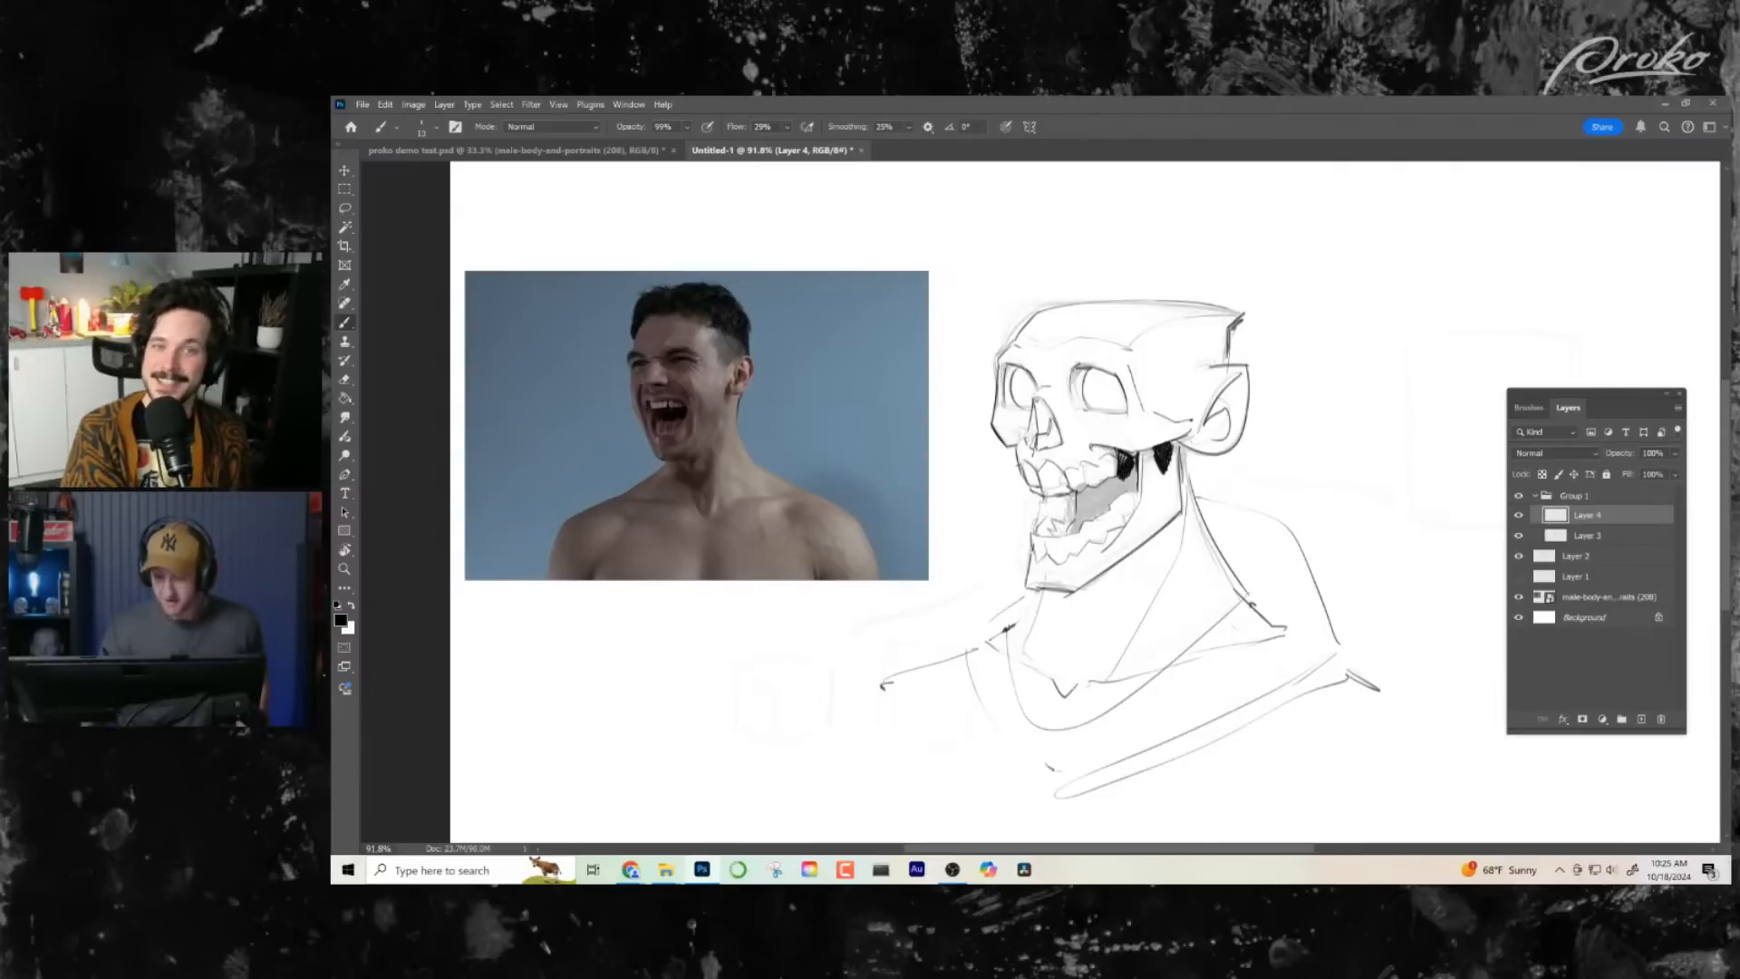
left_click_drag(1133, 462, 1136, 489)
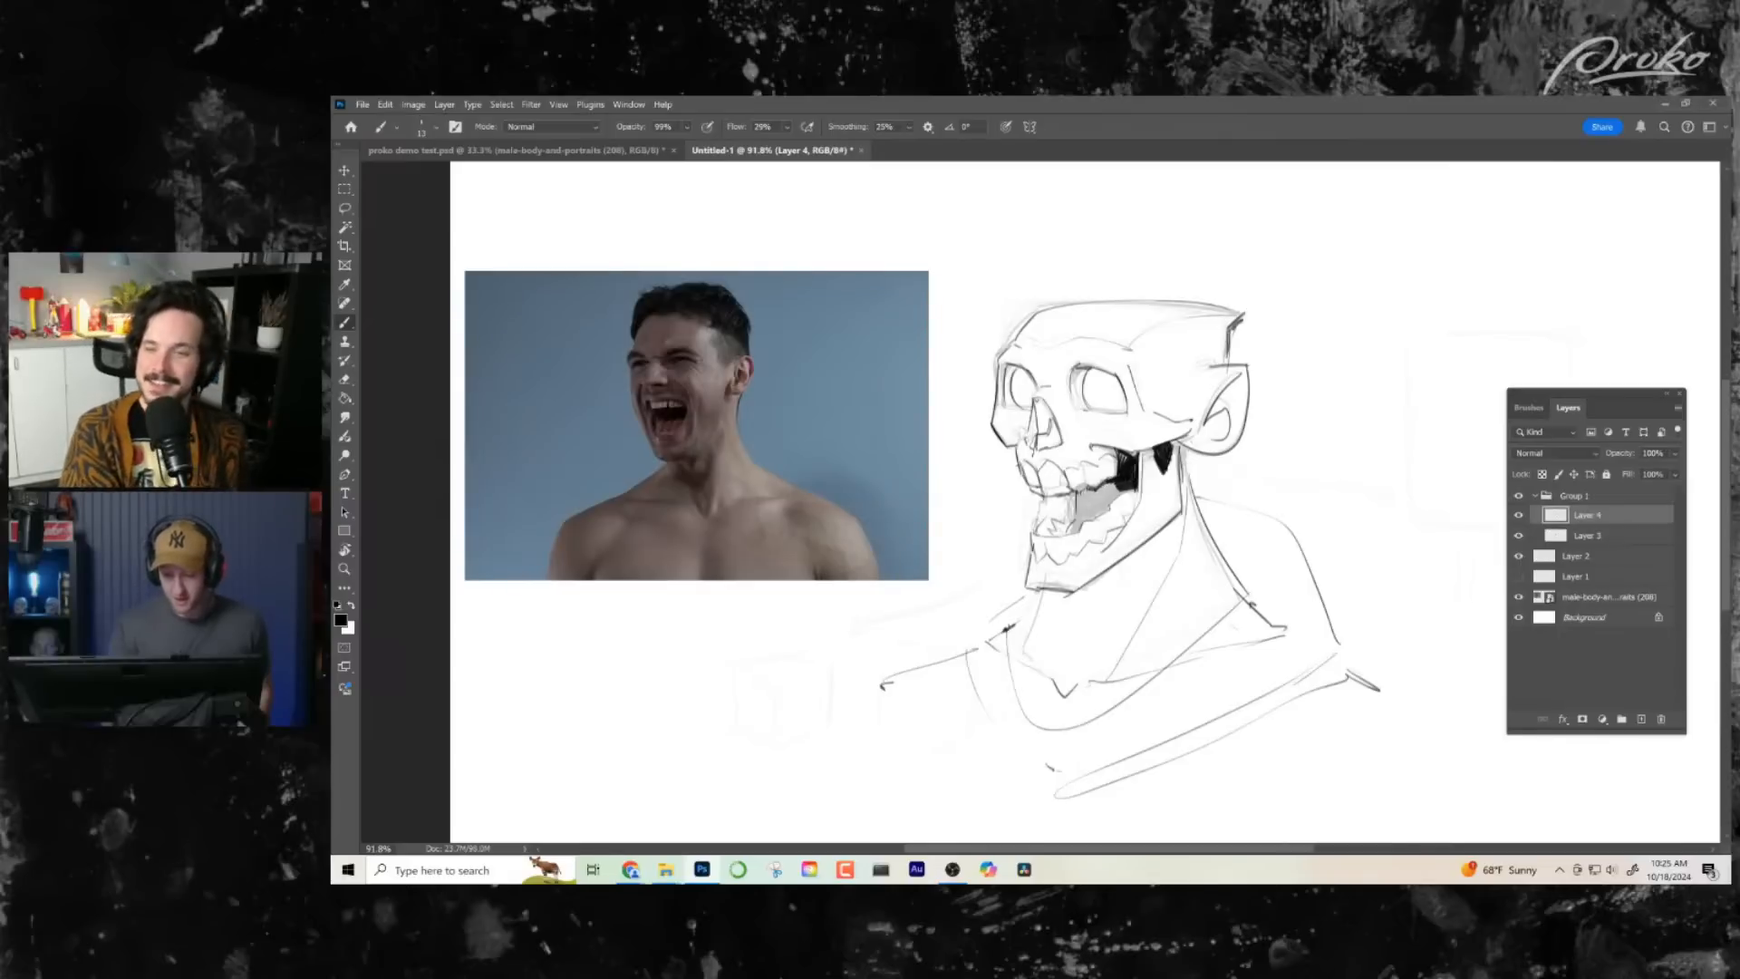
mouse_move(1094, 501)
left_mouse_down()
mouse_move(1126, 488)
mouse_move(1082, 512)
left_mouse_up()
mouse_move(1078, 516)
left_mouse_down()
mouse_move(1079, 496)
mouse_move(1106, 507)
left_mouse_up()
mouse_move(1081, 522)
left_mouse_down()
mouse_move(1097, 490)
mouse_move(1084, 507)
left_mouse_up()
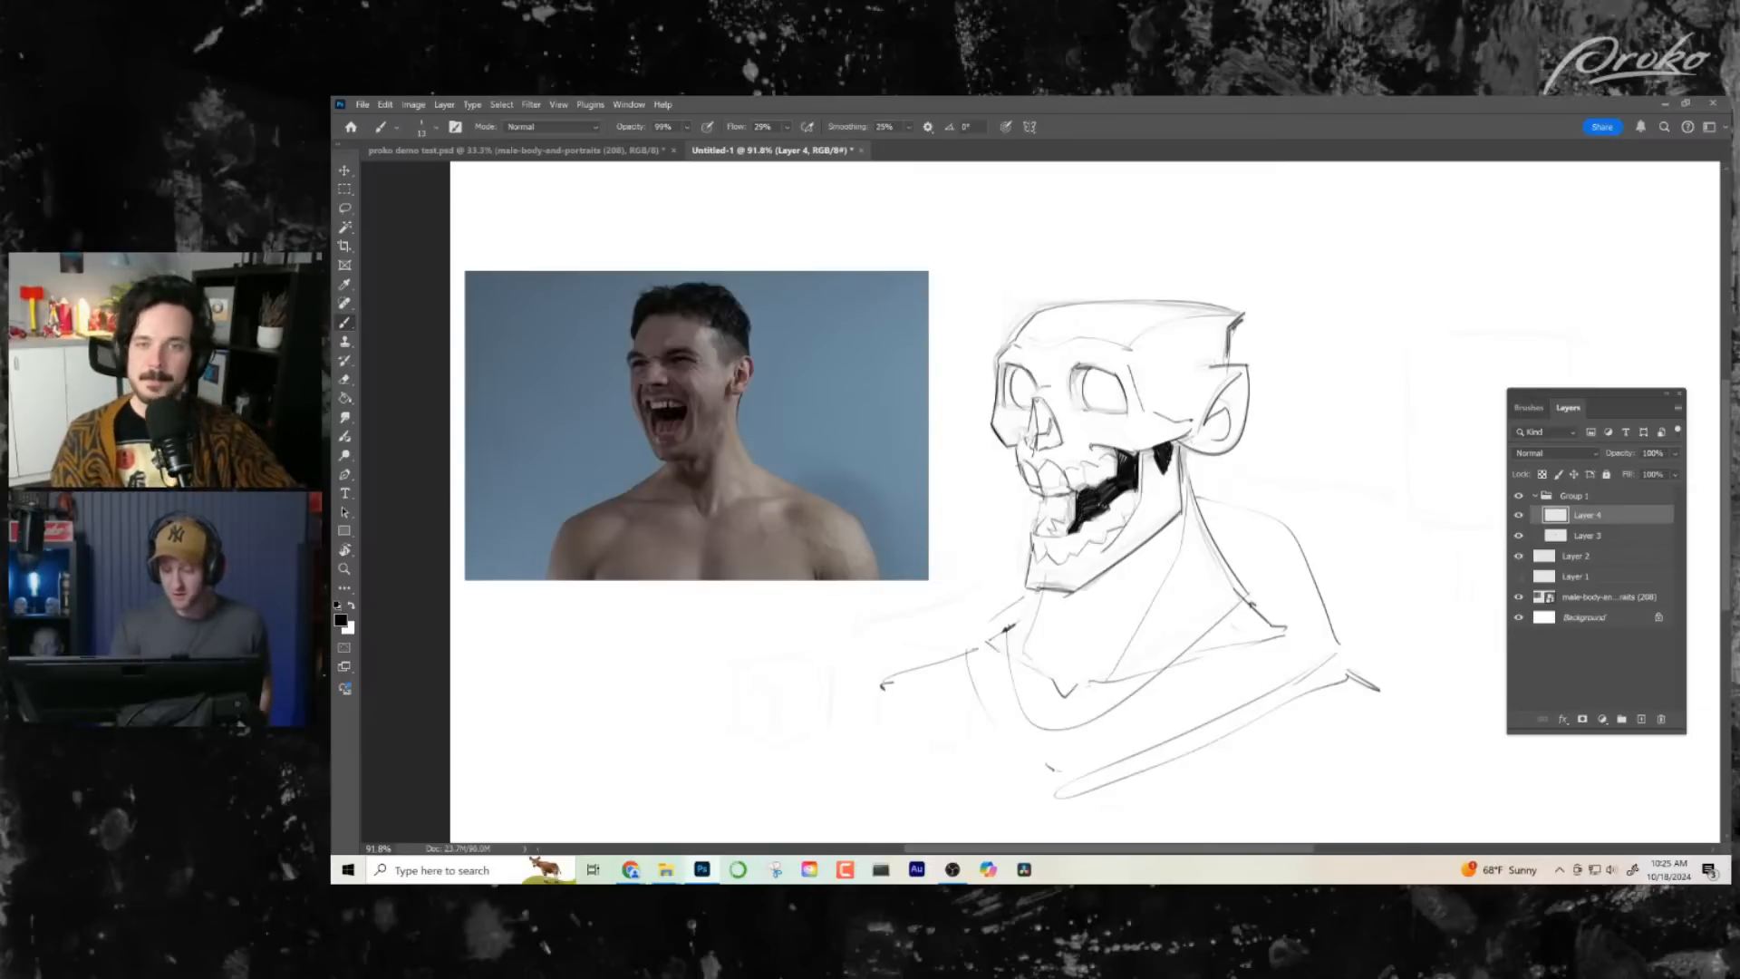
- Darken the vertical edge at the back of the jaw where it meets the neck
left_click_drag(1183, 656, 1179, 650)
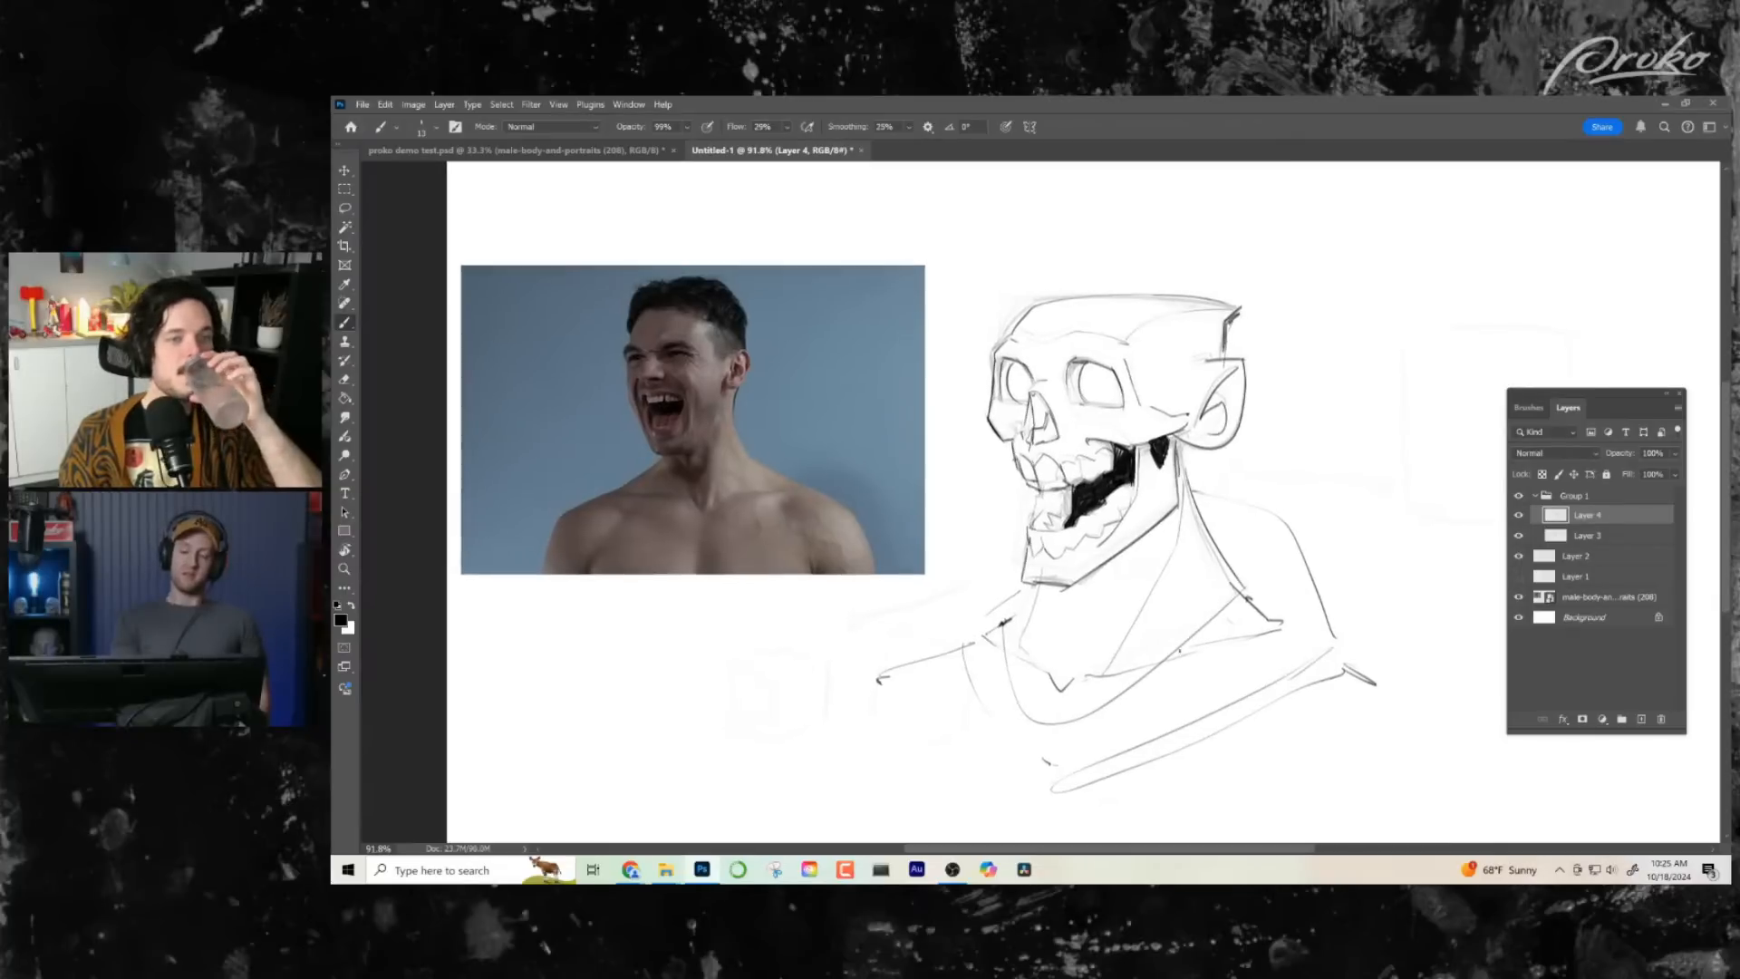
left_click_drag(1039, 510, 1031, 523)
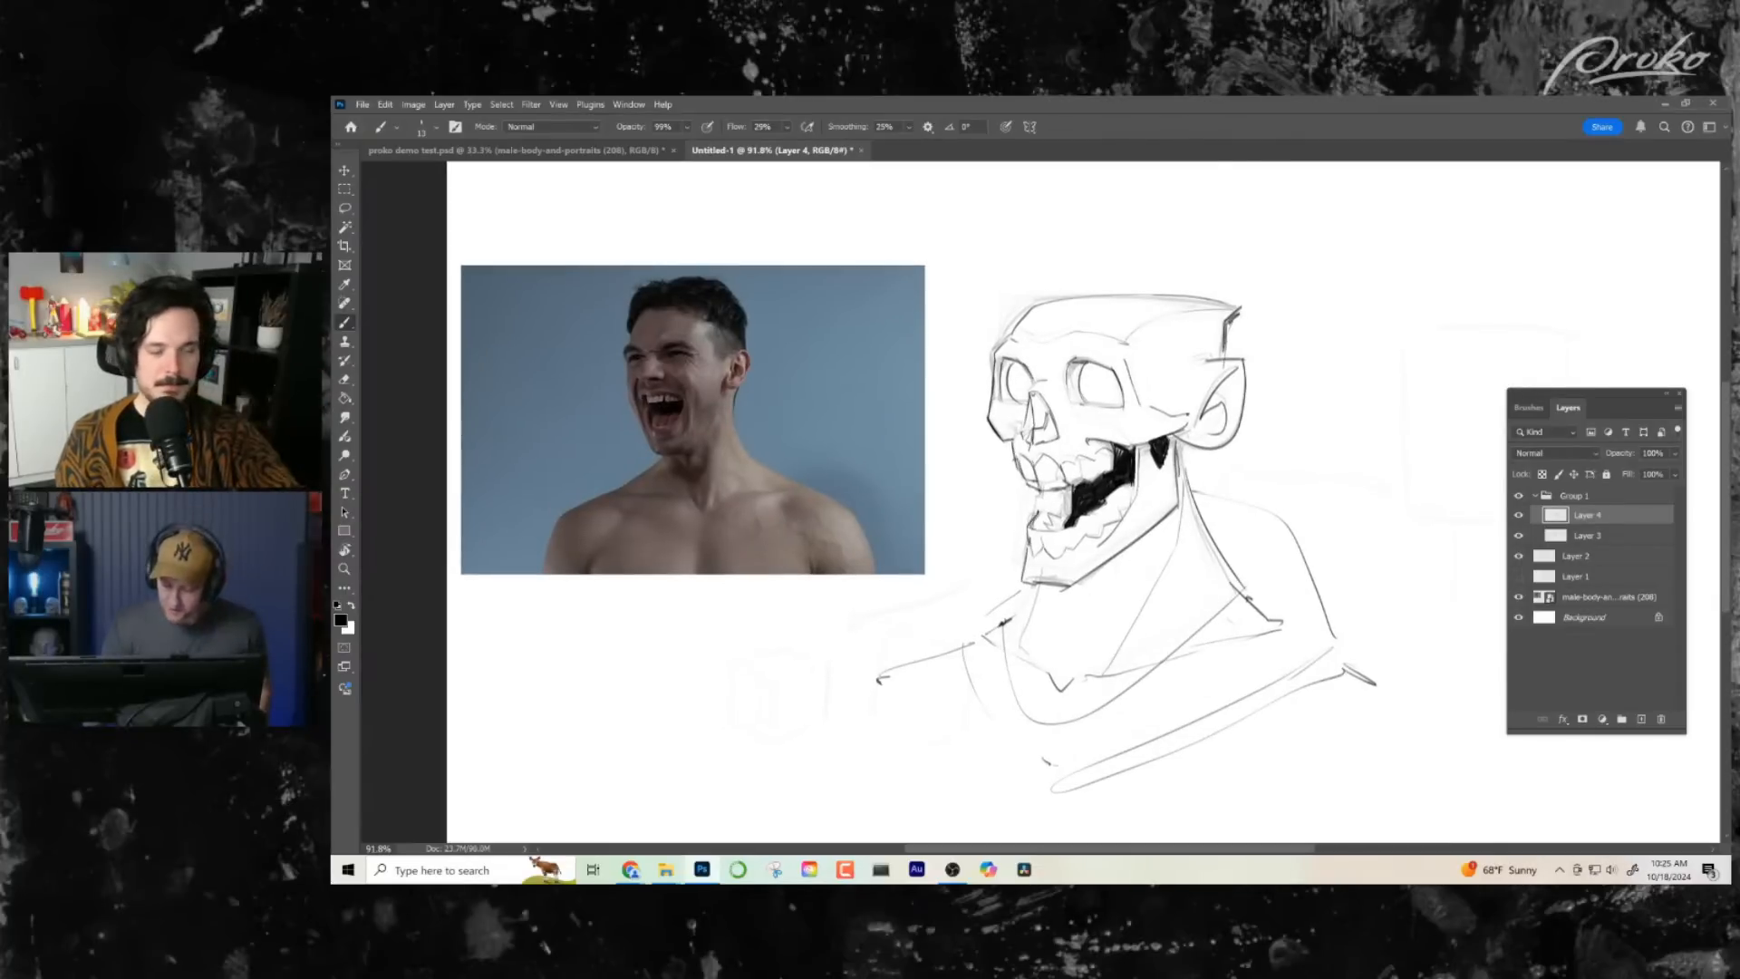
left_click_drag(1179, 439, 1178, 517)
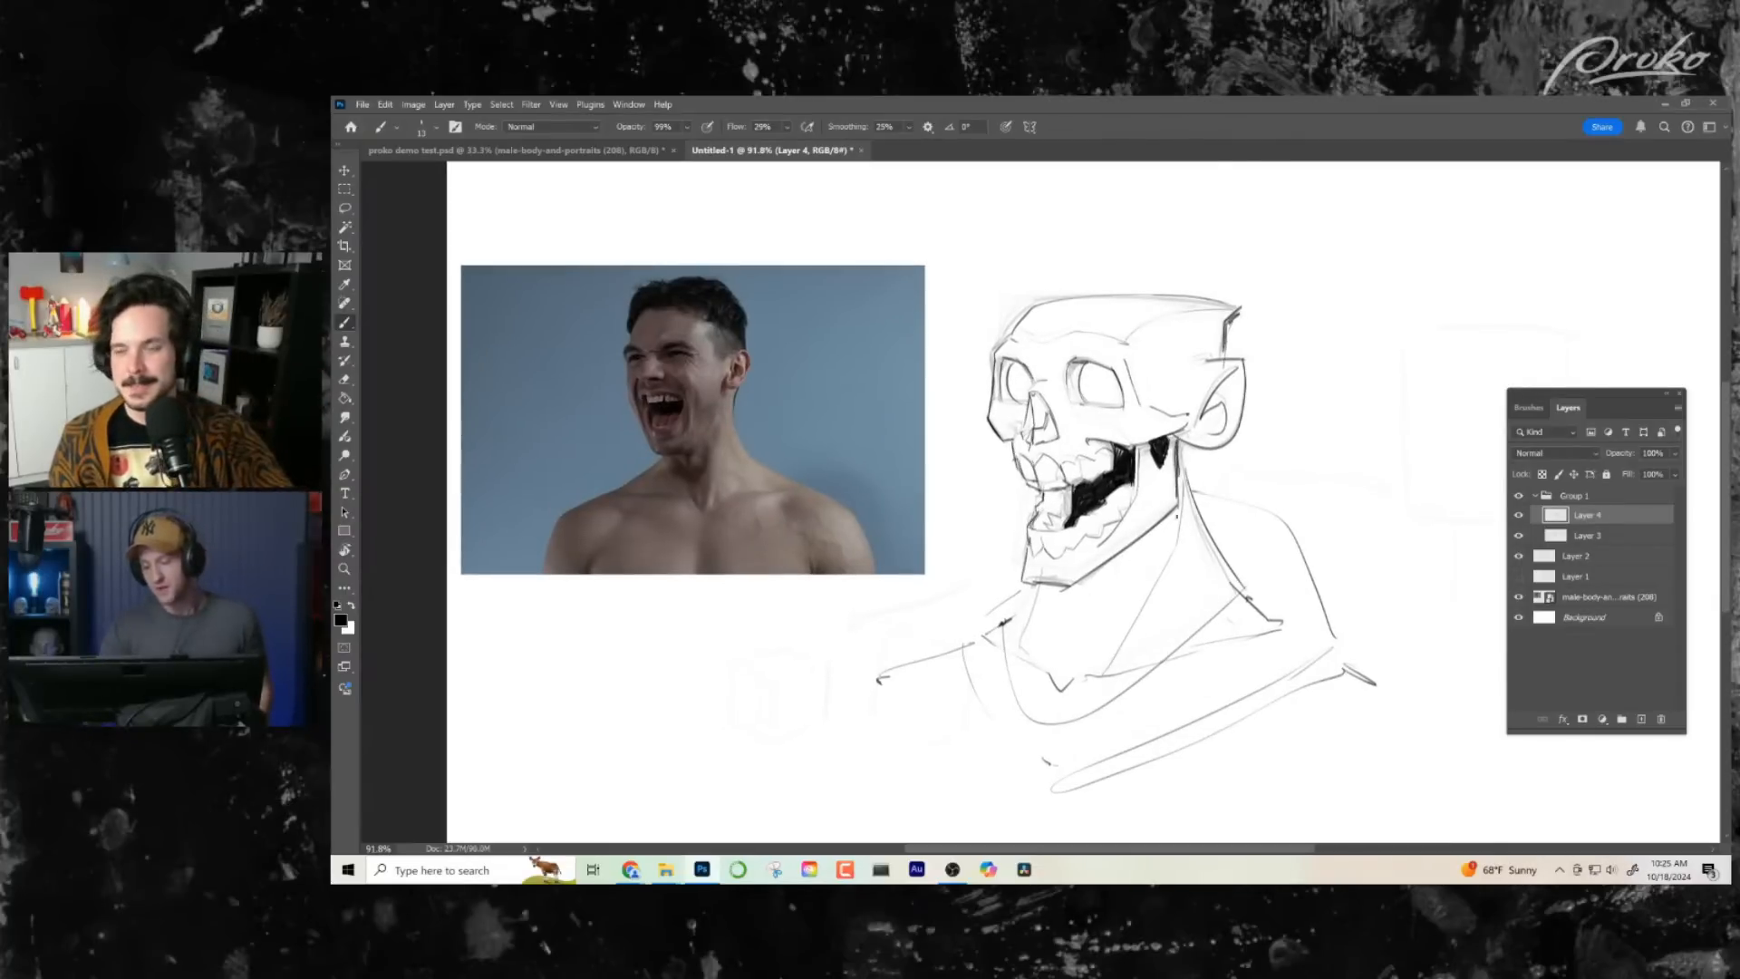
left_click_drag(1182, 442, 1184, 479)
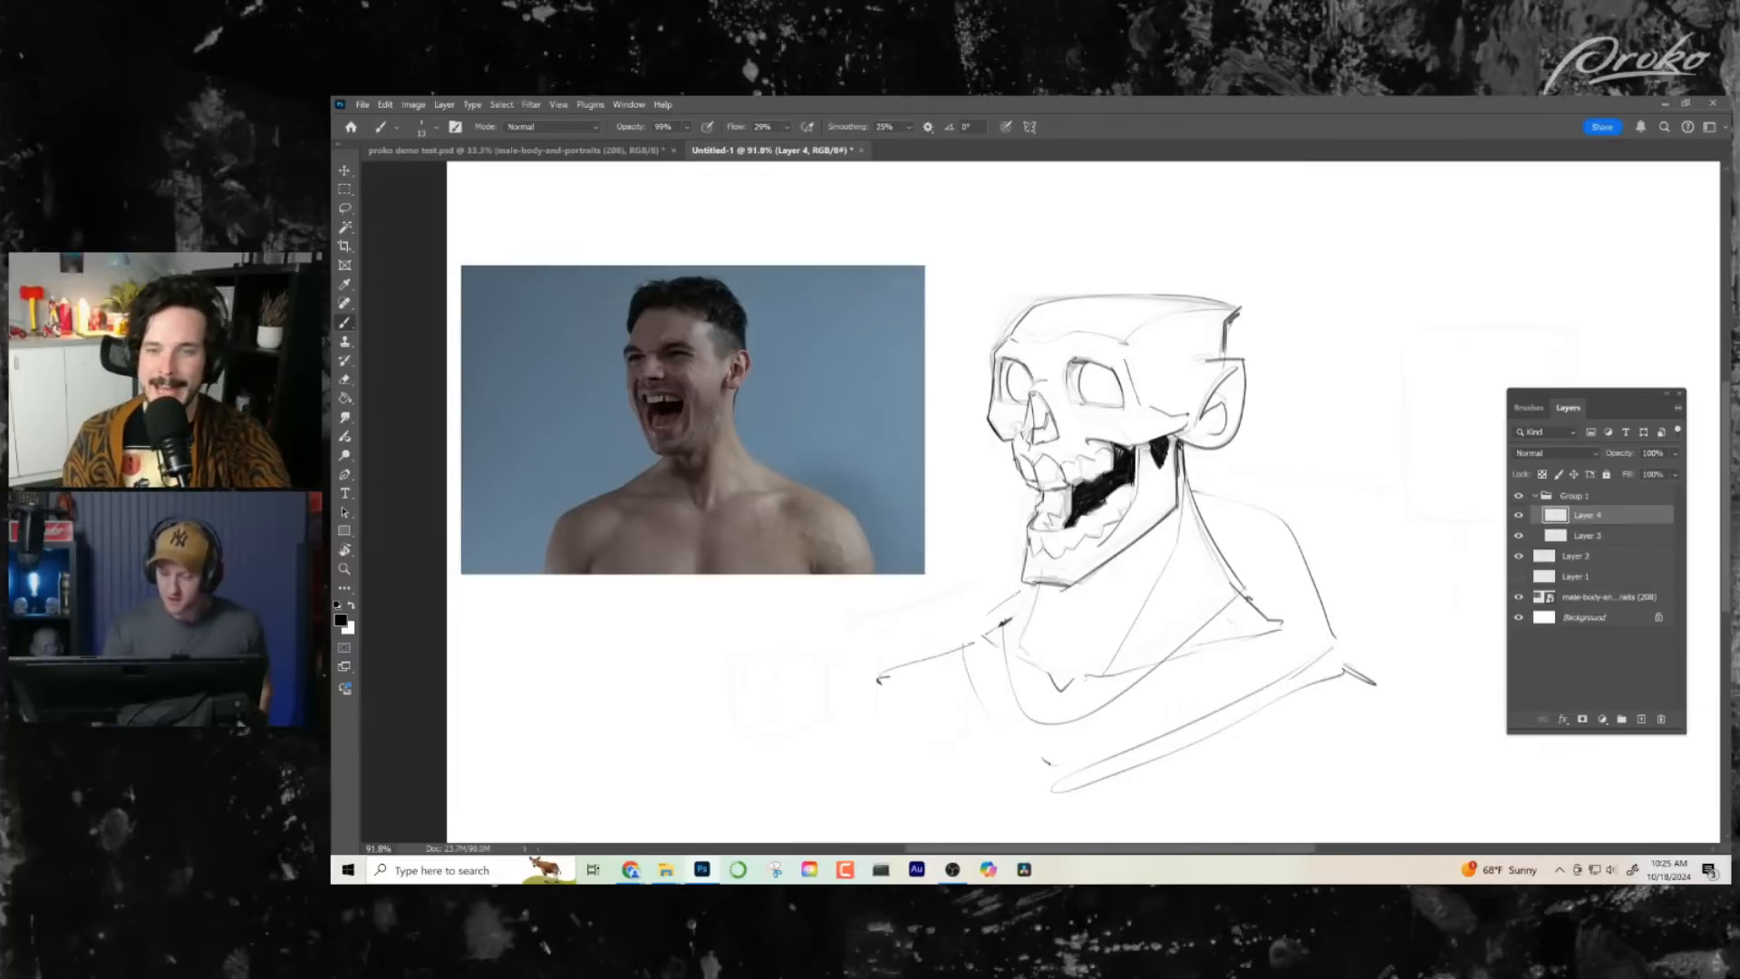
mouse_move(1180, 441)
left_mouse_down()
mouse_move(1179, 506)
mouse_move(1179, 487)
left_mouse_up()
- Darken the rims of both eye sockets and shade the inner edge of the pointed ear
left_click_drag(1144, 644, 1142, 643)
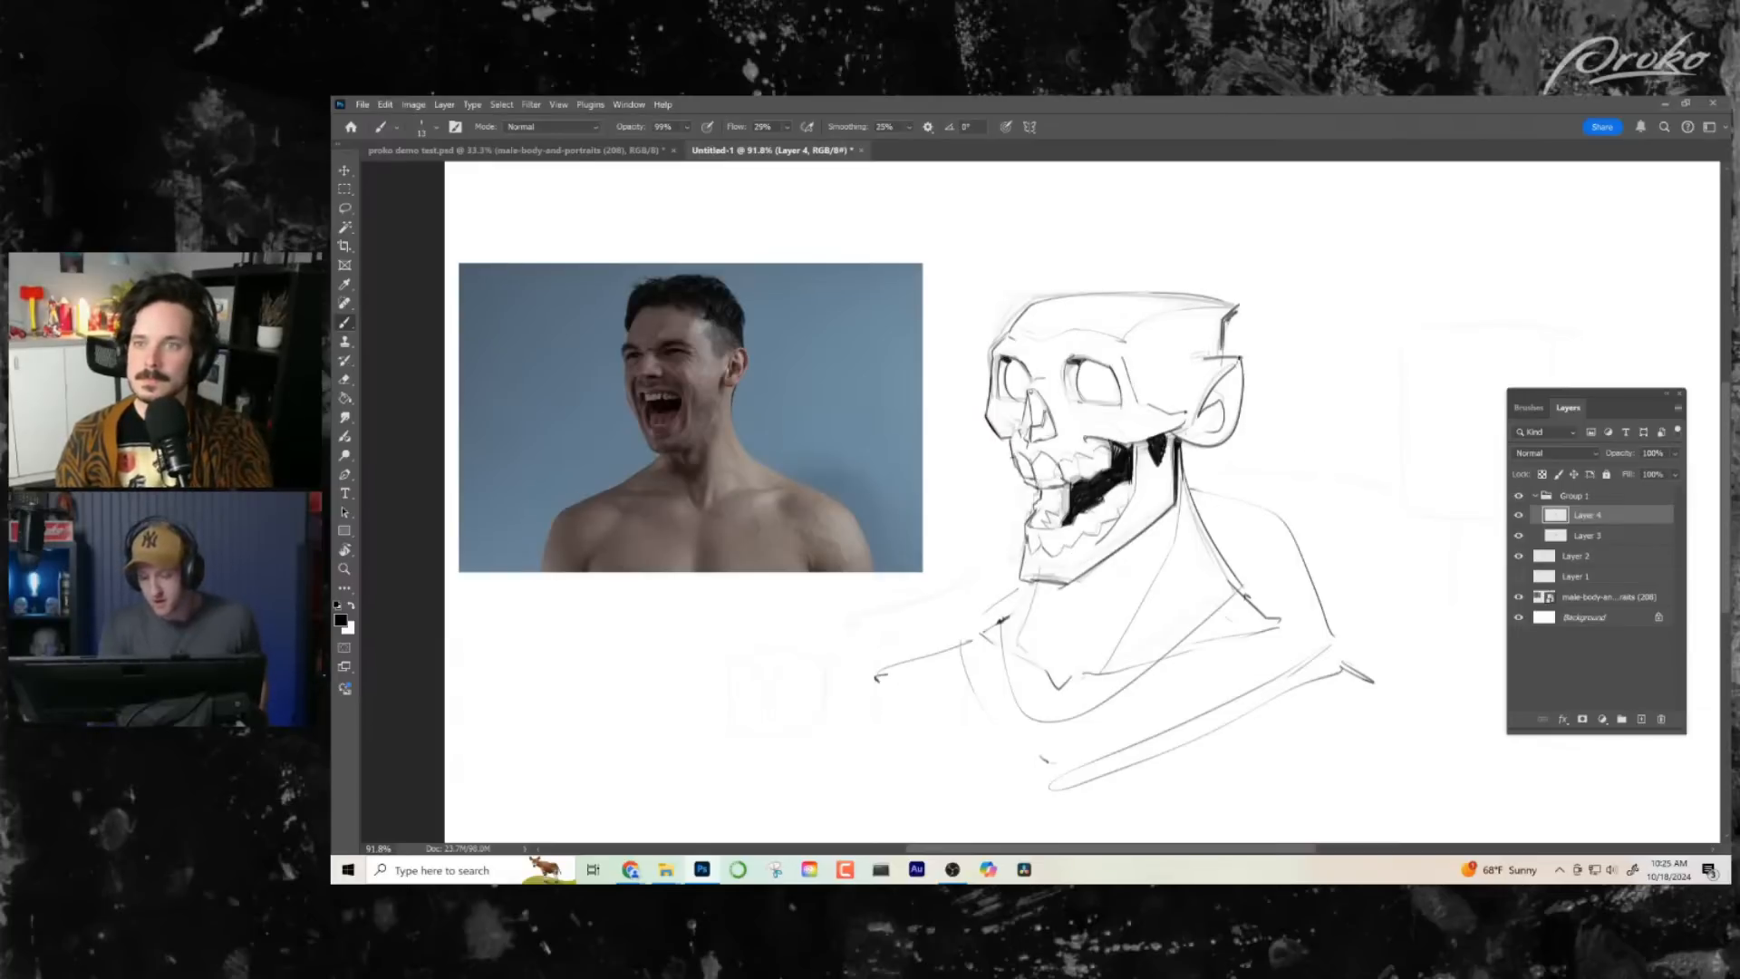
left_click_drag(1238, 359, 1211, 394)
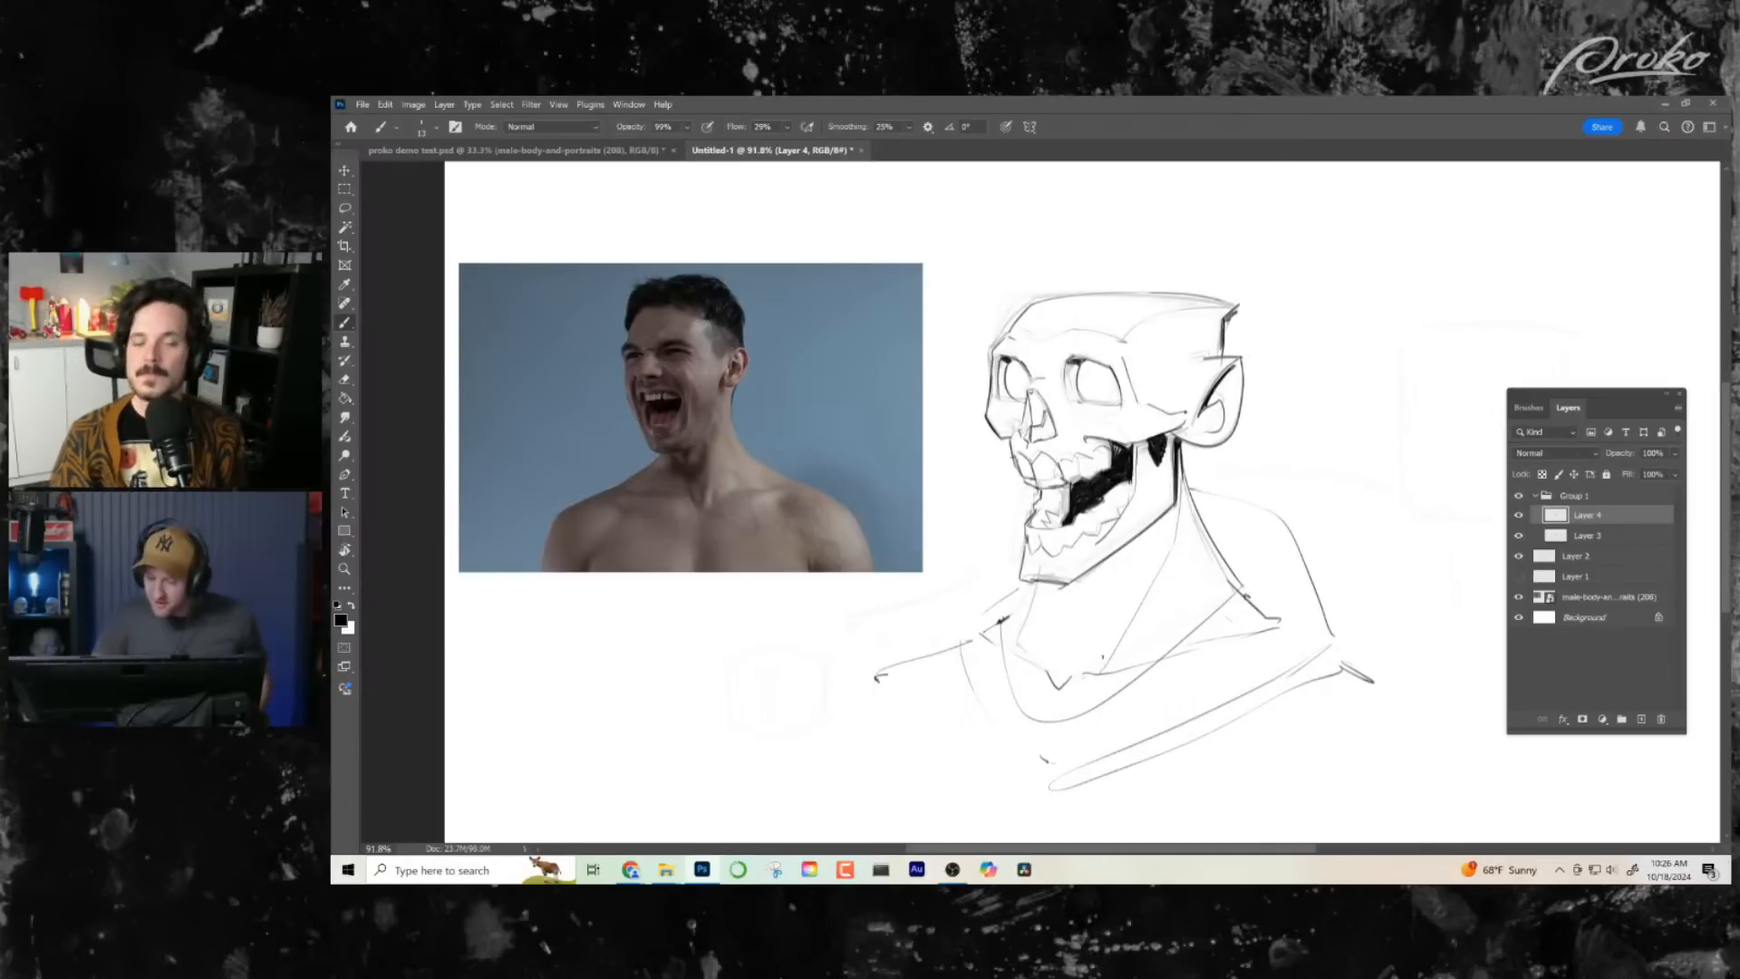
left_click_drag(1140, 635, 1133, 622)
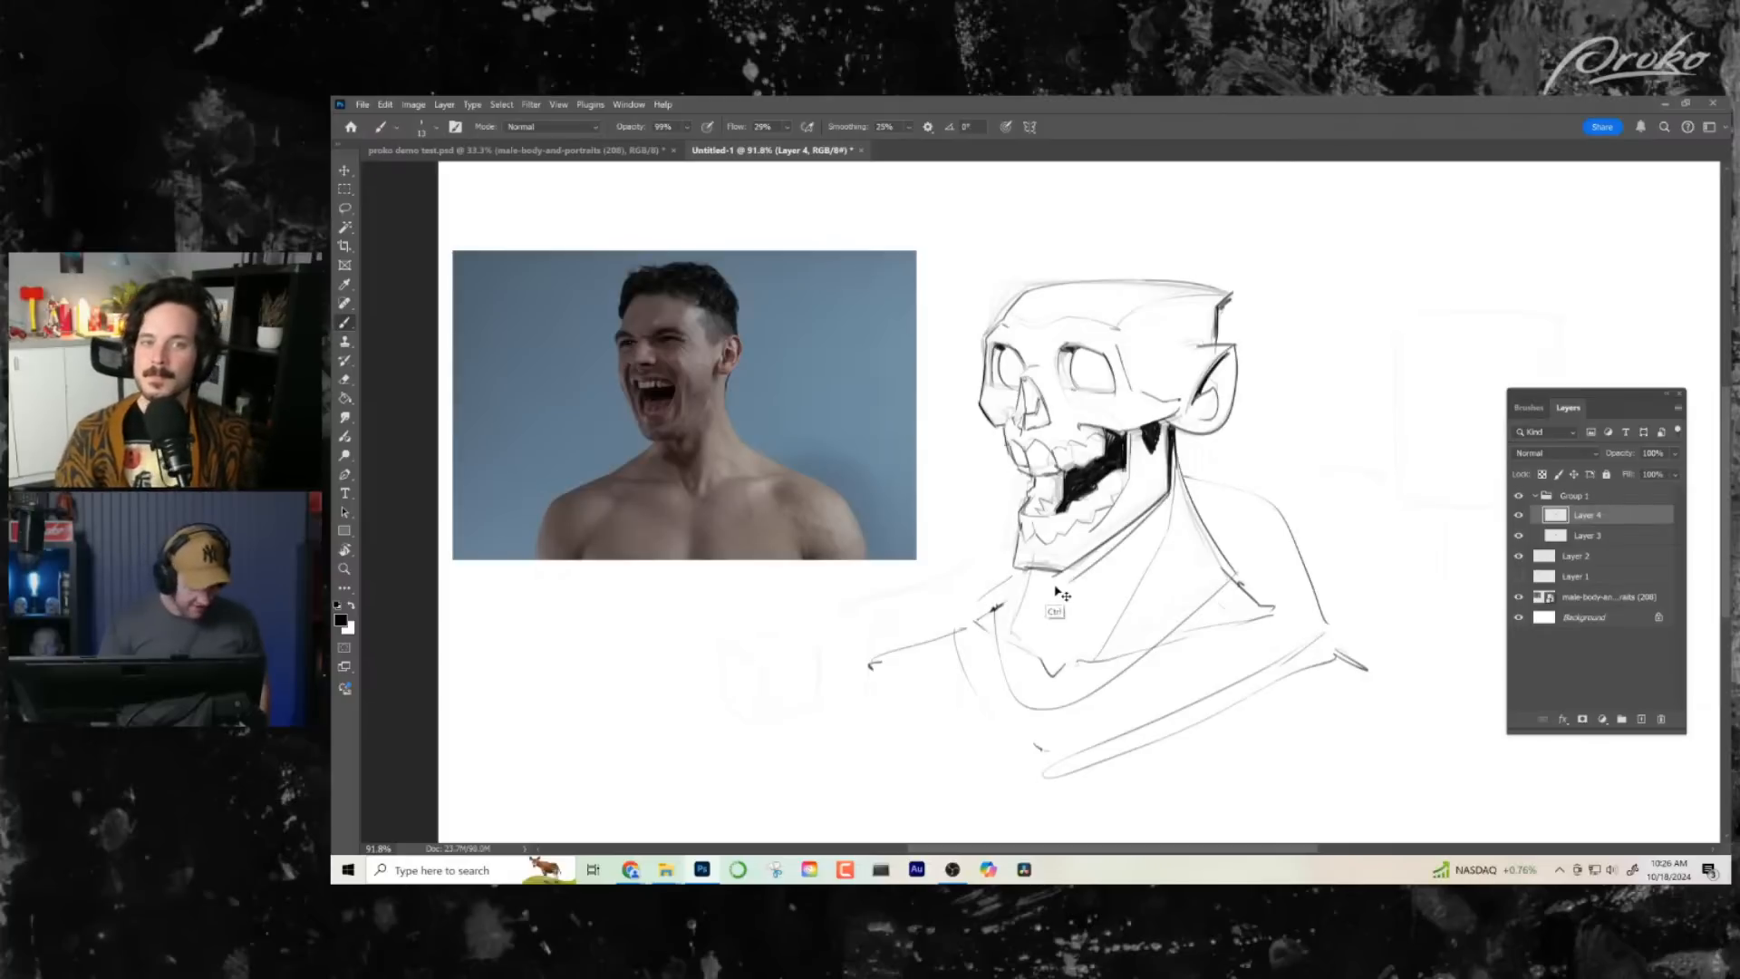
- Hatch a shadow along the underside of the jaw and chin, mirroring the canvas view
mouse_move(1167, 498)
left_mouse_down()
mouse_move(1067, 597)
mouse_move(1033, 570)
mouse_move(1077, 591)
left_mouse_up()
mouse_move(1113, 528)
left_mouse_down()
mouse_move(1098, 580)
mouse_move(1124, 564)
left_mouse_up()
left_click_drag(1160, 500, 1139, 533)
left_click_drag(1135, 642, 1099, 673)
key("ctrl+shift+h")
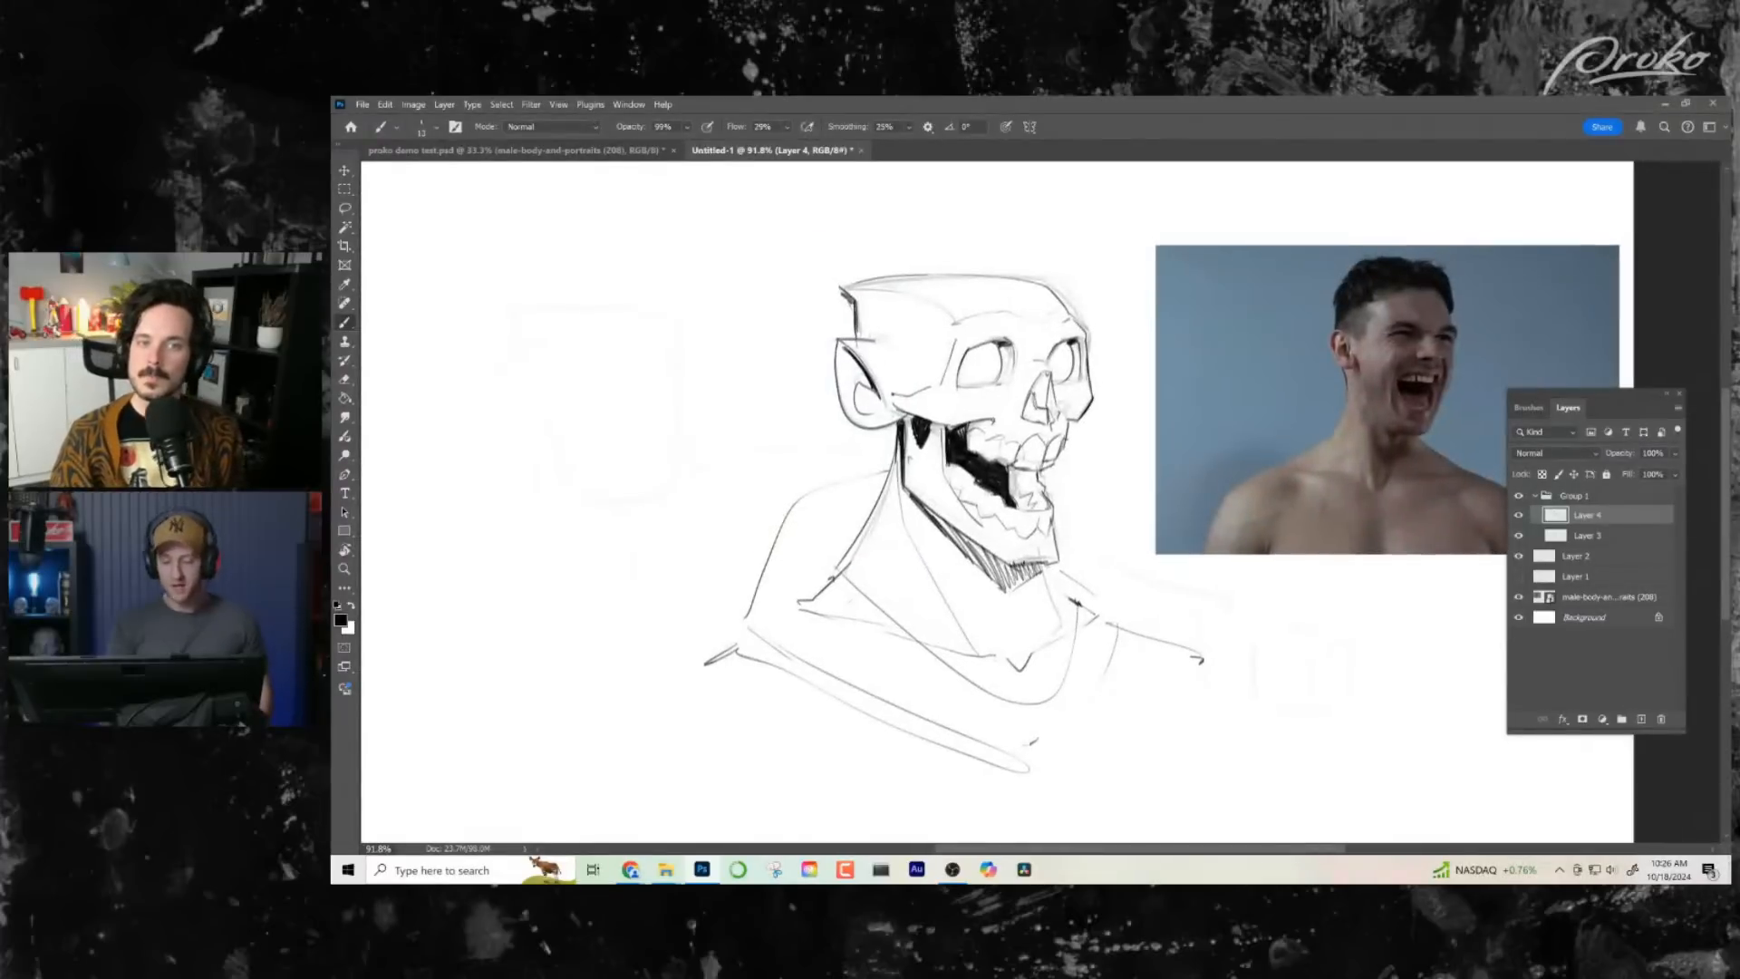
mouse_move(928, 506)
left_mouse_down()
mouse_move(964, 551)
mouse_move(953, 530)
left_mouse_up()
left_click_drag(954, 529, 984, 567)
mouse_move(976, 539)
left_mouse_down()
mouse_move(1018, 586)
mouse_move(1056, 562)
mouse_move(1026, 565)
left_mouse_up()
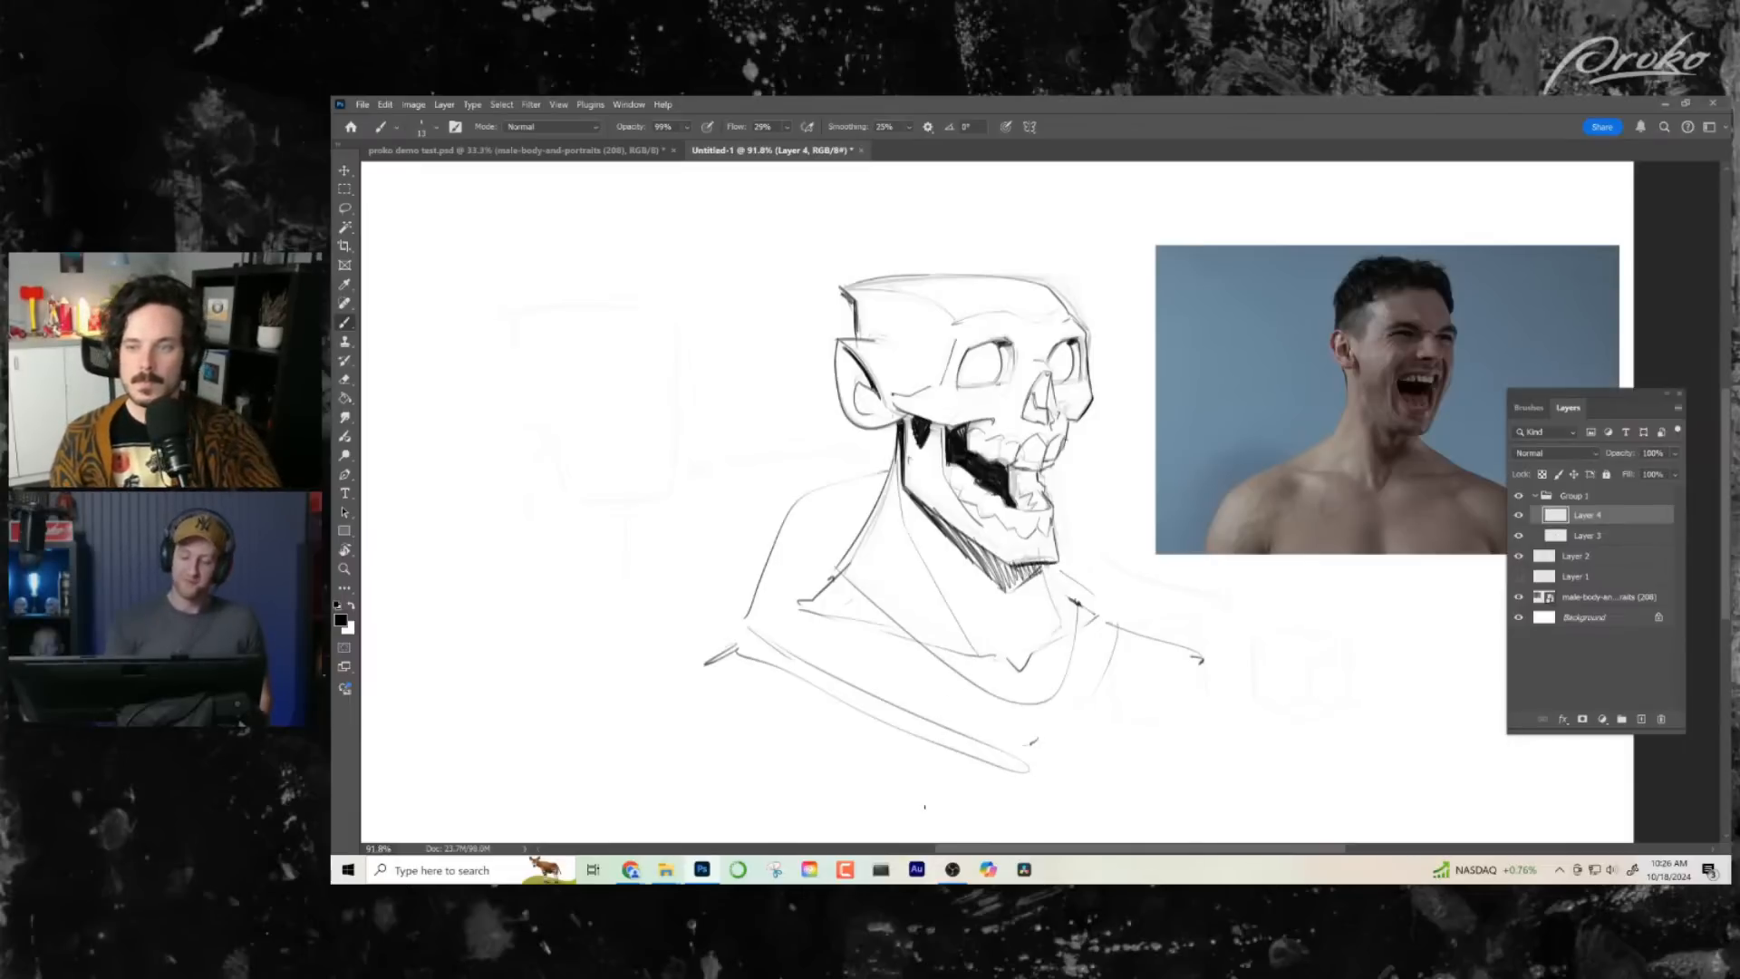
mouse_move(918, 501)
left_mouse_down()
mouse_move(1017, 566)
mouse_move(1051, 544)
left_mouse_up()
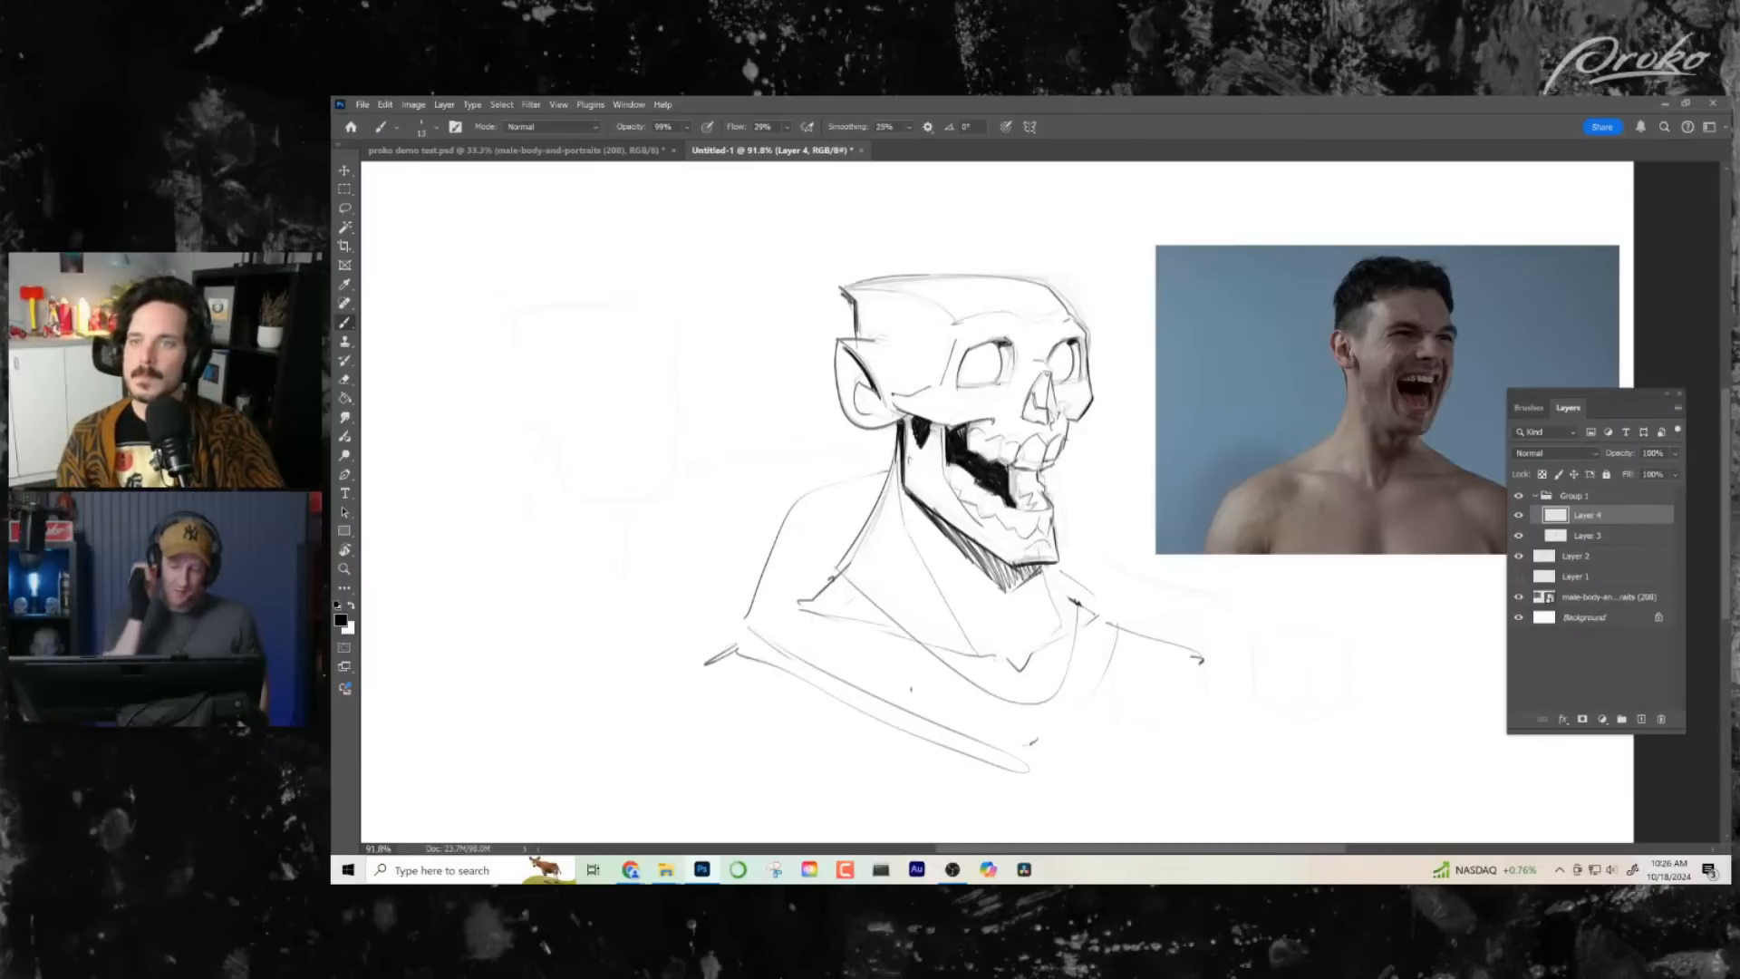
- Shade the skull's nose cavity and darken the area around the front teeth of the open mouth
left_click_drag(963, 411, 1003, 402)
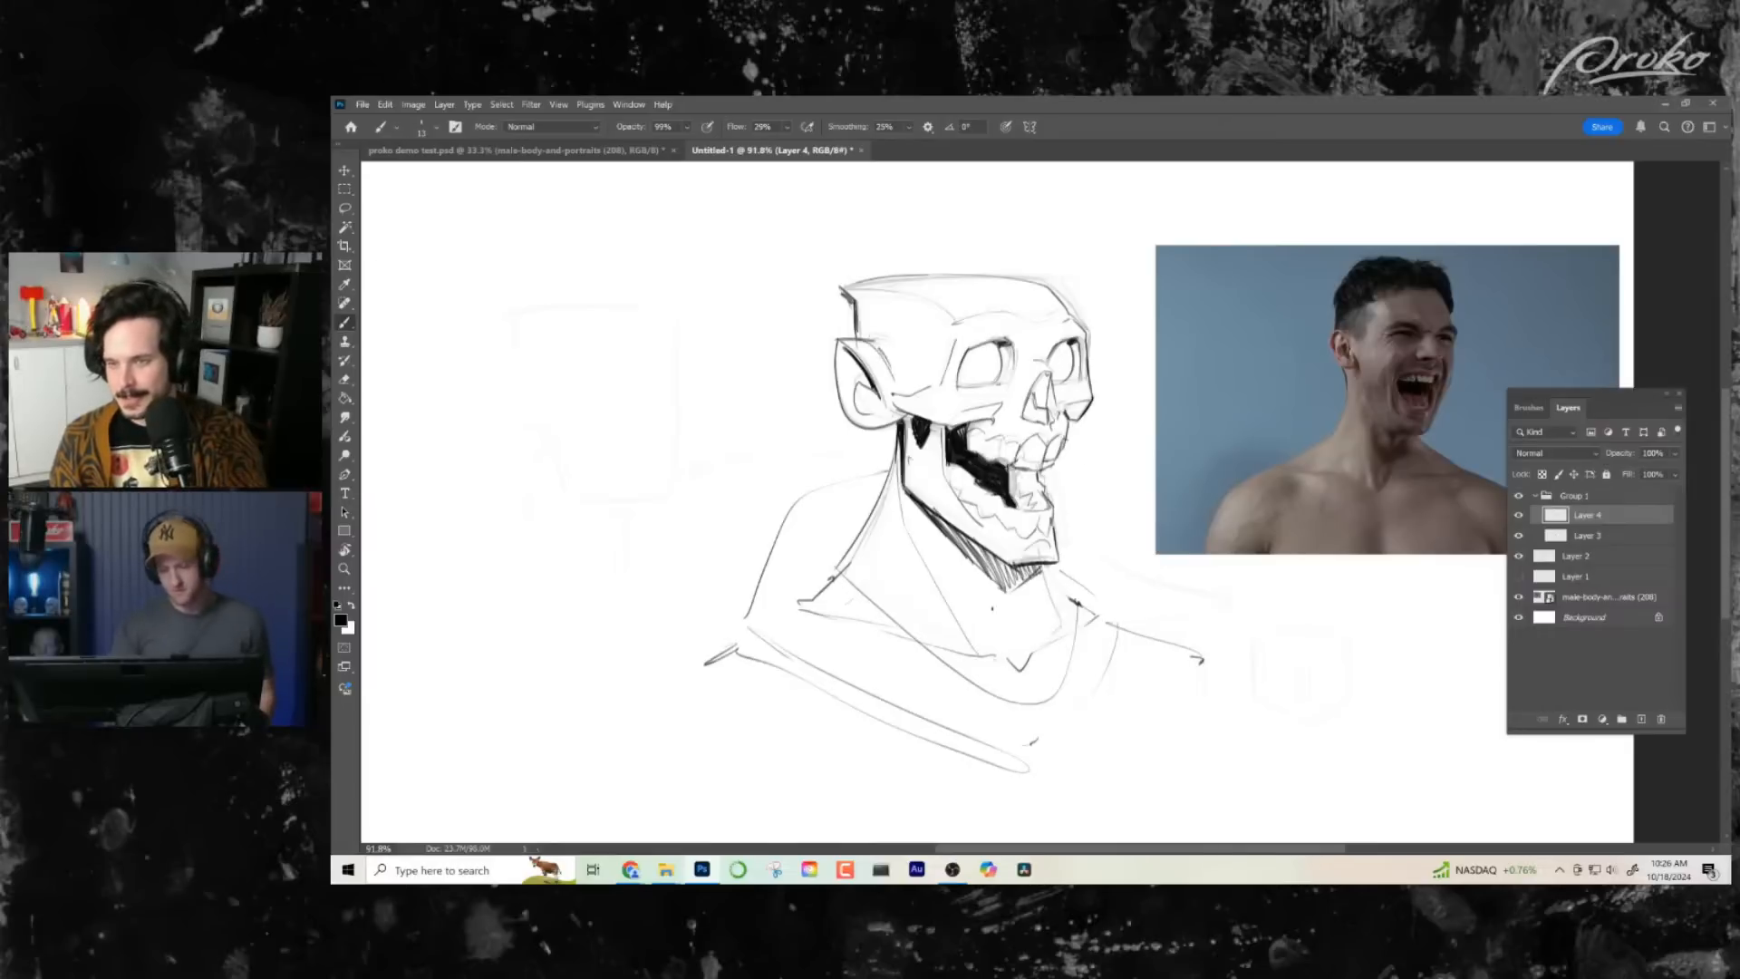
left_click_drag(990, 646, 713, 625)
left_click_drag(1037, 556, 1101, 565)
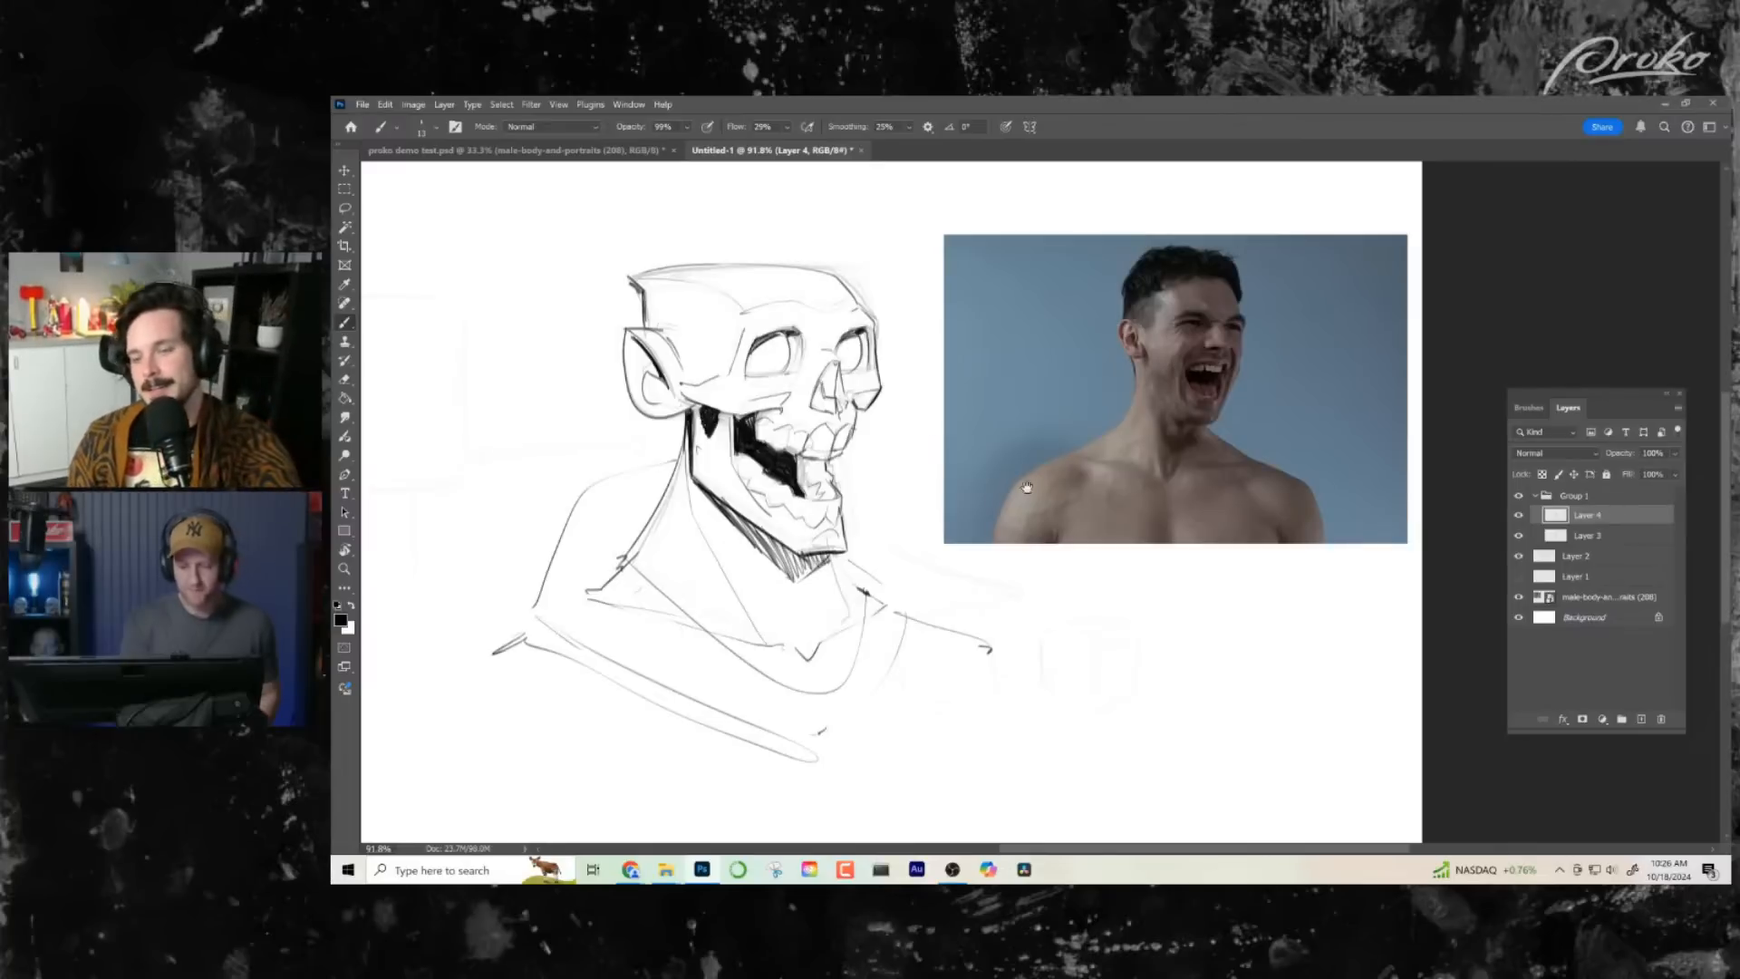
left_click_drag(1027, 487, 1063, 474)
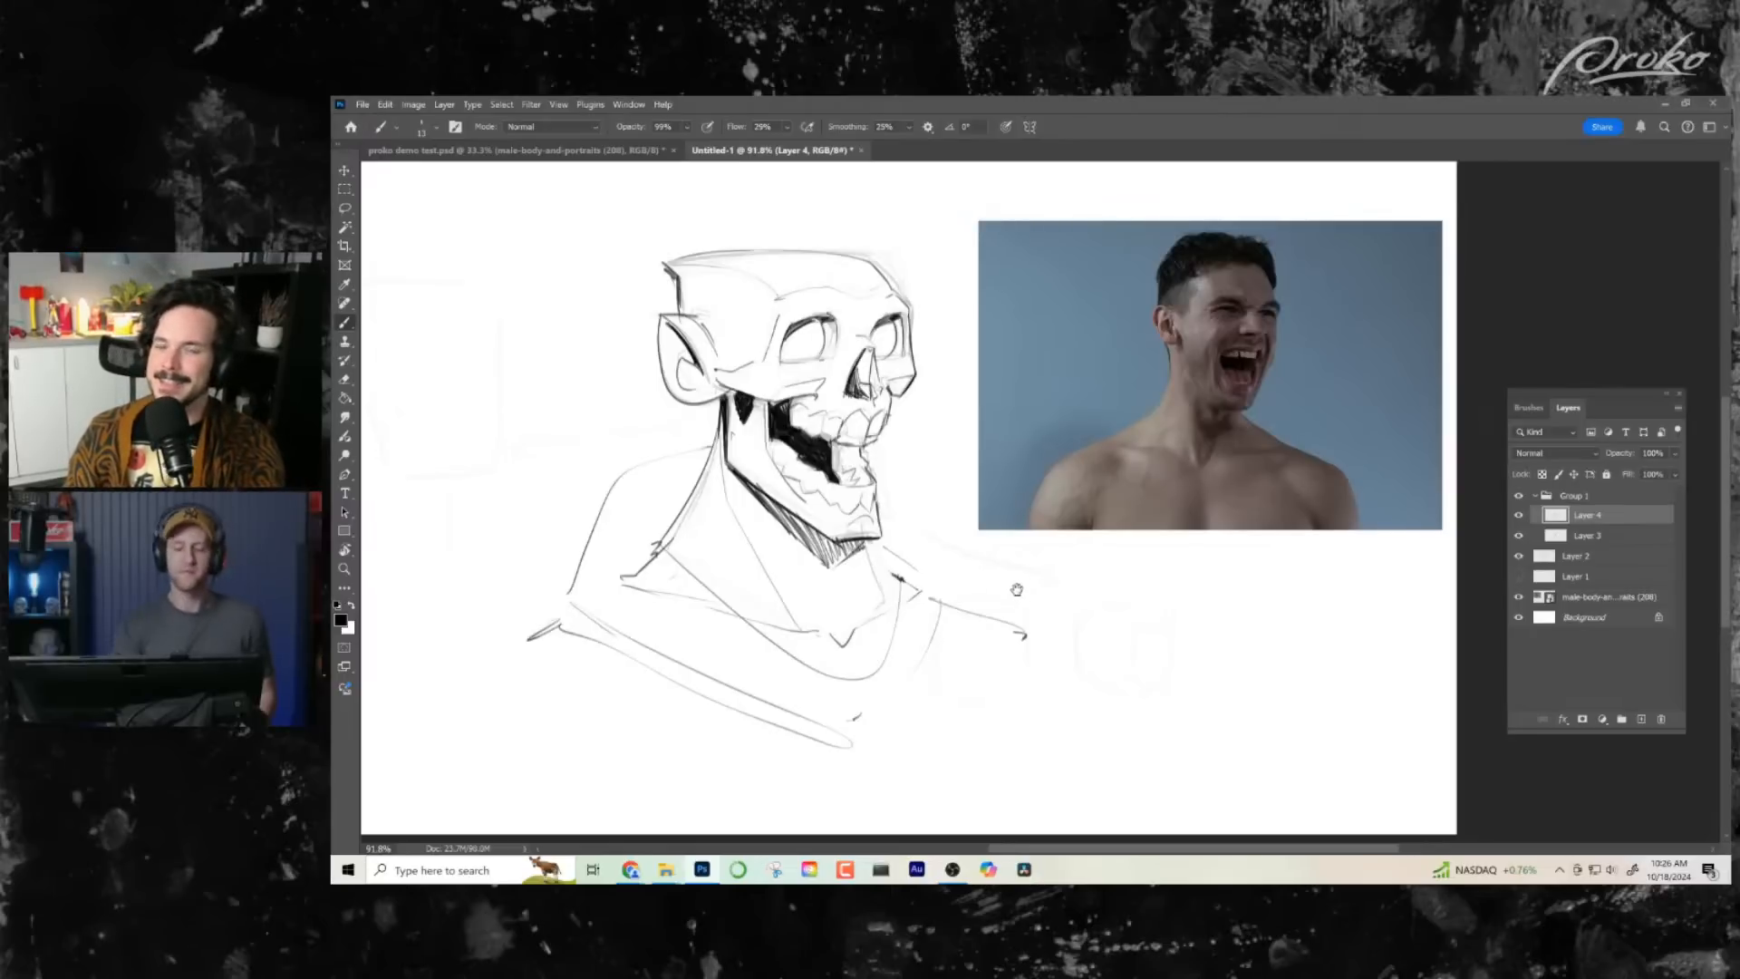
left_click_drag(1017, 590, 1041, 585)
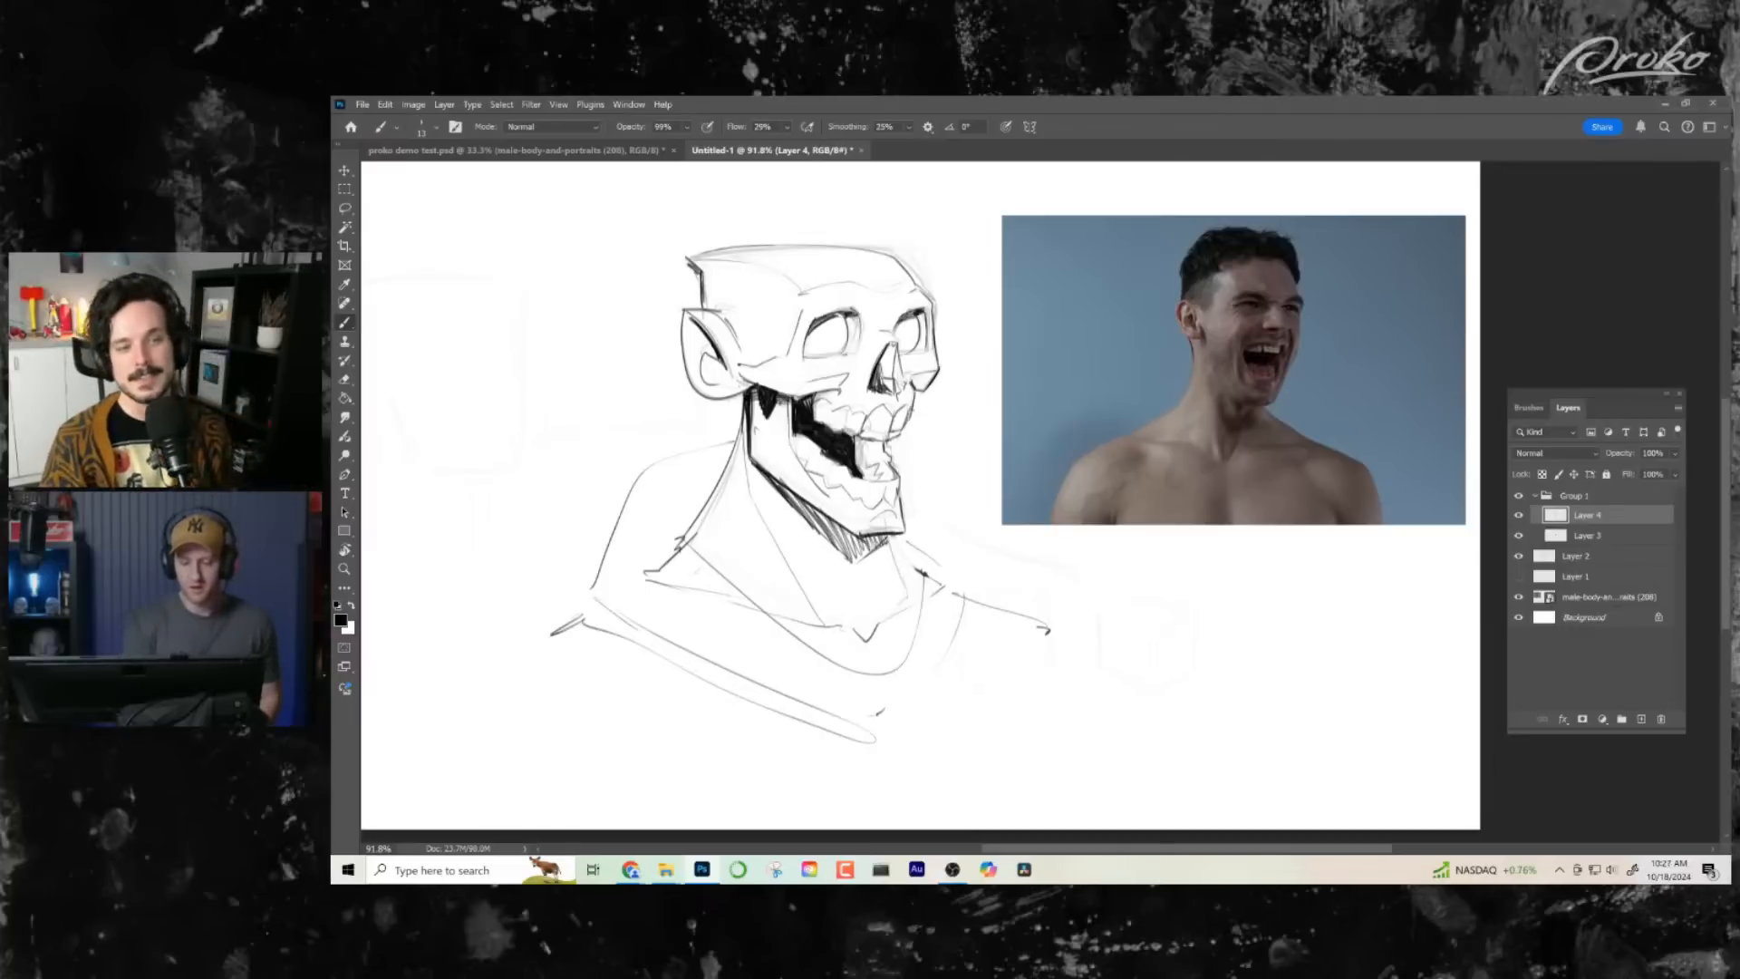
left_click_drag(963, 576, 1005, 579)
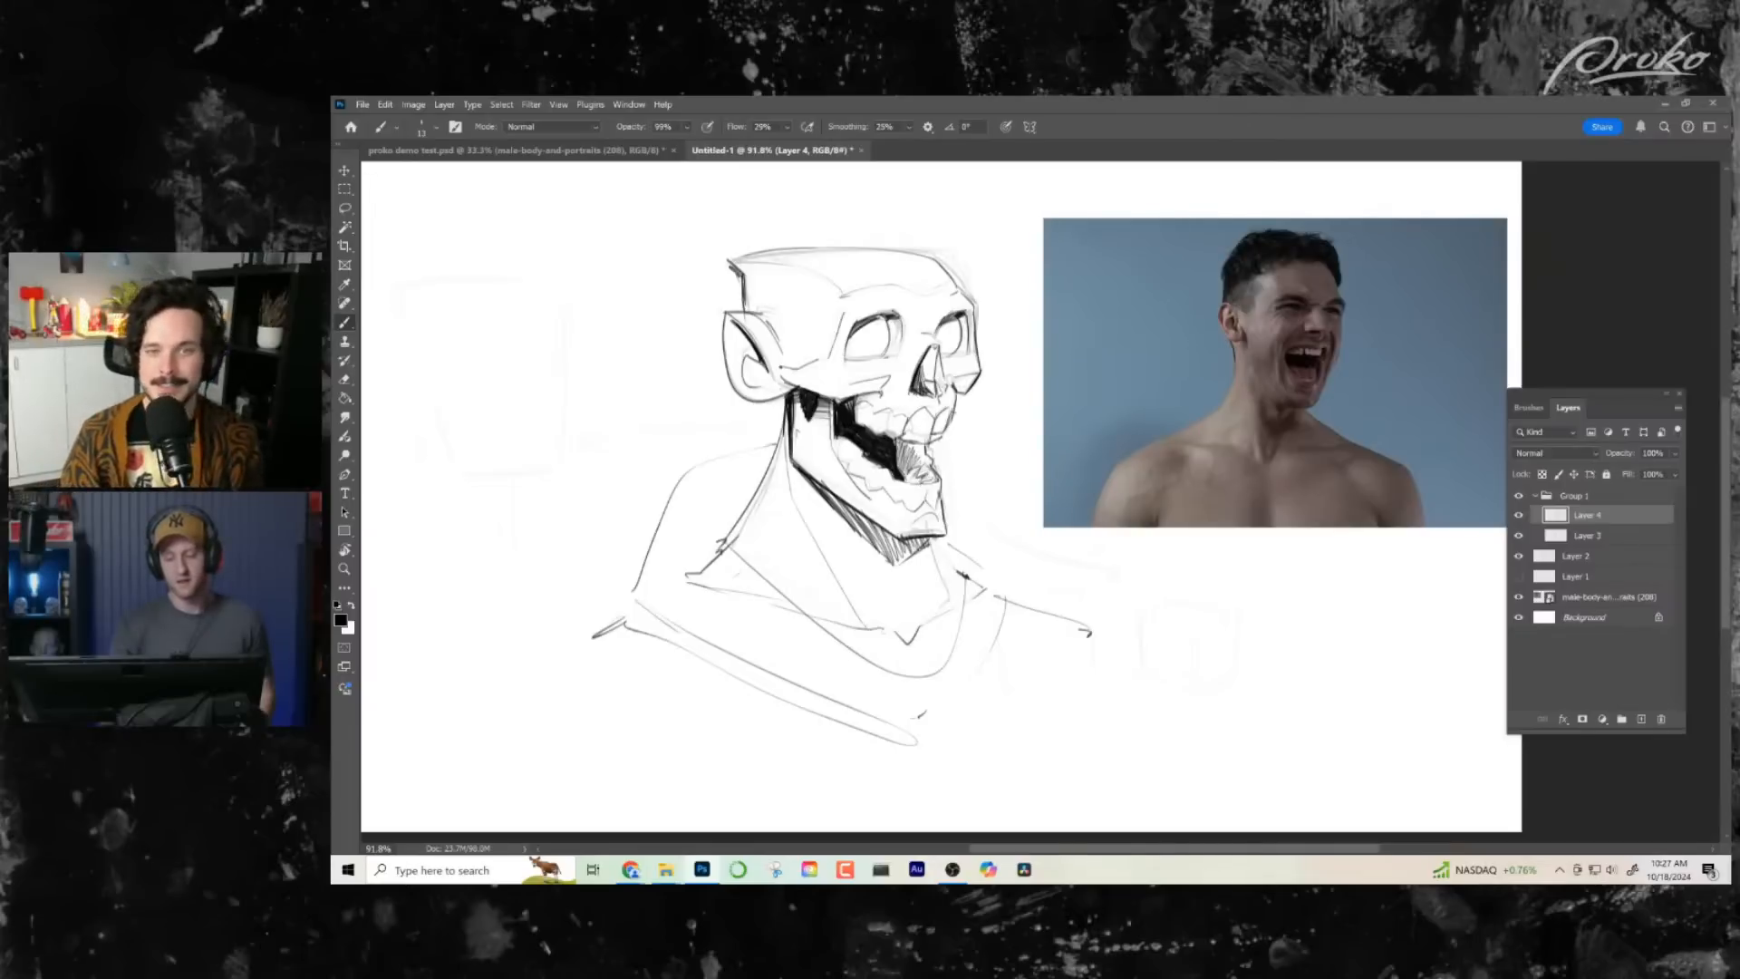
left_click_drag(1062, 664, 1068, 659)
- Darken the line at the back of the neck and ink the near shoulder as an angular outline down to its tip
mouse_move(781, 462)
left_mouse_down()
mouse_move(725, 560)
mouse_move(780, 460)
mouse_move(726, 526)
left_mouse_up()
key("ctrl+z")
key("ctrl+z")
key("ctrl+z")
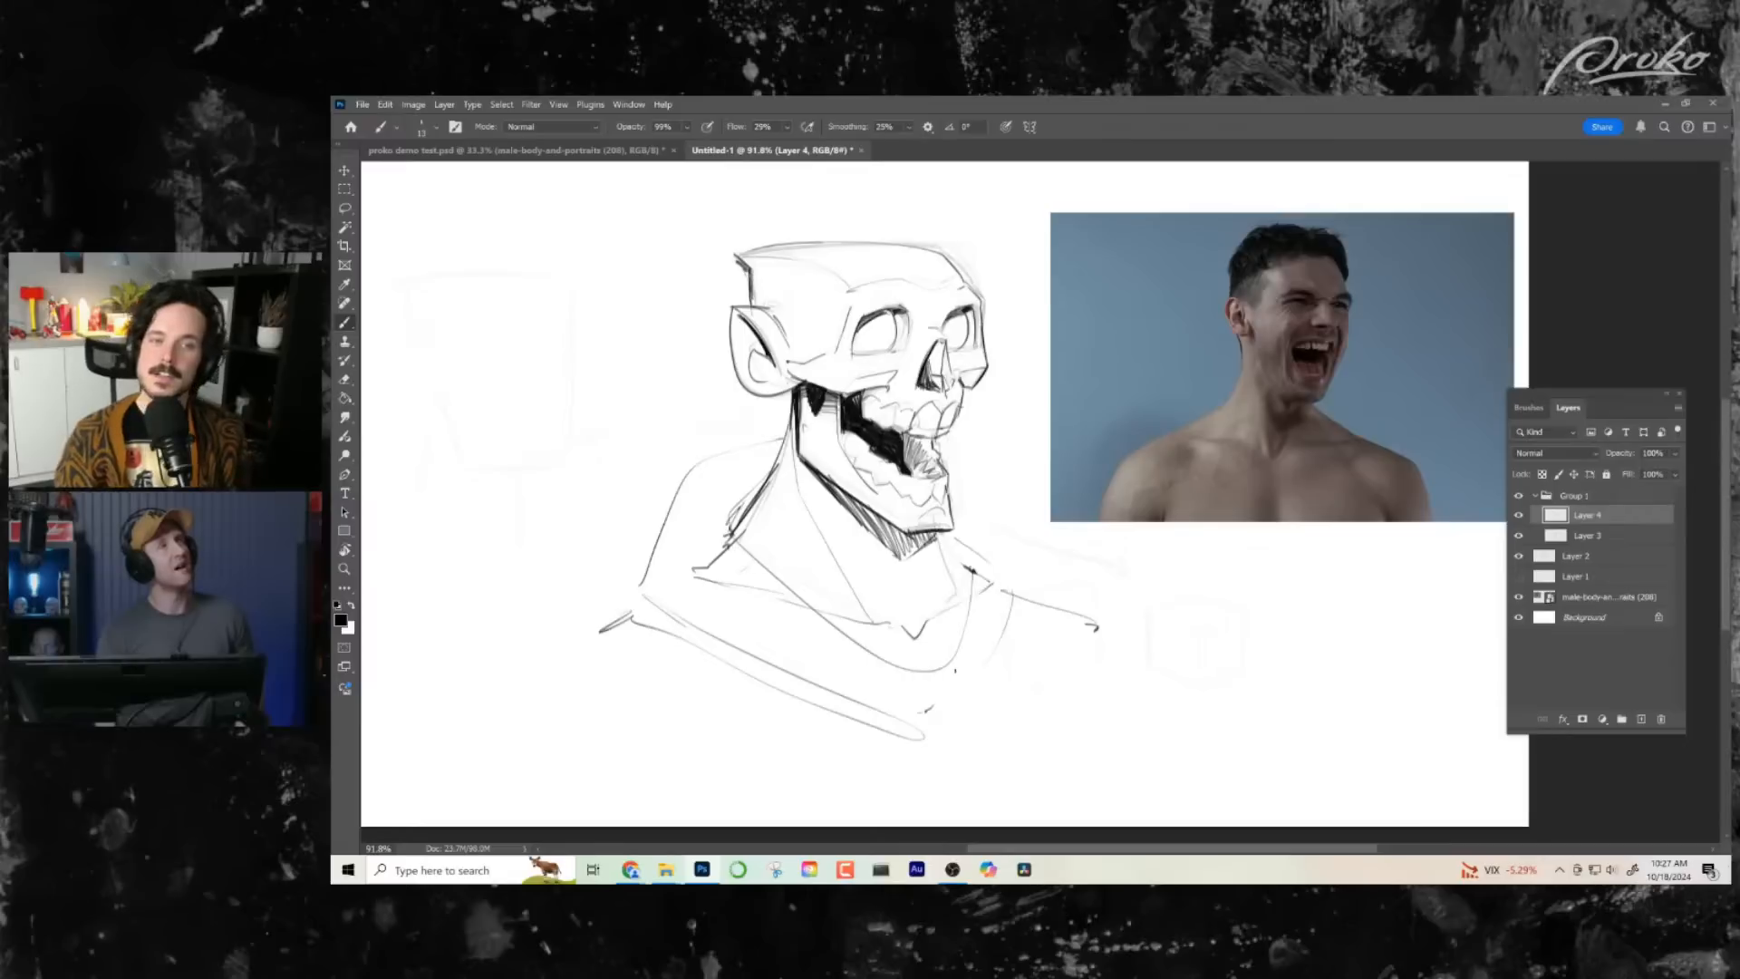
left_click_drag(696, 462, 611, 623)
left_click_drag(769, 444, 686, 470)
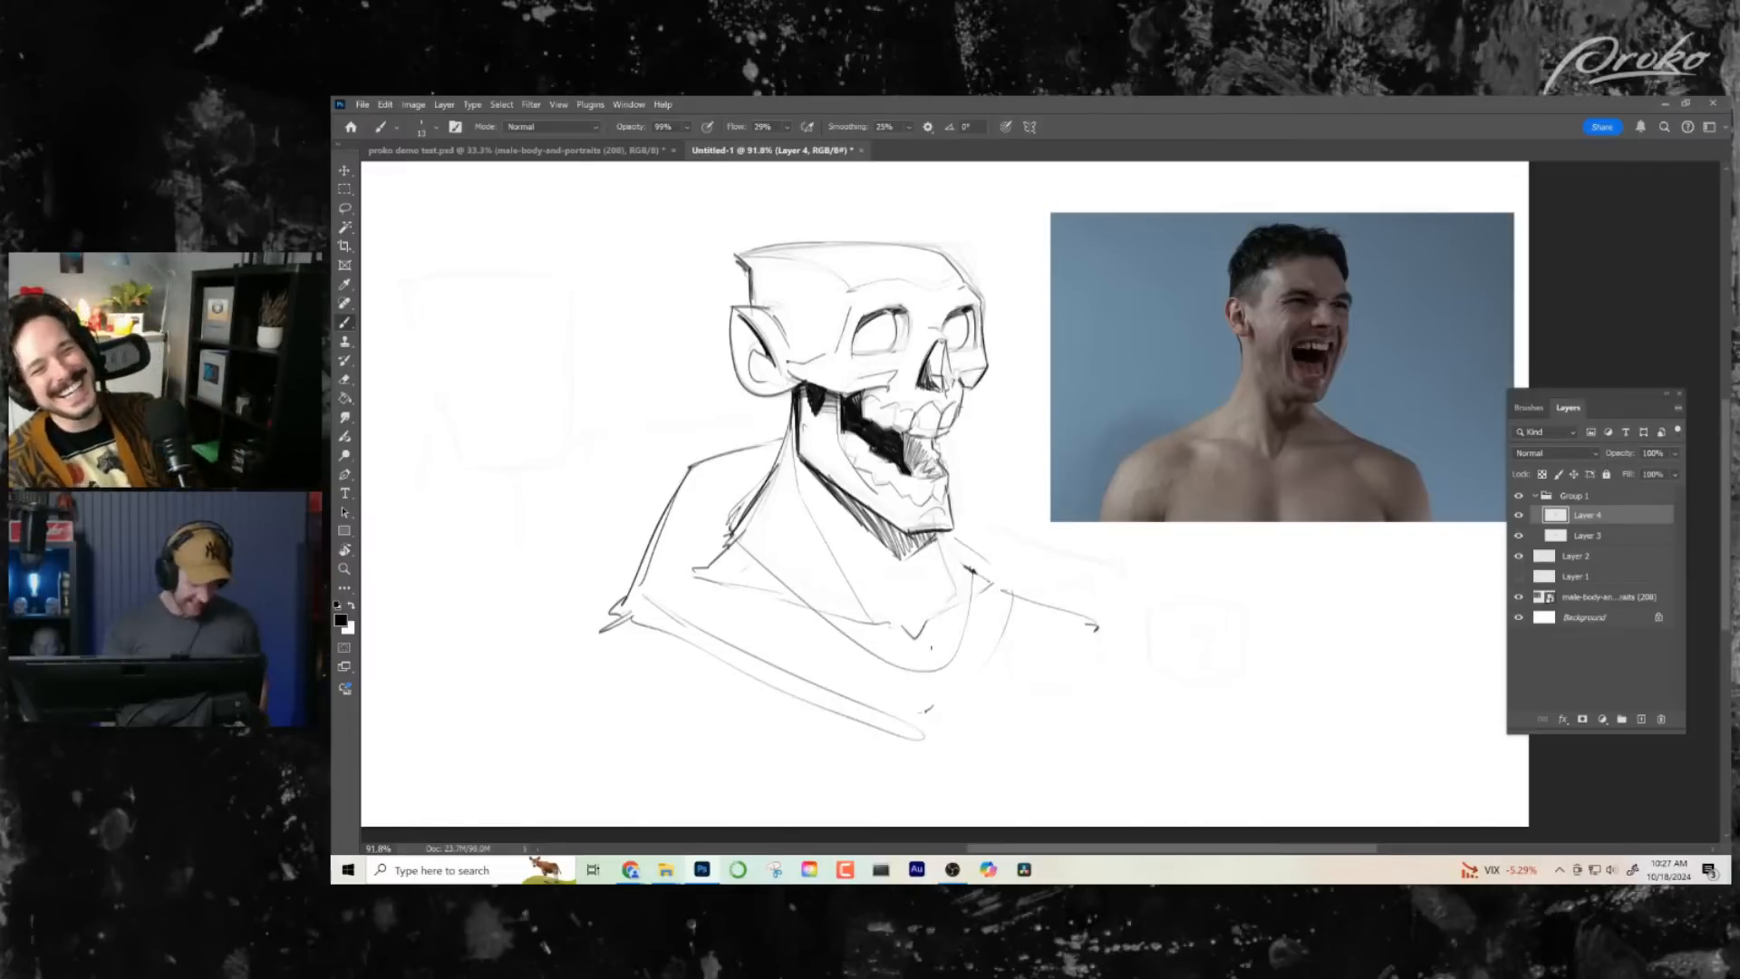
- Ink the lower neck line, the slanted front edge of the chest and the slope of the far shoulder
left_click_drag(715, 508, 816, 613)
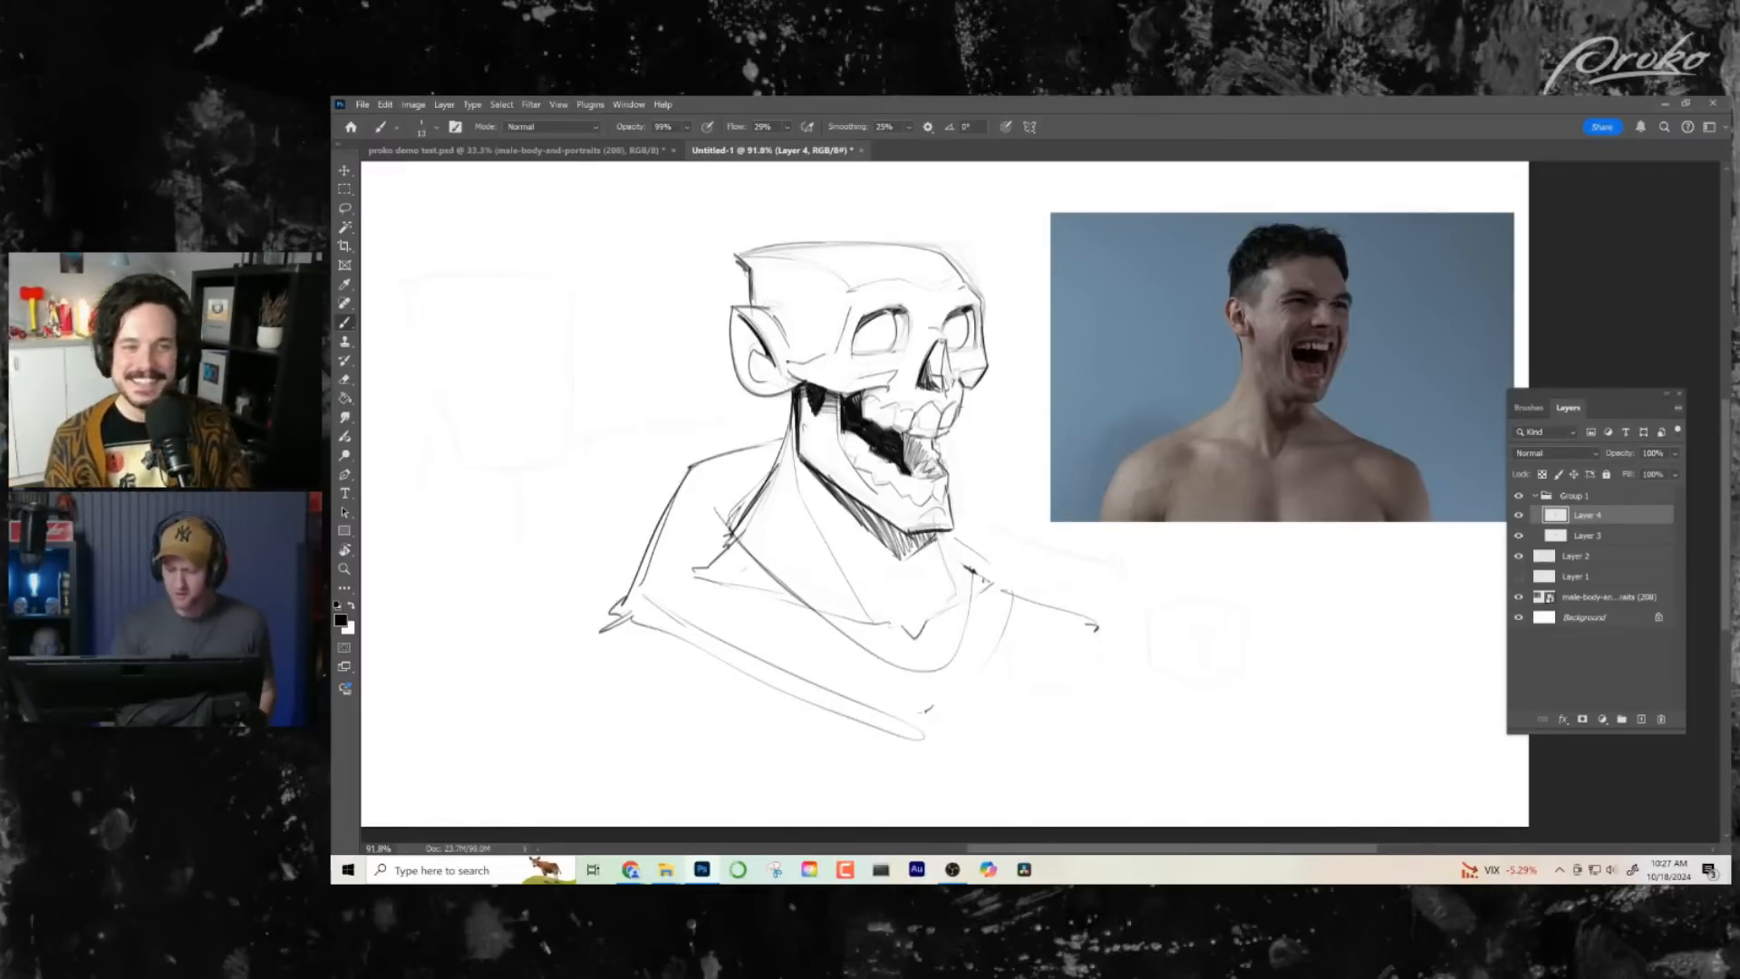
left_click_drag(982, 585, 928, 725)
left_click_drag(965, 517, 1057, 608)
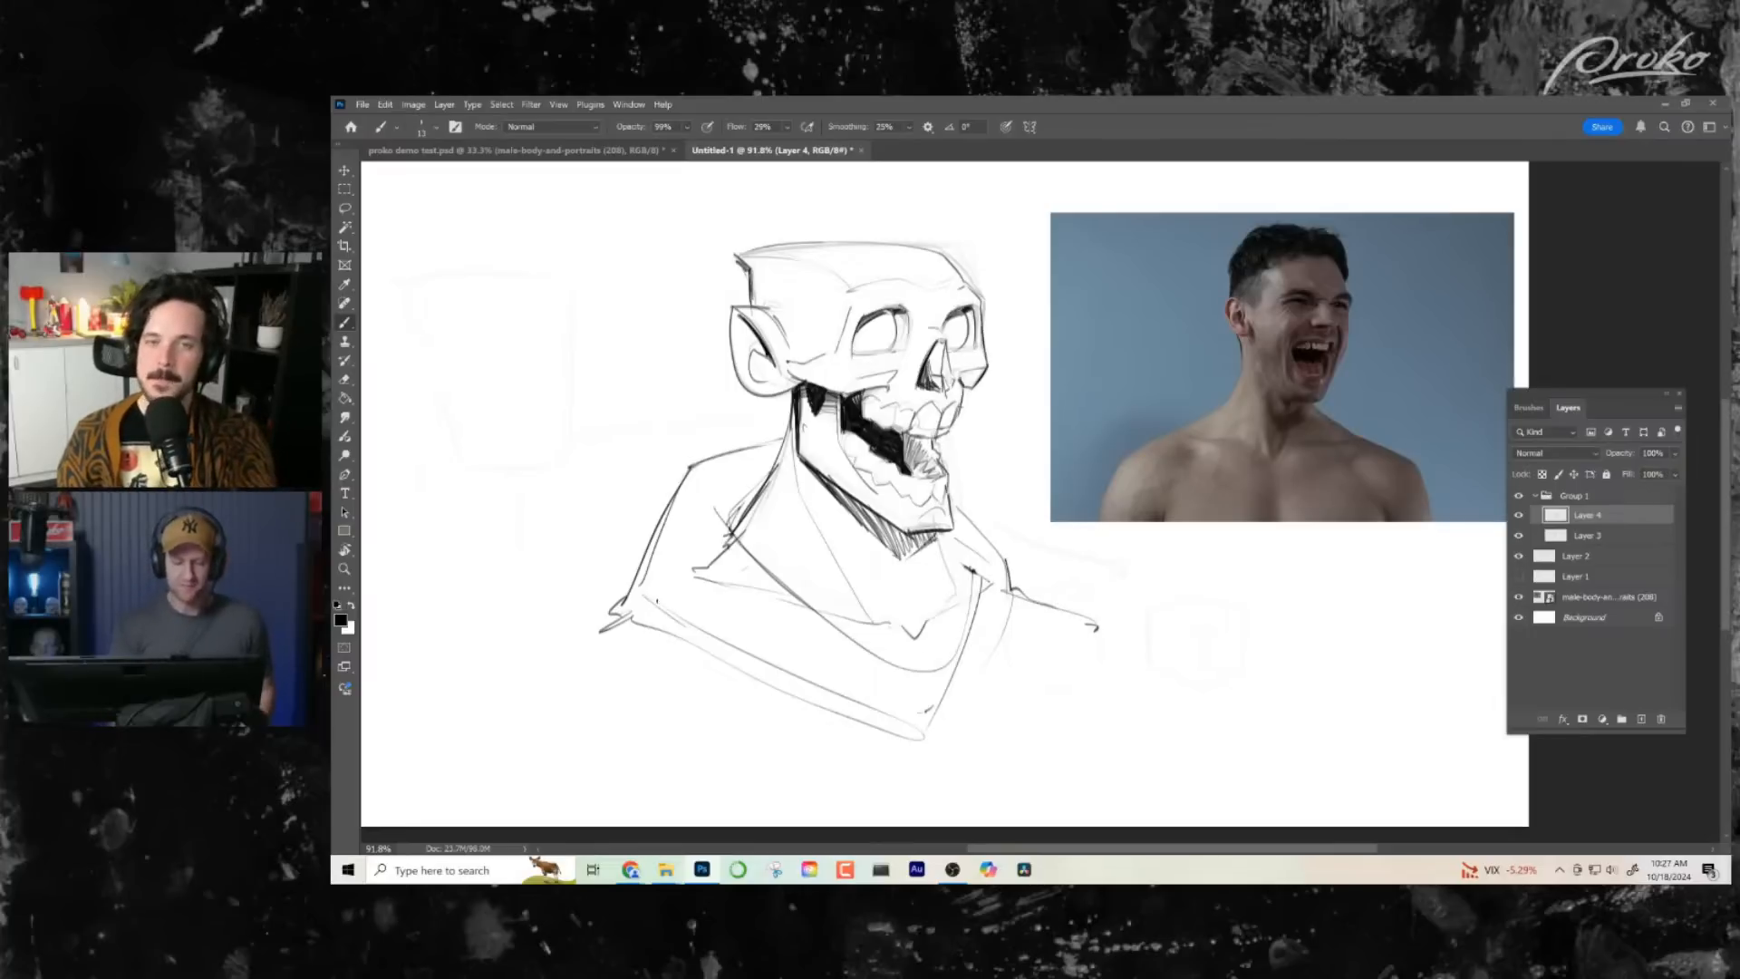
- Reinforce the near shoulder's pointed tip and the line behind the neck, then mirror the canvas view
left_click_drag(631, 616, 596, 630)
left_click_drag(776, 465, 747, 512)
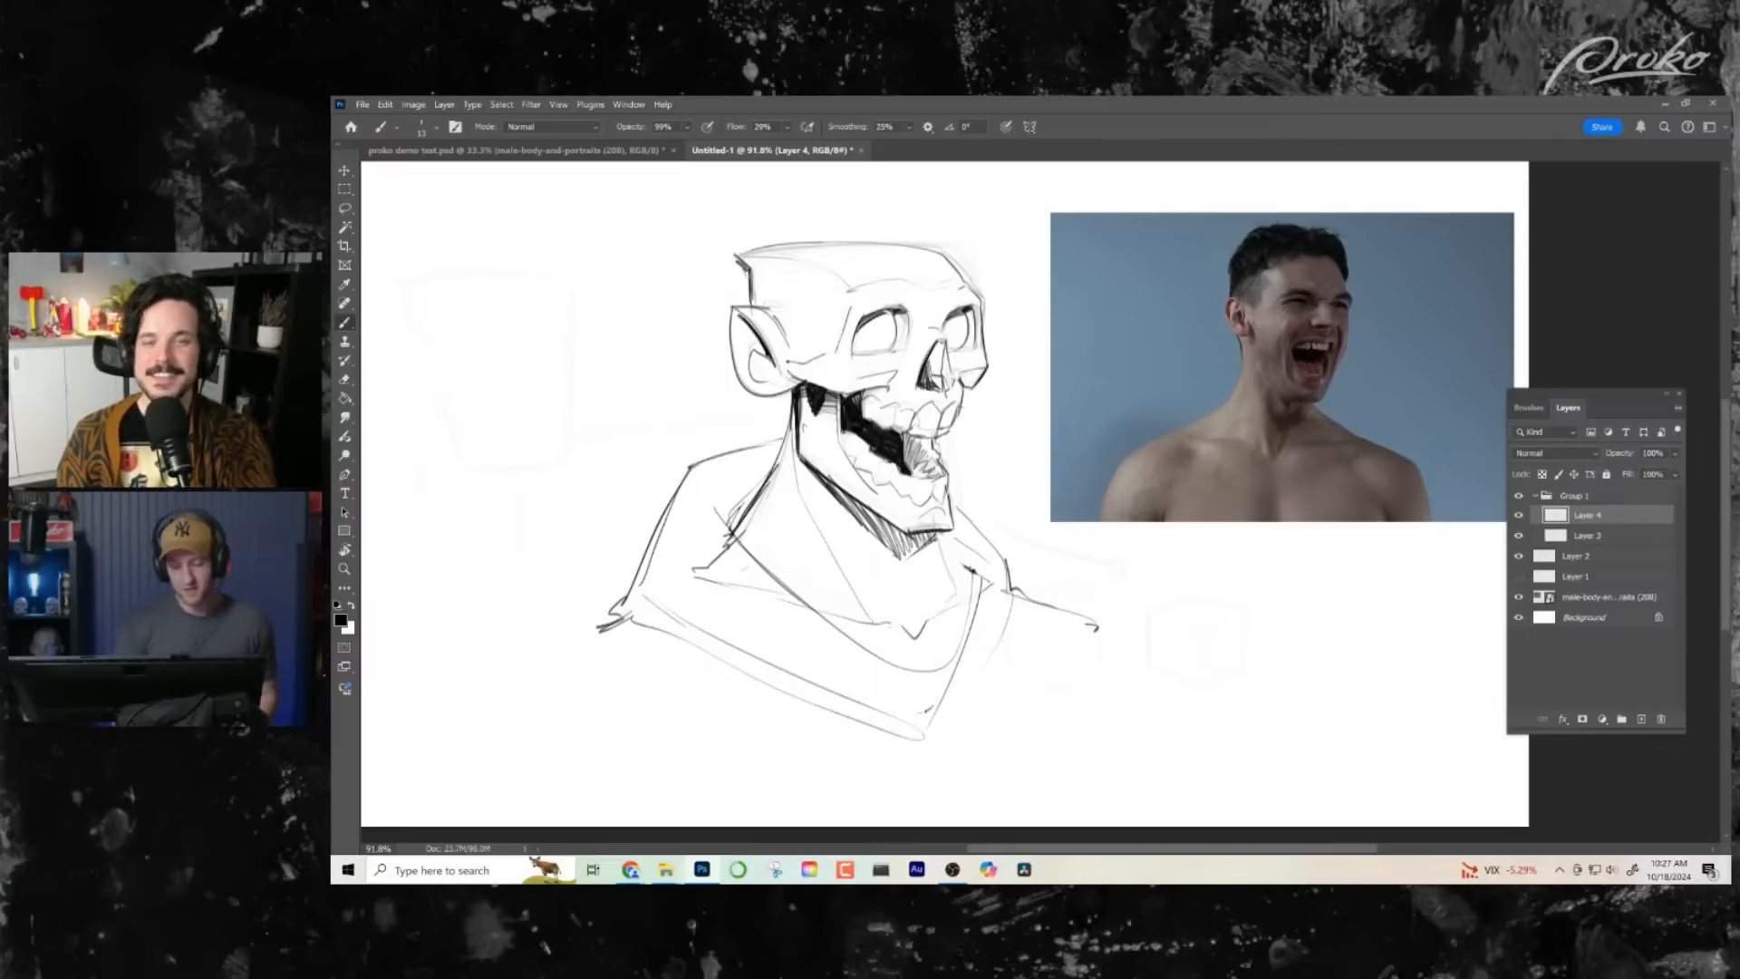
left_click_drag(793, 401, 773, 473)
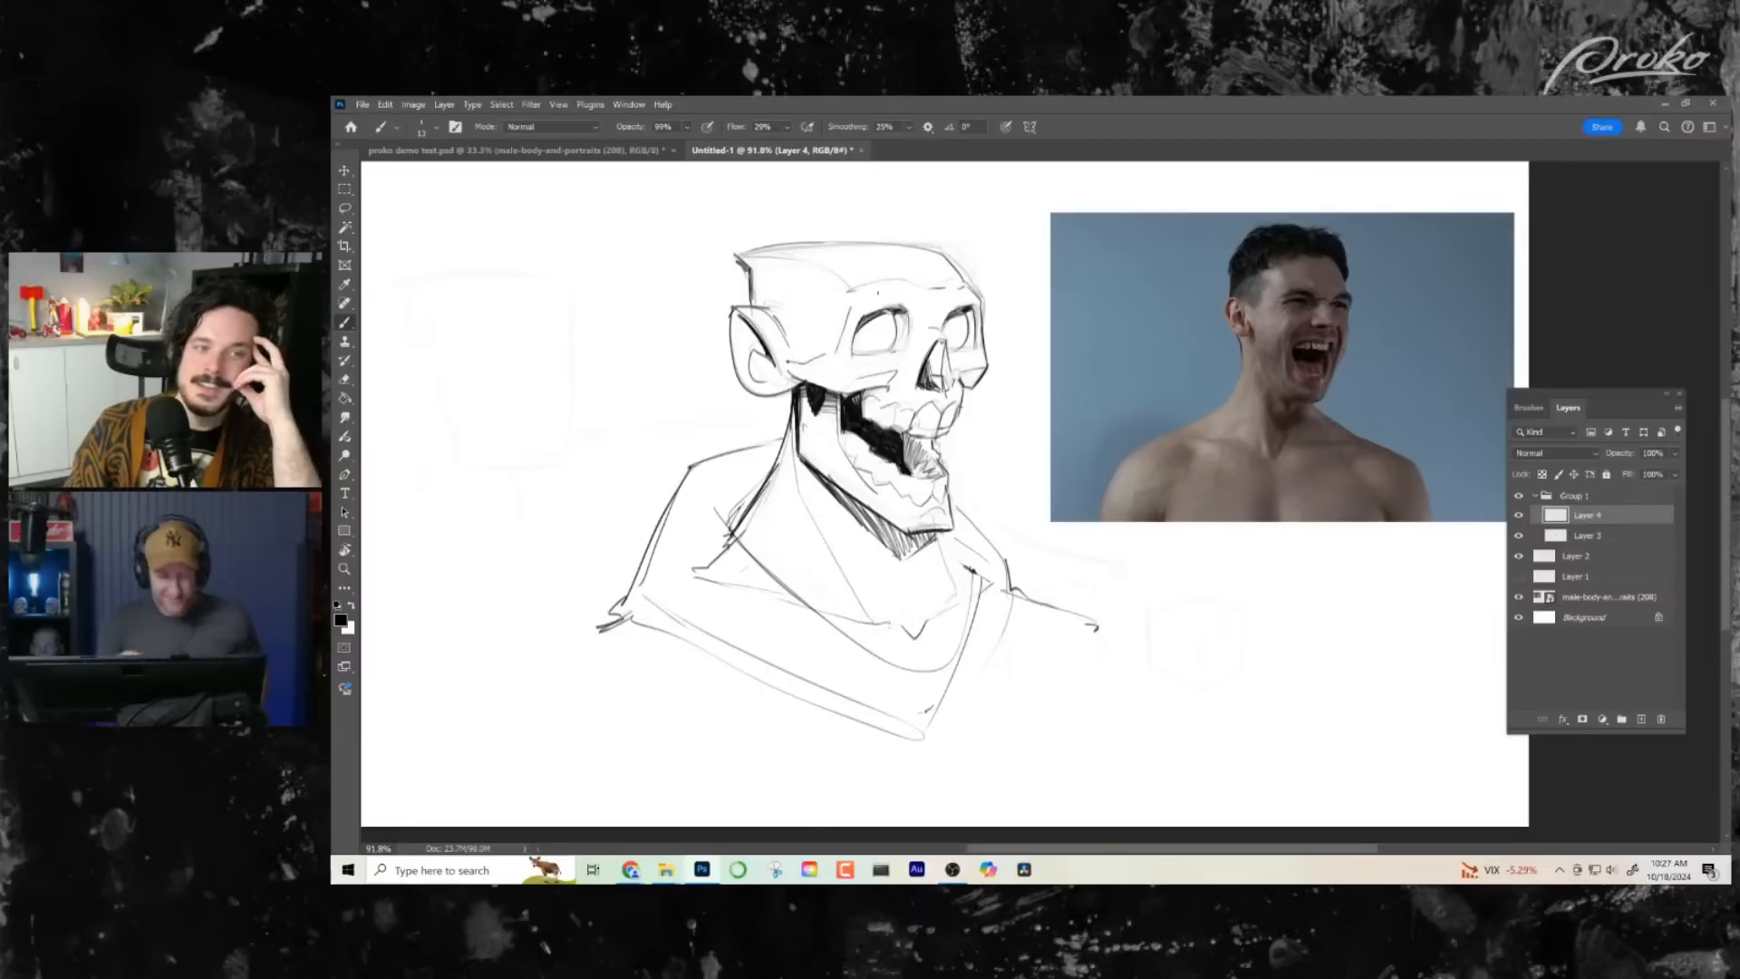
key("ctrl+shift+h")
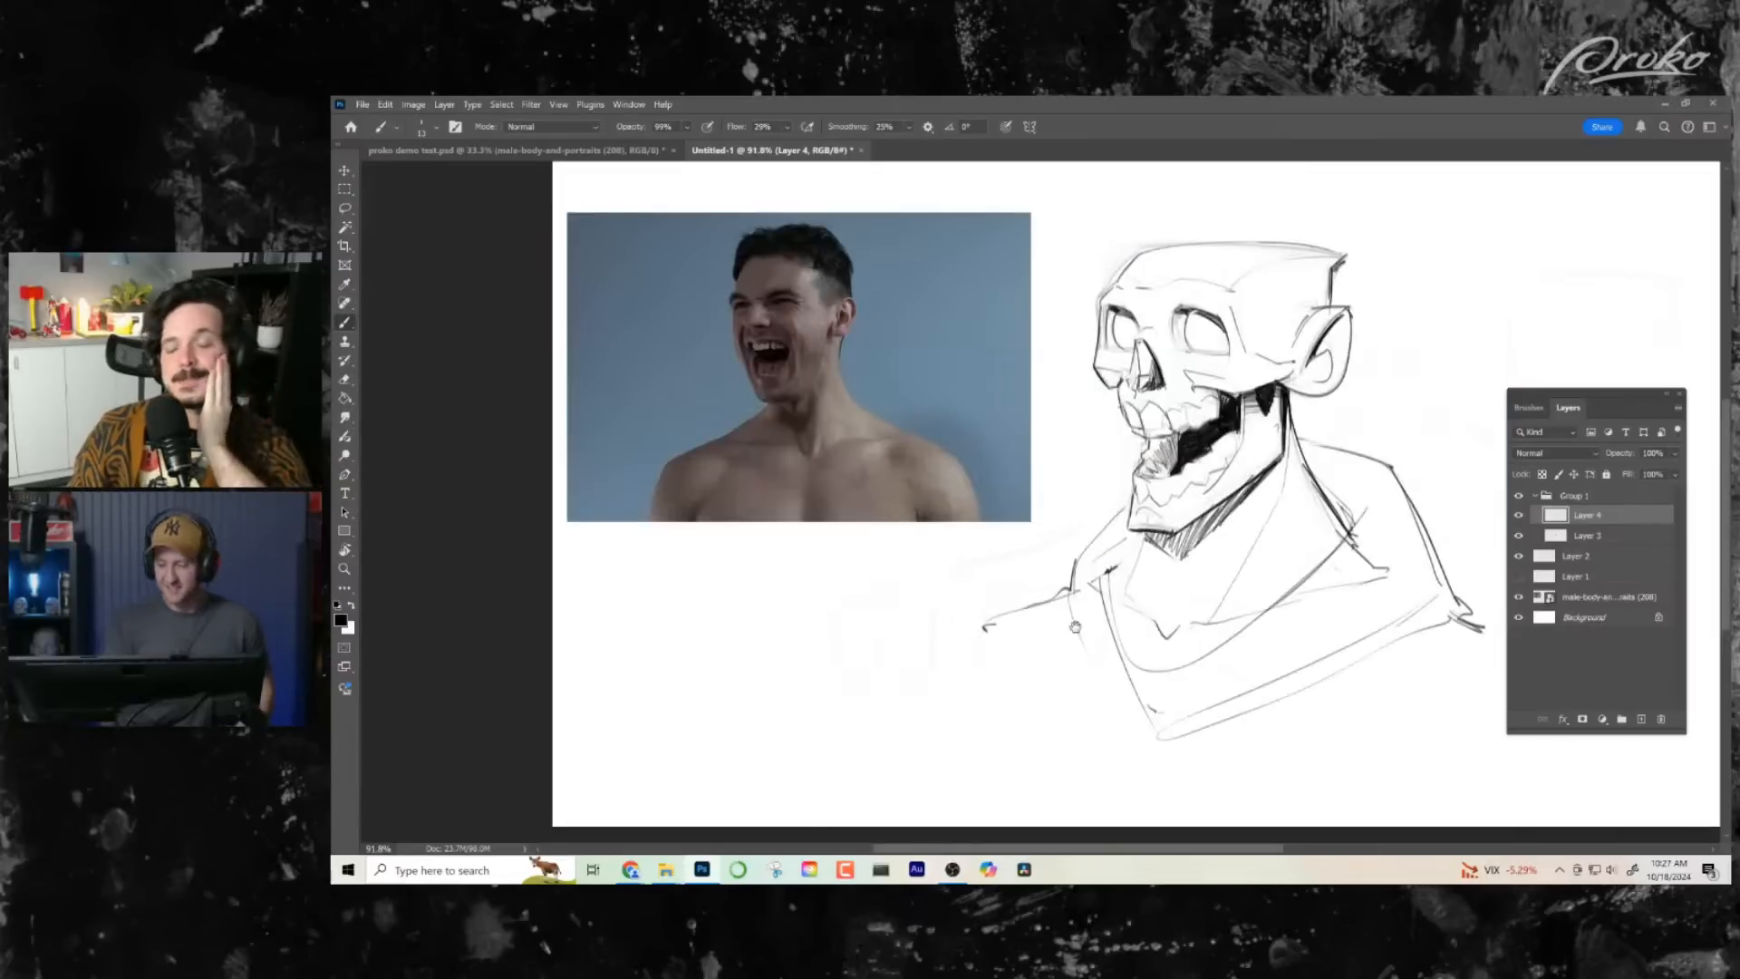
left_click_drag(1076, 626, 929, 612)
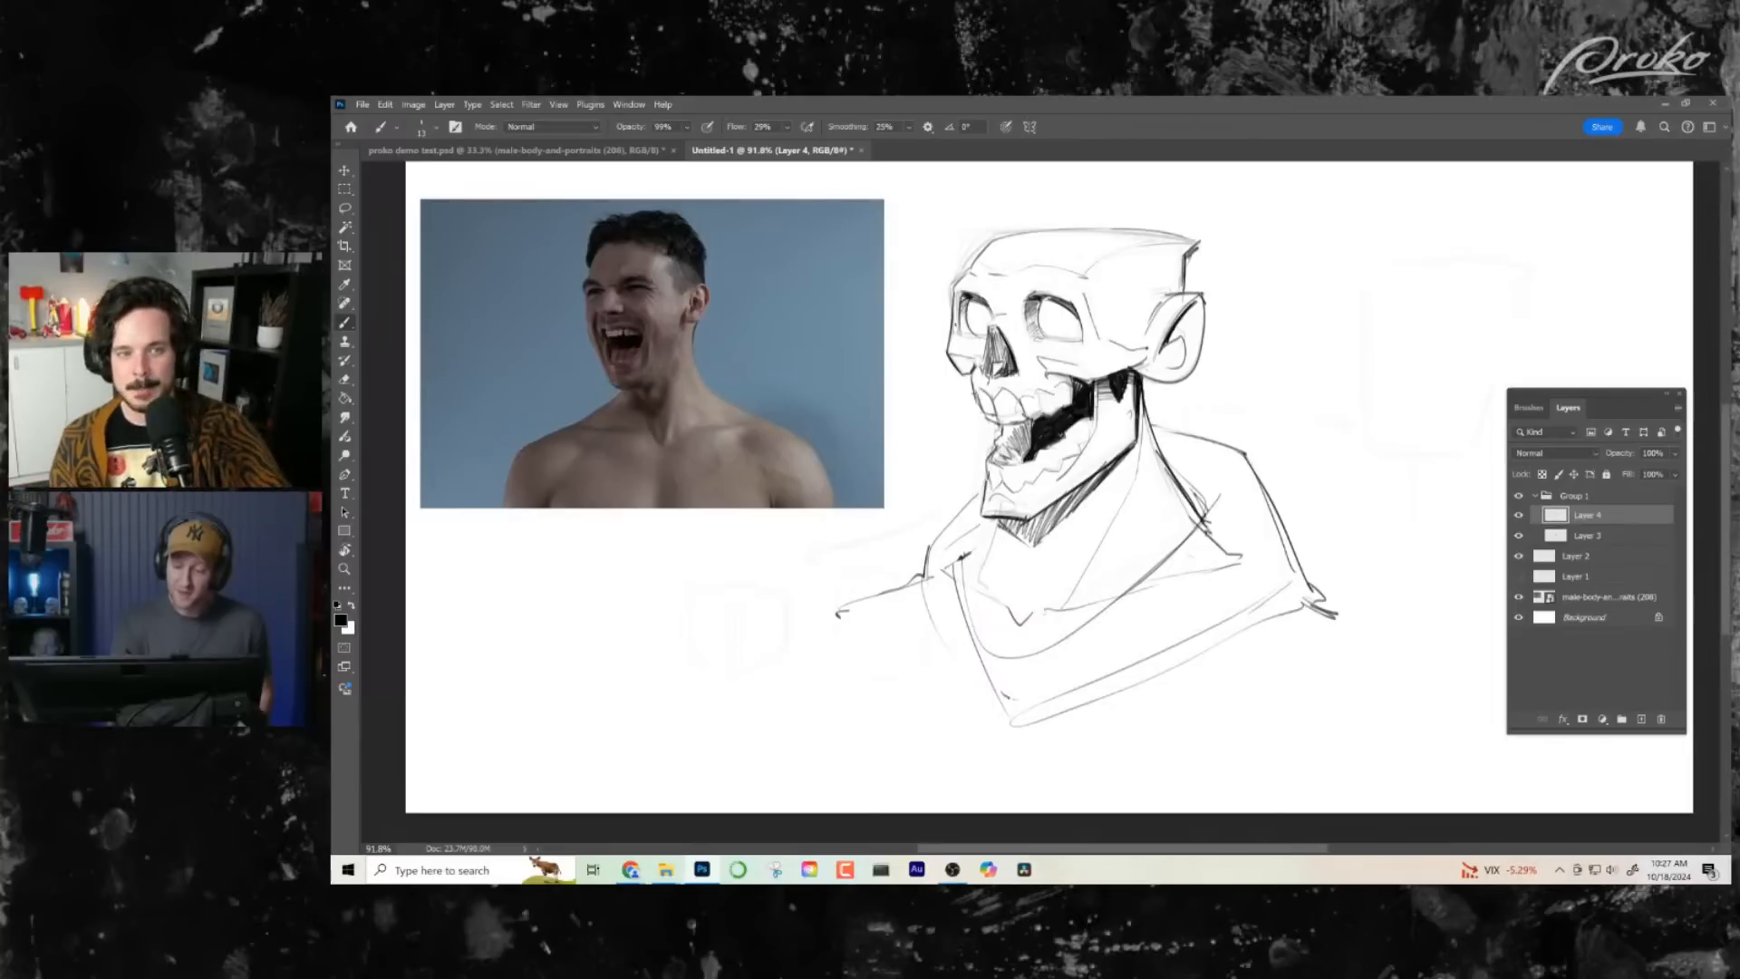
left_click_drag(1189, 480, 1171, 471)
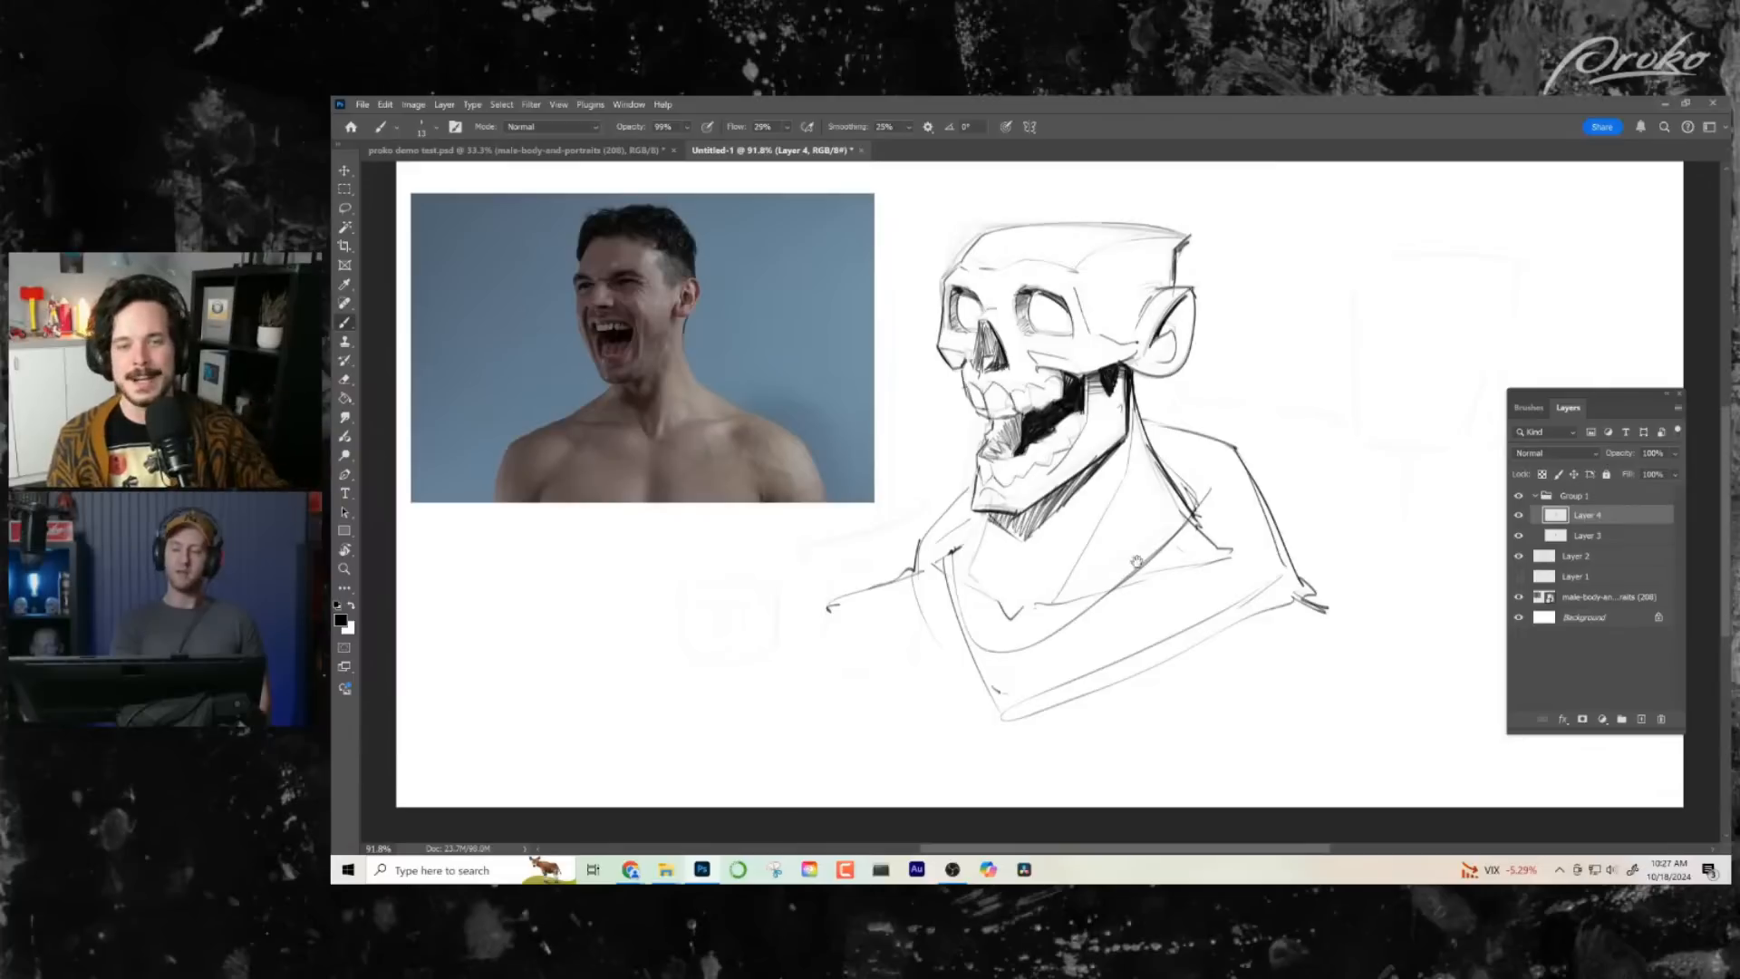
mouse_move(1164, 571)
left_mouse_down()
mouse_move(1129, 572)
mouse_move(1224, 591)
left_mouse_up()
- Rough in the palm and first finger lines of a raised hand over the lower part of the reference photo
mouse_move(736, 561)
left_mouse_down()
mouse_move(712, 501)
mouse_move(619, 495)
mouse_move(594, 426)
left_mouse_up()
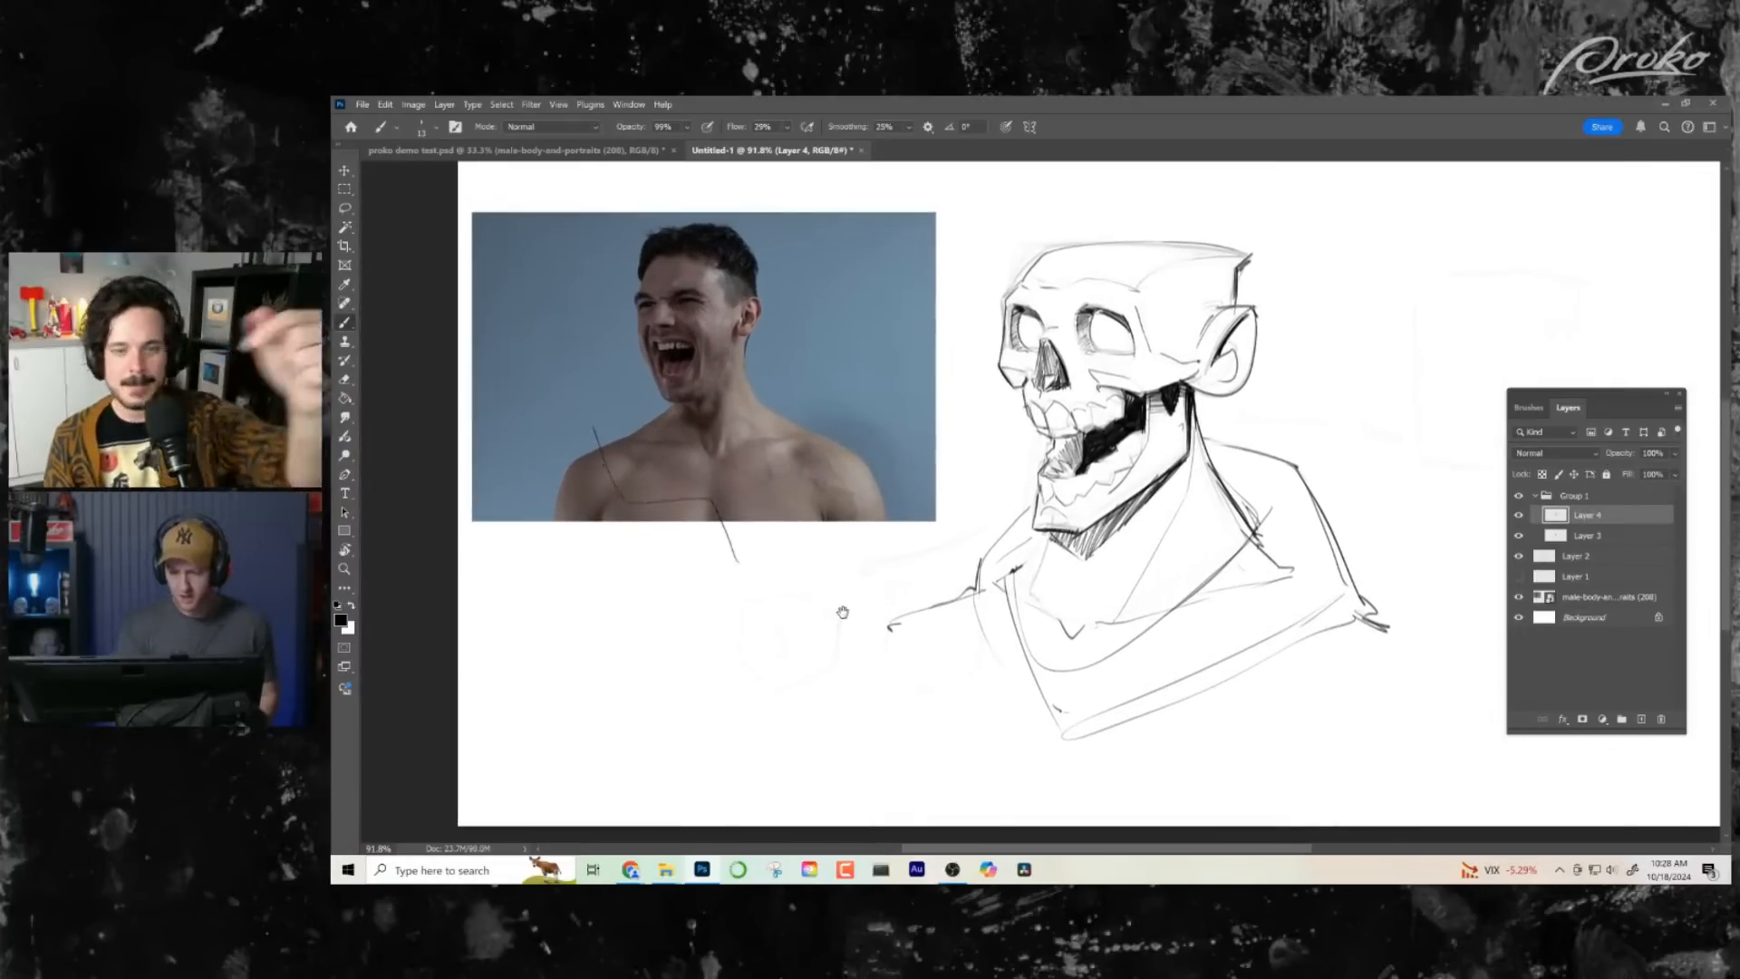
key("ctrl+z")
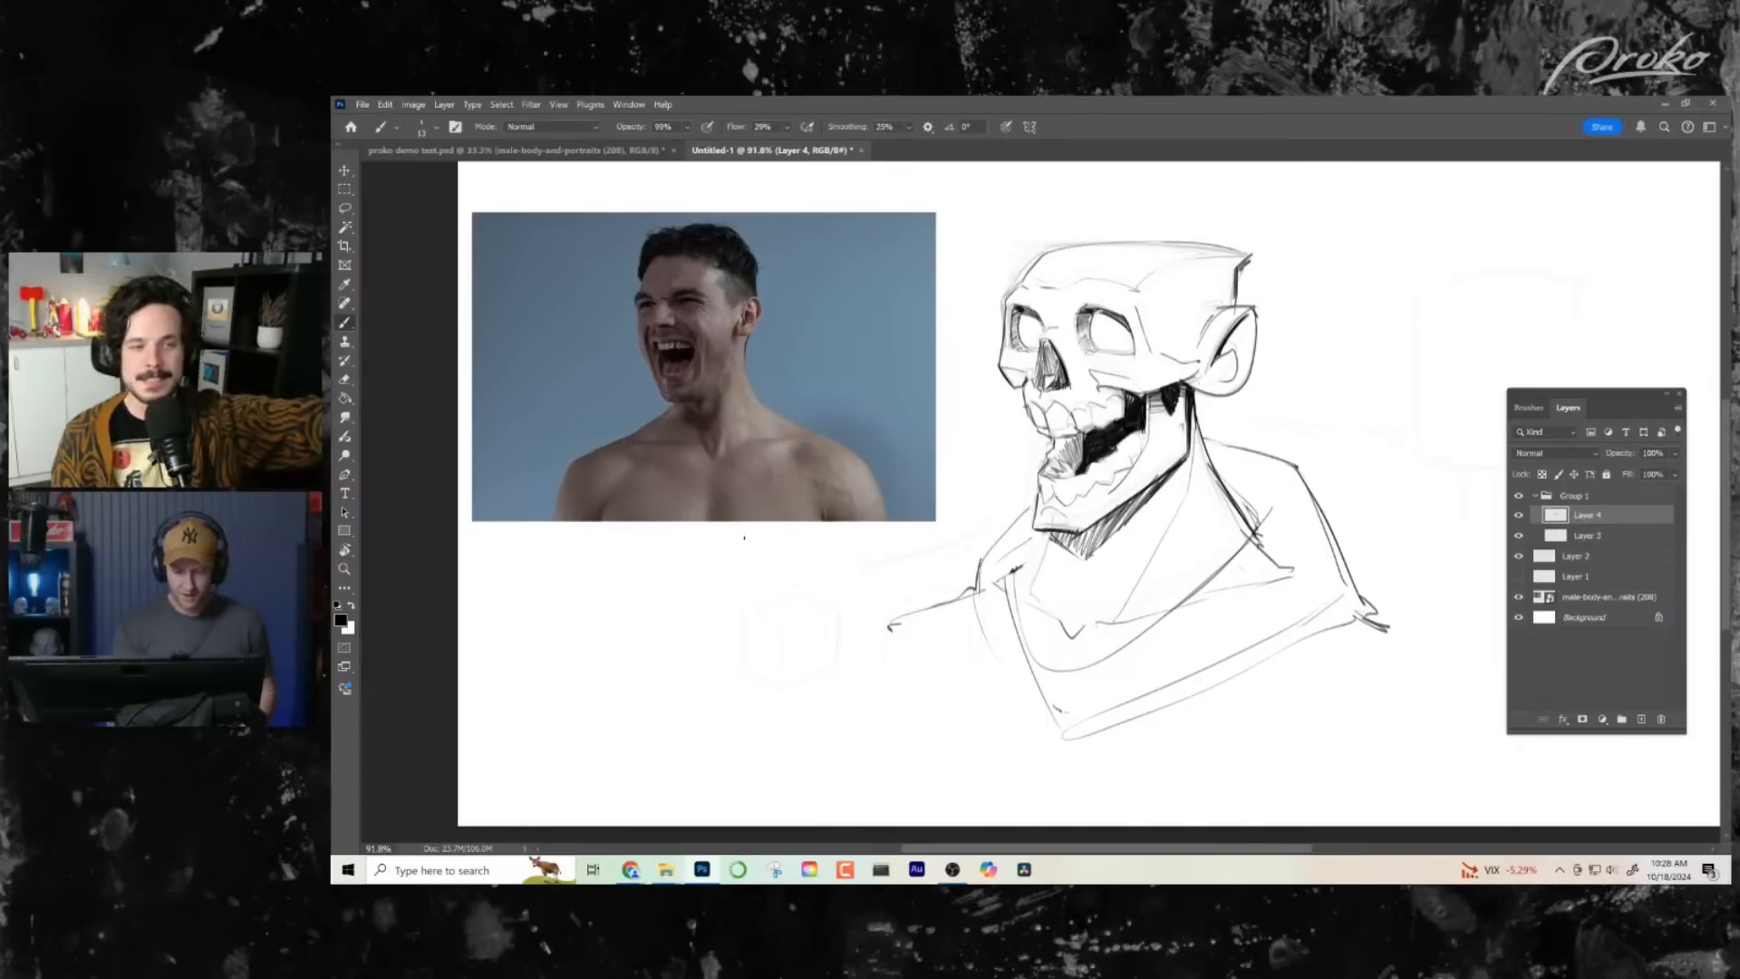
mouse_move(749, 480)
left_mouse_down()
mouse_move(833, 559)
mouse_move(640, 479)
mouse_move(657, 396)
mouse_move(643, 456)
mouse_move(634, 421)
left_mouse_up()
left_click_drag(721, 373, 729, 477)
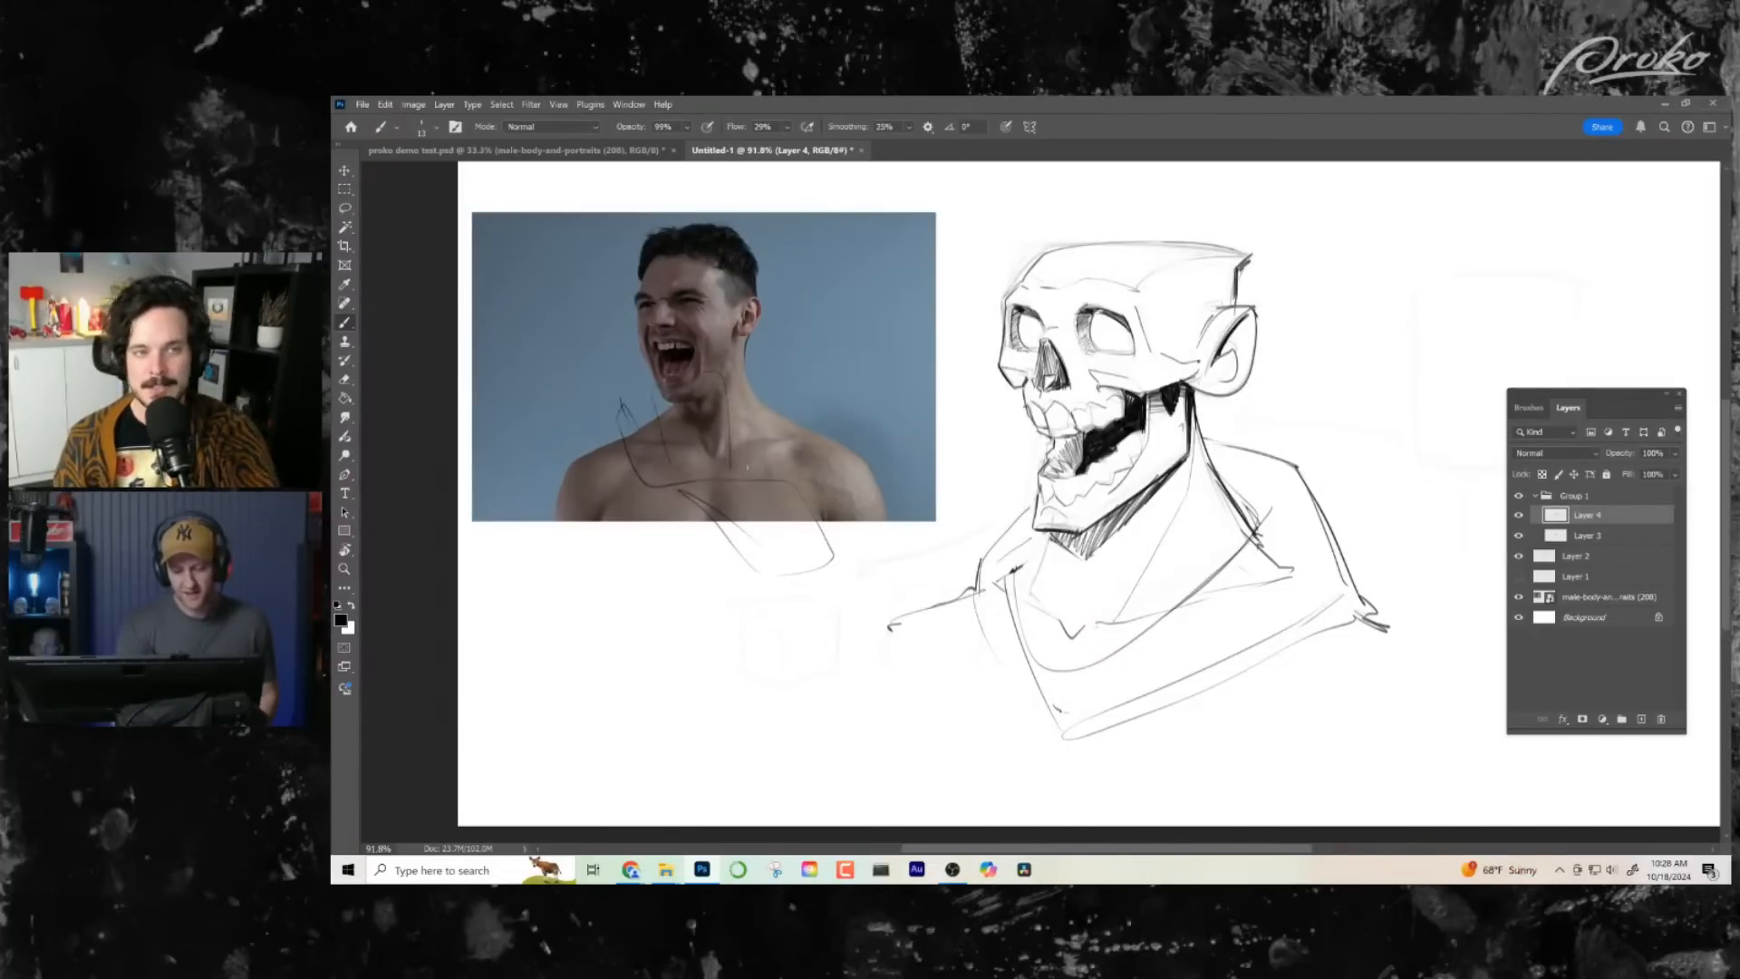
mouse_move(752, 395)
left_mouse_down()
mouse_move(749, 446)
mouse_move(792, 406)
mouse_move(820, 429)
mouse_move(785, 481)
left_mouse_up()
left_click_drag(933, 629, 934, 628)
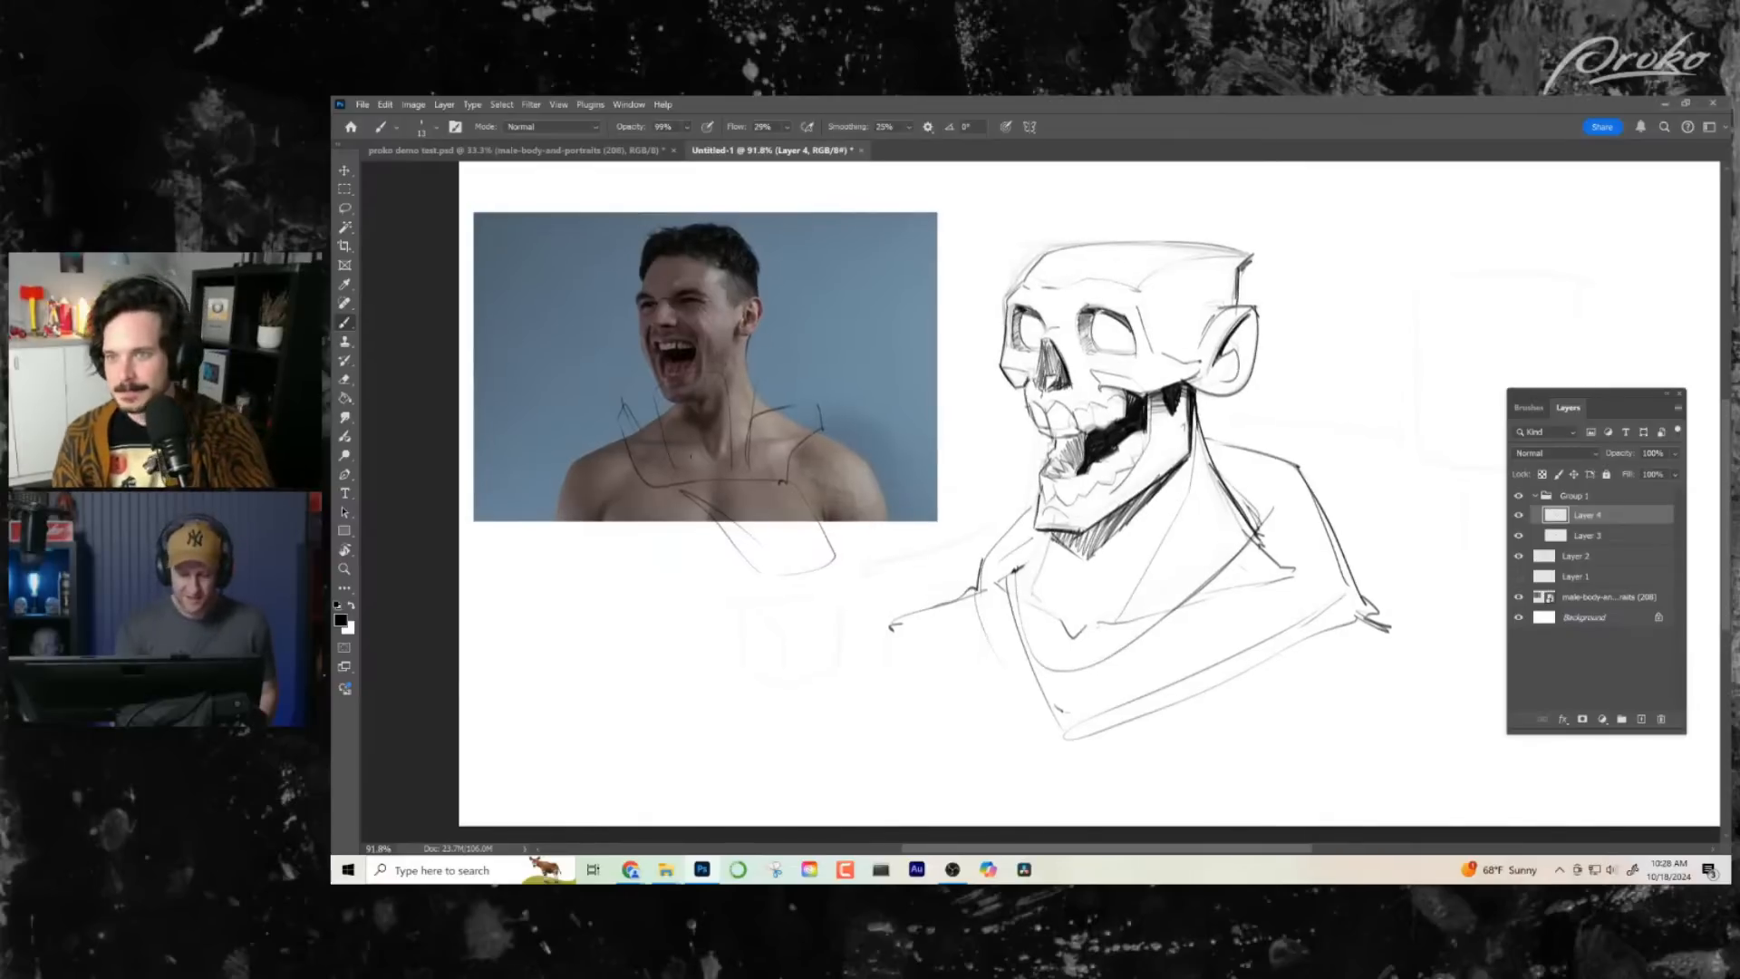
- Add the remaining finger lines, rounded finger segments and thumb base to the raised hand, mirroring the canvas view
mouse_move(627, 399)
left_mouse_down()
mouse_move(651, 437)
mouse_move(622, 445)
mouse_move(669, 487)
mouse_move(651, 426)
mouse_move(669, 379)
mouse_move(718, 371)
left_mouse_up()
left_click_drag(856, 583, 859, 583)
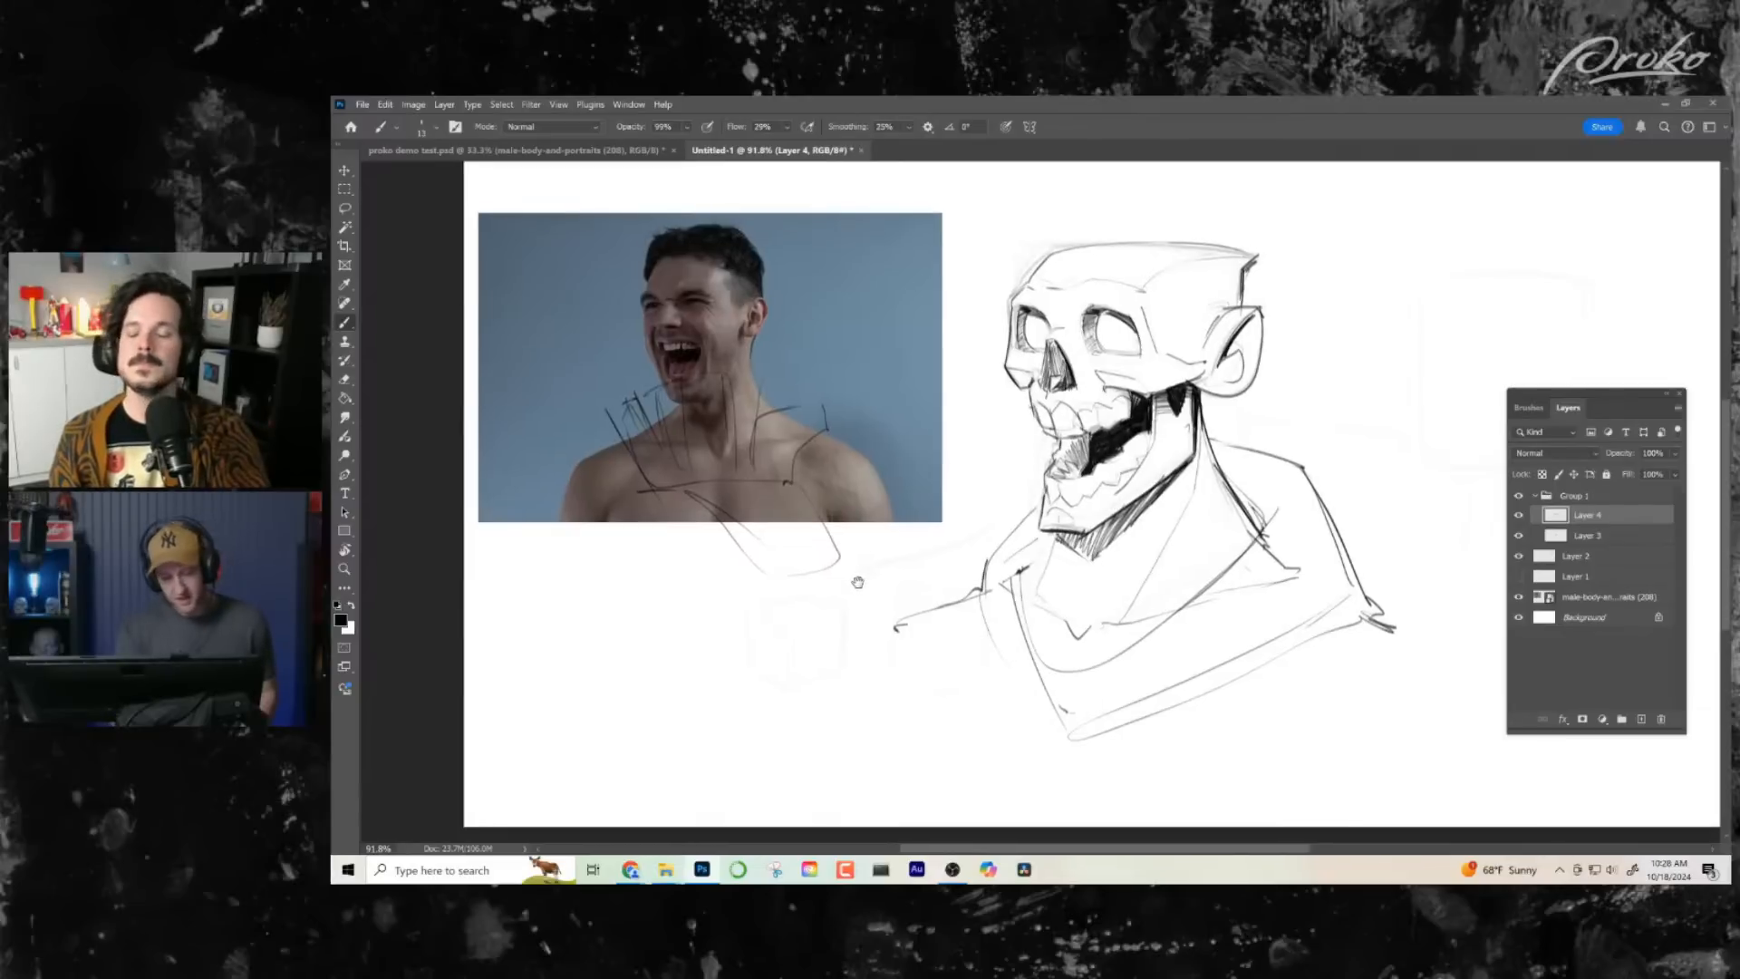
left_click_drag(785, 414, 819, 410)
left_click_drag(916, 553, 877, 533)
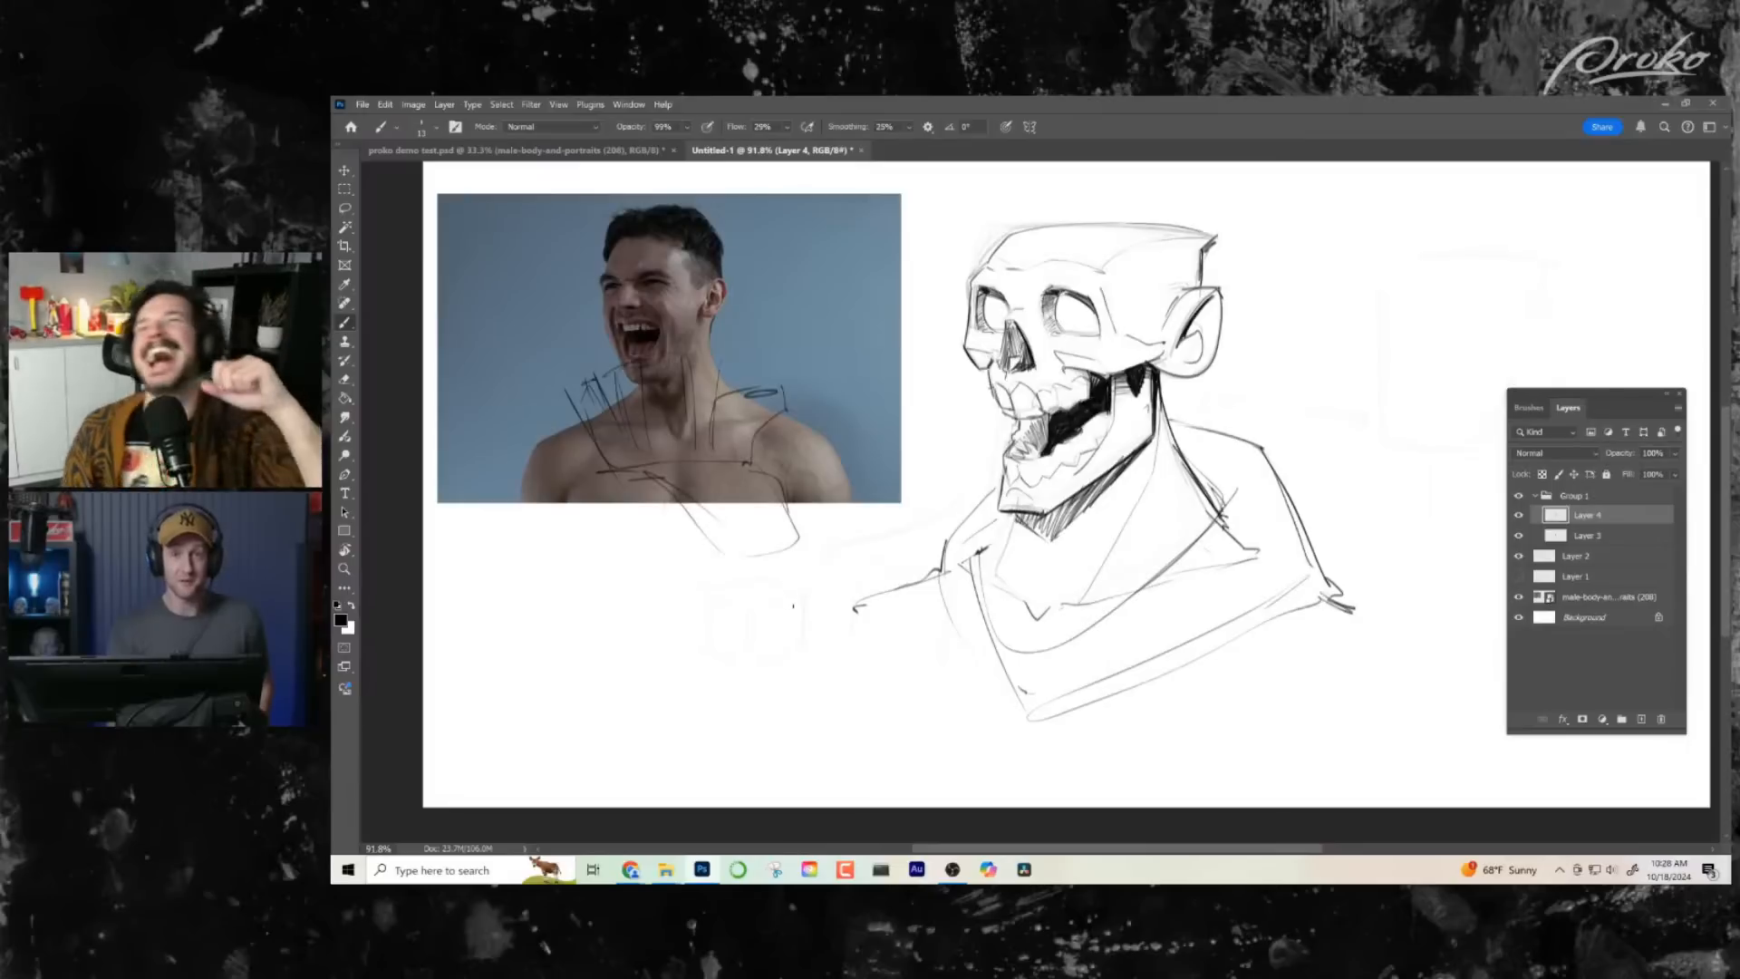
left_click_drag(631, 509, 705, 533)
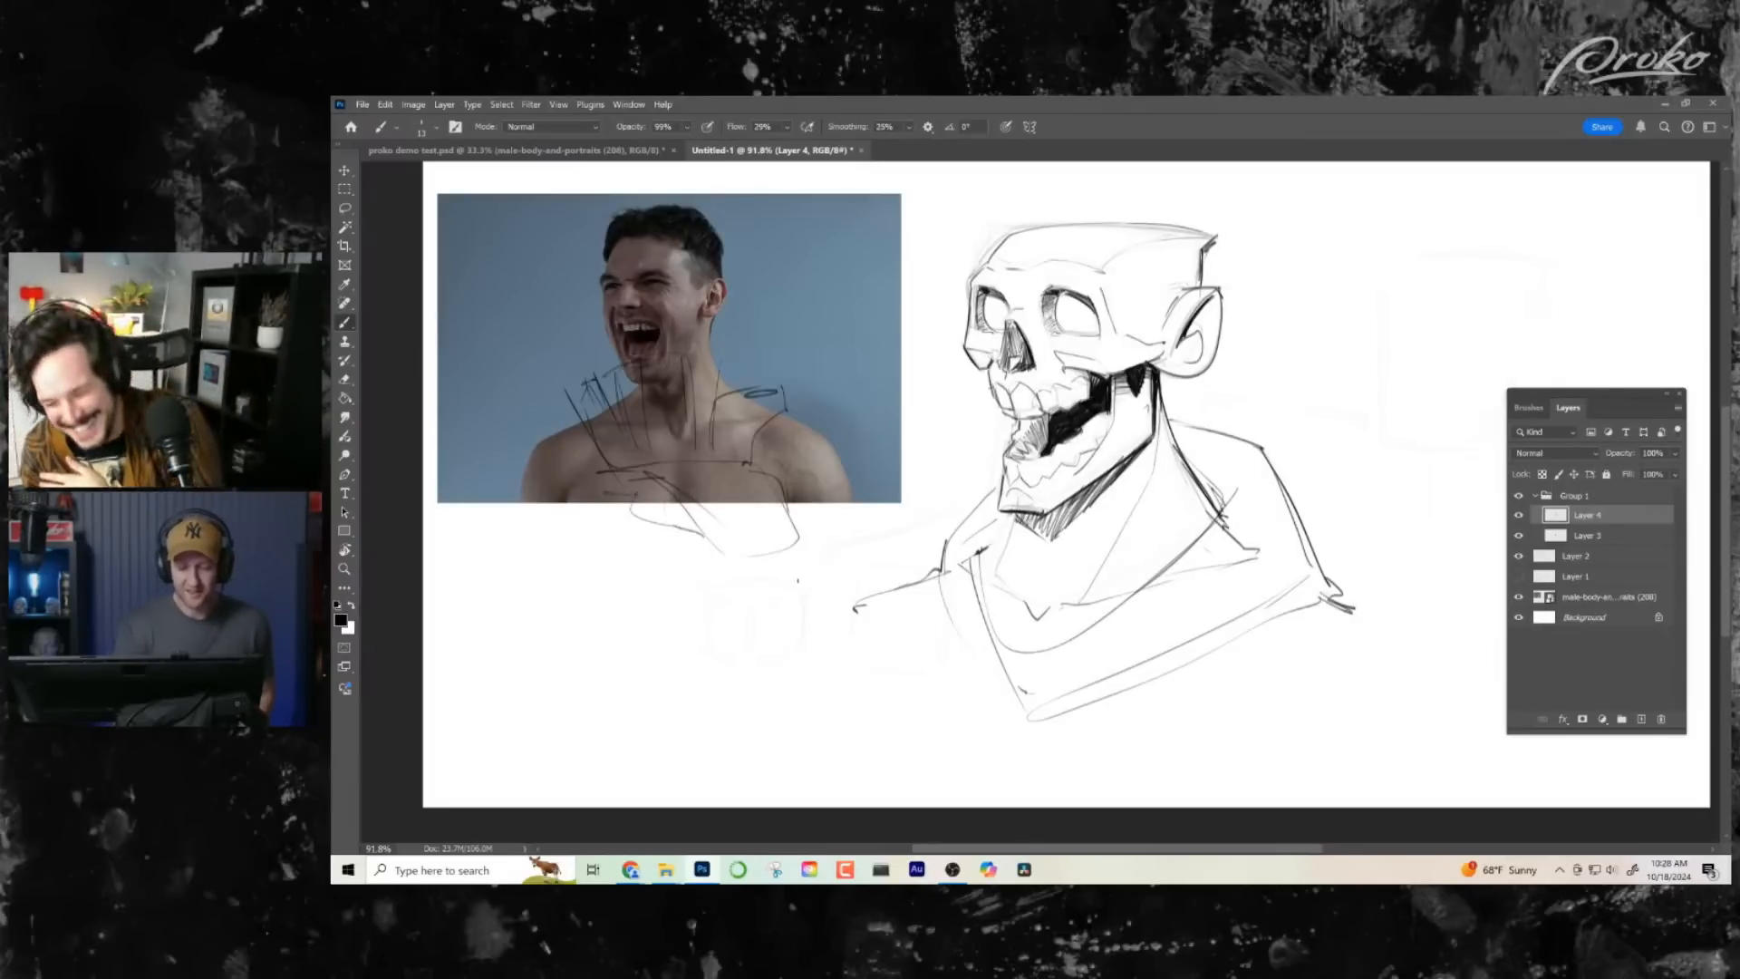
left_click_drag(909, 597, 798, 617)
key("ctrl+f")
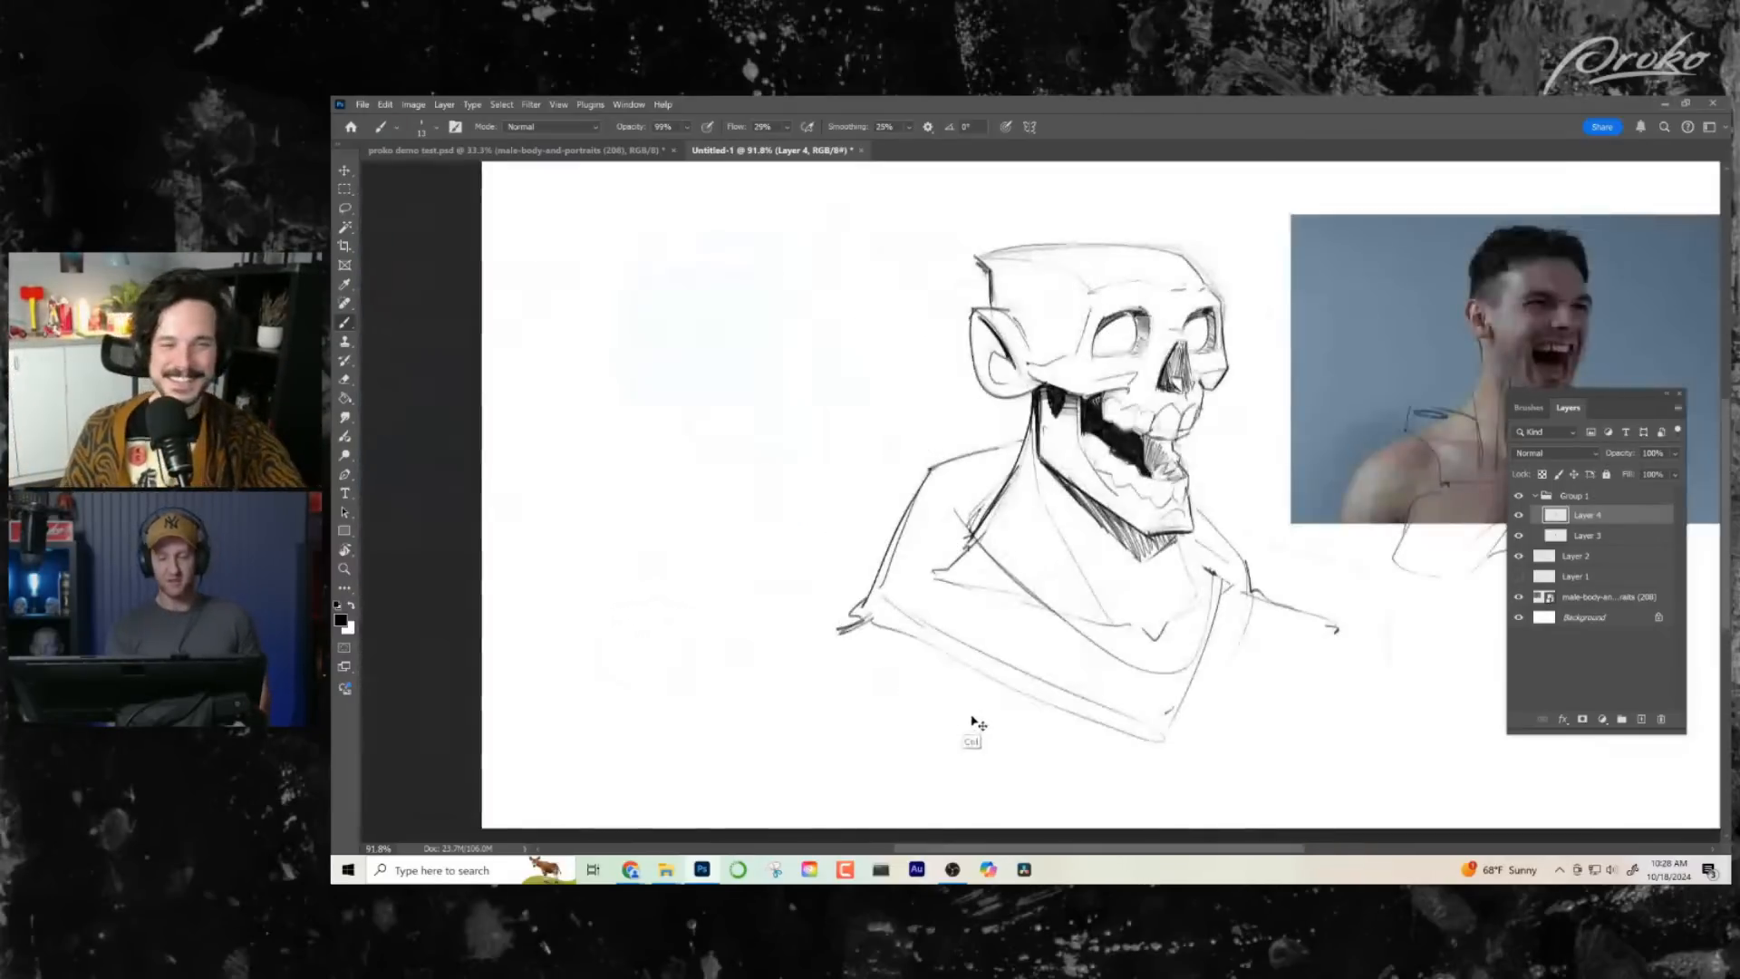
left_click_drag(1029, 704, 731, 712)
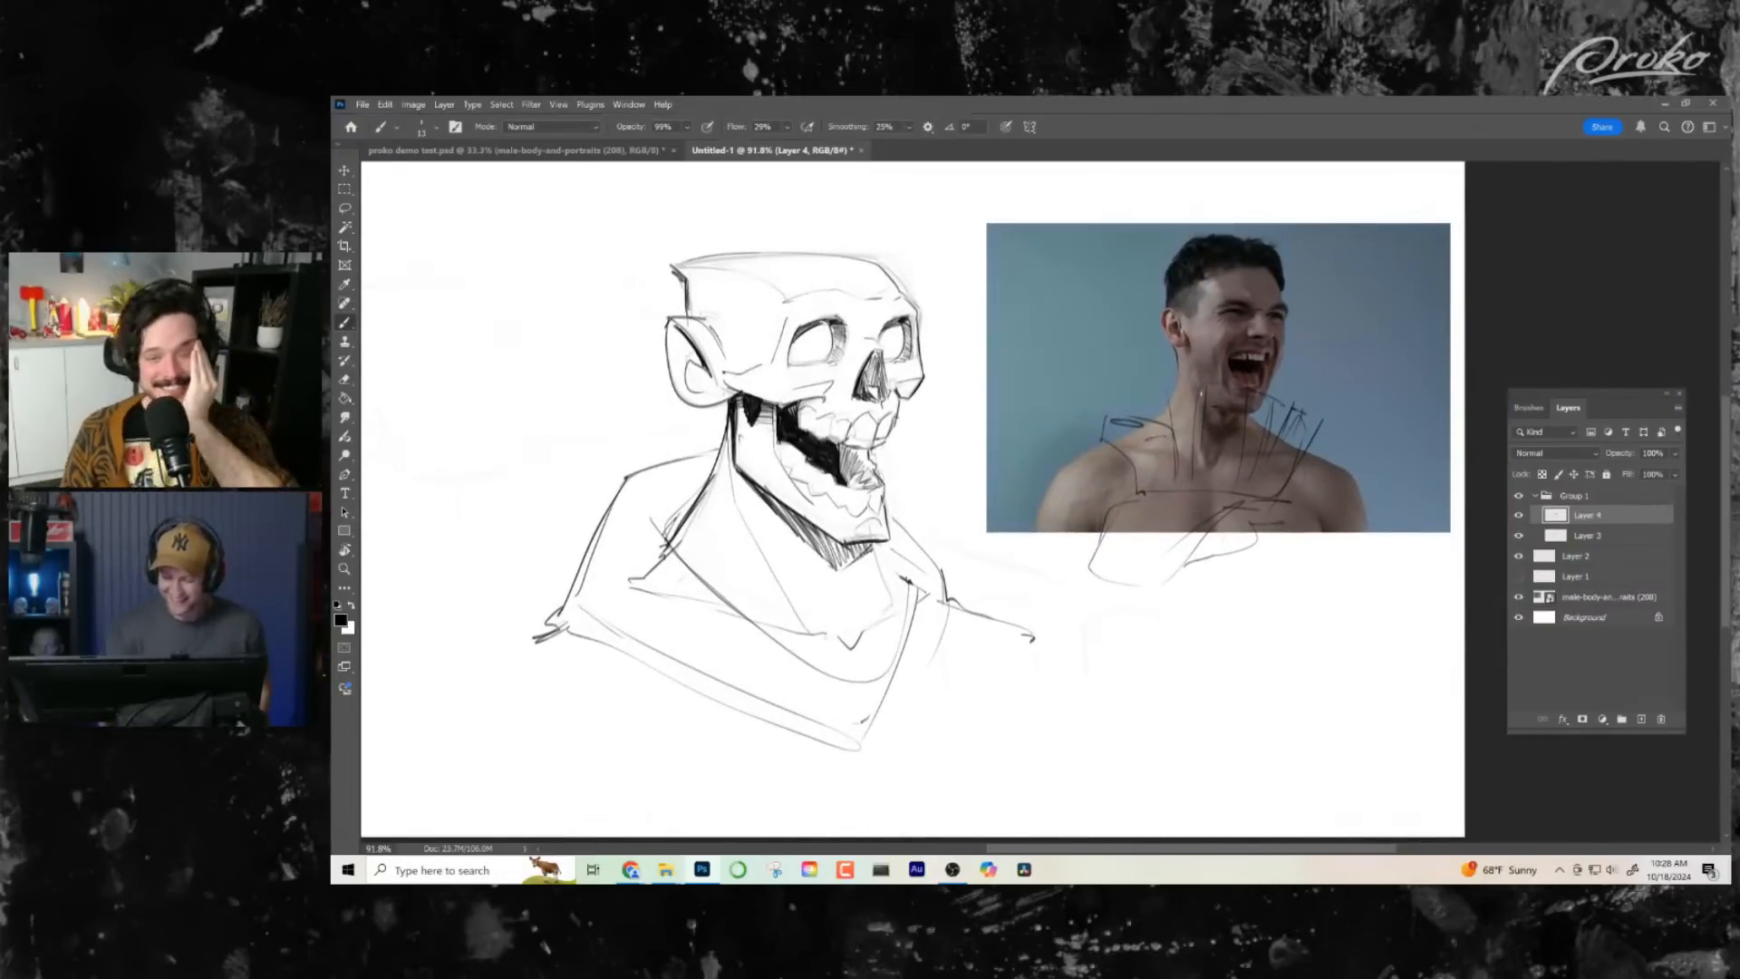
mouse_move(1202, 392)
left_mouse_down()
mouse_move(1156, 368)
mouse_move(1179, 381)
left_mouse_up()
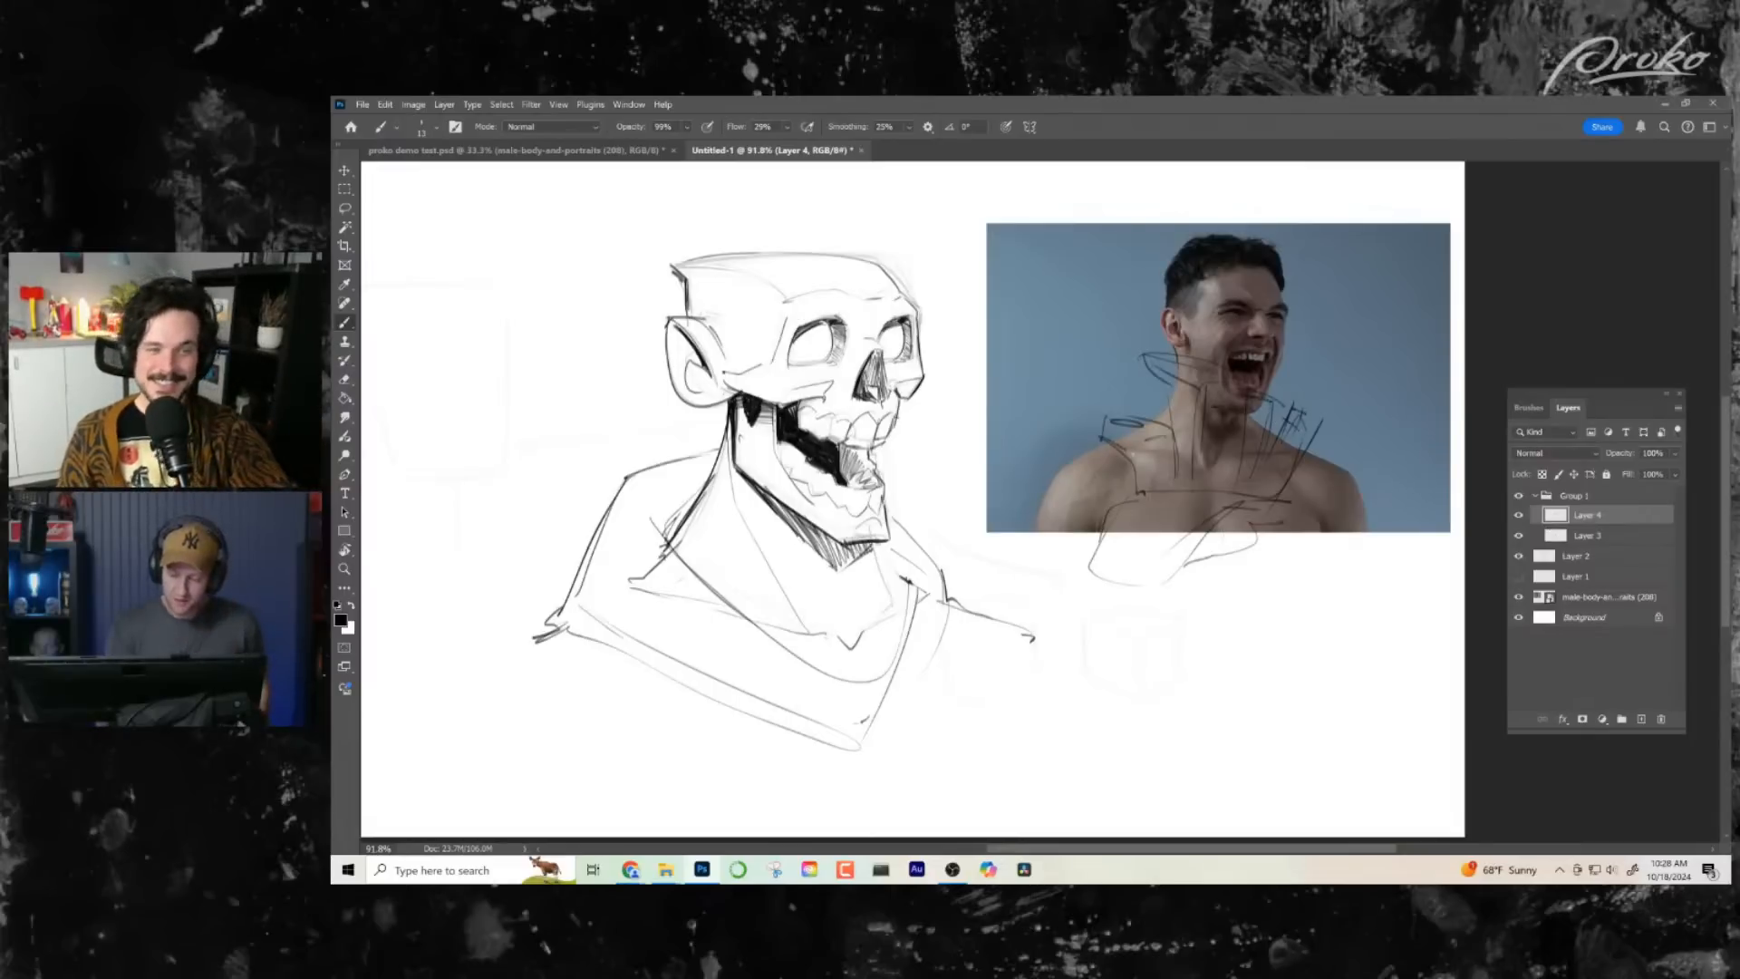
- Sketch the wrist below the palm and wrap a rounded cuff around it
mouse_move(1137, 489)
left_mouse_down()
mouse_move(1091, 522)
mouse_move(1068, 579)
mouse_move(1147, 582)
mouse_move(1248, 524)
mouse_move(1185, 576)
mouse_move(1190, 545)
mouse_move(1174, 575)
mouse_move(1172, 557)
mouse_move(1163, 602)
mouse_move(1053, 600)
left_mouse_up()
mouse_move(1210, 579)
left_mouse_down()
mouse_move(1041, 602)
mouse_move(1074, 656)
left_mouse_up()
left_click_drag(1189, 606, 1101, 686)
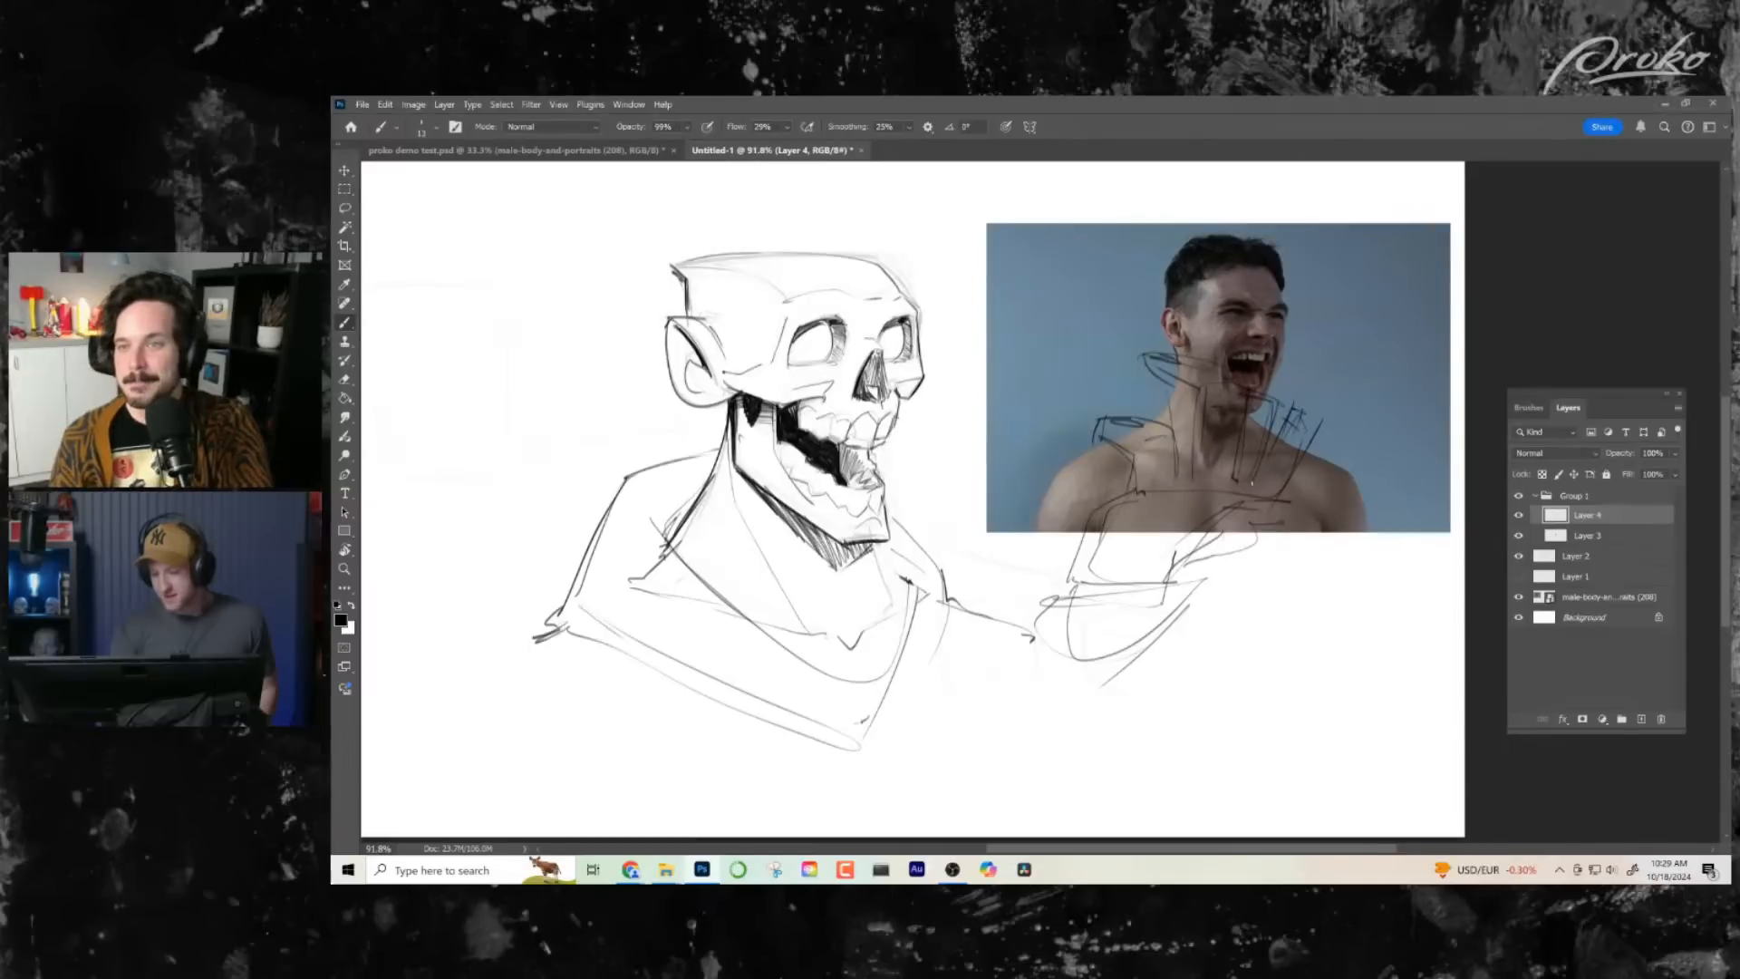
left_click_drag(1174, 644, 1153, 639)
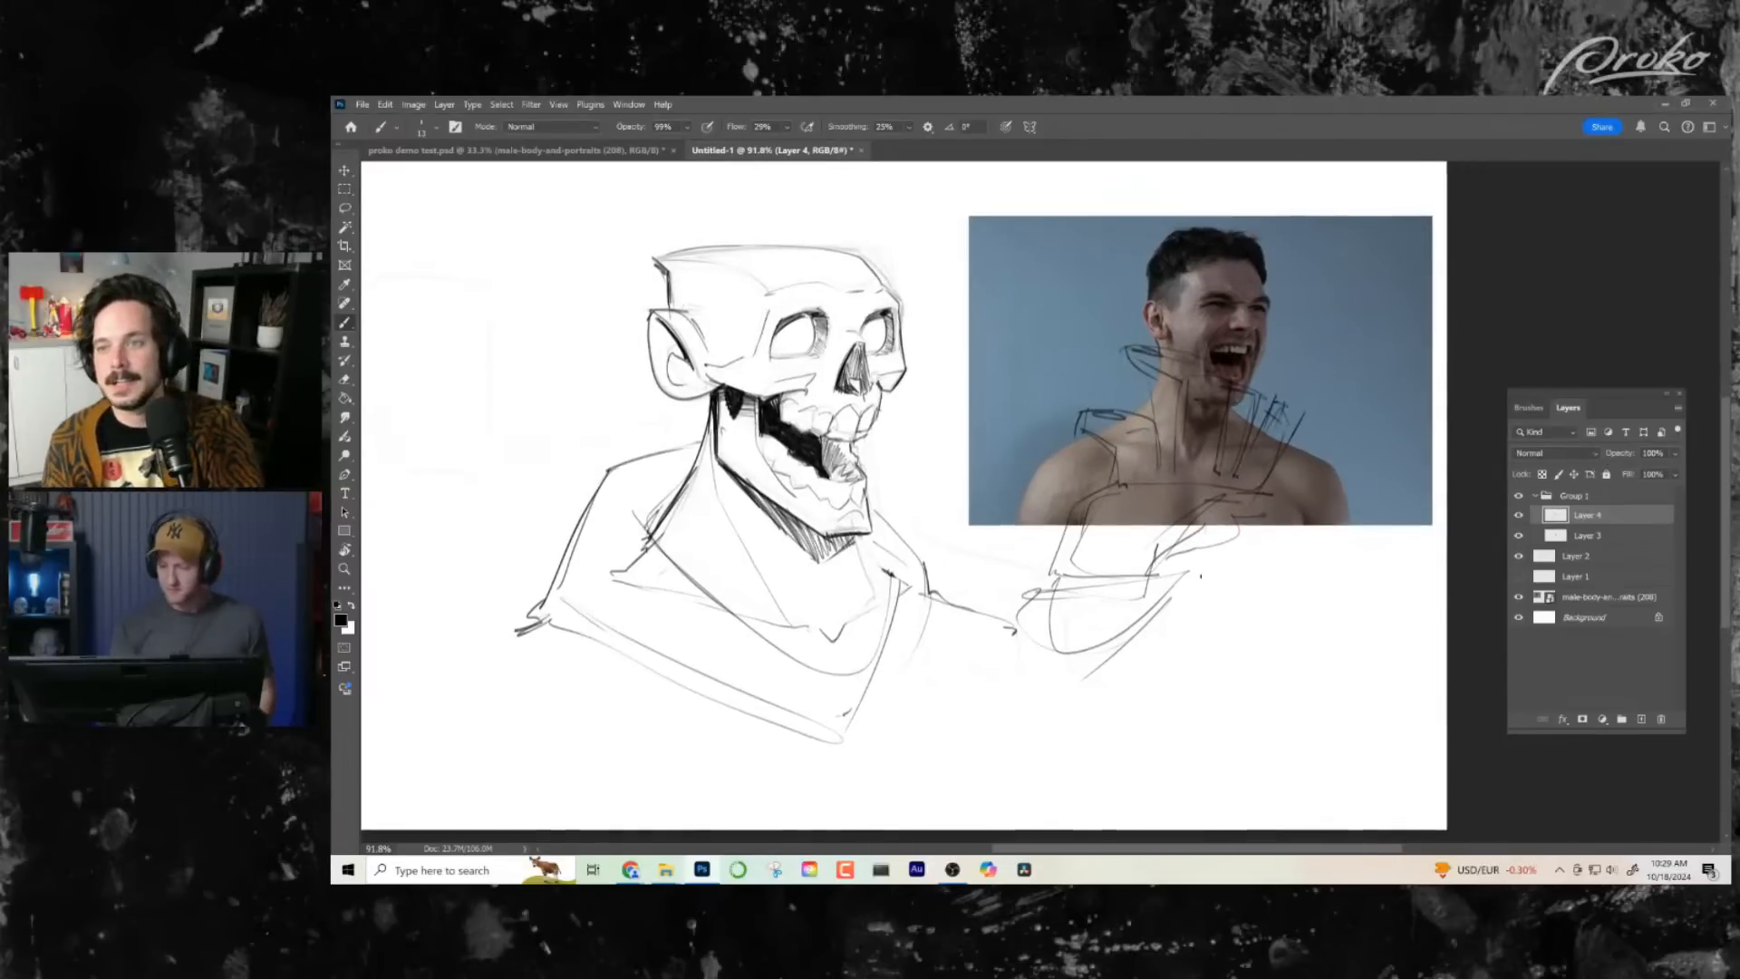
- Darken the palm's side edges and the line across the wrist above the cuff
left_click_drag(1208, 548, 1235, 552)
mouse_move(1137, 494)
left_mouse_down()
mouse_move(1079, 579)
mouse_move(1192, 559)
mouse_move(1285, 499)
left_mouse_up()
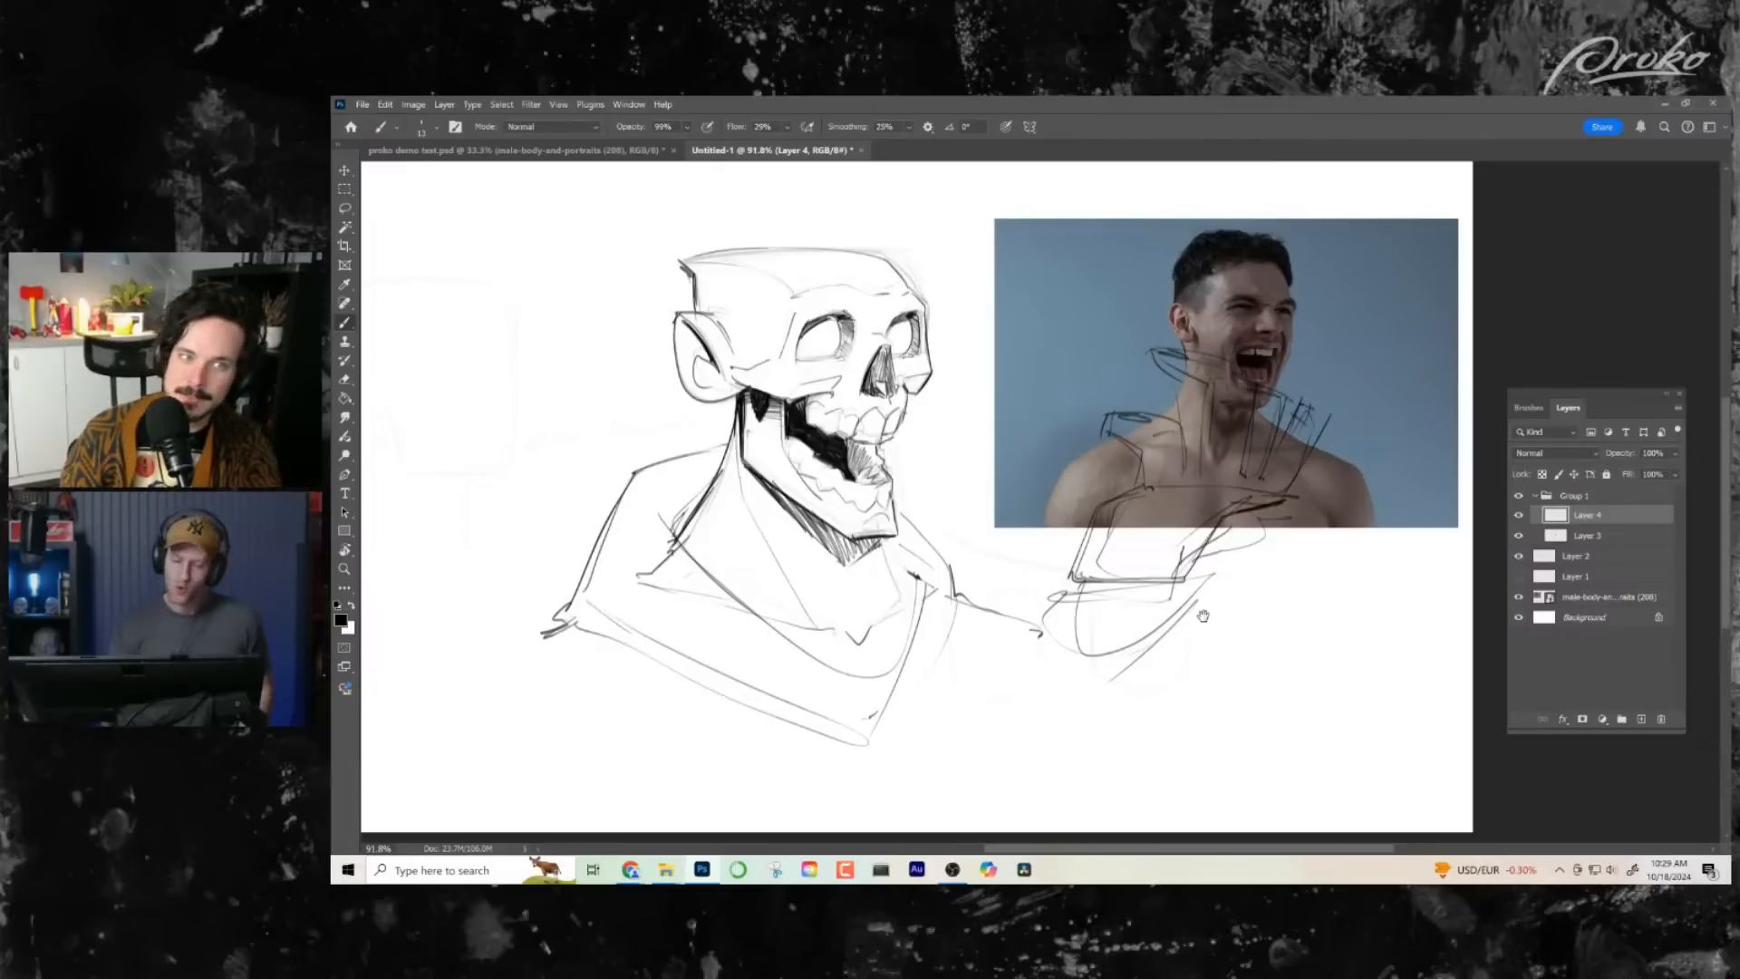
mouse_move(1176, 576)
left_mouse_down()
mouse_move(1078, 639)
mouse_move(1068, 564)
left_mouse_up()
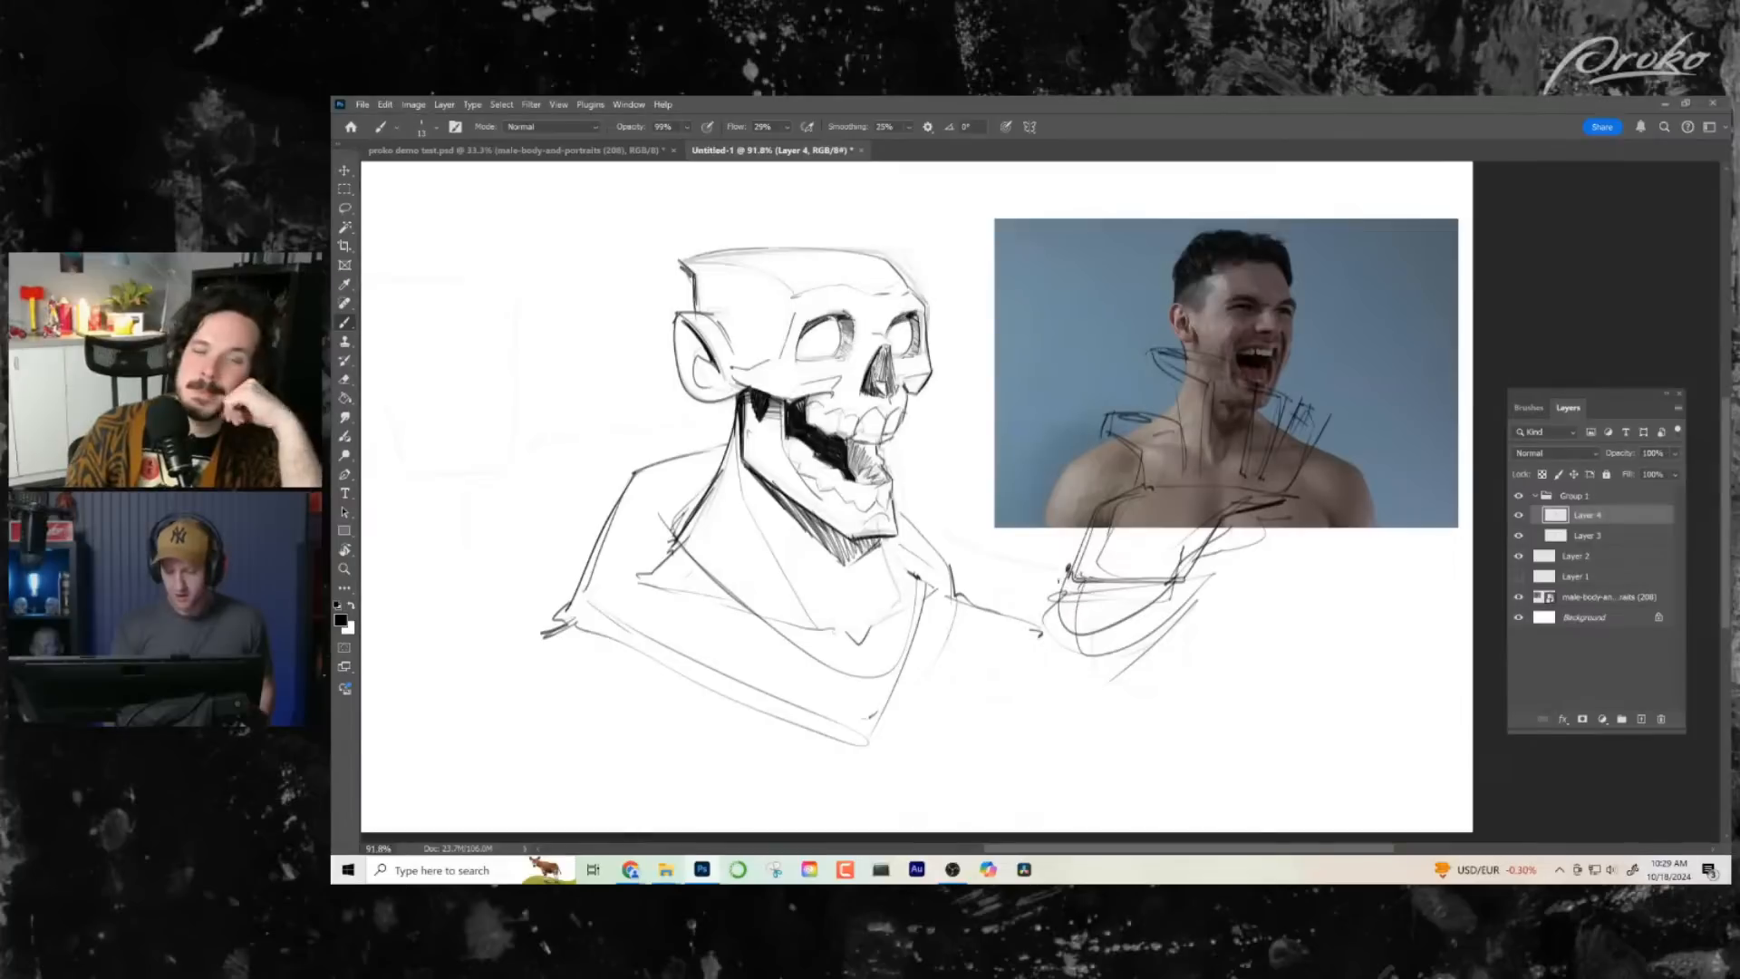
key("ctrl+z")
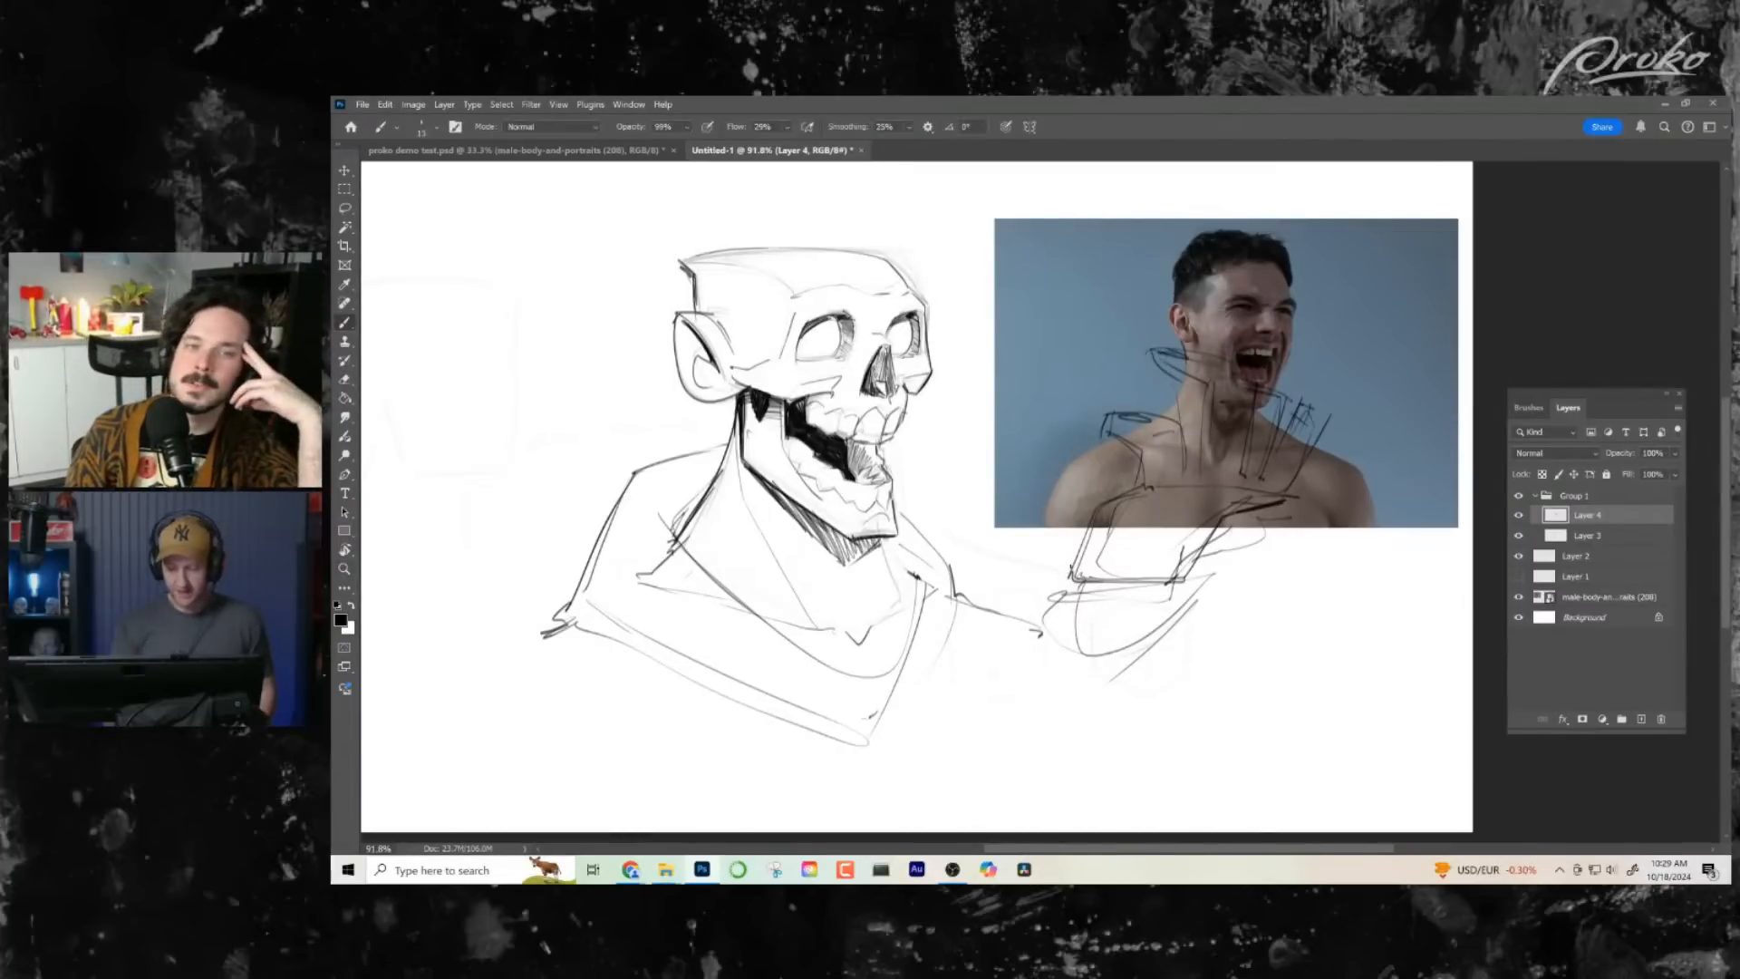
- Extend the cuff into a wide, drooping sleeve with a curved lower edge and a doubled outer line
mouse_move(1069, 565)
left_mouse_down()
mouse_move(1026, 622)
mouse_move(1195, 571)
mouse_move(1108, 667)
mouse_move(1097, 771)
left_mouse_up()
left_click_drag(1174, 606, 1129, 776)
left_click_drag(1032, 606, 1115, 781)
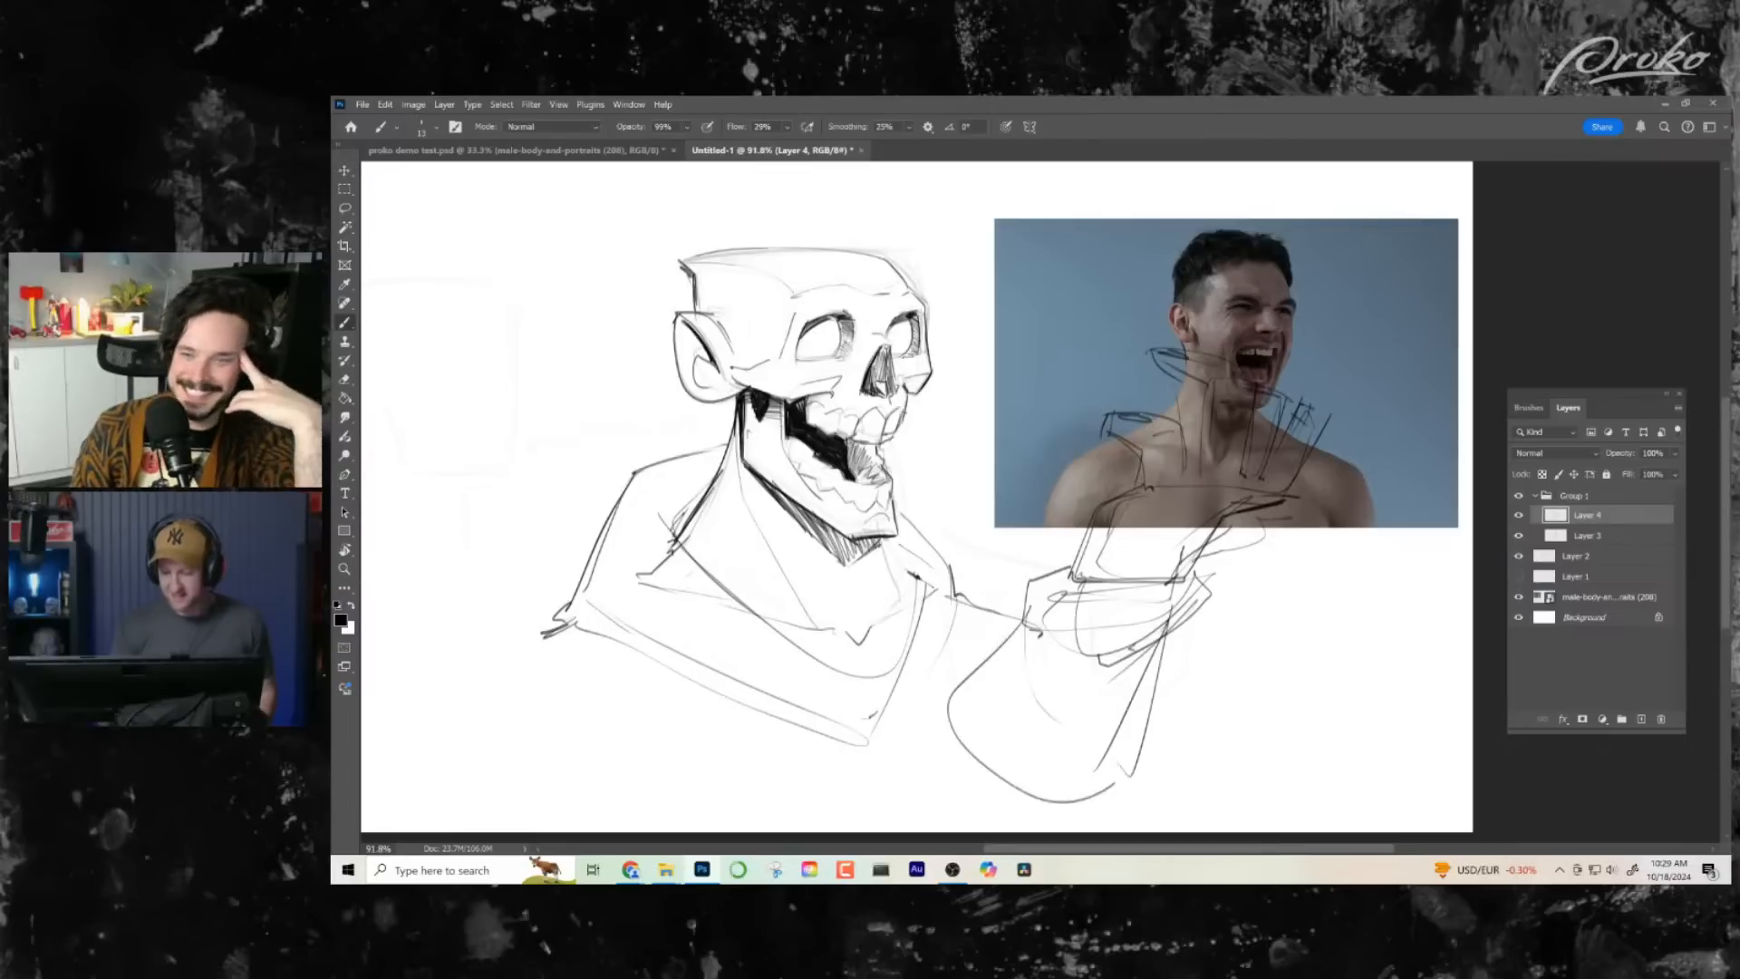
left_click_drag(1195, 607, 1124, 779)
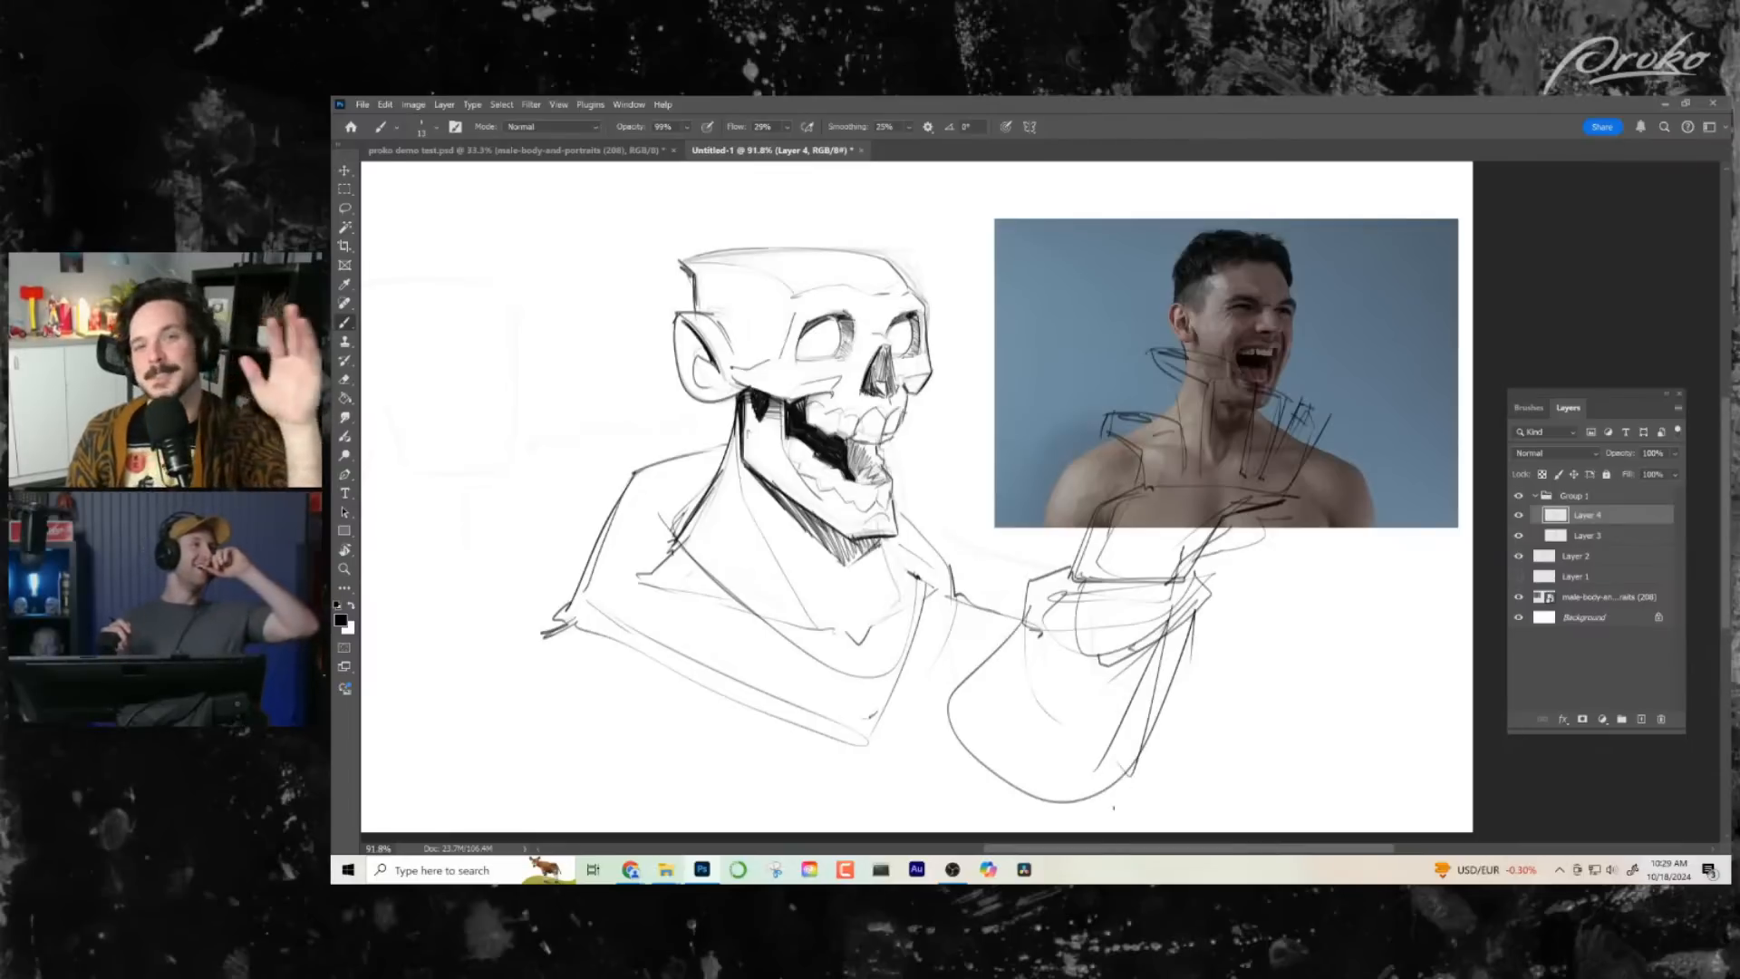
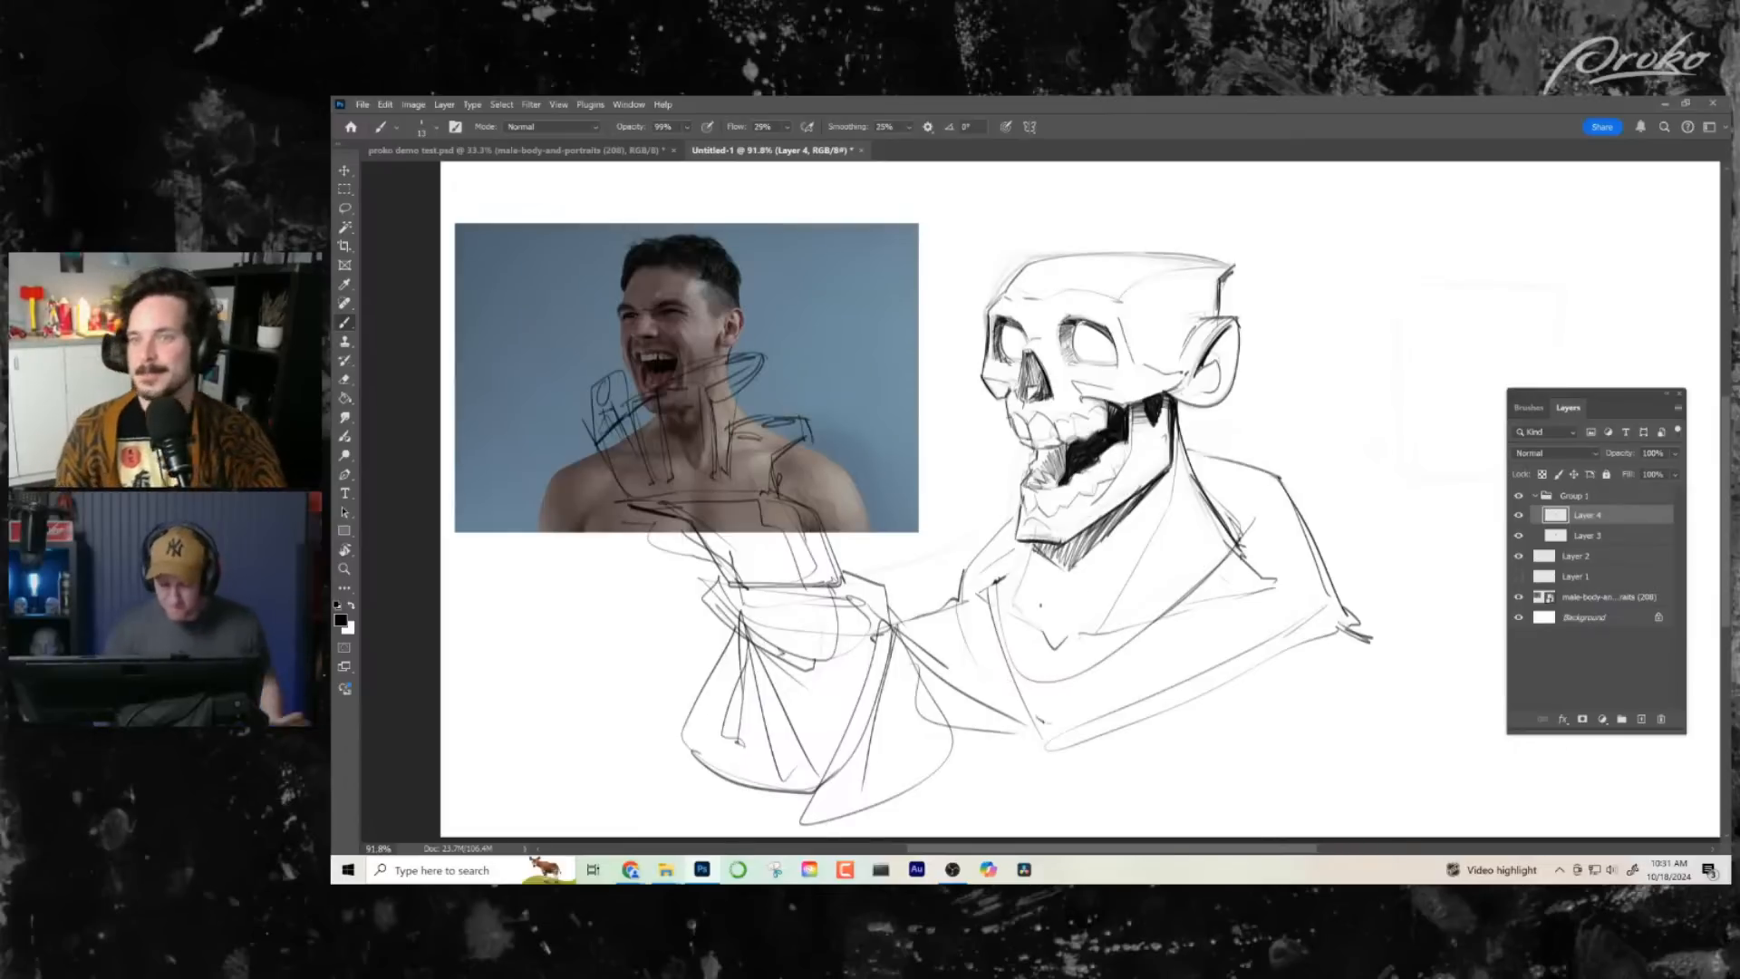
- Move the shouting man reference photo away from the hand sketch to the upper-right corner of the canvas
left_click(1582, 599)
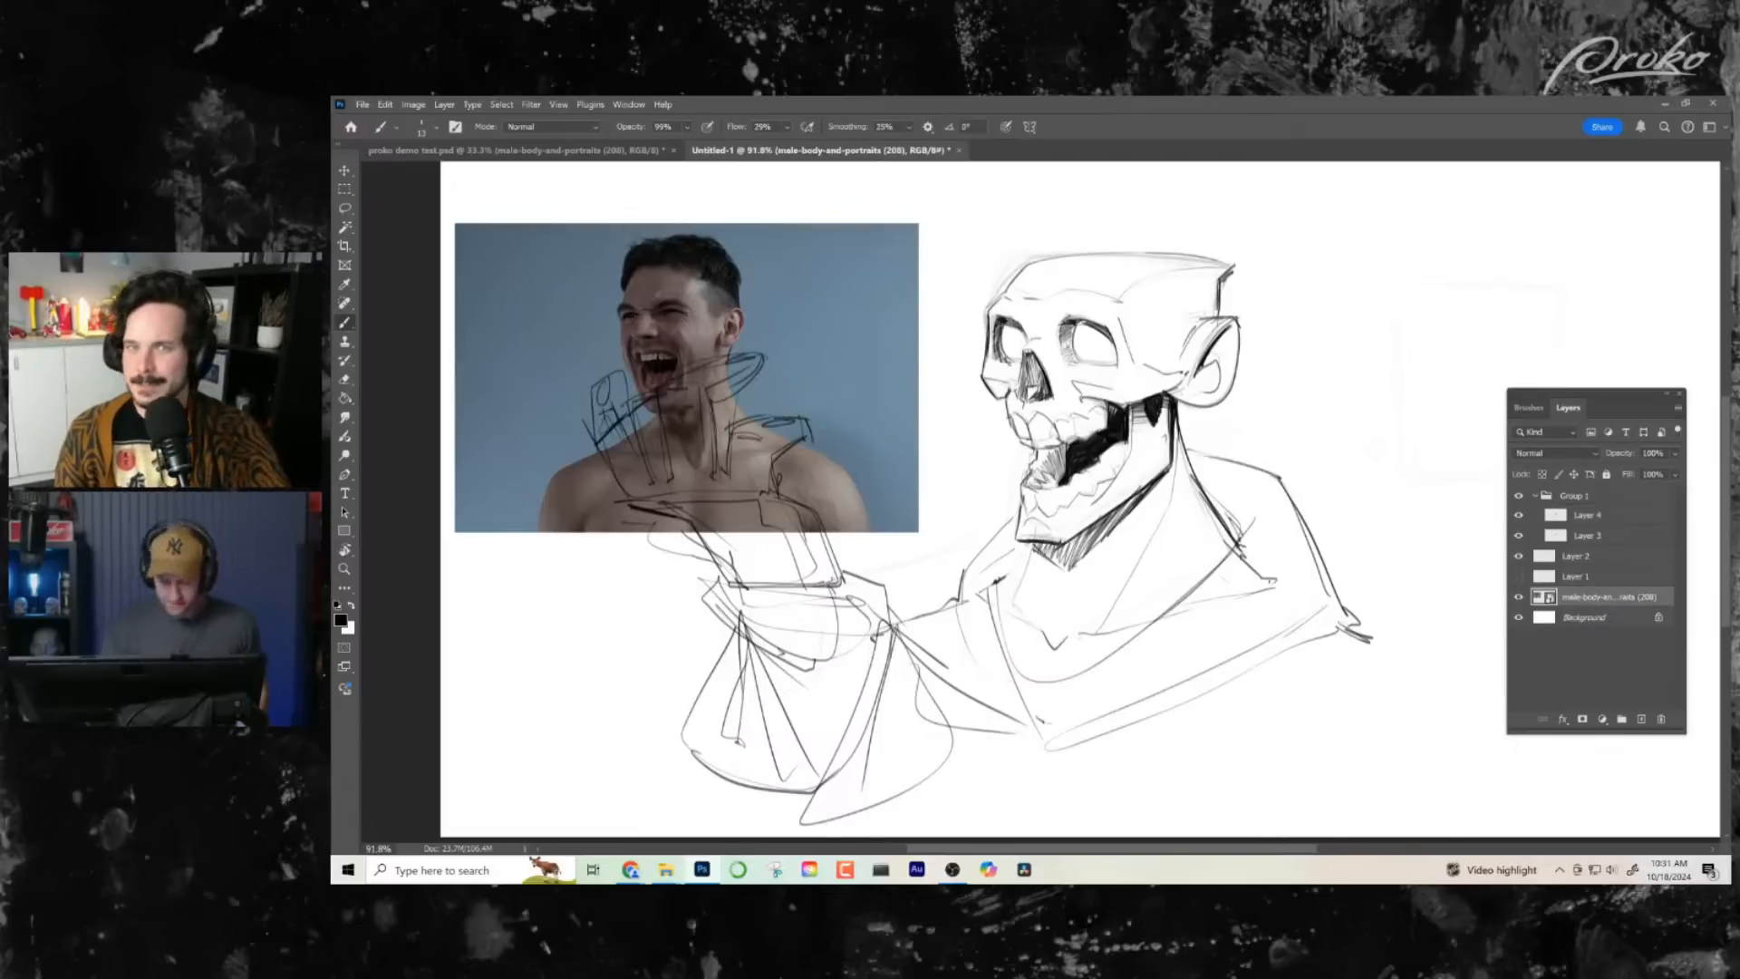
key("v")
left_click_drag(618, 295, 1495, 261)
left_click(1092, 602, "ctrl")
key("ctrl+z")
left_click_drag(1067, 613, 1015, 598)
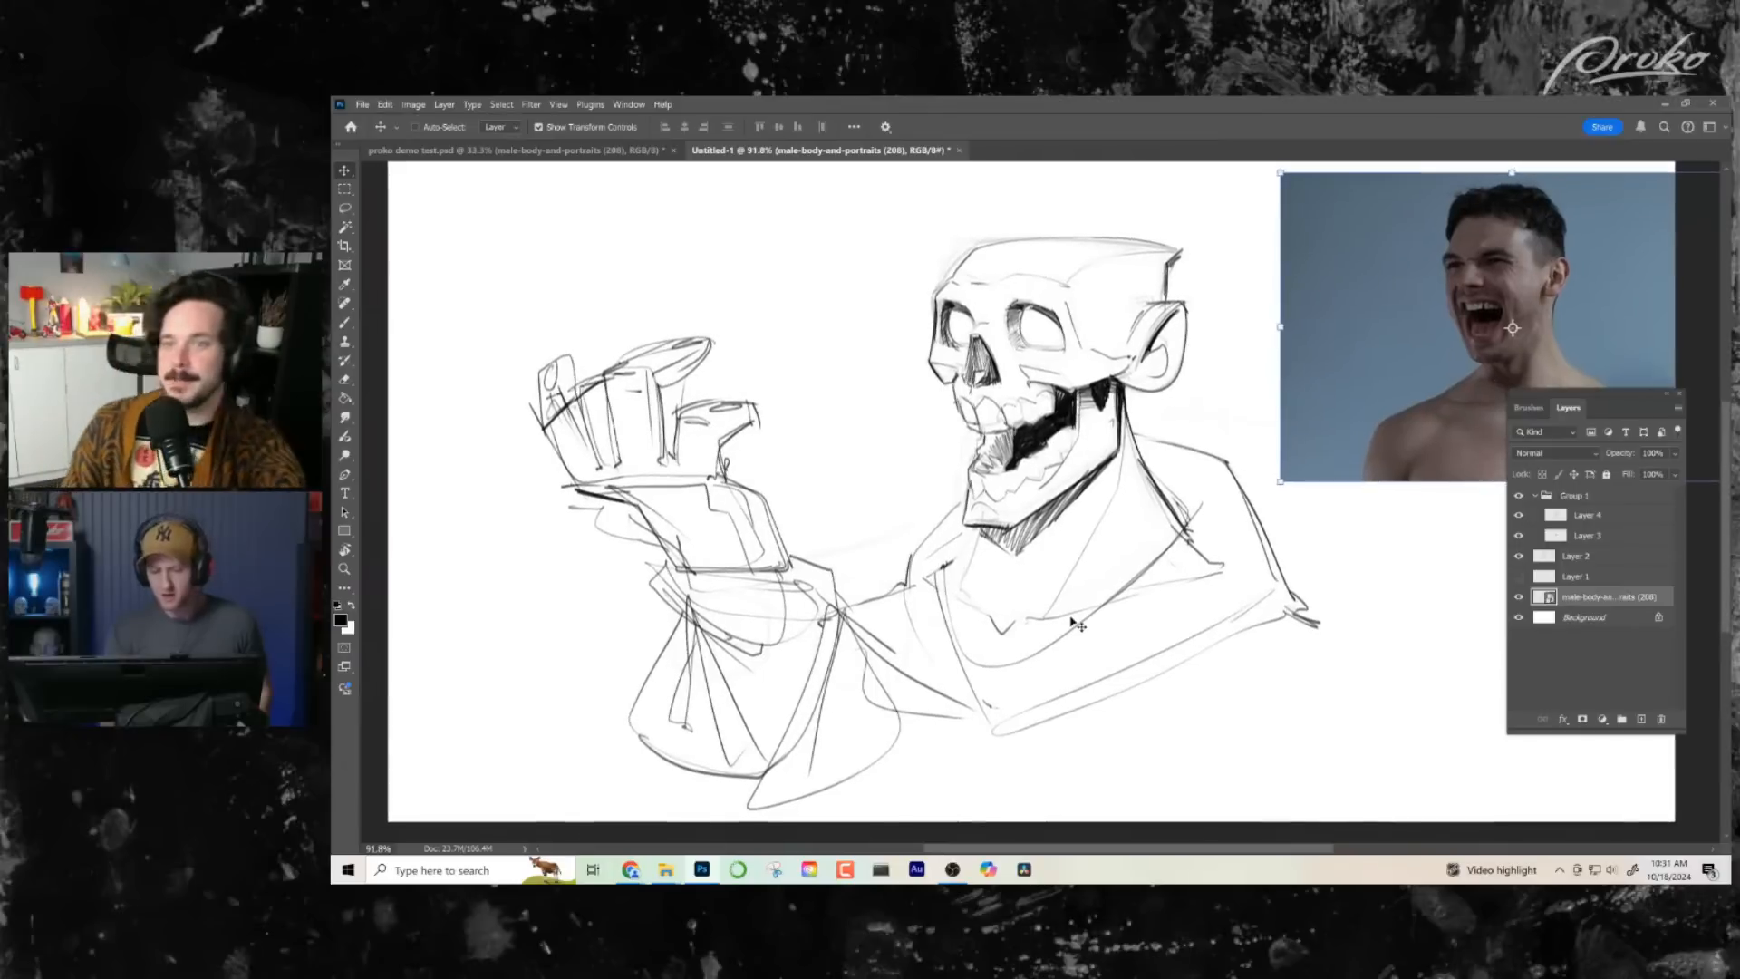
- Make Layer 4 active again for brushwork, undoing the accidental shift of its sketch
left_click(1587, 515)
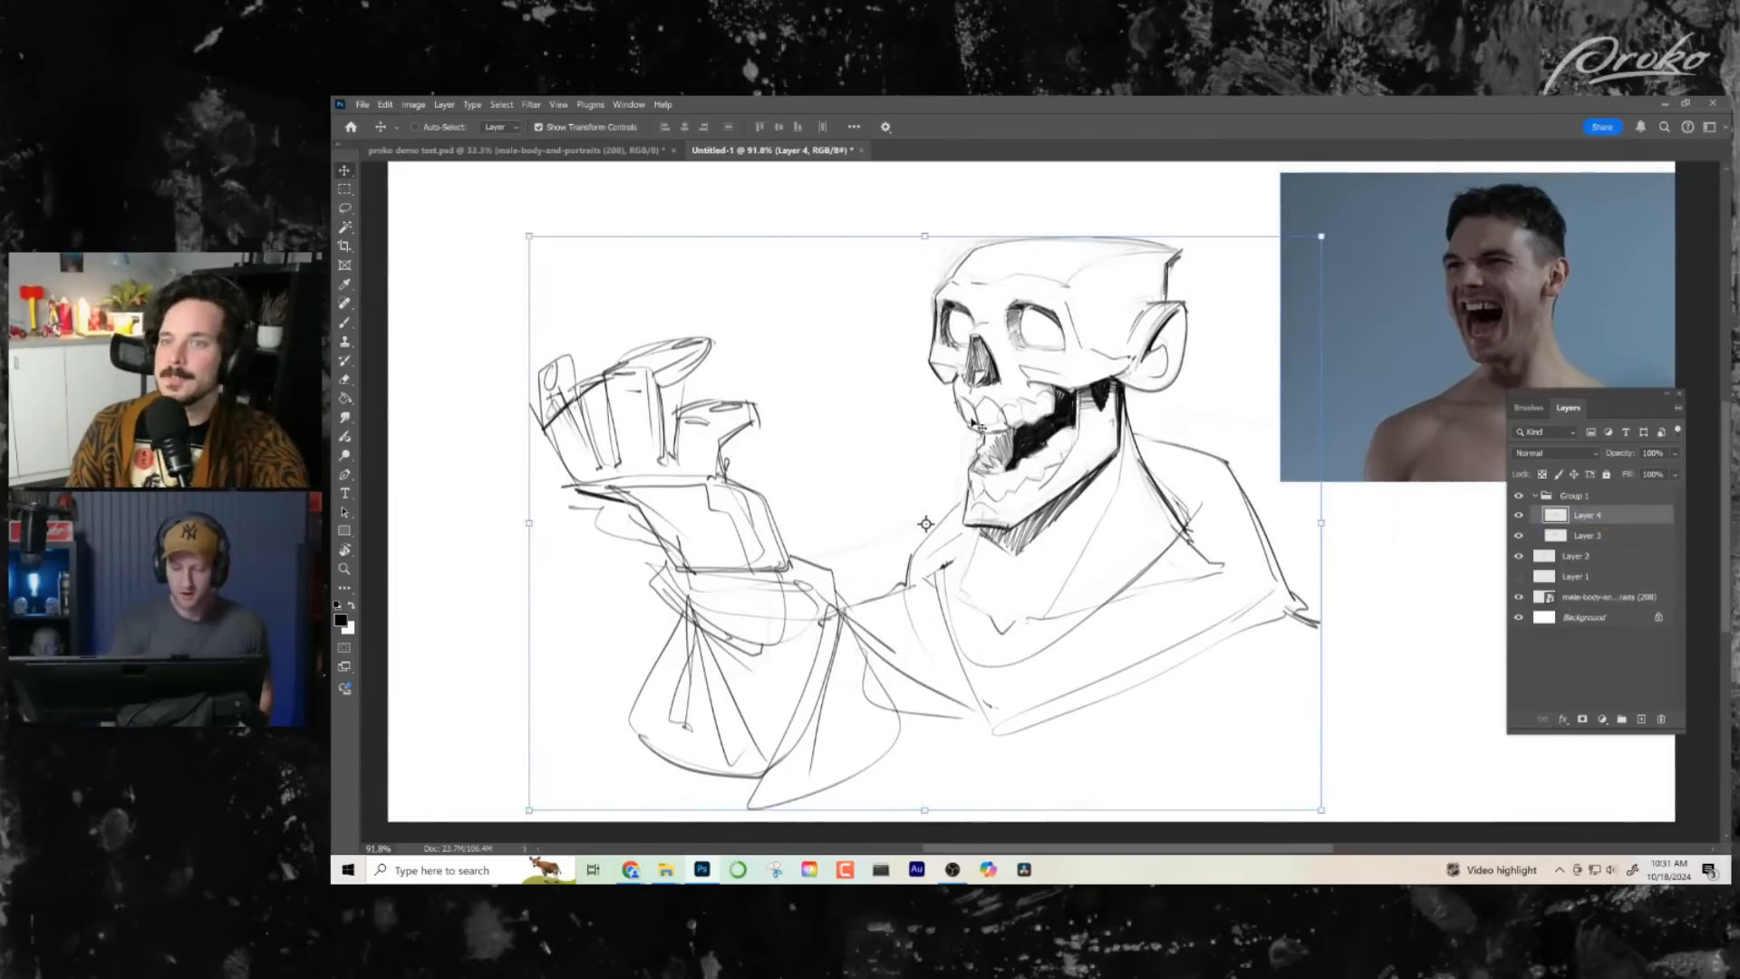
left_click_drag(1057, 436, 1017, 425)
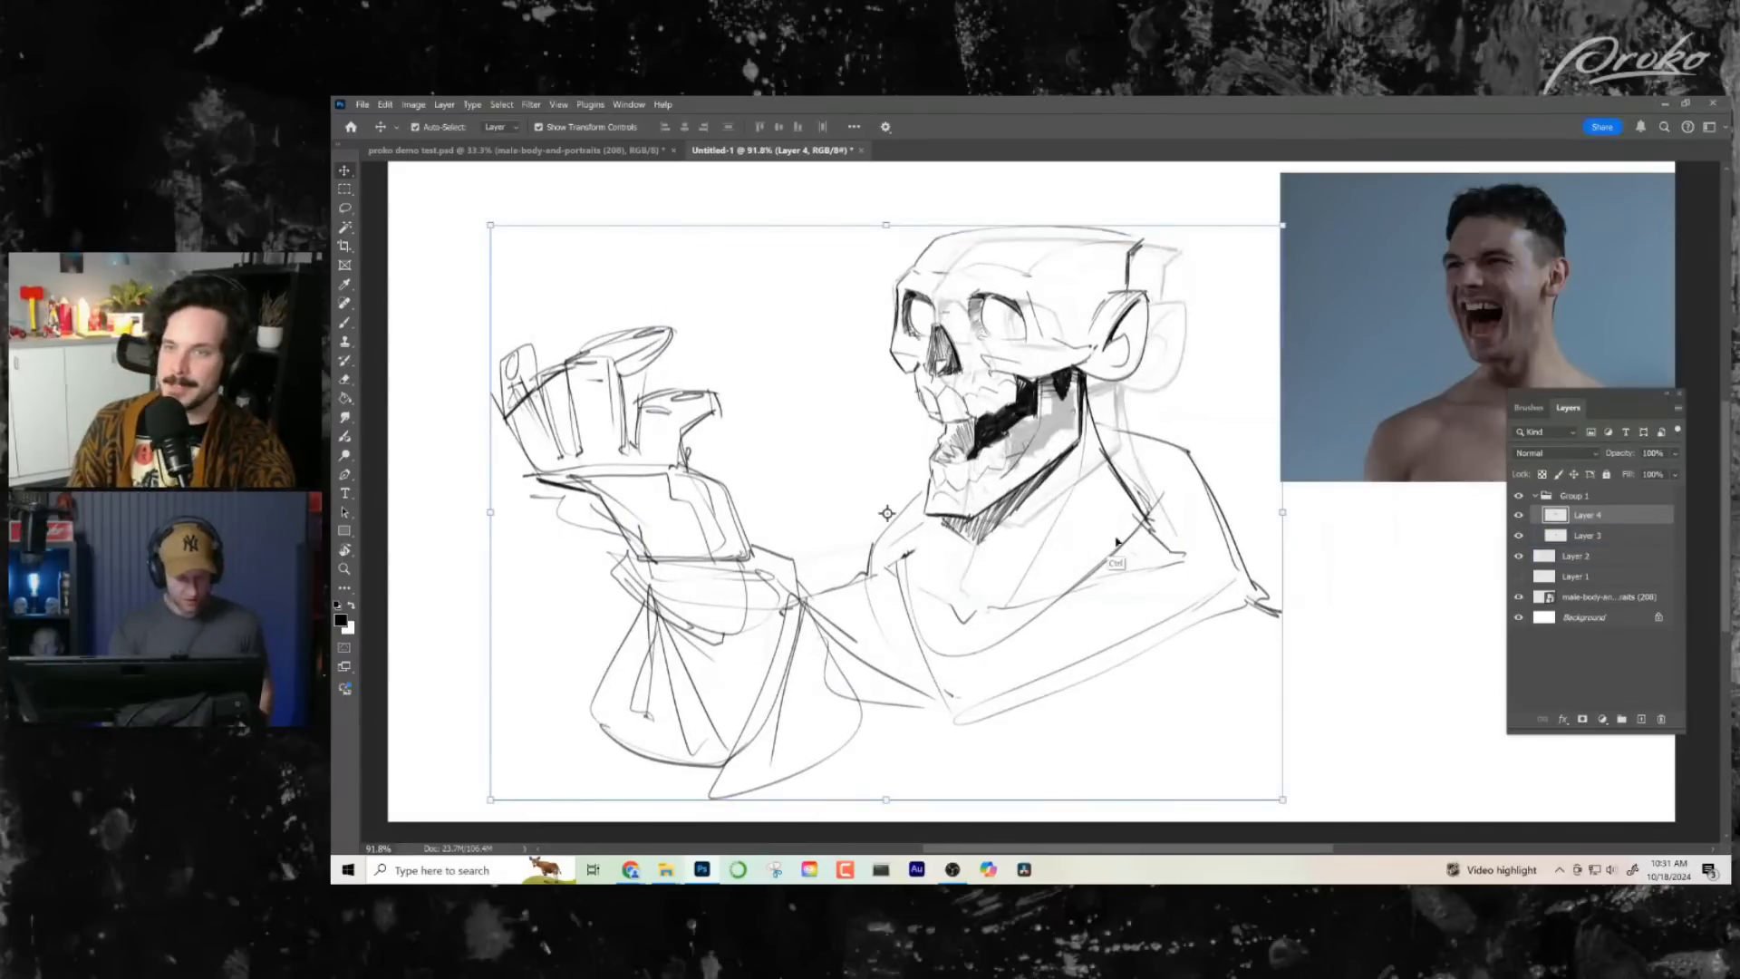
key("ctrl+z")
key("b")
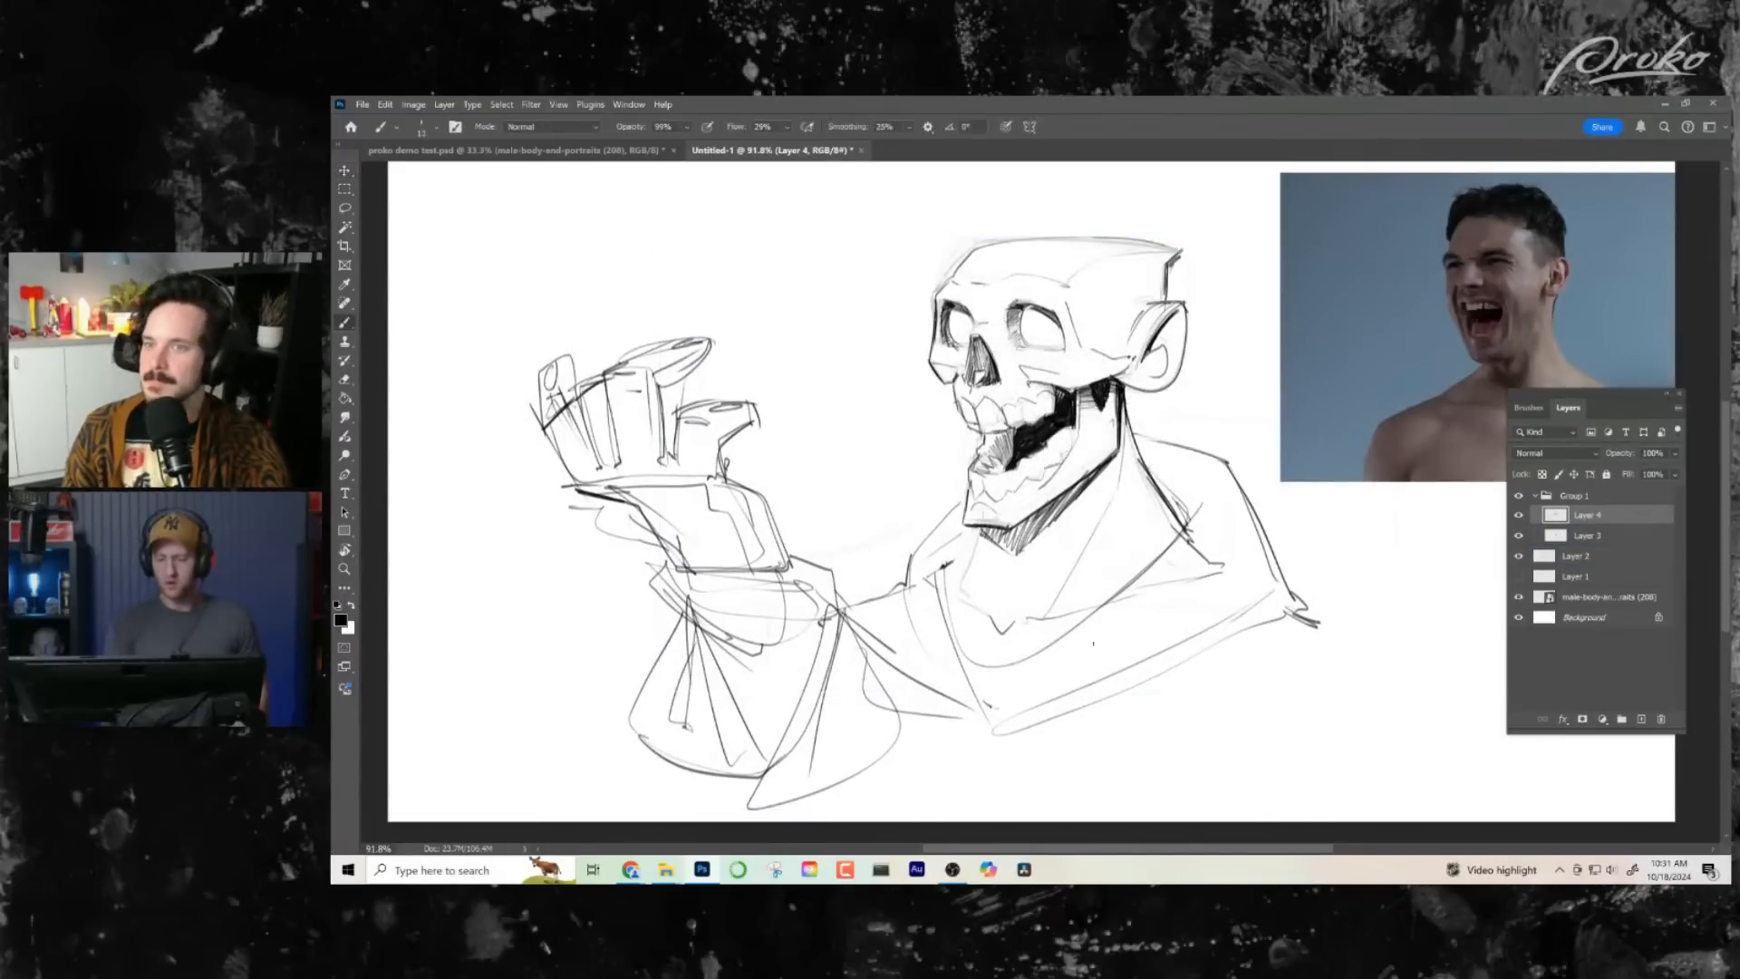
- Mirror the canvas view and fade the raised hand's outermost finger lines with the Eraser
left_click_drag(1059, 381, 1029, 393)
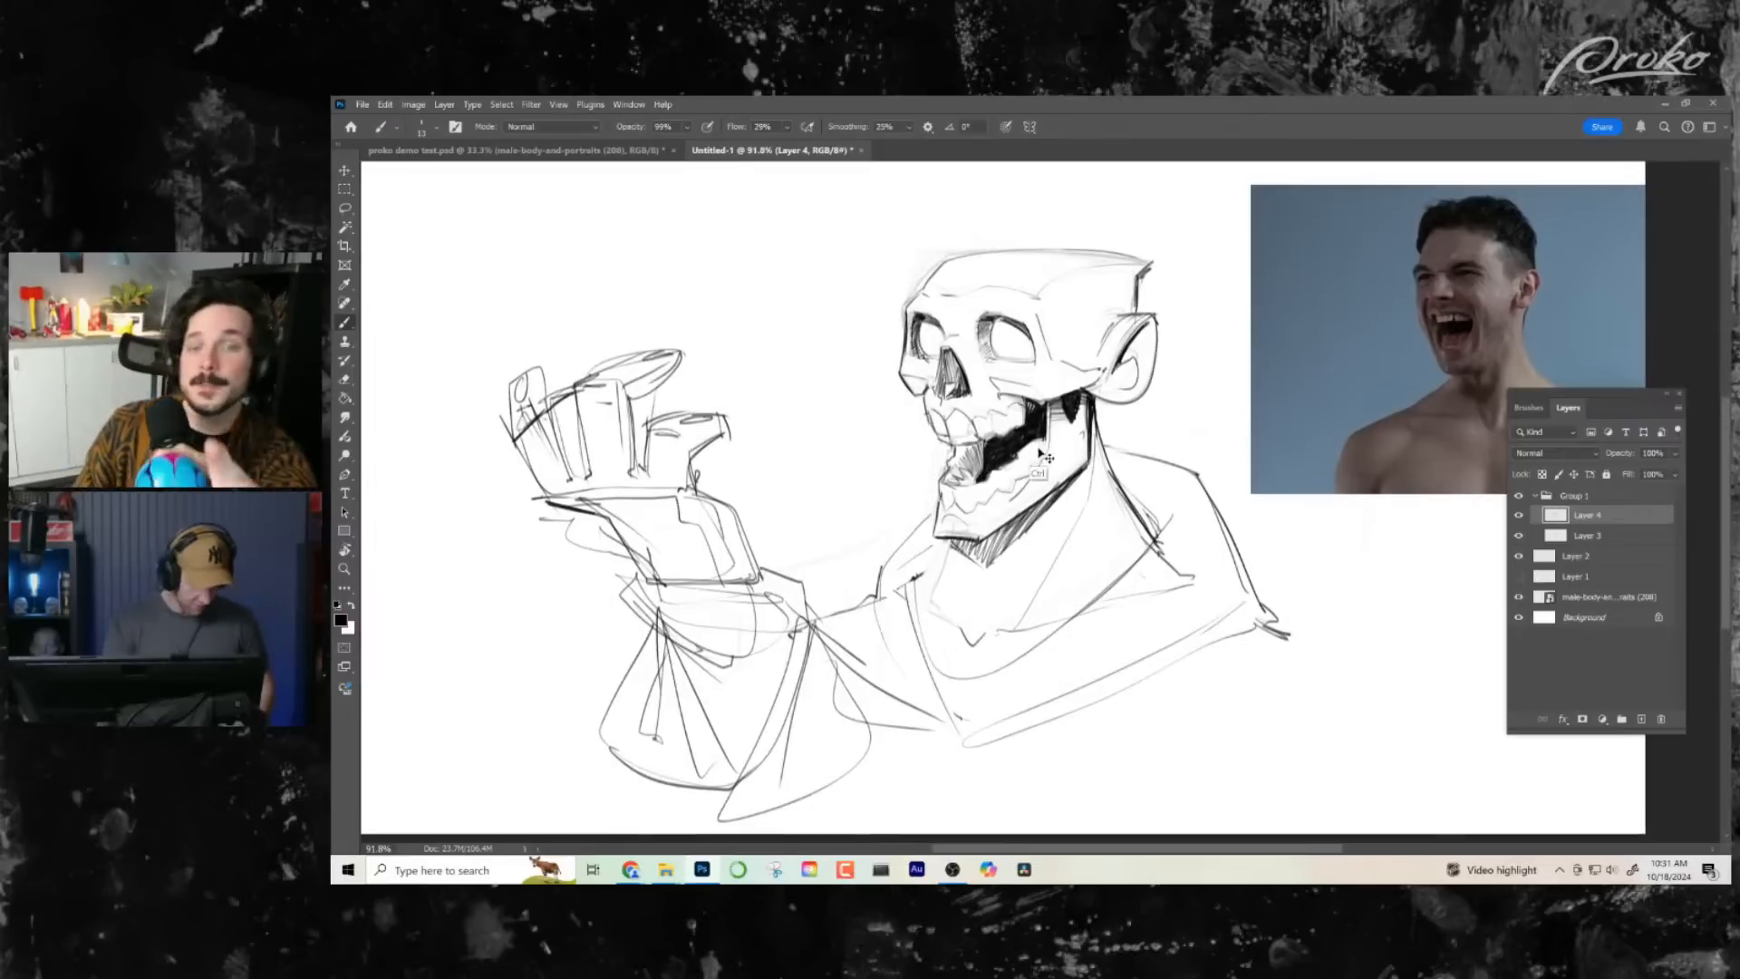
key("ctrl+shift+h")
left_click_drag(1118, 557, 872, 539)
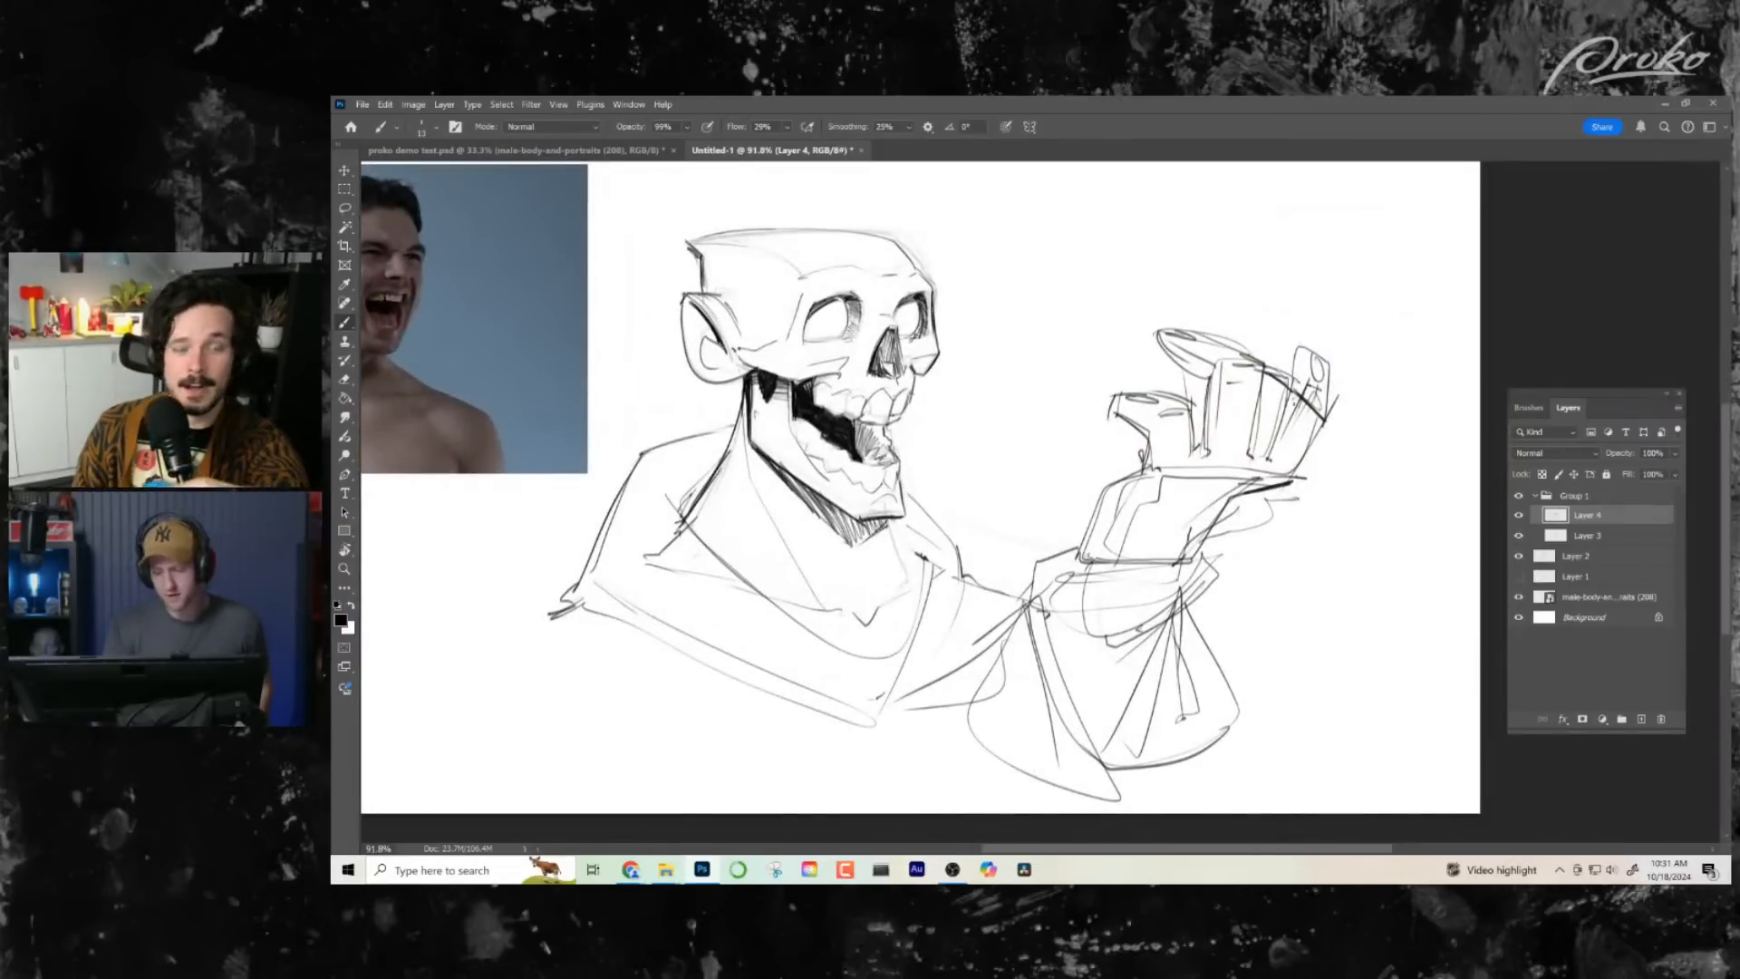
key("e")
mouse_move(1270, 370)
left_mouse_down()
mouse_move(1286, 414)
mouse_move(1283, 347)
mouse_move(1265, 411)
mouse_move(1283, 359)
mouse_move(1291, 396)
mouse_move(1306, 376)
mouse_move(1301, 427)
mouse_move(1337, 392)
mouse_move(1318, 434)
mouse_move(1294, 416)
mouse_move(1287, 354)
mouse_move(1253, 434)
mouse_move(1288, 442)
mouse_move(1325, 387)
mouse_move(1299, 454)
mouse_move(1272, 398)
mouse_move(1285, 441)
mouse_move(1325, 365)
left_mouse_up()
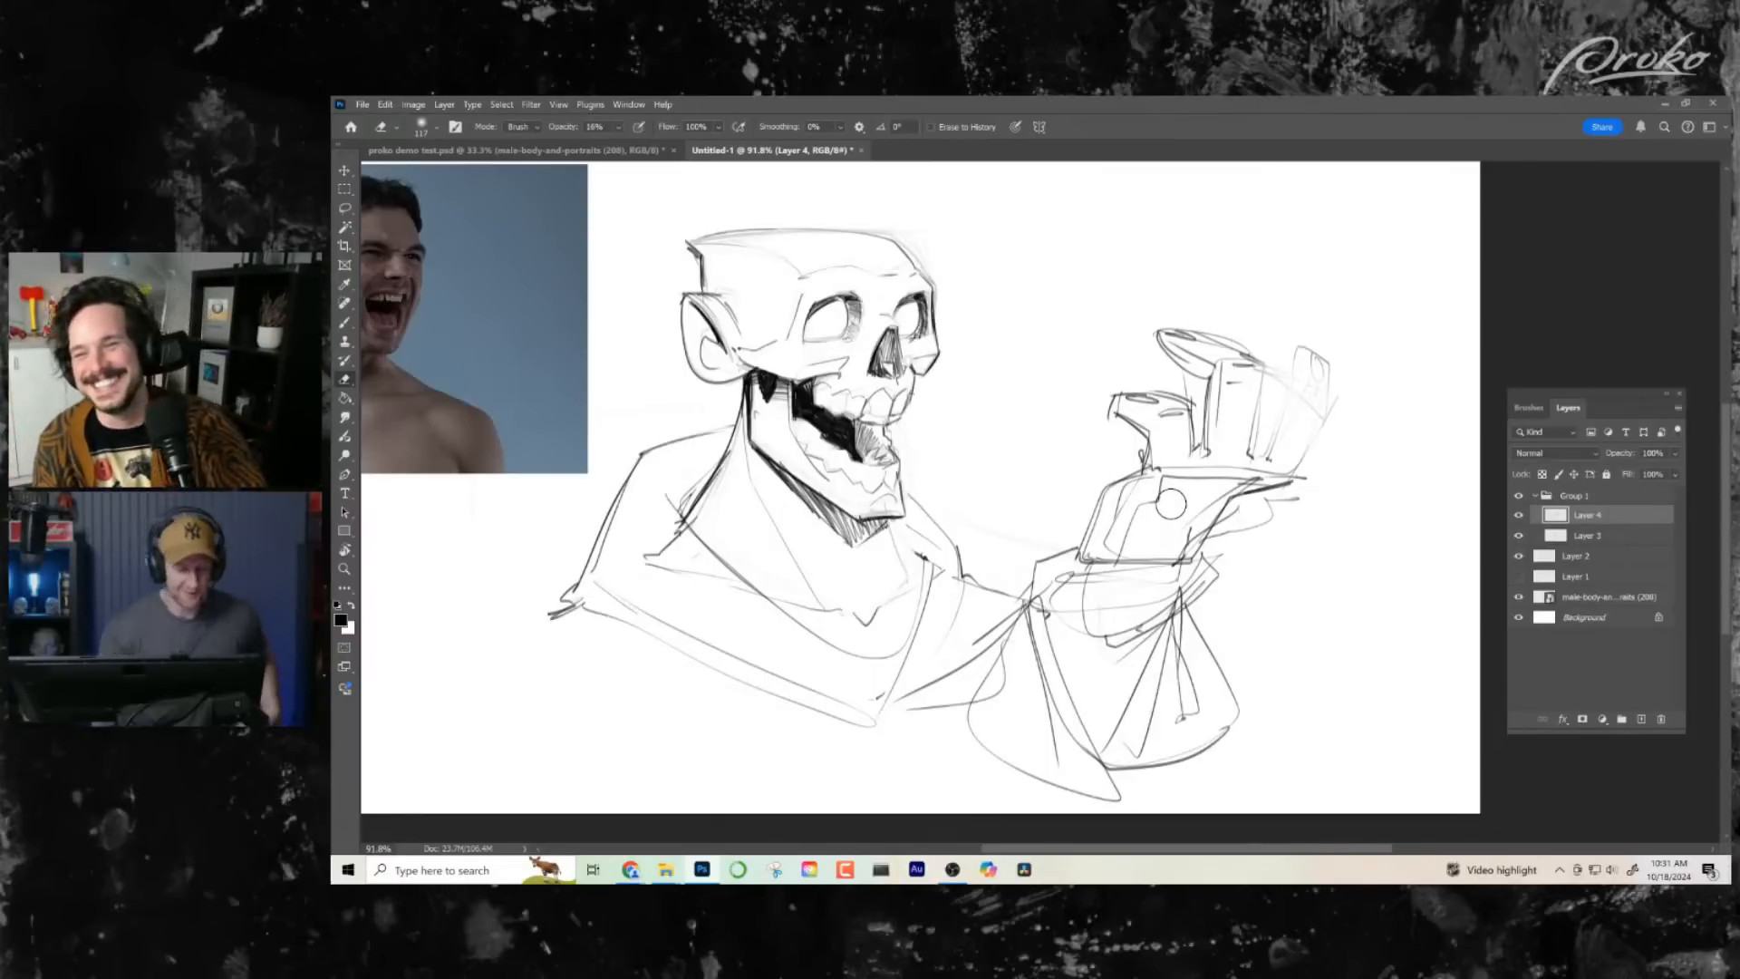
- Redraw the faded outer finger's edge and segments with the brush, and rework the lines at the outer heel of the palm
left_click(344, 325)
left_click(345, 323)
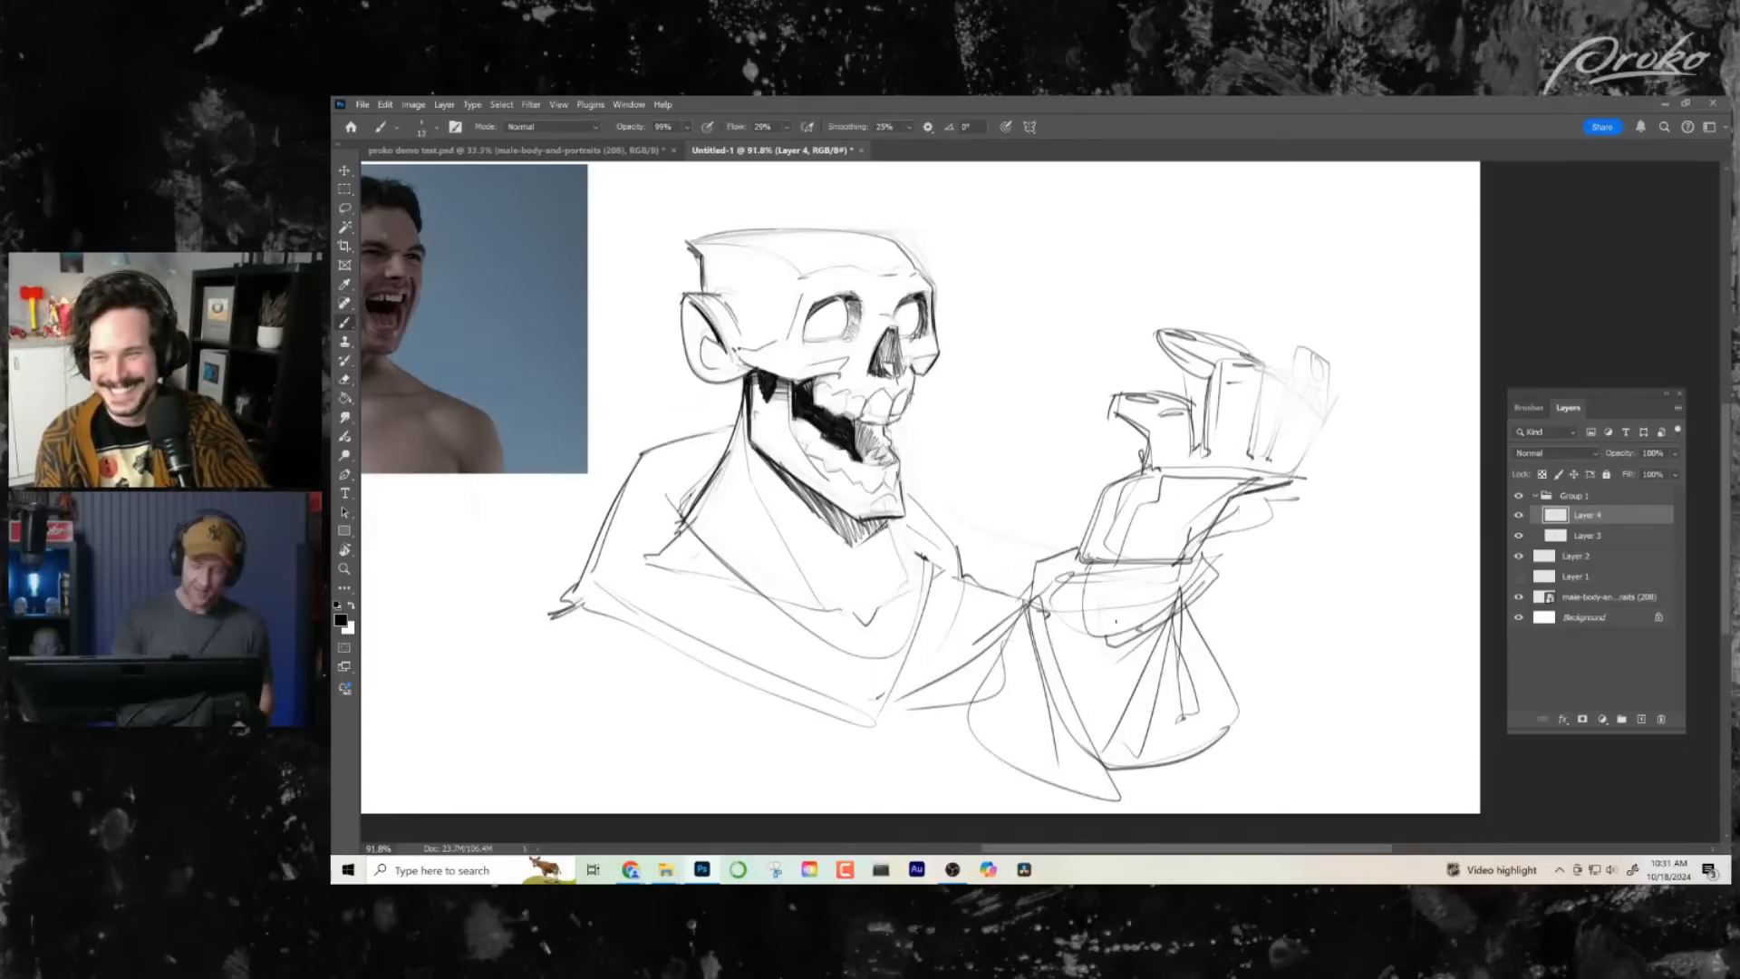
left_click_drag(1328, 416, 1291, 477)
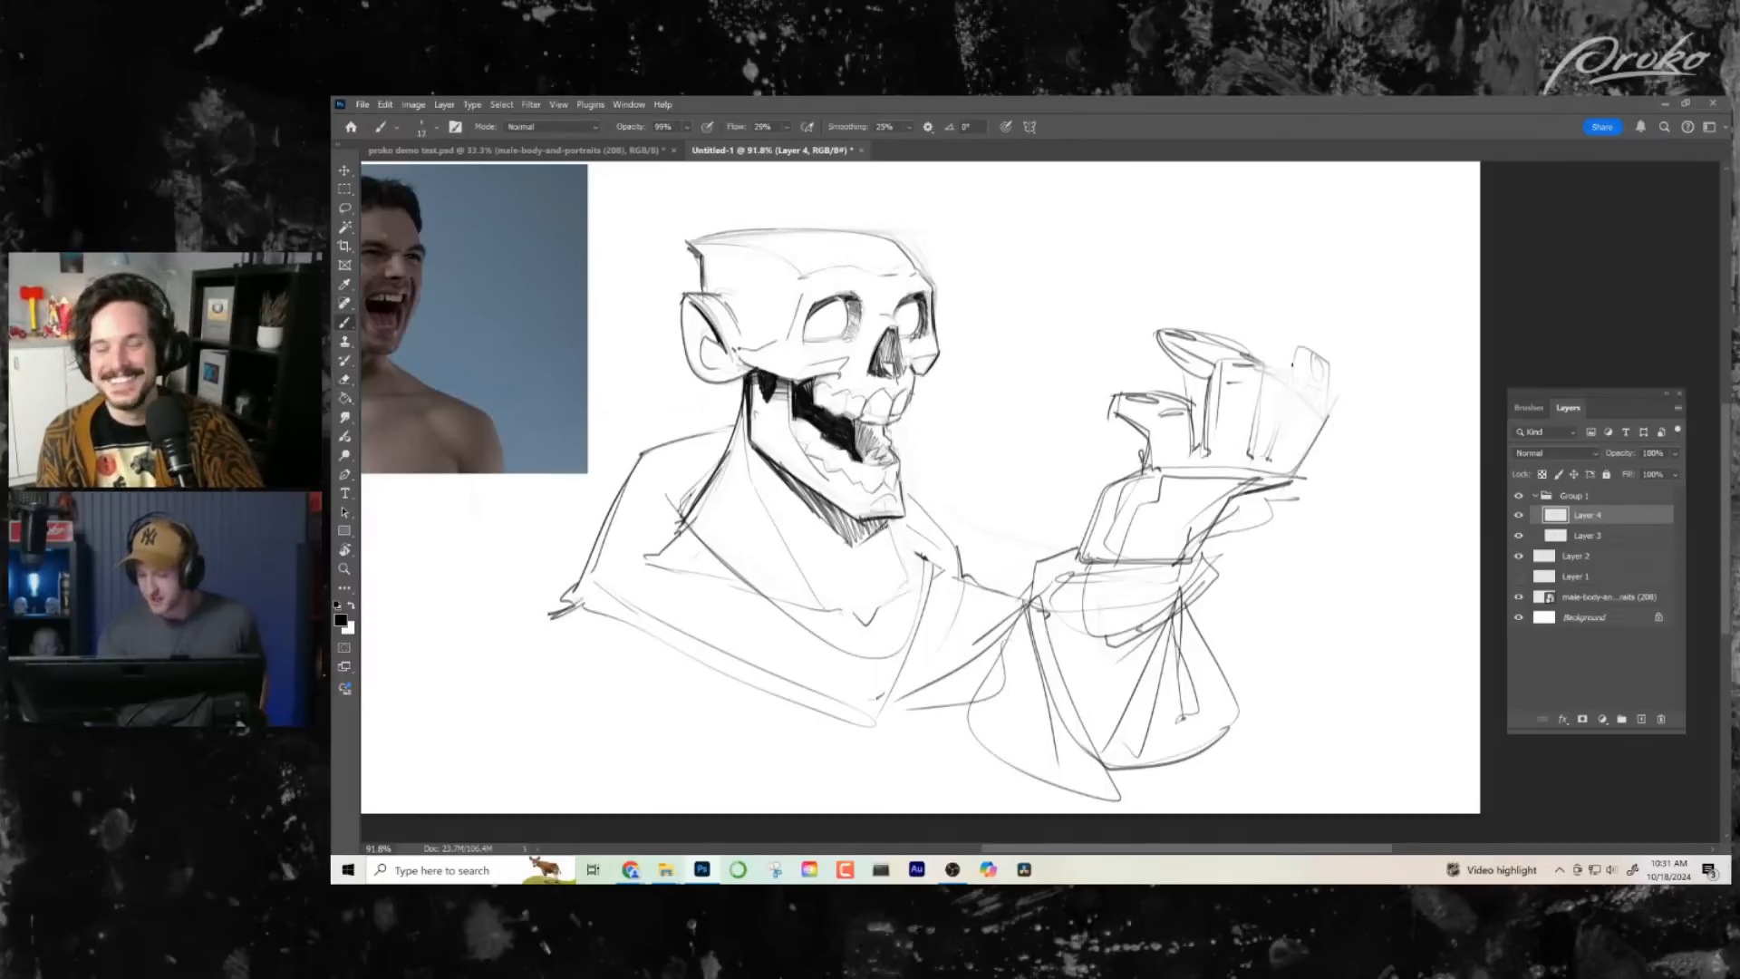
left_click_drag(1211, 327, 1305, 377)
key("ctrl+z")
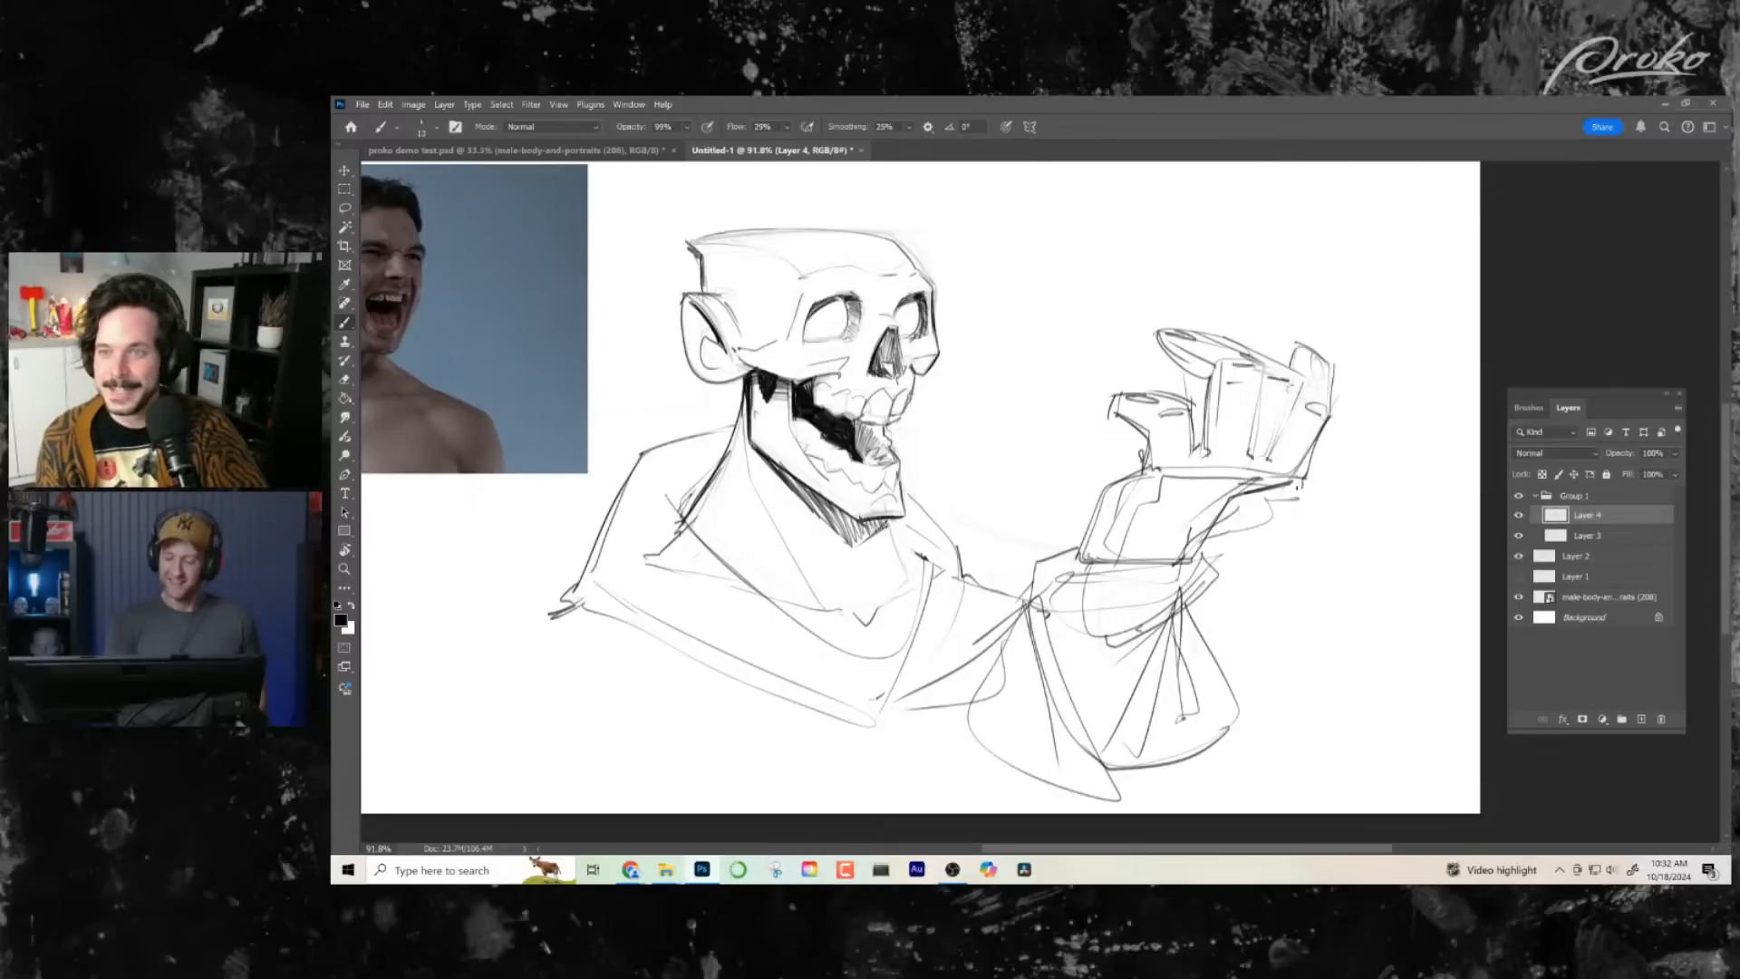
left_click_drag(1299, 487, 1231, 502)
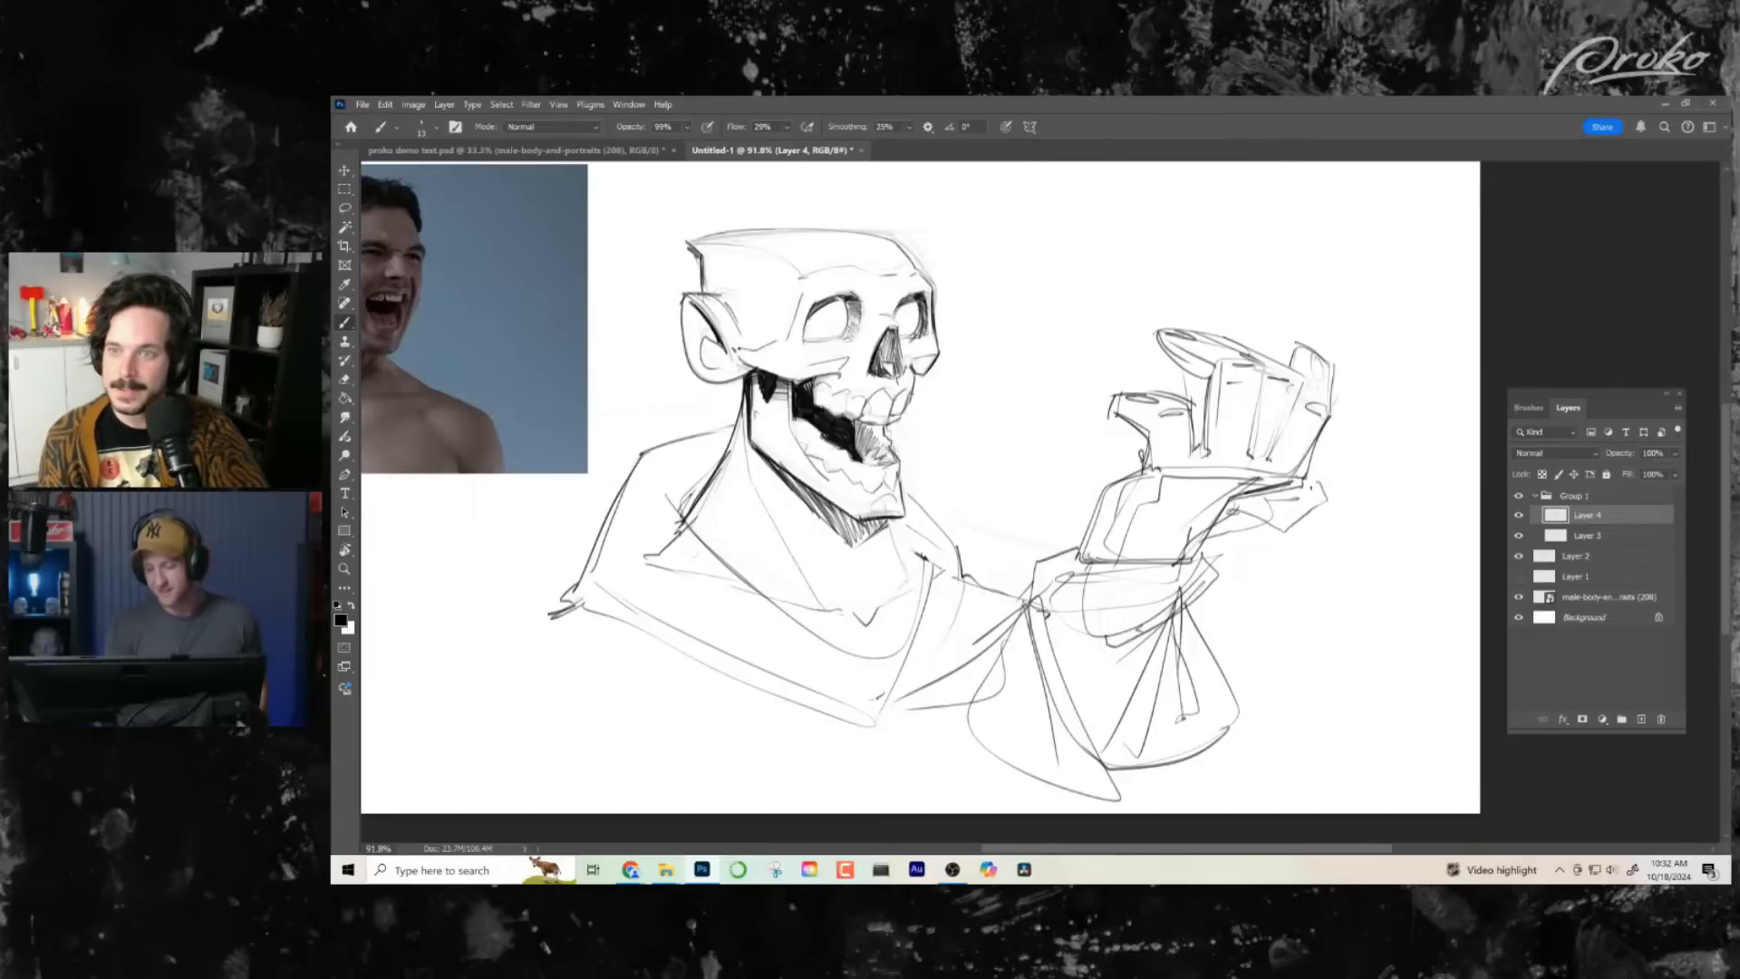
key("ctrl+z")
key("ctrl+z")
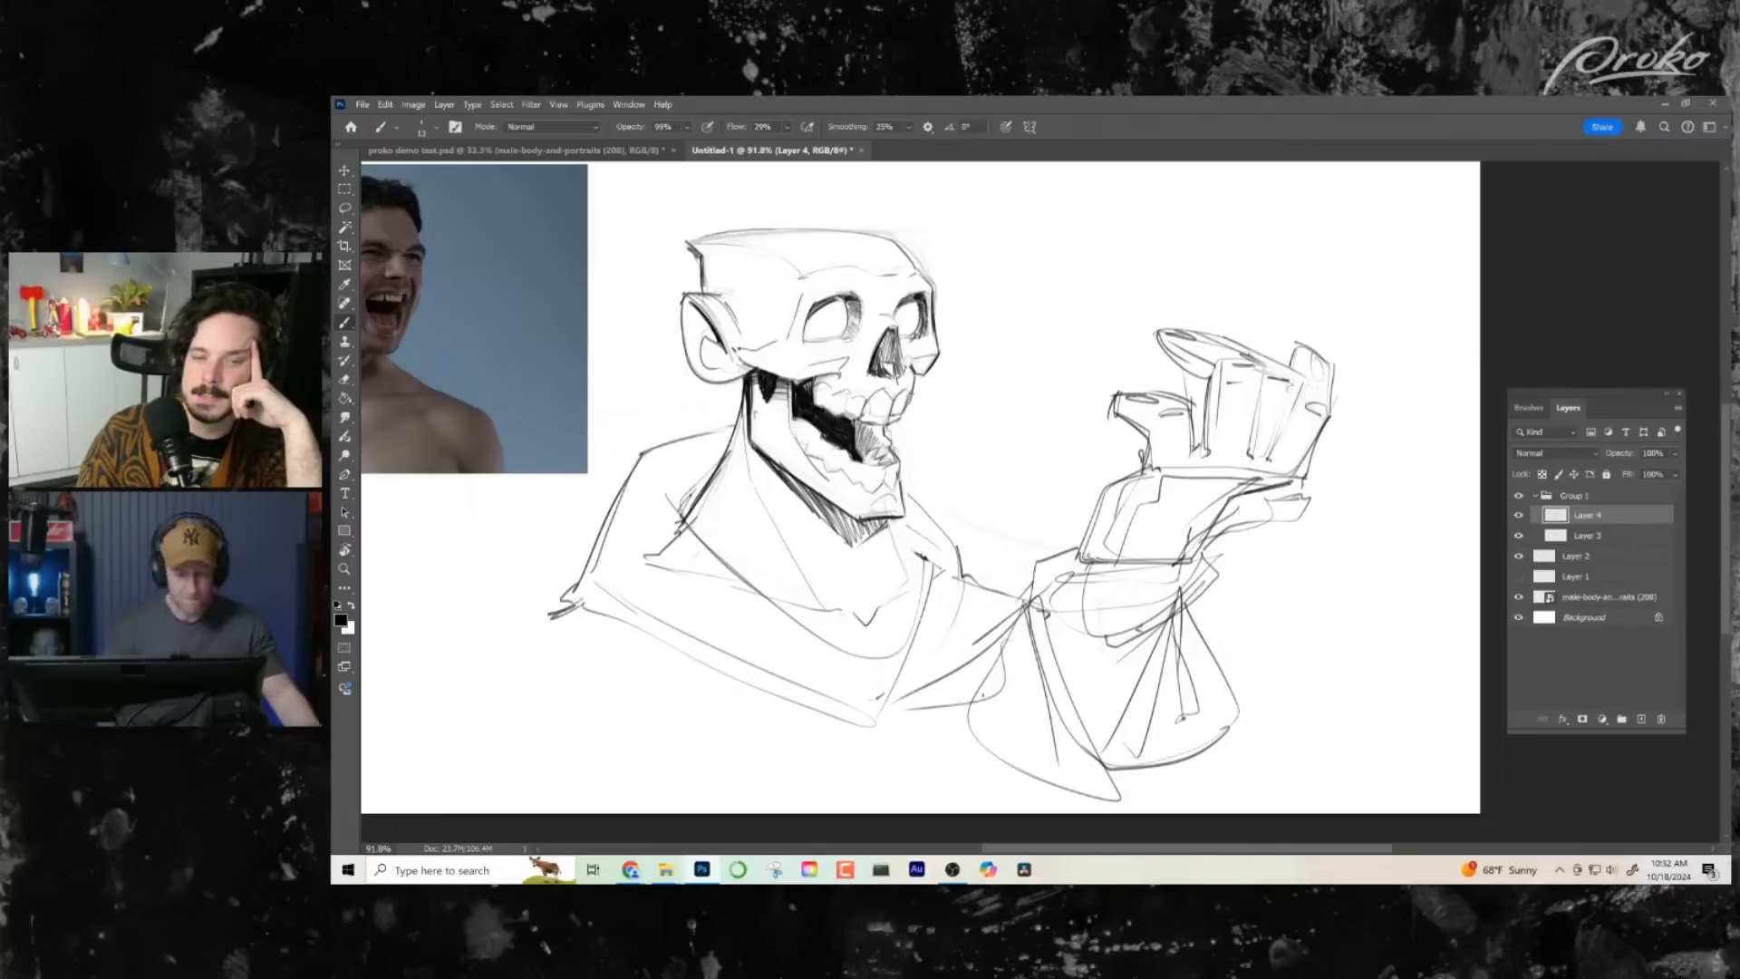
- Try rotating the raised hand outward by about 26 degrees above the cuff, and fine-tune its angle and position
left_click(345, 209)
mouse_move(1210, 319)
left_mouse_down()
mouse_move(1063, 474)
mouse_move(1108, 572)
mouse_move(1239, 559)
mouse_move(1340, 520)
mouse_move(1361, 349)
left_mouse_up()
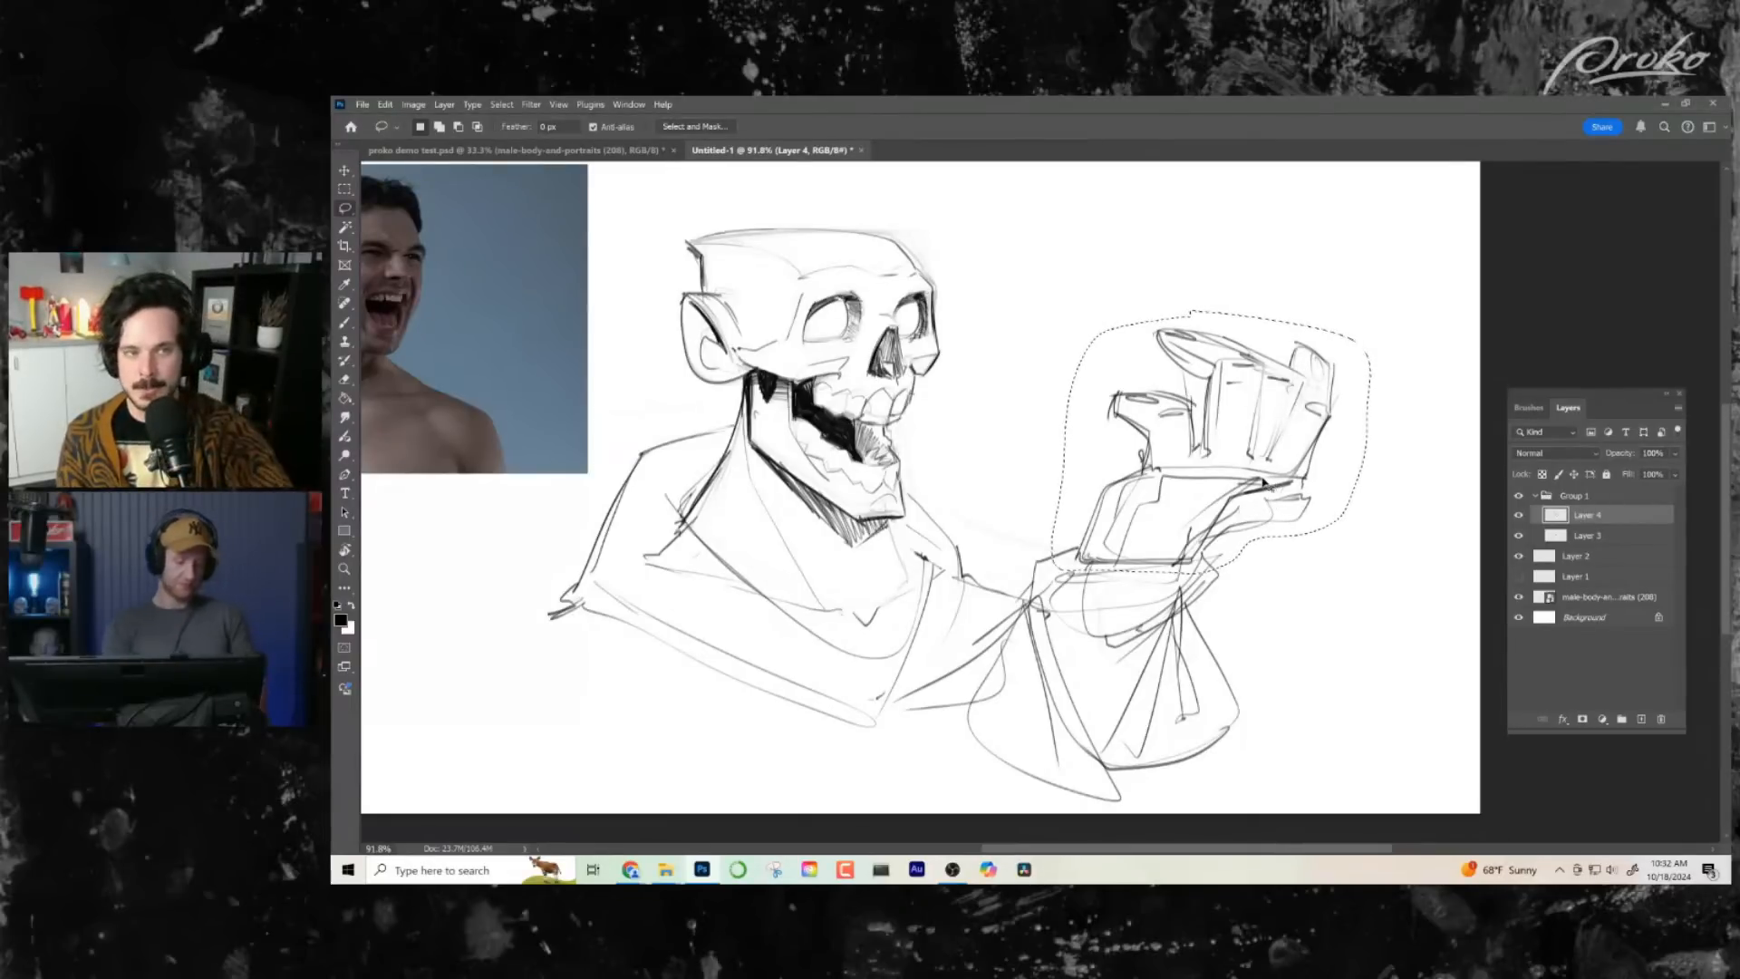
key("ctrl+t")
left_click_drag(1392, 304, 1455, 388)
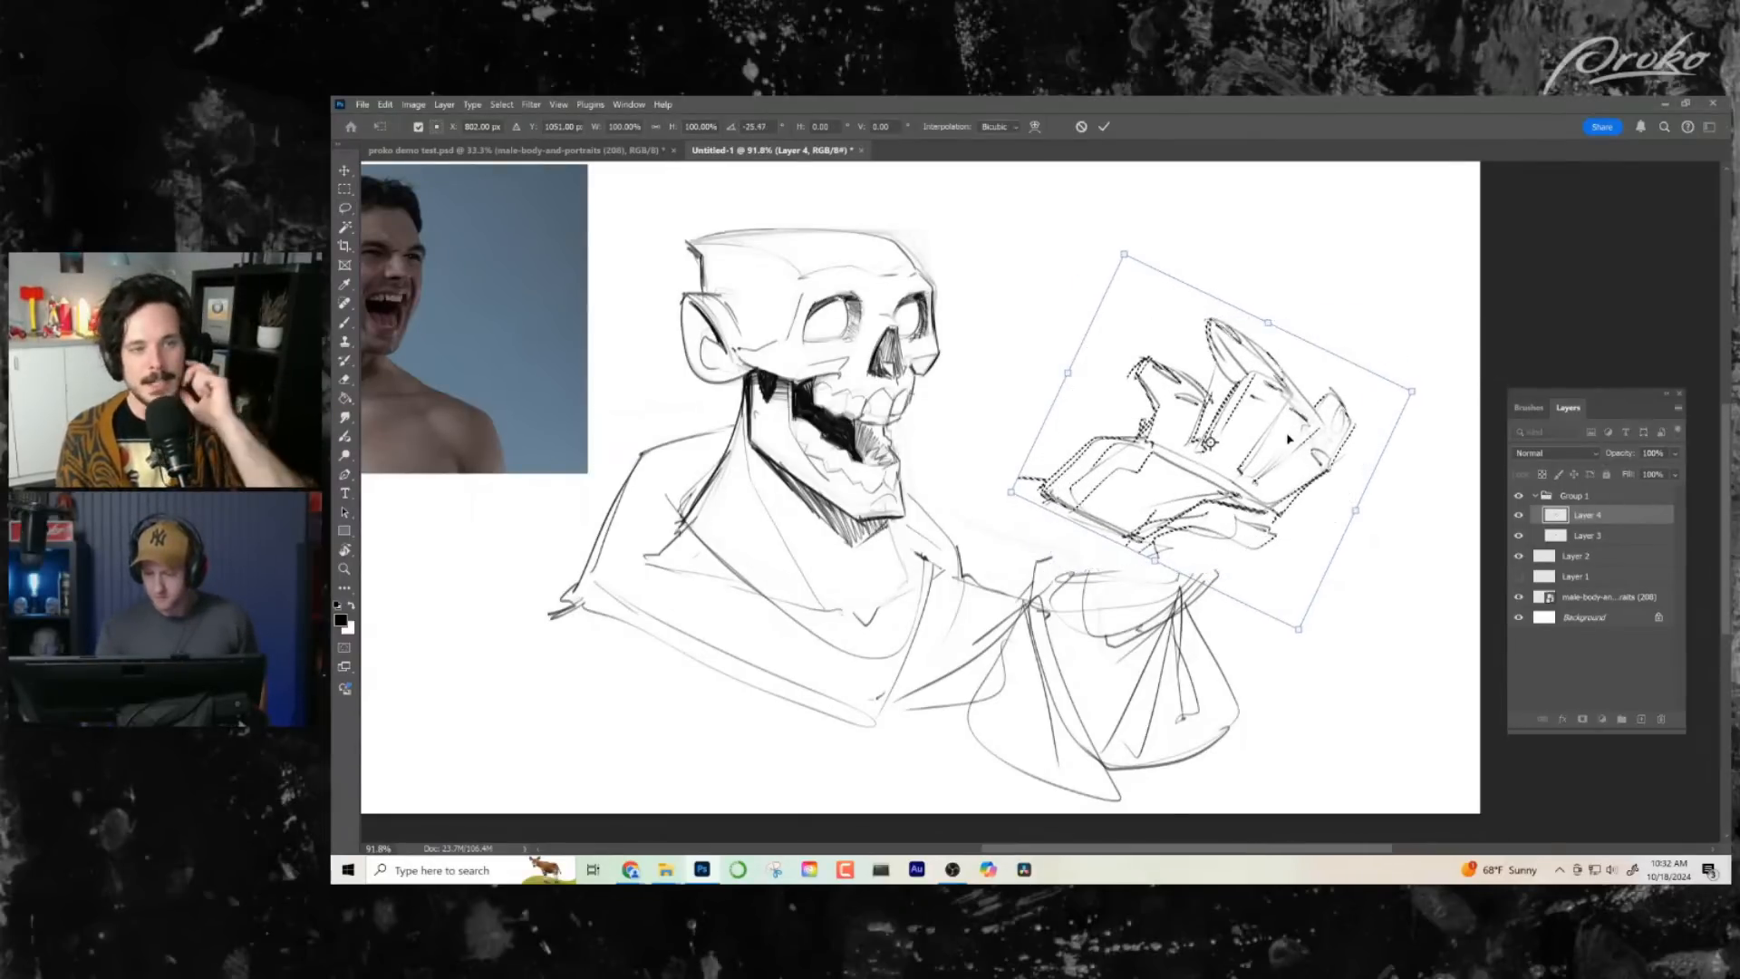
left_click_drag(1288, 439, 1312, 455)
key("Return")
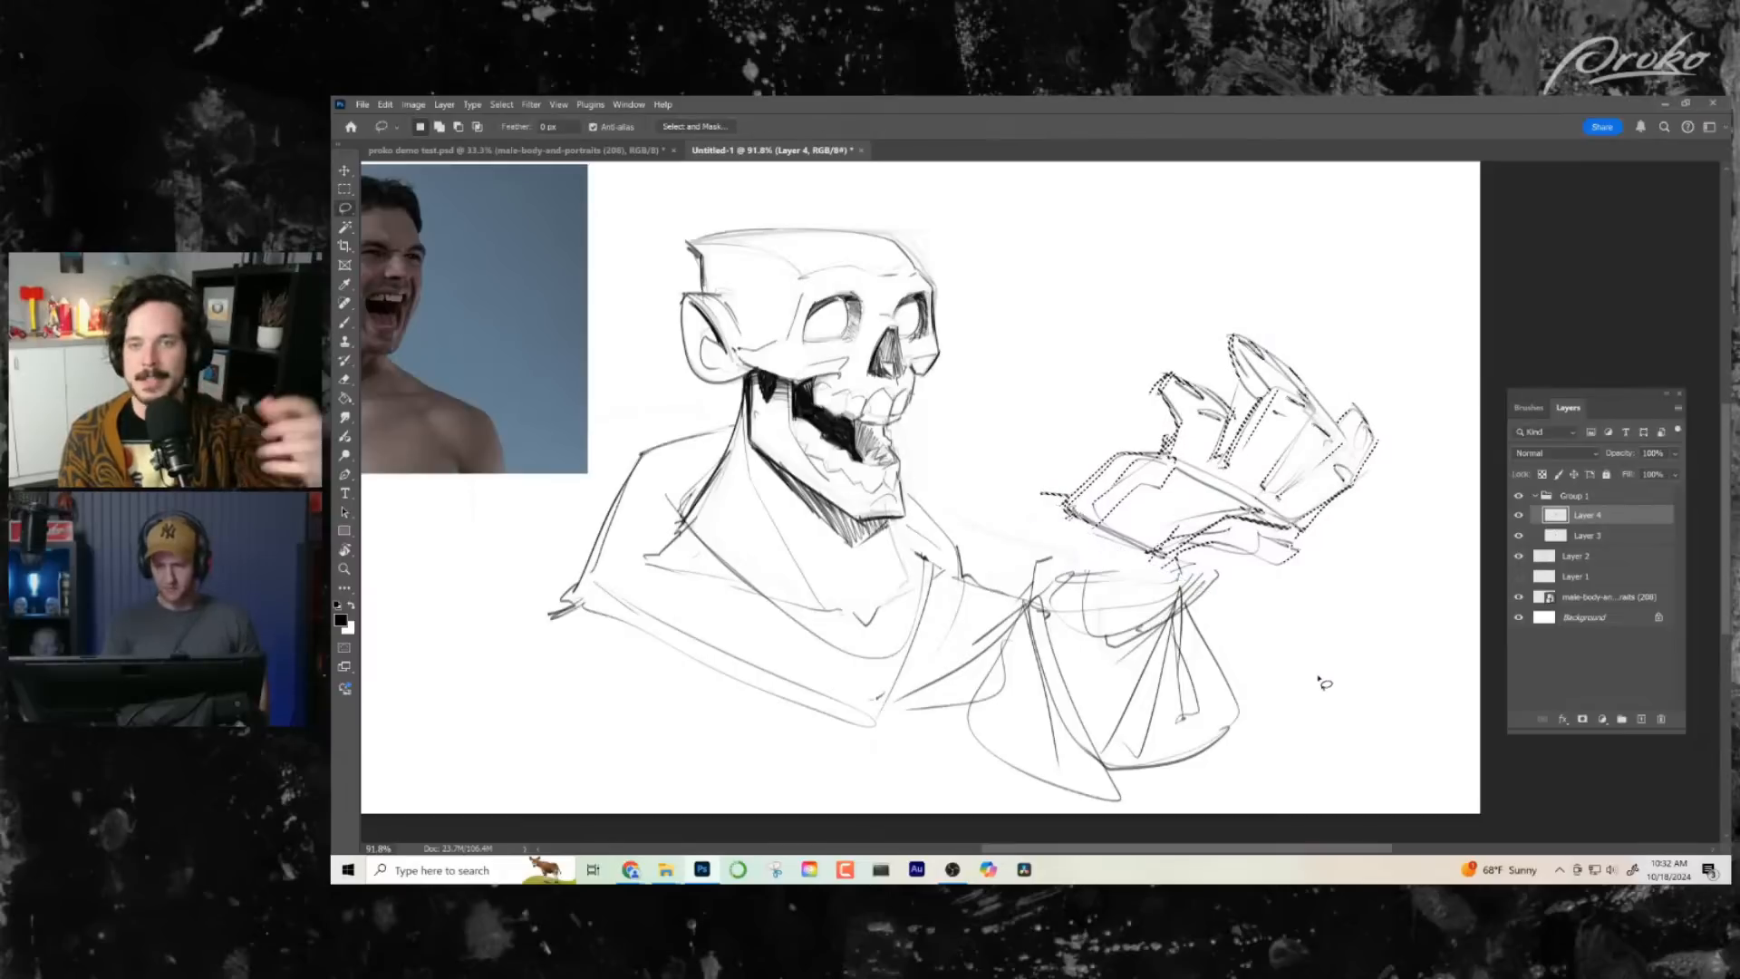
key("ctrl+t")
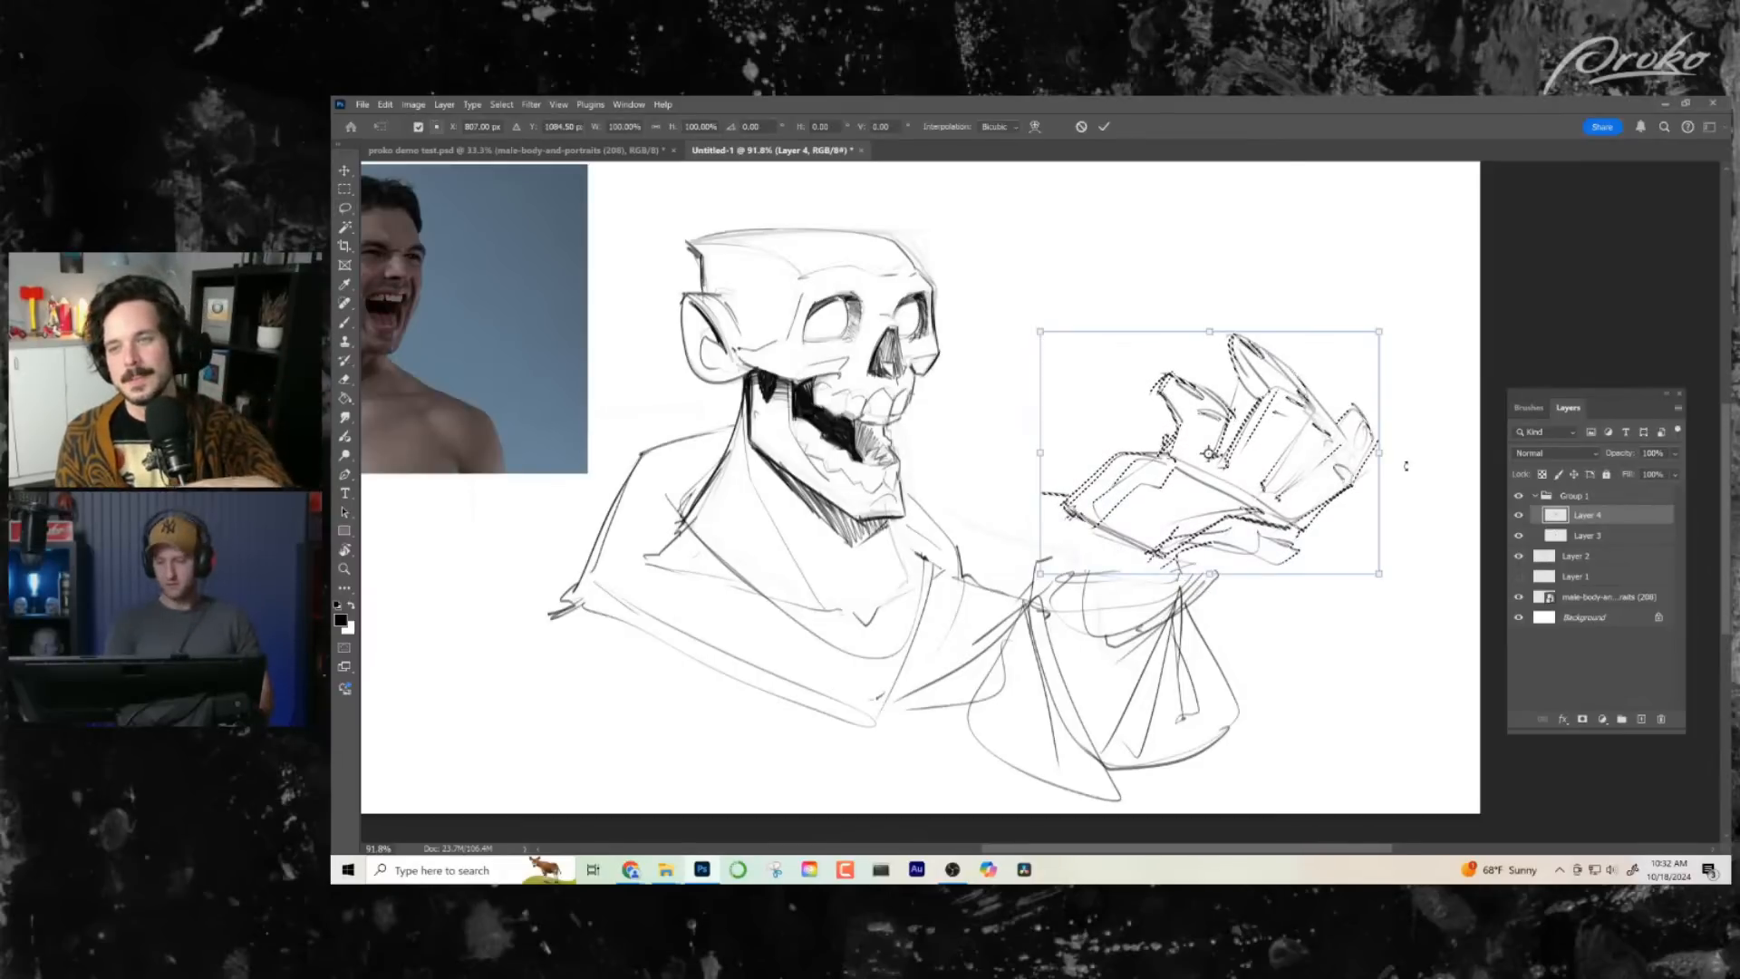
mouse_move(1406, 465)
left_mouse_down()
mouse_move(1423, 427)
mouse_move(1402, 454)
left_mouse_up()
key("Return")
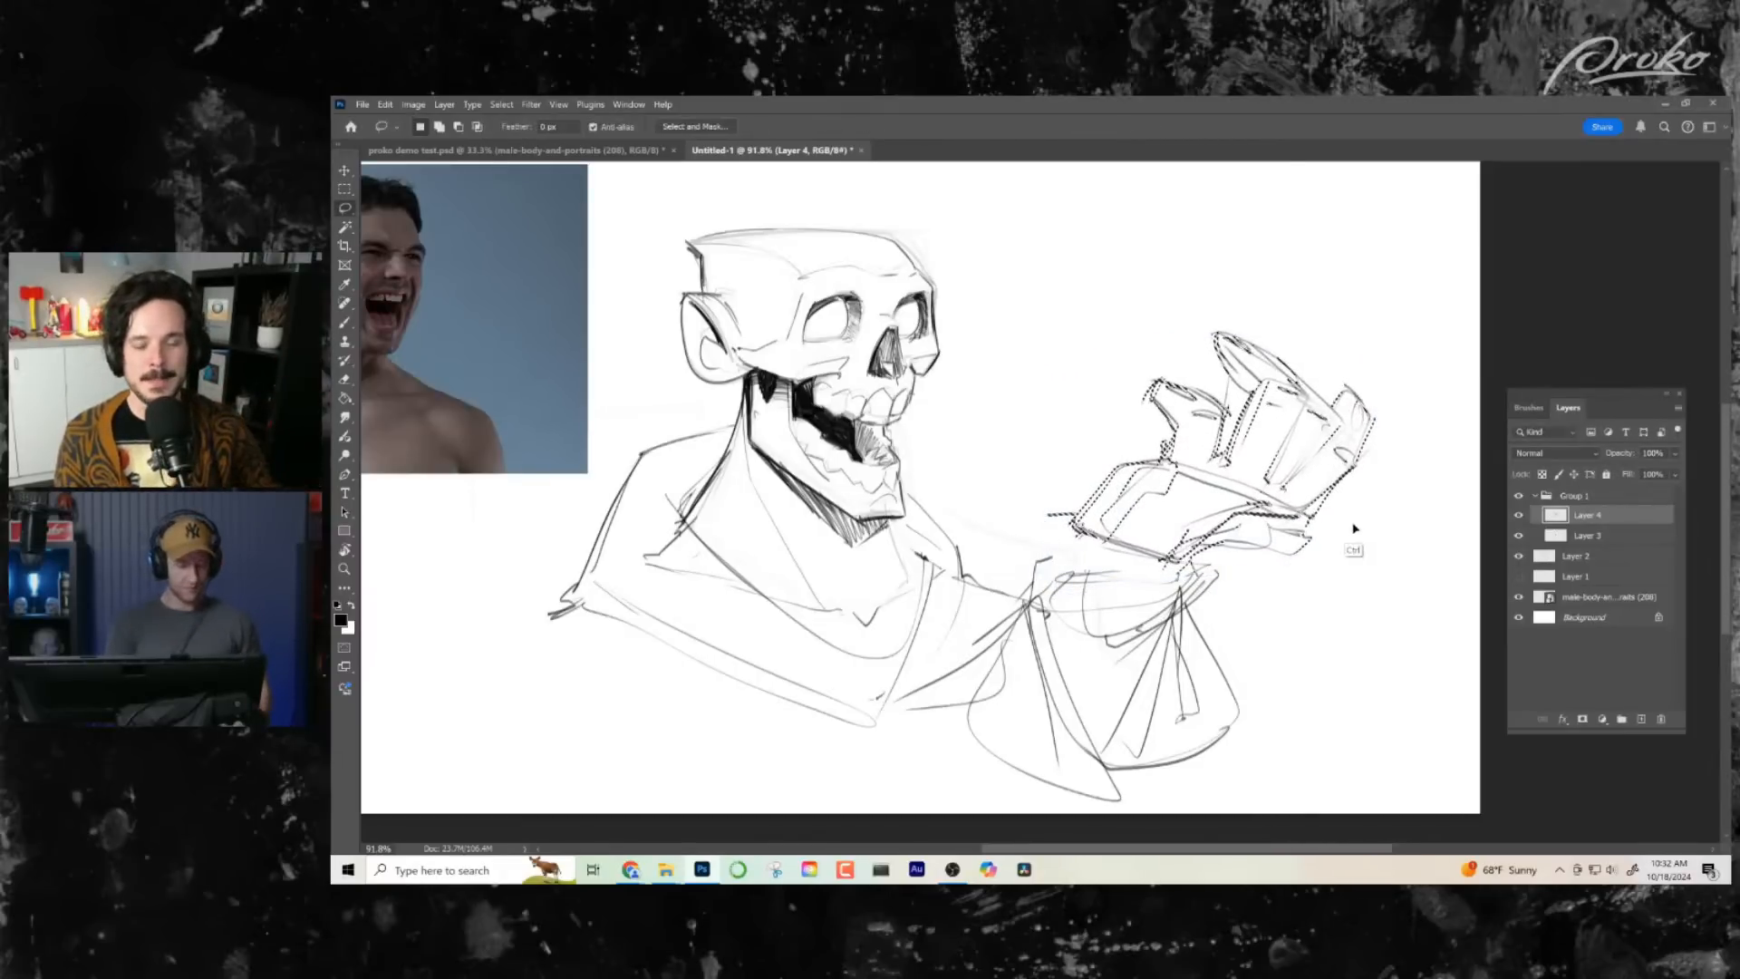
key("ctrl+d")
- Try joining the tilted hand to the cuff with short wrist sides and a curved line around the cuff
key("h")
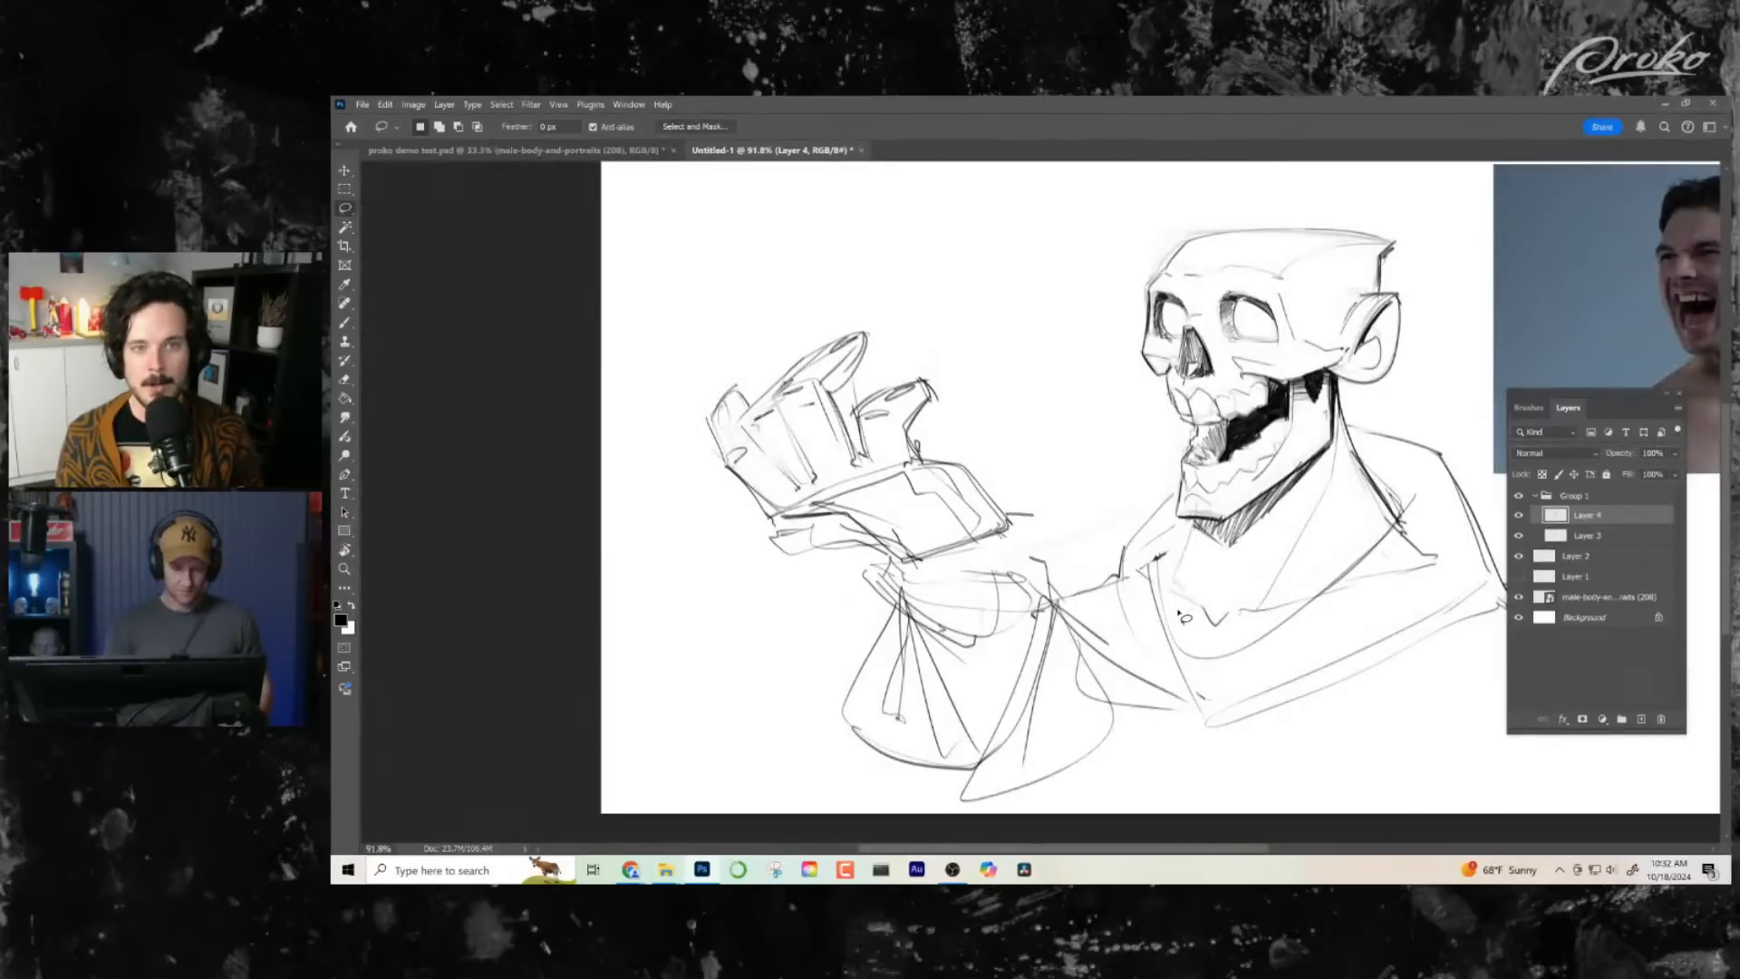
key("b")
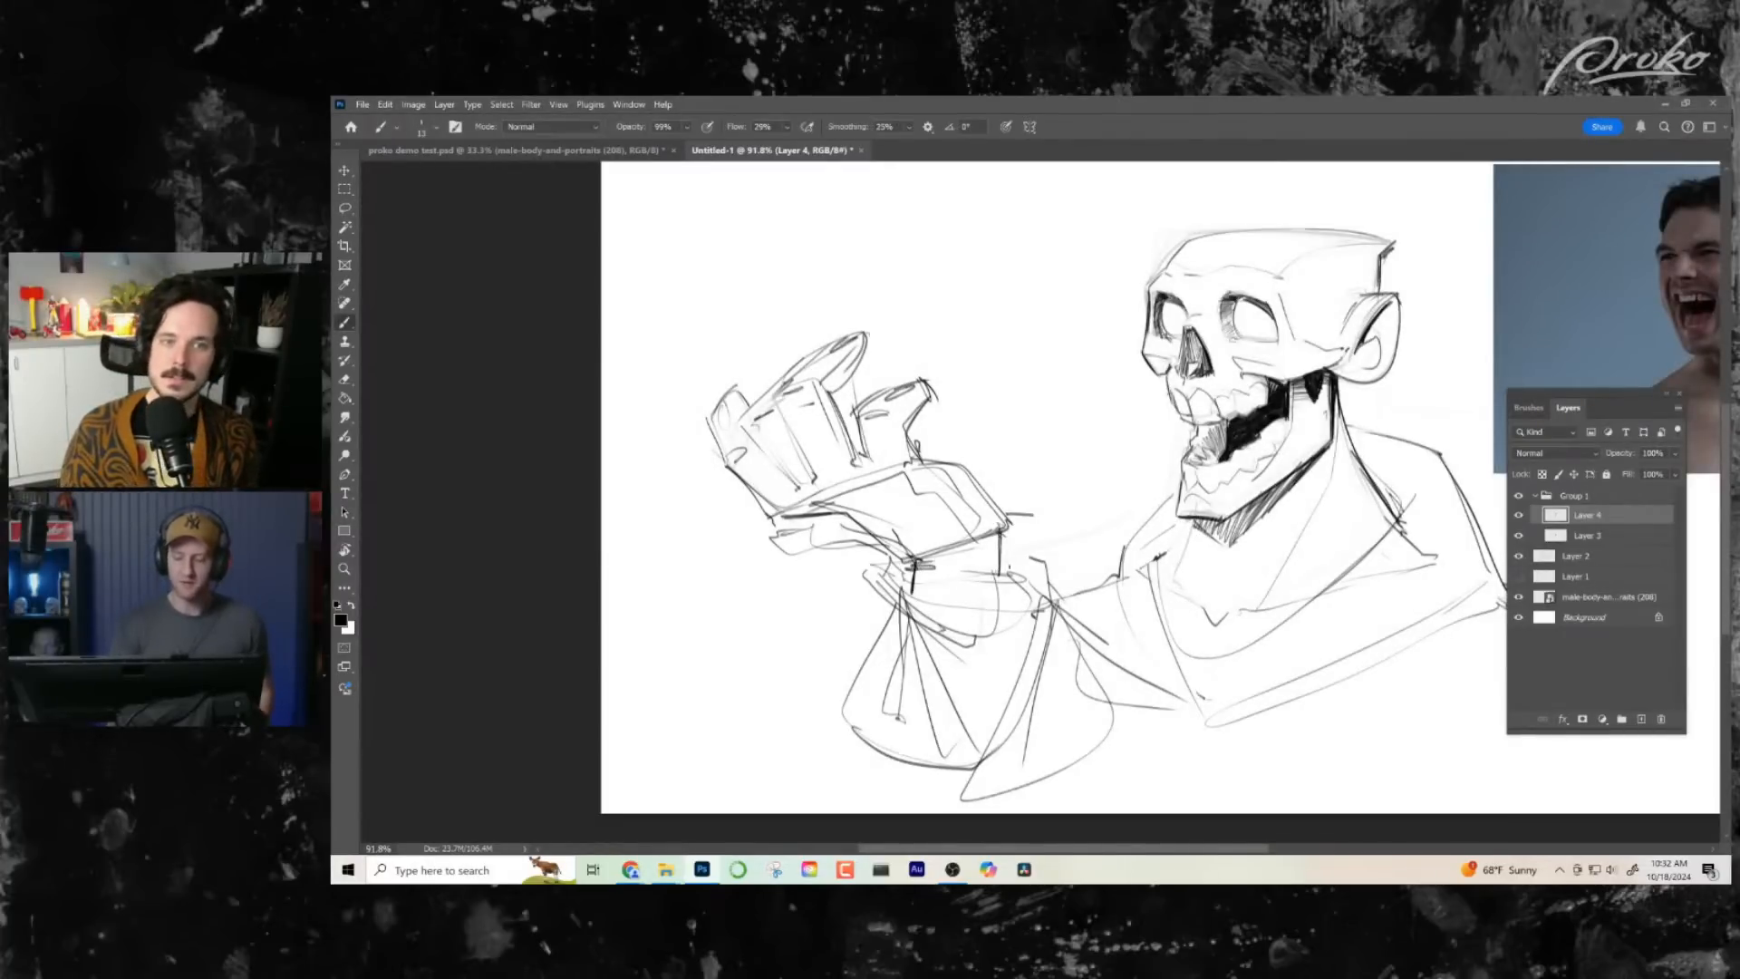
left_click_drag(1081, 612, 1065, 617)
key("h")
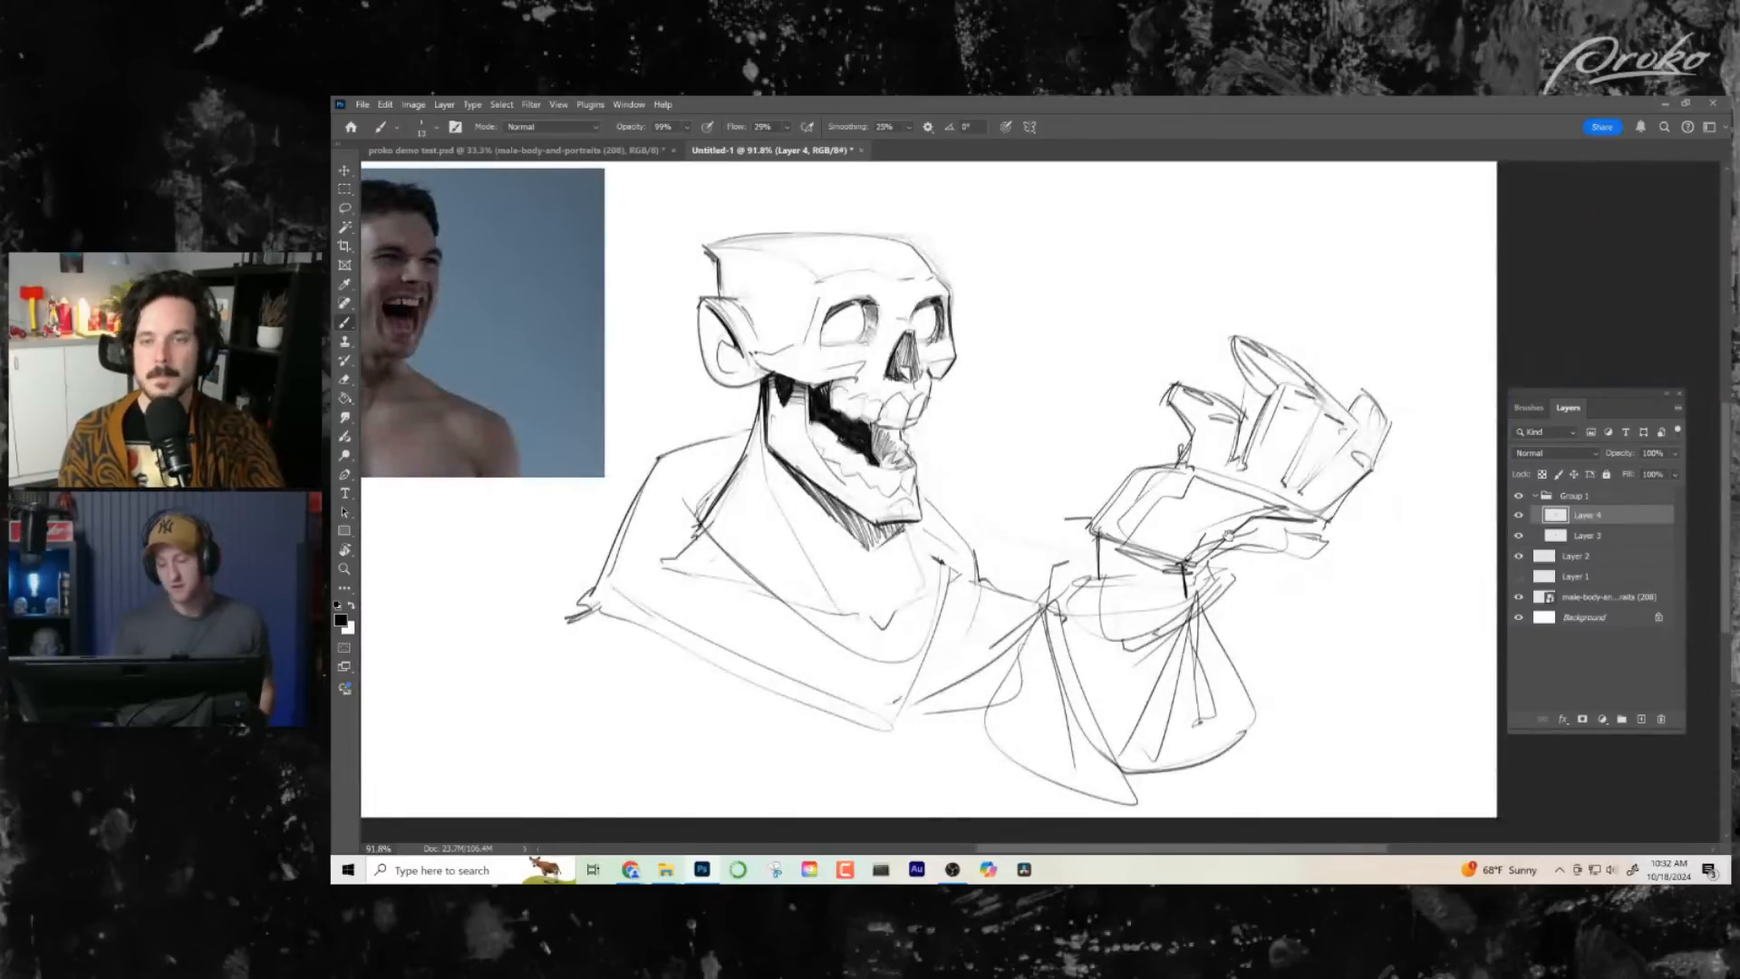
left_click_drag(1228, 549, 1174, 486)
left_click_drag(1161, 597, 1175, 601)
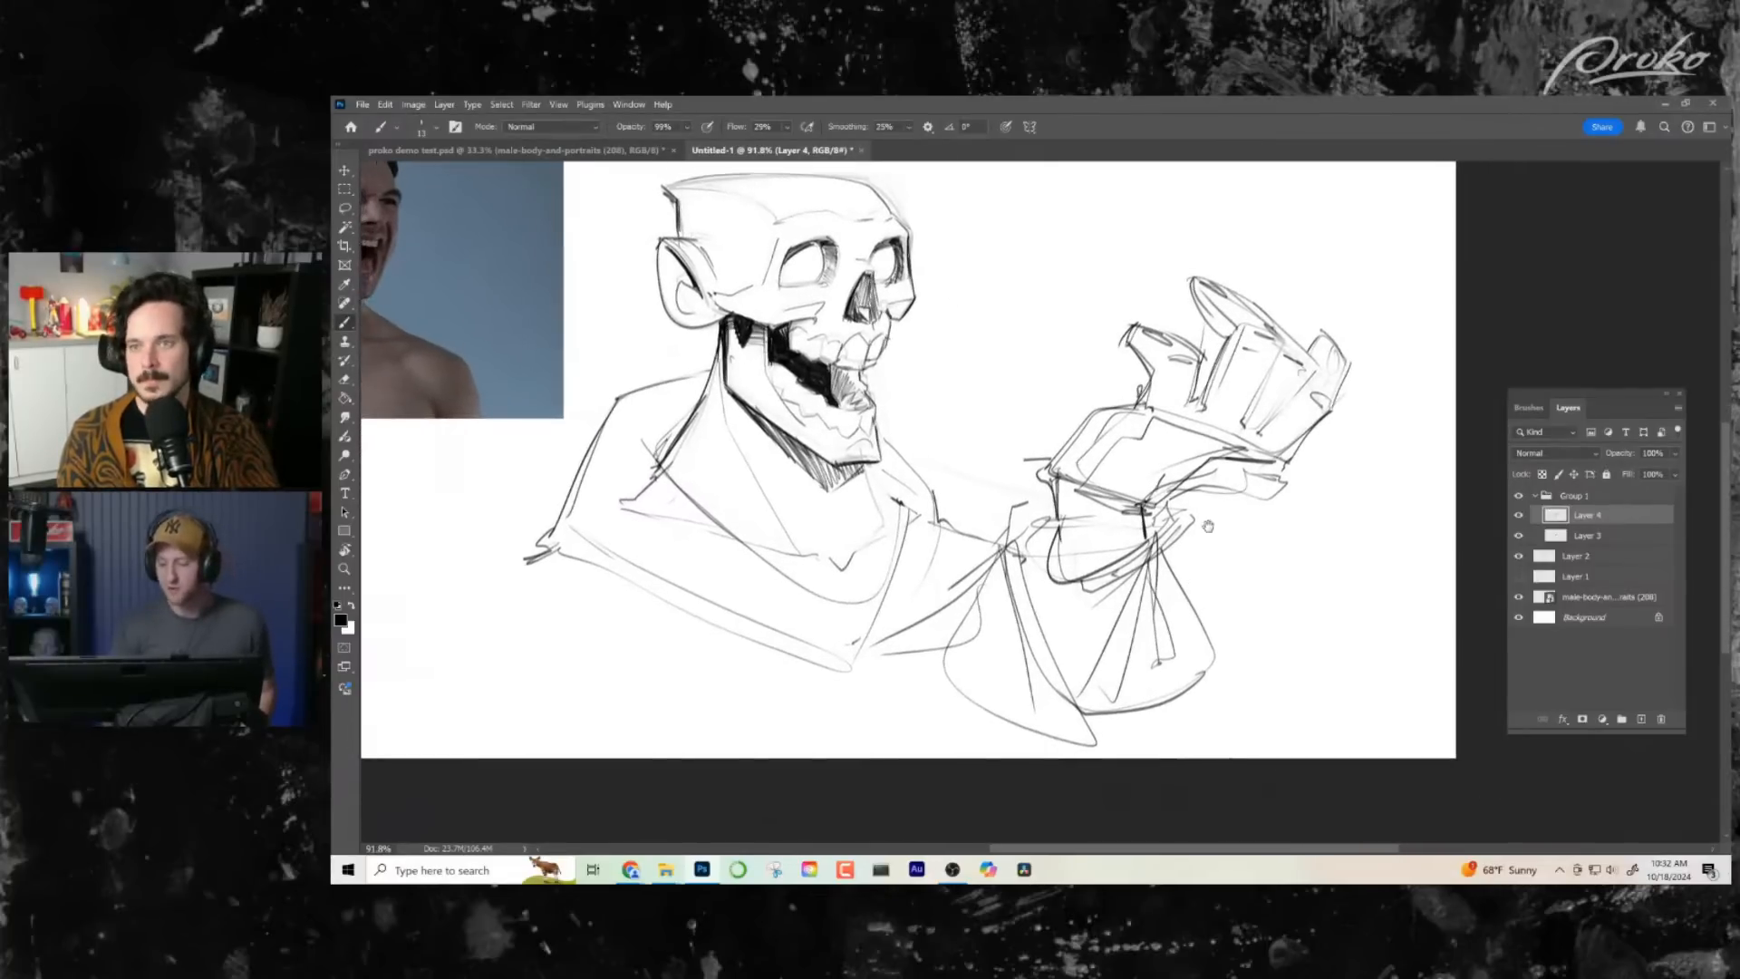
left_click_drag(1208, 526, 1271, 574)
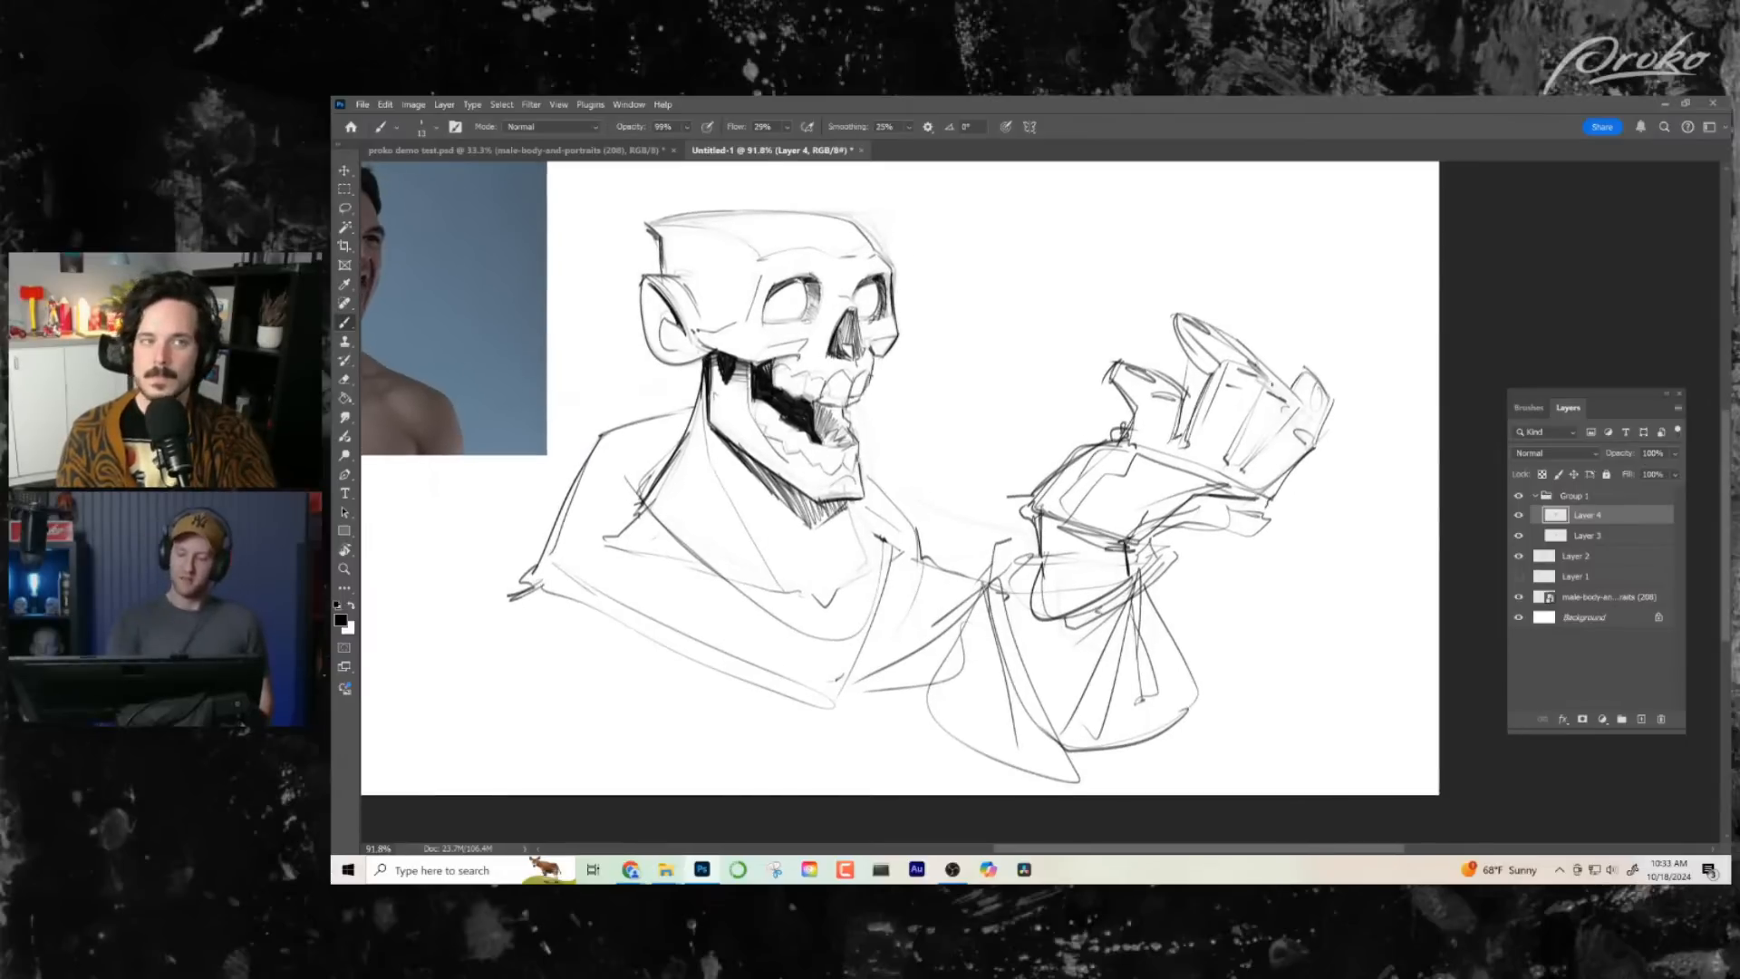
- Try adding slanted strokes along the outer fingers of the tilted hand
mouse_move(1248, 358)
left_mouse_down()
mouse_move(1289, 395)
mouse_move(1239, 444)
left_mouse_up()
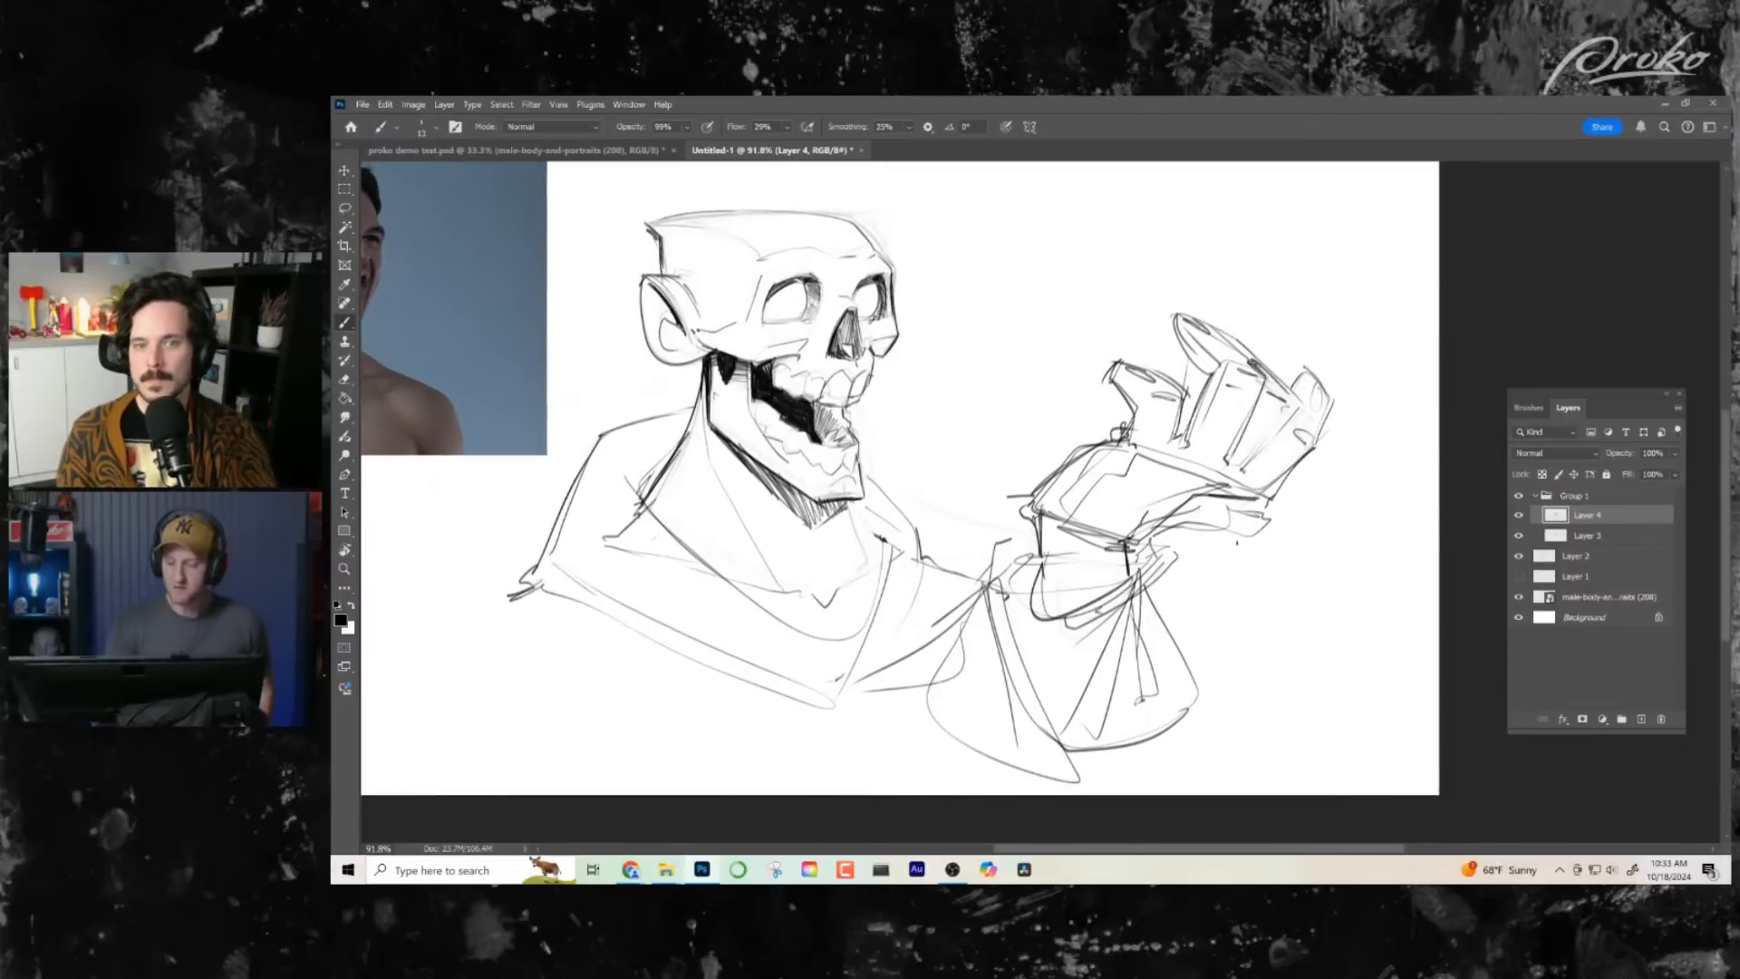
key("ctrl+z")
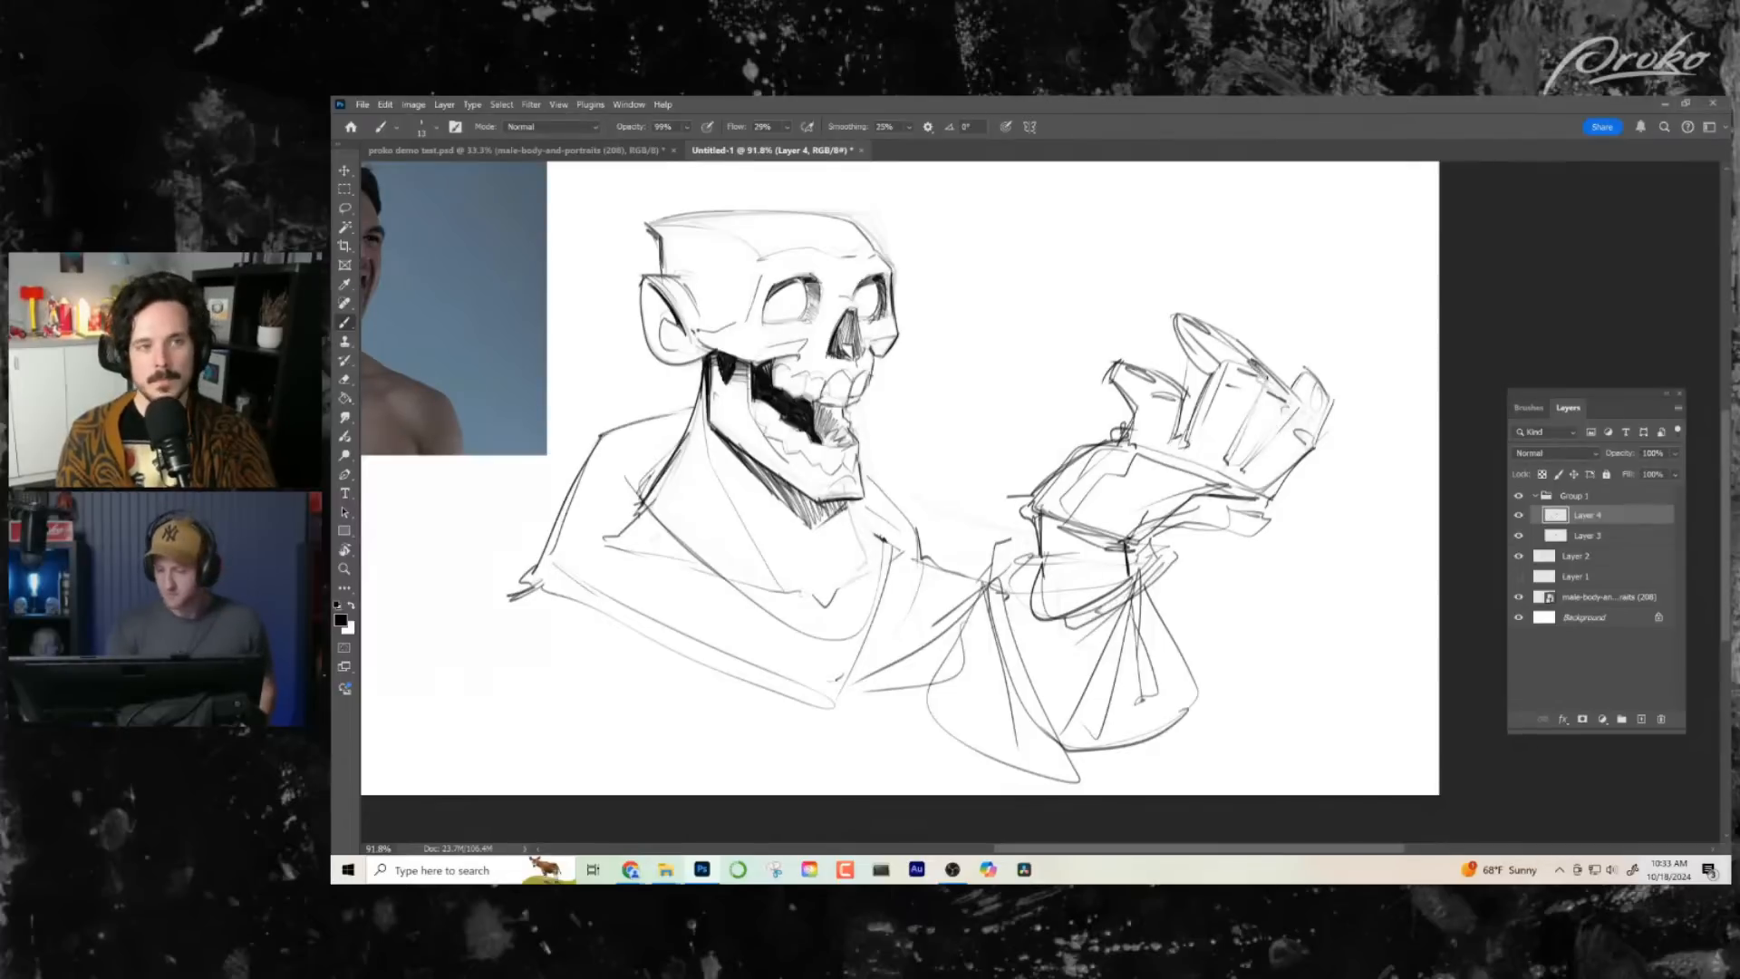
left_click_drag(1265, 381, 1229, 449)
left_click_drag(1302, 406, 1243, 471)
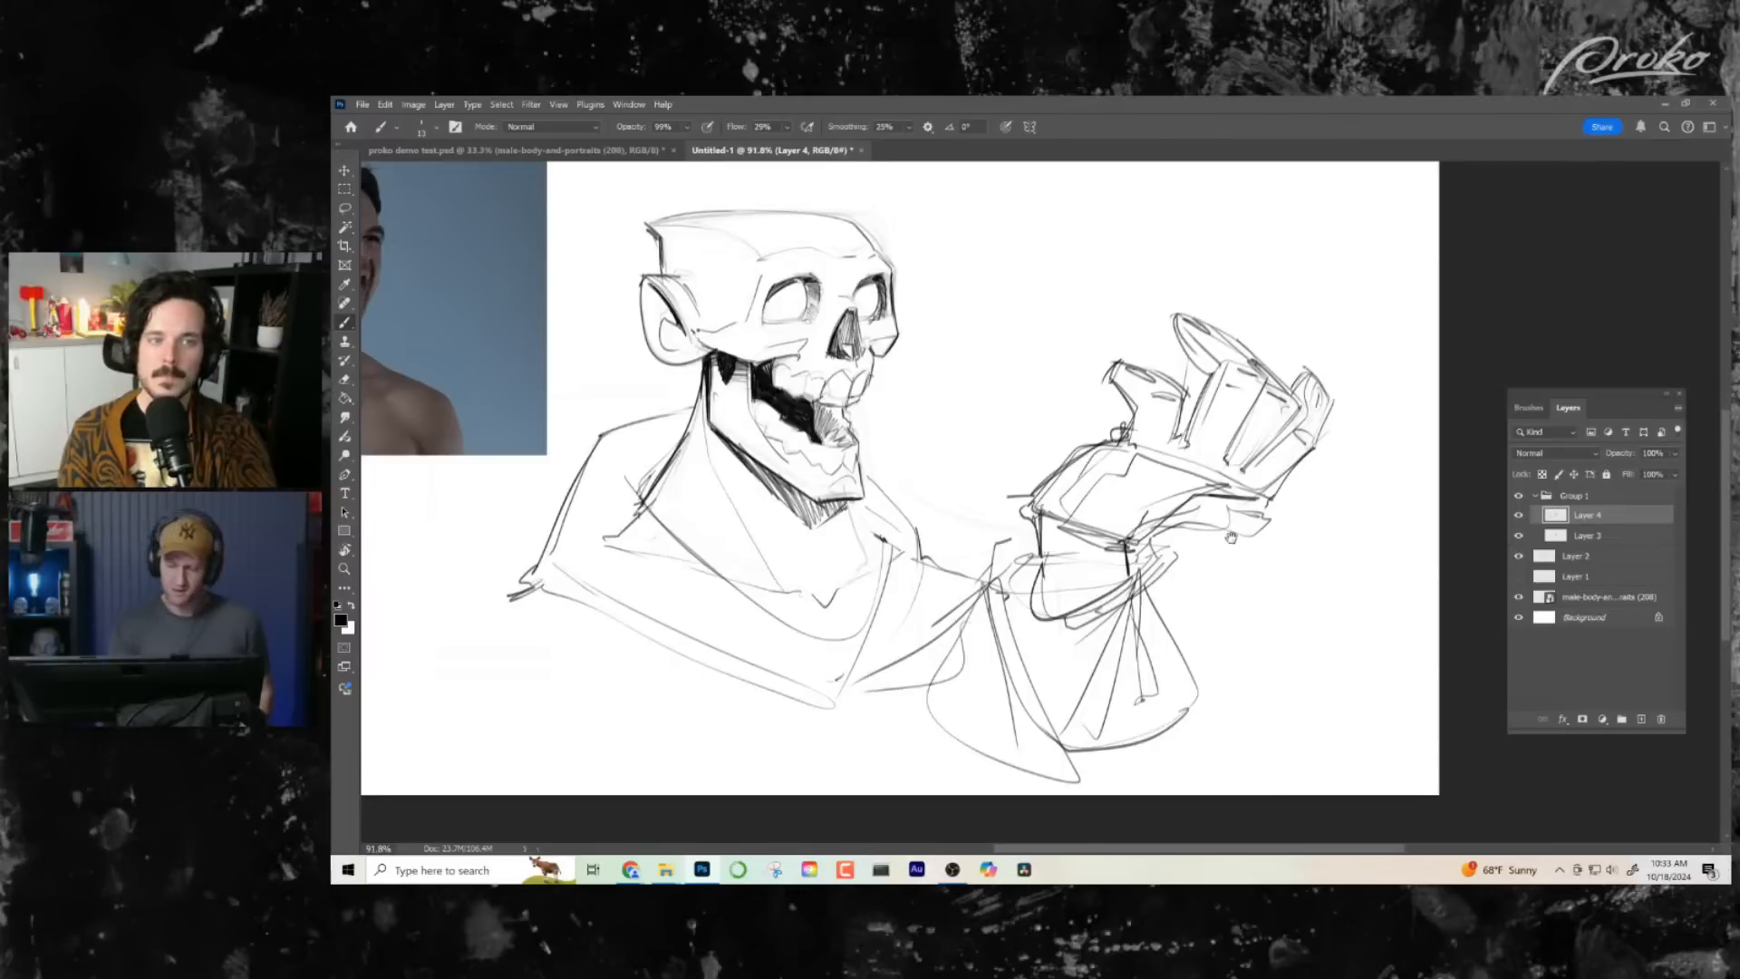
- Undo the hand's rotation together with the wrist, cuff and finger strokes added to it
left_click_drag(906, 480, 911, 476)
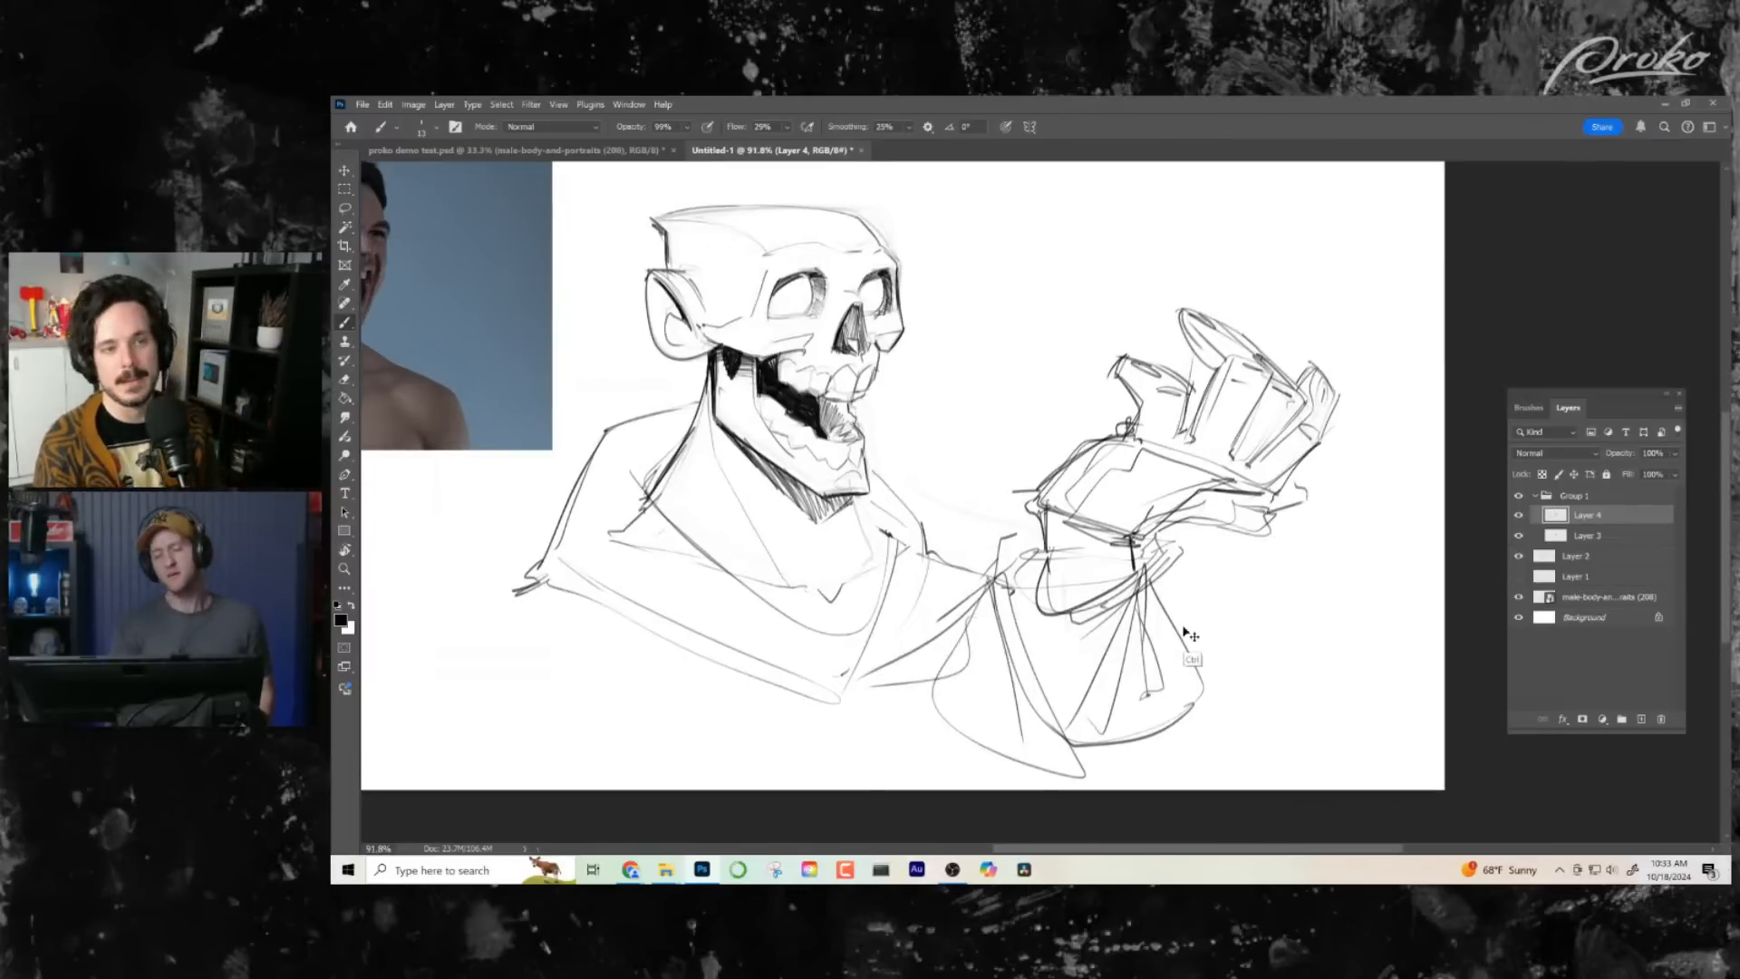
mouse_move(983, 549)
left_mouse_down()
mouse_move(1017, 551)
mouse_move(989, 576)
left_mouse_up()
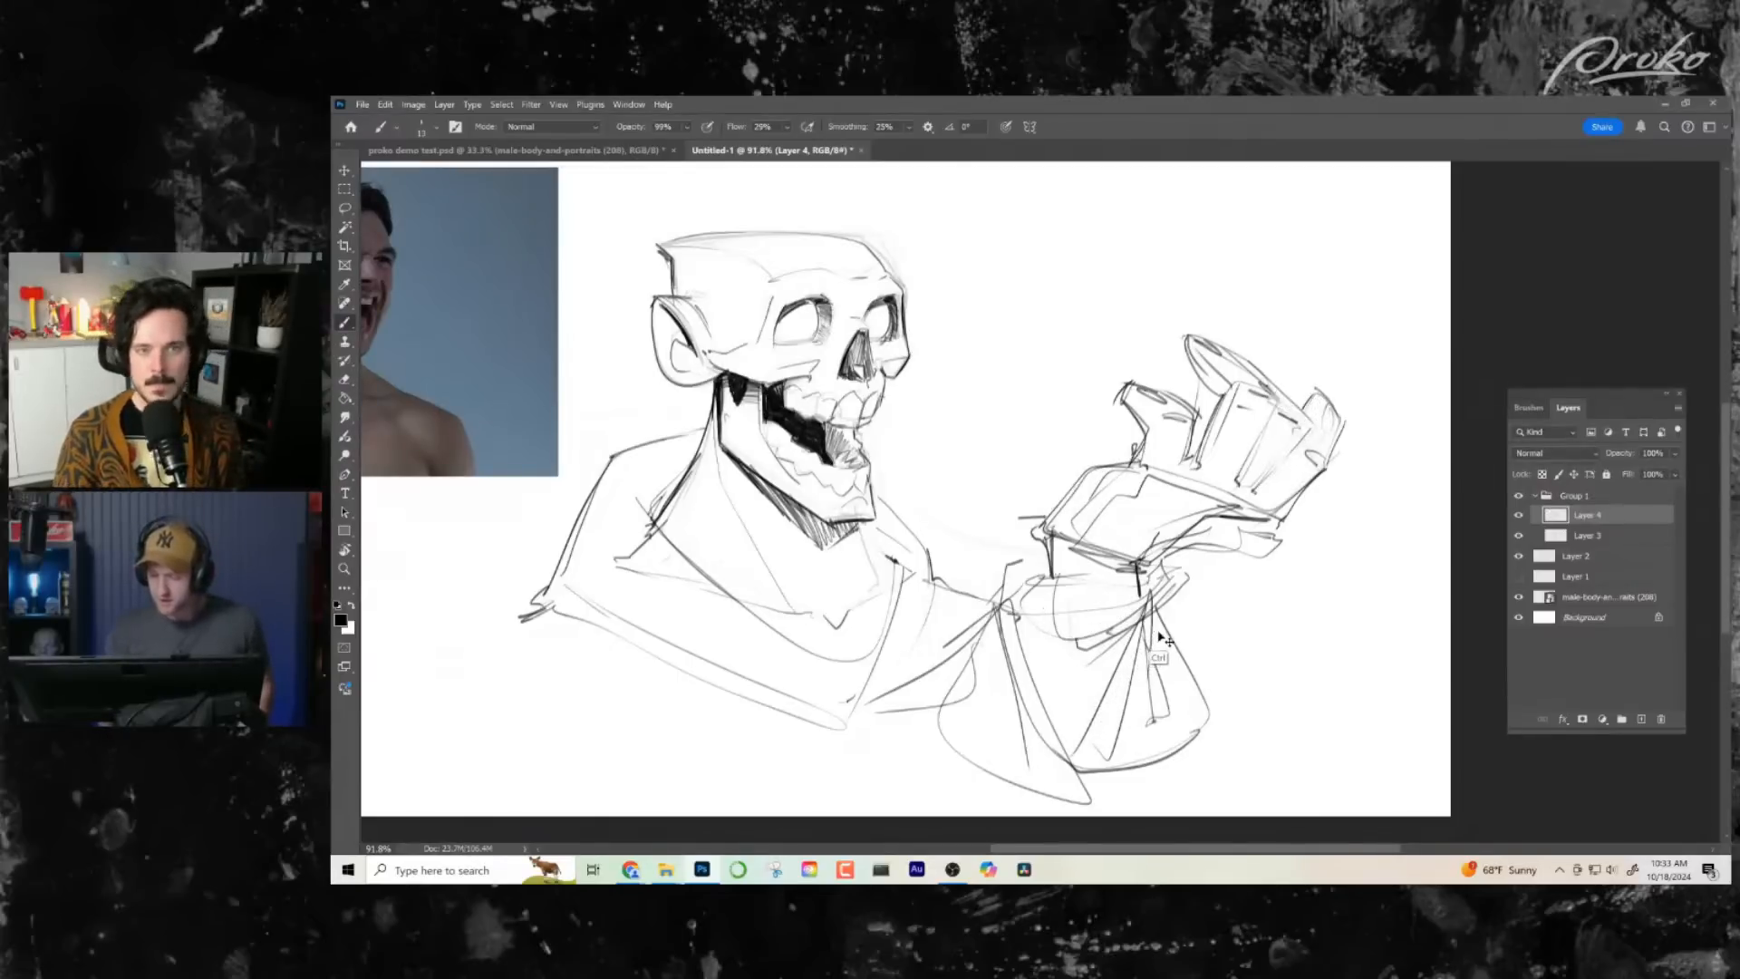
key("ctrl+z")
key("ctrl+z")
key("ctrl+z")
key("ctrl+z")
key("ctrl+z")
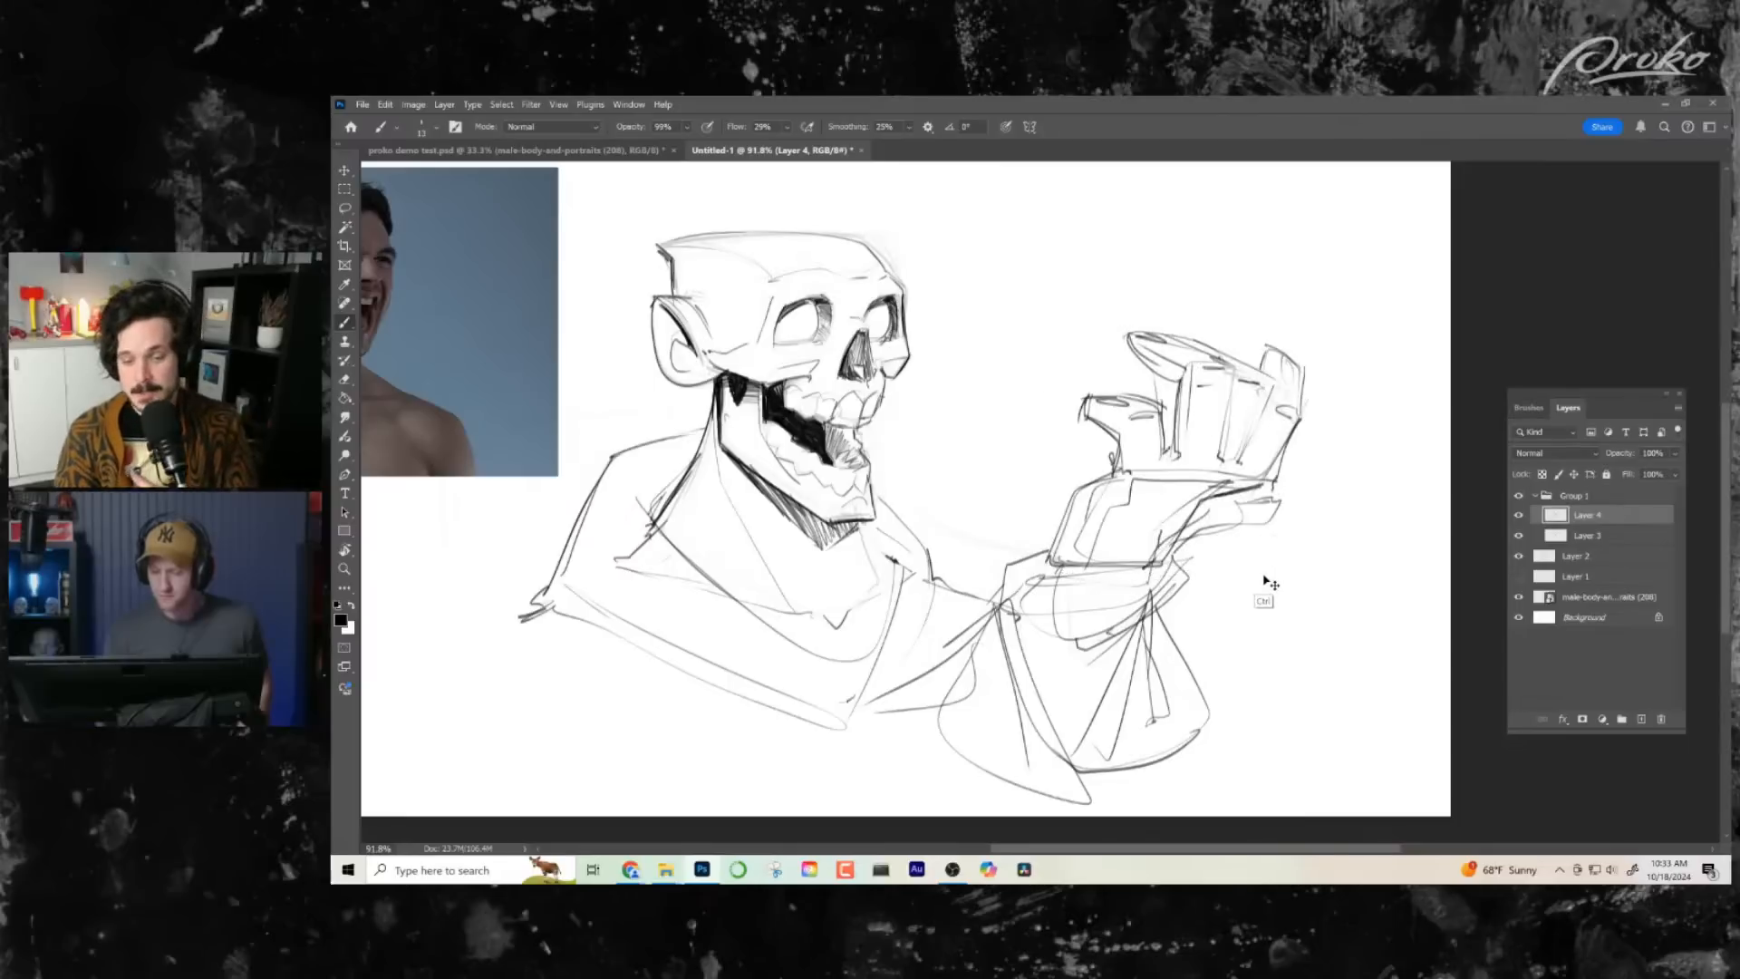
- Select only the raised hand's outermost finger, rotate it outward about 29 degrees and shift it away from its neighbour
left_click_drag(1121, 576, 1136, 578)
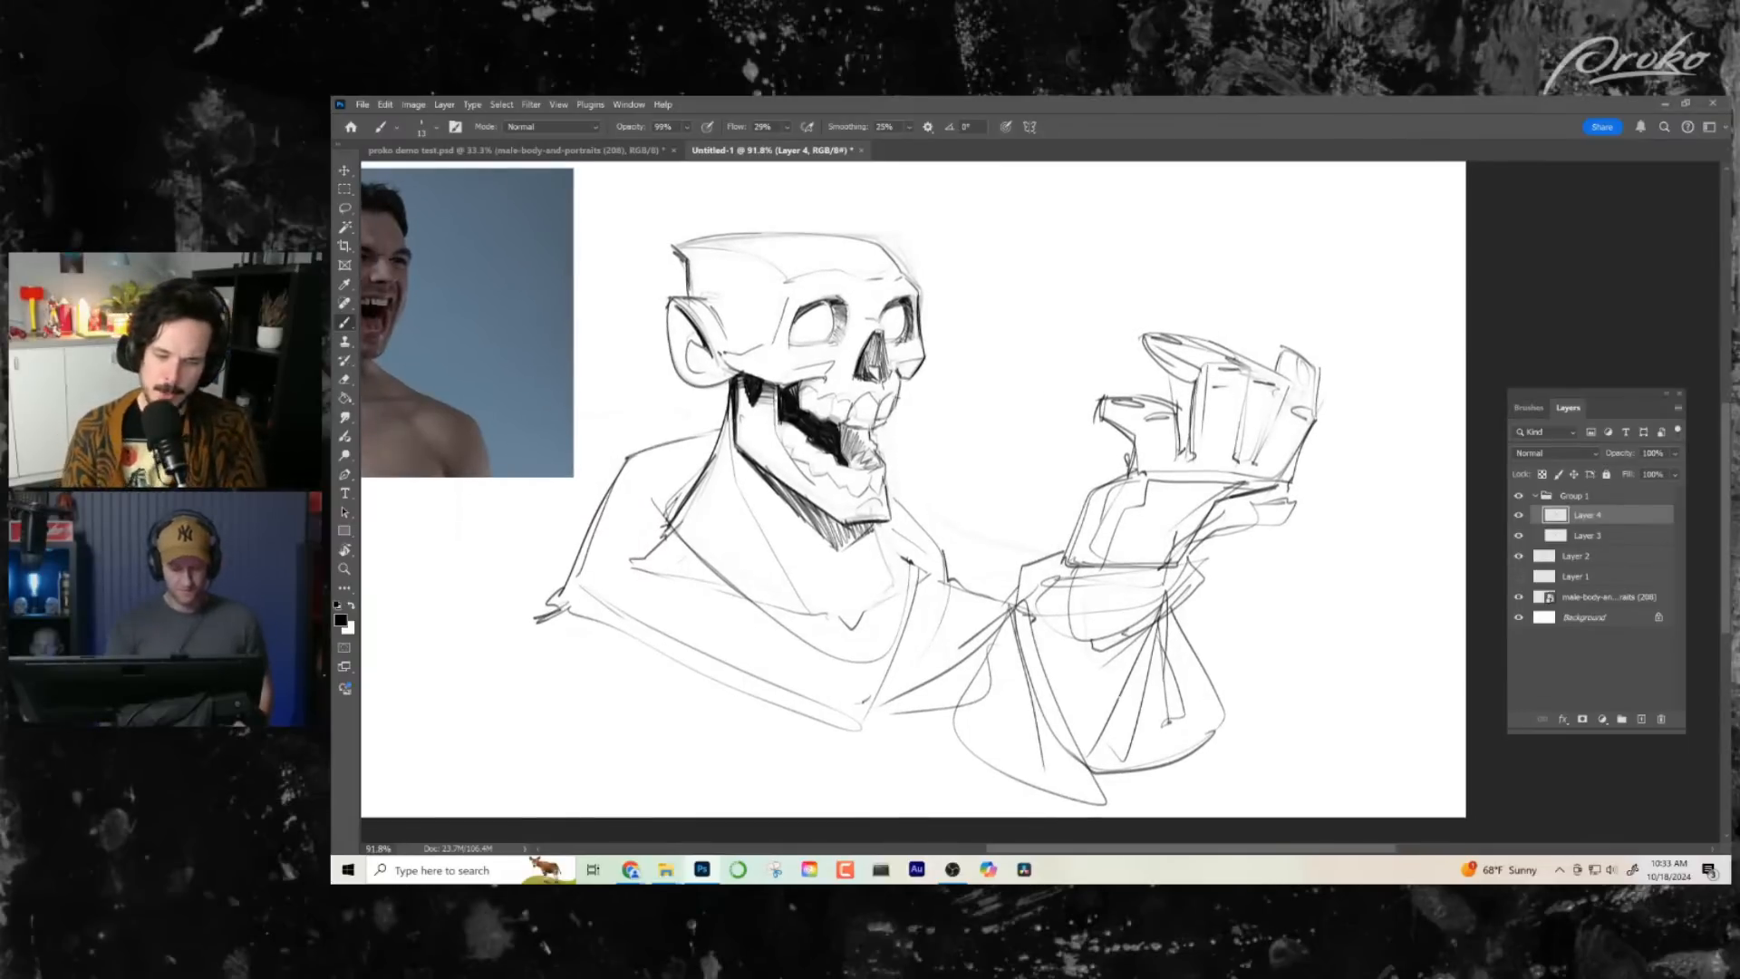
left_click(345, 208)
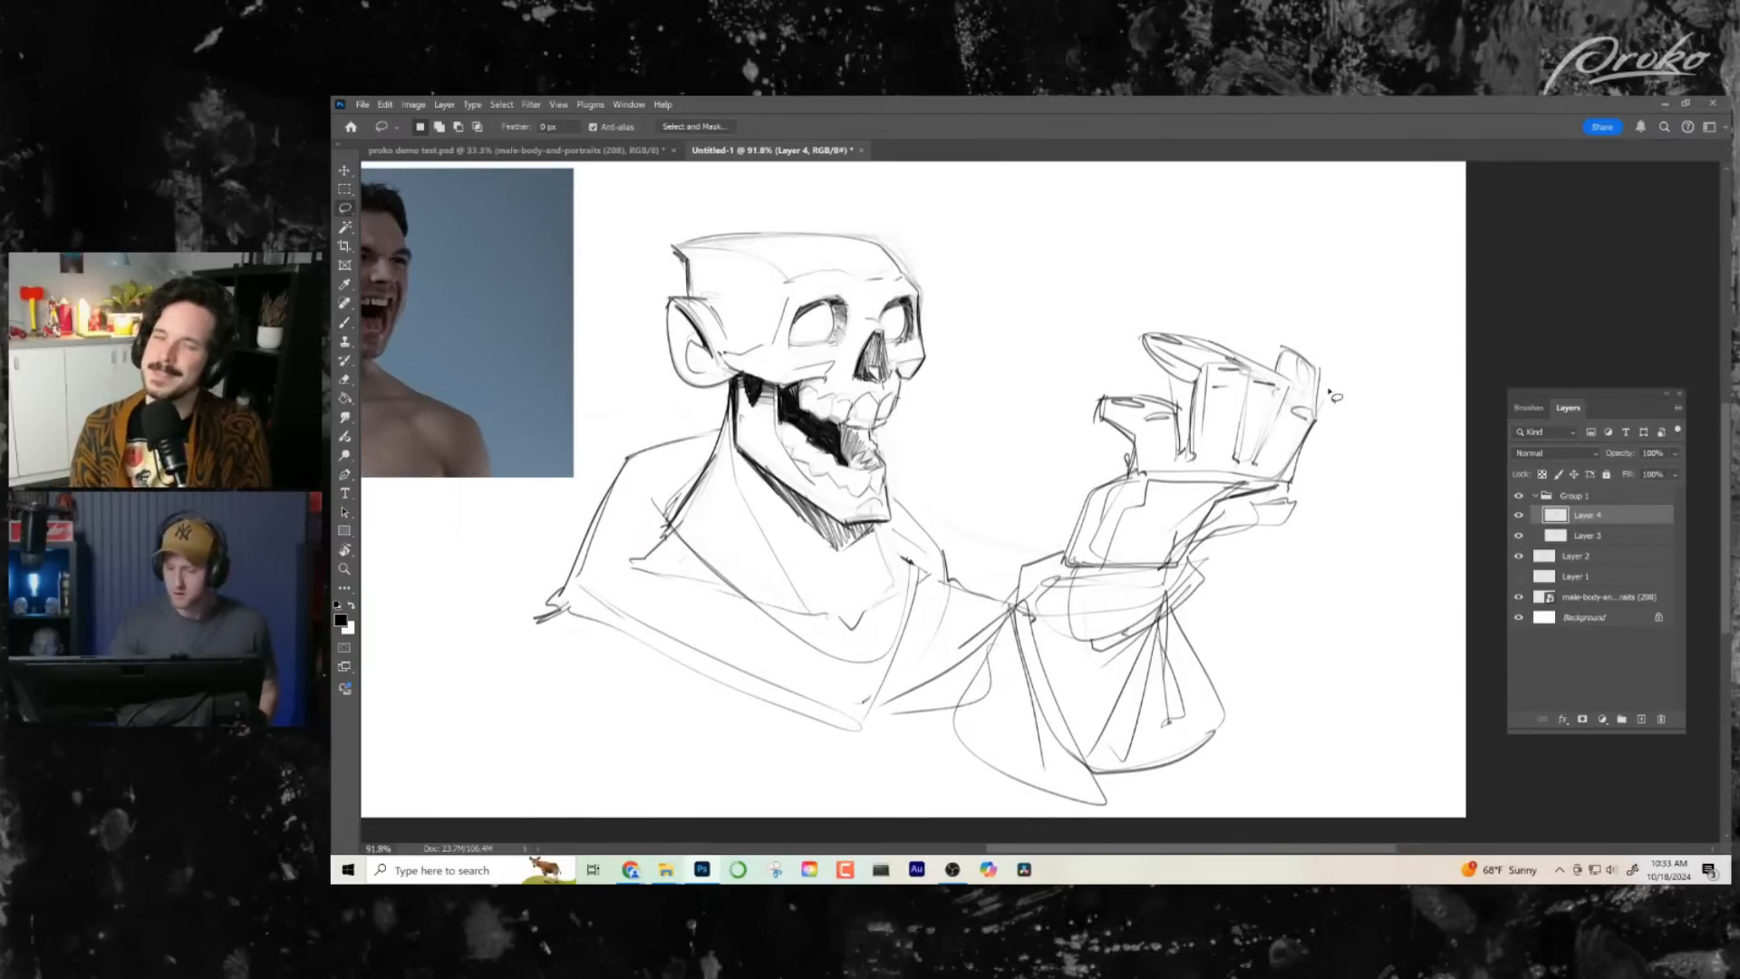
mouse_move(1302, 485)
left_mouse_down()
mouse_move(1264, 435)
mouse_move(1294, 388)
mouse_move(1348, 367)
mouse_move(1335, 415)
left_mouse_up()
key("ctrl+t")
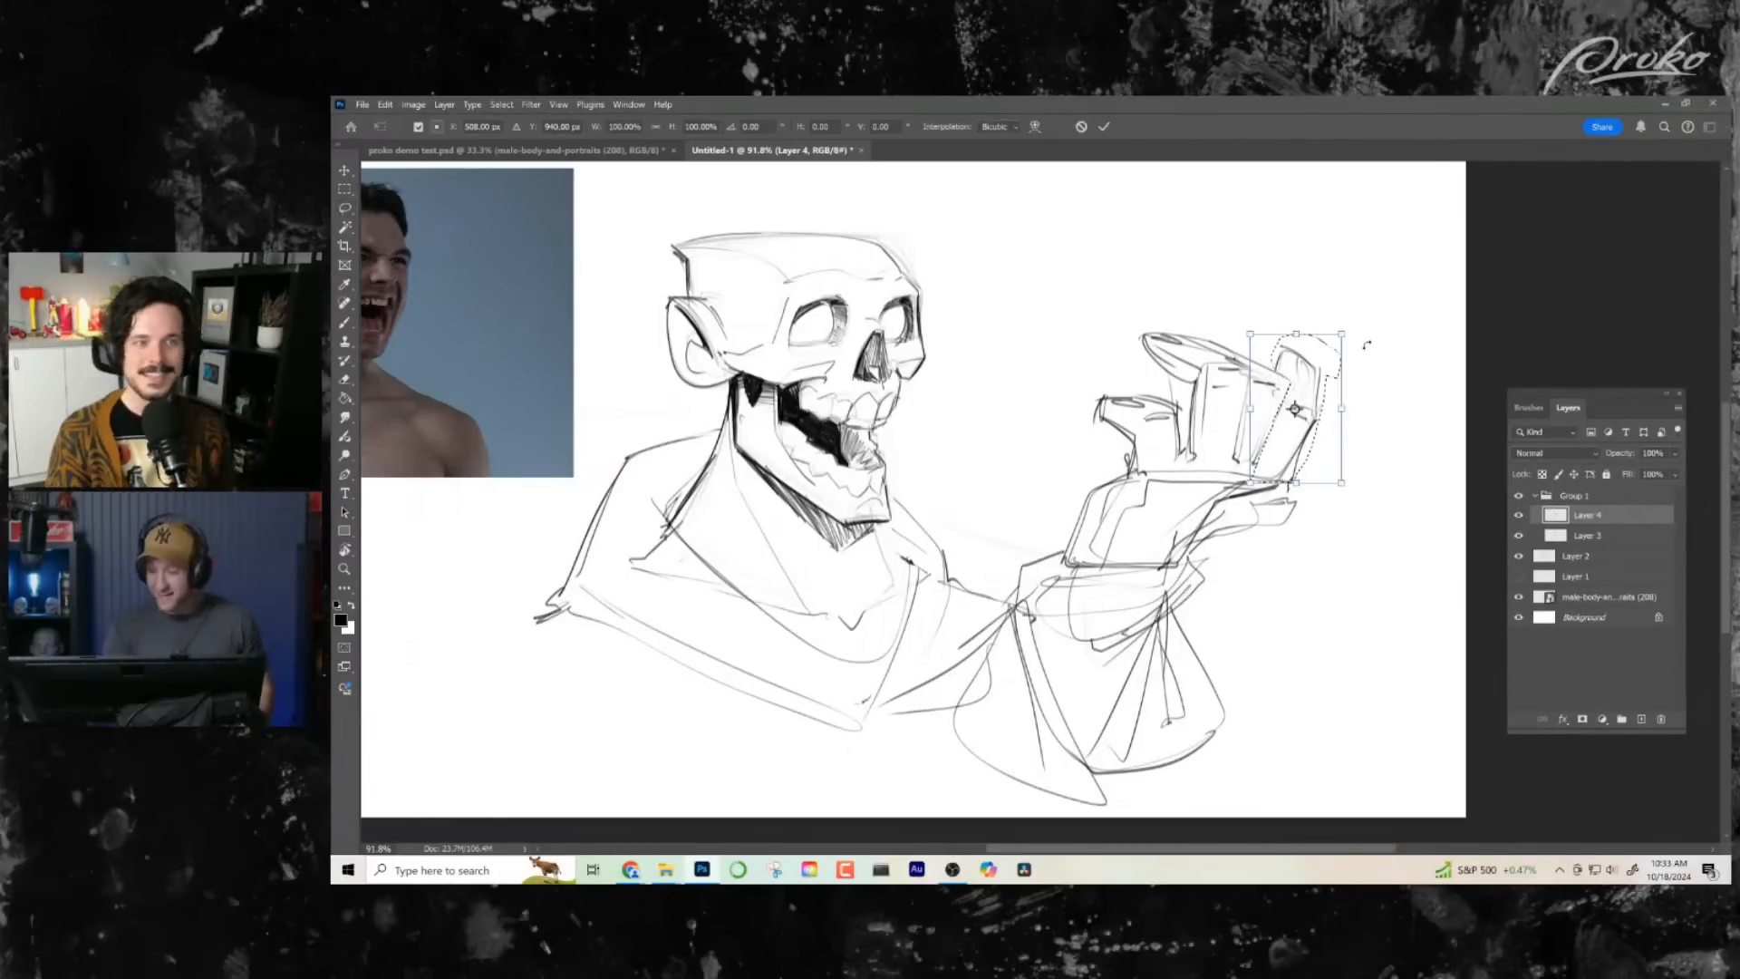
left_click_drag(1365, 346, 1384, 393)
left_click_drag(1324, 386, 1345, 410)
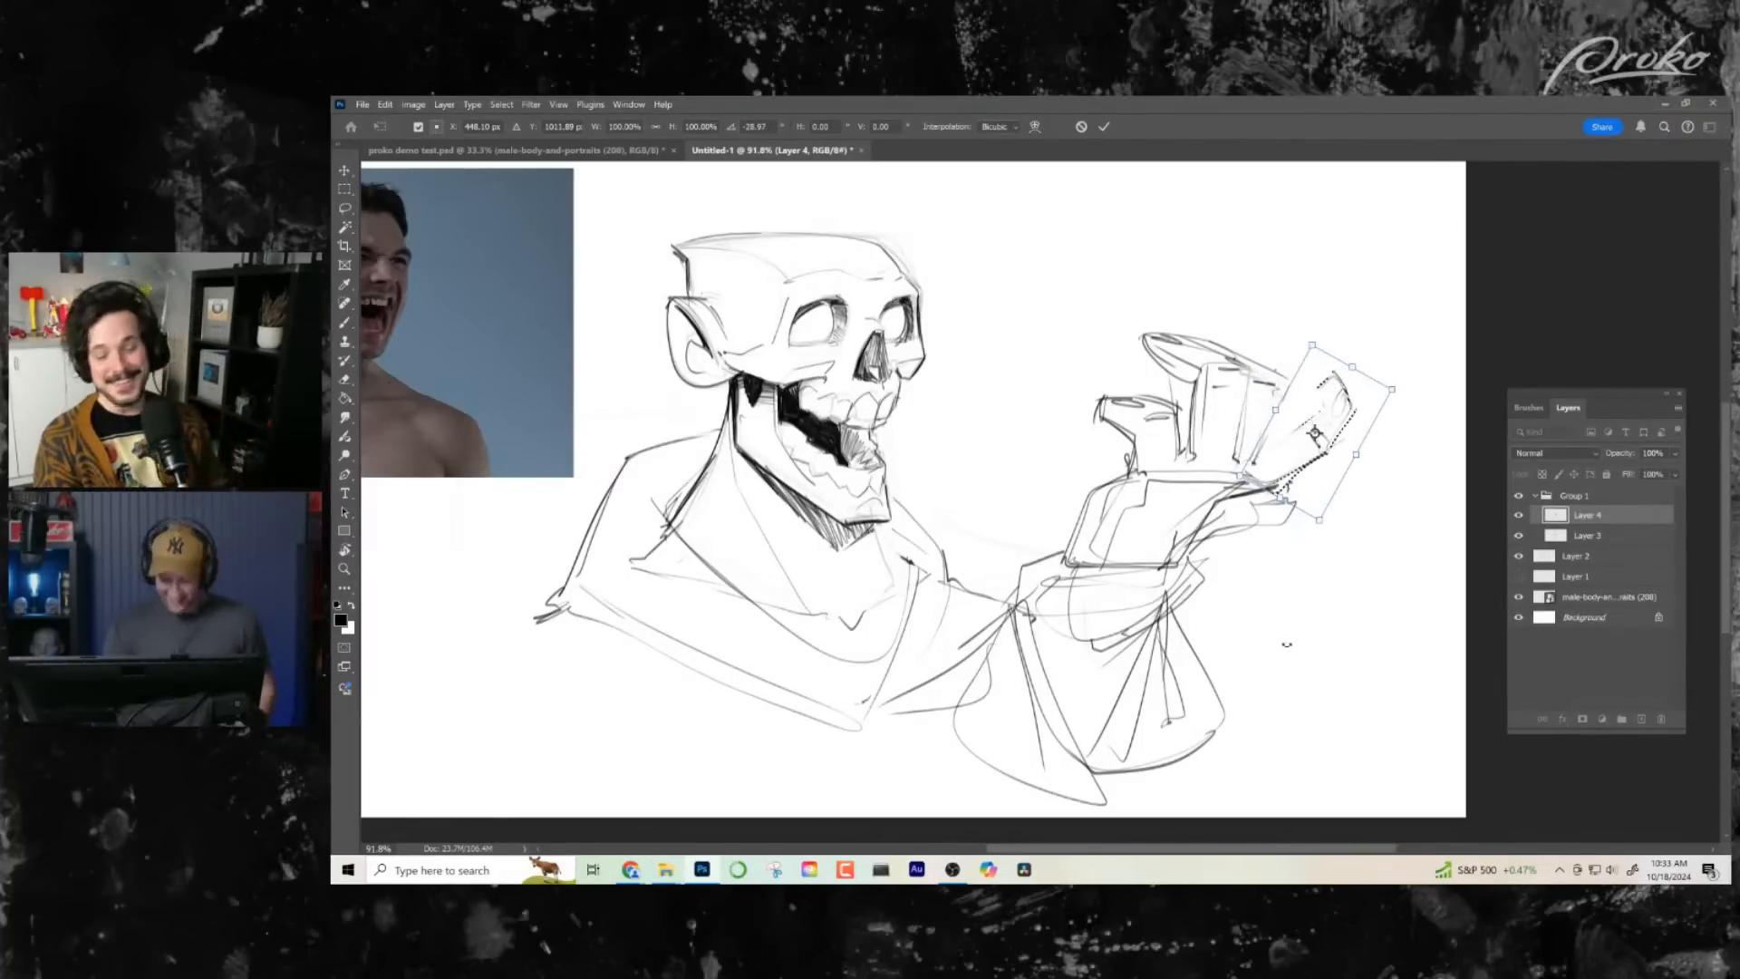
key("Return")
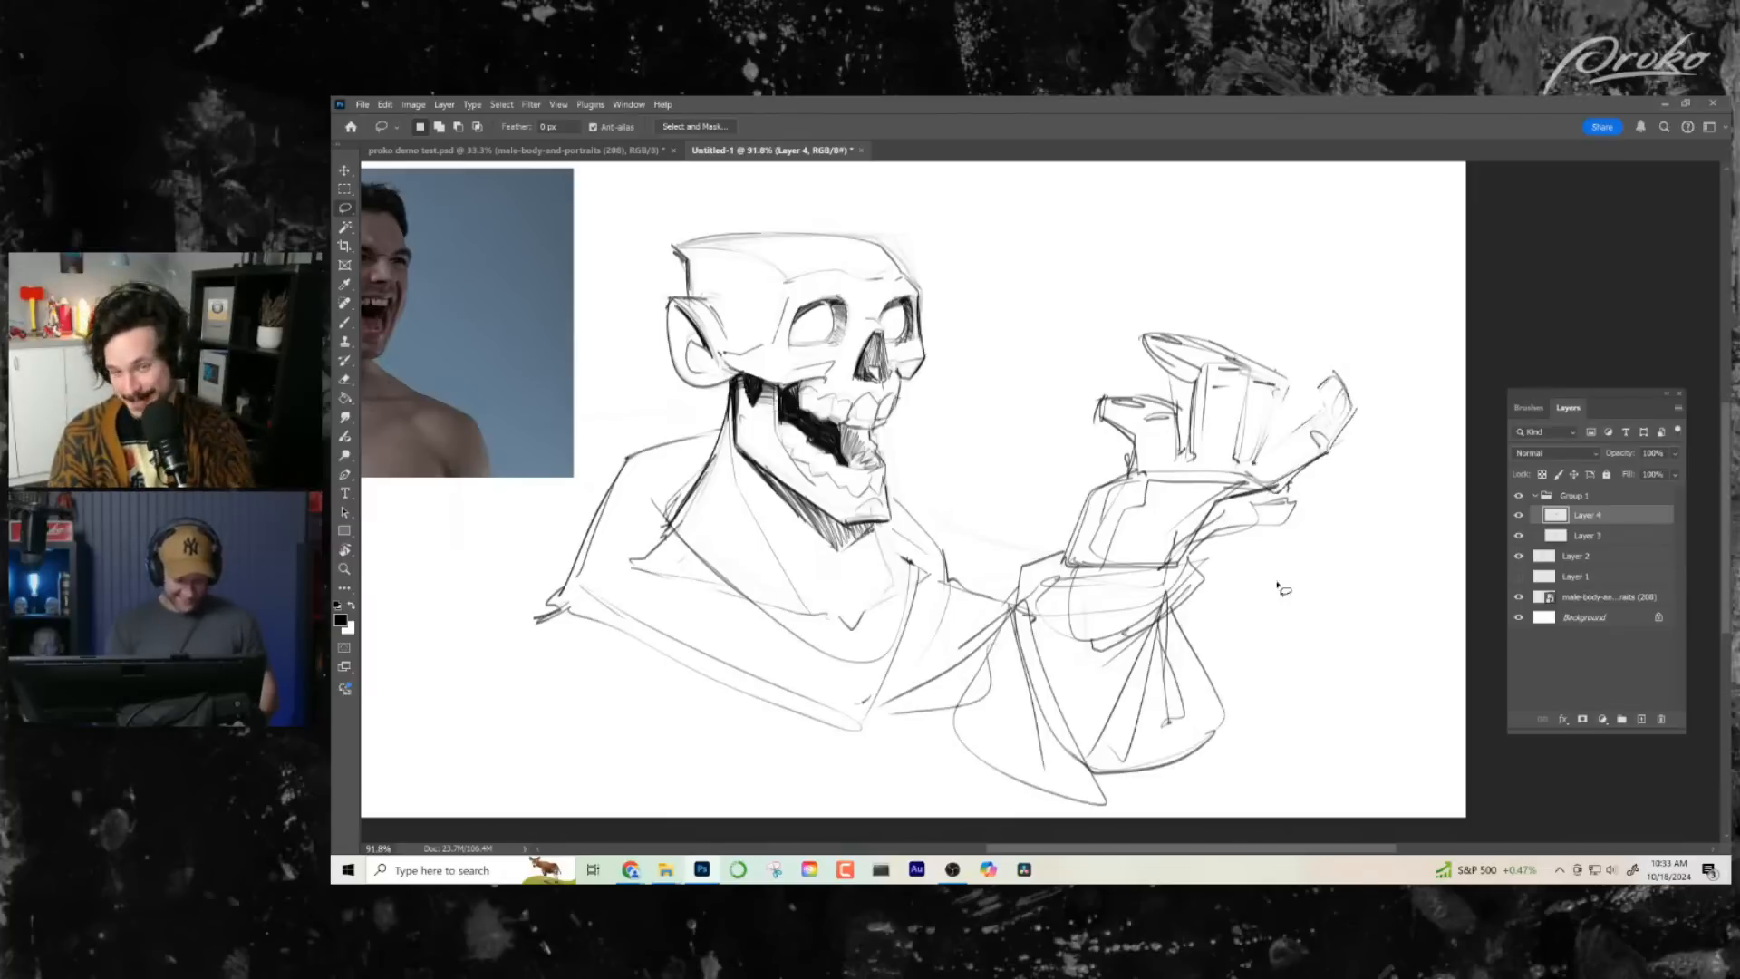
- Fade the stray lines at the tip of the tilted outermost finger with the Eraser and return to the brush
key("e")
mouse_move(1357, 373)
left_mouse_down()
mouse_move(1333, 437)
mouse_move(1334, 374)
left_mouse_up()
key("b")
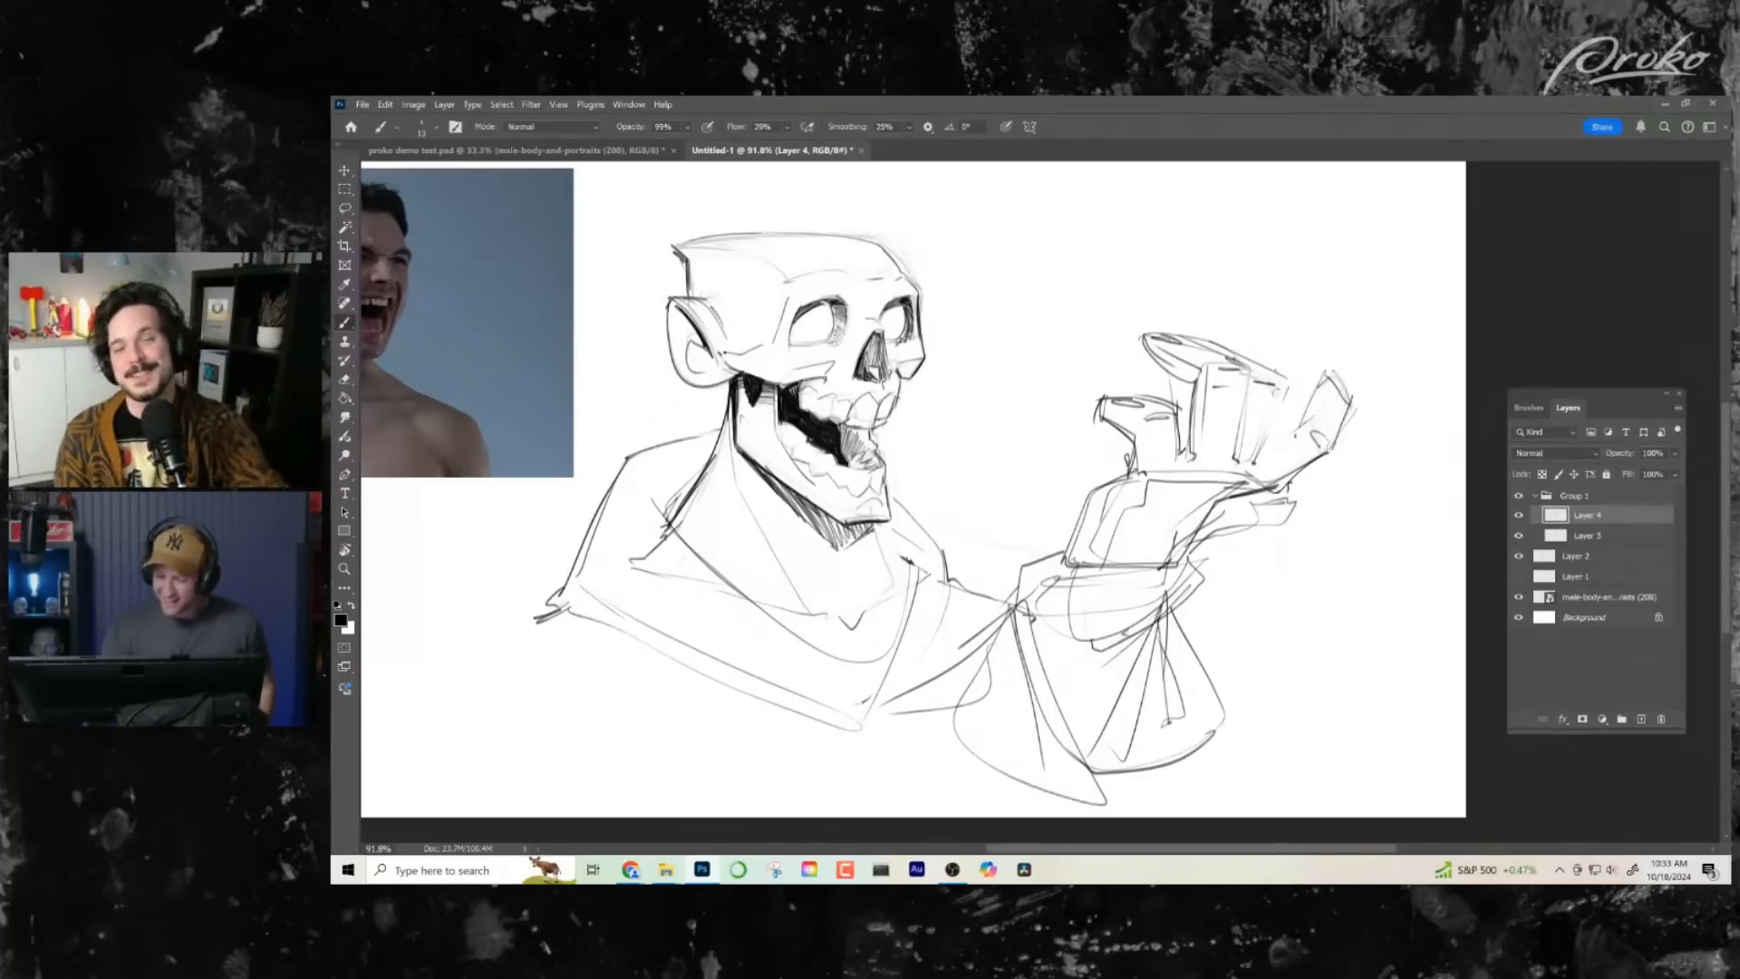
- Erase the raised hand's tilted outermost finger to a faint guide and return to the brush
key("alt+z")
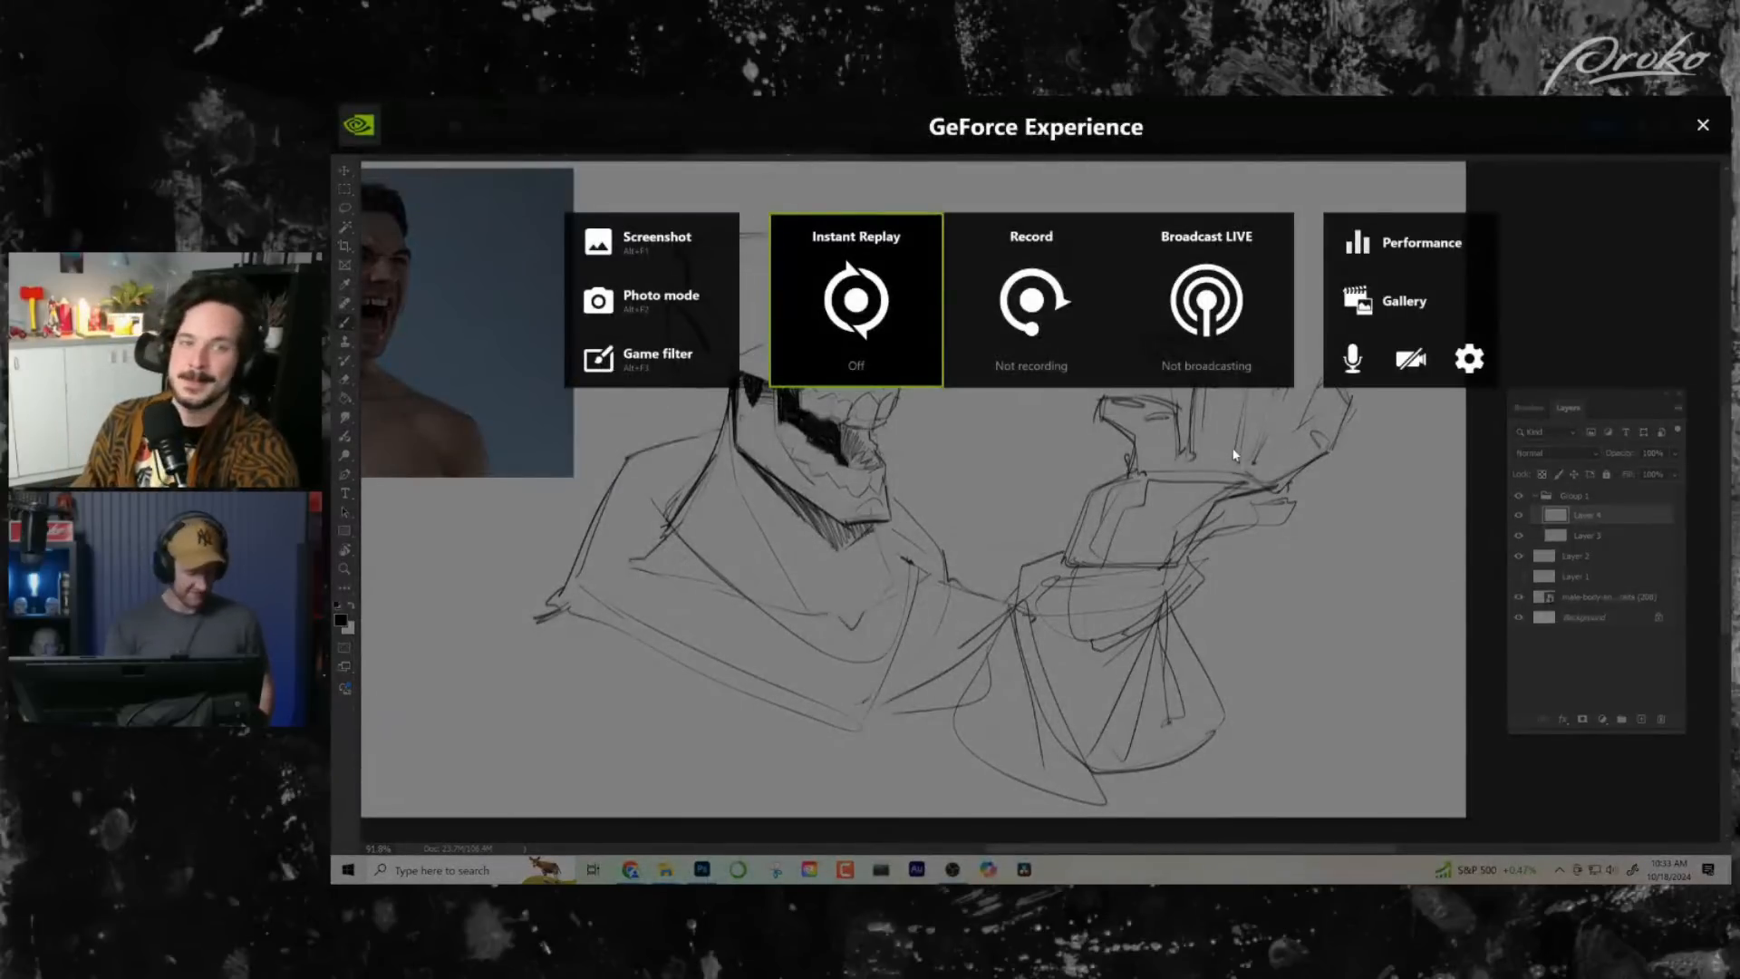
key("alt+z")
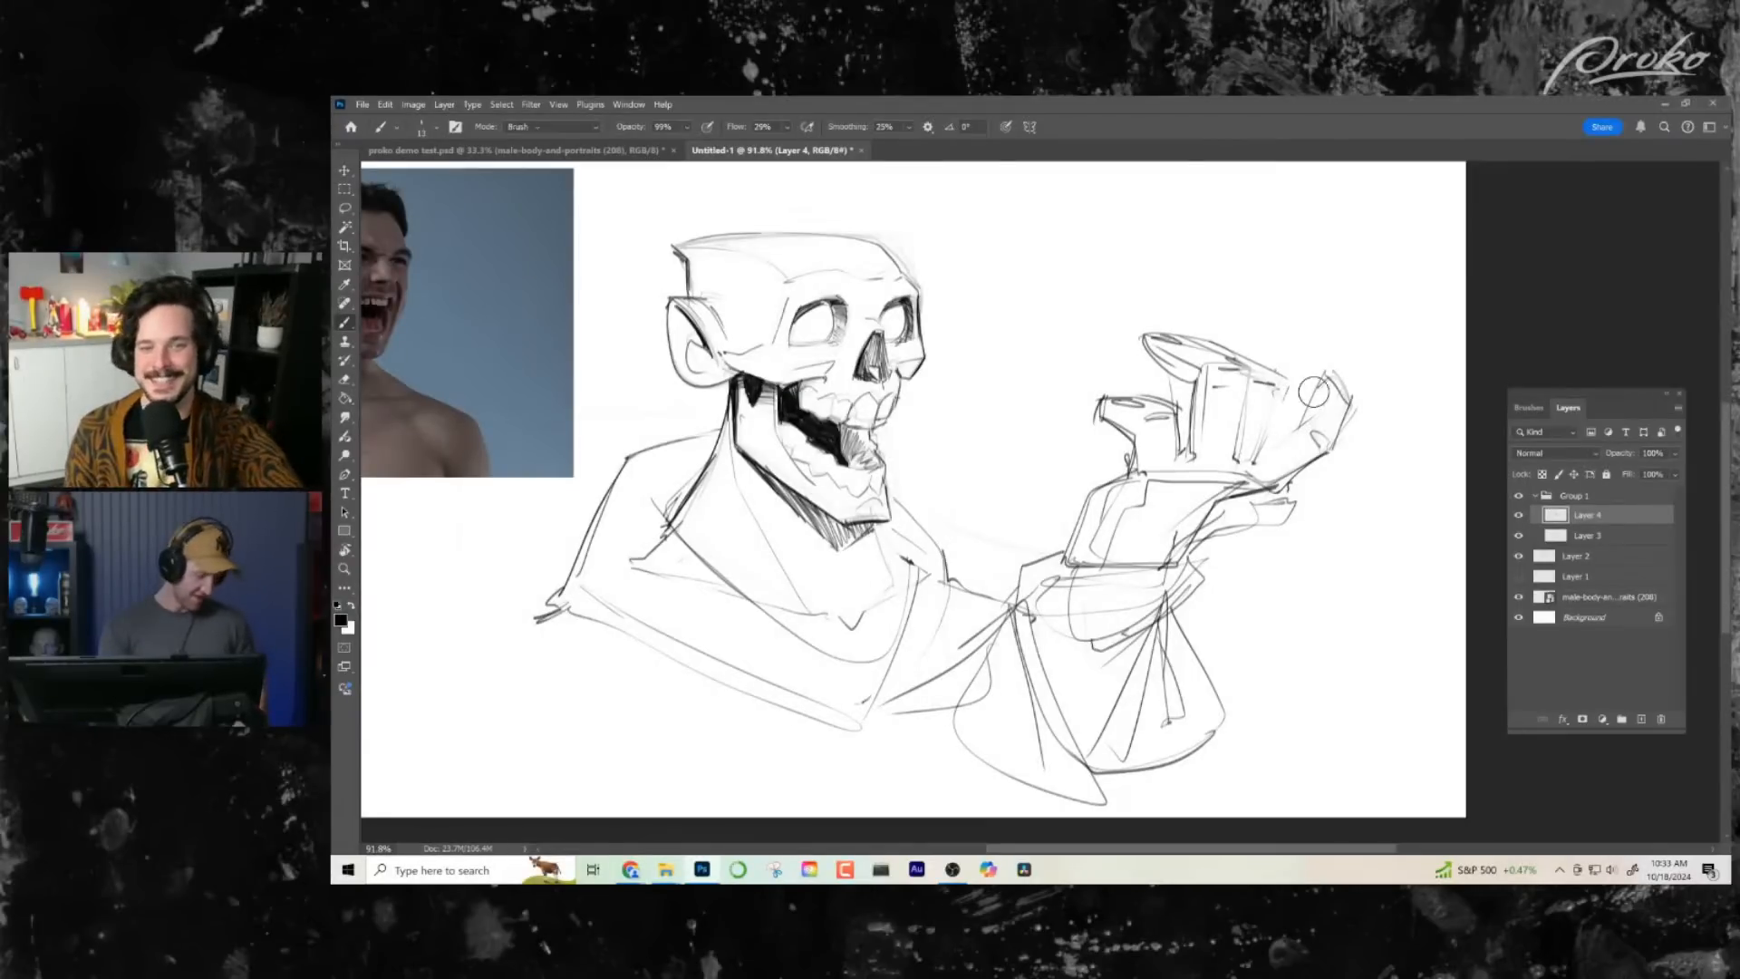
key("e")
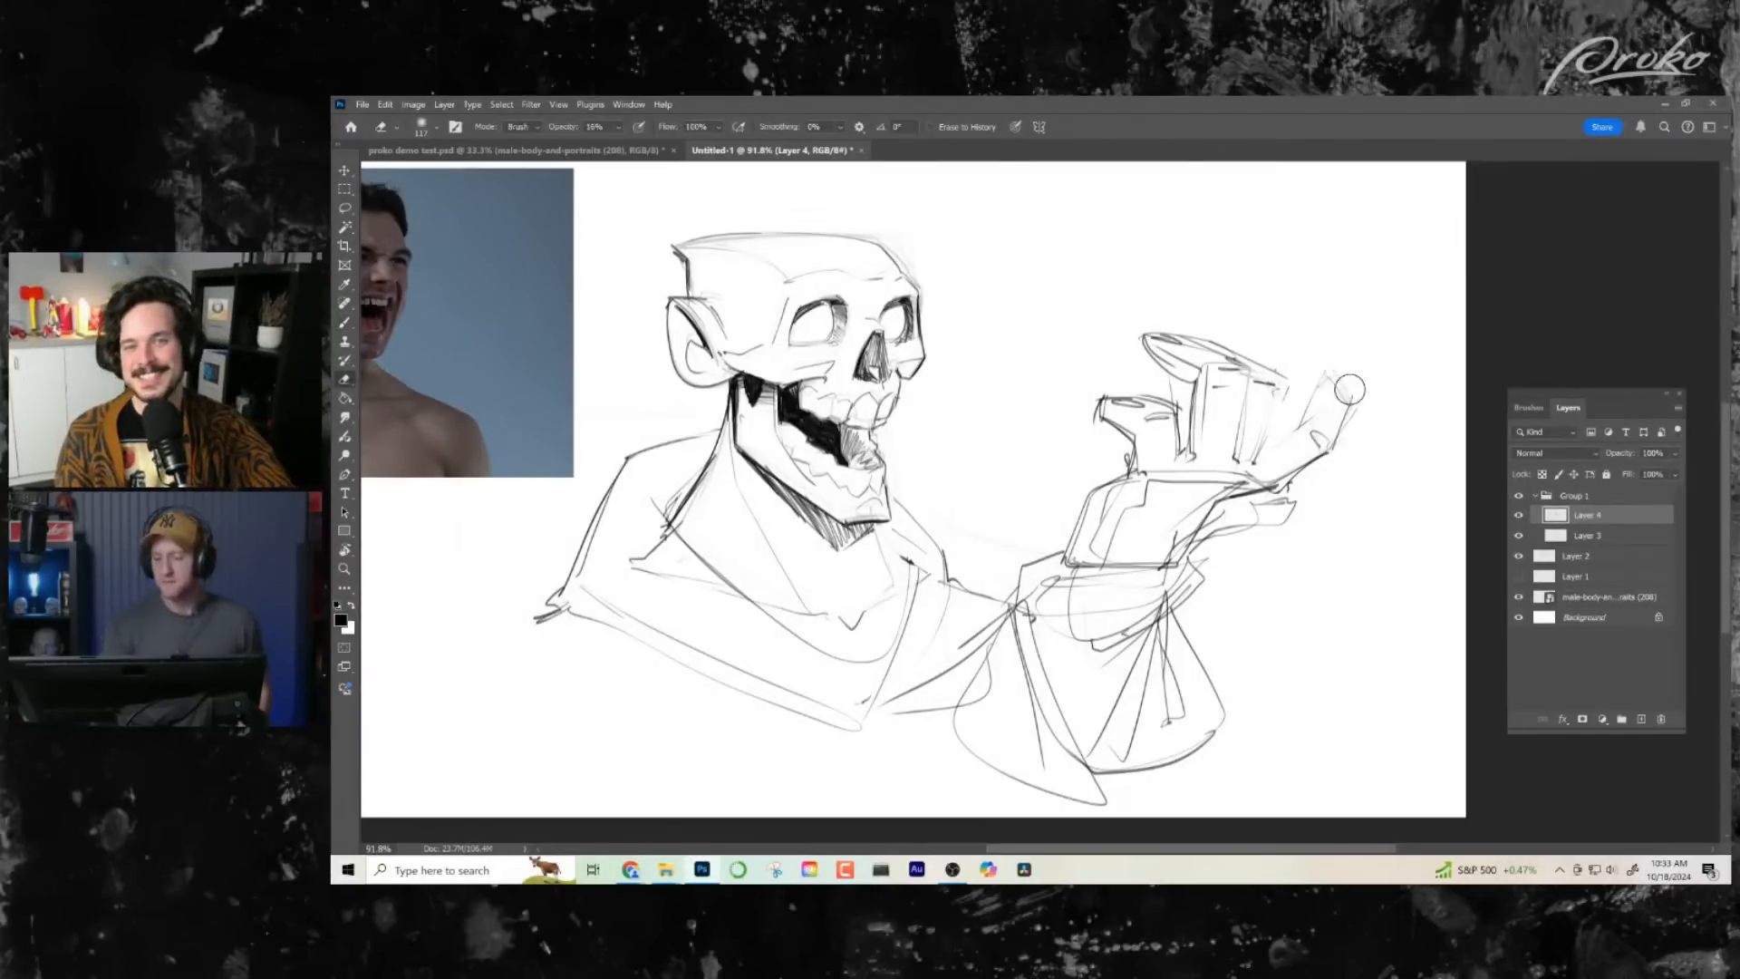
left_click_drag(1338, 378, 1304, 458)
key("b")
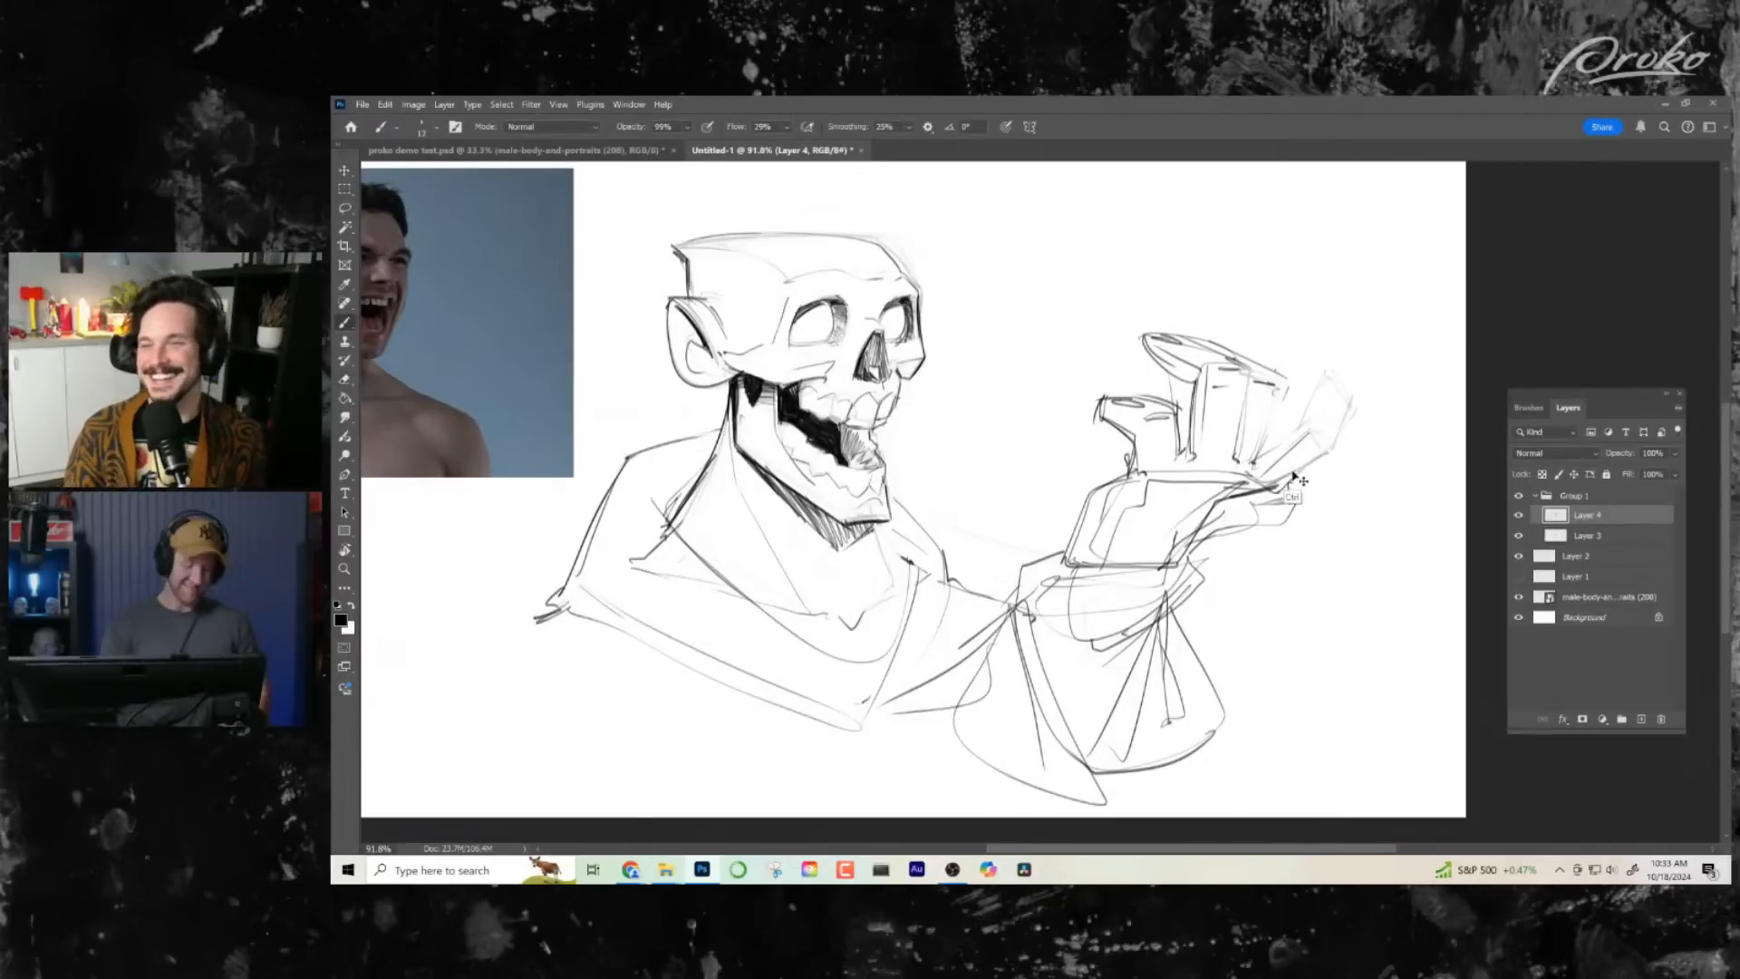
- Mirror the view horizontally and redraw the sides and top edge of the finger beside the outermost one with darker strokes
key("ctrl+shift+h")
left_click_drag(1033, 543, 1183, 560)
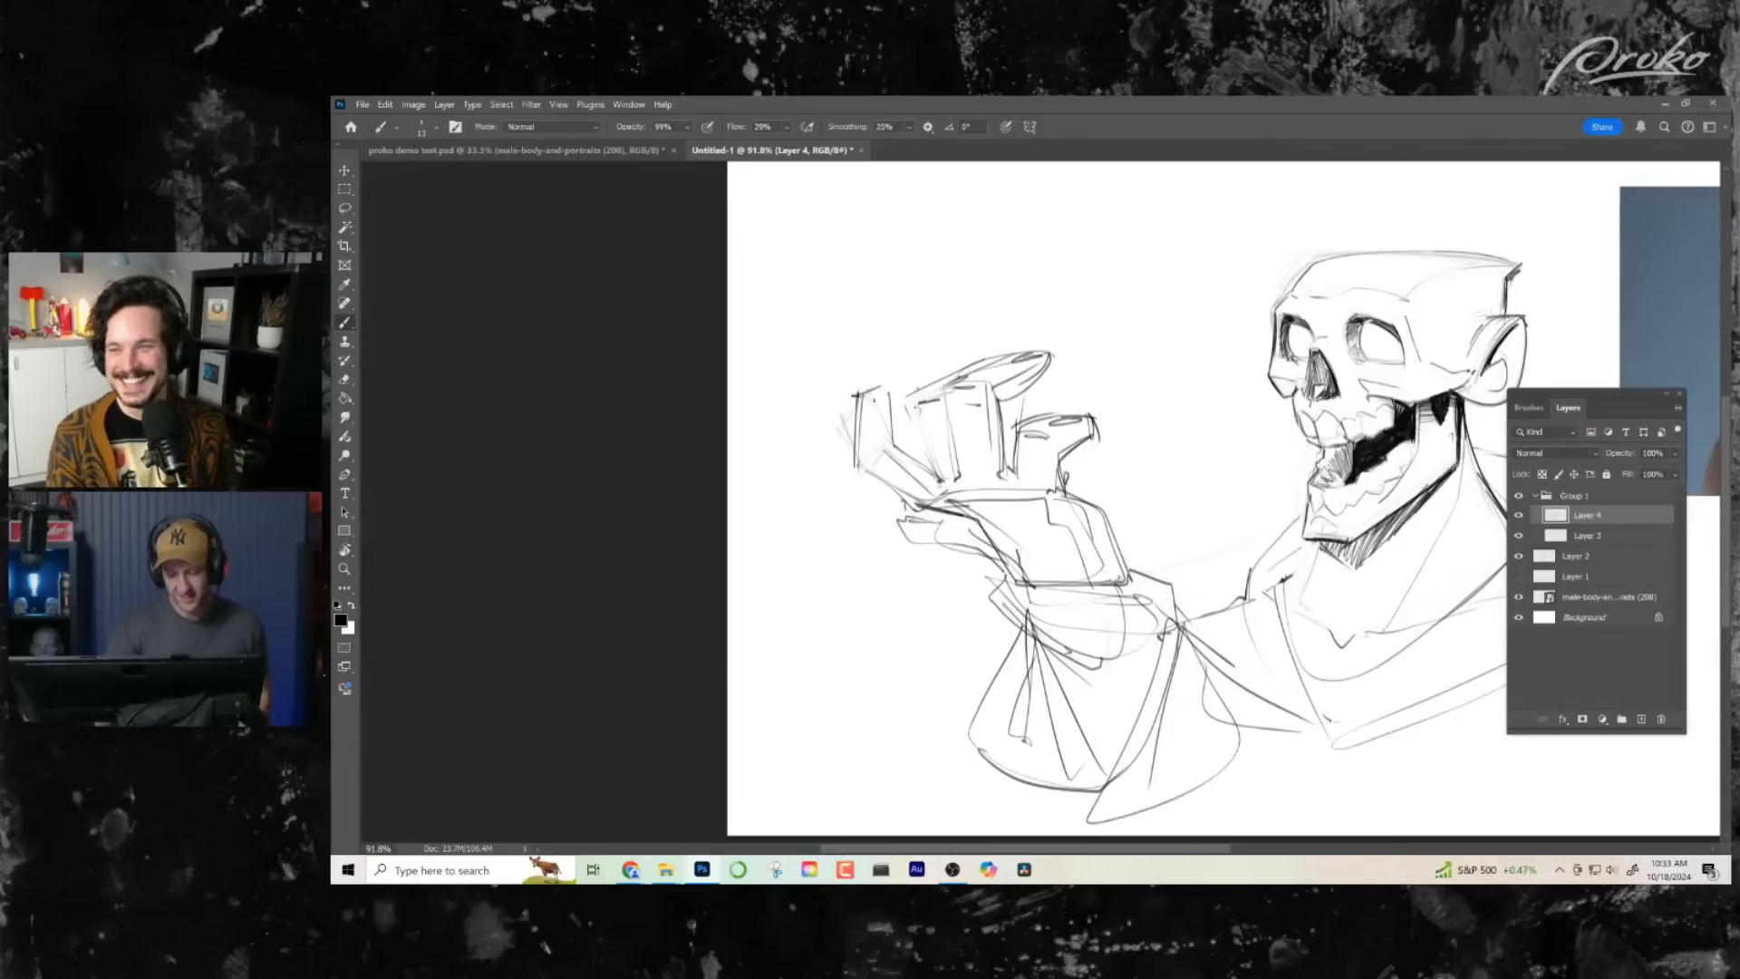
left_click_drag(1071, 621, 1012, 607)
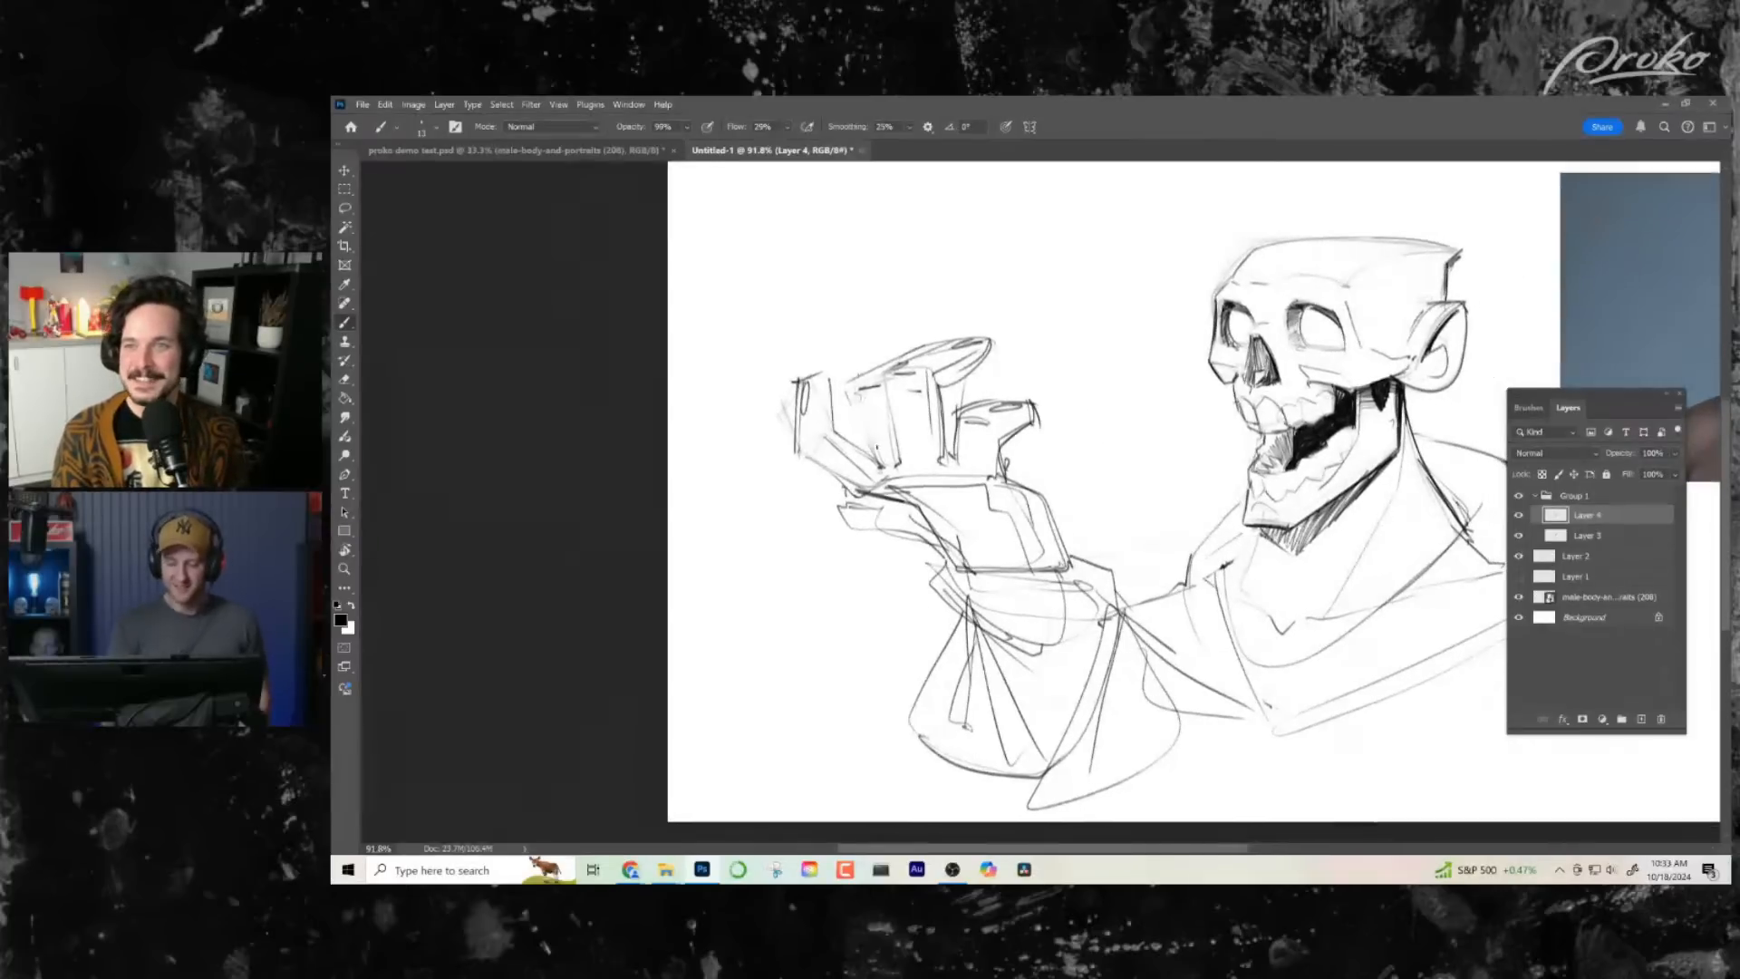
left_click_drag(850, 385, 879, 473)
left_click_drag(852, 388, 876, 466)
left_click_drag(839, 384, 891, 363)
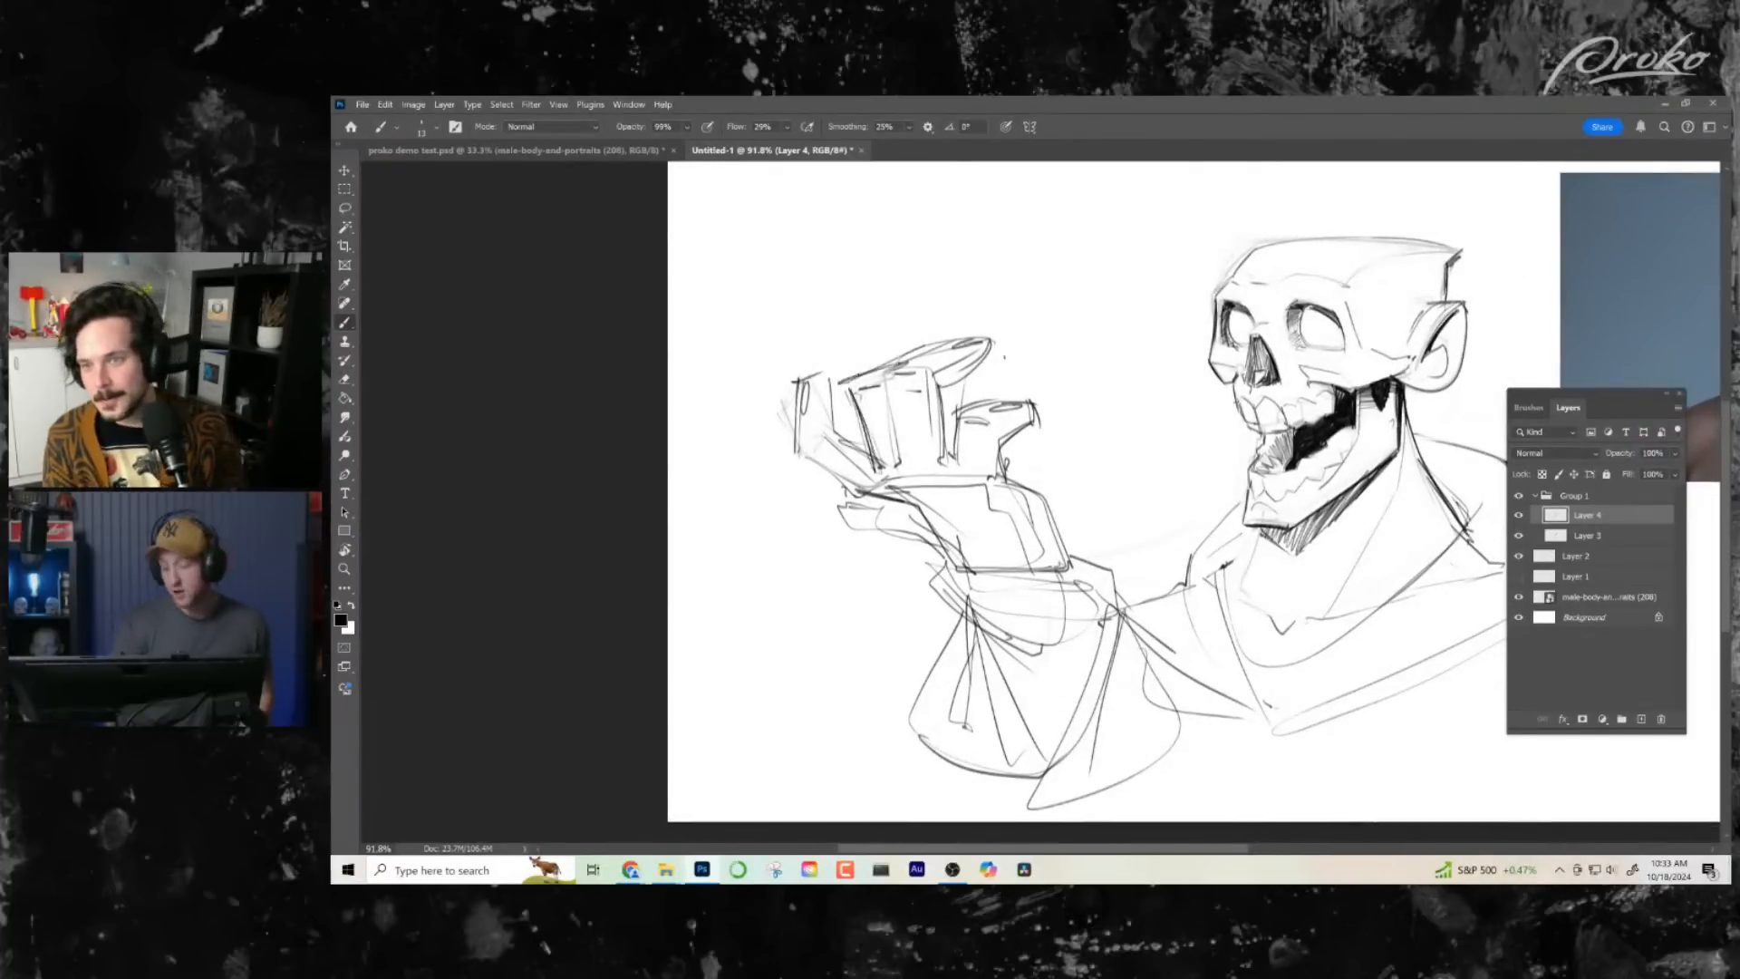
key("ctrl+z")
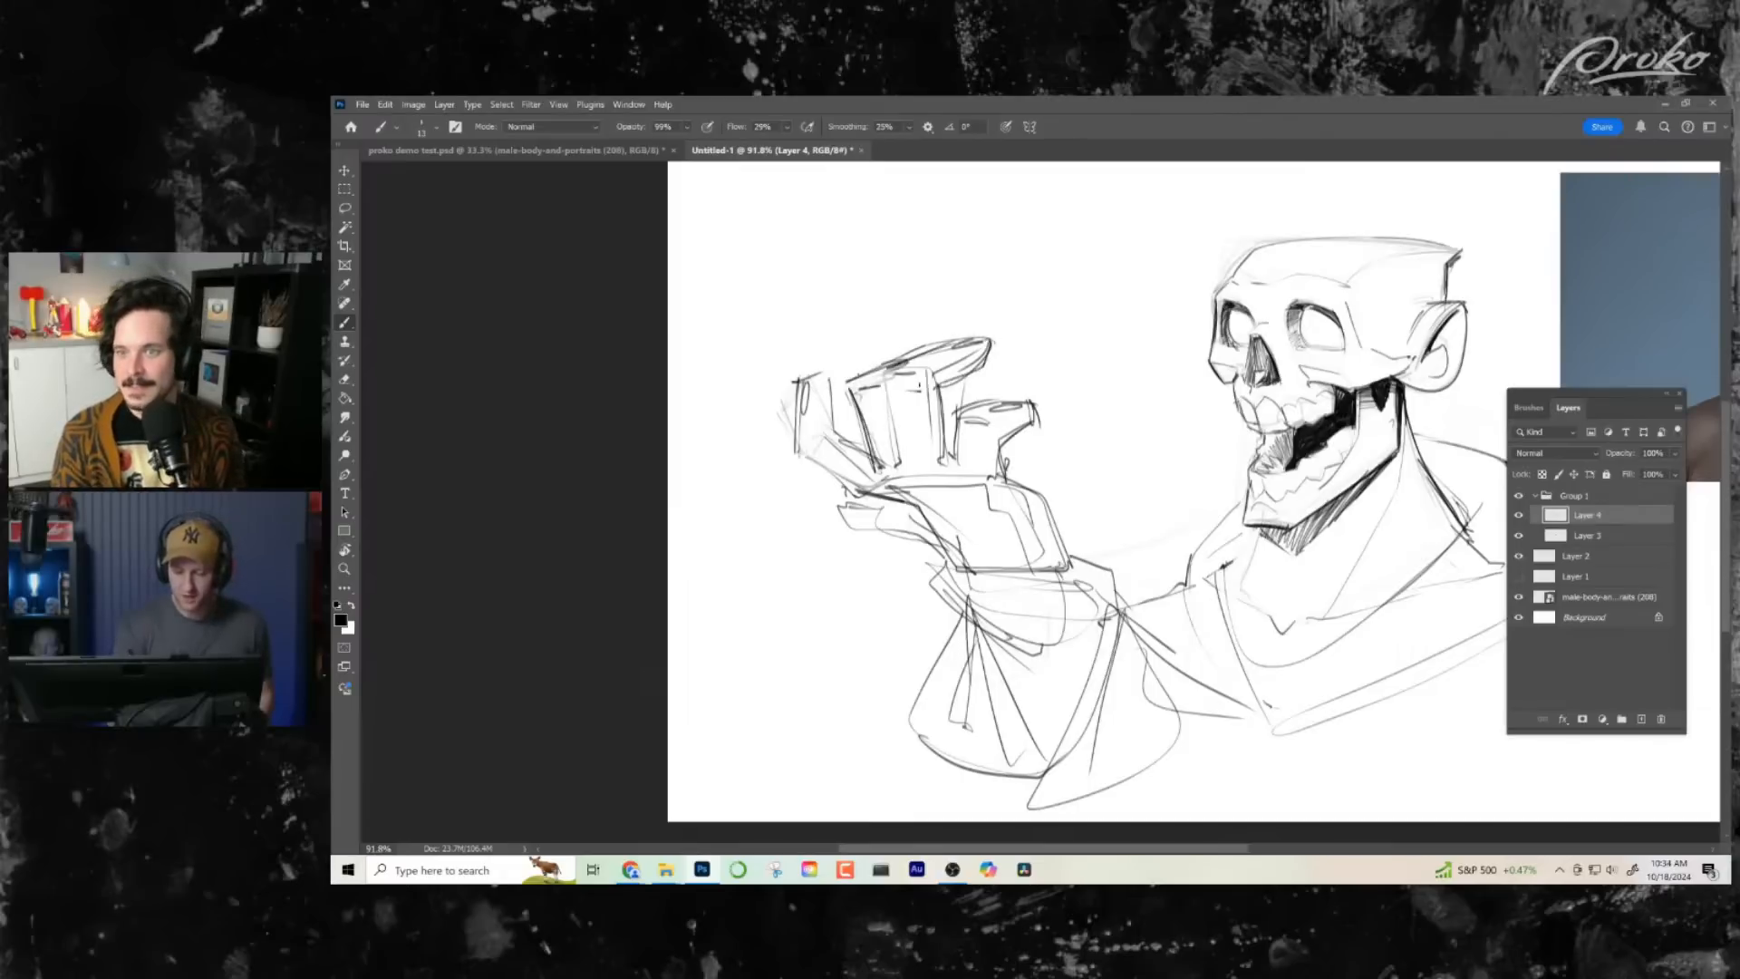
left_click_drag(882, 364, 899, 468)
- Redraw the outermost finger's outline as a bent, boxy form and reinforce the palm edge just below its base
mouse_move(1072, 576)
left_mouse_down()
mouse_move(1054, 578)
mouse_move(1000, 500)
left_mouse_up()
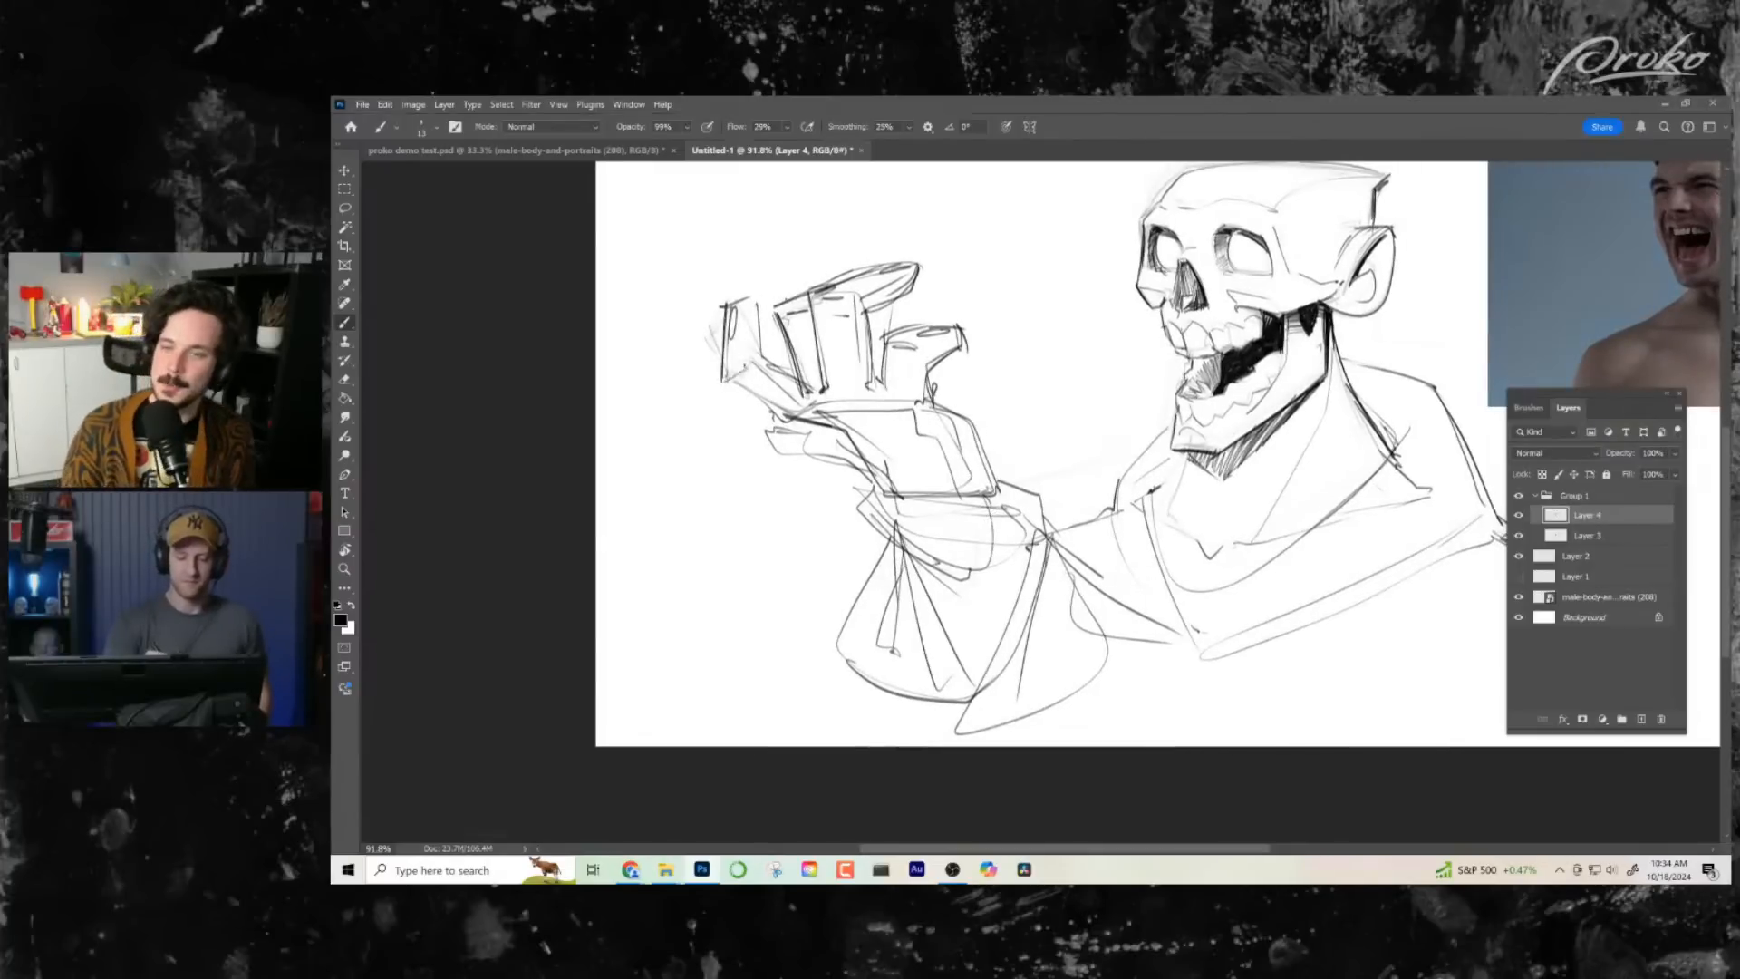
left_click_drag(727, 382, 750, 364)
left_click_drag(731, 301, 782, 428)
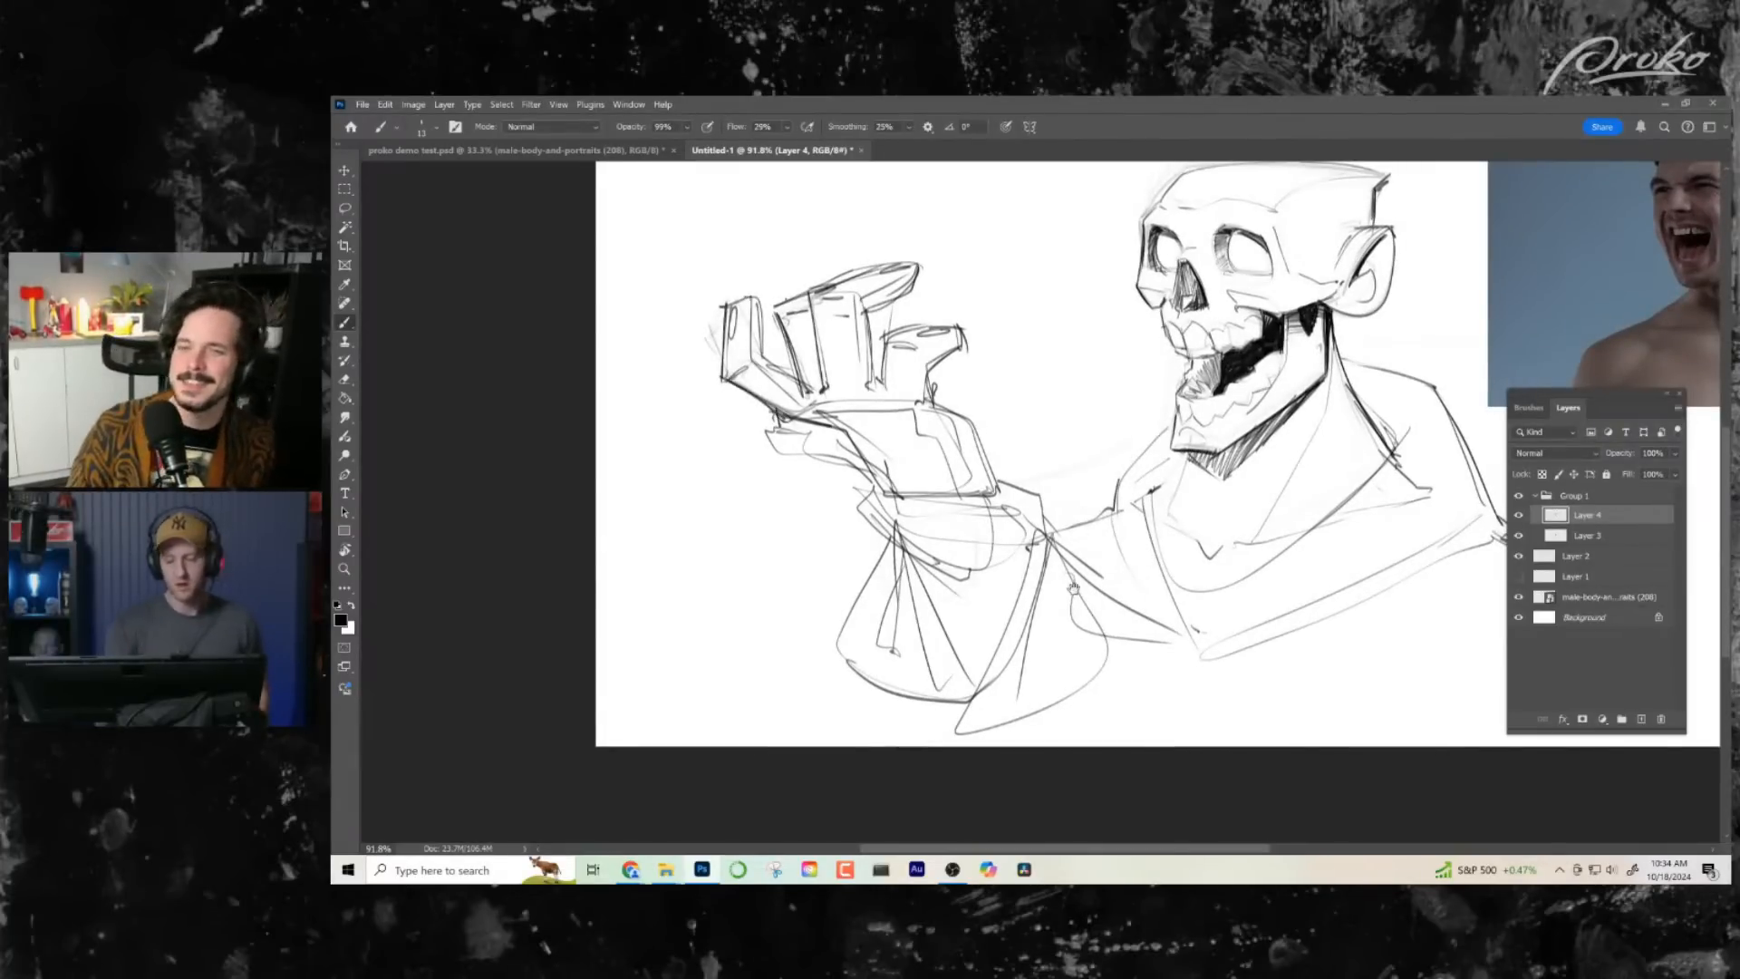
left_click_drag(1073, 589, 1081, 592)
left_click_drag(778, 424, 847, 437)
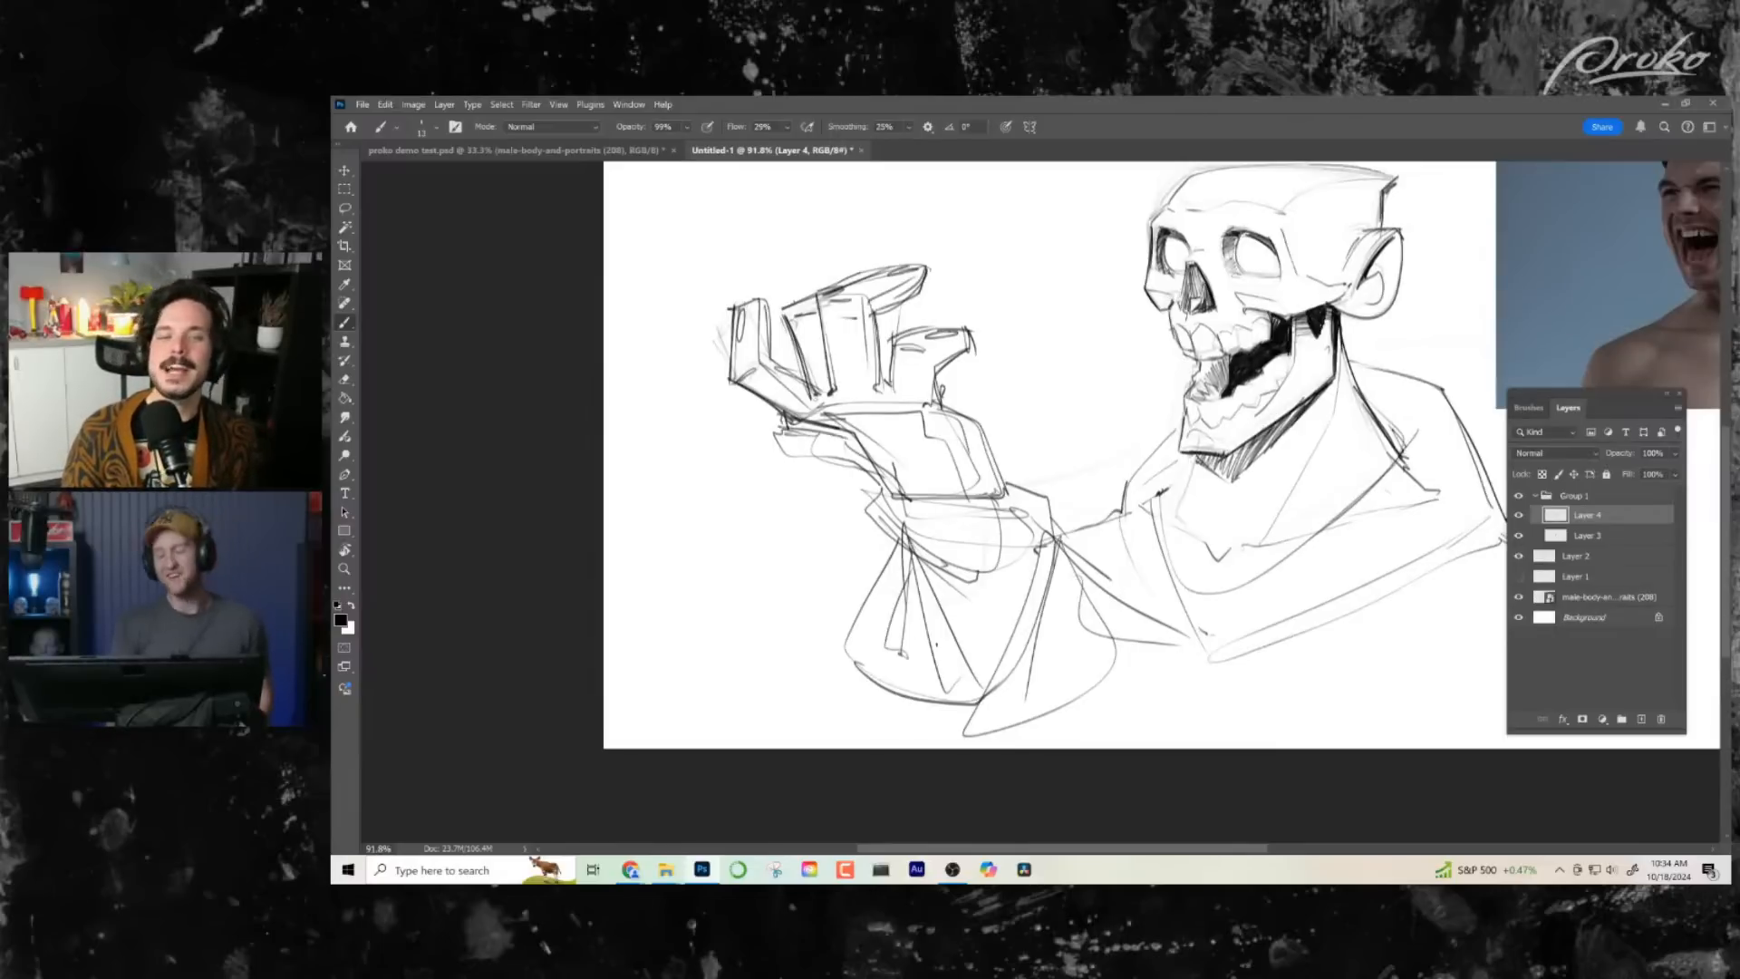
- Draw the sleeve's outer side as an angular bulge running from the cuff down to the hem
left_click_drag(1055, 566, 1057, 562)
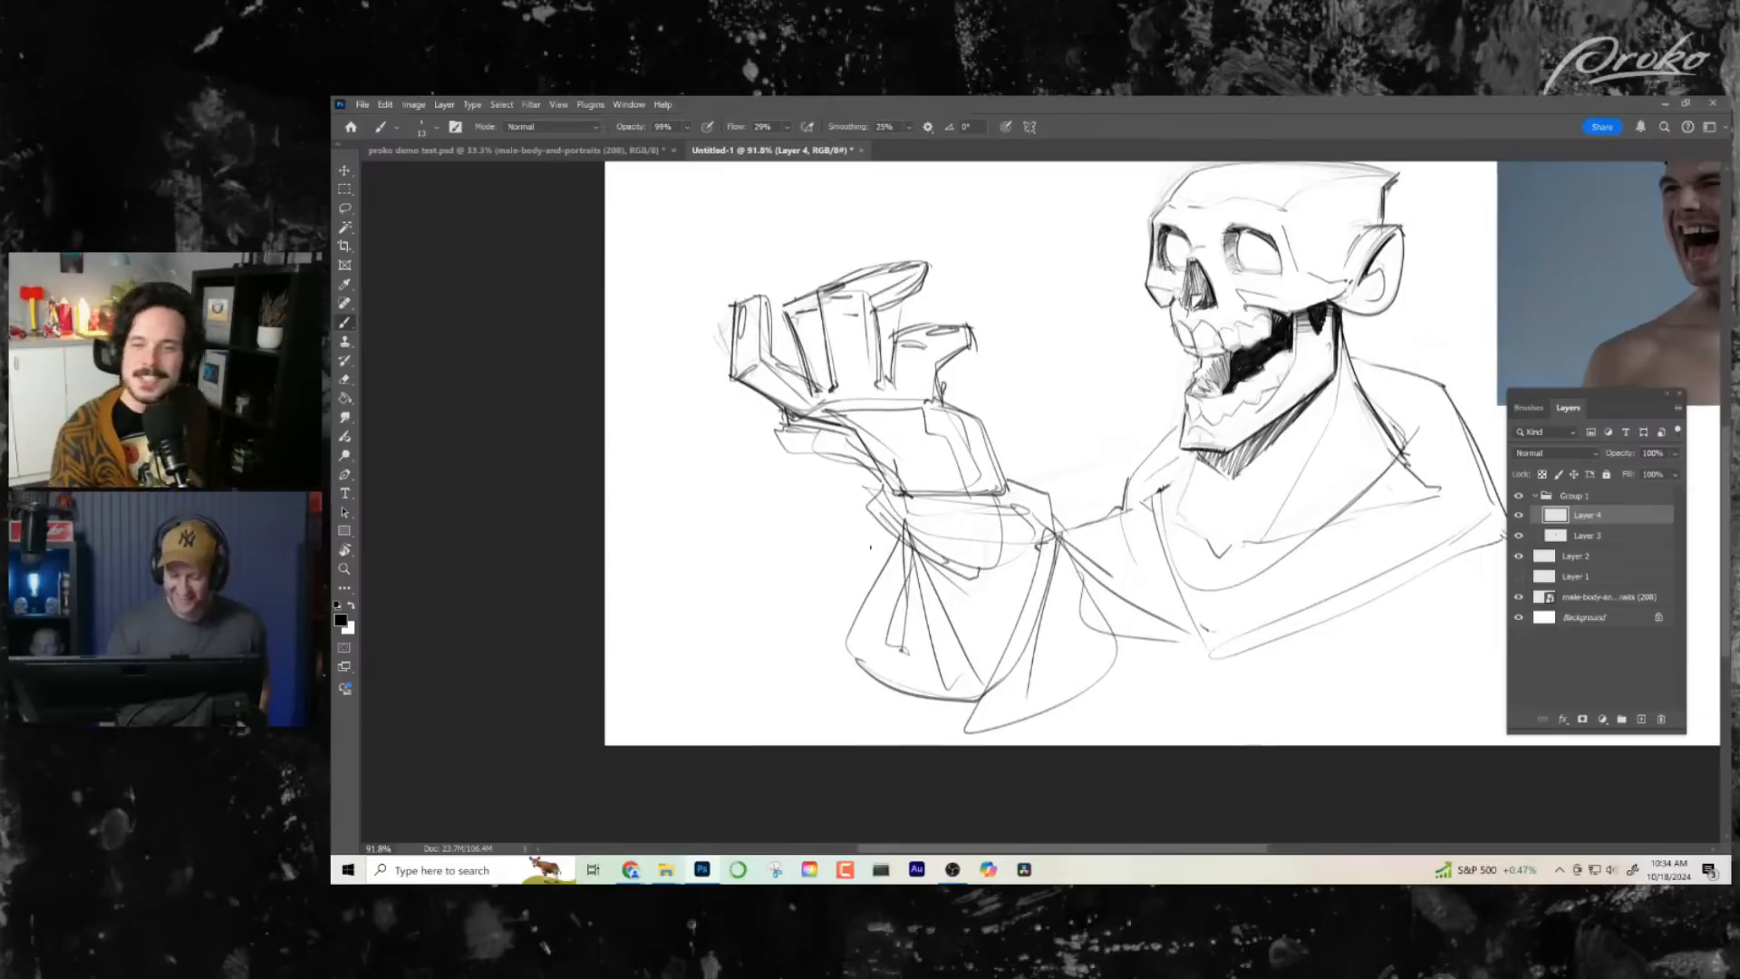
mouse_move(884, 515)
left_mouse_down()
mouse_move(816, 590)
mouse_move(900, 689)
left_mouse_up()
left_click_drag(1143, 643, 1055, 692)
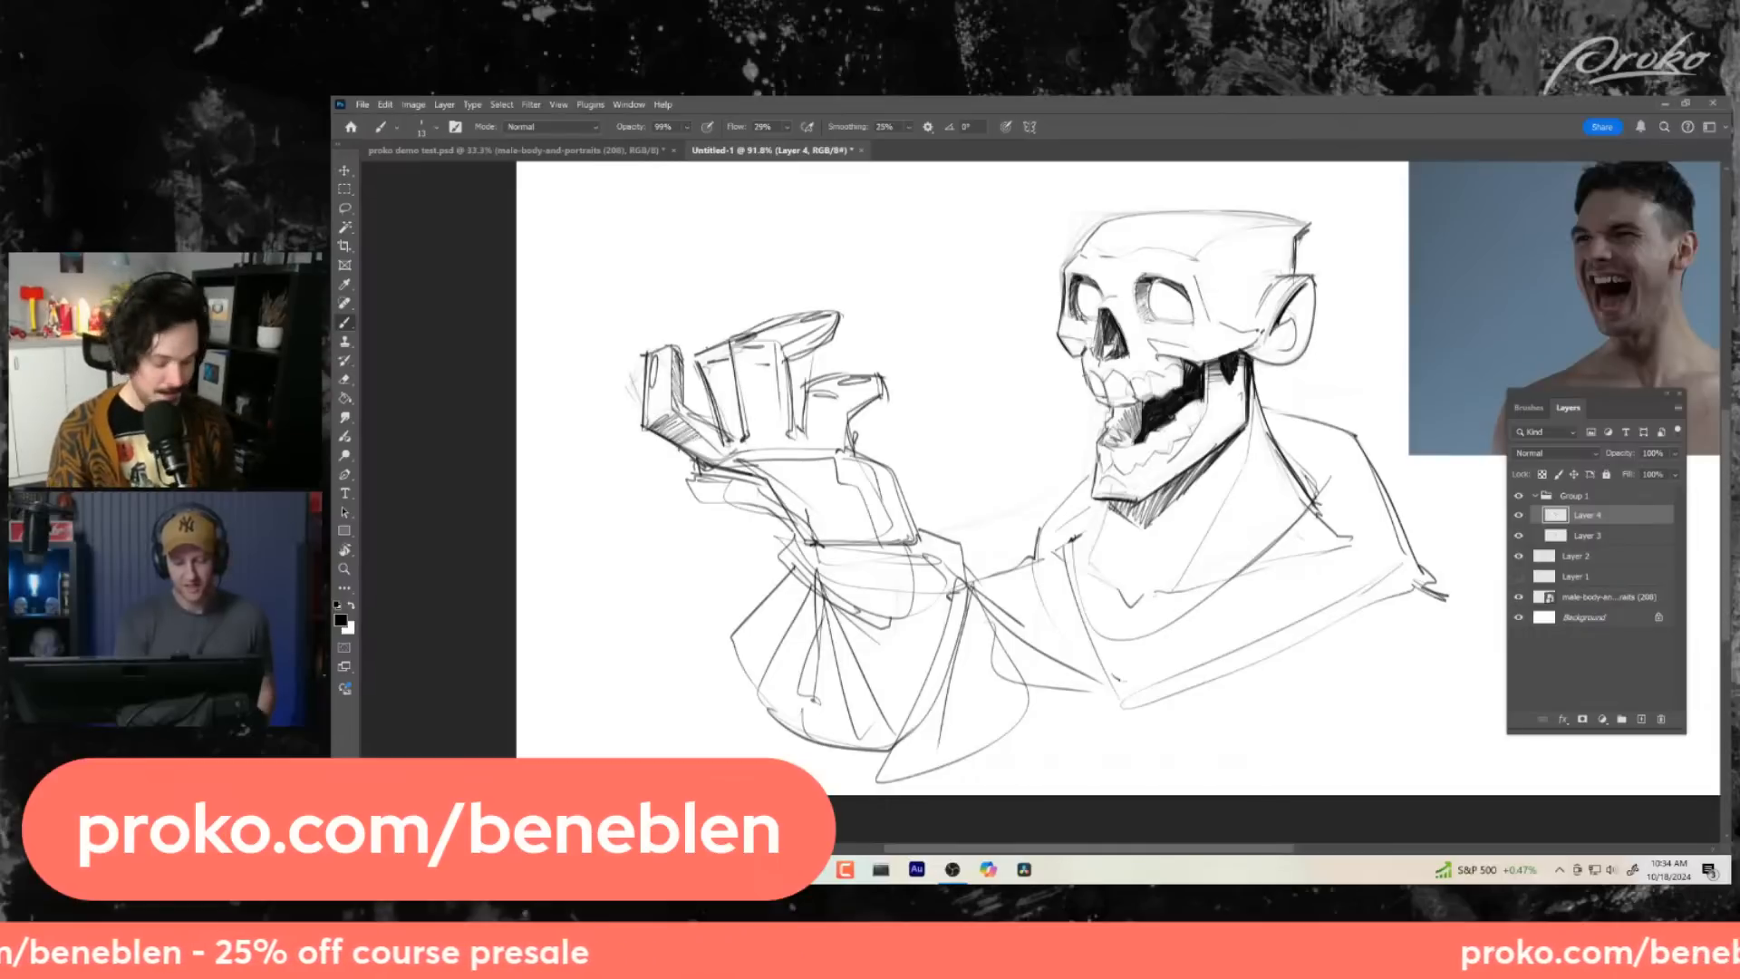
- Add dark accents to the ear and define the skull's temple and cheekbone edge in front of it
left_click_drag(1072, 574, 994, 577)
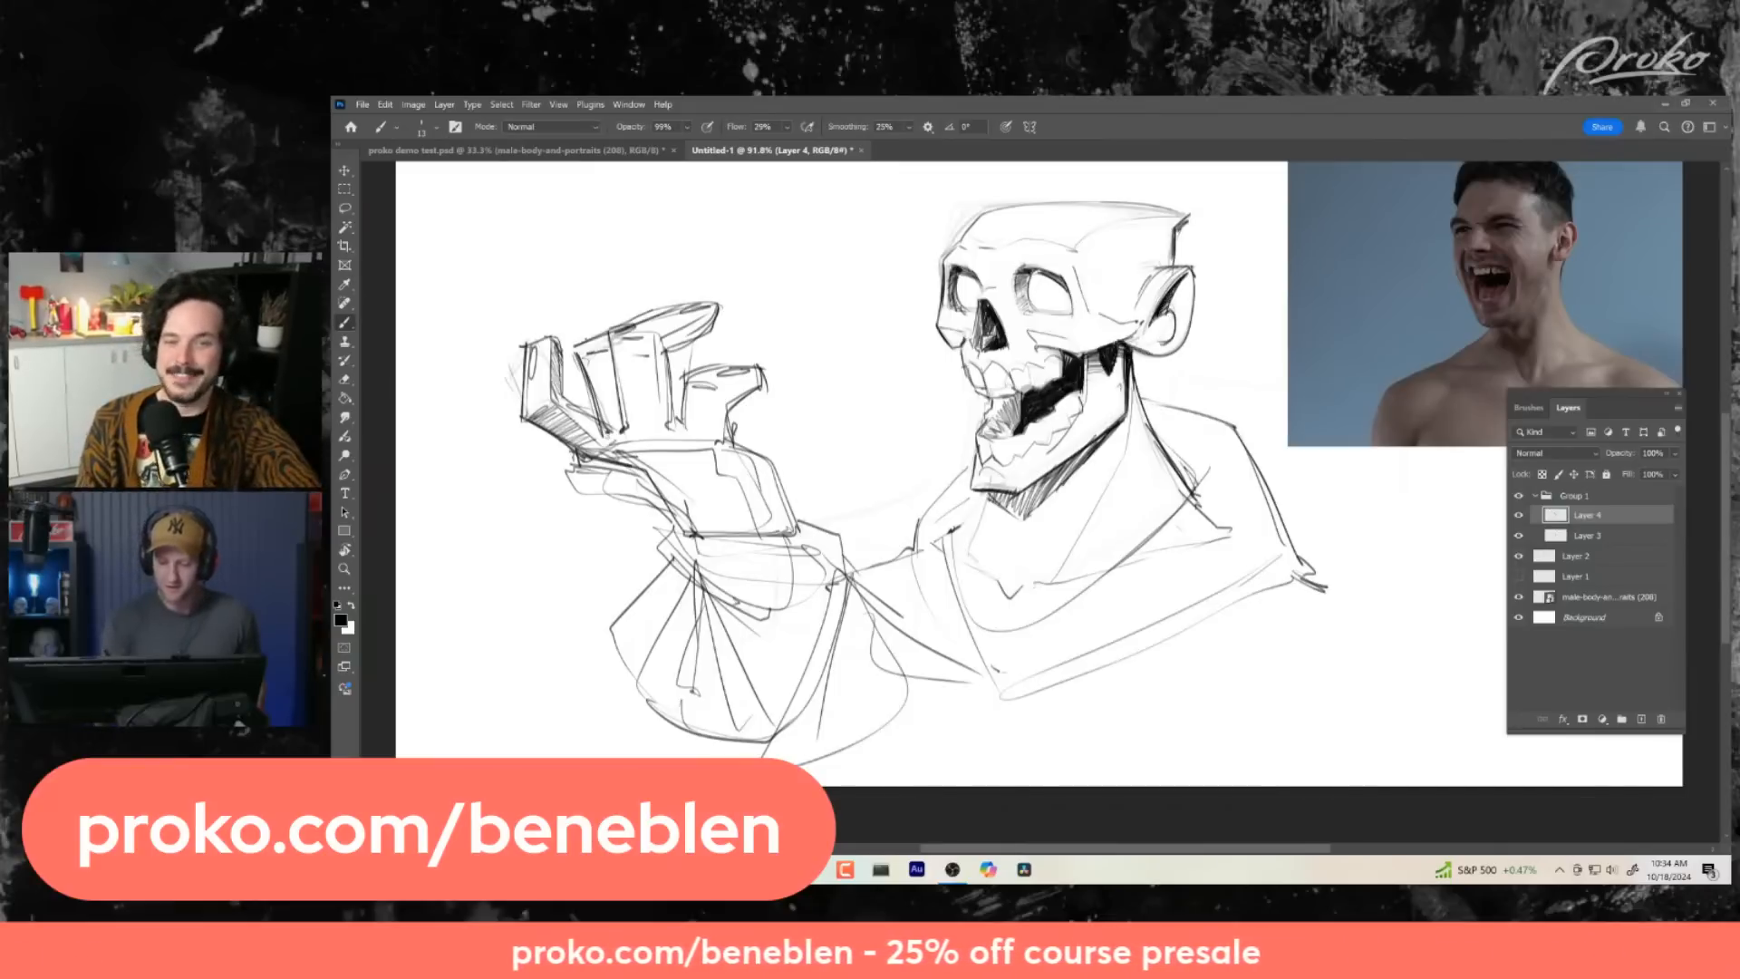
left_click_drag(1126, 326, 1136, 329)
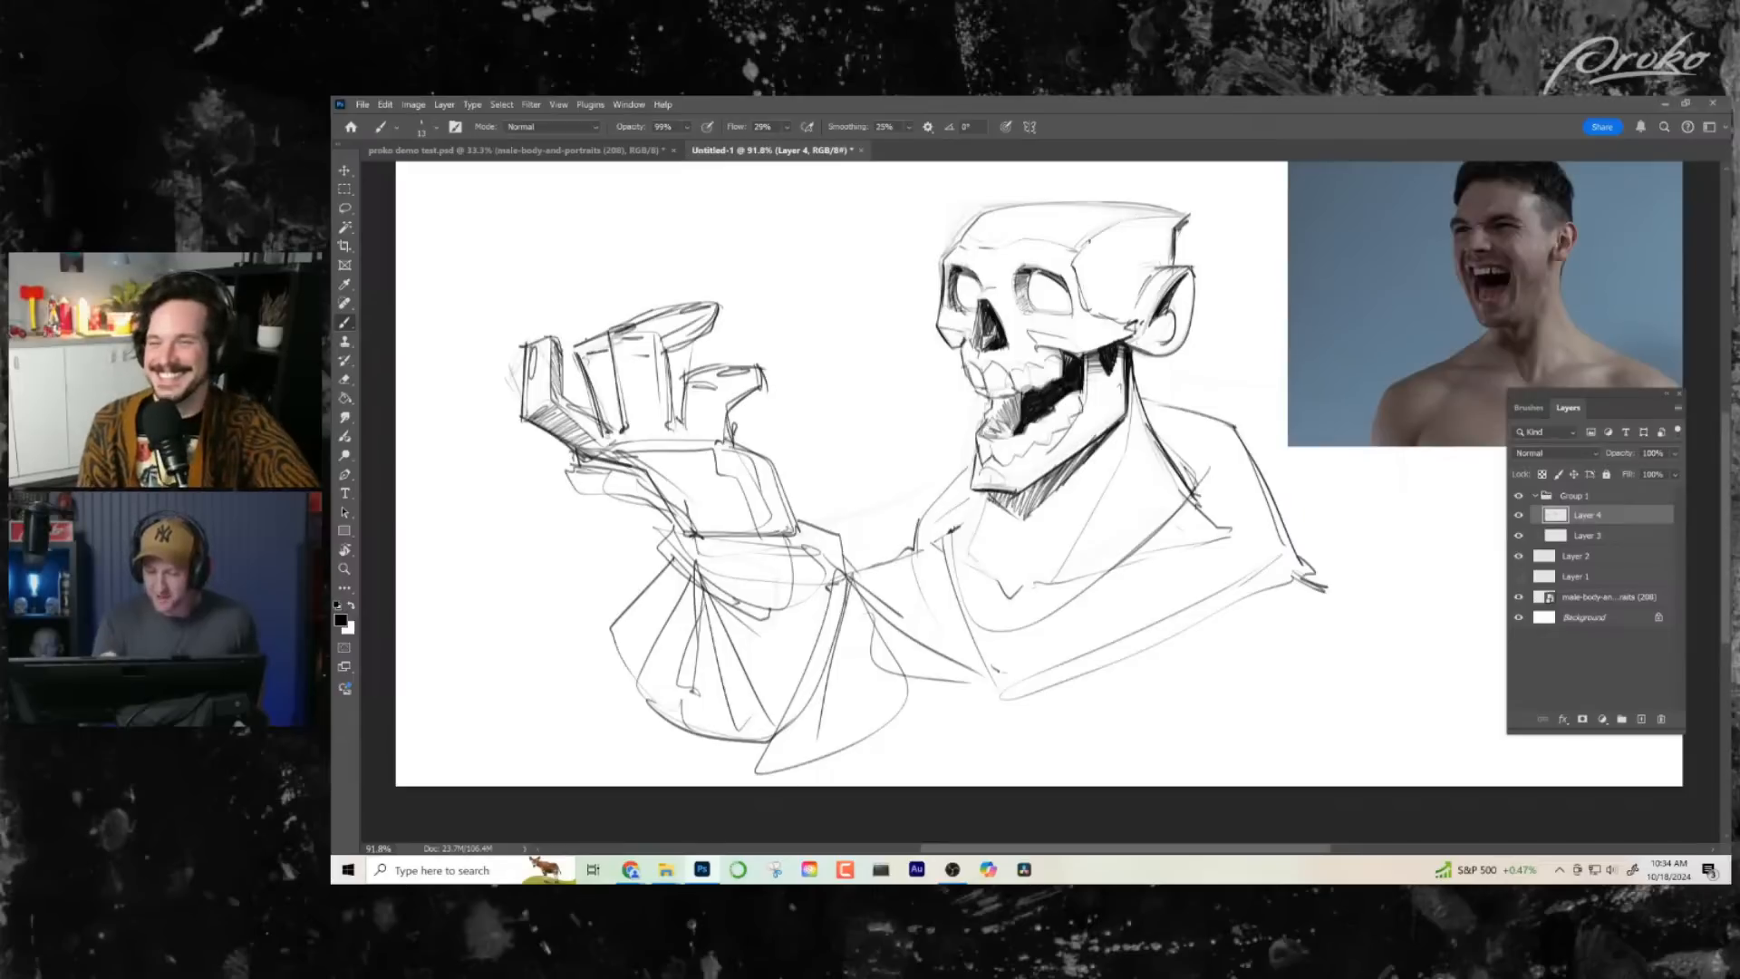
left_click_drag(1081, 547, 1050, 545)
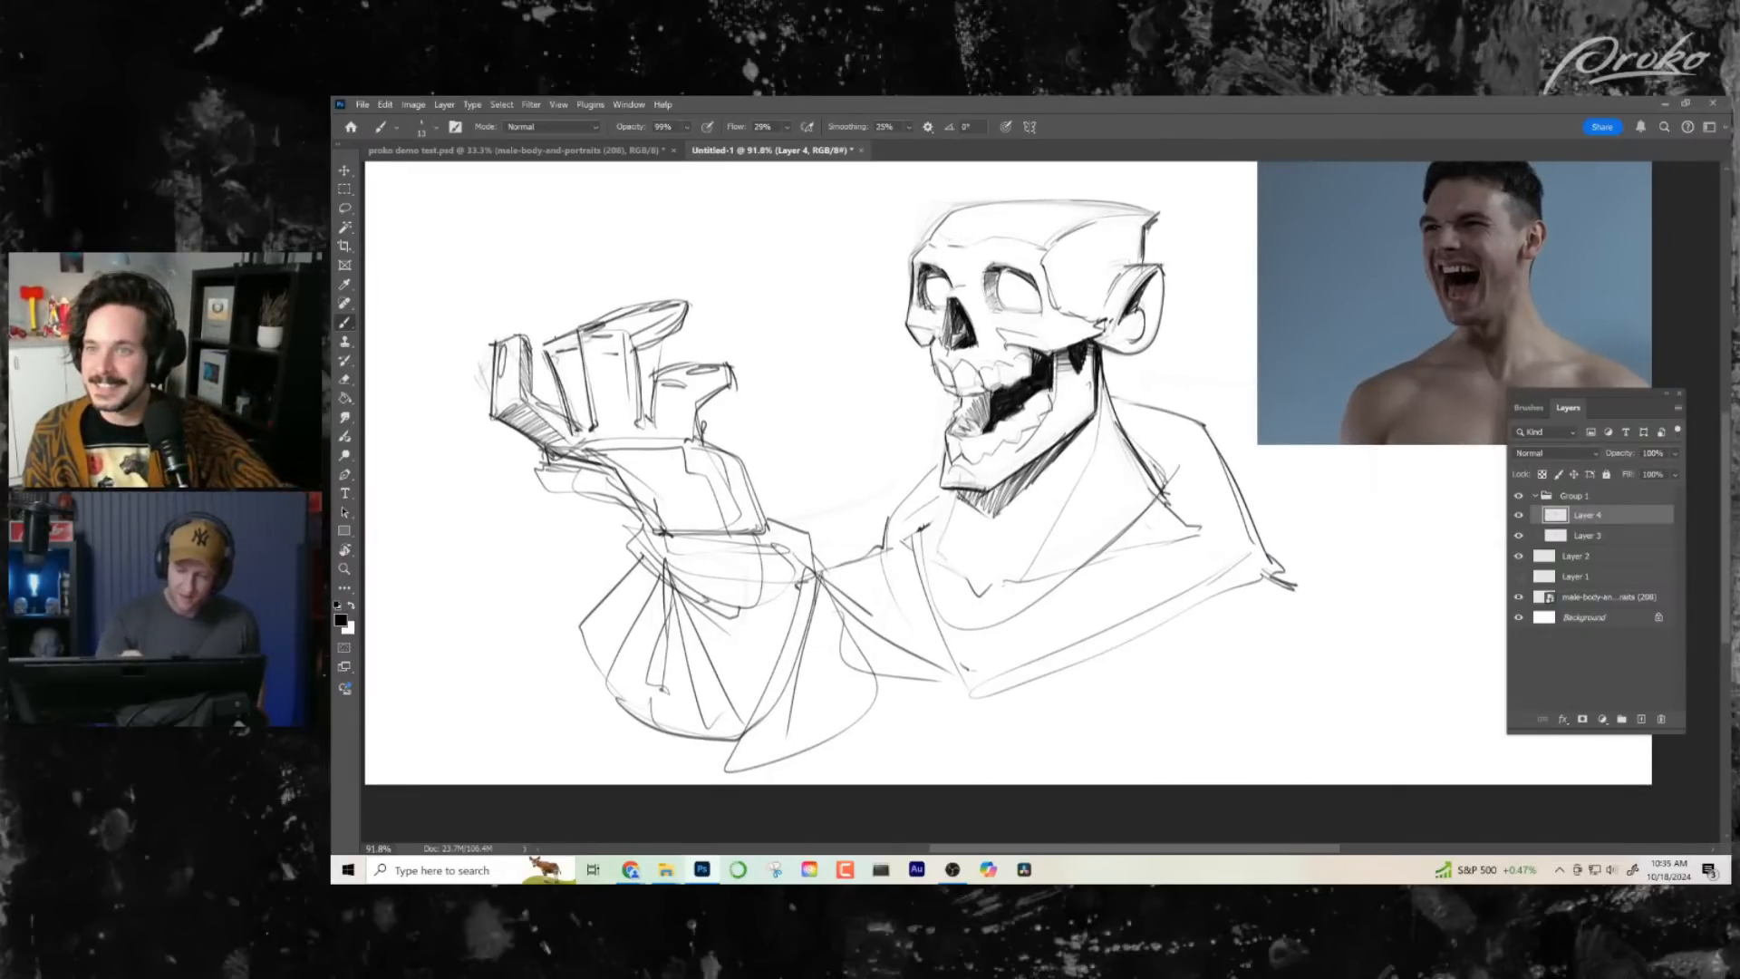
left_click_drag(1125, 494, 1128, 494)
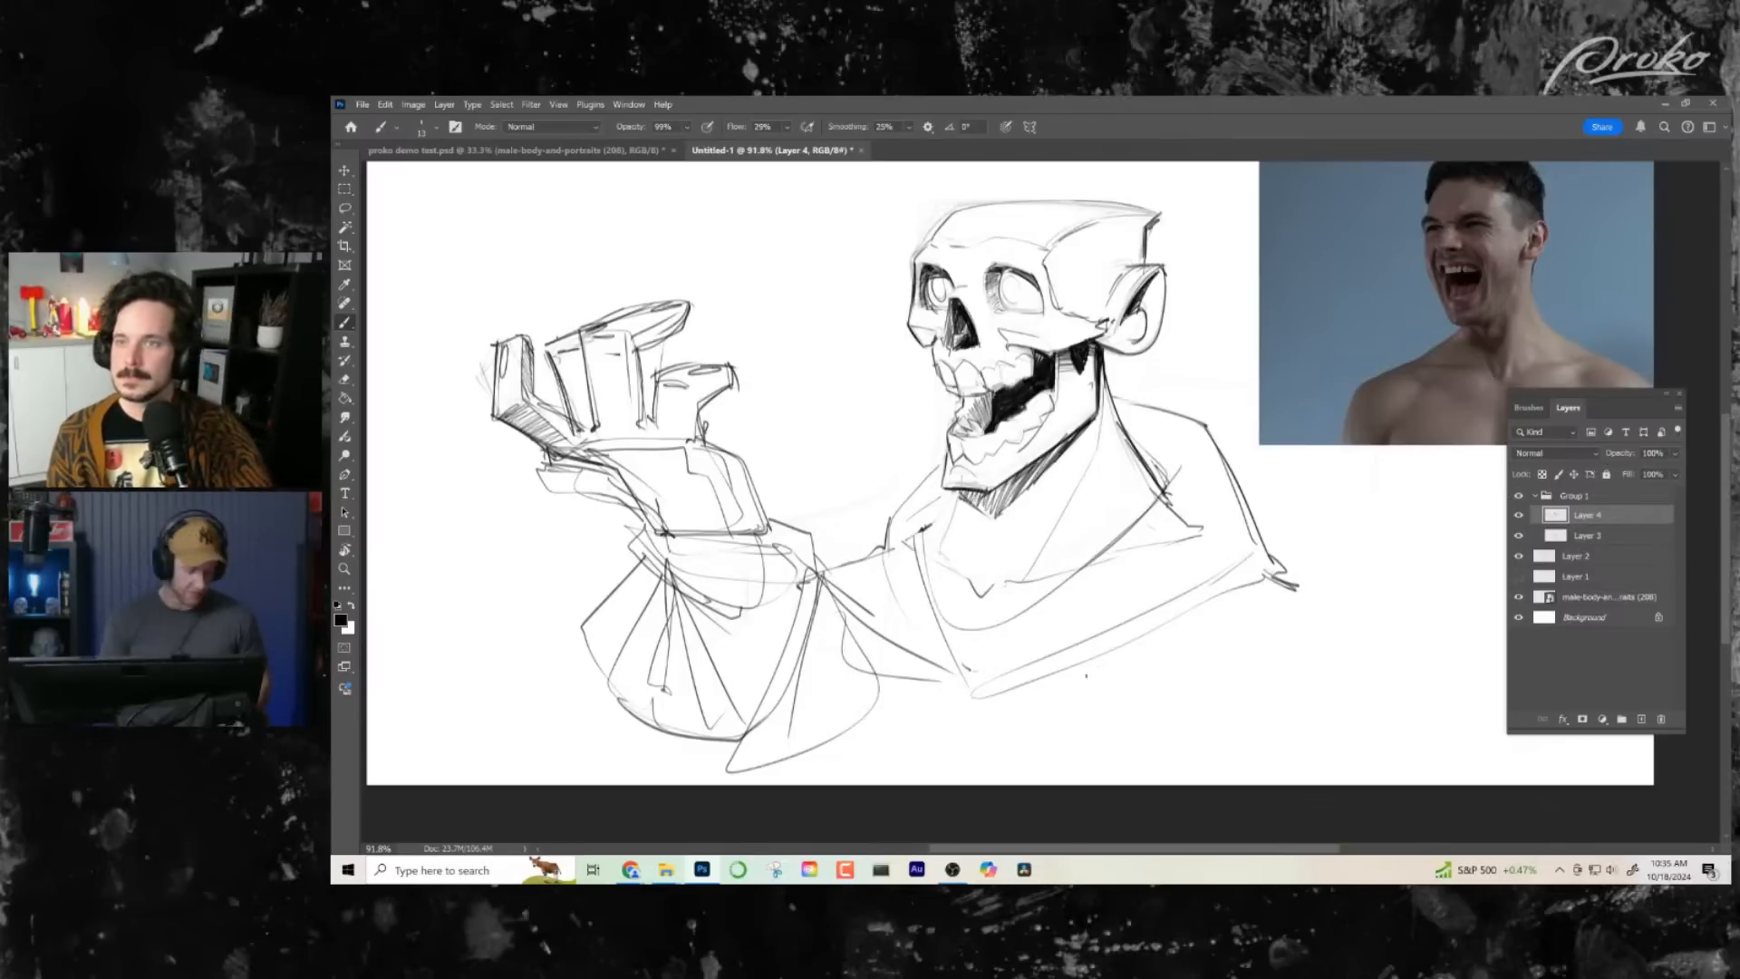
- Mirror the view back to its original orientation, dismiss the monitor calibration reminder and return to the brush
key("ctrl+space")
left_click_drag(1089, 582, 1039, 604)
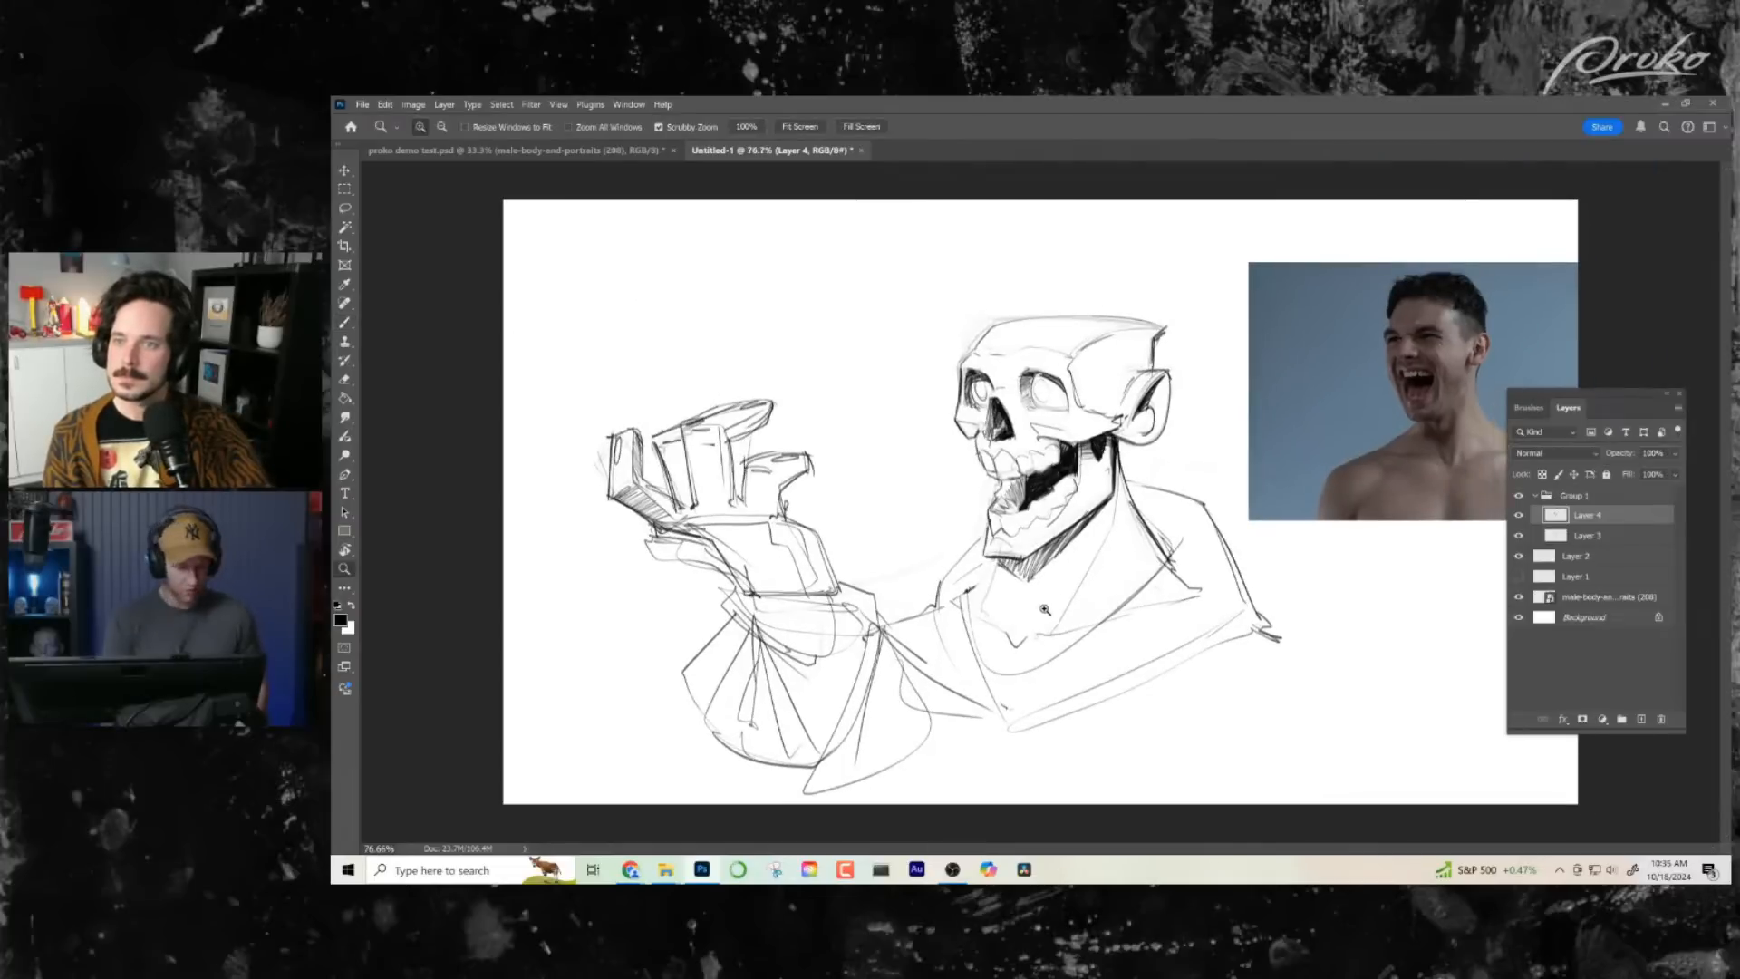
key("ctrl+f")
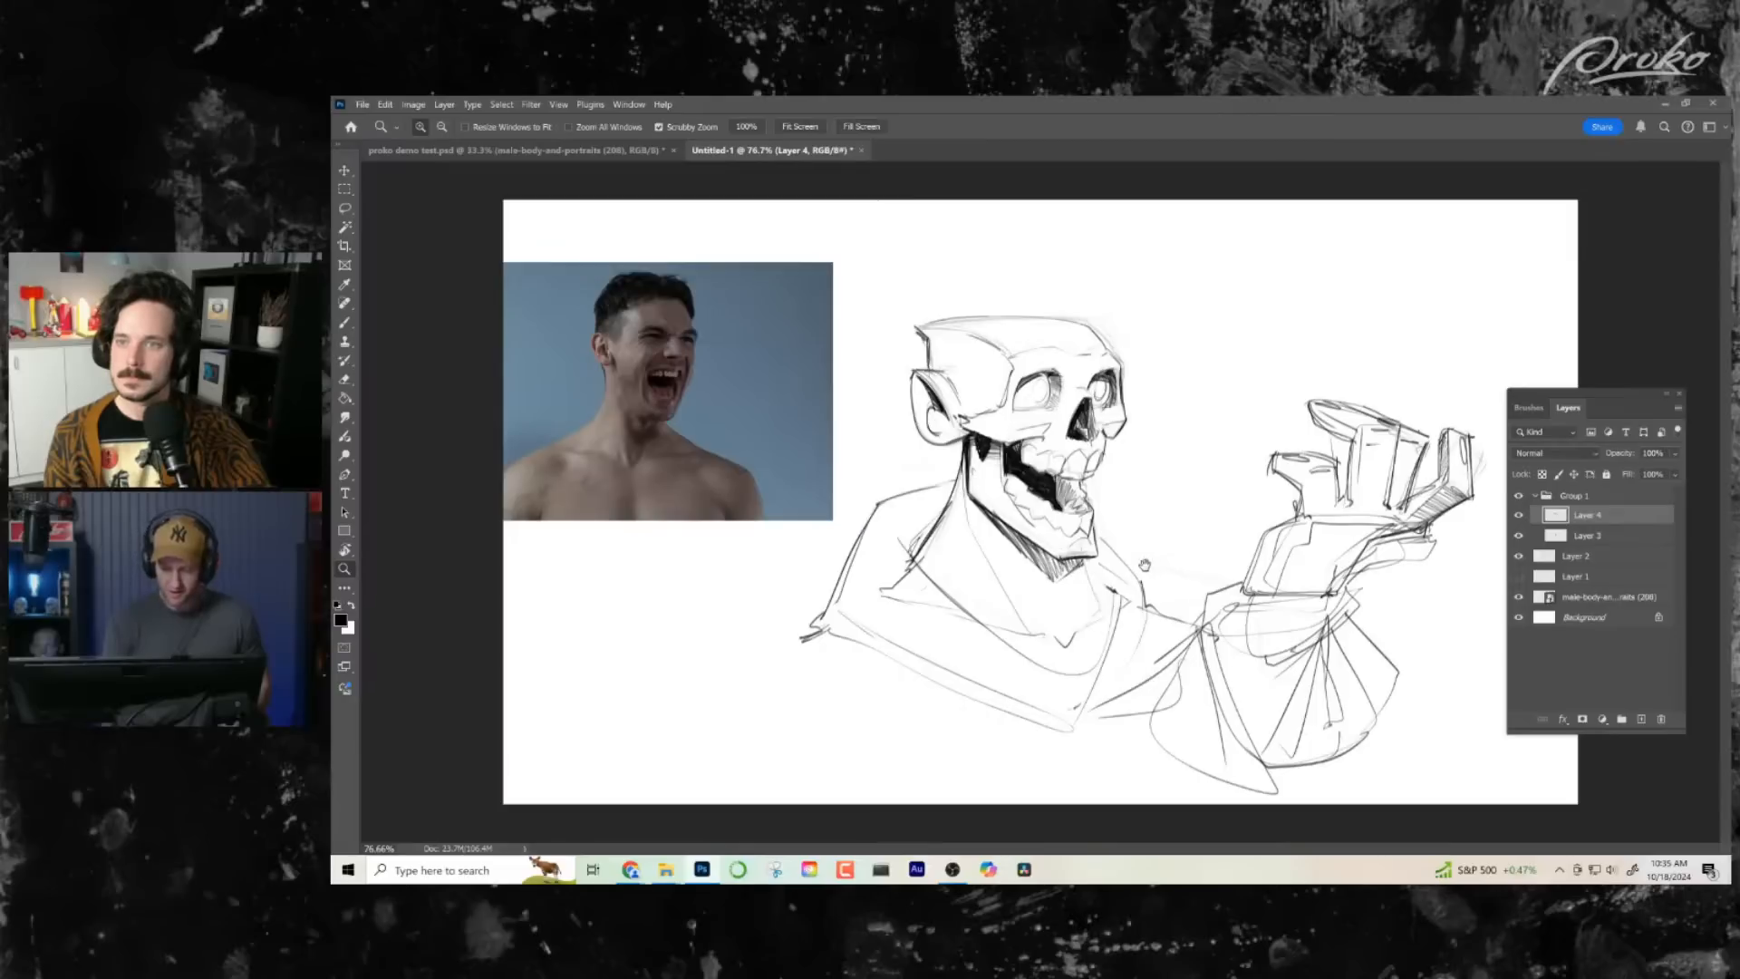
left_click_drag(1116, 561, 961, 581)
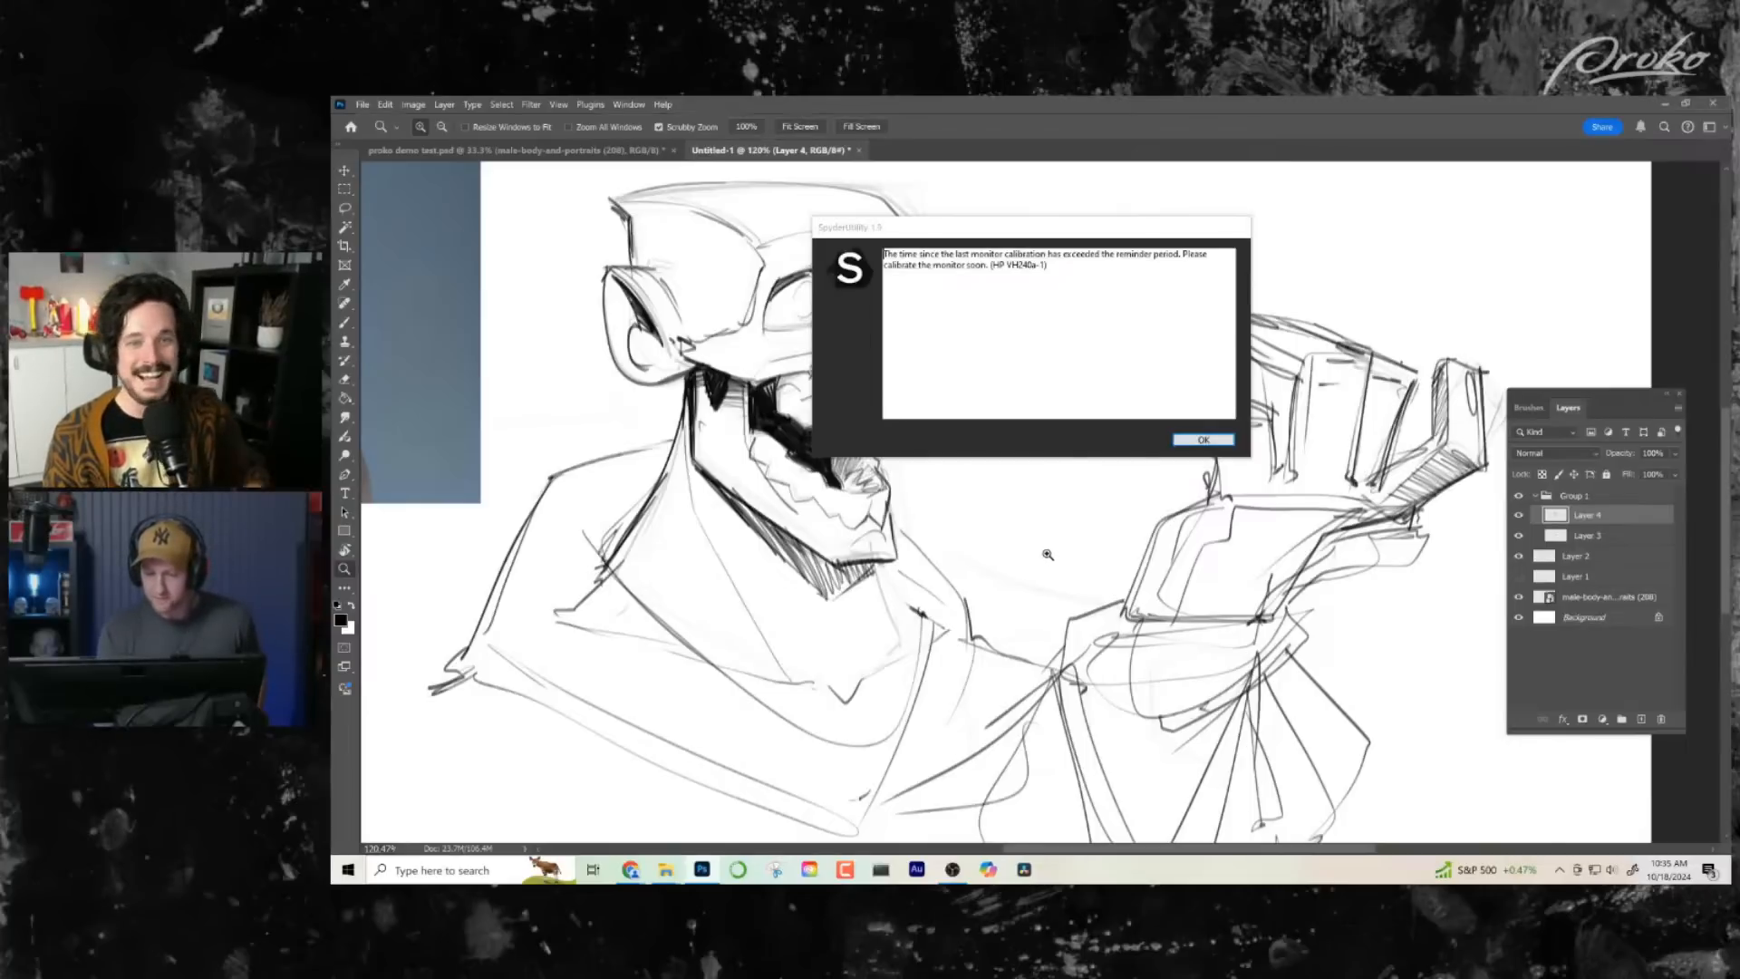
left_click(1194, 441)
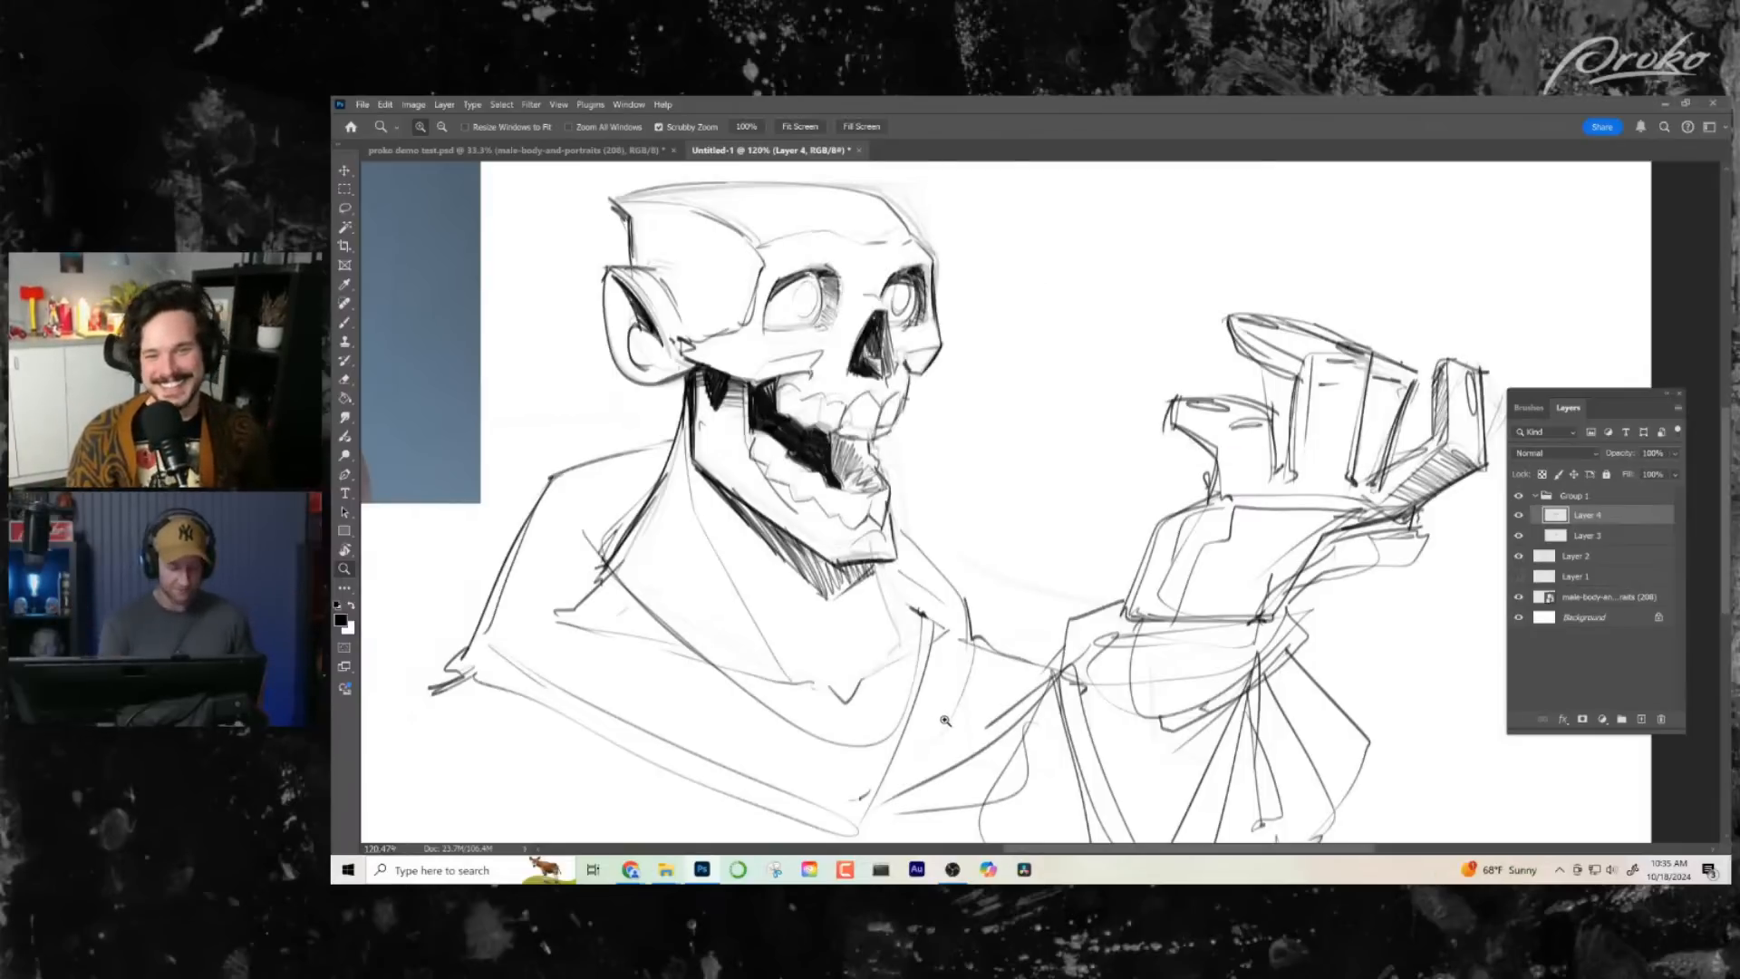
key("b")
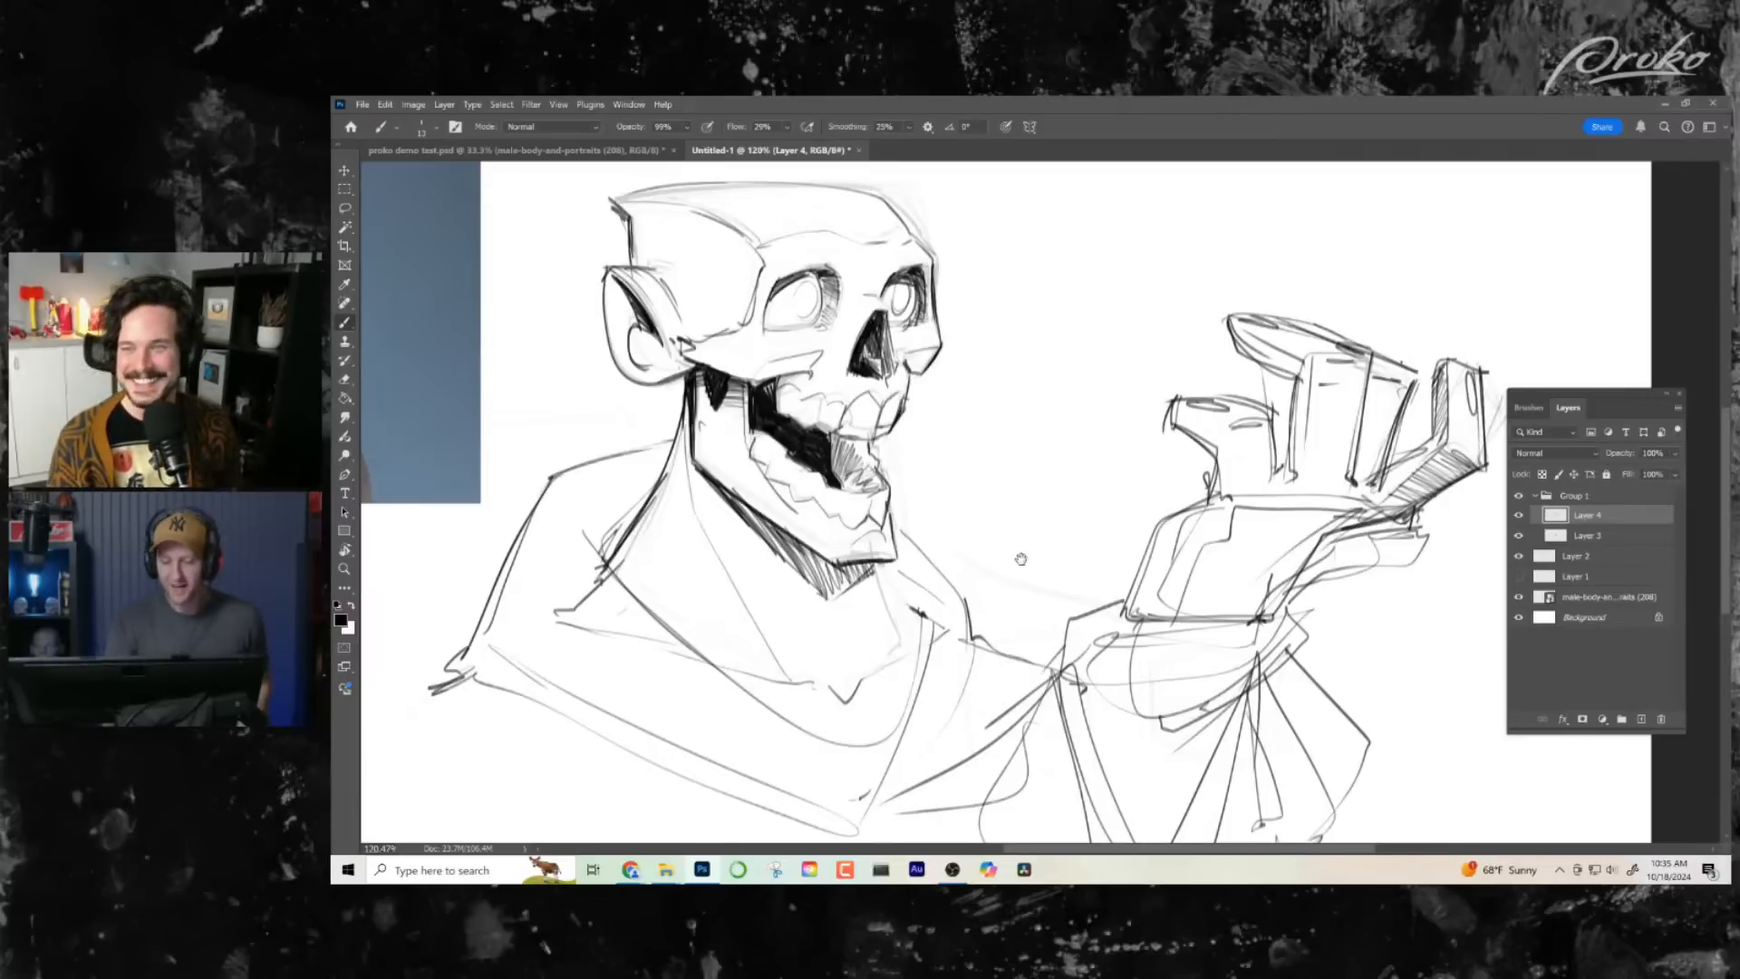
left_click_drag(1021, 559, 1059, 569)
- Hide and reshow Layer 4 to compare it with the rough sketch, and merge it with Layer 3
left_click(1519, 515)
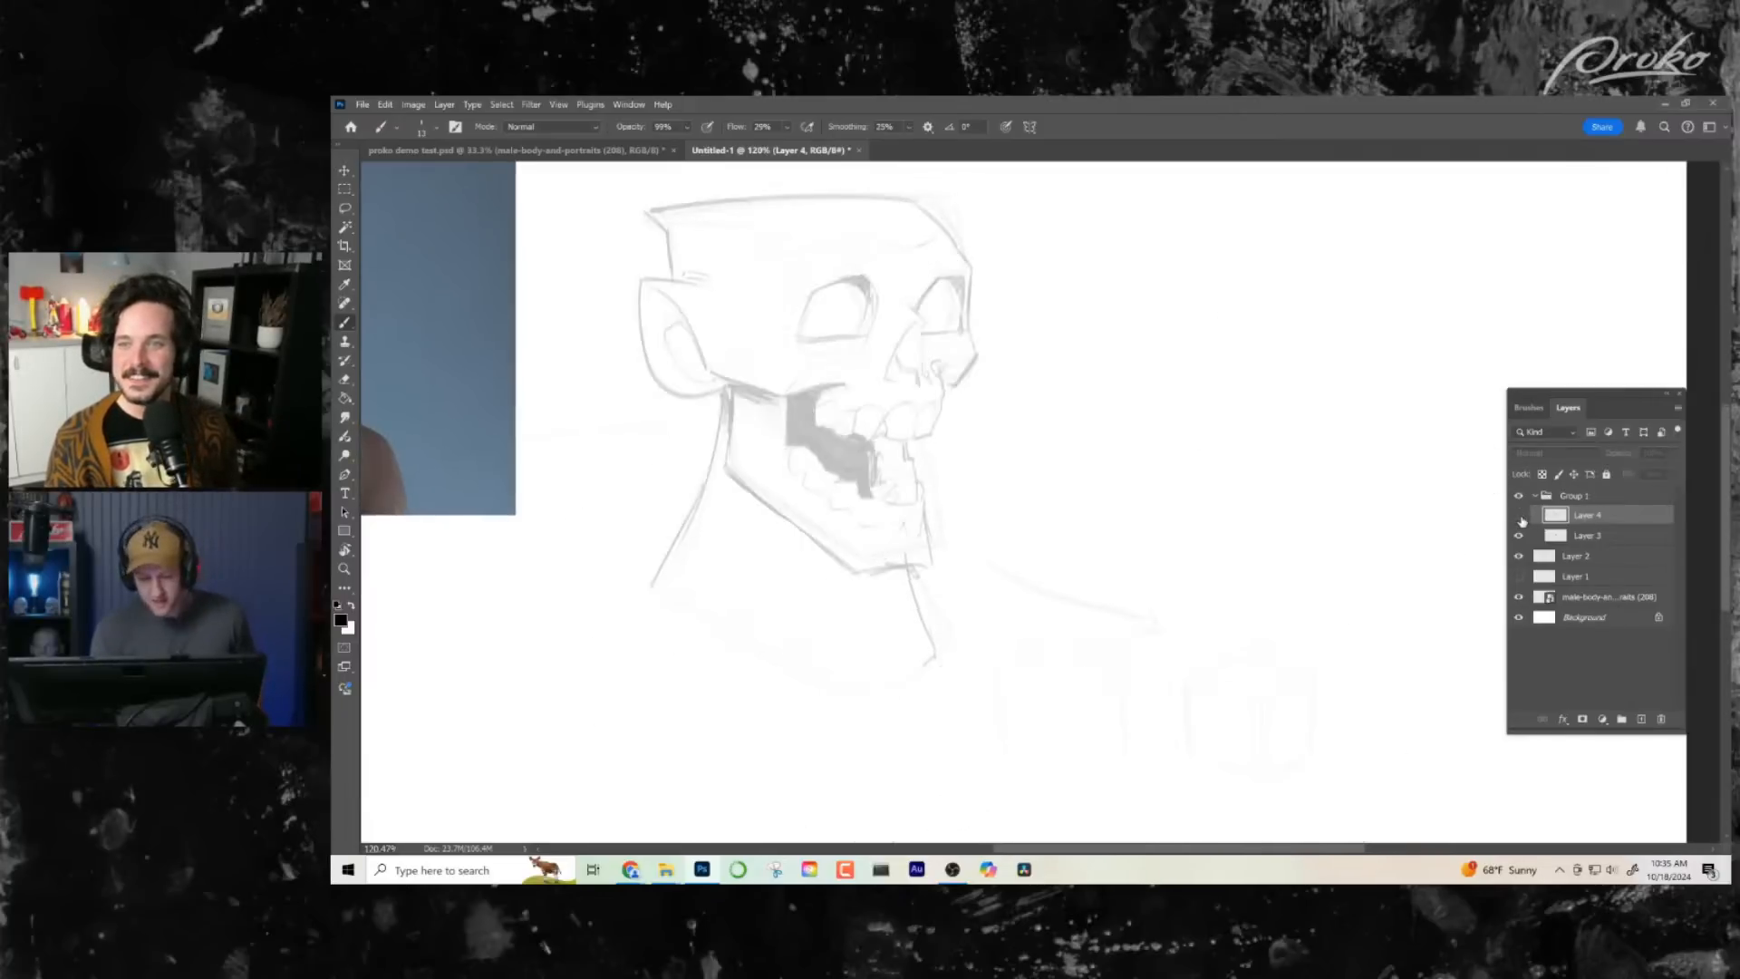
left_click(1521, 516)
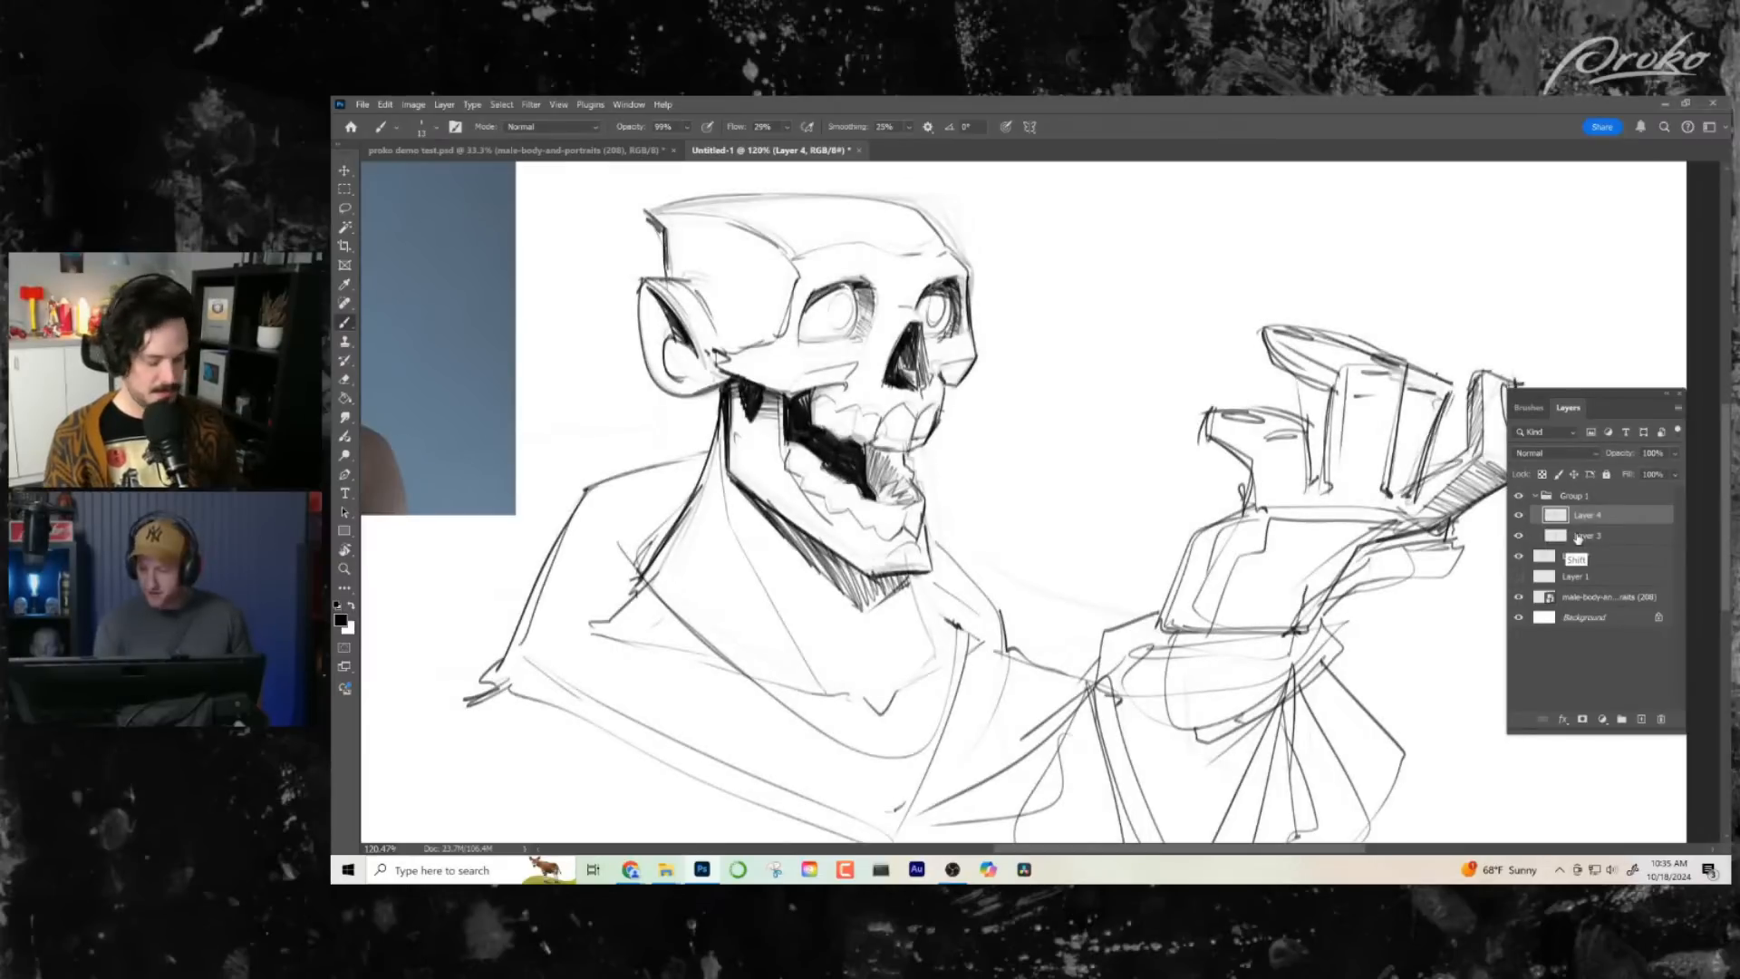
left_click(1573, 538, "ctrl")
key("ctrl+e")
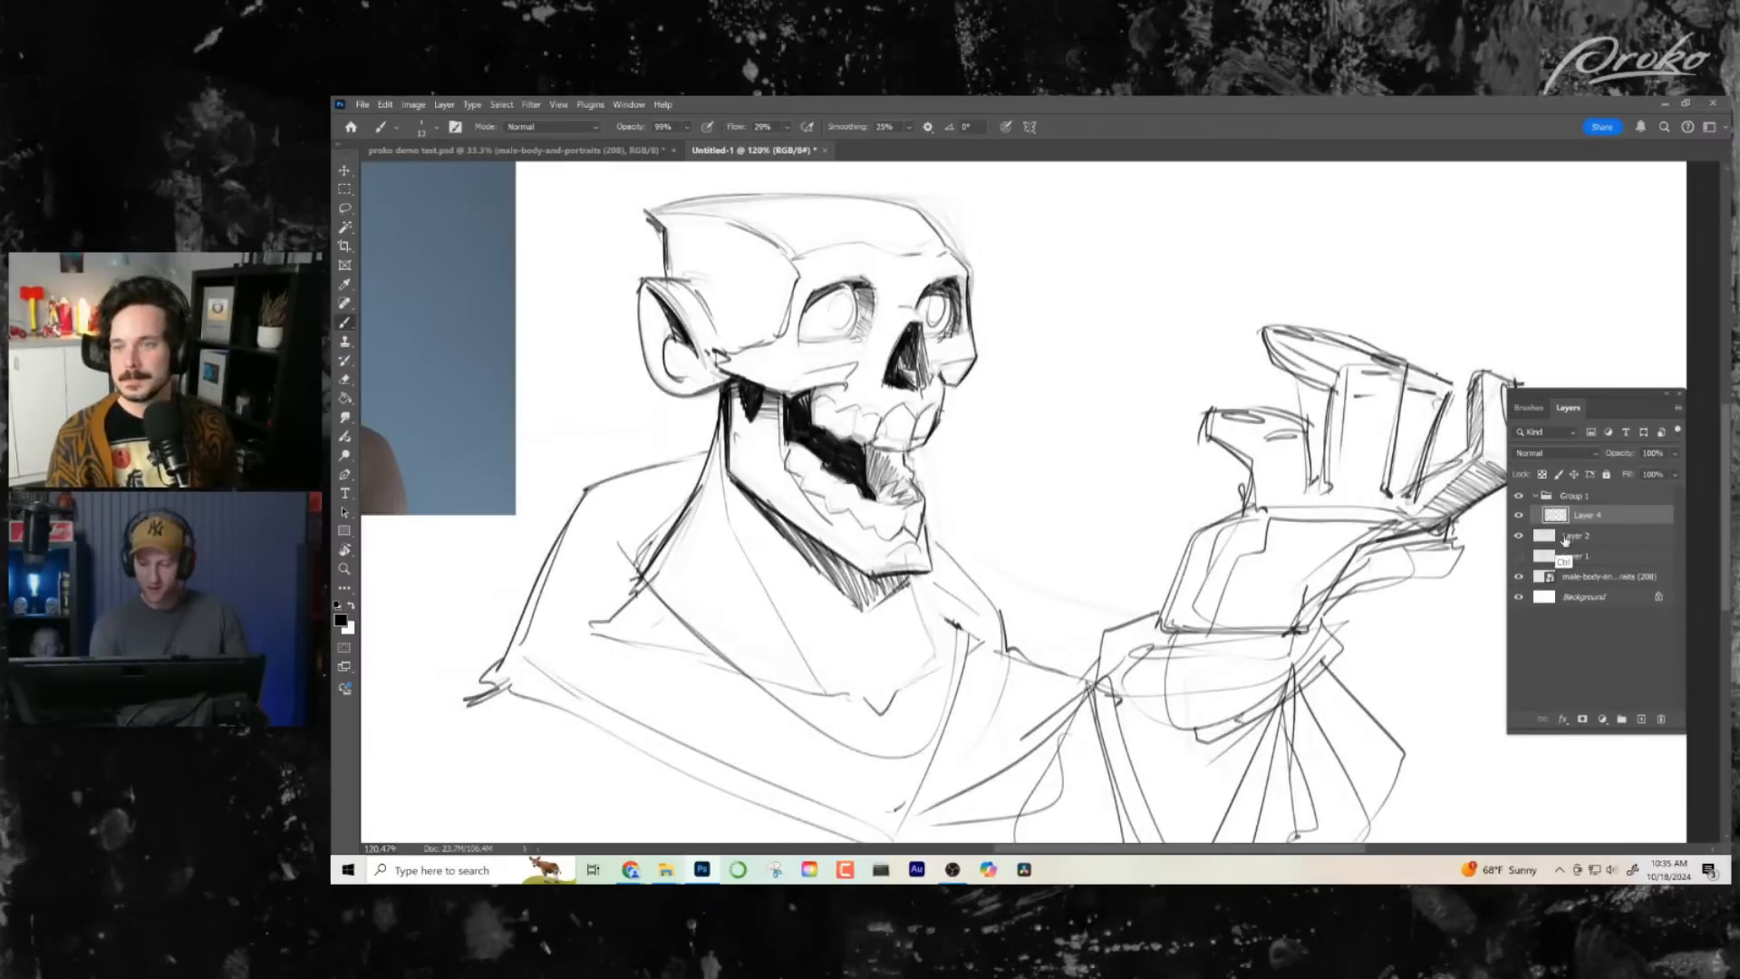
- Lower the merged sketch layer's opacity to 23% and add a new layer above it
left_click(1676, 454)
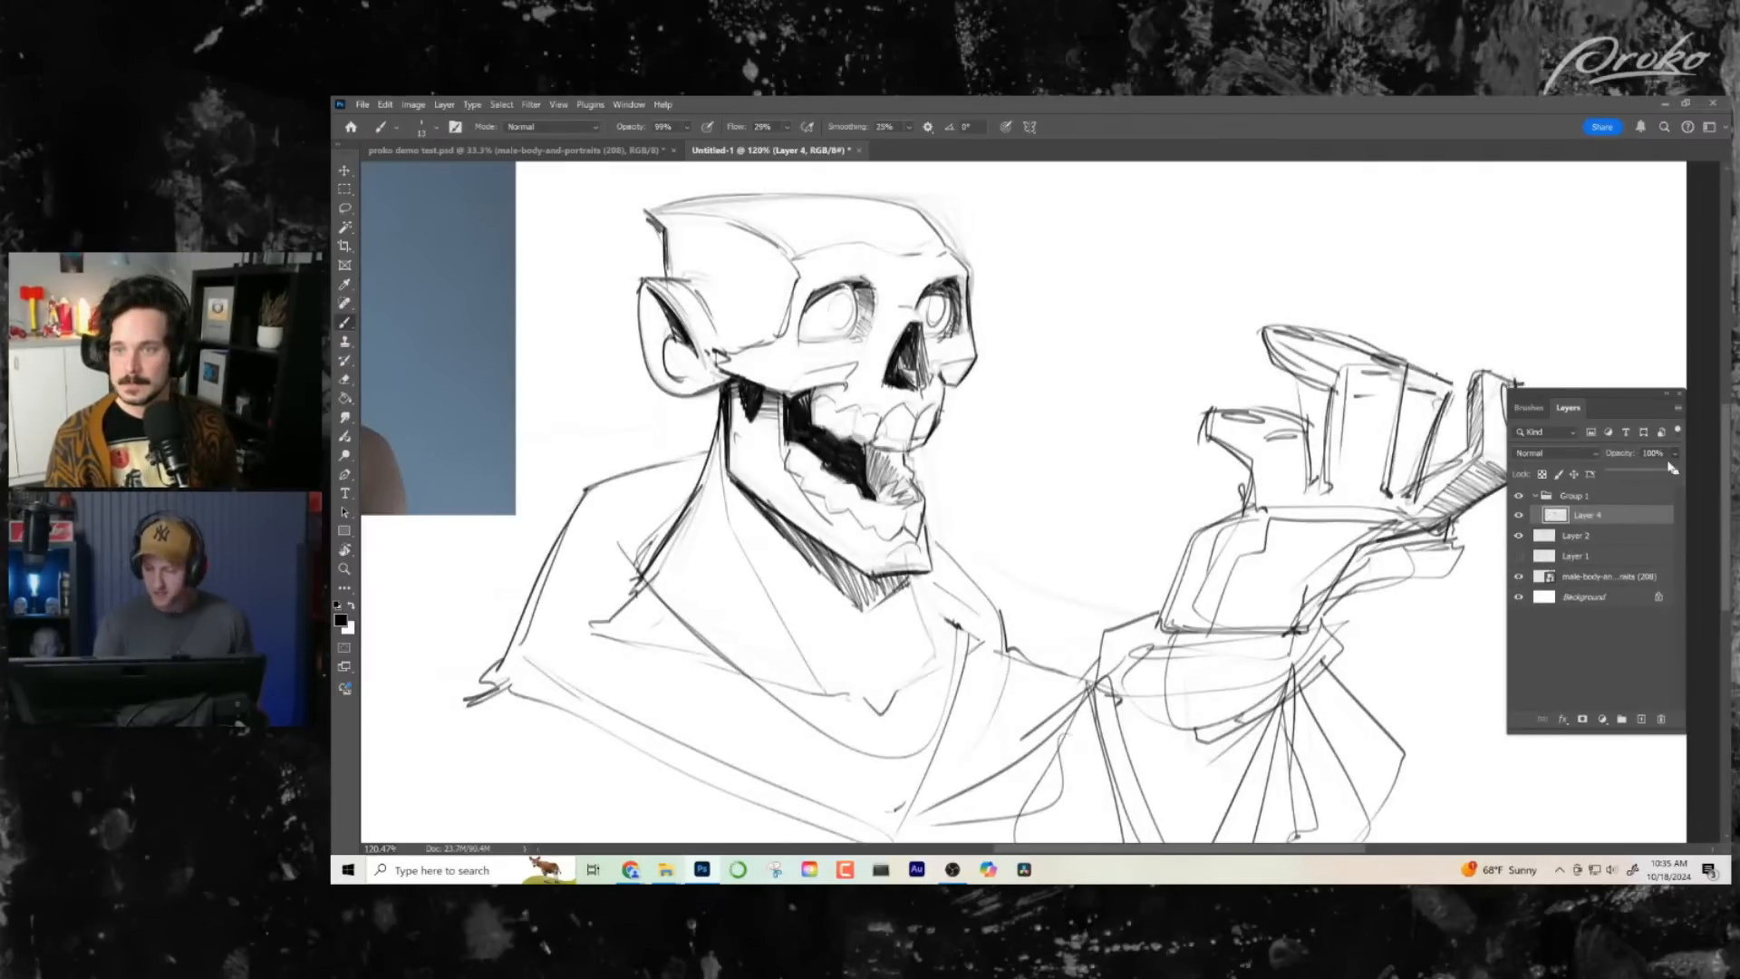
left_click_drag(1679, 470, 1627, 480)
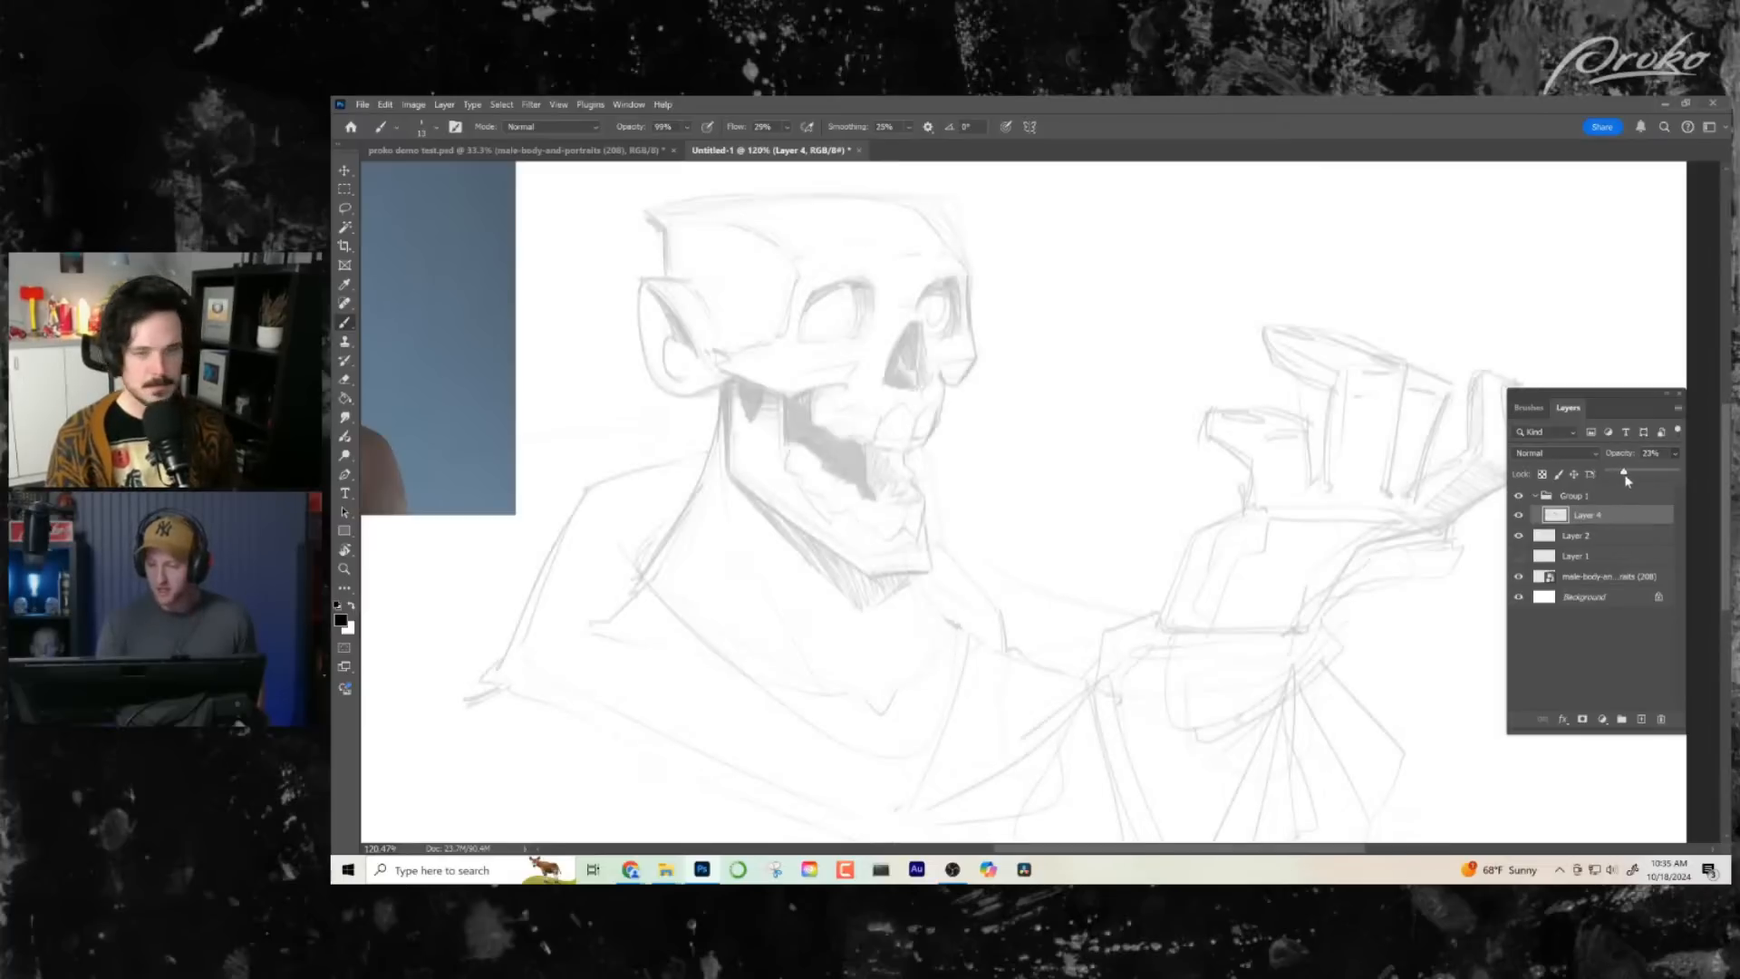
left_click(1640, 722)
- Try first brush strokes over the faded skull sketch on the new layer
left_click_drag(1045, 569, 1018, 520)
key("ctrl+space")
left_click_drag(1110, 612, 966, 617)
left_click_drag(966, 616, 1086, 622)
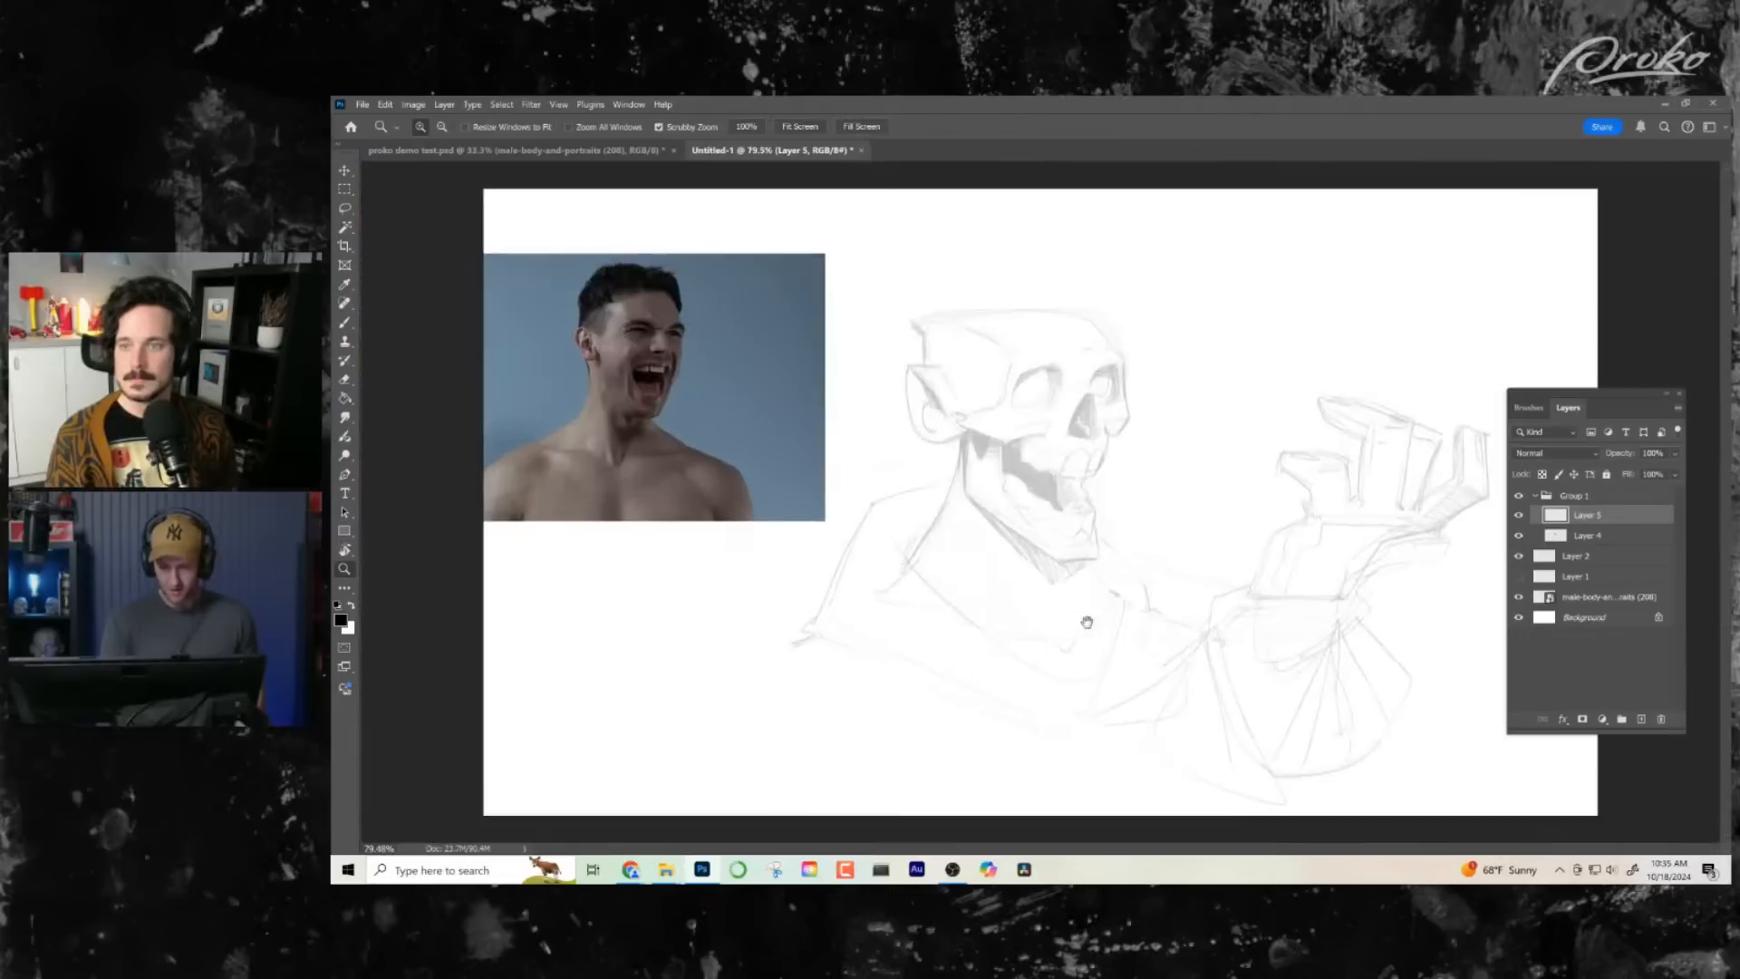
key("ctrl+space")
mouse_move(1182, 494)
left_mouse_down()
mouse_move(1127, 568)
mouse_move(1054, 474)
mouse_move(1112, 509)
mouse_move(1069, 520)
mouse_move(1251, 575)
mouse_move(1224, 590)
left_mouse_up()
key("b")
mouse_move(1015, 536)
left_mouse_down()
mouse_move(937, 562)
mouse_move(903, 681)
left_mouse_up()
key("ctrl+z")
key("ctrl+z")
- Draw a short vertical black mark at the back of the skull's open mouth, undoing the first attempt
mouse_move(1002, 552)
left_mouse_down()
mouse_move(1029, 544)
mouse_move(1255, 625)
left_mouse_up()
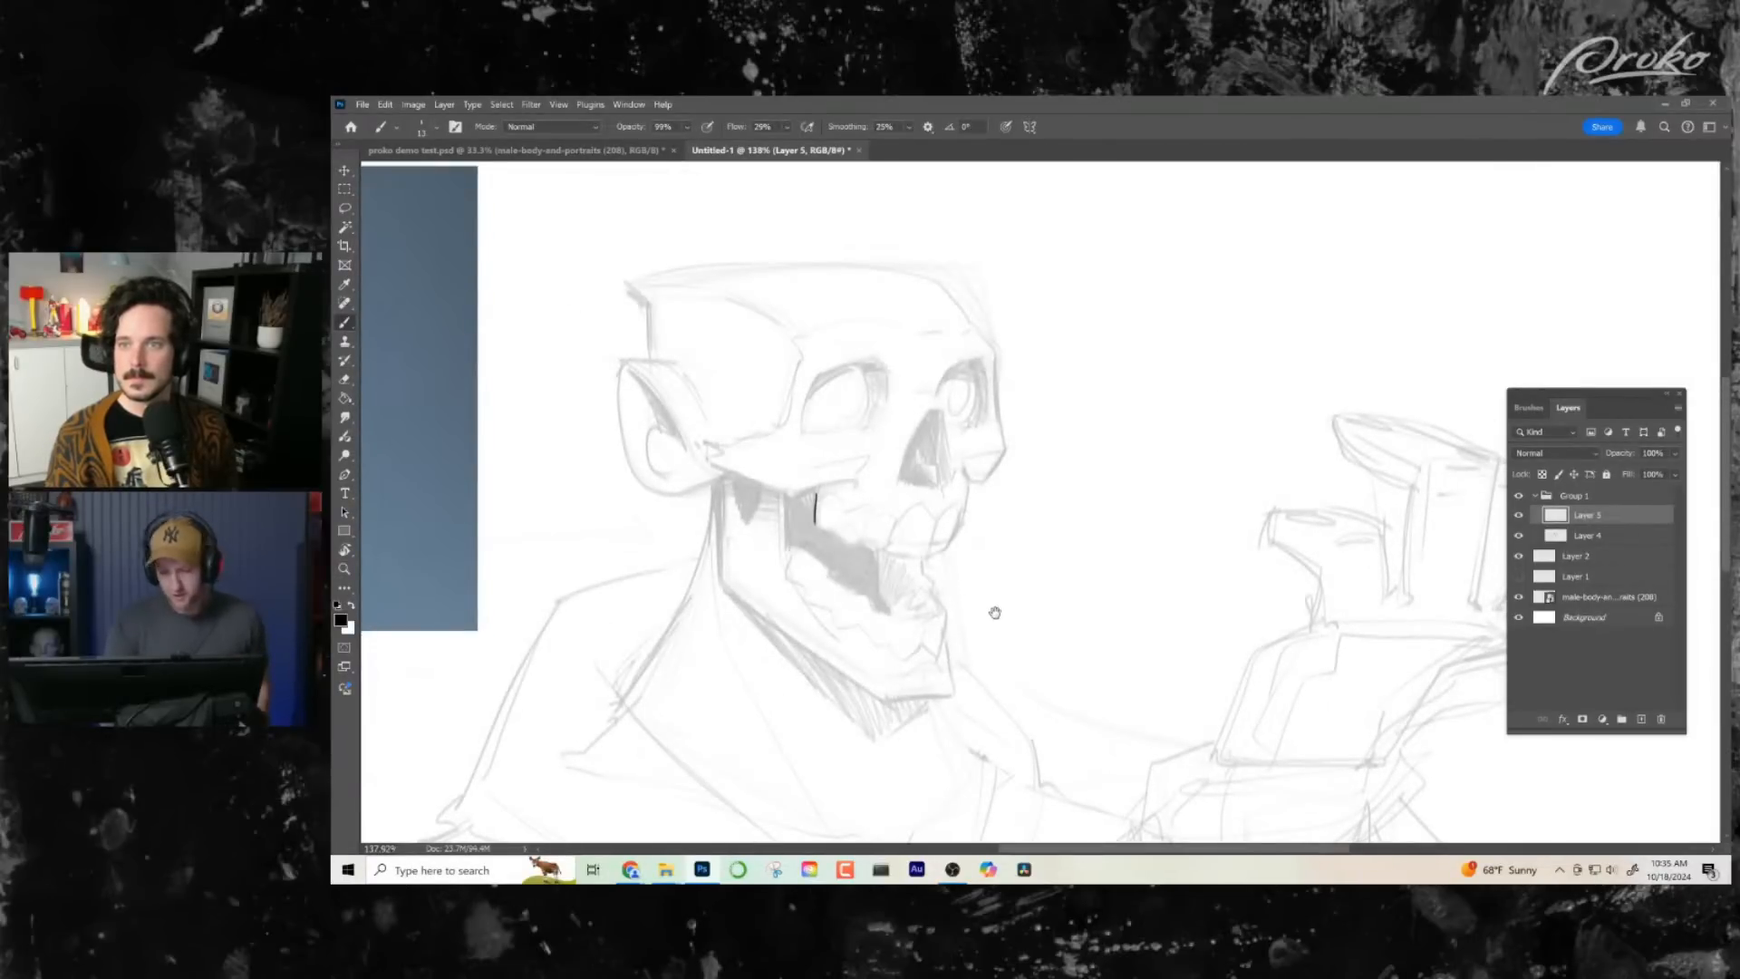
left_click_drag(995, 613, 1030, 649)
key("ctrl+z")
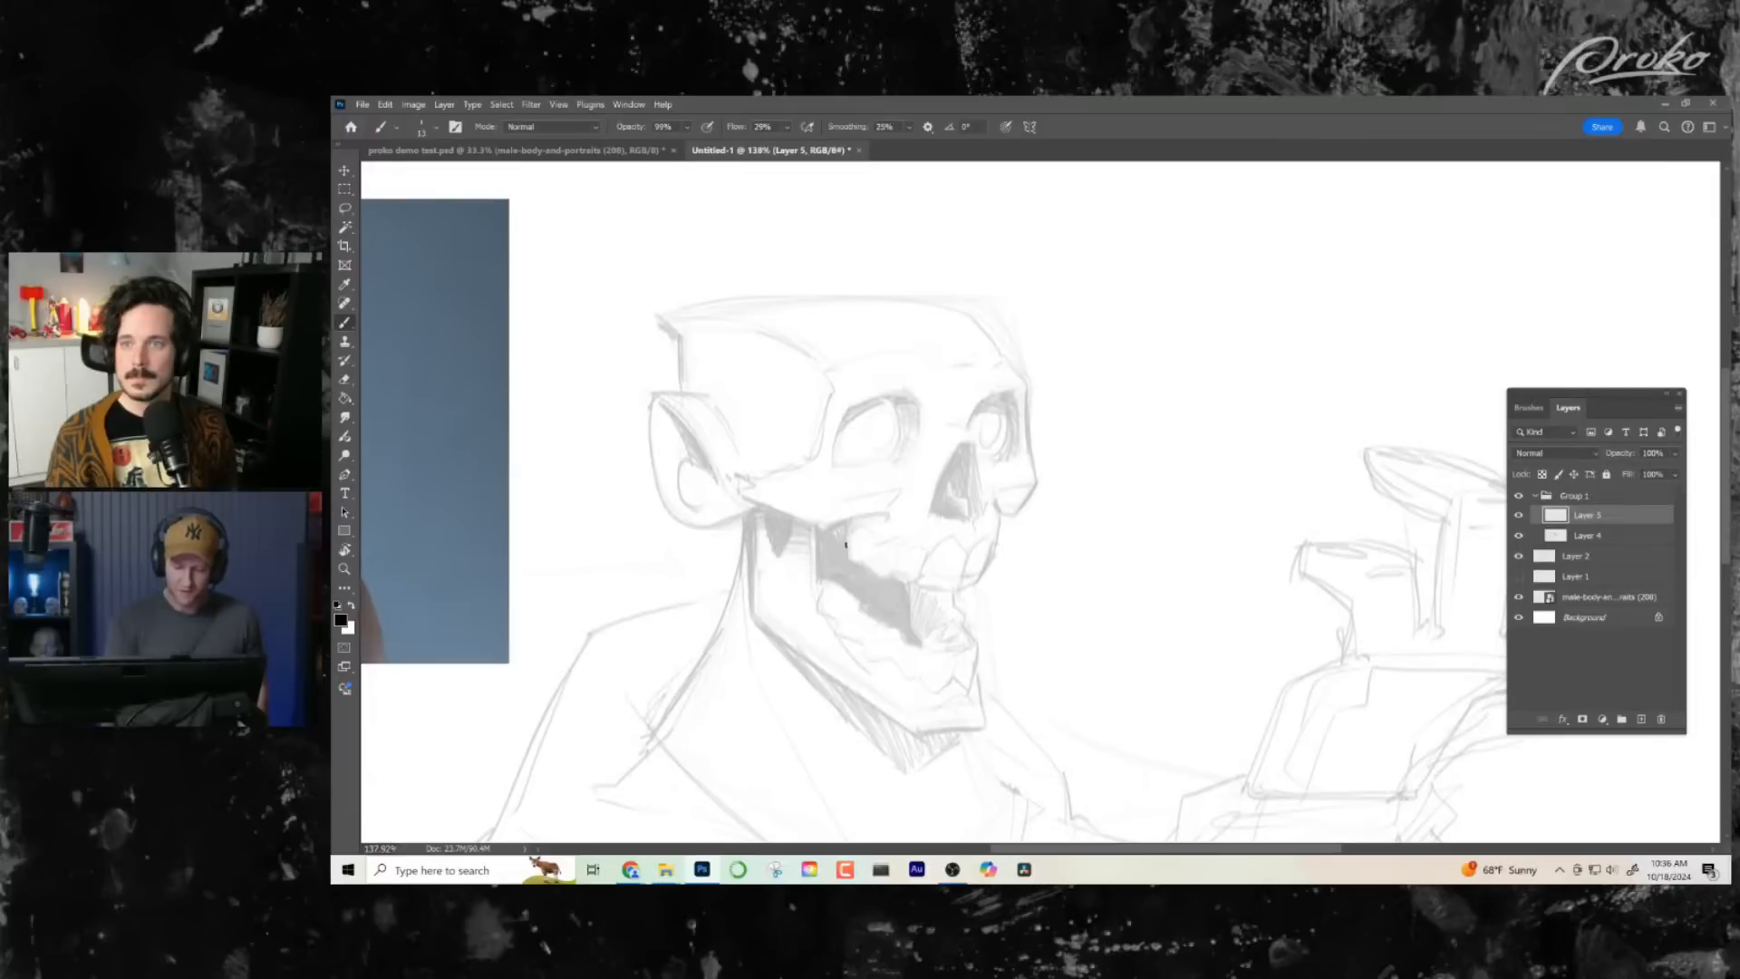
left_click_drag(1048, 510, 1000, 397)
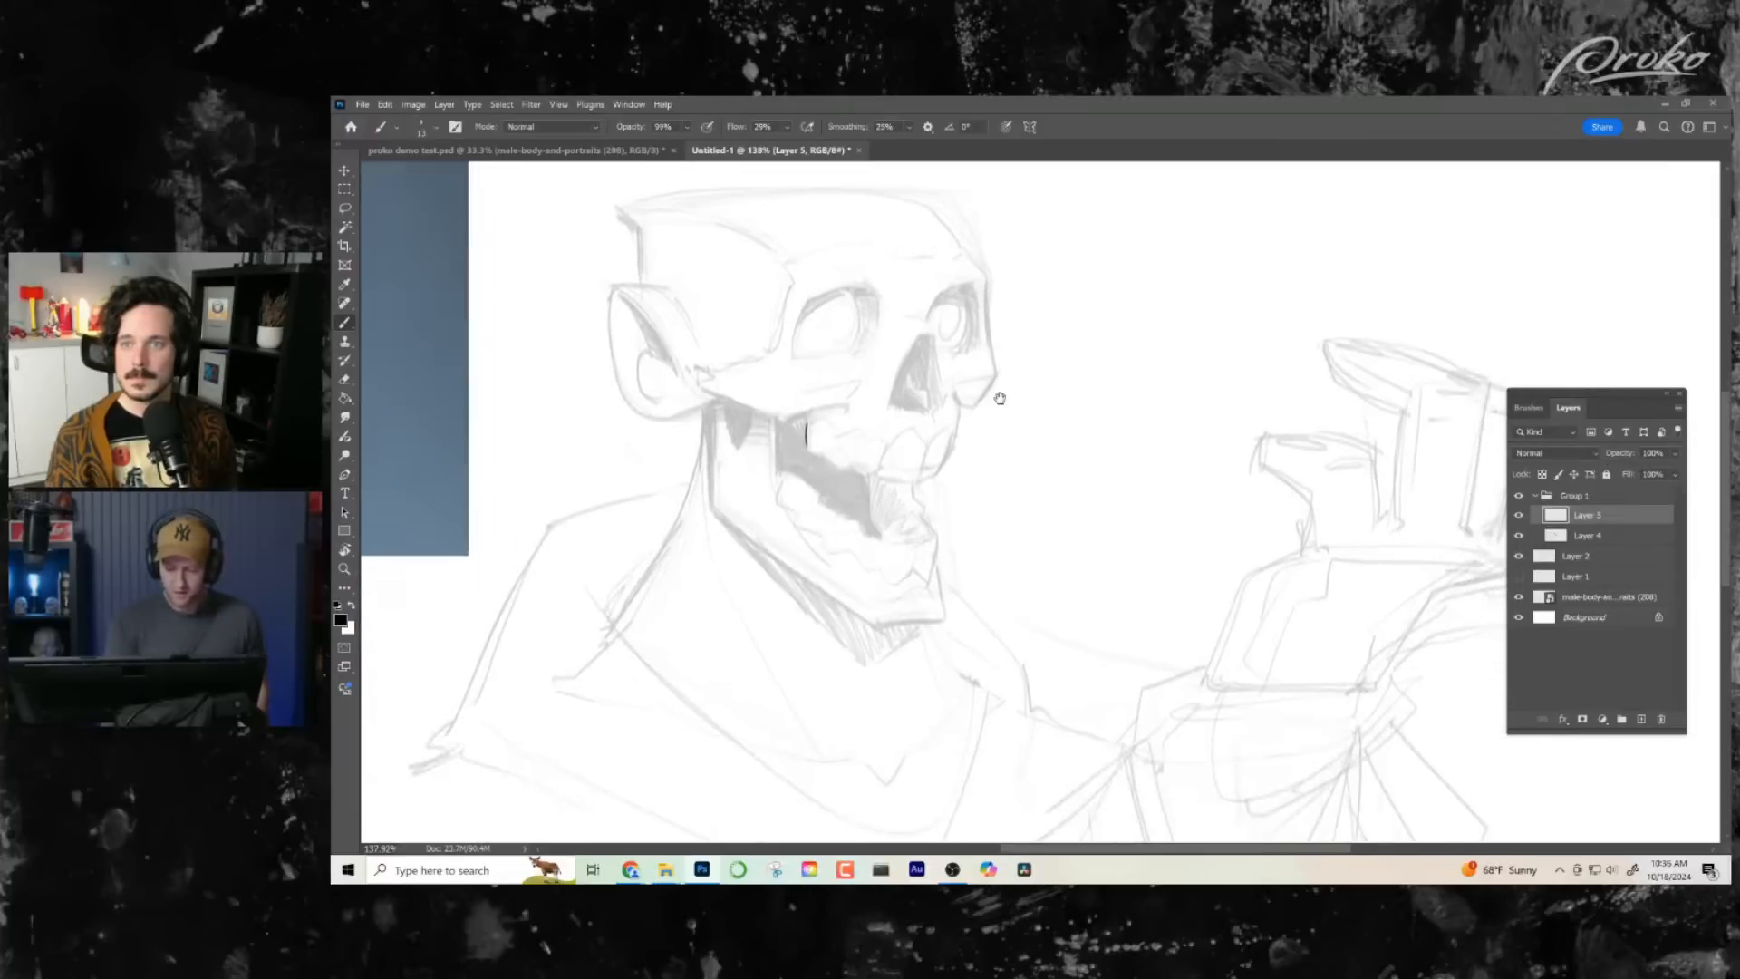
- Check the faded sketch layer's opacity setting and reselect Layer 5 for drawing
left_click(1596, 537)
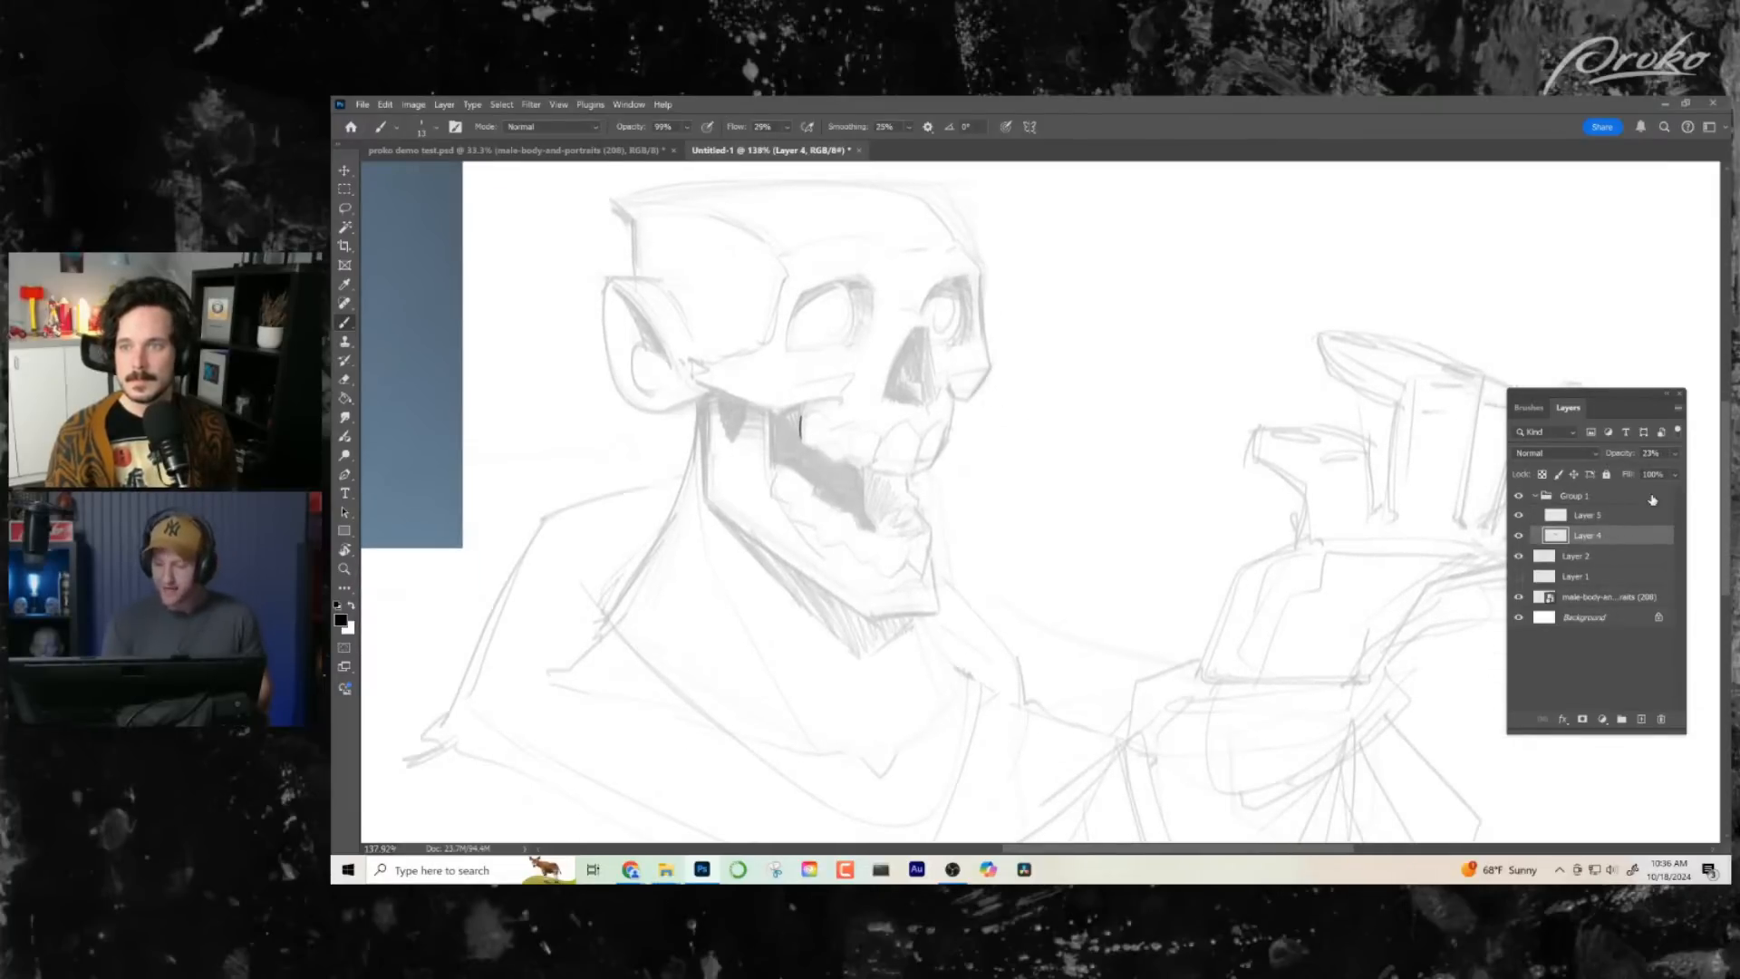
left_click(1677, 454)
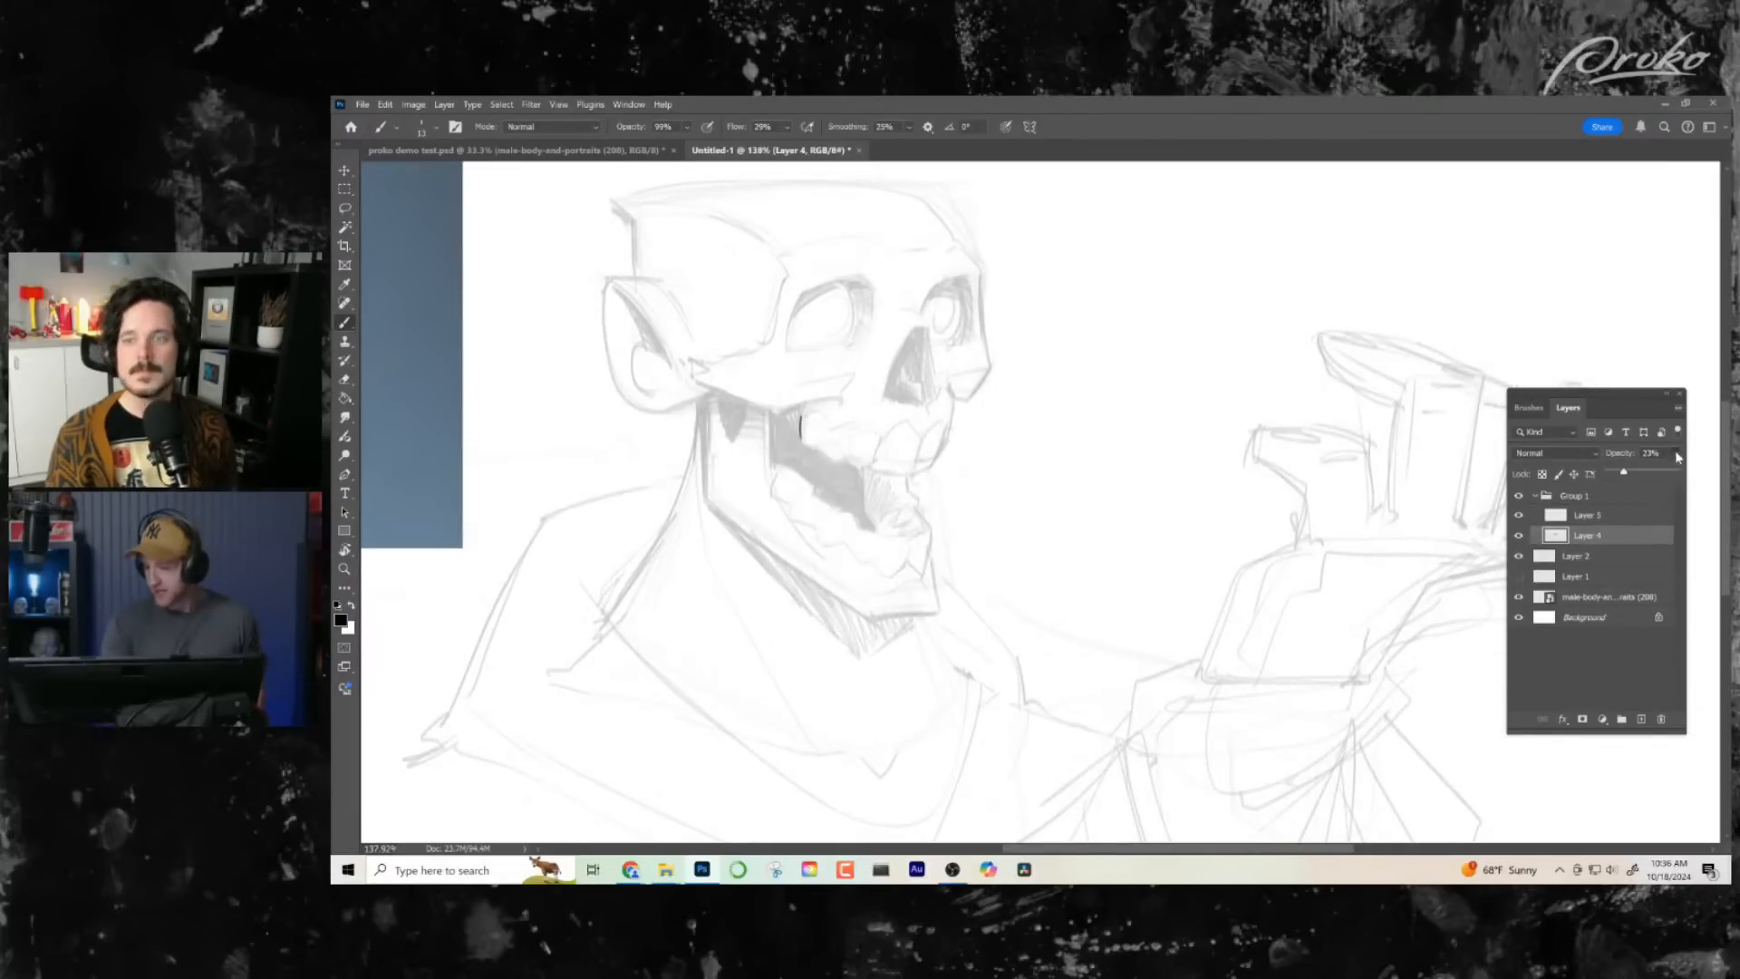
left_click(1588, 515)
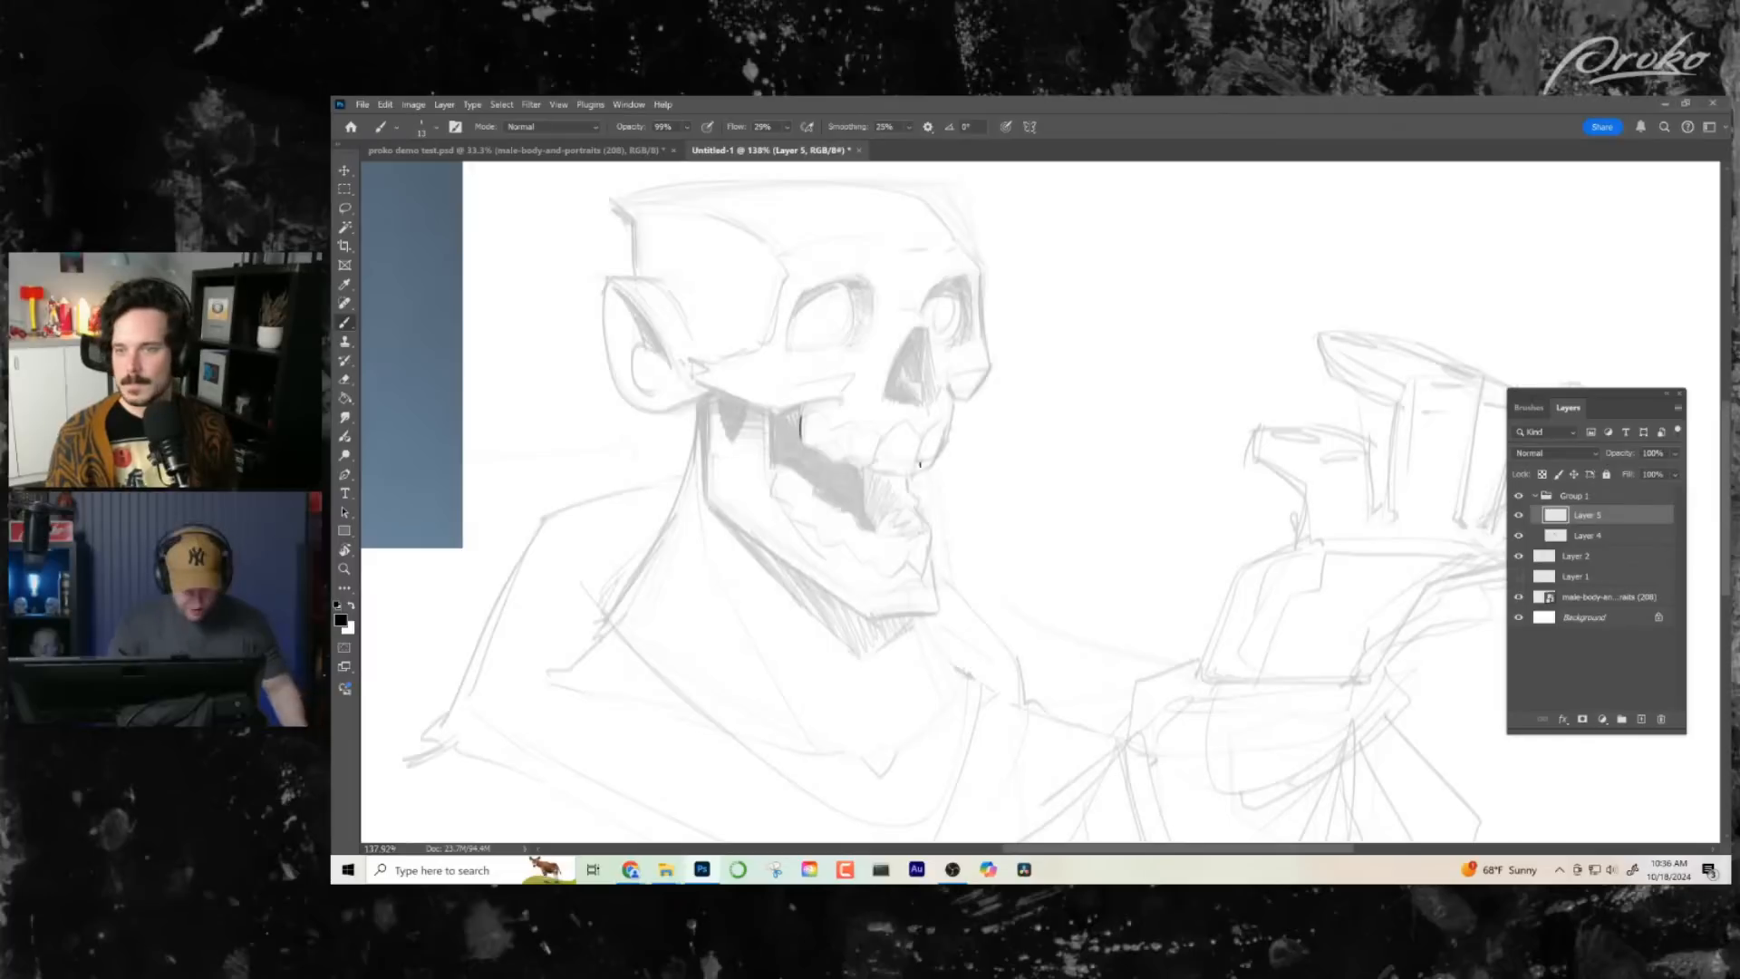
- Draw the arched upper edge of the near eye socket and the slanted upper edge of the far socket, redoing the latter
key("z")
left_click_drag(1078, 685, 1008, 689)
left_click_drag(1157, 510, 1130, 657)
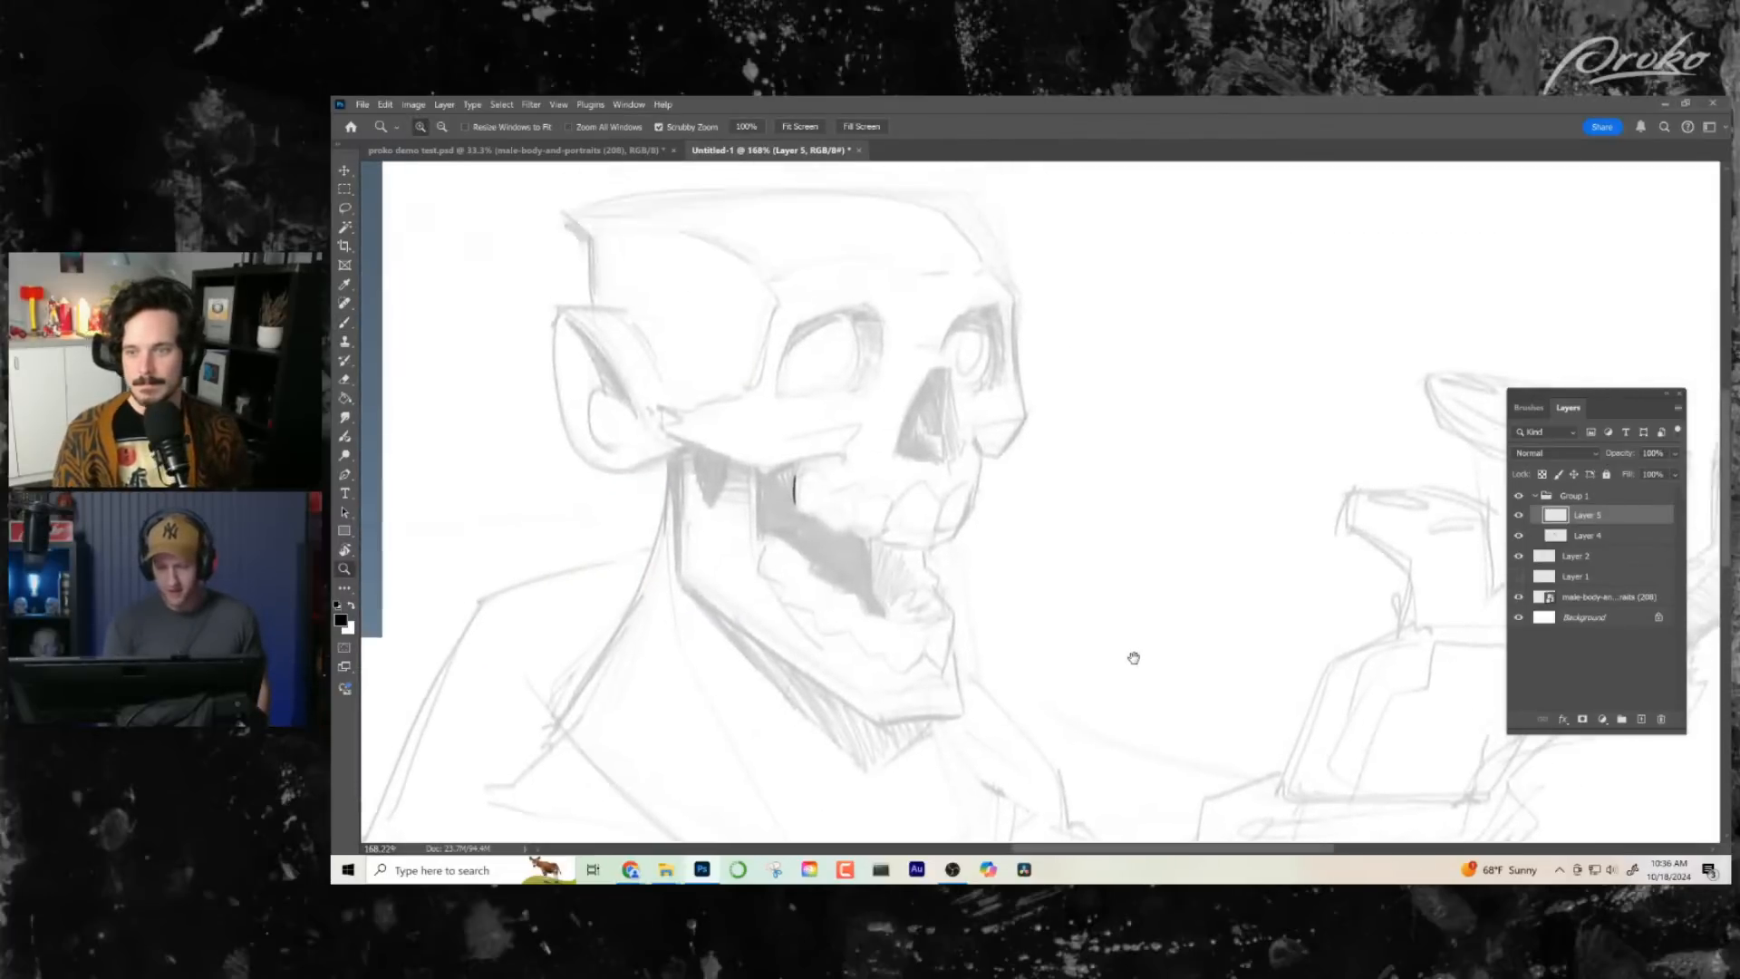
left_click_drag(962, 461, 979, 468)
key("b")
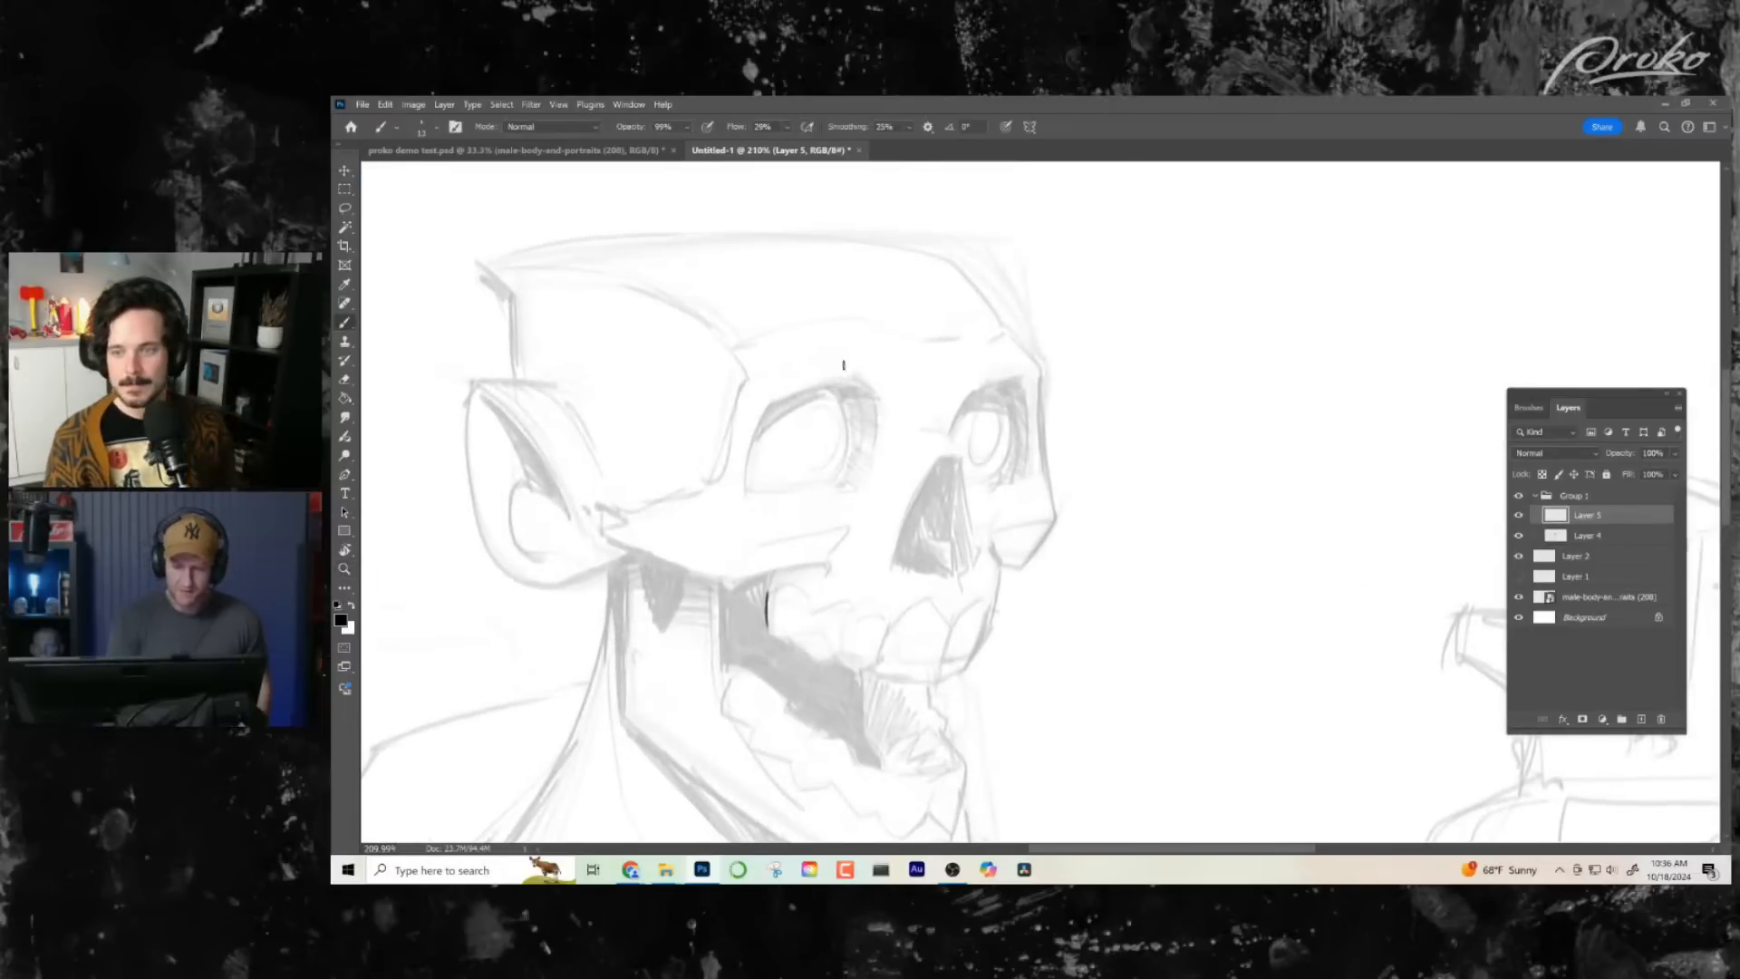
mouse_move(869, 387)
left_mouse_down()
mouse_move(809, 344)
mouse_move(744, 425)
left_mouse_up()
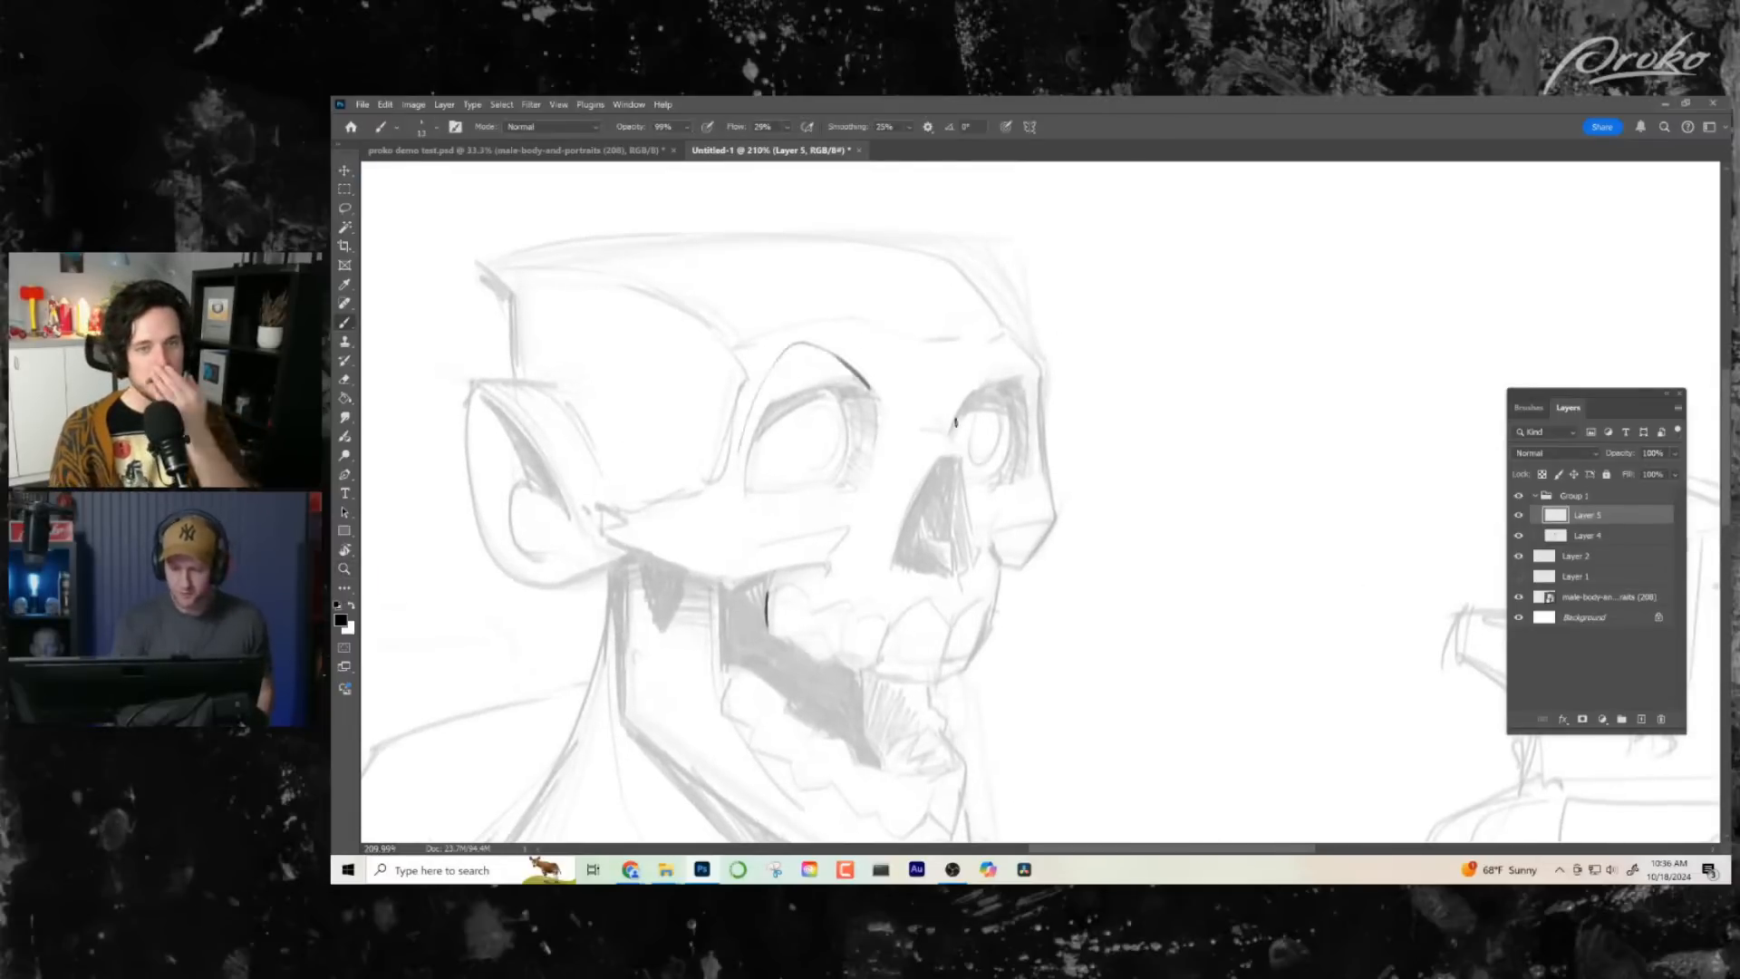
left_click_drag(956, 422, 1026, 397)
key("ctrl+z")
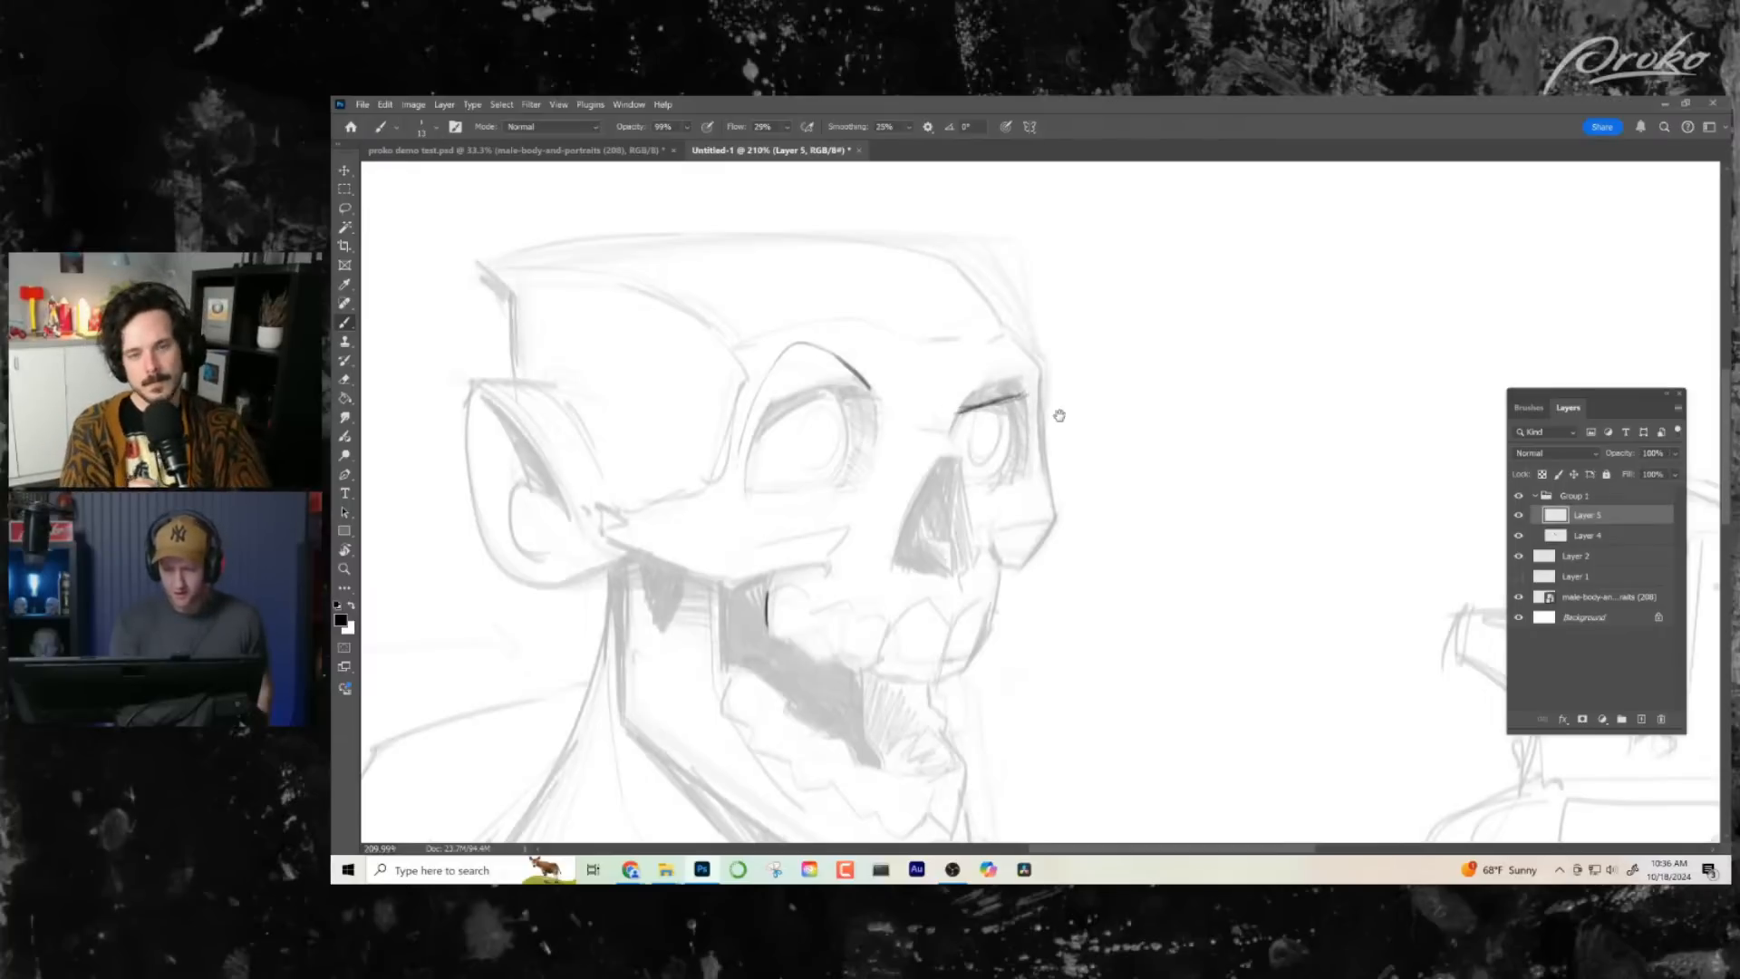
left_click_drag(1055, 467, 1063, 461)
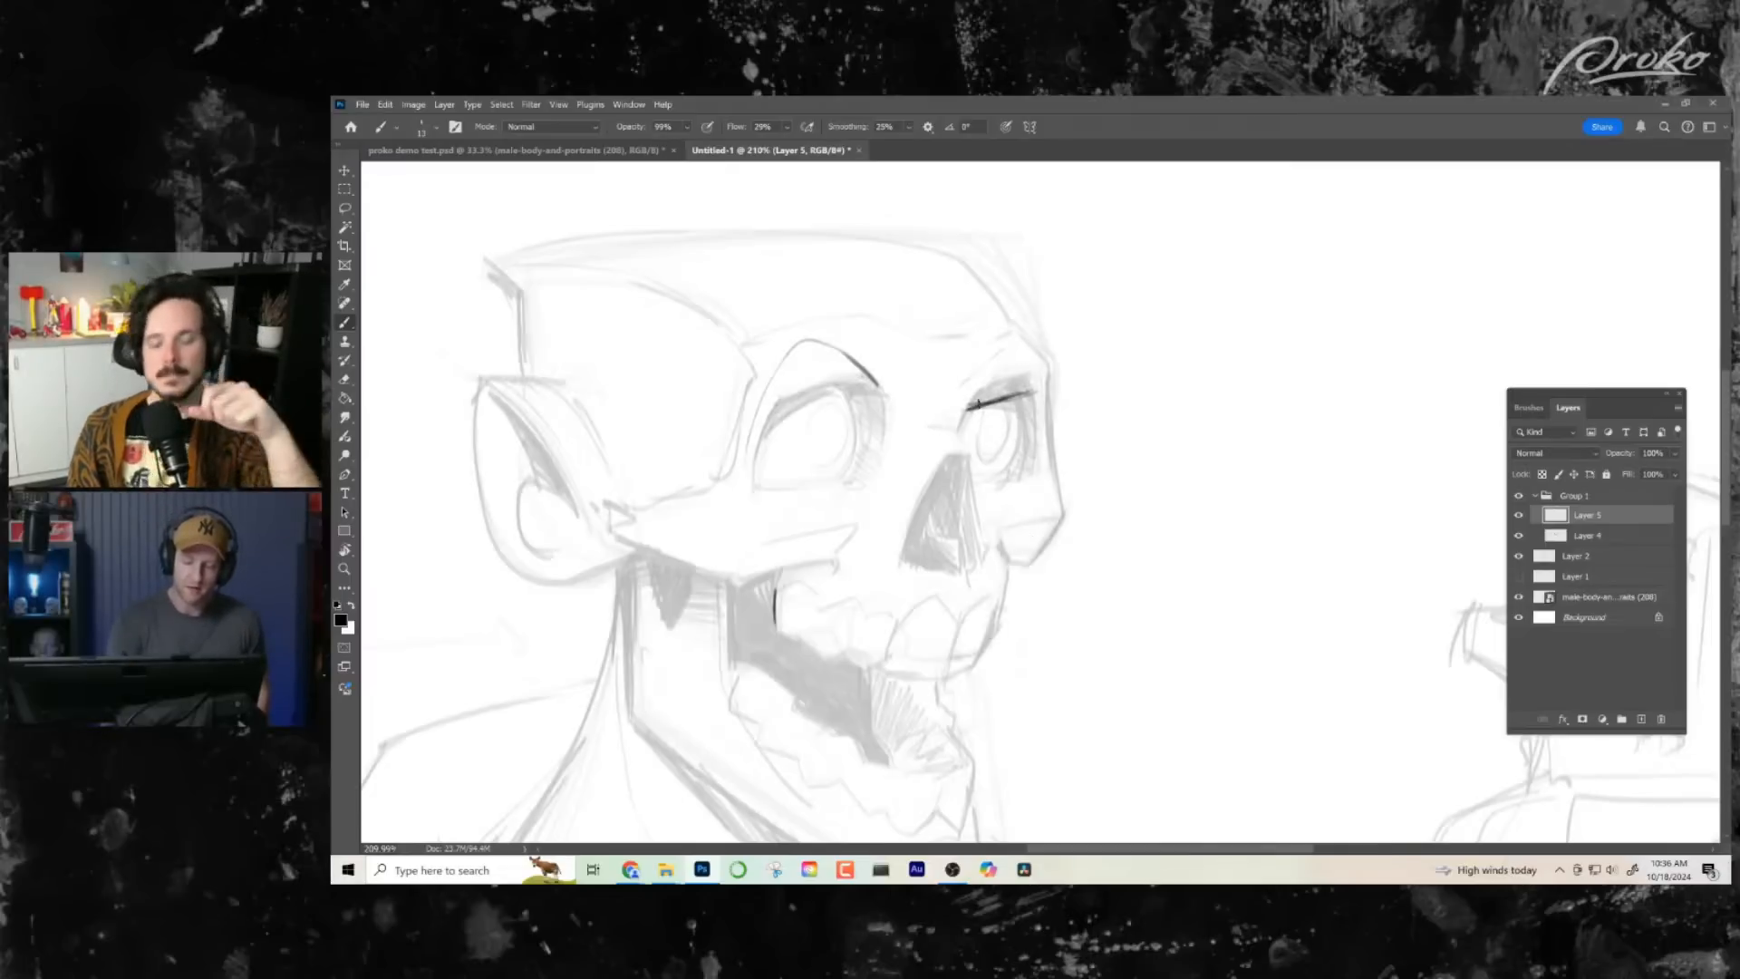
- Try thick, angled black eyebrows above both eye sockets and undo them
left_click_drag(963, 409, 1030, 371)
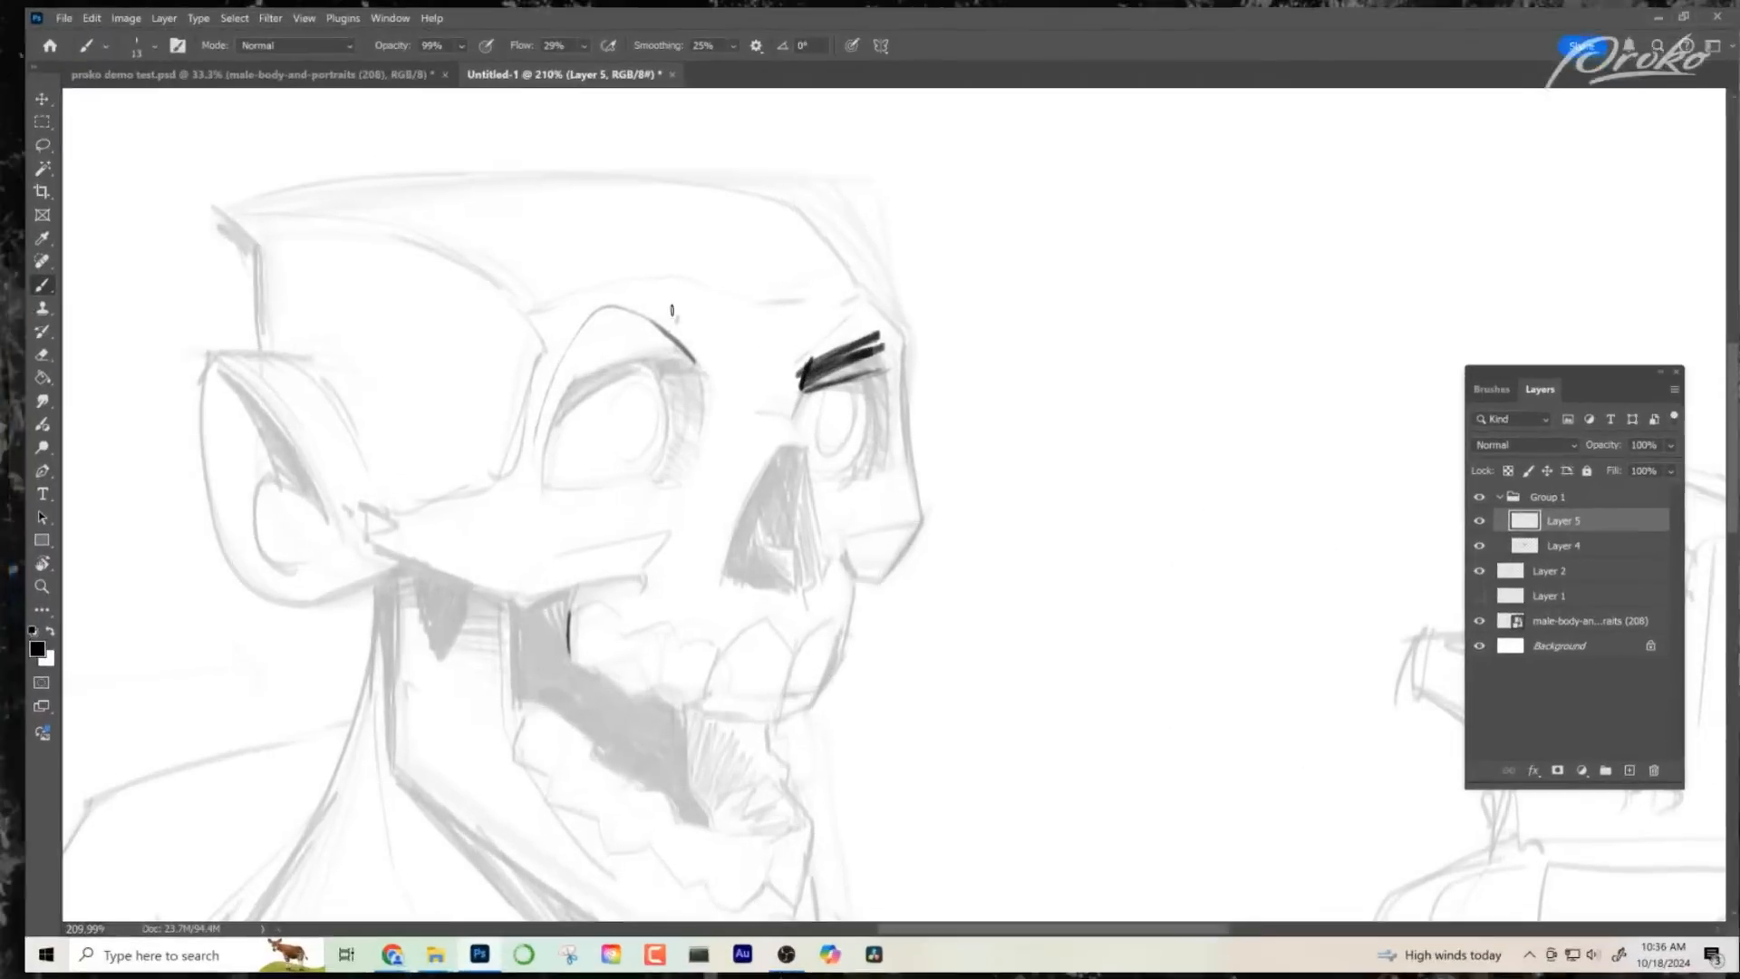
mouse_move(537, 313)
left_mouse_down()
mouse_move(617, 268)
mouse_move(678, 319)
mouse_move(660, 288)
mouse_move(673, 283)
left_mouse_up()
left_click_drag(1113, 501, 1140, 475)
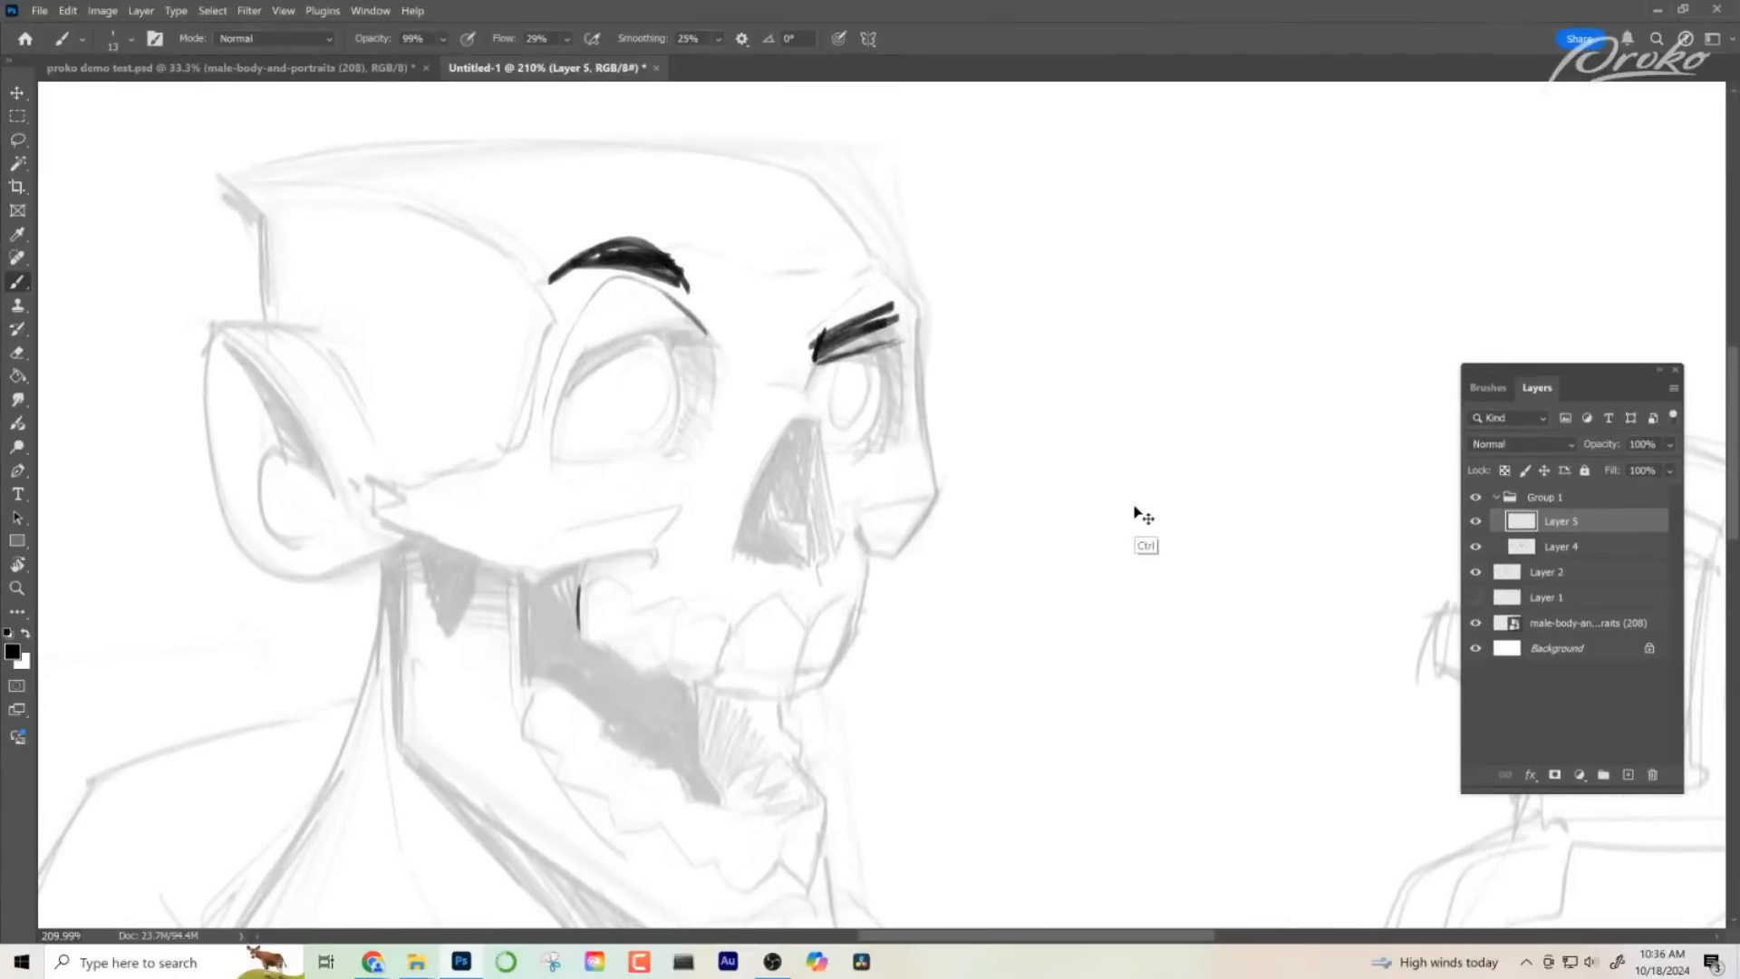
key("ctrl+z")
key("ctrl+z")
key("ctrl+z")
key("ctrl+z")
key("ctrl+z")
key("ctrl+z")
key("ctrl+z")
key("ctrl+z")
- Outline the brow ridge with light strokes, then darken the near eye socket's upper arch and outer side
left_click_drag(880, 267, 794, 295)
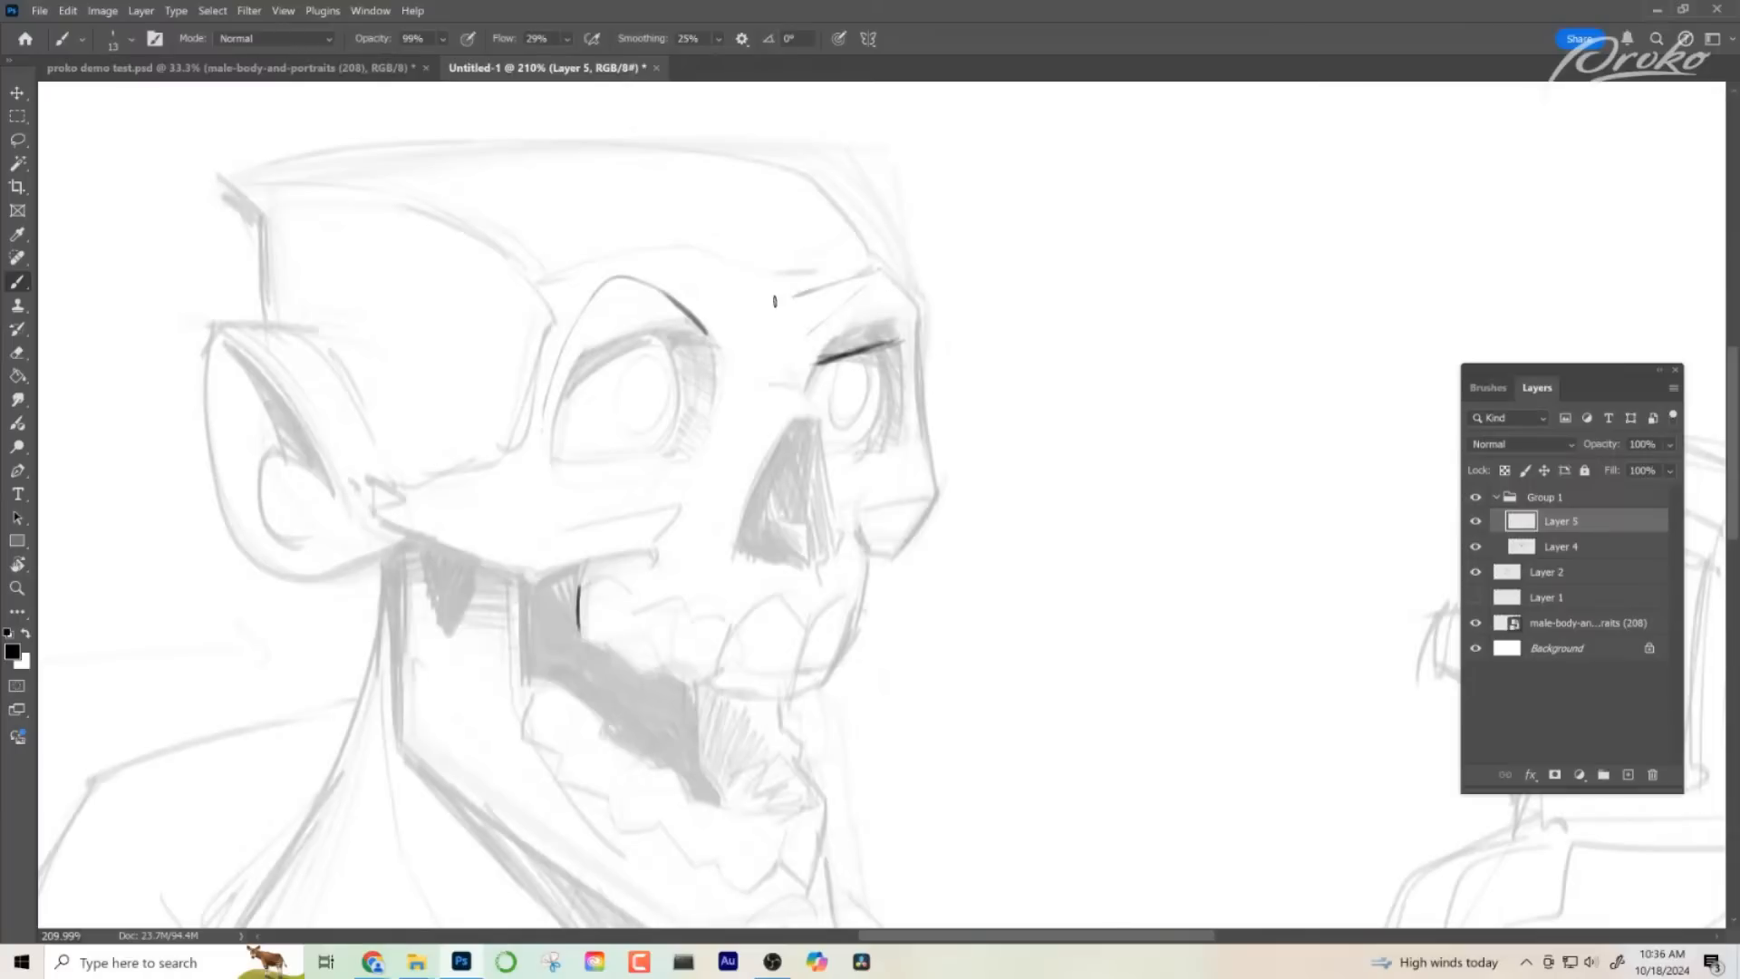
left_click_drag(573, 243, 554, 263)
key("z")
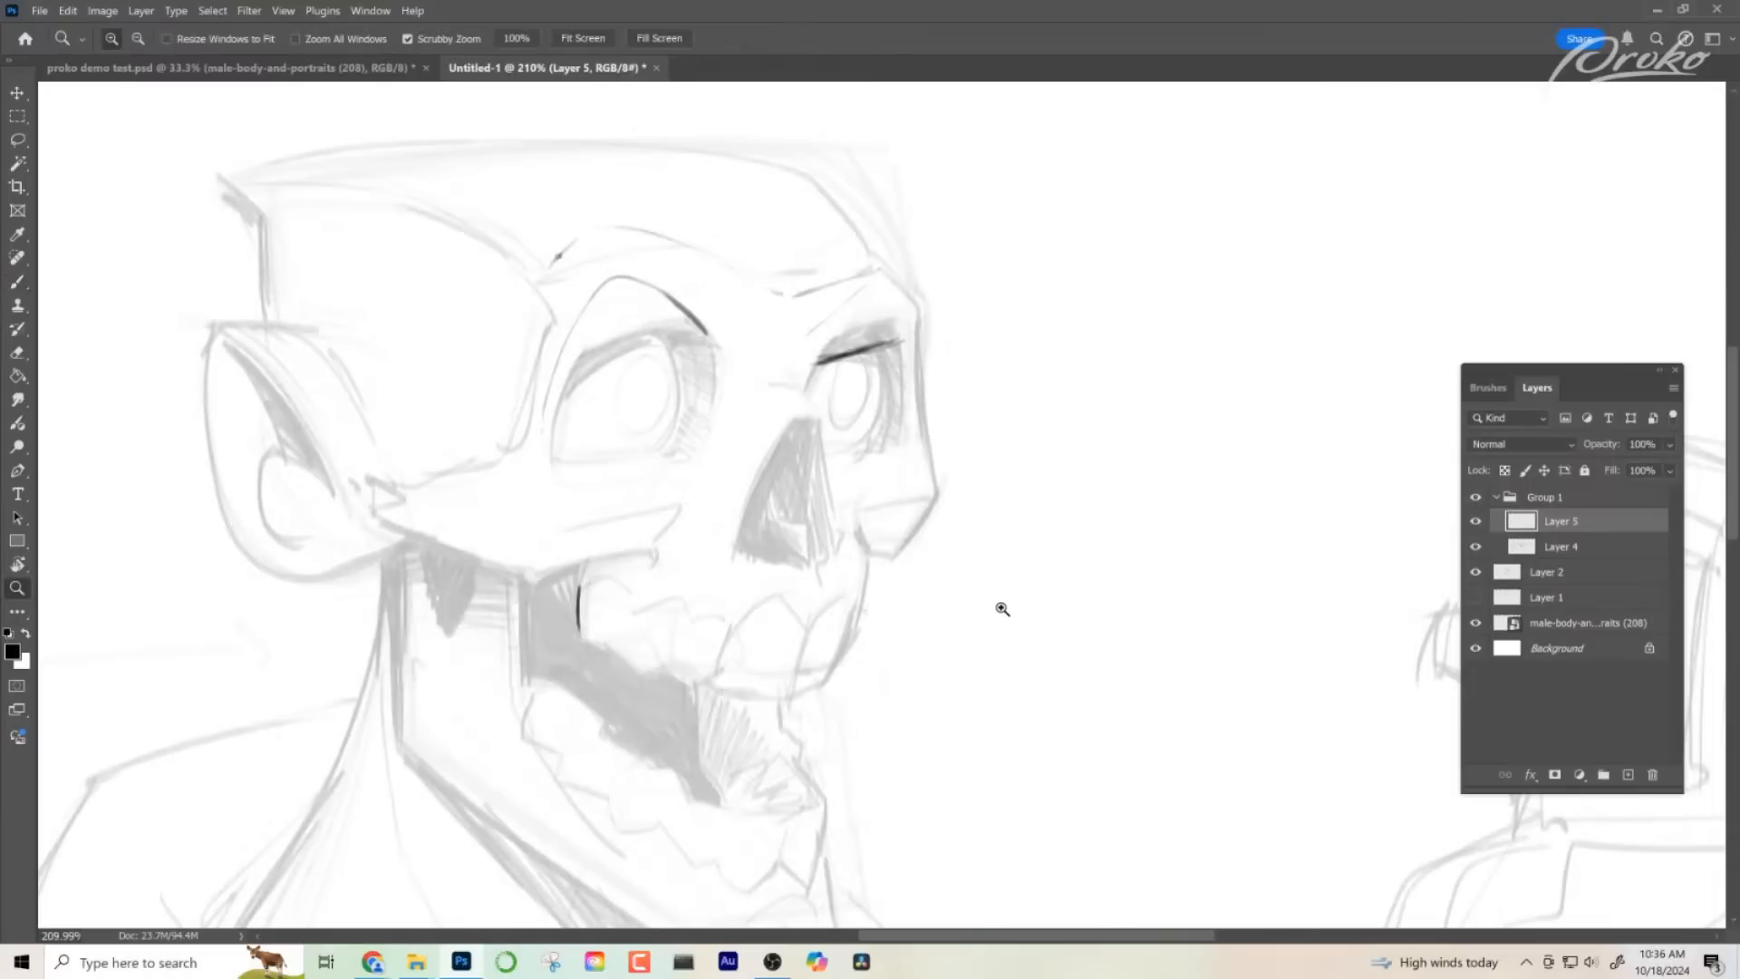
left_click(707, 337)
key("b")
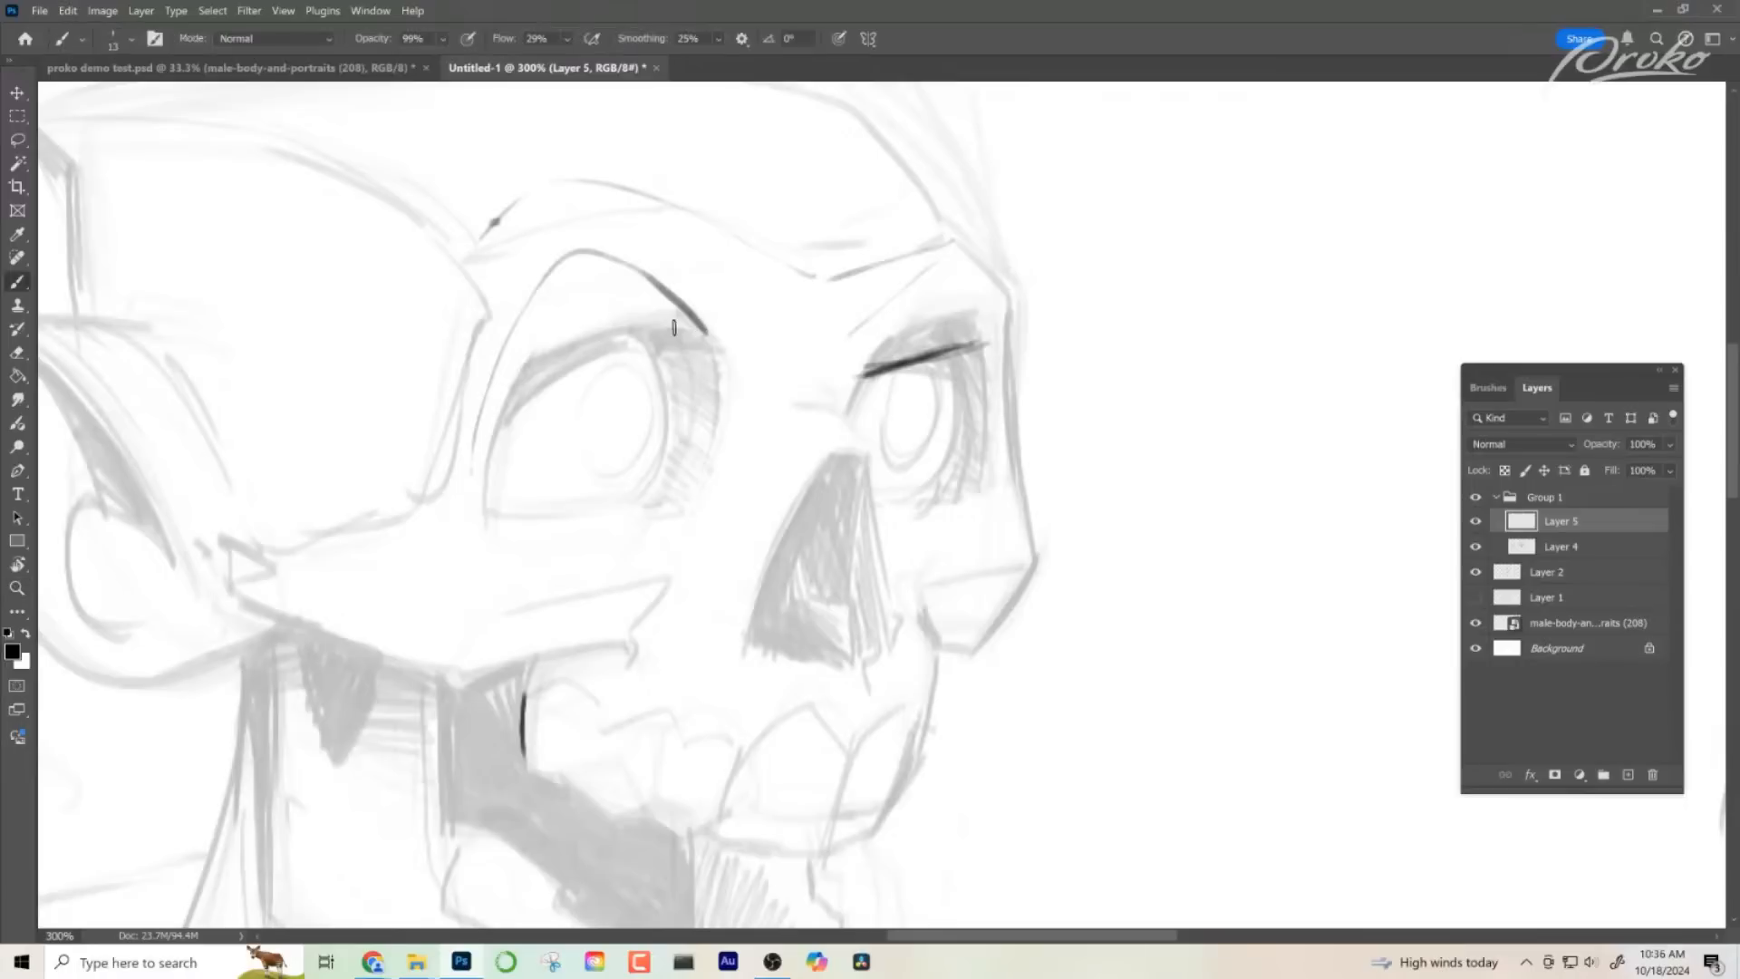
mouse_move(699, 328)
left_mouse_down()
mouse_move(576, 263)
mouse_move(473, 403)
left_mouse_up()
left_click_drag(542, 310, 480, 476)
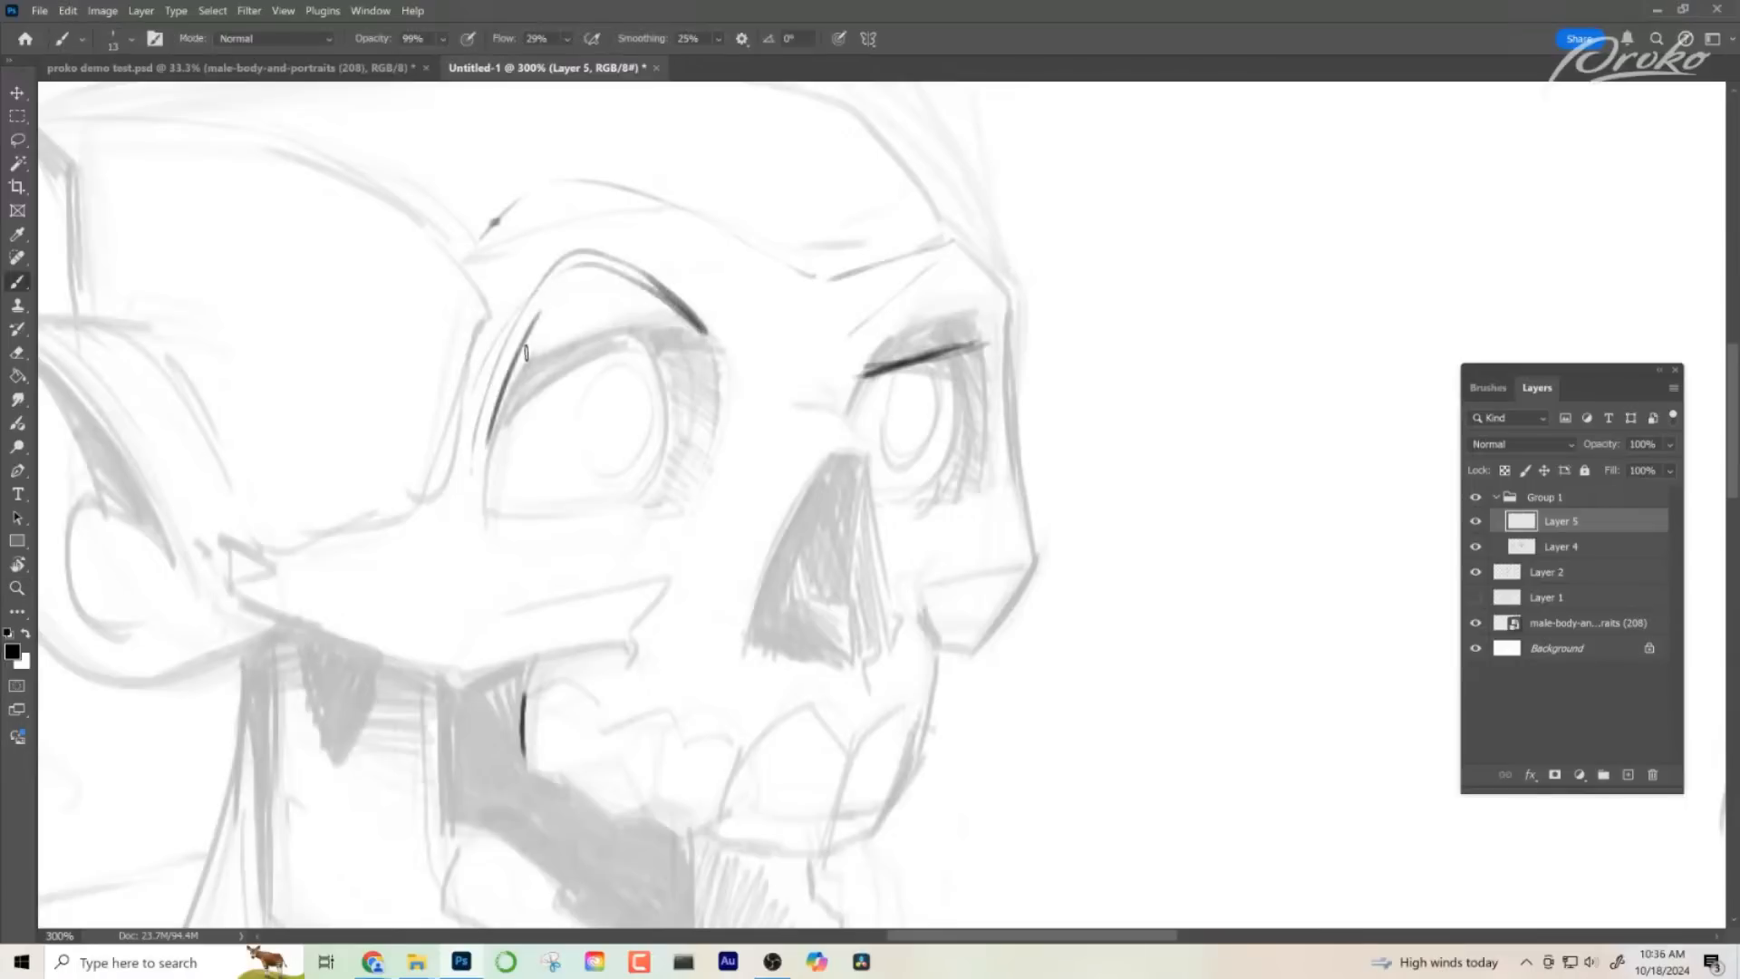
left_click_drag(531, 347, 473, 505)
key("ctrl+z")
- Draw the far socket's inner edge down along the nose cavity, and close the socket's outer and lower edges, redoing the first attempt
mouse_move(866, 367)
left_mouse_down()
mouse_move(843, 419)
mouse_move(874, 467)
mouse_move(881, 593)
left_mouse_up()
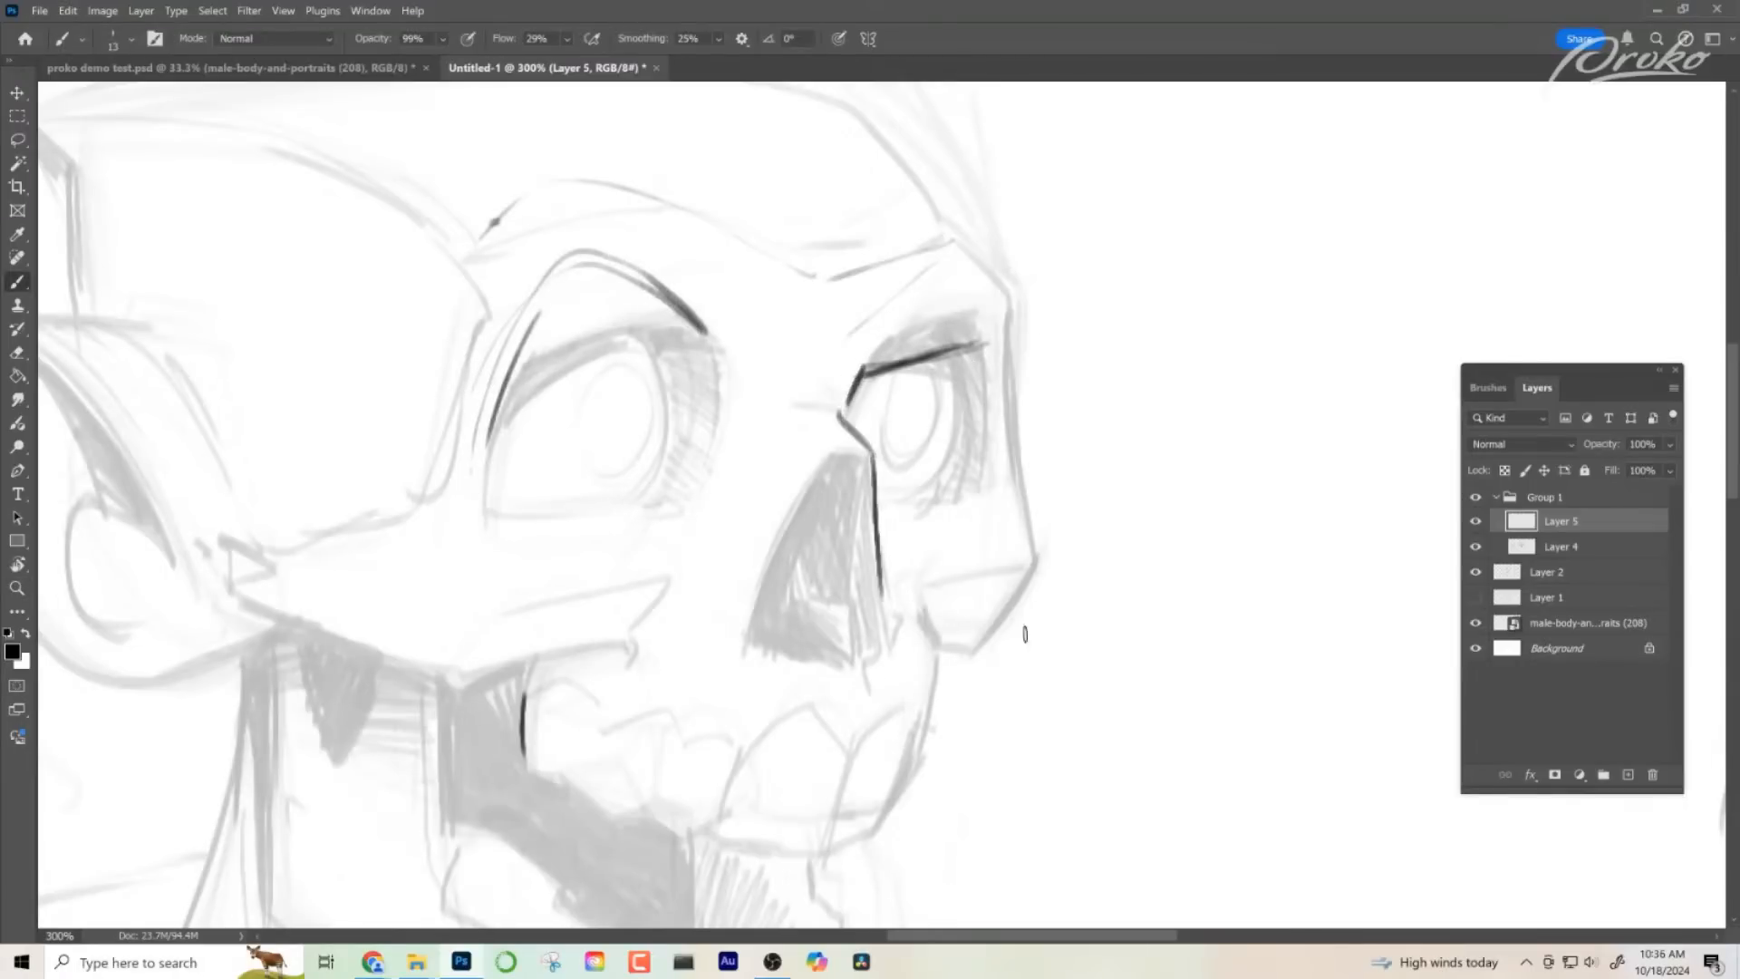
left_click_drag(1034, 640, 972, 646)
left_click_drag(780, 493, 823, 497)
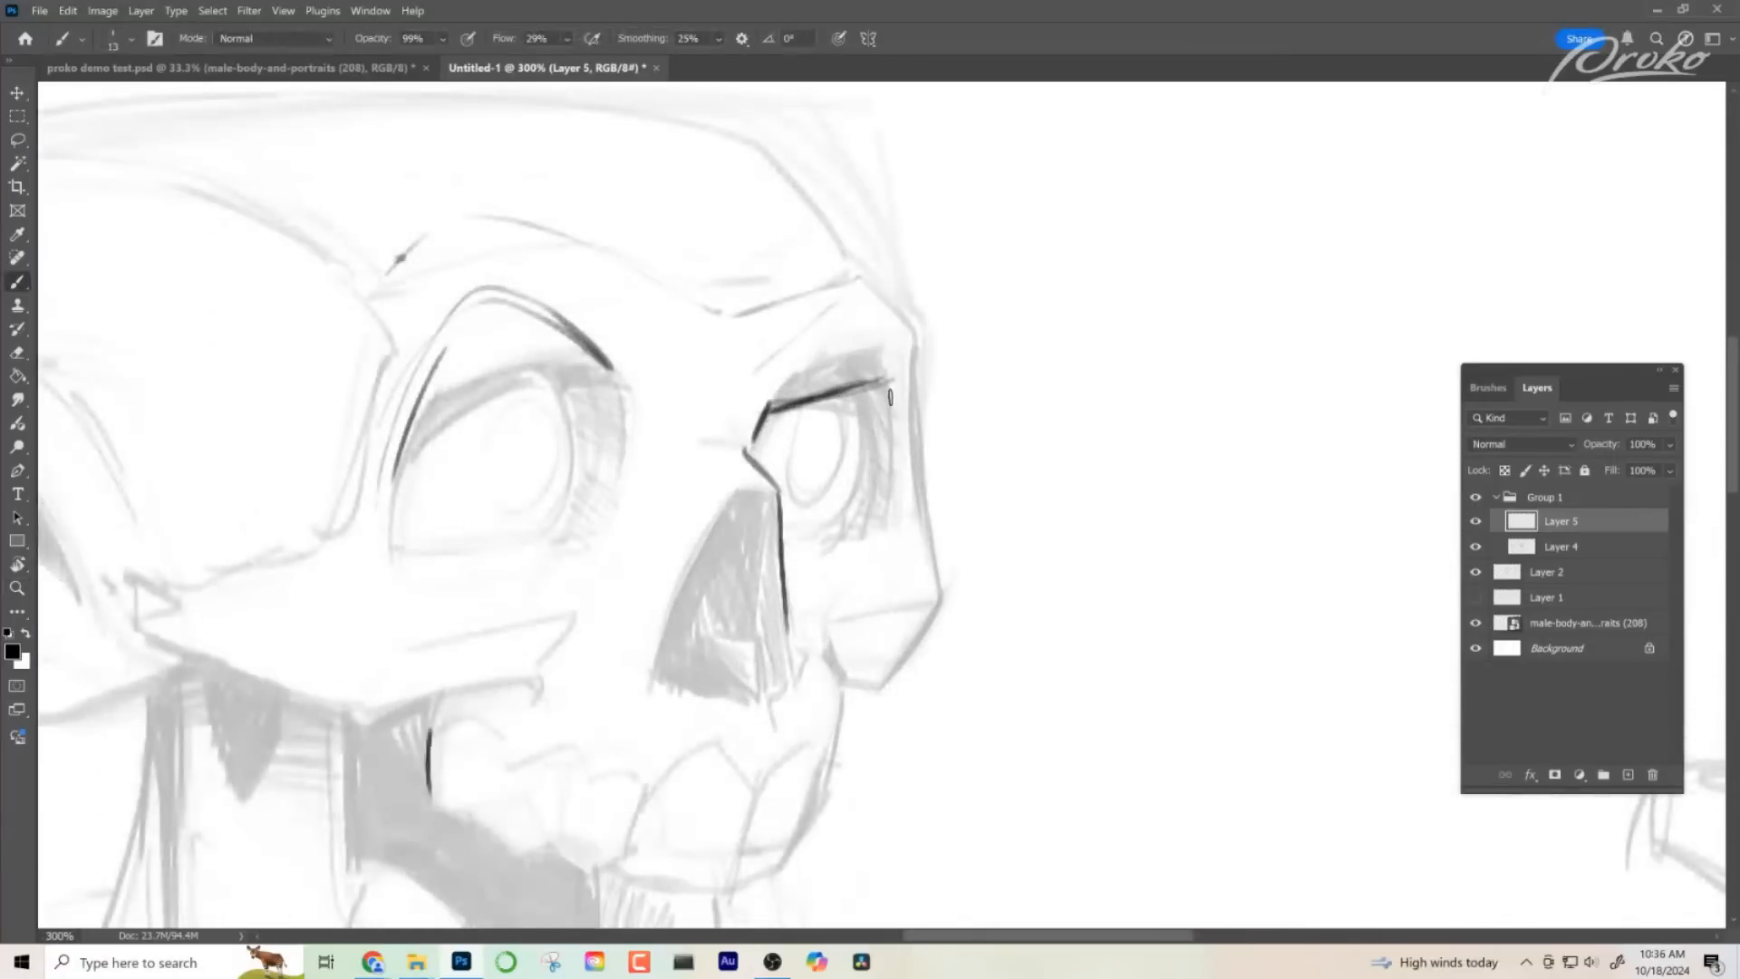
mouse_move(889, 381)
left_mouse_down()
mouse_move(894, 518)
mouse_move(849, 558)
mouse_move(808, 563)
left_mouse_up()
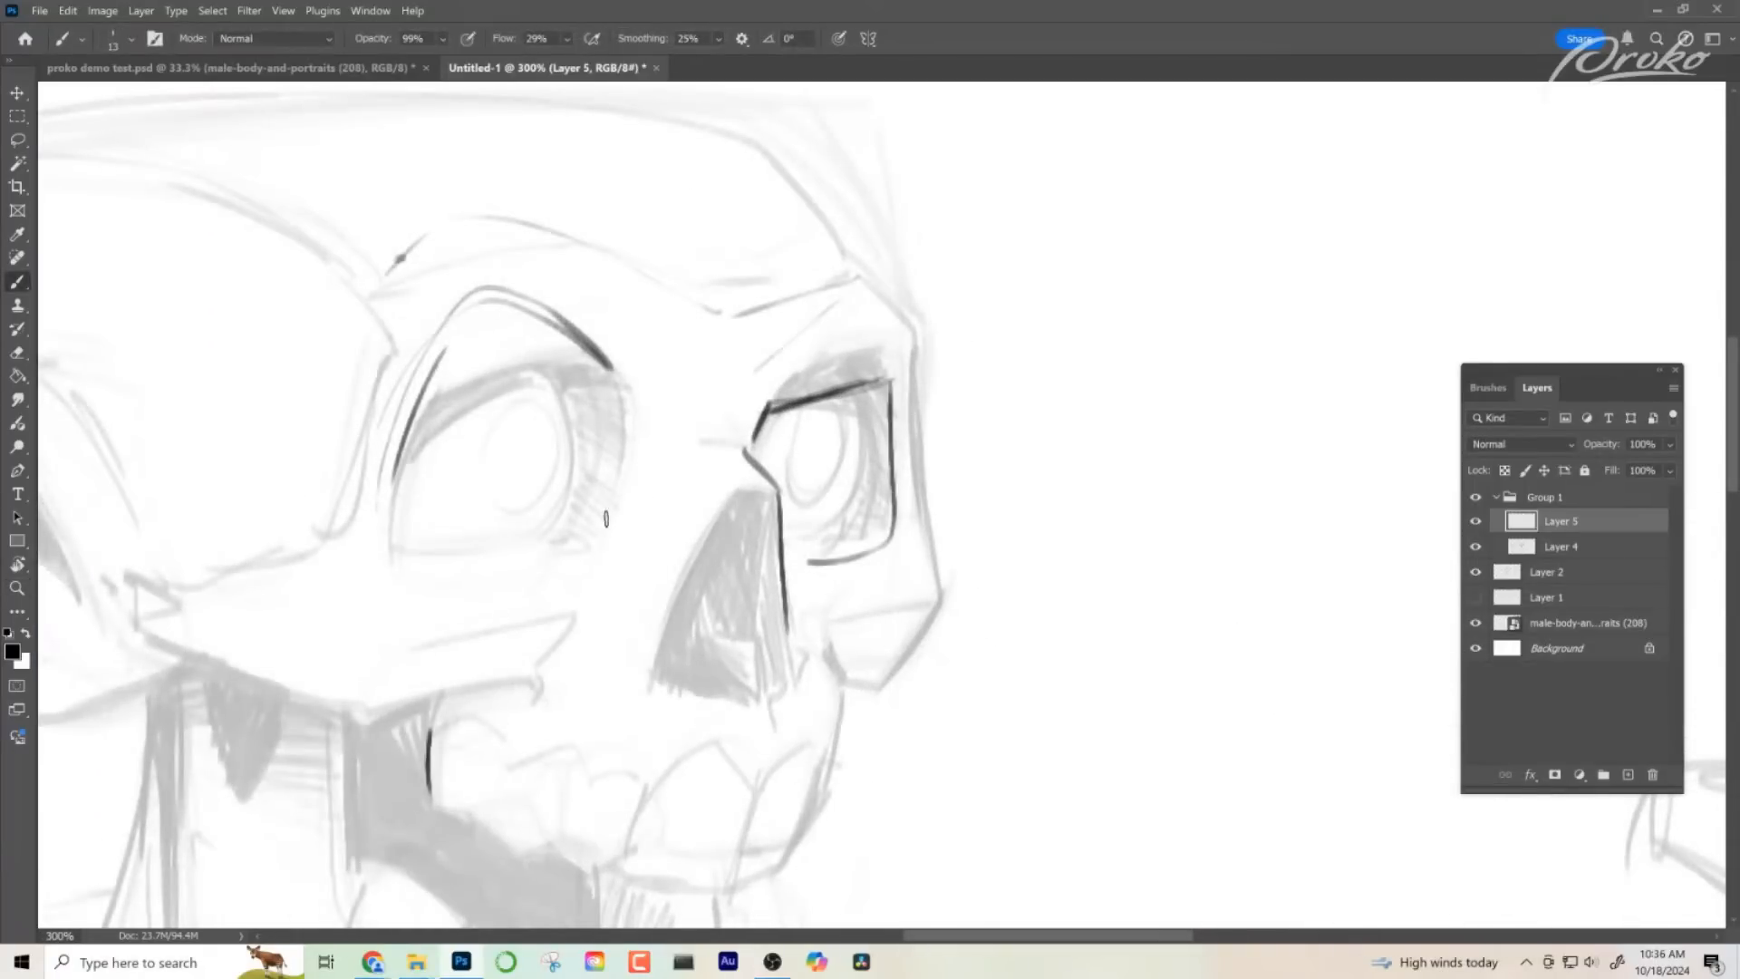
key("ctrl+z")
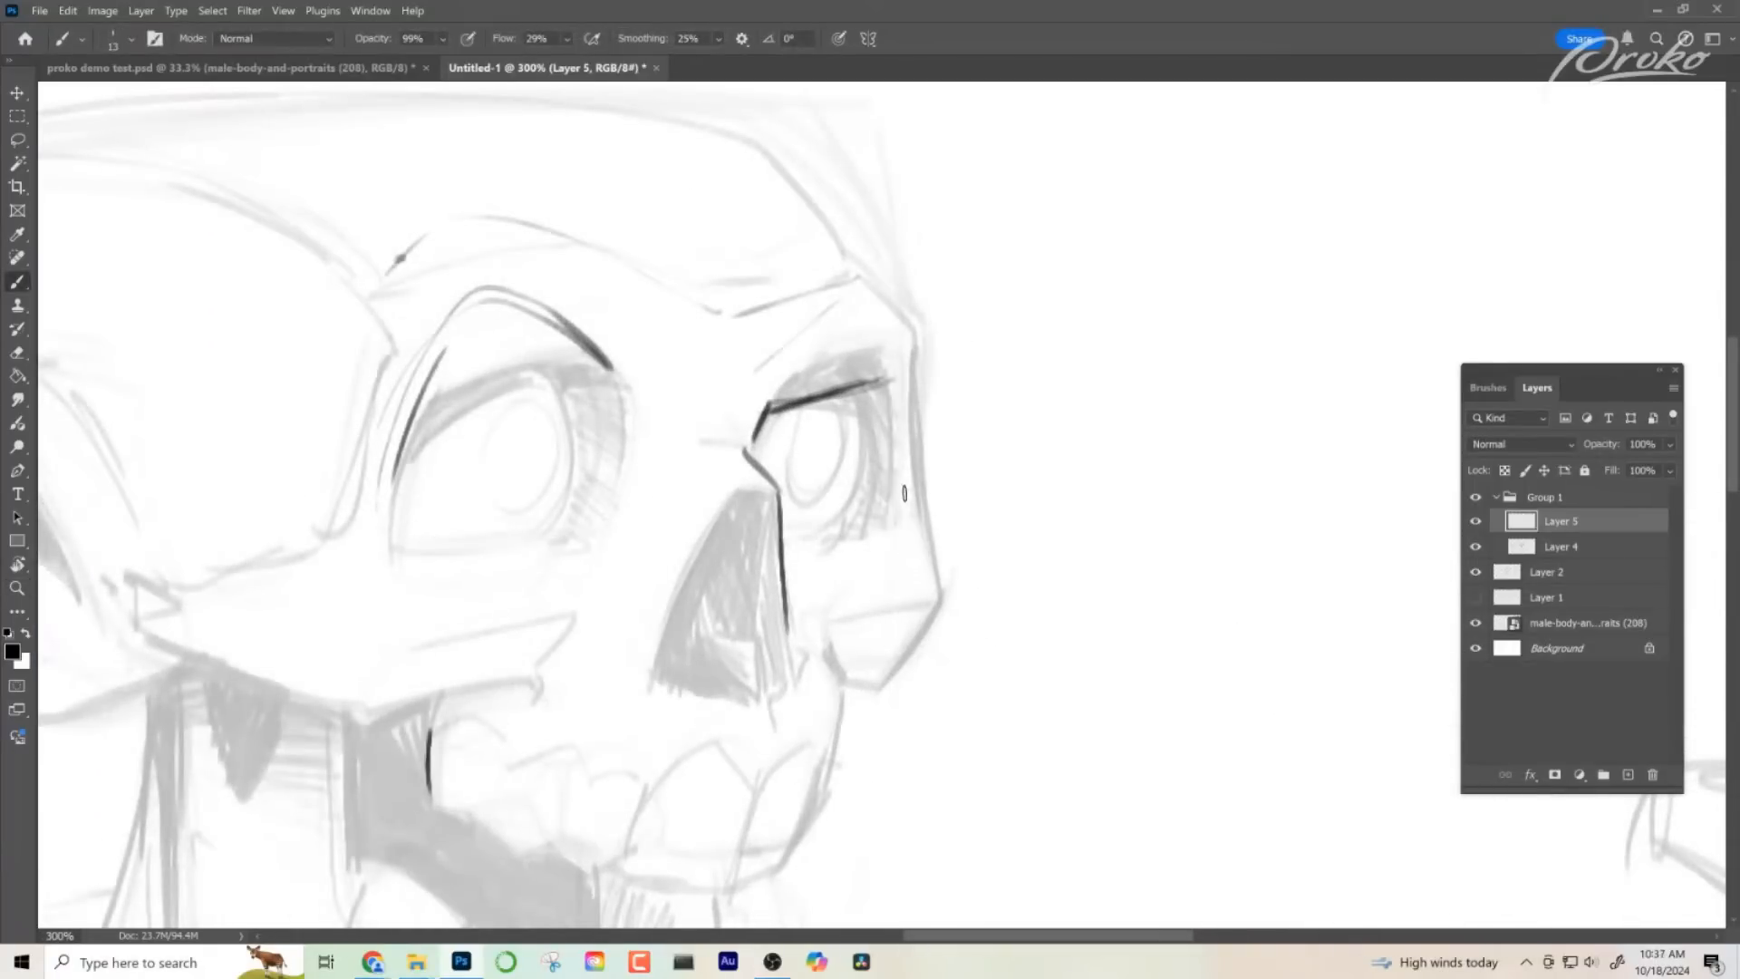
mouse_move(894, 373)
left_mouse_down()
mouse_move(888, 553)
mouse_move(885, 518)
mouse_move(785, 525)
left_mouse_up()
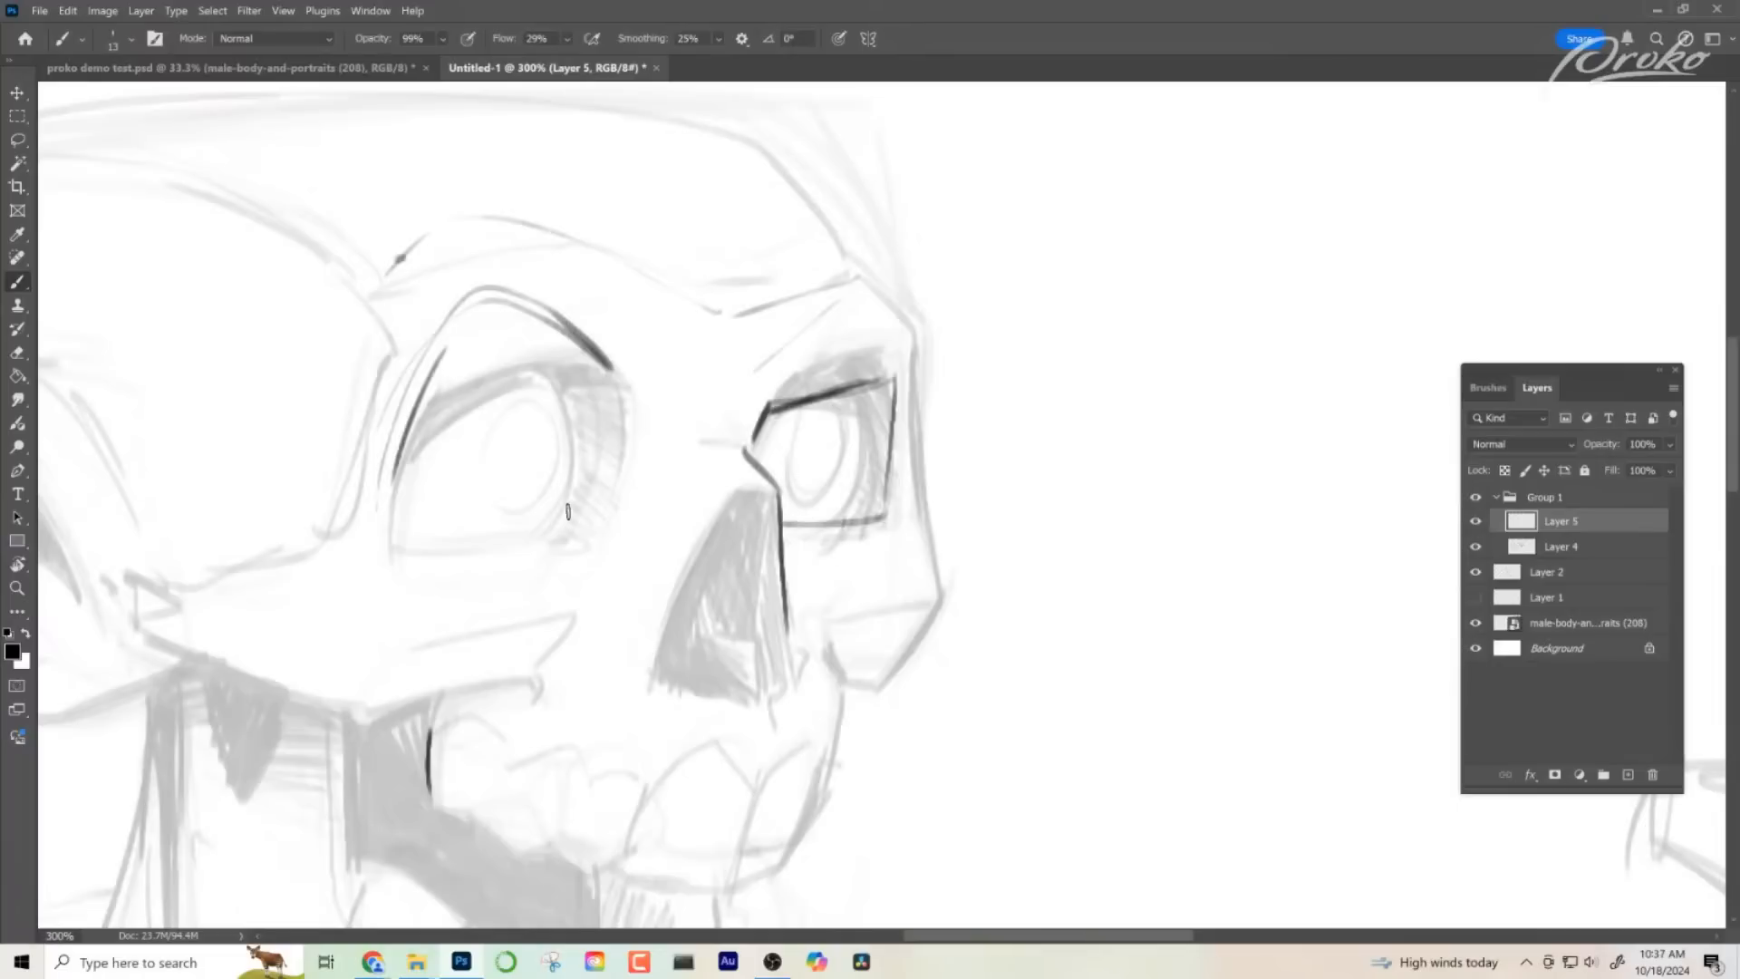
- Draw the rounded lower edge of the near eye socket and its inner side to close the outline
left_click_drag(605, 517, 404, 539)
mouse_move(393, 467)
left_mouse_down()
mouse_move(457, 533)
mouse_move(571, 527)
left_mouse_up()
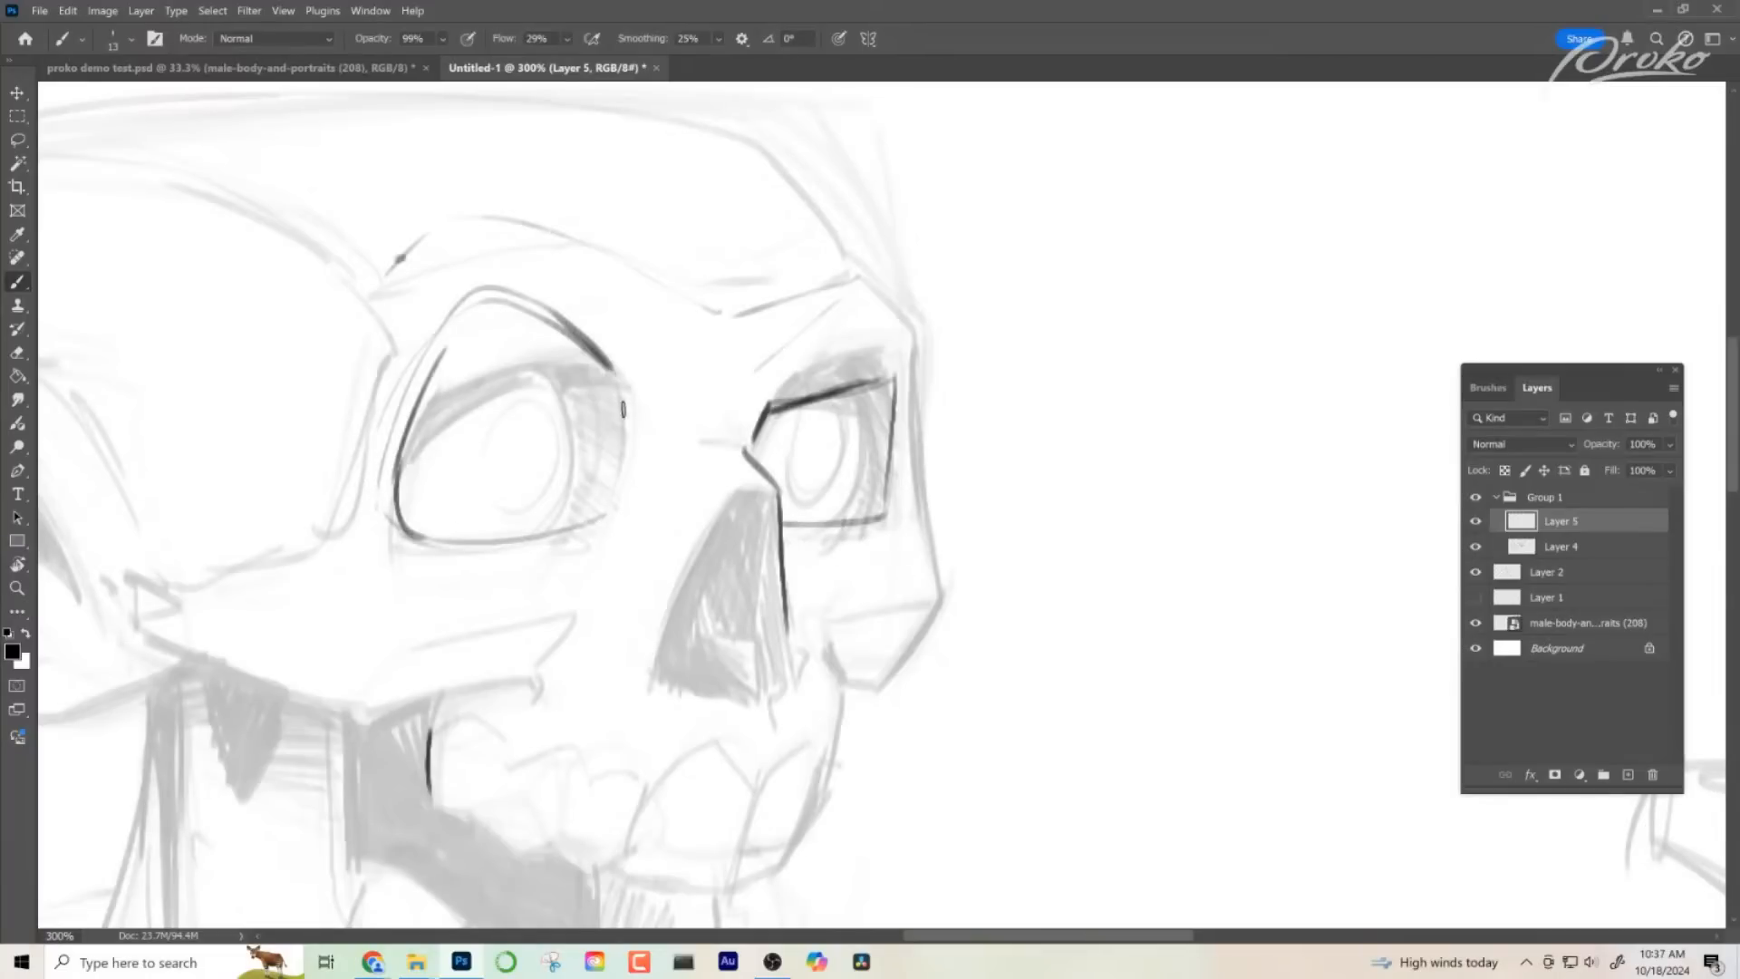
left_click_drag(623, 409, 594, 510)
- Flip the canvas horizontally to check the skull in mirror view
key("z")
mouse_move(1013, 326)
left_mouse_down()
mouse_move(970, 446)
mouse_move(947, 599)
left_mouse_up()
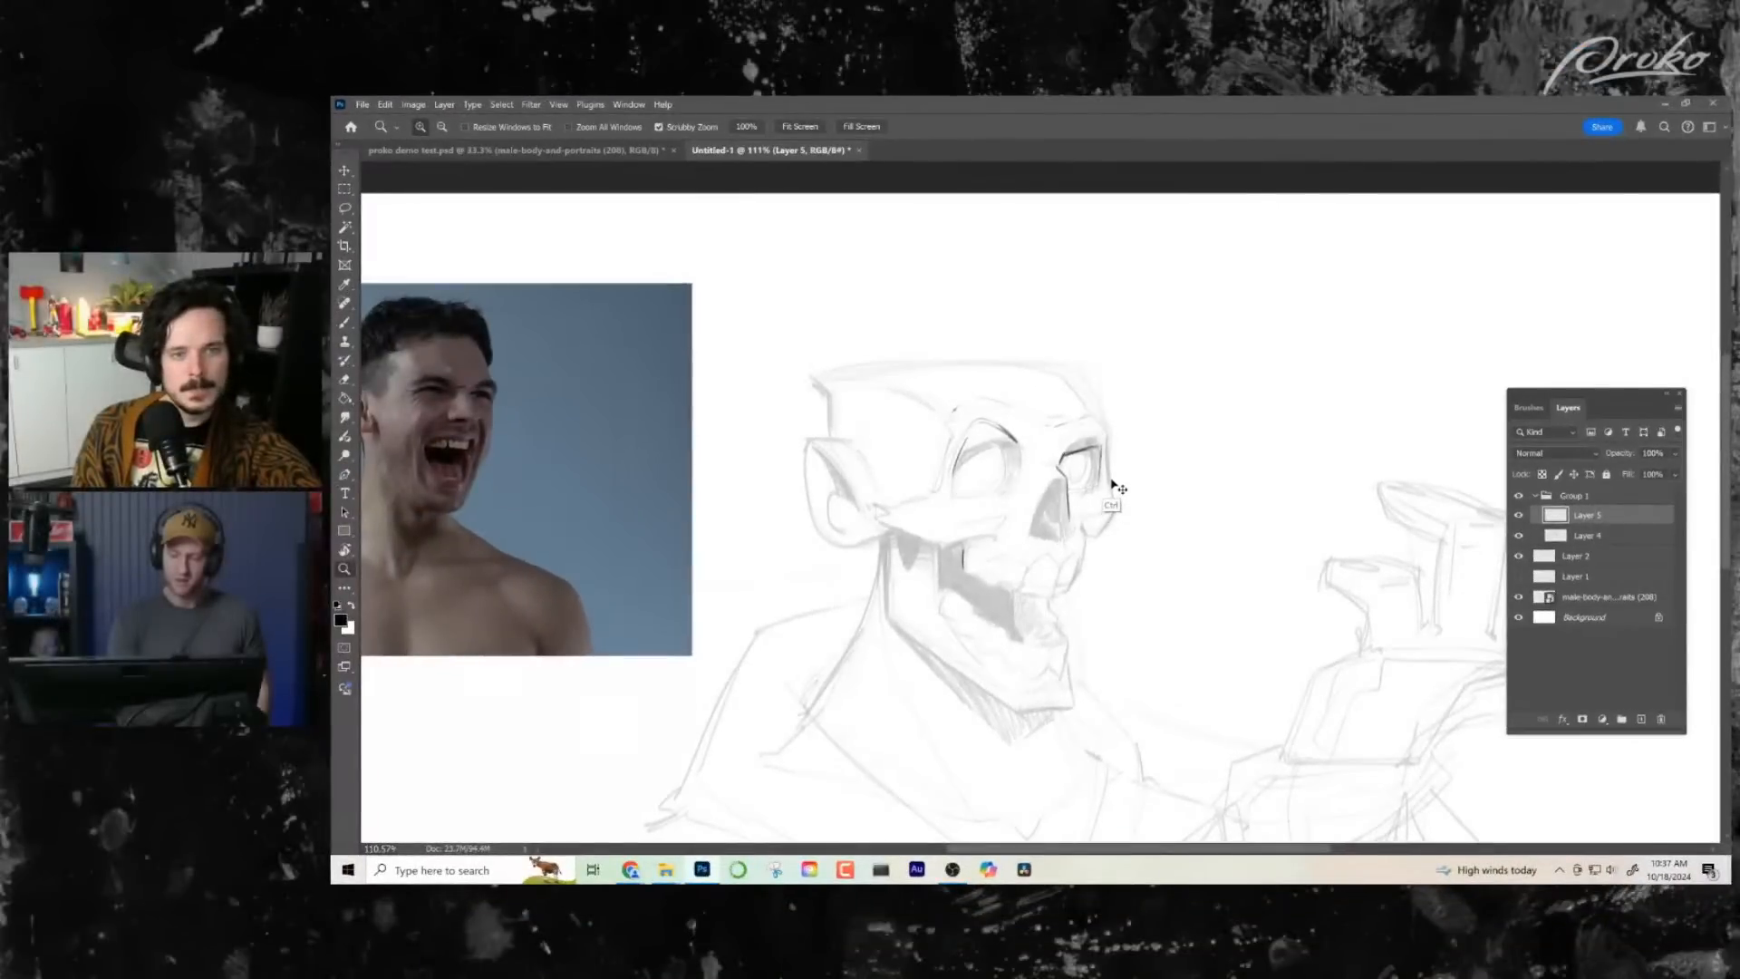
left_click_drag(1117, 488, 1140, 486)
key("b")
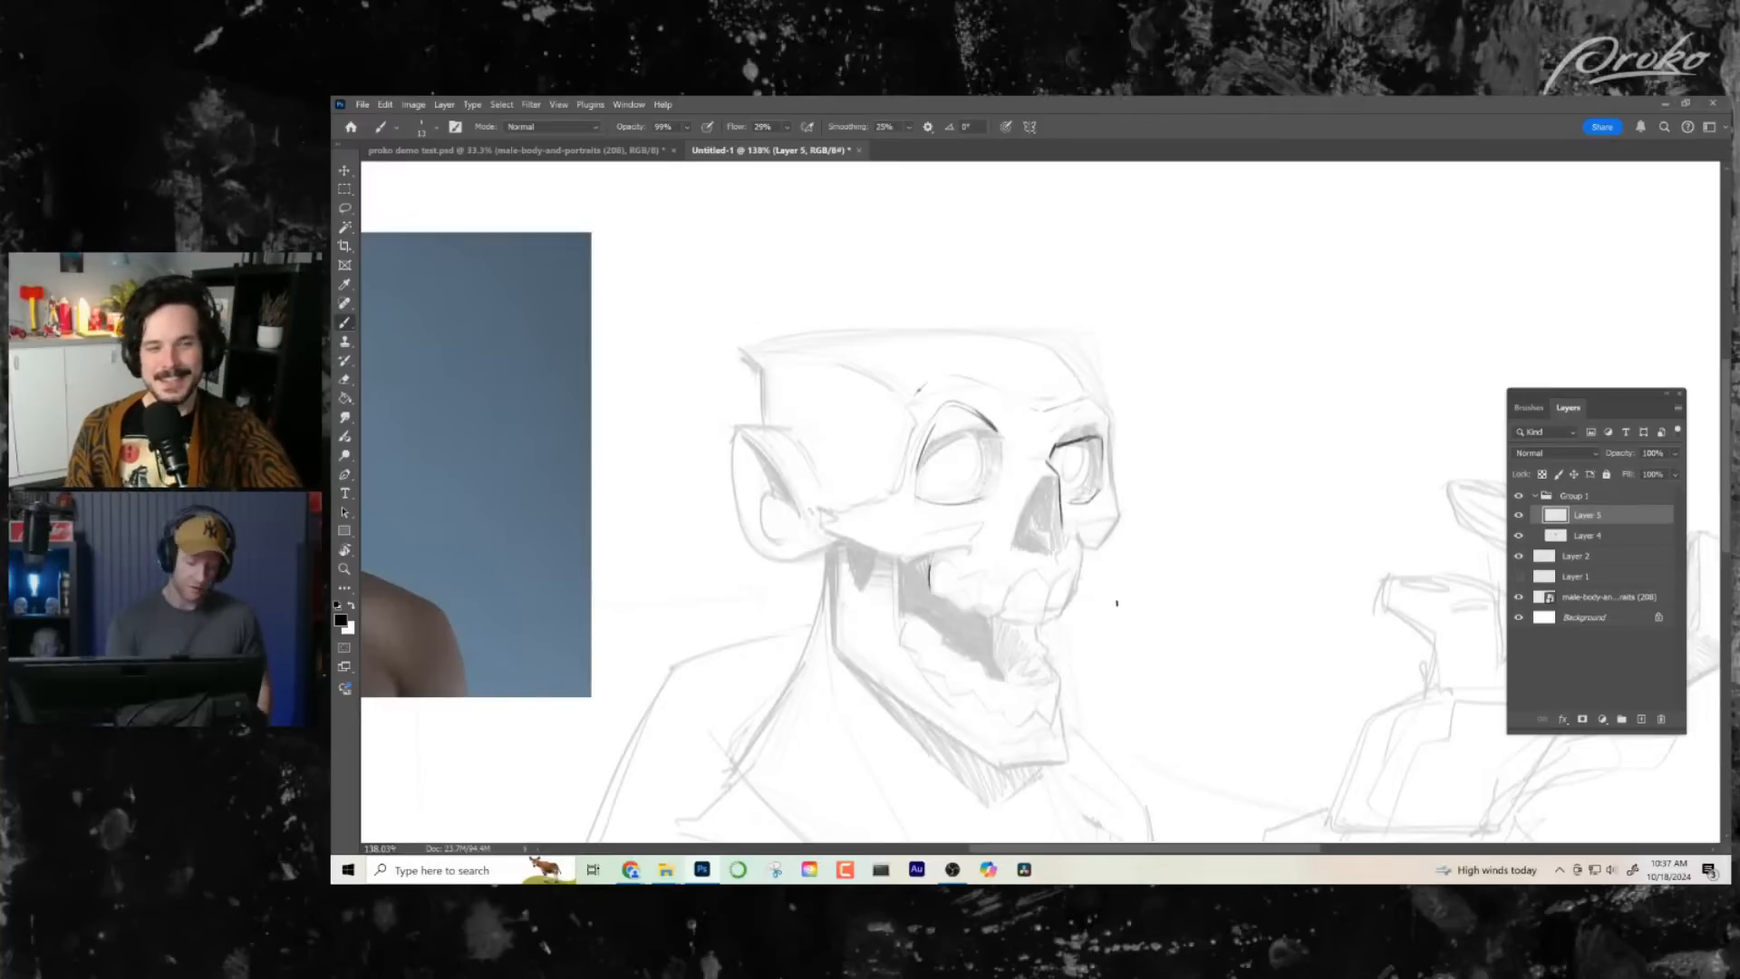
key("ctrl+shift+h")
left_click_drag(1122, 608, 1062, 600)
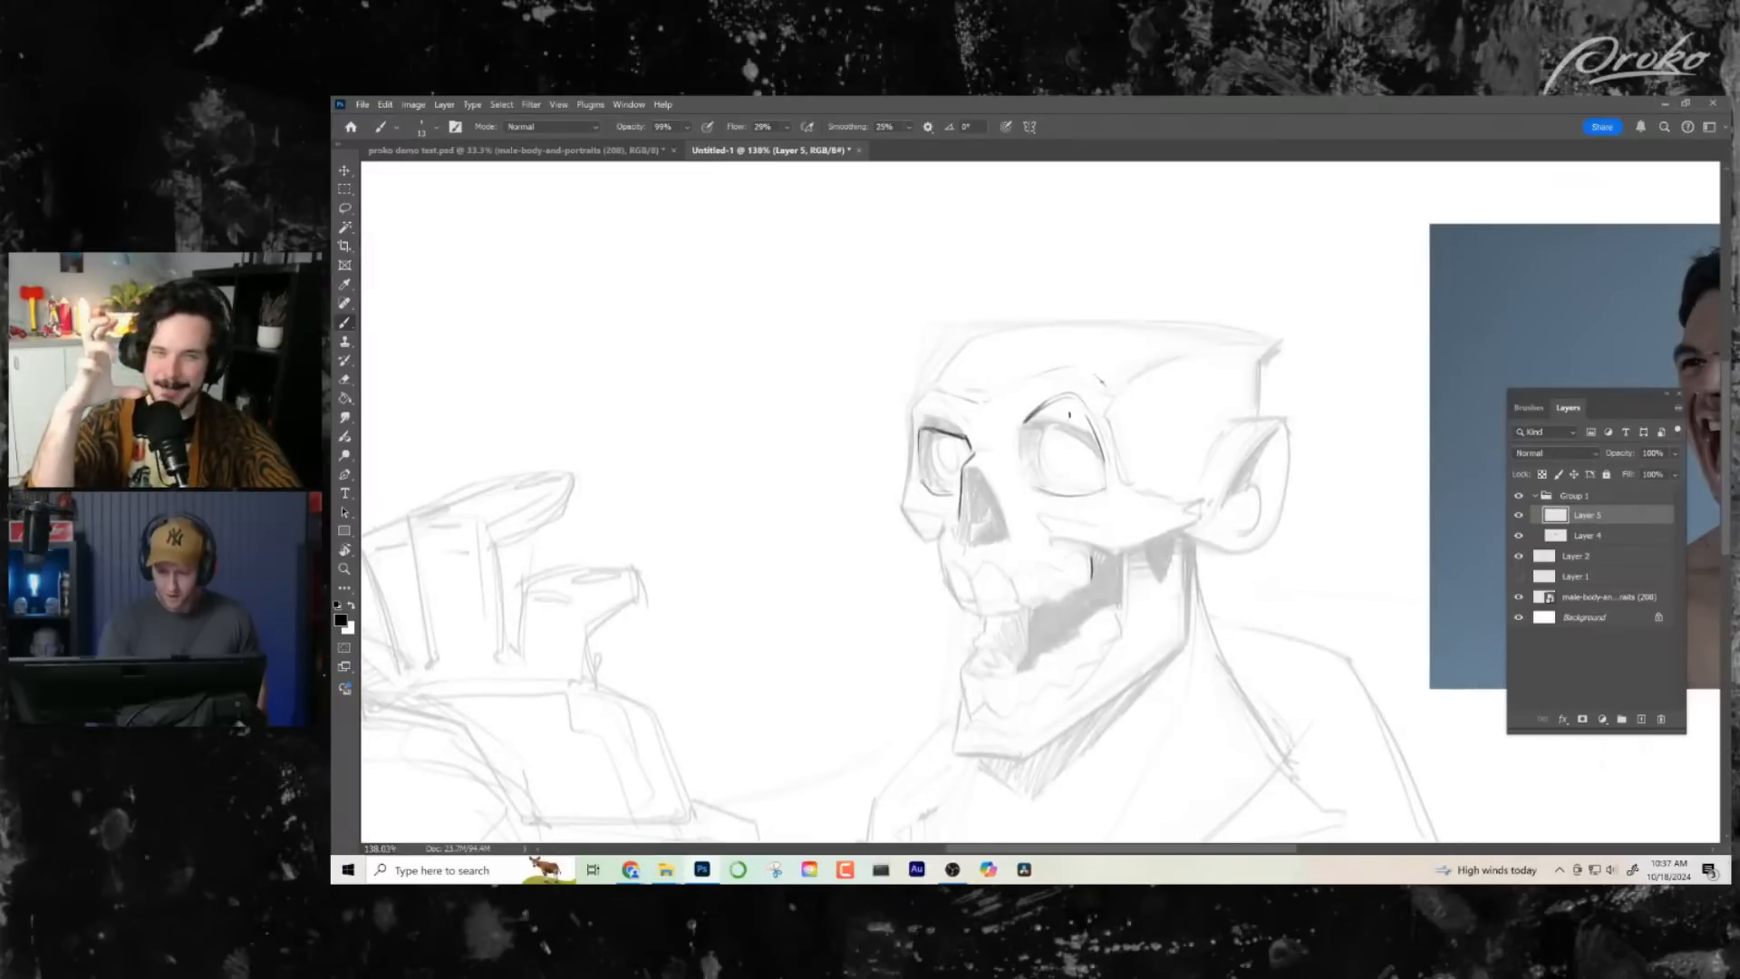
- Draw round eyeballs inside both eye sockets, redoing the first stroke
left_click_drag(1050, 426, 1049, 485)
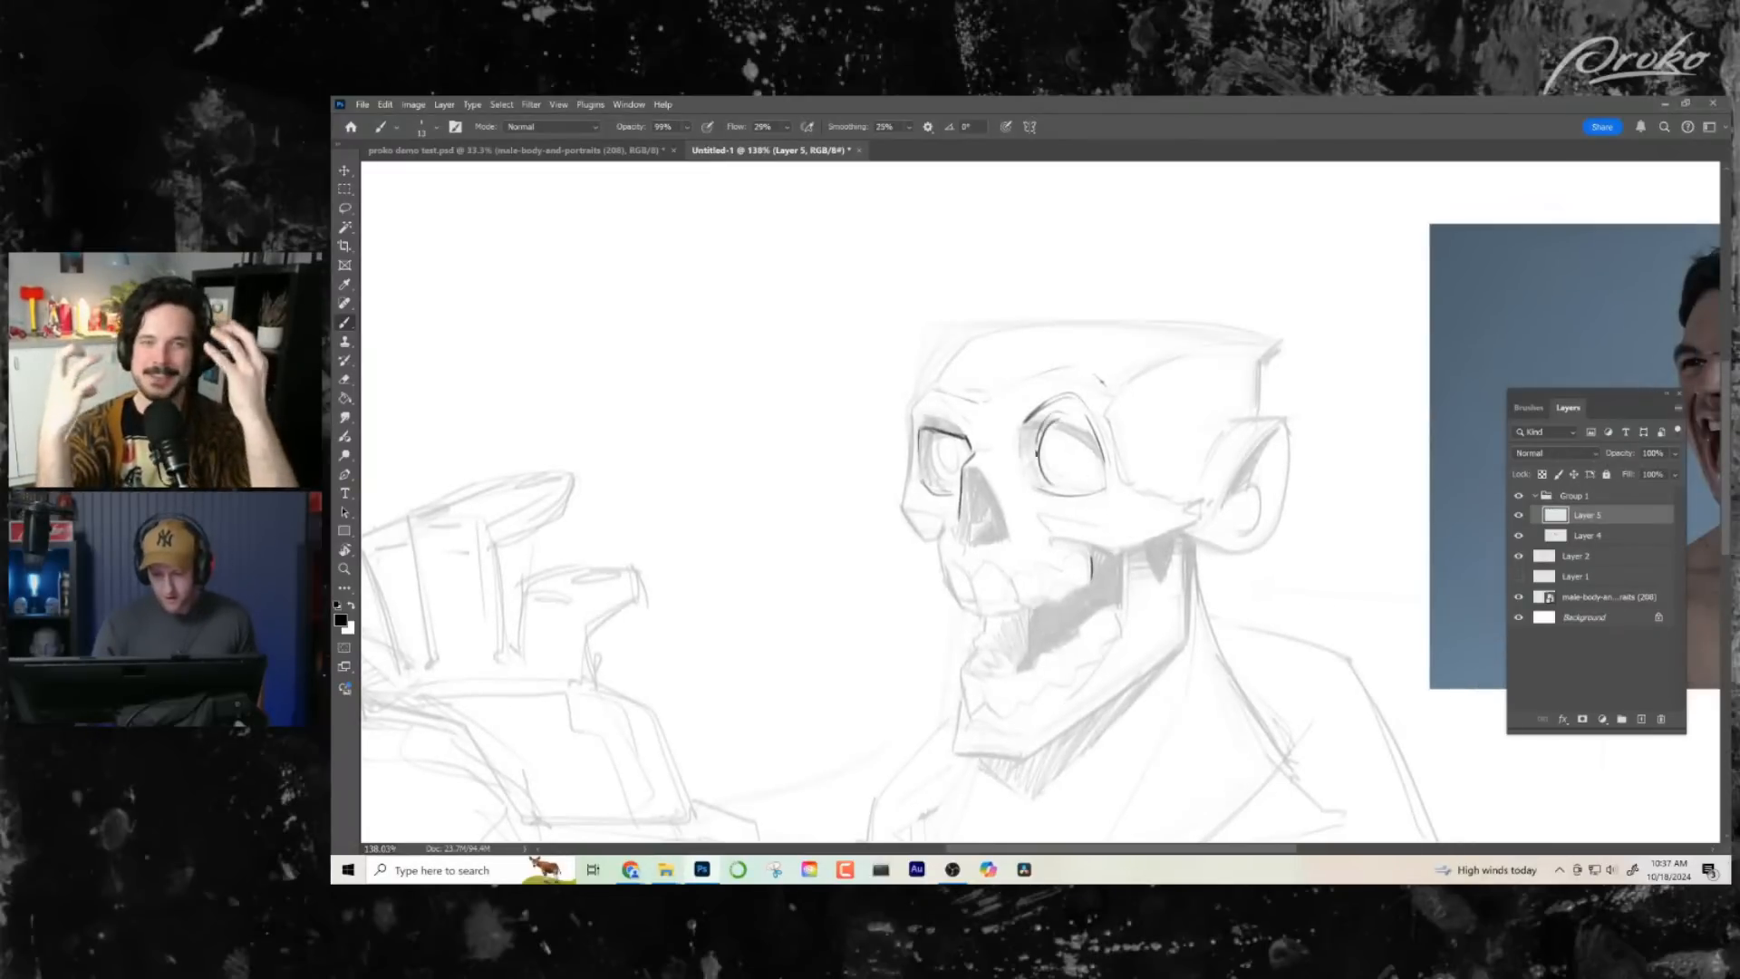
key("ctrl+z")
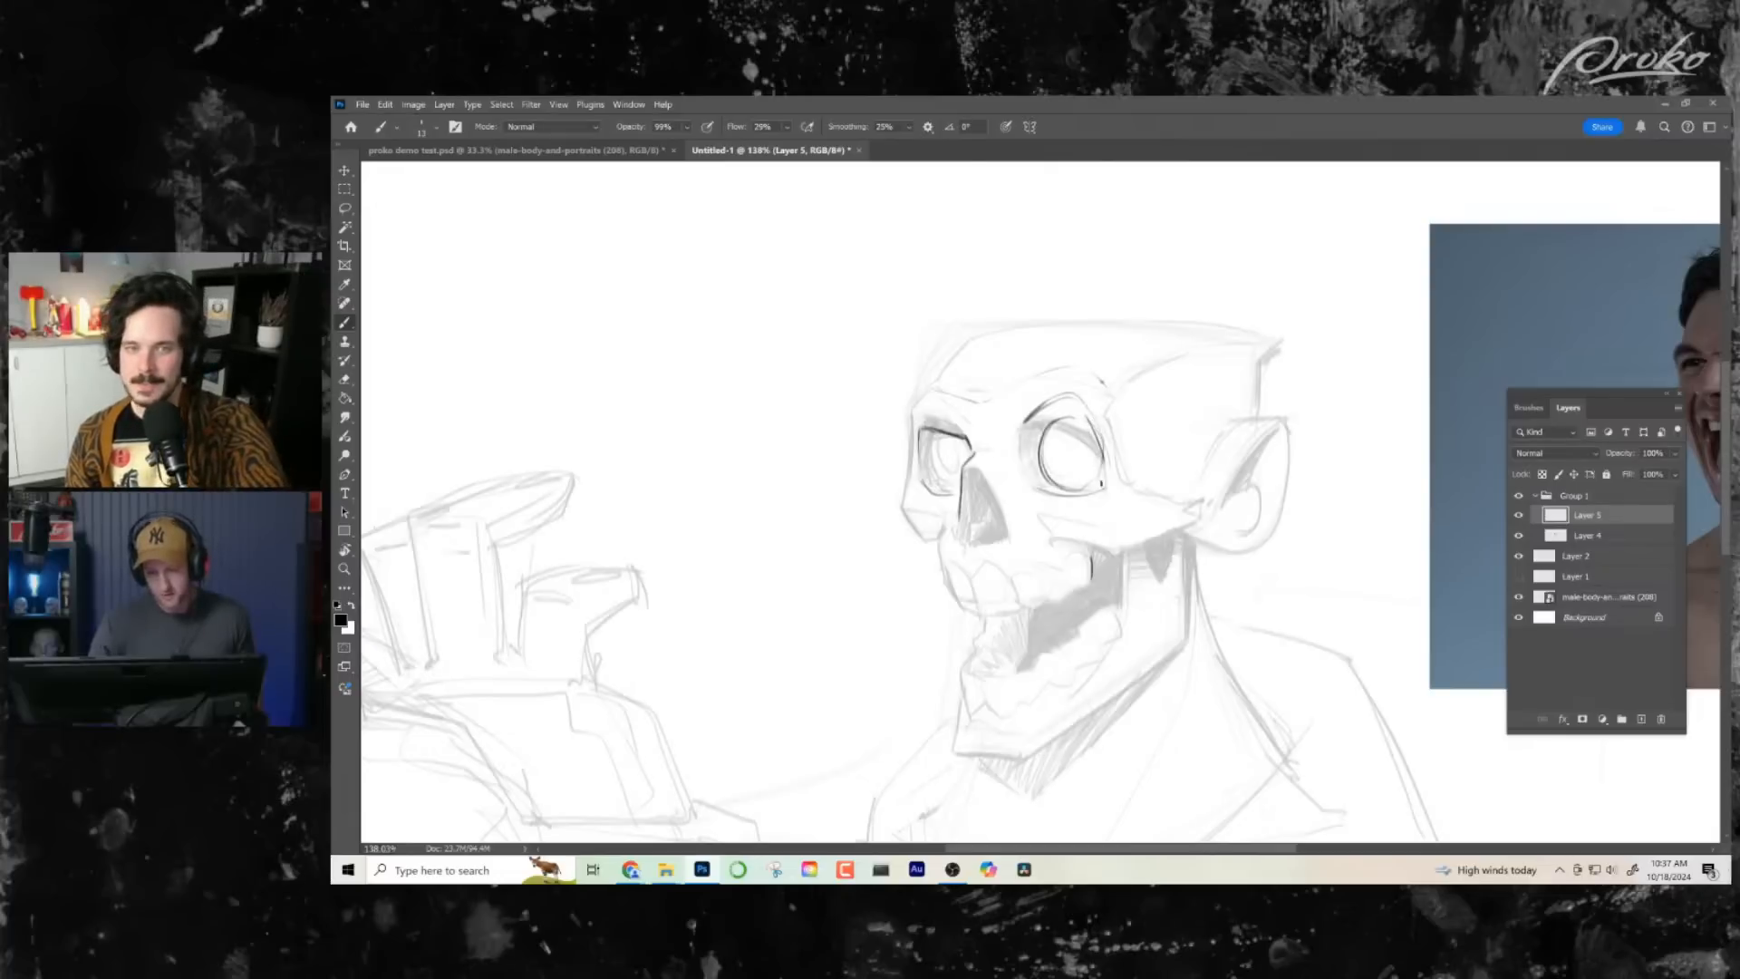
left_click_drag(1044, 444, 1021, 420)
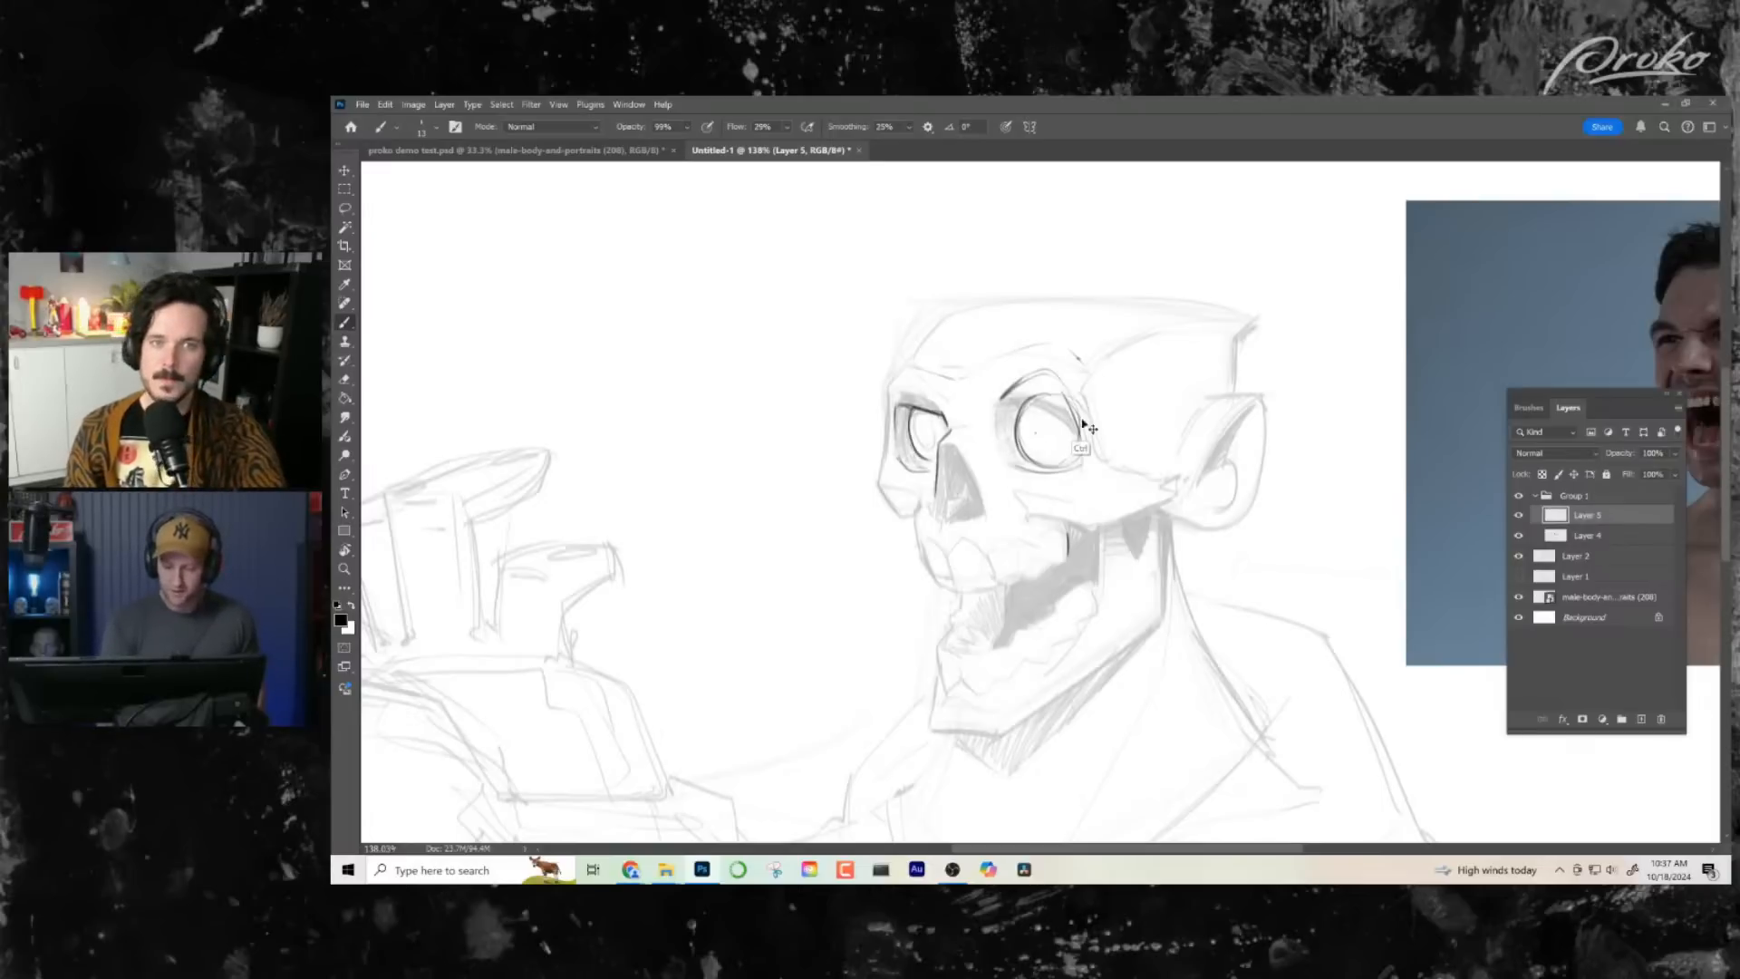
- Draw a straight gaze line from the near eyeball's centre down to the raised hand, undoing the first attempt, and add an iris
left_click_drag(1009, 443, 898, 477)
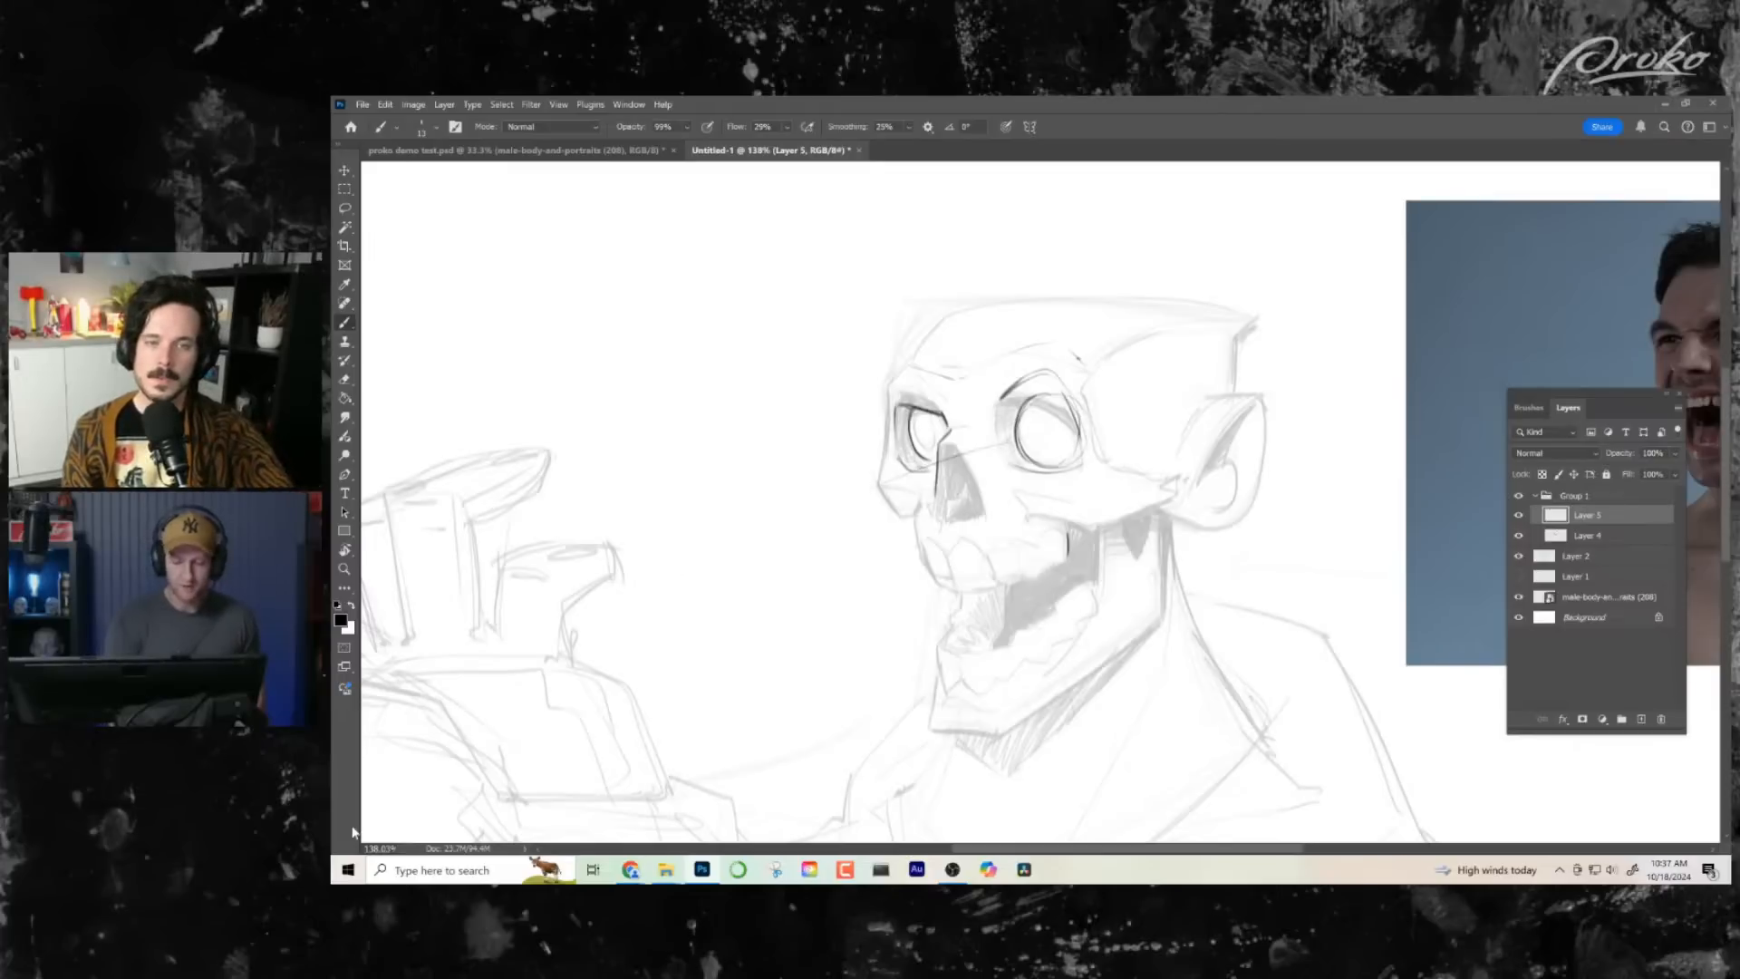
key("ctrl+z")
left_click_drag(1034, 442, 525, 647)
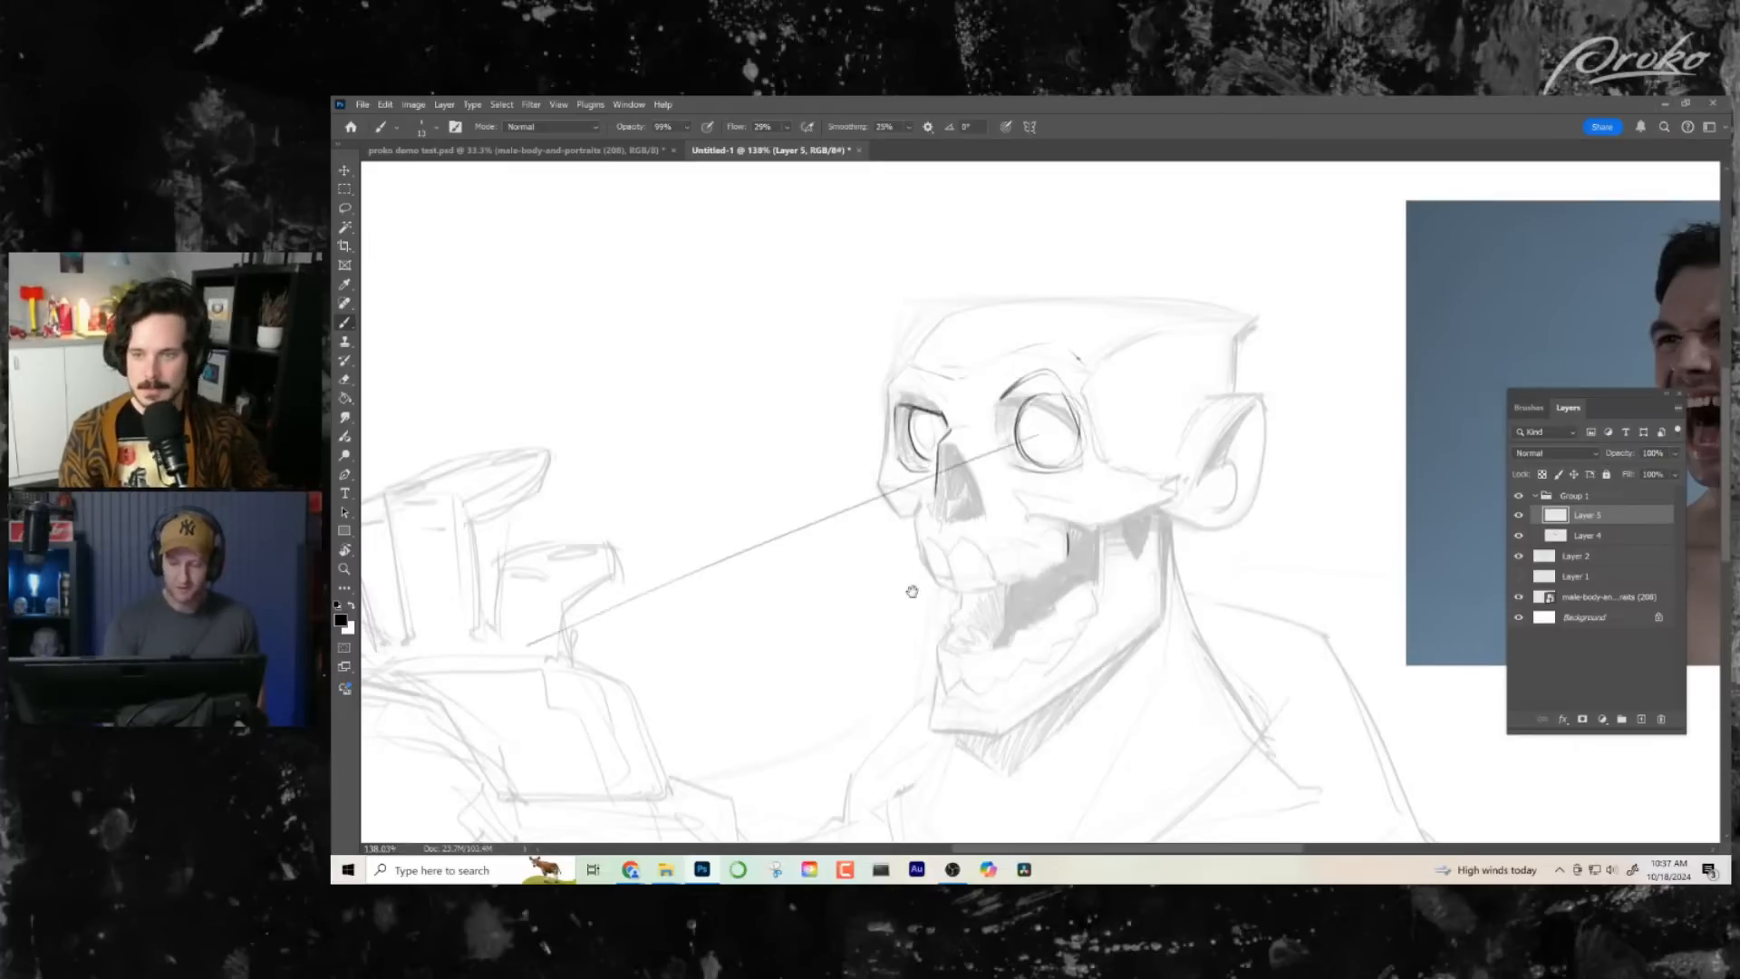
mouse_move(916, 591)
left_mouse_down()
mouse_move(960, 528)
mouse_move(652, 633)
left_mouse_up()
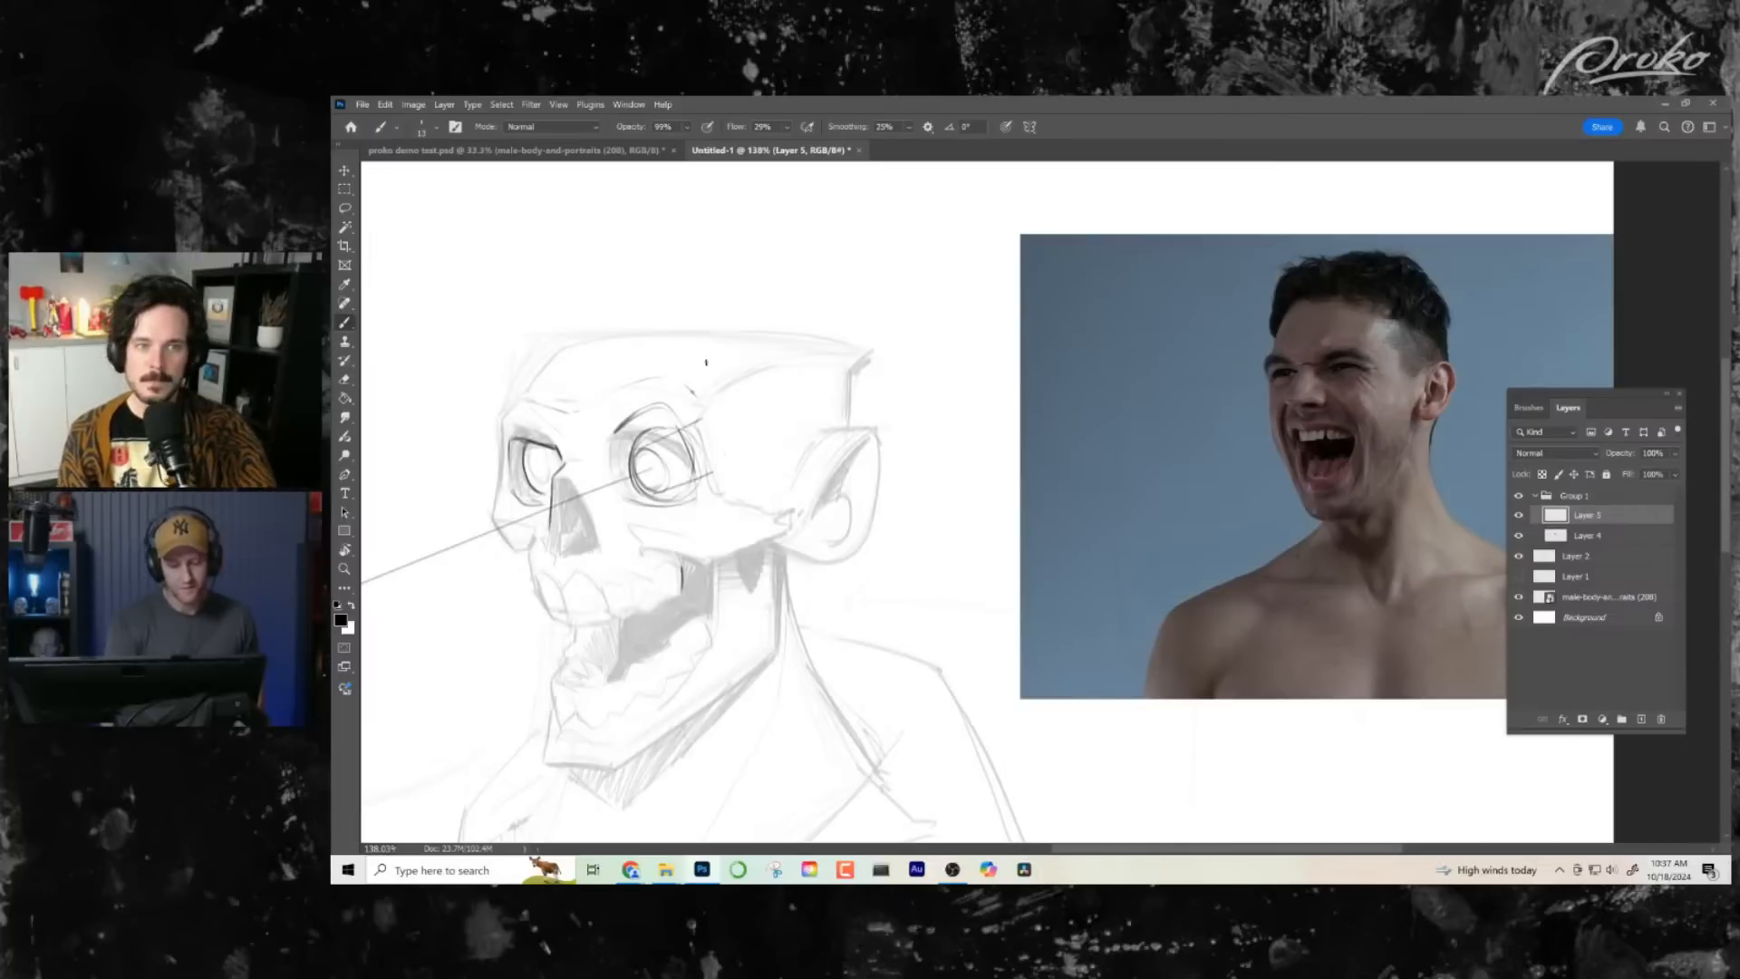
- Try curved construction marks behind the near eyeball and a gaze line extended through the back of the head, undoing them
left_click_drag(696, 426, 704, 474)
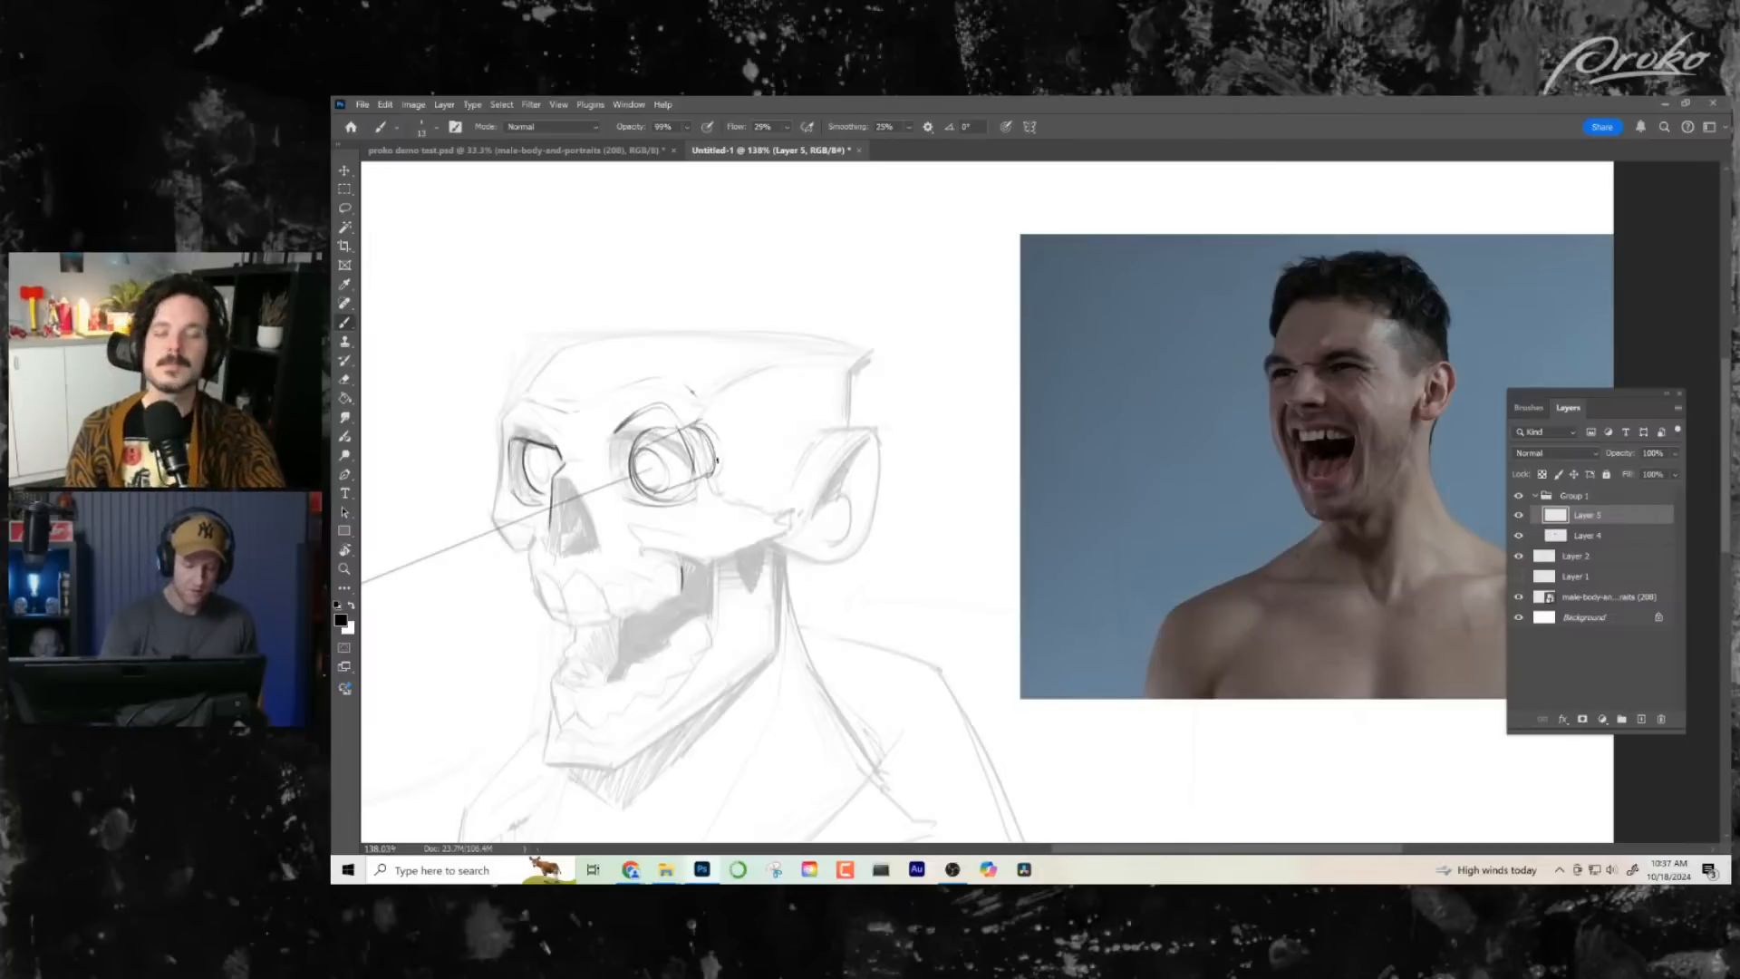
left_click_drag(845, 382, 963, 327)
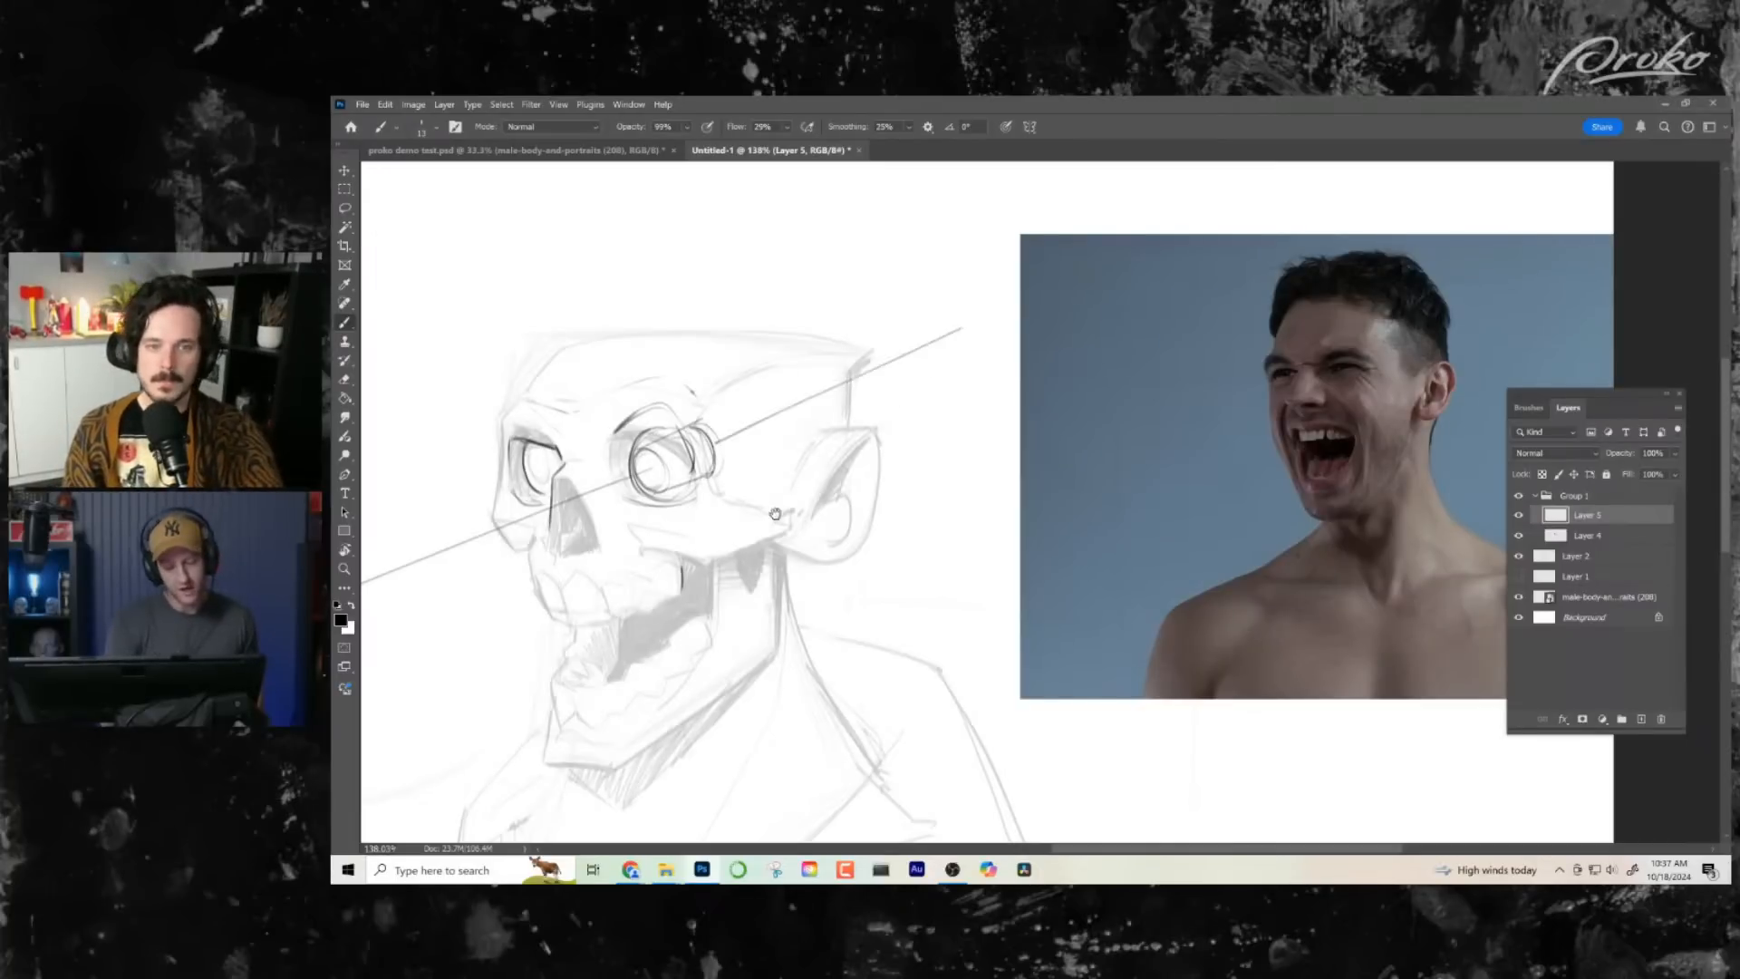
left_click_drag(776, 513, 999, 442)
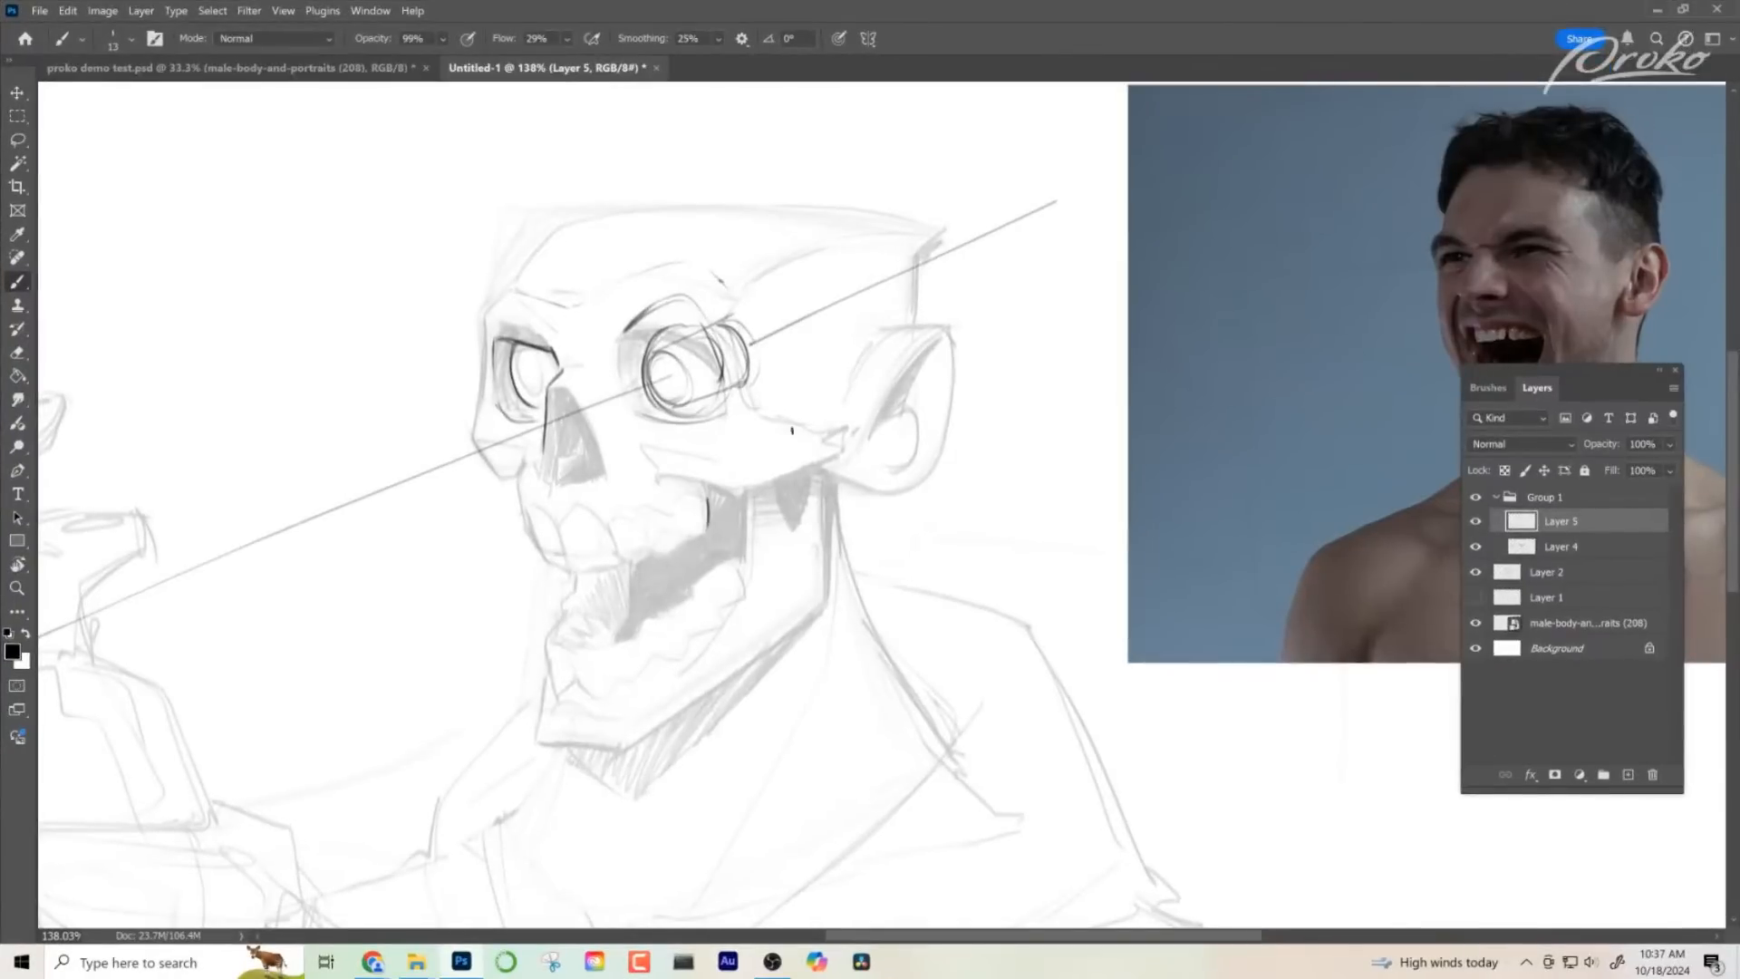
key("ctrl+z")
key("ctrl+z")
key("ctrl+z")
key("ctrl+z")
key("ctrl+z")
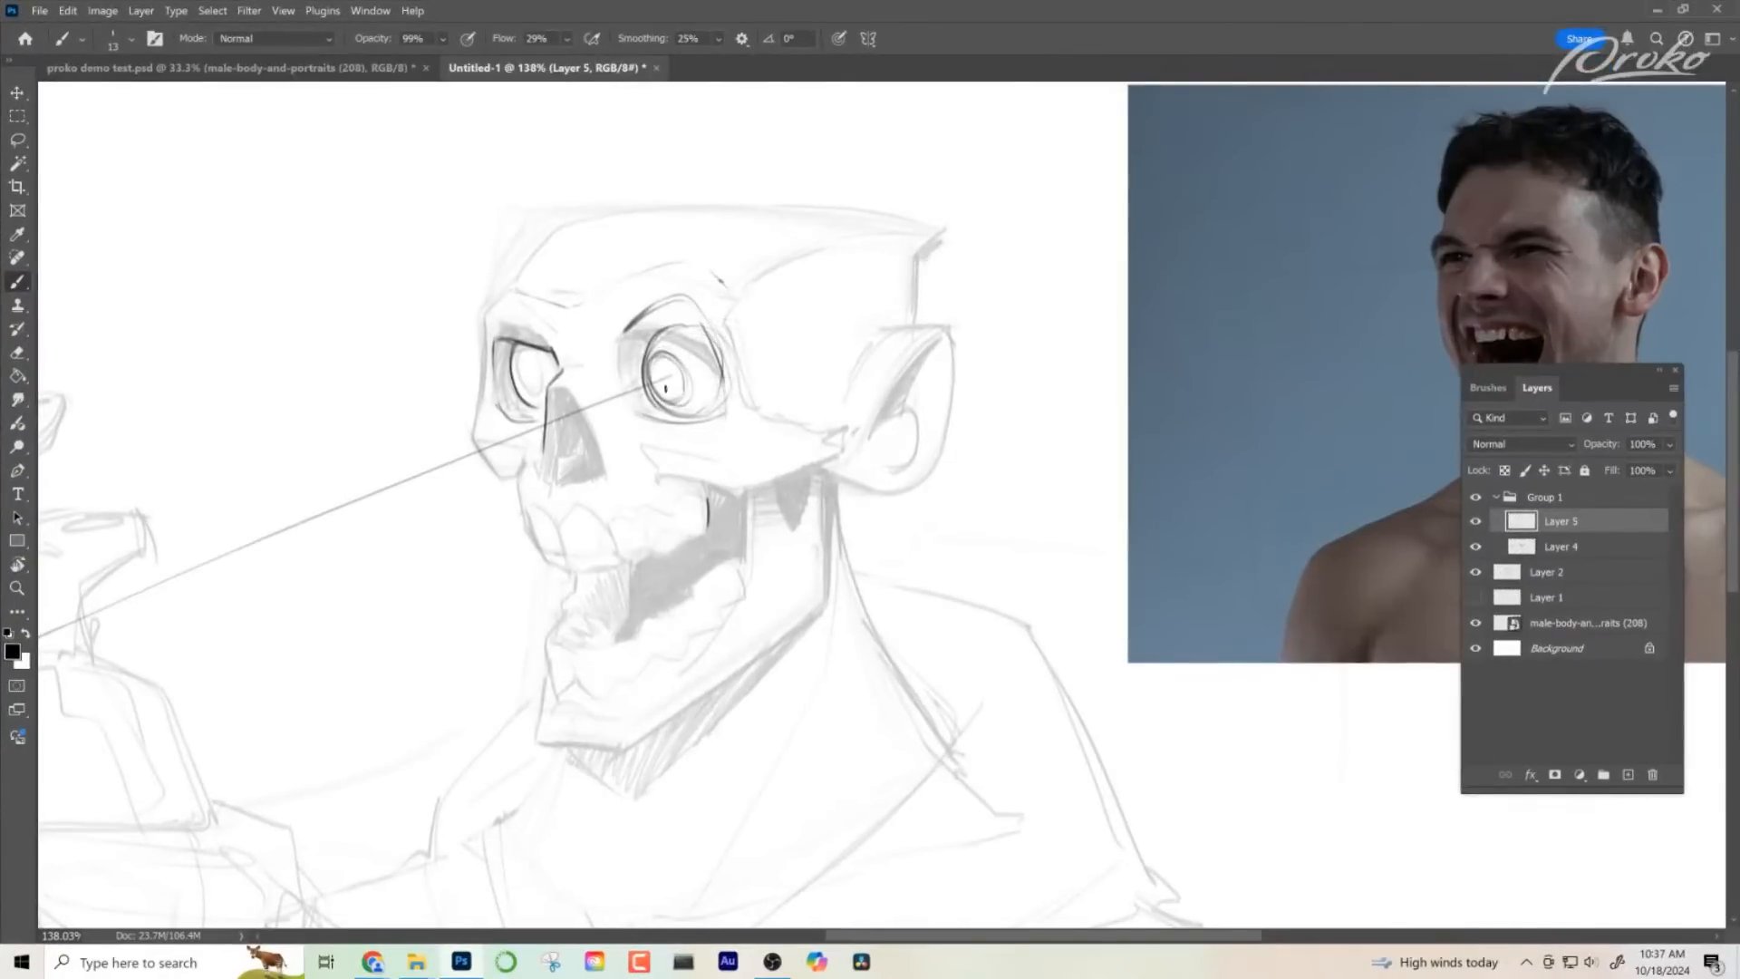
- Draw a second gaze line from the far eye towards the raised hand and touch up that eye's iris
mouse_move(565, 394)
left_mouse_down()
mouse_move(696, 356)
mouse_move(324, 511)
left_mouse_up()
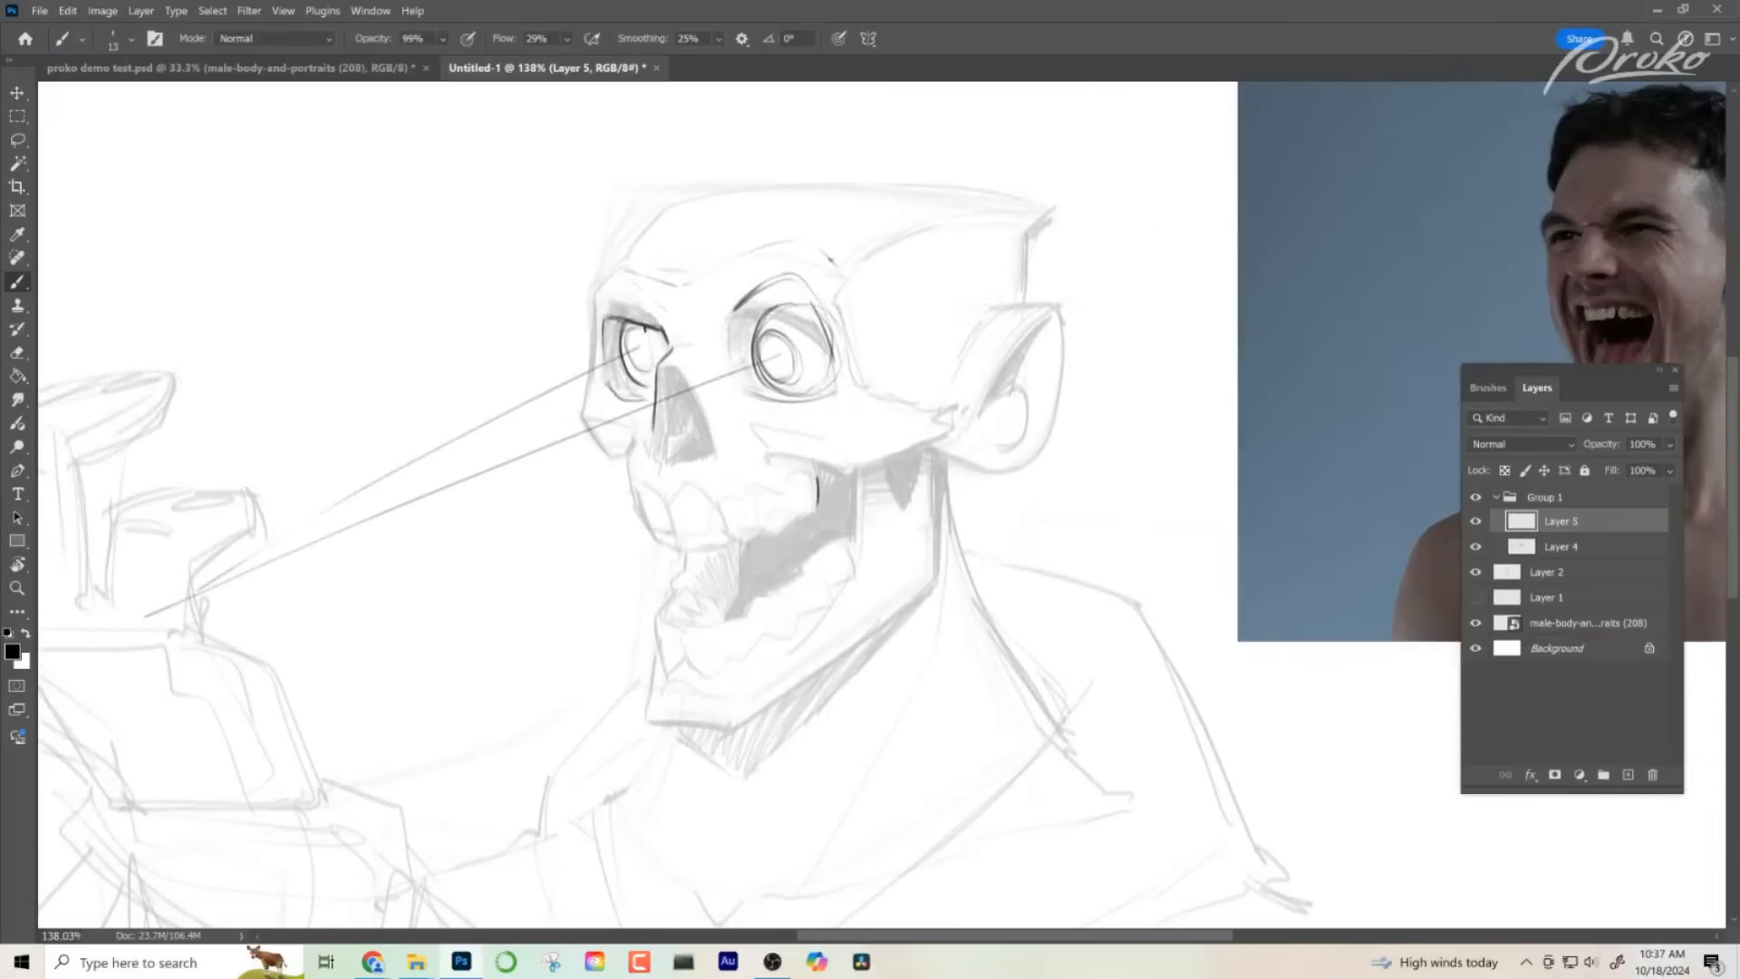
left_click_drag(645, 329, 649, 336)
- Review the whole drawing and flip the canvas horizontally back to its original orientation
left_click_drag(863, 611, 866, 684)
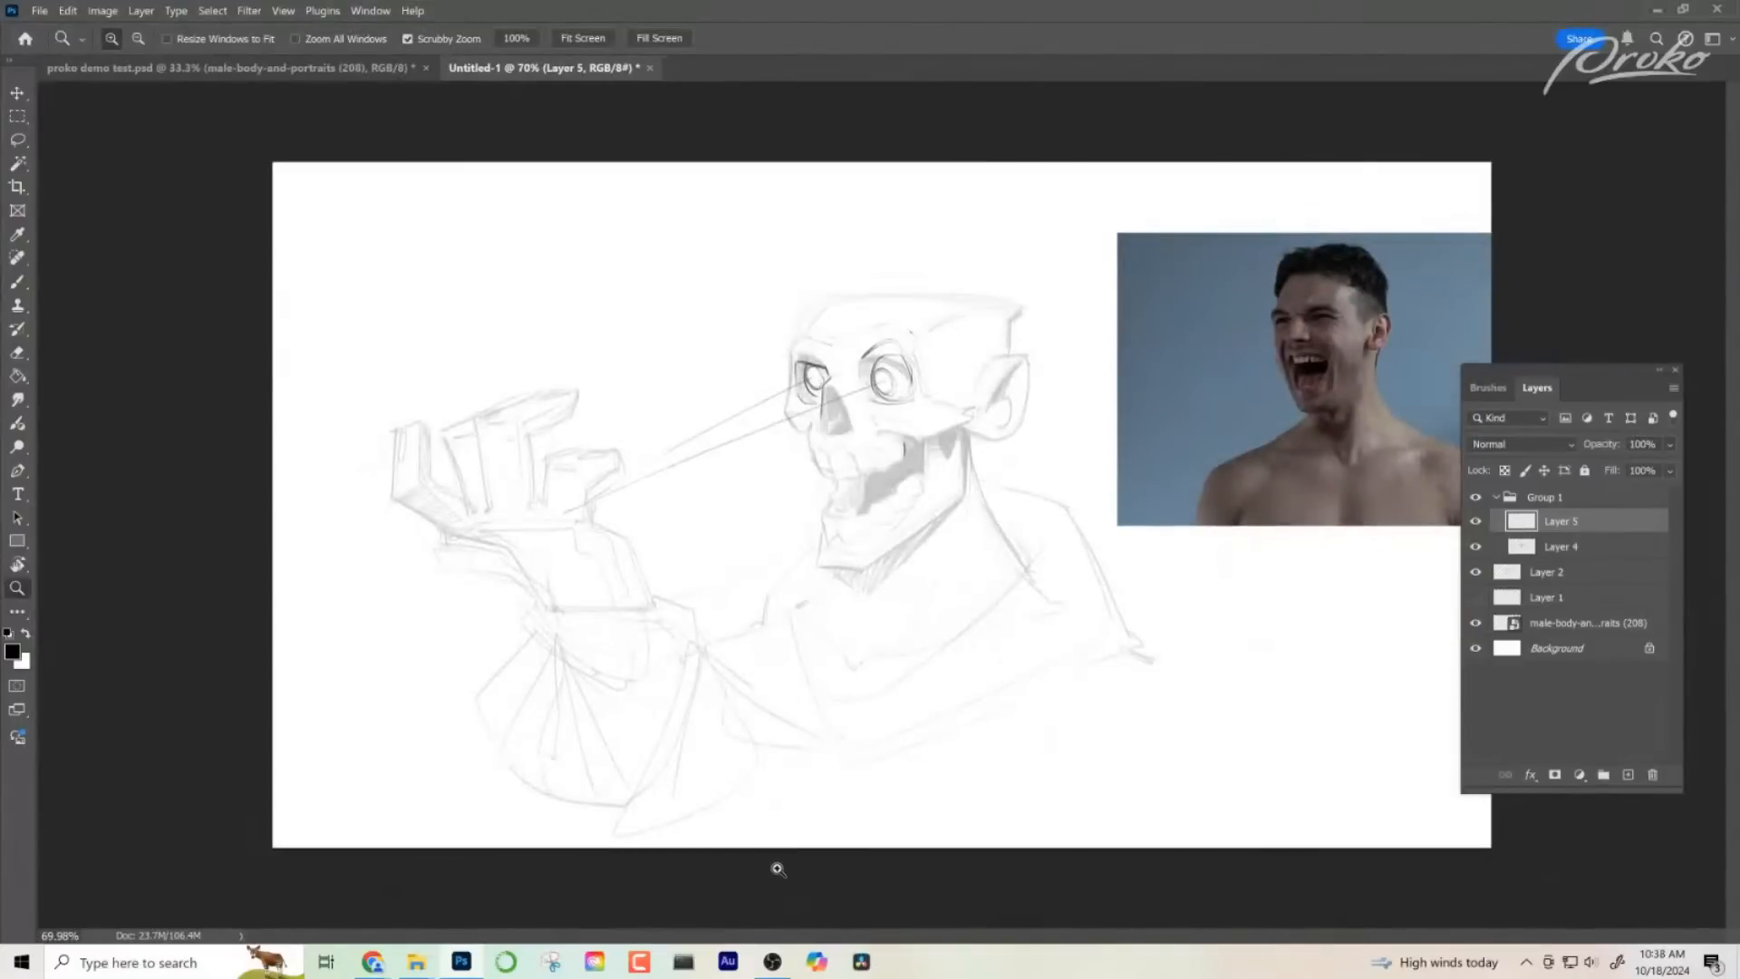
left_click_drag(883, 468, 931, 486)
key("ctrl+shift+h")
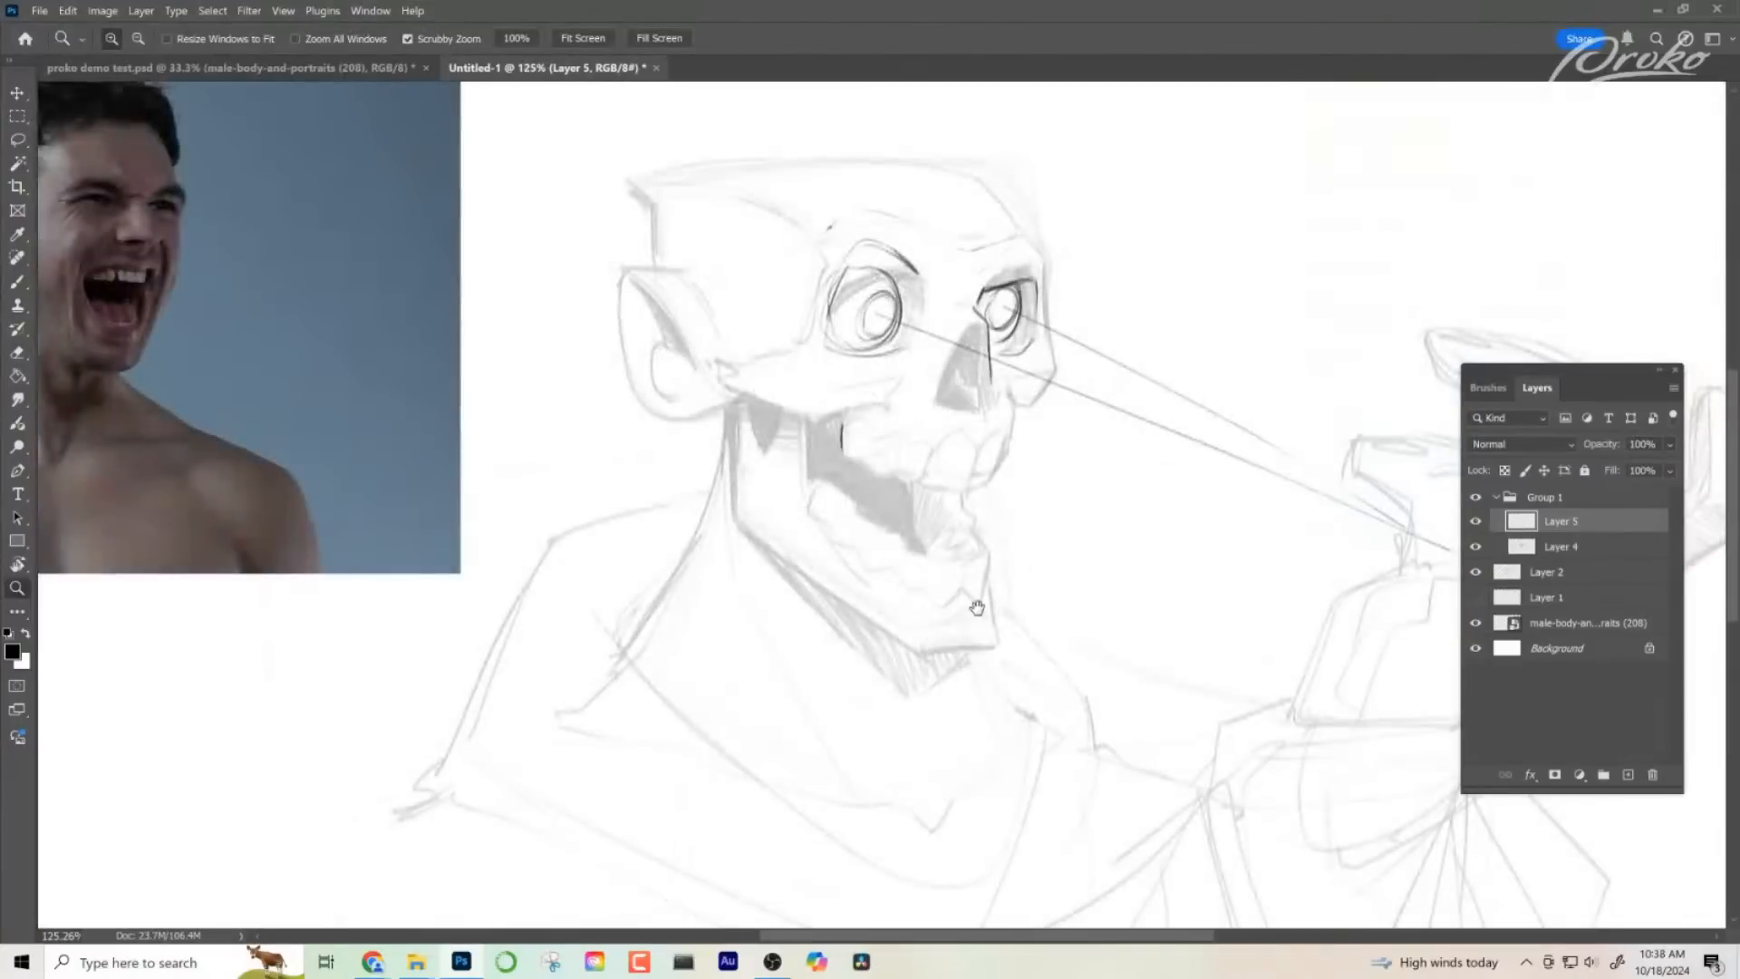
- Darken the oval iris outline in the far eye
left_click_drag(977, 608, 921, 645)
left_click_drag(873, 369, 909, 389)
left_click_drag(929, 541, 879, 577)
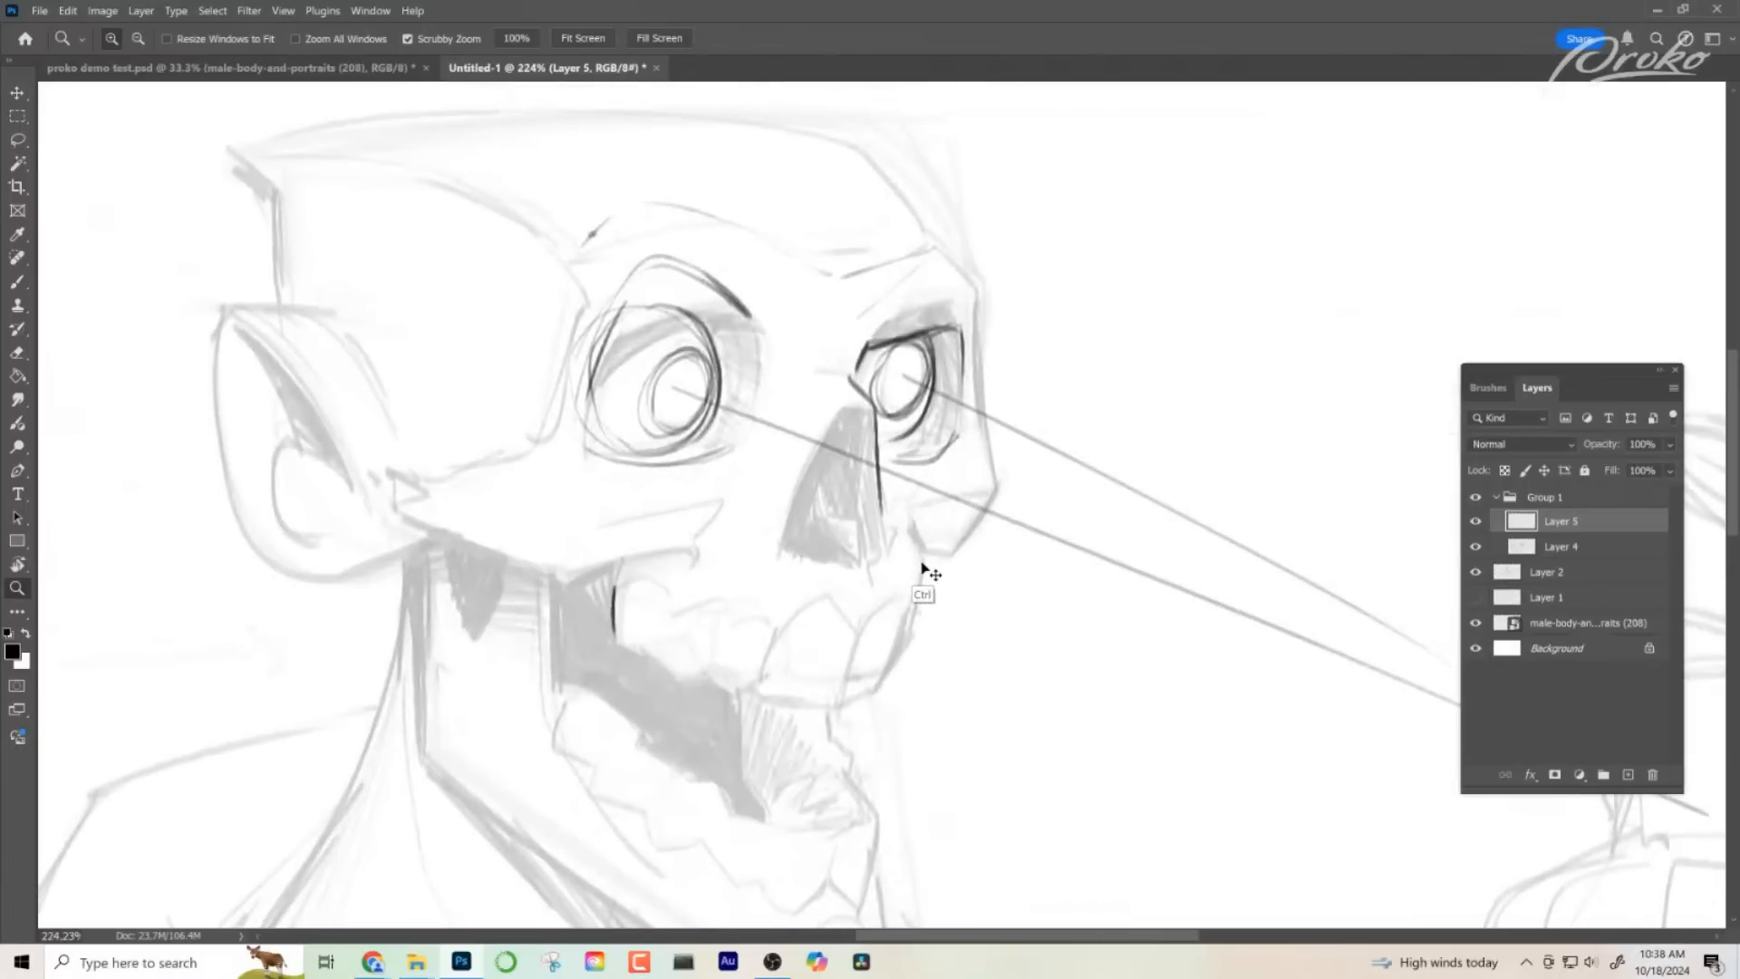
key("b")
left_click_drag(899, 360, 893, 420)
left_click_drag(909, 353, 885, 417)
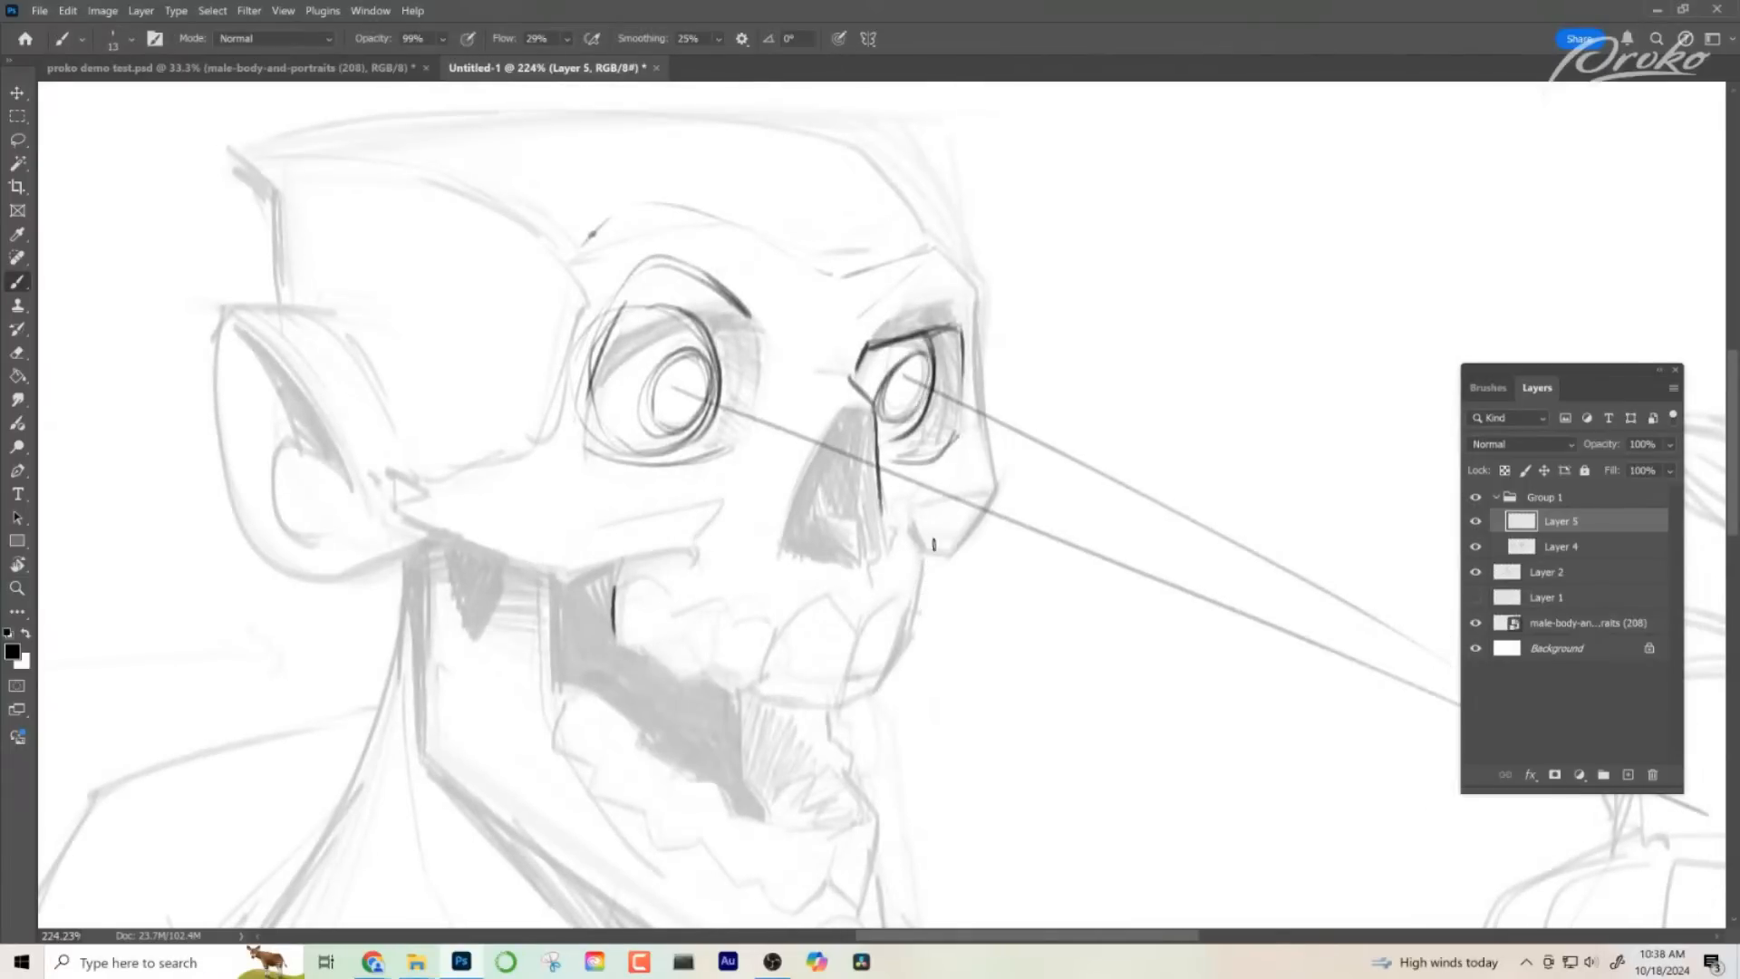
- Darken the oval iris outline in the near eye
key("z")
left_click_drag(872, 669, 851, 708)
mouse_move(850, 561)
left_mouse_down()
mouse_move(758, 569)
mouse_move(798, 568)
left_mouse_up()
key("b")
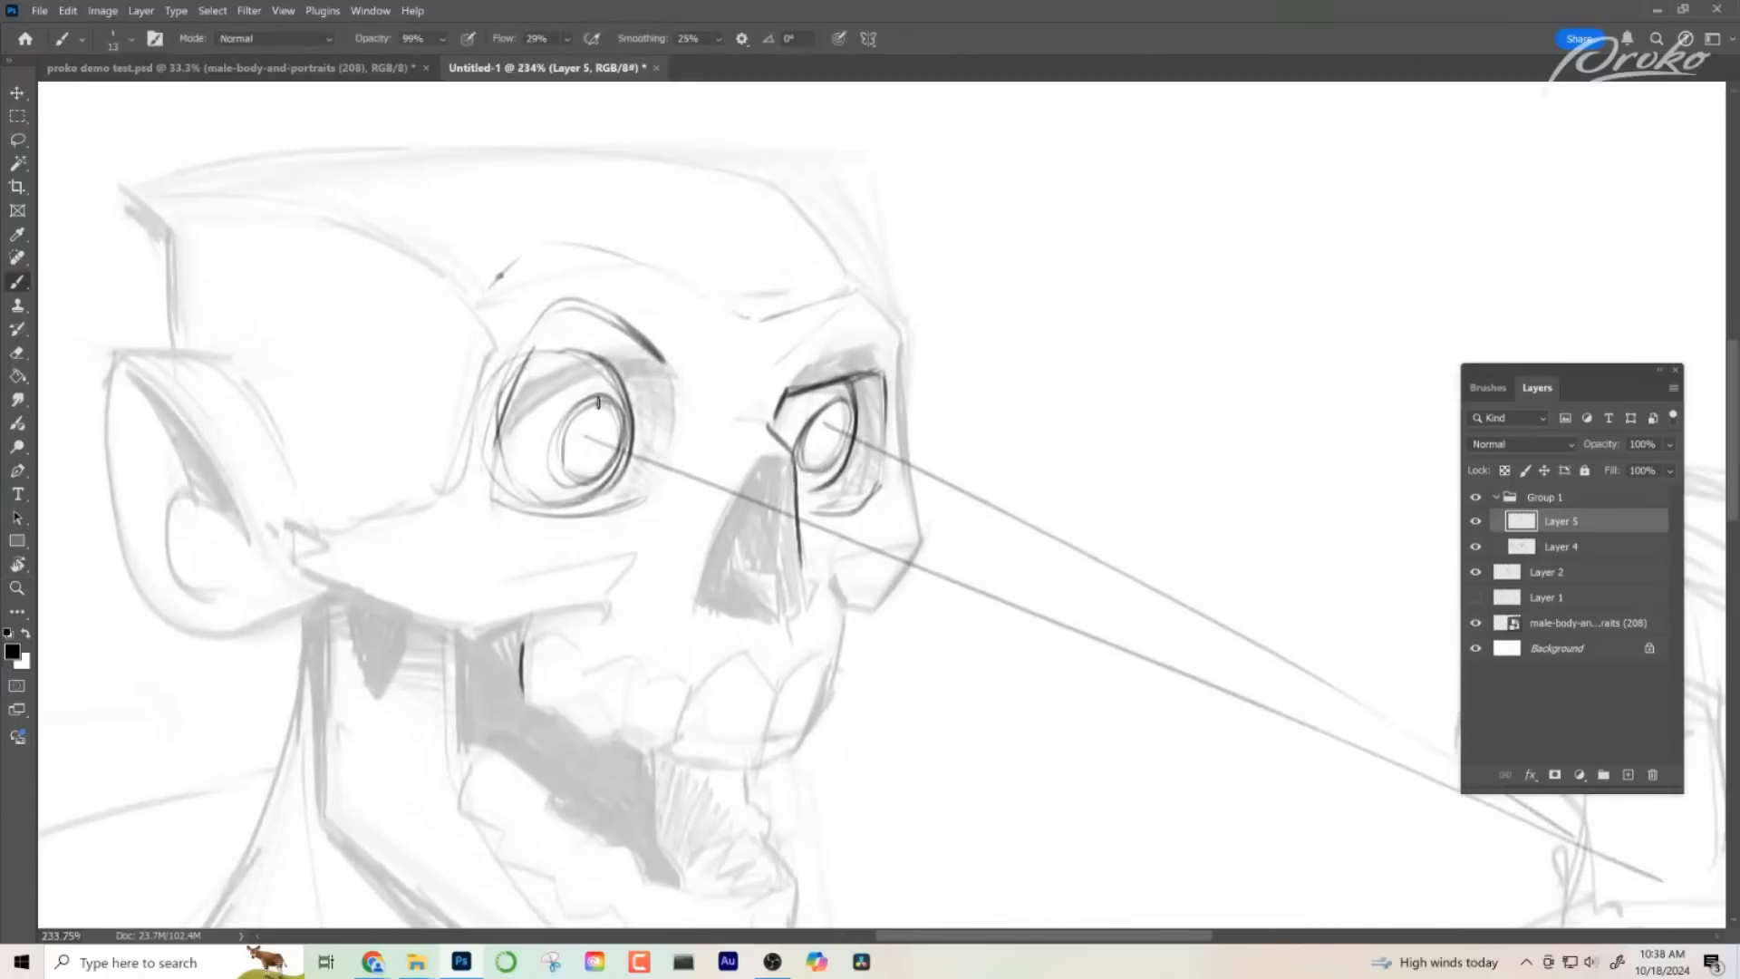
mouse_move(598, 402)
left_mouse_down()
mouse_move(587, 486)
mouse_move(599, 398)
mouse_move(644, 419)
mouse_move(588, 411)
mouse_move(555, 449)
mouse_move(613, 423)
mouse_move(605, 463)
left_mouse_up()
- Try hatched shading inside the irises of both eyes, undoing it
left_click_drag(600, 397, 578, 477)
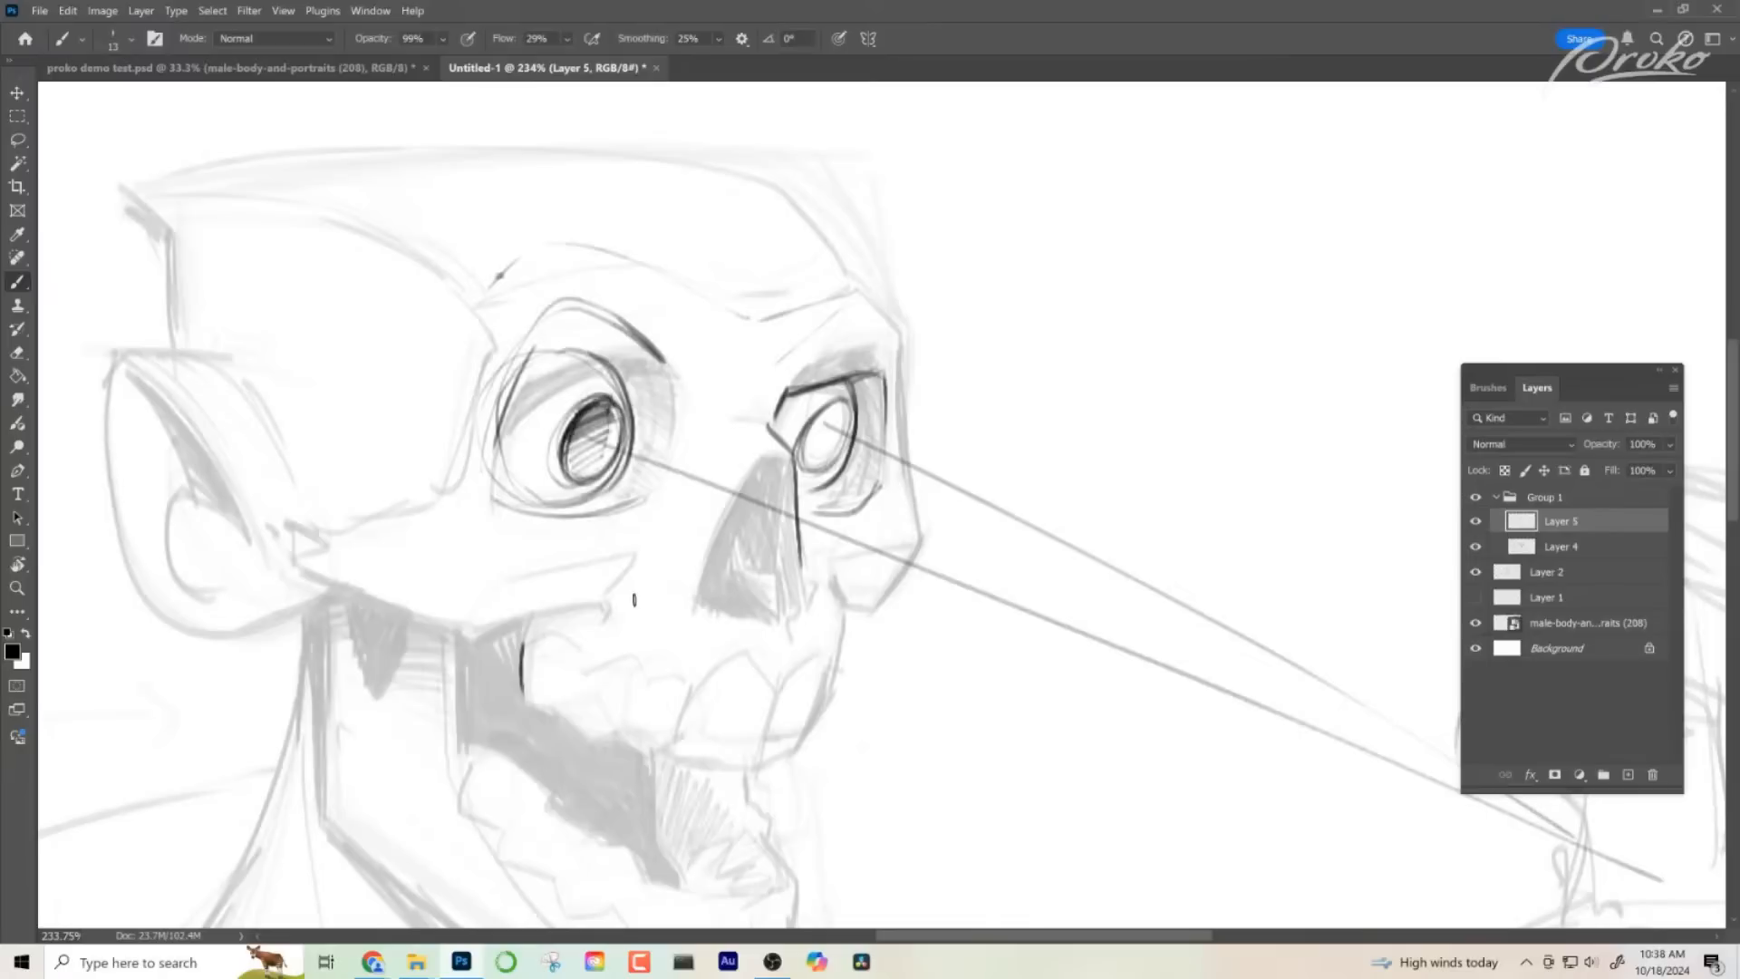
key("ctrl+z")
left_click_drag(603, 396, 585, 469)
key("ctrl+z")
mouse_move(845, 401)
left_mouse_down()
mouse_move(809, 426)
mouse_move(848, 423)
mouse_move(810, 455)
mouse_move(825, 460)
left_mouse_up()
key("z")
left_click_drag(889, 513, 829, 522)
mouse_move(919, 611)
left_mouse_down()
mouse_move(940, 649)
mouse_move(877, 559)
left_mouse_up()
left_click_drag(919, 698, 766, 607)
left_click_drag(938, 704, 886, 726)
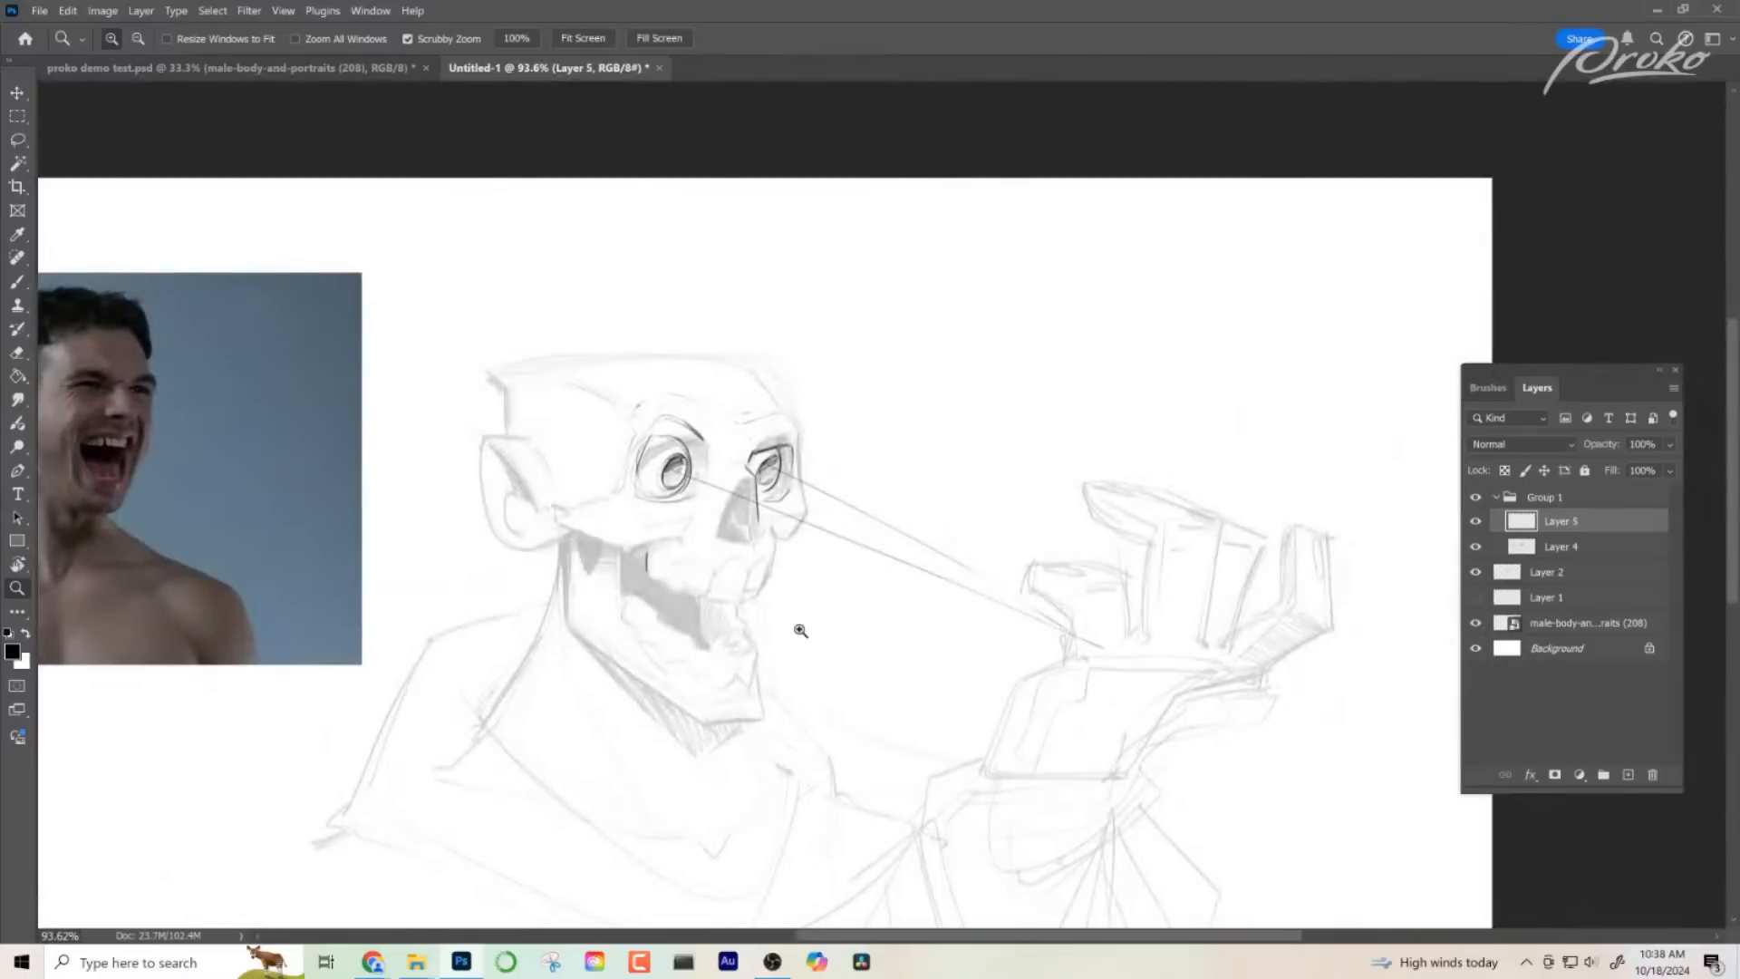
mouse_move(713, 521)
left_mouse_down()
mouse_move(765, 513)
mouse_move(803, 544)
left_mouse_up()
key("ctrl+z")
- Outline the triangular nose cavity with its curved inner edge and darken its far side
key("b")
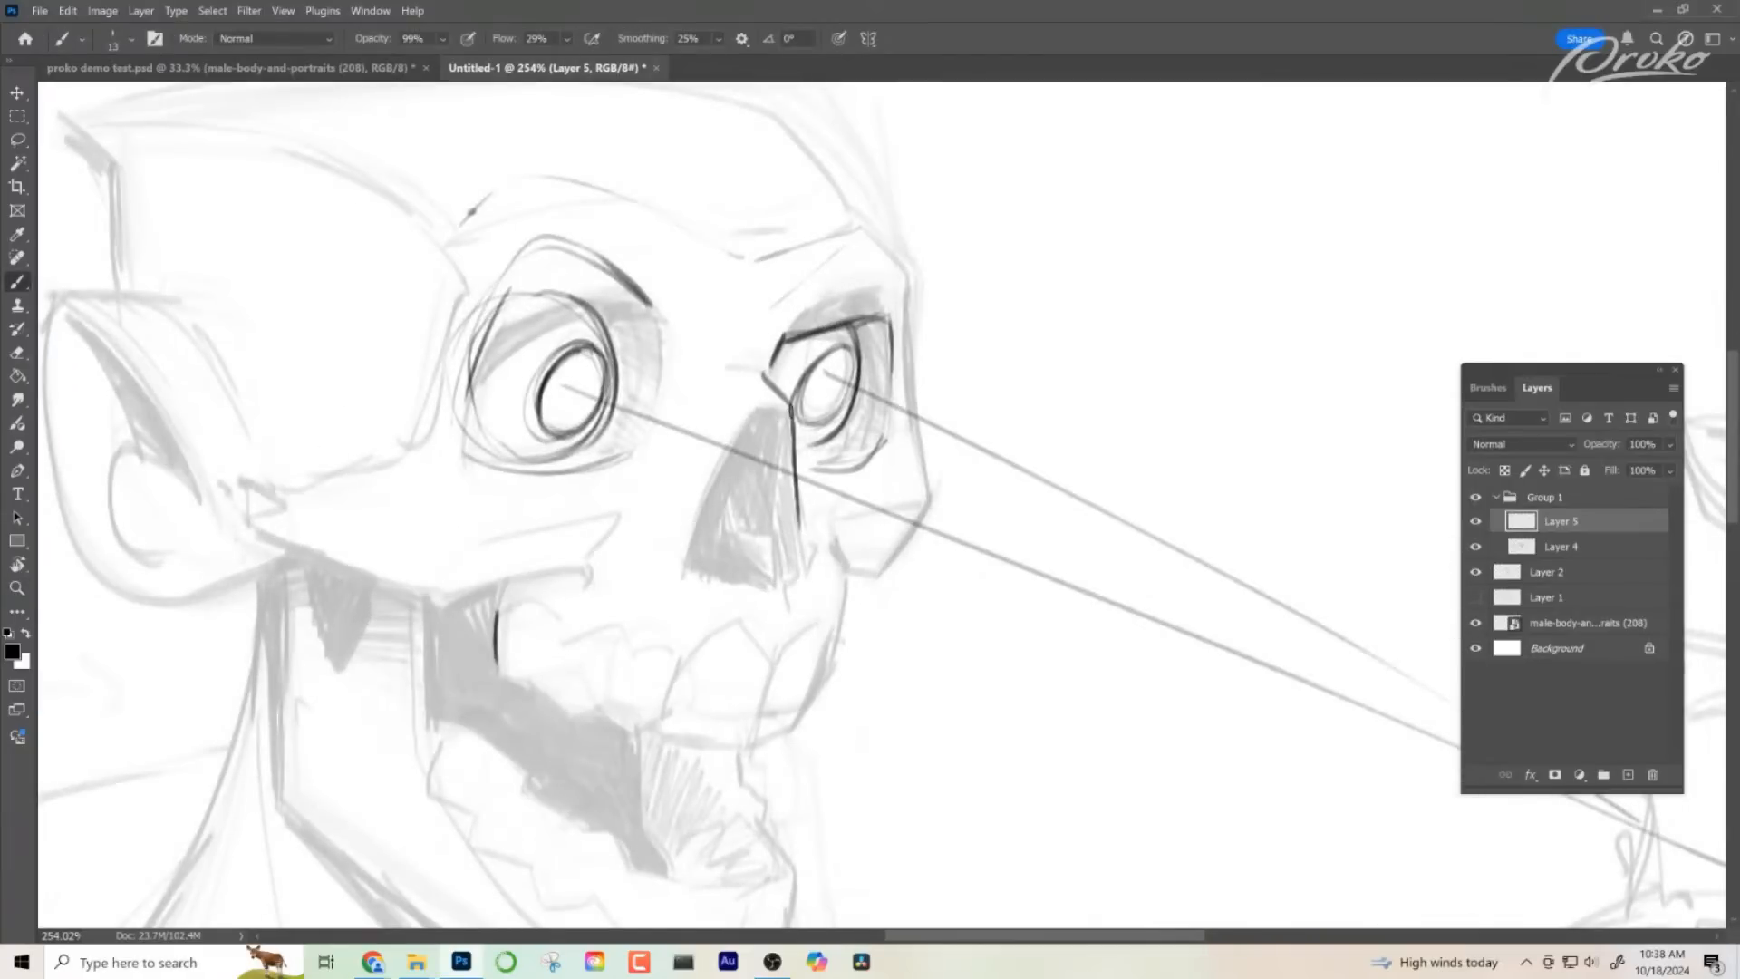
mouse_move(791, 417)
left_mouse_down()
mouse_move(746, 421)
mouse_move(757, 407)
mouse_move(688, 537)
mouse_move(692, 583)
mouse_move(745, 586)
mouse_move(745, 527)
mouse_move(712, 525)
mouse_move(774, 585)
left_mouse_up()
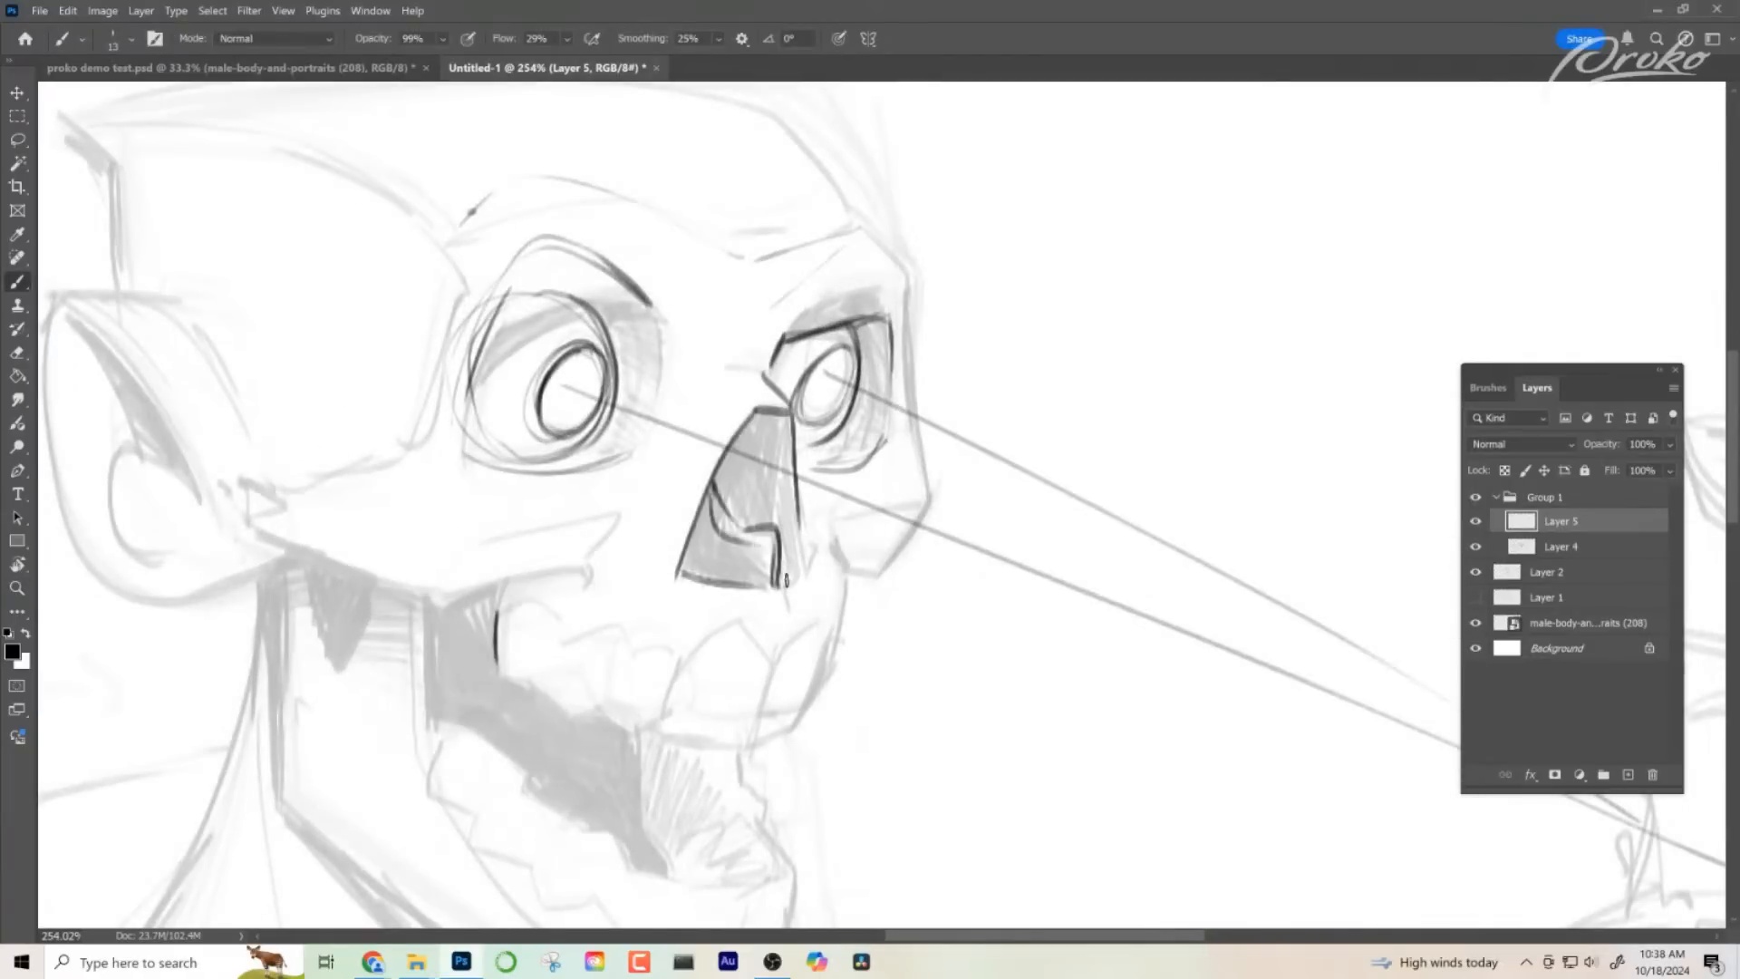
left_click_drag(800, 524, 789, 582)
left_click(888, 665, "alt")
left_click(807, 585, "ctrl")
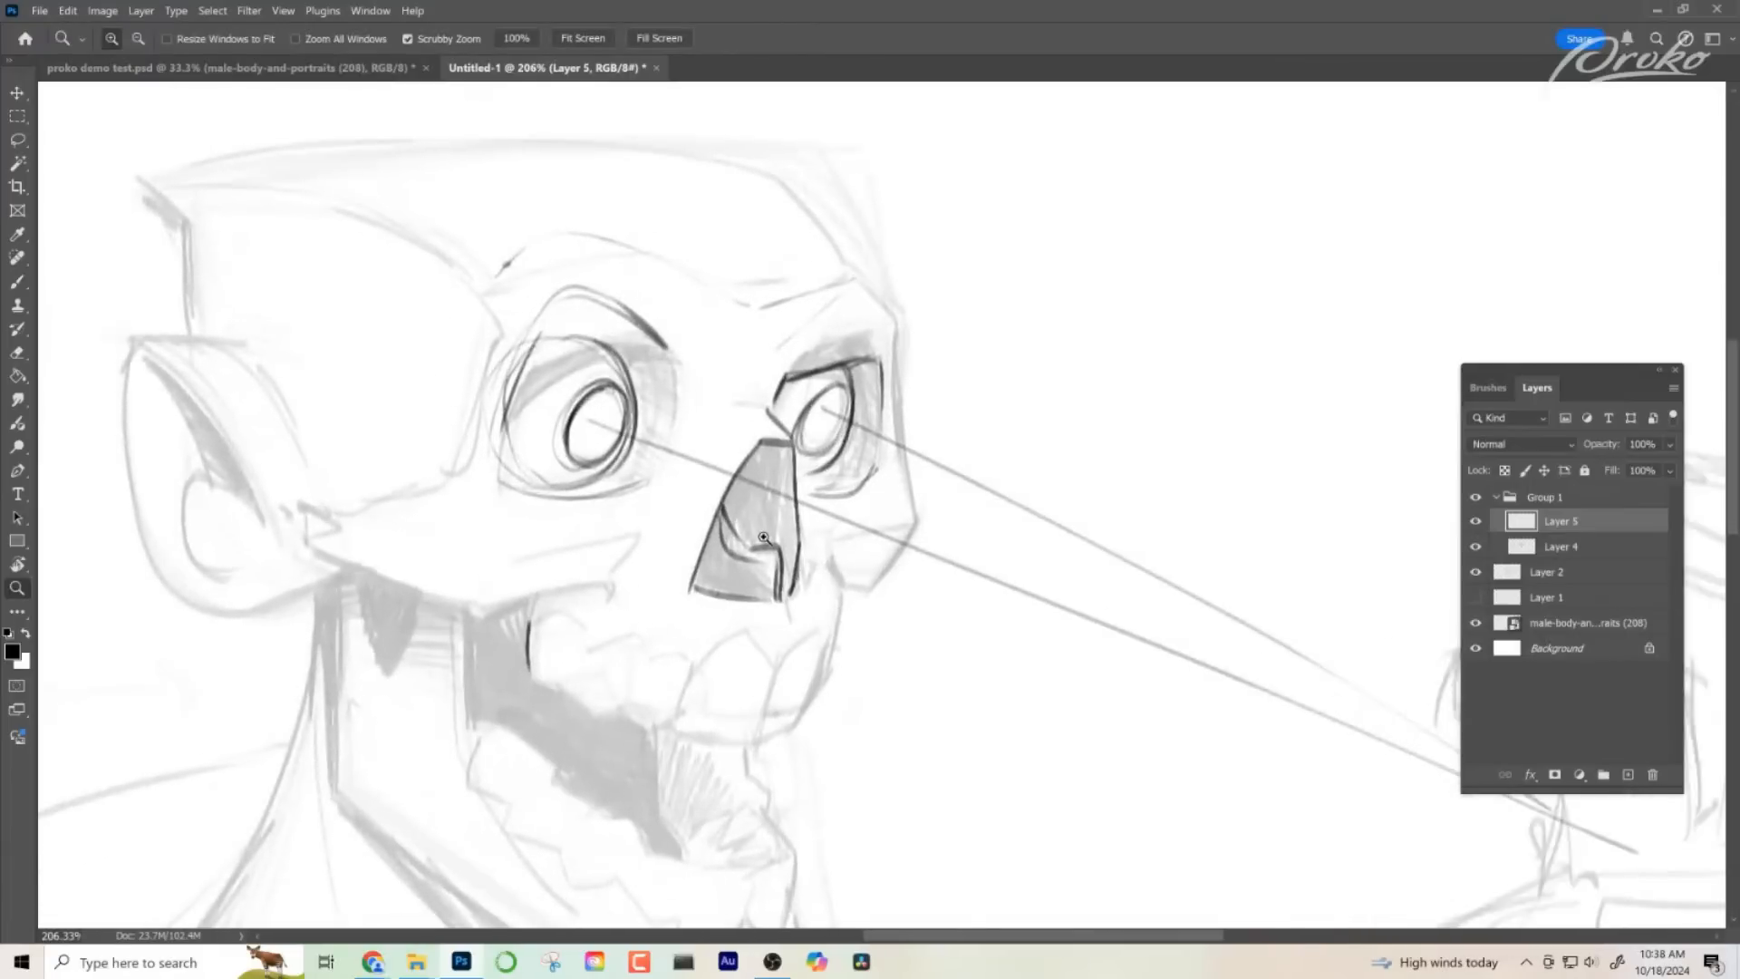
- Try marking the nasal bridge and the inner edge of the near eye socket
left_click_drag(758, 408, 723, 375)
mouse_move(725, 367)
left_mouse_down()
mouse_move(768, 372)
mouse_move(701, 361)
left_mouse_up()
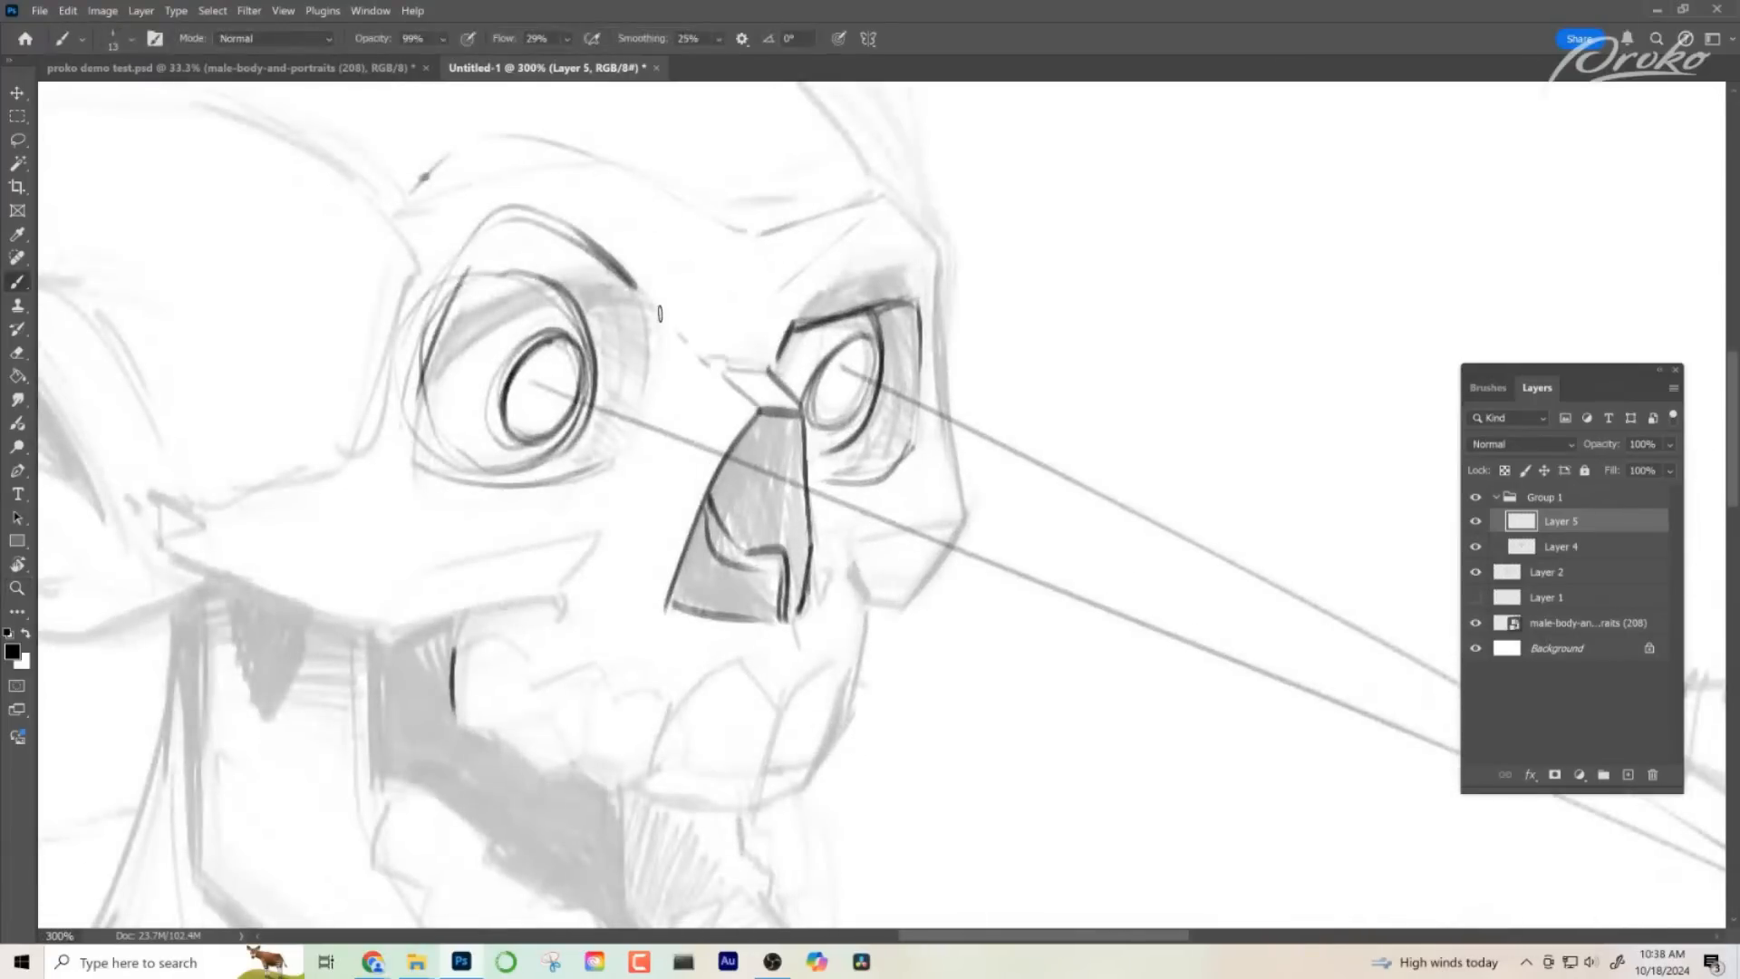
left_click_drag(696, 524, 770, 533)
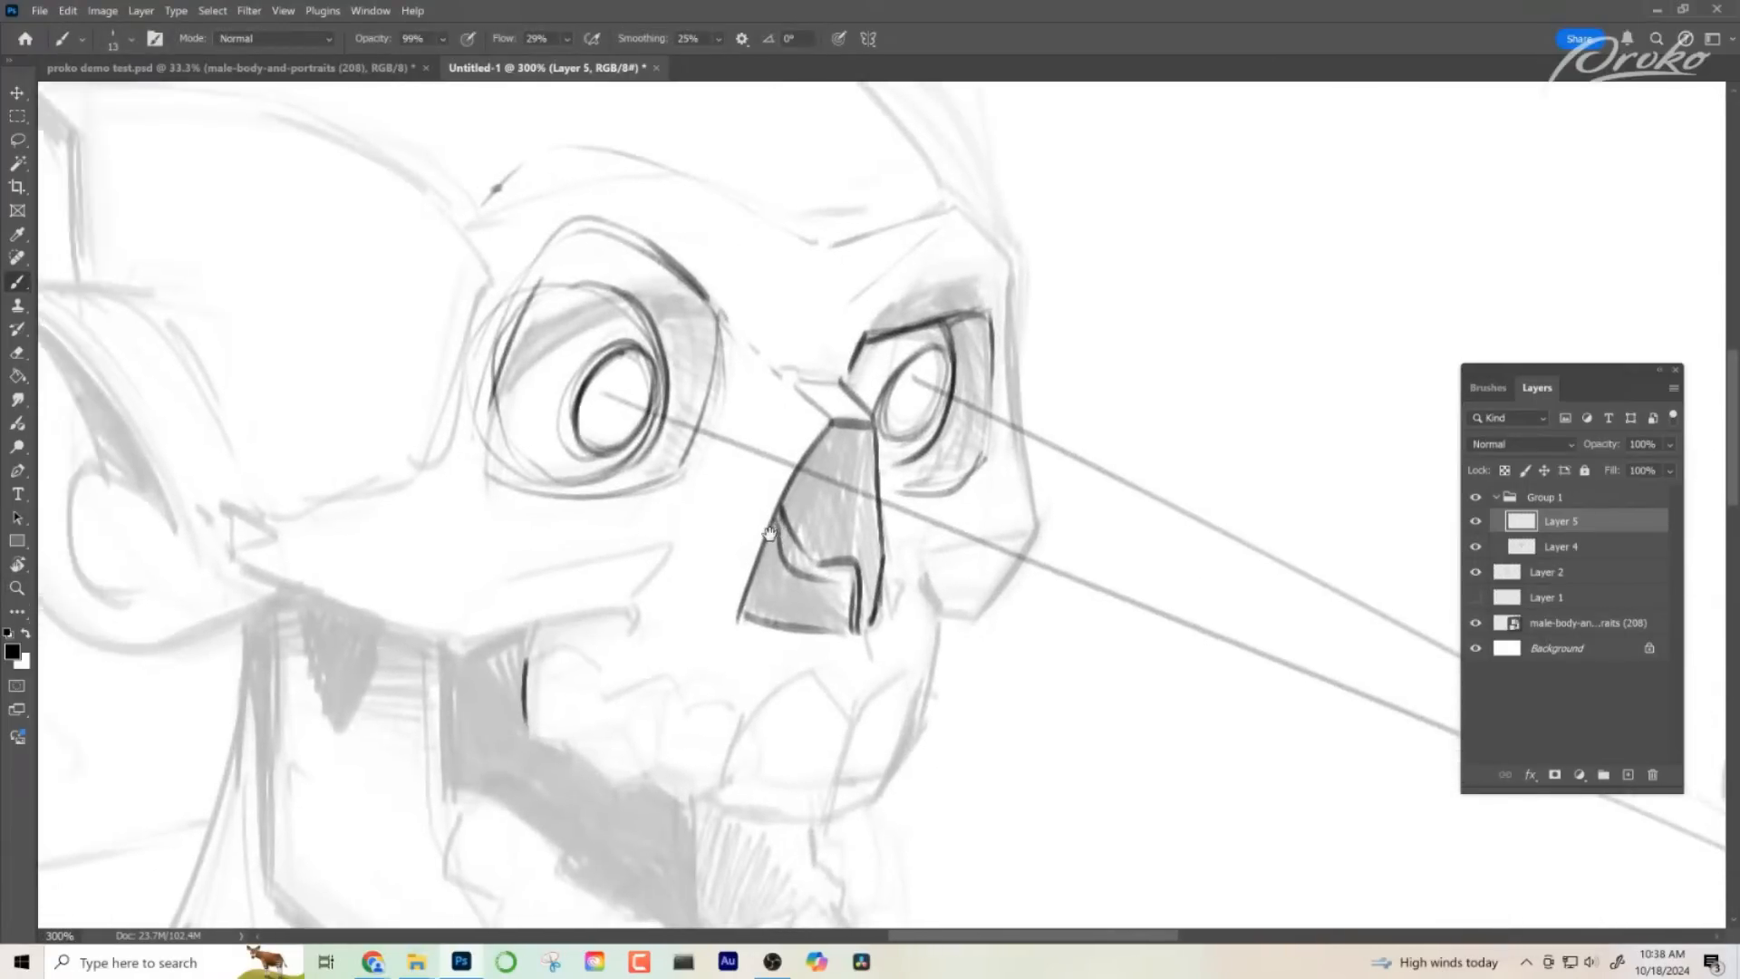
left_click_drag(993, 538, 793, 462)
- Try plane lines running from the nasal bridge down beside the nose cavity, undoing them together with the bridge and socket marks
left_click_drag(715, 329, 595, 498)
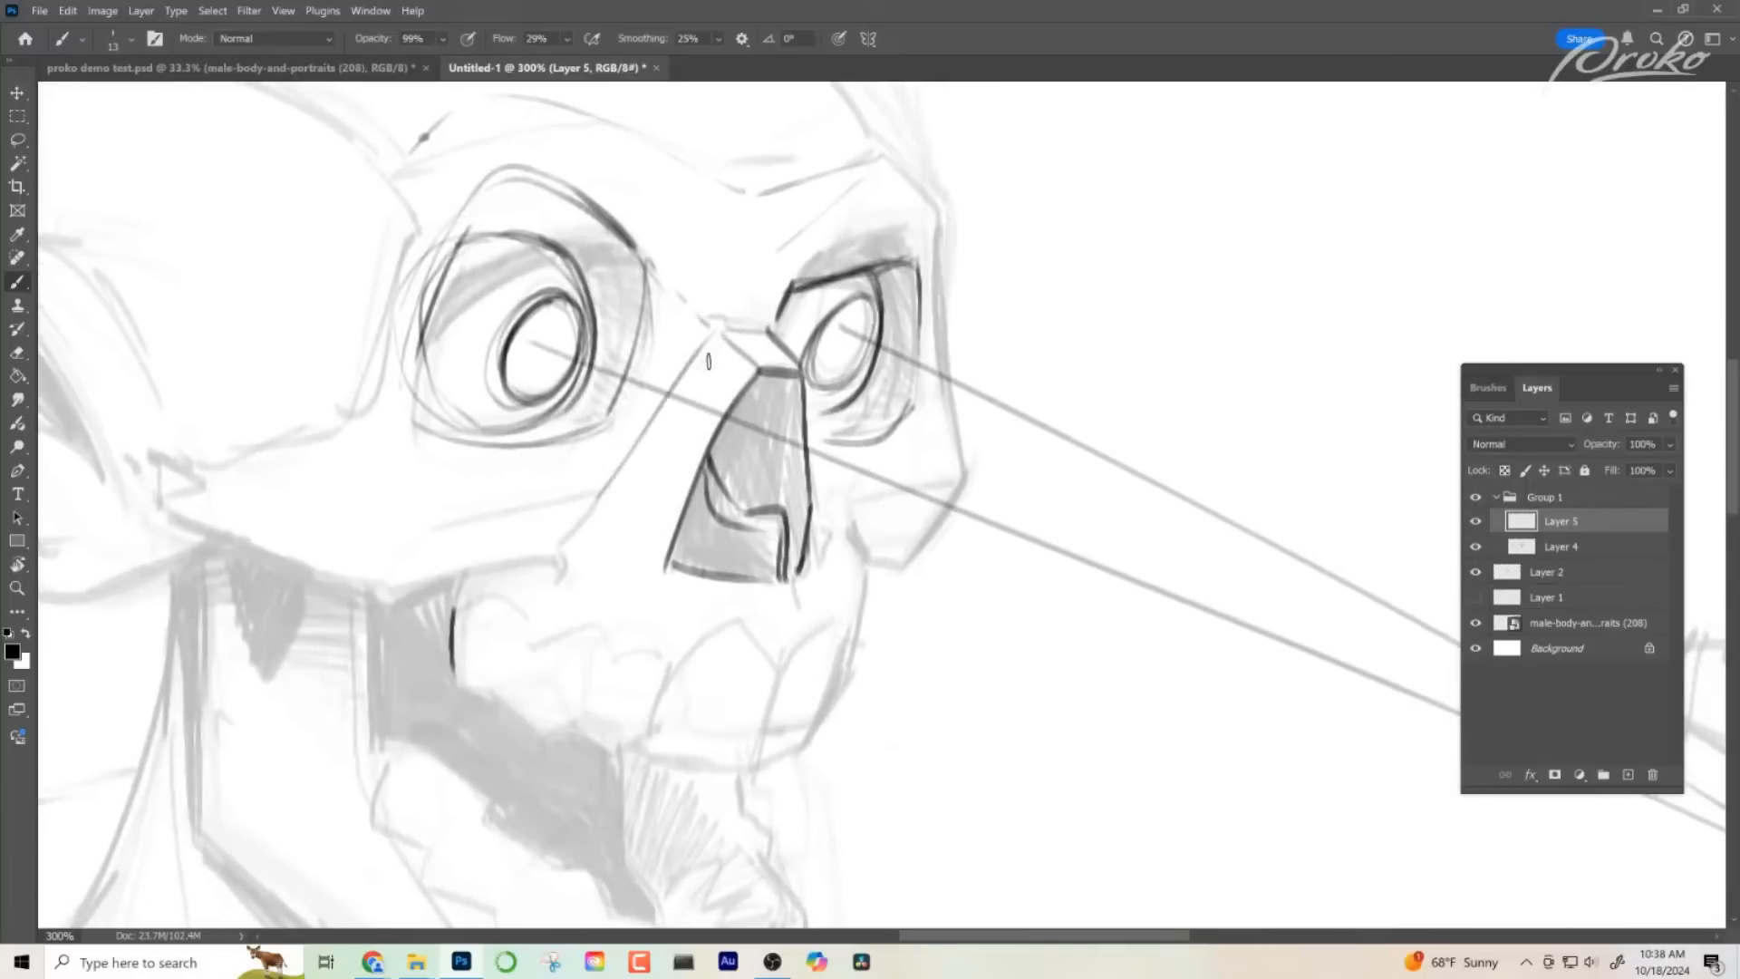
key("ctrl+z")
left_click_drag(712, 327, 650, 427)
left_click_drag(755, 353, 648, 536)
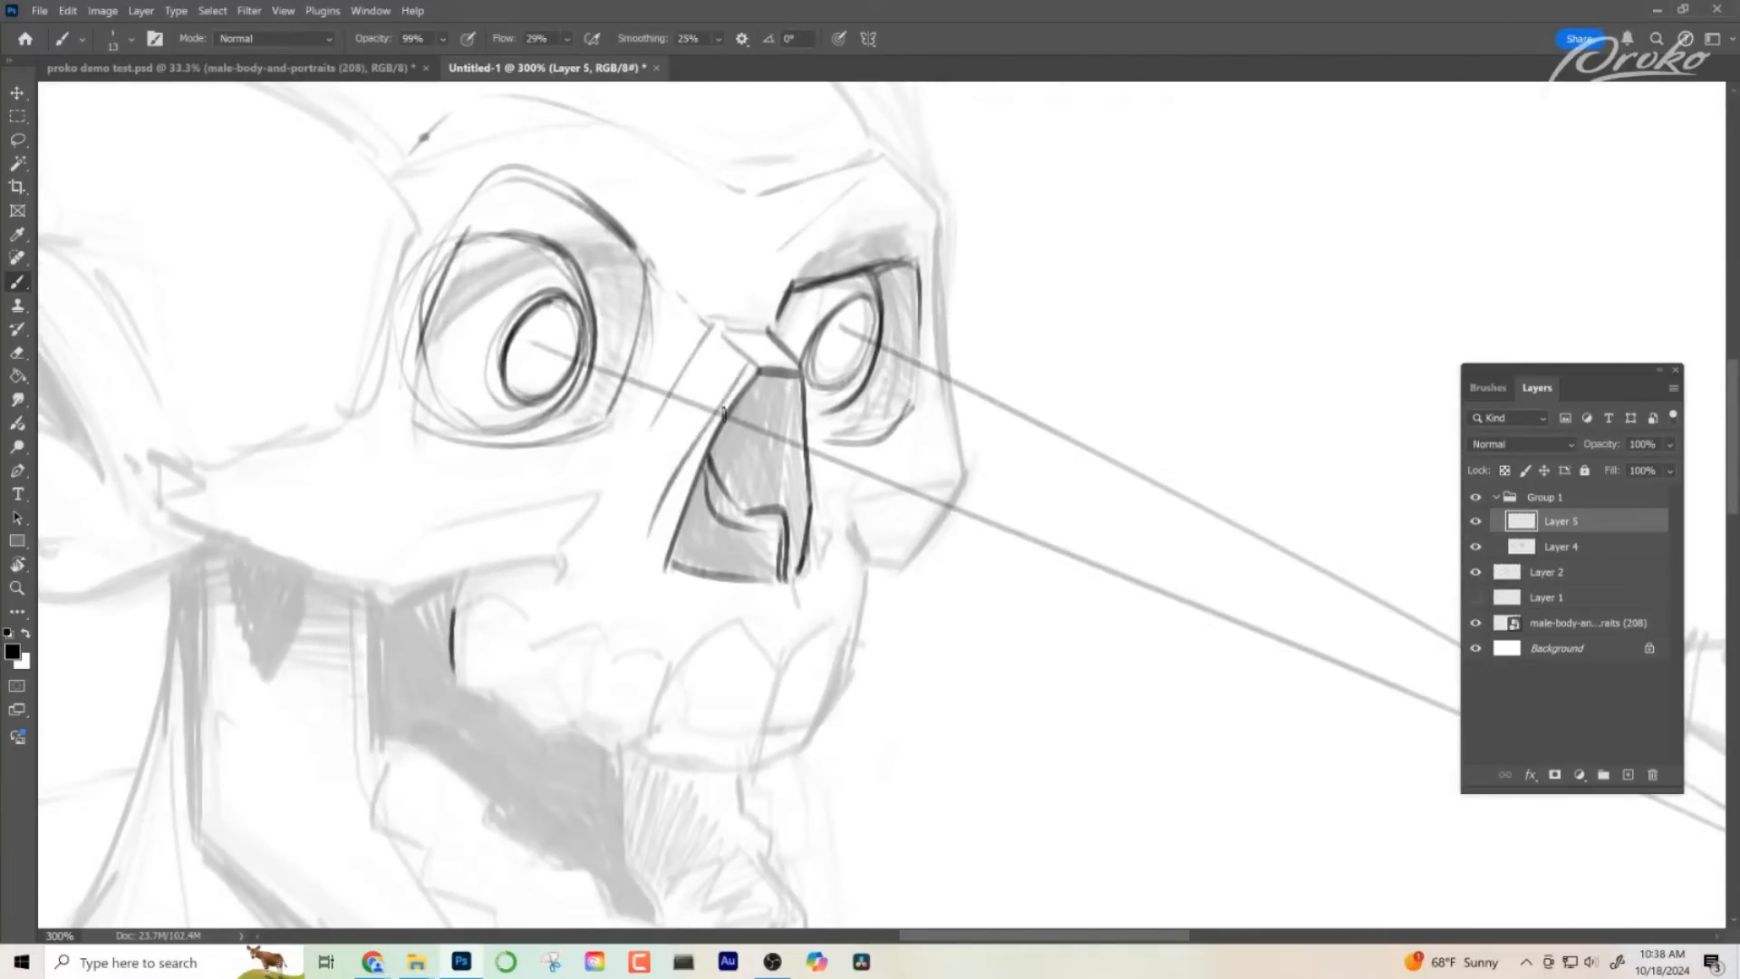
key("ctrl+z")
key("ctrl+z")
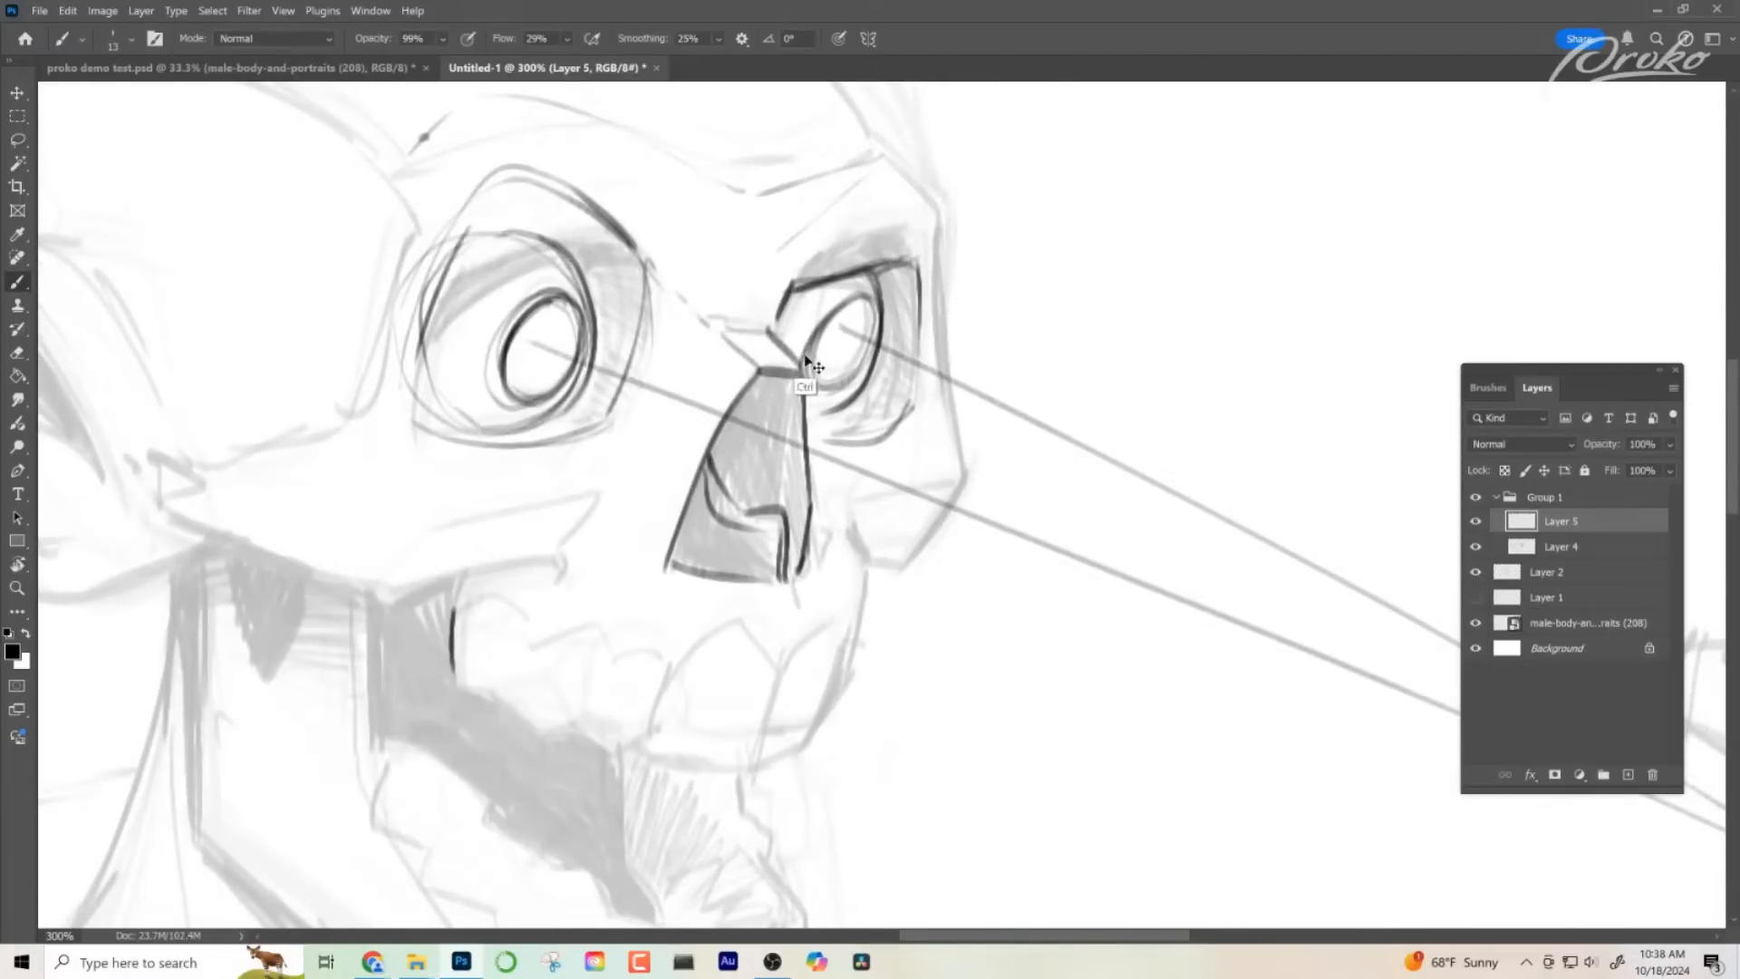
key("ctrl+z")
key("ctrl+z")
key("ctrl+z")
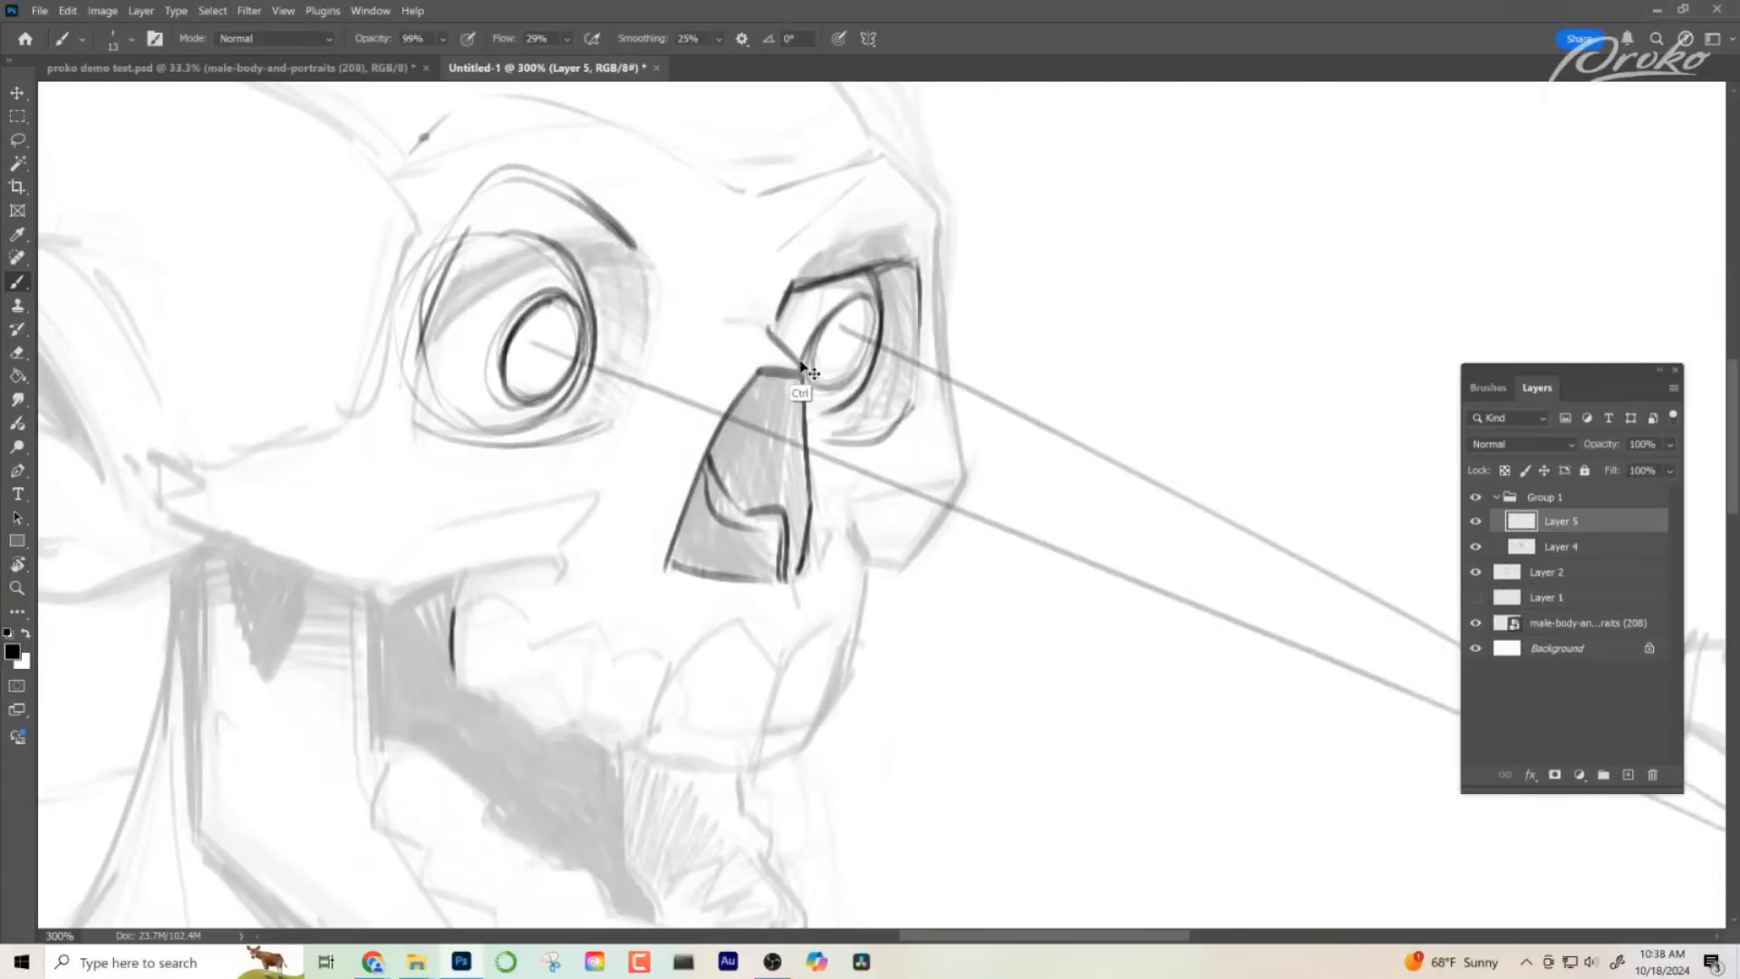
- Draw a thin rim line parallel to the near edge of the nose cavity, redoing the stroke until it is clean
left_click_drag(744, 358, 649, 540)
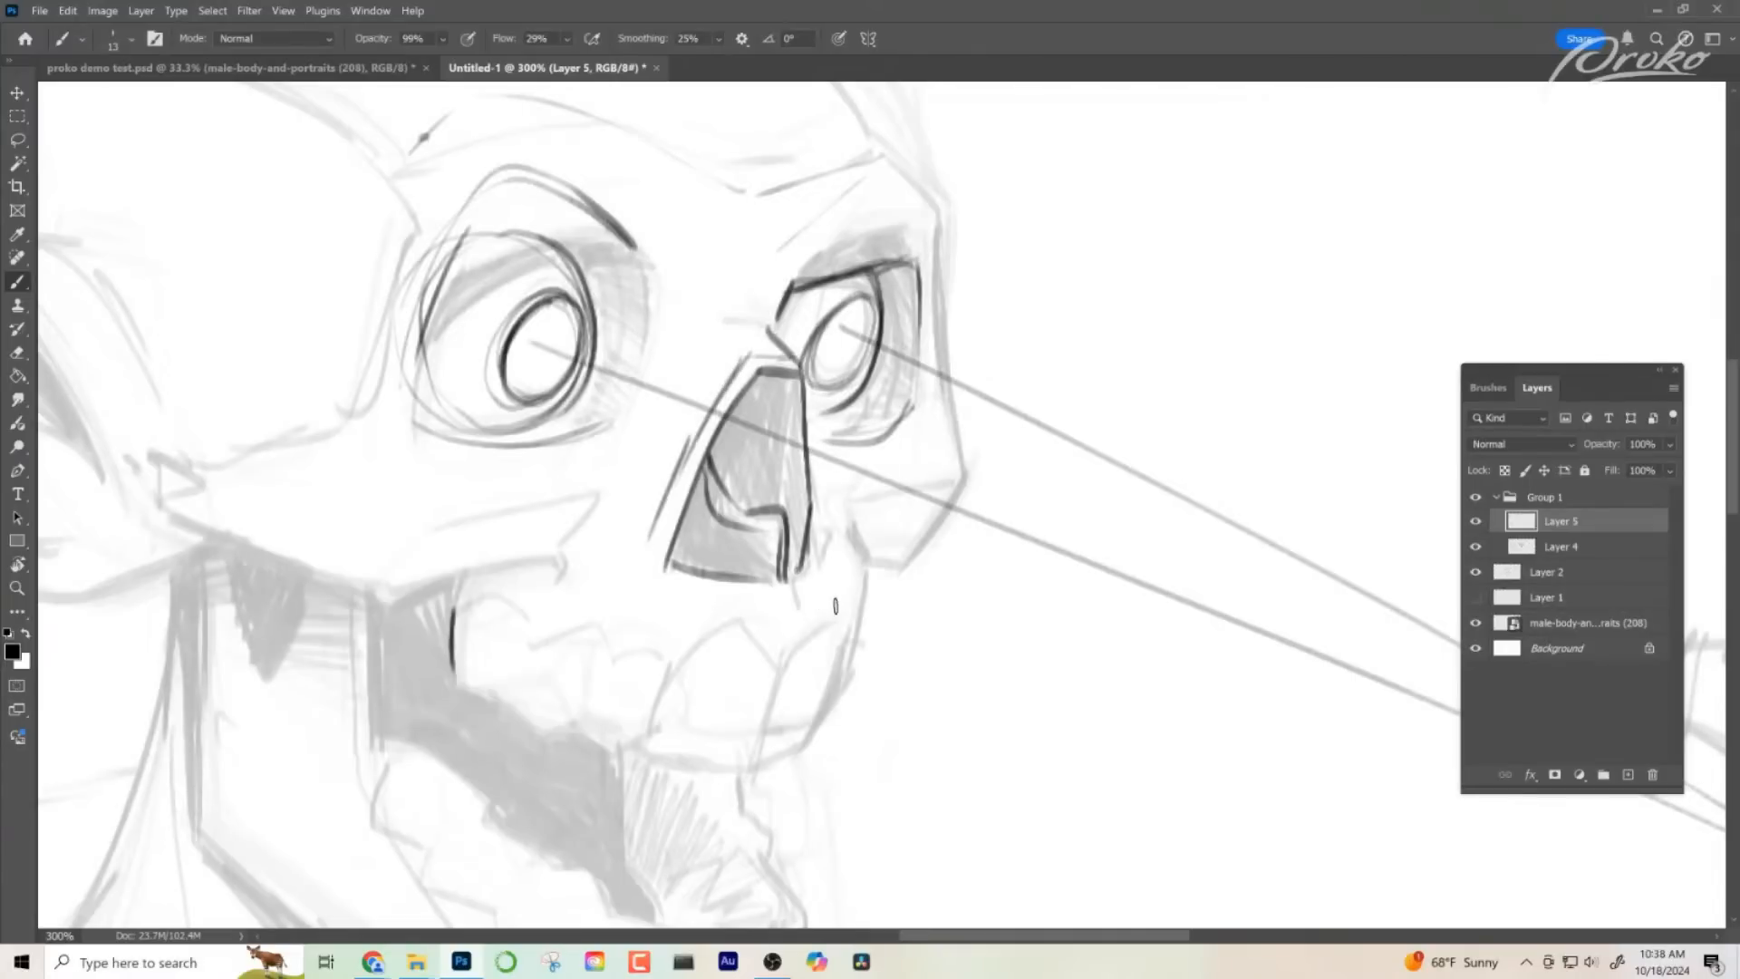
key("z")
key("ctrl+z")
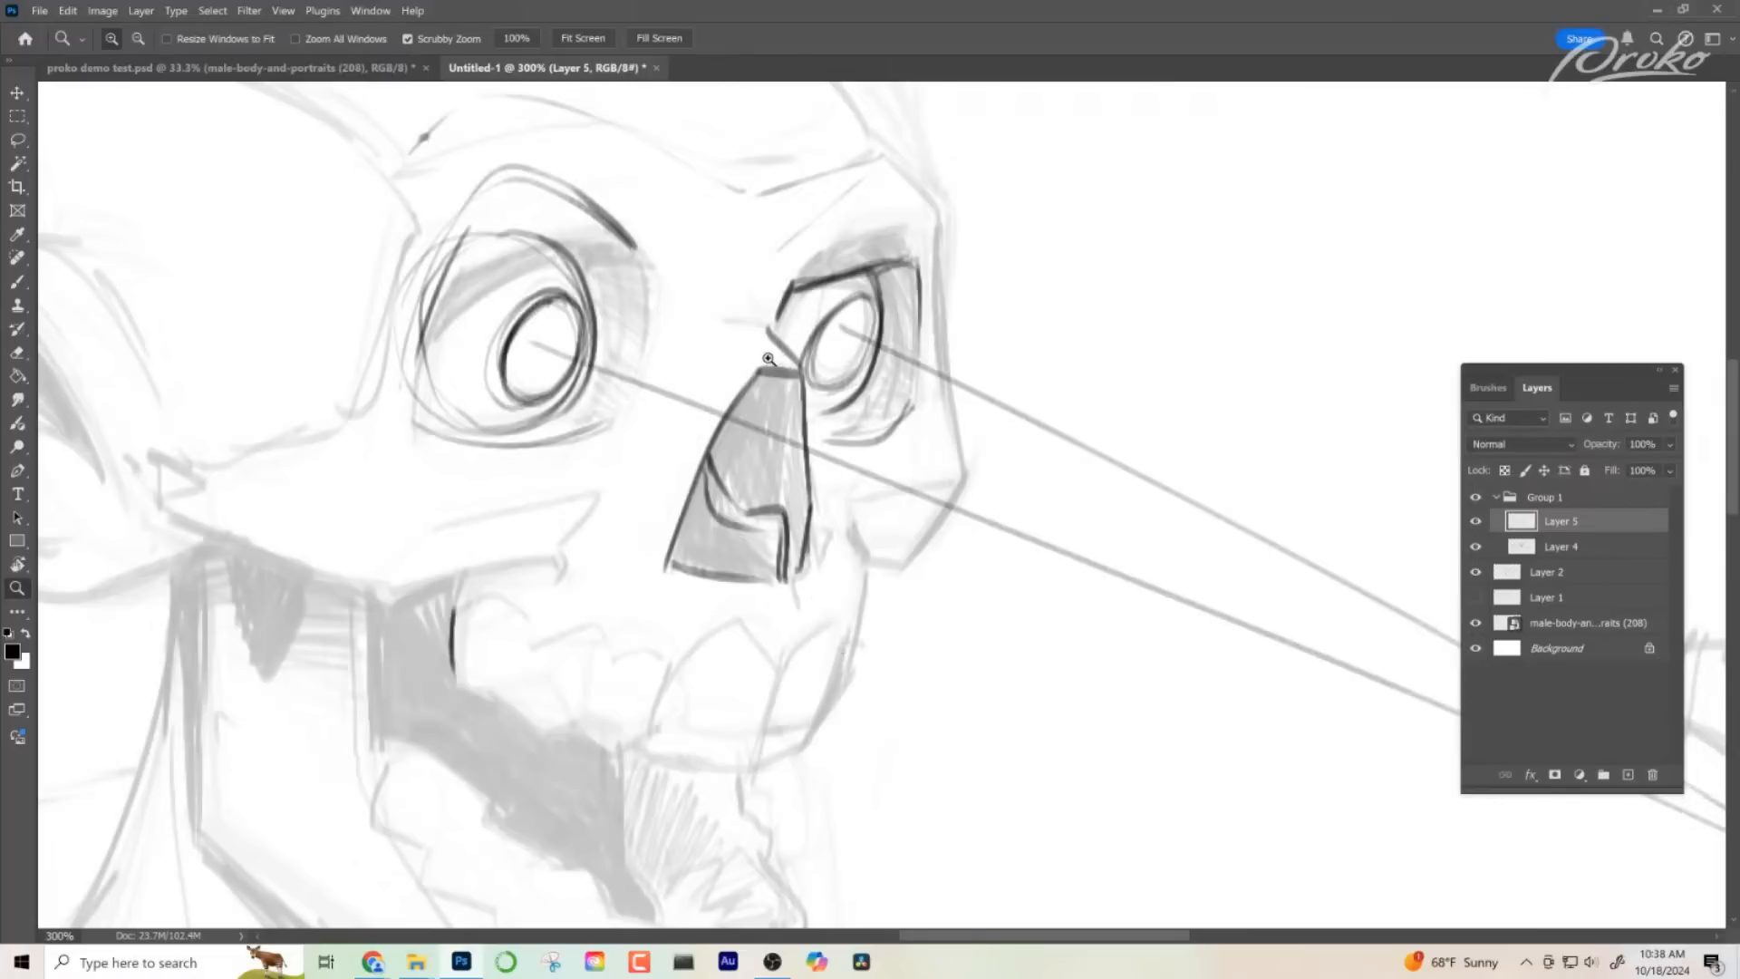
key("b")
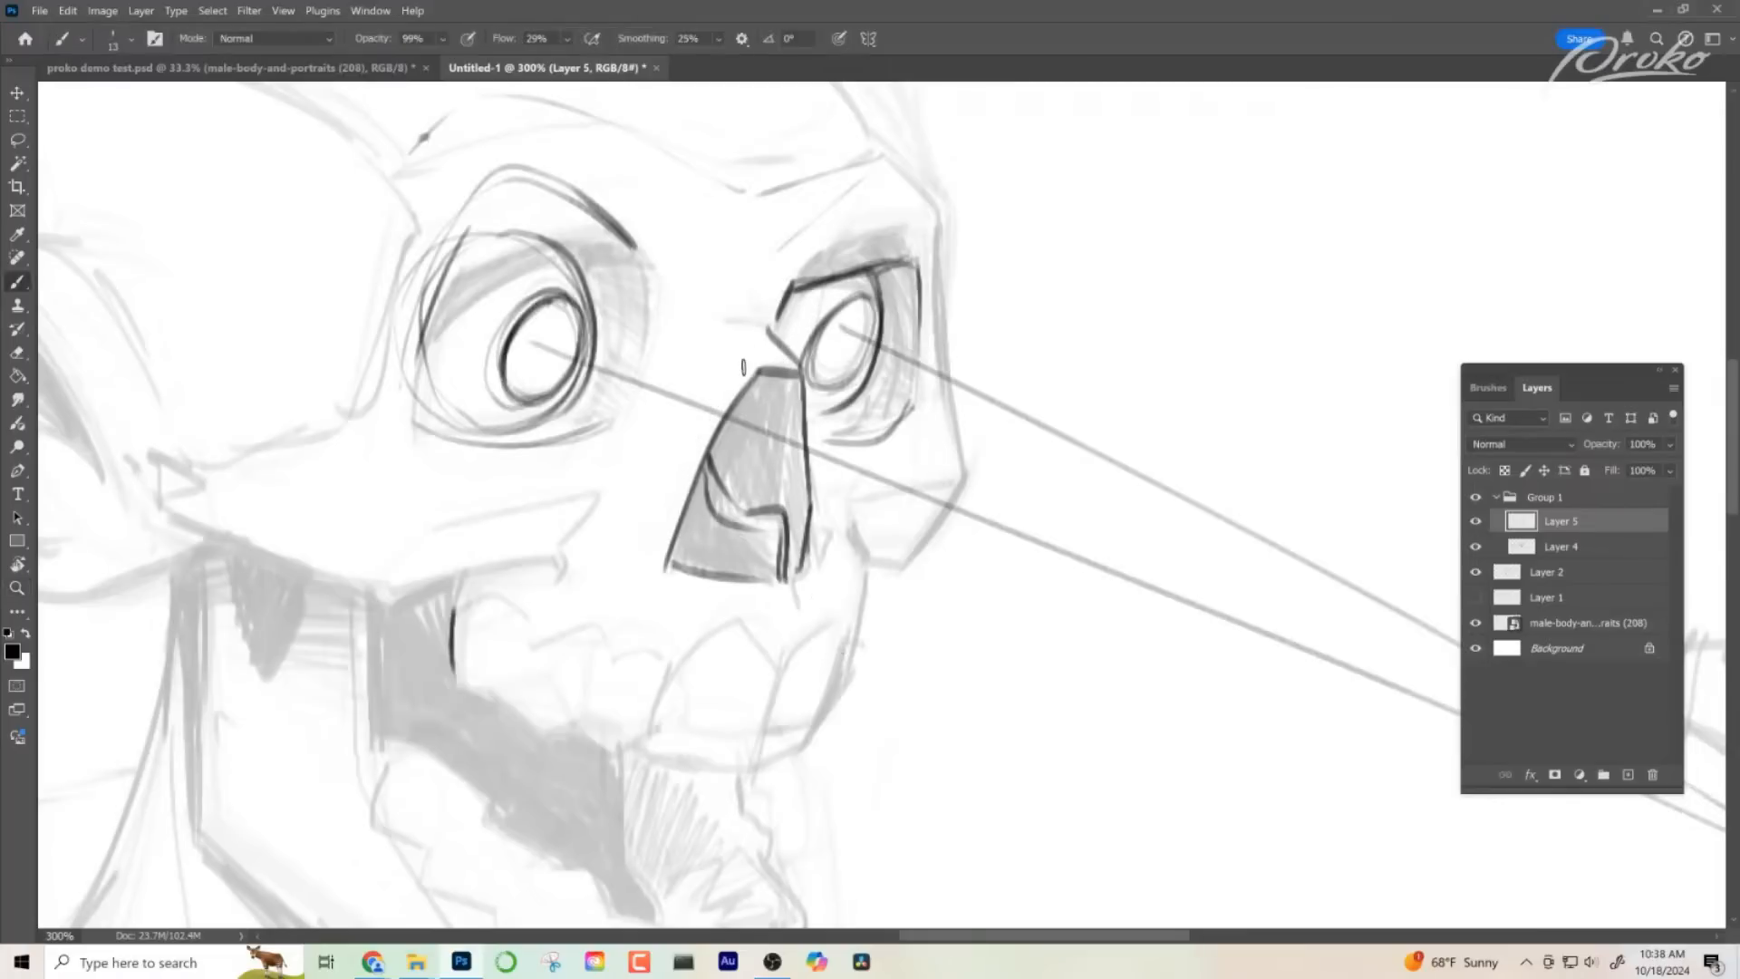
left_click_drag(779, 397, 764, 396)
left_click_drag(748, 369, 649, 572)
key("ctrl+z")
left_click_drag(747, 362, 657, 557)
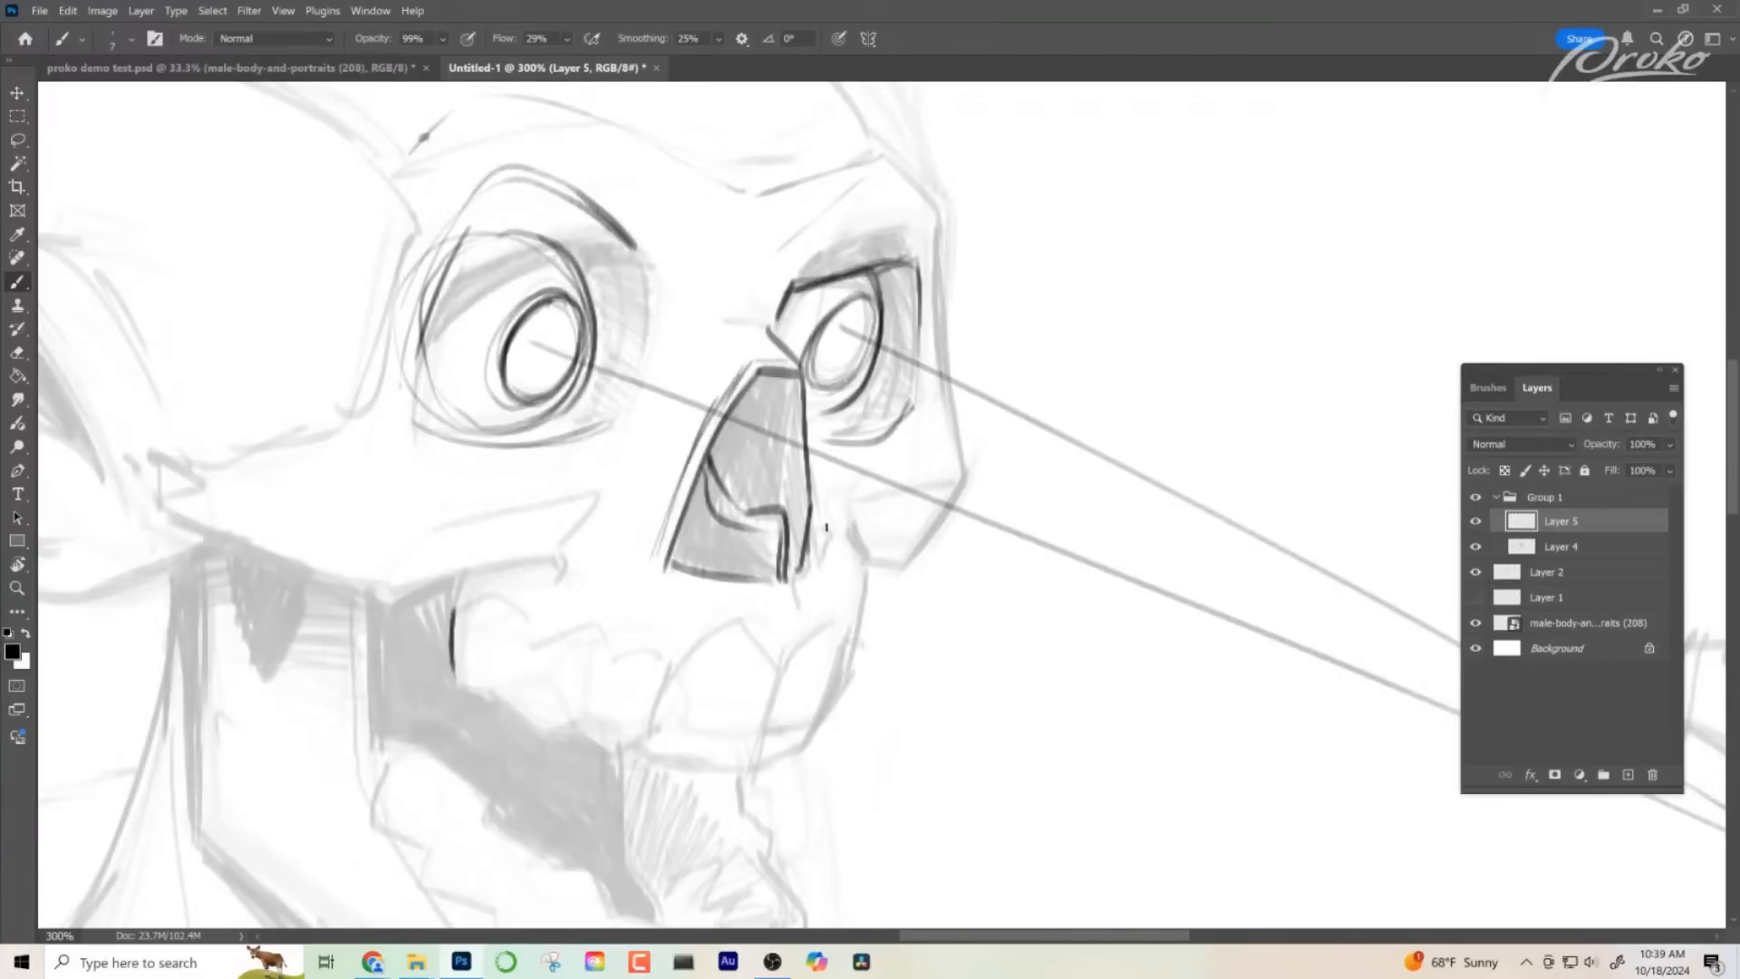
- Try extra strokes on the rim line beside the nose cavity, undoing them
key("z")
mouse_move(834, 588)
left_mouse_down()
mouse_move(797, 589)
mouse_move(787, 562)
mouse_move(832, 533)
mouse_move(906, 535)
left_mouse_up()
key("b")
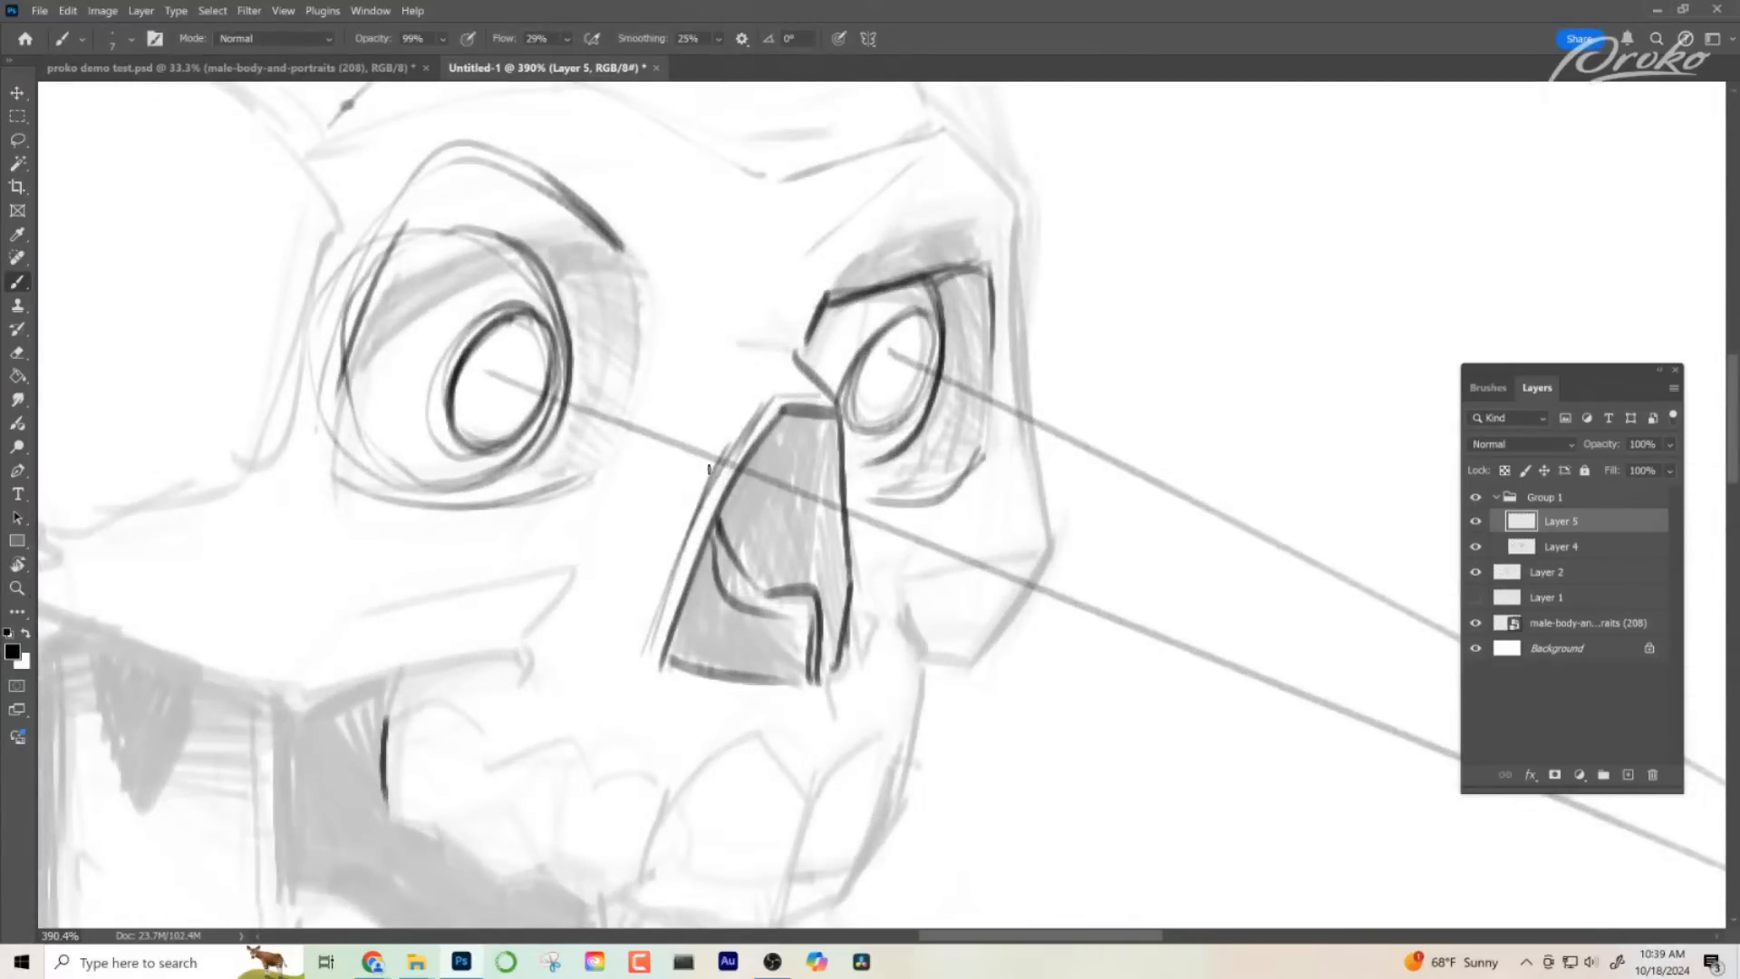
mouse_move(708, 468)
left_mouse_down()
mouse_move(739, 471)
mouse_move(628, 412)
mouse_move(742, 472)
left_mouse_up()
key("ctrl+z")
key("ctrl+z")
key("ctrl+z")
- Draw the inner edge of the near eye socket and a short mark on the nasal bridge
mouse_move(718, 352)
left_mouse_down()
mouse_move(755, 377)
mouse_move(777, 343)
left_mouse_up()
key("z")
mouse_move(849, 590)
left_mouse_down()
mouse_move(827, 633)
mouse_move(883, 590)
left_mouse_up()
left_click_drag(798, 514, 840, 481)
key("b")
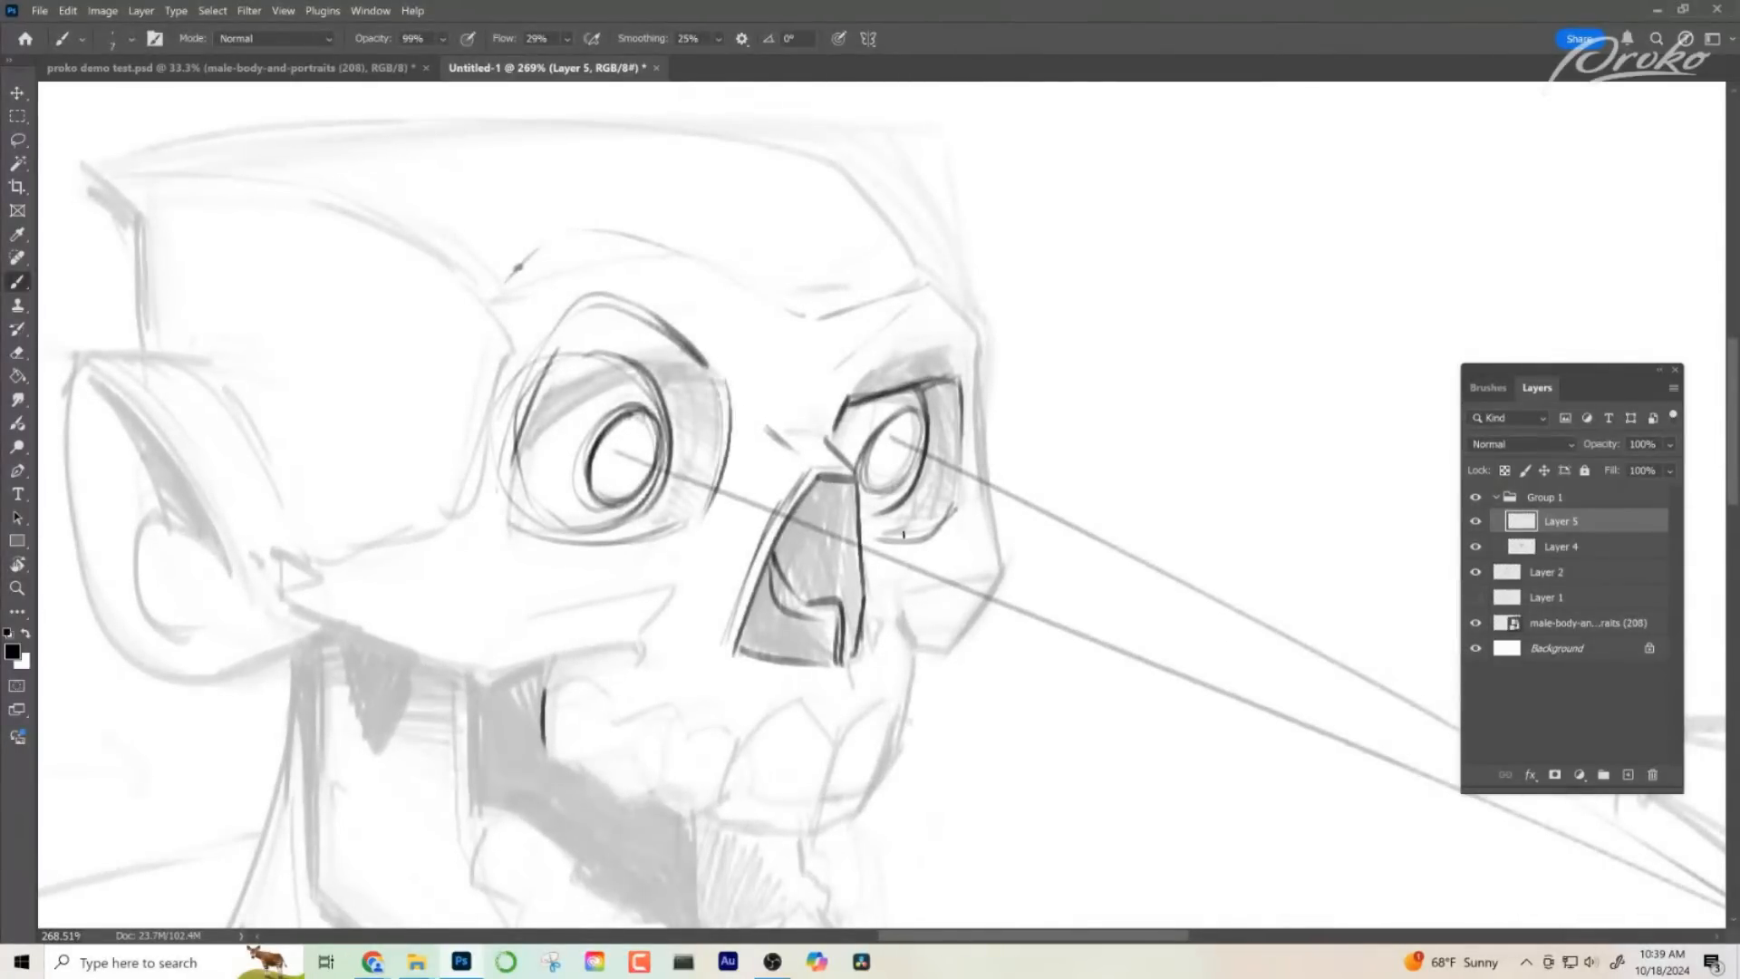
- Close the nose rim at its lower near corner and darken that corner of the cavity
scroll(848, 617, "down", 2)
left_click_drag(712, 571, 816, 591)
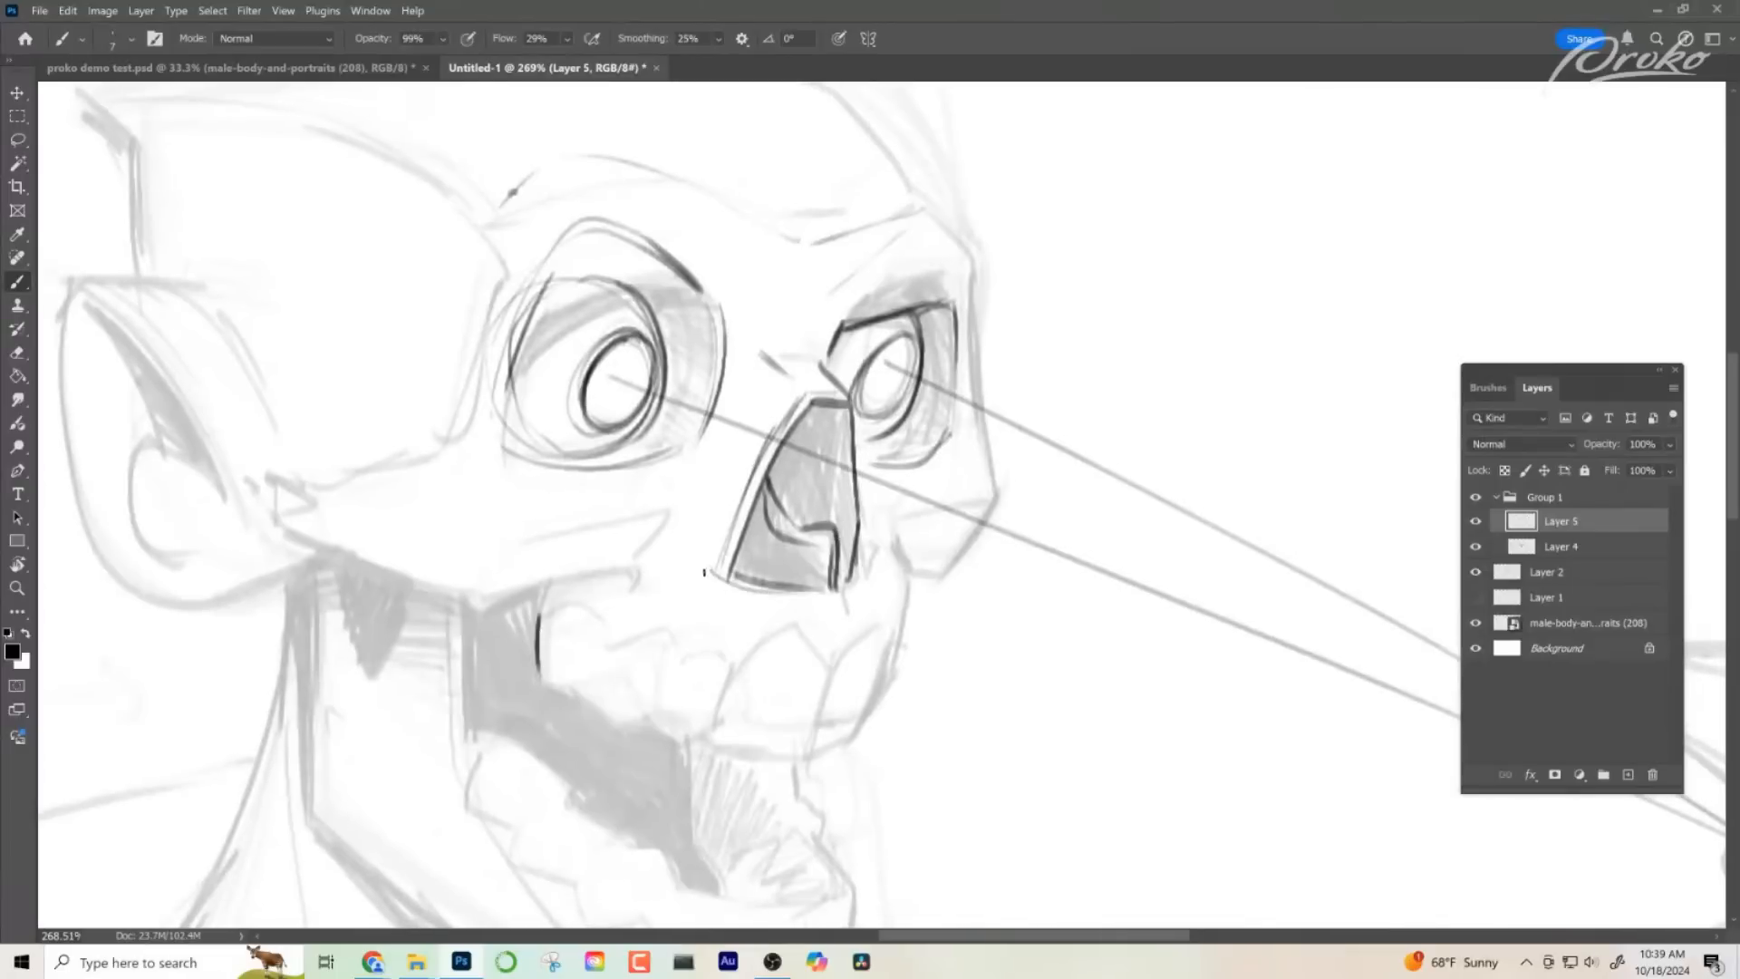
scroll(704, 572, "down", 1)
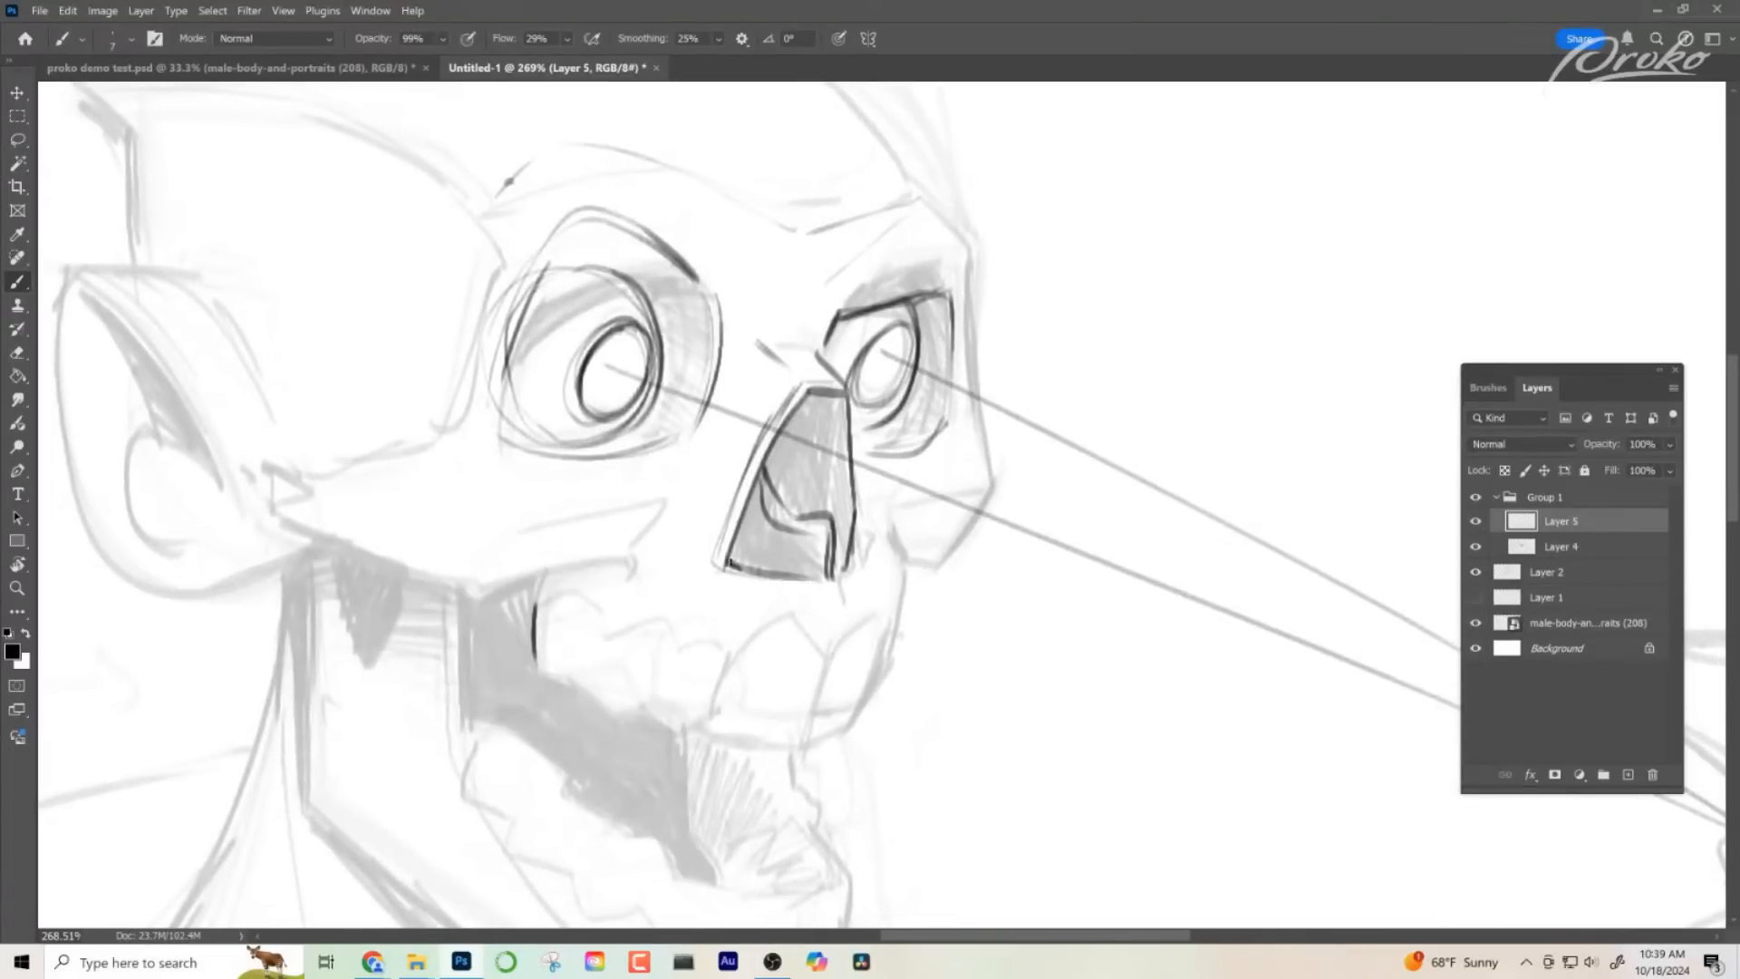
left_click_drag(729, 566, 745, 536)
- Draw the cheek's edge down from the near eye socket and darken the lower edge of the near cheekbone
left_click_drag(860, 594, 916, 589)
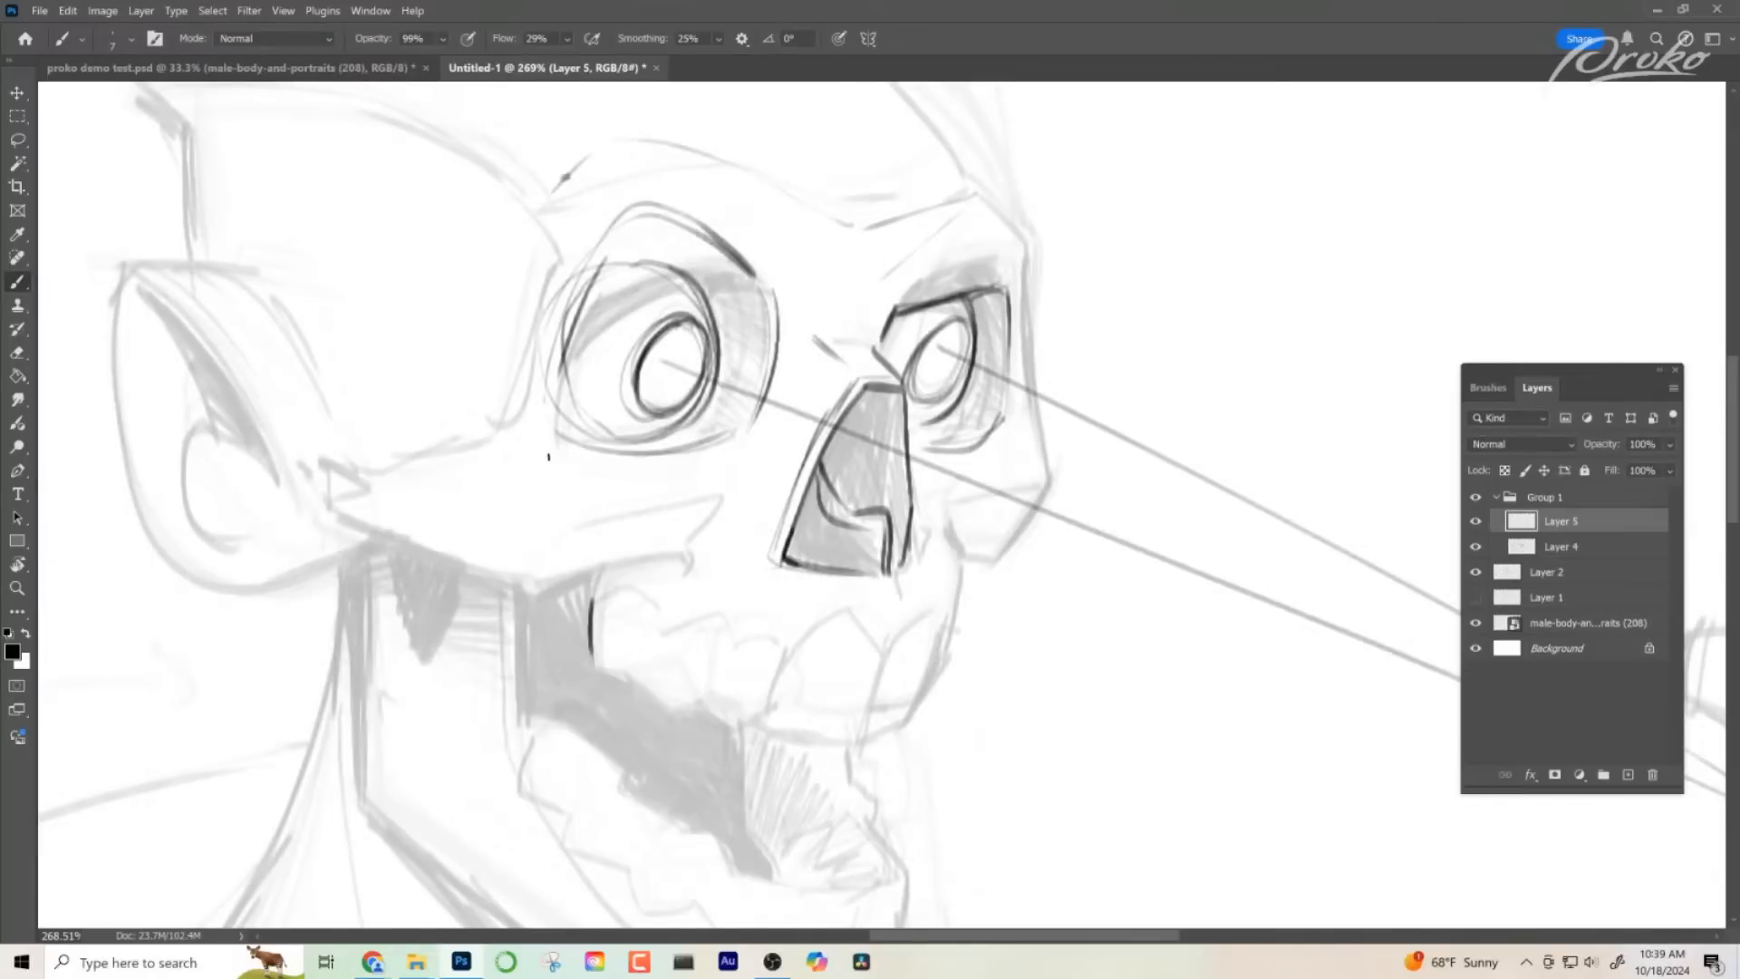
mouse_move(557, 452)
left_mouse_down()
mouse_move(563, 528)
mouse_move(531, 572)
mouse_move(566, 553)
left_mouse_up()
key("z")
mouse_move(785, 641)
left_mouse_down()
mouse_move(674, 580)
mouse_move(810, 594)
left_mouse_up()
key("b")
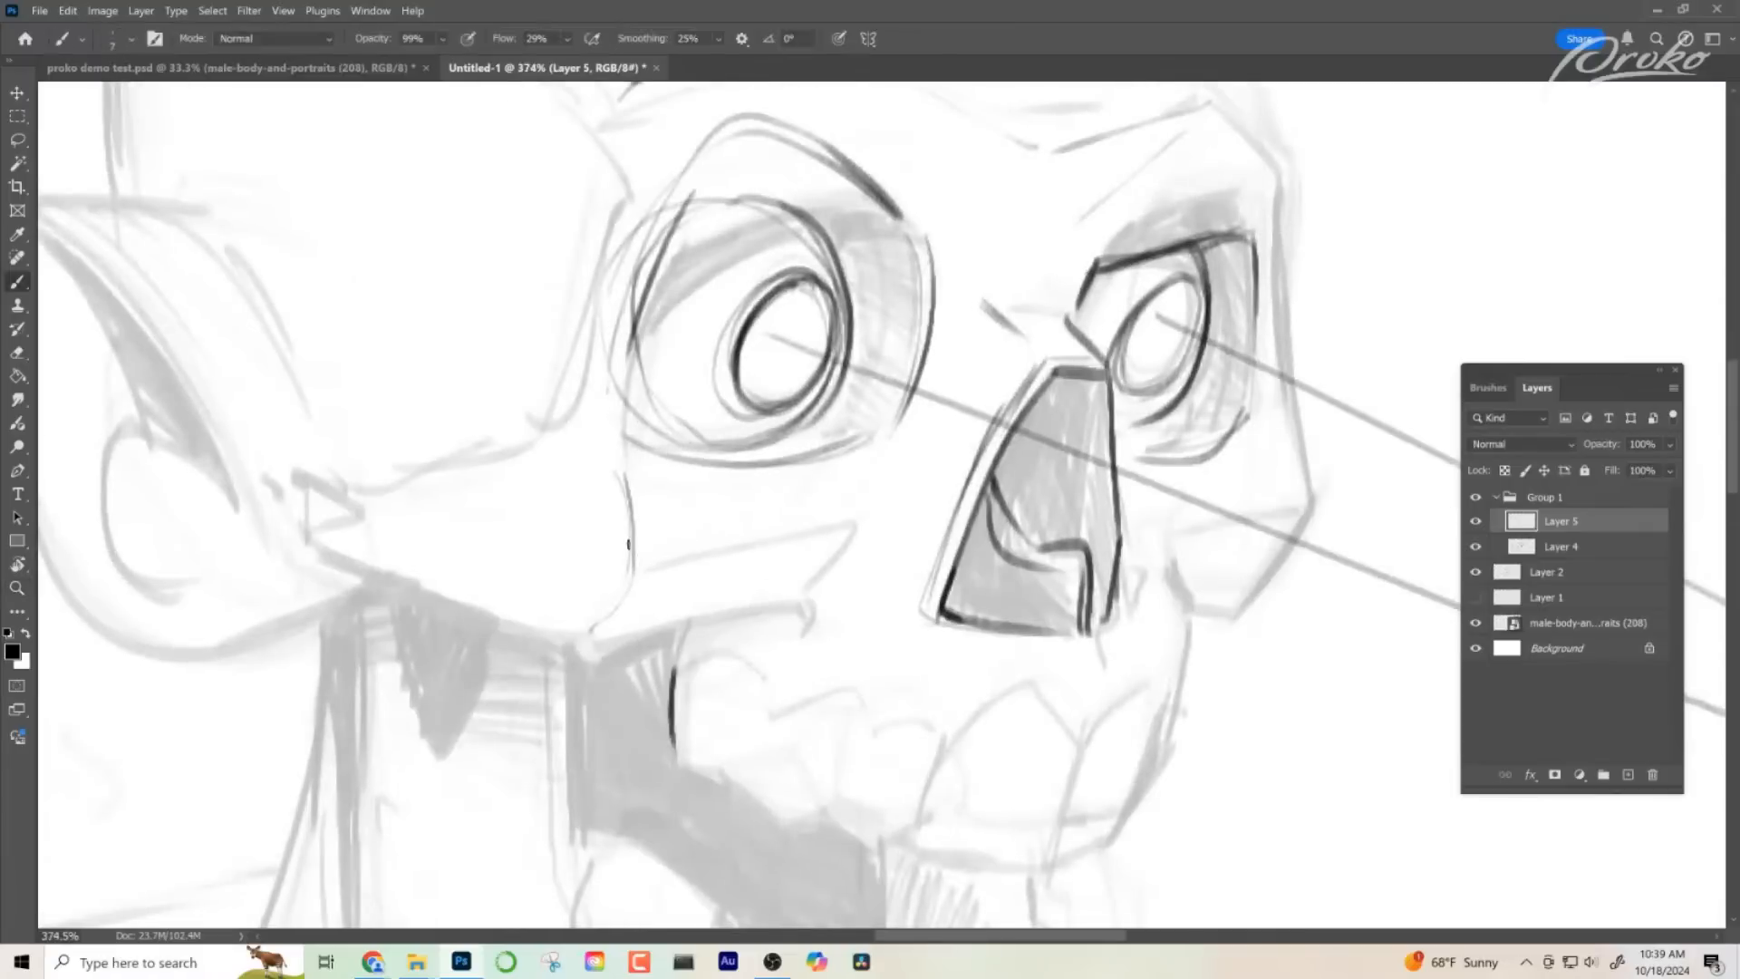
mouse_move(571, 646)
left_mouse_down()
mouse_move(792, 608)
mouse_move(818, 626)
left_mouse_up()
- Ink the angular far cheekbone and the curved contour leading from it down to the upper jaw
mouse_move(661, 562)
left_mouse_down()
mouse_move(881, 517)
mouse_move(835, 668)
mouse_move(937, 437)
mouse_move(1018, 450)
mouse_move(824, 421)
mouse_move(720, 443)
mouse_move(848, 432)
left_mouse_up()
key("z")
key("b")
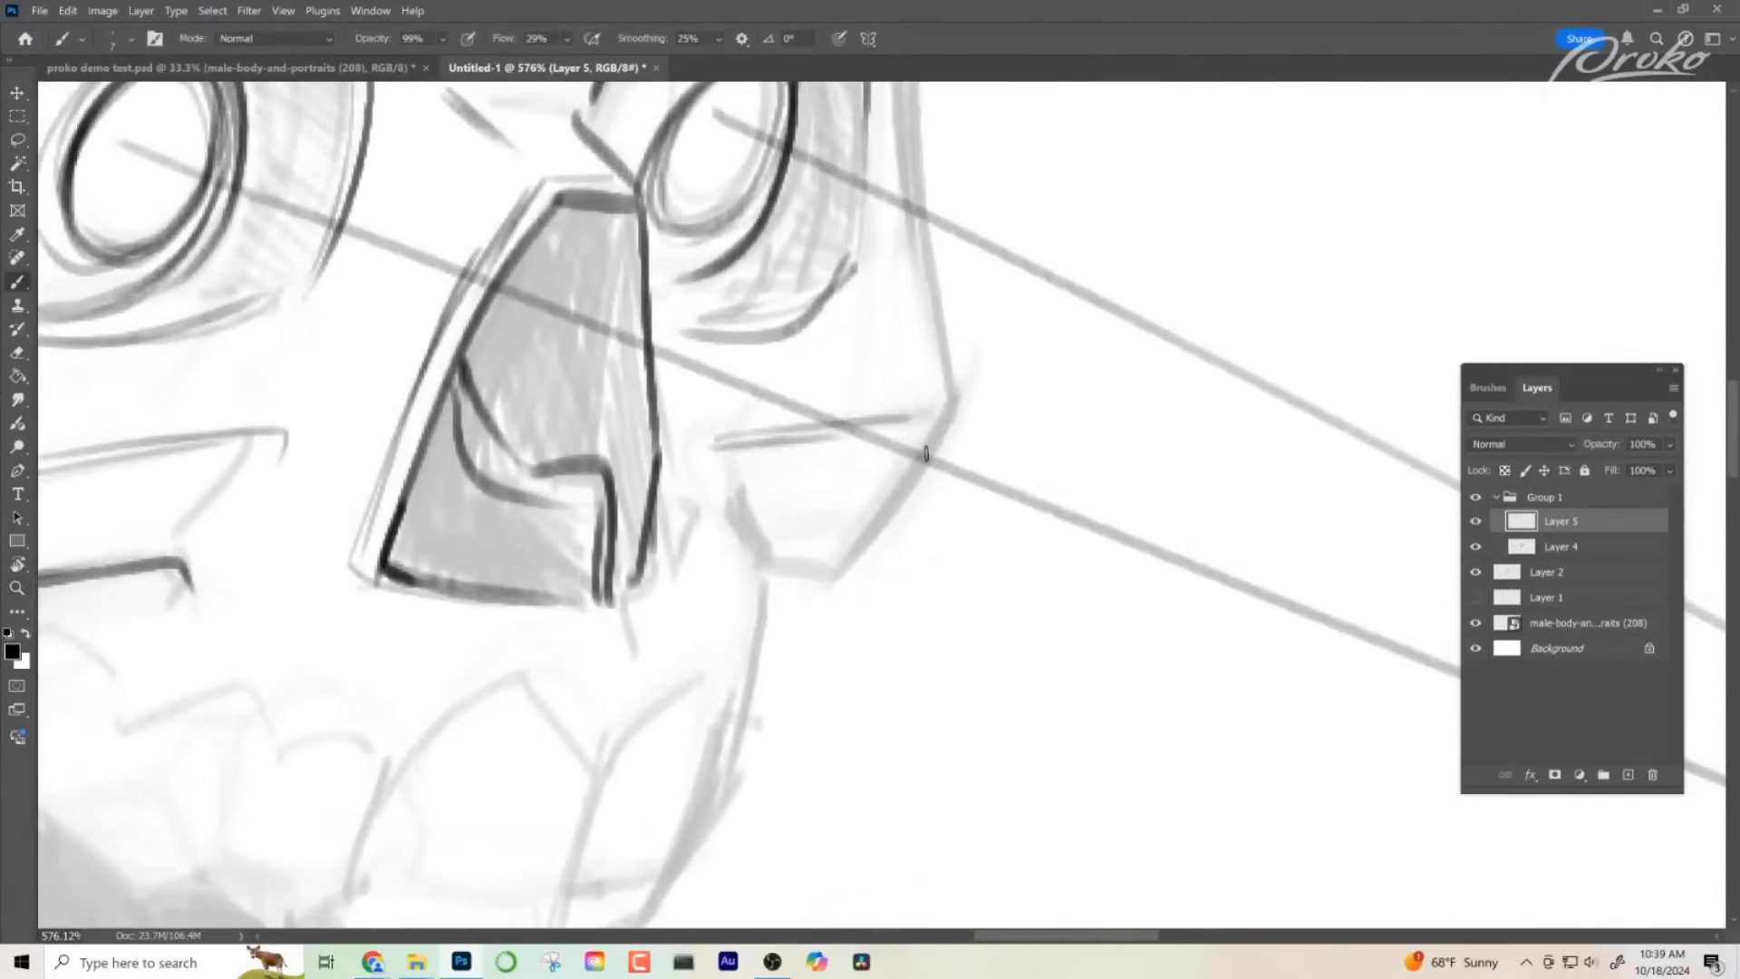
mouse_move(952, 413)
left_mouse_down()
mouse_move(781, 589)
mouse_move(747, 422)
mouse_move(770, 642)
left_mouse_up()
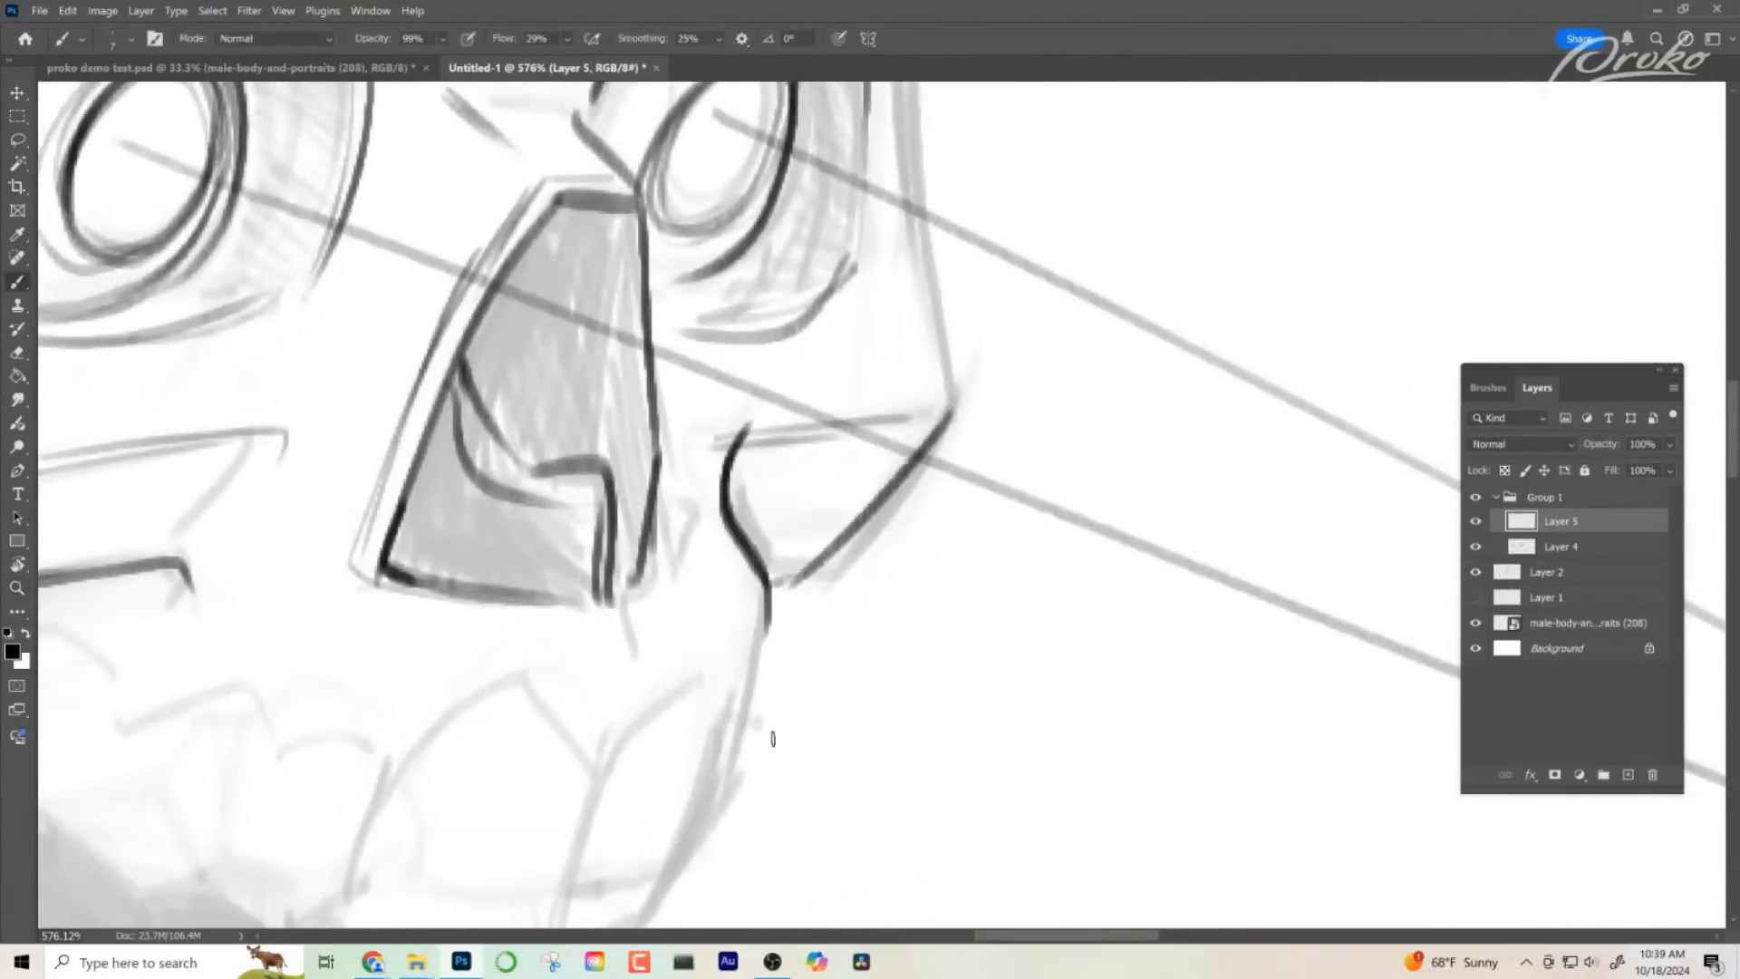
- Ink the near cheek arch back towards the ear and the temple edge behind the near eye socket
key("ctrl+space")
left_click_drag(881, 661, 899, 650)
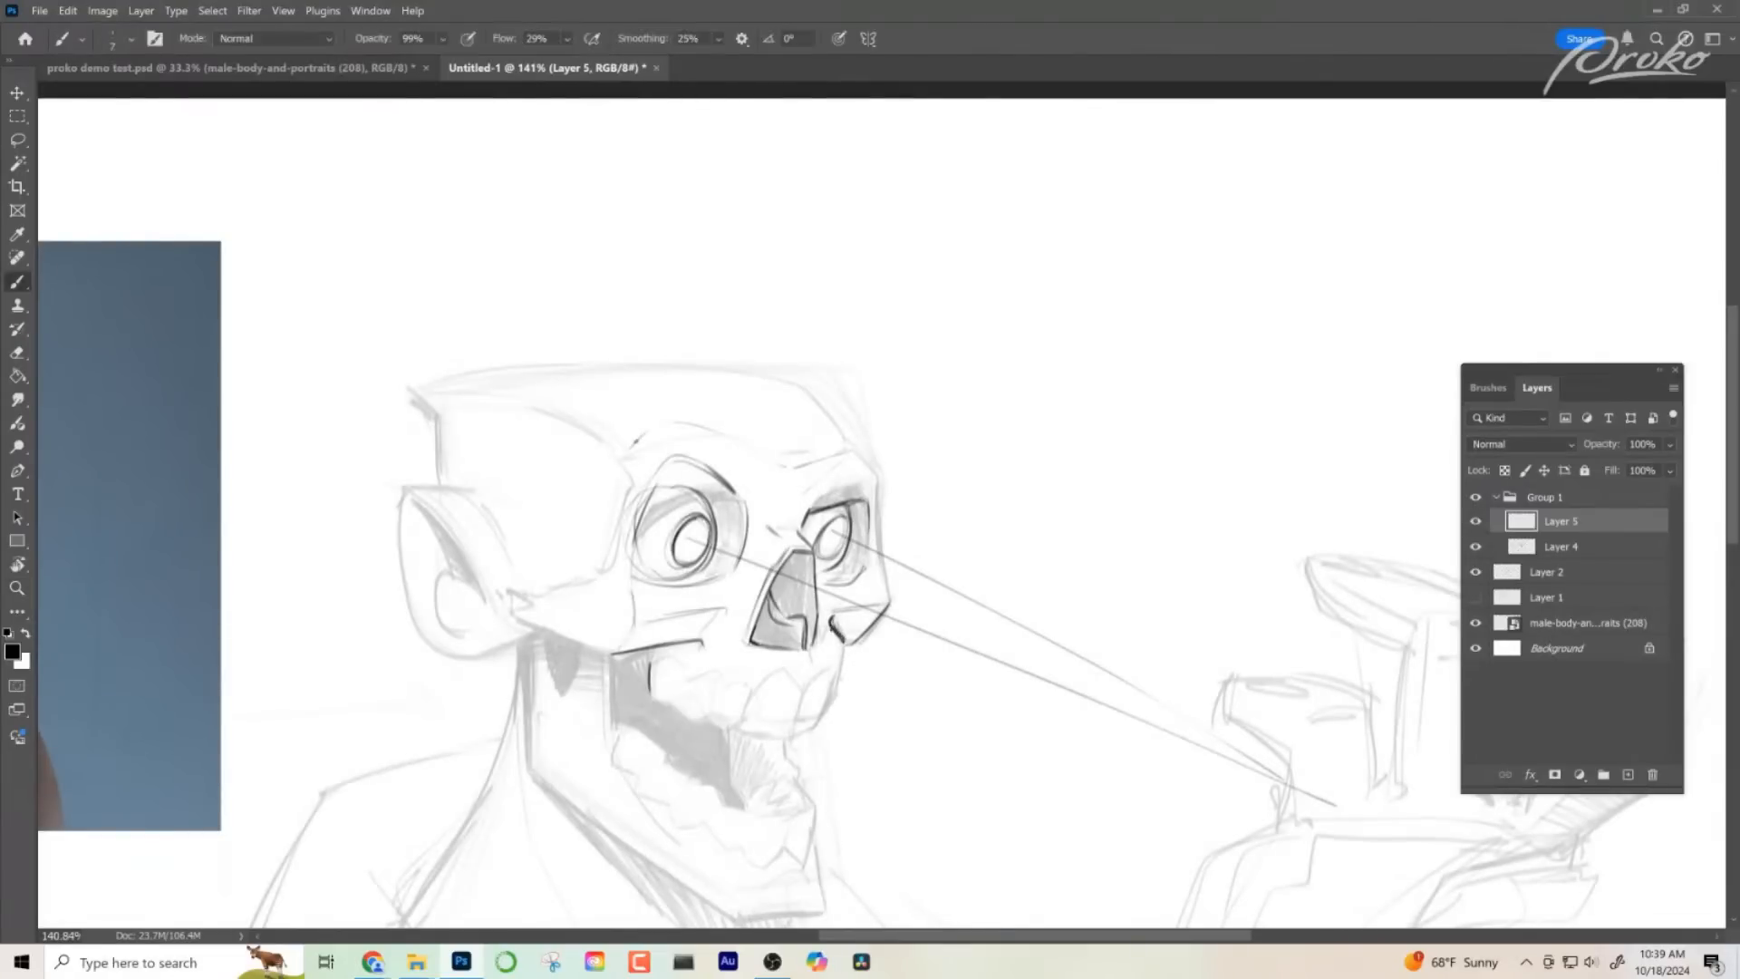
scroll(878, 656, "left", 1)
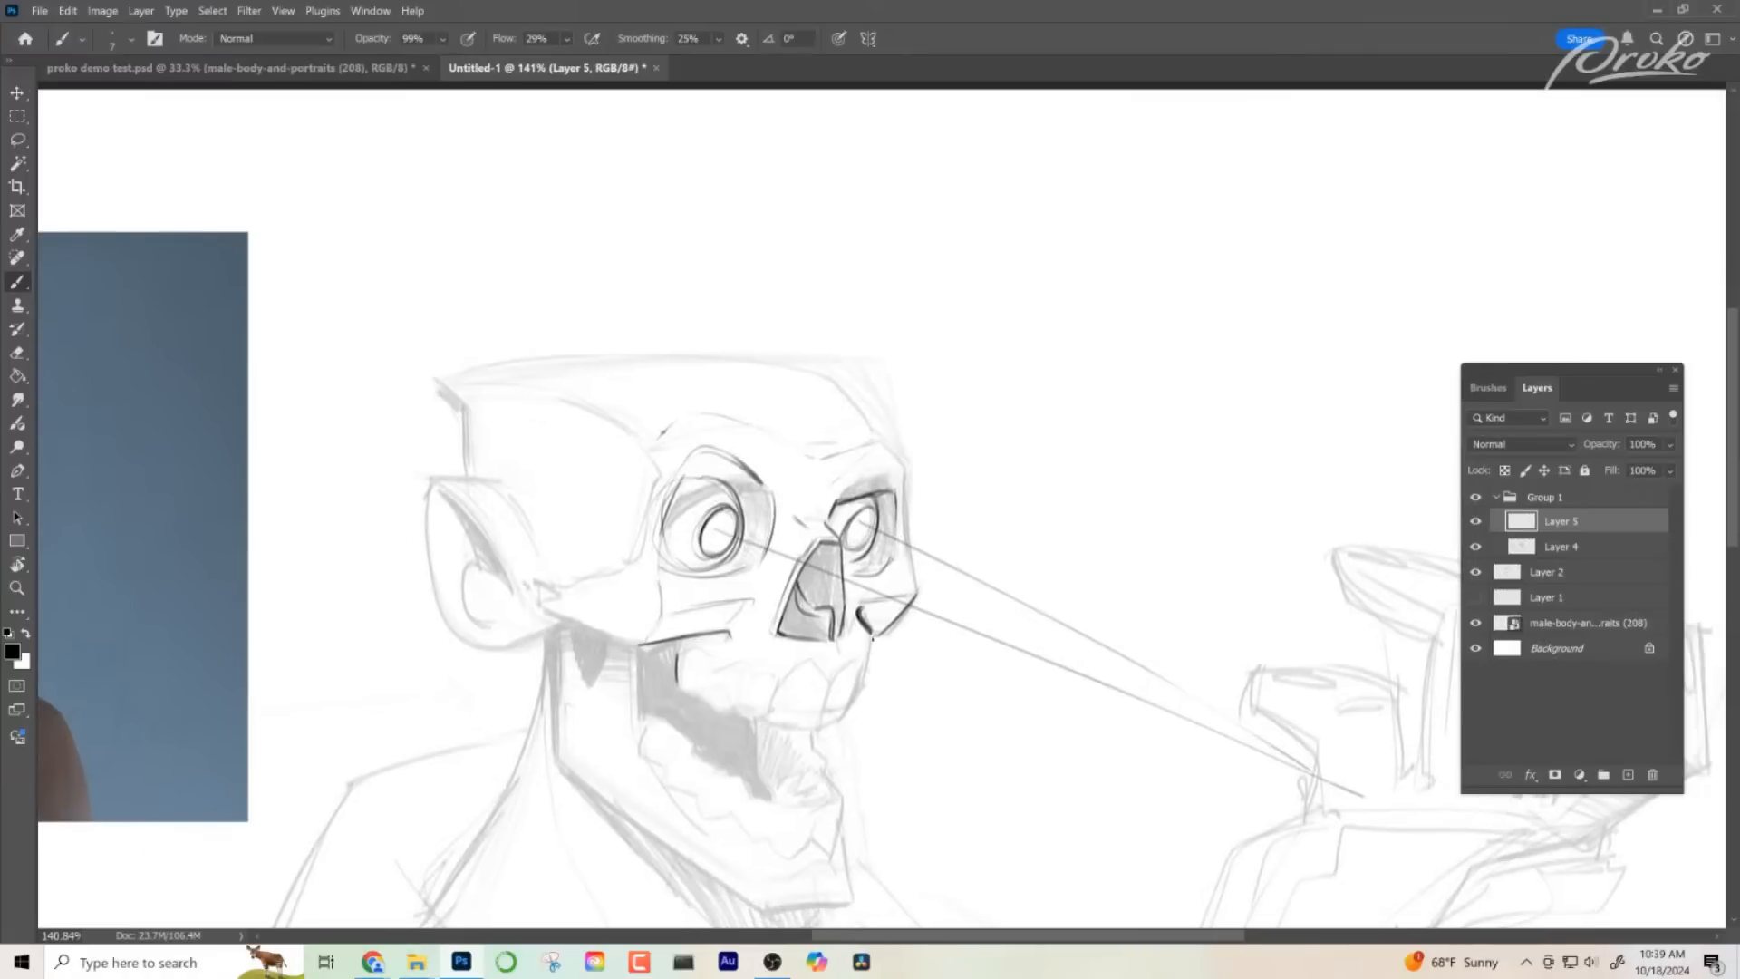
left_click_drag(932, 706, 1057, 699)
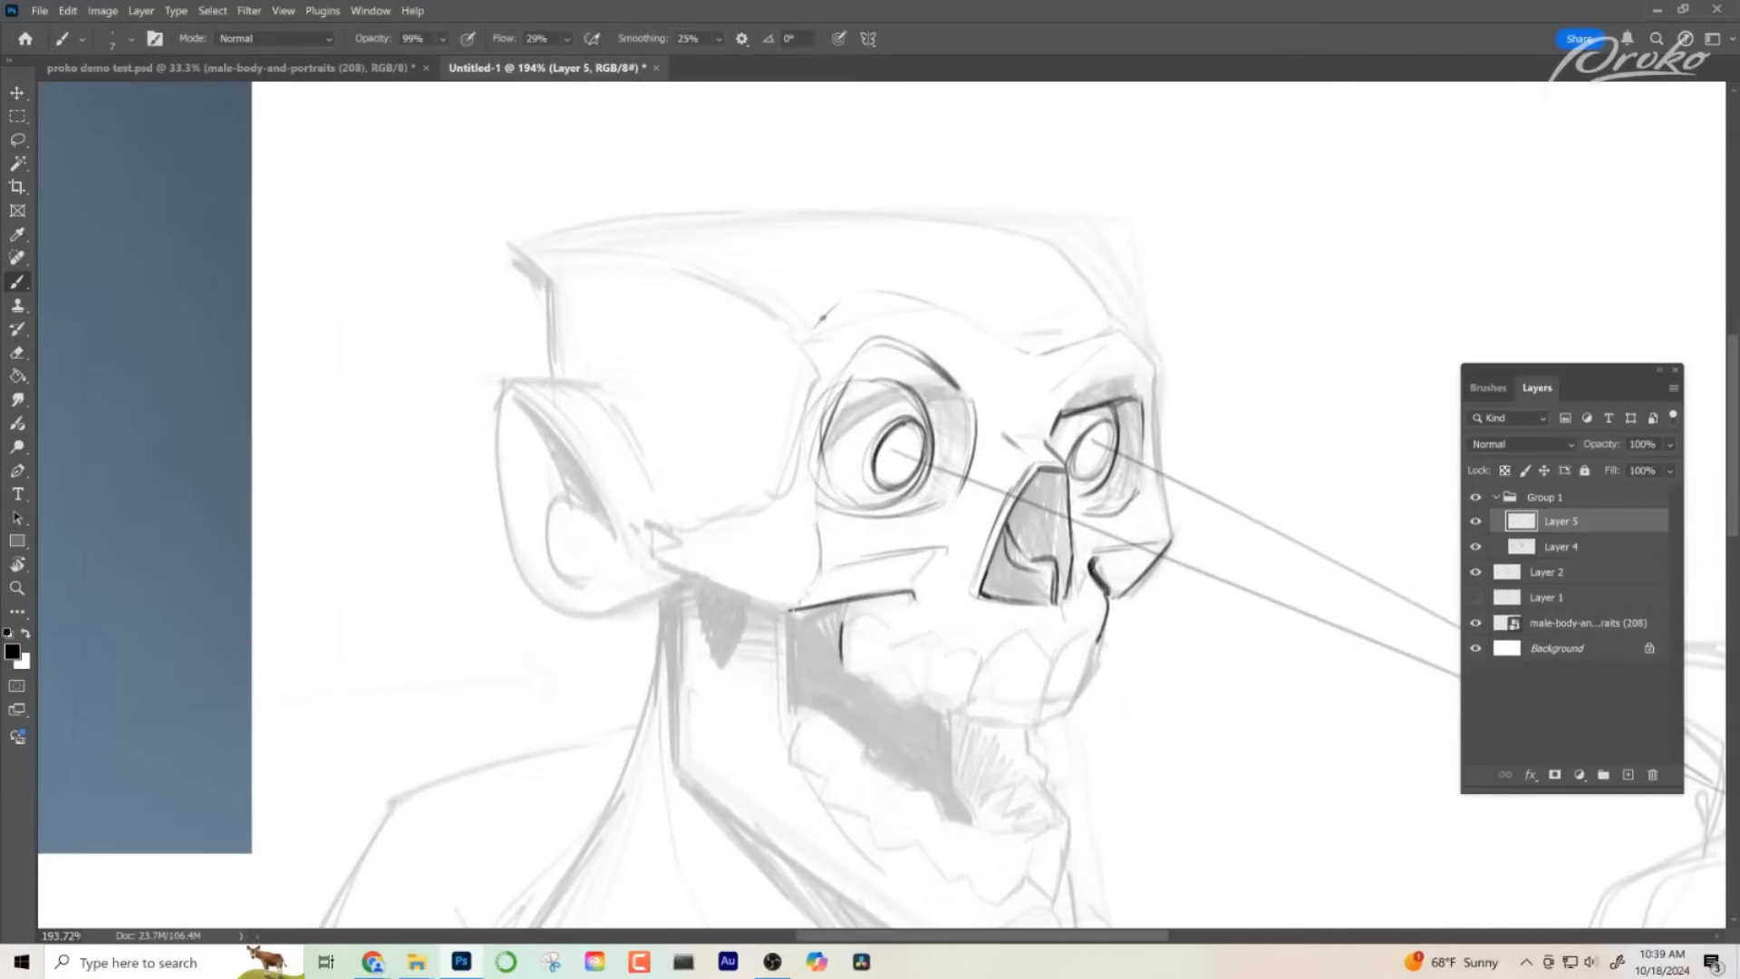
left_click_drag(796, 610, 658, 560)
left_click_drag(855, 685, 799, 704)
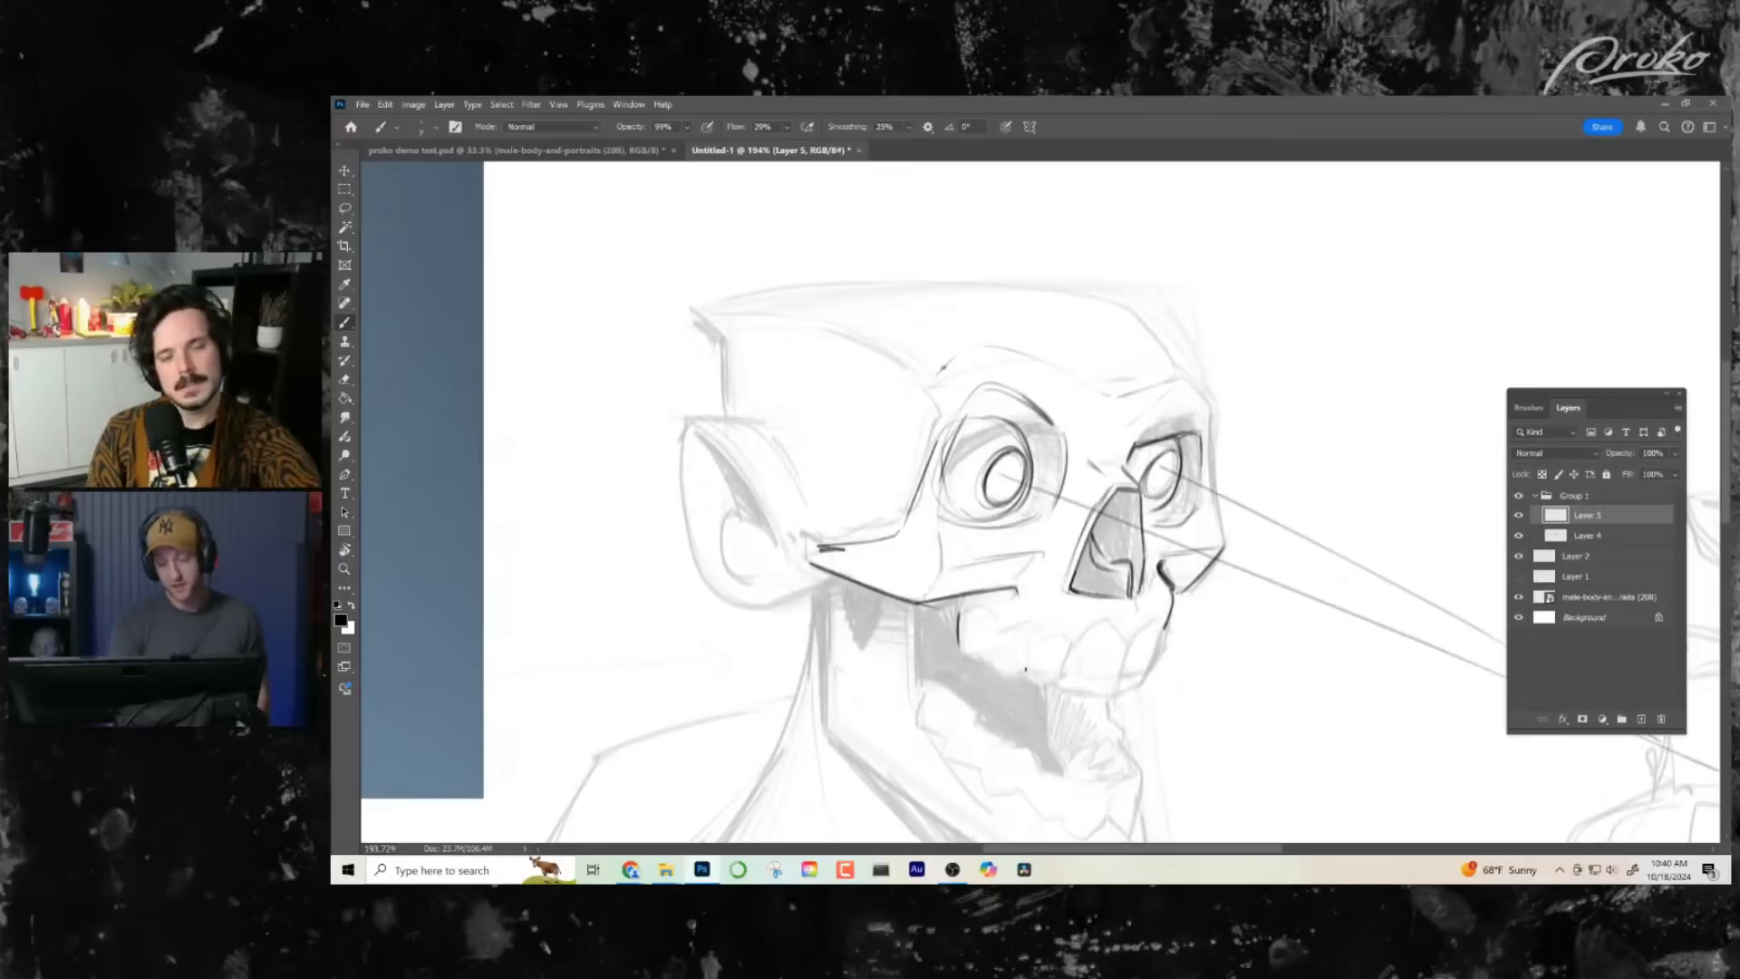
- Flip the canvas horizontally to check the skull mirrored
key("z")
left_click(1026, 644, "alt")
left_click_drag(1026, 643, 1017, 646)
key("ctrl+shift+h")
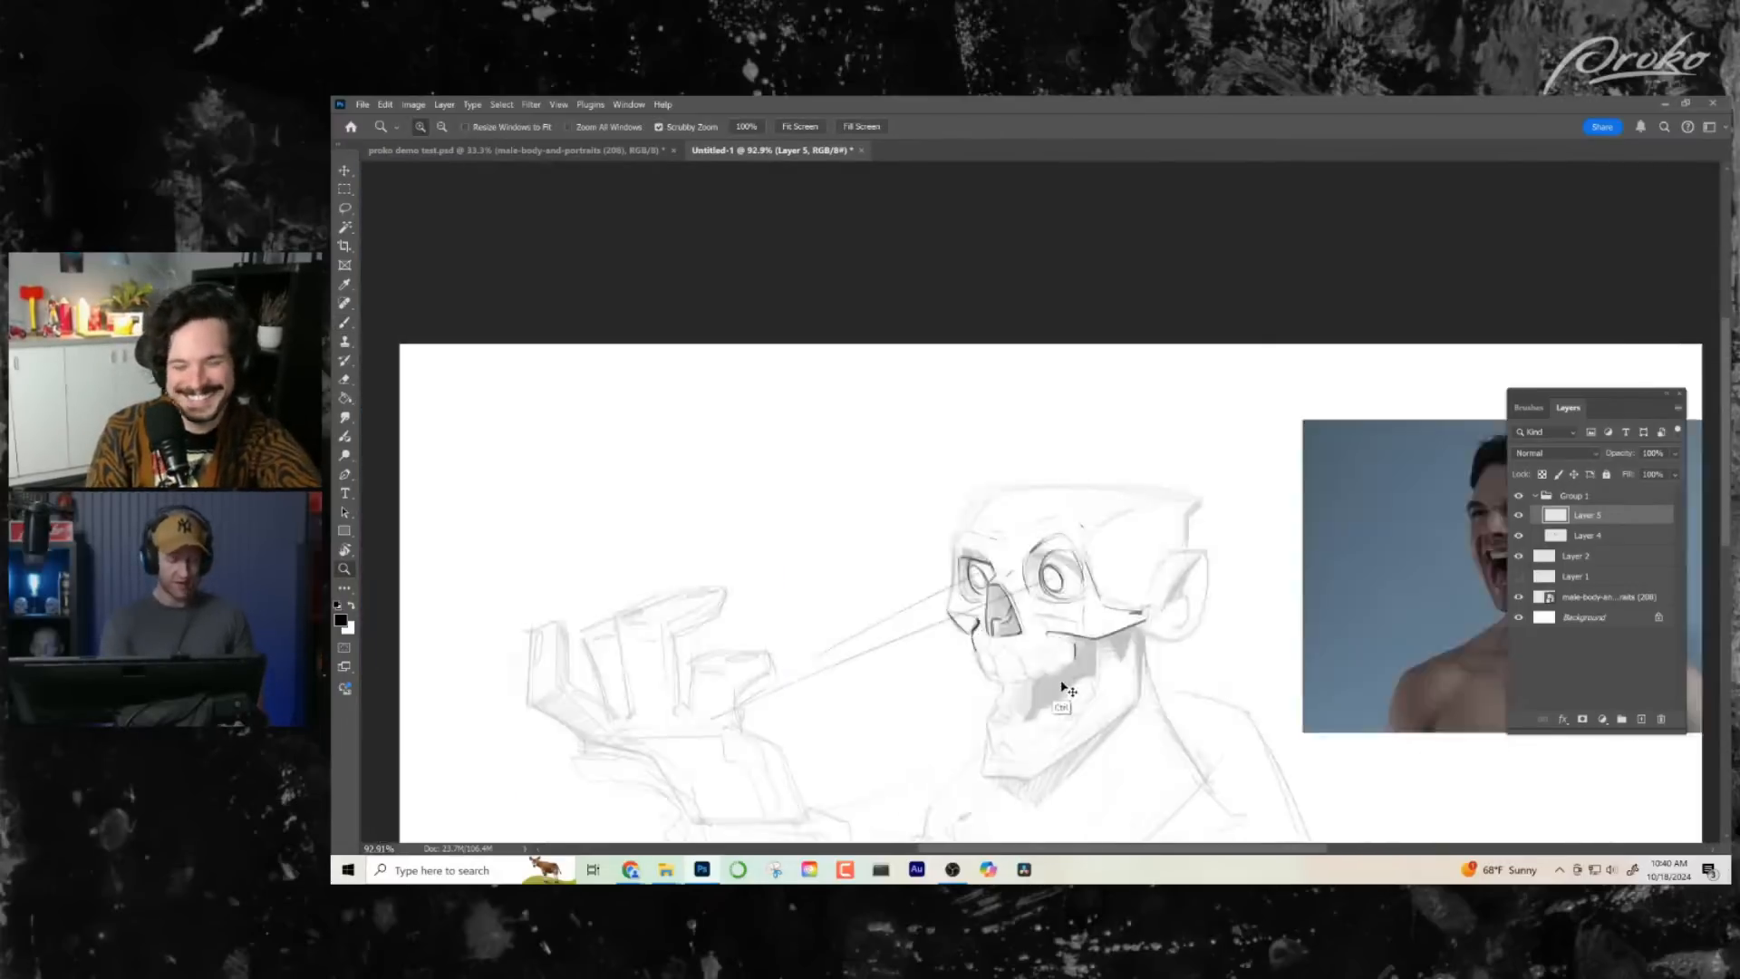
- Redraw the rear end of the cheek arch beside the ear and darken the temple line above the near socket
left_click_drag(1108, 591, 1139, 603)
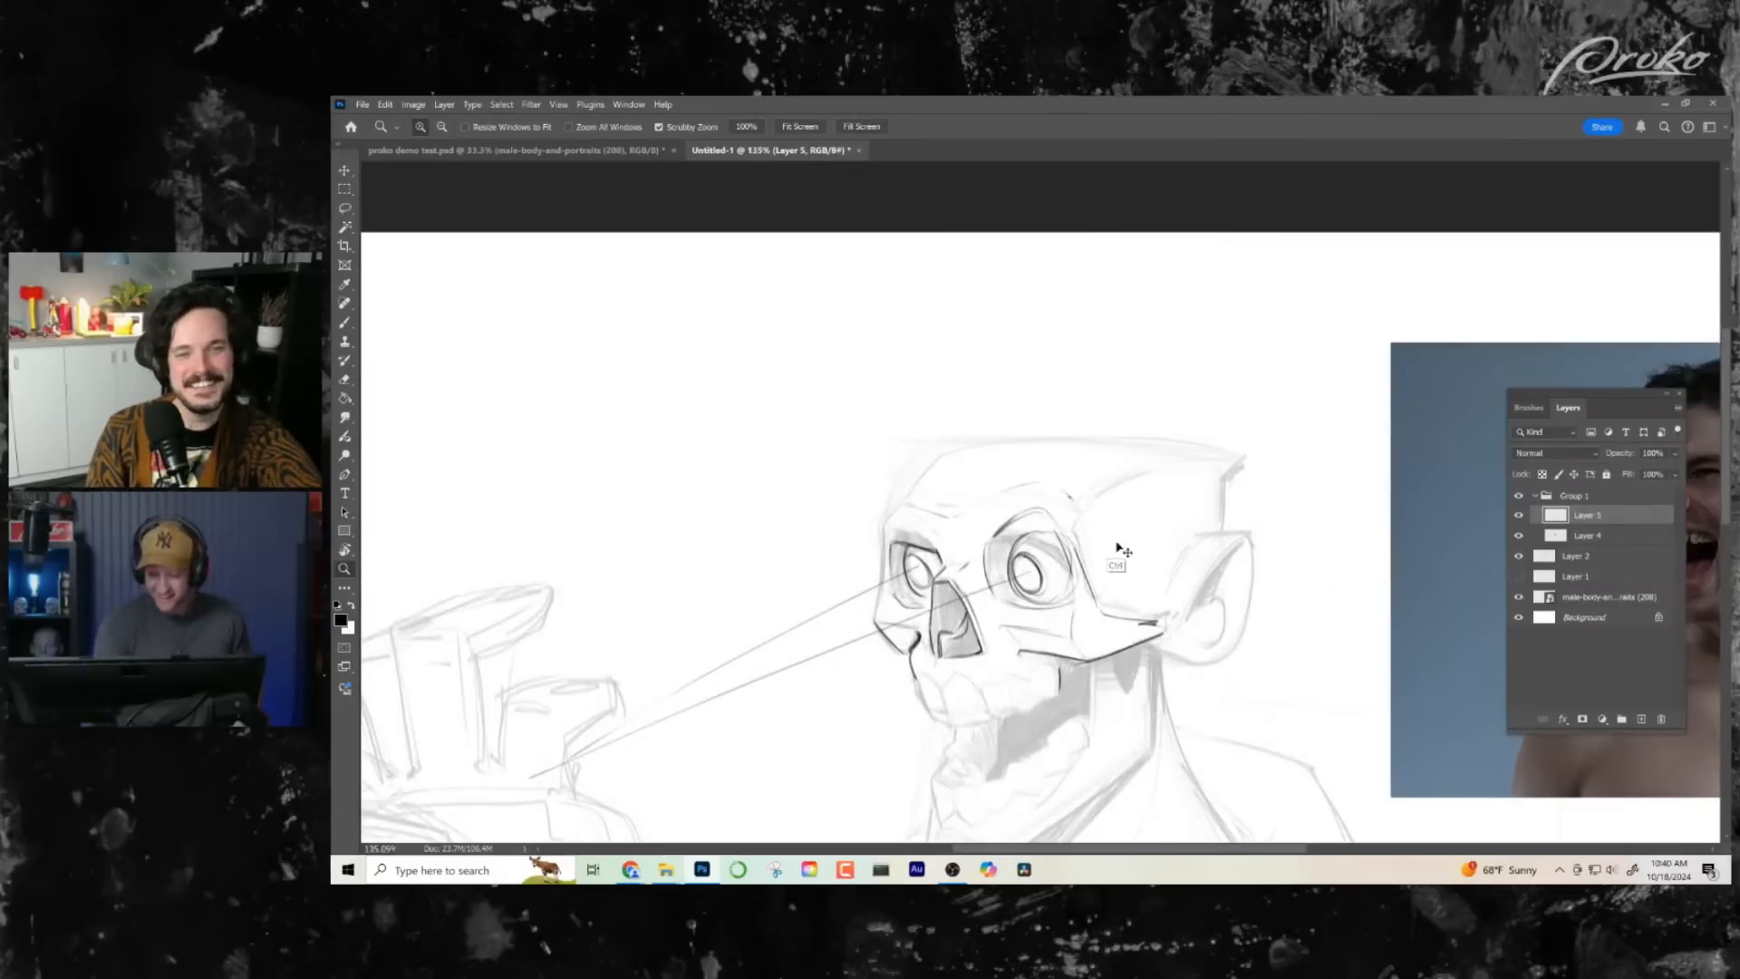
key("b")
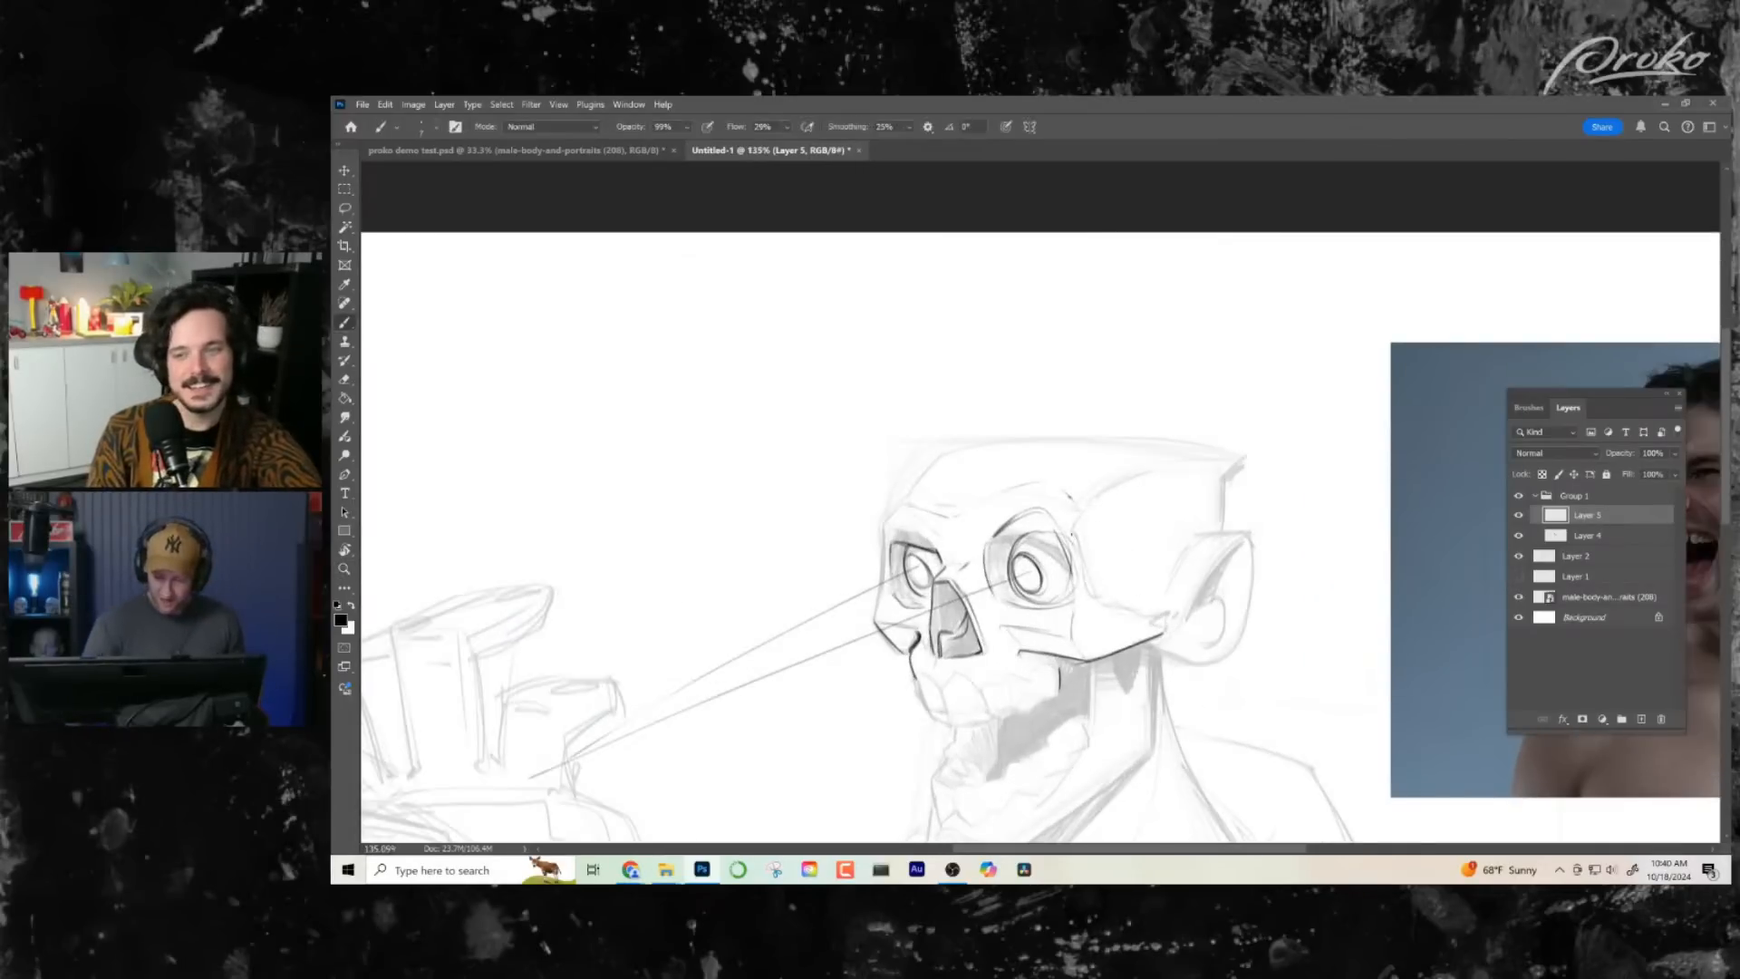
mouse_move(1150, 618)
left_mouse_down()
mouse_move(1108, 587)
mouse_move(1161, 620)
left_mouse_up()
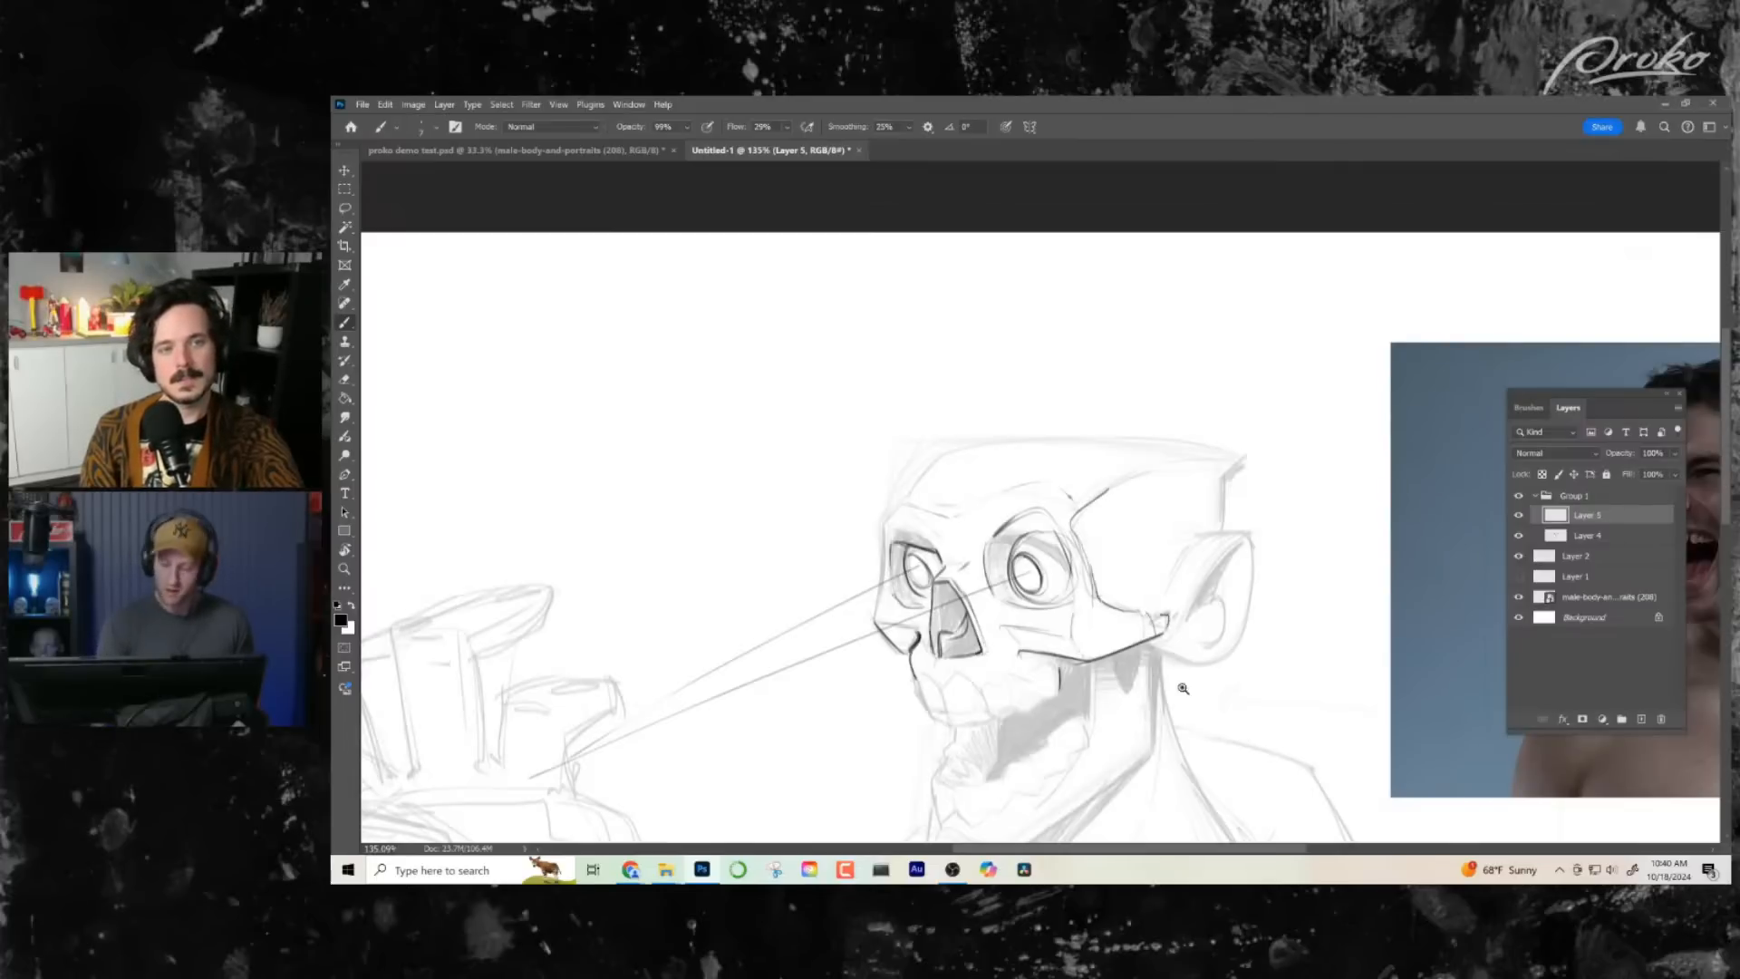
- Ink the skull's far-side contour from cheekbone to brow and continue it along the forehead and flat top of the cranium
mouse_move(1183, 689)
left_mouse_down()
mouse_move(1144, 754)
mouse_move(1177, 661)
mouse_move(1156, 678)
left_mouse_up()
mouse_move(1077, 424)
left_mouse_down()
mouse_move(1093, 393)
mouse_move(1129, 390)
left_mouse_up()
left_click_drag(1089, 434, 1079, 610)
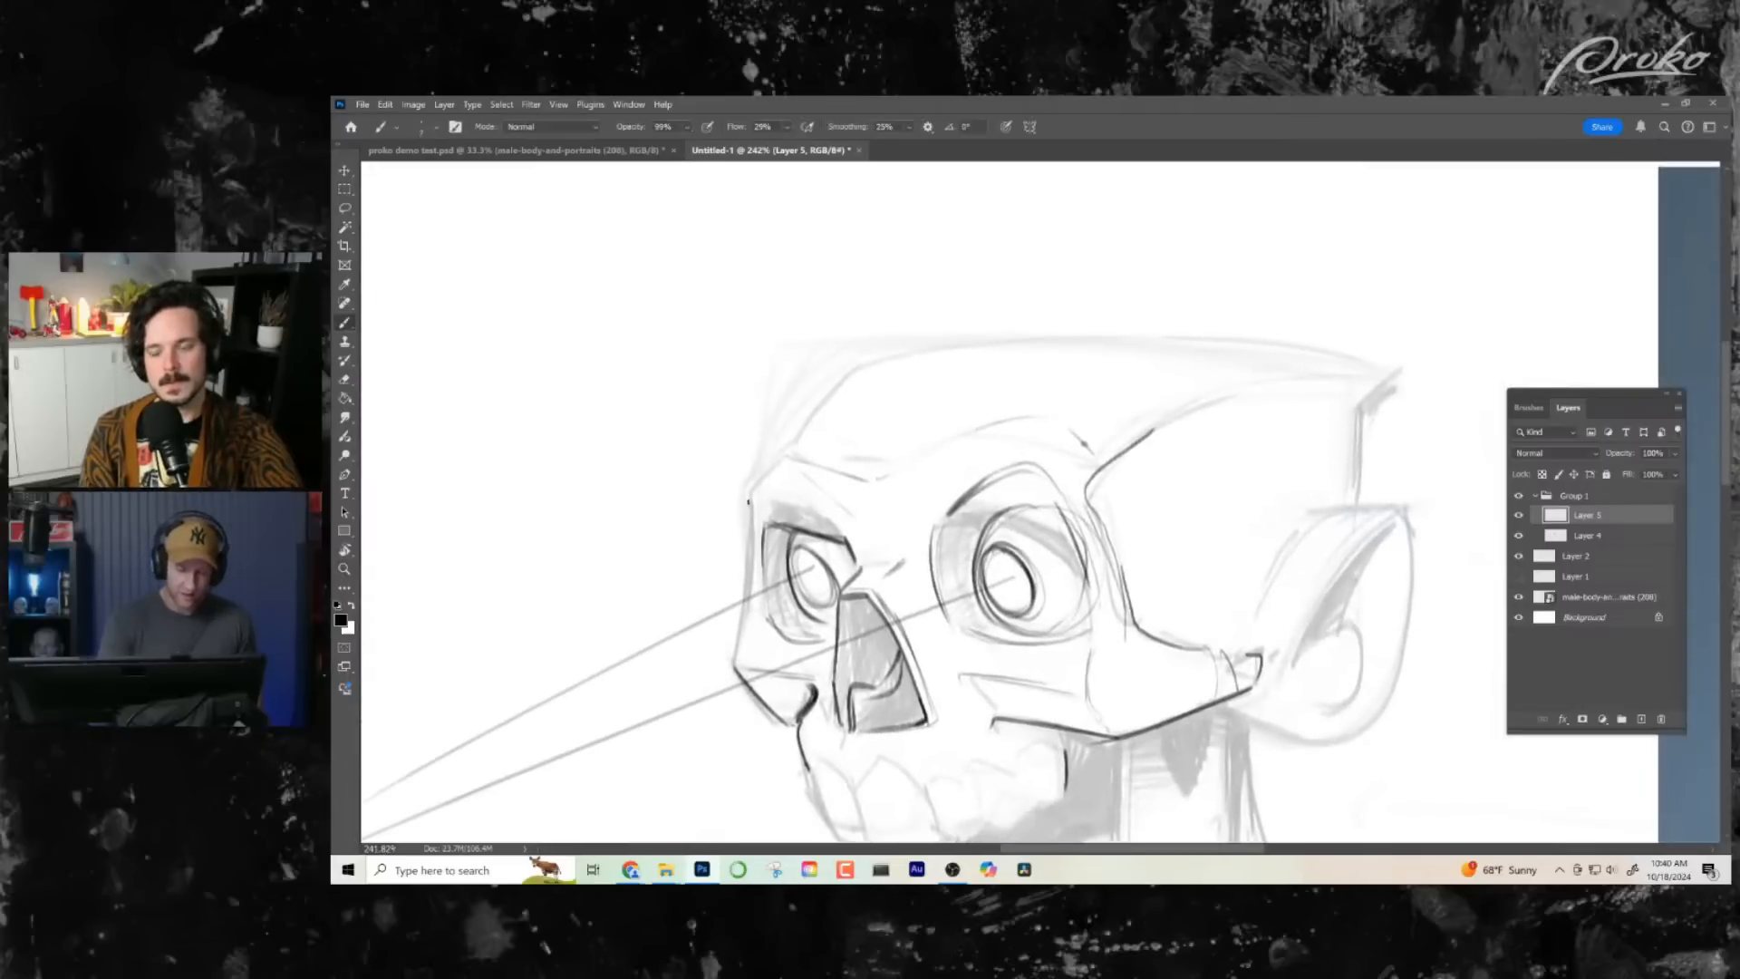
left_click_drag(749, 501, 739, 621)
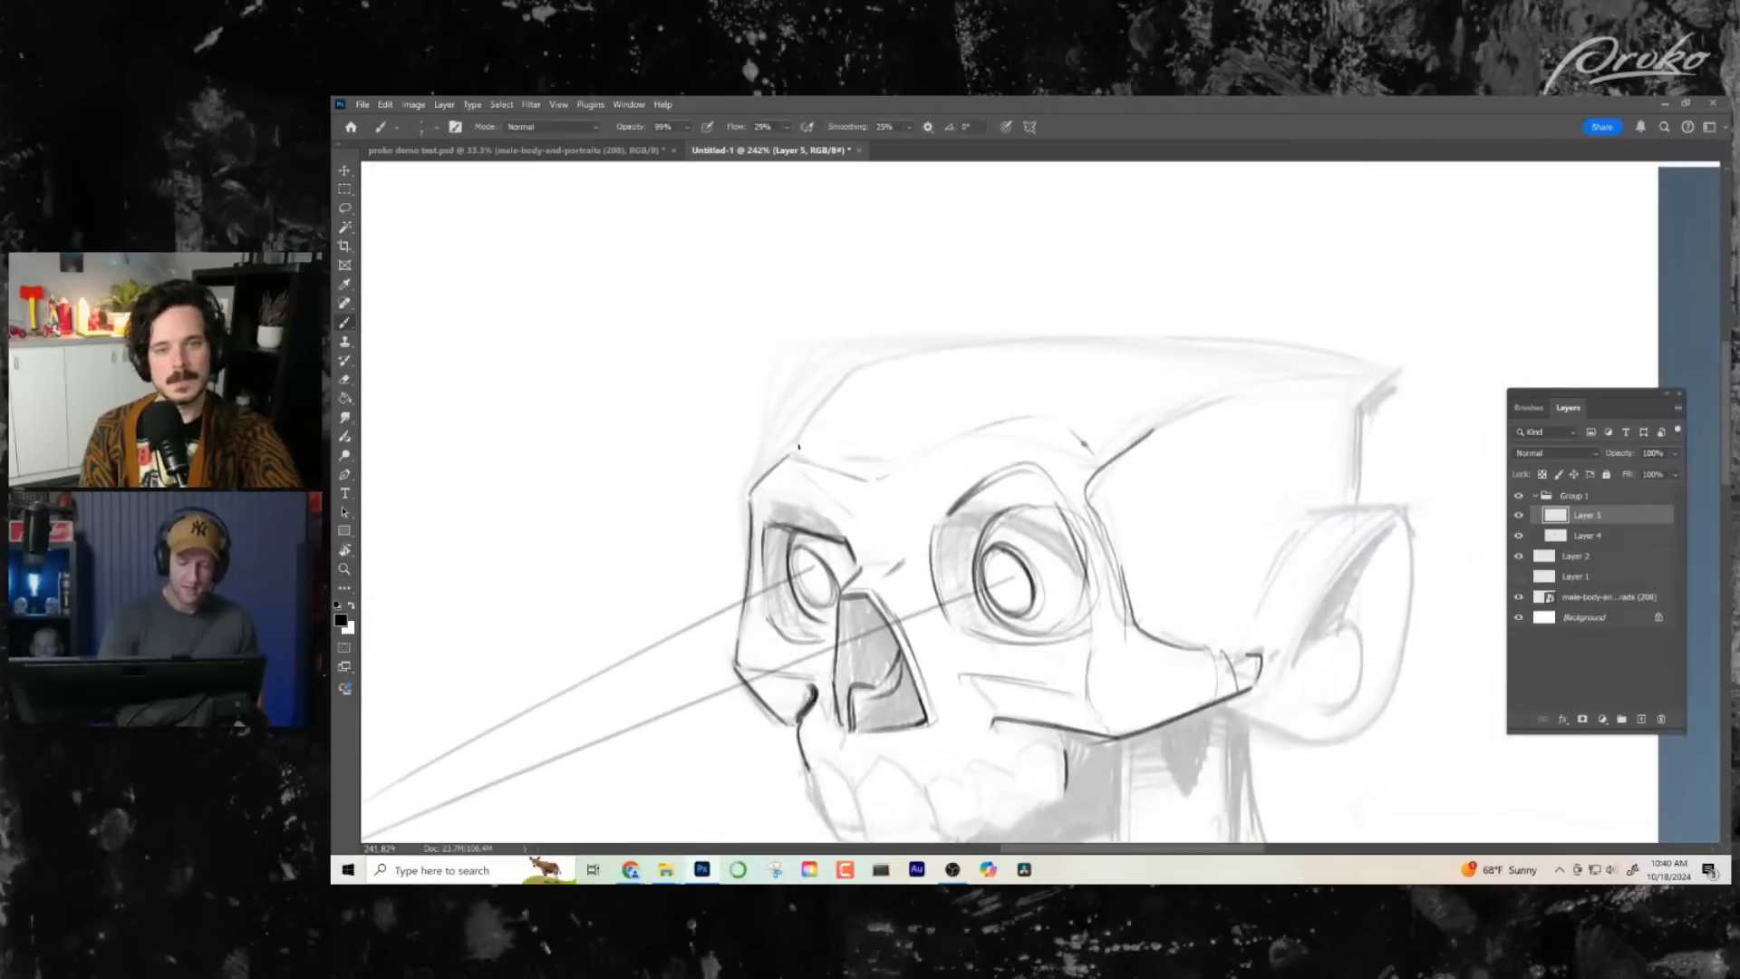
mouse_move(804, 437)
left_mouse_down()
mouse_move(1028, 339)
mouse_move(1395, 368)
left_mouse_up()
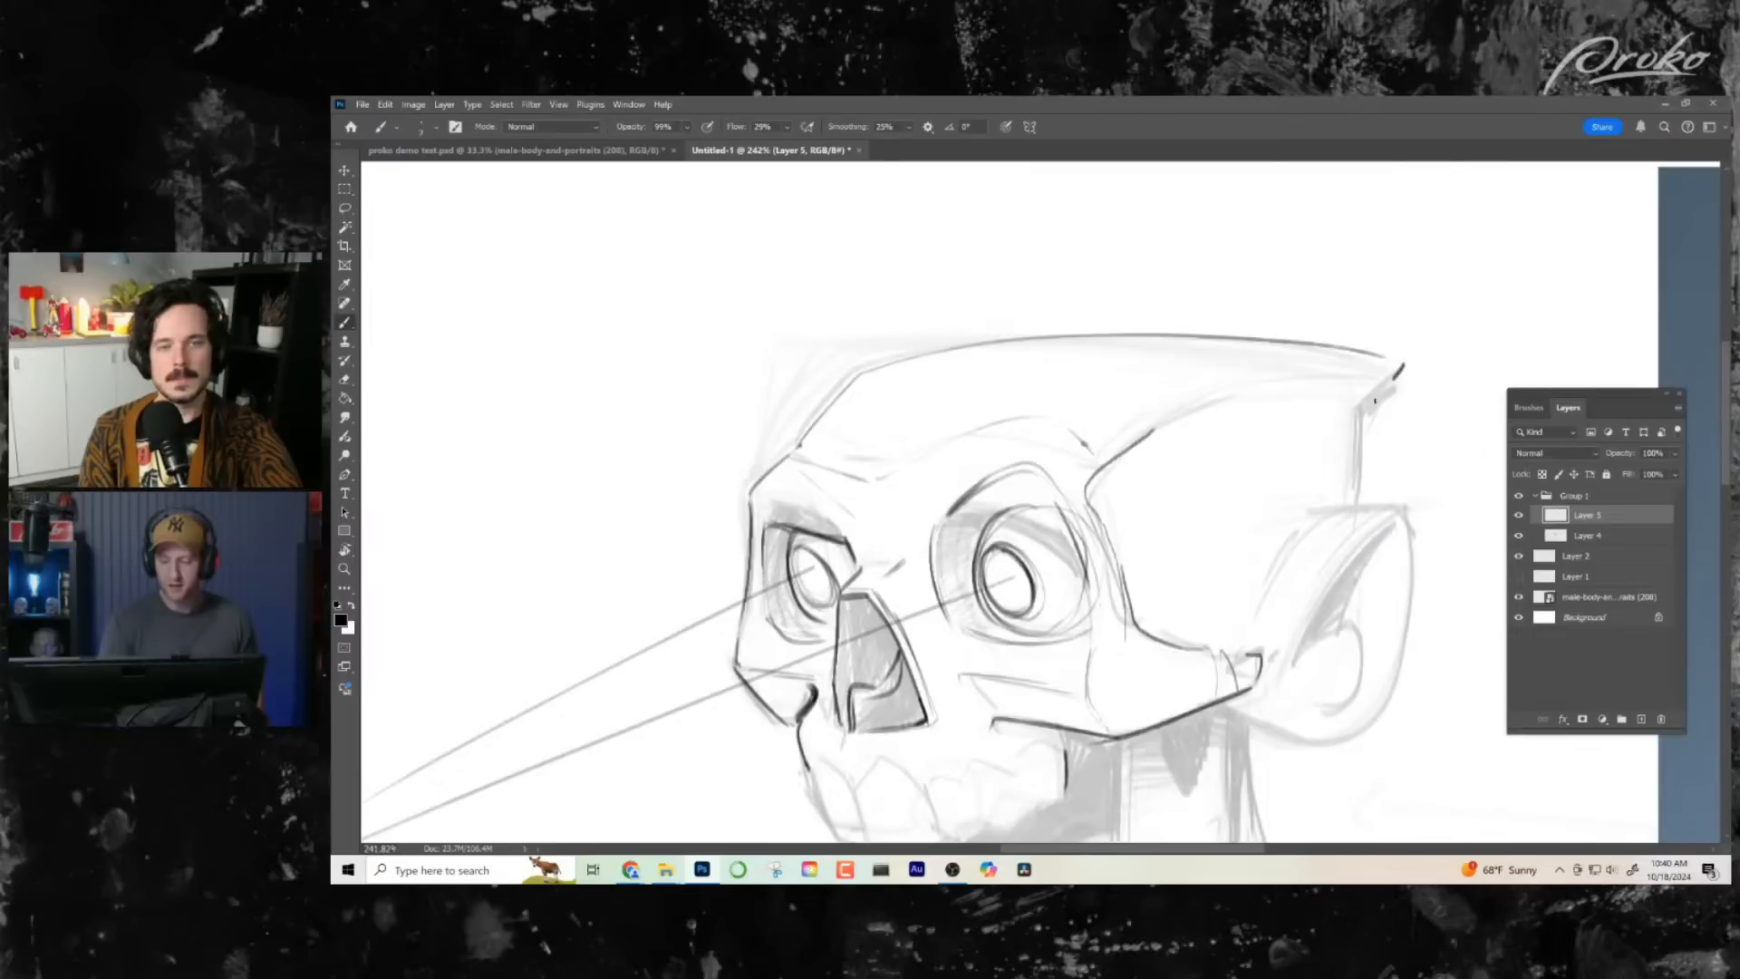
- Ink the vertical back line of the skull above the ear and the upper teeth from the near molars to the front
mouse_move(1314, 542)
left_mouse_down()
mouse_move(1278, 551)
mouse_move(1168, 393)
left_mouse_up()
left_click_drag(1169, 394, 1189, 397)
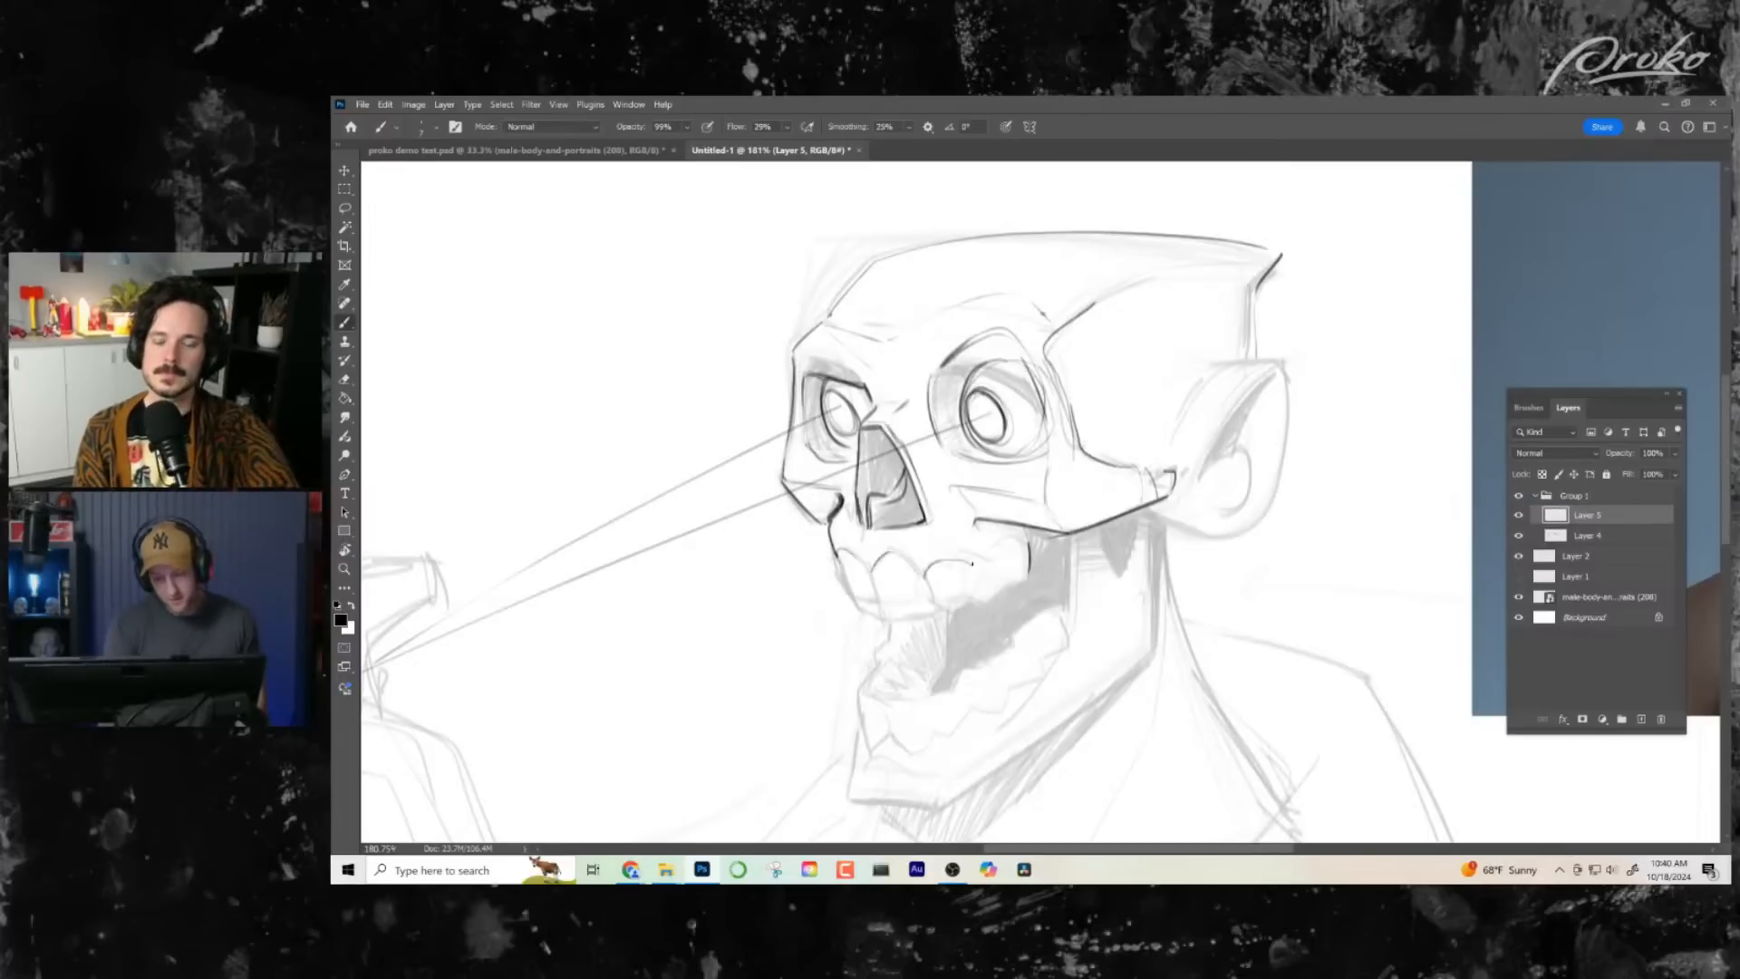
left_click_drag(1021, 618, 1087, 626)
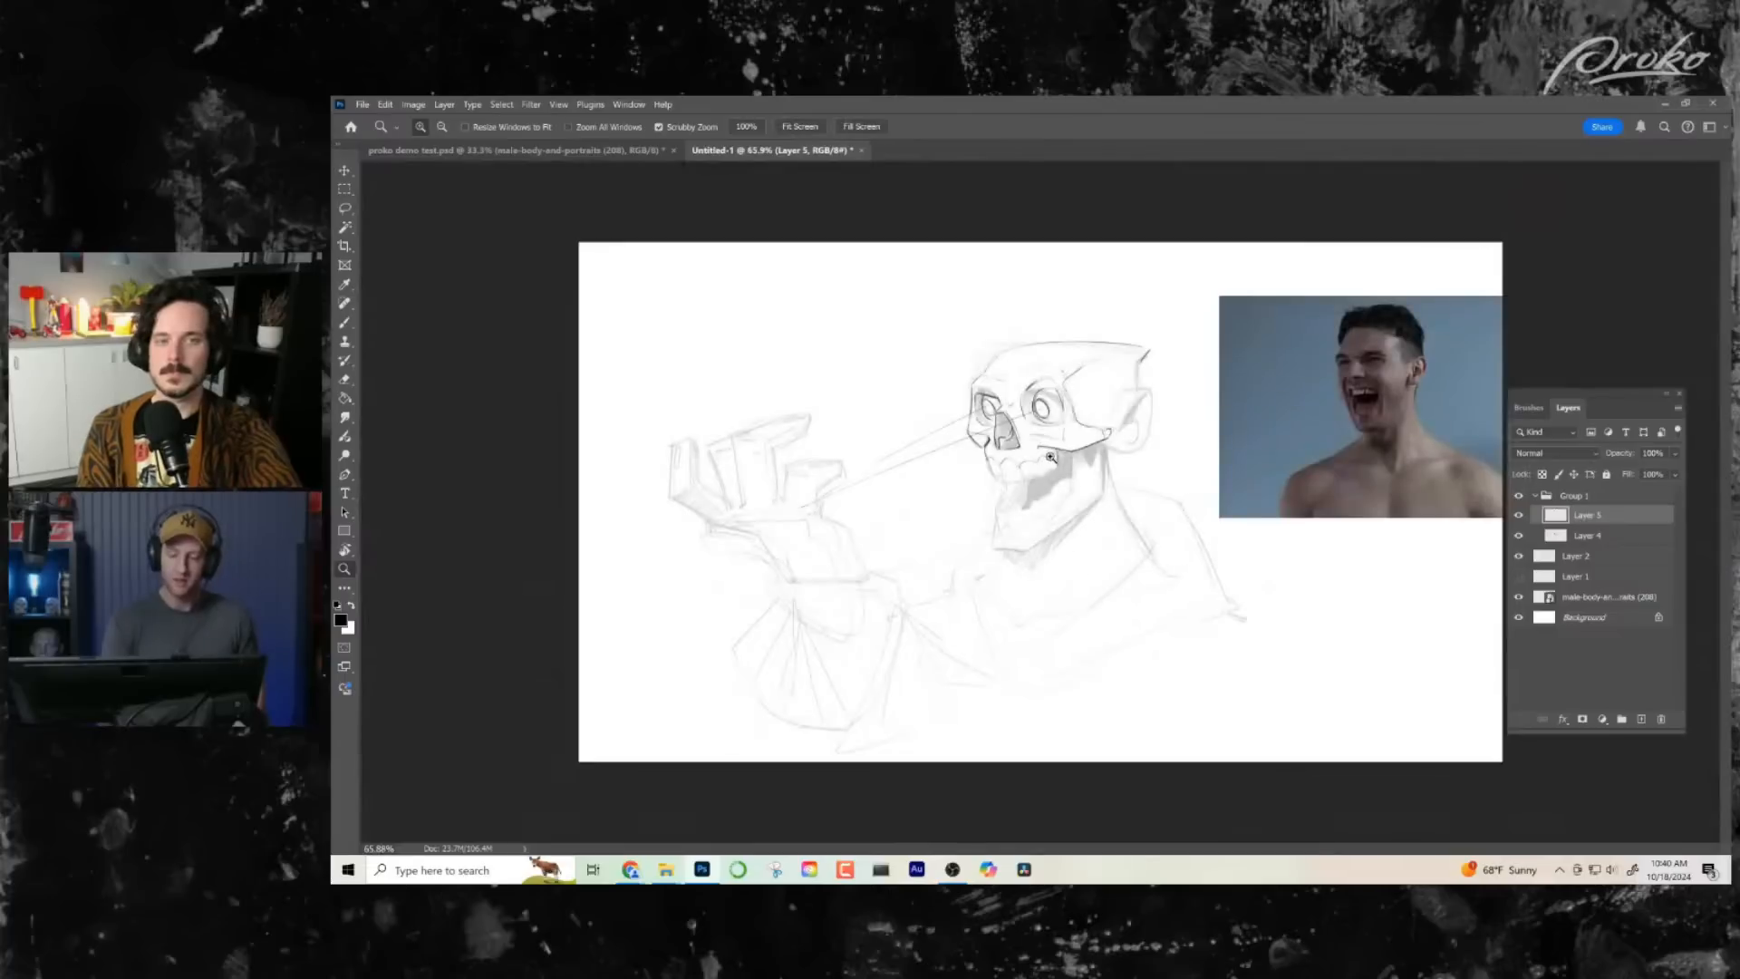
left_click_drag(1051, 458, 1101, 459)
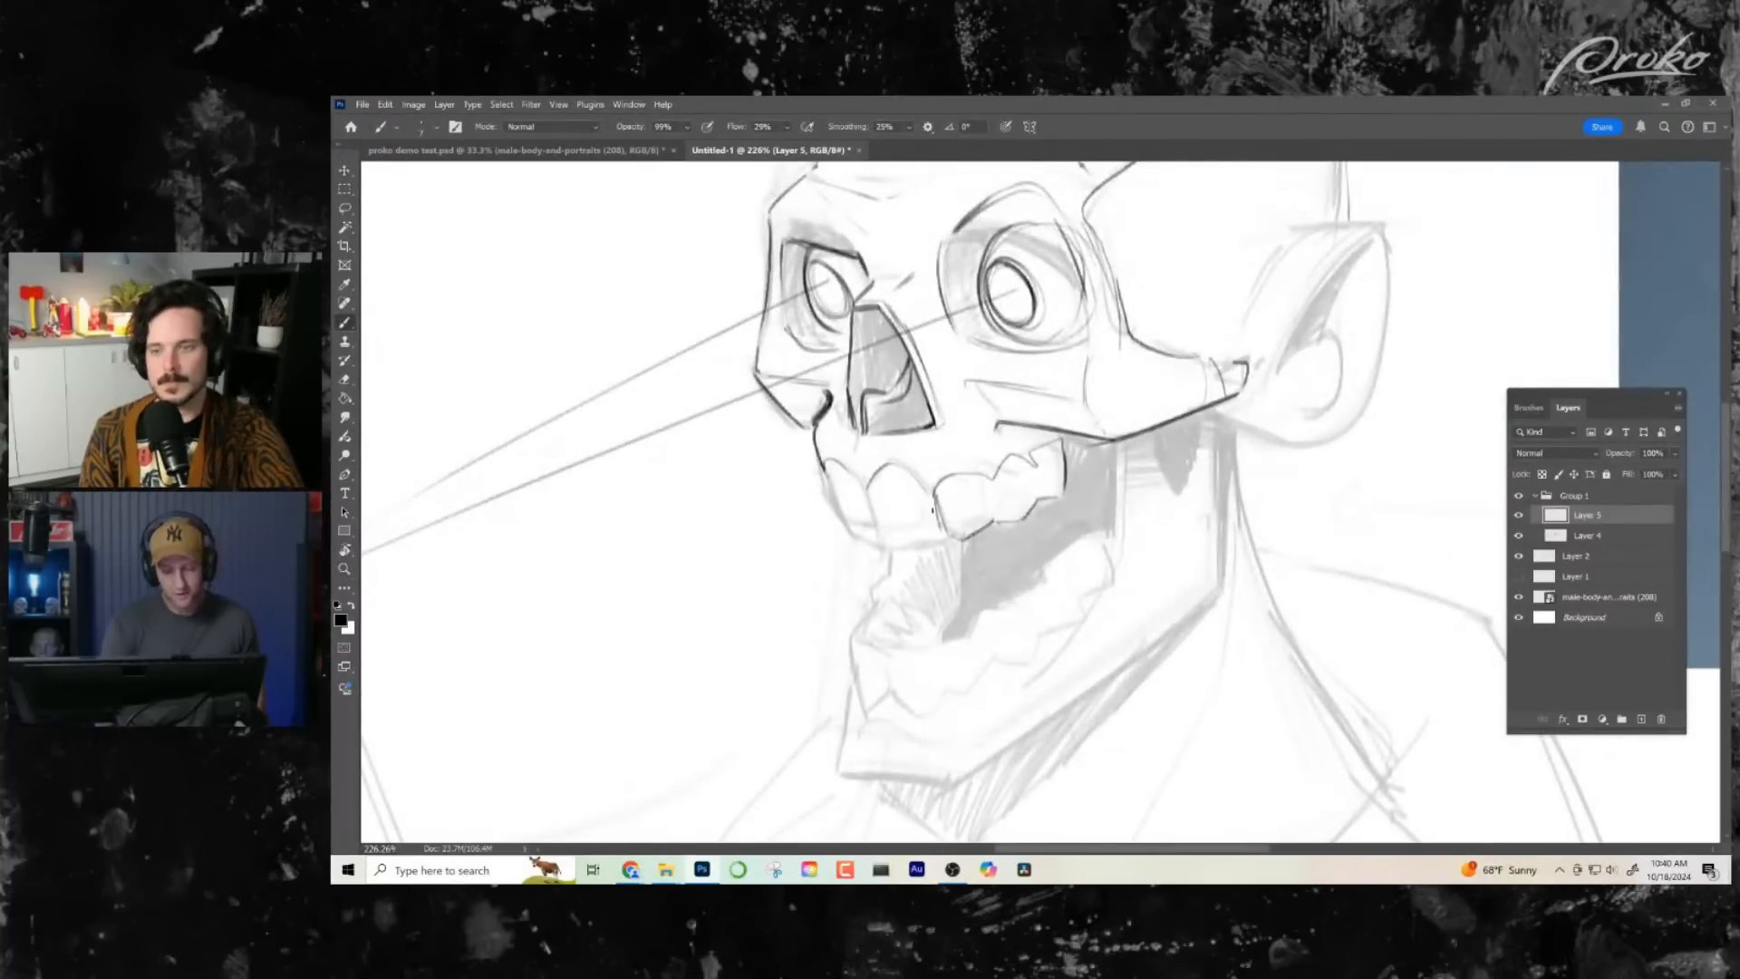
left_click_drag(826, 464, 881, 545)
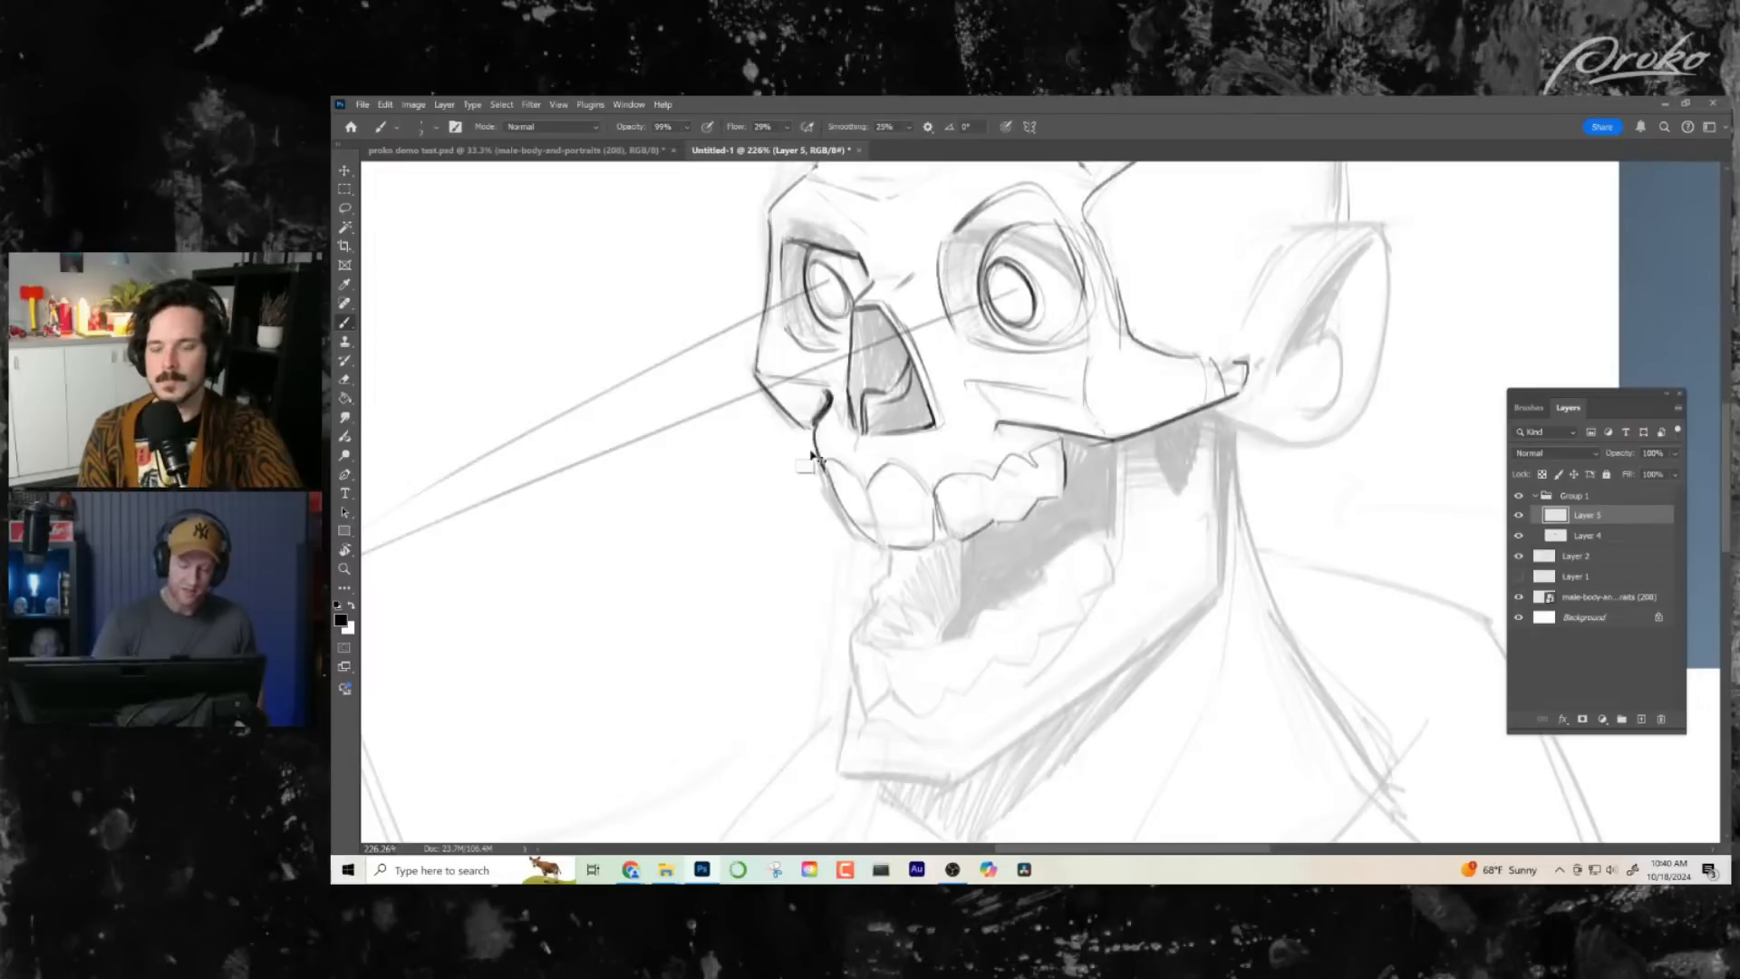
key("ctrl+z")
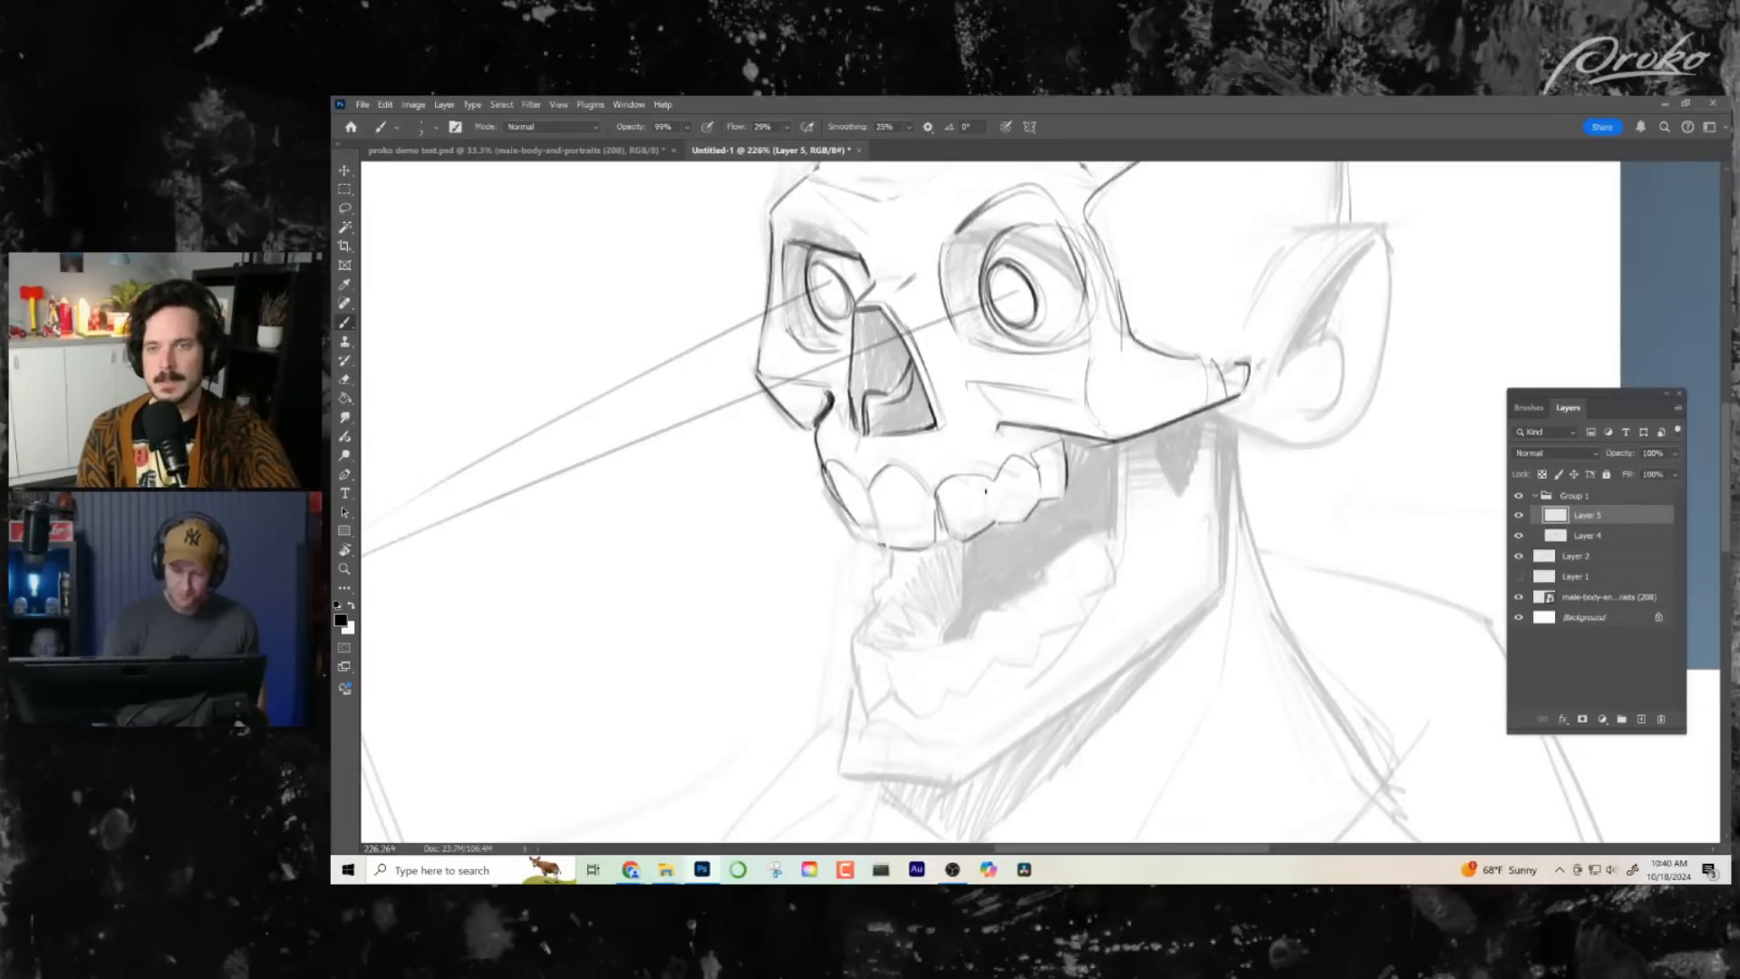
- Ink the front and rear edges of the near jaw branch, running down from the cheek arch
key("z")
mouse_move(1169, 653)
left_mouse_down()
mouse_move(1097, 615)
mouse_move(1131, 581)
left_mouse_up()
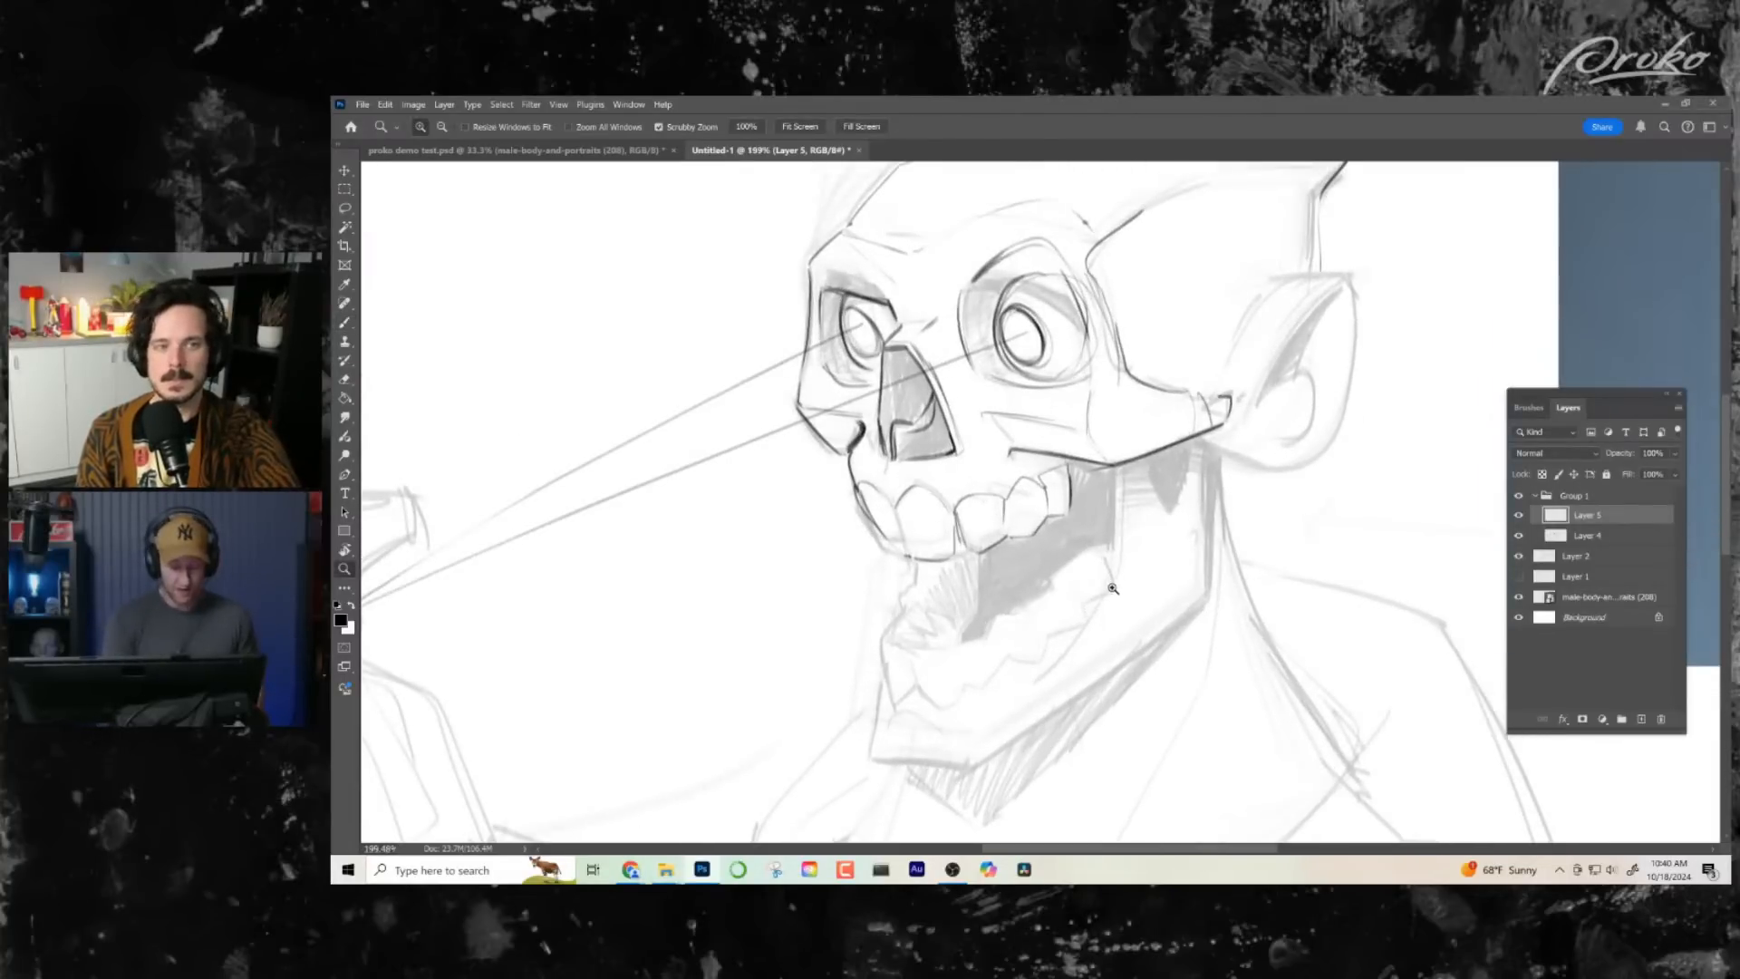
key("b")
left_click_drag(1114, 464, 1108, 552)
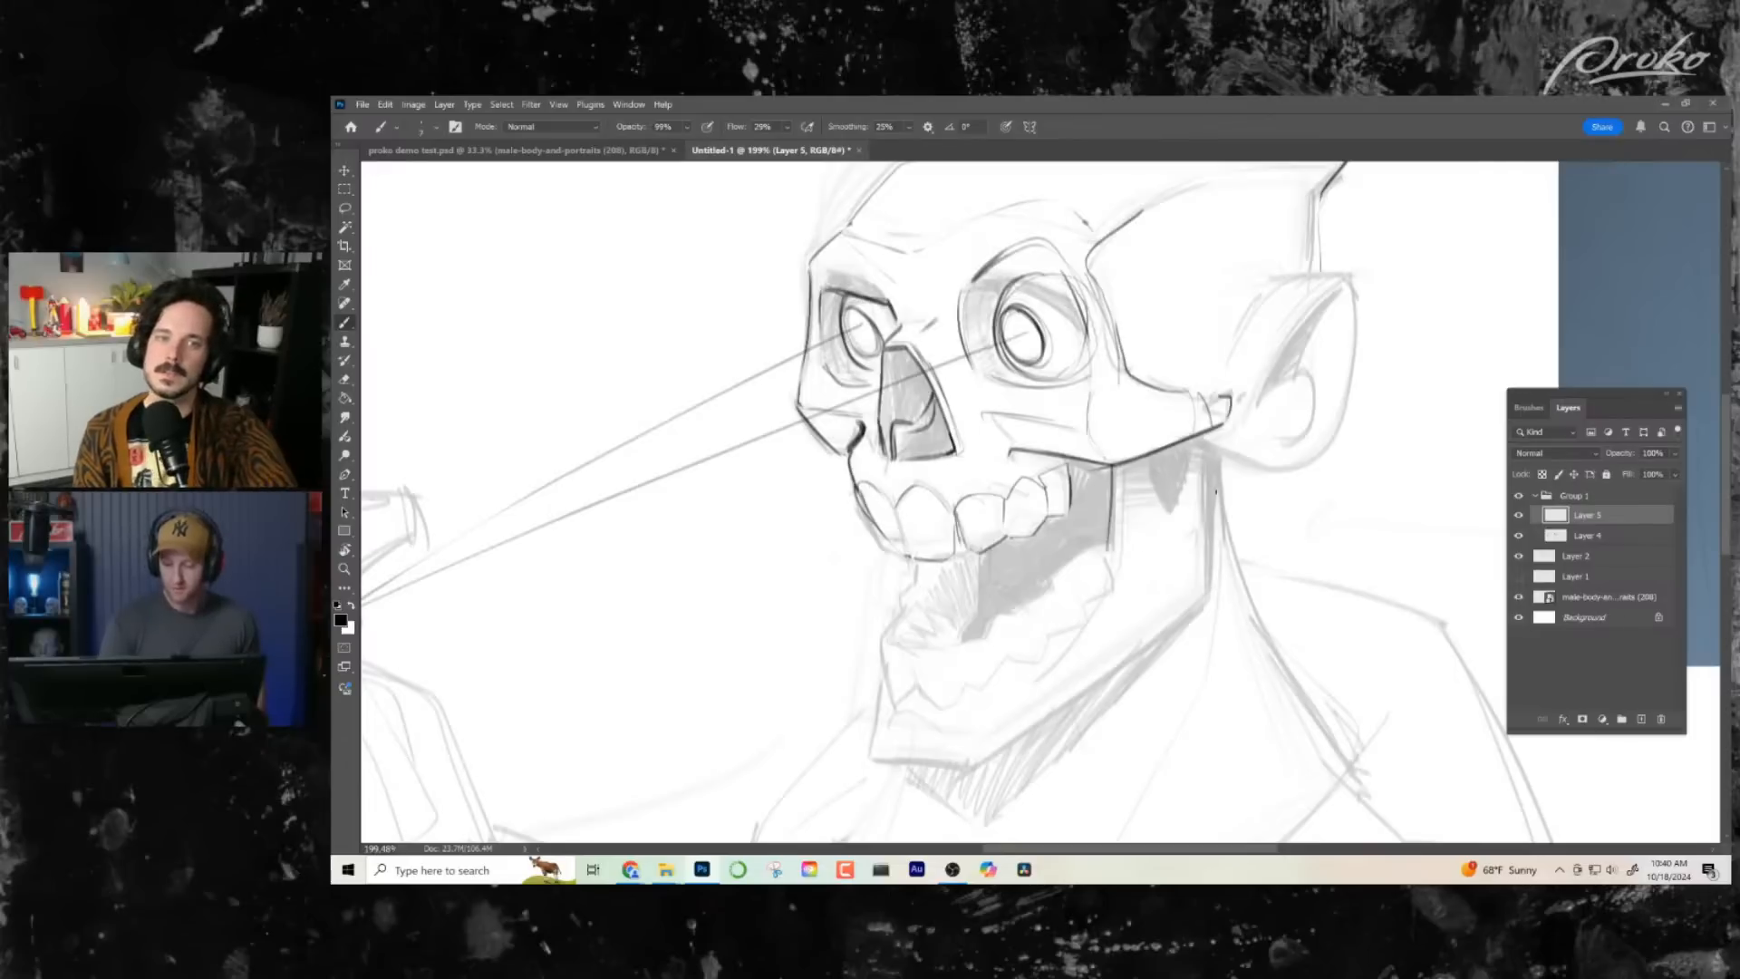
left_click_drag(1207, 465, 1203, 573)
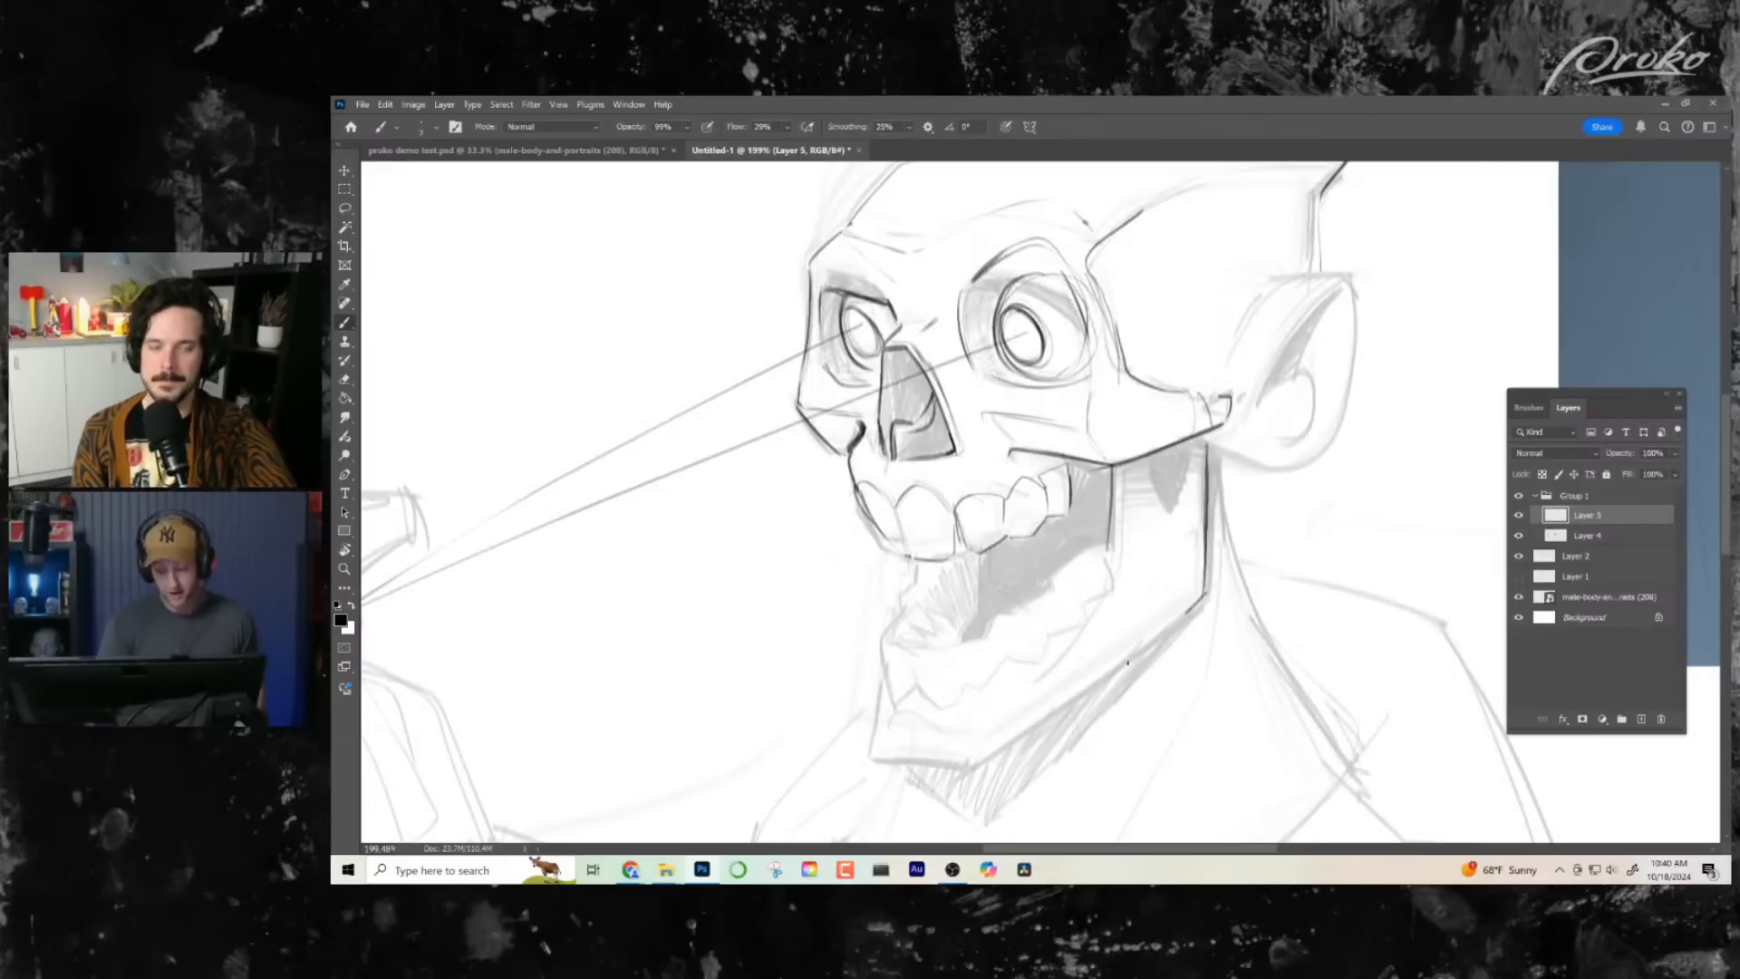
- Ink the jaw's straight lower edge from the rear corner towards the chin, and the underside of the chin
left_click_drag(1127, 662, 1014, 756)
key("ctrl+z")
left_click_drag(1208, 596, 987, 759)
key("ctrl+z")
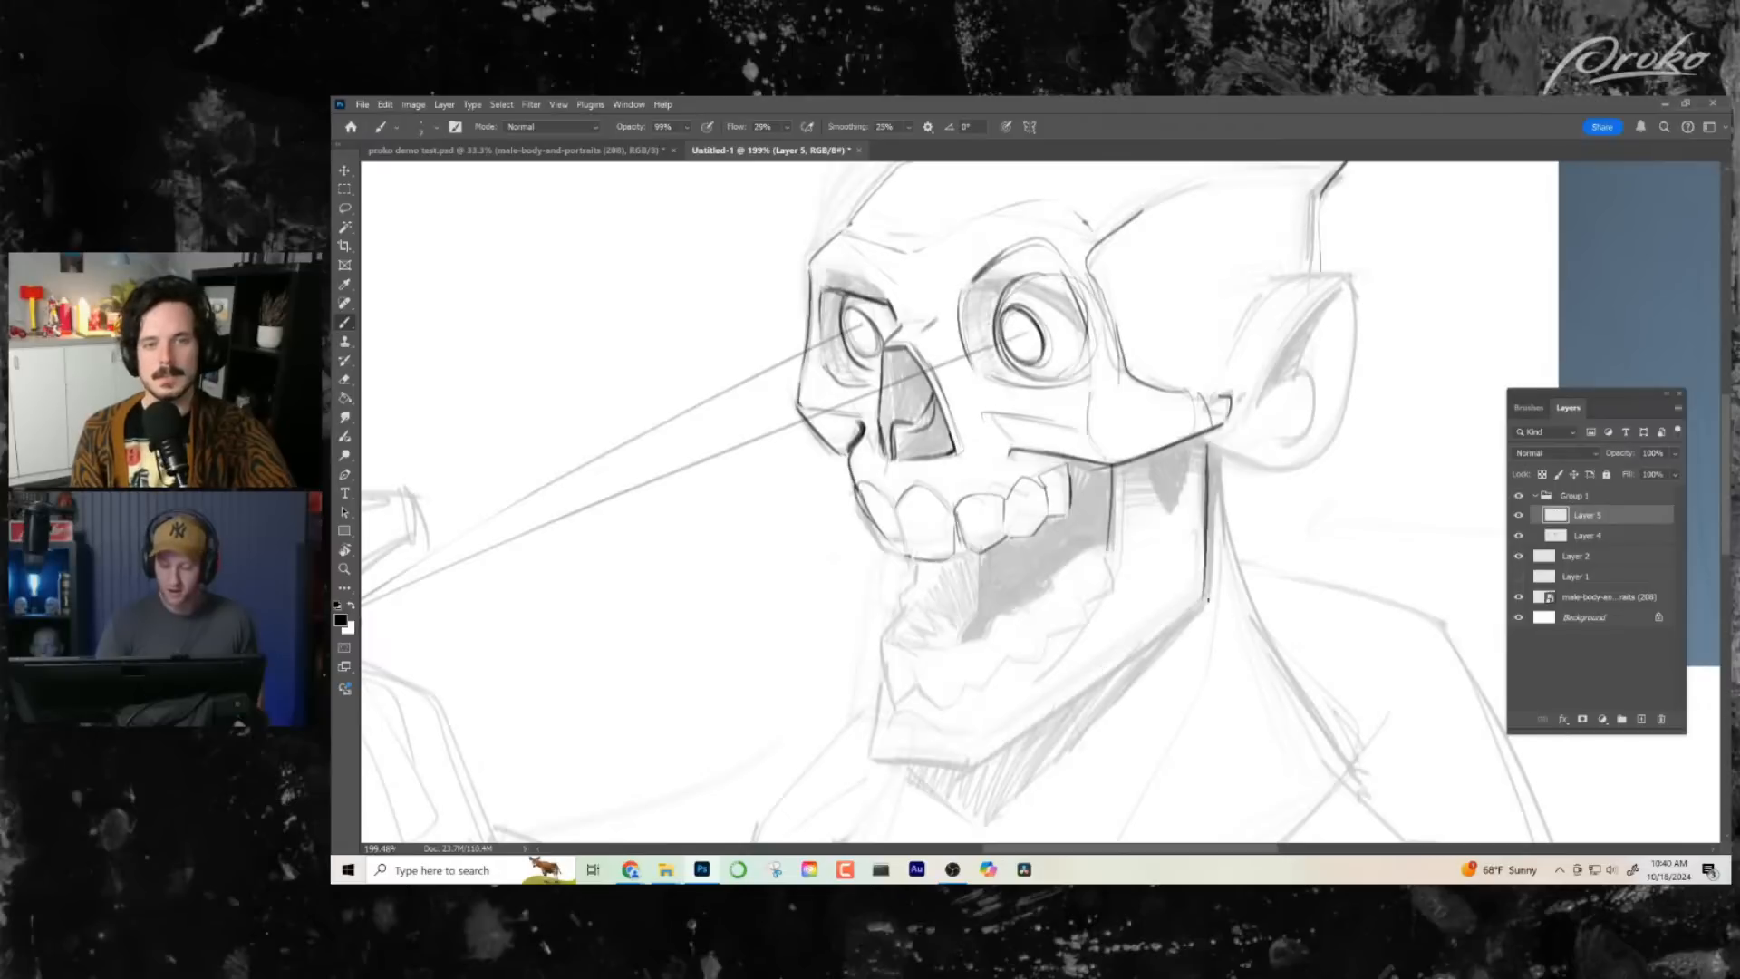
mouse_move(1219, 591)
left_mouse_down()
mouse_move(970, 778)
mouse_move(939, 744)
mouse_move(977, 776)
left_mouse_up()
key("ctrl+z")
left_click_drag(872, 759, 961, 773)
key("ctrl+space")
left_click_drag(1178, 711, 1057, 719)
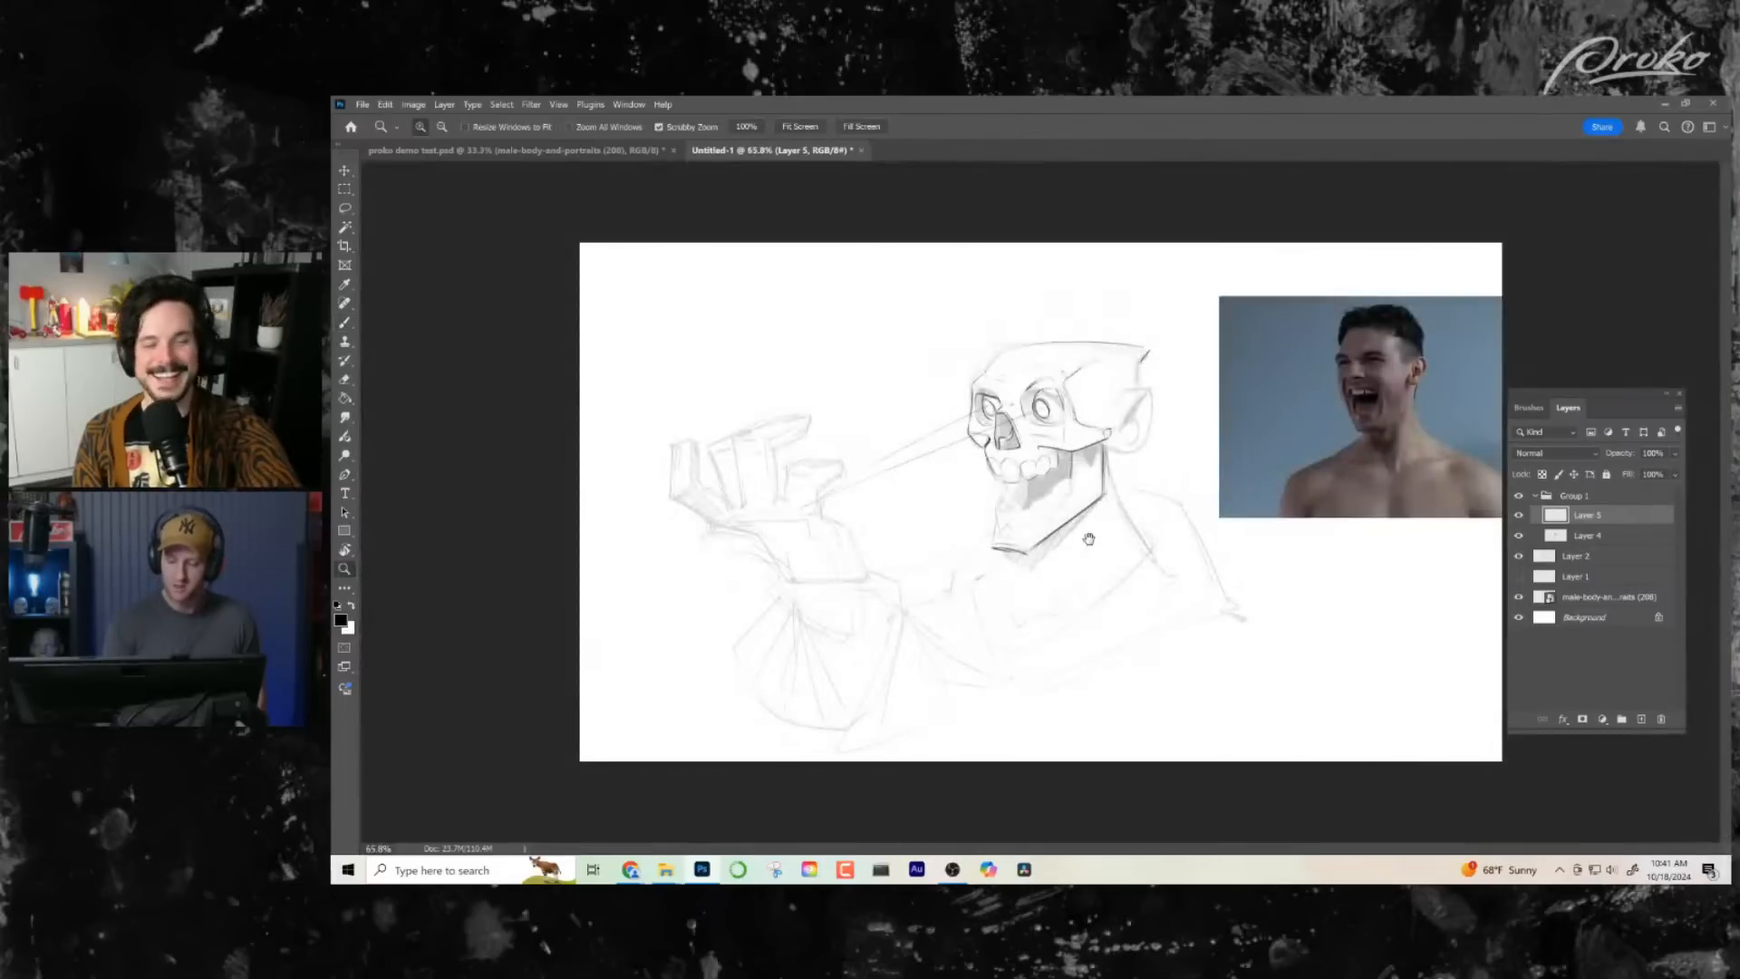
- Ink the far edge of the open mouth down to the lower teeth and the front contour of the lower front teeth
mouse_move(1057, 473)
left_mouse_down()
mouse_move(1202, 480)
mouse_move(1143, 475)
left_mouse_up()
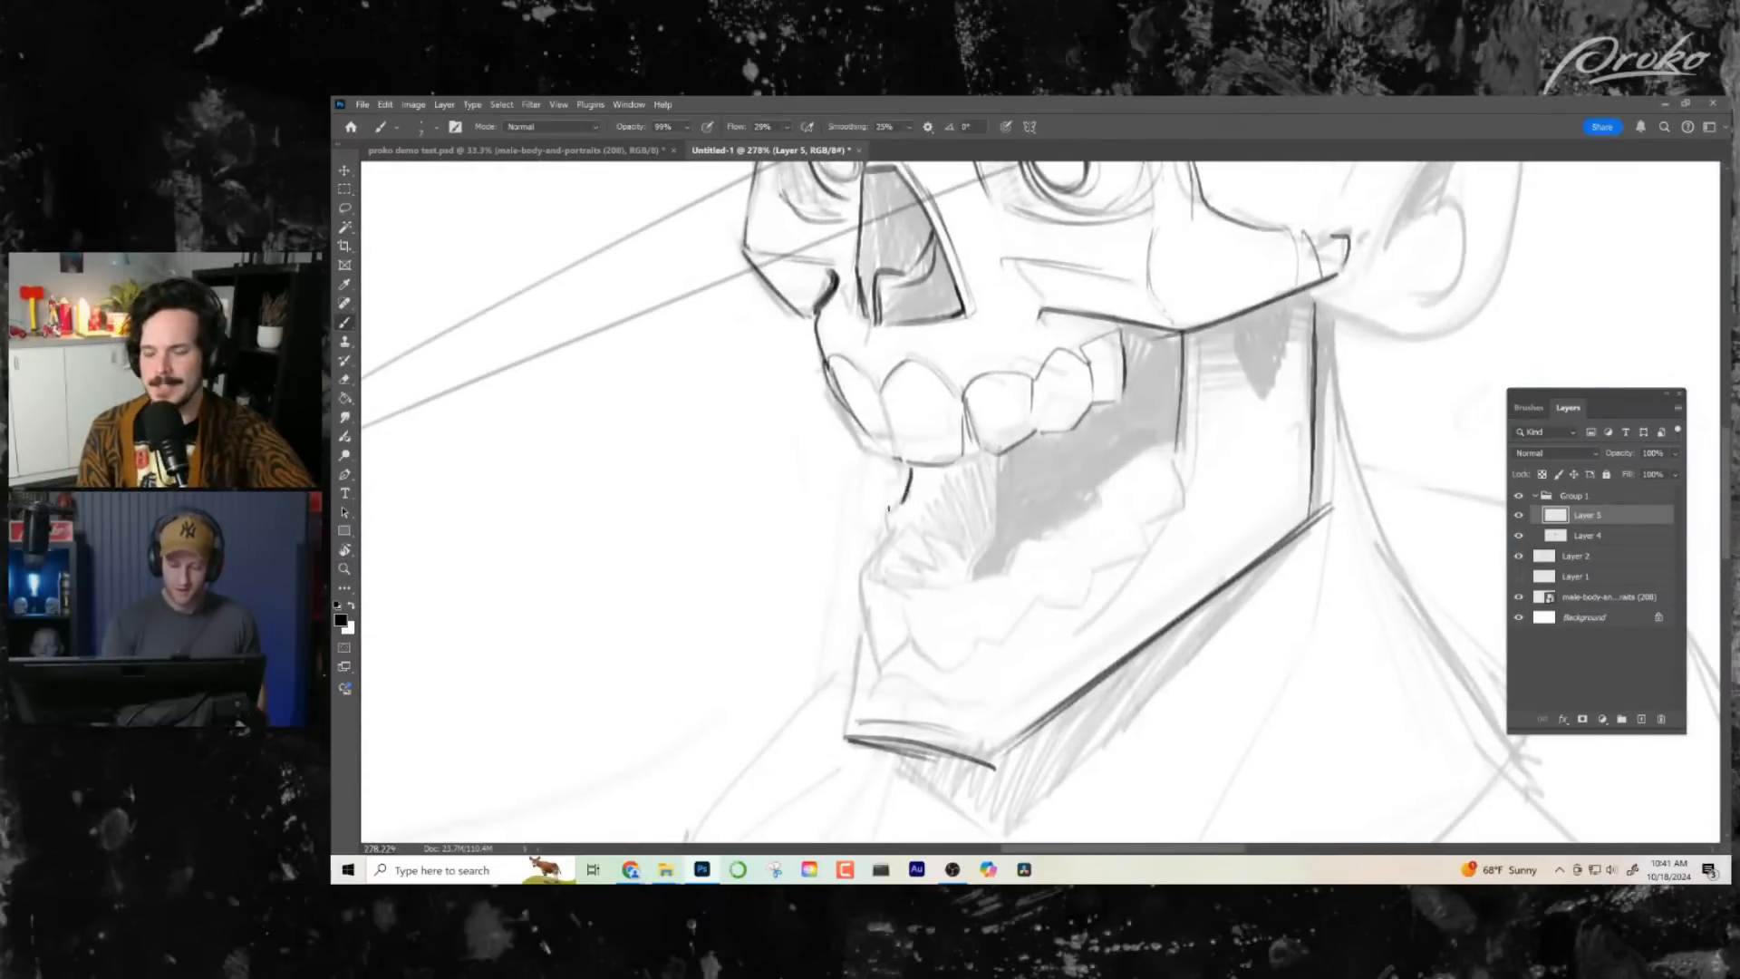
left_click_drag(858, 569, 883, 660)
key("ctrl+z")
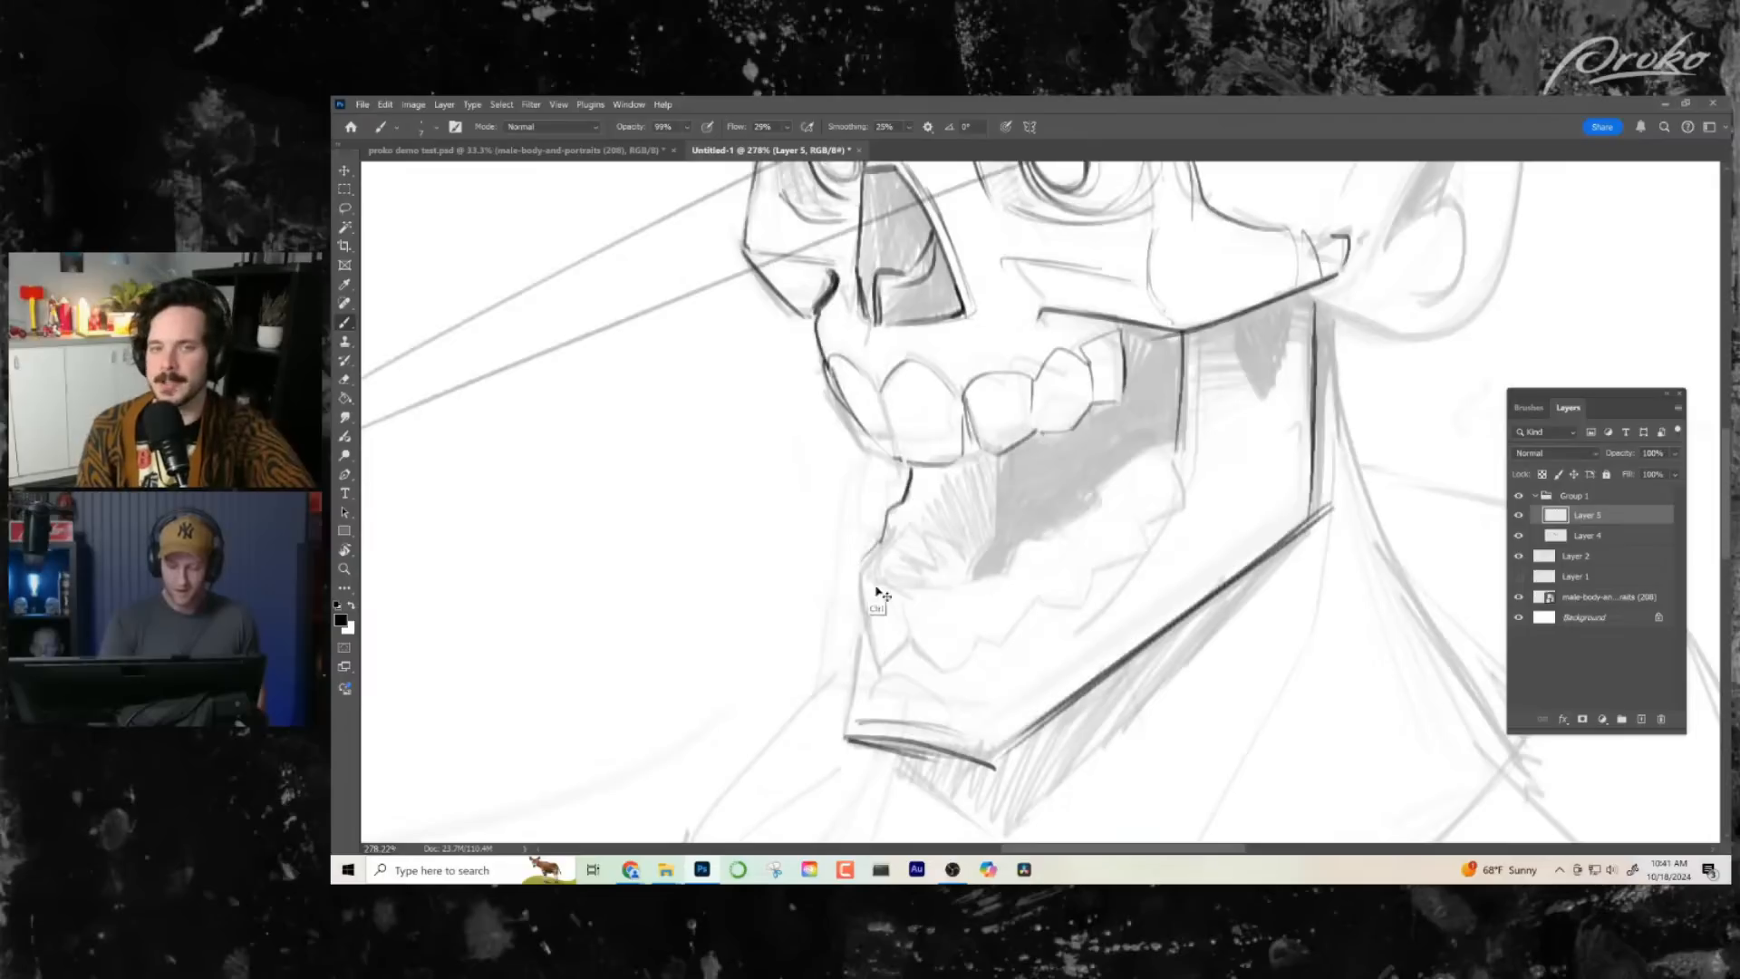
left_click_drag(871, 559, 879, 672)
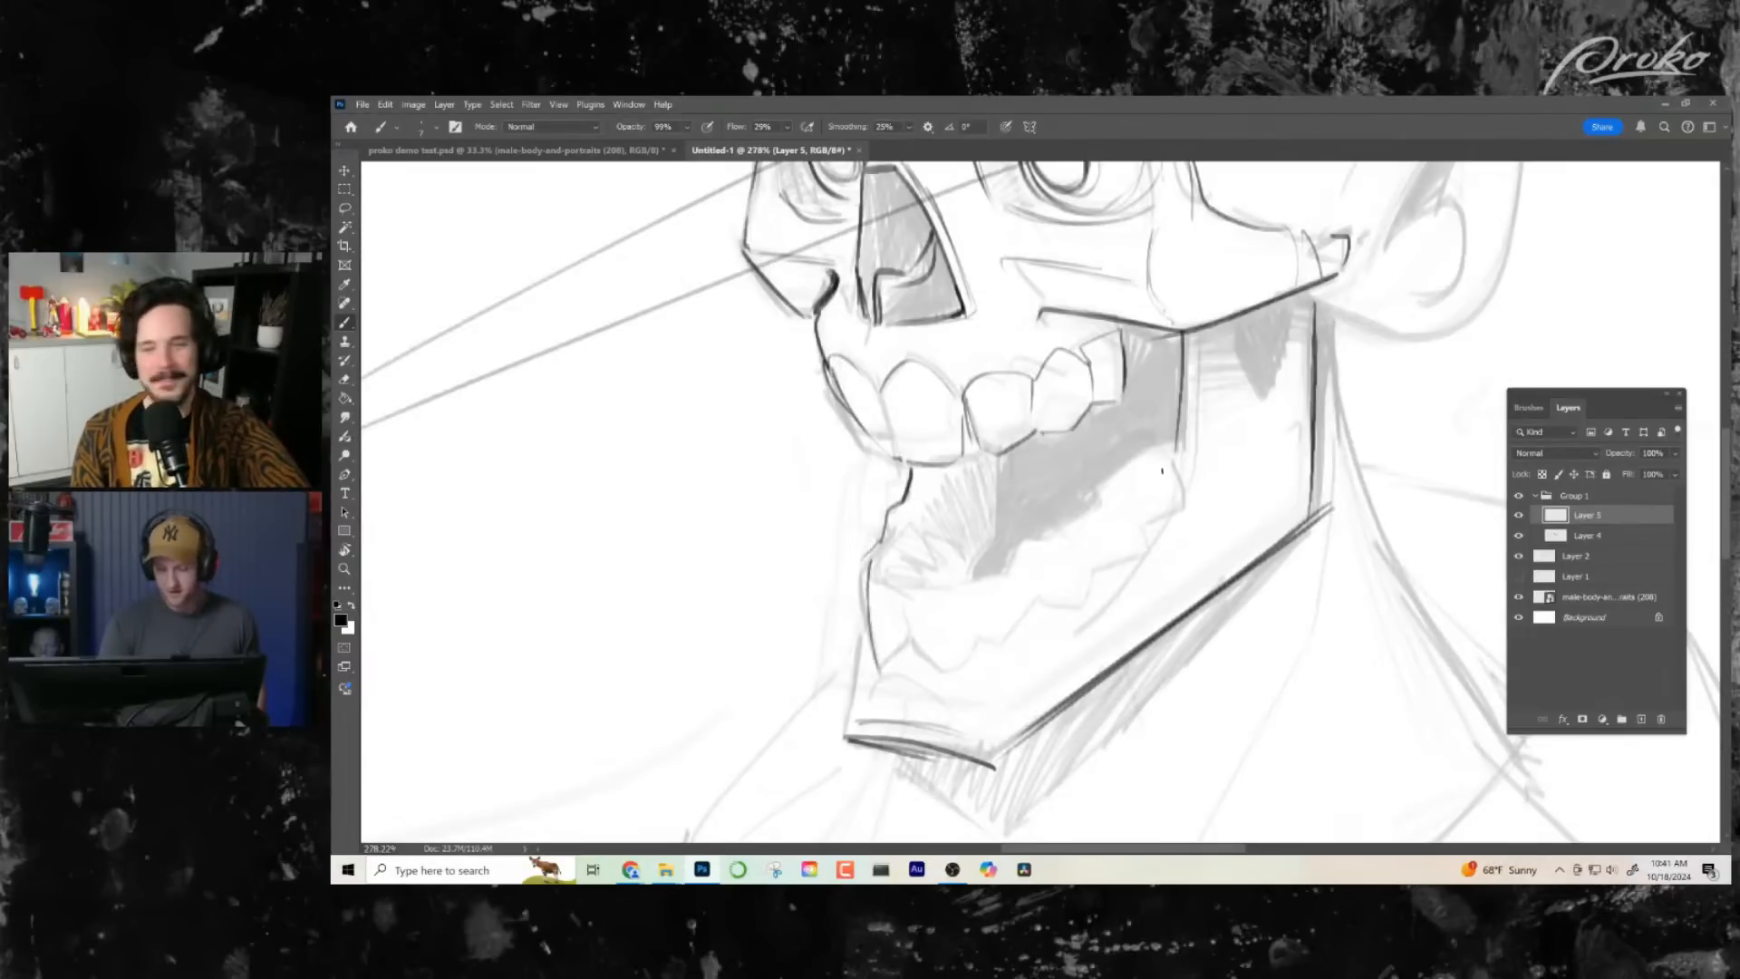
- Ink the upper edge of the lower teeth and the zigzag gum line beneath them, back to the rear molars
left_click_drag(1160, 453, 1104, 492)
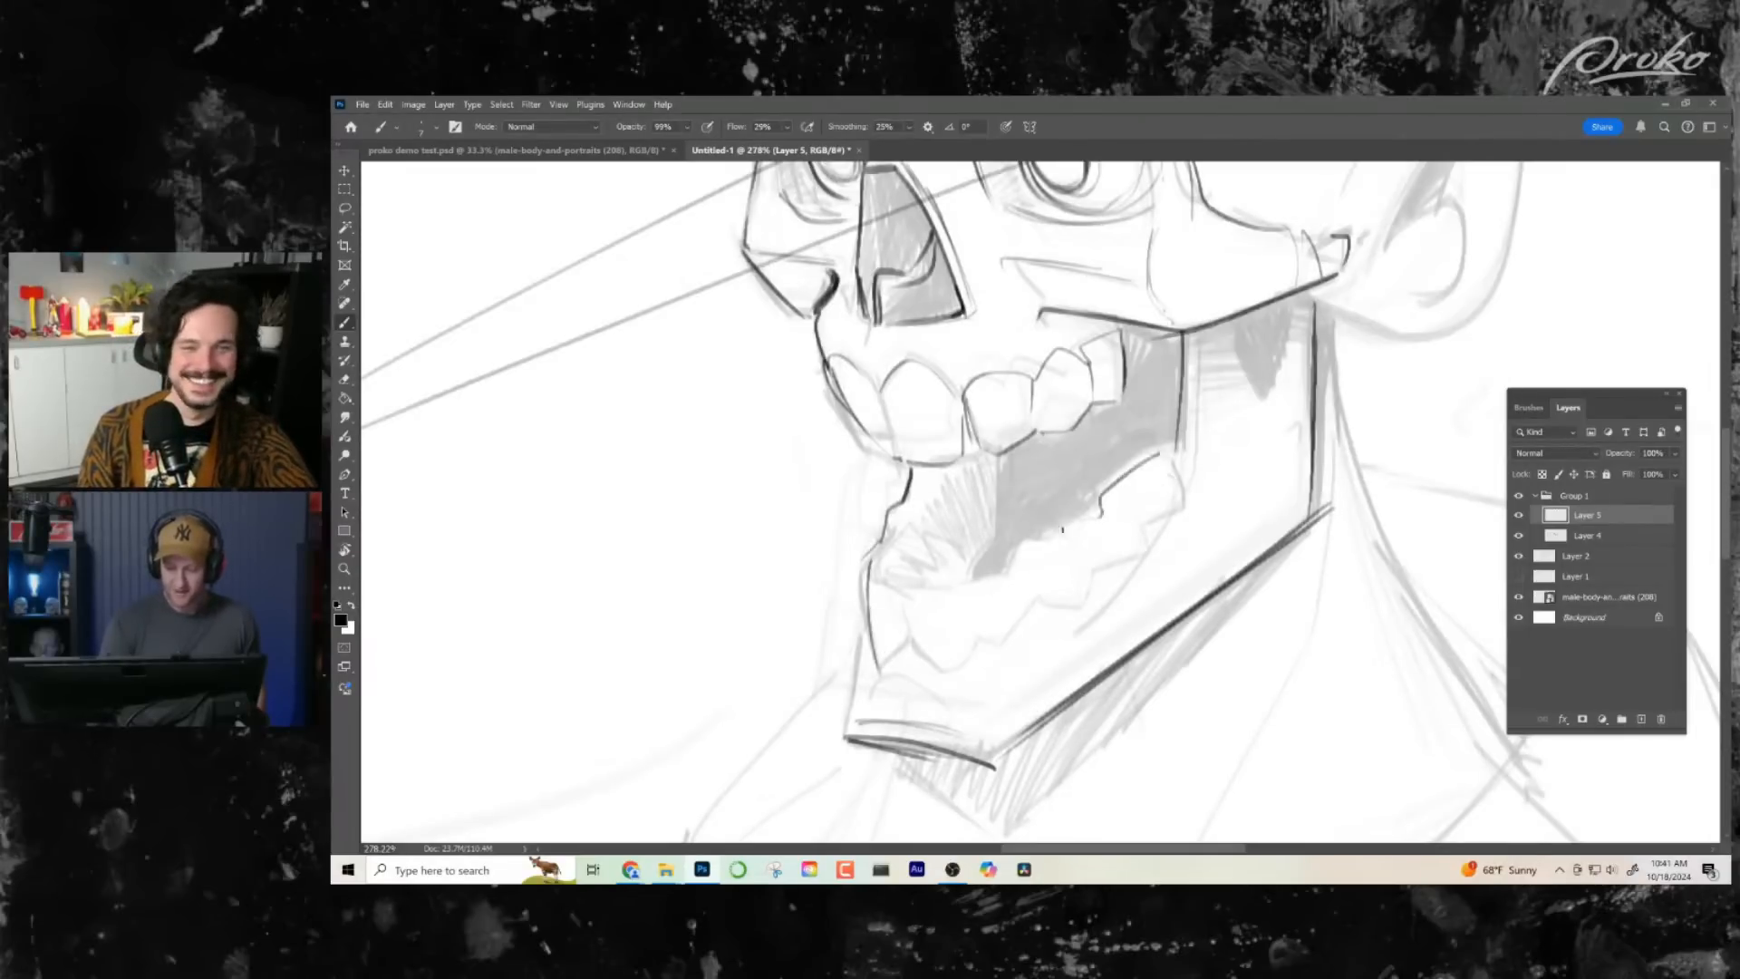
left_click_drag(878, 571, 974, 582)
left_click_drag(890, 525, 878, 572)
left_click_drag(1107, 536, 1010, 537)
mouse_move(1122, 551)
left_mouse_down()
mouse_move(1131, 586)
mouse_move(1226, 583)
left_mouse_up()
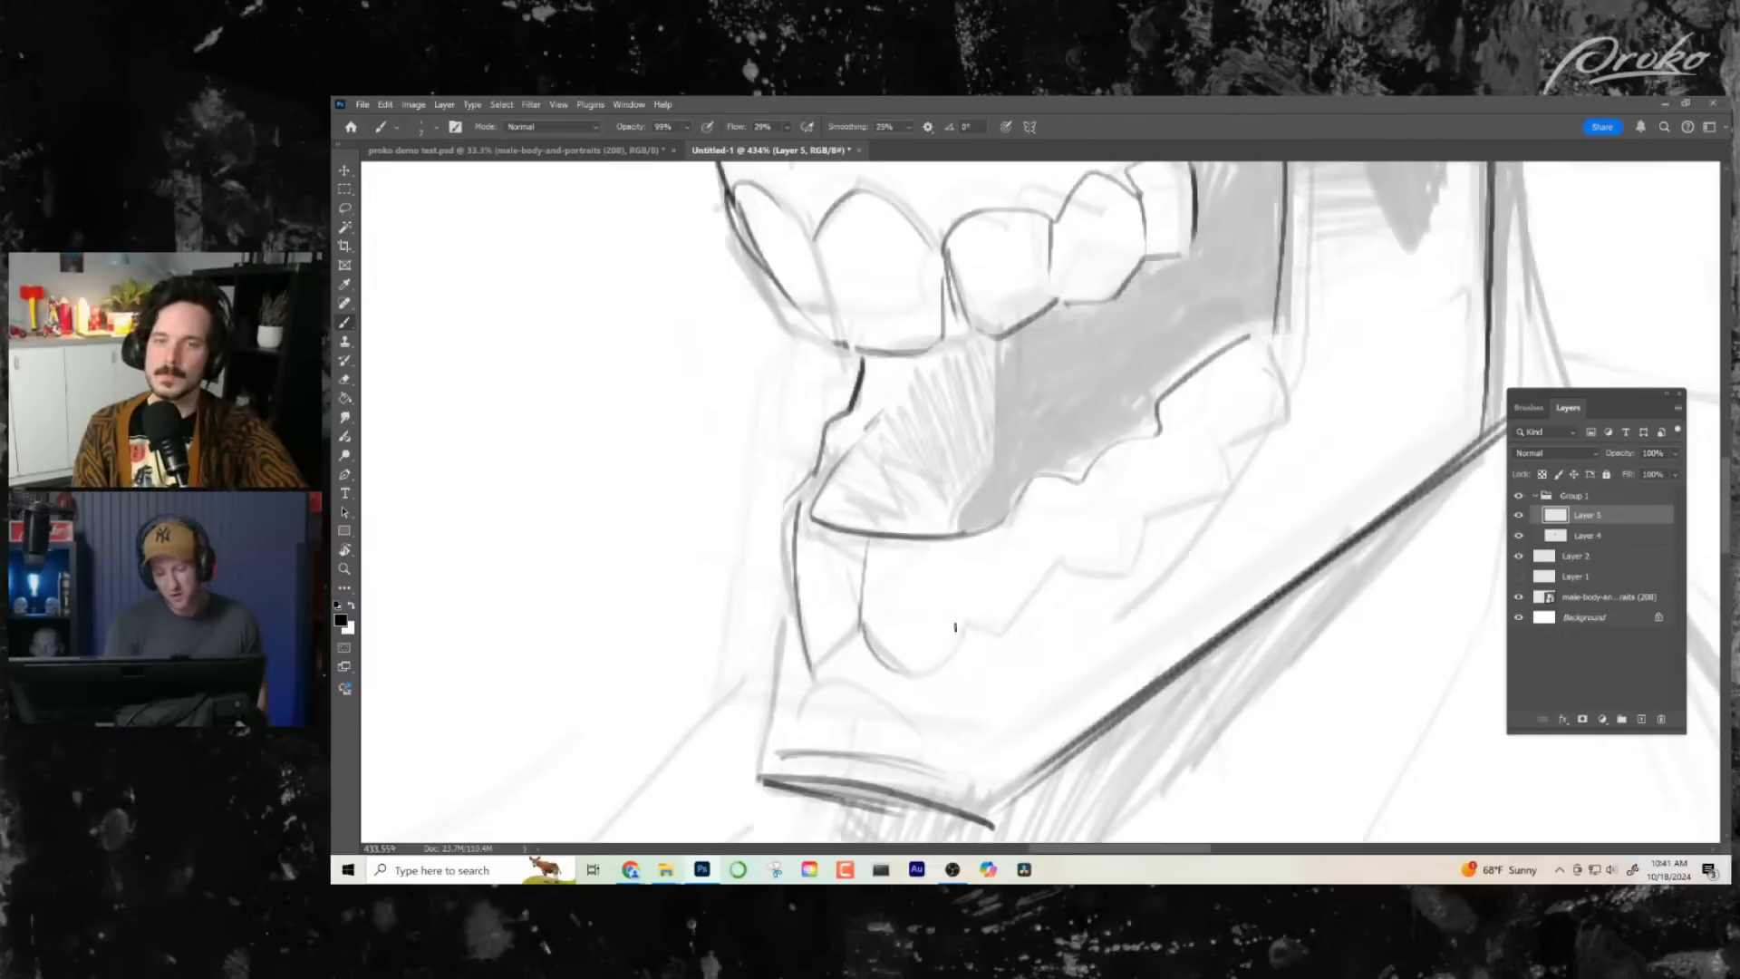
mouse_move(861, 626)
left_mouse_down()
mouse_move(958, 630)
mouse_move(892, 683)
mouse_move(963, 628)
mouse_move(996, 638)
mouse_move(1066, 569)
mouse_move(1116, 573)
mouse_move(1143, 520)
mouse_move(1208, 500)
mouse_move(1224, 455)
mouse_move(1281, 407)
mouse_move(1280, 355)
left_mouse_up()
key("z")
mouse_move(1178, 606)
left_mouse_down()
mouse_move(1144, 605)
mouse_move(1205, 606)
left_mouse_up()
key("b")
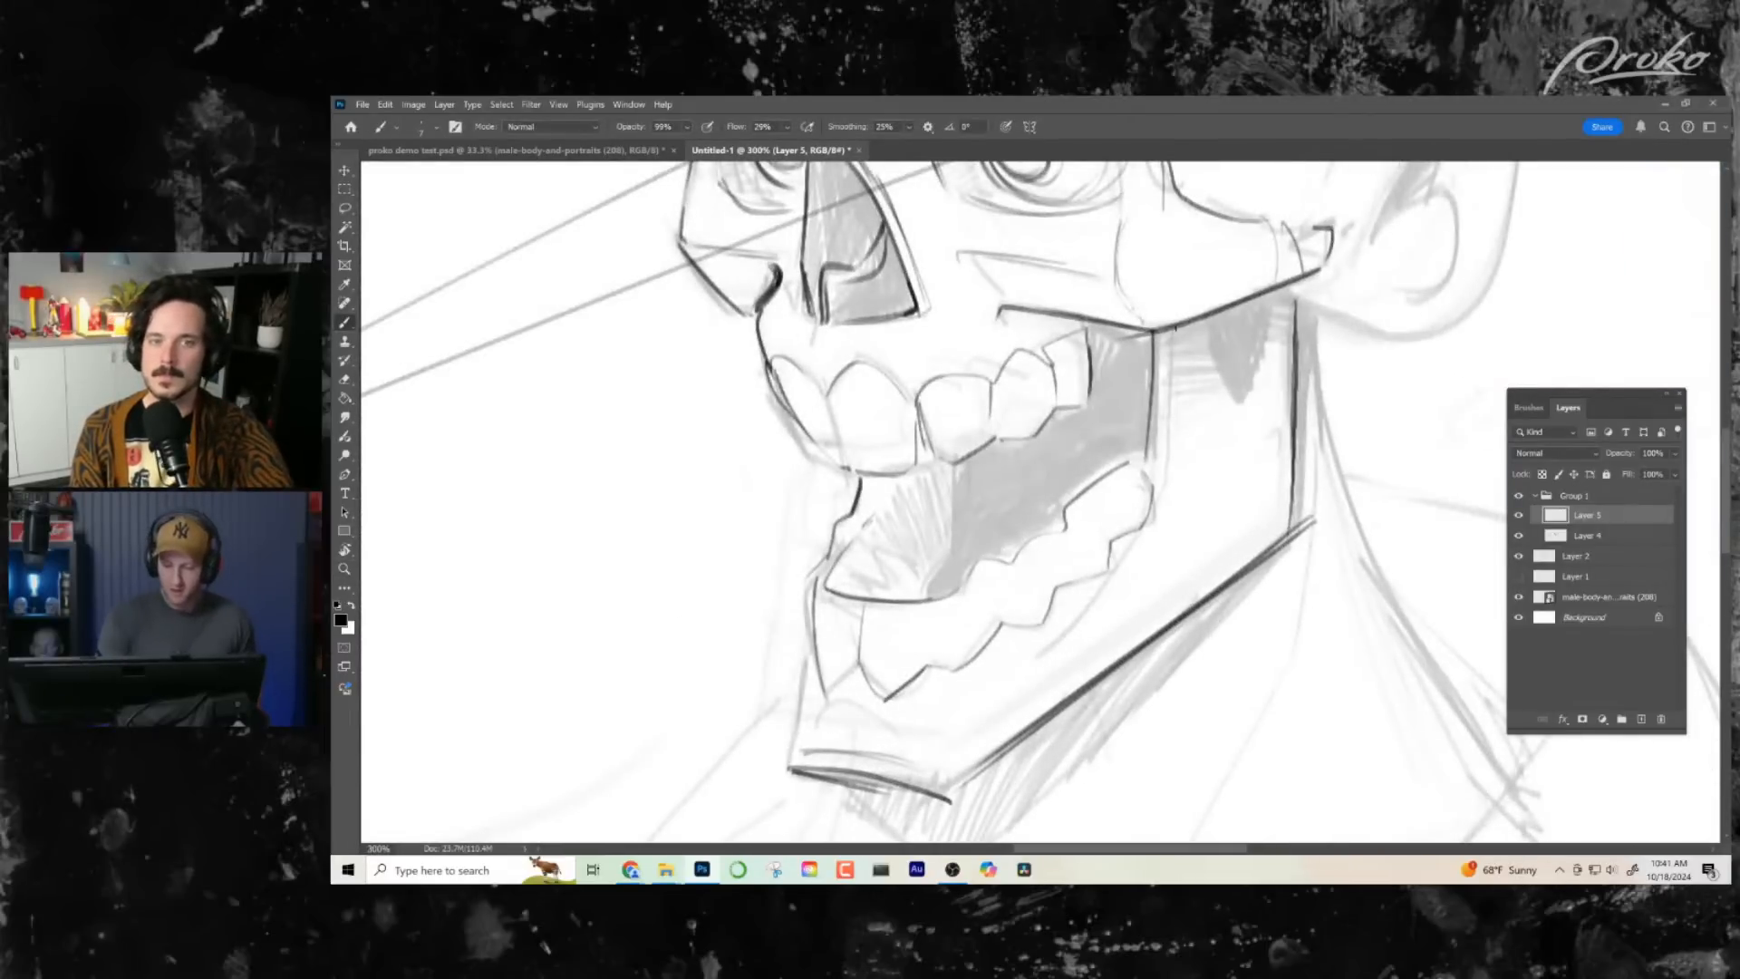
- Ink a second line inside the jaw branch and carry it forward as a ridge beneath the lower teeth
left_click_drag(1177, 328, 1150, 518)
key("alt+z")
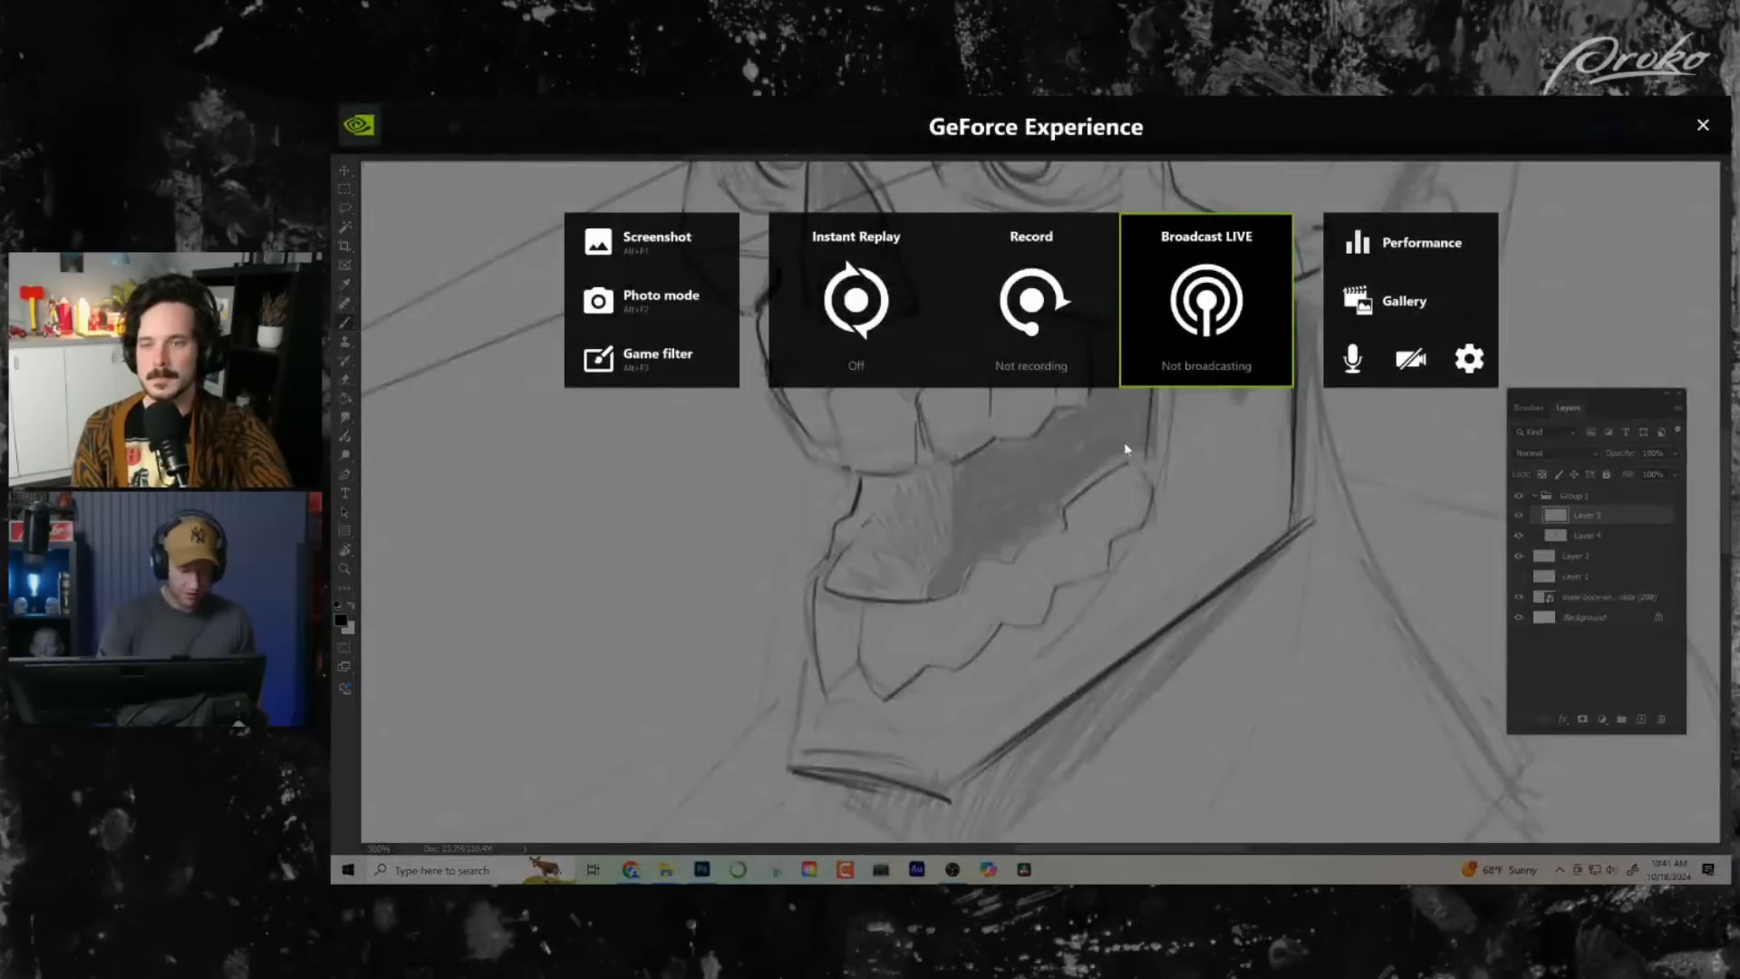
key("alt+z")
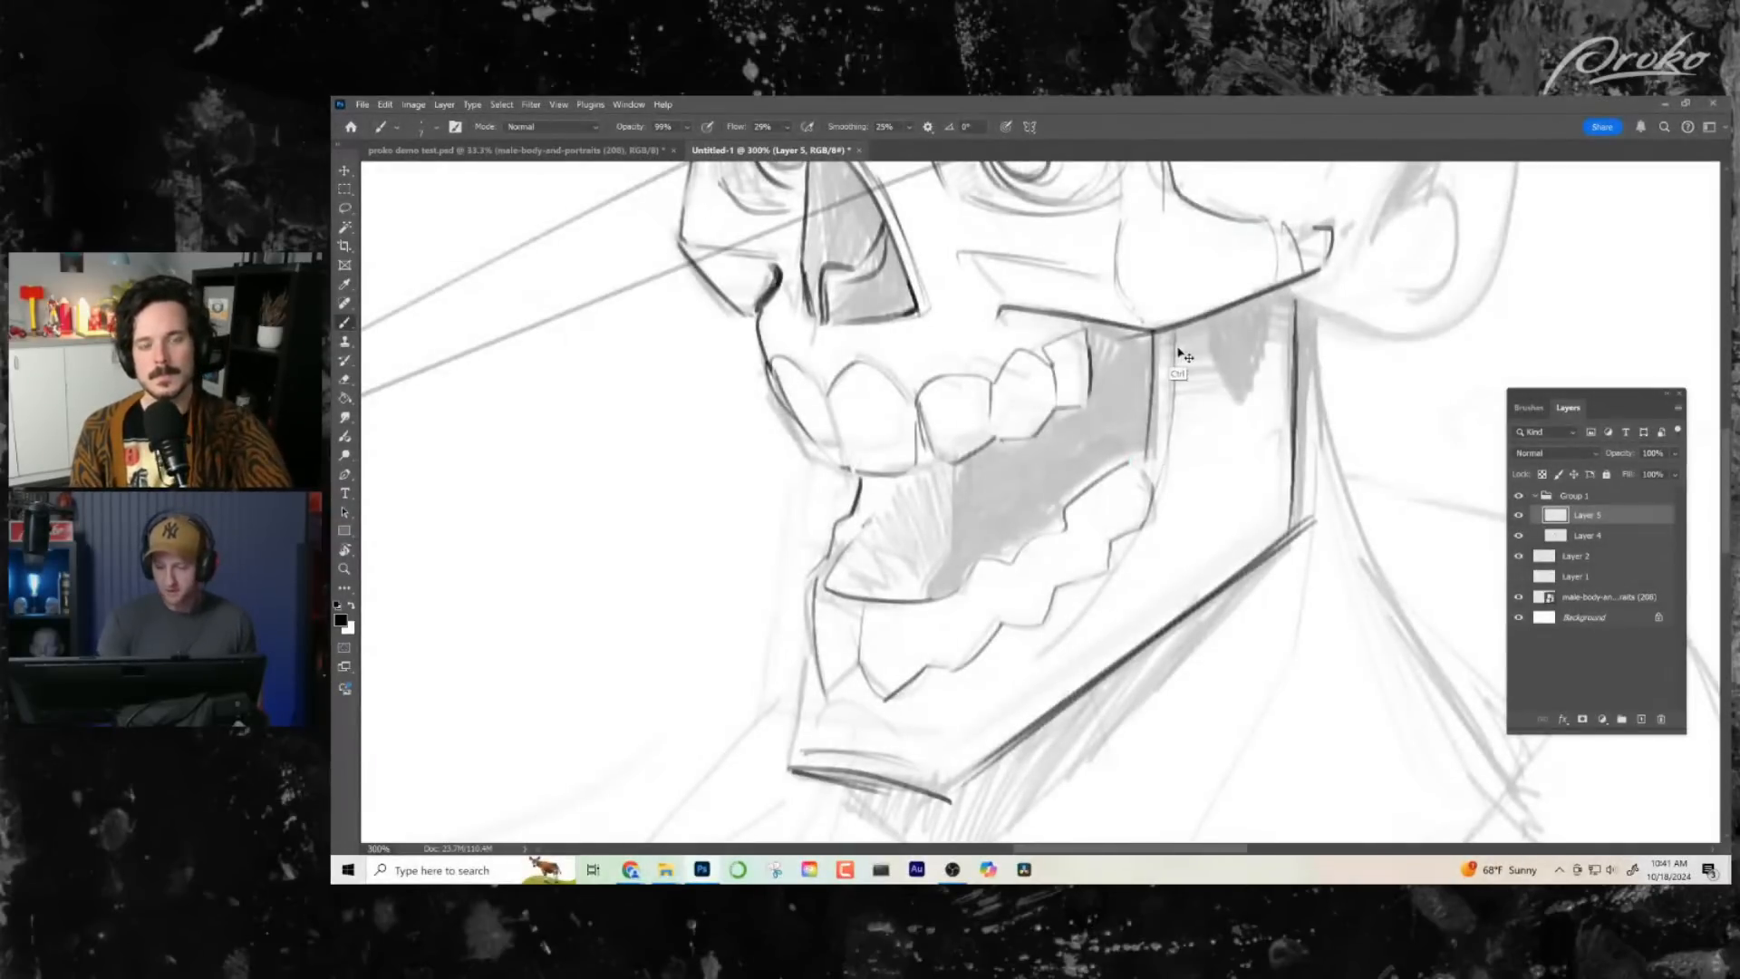
key("ctrl+z")
mouse_move(1172, 476)
left_mouse_down()
mouse_move(1182, 331)
mouse_move(1178, 481)
left_mouse_up()
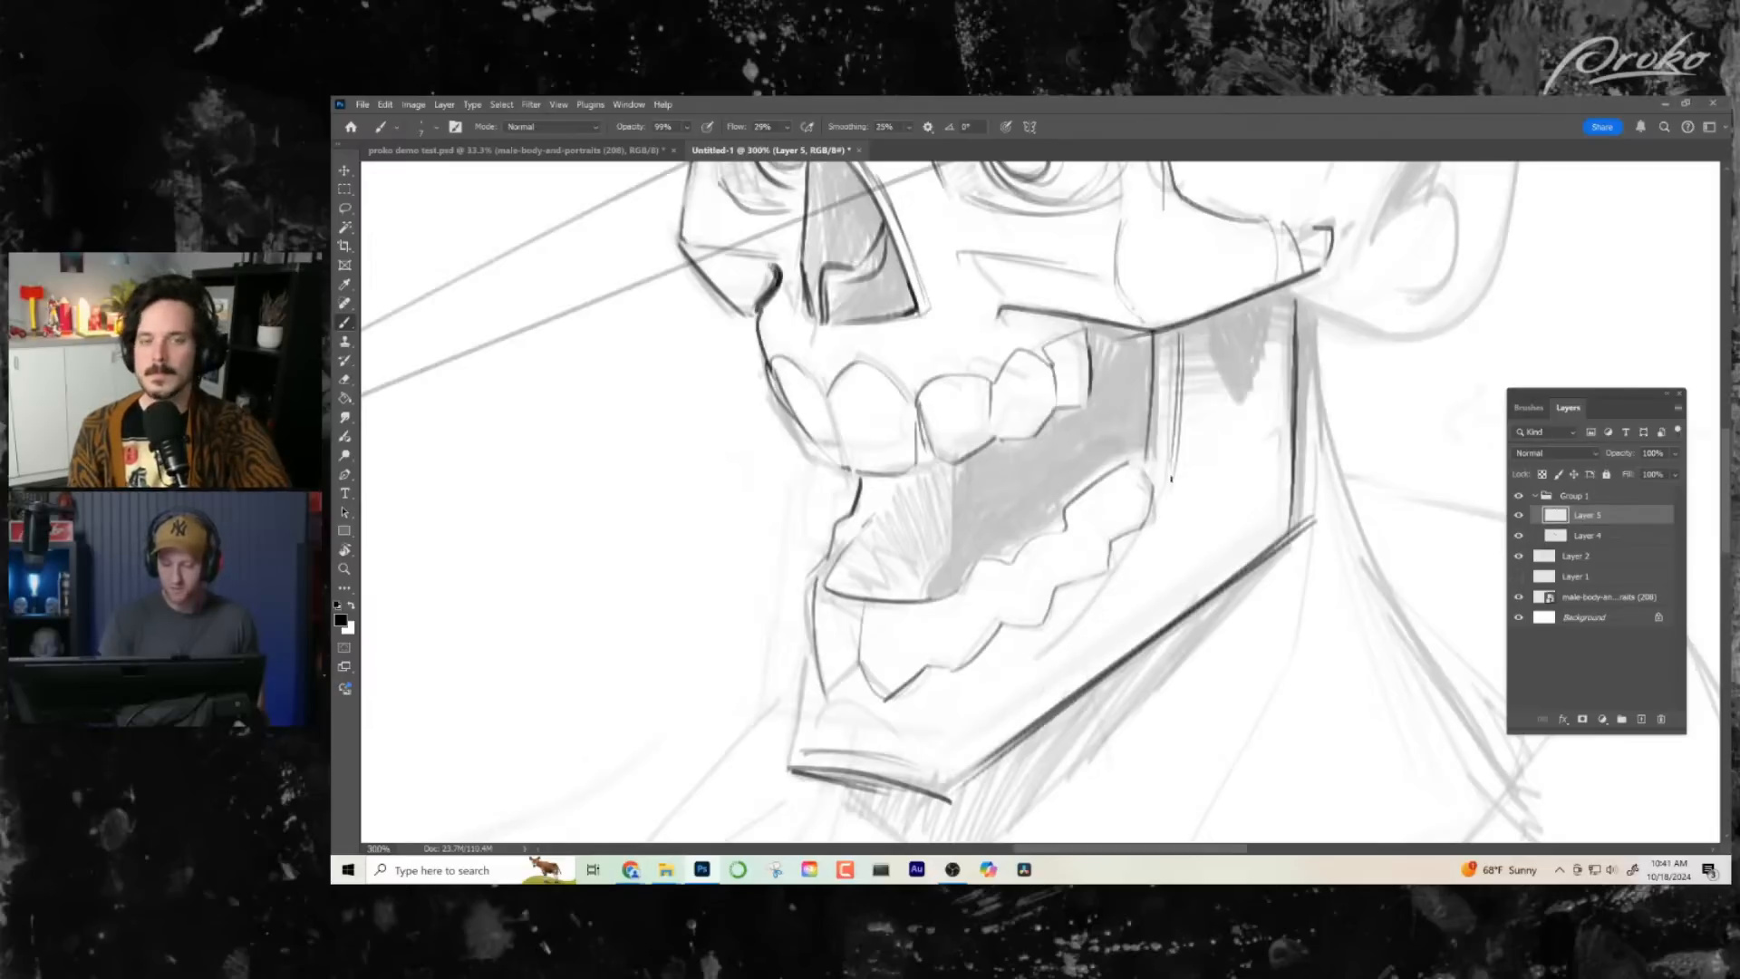
mouse_move(1154, 523)
left_mouse_down()
mouse_move(1006, 697)
mouse_move(1070, 674)
mouse_move(1003, 637)
left_mouse_up()
- Ink the near eyeball's outline along its upper curve, lower curve and outer side
key("ctrl+space")
mouse_move(995, 463)
left_mouse_down()
mouse_move(1024, 463)
mouse_move(1047, 532)
left_mouse_up()
mouse_move(1047, 532)
left_mouse_down()
mouse_move(1079, 559)
mouse_move(1095, 674)
left_mouse_up()
left_click_drag(1011, 351, 862, 405)
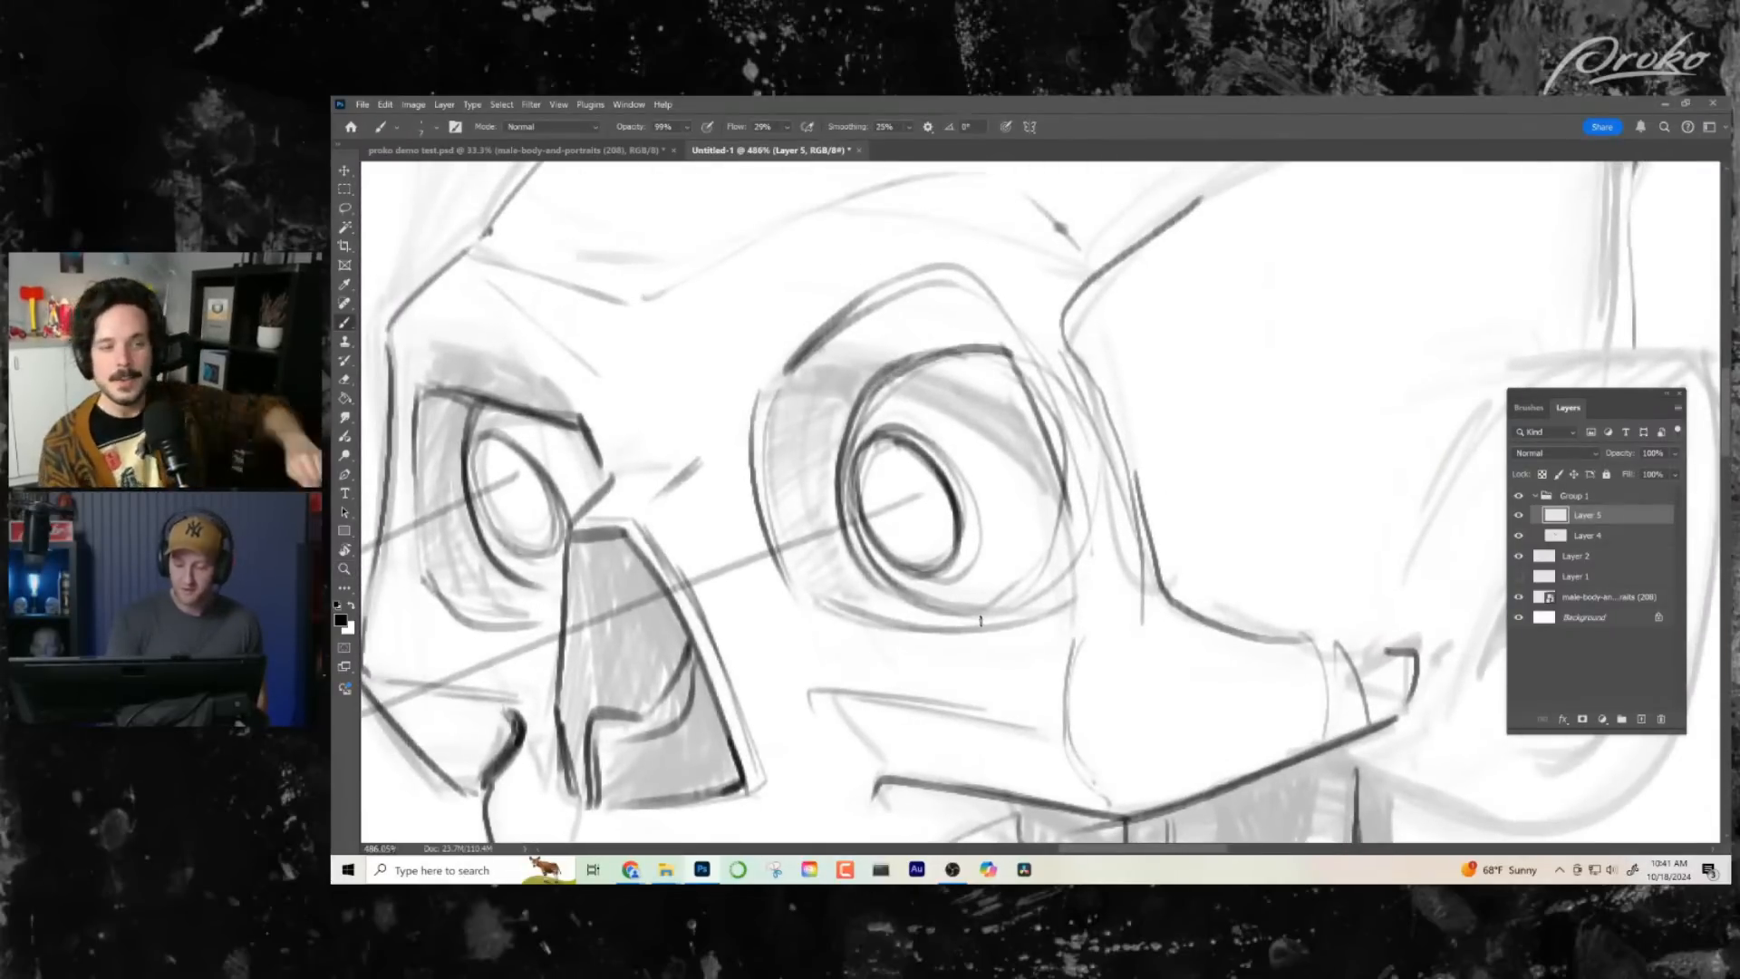
mouse_move(916, 601)
left_mouse_down()
mouse_move(1044, 593)
mouse_move(1075, 557)
left_mouse_up()
left_click_drag(993, 323, 1076, 567)
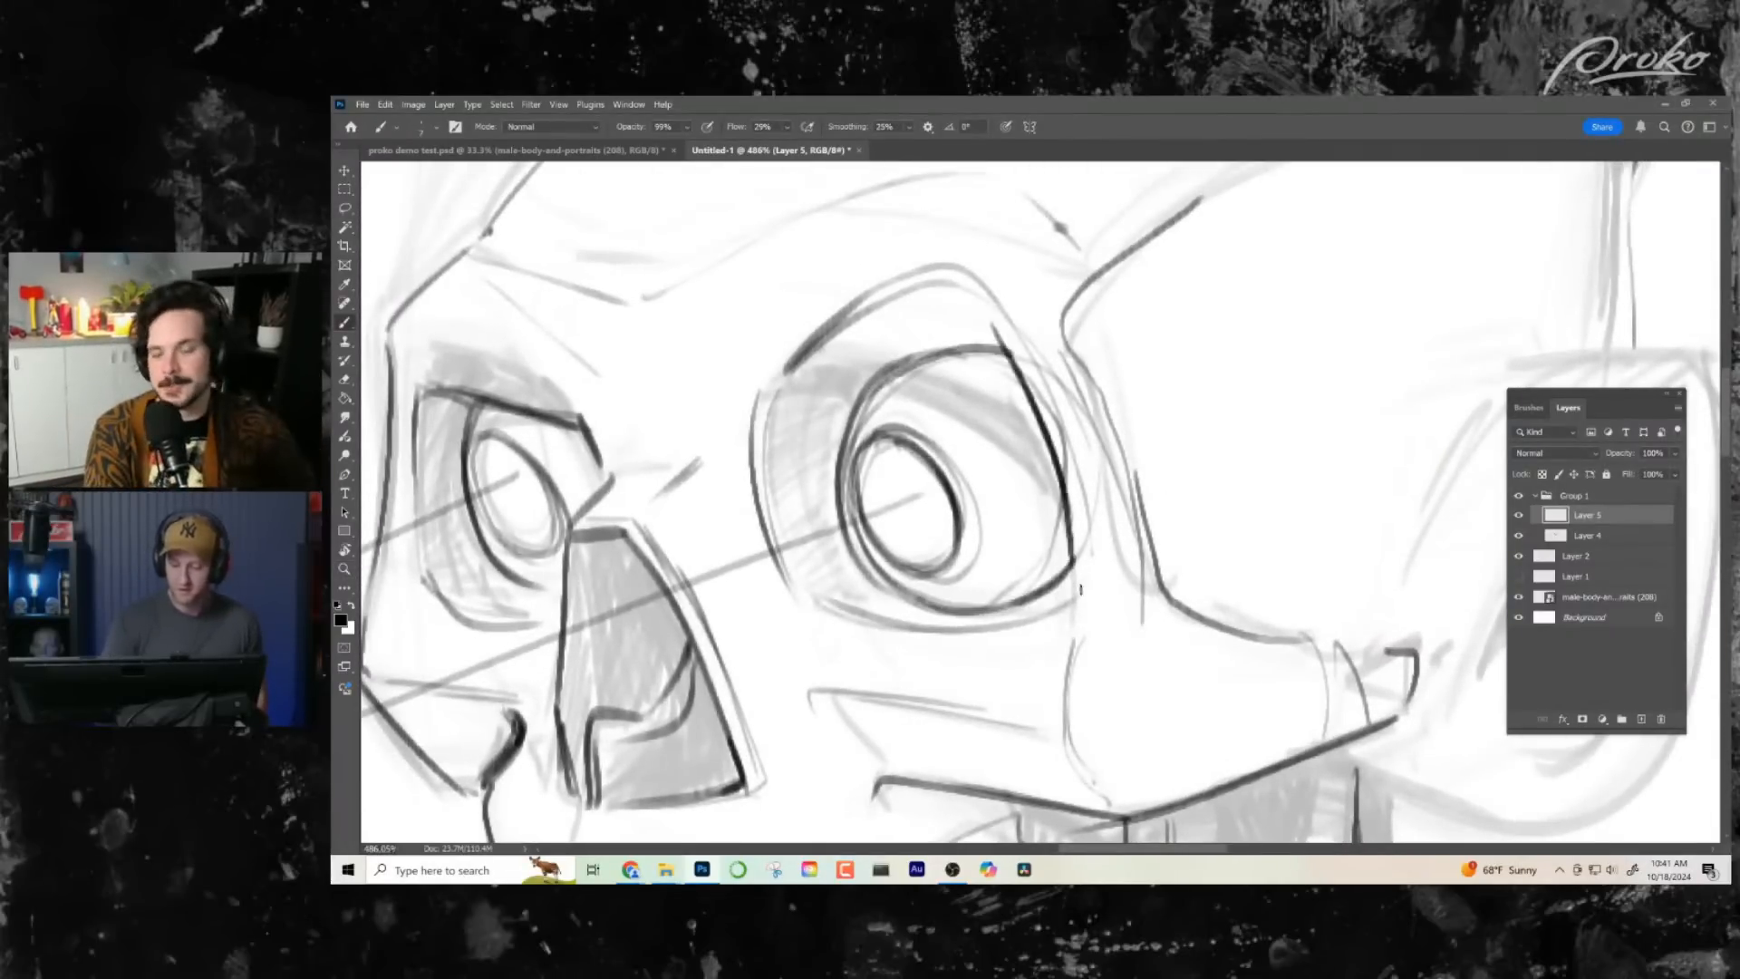
- Ink the angular edge between the hatched far side of the mouth and its dark interior, below the upper teeth
mouse_move(1053, 440)
left_mouse_down()
mouse_move(1068, 508)
mouse_move(1025, 625)
left_mouse_up()
left_click_drag(1168, 655, 1088, 648)
left_click_drag(1169, 711, 1188, 627)
left_click_drag(1268, 803, 1193, 610)
left_click_drag(1110, 455, 1227, 458)
left_click_drag(1033, 413, 1159, 533)
mouse_move(1028, 538)
left_mouse_down()
mouse_move(962, 564)
mouse_move(1003, 627)
mouse_move(968, 673)
left_mouse_up()
key("ctrl+z")
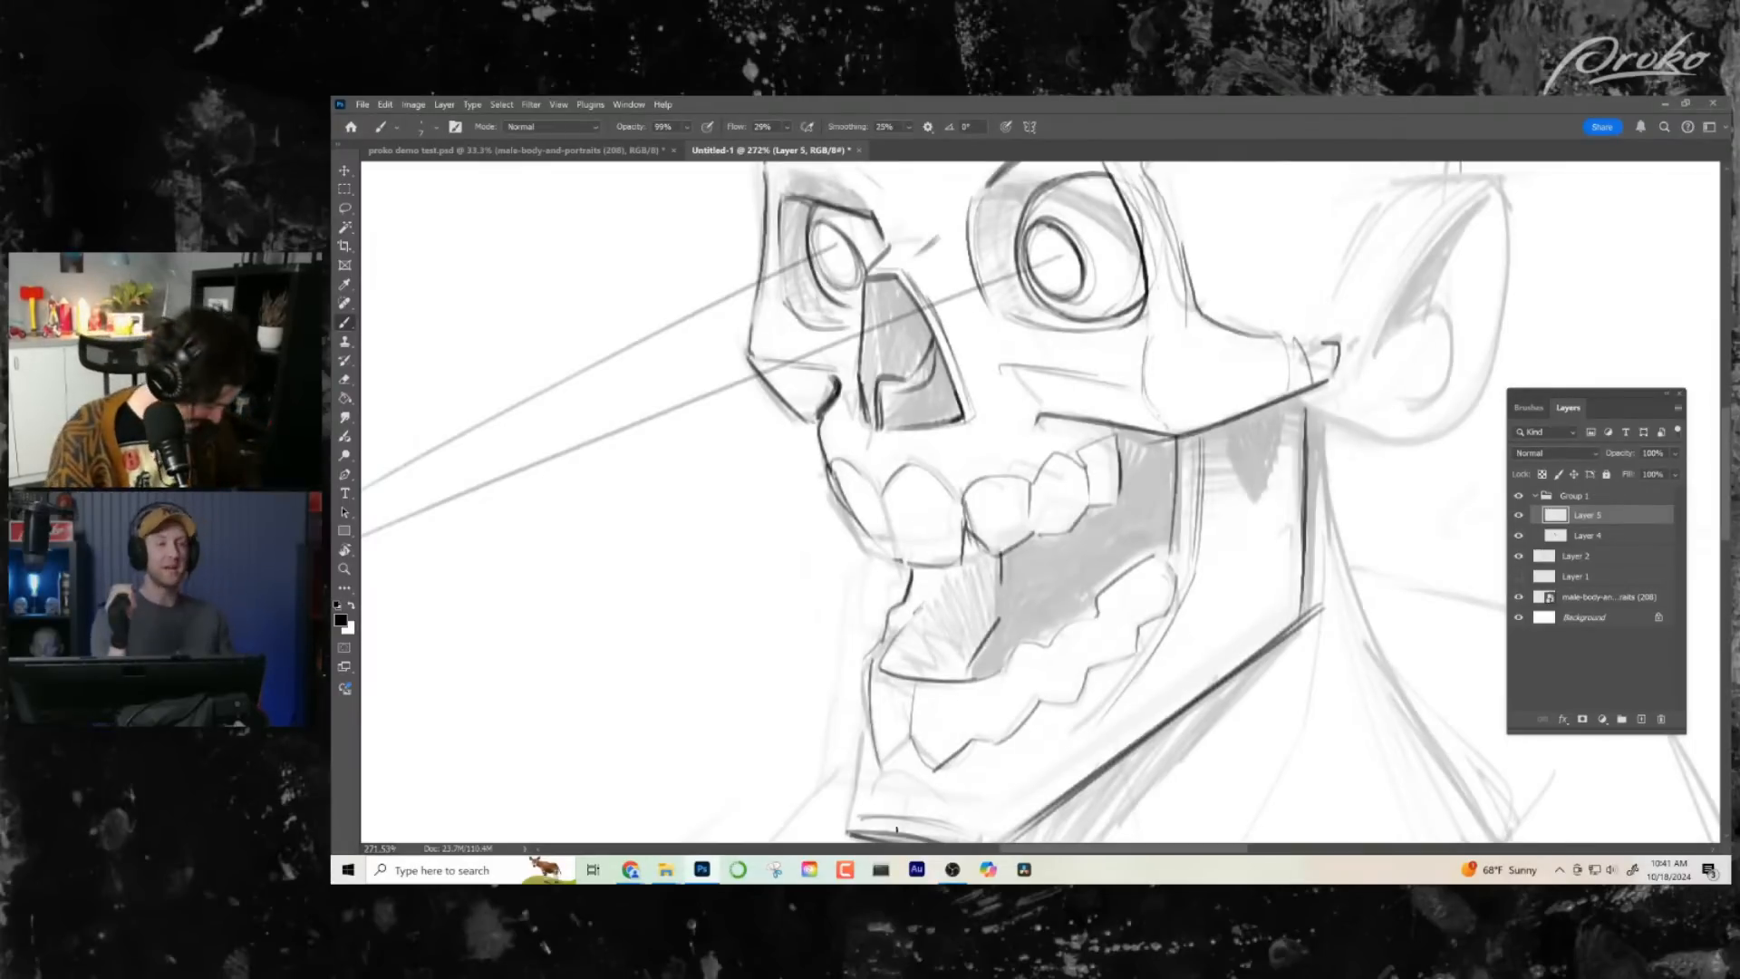
- Ink the rounded, tapering opening behind the jaw branch, just below the rear of the cheek arch
key("z")
key("ctrl+0")
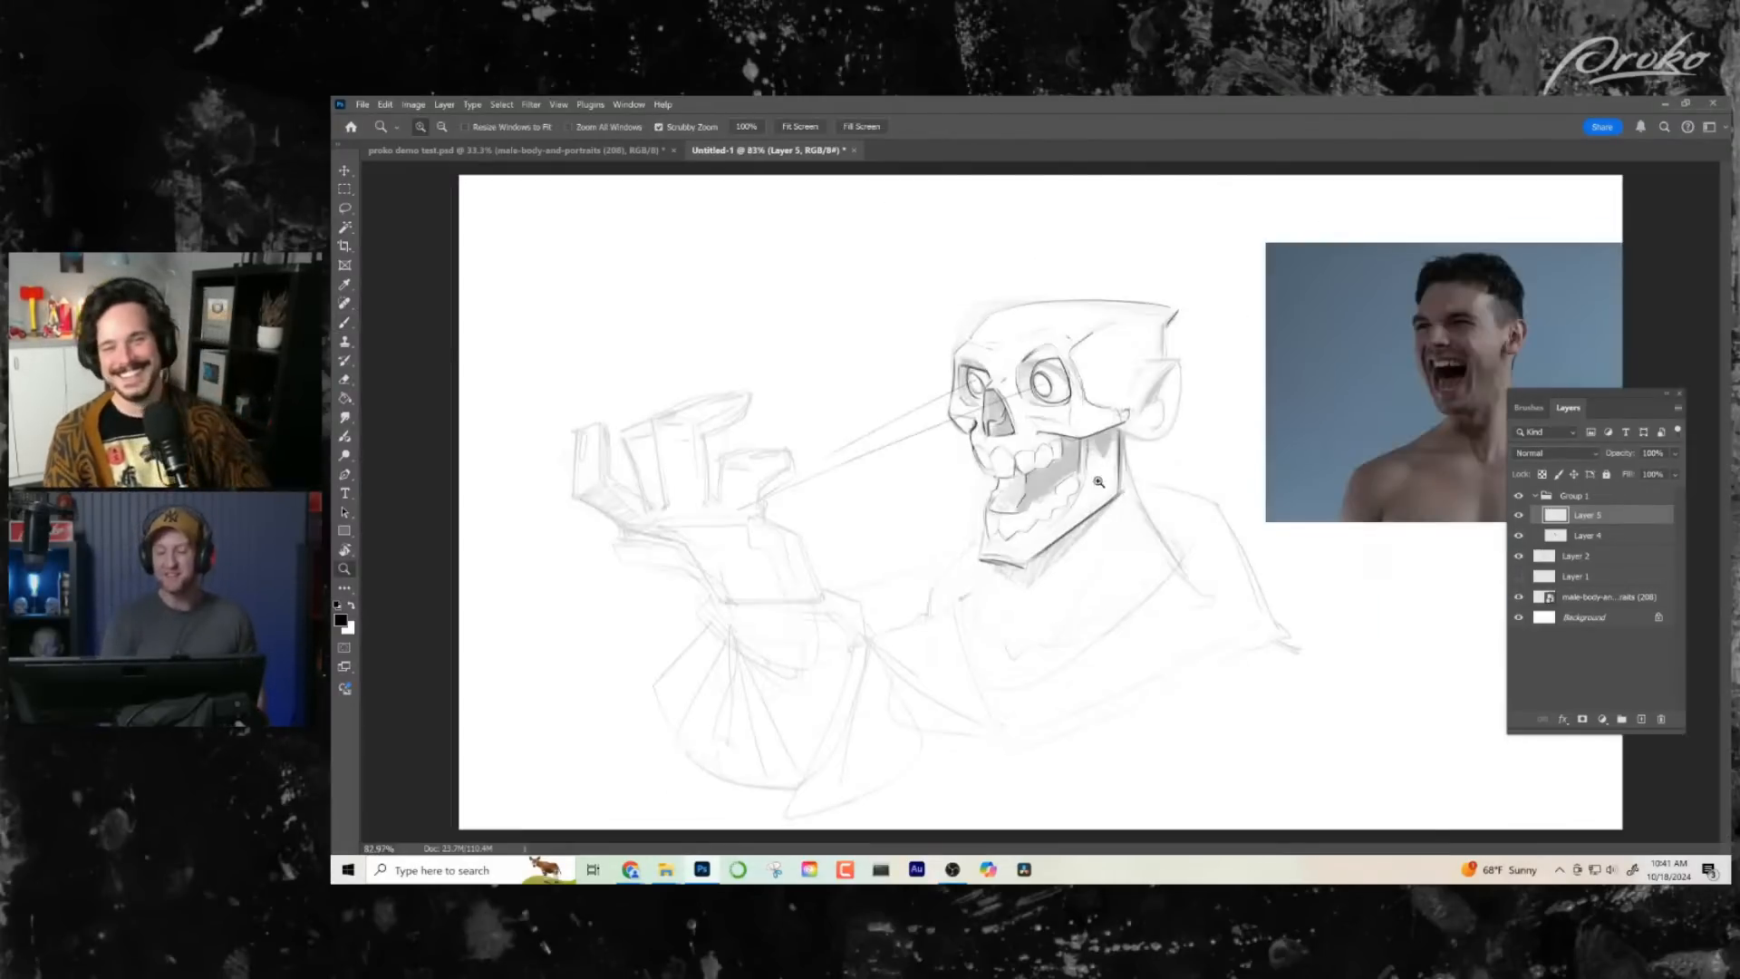
left_click_drag(1099, 481, 1079, 448)
key("b")
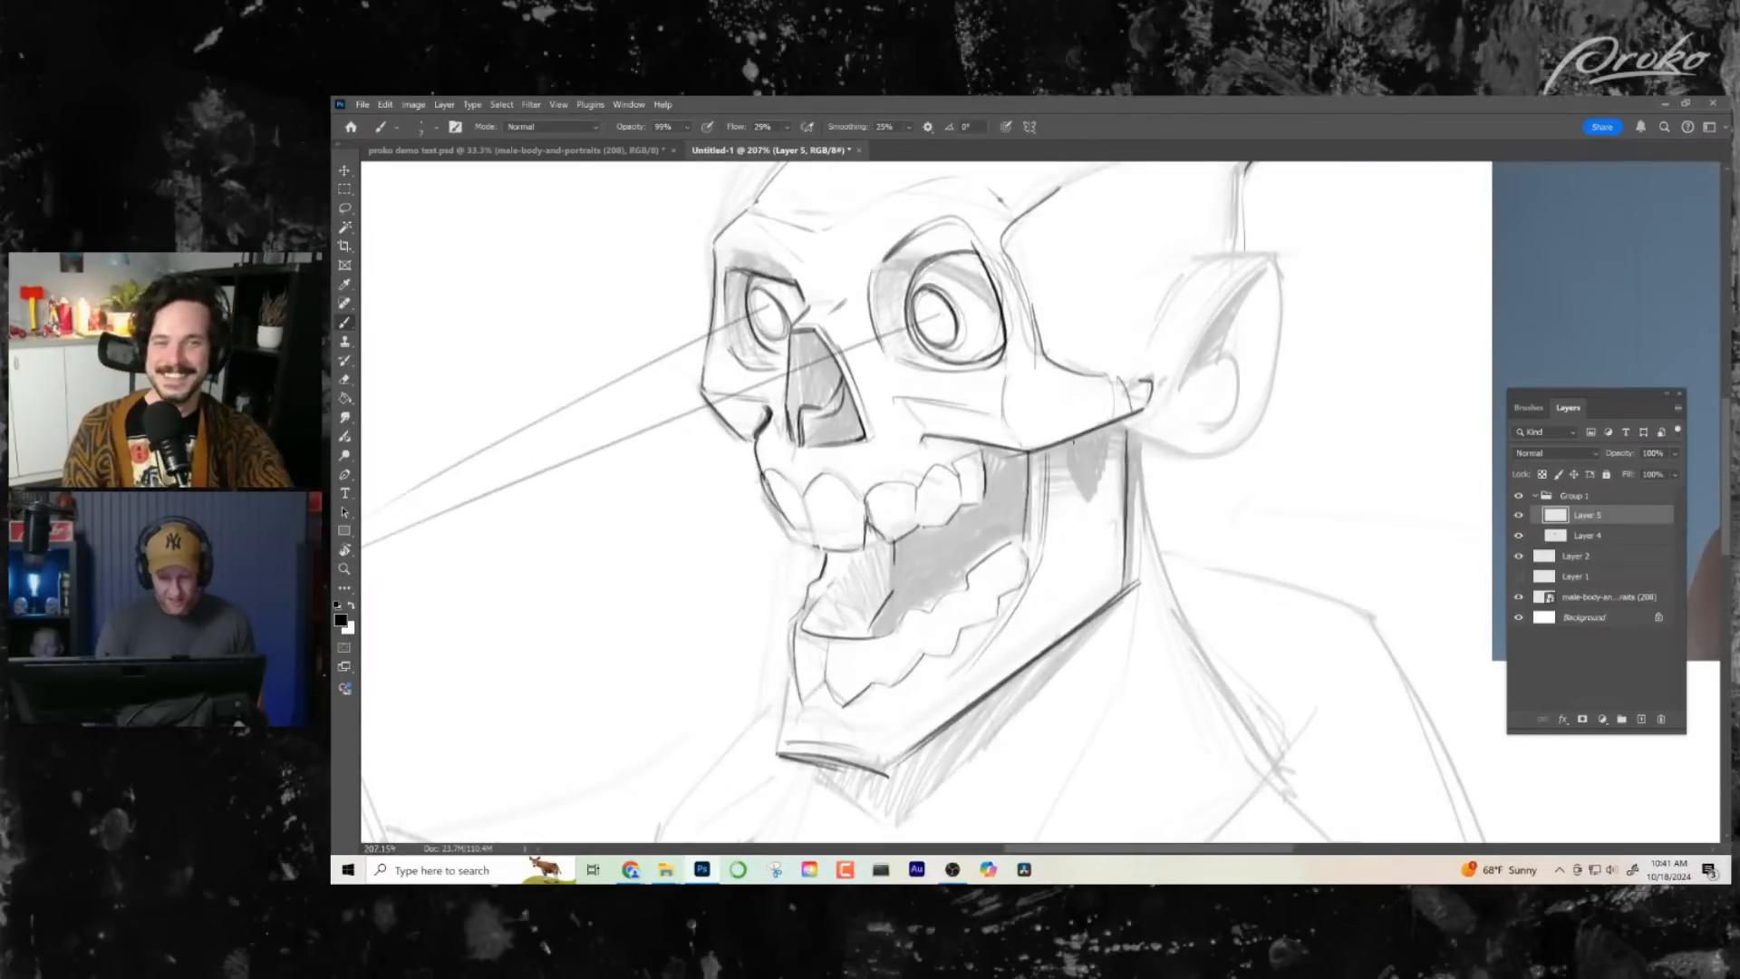
left_click_drag(1102, 437, 1086, 499)
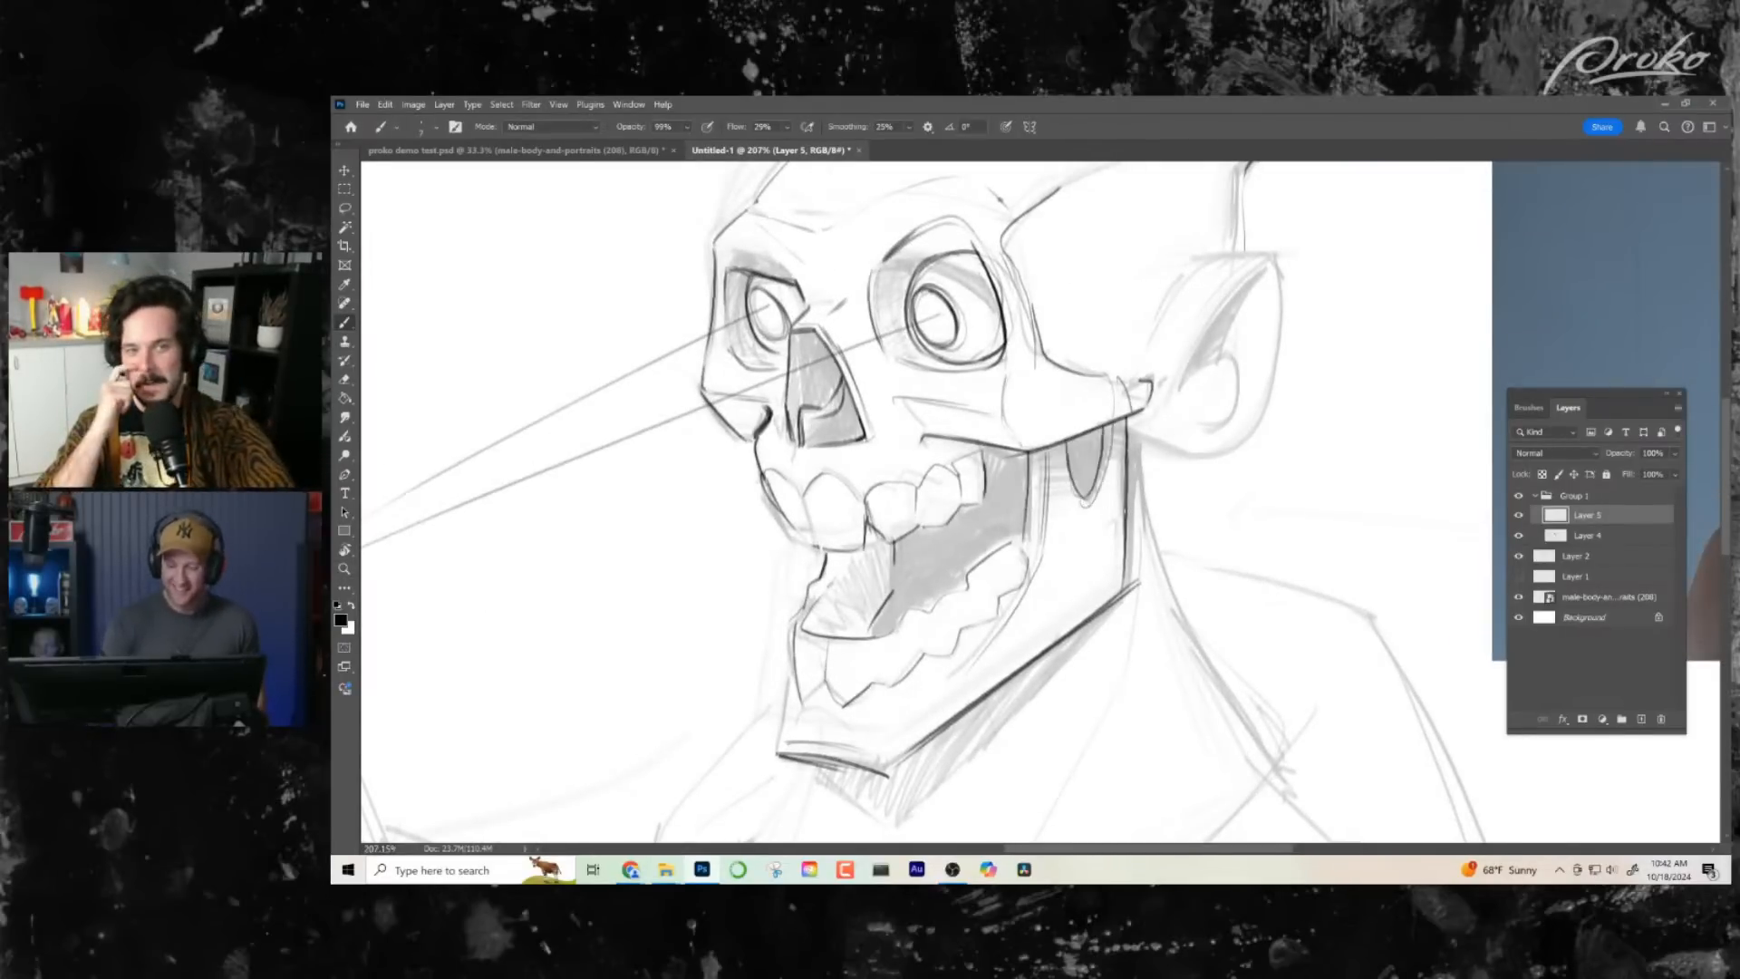
- Ink the ear's lobe, flat top and outer rim, plus the curved folds inside it
left_click_drag(1139, 425, 1211, 446)
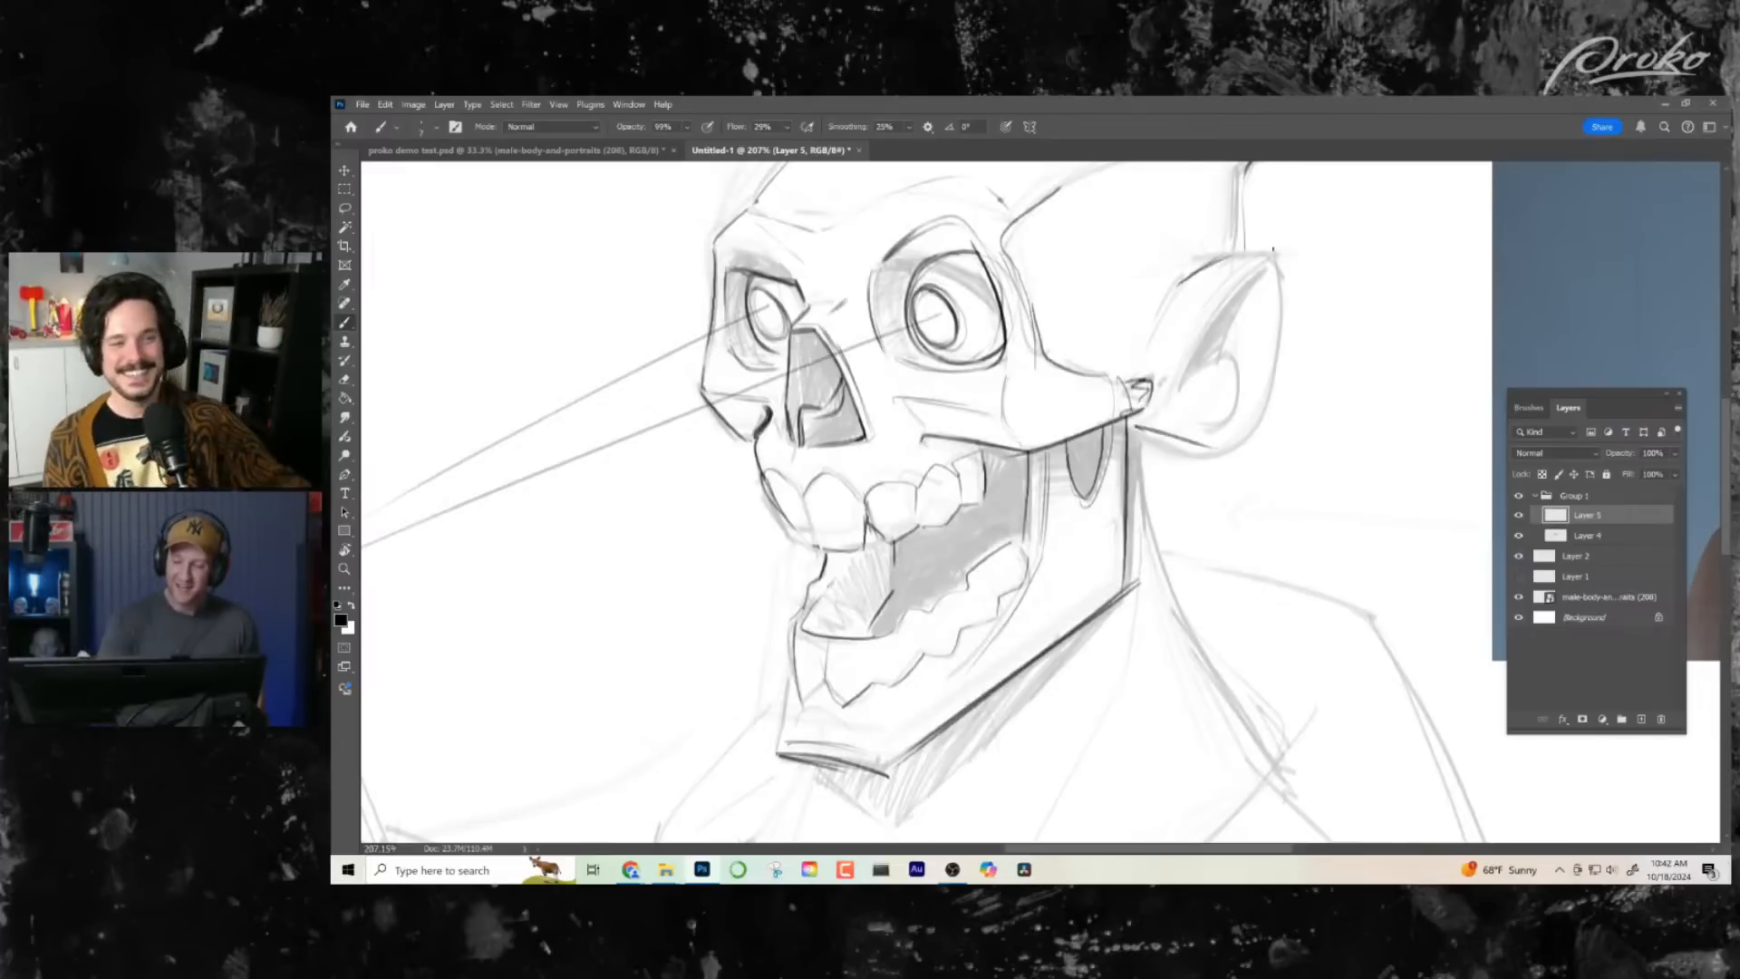
mouse_move(1208, 261)
left_mouse_down()
mouse_move(1280, 270)
mouse_move(1285, 302)
mouse_move(1215, 445)
left_mouse_up()
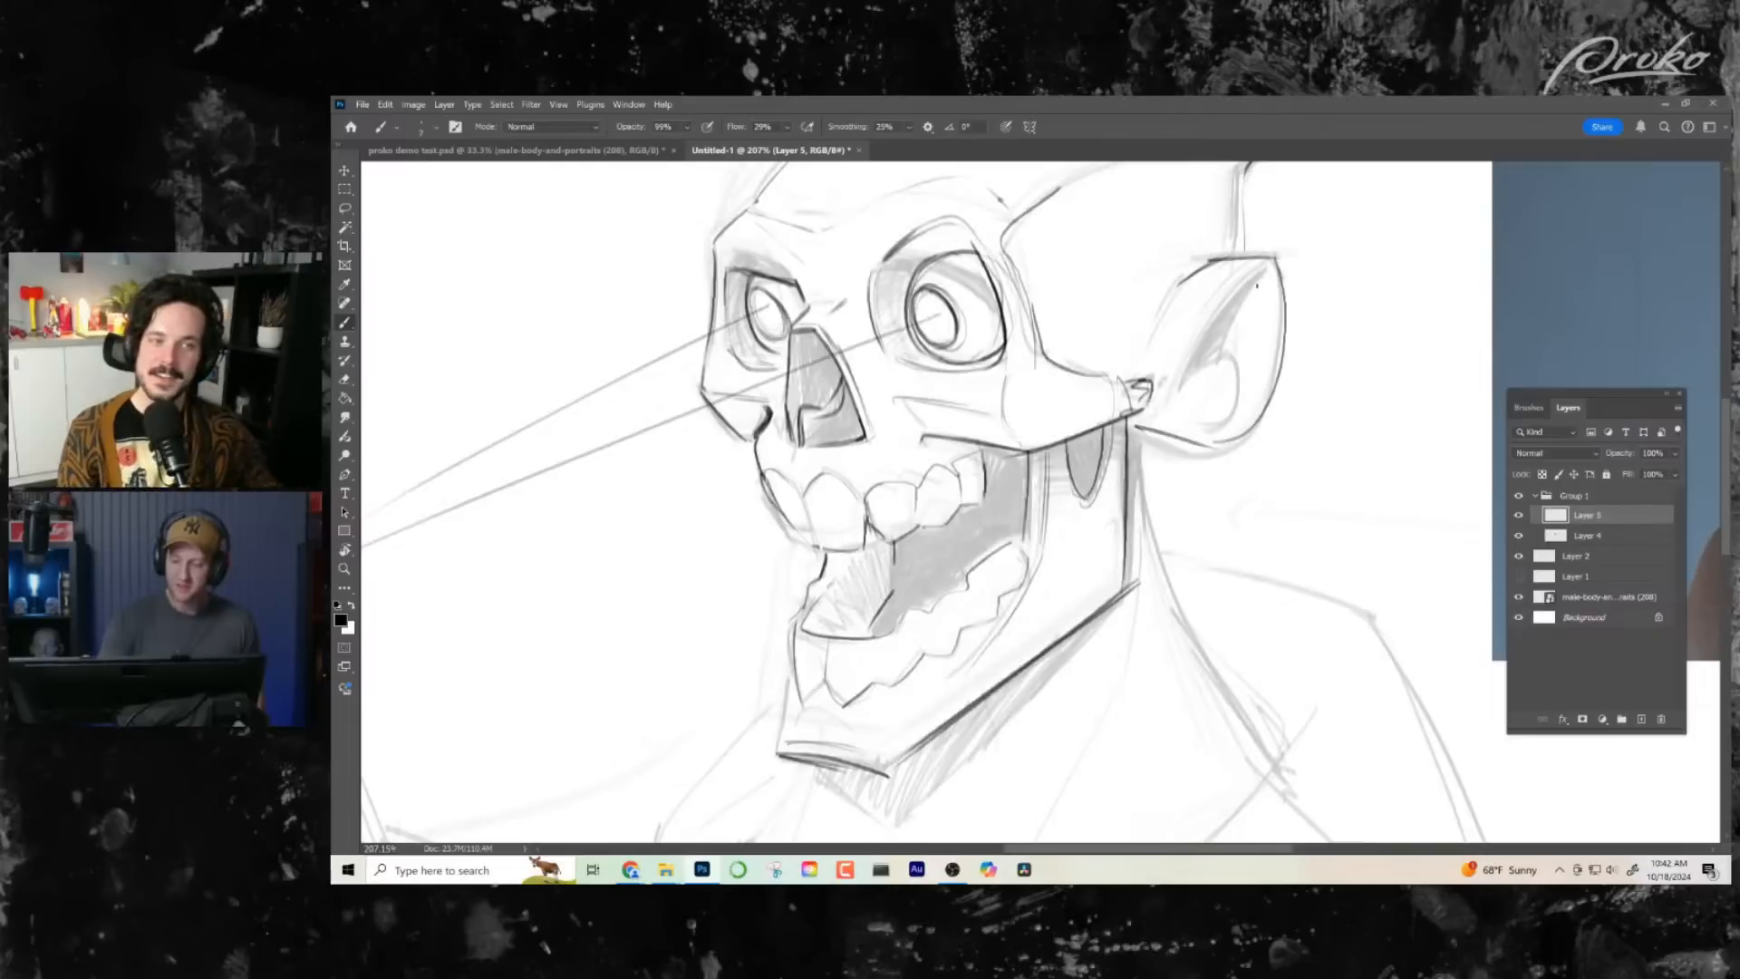
mouse_move(1256, 285)
left_mouse_down()
mouse_move(1187, 373)
mouse_move(1234, 361)
mouse_move(1219, 434)
left_mouse_up()
key("z")
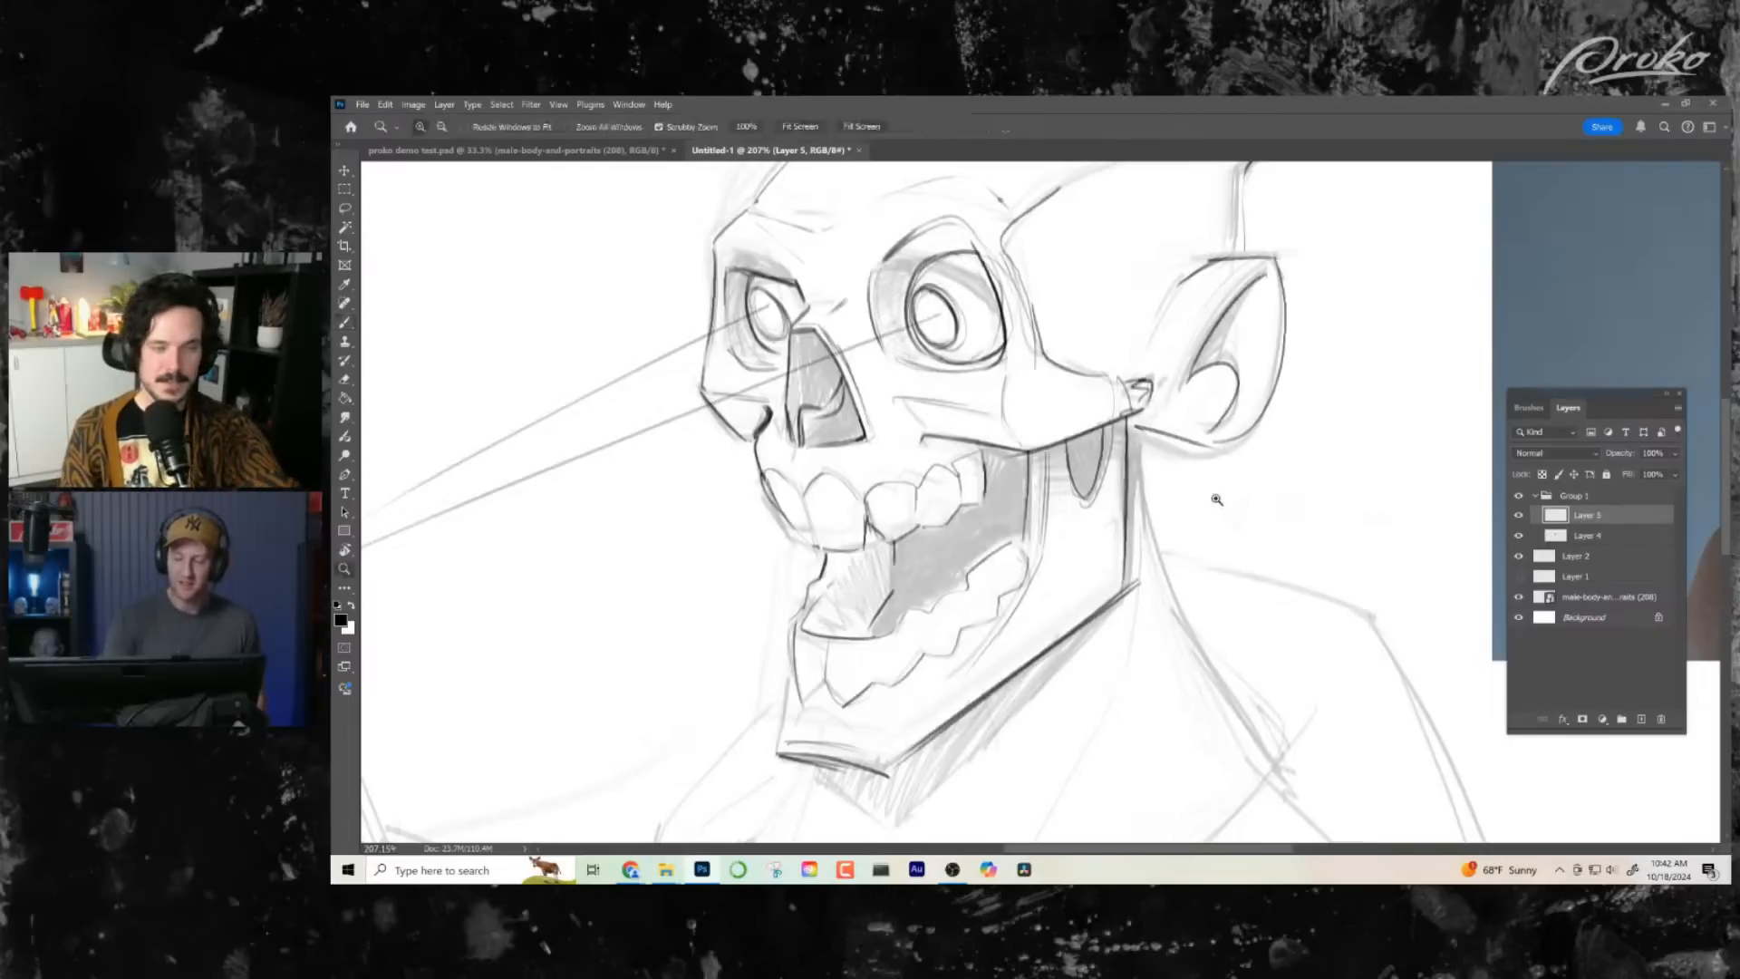
- Strengthen the vertical line at the back of the skull down to the top of the ear
left_click_drag(1218, 499, 1207, 525)
left_click_drag(1128, 405, 1206, 405)
scroll(1178, 408, "up", 2)
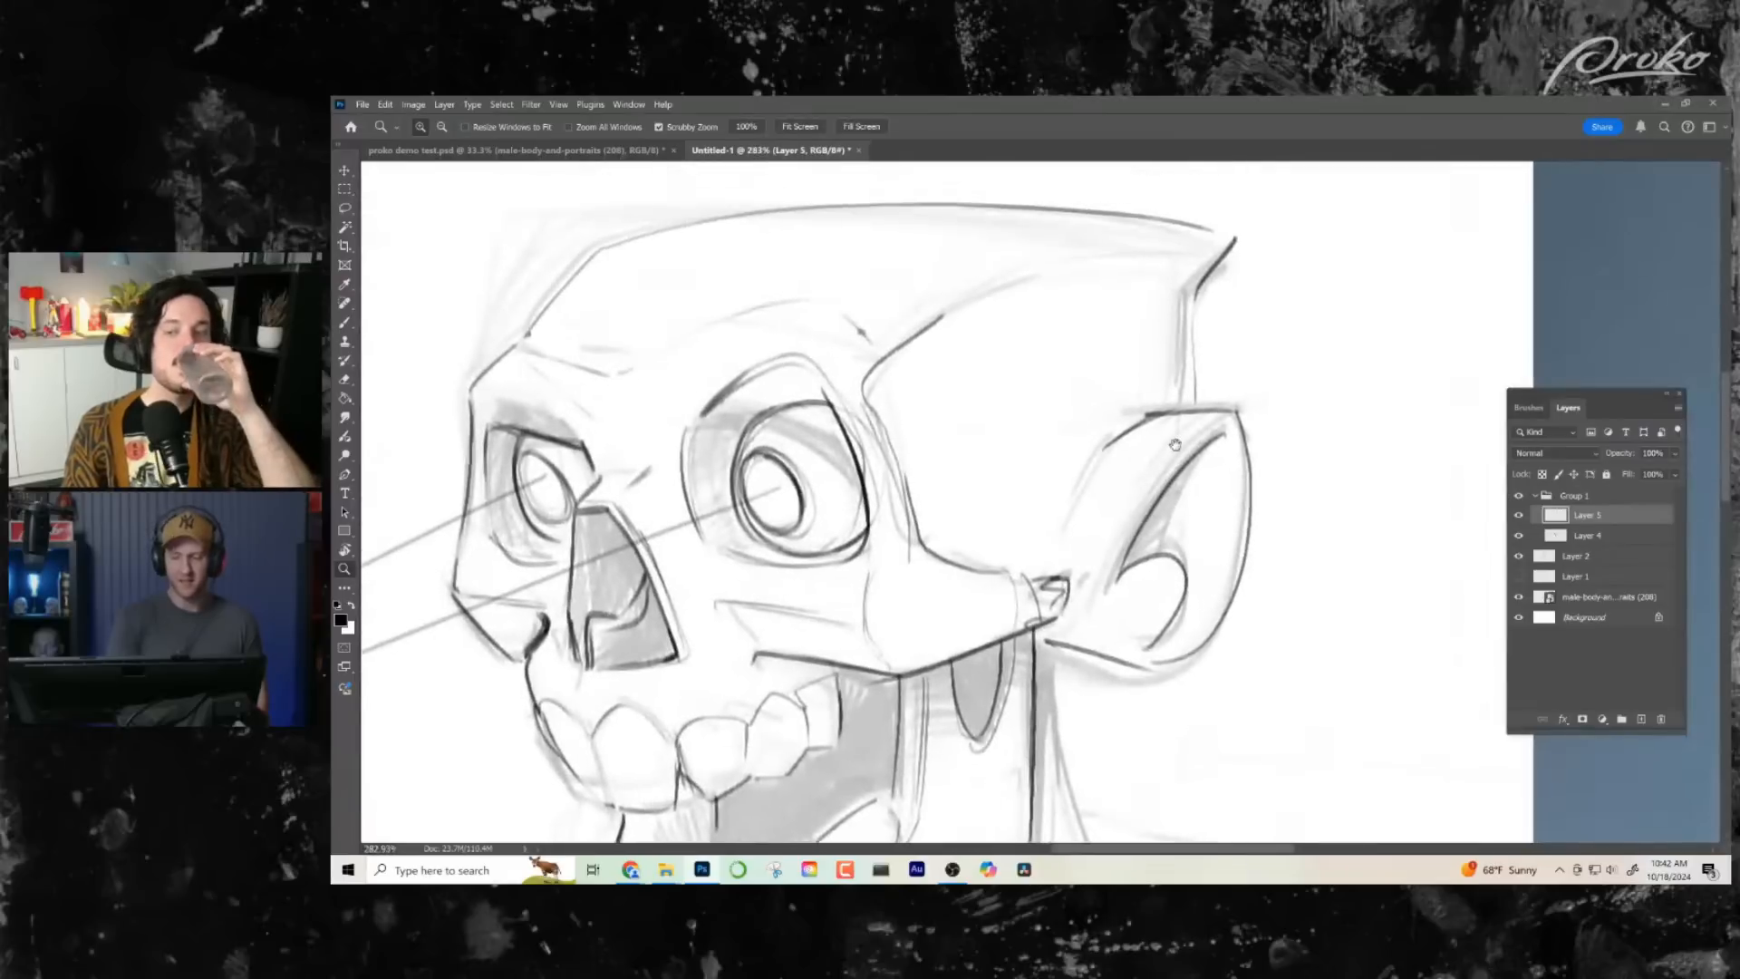
key("b")
left_click_drag(1192, 310, 1193, 428)
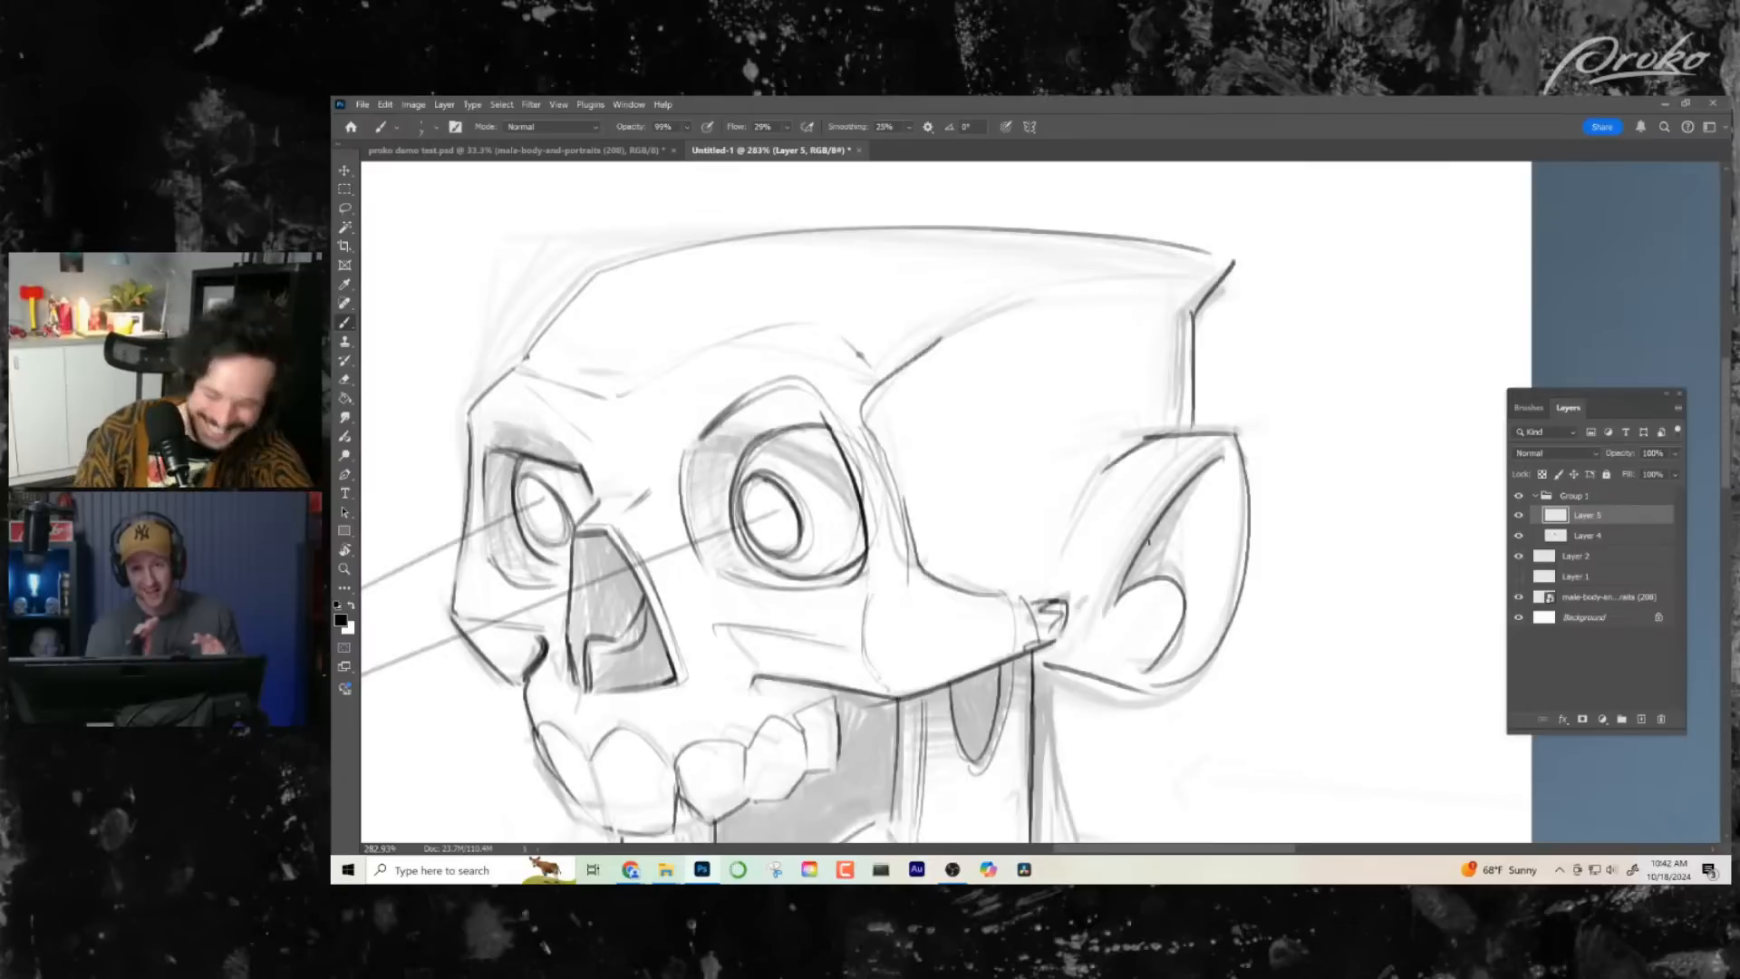
- Examine the inked skull against the whole figure and the eye sockets and nose up close
key("ctrl+space")
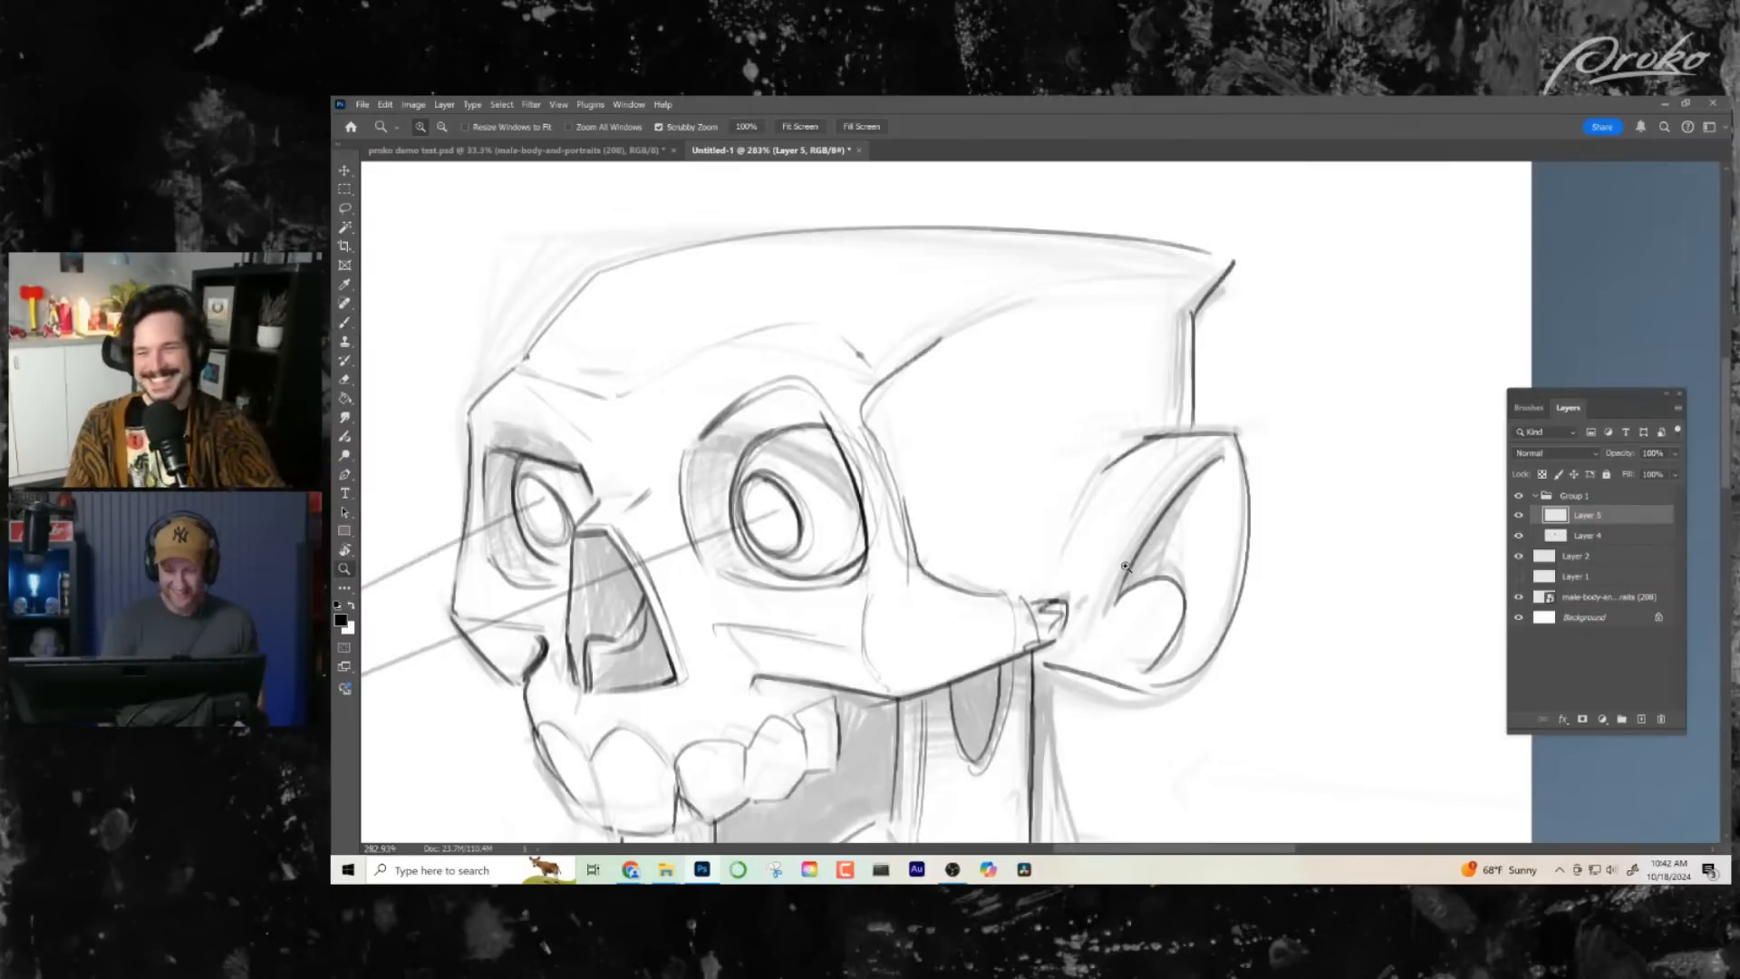
mouse_move(1124, 546)
left_mouse_down()
mouse_move(1041, 547)
mouse_move(1244, 521)
mouse_move(1082, 592)
mouse_move(1054, 716)
mouse_move(1110, 569)
mouse_move(1169, 563)
left_mouse_up()
key("ctrl+space")
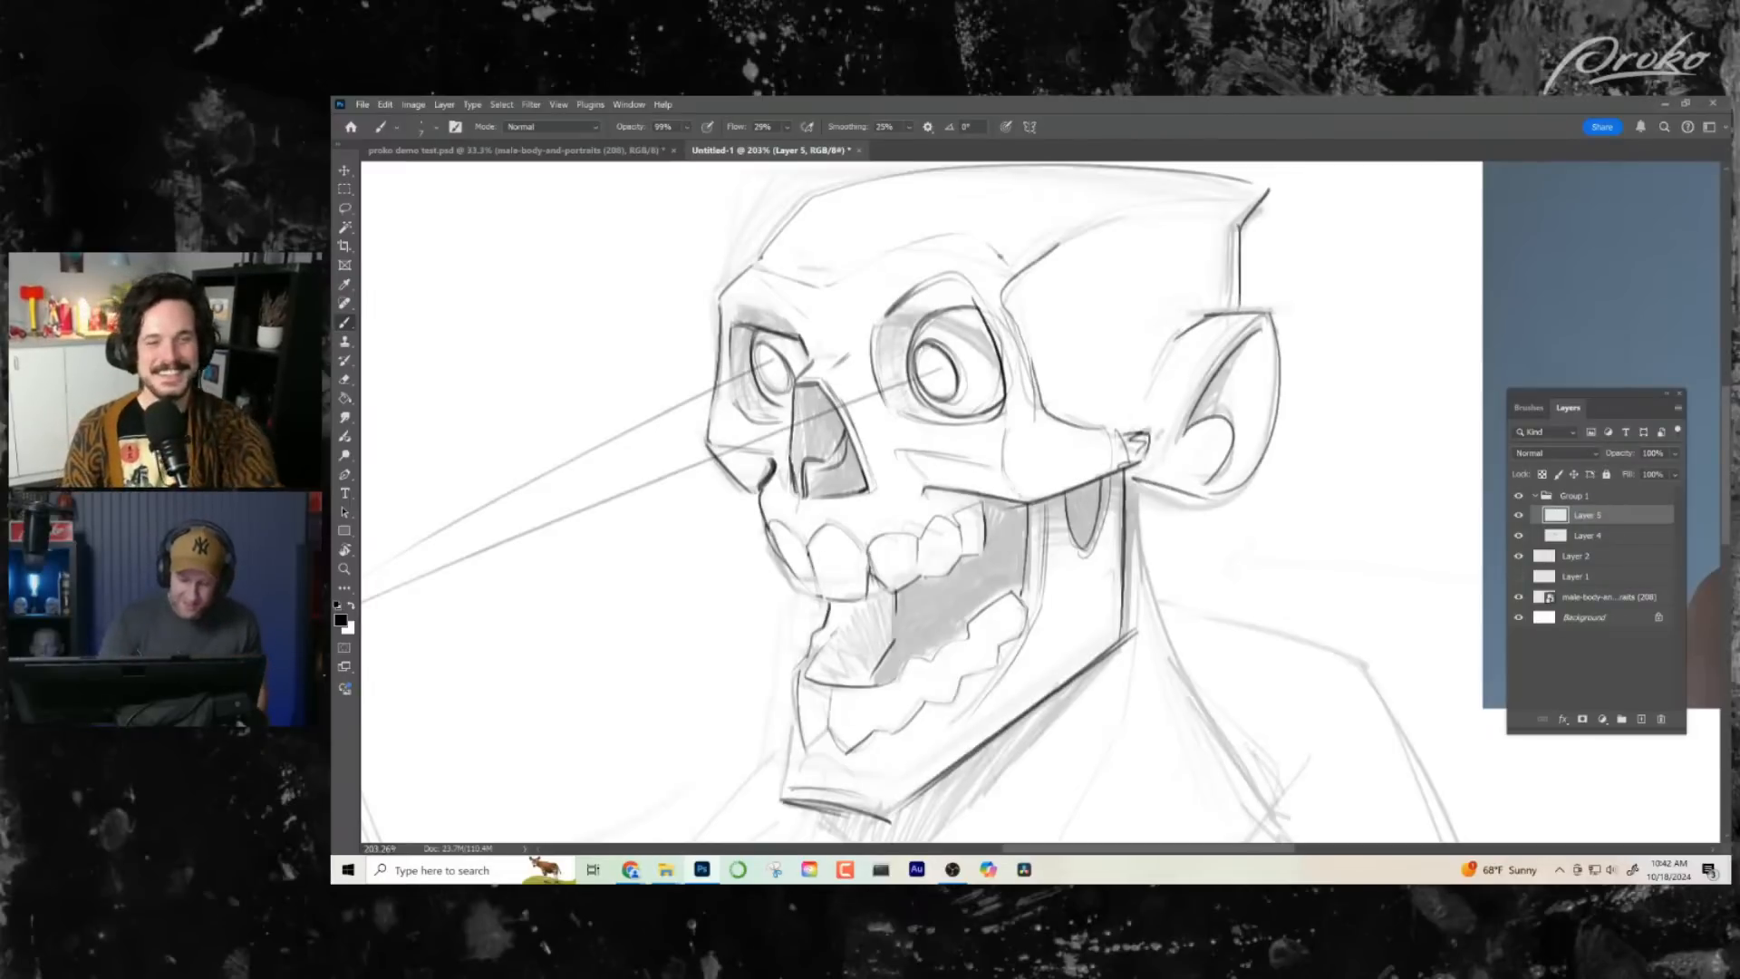
scroll(885, 293, "down", 3)
scroll(885, 293, "up", 5)
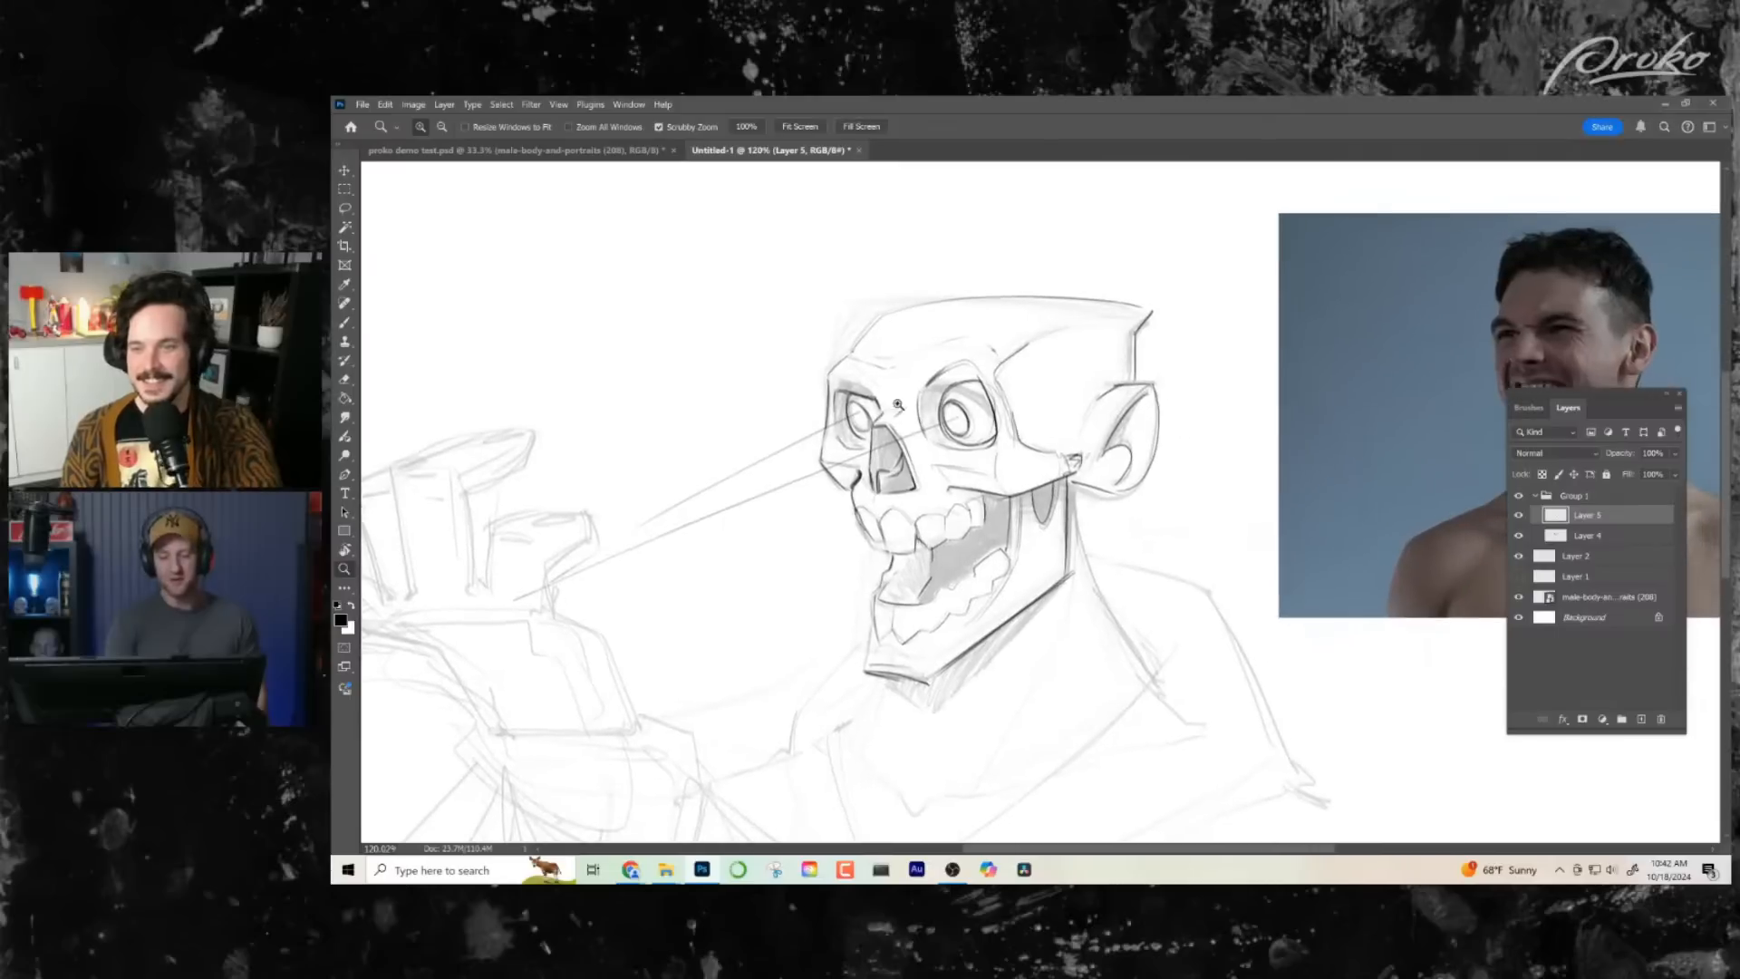
key("z")
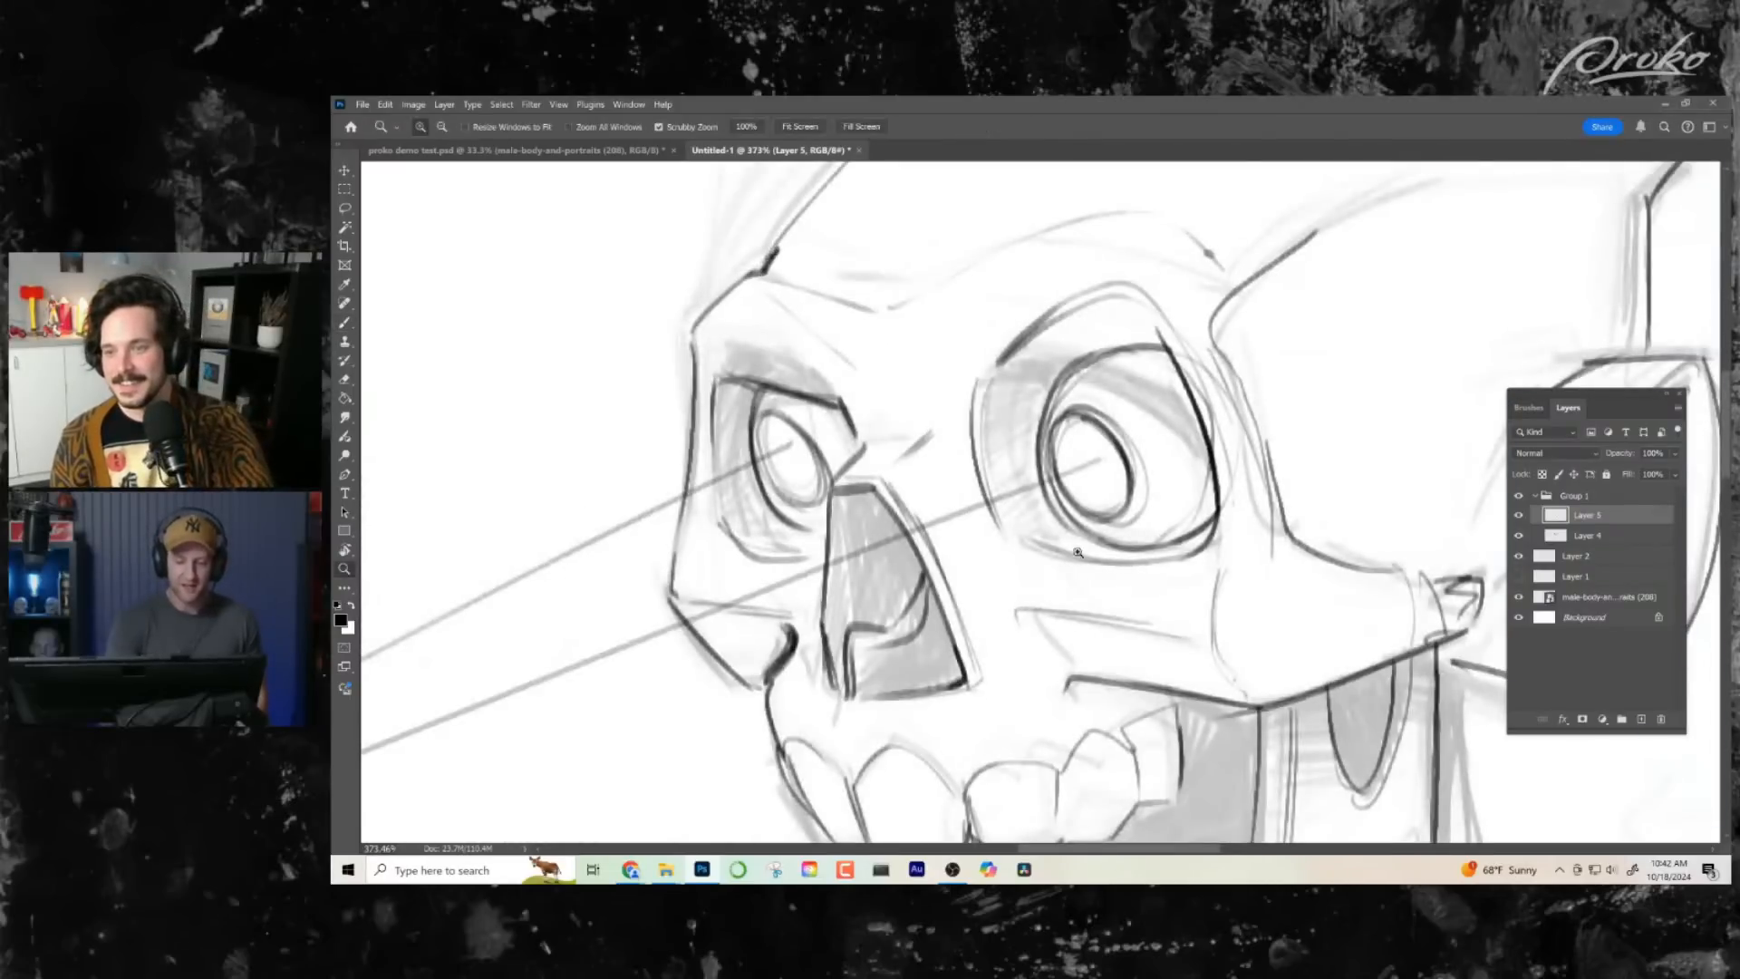
scroll(1070, 627, "down", 3)
- Ink the back of the neck from below the ear down to the shoulder
left_click_drag(1071, 628, 1043, 628)
mouse_move(1160, 698)
left_mouse_down()
mouse_move(1085, 564)
mouse_move(1008, 496)
left_mouse_up()
left_click_drag(1088, 546, 1169, 537)
key("b")
left_click_drag(1010, 352, 1097, 645)
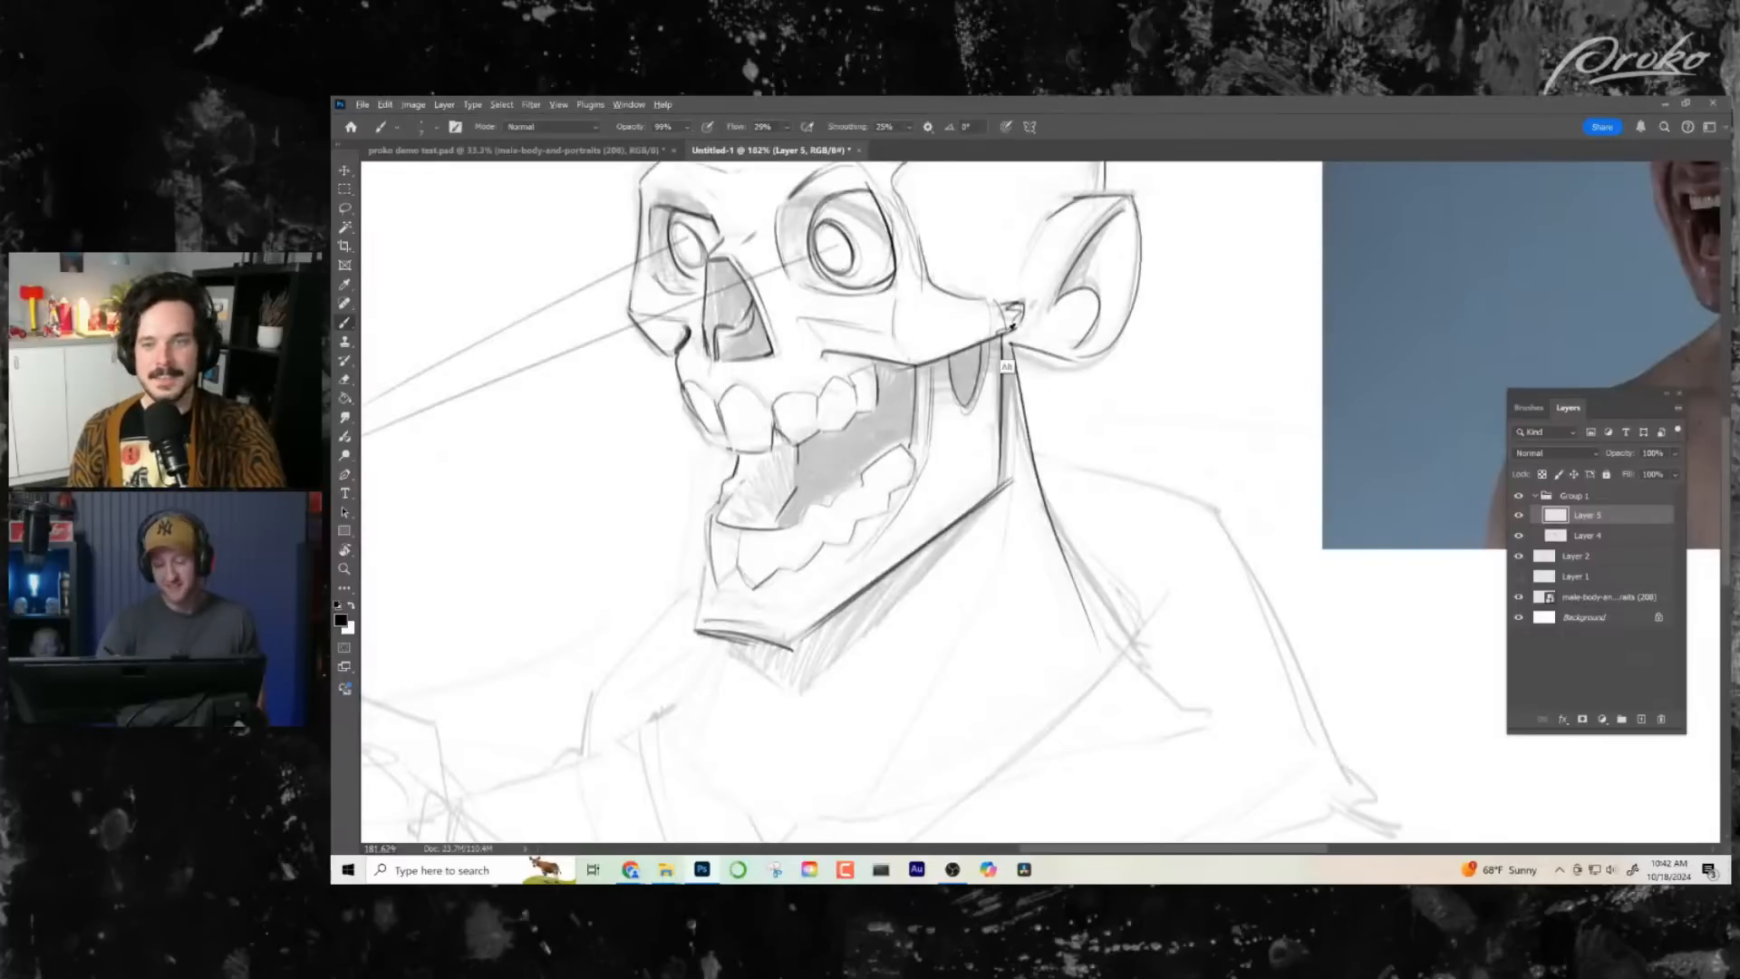
- Redraw the back-of-neck line from below the ear to the shoulder and ink the front of the neck below the chin
key("alt+z")
key("alt+z")
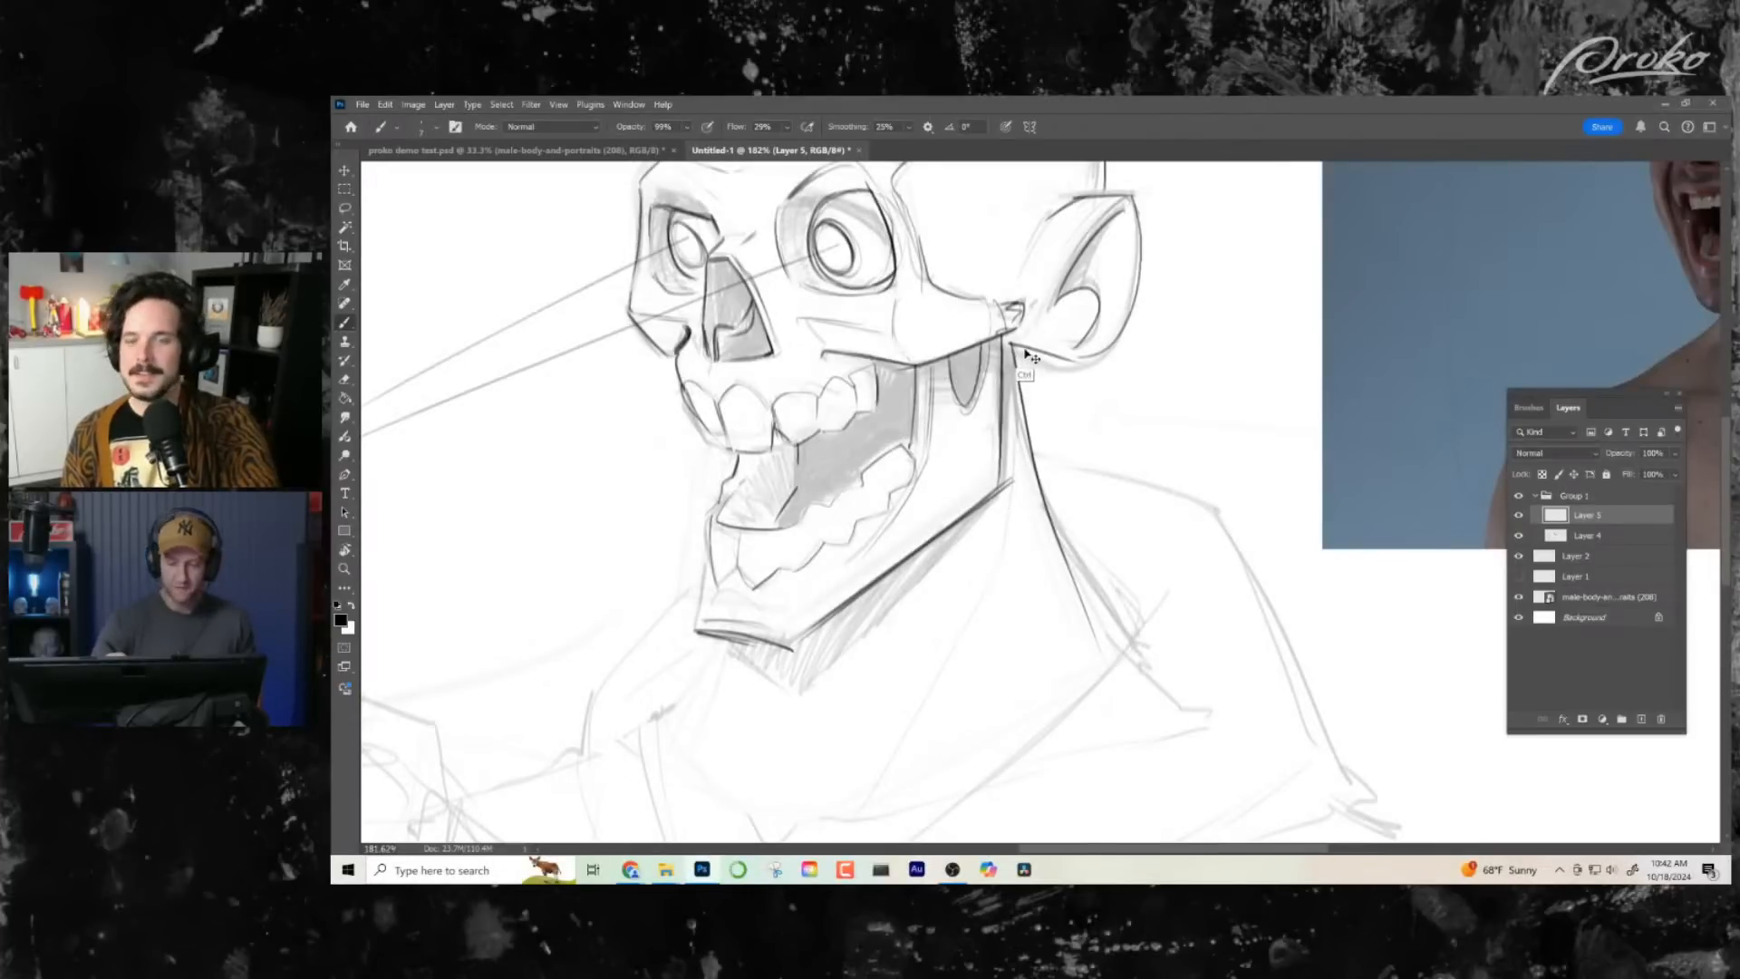
key("ctrl+z")
mouse_move(1012, 347)
left_mouse_down()
mouse_move(1077, 560)
mouse_move(1120, 651)
mouse_move(1062, 499)
mouse_move(1126, 640)
left_mouse_up()
mouse_move(728, 662)
left_mouse_down()
mouse_move(851, 580)
mouse_move(794, 704)
mouse_move(947, 787)
left_mouse_up()
mouse_move(1139, 667)
left_mouse_down()
mouse_move(1127, 692)
mouse_move(1196, 674)
left_mouse_up()
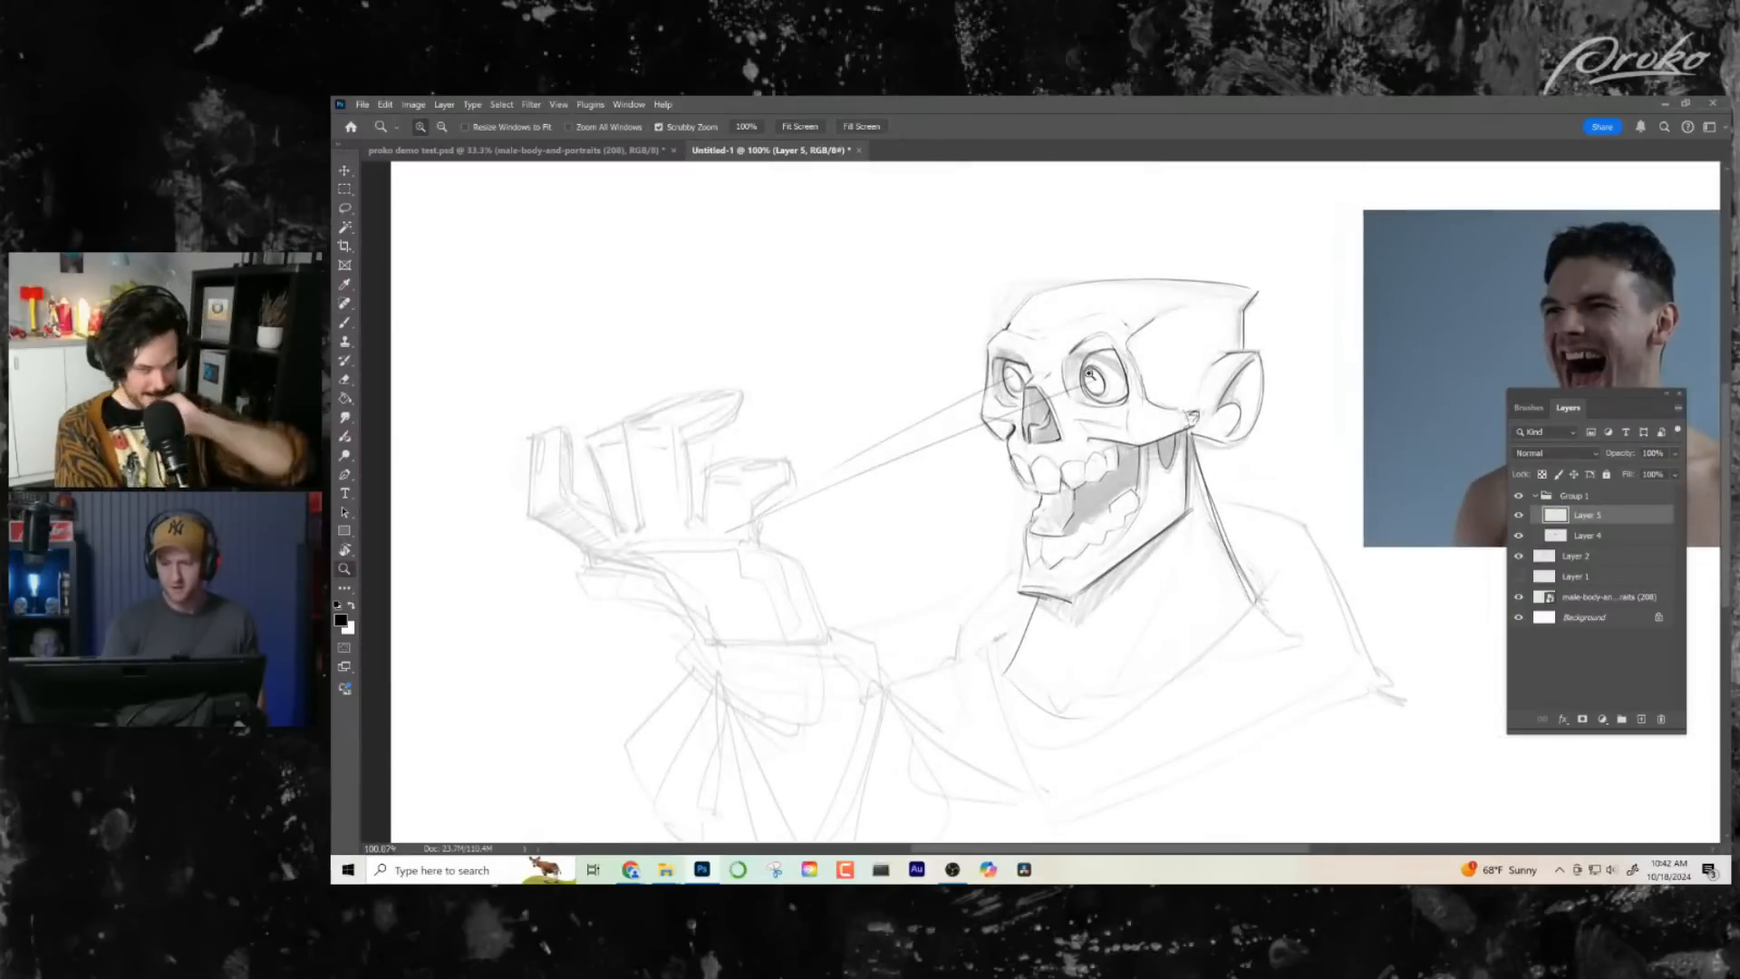
- Examine the skull's eye sockets, nose and teeth up close and check them against the whole figure and the photo
left_click_drag(1092, 373, 1139, 383)
mouse_move(1111, 268)
left_mouse_down()
mouse_move(1145, 324)
mouse_move(1109, 271)
mouse_move(1140, 325)
mouse_move(1096, 269)
mouse_move(1125, 308)
mouse_move(1067, 275)
mouse_move(1087, 317)
left_mouse_up()
key("z")
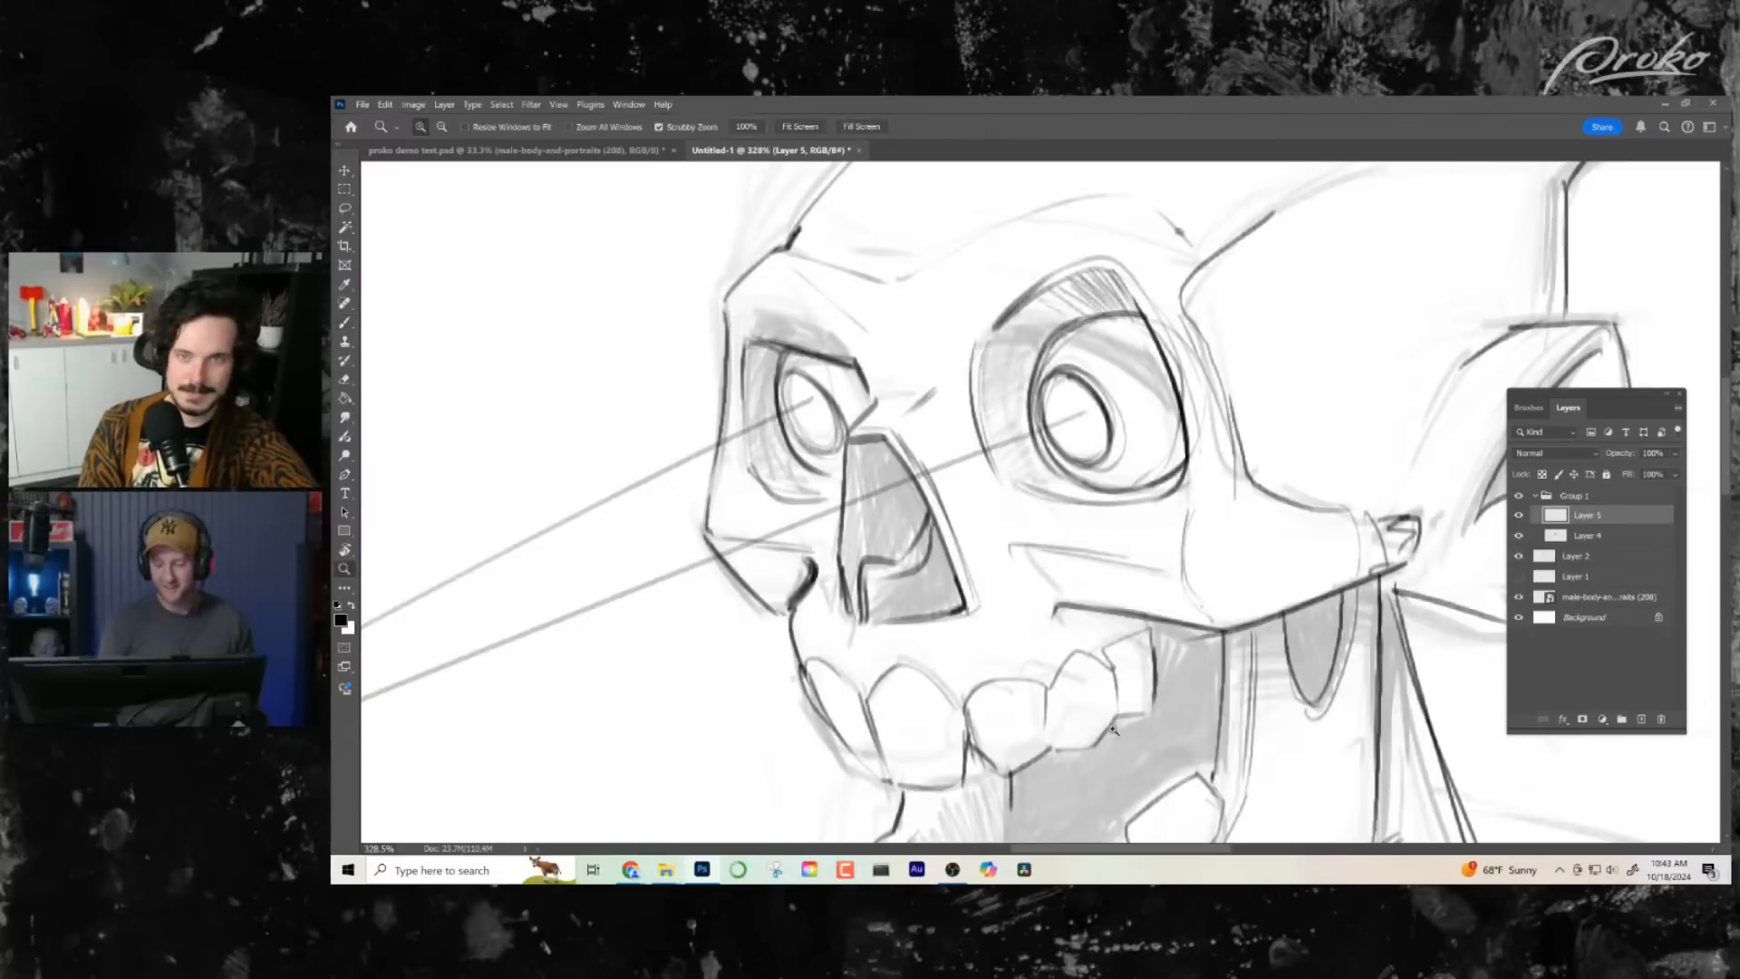
mouse_move(1156, 703)
left_mouse_down()
mouse_move(1106, 656)
mouse_move(1160, 648)
left_mouse_up()
key("b")
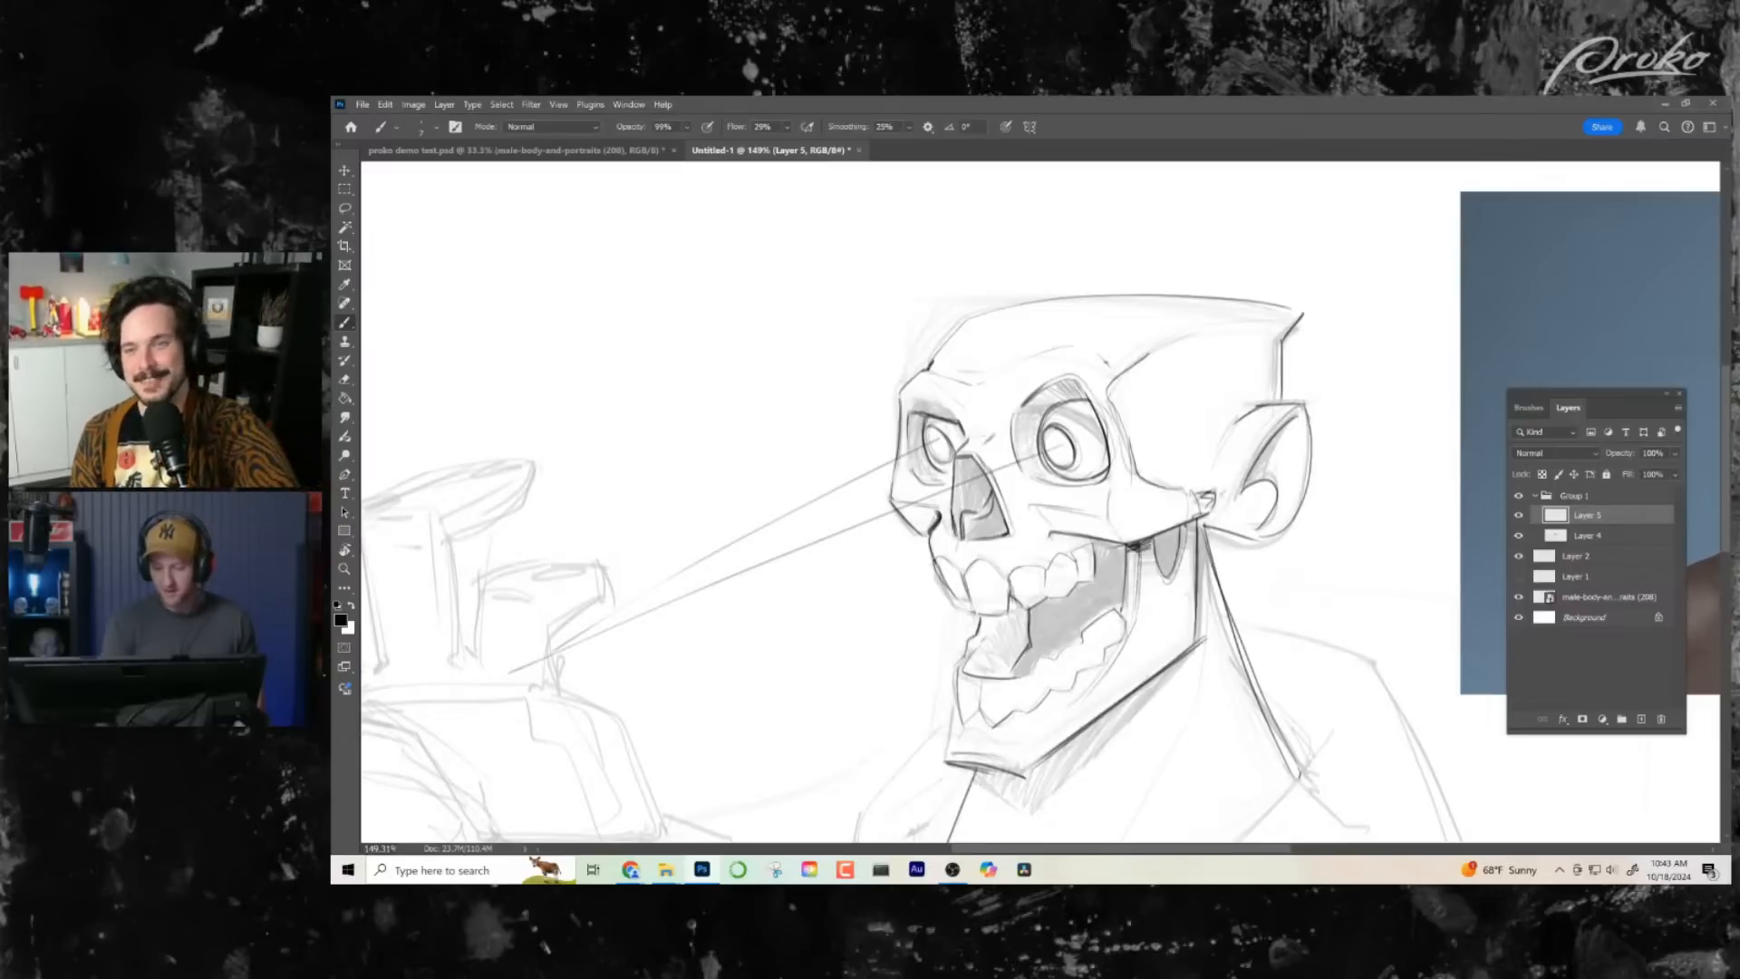
key("z")
left_click_drag(1296, 649, 1181, 651)
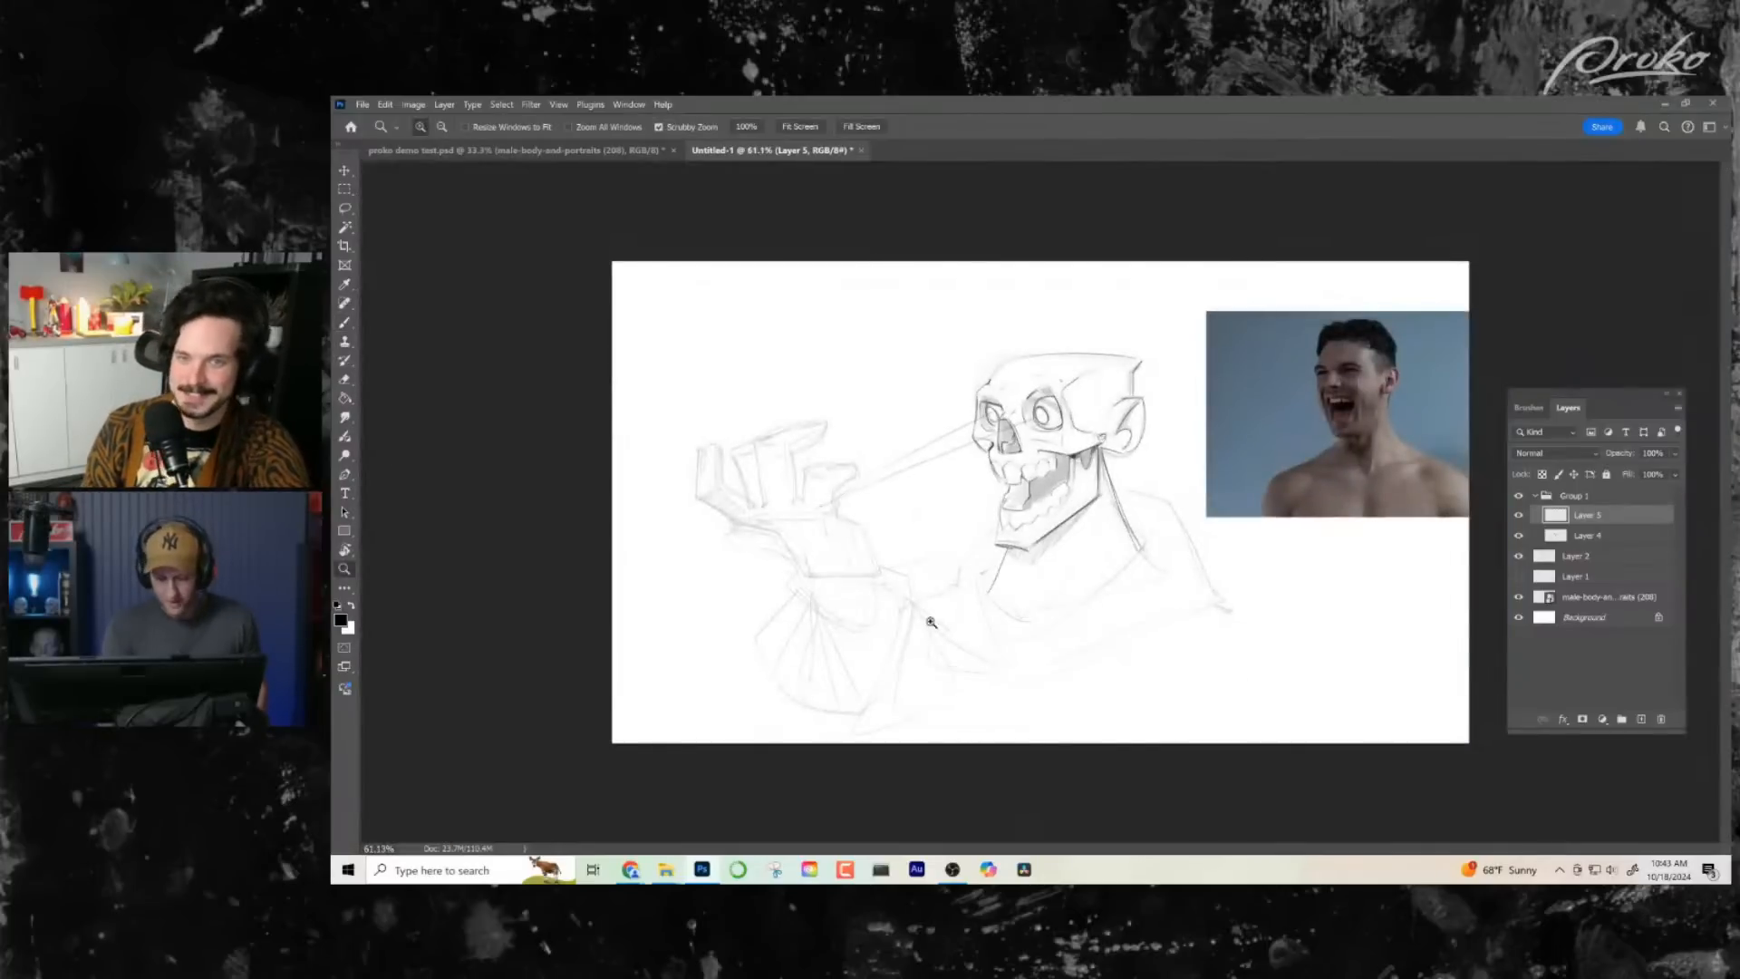
left_click_drag(841, 485, 904, 488)
left_click_drag(967, 557, 897, 617)
left_click_drag(1063, 445, 950, 499)
key("b")
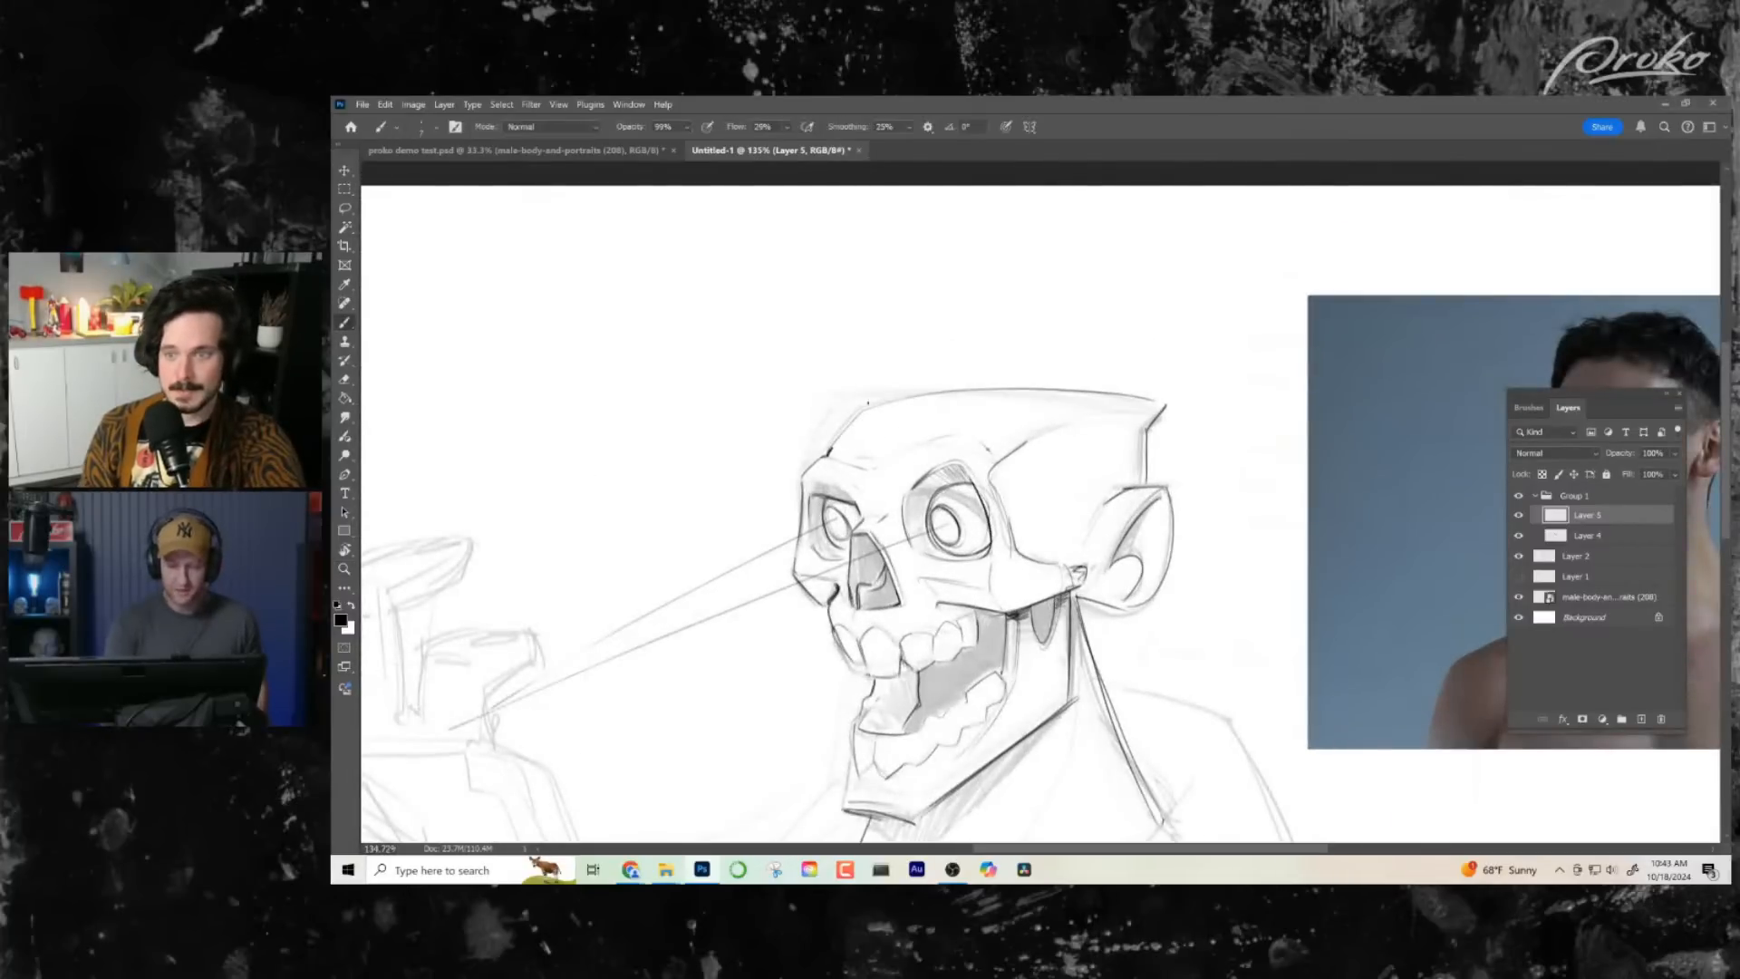
- Try a simplified boxy outline around the whole skull and jaw, and undo it
mouse_move(856, 407)
left_mouse_down()
mouse_move(1134, 393)
mouse_move(1153, 418)
left_mouse_up()
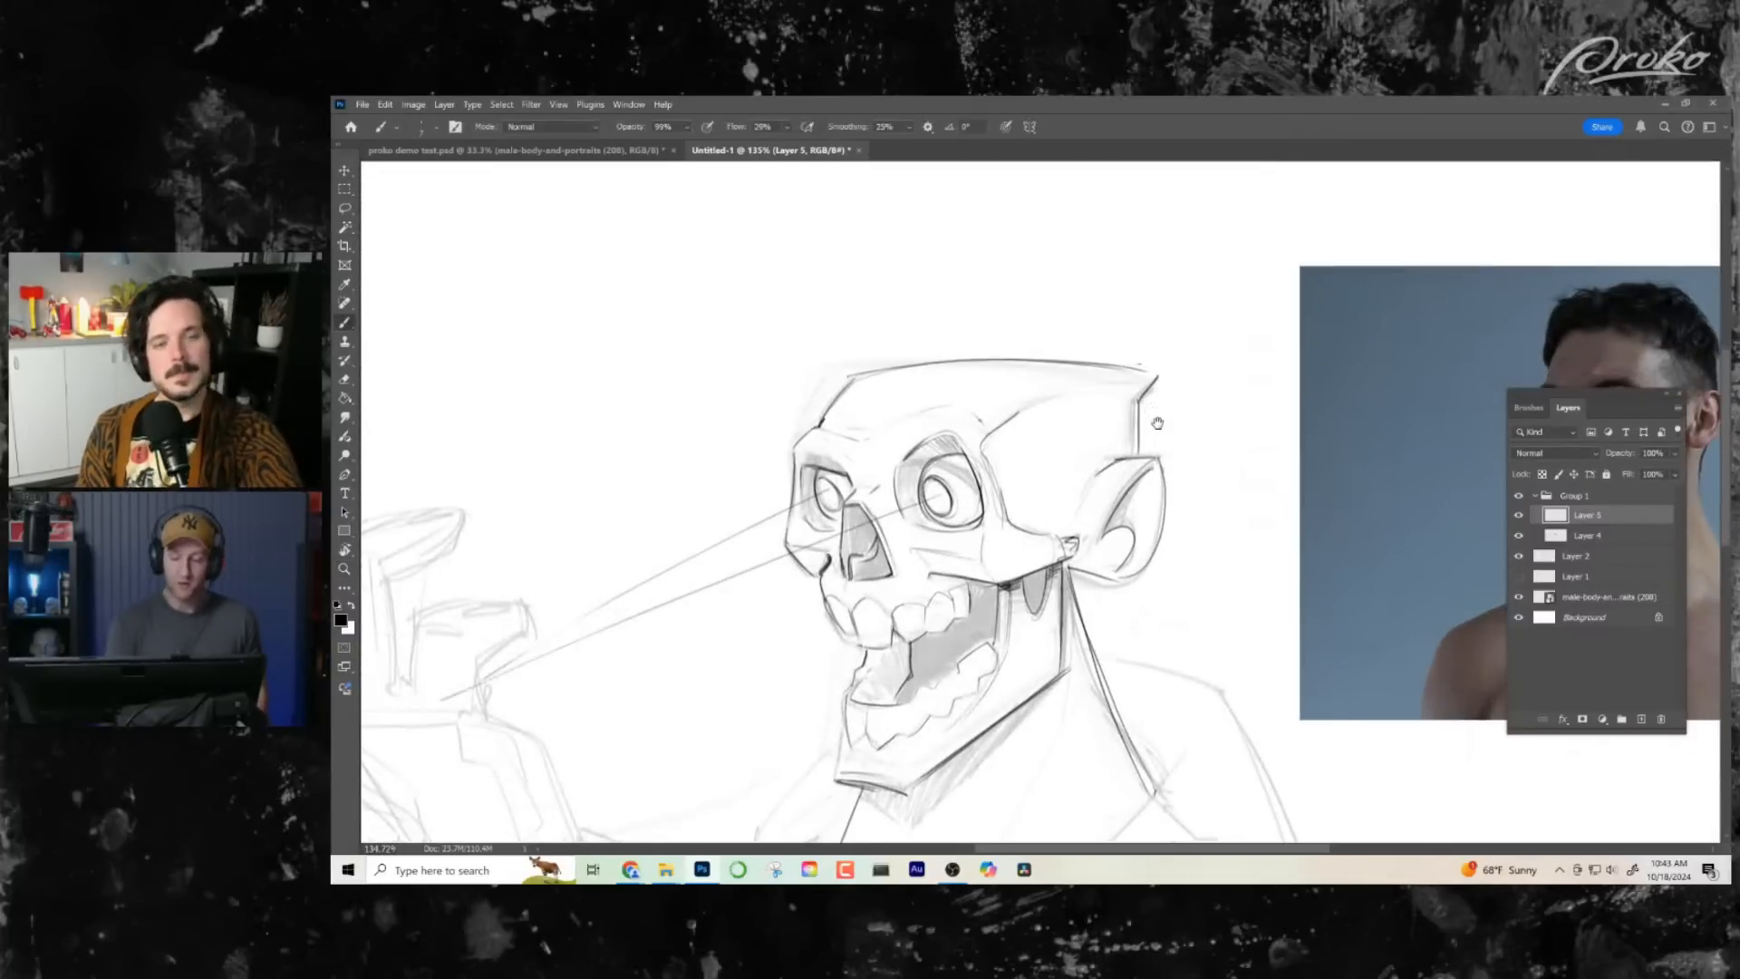
mouse_move(811, 378)
left_mouse_down()
mouse_move(817, 813)
mouse_move(1060, 689)
mouse_move(1153, 543)
mouse_move(873, 358)
mouse_move(819, 378)
left_mouse_up()
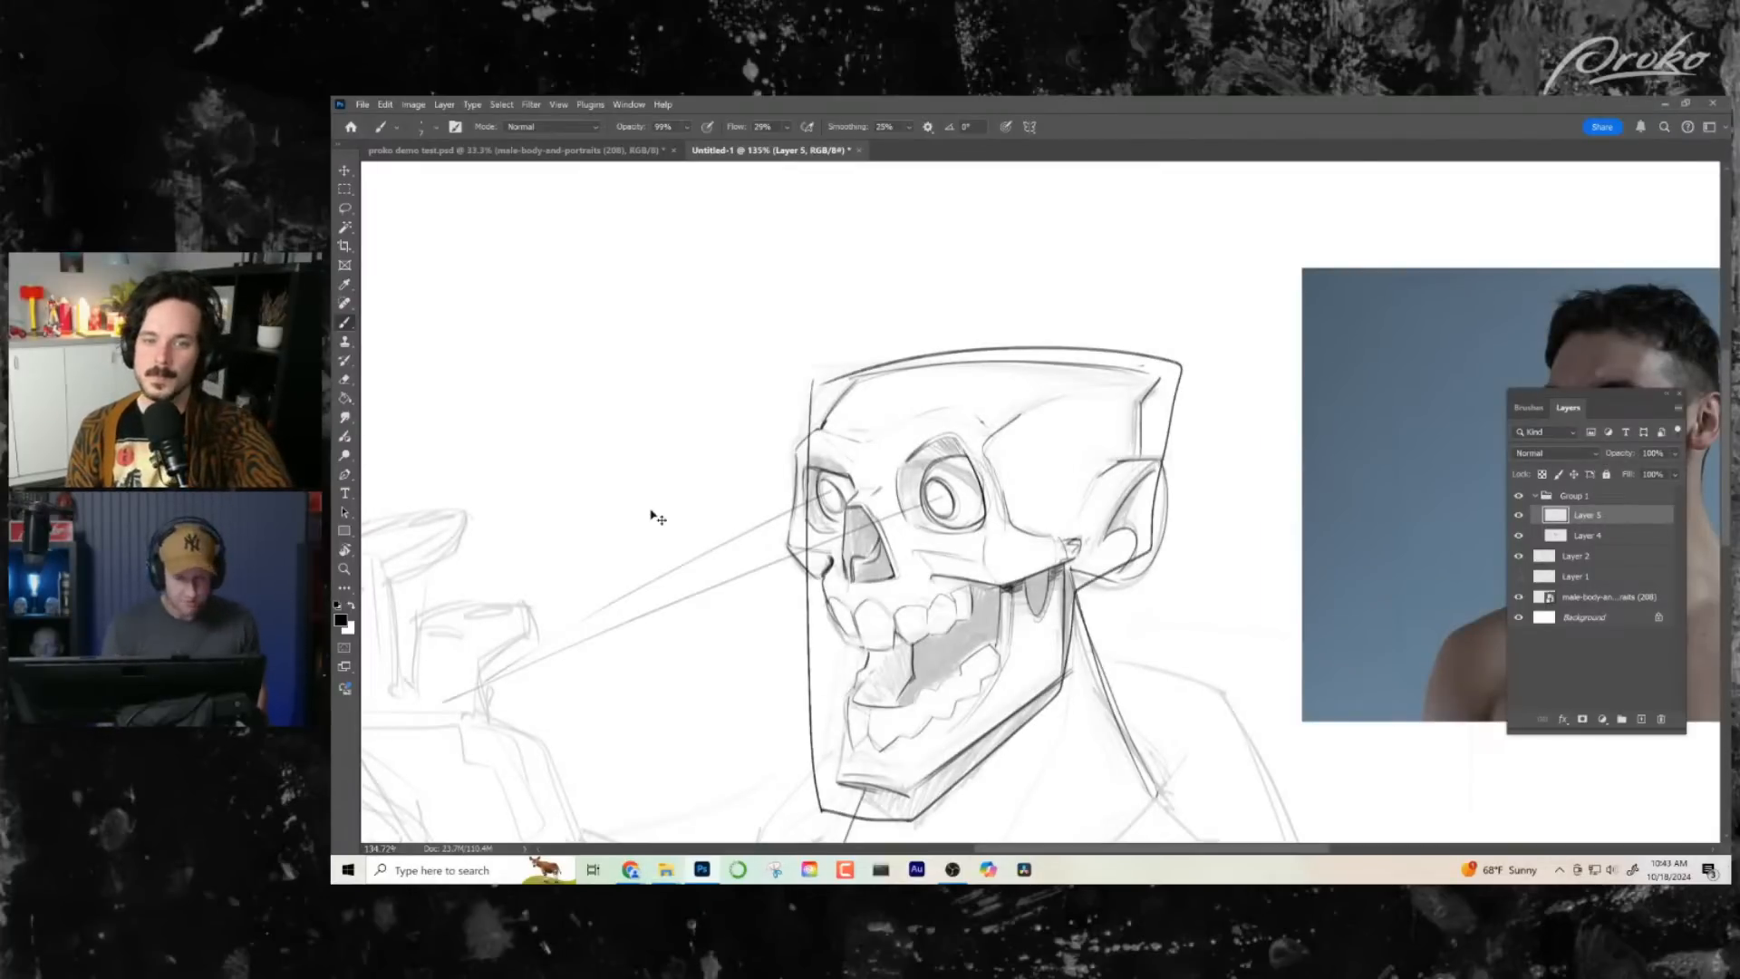
key("ctrl+z")
- Sketch a small demonstration triangle overlapped by a circle, with a smaller triangle at its top, above the raised hand
left_click_drag(938, 609, 1159, 556)
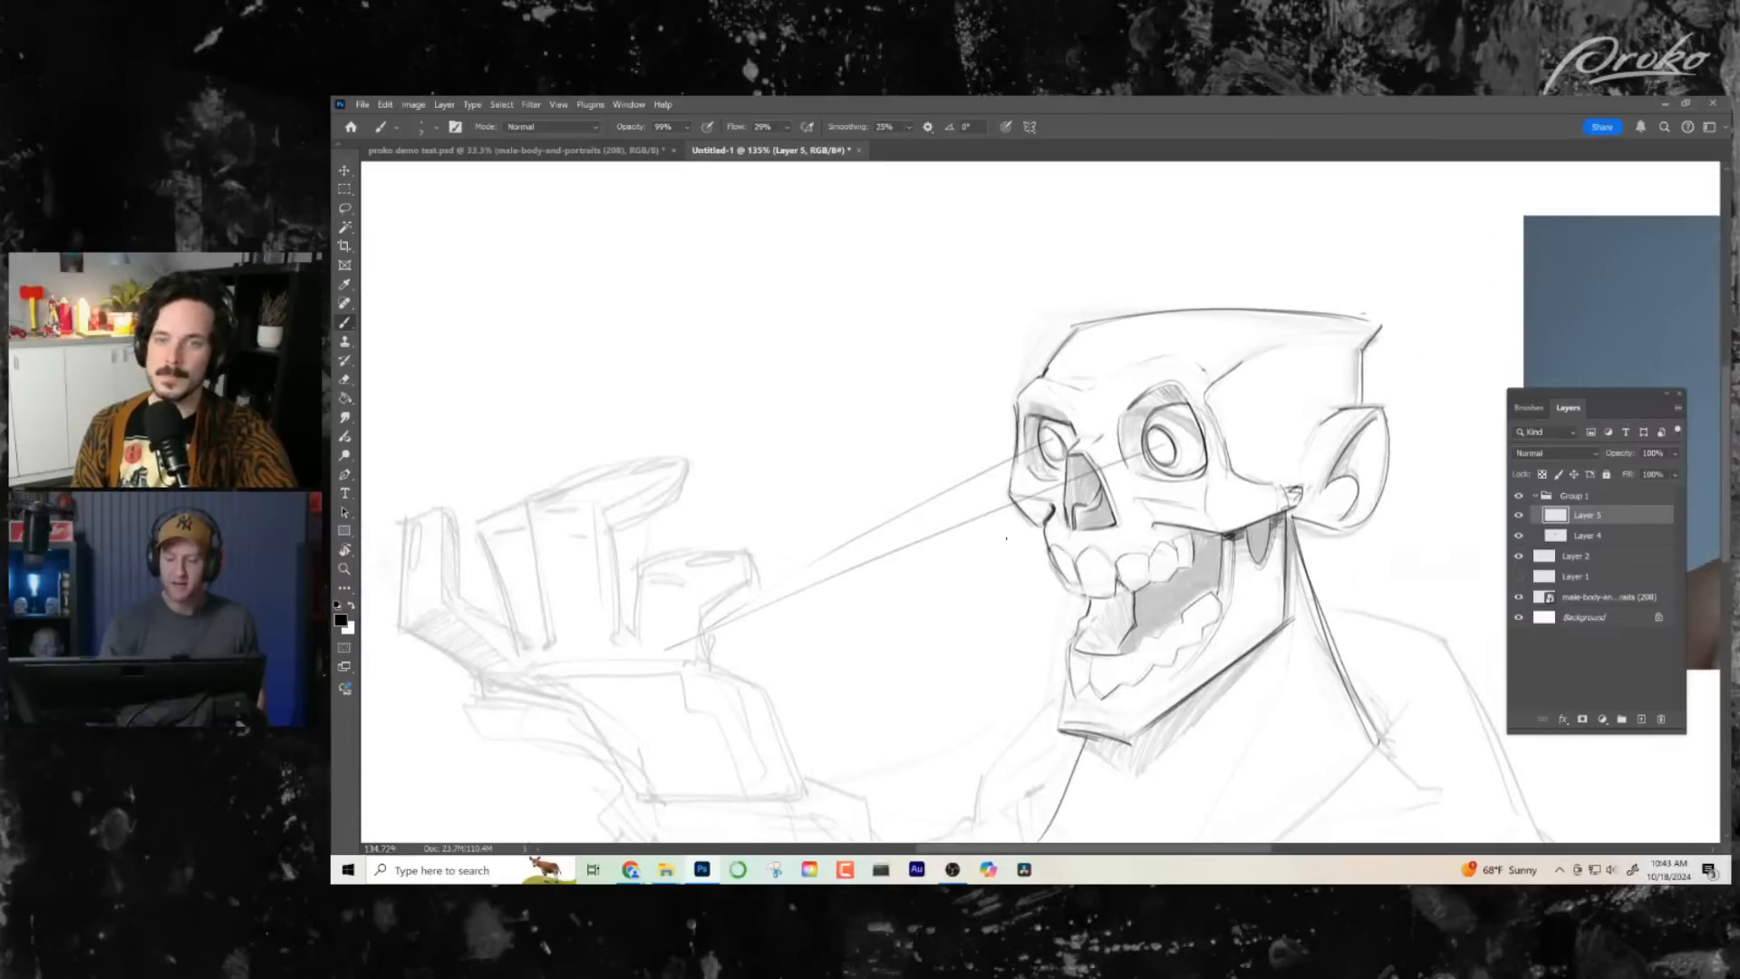
left_click_drag(997, 672, 962, 679)
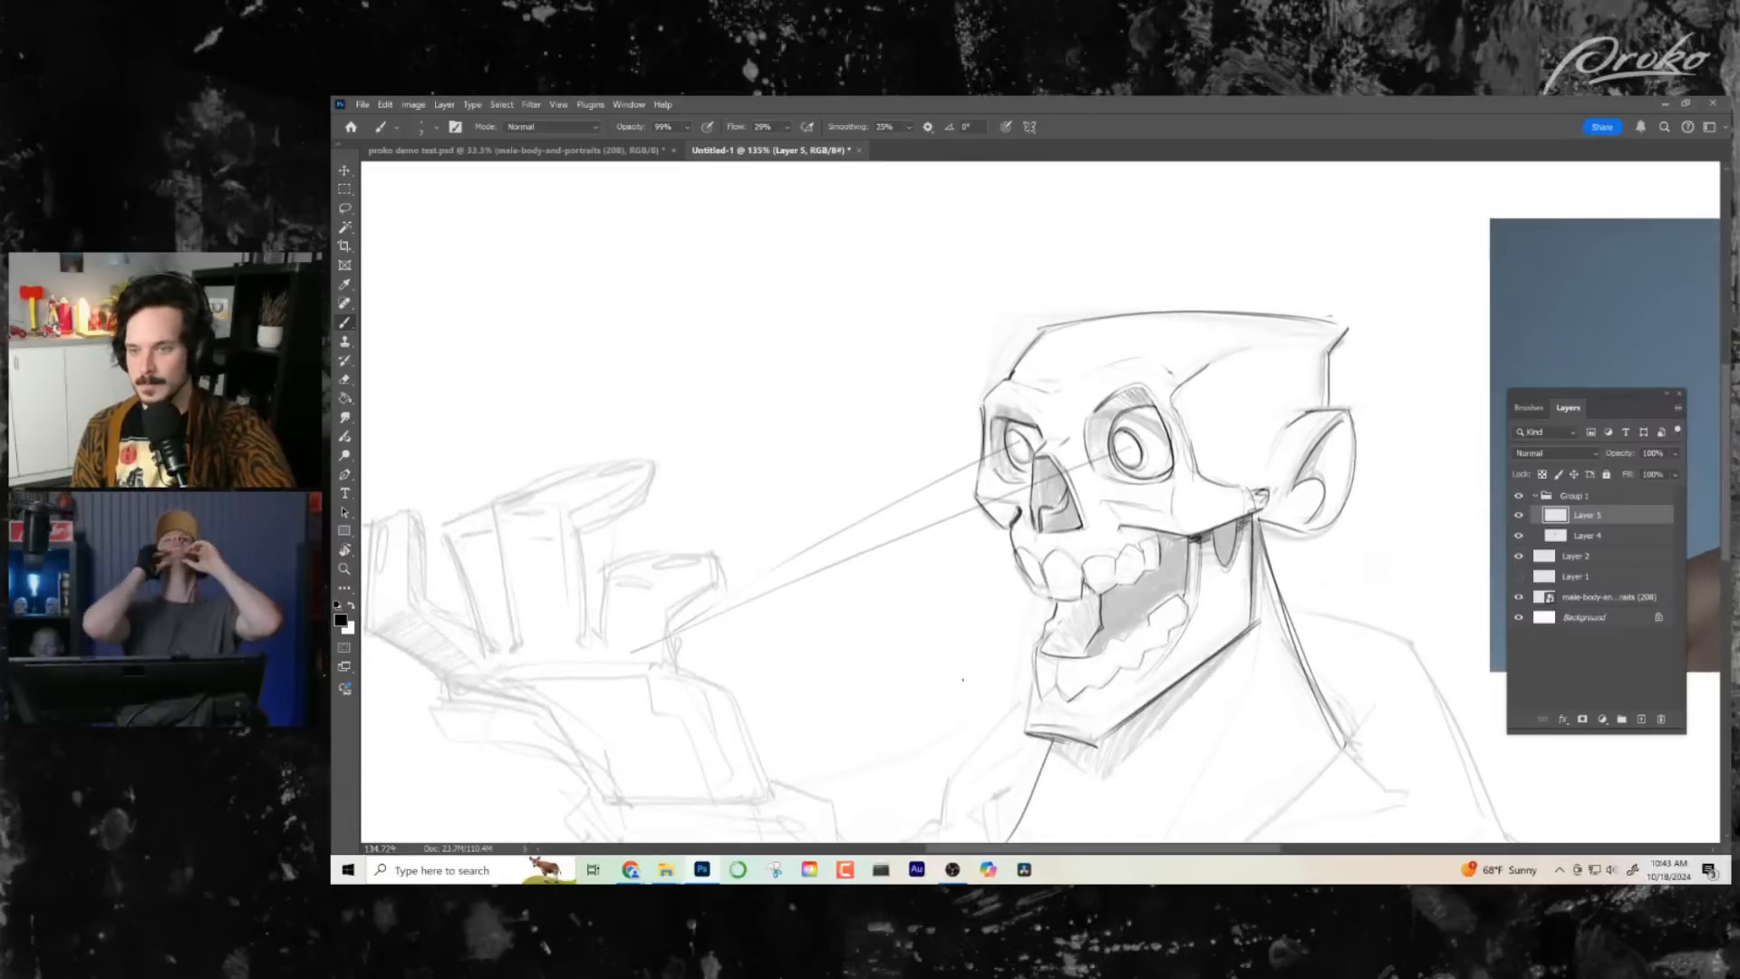
mouse_move(757, 424)
left_mouse_down()
mouse_move(865, 349)
mouse_move(898, 419)
left_mouse_up()
left_click_drag(890, 281, 902, 321)
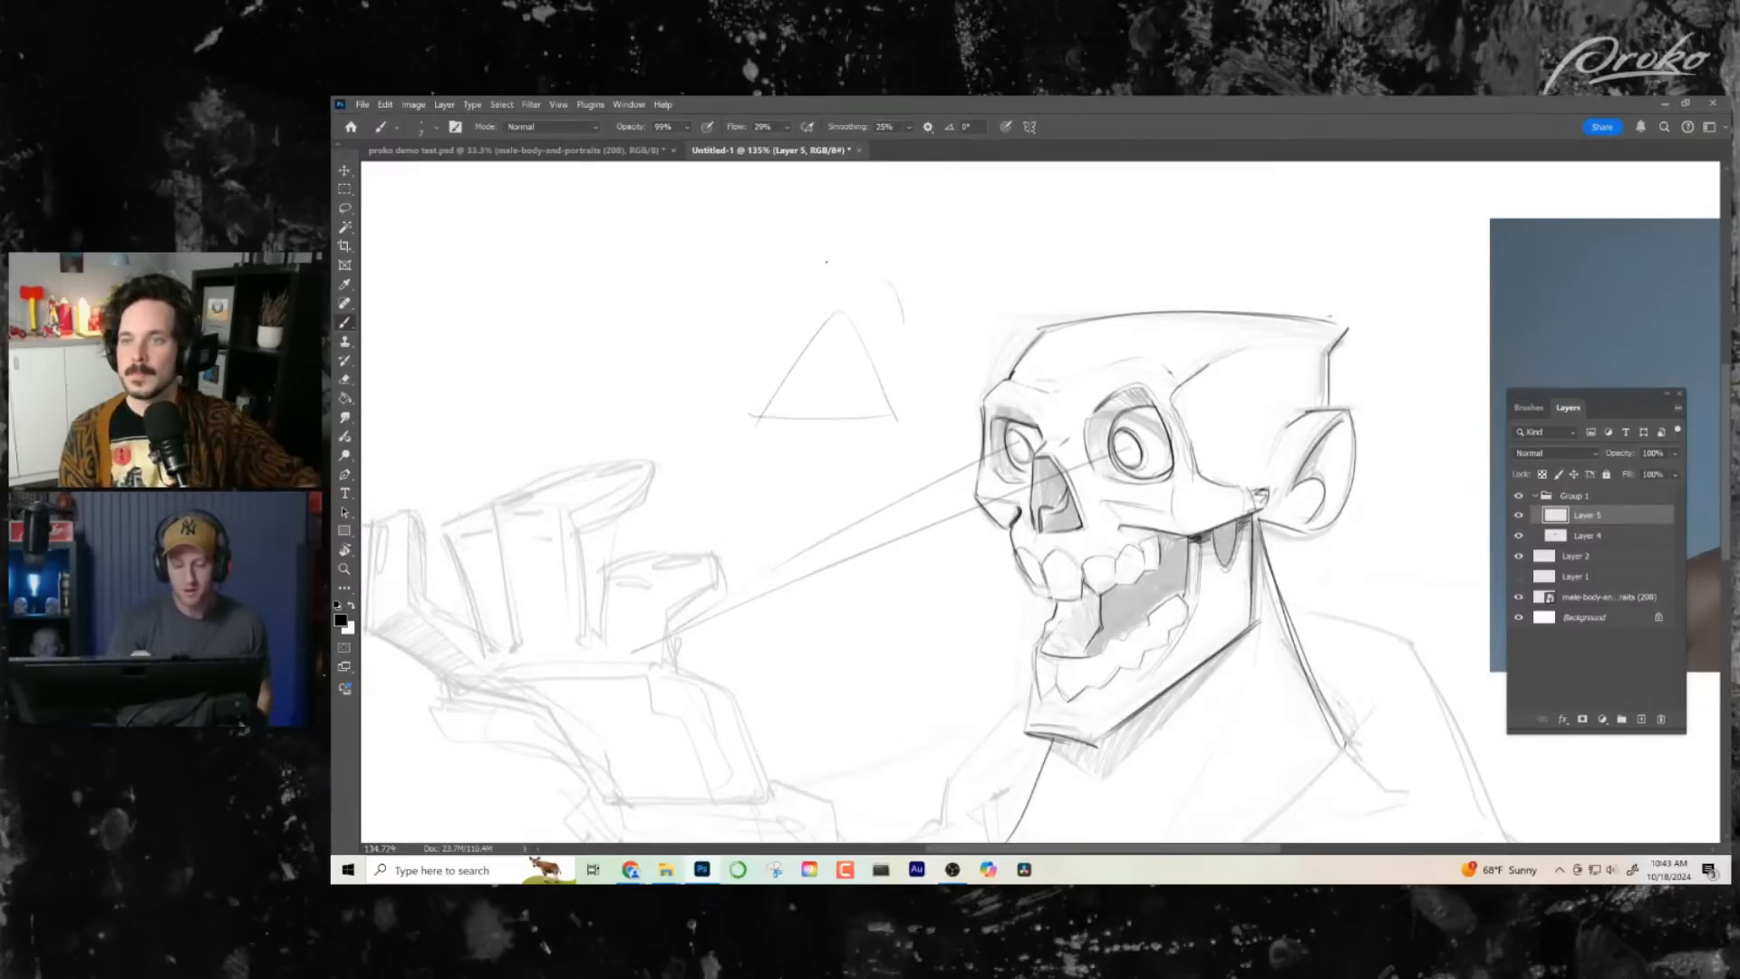
key("ctrl+z")
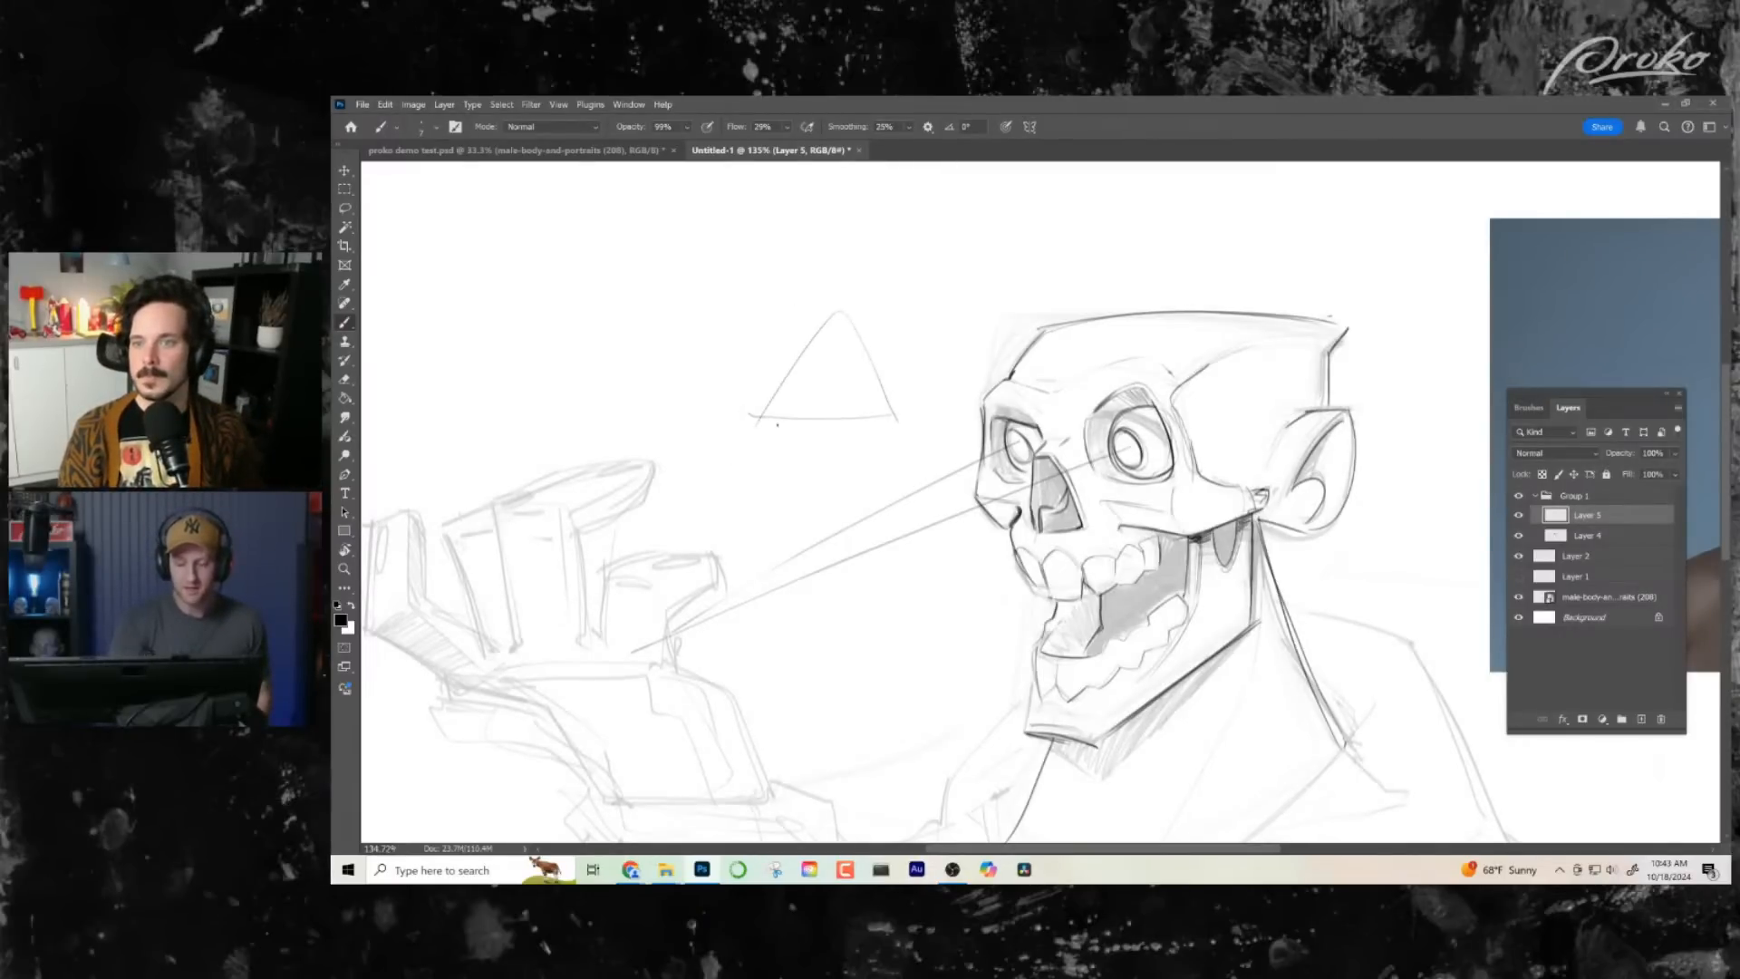
mouse_move(777, 425)
left_mouse_down()
mouse_move(770, 327)
mouse_move(888, 349)
mouse_move(821, 422)
left_mouse_up()
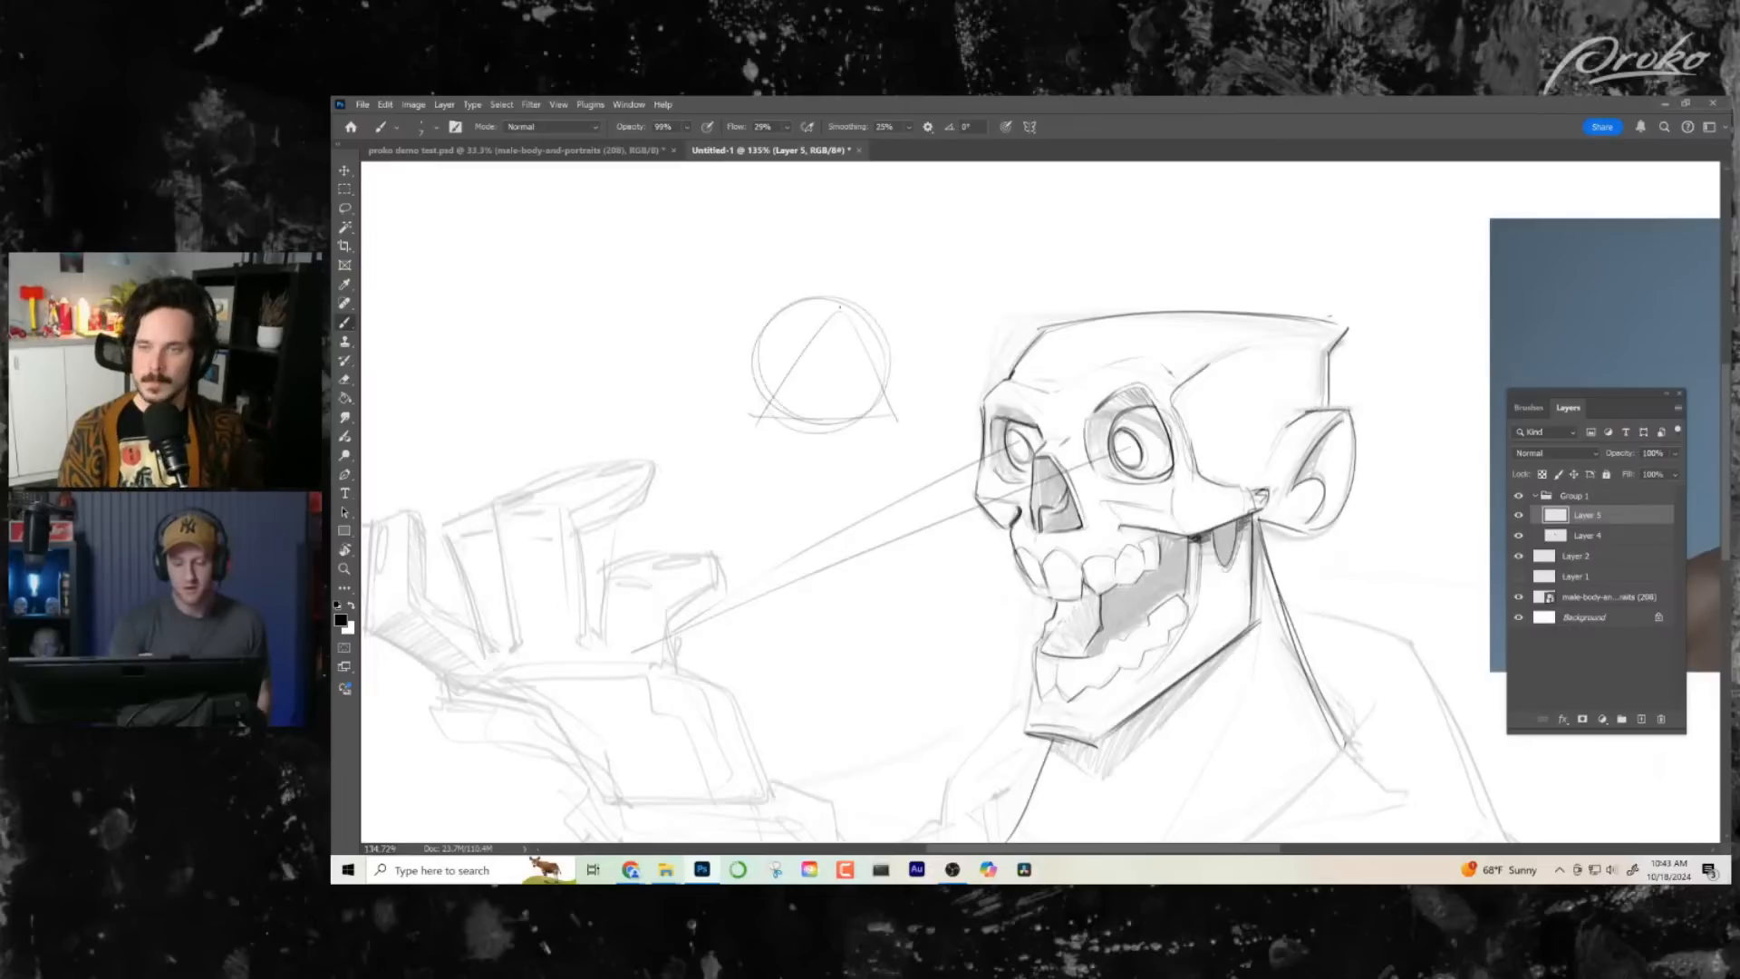
left_click_drag(819, 332, 759, 413)
mouse_move(814, 305)
left_mouse_down()
mouse_move(841, 273)
mouse_move(809, 310)
left_mouse_up()
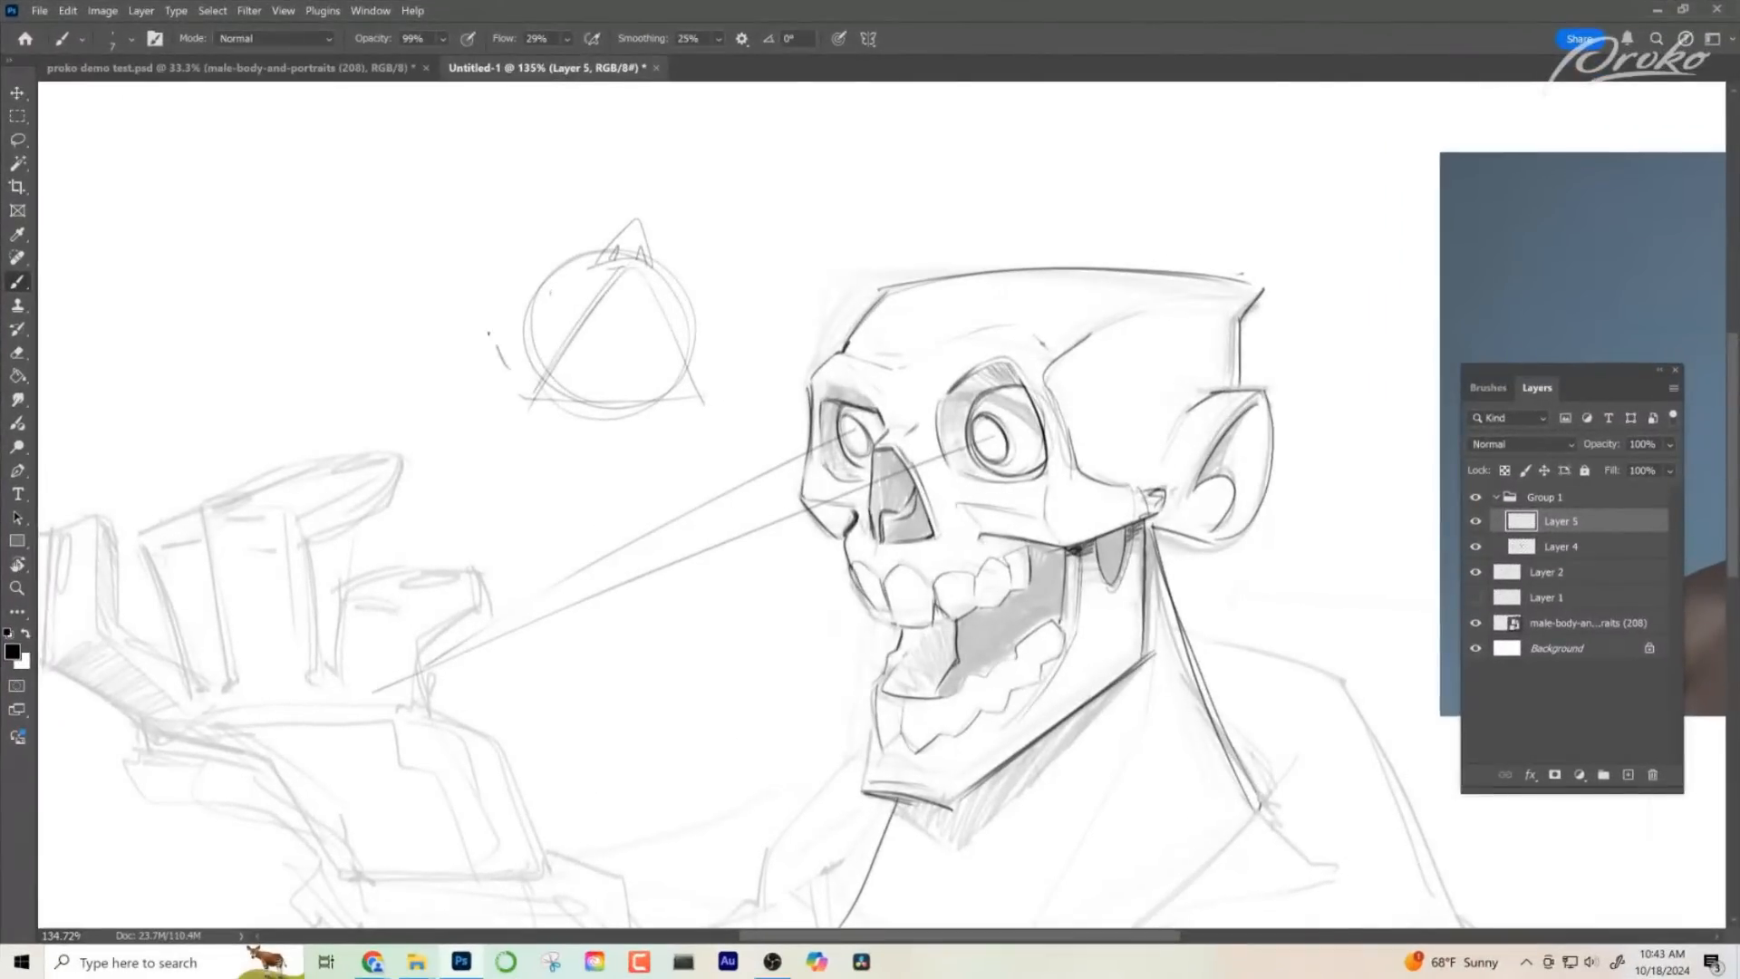
- Add ears, straight sides and a boxy head outline around the circle-and-triangle sketch
left_click_drag(489, 333, 523, 399)
mouse_move(702, 342)
left_mouse_down()
mouse_move(718, 398)
mouse_move(701, 422)
left_mouse_up()
left_click_drag(518, 313, 673, 289)
mouse_move(523, 284)
left_mouse_down()
mouse_move(521, 376)
mouse_move(605, 248)
mouse_move(701, 399)
left_mouse_up()
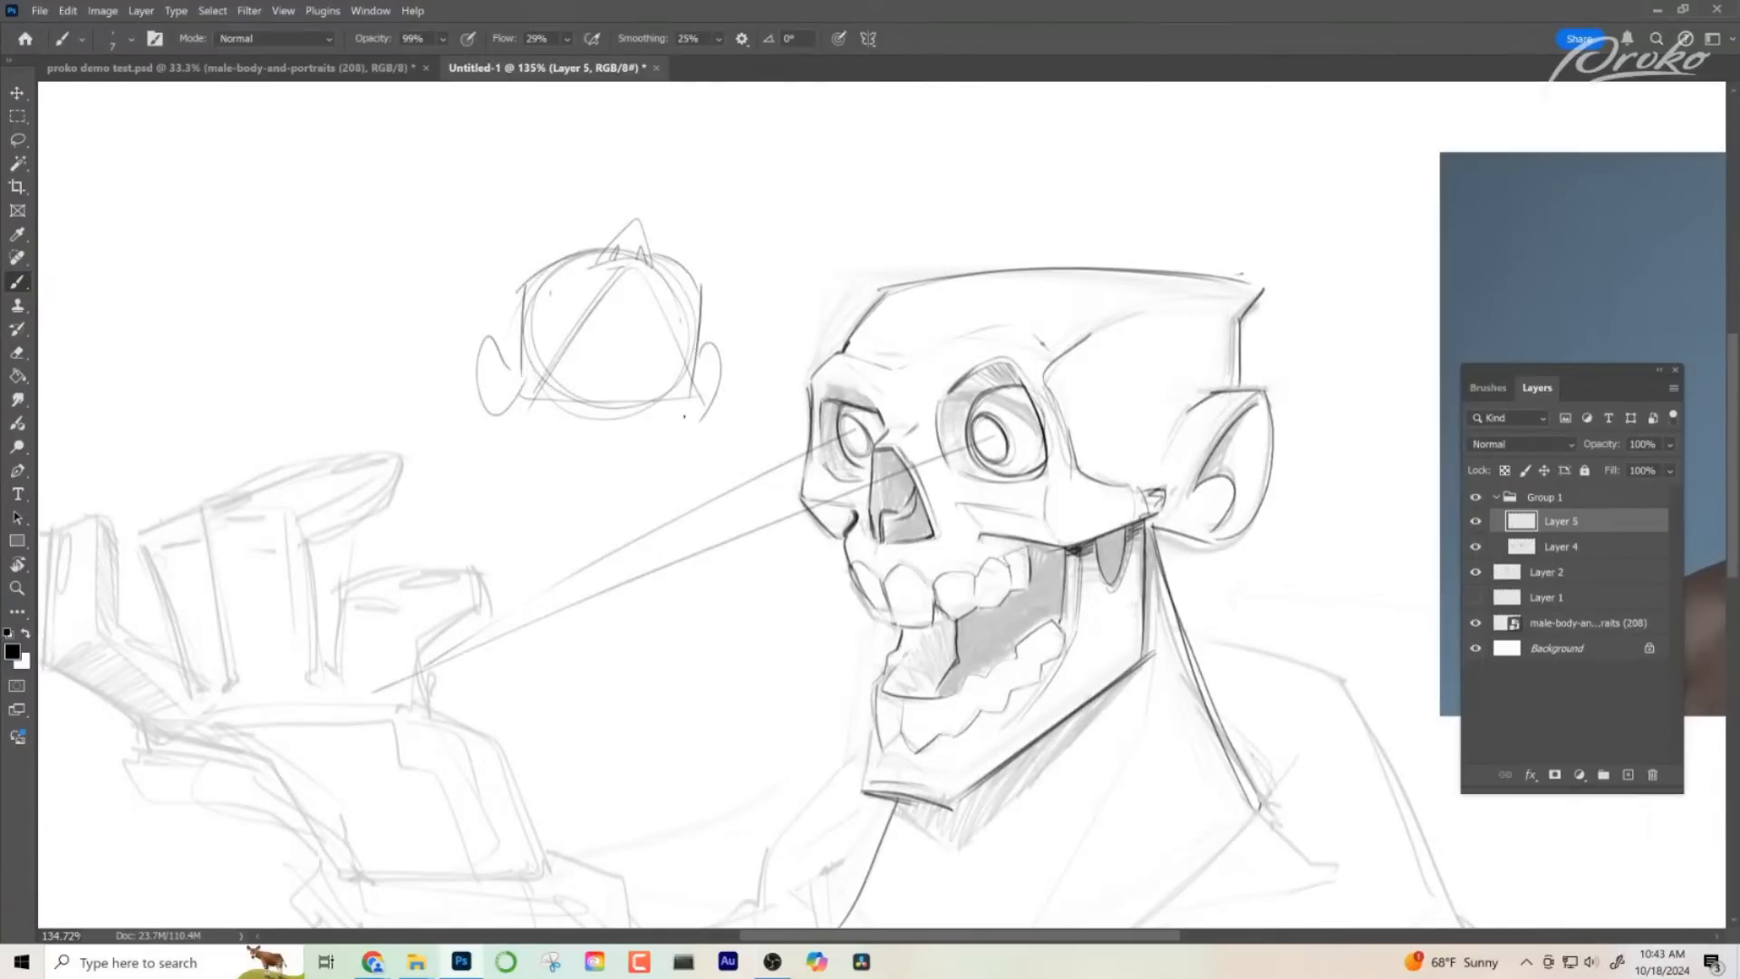
left_click_drag(516, 285, 513, 381)
left_click_drag(638, 281, 714, 293)
left_click_drag(678, 371, 669, 497)
mouse_move(536, 387)
left_mouse_down()
mouse_move(504, 542)
mouse_move(660, 547)
left_mouse_up()
- Undo every stroke of the circle-and-triangle head sketch above the hand
key("ctrl+z")
key("ctrl+z")
key("ctrl+z")
key("ctrl+z")
key("ctrl+z")
key("ctrl+z")
key("ctrl+z")
key("ctrl+z")
key("ctrl+z")
key("ctrl+z")
key("ctrl+z")
key("ctrl+z")
key("ctrl+z")
key("ctrl+z")
key("ctrl+z")
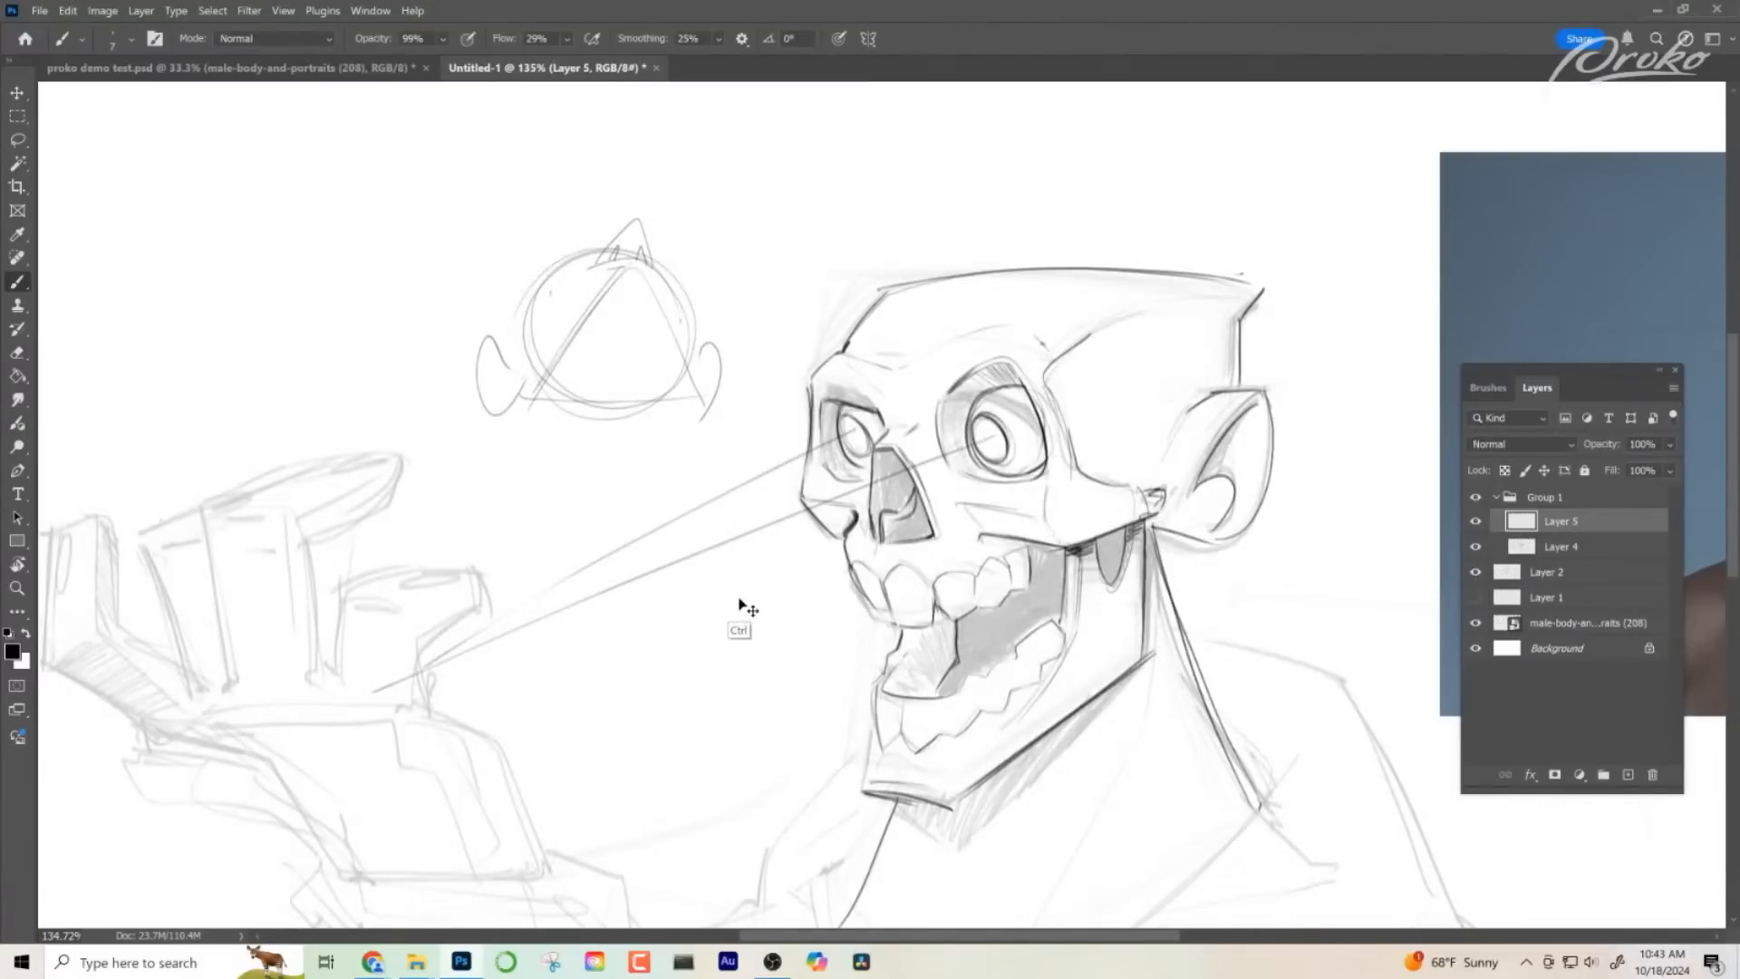
key("ctrl+z")
key("ctrl+z")
key("ctrl+z")
key("ctrl+z")
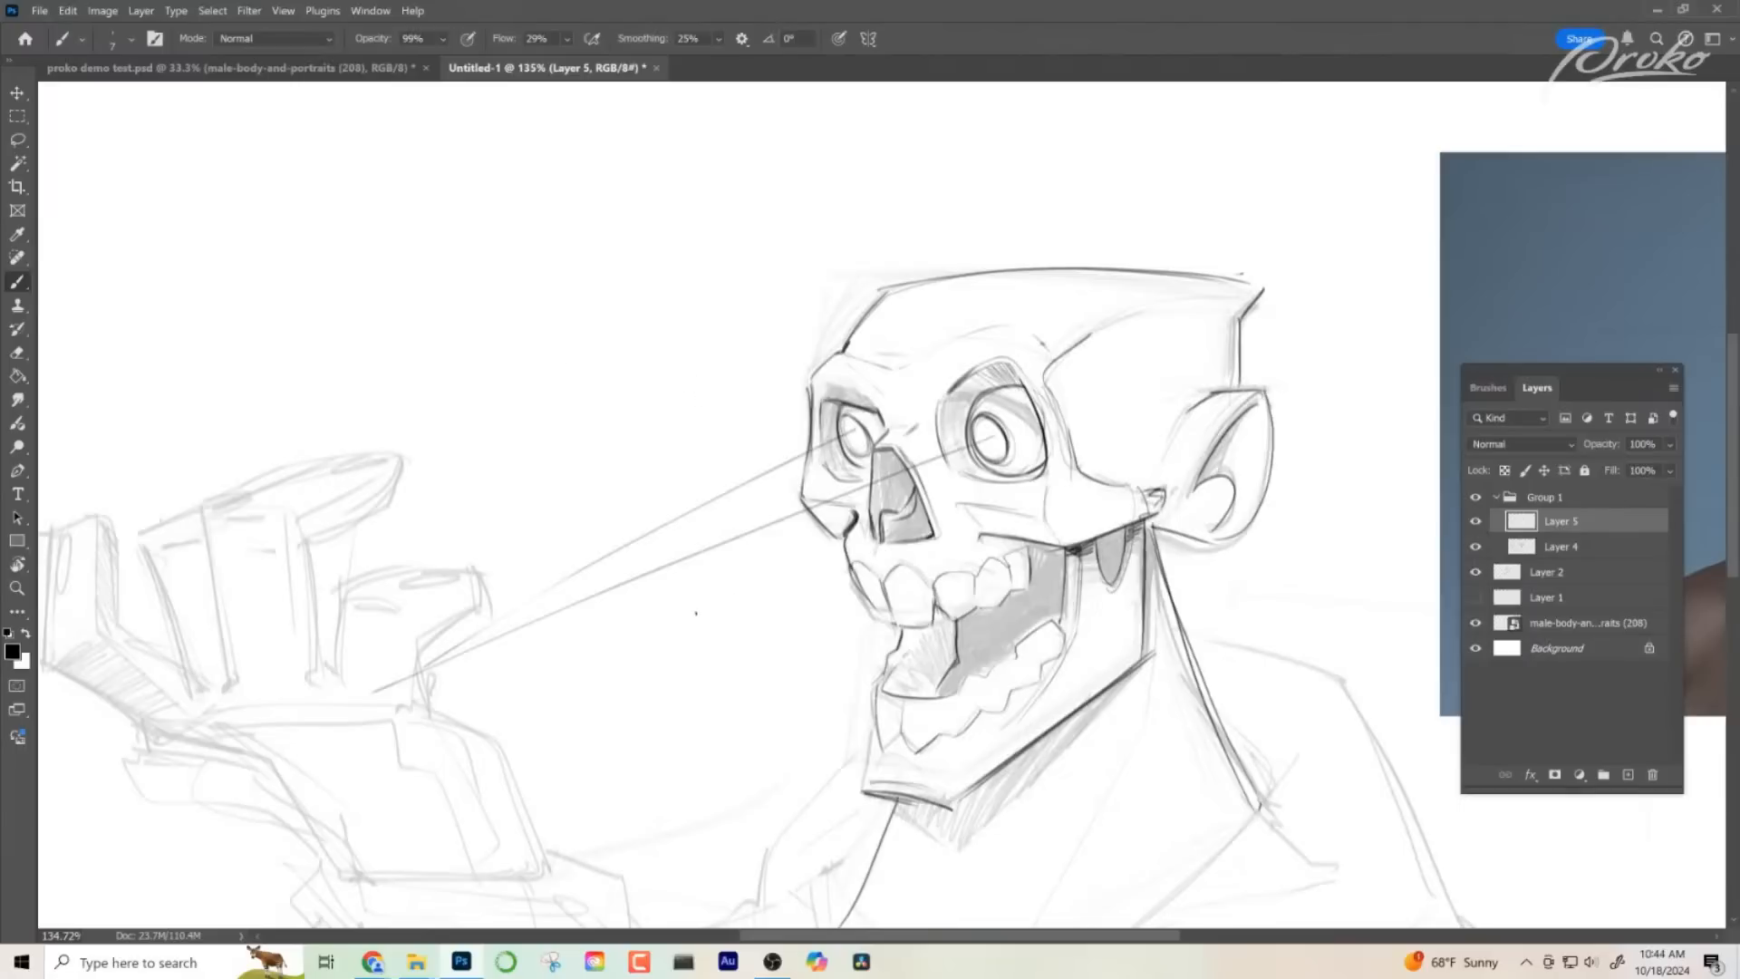
- Try a small blocky head shape with a curved top and angled jaw above the hand, and undo it
mouse_move(402, 236)
left_mouse_down()
mouse_move(634, 234)
mouse_move(600, 535)
mouse_move(504, 457)
left_mouse_up()
left_click_drag(495, 376, 496, 453)
mouse_move(389, 237)
left_mouse_down()
mouse_move(409, 359)
mouse_move(505, 373)
left_mouse_up()
key("ctrl+z")
key("ctrl+z")
key("ctrl+z")
key("ctrl+z")
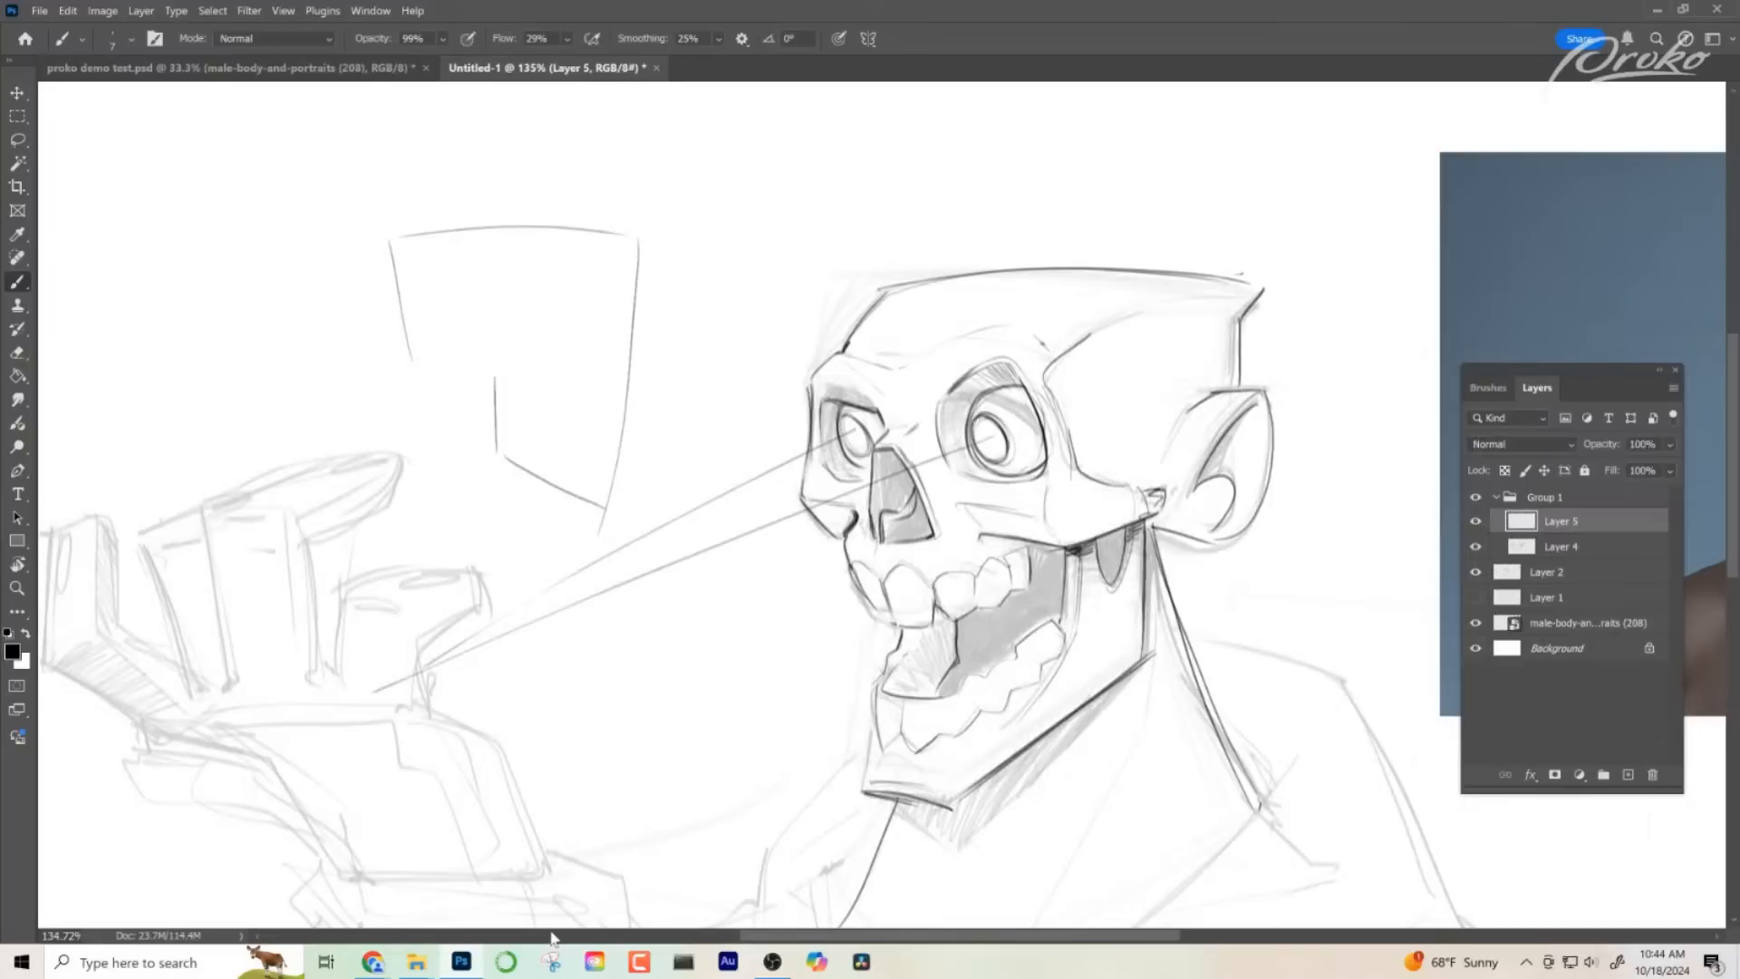
key("ctrl+z")
- Sketch a small side-view skull above the hand with an oval cranium, a vertical dividing line and the front of the face
key("ctrl+z")
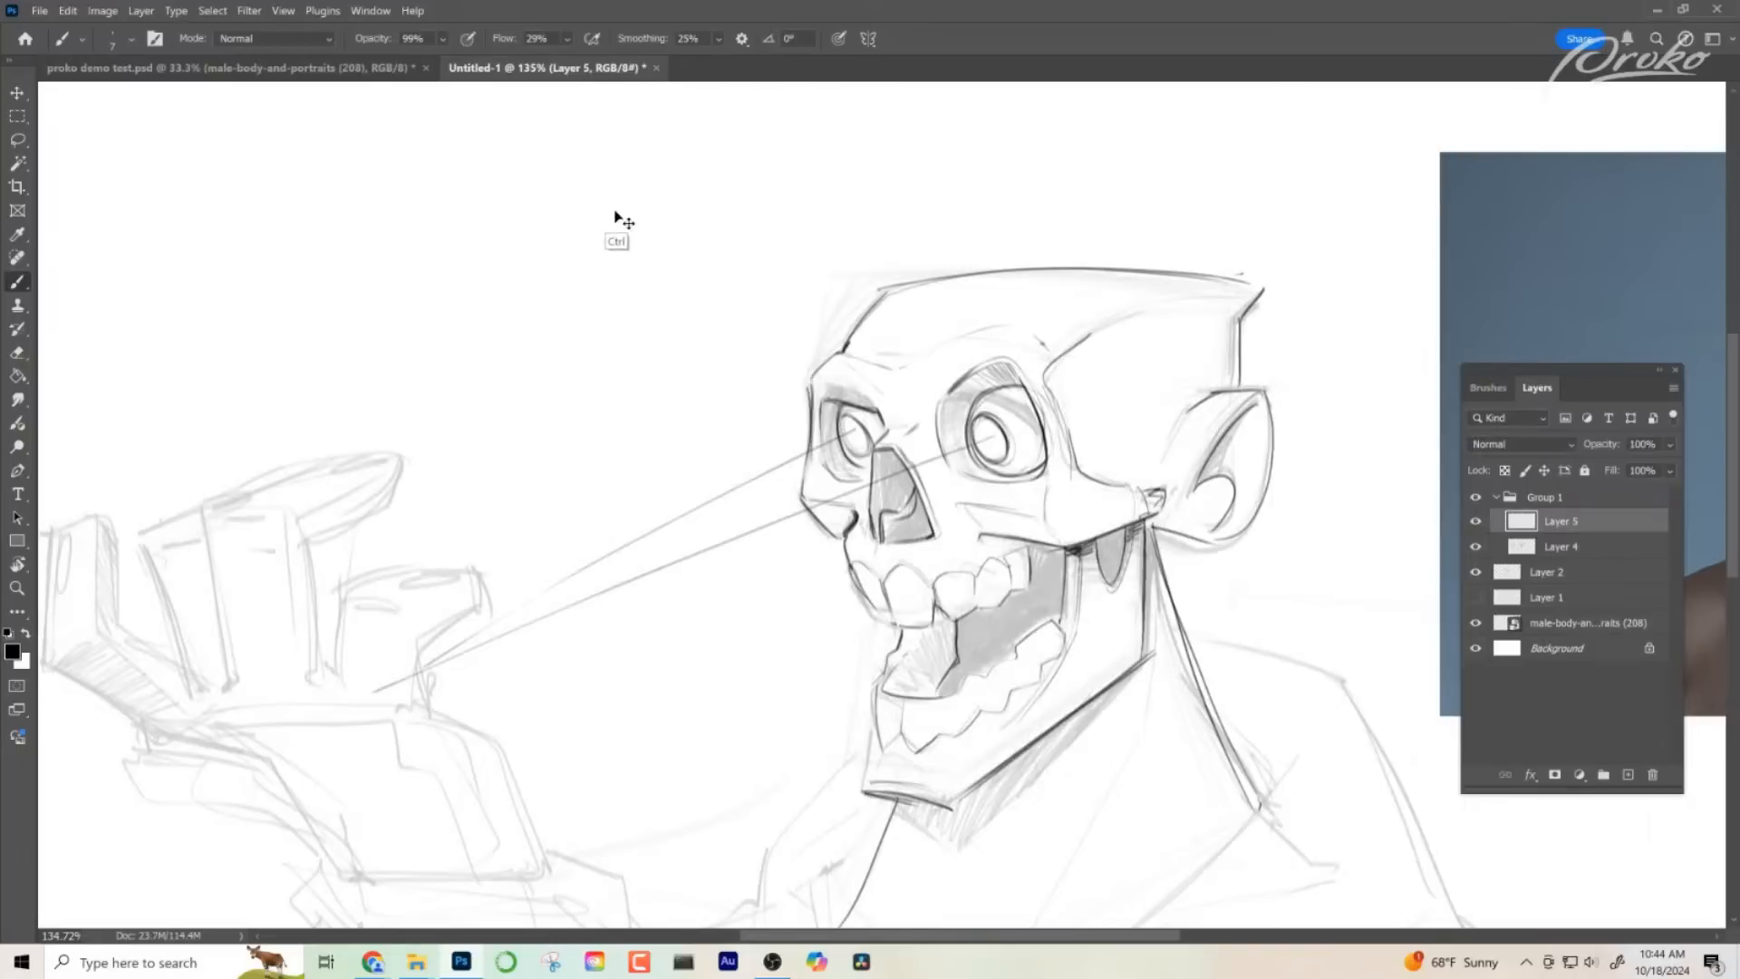
mouse_move(544, 215)
left_mouse_down()
mouse_move(626, 331)
mouse_move(453, 328)
left_mouse_up()
key("ctrl+z")
mouse_move(597, 223)
left_mouse_down()
mouse_move(415, 271)
mouse_move(554, 222)
left_mouse_up()
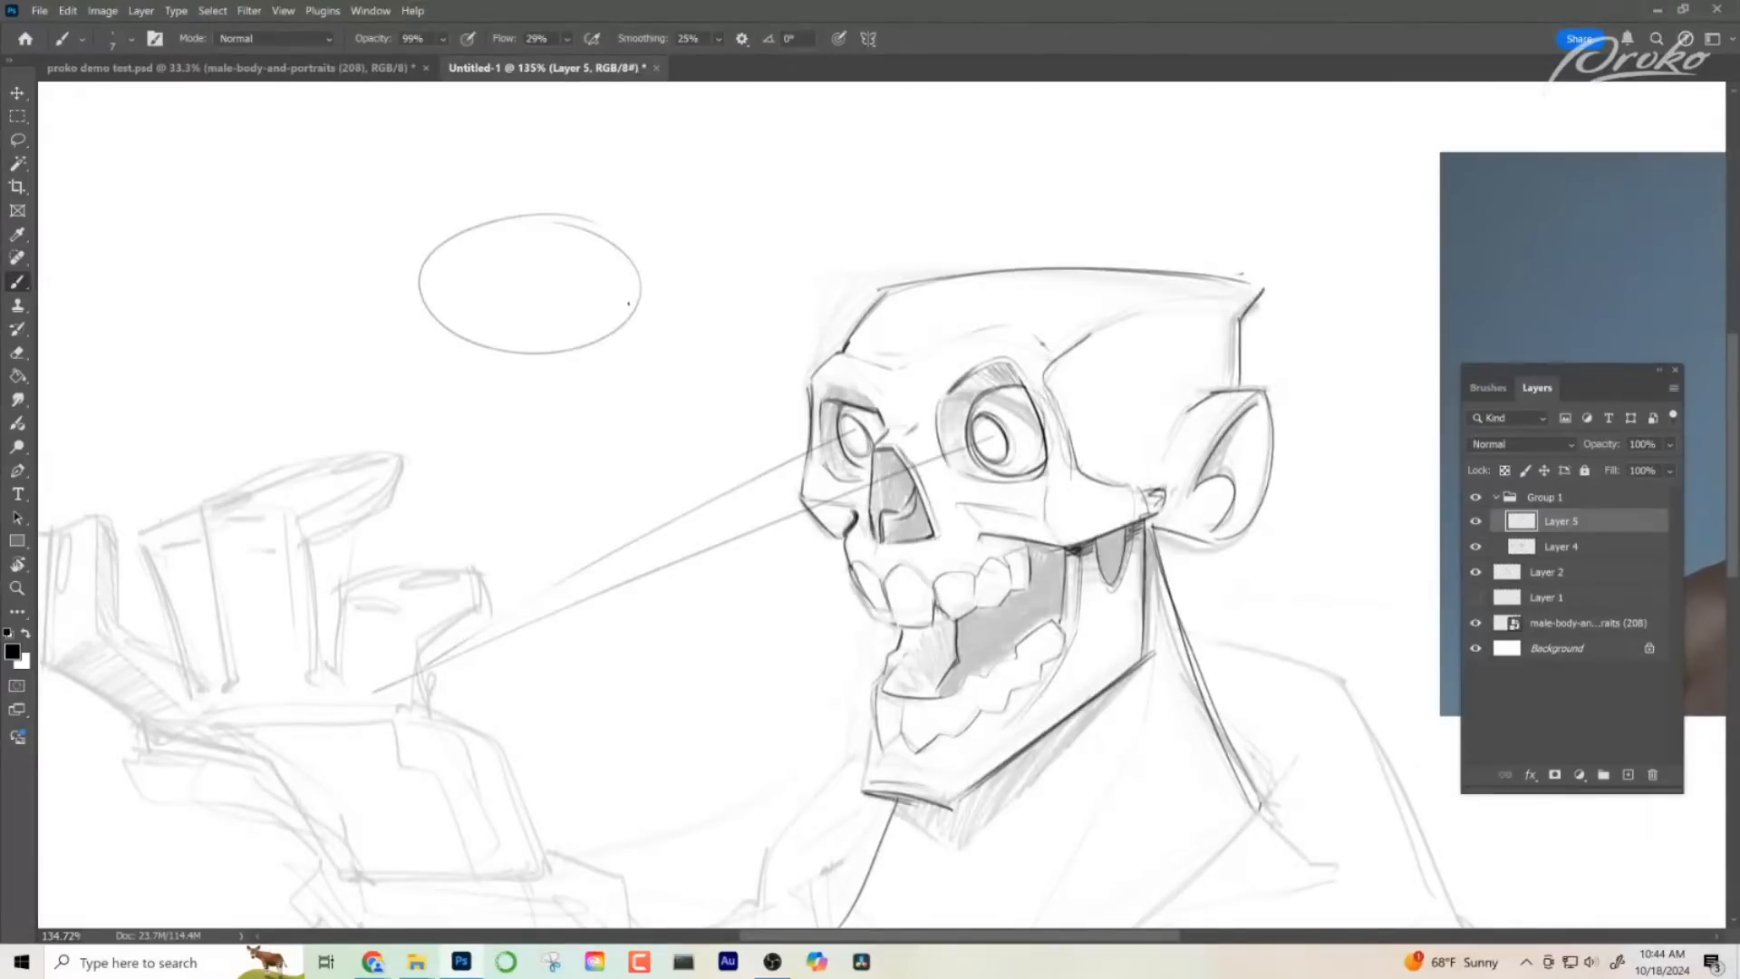
left_click_drag(640, 274, 601, 451)
left_click_drag(511, 234, 513, 376)
mouse_move(505, 308)
left_mouse_down()
mouse_move(454, 316)
mouse_move(494, 363)
left_mouse_up()
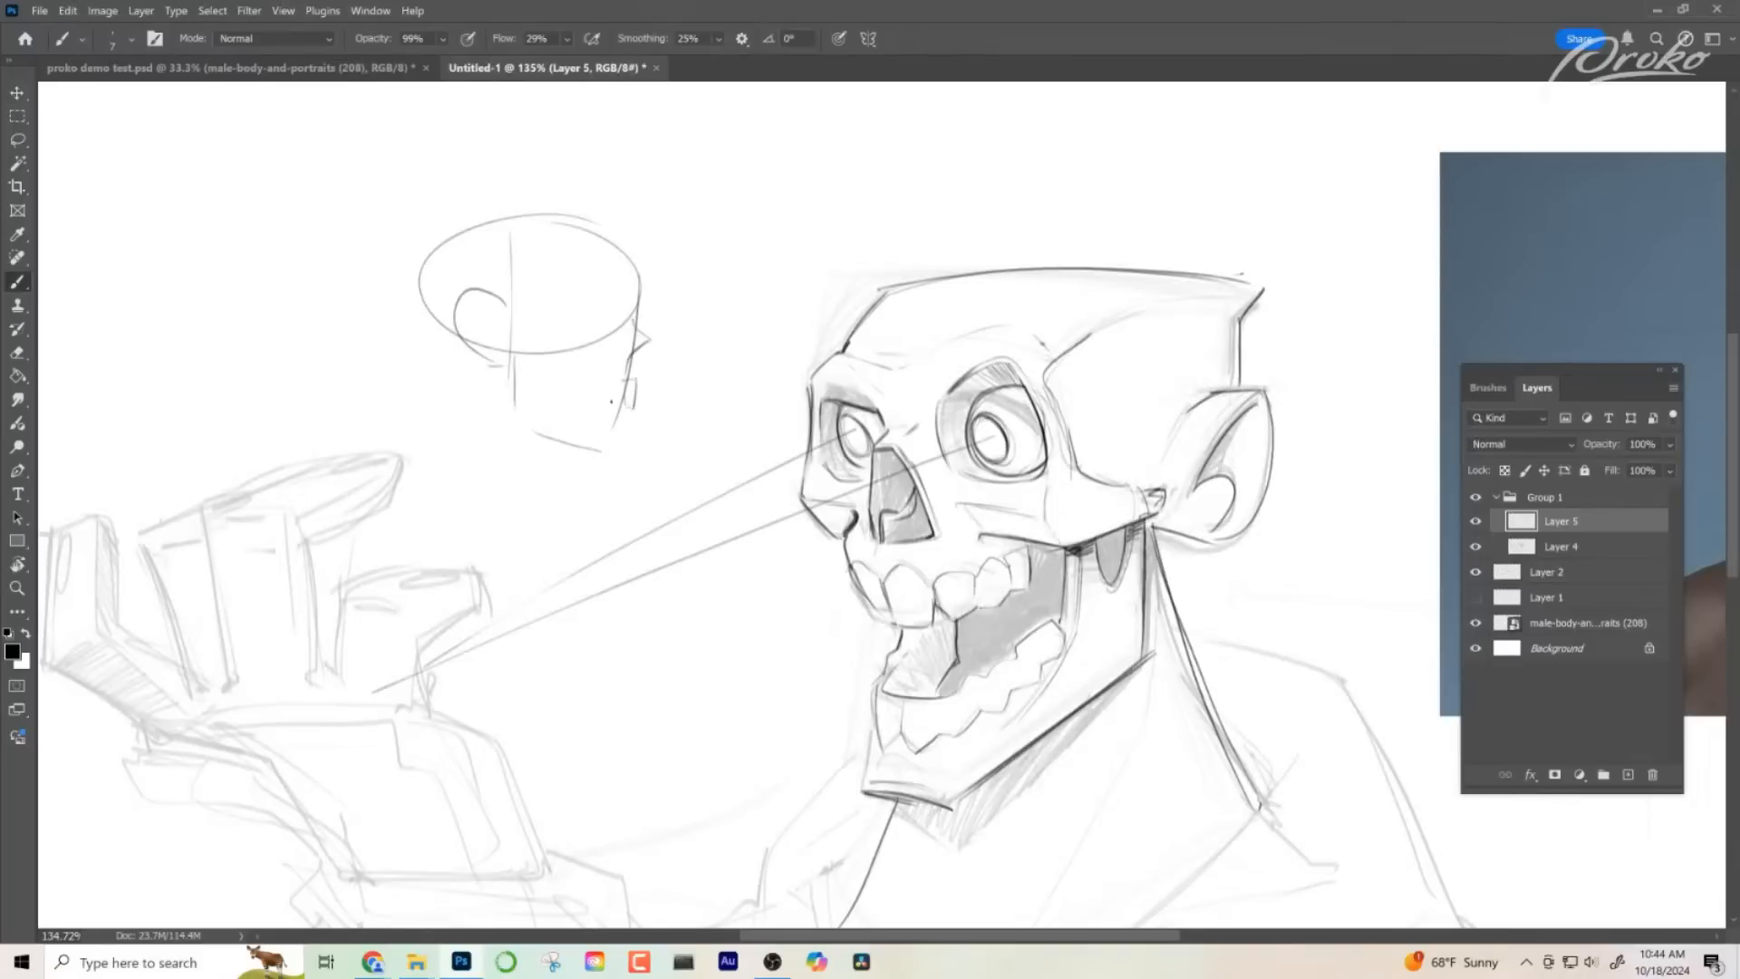
- Add the jaw, mouth and temple lines to the small side-view skull and strengthen the back of its cranium
left_click_drag(573, 390, 629, 406)
left_click_drag(562, 356, 562, 424)
left_click_drag(554, 405, 593, 405)
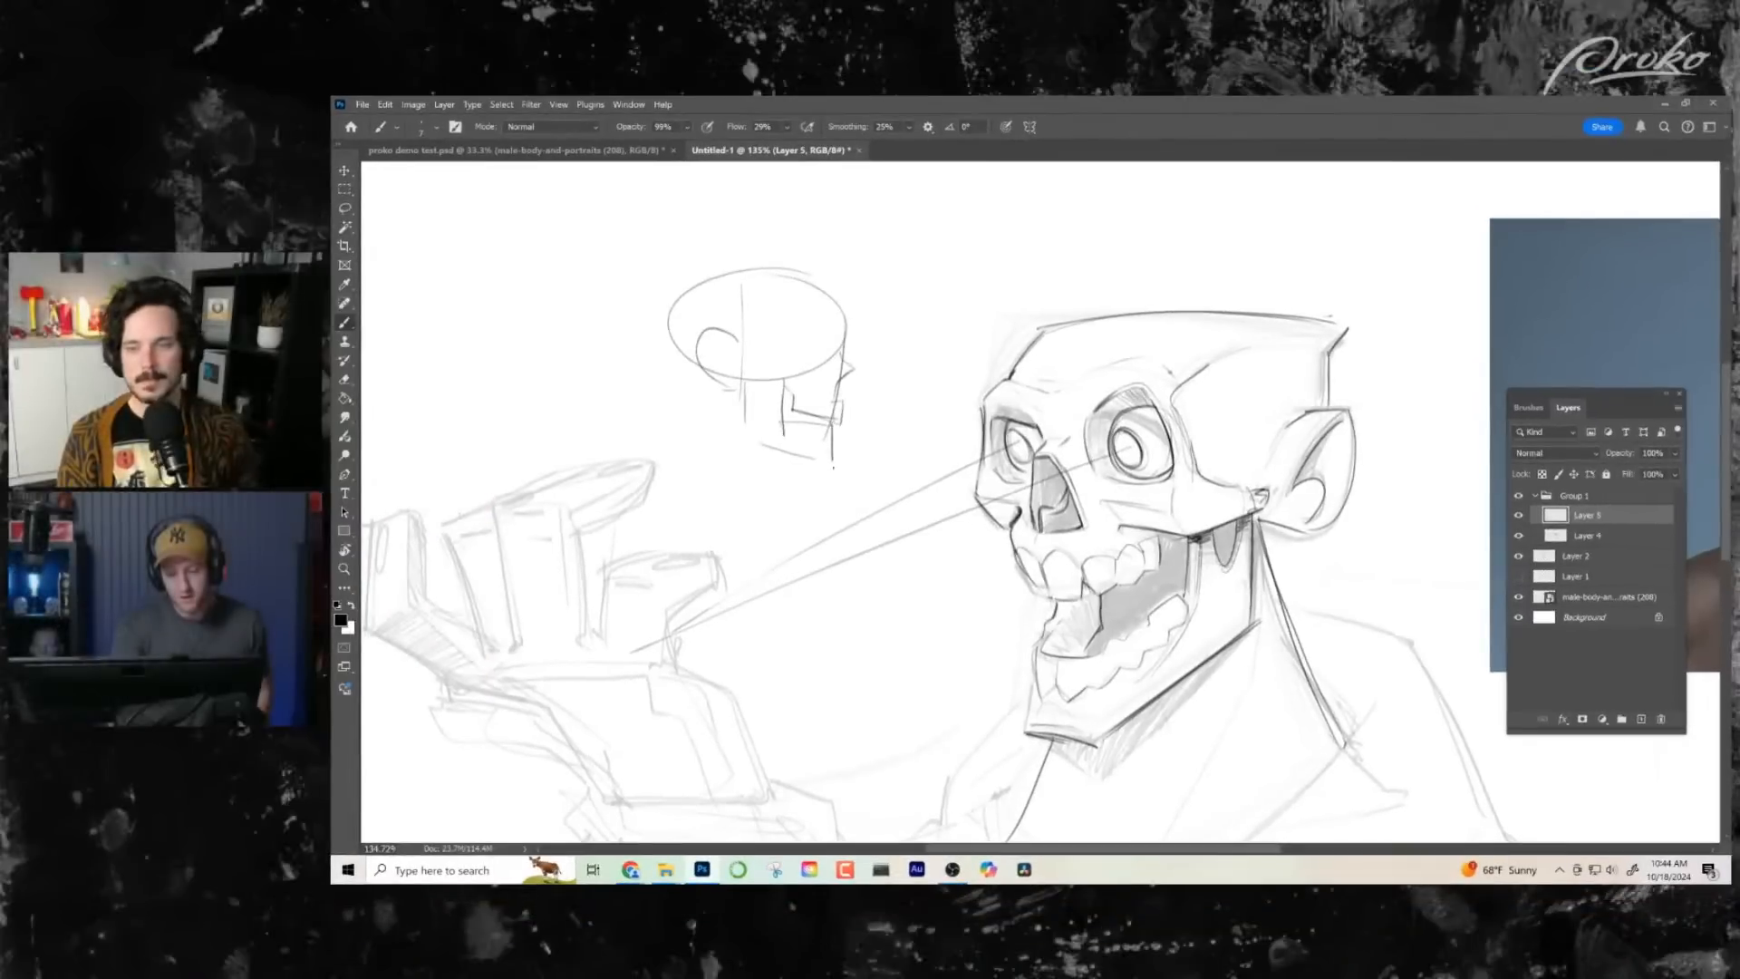
left_click_drag(824, 333, 812, 361)
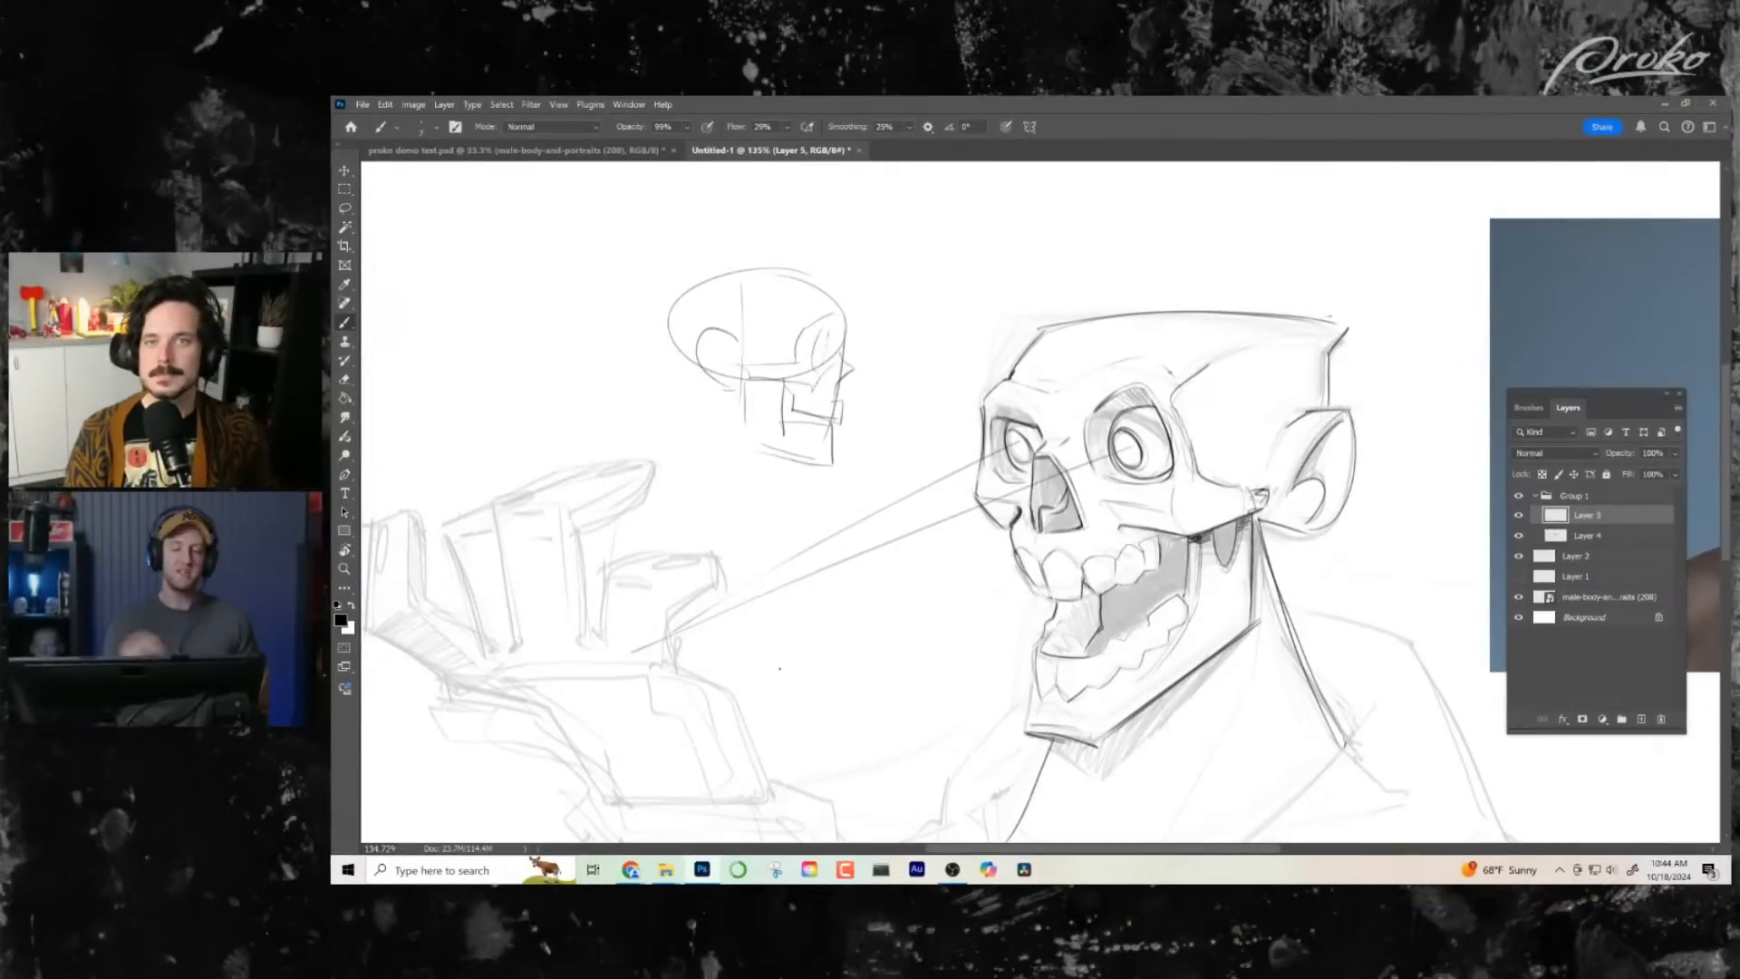
mouse_move(669, 305)
left_mouse_down()
mouse_move(680, 361)
mouse_move(745, 265)
left_mouse_up()
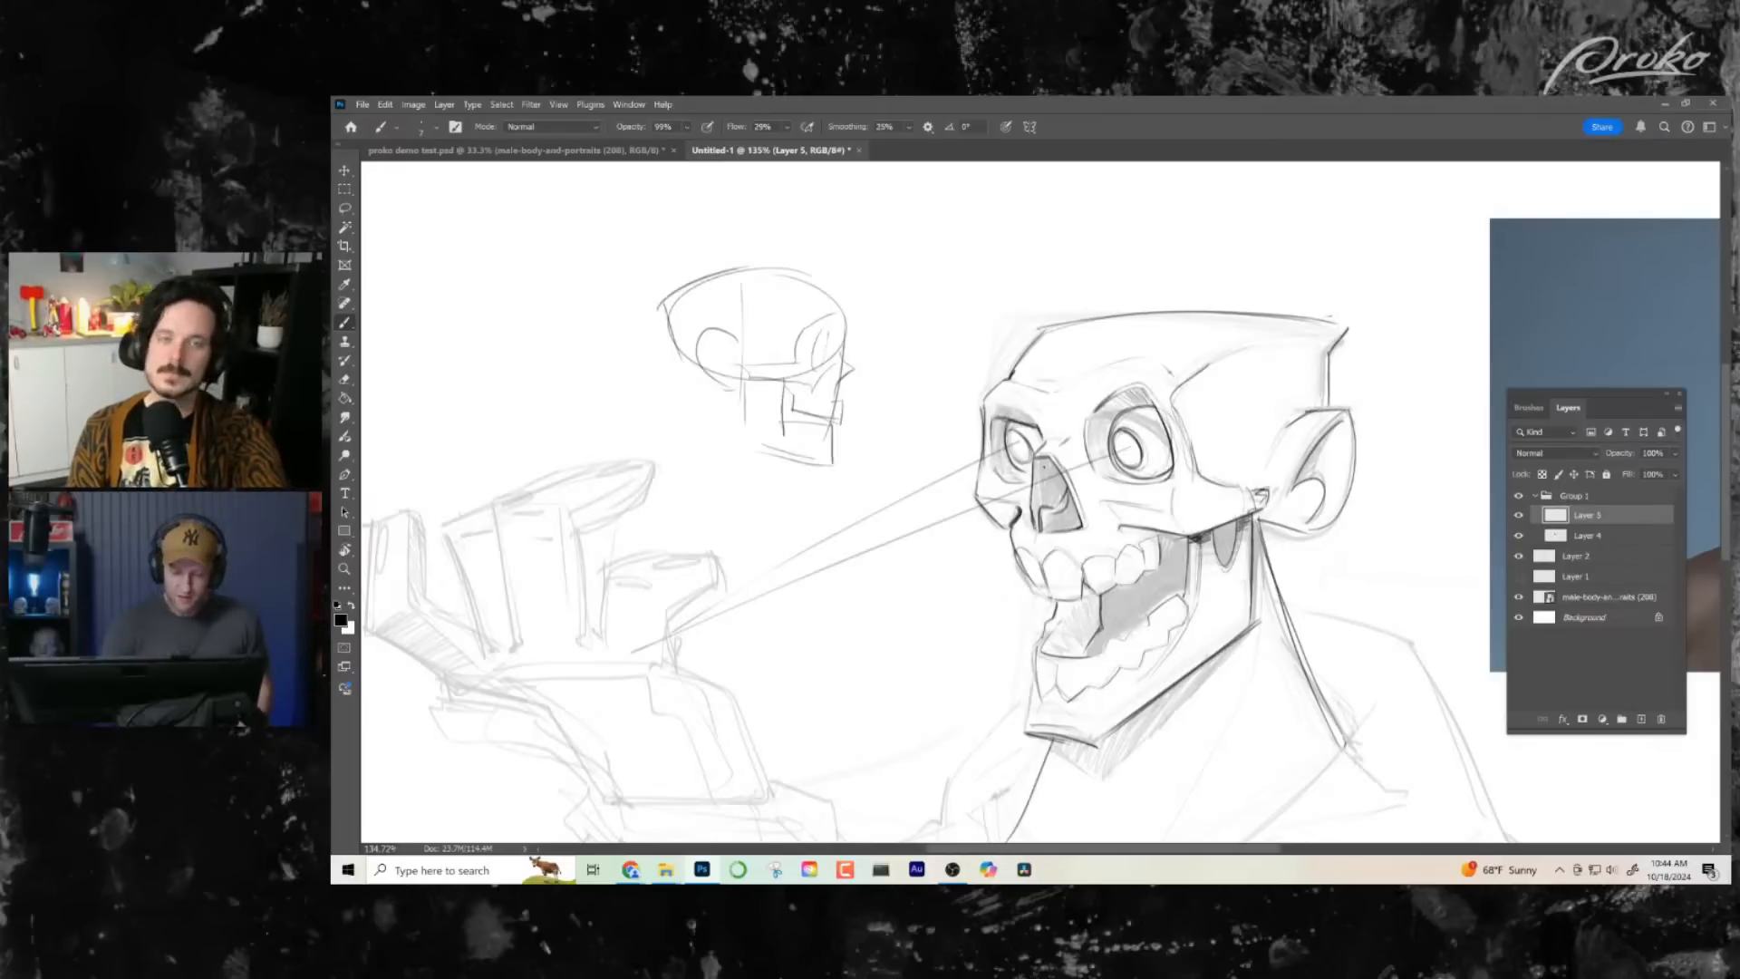
- Ink the short bent finger nearest the face in black and continue along the palm's outer edge to the wrist
key("x")
key("z")
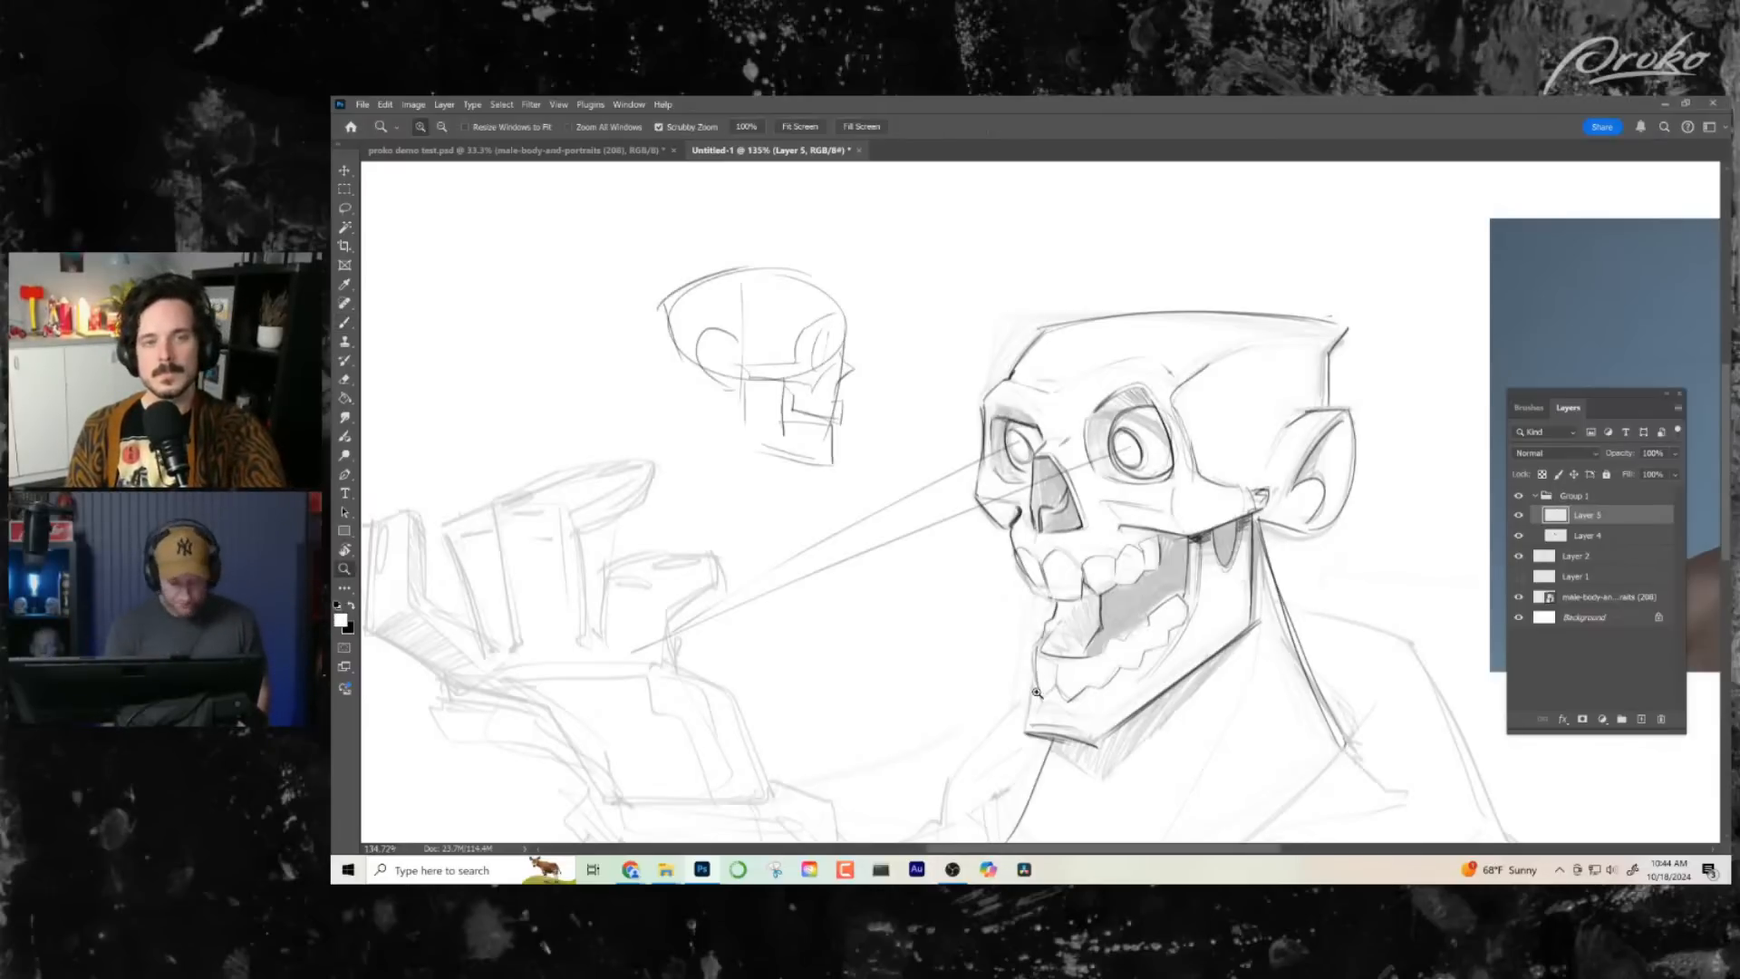
left_click_drag(1099, 675, 1058, 677)
left_click_drag(1124, 444, 1176, 444)
key("b")
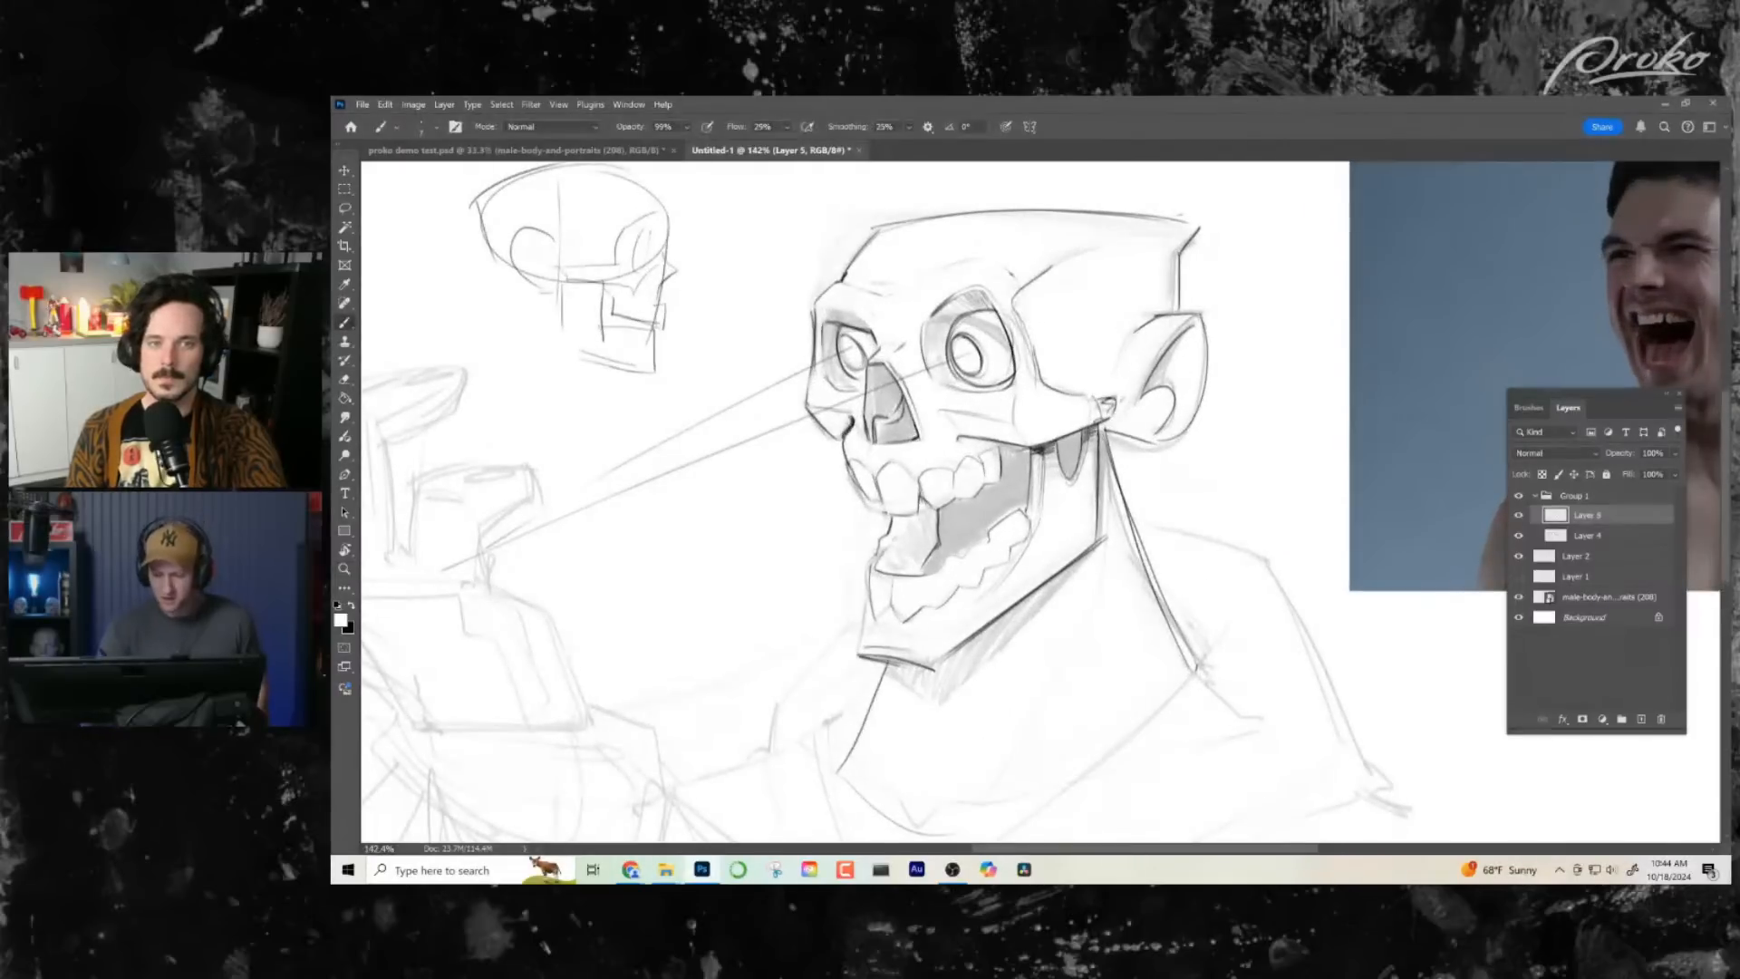
key("alt+z")
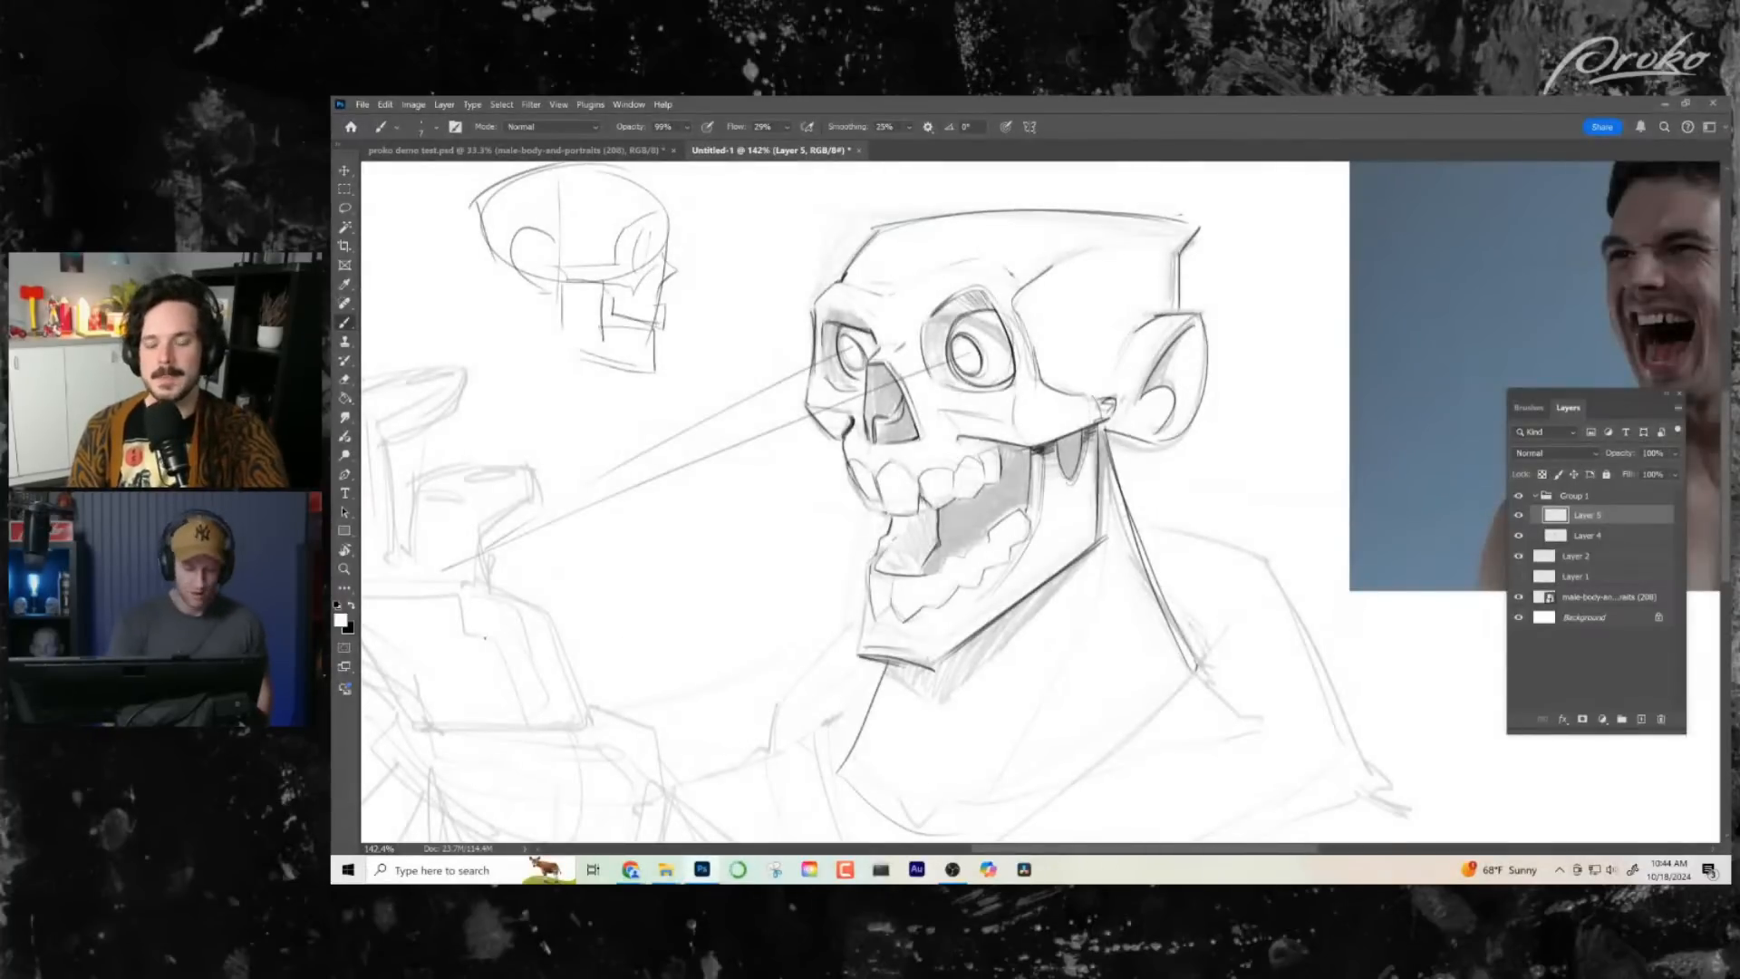
left_click(352, 606)
left_click_drag(983, 552, 1291, 538)
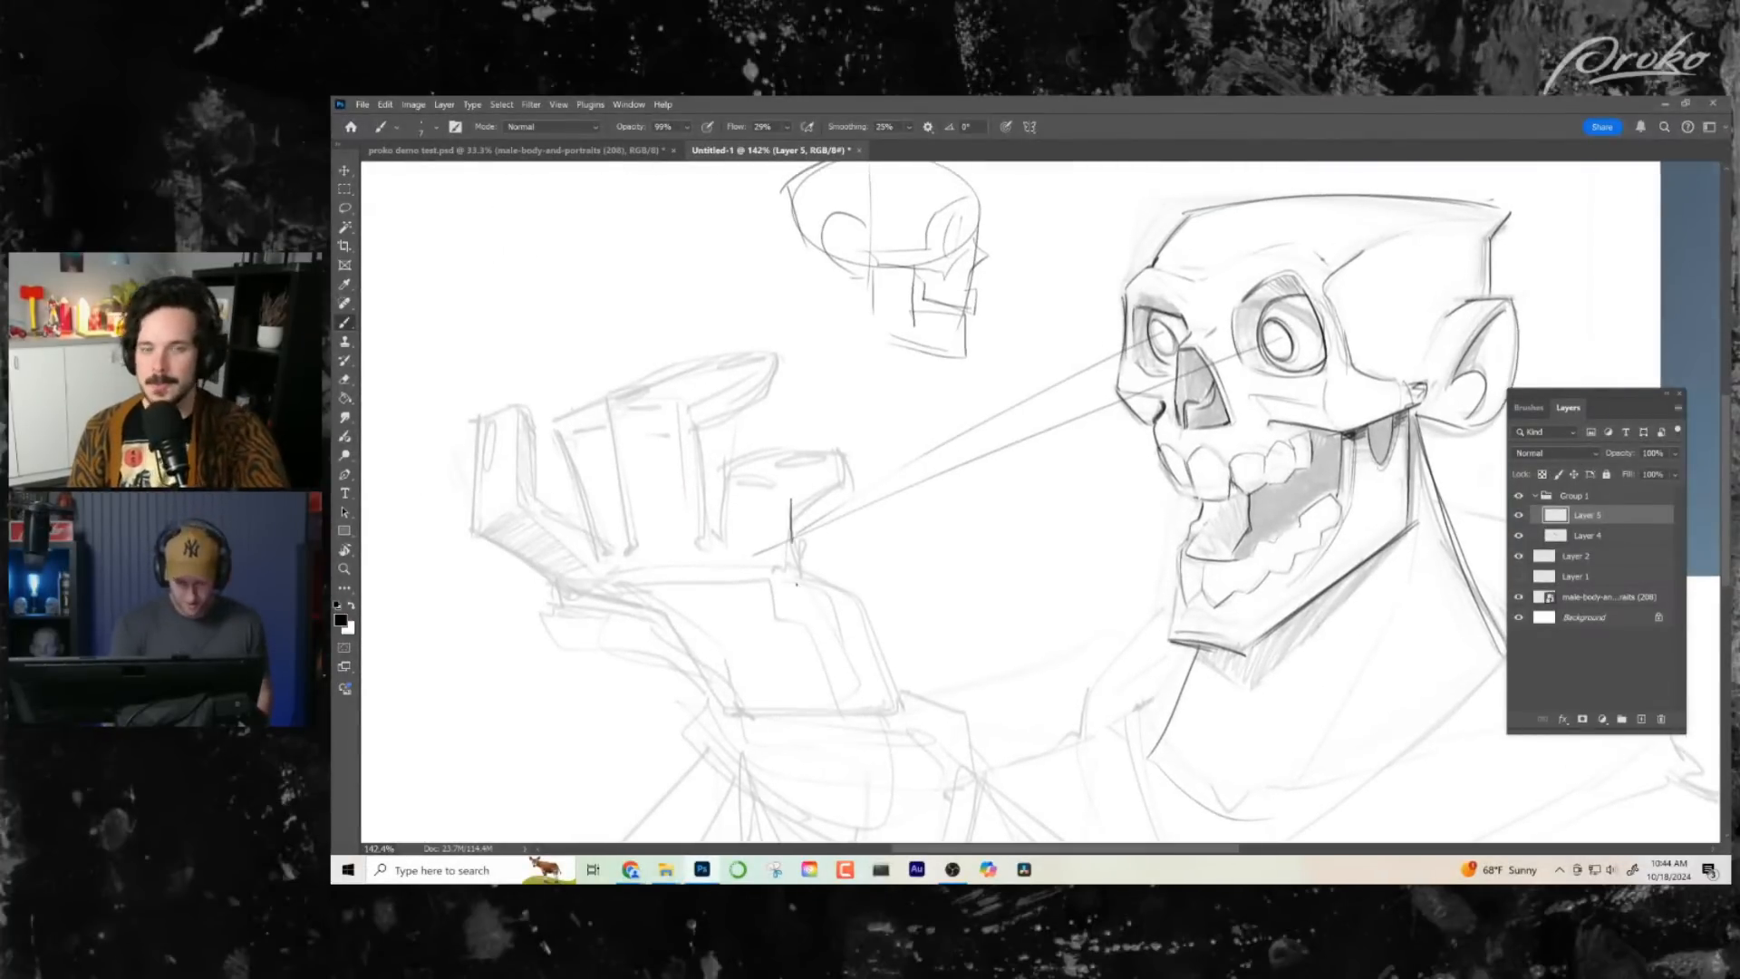
mouse_move(835, 575)
left_mouse_down()
mouse_move(898, 709)
mouse_move(884, 722)
left_mouse_up()
mouse_move(790, 500)
left_mouse_down()
mouse_move(846, 480)
mouse_move(780, 481)
left_mouse_up()
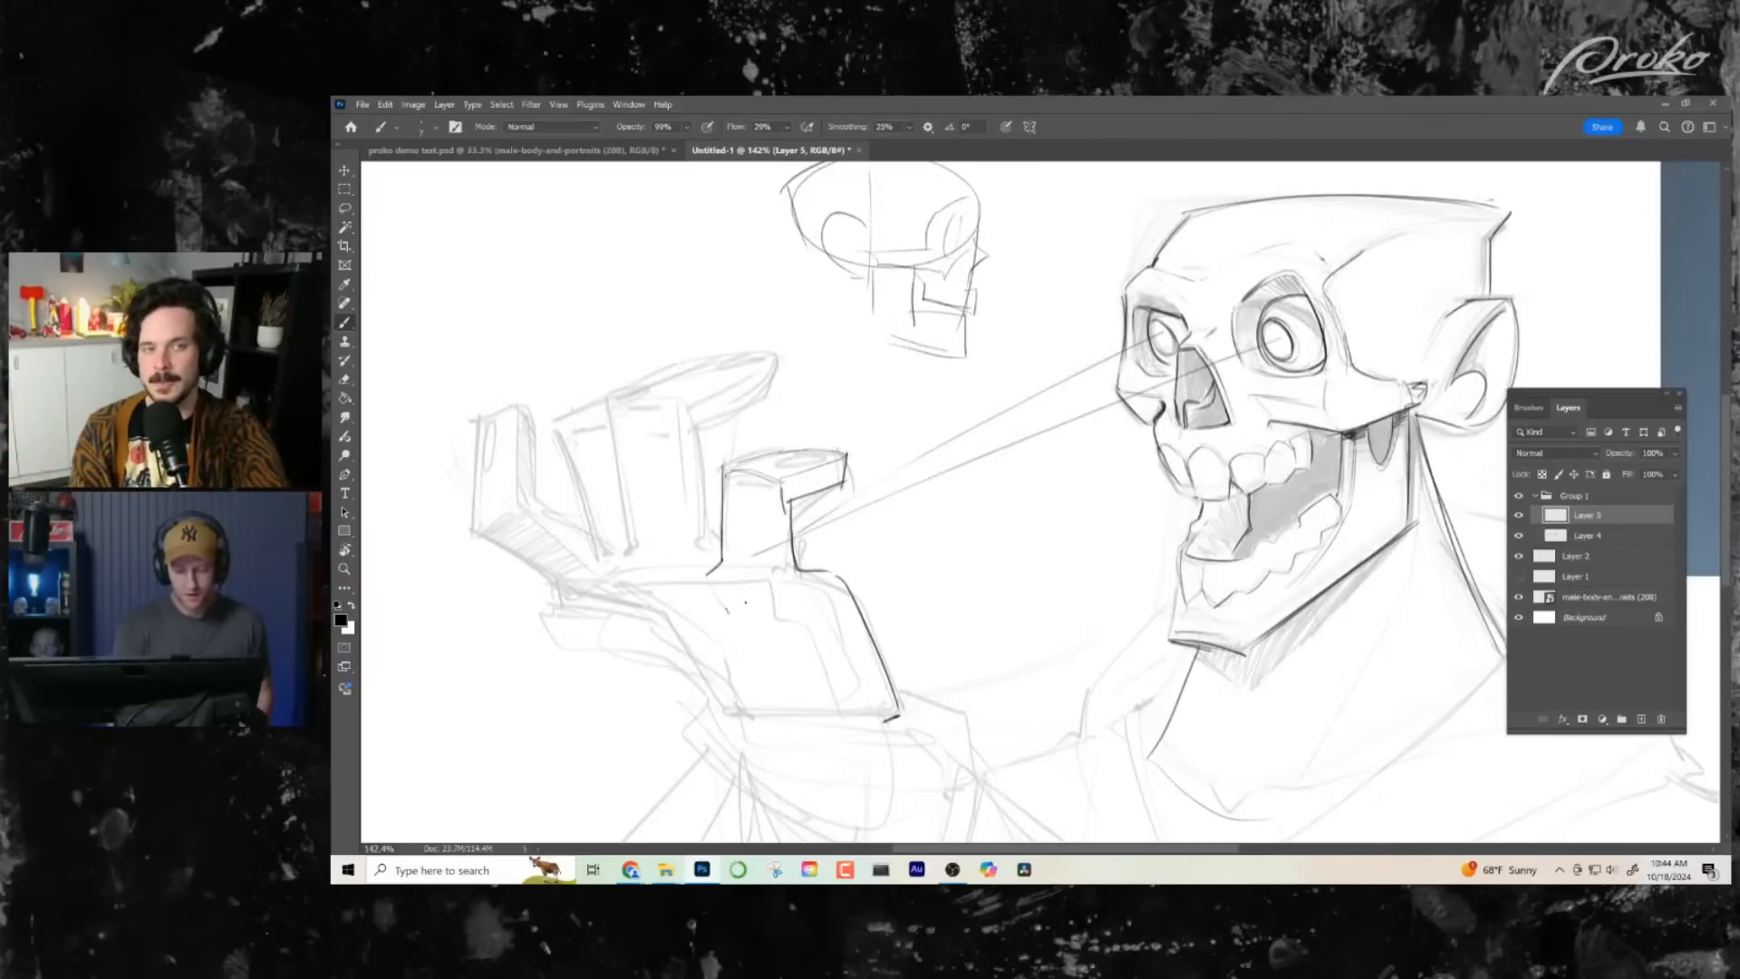
- Ink a short crease in the palm and an oval nail on the short bent finger
left_click_drag(727, 611, 746, 602)
left_click_drag(976, 680, 971, 688)
left_click_drag(879, 499, 916, 497)
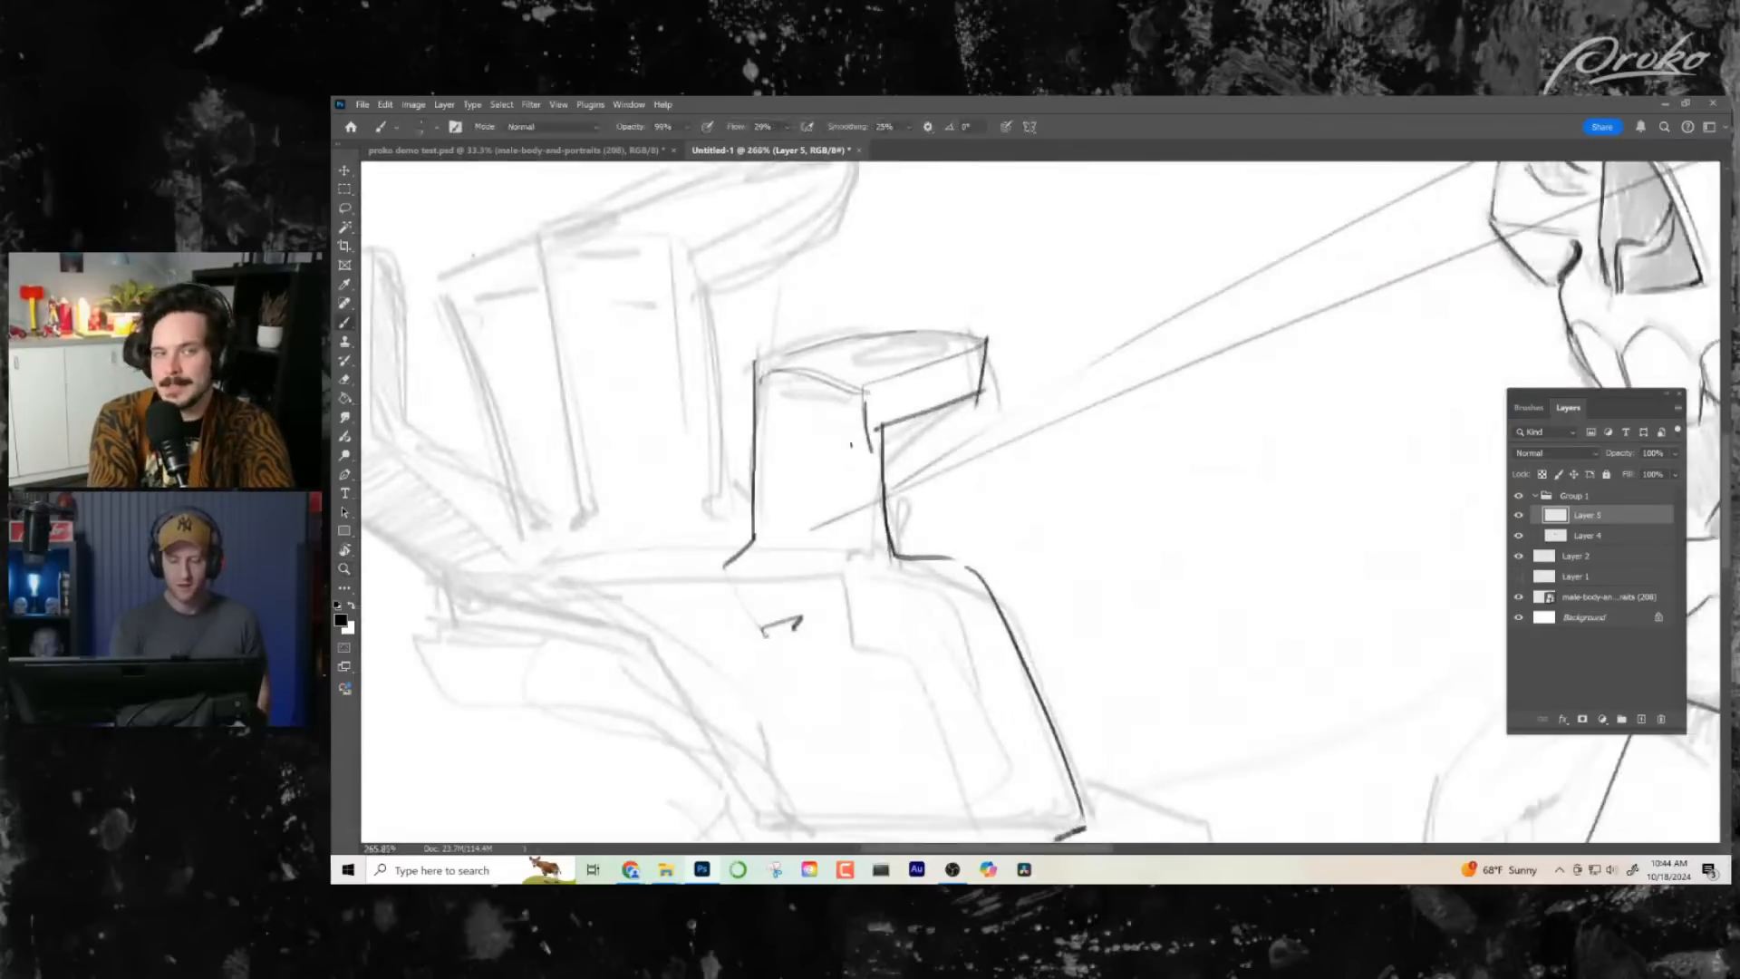
mouse_move(897, 332)
left_mouse_down()
mouse_move(876, 352)
mouse_move(960, 348)
left_mouse_up()
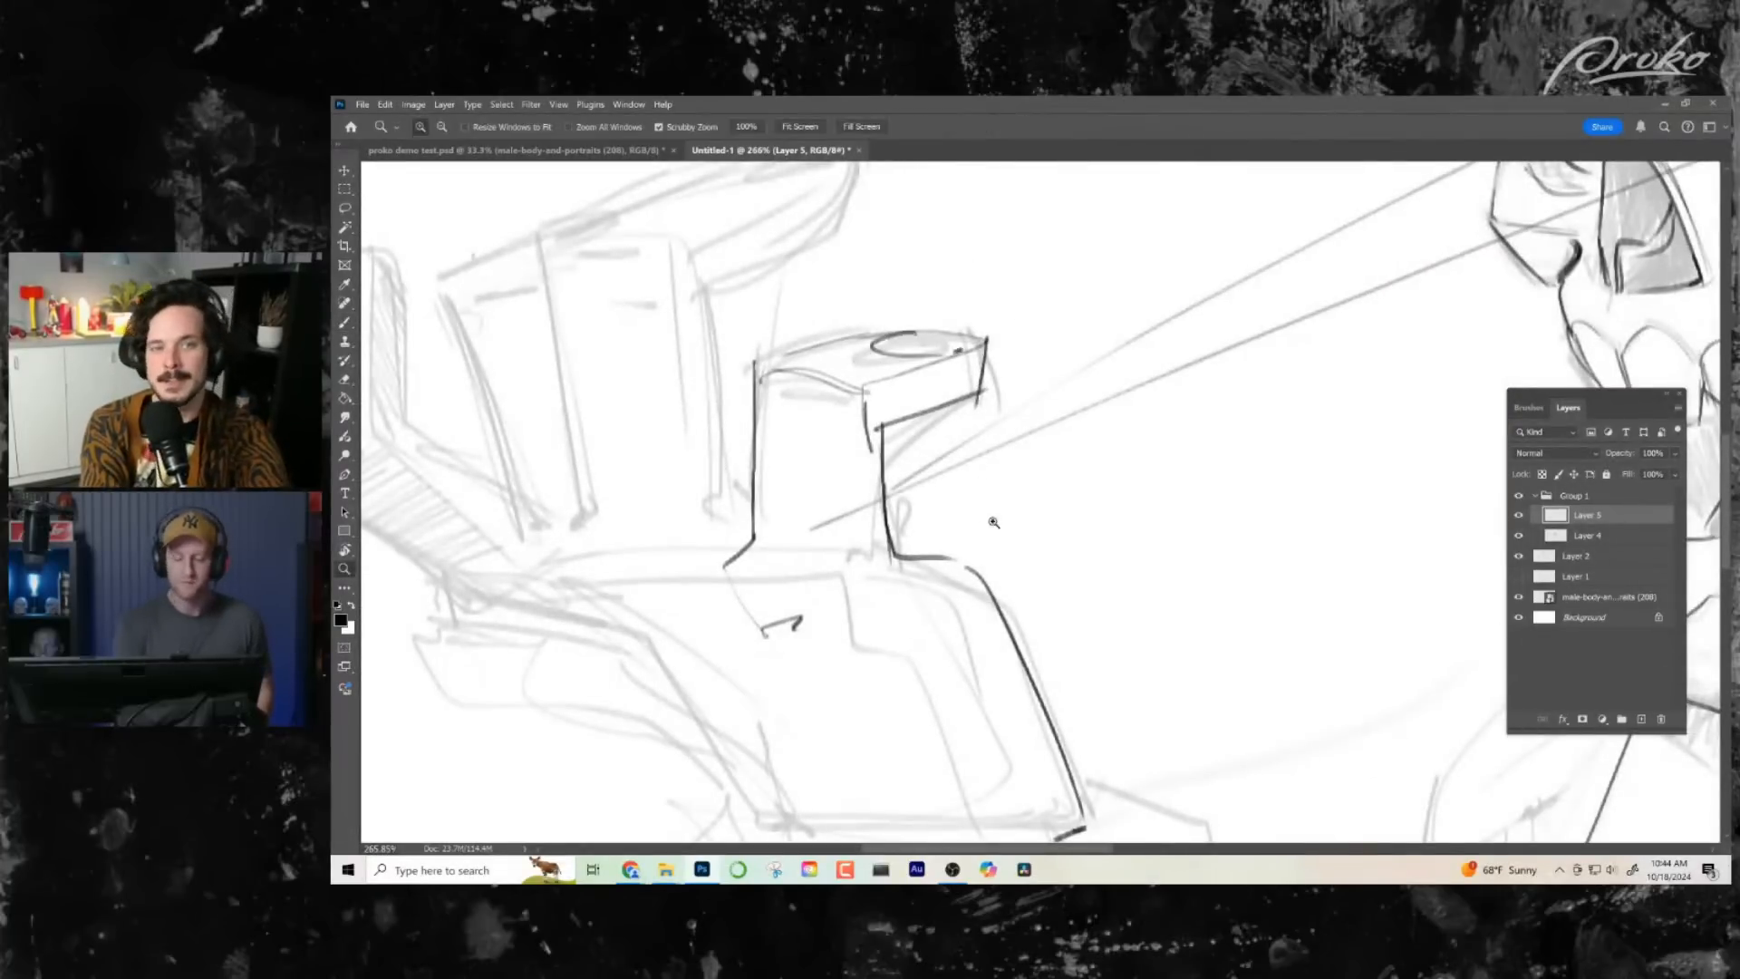
- Ink the oval nail and the tip of the long bent finger
left_click_drag(994, 521, 975, 589)
mouse_move(723, 524)
left_mouse_down()
mouse_move(765, 513)
mouse_move(852, 584)
left_mouse_up()
left_click_drag(852, 584, 948, 840)
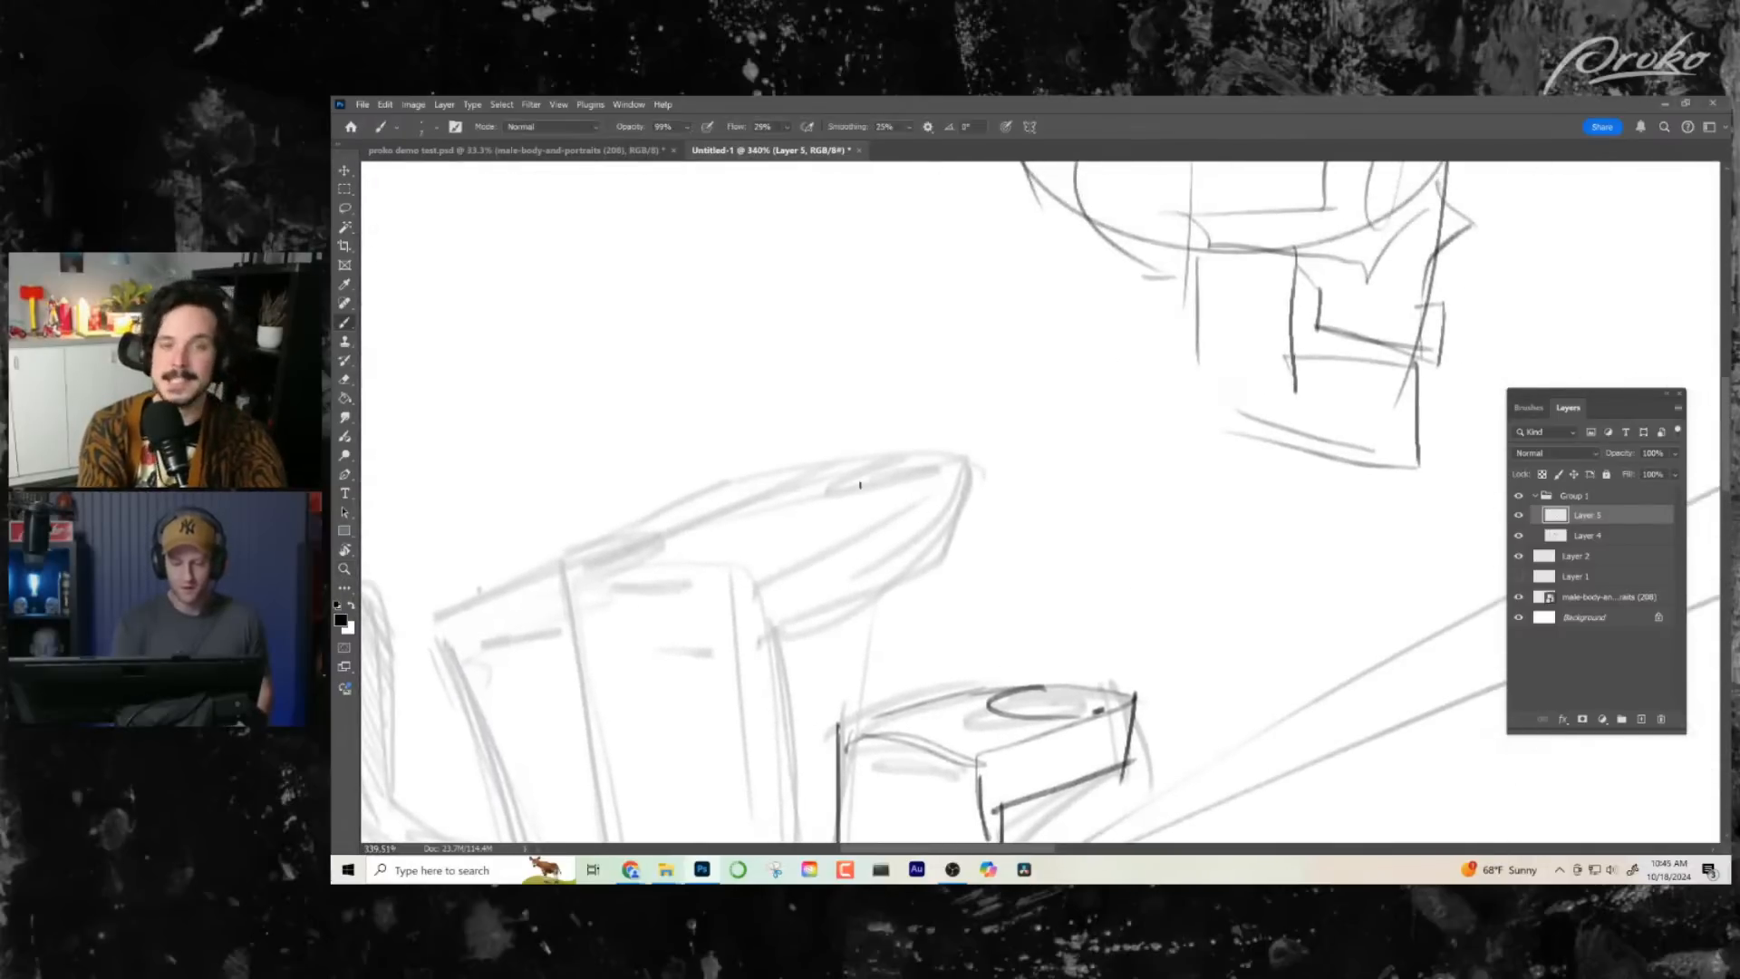
mouse_move(878, 460)
left_mouse_down()
mouse_move(911, 492)
mouse_move(956, 480)
mouse_move(926, 582)
mouse_move(834, 621)
mouse_move(750, 607)
mouse_move(793, 646)
mouse_move(740, 580)
left_mouse_up()
left_click_drag(562, 564, 825, 467)
- Try inking the upright sides of the longer fingers, and undo those strokes
key("ctrl+space")
left_click_drag(1058, 602, 983, 616)
left_click_drag(770, 462, 804, 444)
mouse_move(698, 341)
left_mouse_down()
mouse_move(714, 568)
mouse_move(673, 600)
mouse_move(784, 659)
left_mouse_up()
left_click_drag(678, 612, 806, 599)
key("ctrl+space")
left_click_drag(1014, 660, 953, 678)
left_click_drag(829, 506, 866, 523)
key("ctrl+z")
key("ctrl+z")
key("ctrl+z")
key("ctrl+z")
key("ctrl+z")
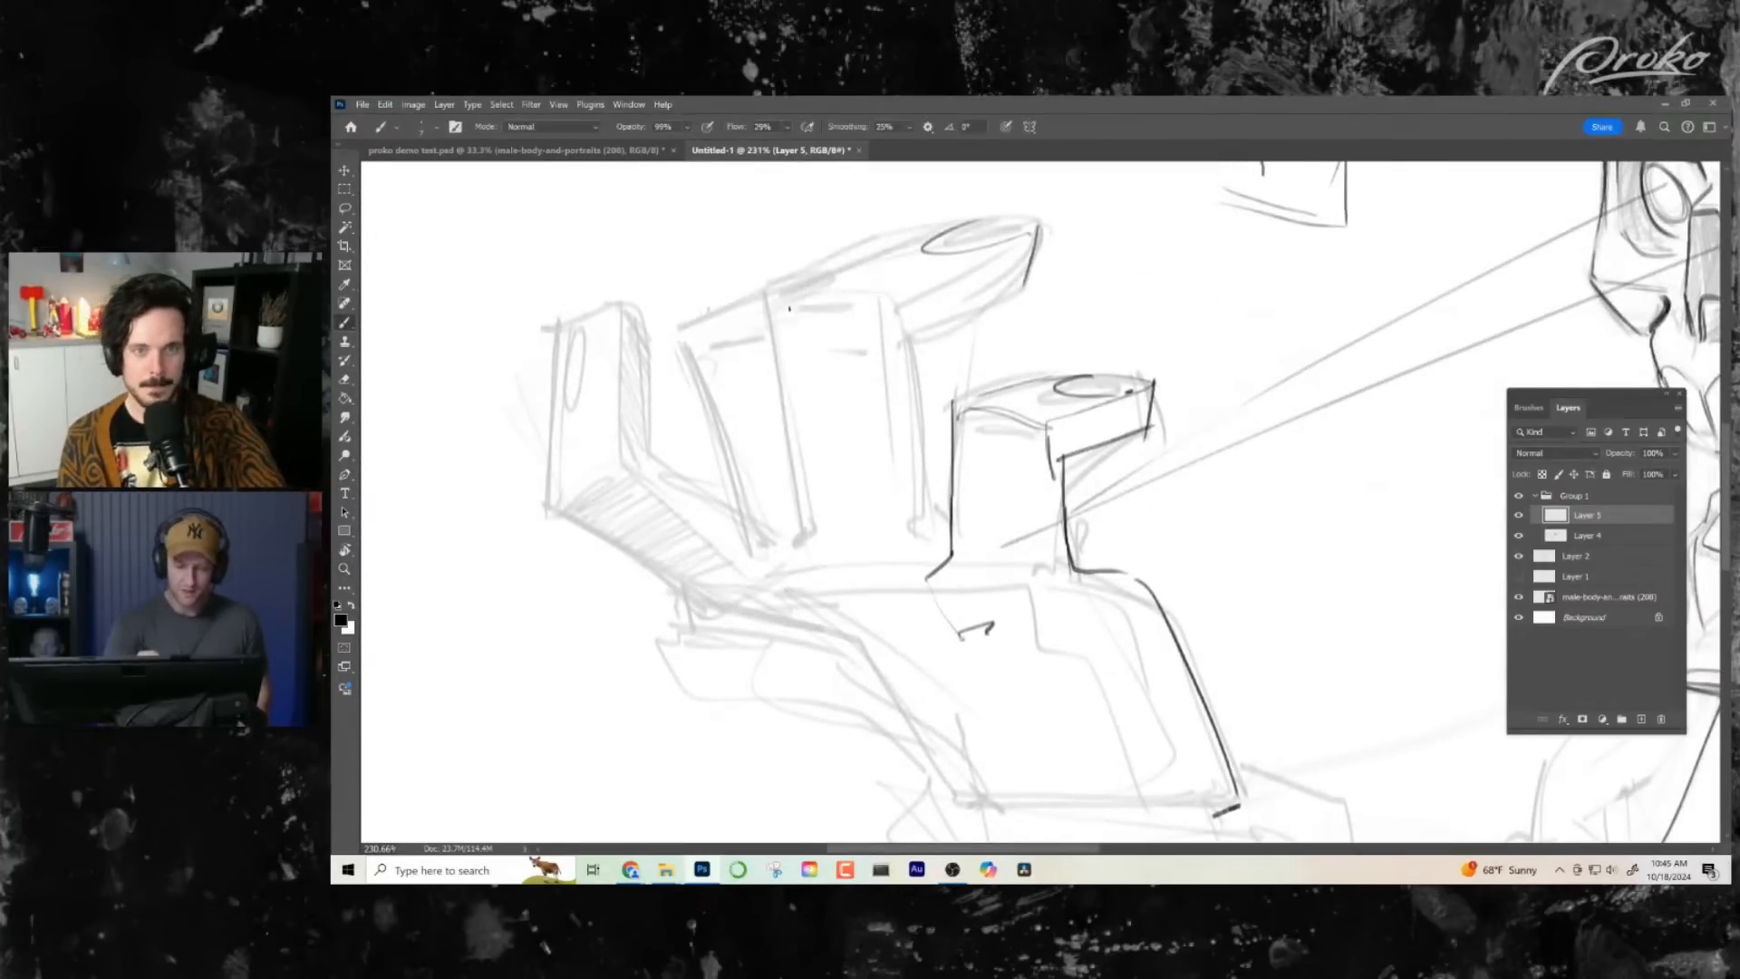
- Ink both upright sides of the long bent finger down to the palm, plus its top edge and underside
mouse_move(769, 290)
left_mouse_down()
mouse_move(813, 344)
mouse_move(818, 409)
mouse_move(816, 549)
mouse_move(772, 611)
left_mouse_up()
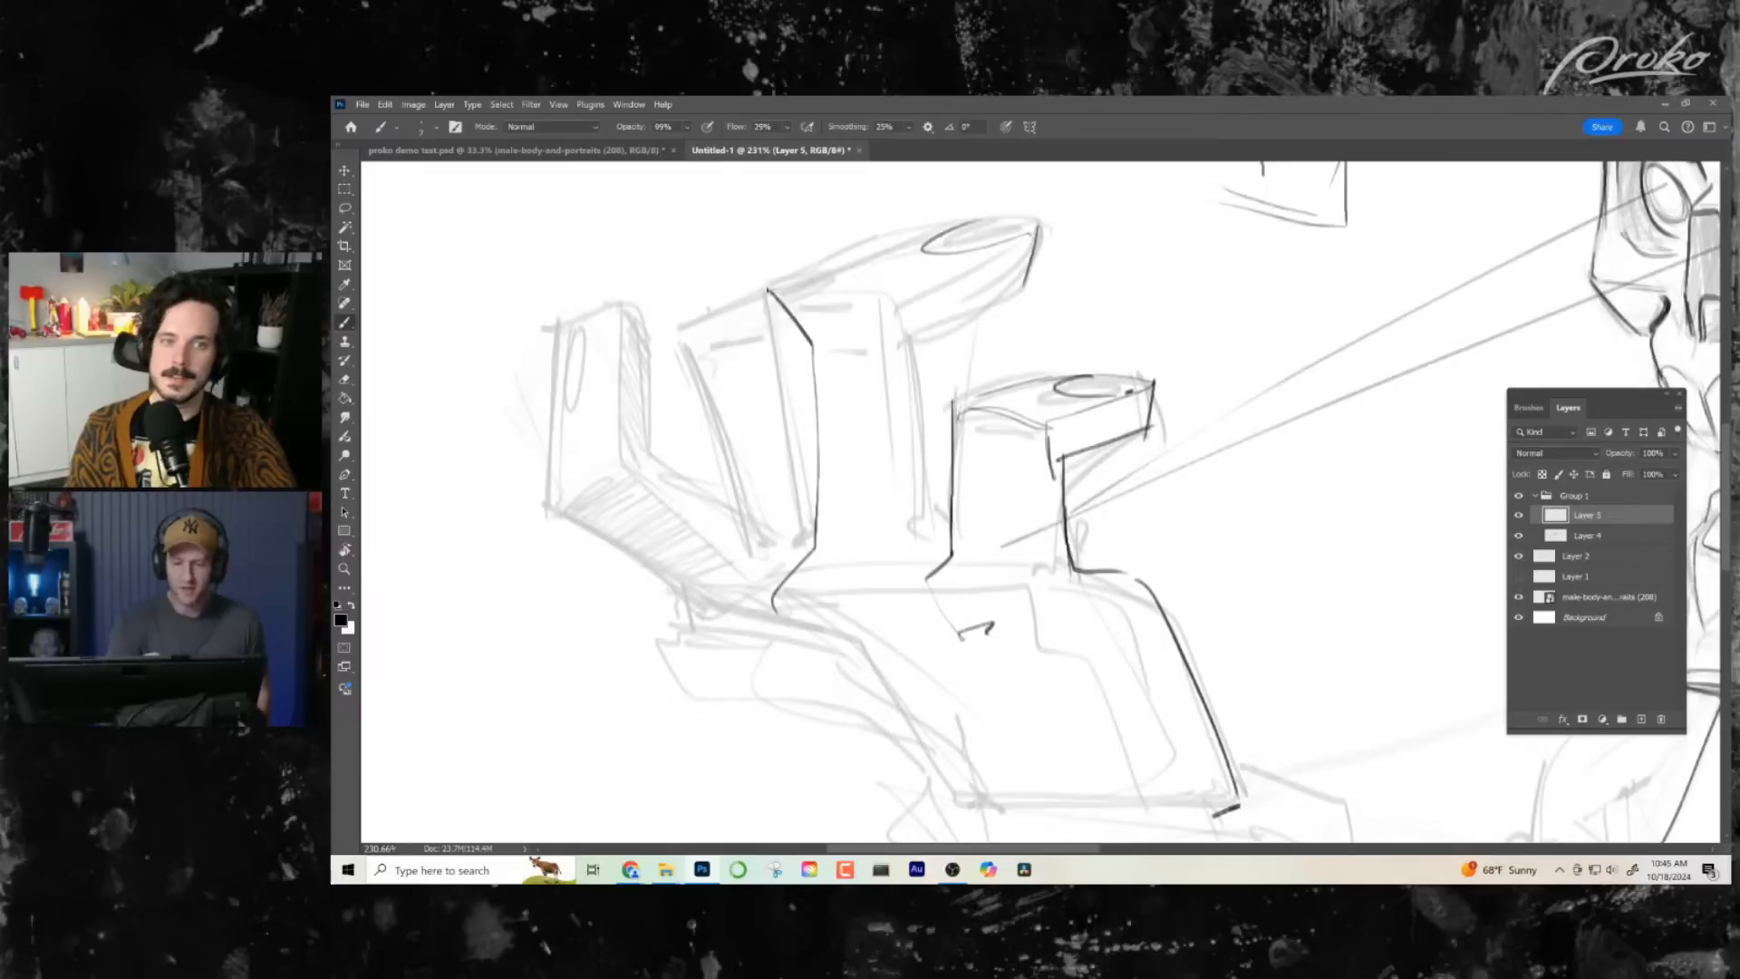
left_click_drag(768, 290, 914, 240)
left_click_drag(1017, 296, 915, 341)
mouse_move(895, 310)
left_mouse_down()
mouse_move(923, 346)
mouse_move(950, 546)
left_mouse_up()
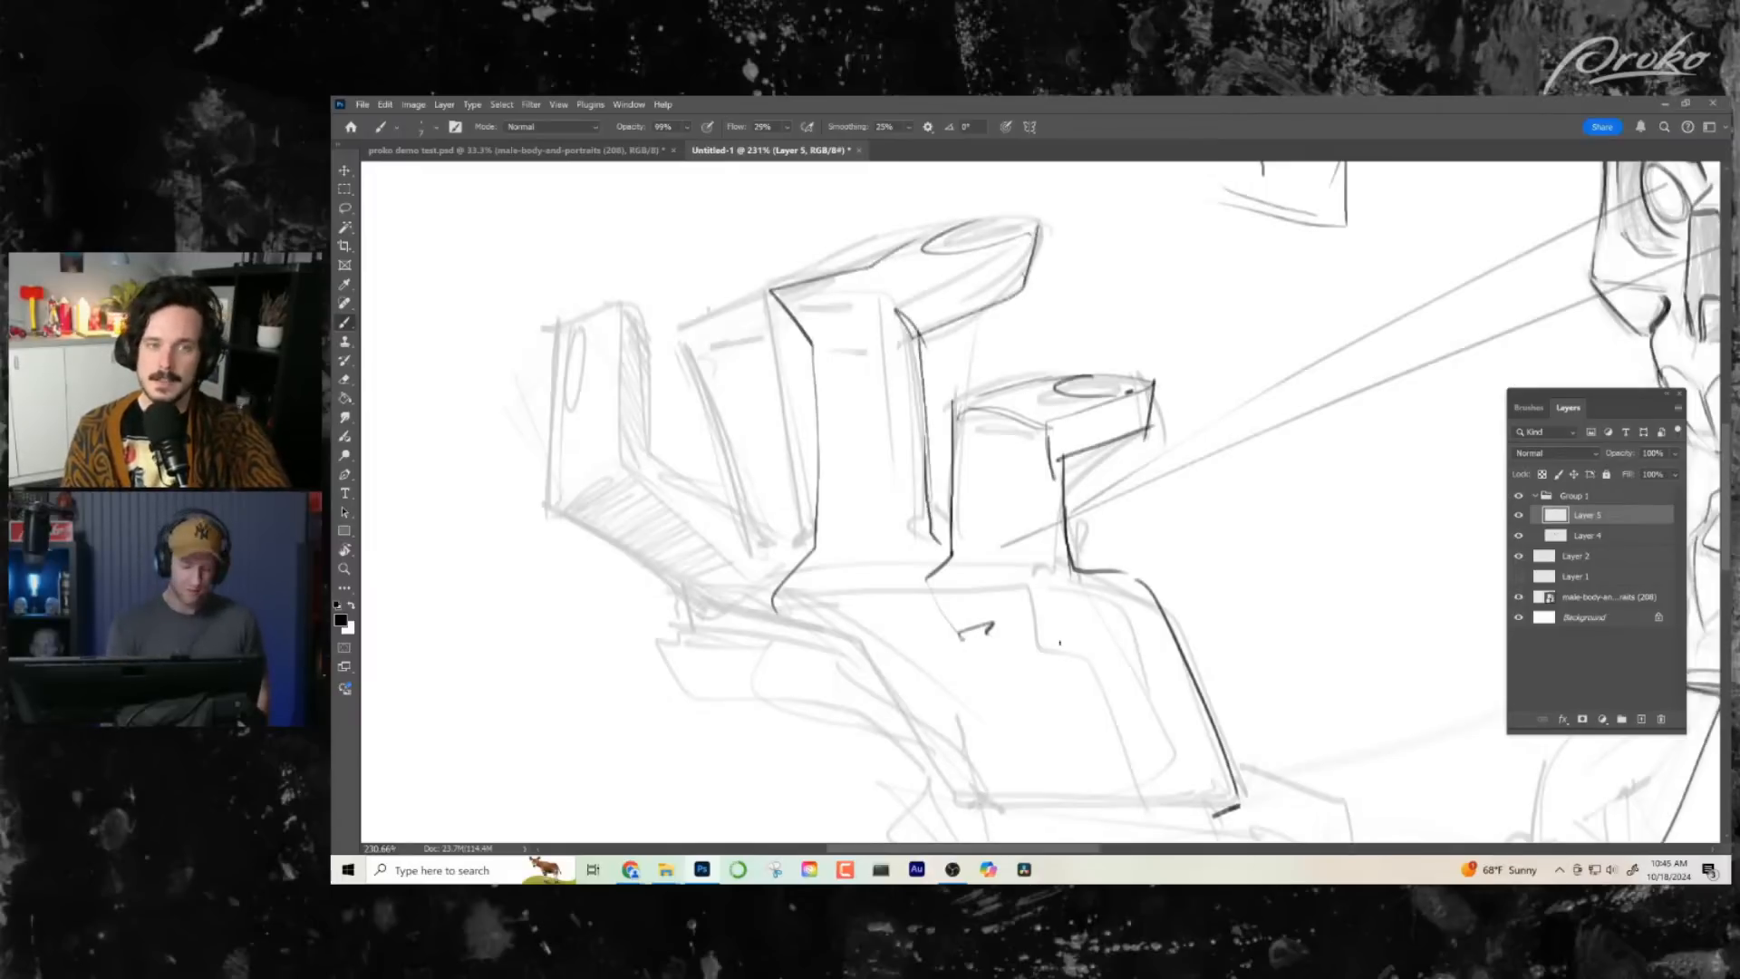
- Try inking the outer side and top edge of the third finger behind the long bent one
left_click_drag(1076, 688, 1025, 626)
left_click_drag(719, 510, 820, 502)
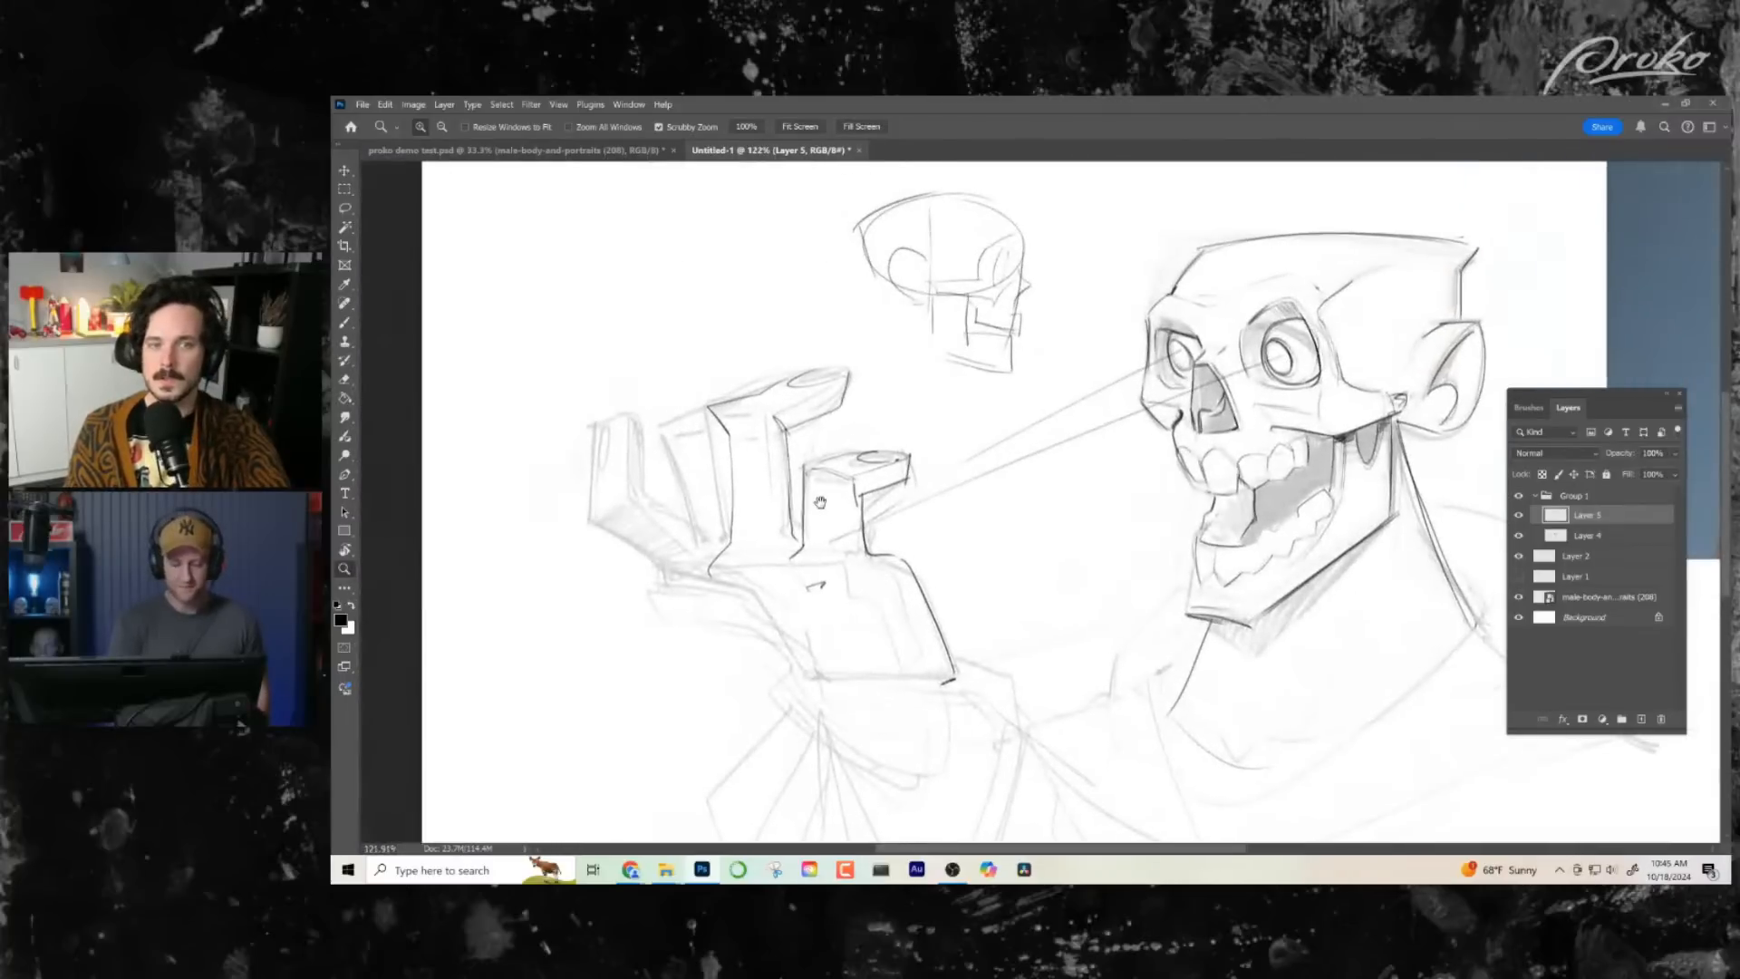
left_click(749, 494, "ctrl")
left_click_drag(611, 420, 680, 623)
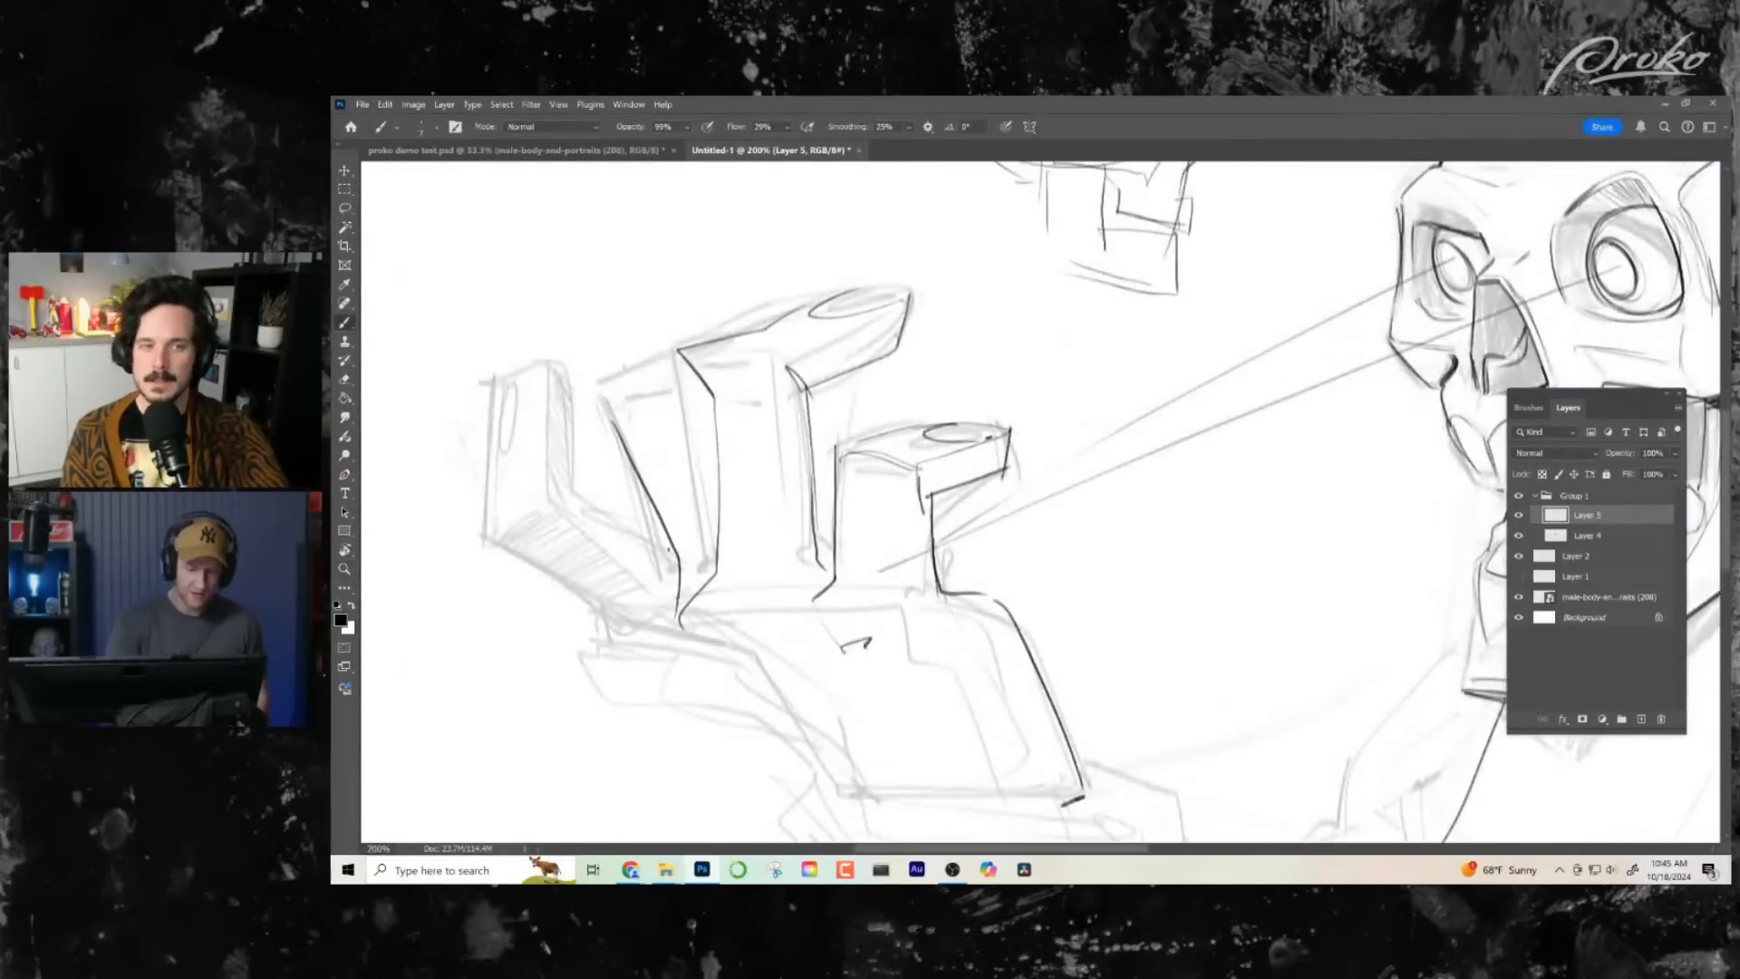
left_click_drag(588, 423, 666, 372)
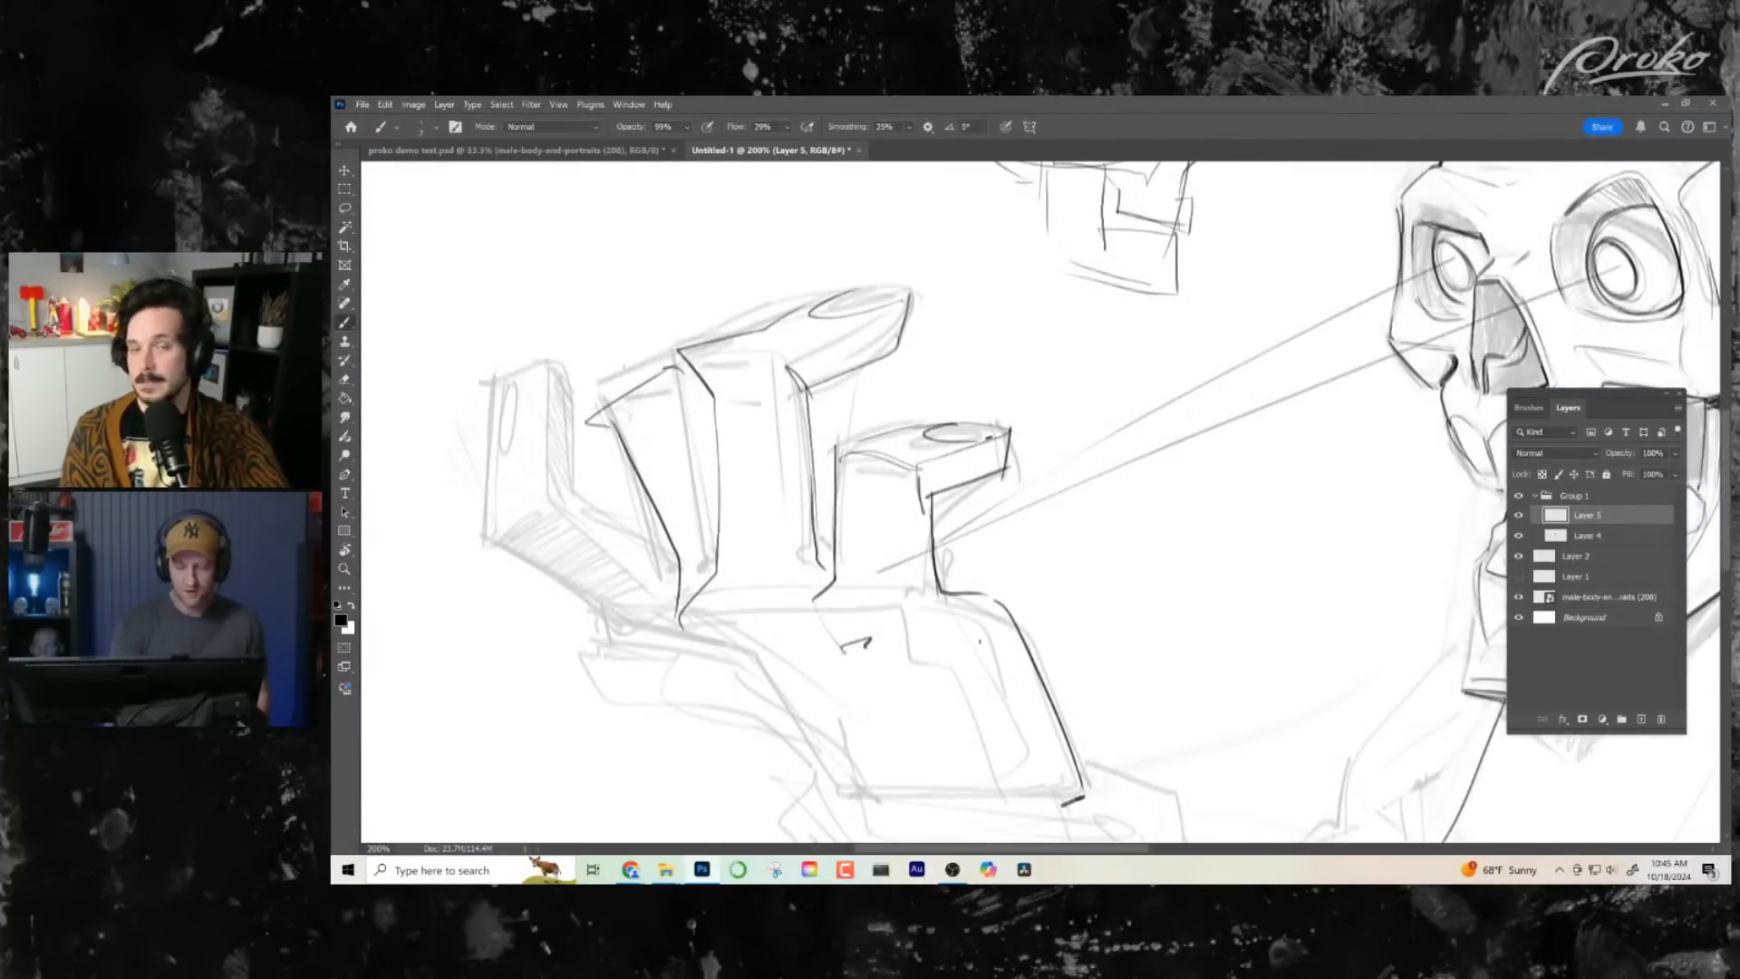
mouse_move(980, 642)
left_mouse_down()
mouse_move(957, 652)
mouse_move(980, 643)
left_mouse_up()
left_click_drag(732, 515, 773, 473)
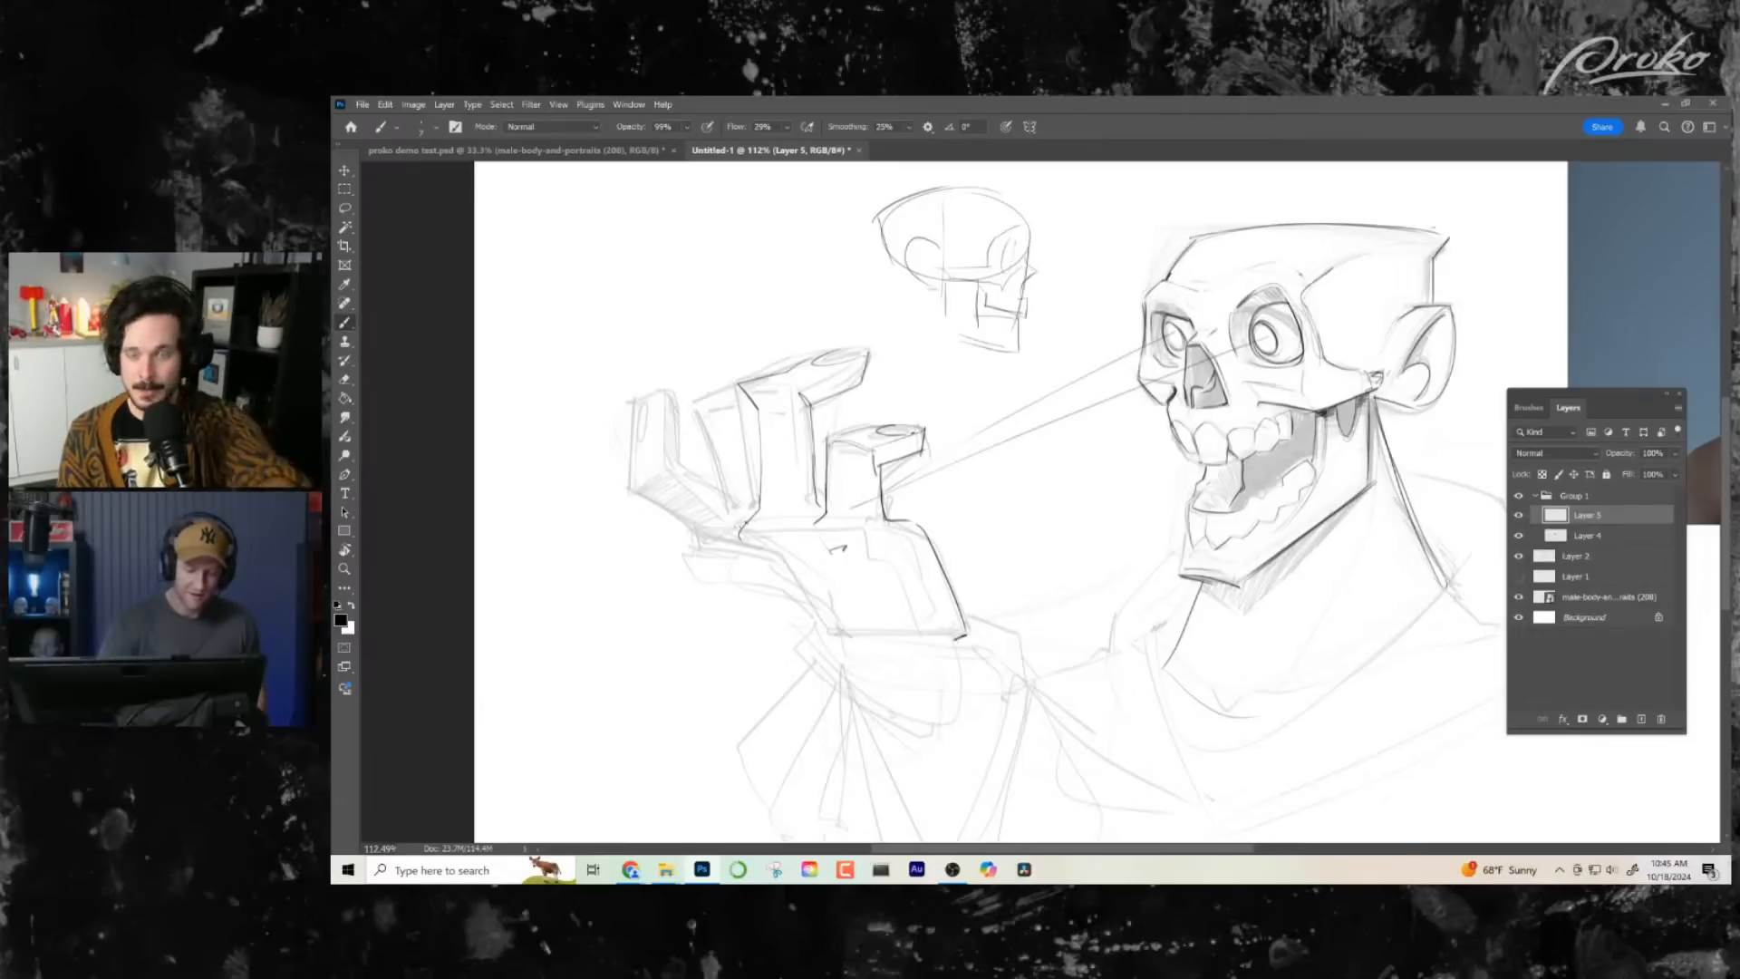
- Ink the third finger's upright outer side and bent tip higher than in the sketch, plus the edge at the outermost finger's base
left_click_drag(698, 482, 747, 524)
left_click_drag(715, 340, 688, 430)
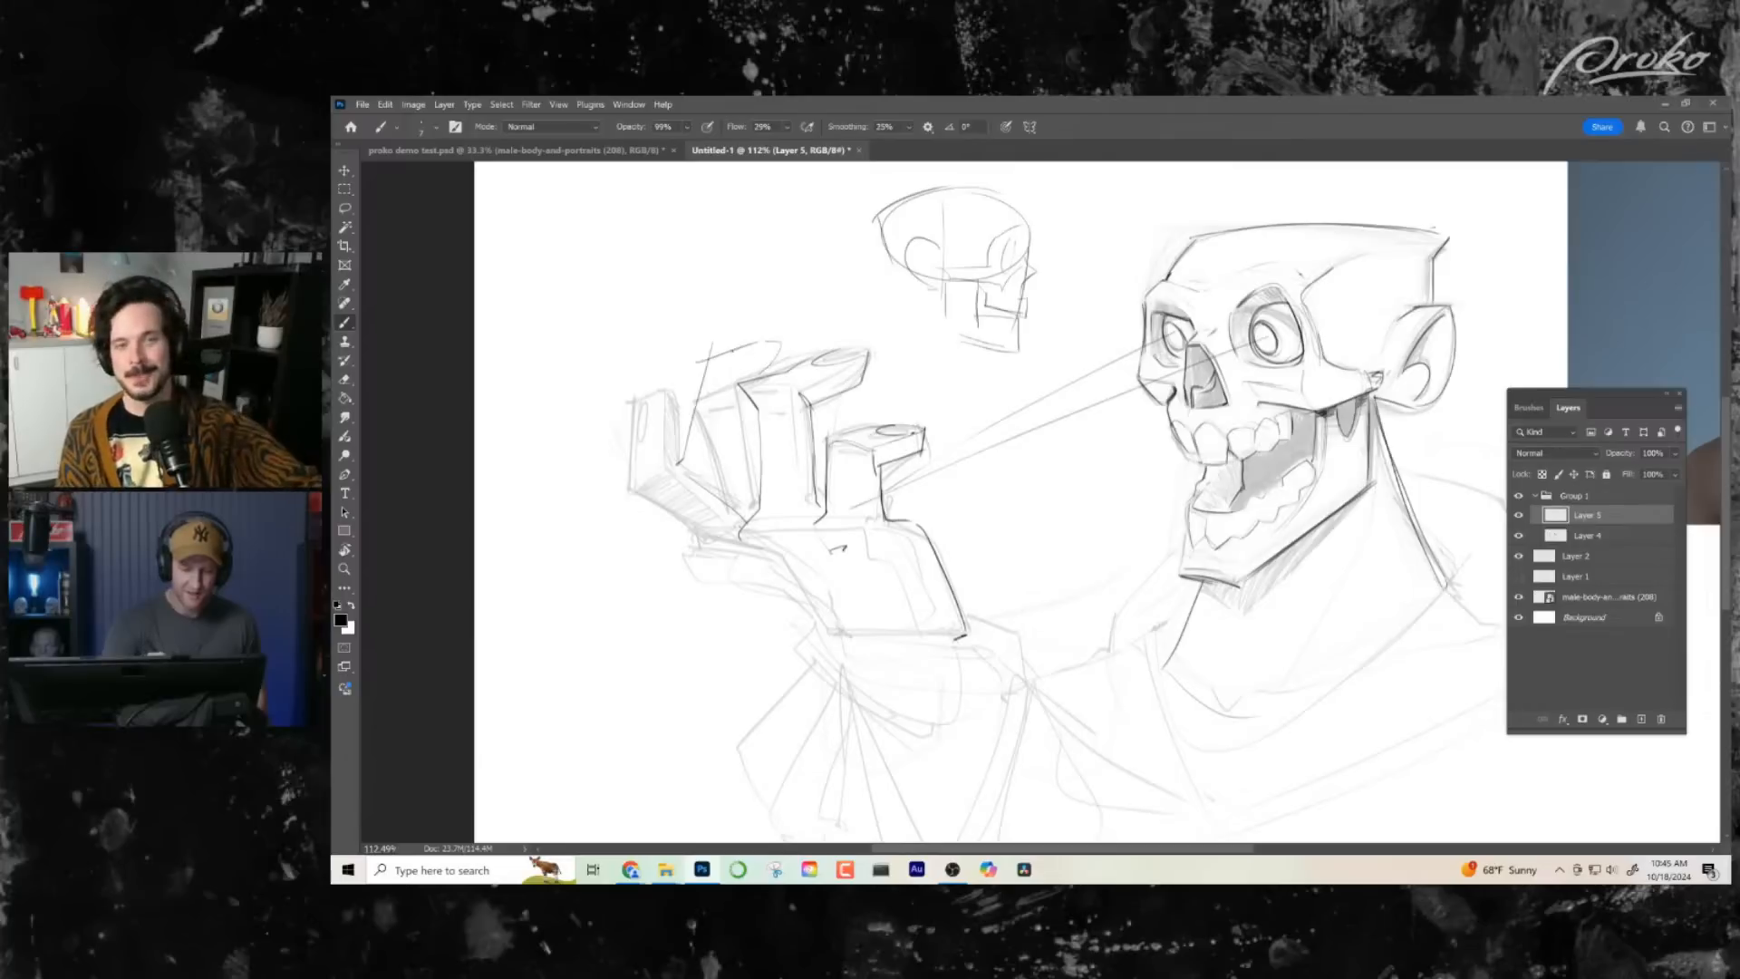
left_click_drag(779, 345, 734, 358)
- Flip the canvas view horizontally and ink the third finger's inner side and angular knuckle bend beside the long finger
key("ctrl+space")
left_click_drag(853, 630, 771, 654)
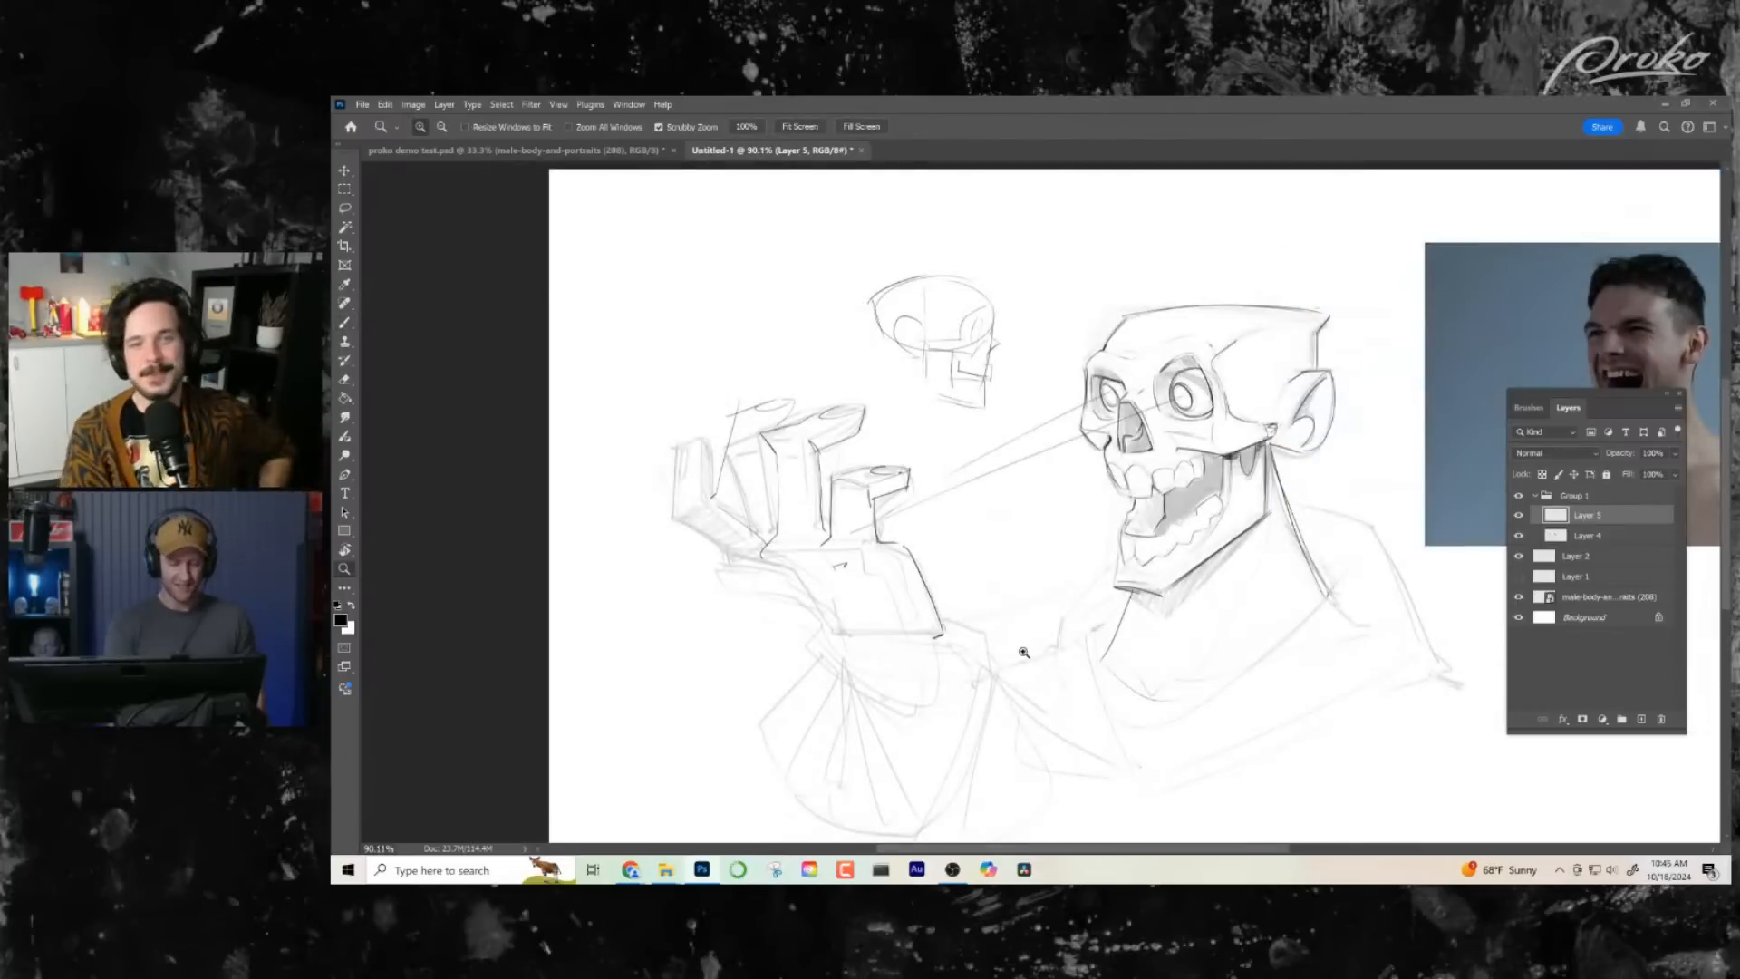
key("h")
mouse_move(1022, 666)
left_mouse_down()
mouse_move(1251, 478)
mouse_move(1185, 379)
left_mouse_up()
left_click_drag(1115, 326, 1174, 297)
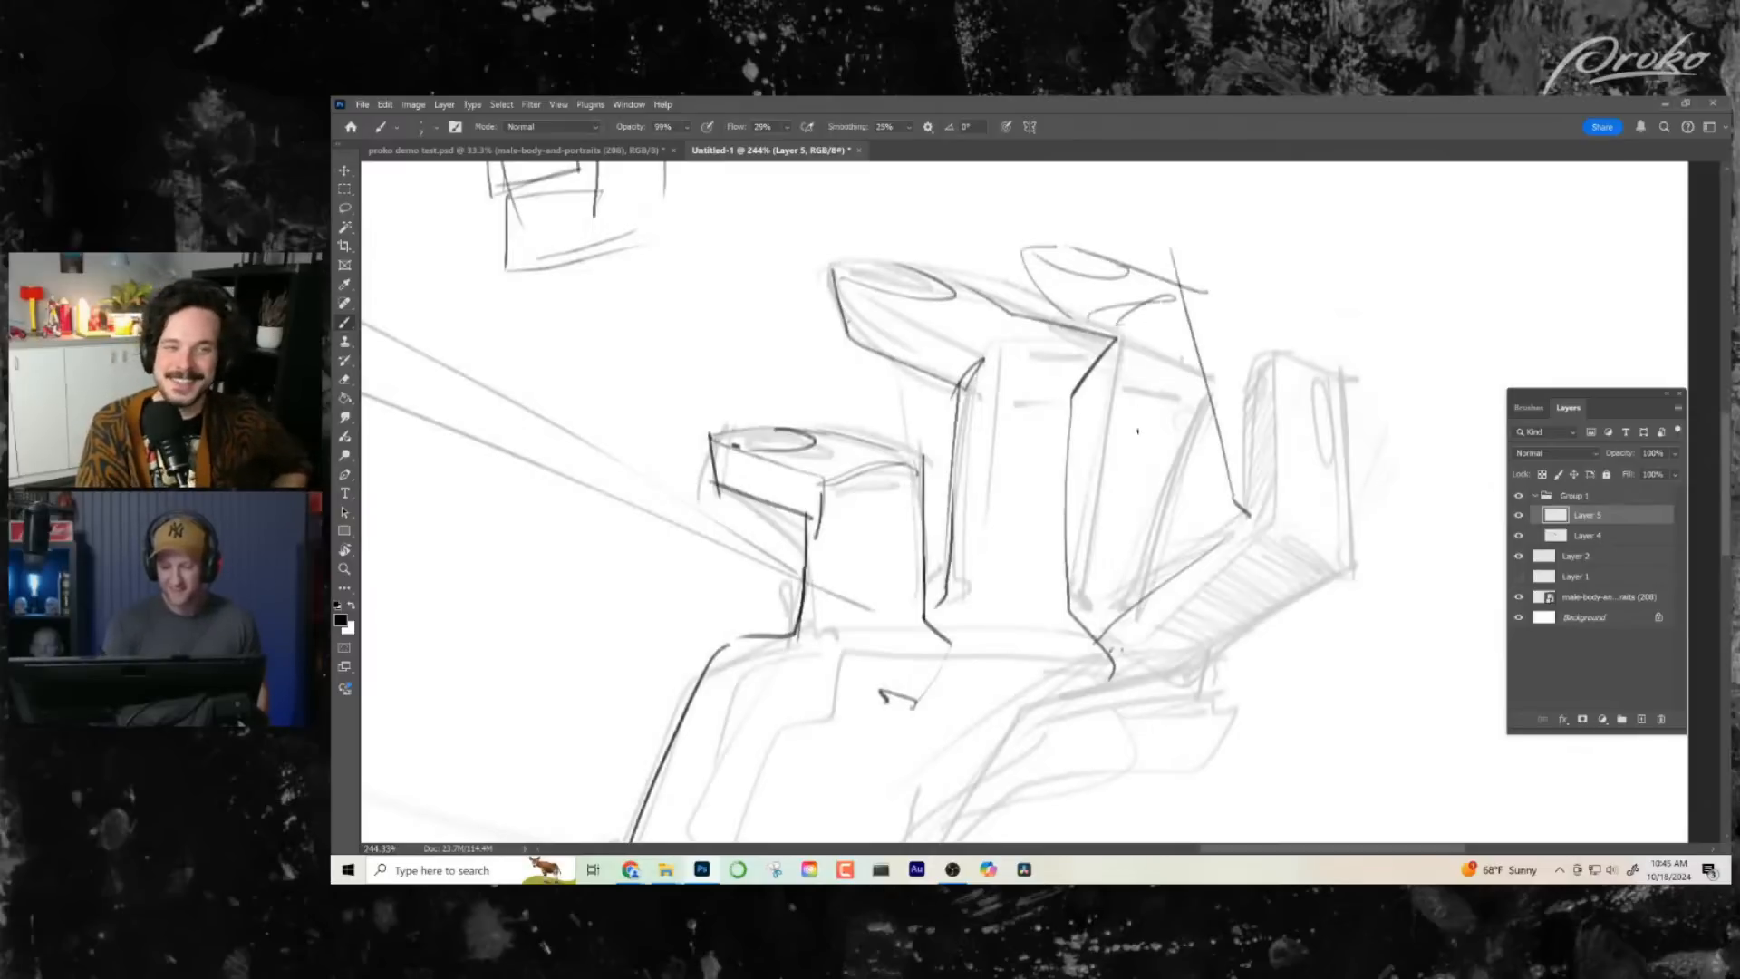
mouse_move(1093, 363)
left_mouse_down()
mouse_move(1132, 430)
mouse_move(1246, 471)
mouse_move(1228, 519)
mouse_move(1117, 625)
left_mouse_up()
left_click_drag(1191, 465, 1251, 479)
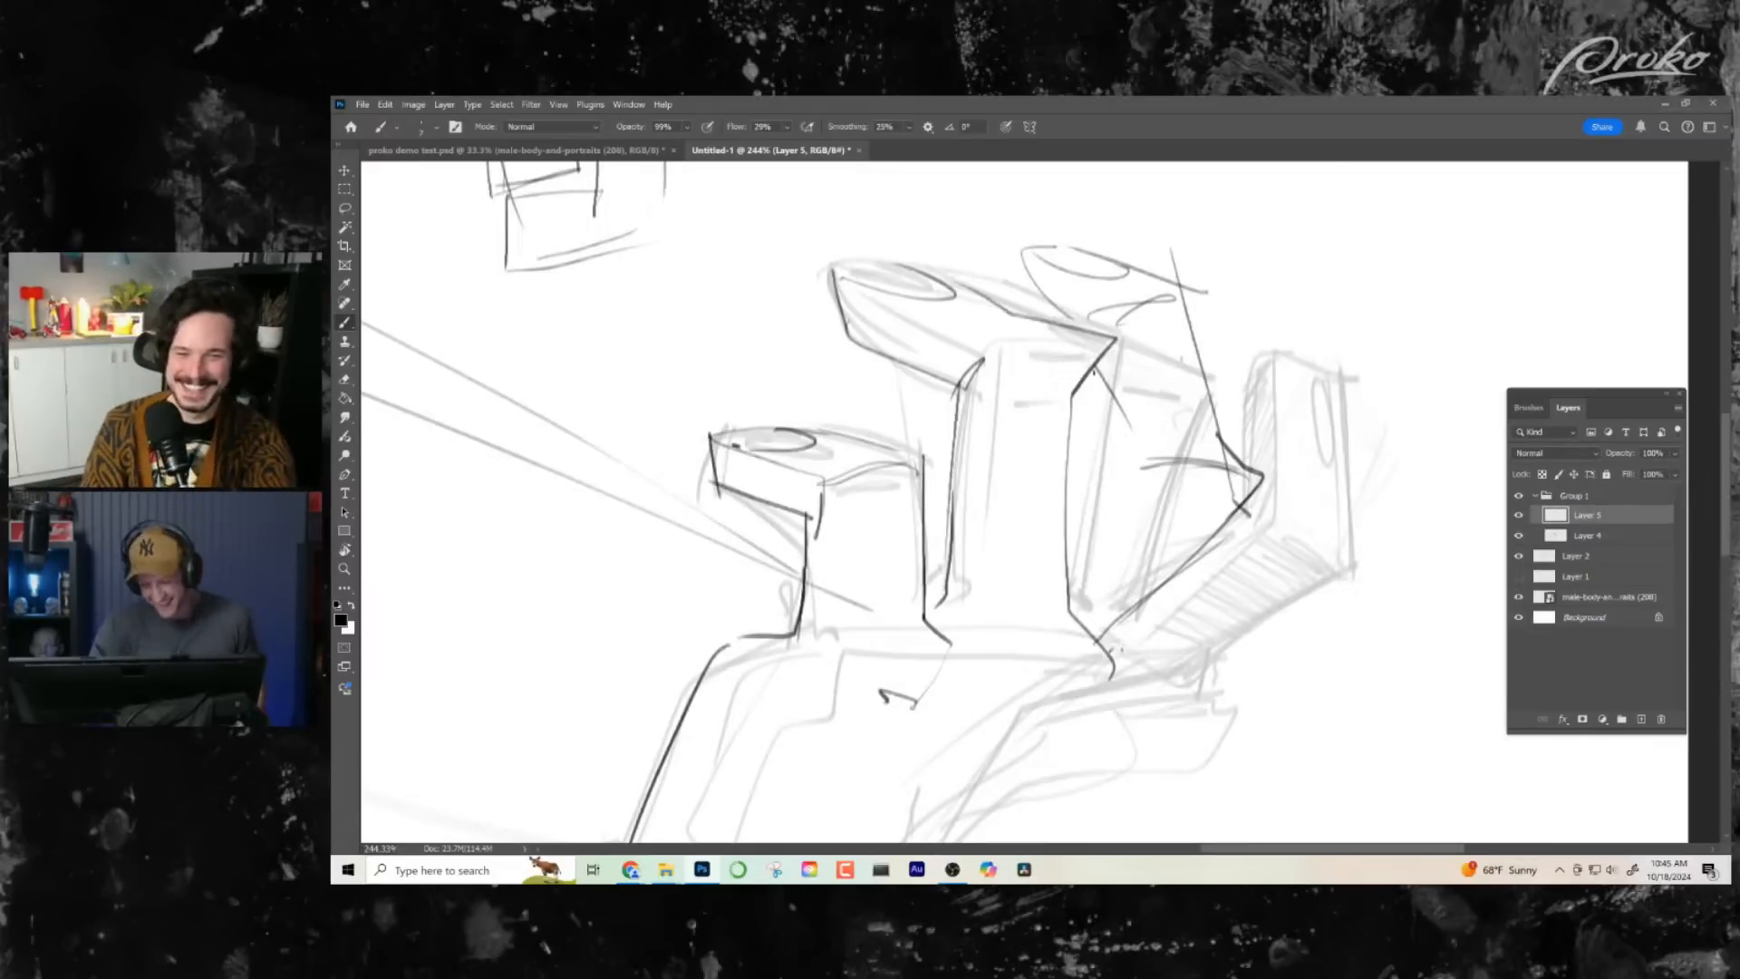
mouse_move(1097, 368)
left_mouse_down()
mouse_move(1144, 484)
mouse_move(1153, 467)
mouse_move(1056, 569)
left_mouse_up()
mouse_move(1115, 506)
left_mouse_down()
mouse_move(1000, 607)
mouse_move(874, 643)
left_mouse_up()
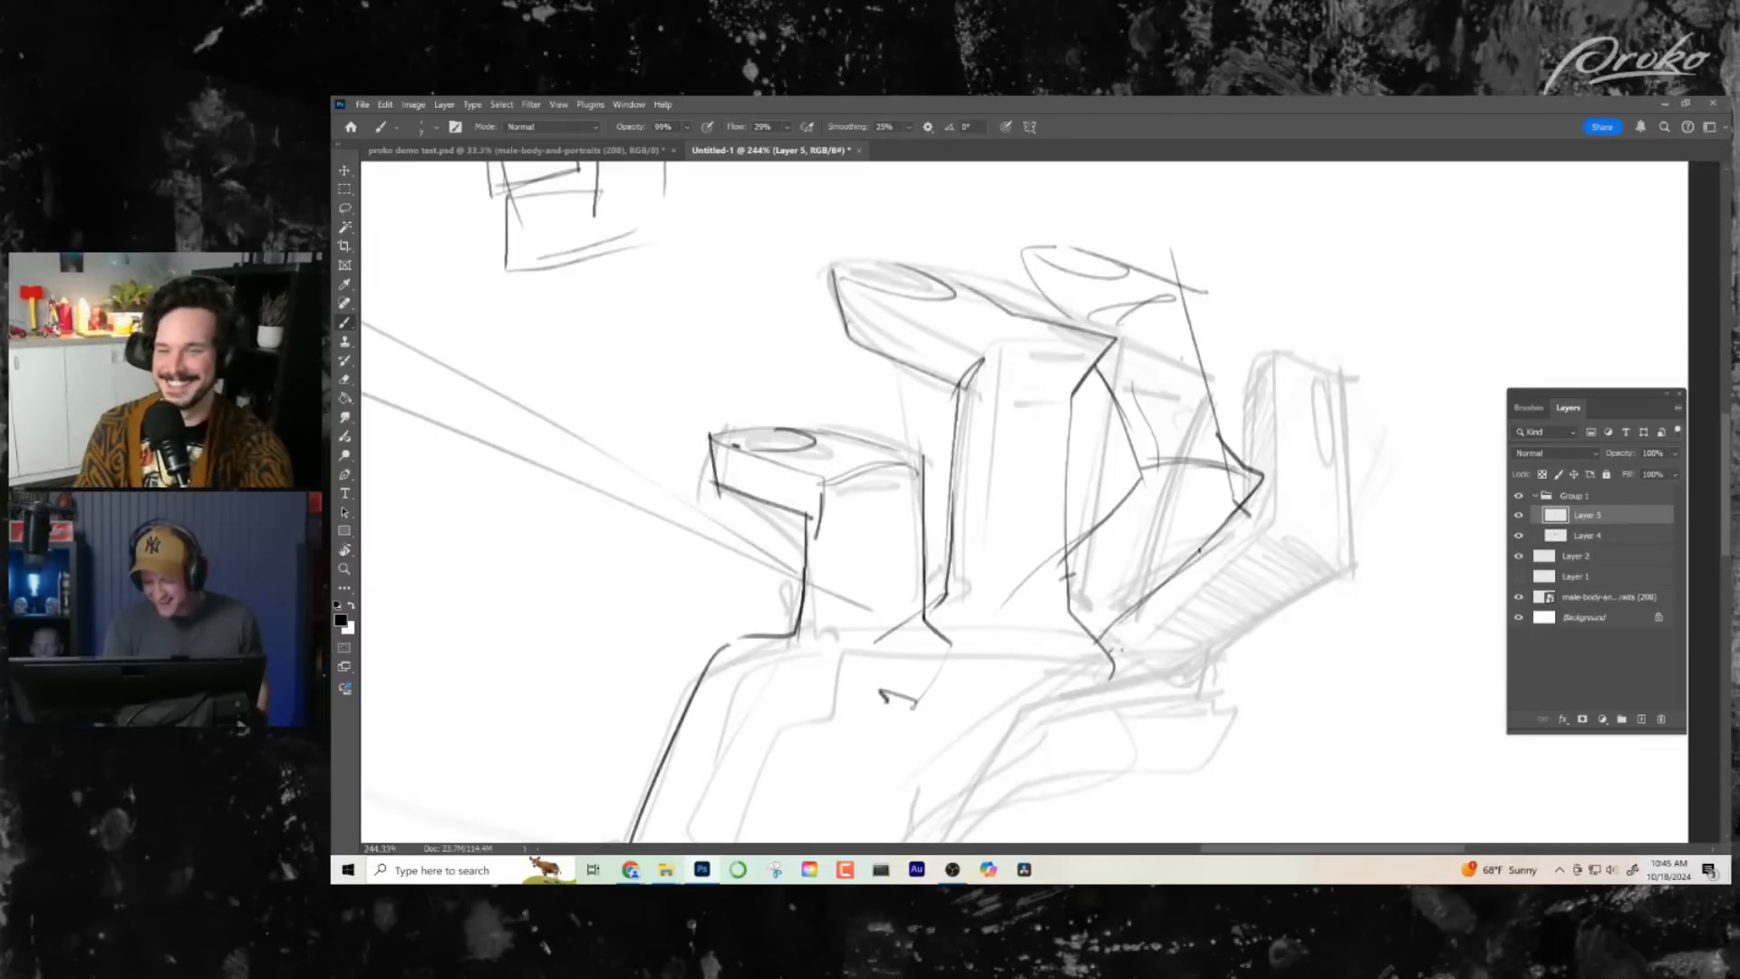
- Ink the upper and lower edges of the outermost finger's slanted base segment
left_click_drag(1202, 546, 1113, 649)
left_click_drag(1115, 639, 1117, 688)
left_click_drag(1354, 560, 1149, 690)
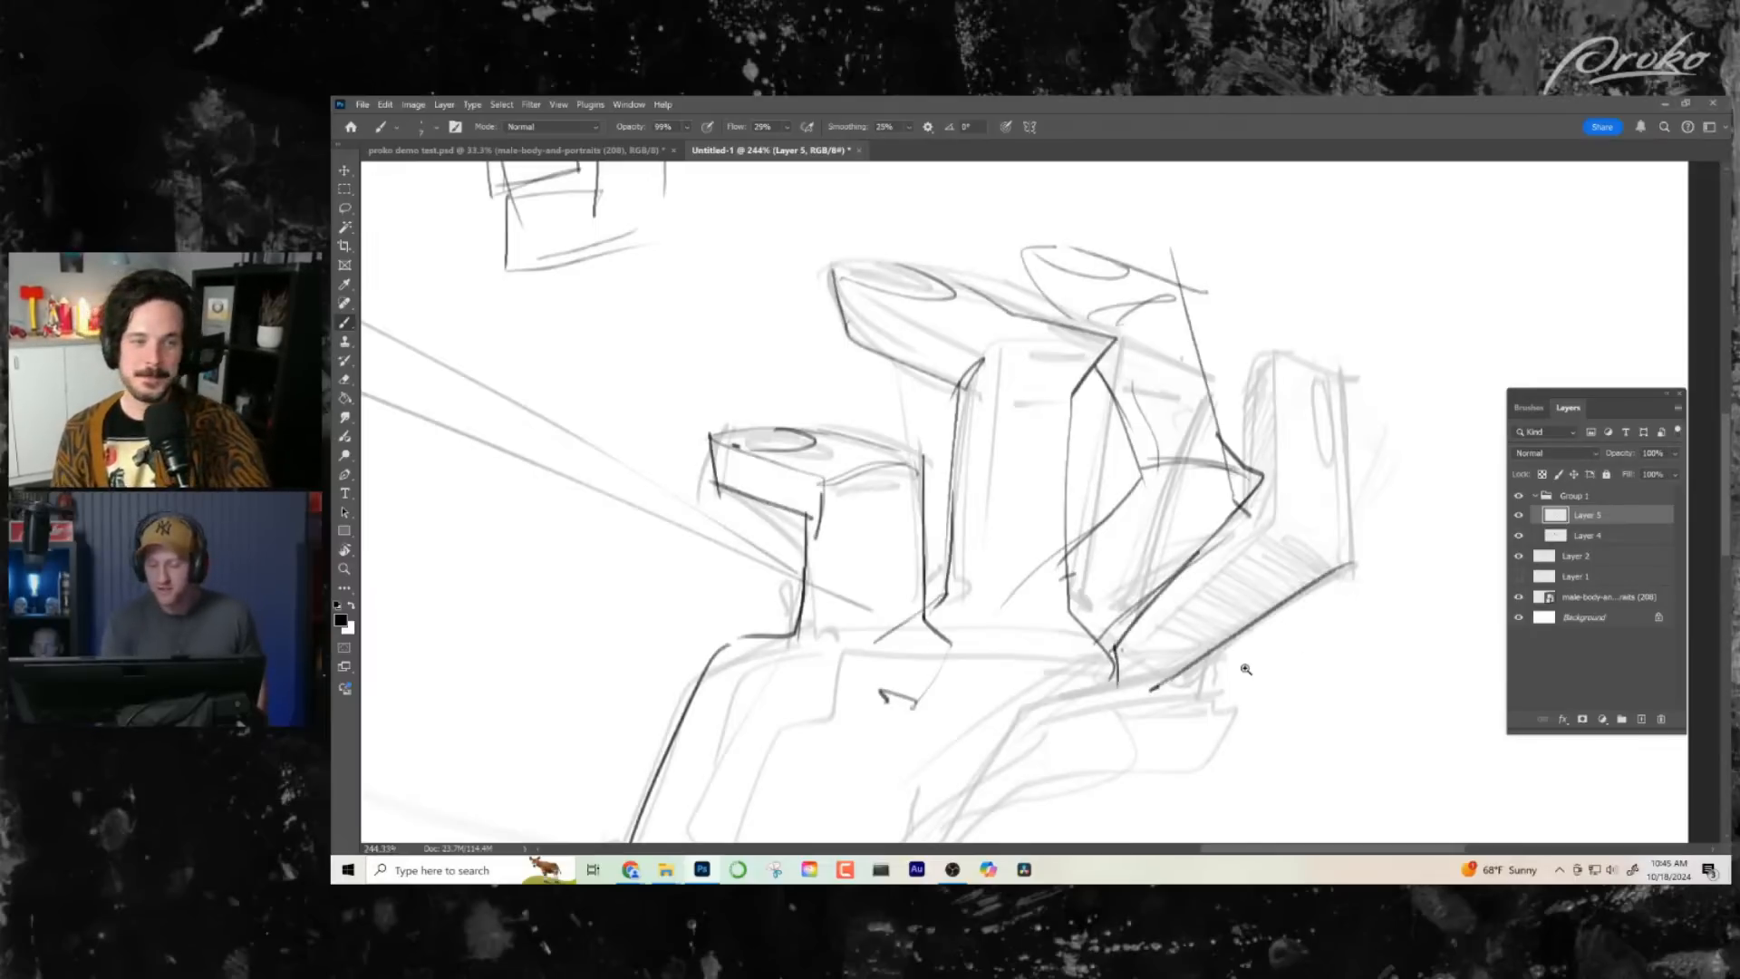
- Ink the outermost finger's upright tip segment with its oval nail, undoing a stray stroke
key("z")
left_click_drag(1250, 671, 1227, 673)
key("b")
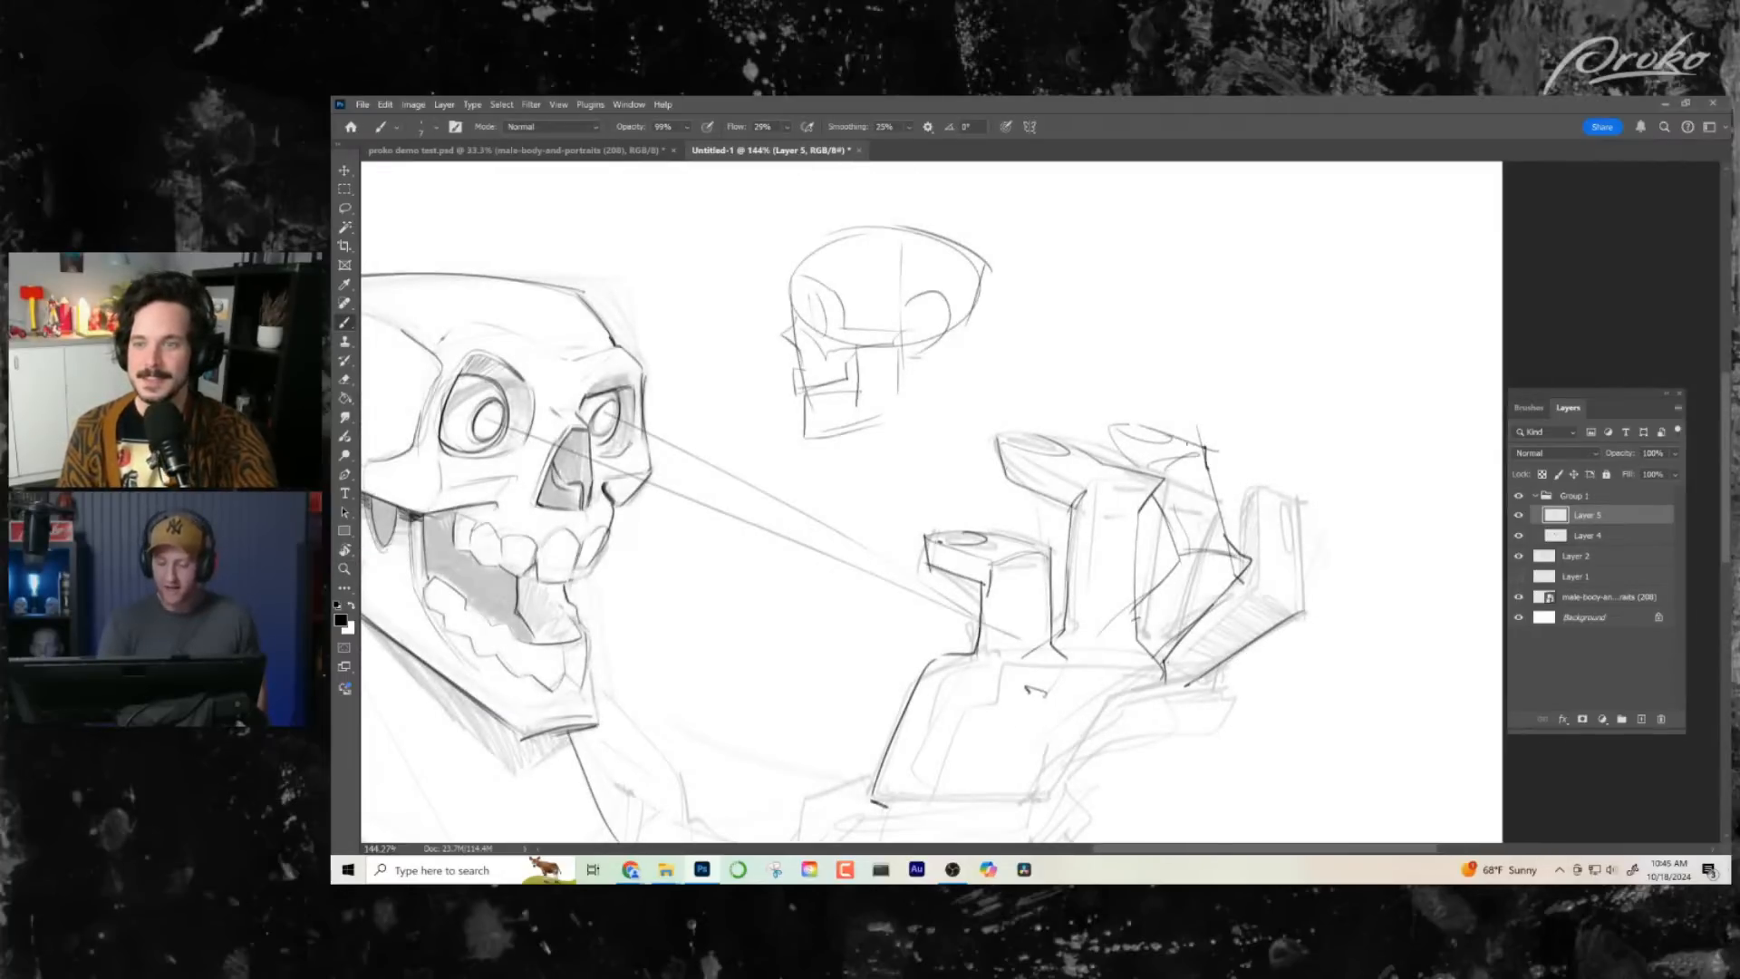
left_click_drag(1251, 506, 1252, 566)
mouse_move(1305, 505)
left_mouse_down()
mouse_move(1312, 614)
mouse_move(1298, 499)
left_mouse_up()
key("ctrl+z")
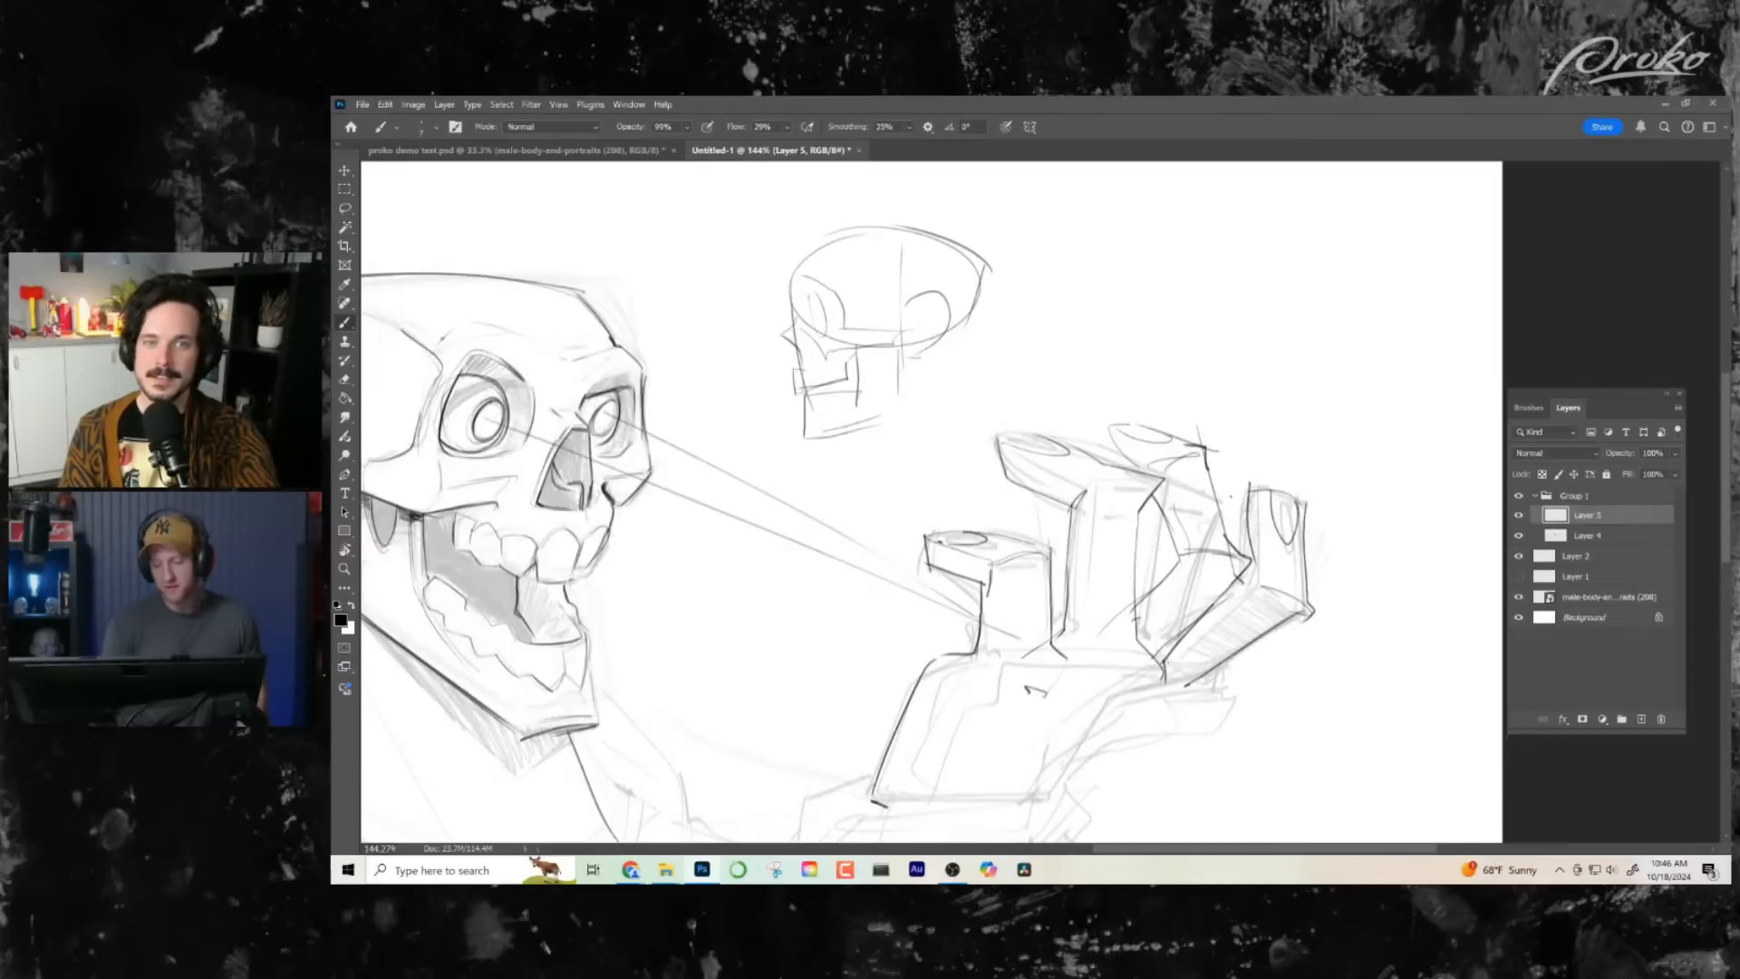
- Ink the outer edge of the palm from the outermost finger's base down to the wrist
key("z")
left_click_drag(1289, 594, 1233, 594)
left_click_drag(1328, 477, 1387, 498)
left_click_drag(1376, 533, 1249, 533)
key("b")
mouse_move(1230, 419)
left_mouse_down()
mouse_move(1234, 555)
mouse_move(1231, 538)
mouse_move(1119, 645)
mouse_move(914, 785)
left_mouse_up()
- Ink the curved wrist band at the base of the palm, undoing the unsatisfactory strokes
key("z")
left_click_drag(1418, 473, 1341, 476)
left_click_drag(1317, 572, 1385, 572)
key("b")
mouse_move(1124, 522)
left_mouse_down()
mouse_move(1121, 575)
mouse_move(1059, 560)
mouse_move(1070, 526)
left_mouse_up()
mouse_move(1004, 539)
left_mouse_down()
mouse_move(876, 558)
mouse_move(793, 687)
mouse_move(785, 749)
mouse_move(814, 761)
left_mouse_up()
key("ctrl+z")
key("ctrl+z")
mouse_move(987, 701)
left_mouse_down()
mouse_move(888, 763)
mouse_move(785, 772)
mouse_move(979, 693)
left_mouse_up()
- Darken the third finger's bent tip, undo the retraced nail stroke, and ink the end of the long finger's tip
key("z")
left_click_drag(1131, 660, 1043, 660)
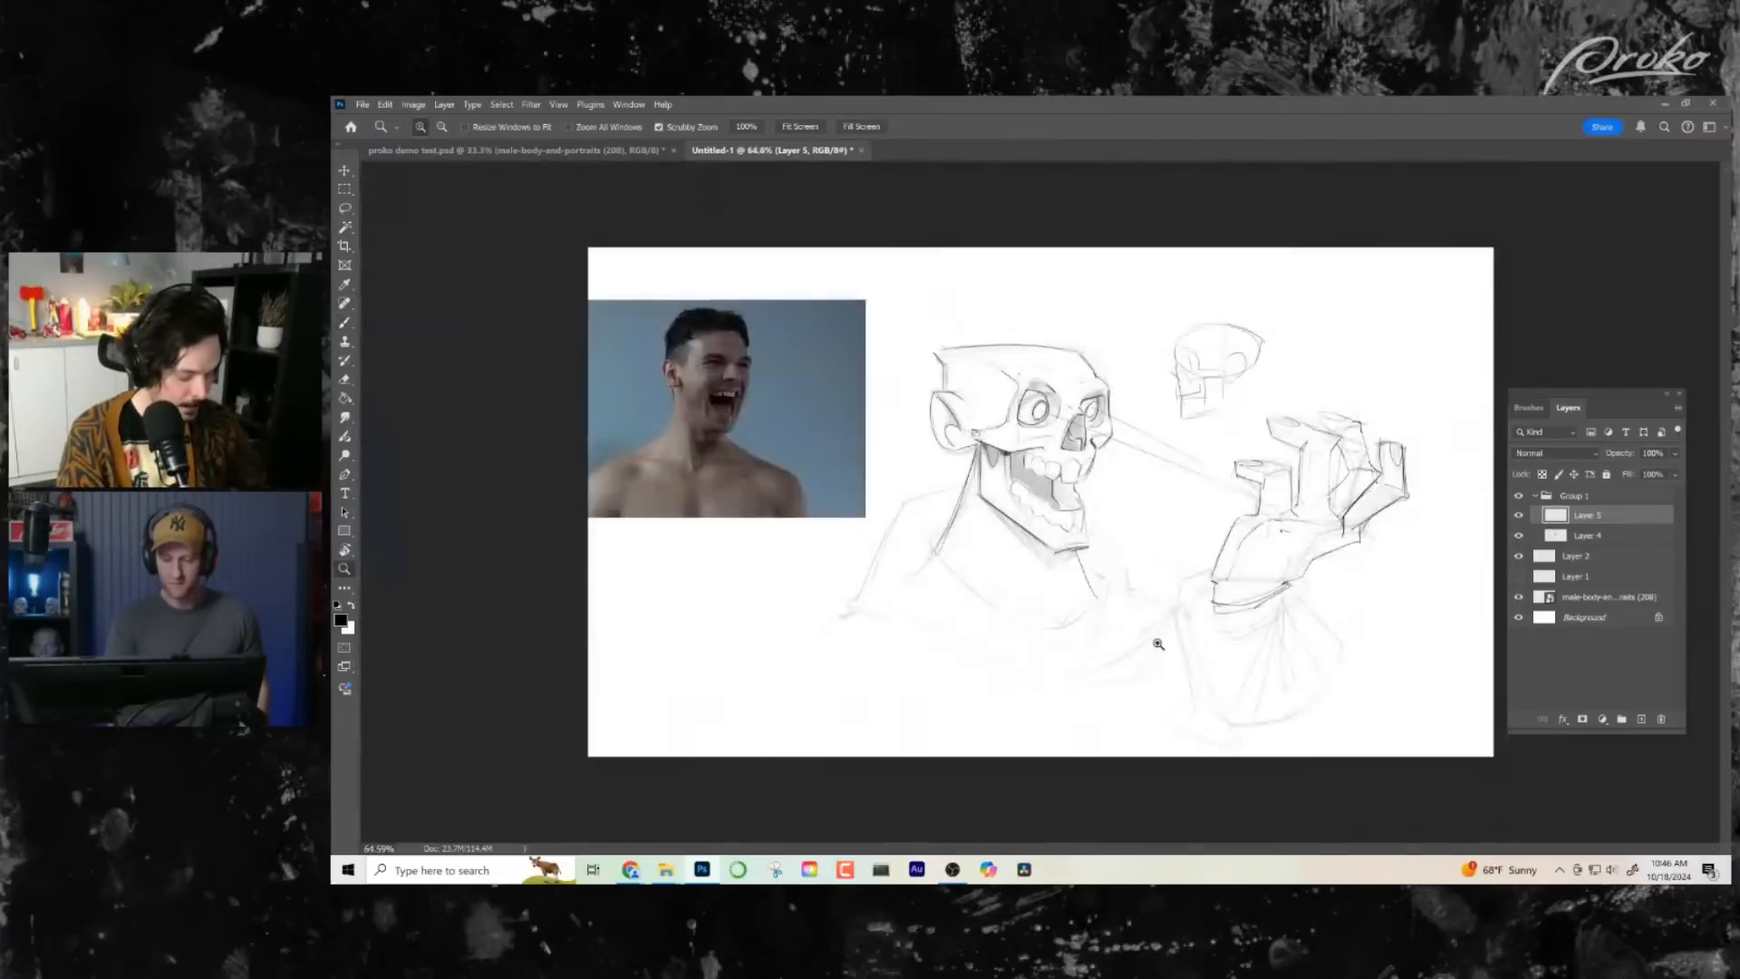
left_click_drag(1339, 433, 1358, 393)
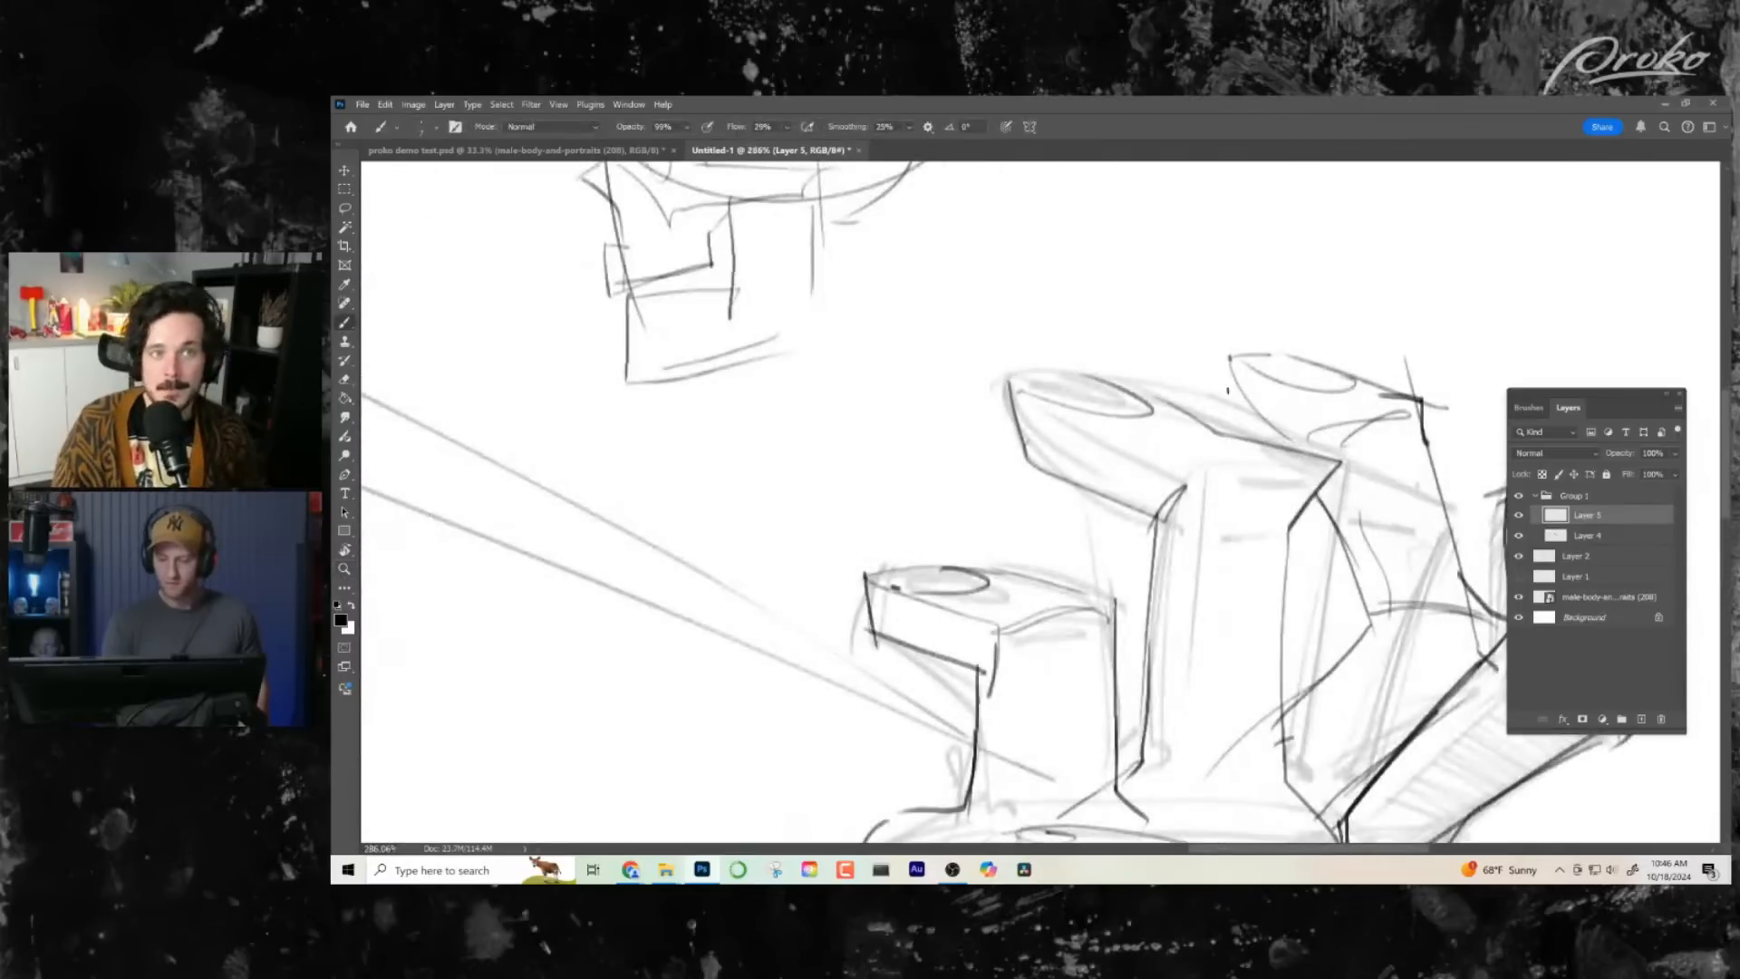
mouse_move(1230, 358)
left_mouse_down()
mouse_move(1253, 434)
mouse_move(1313, 388)
mouse_move(1253, 355)
mouse_move(1314, 356)
left_mouse_up()
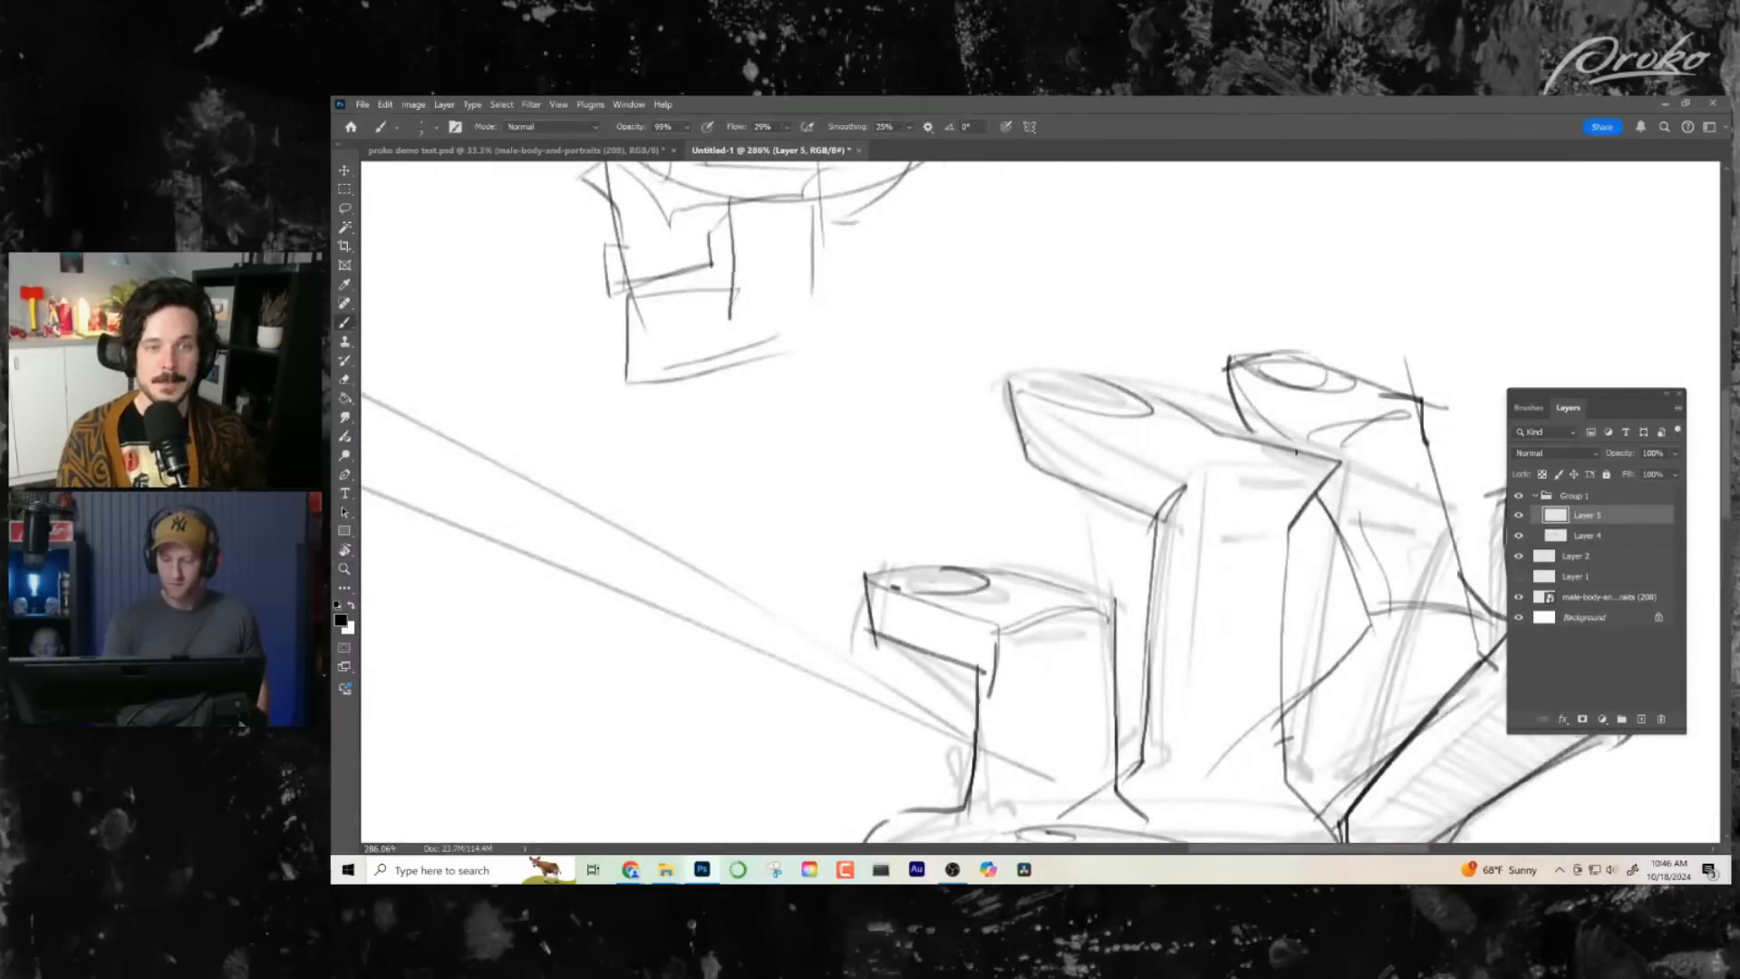
key("ctrl+z")
left_click_drag(998, 405, 1115, 377)
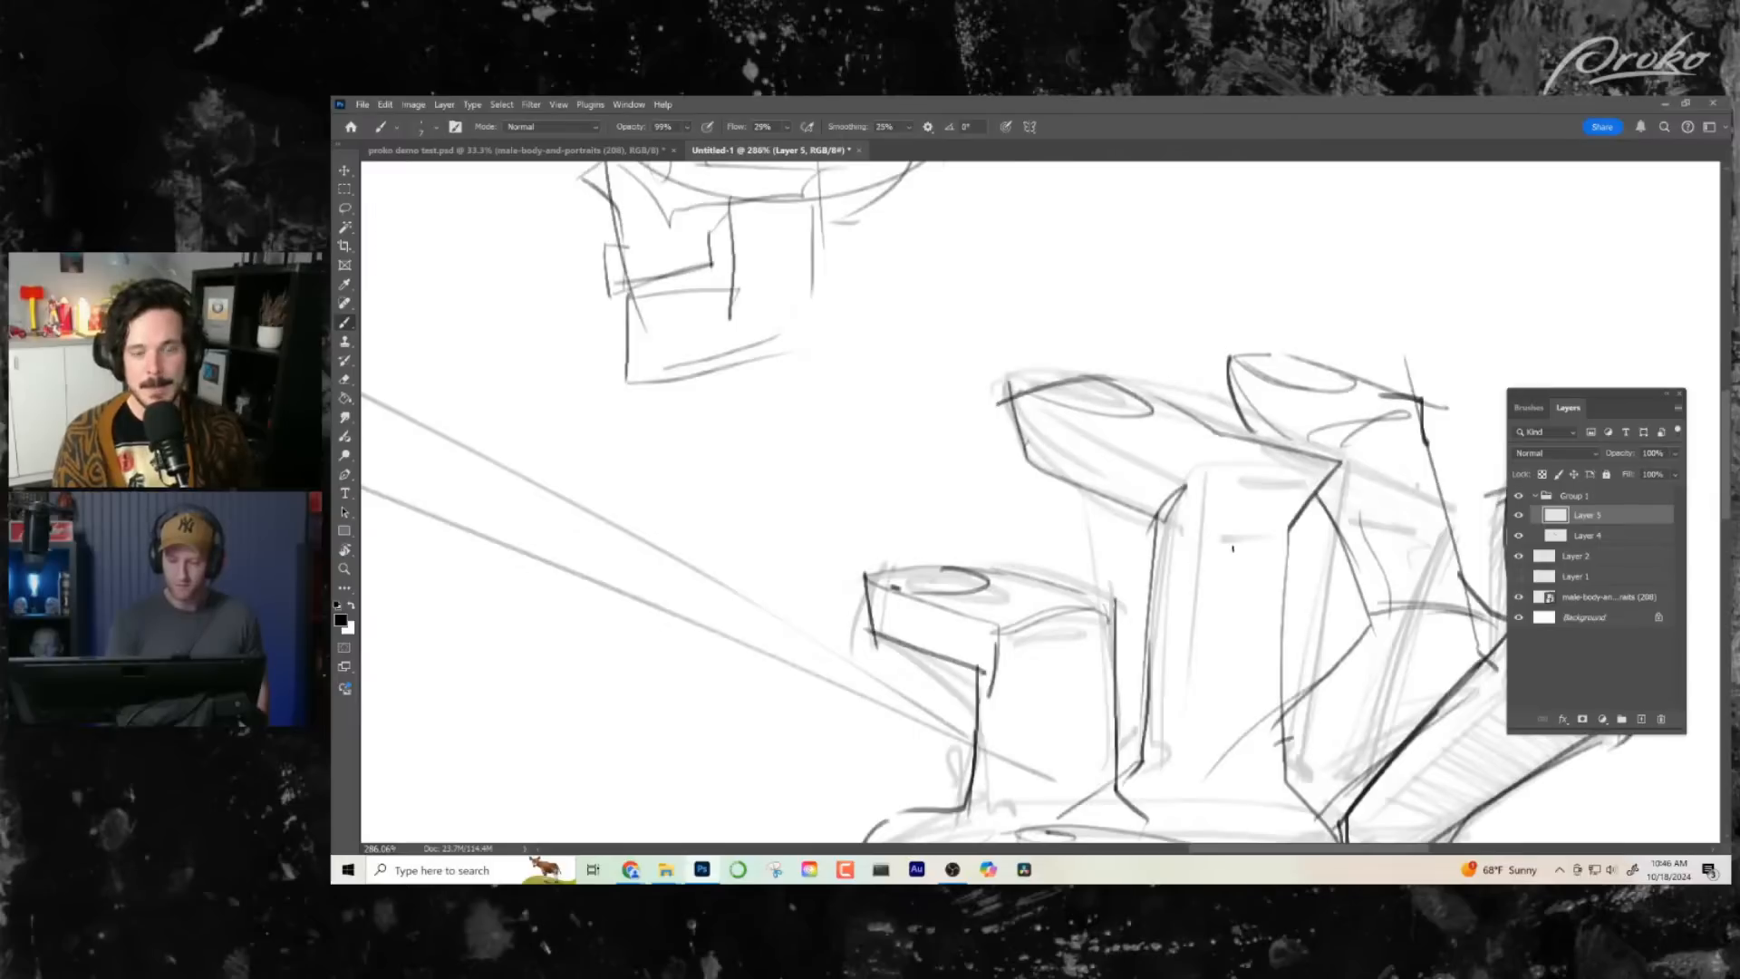
- Ink the back shoulder outline and the long lower edge of the robe's collar
key("z")
left_click_drag(1165, 581, 1114, 592)
mouse_move(1189, 615)
left_mouse_down()
mouse_move(1100, 560)
mouse_move(1177, 602)
left_mouse_up()
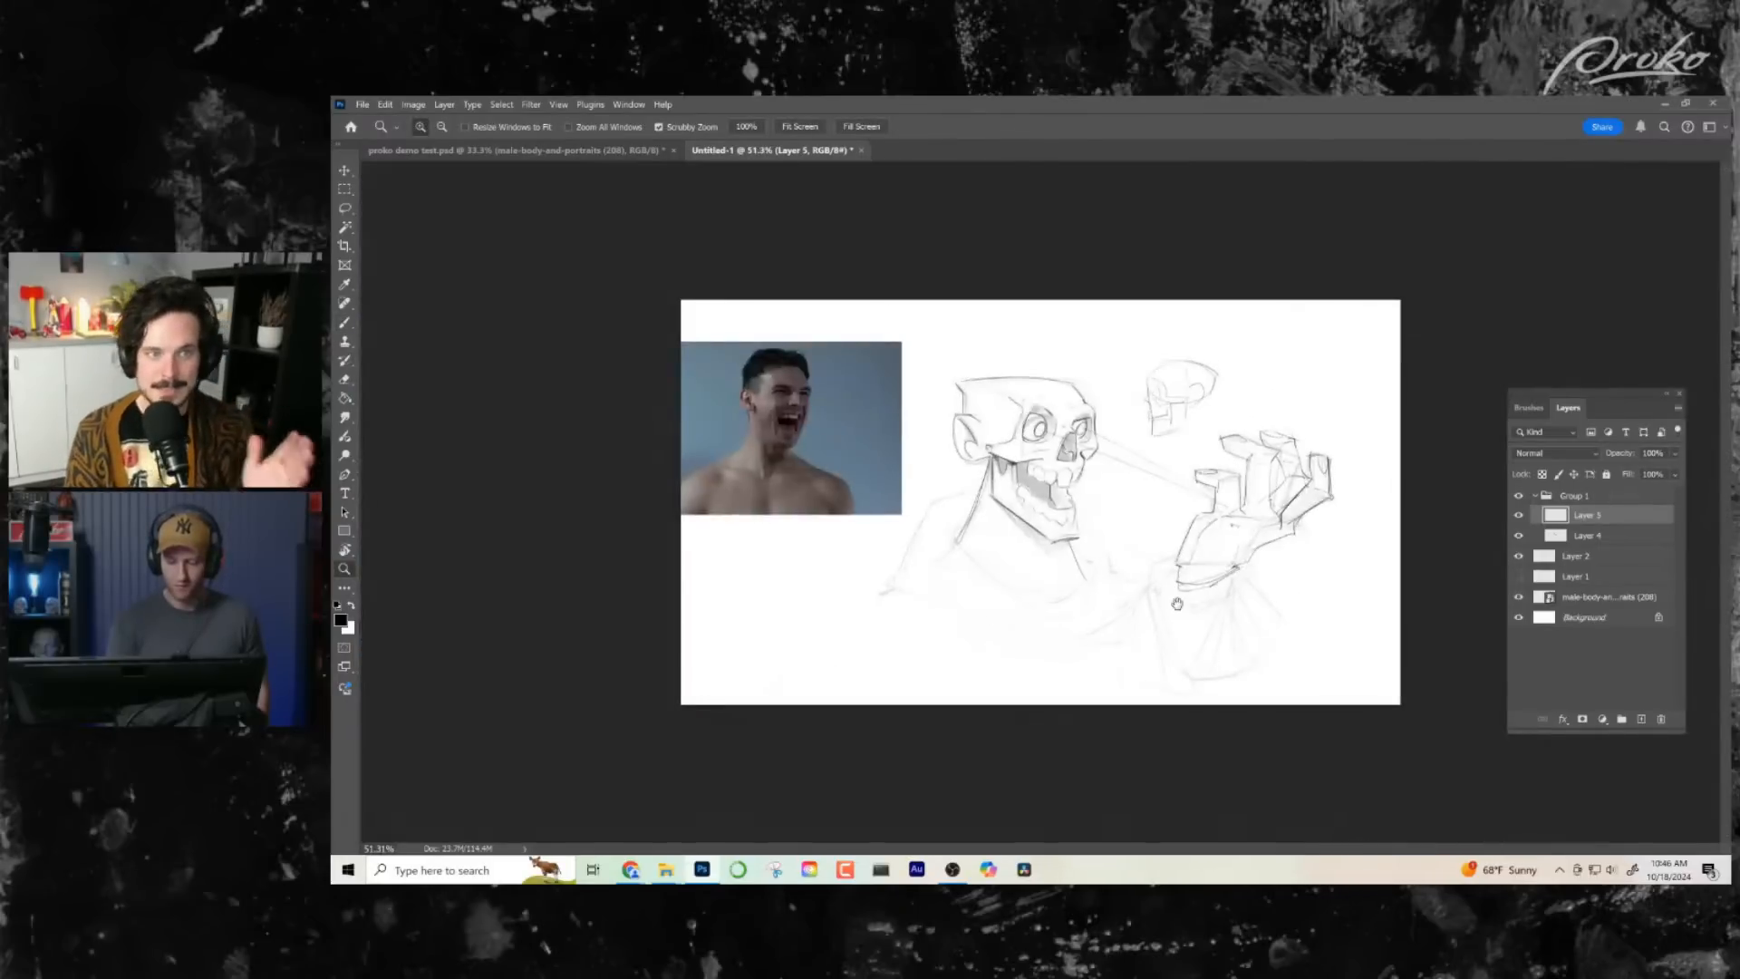
left_click_drag(1203, 542, 1246, 539)
left_click_drag(812, 516, 877, 535)
left_click(859, 513)
key("b")
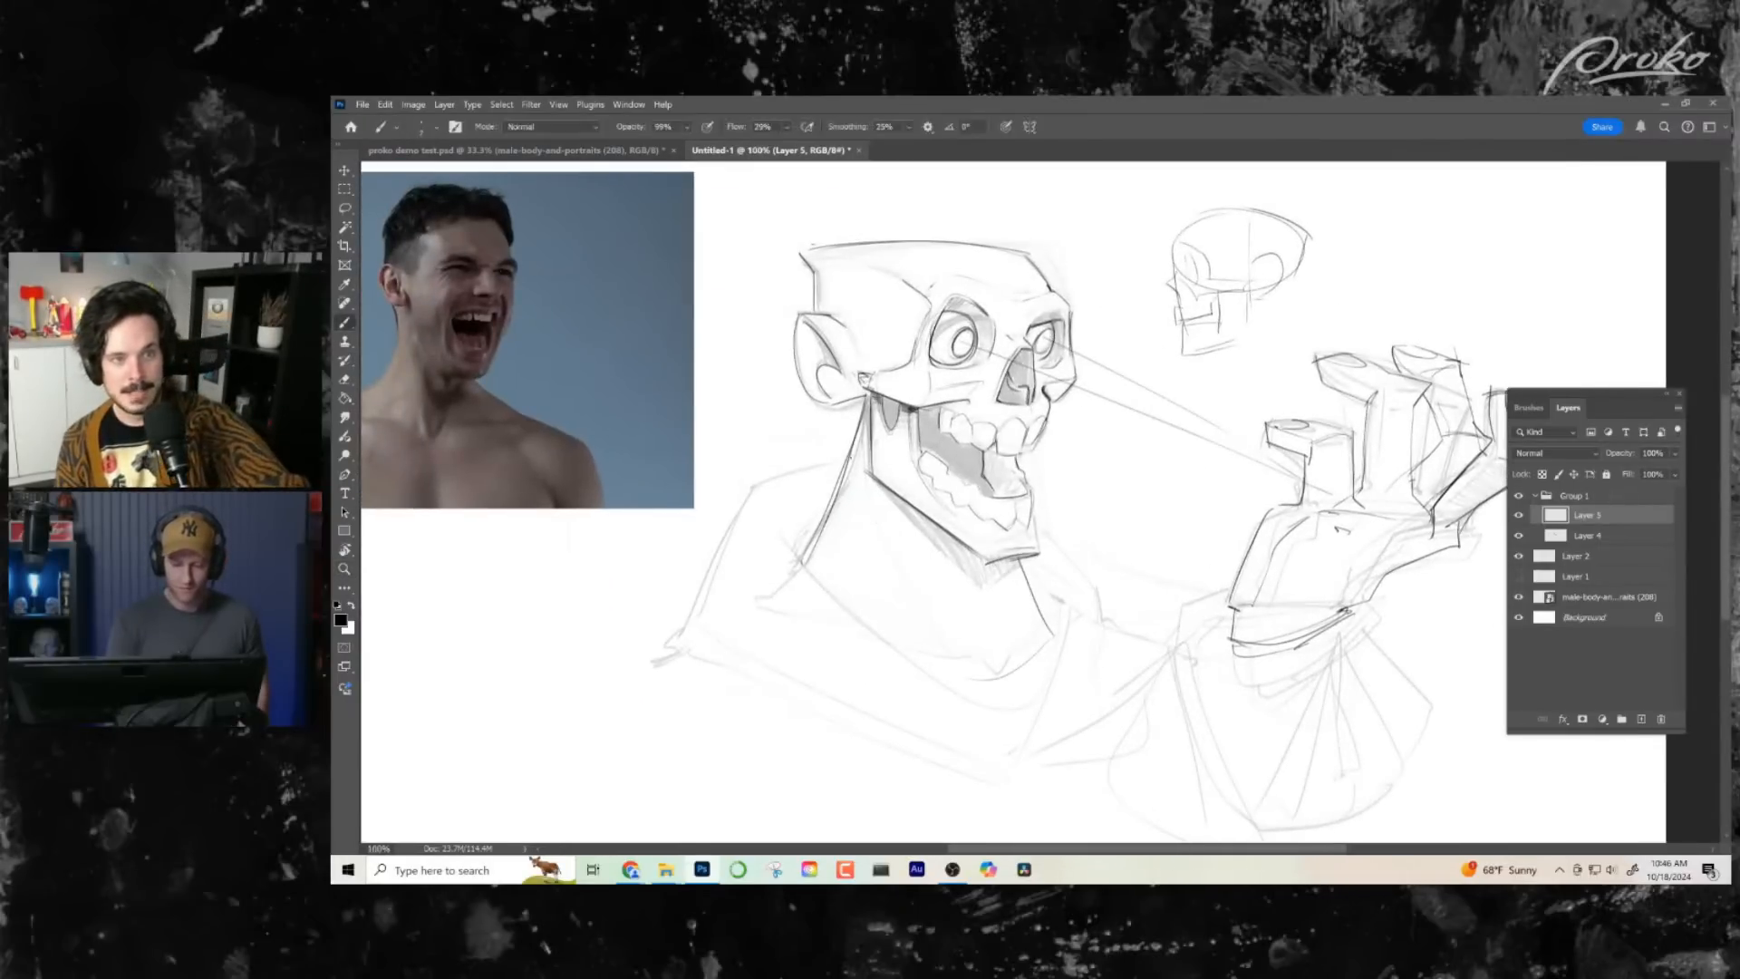
mouse_move(843, 456)
left_mouse_down()
mouse_move(737, 496)
mouse_move(691, 603)
mouse_move(852, 703)
mouse_move(967, 734)
left_mouse_up()
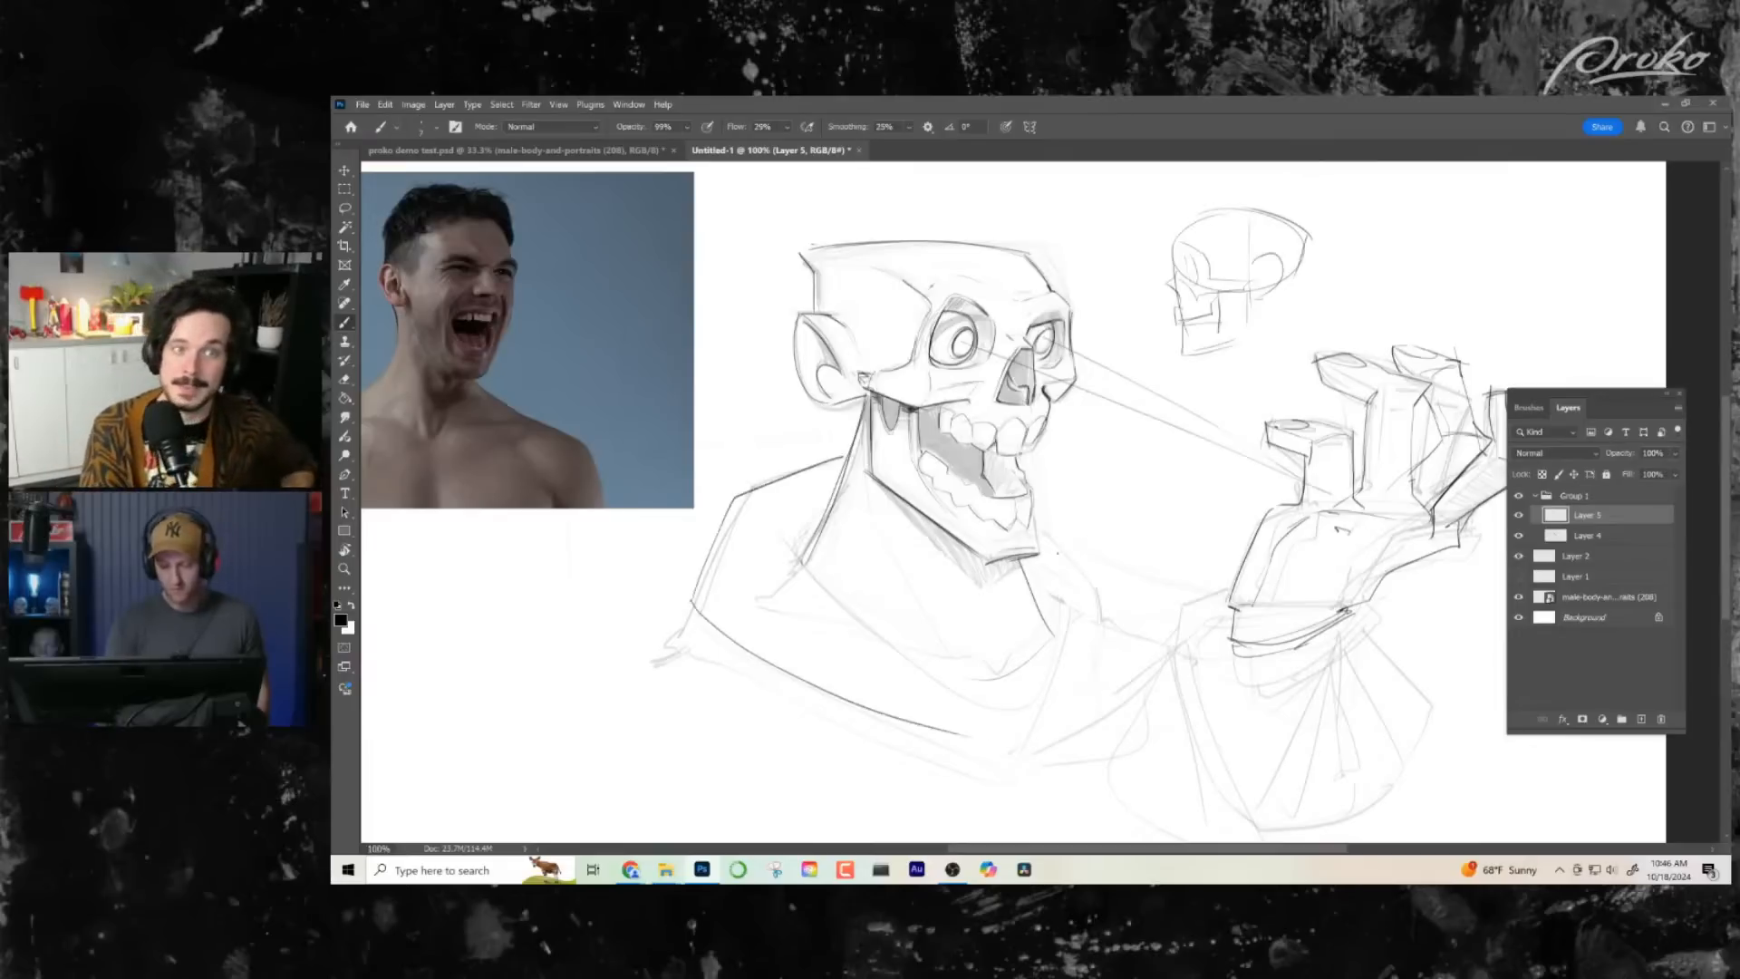
- Ink the front lapel down to its point, the front of the neck and the inner neckline
mouse_move(1042, 529)
left_mouse_down()
mouse_move(1102, 639)
mouse_move(1052, 691)
left_mouse_up()
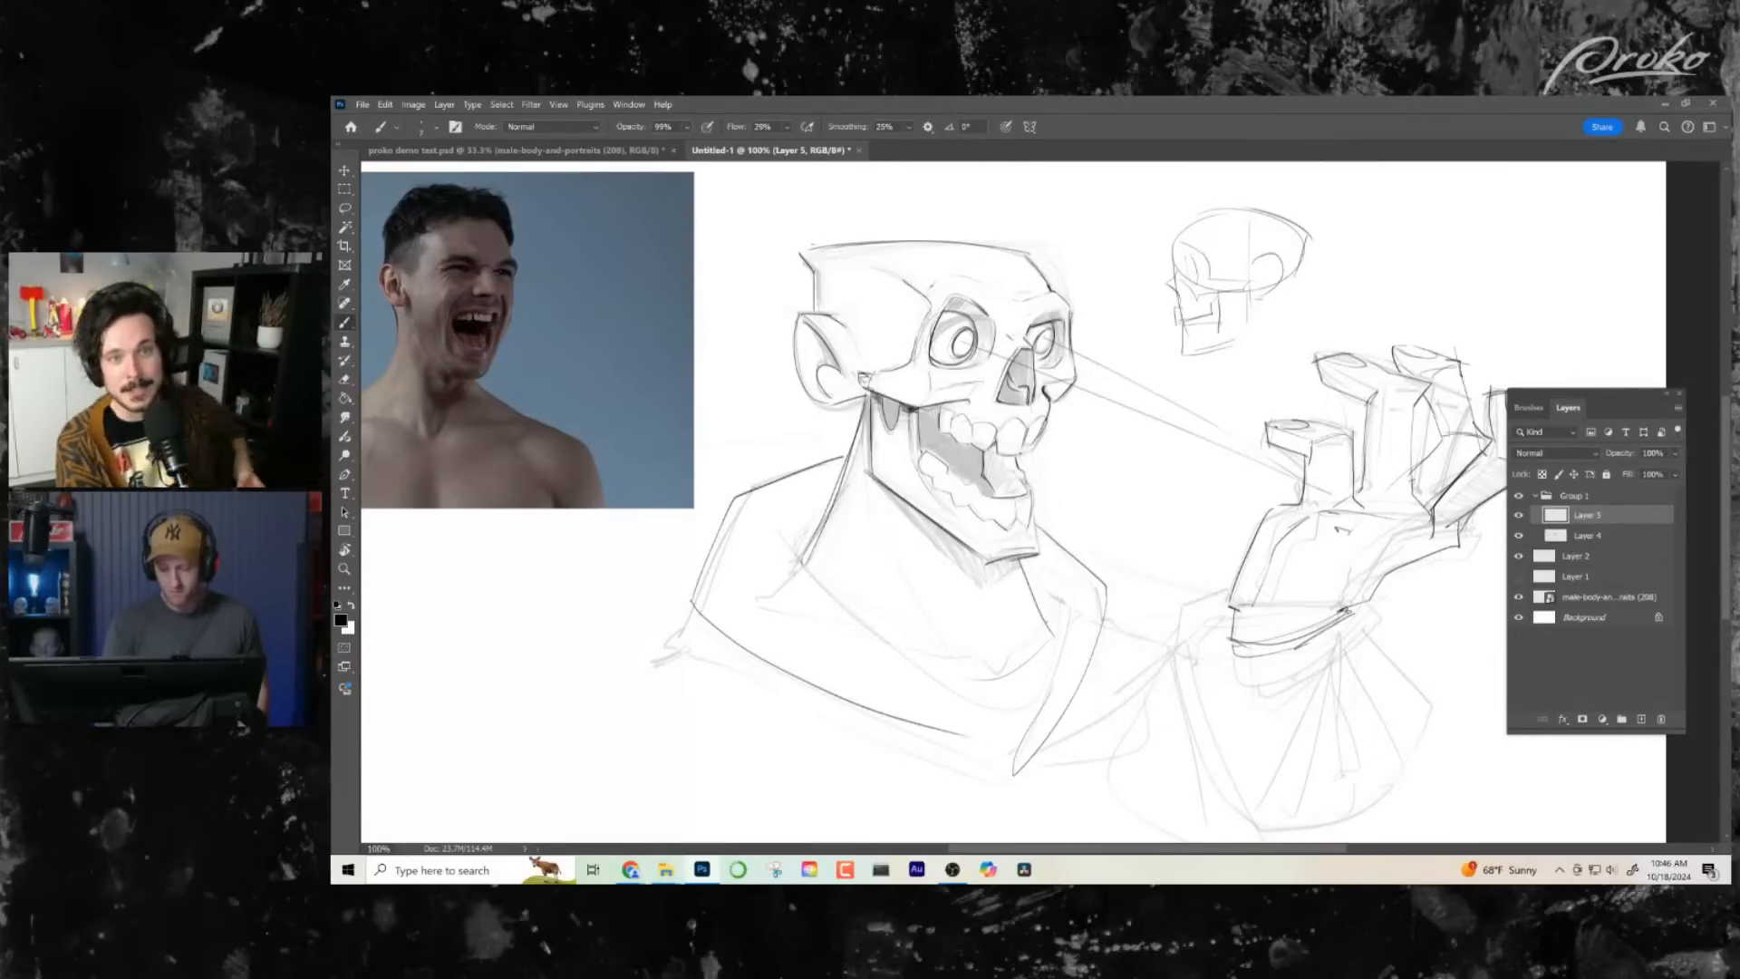
left_click_drag(1020, 569, 1060, 671)
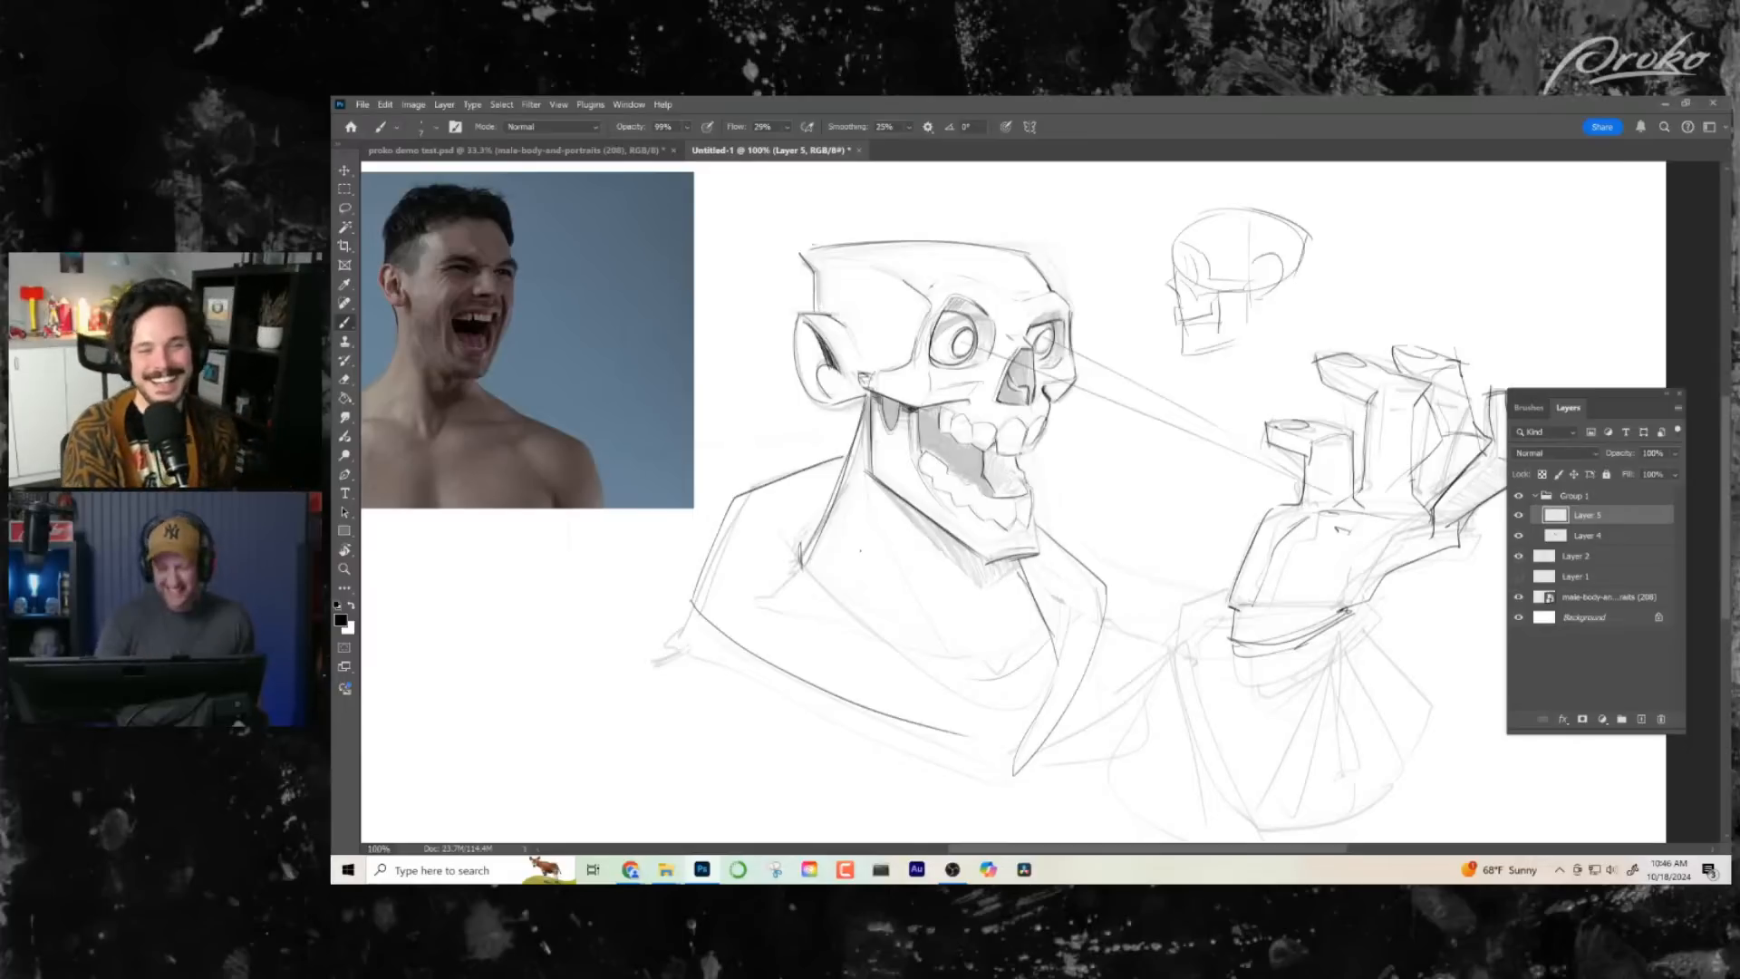
left_click_drag(860, 550, 836, 522)
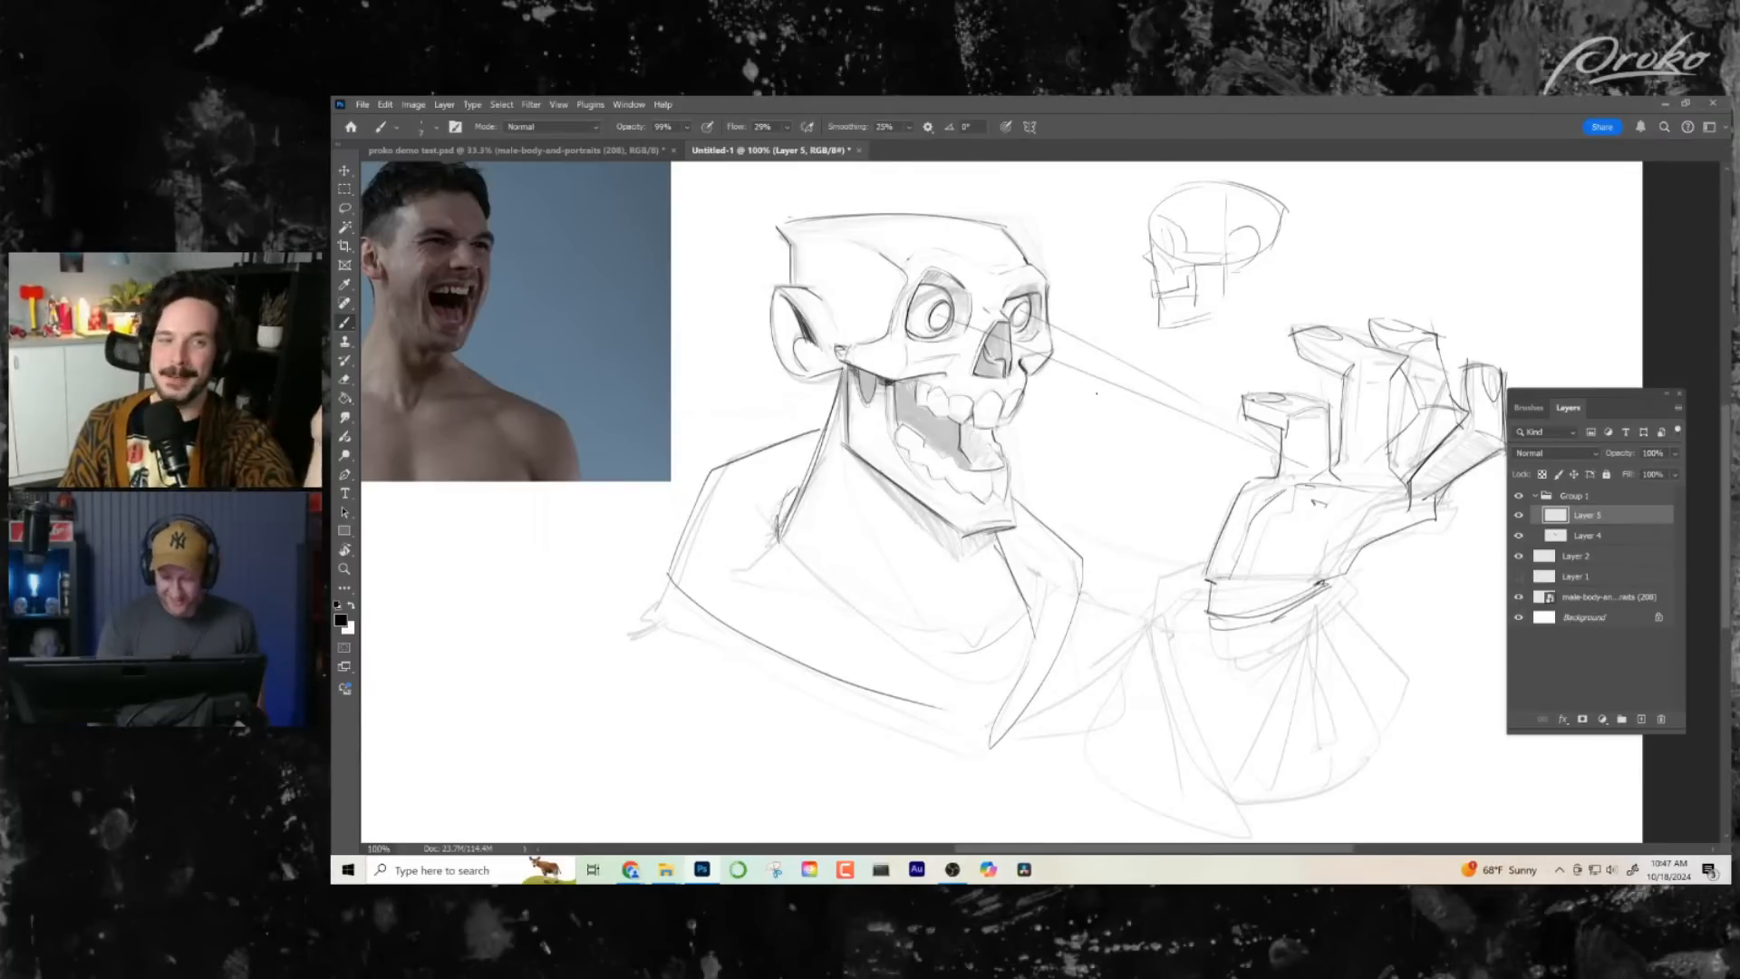
mouse_move(759, 506)
left_mouse_down()
mouse_move(957, 674)
mouse_move(866, 607)
left_mouse_up()
- Ink the ear's back contour and the rear edge of the jaw, and darken the hollow under the cheekbone
key("z")
left_click_drag(1085, 665, 1062, 684)
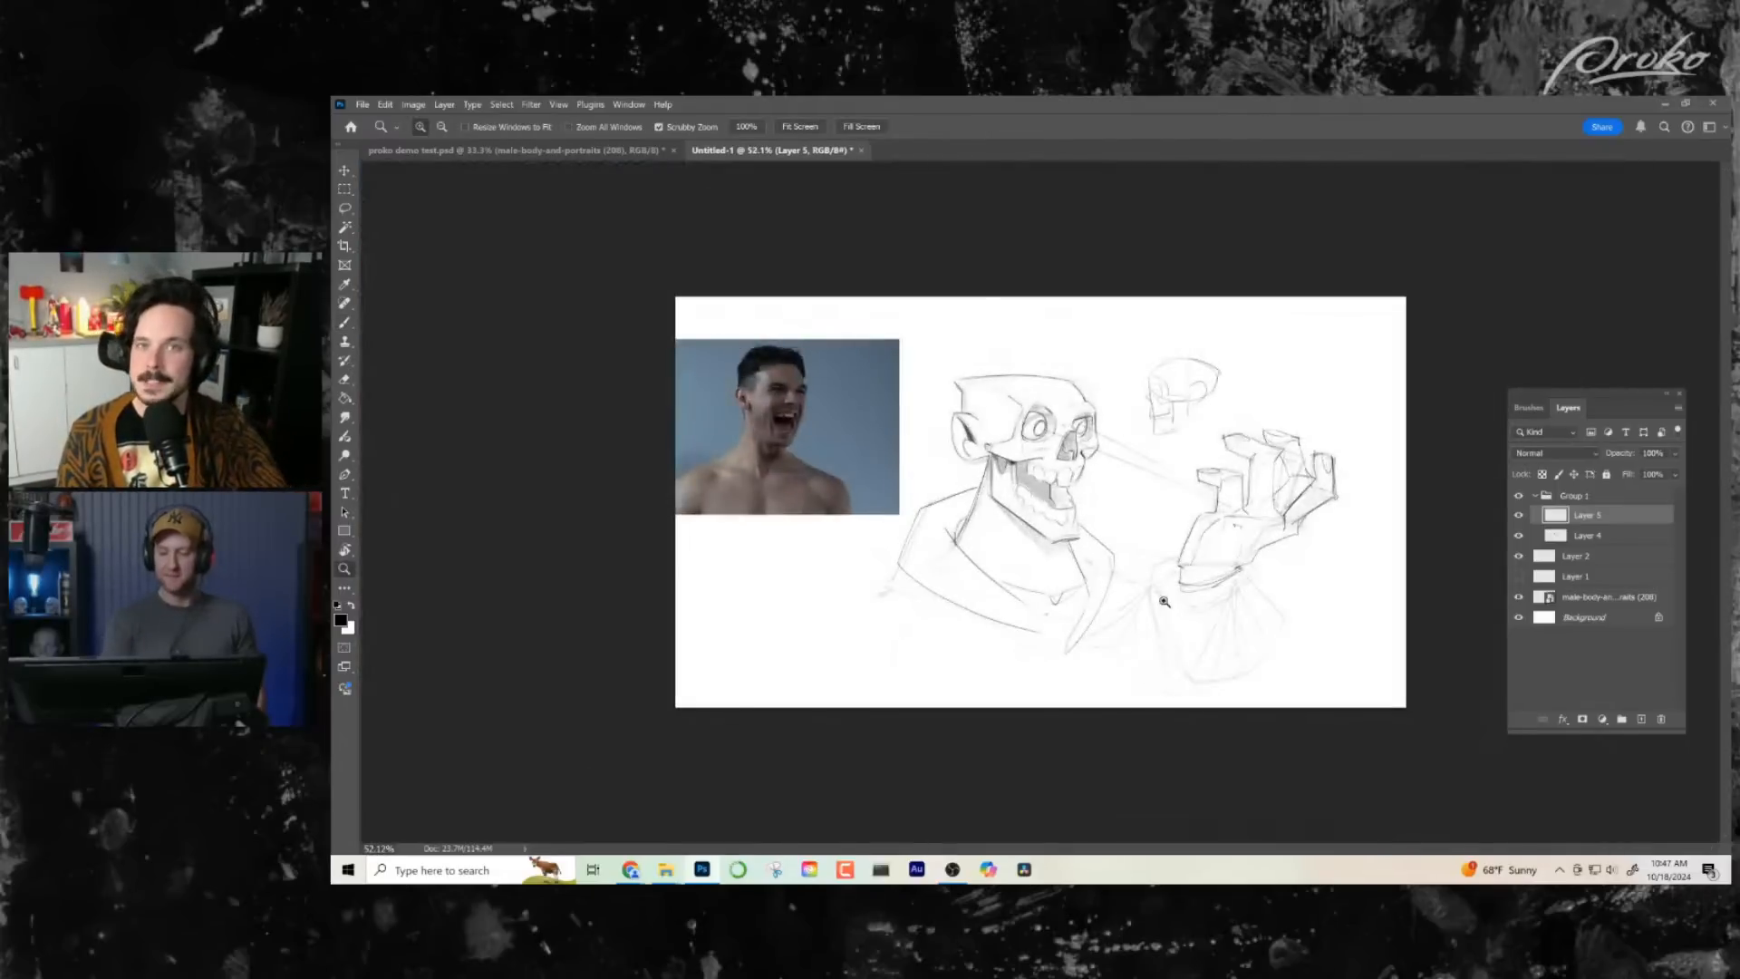
left_click_drag(1065, 416, 1108, 424)
key("b")
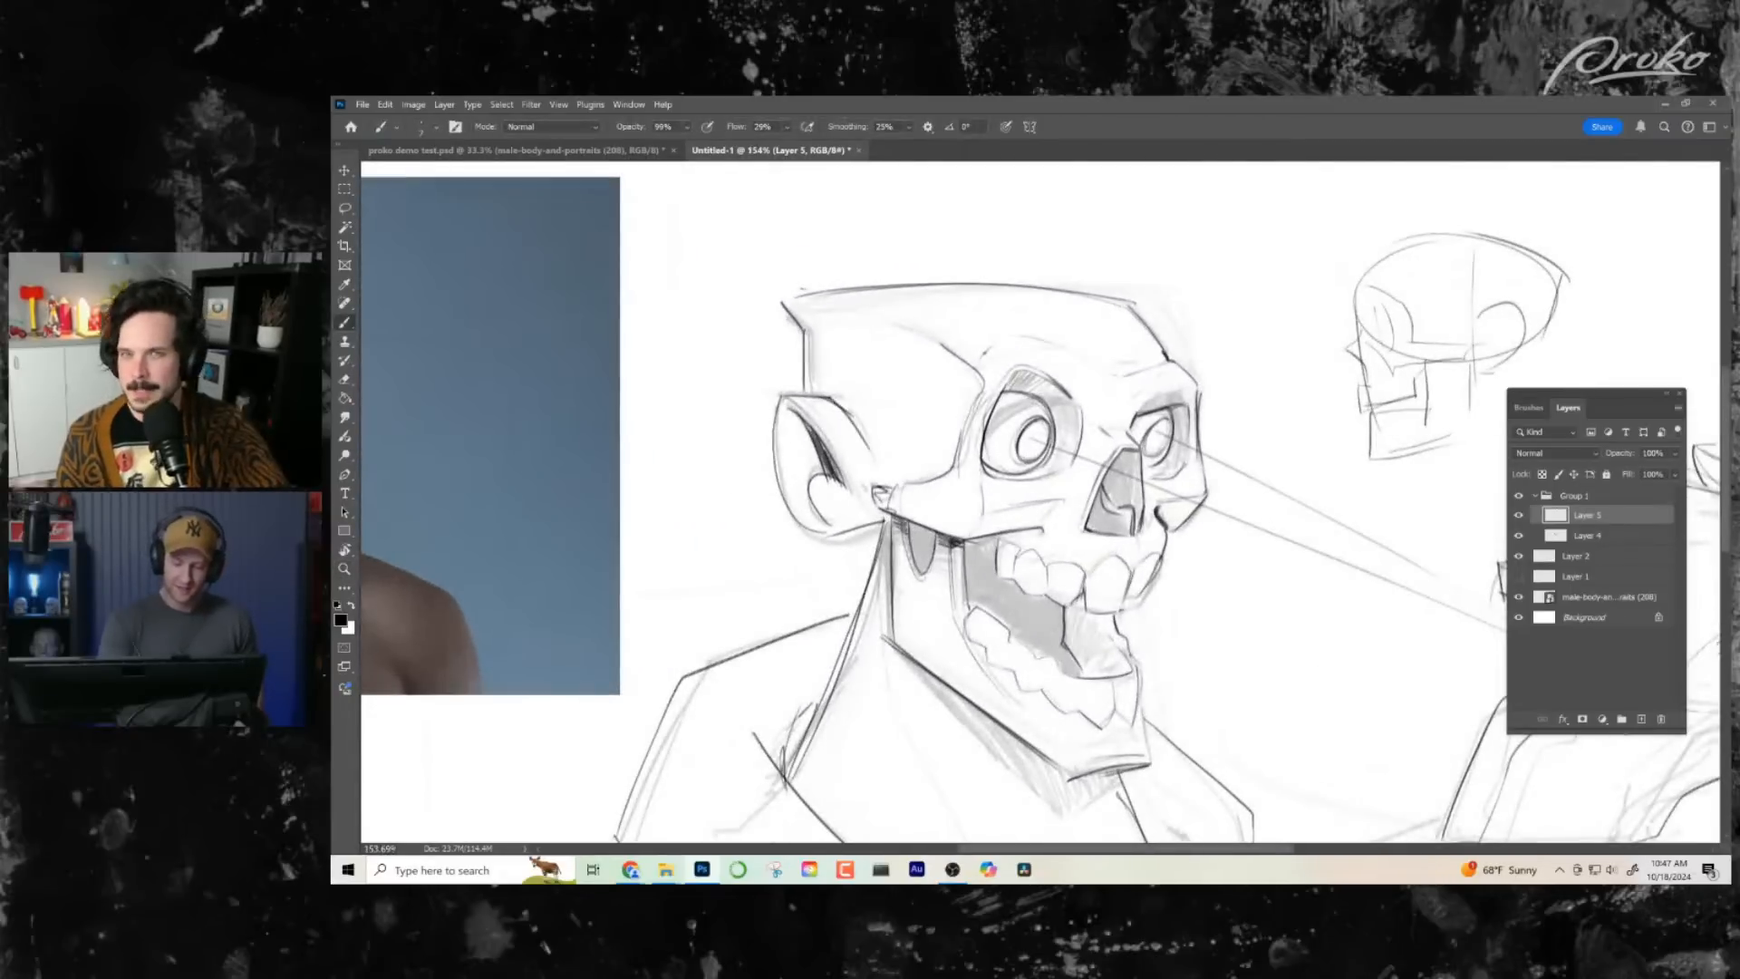
left_click_drag(779, 397, 781, 524)
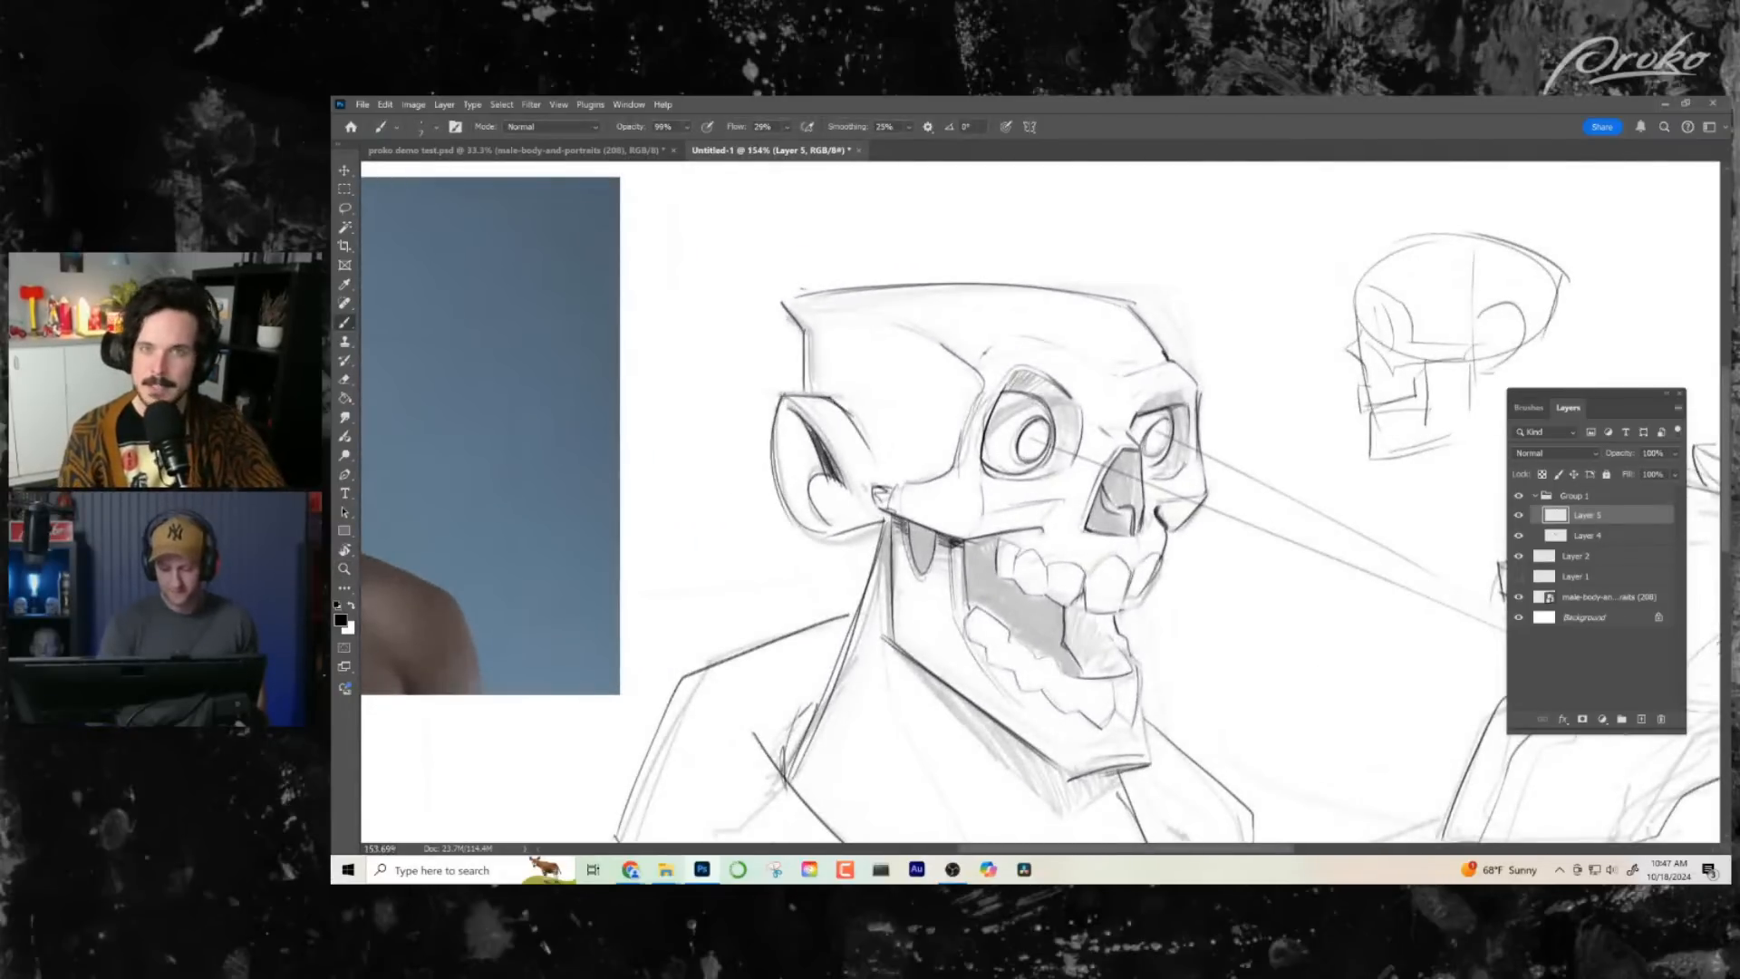
left_click_drag(897, 518, 885, 656)
left_click_drag(909, 524, 920, 575)
left_click_drag(918, 527, 921, 571)
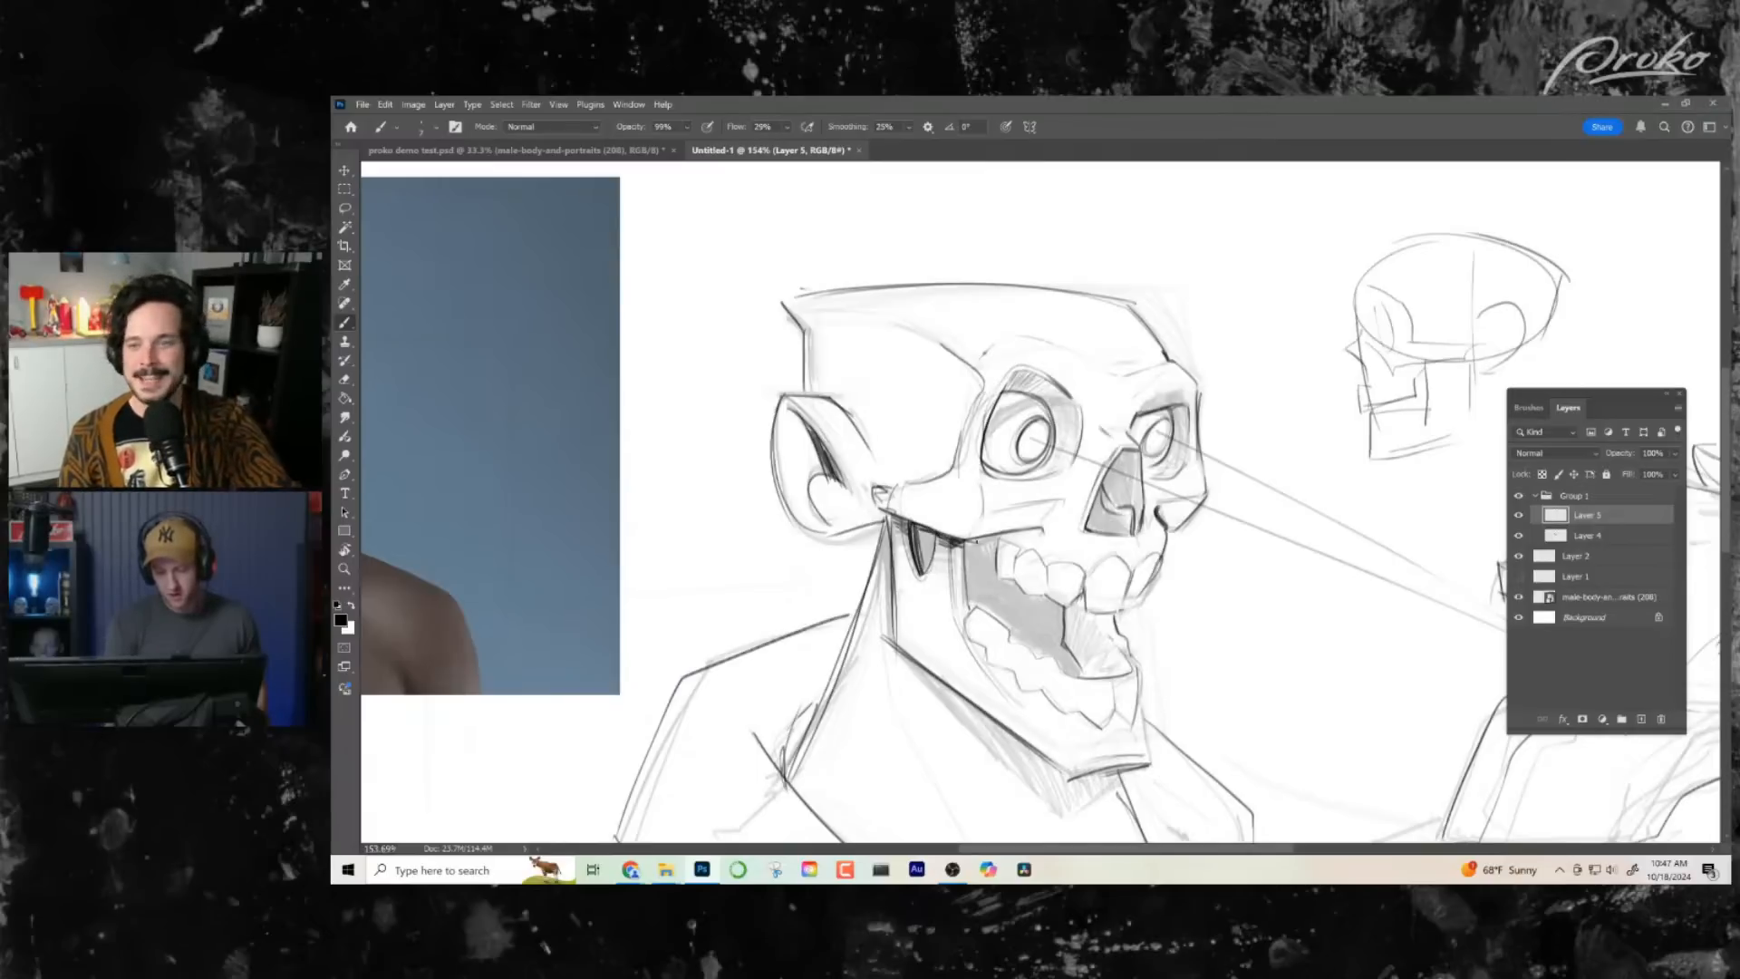
- Darken the underside of the cheekbone above the upper teeth and the lower inner edge of the nasal cavity
left_click_drag(968, 540, 1045, 528)
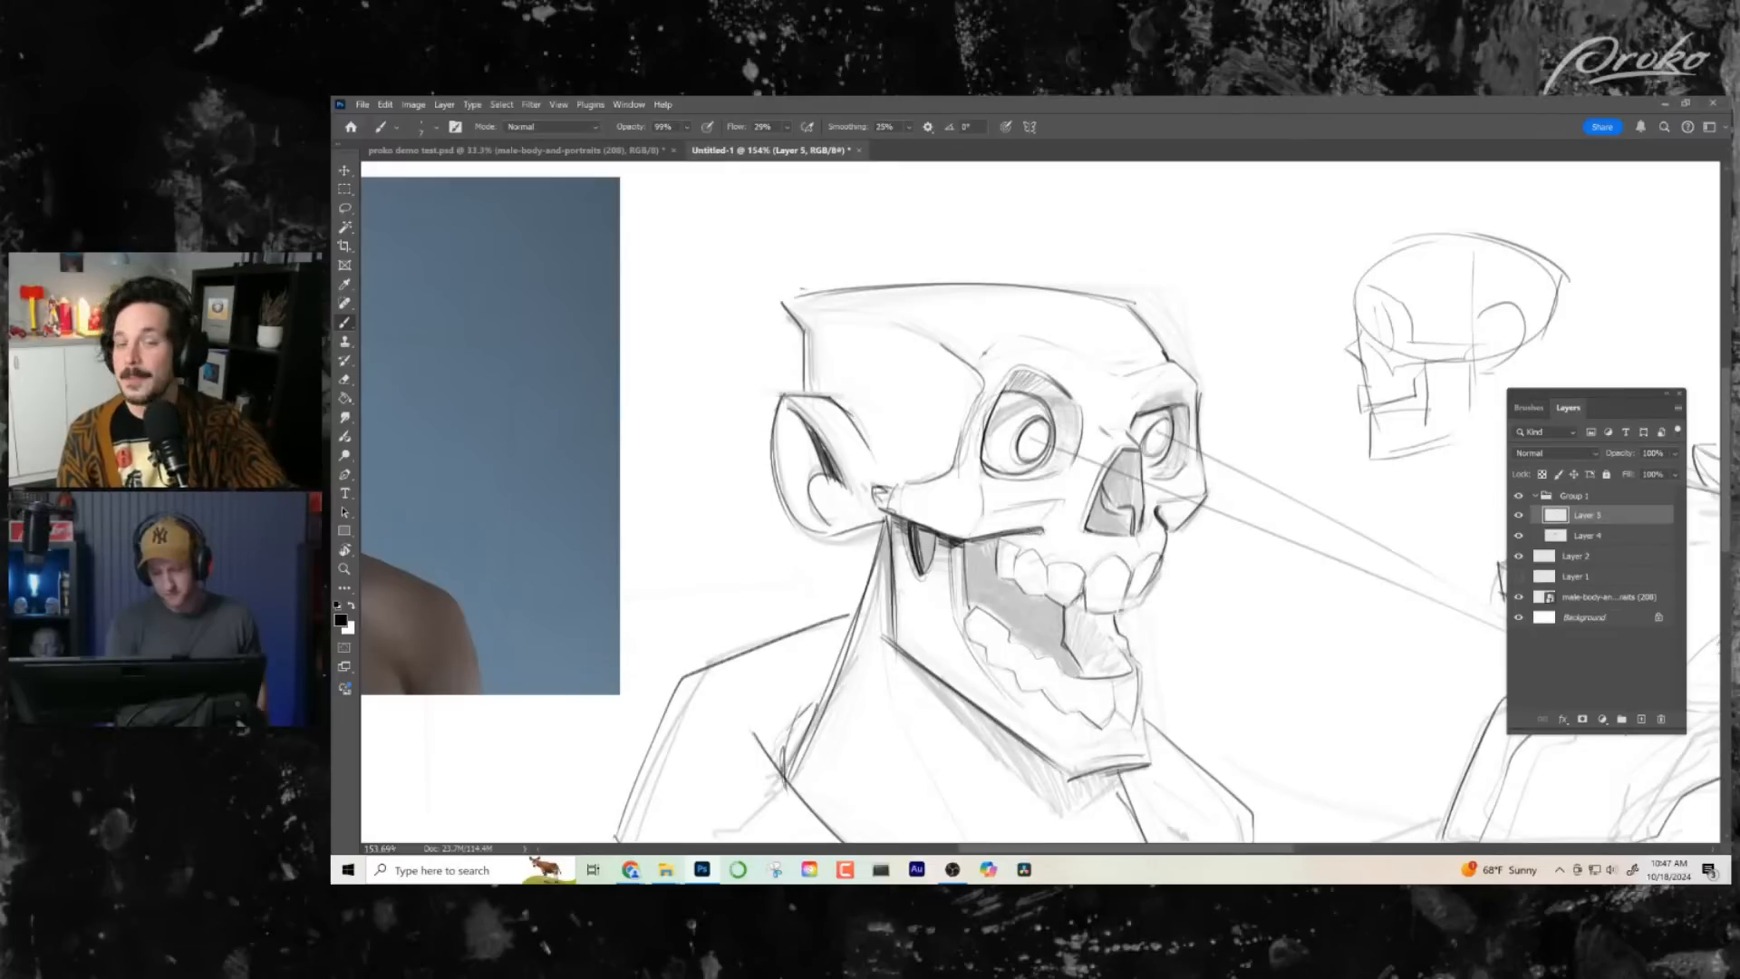
left_click_drag(1110, 588, 1093, 550)
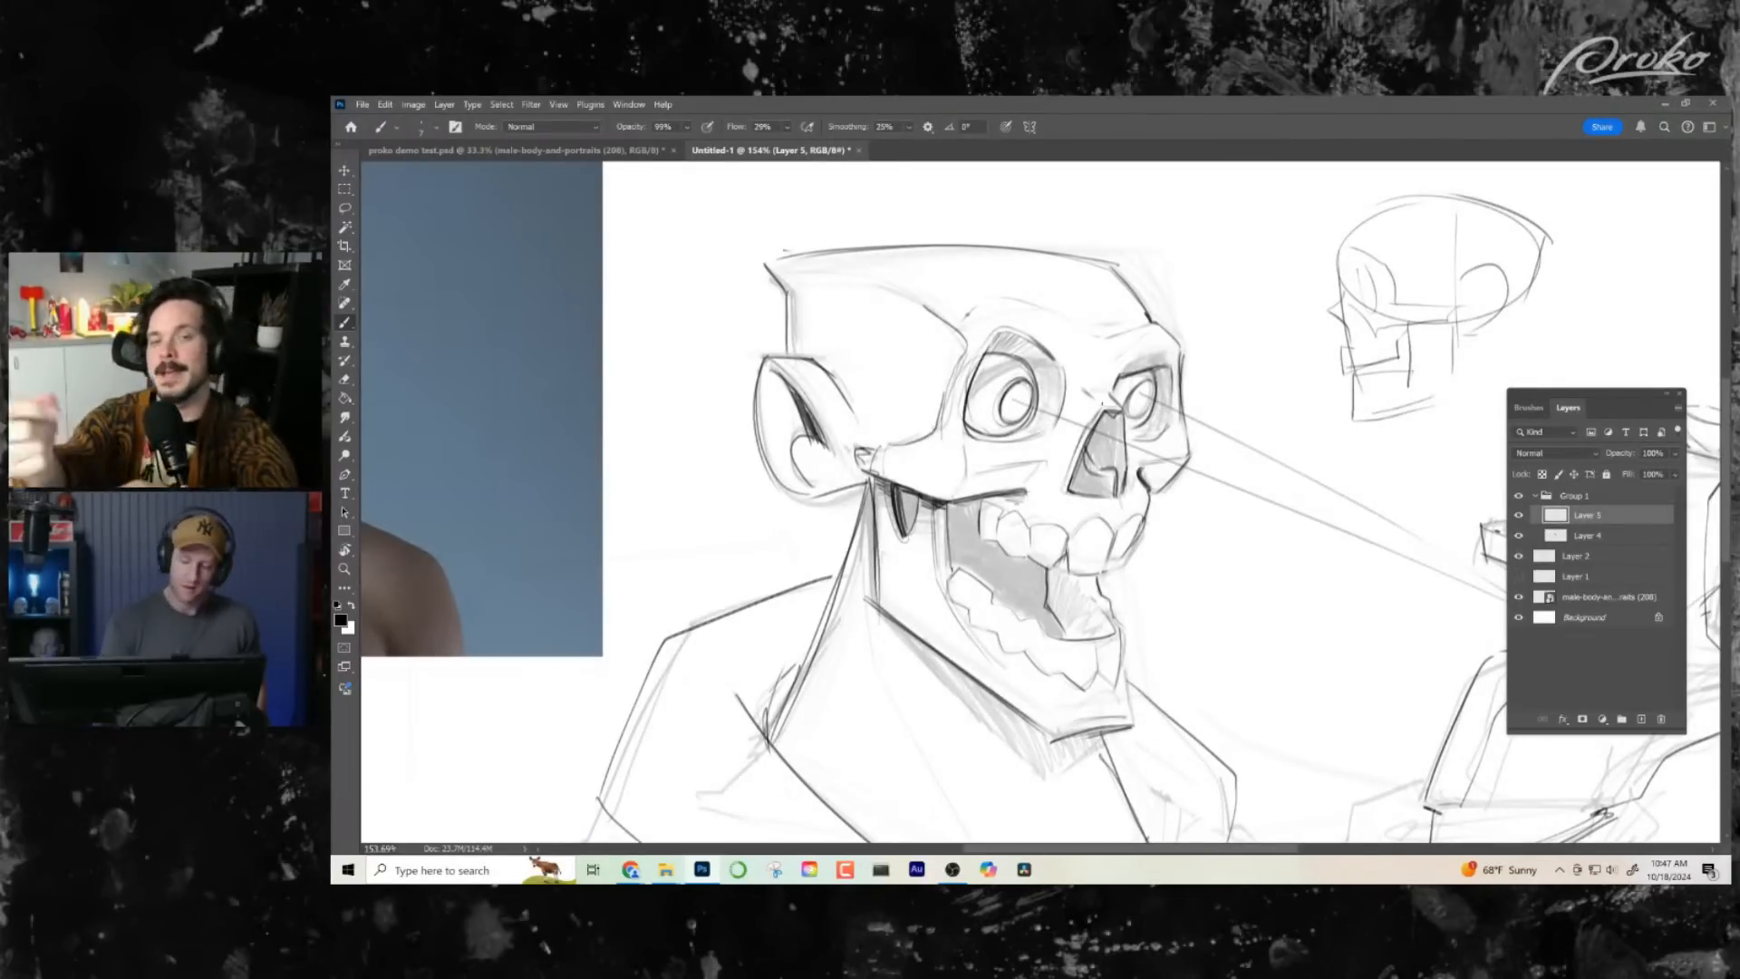
left_click_drag(1089, 448, 1118, 498)
left_click_drag(1098, 600, 1078, 521)
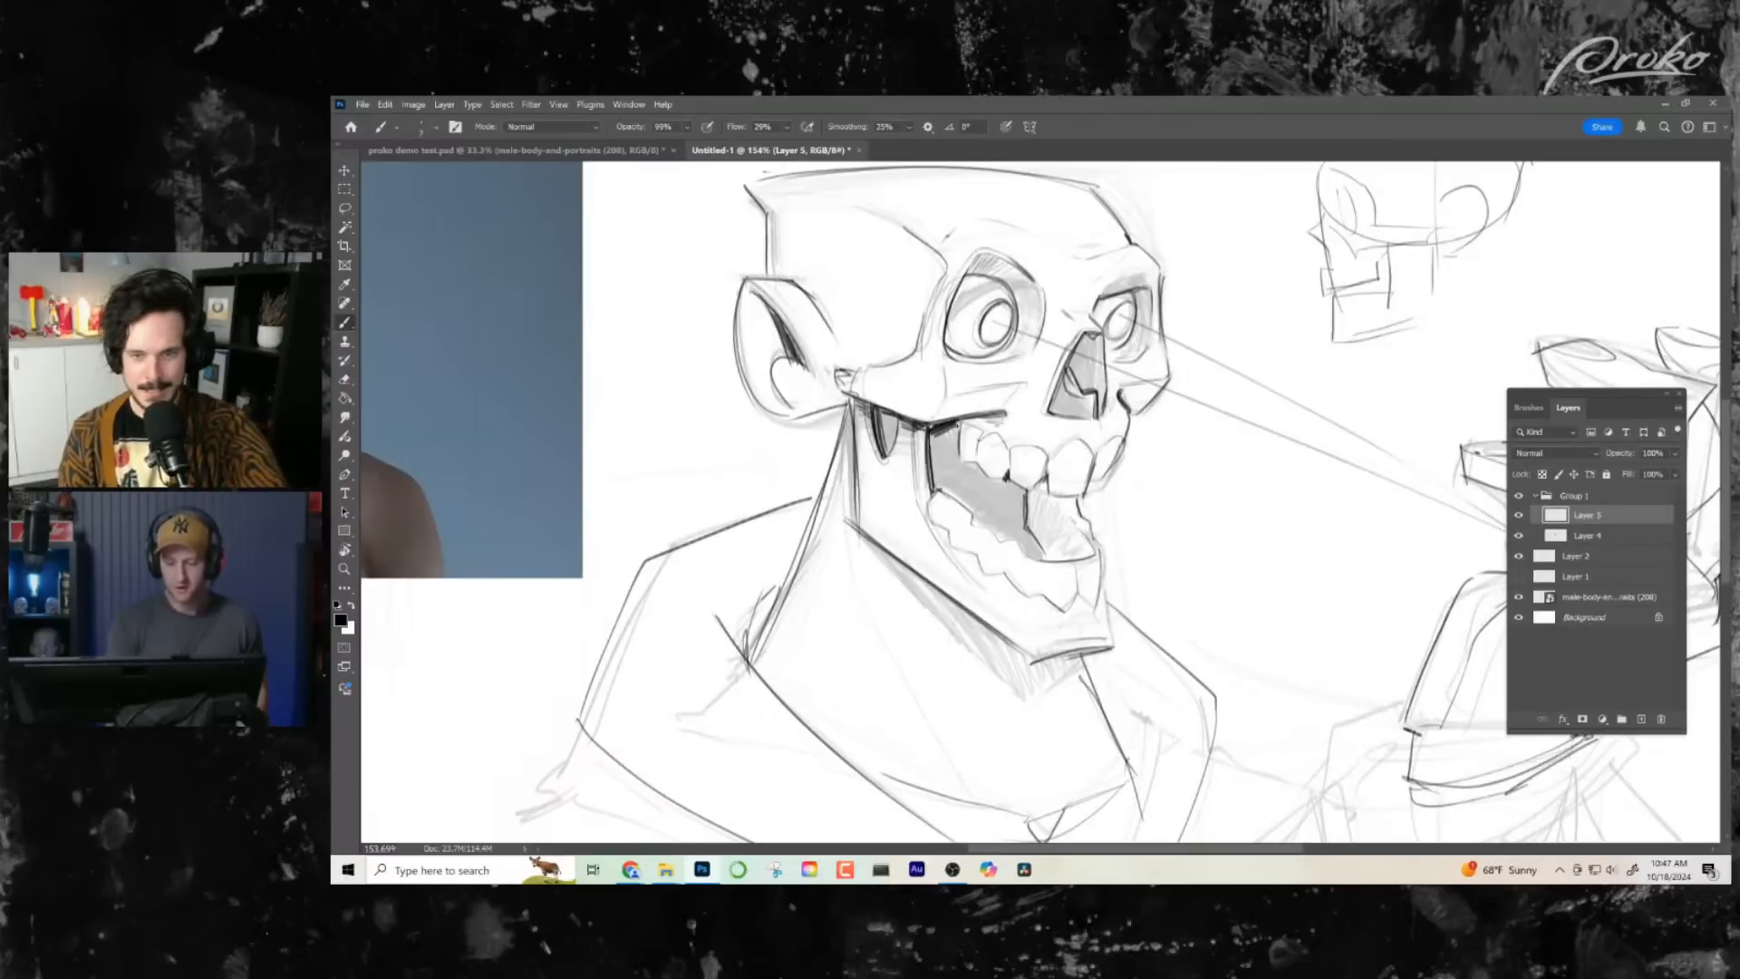
- Lasso the dark interior of the open mouth, paint it black at 100% brush opacity, and clear the selection
key("l")
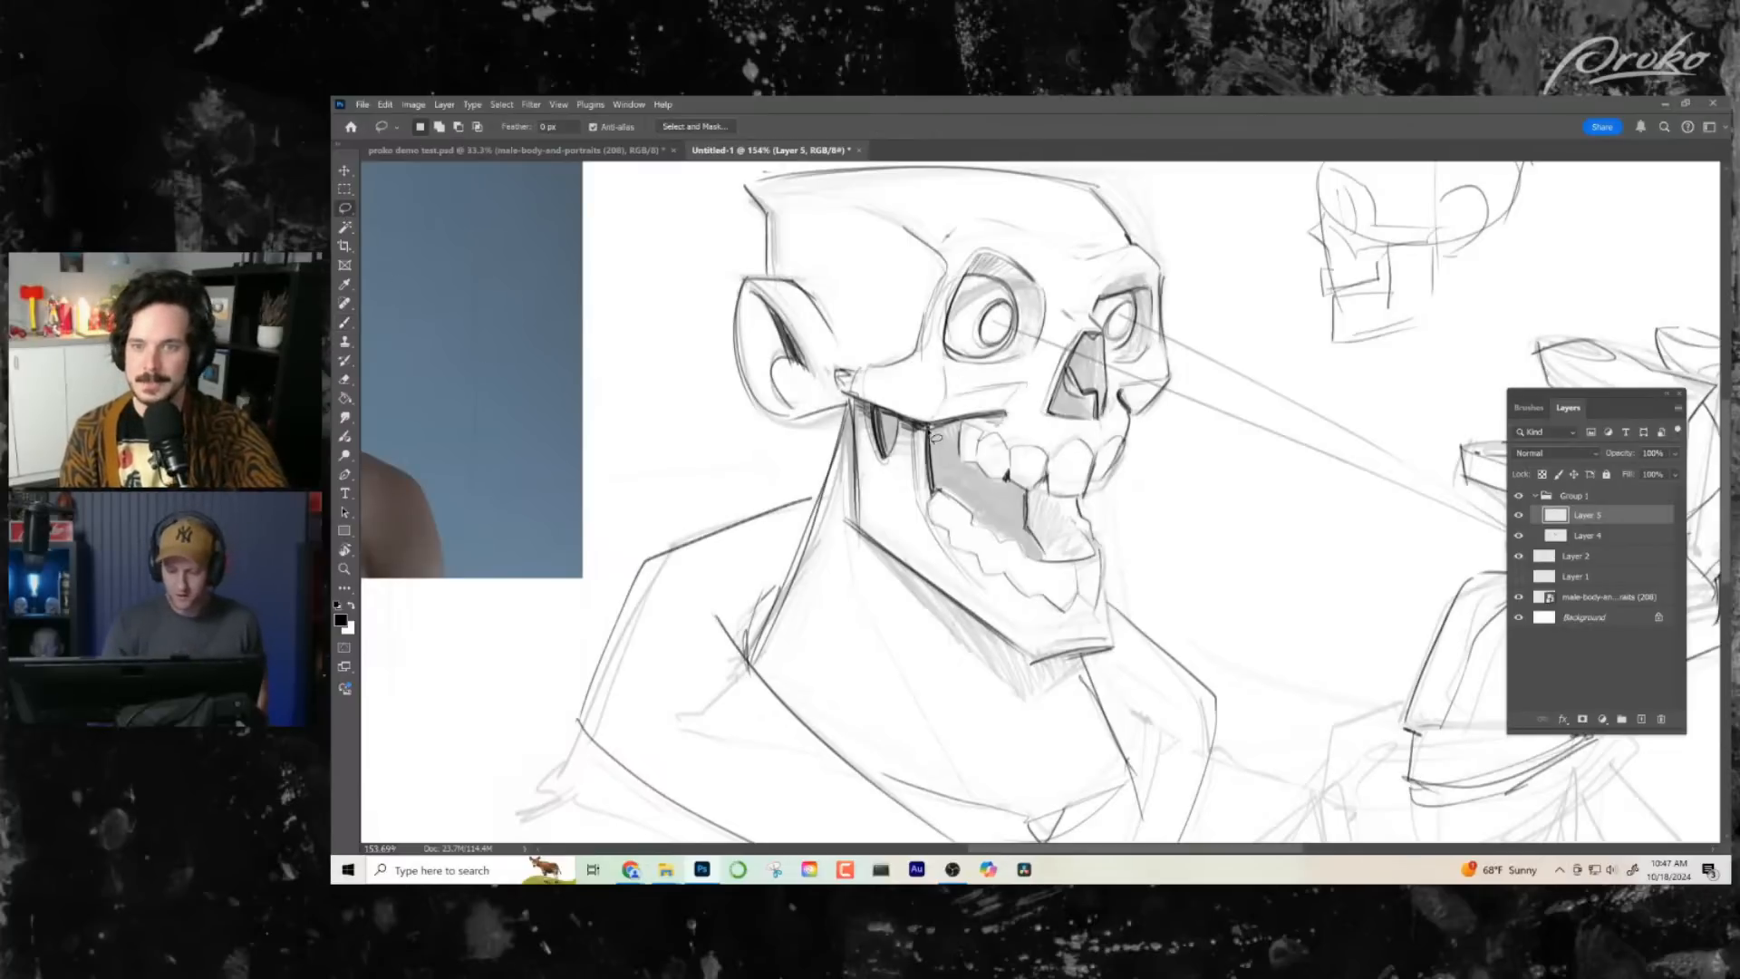
mouse_move(936, 438)
left_mouse_down()
mouse_move(943, 494)
mouse_move(1050, 573)
mouse_move(1027, 494)
mouse_move(964, 461)
mouse_move(961, 426)
mouse_move(931, 430)
left_mouse_up()
key("b")
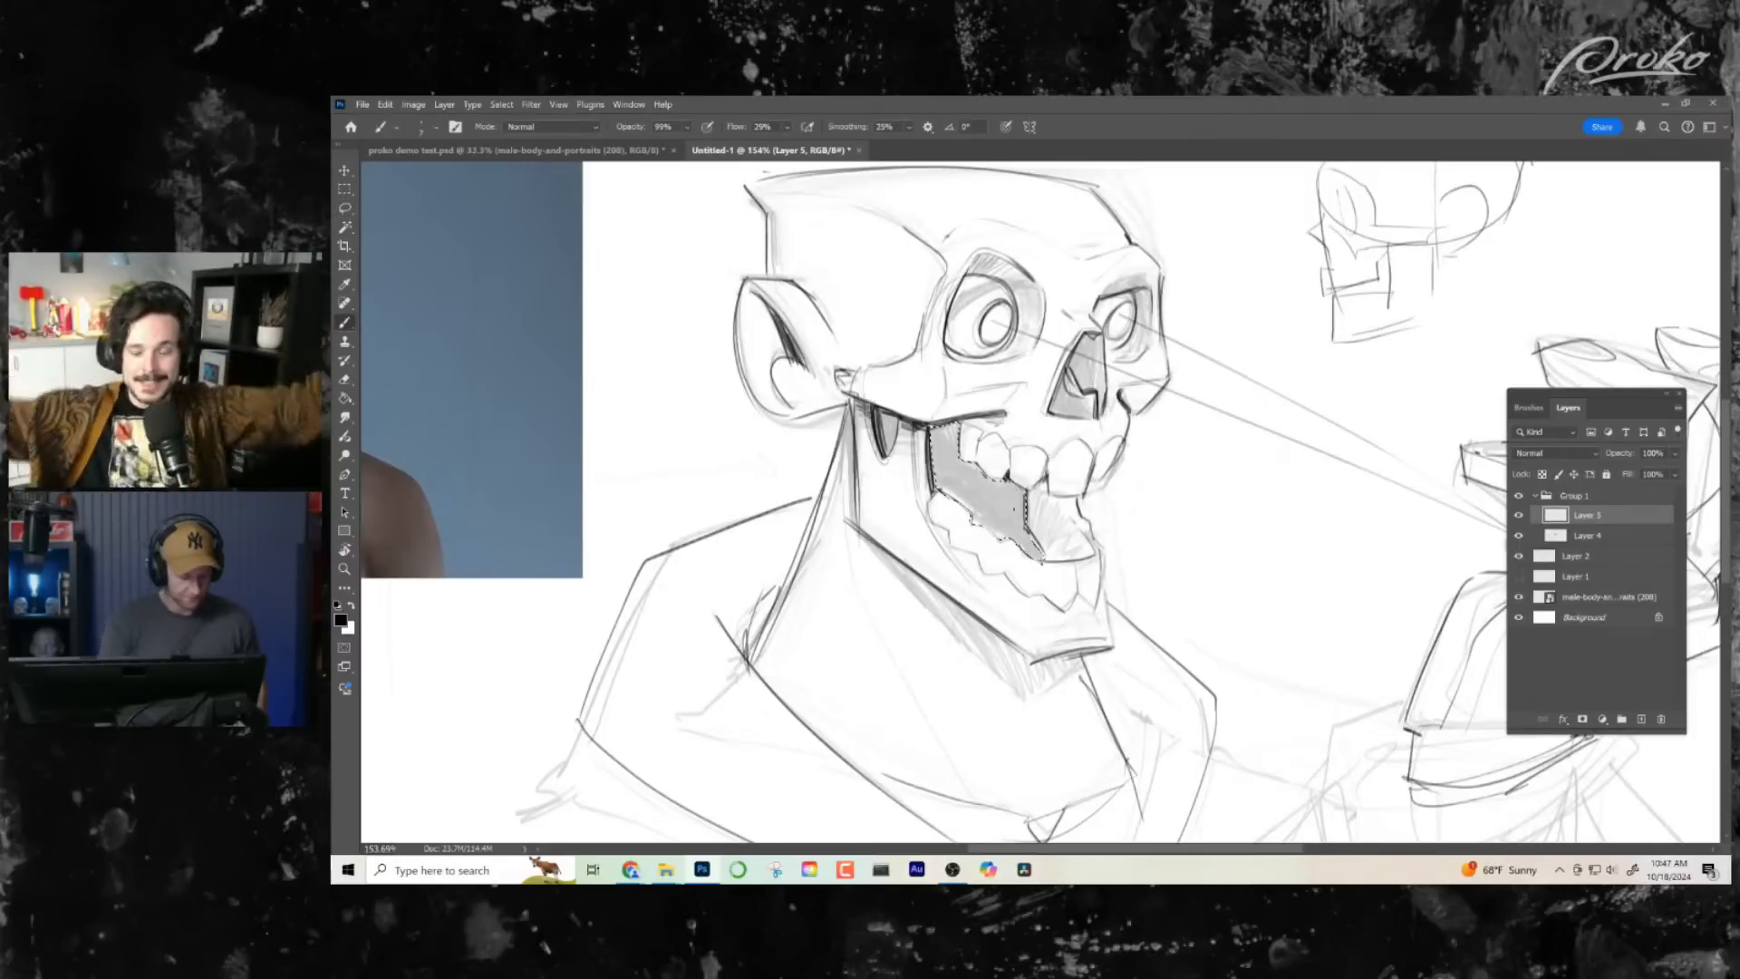
mouse_move(1004, 496)
left_mouse_down()
mouse_move(1024, 494)
mouse_move(1051, 552)
mouse_move(979, 554)
left_mouse_up()
mouse_move(1029, 535)
left_mouse_down()
mouse_move(947, 463)
mouse_move(1005, 423)
left_mouse_up()
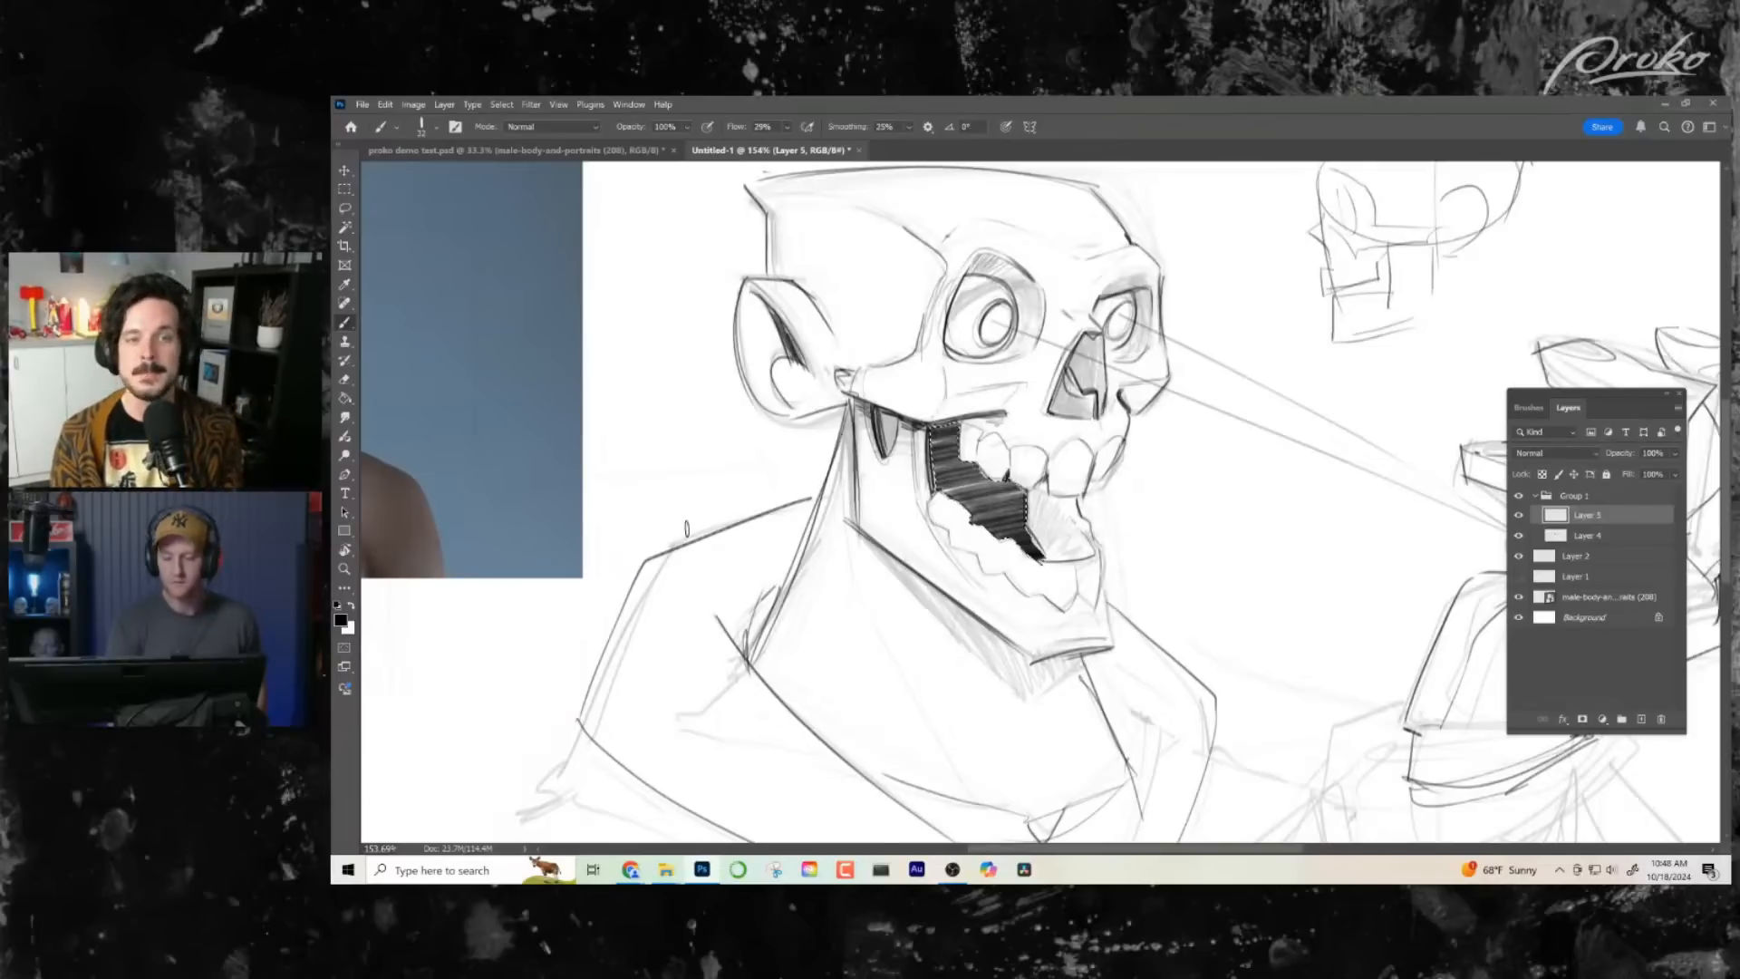
mouse_move(887, 524)
left_mouse_down()
mouse_move(990, 487)
mouse_move(875, 494)
mouse_move(957, 464)
mouse_move(911, 442)
left_mouse_up()
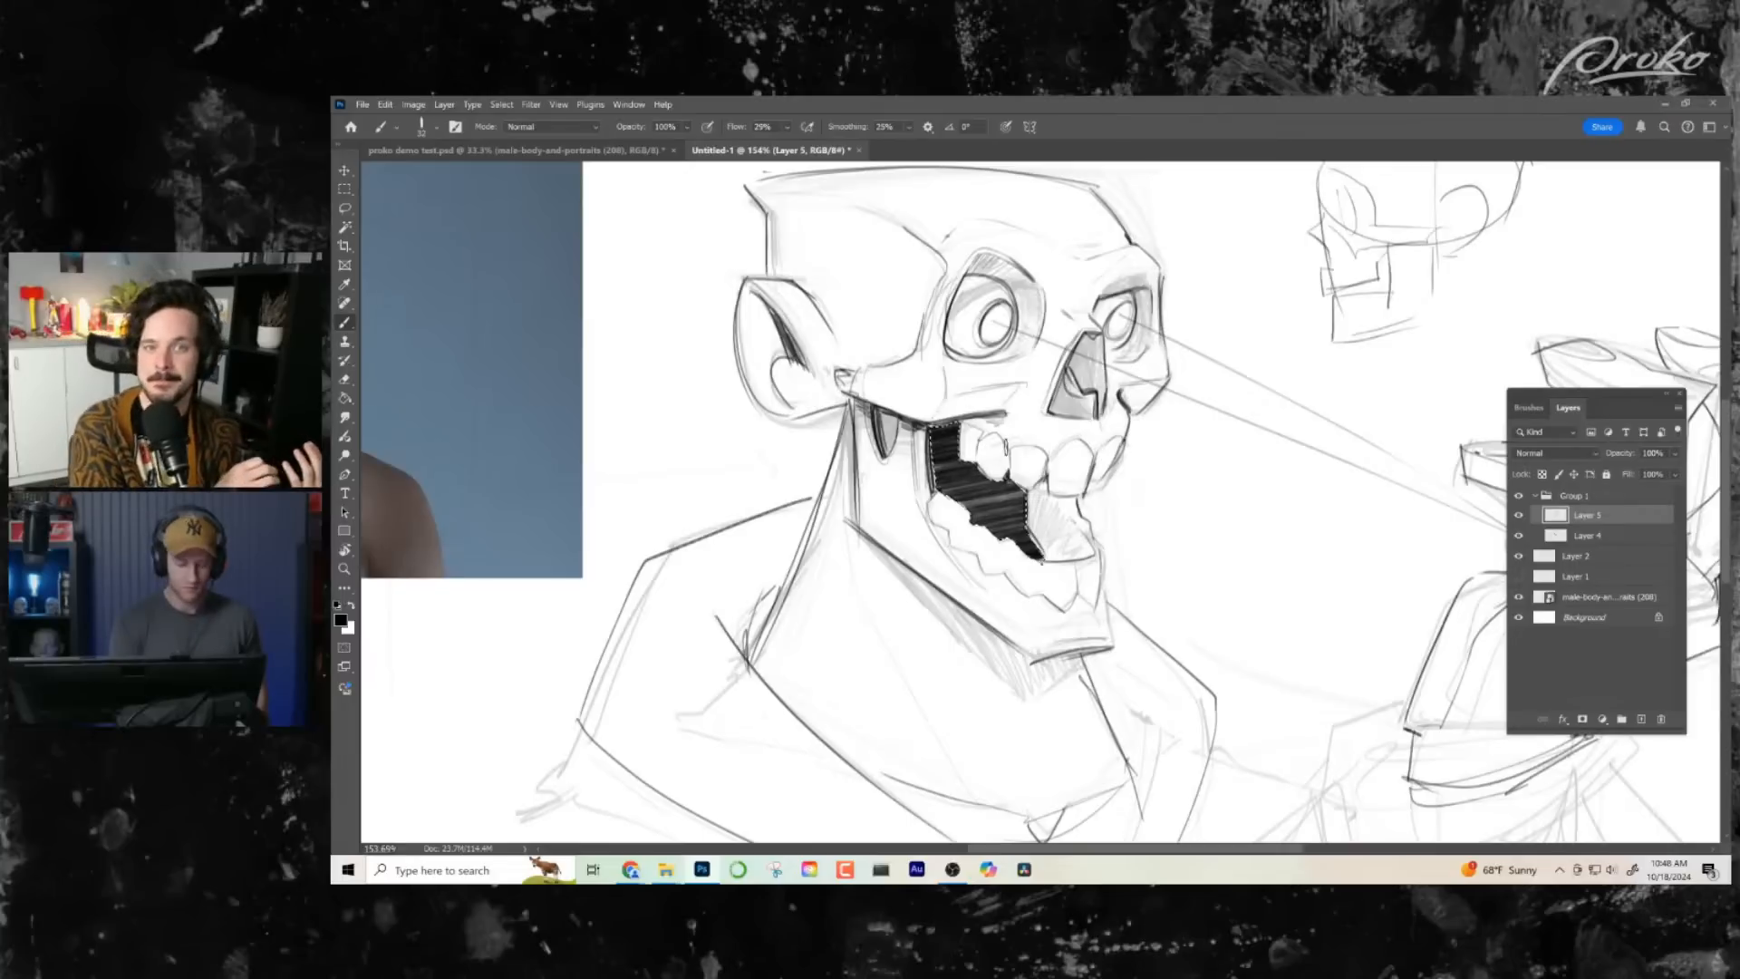
key("z")
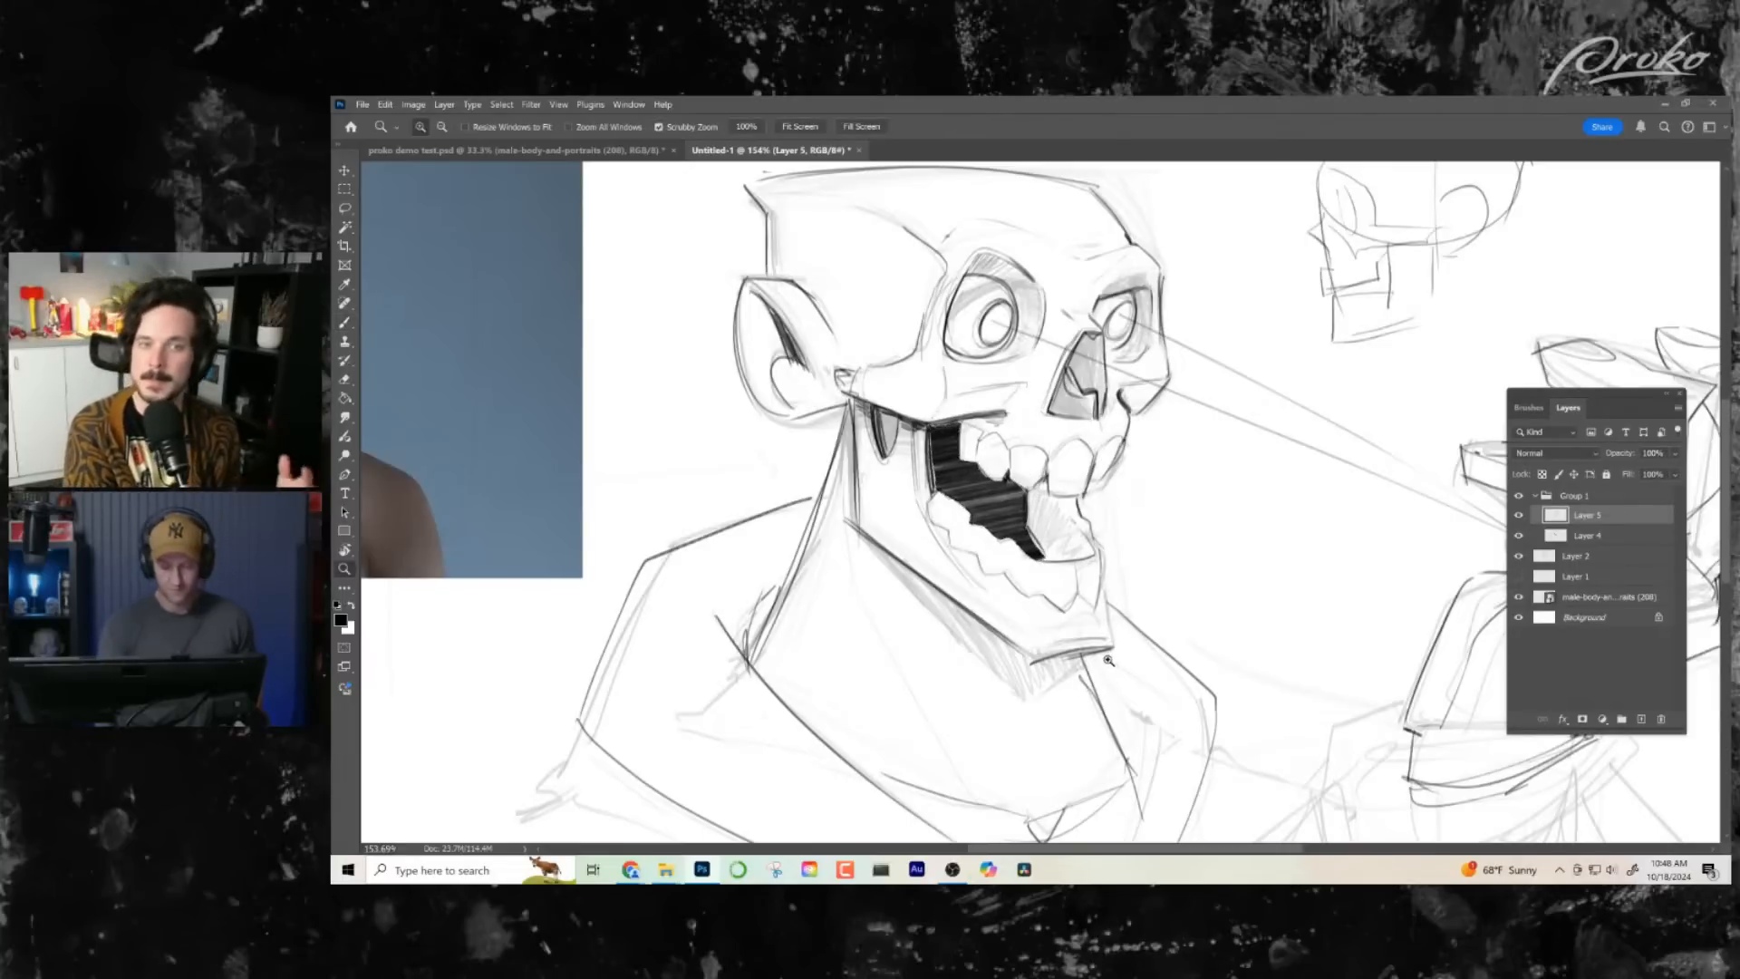
left_click_drag(1144, 673, 1059, 657)
left_click_drag(1068, 471, 1151, 479)
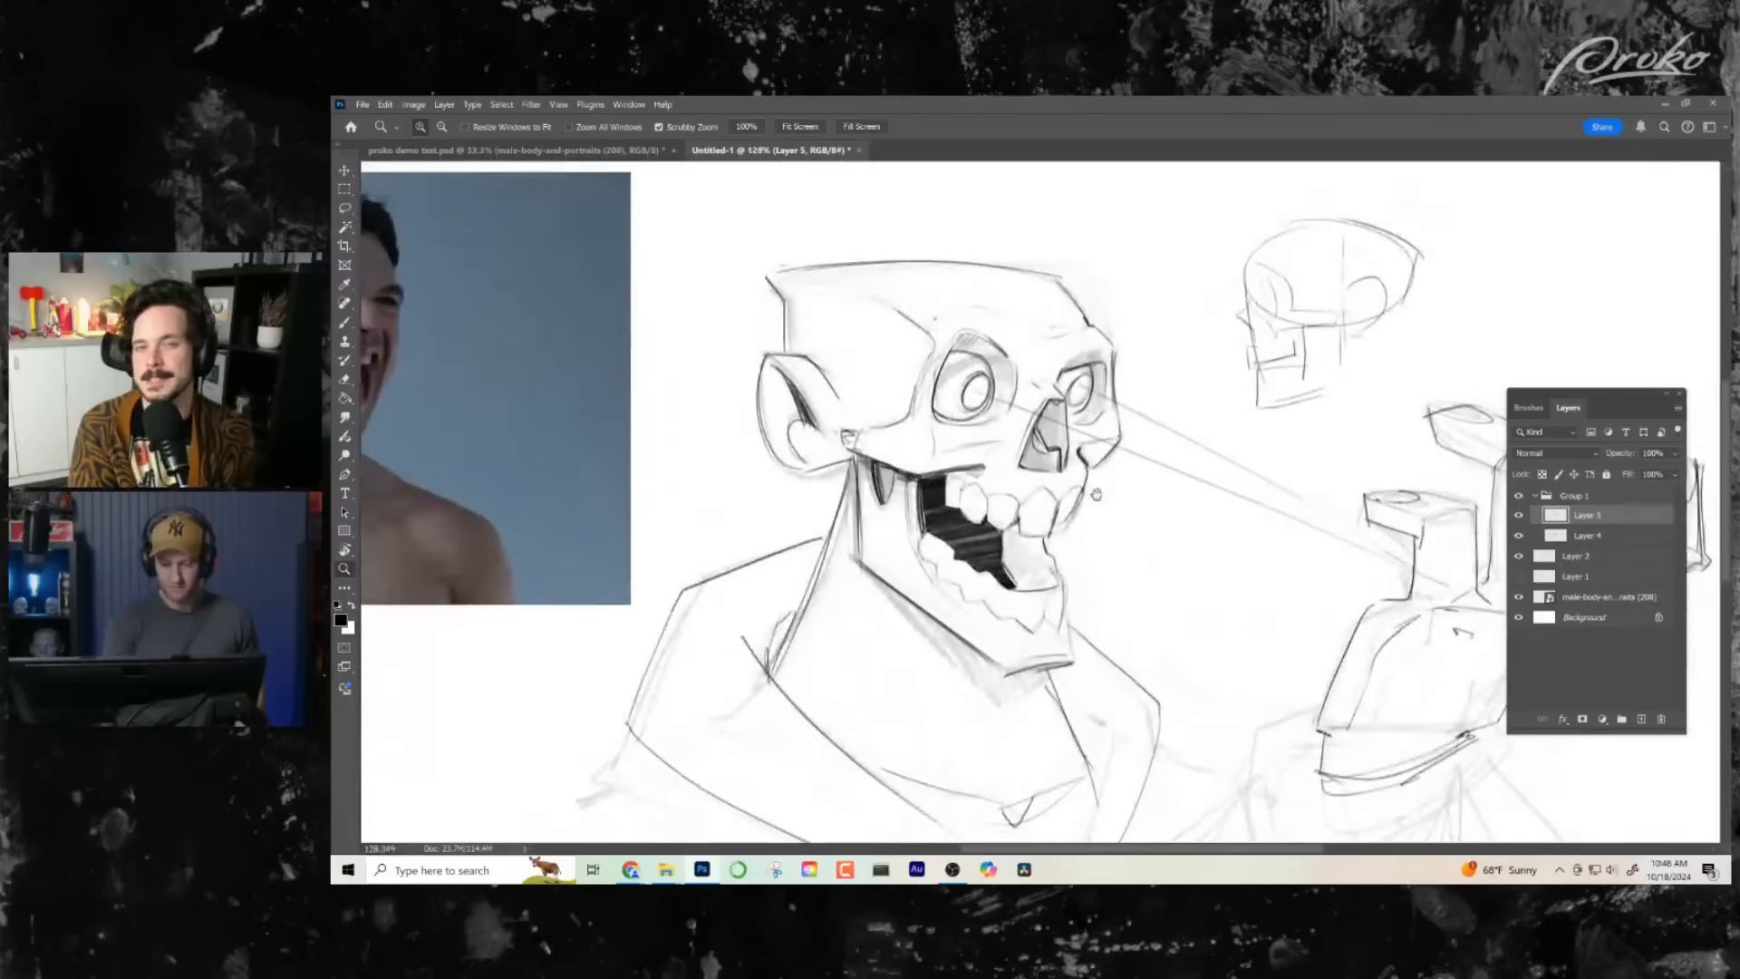
- Thicken the rear edge of the jaw and fill the shadow band under the jawline with black hatching
key("b")
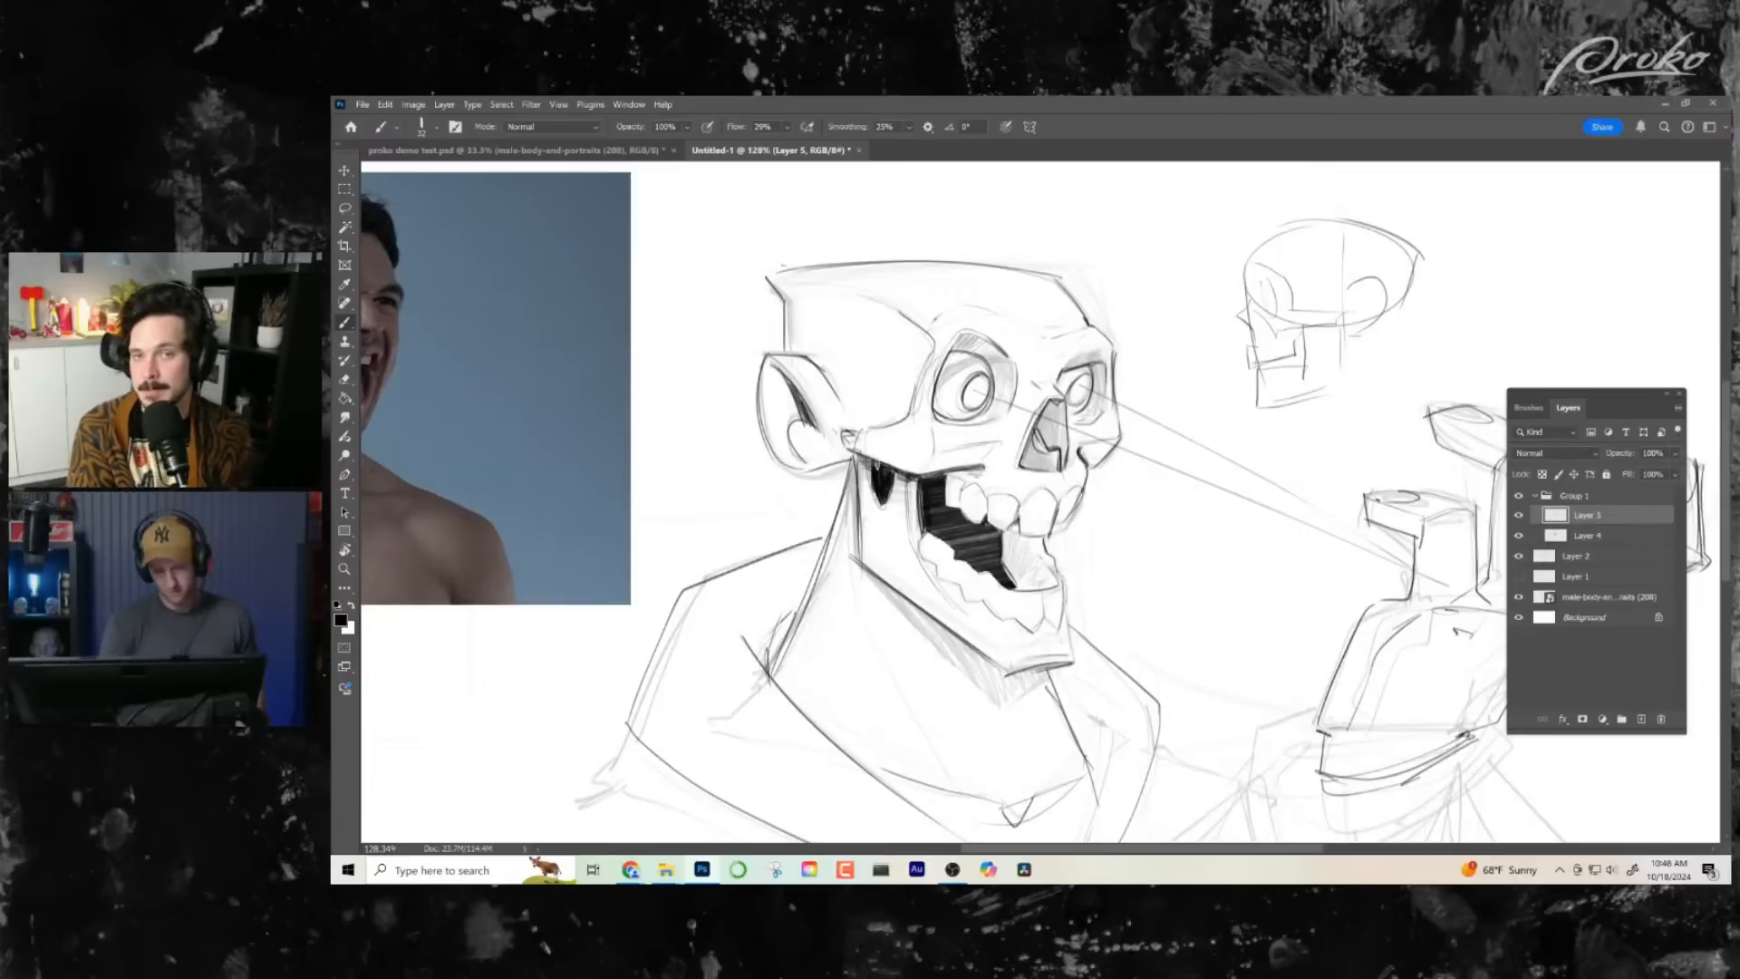
mouse_move(1116, 685)
left_mouse_down()
mouse_move(1121, 669)
mouse_move(1102, 683)
left_mouse_up()
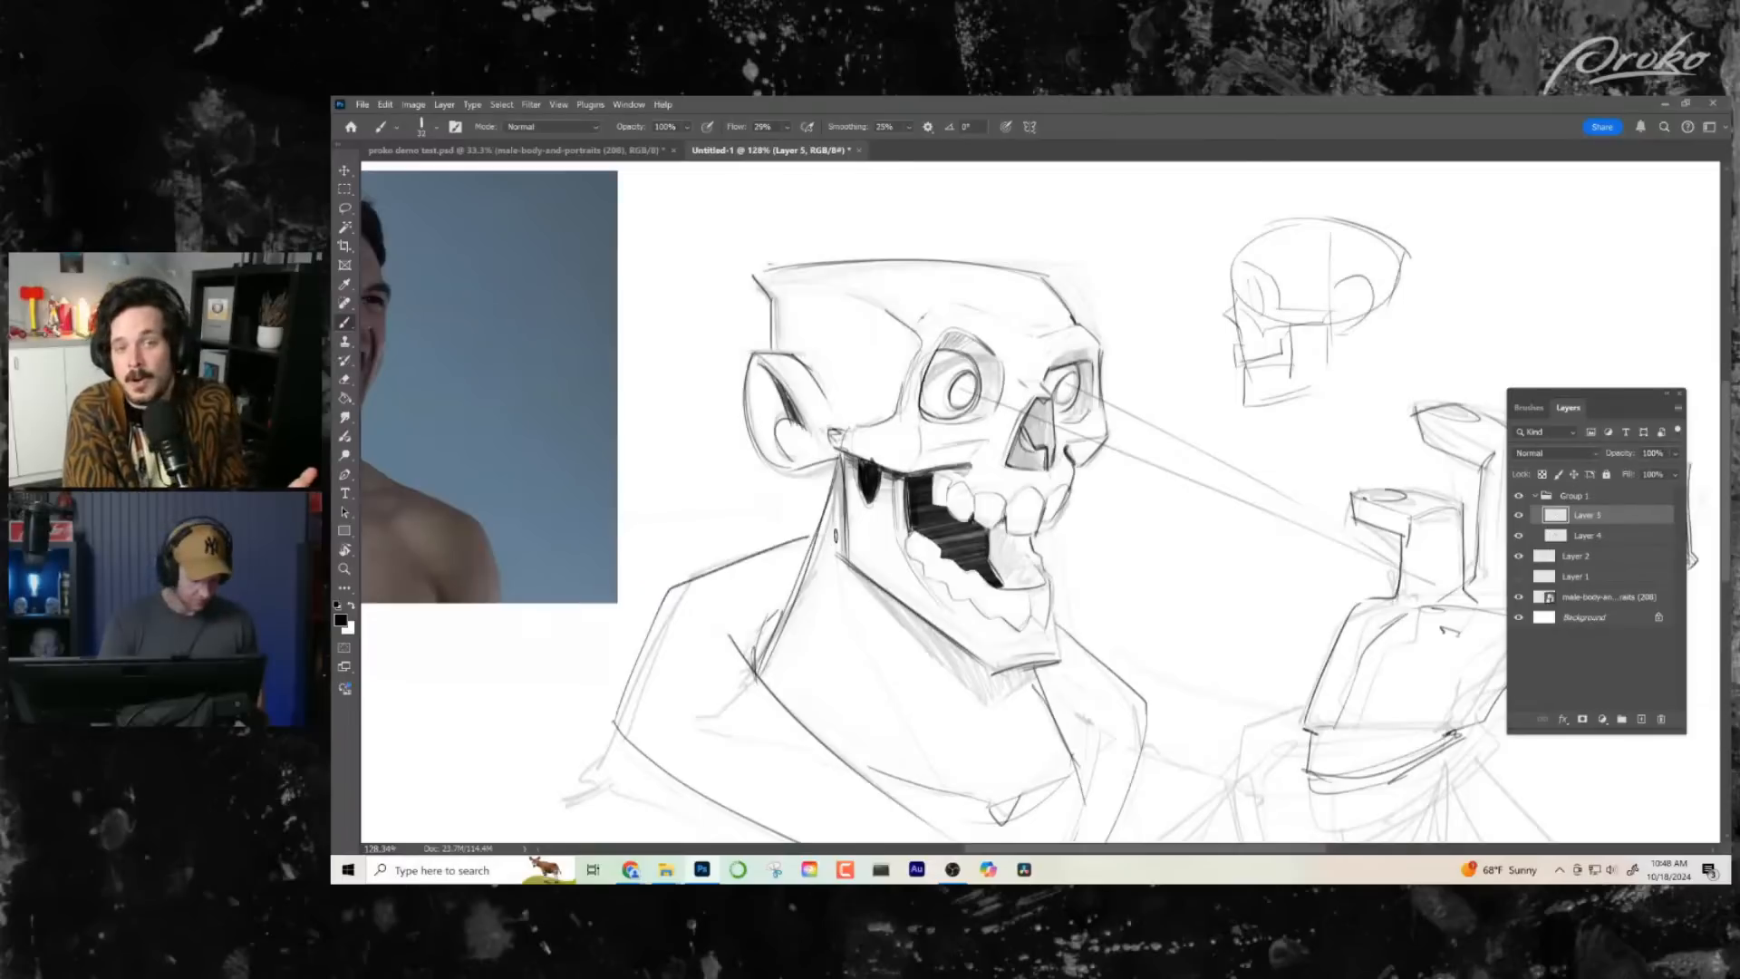
left_click_drag(929, 552, 912, 561)
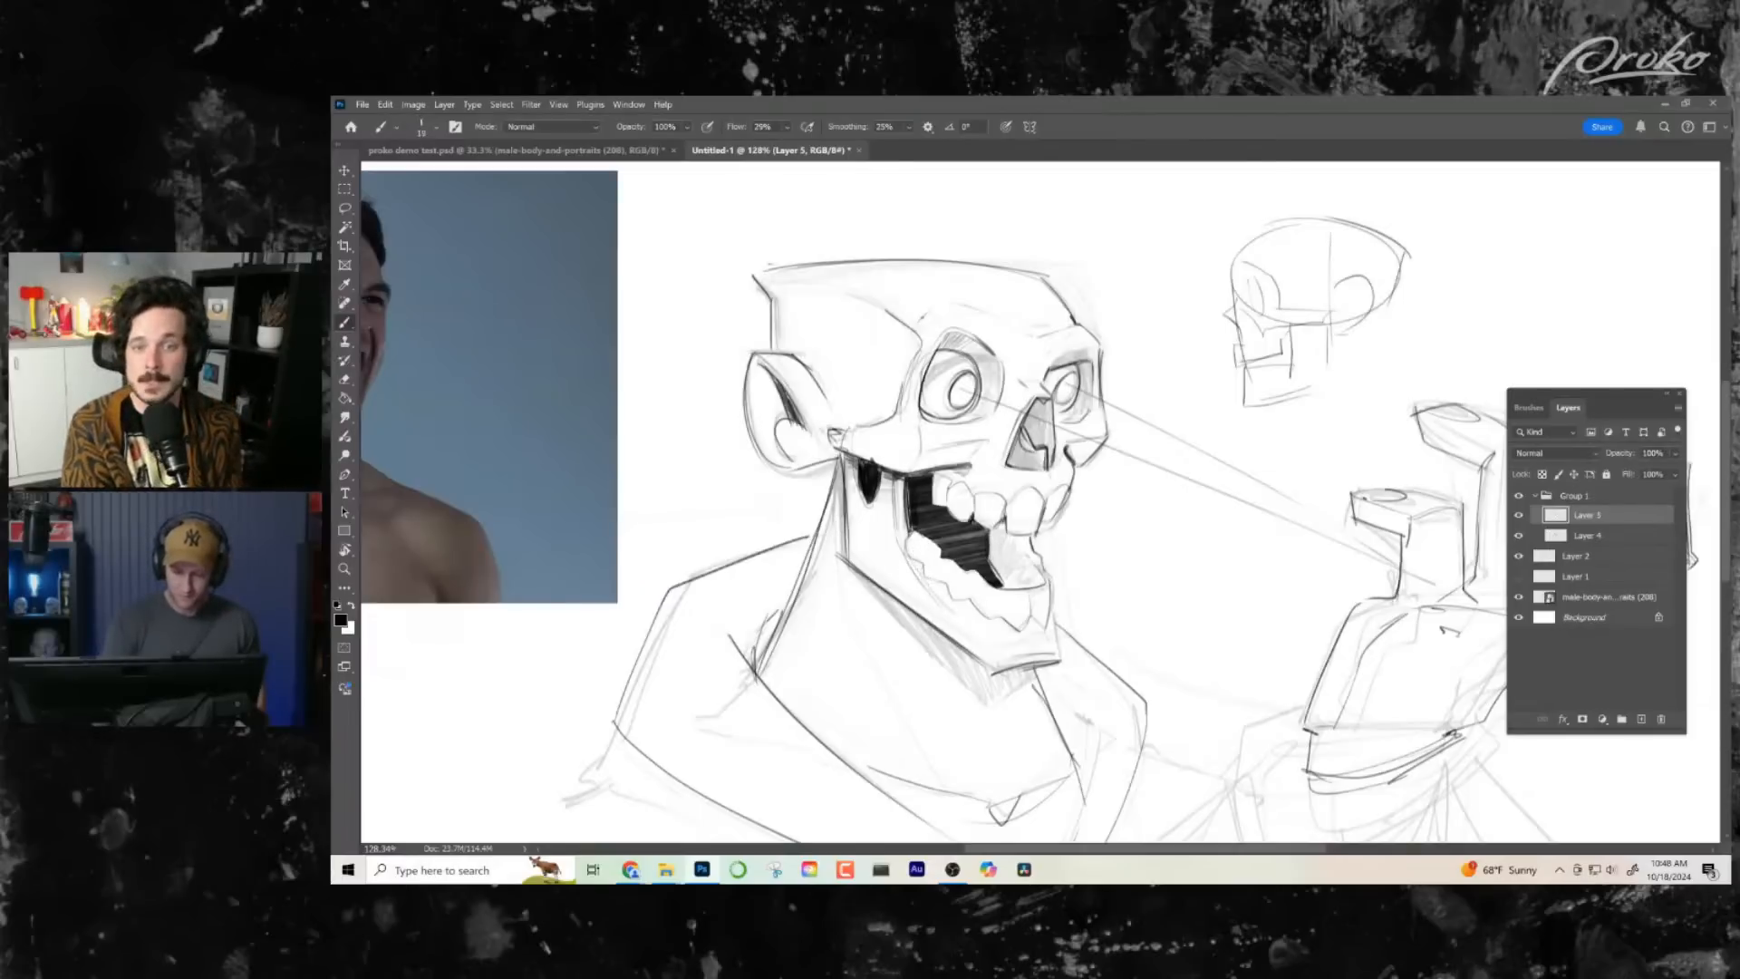
left_click_drag(843, 472, 845, 562)
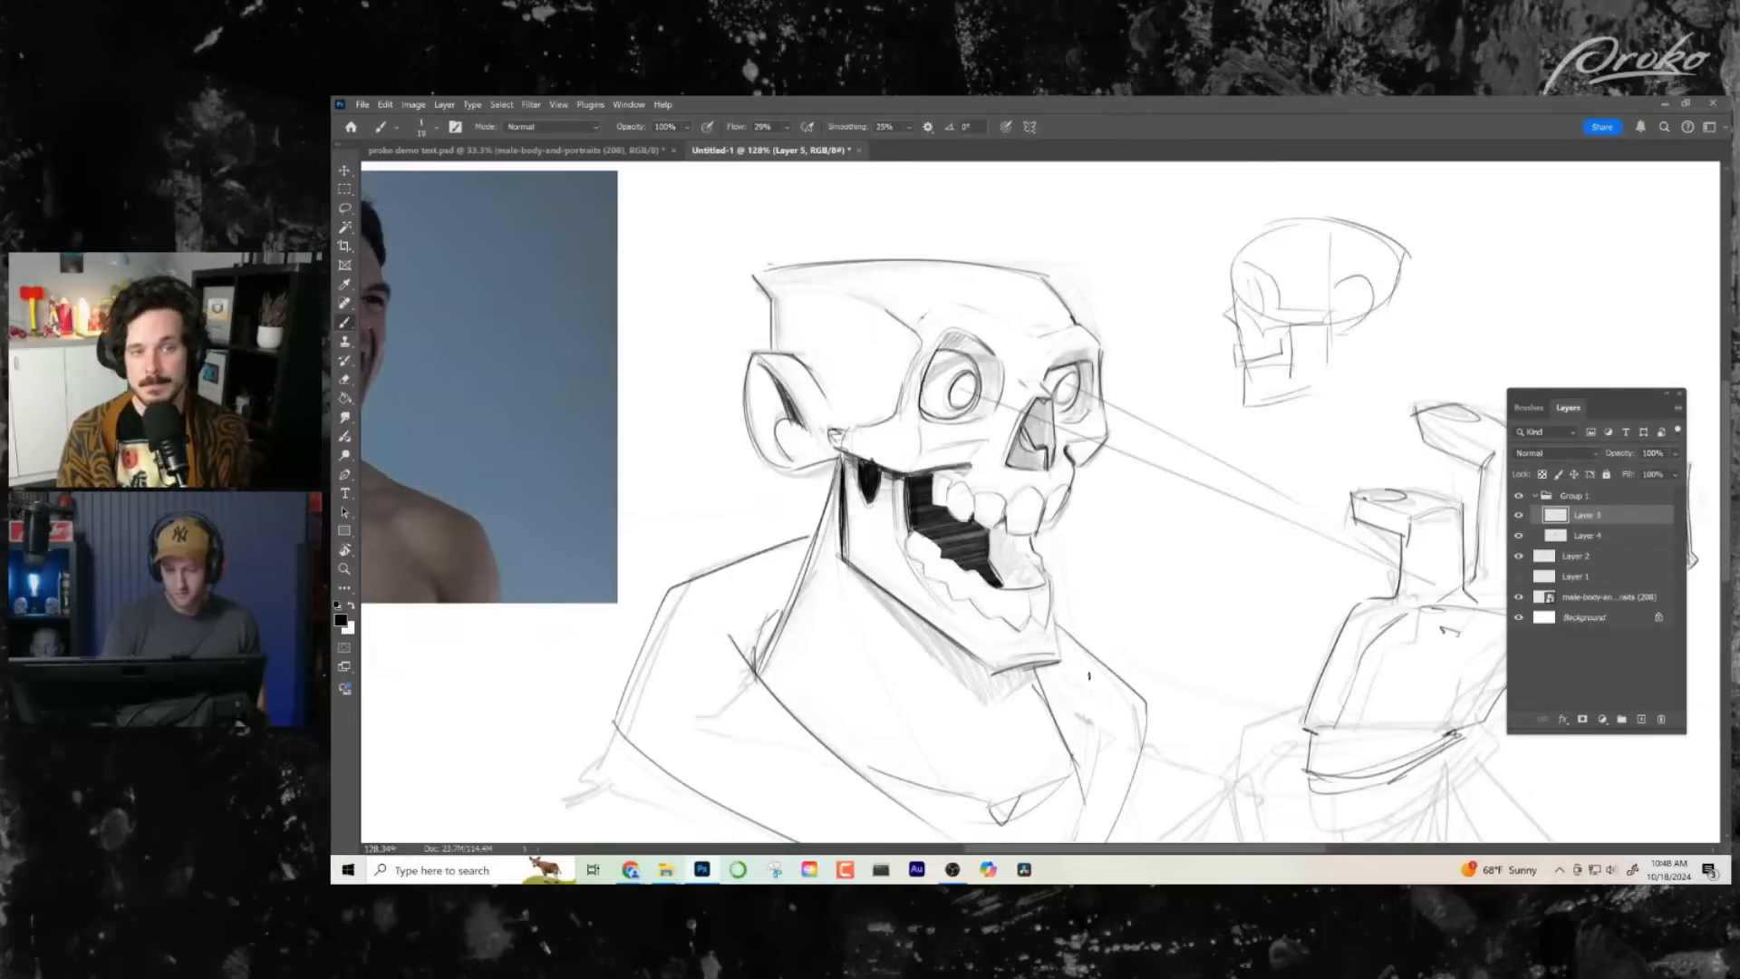
scroll(1090, 676, "down", 3)
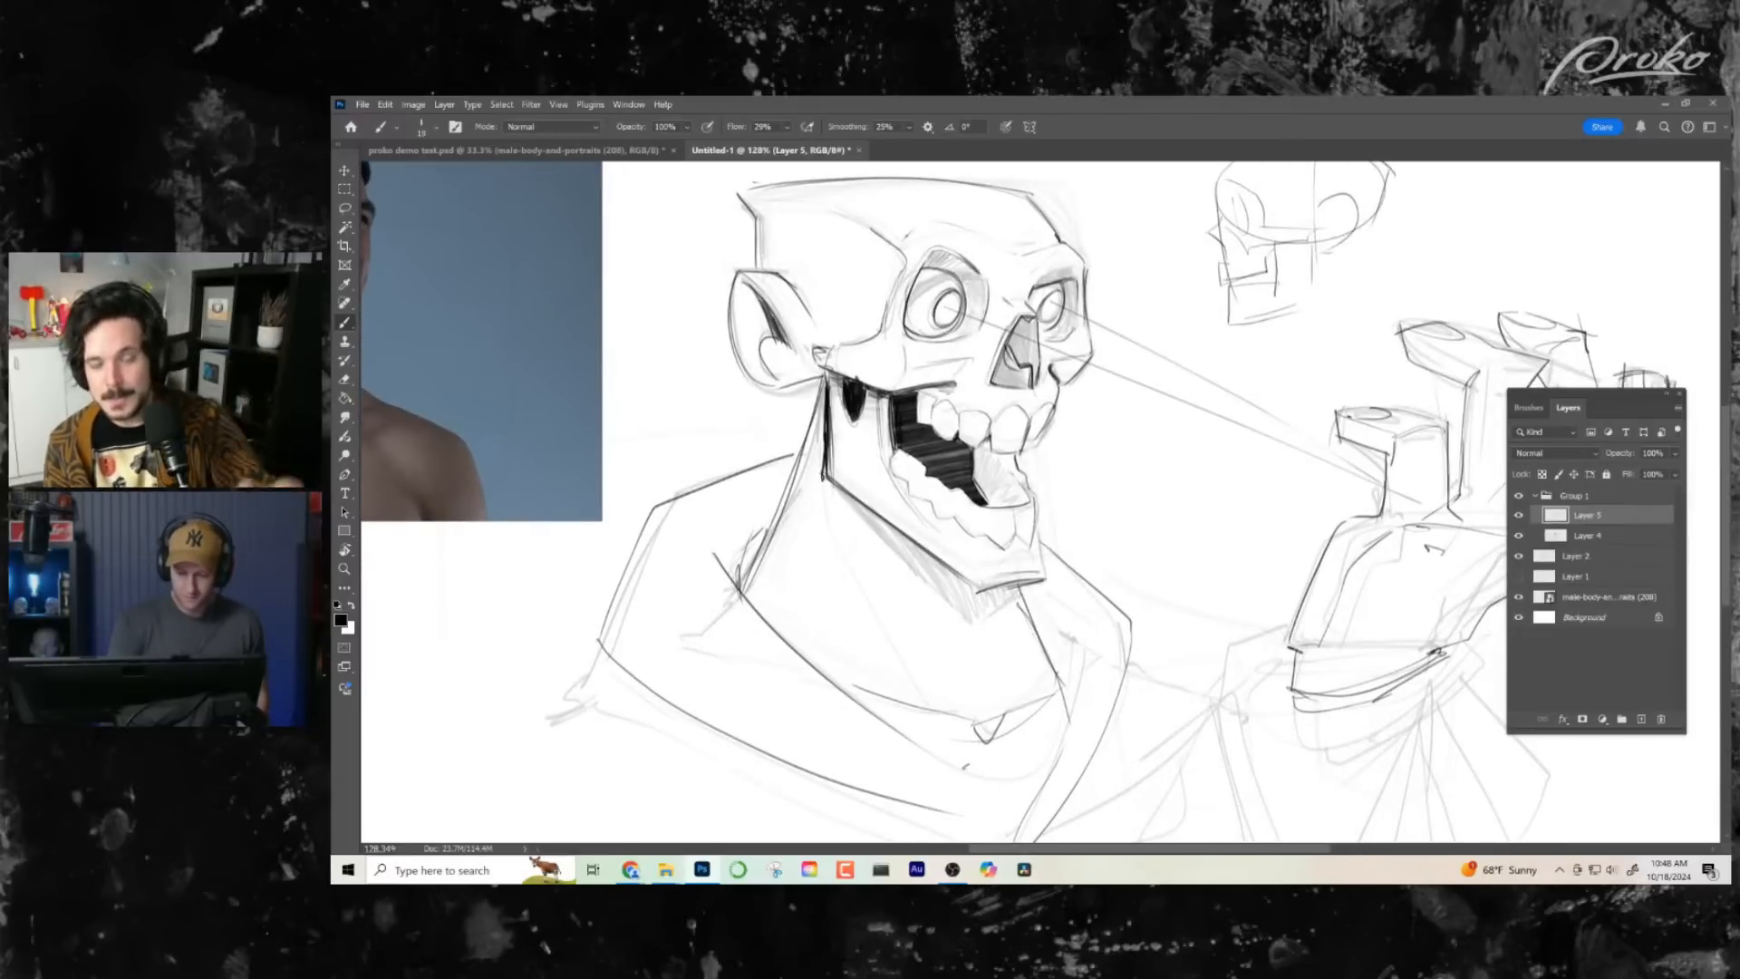
left_click_drag(827, 475, 966, 603)
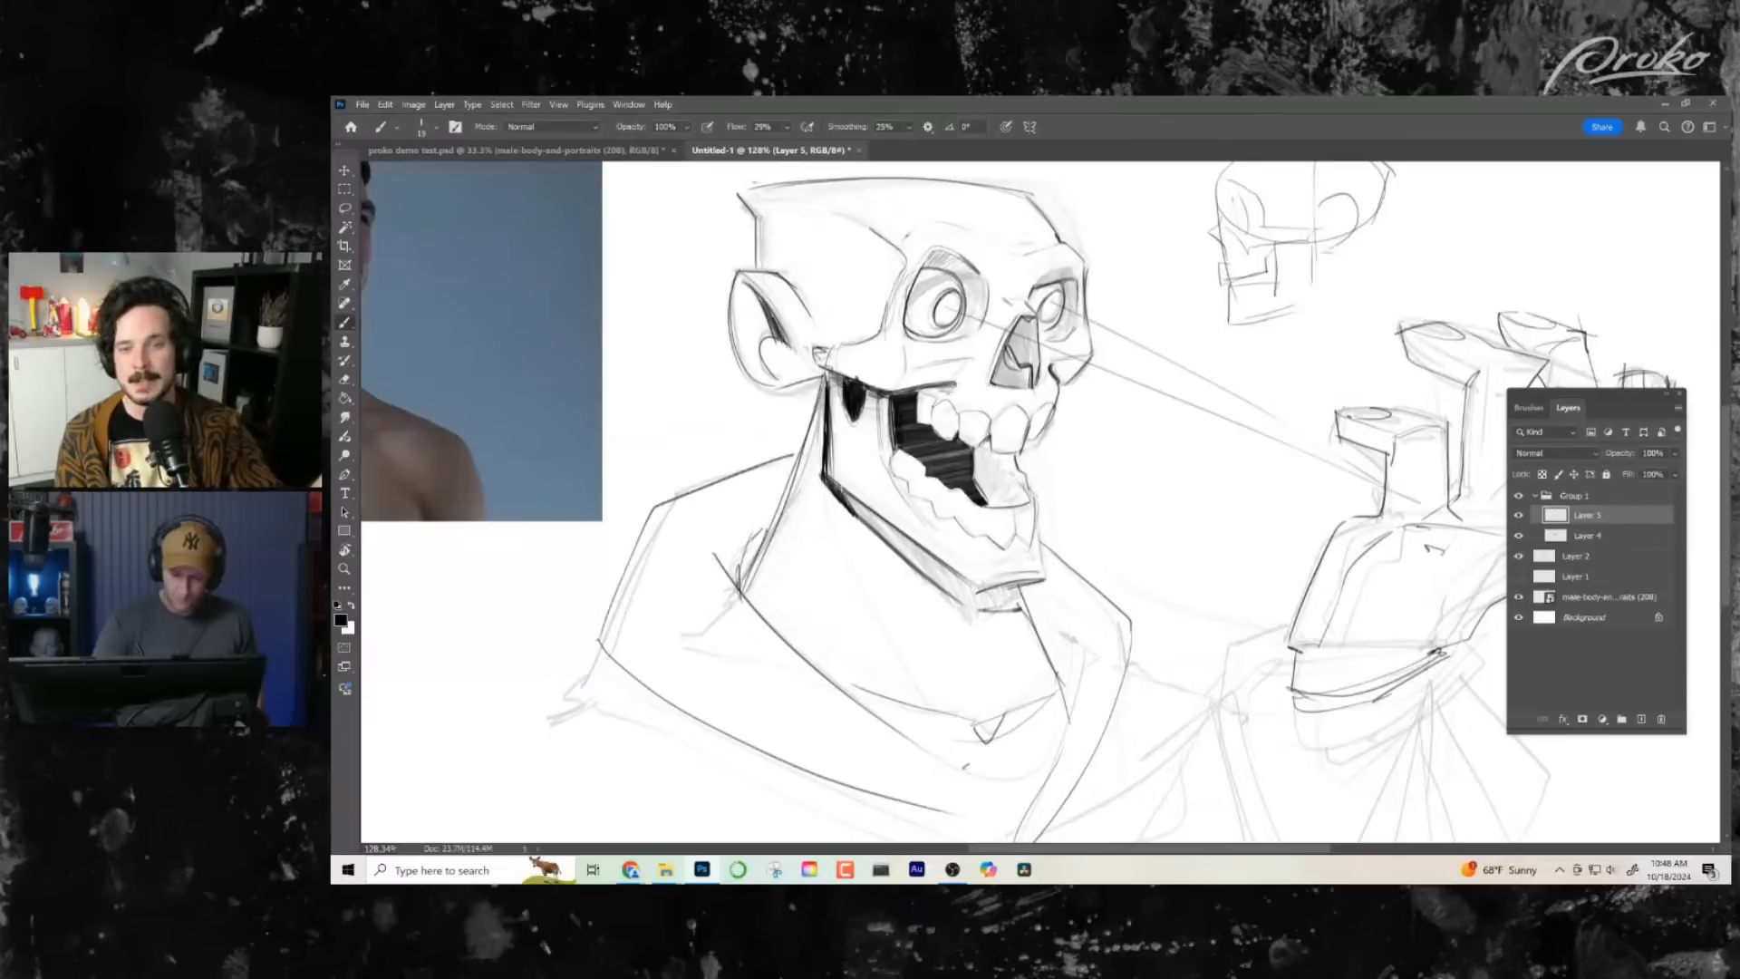
mouse_move(843, 489)
left_mouse_down()
mouse_move(969, 608)
mouse_move(999, 622)
mouse_move(1024, 605)
mouse_move(1020, 588)
mouse_move(983, 598)
left_mouse_up()
key("z")
left_click_drag(1126, 657, 1076, 661)
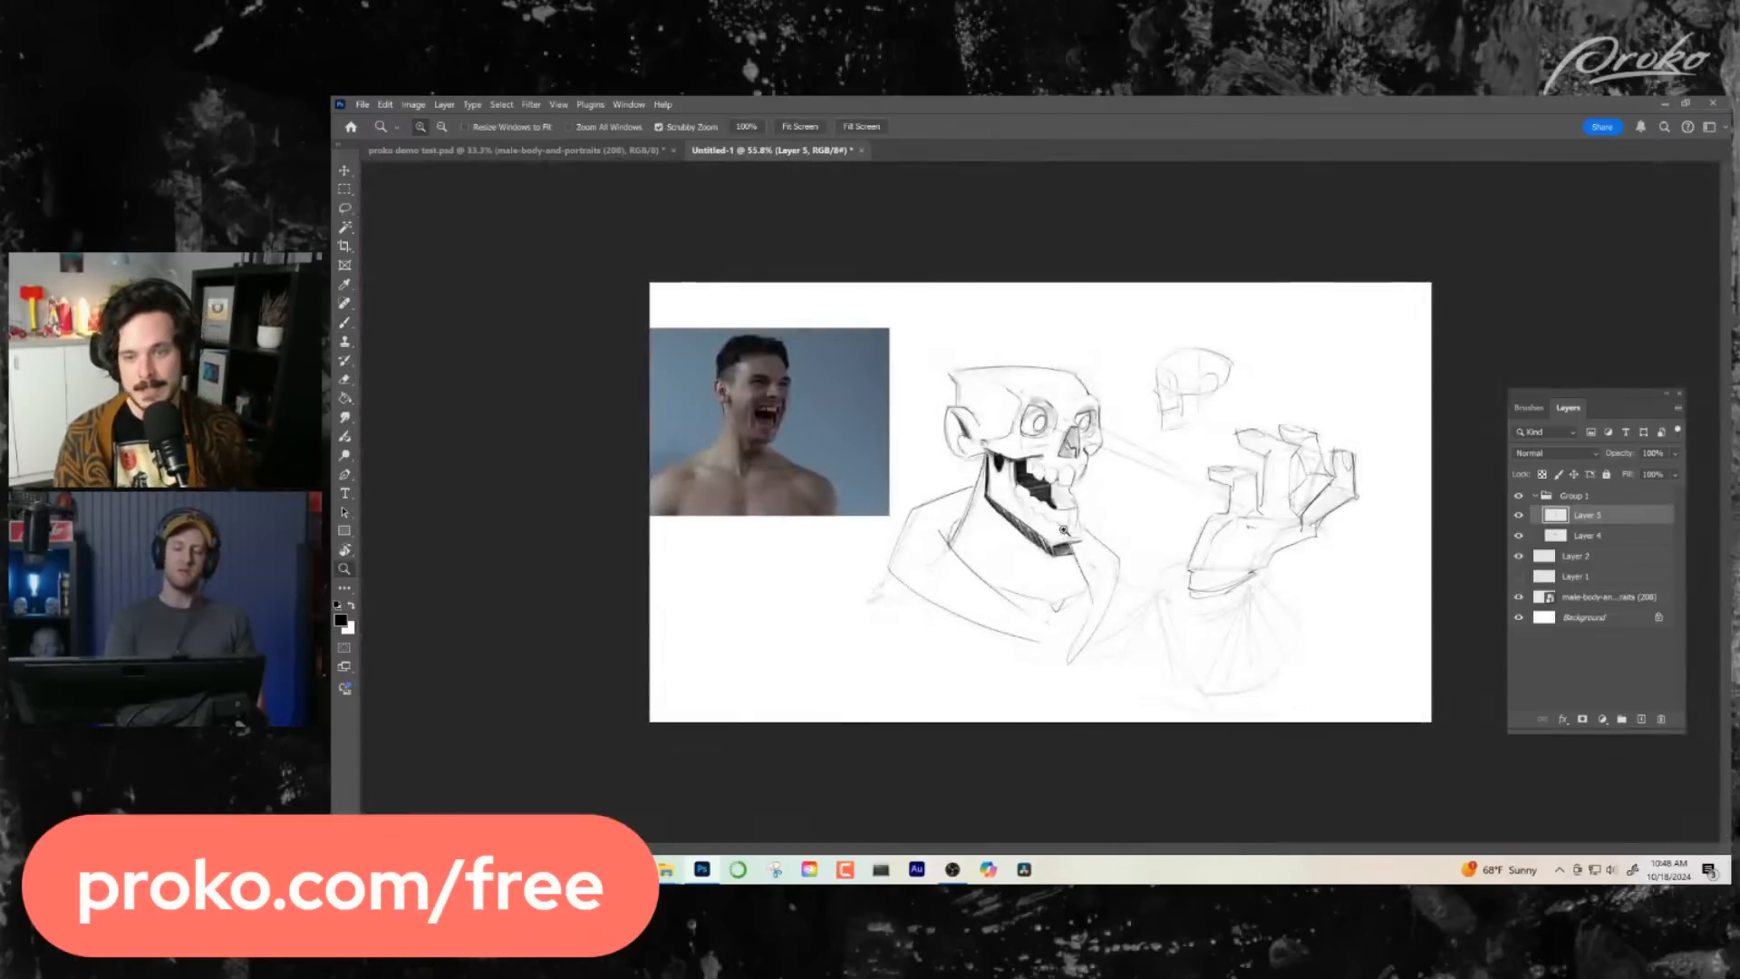
left_click_drag(1090, 535, 1098, 535)
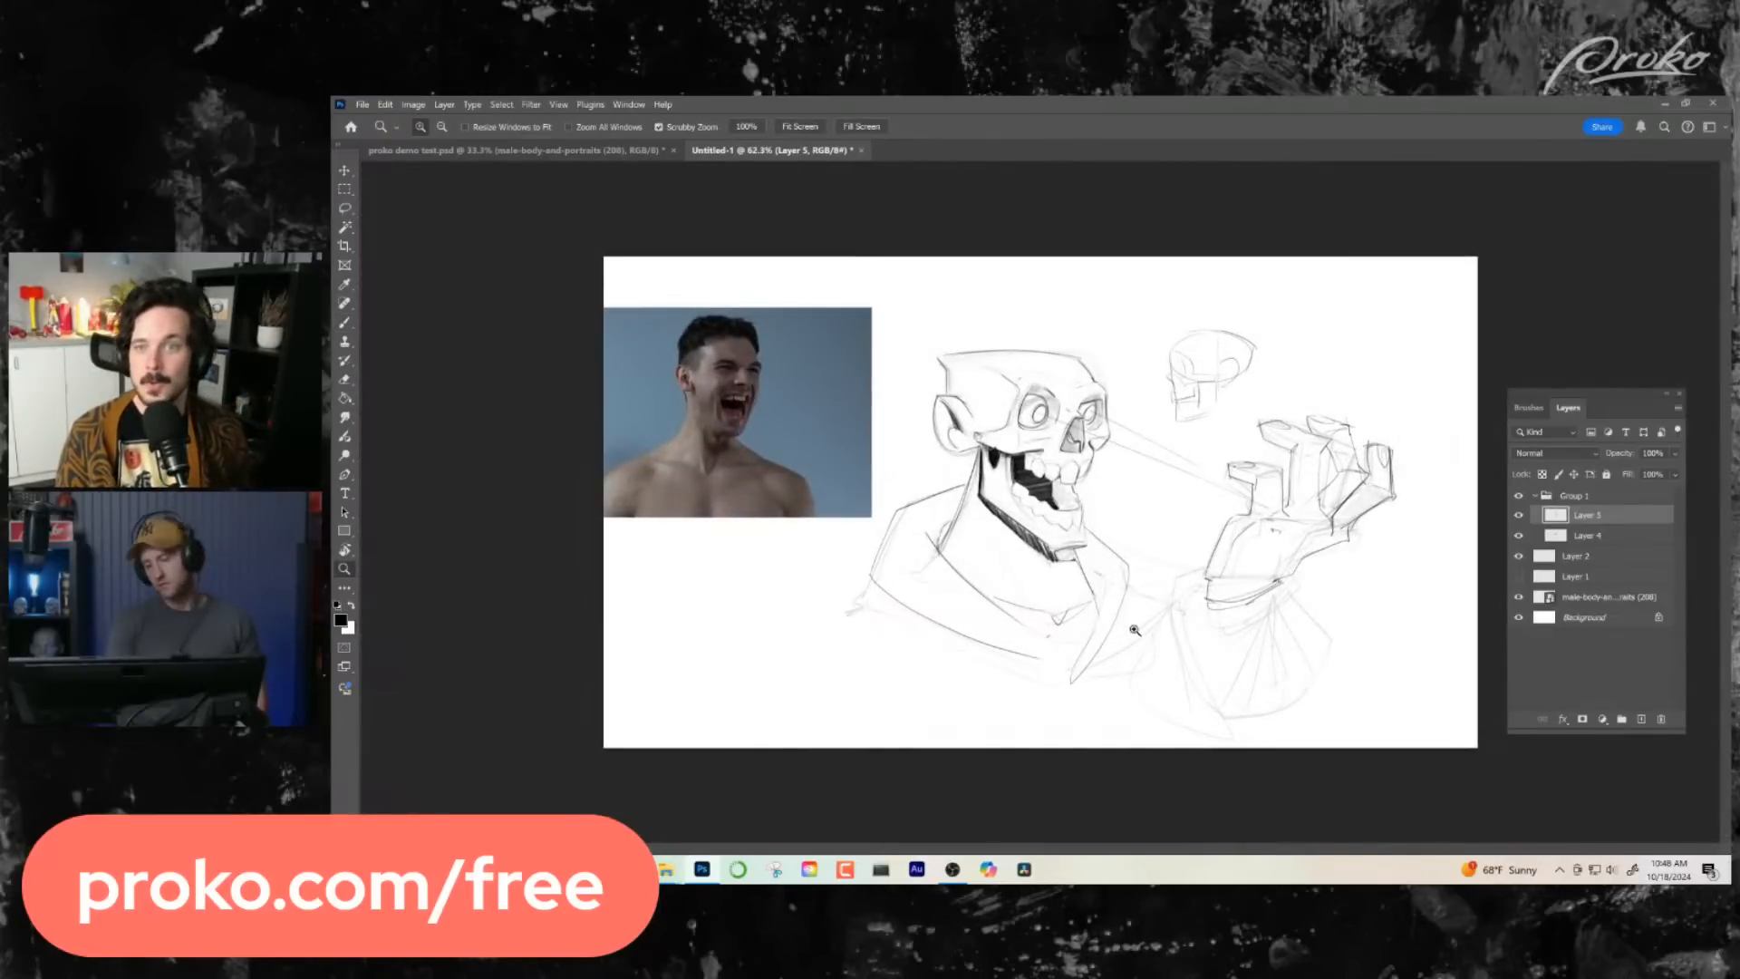
- Paint heavy black shadows under the upper rims of both eye sockets
left_click_drag(1055, 411, 1101, 410)
key("b")
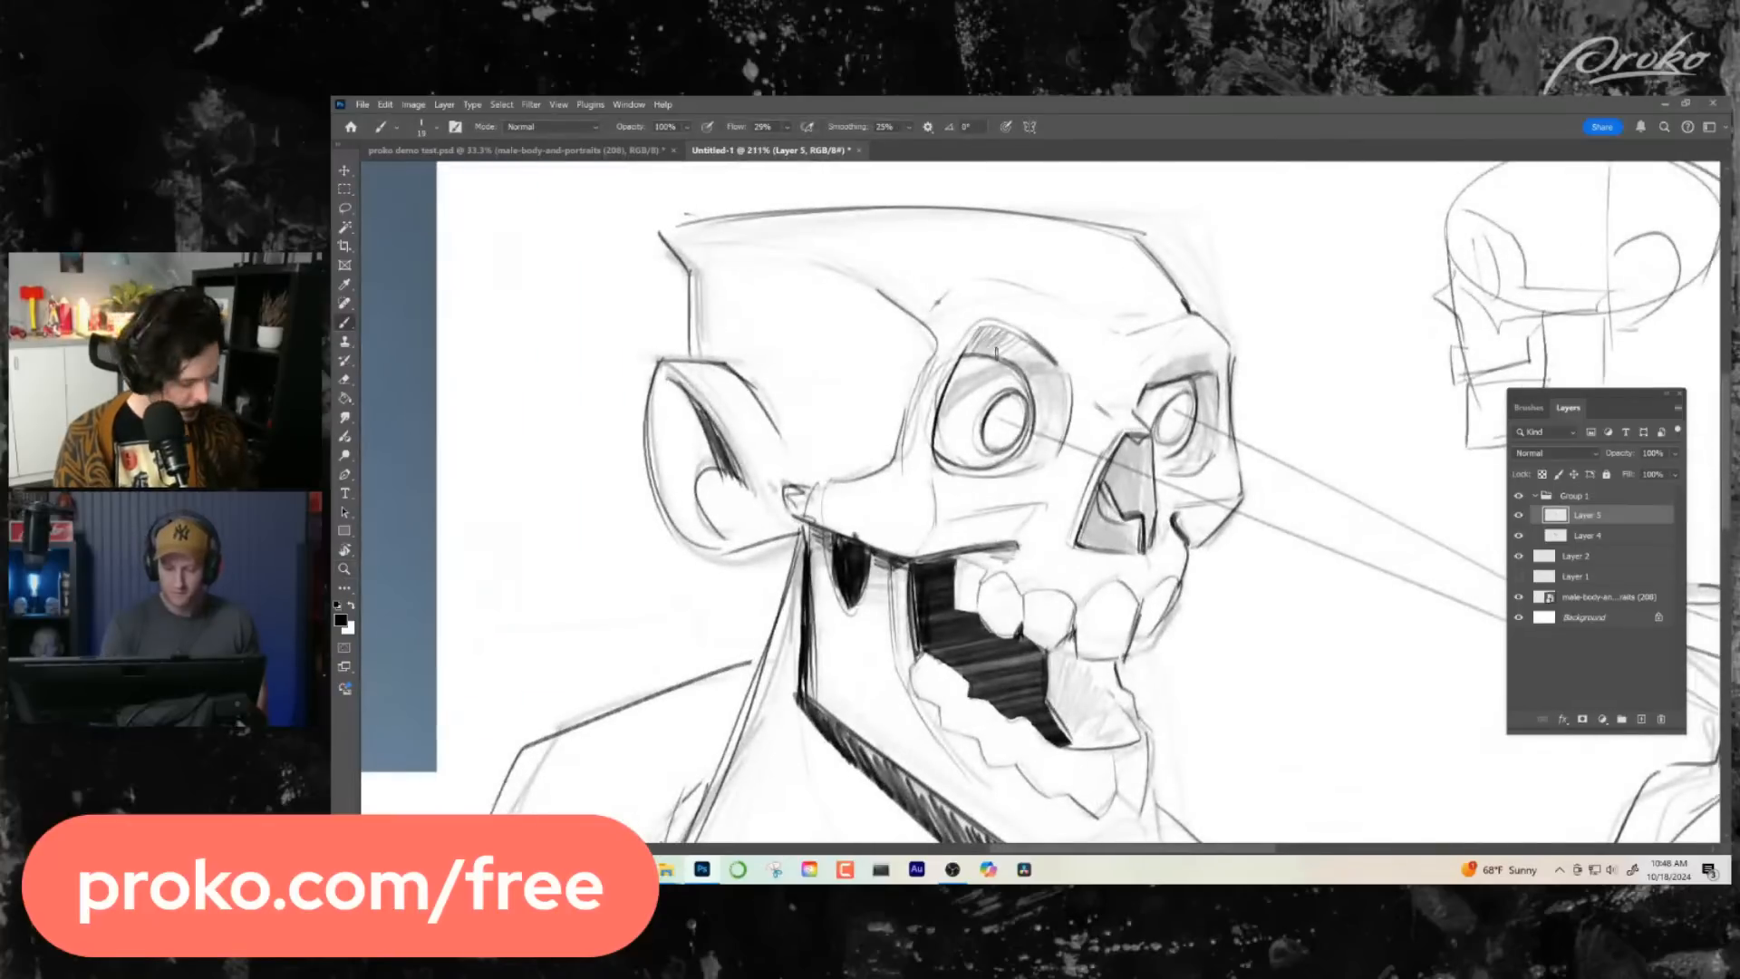
mouse_move(965, 359)
left_mouse_down()
mouse_move(997, 324)
mouse_move(1050, 381)
left_mouse_up()
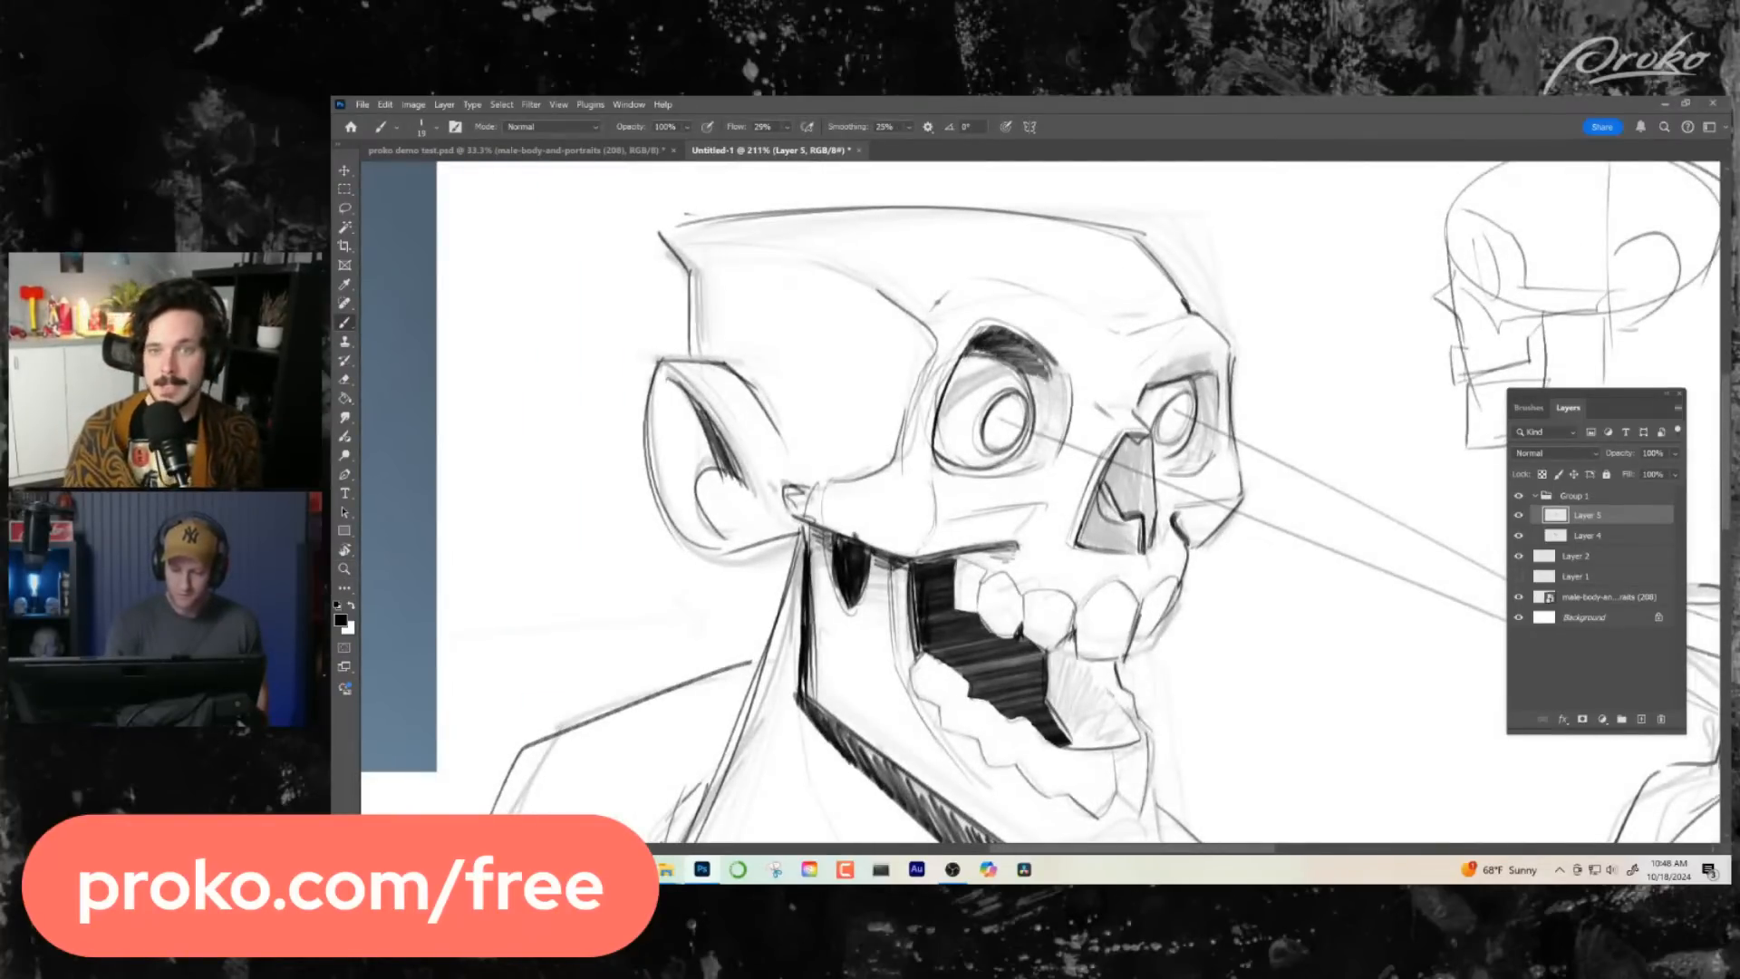
mouse_move(1184, 388)
left_mouse_down()
mouse_move(1205, 380)
mouse_move(1215, 399)
mouse_move(1191, 446)
mouse_move(1193, 384)
mouse_move(1135, 415)
left_mouse_up()
mouse_move(995, 362)
left_mouse_down()
mouse_move(952, 381)
mouse_move(992, 362)
left_mouse_up()
key("ctrl+space")
mouse_move(1178, 635)
left_mouse_down()
mouse_move(1160, 654)
mouse_move(1106, 655)
left_mouse_up()
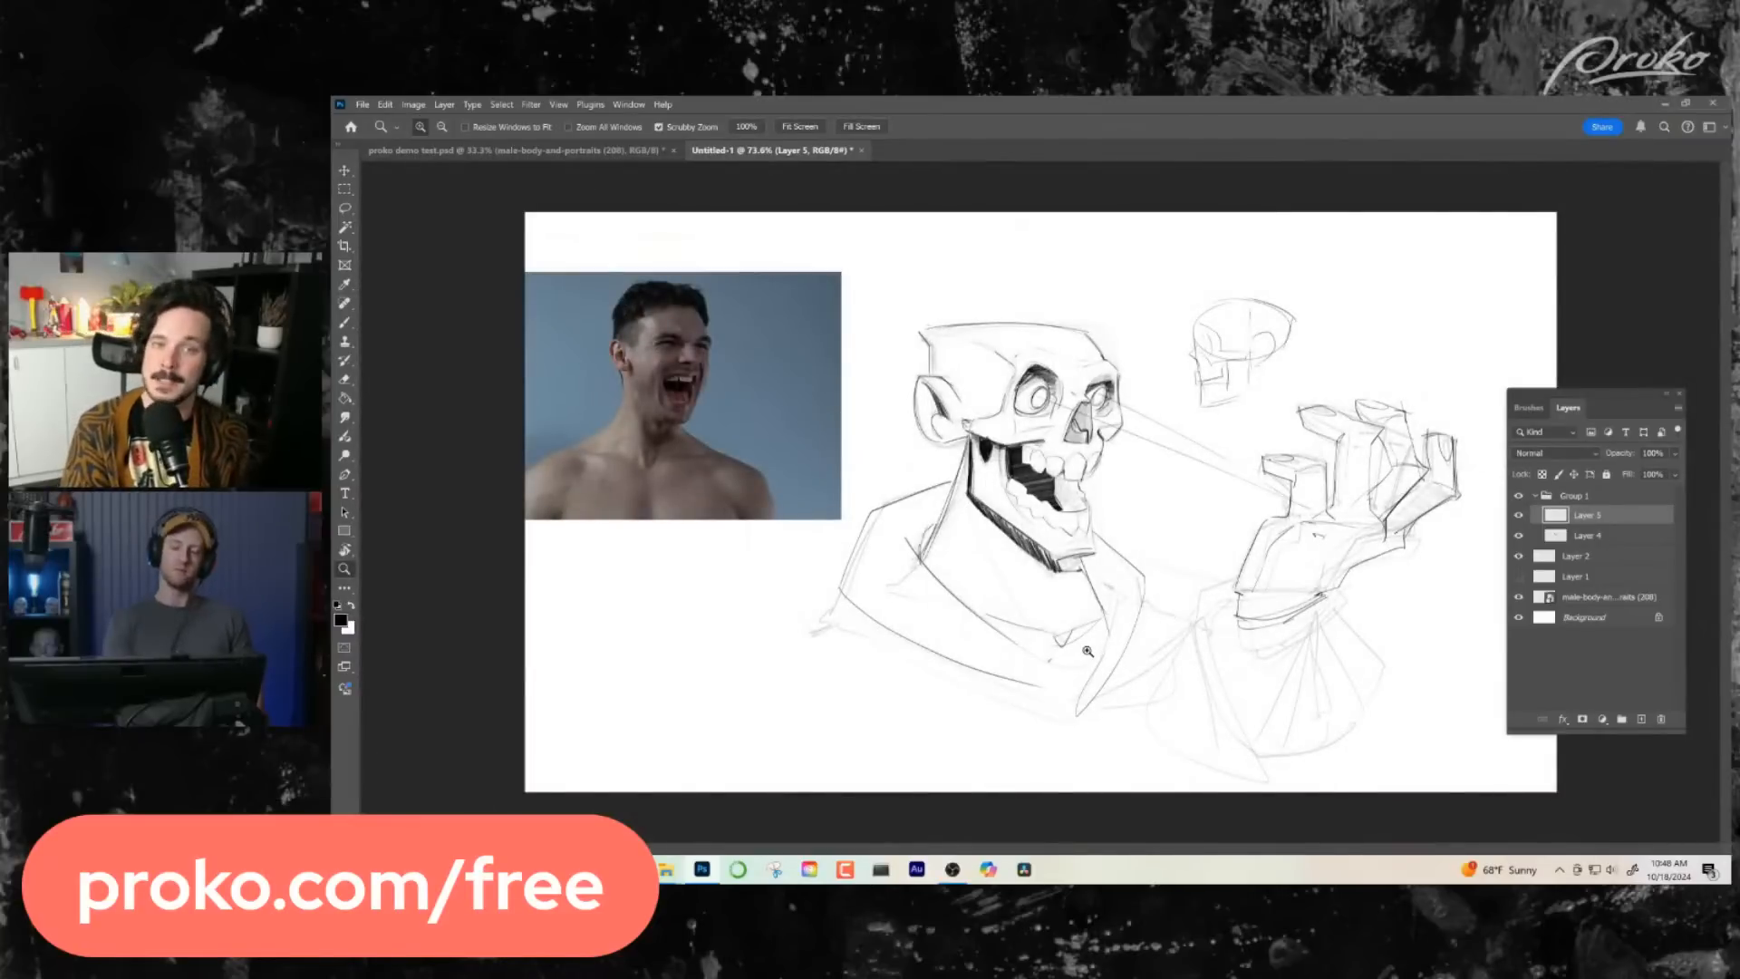
- Lasso and delete the black shadow band and leftover marks along the jaw's rear edge and underside, clearing the selection
left_click_drag(1081, 564, 1156, 564)
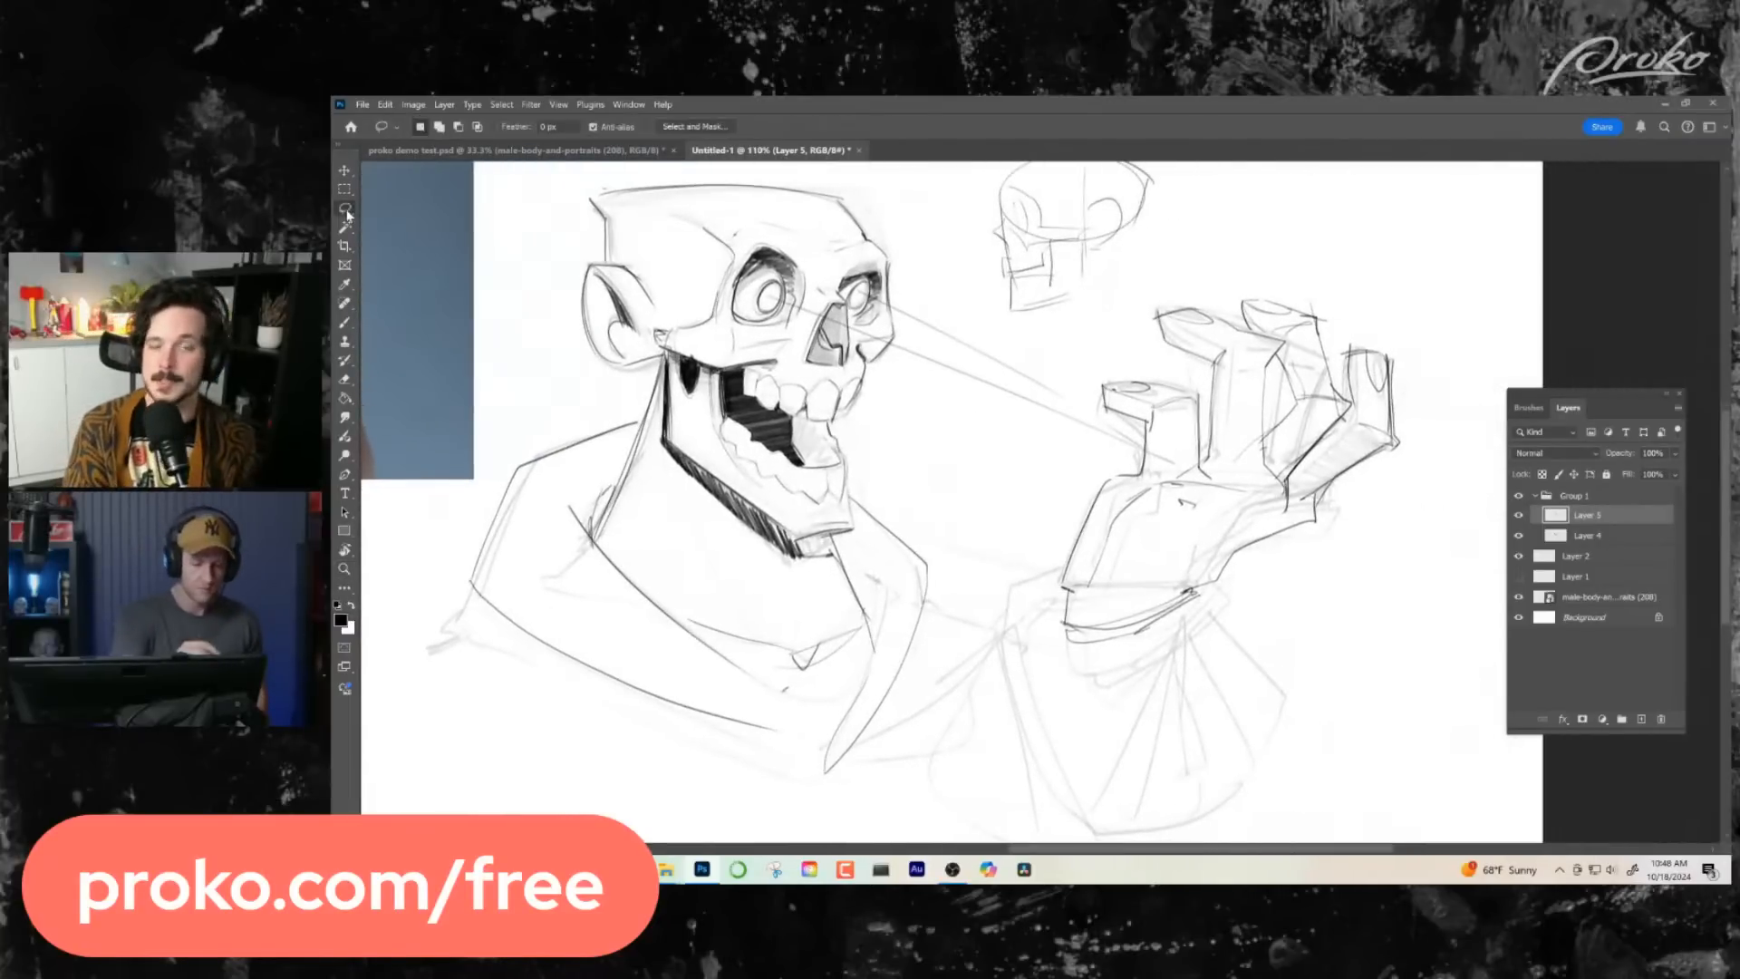
left_click(345, 207)
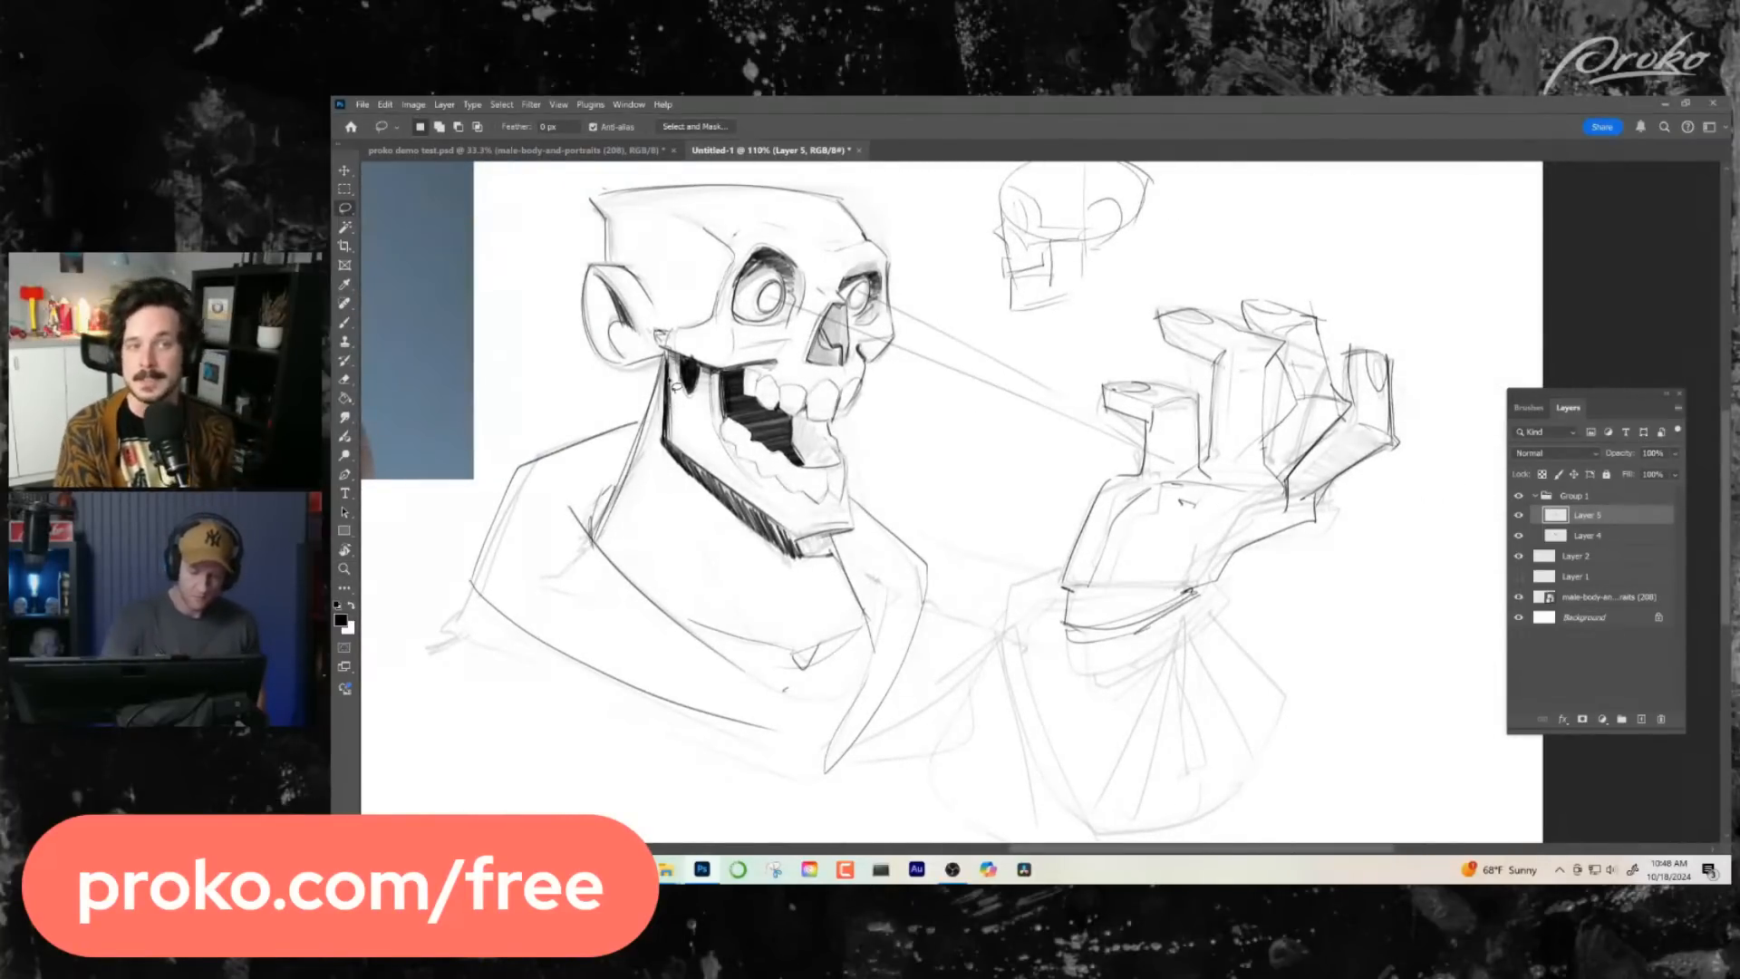
mouse_move(678, 435)
left_mouse_down()
mouse_move(701, 478)
mouse_move(840, 563)
mouse_move(782, 585)
mouse_move(659, 462)
mouse_move(682, 367)
left_mouse_up()
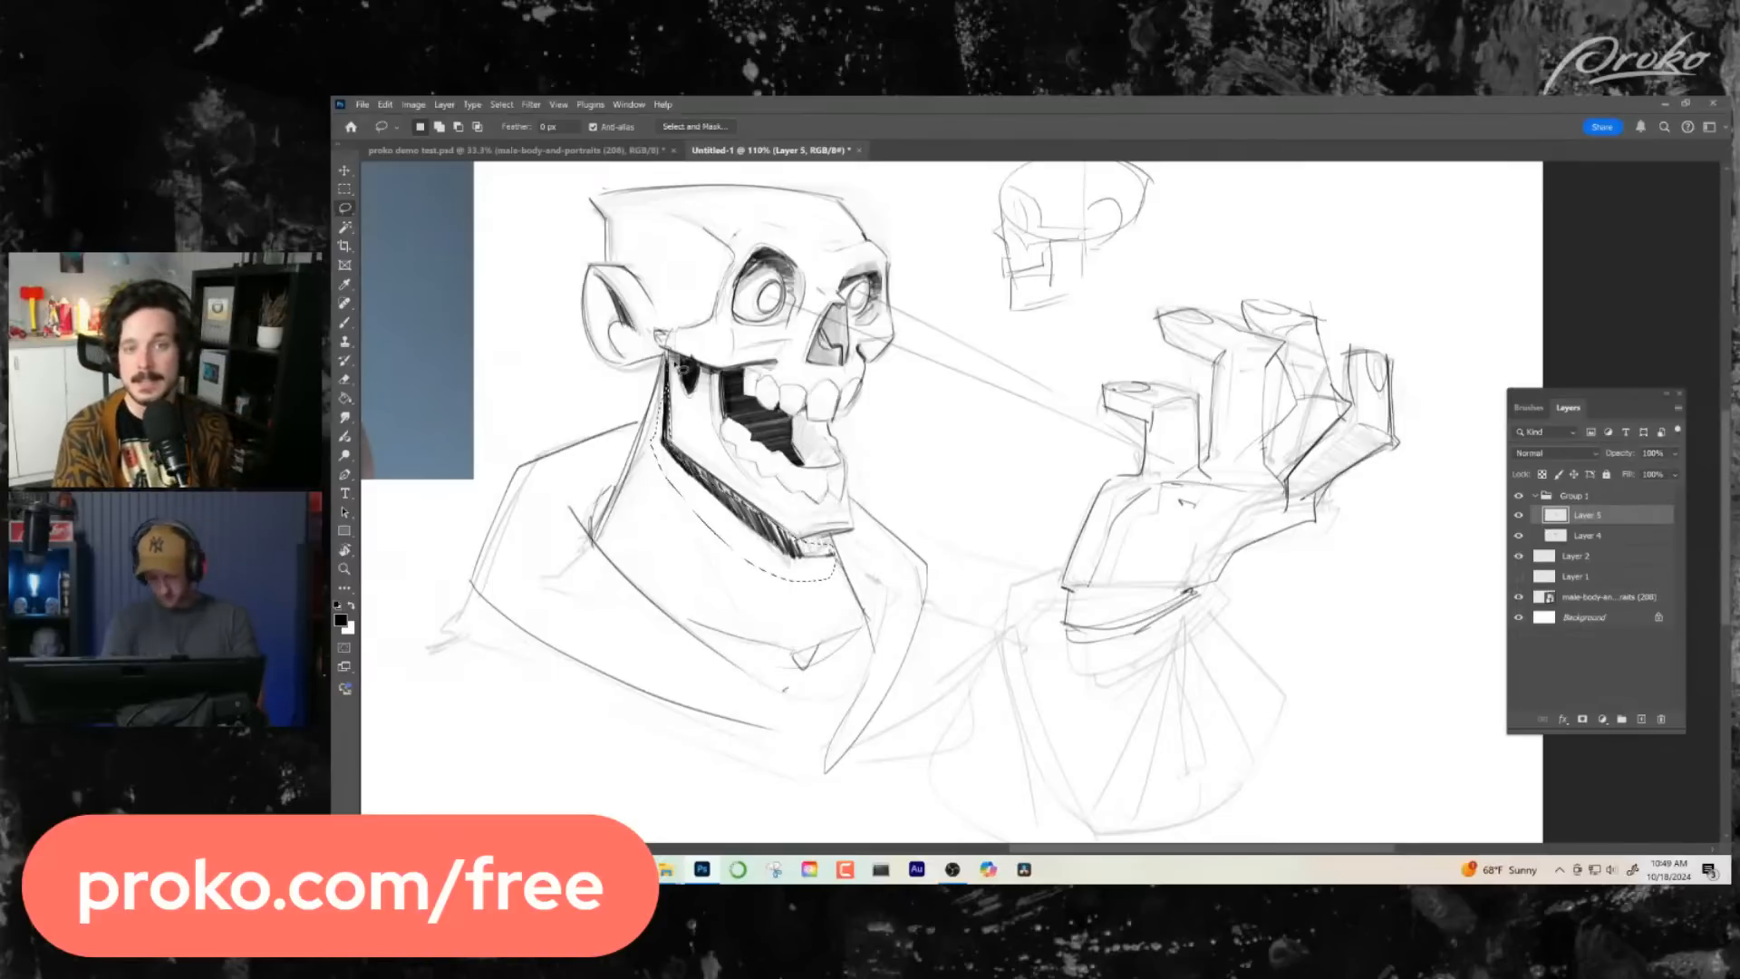
key("Delete")
key("ctrl+d")
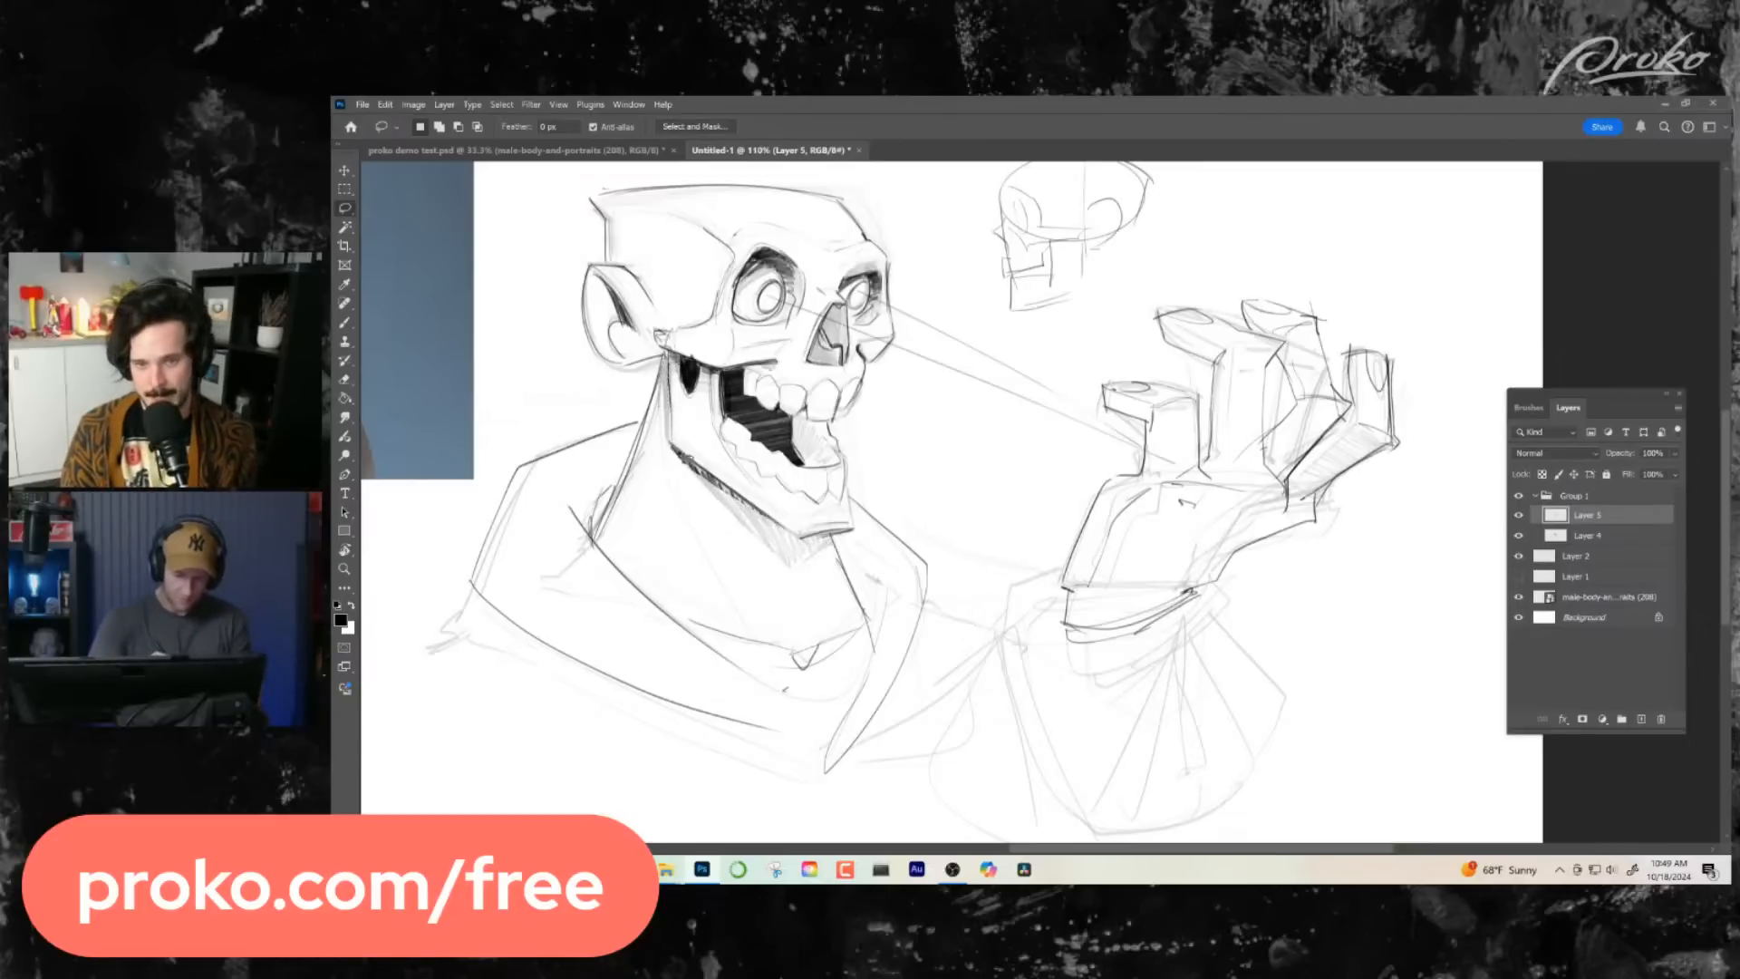
mouse_move(682, 455)
left_mouse_down()
mouse_move(767, 542)
mouse_move(669, 444)
left_mouse_up()
key("Delete")
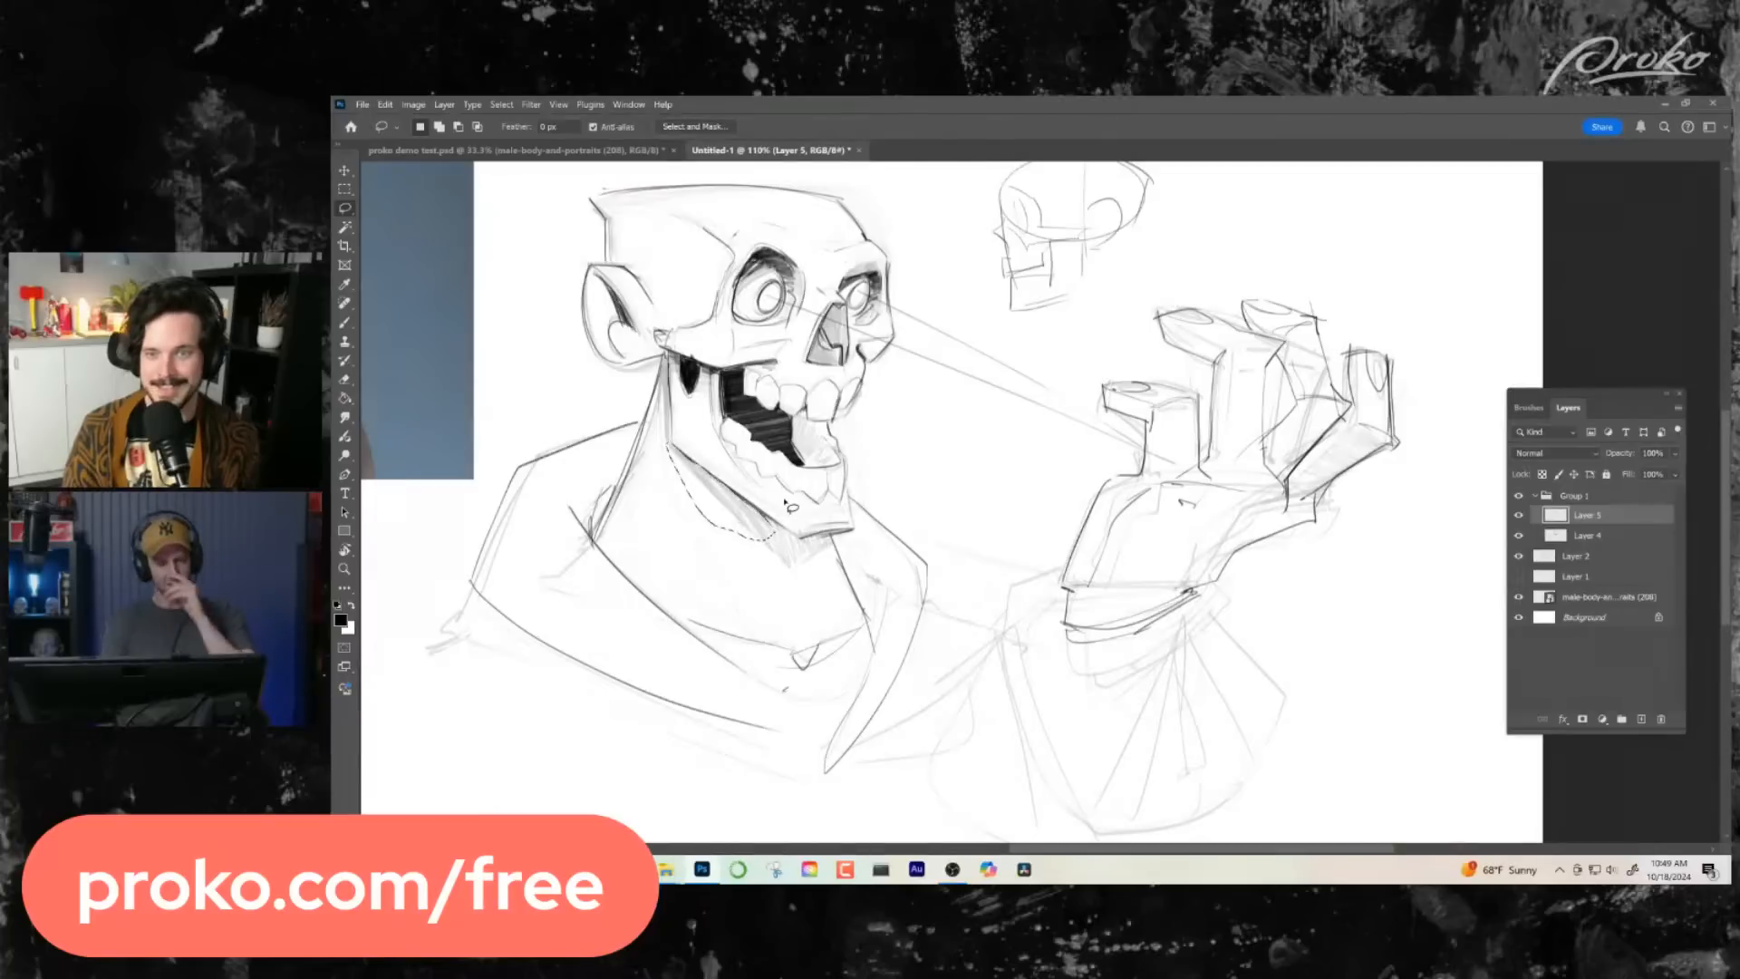
key("ctrl+d")
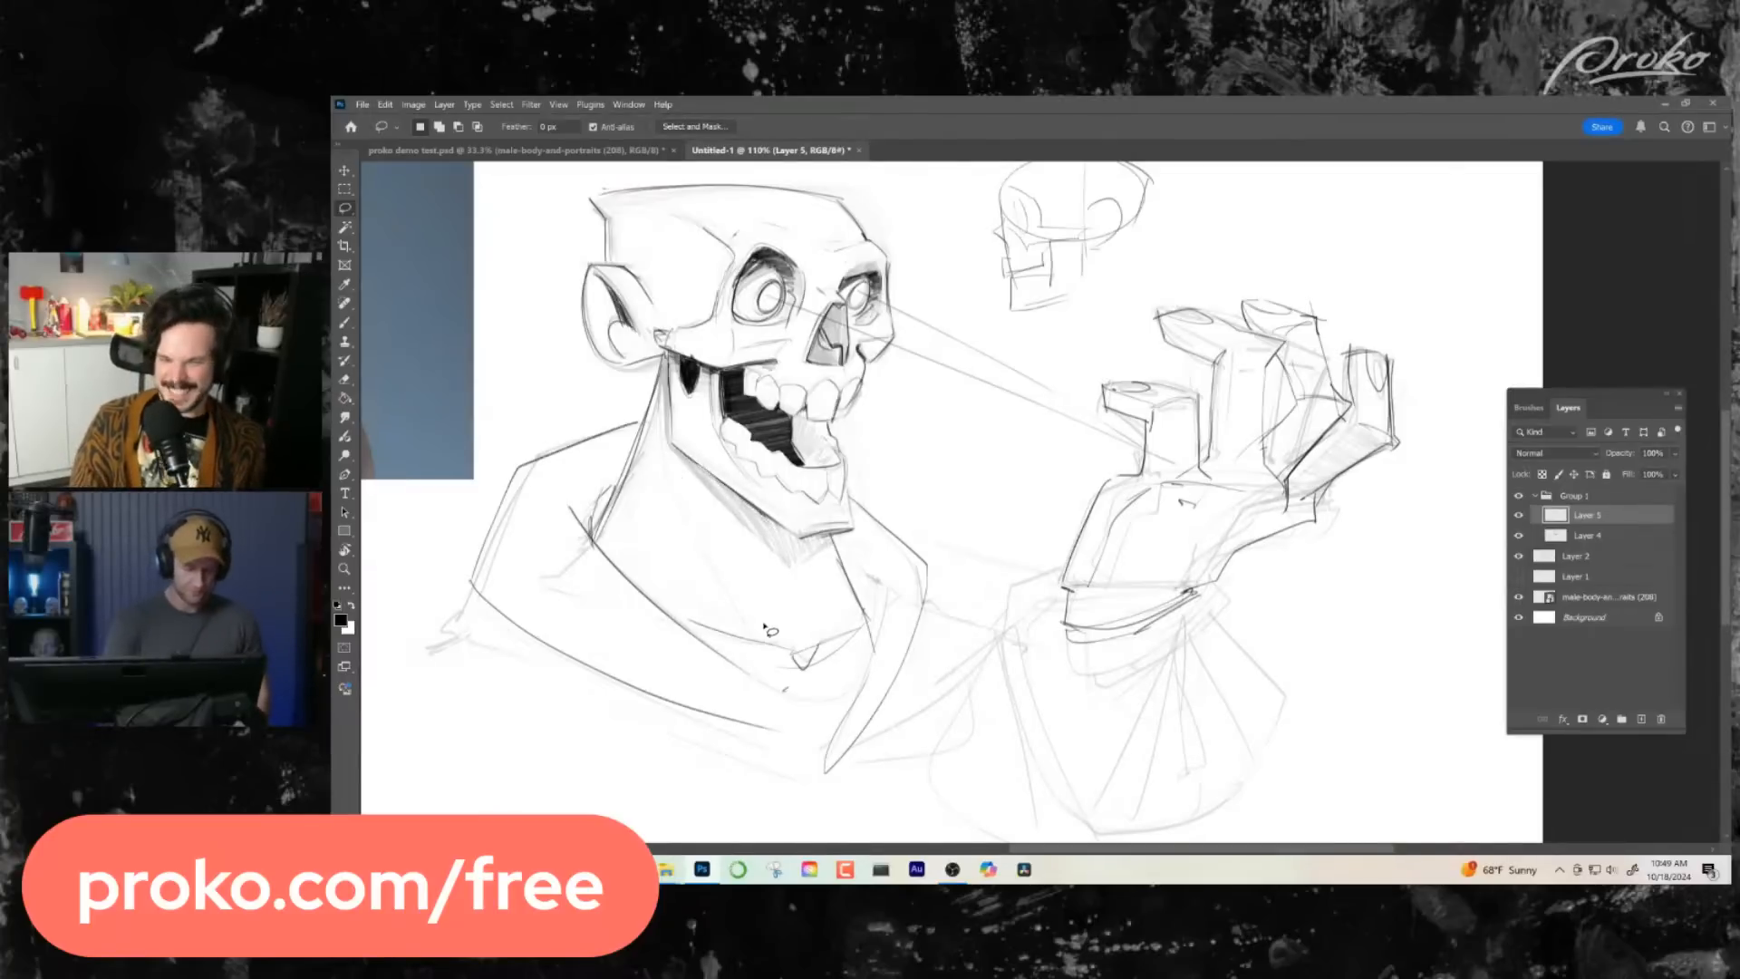
- Re-ink the jaw's lower edge with a bold line from the rear corner towards the chin, undoing unwanted strokes
key("b")
left_click_drag(673, 444, 781, 523)
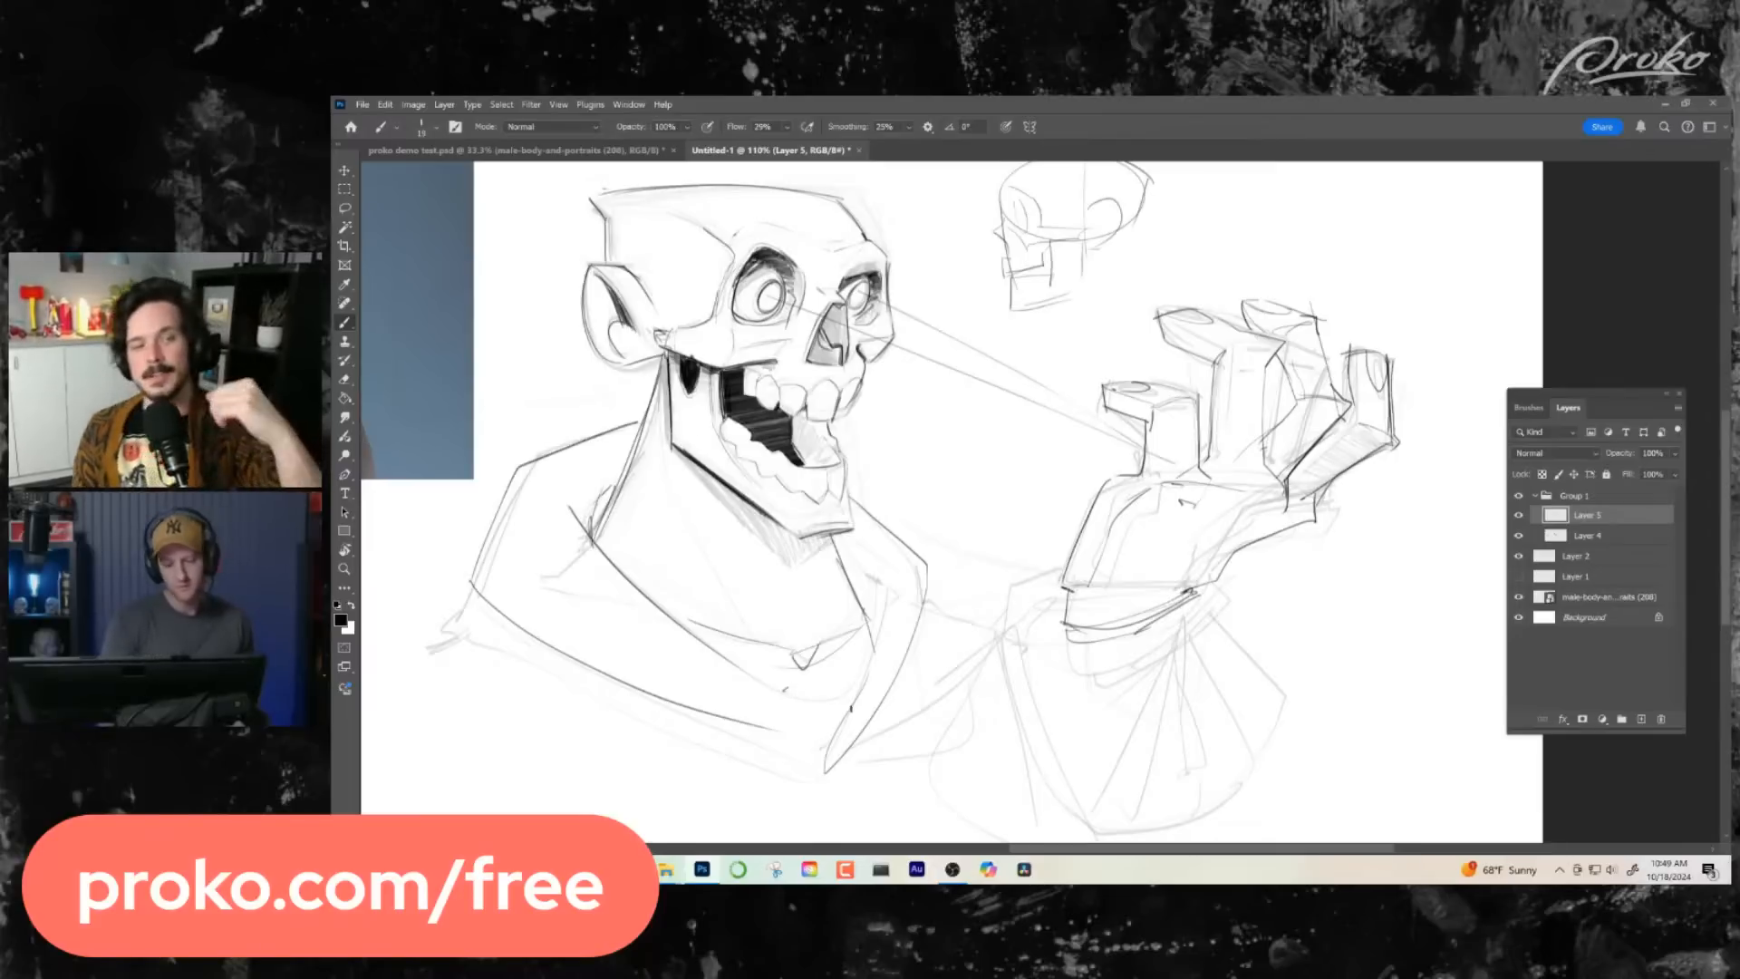
mouse_move(805, 539)
left_mouse_down()
mouse_move(854, 529)
mouse_move(850, 549)
mouse_move(852, 531)
left_mouse_up()
key("ctrl+z")
key("ctrl+z")
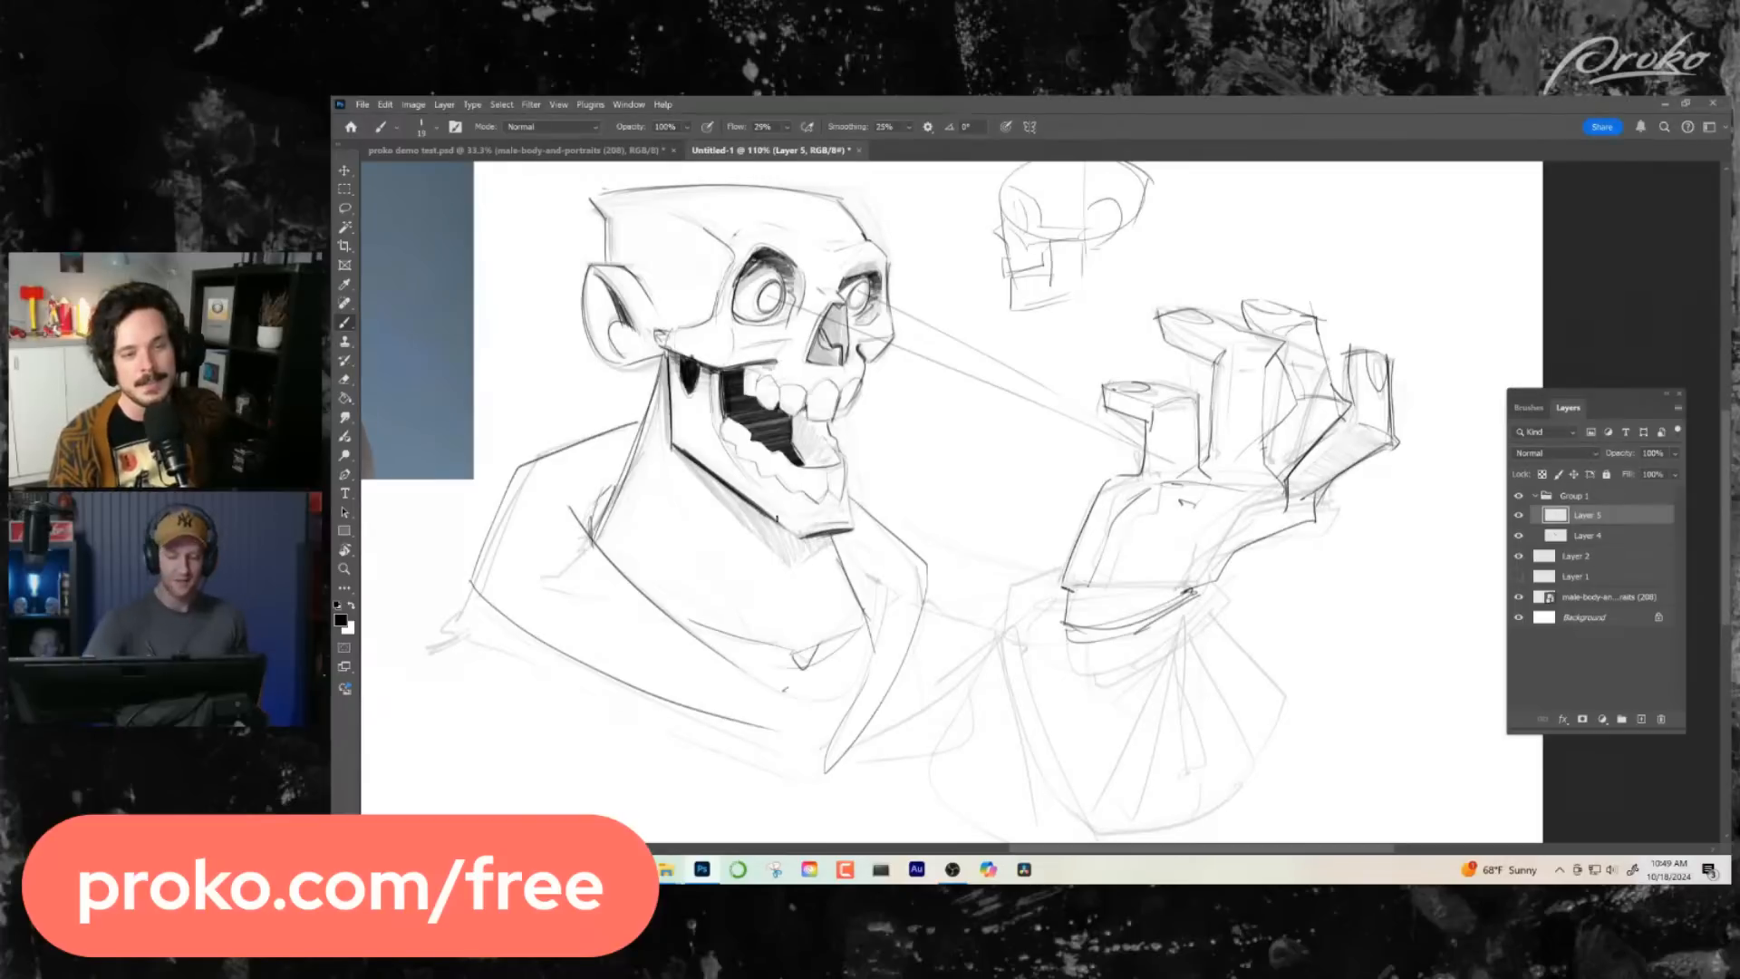
left_click_drag(971, 583, 1020, 610)
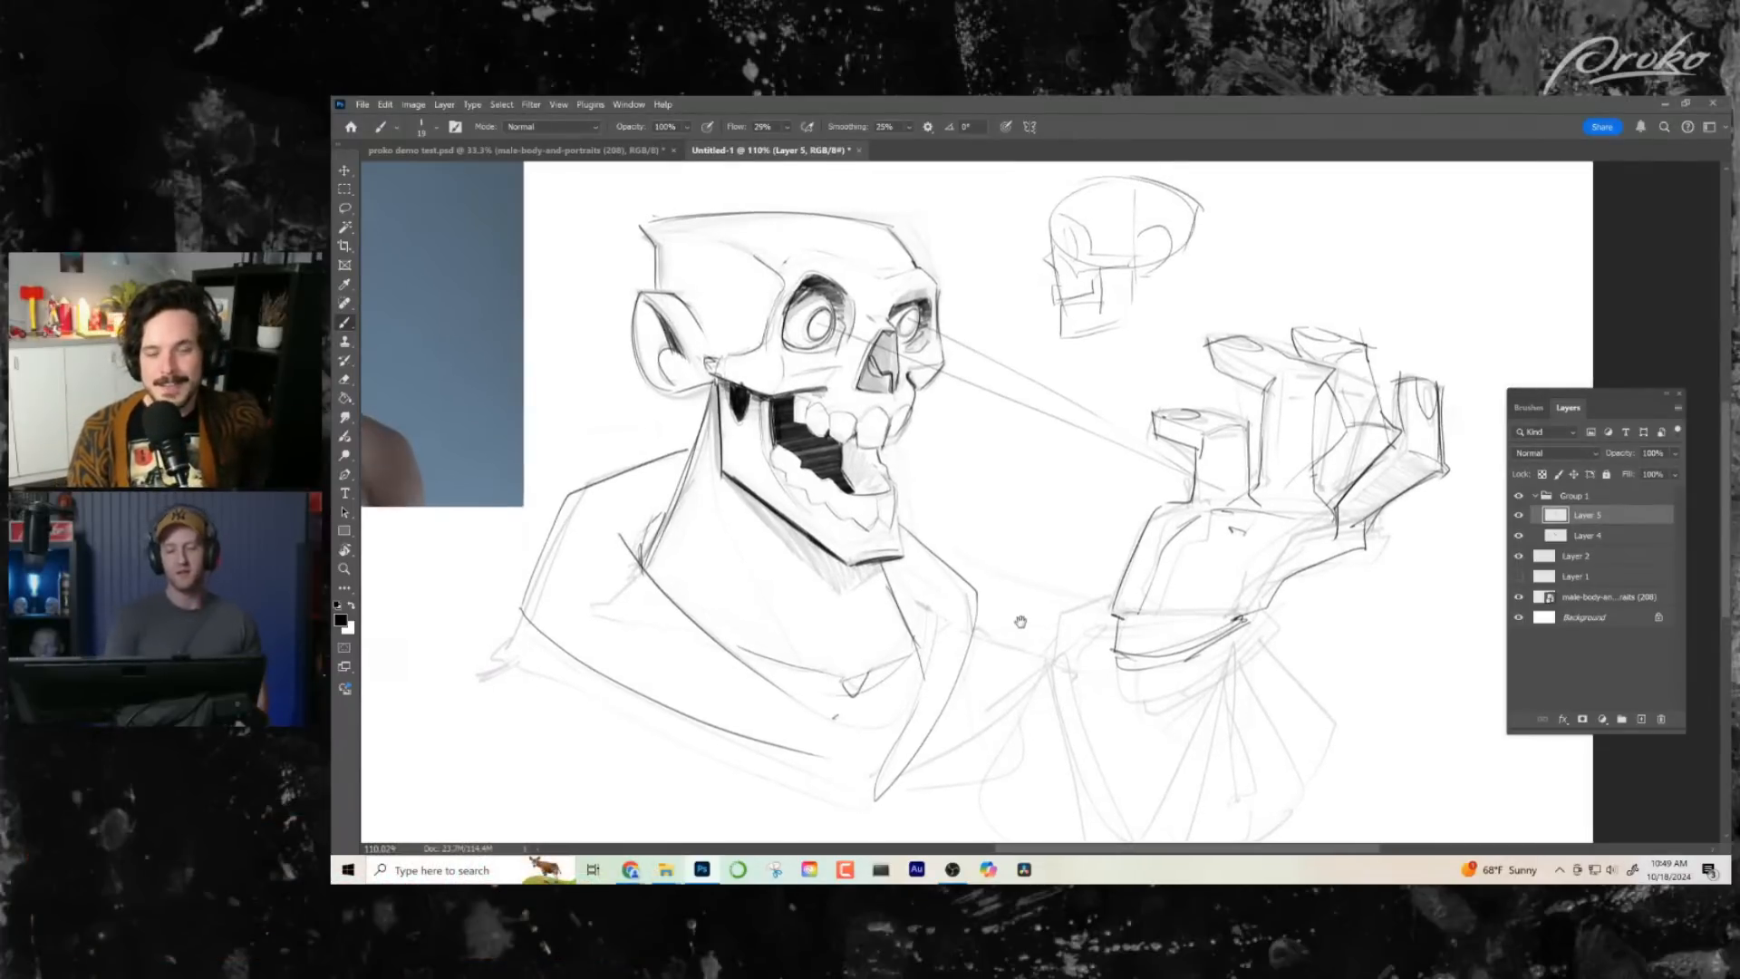
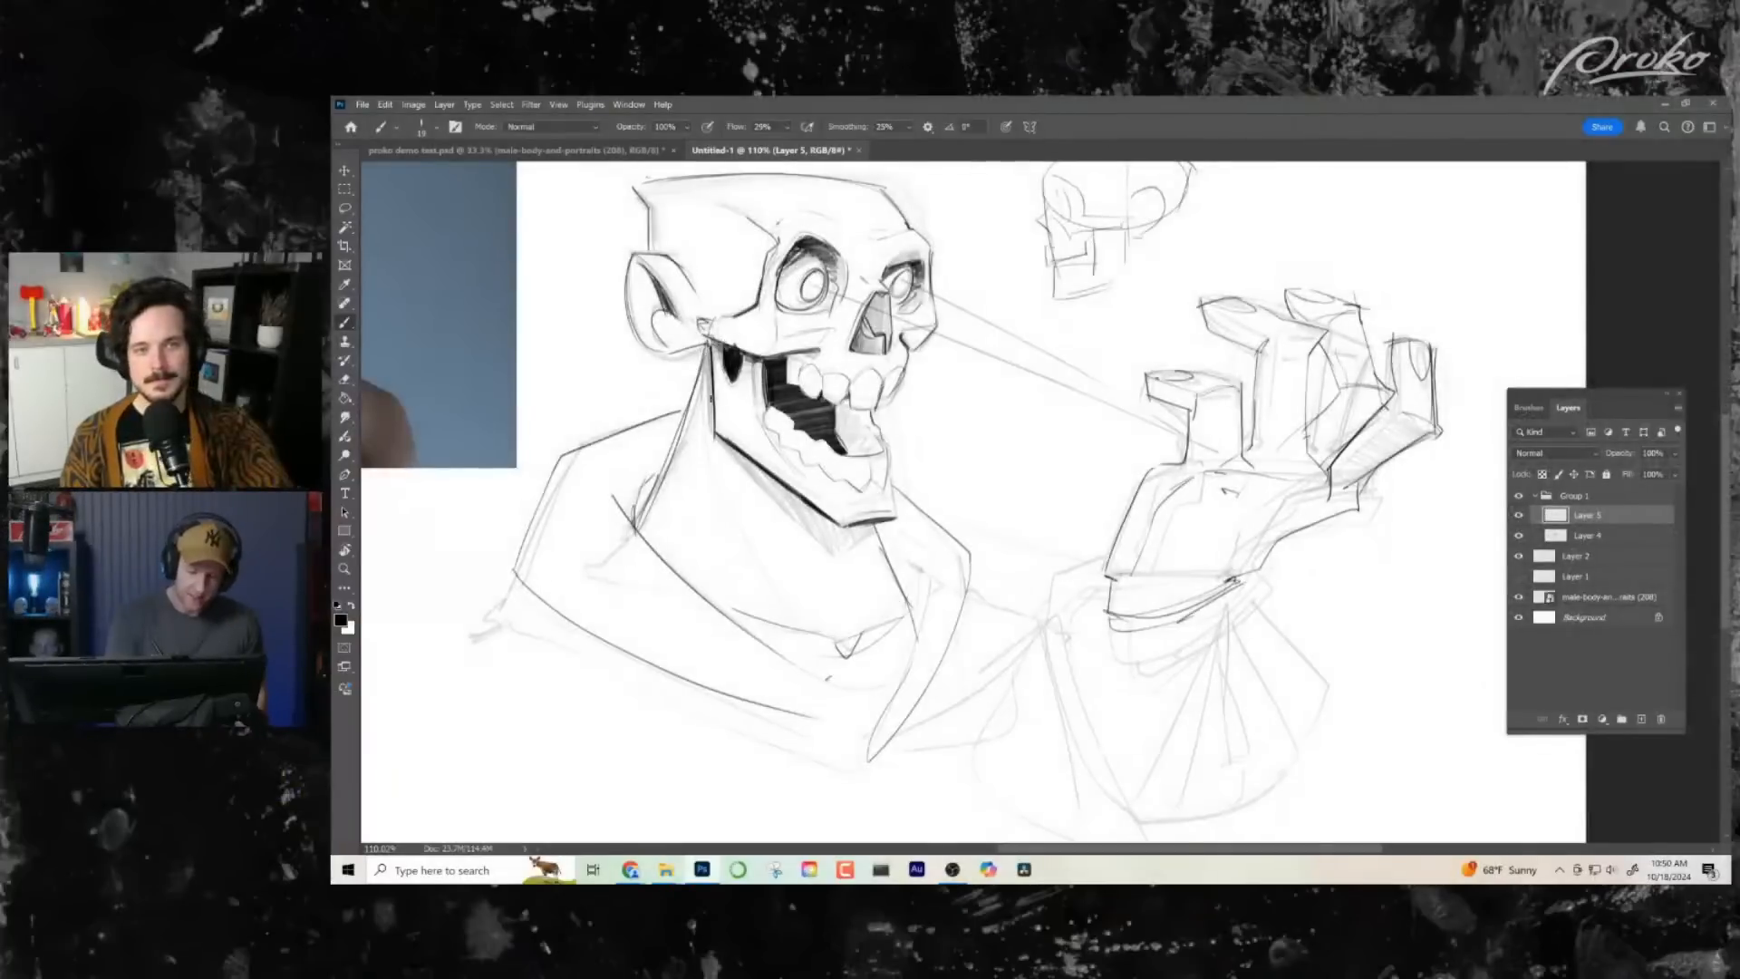
- Flip the canvas horizontally to check the drawing and ink a black shadow shape inside the ear
key("ctrl+shift+h")
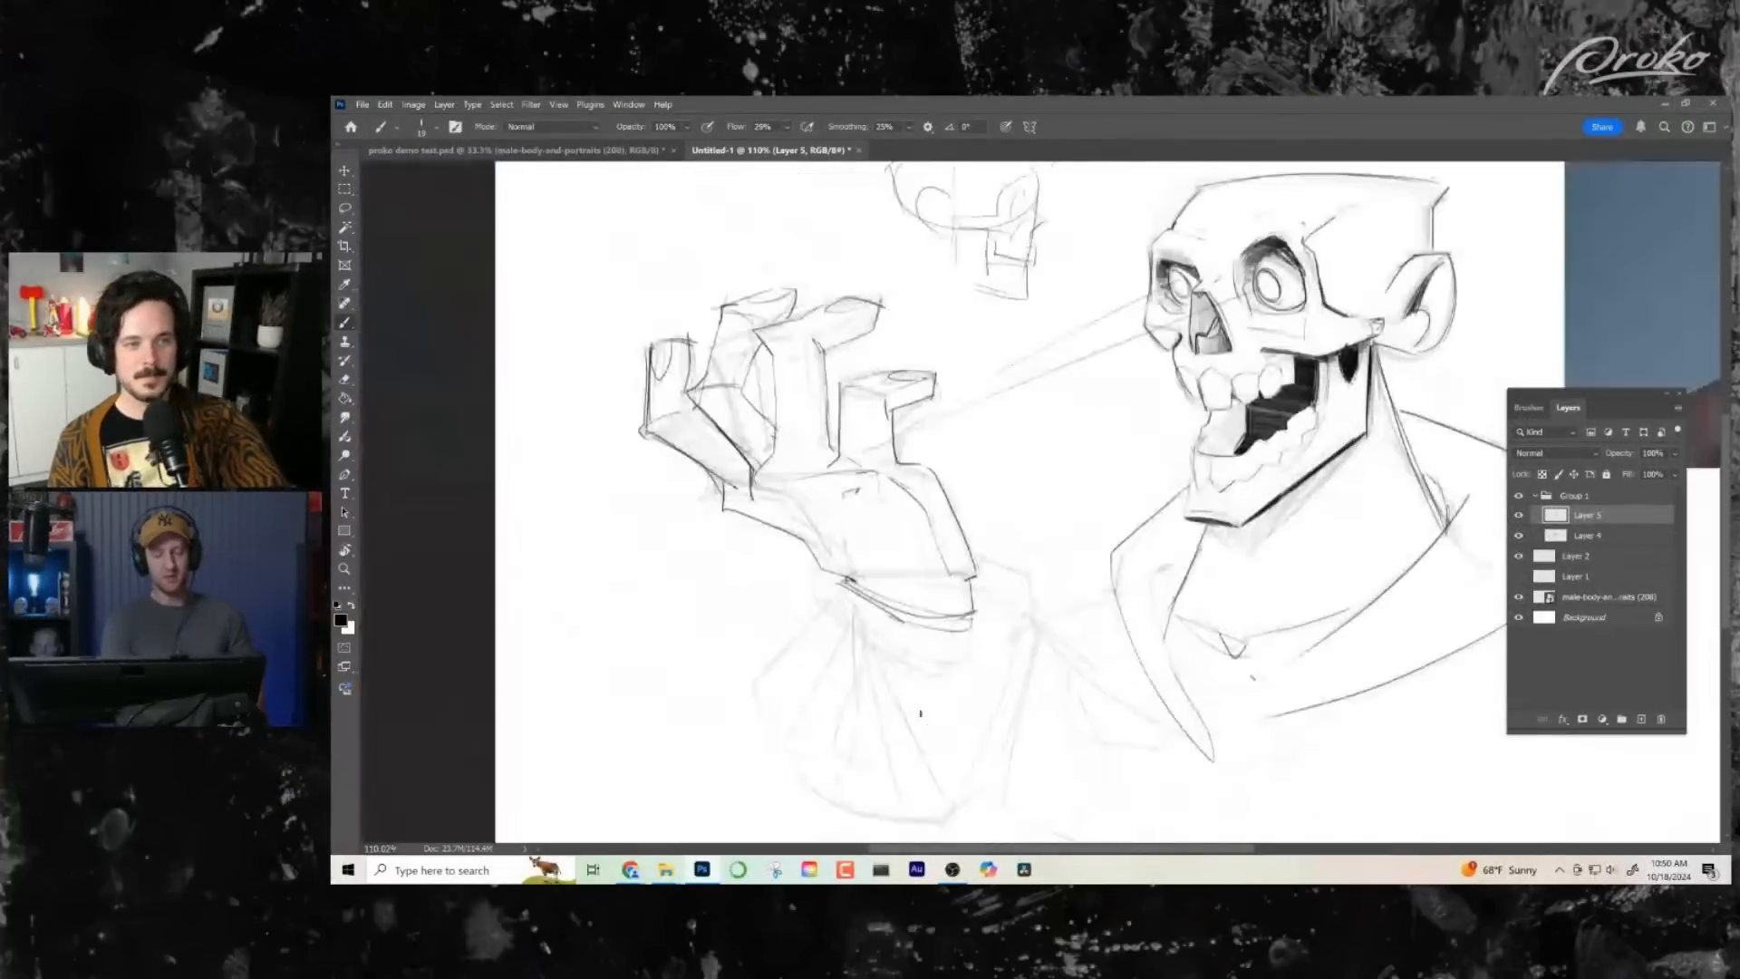
left_click_drag(1103, 626, 882, 684)
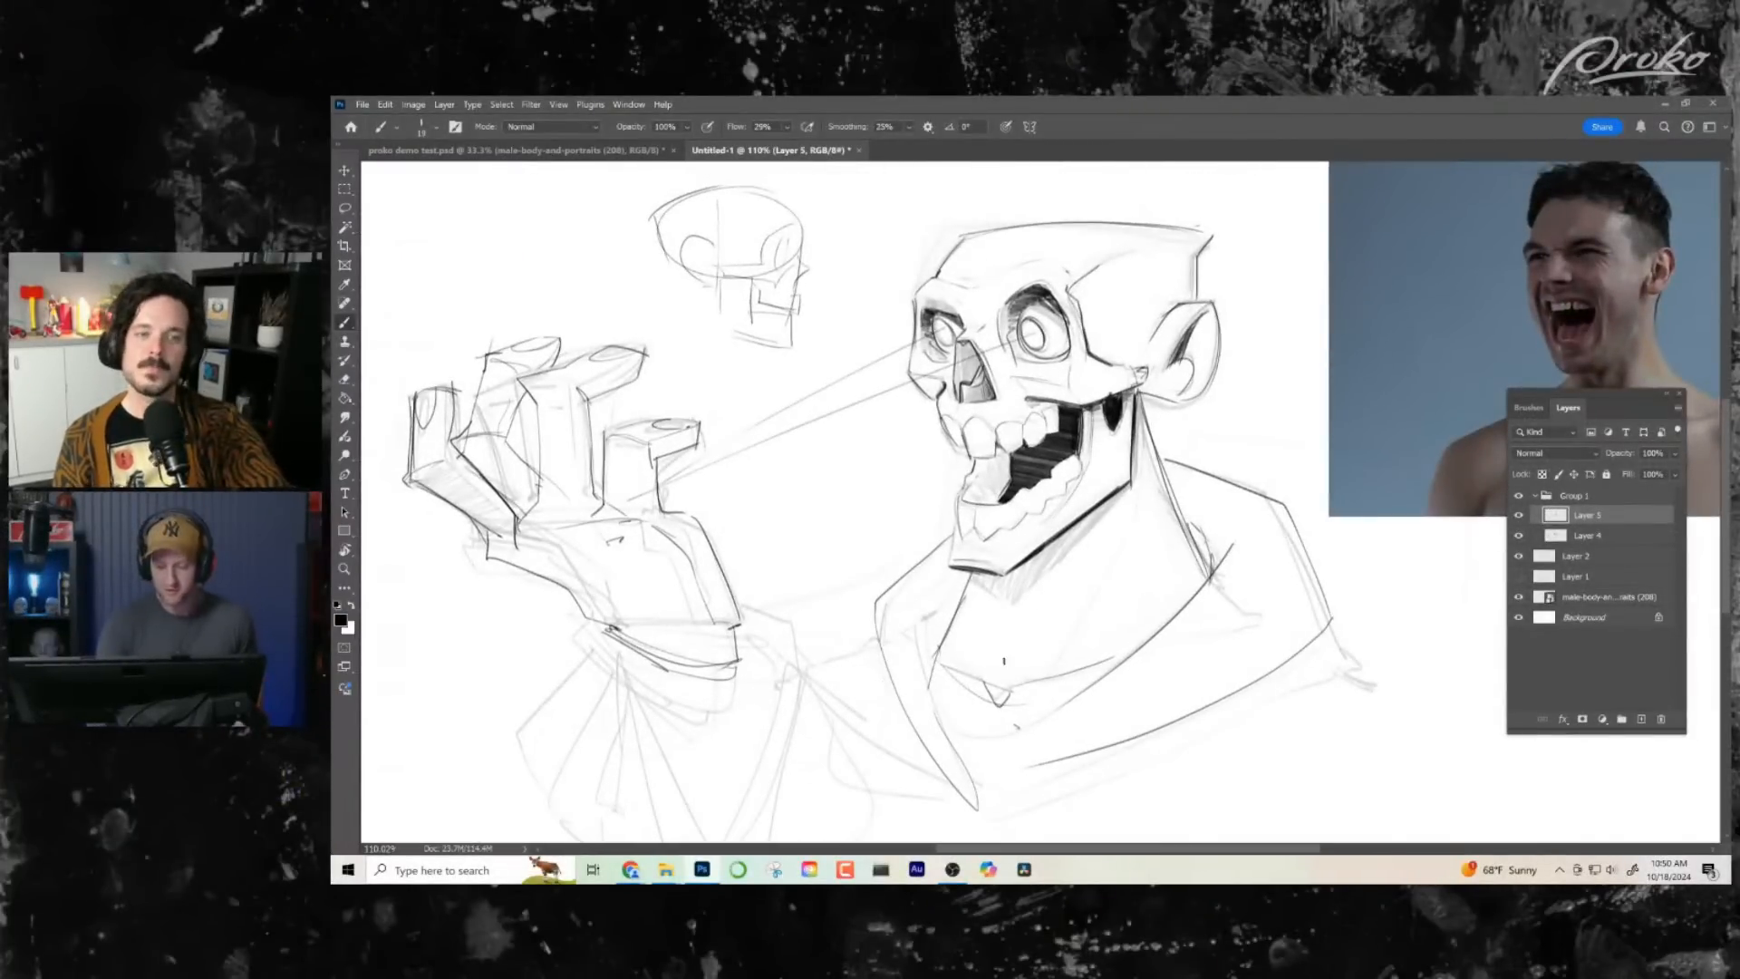
left_click_drag(1004, 661, 970, 657)
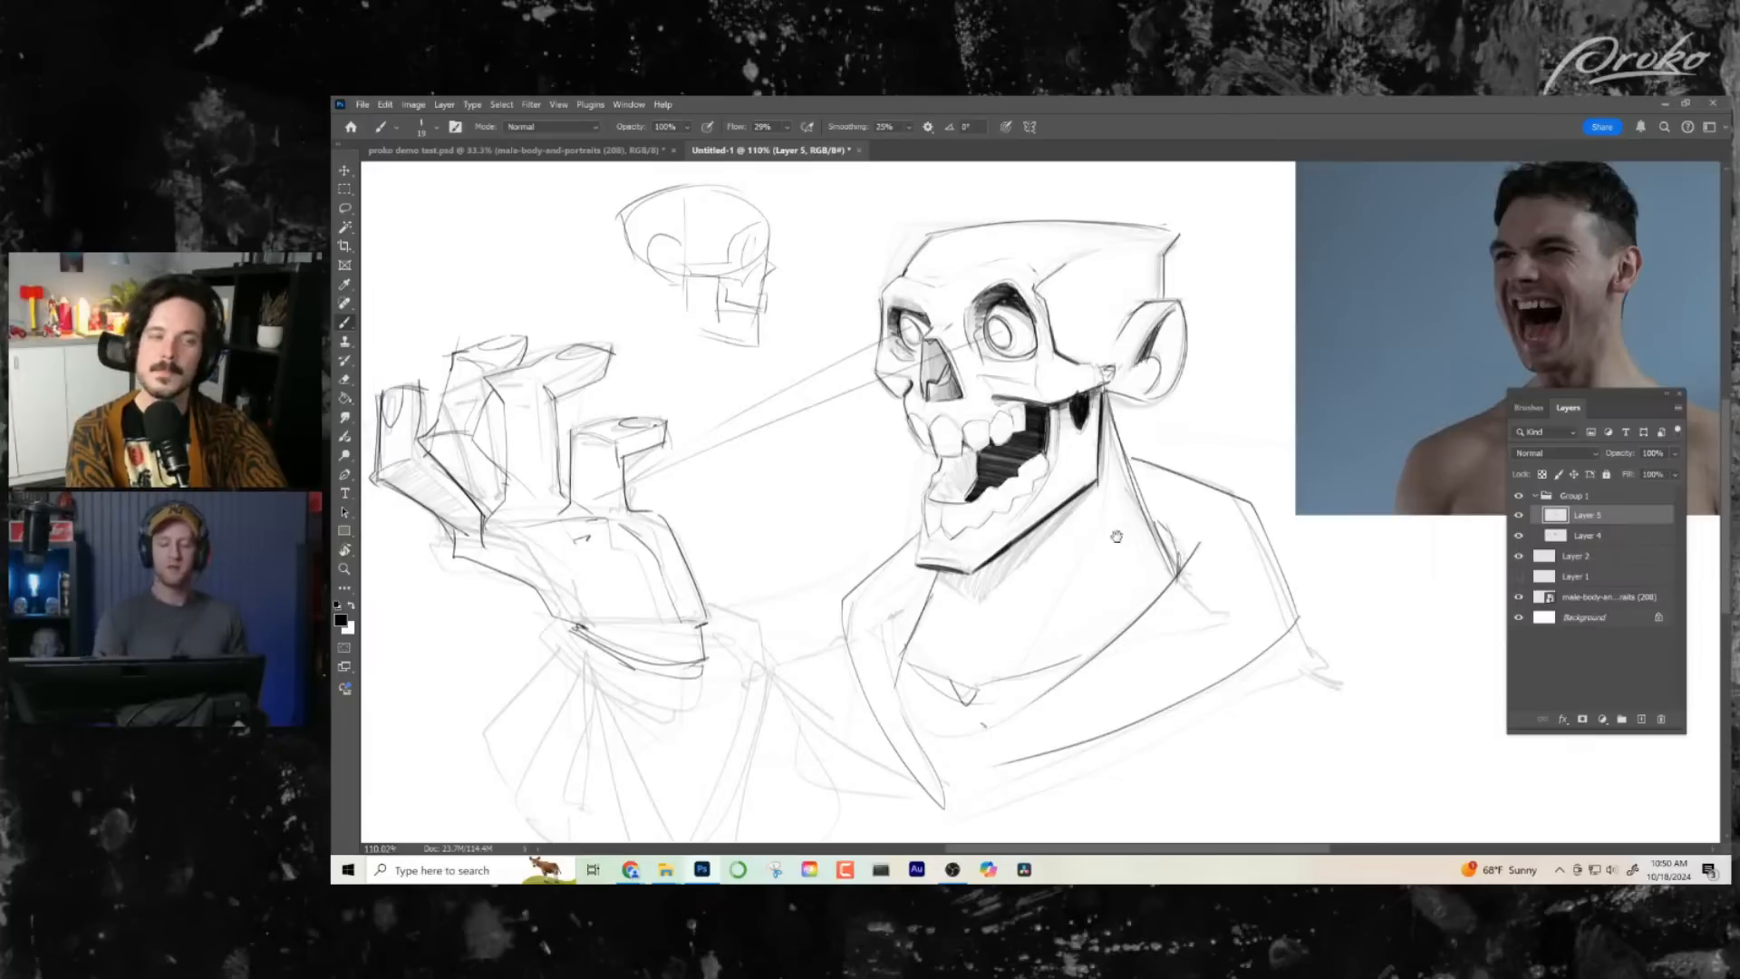
left_click_drag(1117, 535, 1085, 518)
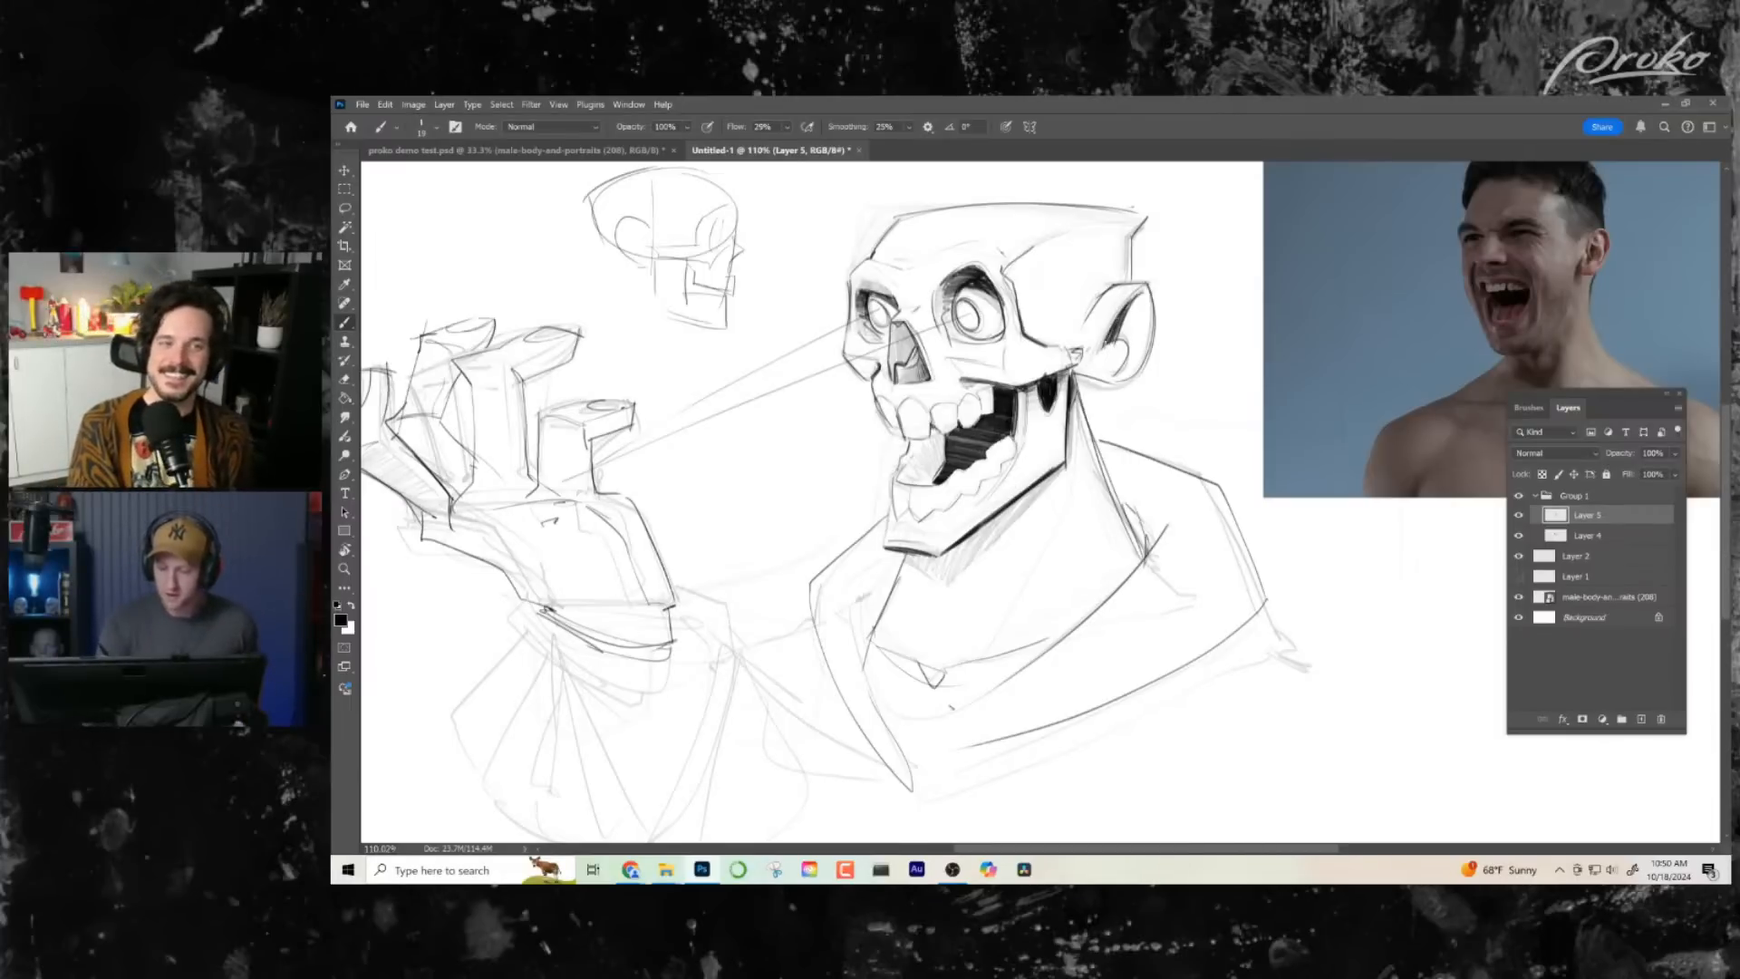
left_click_drag(1049, 569, 1103, 545)
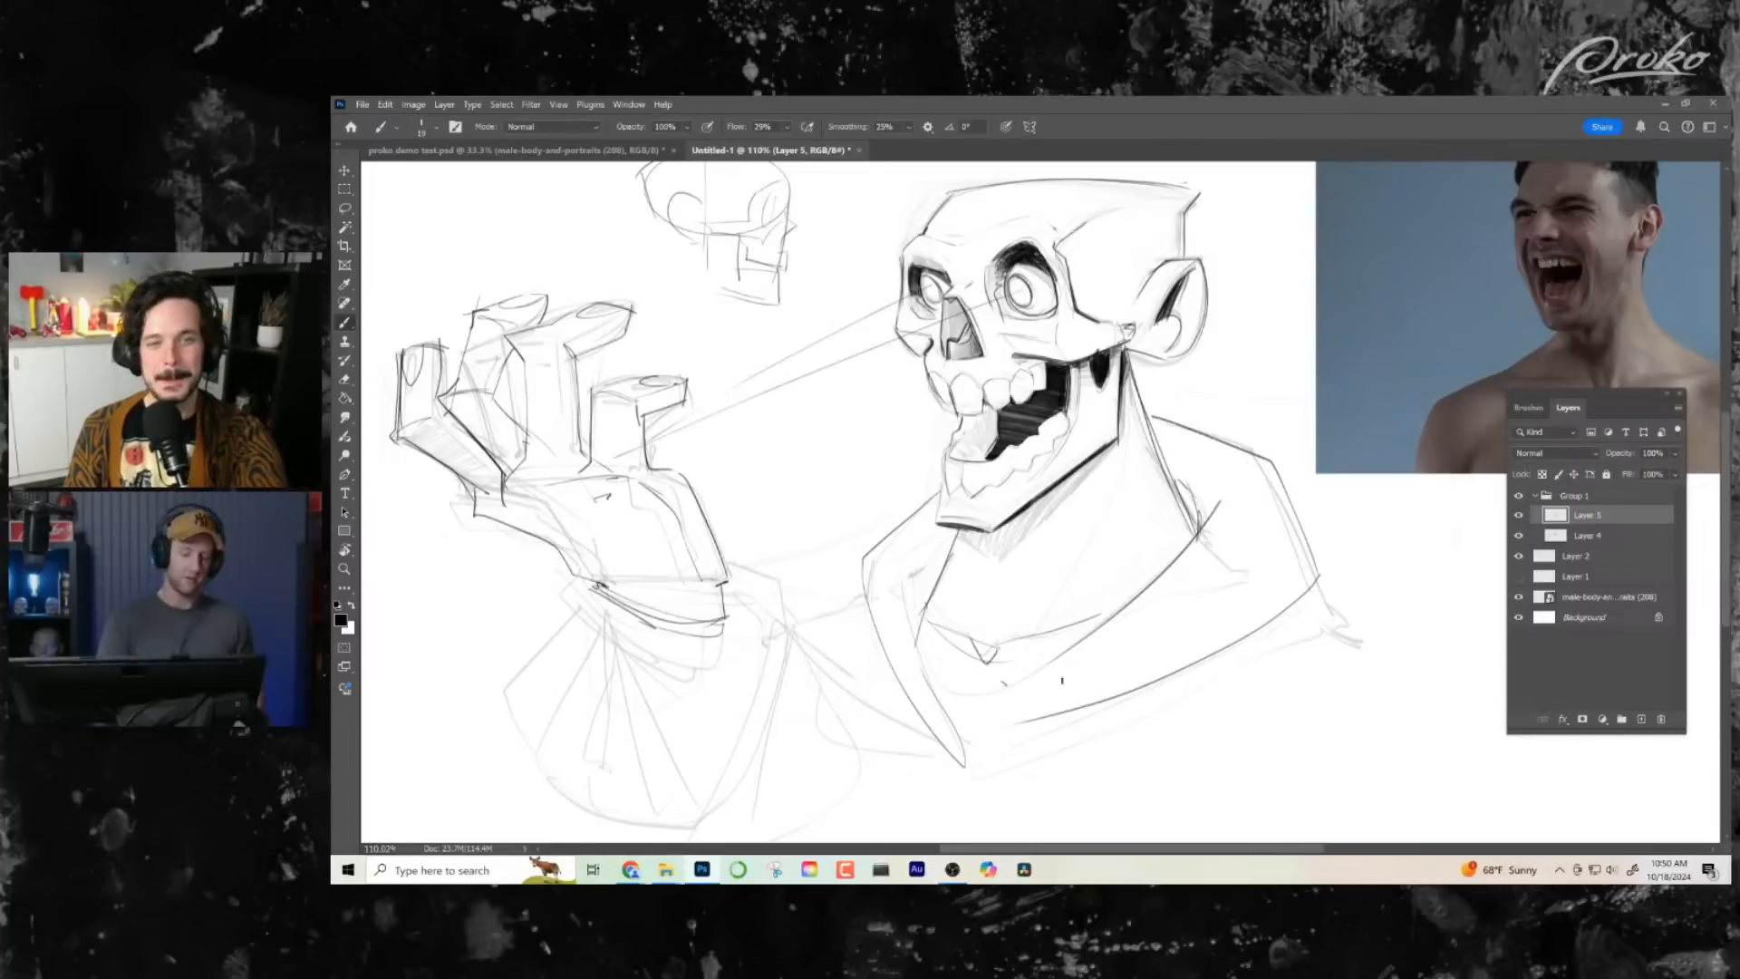
- Flip the canvas back and darken the nose cavity with black, undoing unwanted strokes
key("ctrl+shift+h")
left_click_drag(1184, 572, 1038, 657)
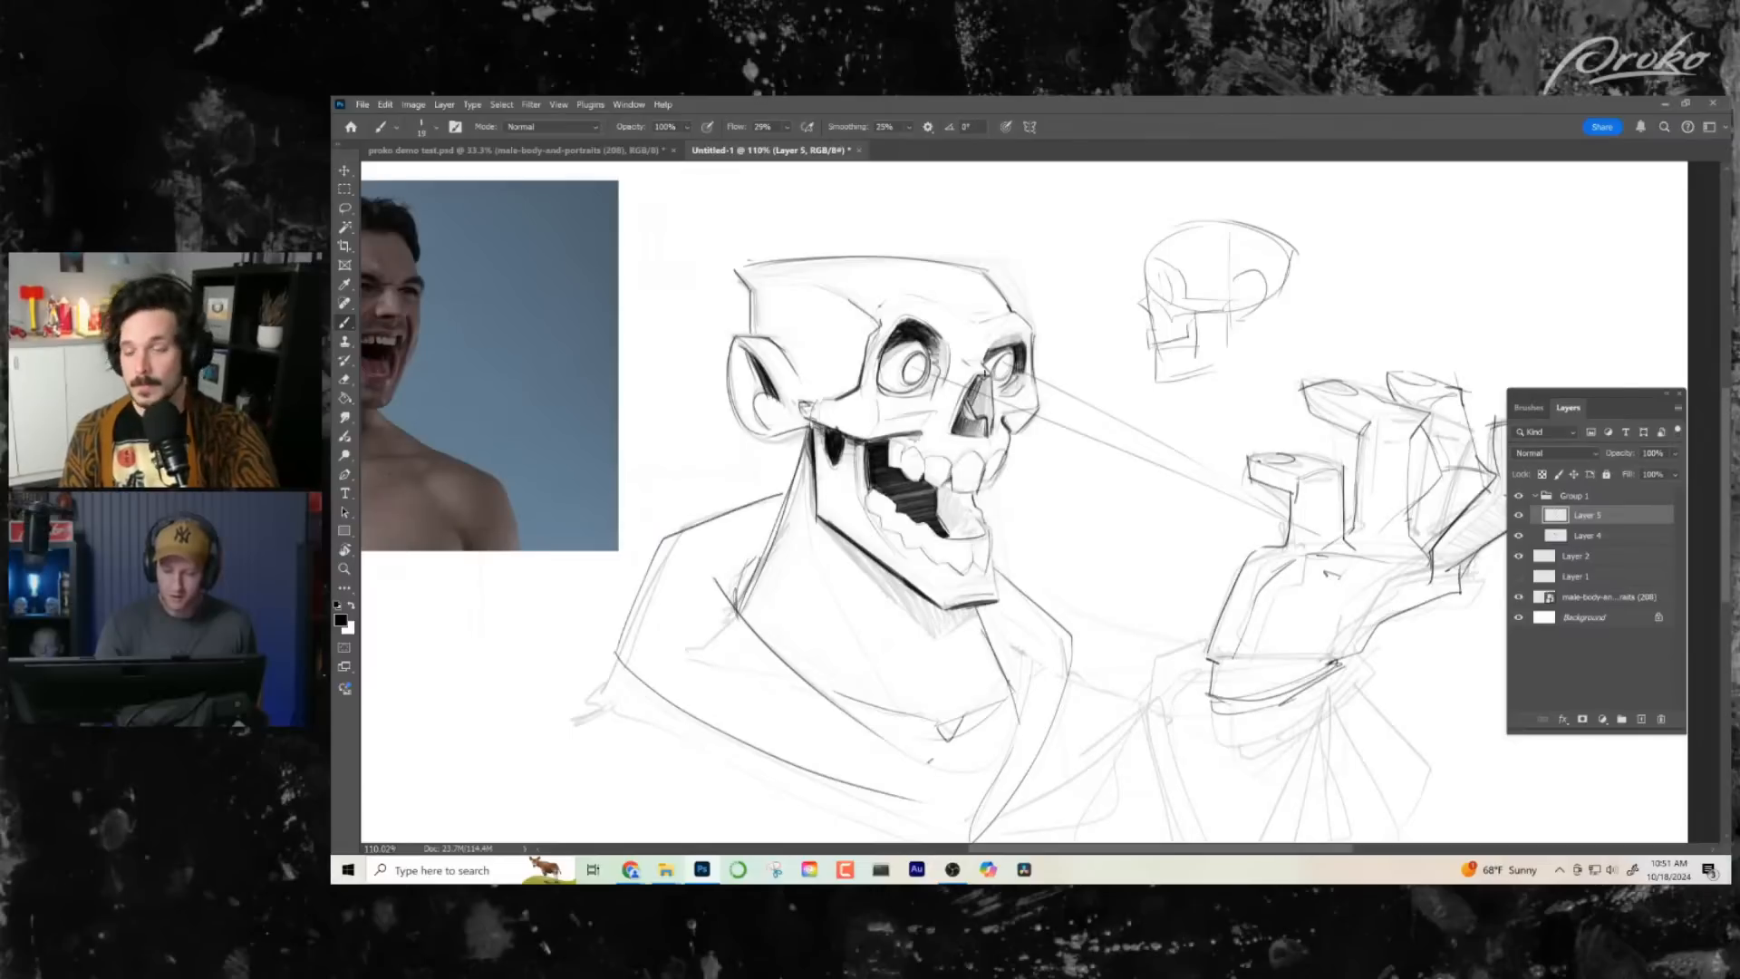
key("ctrl+z")
key("ctrl+z")
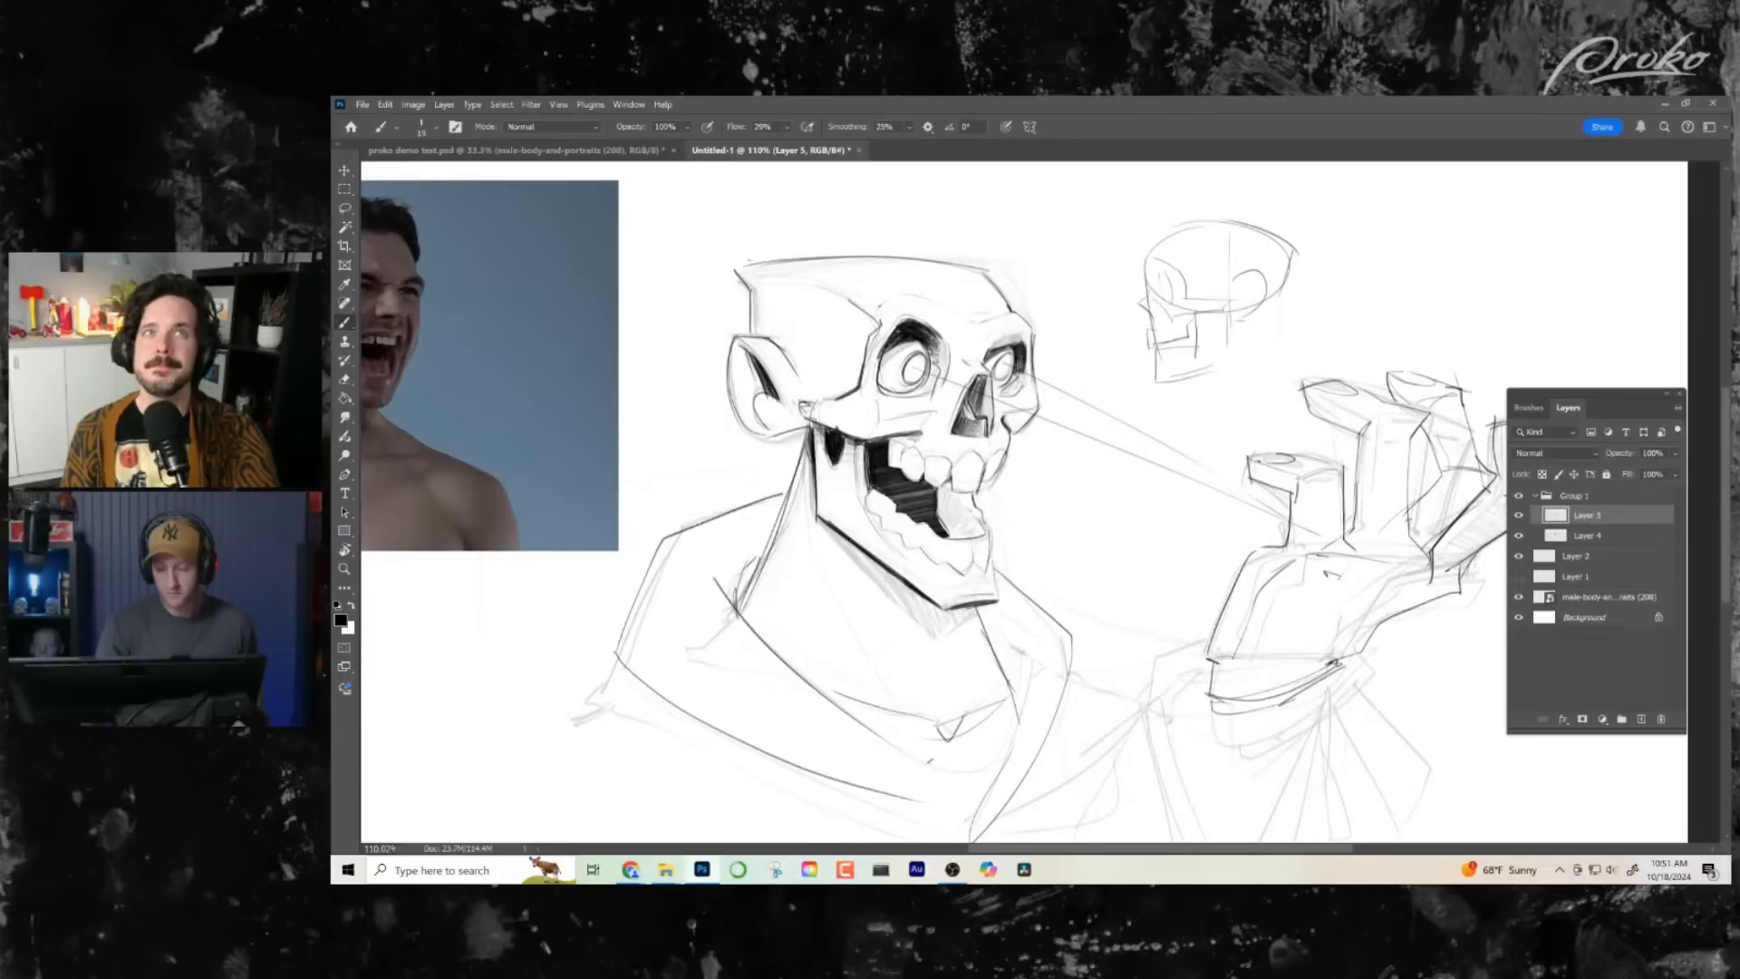
left_click_drag(1009, 605, 1031, 573)
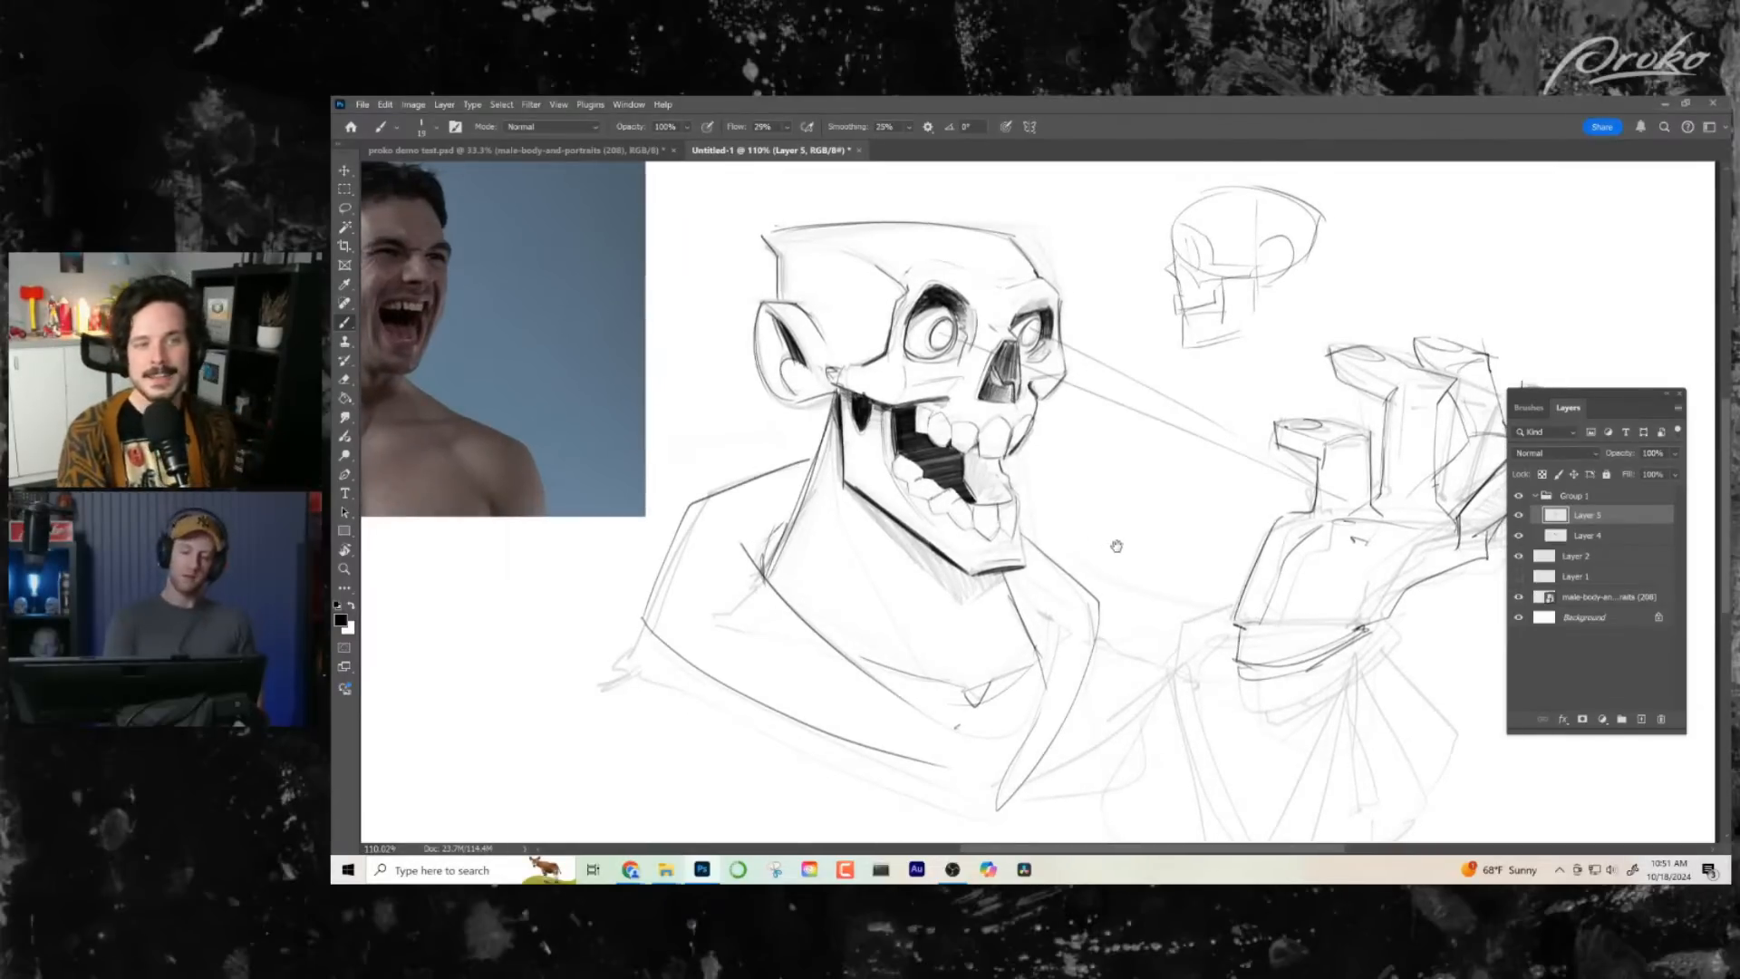
- Add a new layer directly above Layer 2 and lasso the silhouette of the skull, ear, neck and collar
key("ctrl+space")
left_click_drag(1088, 655, 1070, 661)
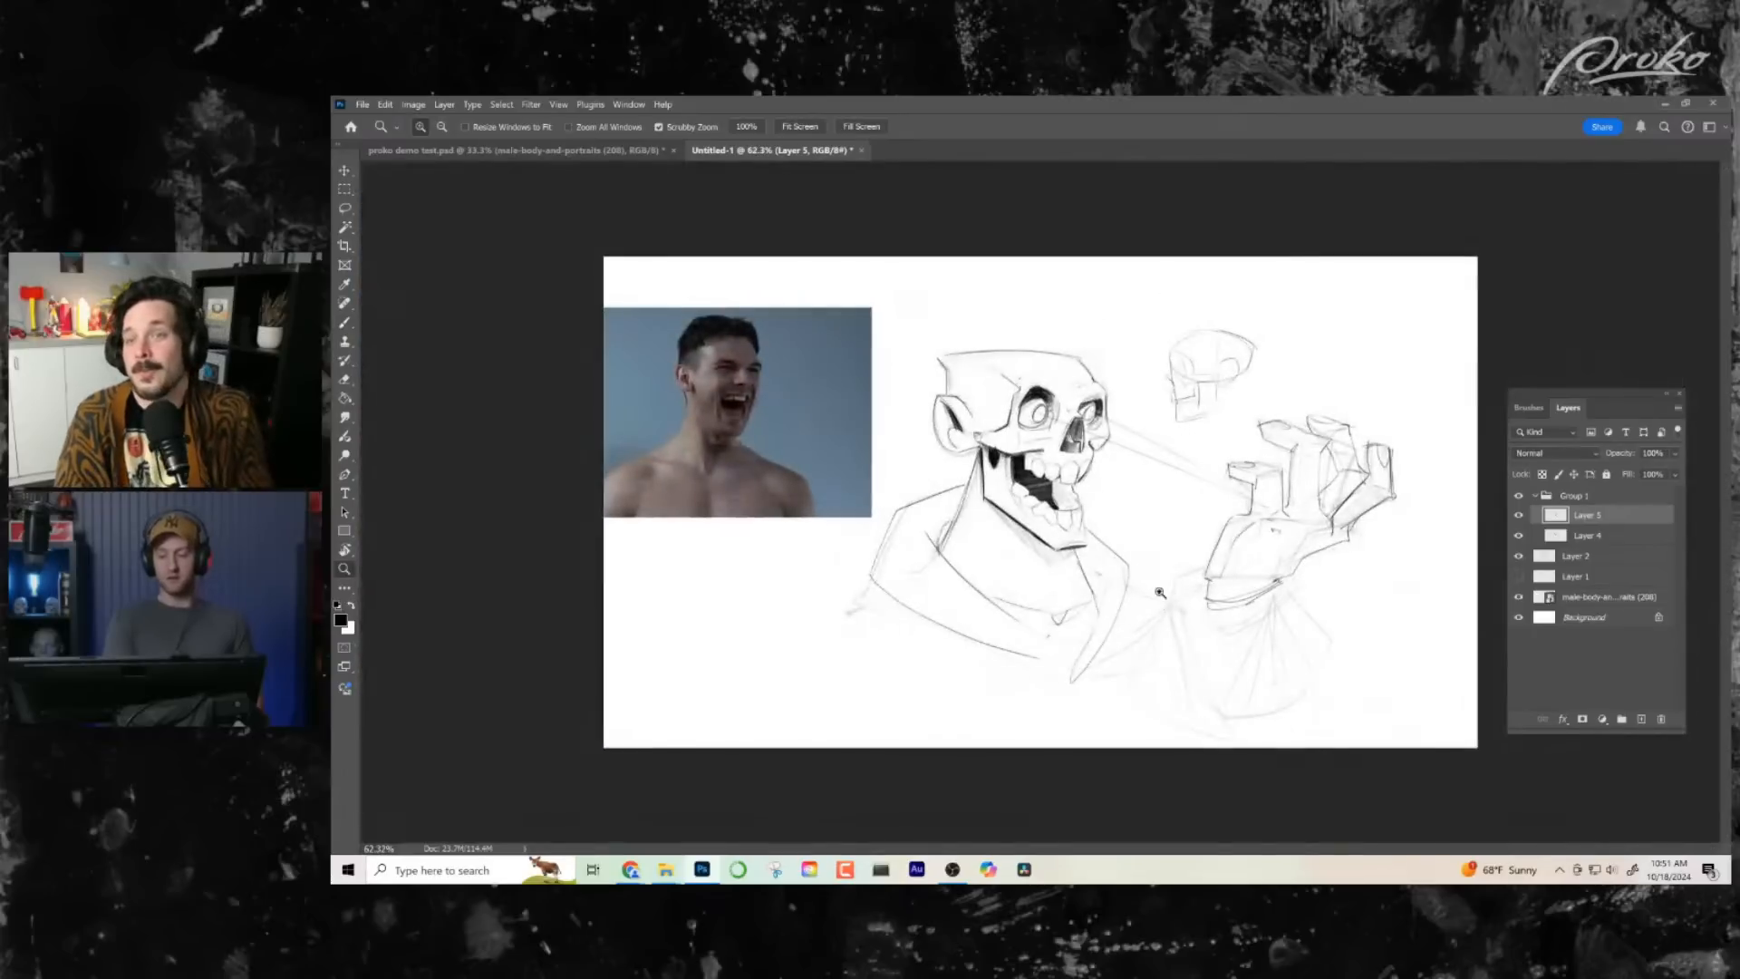
left_click_drag(1160, 594, 1152, 605)
left_click(1601, 554)
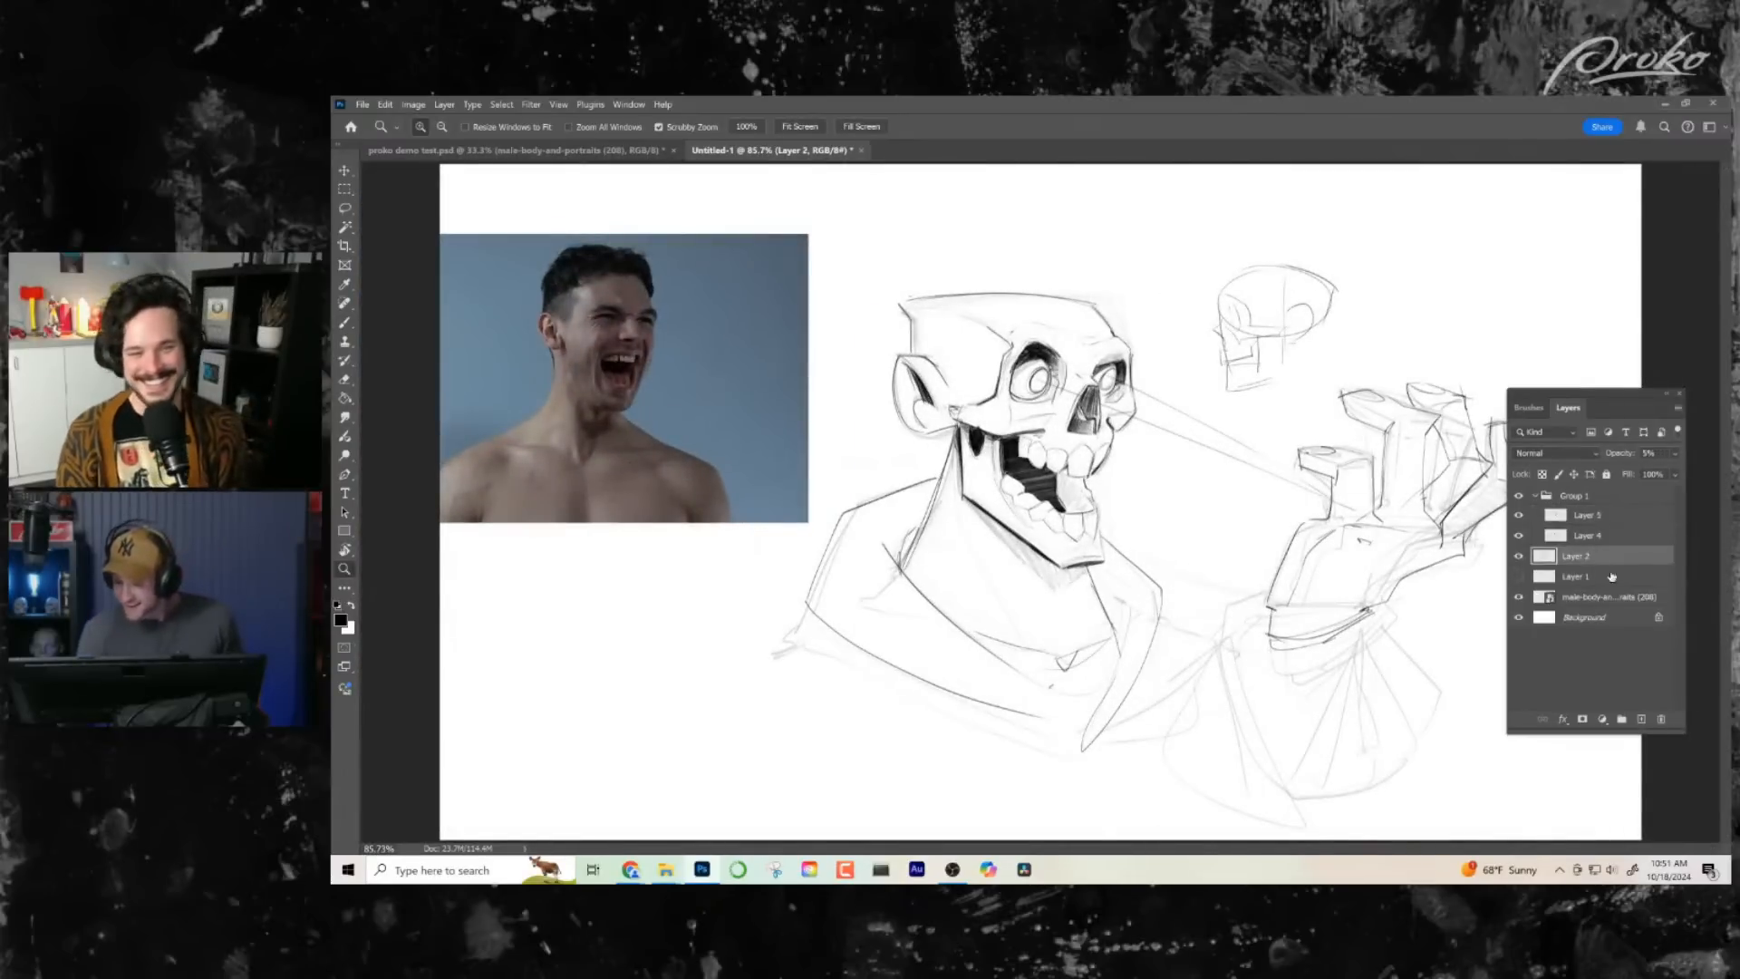
left_click(1642, 719)
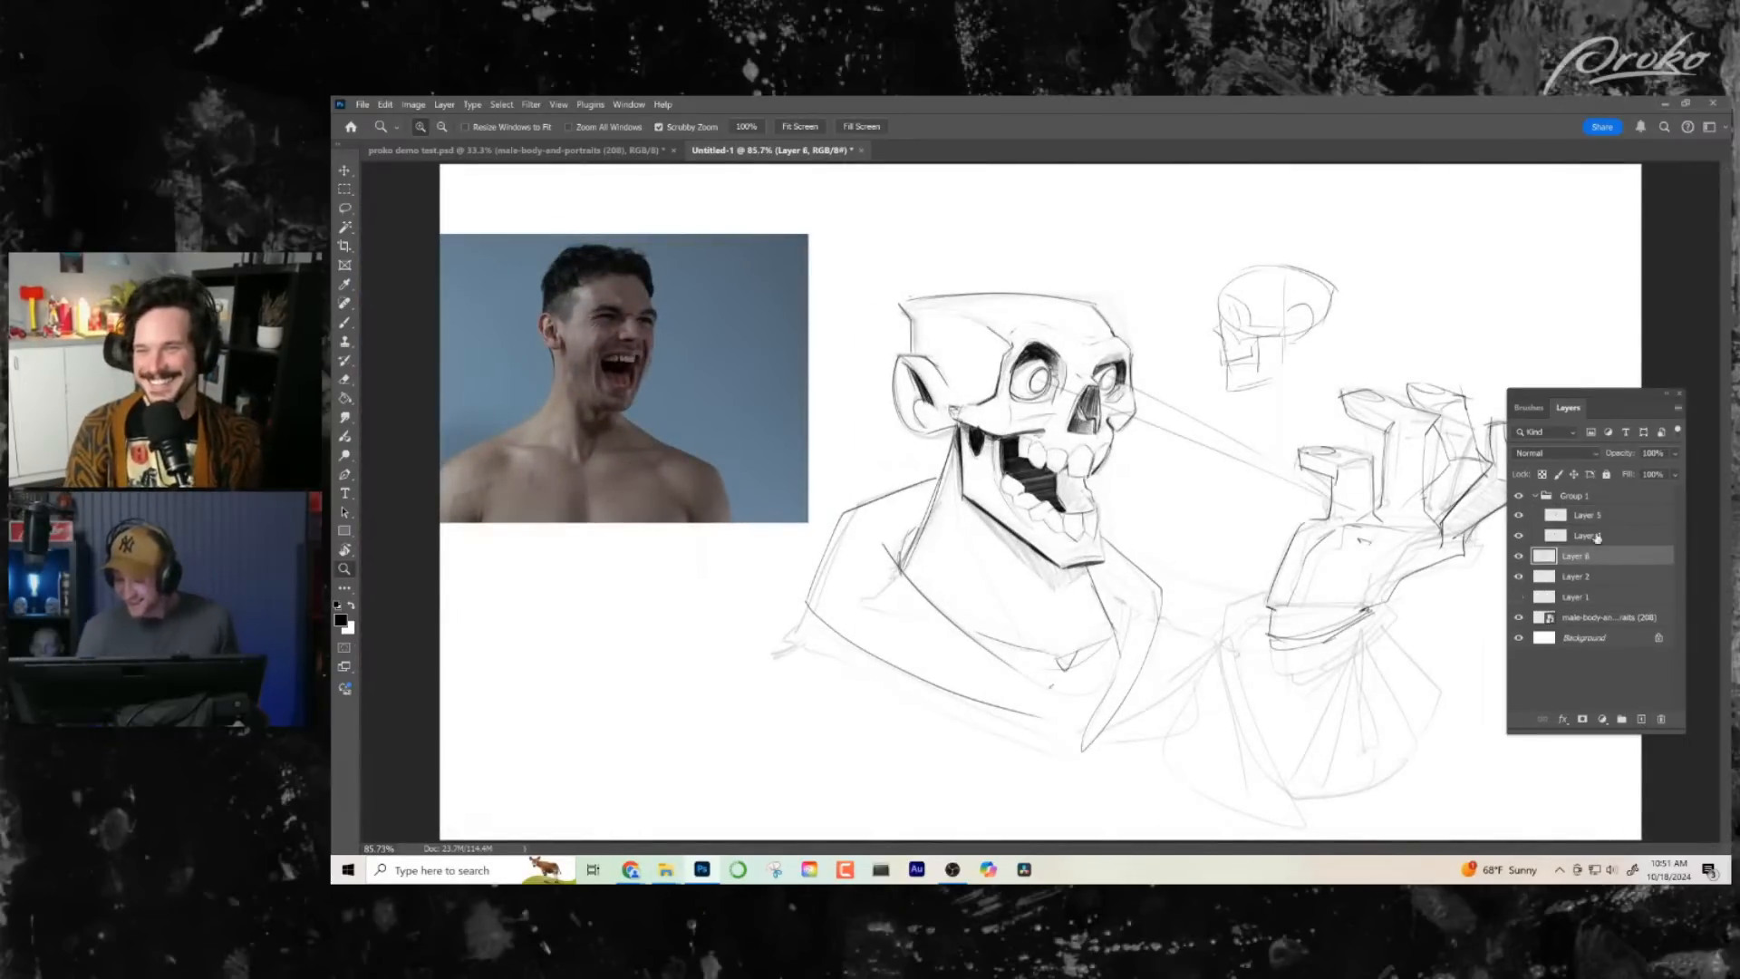
left_click(345, 208)
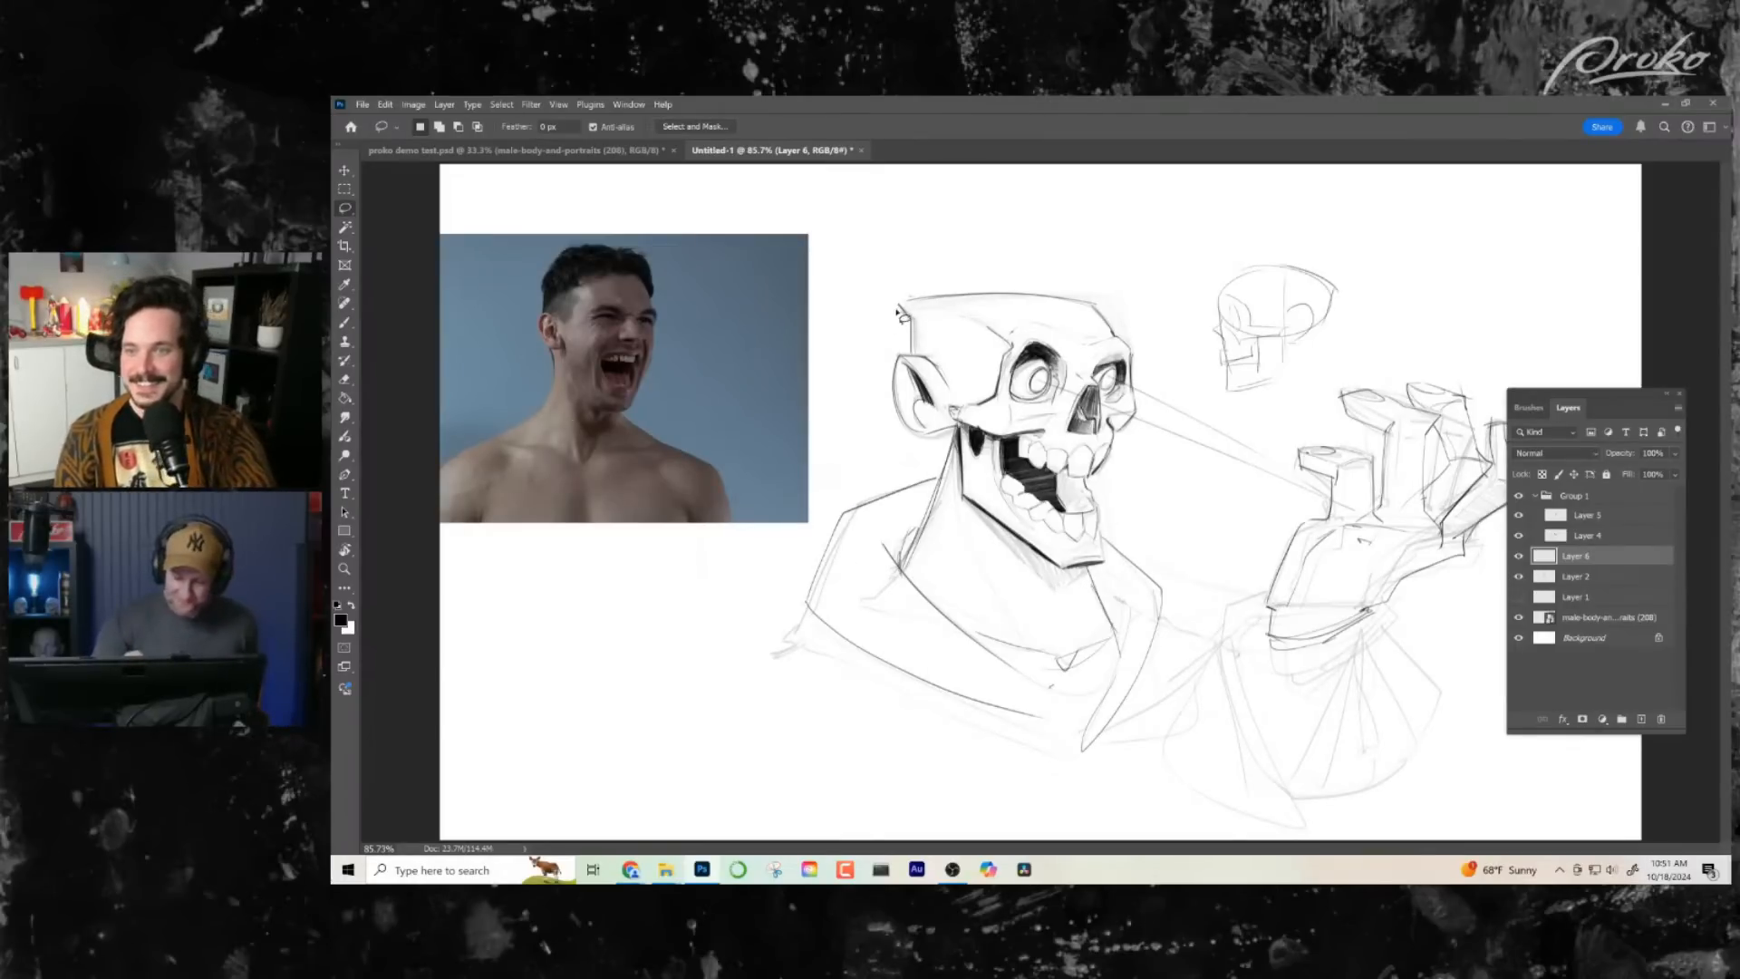
key("super")
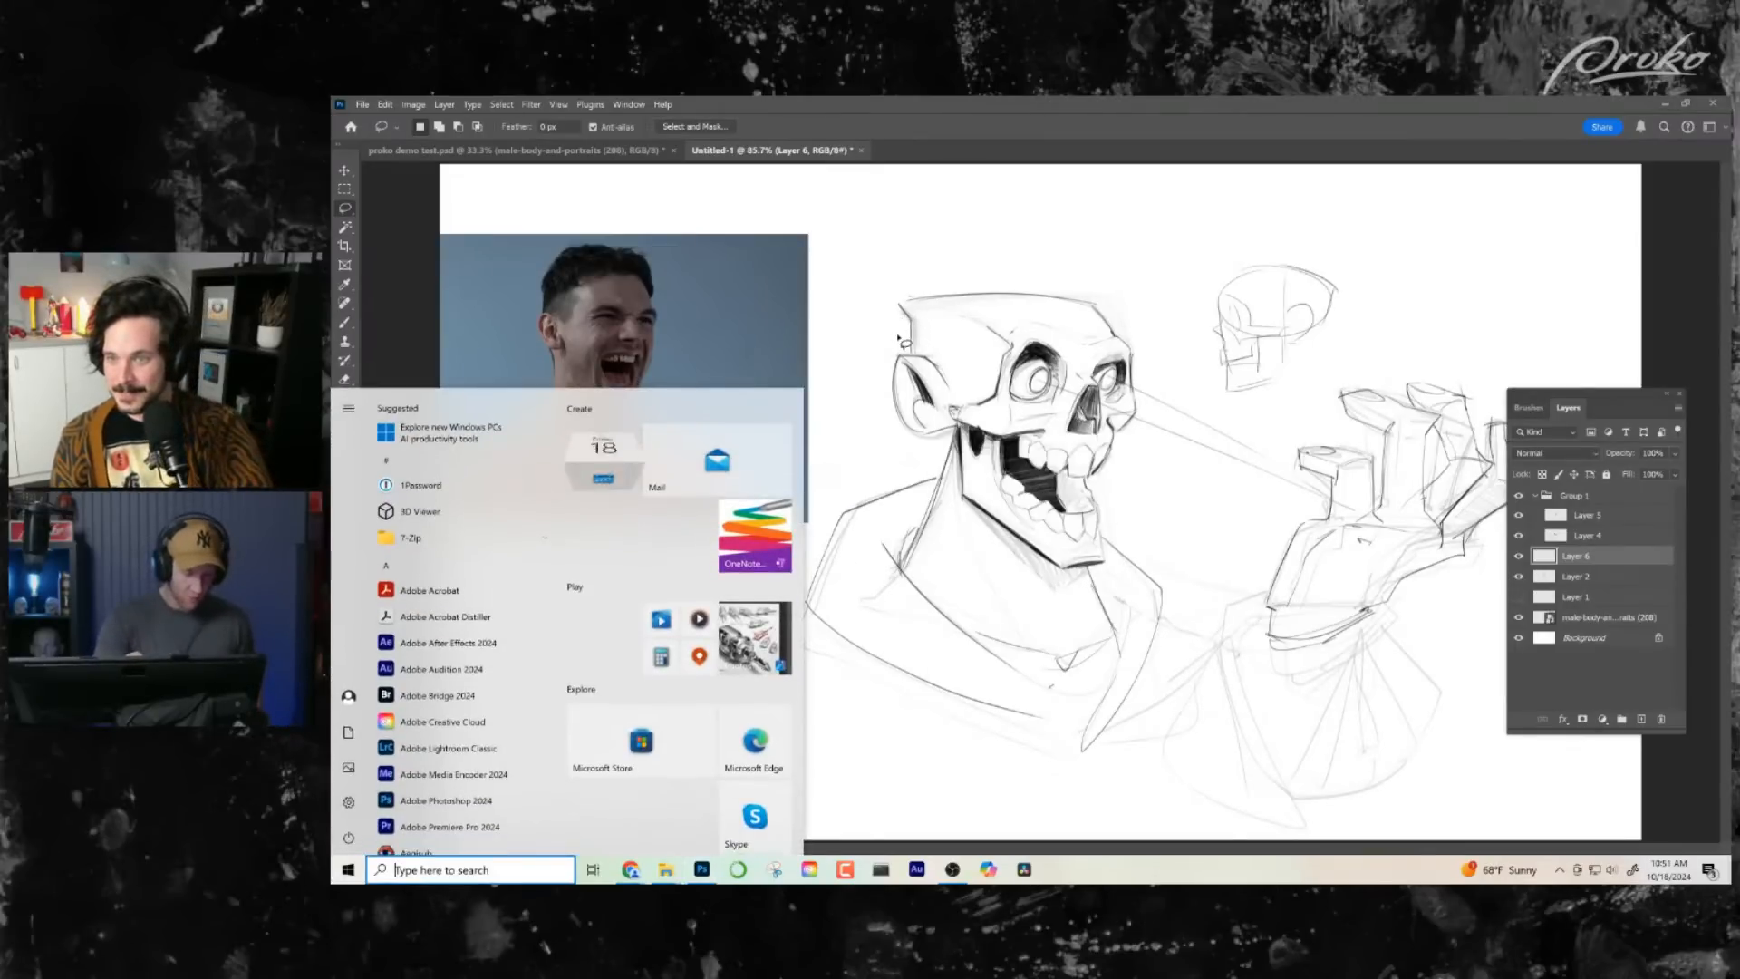
key("super")
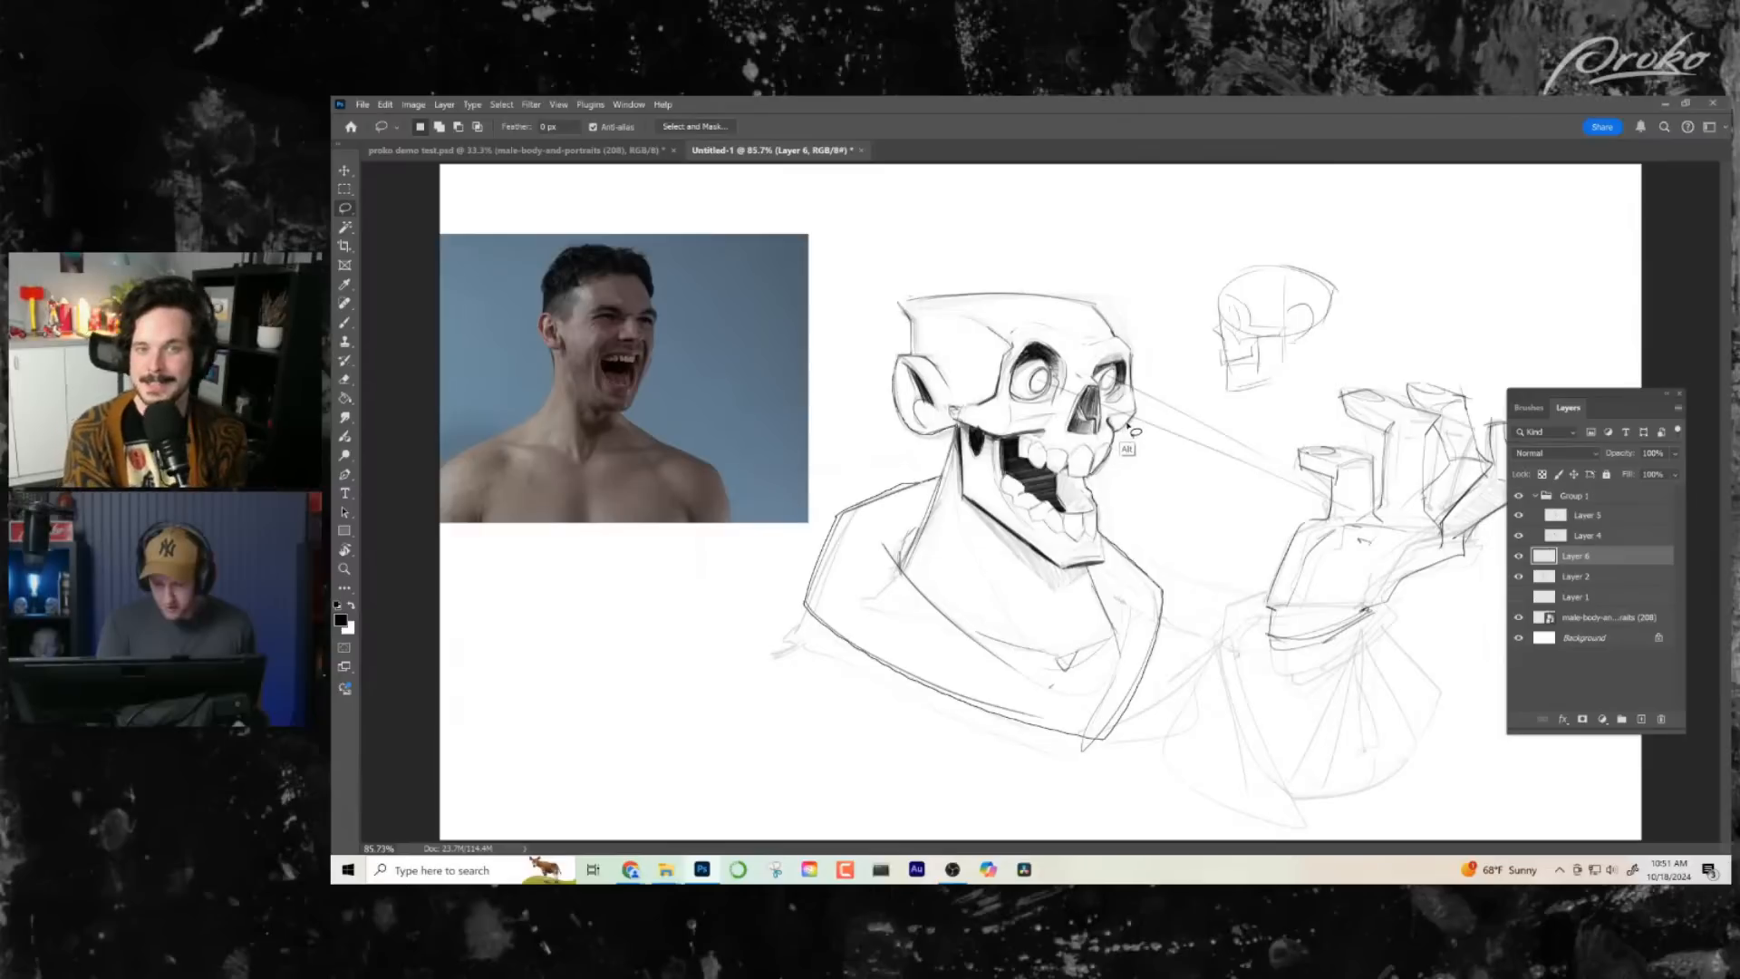
mouse_move(1137, 416)
left_mouse_down()
mouse_move(1080, 369)
mouse_move(902, 302)
left_mouse_up()
- Fill the lassoed silhouette with mid grey 959595 and clear the selection
key("i")
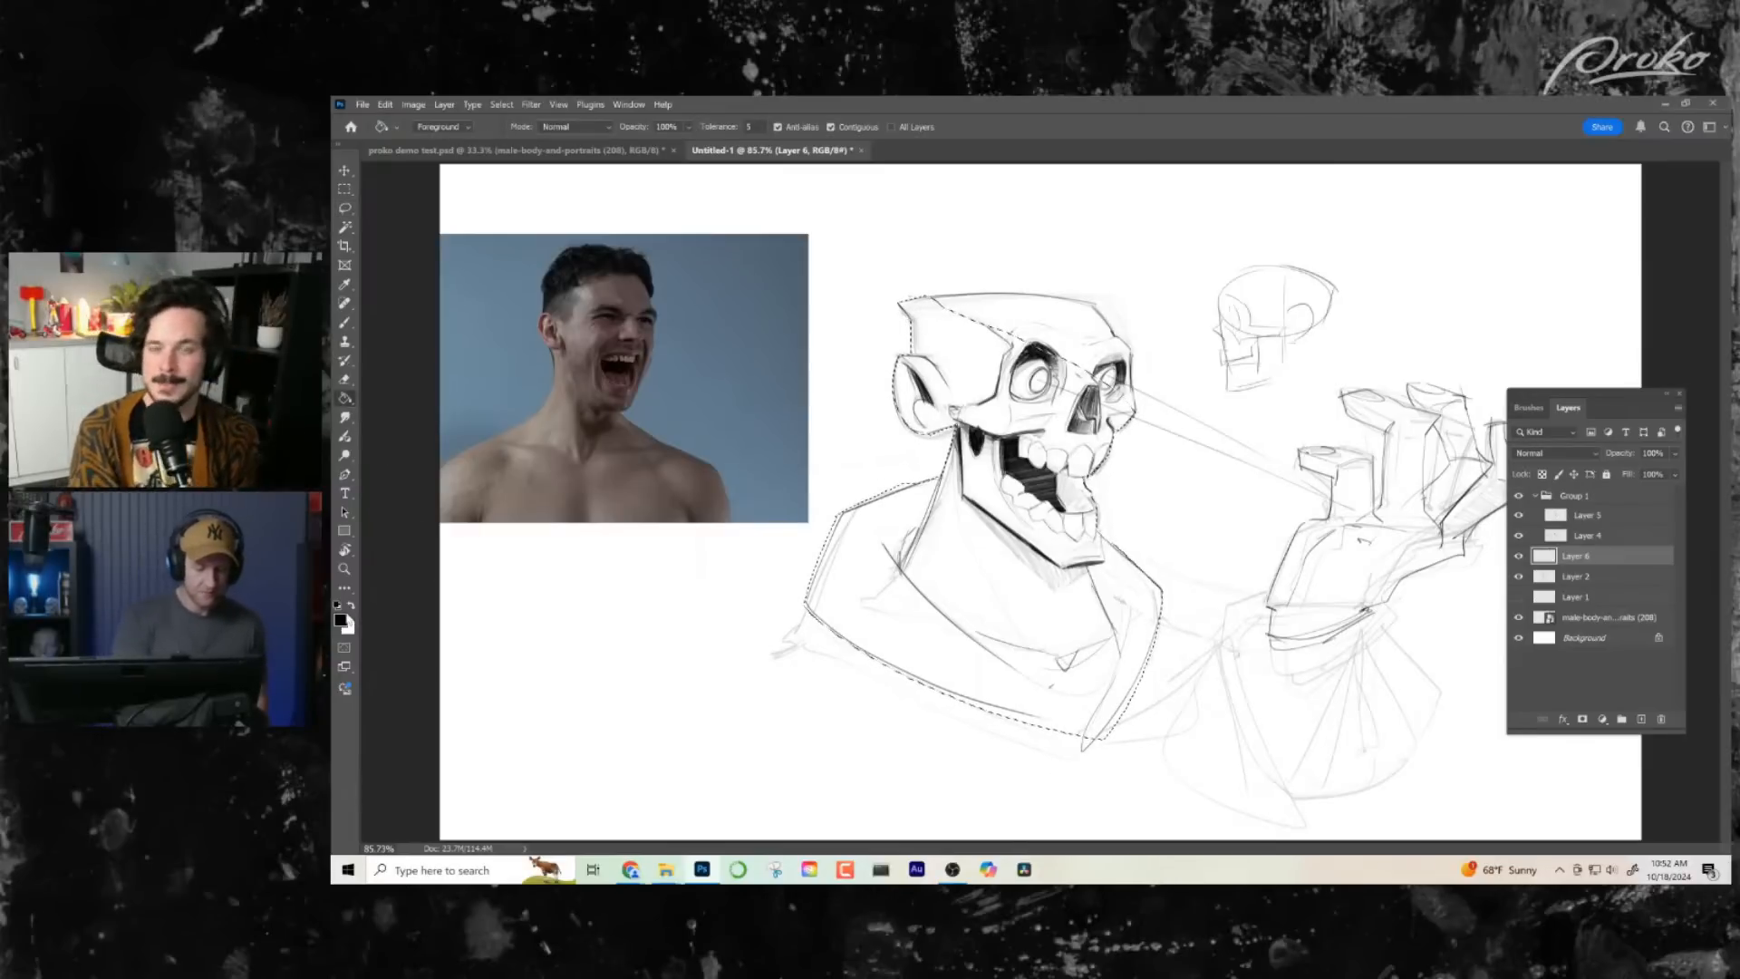
left_click(341, 620)
left_click_drag(988, 415, 958, 411)
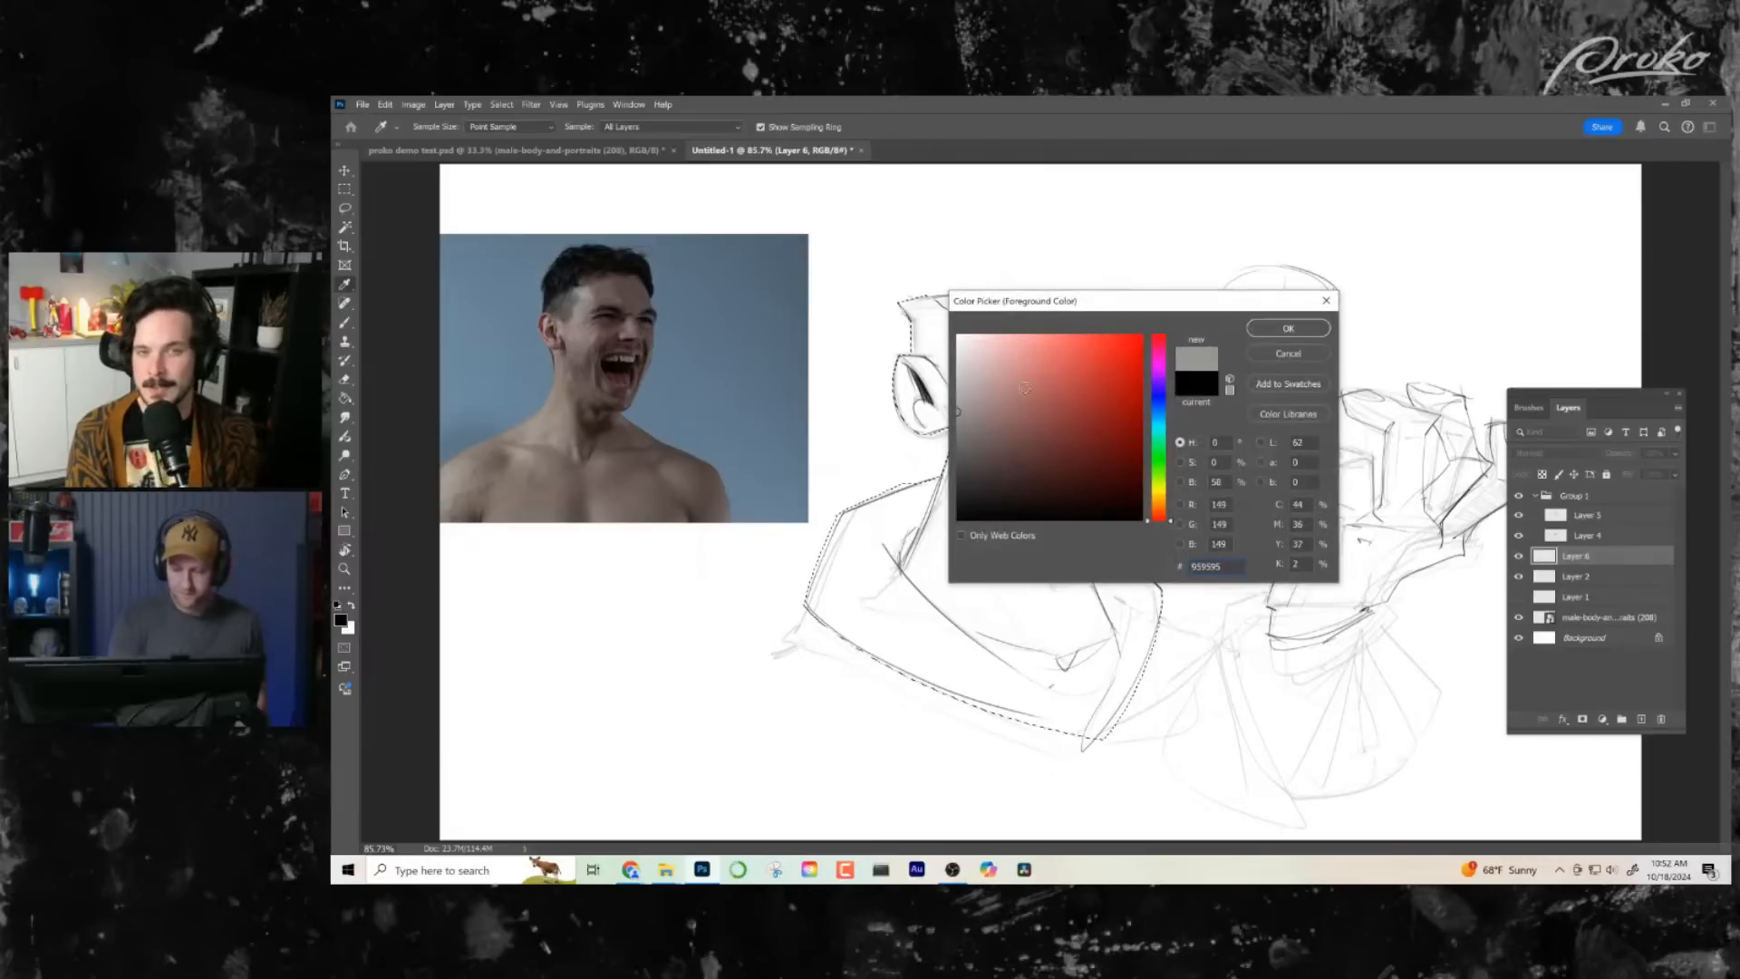
left_click(1286, 329)
key("g")
left_click(988, 408)
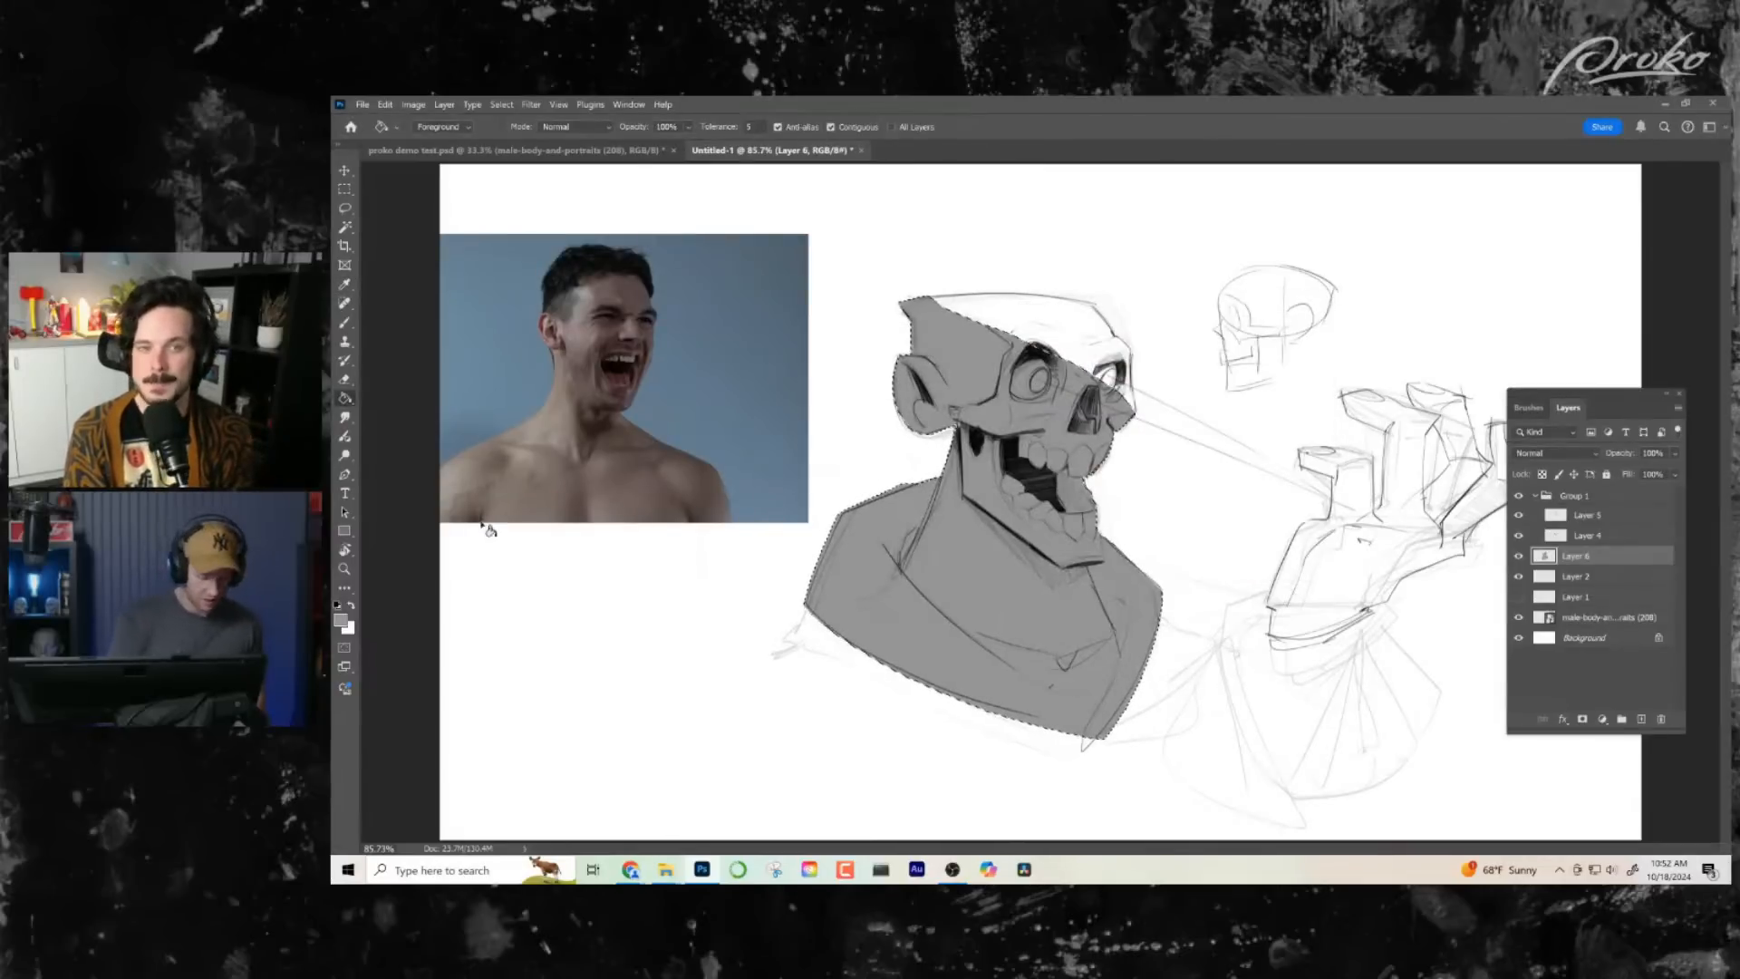
key("ctrl+d")
- Lasso the unfilled upper cranium and brow, fill it with the same grey, and clear the selection
left_click(358, 215)
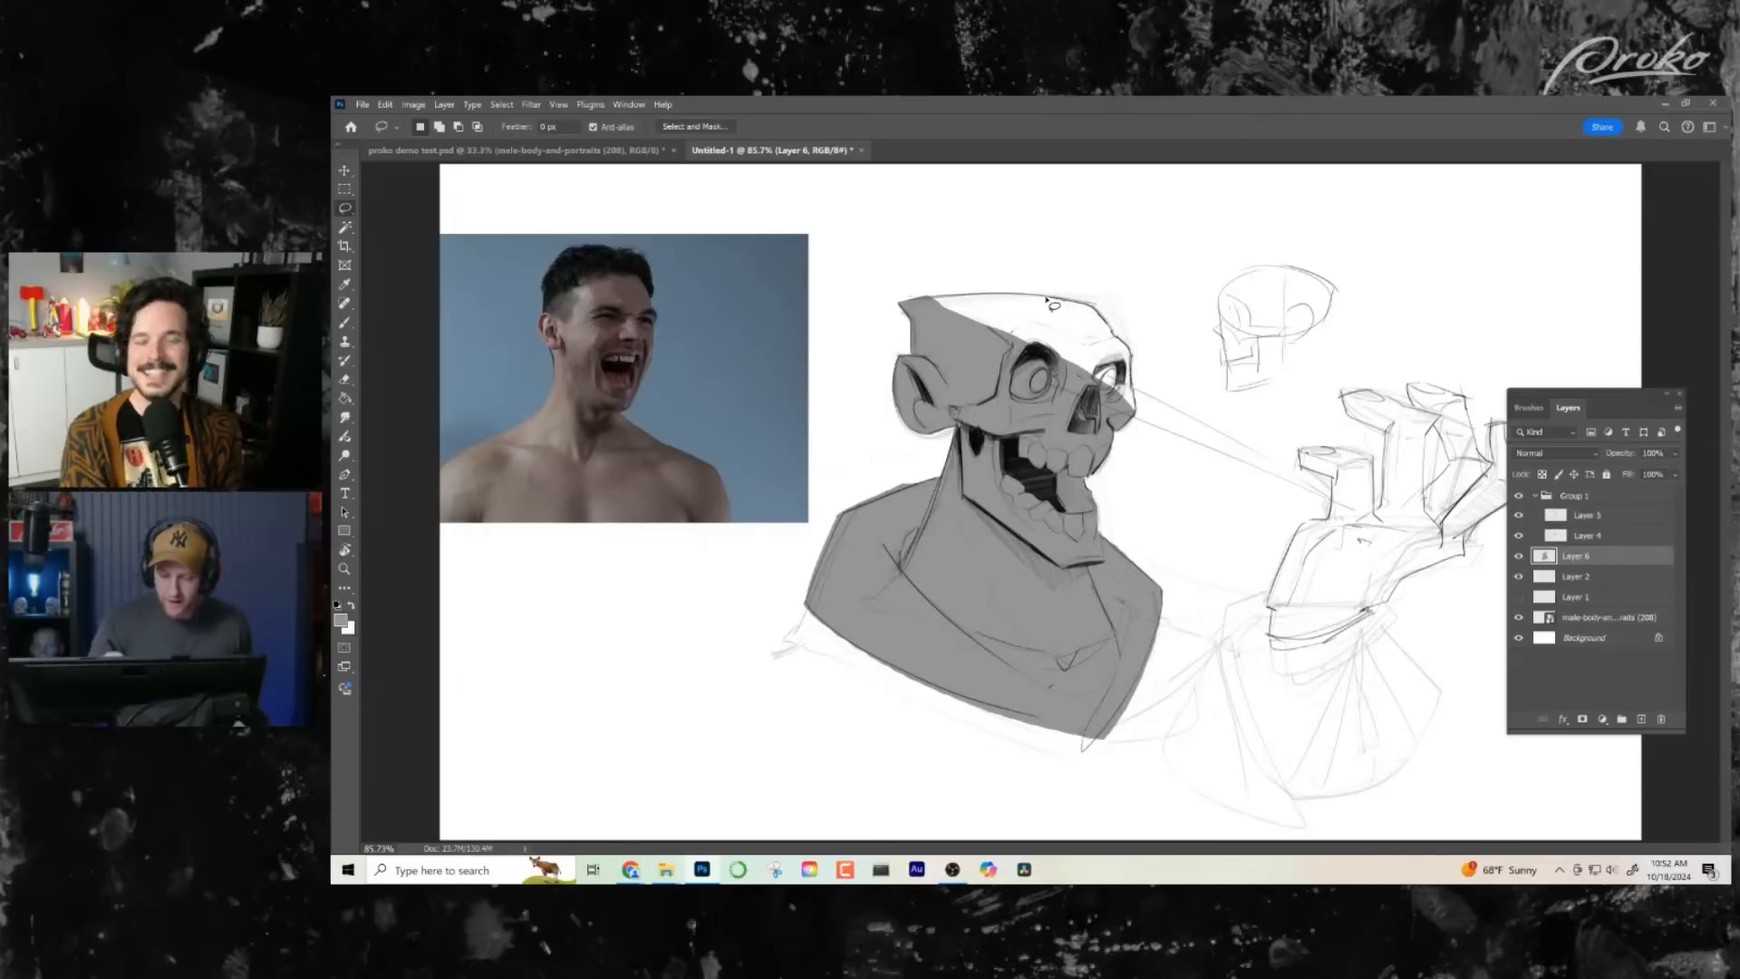
mouse_move(1055, 306)
left_mouse_down()
mouse_move(929, 298)
mouse_move(1093, 302)
left_mouse_up()
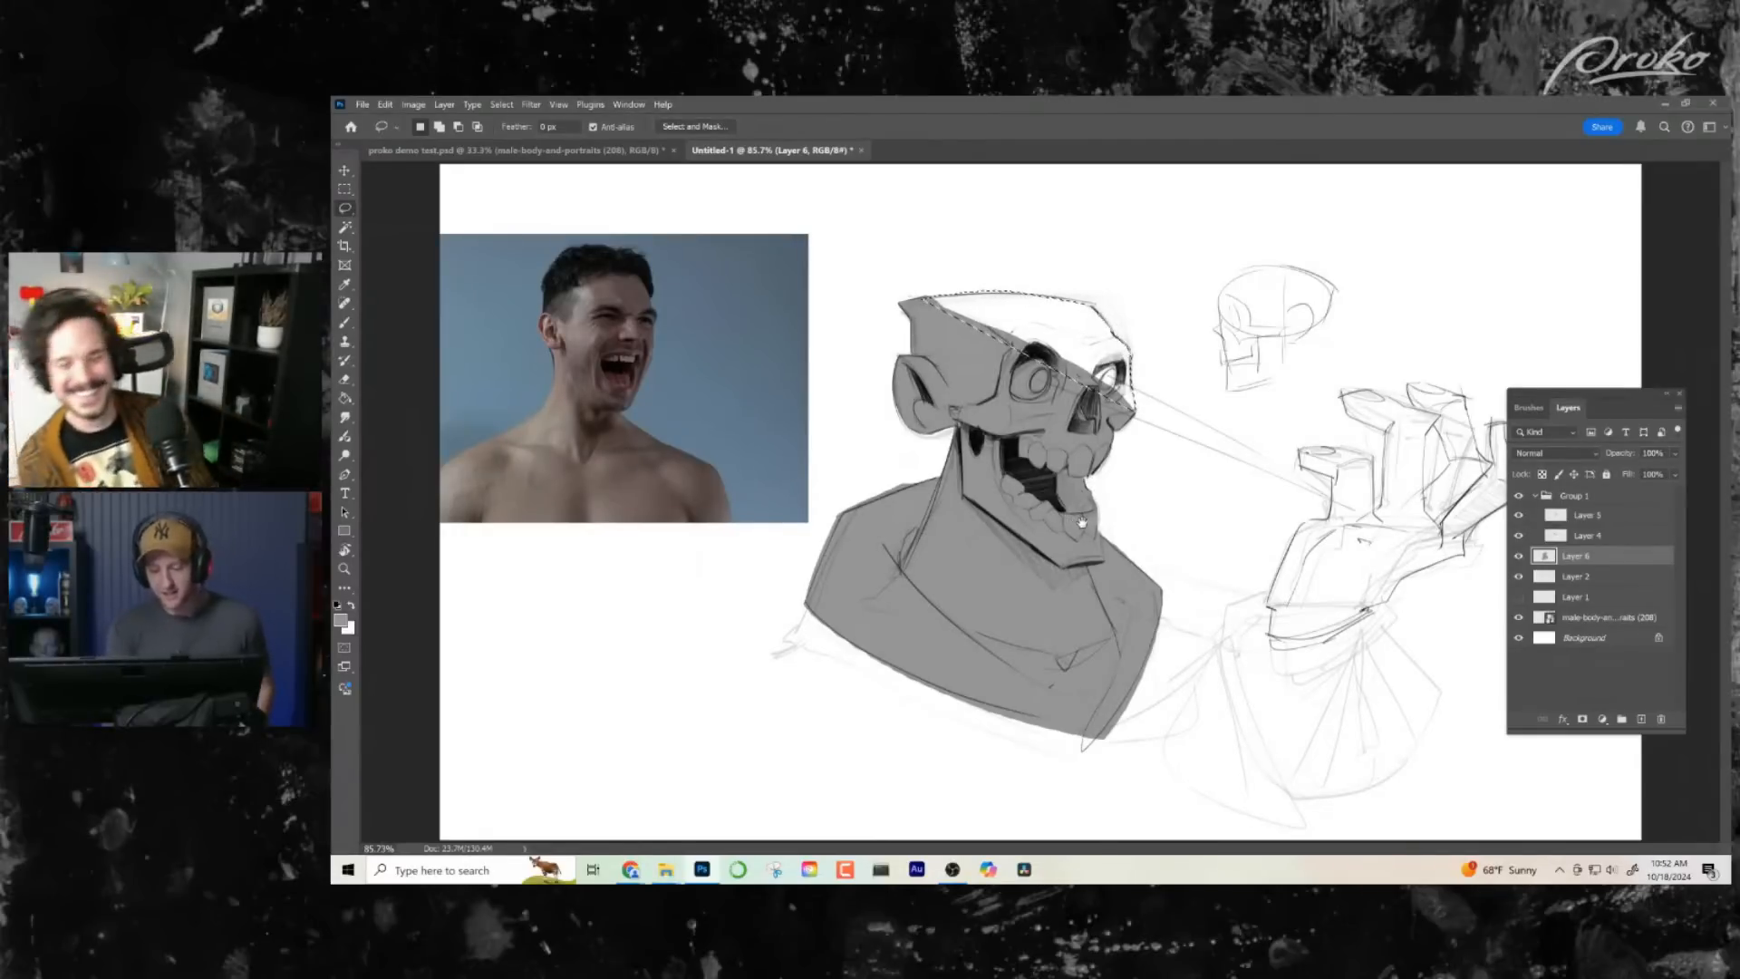
left_click(344, 397)
left_click(993, 331)
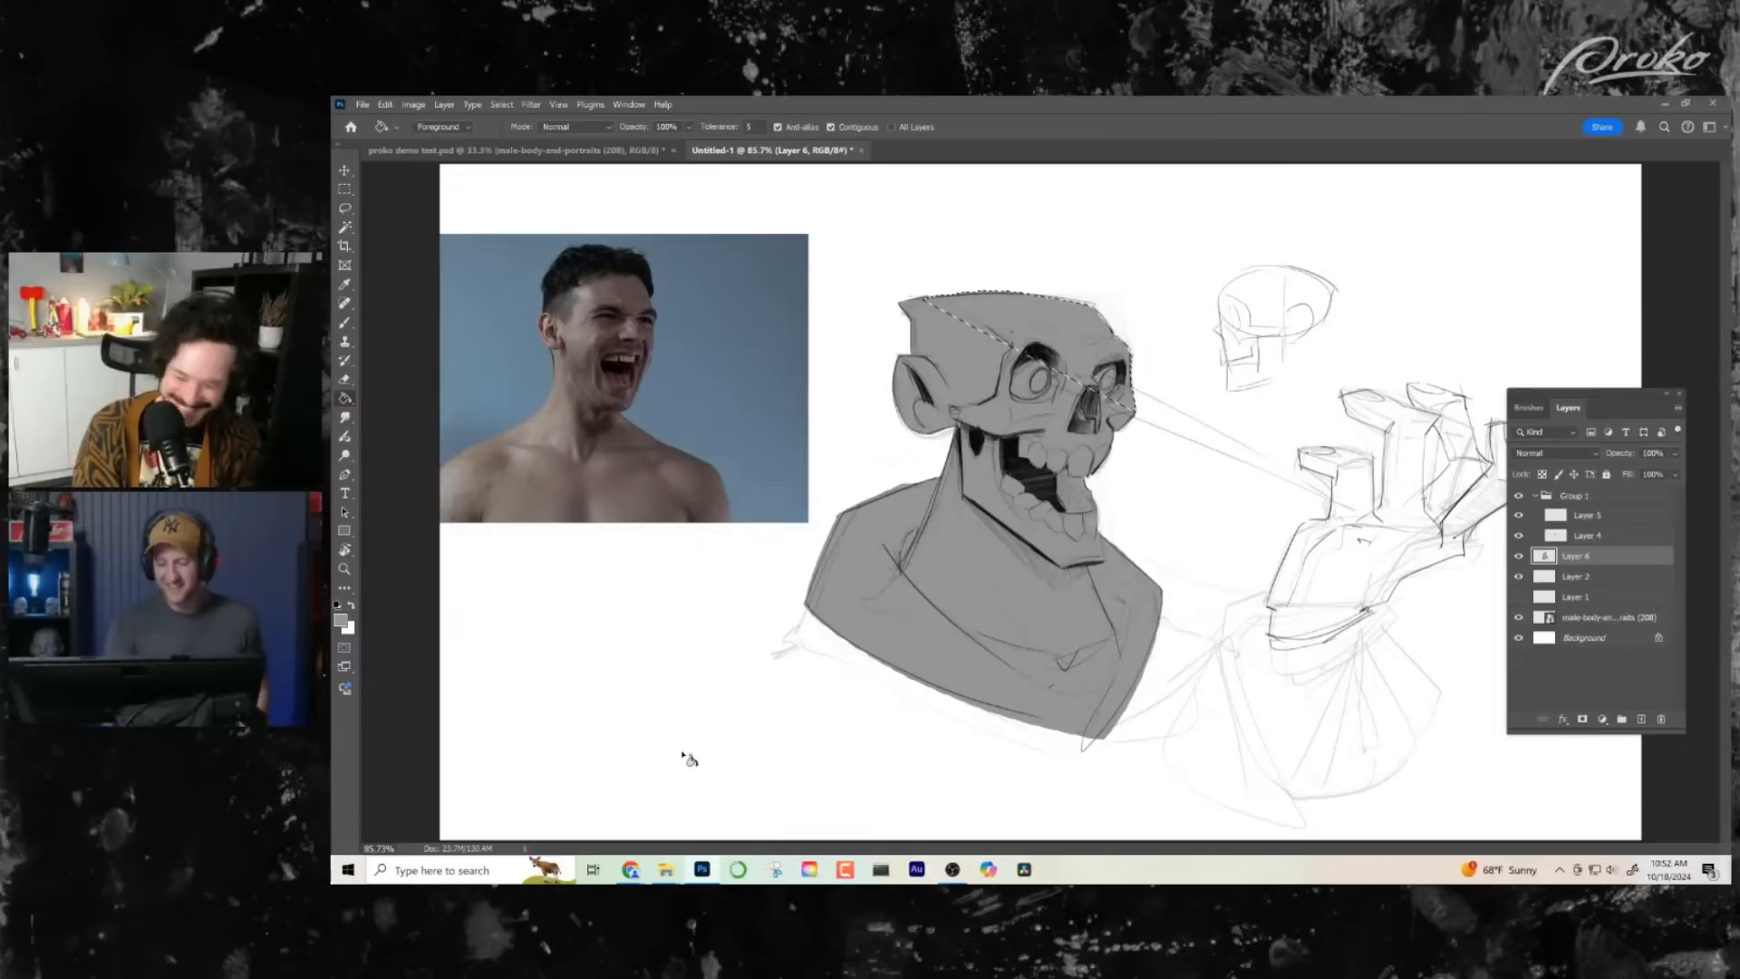
key("ctrl+d")
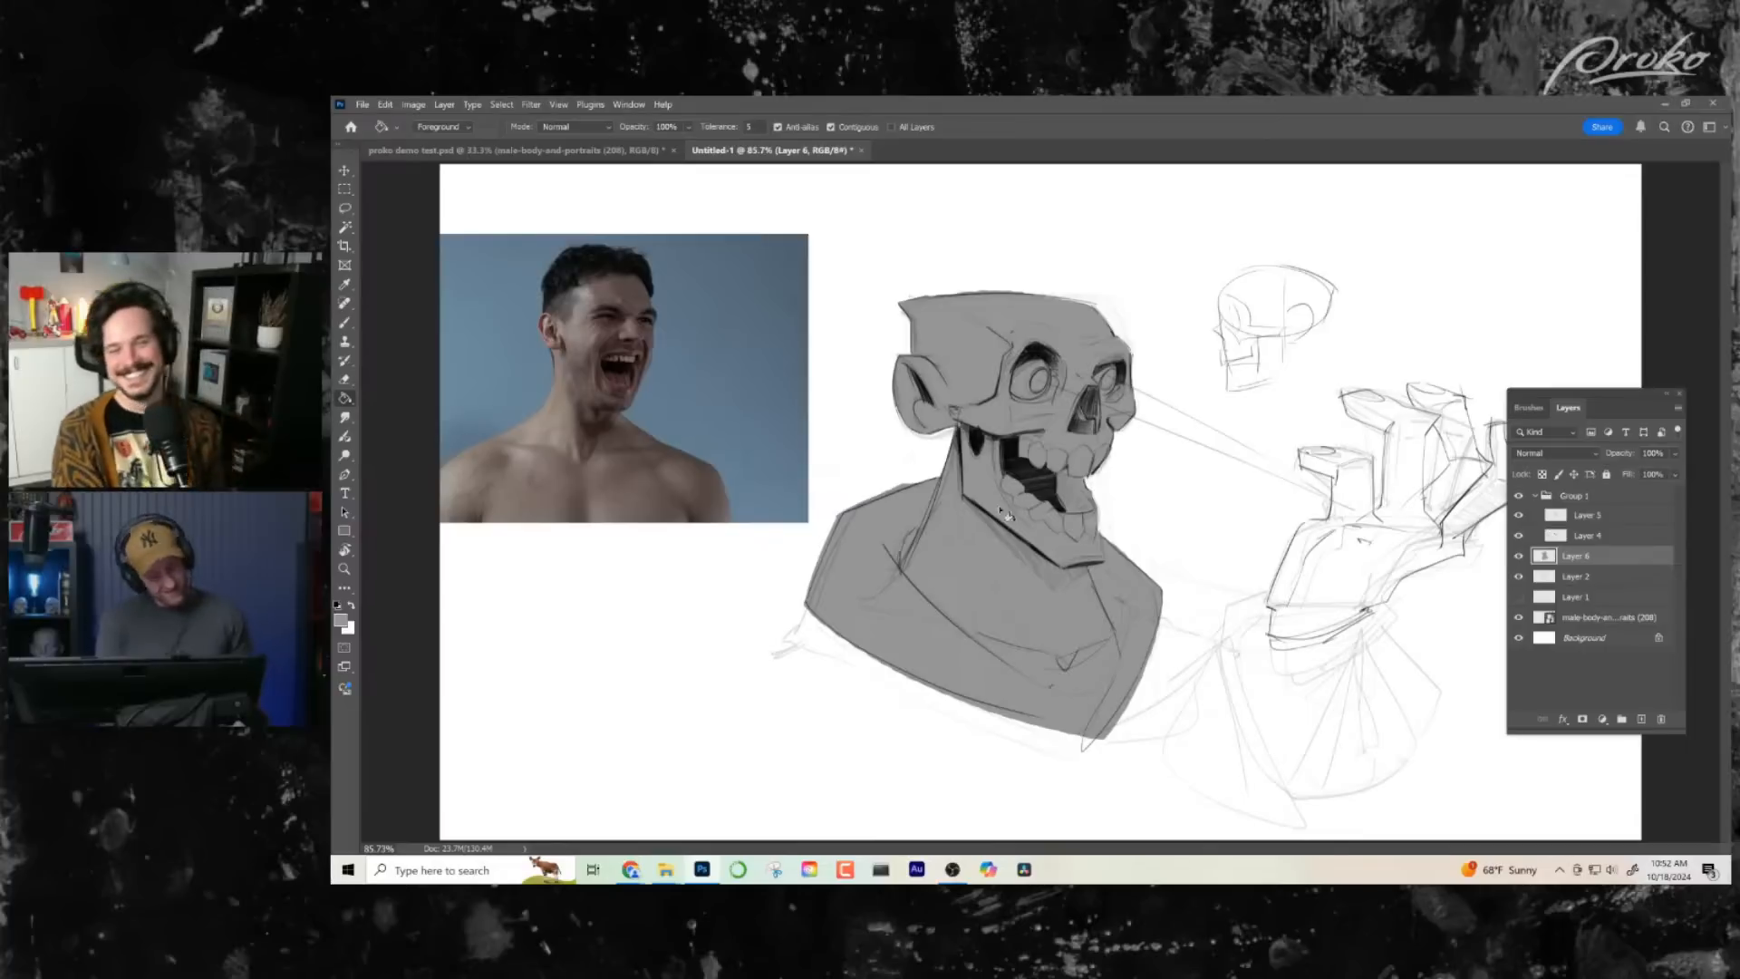
key("z")
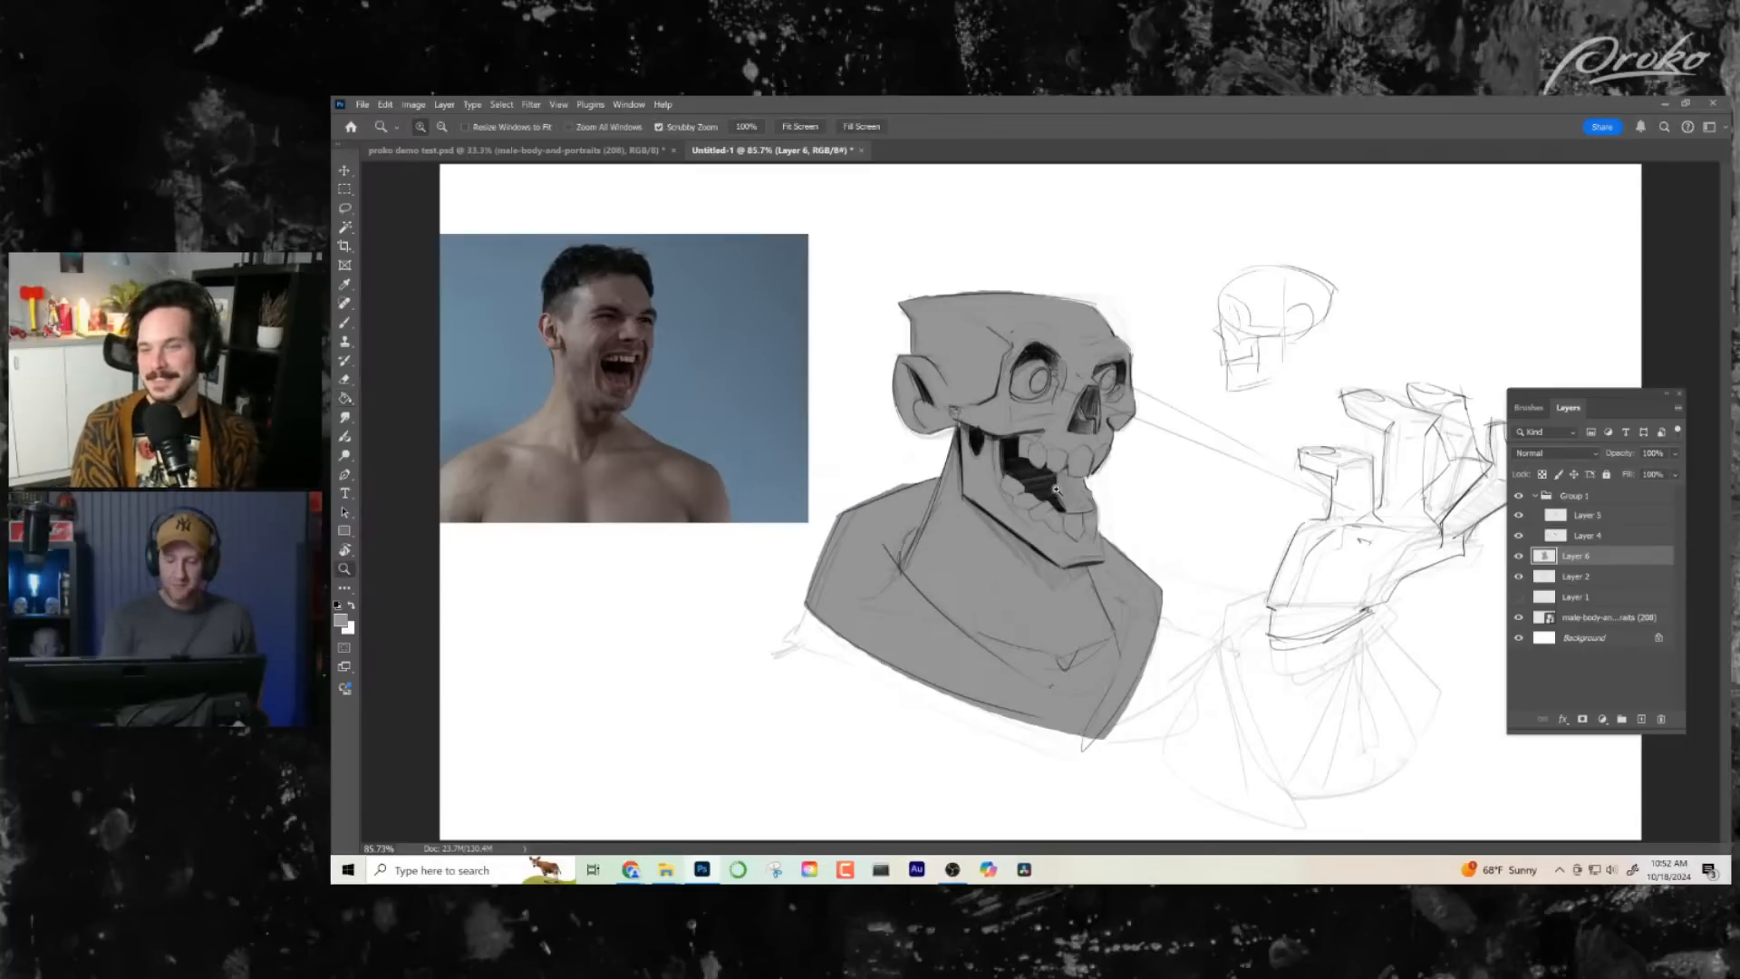
left_click_drag(1053, 490, 1147, 552)
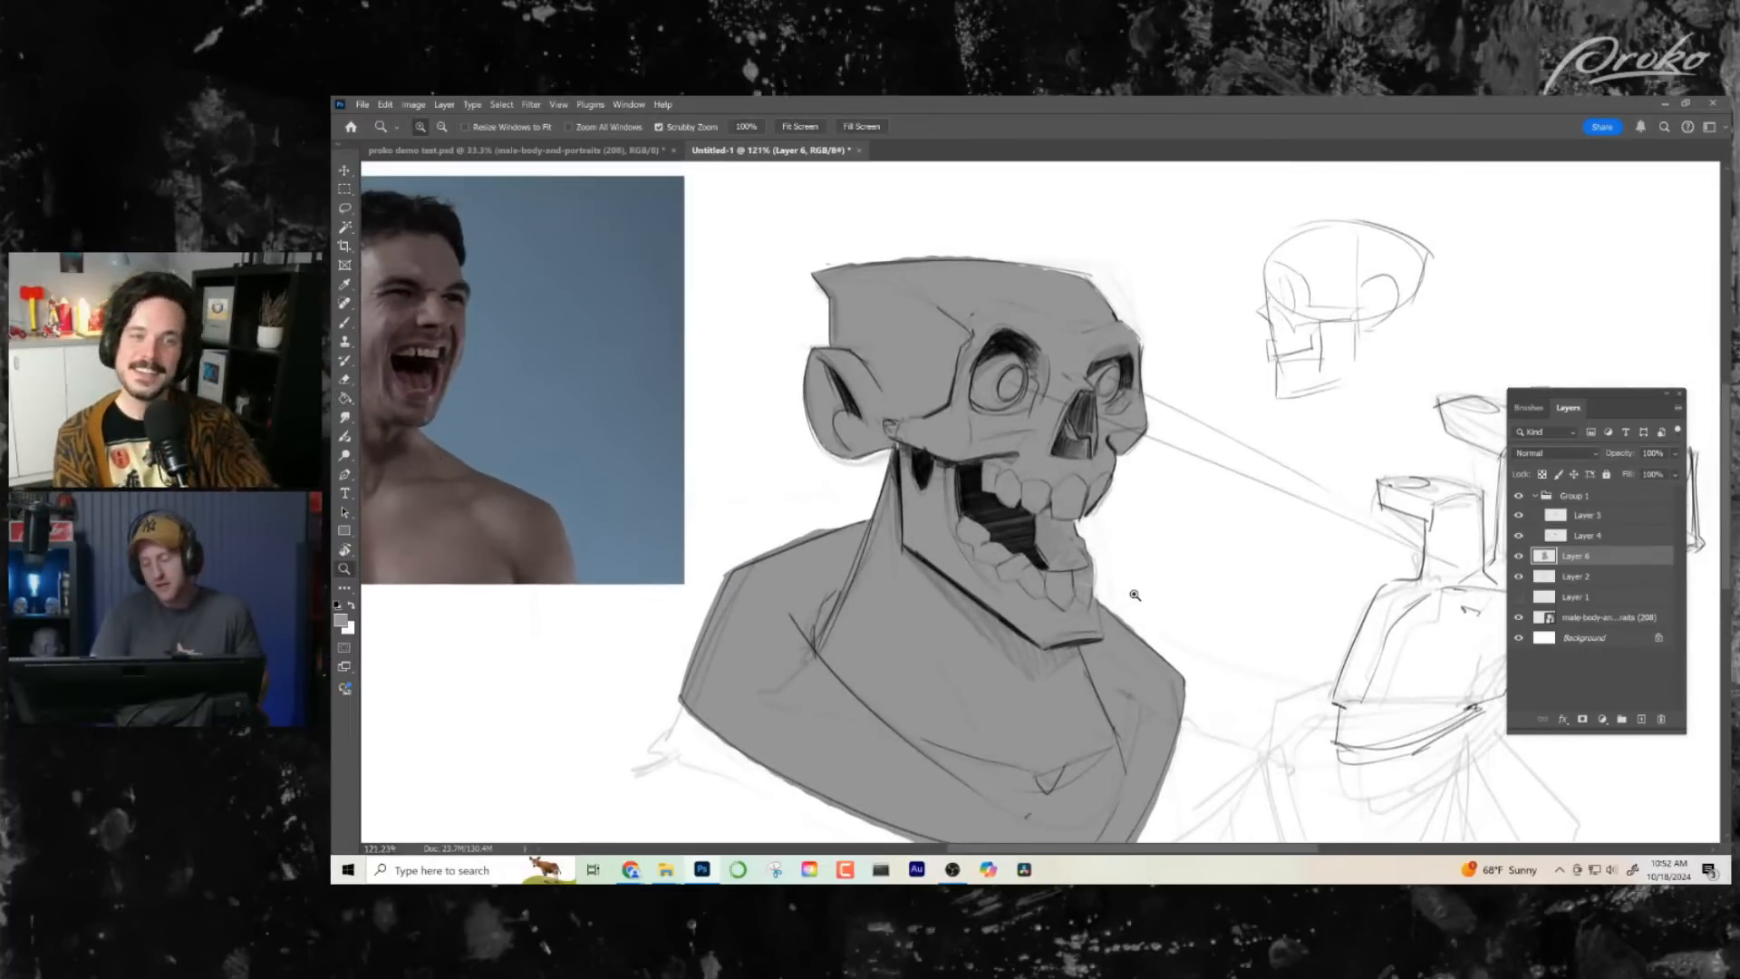
key("b")
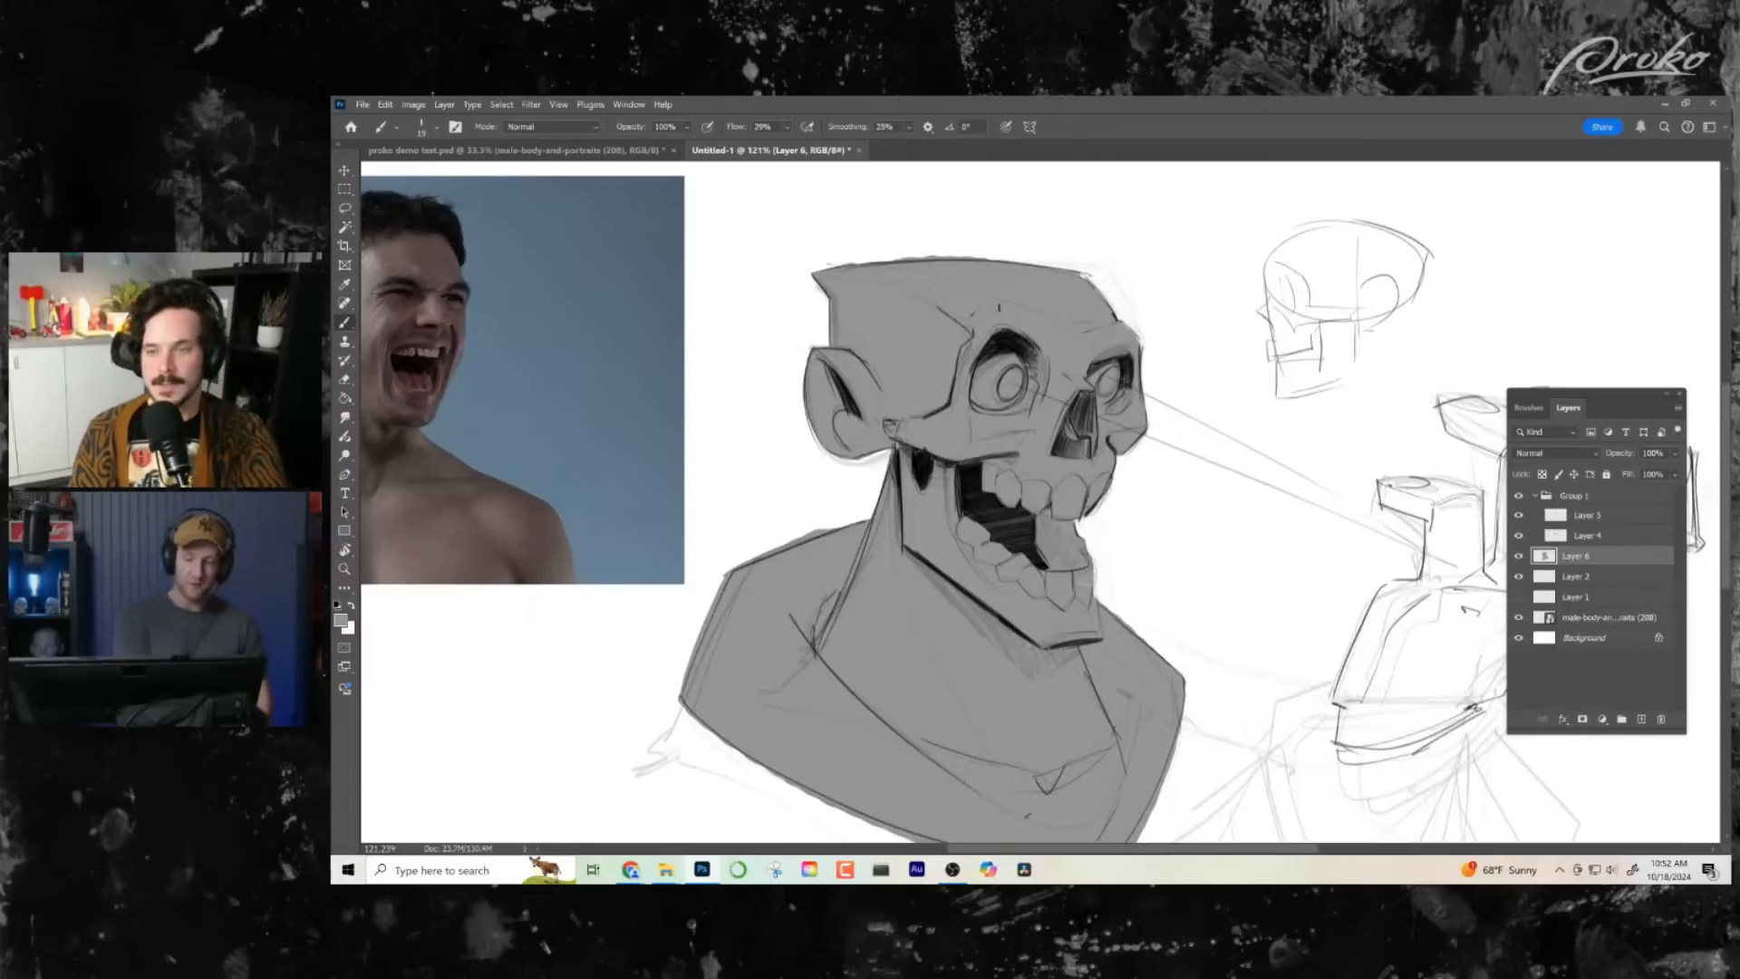
left_click_drag(953, 258, 775, 267)
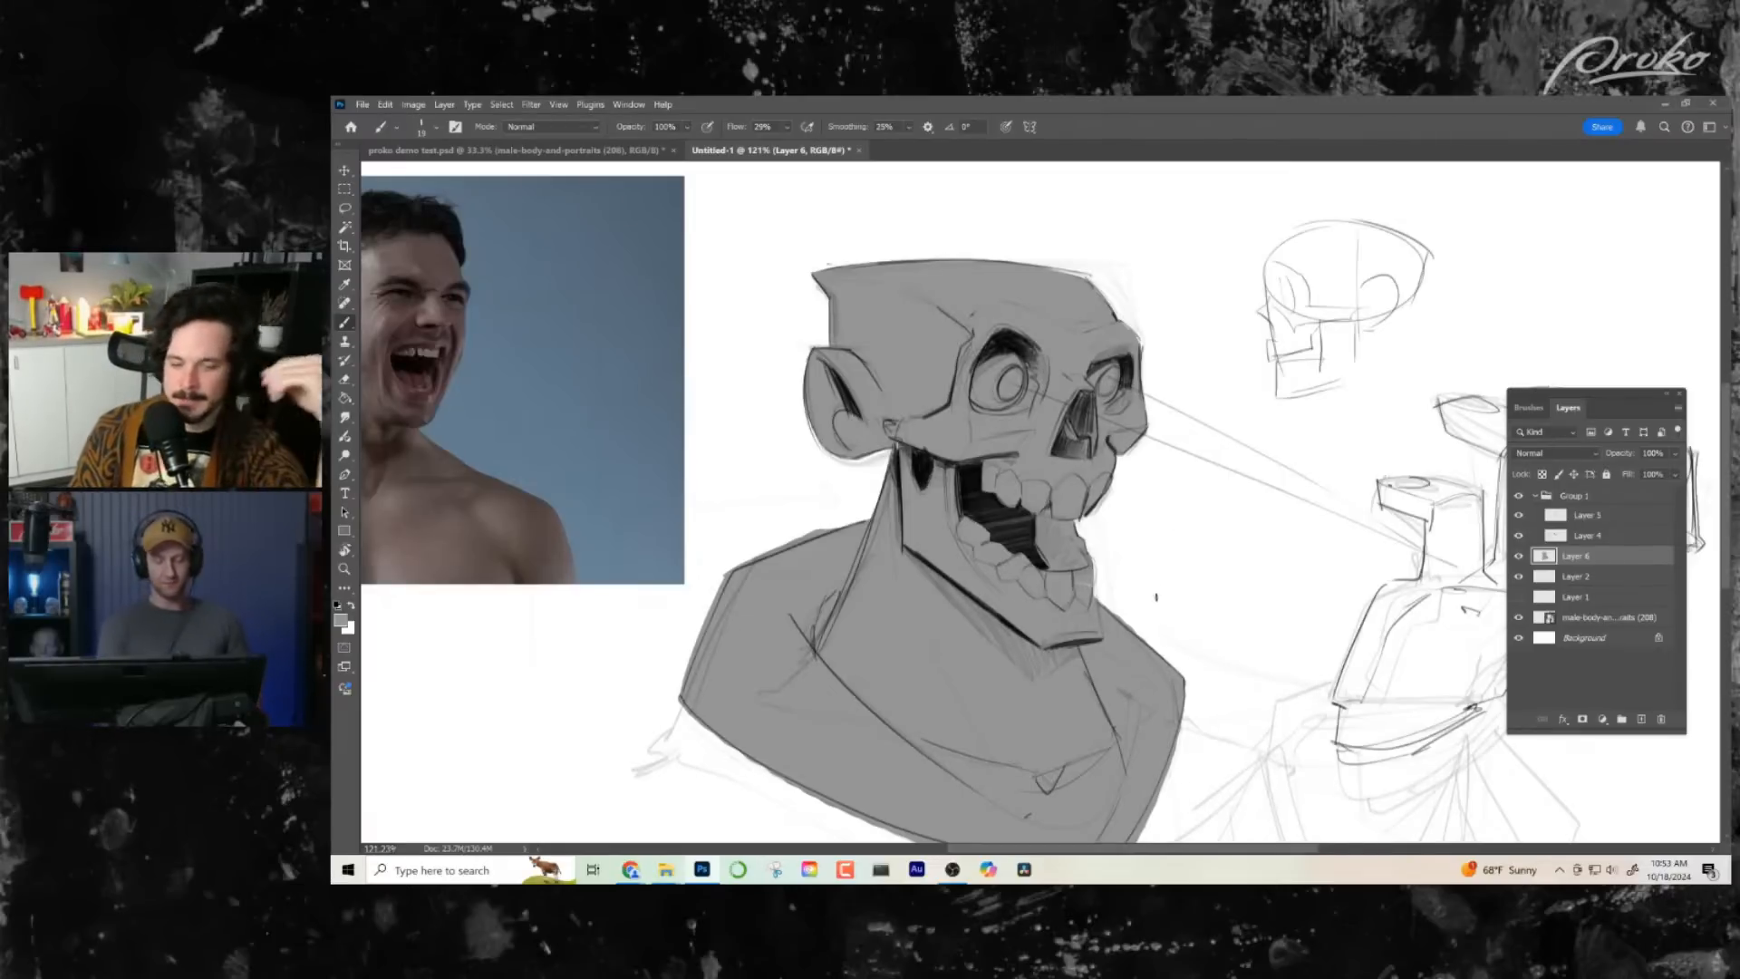
- Flip the canvas horizontally and add a new layer clipped to the grey silhouette layer
key("z")
left_click_drag(1164, 593, 1151, 594)
key("ctrl+shift+h")
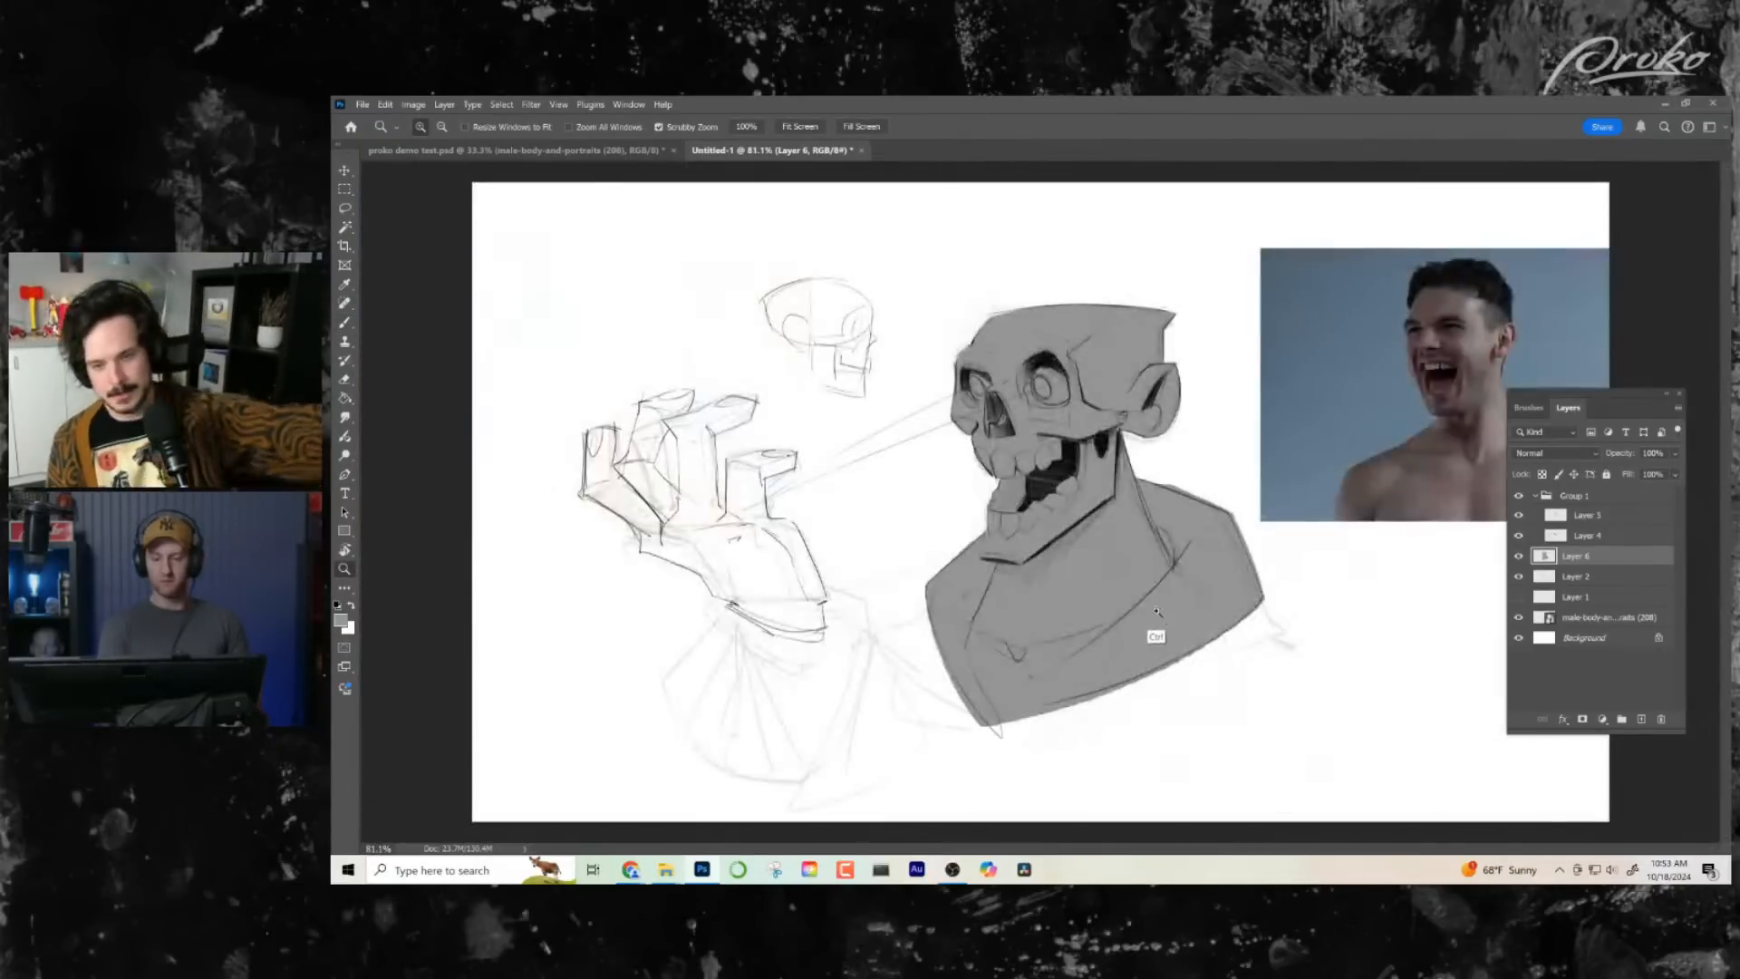
left_click_drag(1119, 444, 1164, 476)
left_click(1640, 720)
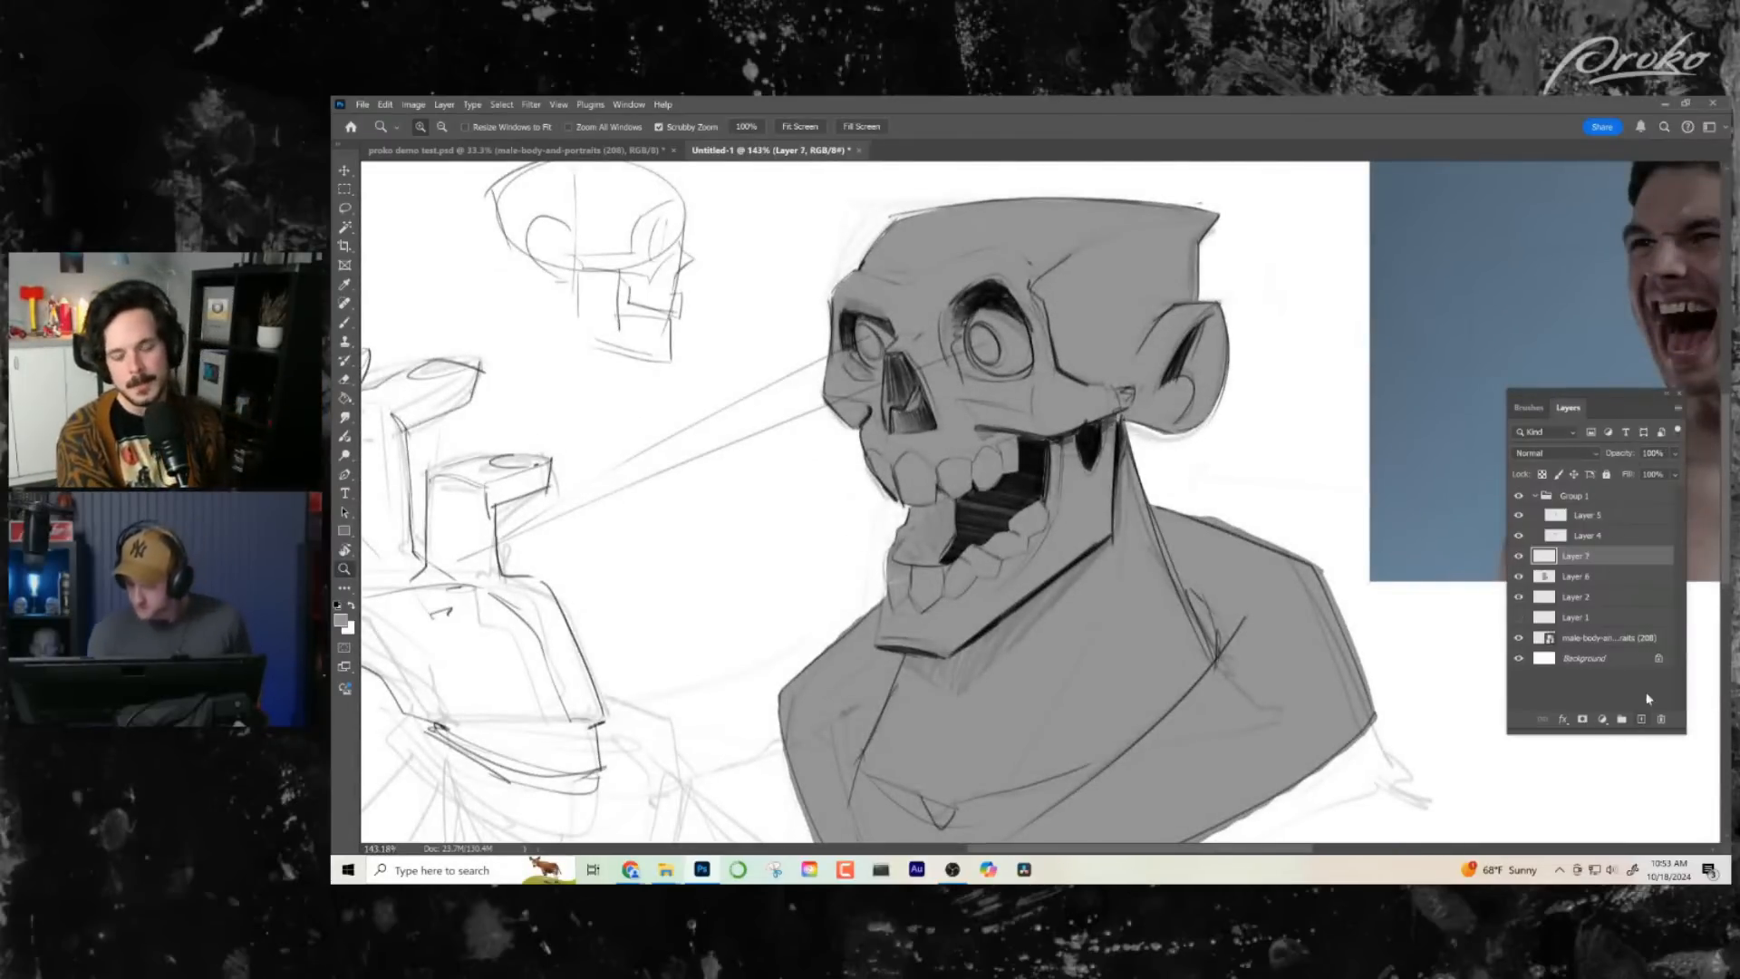
key("super")
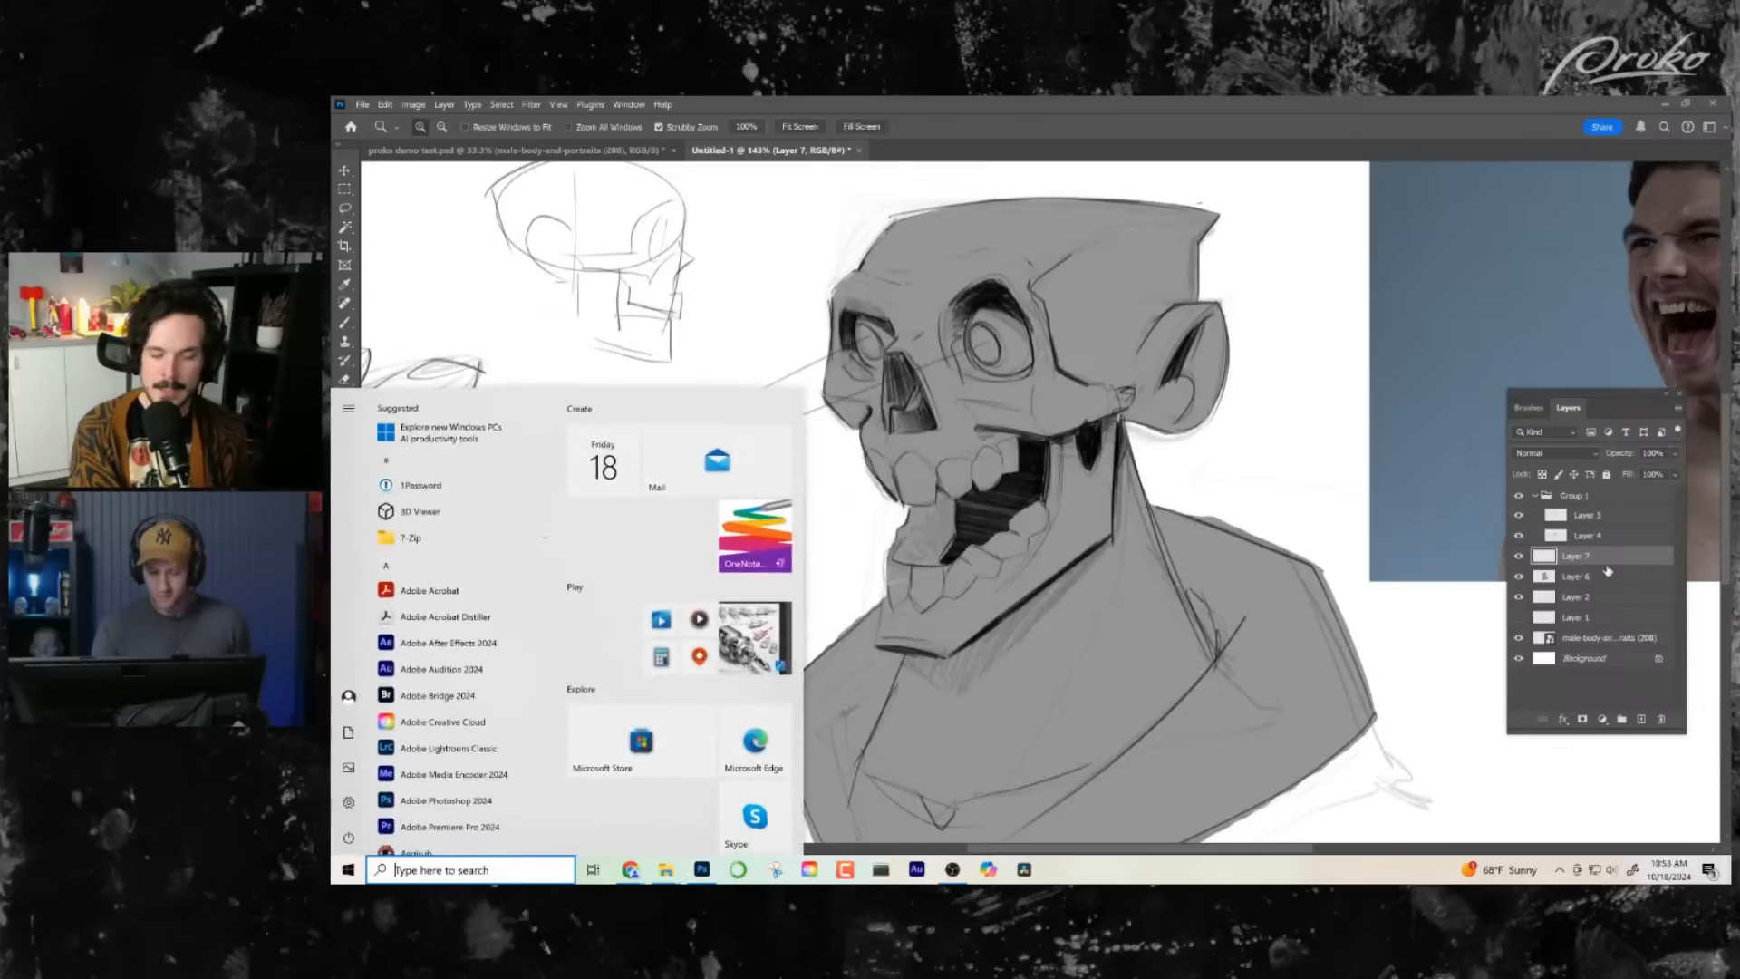
key("super")
left_click(1609, 560, "alt")
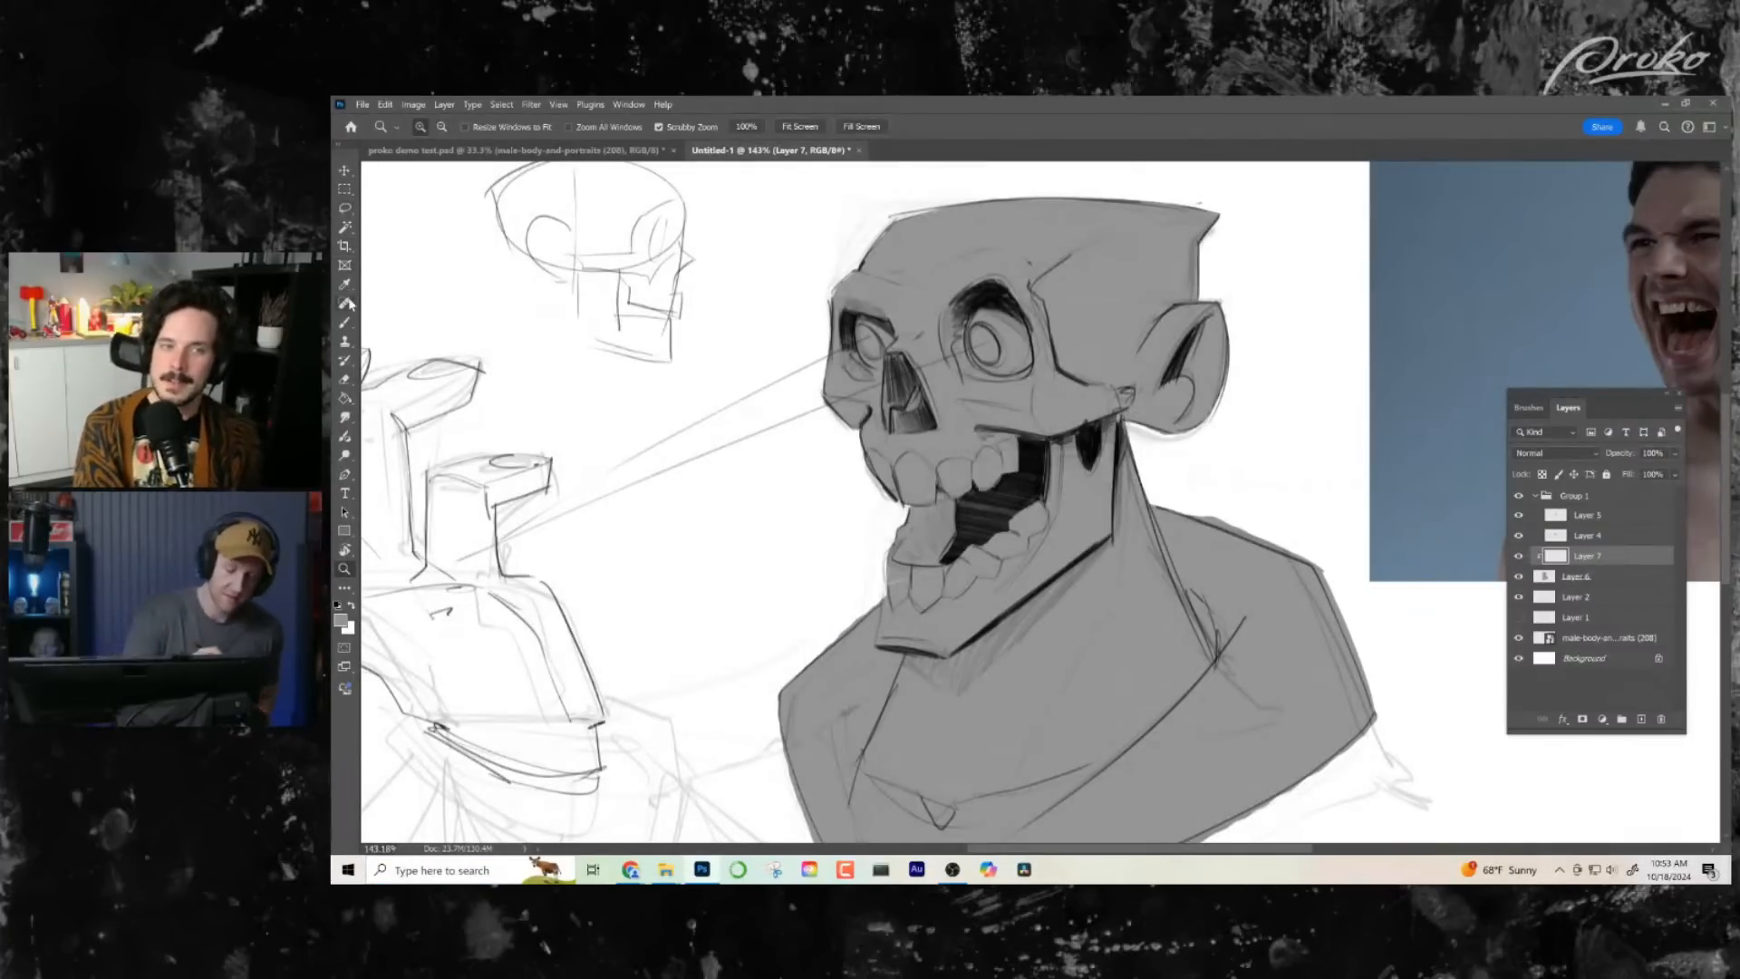
- Lasso a cast-shadow shape on the neck, running beneath the jaw from the ear to the chin
left_click(345, 207)
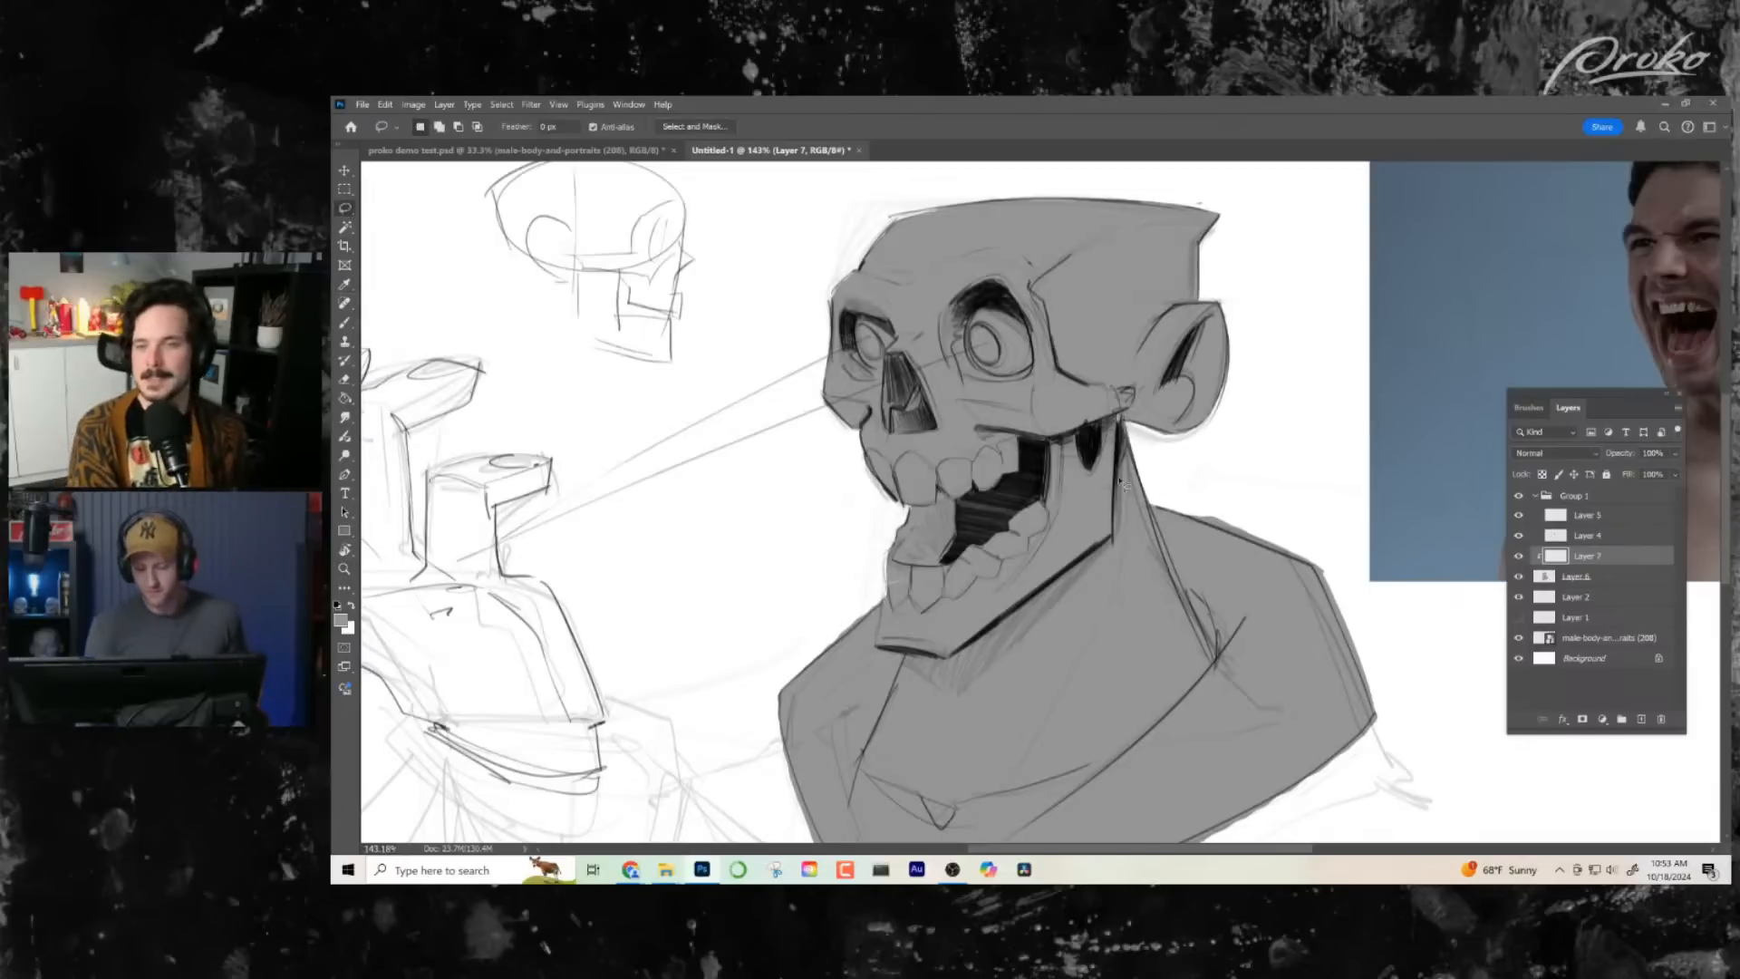
left_click_drag(1047, 623, 974, 566)
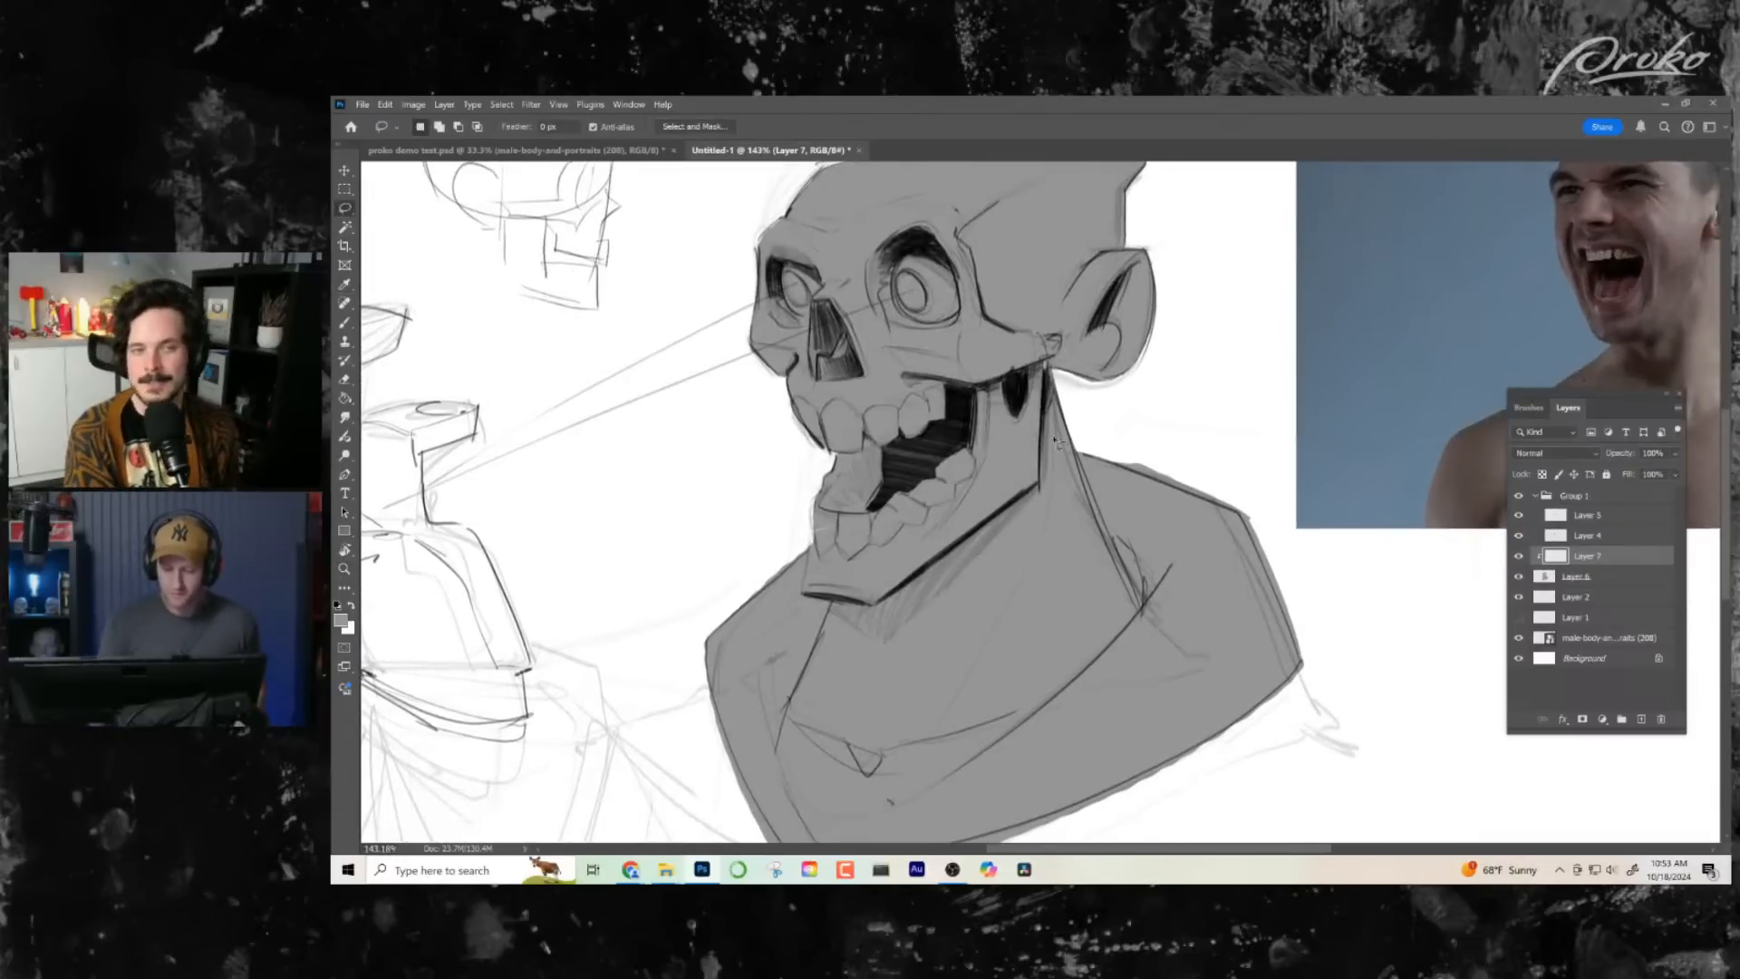
left_click_drag(1053, 390, 1049, 494)
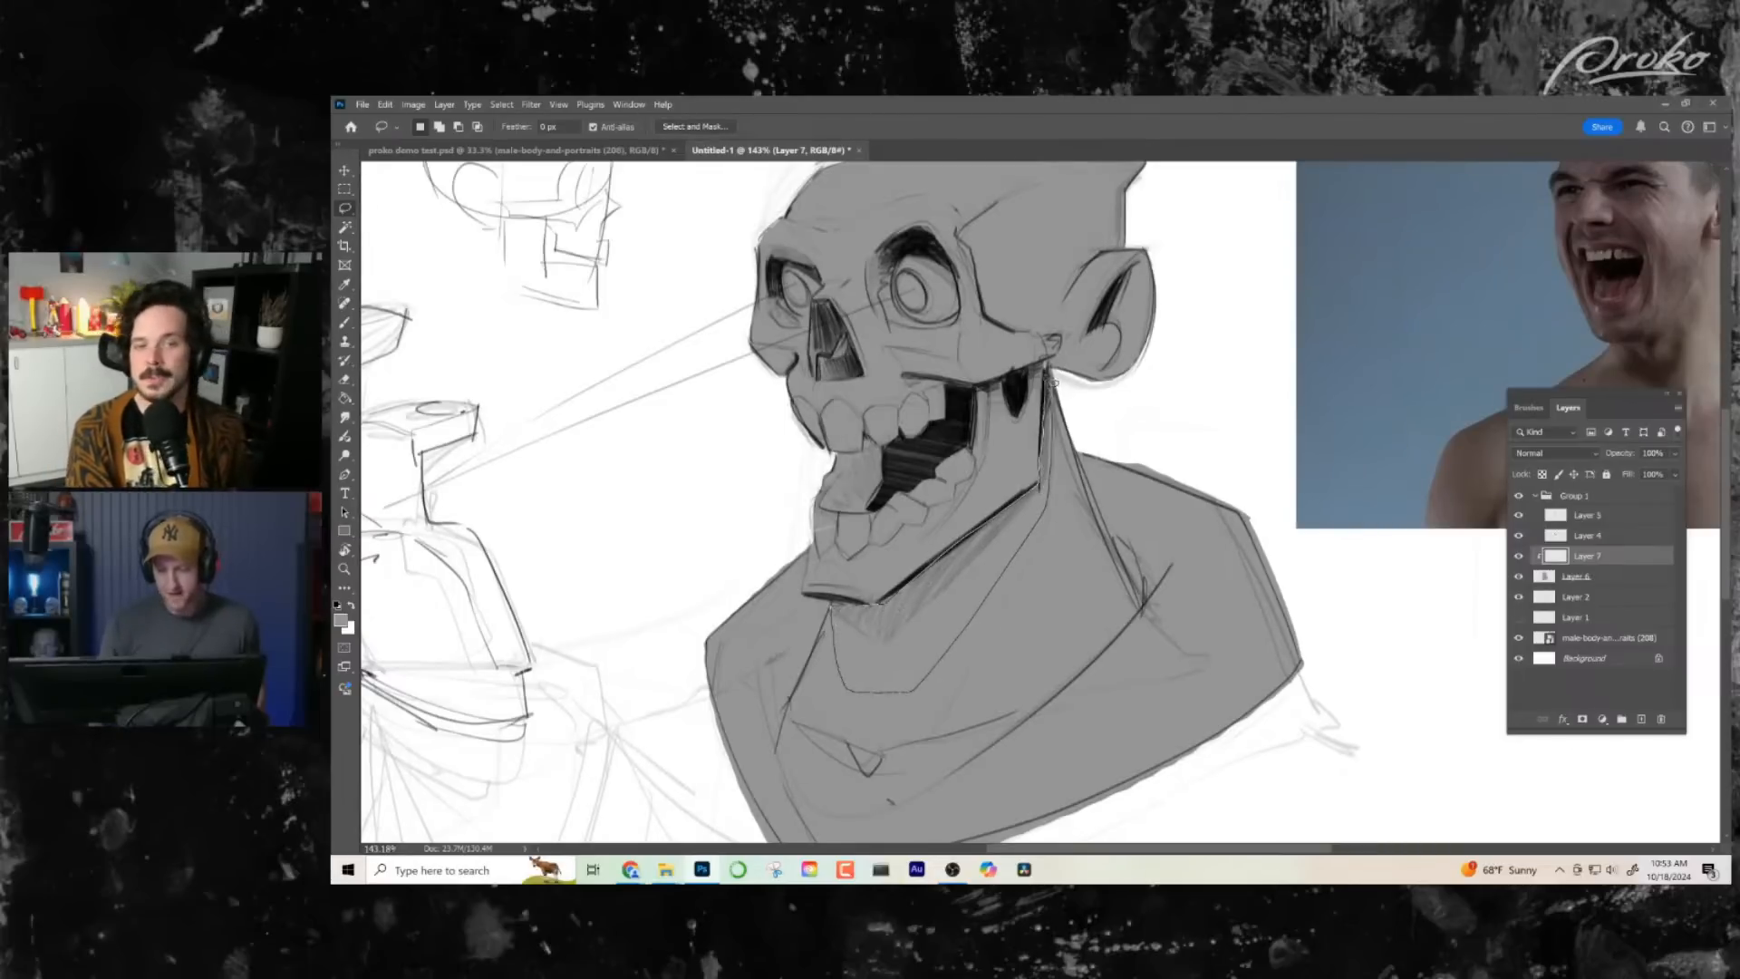
left_click_drag(1052, 383, 1049, 368)
left_click_drag(1104, 498, 1122, 566)
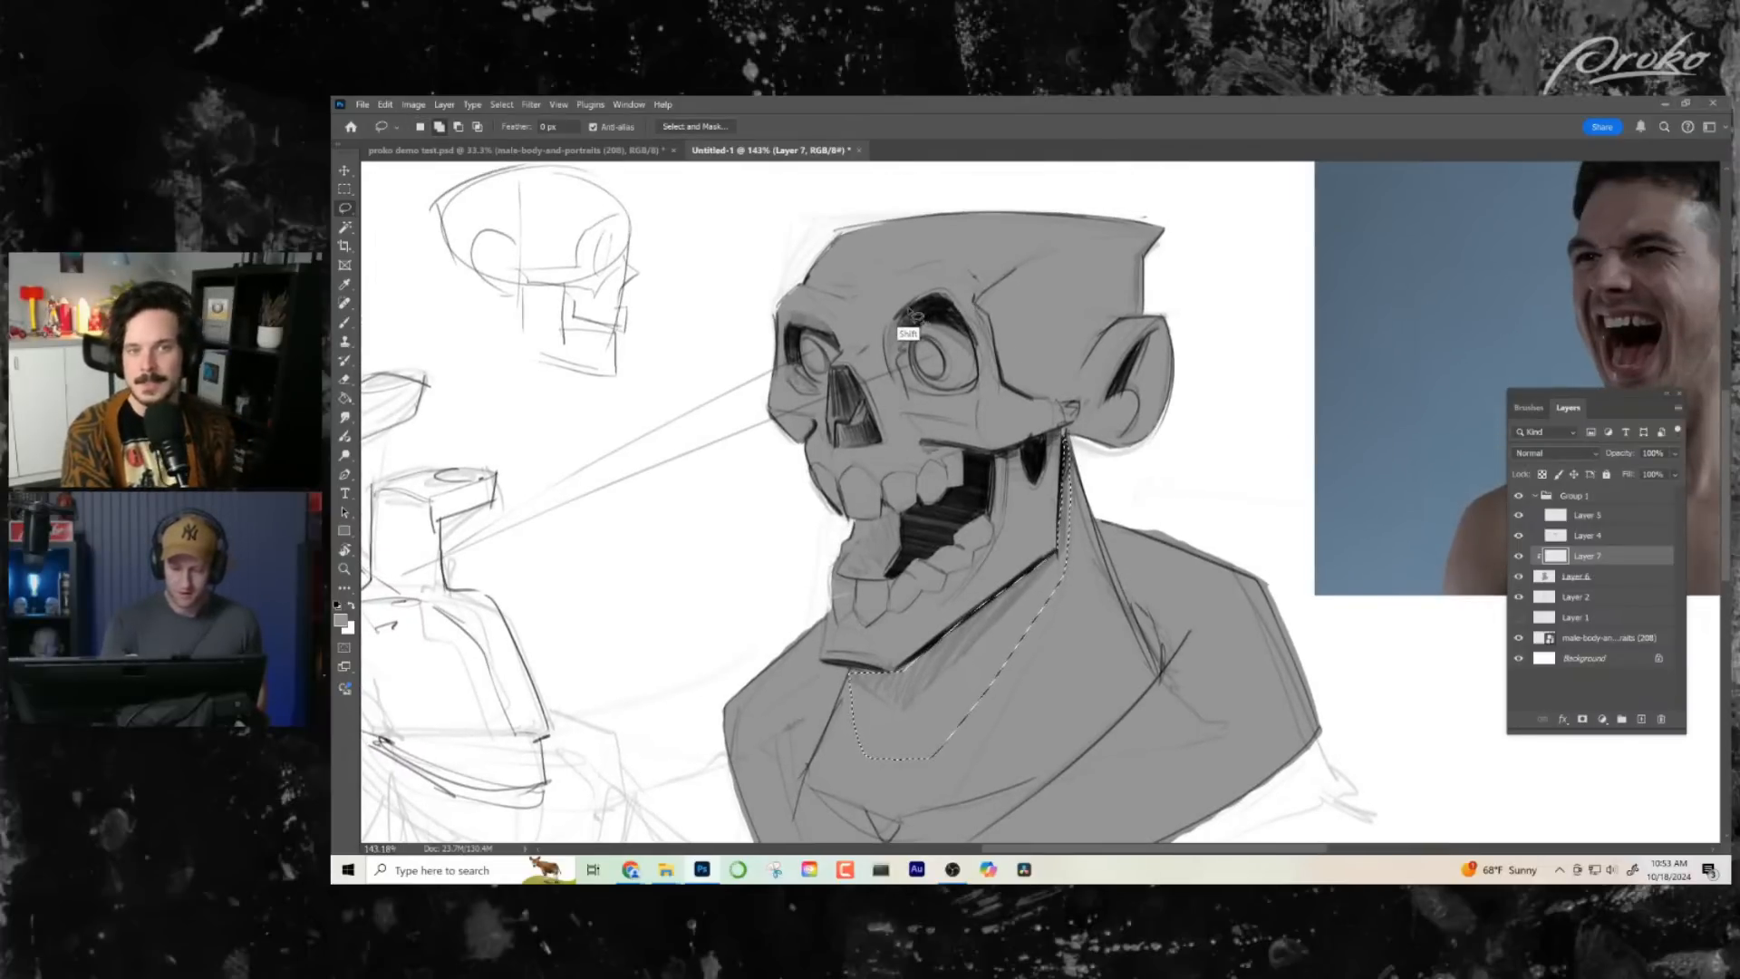
- Add both eye sockets, the nose cavity and the hollow behind the jaw to the lasso selection
mouse_move(913, 313)
left_mouse_down()
mouse_move(902, 375)
mouse_move(921, 407)
mouse_move(950, 407)
mouse_move(923, 334)
mouse_move(981, 361)
mouse_move(970, 325)
mouse_move(952, 306)
mouse_move(913, 313)
left_mouse_up()
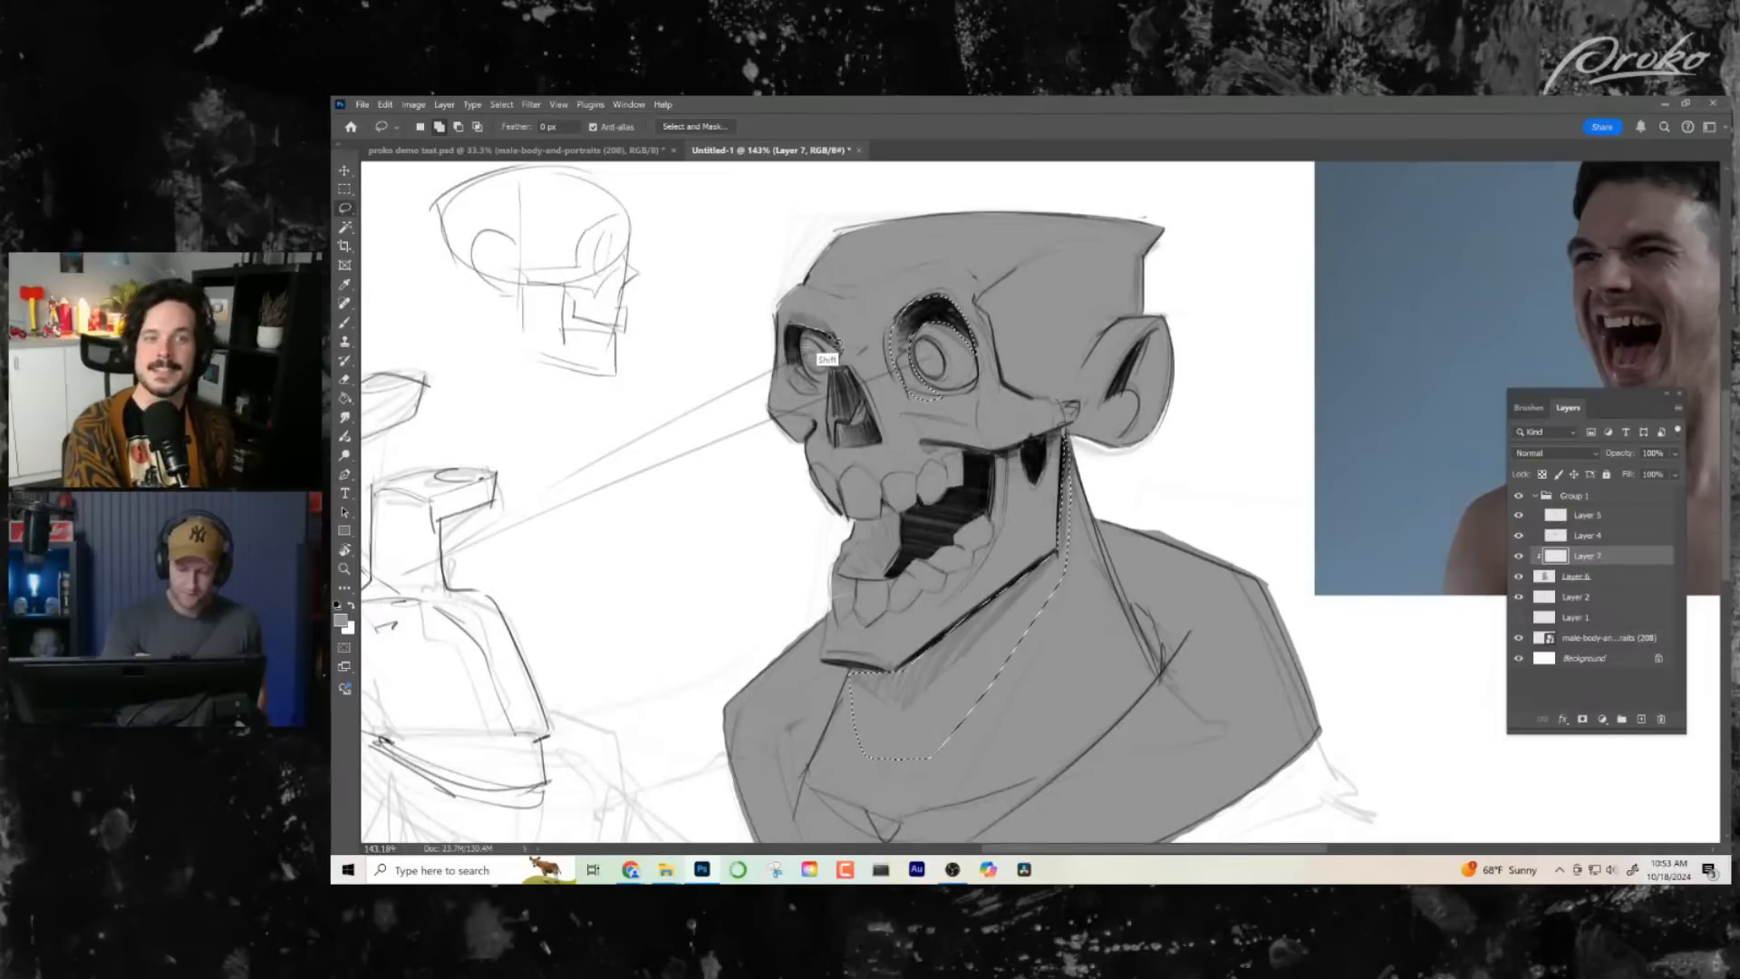
mouse_move(822, 352)
left_mouse_down()
mouse_move(821, 391)
mouse_move(796, 346)
mouse_move(844, 395)
mouse_move(834, 382)
mouse_move(854, 377)
mouse_move(863, 411)
mouse_move(839, 451)
mouse_move(842, 371)
left_mouse_up()
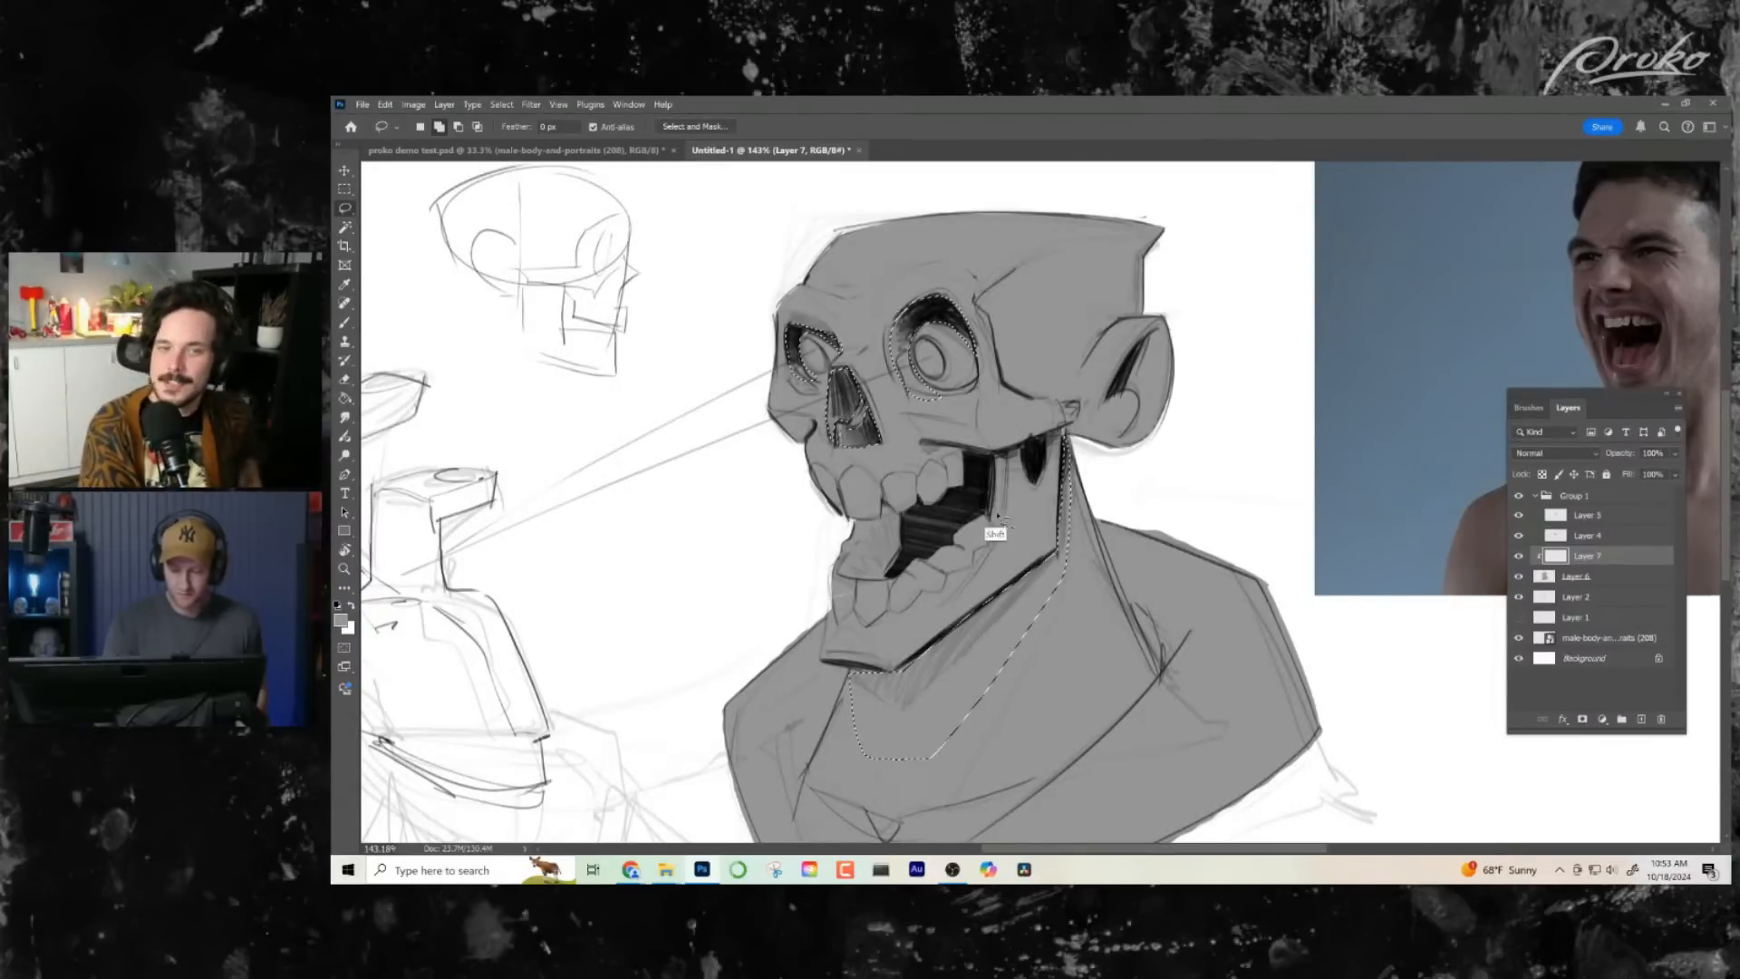
mouse_move(1023, 442)
left_mouse_down()
mouse_move(1032, 487)
mouse_move(1056, 478)
mouse_move(1023, 443)
left_mouse_up()
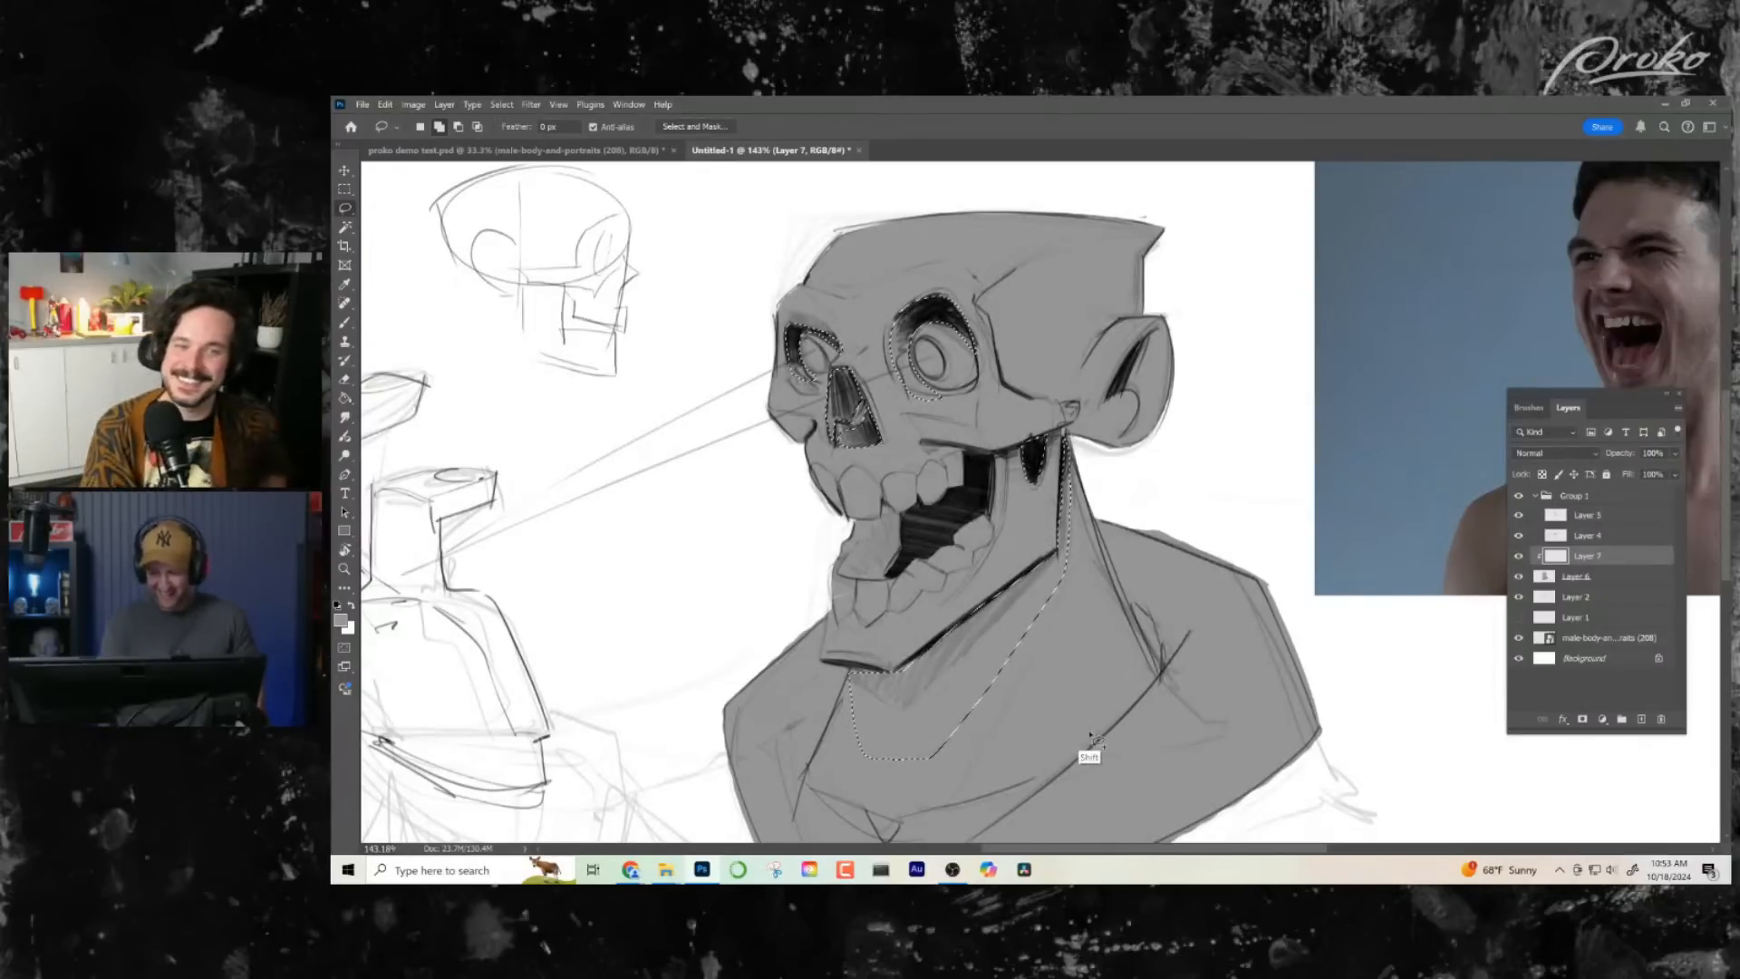
- Set Layer 7 to Multiply, shade the selected areas grey with a large soft brush, and clear the selection
key("b")
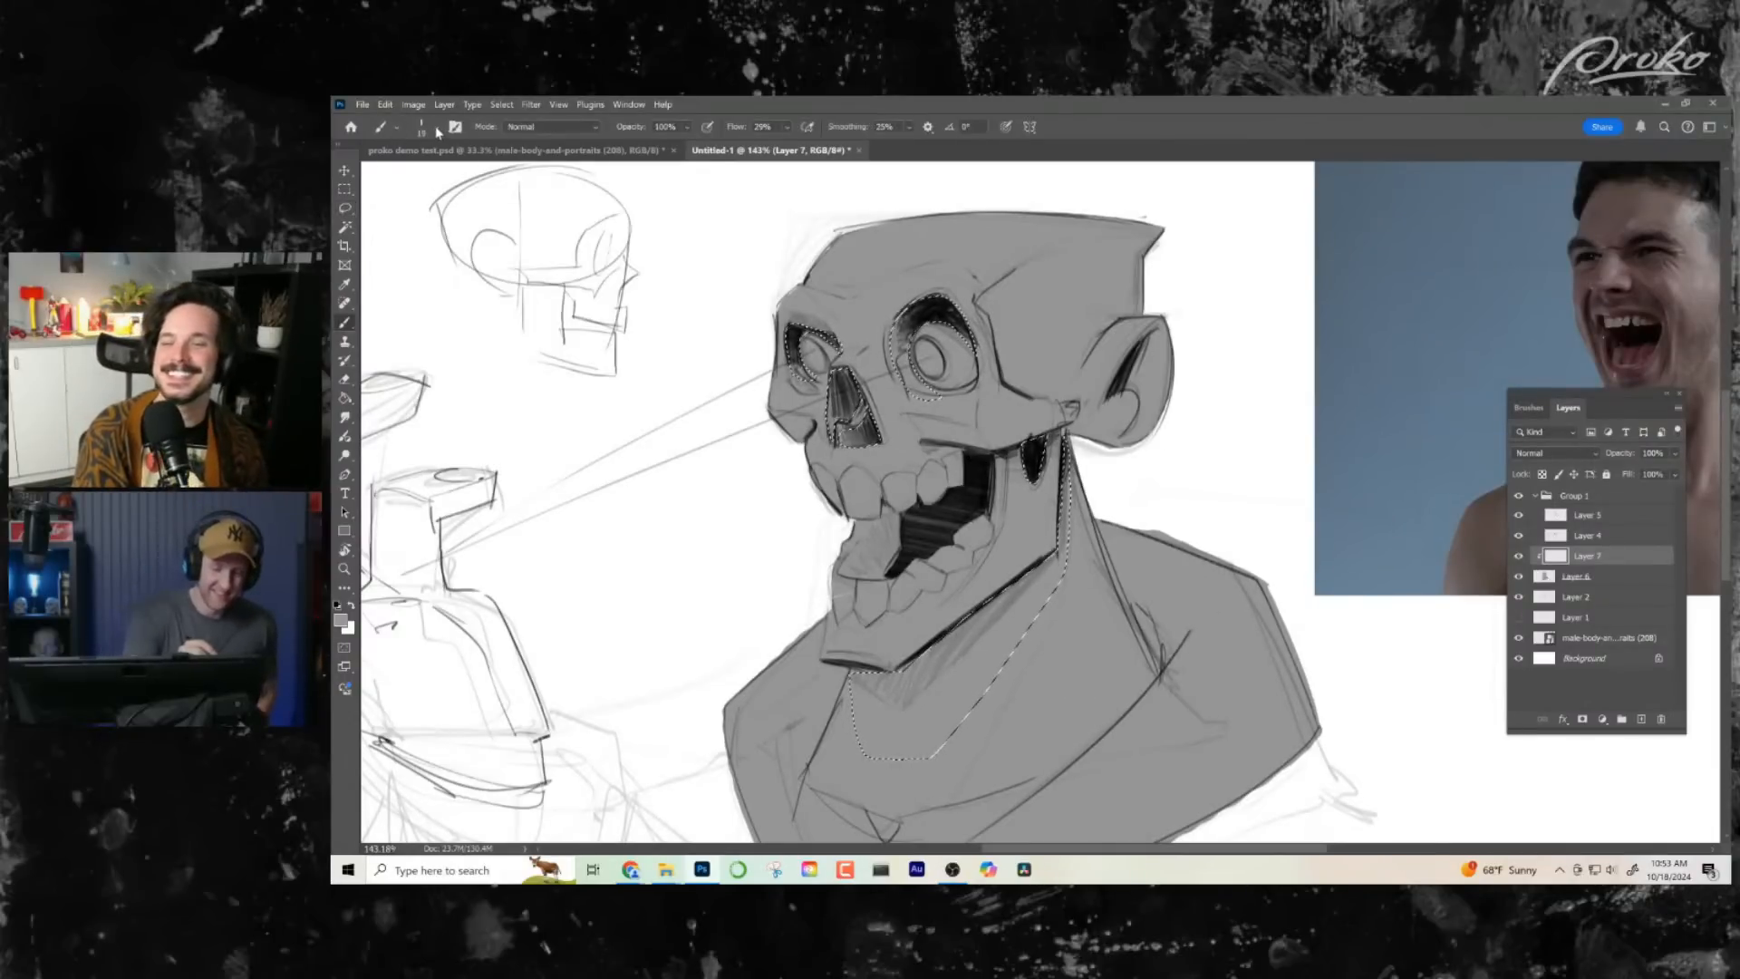
left_click(438, 132)
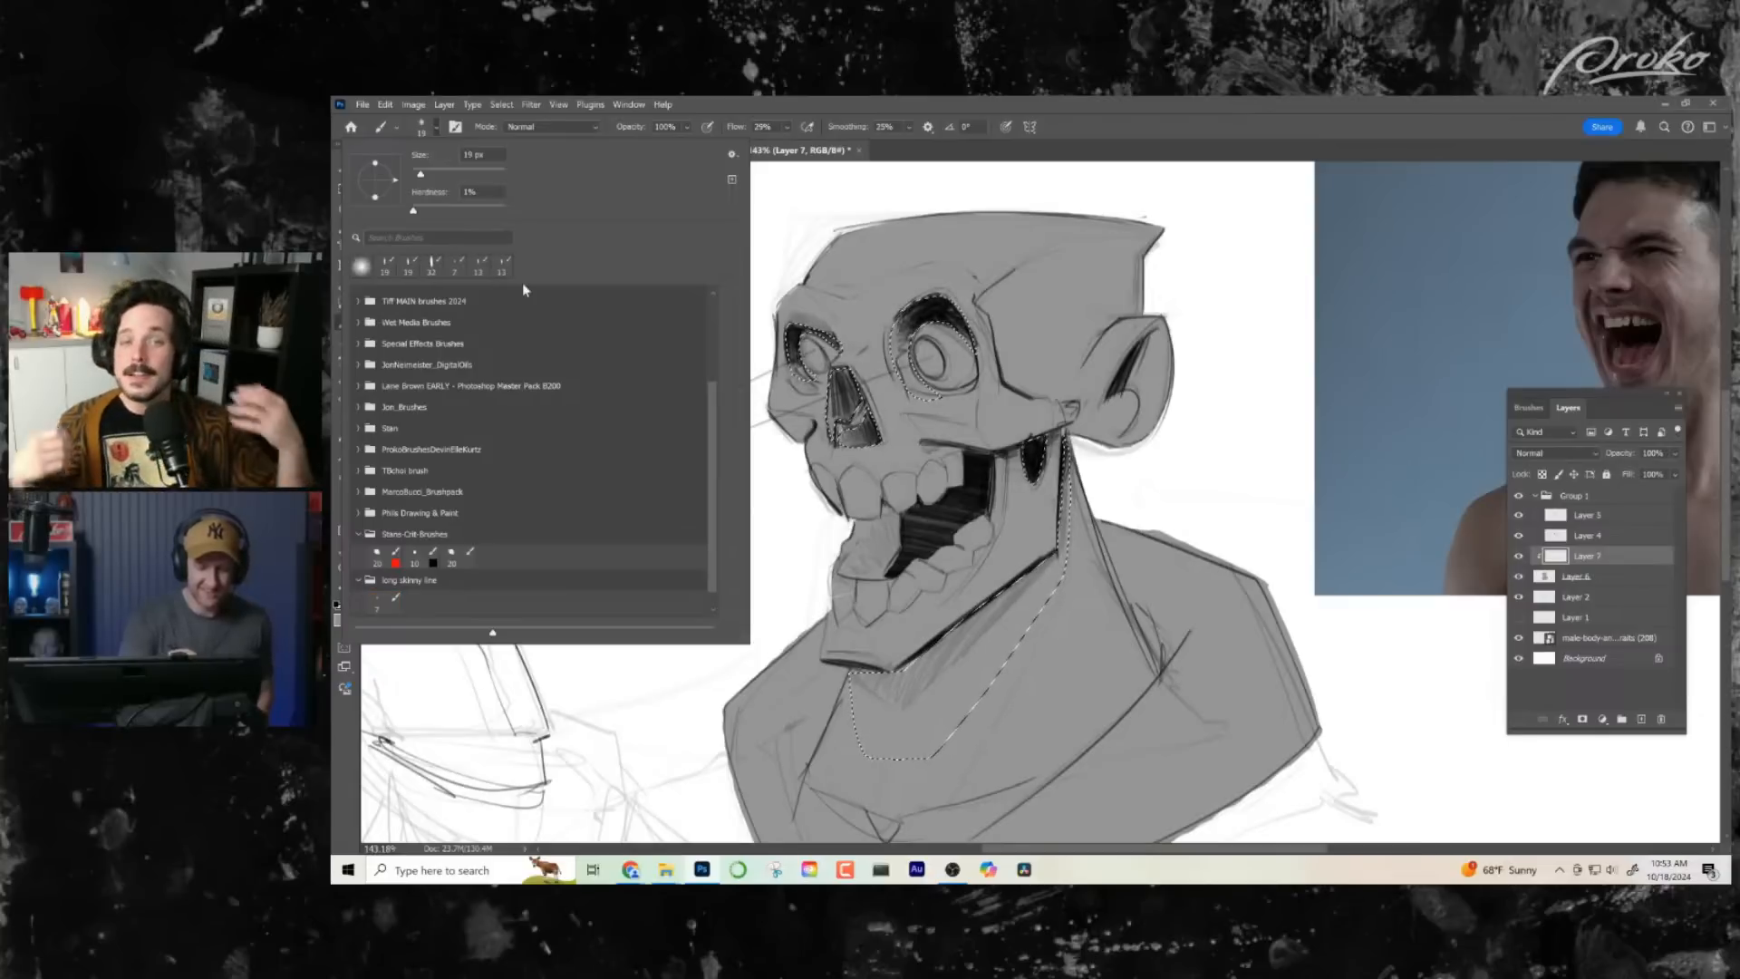
right_click(1073, 512)
left_click_drag(1052, 539, 1128, 546)
left_click(1552, 452)
left_click(1557, 508)
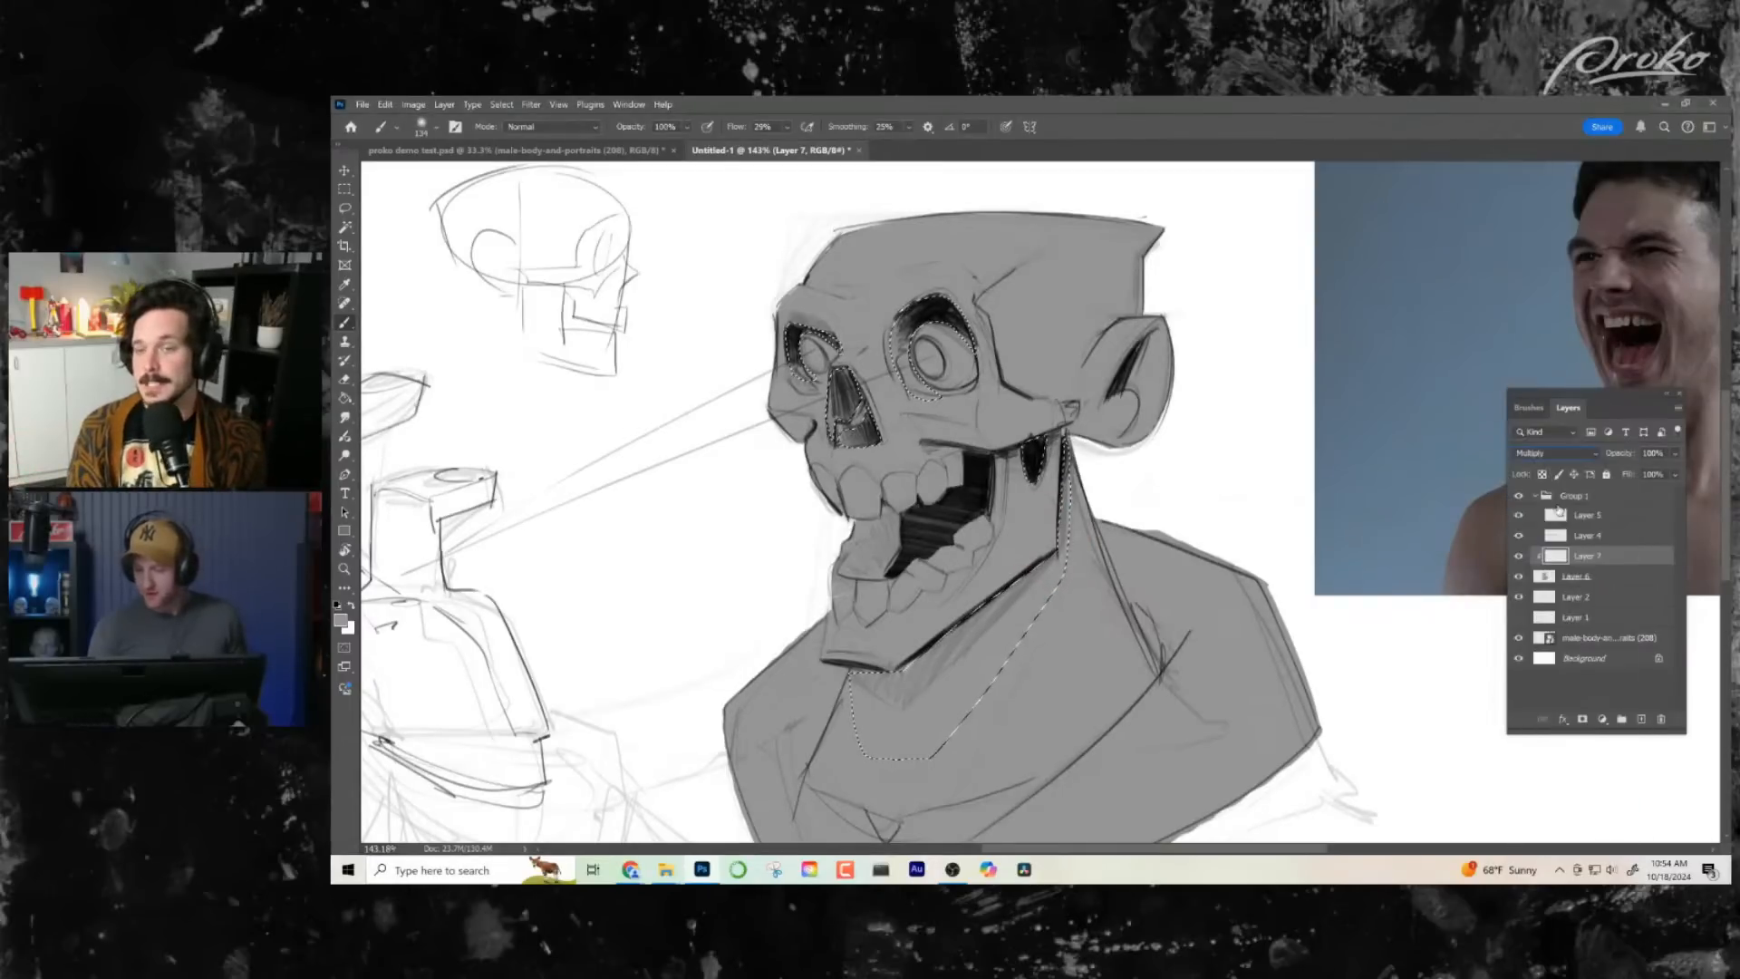
mouse_move(1065, 544)
left_mouse_down()
mouse_move(1023, 626)
mouse_move(908, 767)
mouse_move(1091, 577)
mouse_move(871, 771)
mouse_move(1046, 601)
mouse_move(958, 625)
left_mouse_up()
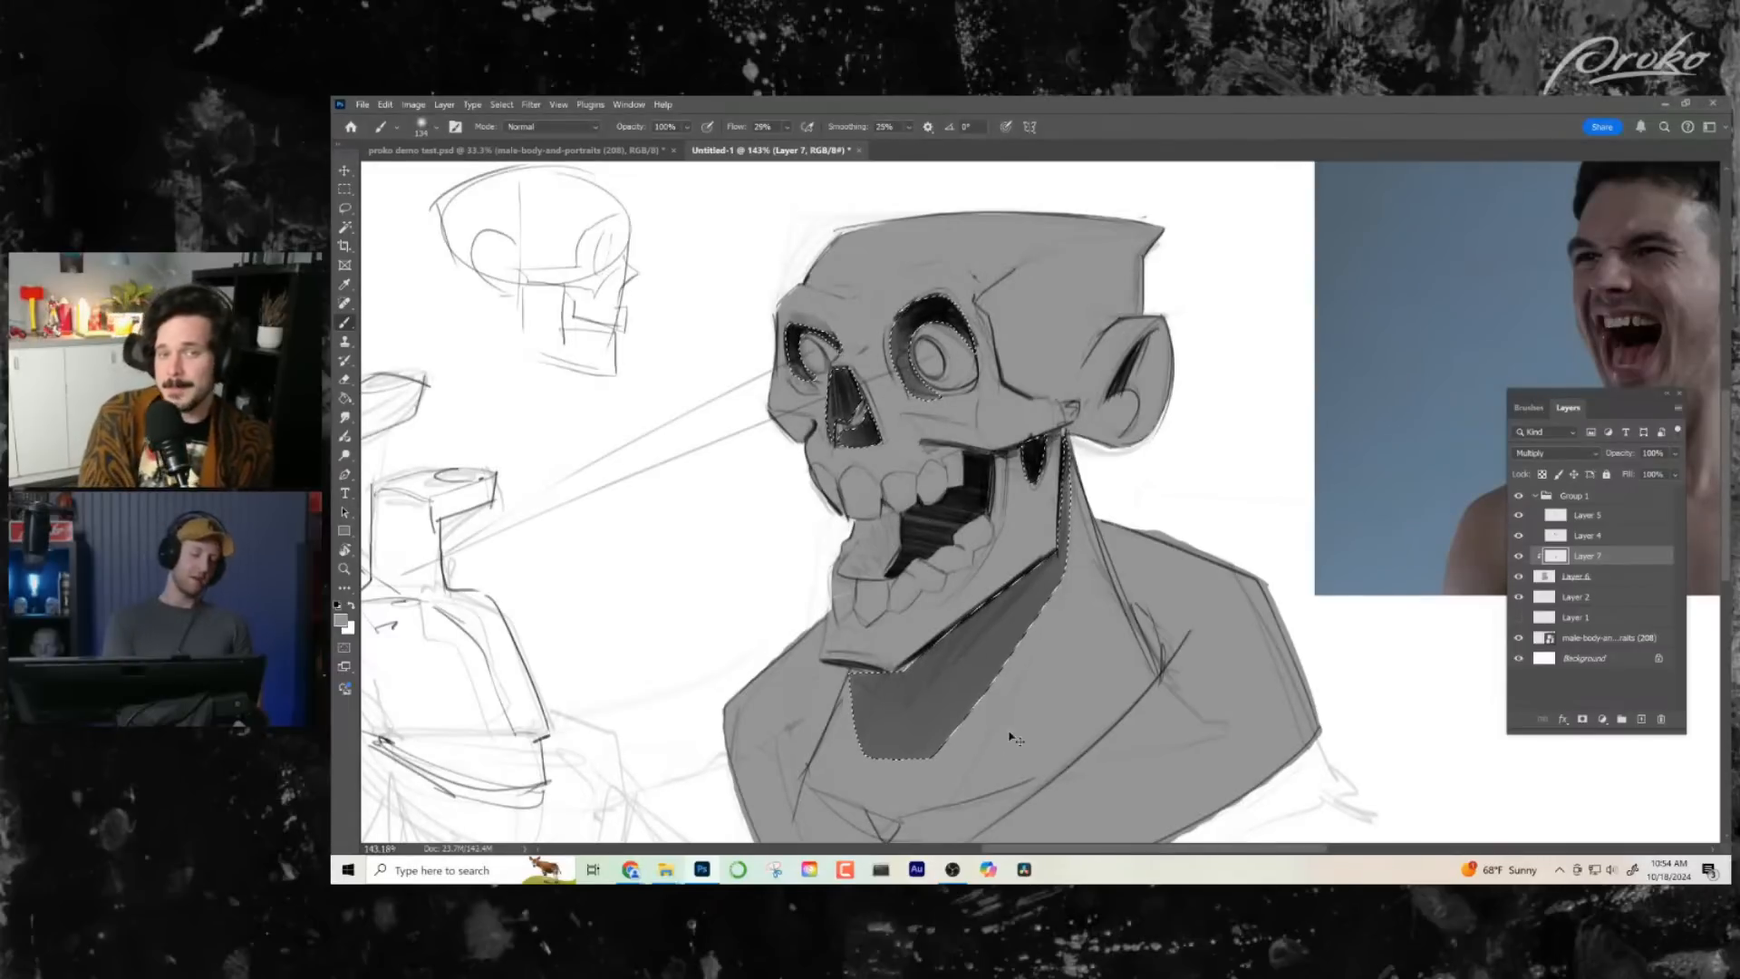
key("ctrl+d")
- Add a new clipped layer directly above the grey silhouette on Layer 6
left_click_drag(1119, 635, 1215, 607)
mouse_move(1115, 530)
left_mouse_down()
mouse_move(1144, 619)
mouse_move(1151, 589)
left_mouse_up()
left_click(1634, 578)
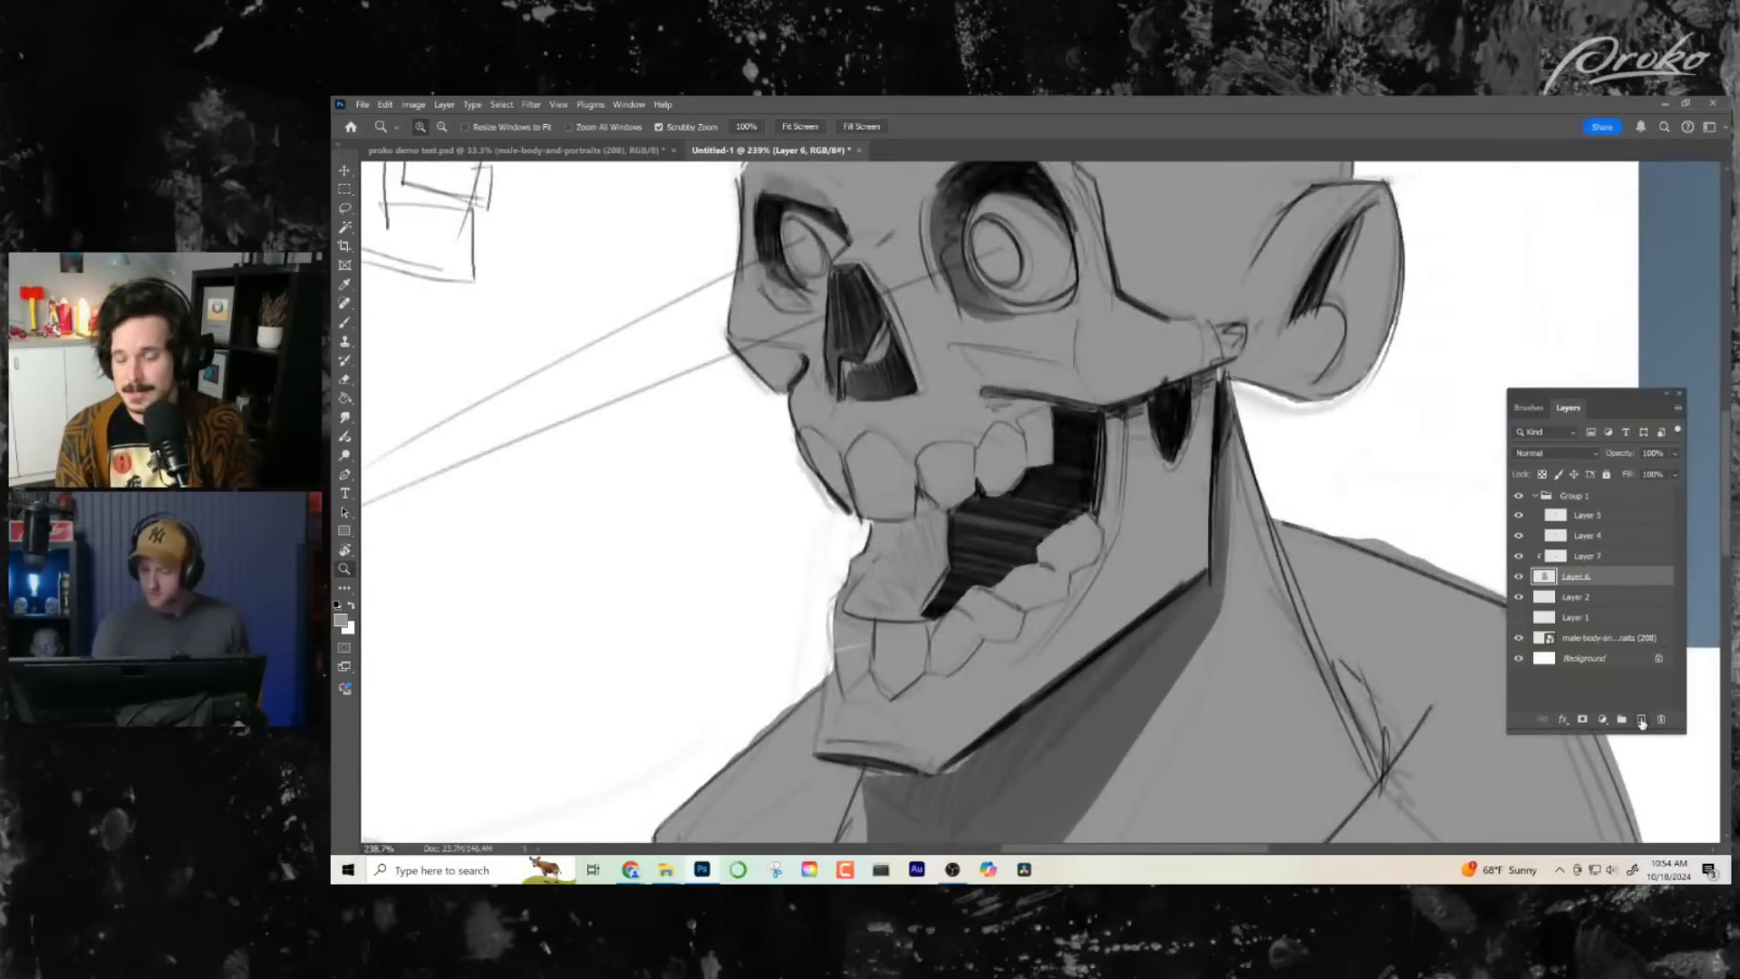
left_click(1642, 720)
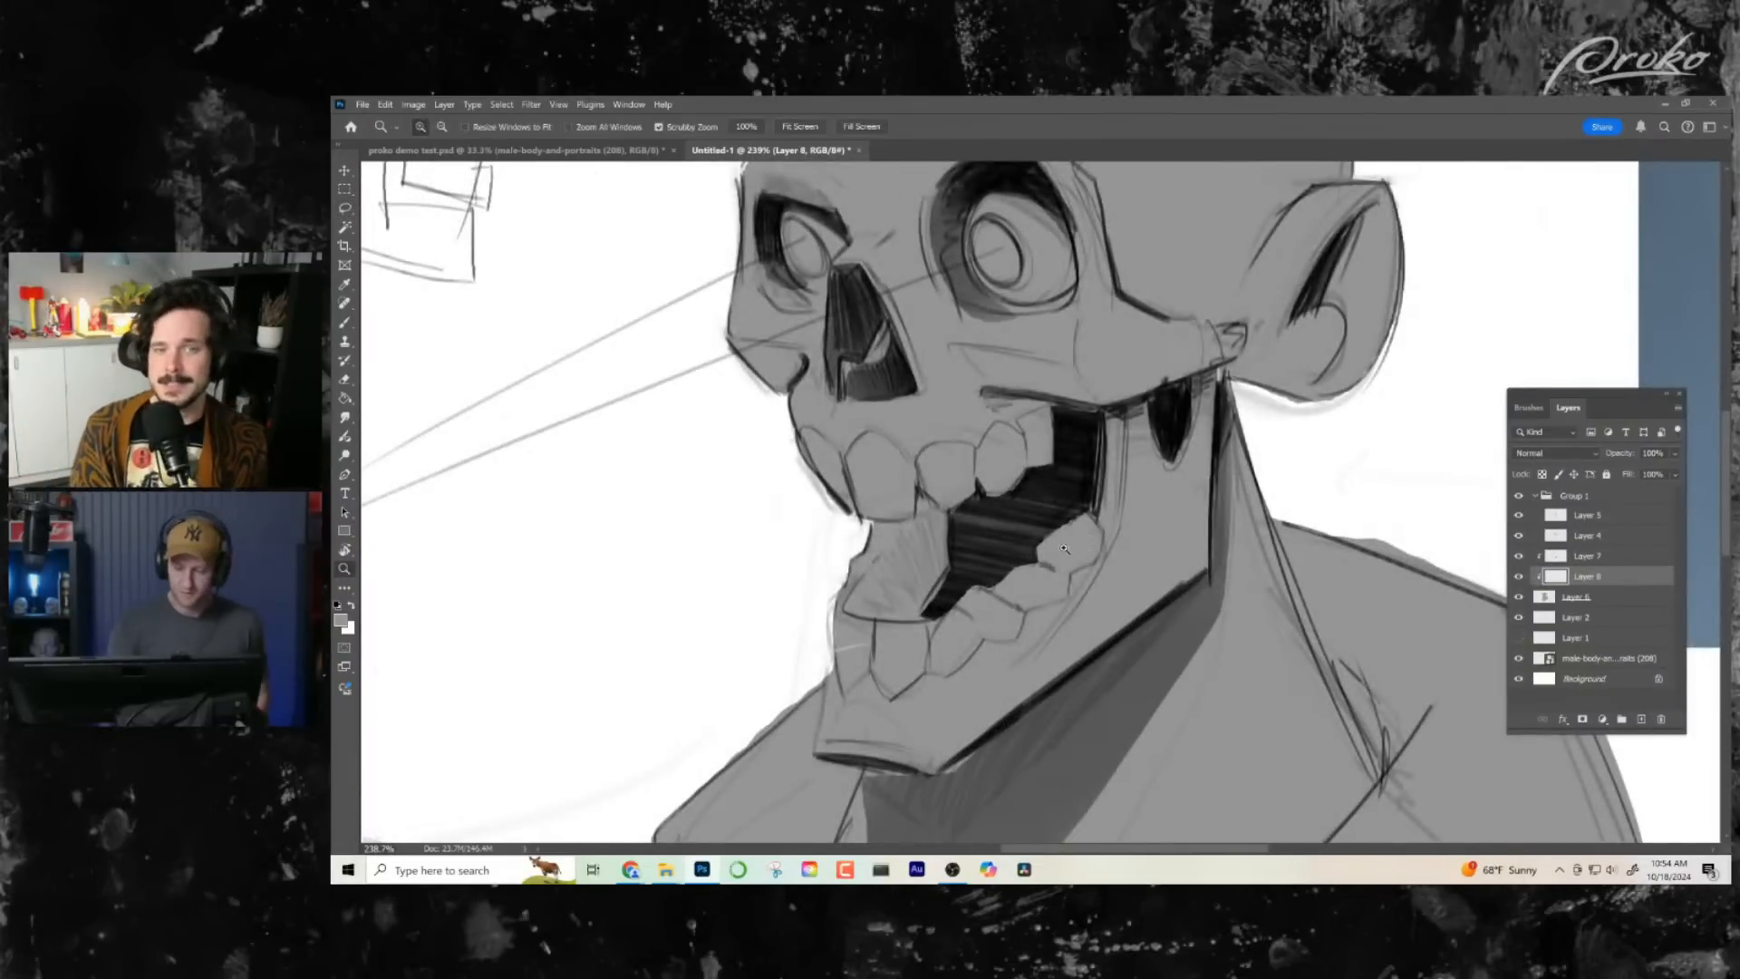
- Lasso the whole skull including the ear, following the jawline closely where it meets the neck
mouse_move(1065, 548)
left_mouse_down()
mouse_move(1034, 508)
mouse_move(1045, 478)
mouse_move(1094, 472)
mouse_move(1114, 492)
left_mouse_up()
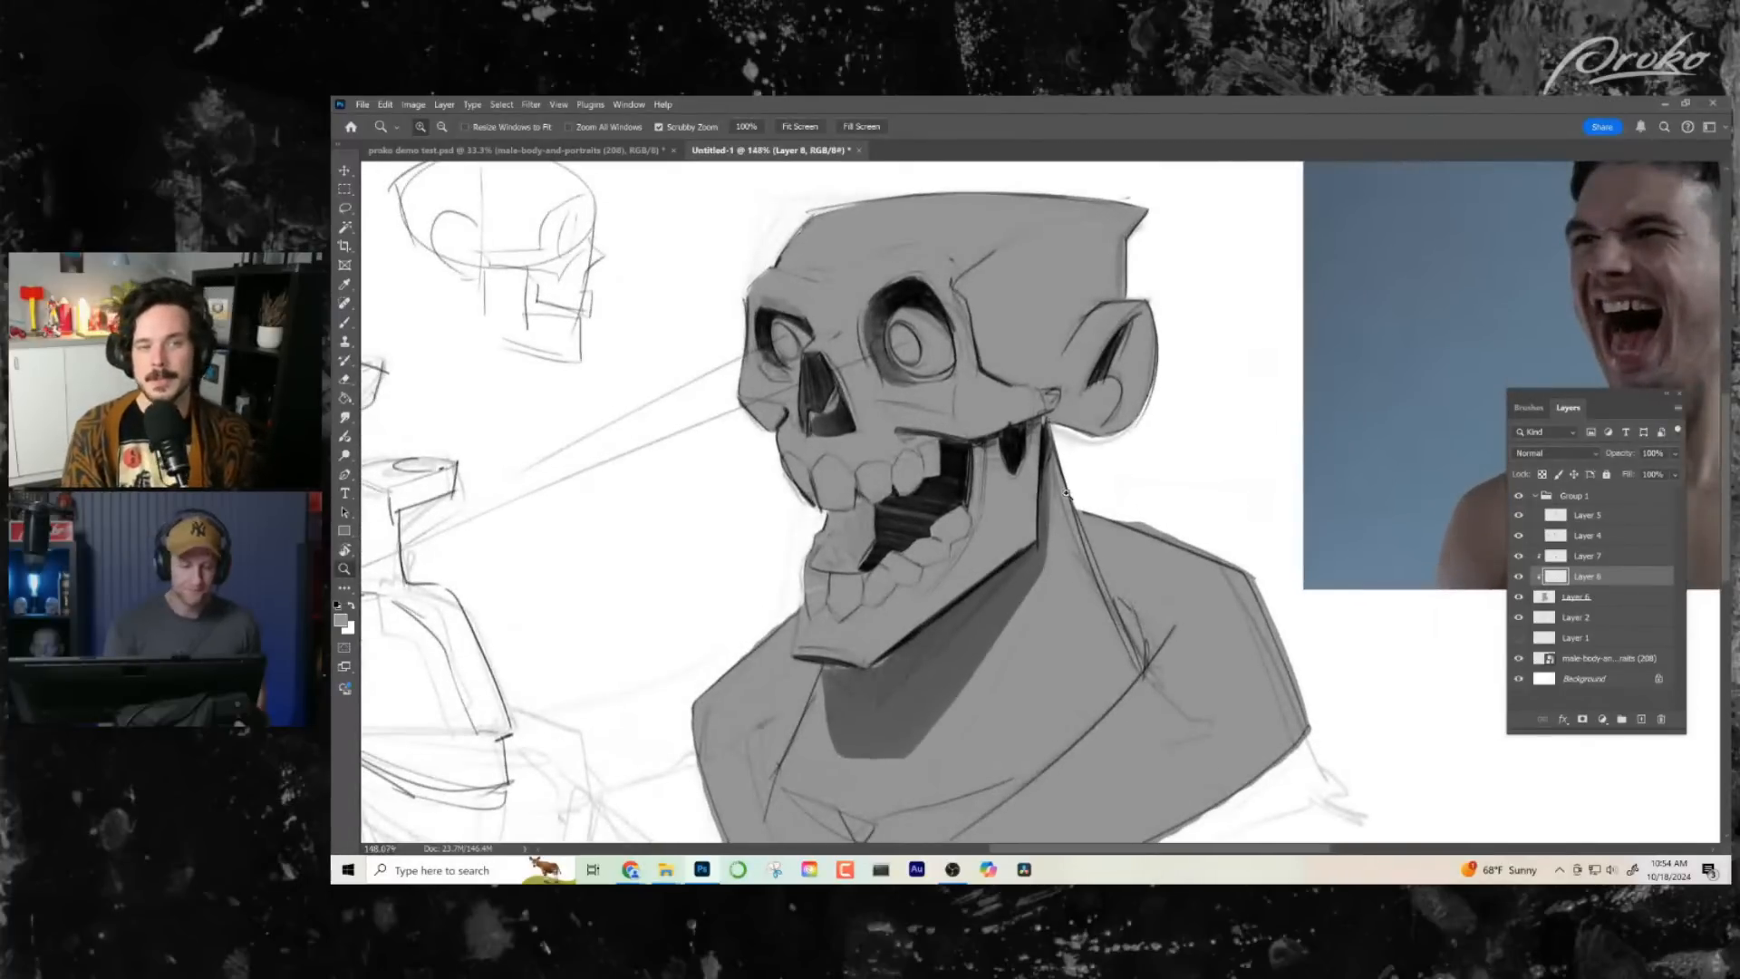
key("l")
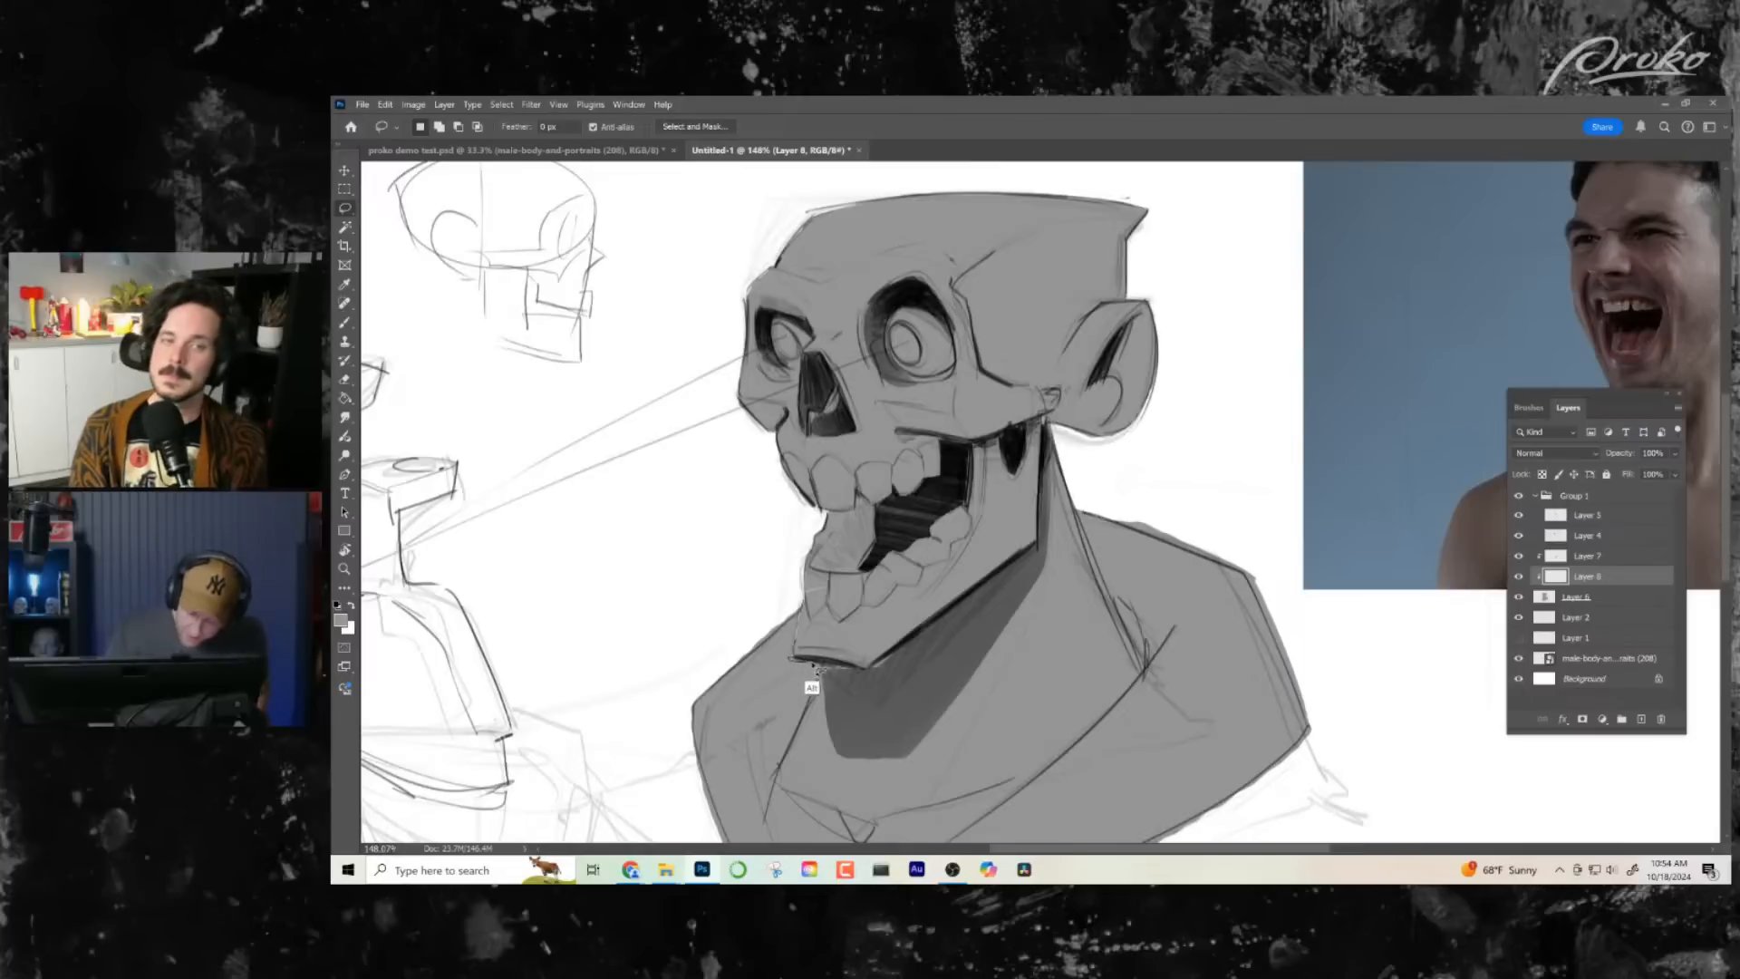
mouse_move(900, 647)
left_mouse_down()
mouse_move(1040, 551)
mouse_move(1043, 423)
mouse_move(1117, 456)
mouse_move(1183, 385)
mouse_move(1188, 238)
mouse_move(928, 161)
mouse_move(699, 250)
mouse_move(683, 395)
mouse_move(802, 606)
left_mouse_up()
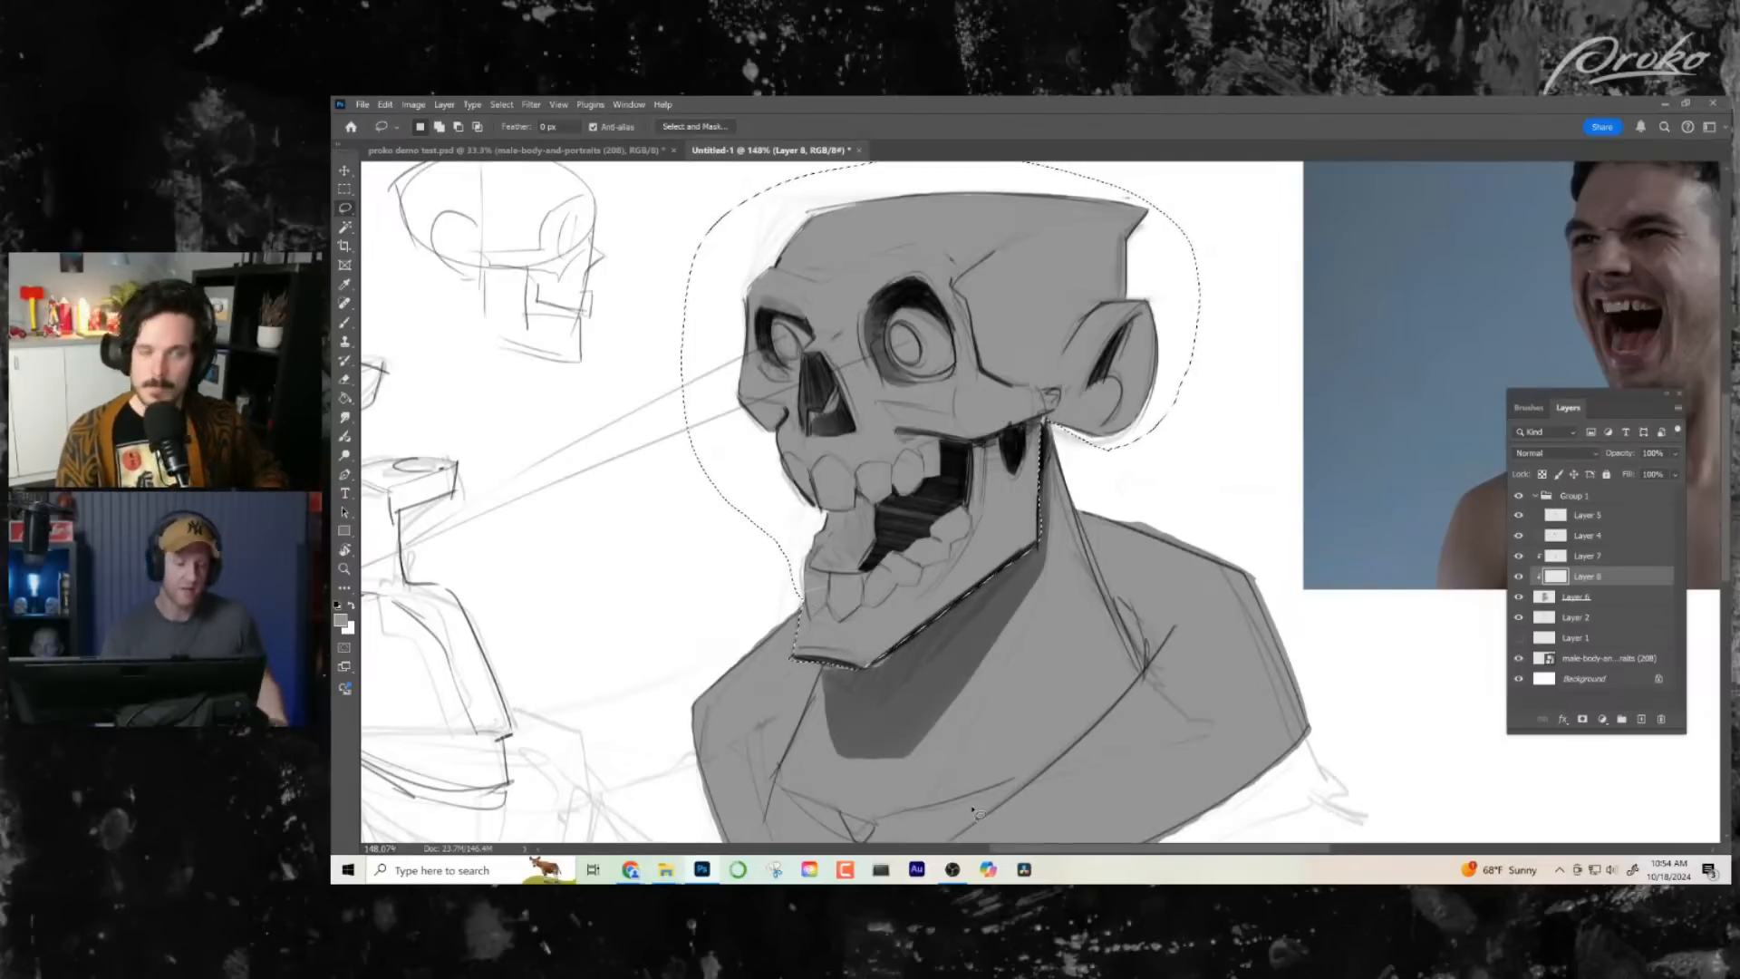
- Fill the lassoed skull with light grey d4d4d4
left_click(350, 399)
key("x")
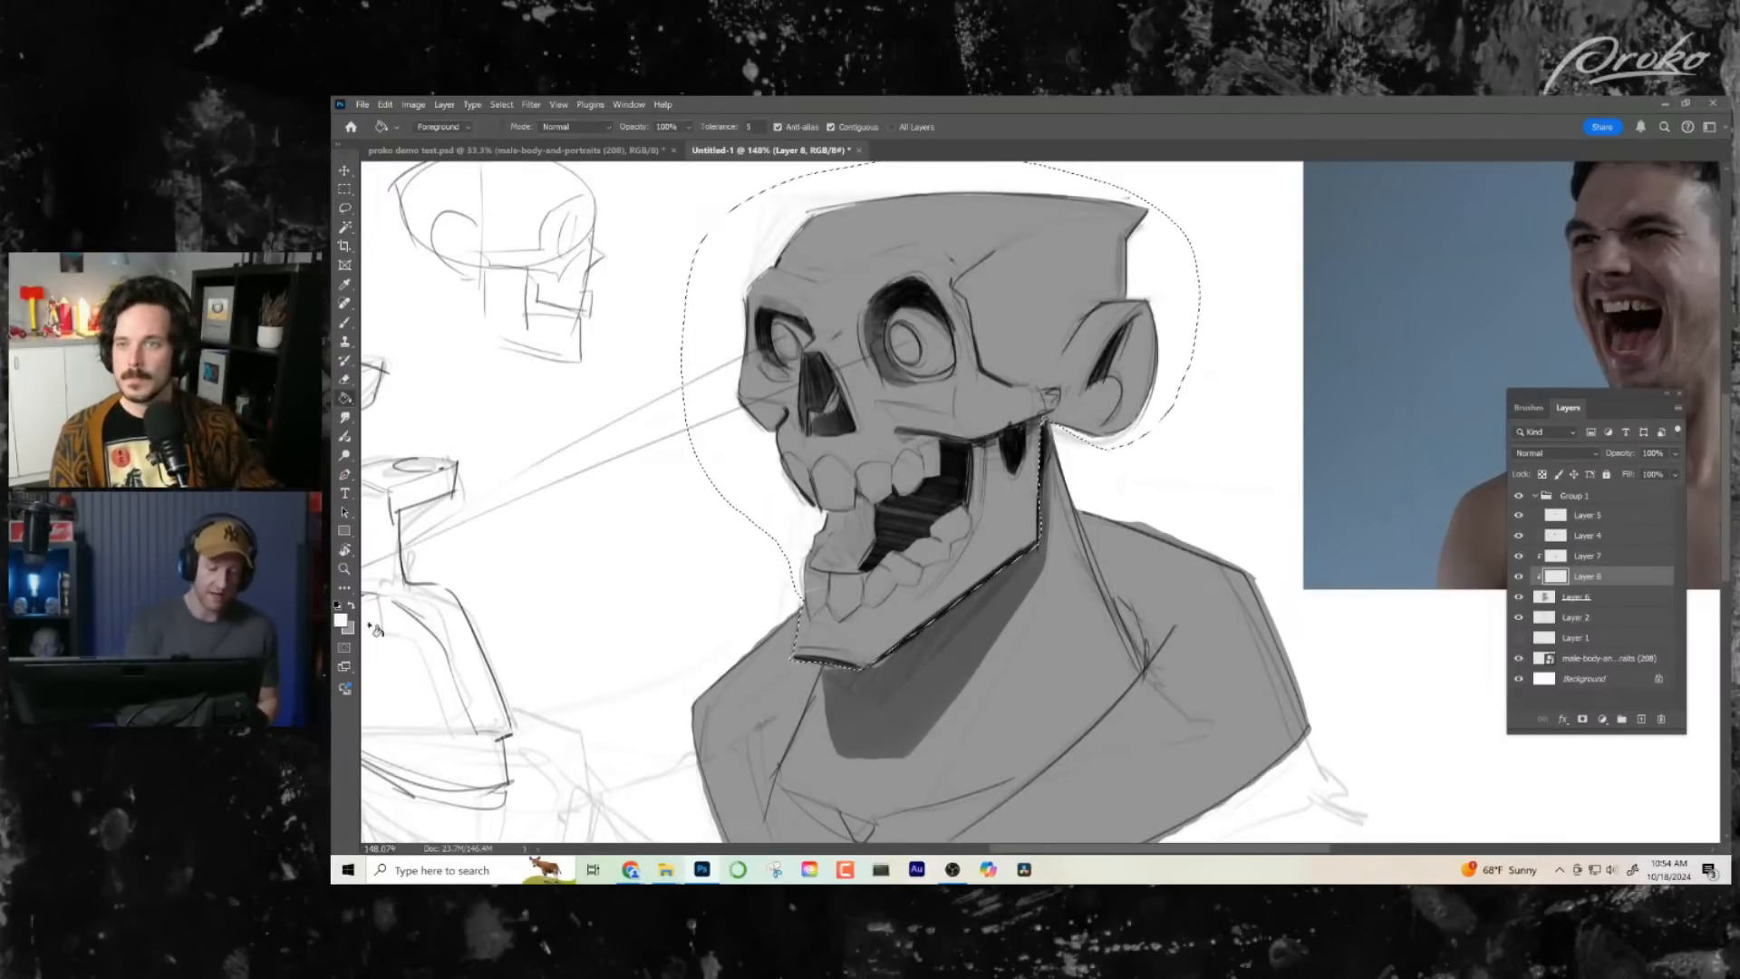
left_click(341, 620)
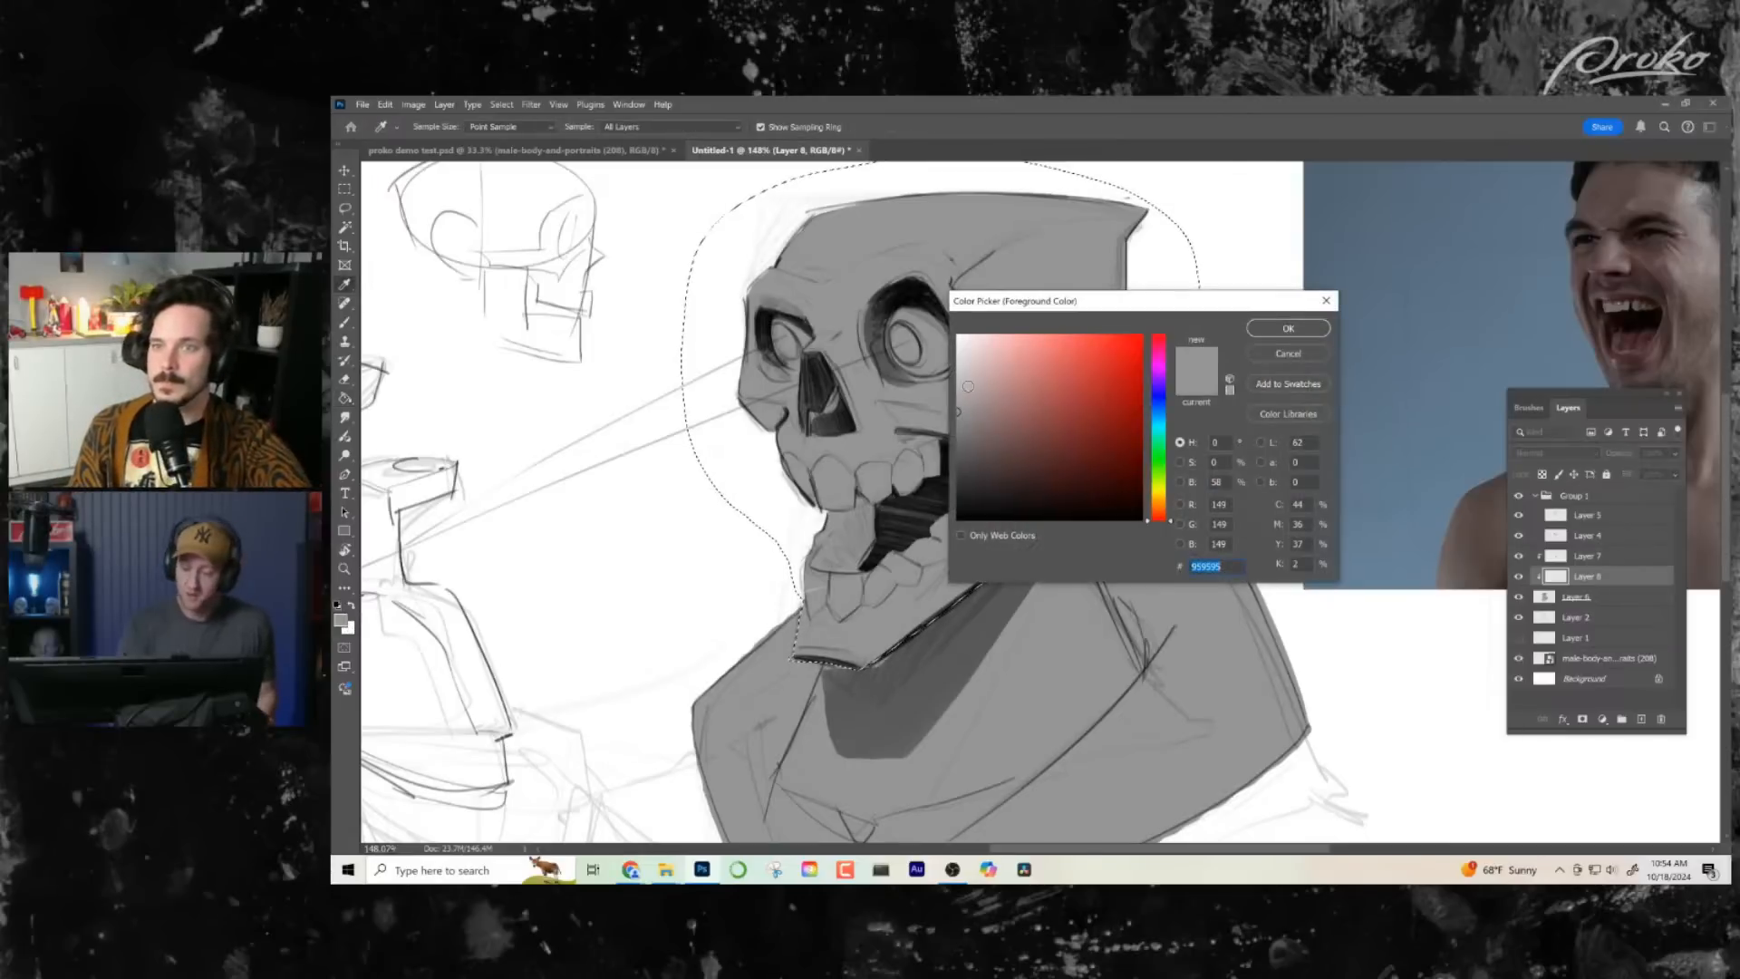
left_click(1287, 329)
left_click(997, 526)
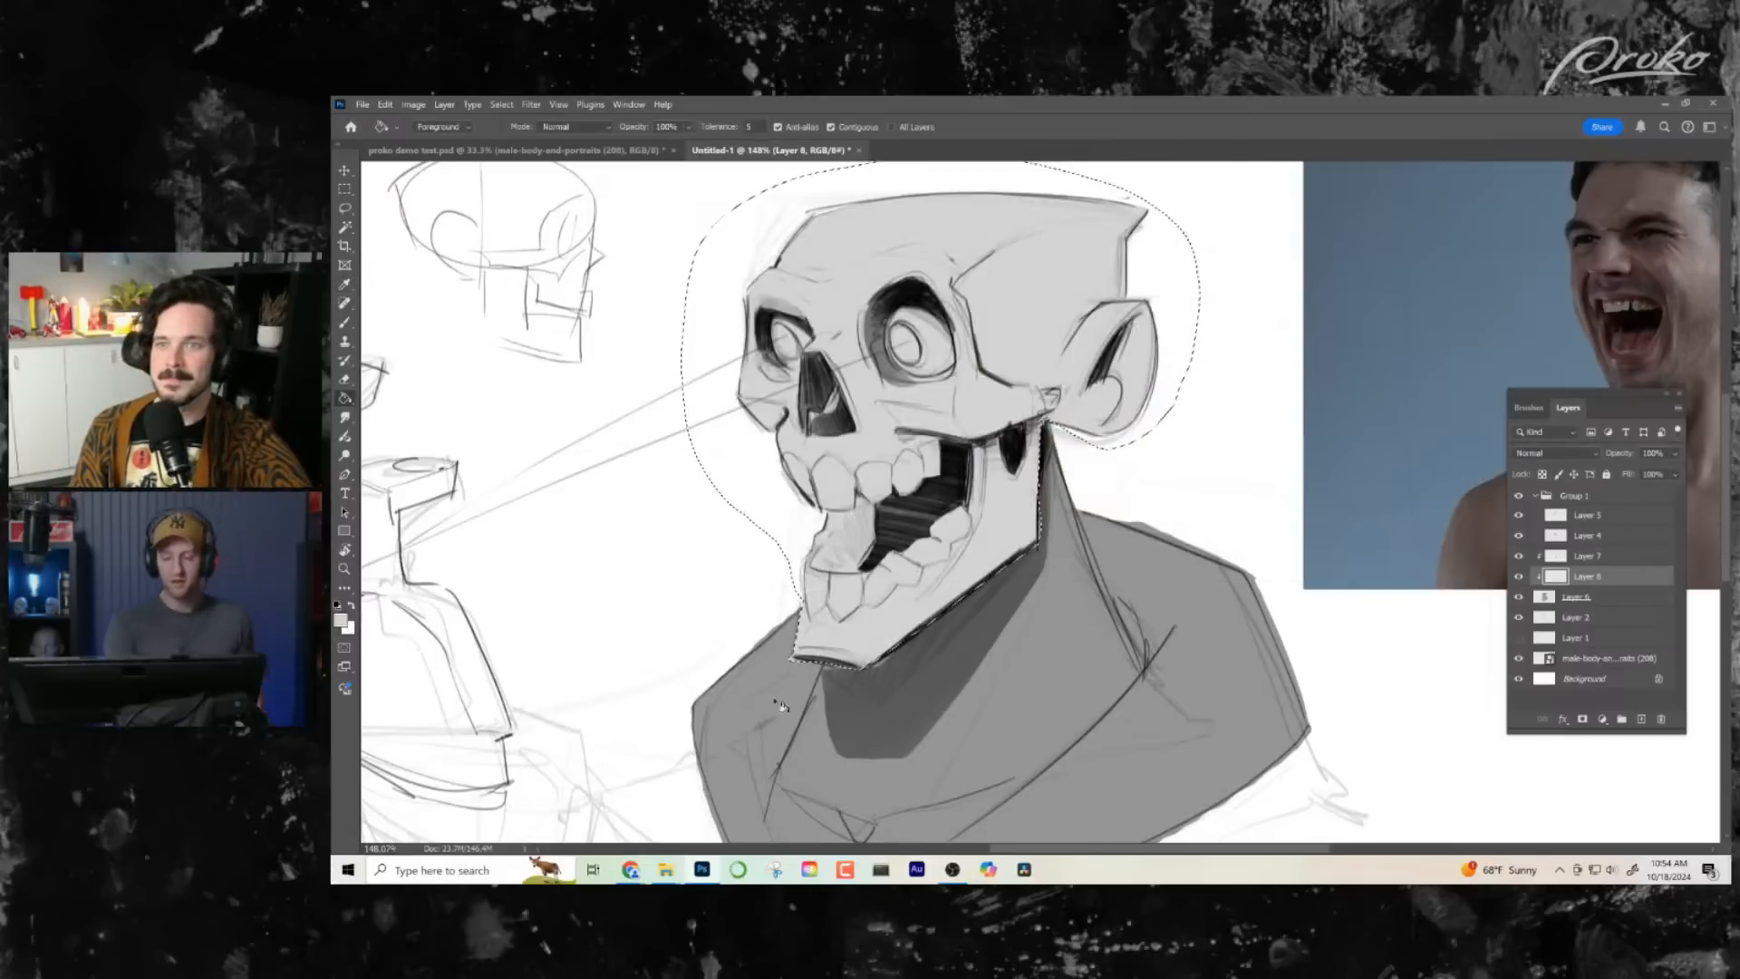
- Refill the lassoed skull with a slightly lighter grey and clear the selection
left_click(342, 620)
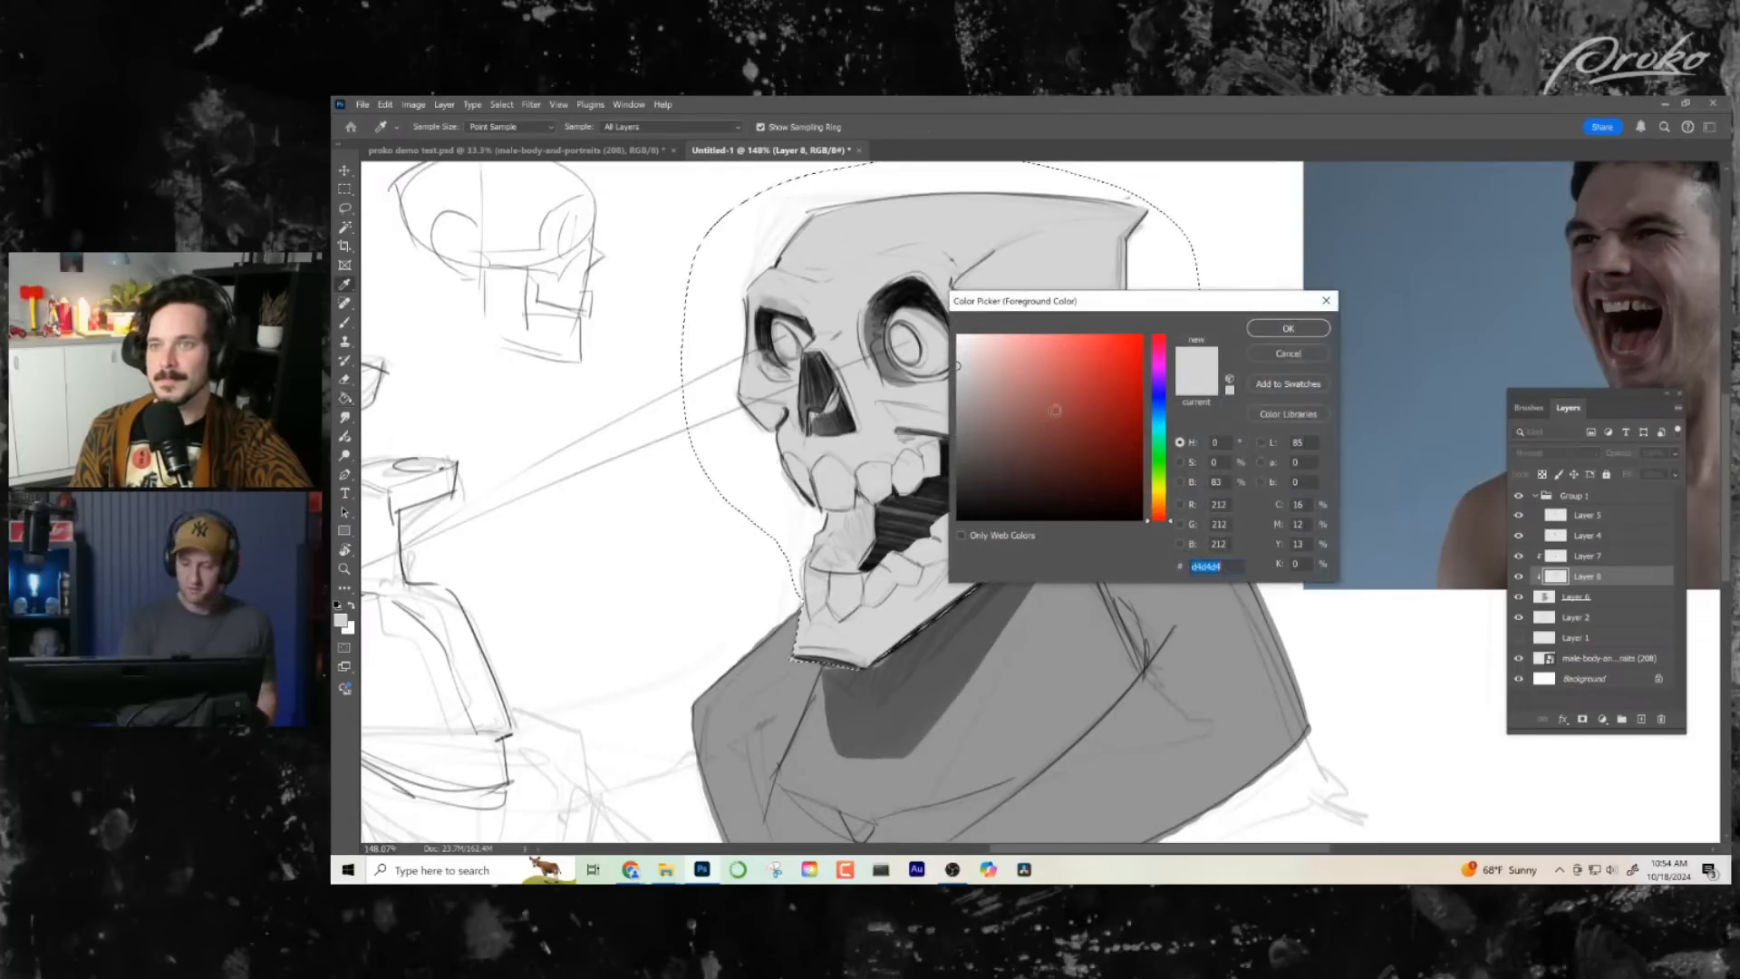
left_click(958, 359)
left_click(1287, 328)
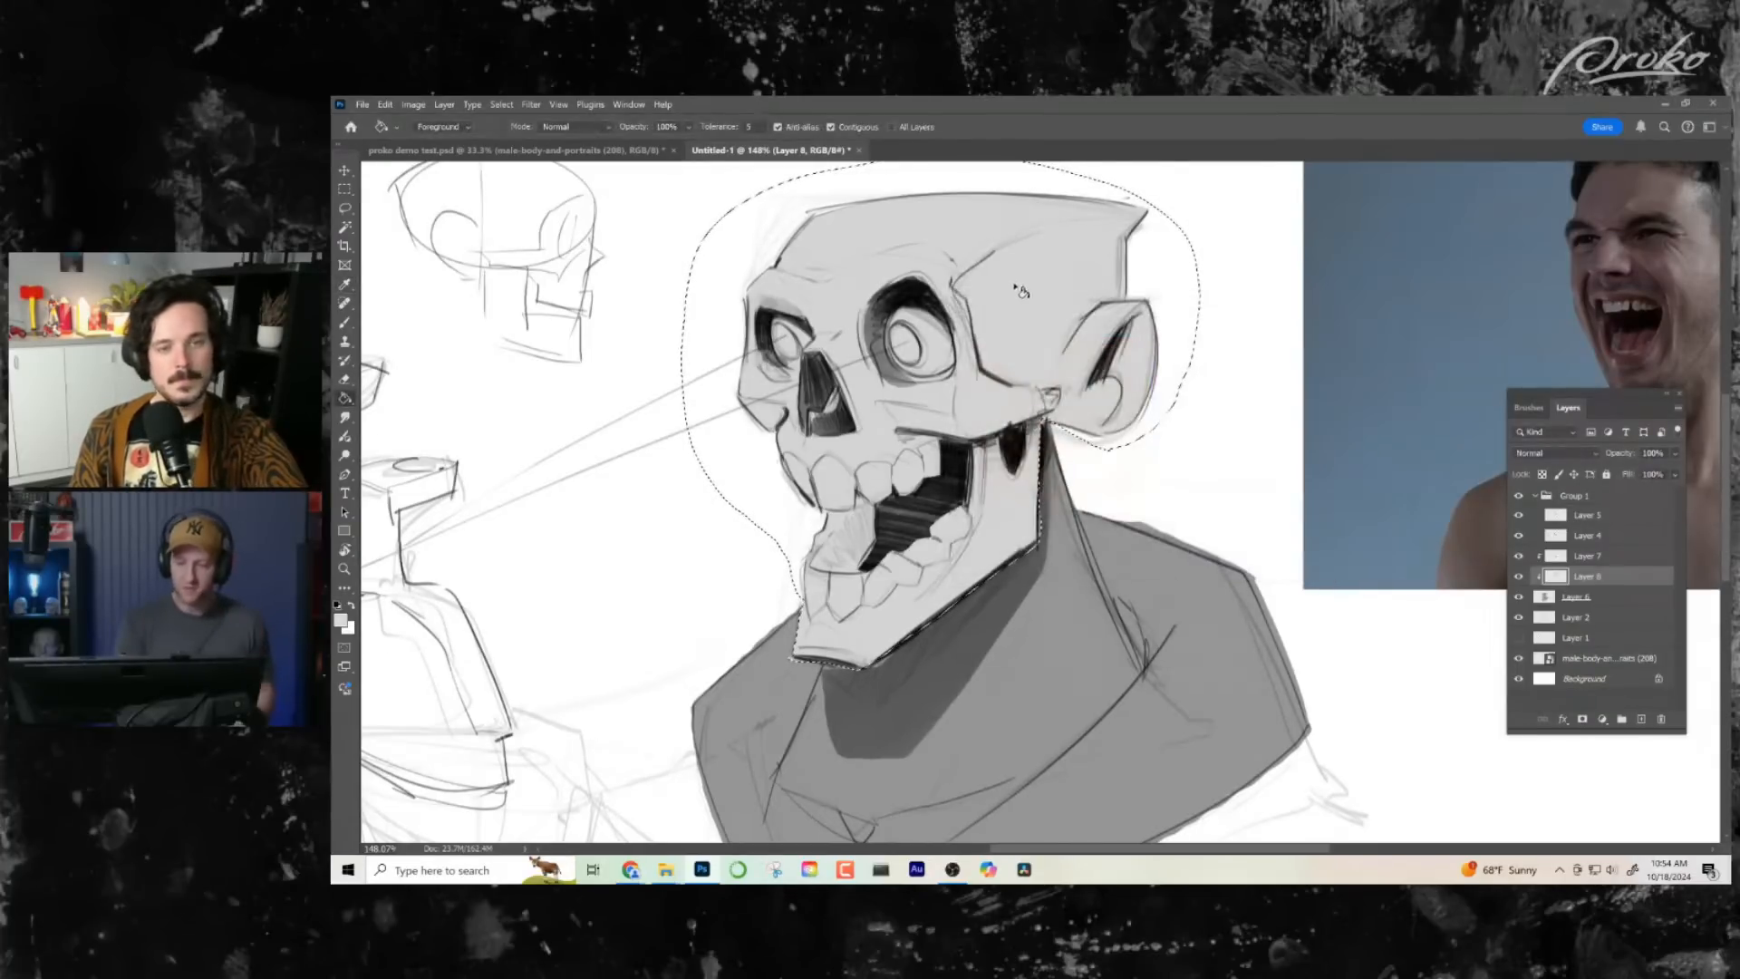
left_click(1028, 543)
key("ctrl+d")
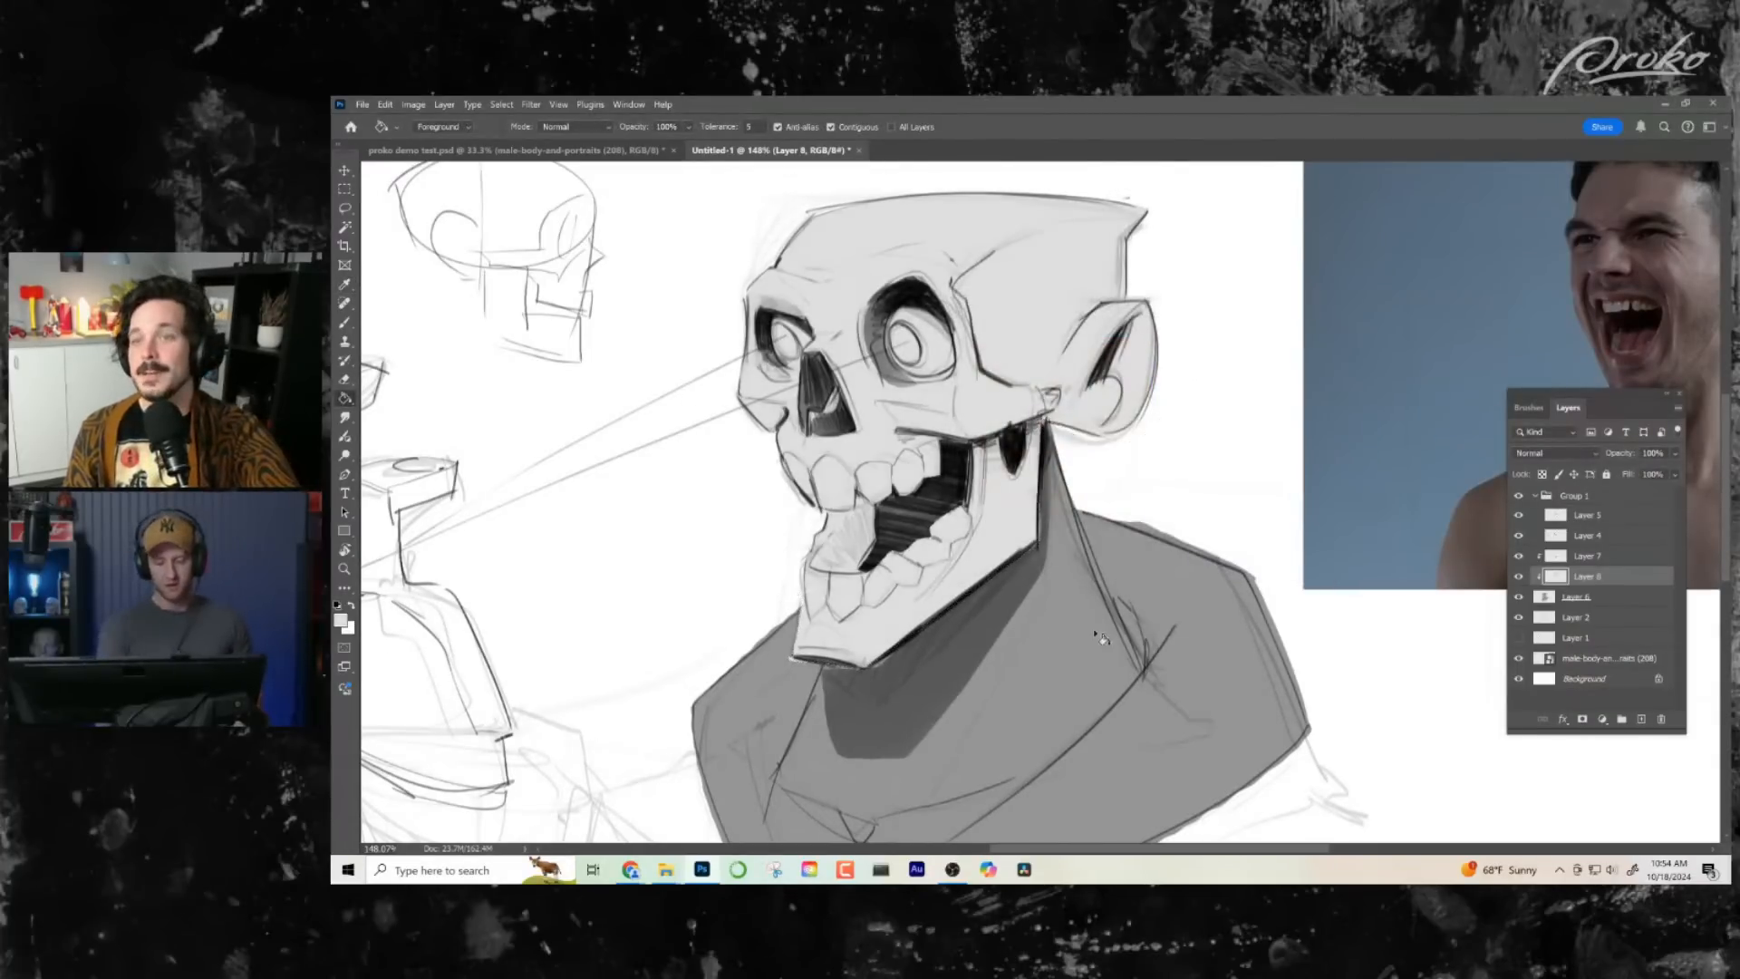
key("z")
left_click_drag(1215, 508, 1157, 564)
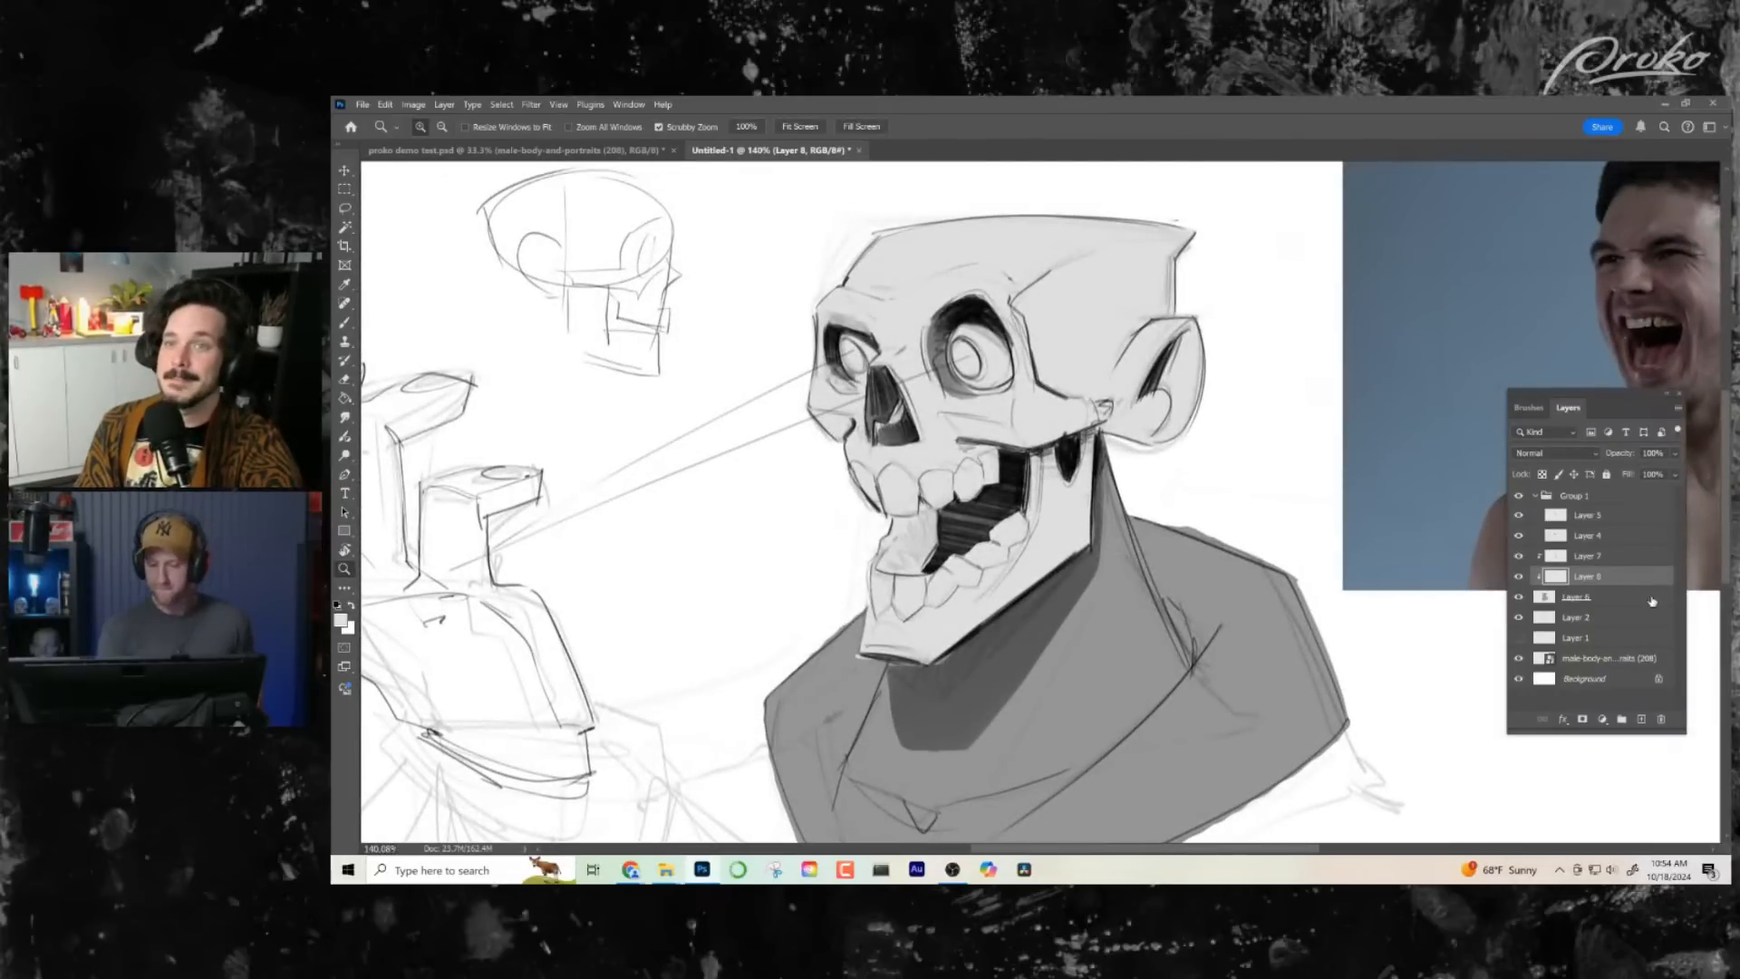
left_click(1595, 557)
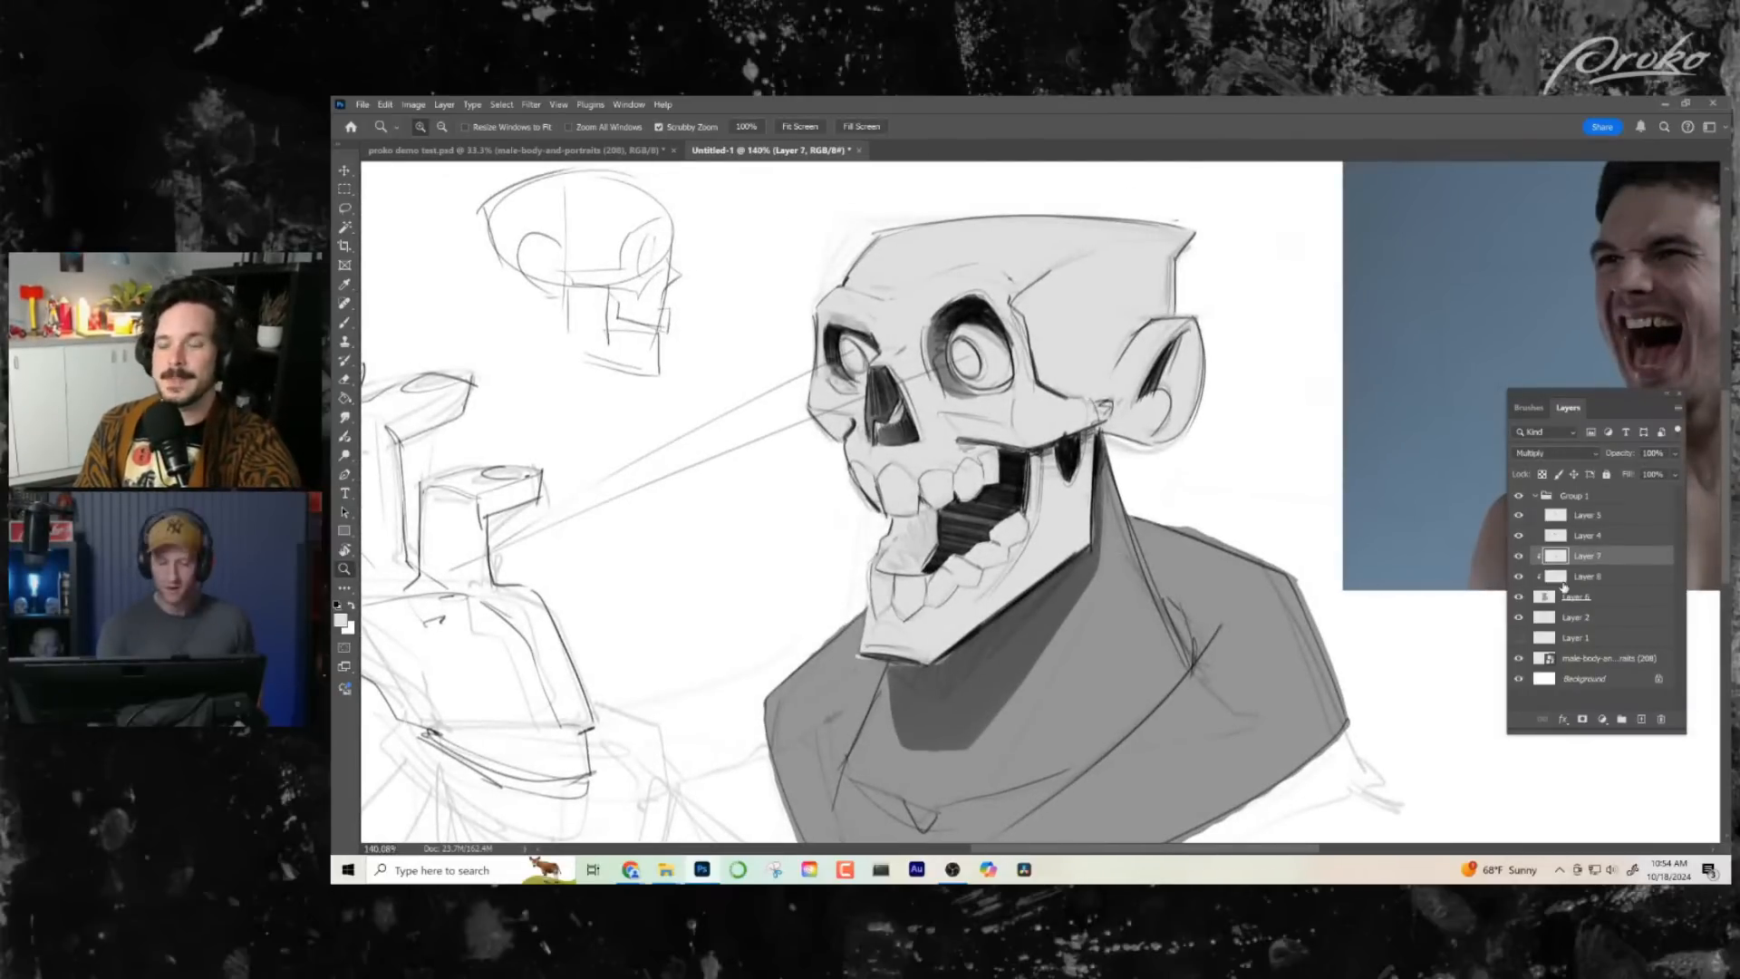
left_click(345, 227)
left_click(345, 210)
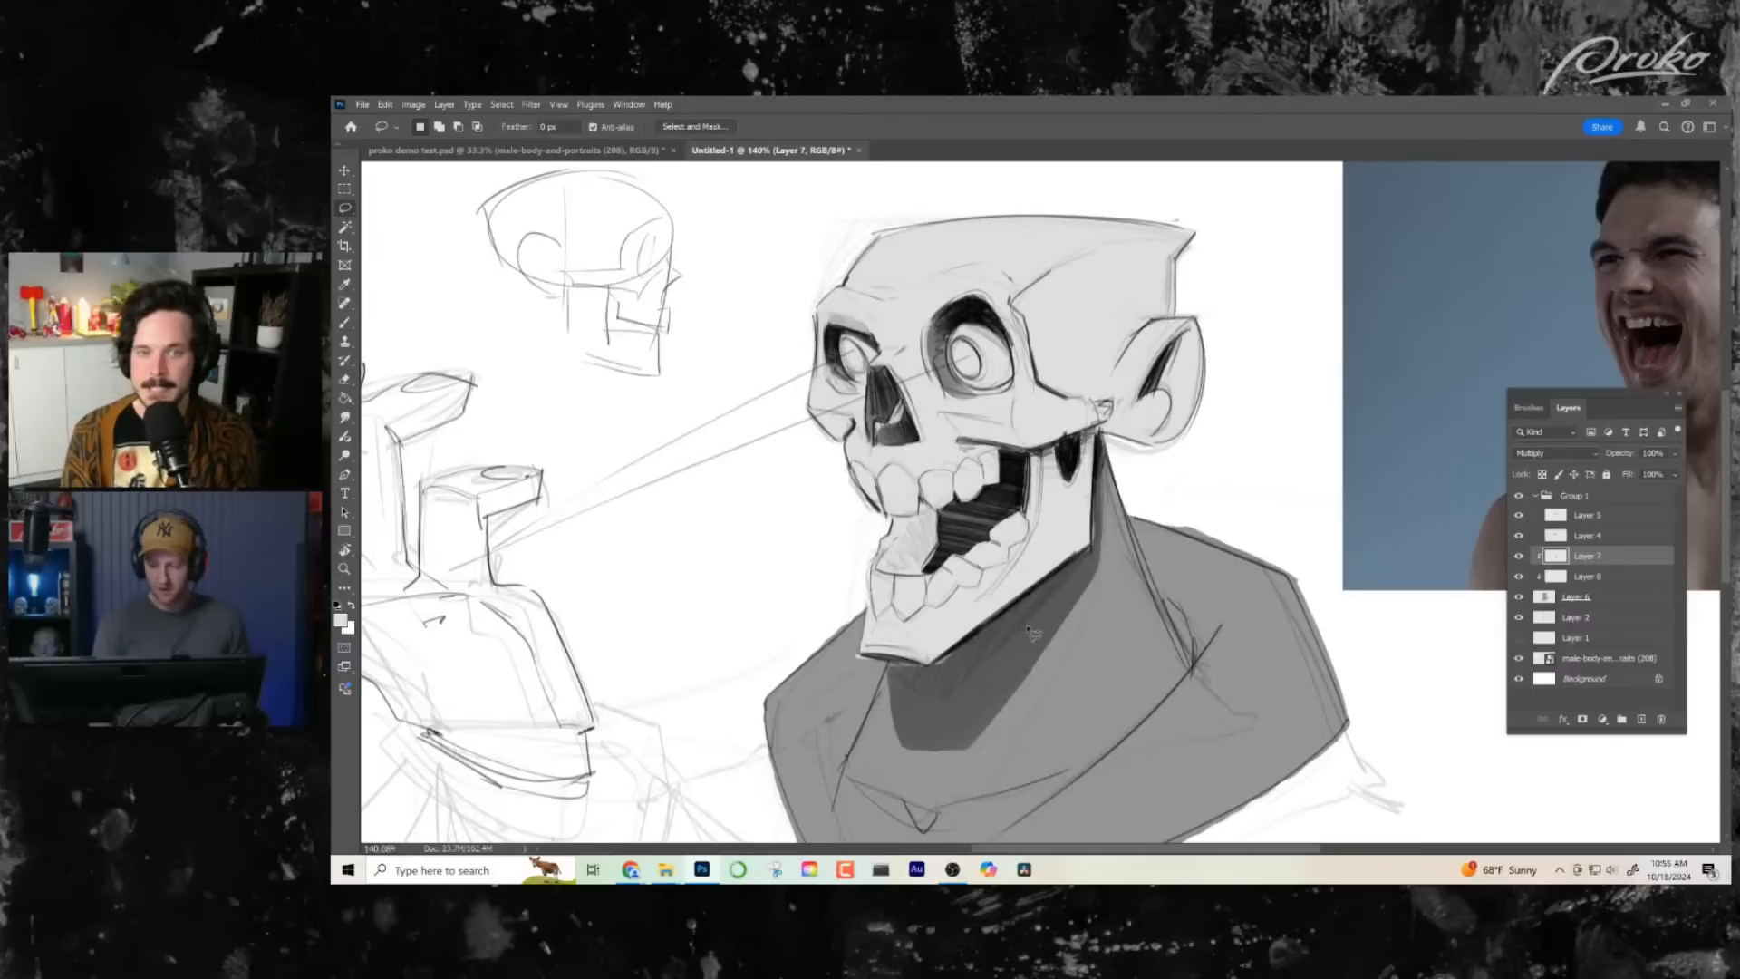
left_click(1587, 581)
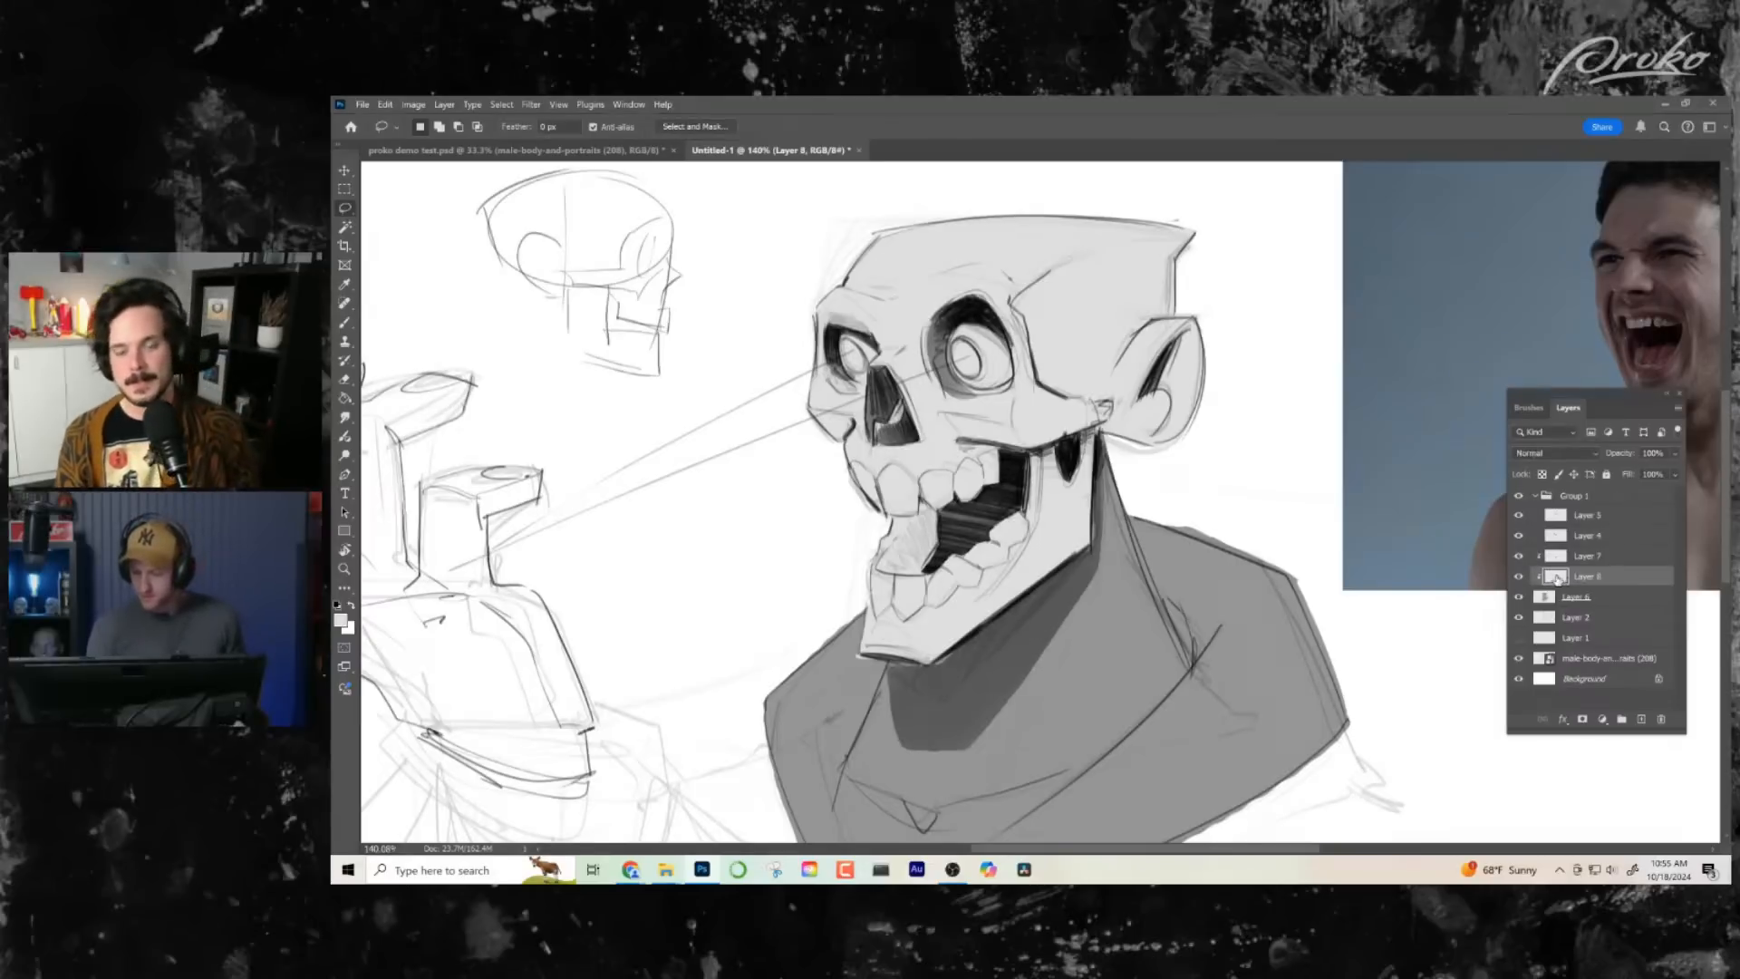
scroll(1558, 581, "up", 3)
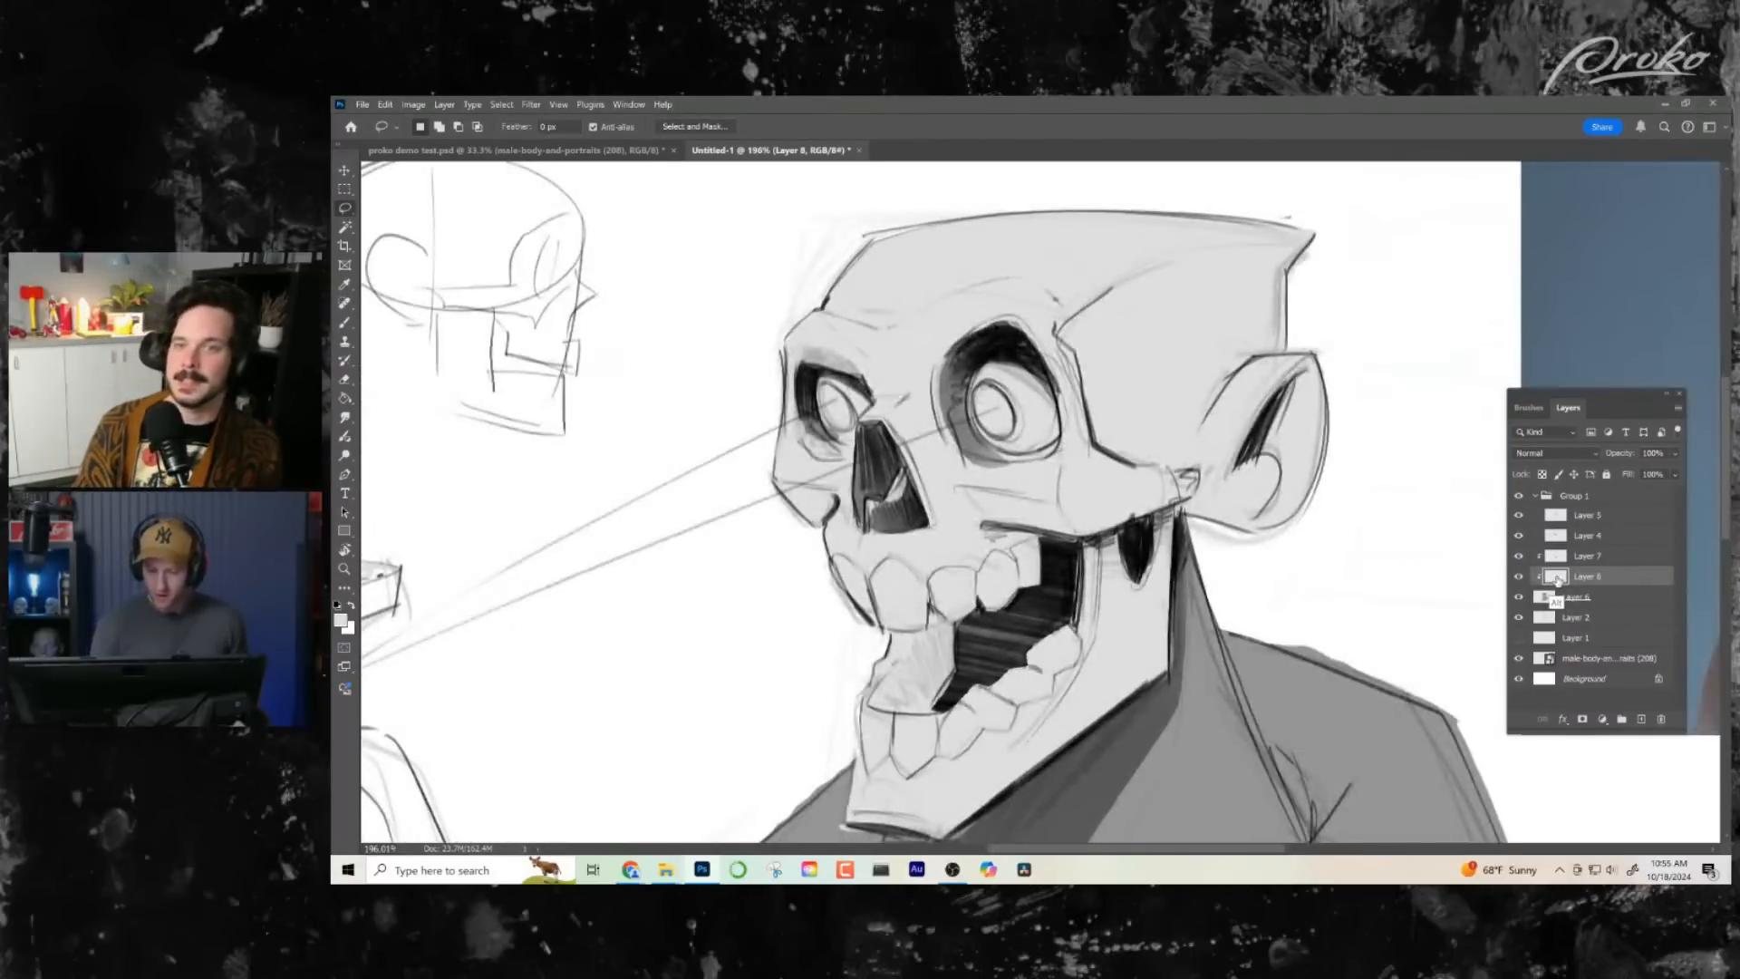
key("z")
scroll(1192, 597, "down", 5)
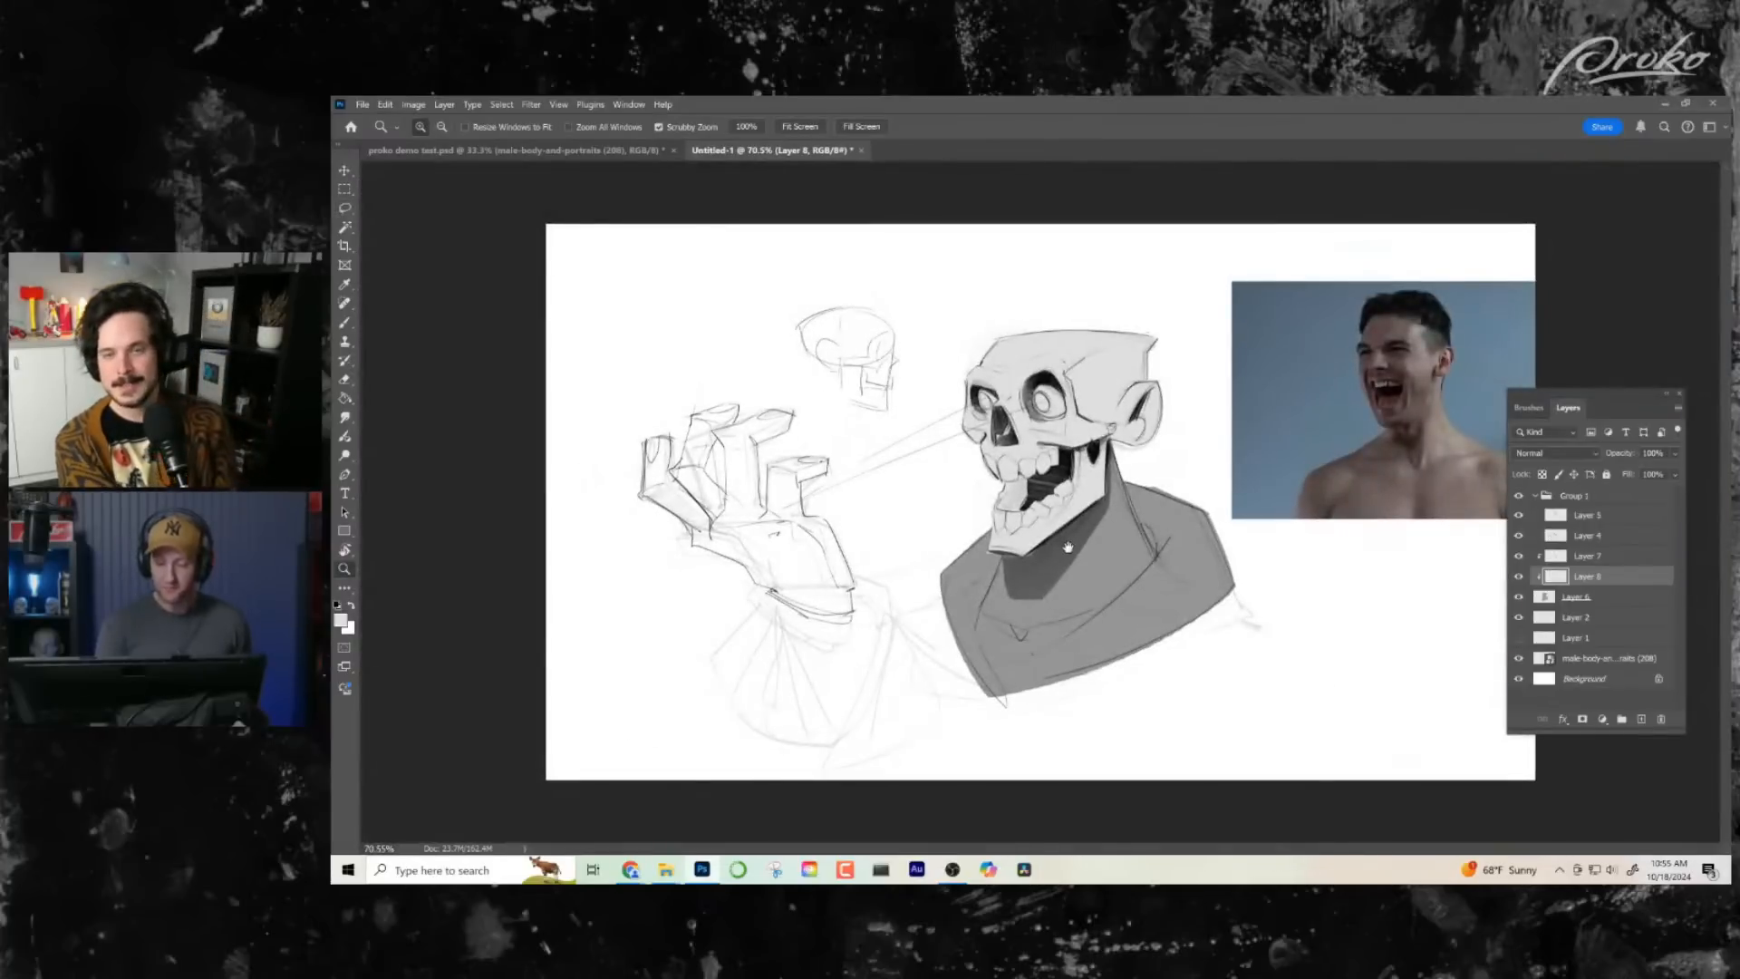
scroll(1068, 548, "up", 5)
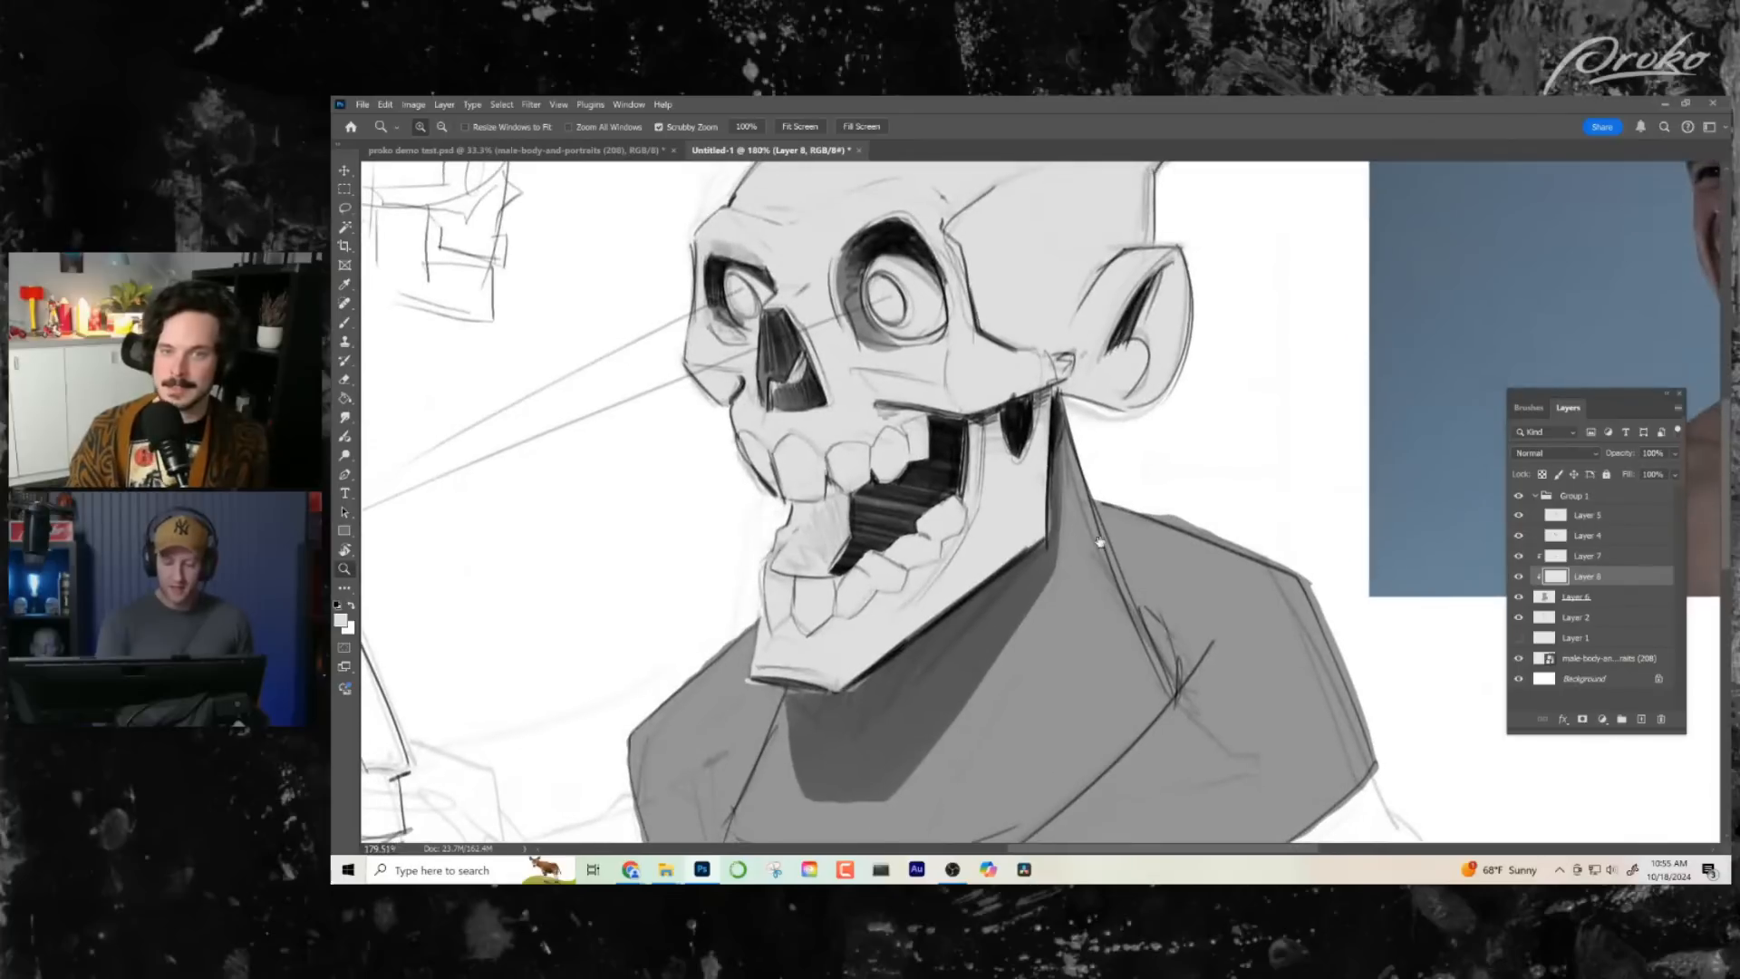
- Hide the Multiply shadow layer, Layer 7
left_click(1520, 556)
left_click(1519, 556)
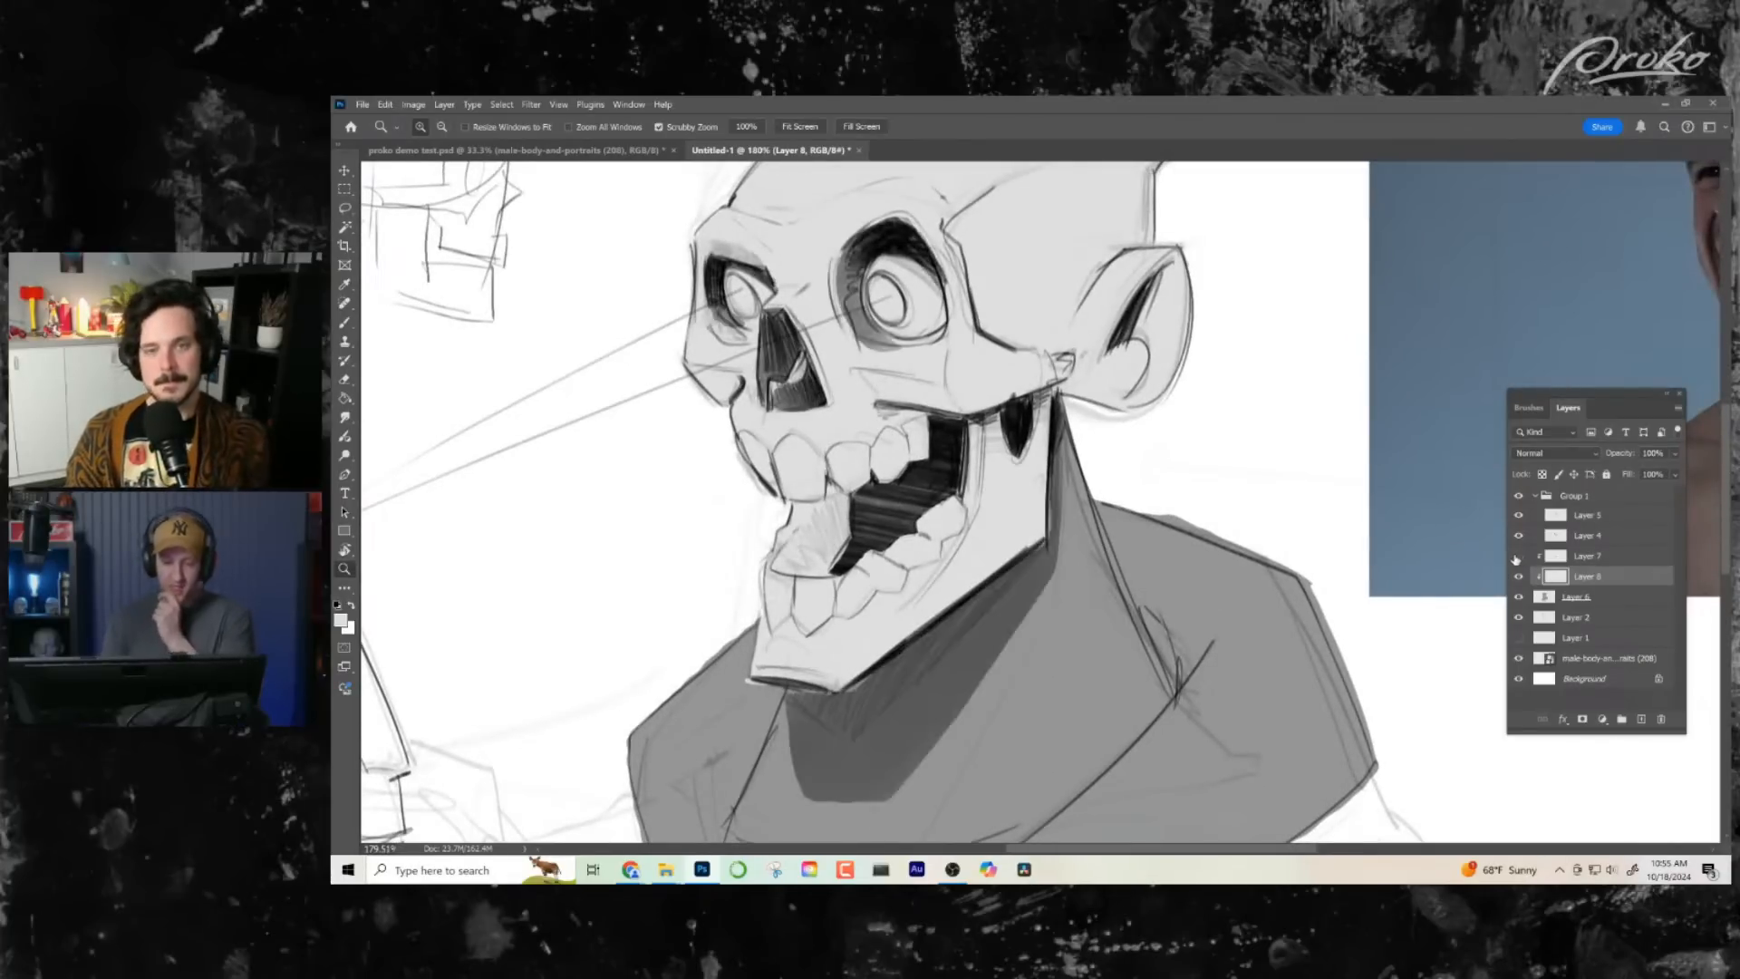
left_click(1519, 556)
- Compare the line drawing with and without the grey silhouette on Layer 6
left_click(1573, 600)
left_click(1520, 596)
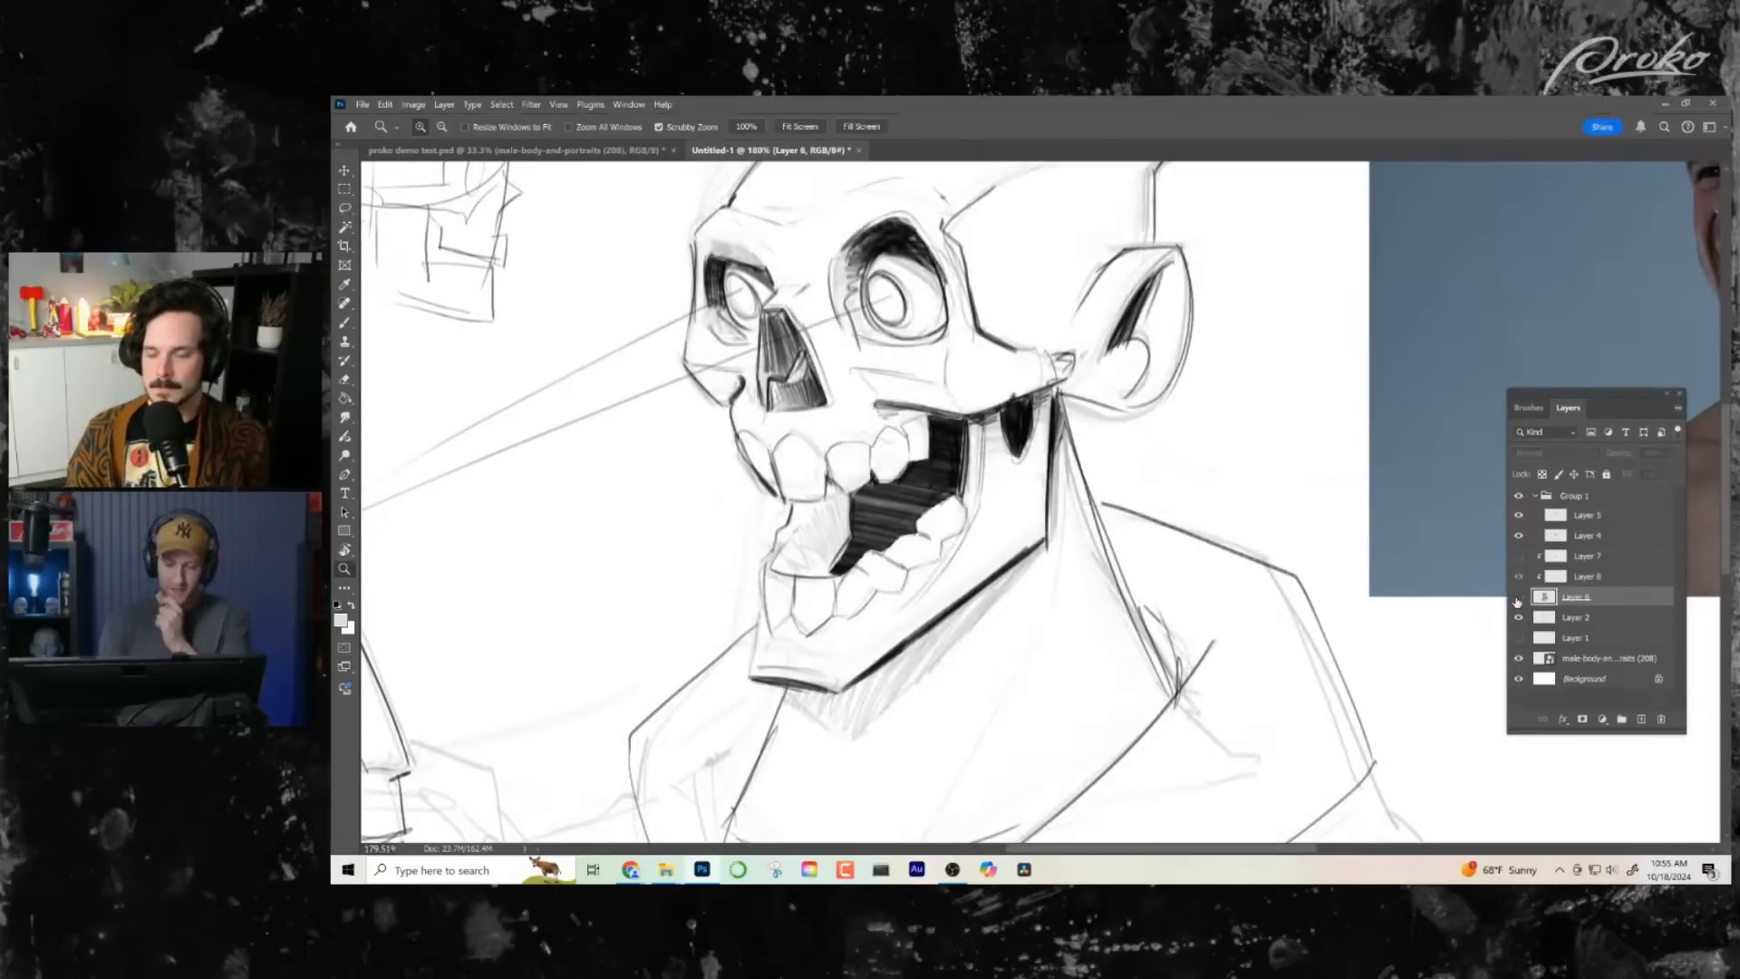
left_click_drag(1128, 637, 1099, 646)
left_click(1519, 597)
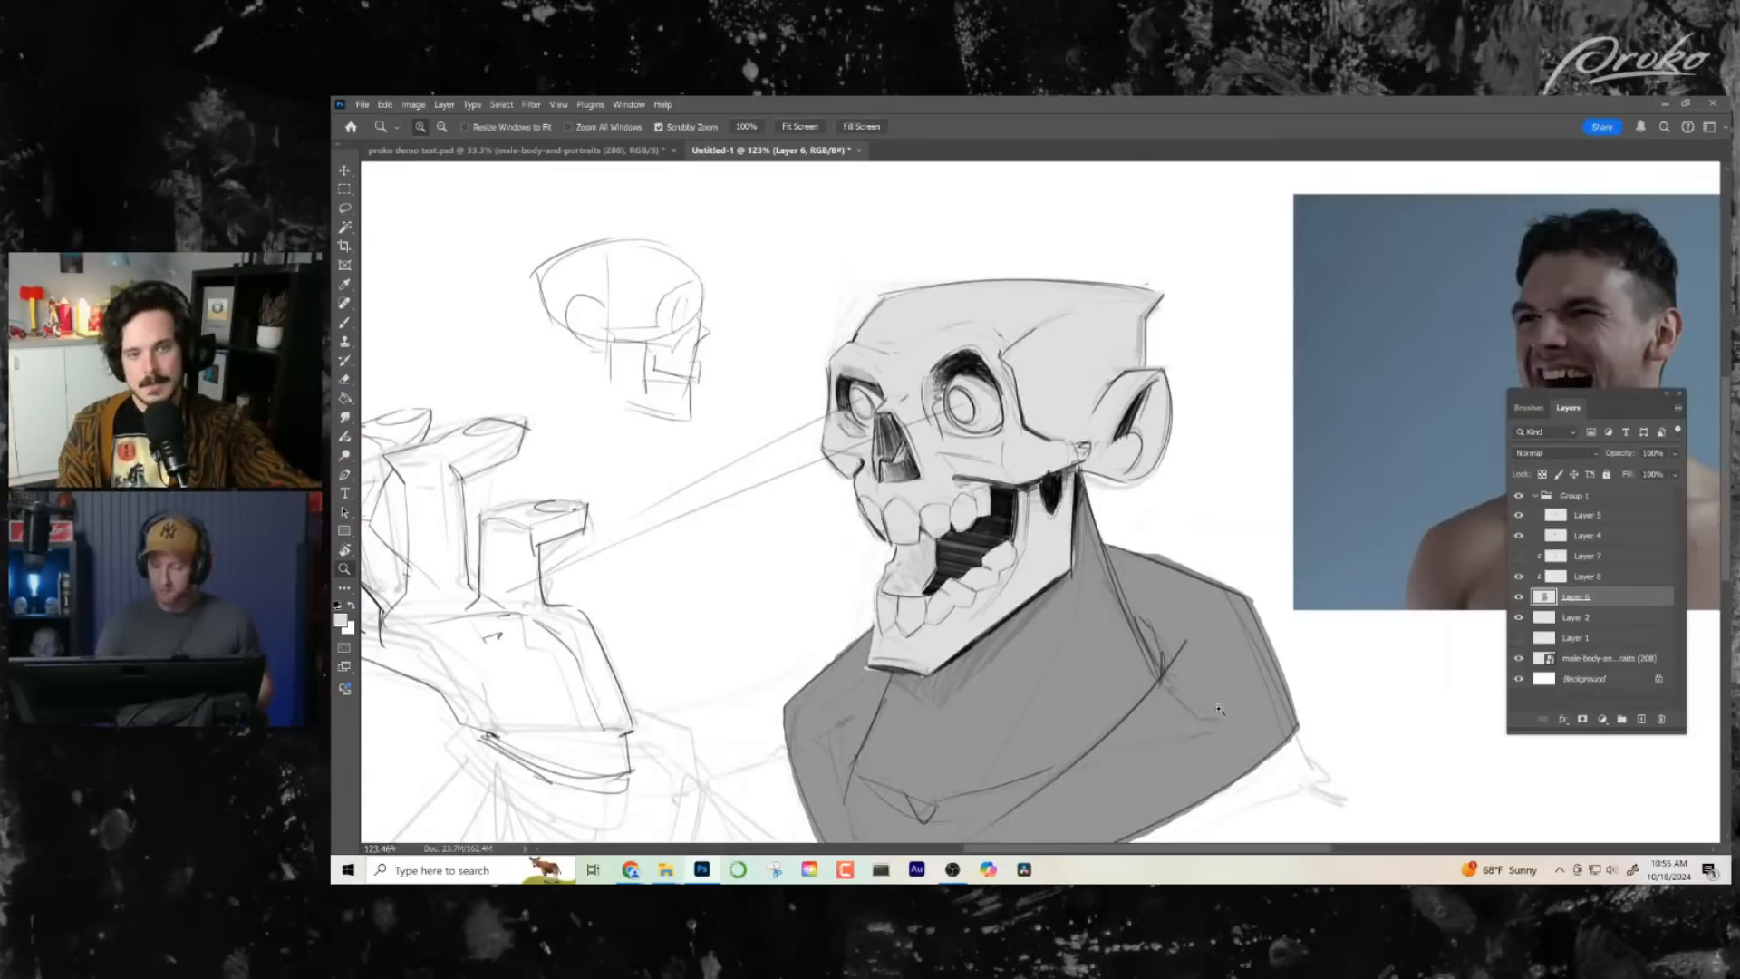
- Compare the skull with and without its light grey tone on Layer 8, and select the Layer 7 shadow layer
left_click(1520, 576)
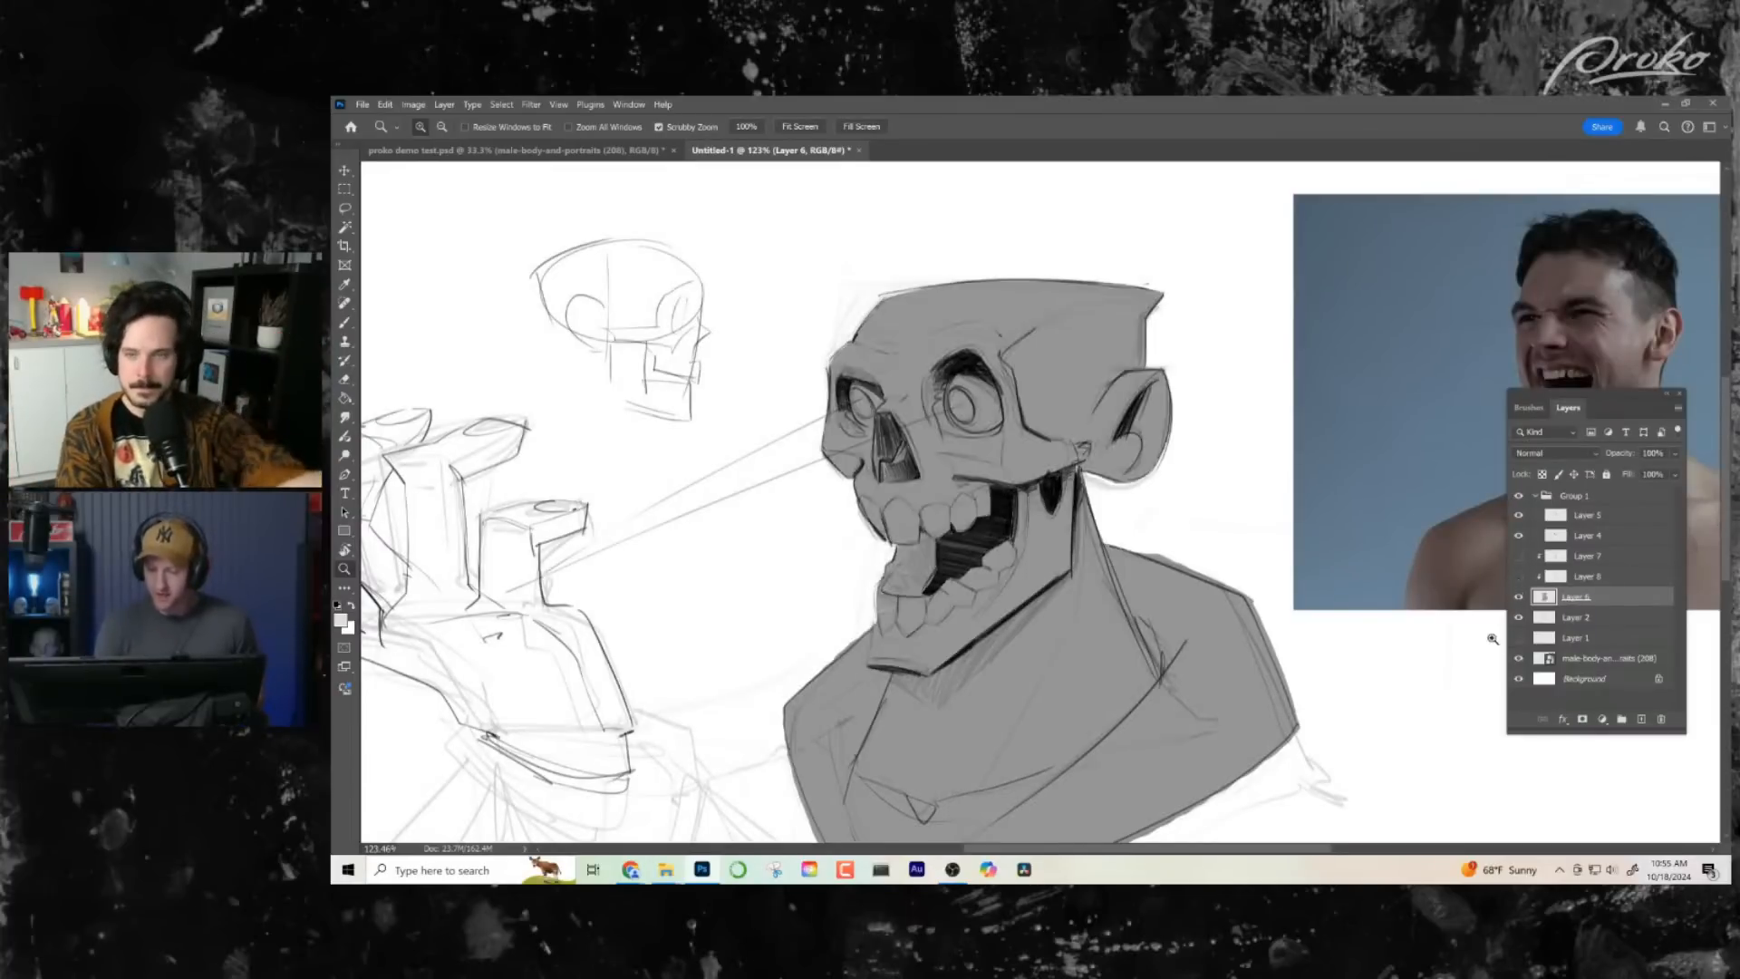
left_click(1521, 577)
left_click(1519, 577)
left_click(1520, 578)
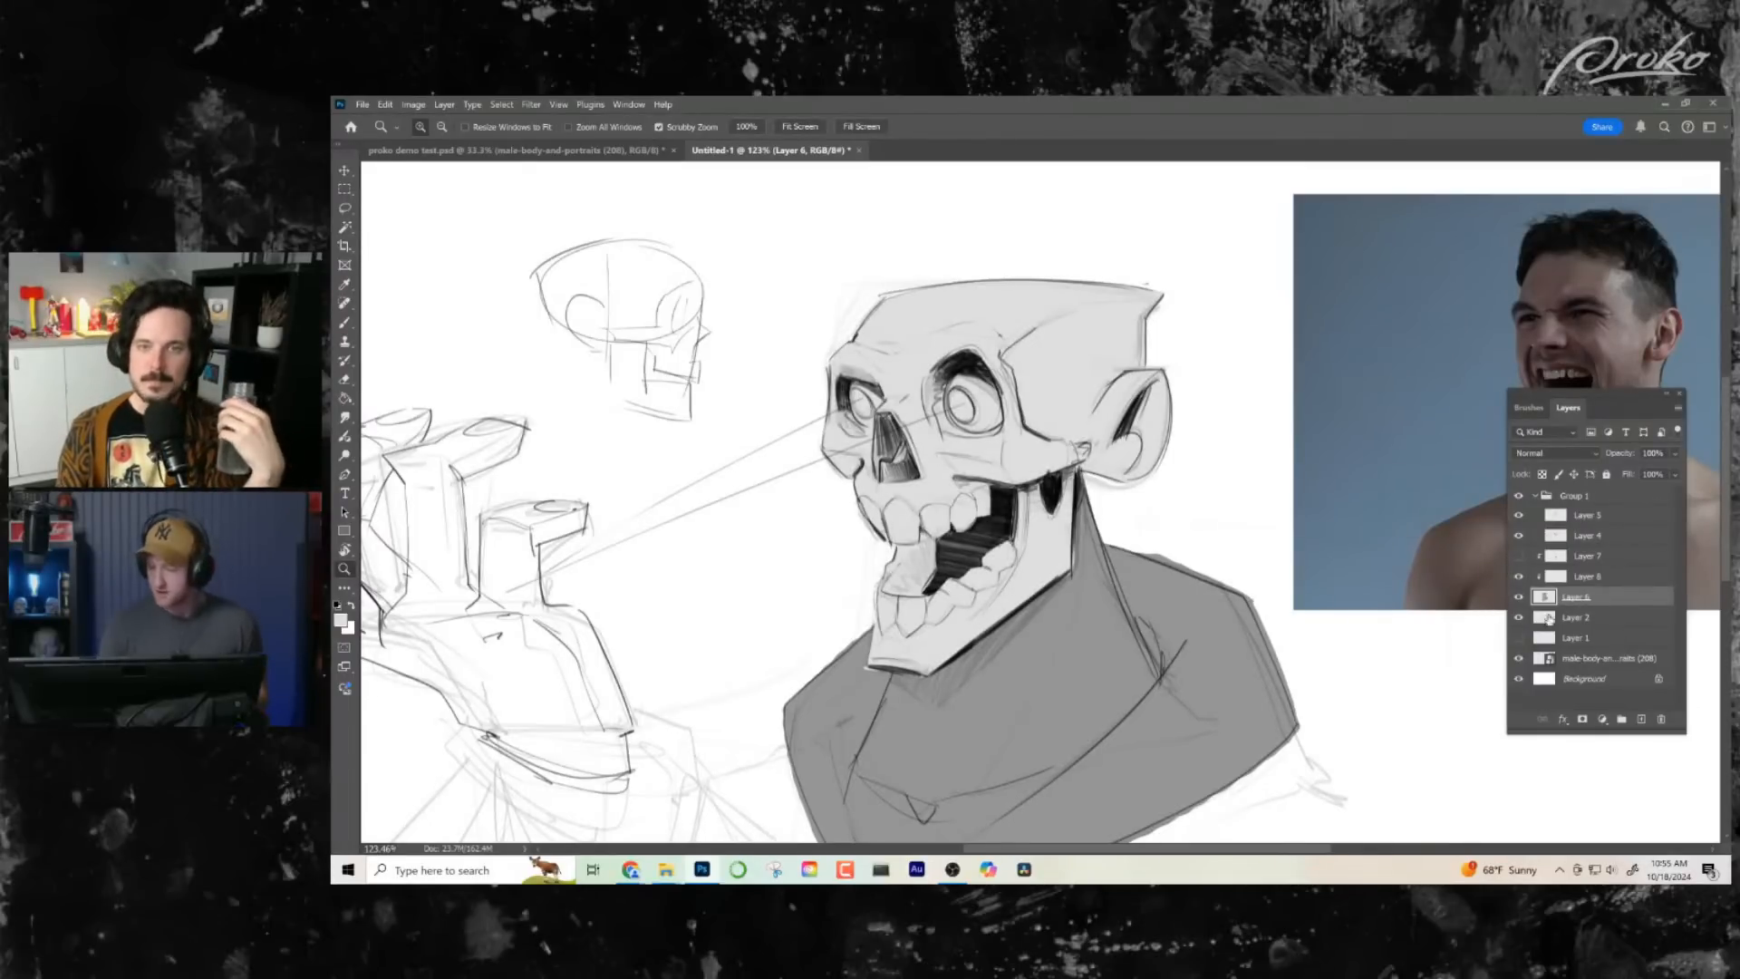
left_click(1586, 557)
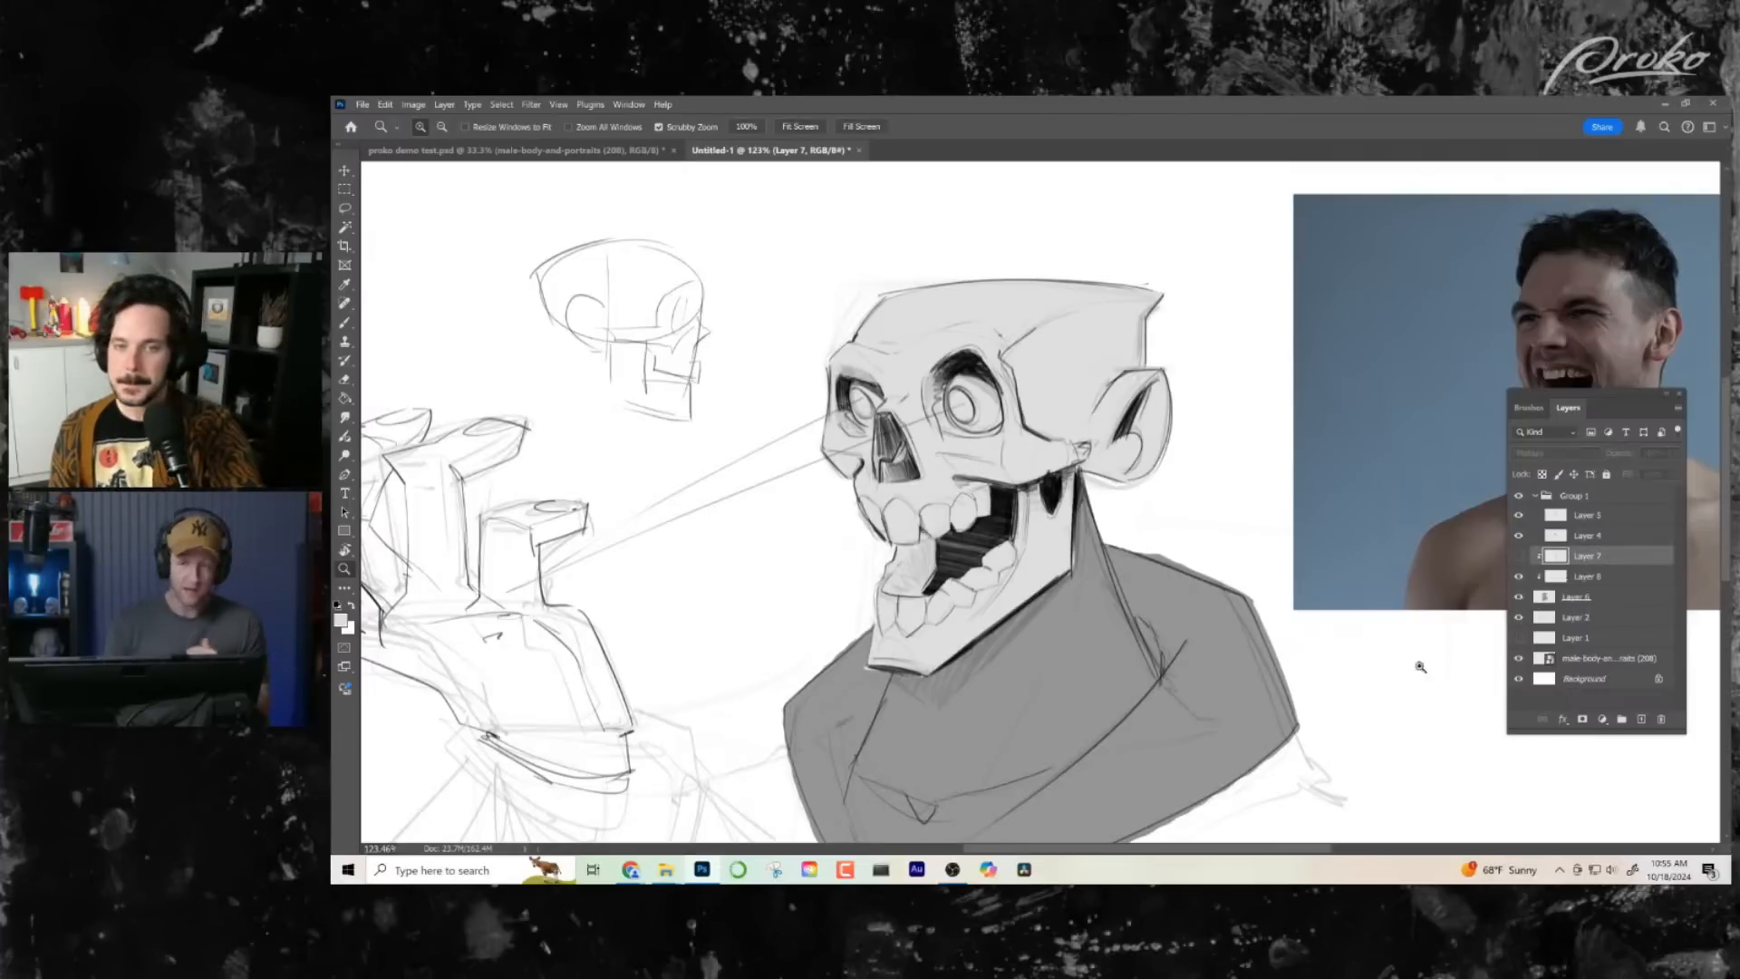
- Show the Layer 7 shadow again, try soft black shading across the top of the skull, and undo it
key("b")
key("d")
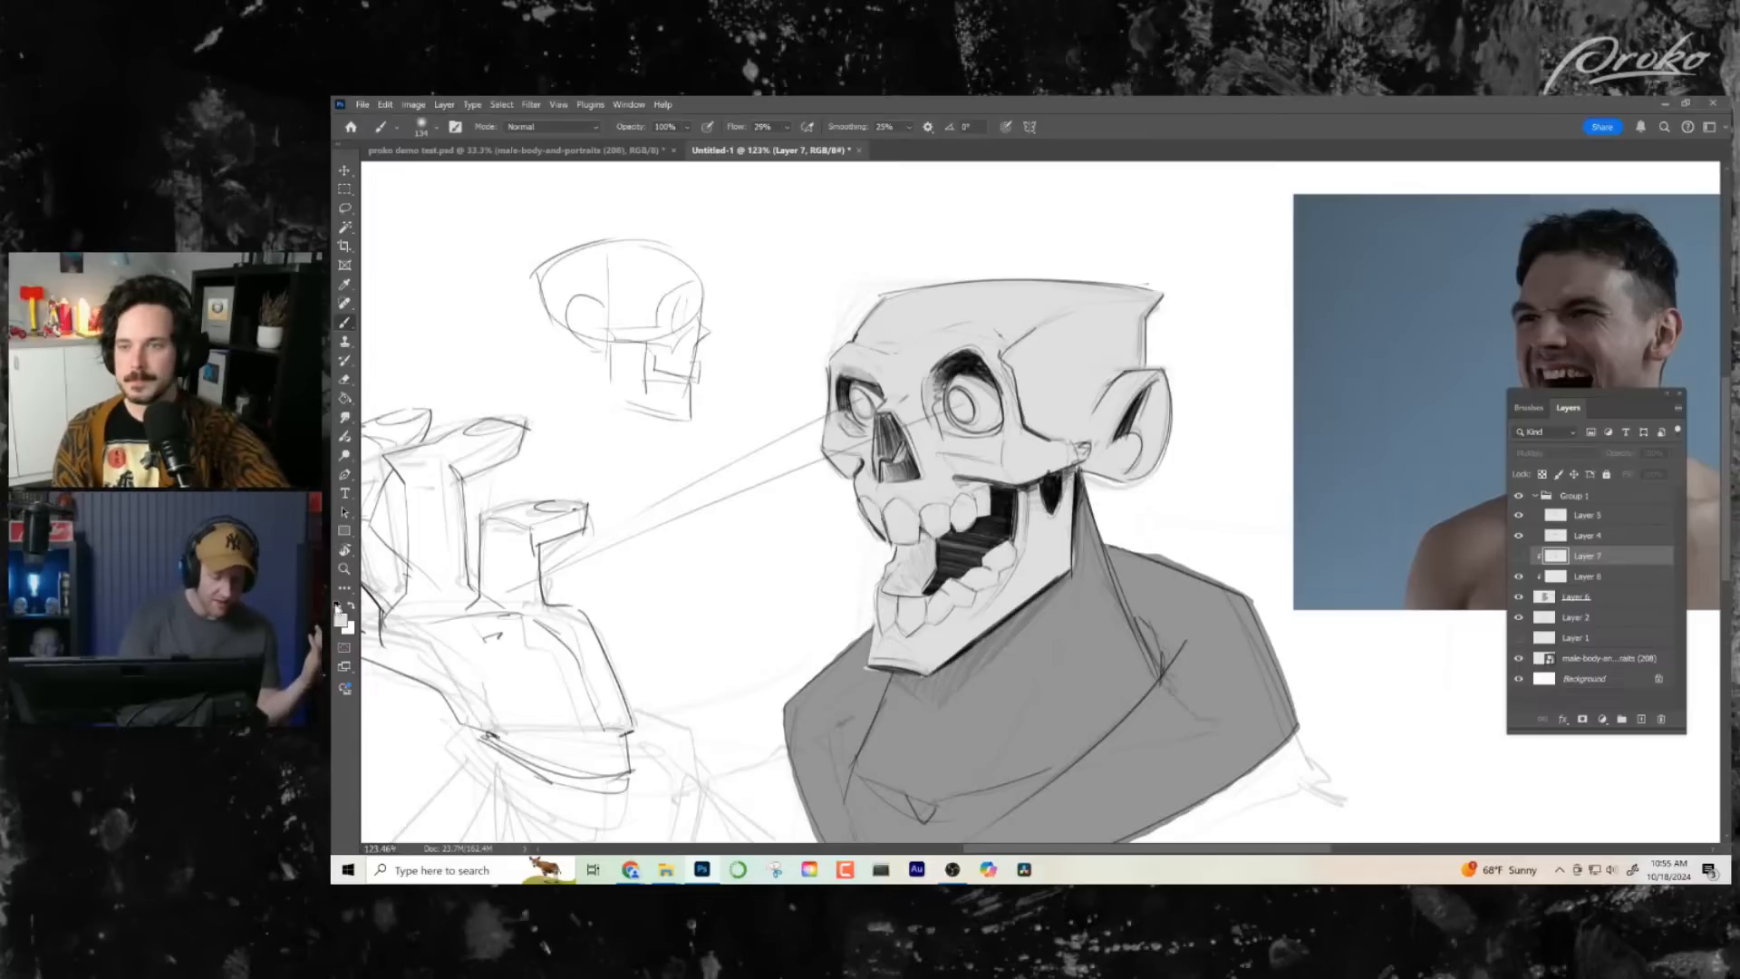
left_click(1521, 558)
mouse_move(909, 417)
left_mouse_down()
mouse_move(1147, 349)
mouse_move(637, 386)
mouse_move(411, 517)
left_mouse_up()
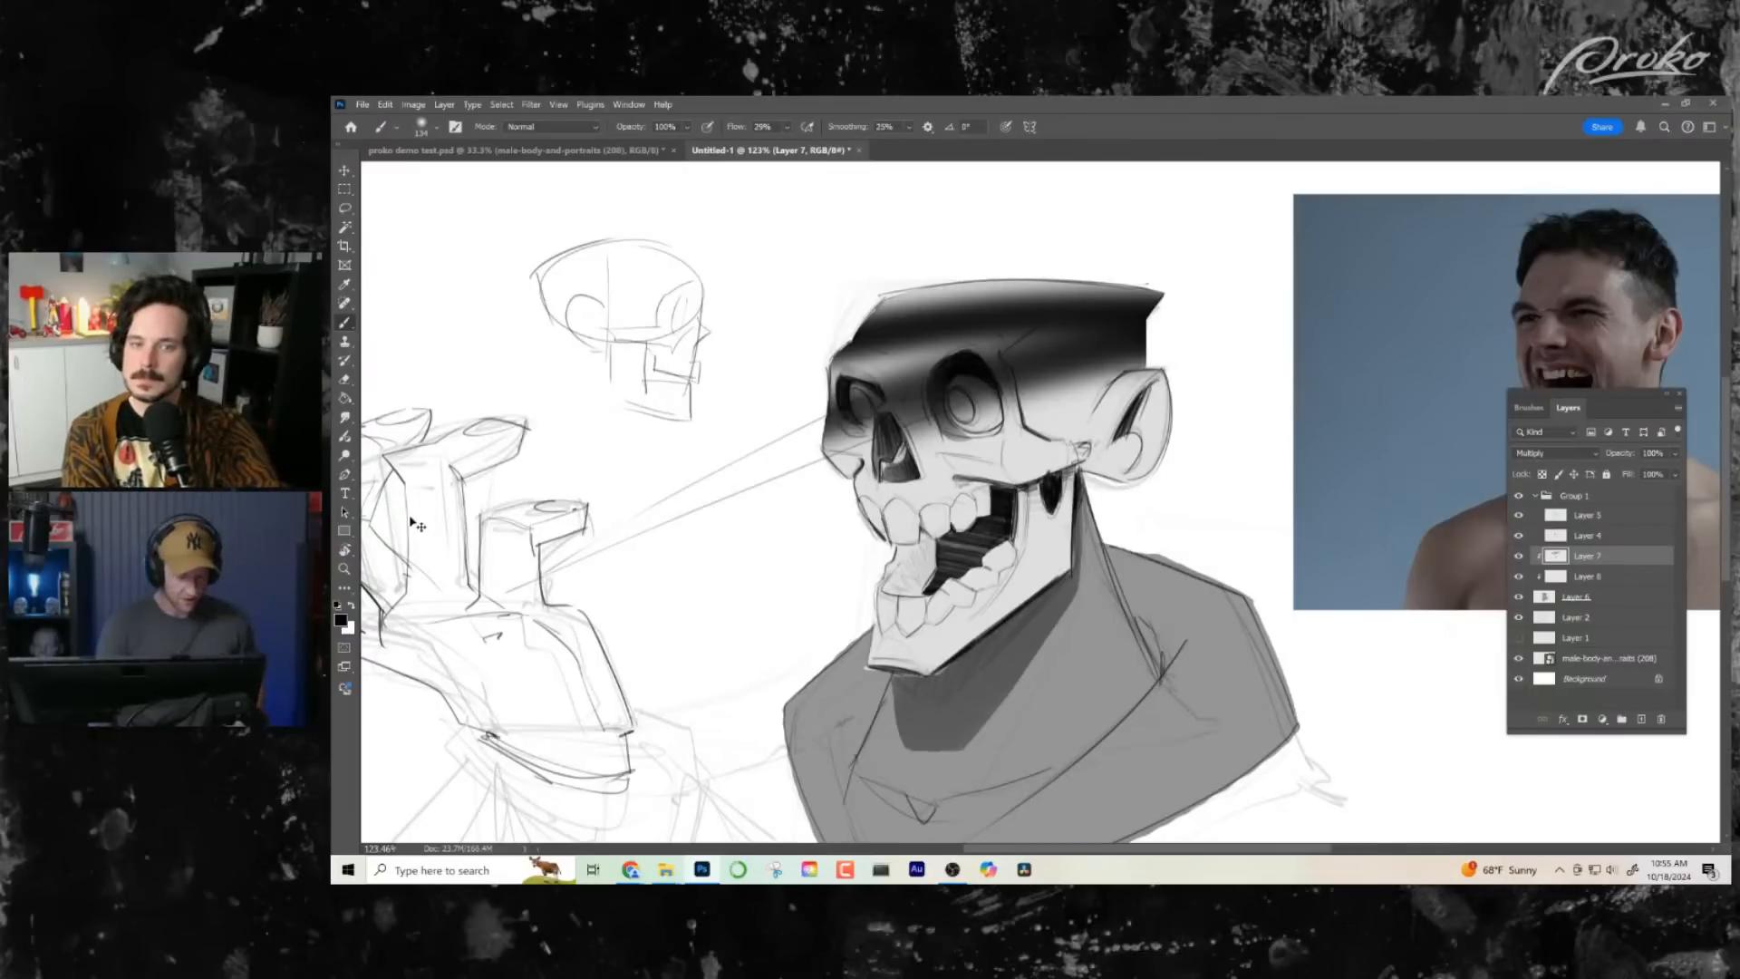
key("ctrl+z")
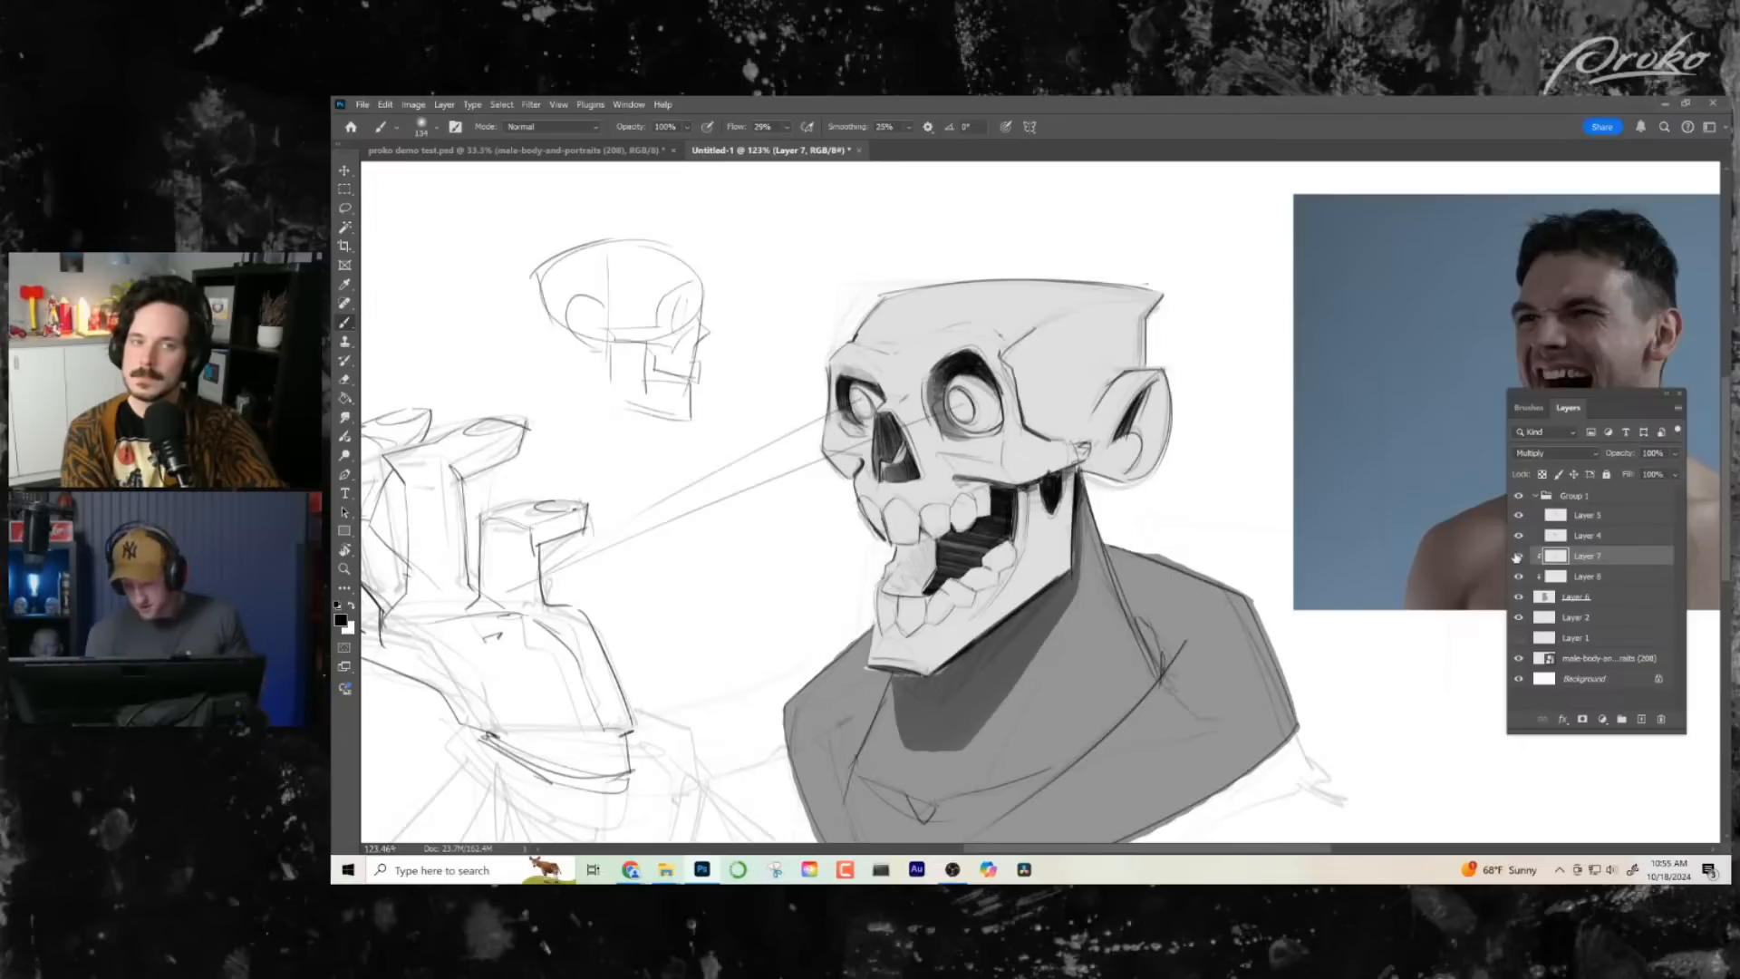
left_click(1519, 555)
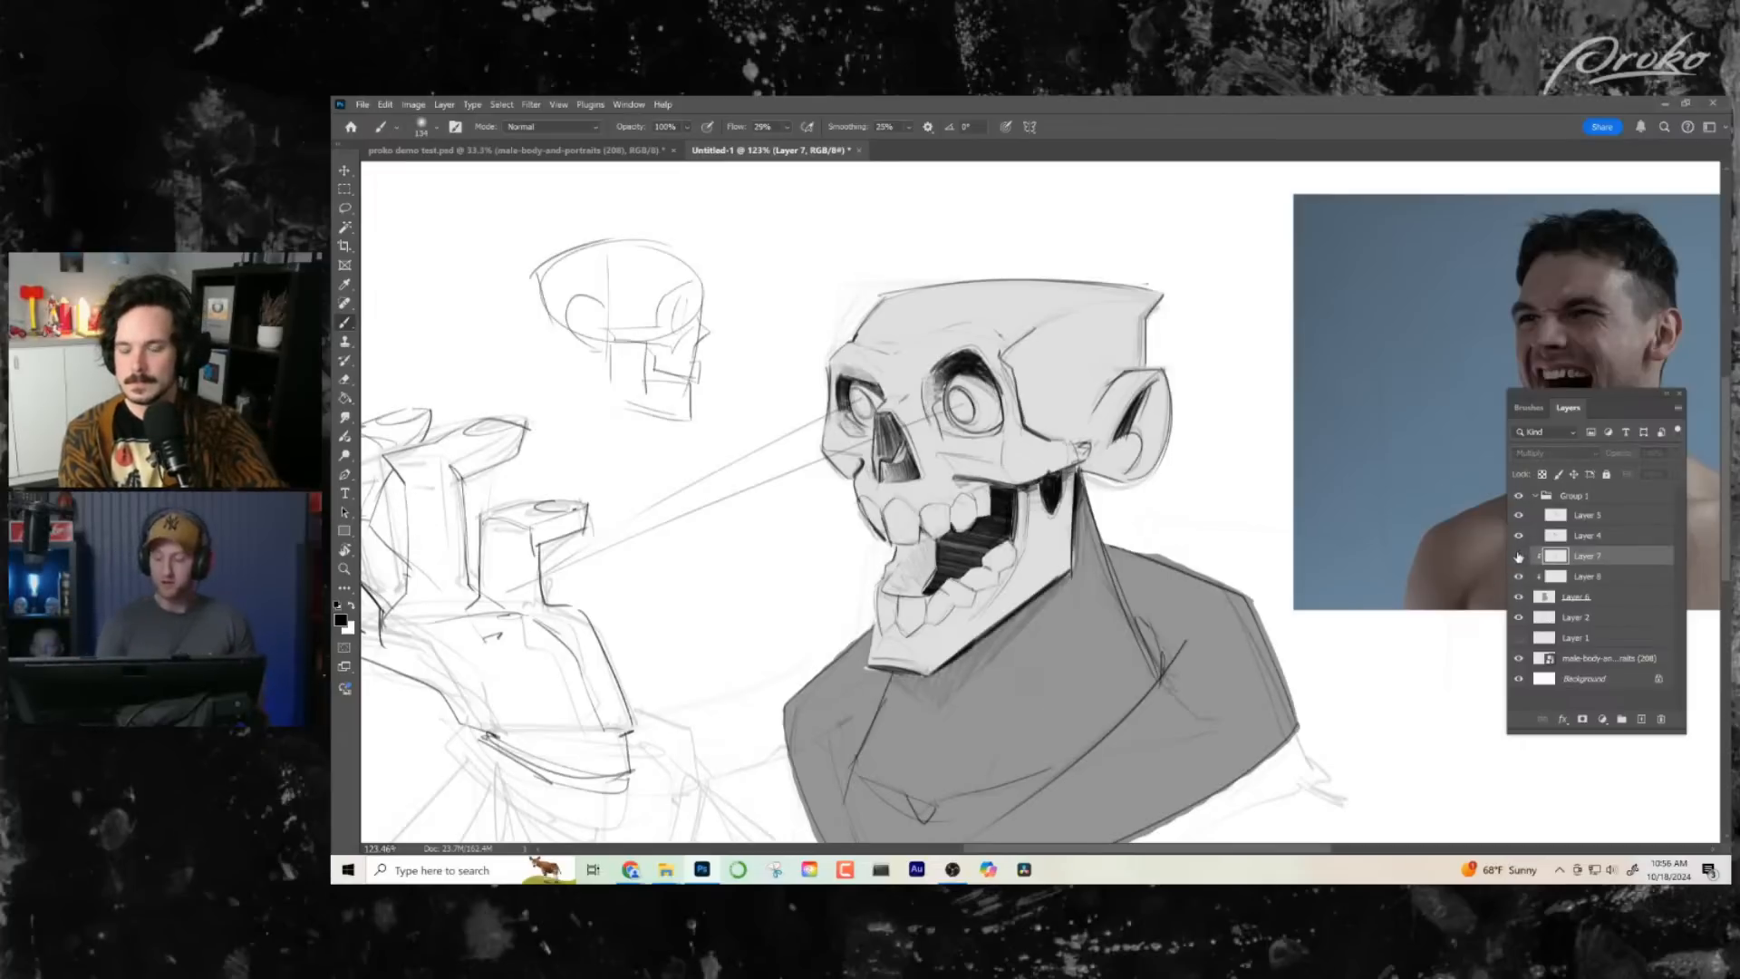
left_click(1519, 555)
left_click_drag(1006, 518, 1035, 519)
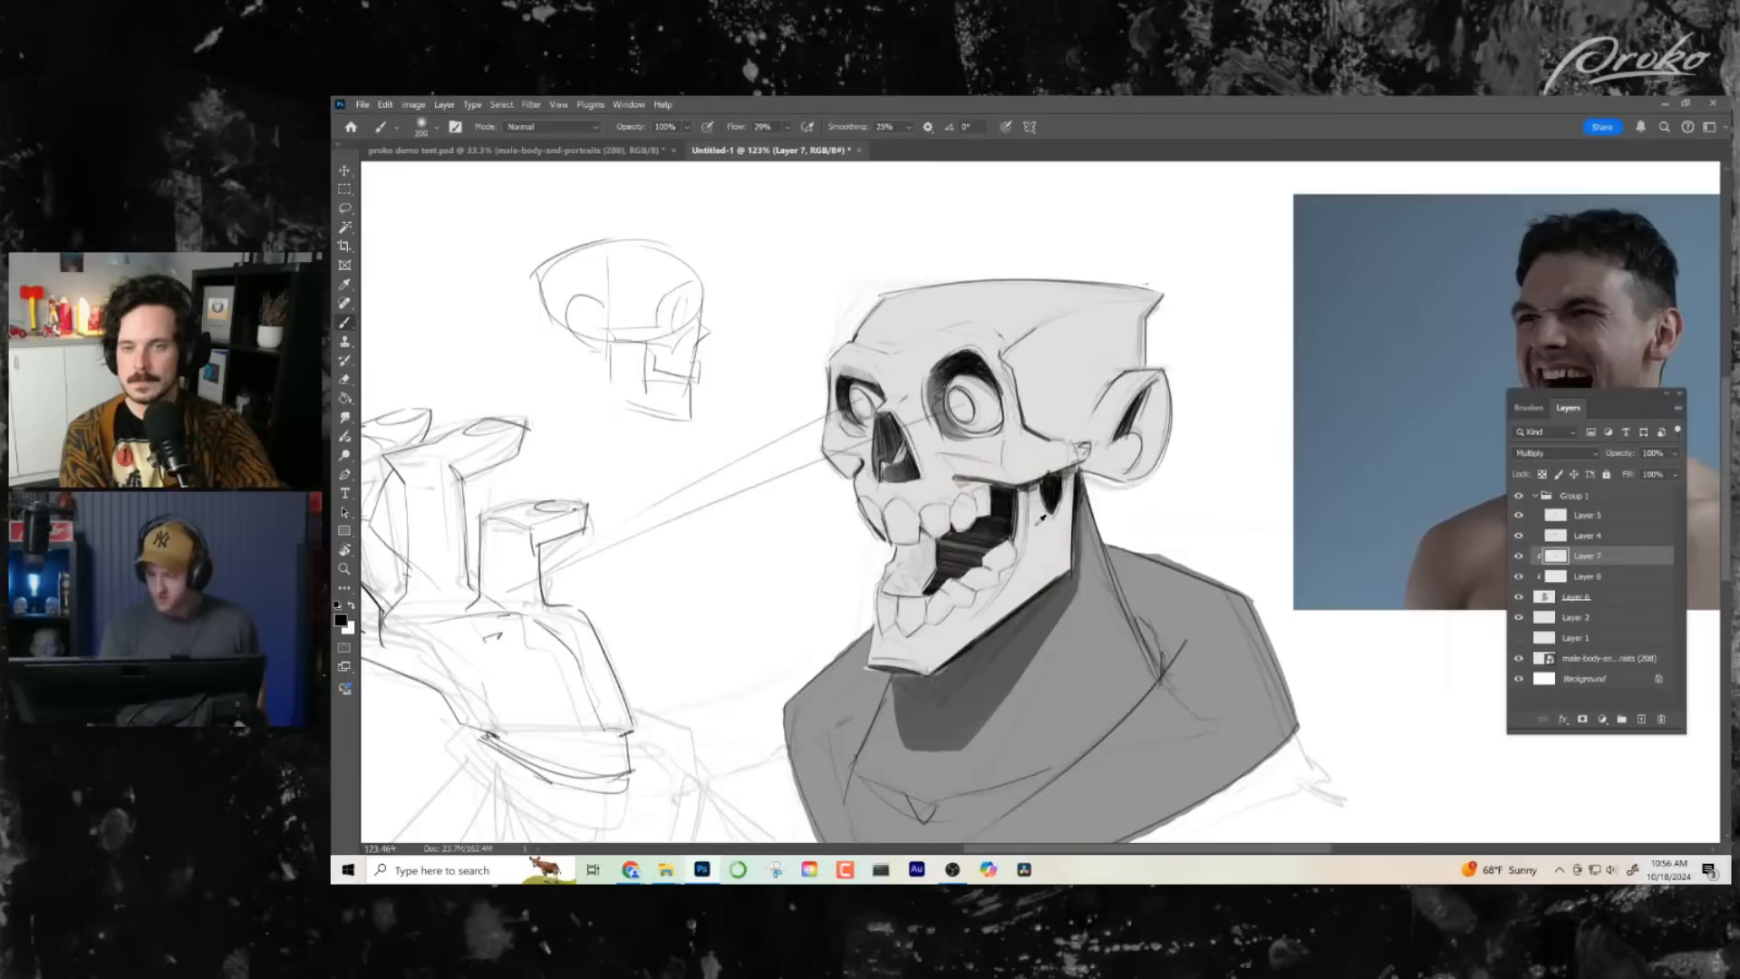
- Load the skull tone of Layer 8 as a selection and make Layer 7 active
left_click(1555, 581, "alt")
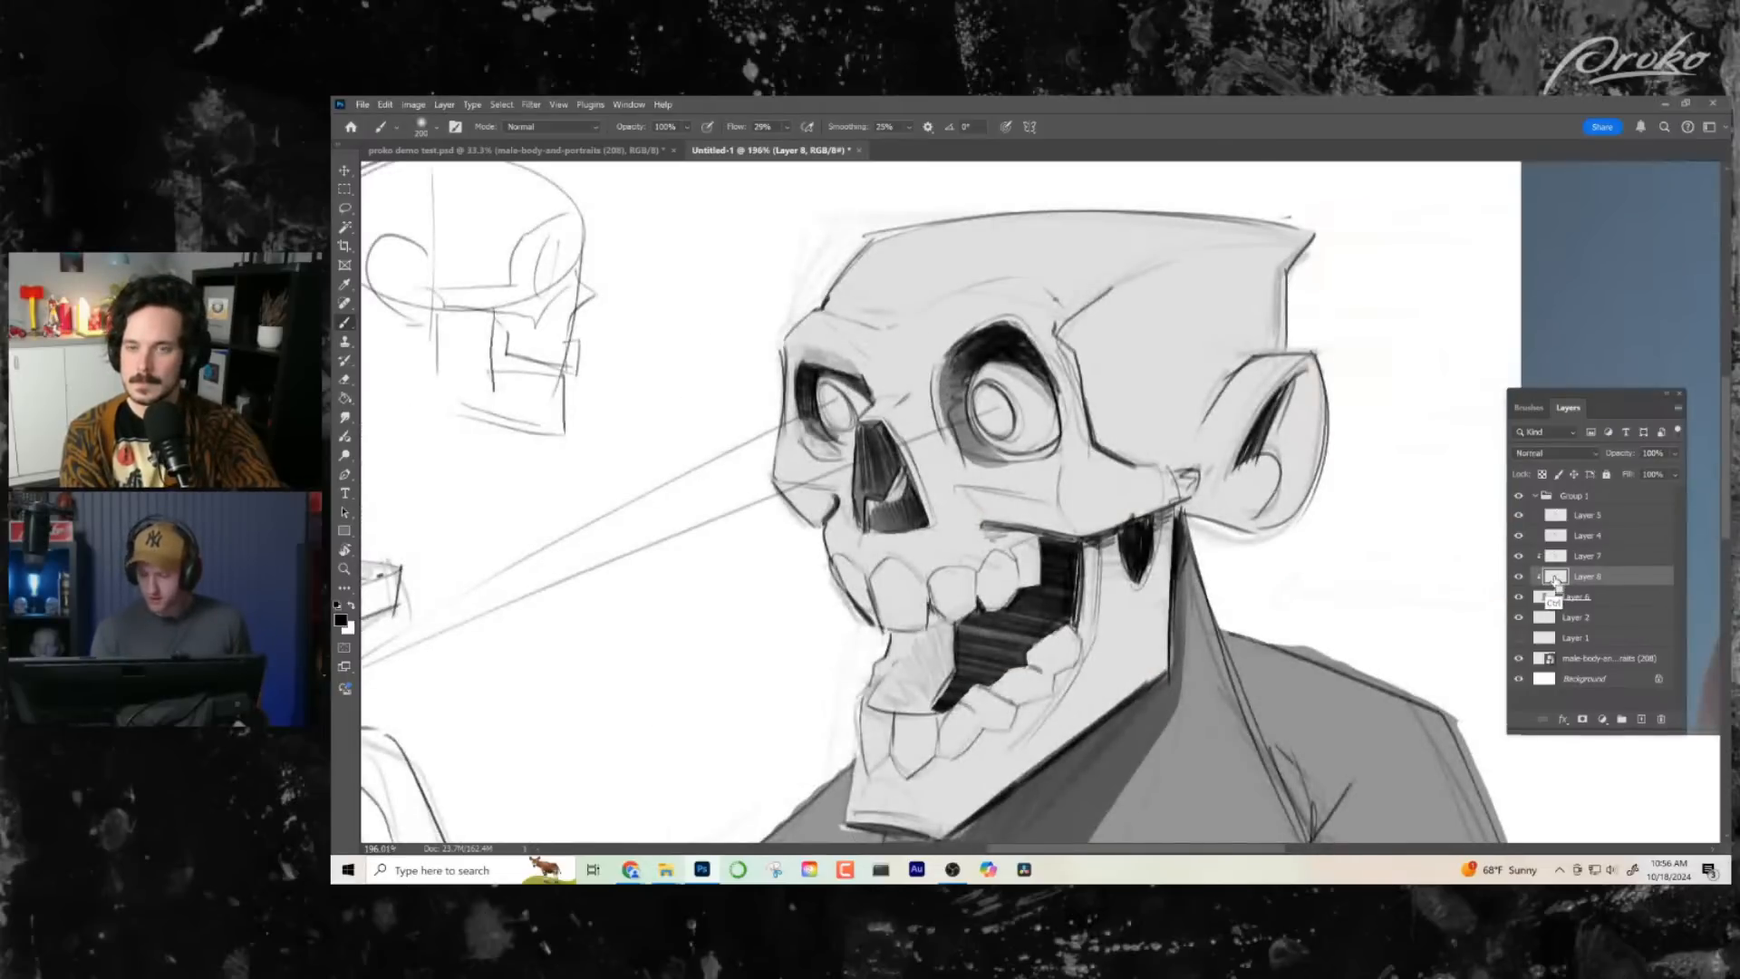
left_click(1556, 579, "ctrl")
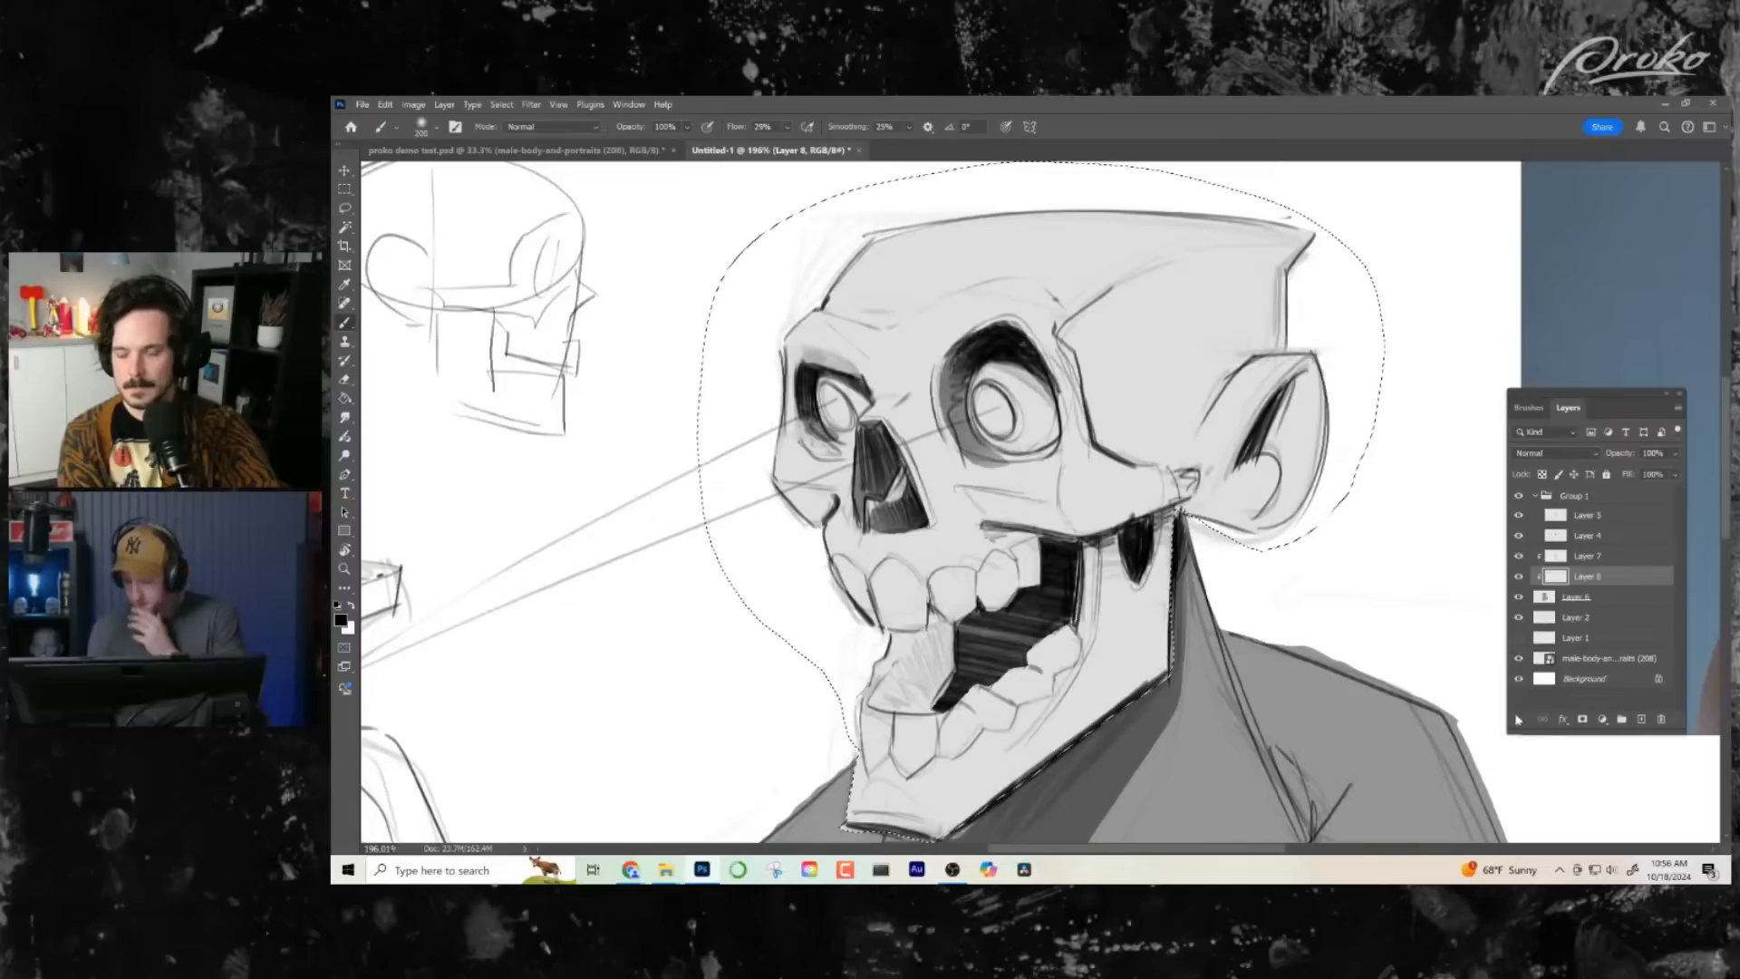
left_click(1590, 558)
- Try masking Layer 7 to the skull selection and painting black shading over the lower jaw
left_click(1583, 719)
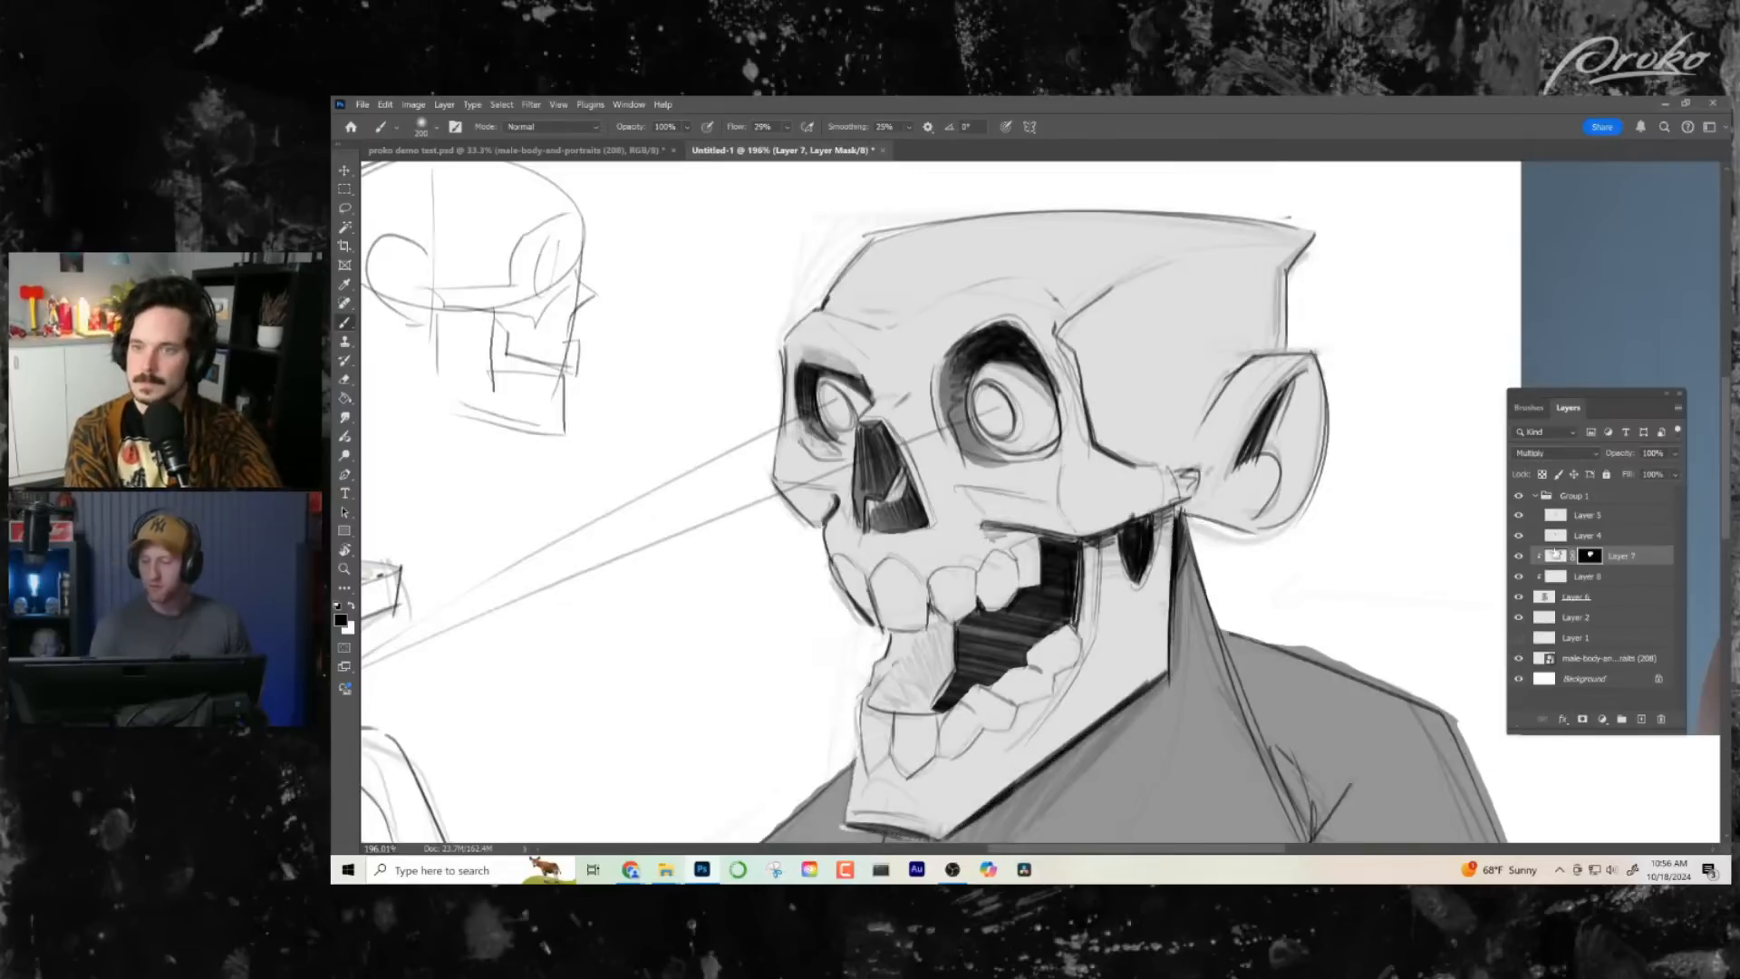
left_click(1556, 555)
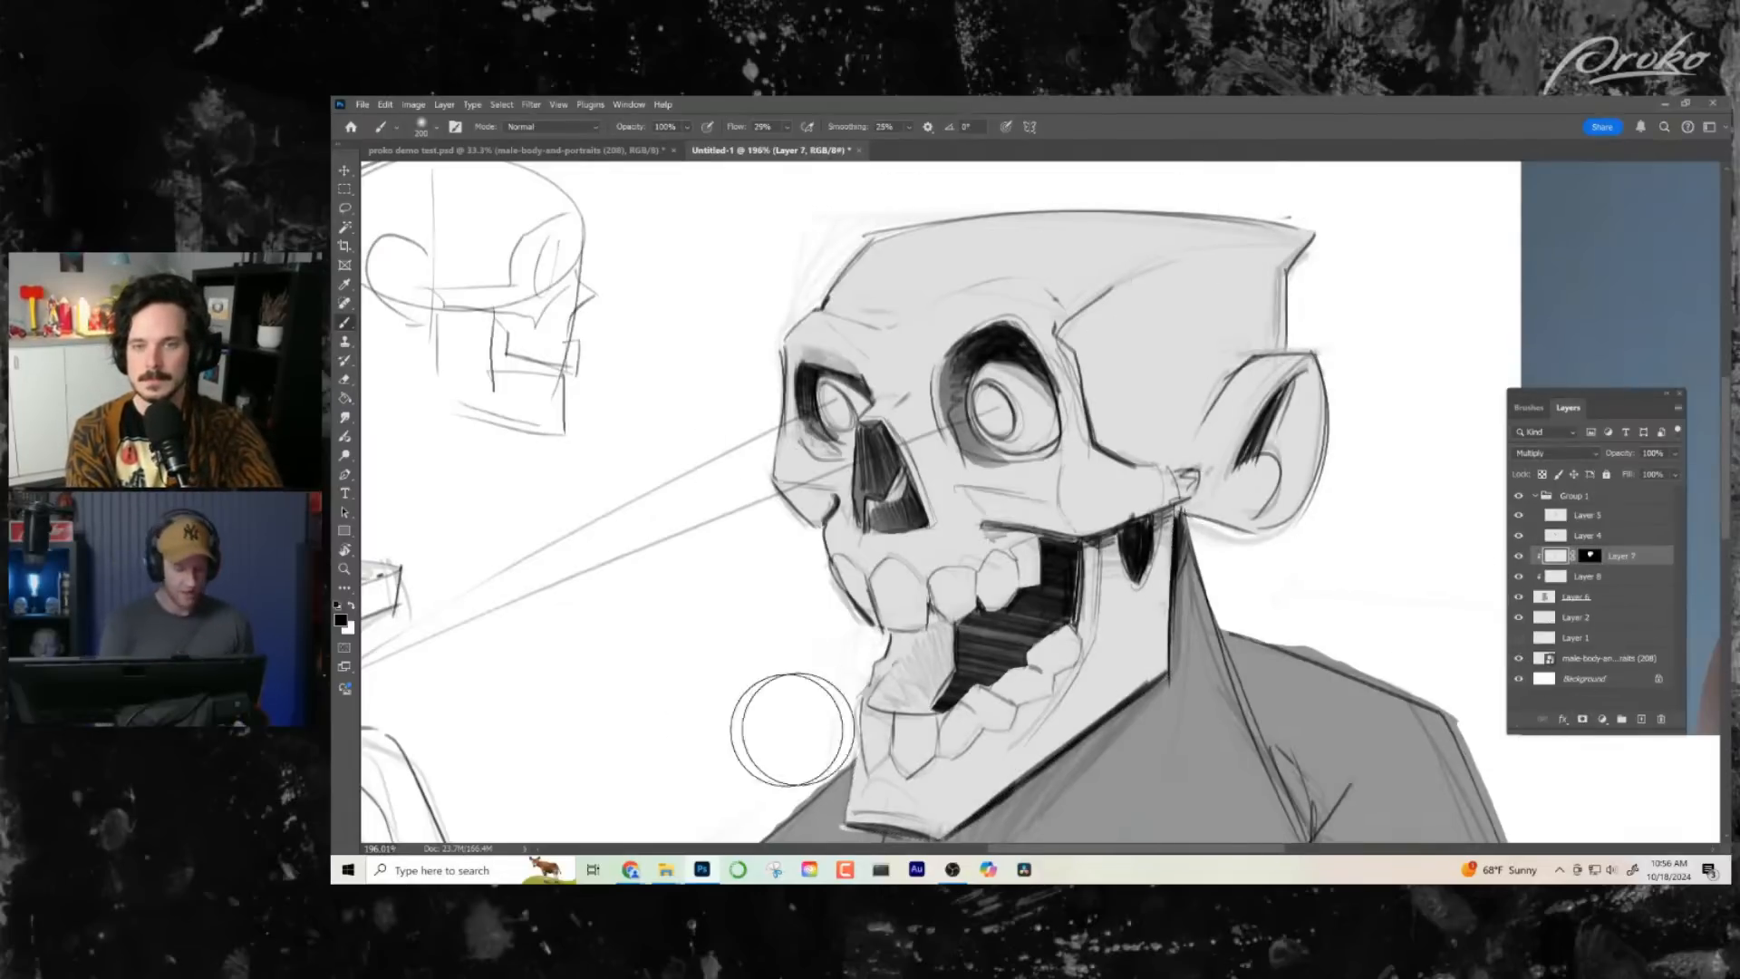
mouse_move(1152, 624)
left_mouse_down()
mouse_move(989, 611)
mouse_move(1092, 620)
mouse_move(803, 666)
mouse_move(1052, 512)
left_mouse_up()
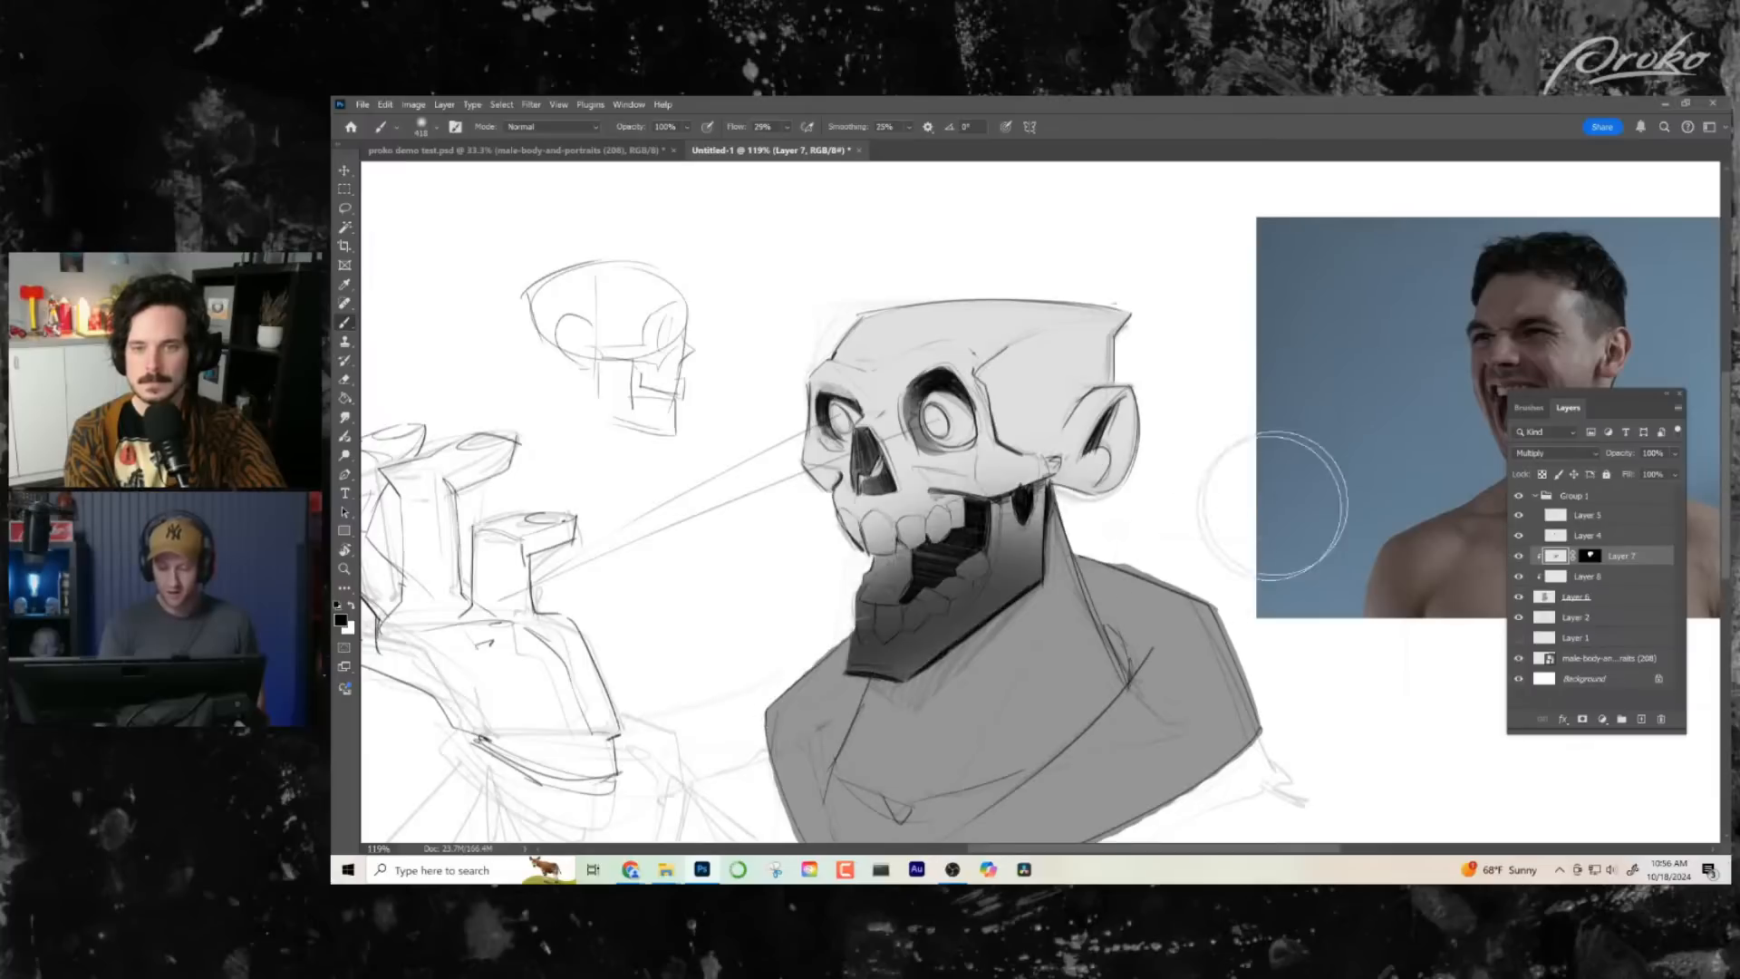
key("ctrl+z")
key("ctrl+z")
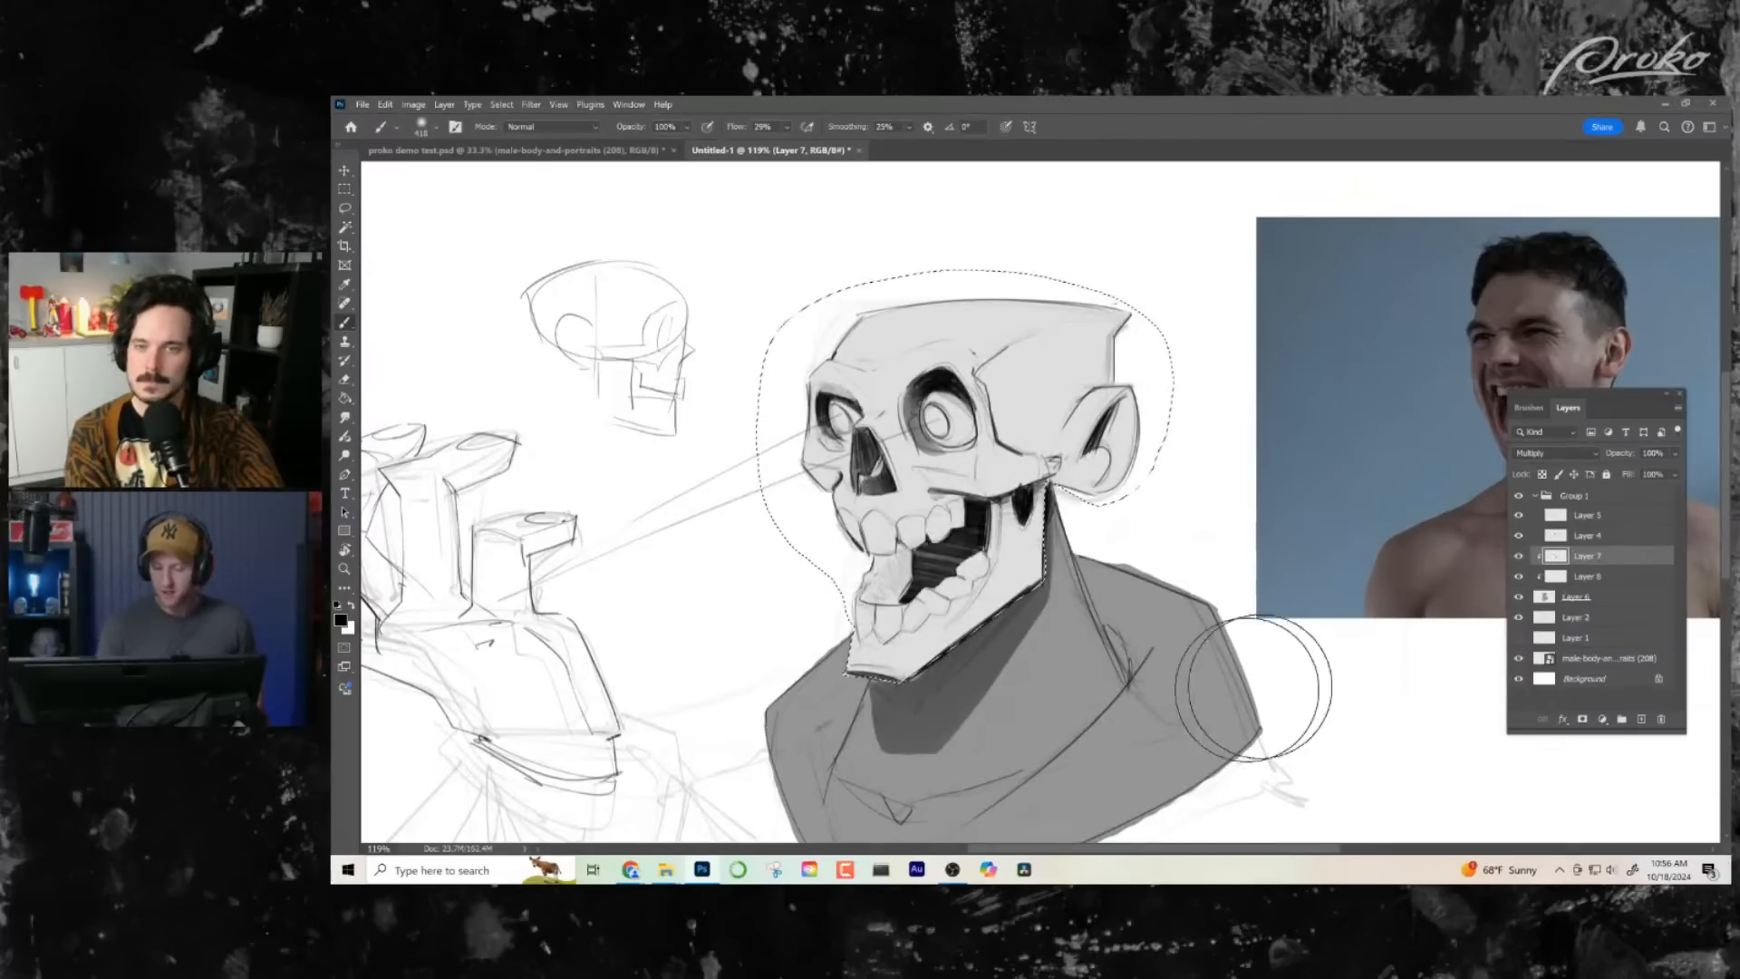
- Softly shade the lower jaw inside the selection, deselect, and darken the robe with a large soft brush on Layer 7
left_click_drag(1078, 659, 1170, 662)
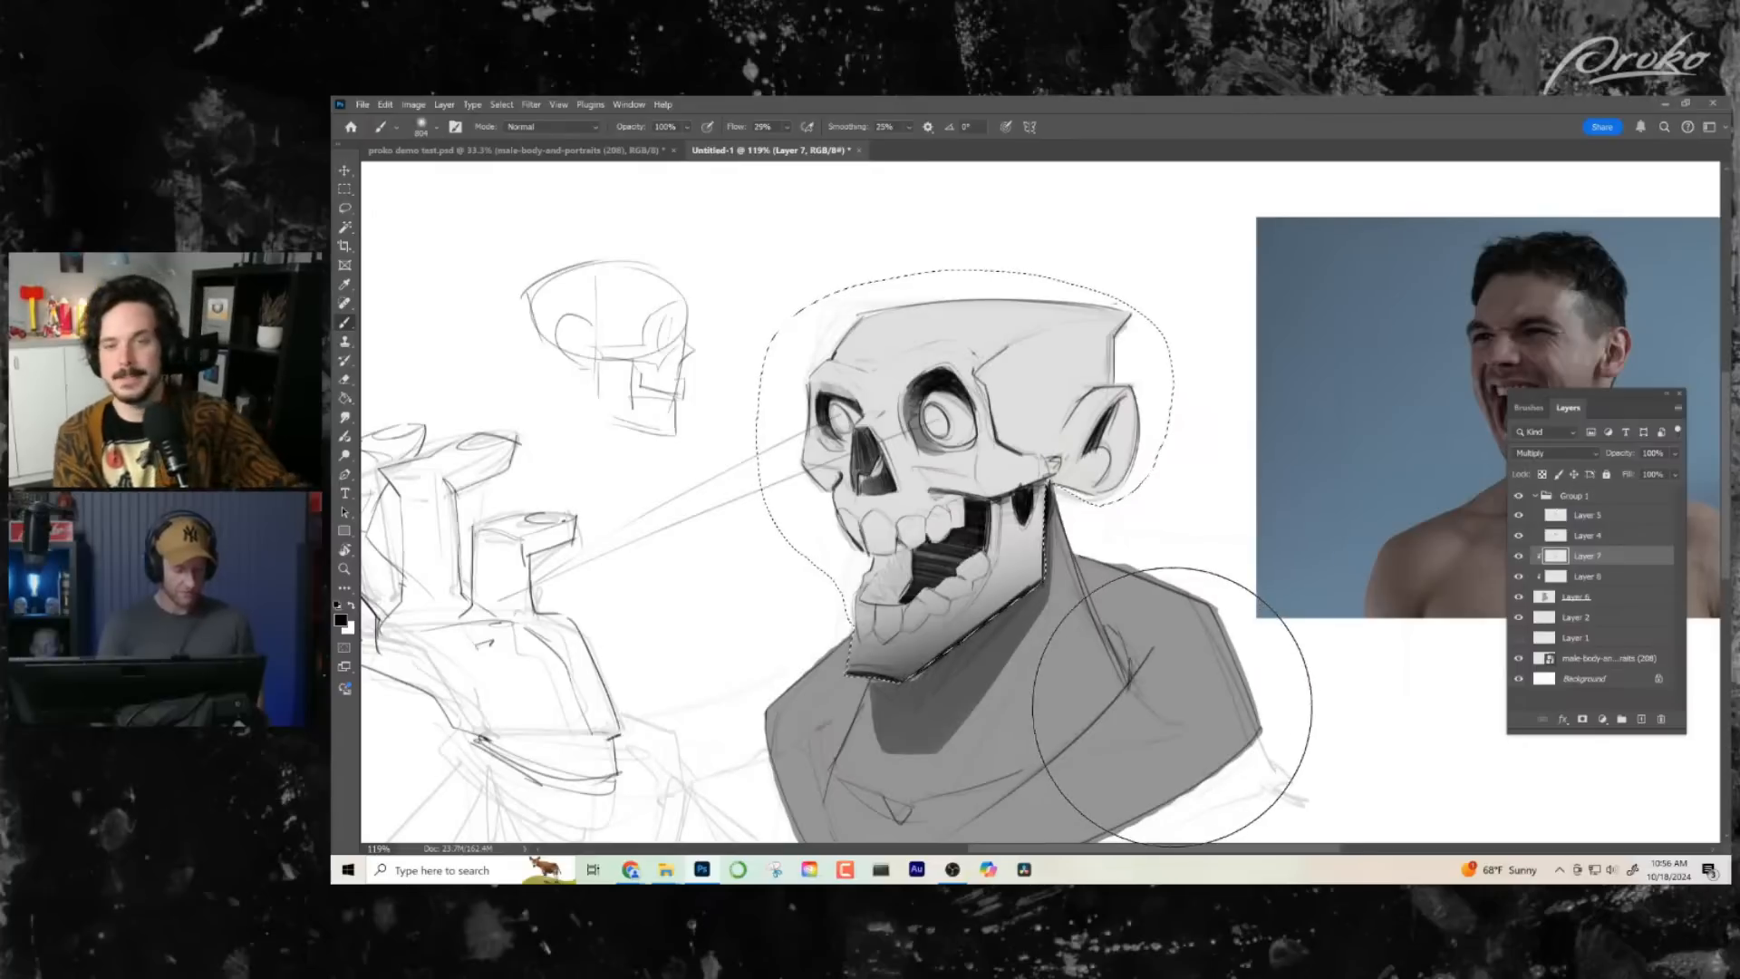
key("ctrl+d")
mouse_move(1175, 715)
left_mouse_down()
mouse_move(1230, 743)
mouse_move(925, 807)
mouse_move(713, 795)
mouse_move(788, 791)
mouse_move(1065, 685)
mouse_move(1143, 565)
mouse_move(1002, 580)
left_mouse_up()
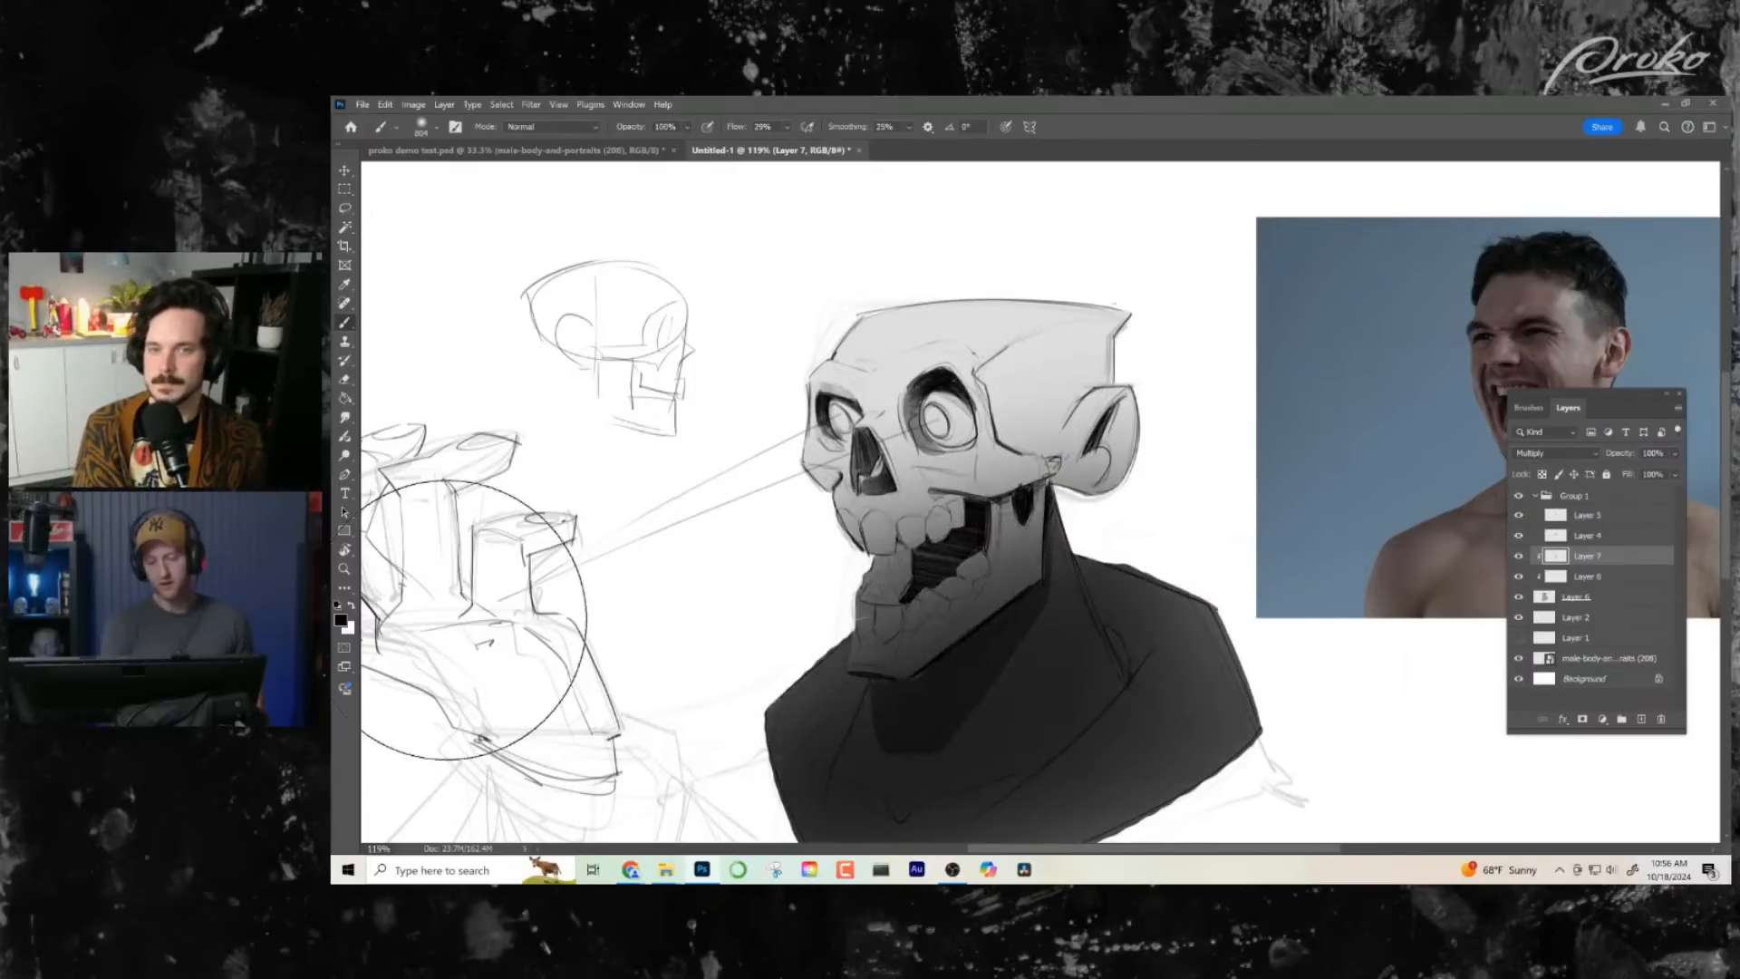
- Lighten the Layer 7 shading over the skull, jaw and upper robe with a large soft eraser at 16% opacity
key("z")
left_click_drag(1232, 577, 1129, 567)
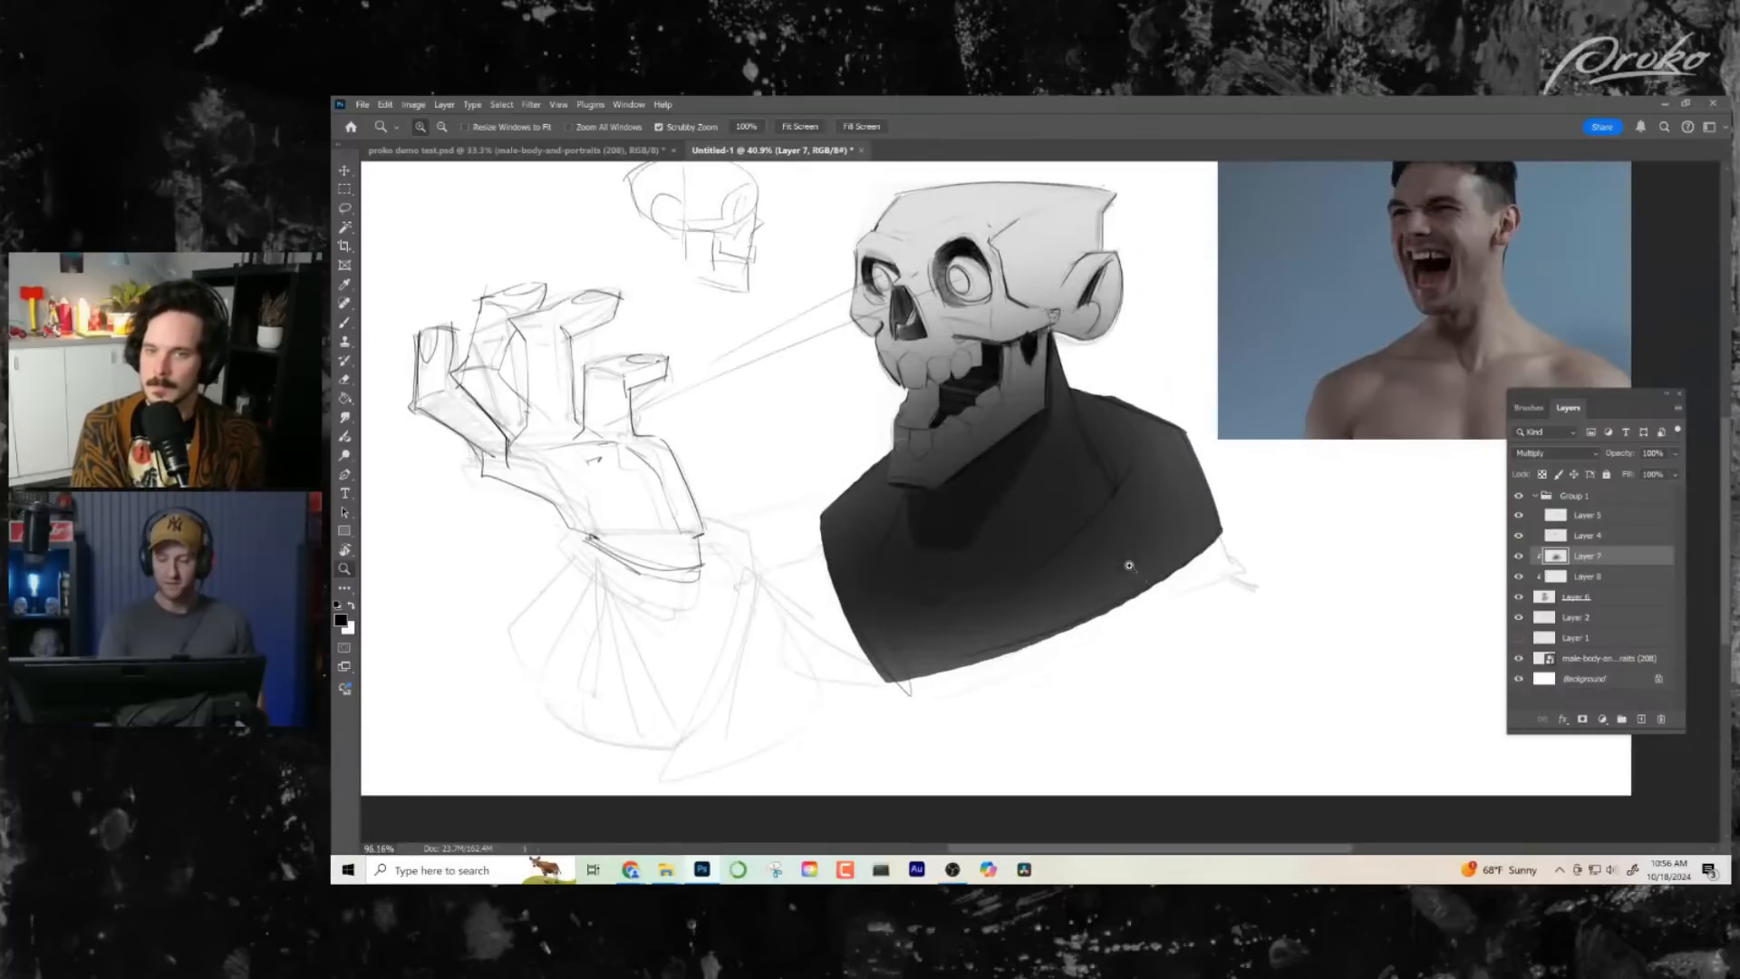
key("e")
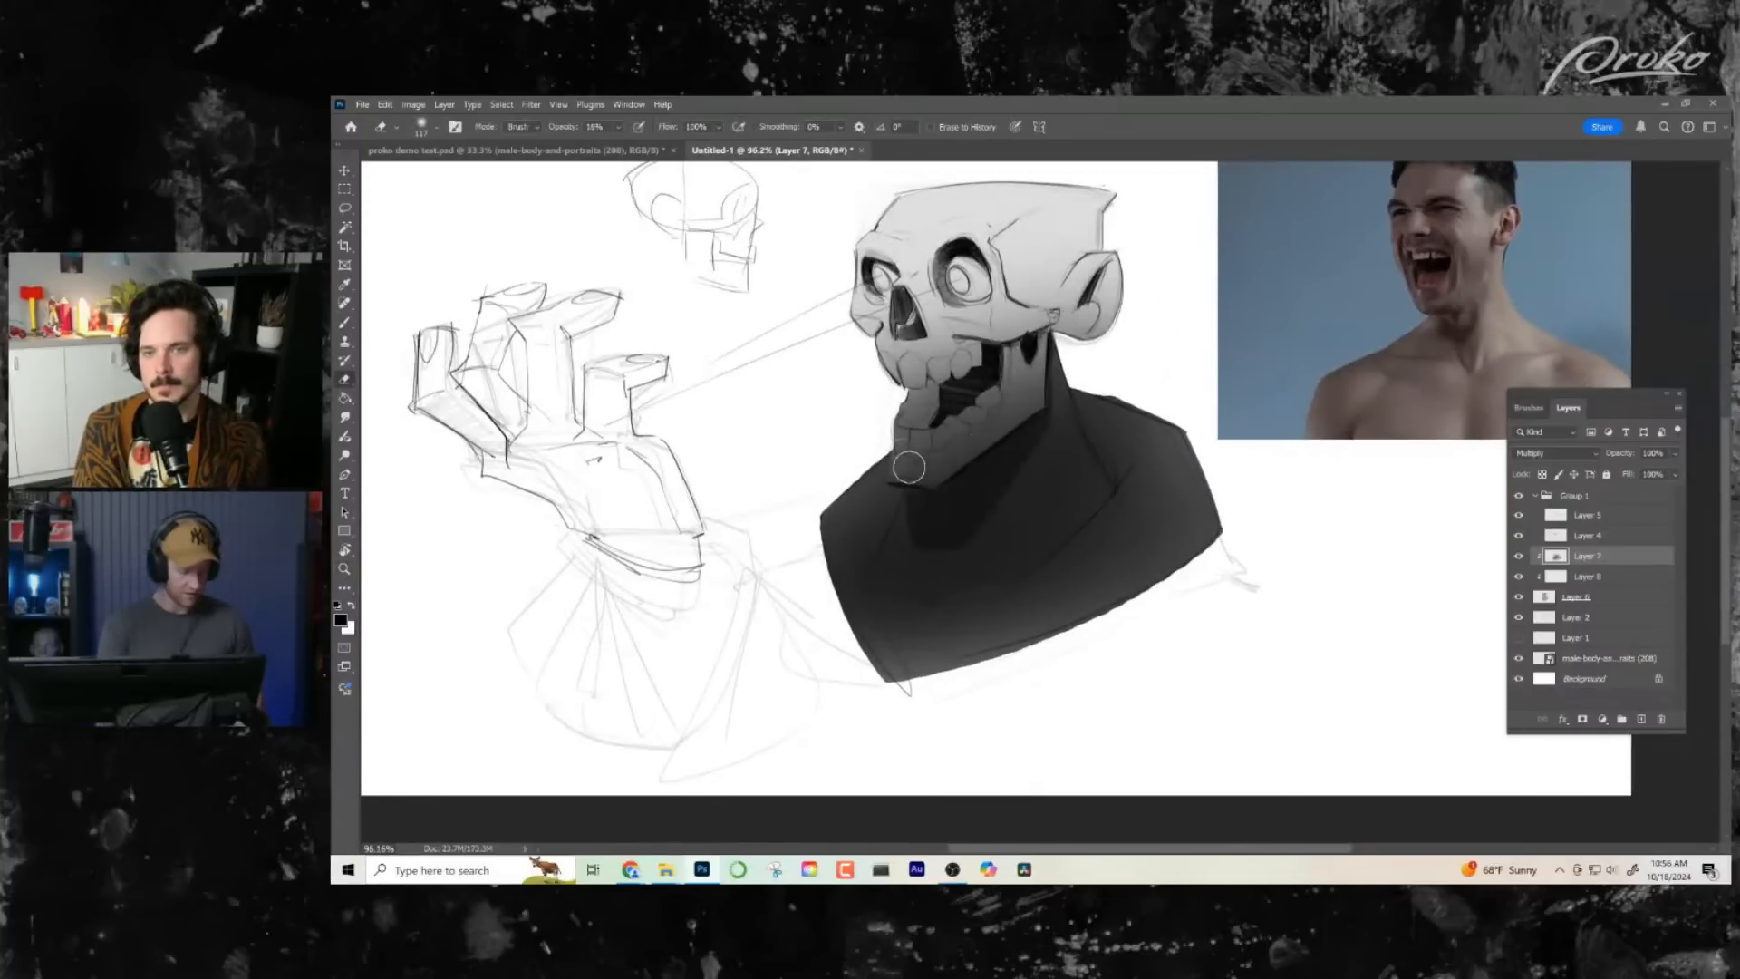
left_click_drag(980, 413, 1104, 412)
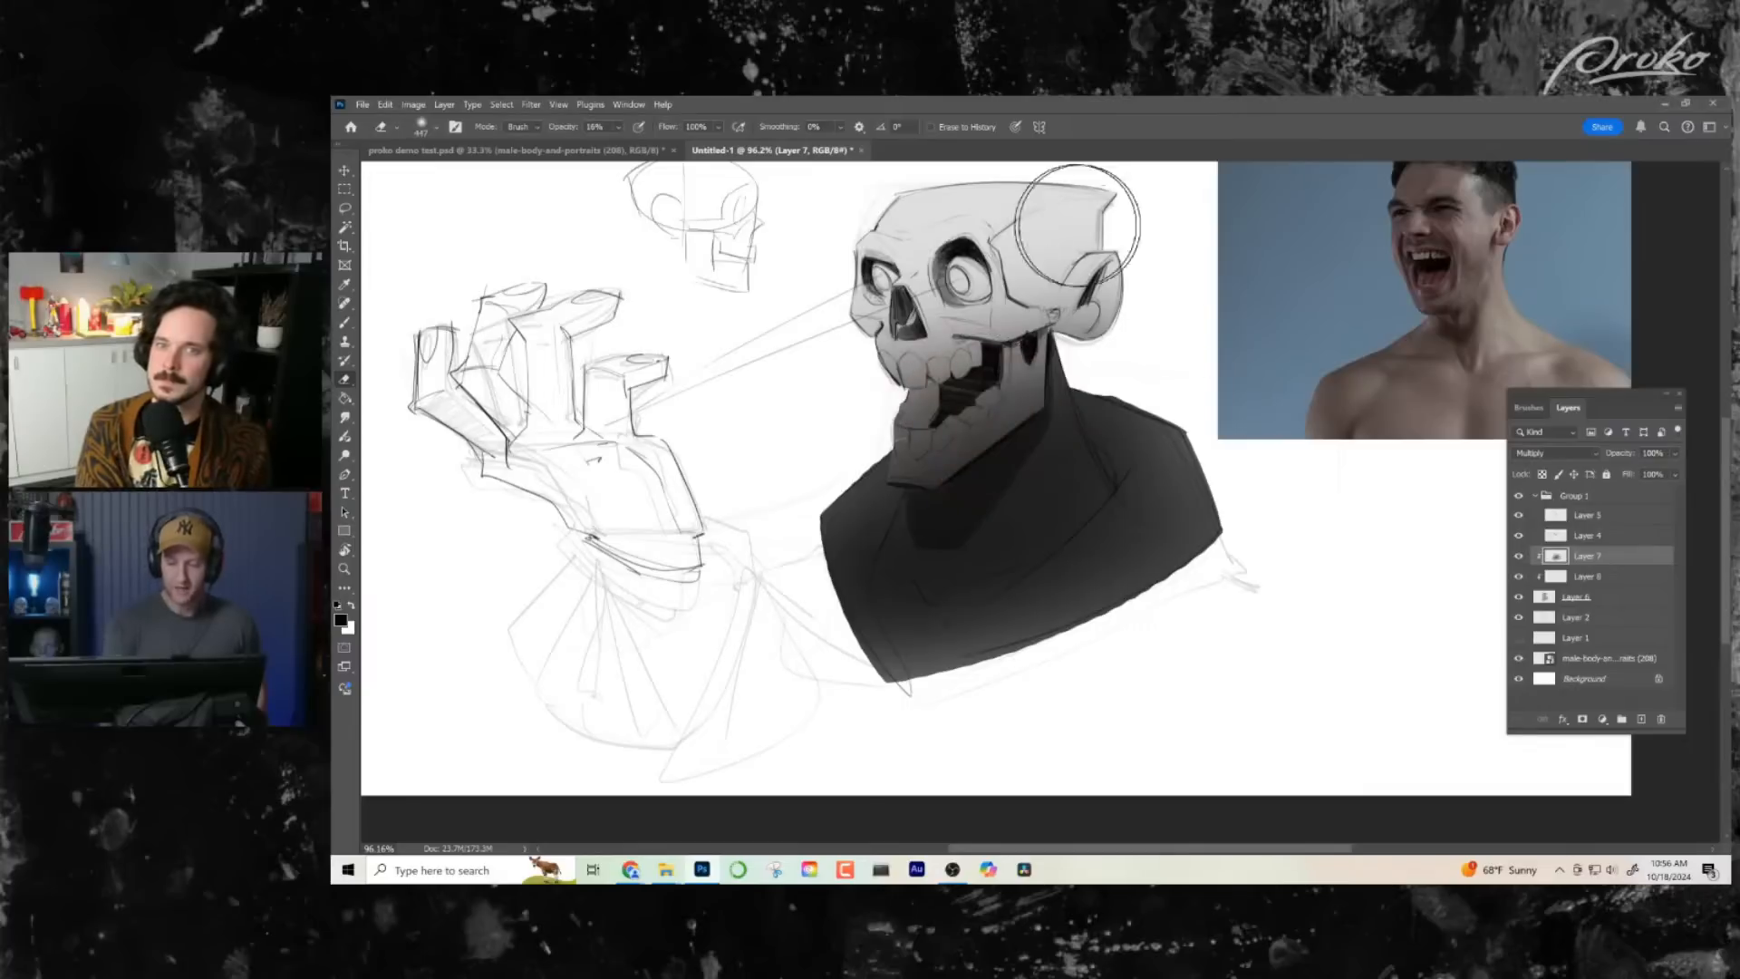
mouse_move(877, 337)
left_mouse_down()
mouse_move(1024, 371)
mouse_move(1000, 310)
left_mouse_up()
mouse_move(868, 446)
left_mouse_down()
mouse_move(1139, 350)
mouse_move(1116, 348)
left_mouse_up()
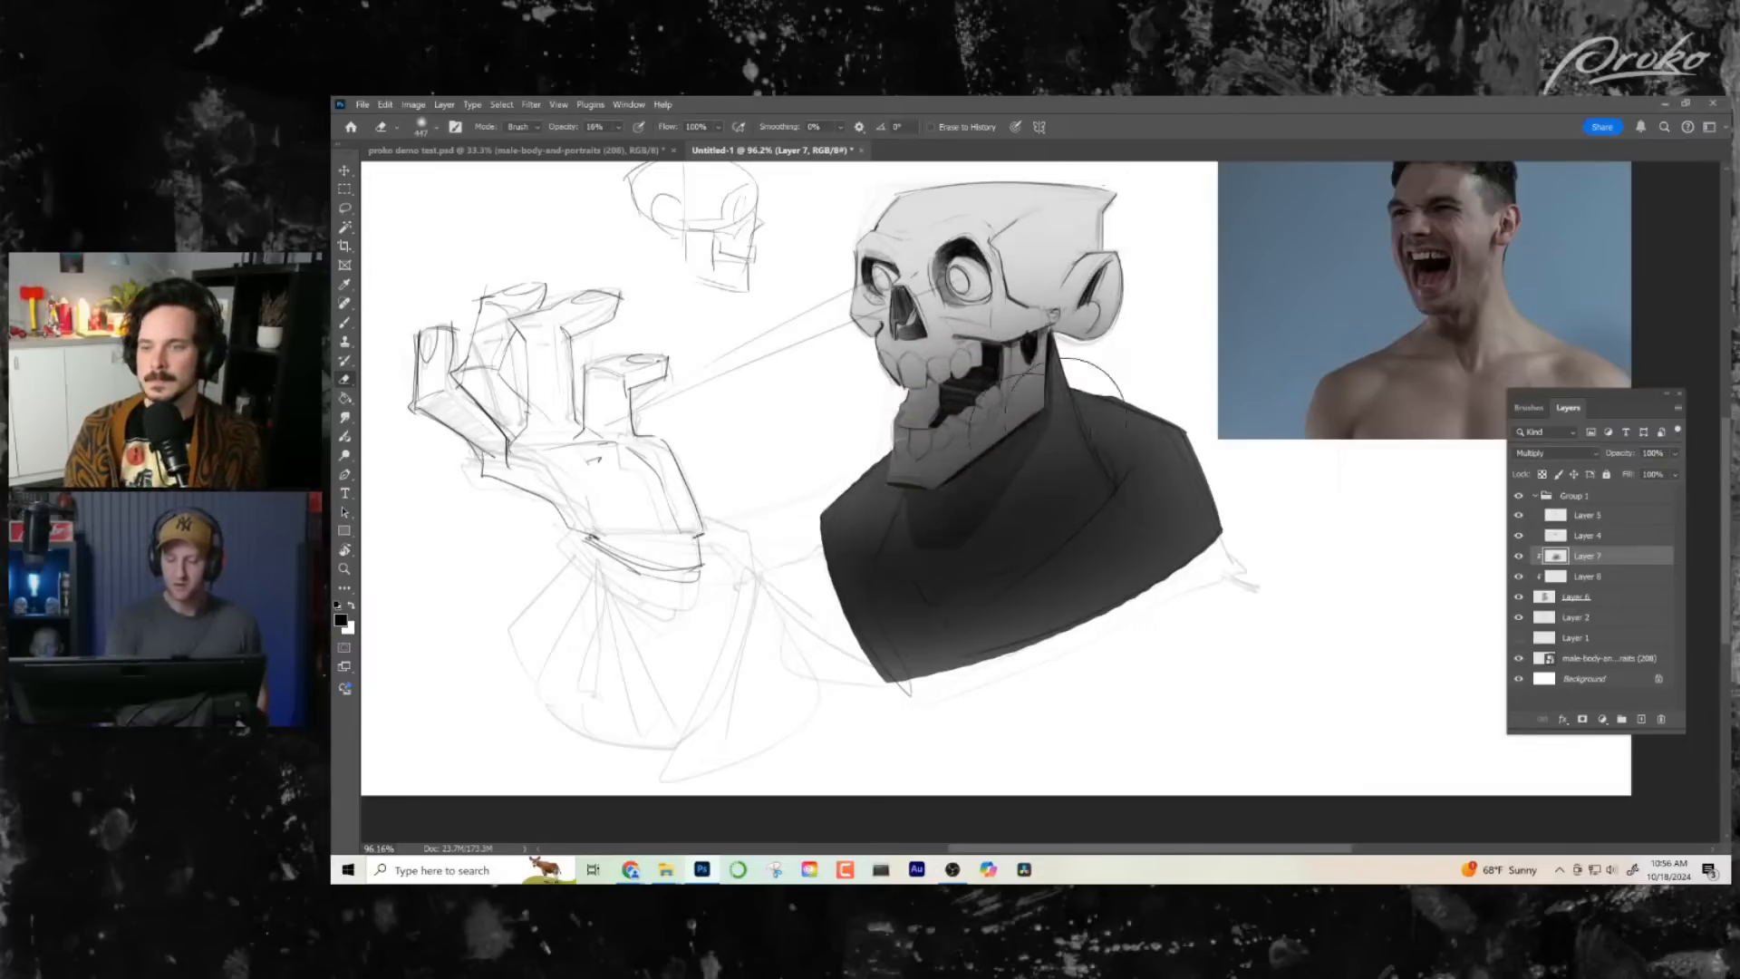
left_click_drag(844, 482, 1163, 302)
mouse_move(997, 253)
left_mouse_down()
mouse_move(1034, 367)
mouse_move(934, 417)
mouse_move(929, 371)
mouse_move(1124, 389)
mouse_move(1124, 267)
mouse_move(902, 367)
mouse_move(961, 426)
mouse_move(1115, 408)
left_mouse_up()
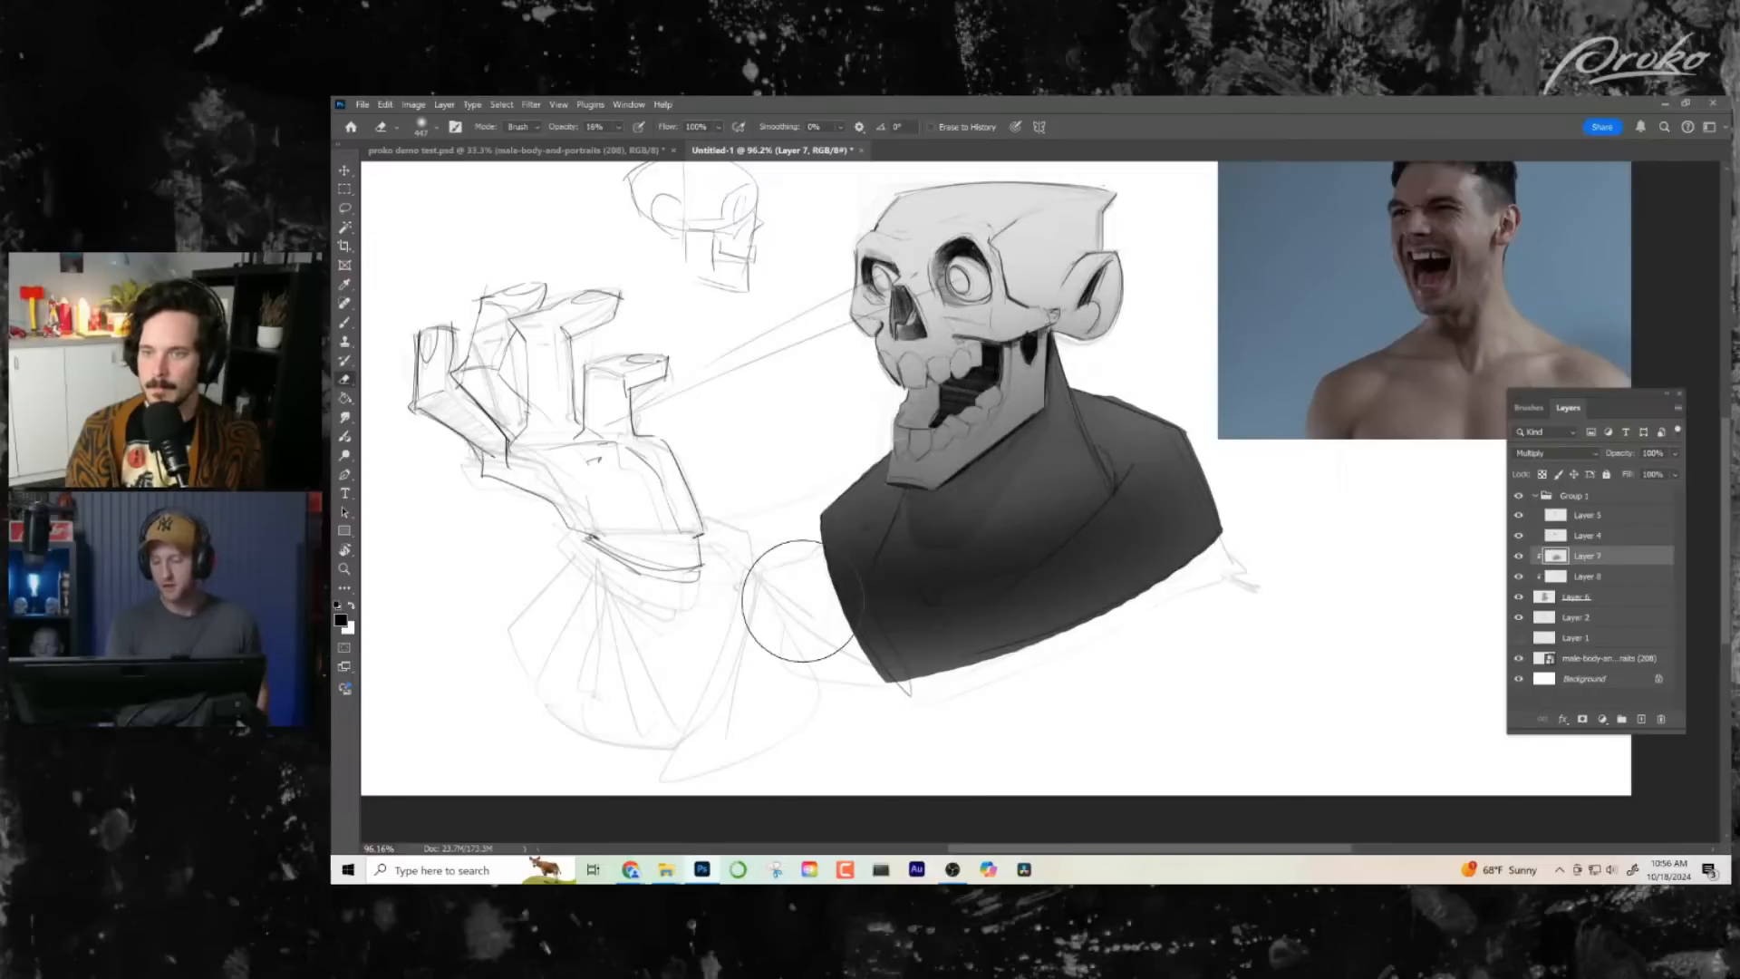
- Add a clipped layer above Layer 7, mask it to the skull shape of Layer 8, and target its pixels for painting
left_click(1642, 719)
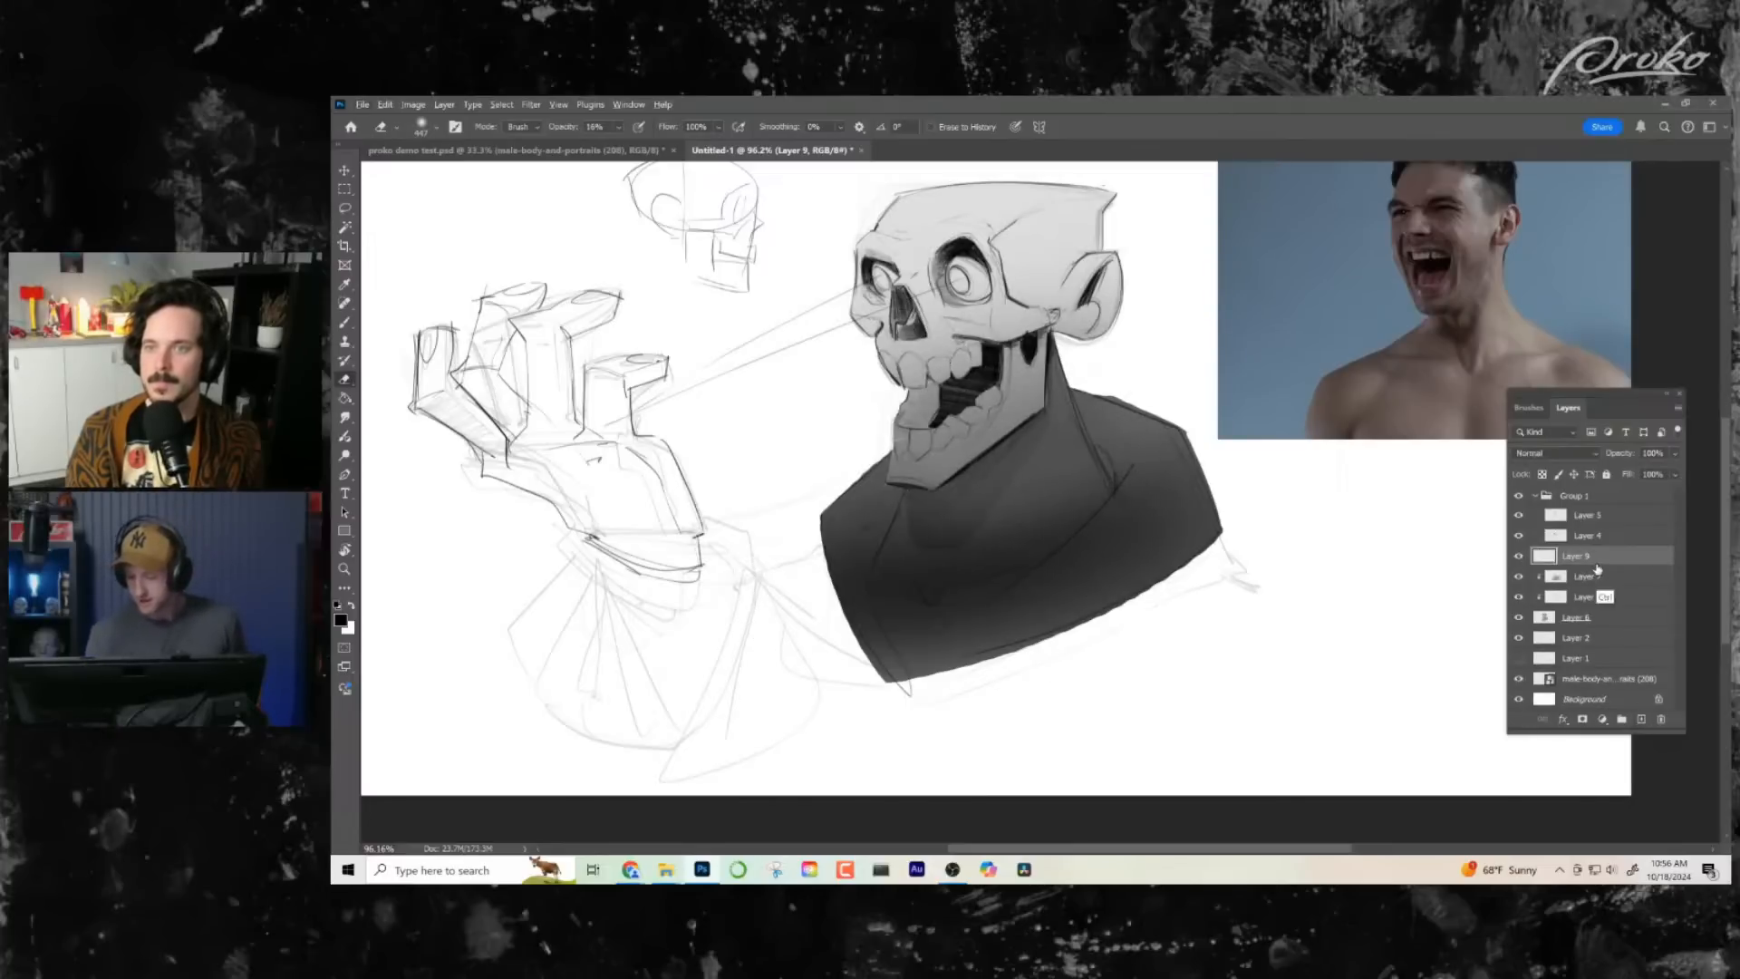
left_click(1598, 567, "alt")
left_click_drag(979, 493, 957, 603)
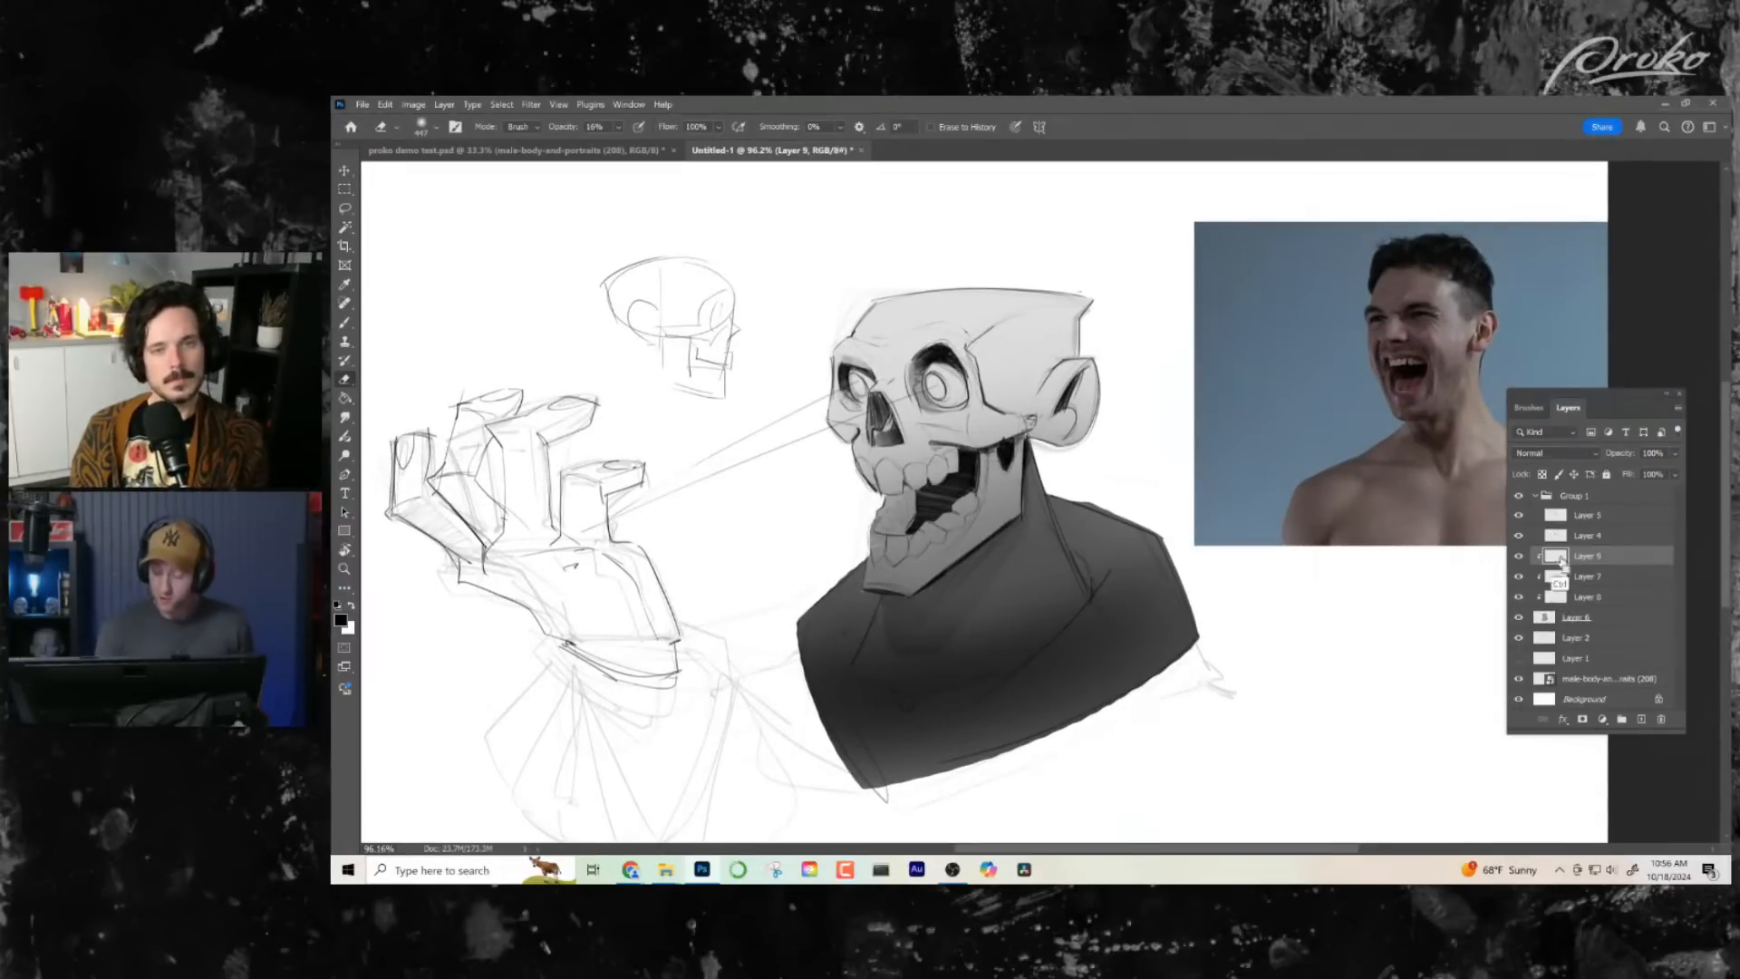
left_click(1558, 598, "ctrl")
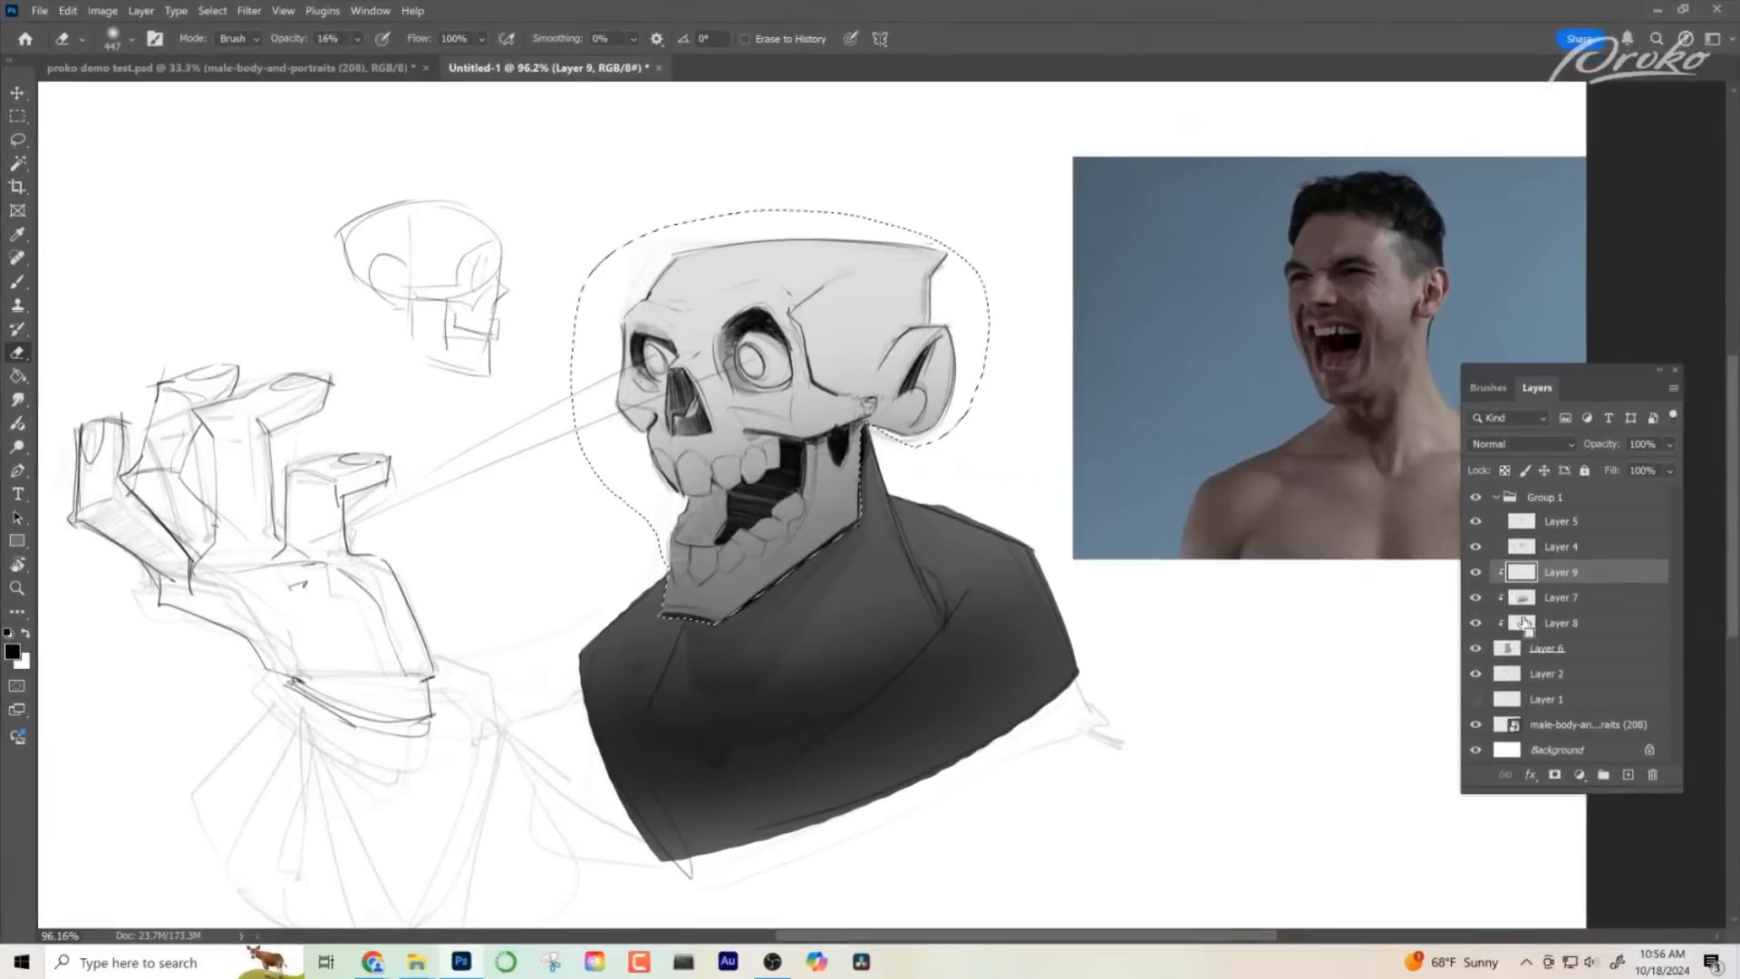
left_click(1555, 775)
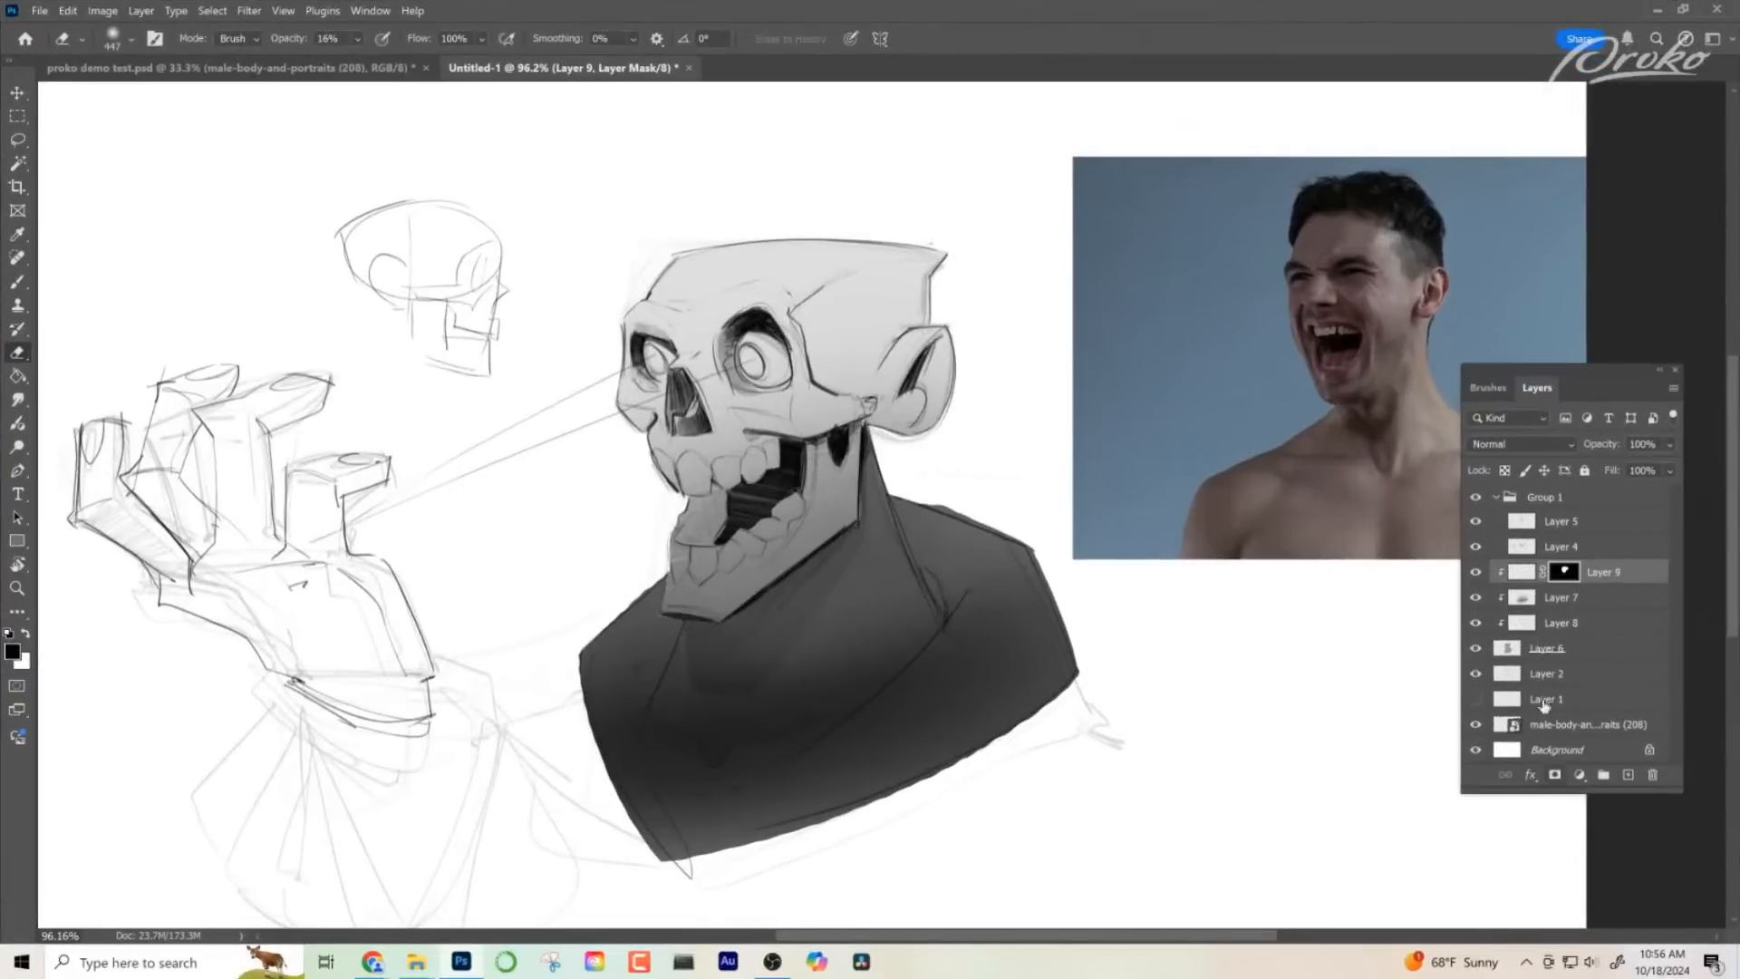
left_click(1523, 572)
- Lasso the temple plane between the brow ridge and the ear and switch to the brush
left_click(17, 139)
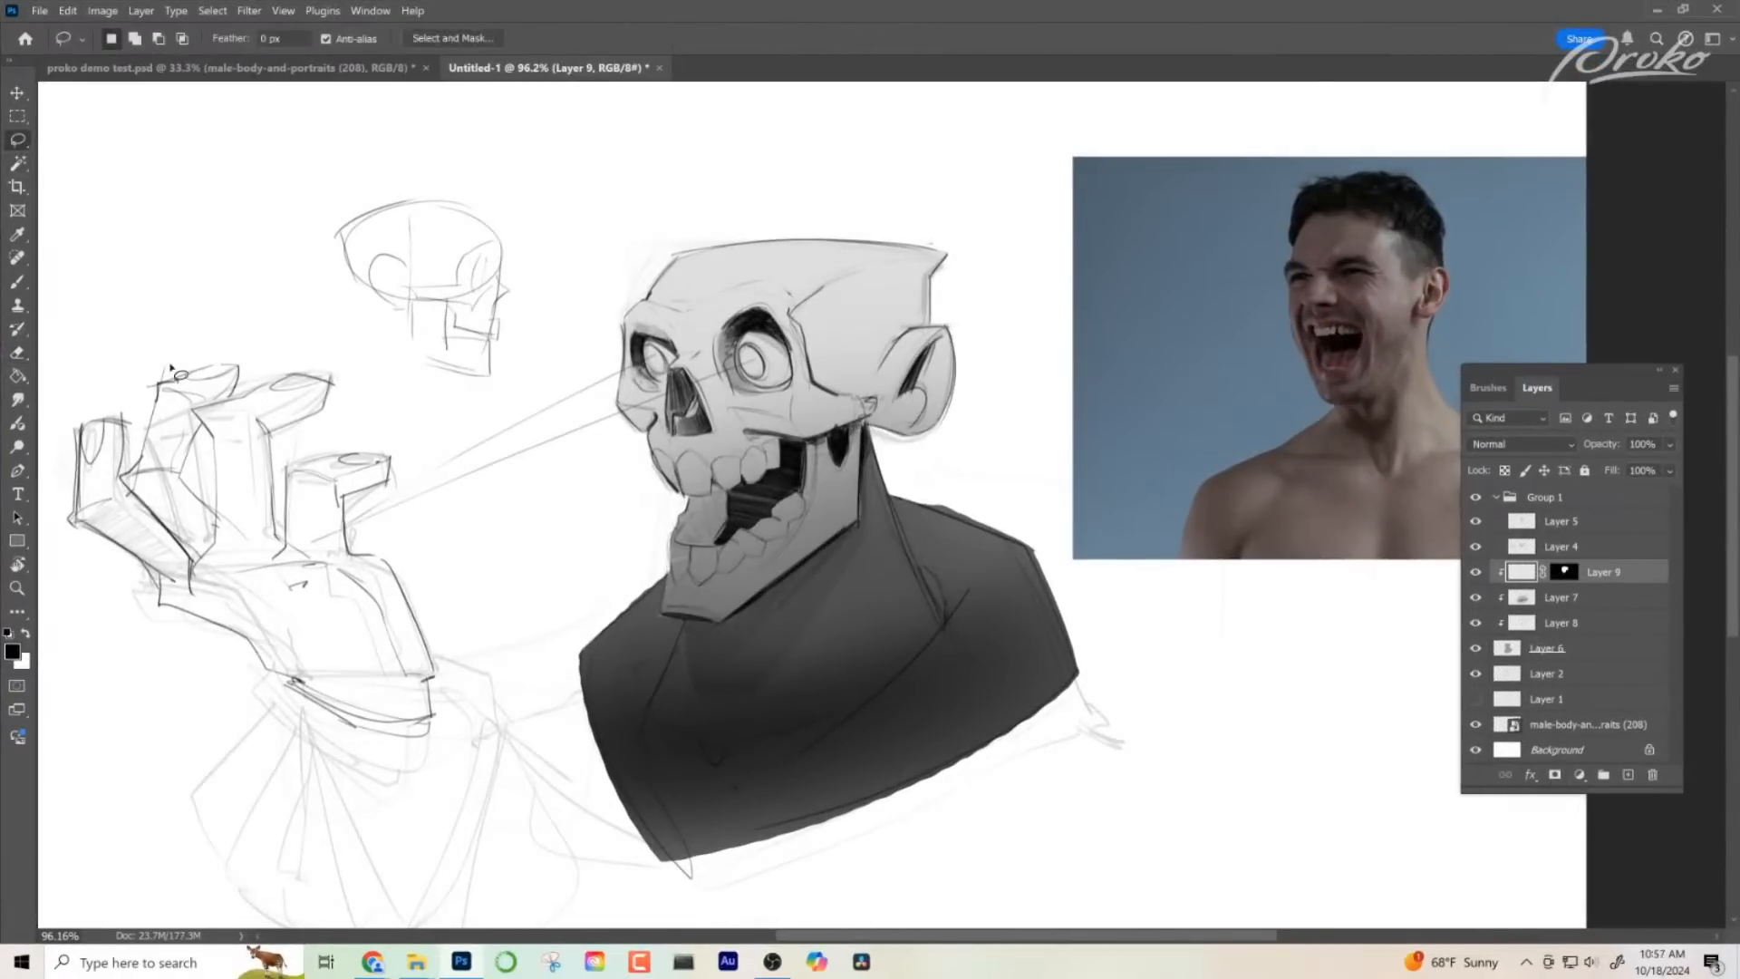
mouse_move(804, 305)
left_mouse_down()
mouse_move(853, 277)
mouse_move(937, 307)
left_mouse_up()
left_click_drag(810, 363, 804, 313)
key("b")
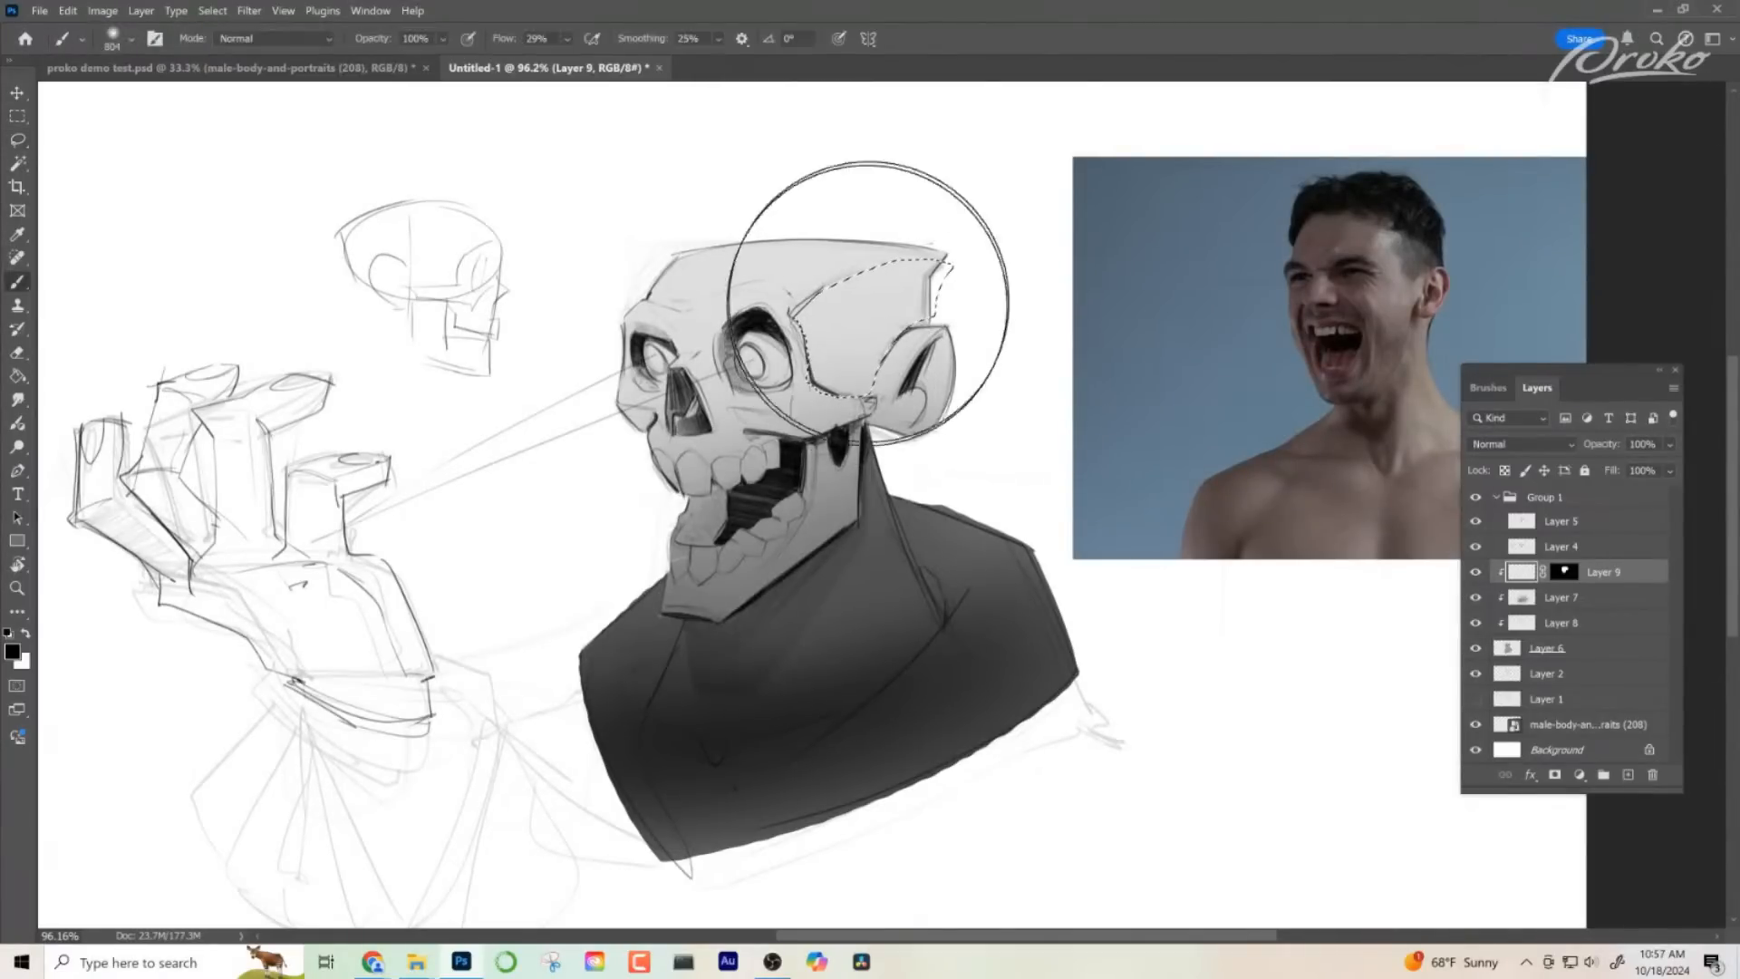
- Try shading the lassoed temple plane with the large soft brush
left_click_drag(924, 290, 852, 335)
key("alt+z")
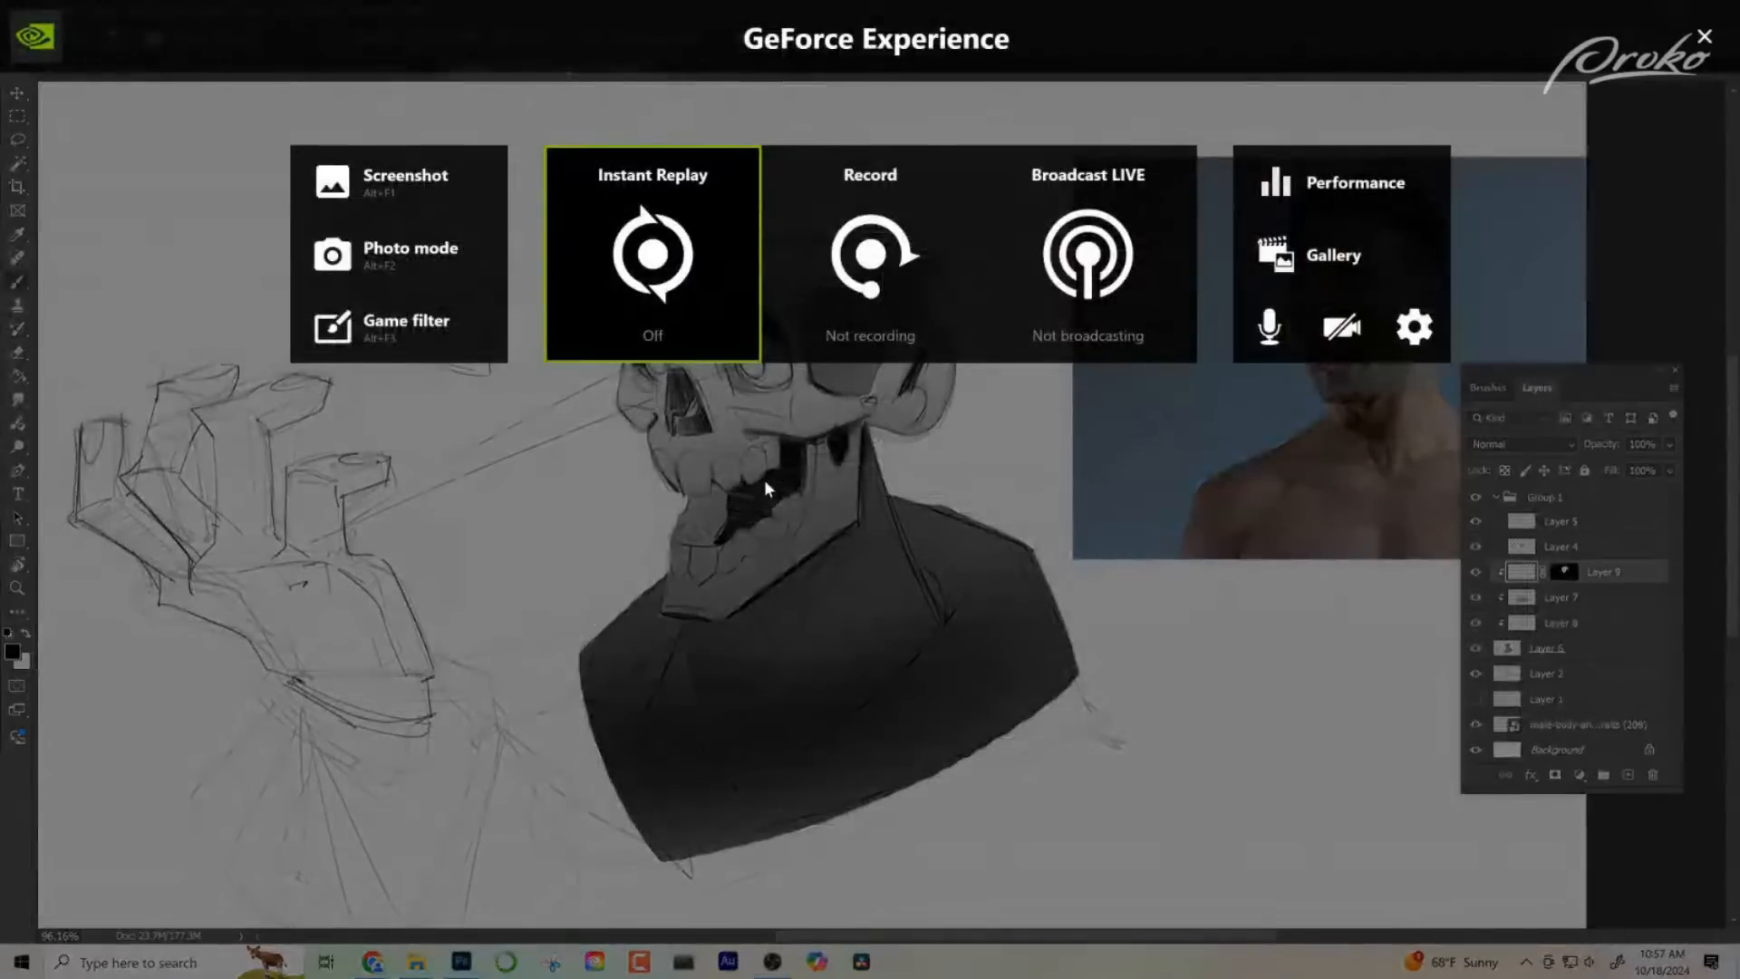
key("alt+z")
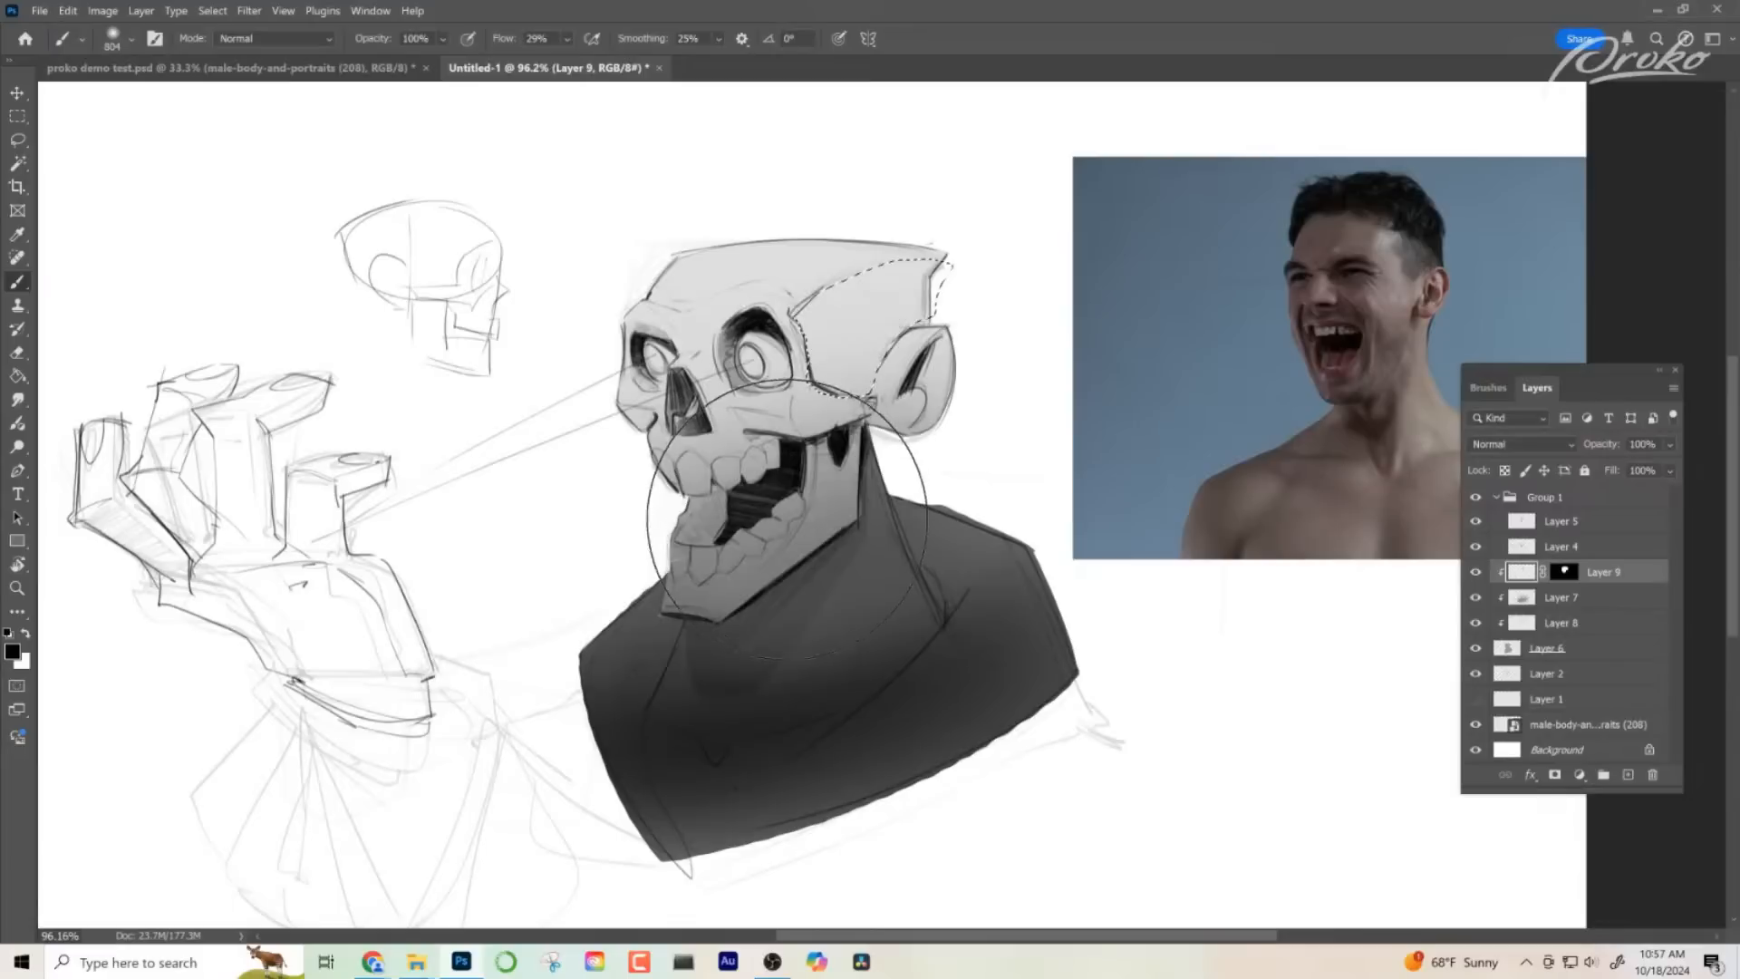
- Reduce the brush size and set its flow to 4%, softly shade the lassoed temple plane, and deselect
left_click(132, 38)
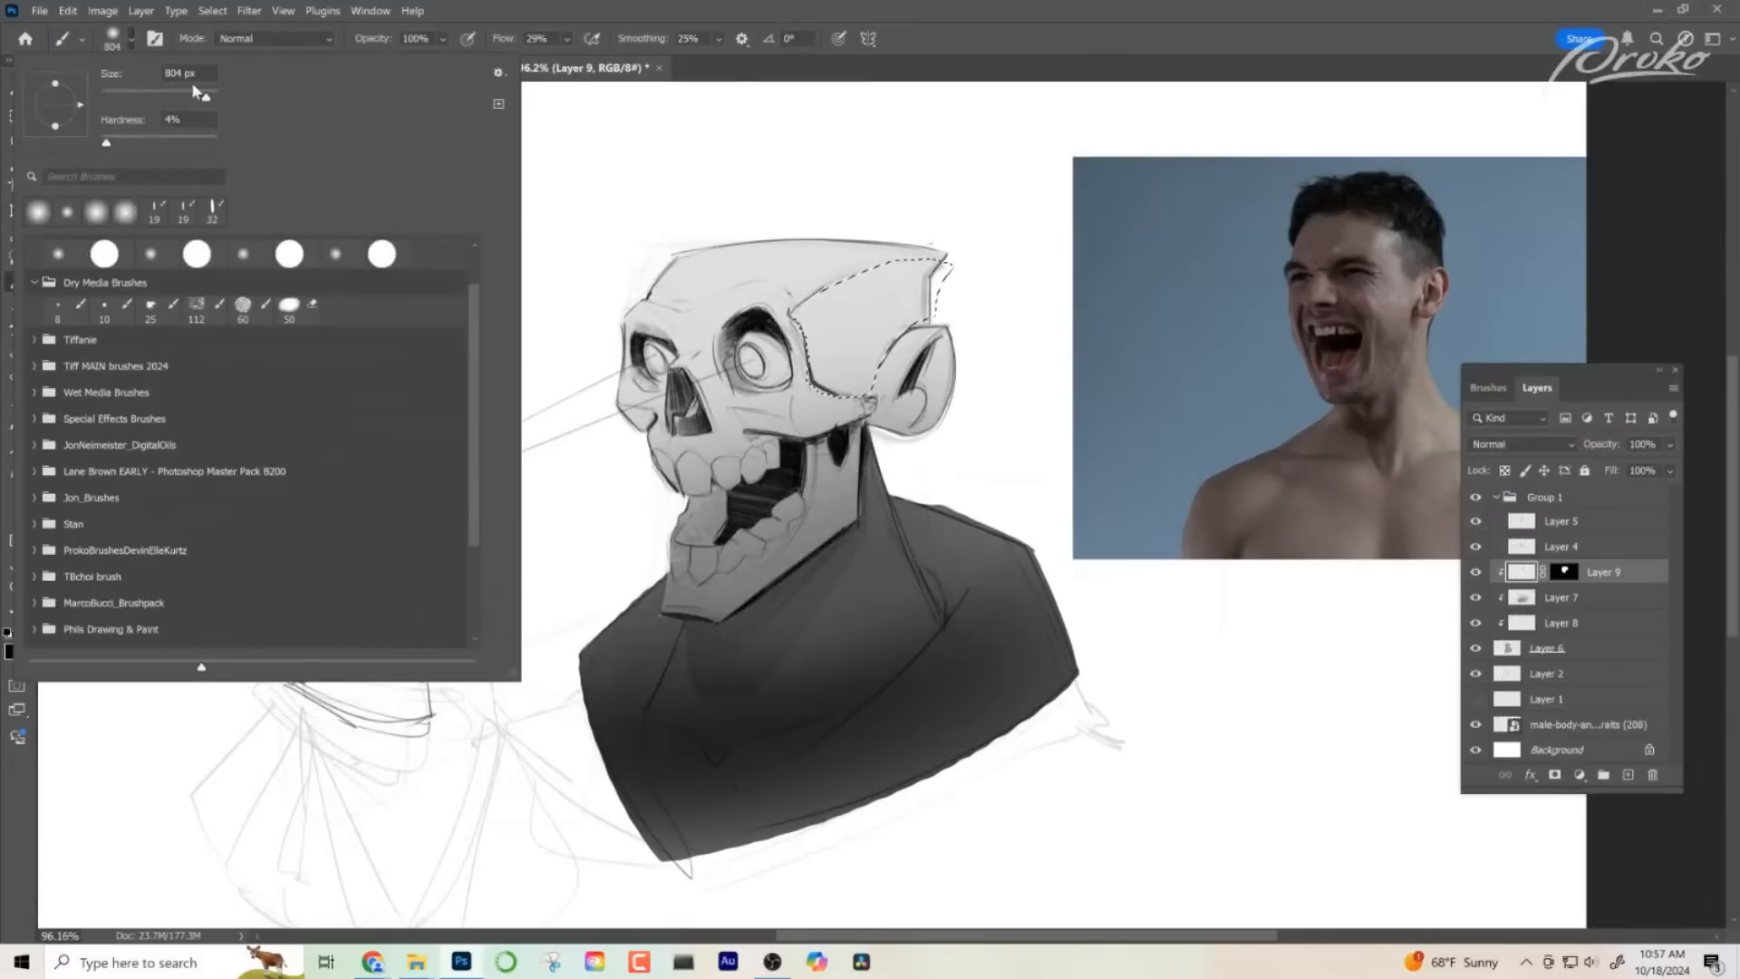
left_click_drag(192, 95, 201, 101)
left_click(578, 64)
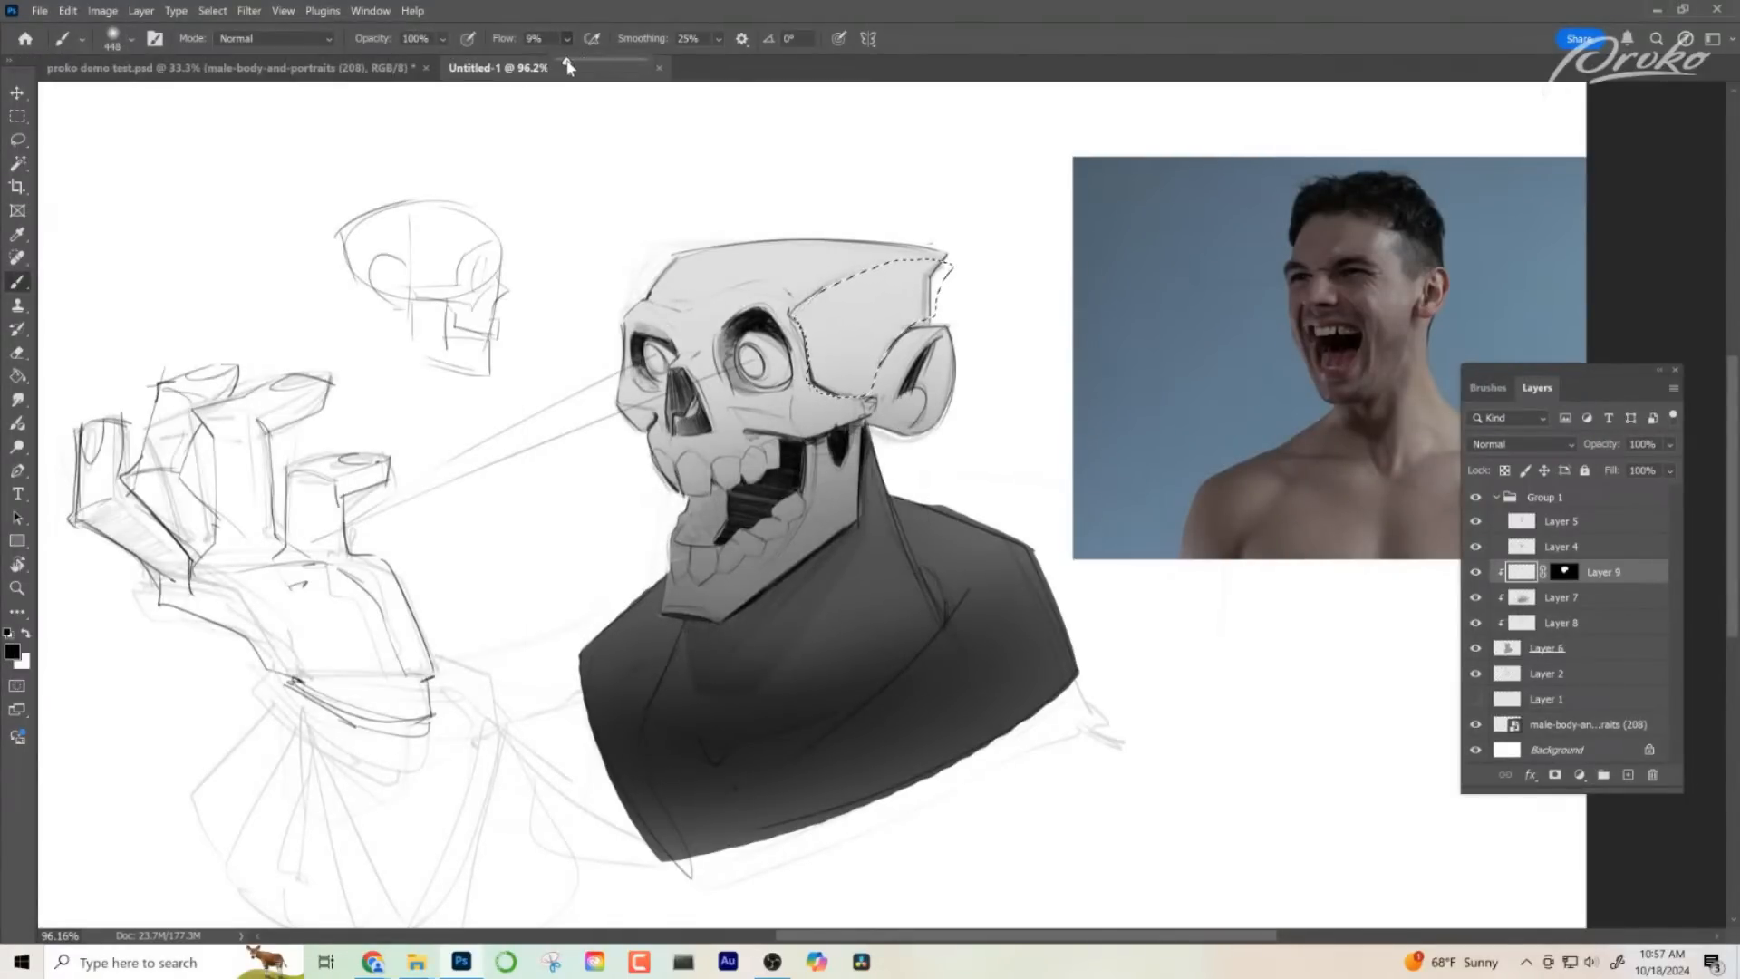
mouse_move(936, 272)
left_mouse_down()
mouse_move(847, 354)
mouse_move(999, 229)
mouse_move(773, 347)
left_mouse_up()
key("ctrl+z")
key("ctrl+d")
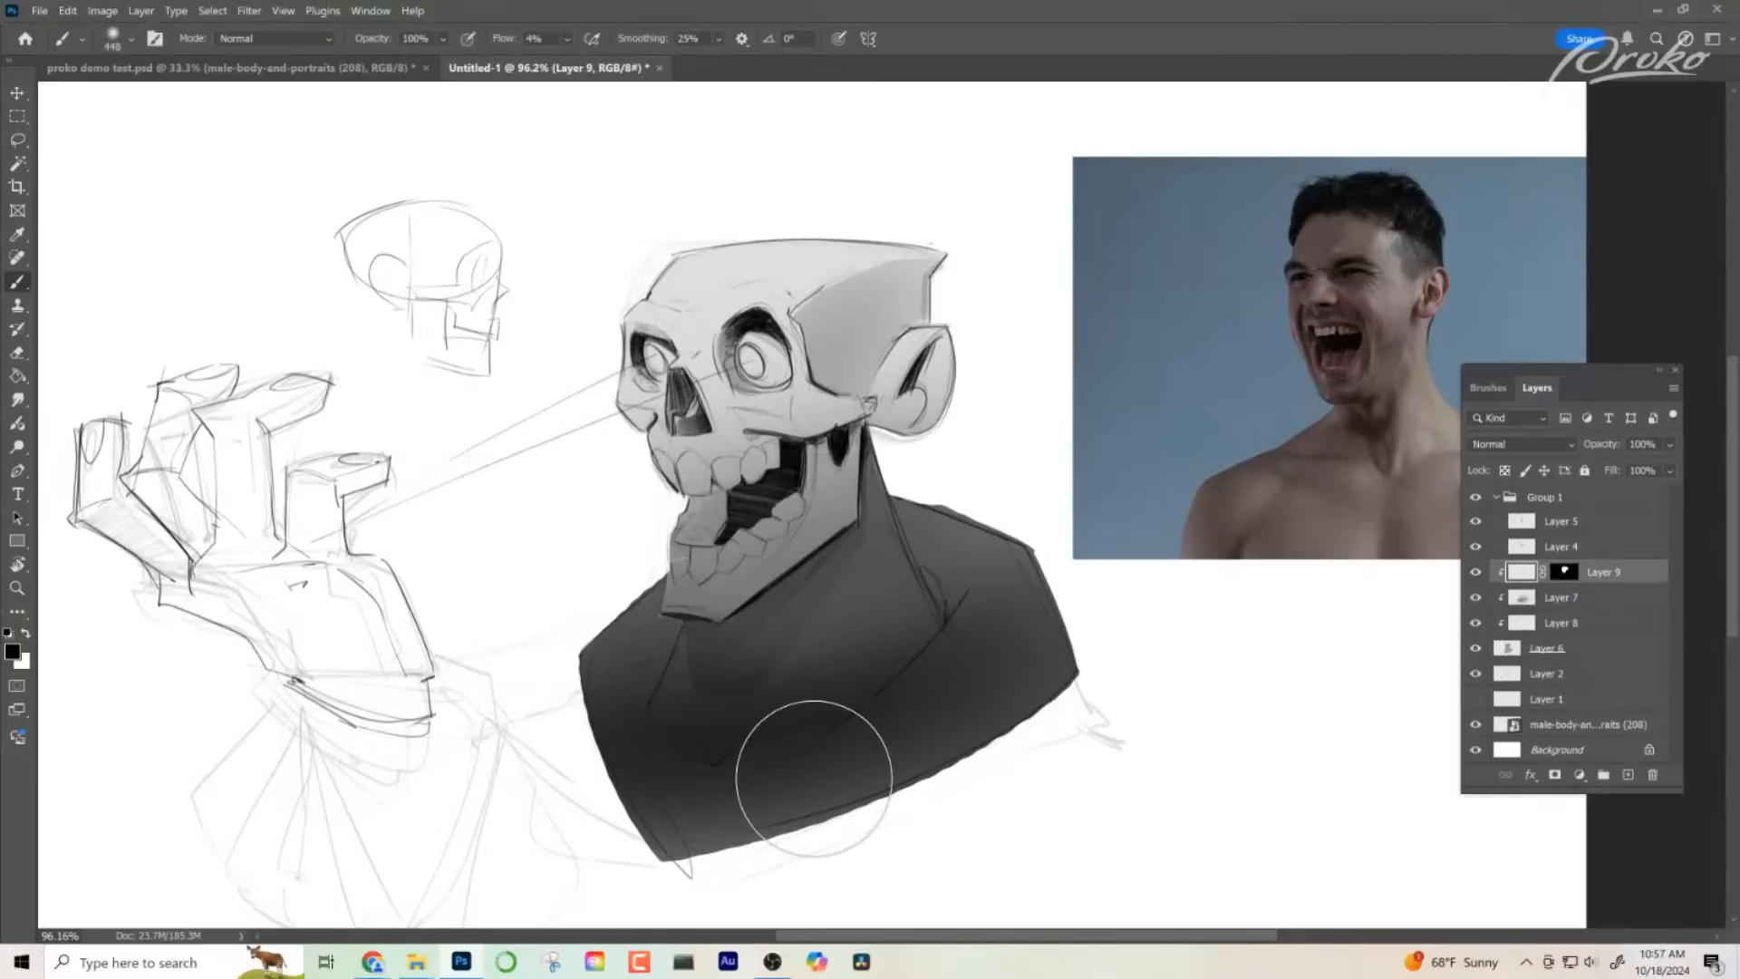
- Lasso the plane beneath the near eye's cheekbone, shade it softly, and deselect
left_click(17, 140)
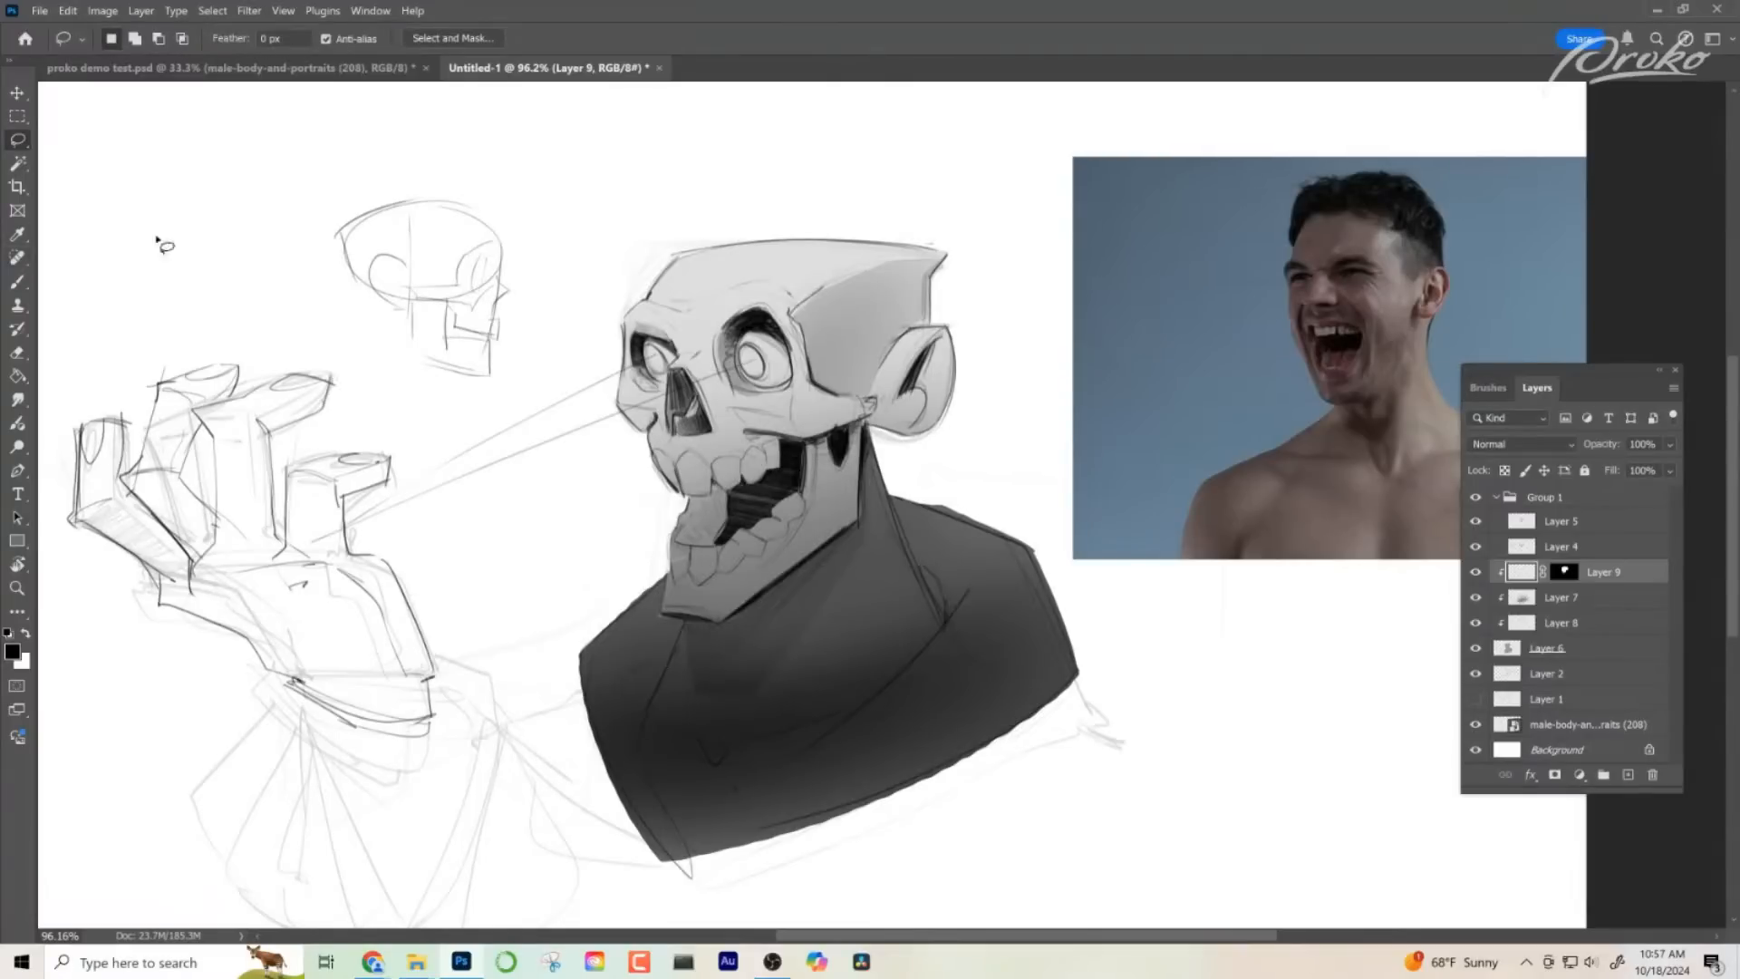
mouse_move(733, 412)
left_mouse_down()
mouse_move(809, 439)
mouse_move(778, 439)
mouse_move(740, 429)
mouse_move(800, 434)
mouse_move(730, 421)
mouse_move(827, 427)
left_mouse_up()
key("b")
key("ctrl+d")
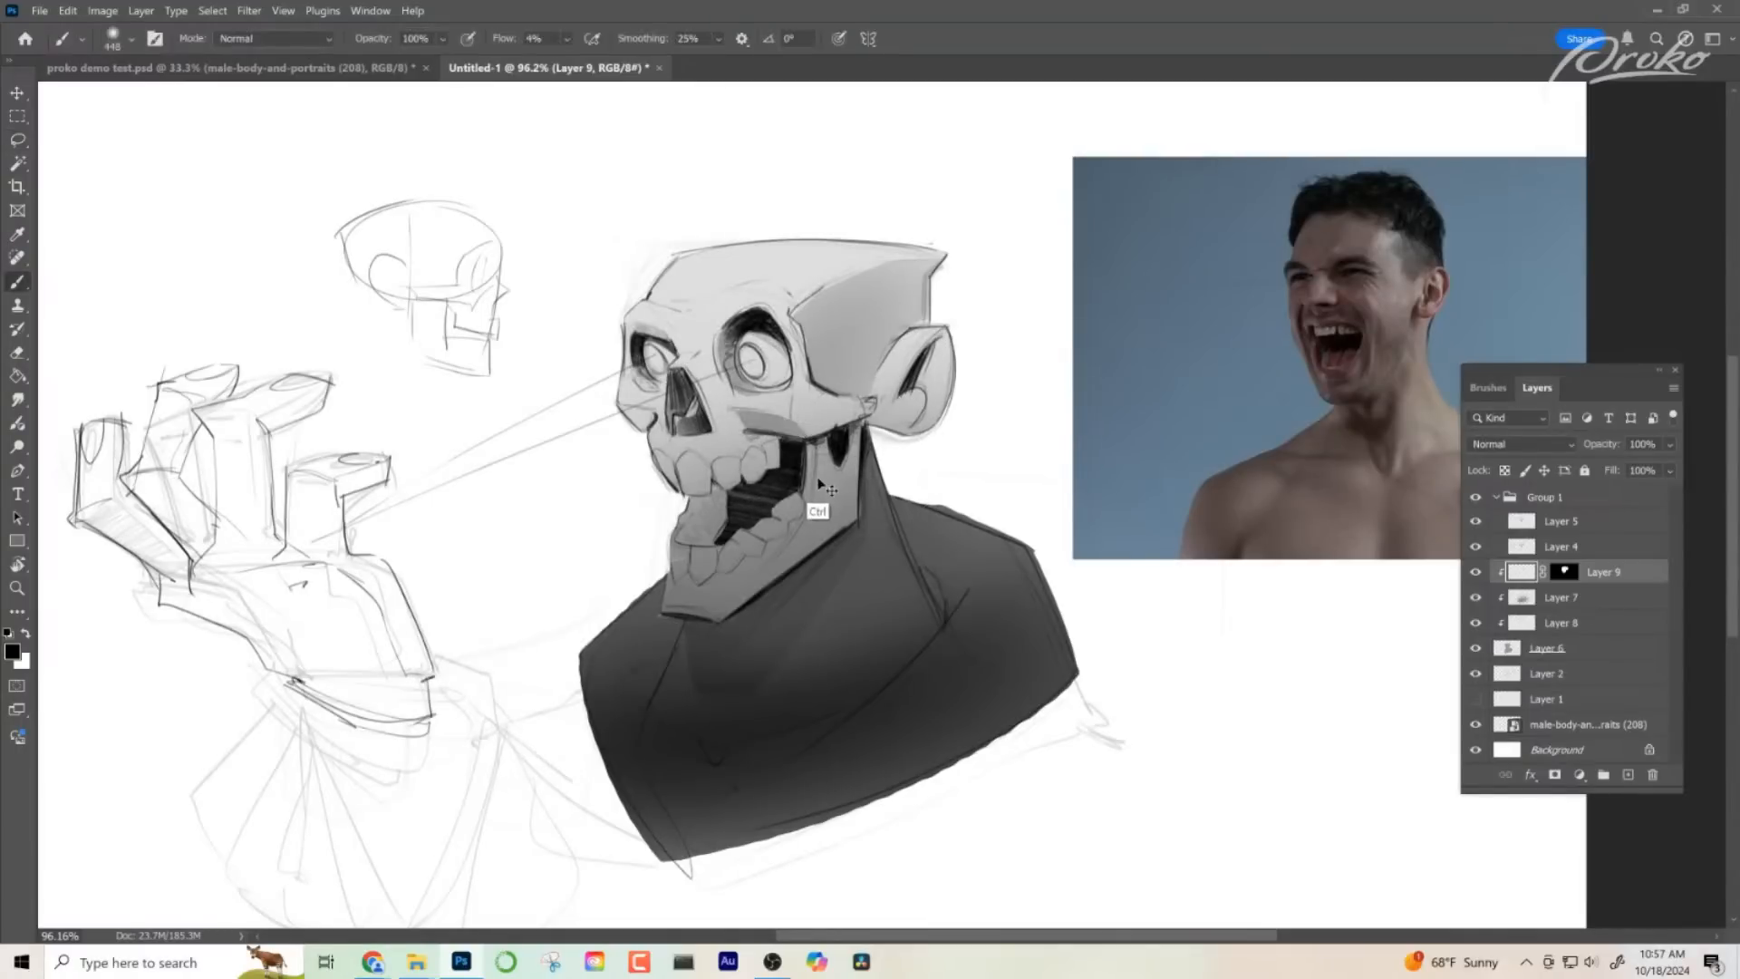
- Lasso the underside of the far cheekbone beside the nose hole, shade it softly, and deselect
left_click(17, 139)
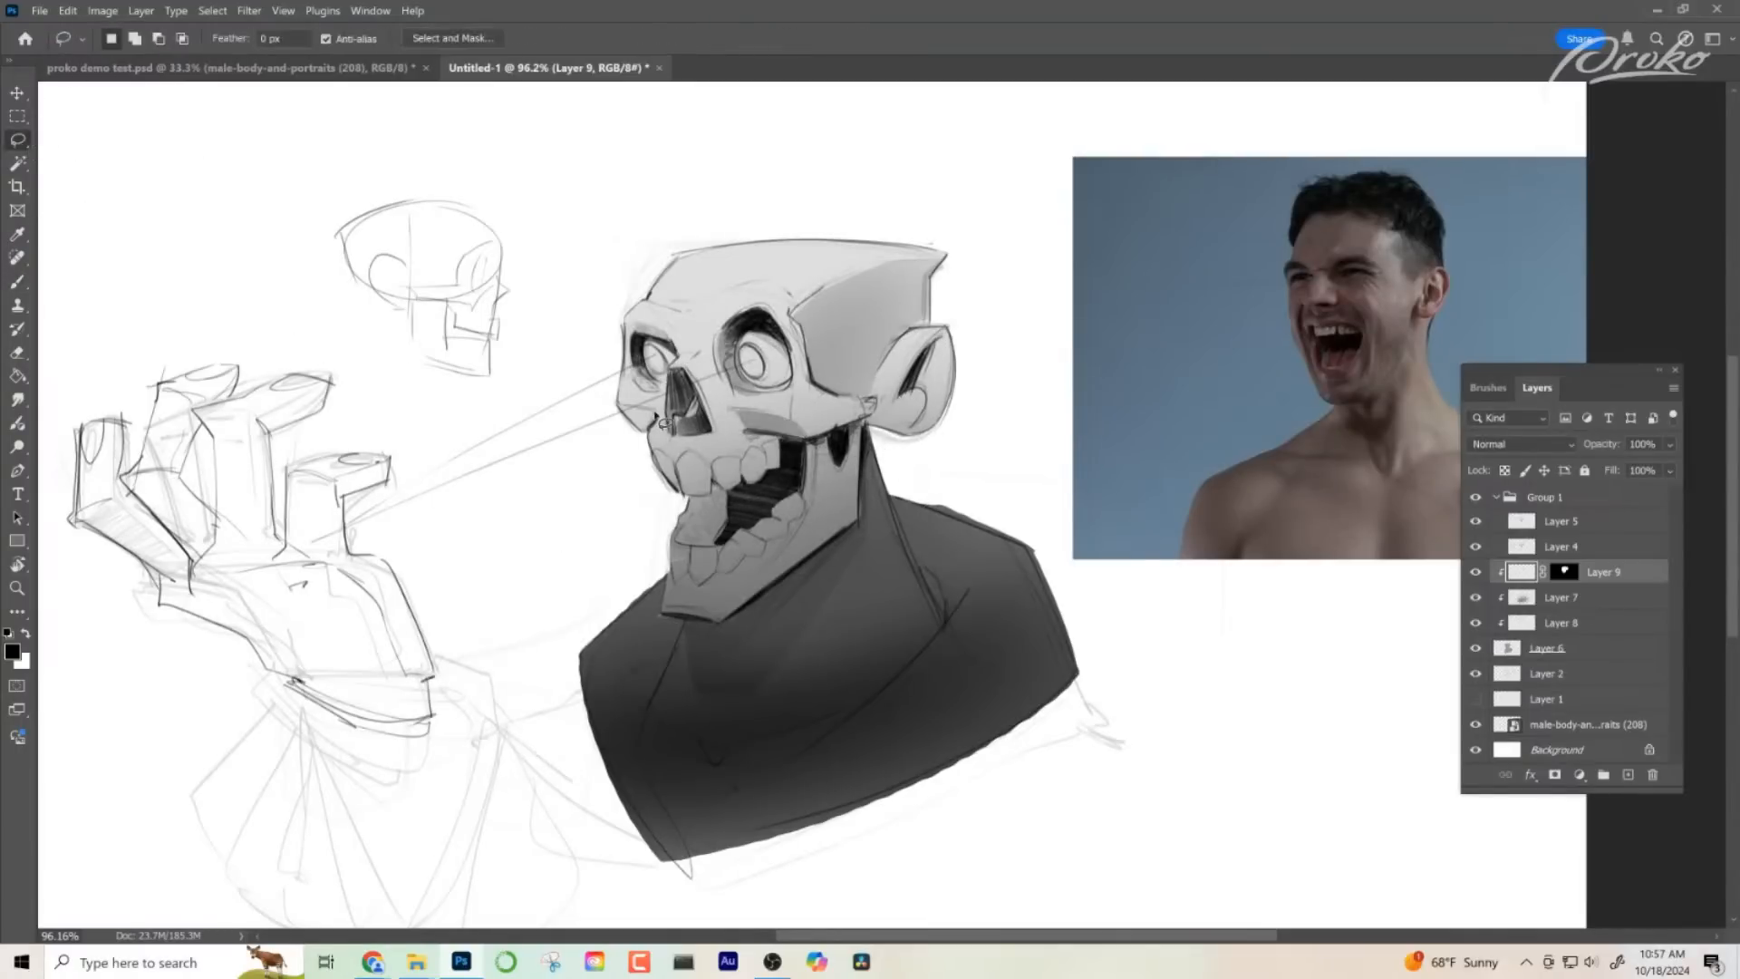
left_click_drag(664, 424, 626, 410)
key("b")
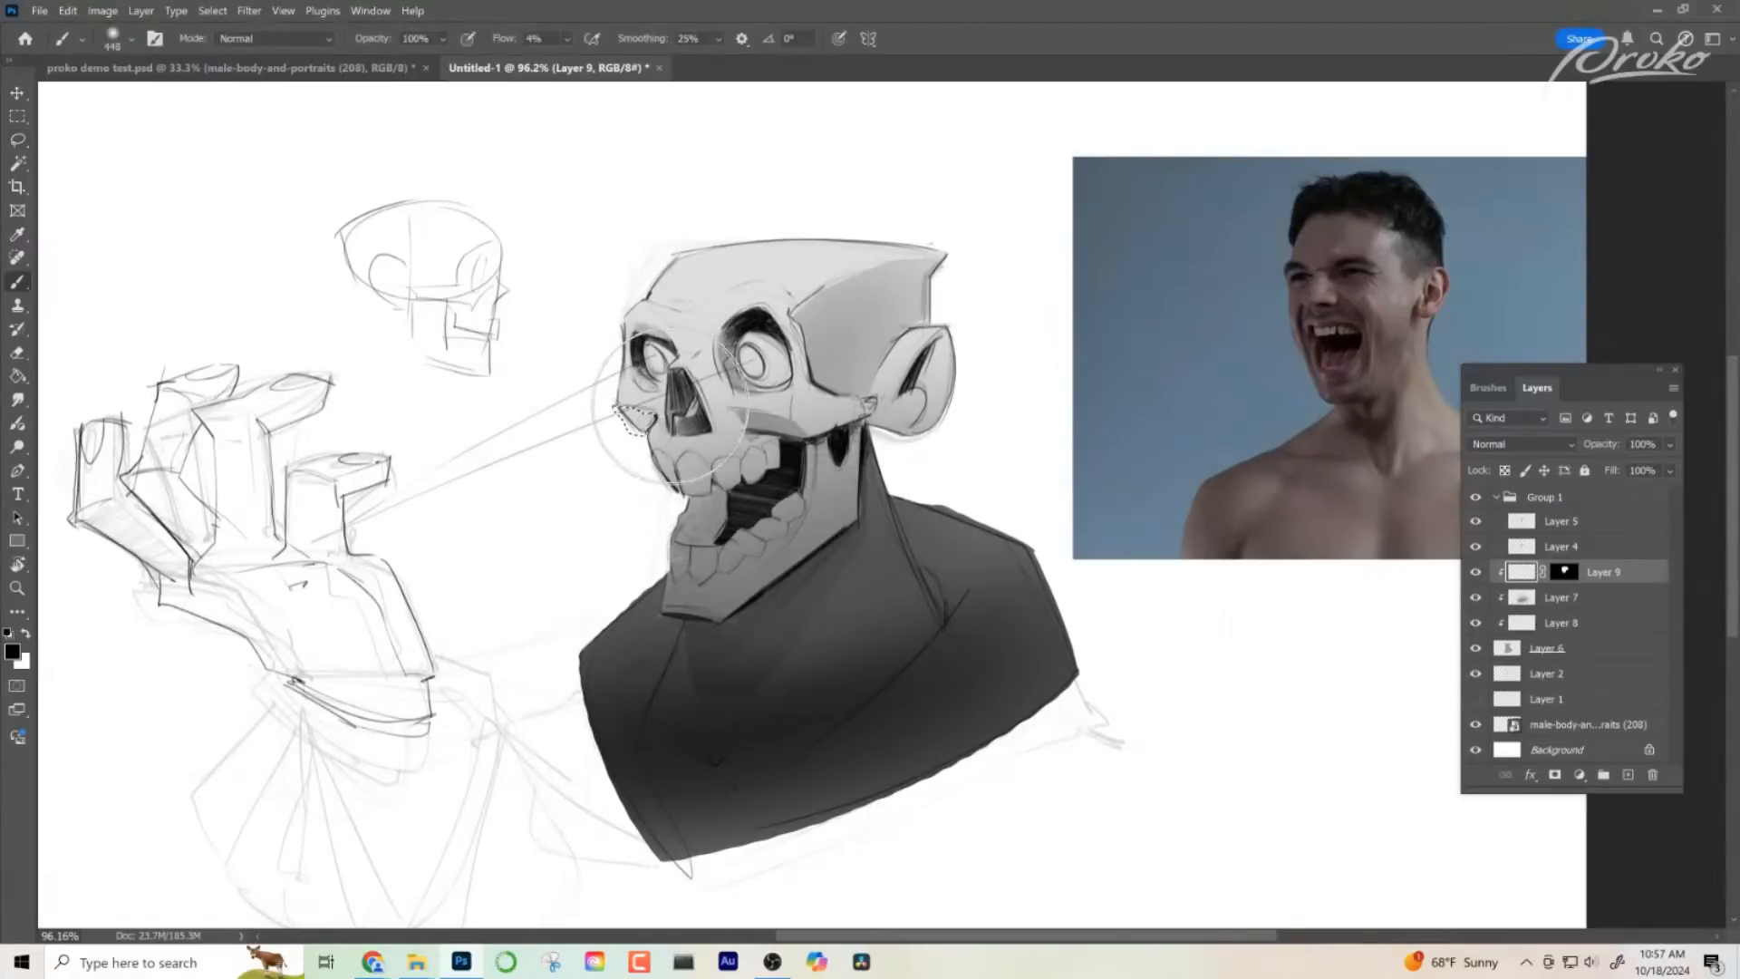
key("ctrl+d")
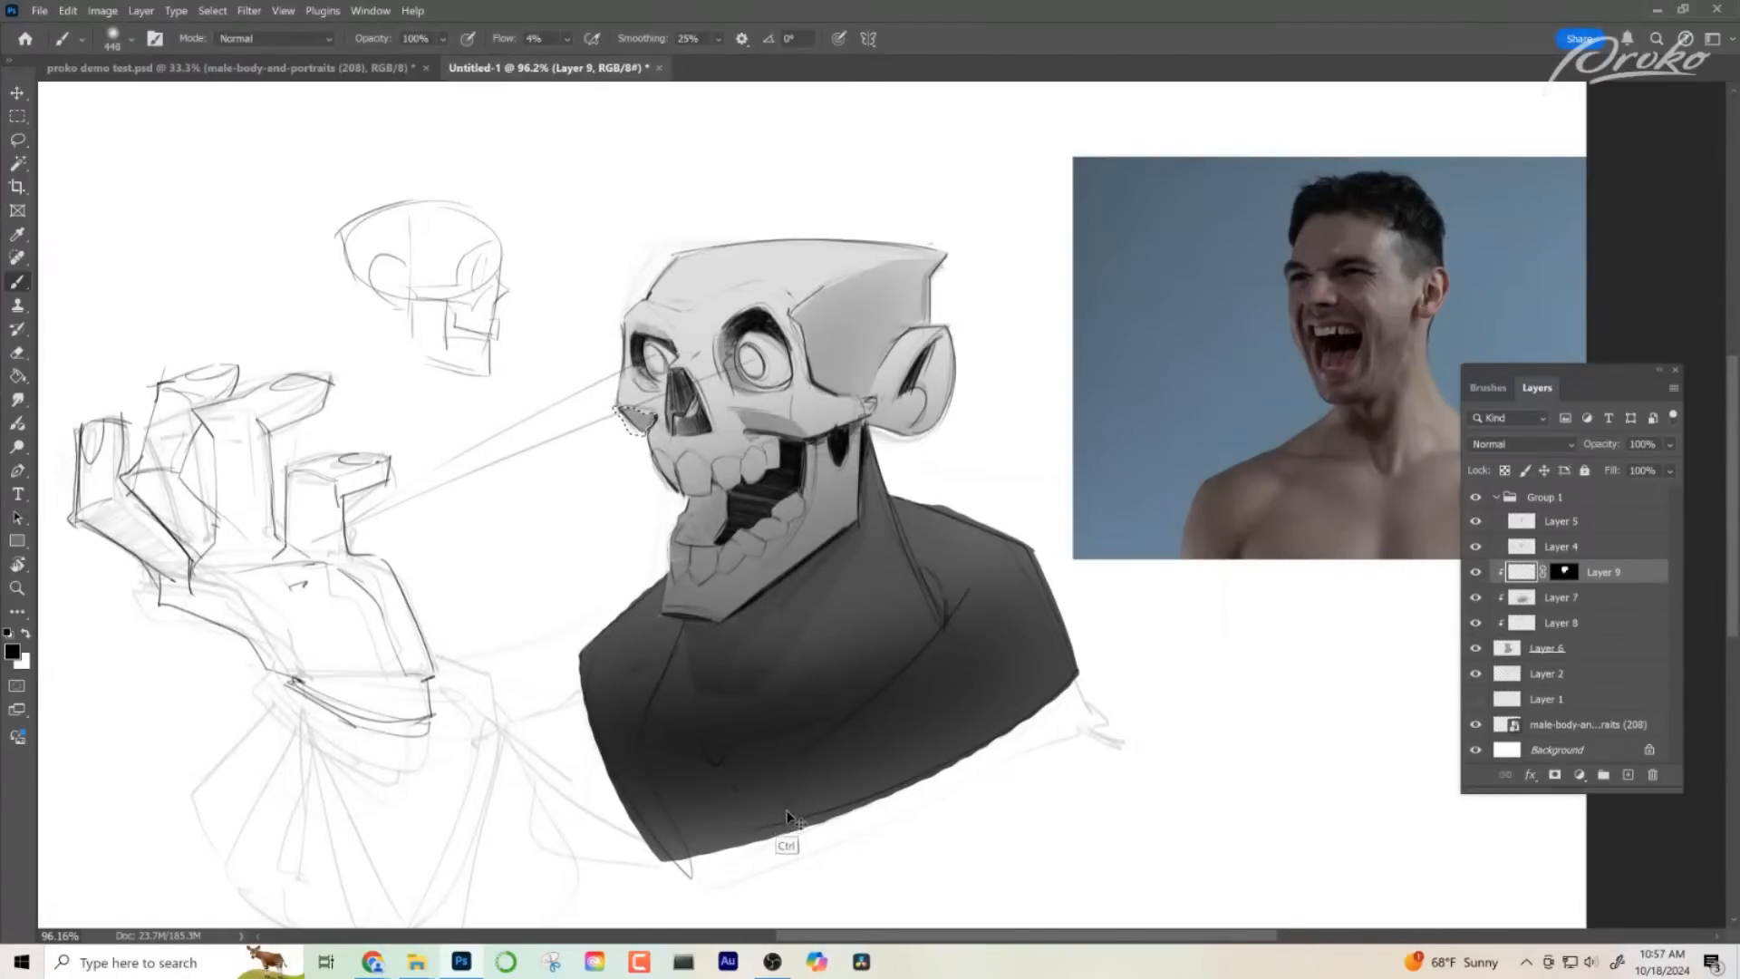
- Lasso the side plane of the open lower jaw, shade it softly with the low-flow brush, and deselect
left_click(19, 142)
mouse_move(819, 450)
left_mouse_down()
mouse_move(870, 435)
mouse_move(868, 501)
mouse_move(823, 562)
mouse_move(748, 607)
left_mouse_up()
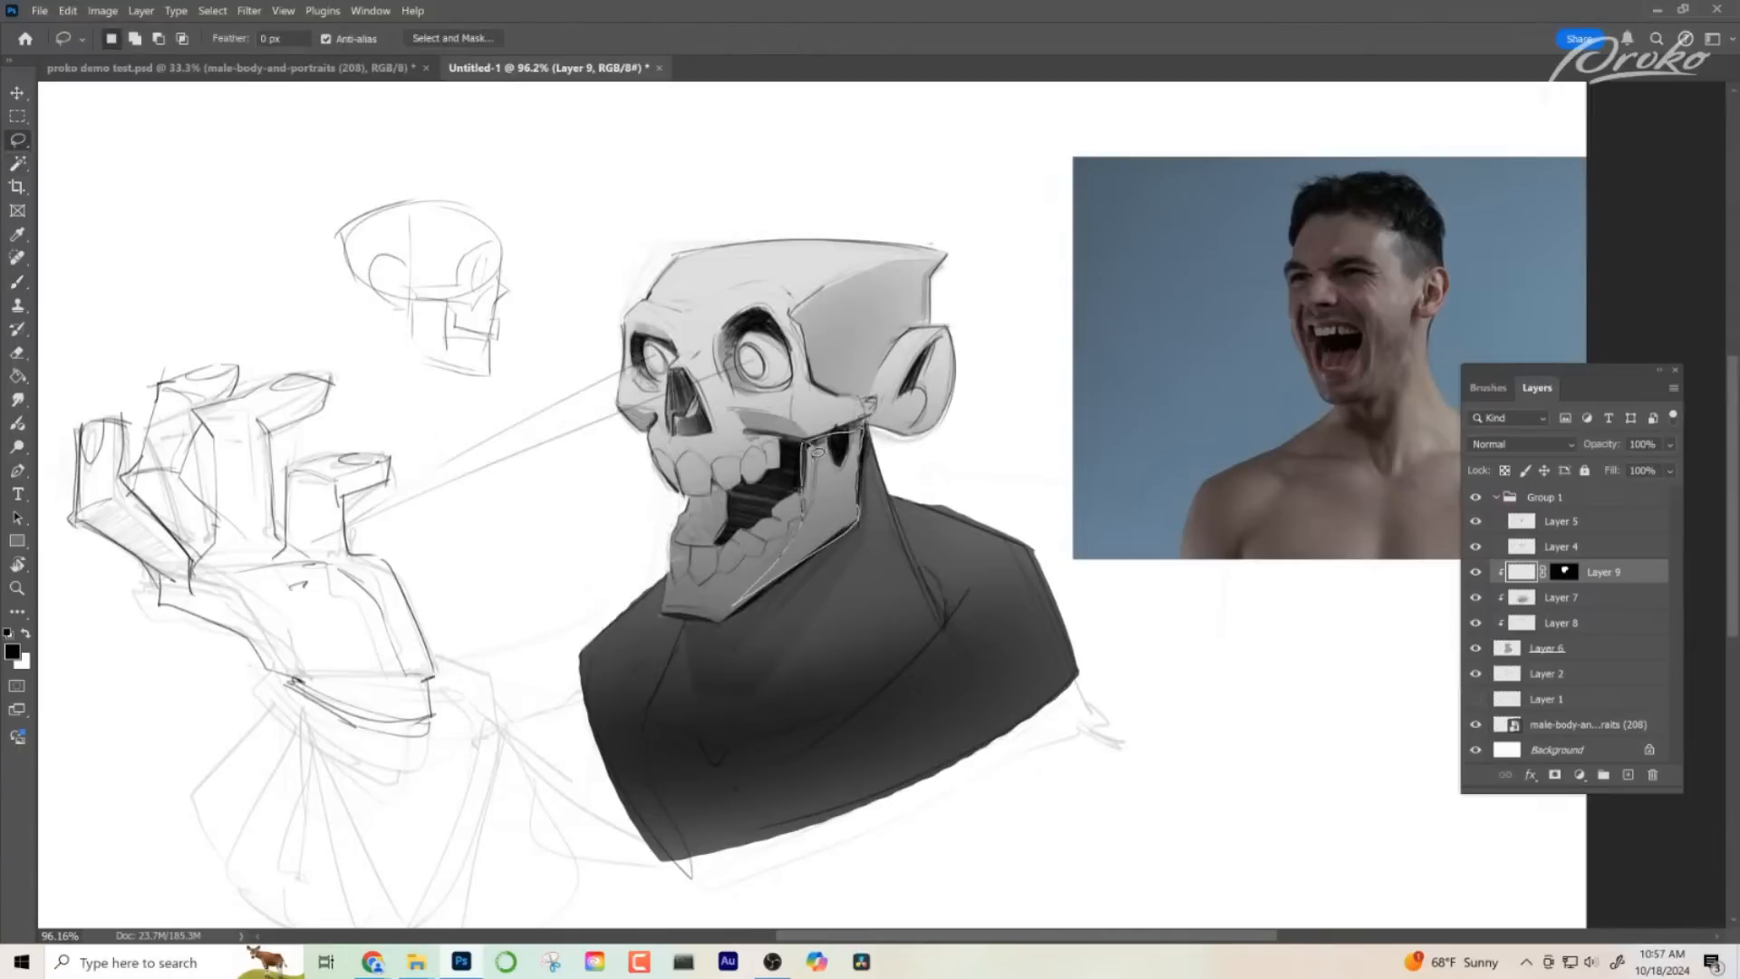
left_click_drag(819, 450, 819, 451)
key("b")
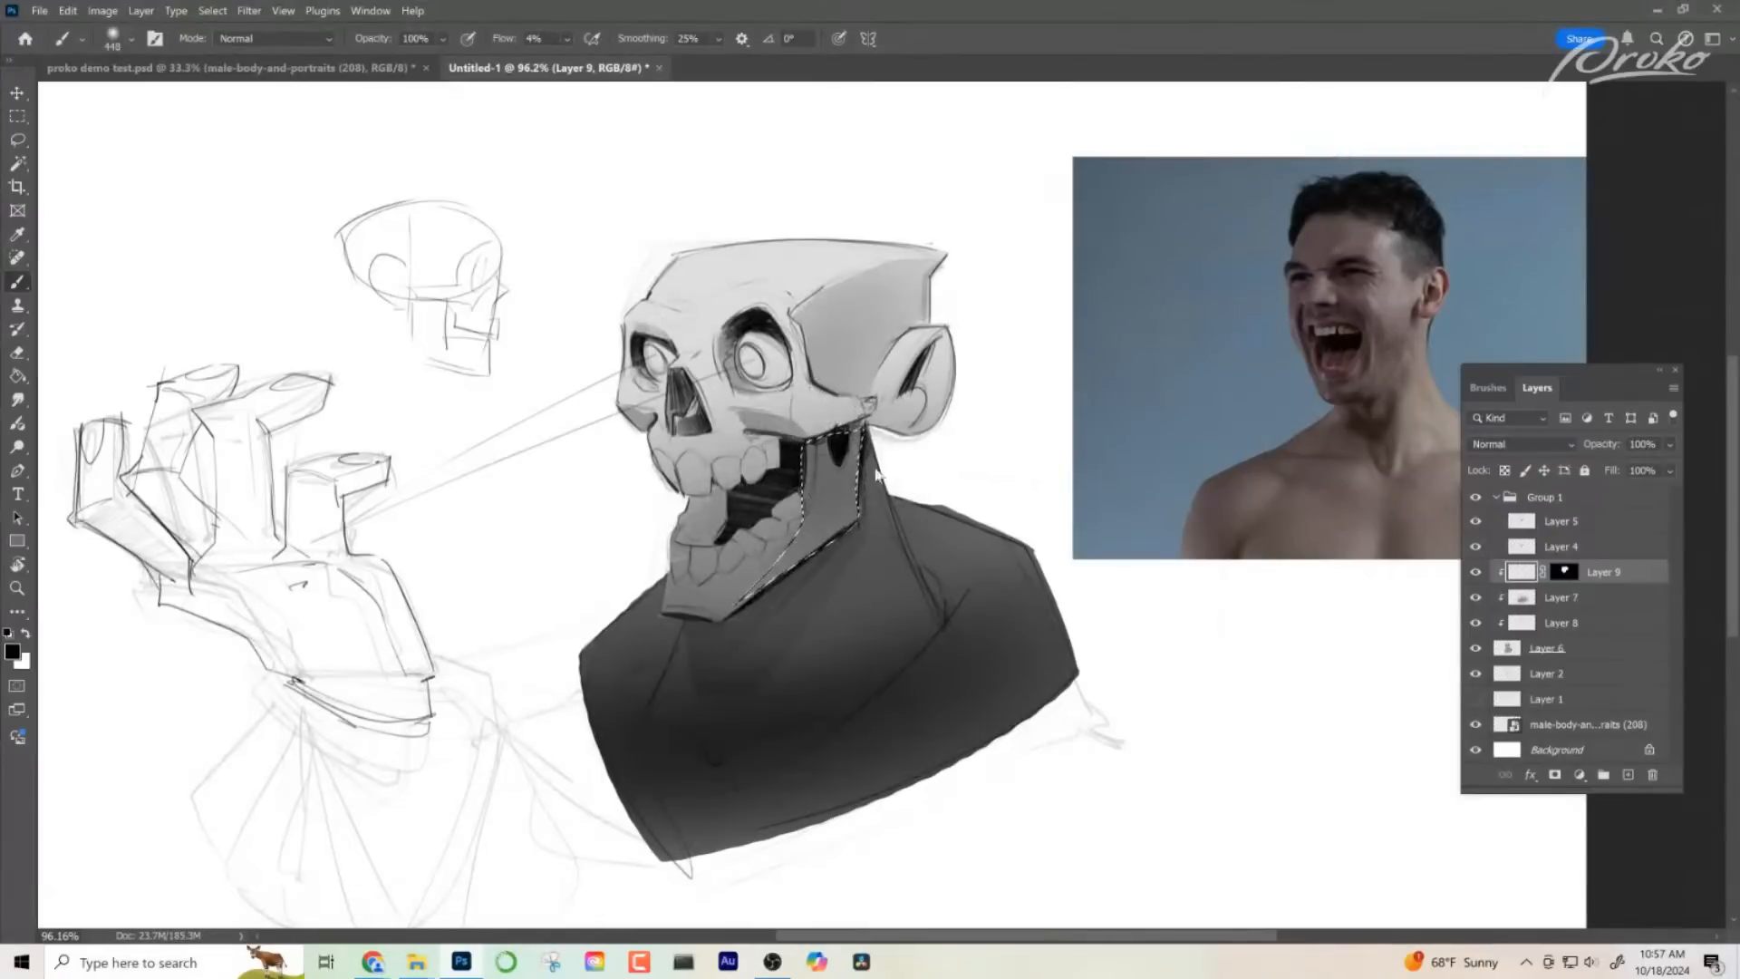
key("ctrl+d")
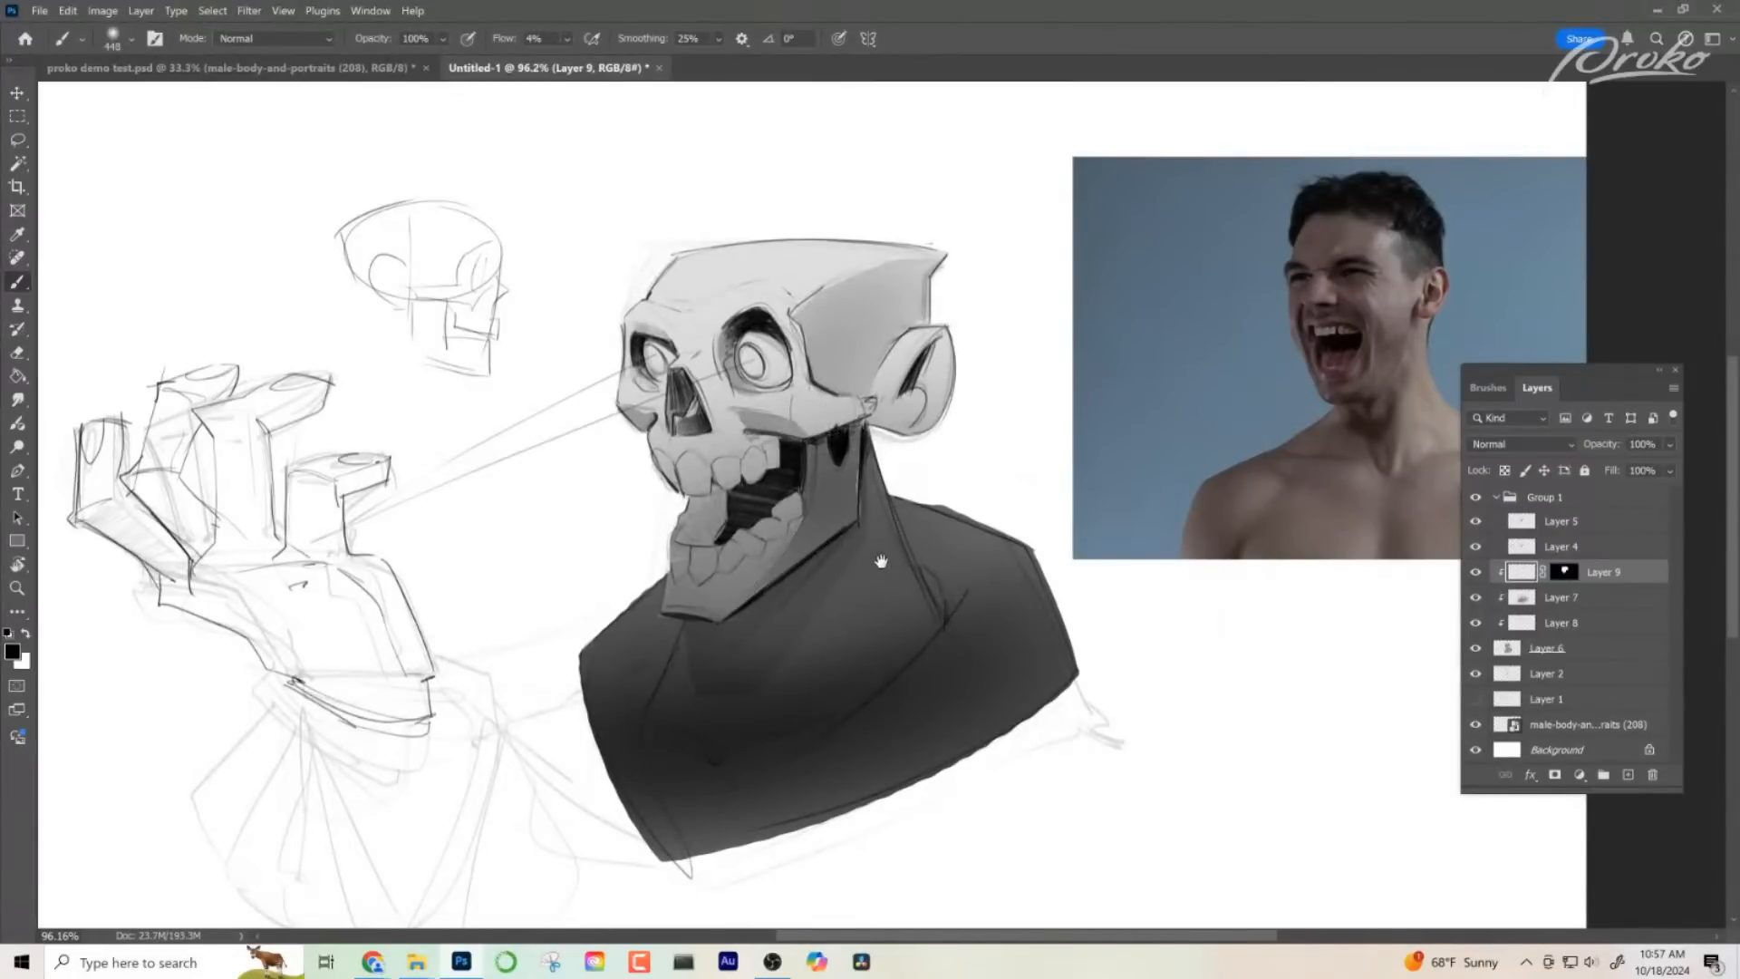
- Mirror the canvas view, lasso the upper jaw and teeth, shade them softly with the brush reduced to size 264, and deselect
key("h")
left_click_drag(881, 631, 710, 626)
key("l")
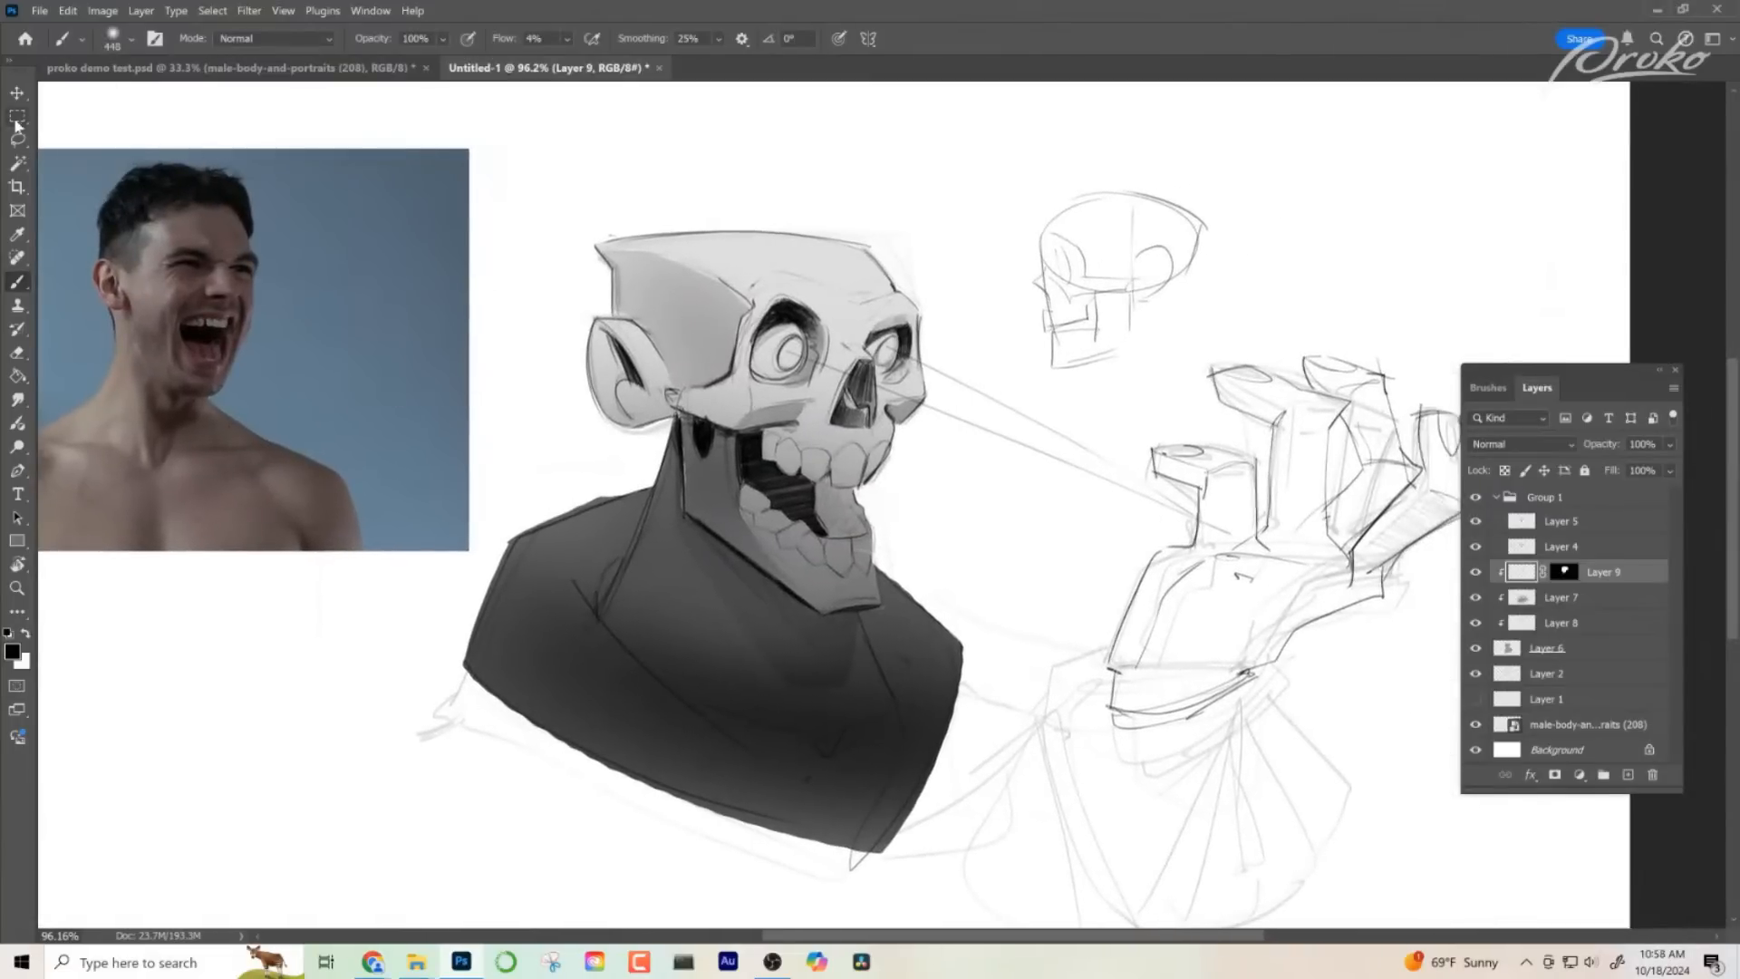
left_click_drag(767, 460, 799, 487)
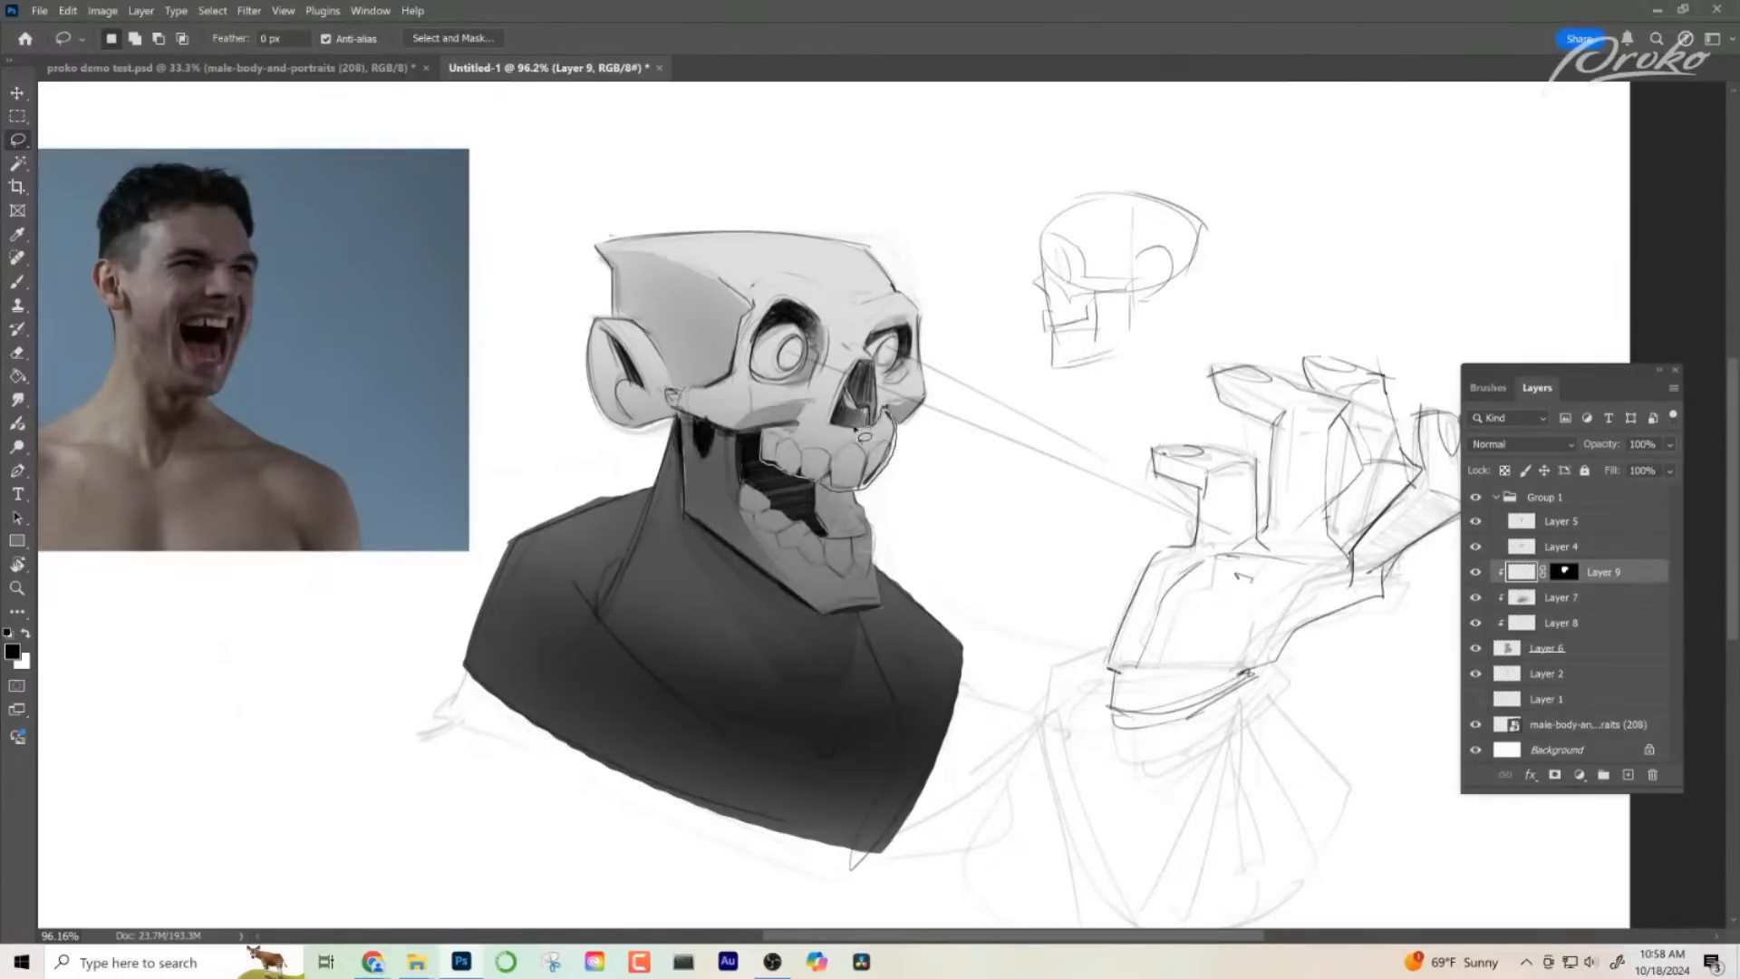
mouse_move(861, 428)
left_mouse_down()
mouse_move(800, 419)
mouse_move(766, 458)
left_mouse_up()
key("b")
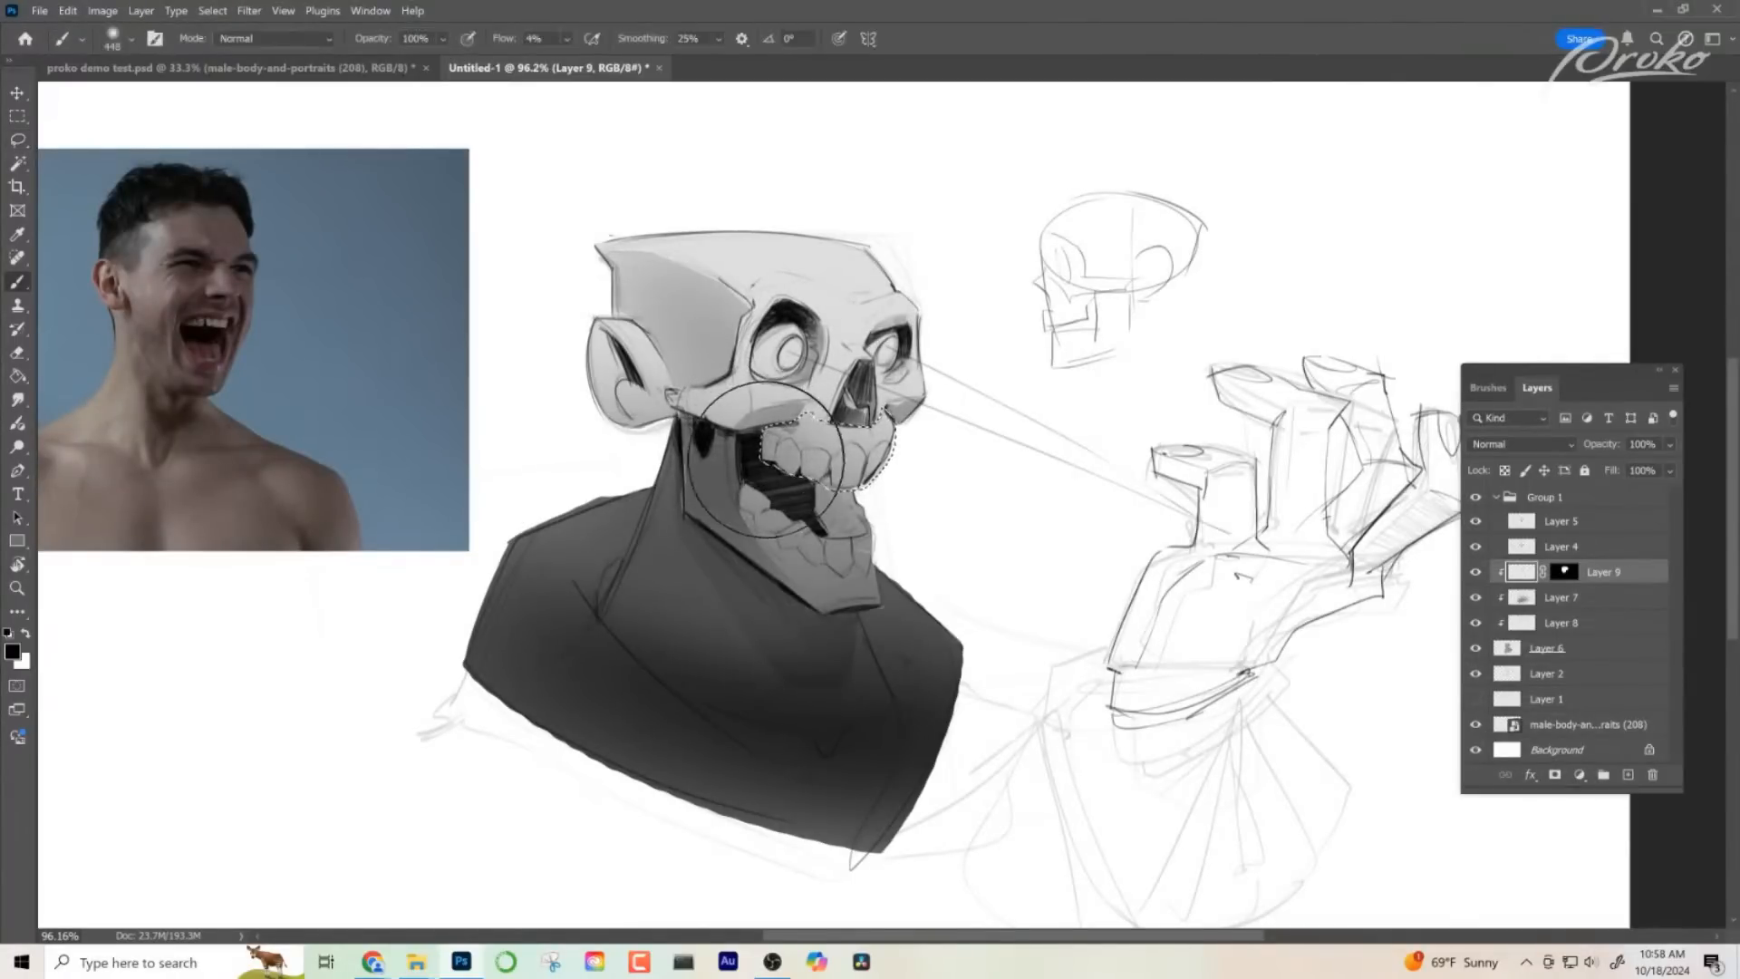
left_click_drag(770, 473, 672, 471)
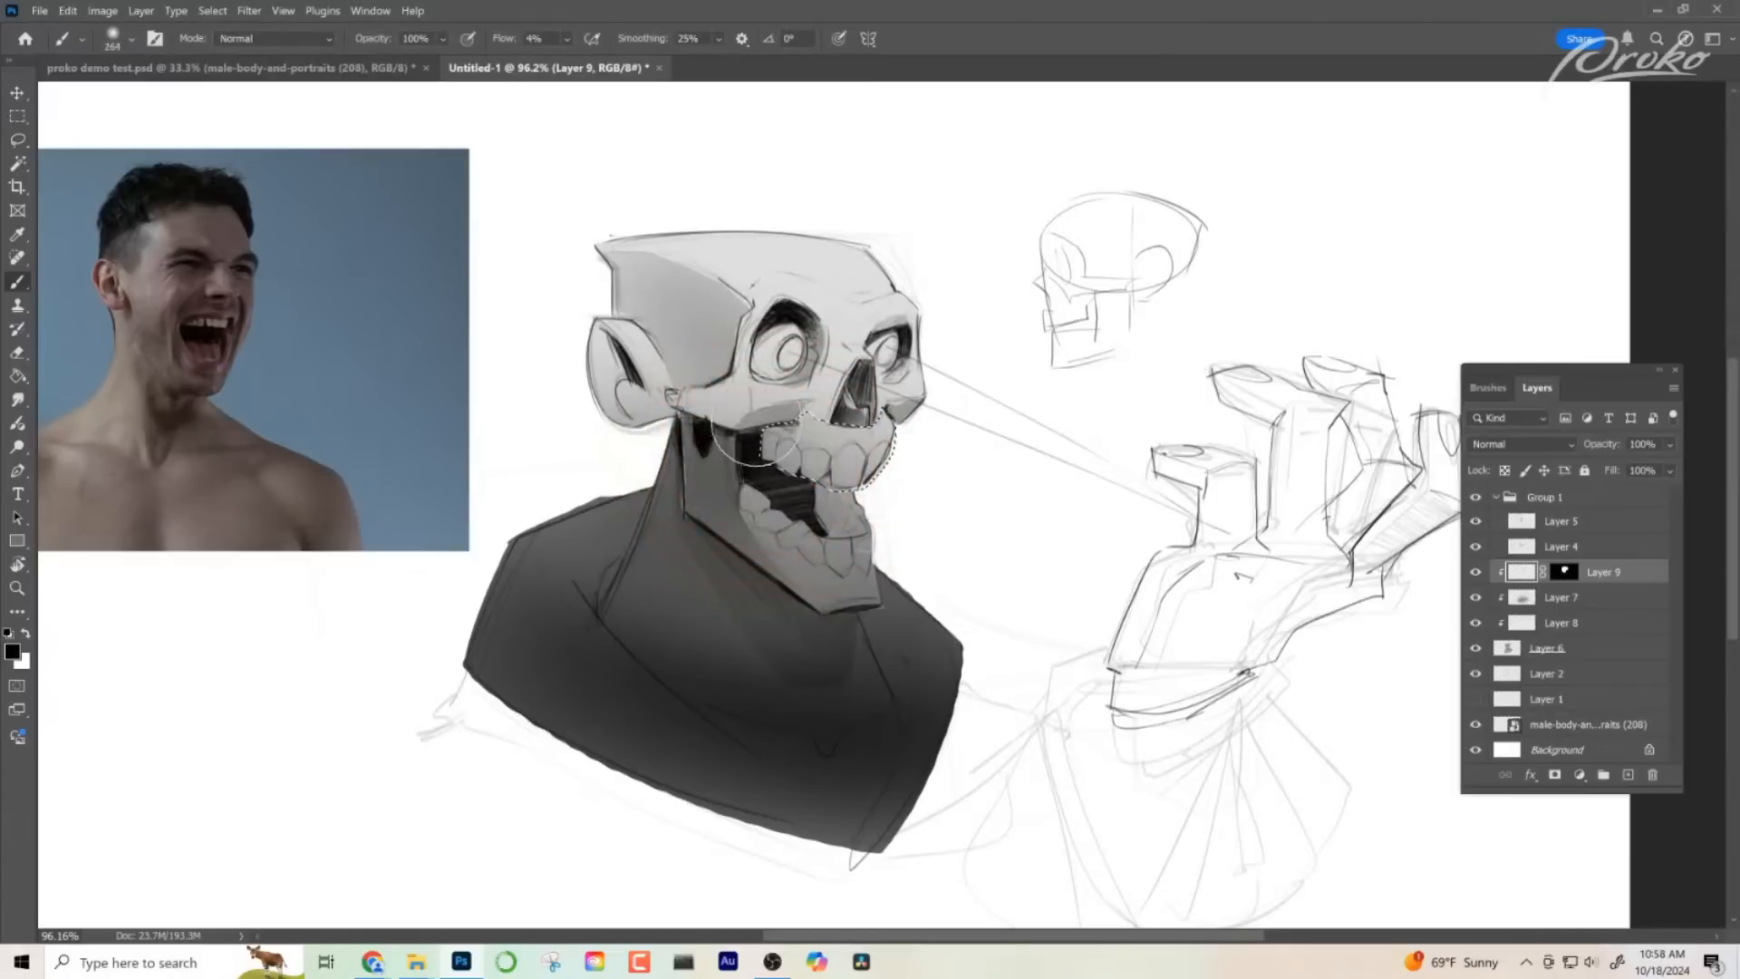
mouse_move(757, 422)
left_mouse_down()
mouse_move(775, 416)
mouse_move(781, 453)
mouse_move(873, 497)
mouse_move(751, 464)
left_mouse_up()
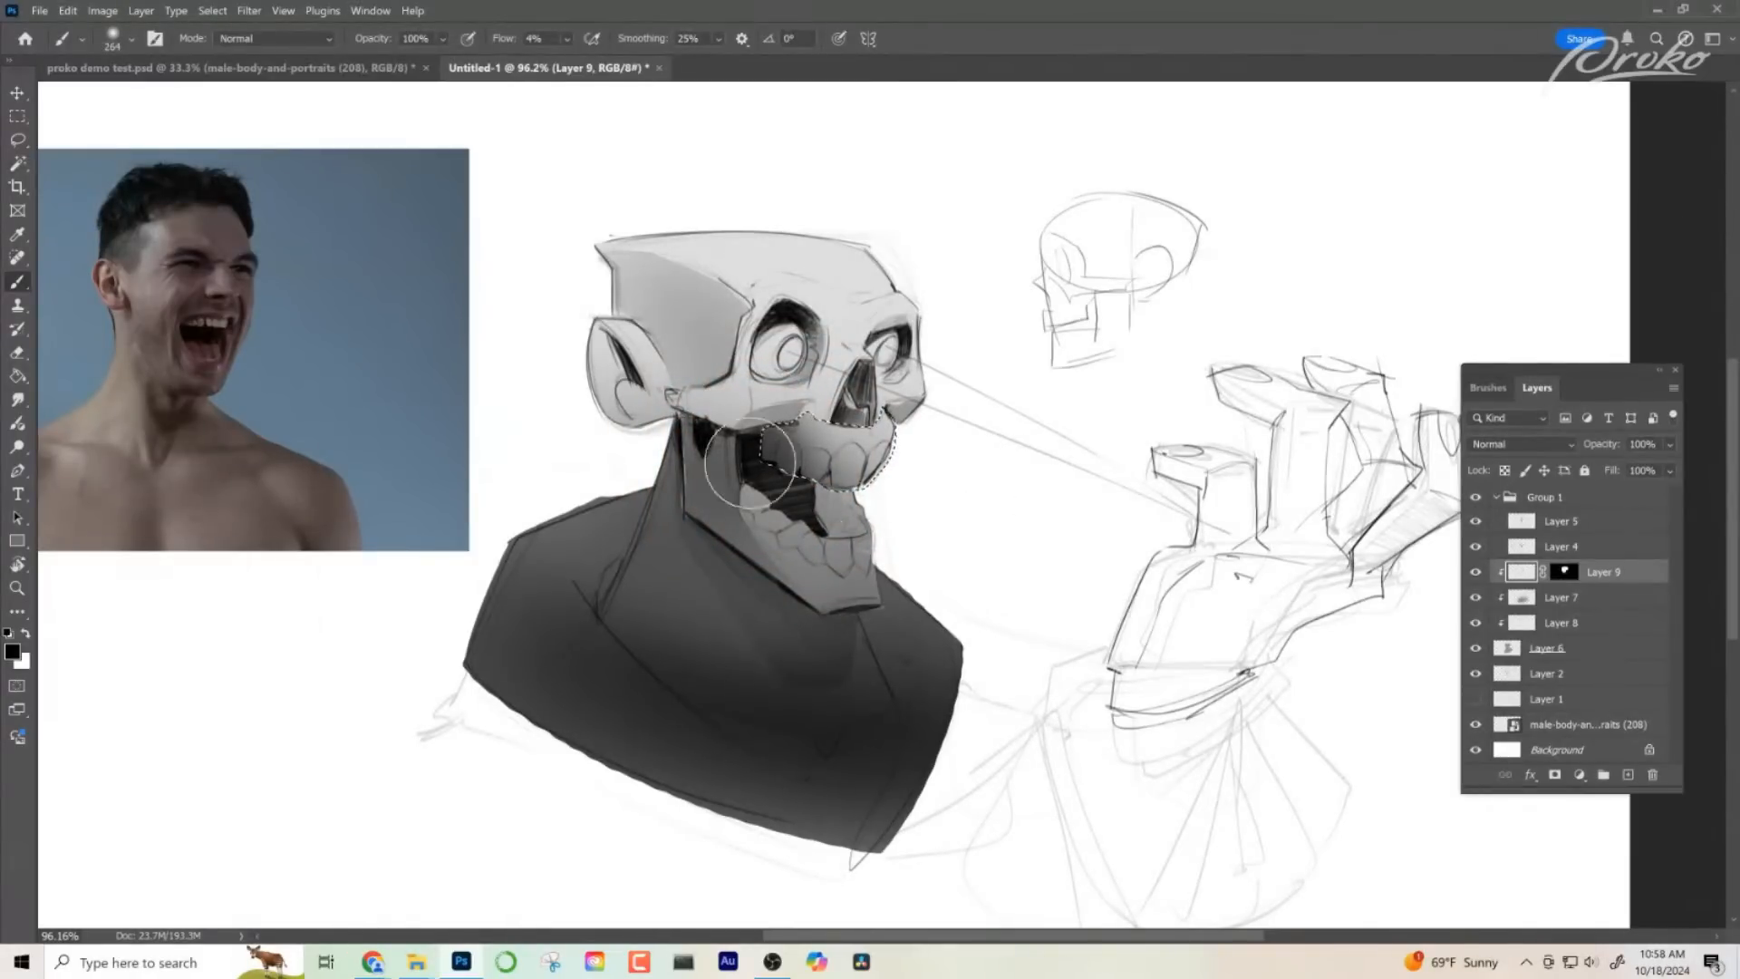
key("ctrl+d")
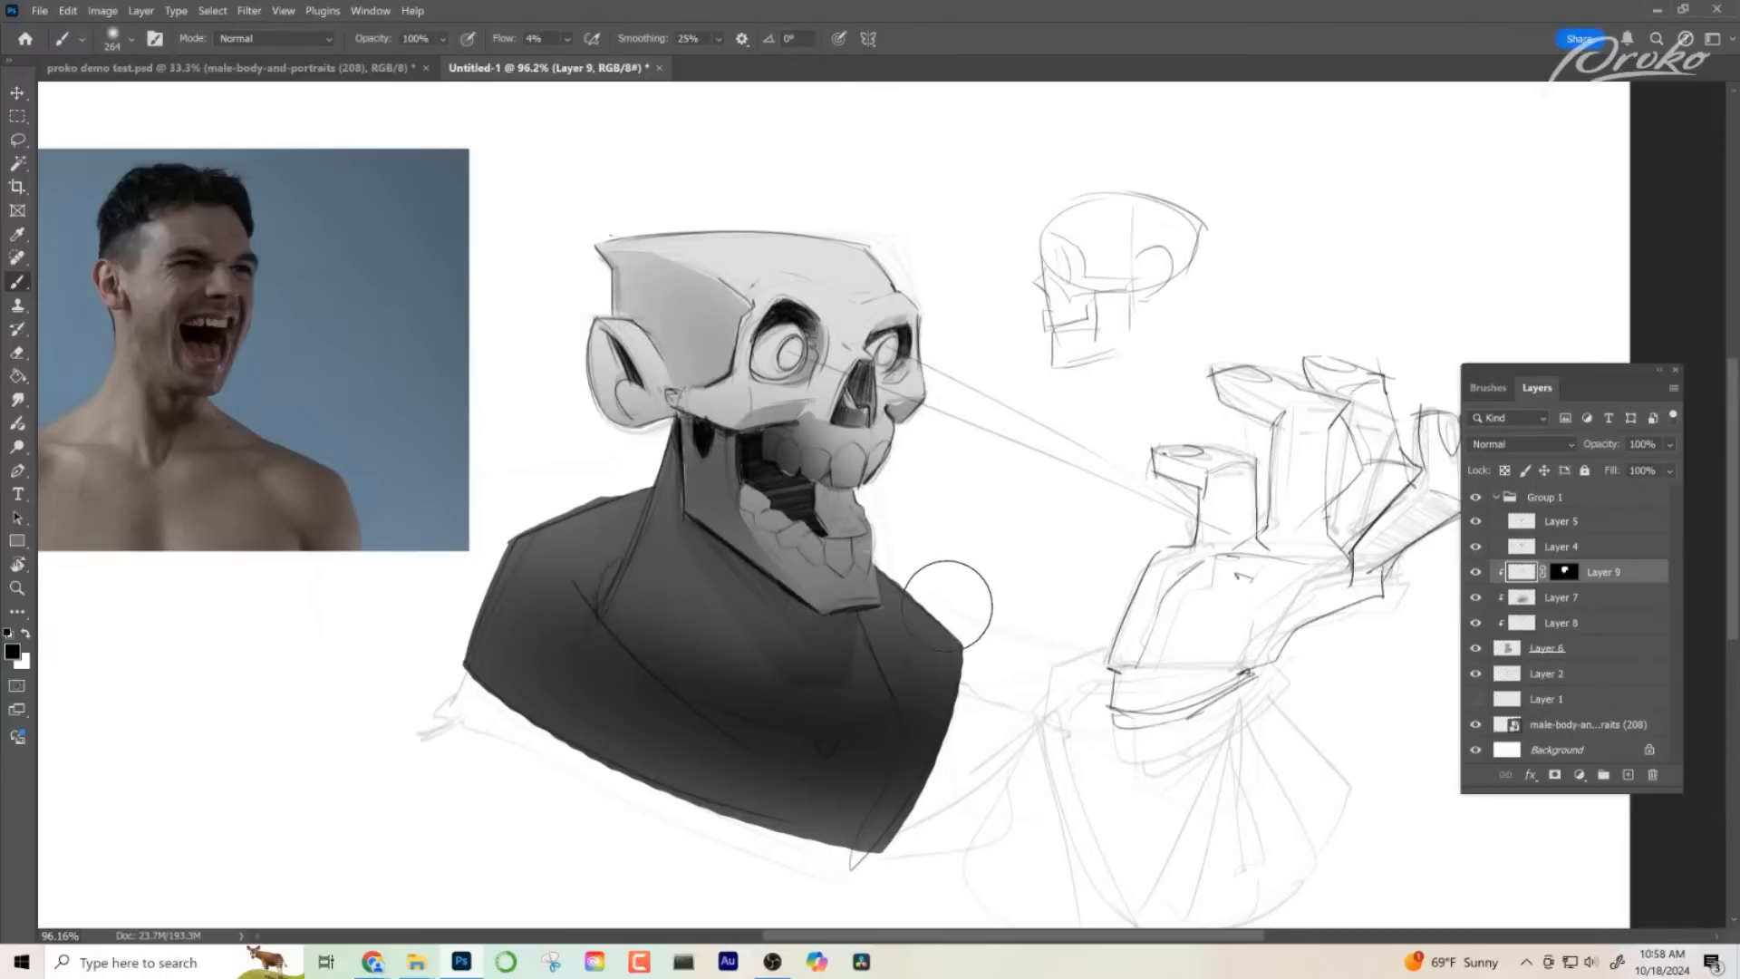
- Lighten the shading around the upper jaw with a soft eraser at 16% opacity
key("e")
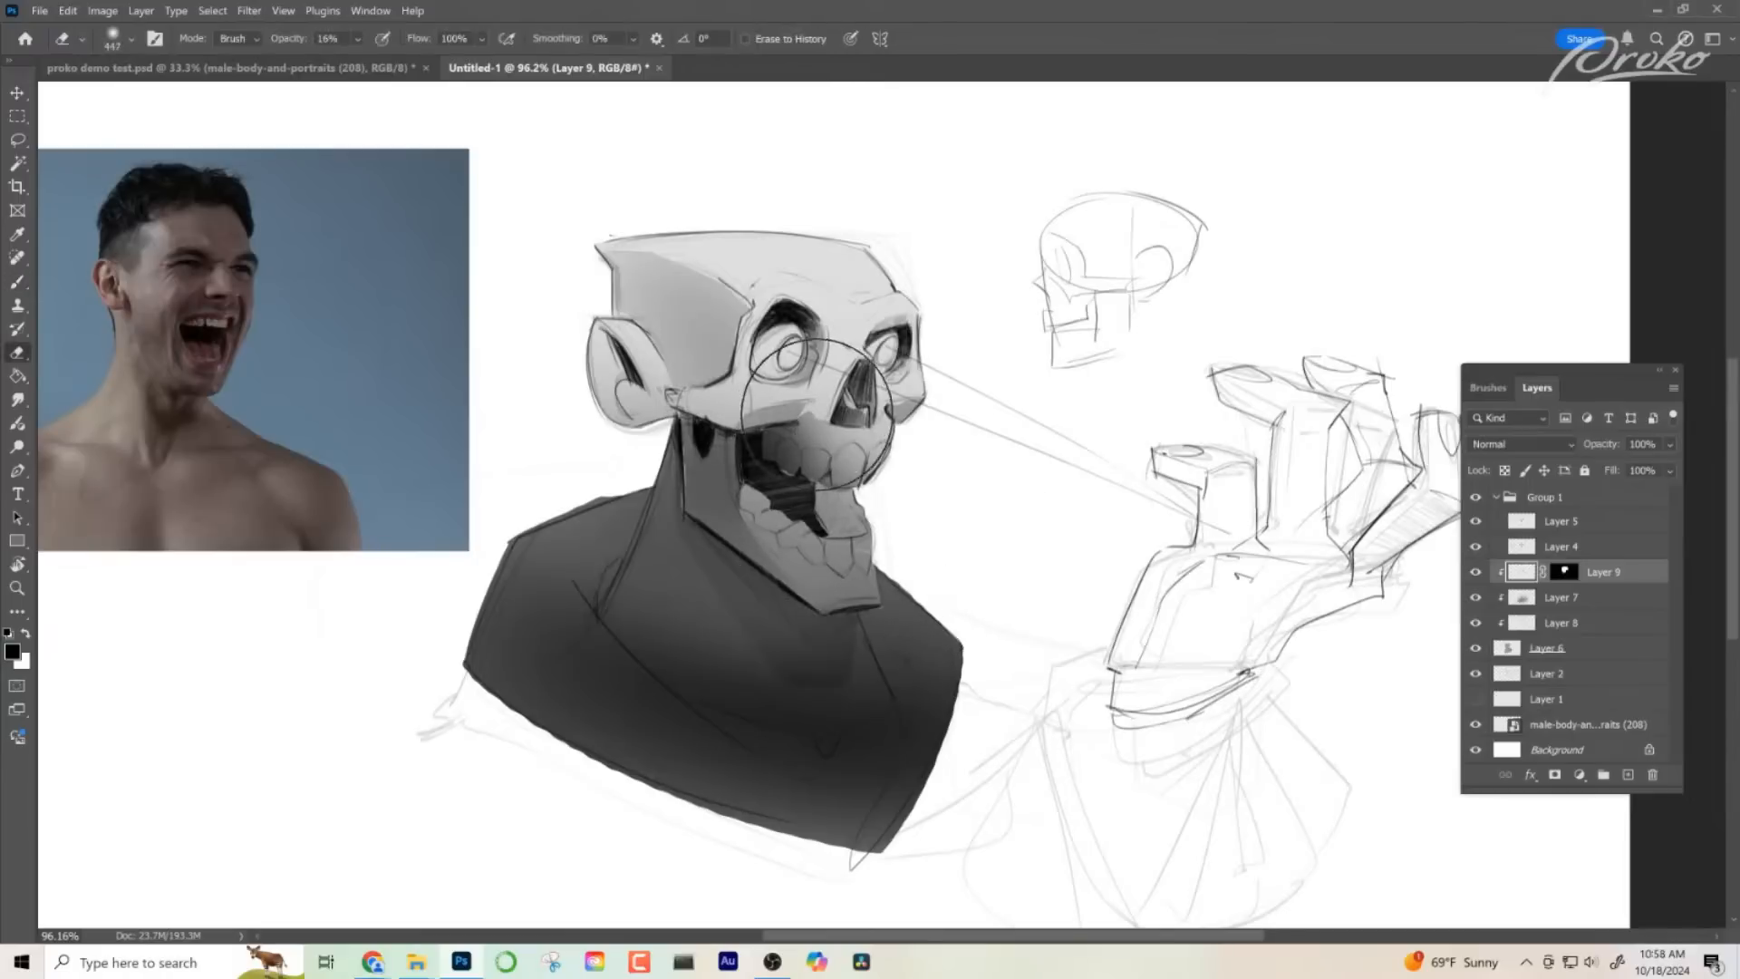
mouse_move(820, 419)
left_mouse_down()
mouse_move(798, 444)
mouse_move(704, 438)
left_mouse_up()
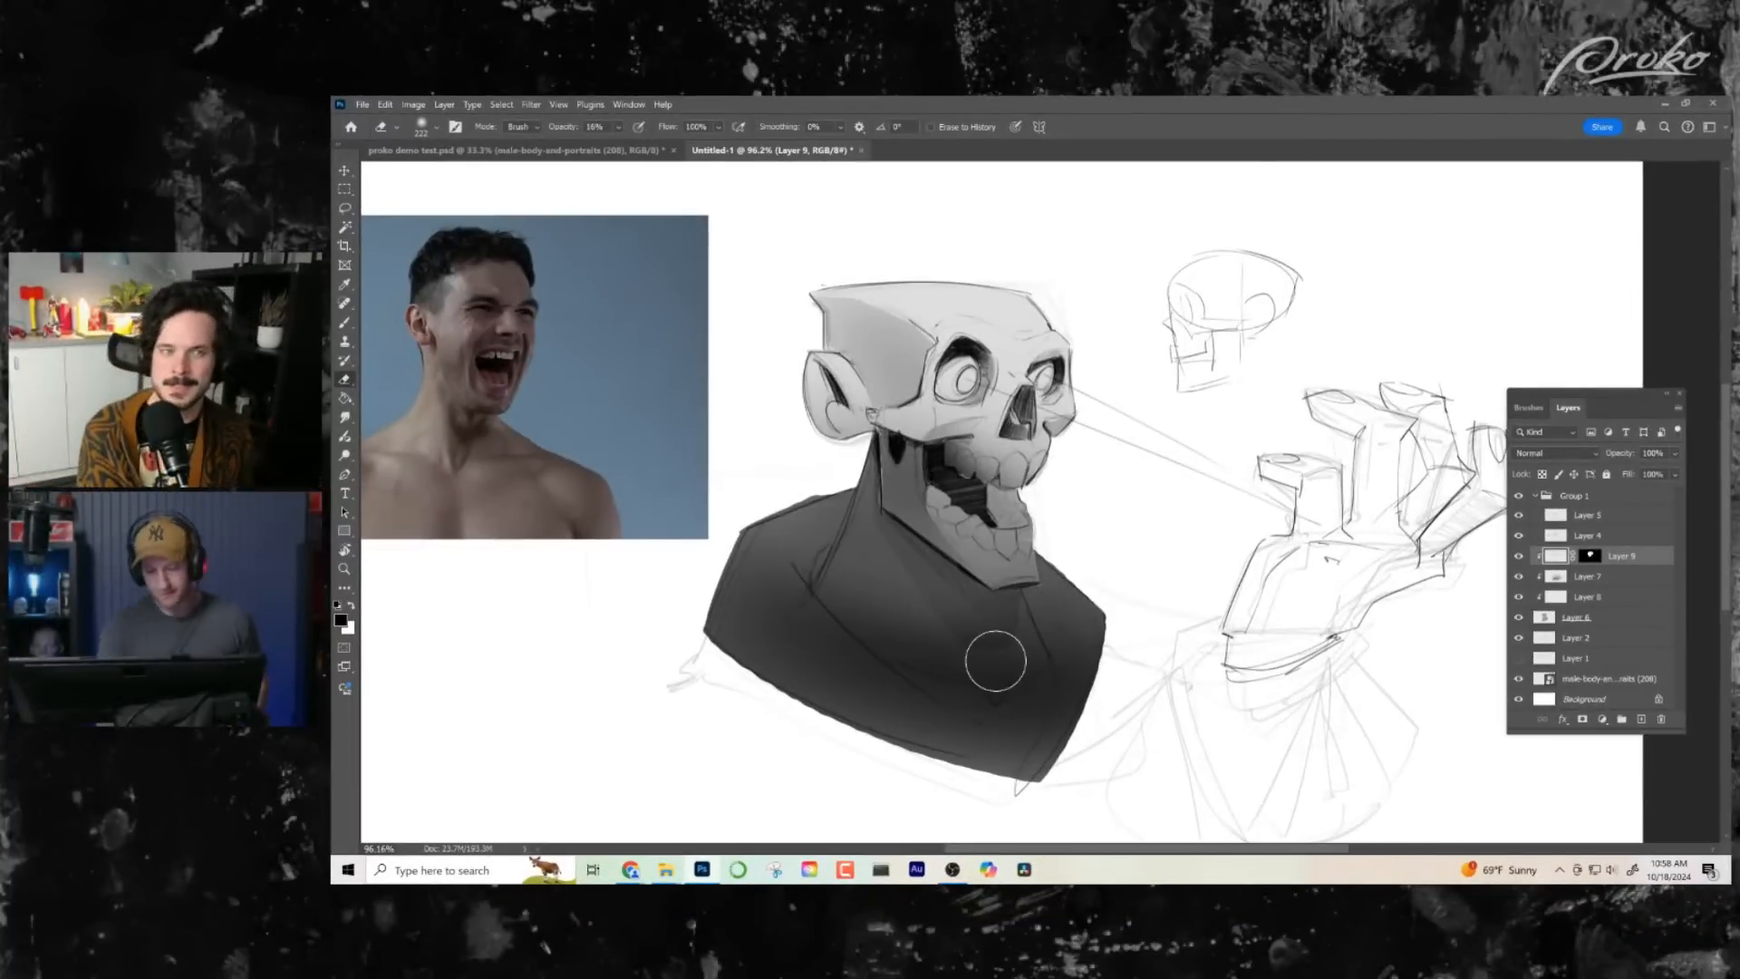
key("l")
left_click_drag(1083, 527, 1077, 514)
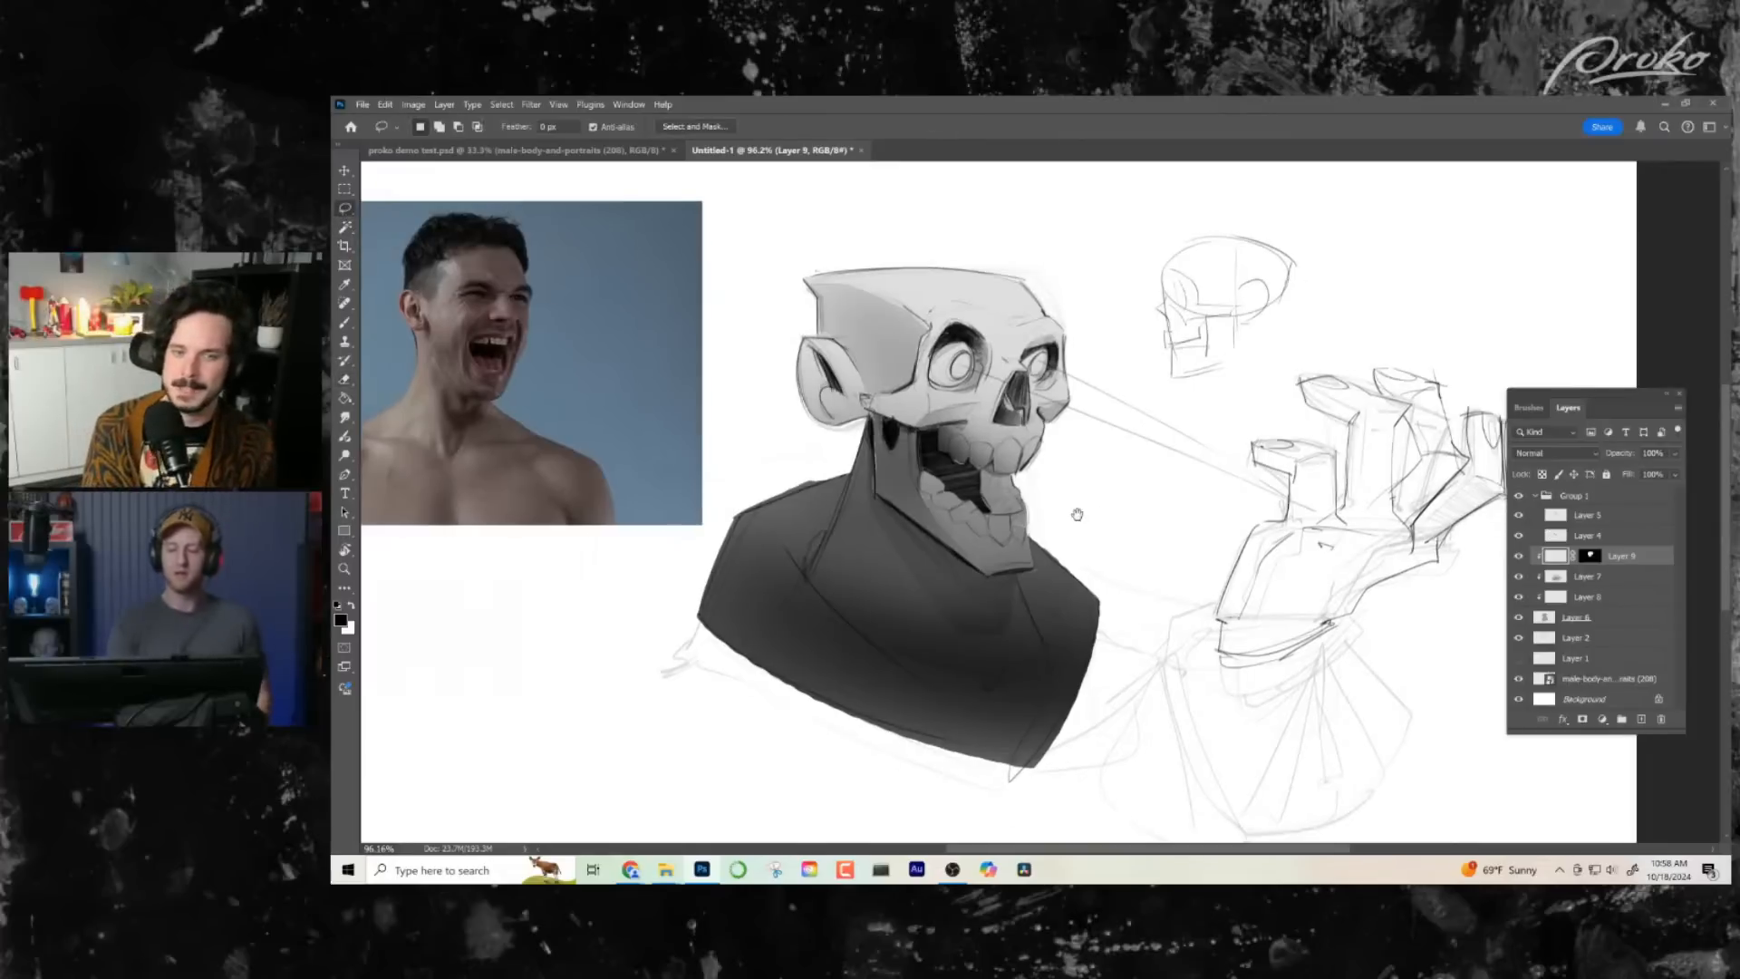
- Add a new layer above Layer 2, fill a rectangular selection behind the skull with black, and deselect
left_click(1587, 641)
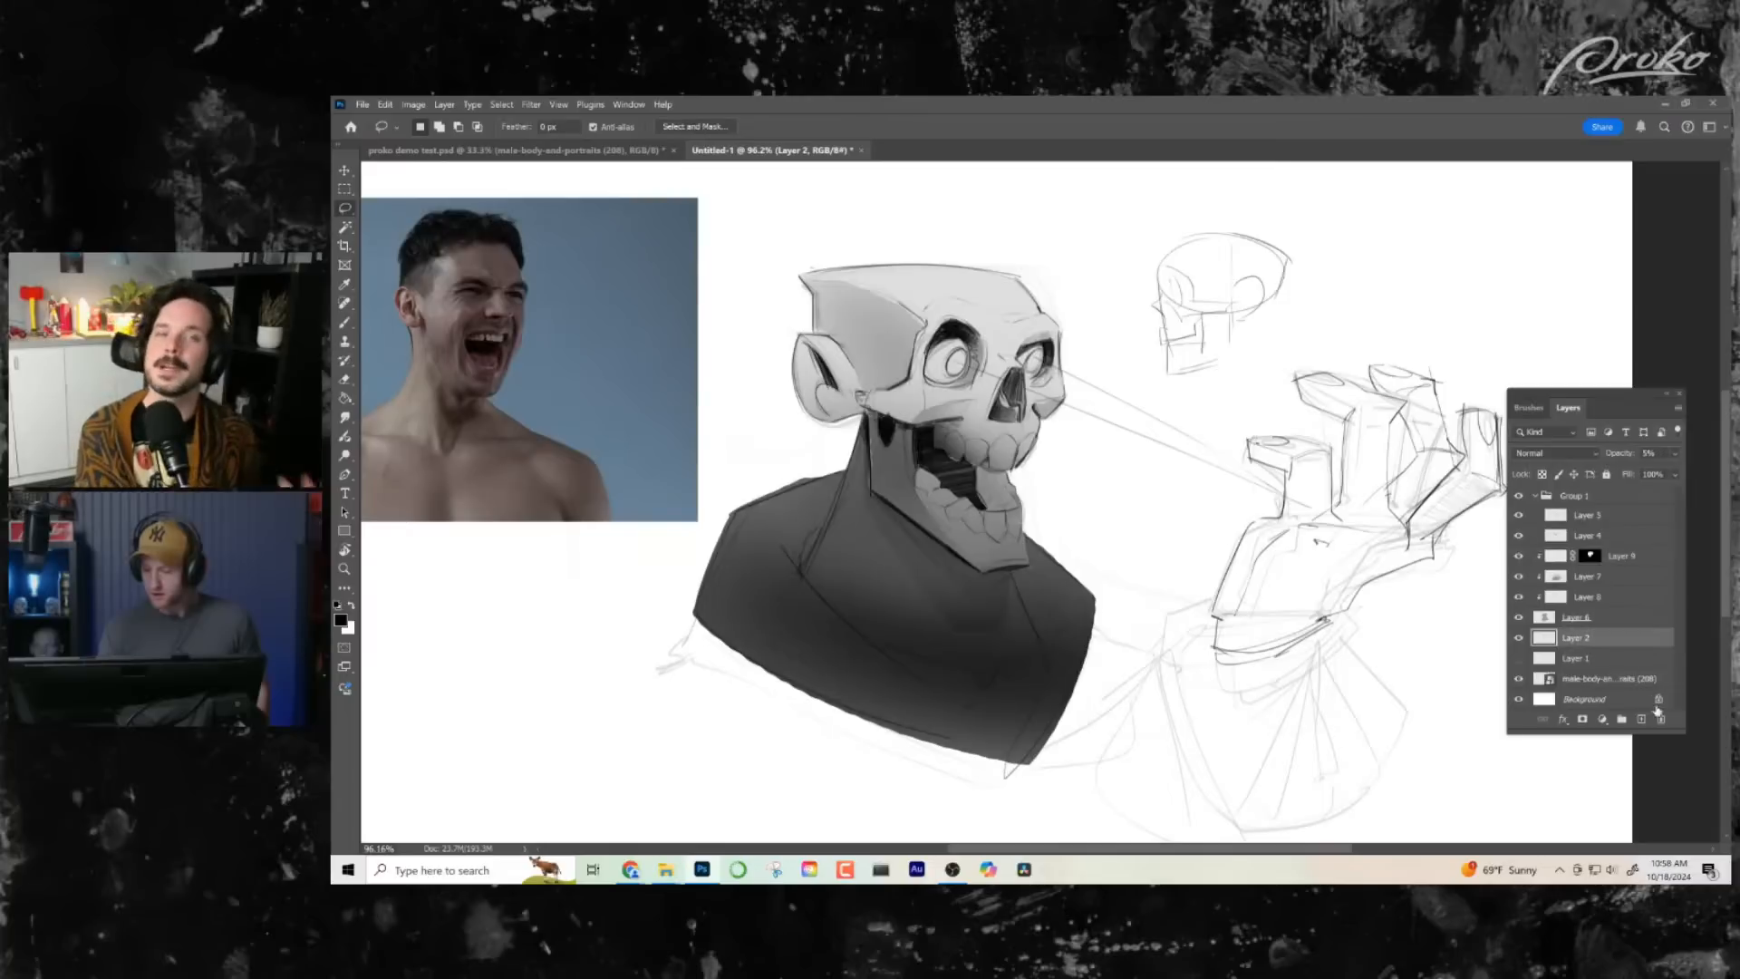
left_click(1641, 720)
left_click(344, 190)
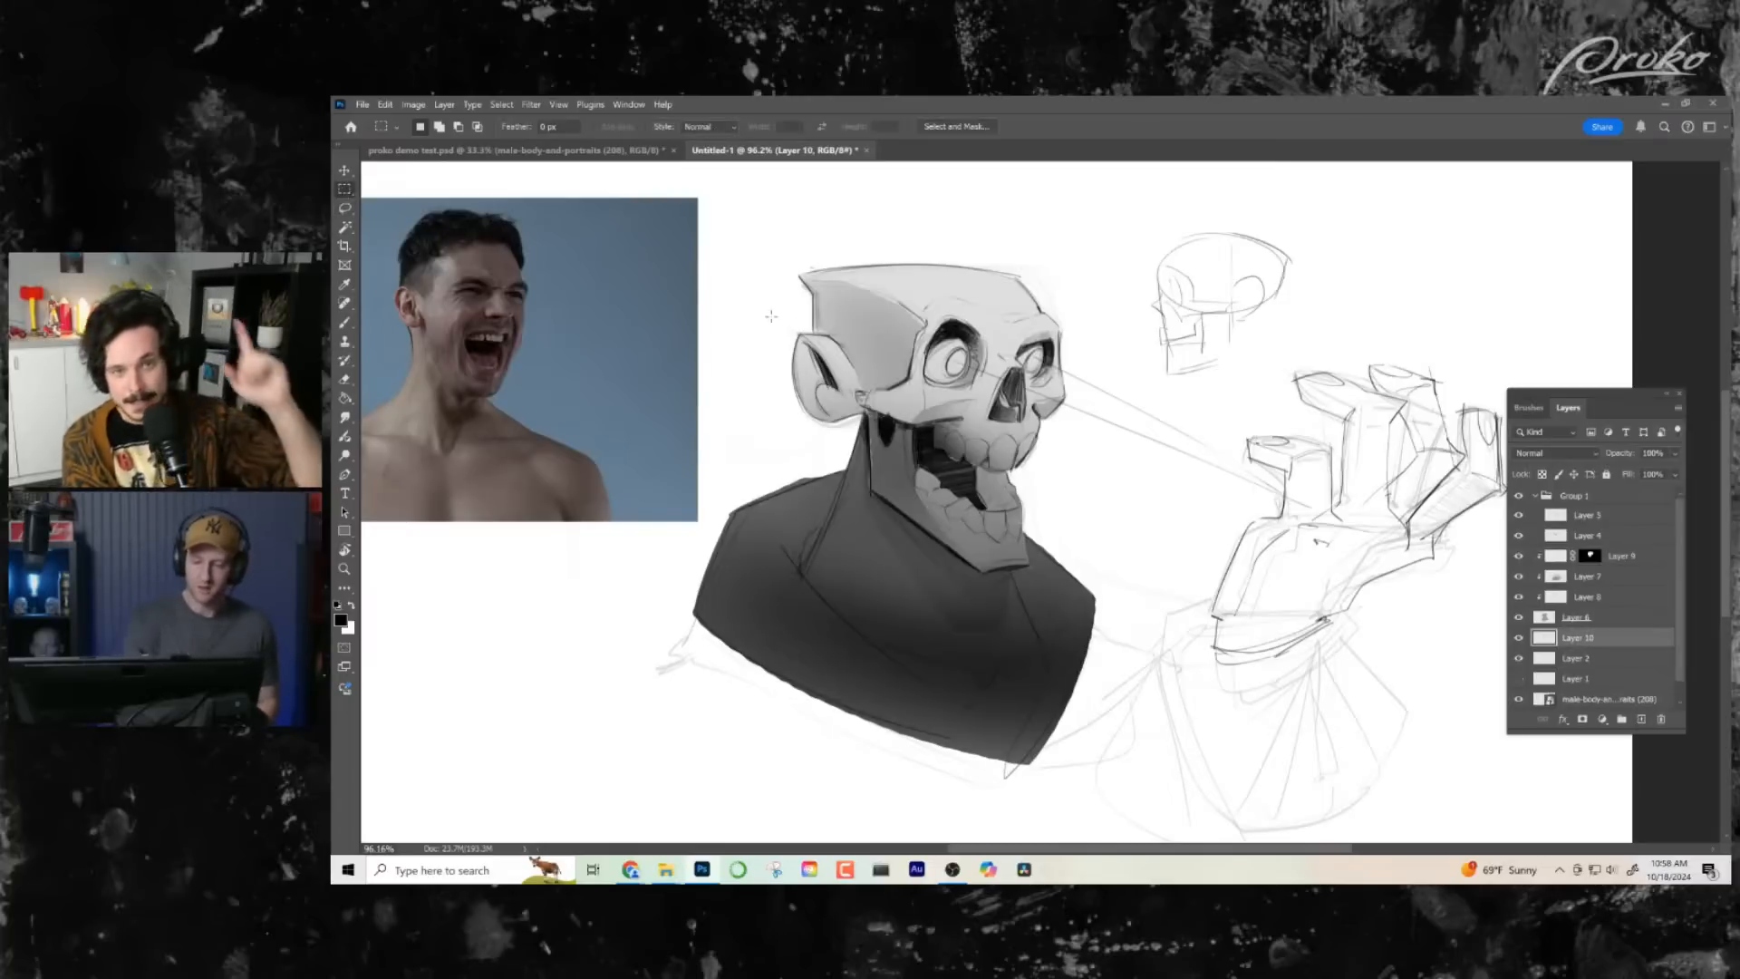
mouse_move(706, 332)
left_mouse_down()
mouse_move(787, 337)
mouse_move(1147, 601)
left_mouse_up()
key("g")
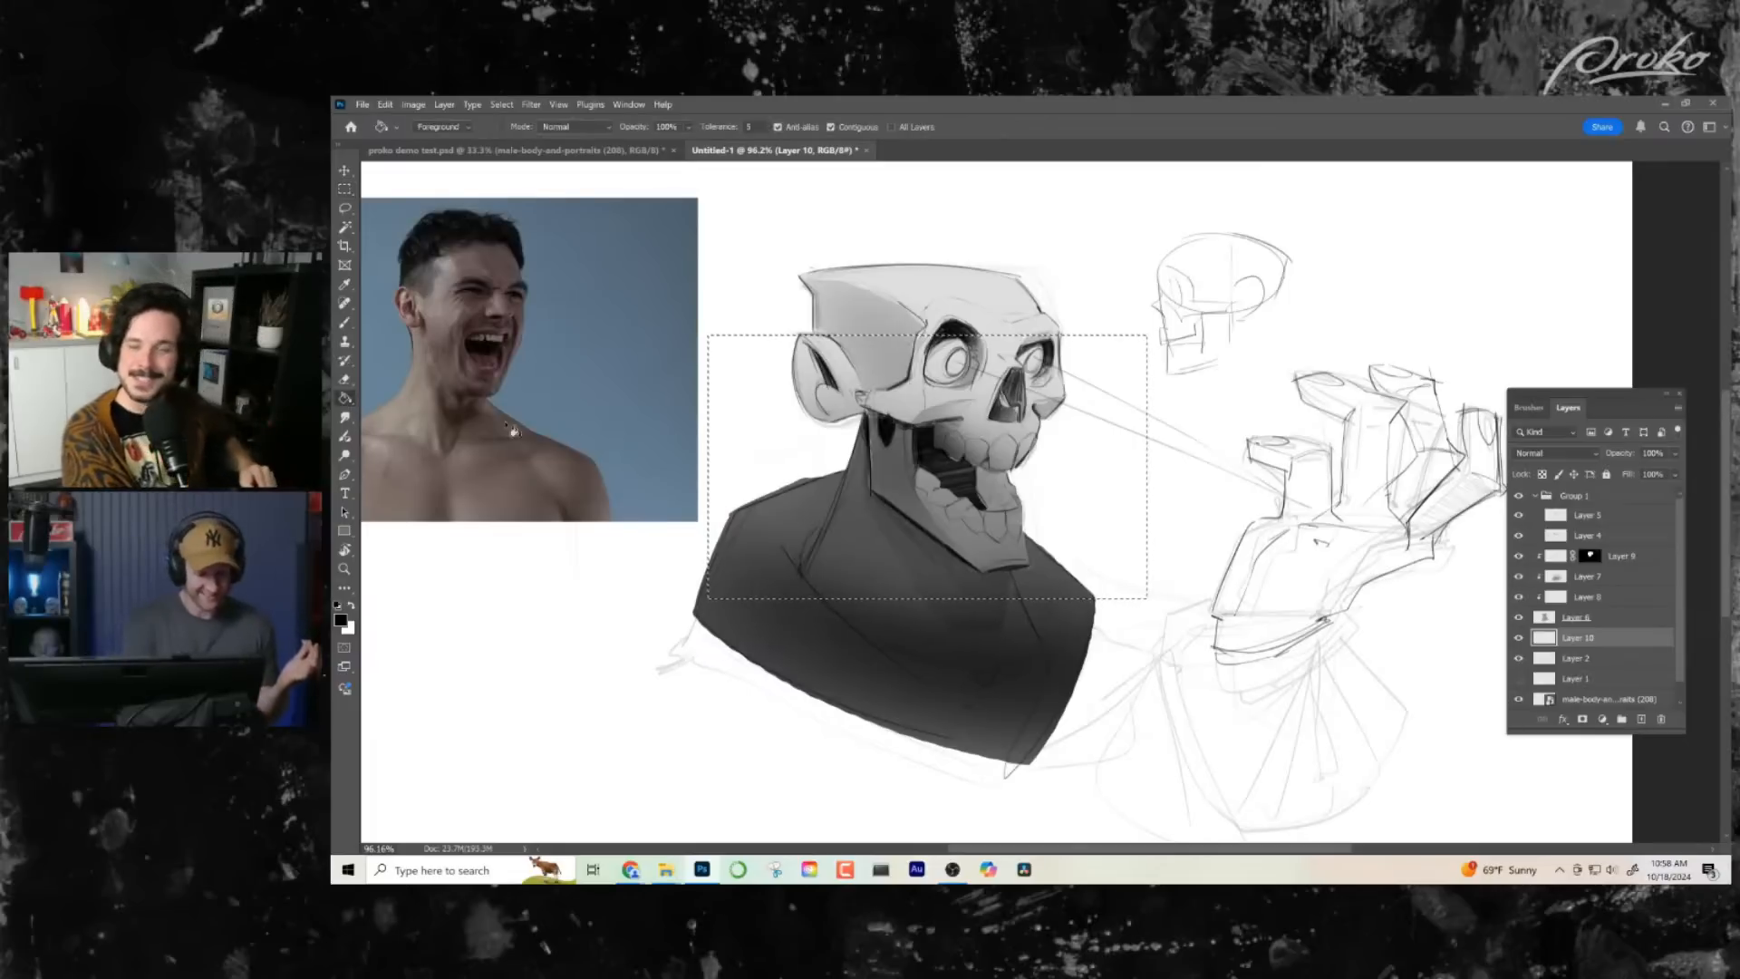
left_click(745, 452)
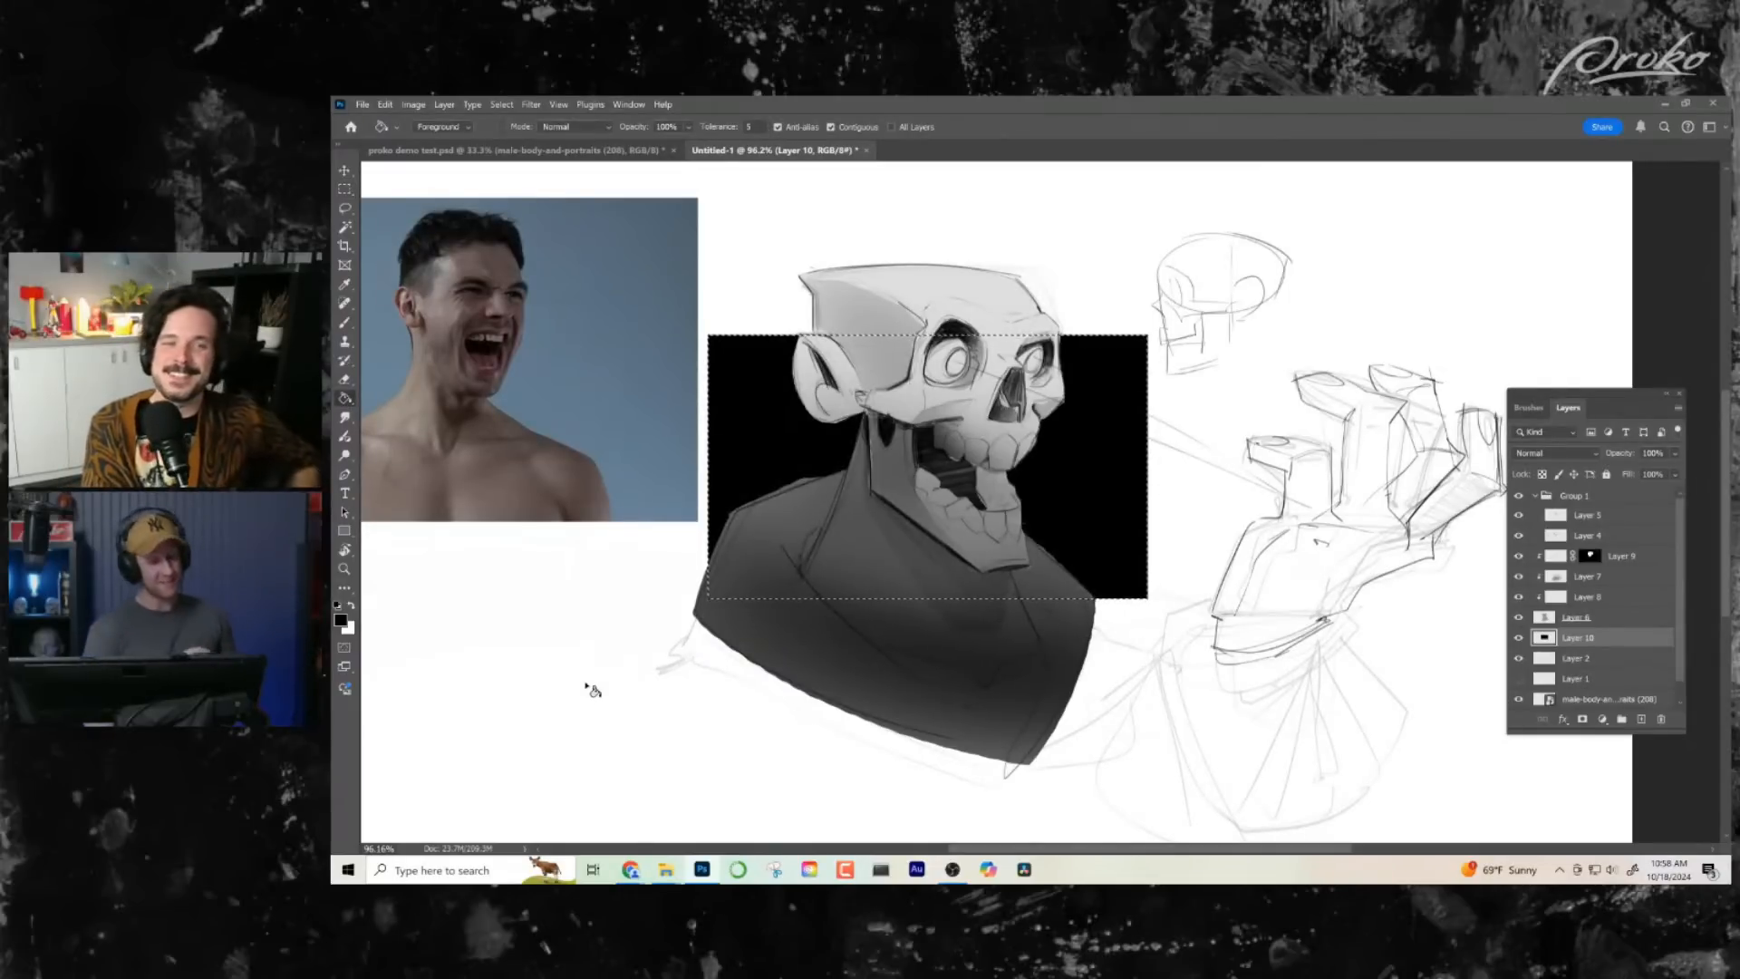
key("ctrl+d")
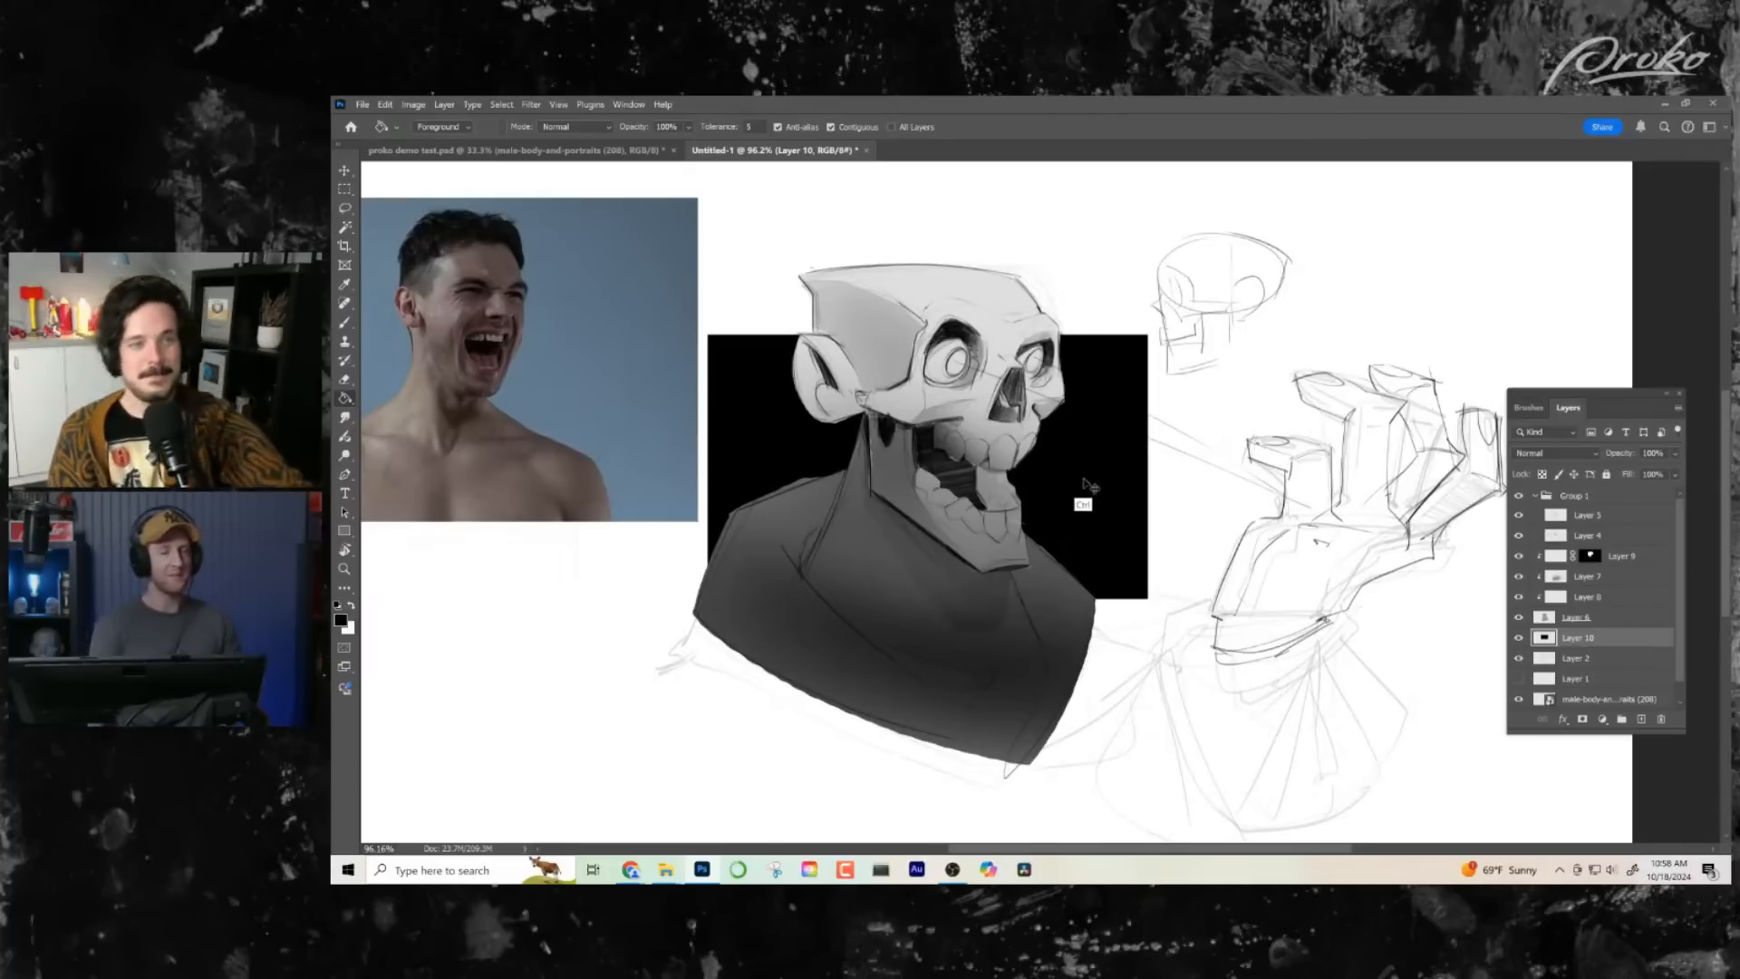
- Move the black backdrop rectangle slightly upward and raise its lightness to +4 with Hue/Saturation
left_click_drag(1084, 495, 1082, 470)
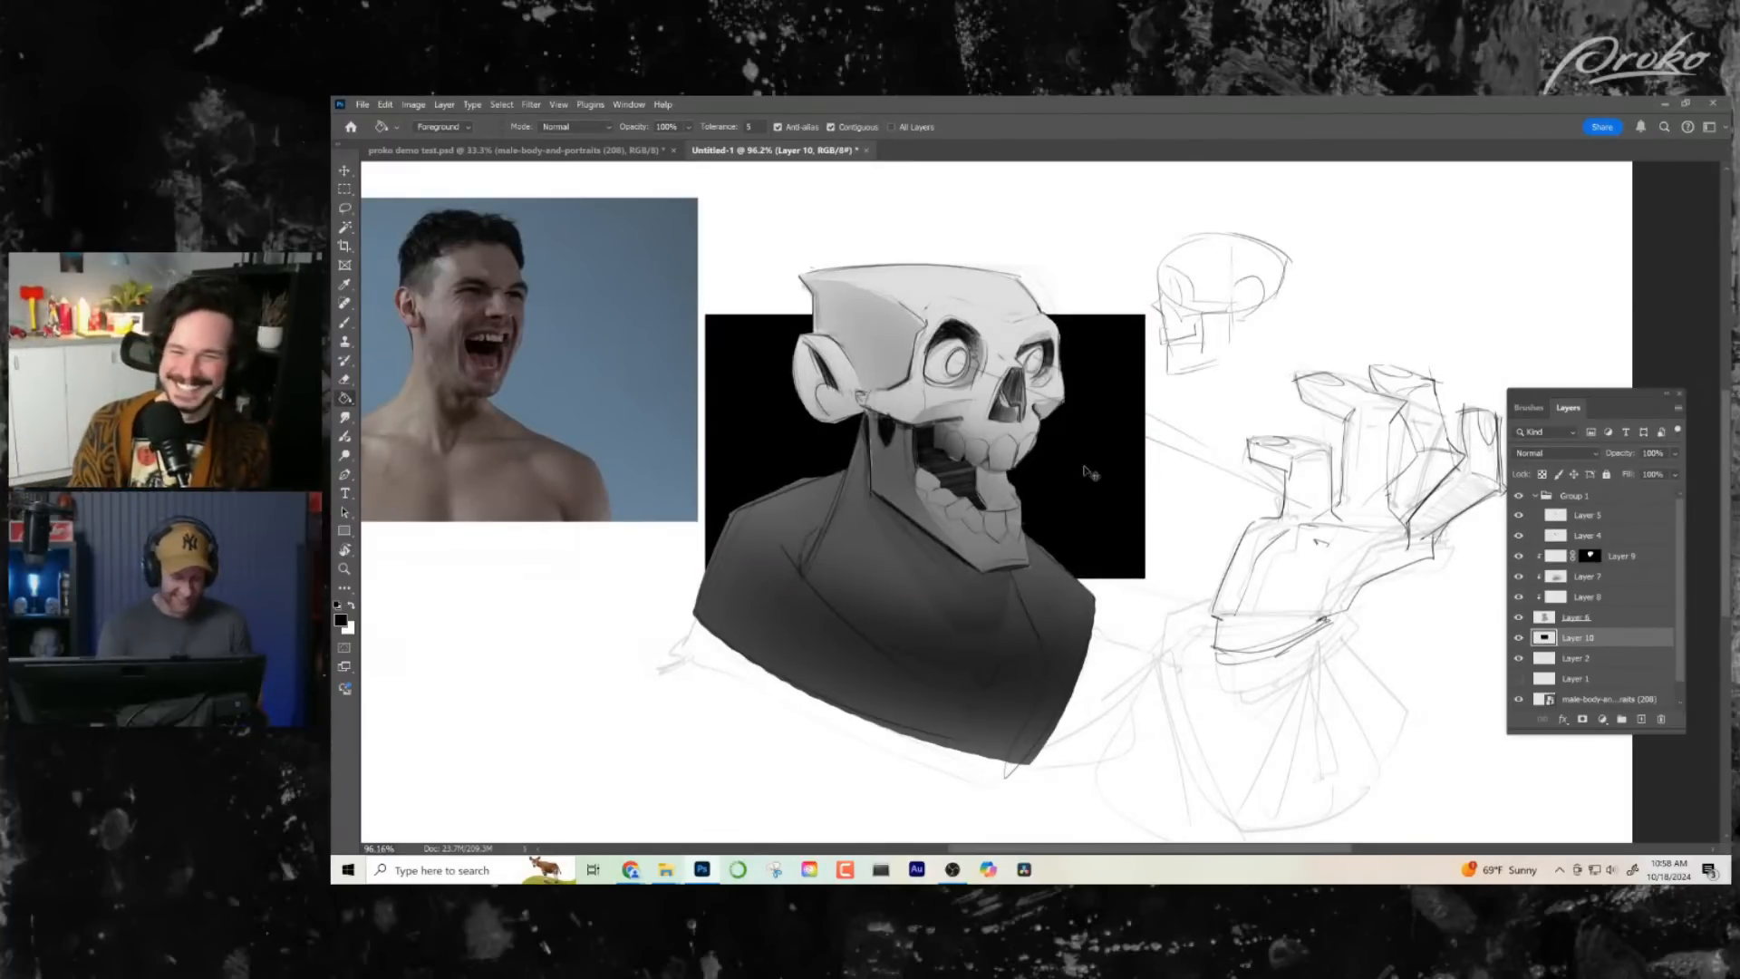
key("ctrl+u")
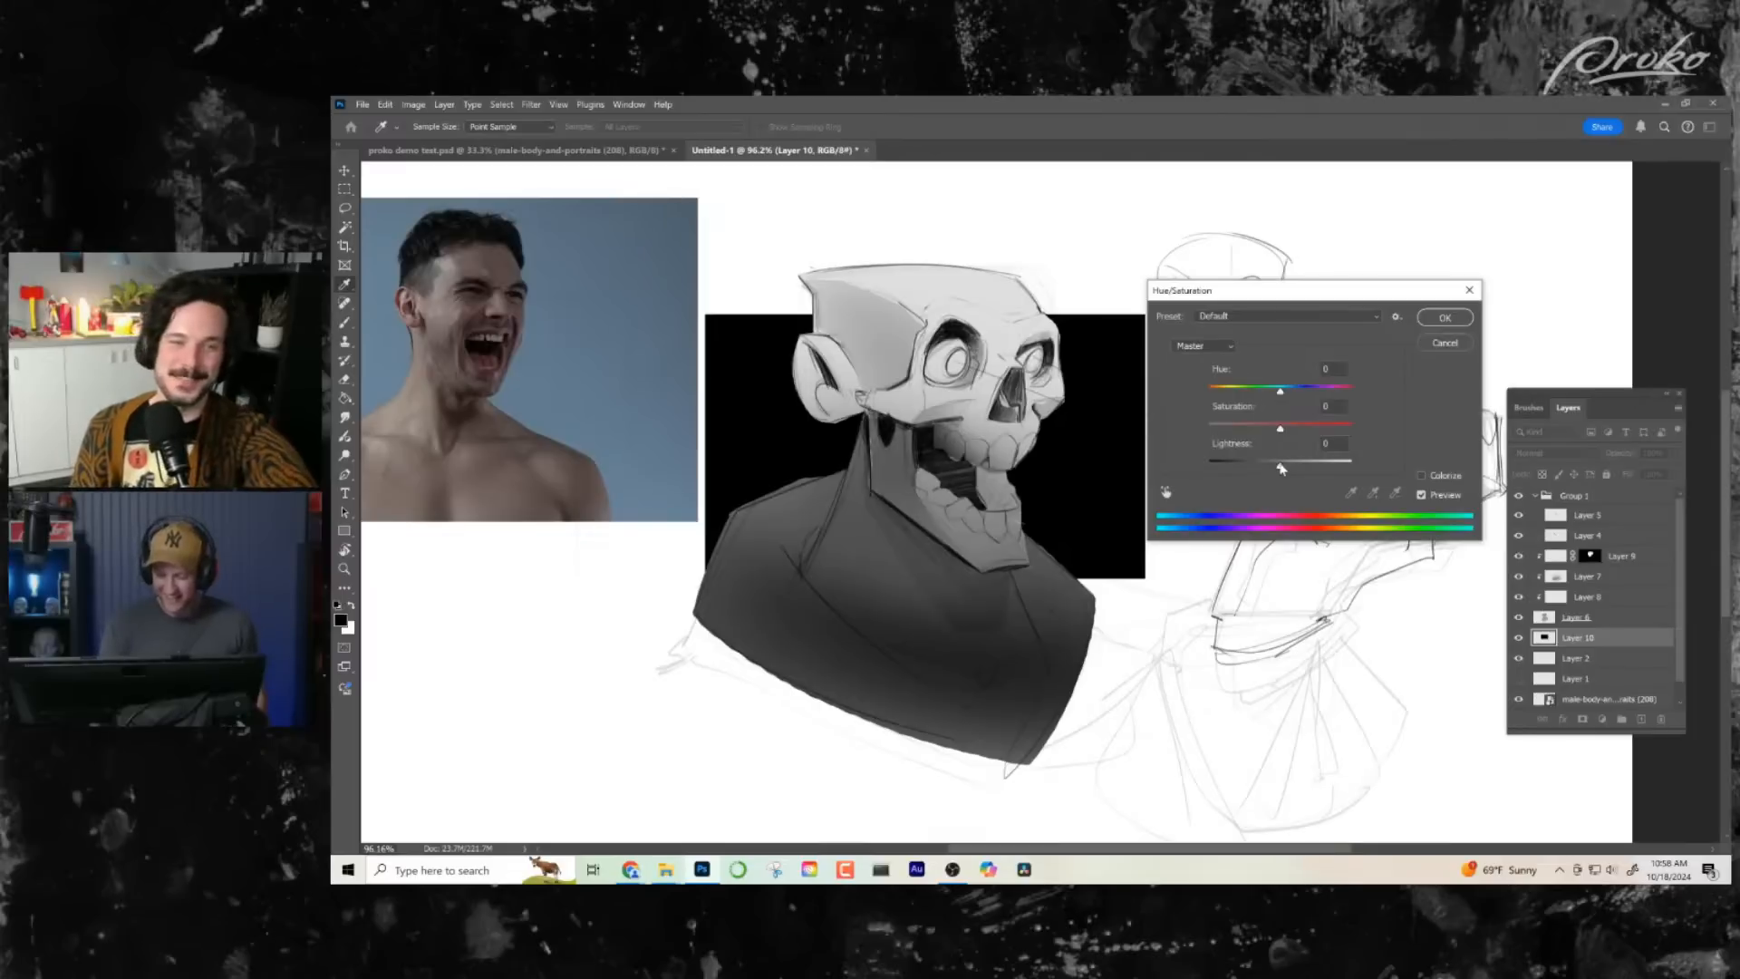
left_click_drag(1280, 468, 1319, 466)
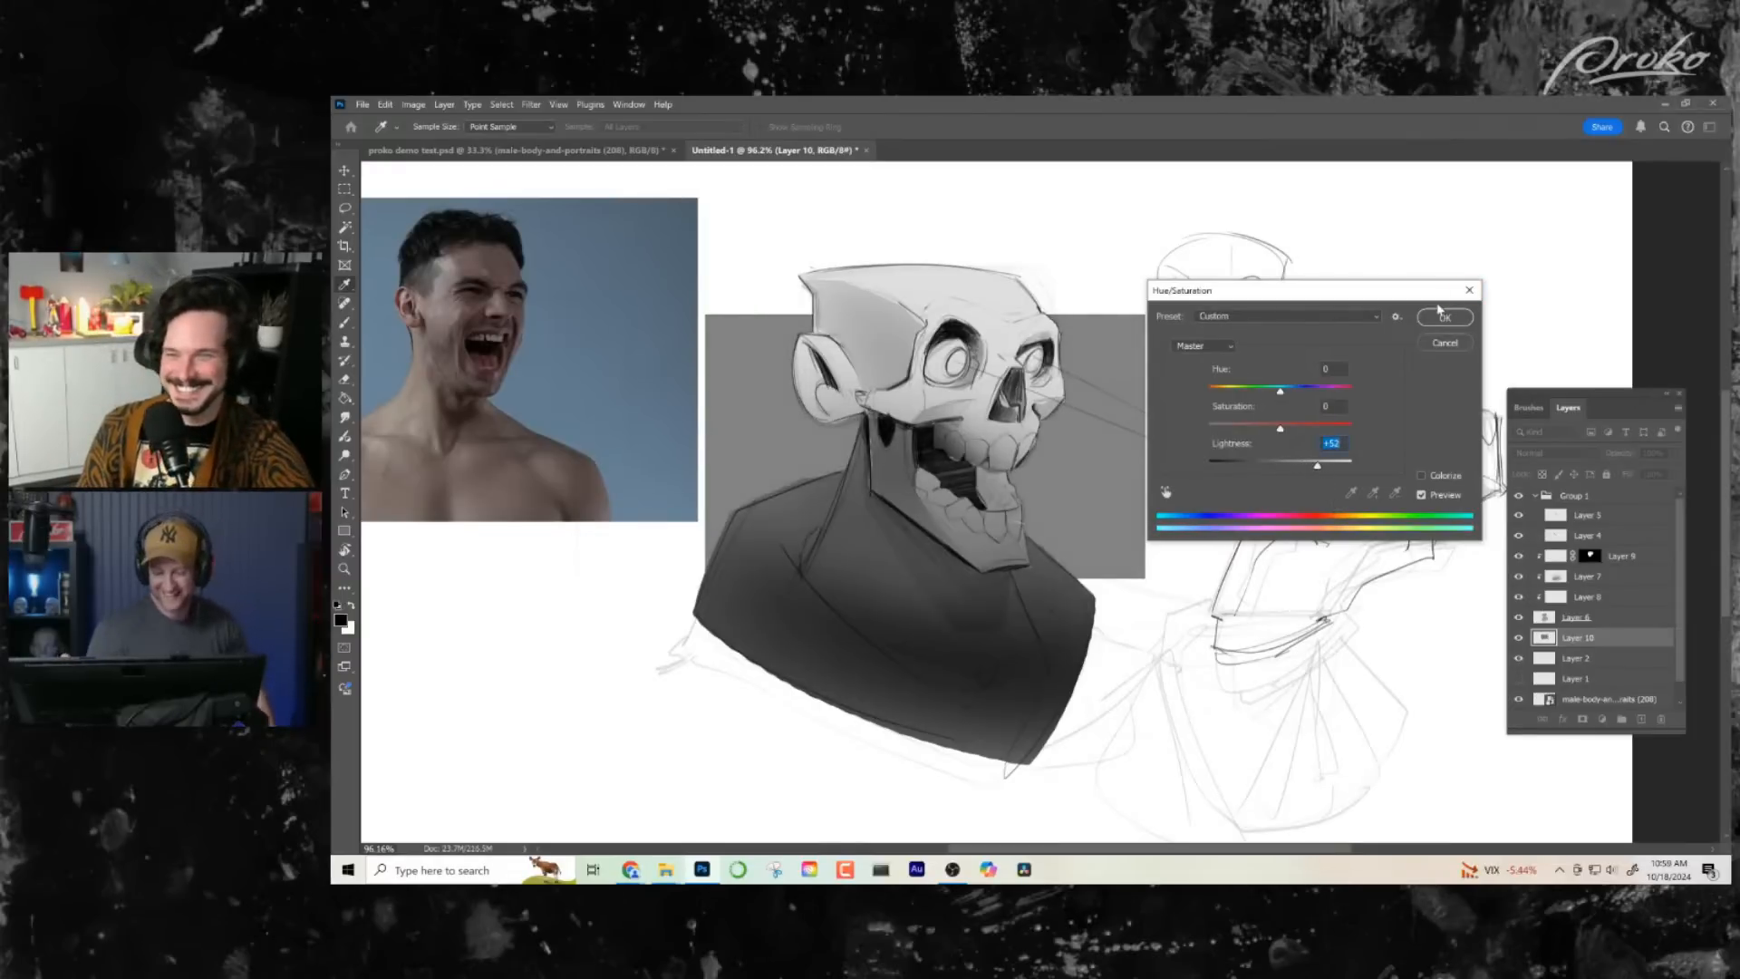
left_click_drag(1319, 467, 1285, 471)
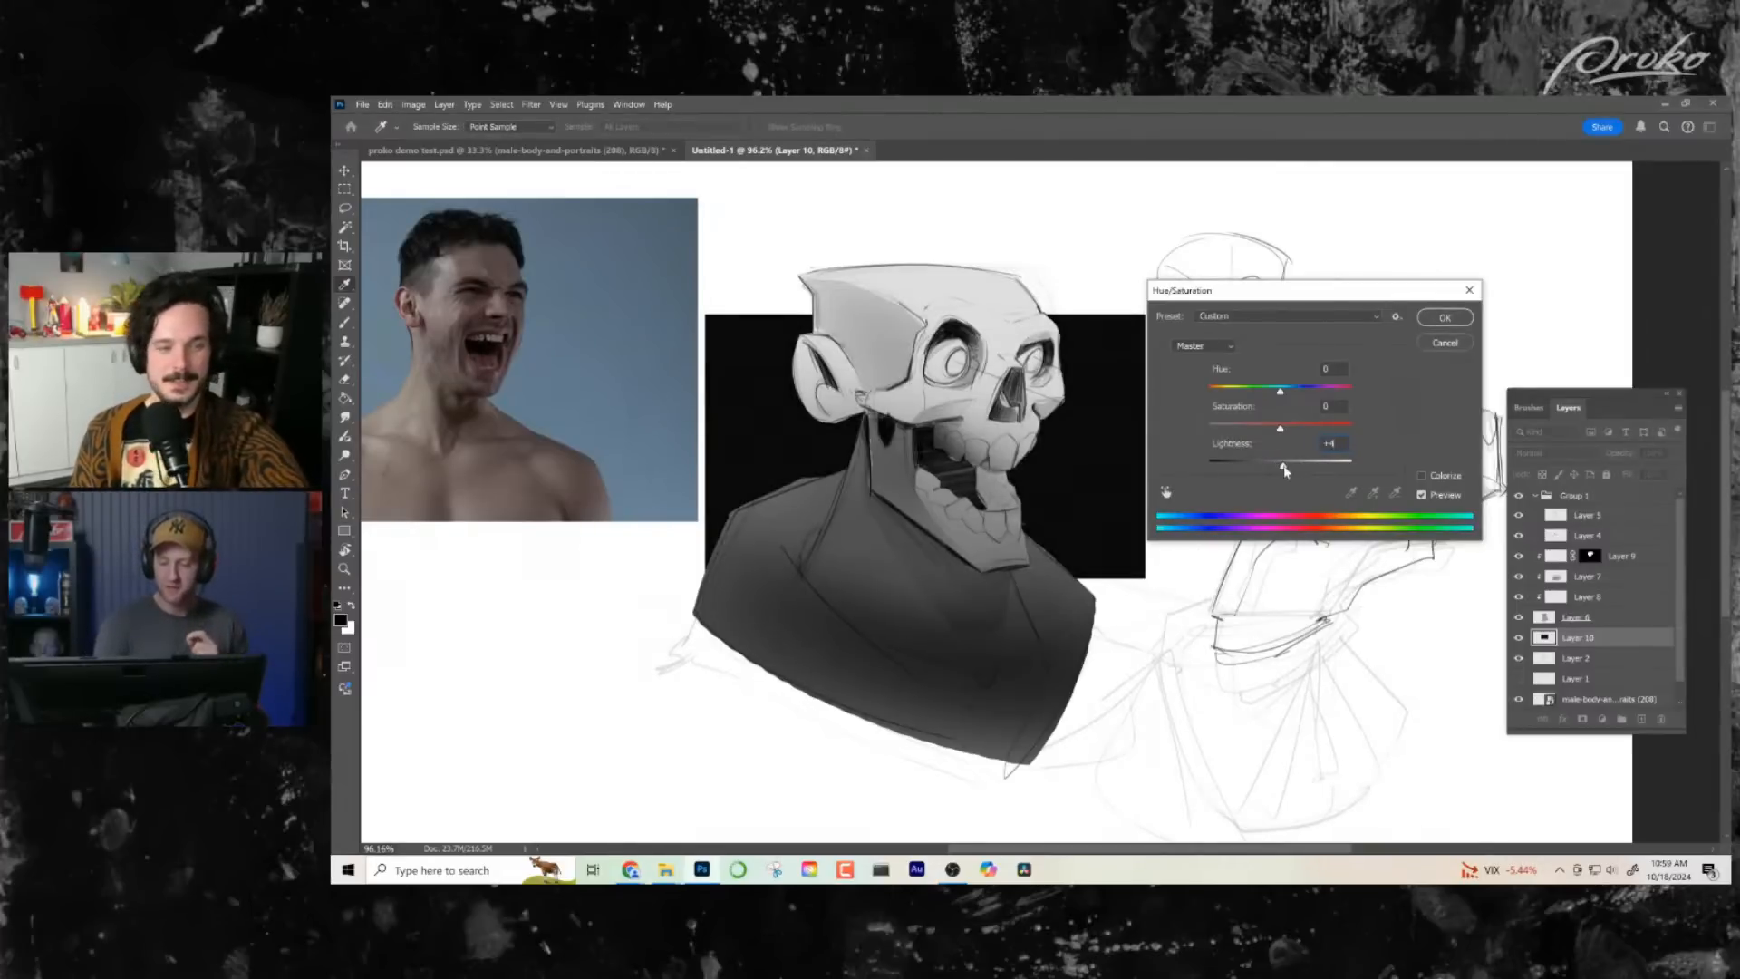
left_click(1444, 319)
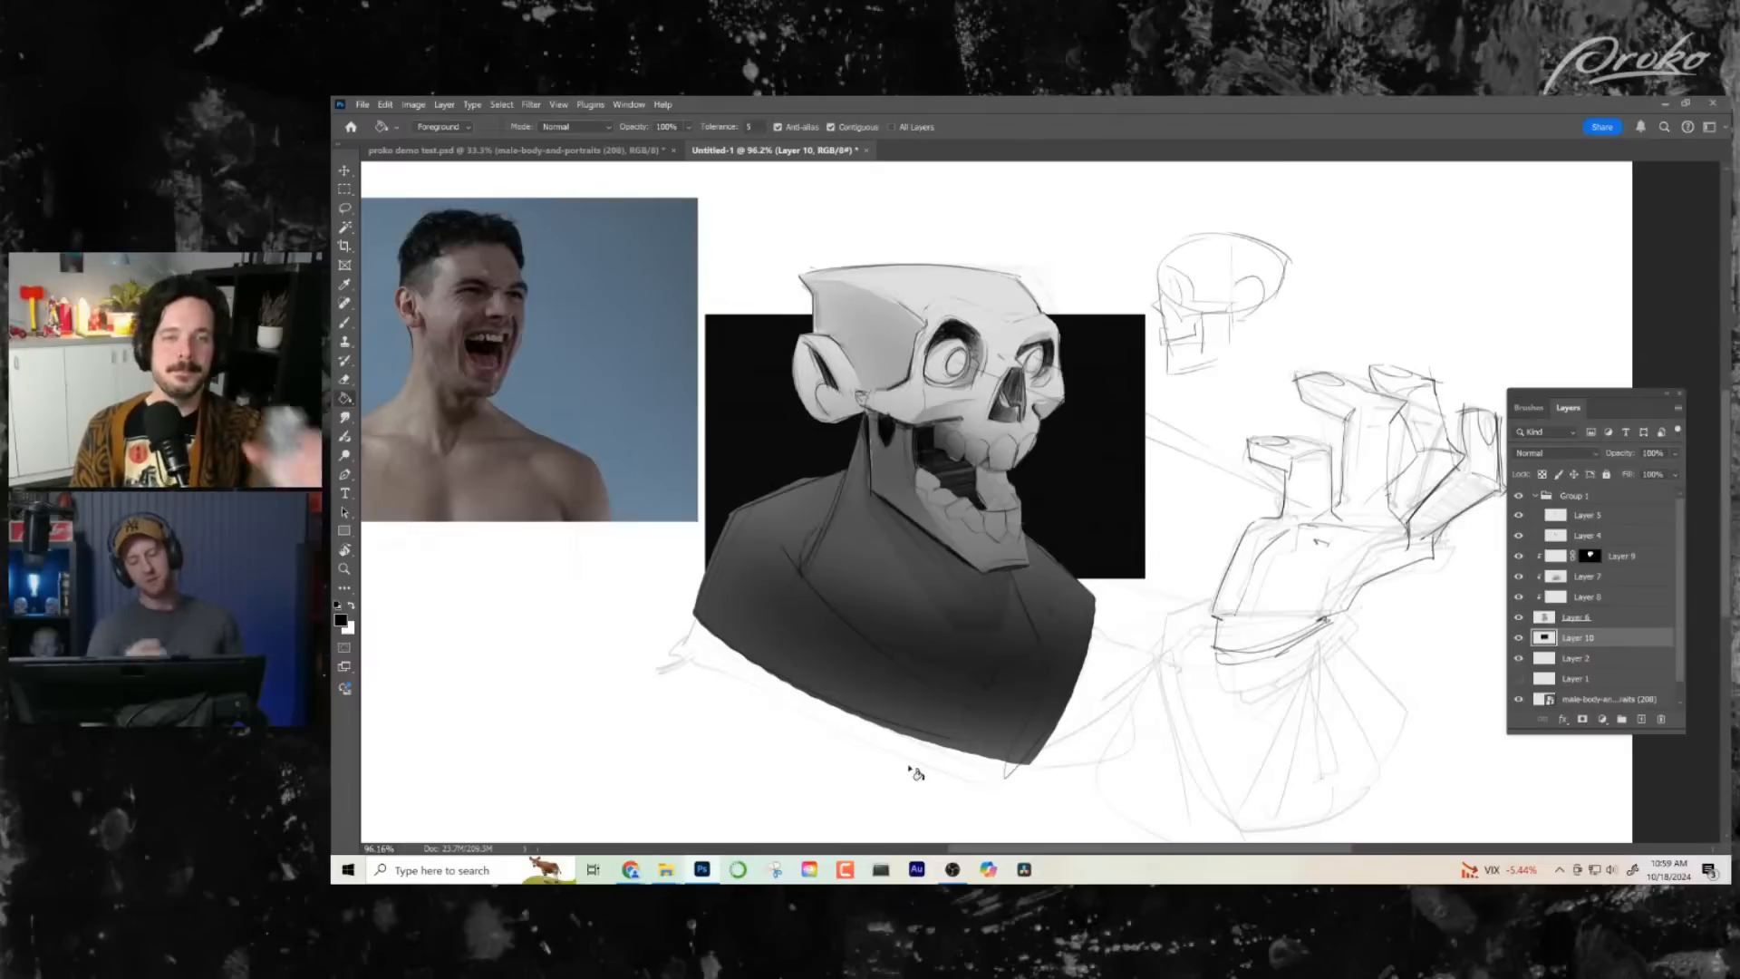
- Shorten the backdrop rectangle by transforming its lower edge up to about the skull's jaw level
key("ctrl+t")
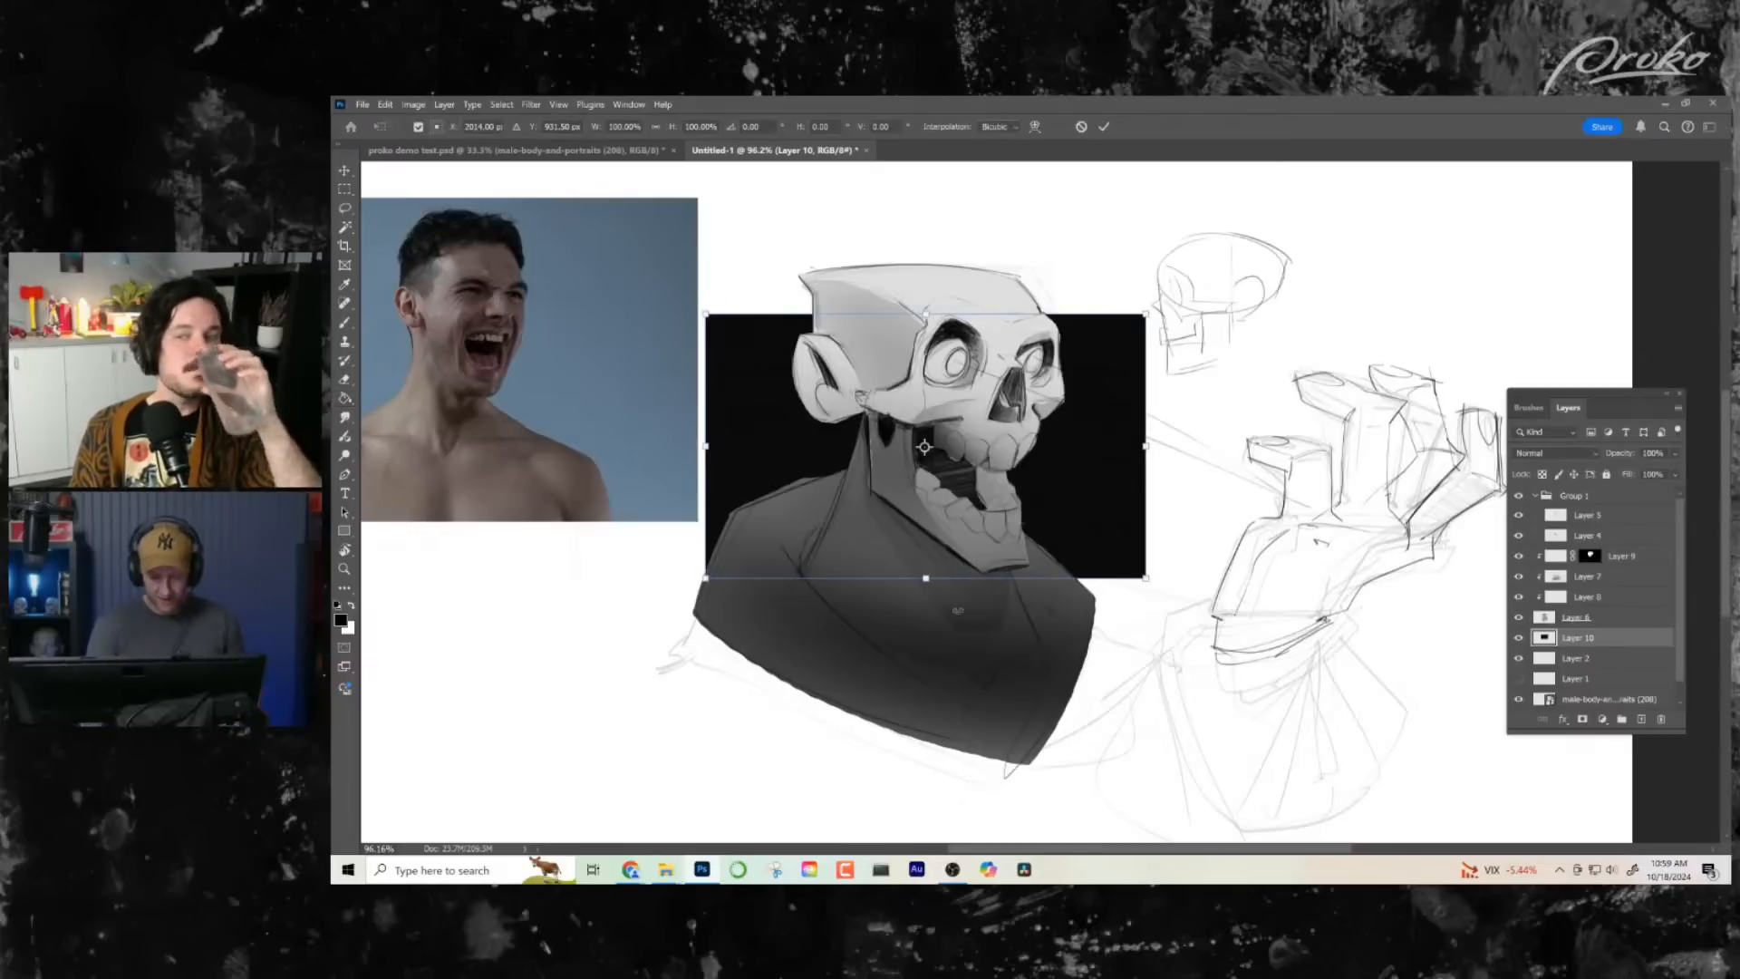
left_click_drag(925, 579, 925, 492)
key("Return")
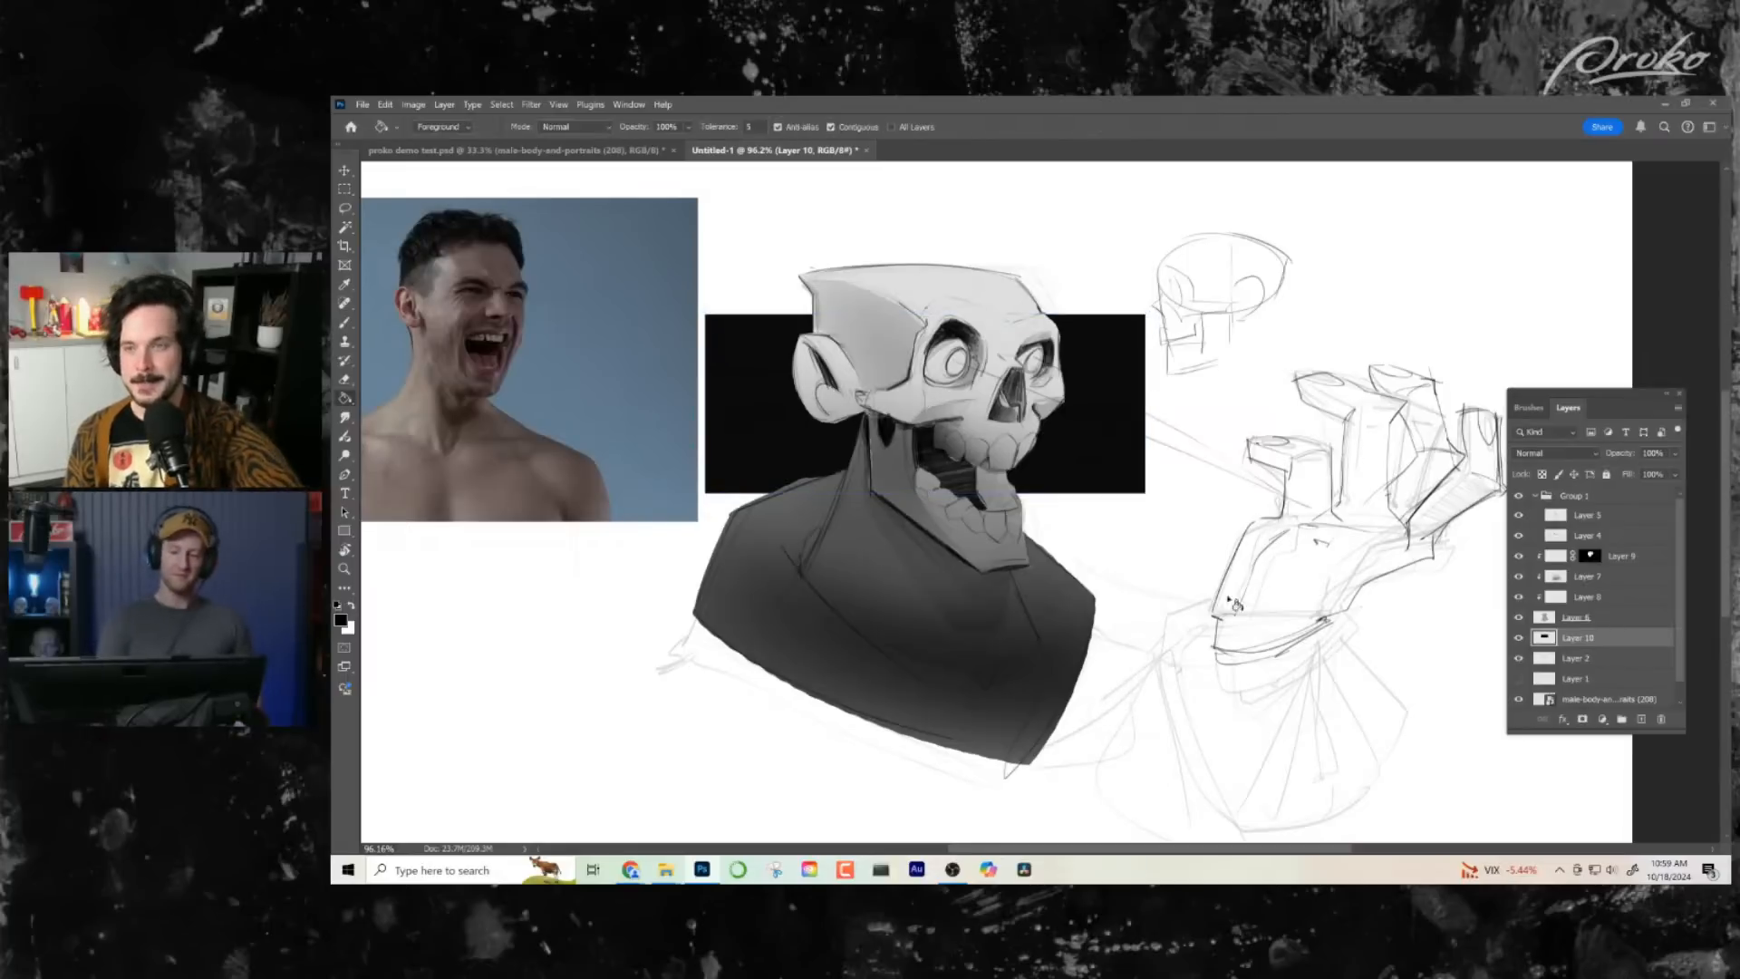
- Lasso the back plane of the ear, darken it with the soft brush on multiply Layer 7, and deselect
left_click(1594, 602)
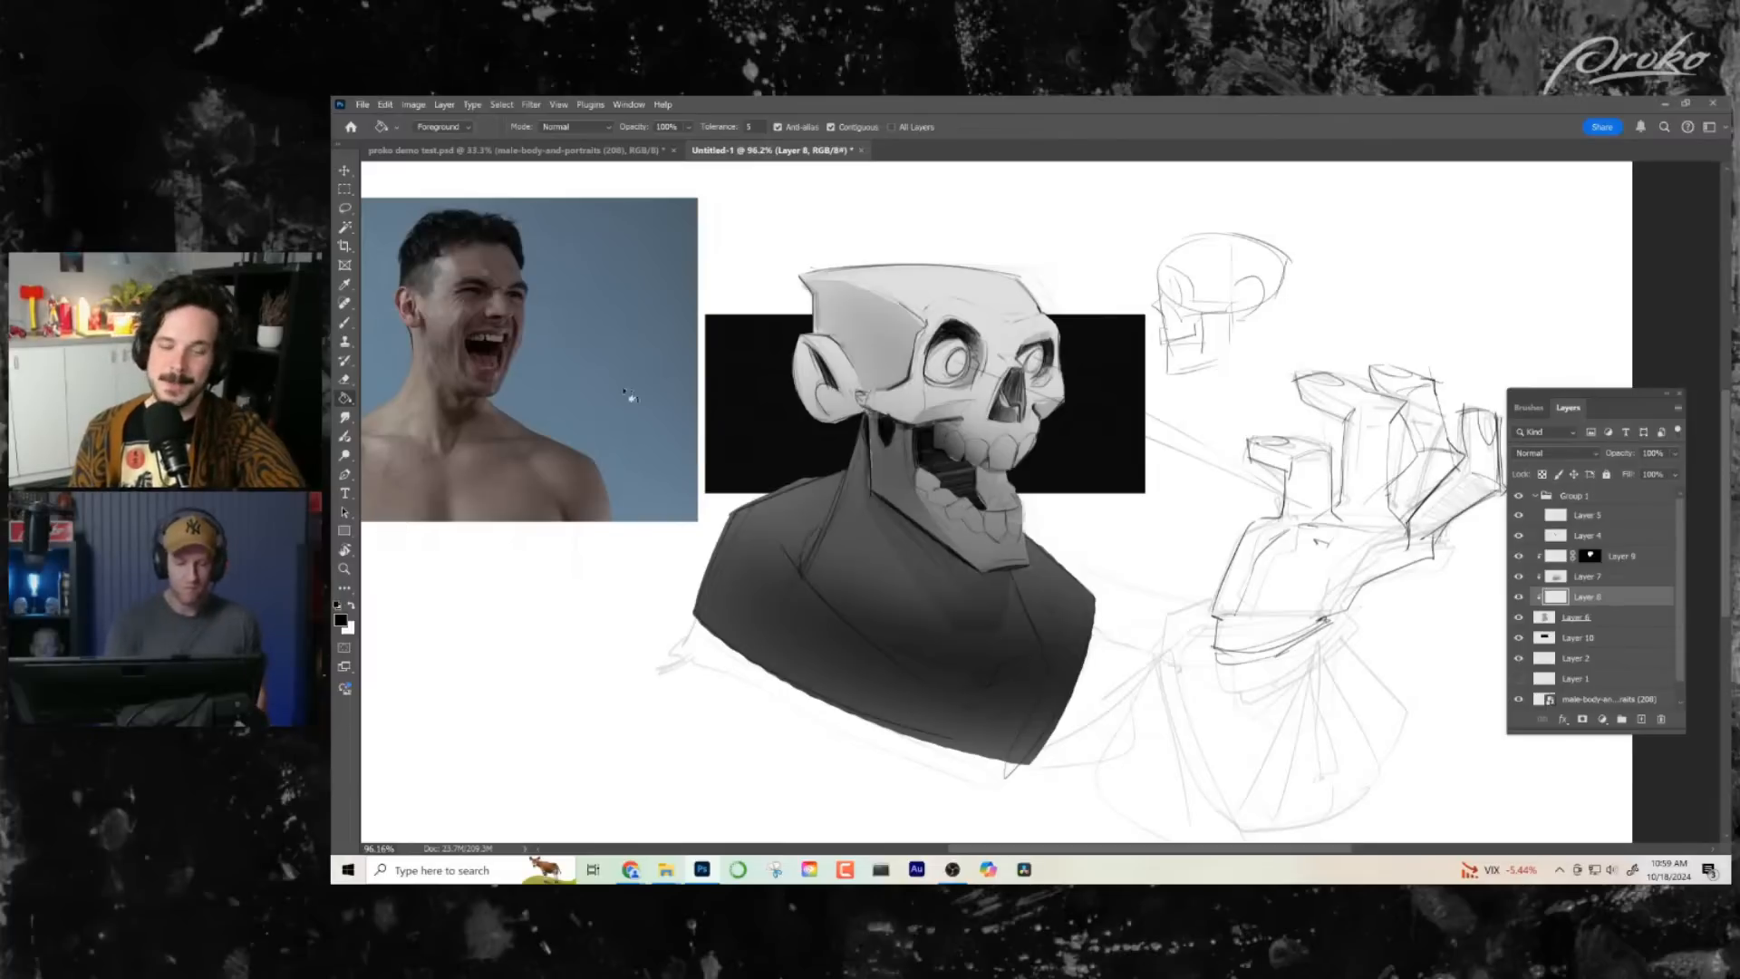
left_click(345, 209)
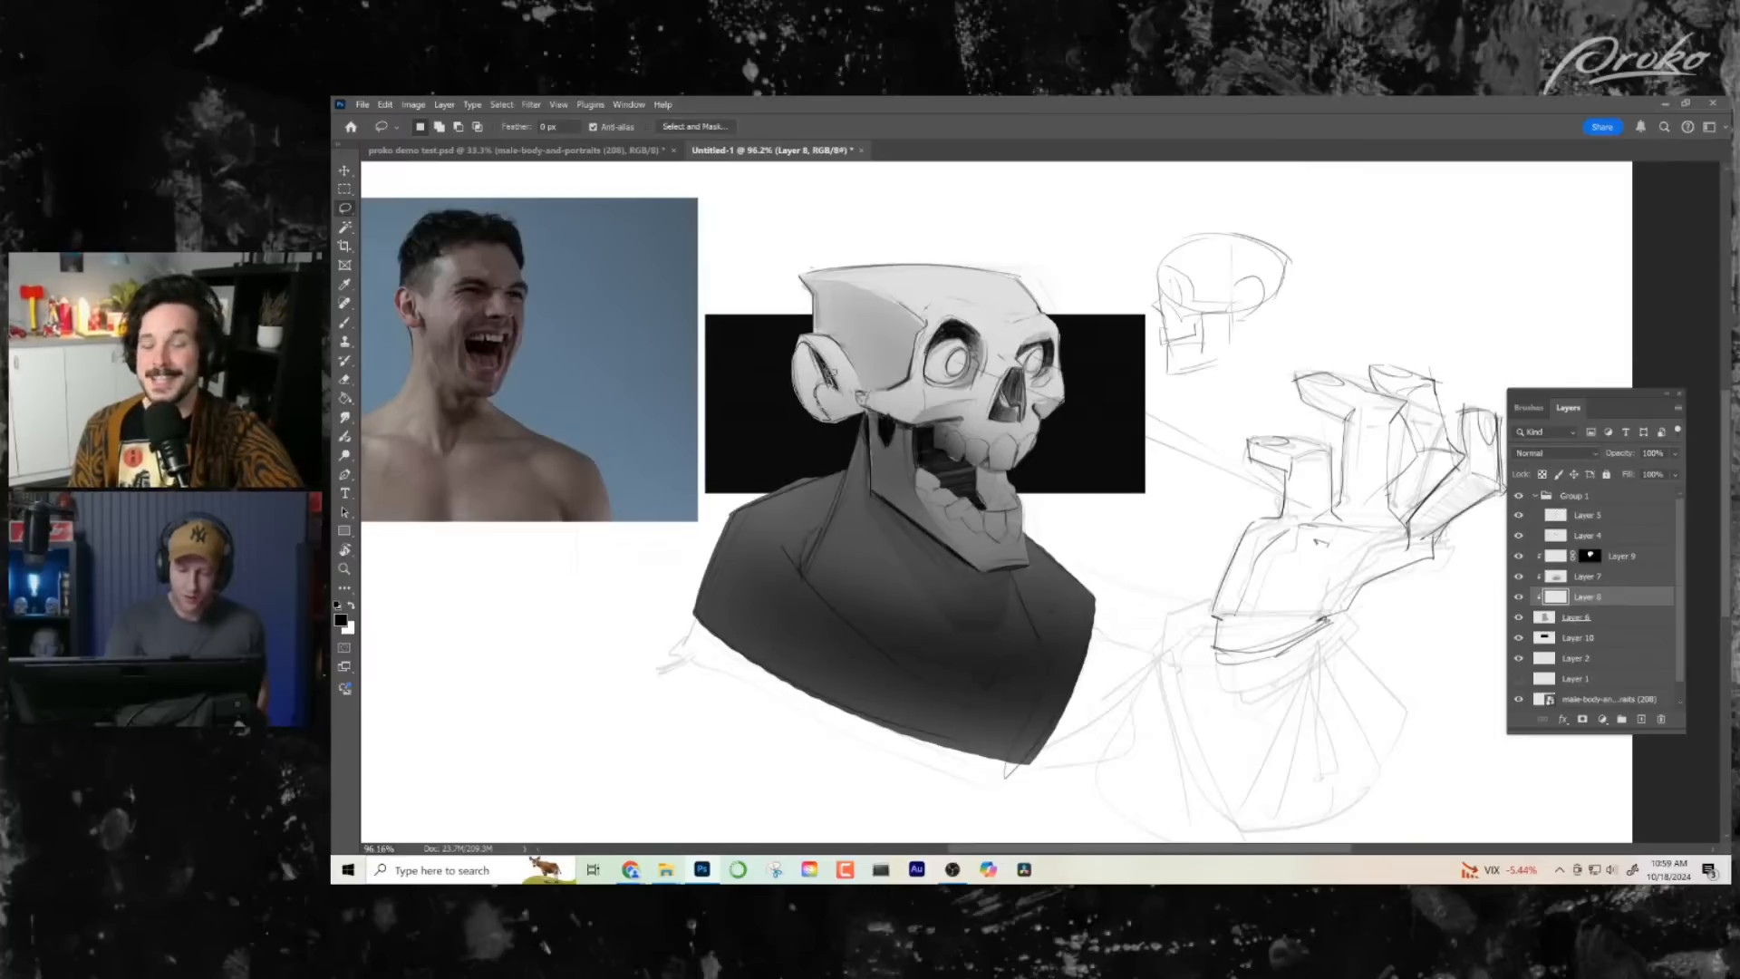
left_click_drag(833, 374, 835, 387)
key("b")
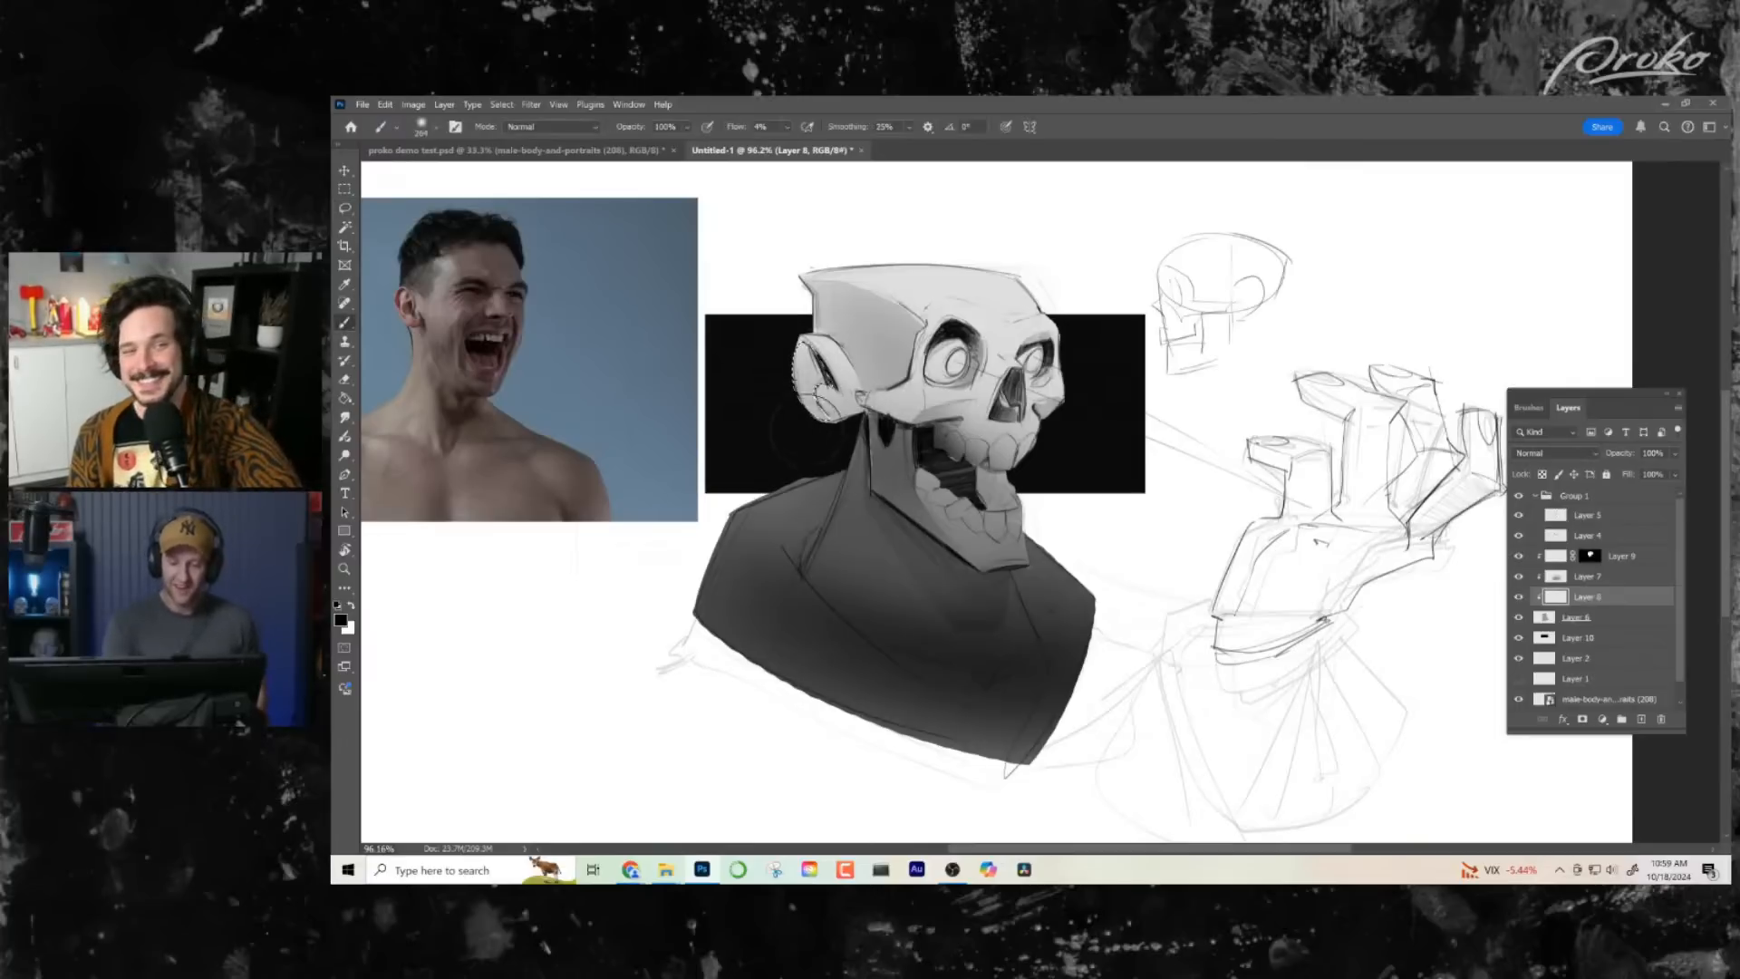
left_click(1600, 580)
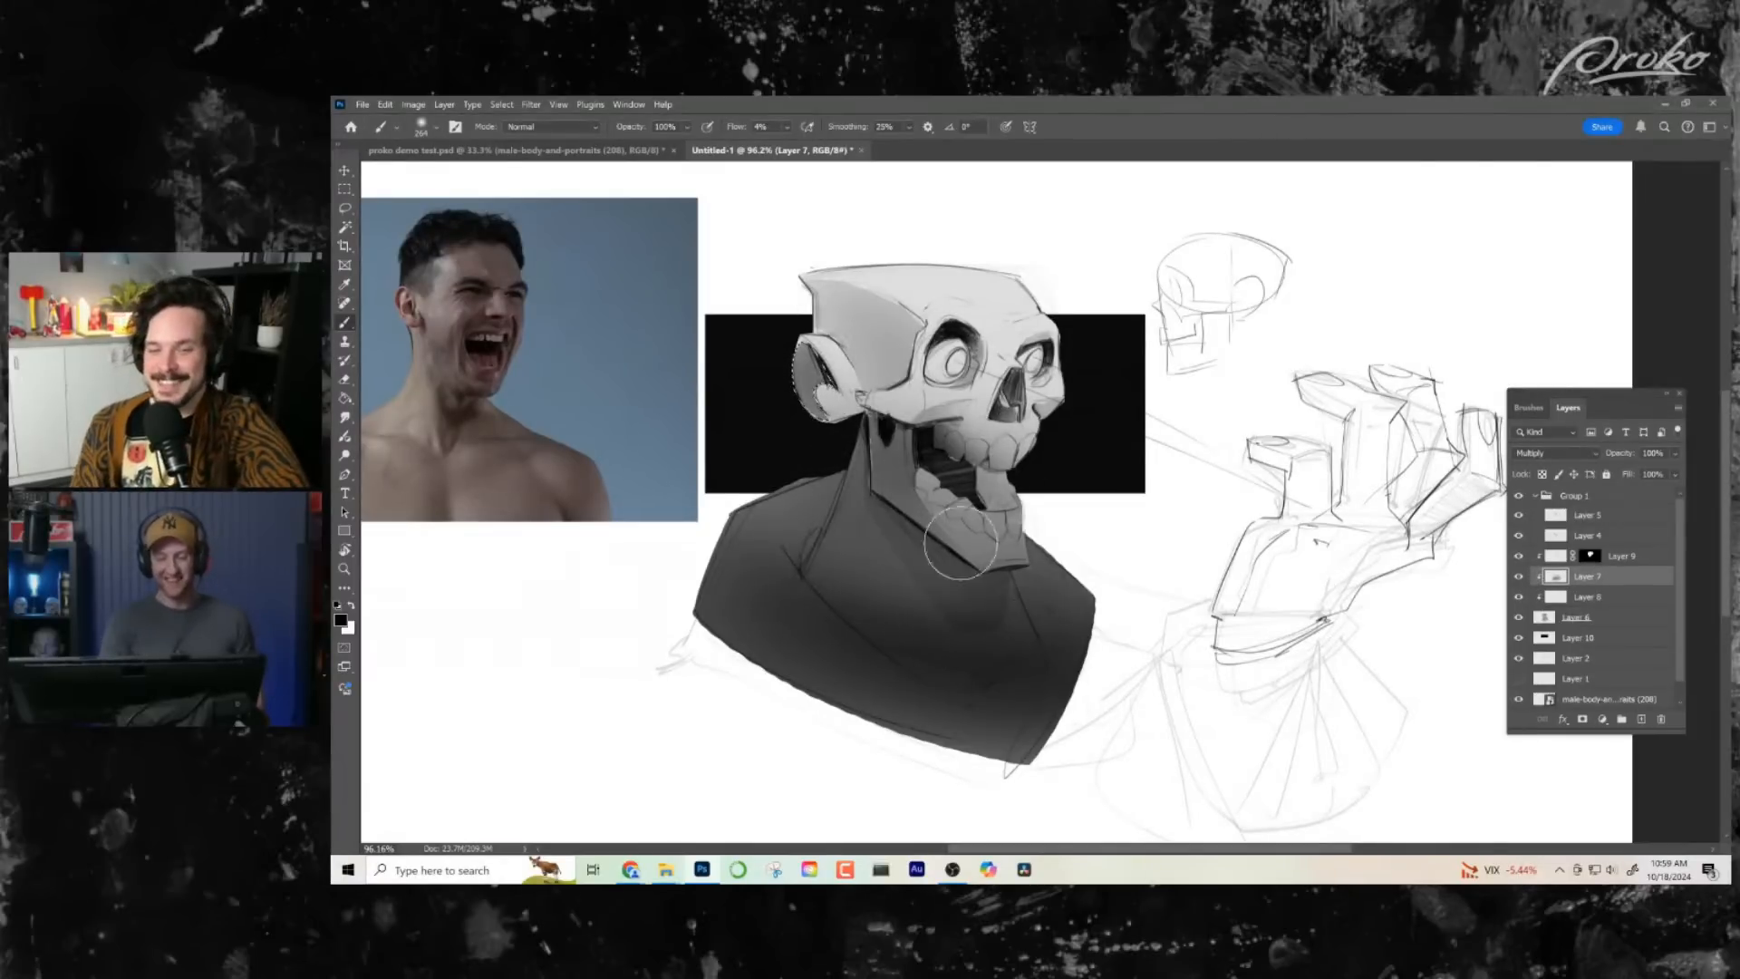
mouse_move(815, 358)
left_mouse_down()
mouse_move(824, 415)
mouse_move(816, 373)
left_mouse_up()
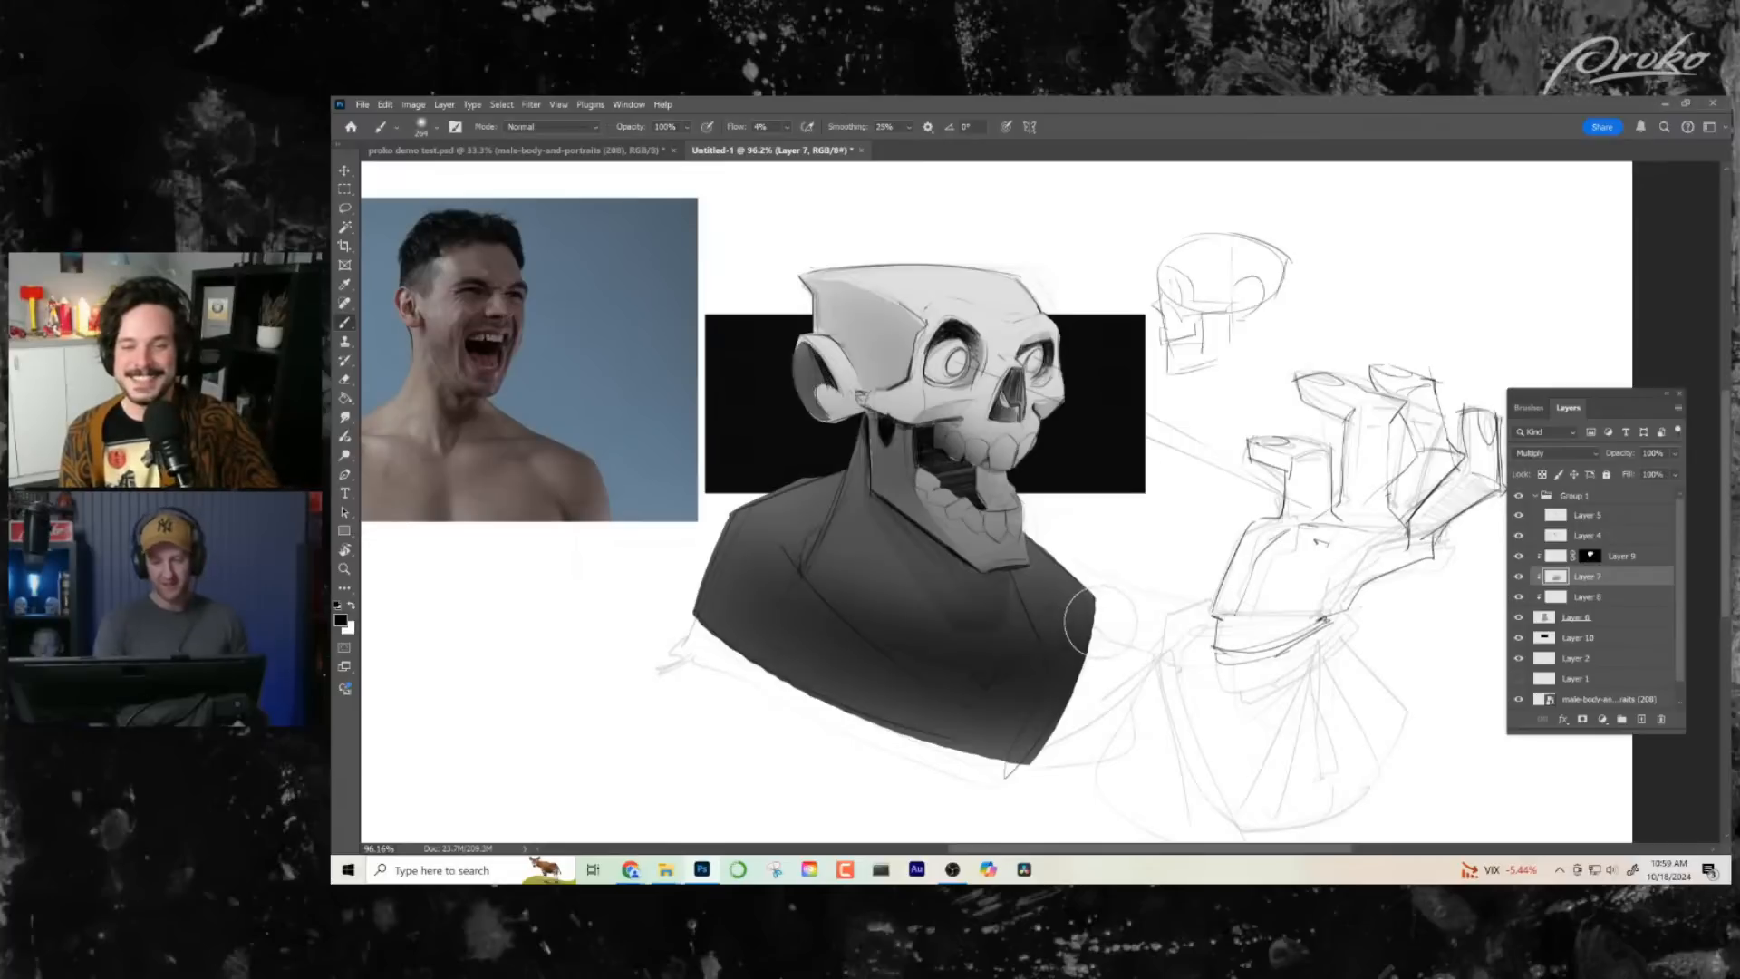
- Lasso the small plane between the near eye socket and the nose bridge, shade it softly, and deselect
left_click_drag(1079, 626, 1054, 607)
left_click(346, 210)
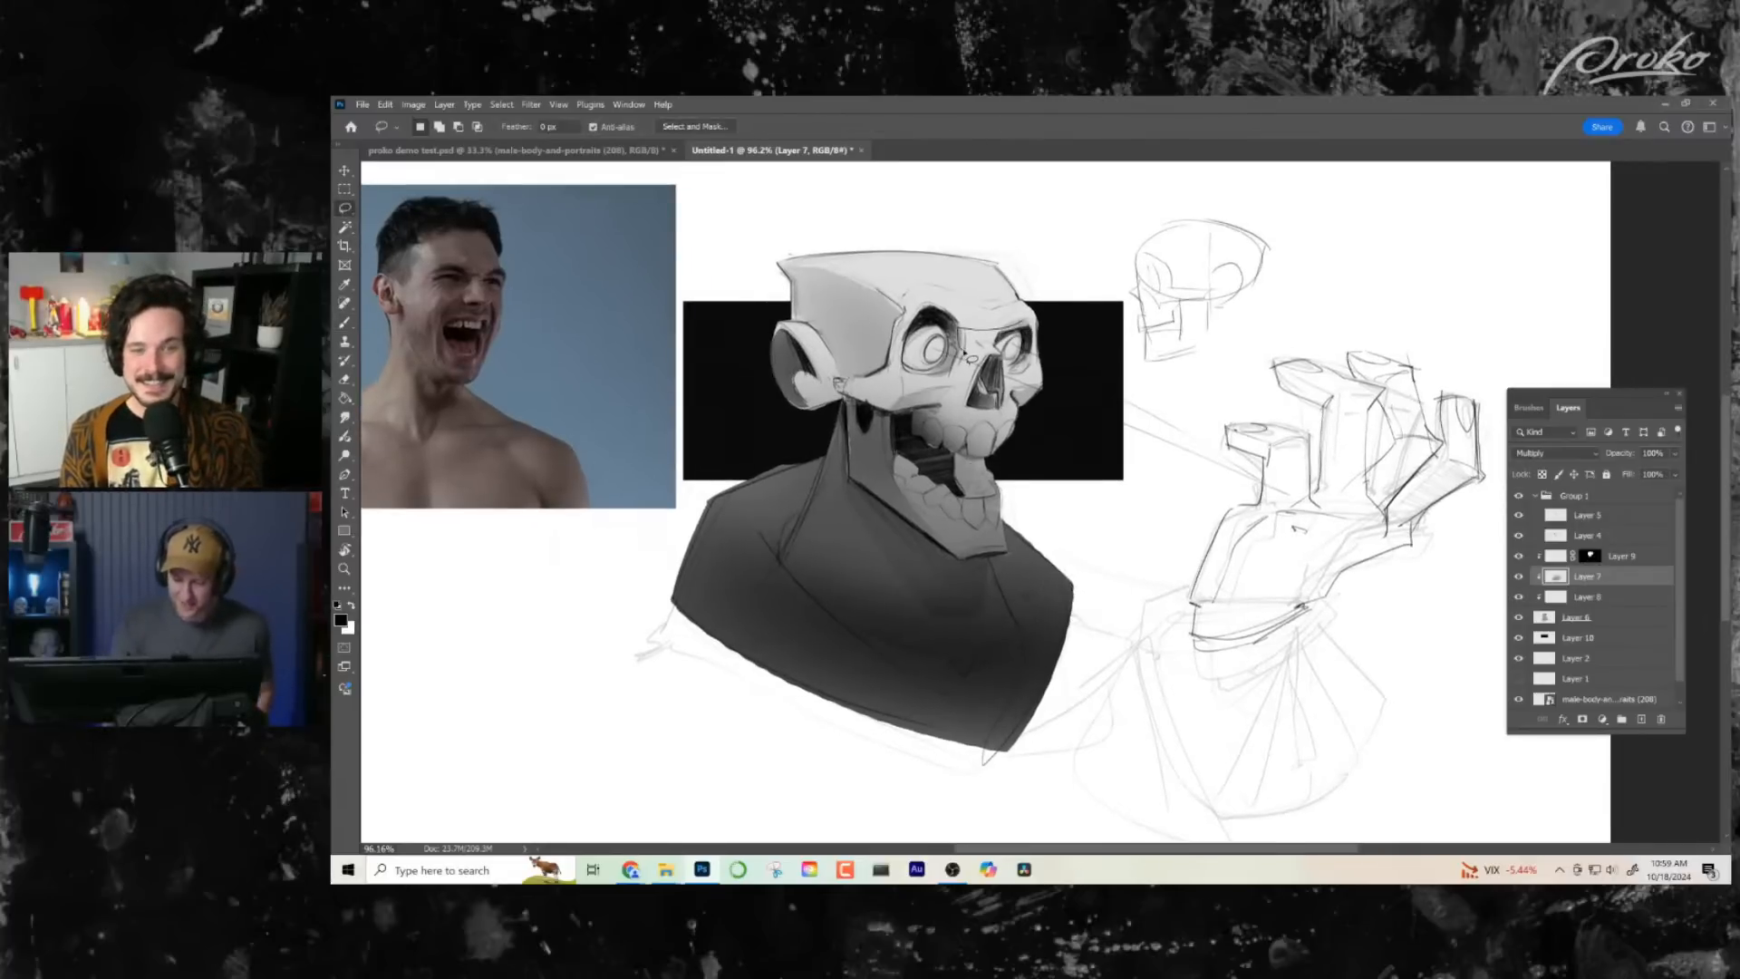
mouse_move(964, 354)
left_mouse_down()
mouse_move(1039, 329)
mouse_move(968, 349)
mouse_move(1027, 326)
mouse_move(972, 336)
left_mouse_up()
key("b")
key("ctrl+d")
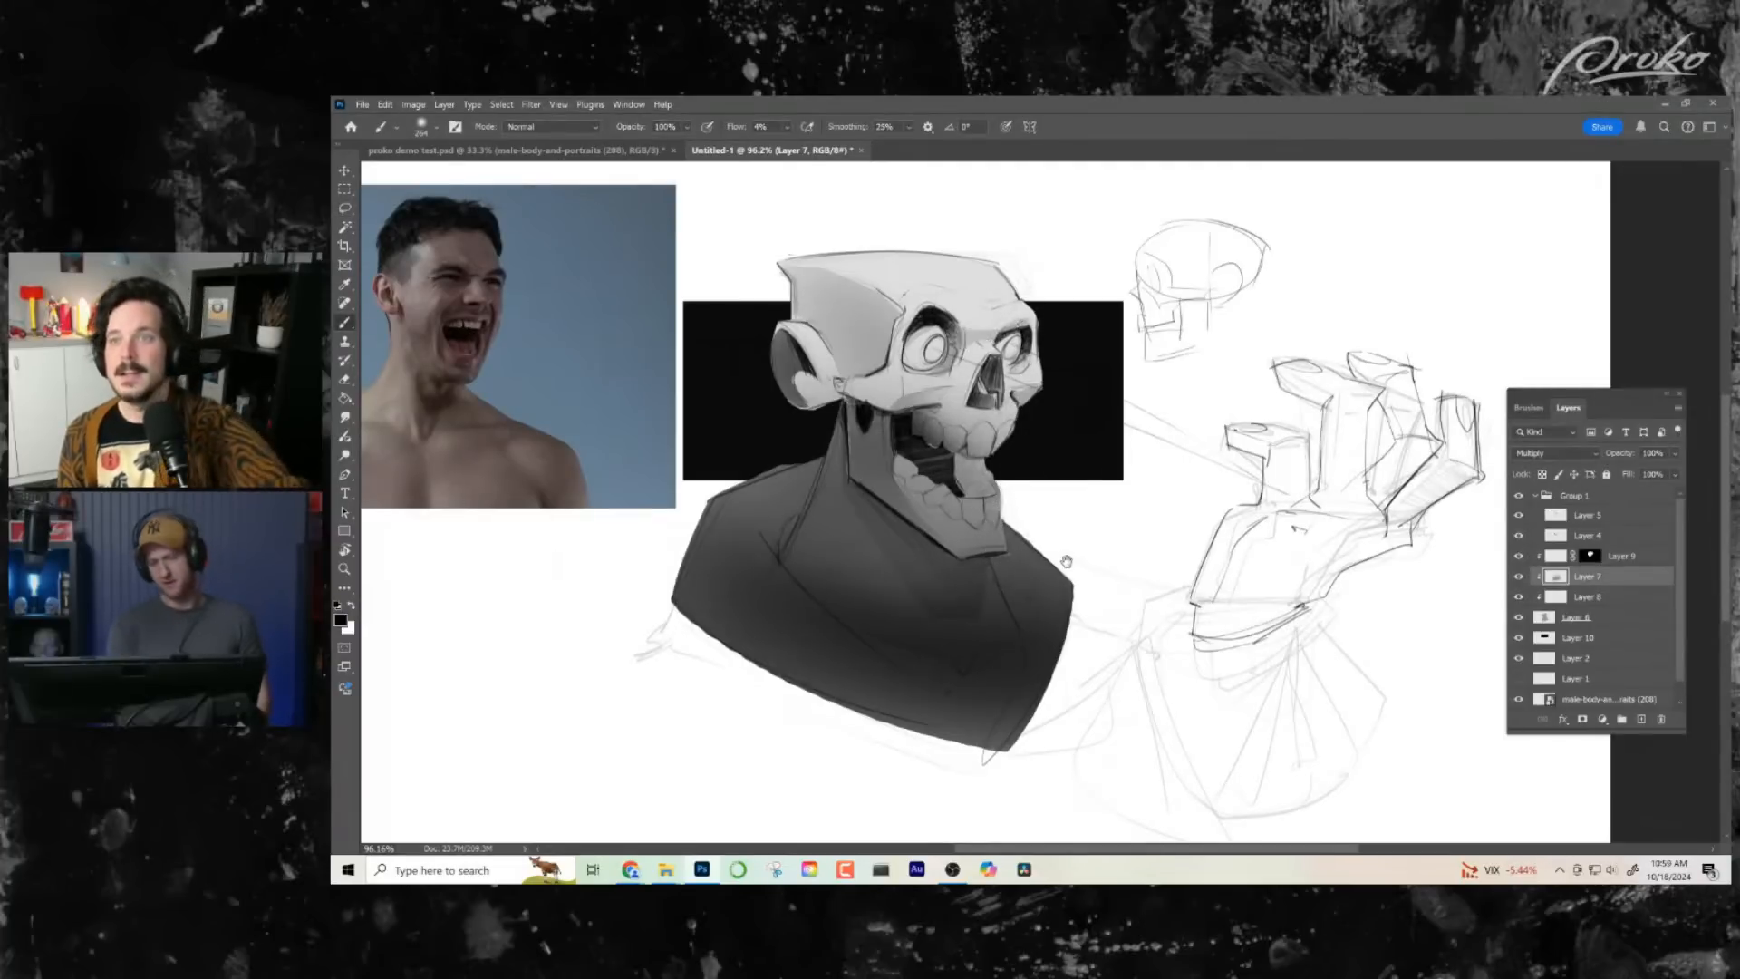
- Flip the canvas view horizontally, lasso the rear cheekbone and temple plane in front of the ear, shade it softly, and deselect
left_click_drag(1068, 563, 1052, 566)
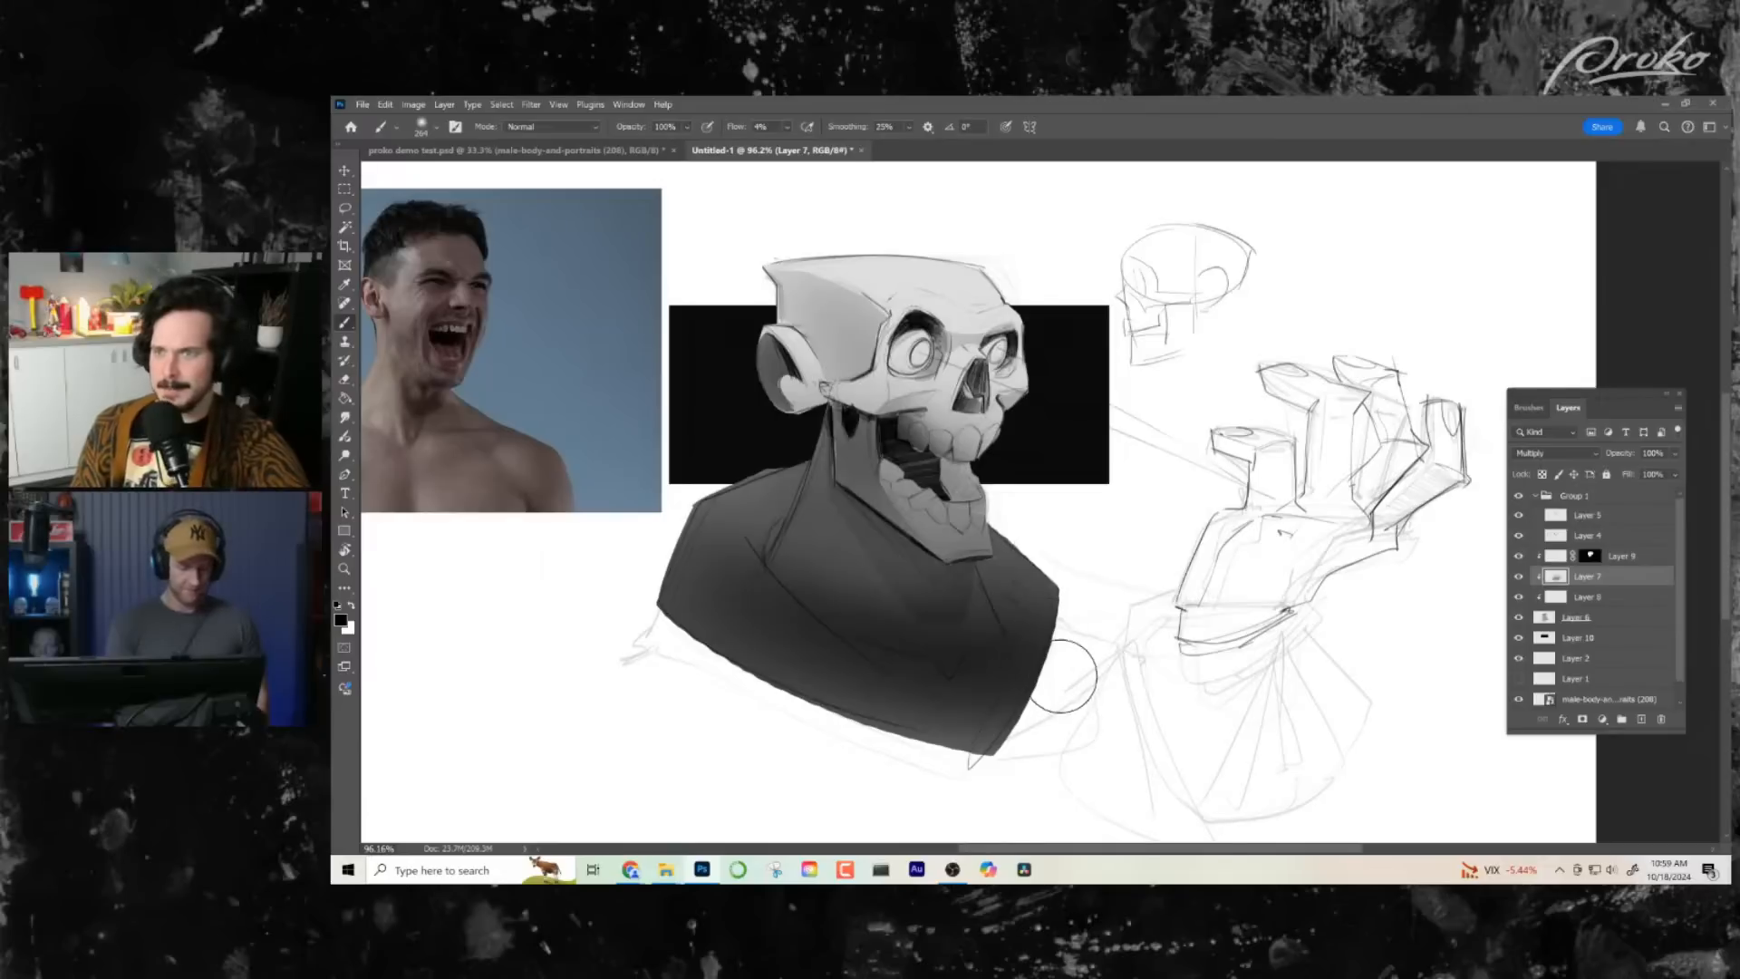
key("h")
left_click_drag(1131, 614, 935, 580)
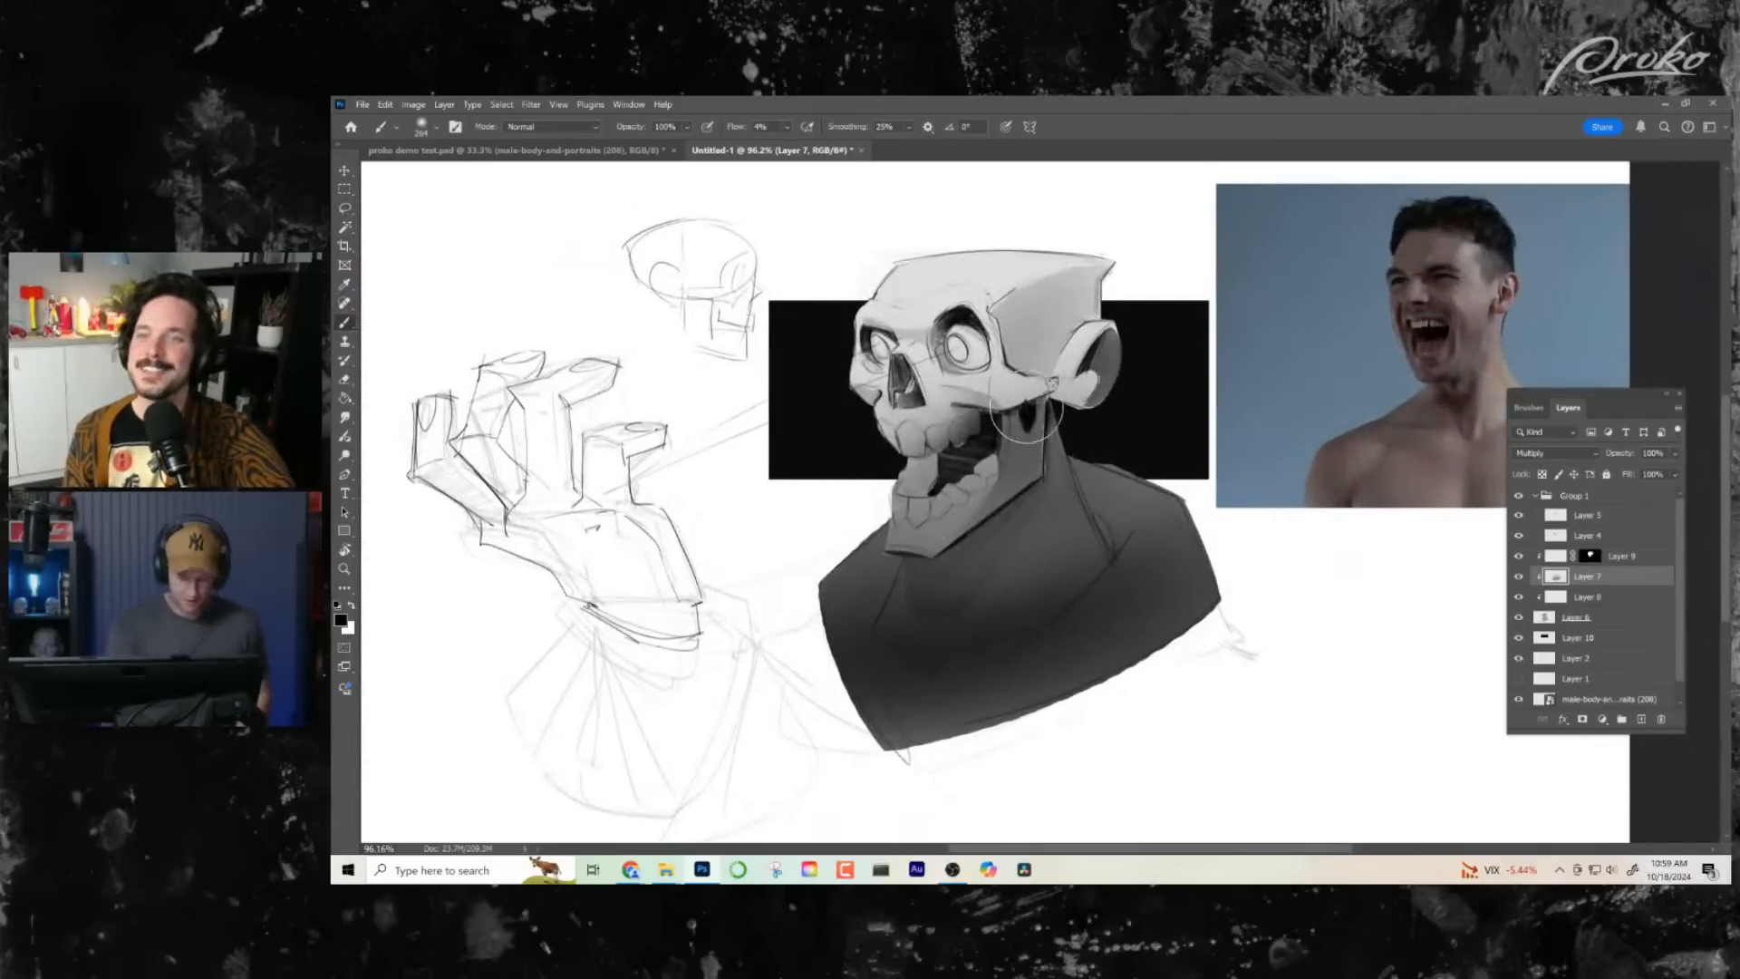
left_click(345, 209)
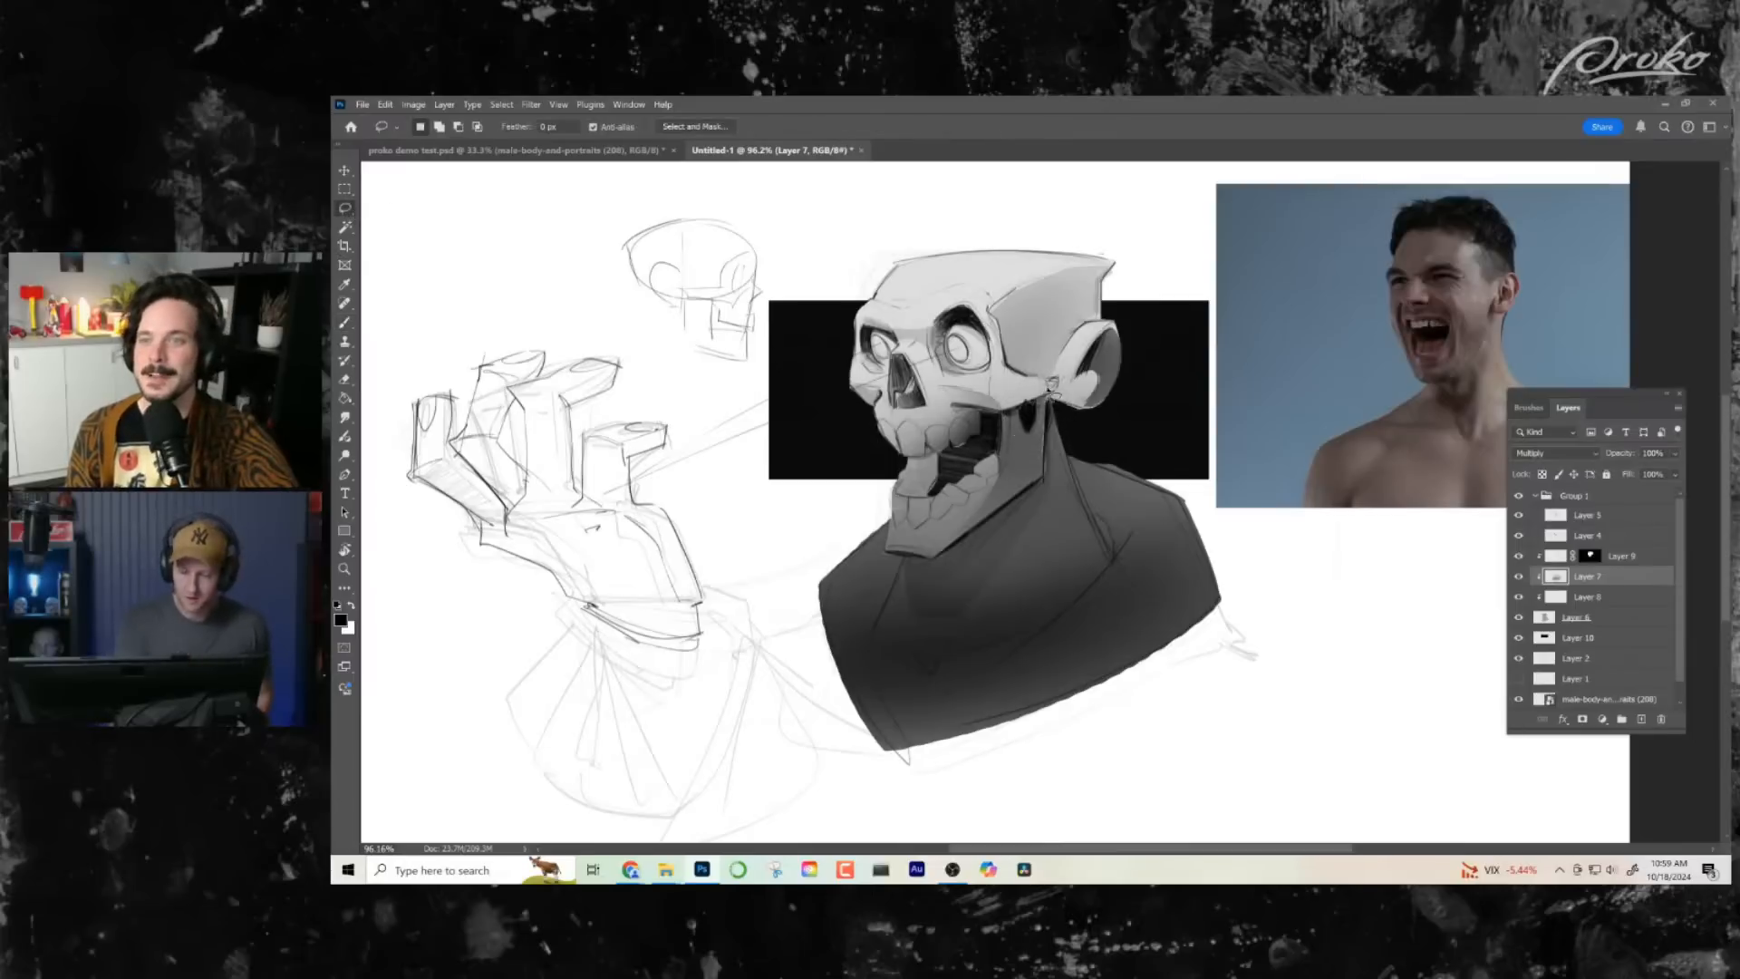
left_click_drag(1055, 392, 1007, 413)
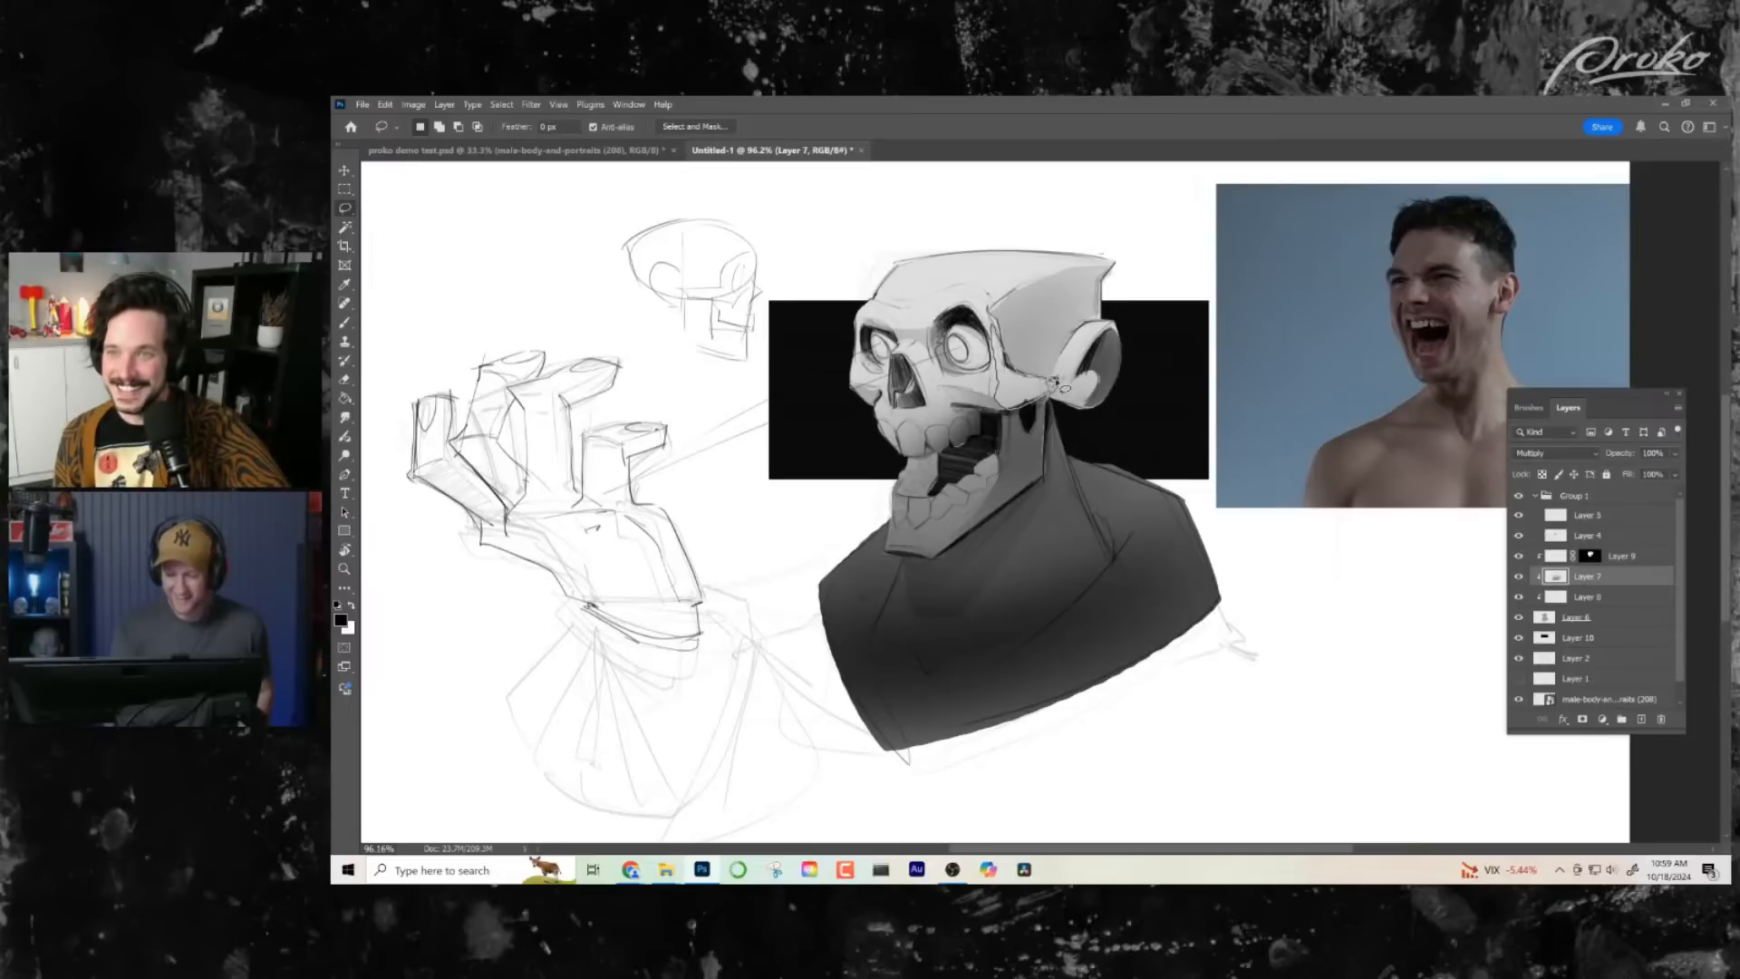
left_click_drag(1063, 388, 997, 324)
key("b")
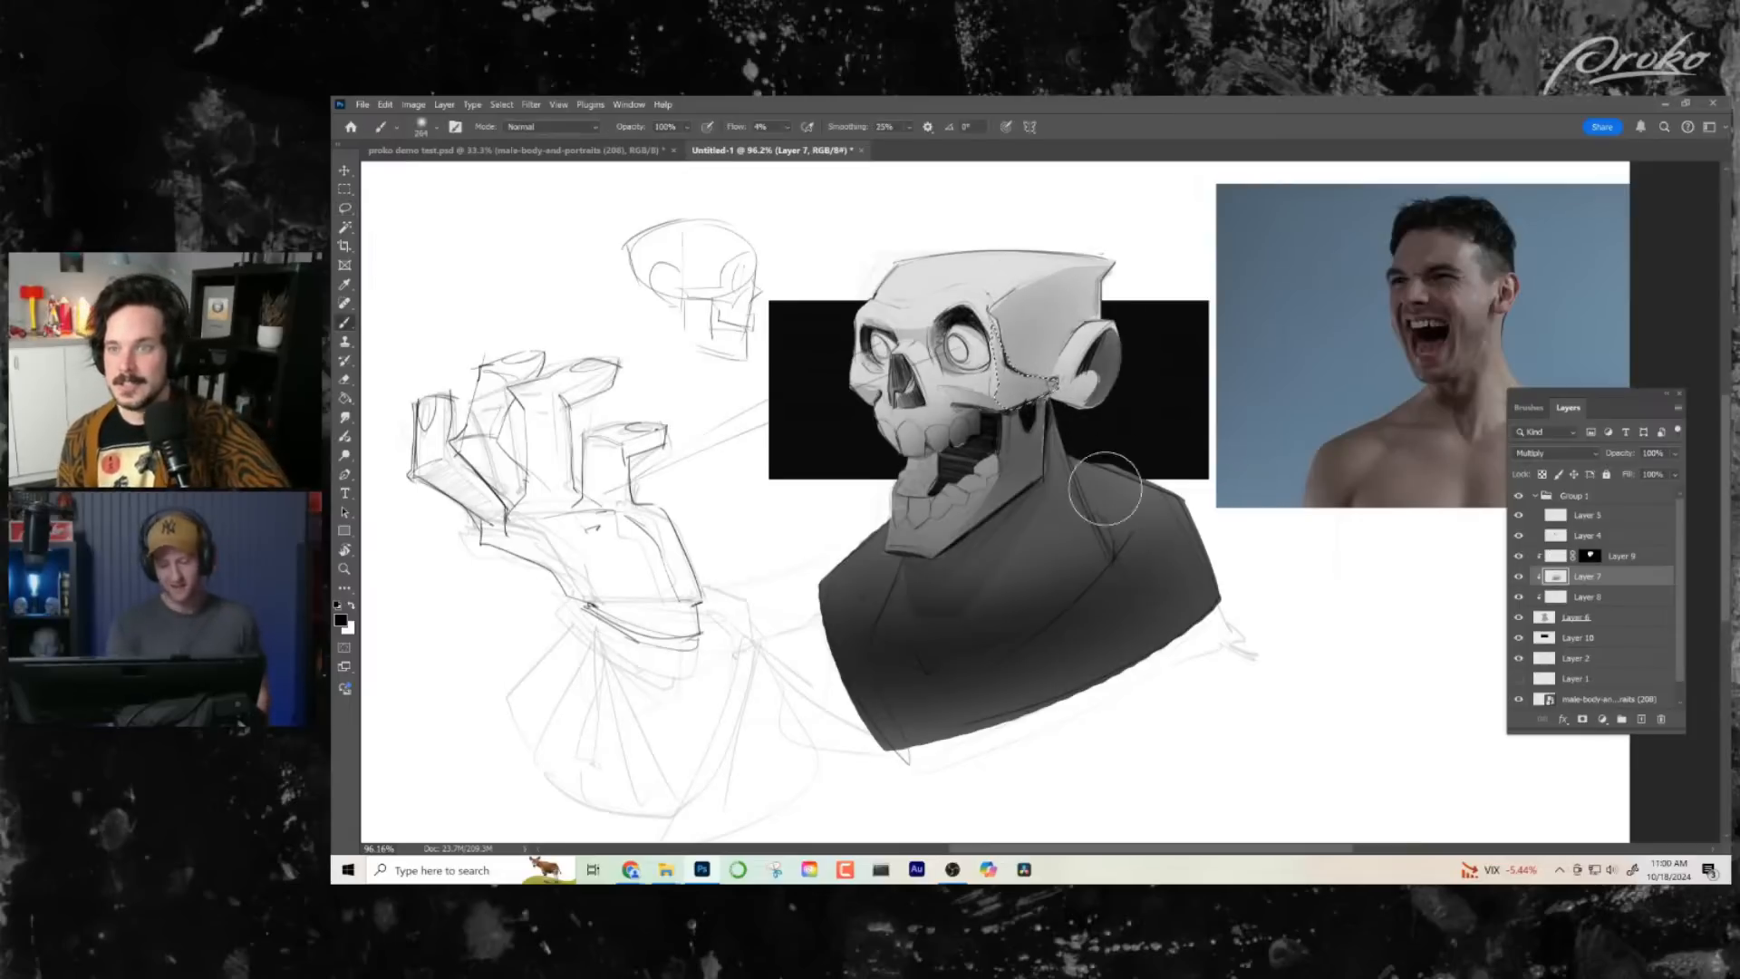
key("ctrl+d")
scroll(1068, 574, "down", 1)
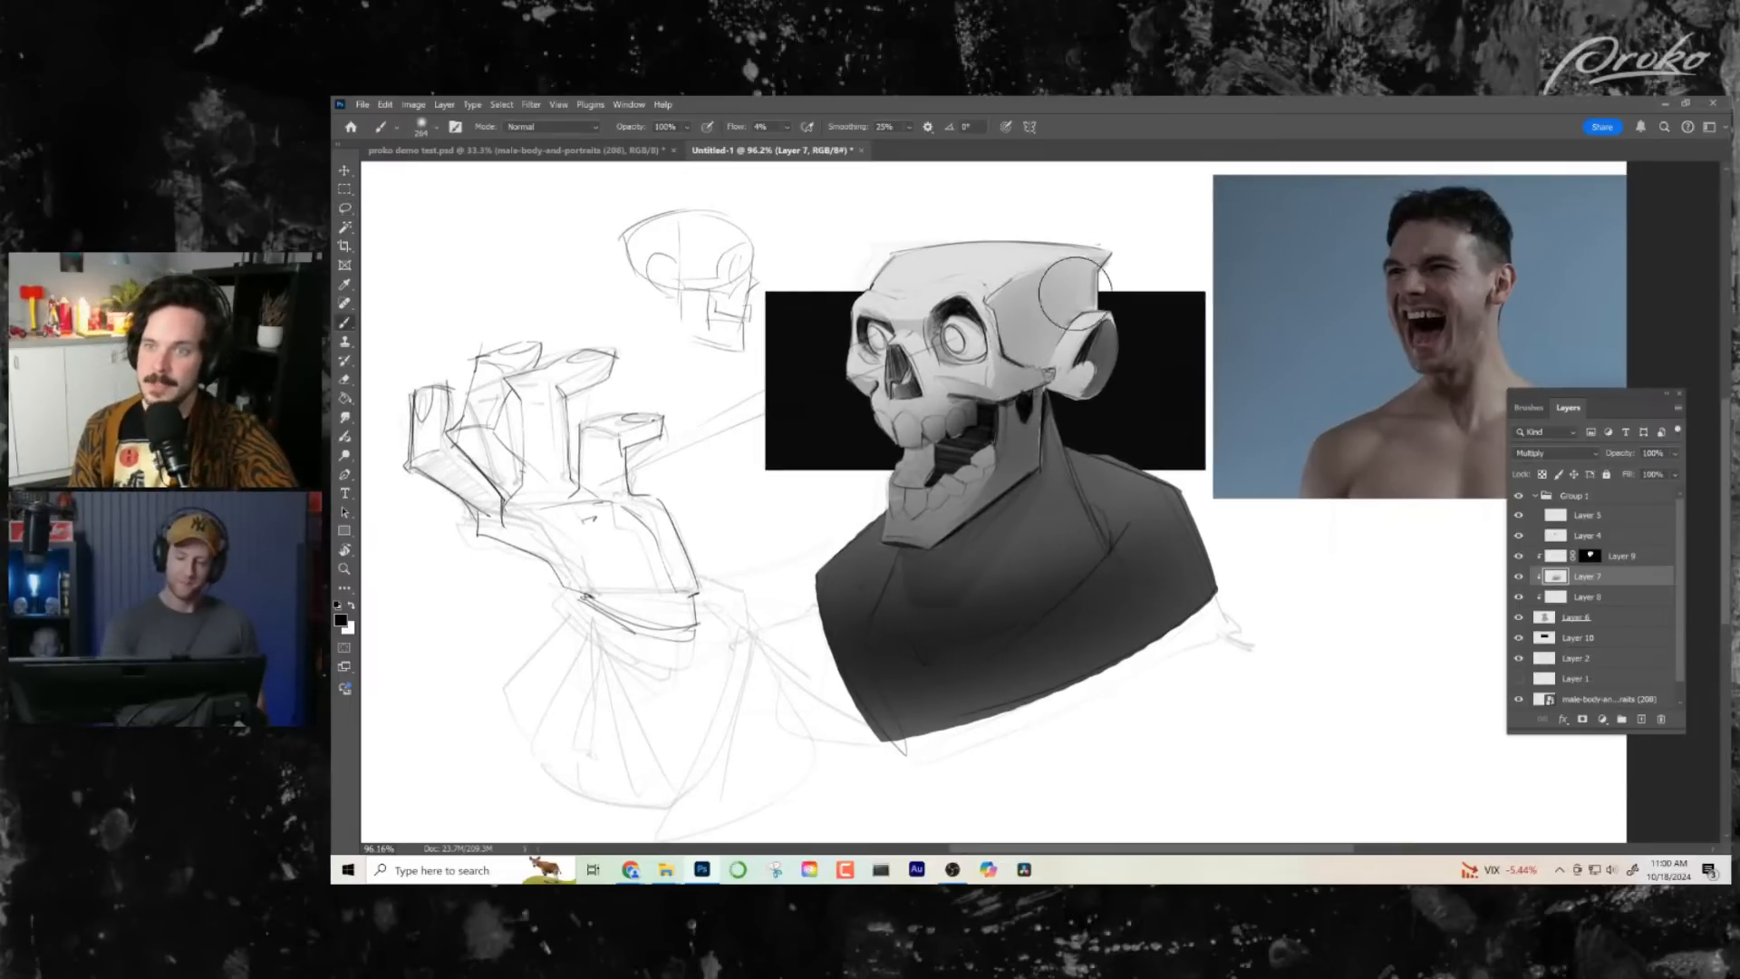
- Lasso the plane of the lower jaw beneath the teeth and lighten it on Layer 7 with the low-opacity Eraser
key("l")
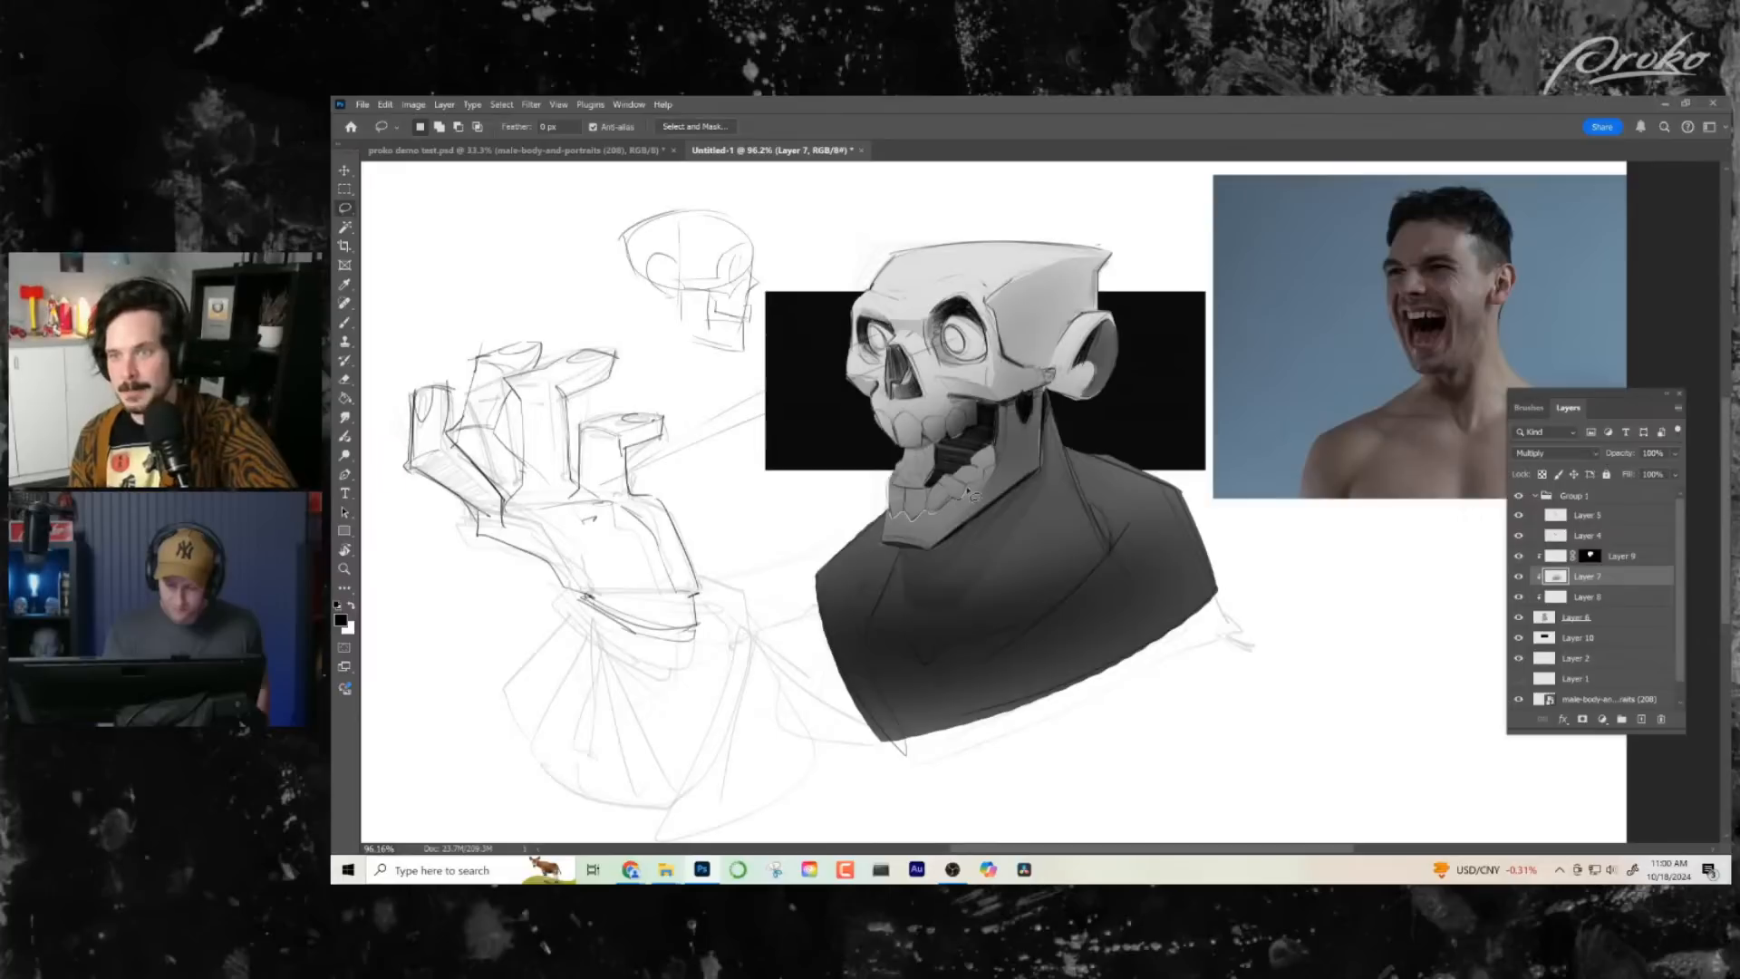
mouse_move(986, 502)
left_mouse_down()
mouse_move(938, 548)
mouse_move(895, 555)
mouse_move(883, 517)
mouse_move(920, 492)
mouse_move(907, 526)
mouse_move(952, 526)
left_mouse_up()
key("e")
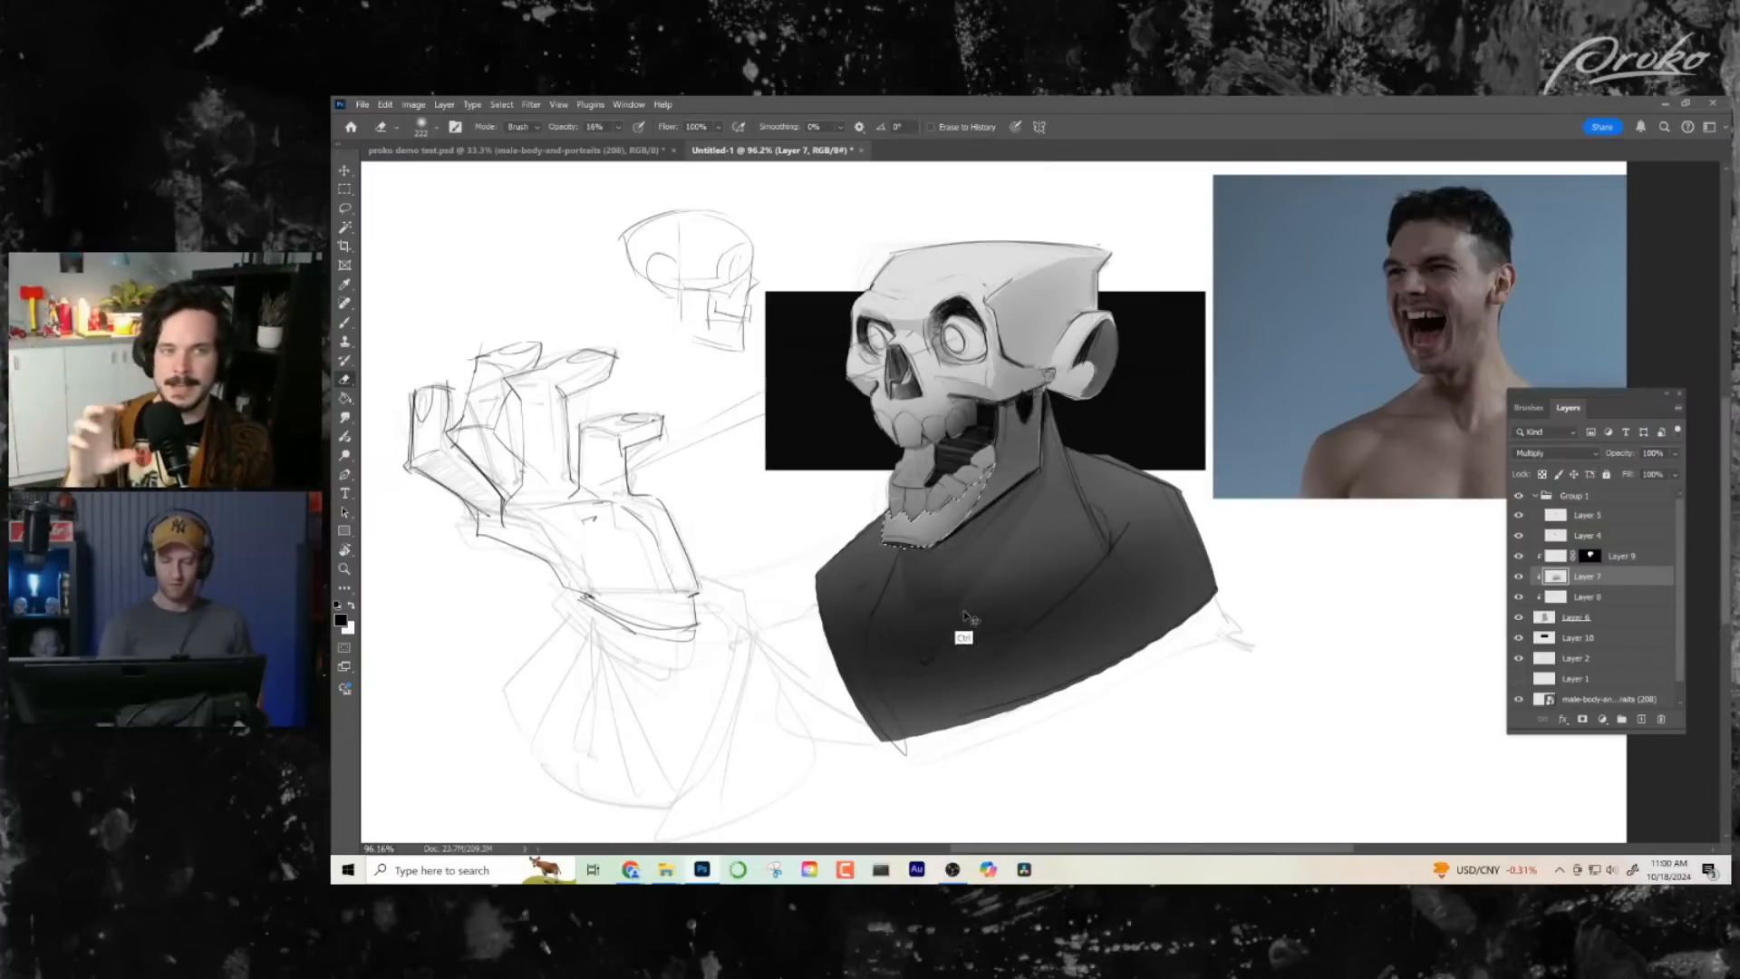
left_click_drag(902, 517, 983, 490)
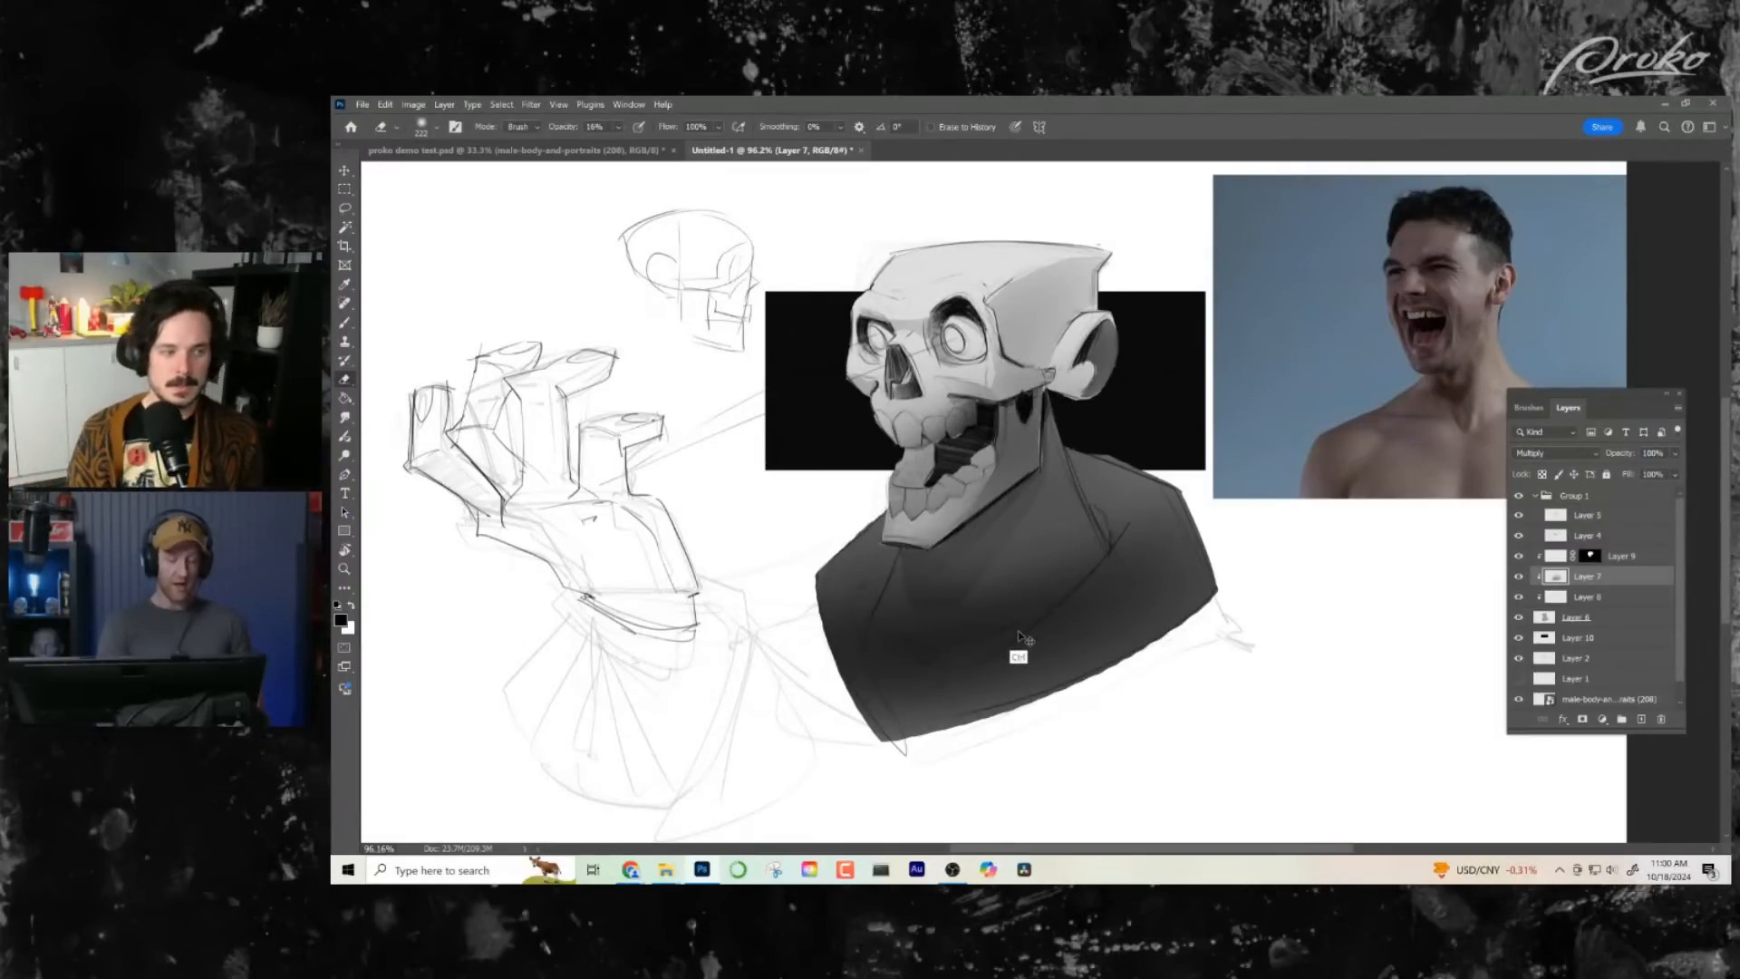
- Add a new layer above Layer 5 and switch to a small pencil-like brush for line work
key("ctrl+space")
left_click_drag(1020, 637, 1025, 640)
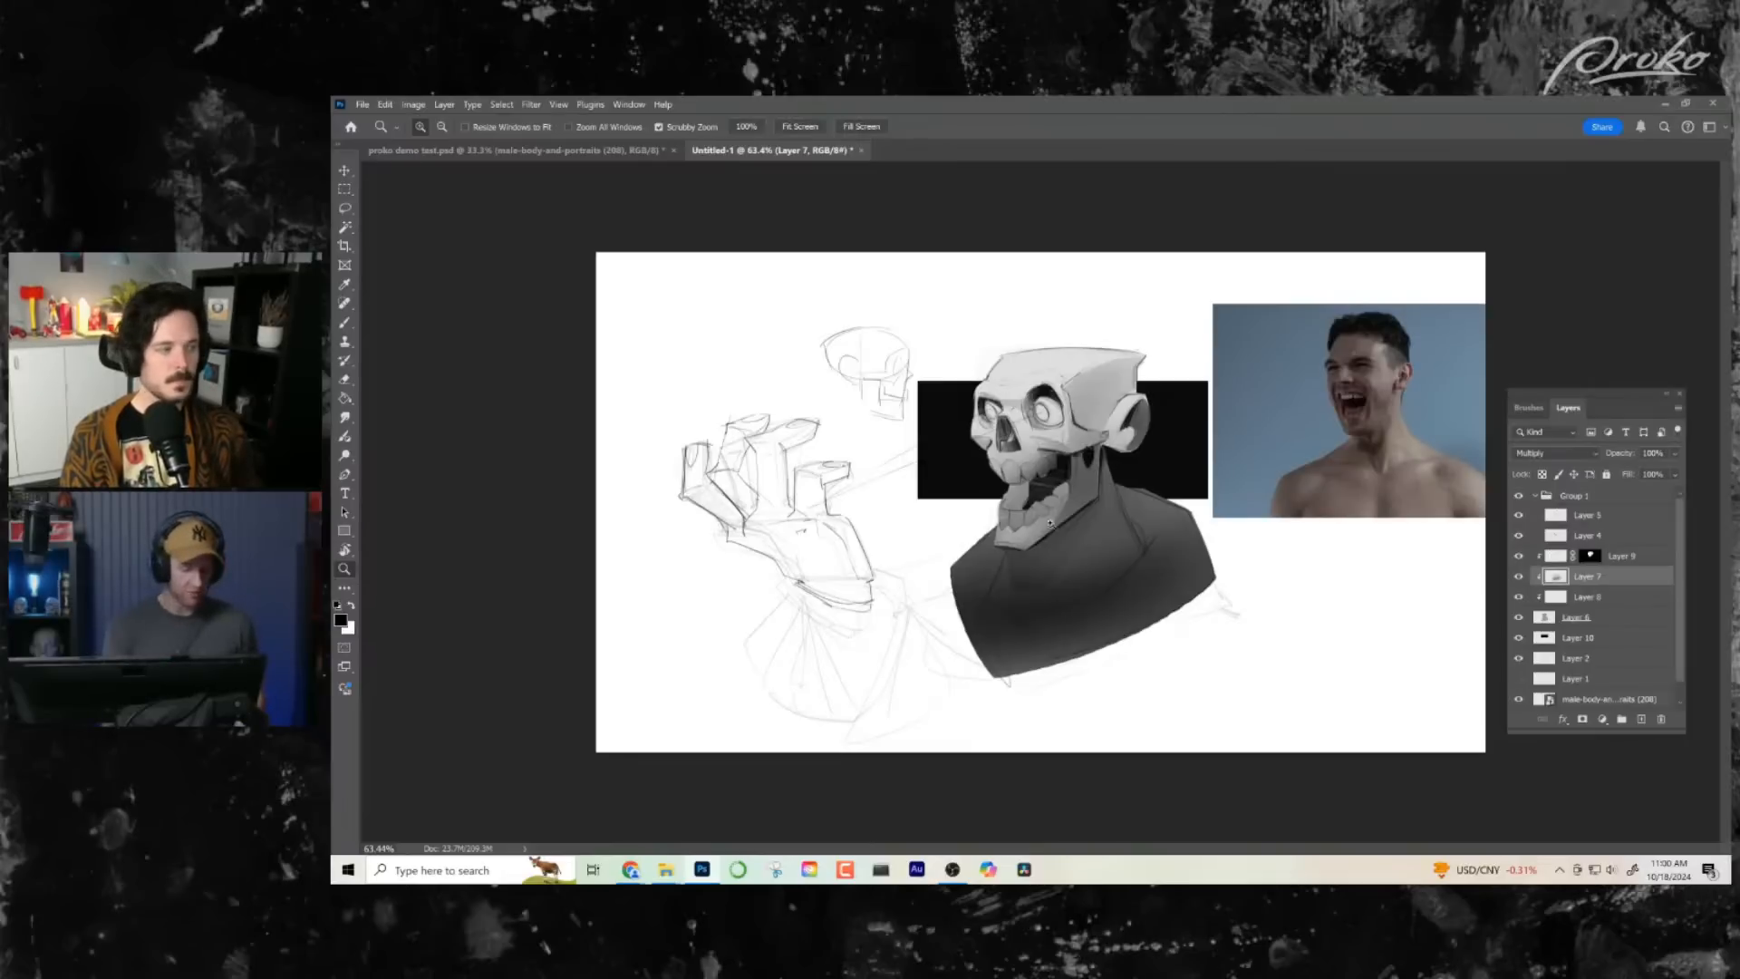
mouse_move(1049, 523)
left_mouse_down()
mouse_move(1048, 569)
mouse_move(1088, 570)
mouse_move(1061, 478)
mouse_move(1052, 488)
left_mouse_up()
left_click(1619, 516)
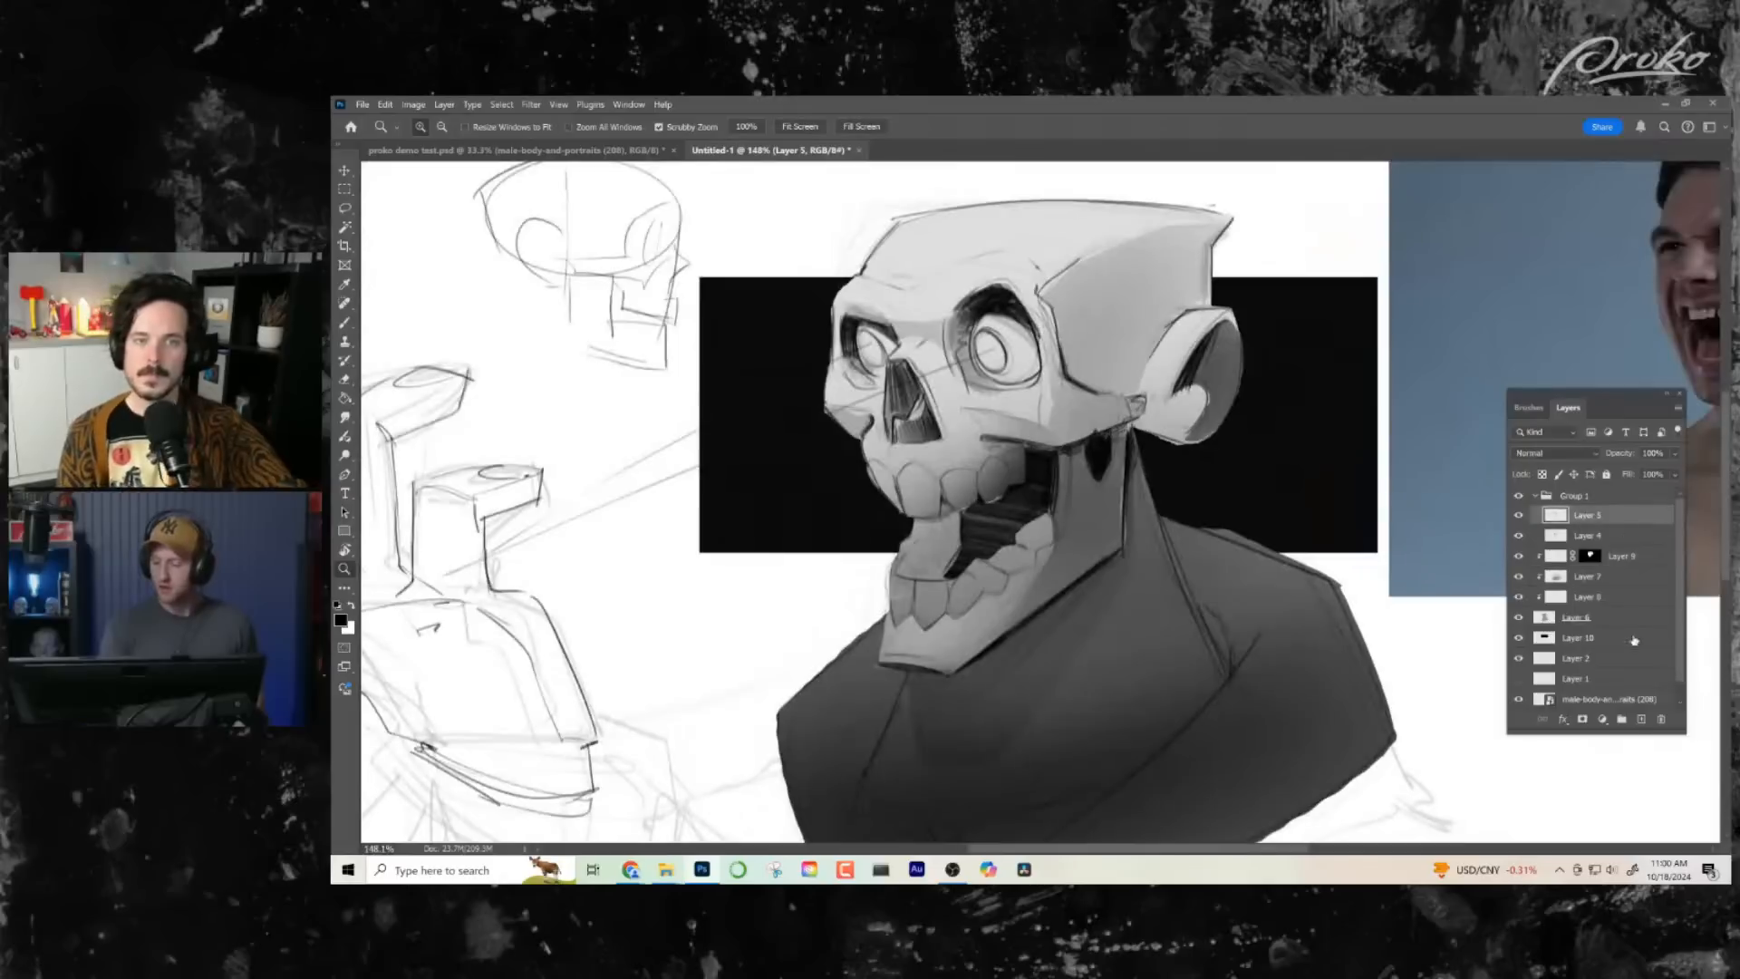
left_click(1642, 719)
key("b")
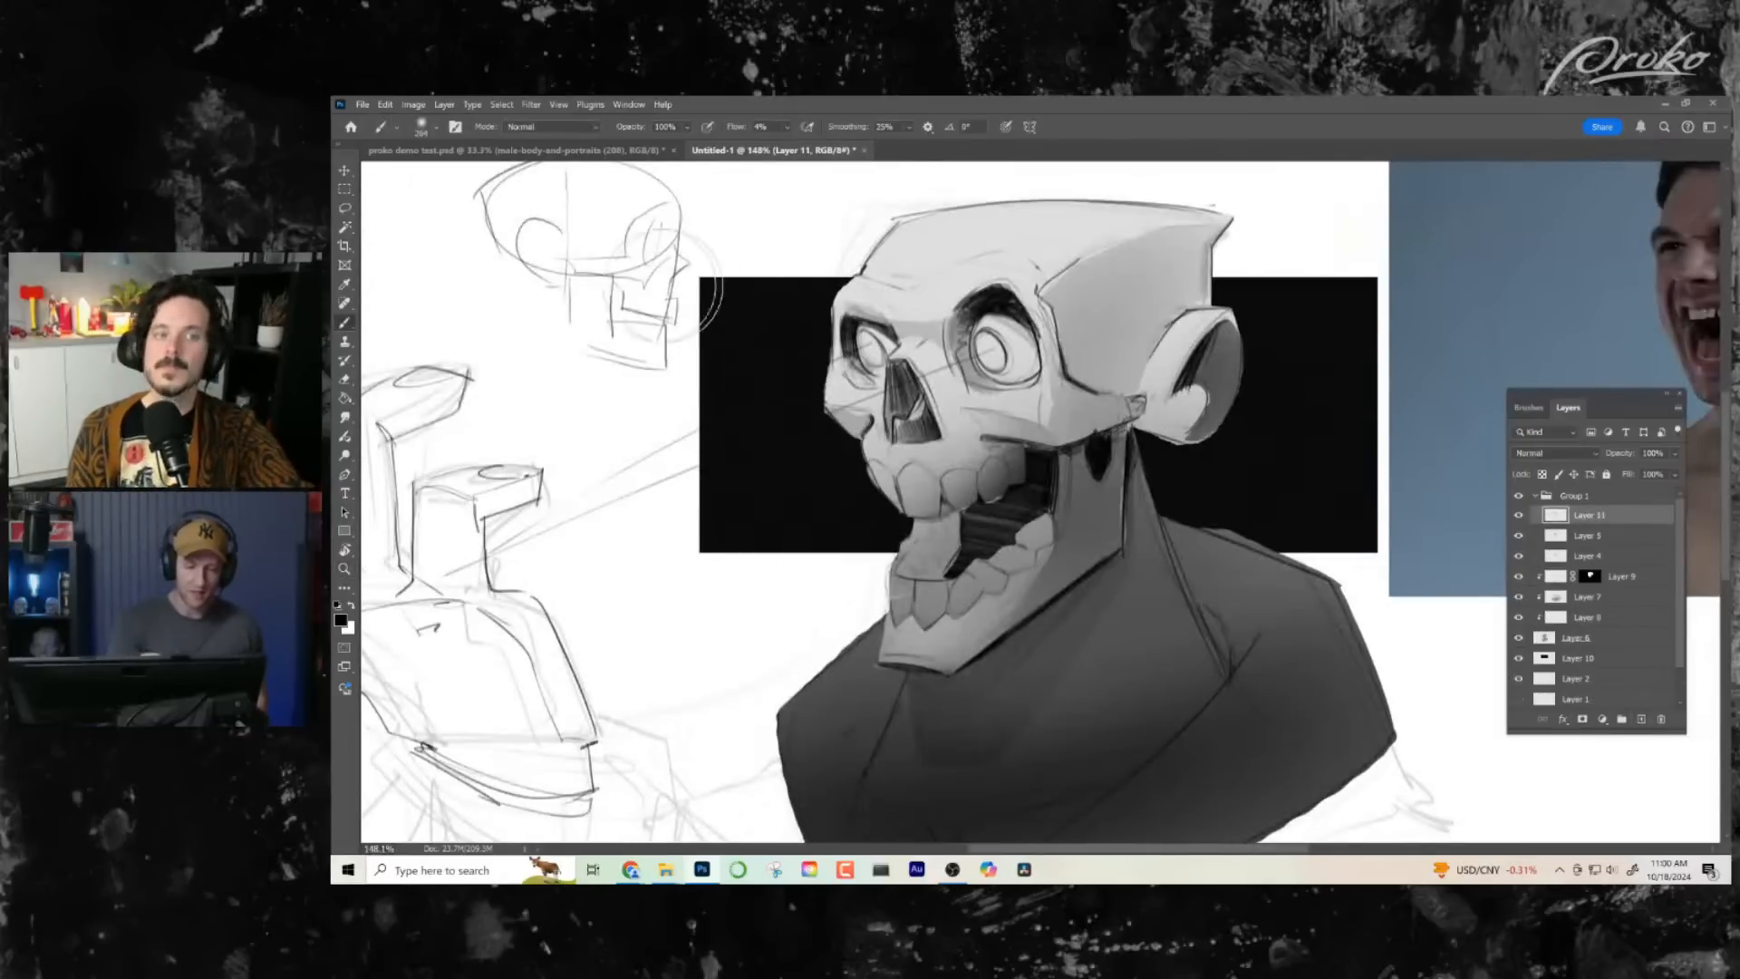
right_click(490, 215)
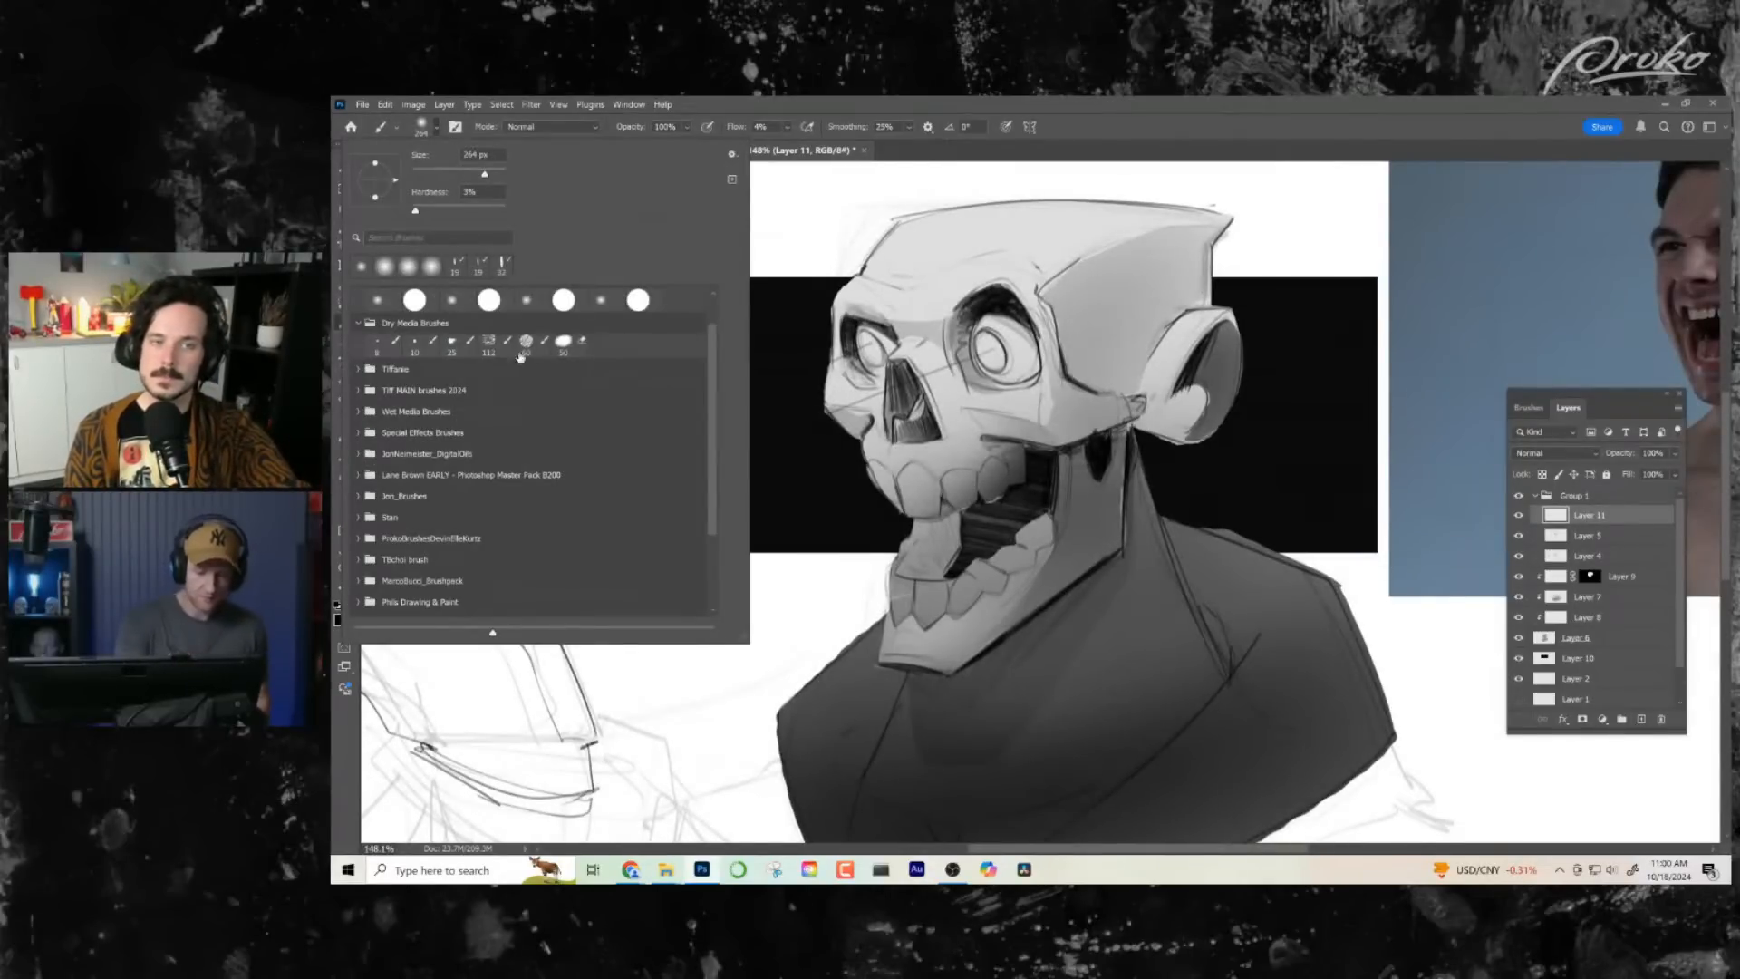
double_click(455, 269)
mouse_move(879, 195)
left_mouse_down()
mouse_move(794, 237)
mouse_move(841, 306)
left_mouse_up()
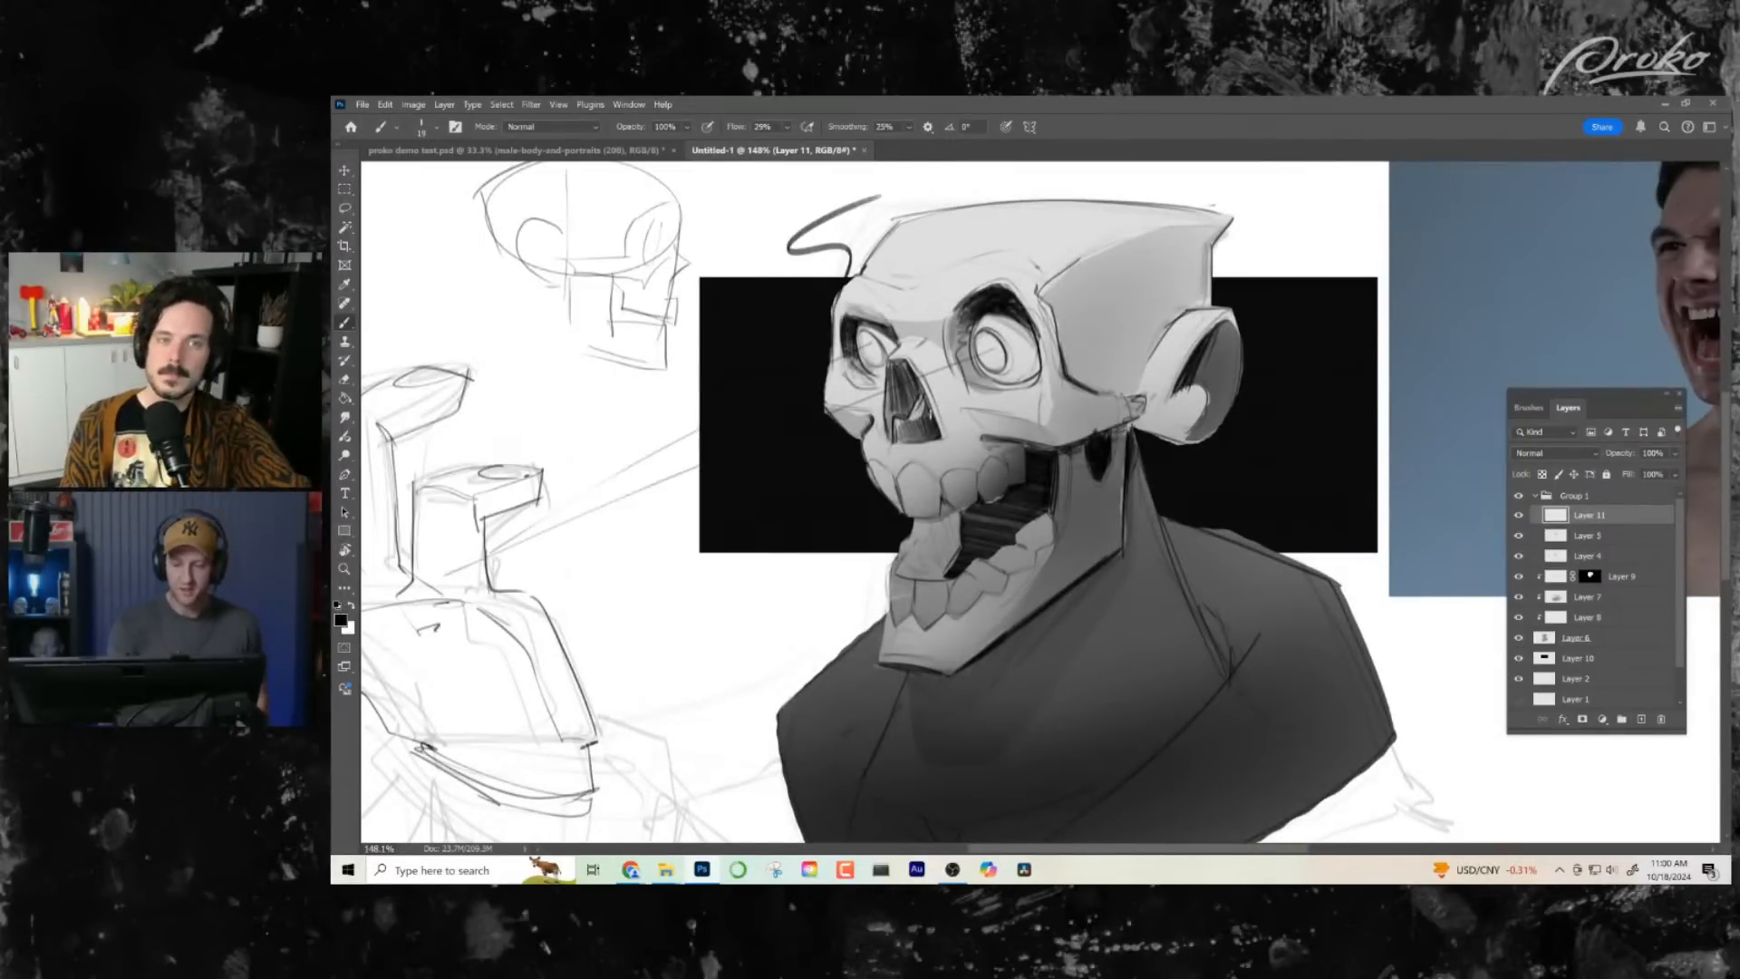
key("alt+z")
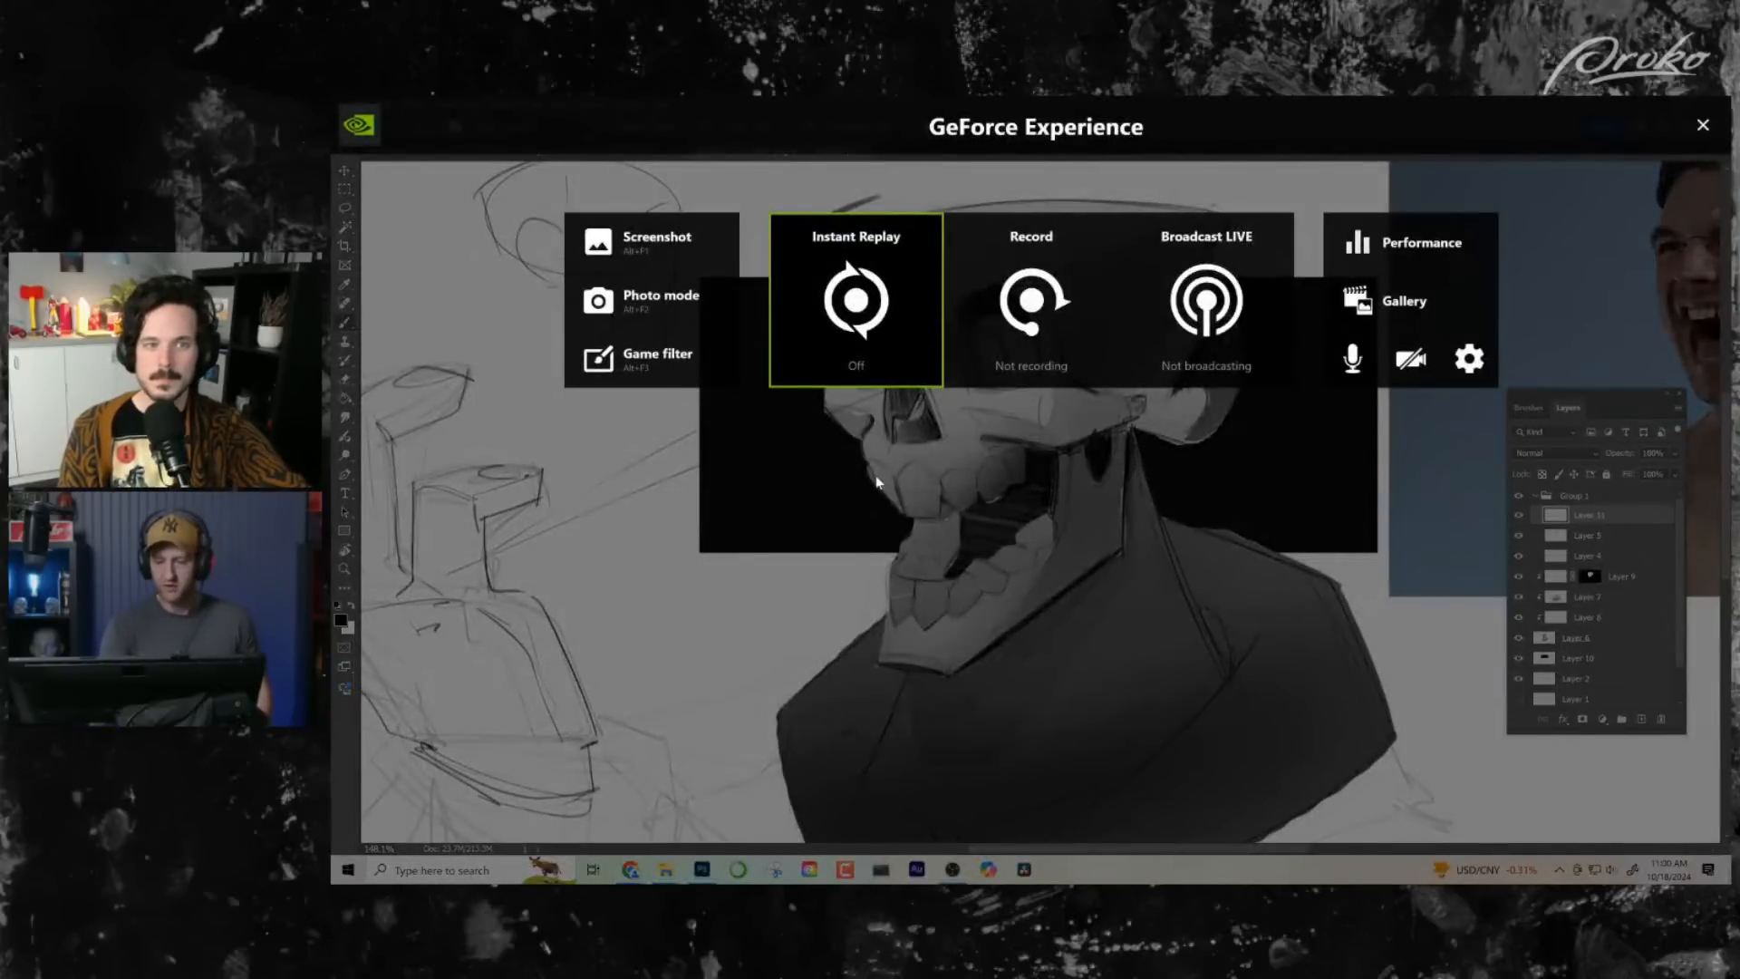
key("alt+z")
key("ctrl+z")
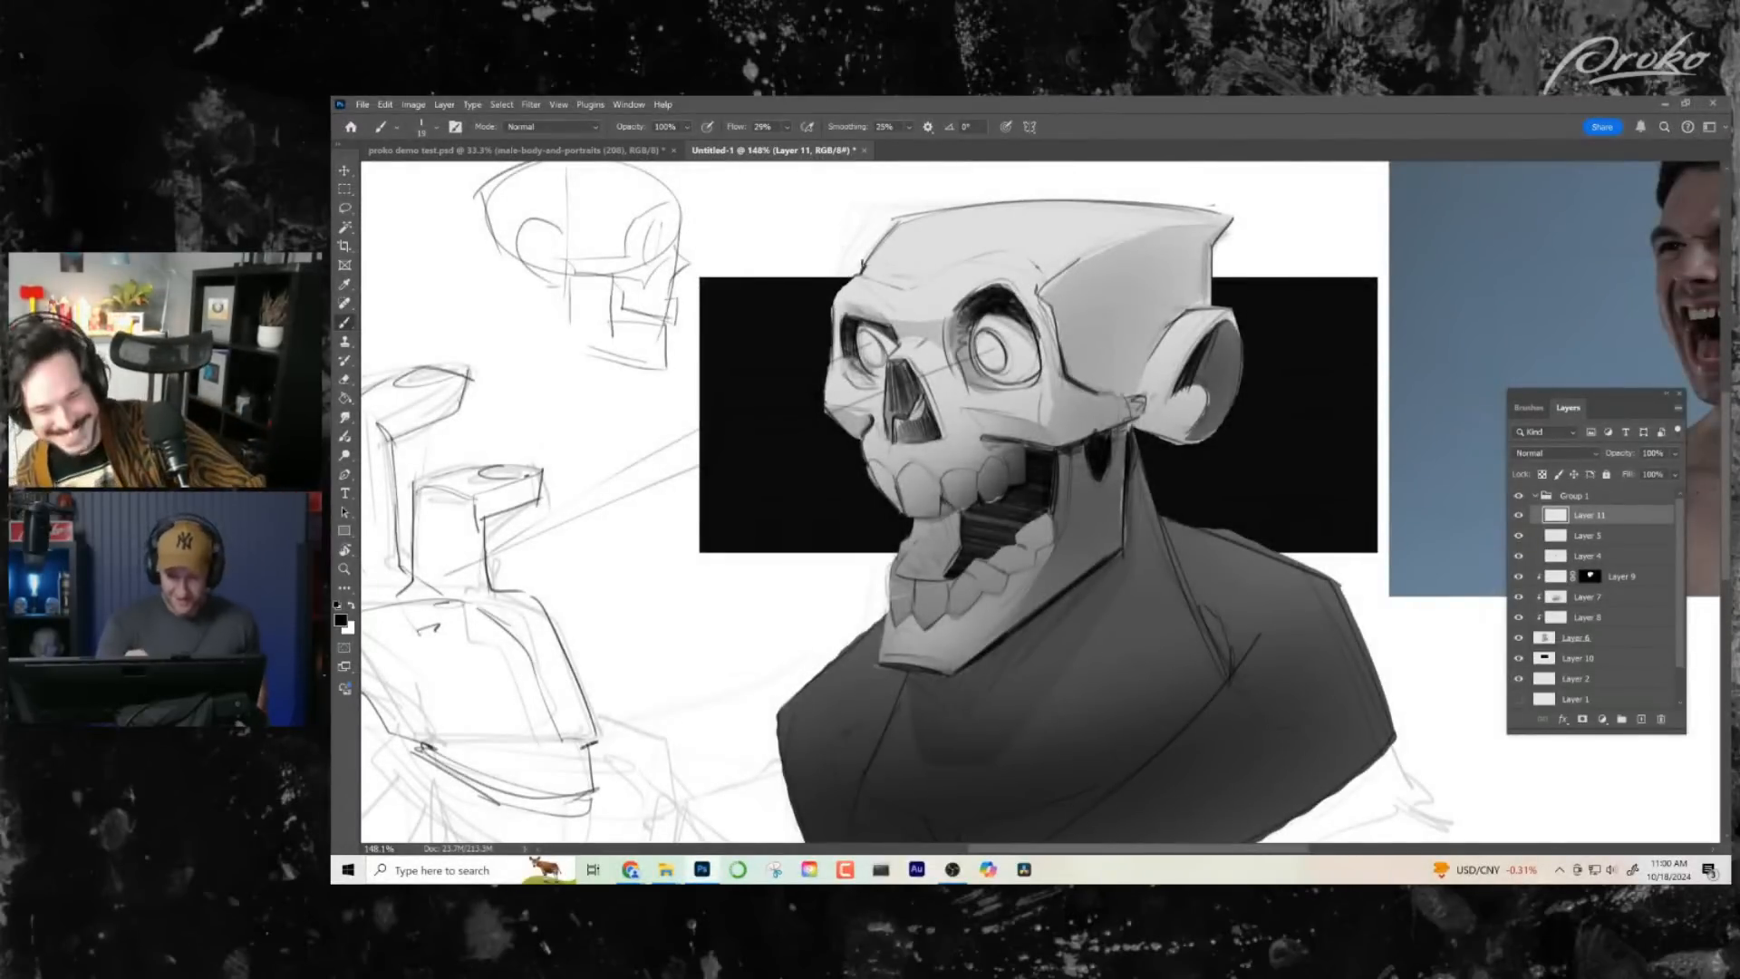
mouse_move(860, 238)
left_mouse_down()
mouse_move(1088, 200)
mouse_move(1260, 223)
left_mouse_up()
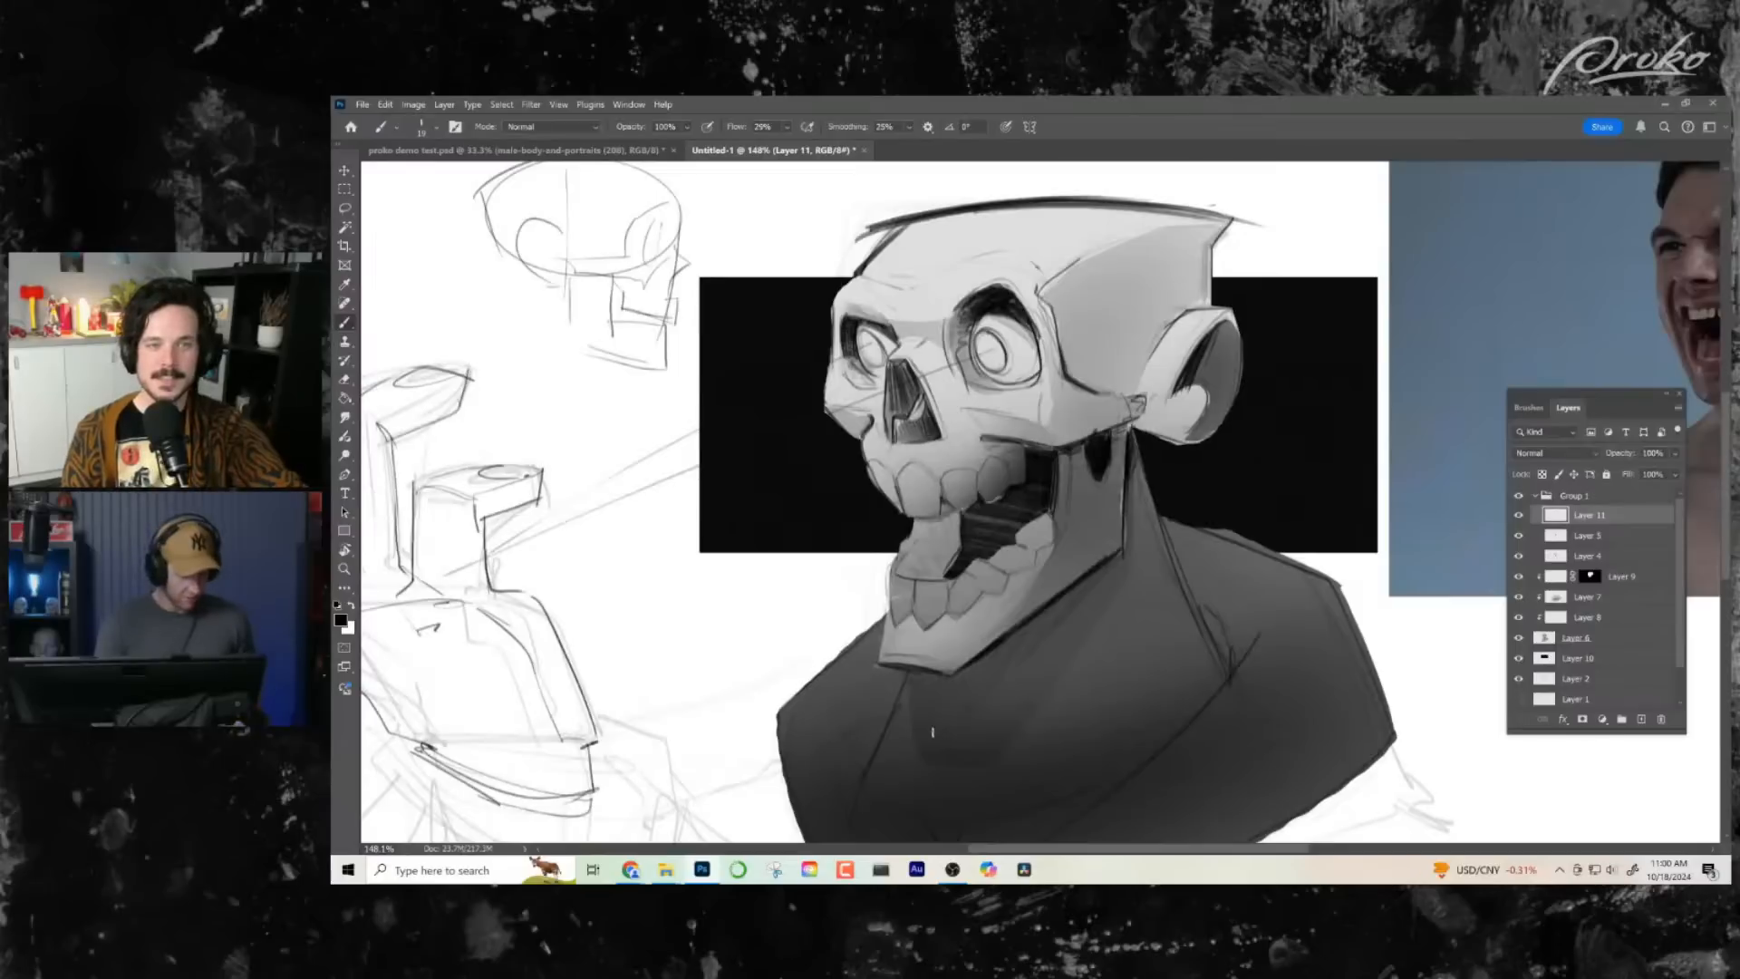
key("ctrl+z")
key("ctrl+z")
key("ctrl+z")
key("ctrl+z")
key("ctrl+z")
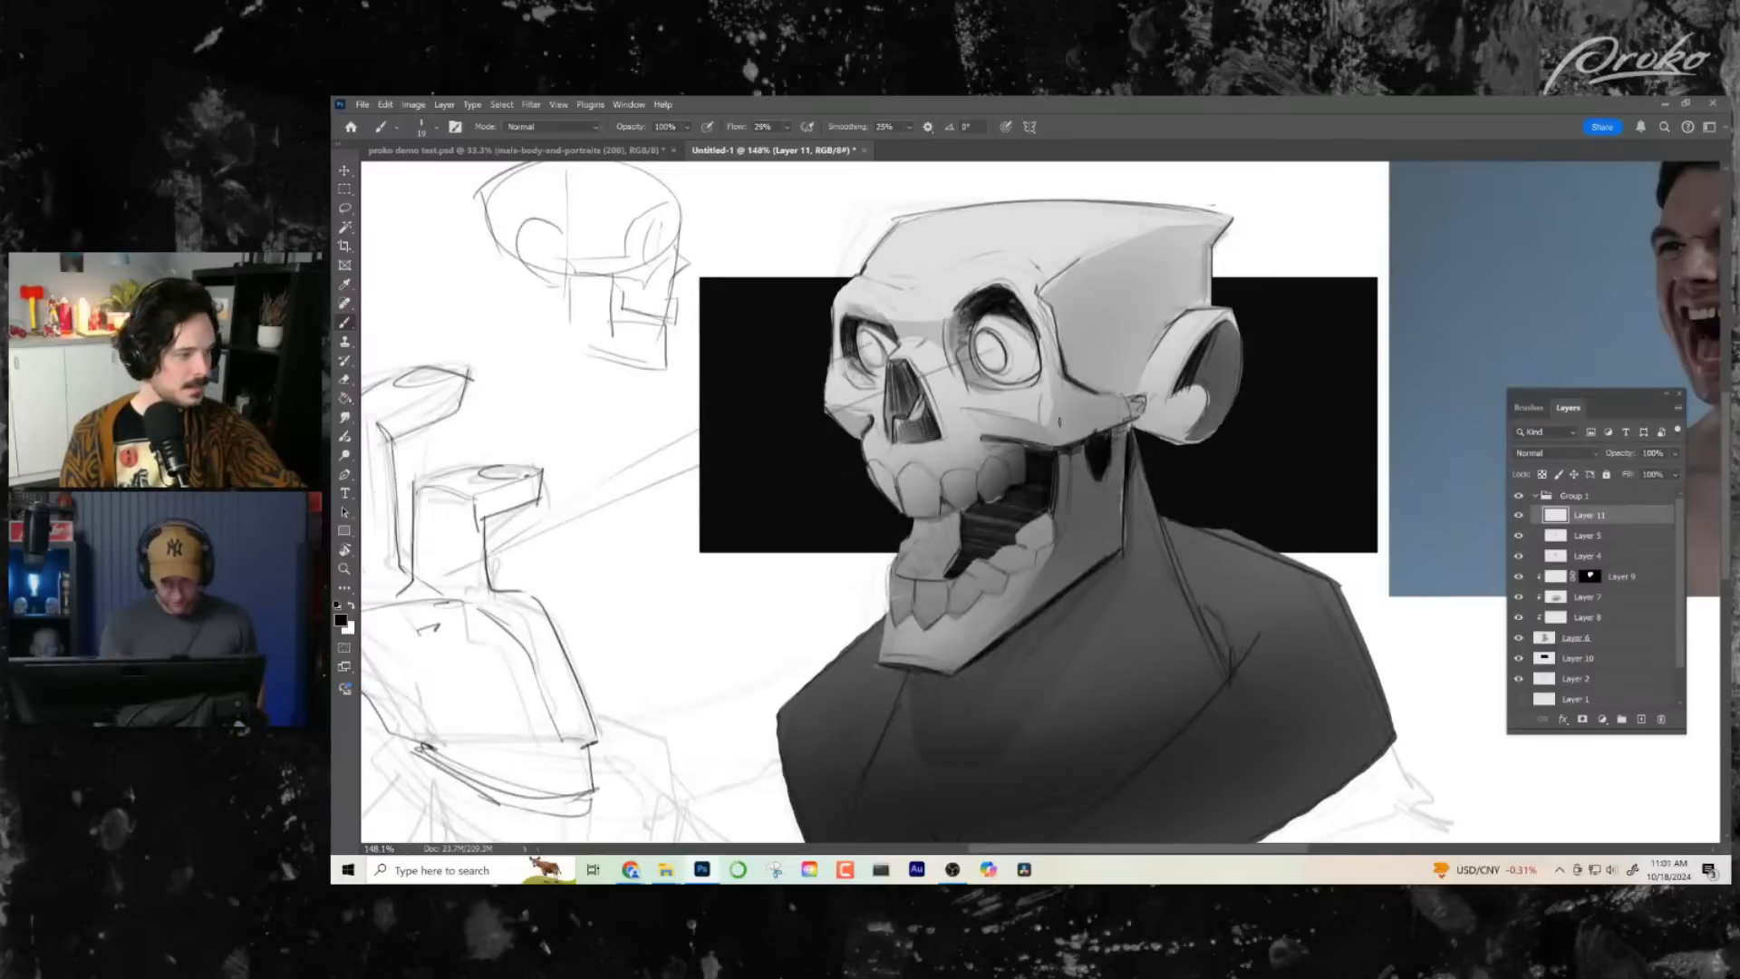
- Strengthen the line along the near cheekbone between the temple and the ear with small dark strokes on Layer 11
left_click_drag(1048, 523, 976, 545)
left_click_drag(1044, 370, 1062, 395)
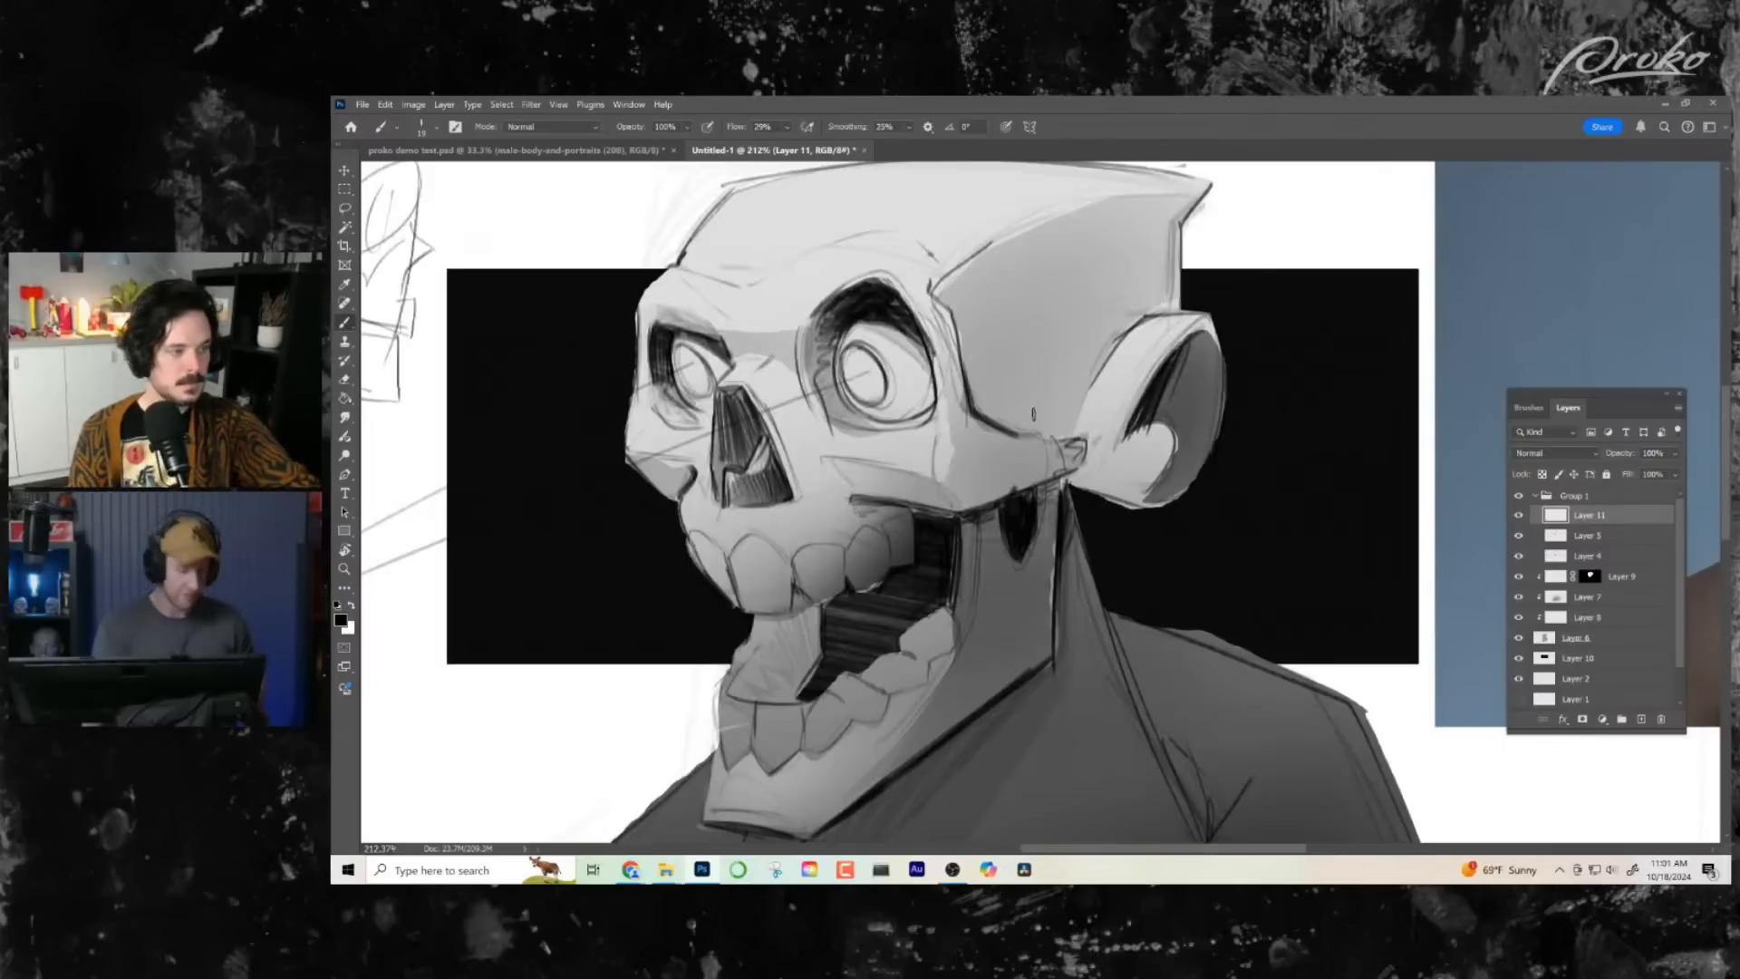
left_click_drag(1040, 362, 1026, 374)
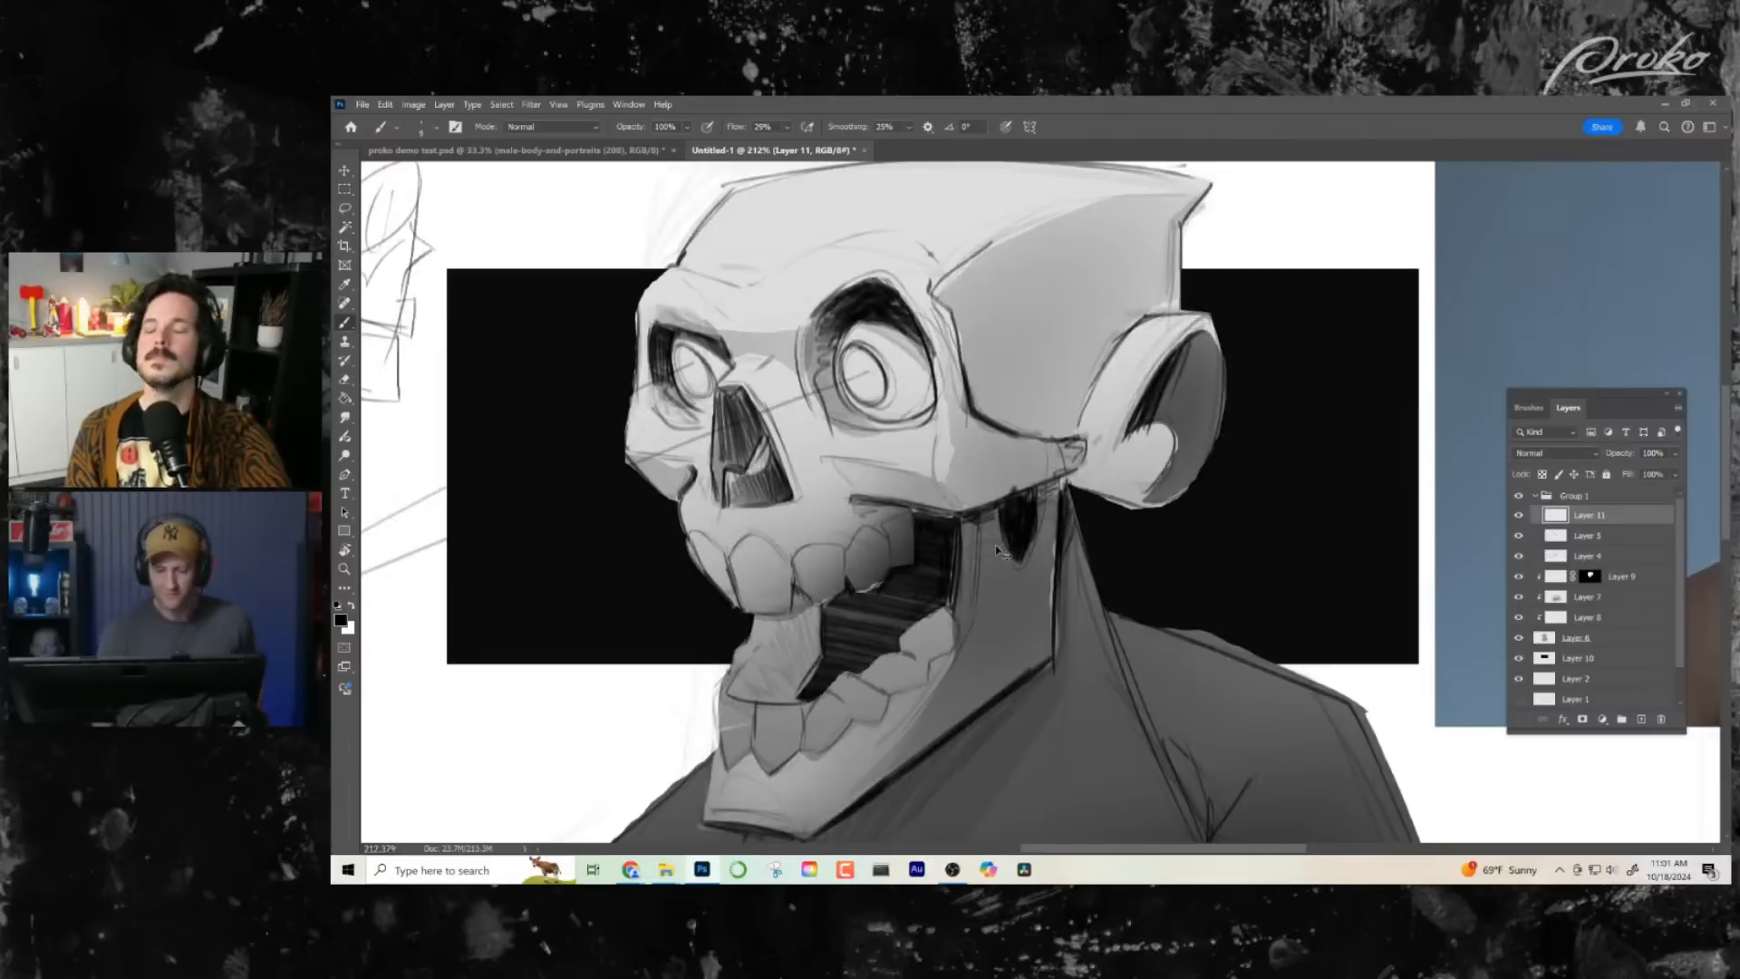
- Draw small zigzag lines at the front of the open mouth, just above the lower teeth, on Layer 5
key("z")
left_click_drag(1076, 614, 1032, 619)
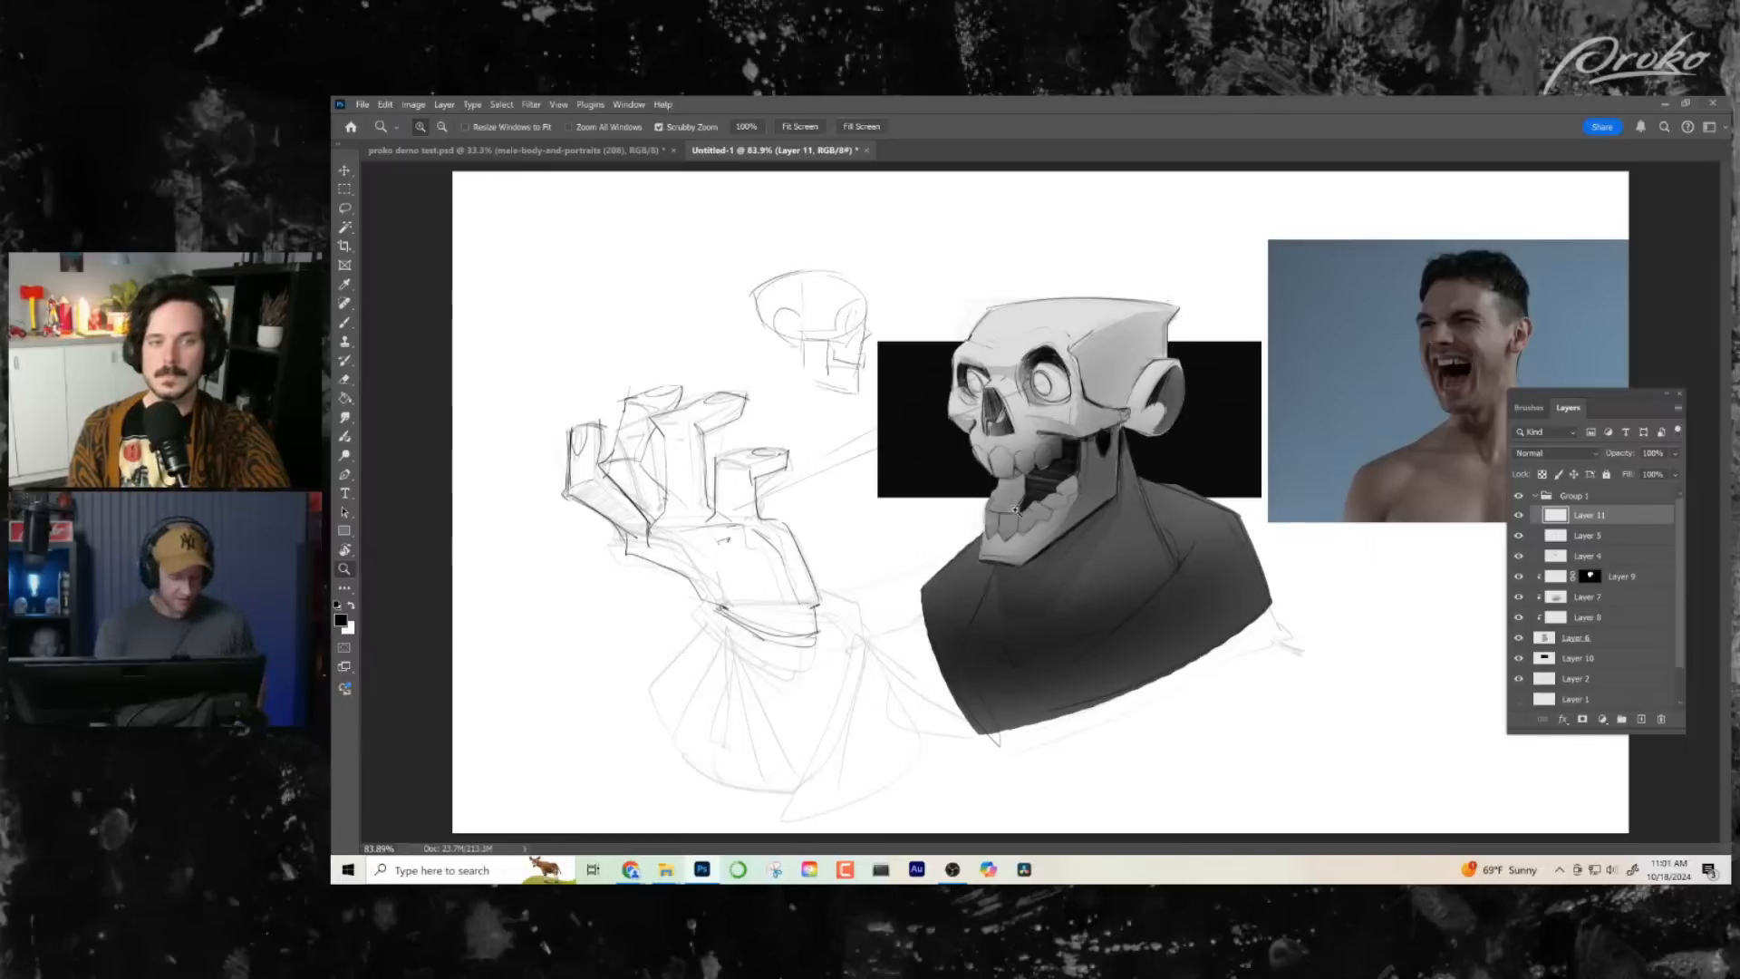
left_click_drag(1056, 490, 1097, 498)
key("b")
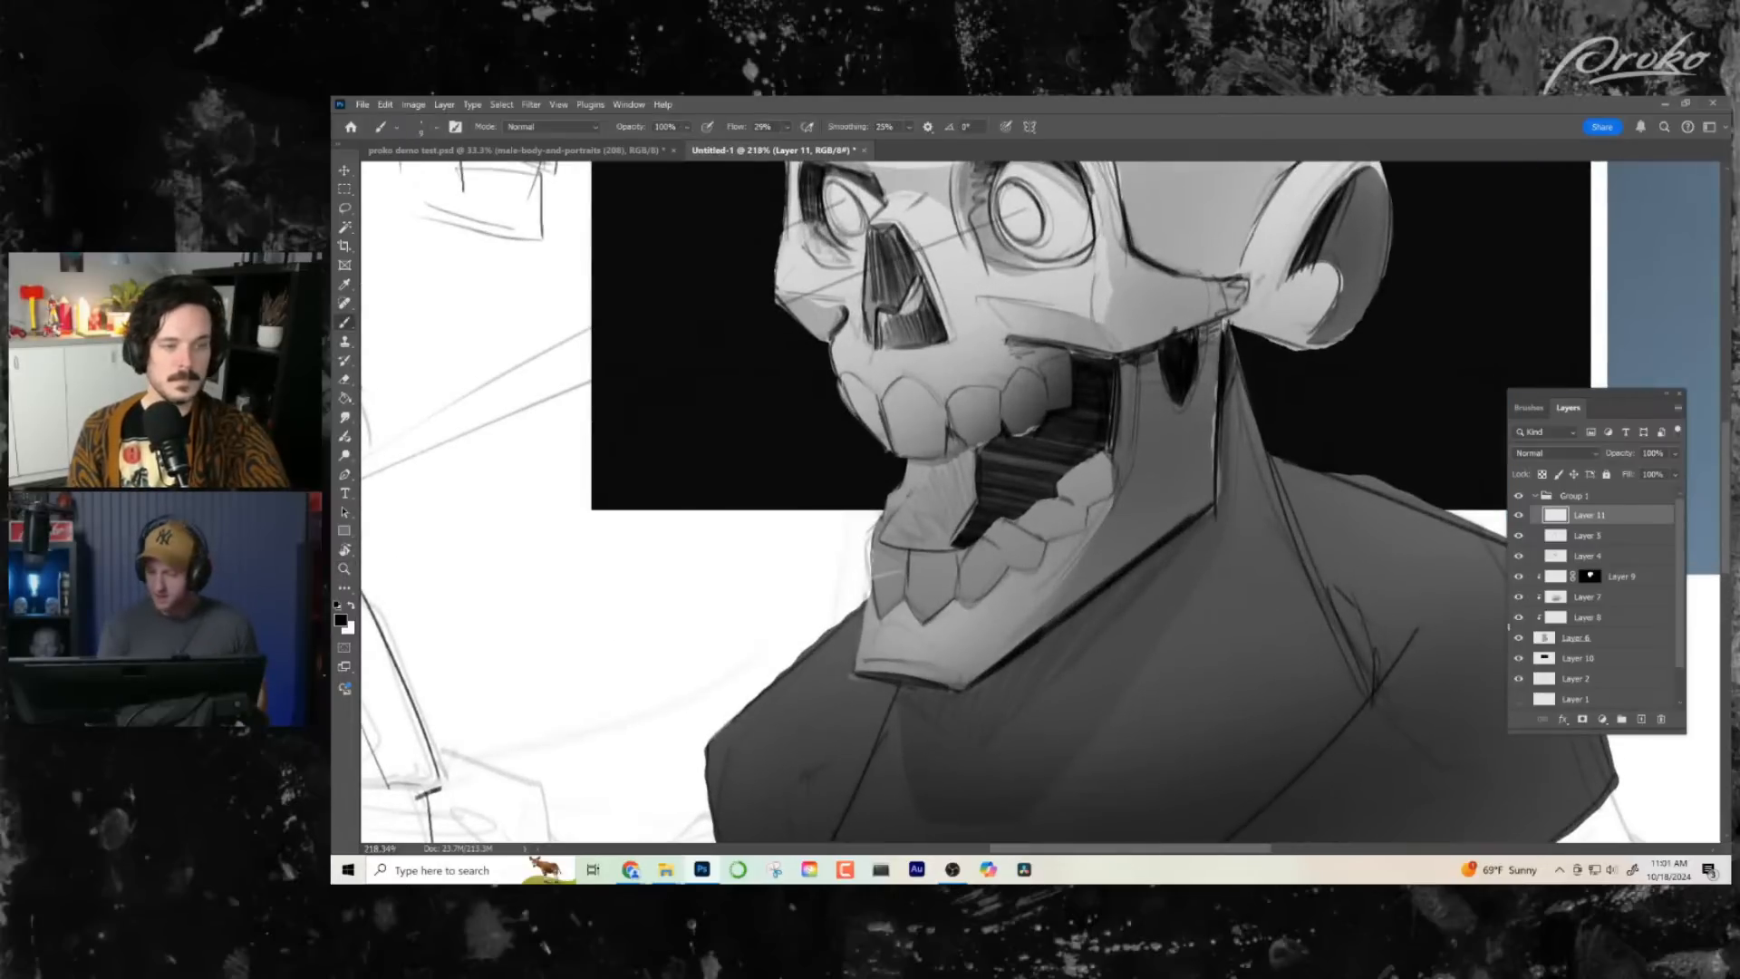
left_click(1569, 538)
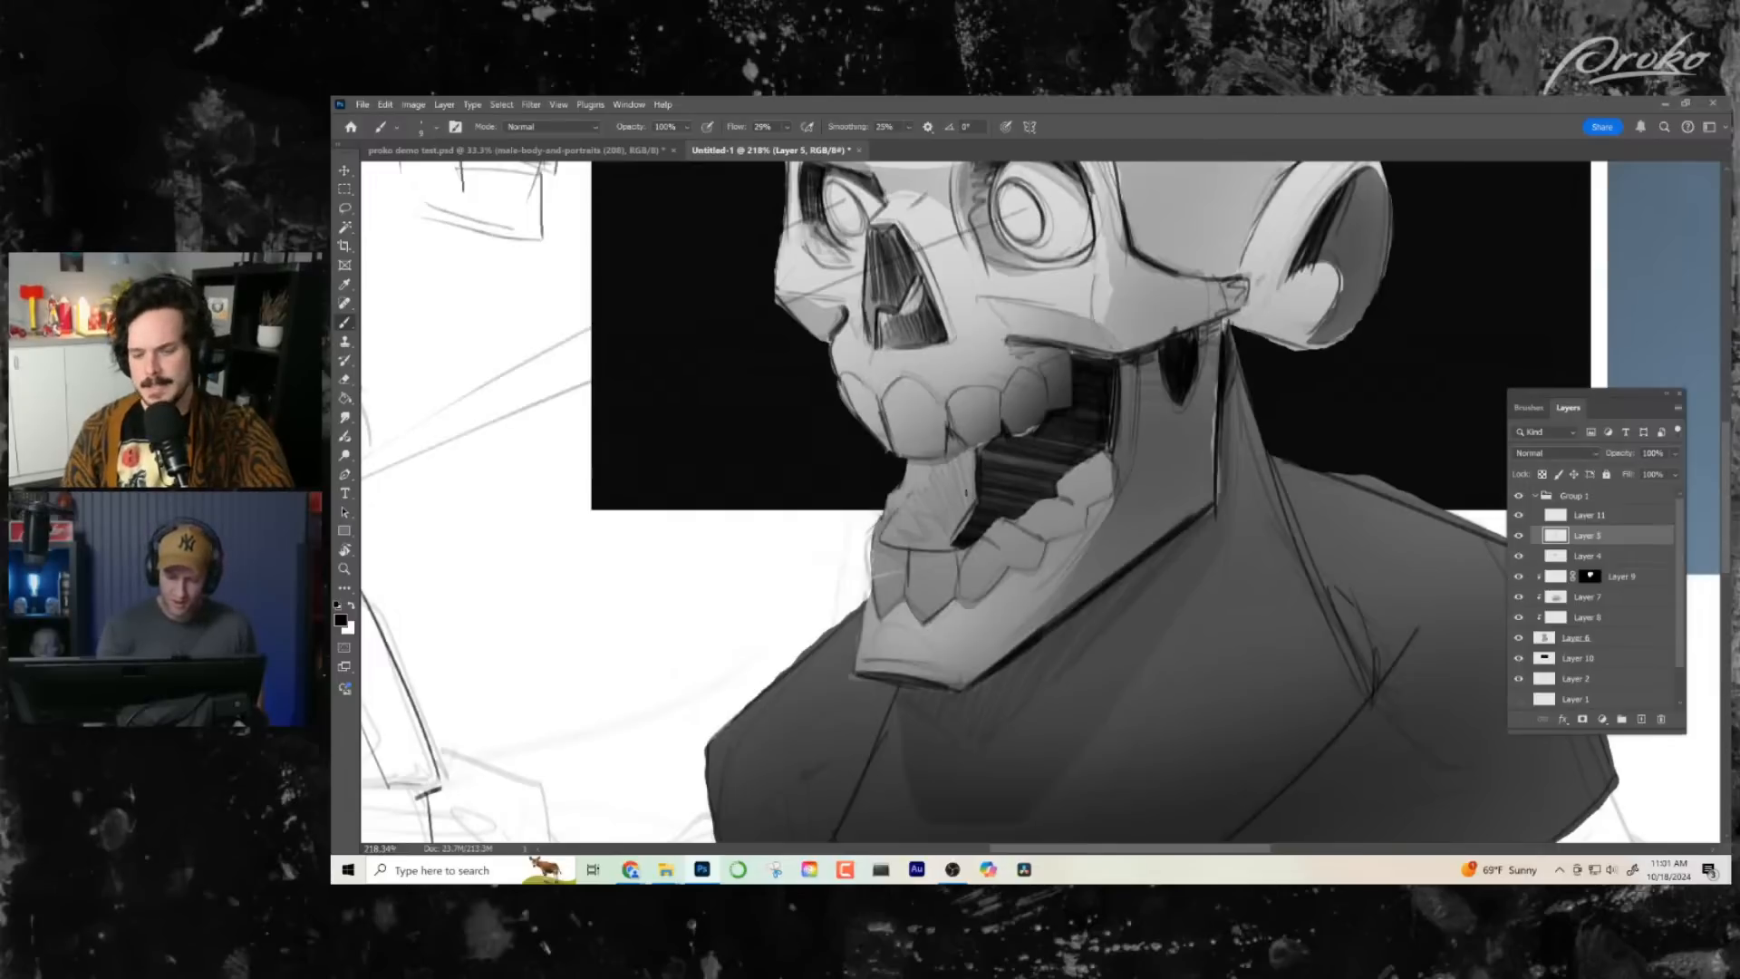
left_click_drag(952, 511, 925, 534)
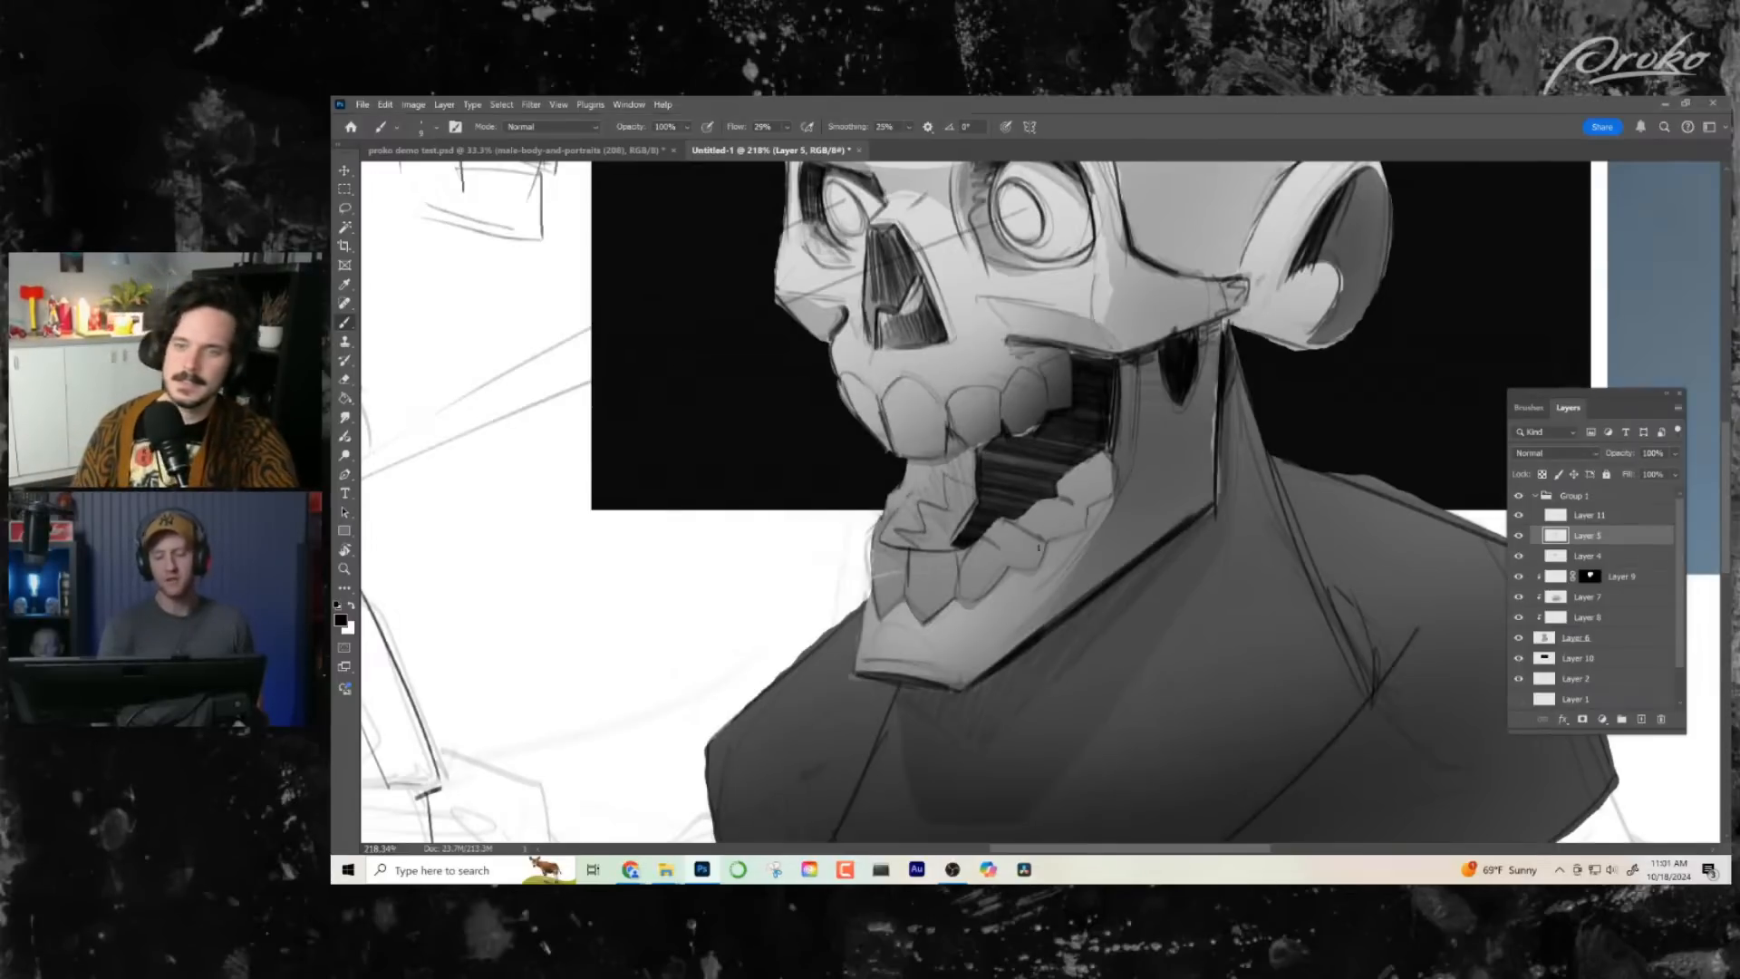
- Examine the whole drawing, flip the canvas view horizontally, and inspect the skull up close
key("z")
left_click_drag(1156, 635, 1098, 635)
left_click(1087, 539)
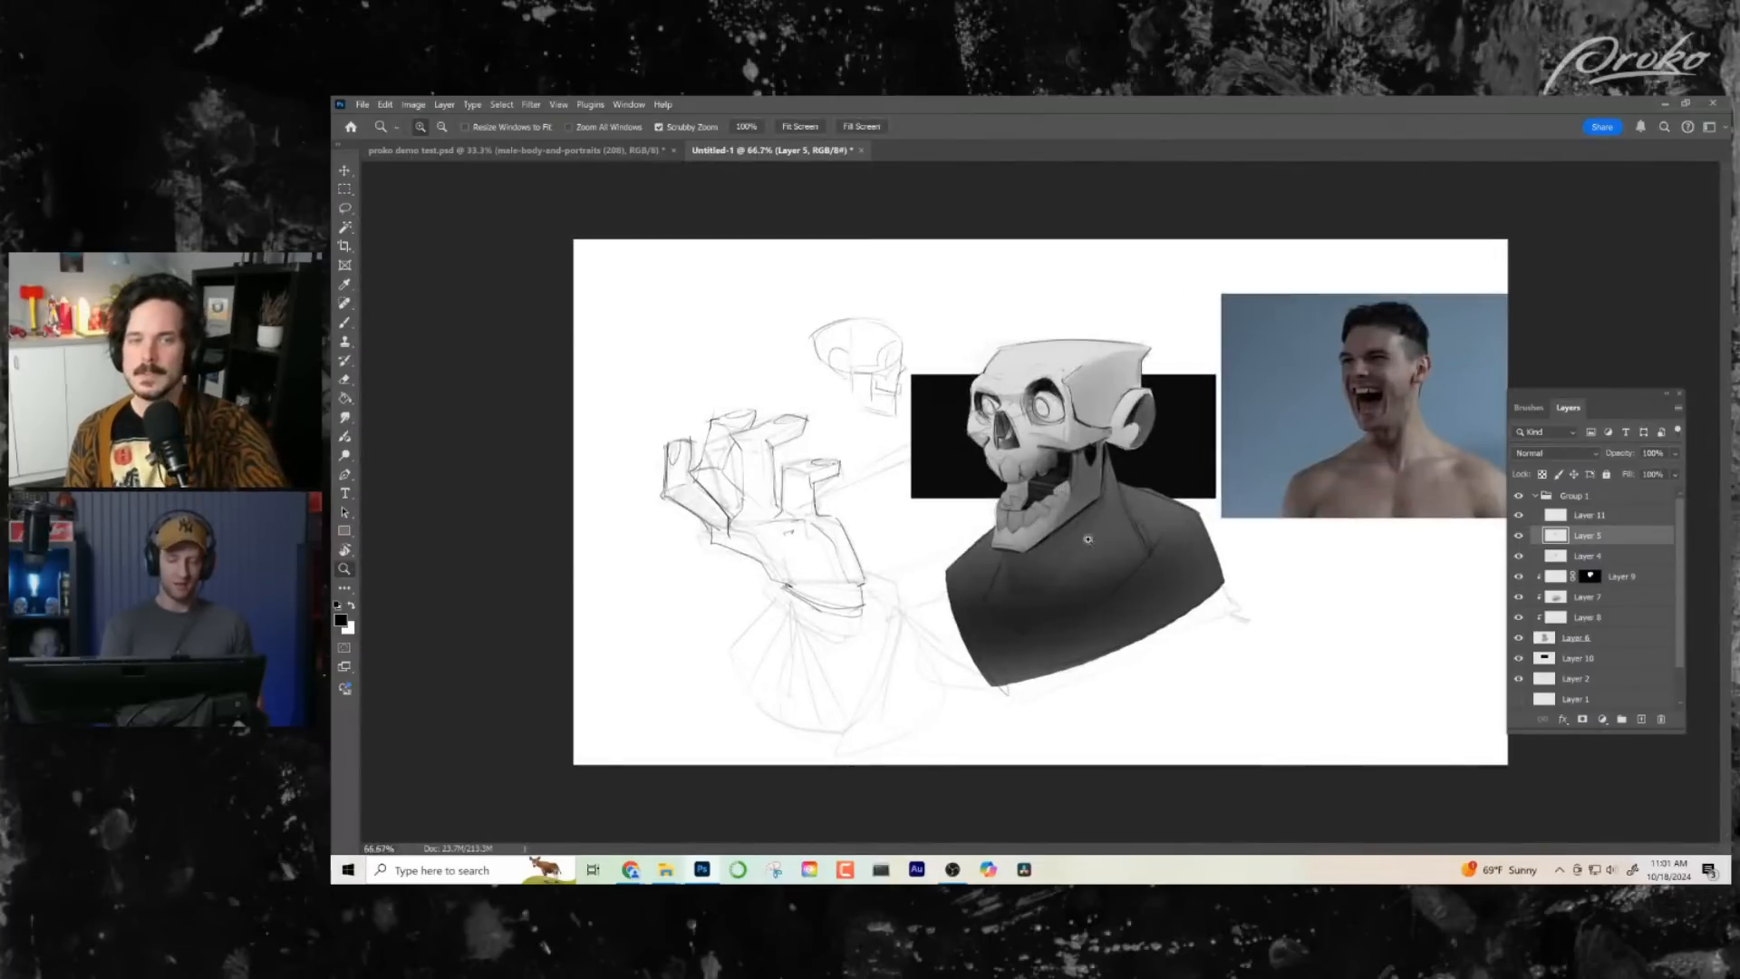
left_click(1077, 538)
key("ctrl+shift+h")
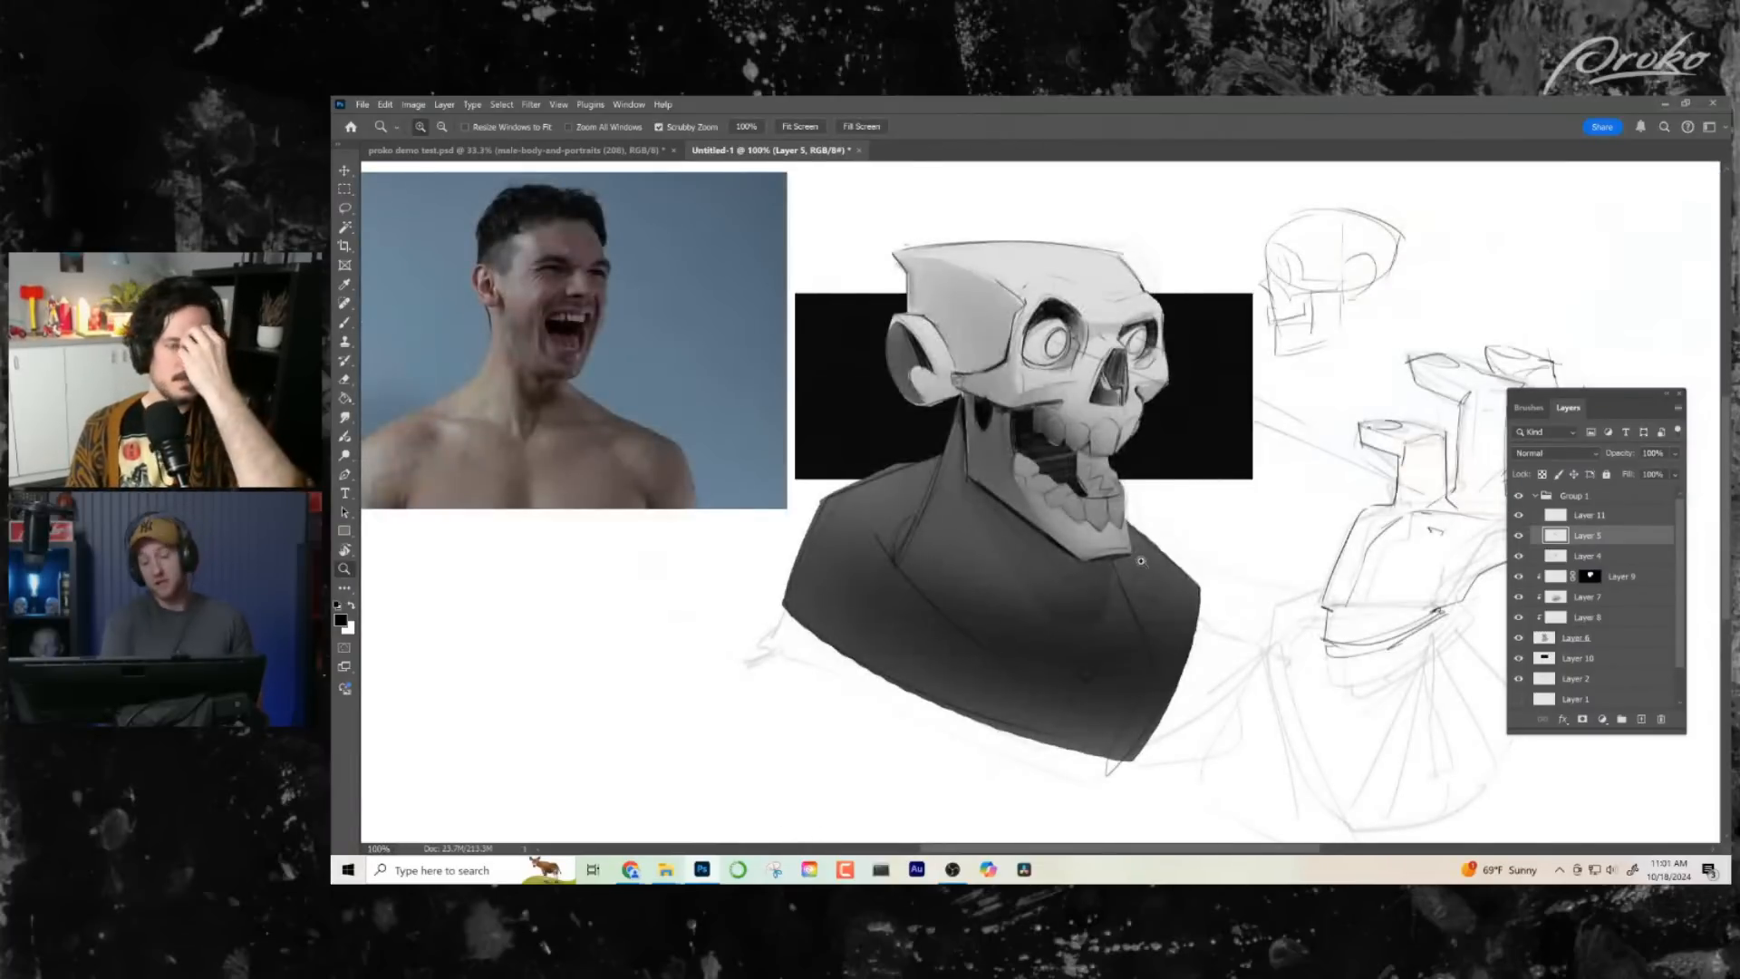
left_click_drag(1122, 542, 1087, 551)
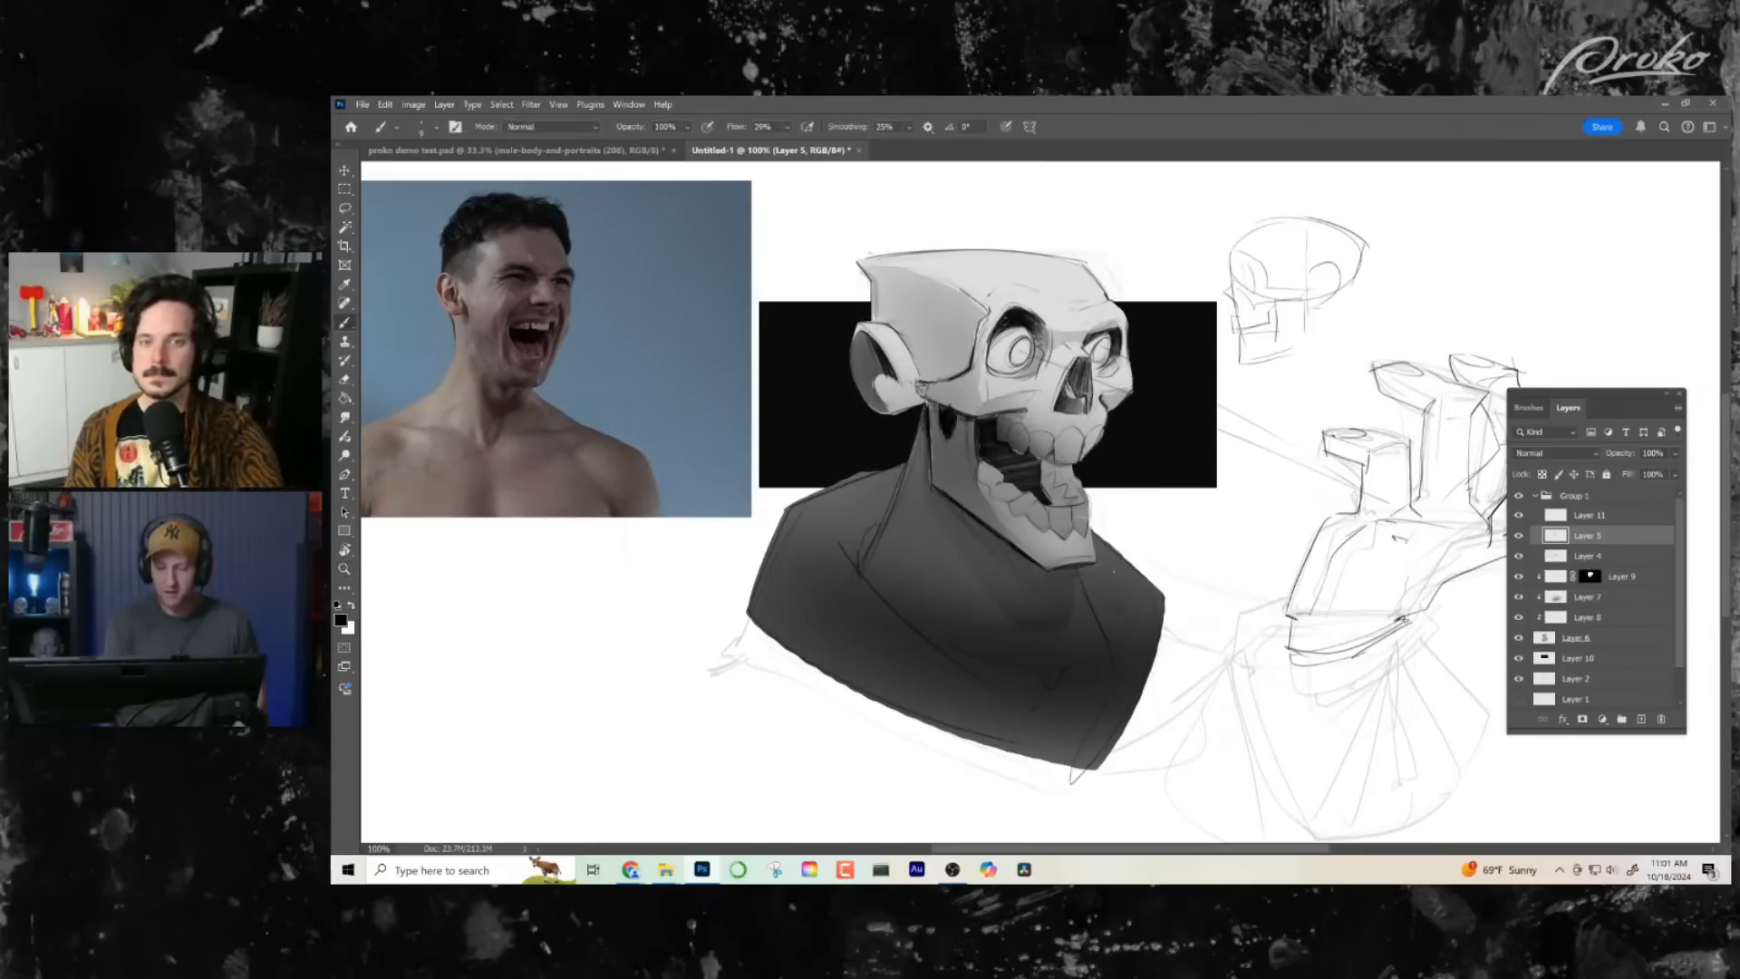
left_click_drag(1051, 435, 1096, 453)
left_click_drag(1074, 489, 1013, 633)
- Toggle Layer 4 and the shading above Layer 7 off and on to compare what each contributes
left_click(1622, 560)
left_click(1520, 557)
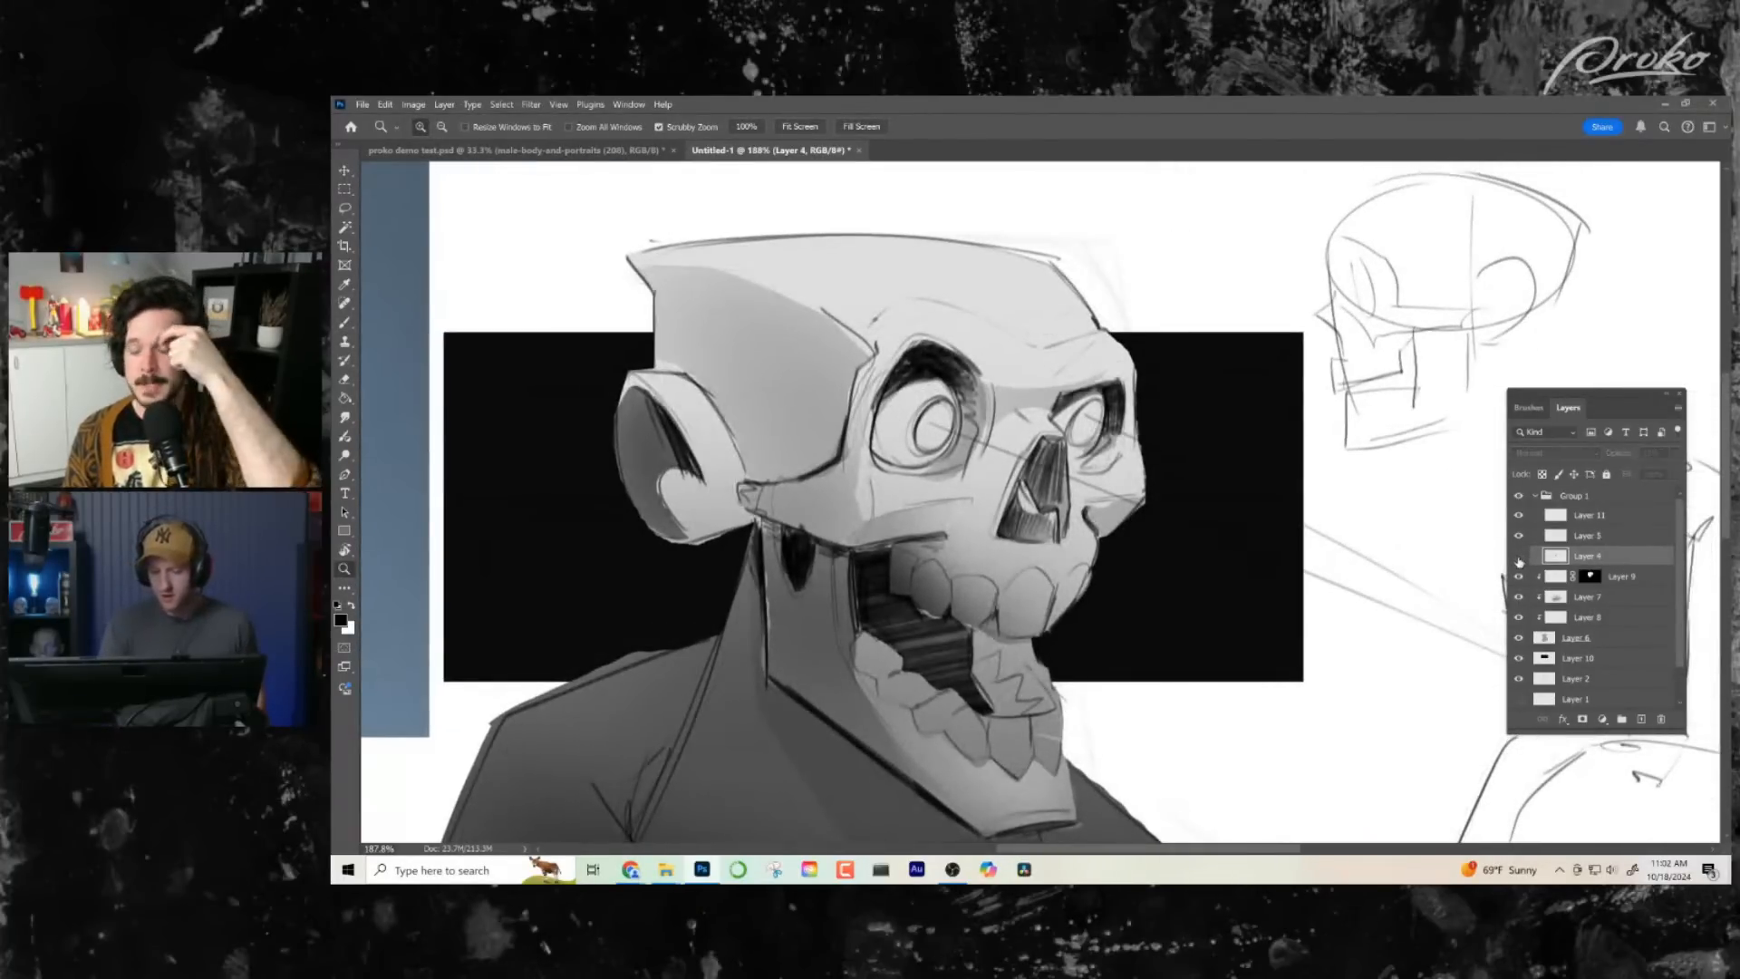
left_click(1519, 557)
left_click(1519, 556)
left_click(1519, 556)
left_click(1520, 578)
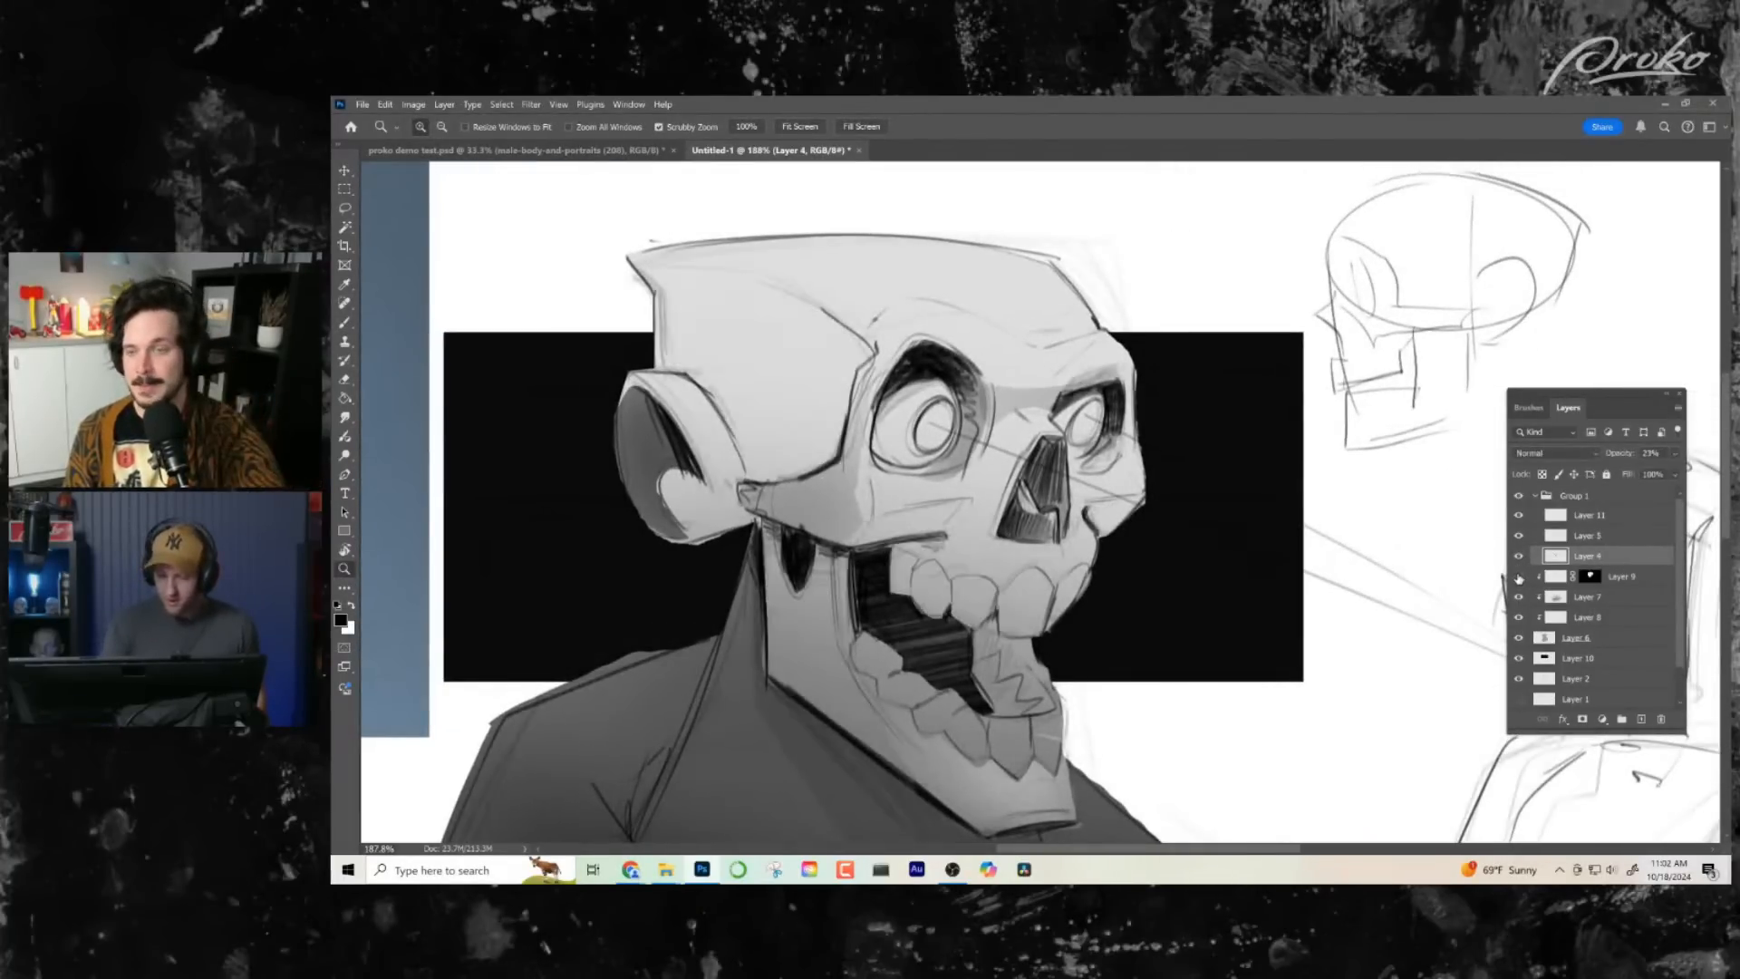
left_click(1520, 578)
- On Layer 9, outline the inner rim of the near eye socket and darken it with a soft round brush, lowering the brush opacity
left_click(1557, 577)
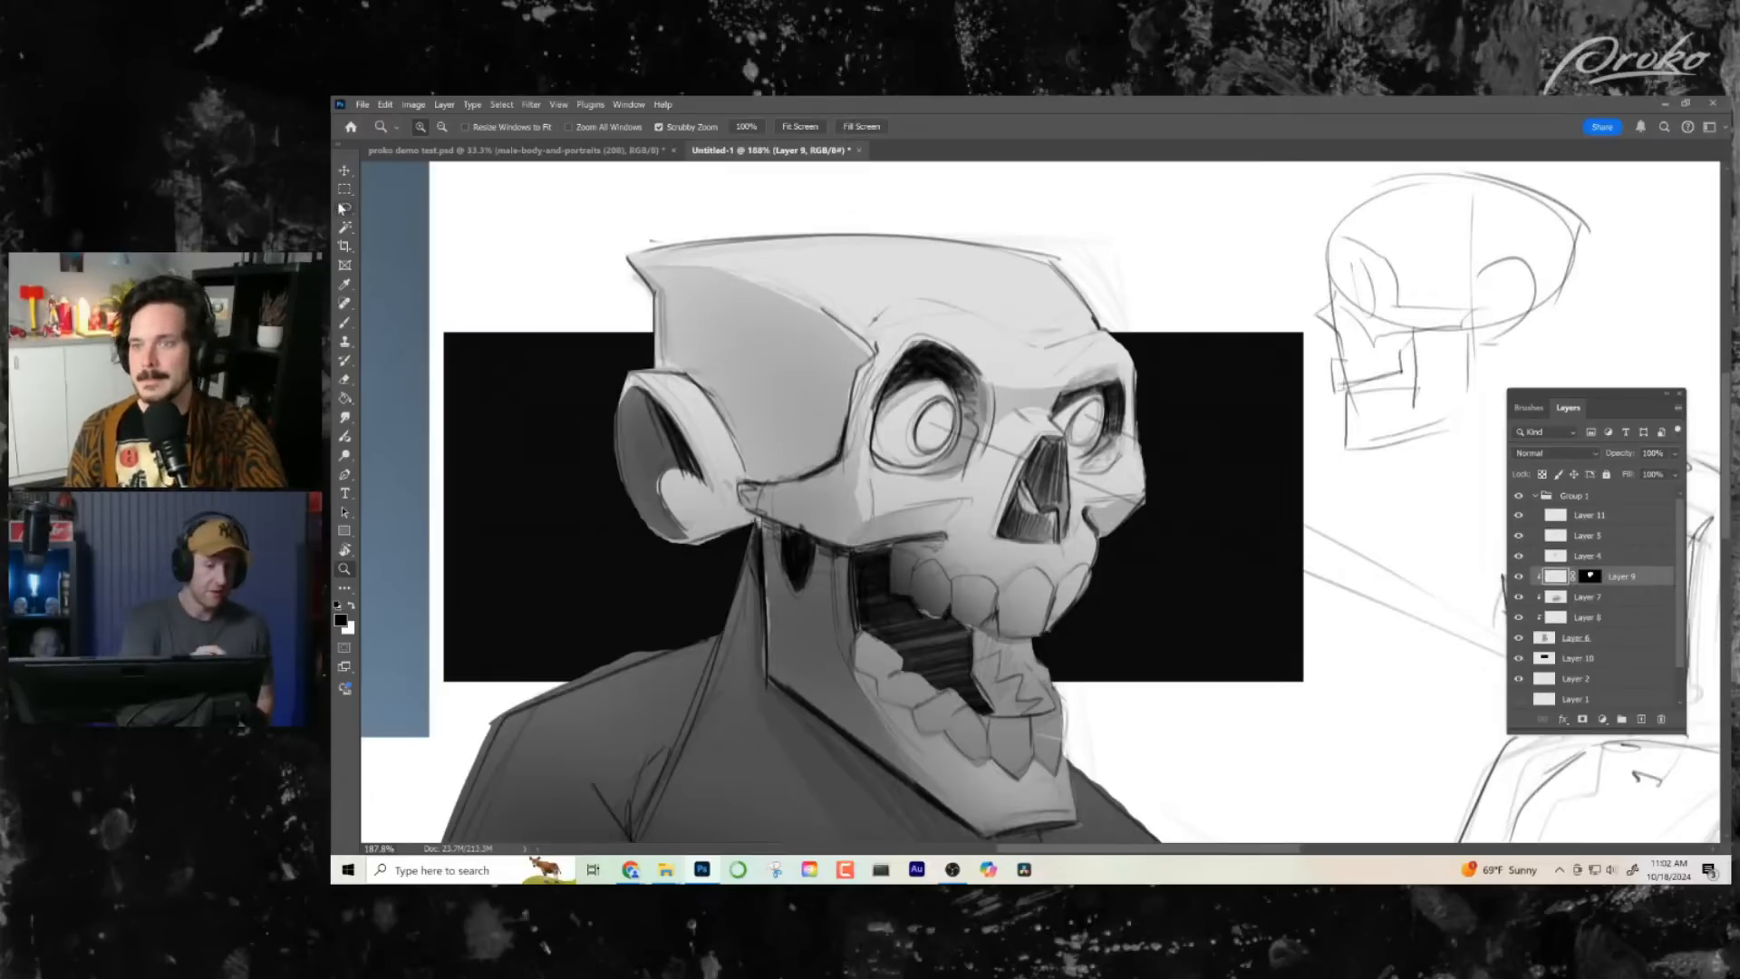
key("l")
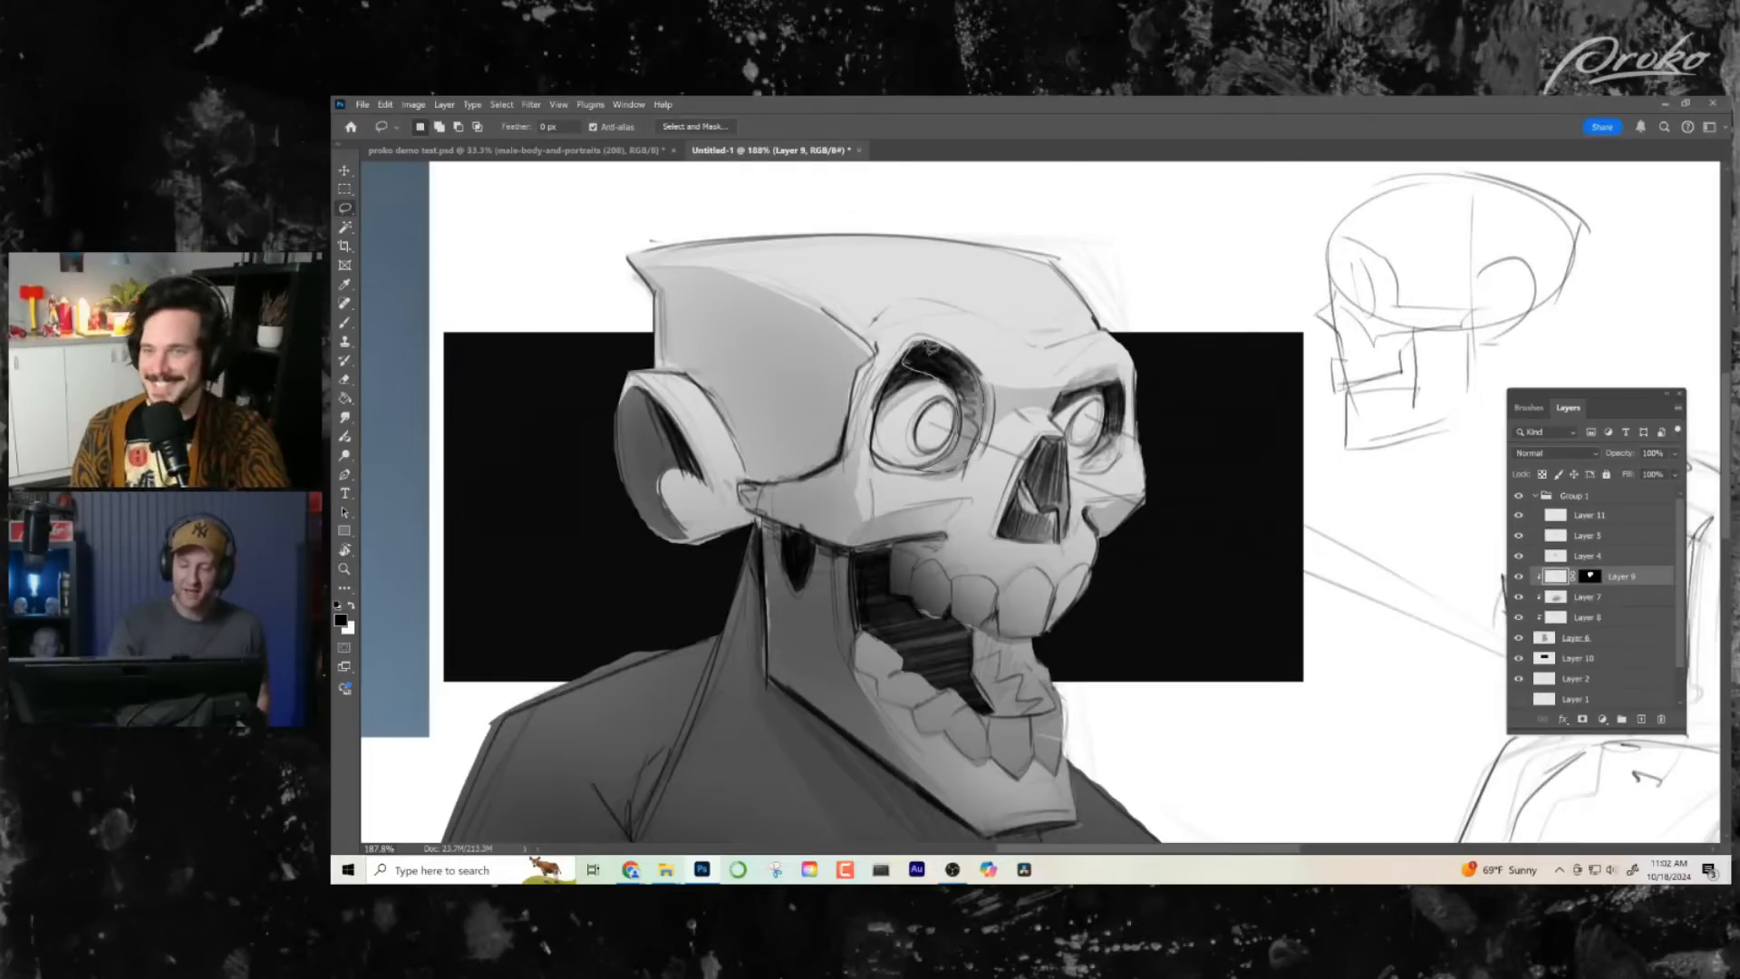
left_click_drag(991, 381, 916, 458)
key("b")
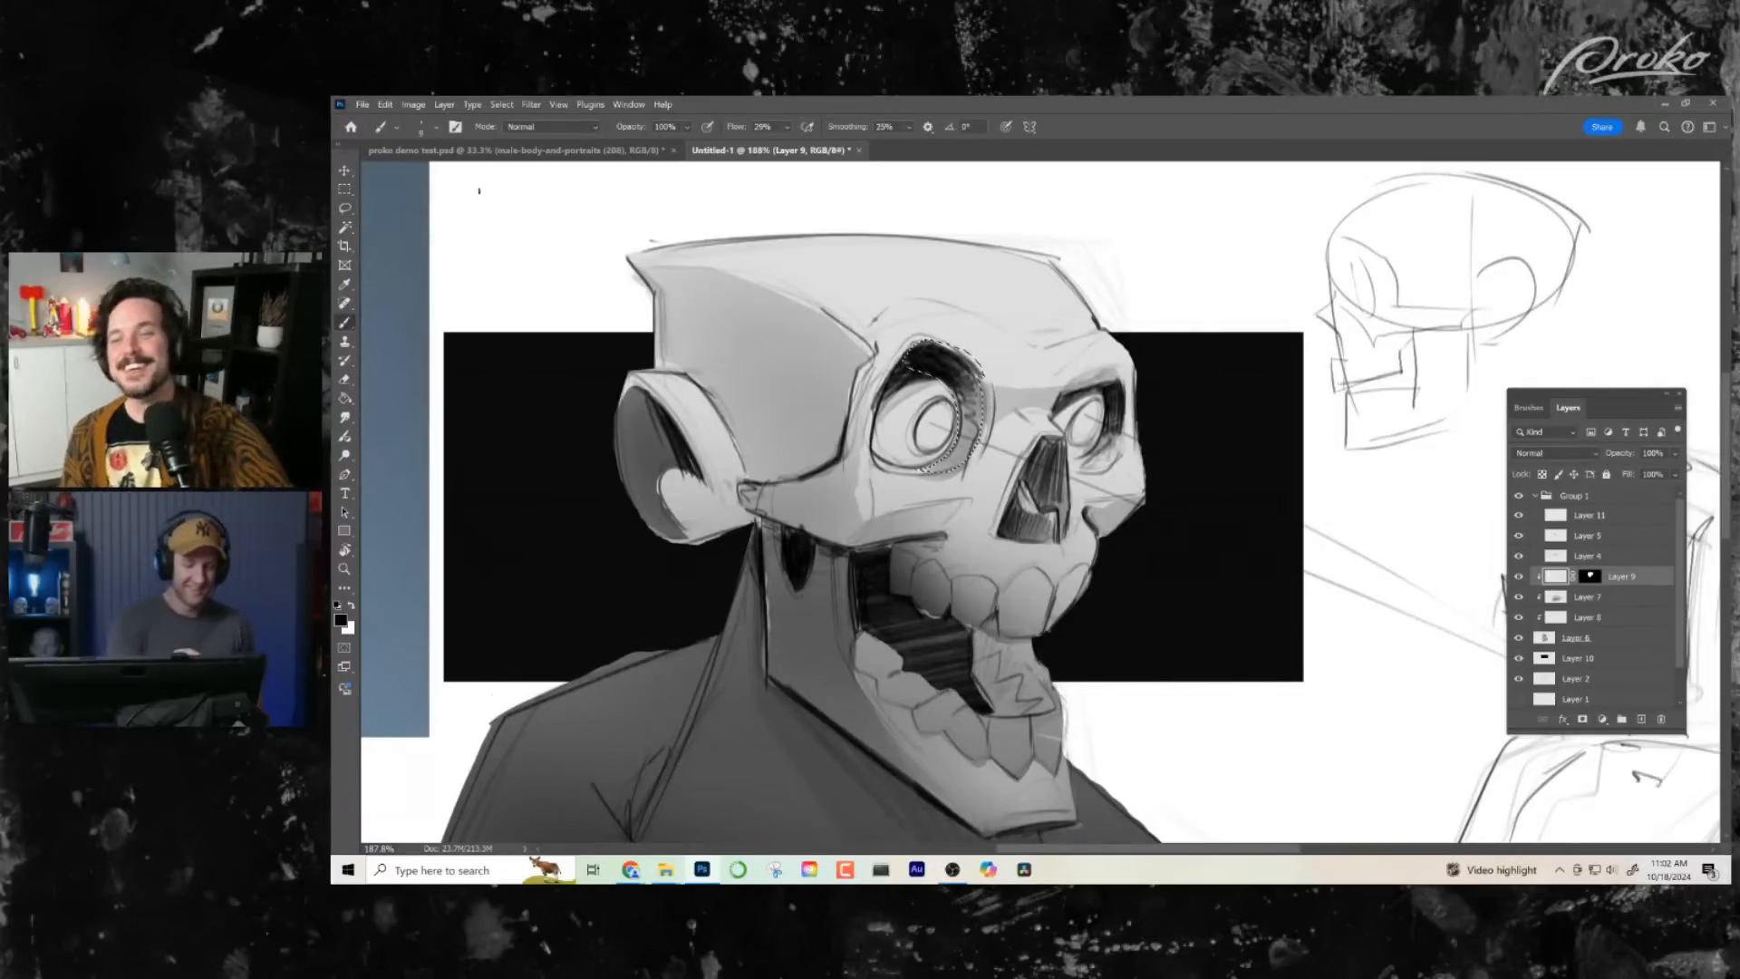
left_click(437, 129)
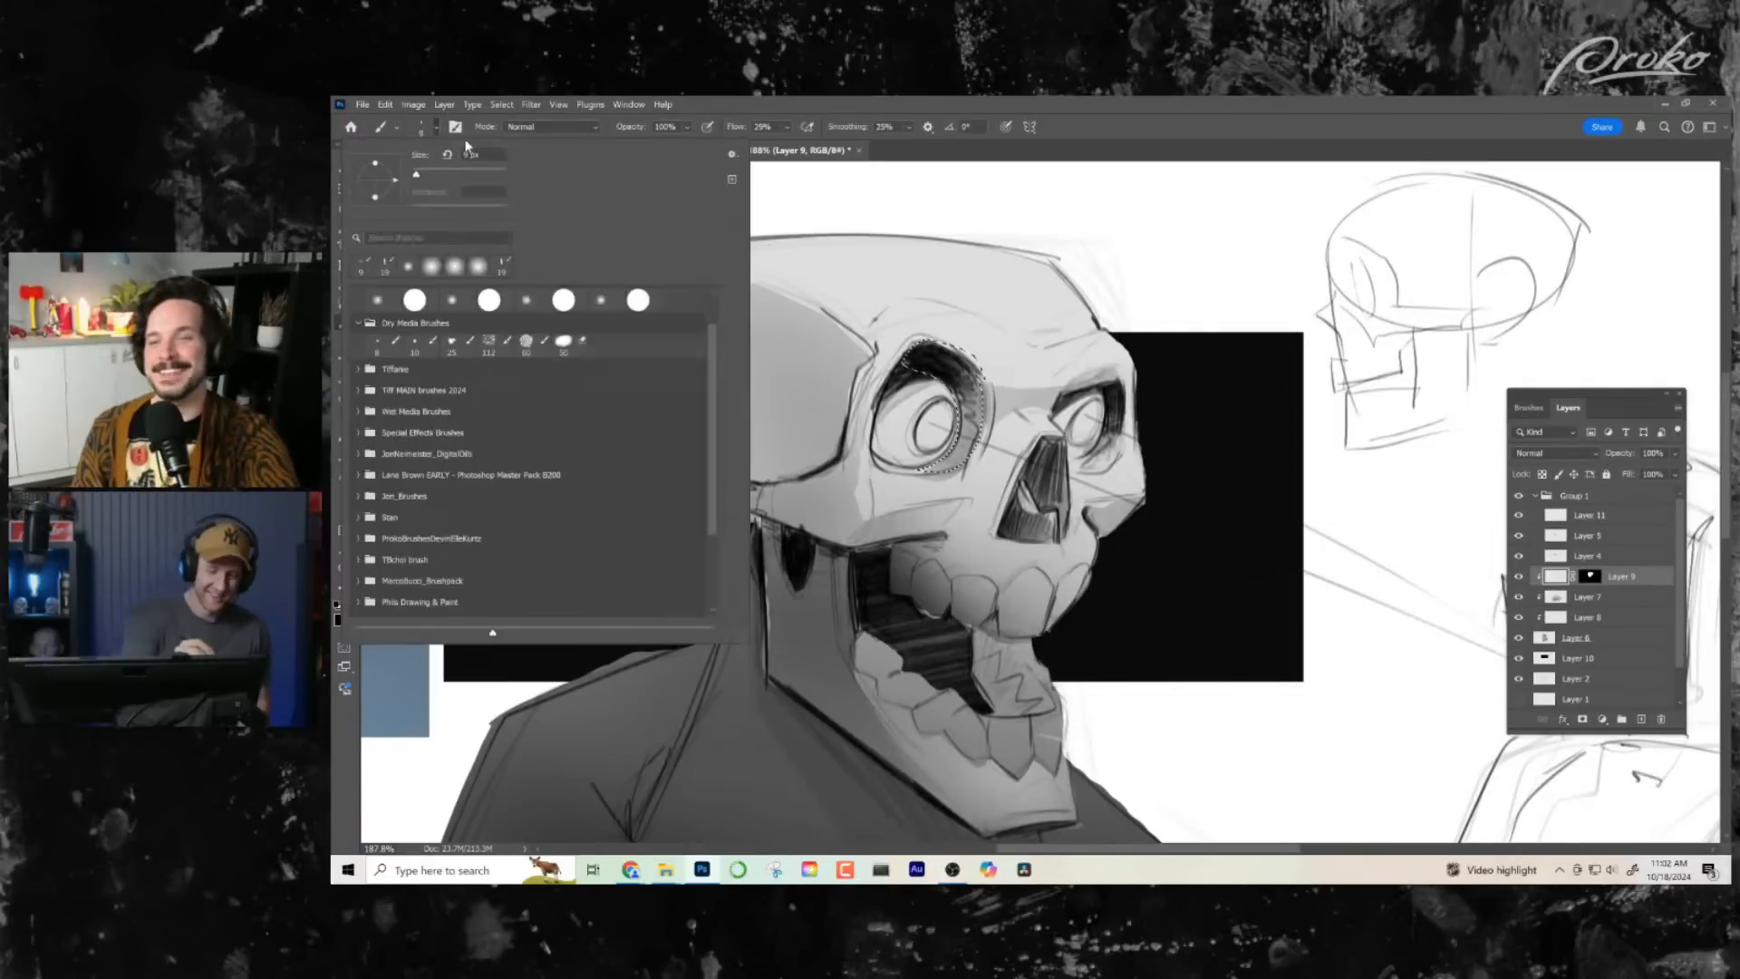
left_click(379, 300)
key("Return")
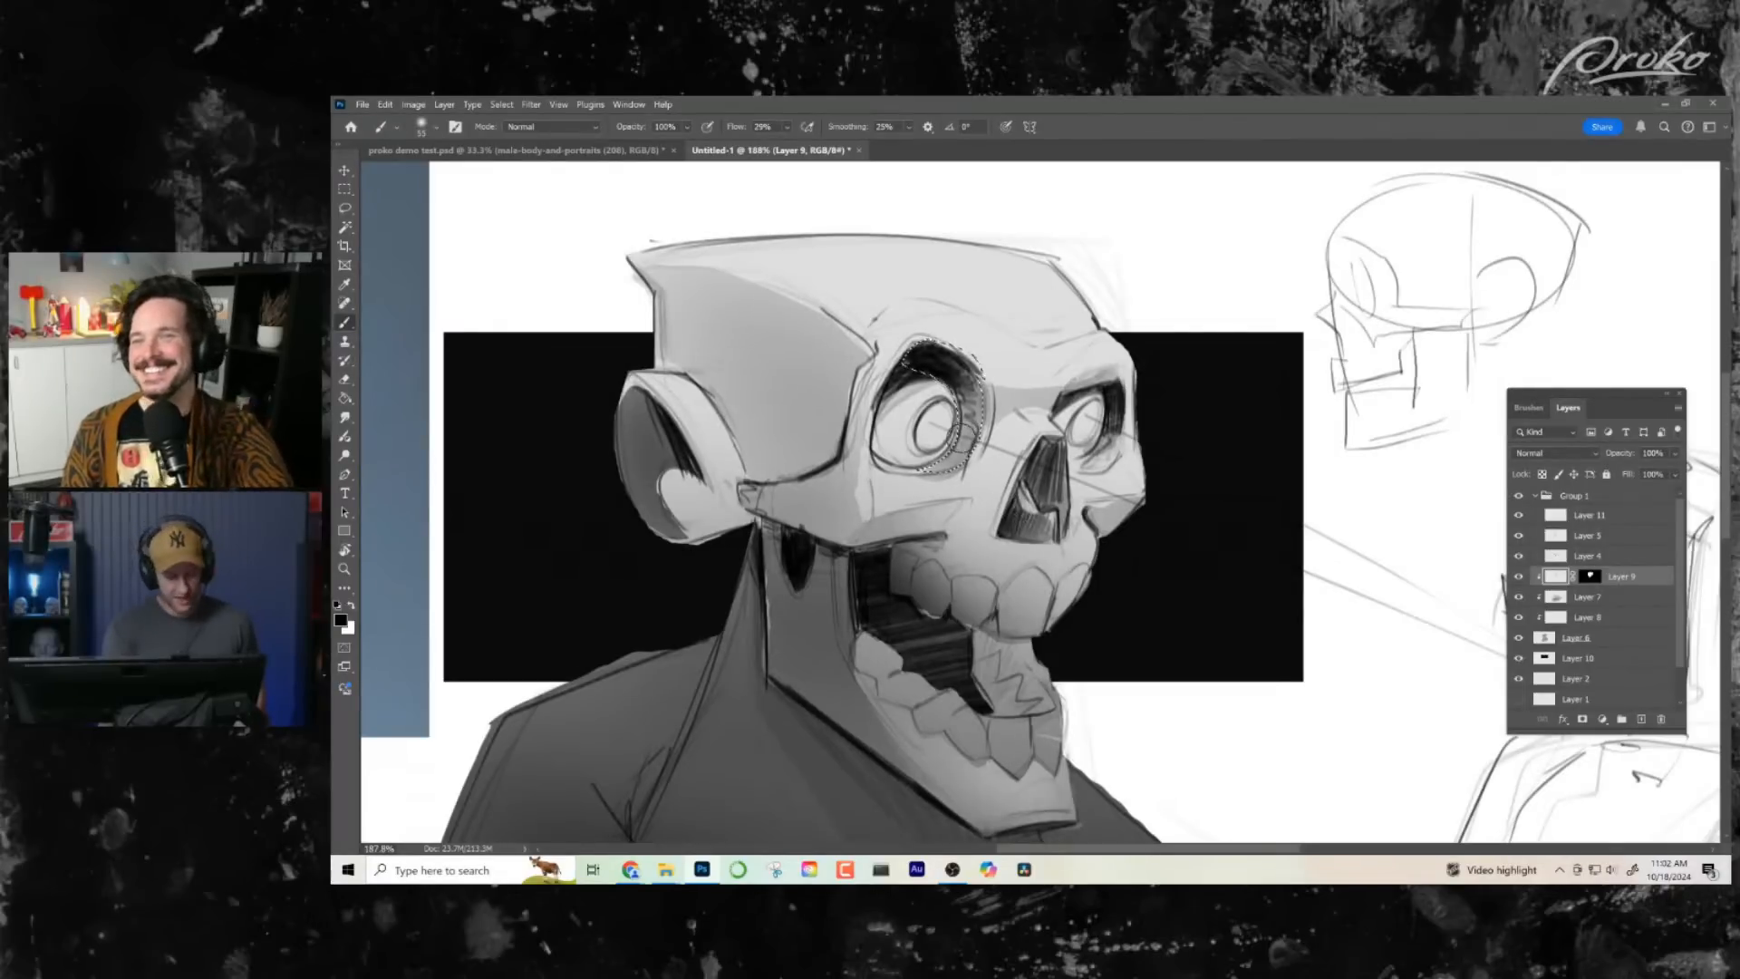
left_click_drag(986, 461, 986, 460)
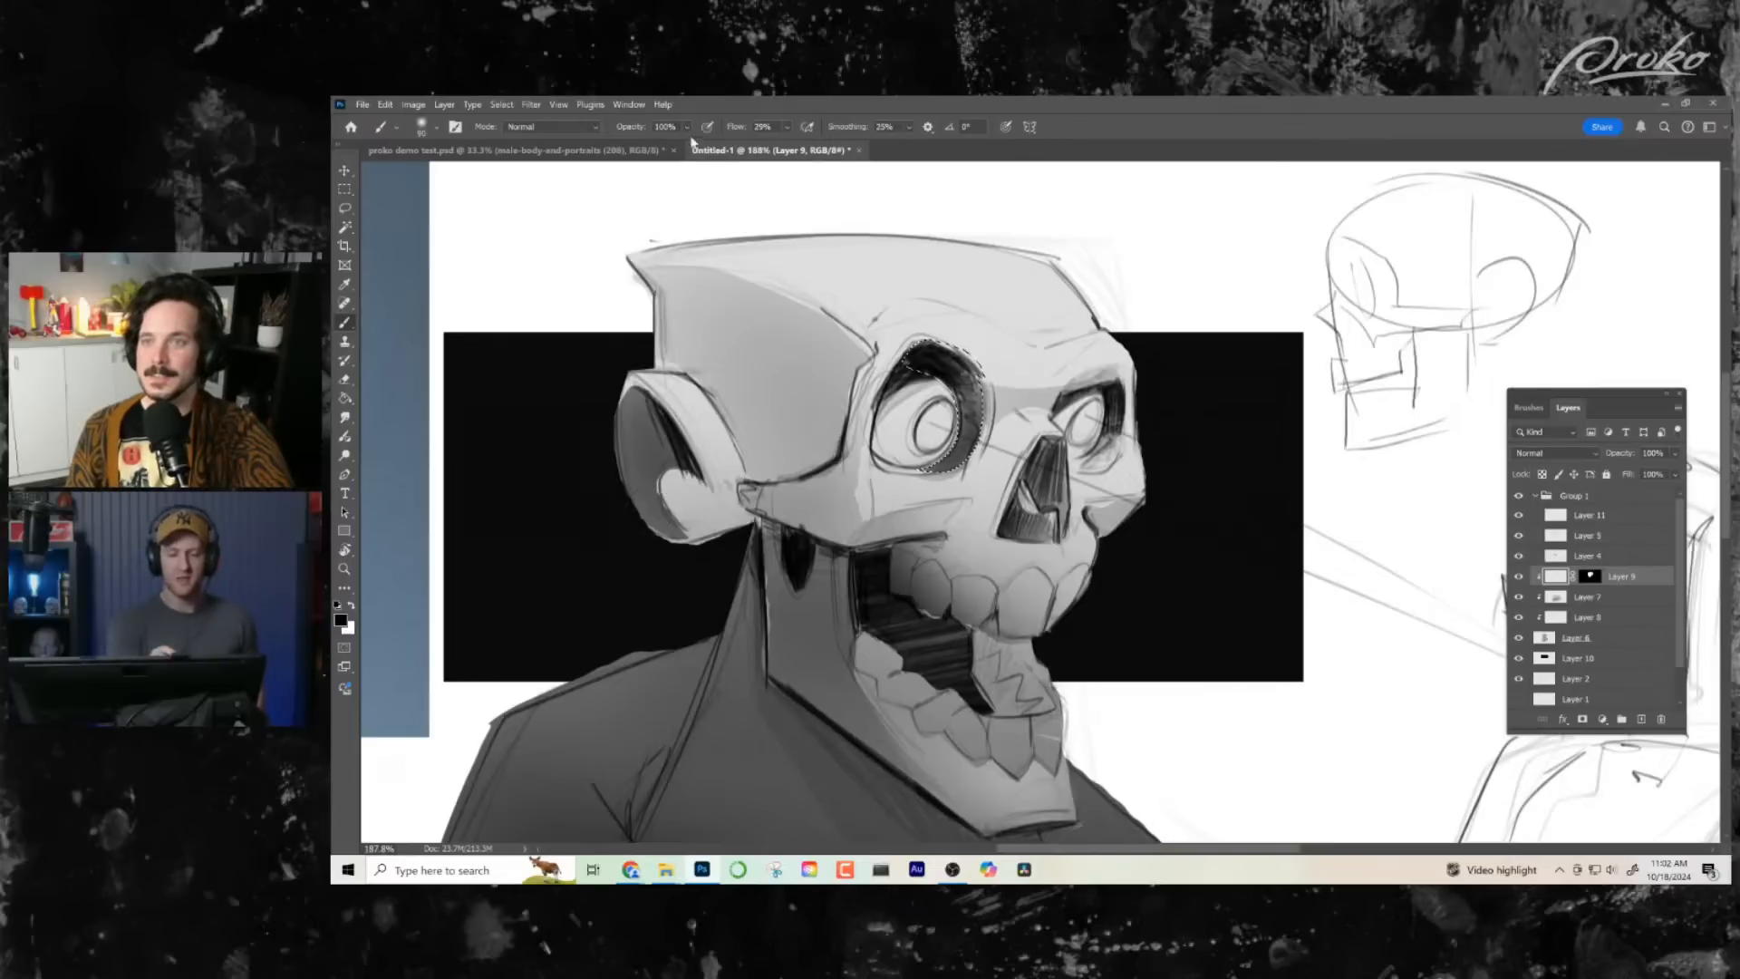
left_click_drag(712, 151, 669, 156)
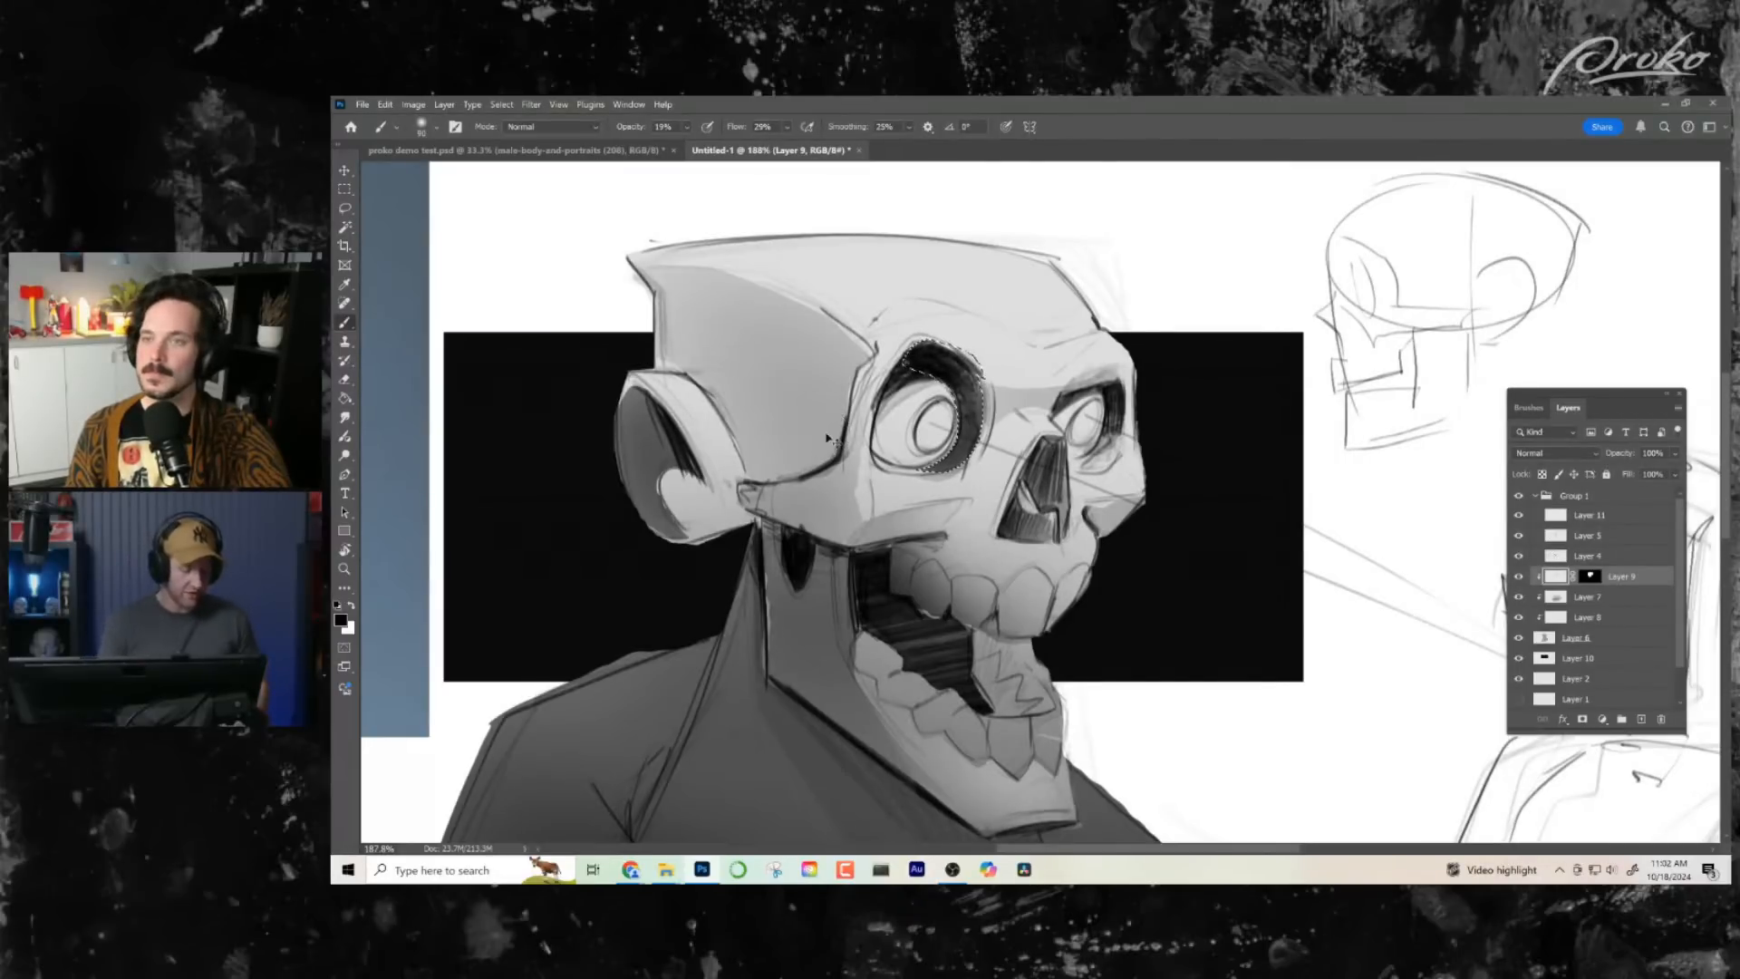
key("ctrl+d")
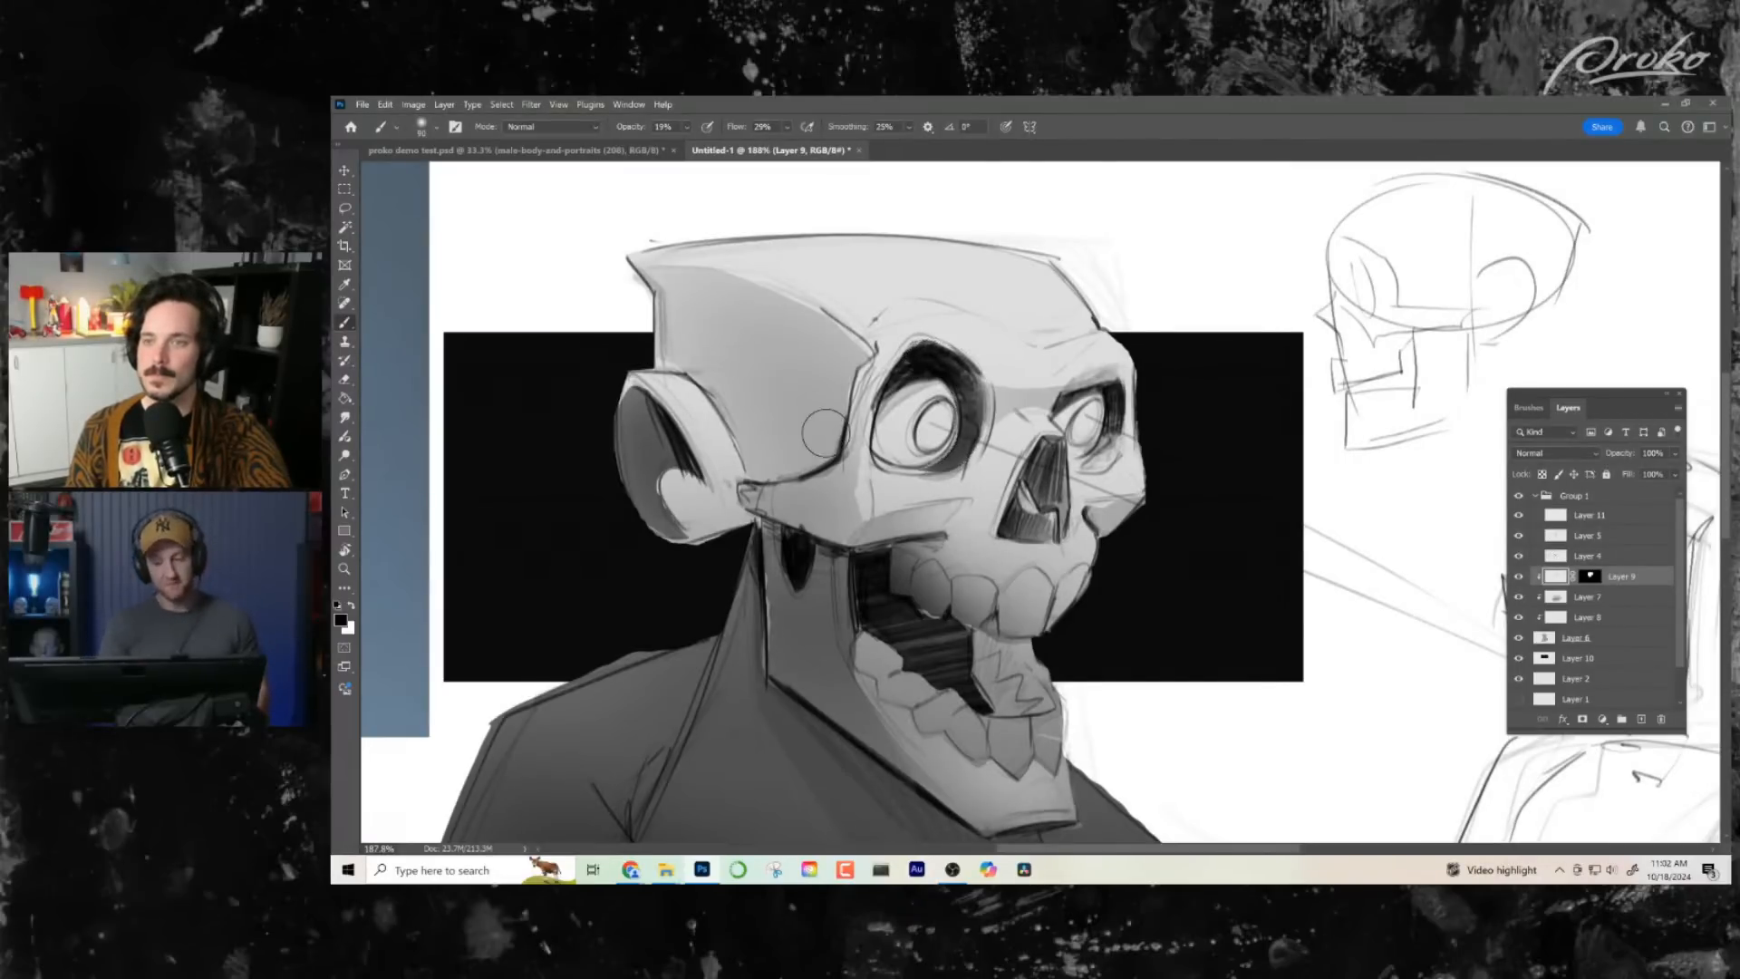
- Select the shadow crescent beside the far eyeball and darken it softly inside the far eye socket on Layer 9
key("l")
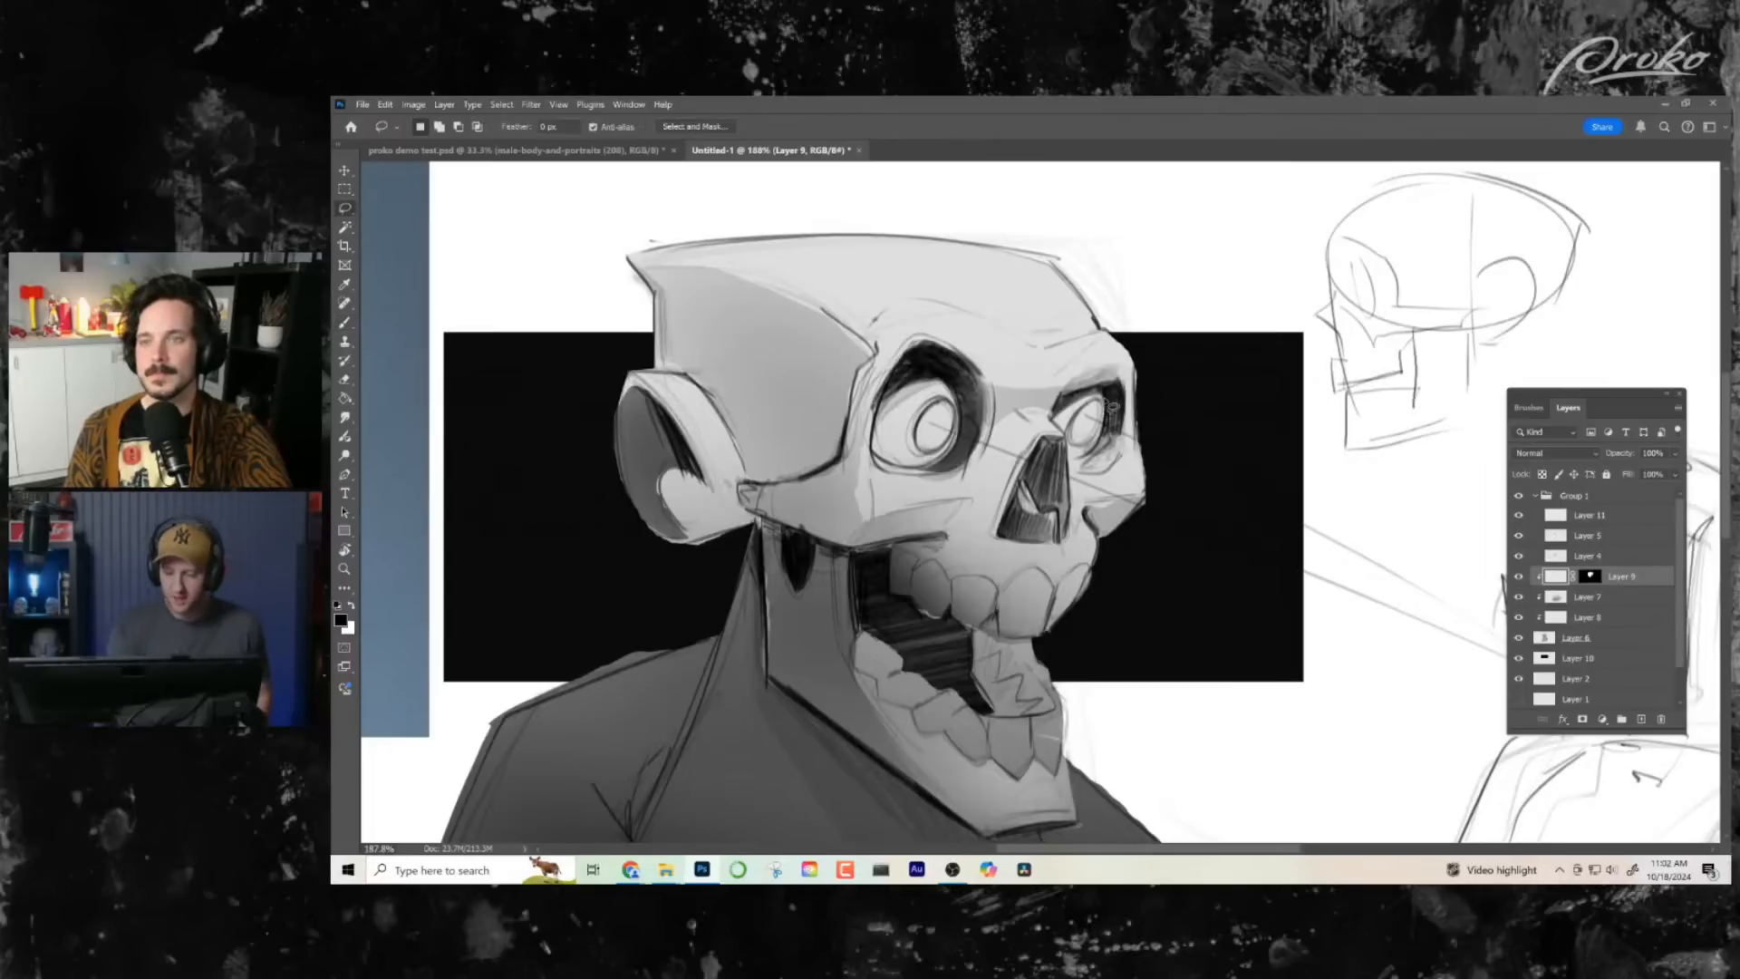
mouse_move(1094, 463)
left_mouse_down()
mouse_move(1128, 404)
mouse_move(1107, 386)
mouse_move(1077, 467)
mouse_move(1116, 404)
mouse_move(1073, 449)
mouse_move(1100, 397)
left_mouse_up()
key("b")
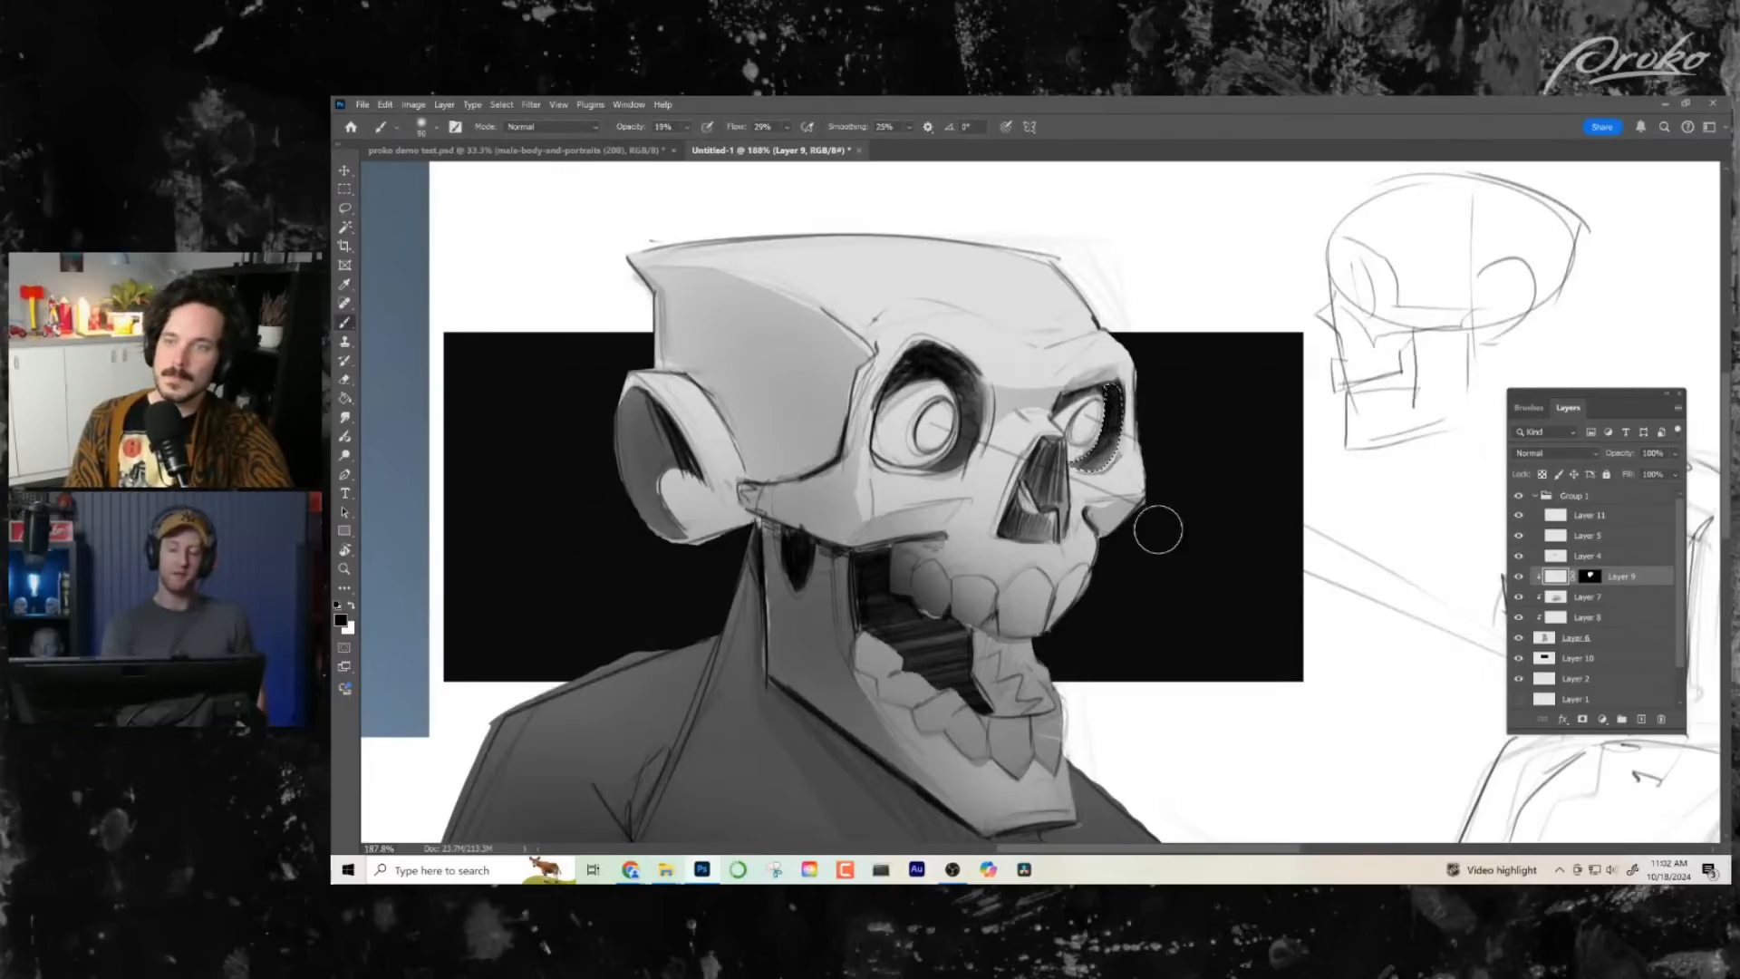
key("ctrl")
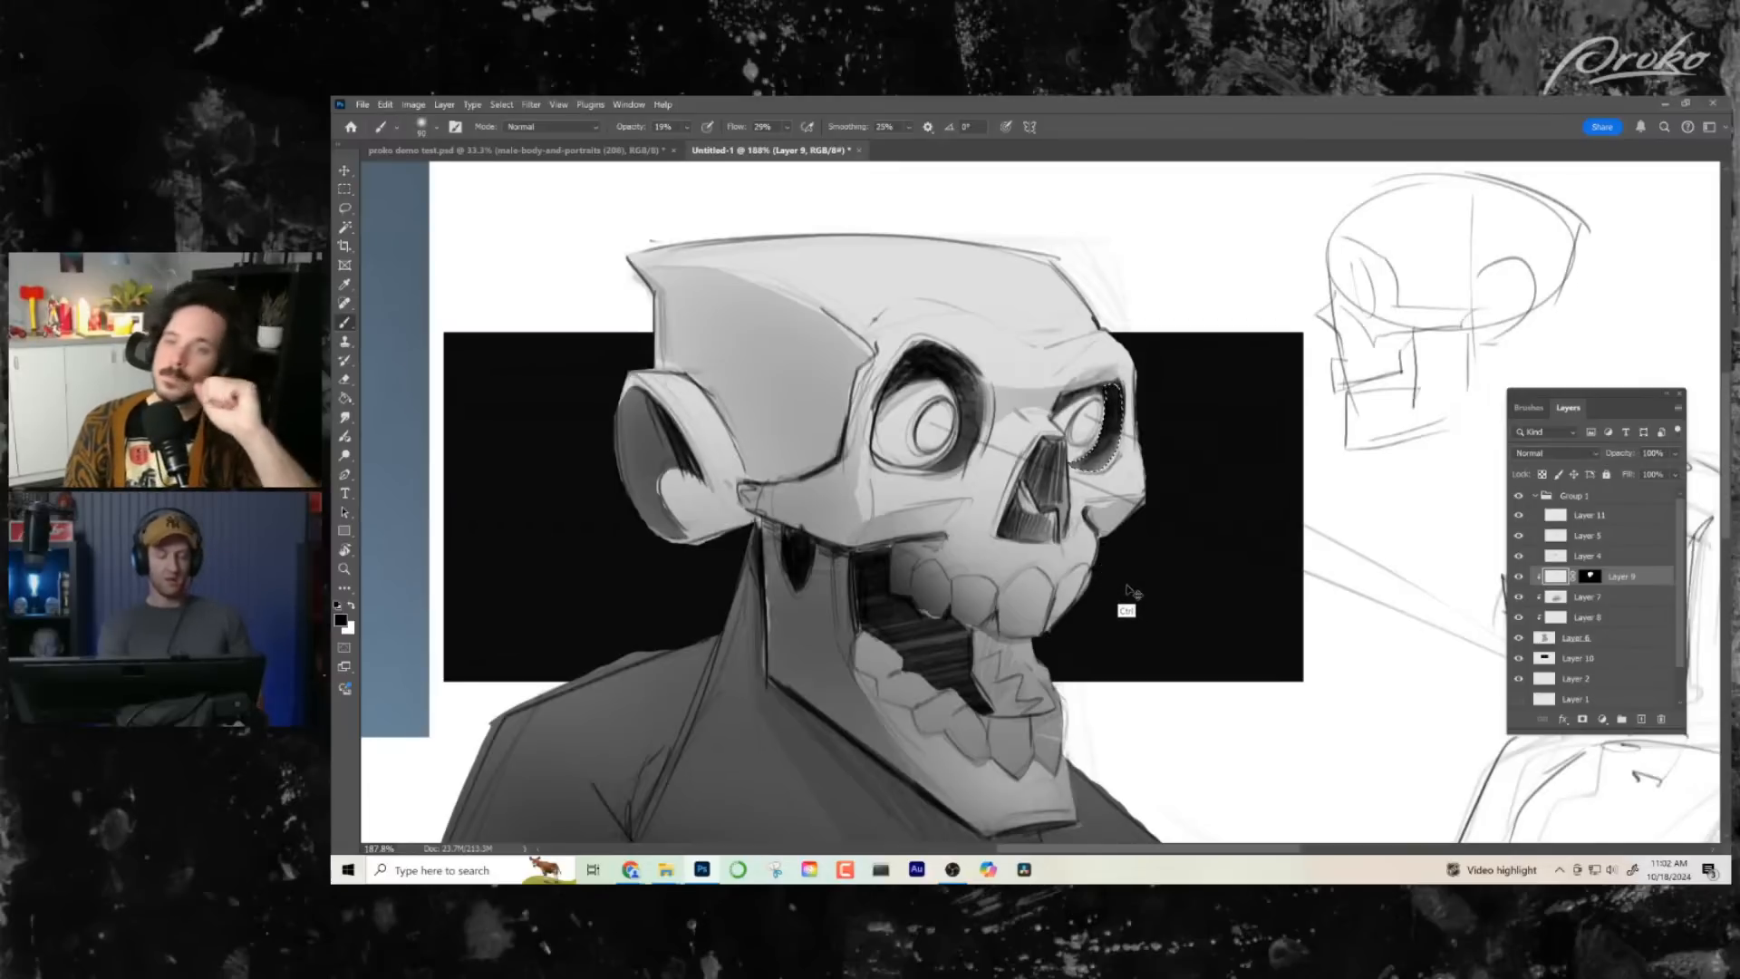
key("ctrl+d")
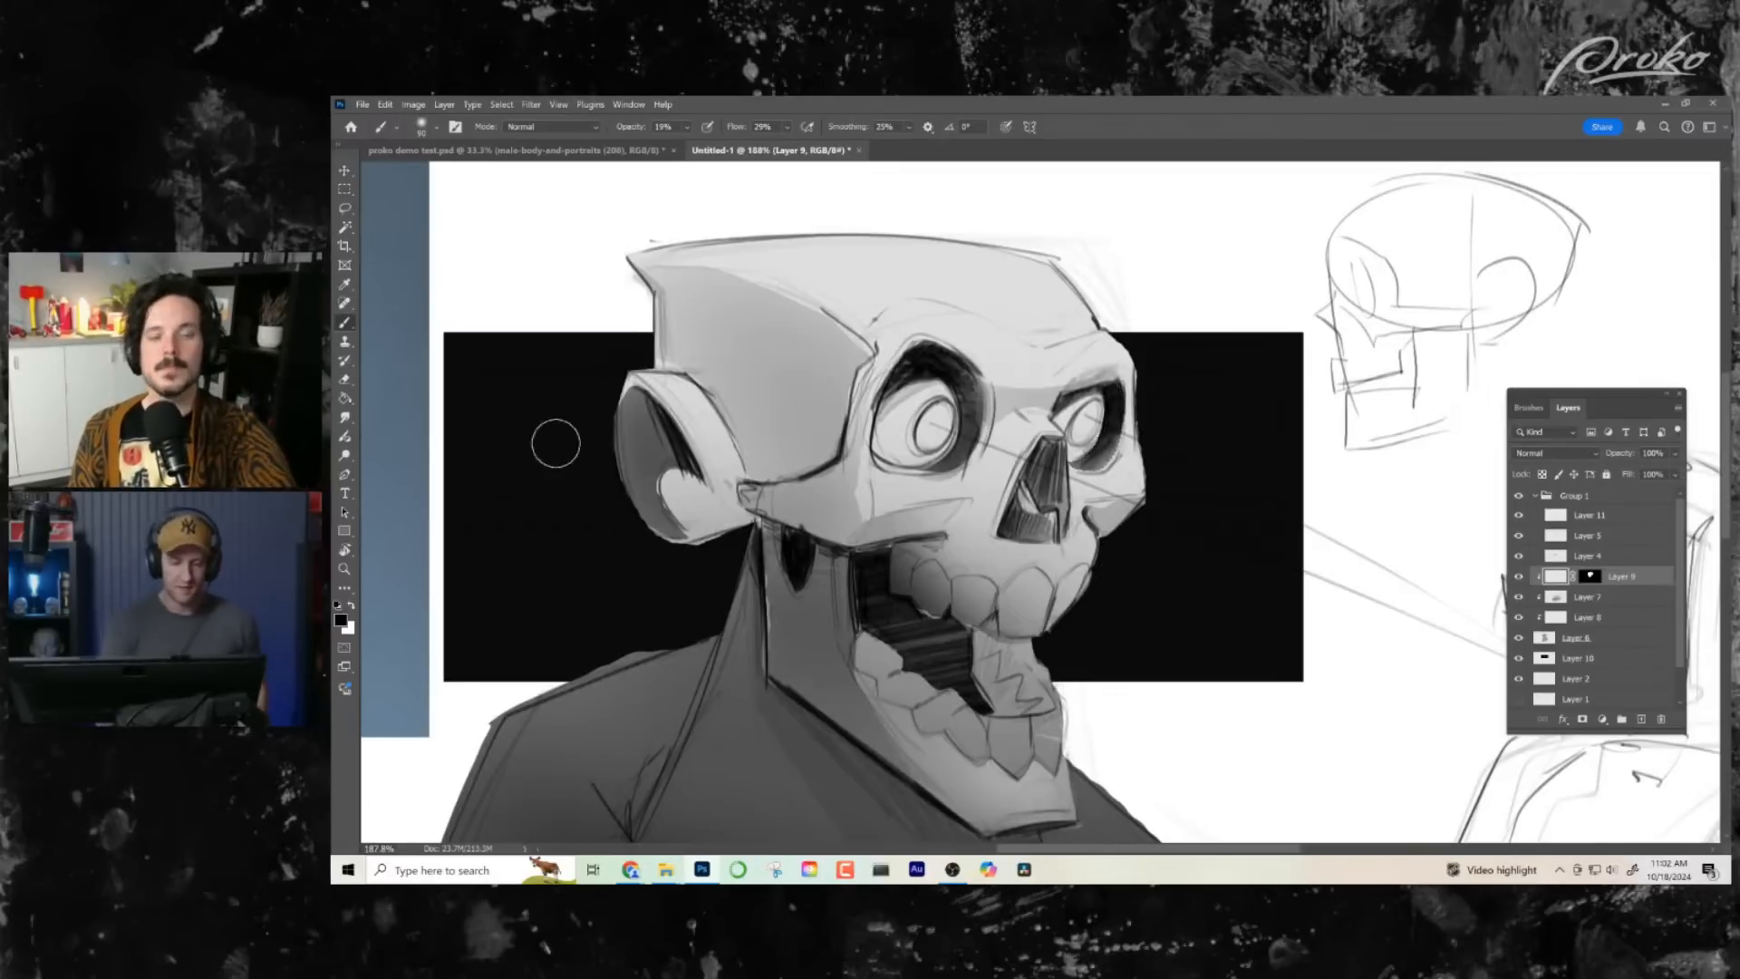
- Select the near eyeball, shade it with a soft dark gradient on Layer 9, and lightly erase along its outer edge
left_click(346, 209)
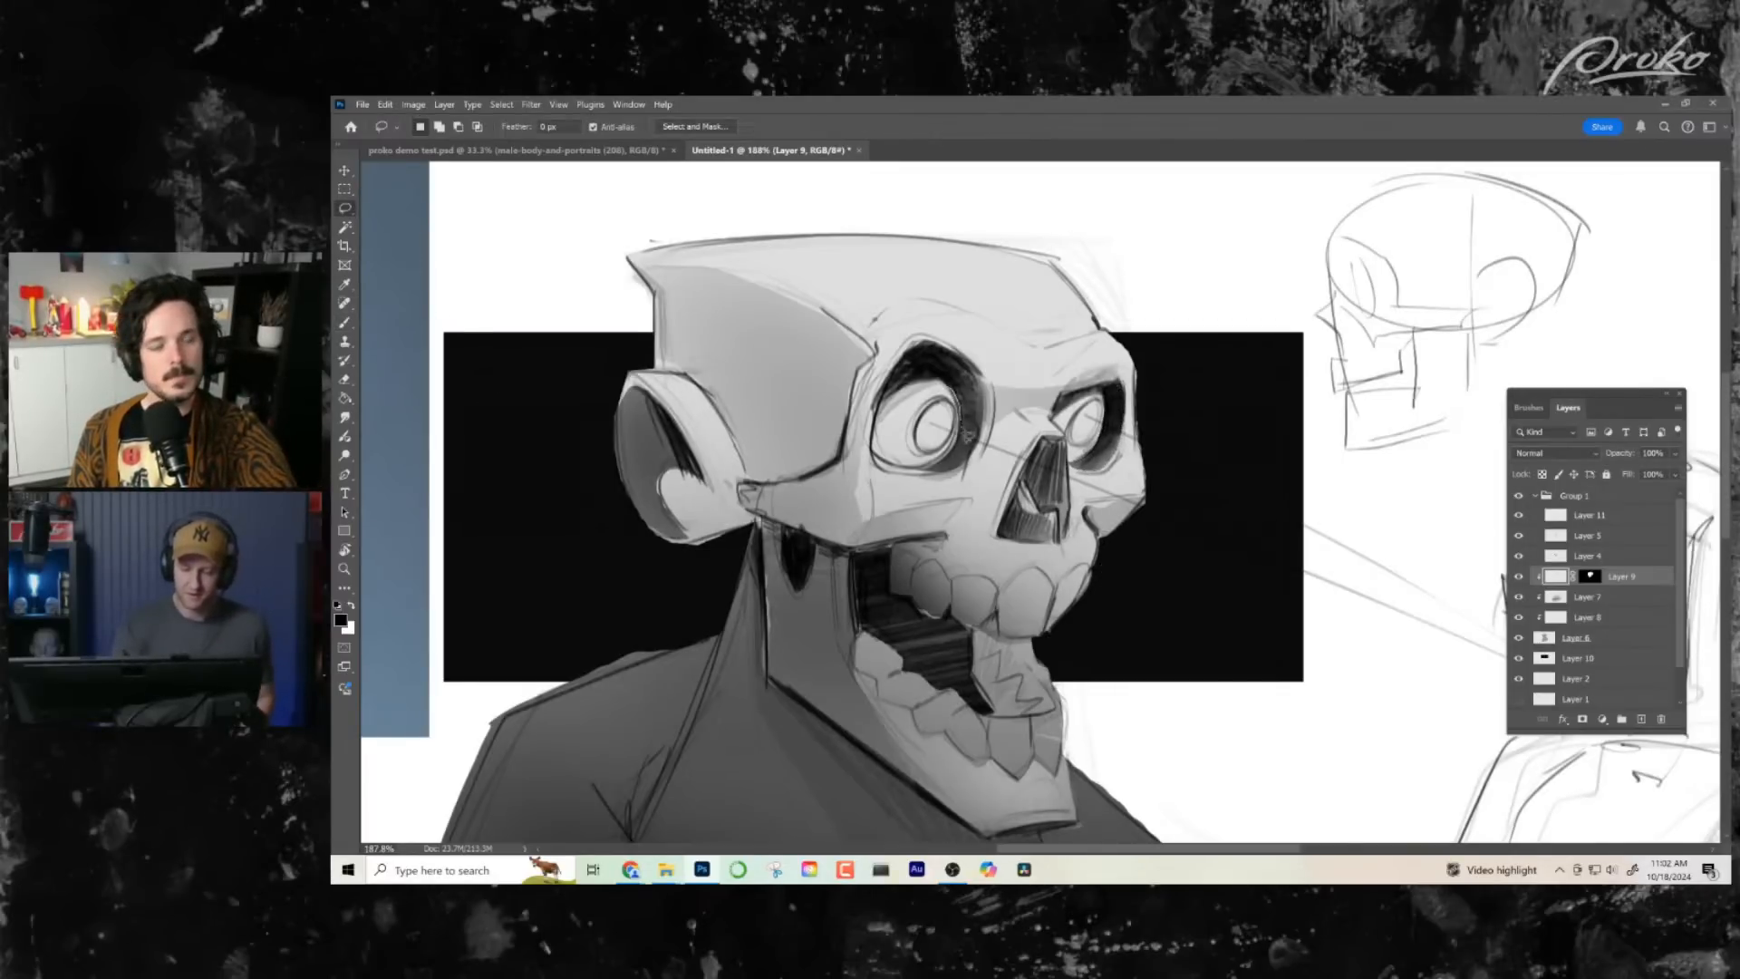
mouse_move(922, 484)
left_mouse_down()
mouse_move(874, 437)
mouse_move(911, 379)
mouse_move(952, 390)
mouse_move(943, 467)
left_mouse_up()
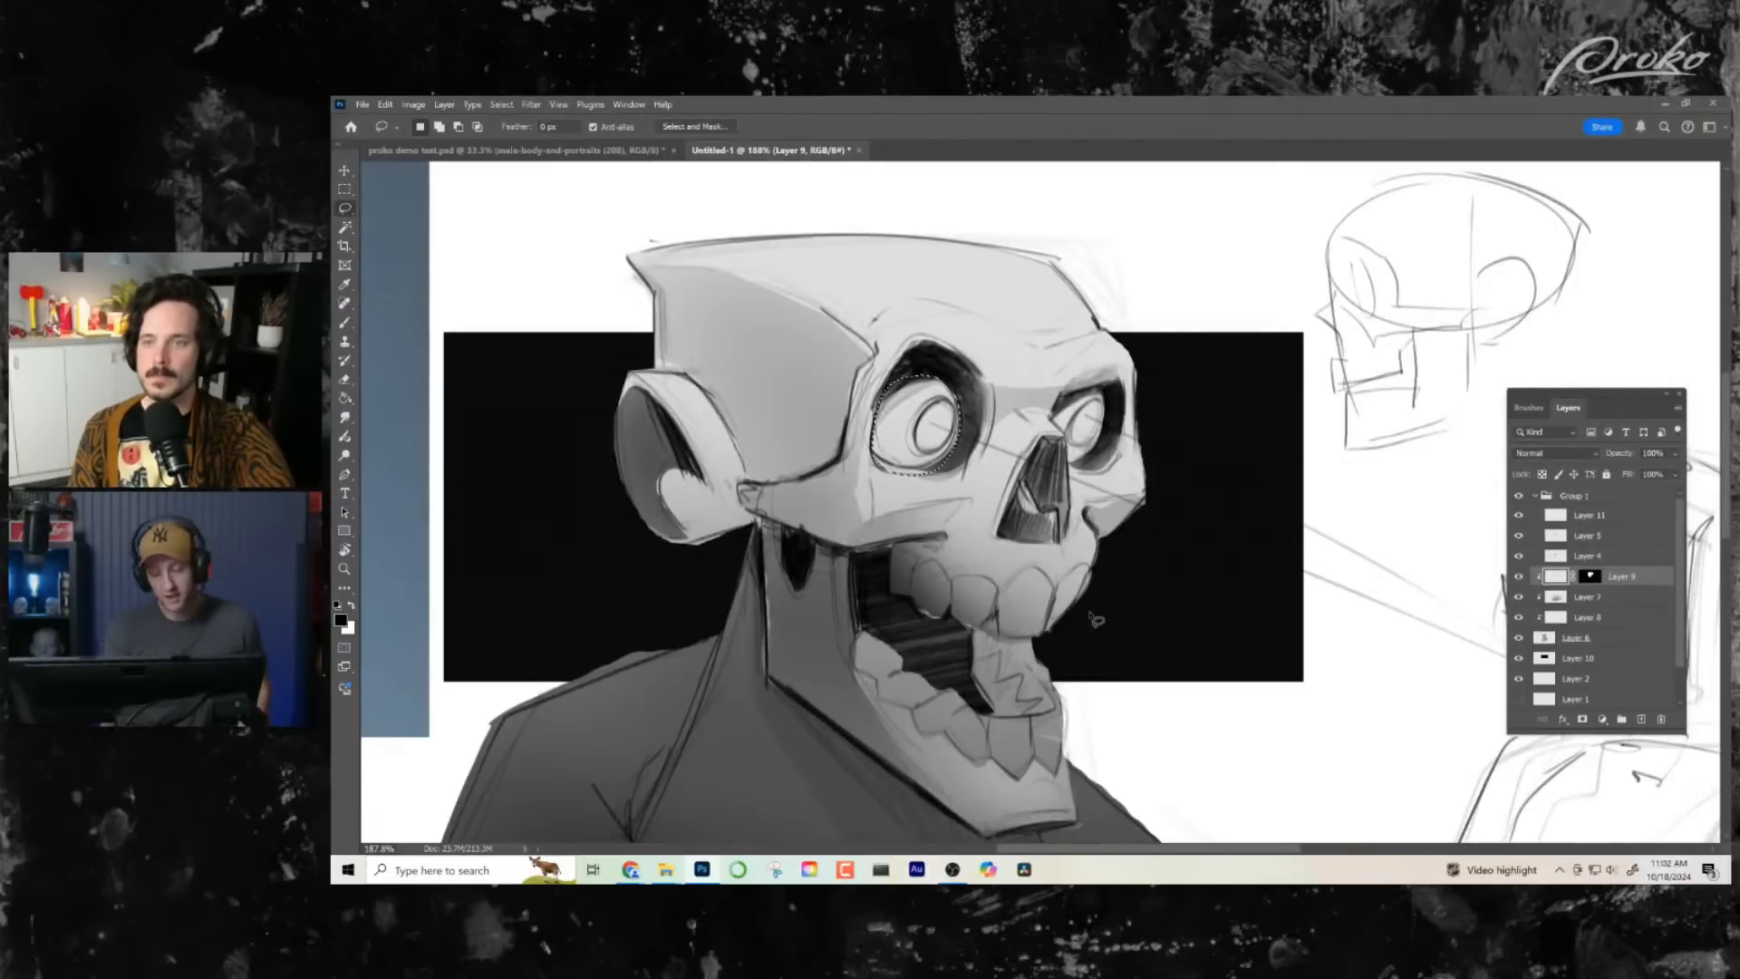
key("b")
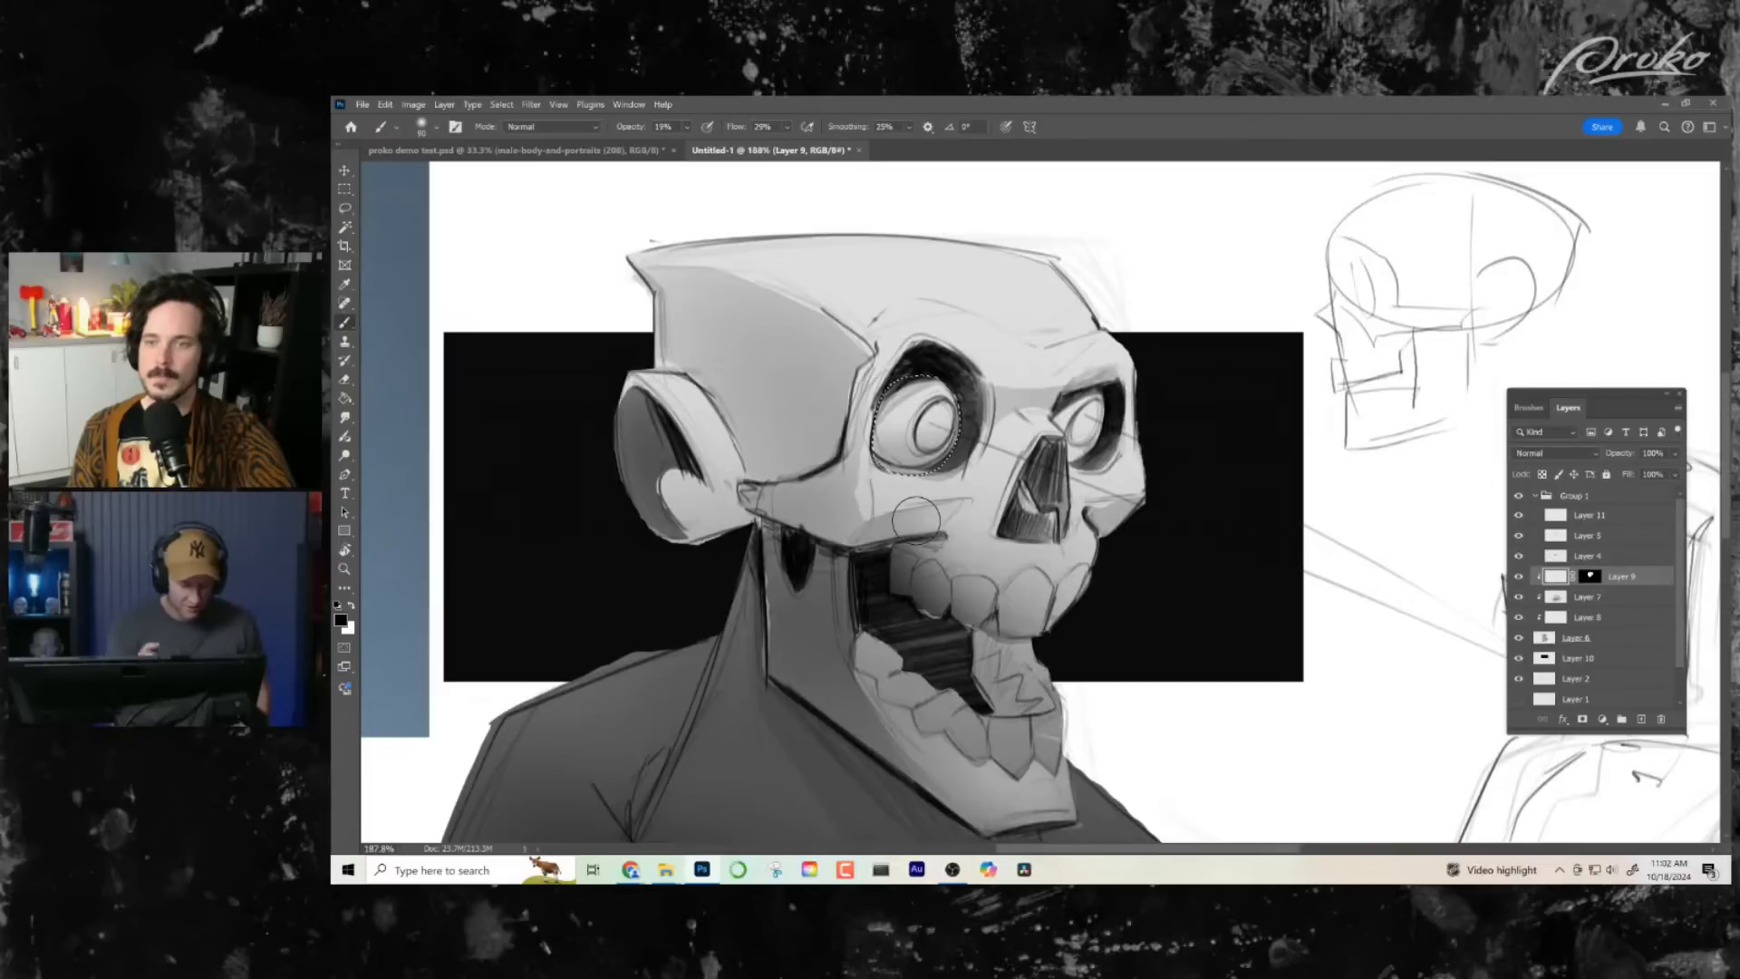
mouse_move(937, 464)
left_mouse_down()
mouse_move(863, 447)
mouse_move(934, 468)
mouse_move(879, 440)
mouse_move(938, 444)
mouse_move(880, 427)
mouse_move(947, 439)
mouse_move(872, 433)
left_mouse_up()
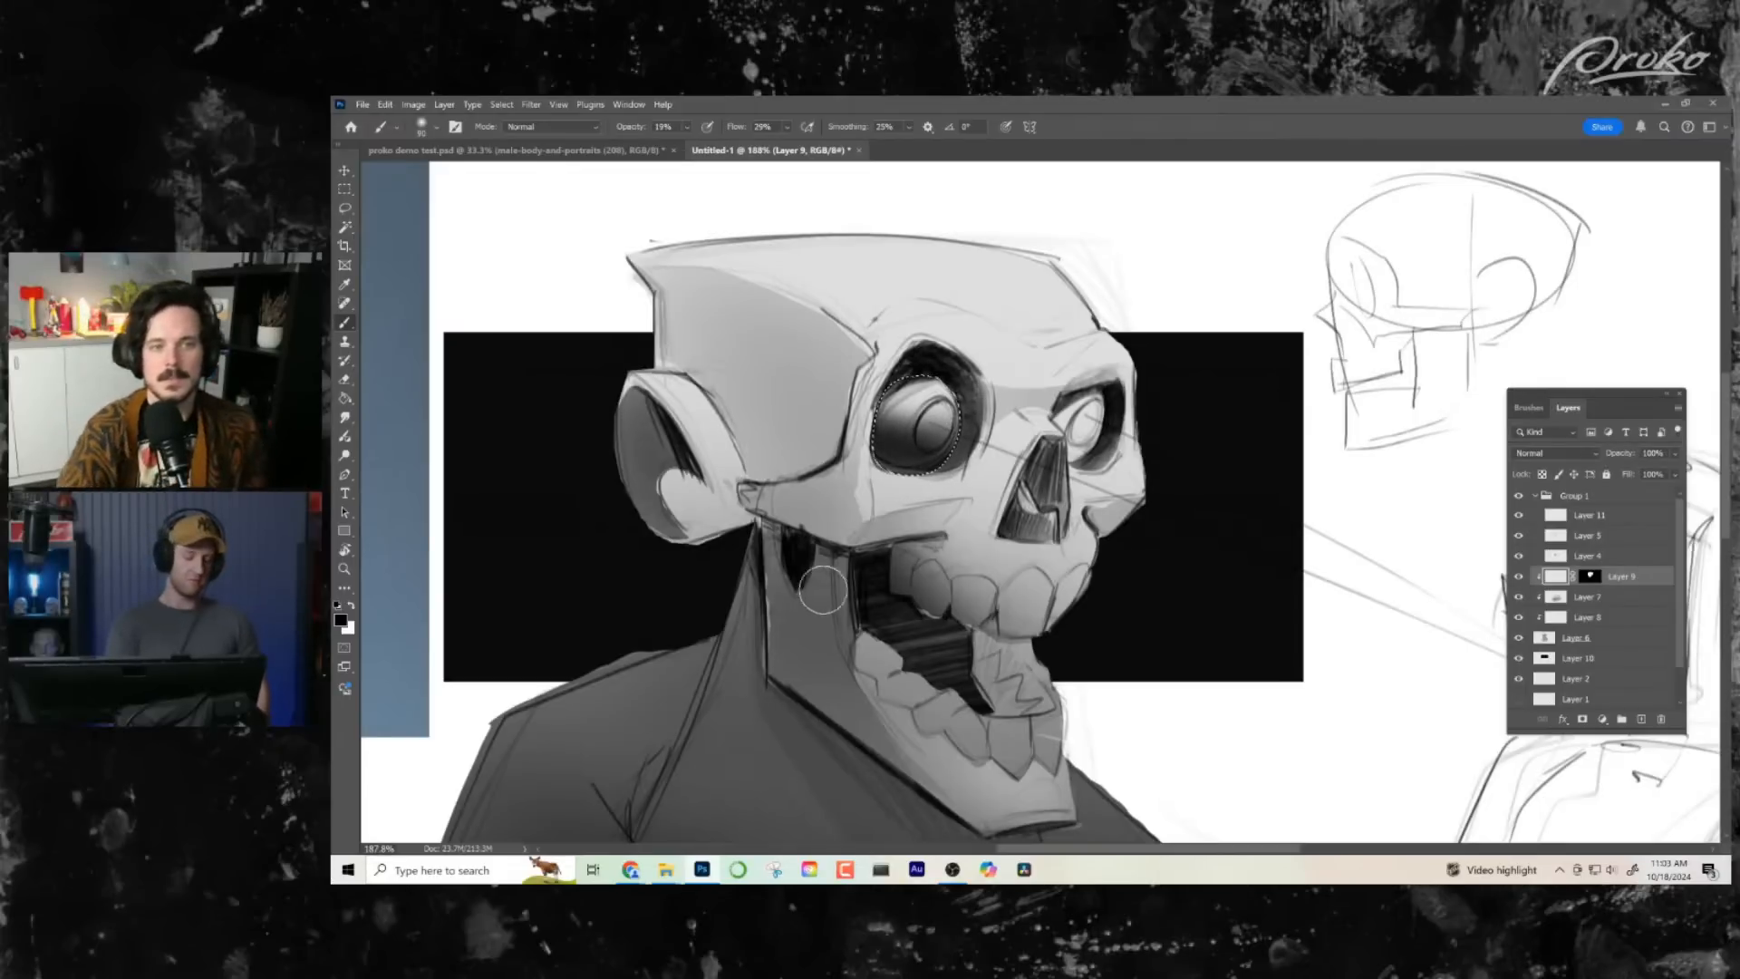
key("e")
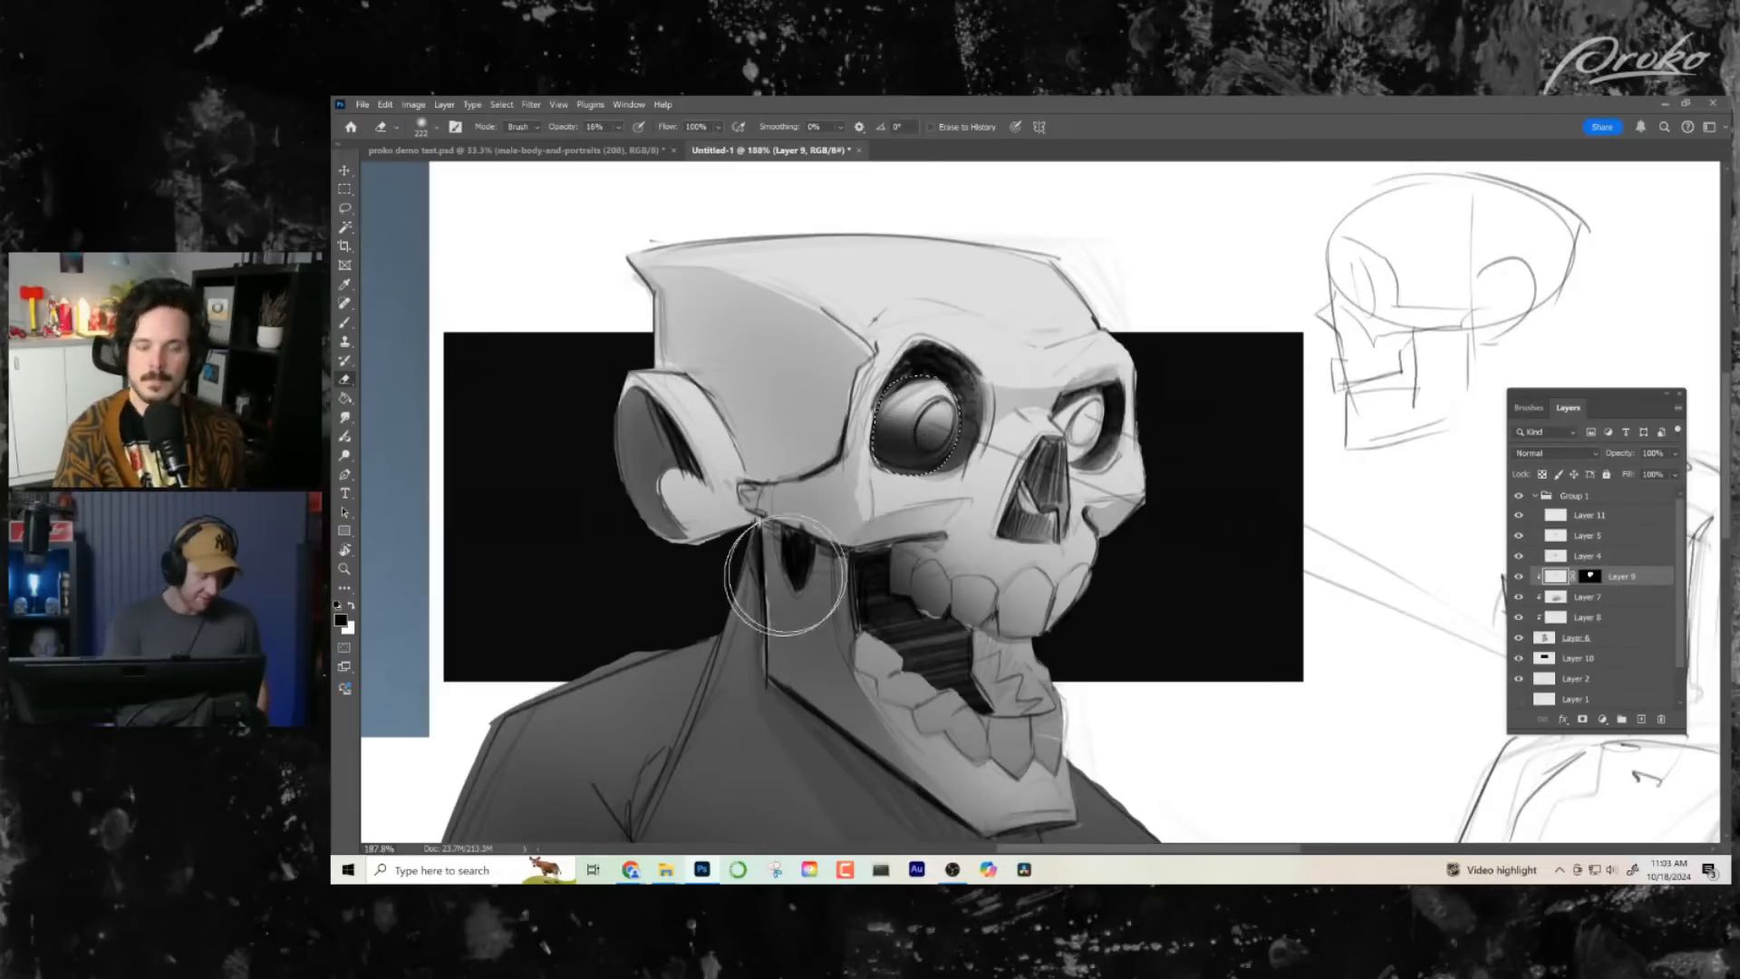
left_click_drag(907, 433, 871, 433)
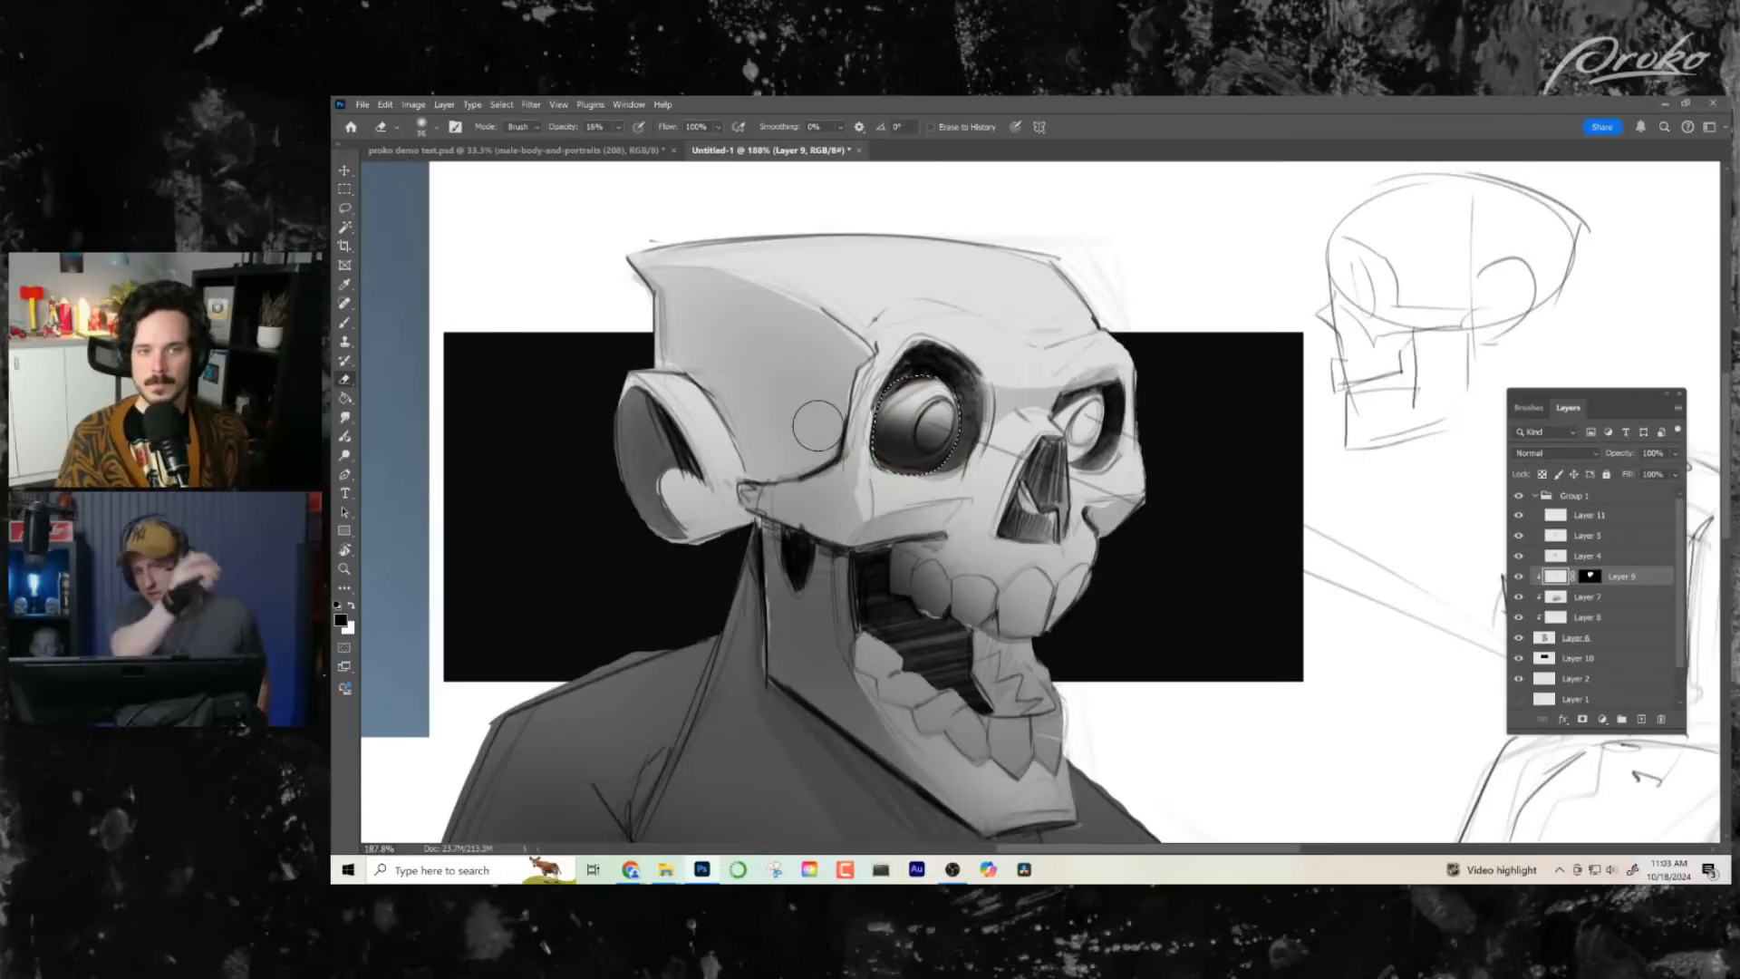
- Reselect the near eyeball along its lower edge and softly erase some shading there to lighten its underside
key("l")
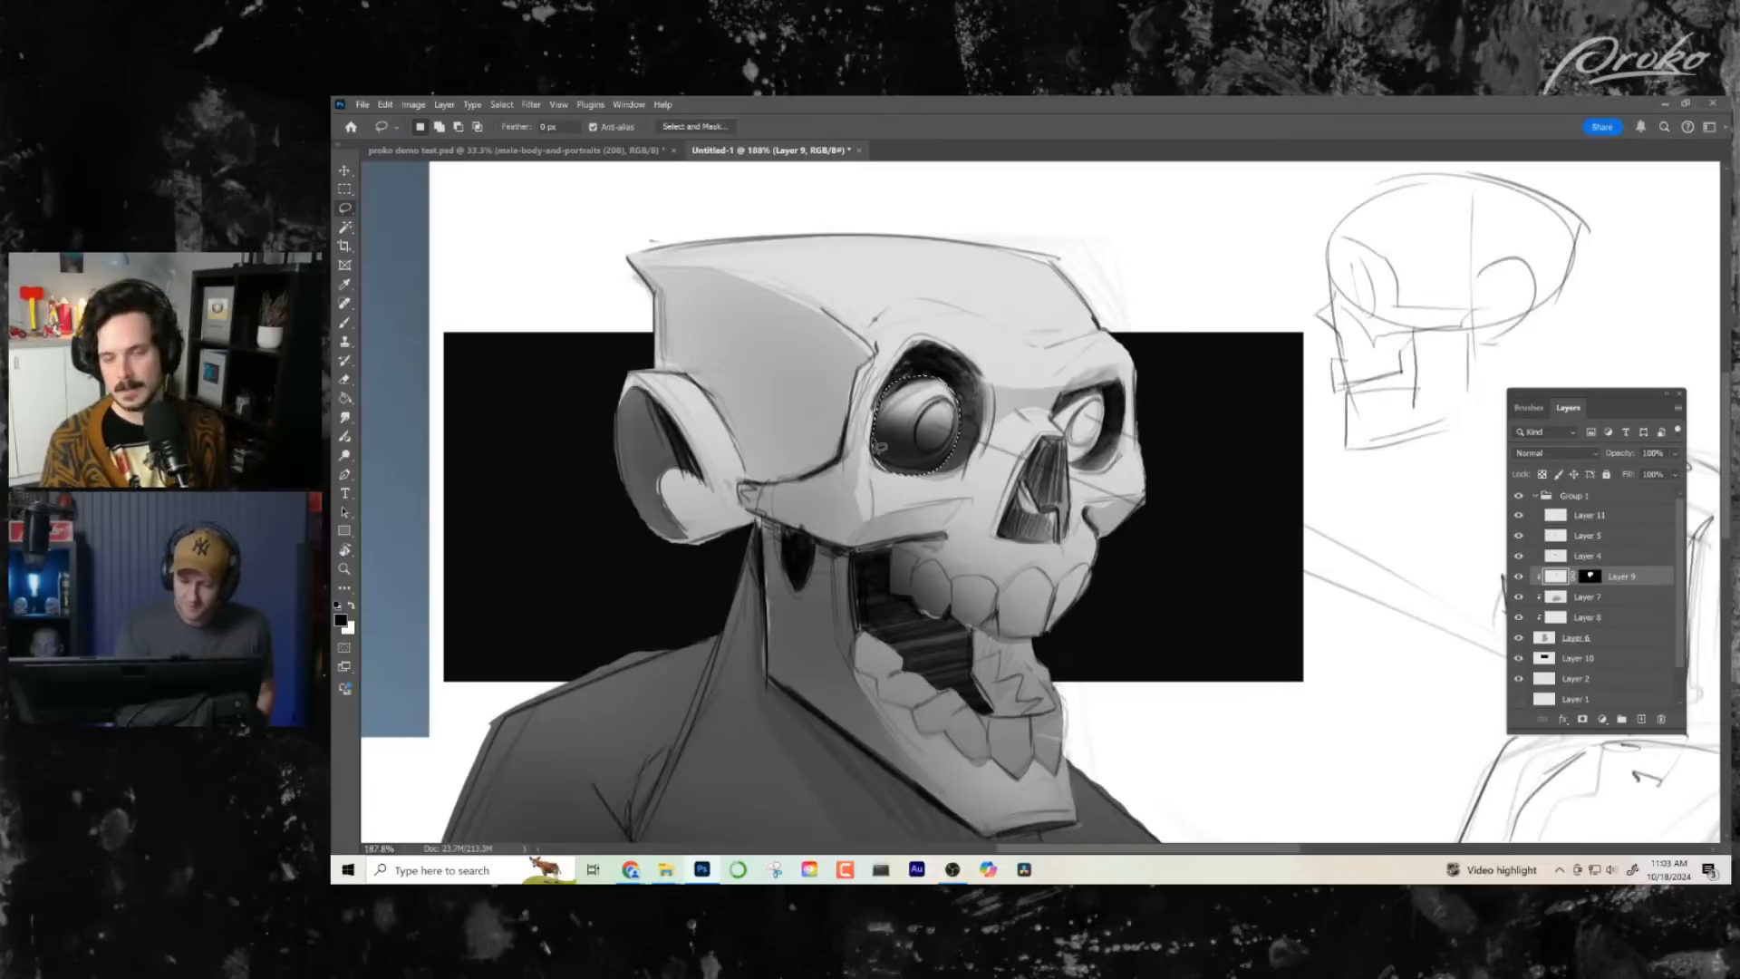
key("ctrl+d")
mouse_move(873, 441)
left_mouse_down()
mouse_move(935, 474)
mouse_move(958, 458)
mouse_move(962, 400)
mouse_move(894, 394)
mouse_move(897, 465)
left_mouse_up()
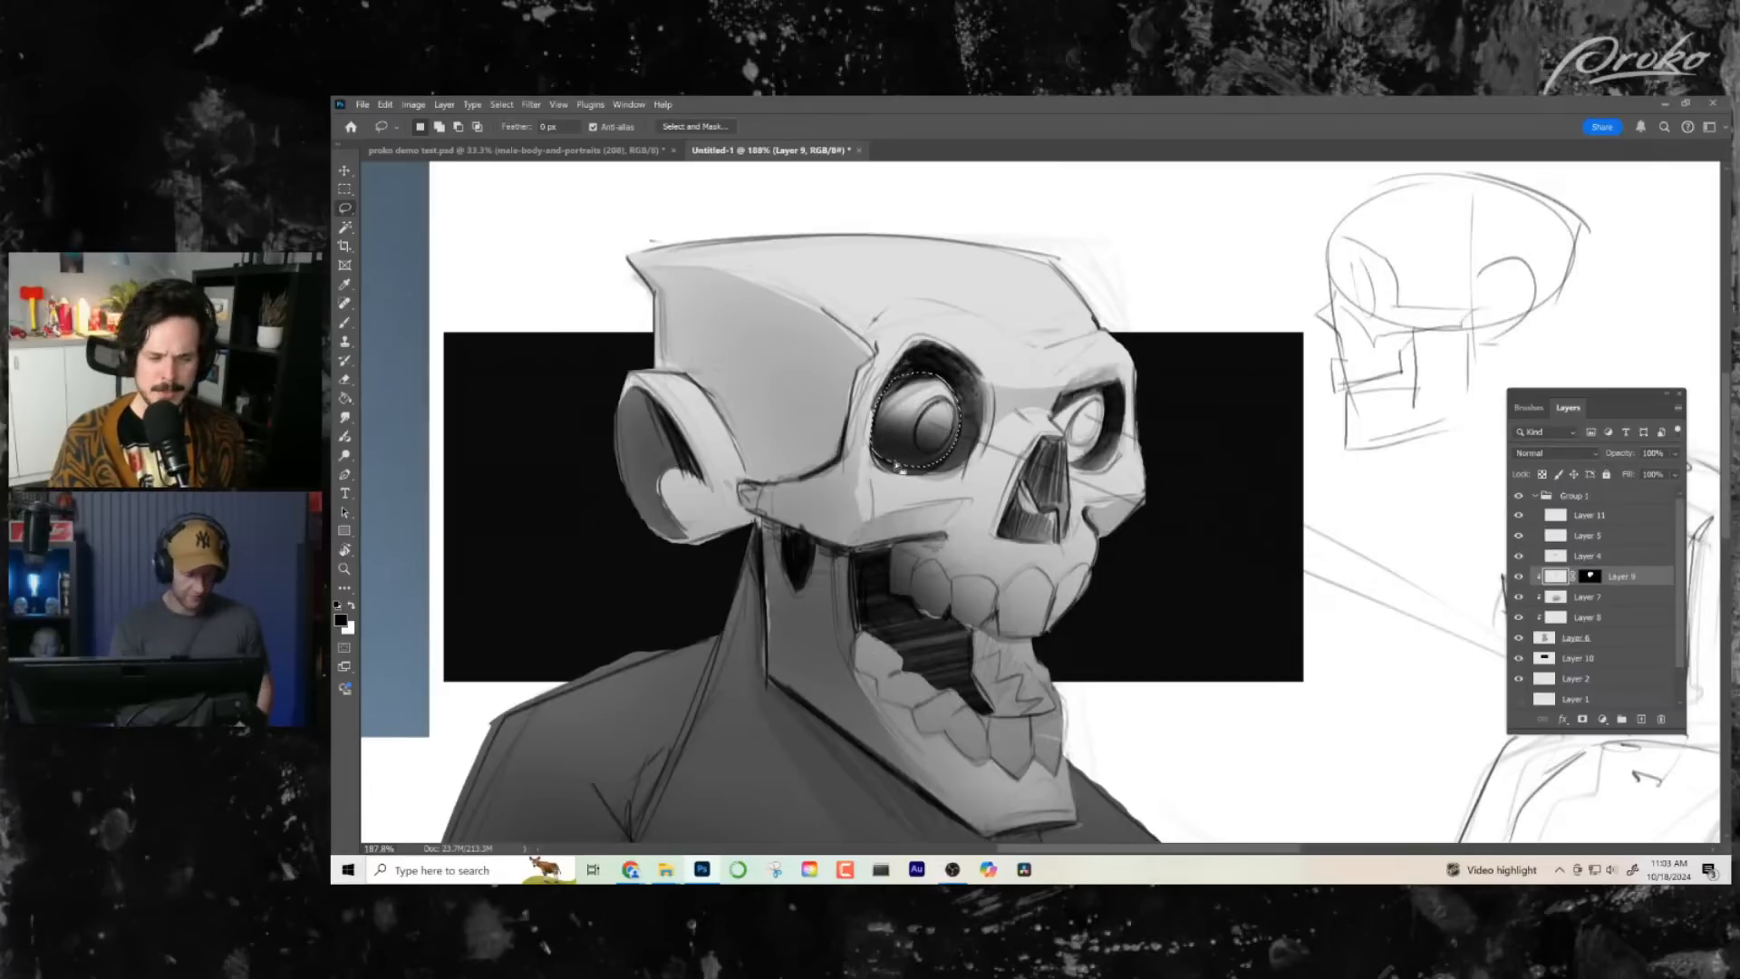
key("e")
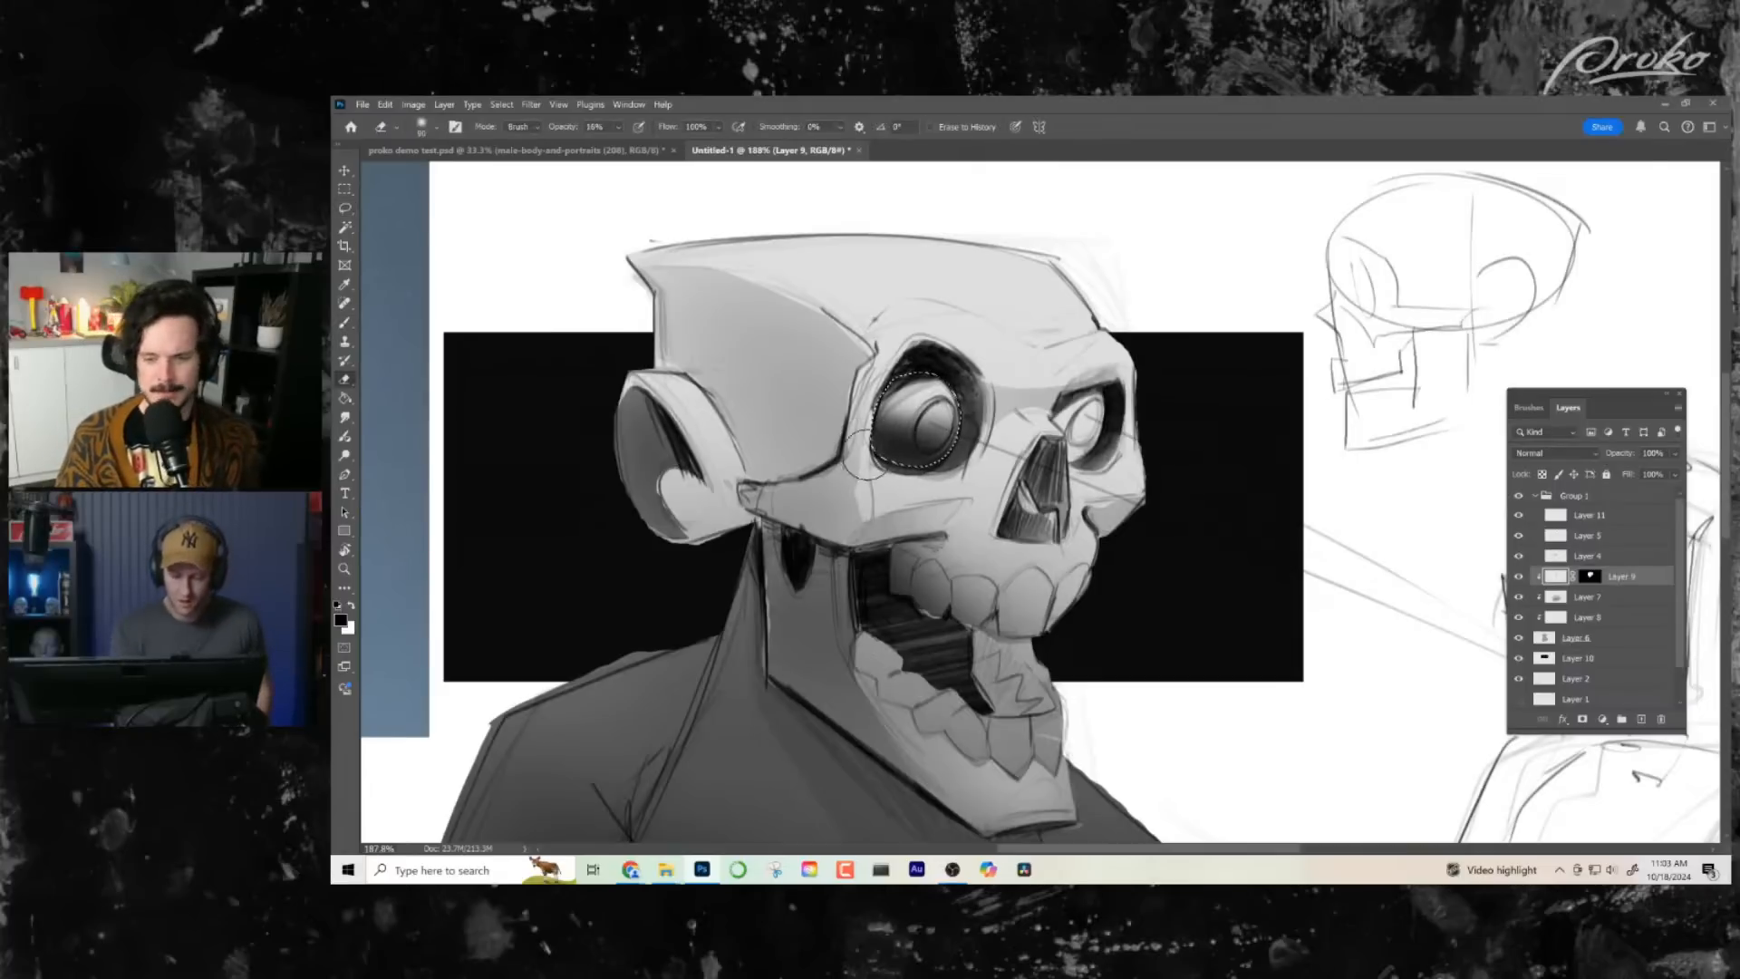
mouse_move(866, 459)
left_mouse_down()
mouse_move(911, 444)
mouse_move(893, 435)
mouse_move(925, 449)
left_mouse_up()
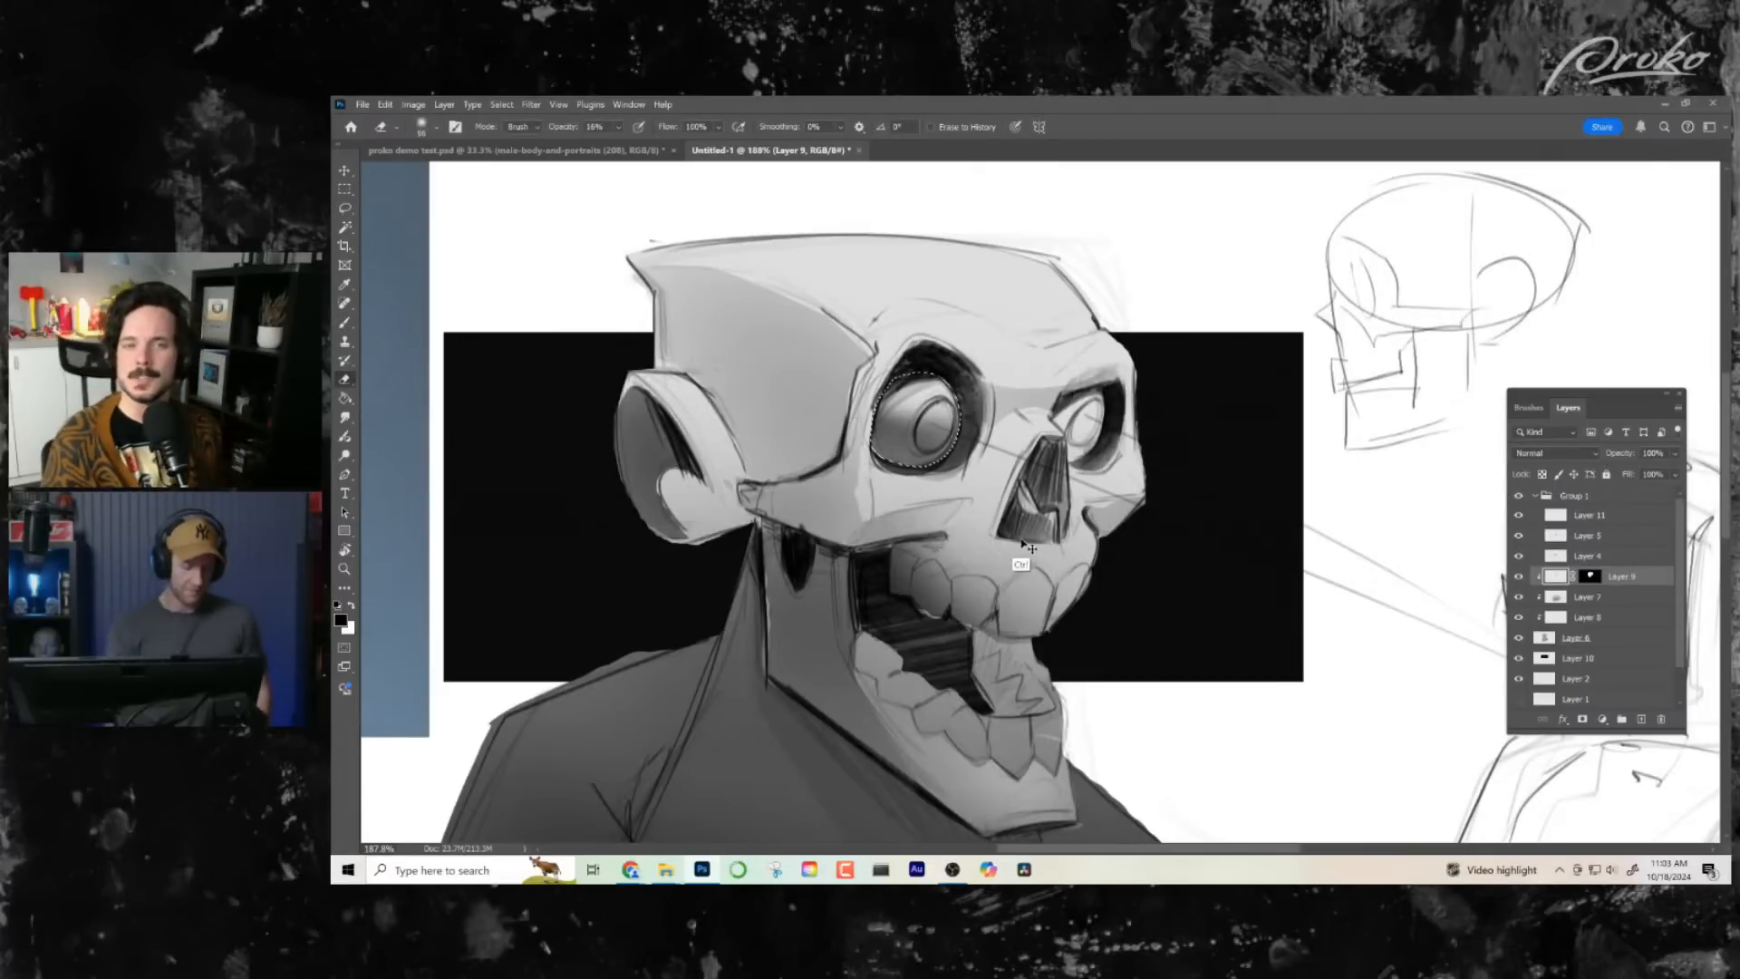
key("ctrl+d")
- Select the far eyeball within its socket and shade it with soft dark brush strokes on Layer 9
left_click_drag(1059, 572, 1031, 572)
mouse_move(1097, 397)
left_mouse_down()
mouse_move(1151, 396)
mouse_move(902, 331)
mouse_move(926, 381)
left_mouse_up()
key("l")
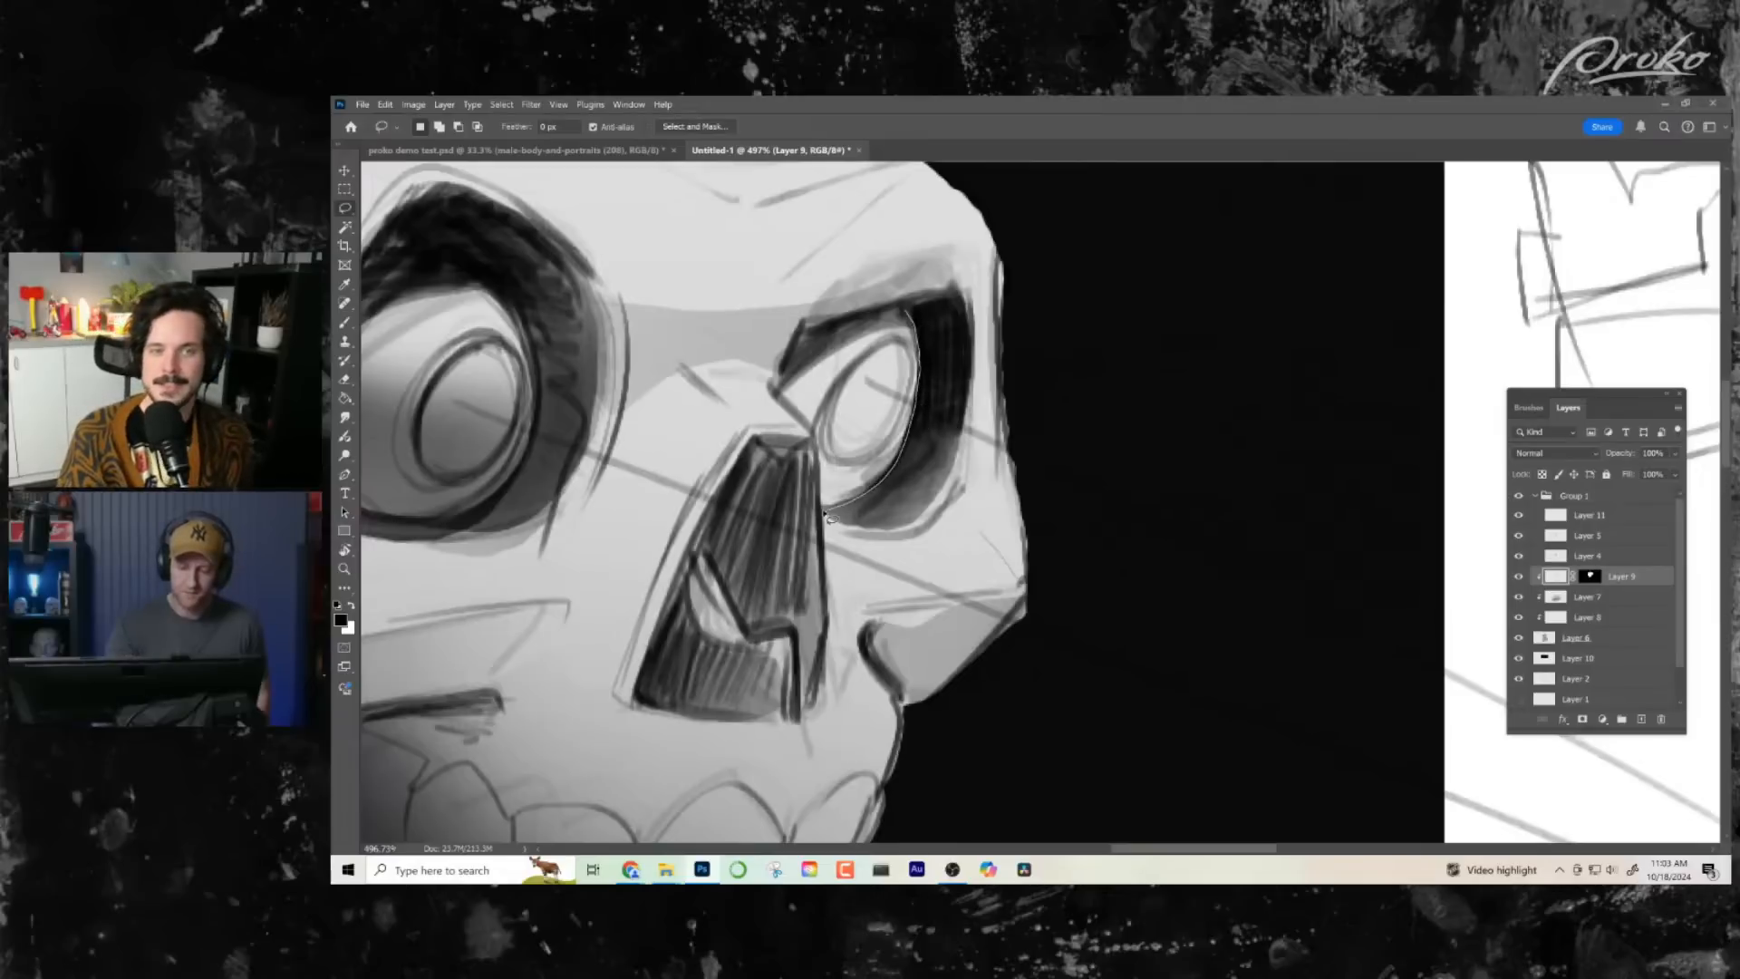
mouse_move(790, 373)
left_mouse_down()
mouse_move(877, 315)
mouse_move(1040, 357)
left_mouse_up()
key("b")
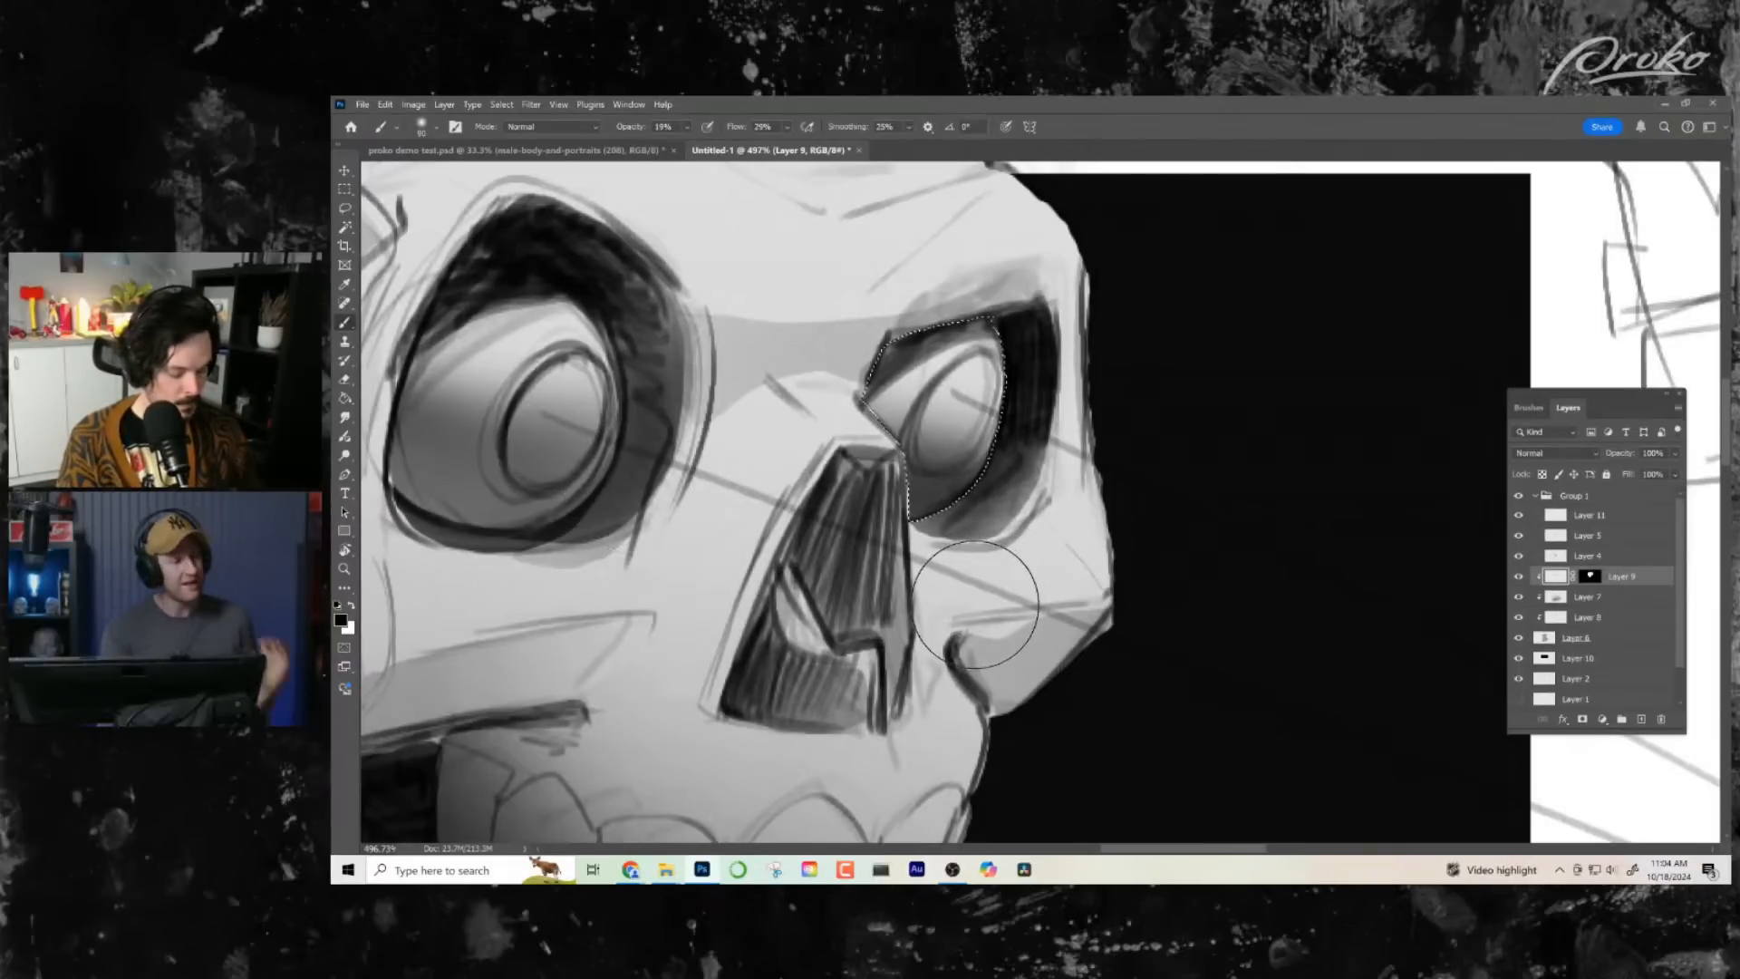
key("z")
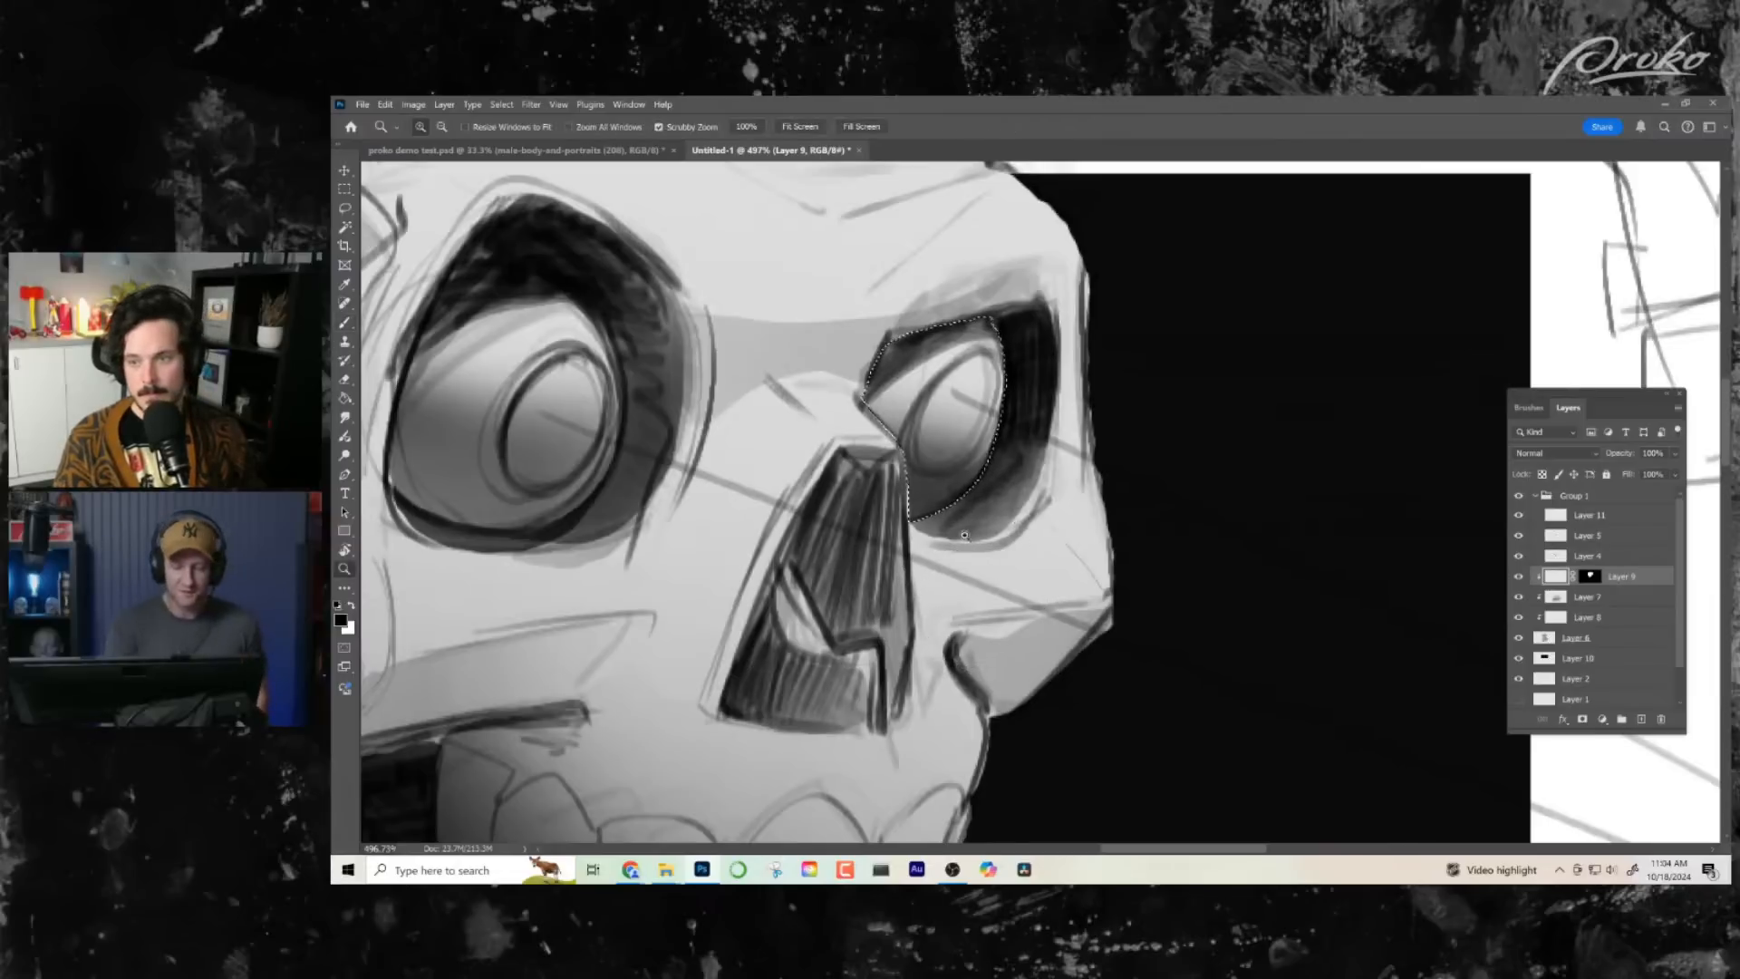
mouse_move(984, 603)
left_mouse_down()
mouse_move(965, 535)
mouse_move(984, 520)
left_mouse_up()
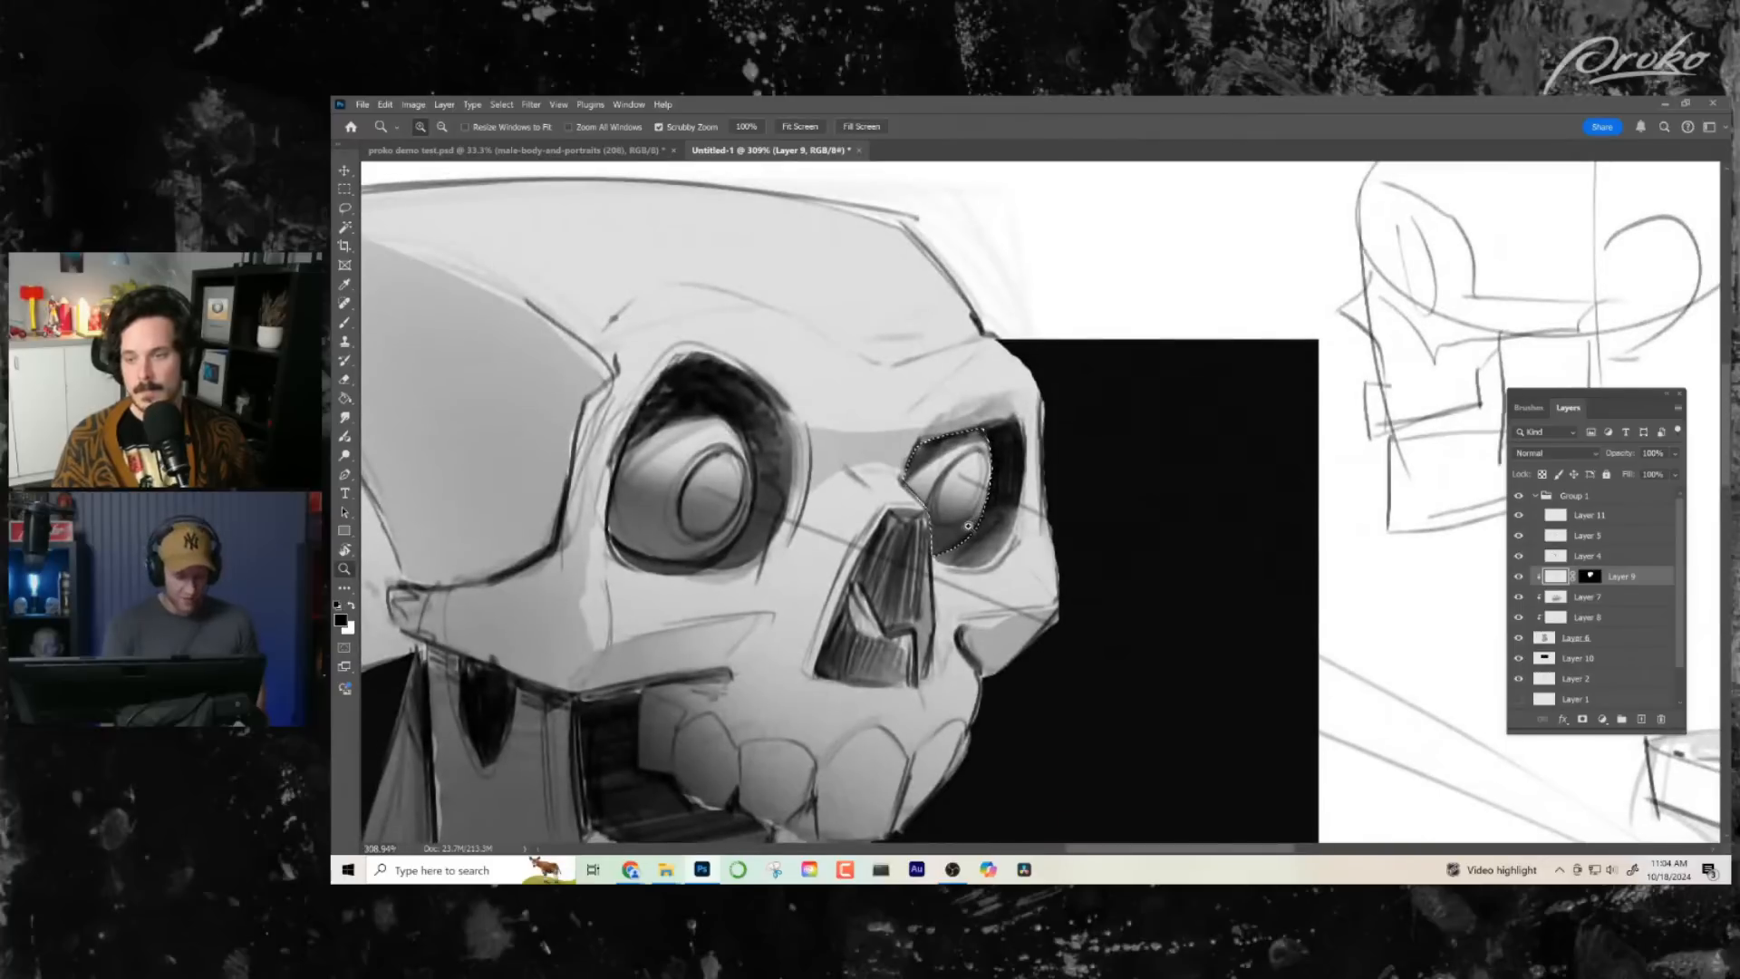
key("b")
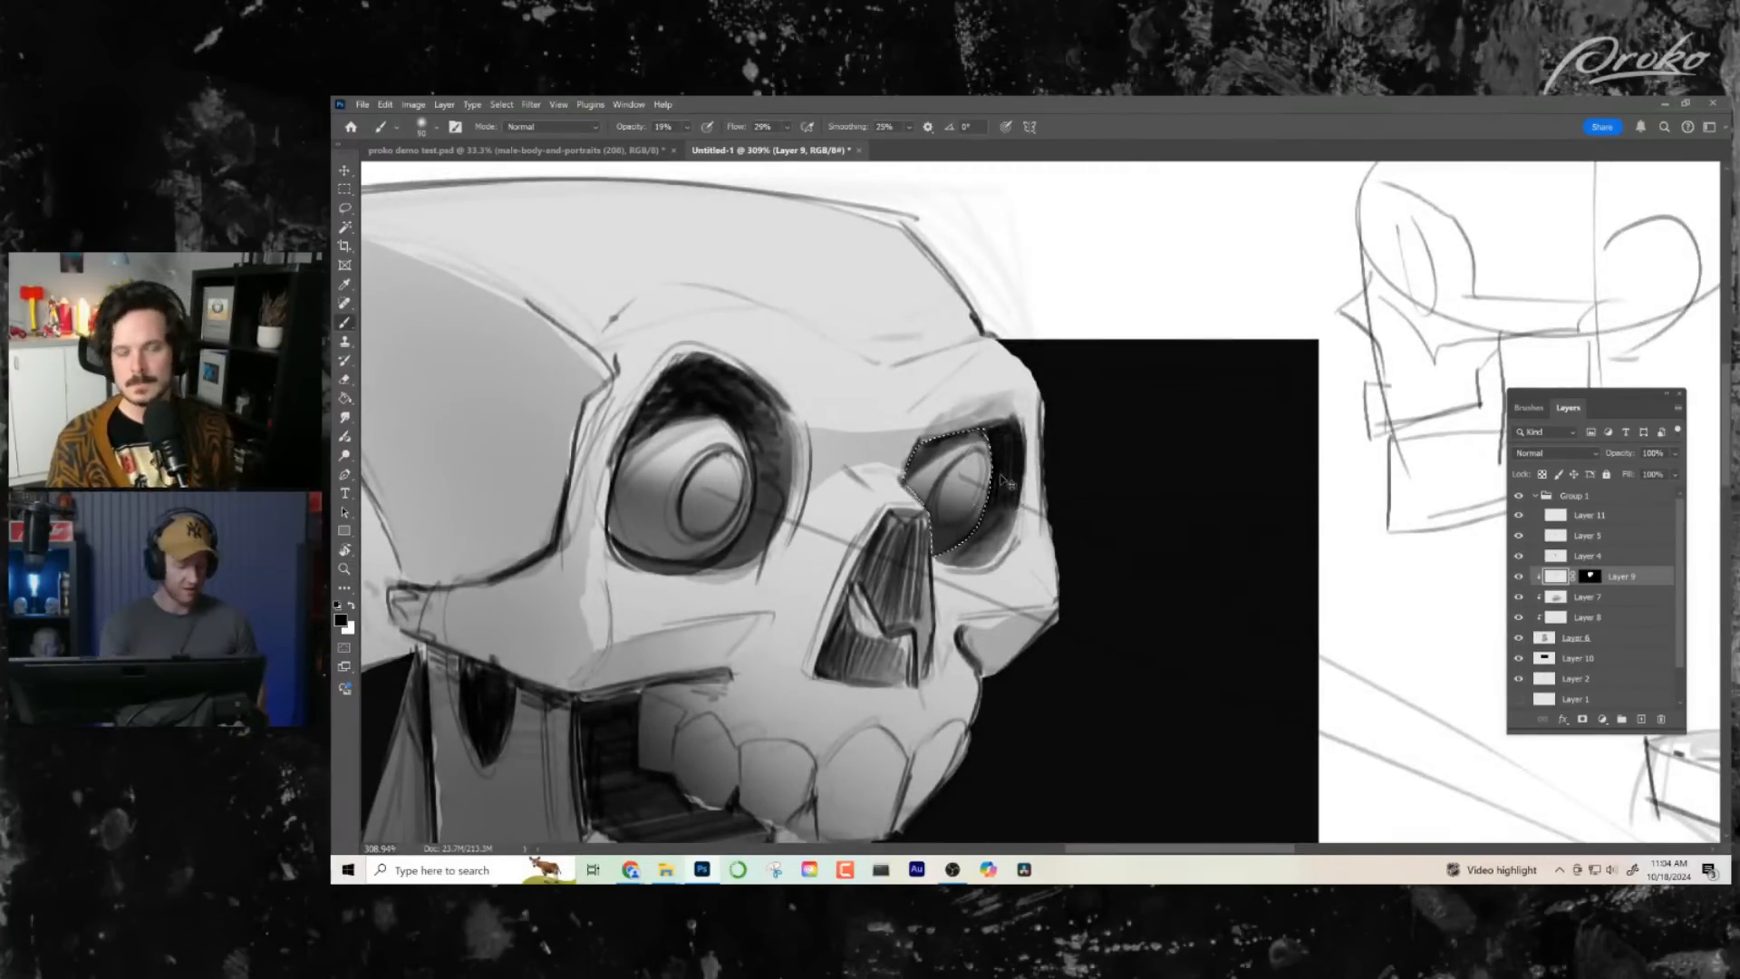
key("ctrl+d")
- Examine the shaded skull together with the robe and the raised-hand sketch
key("z")
left_click_drag(971, 652, 934, 669)
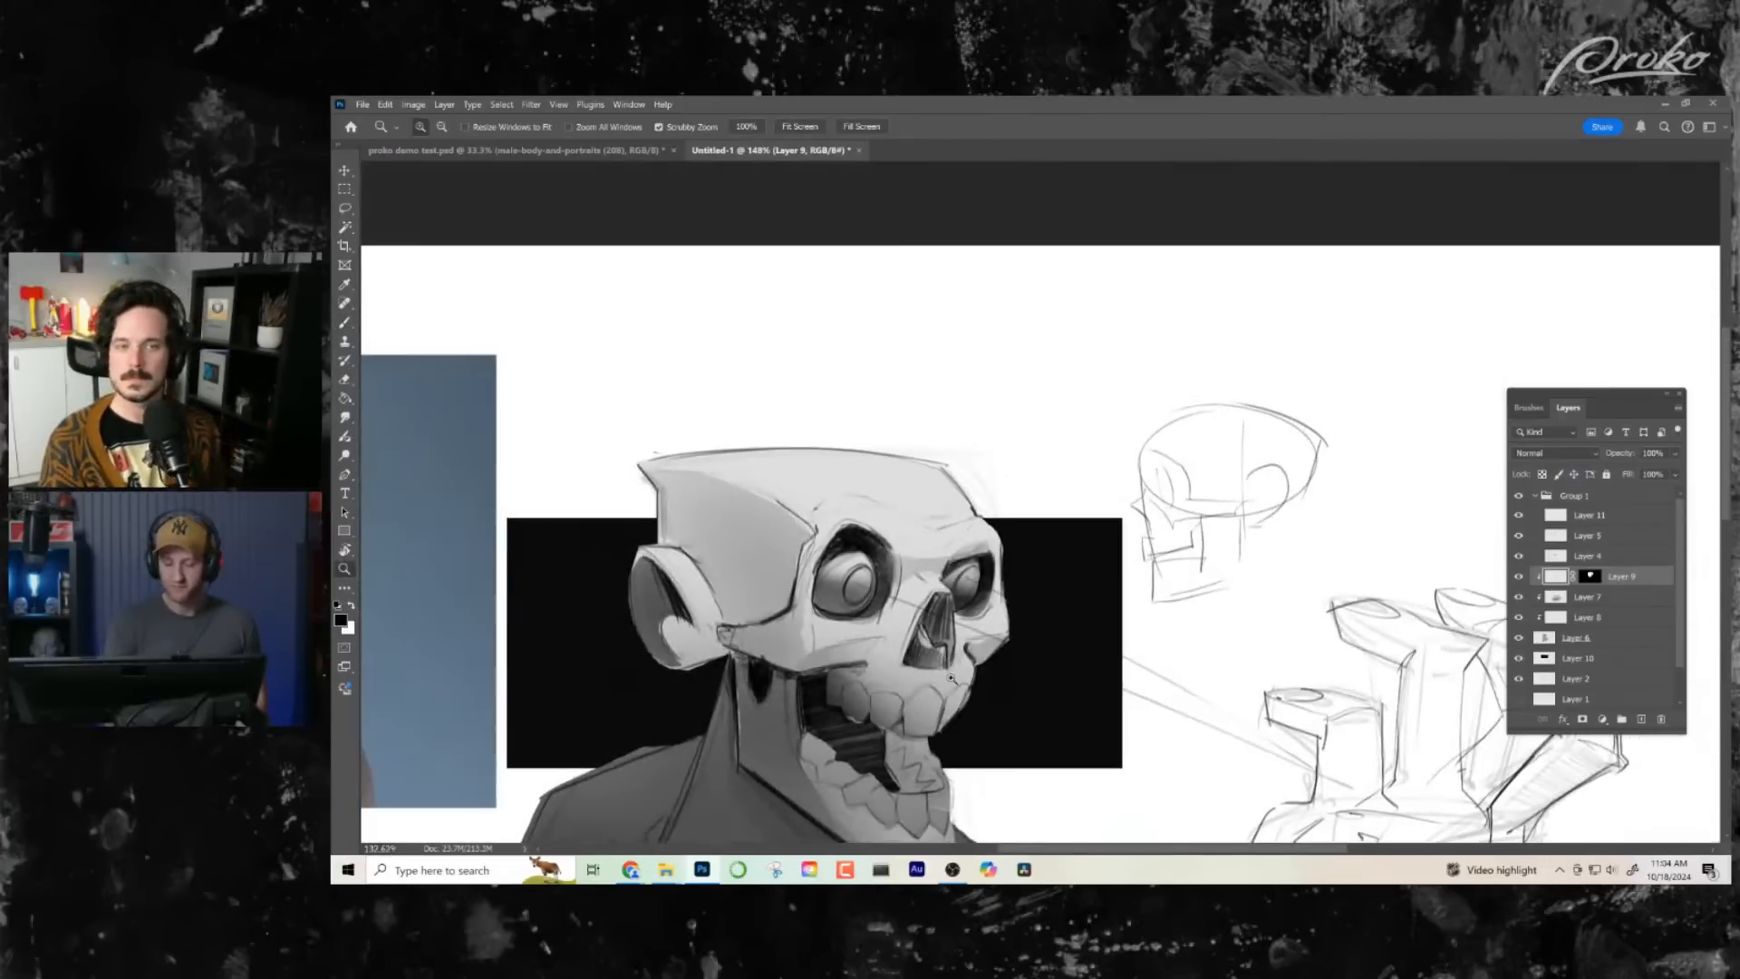
left_click_drag(945, 760, 917, 624)
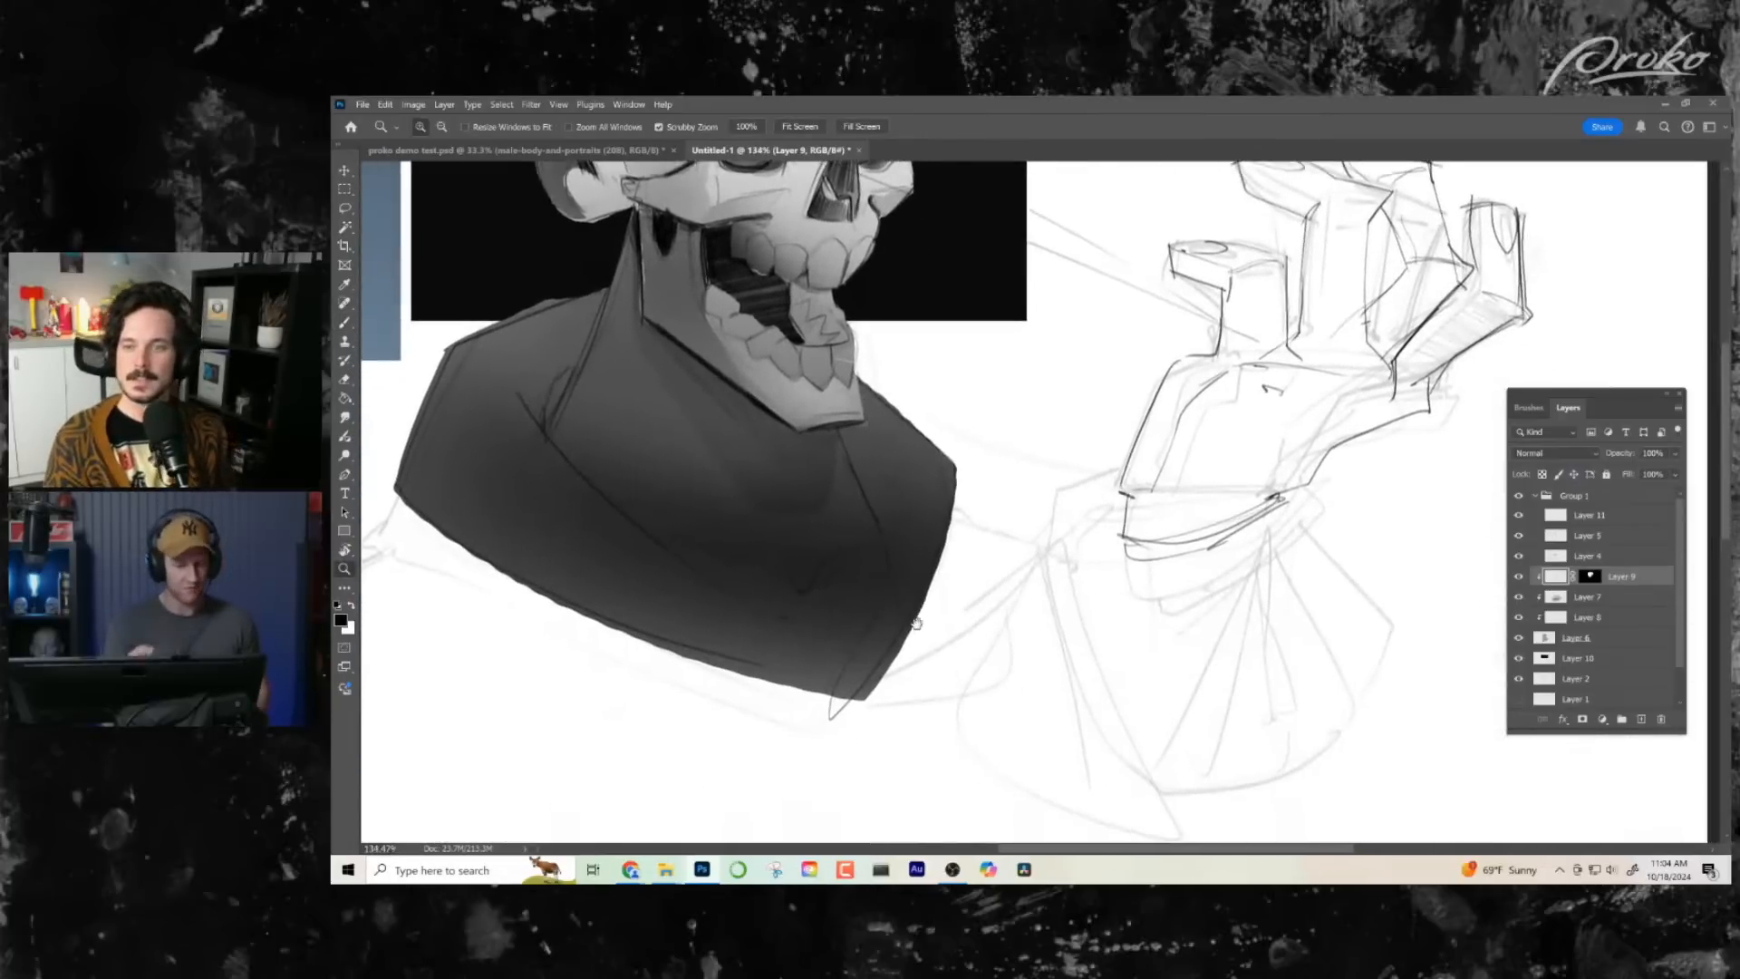
left_click_drag(852, 476, 897, 718)
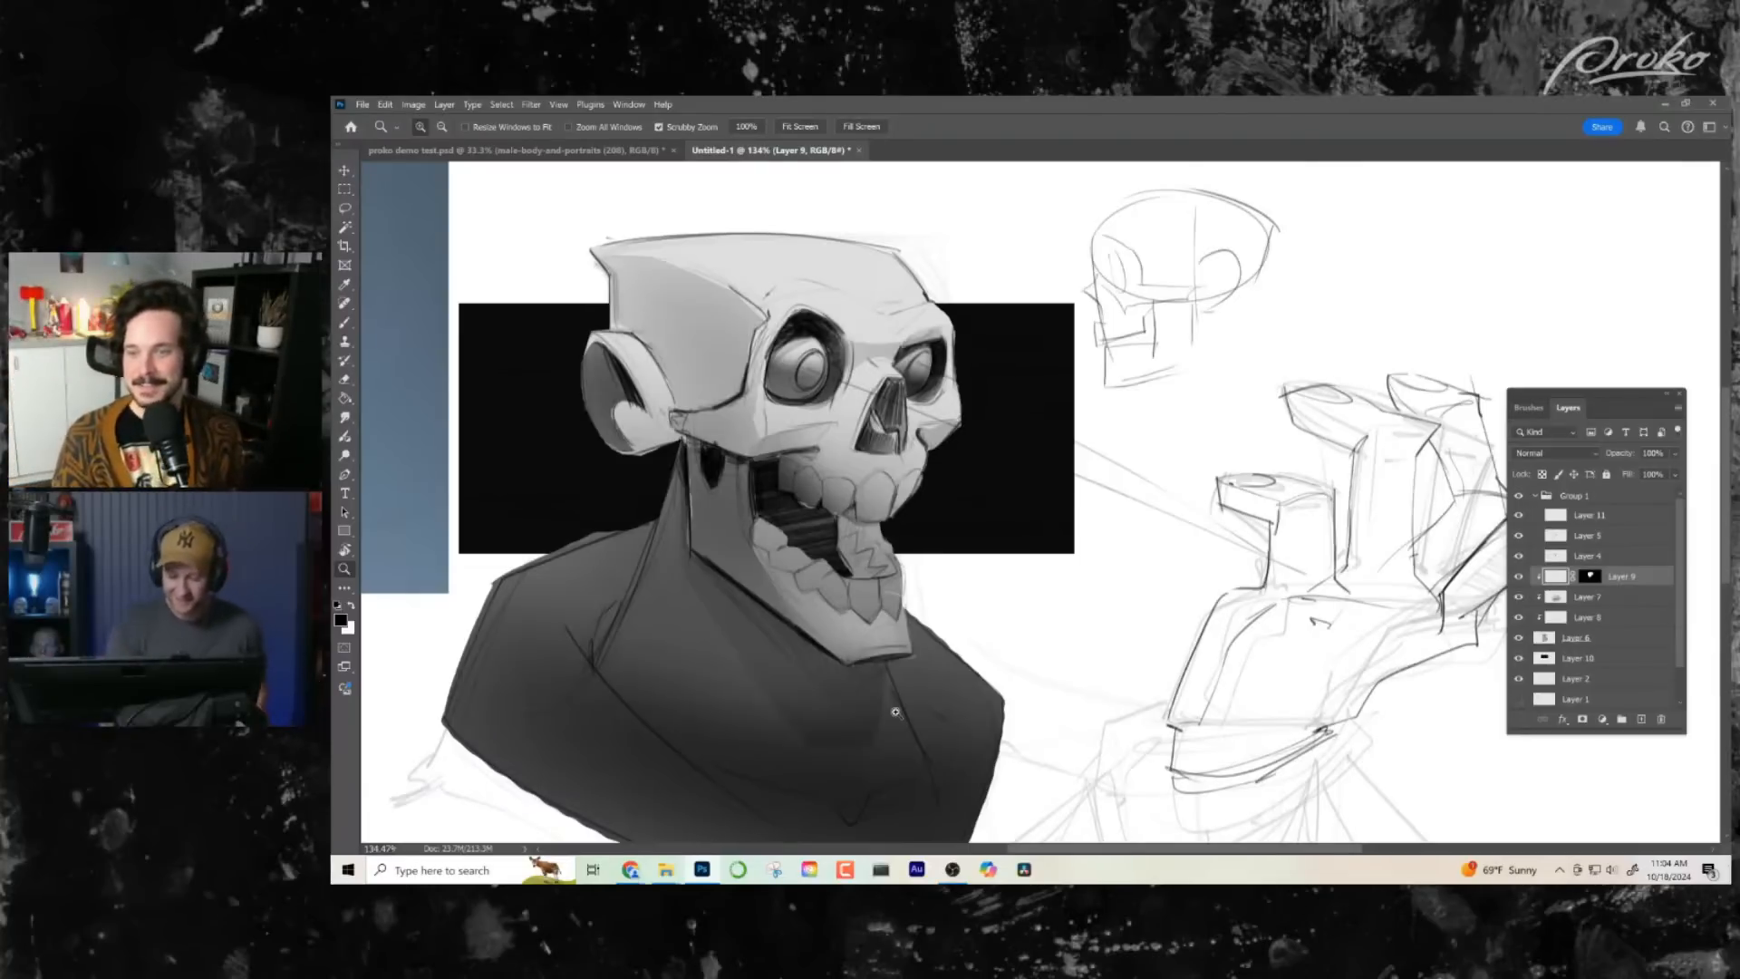
left_click_drag(972, 552, 807, 554)
mouse_move(1089, 436)
left_mouse_down()
mouse_move(1138, 415)
mouse_move(1087, 441)
left_mouse_up()
left_click(345, 210)
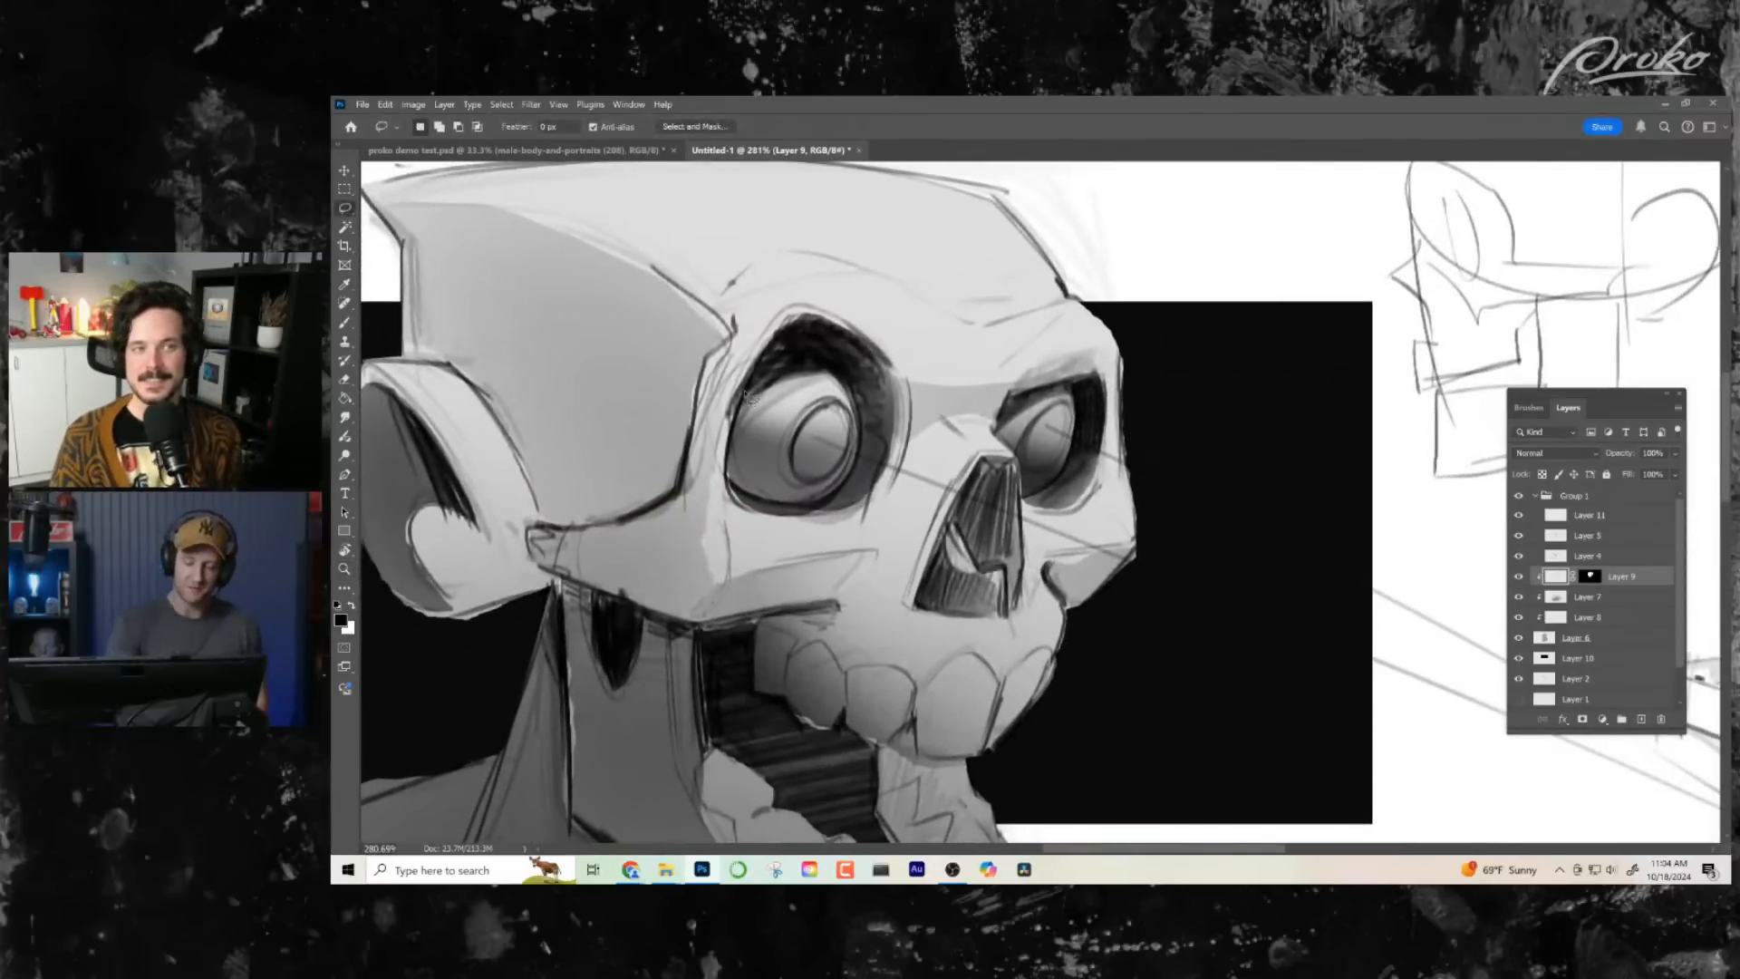
left_click_drag(781, 349, 859, 370)
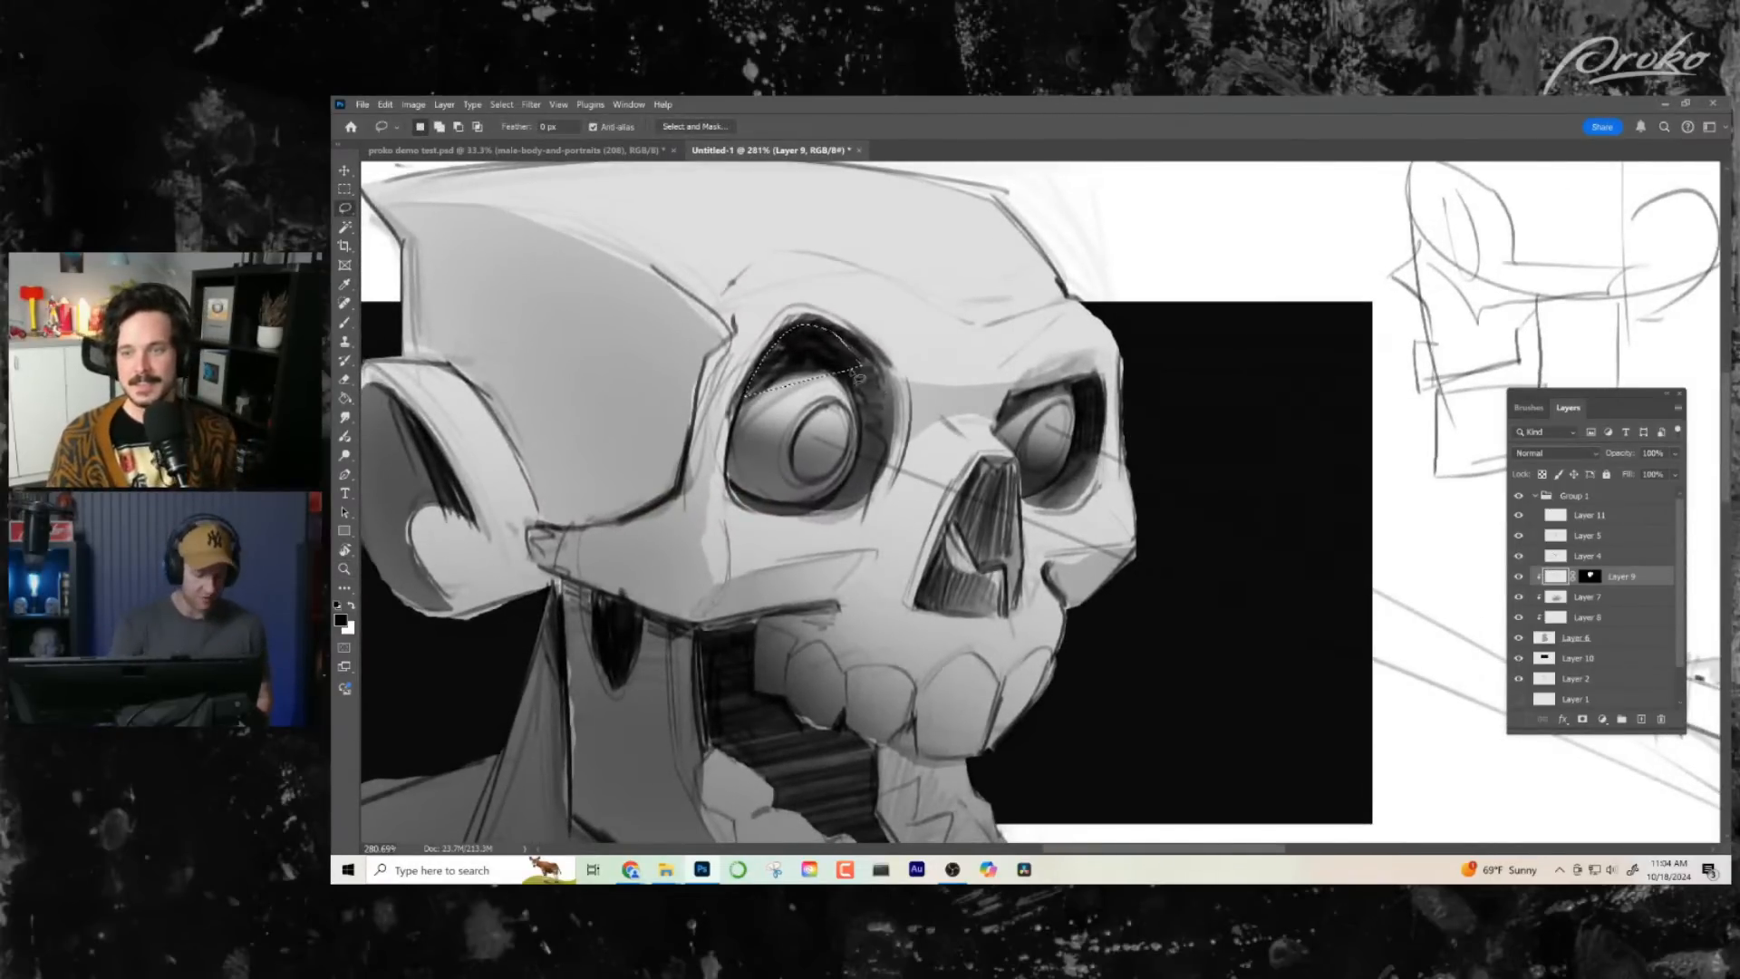
key("ctrl+d")
- Flip the canvas view horizontally and inspect the shaded skull, from the eye sockets down to the jaw
key("ctrl+shift+h")
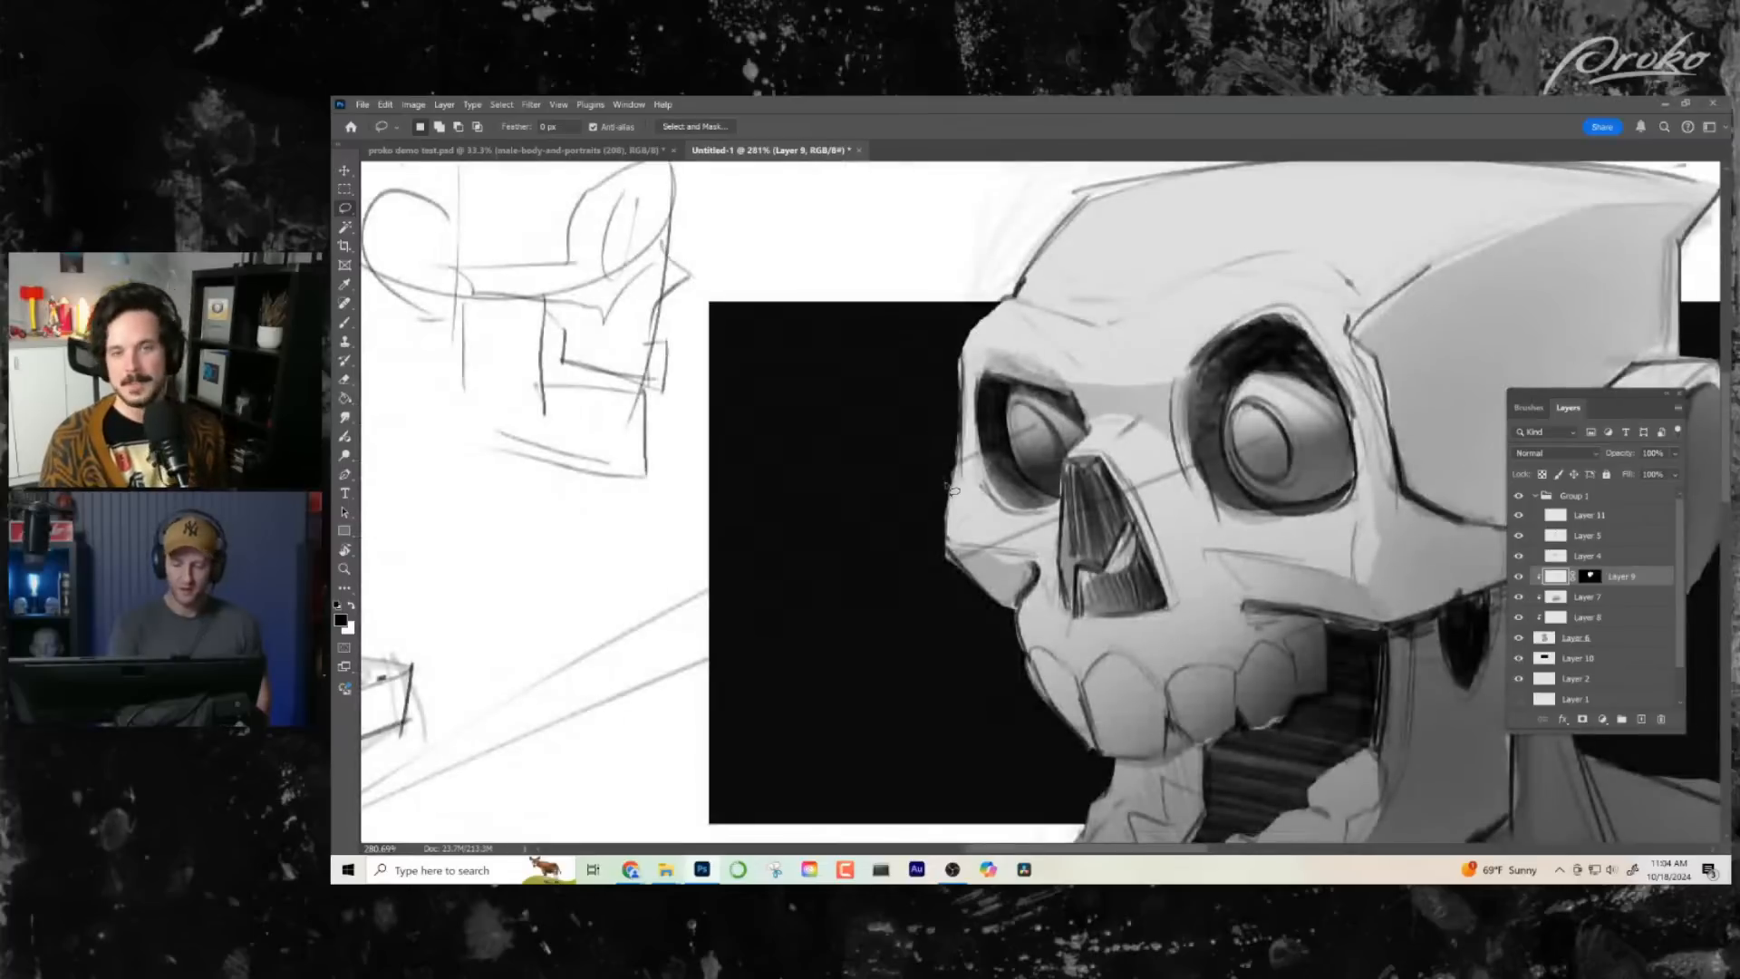
left_click_drag(1128, 645, 1016, 645)
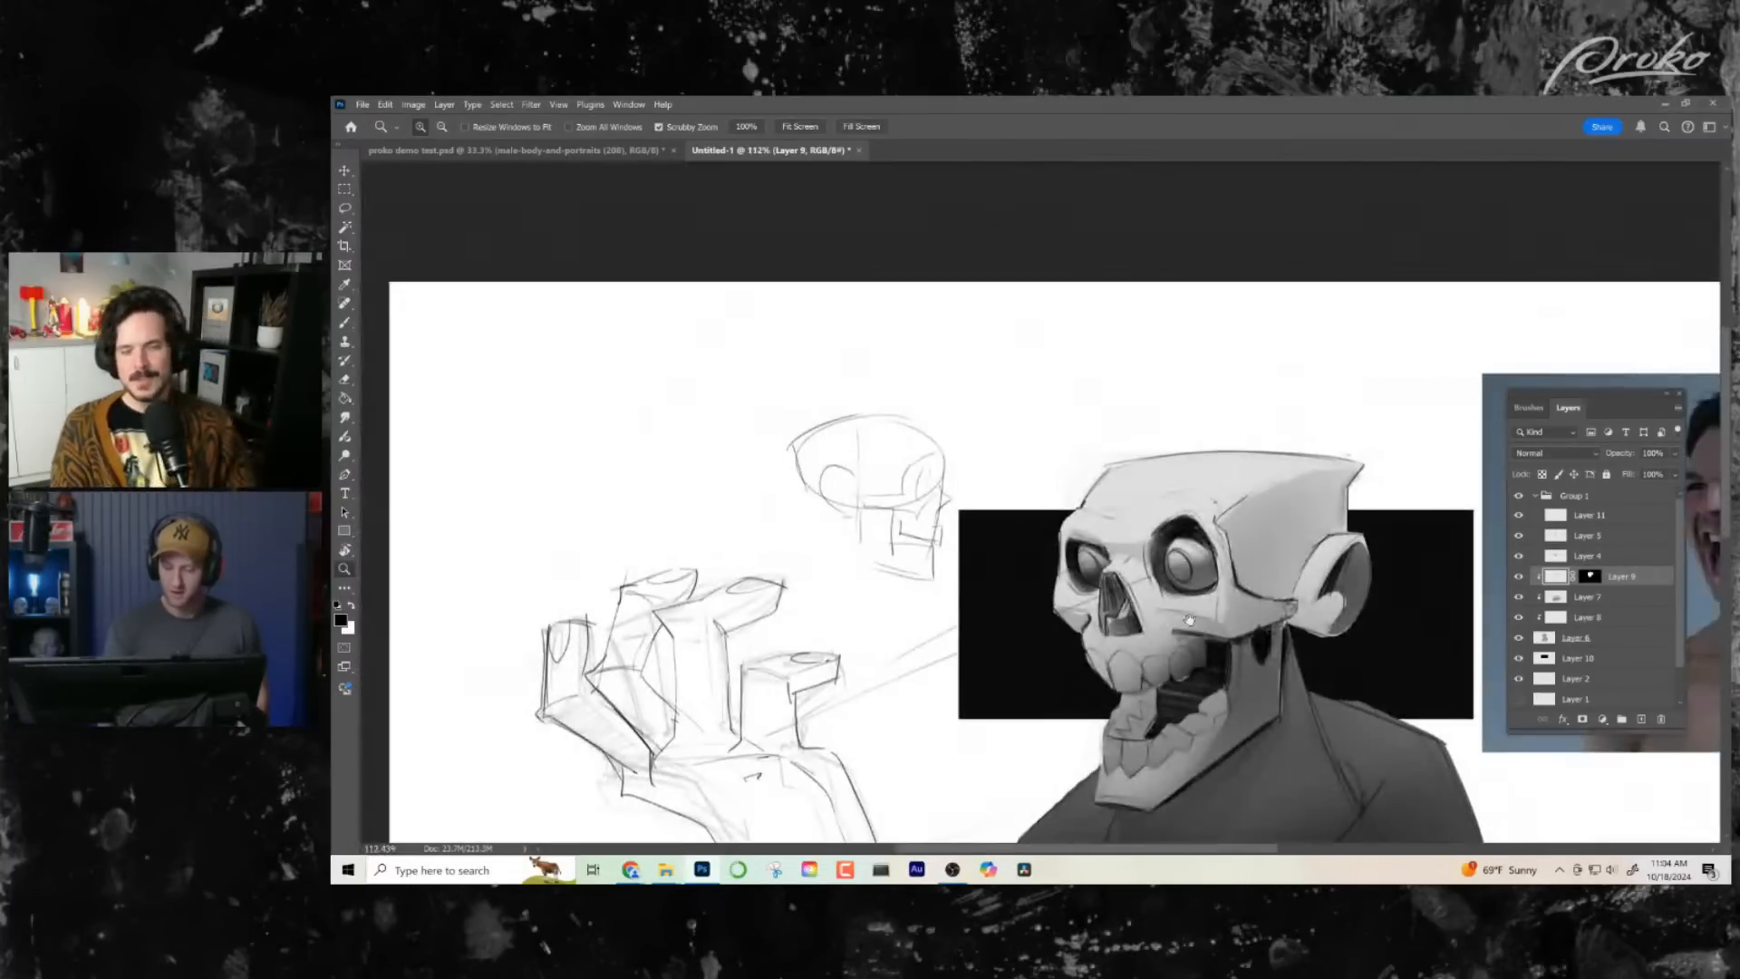
left_click_drag(1186, 618, 874, 470)
left_click_drag(896, 543, 1007, 542)
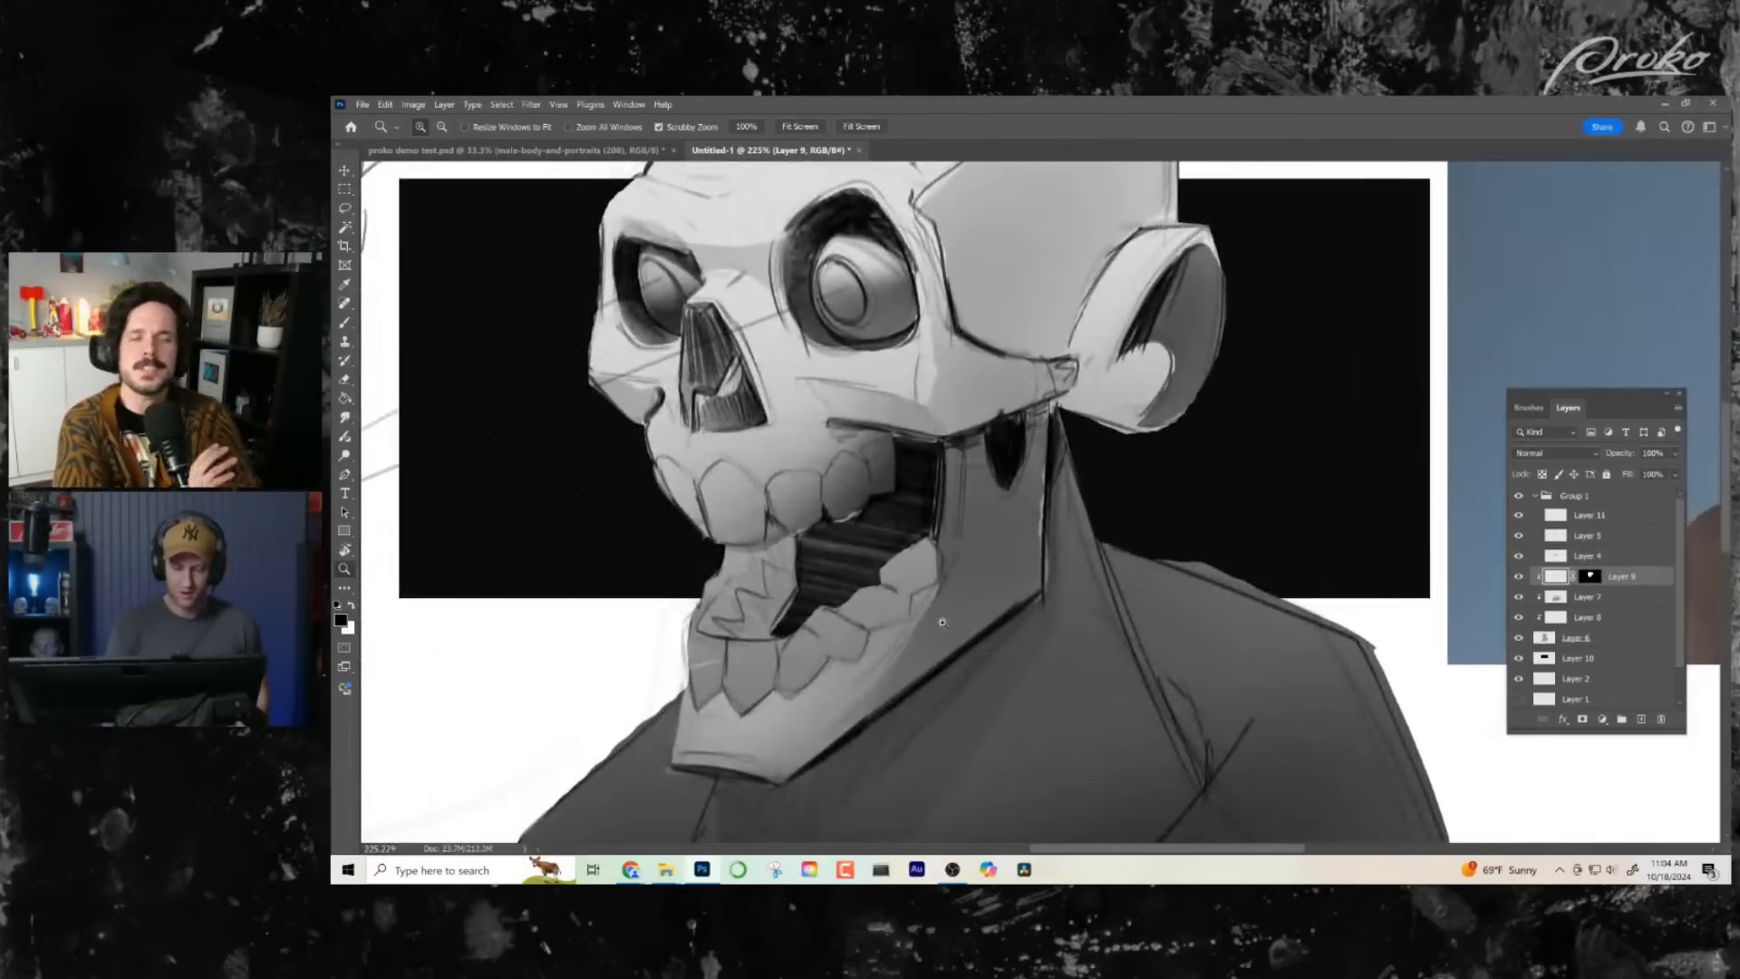
- Select the ear and shade its lower half with soft dark brush strokes on Layer 9
left_click_drag(964, 606, 937, 699)
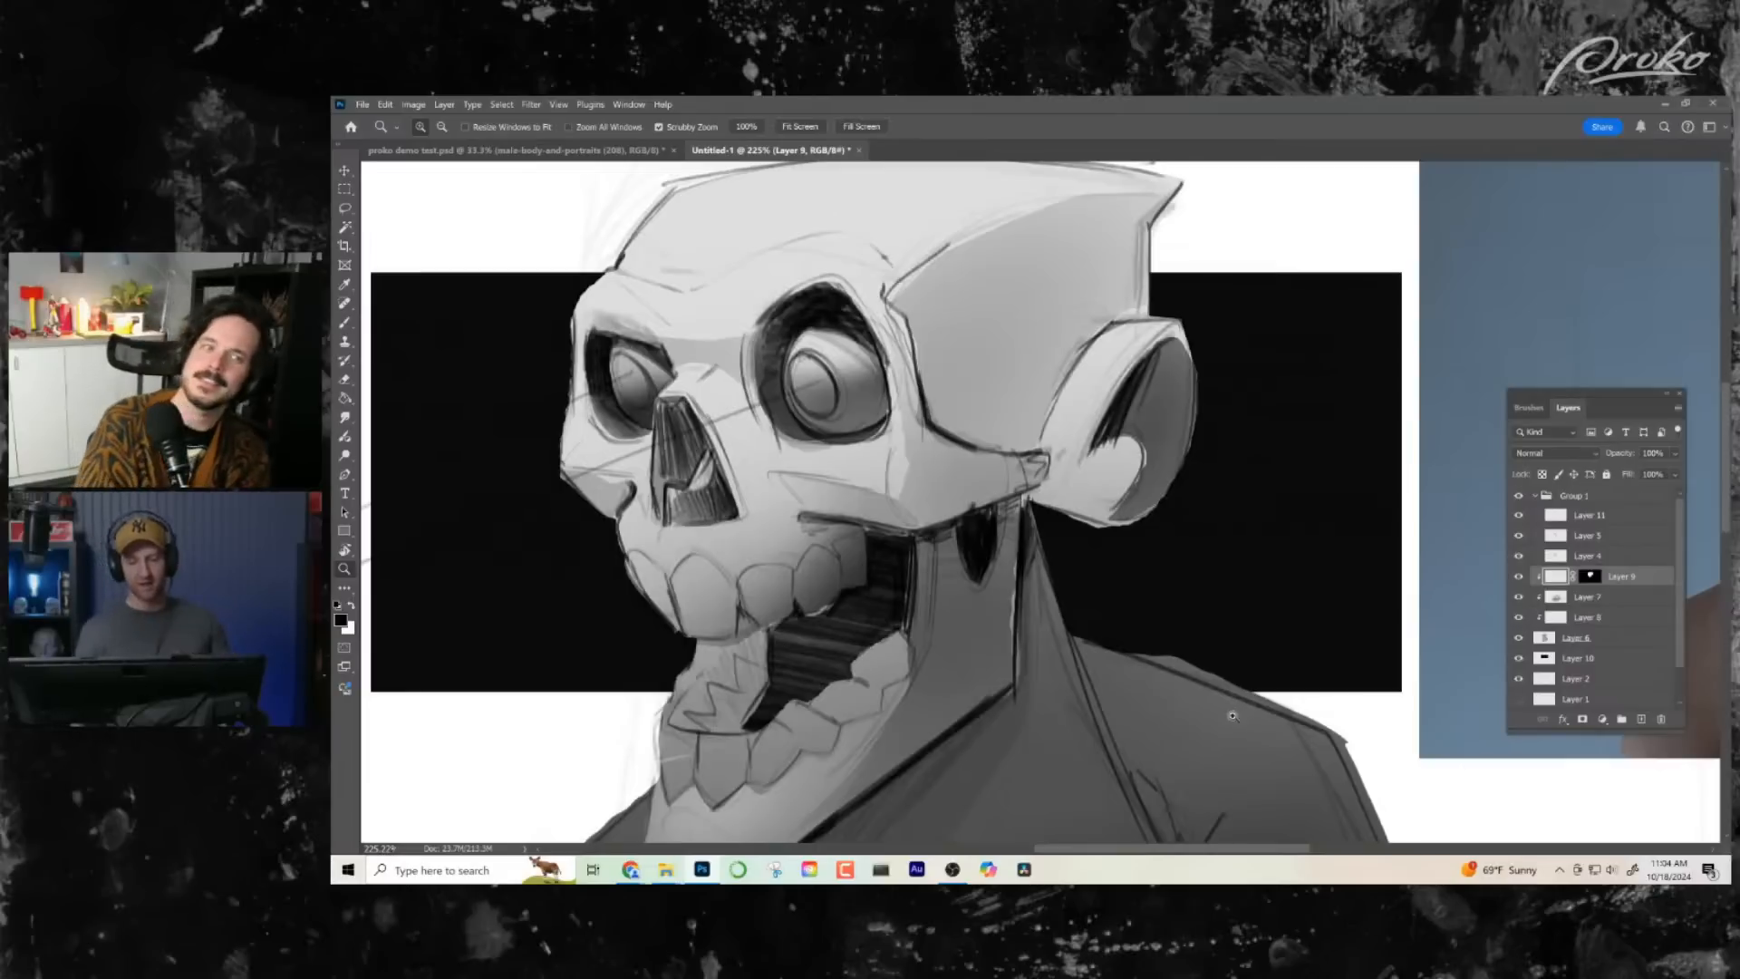
left_click(345, 210)
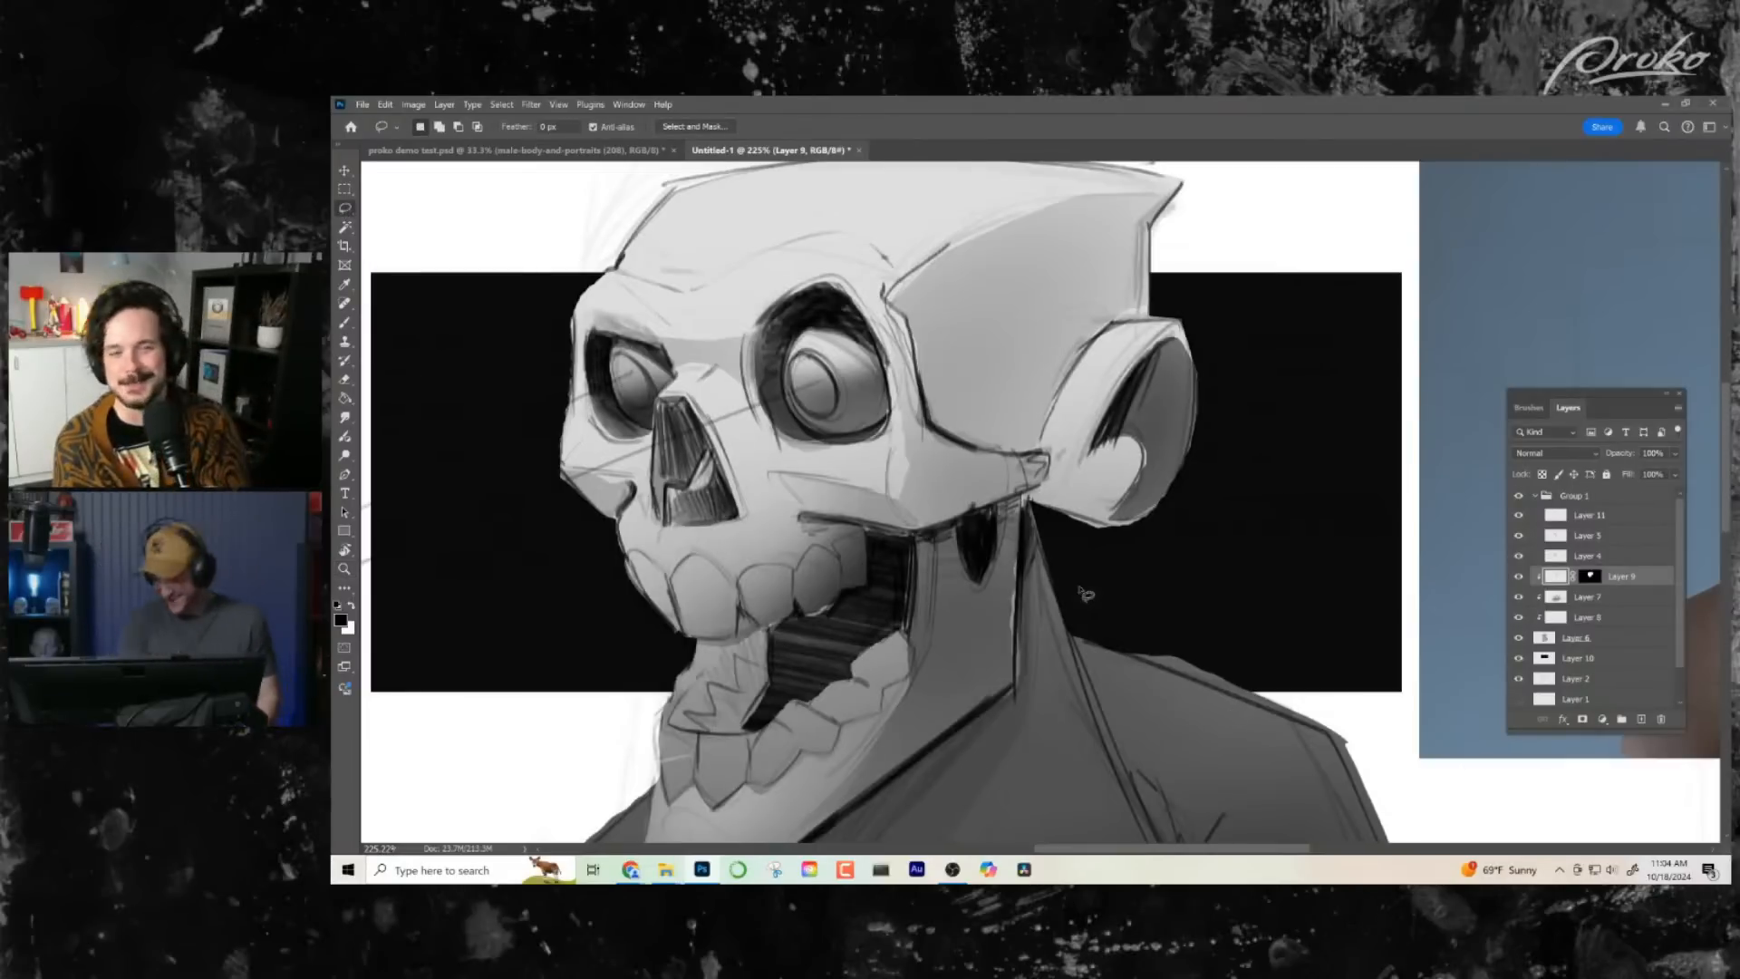
left_click_drag(1114, 335, 1059, 435)
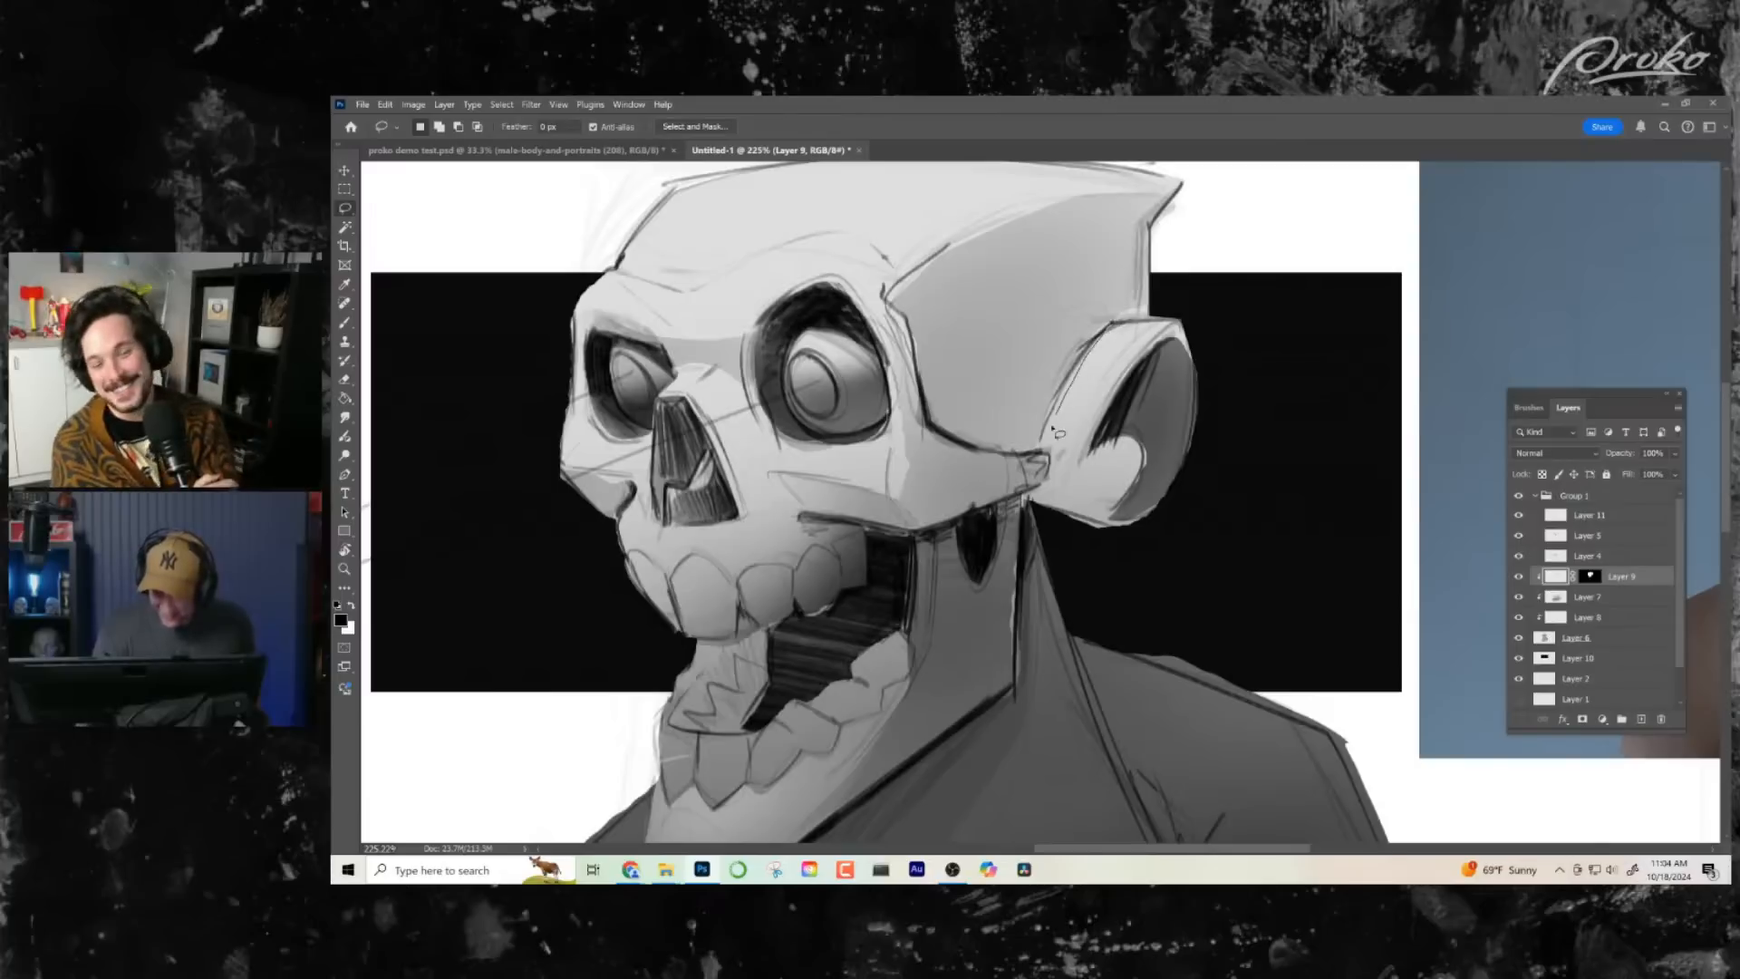
mouse_move(1122, 537)
left_mouse_down()
mouse_move(1170, 498)
mouse_move(1198, 429)
mouse_move(1197, 355)
mouse_move(1153, 313)
left_mouse_up()
key("b")
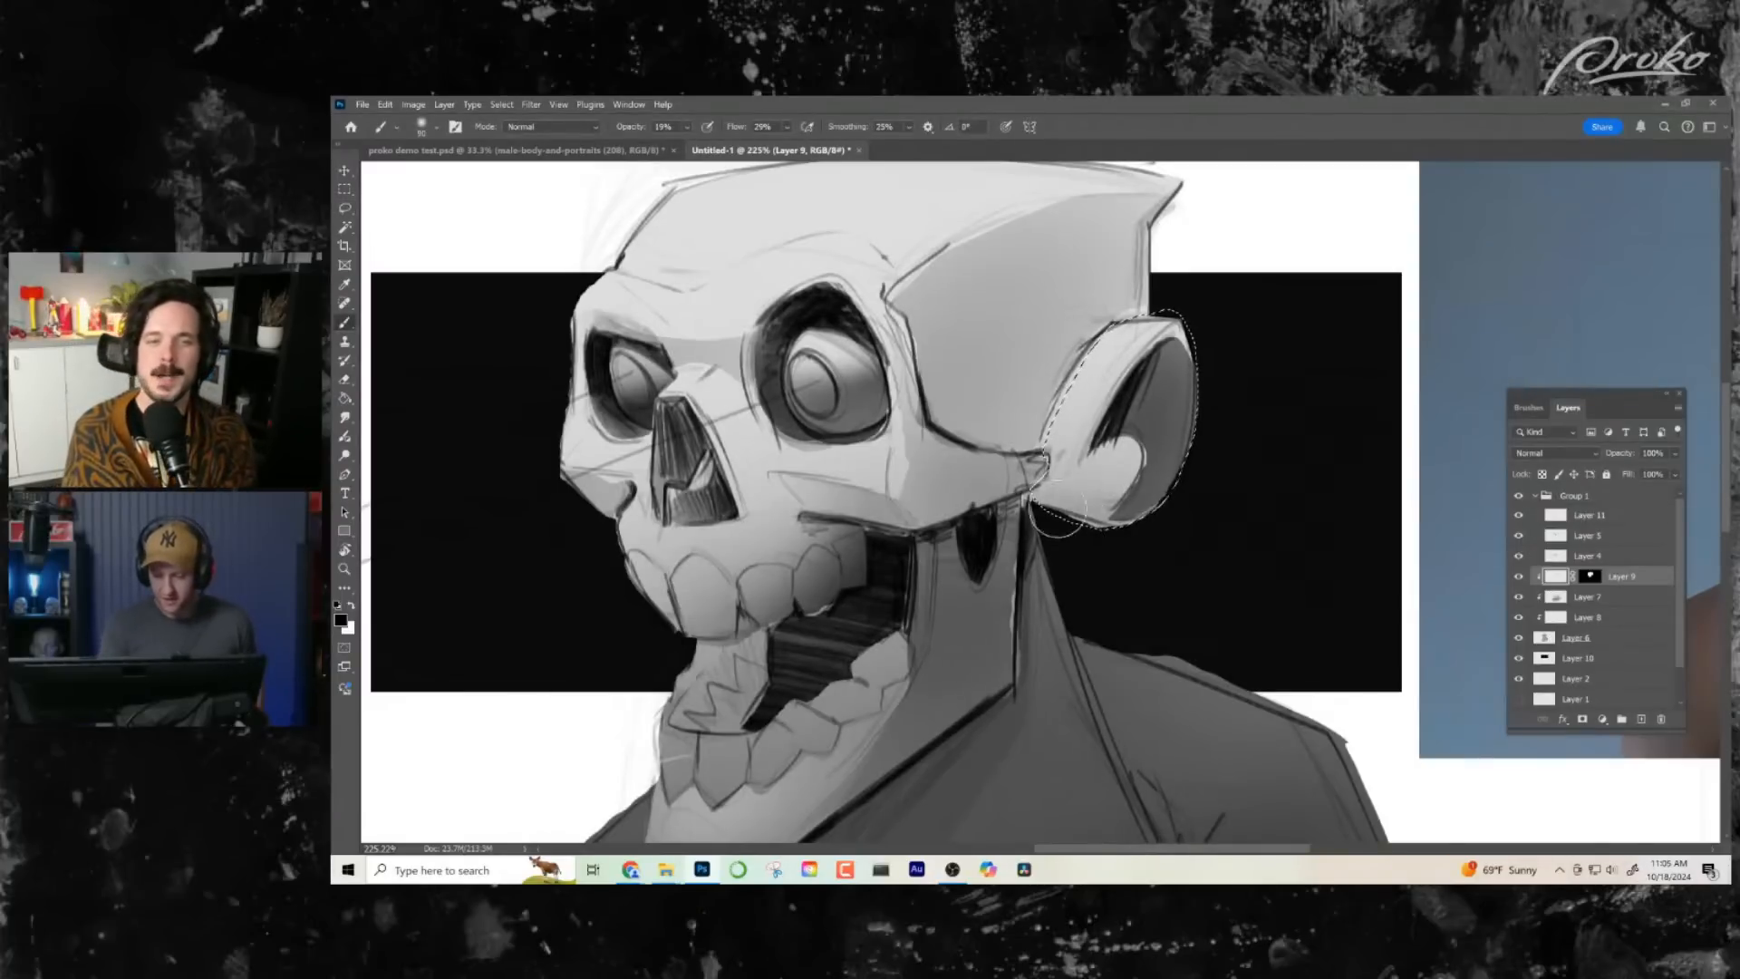
mouse_move(1138, 536)
left_mouse_down()
mouse_move(1067, 479)
mouse_move(1063, 494)
mouse_move(1080, 408)
mouse_move(1079, 497)
mouse_move(1167, 501)
mouse_move(1160, 476)
mouse_move(1120, 489)
mouse_move(1088, 535)
left_mouse_up()
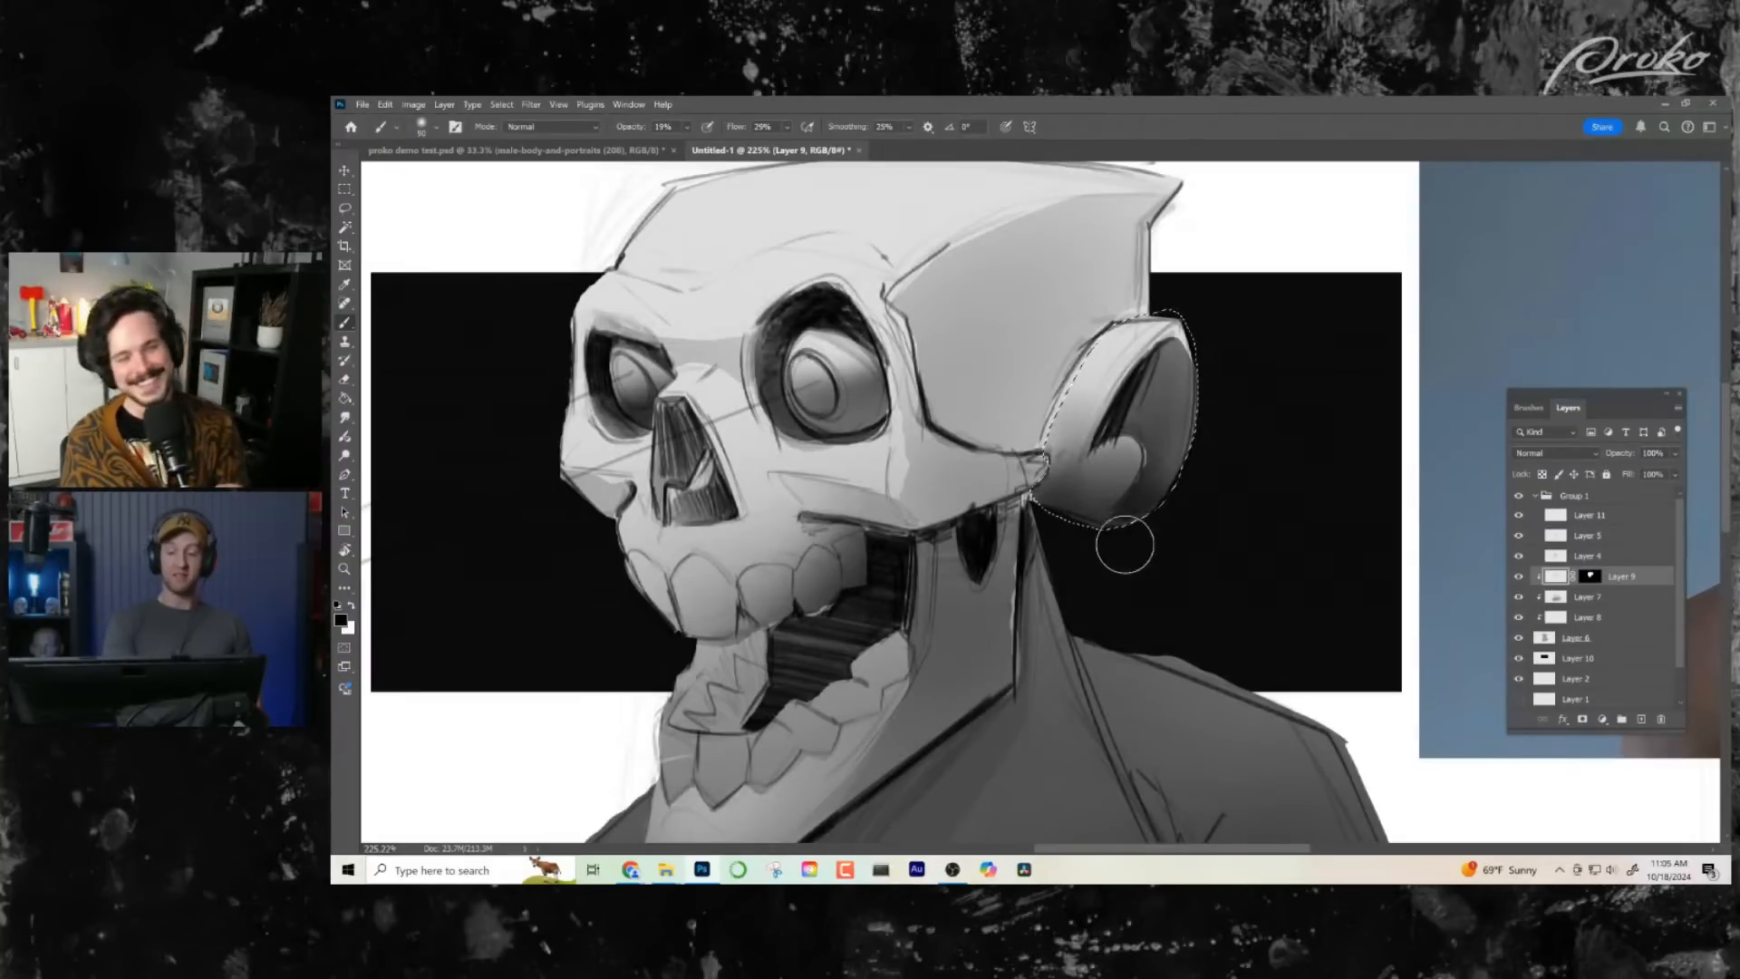
key("ctrl+d")
- Add a new layer above Layer 9, clip it to the layers below and set its blend mode to Multiply
key("z")
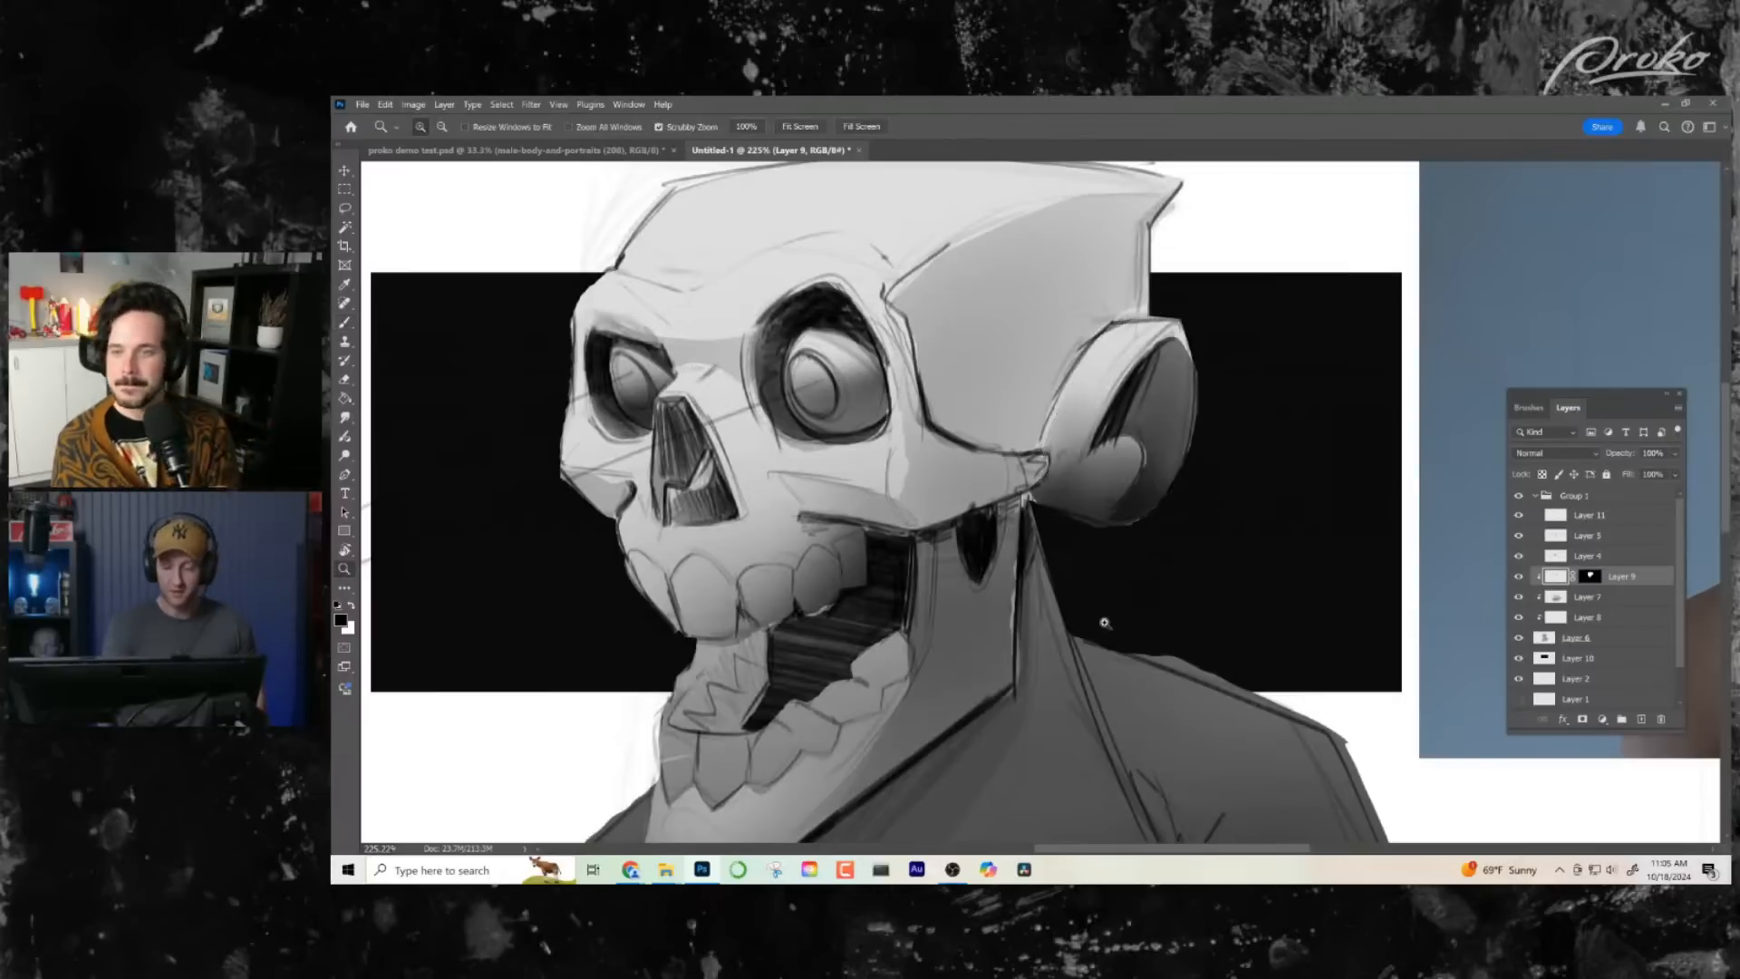
mouse_move(1108, 621)
left_mouse_down()
mouse_move(1075, 619)
mouse_move(1061, 449)
mouse_move(1053, 566)
left_mouse_up()
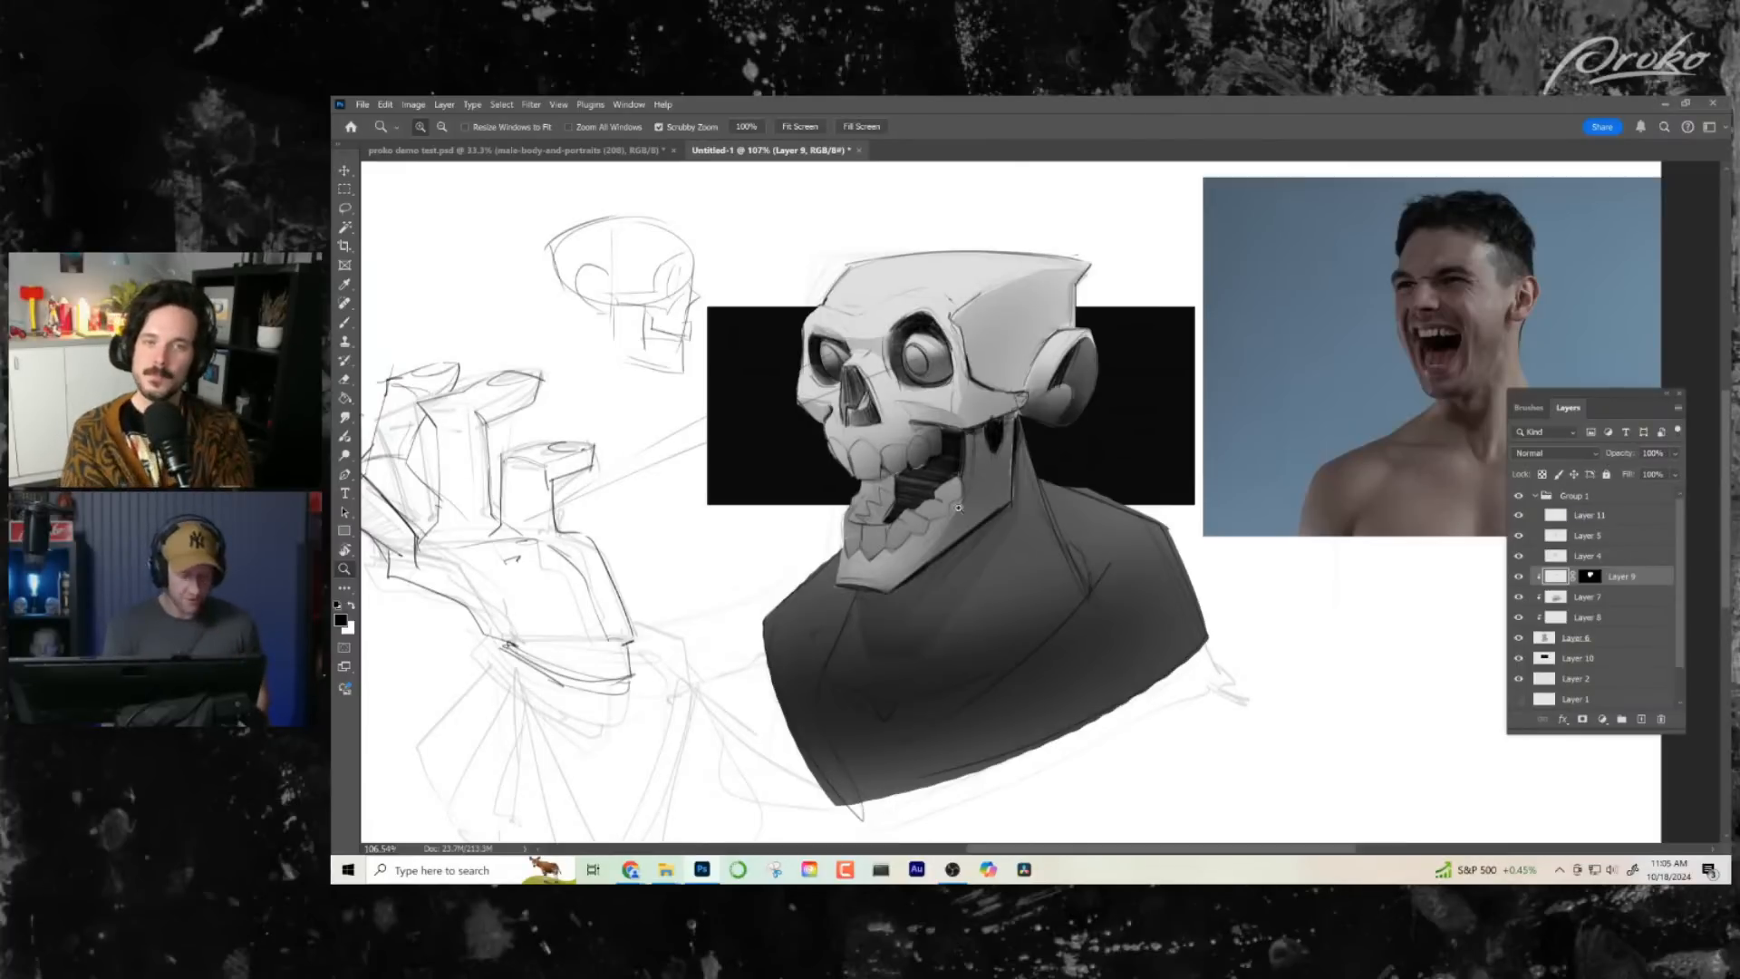
left_click_drag(958, 508, 1031, 593)
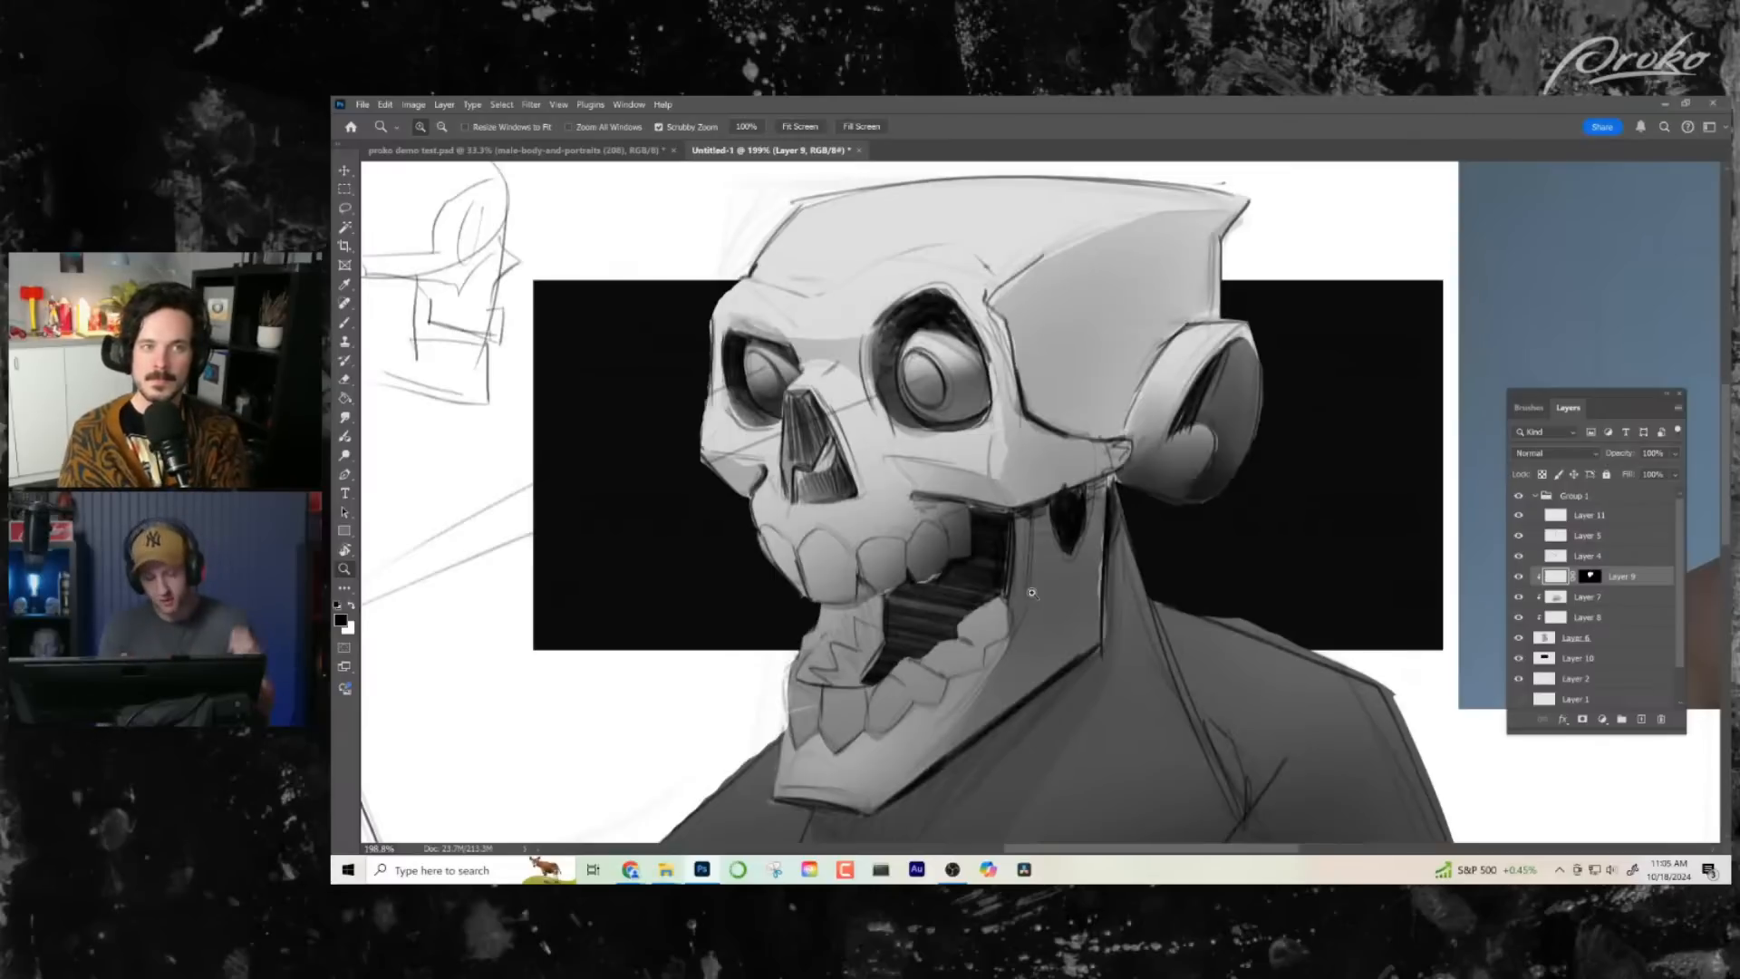
left_click_drag(1048, 641, 993, 679)
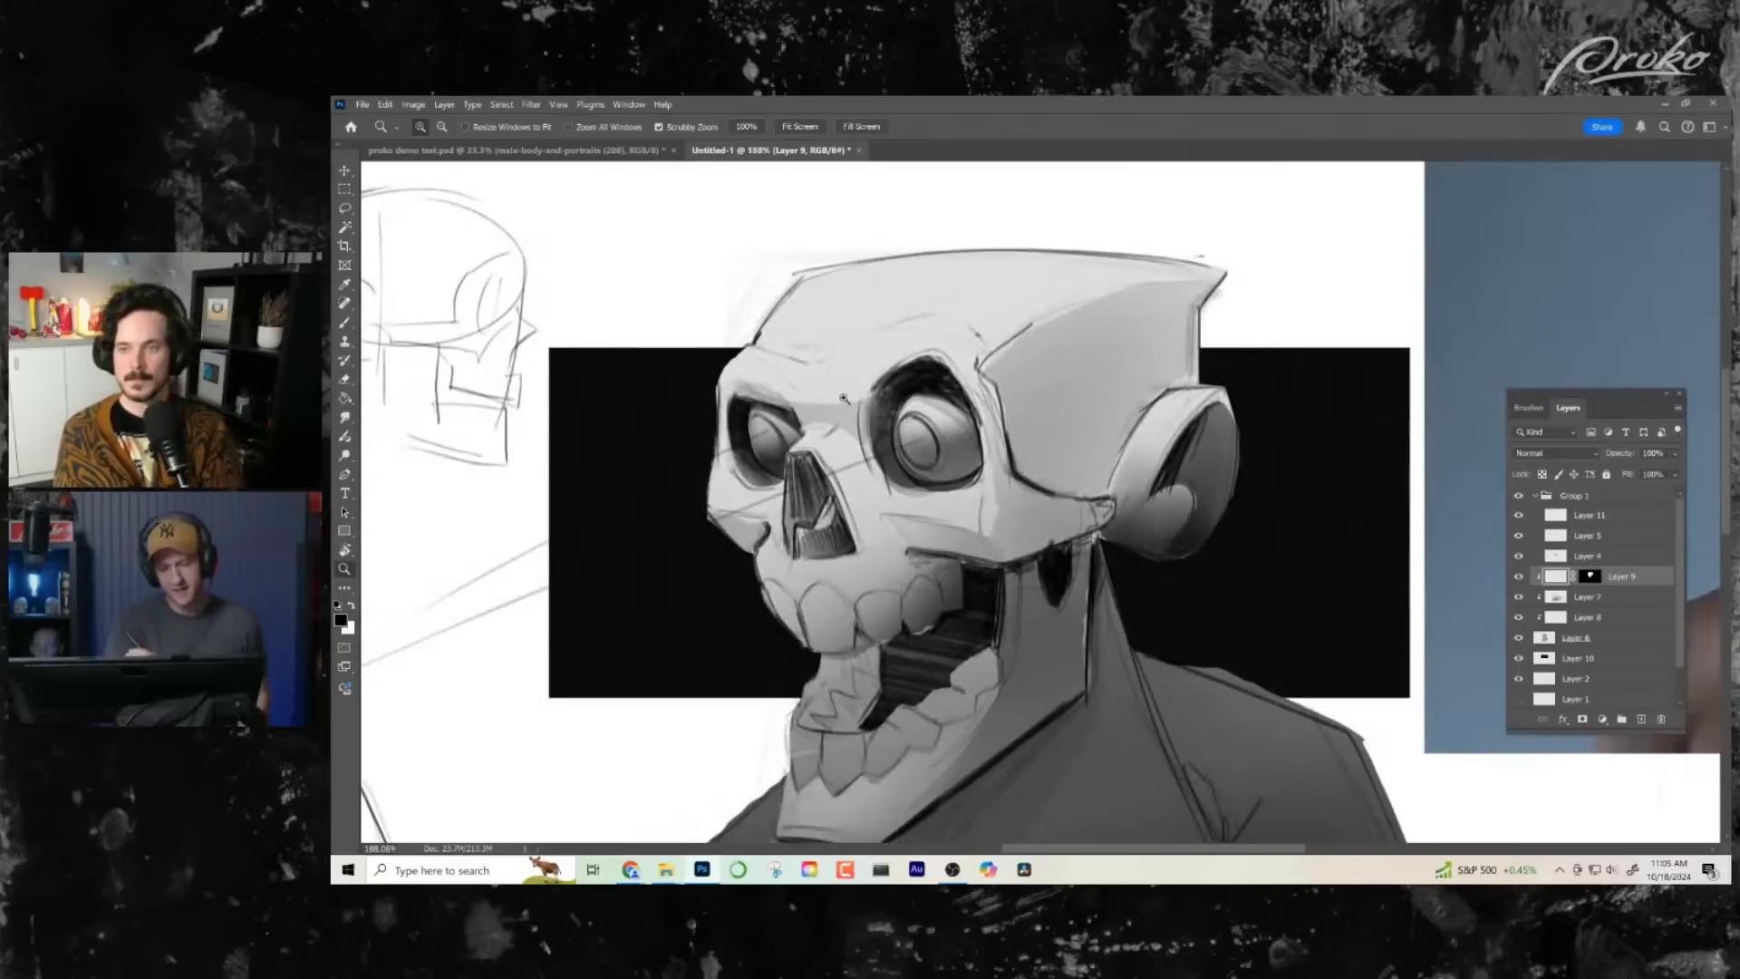
left_click_drag(961, 439, 945, 163)
left_click_drag(1017, 601, 1031, 595)
left_click(1643, 720)
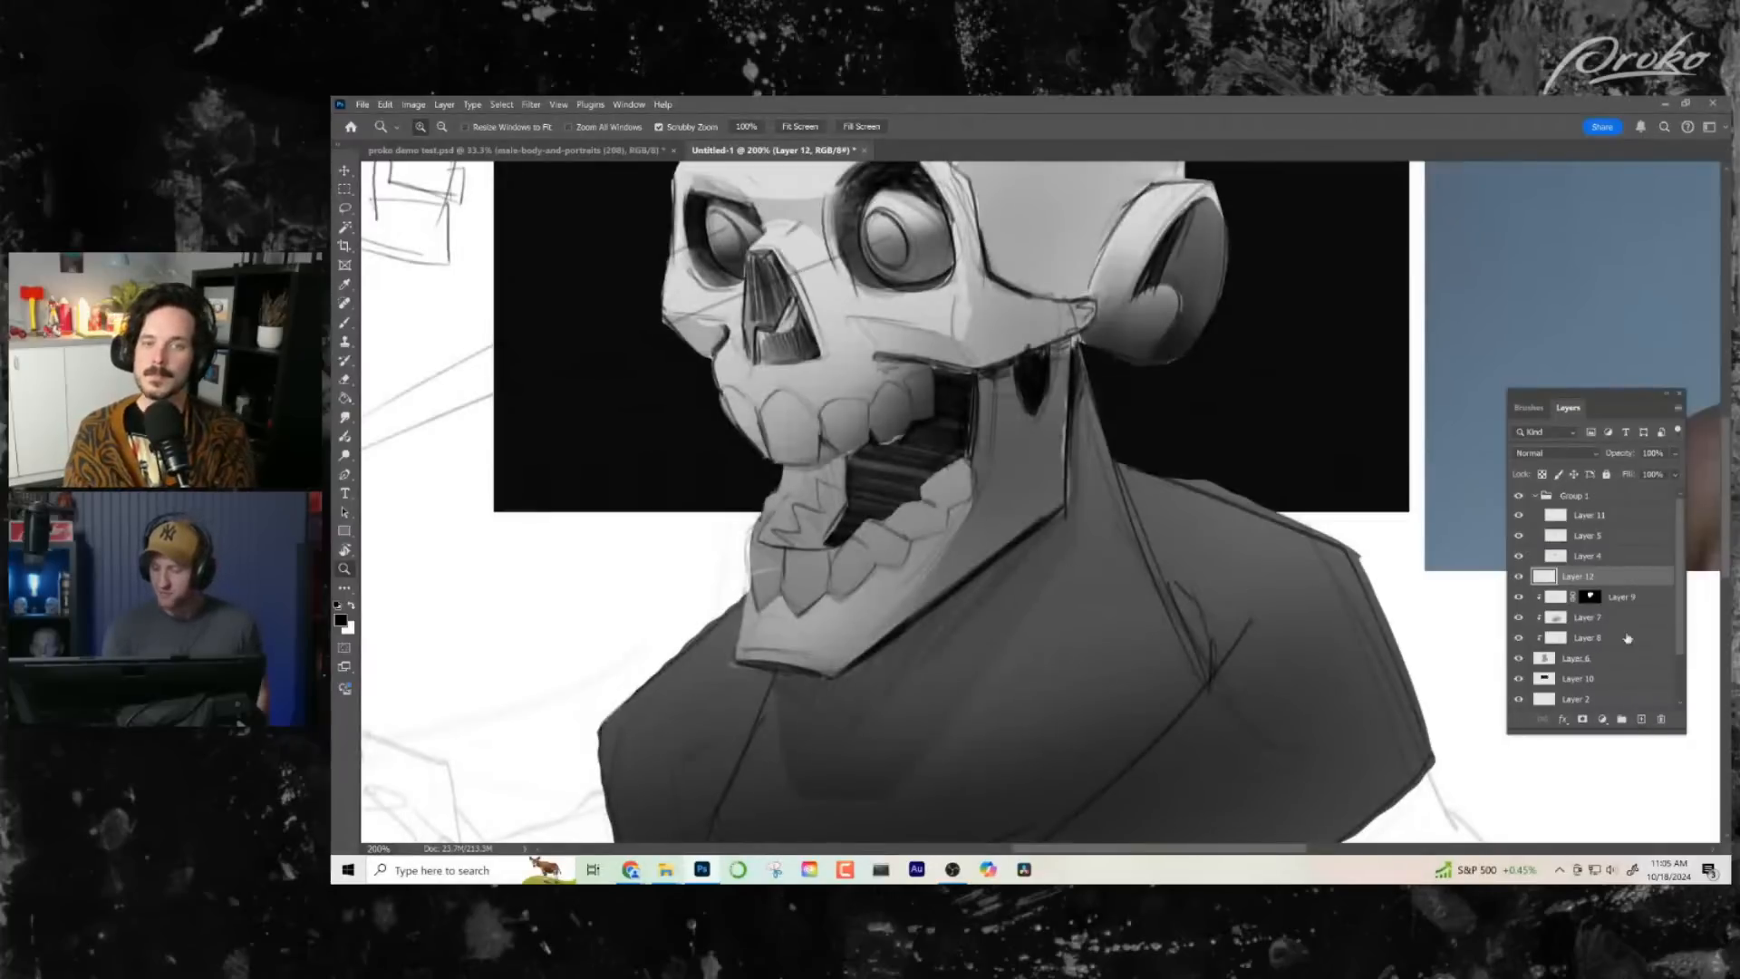
left_click(1612, 587, "alt")
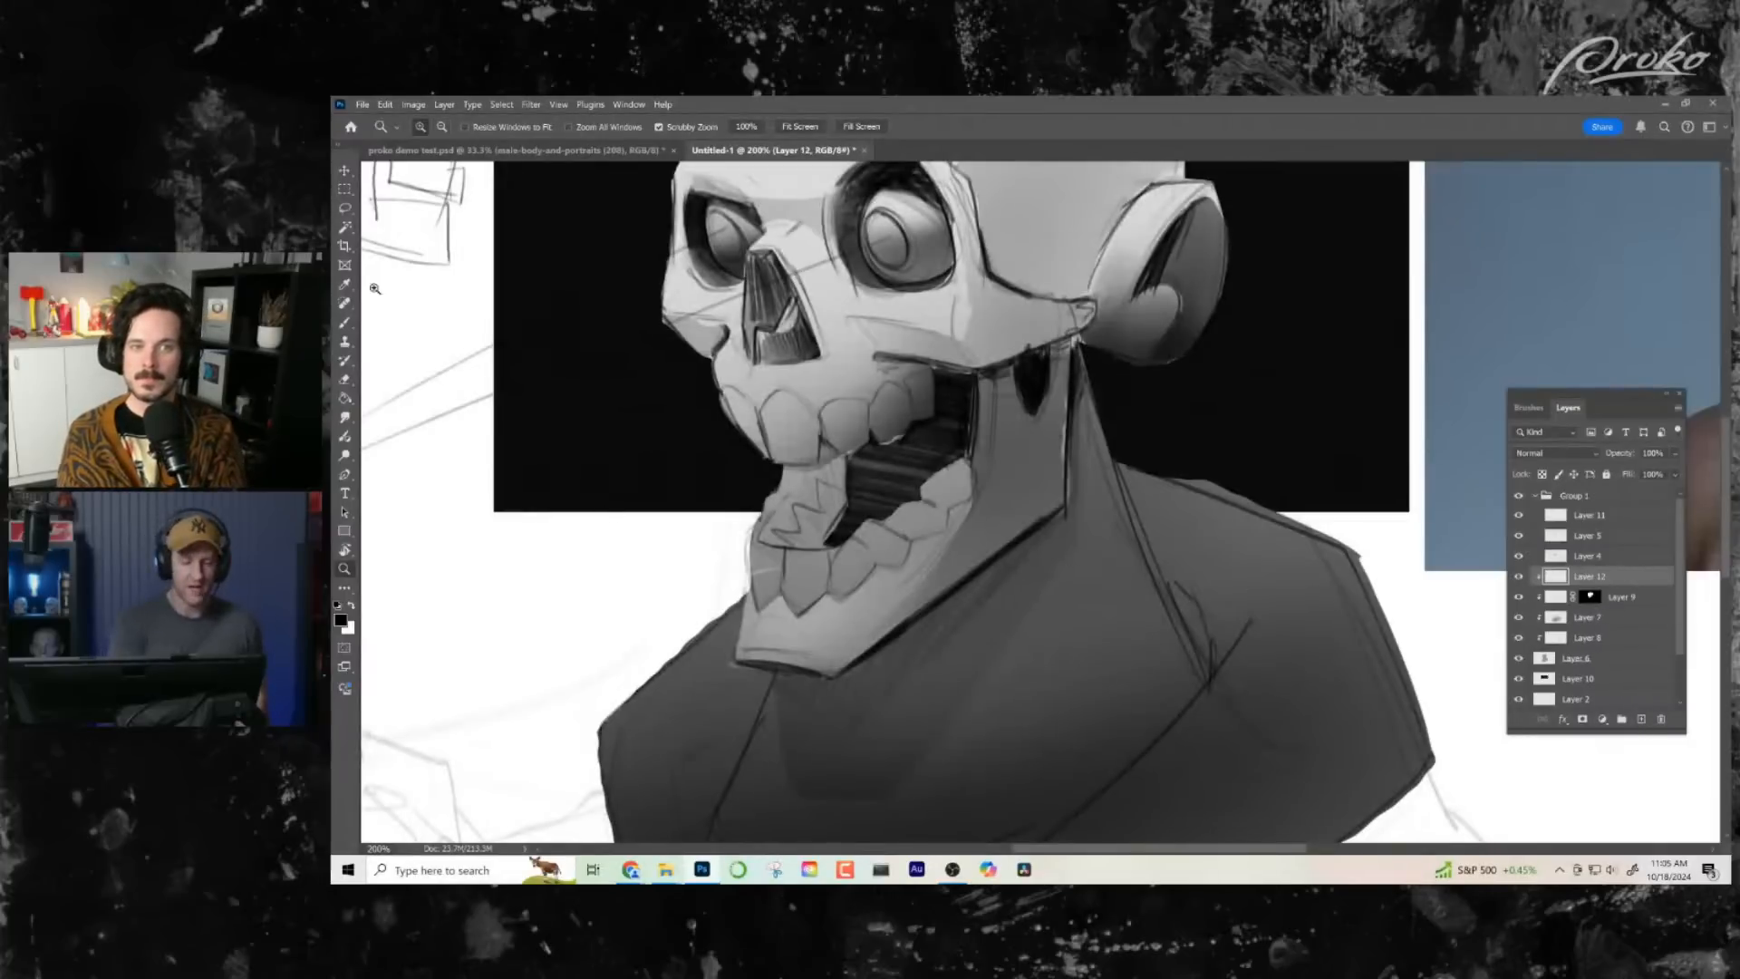
left_click(1554, 453)
left_click(1564, 512)
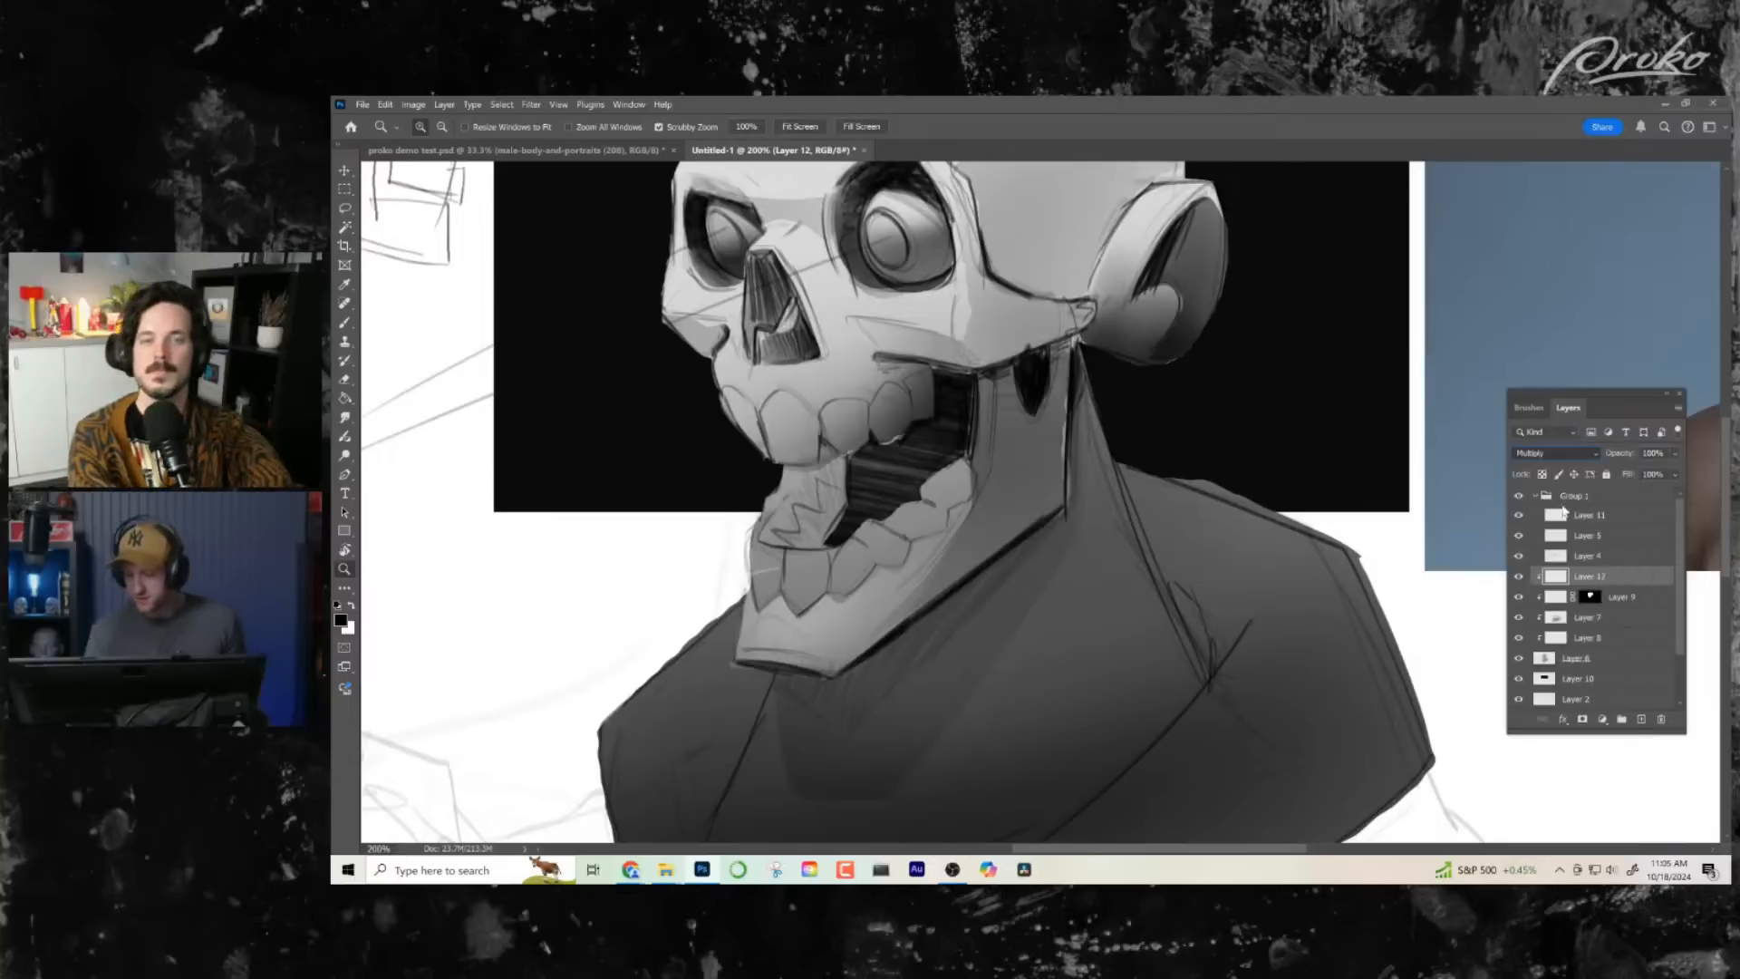
- Select an angular cast-shadow shape beneath the jaw on the neck and robe, and darken it with soft brush strokes
key("l")
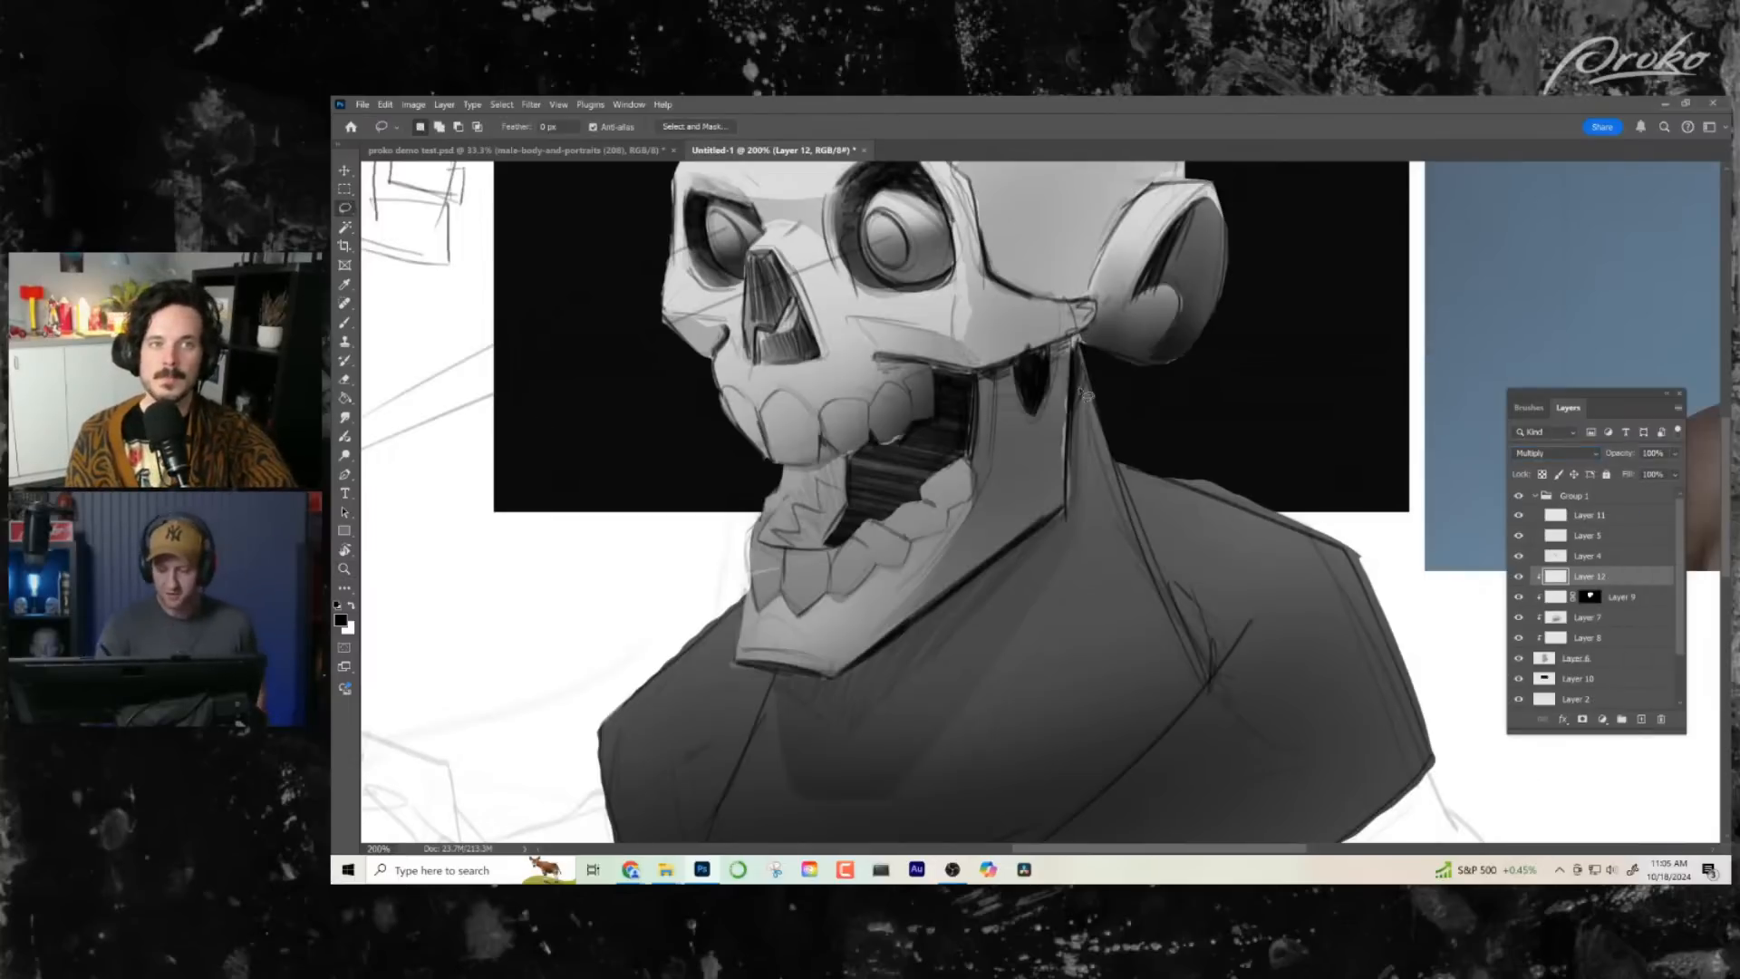
mouse_move(1019, 625)
left_mouse_down()
mouse_move(893, 780)
mouse_move(859, 796)
mouse_move(772, 757)
left_mouse_up()
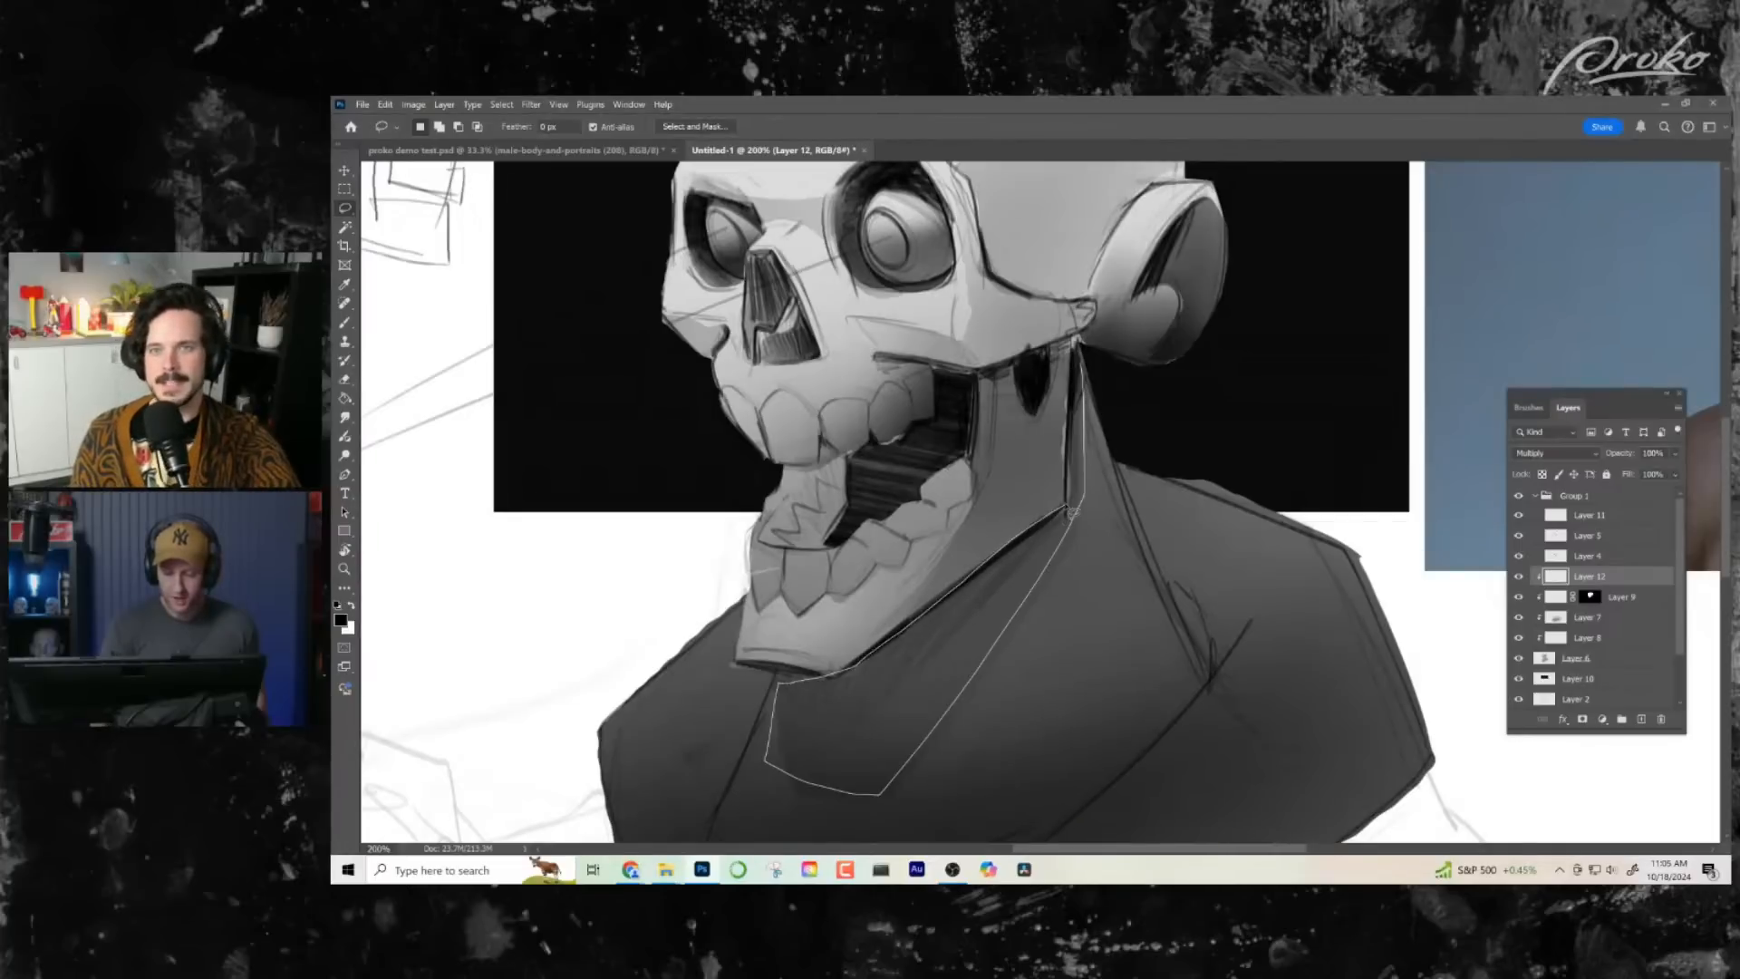
left_click_drag(1139, 556, 1154, 547)
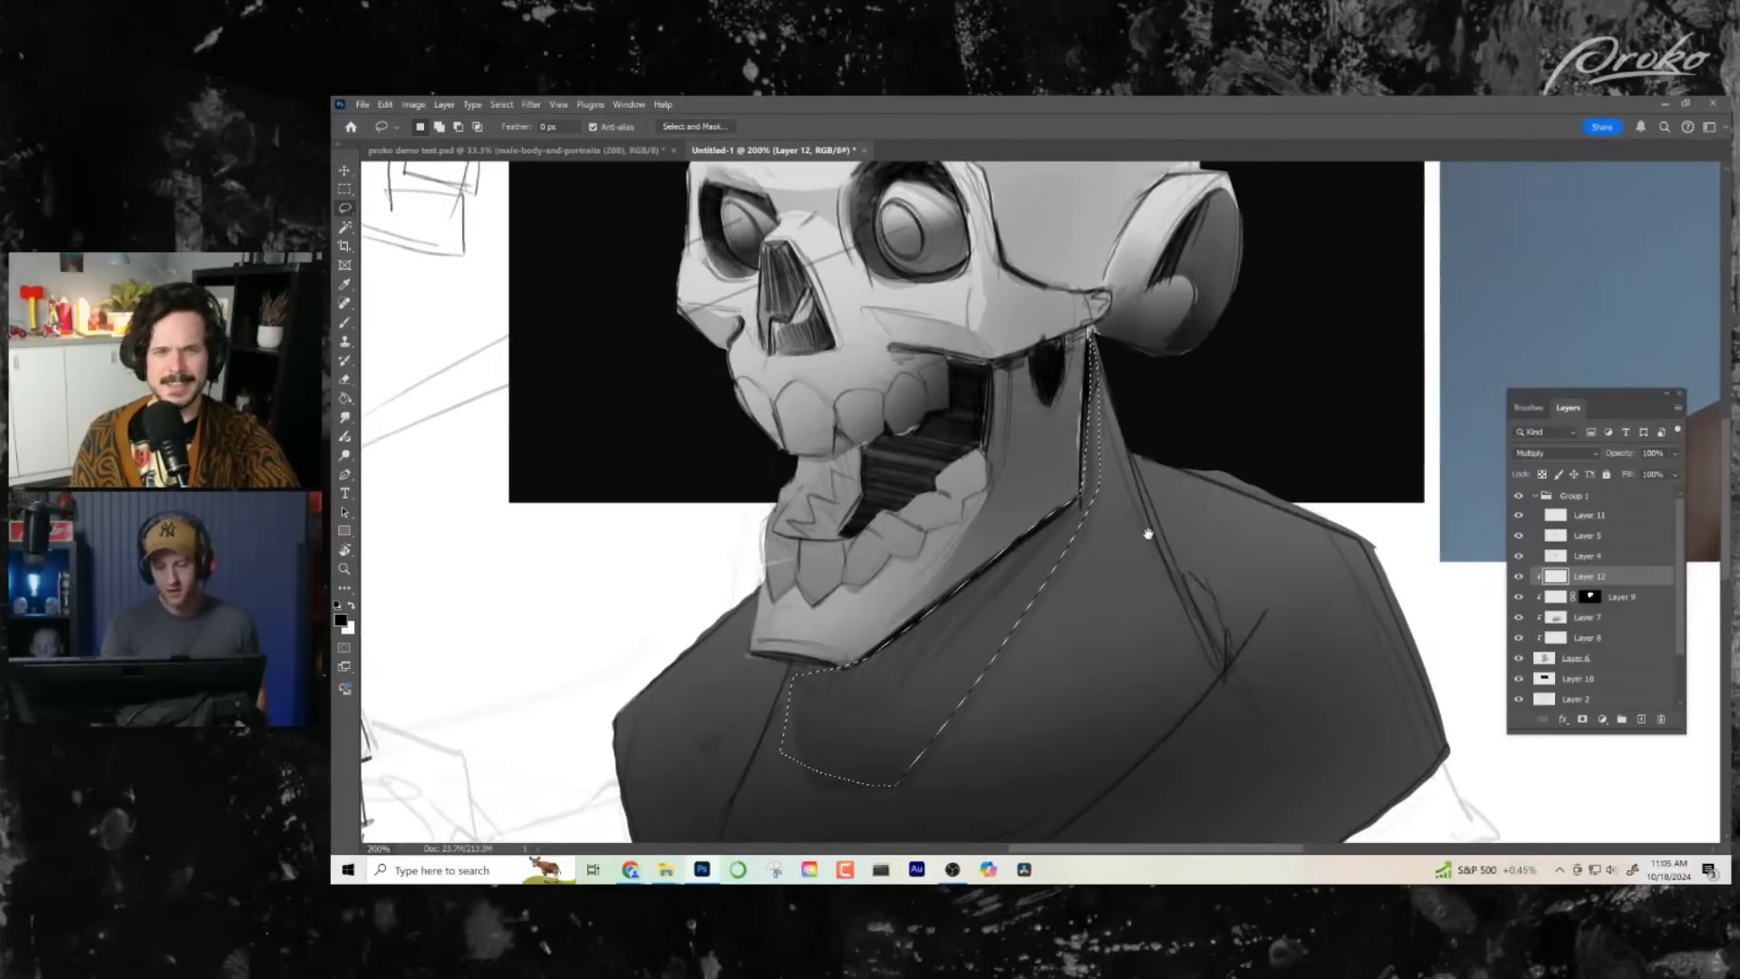
key("b")
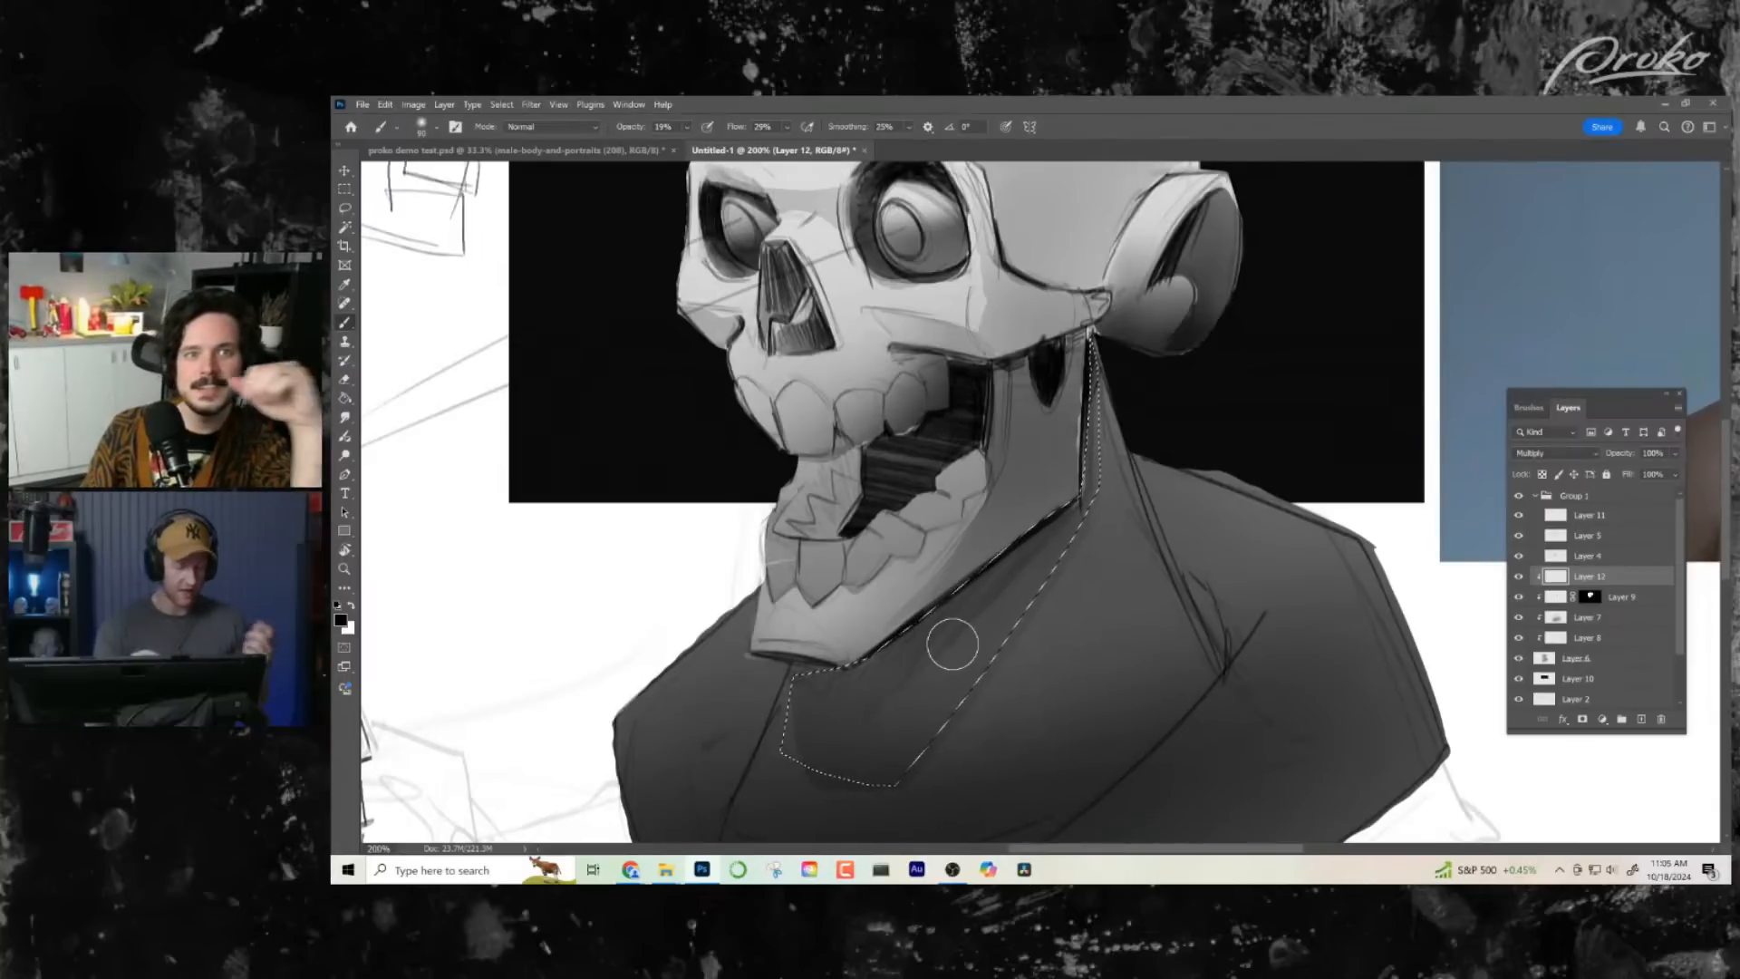
left_click_drag(959, 612, 974, 623)
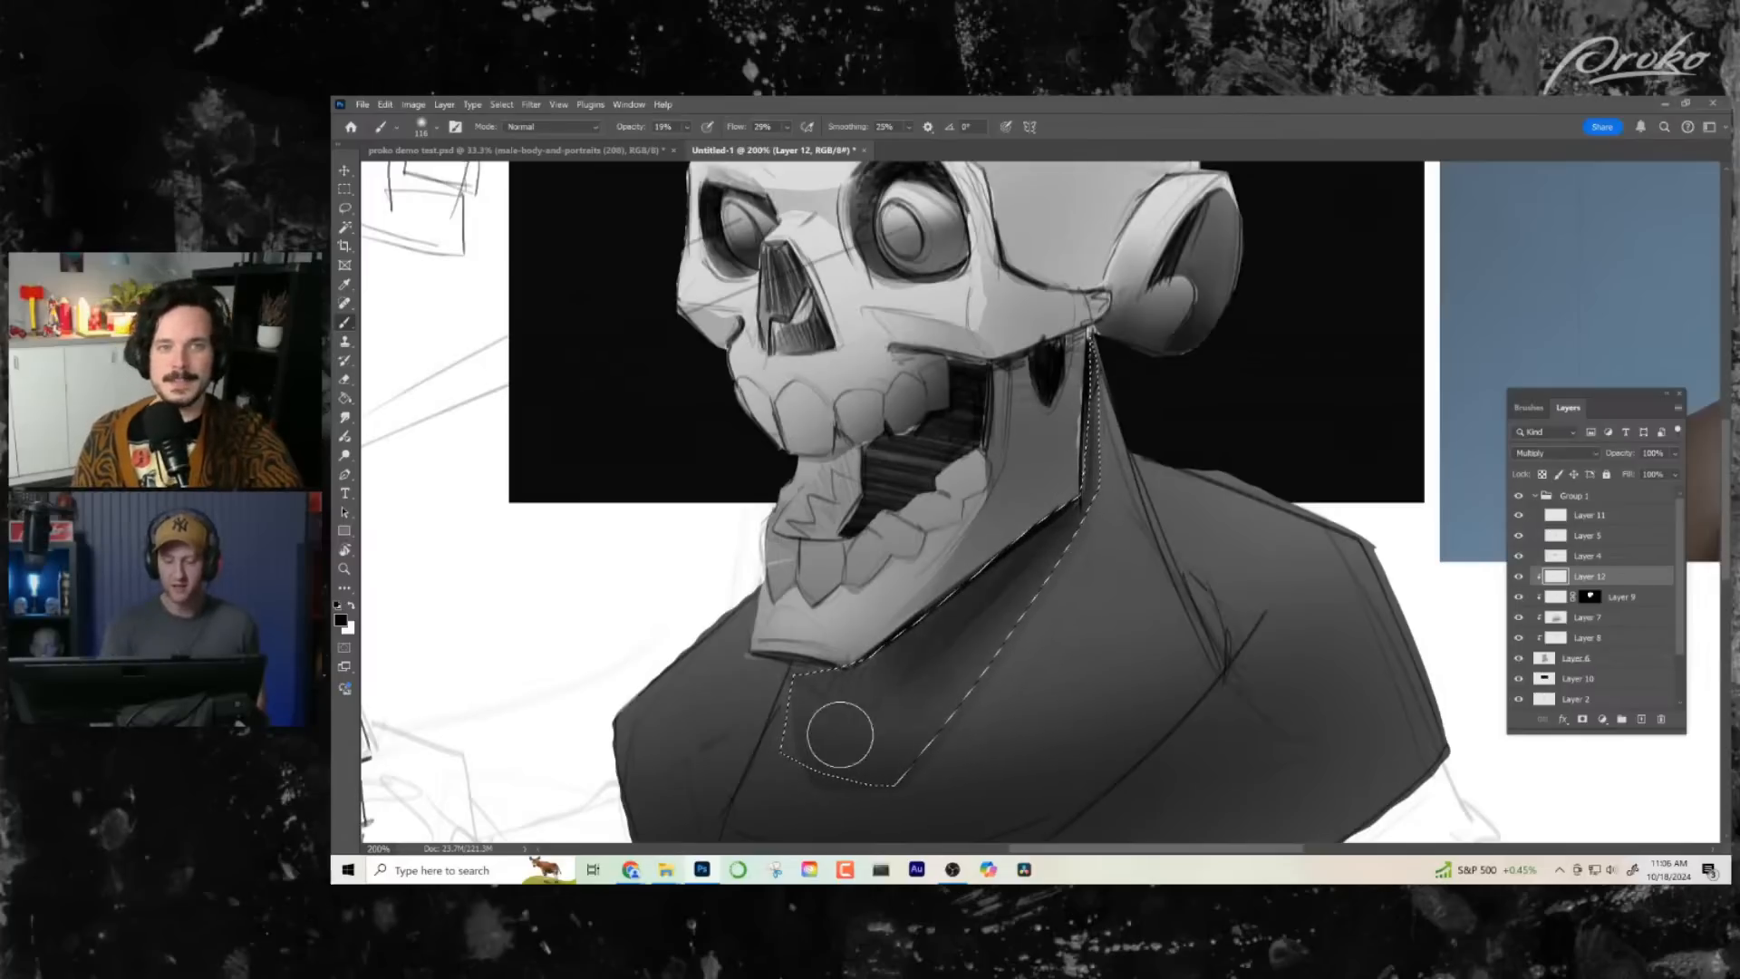
mouse_move(940, 661)
left_mouse_down()
mouse_move(1006, 659)
mouse_move(983, 678)
mouse_move(1038, 570)
mouse_move(962, 658)
mouse_move(859, 721)
mouse_move(906, 696)
mouse_move(1050, 528)
left_mouse_up()
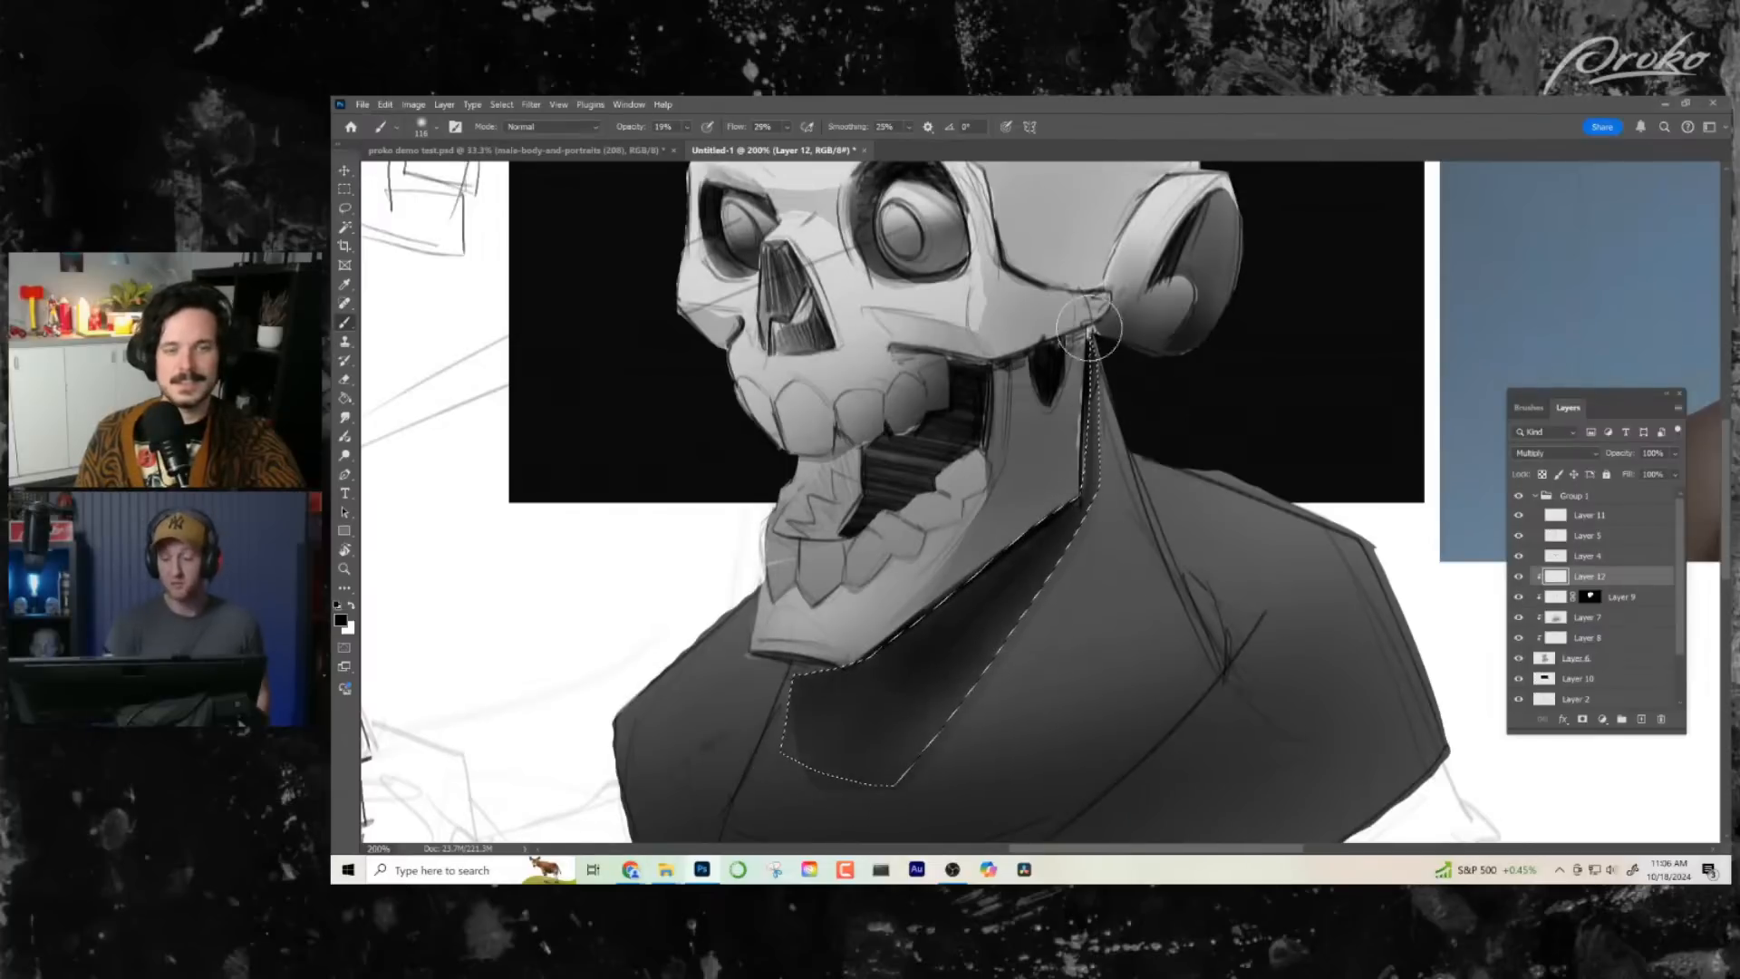
key("ctrl+d")
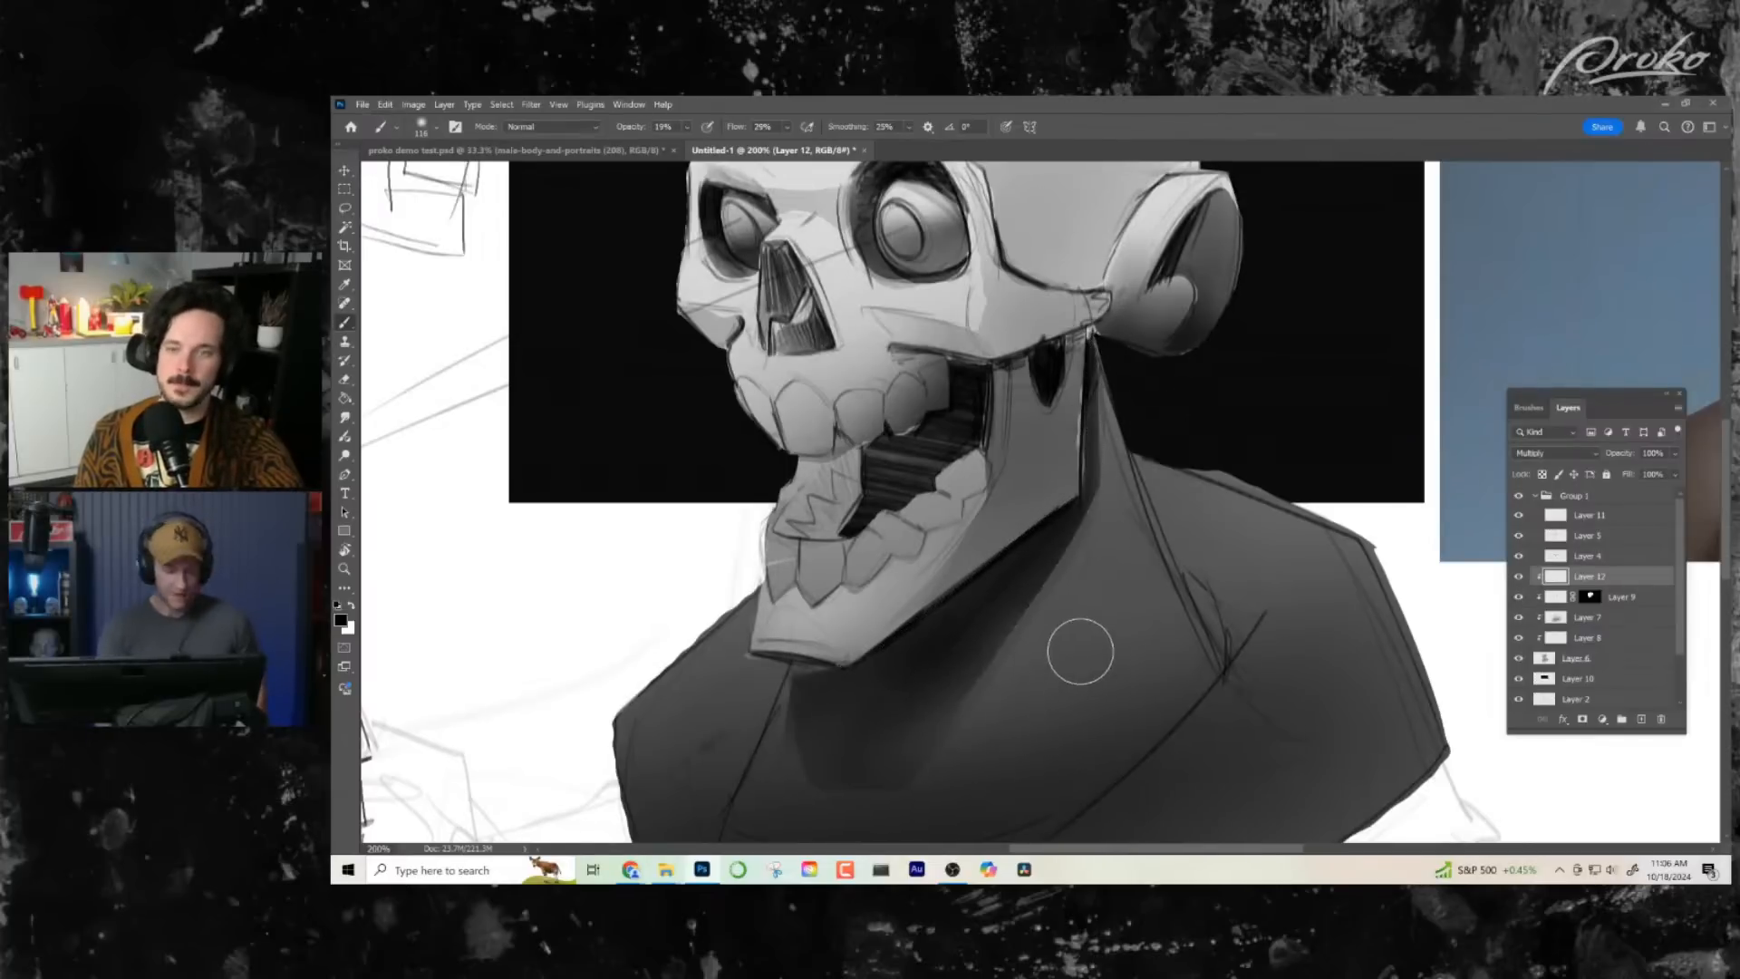
key("z")
left_click_drag(1064, 664, 1017, 673)
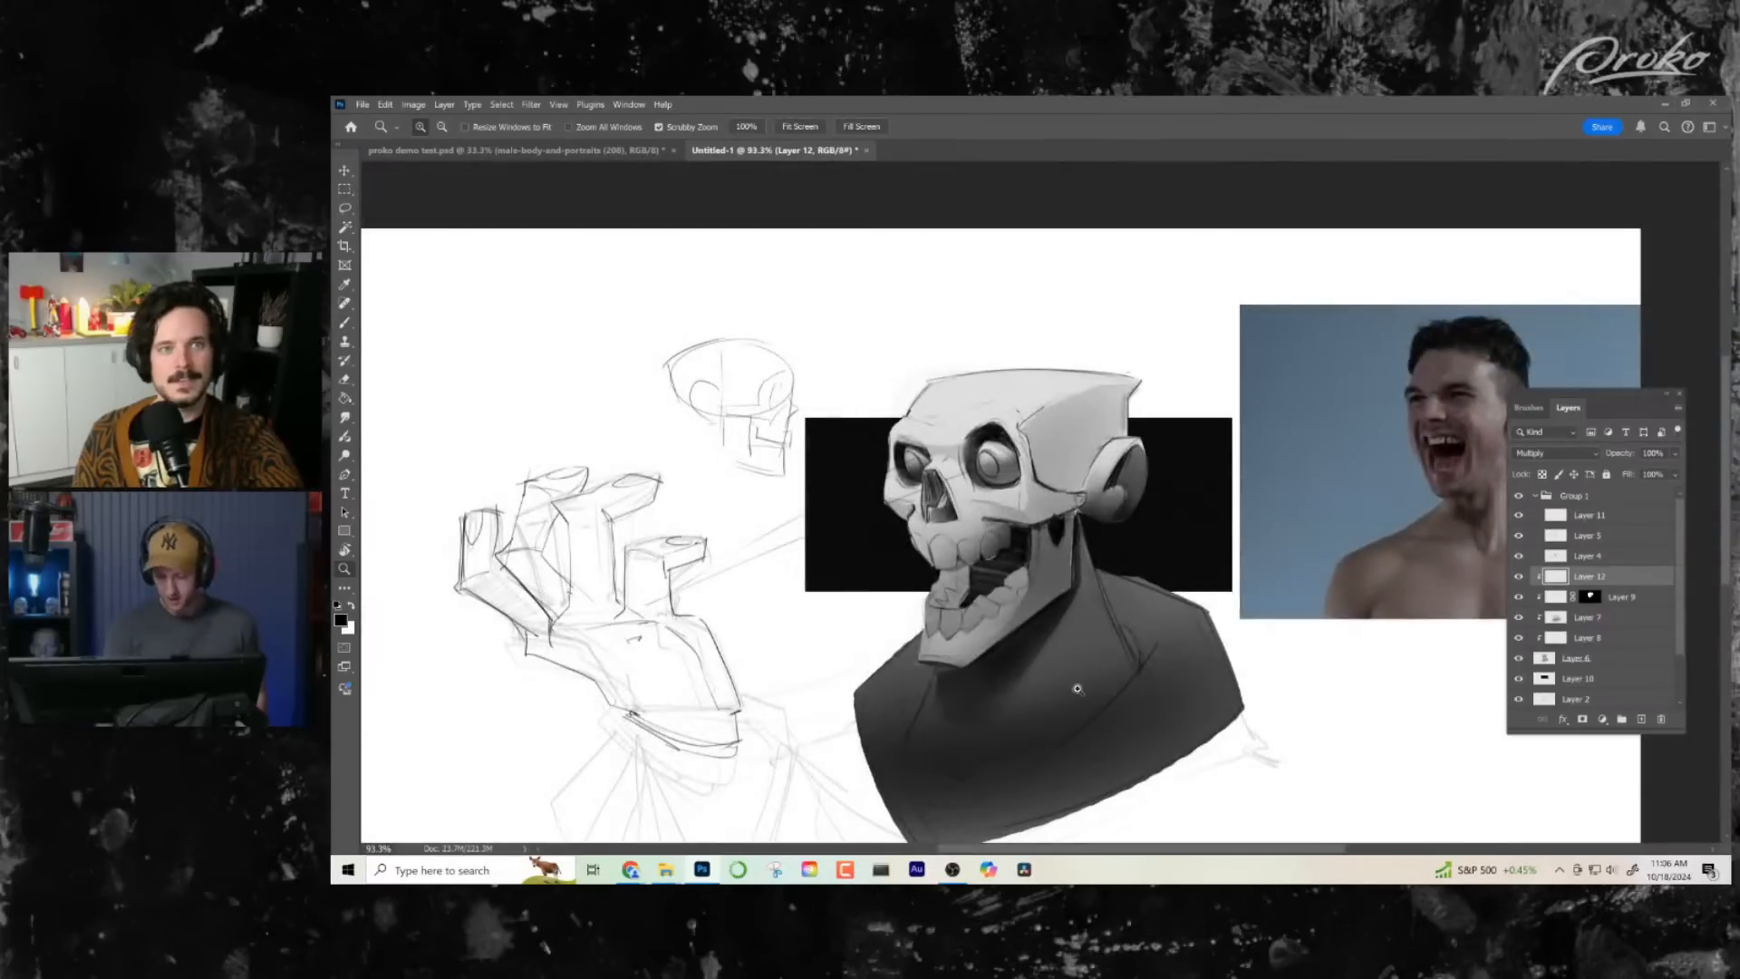
- Restore the cast-shadow selection under the jaw and deepen its shading with a larger soft brush
key("ctrl+shift+d")
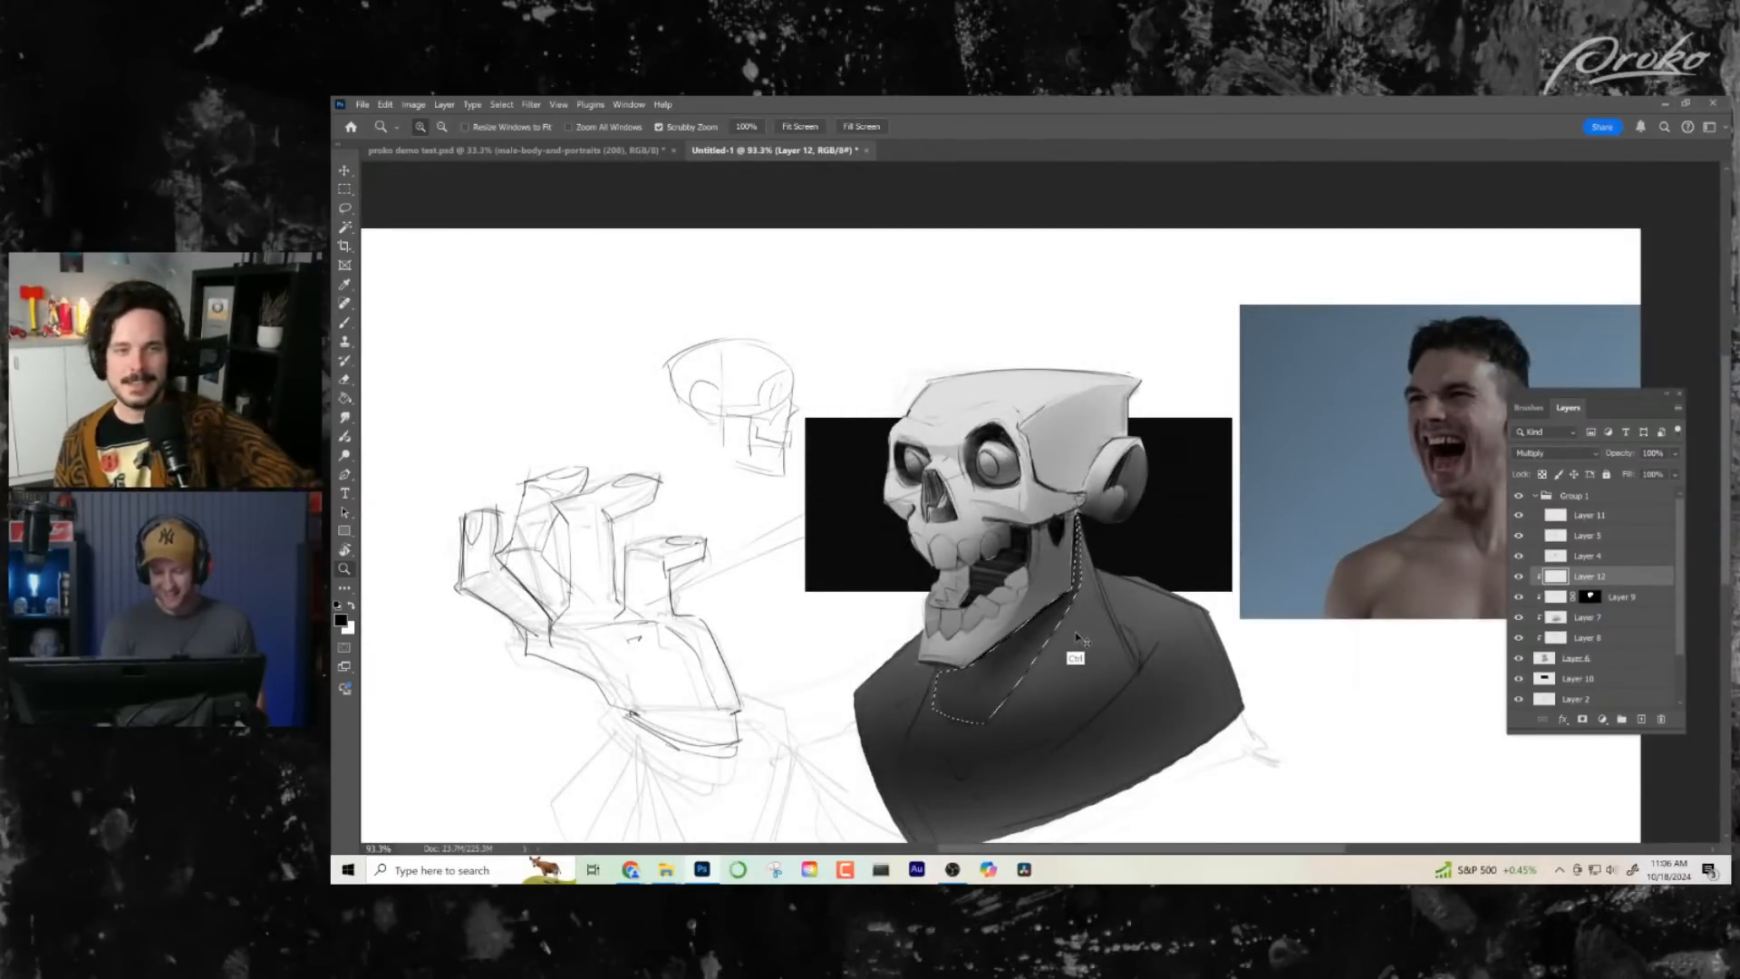
left_click_drag(1075, 640, 1082, 640)
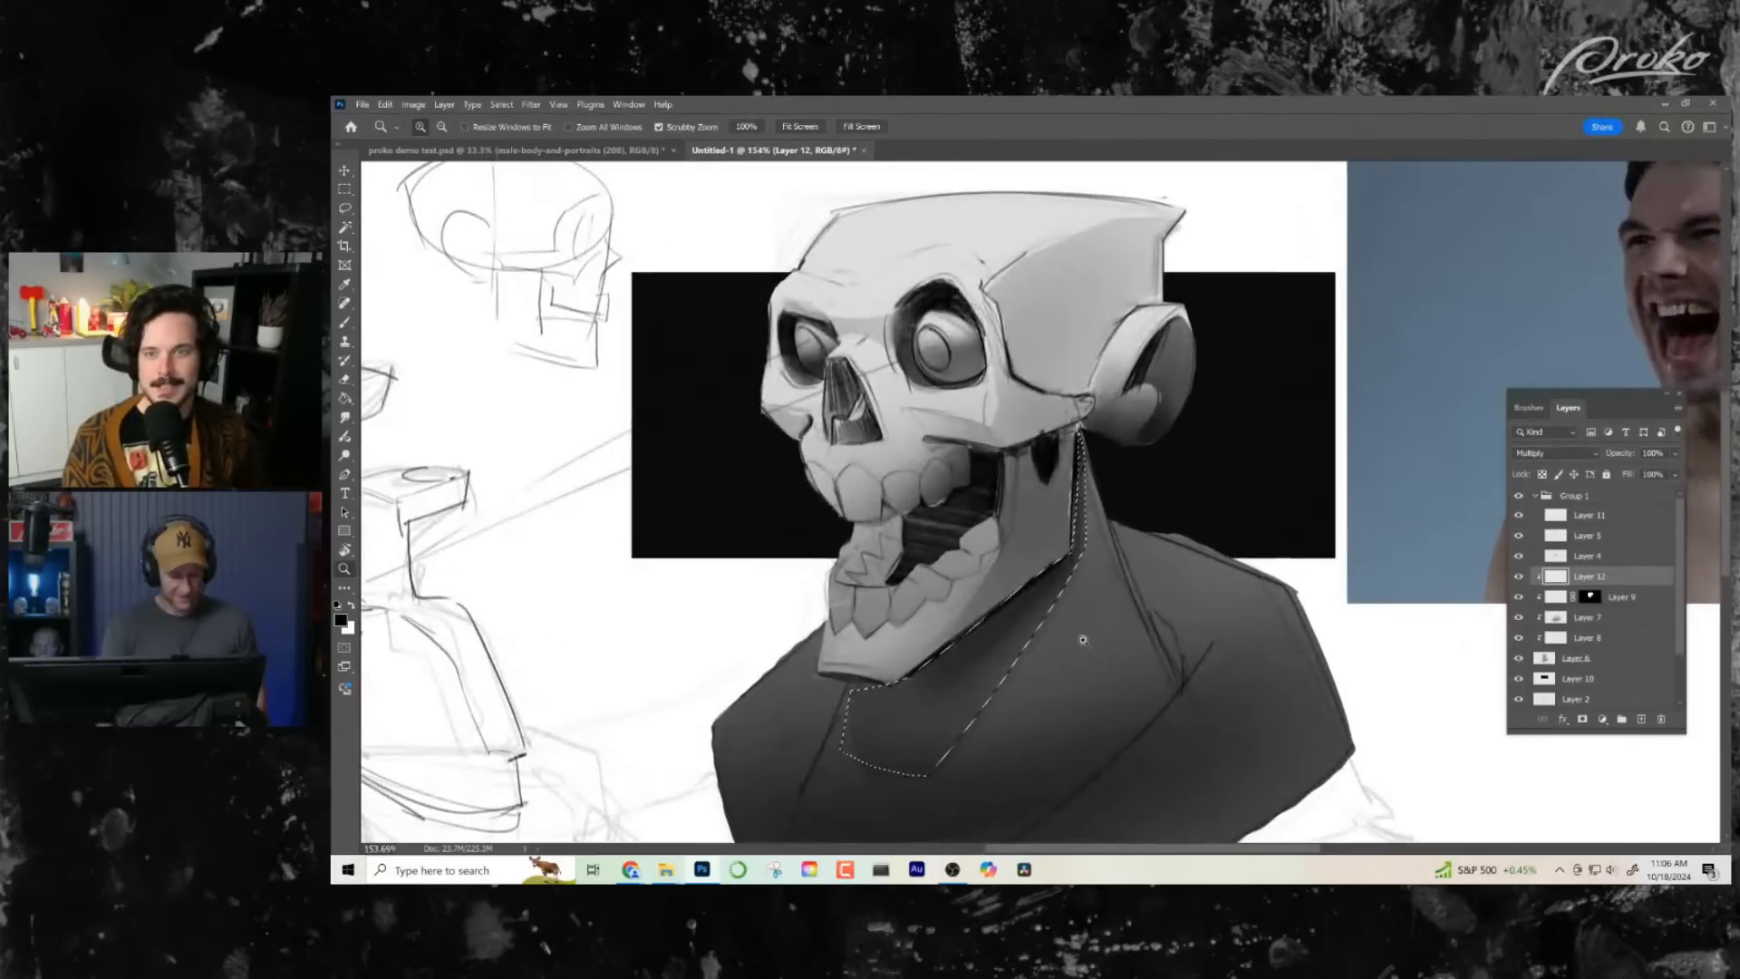
key("b")
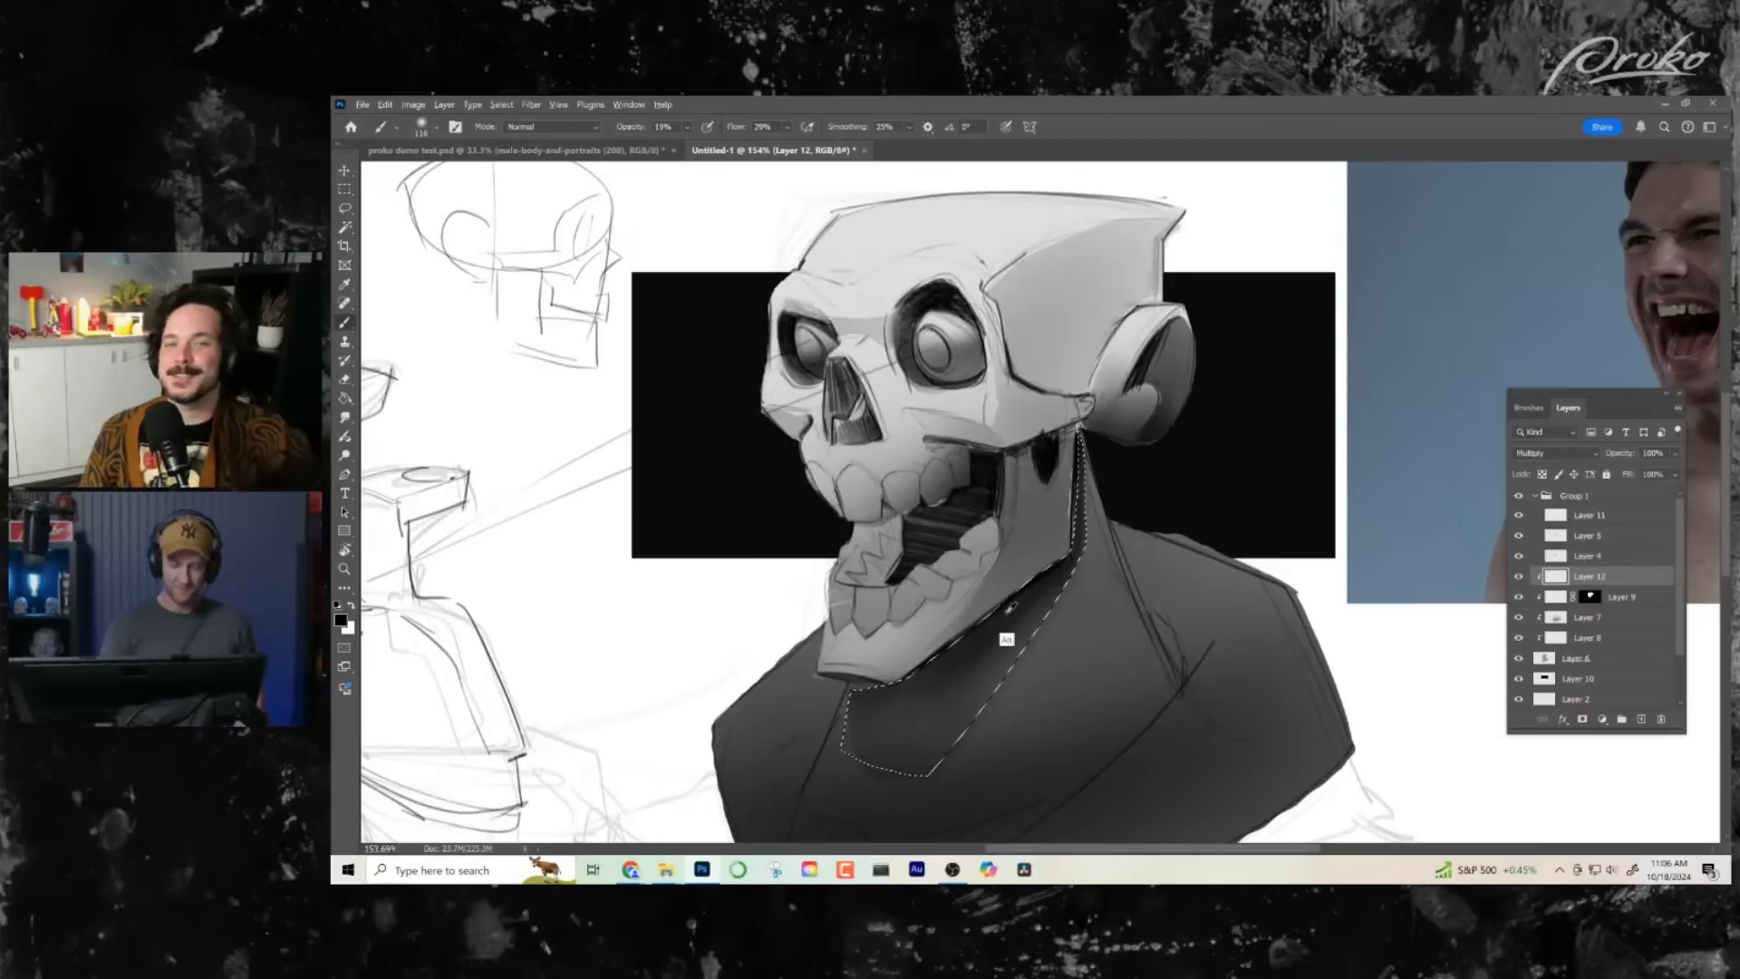
left_click_drag(999, 634, 1028, 636)
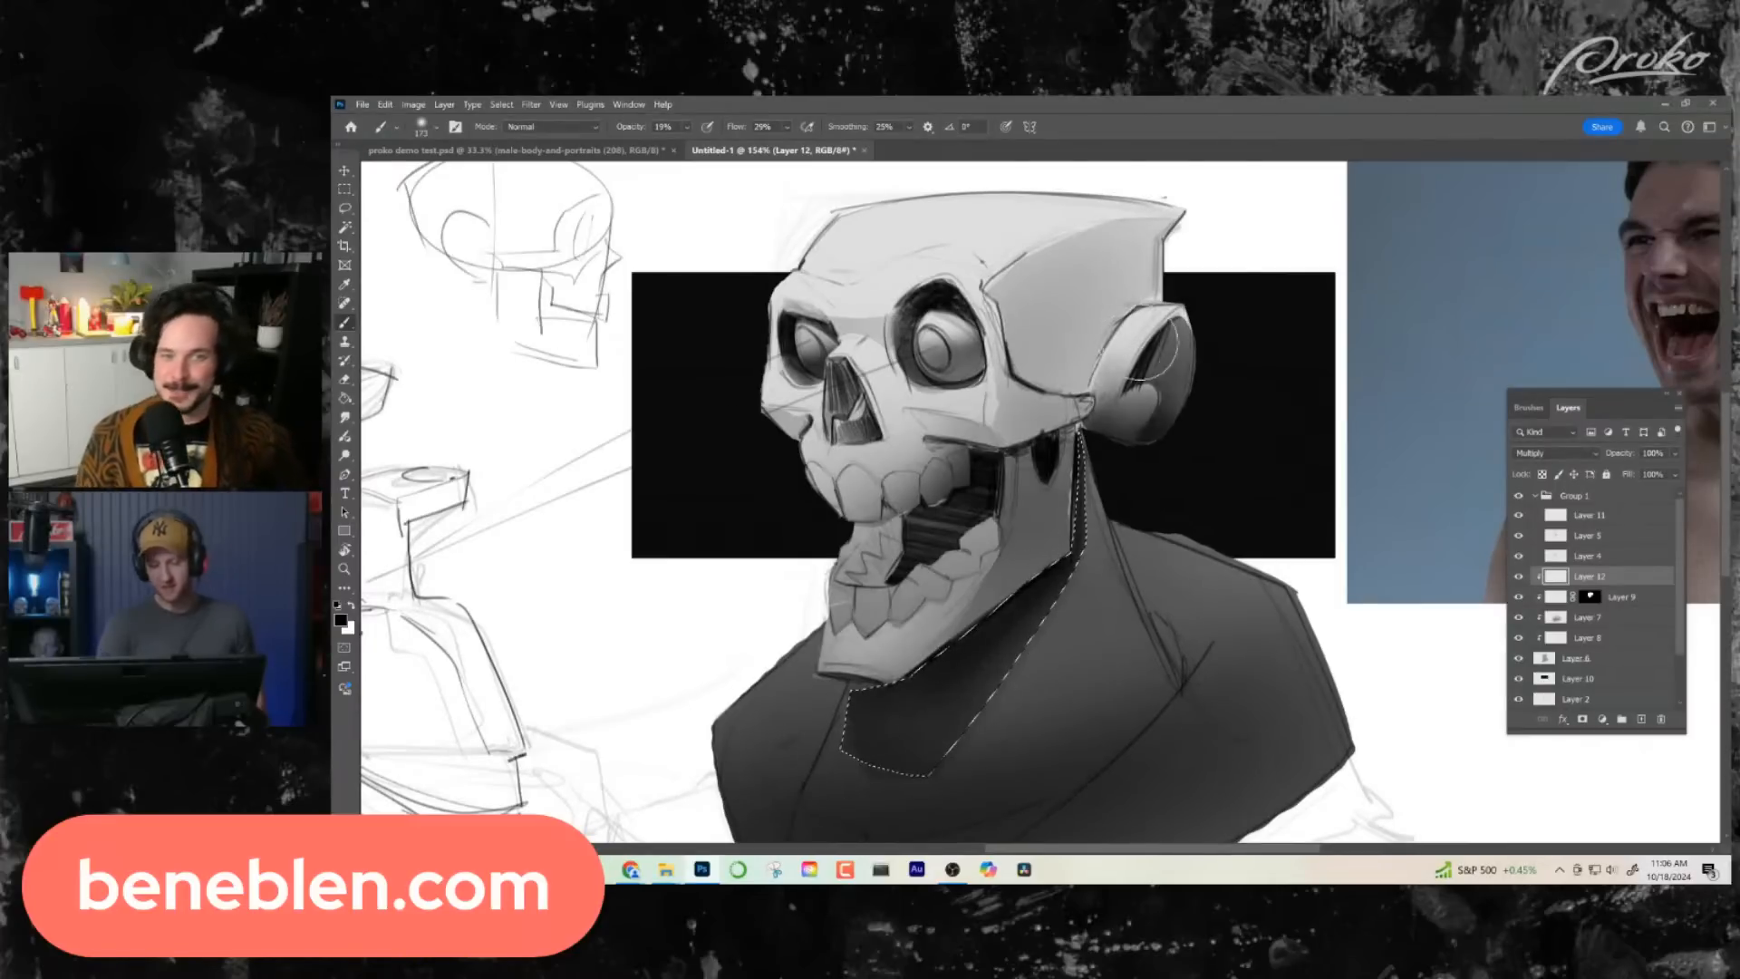
- Select a narrow wedge of the neck behind the jaw hinge and darken it with soft shading
key("l")
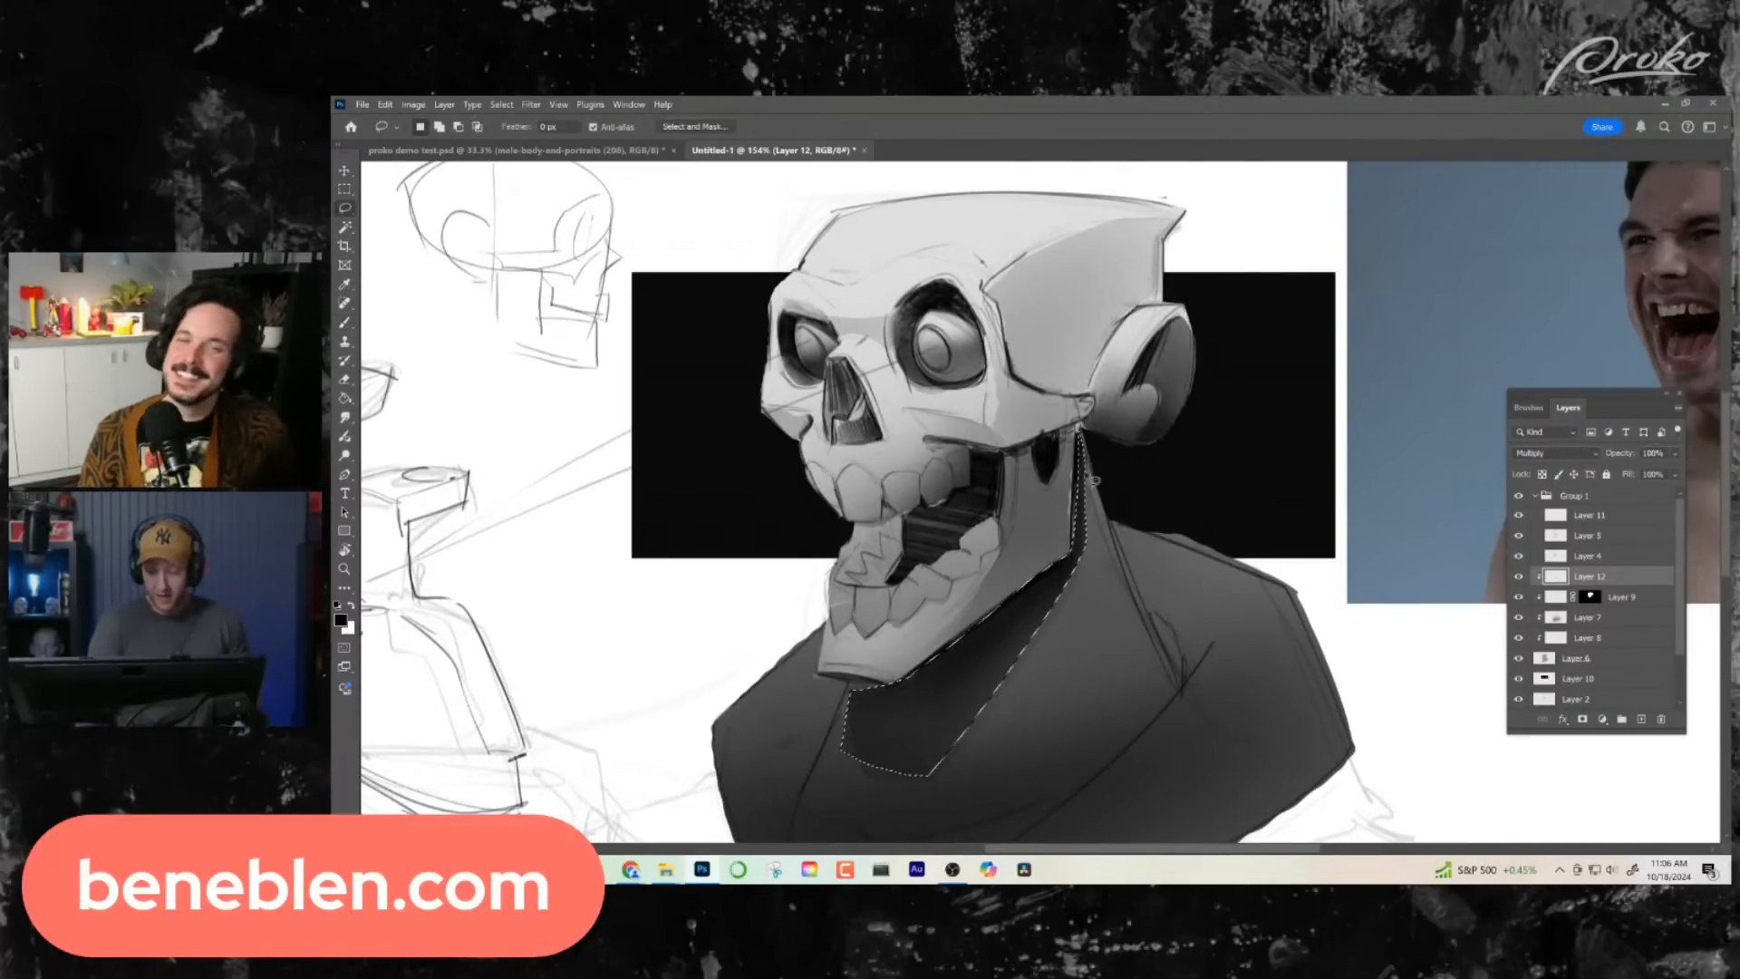
mouse_move(1084, 473)
left_mouse_down()
mouse_move(1079, 436)
mouse_move(1104, 501)
mouse_move(1088, 440)
mouse_move(1042, 475)
mouse_move(1146, 505)
left_mouse_up()
left_click(1090, 402)
key("b")
key("z")
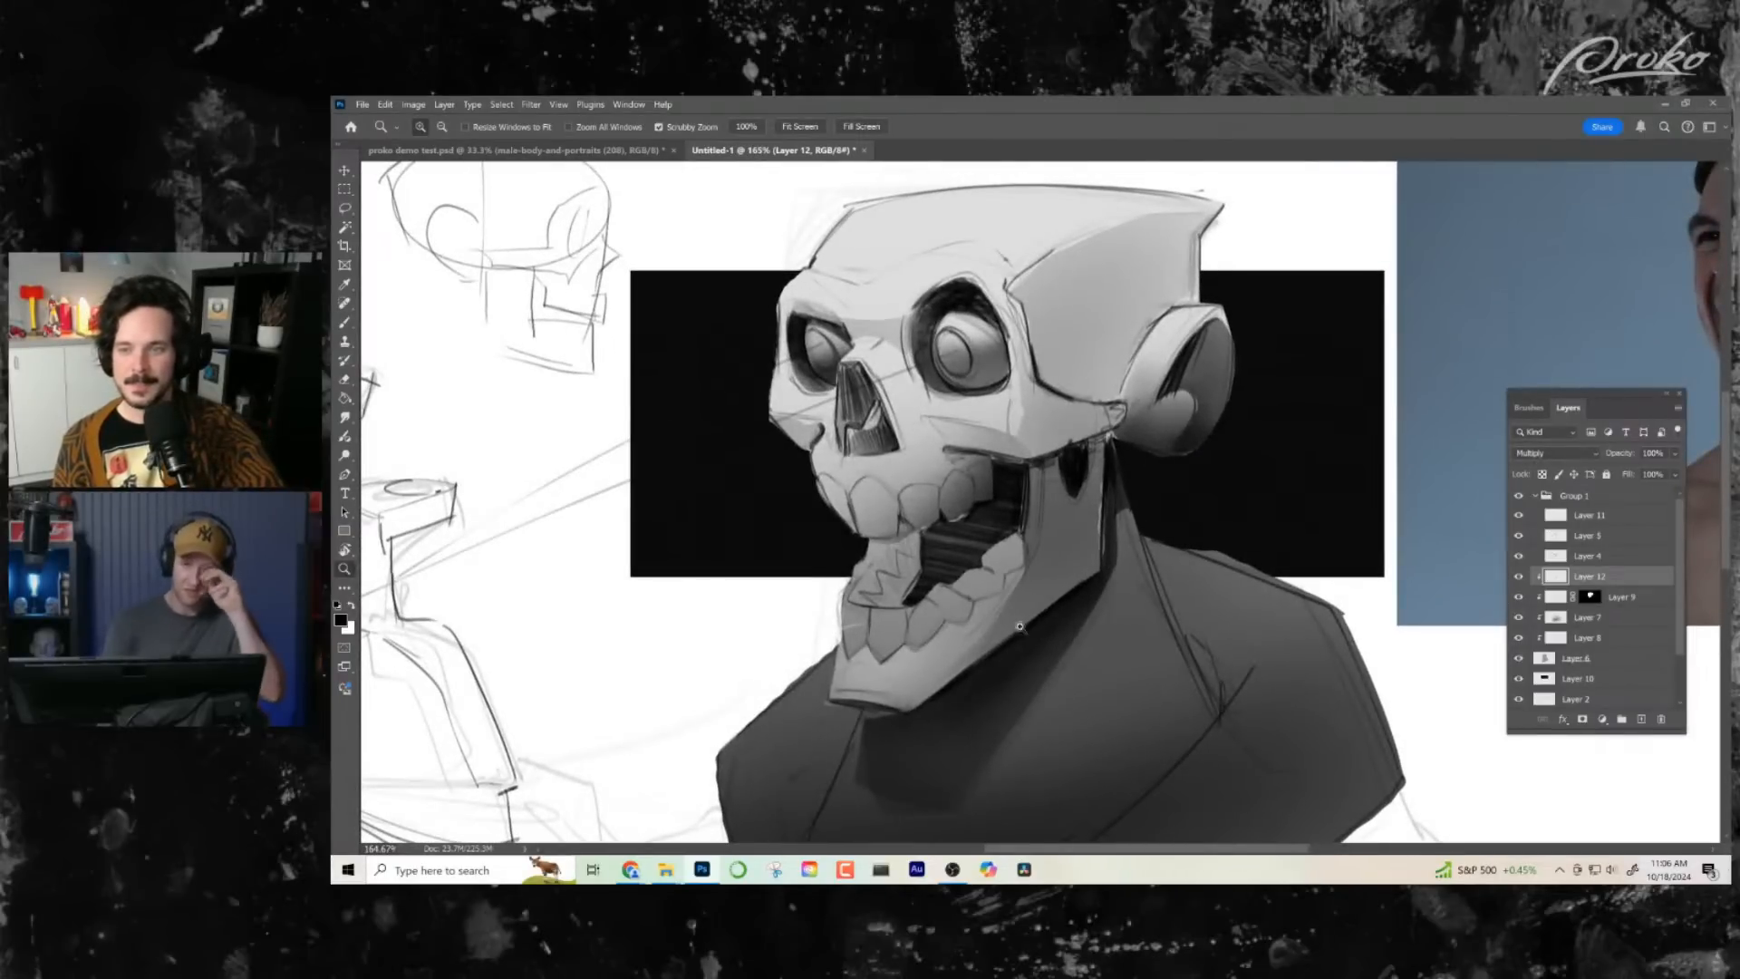
- Select the upper part of the nose cavity and darken it with soft brush strokes
key("l")
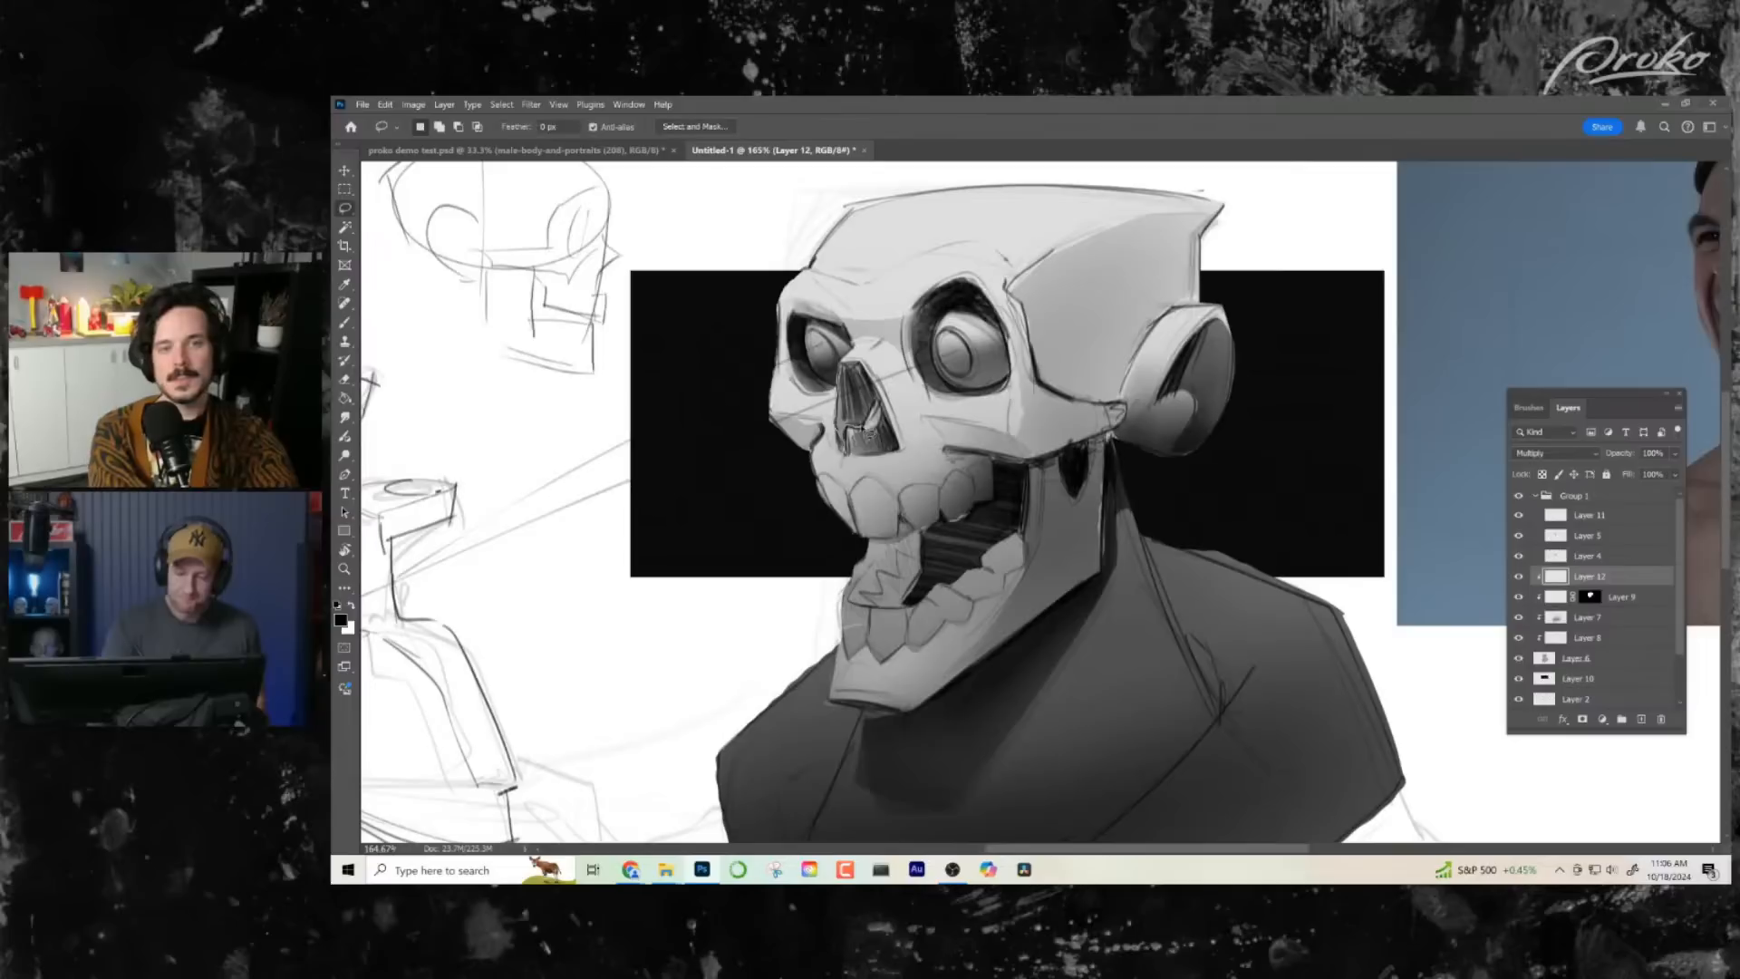
left_click_drag(863, 368, 866, 375)
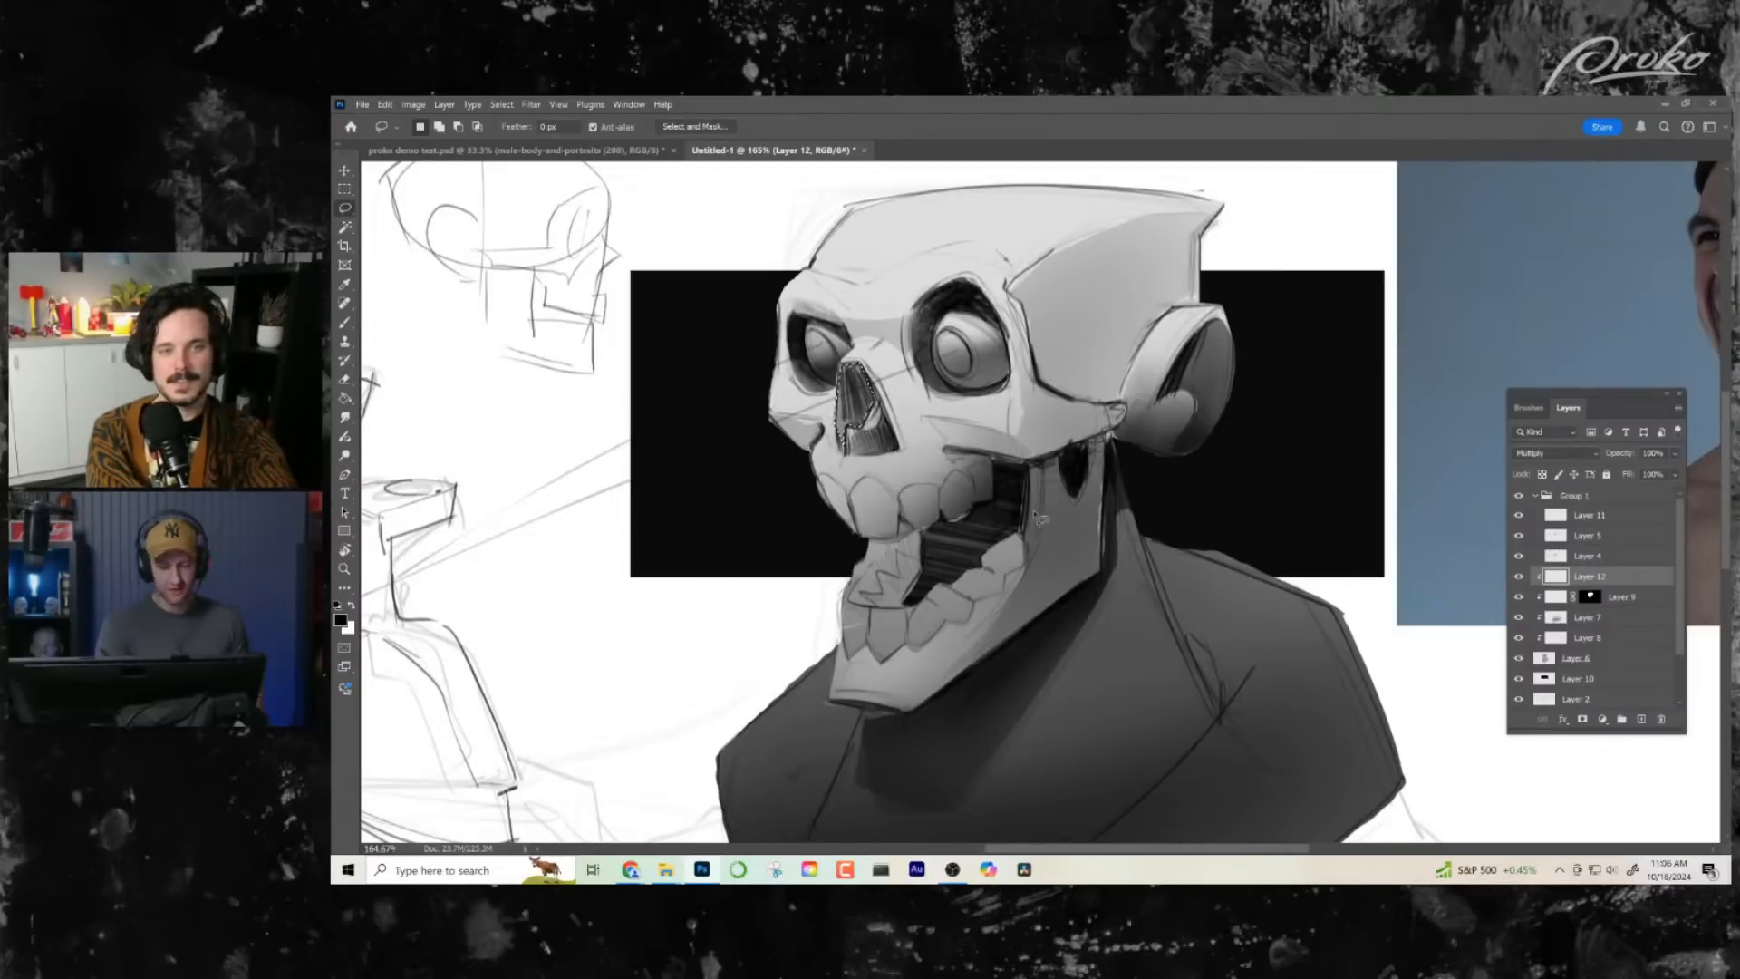
key("b")
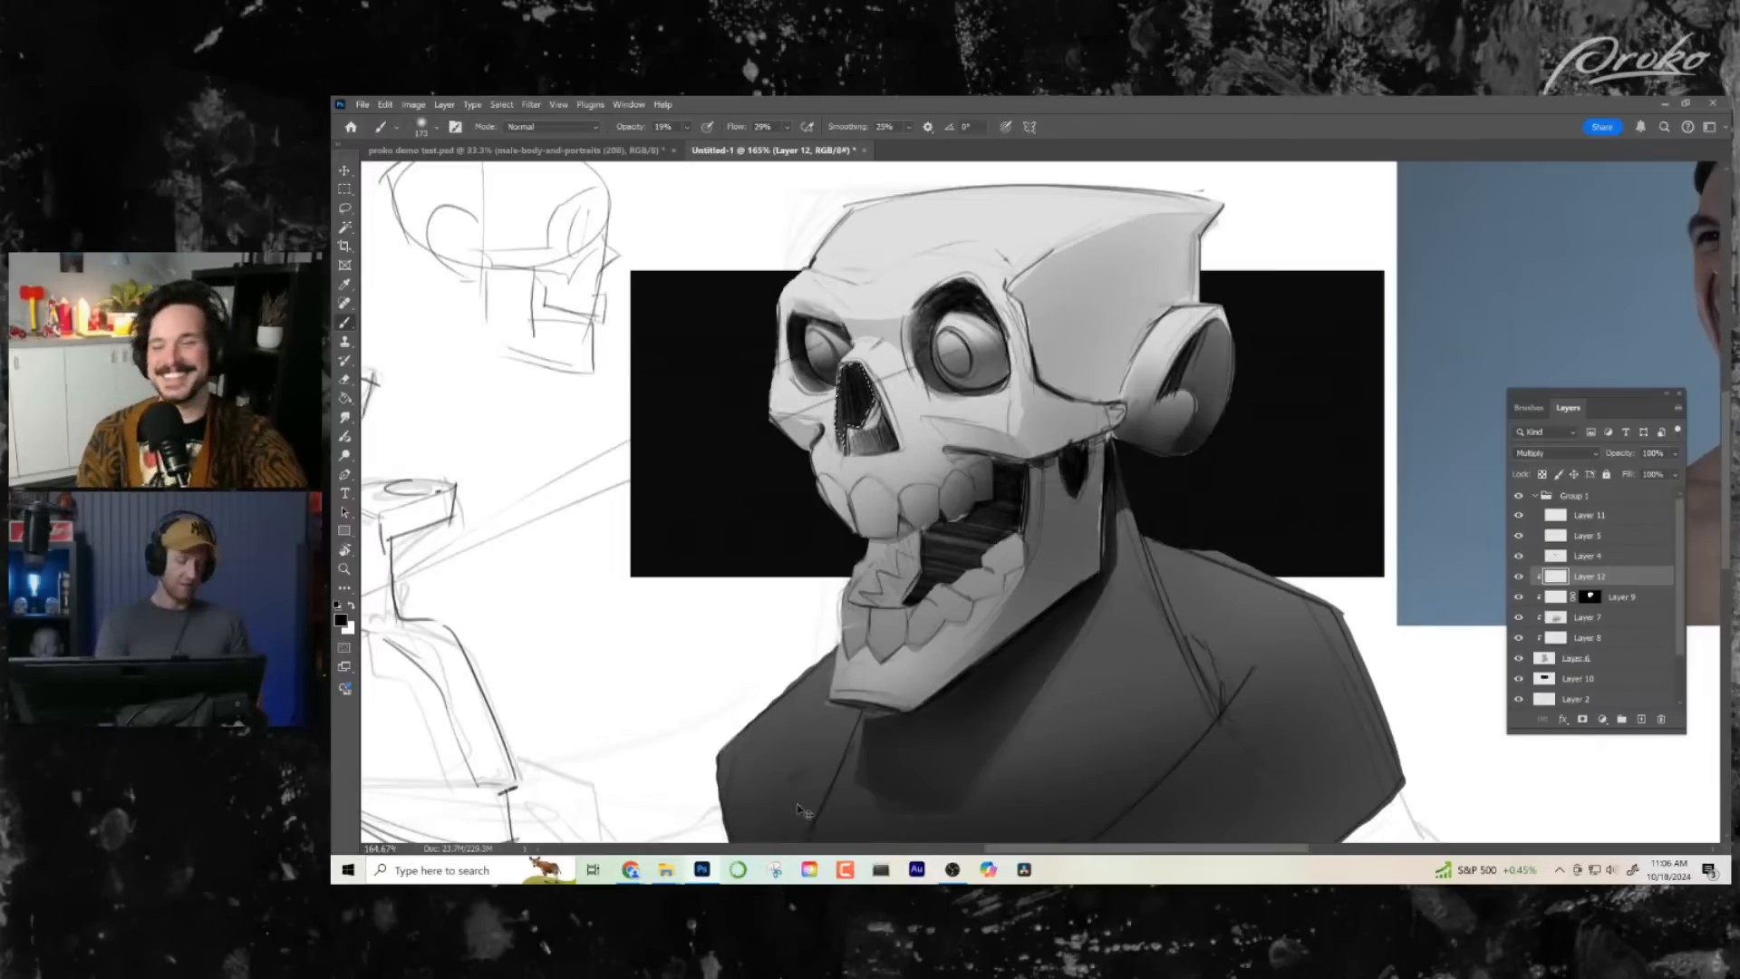
- Select the lower inner part of the nose cavity and darken it with soft brush shading
key("z")
left_click_drag(982, 620, 771, 635)
mouse_move(1022, 422)
left_mouse_down()
mouse_move(1061, 433)
mouse_move(882, 426)
left_mouse_up()
key("l")
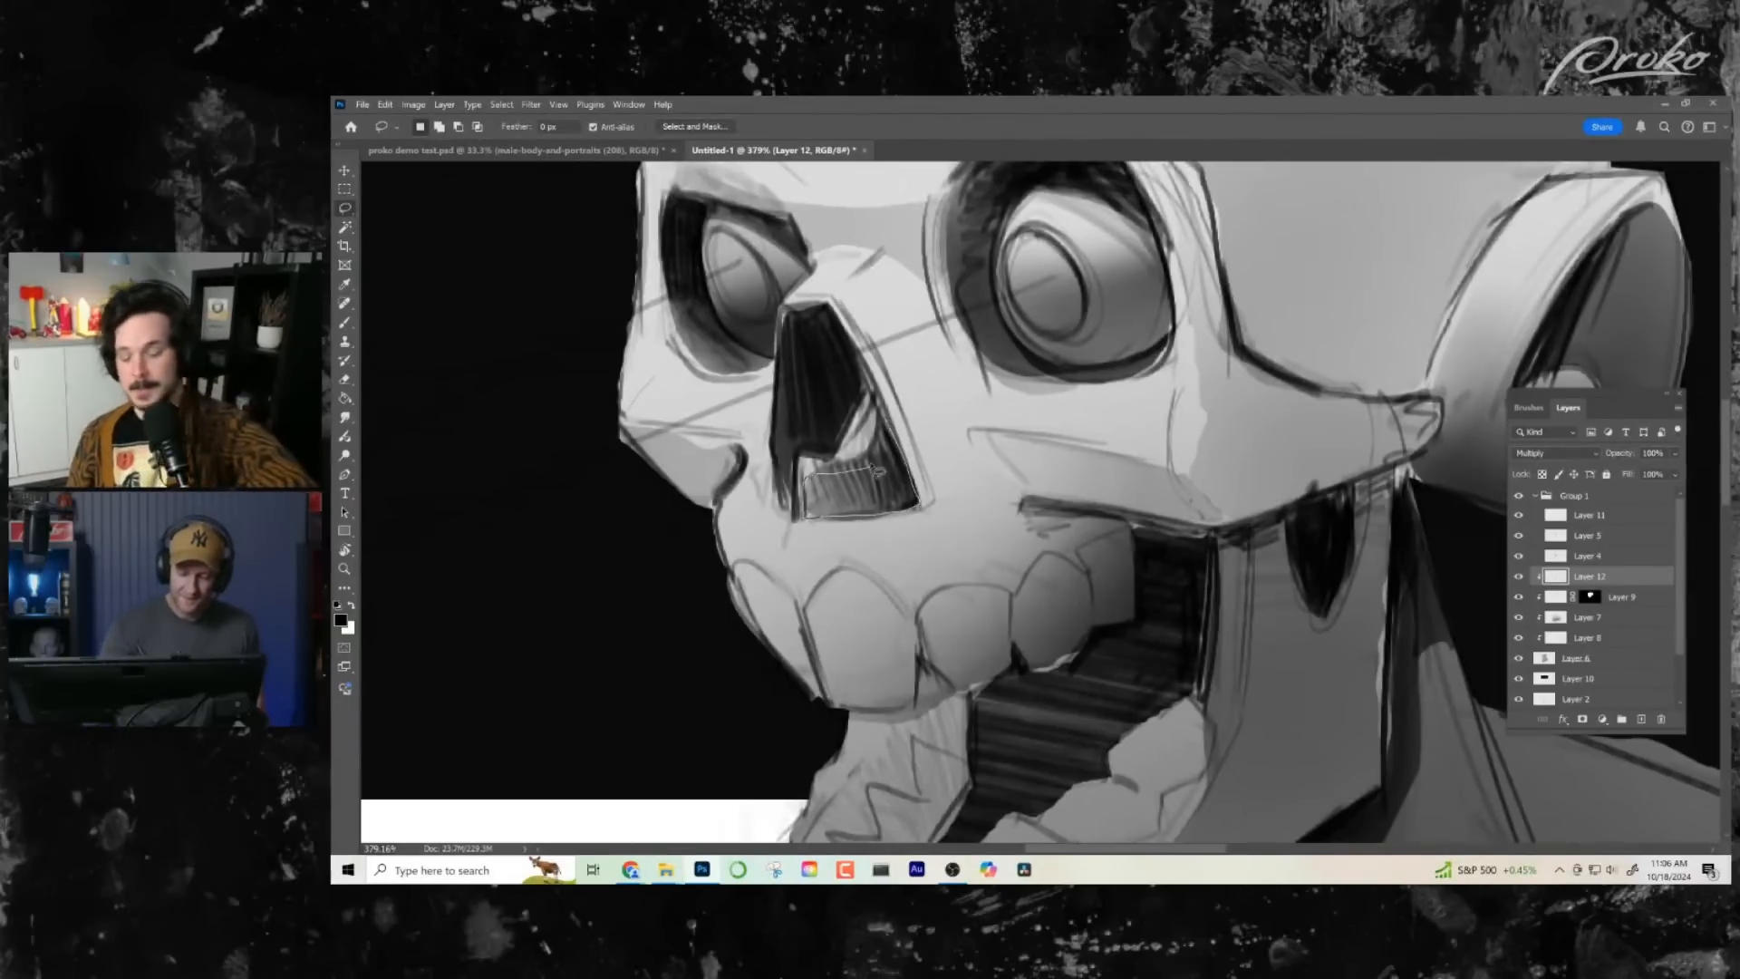
mouse_move(877, 471)
left_mouse_down()
mouse_move(880, 421)
mouse_move(1013, 479)
mouse_move(832, 520)
mouse_move(954, 488)
mouse_move(759, 500)
mouse_move(946, 491)
mouse_move(909, 484)
mouse_move(888, 355)
left_mouse_up()
key("b")
key("ctrl+d")
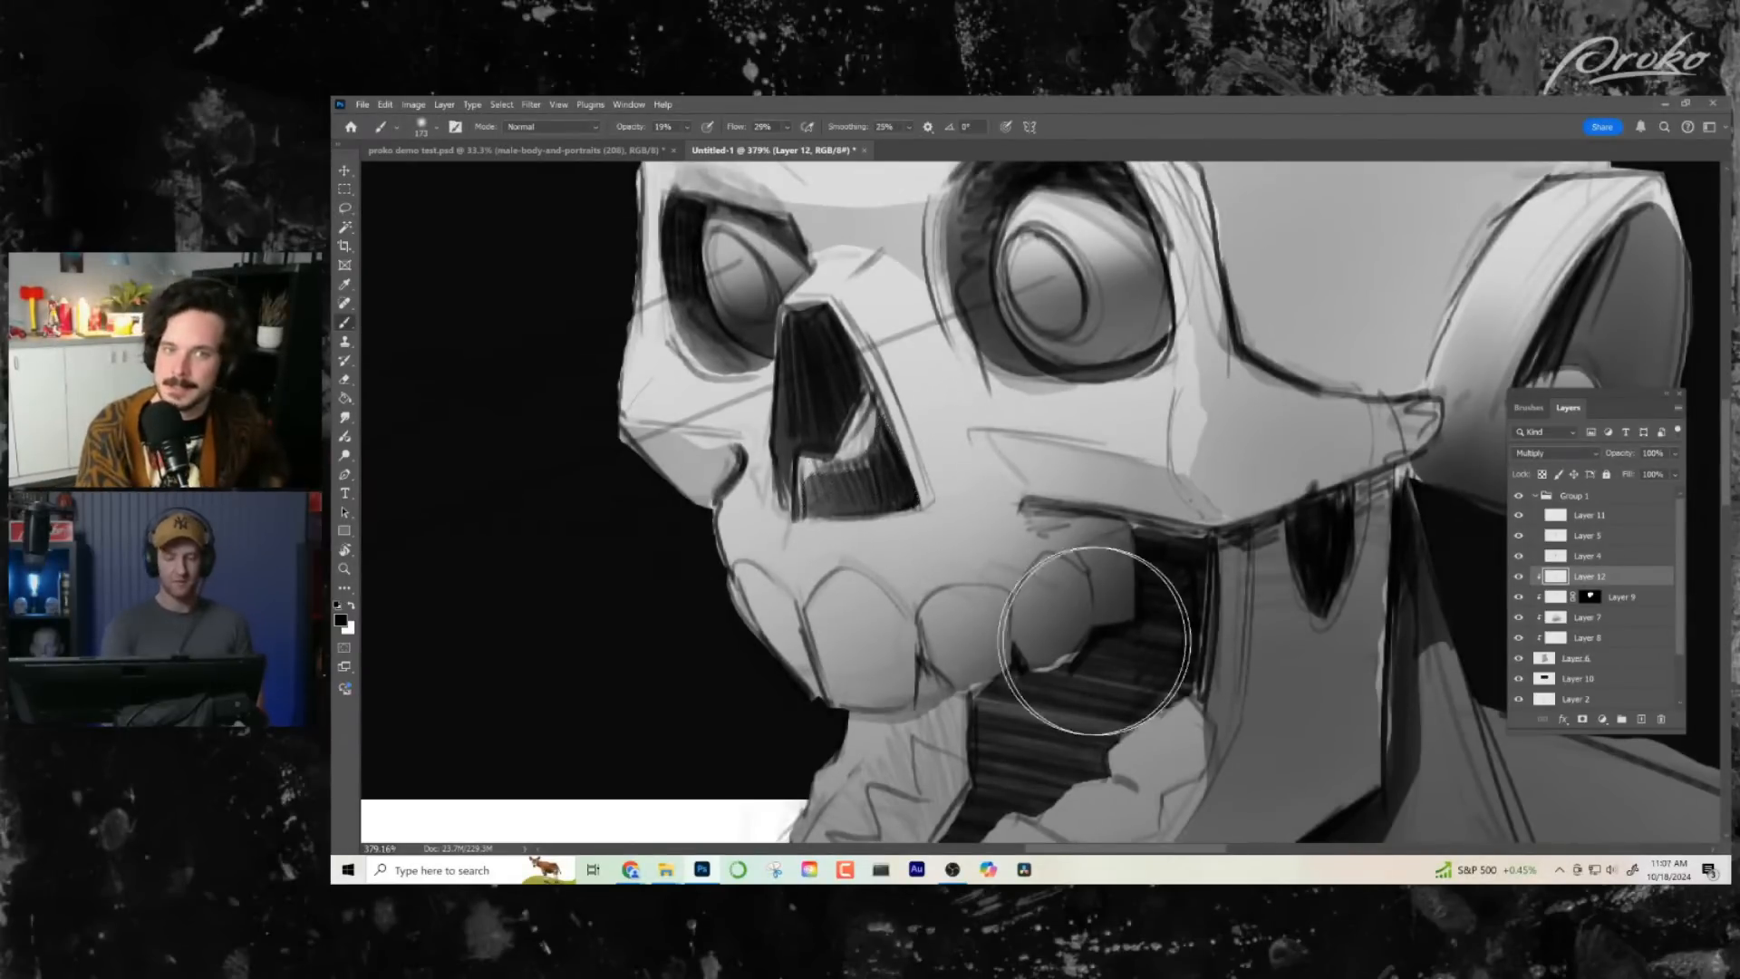
- Flip the canvas view horizontally to check the whole skull drawing against the reference photo
key("z")
left_click_drag(1109, 627, 1043, 554)
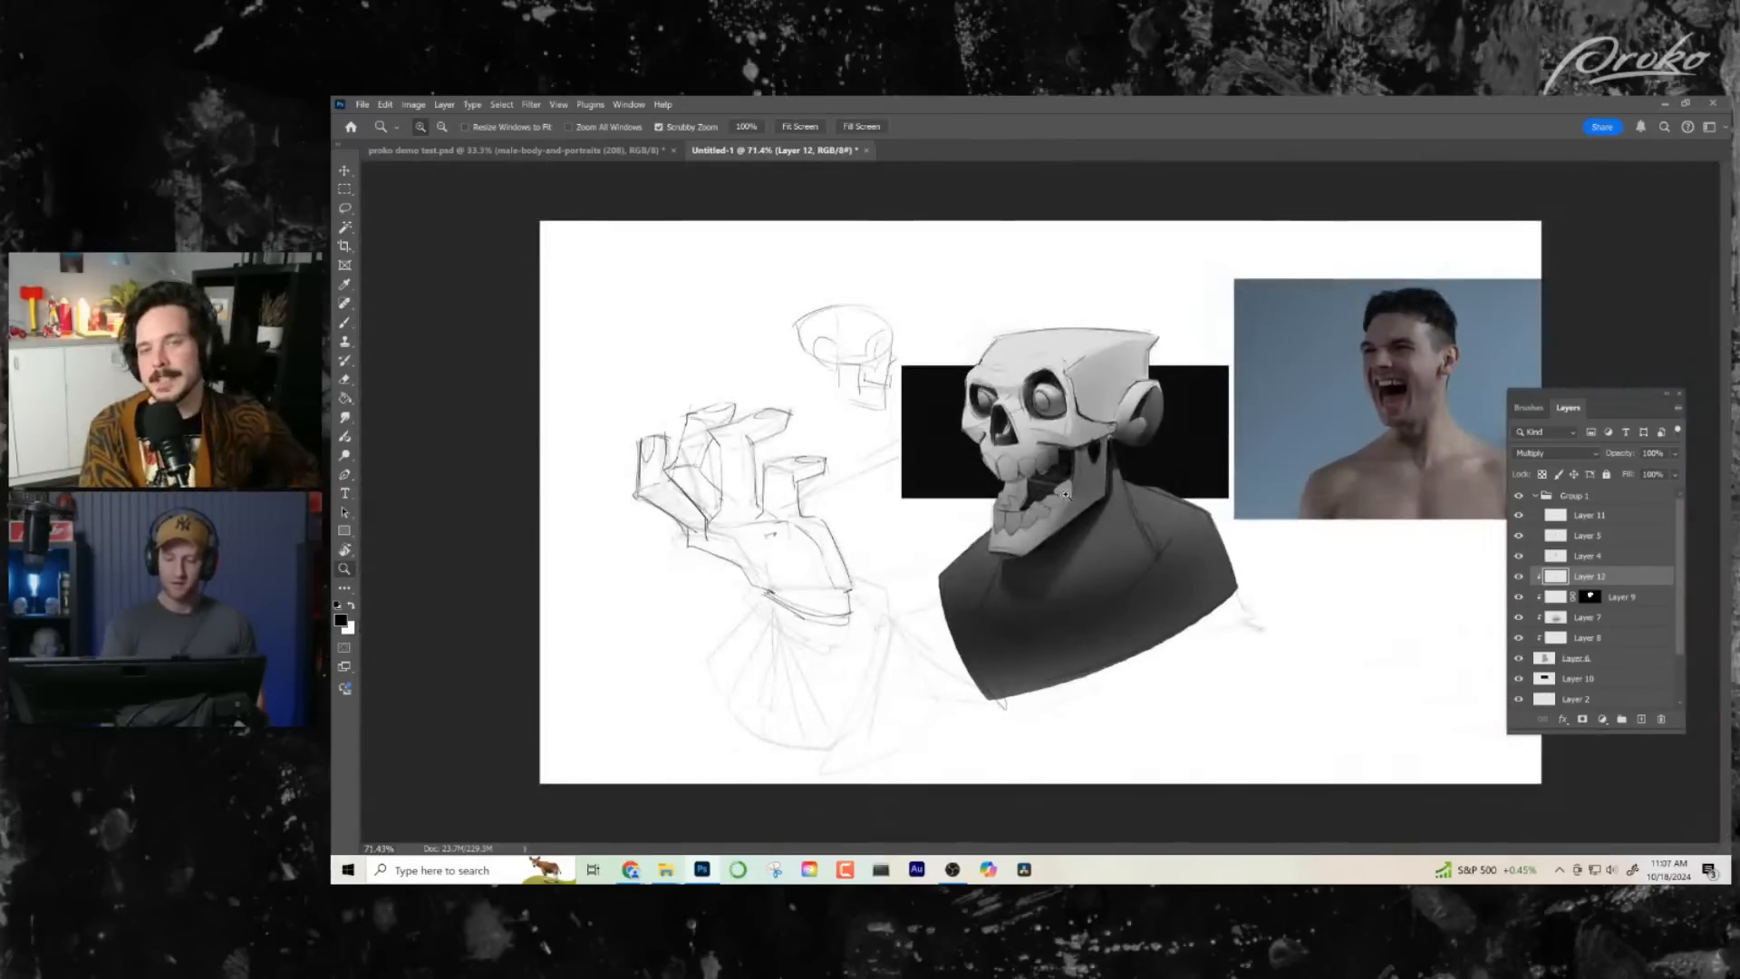
left_click_drag(1066, 495, 1093, 528)
key("ctrl+h")
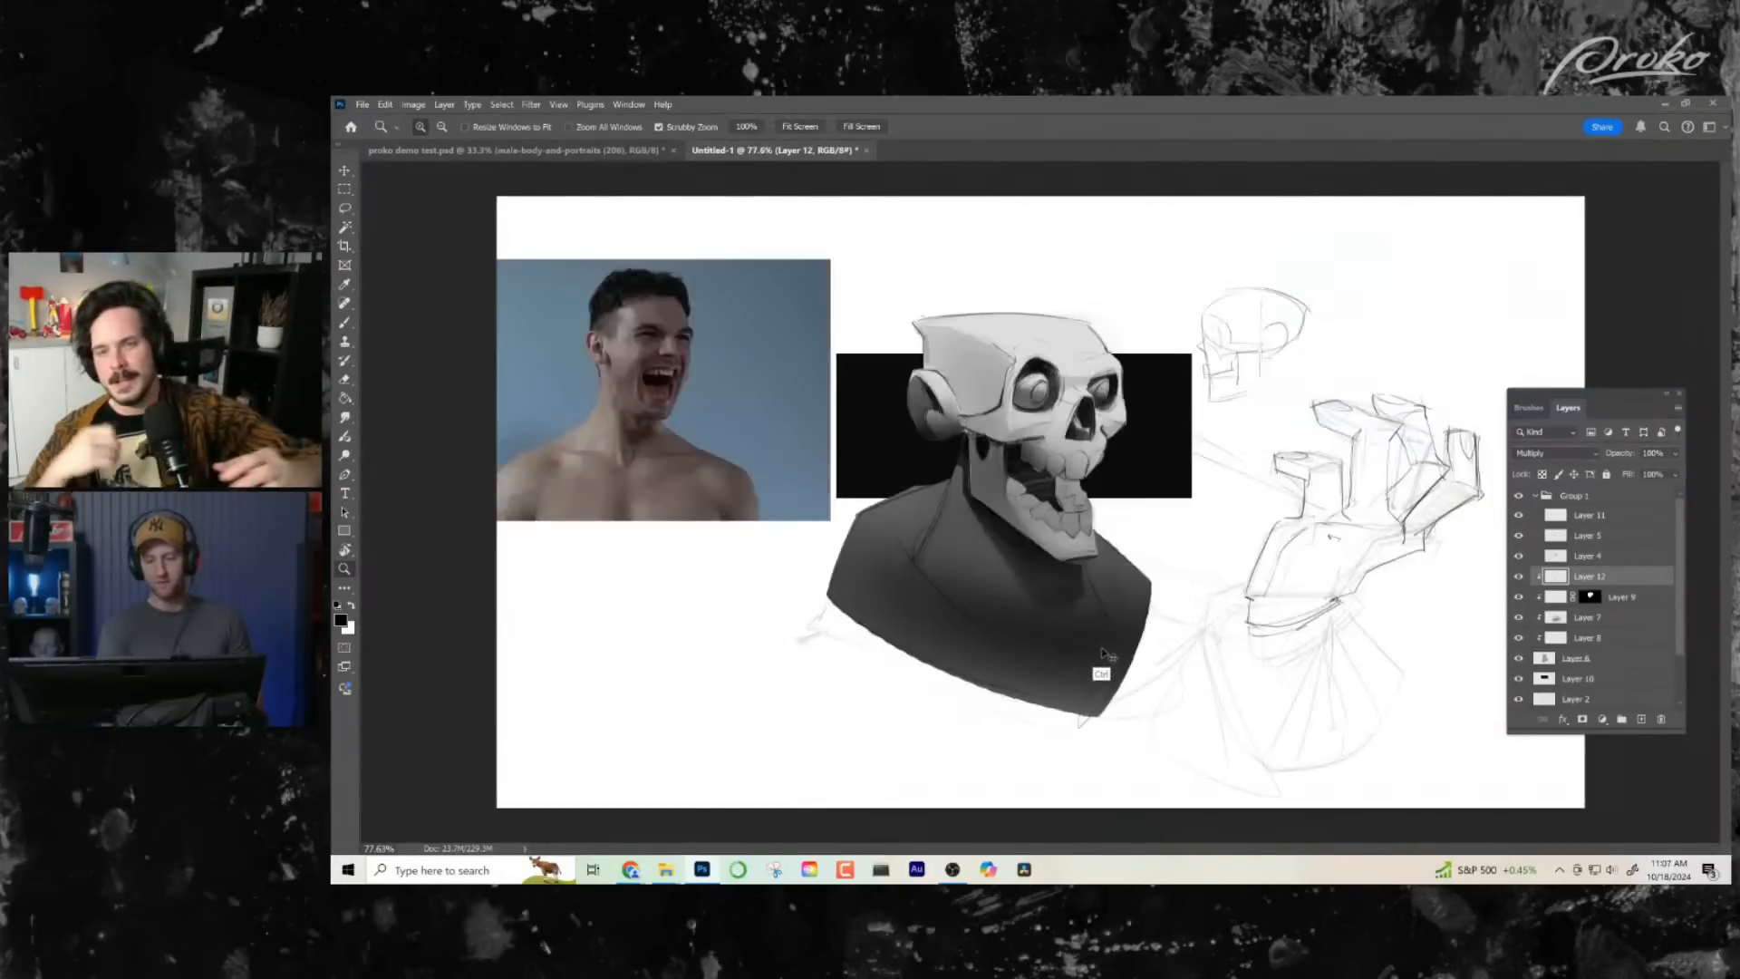
- Select the upper teeth along the gum line and add soft dark shading to them
left_click_drag(1044, 441, 1242, 462)
left_click_drag(1156, 525, 1020, 551)
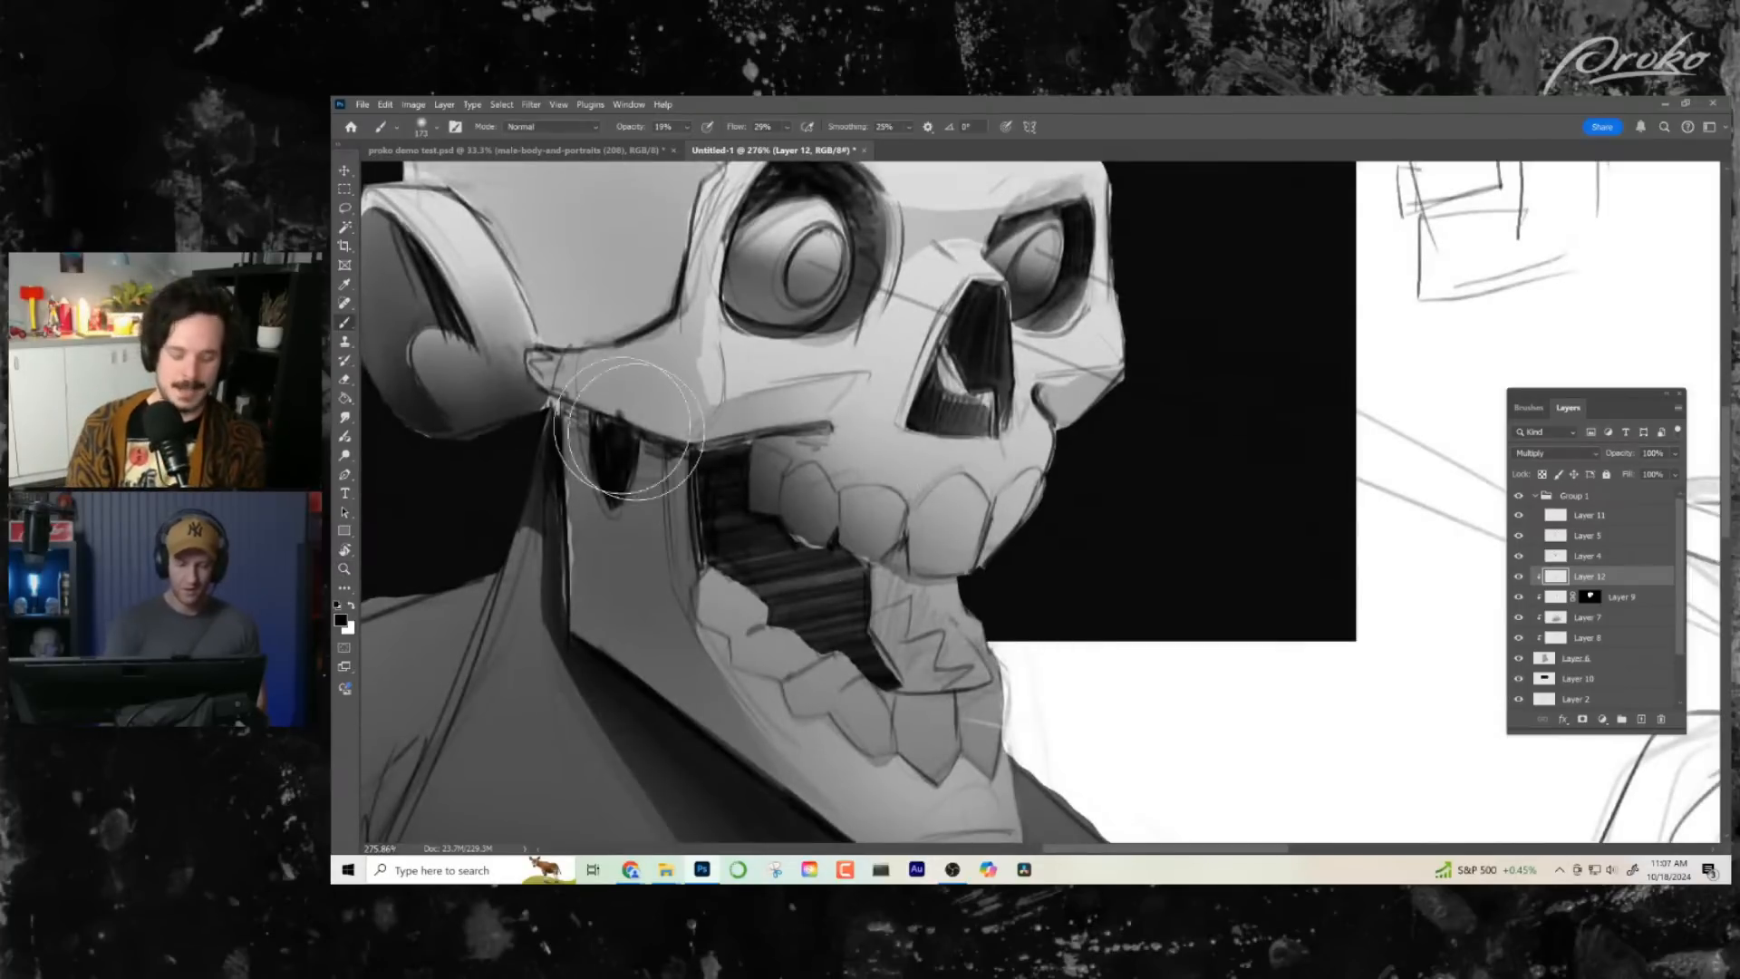
left_click(344, 207)
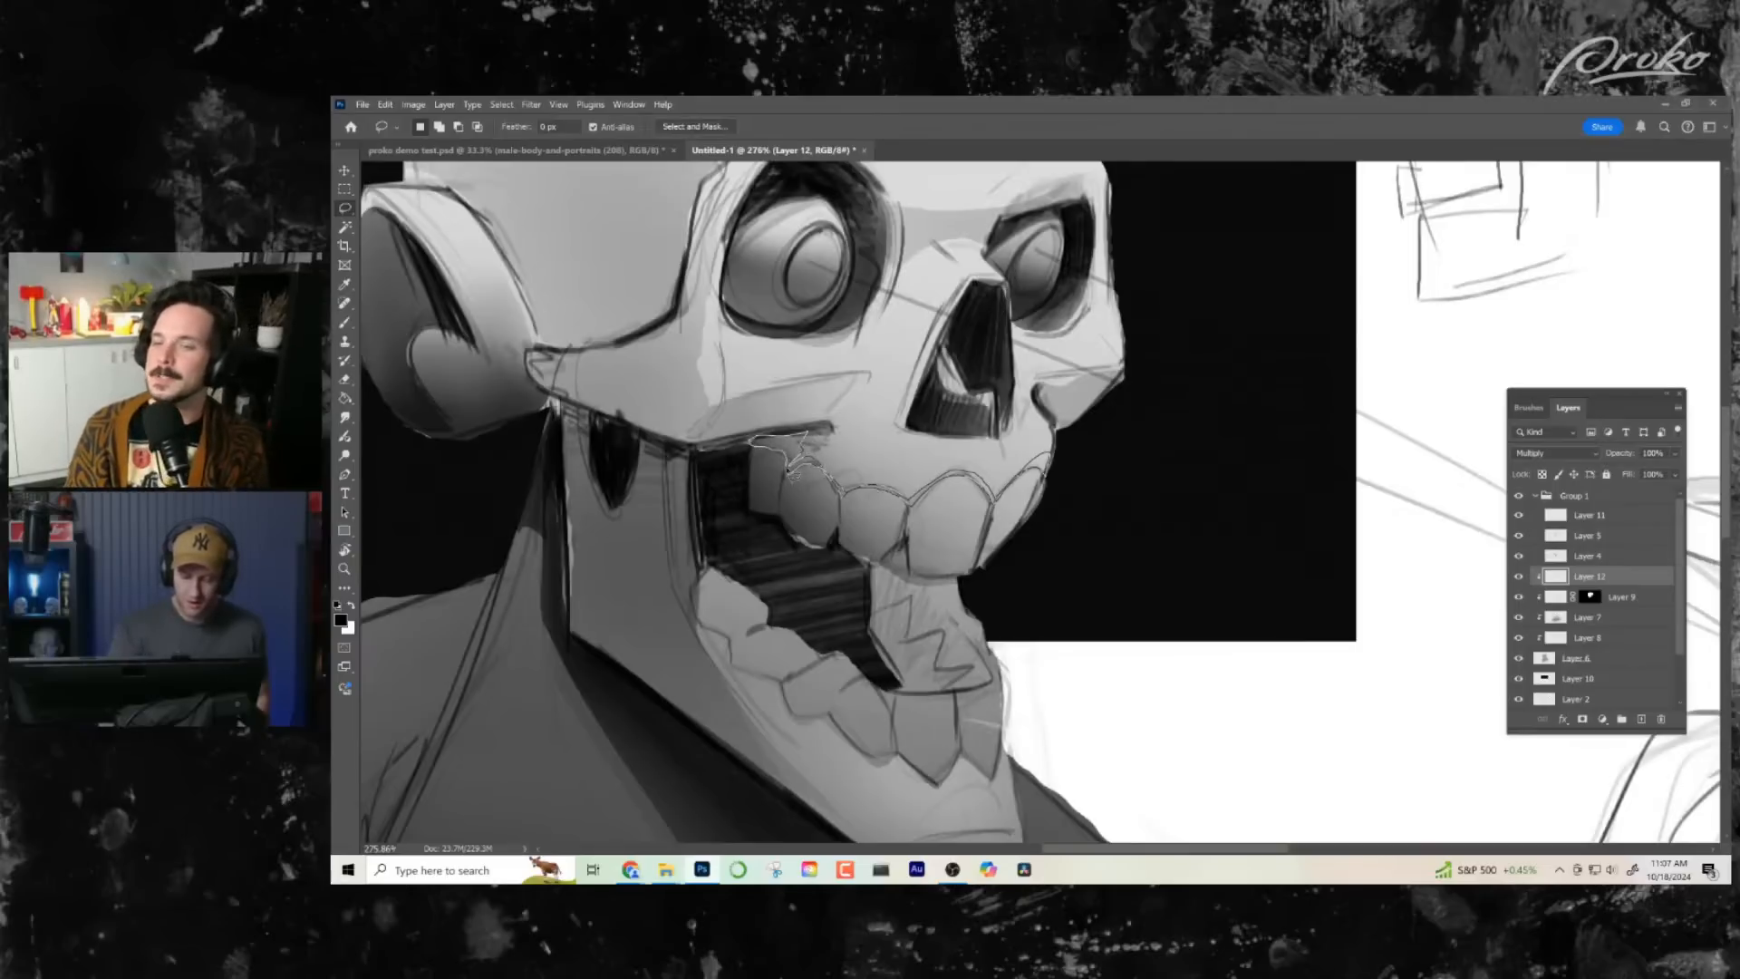
key("b")
mouse_move(796, 471)
left_mouse_down()
mouse_move(751, 455)
mouse_move(800, 455)
mouse_move(751, 470)
mouse_move(900, 496)
mouse_move(834, 498)
mouse_move(940, 496)
mouse_move(968, 469)
mouse_move(1008, 505)
left_mouse_up()
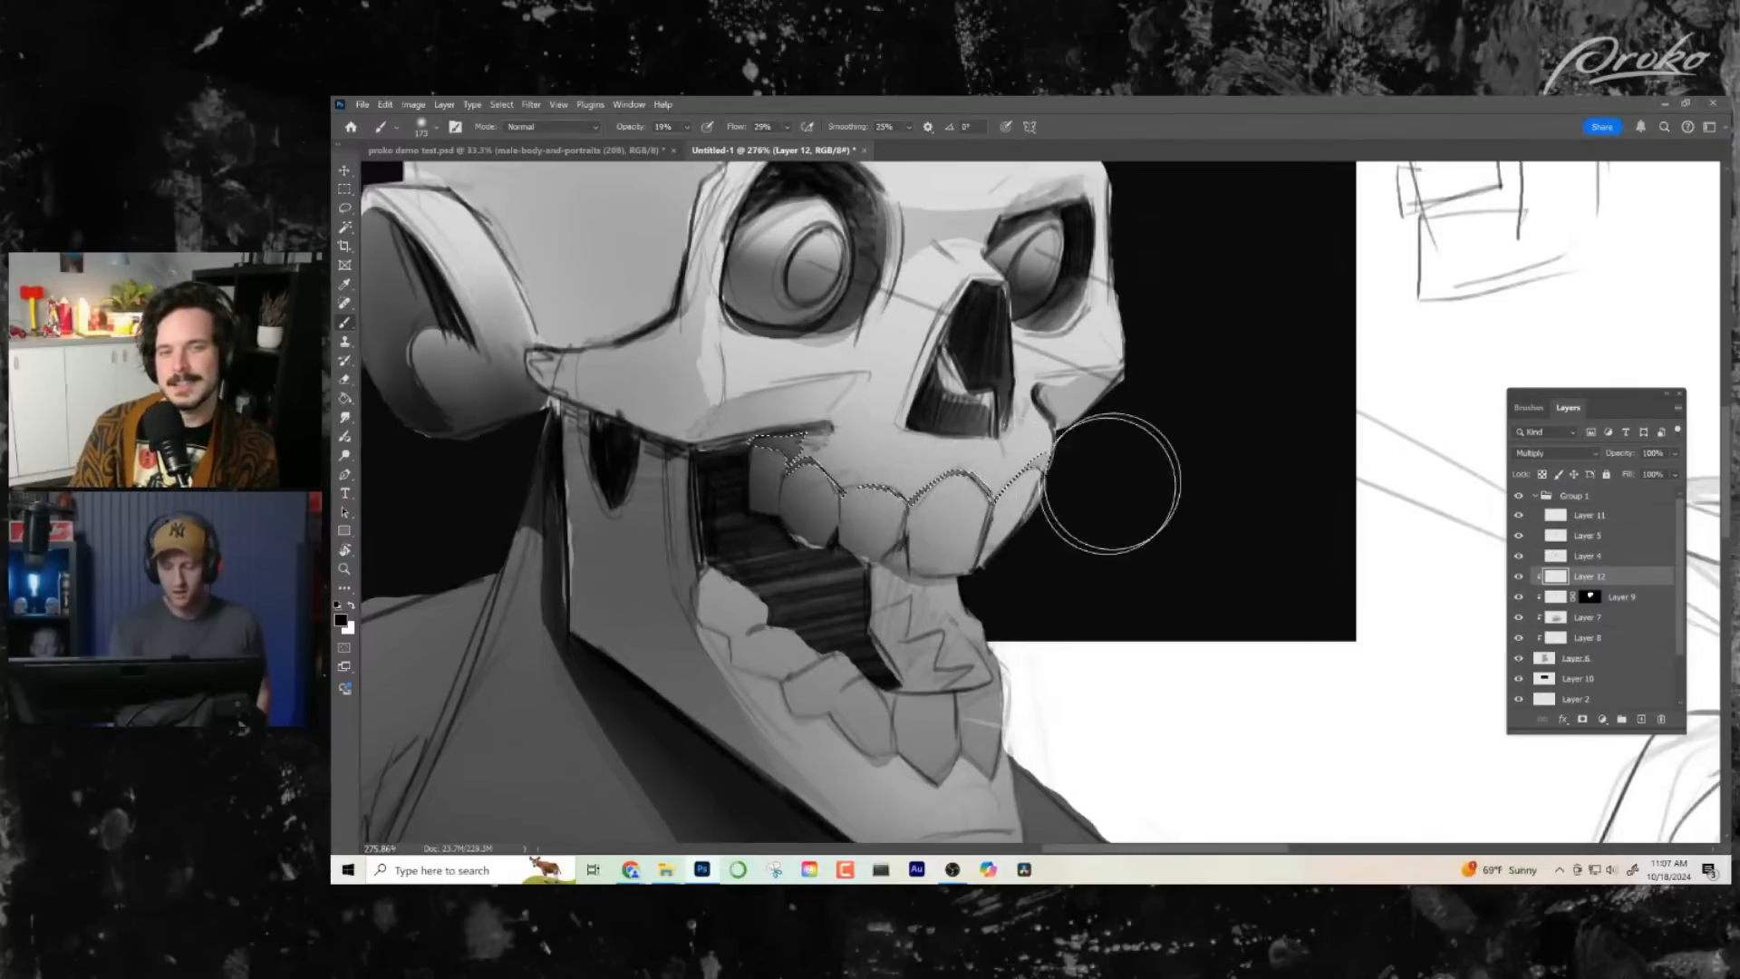
key("z")
scroll(1106, 634, "down", 5)
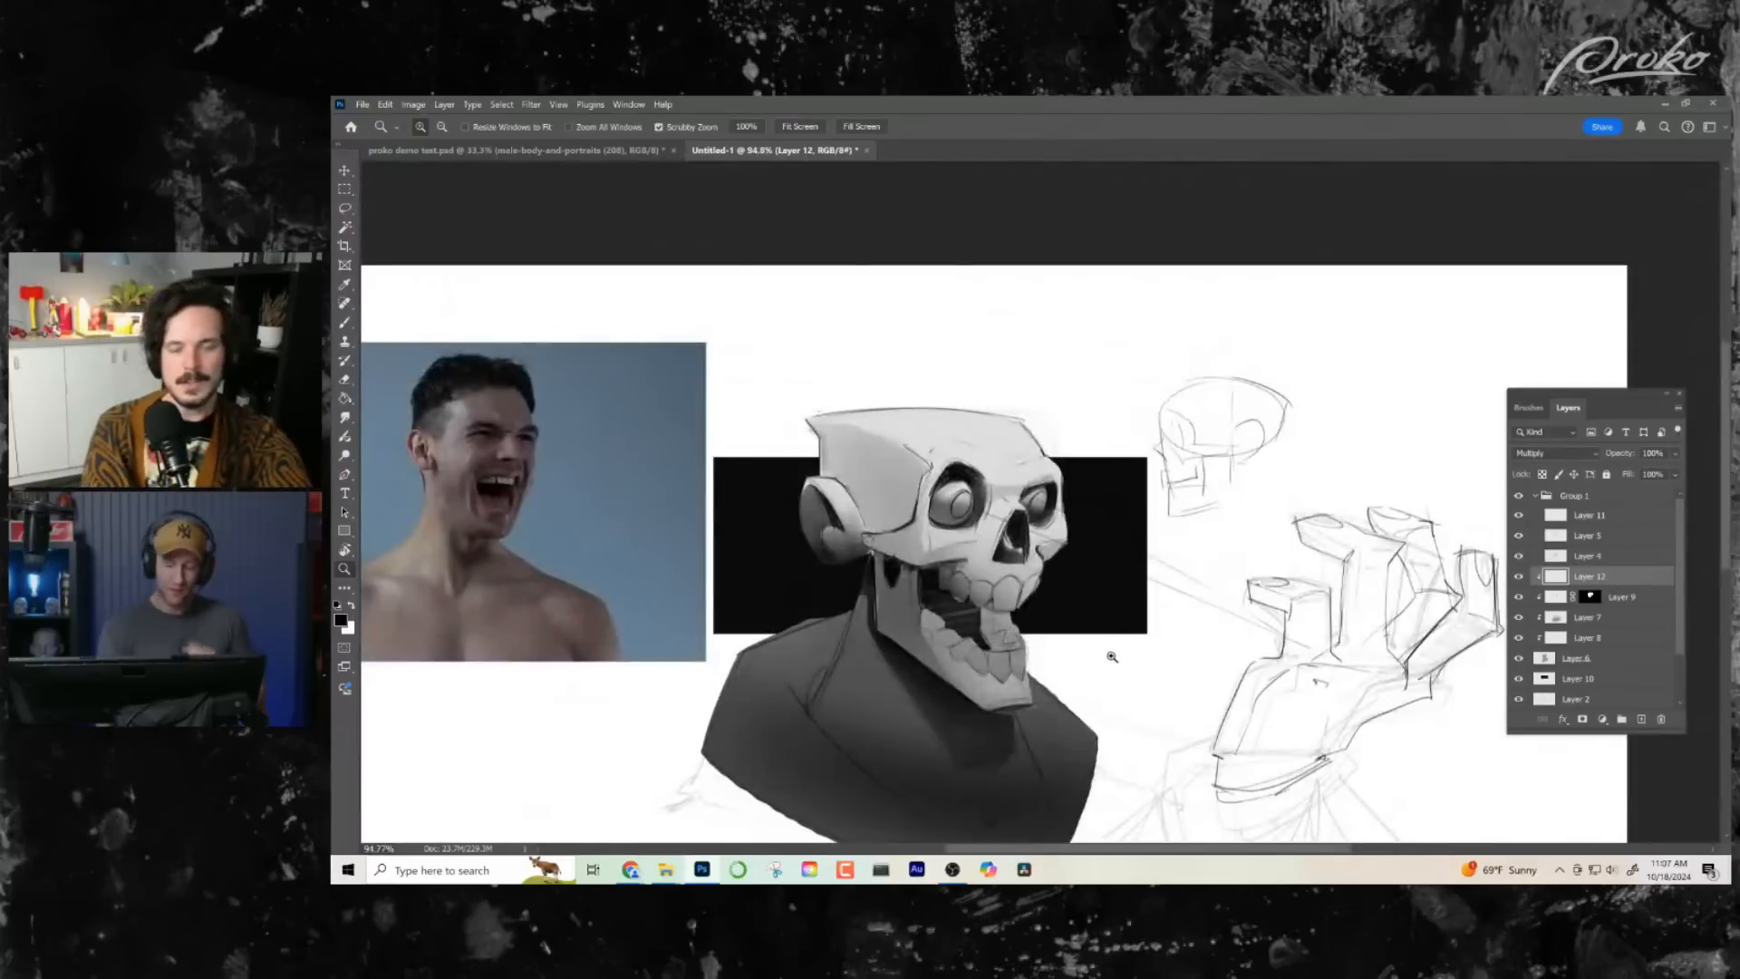
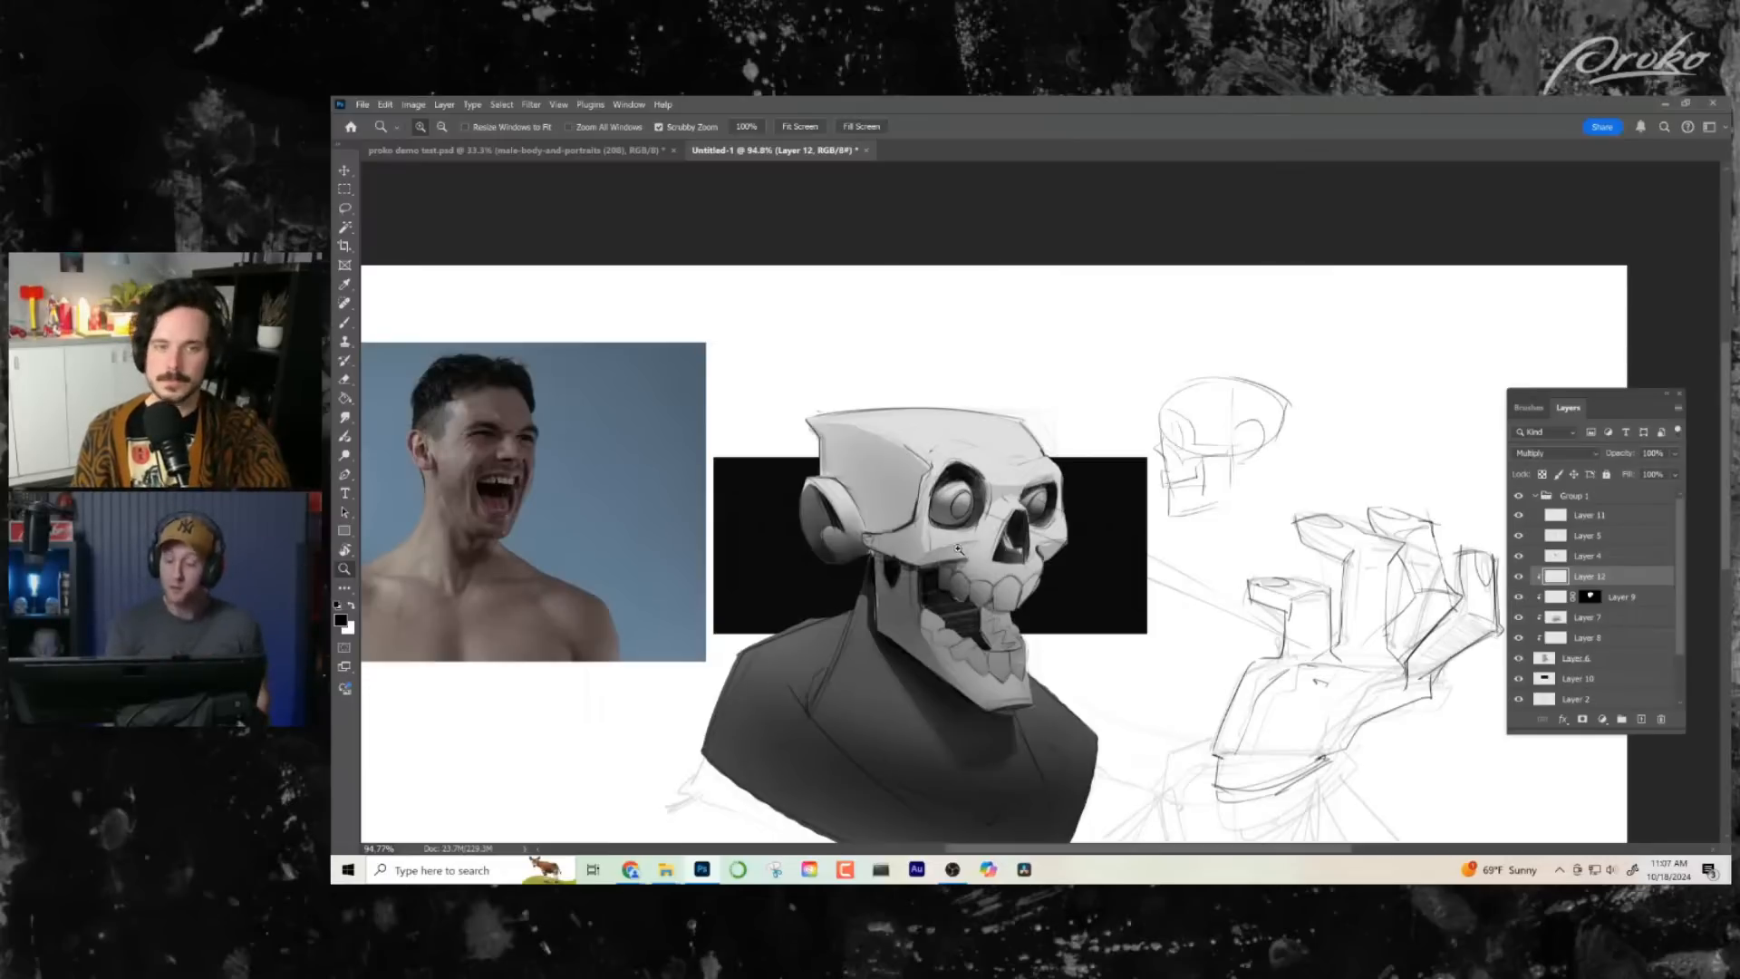
- Lasso the upper part of the larger eyeball inside its socket and brush a soft dark shadow into it
left_click_drag(976, 568, 1081, 548)
left_click_drag(991, 488, 1047, 616)
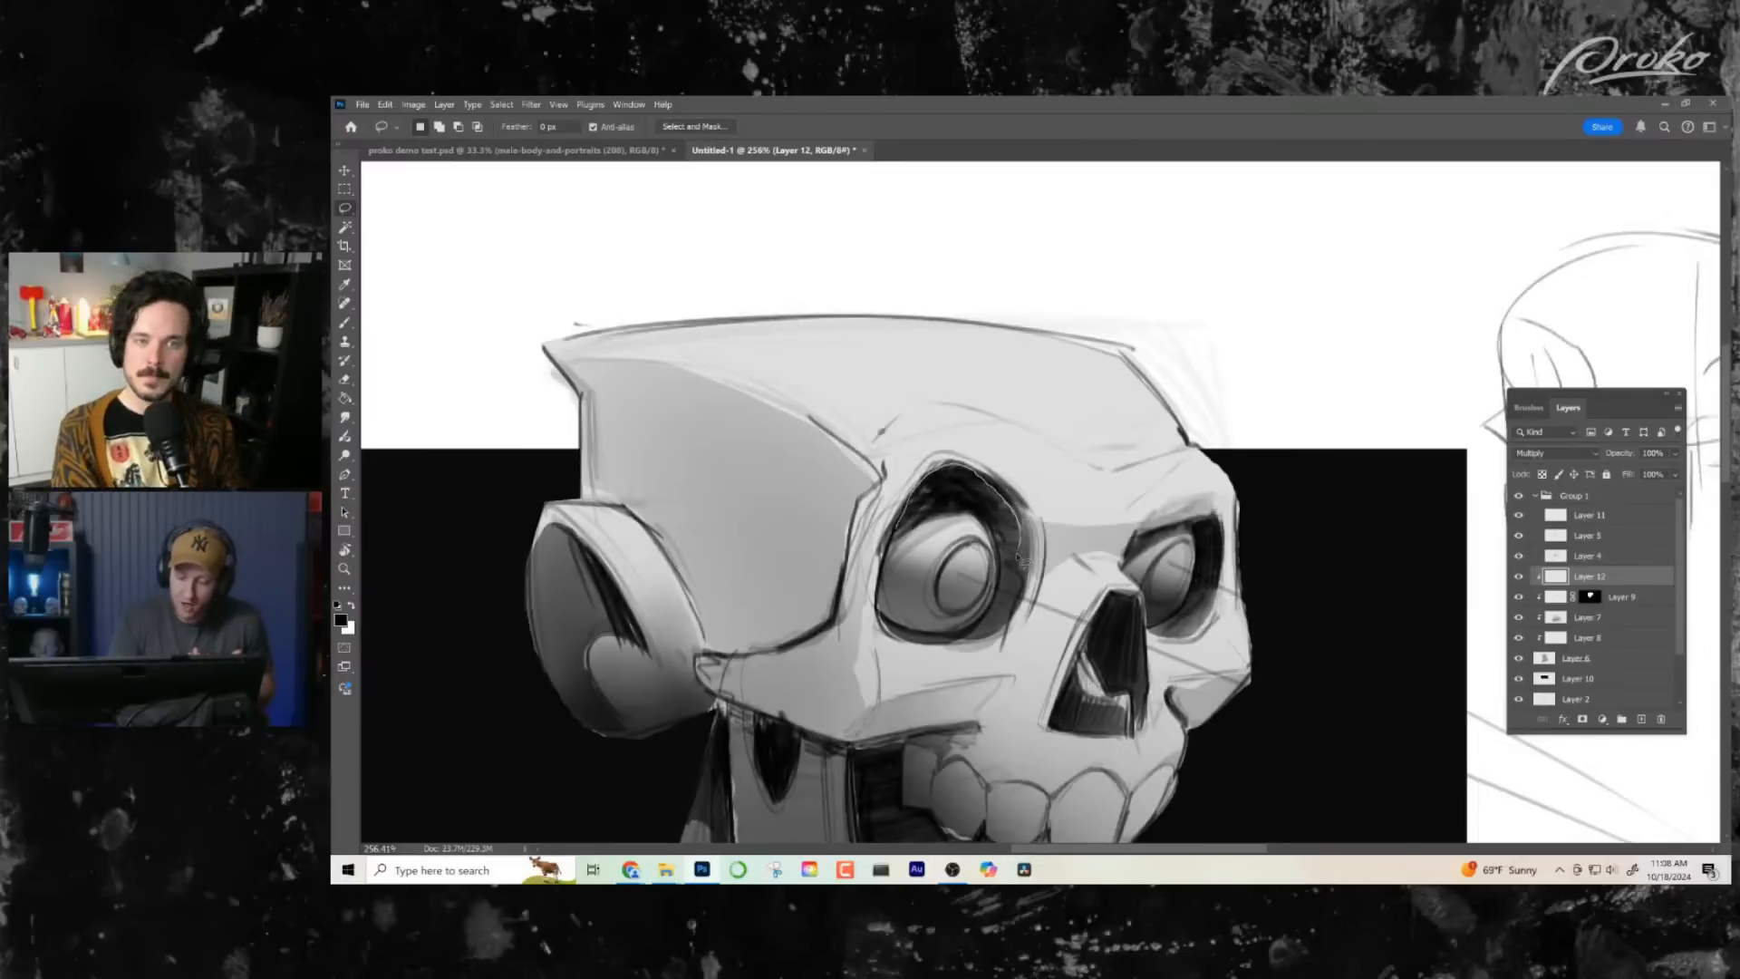
left_click_drag(904, 542, 902, 537)
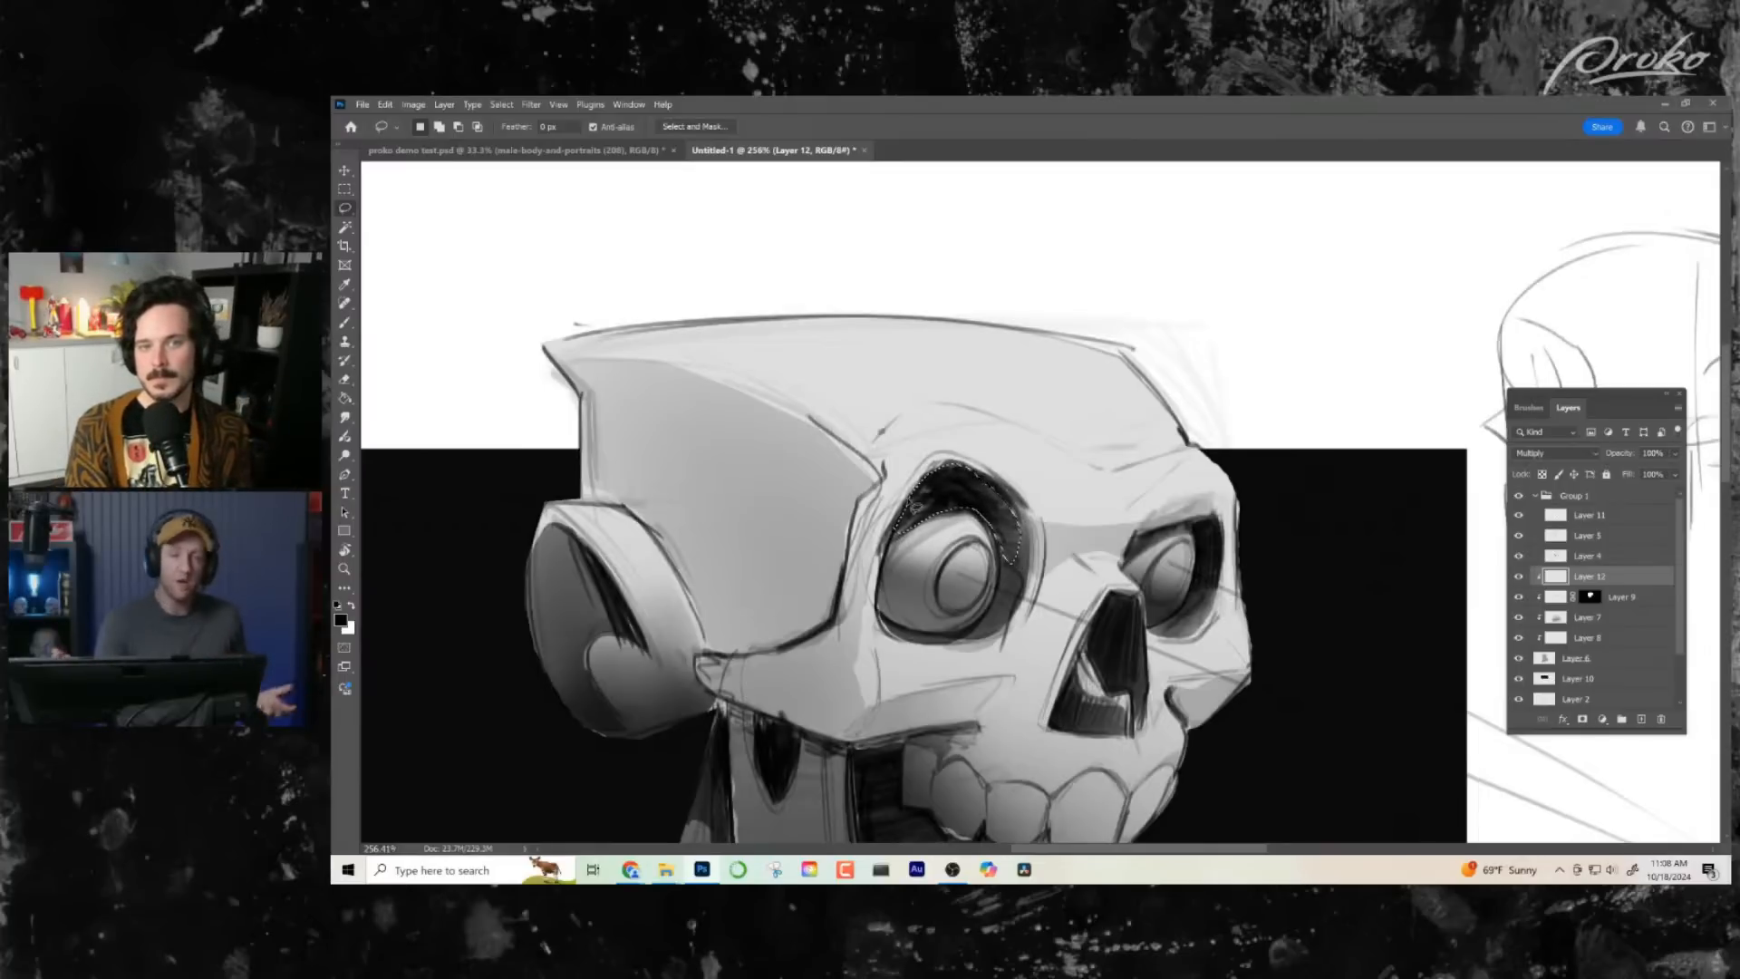
key("b")
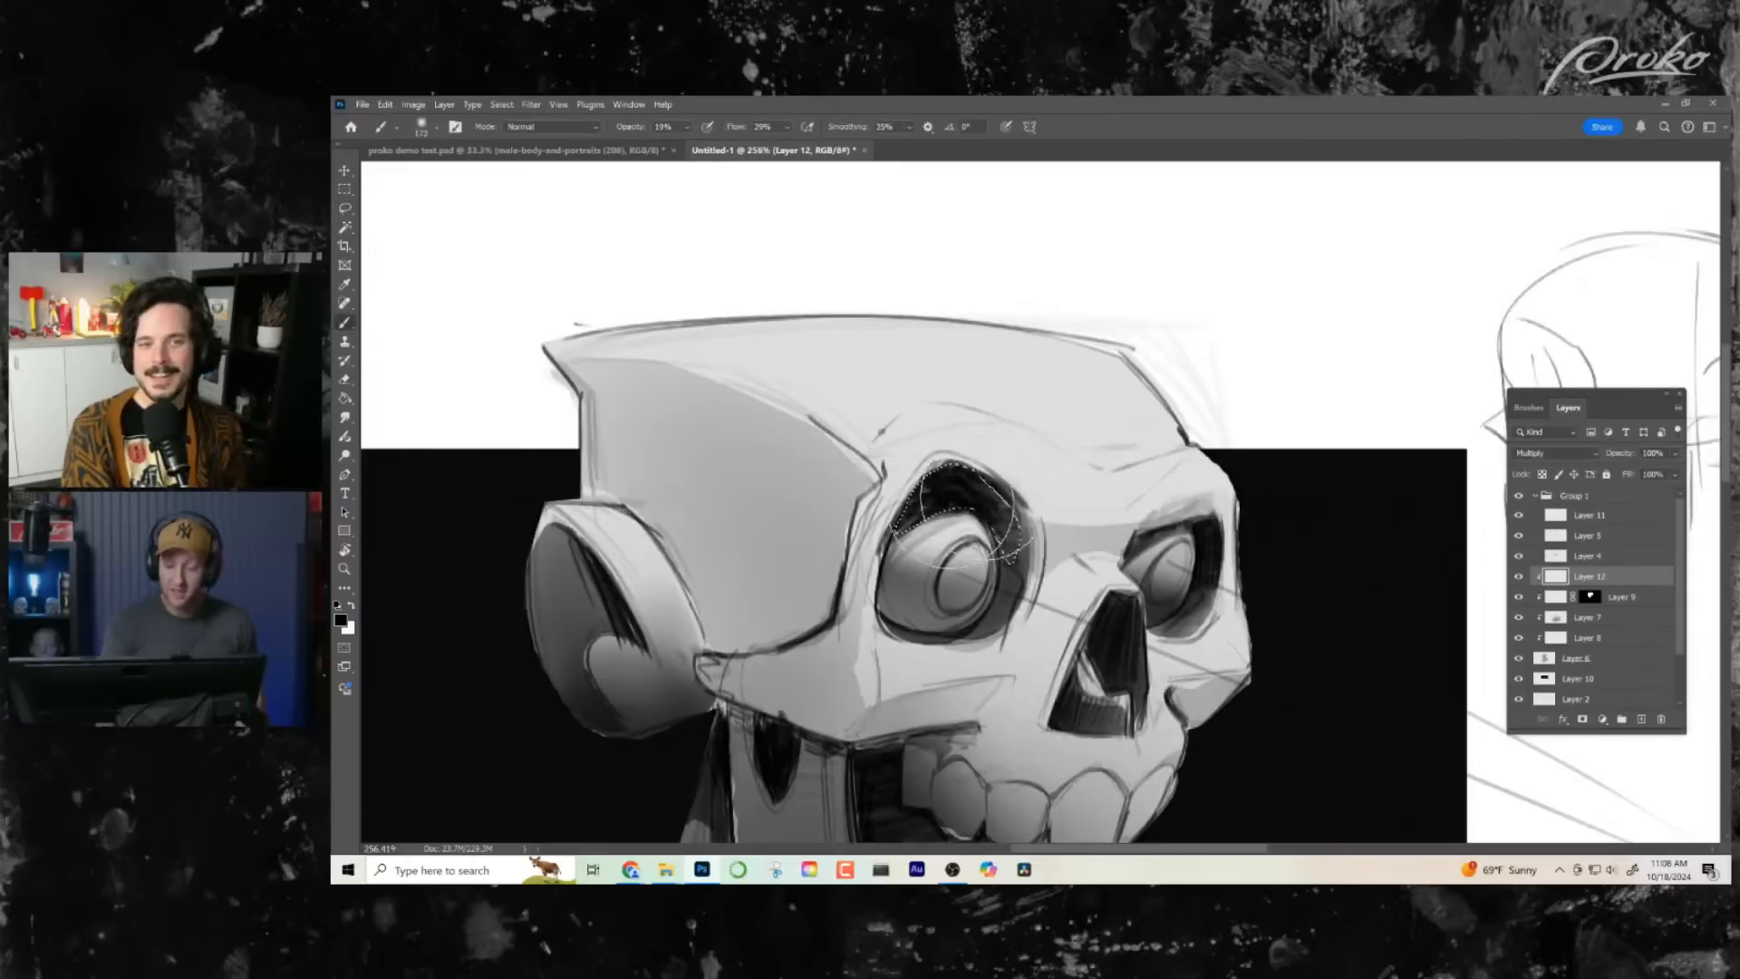
key("ctrl+d")
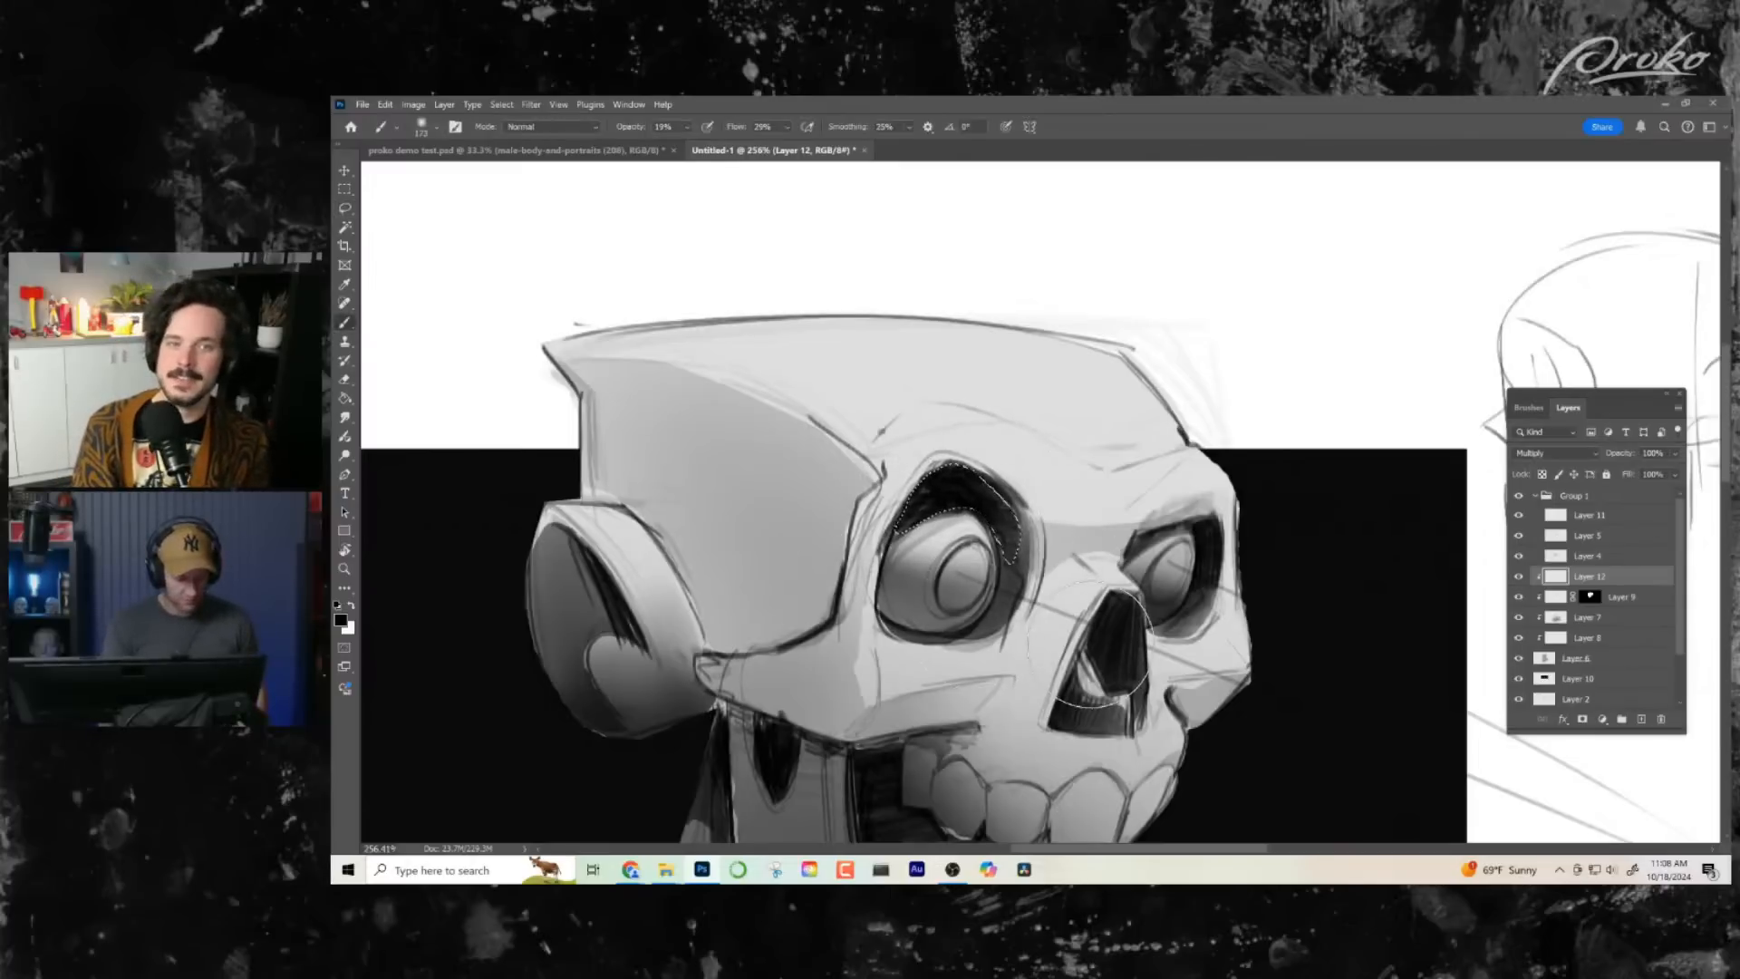
- Lasso the hollow beneath the skull's near cheekbone and darken it with soft brush shading
key("z")
left_click_drag(1092, 659, 1001, 662)
left_click_drag(1186, 678, 1018, 619)
left_click(1078, 562)
key("ctrl+0")
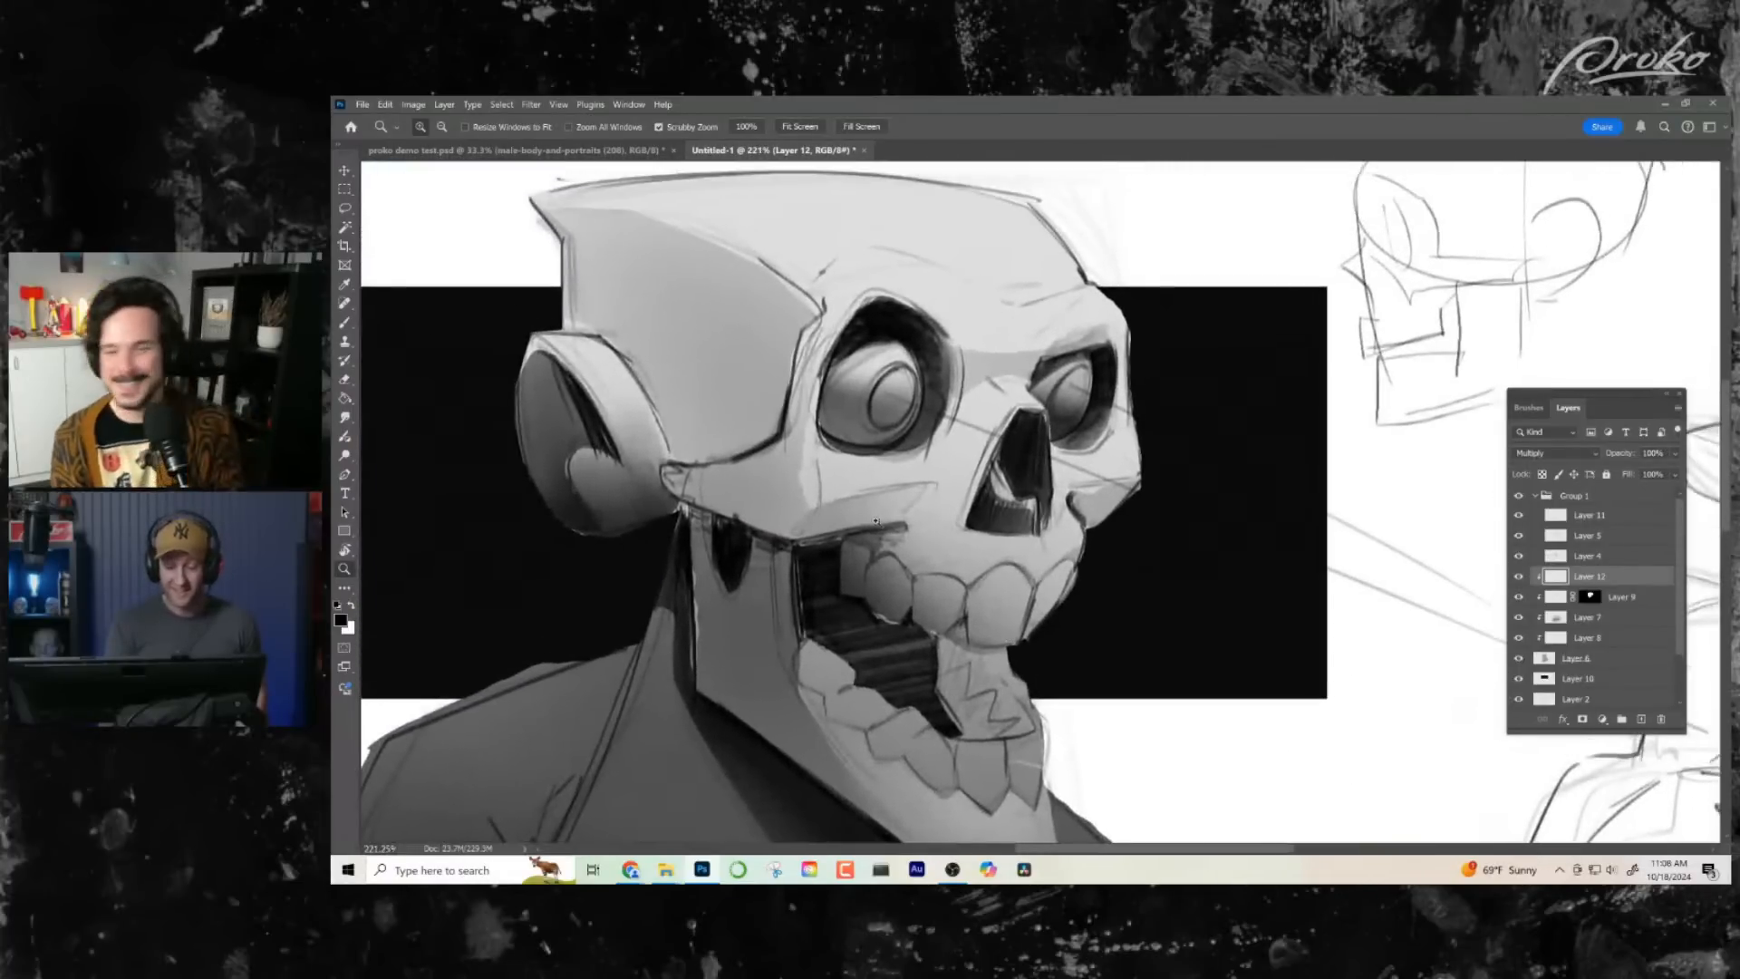
left_click(344, 208)
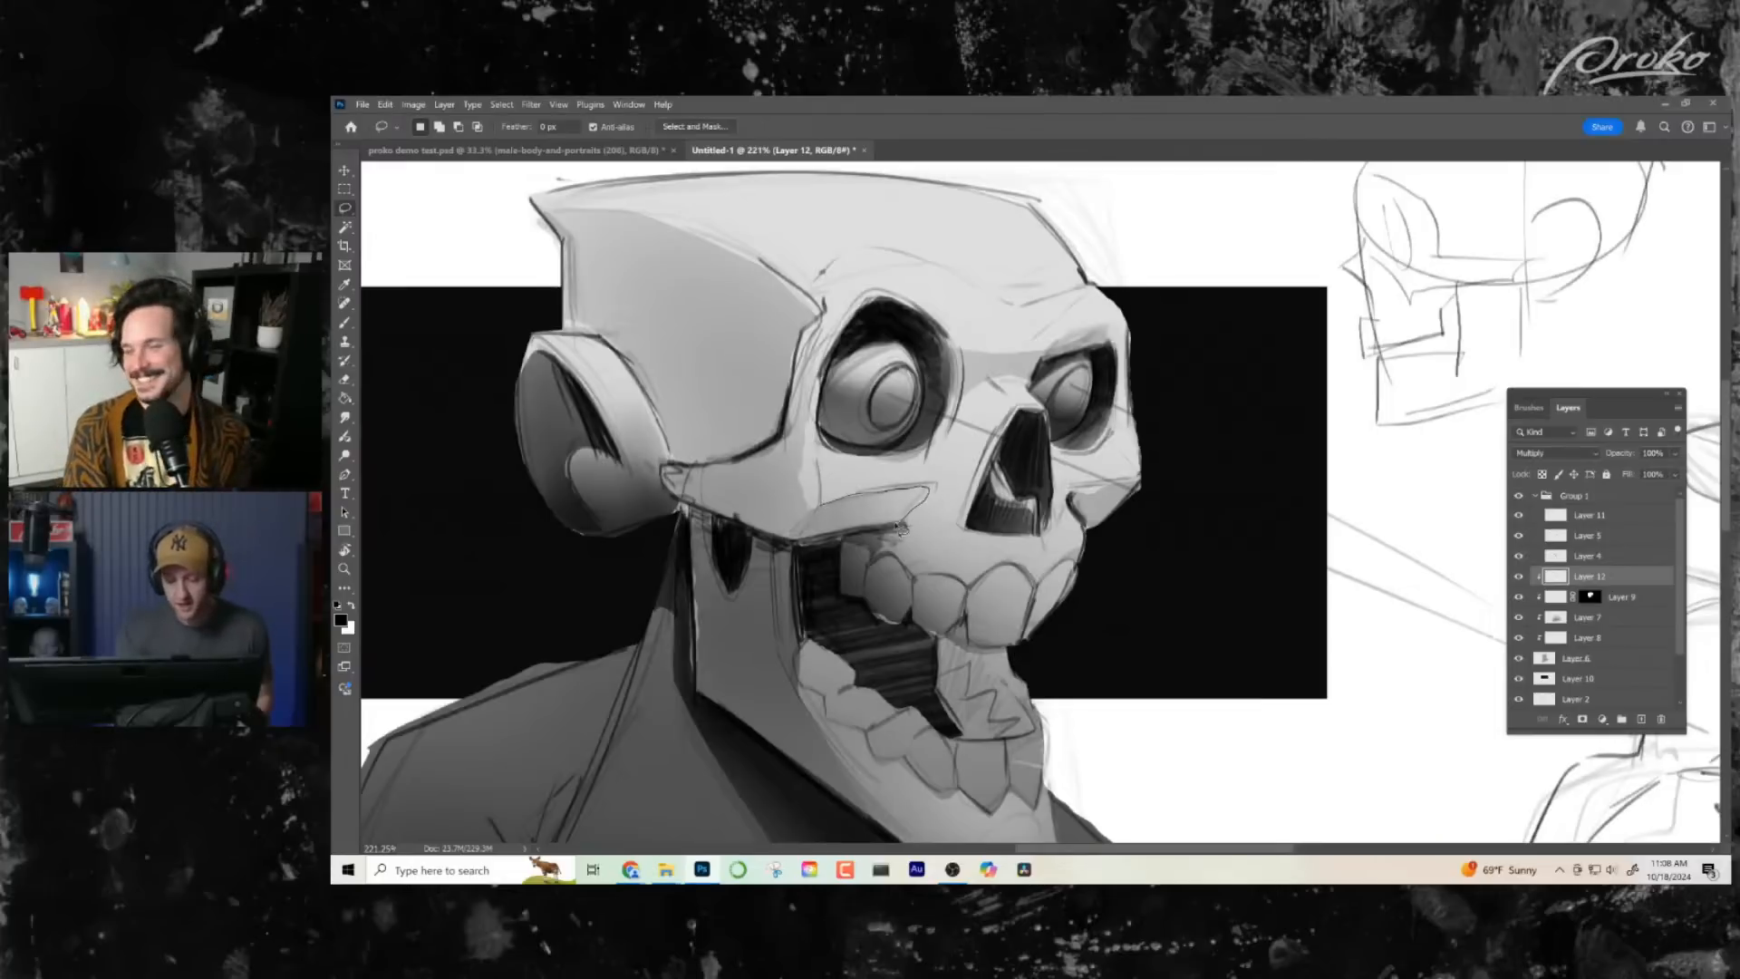
mouse_move(809, 549)
left_mouse_down()
mouse_move(793, 542)
mouse_move(859, 514)
left_mouse_up()
key("b")
key("ctrl+d")
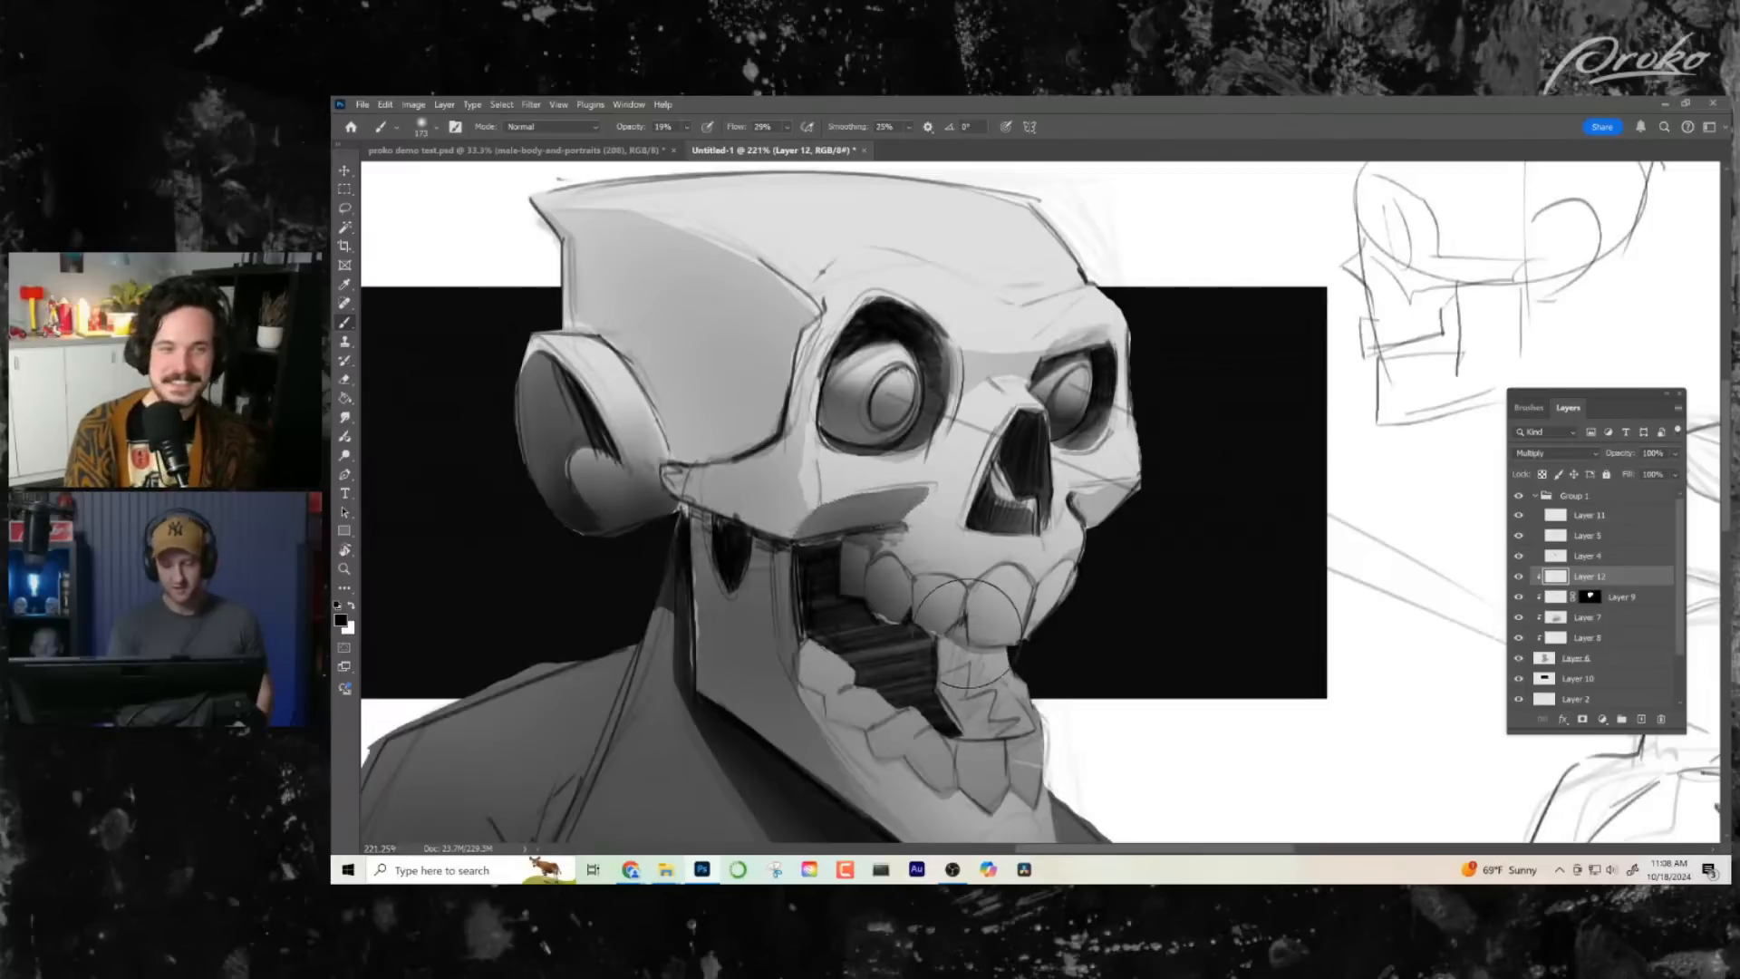
- Lasso the side plane of the nose bridge beside the nasal cavity and shade it with the soft brush
mouse_move(1051, 633)
left_mouse_down()
mouse_move(967, 625)
mouse_move(1070, 624)
left_mouse_up()
left_click_drag(1017, 550, 990, 513)
left_click(344, 210)
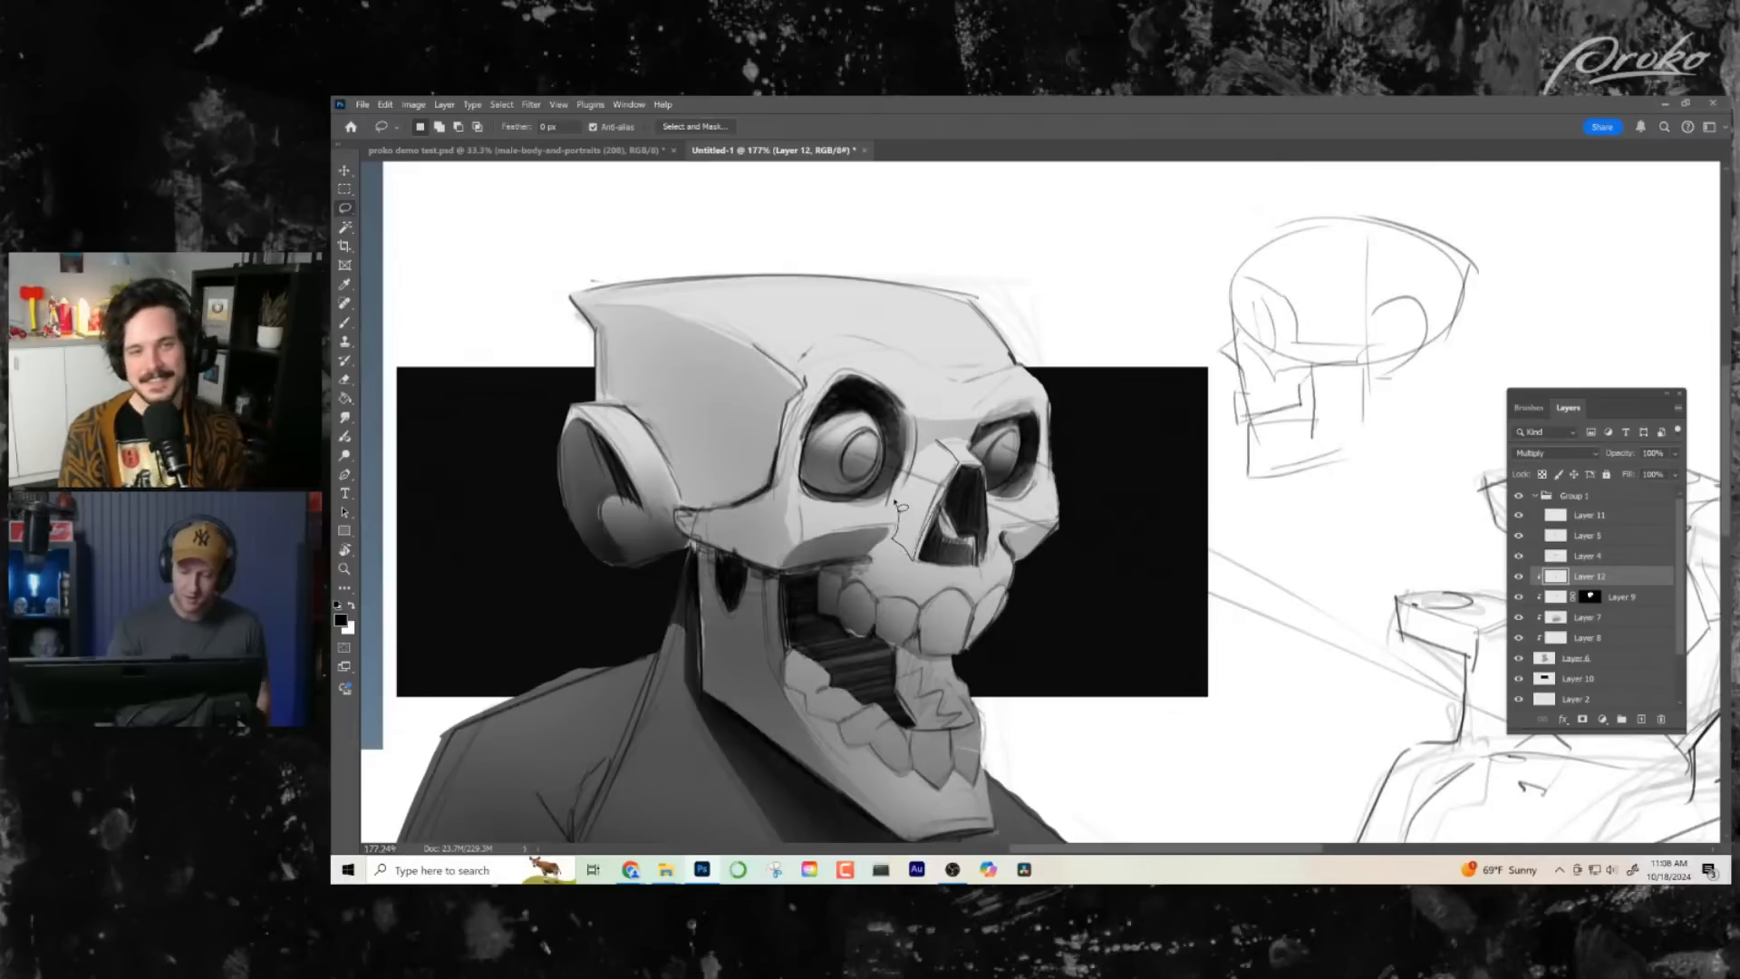
key("b")
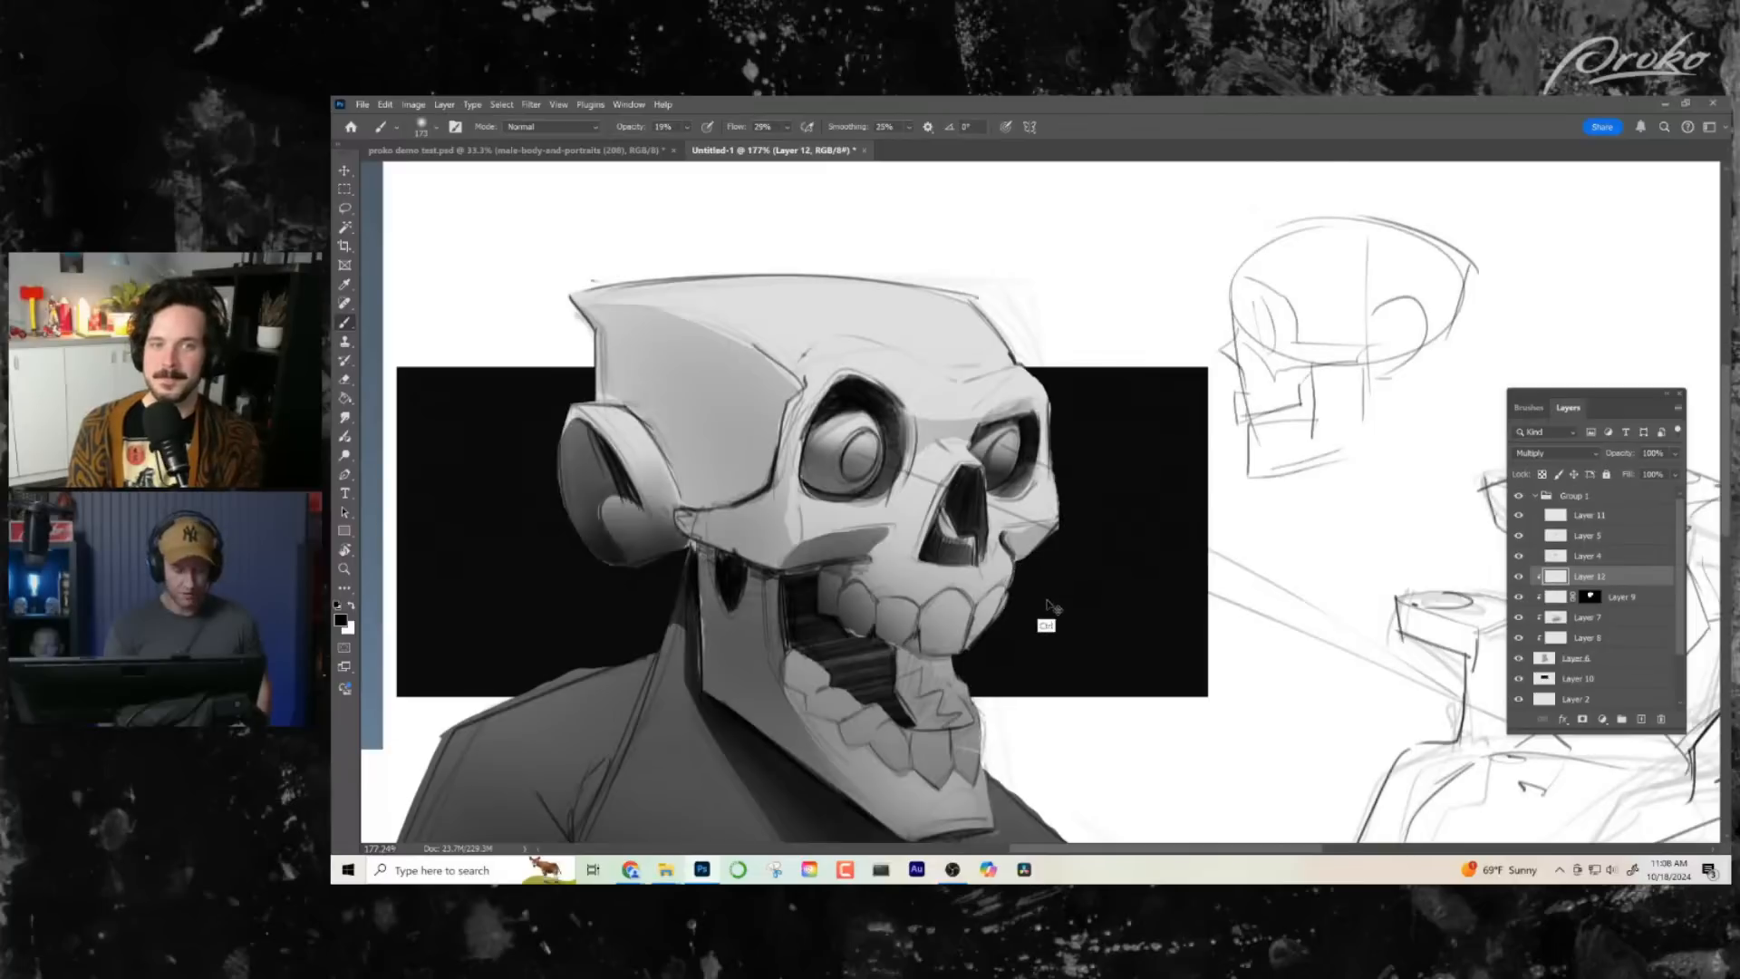
left_click(345, 209)
key("super")
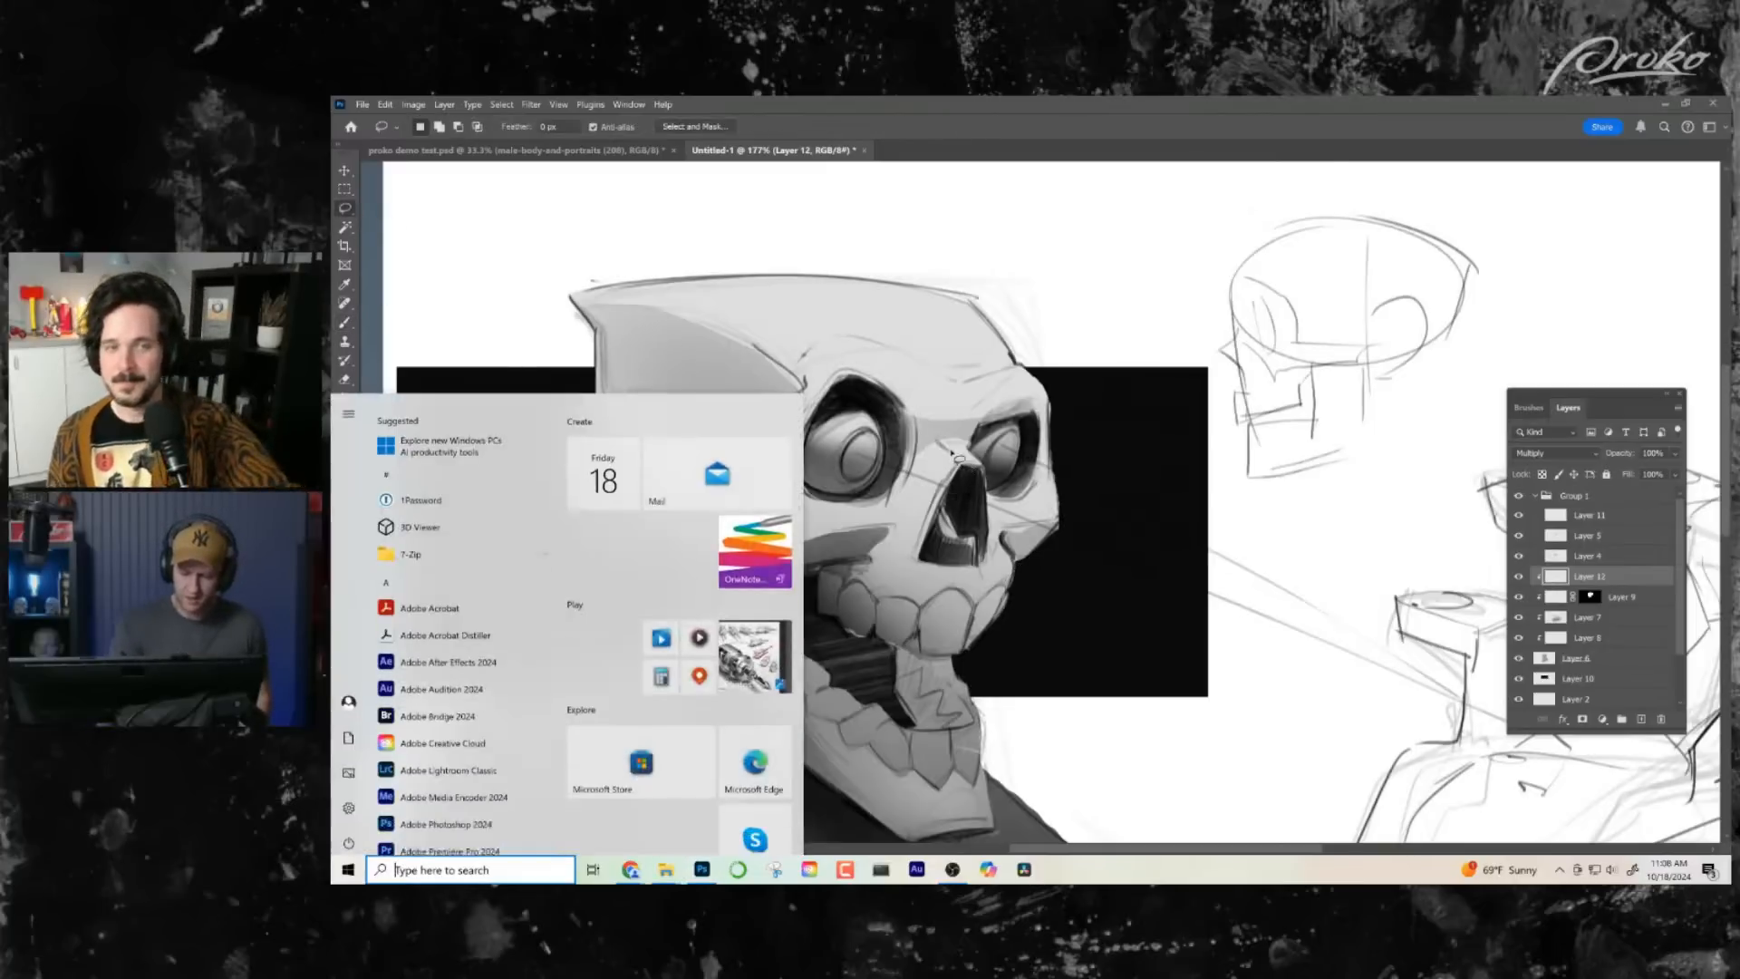
key("super")
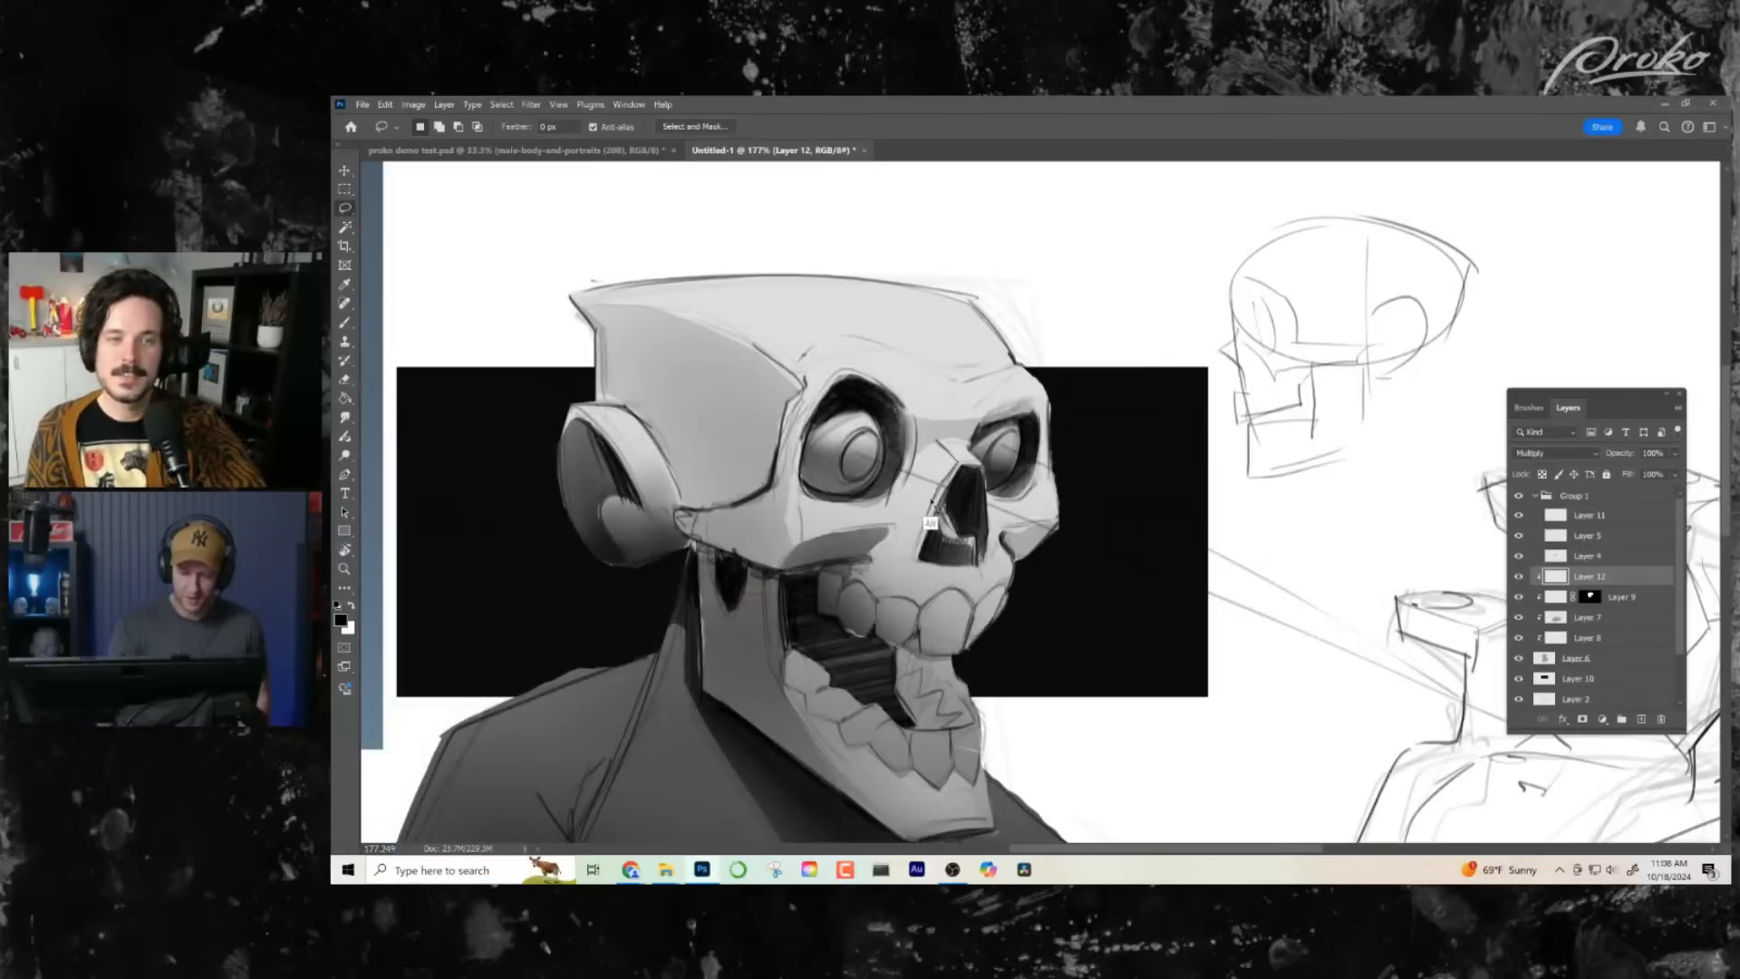
mouse_move(932, 502)
left_mouse_down()
mouse_move(915, 558)
mouse_move(893, 540)
mouse_move(898, 502)
mouse_move(941, 443)
mouse_move(957, 462)
mouse_move(911, 516)
mouse_move(916, 585)
left_mouse_up()
key("ctrl")
key("b")
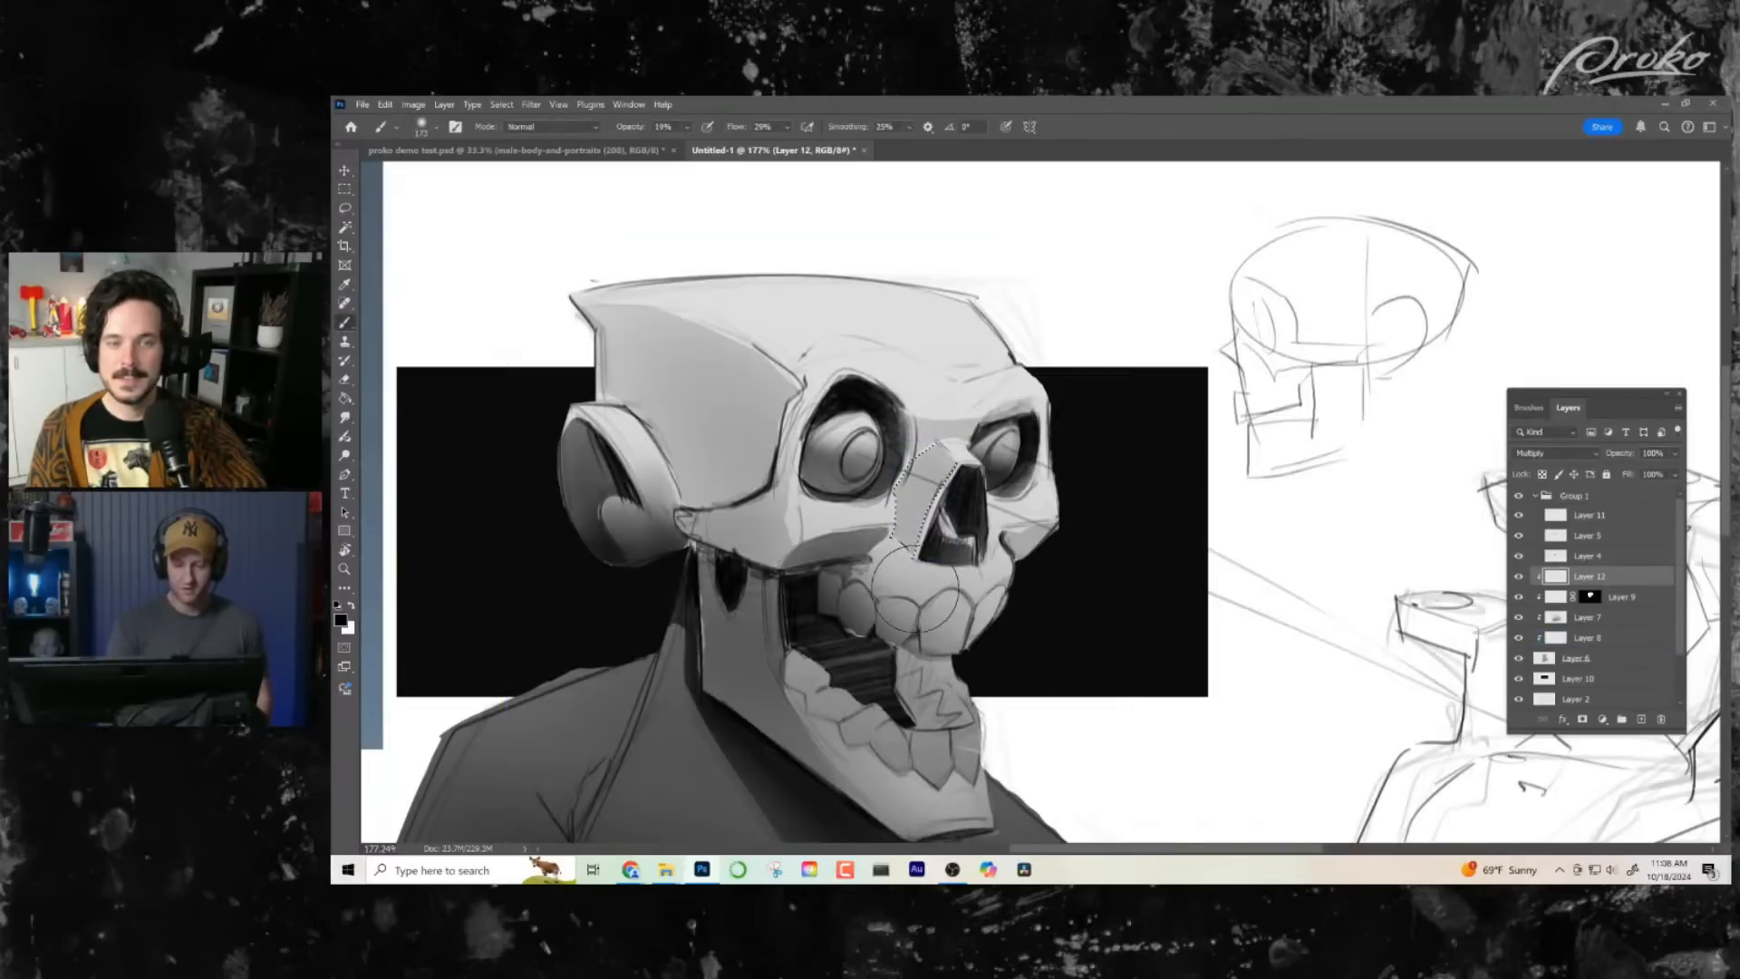
key("ctrl+d")
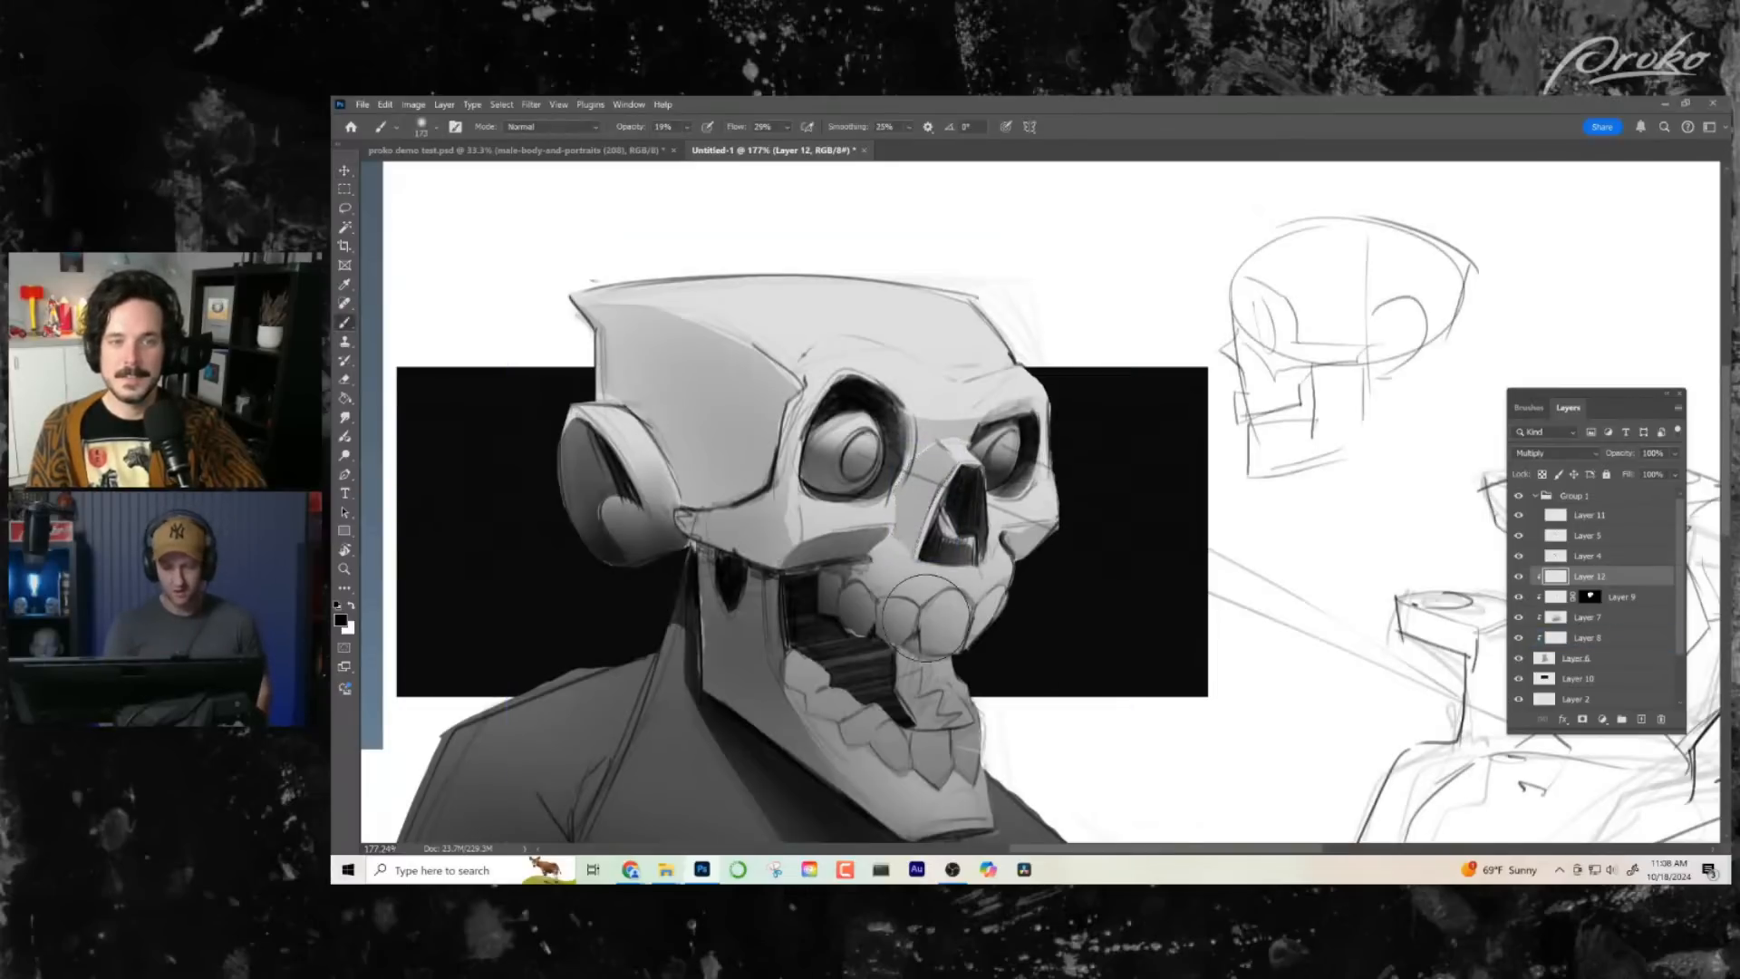
- Merge Layer 12 with Layer 9, and toggle the merged shadow layer off and on to compare the shading
key("z")
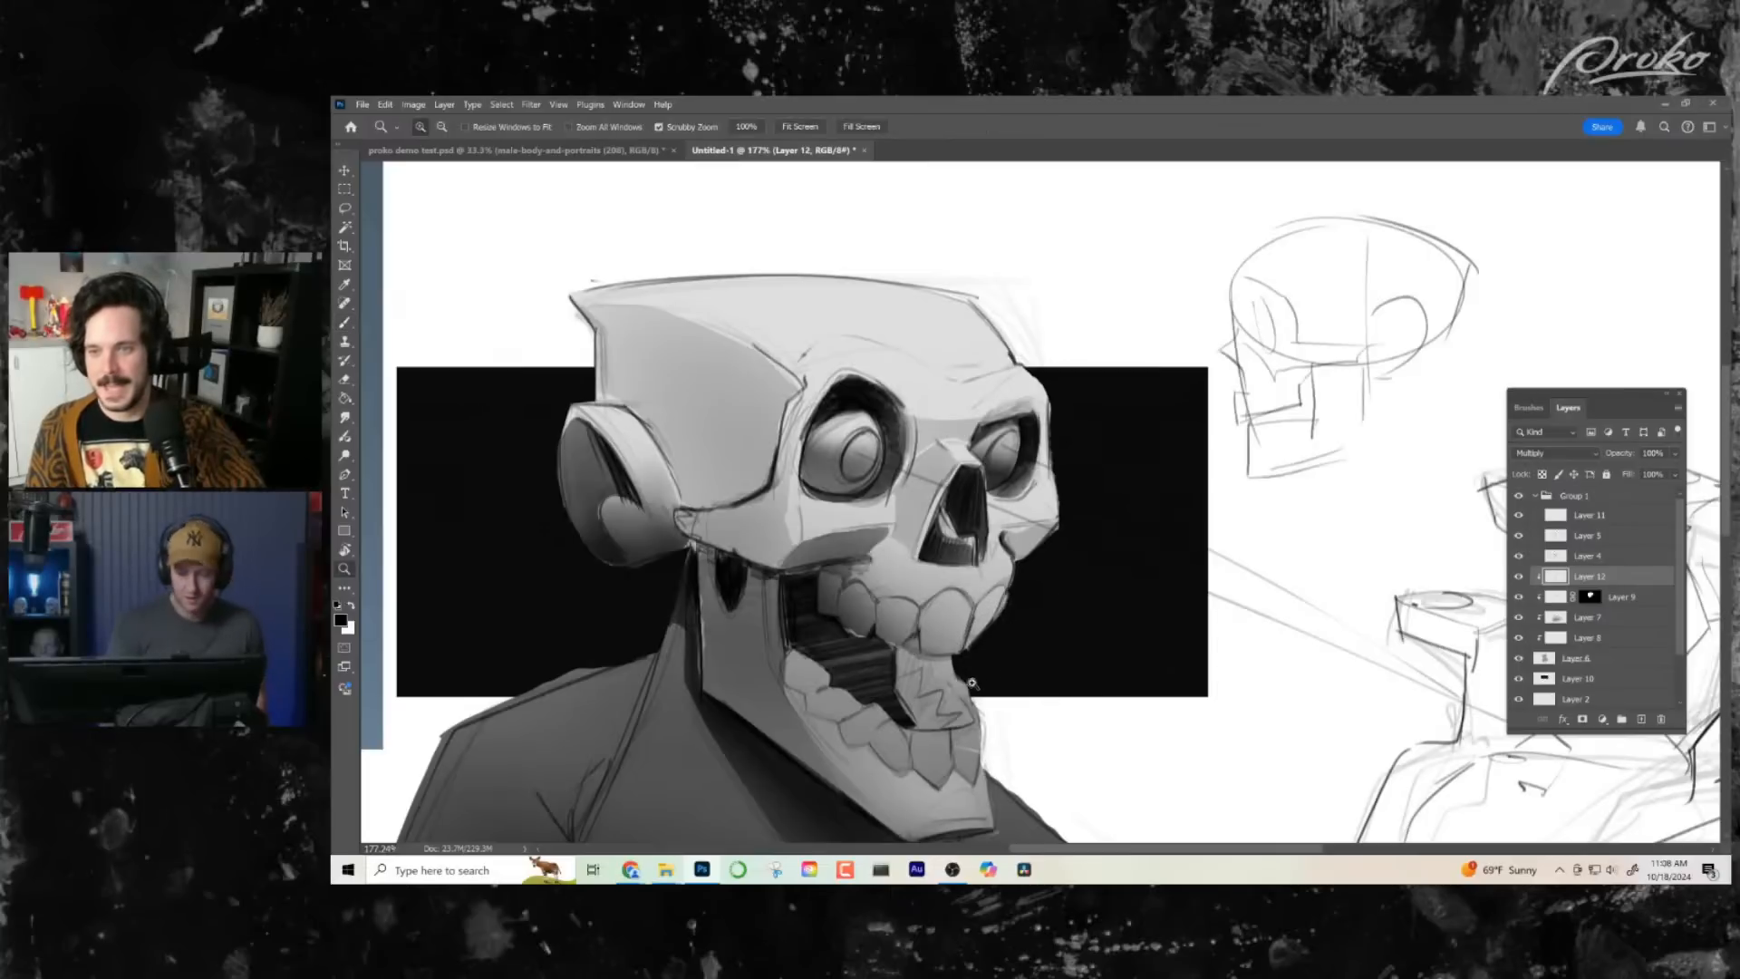
left_click_drag(997, 689, 913, 687)
mouse_move(1122, 427)
left_mouse_down()
mouse_move(1192, 433)
mouse_move(1013, 426)
left_mouse_up()
left_click(344, 210)
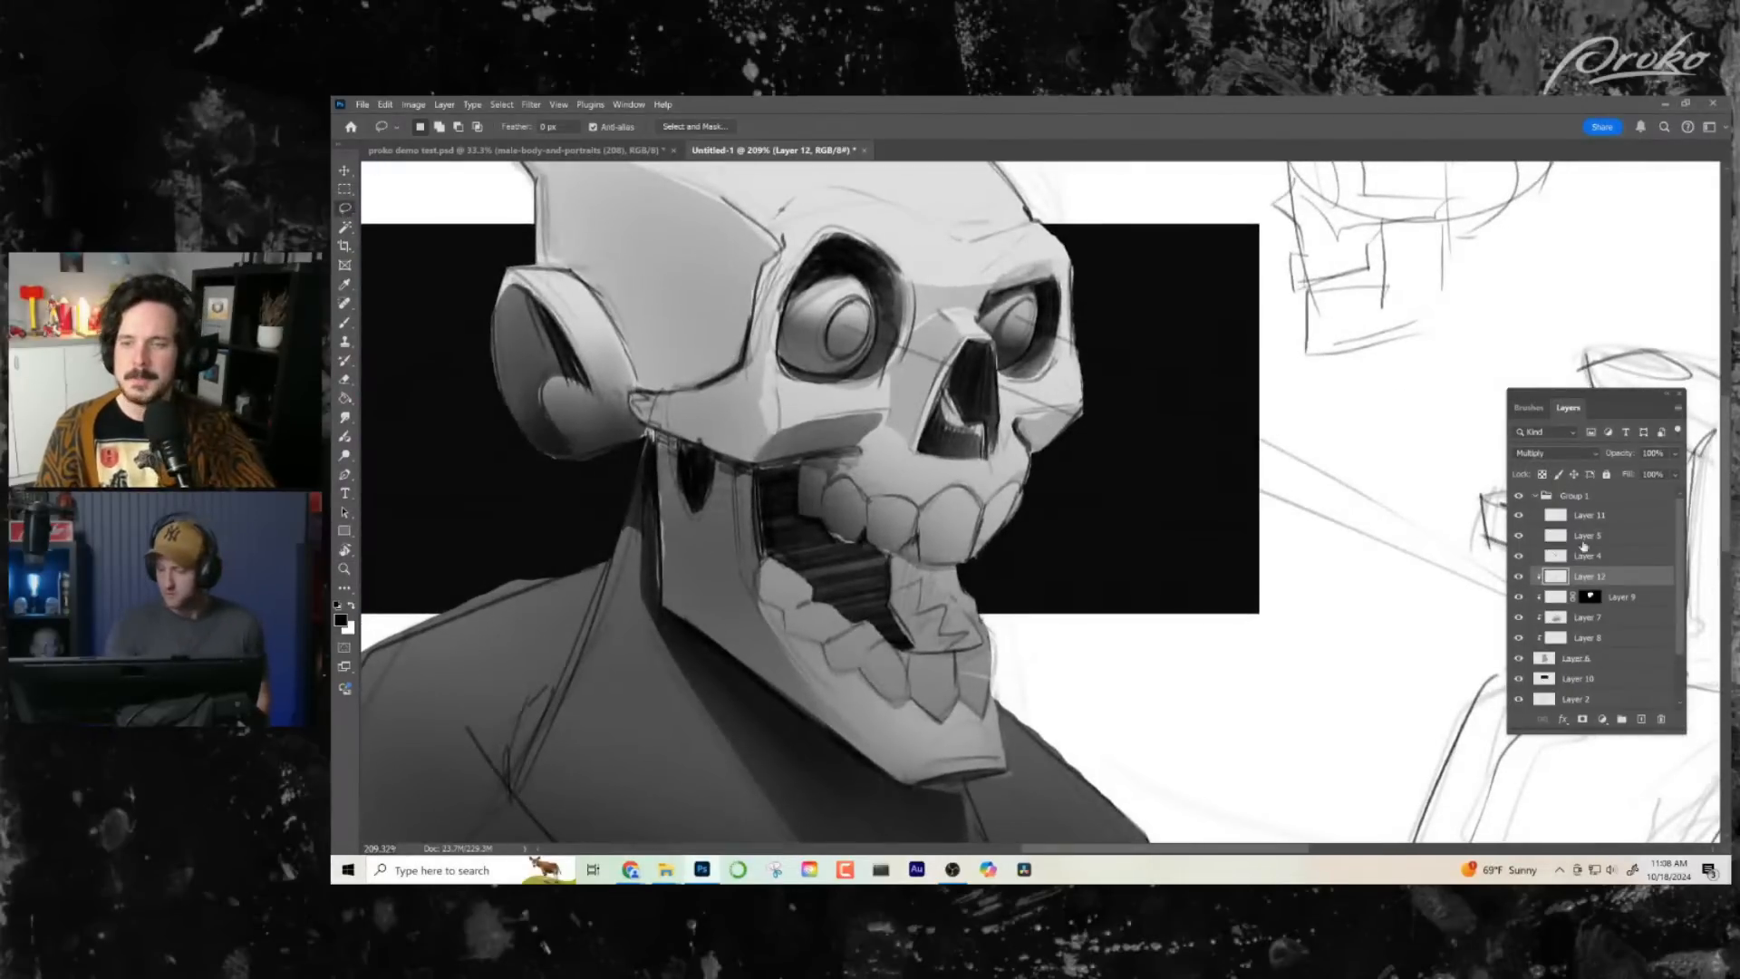
left_click(1630, 600, "shift")
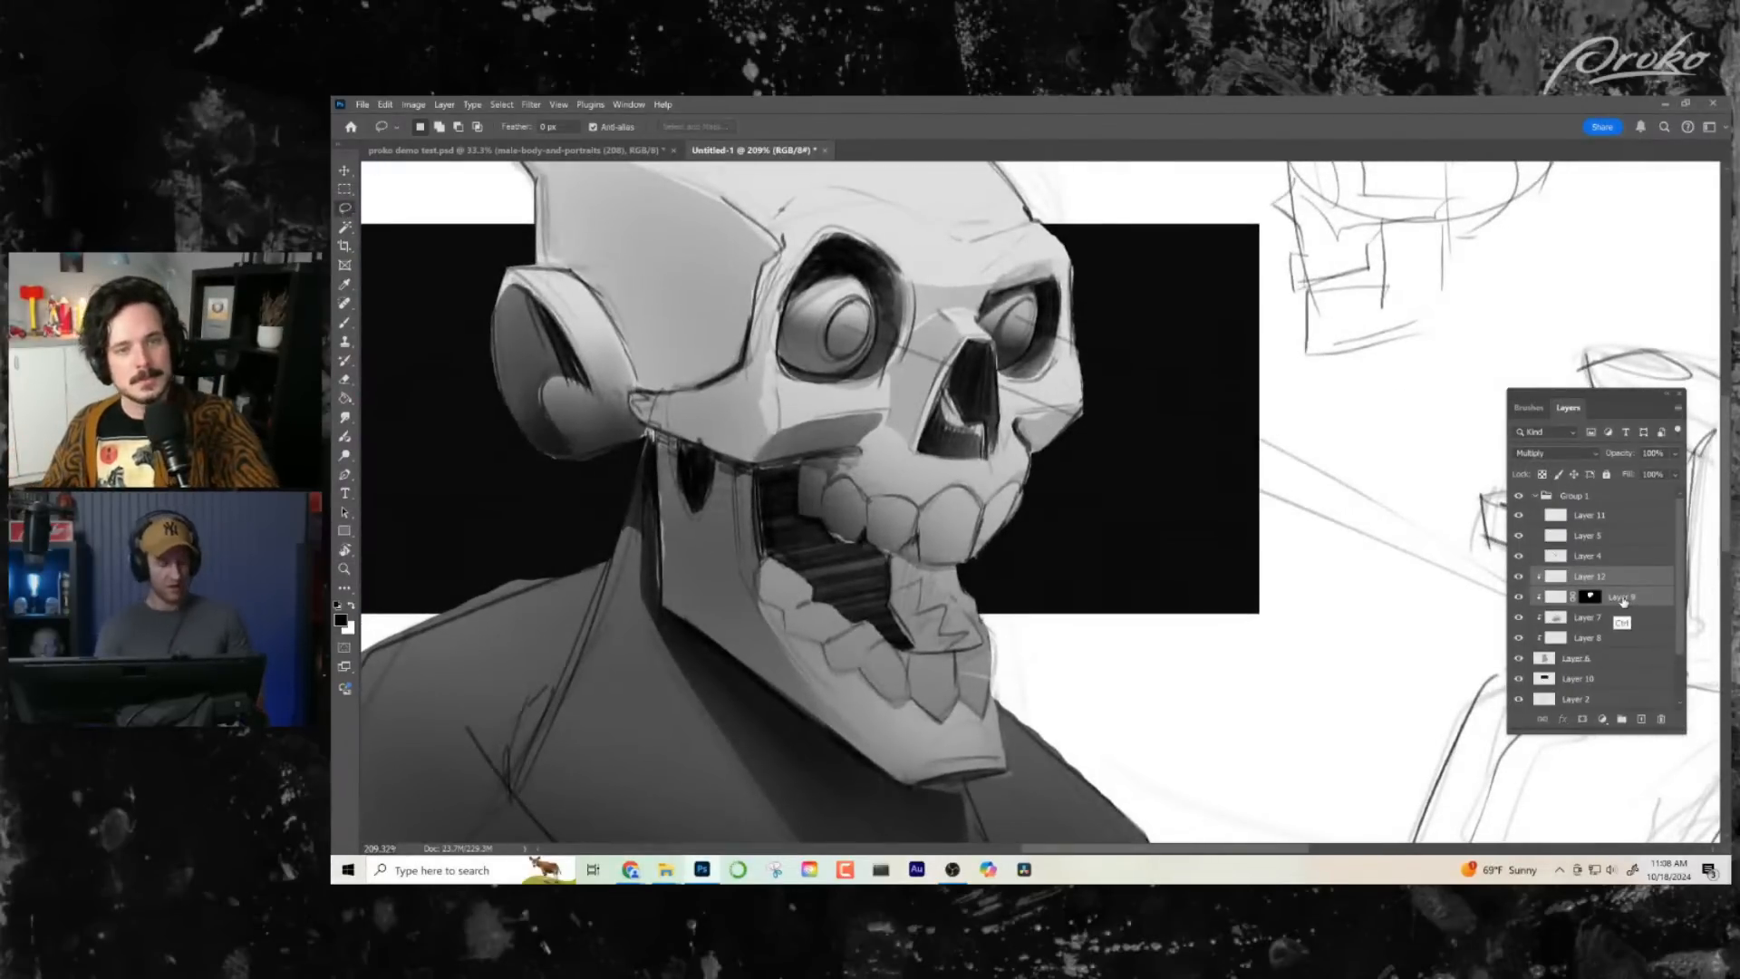
key("ctrl+e")
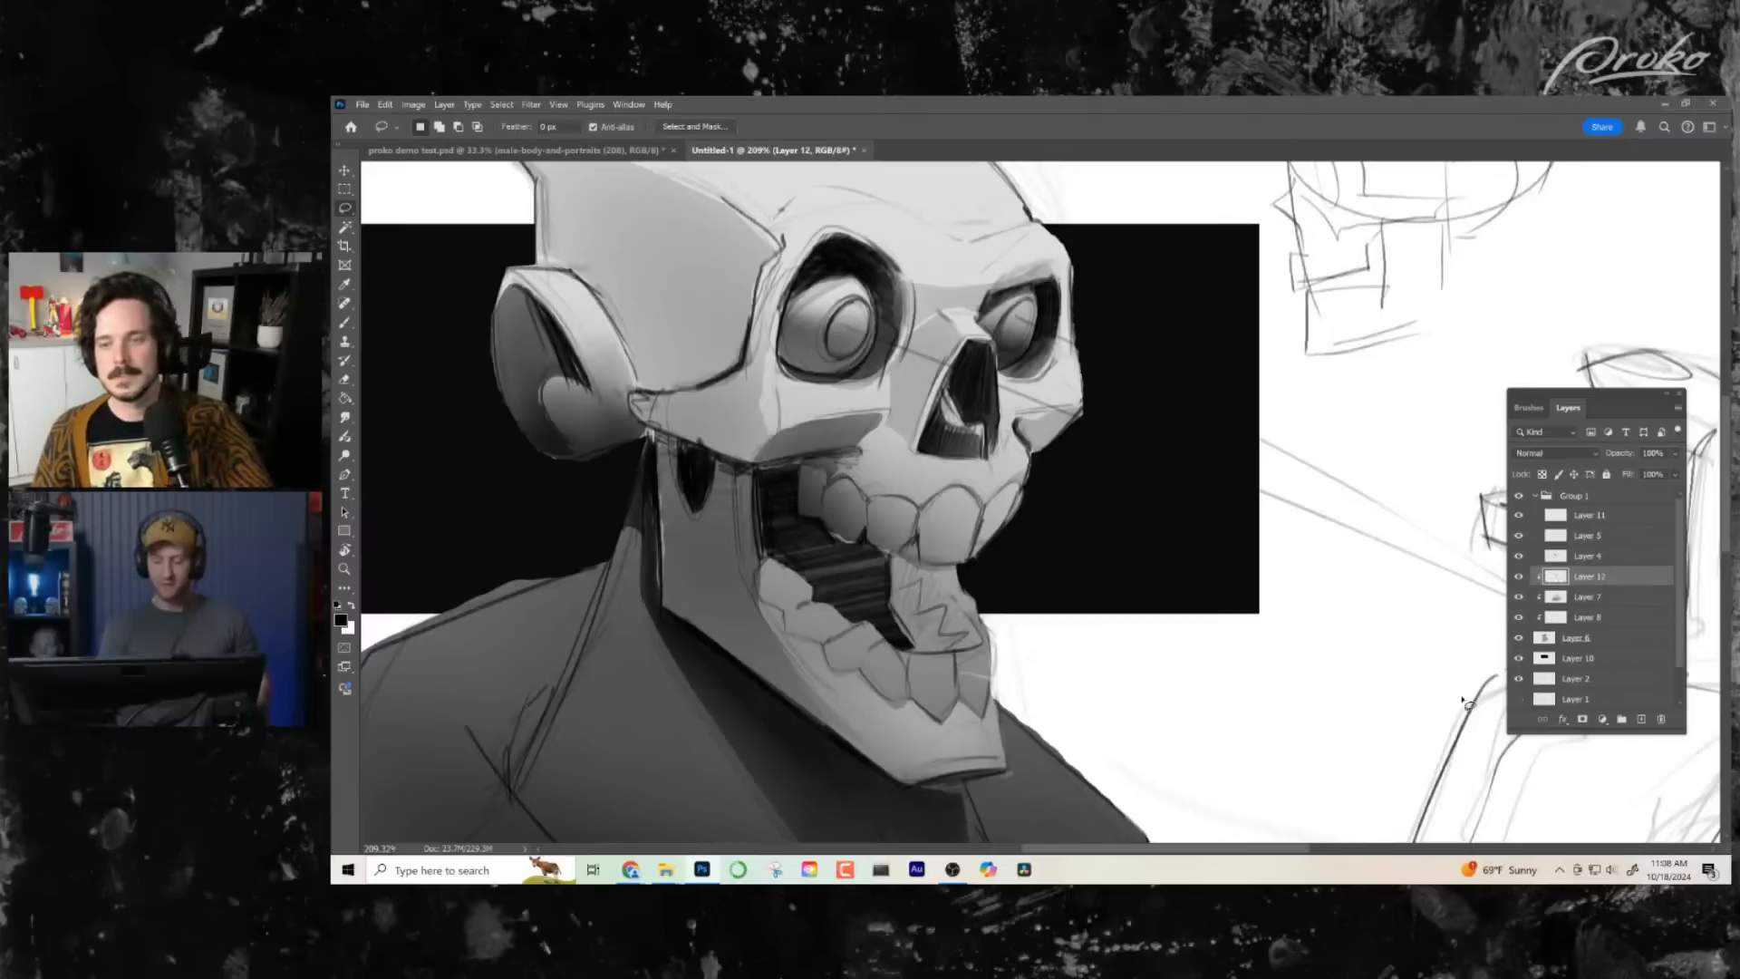
left_click(1519, 577)
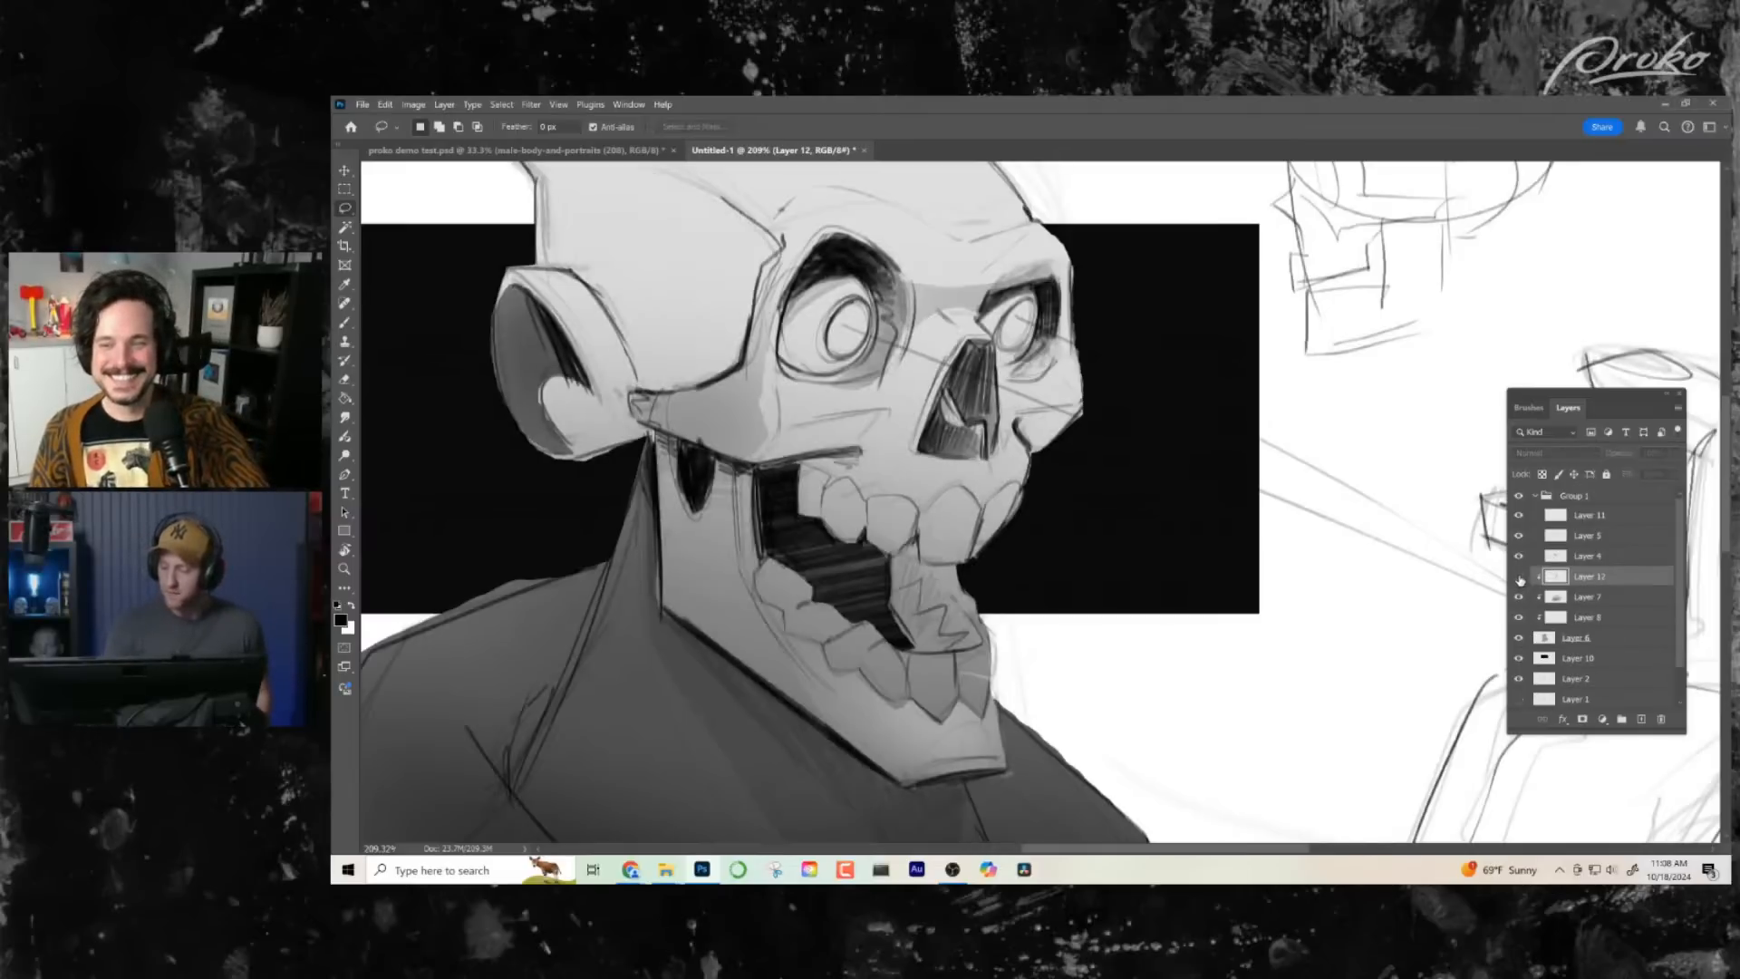
left_click(1520, 578)
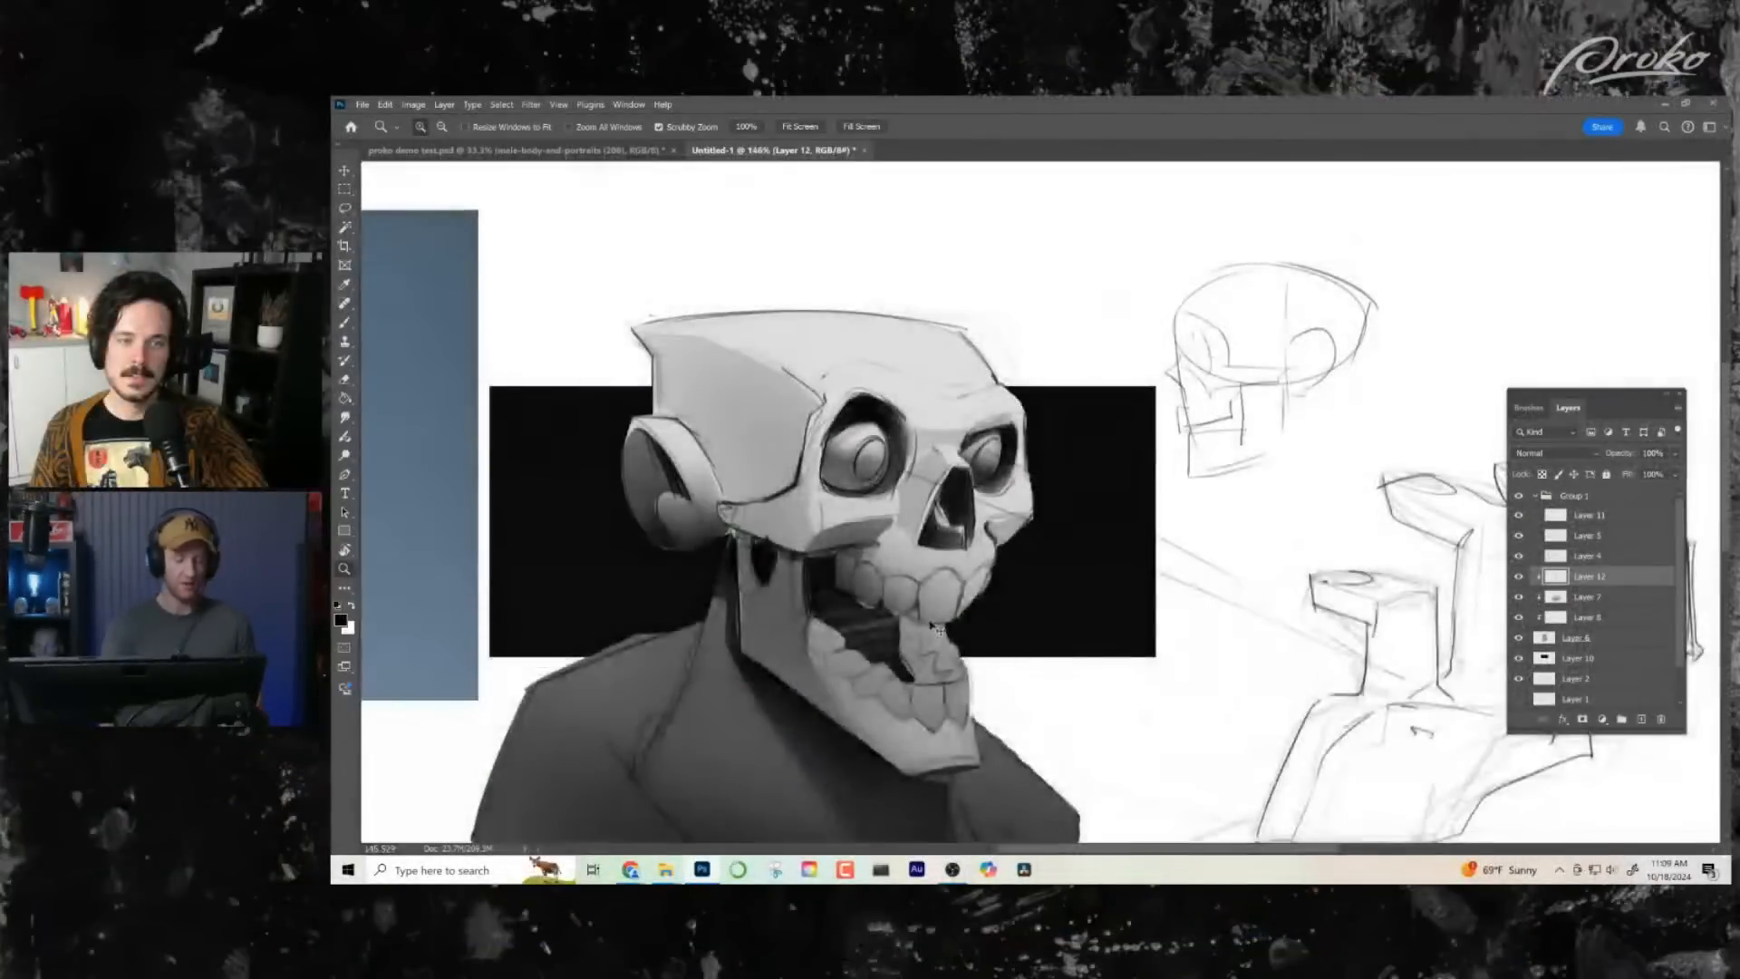
- Flip the canvas horizontally and lasso the upper jaw area just beneath the cheekbone for brush shading
left_click_drag(857, 611, 1239, 656)
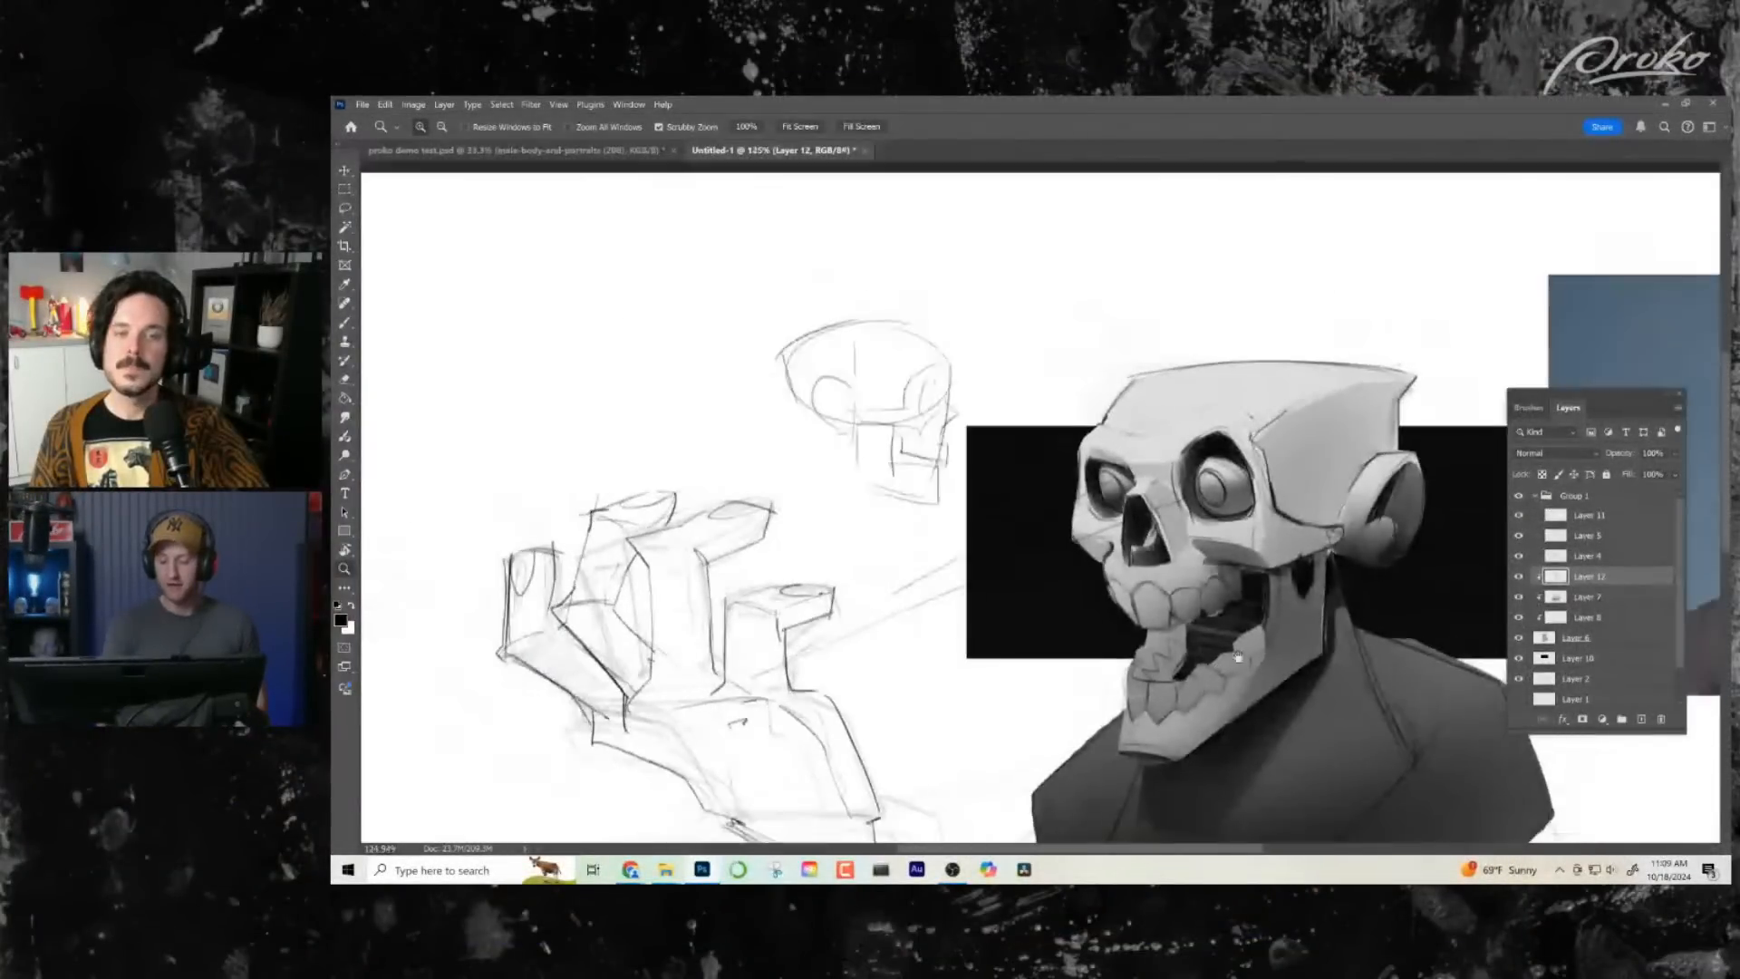
scroll(1239, 656, "up", 3)
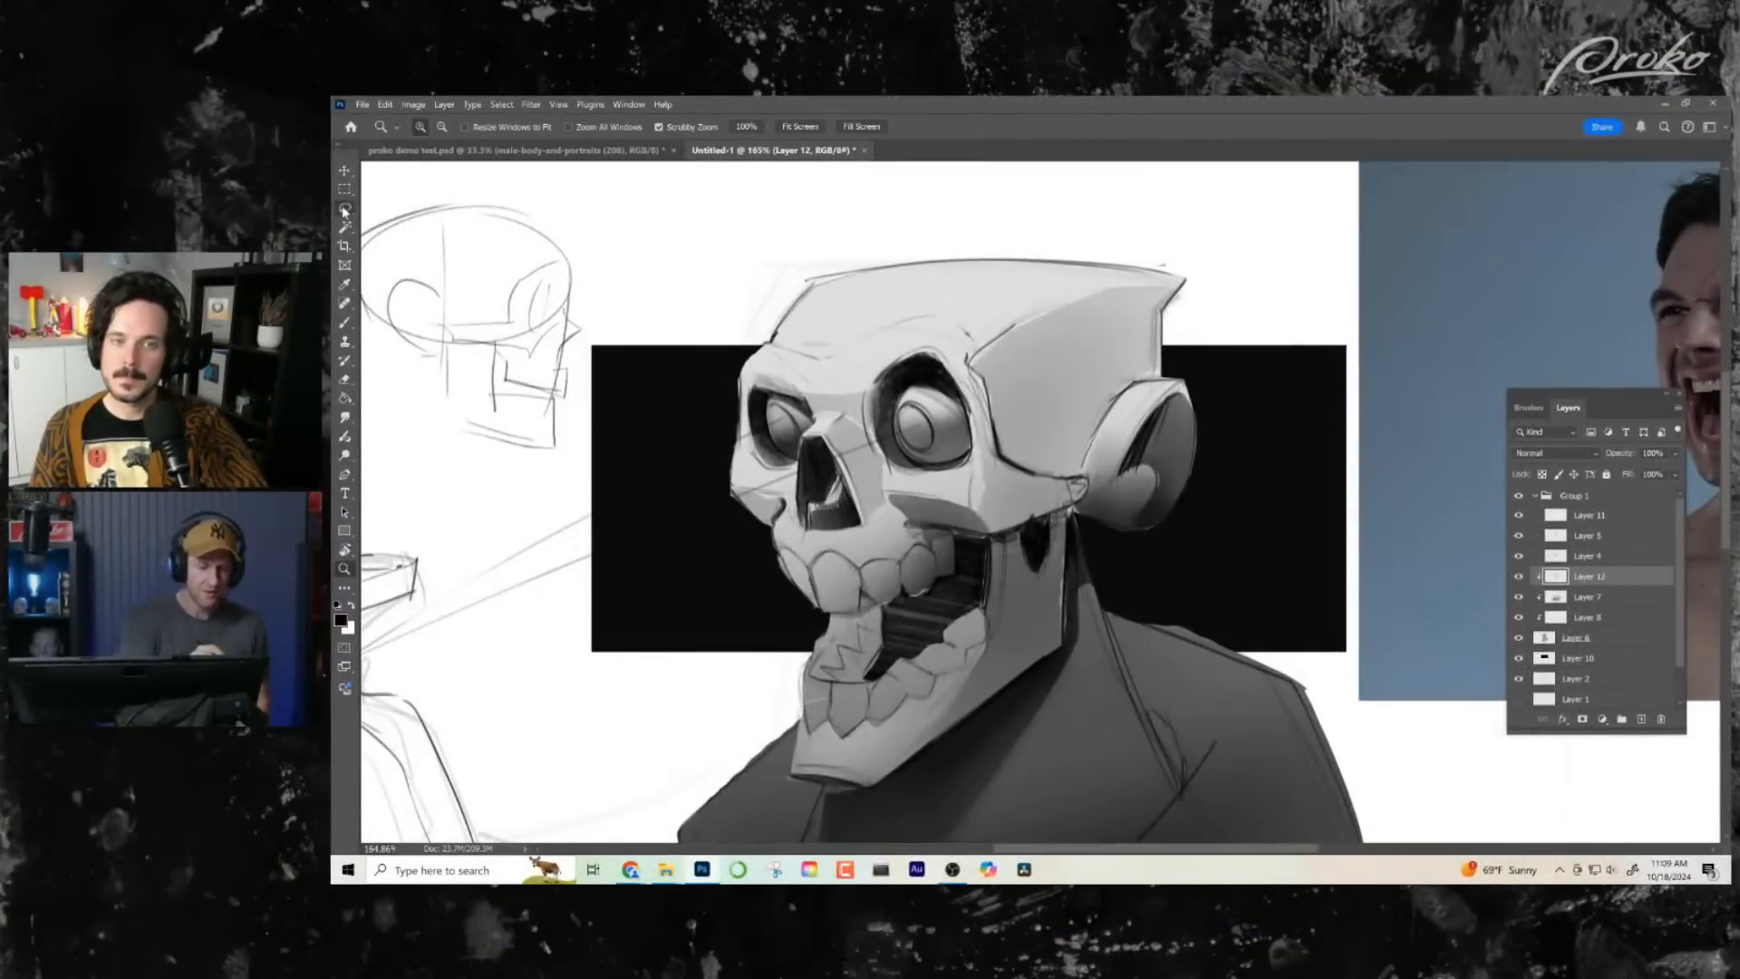
left_click(344, 209)
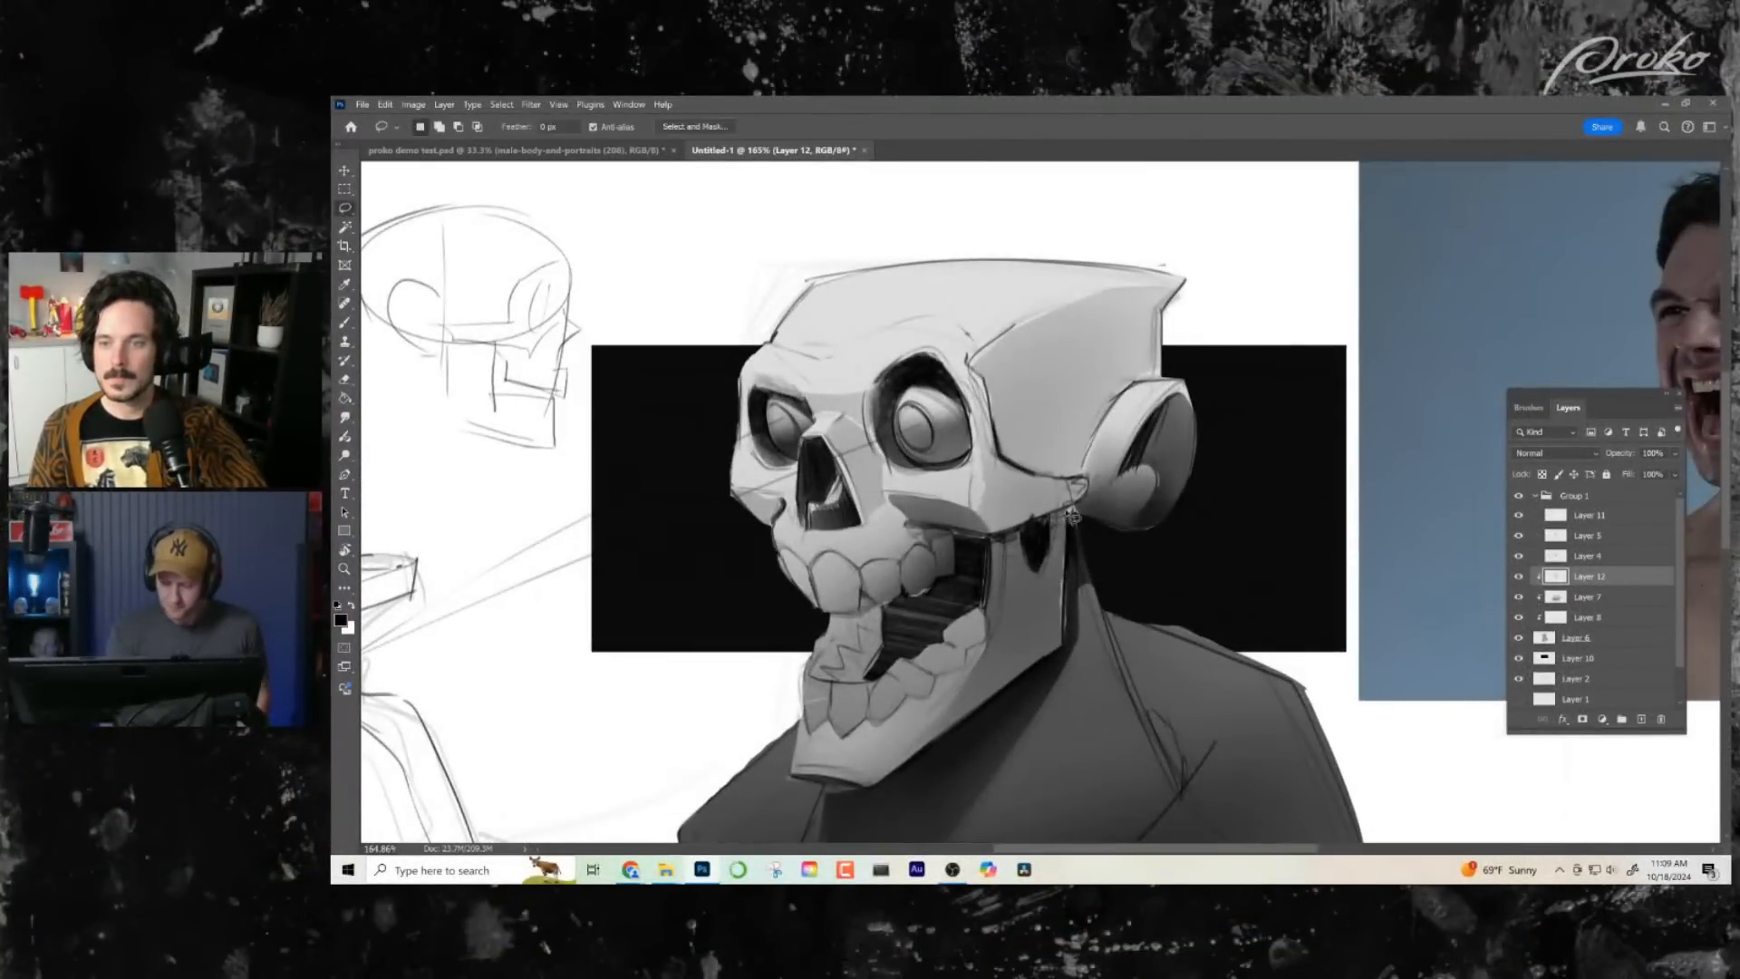
left_click_drag(1072, 519, 1069, 516)
key("b")
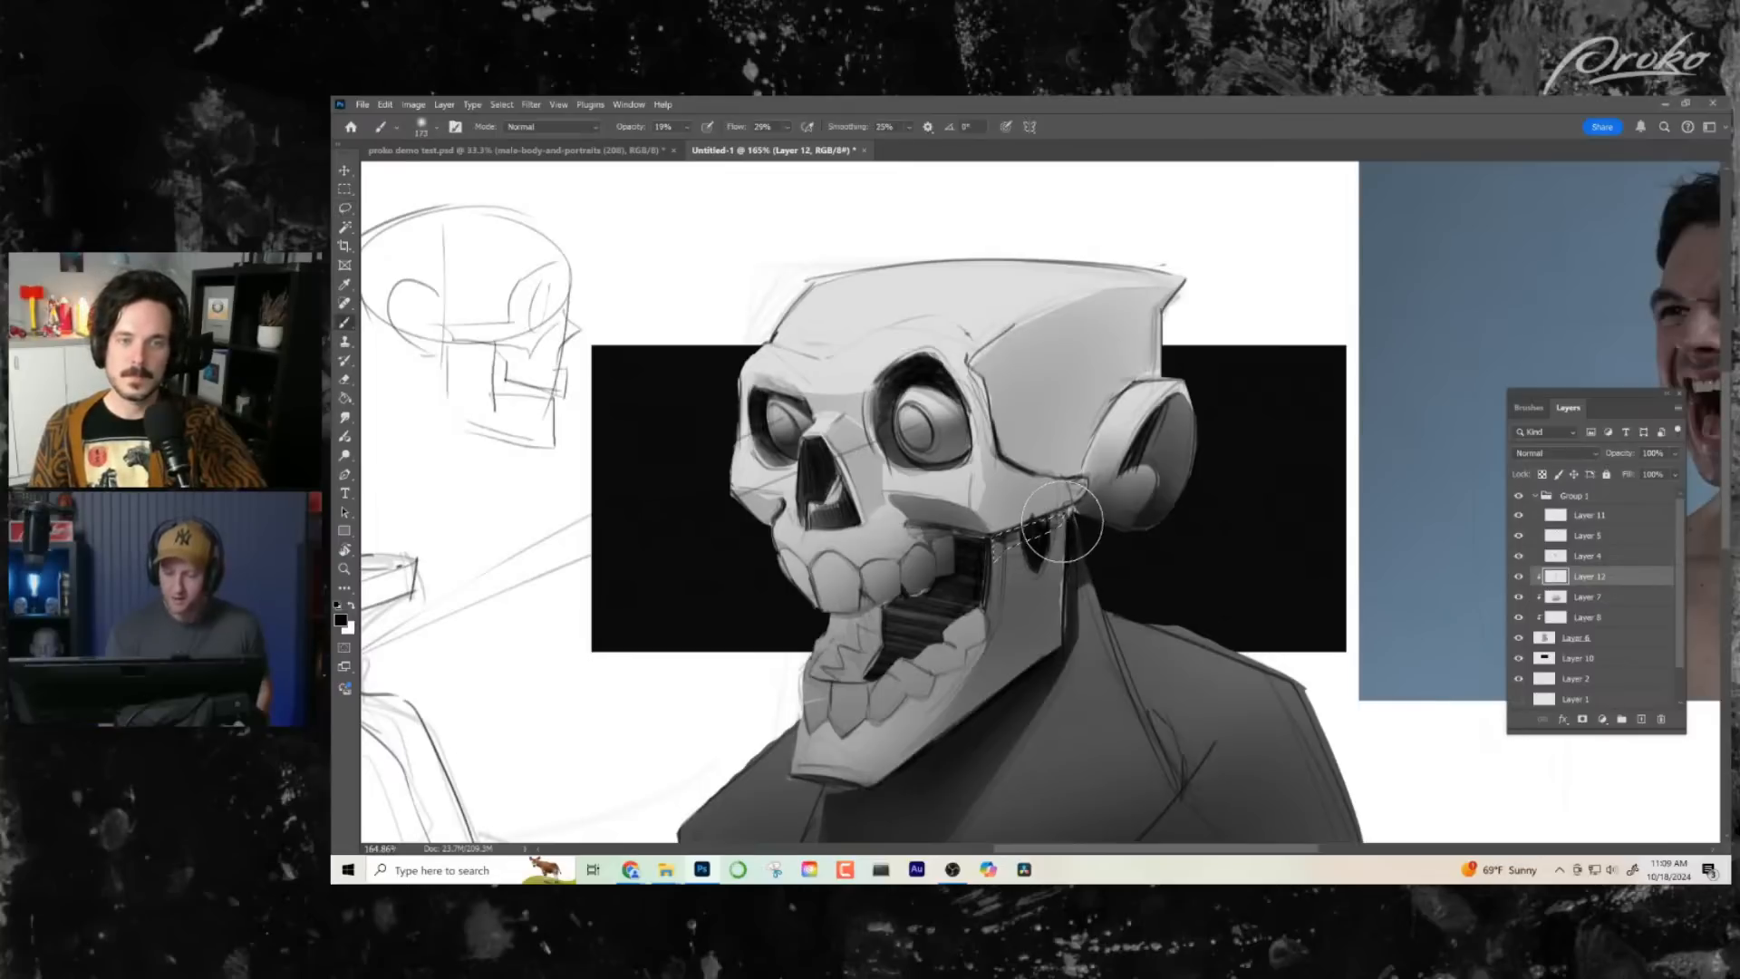
- Add a new clipped layer above Layer 12 in Multiply mode and paint a shadow on the selected upper jaw
key("alt+z")
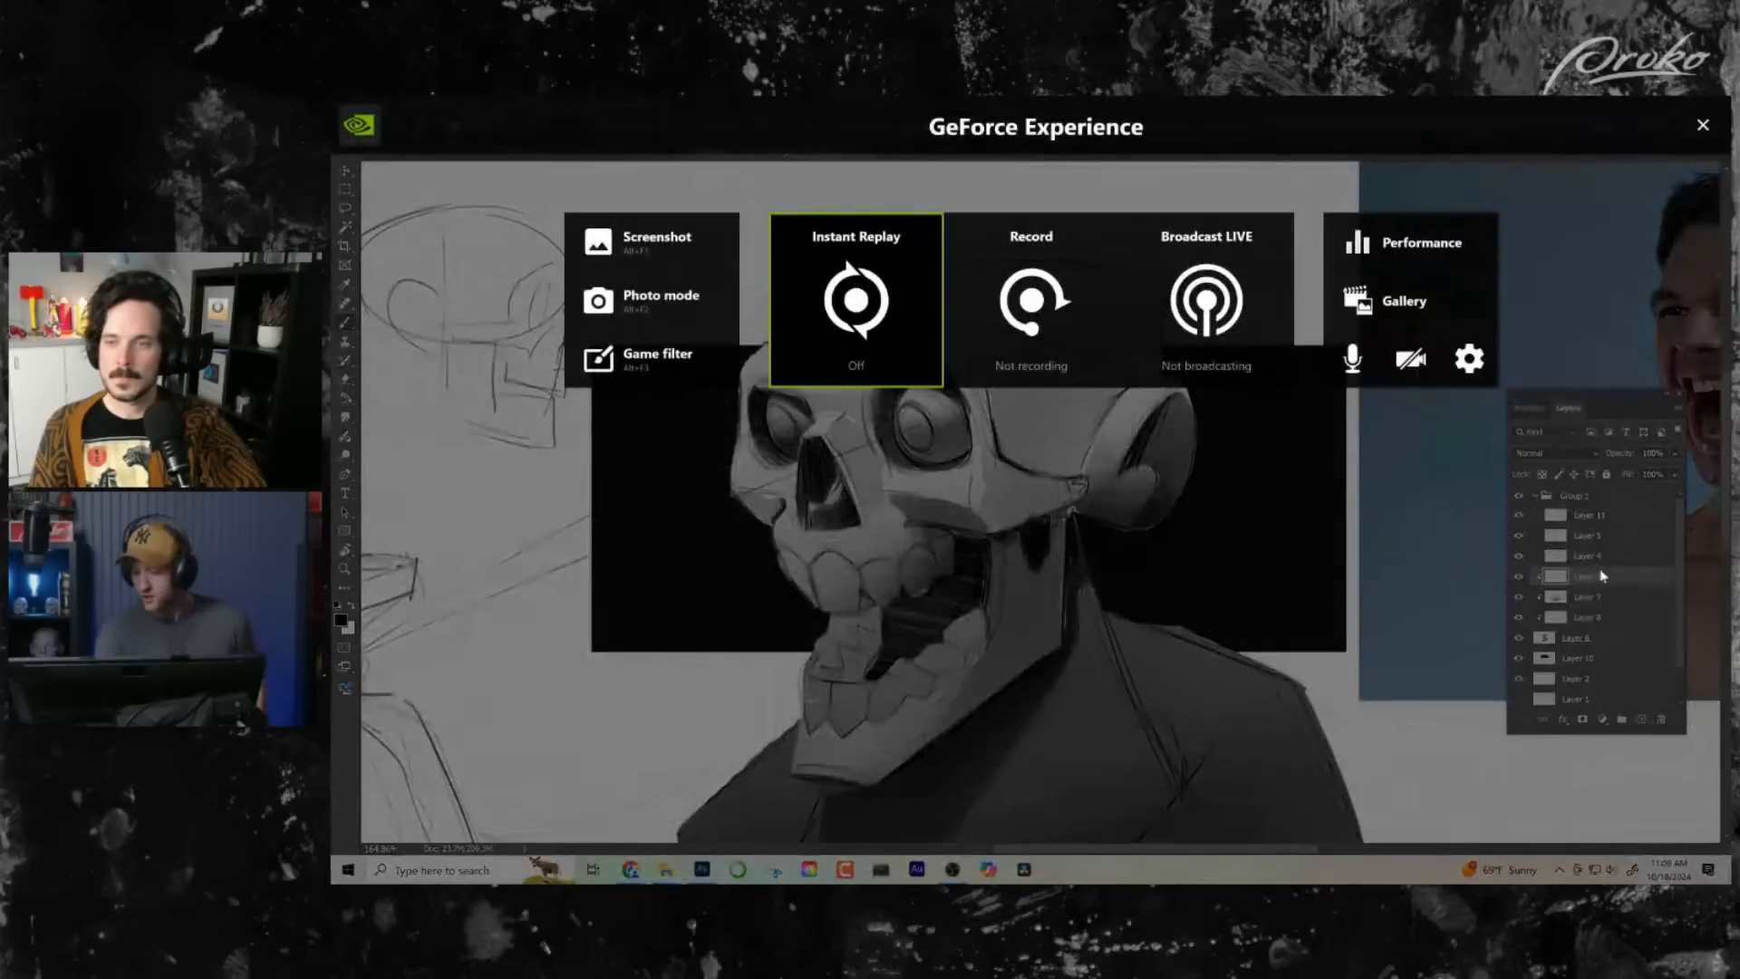
key("alt+z")
left_click(1641, 721)
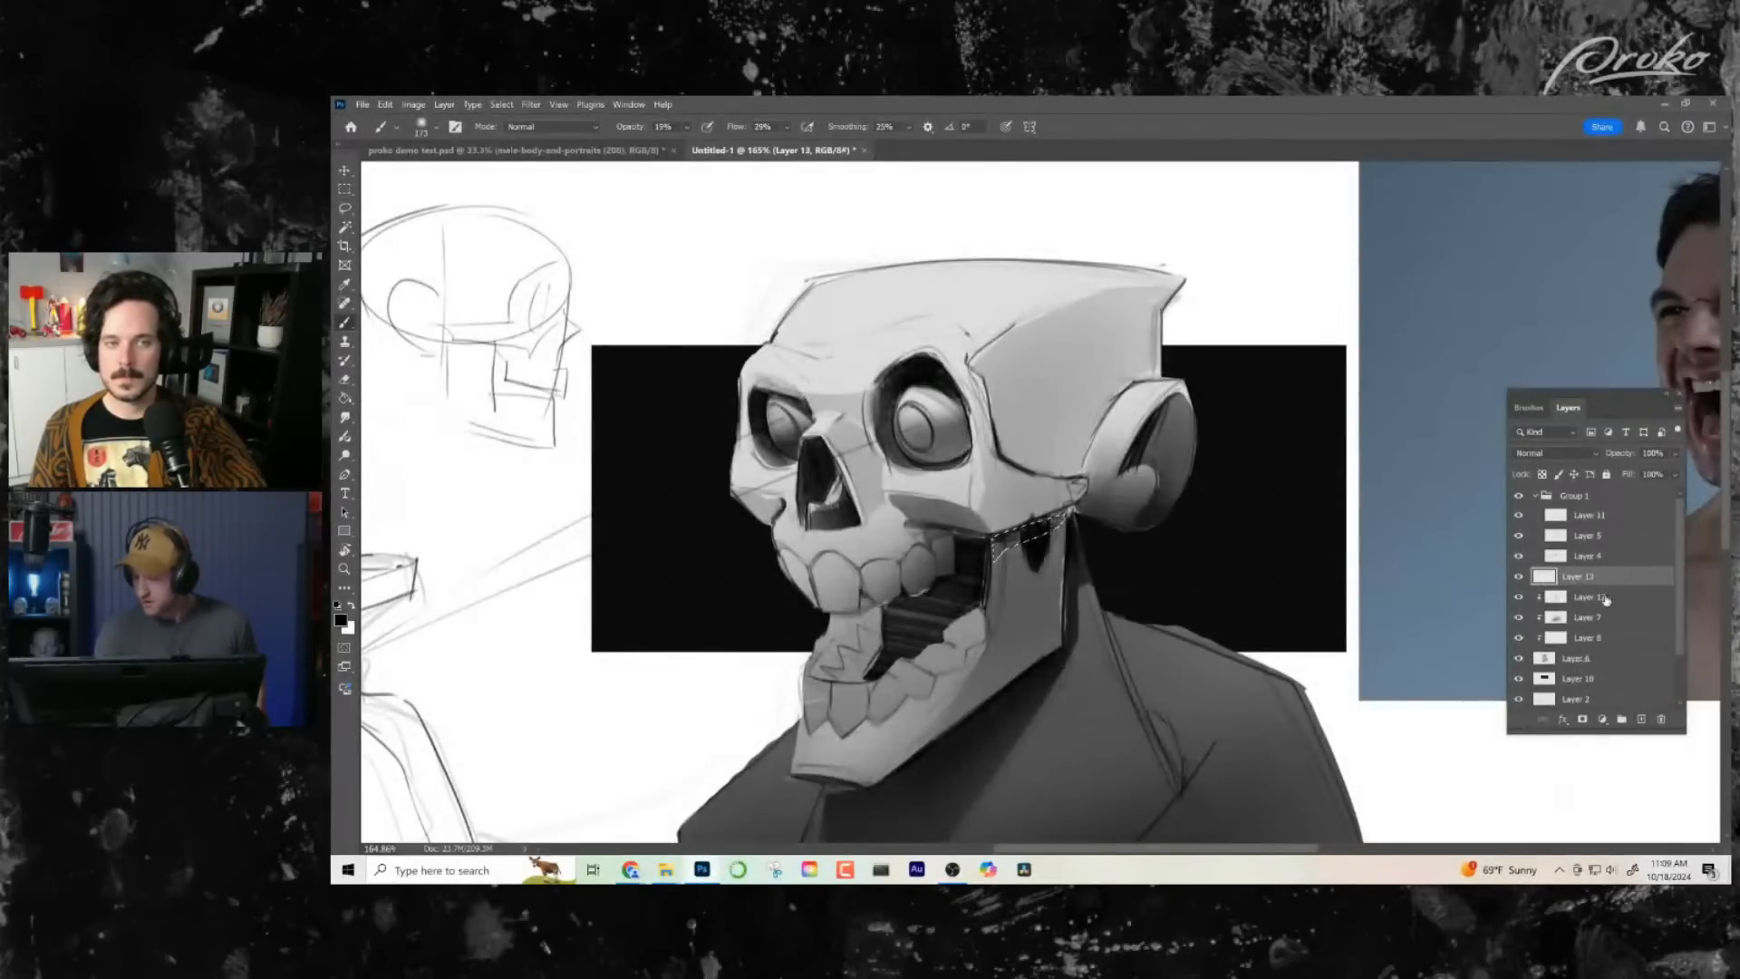
left_click(1608, 583, "alt")
left_click(1555, 454)
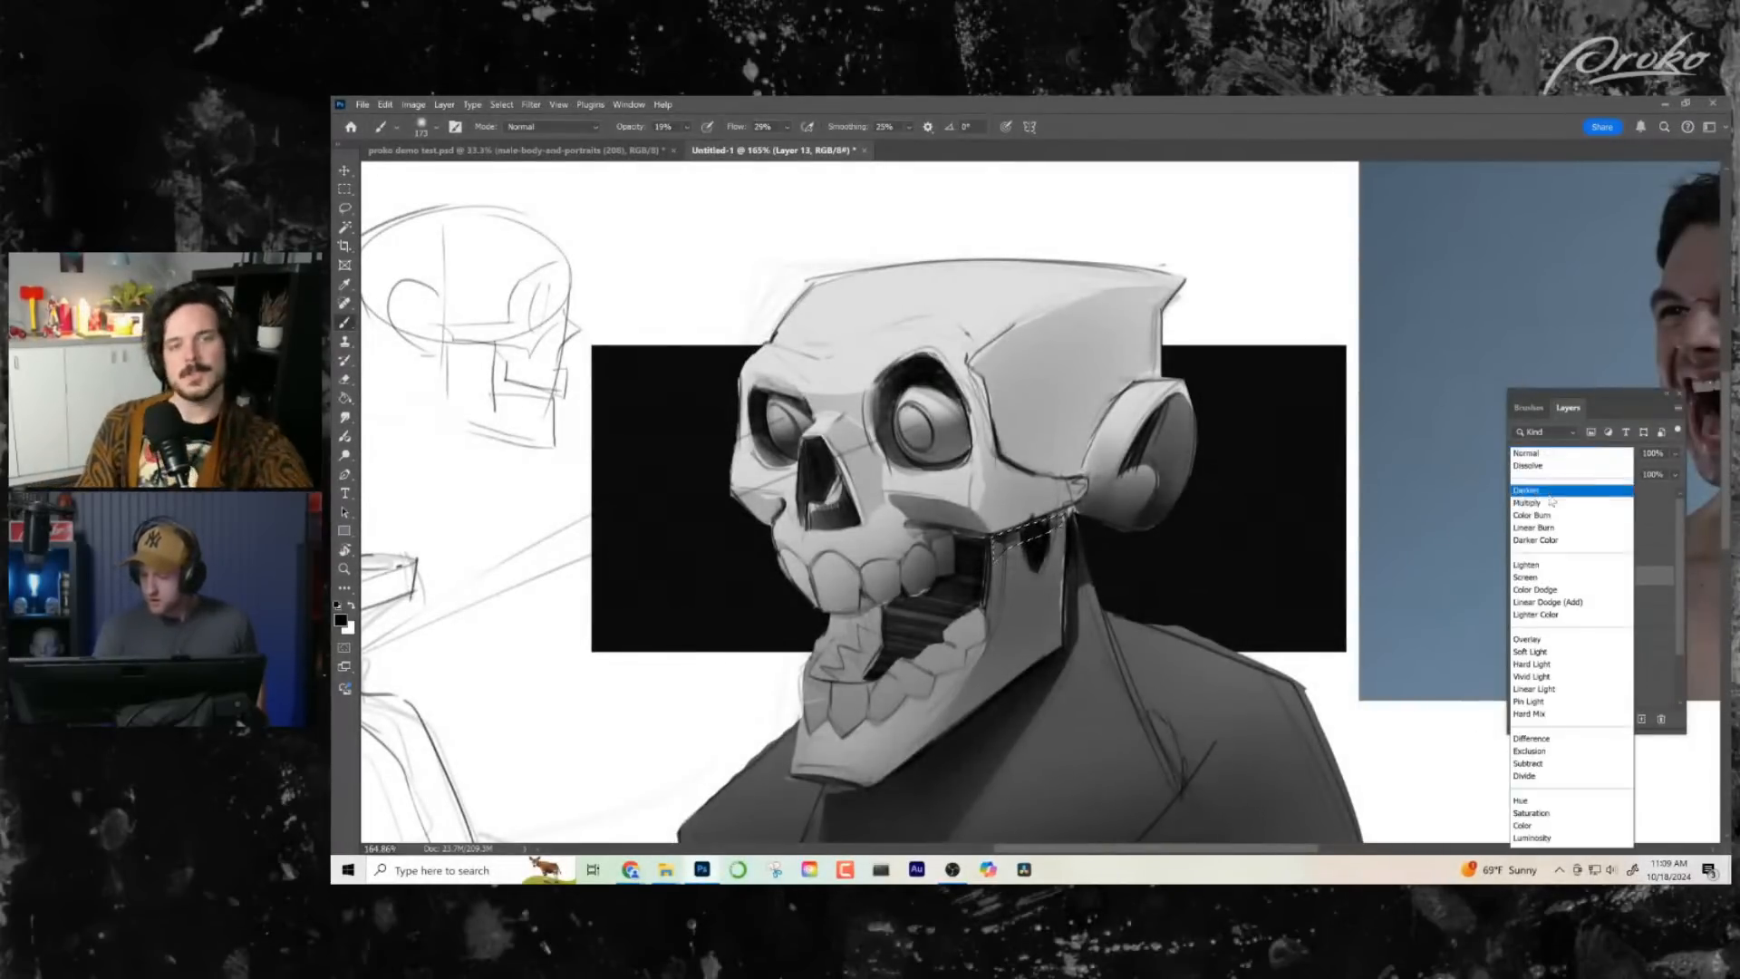
left_click(1538, 508)
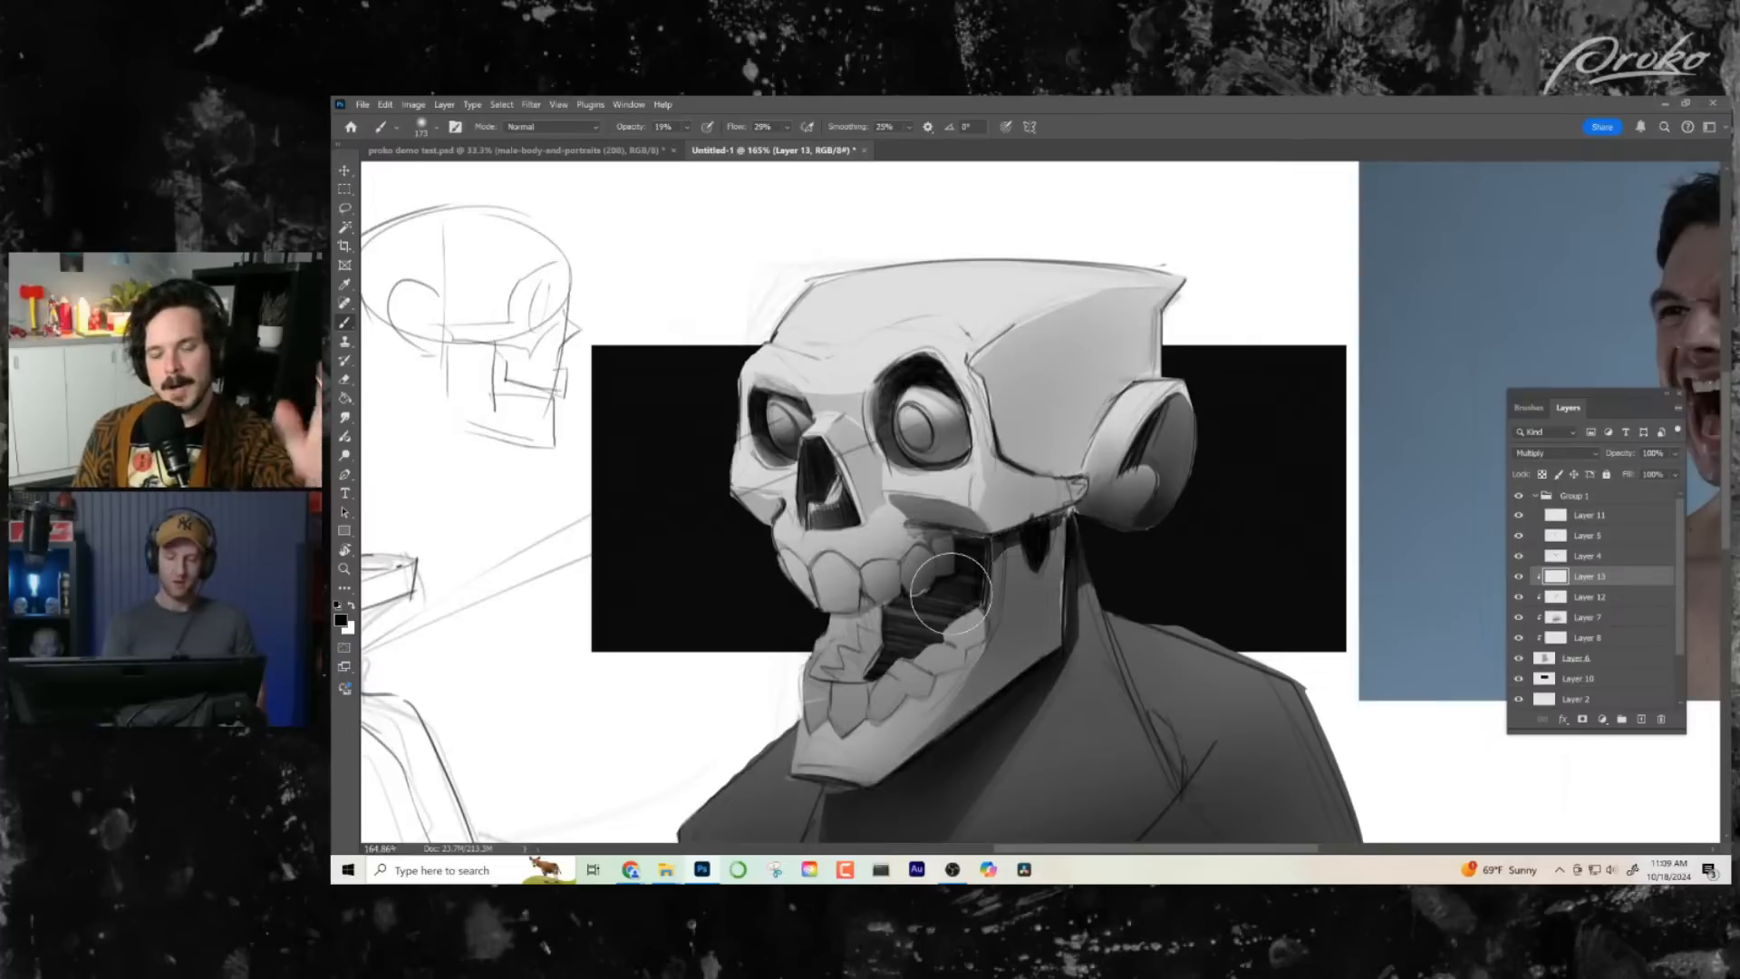
left_click_drag(1033, 565, 1032, 559)
- Select Layer 8 and toggle its visibility off and on to compare the skull's values against the whole composition
key("l")
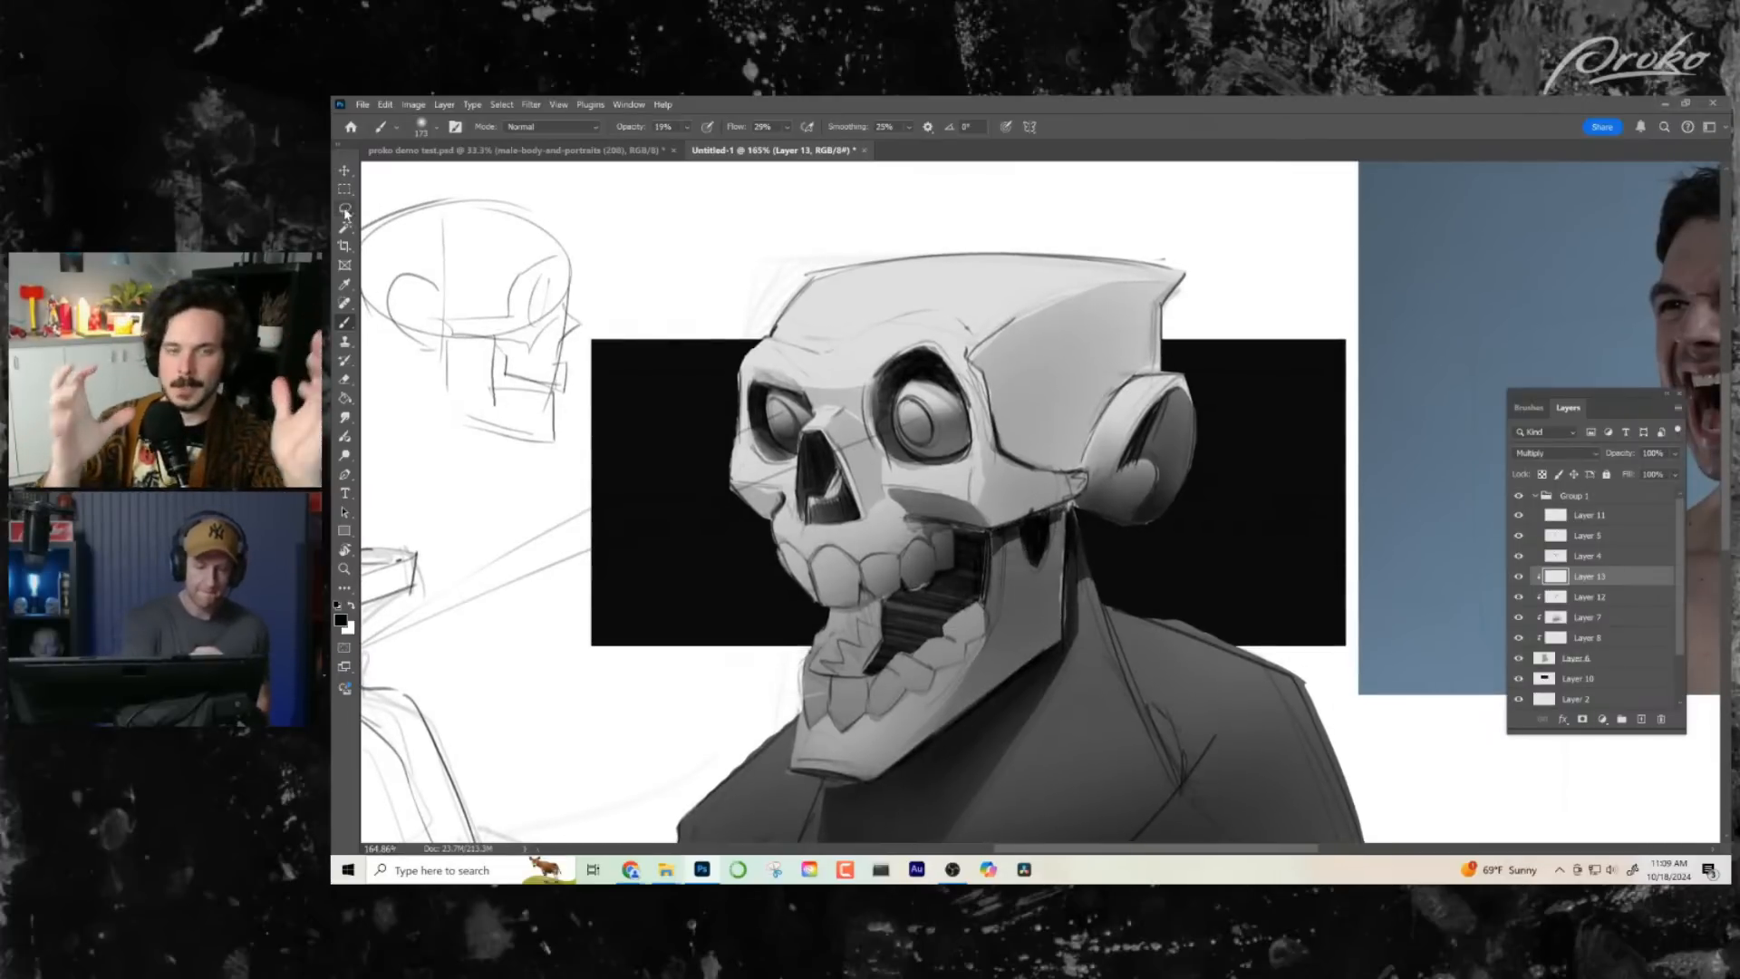
left_click_drag(1035, 637, 1019, 539)
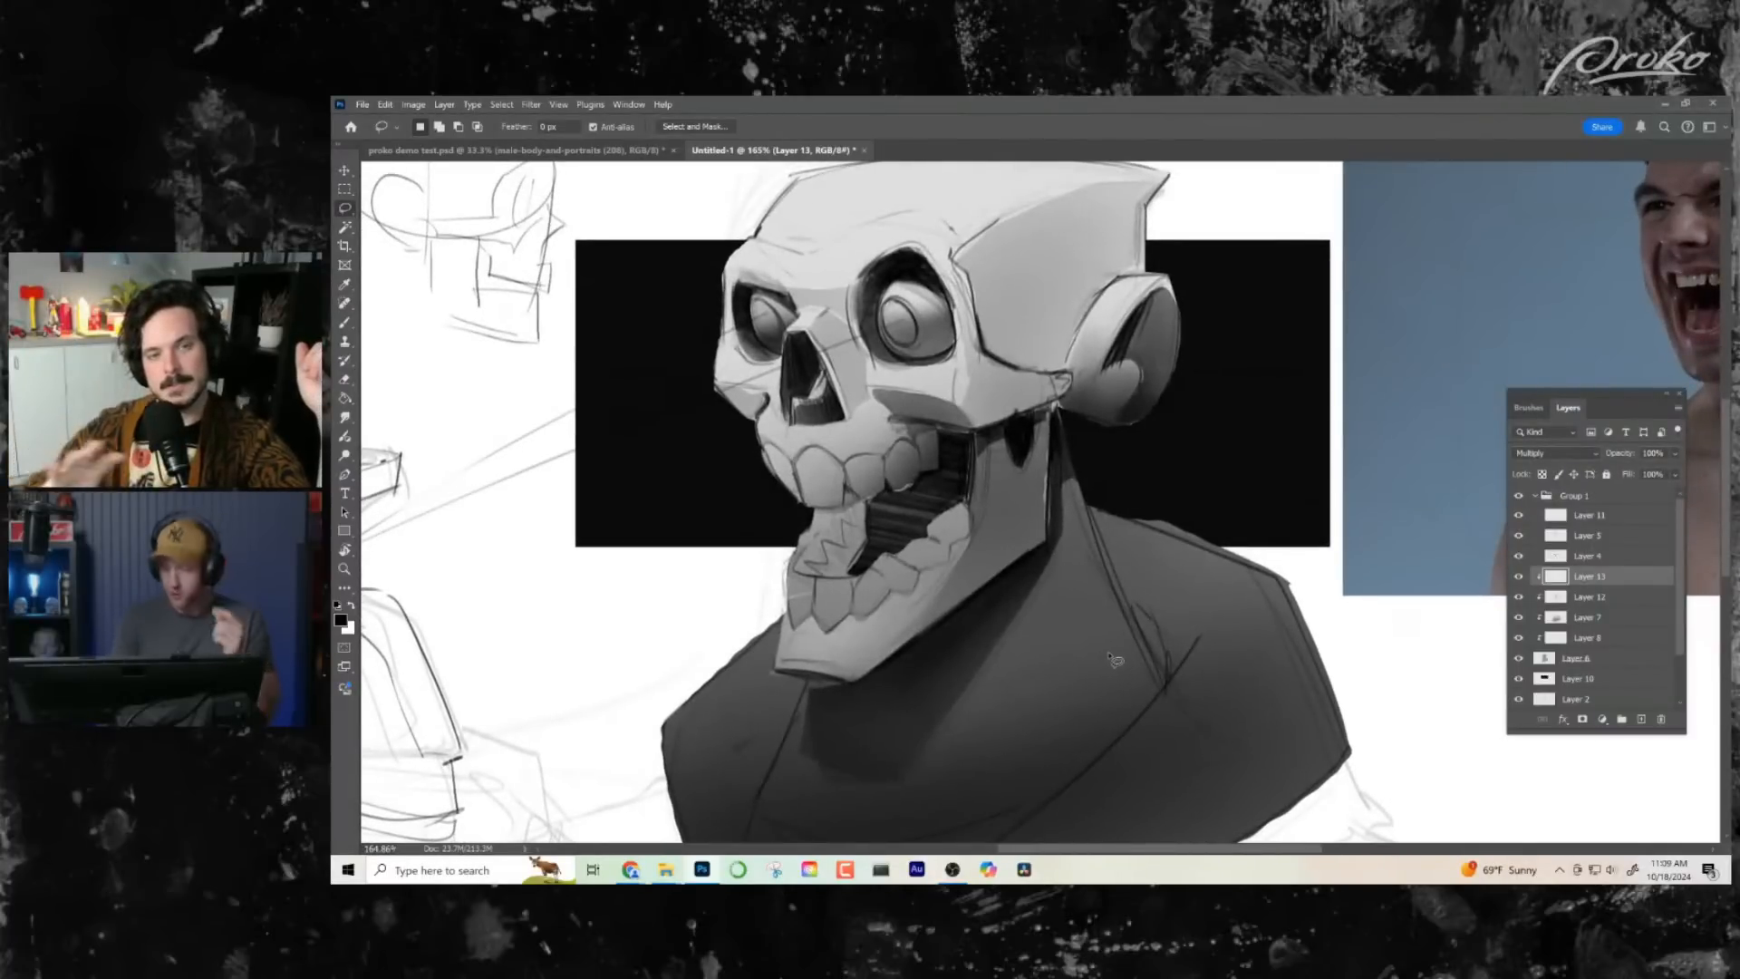
left_click_drag(1682, 564, 1687, 587)
scroll(1620, 592, "down", 1)
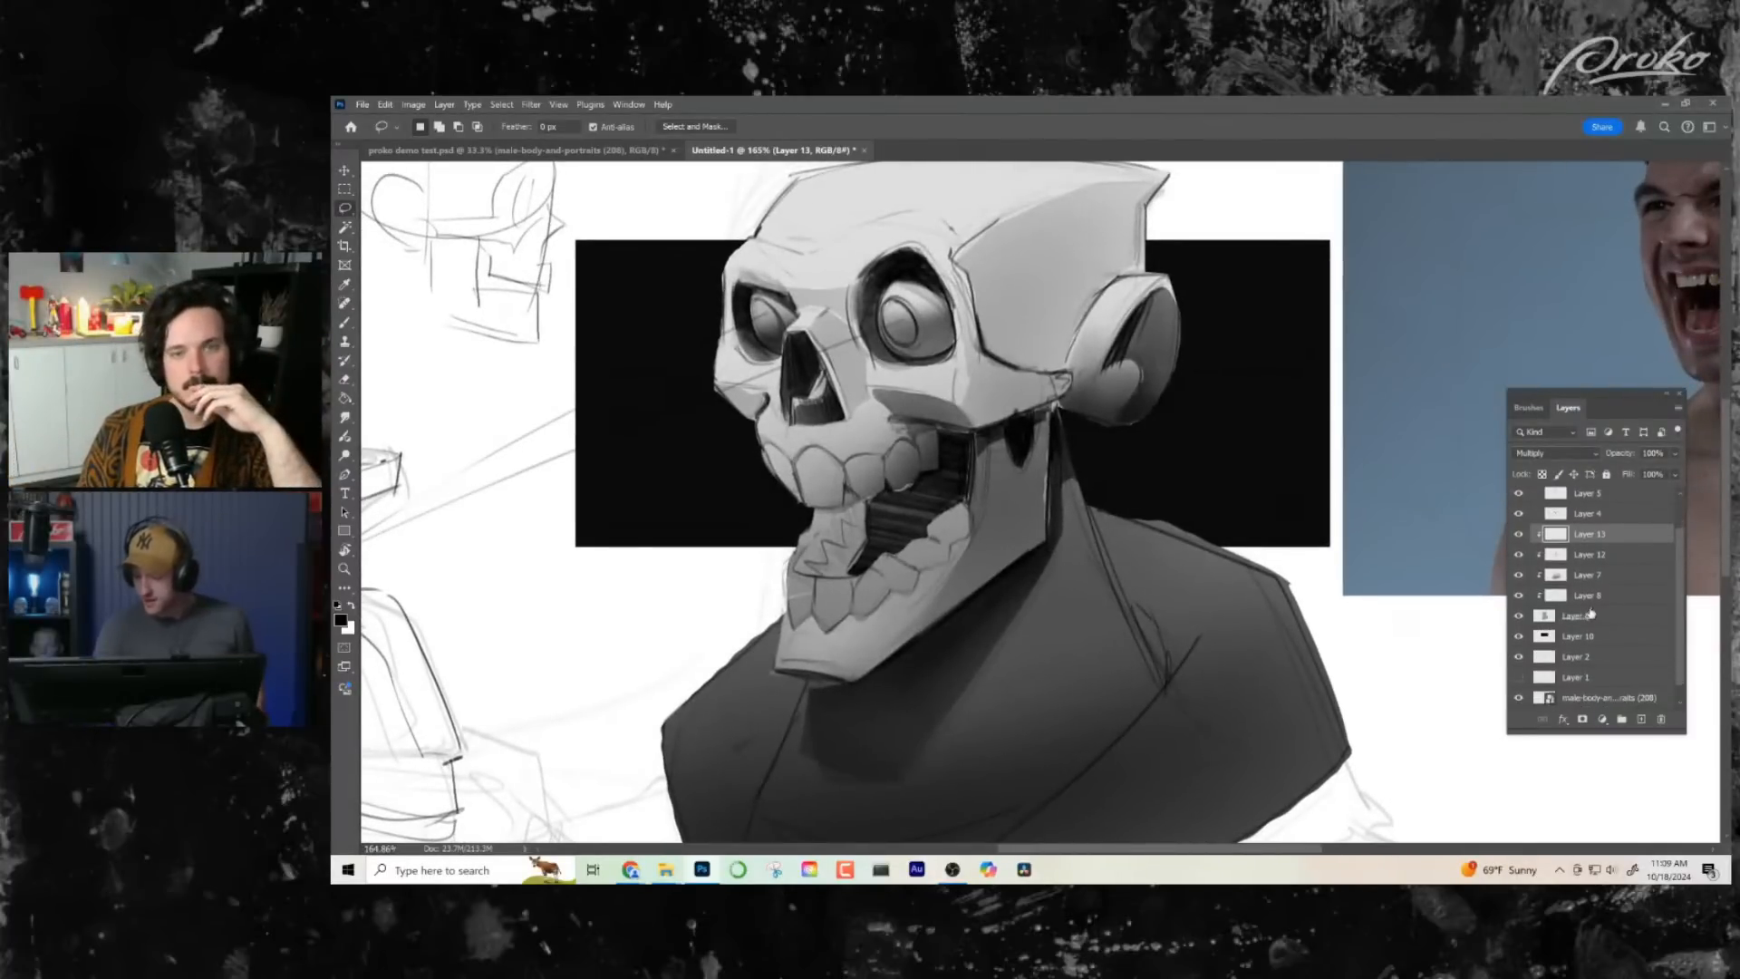
left_click(1587, 597)
left_click(1519, 597)
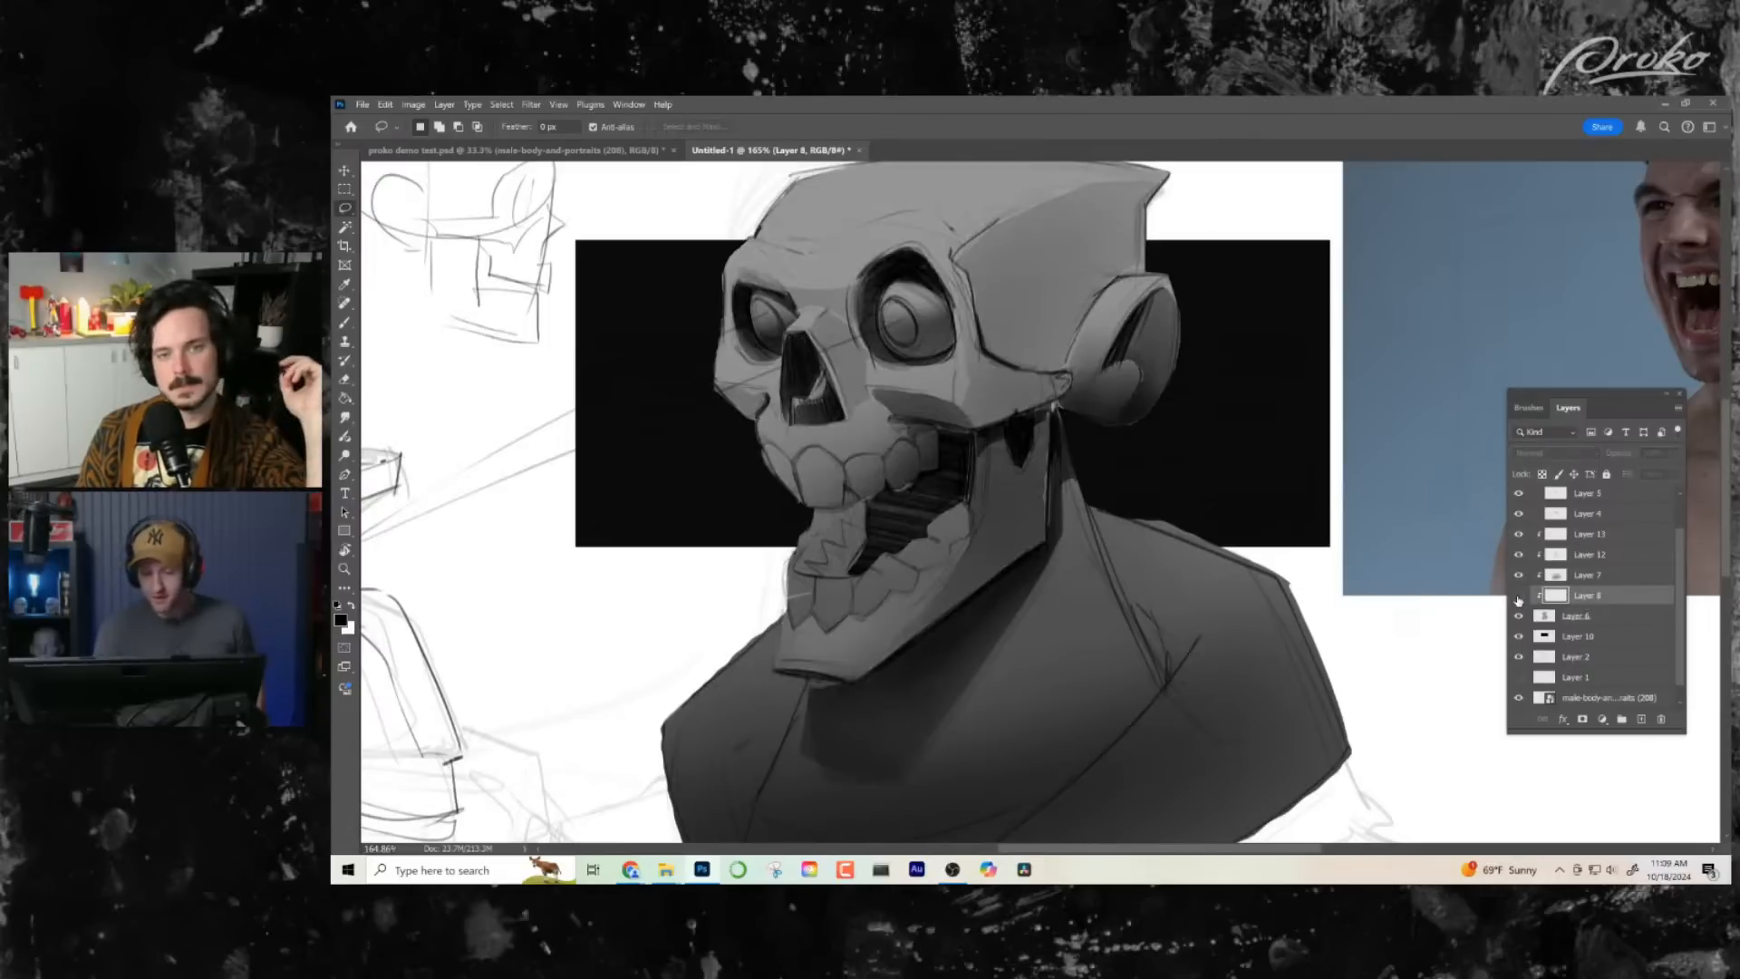
key("ctrl+space")
left_click_drag(1173, 662, 1128, 655)
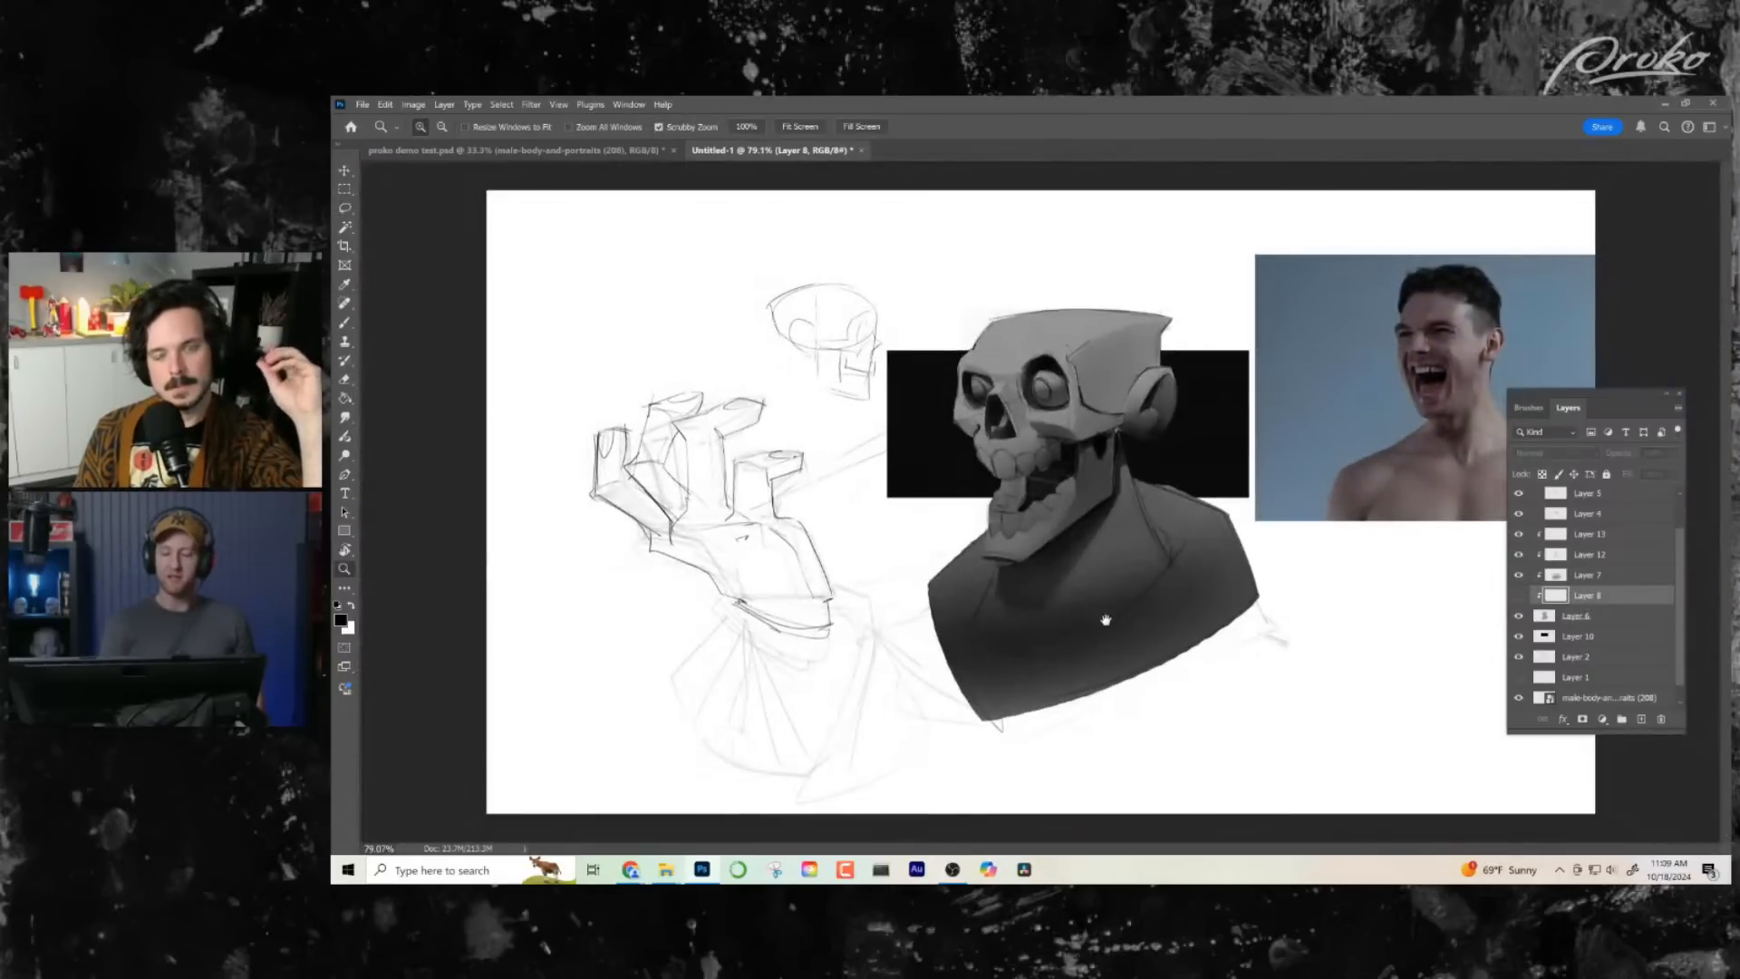
left_click_drag(1136, 552, 1162, 553)
left_click(1519, 596)
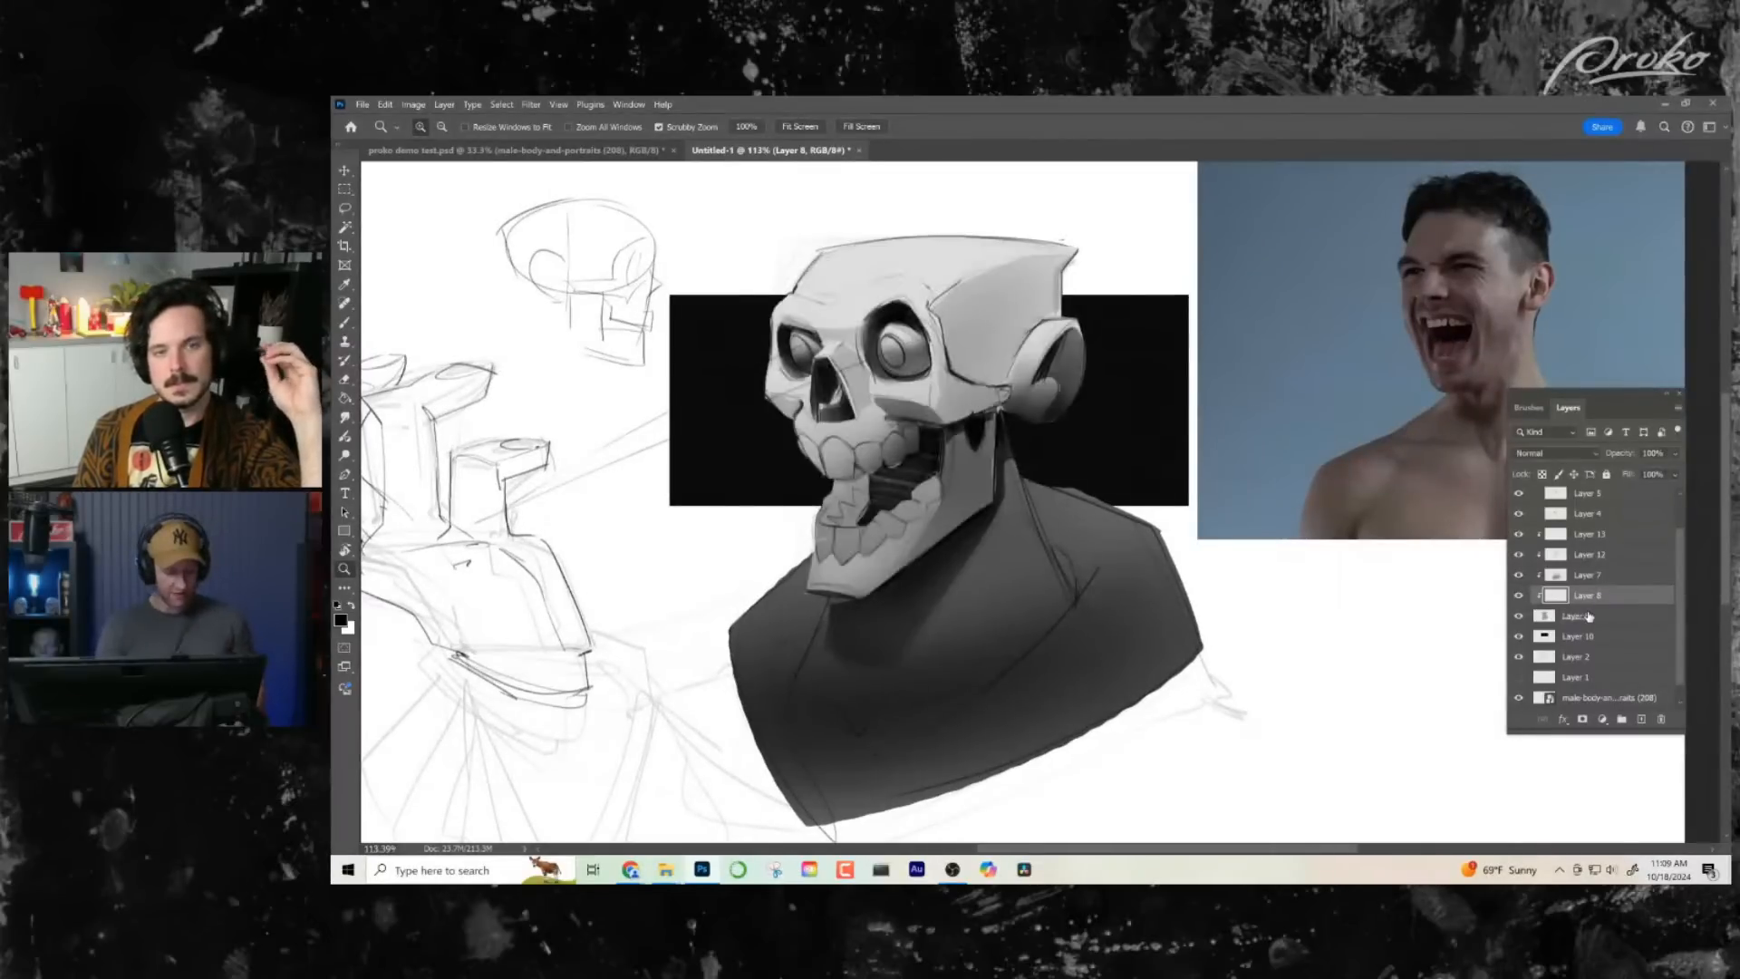
- Lighten Layer 8 with a Hue/Saturation adjustment, setting Lightness to +24
key("ctrl+u")
mouse_move(1288, 472)
left_mouse_down()
mouse_move(1347, 470)
mouse_move(1158, 475)
mouse_move(1321, 468)
mouse_move(1280, 468)
mouse_move(1301, 468)
left_mouse_up()
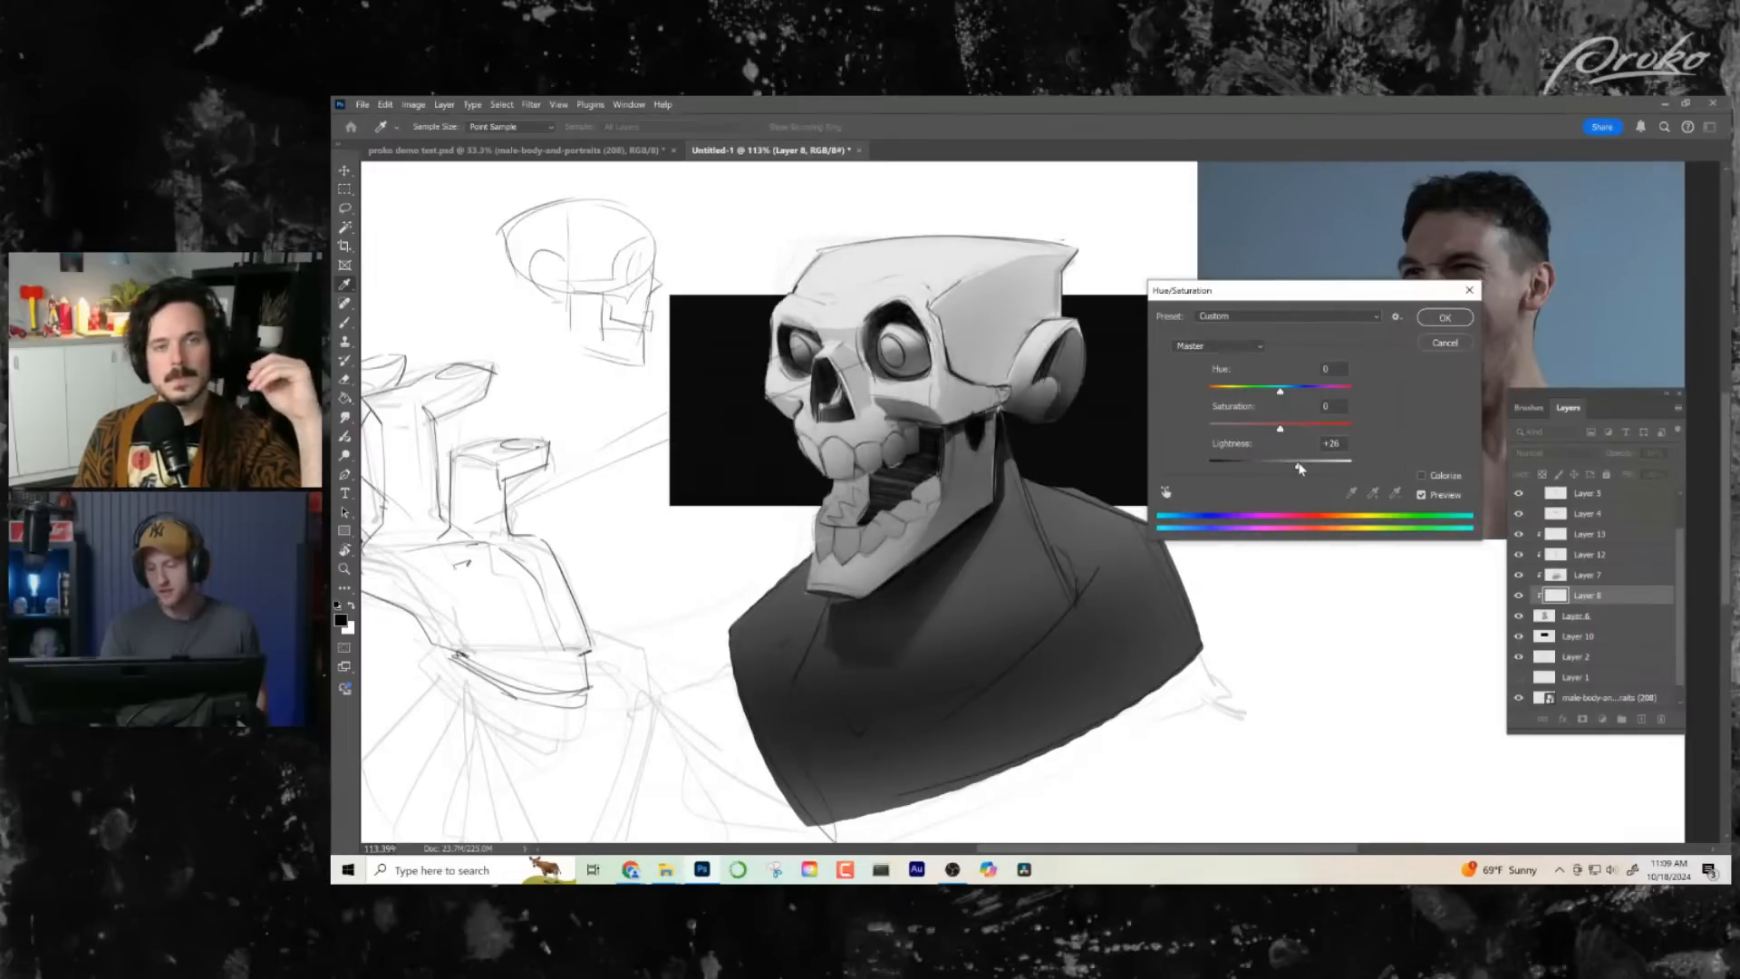
left_click(1443, 318)
key("z")
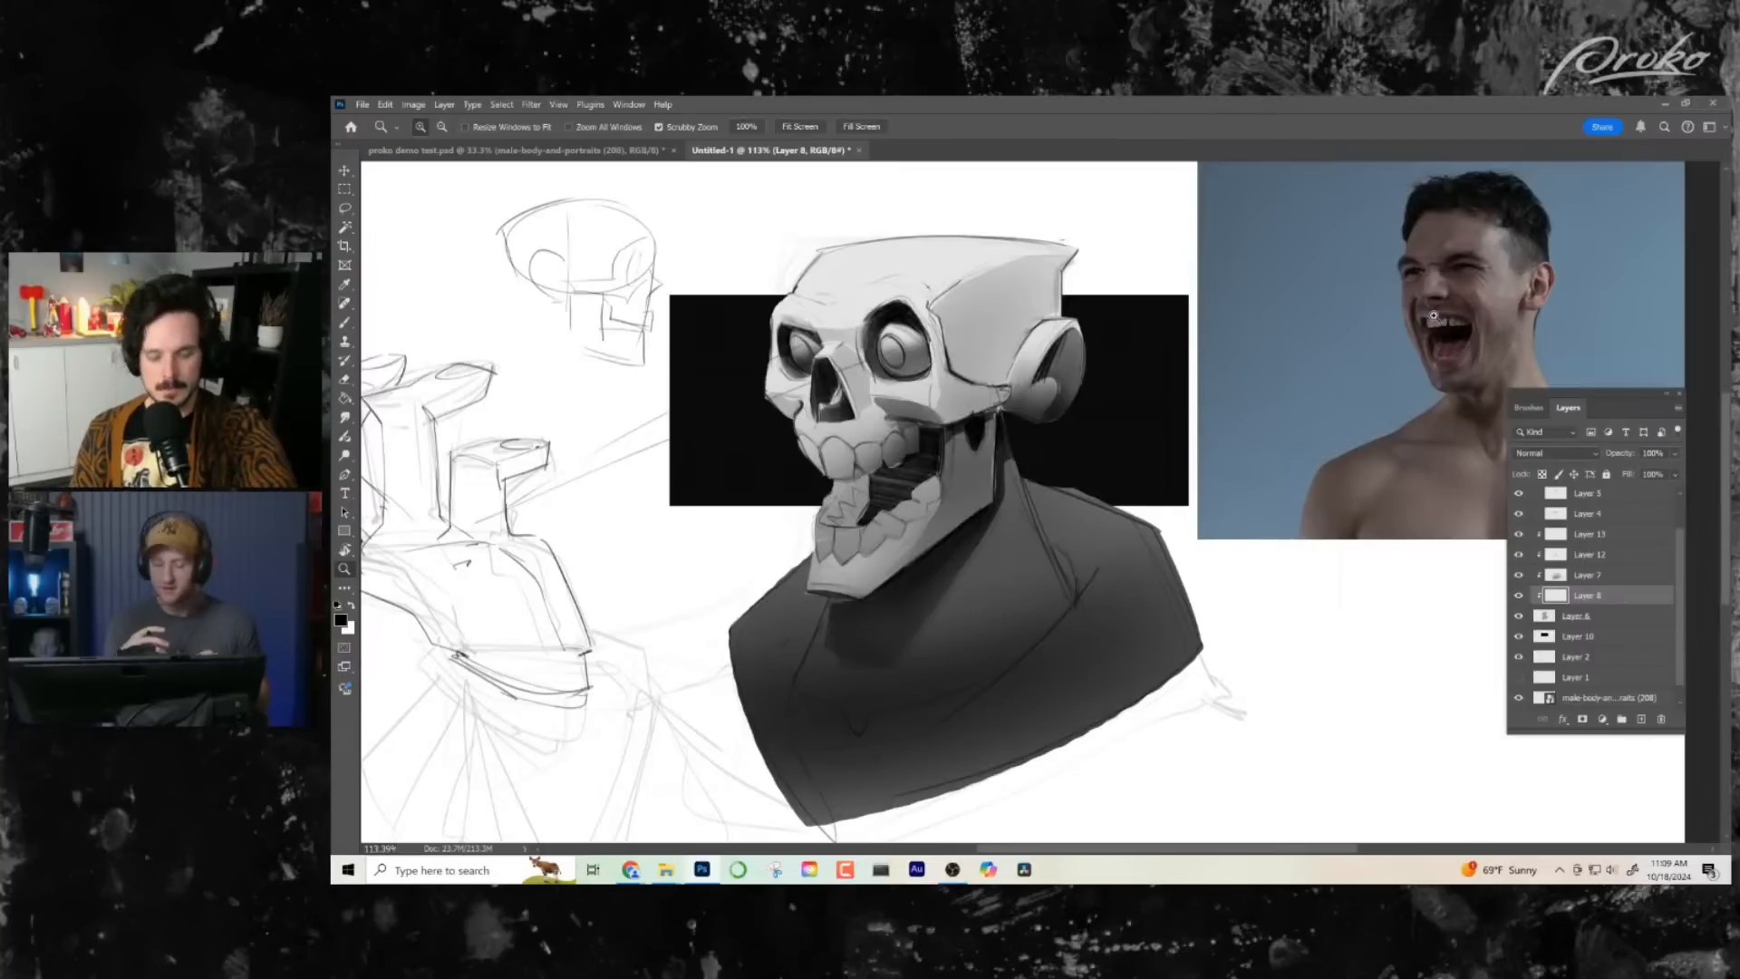
- Select Layer 12 and toggle its visibility off and on to compare the skull with and without its shading
scroll(950, 576, "down", 2)
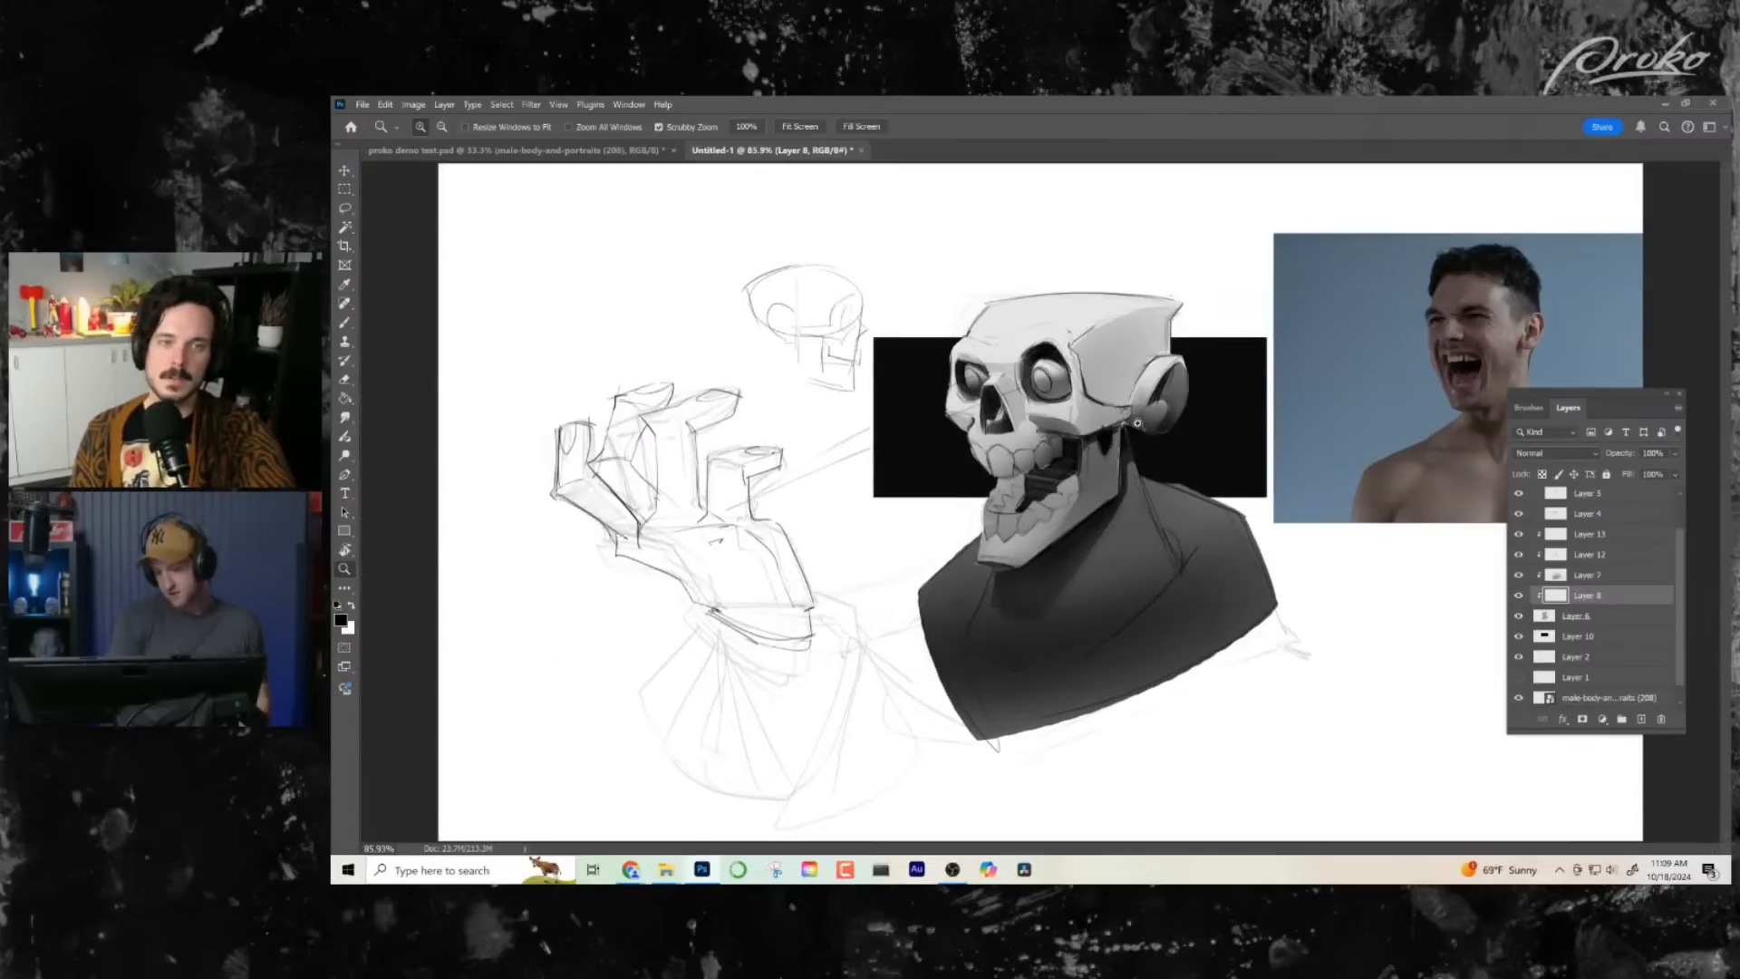
left_click_drag(1137, 424, 1582, 654)
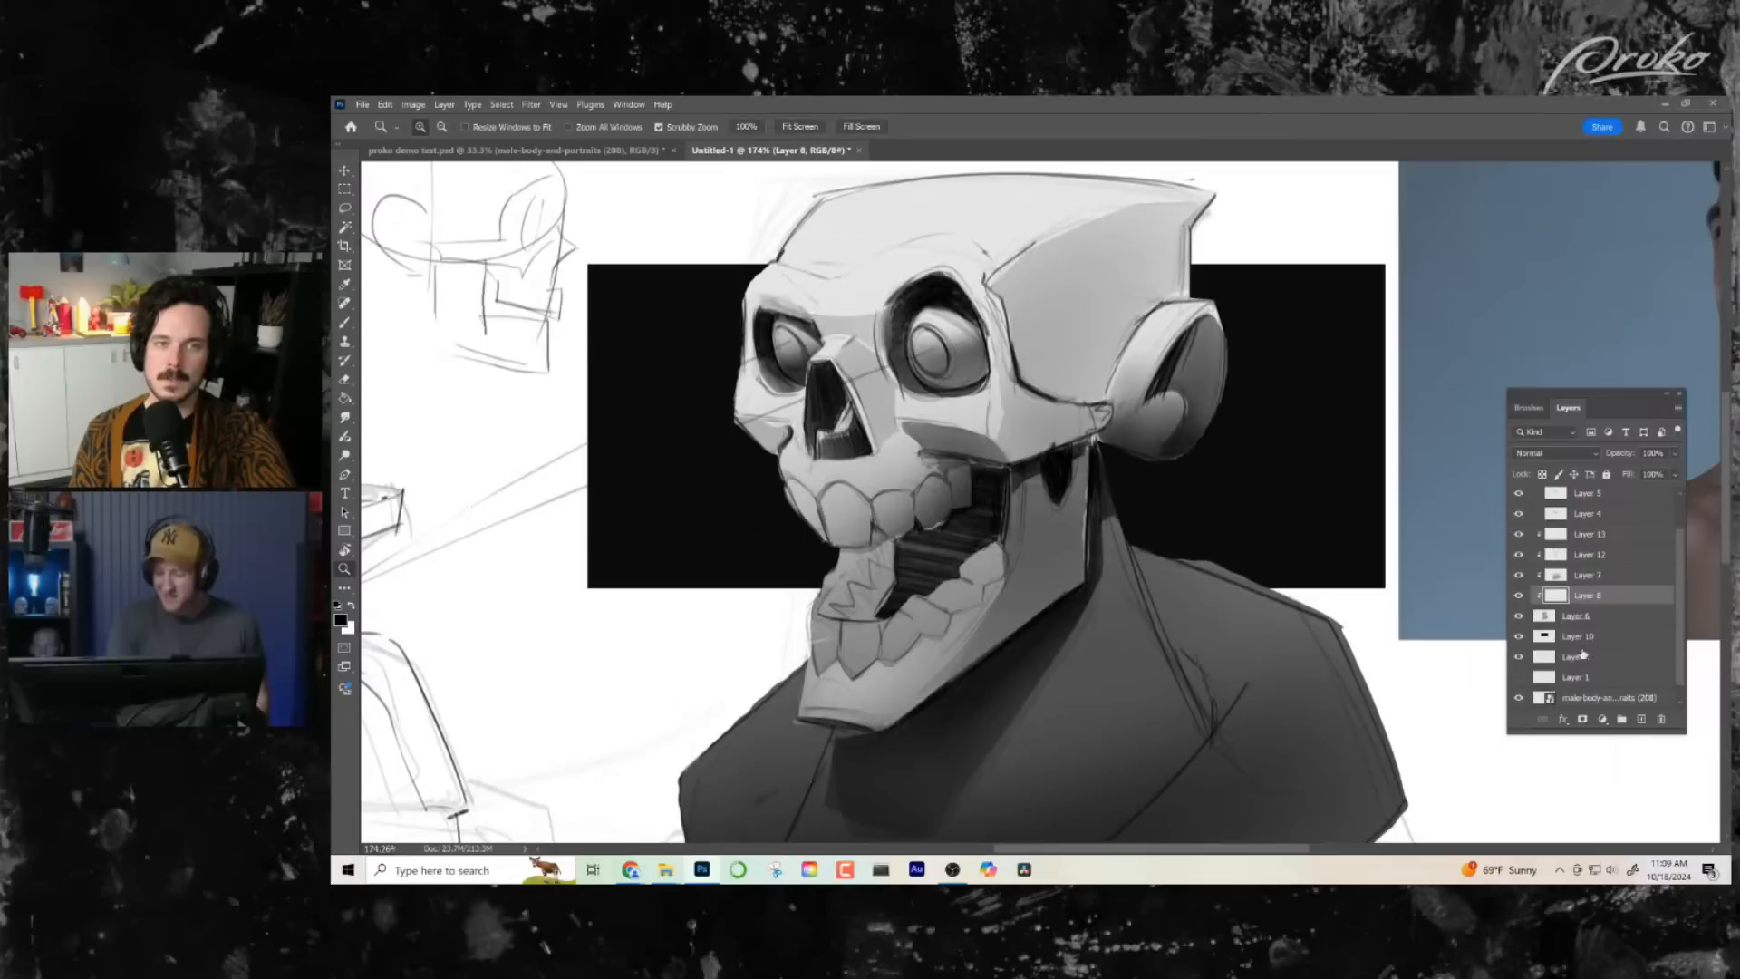
left_click(1589, 577)
left_click(1574, 559)
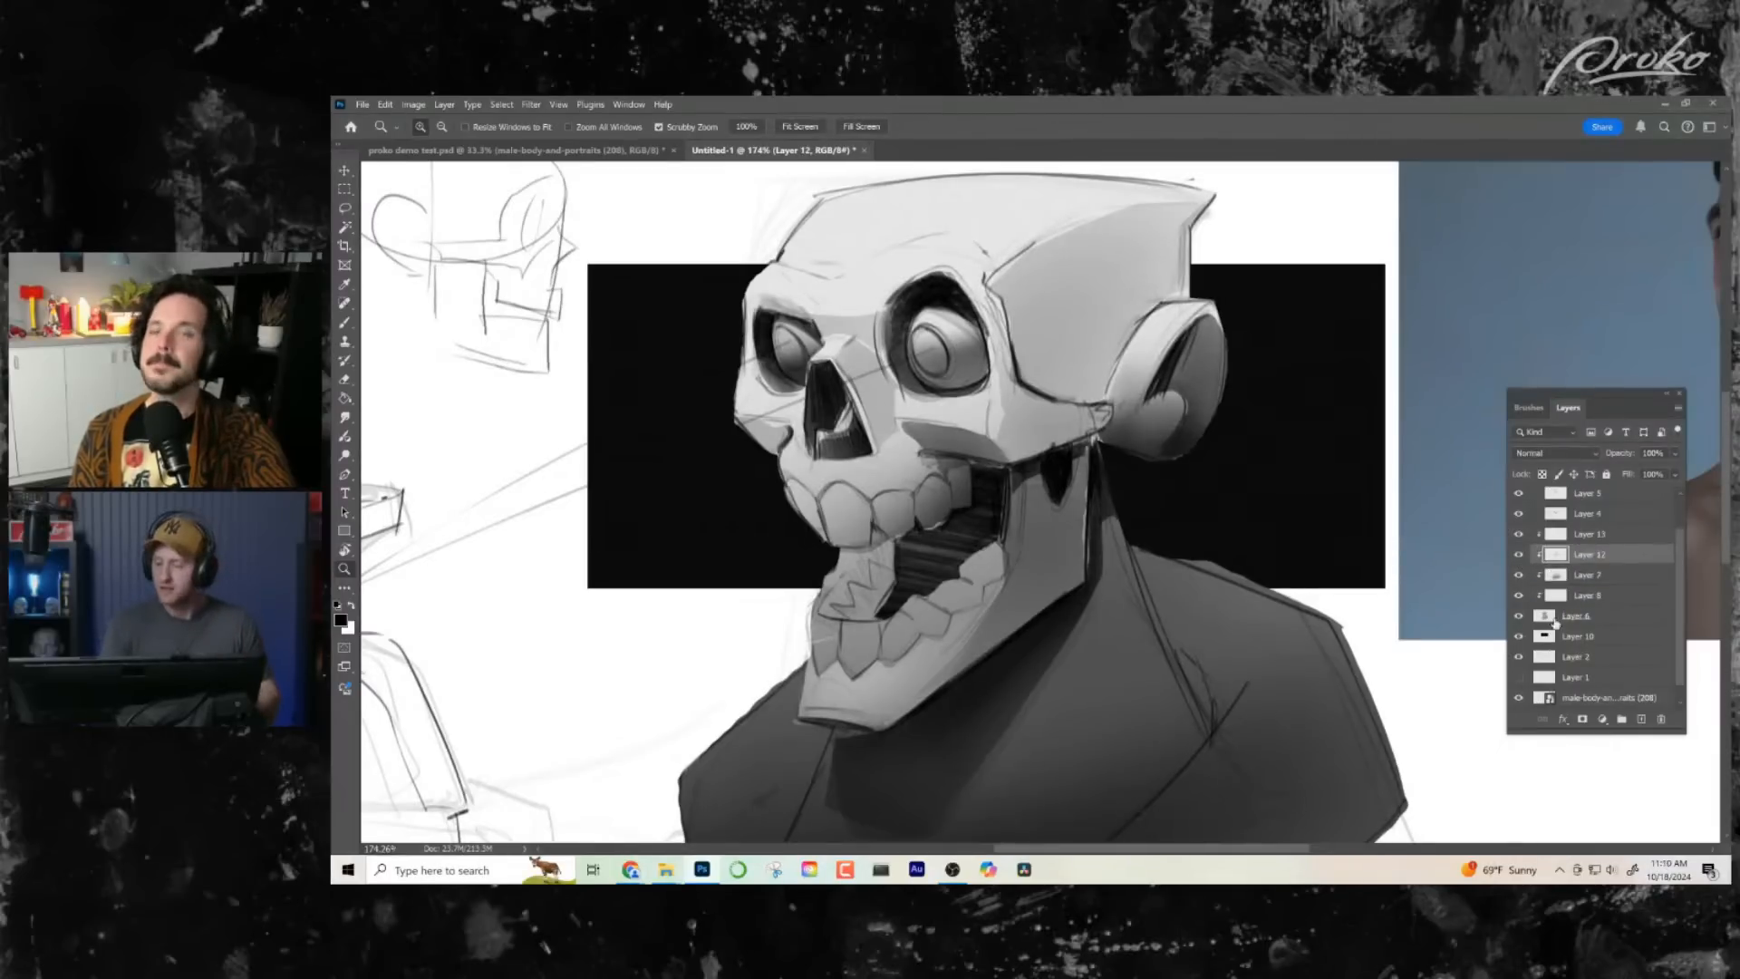
left_click(1520, 554)
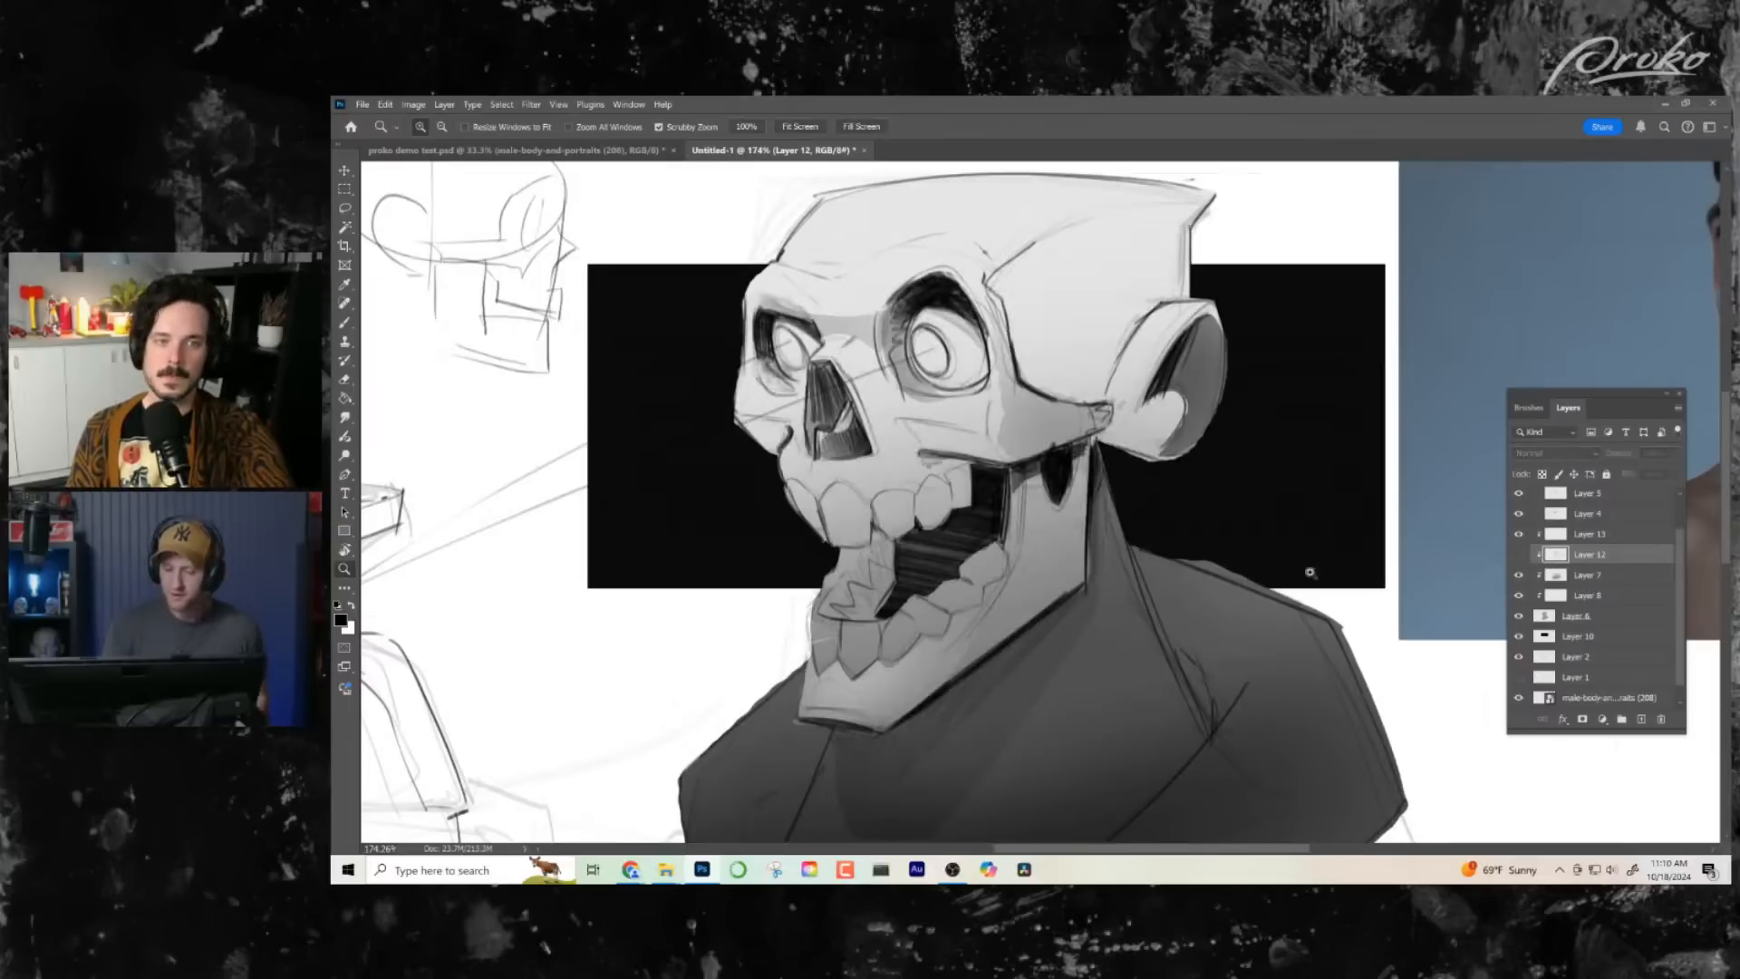
scroll(1310, 572, "up", 2)
left_click(1519, 555)
- Brush soft shading over the cheekbone and the rear of the jaw on Layer 12
key("b")
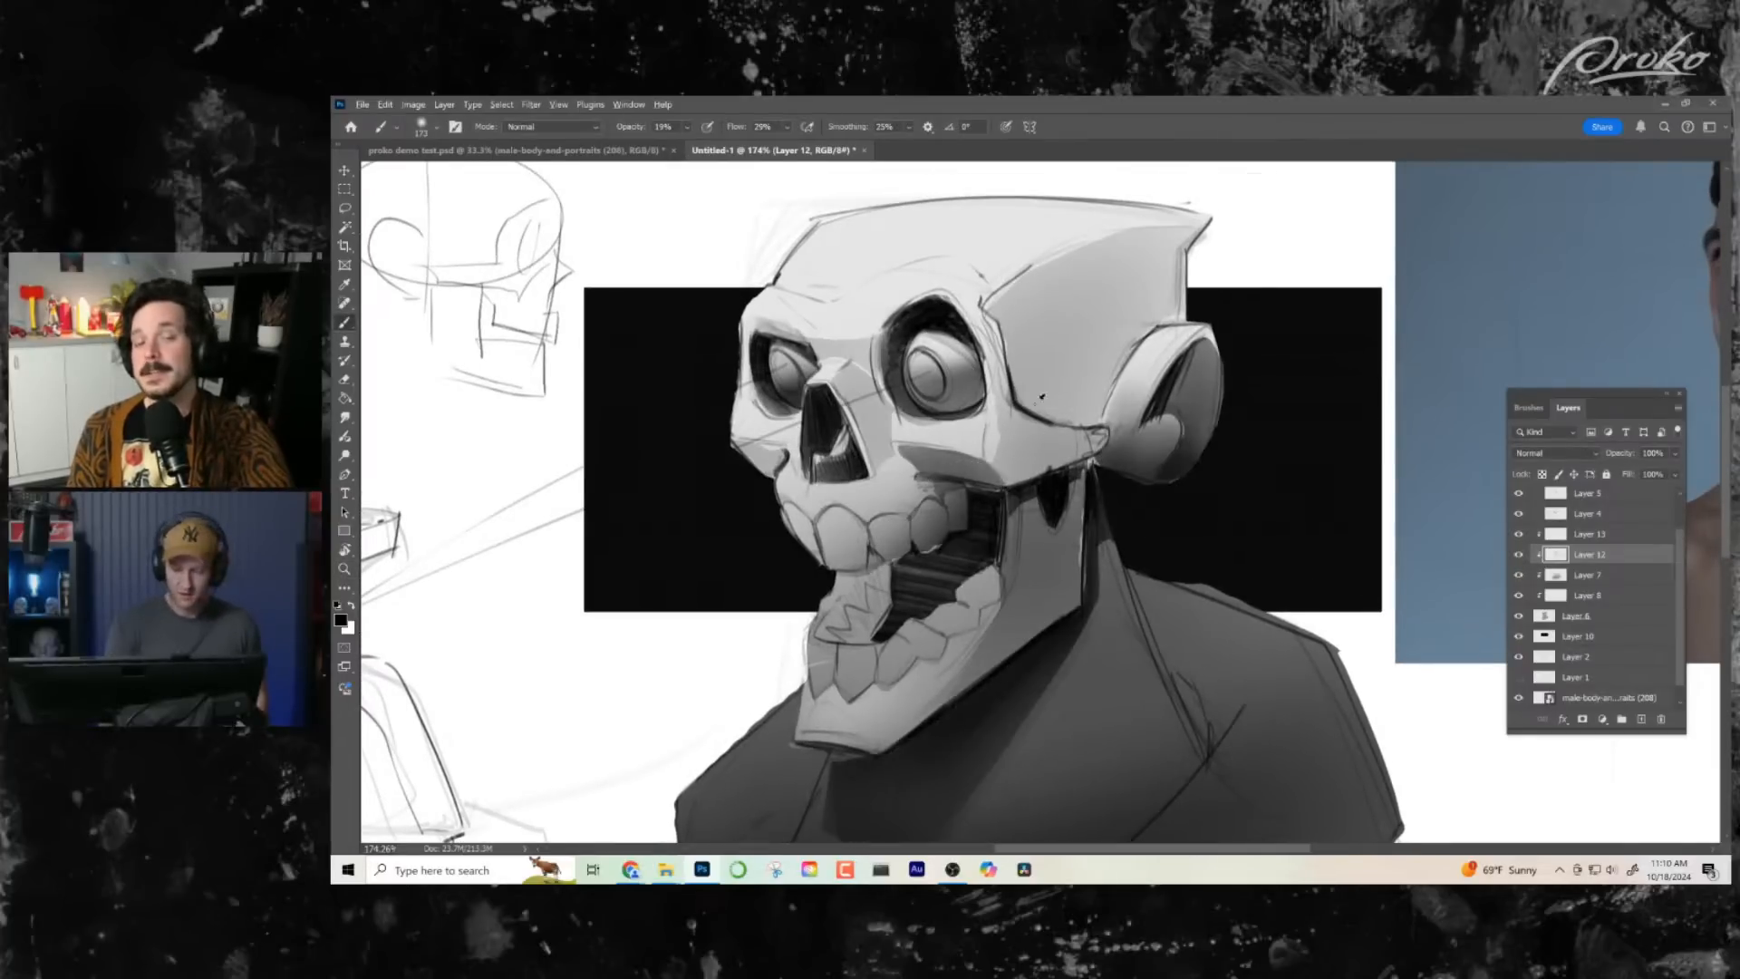
left_click_drag(1029, 401, 959, 431)
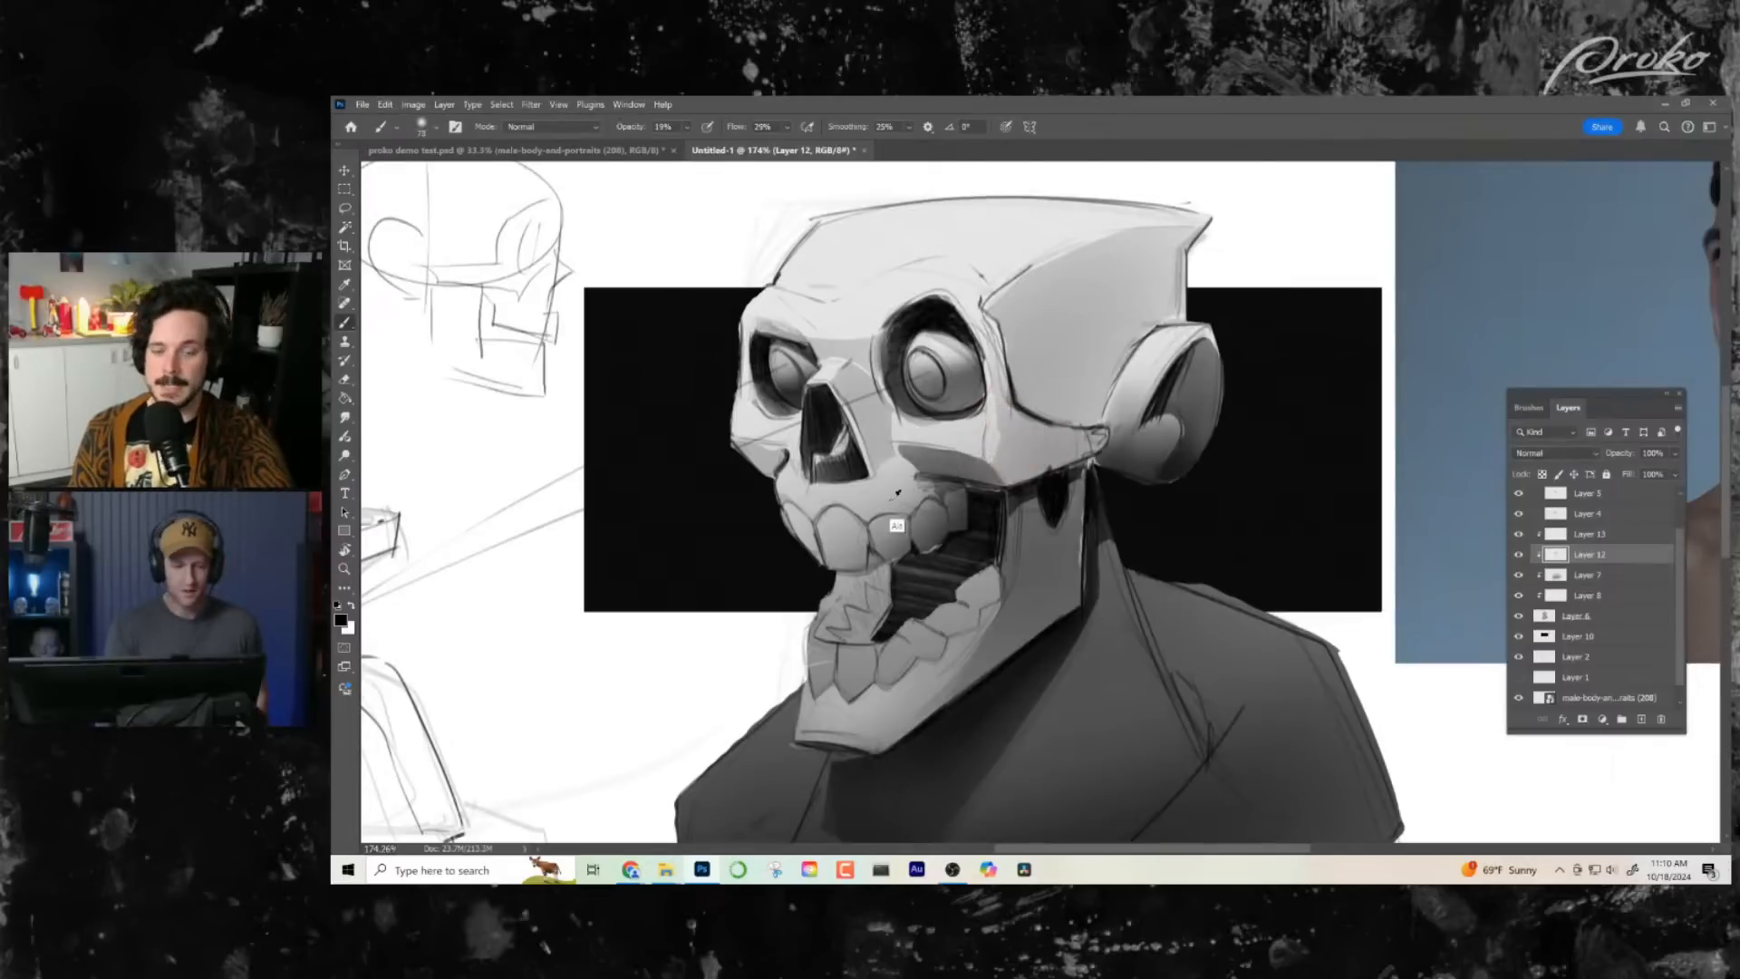
mouse_move(1036, 508)
left_mouse_down()
mouse_move(1013, 513)
mouse_move(1056, 512)
left_mouse_up()
- Lasso the gum strip above the upper teeth, lighten it by erasing shadow on Layer 7, and deselect
left_click(347, 209)
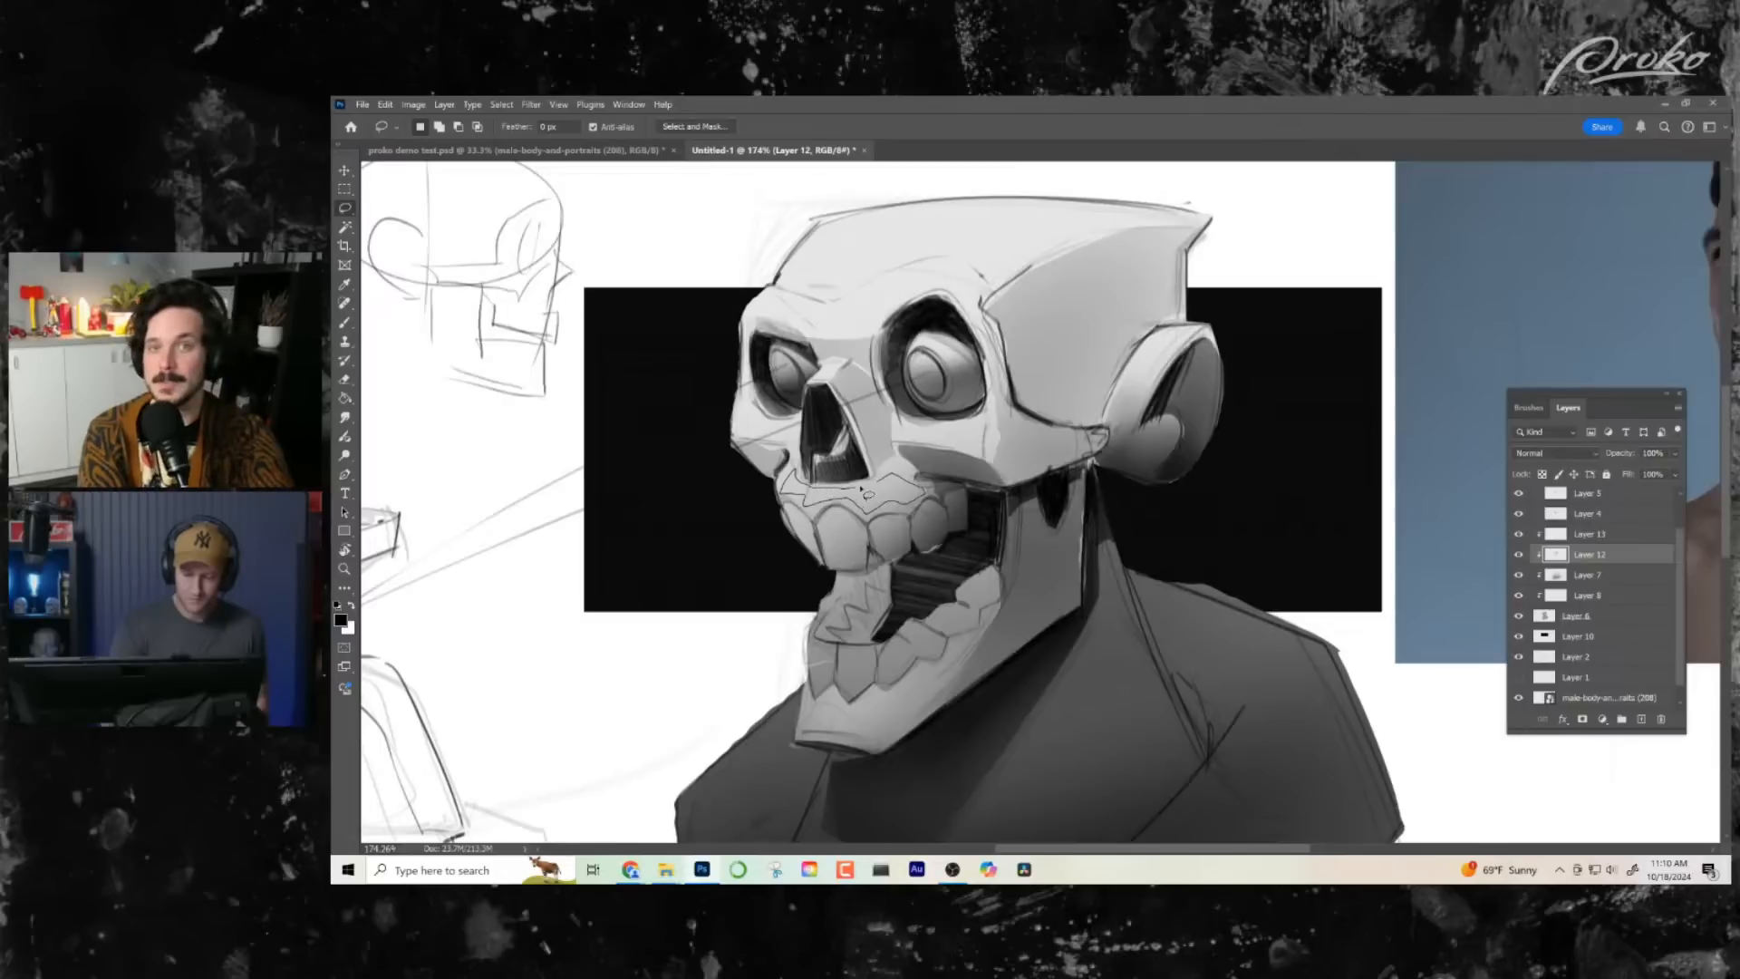
left_click_drag(914, 474, 918, 478)
left_click(1519, 555)
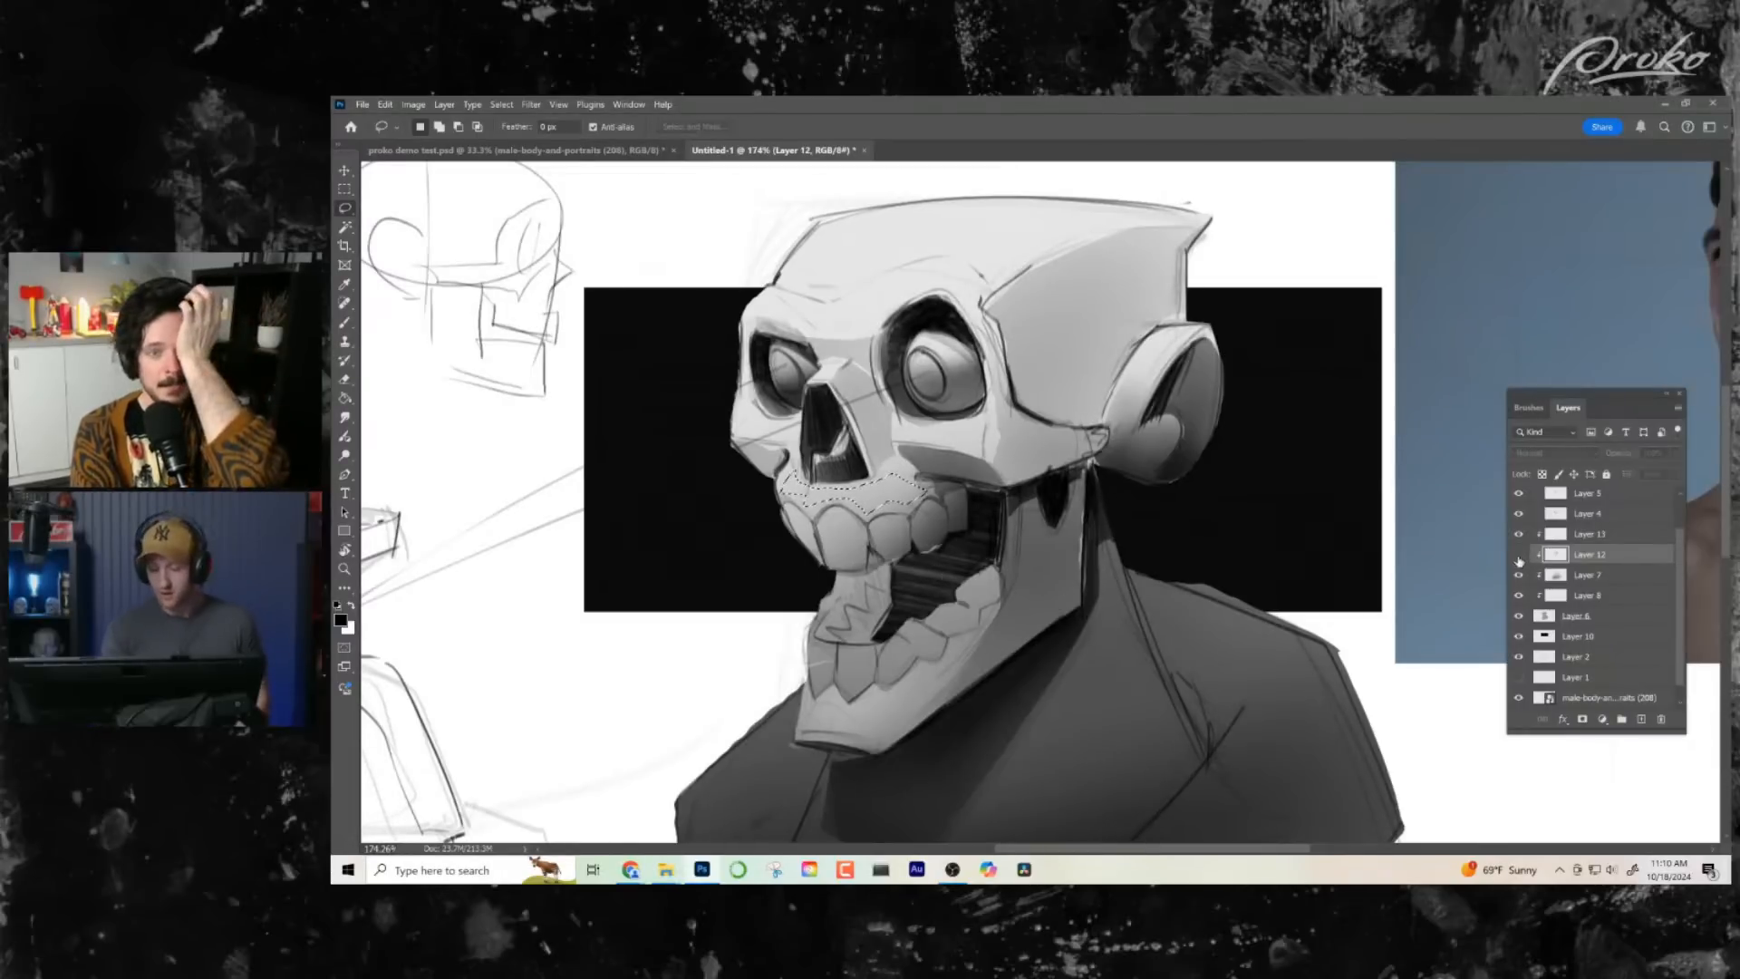
left_click(1519, 555)
key("e")
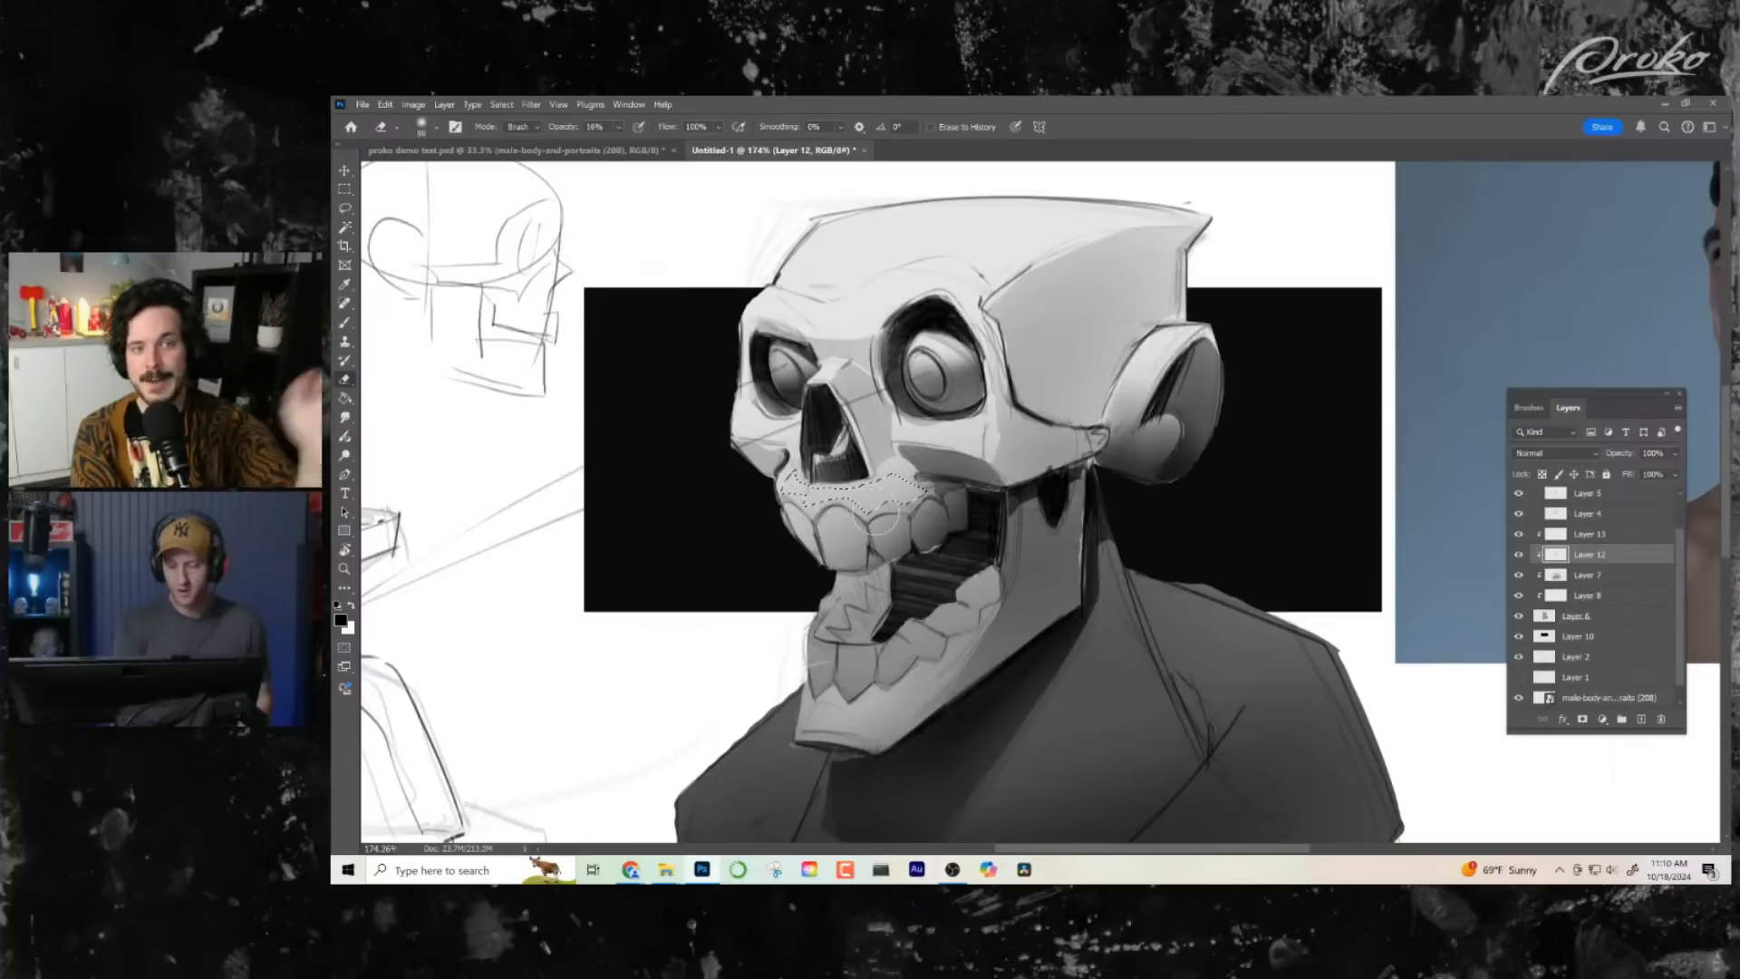
left_click(1588, 574)
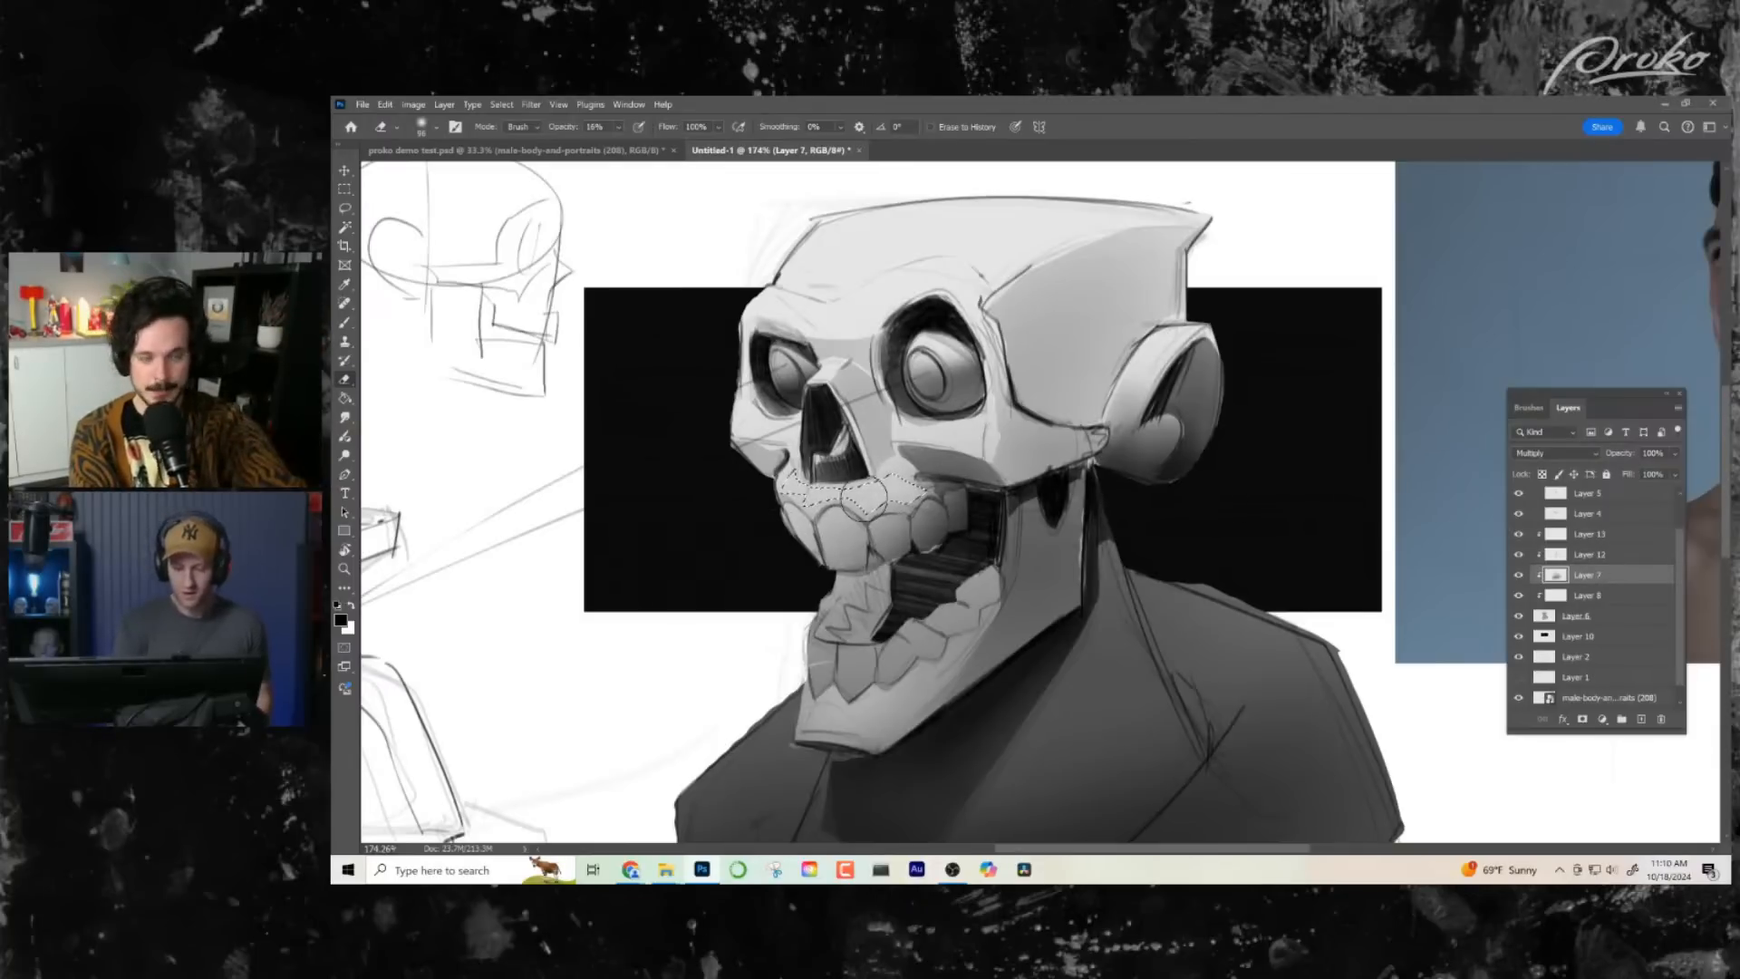
key("ctrl+d")
- Lasso the planes beneath both eye sockets, erase the Layer 7 shadow inside them, and deselect
key("z")
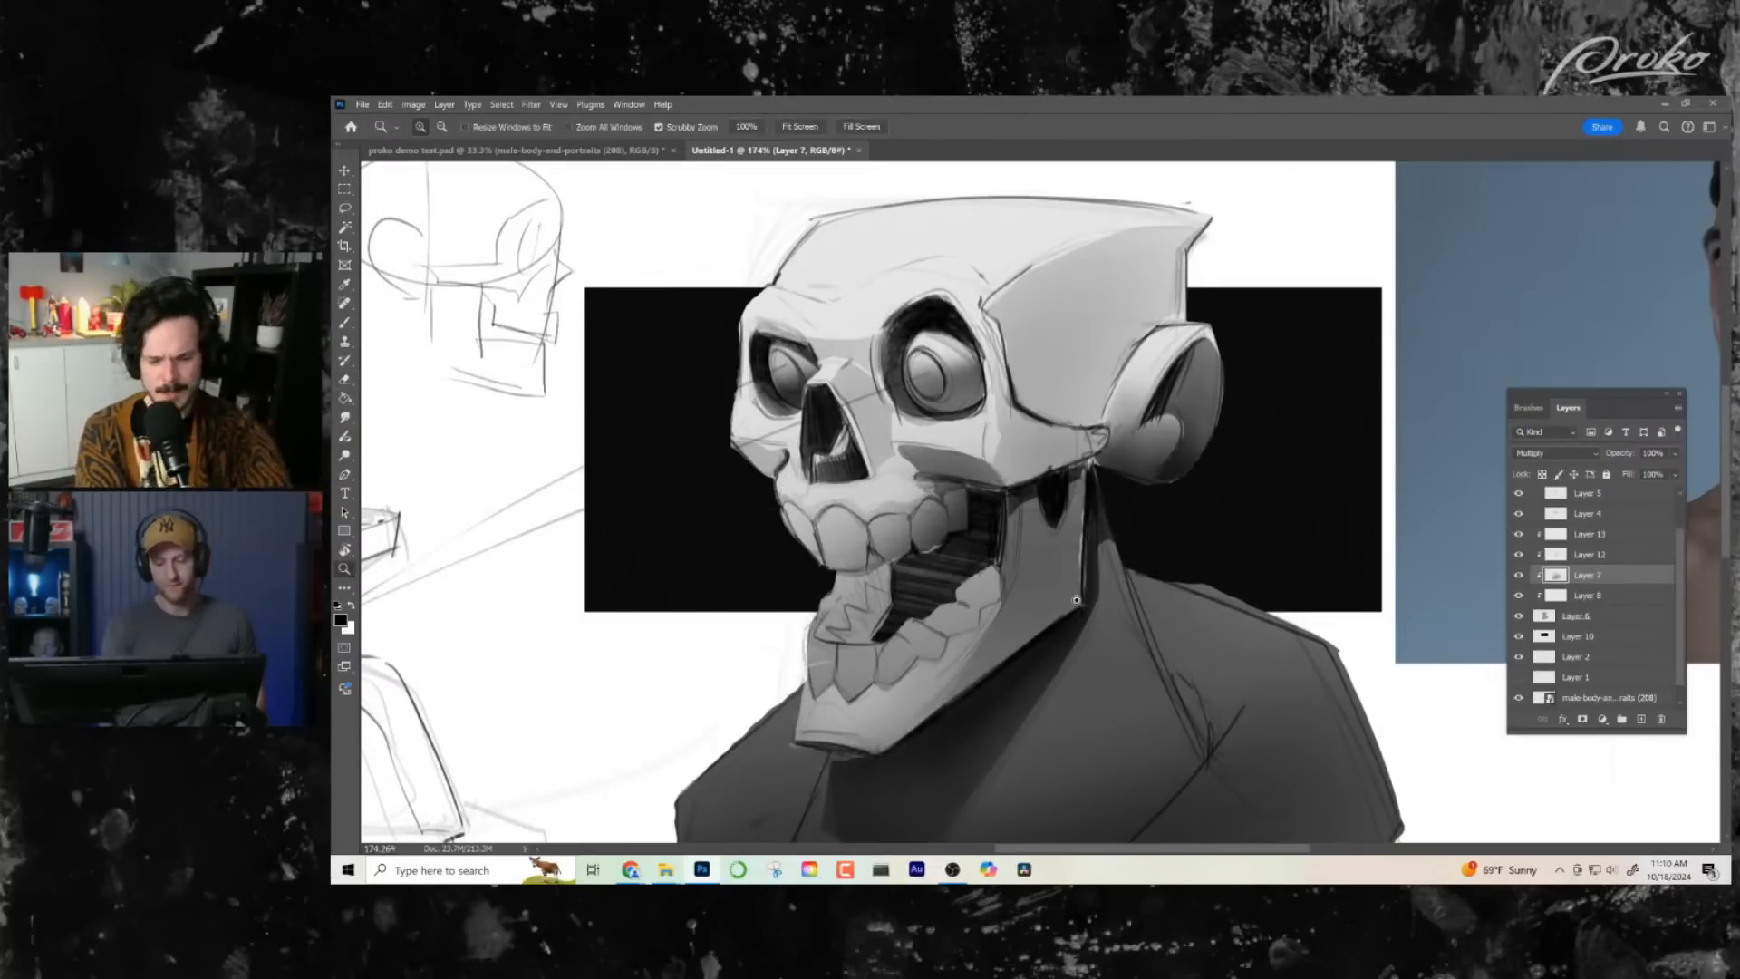
left_click_drag(1094, 595, 1049, 607)
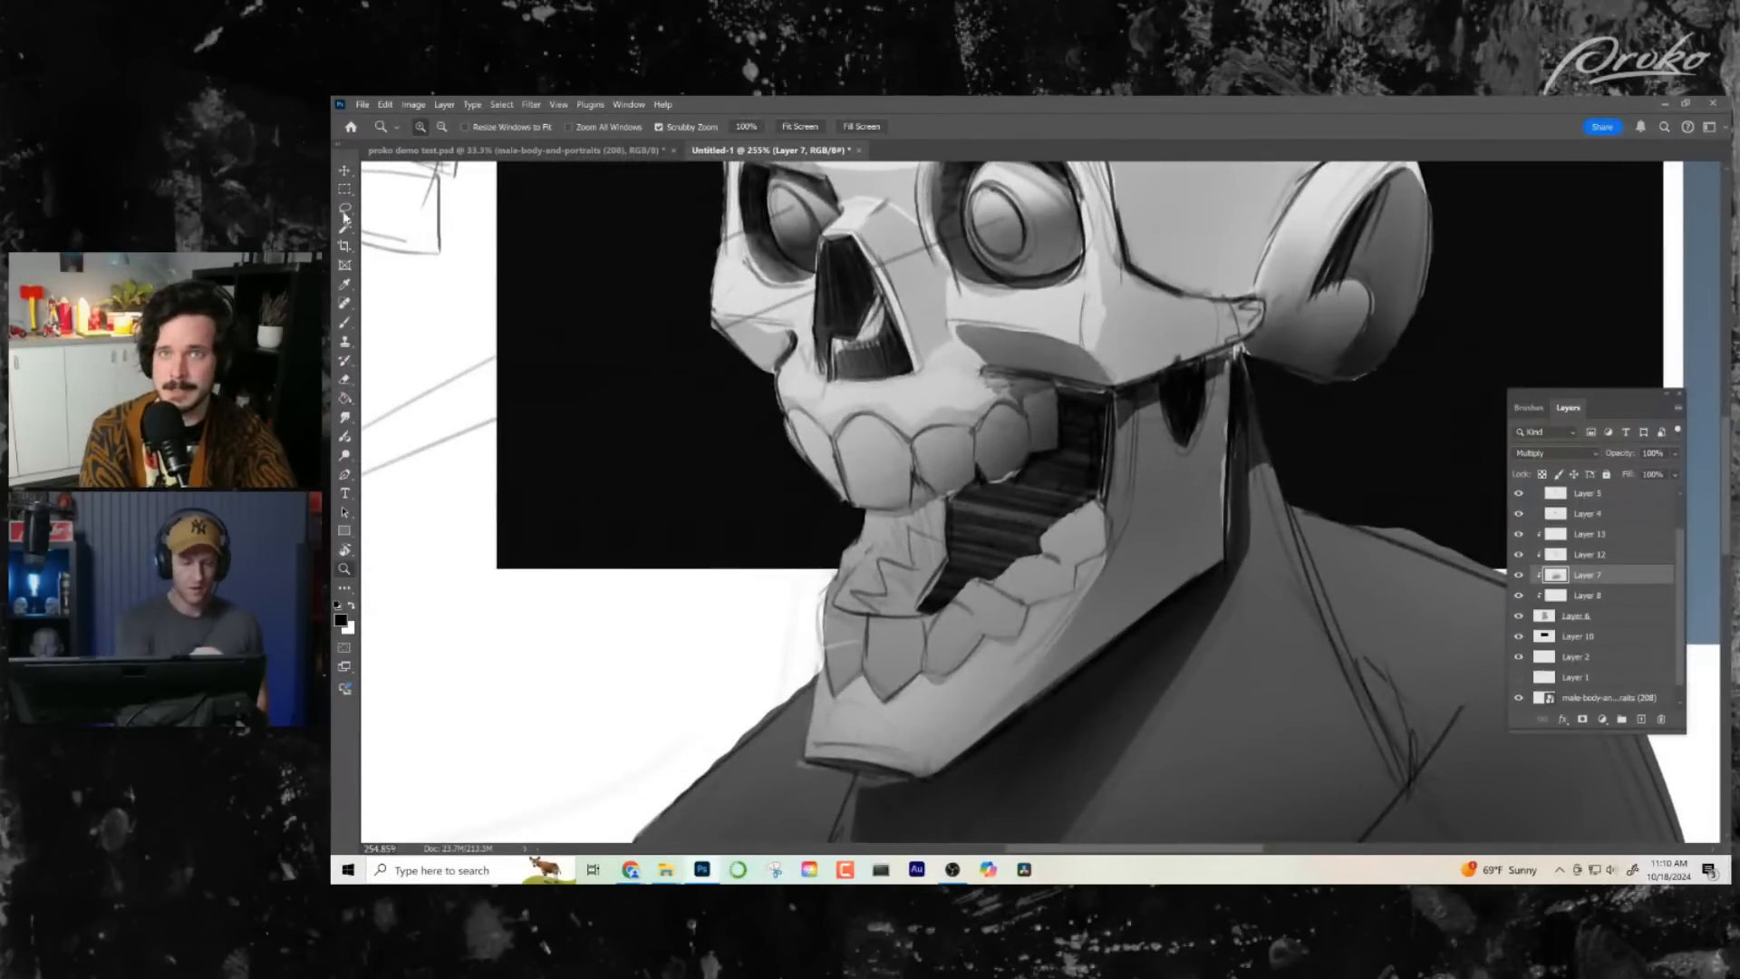
left_click(345, 209)
left_click_drag(1068, 340, 1013, 534)
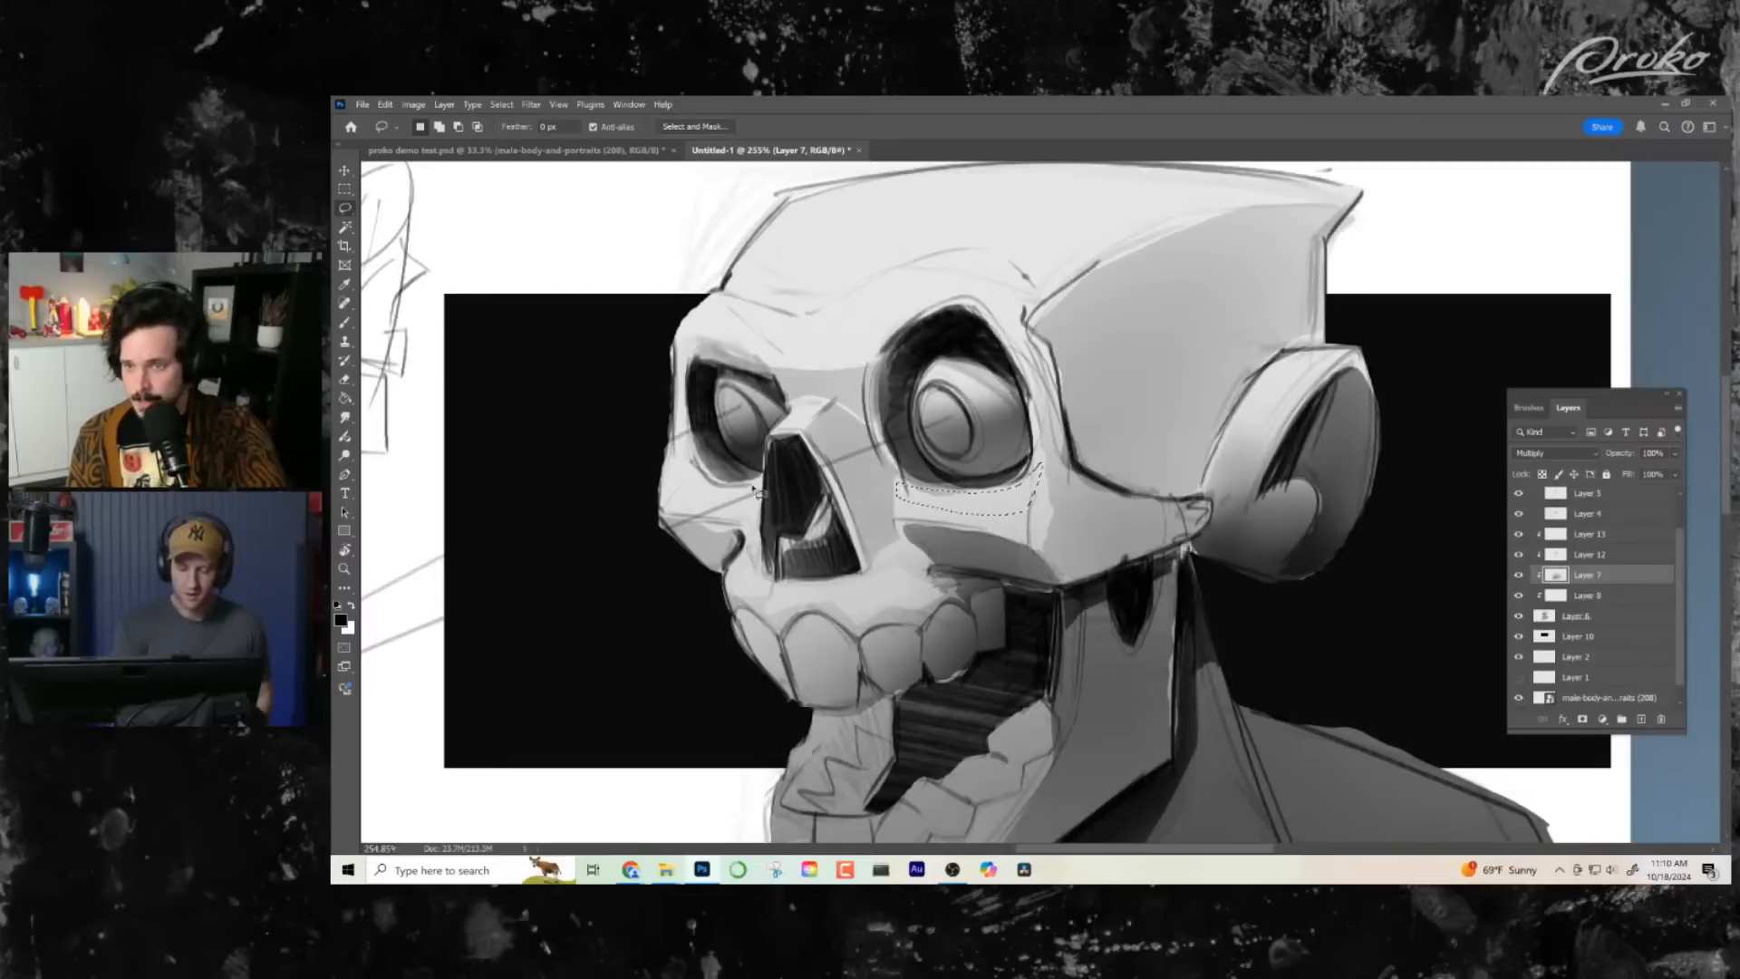
mouse_move(762, 496)
left_mouse_down()
mouse_move(677, 490)
mouse_move(675, 441)
mouse_move(759, 497)
left_mouse_up()
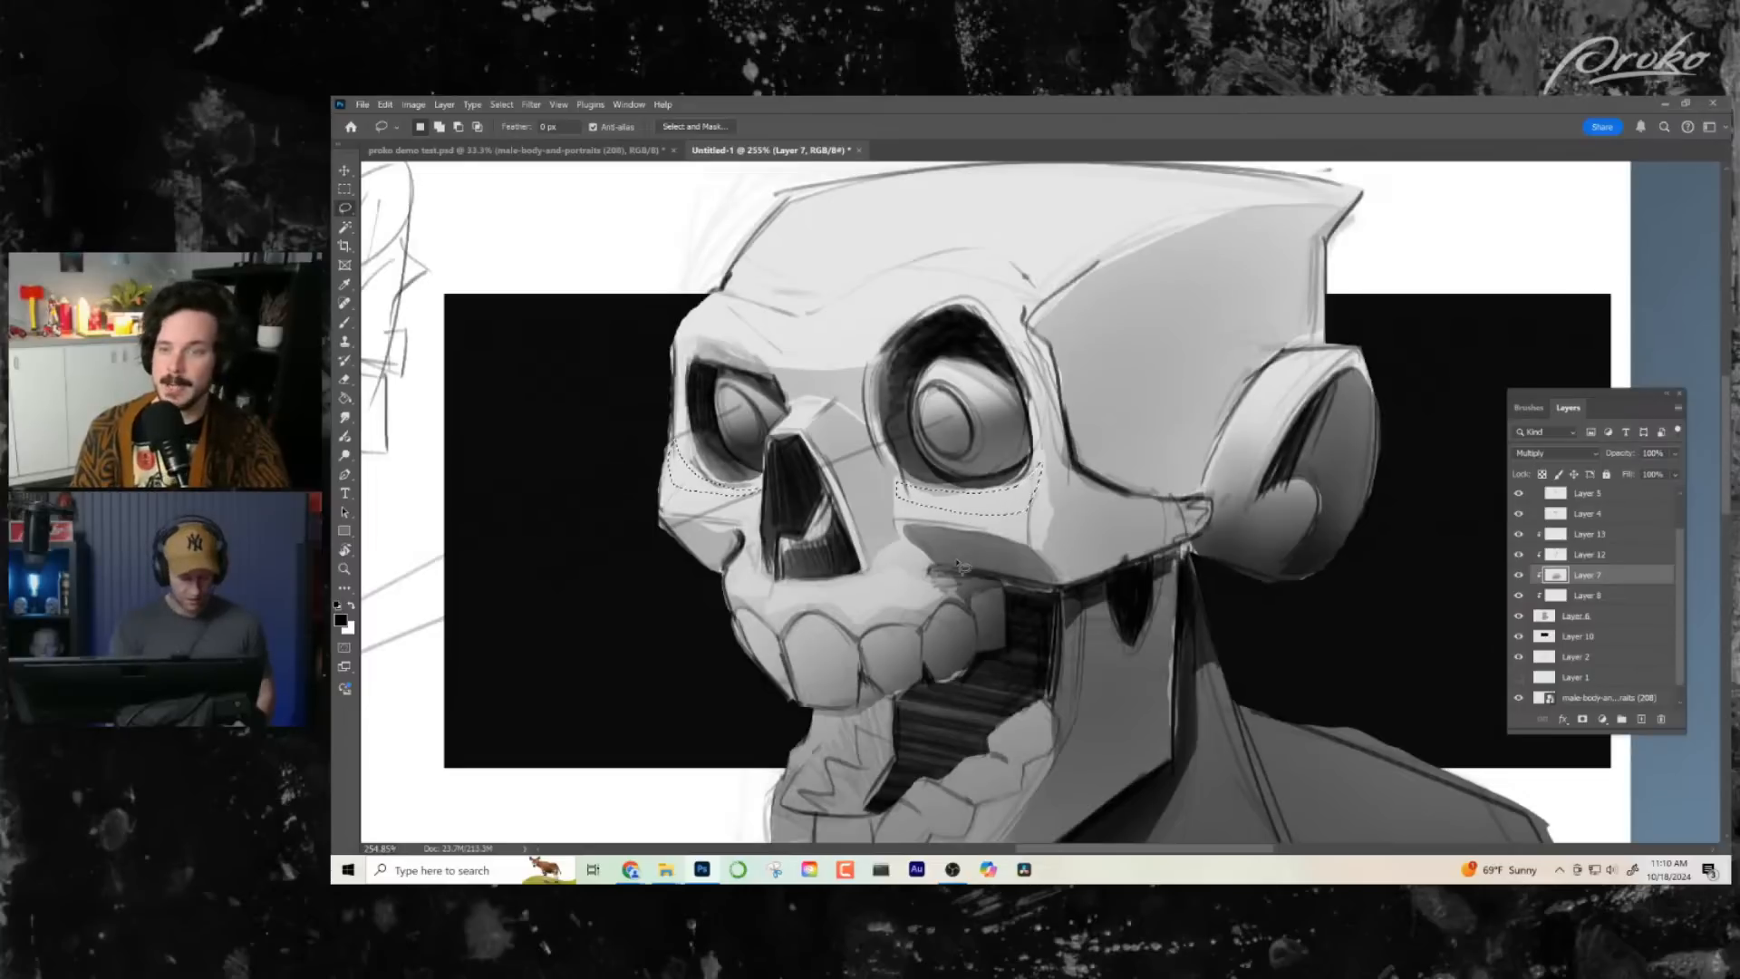
key("e")
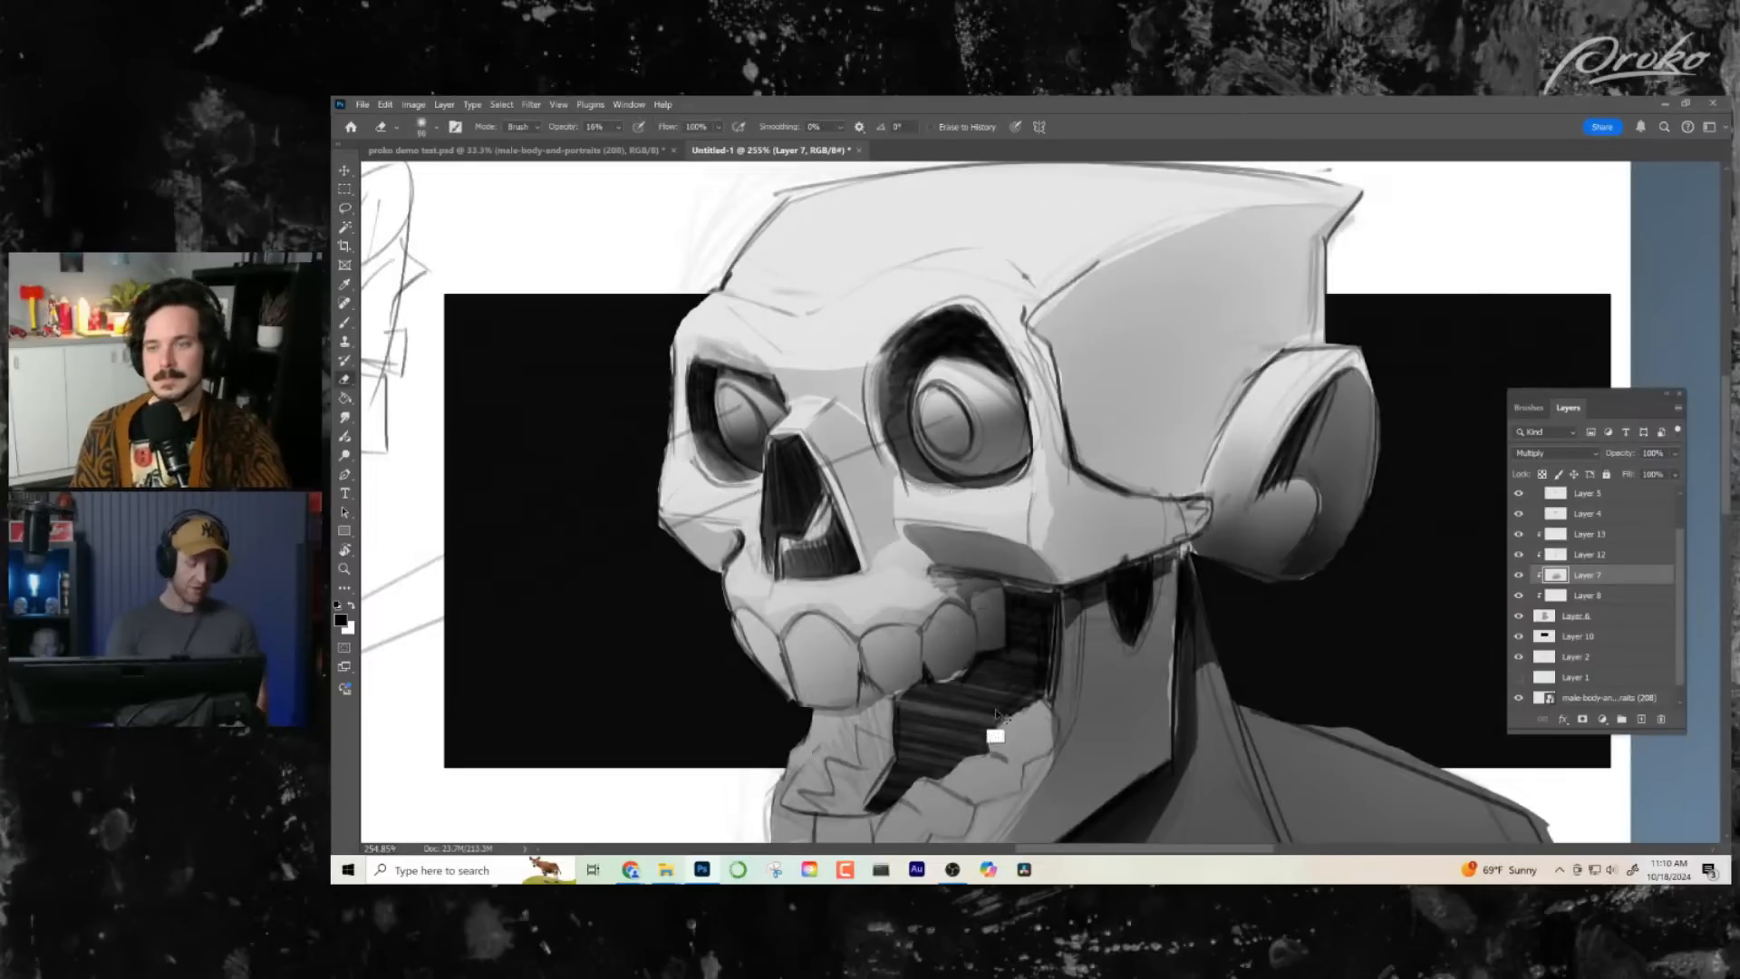
key("ctrl+d")
- Review the whole composition, then select Layer 8 and toggle its visibility to compare the skull's base tone
key("z")
left_click_drag(1071, 691, 993, 689)
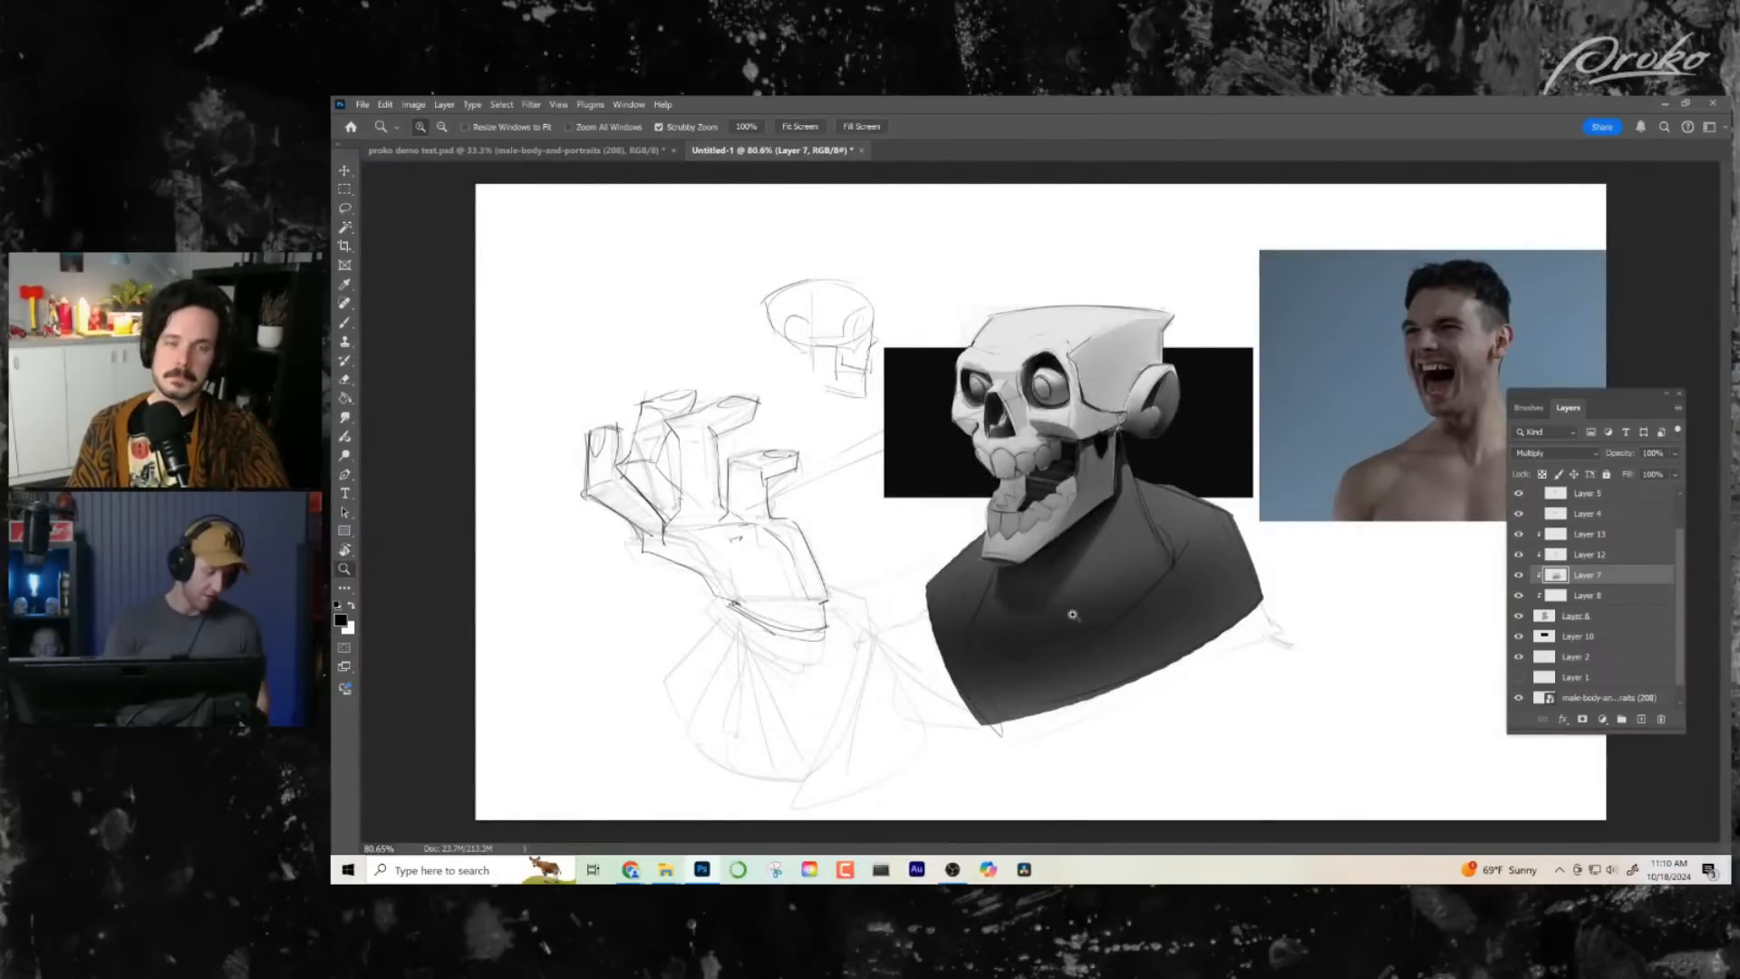
left_click_drag(1113, 462, 1052, 513)
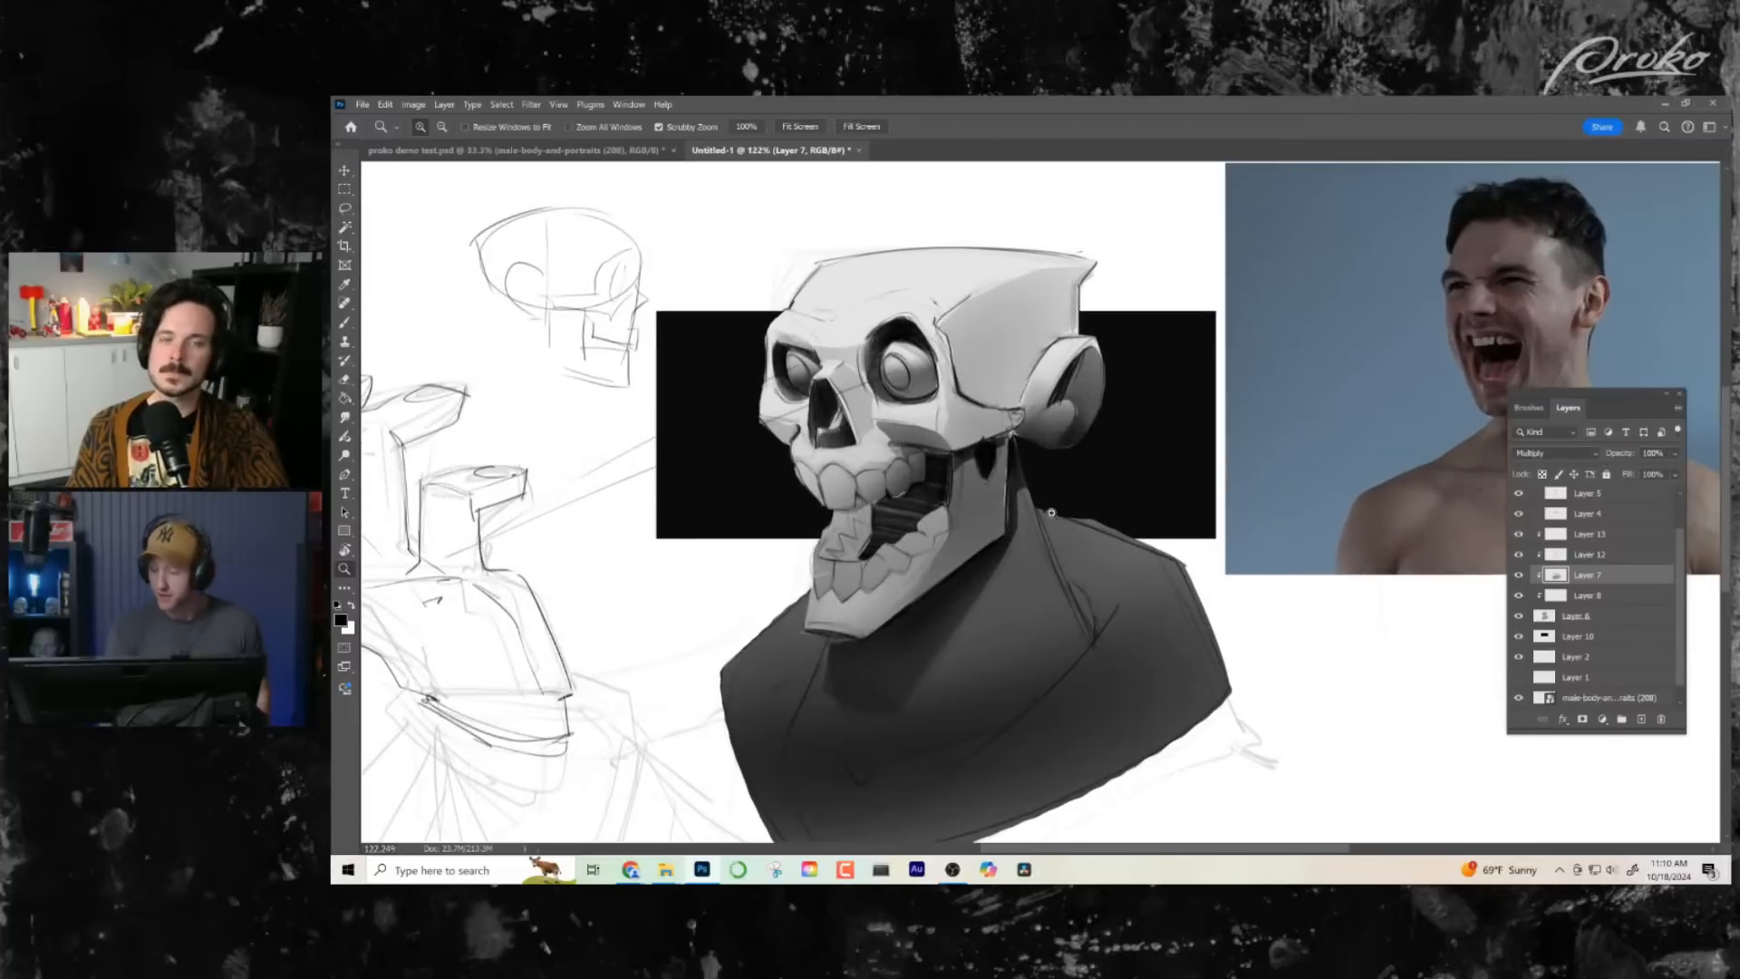
left_click(1590, 600)
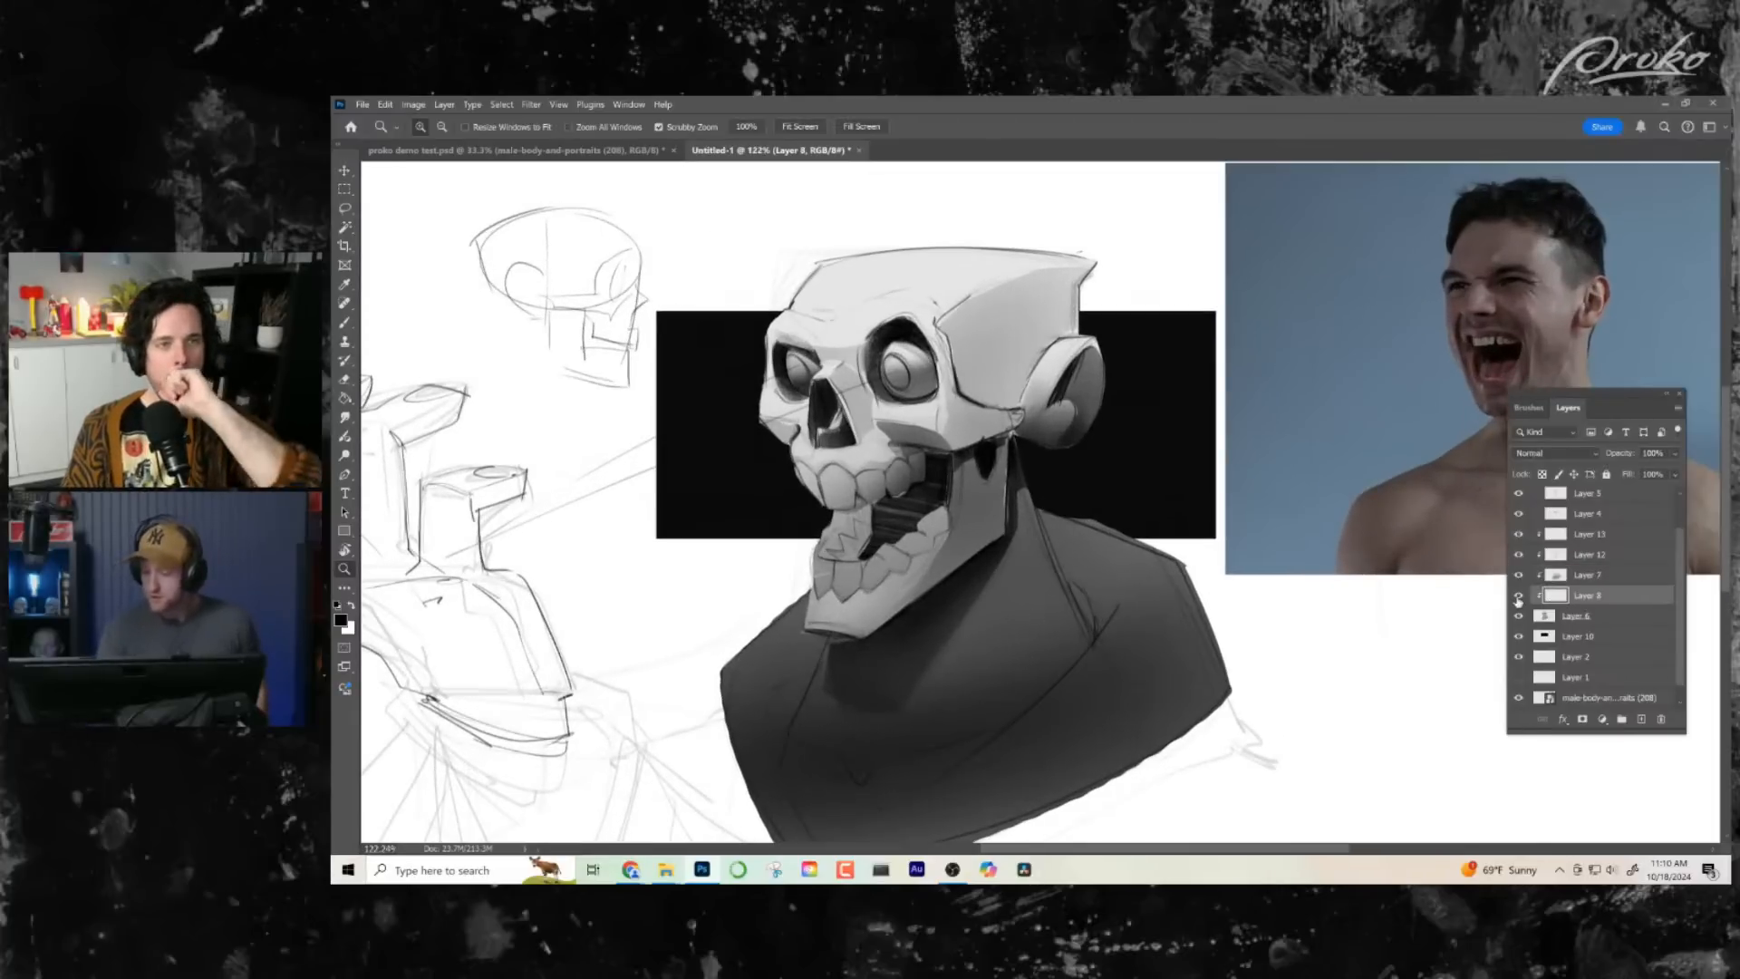
left_click(1519, 597)
left_click(1519, 596)
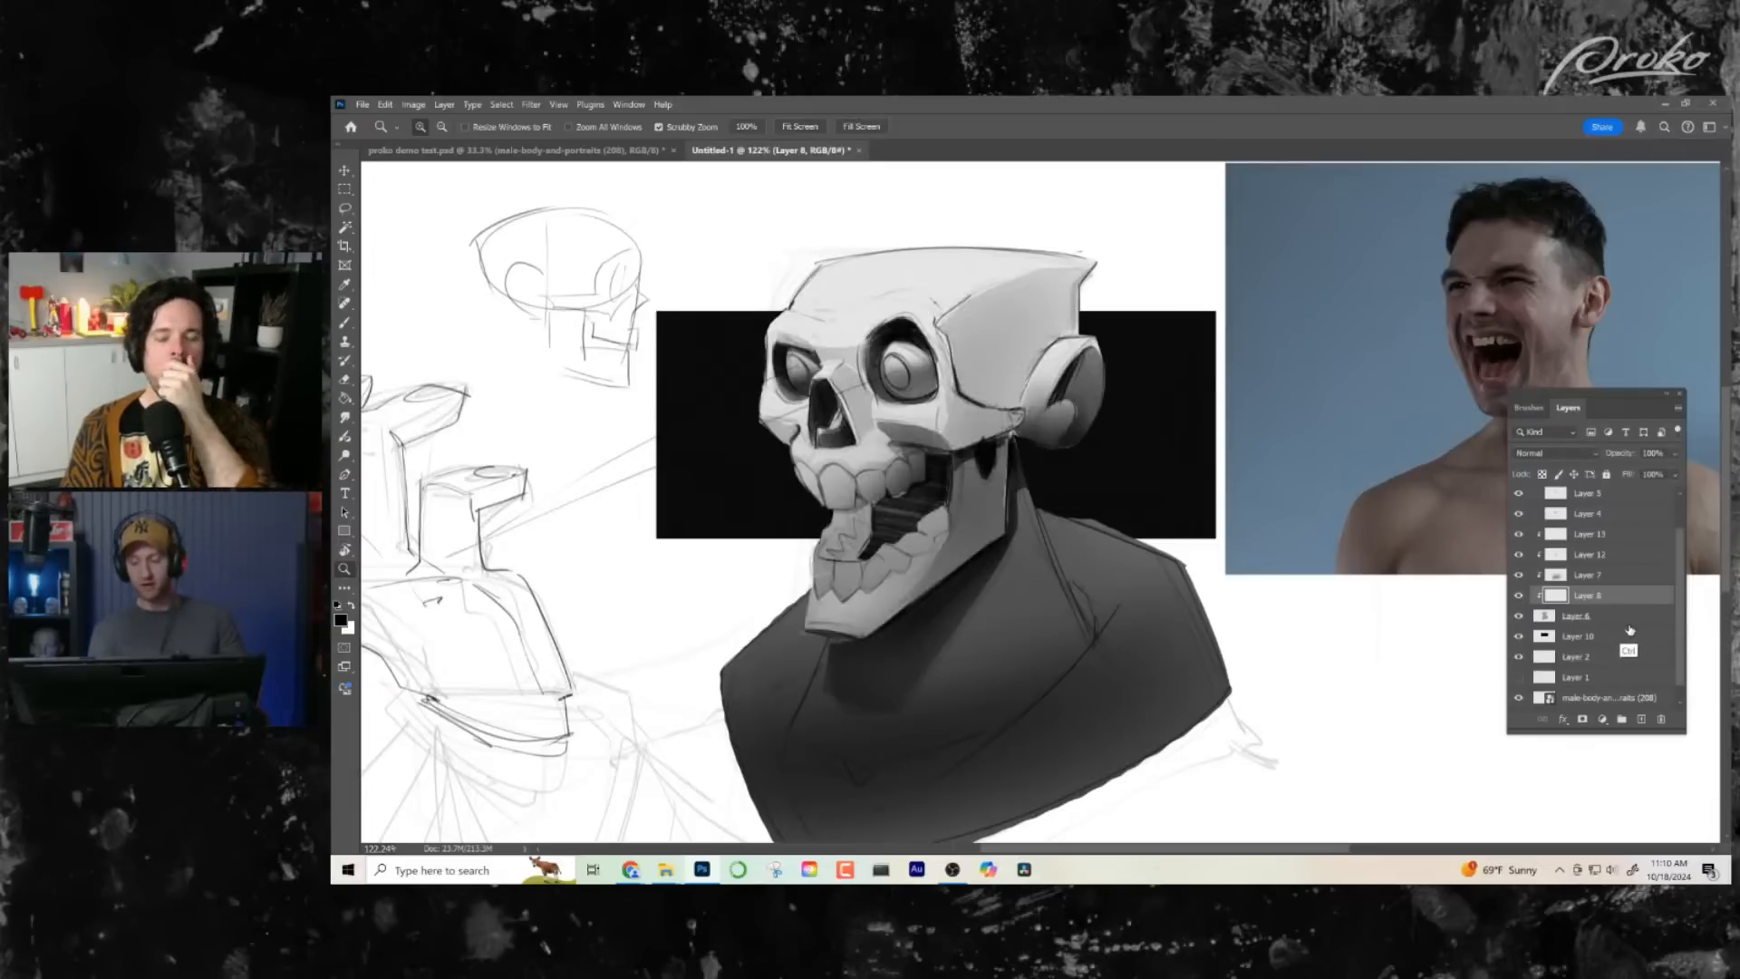
- Duplicate Layer 8 as a clipped layer and colorize the copy a warm bone tone with Hue +37 and Saturation 62
key("ctrl+j")
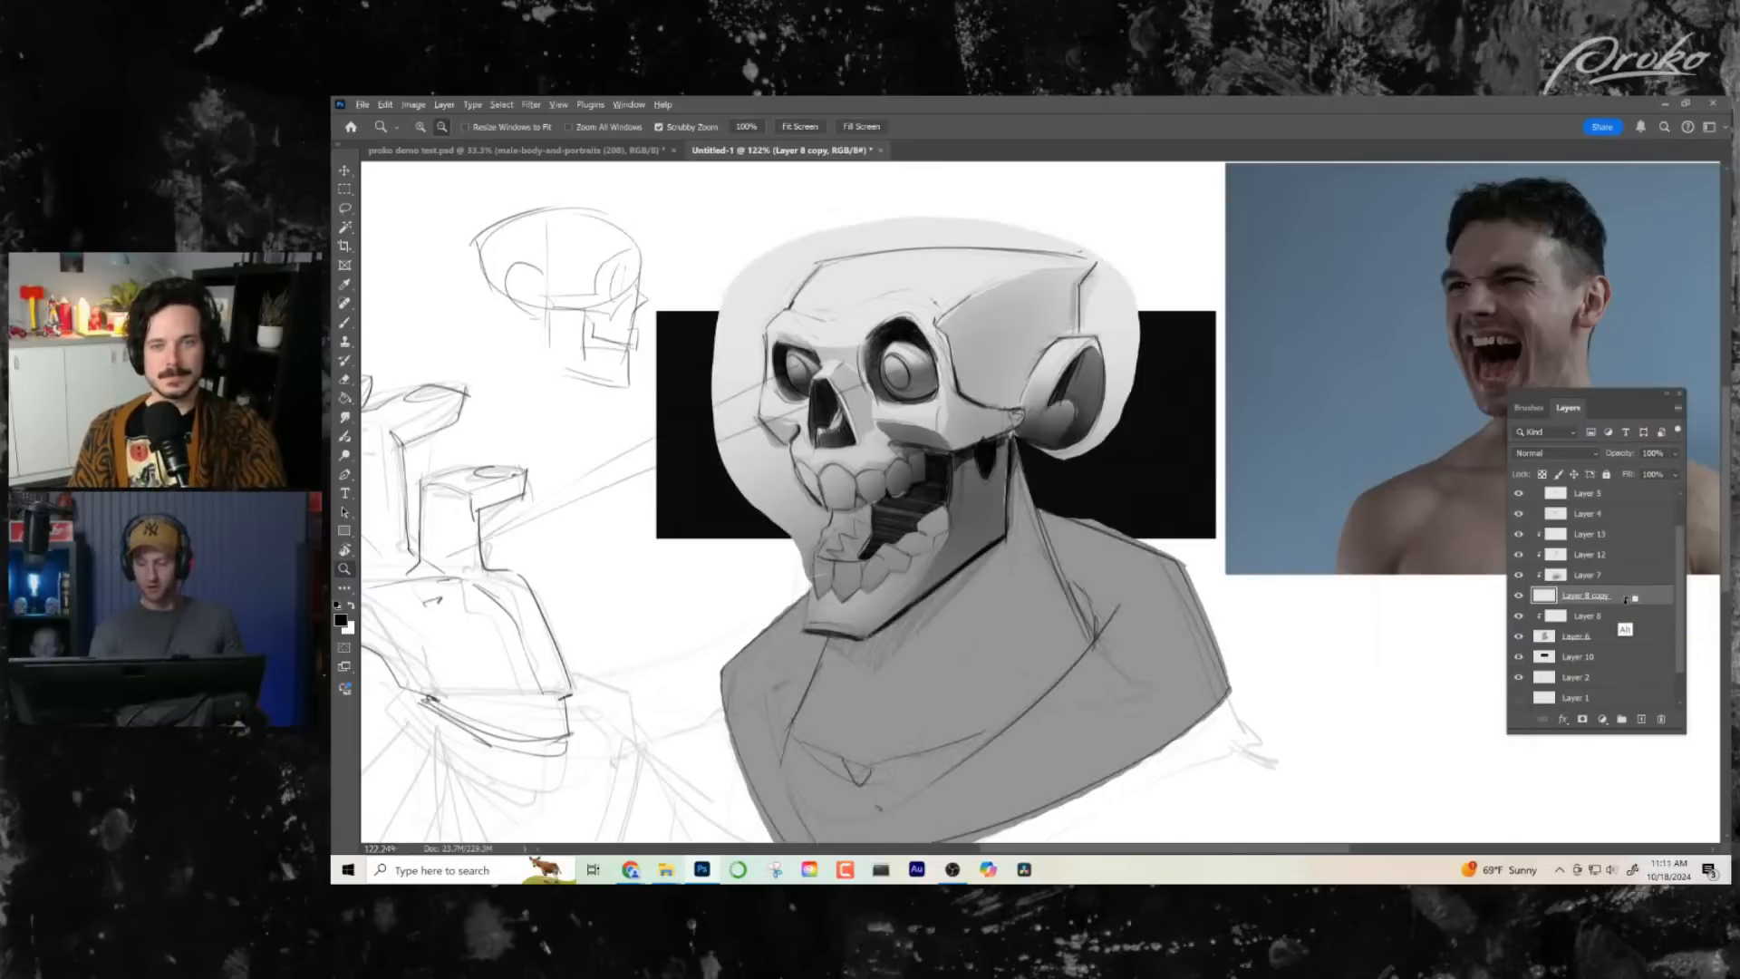
left_click(1627, 603, "alt")
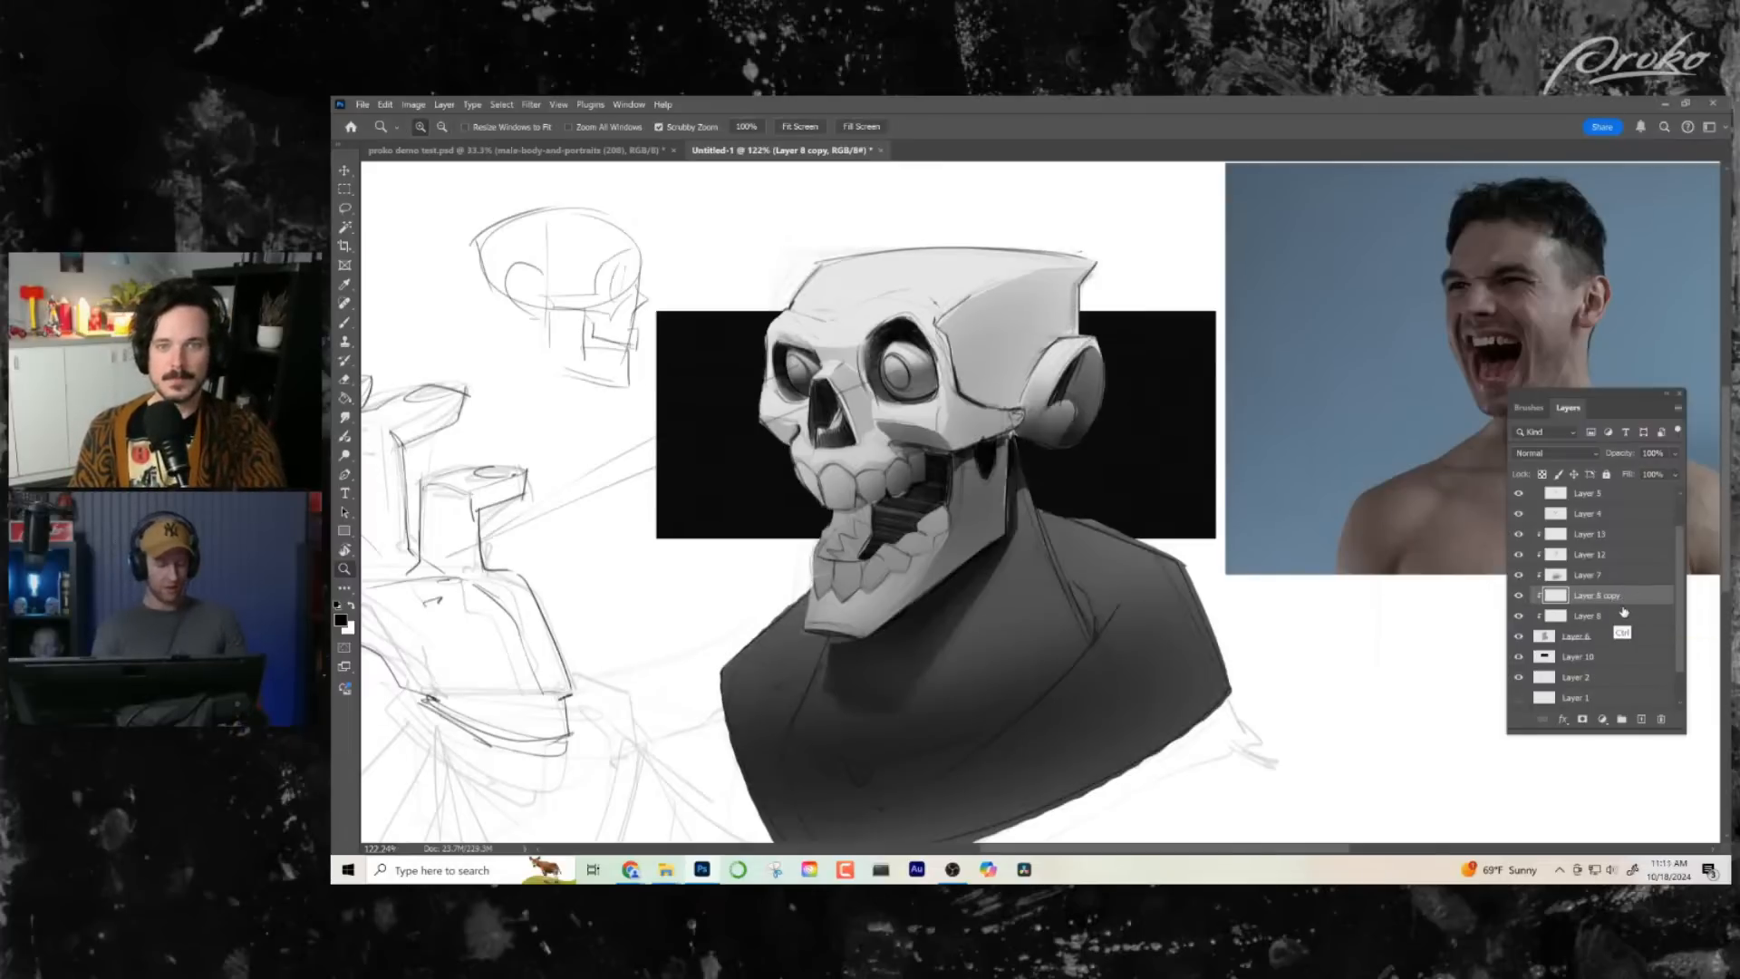
key("ctrl+u")
left_click(1422, 476)
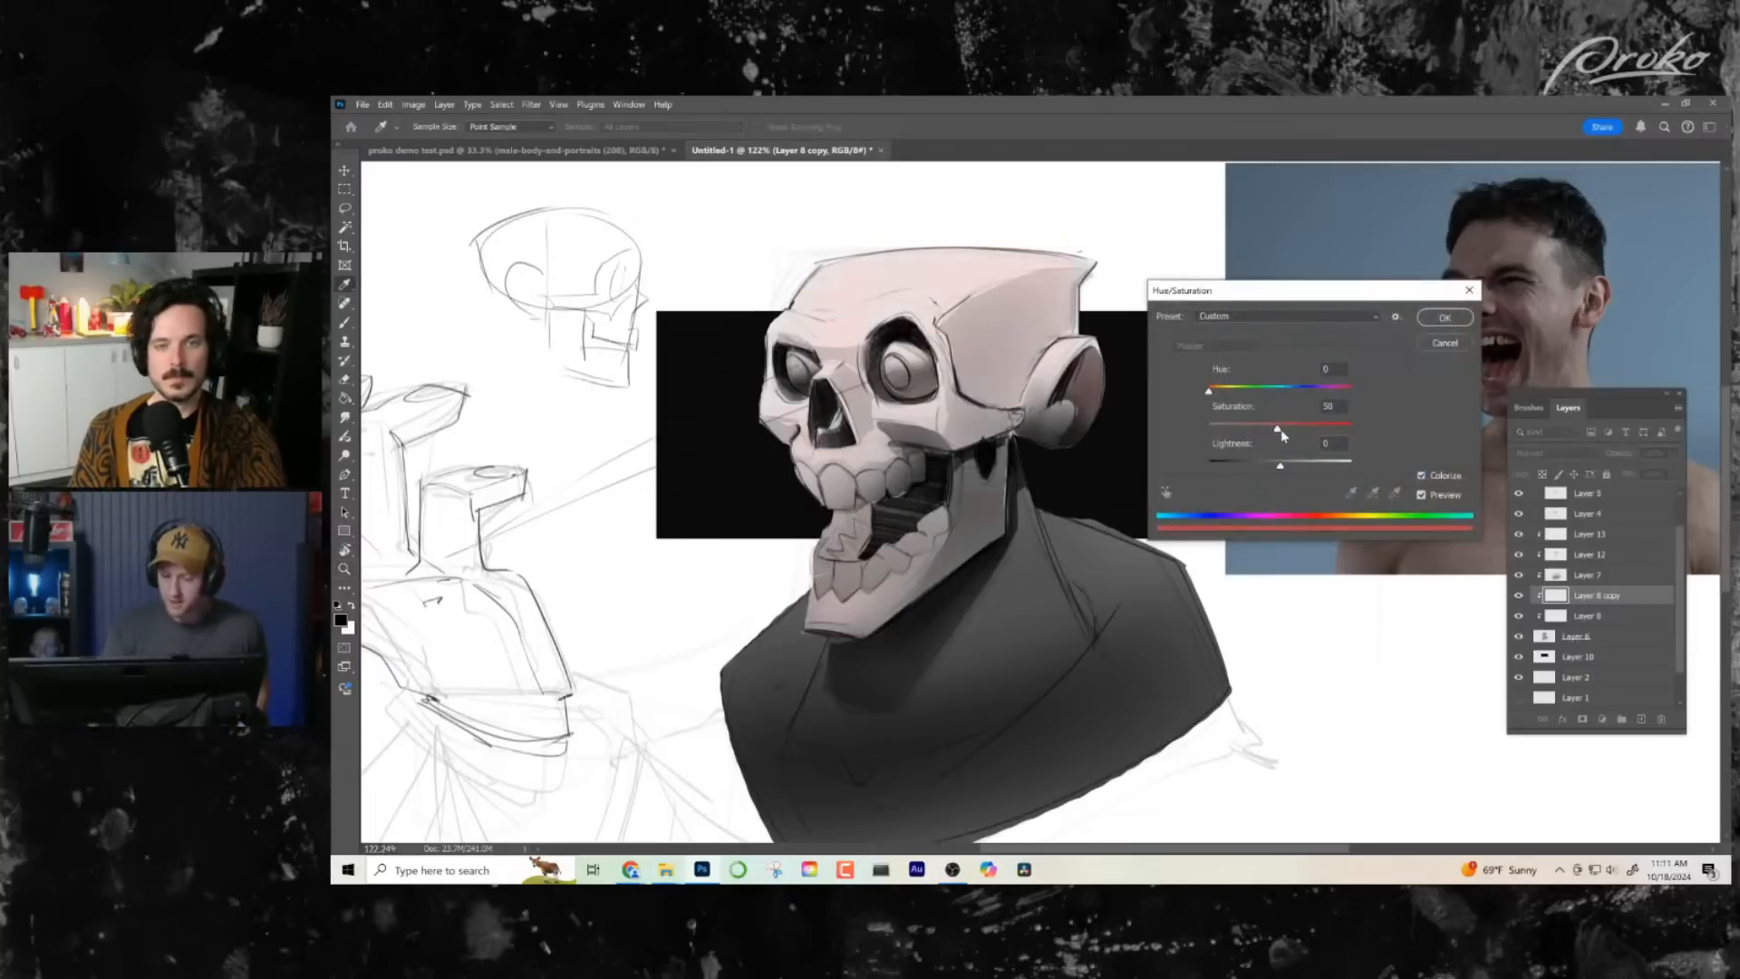
left_click_drag(1211, 395, 1299, 433)
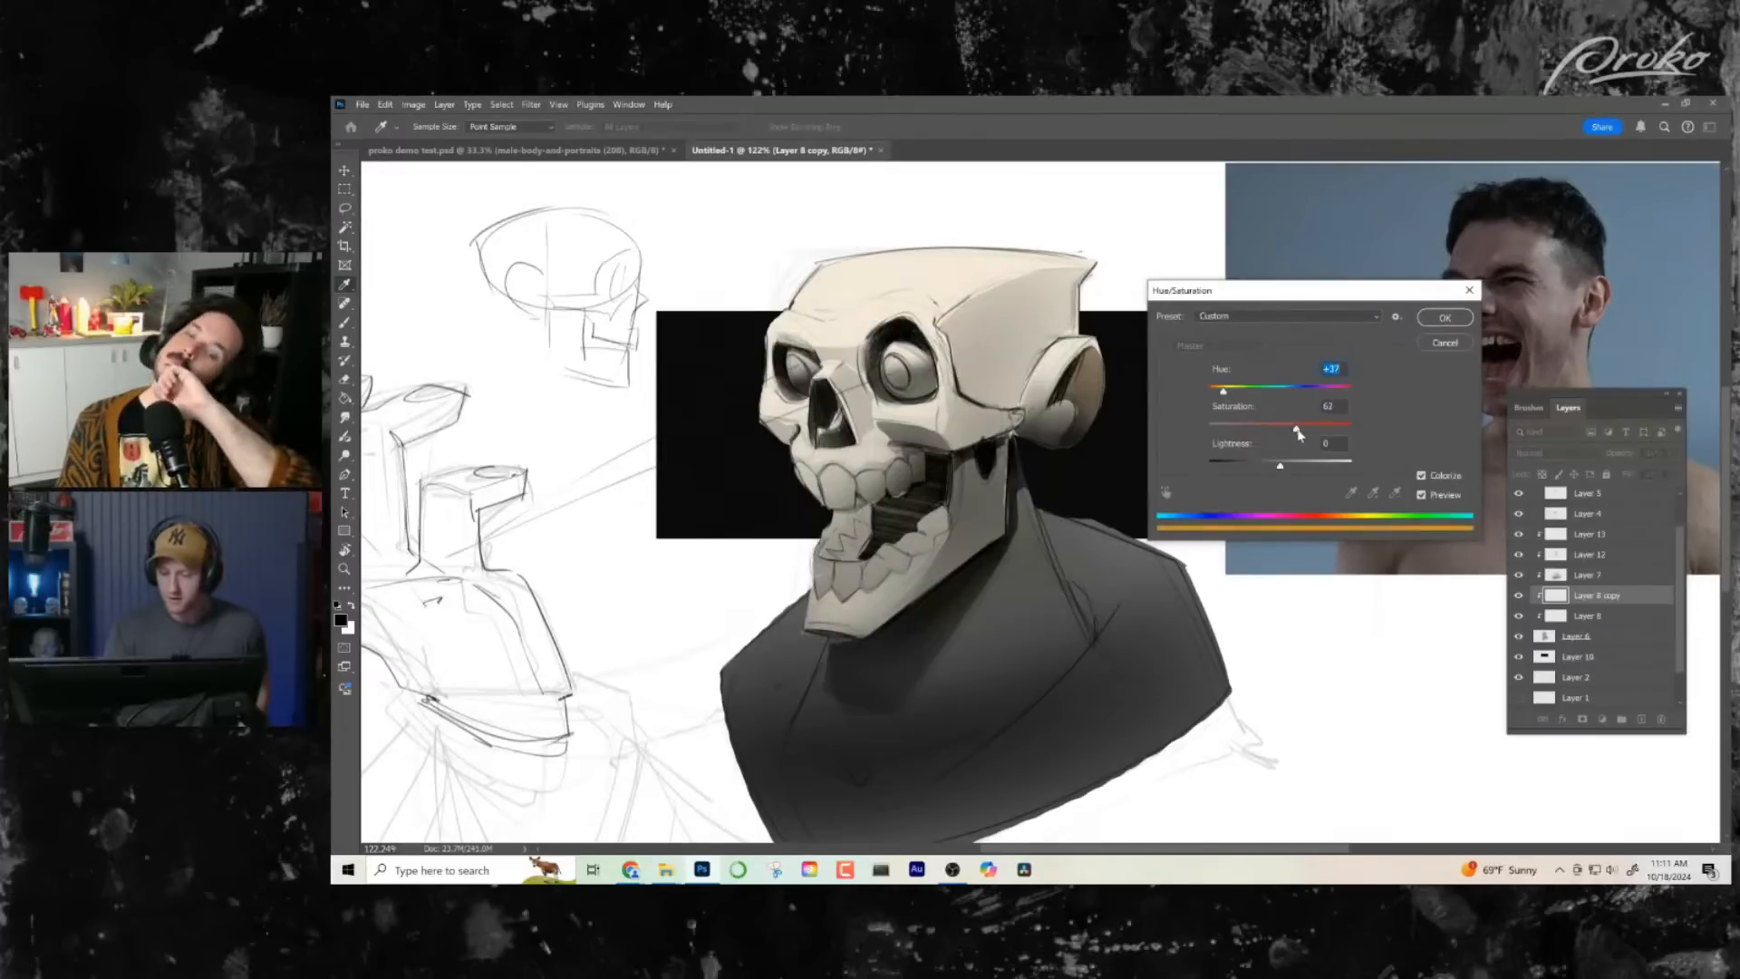
left_click_drag(1280, 466, 1283, 468)
left_click(1444, 318)
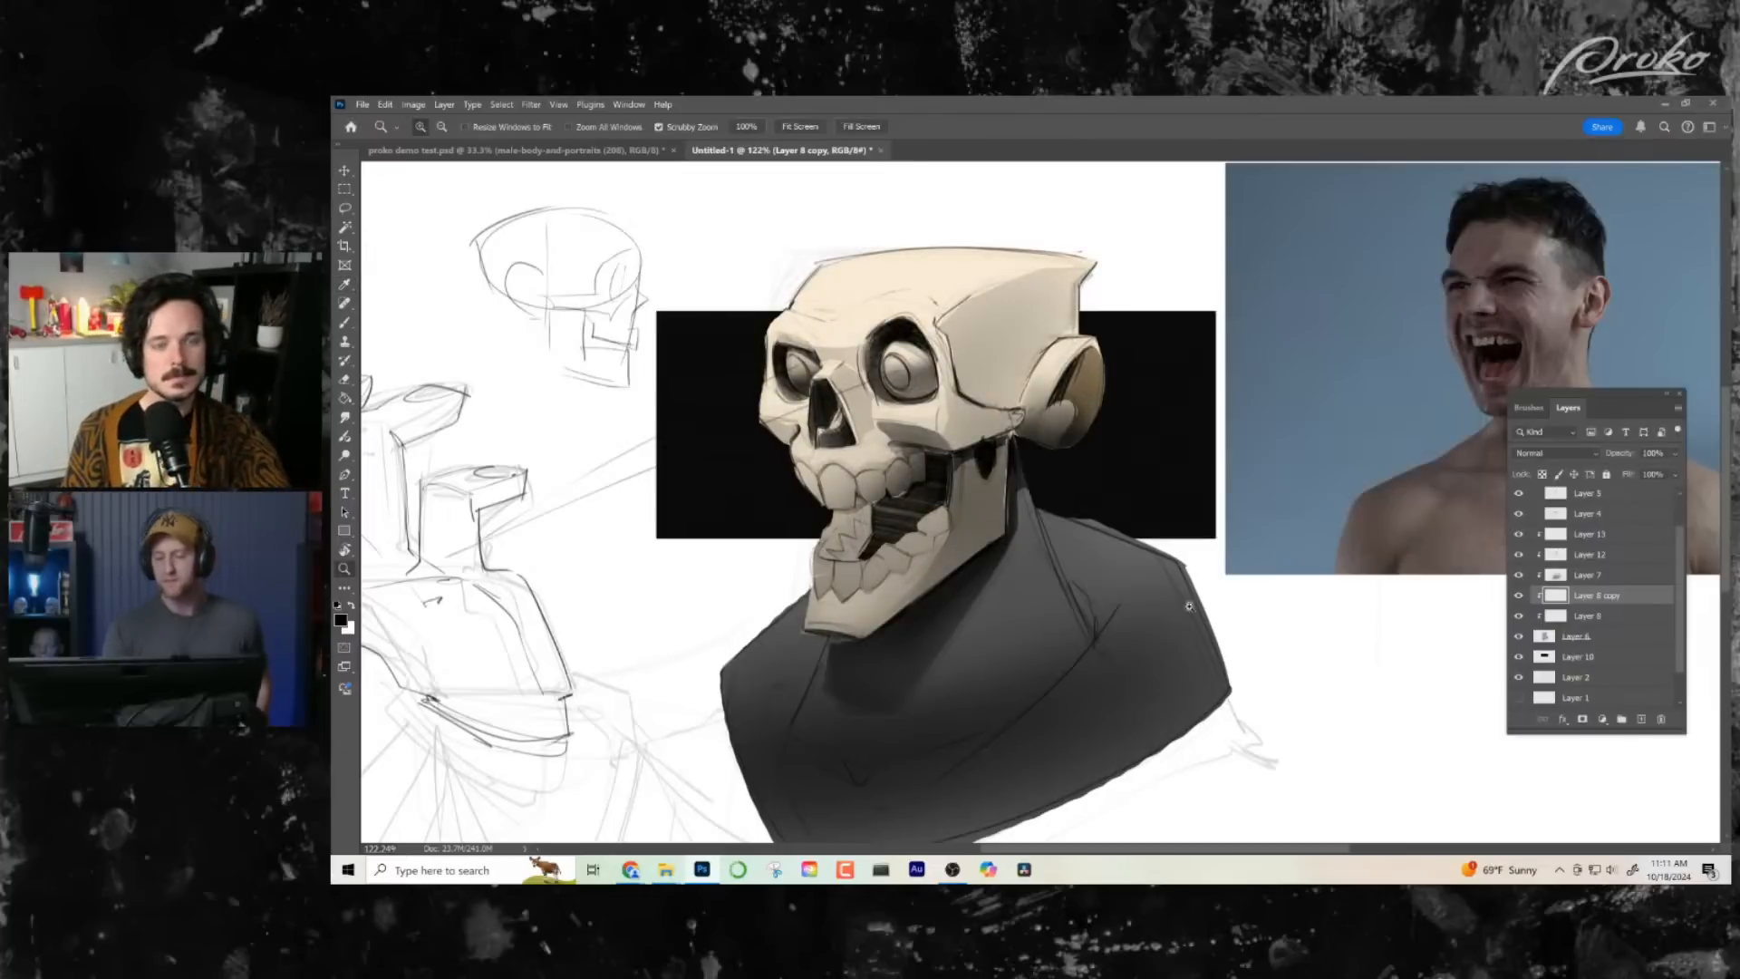
- Add a clipped layer above Layer 8 copy, masked to the skull shape from Layer 8, and set it to Color mode
left_click(1649, 723)
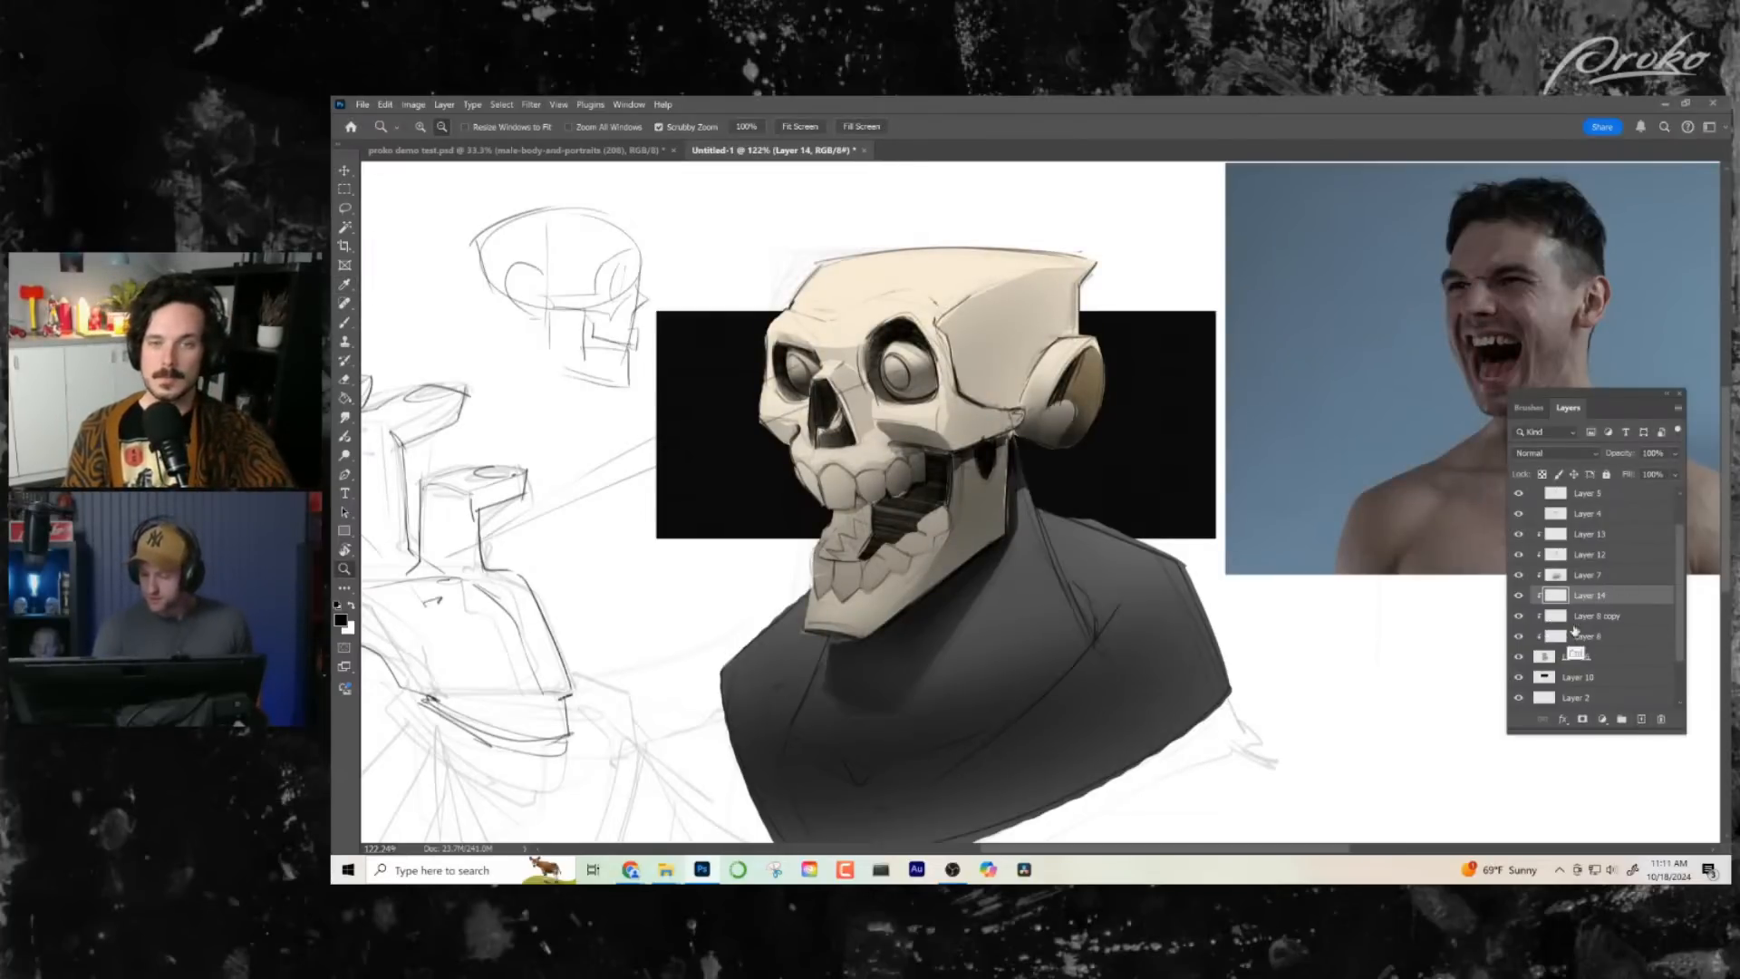
left_click(1559, 634, "ctrl+alt")
left_click(1582, 719)
left_click(1557, 596)
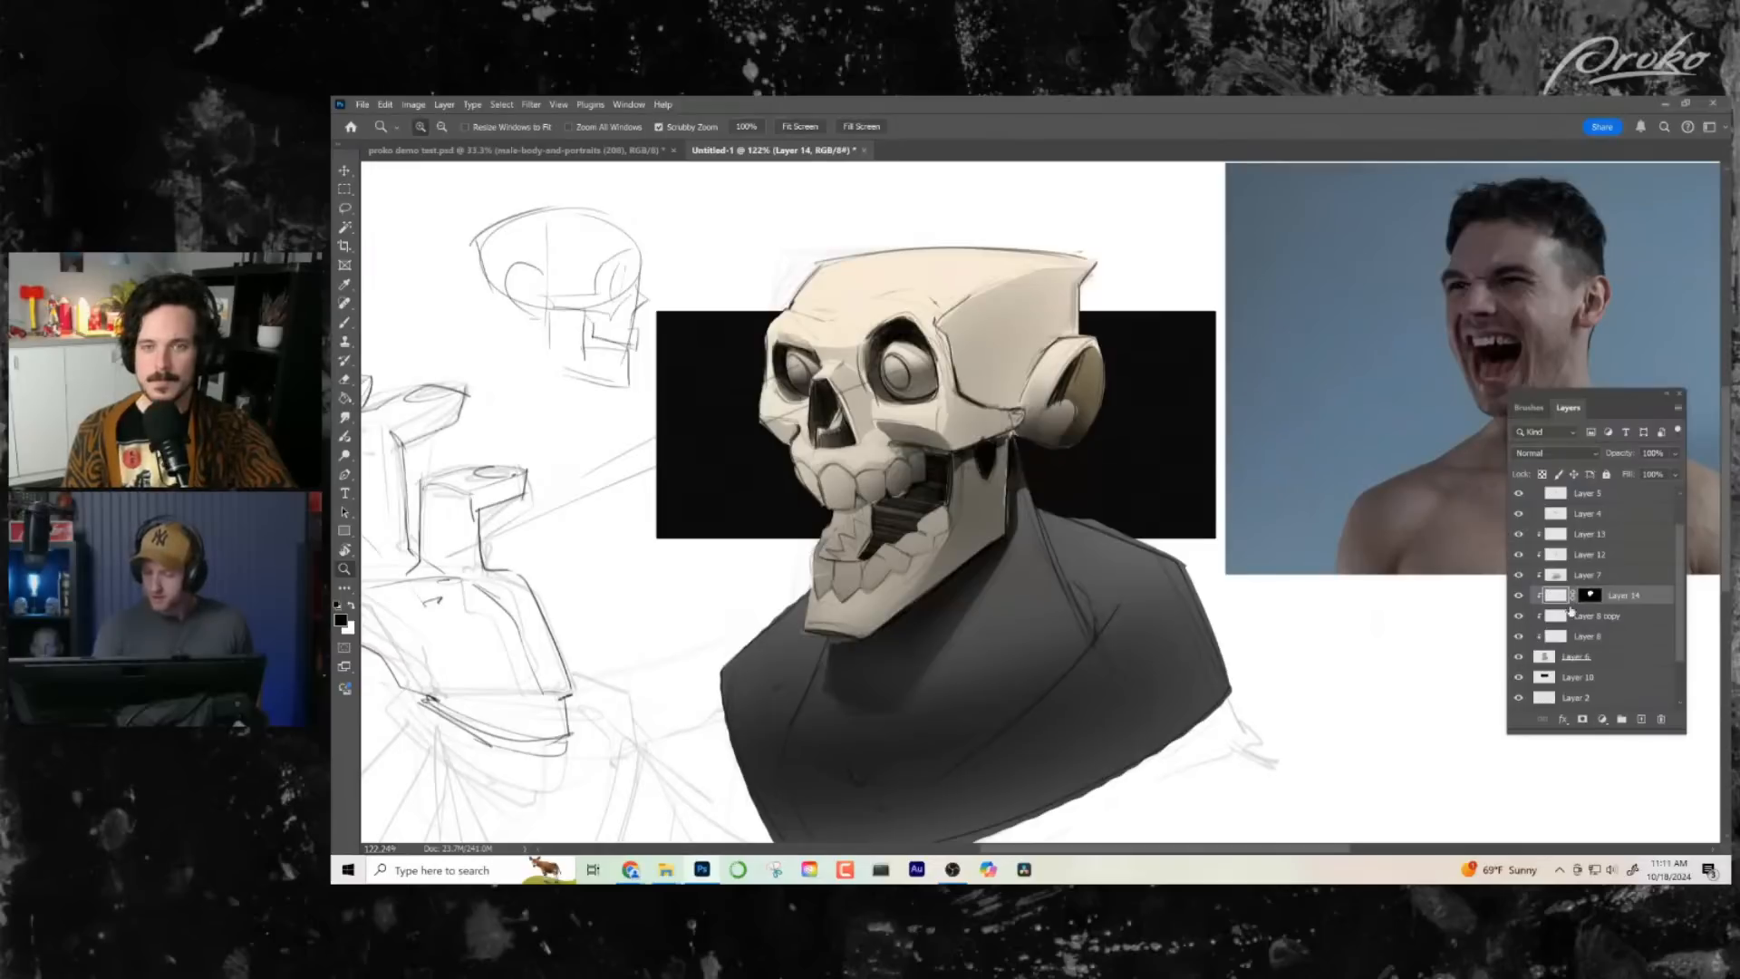
left_click(1554, 453)
left_click(1558, 825)
- Choose a red foreground colour and brush a soft reddish tint over the nose, teeth and ear on Layer 14
key("b")
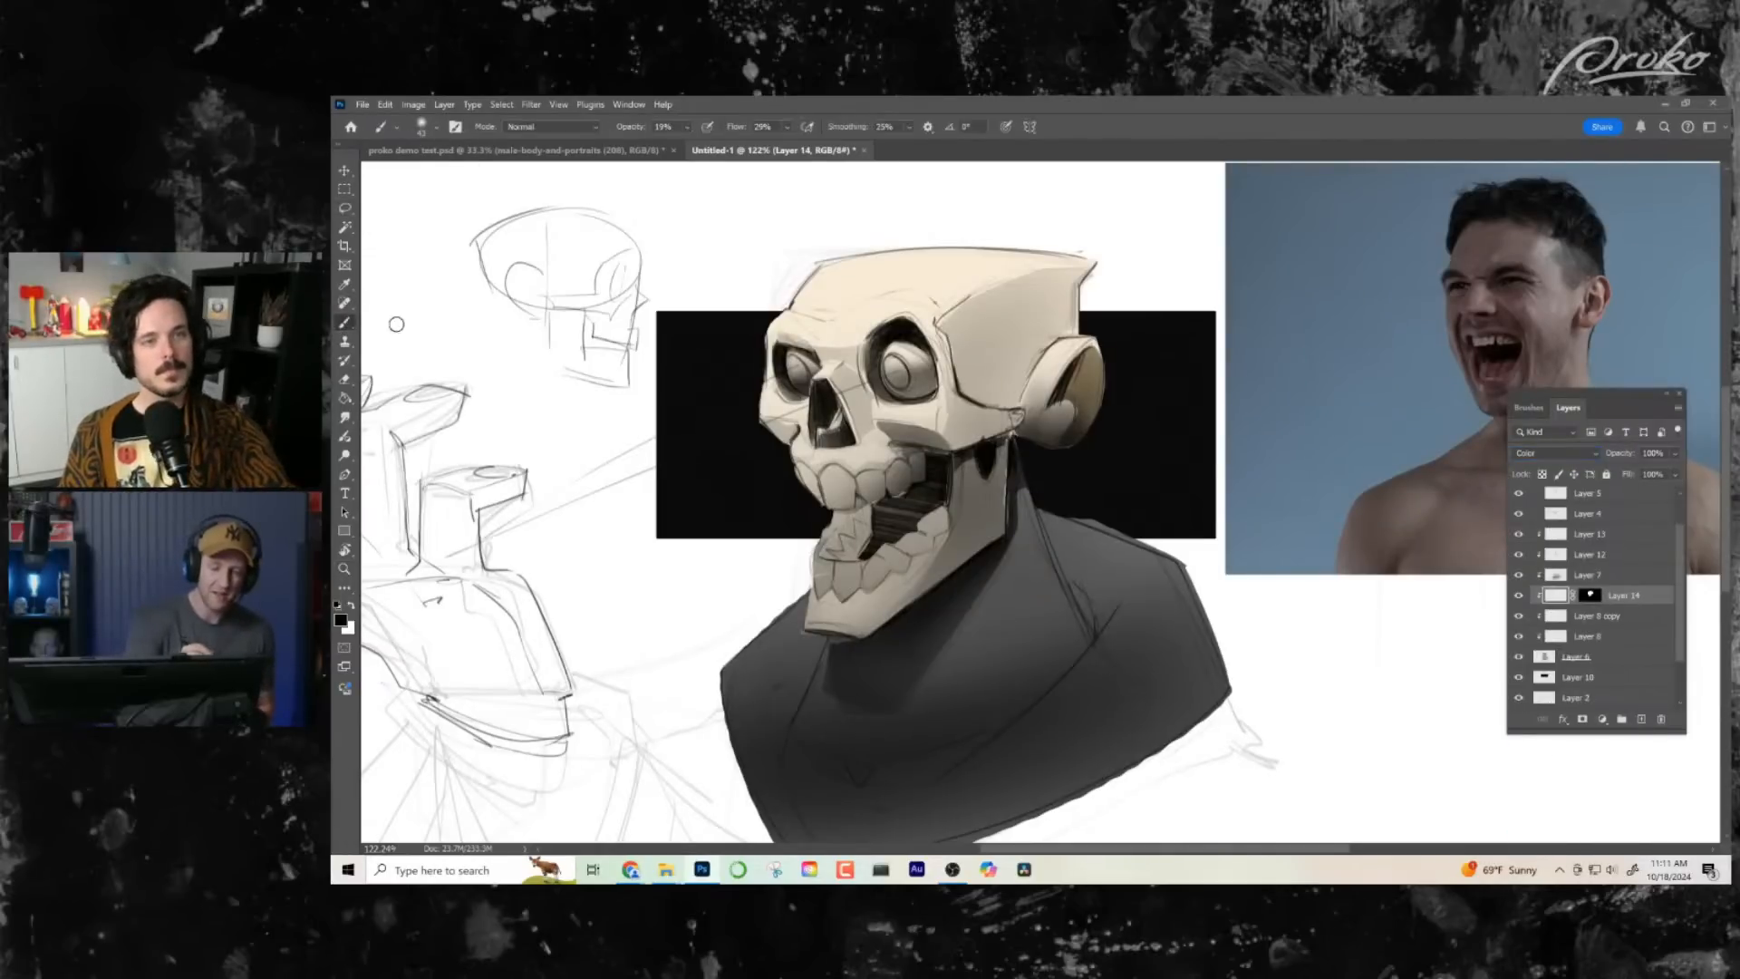
left_click(341, 619)
left_click_drag(1126, 306, 508, 370)
left_click(482, 439)
left_click(666, 394)
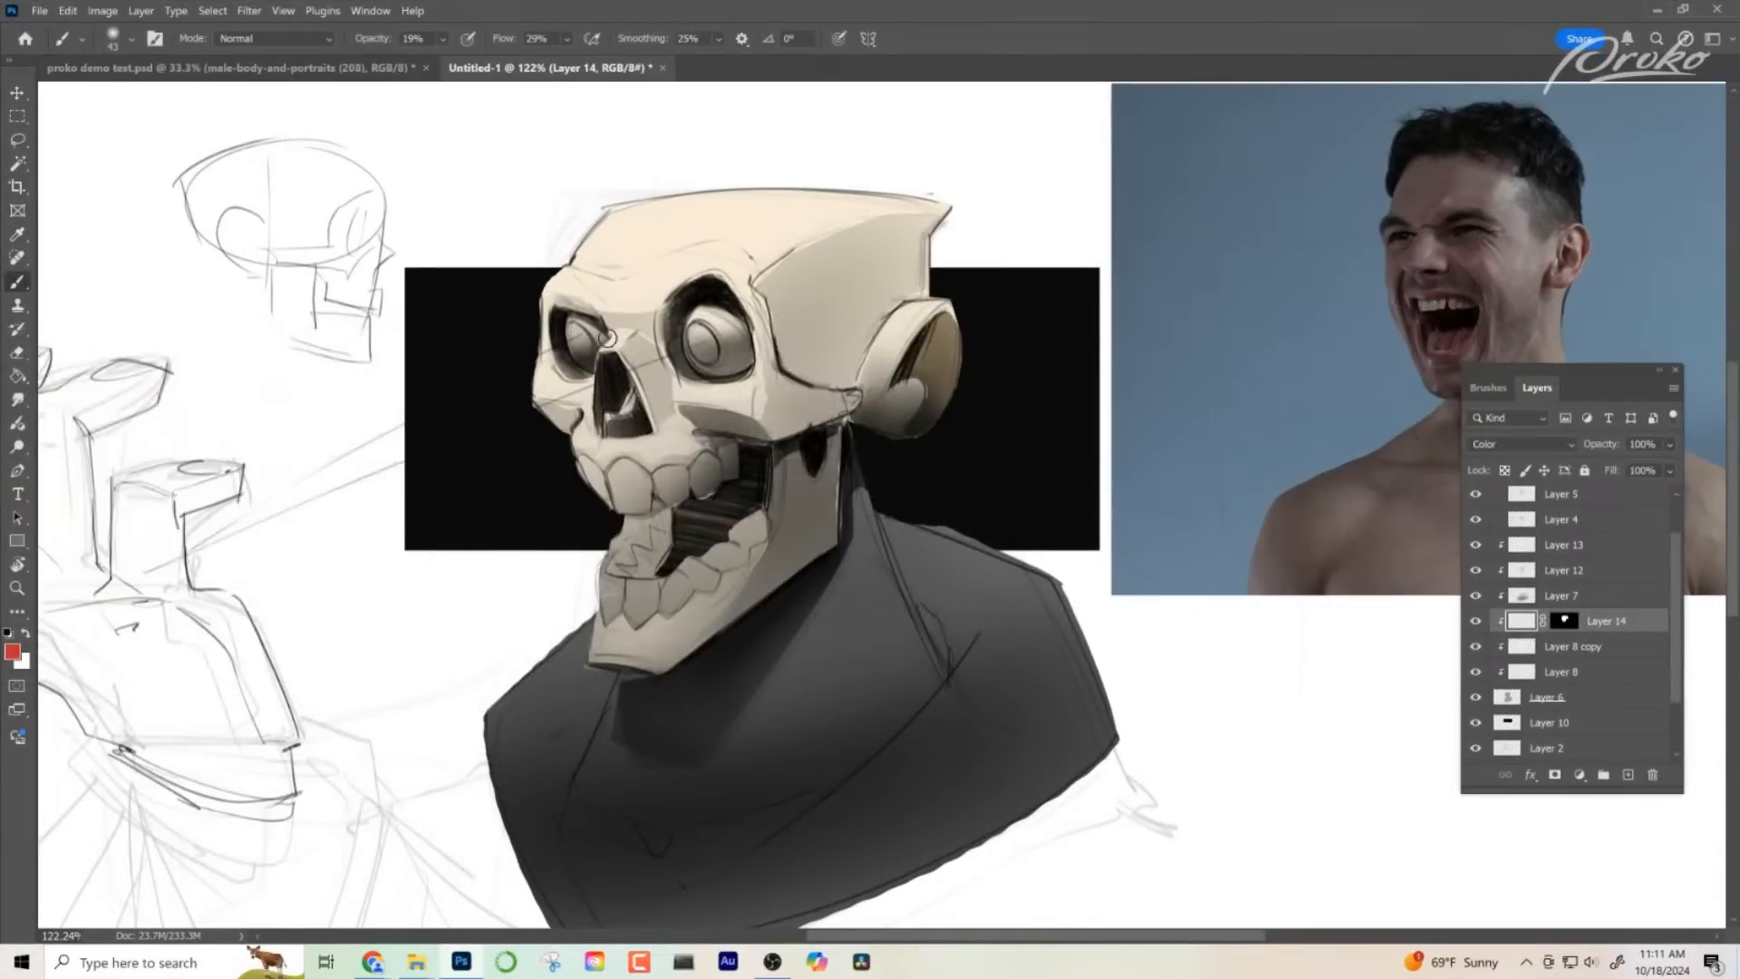
left_click_drag(700, 390, 820, 443)
- Switch the foreground colour to teal and tint the jaw and lower cheekbone on Layer 14
left_click(12, 652)
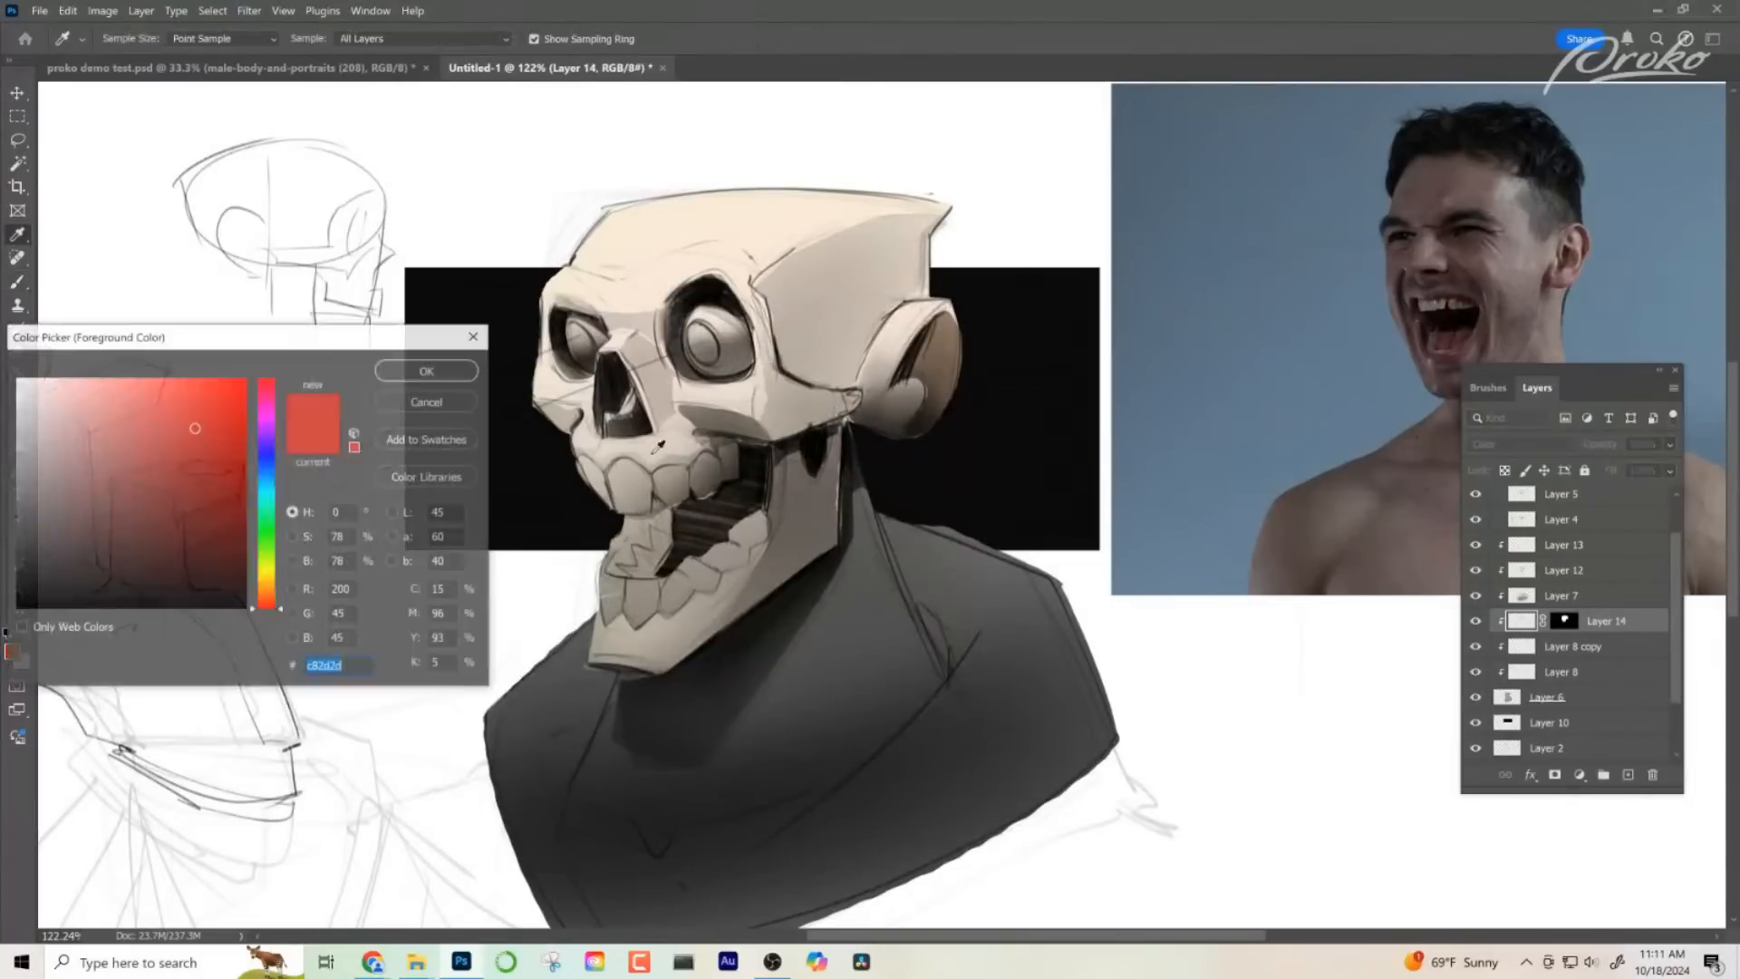
left_click(267, 501)
left_click(428, 370)
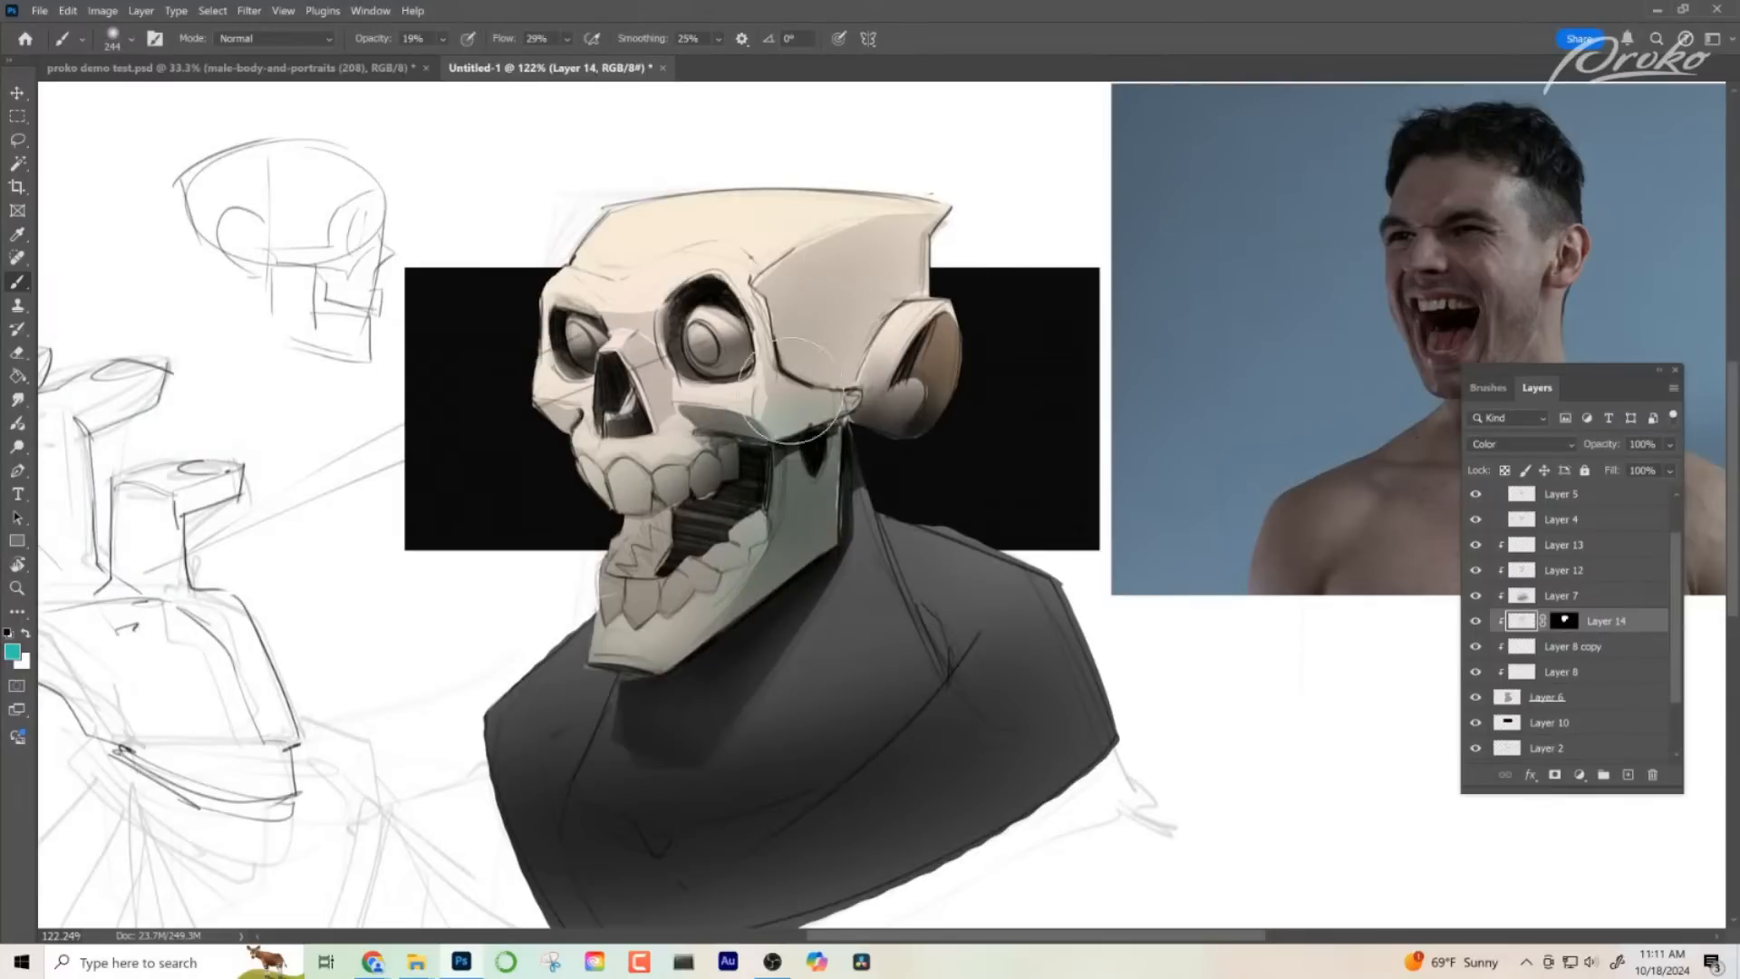
- Enlarge the eraser to about 287 px and soften the teal tint across the jaw and lower teeth
key("e")
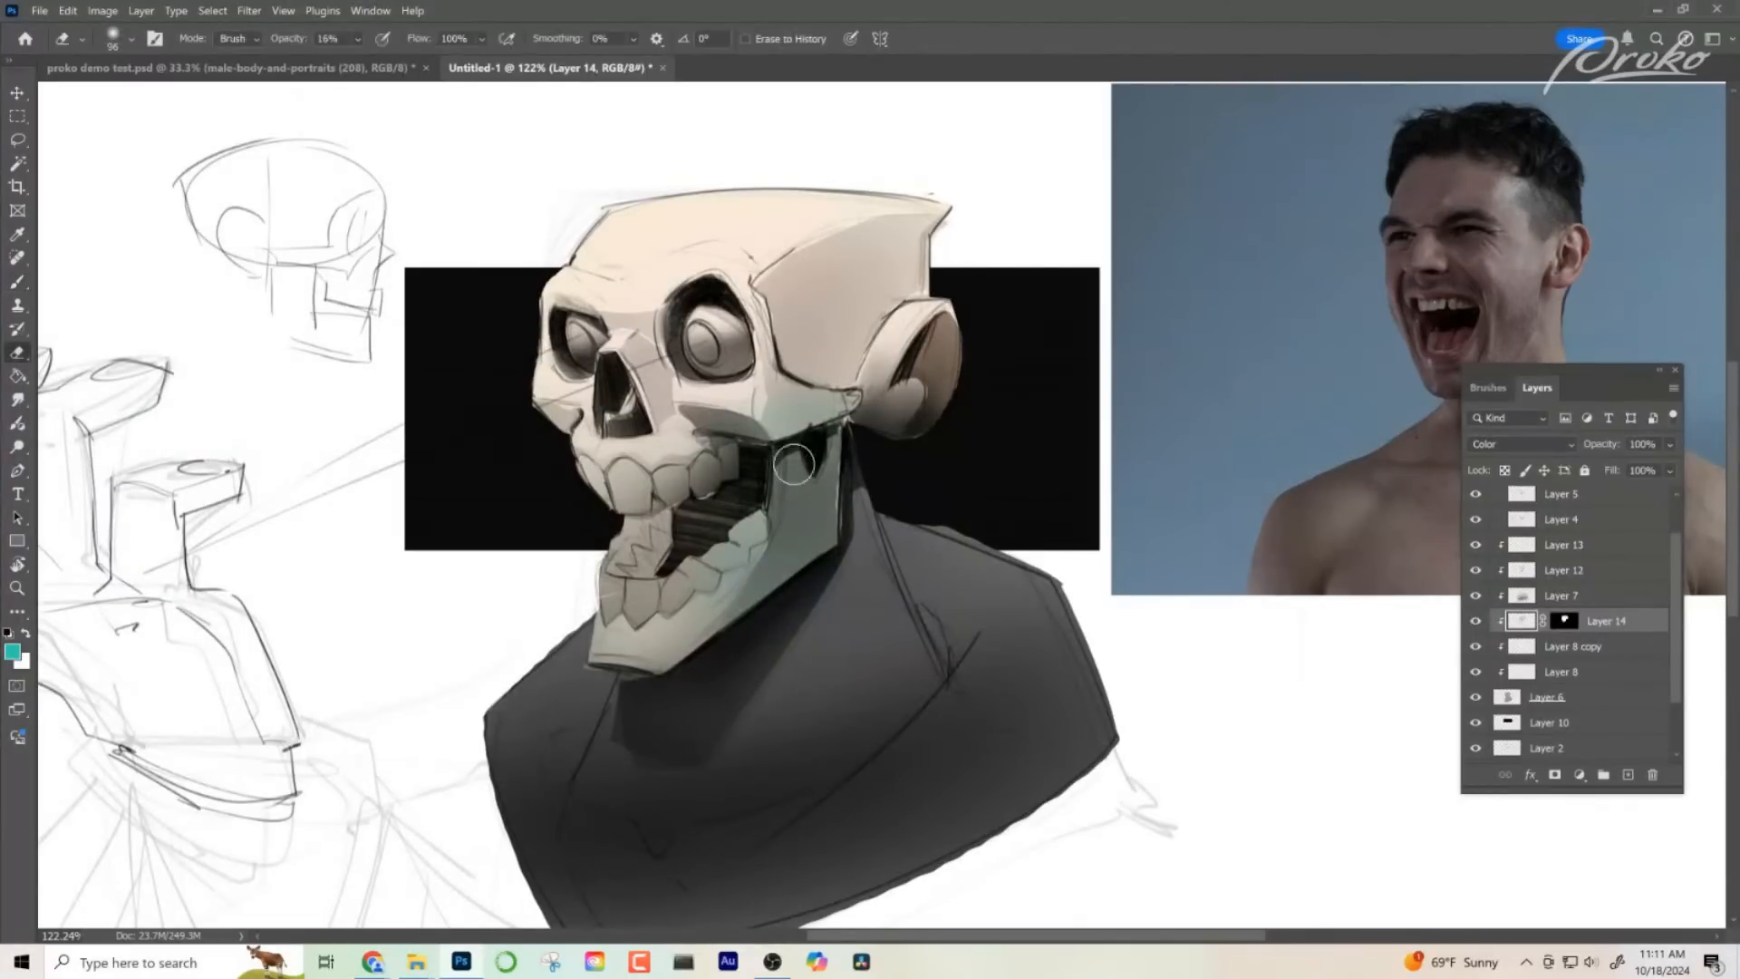
right_click(747, 500)
left_click(815, 509)
left_click(696, 537)
left_click_drag(740, 507, 848, 520)
mouse_move(829, 444)
left_mouse_down()
mouse_move(738, 458)
mouse_move(811, 433)
mouse_move(864, 464)
left_mouse_up()
mouse_move(727, 543)
left_mouse_down()
mouse_move(719, 507)
mouse_move(781, 524)
left_mouse_up()
- Collapse Group 1 in the layer stack and select Layer 6, the bust's base layer
left_click_drag(1676, 622, 1599, 547)
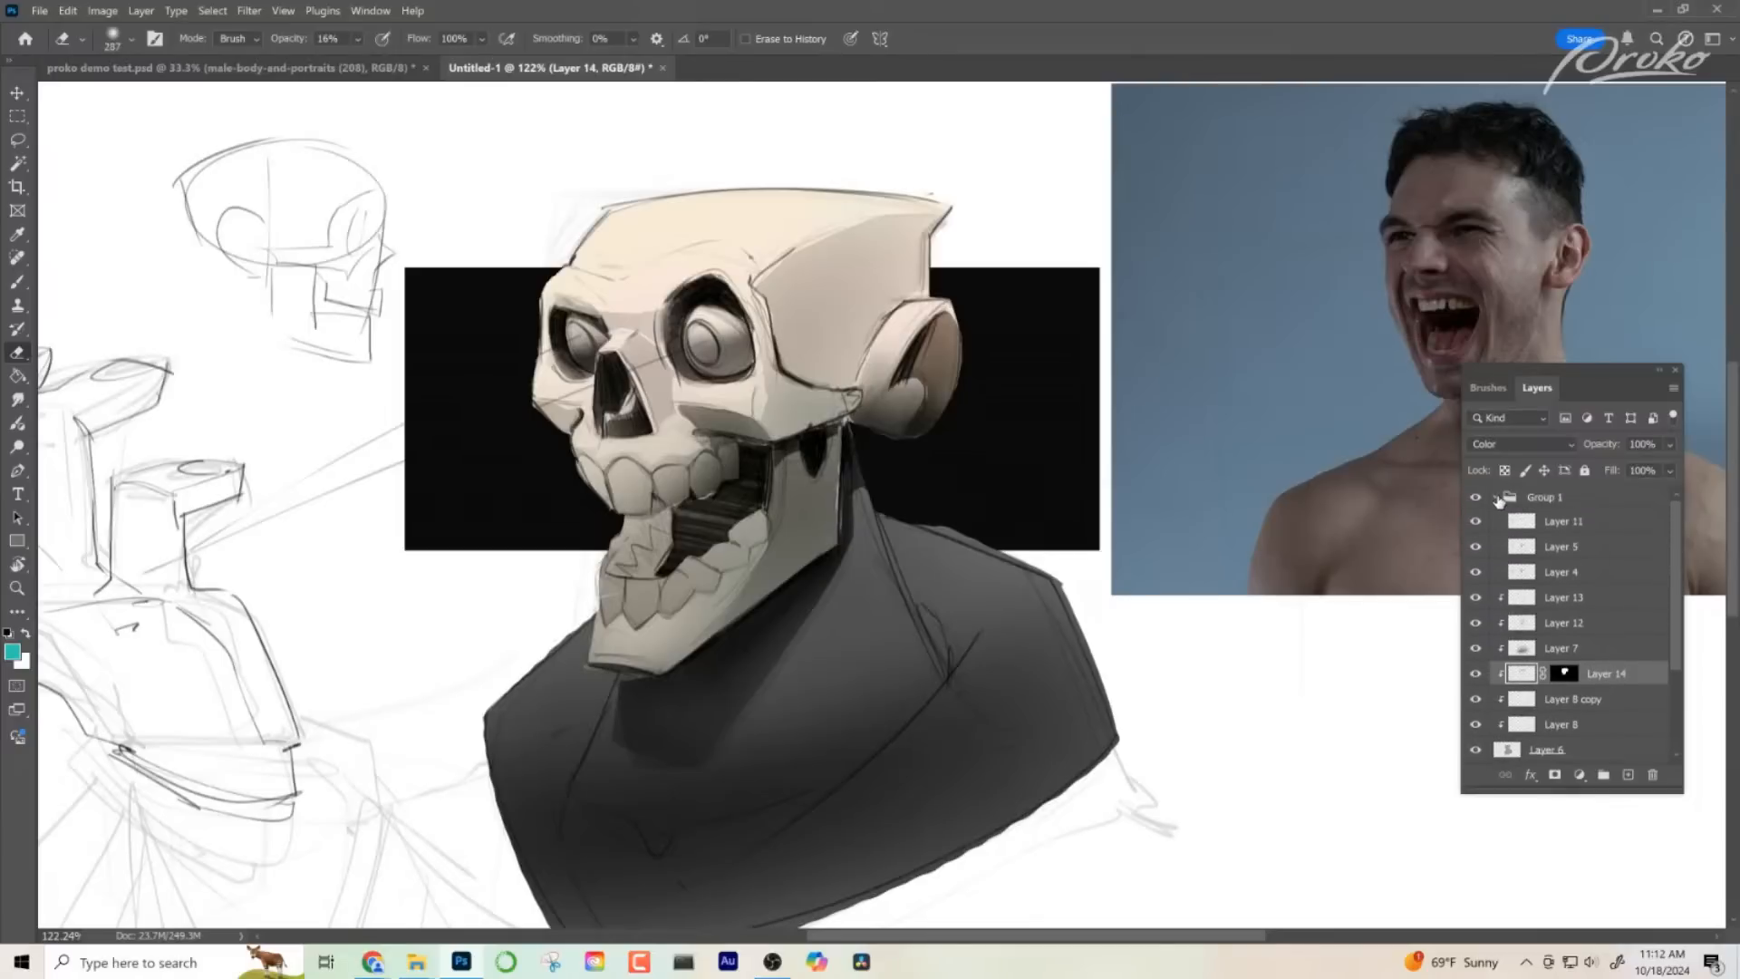
left_click(1497, 498)
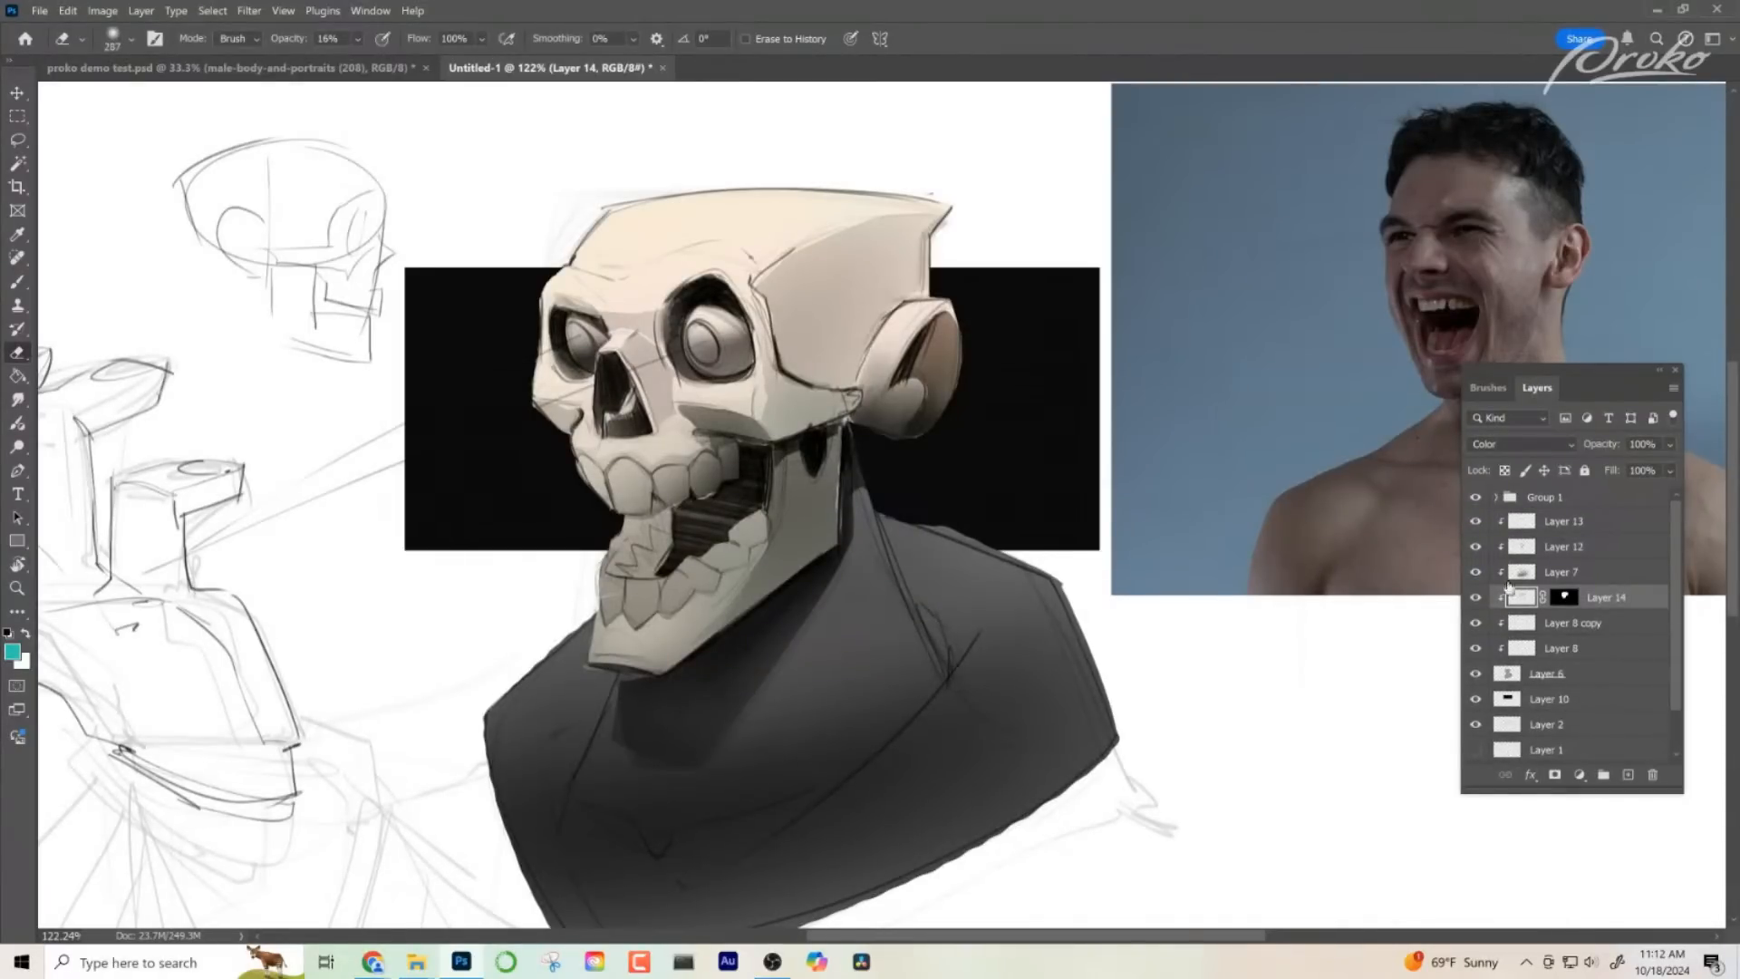
left_click(1611, 672)
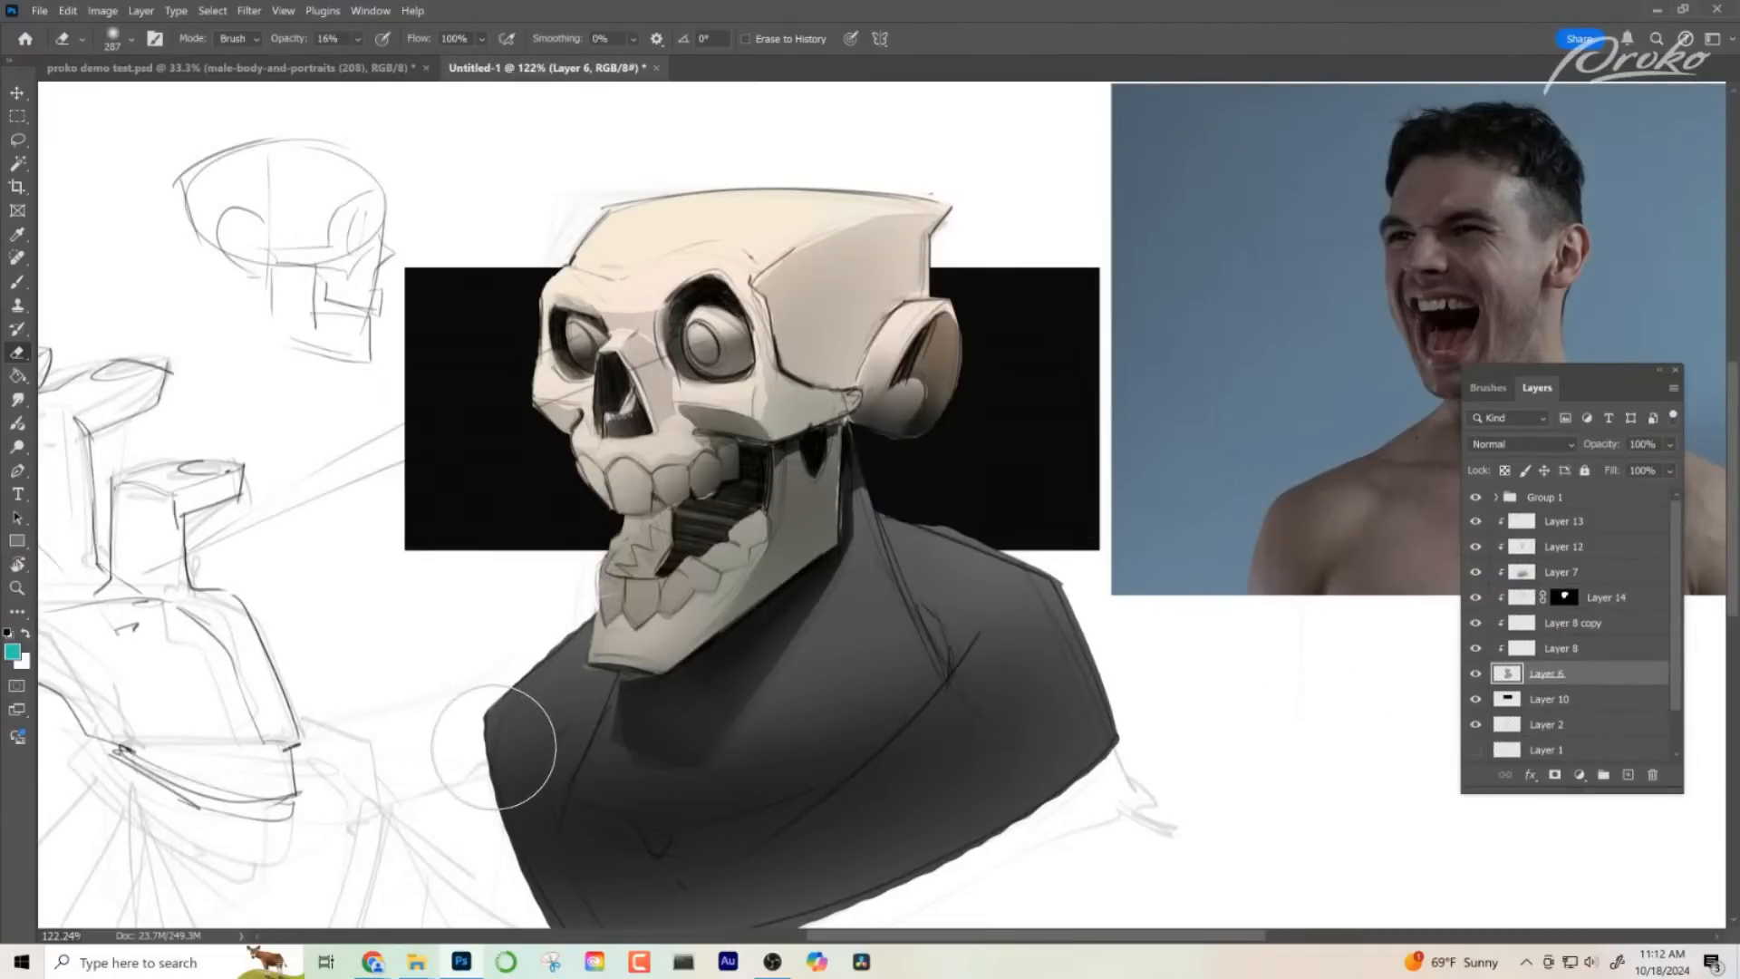
left_click_drag(723, 739, 644, 700)
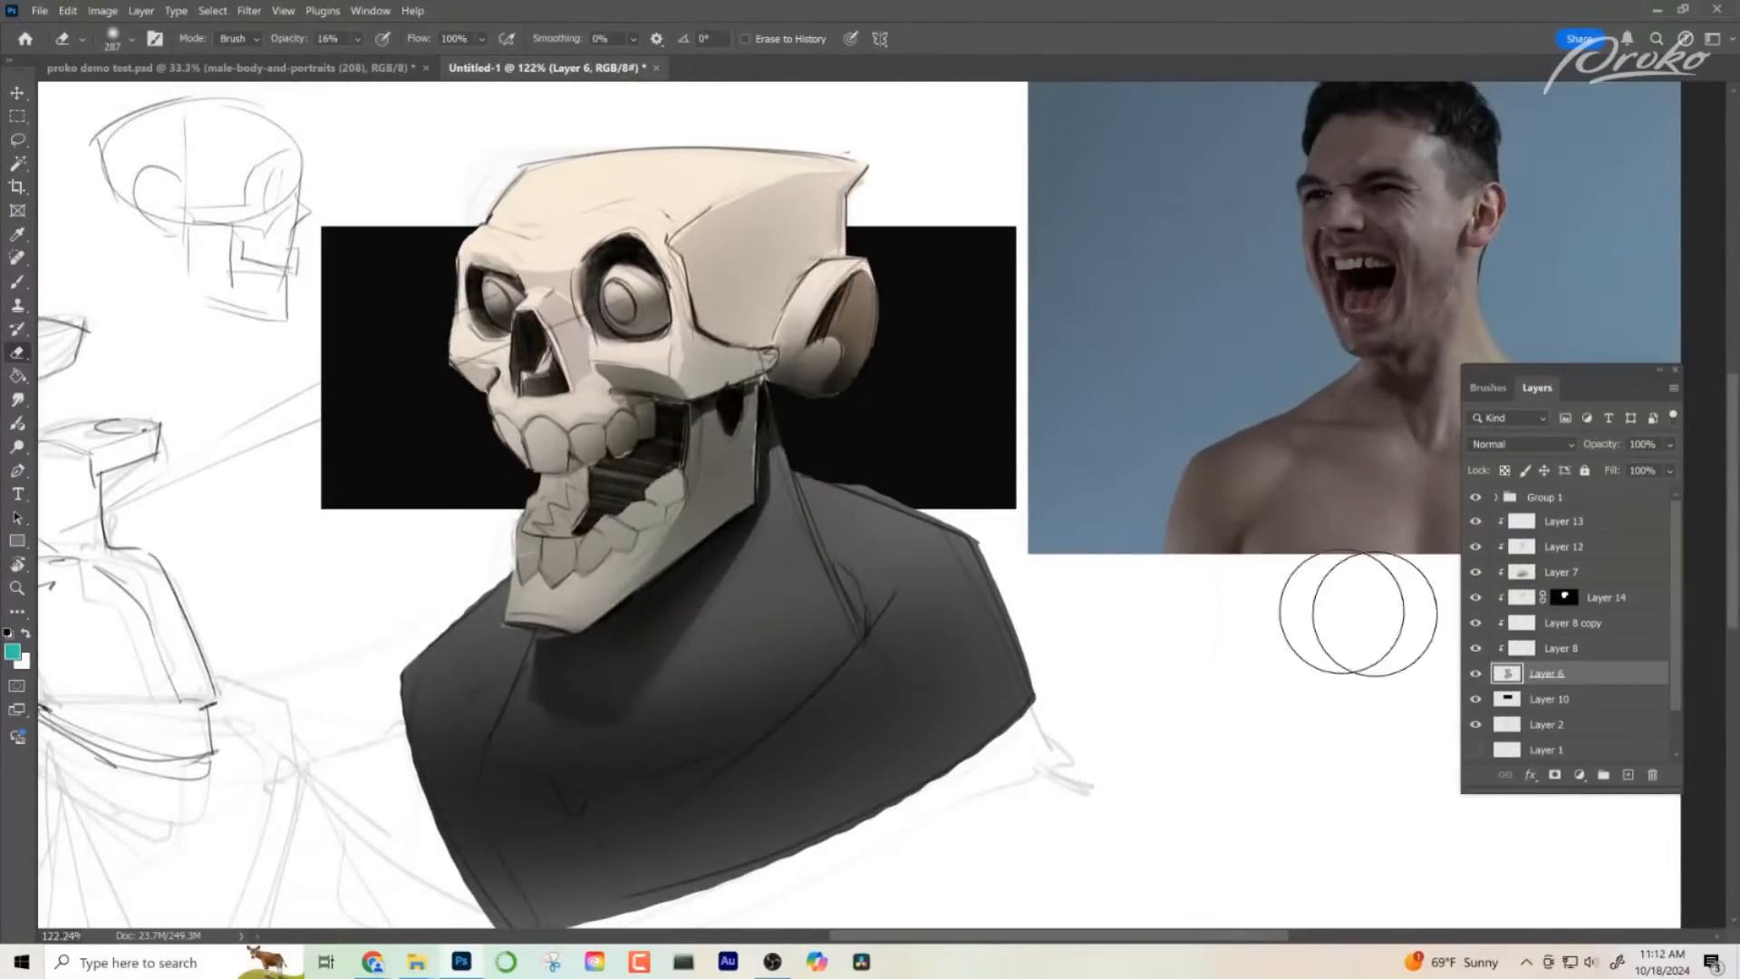
- Switch to the Brush tool, pick the recent 9 px brush preset and enlarge it to 86 px
left_click(16, 285)
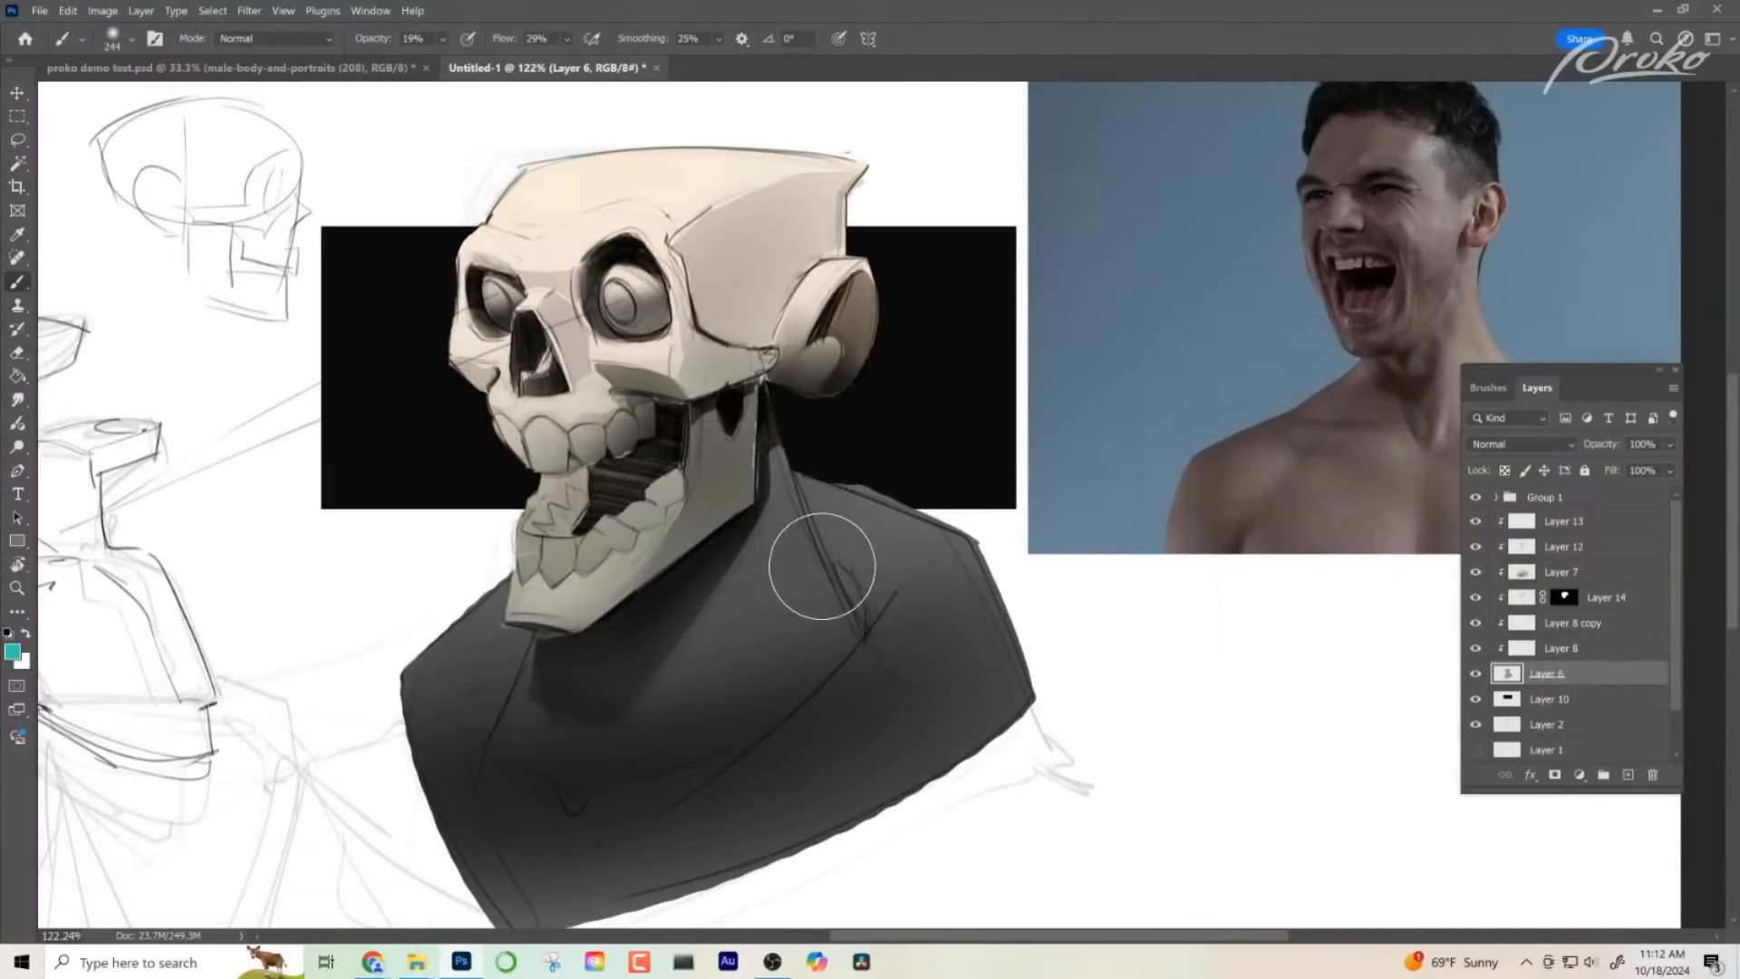
left_click(132, 40)
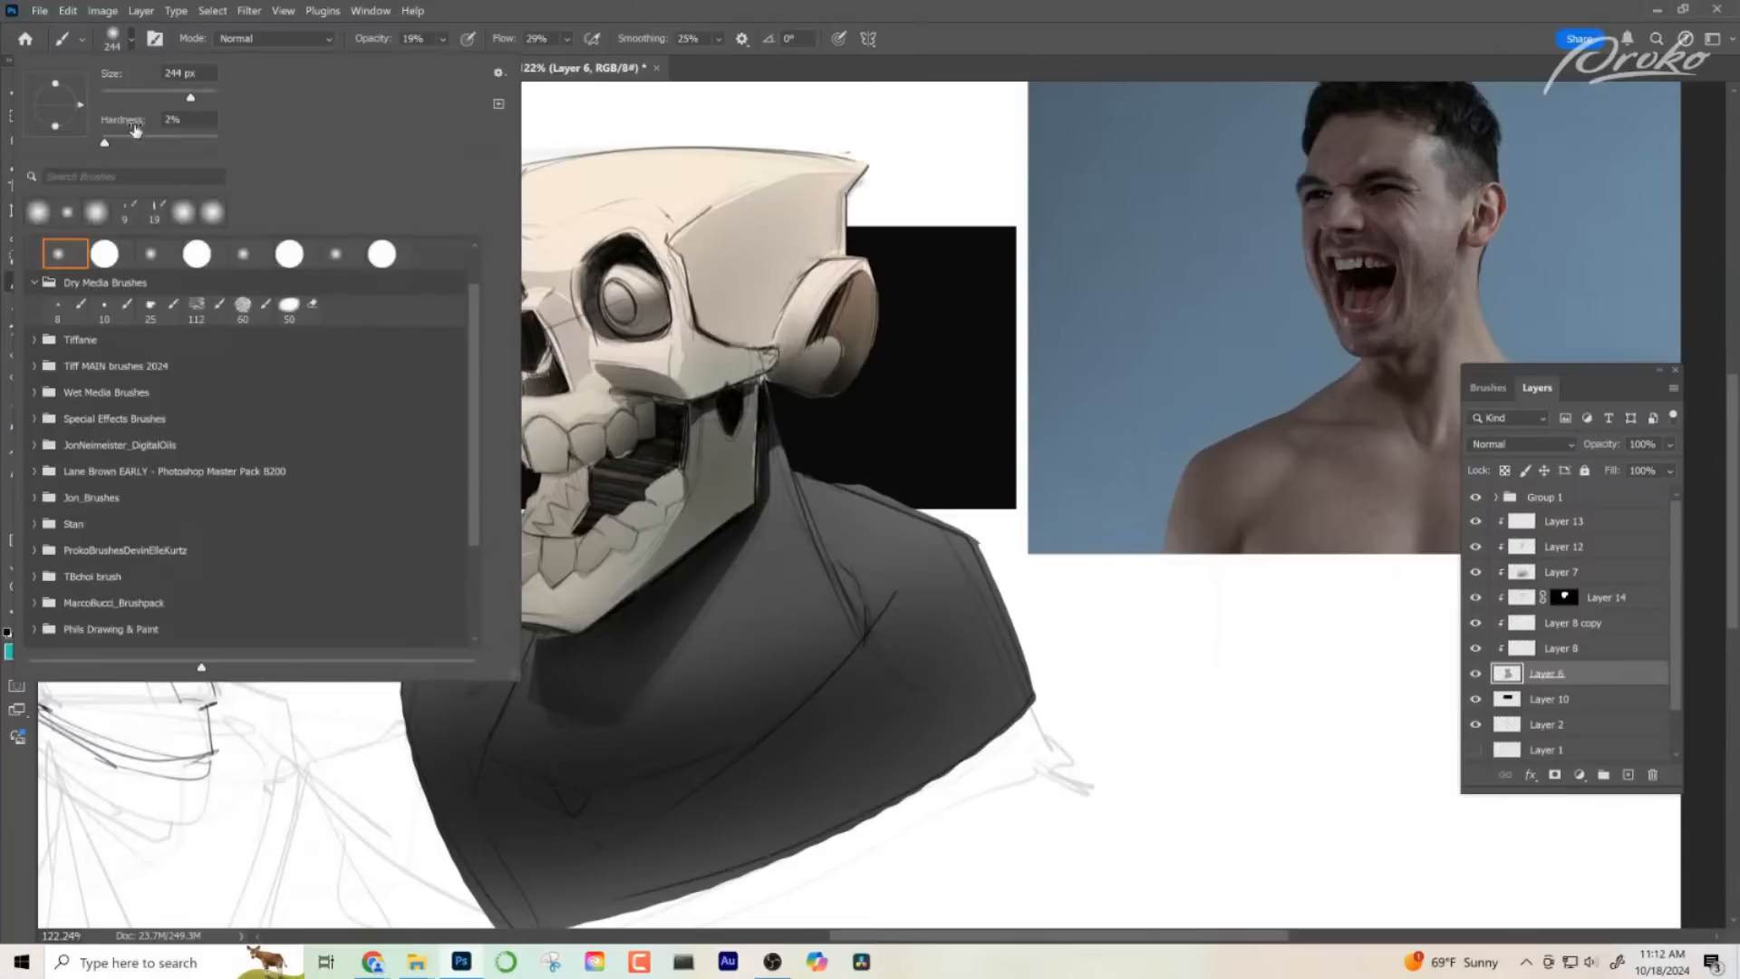
left_click(127, 214)
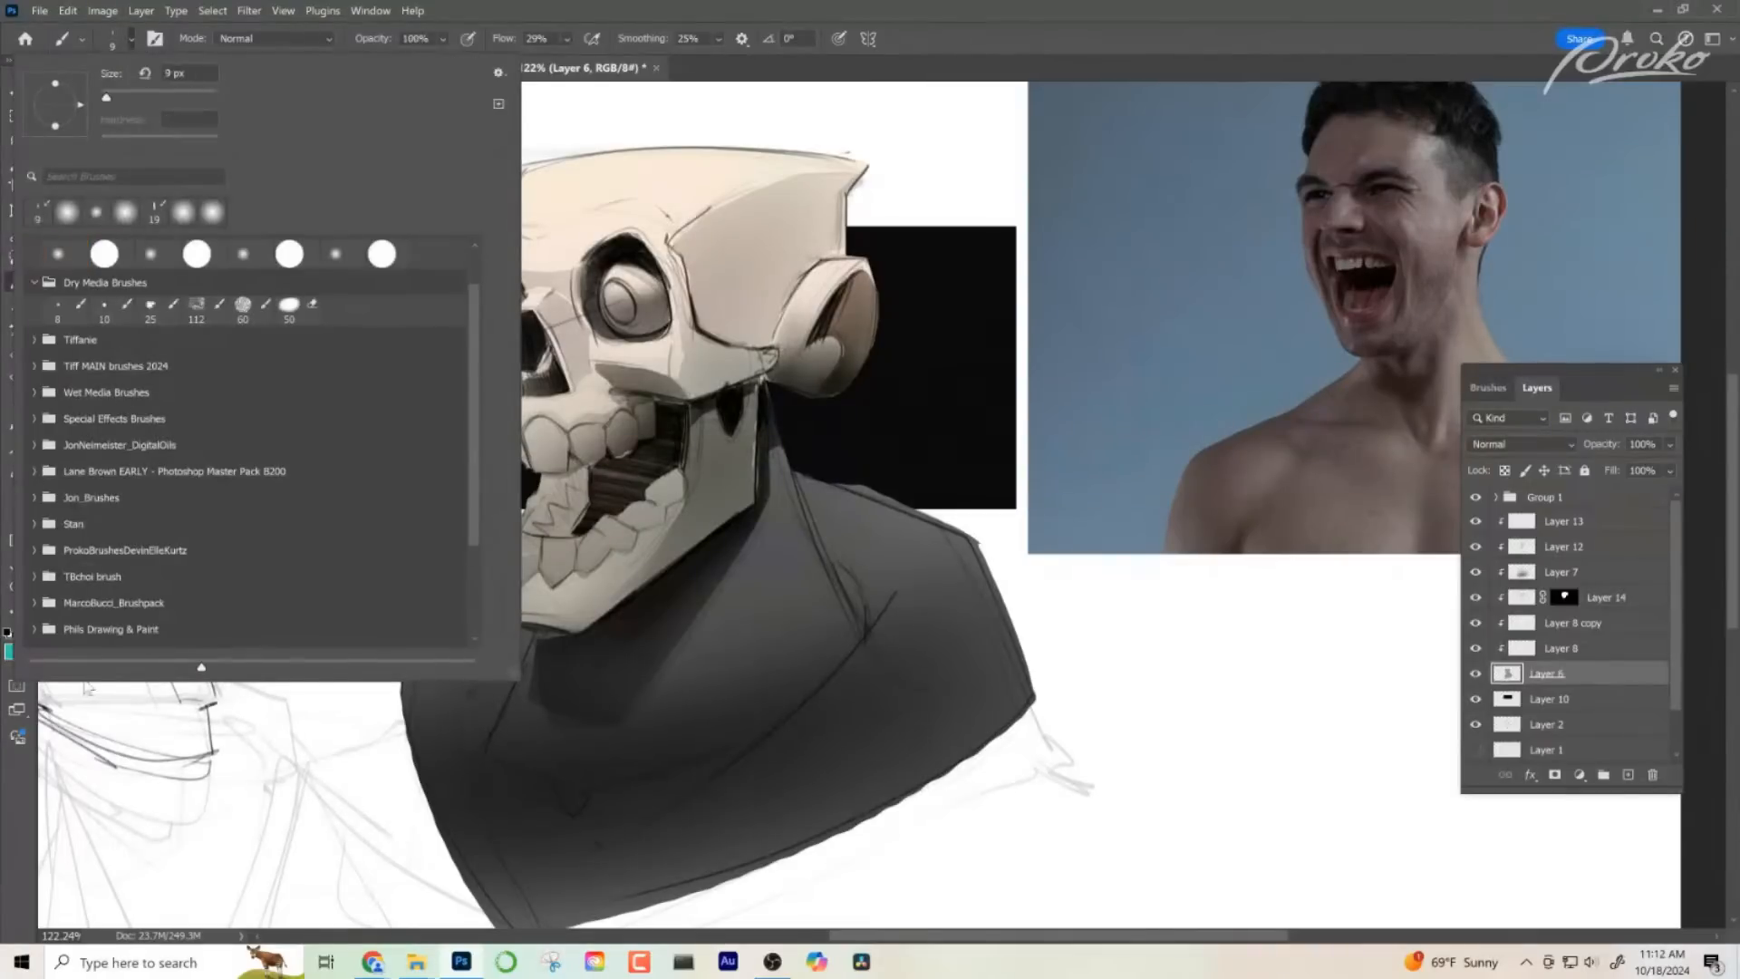
key("Escape")
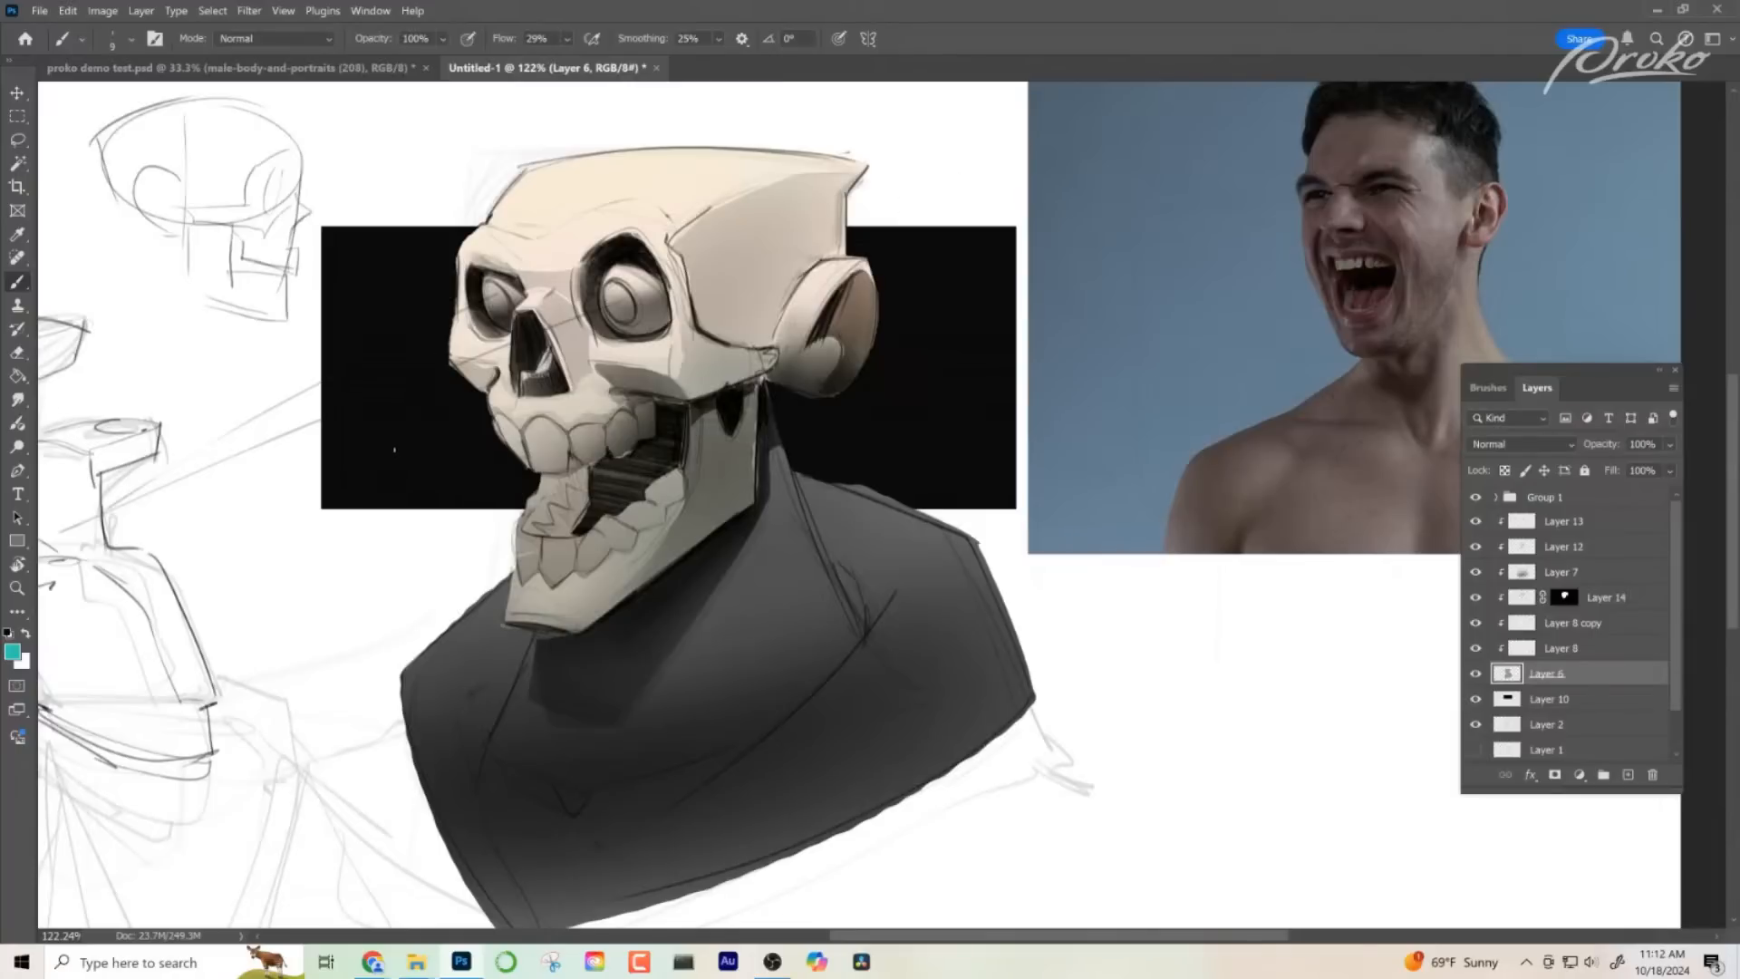
left_click_drag(373, 211, 408, 211)
- Open the Brush Settings and flatten the brush tip to 67% roundness
left_click(363, 10)
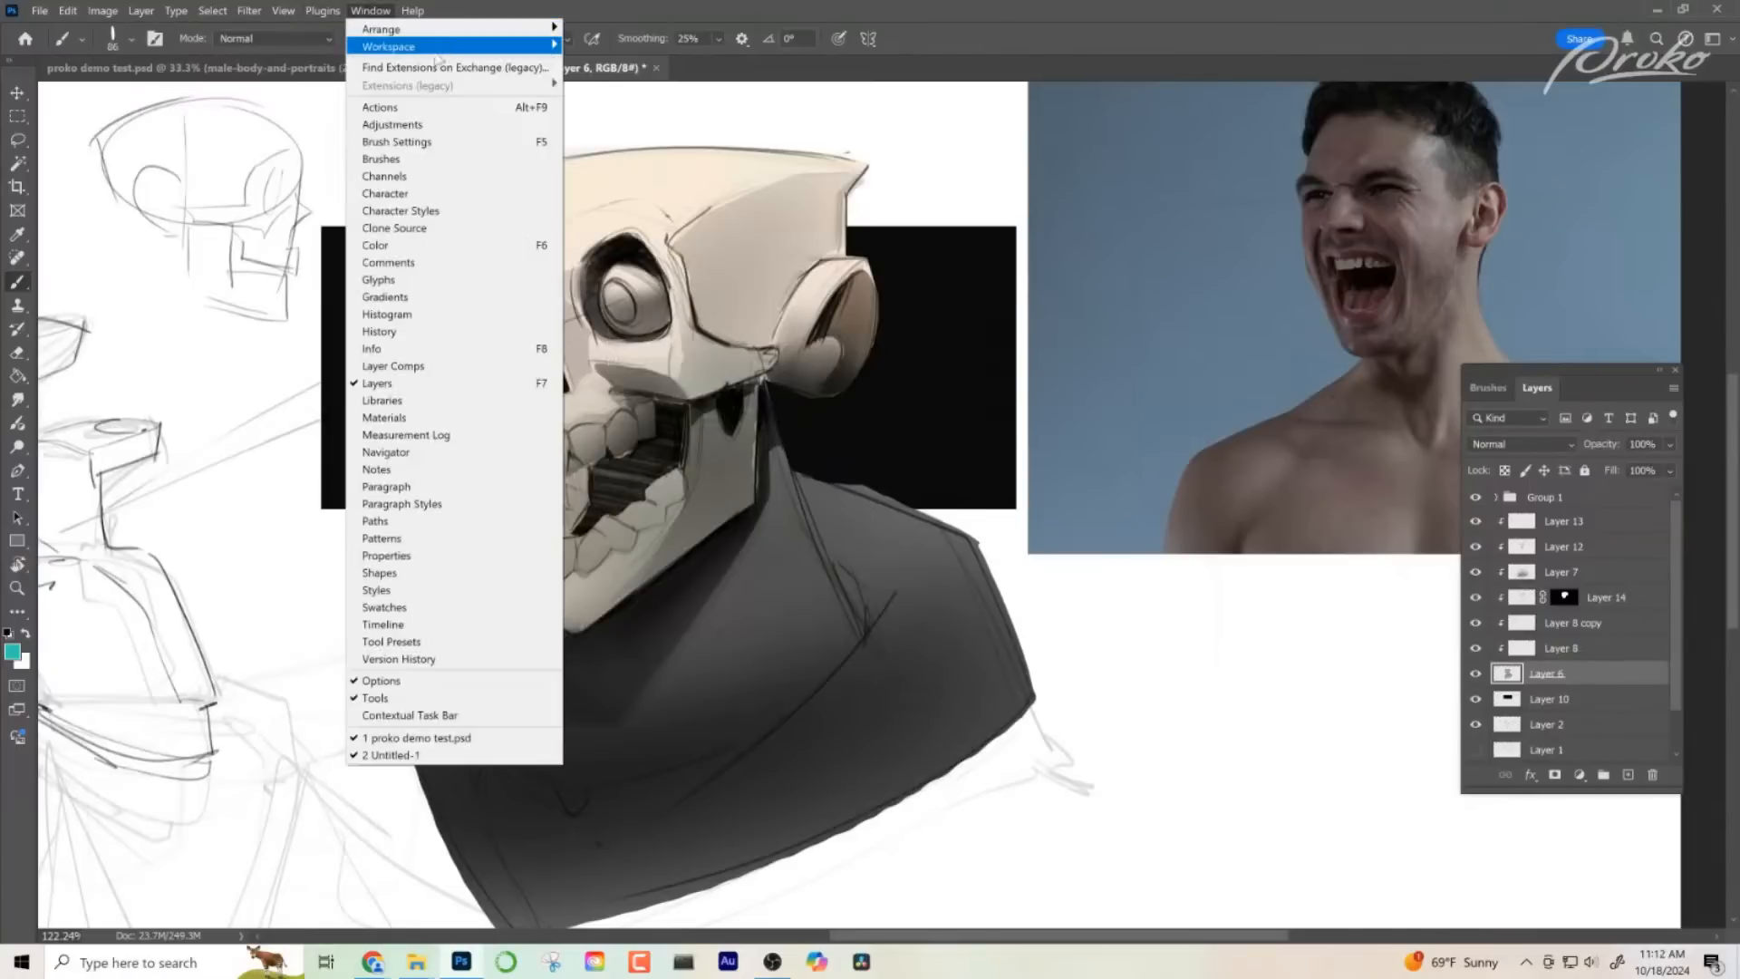
left_click(491, 144)
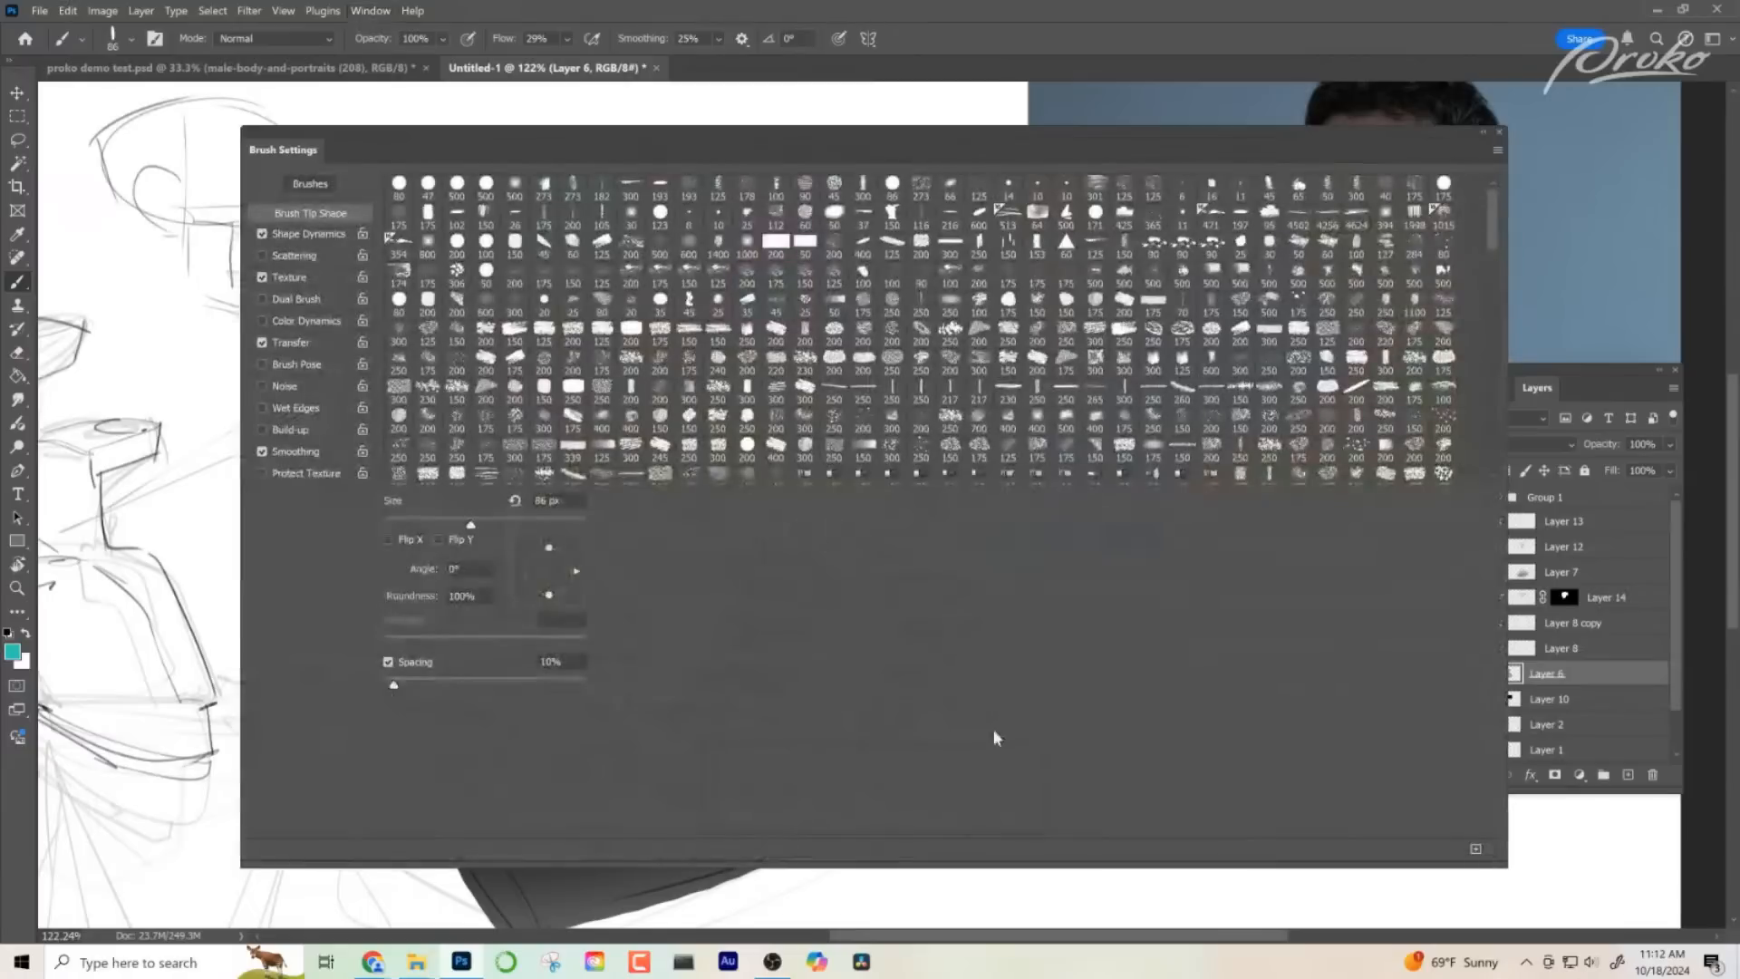
left_click(316, 236)
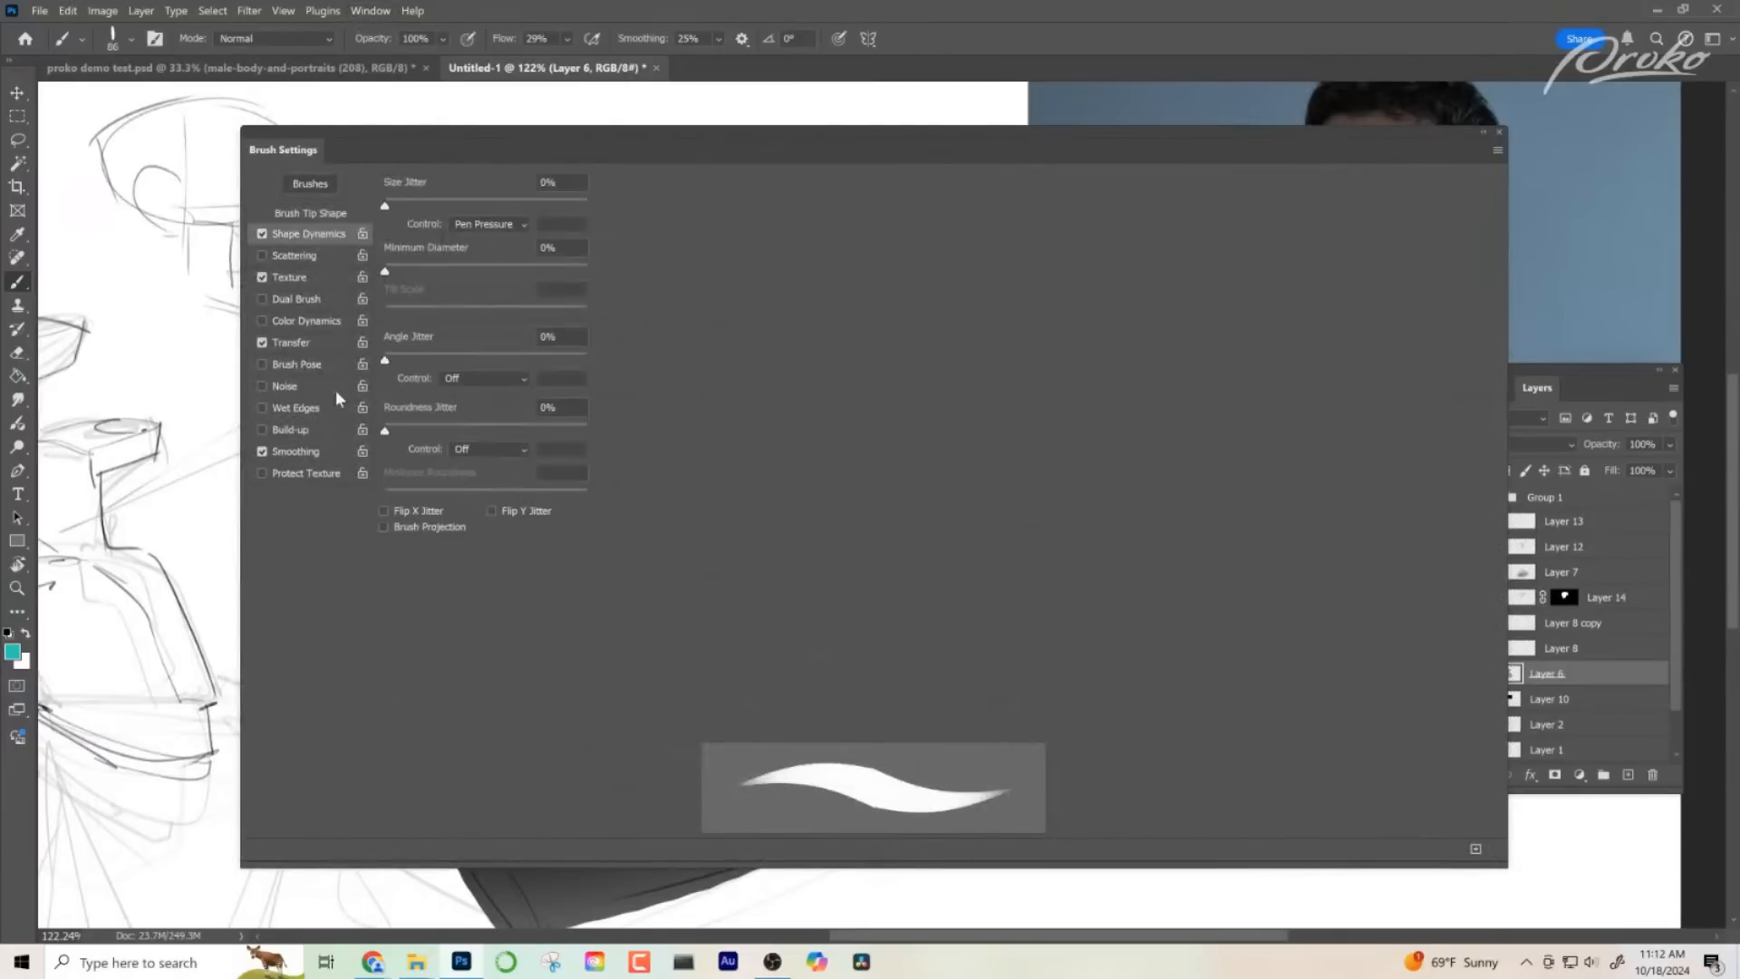
left_click(321, 215)
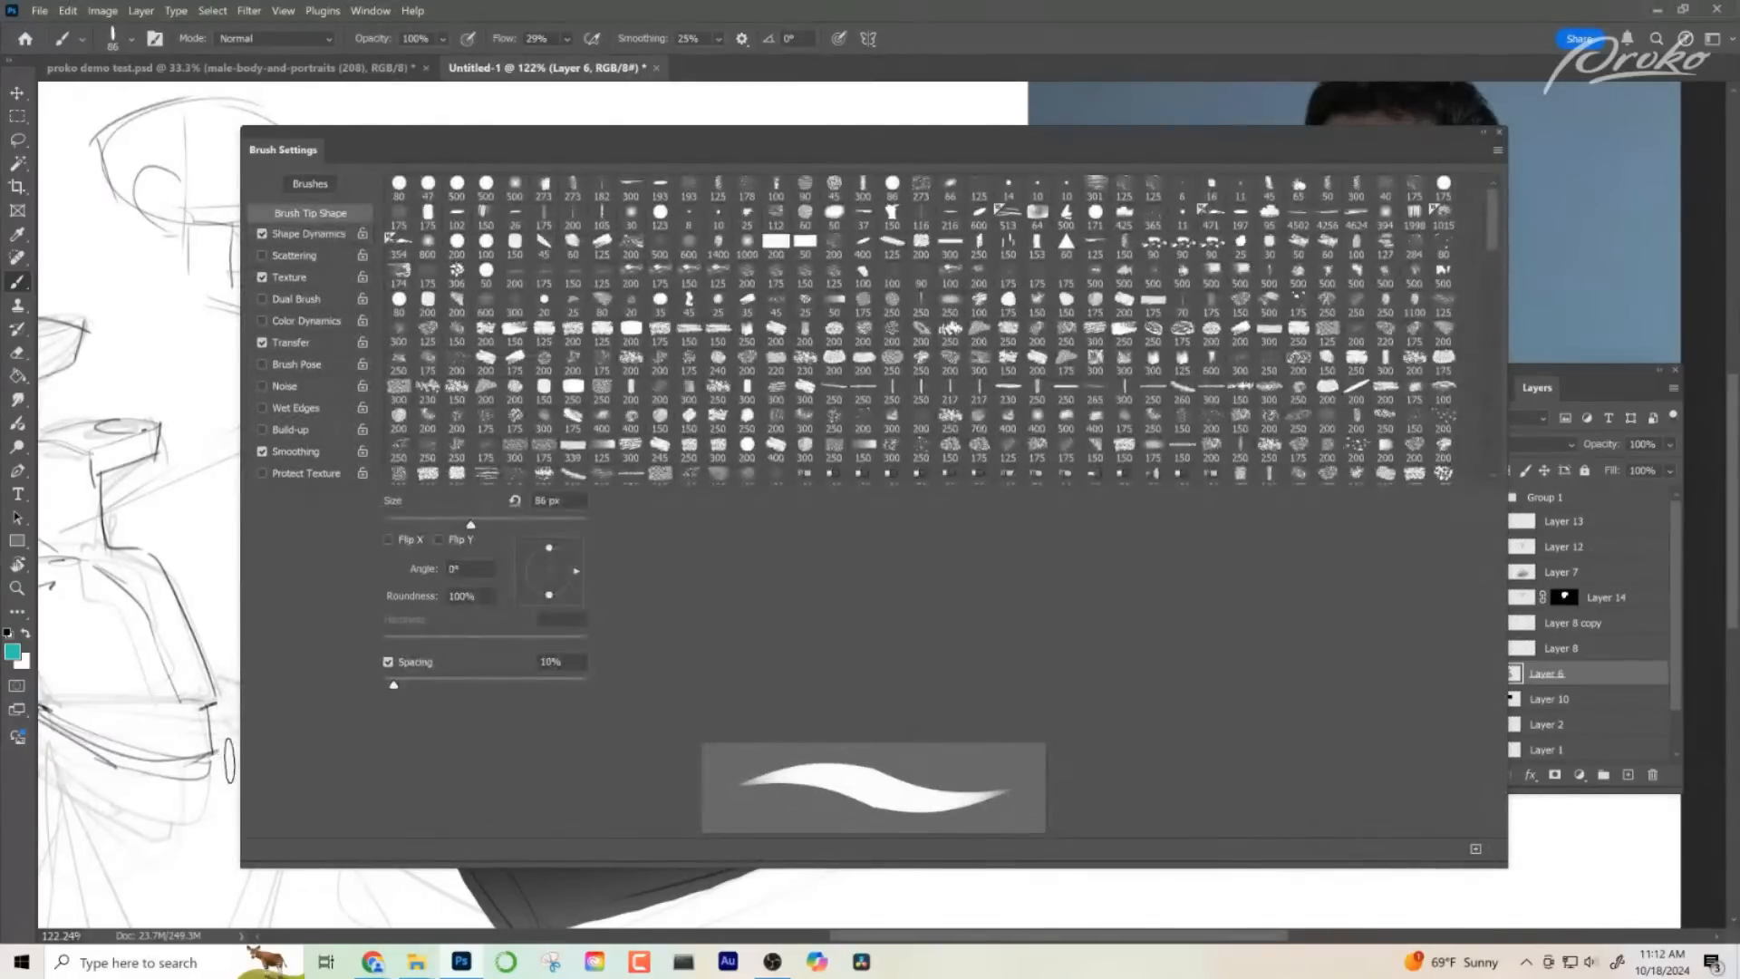
left_click_drag(550, 597, 550, 587)
scroll(1010, 462, "down", 5)
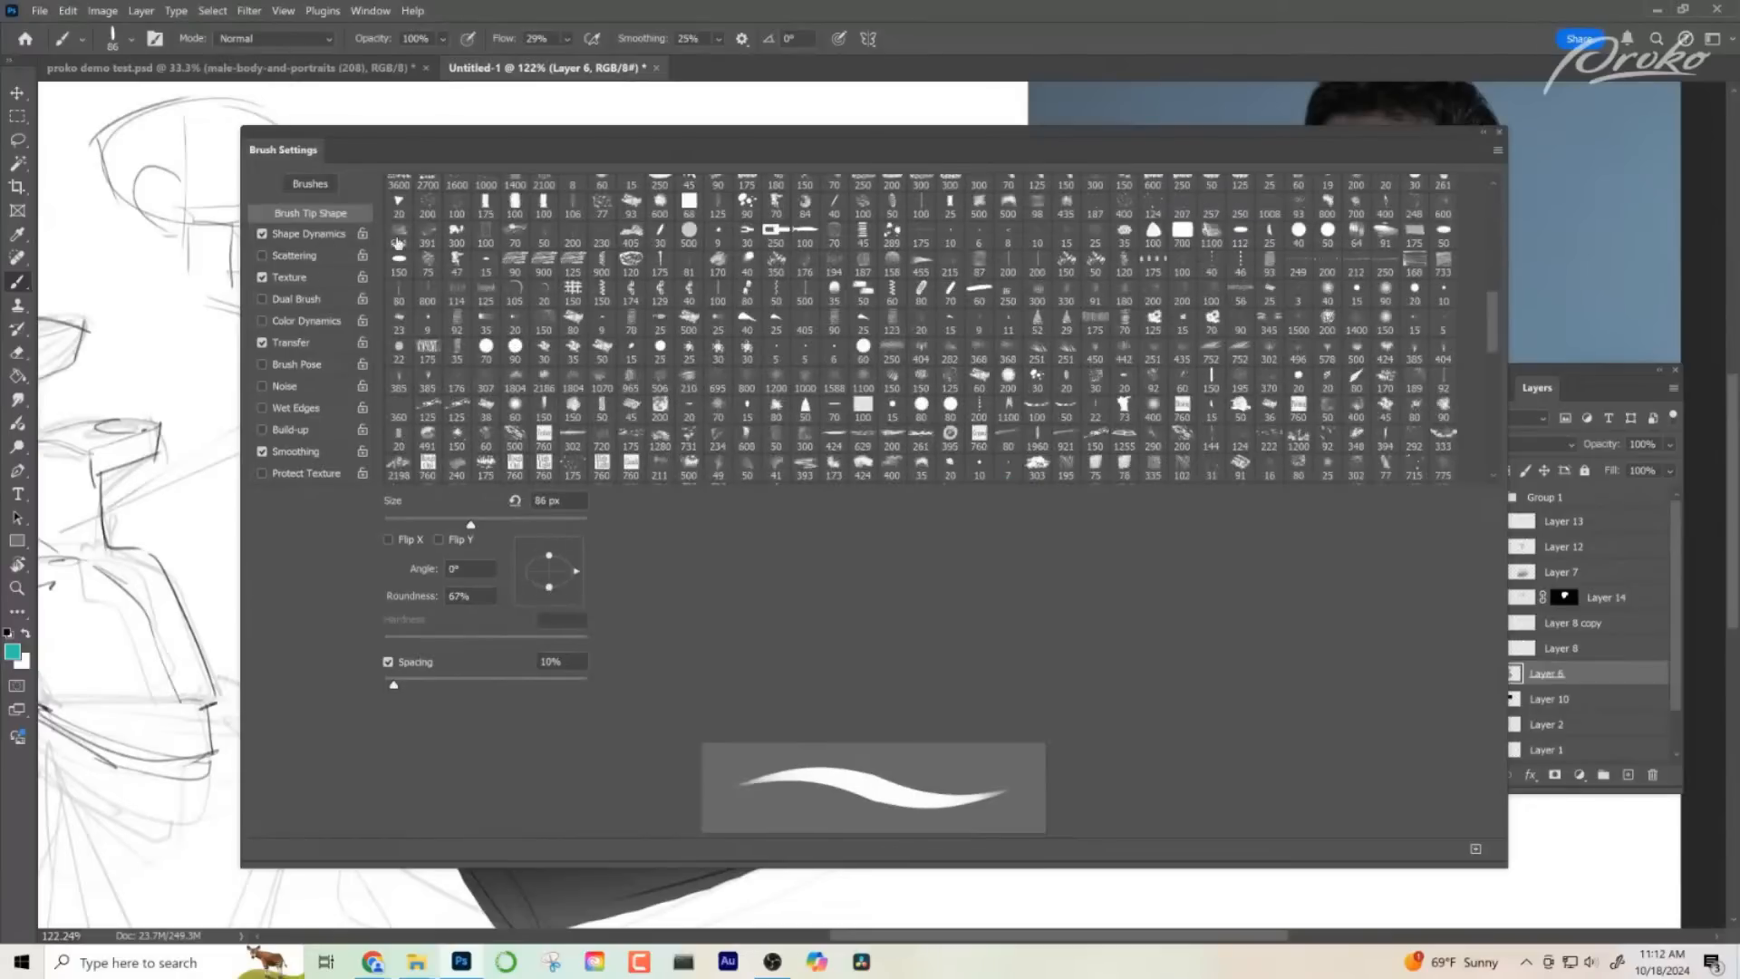
- Set the brush's Size Jitter control to Off in Shape Dynamics, then make a test stroke and undo it
left_click(308, 235)
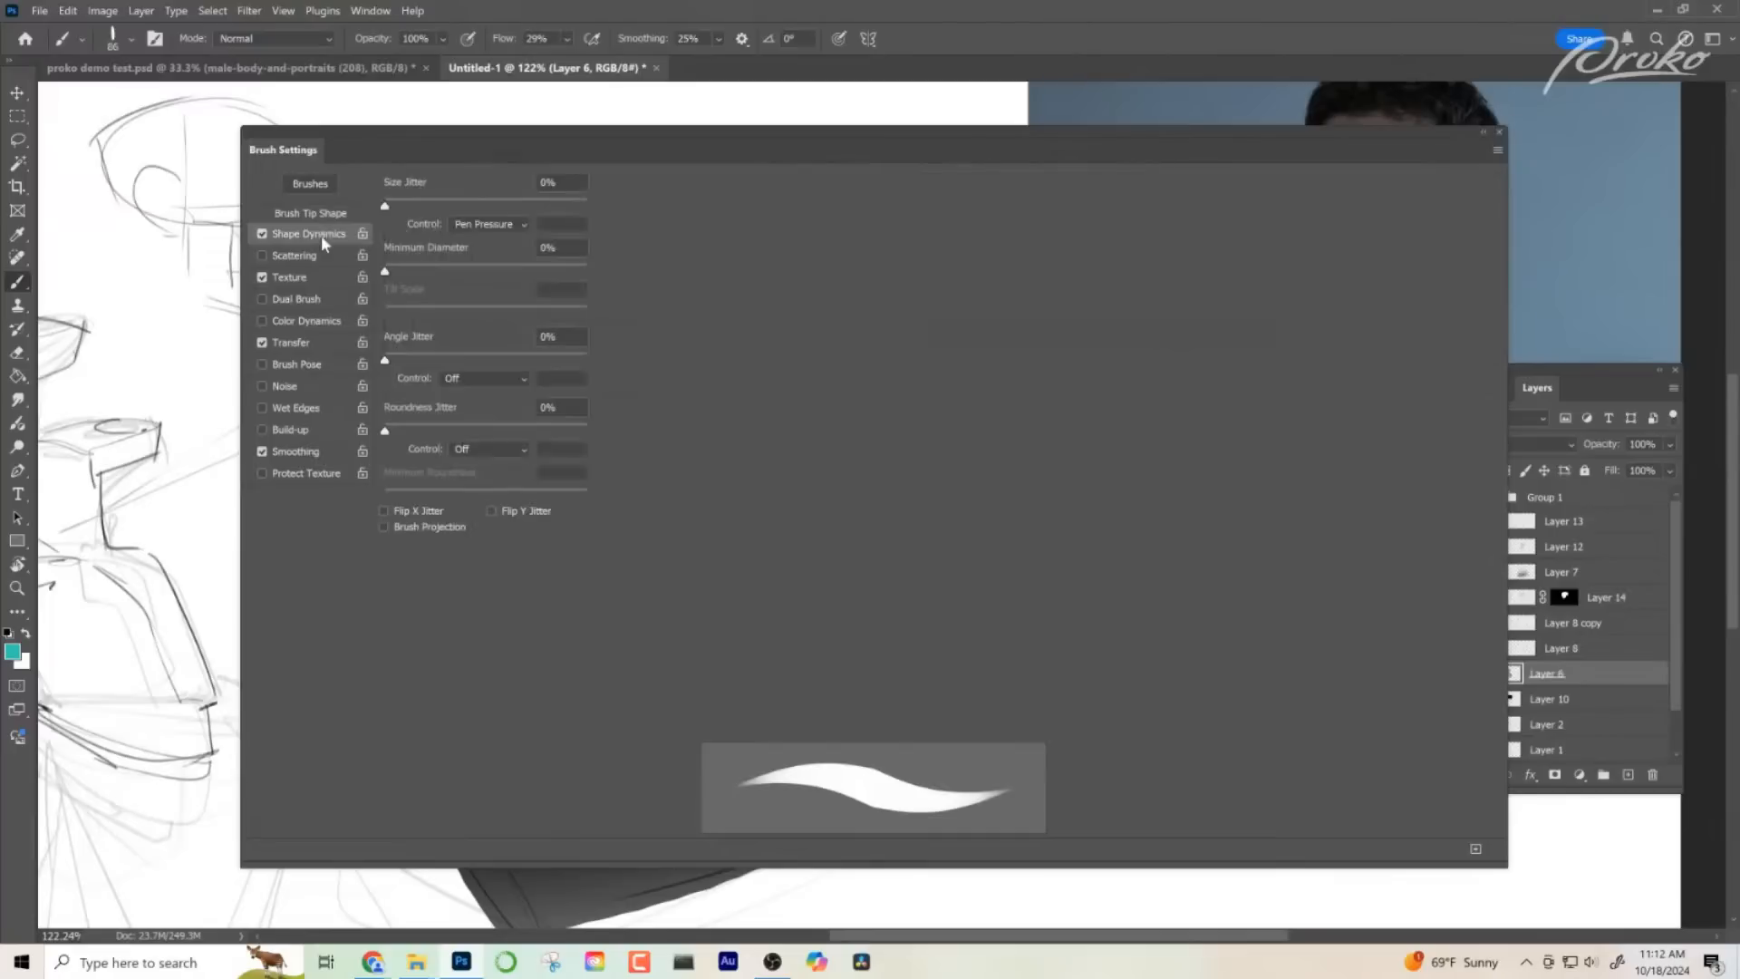
left_click(262, 235)
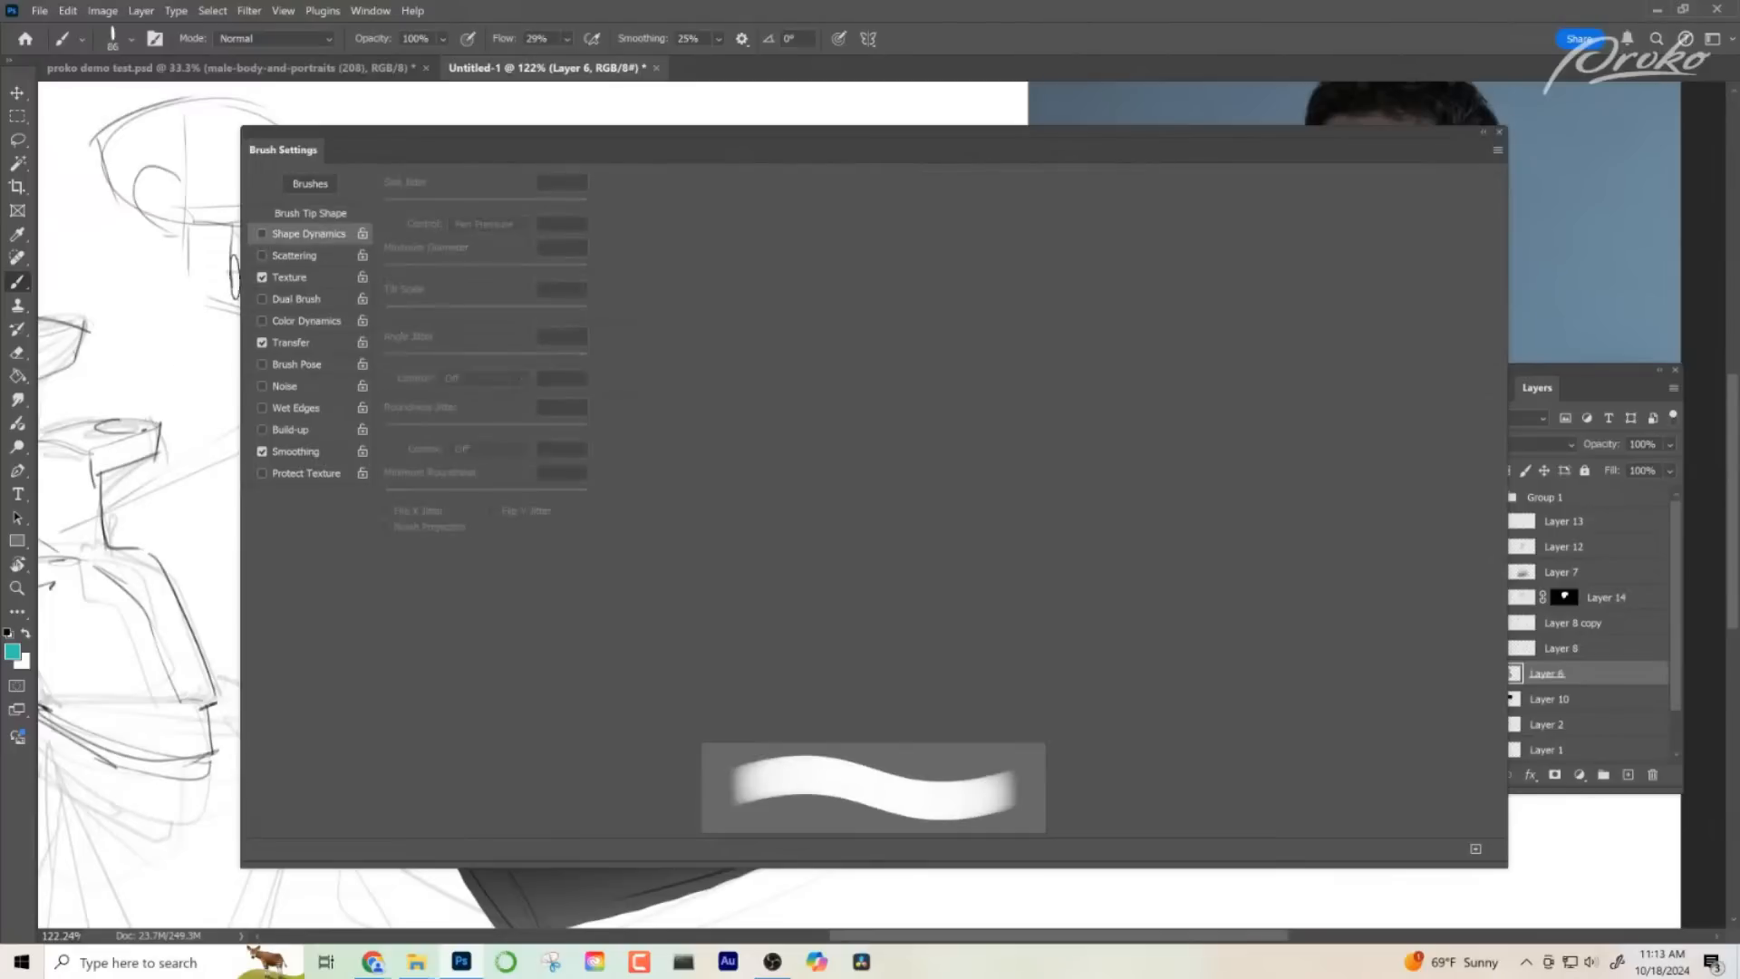
left_click(262, 233)
left_click(486, 225)
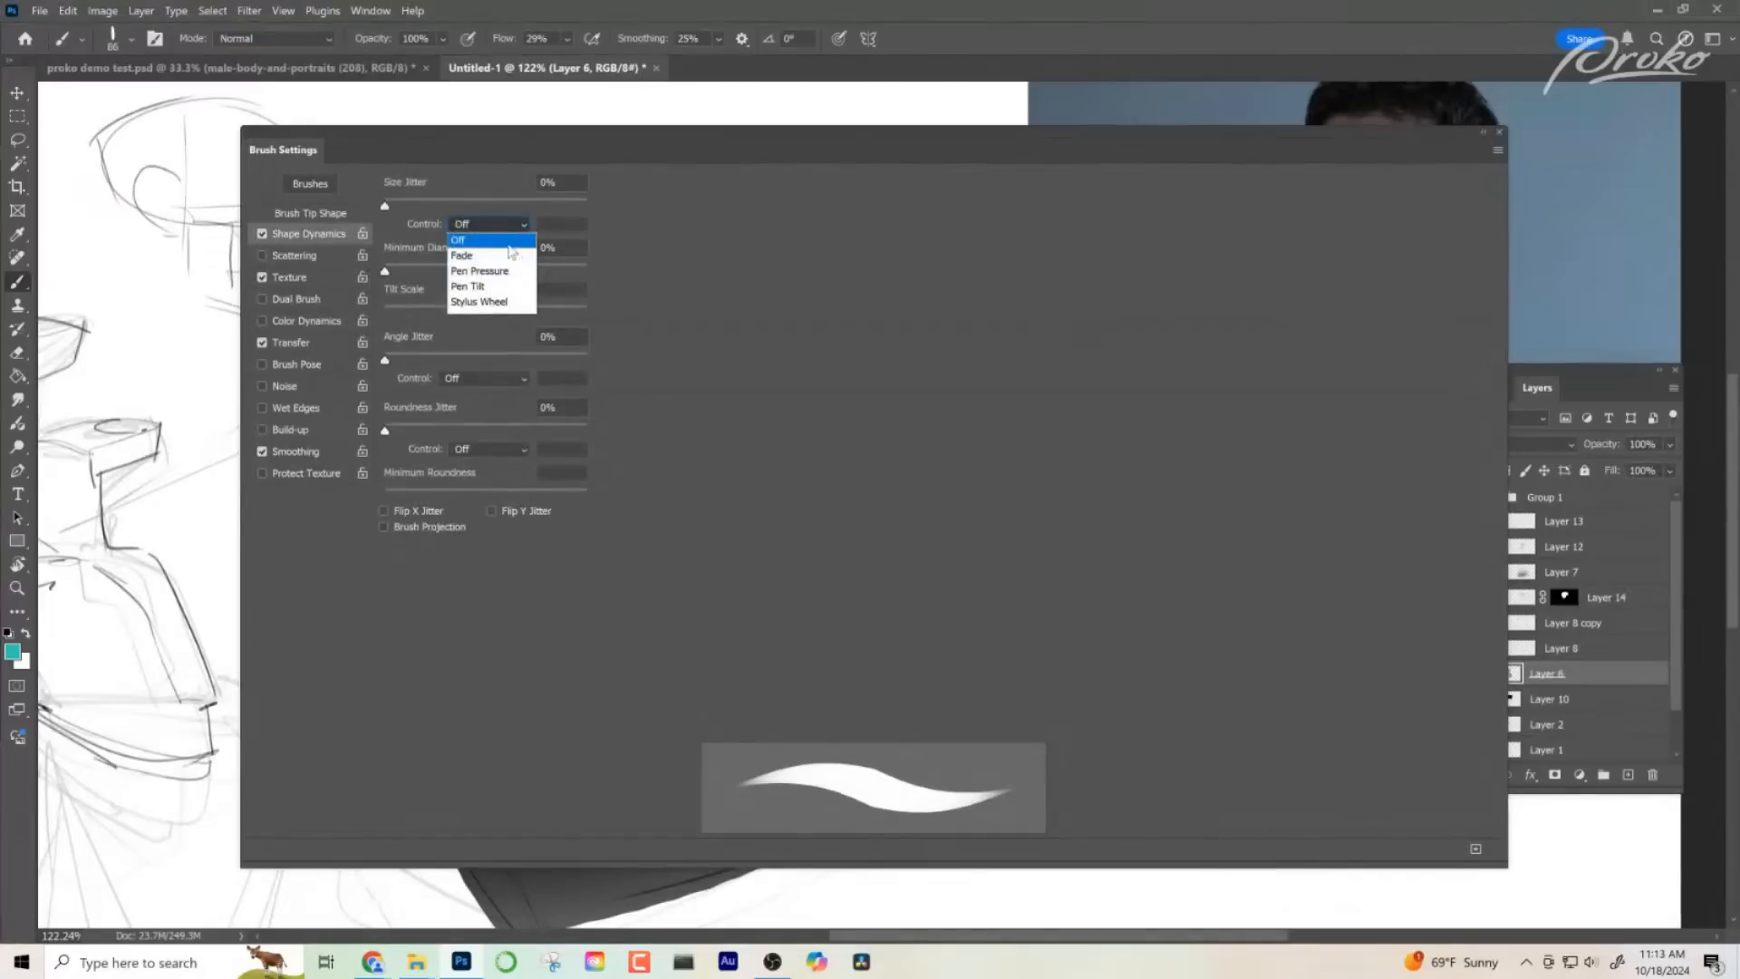
left_click(464, 243)
left_click_drag(178, 477, 176, 432)
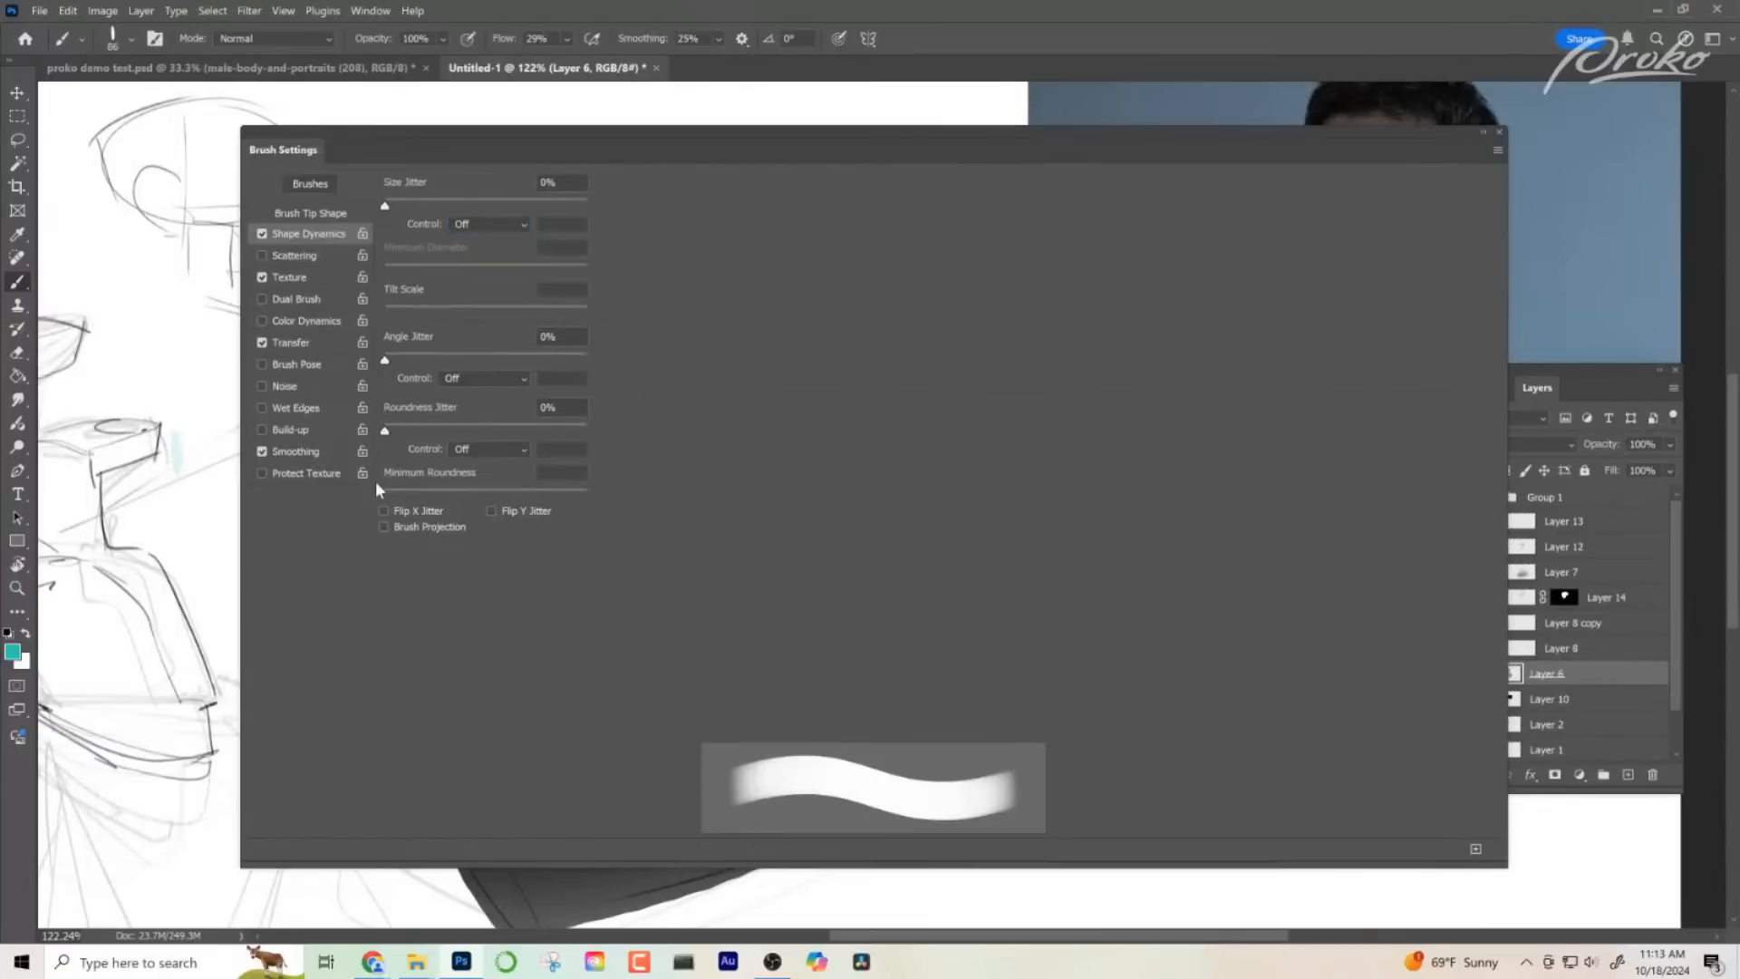
key("ctrl+z")
- Set the brush's Angle Jitter control to Pen Tilt and close the brush settings
left_click(460, 378)
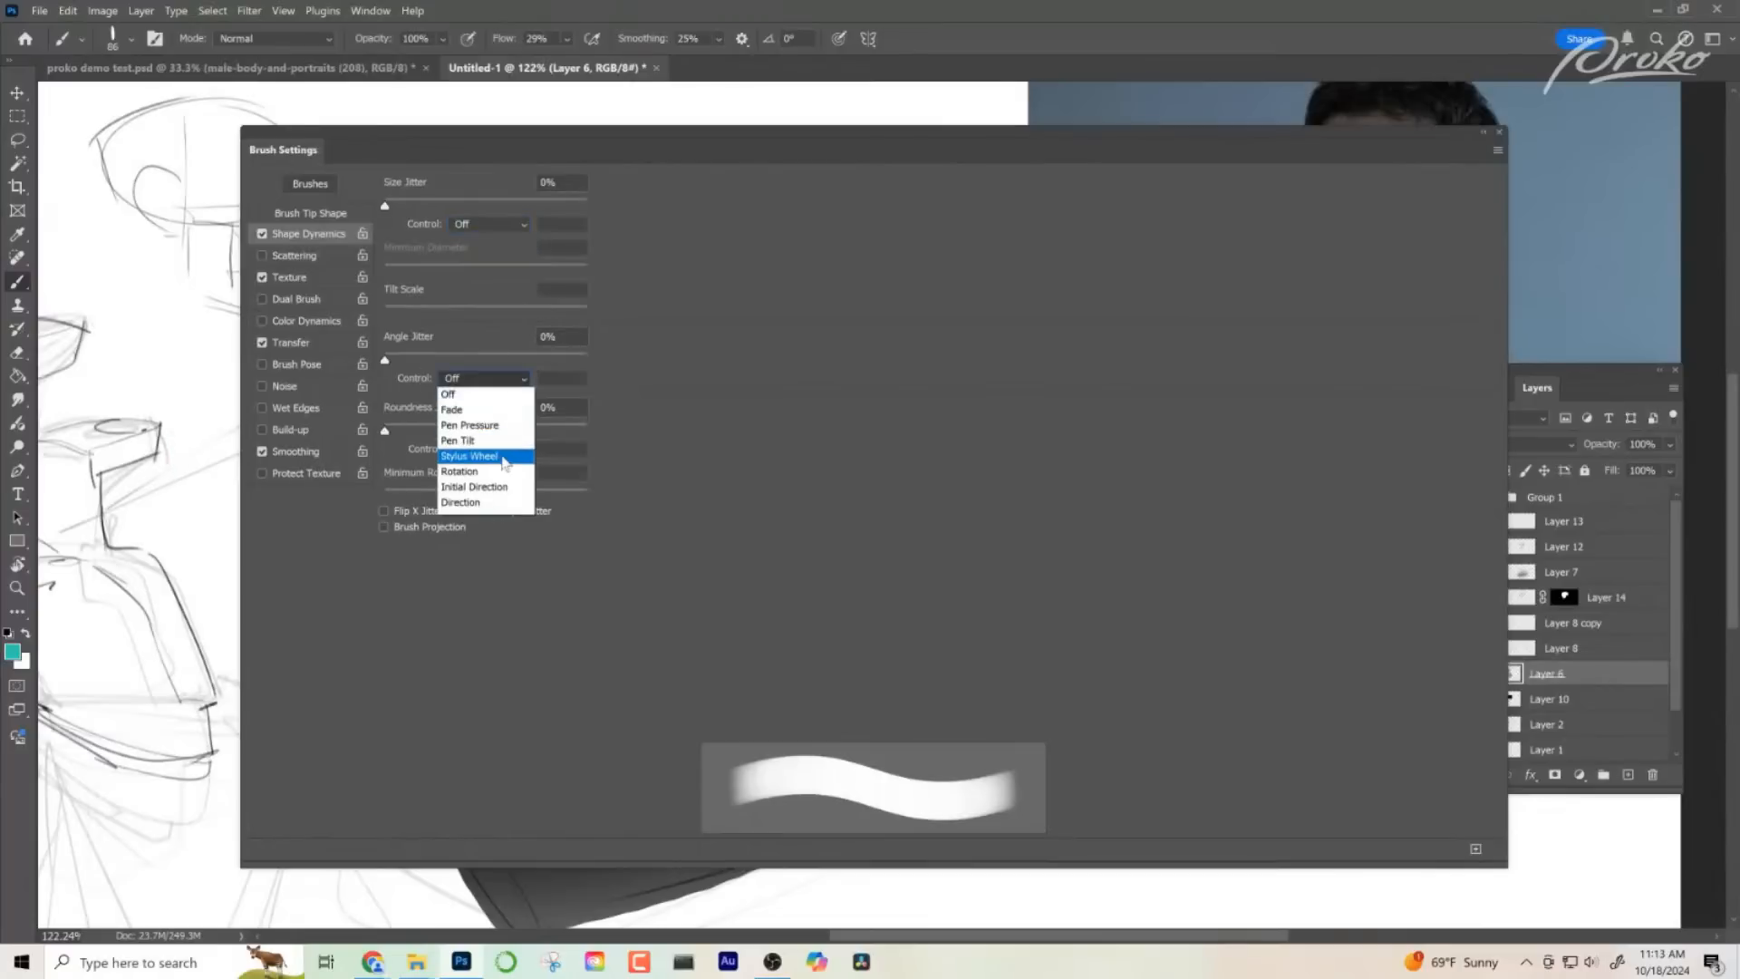
left_click(460, 440)
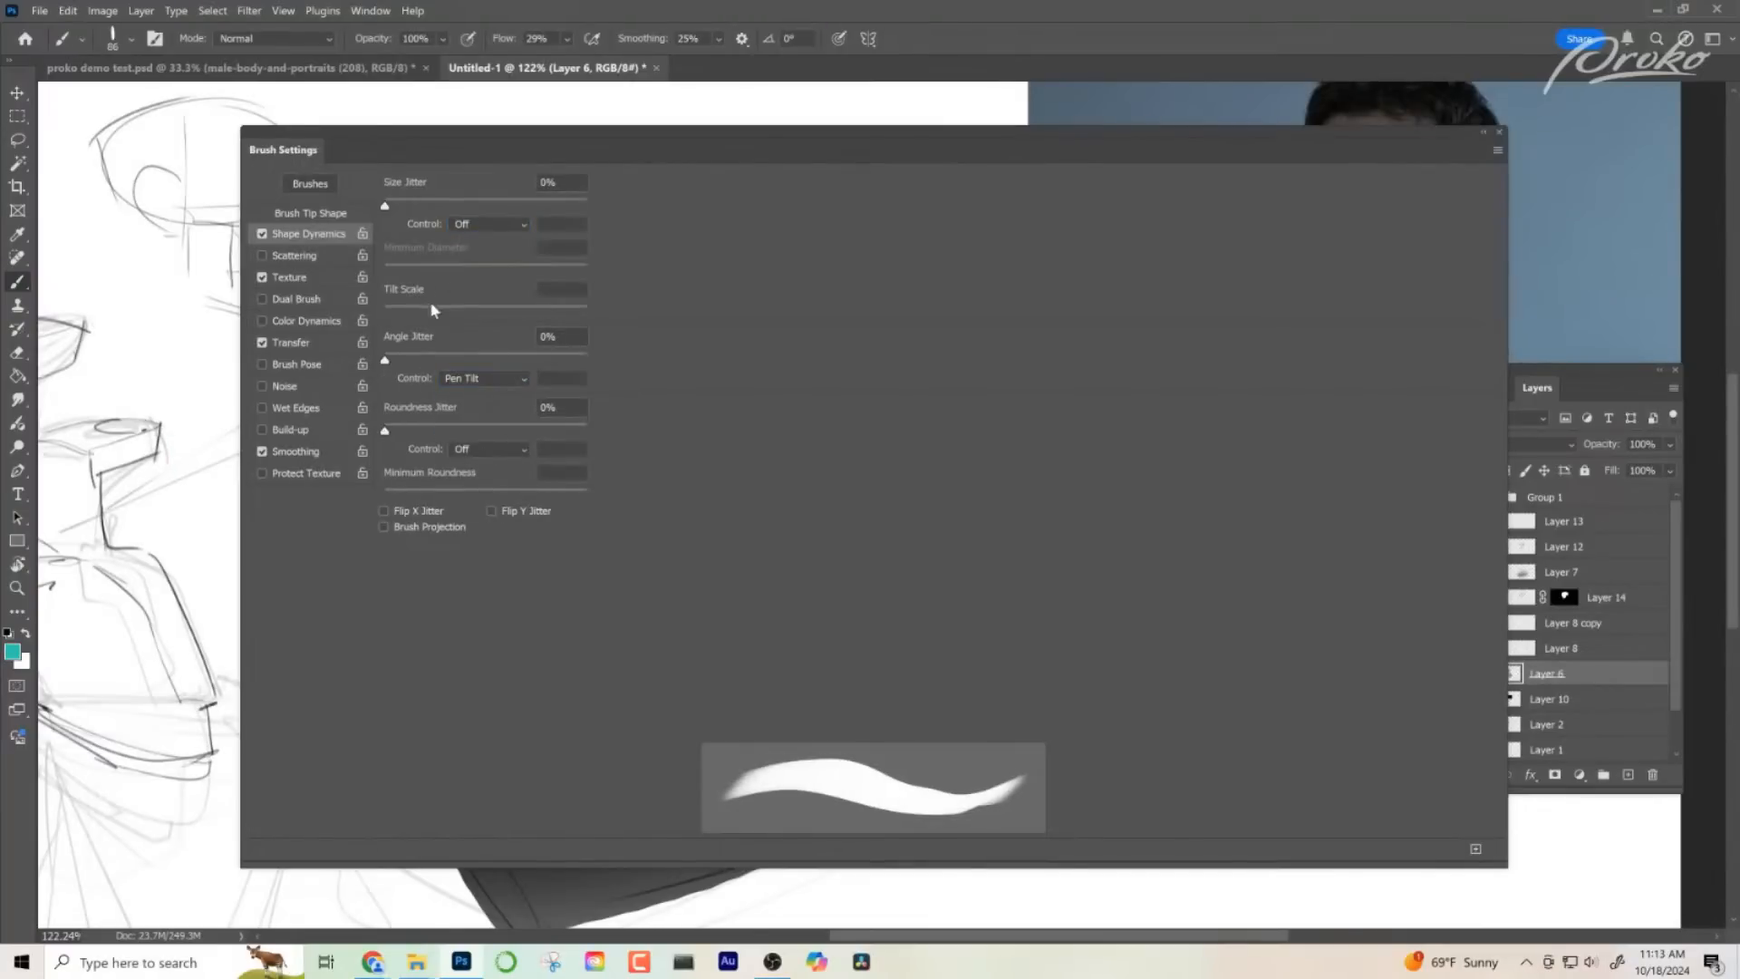
left_click(1501, 133)
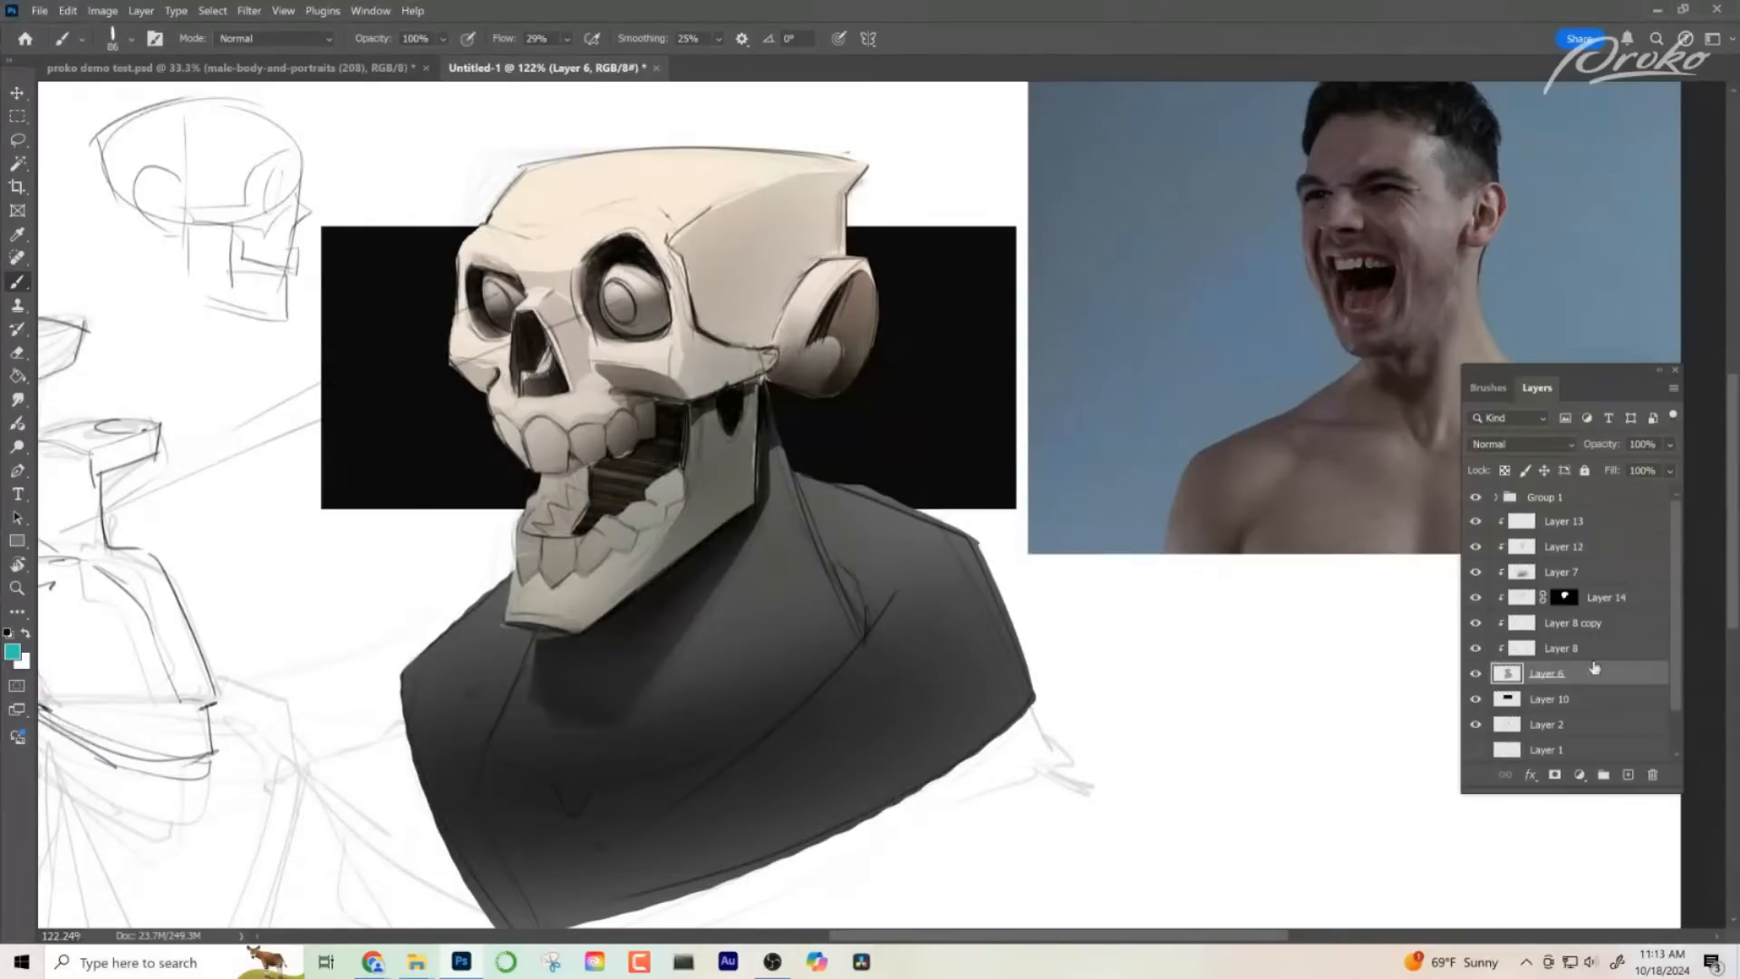
- Select Layer 7, try a teal stroke on the temple, and change the foreground colour to dark grey #232424
left_click(1587, 578)
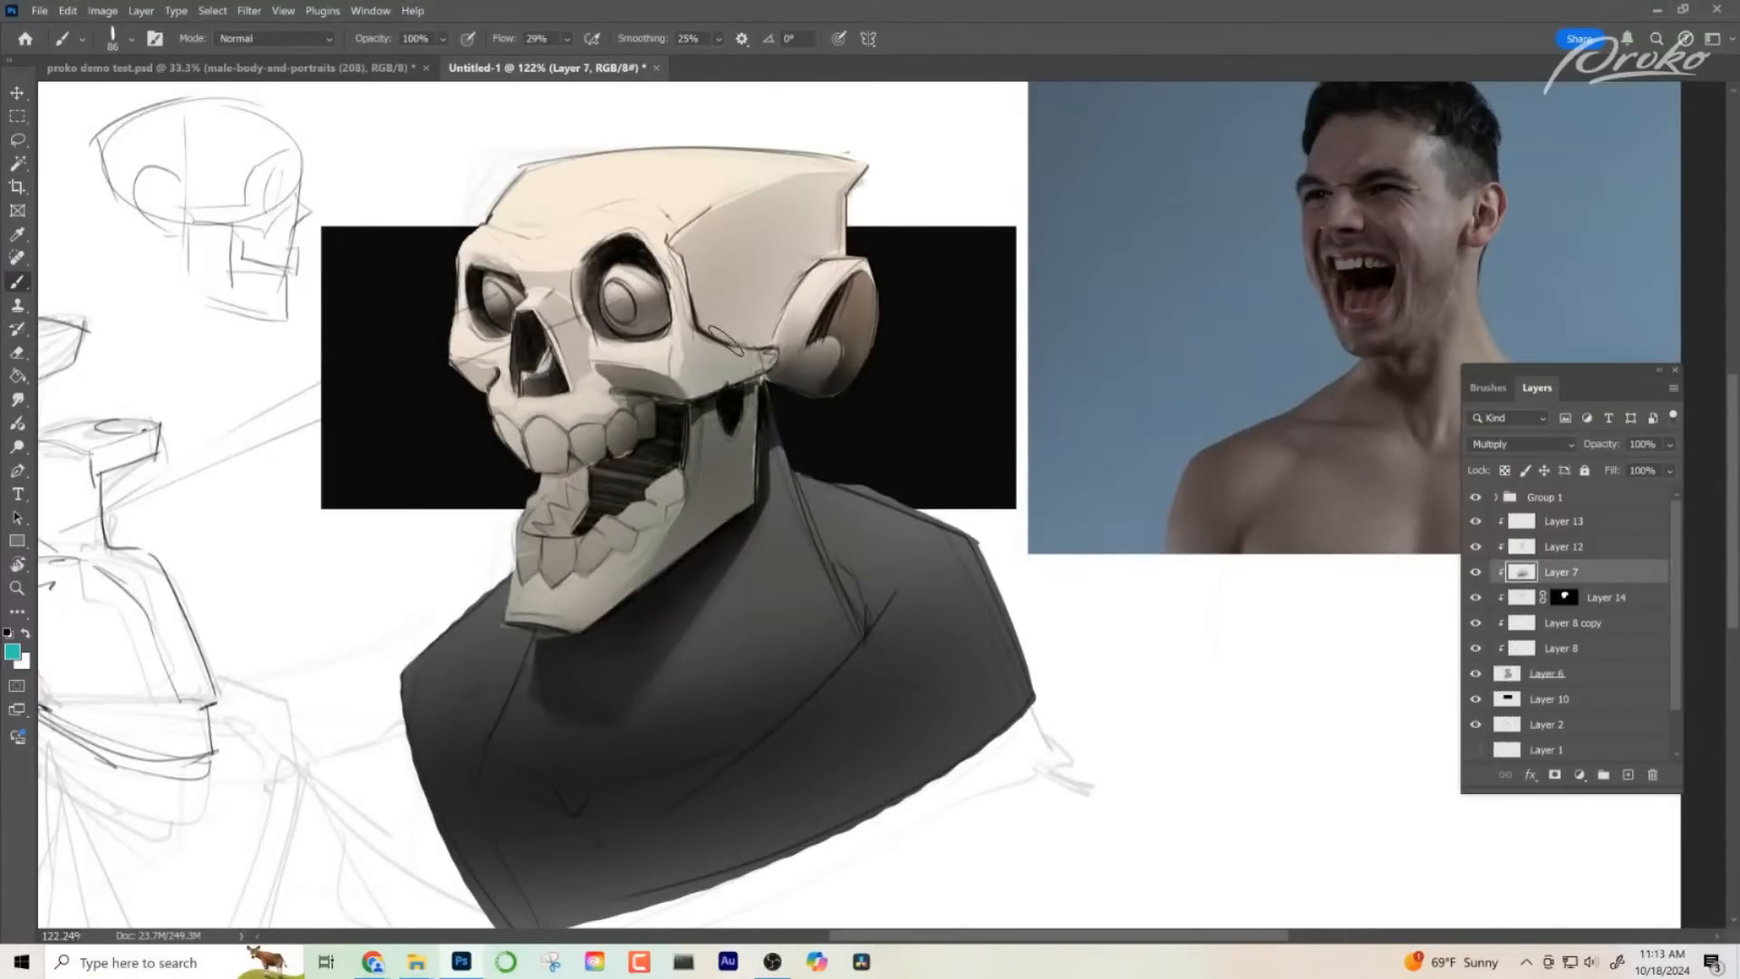
left_click_drag(780, 276, 739, 349)
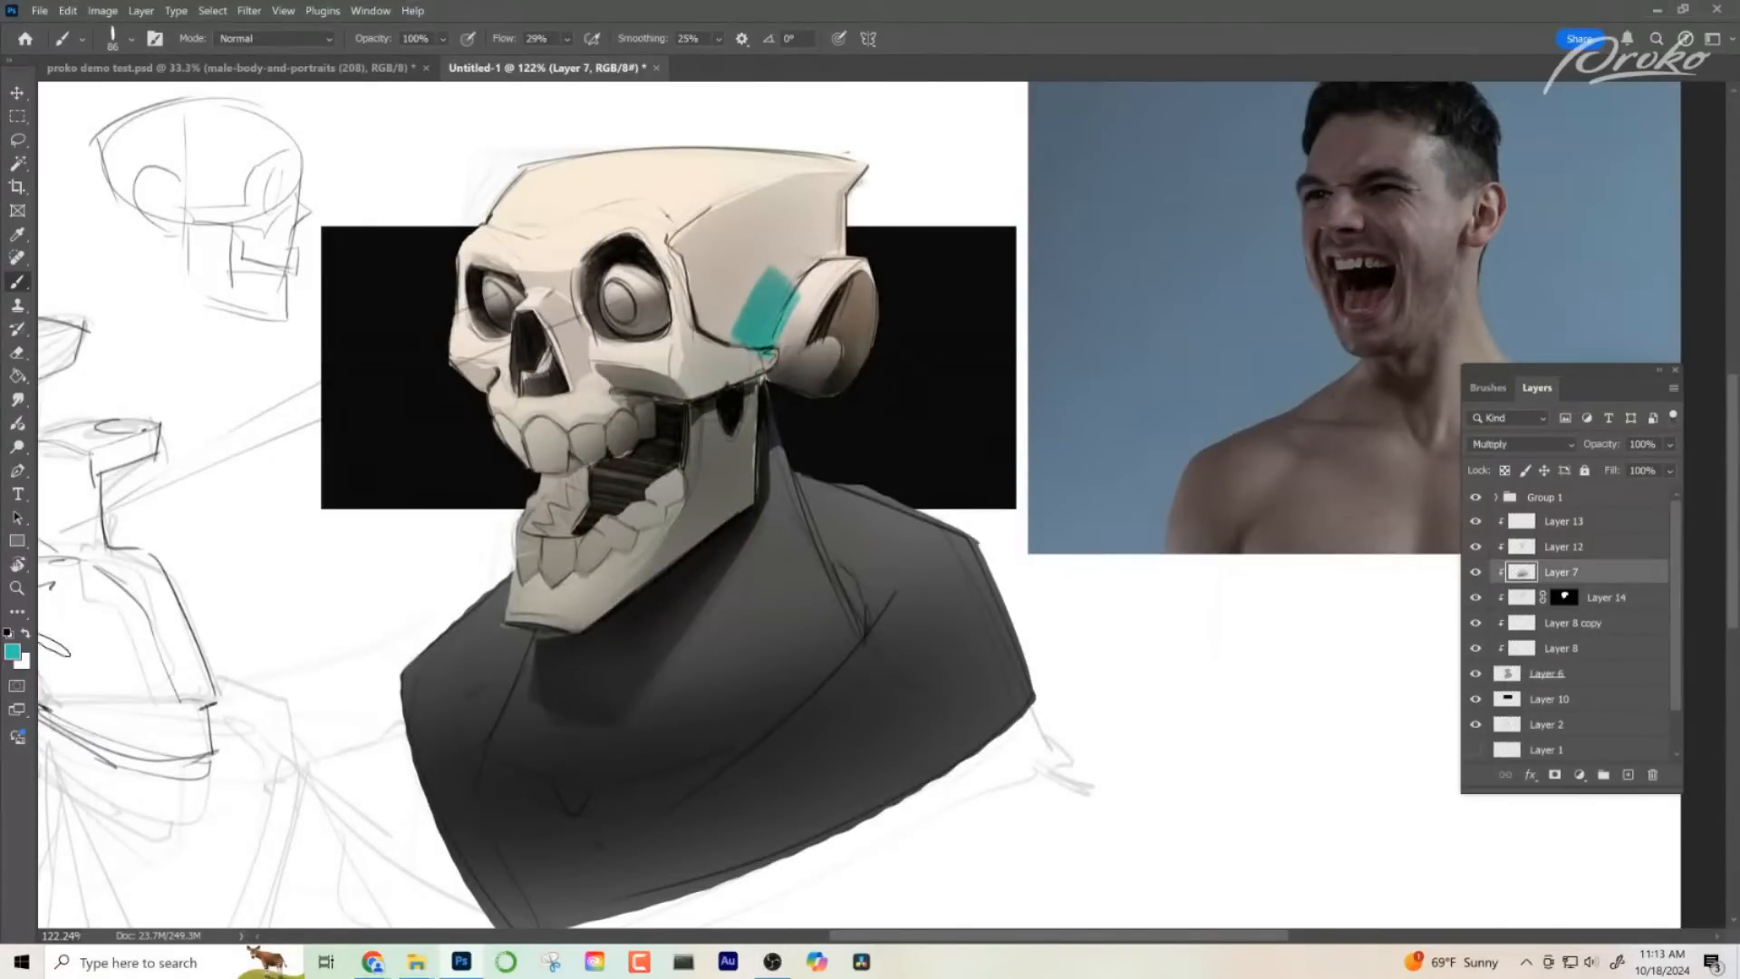
key("i")
left_click(13, 651)
left_click(21, 576)
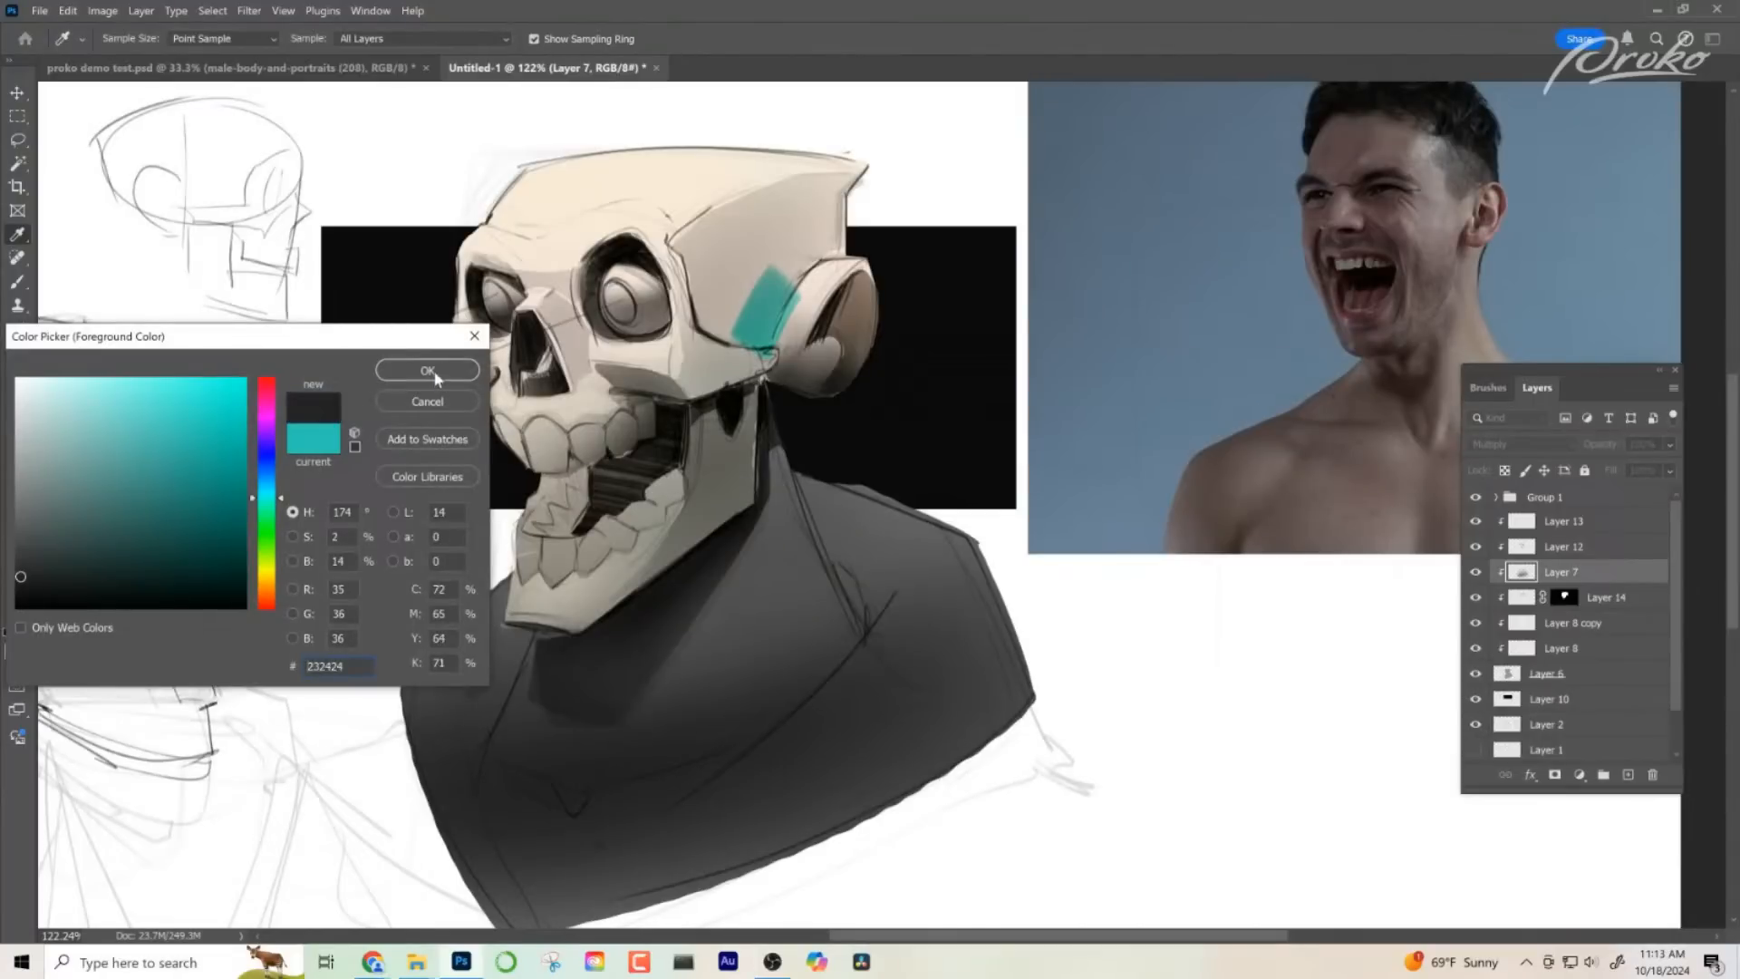
left_click(427, 370)
- Lower the brush to 18% opacity and 50 px, and shade the temple and cheekbone on Layer 7
key("b")
left_click_drag(780, 271, 759, 336)
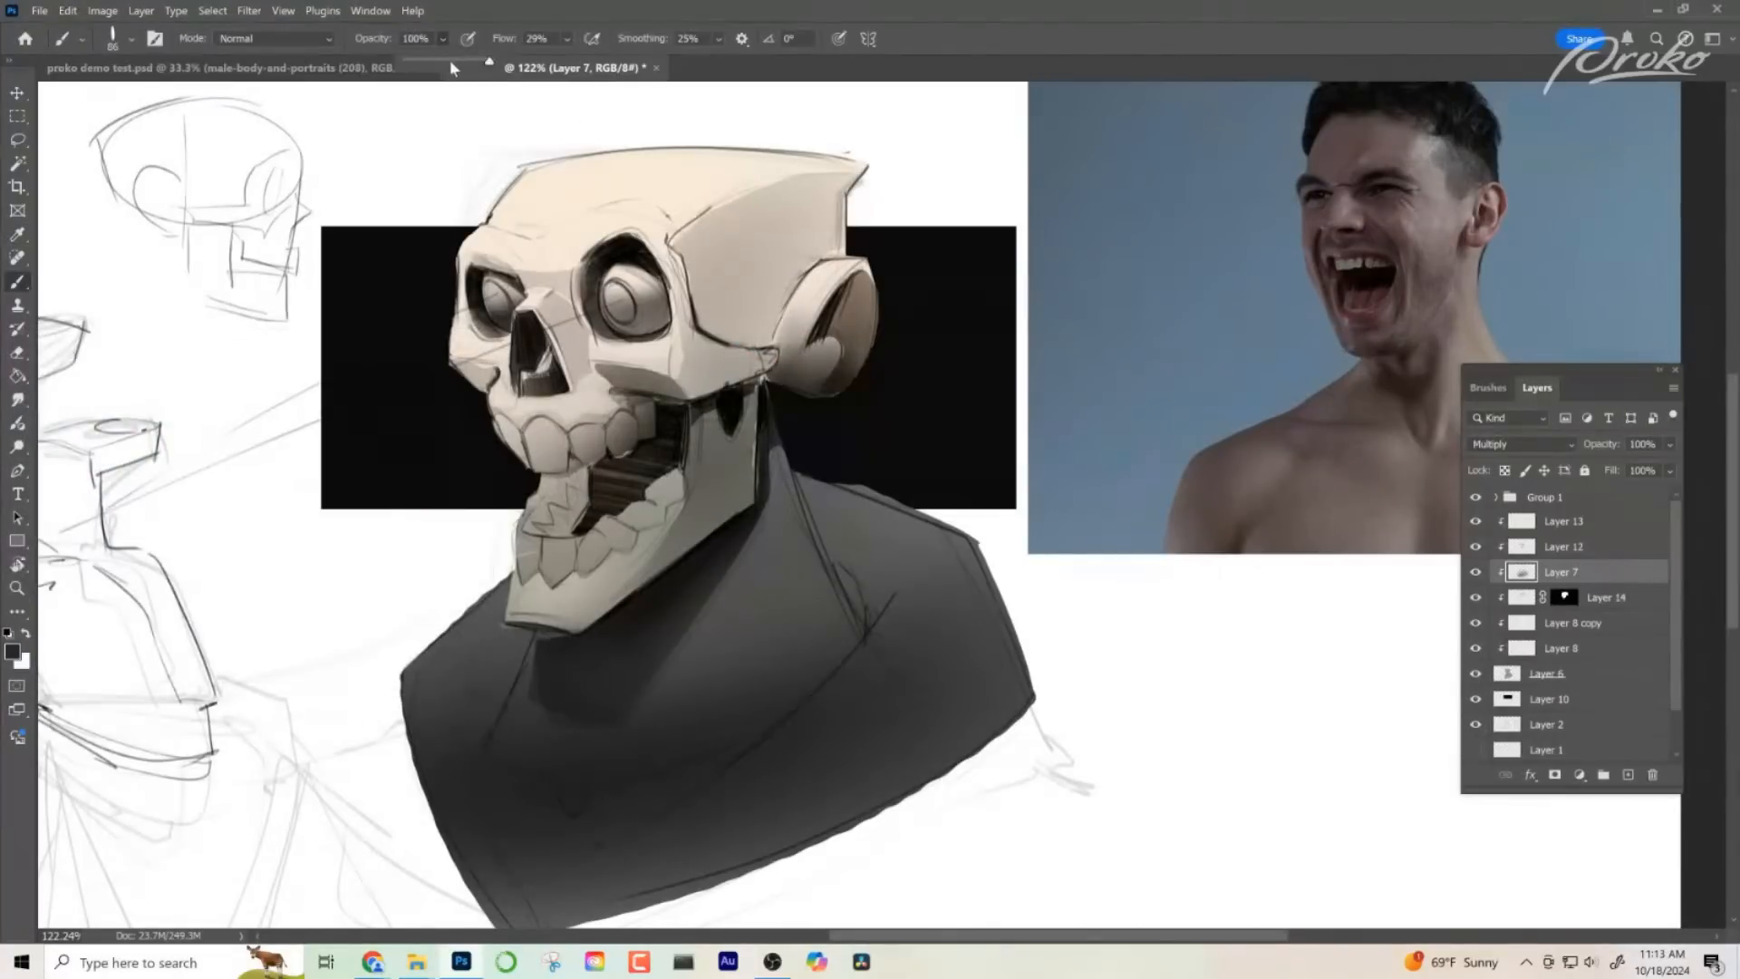
mouse_move(745, 295)
left_mouse_down()
mouse_move(716, 301)
mouse_move(754, 334)
mouse_move(712, 308)
mouse_move(766, 311)
left_mouse_up()
key("[")
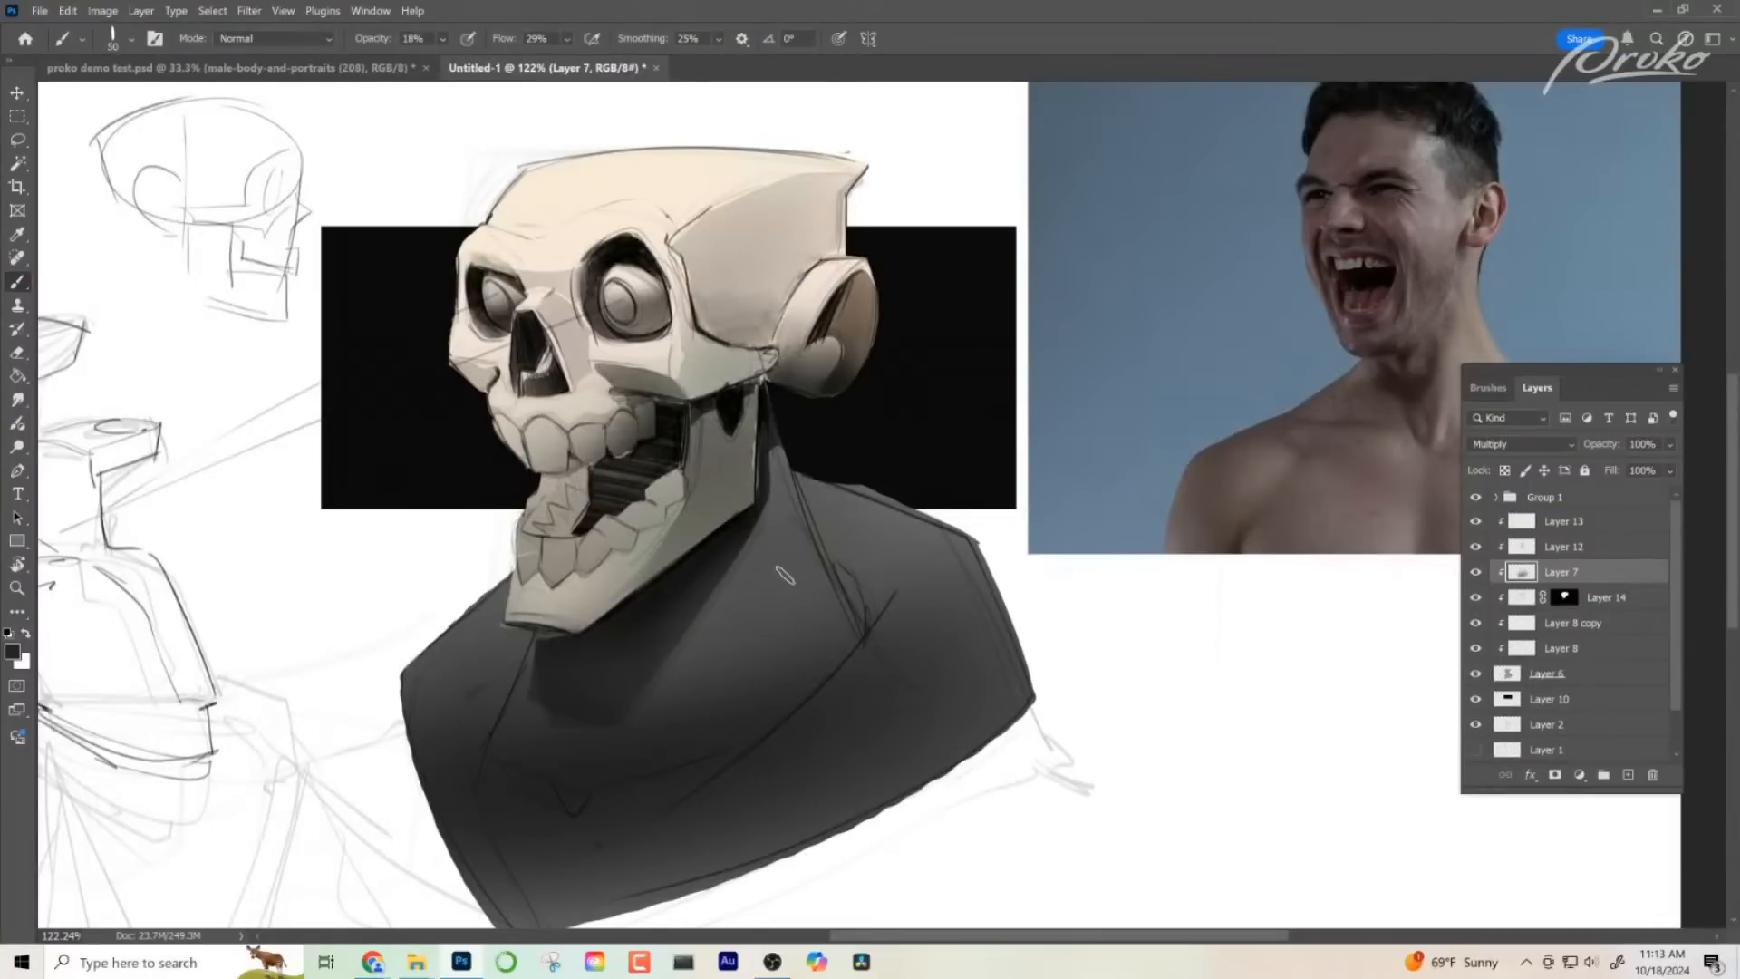
left_click_drag(671, 388, 605, 372)
- Select the bust's painting layers from Layer 13 down to Layer 6 and group them
left_click(1528, 517)
scroll(1577, 635, "down", 1)
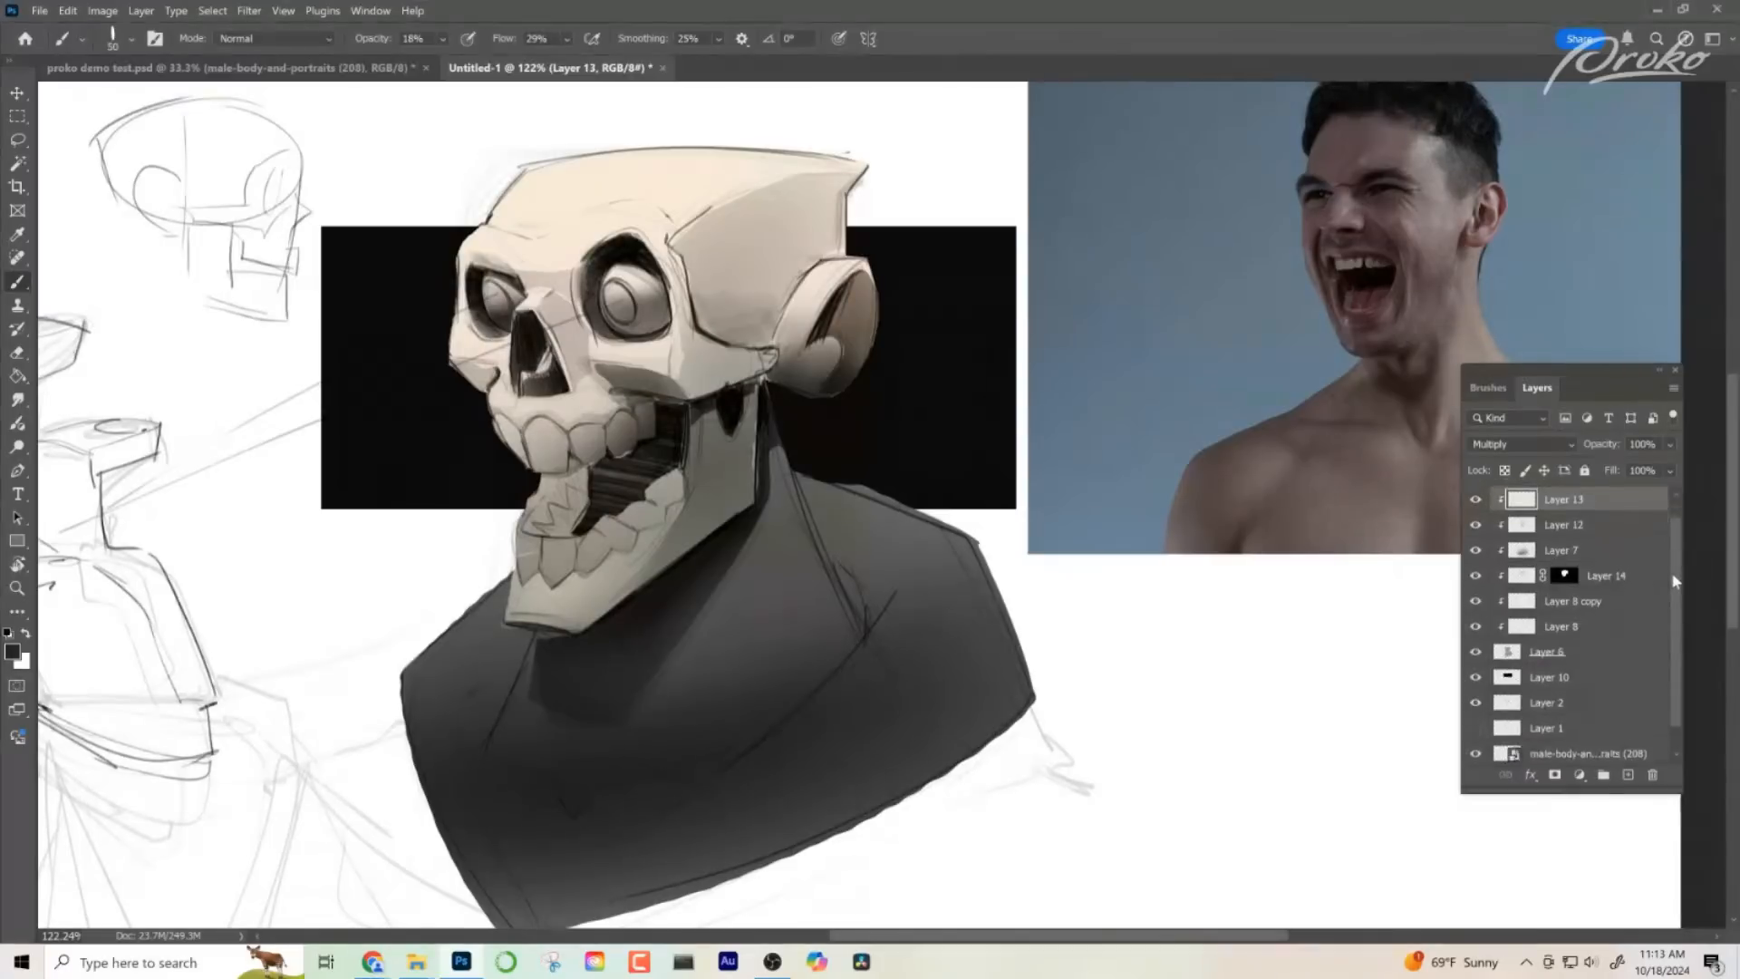
key("shift")
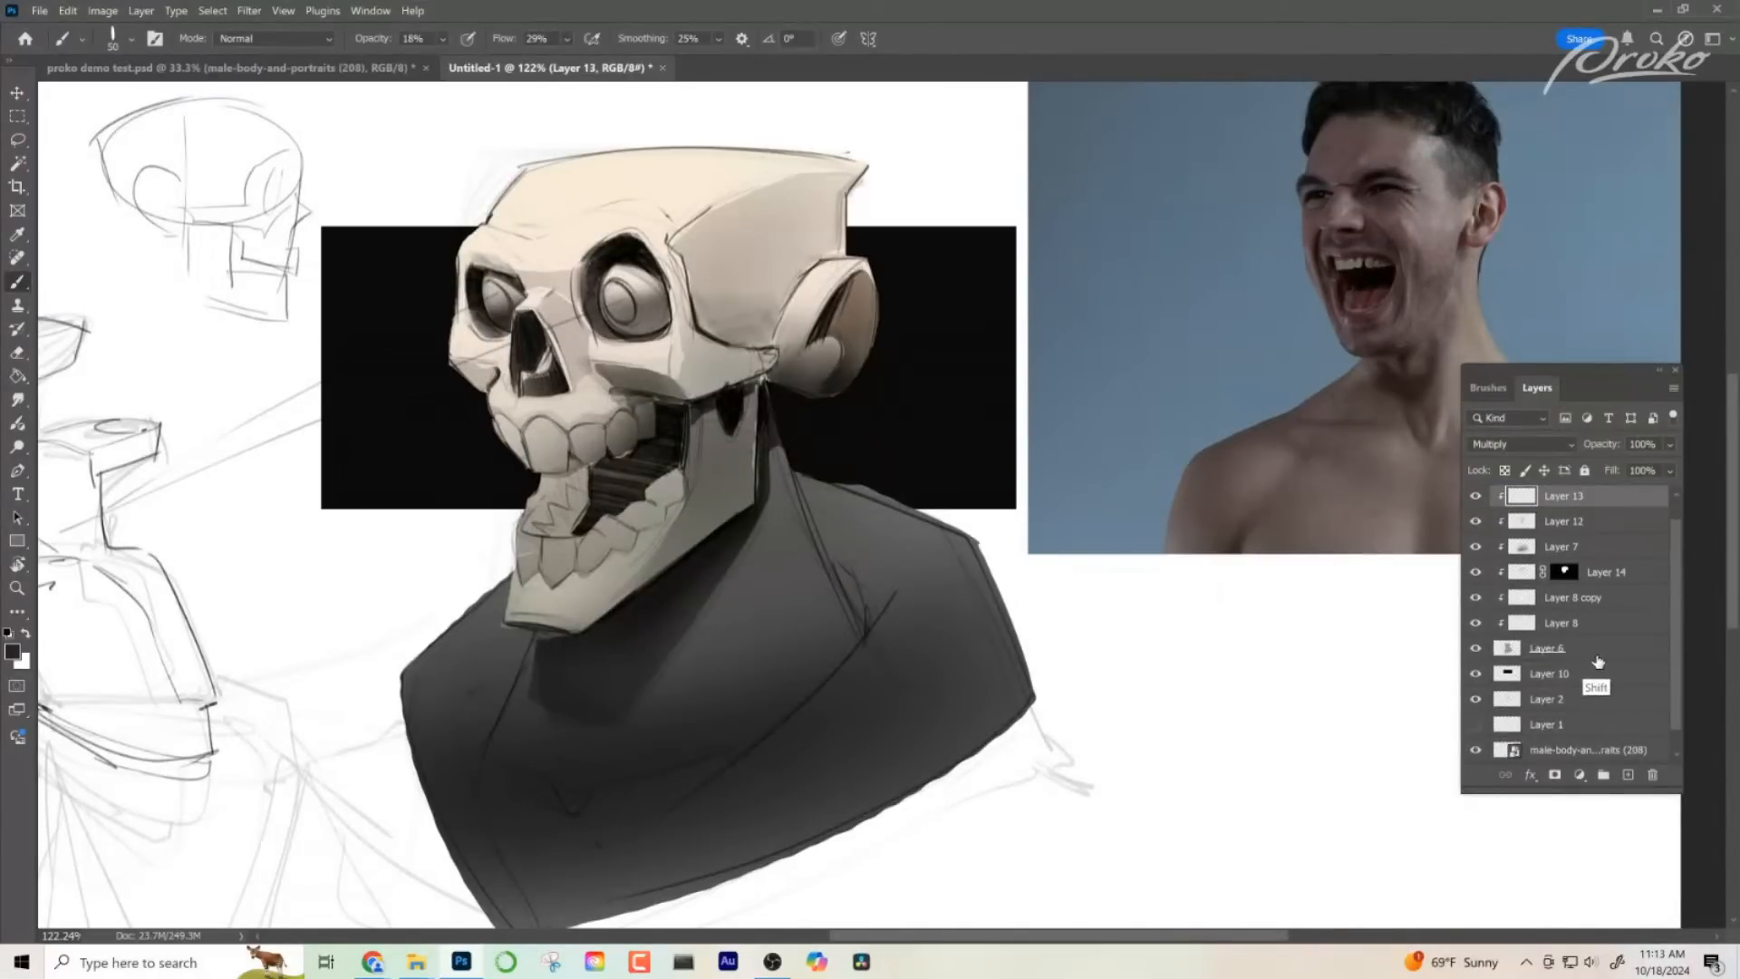
left_click(1596, 654, "shift")
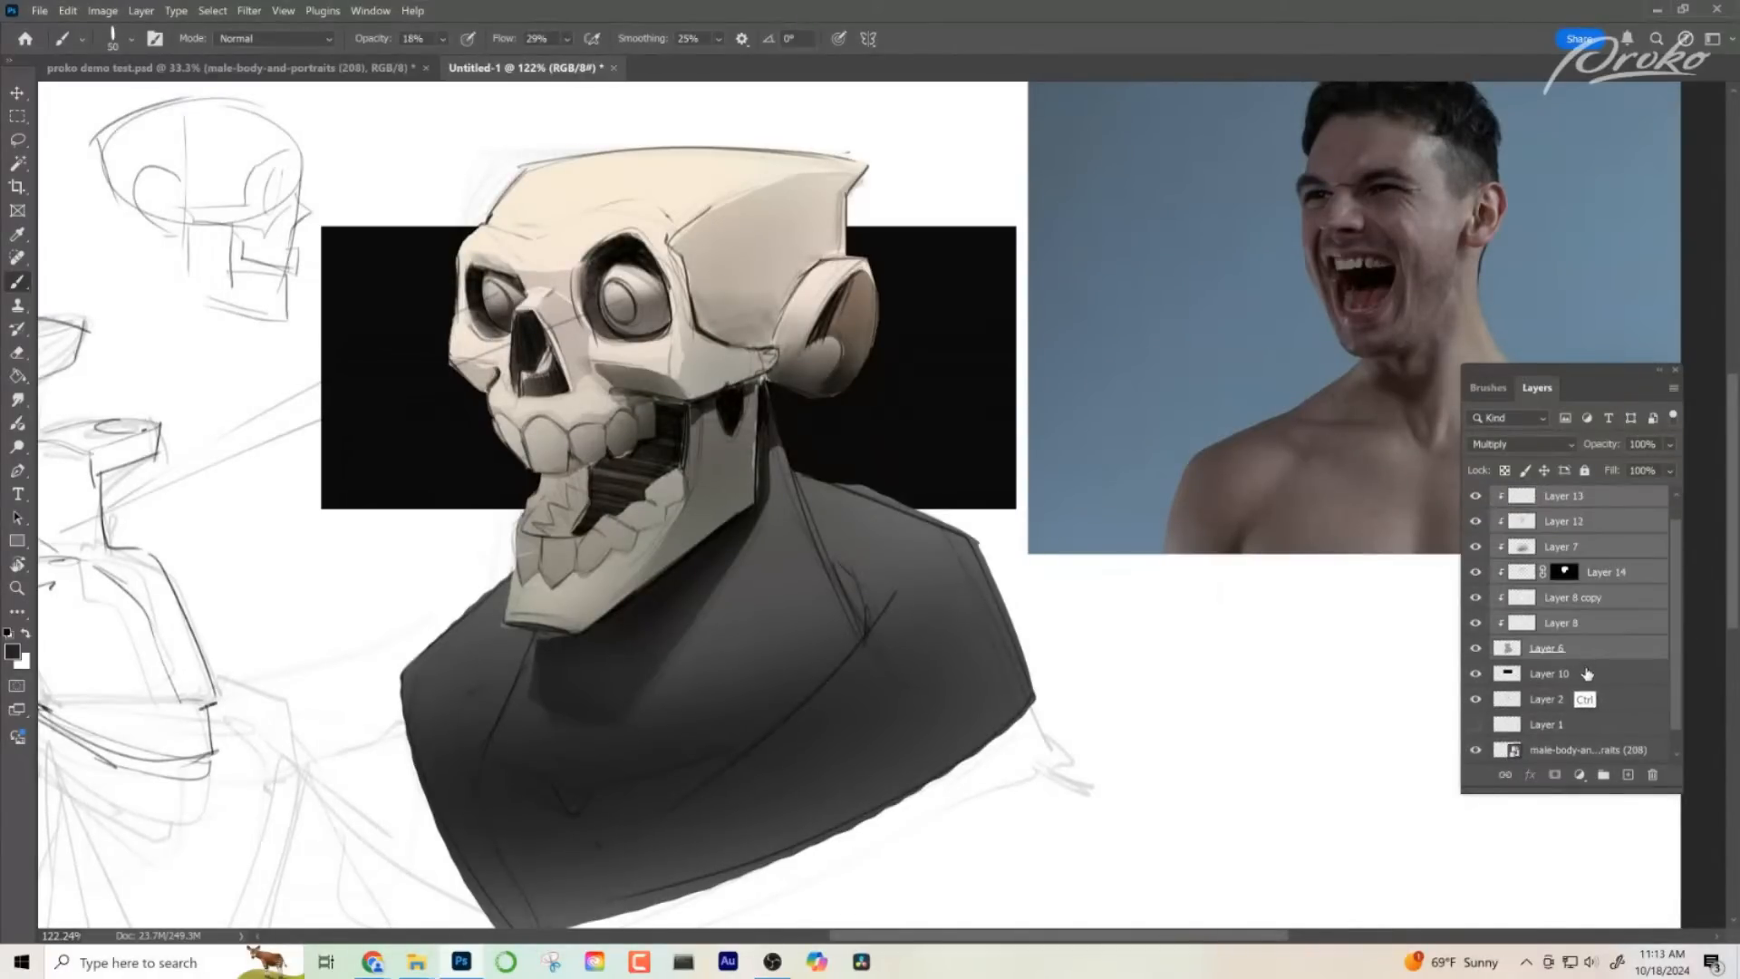
key("ctrl+g")
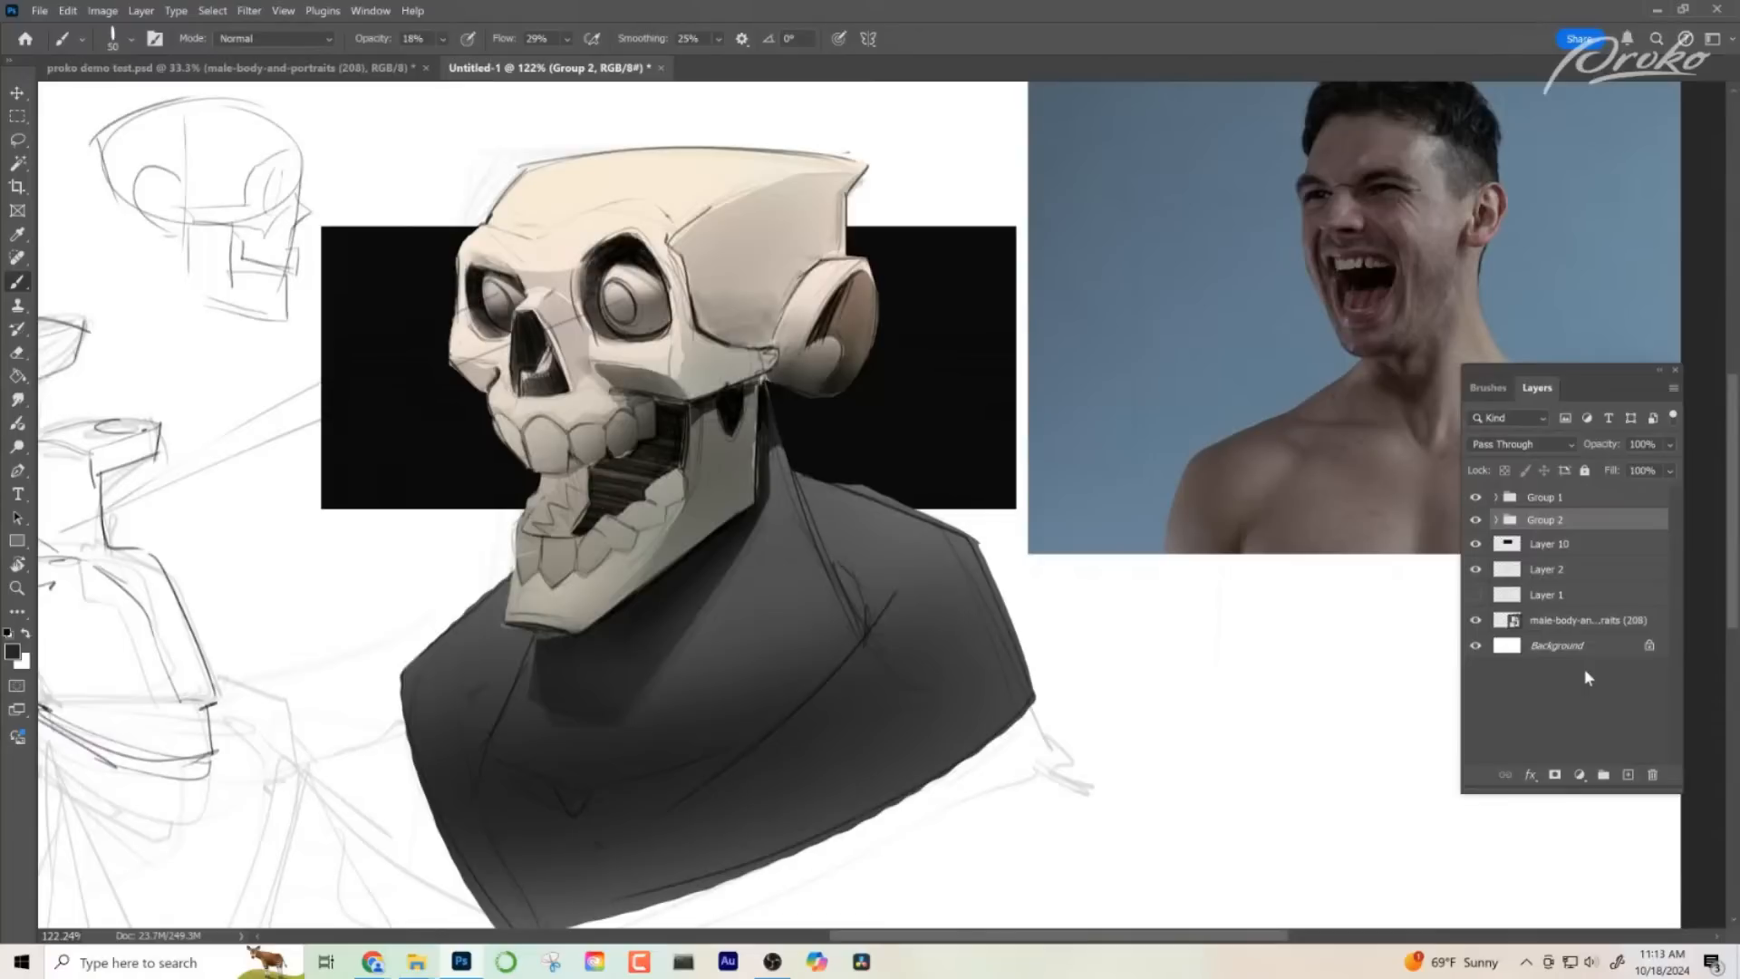
- Duplicate the painting group, merge the copy into a single layer with the original hidden, and check the result by toggling layer visibility
key("ctrl+j")
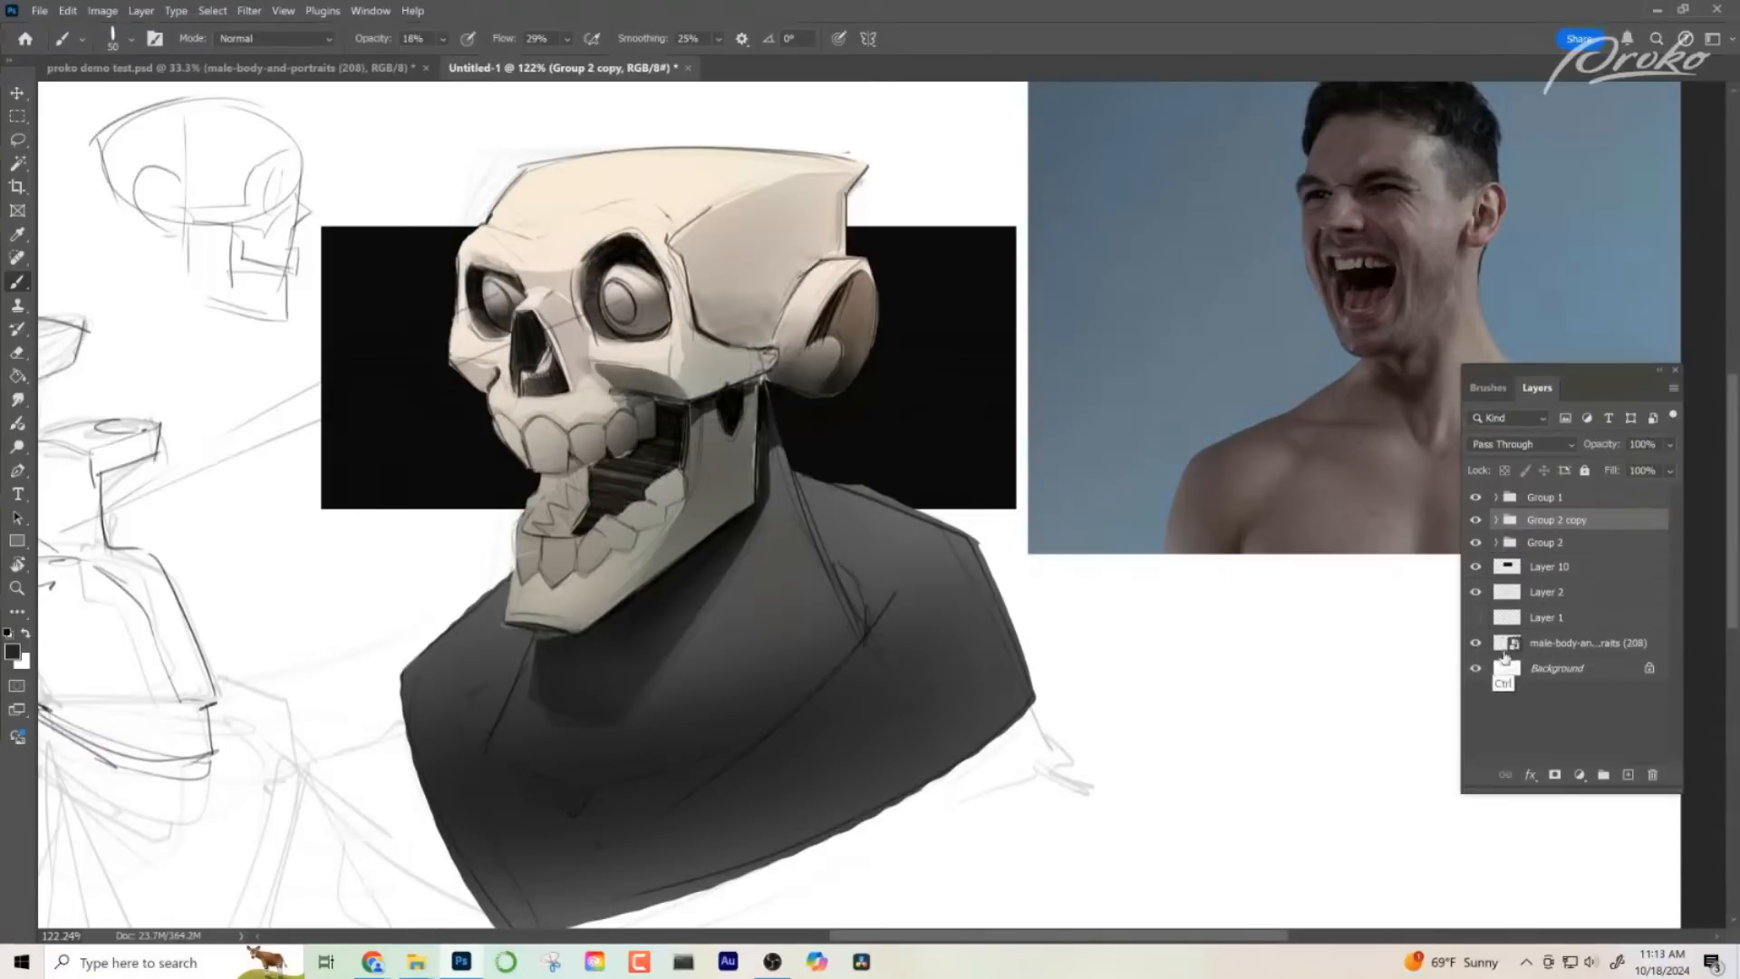
key("ctrl+e")
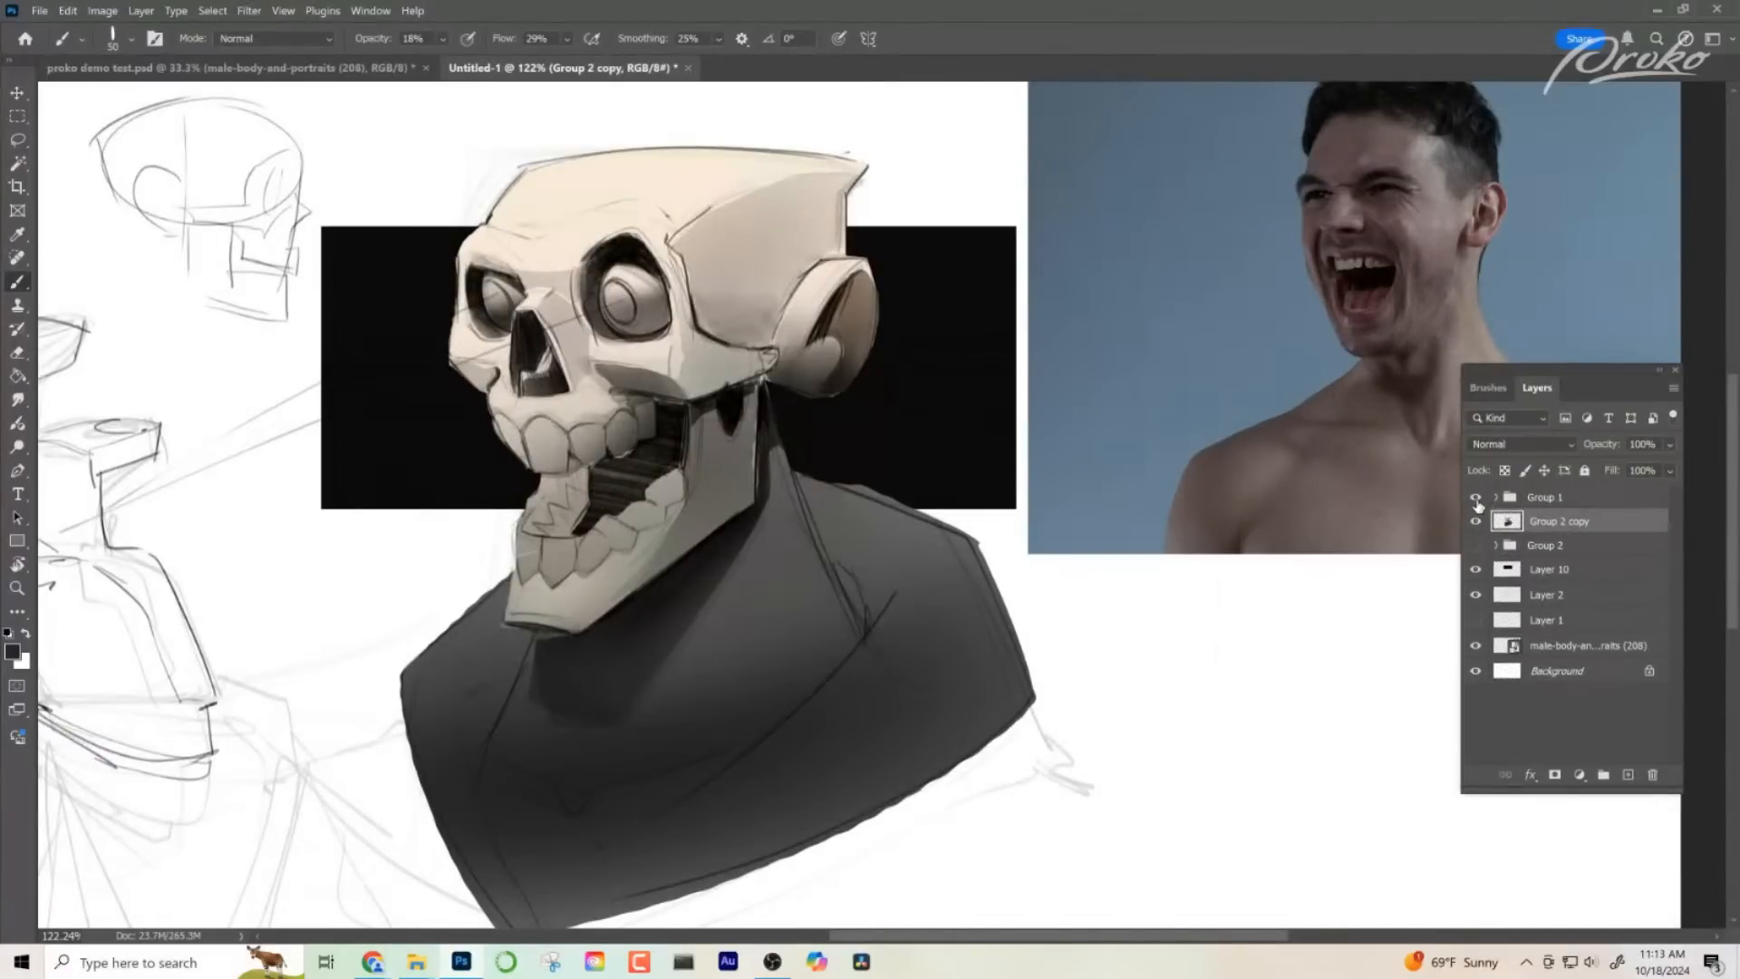
left_click(1476, 499)
left_click(1477, 498)
left_click(1477, 522)
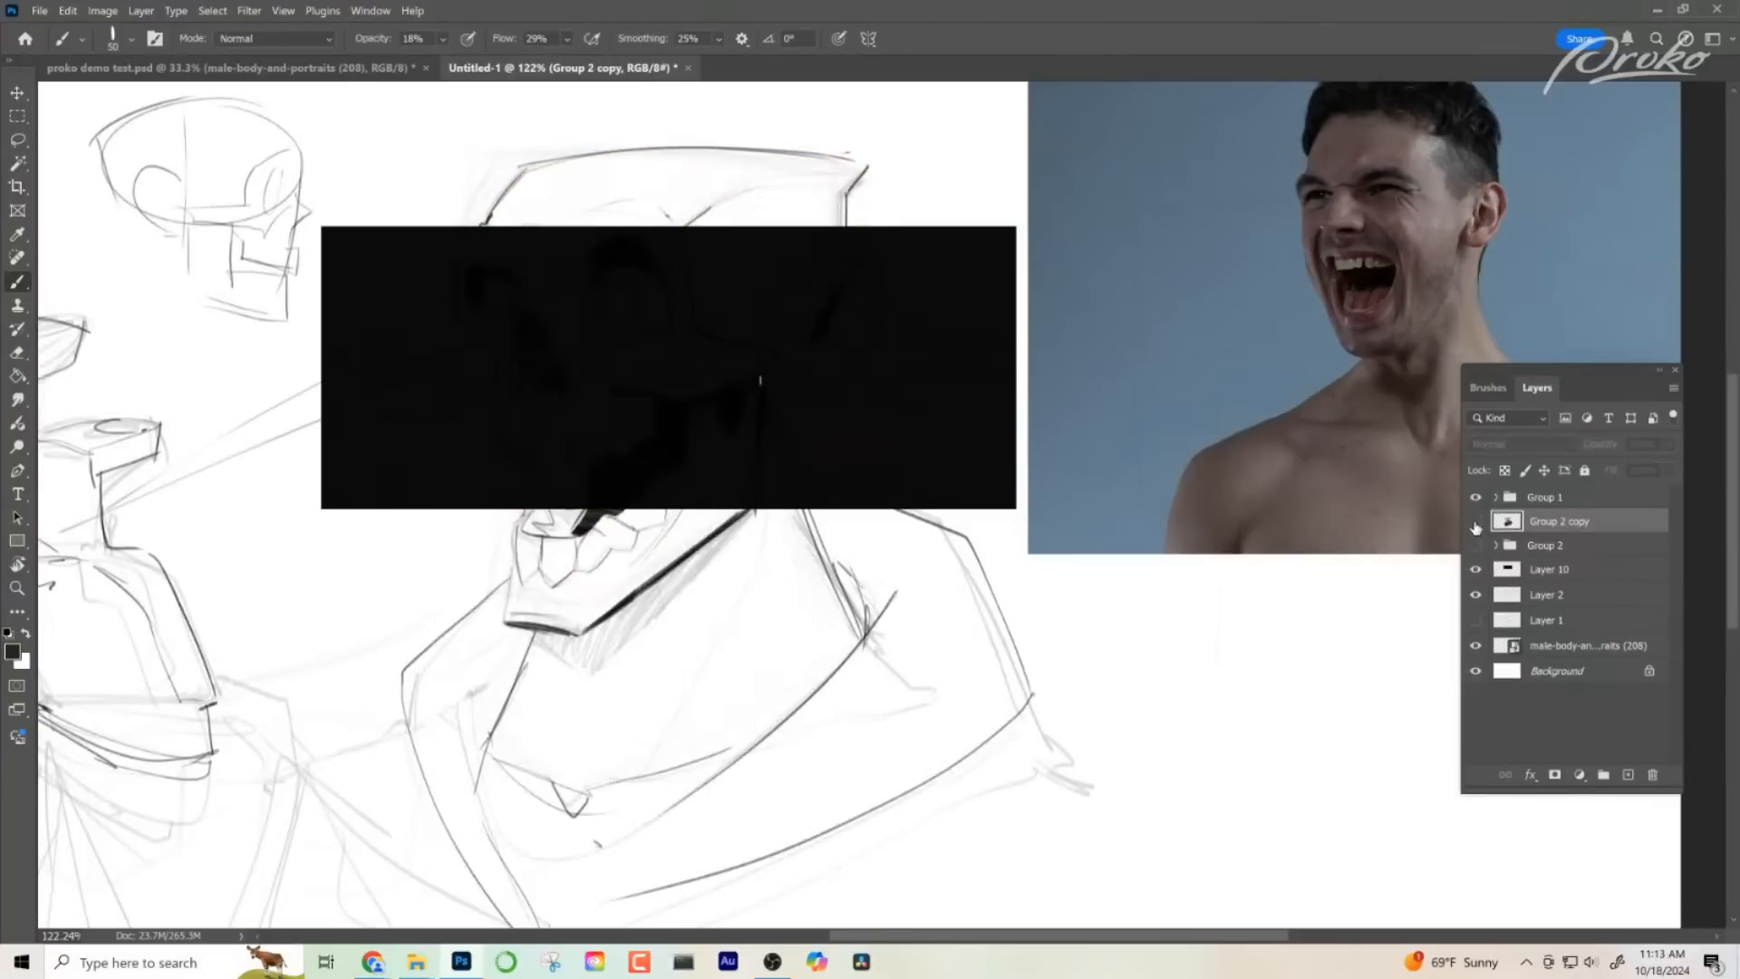
left_click(1477, 522)
left_click(1497, 497)
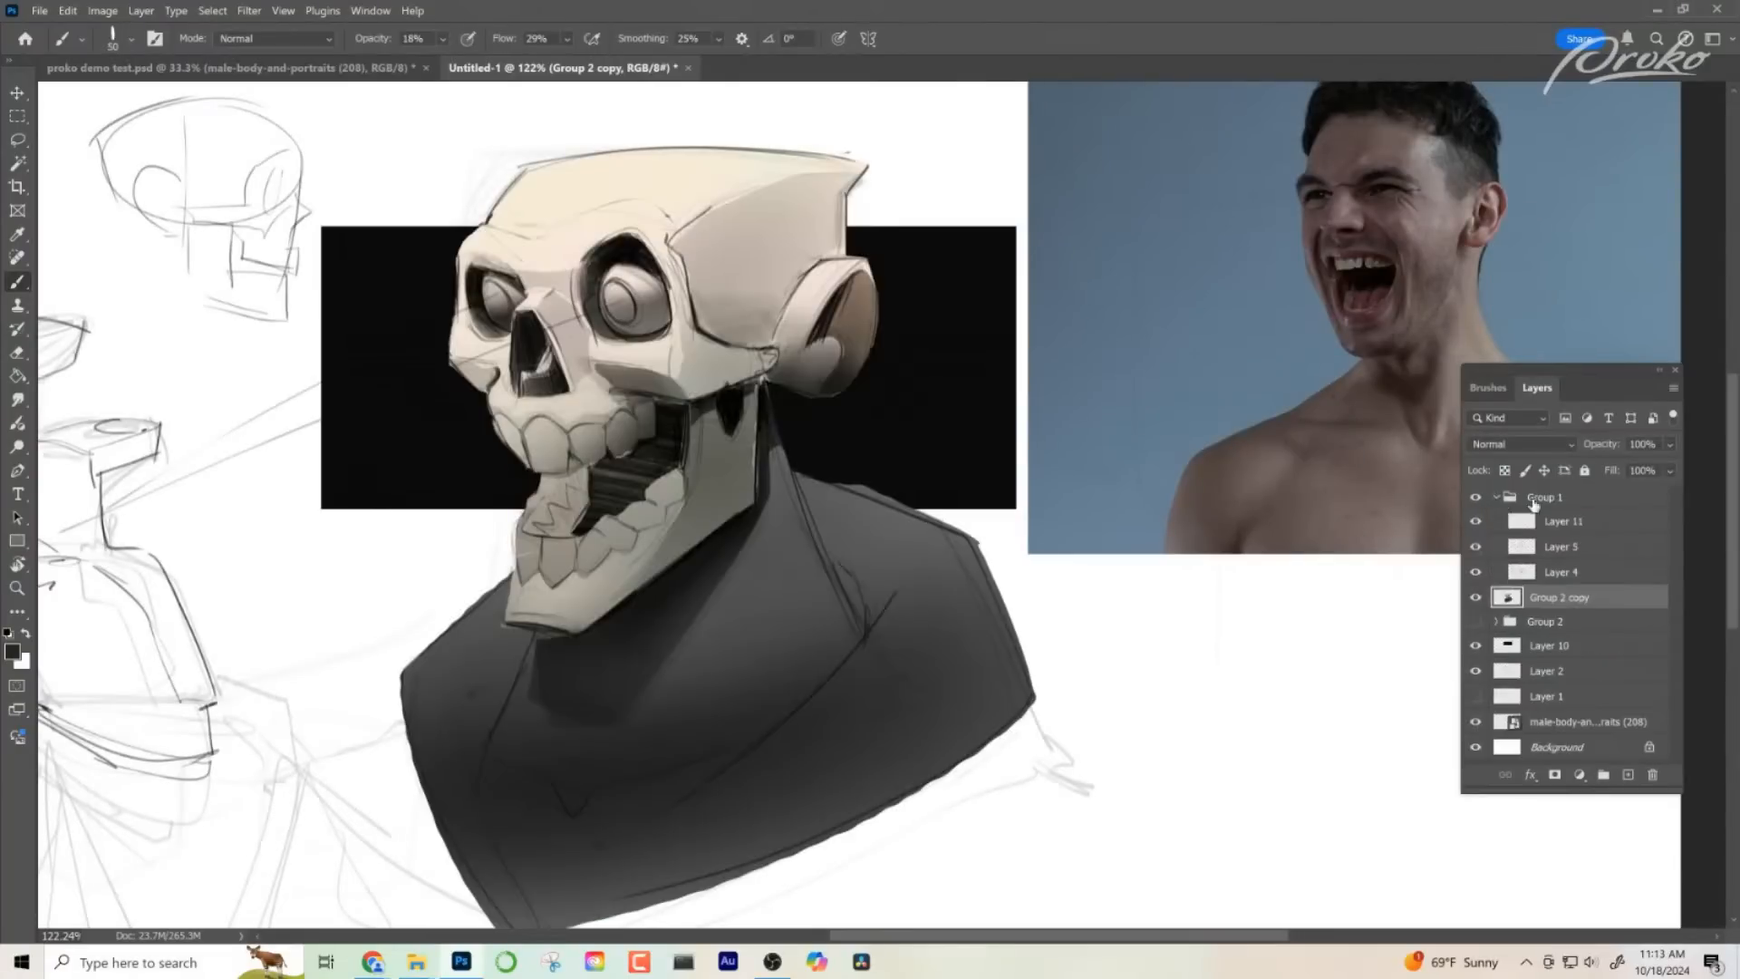
left_click(1498, 498)
- Duplicate the line-art group Group 1 as a hidden backup and merge the original with the Group 2 copy layer
left_click(1559, 501)
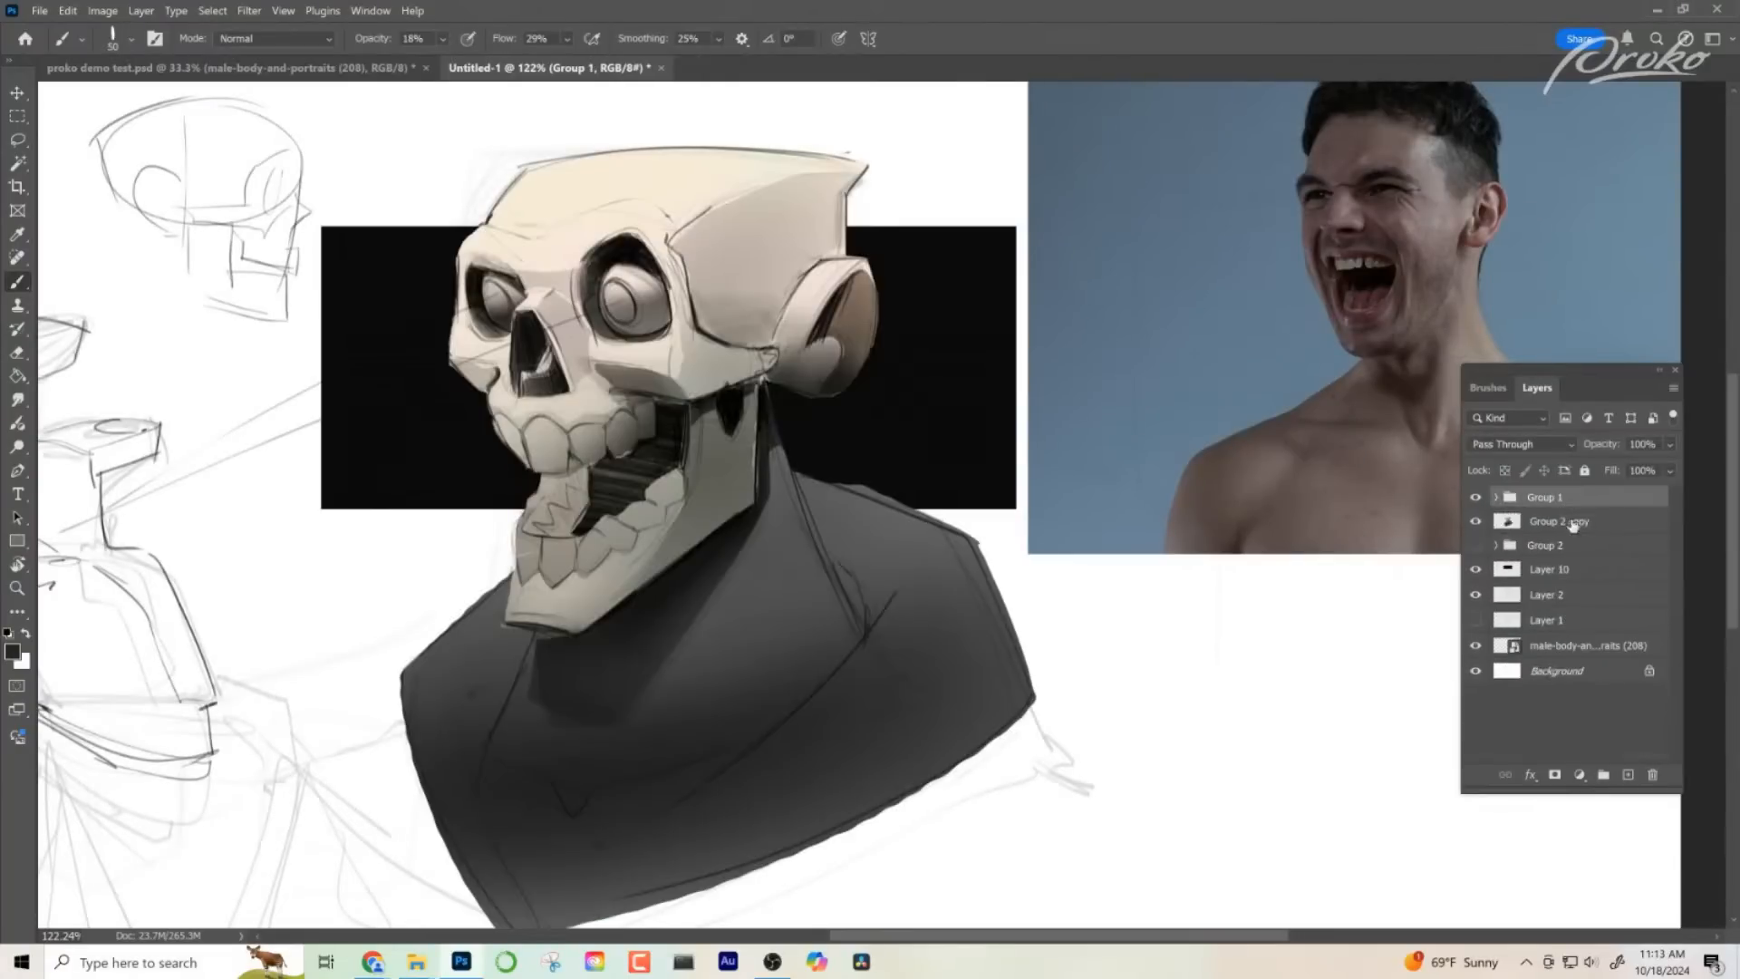
key("ctrl+j")
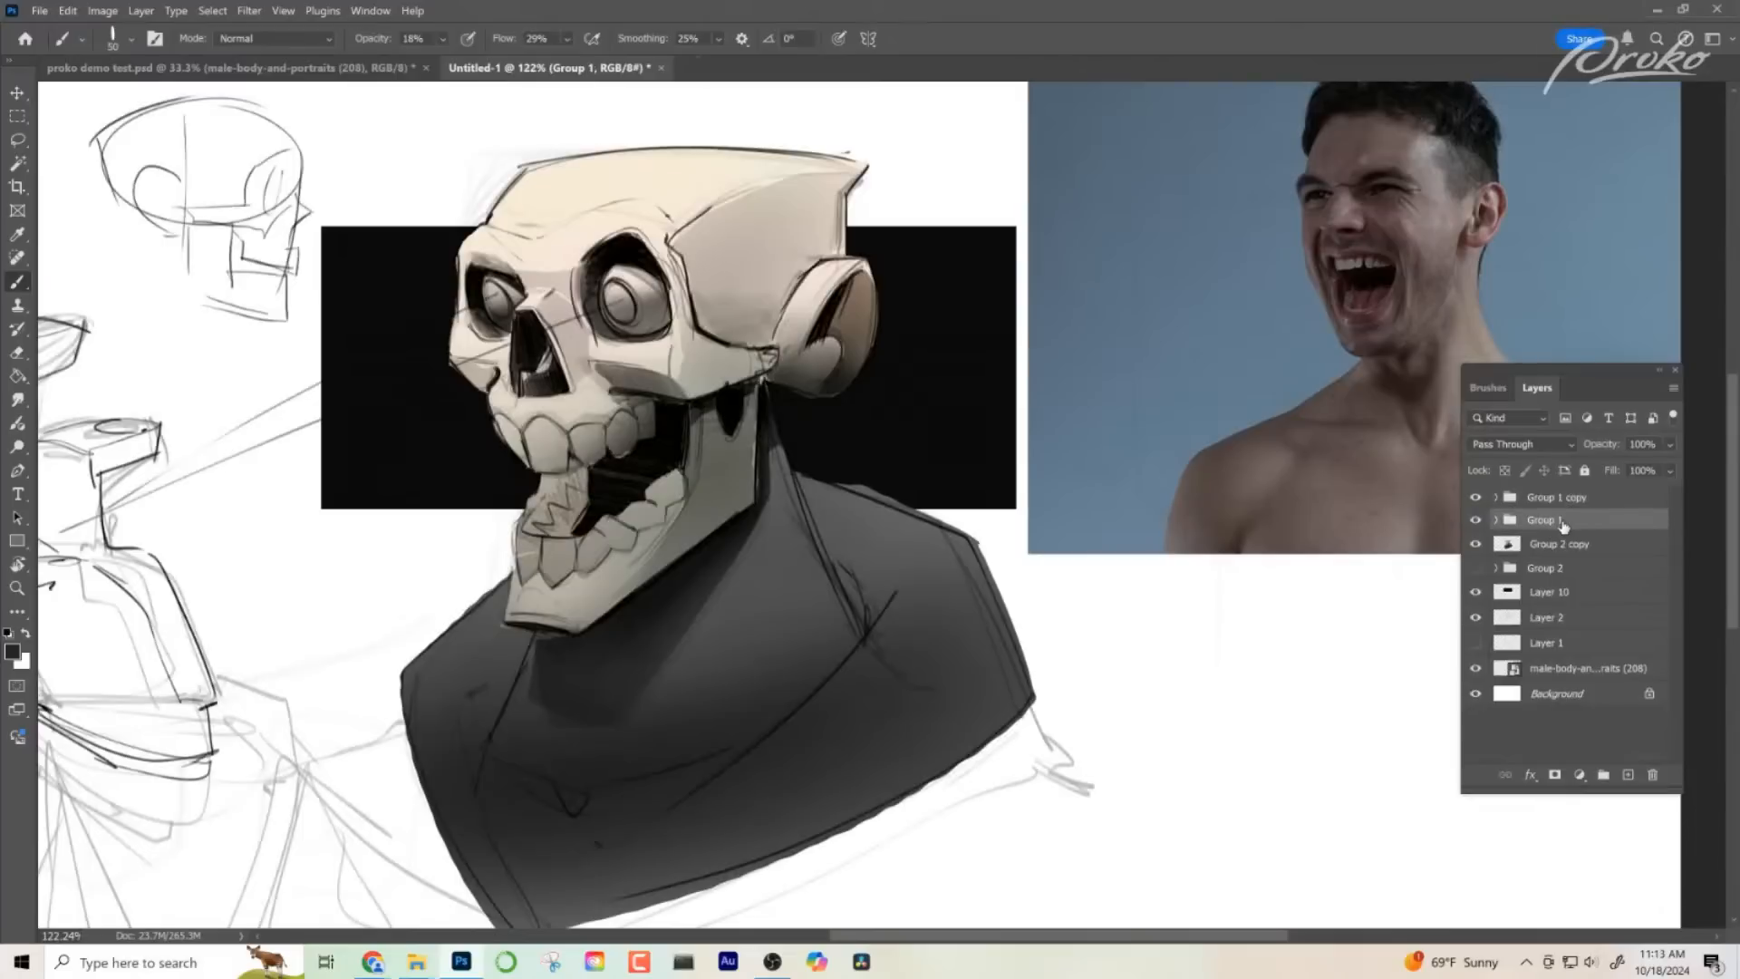
key("shift")
left_click(1557, 547, "shift")
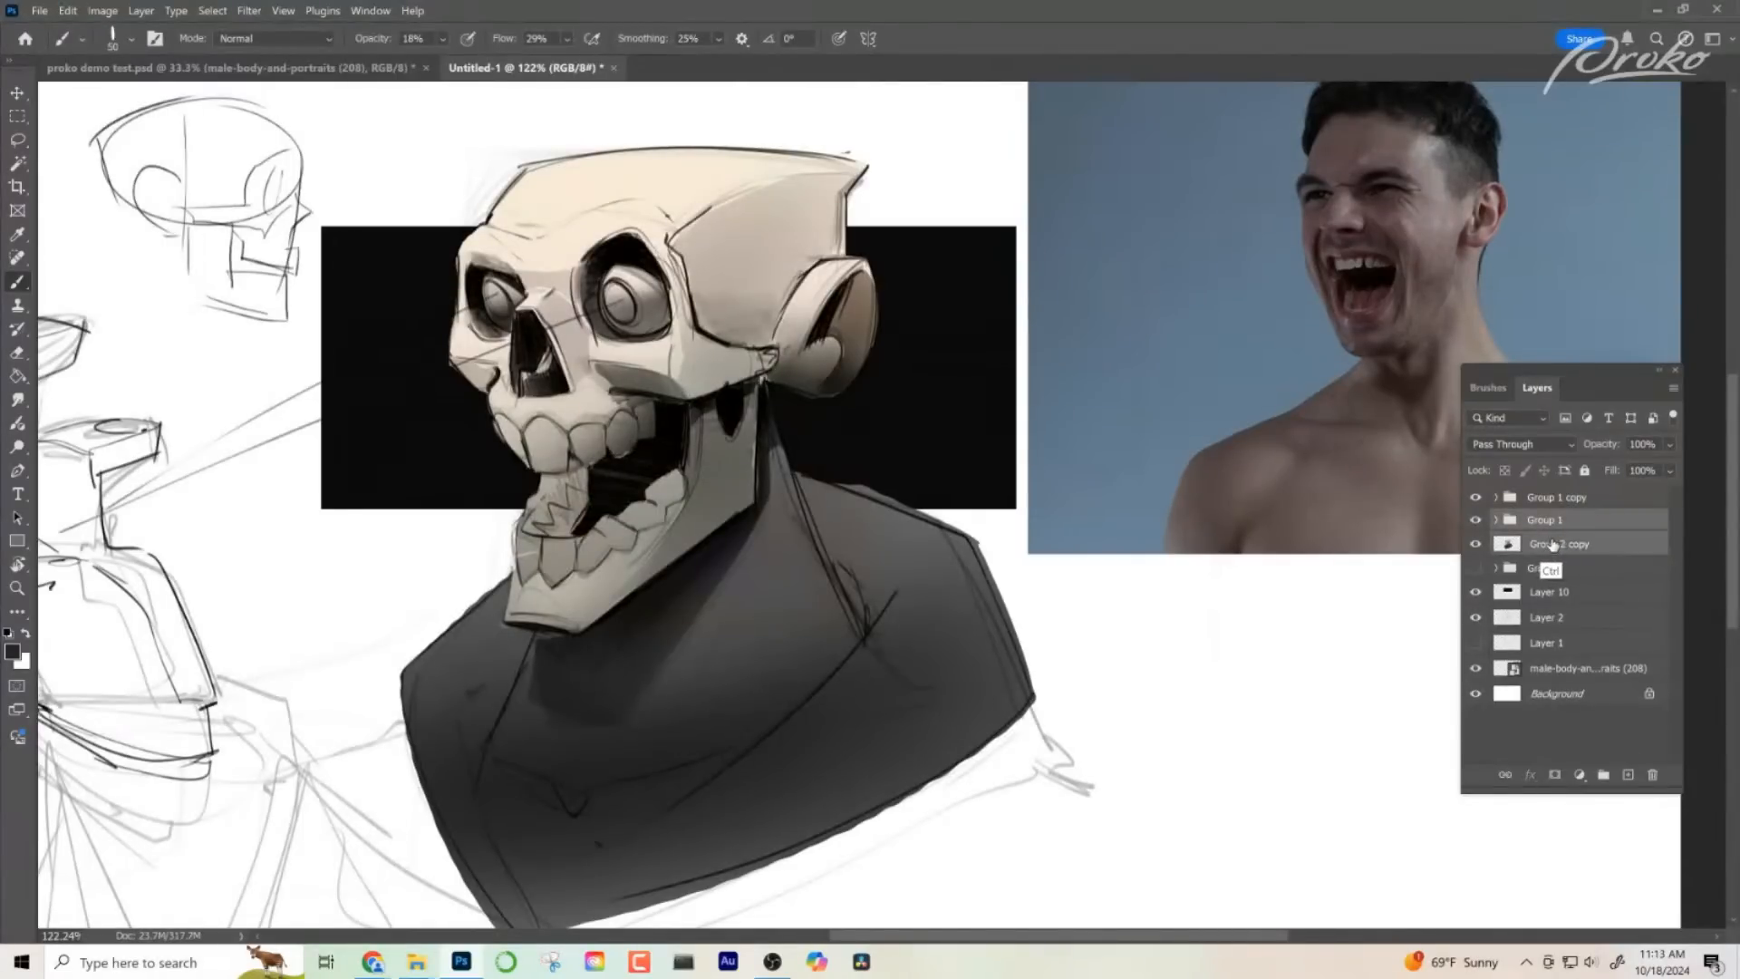
key("ctrl+e")
left_click(1477, 519)
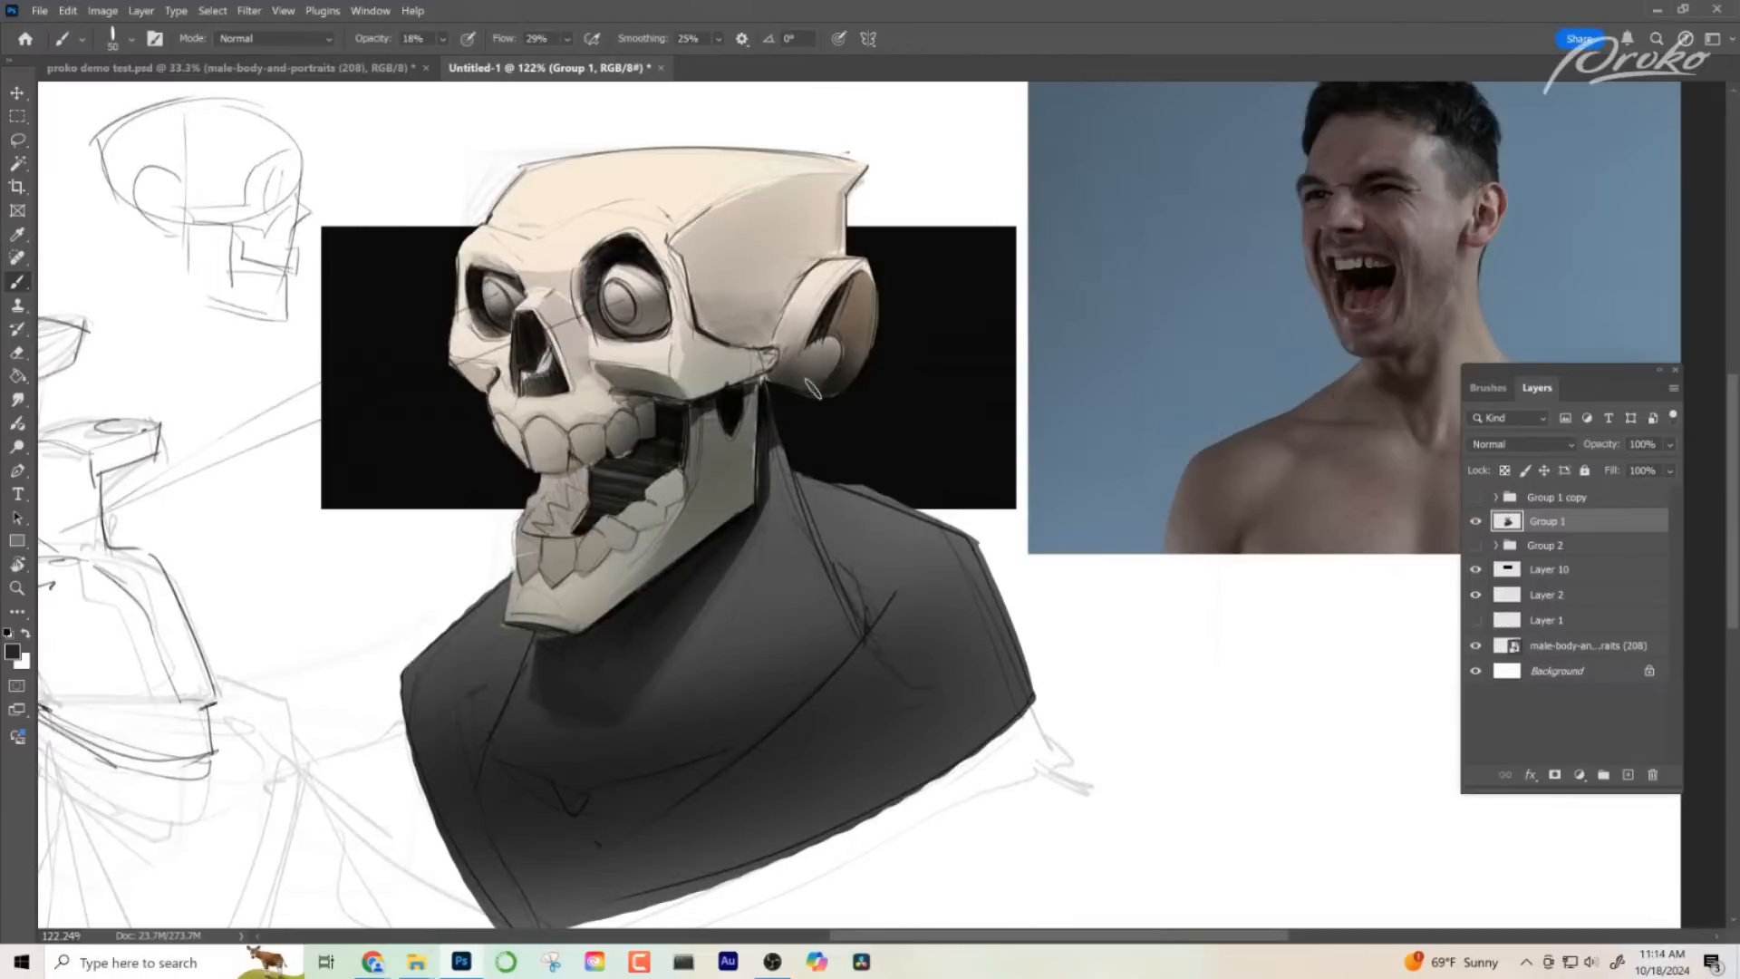
- Raise the brush opacity to 100% and cover the sketch lines on the nose's side plane with a sampled bone tone
scroll(609, 319, "up", 5)
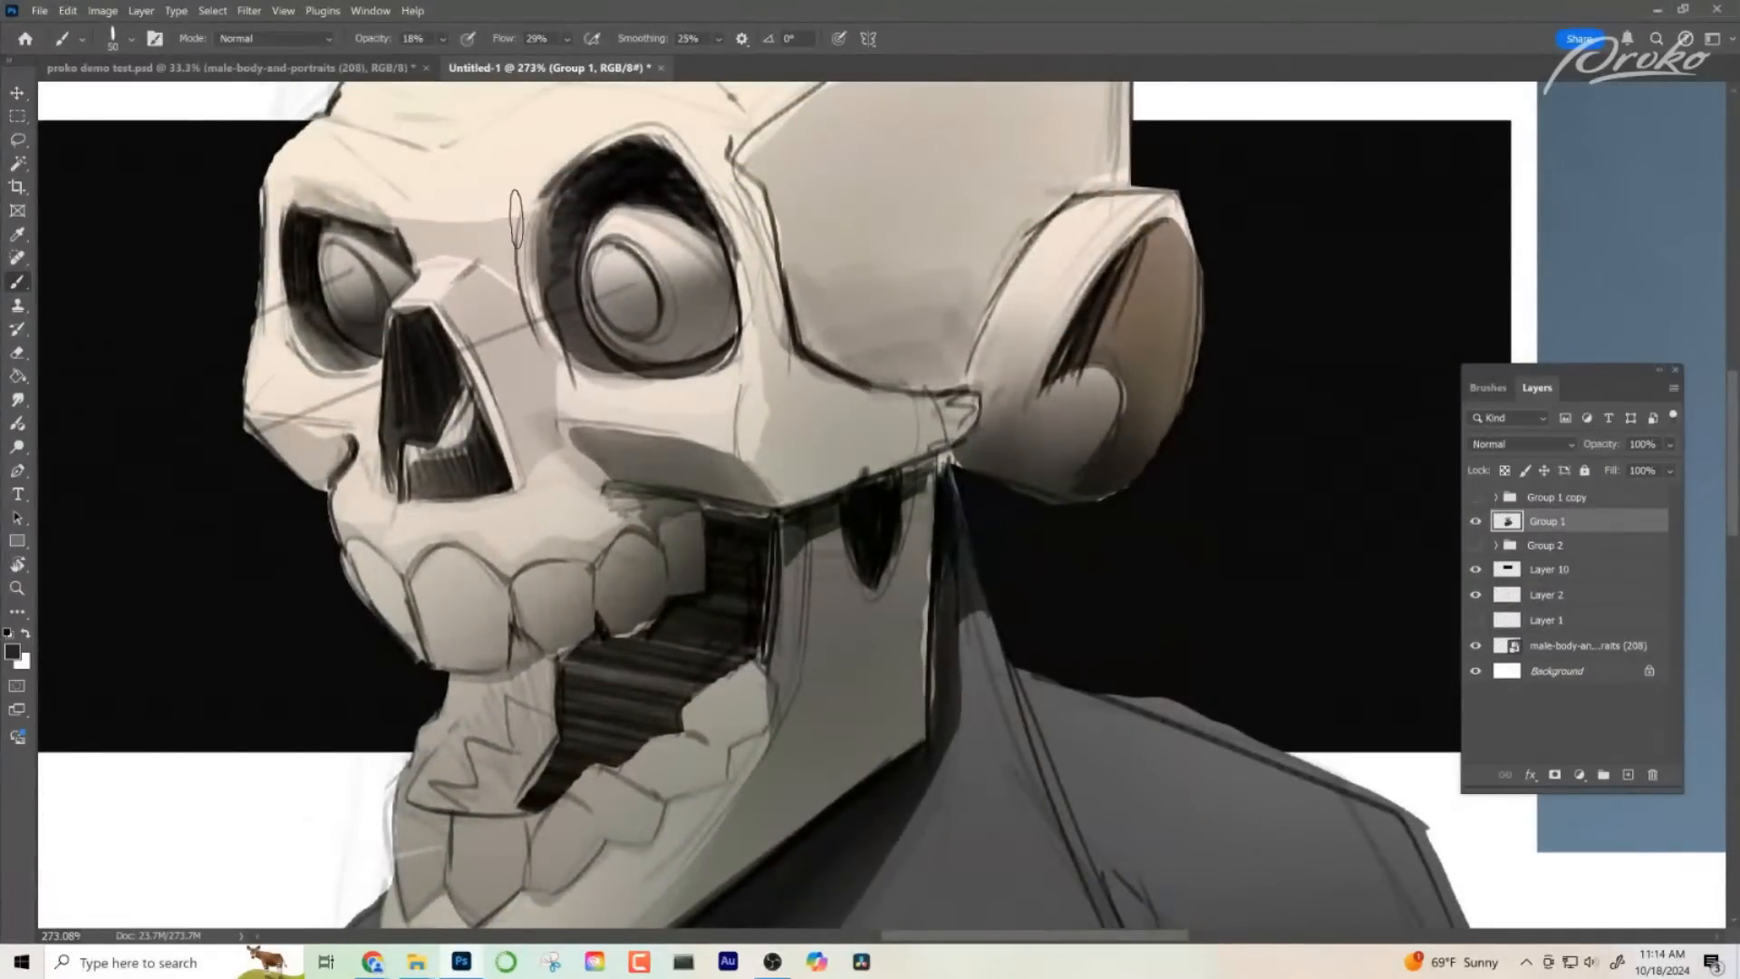
right_click(504, 317)
key("Escape")
left_click(517, 336, "alt")
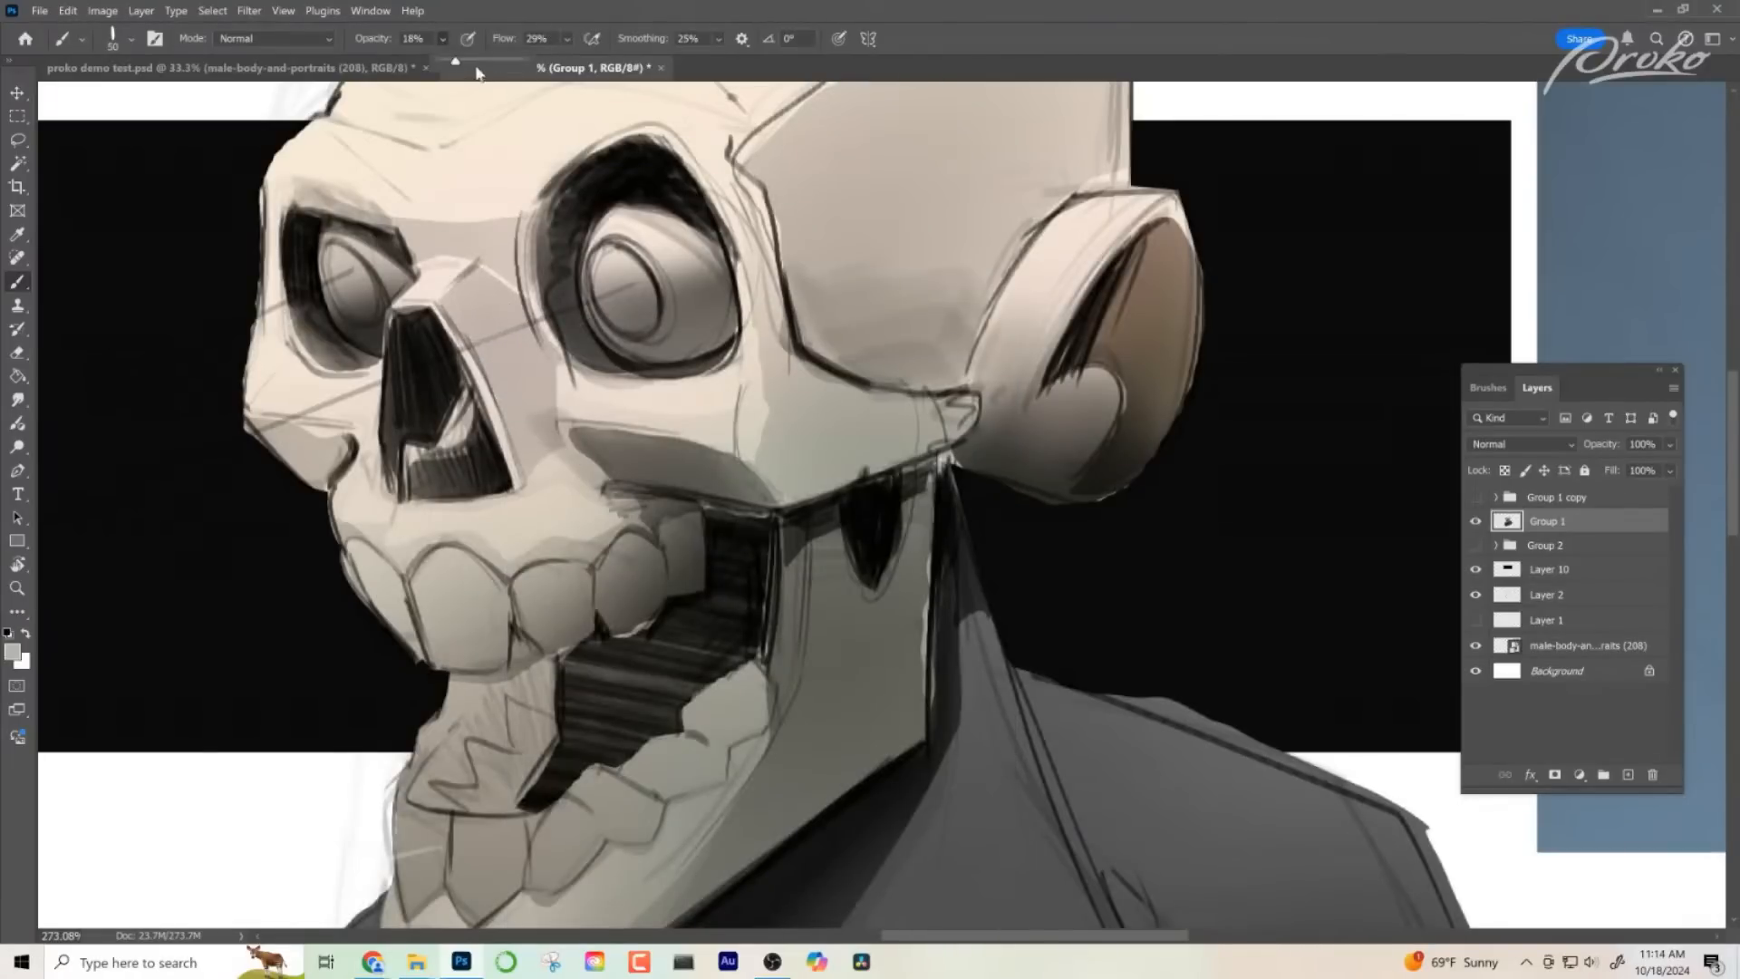
left_click_drag(456, 63, 532, 65)
mouse_move(494, 326)
left_mouse_down()
mouse_move(490, 309)
mouse_move(497, 328)
left_mouse_up()
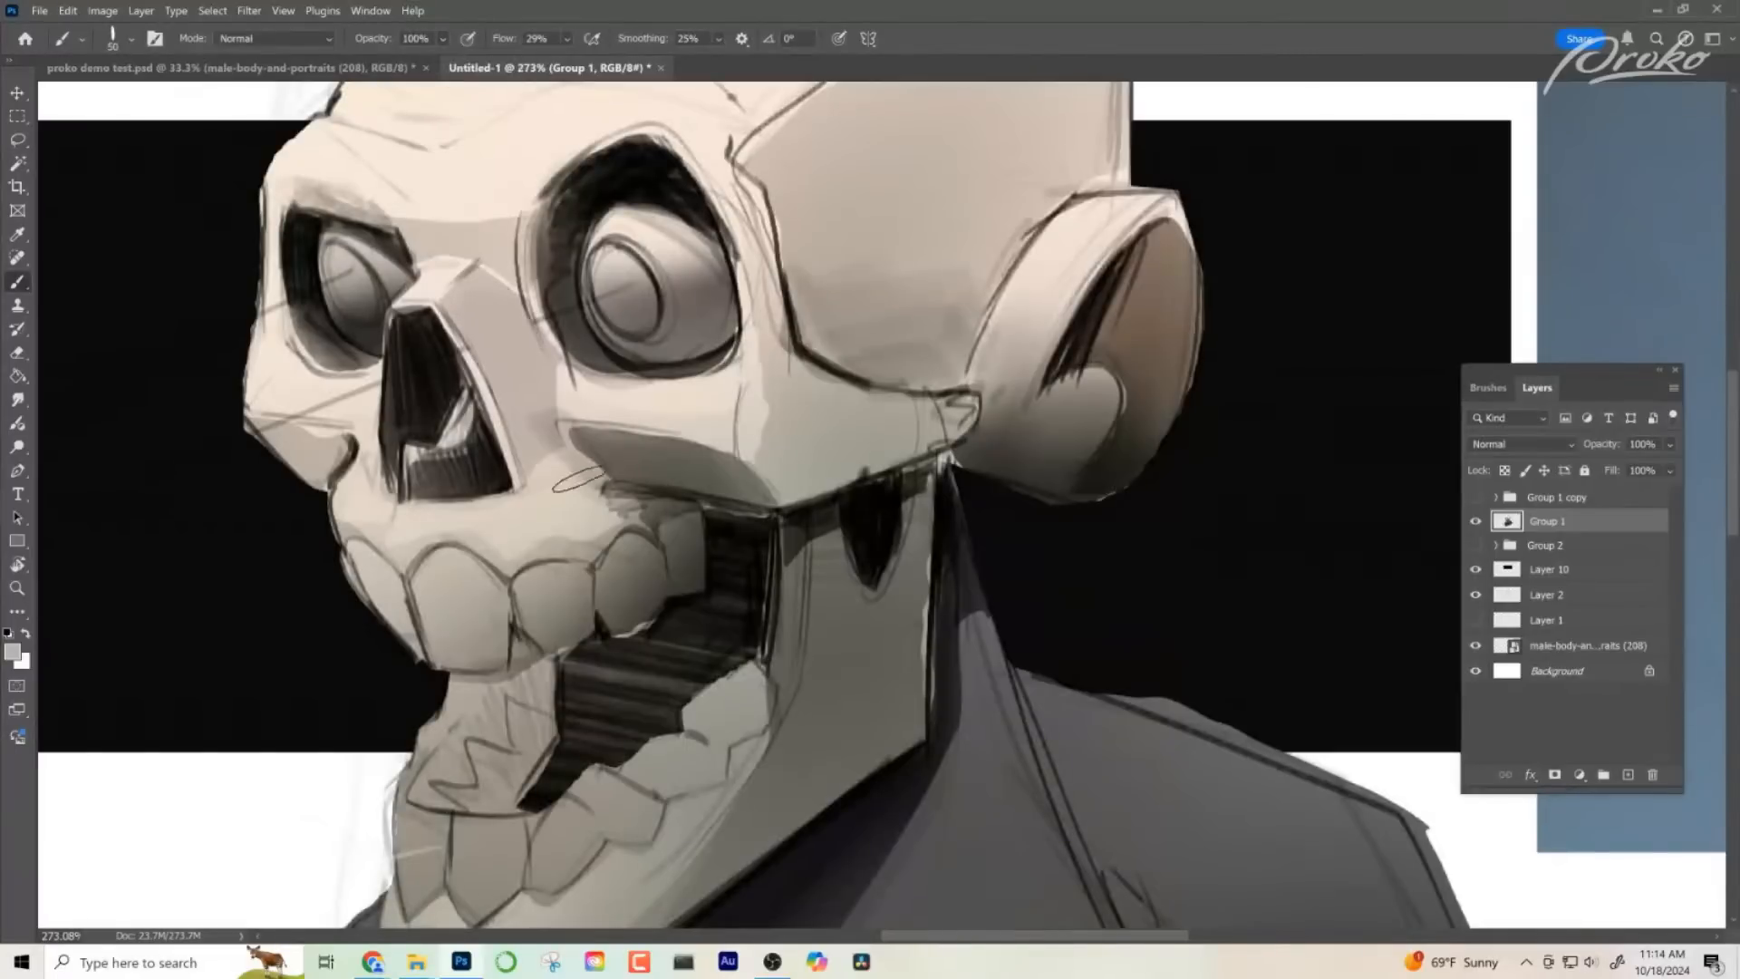
- Paint over the temple's front outline and the bone edge beside the near eye socket with a sampled tone
left_click(815, 287, "alt")
left_click_drag(788, 211, 825, 340)
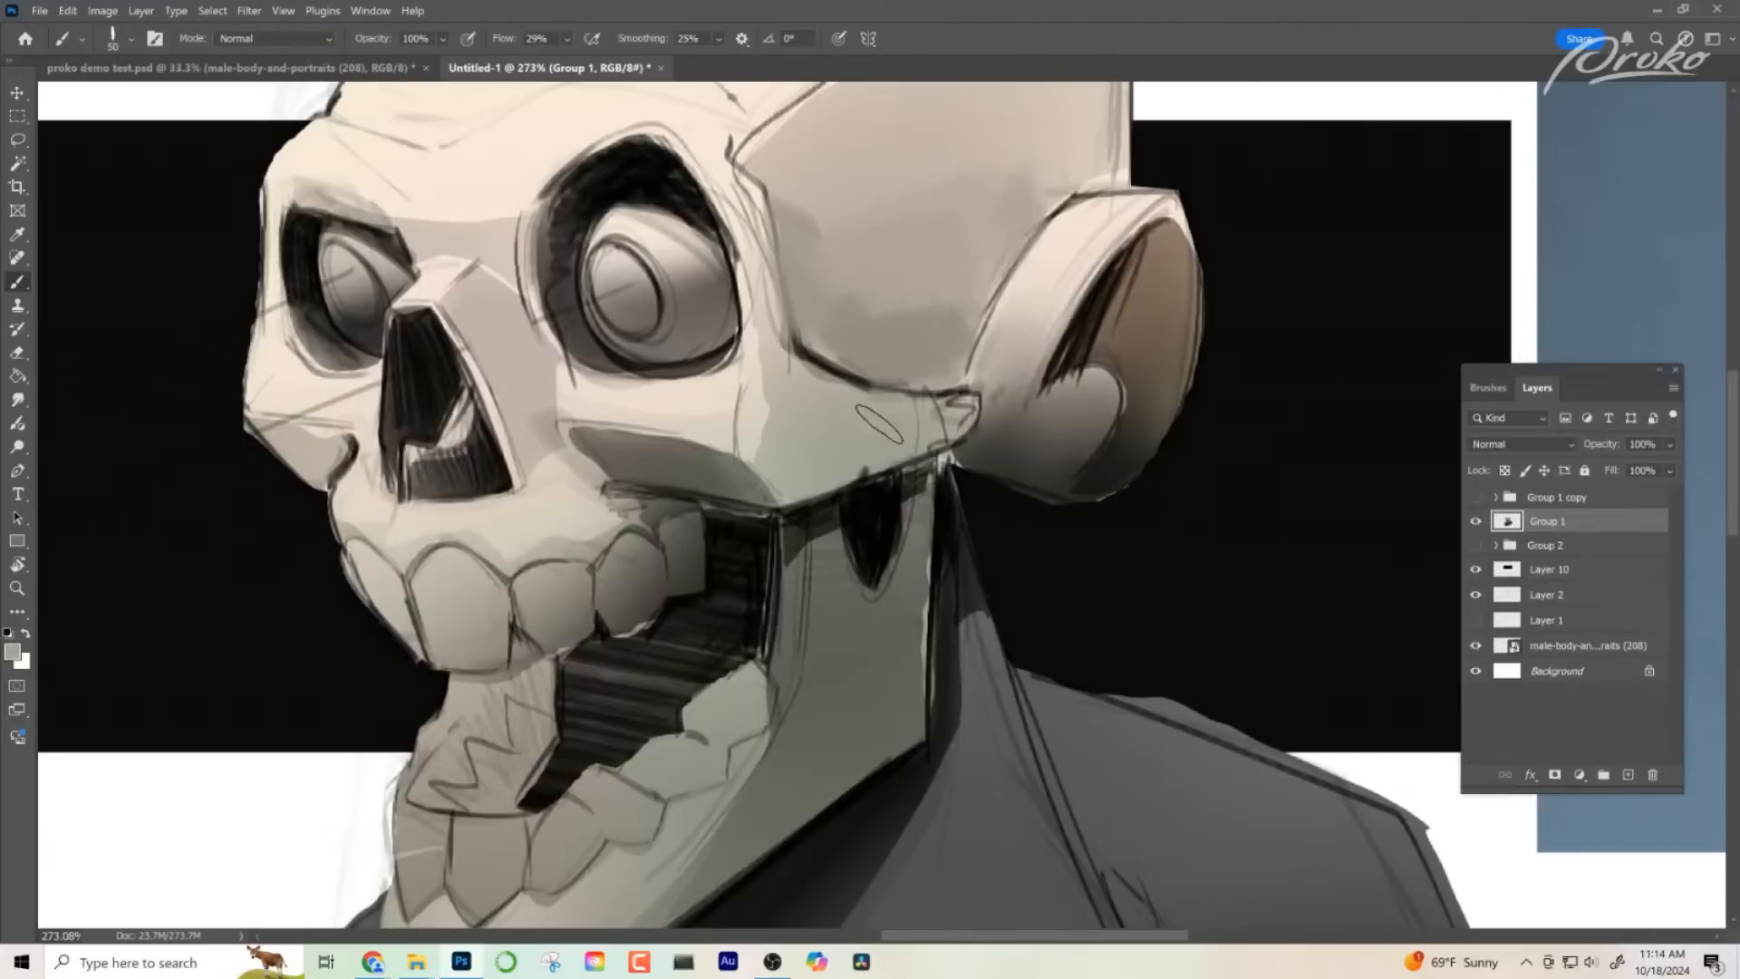
left_click_drag(853, 511, 891, 590)
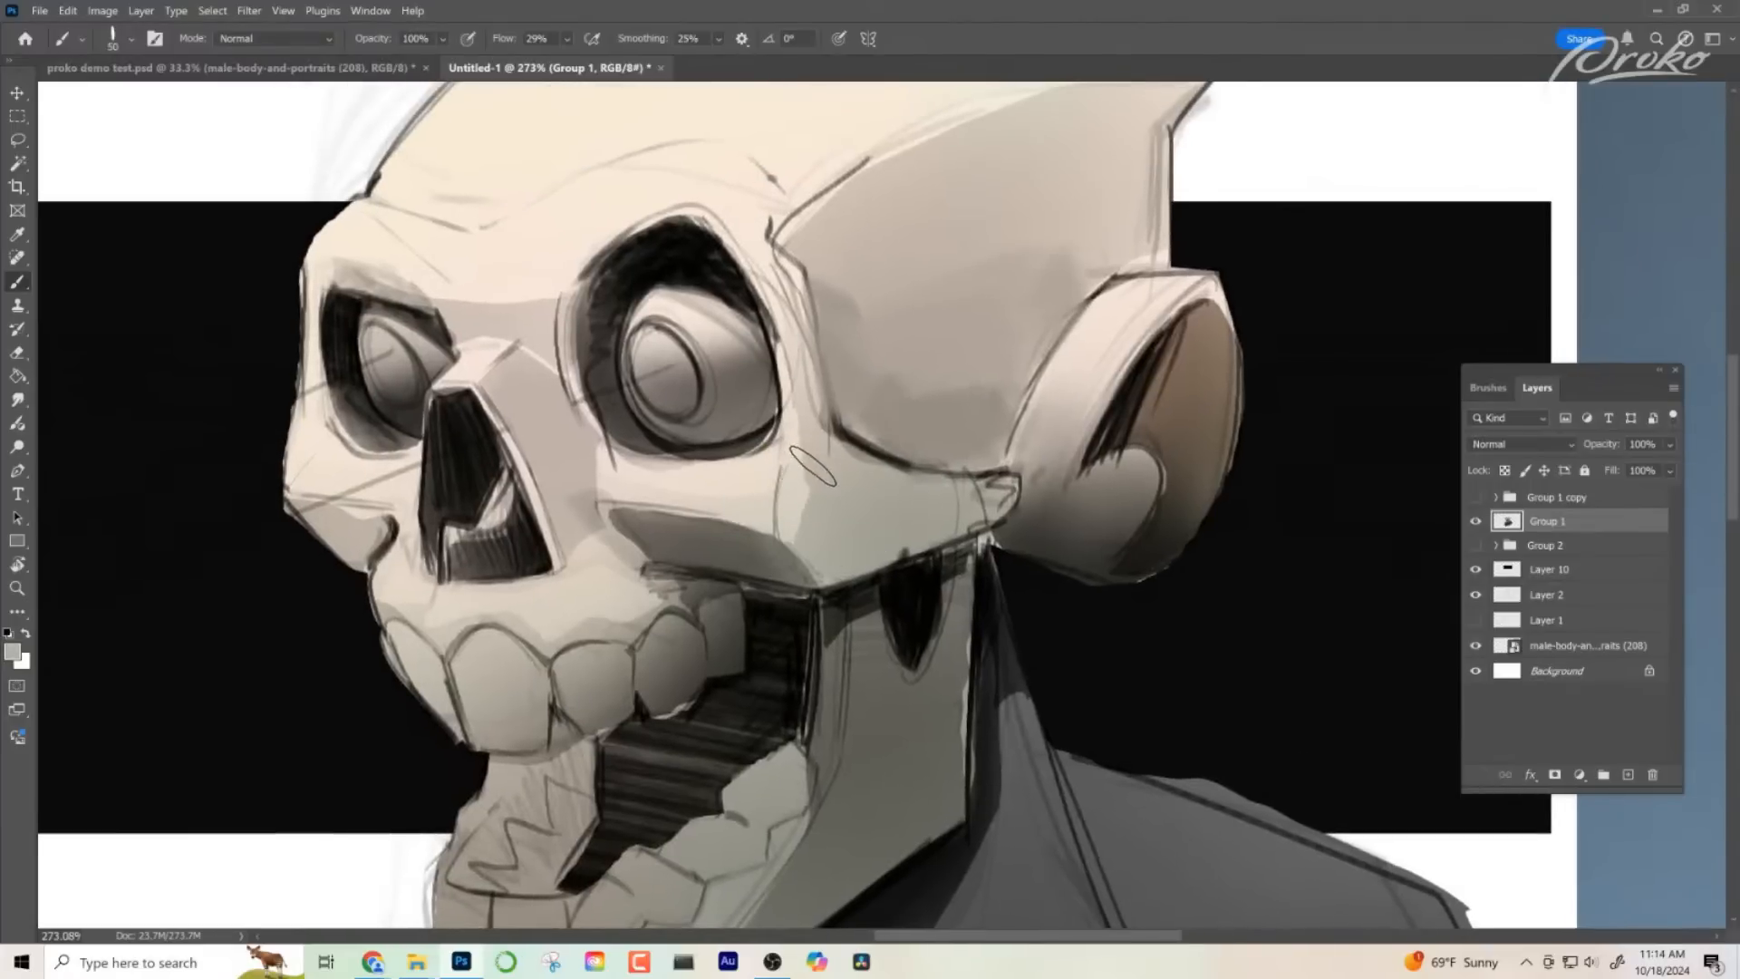
mouse_move(805, 488)
left_mouse_down()
mouse_move(803, 556)
mouse_move(776, 255)
left_mouse_up()
- Paint the shadow plane under the near cheekbone with a sampled grey, using the 34 px brush
key("z")
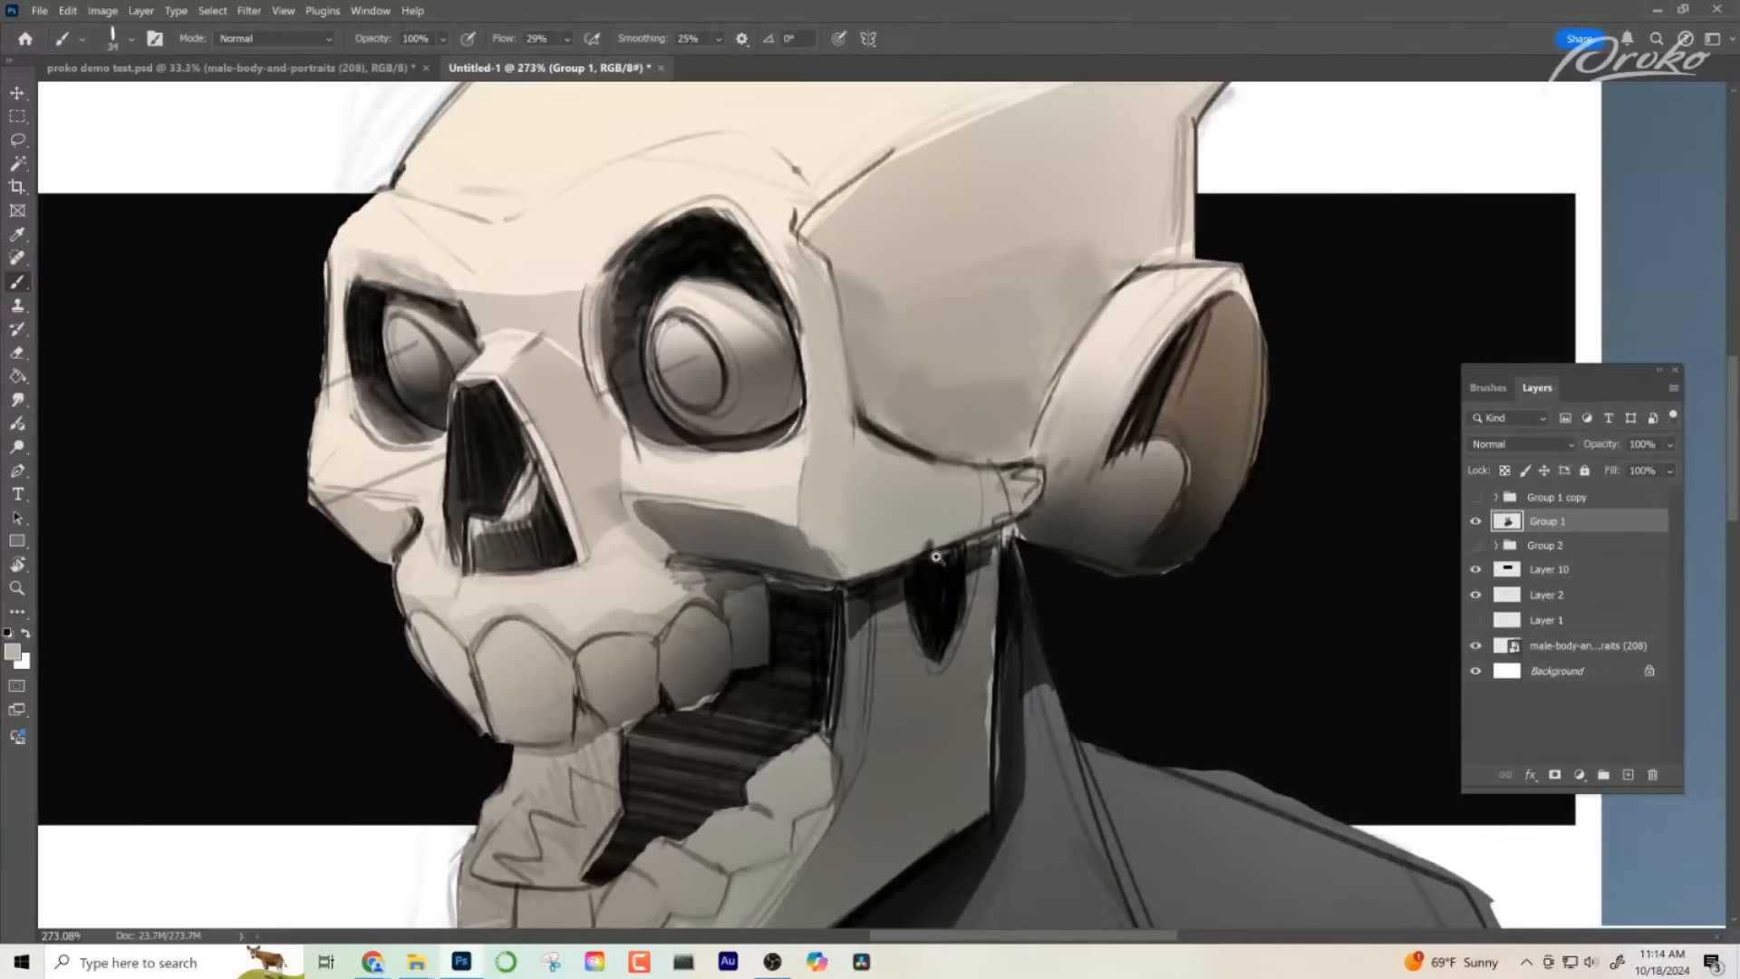
mouse_move(943, 558)
left_mouse_down()
mouse_move(877, 565)
mouse_move(982, 525)
left_mouse_up()
key("b")
right_click(889, 528)
left_click(887, 525)
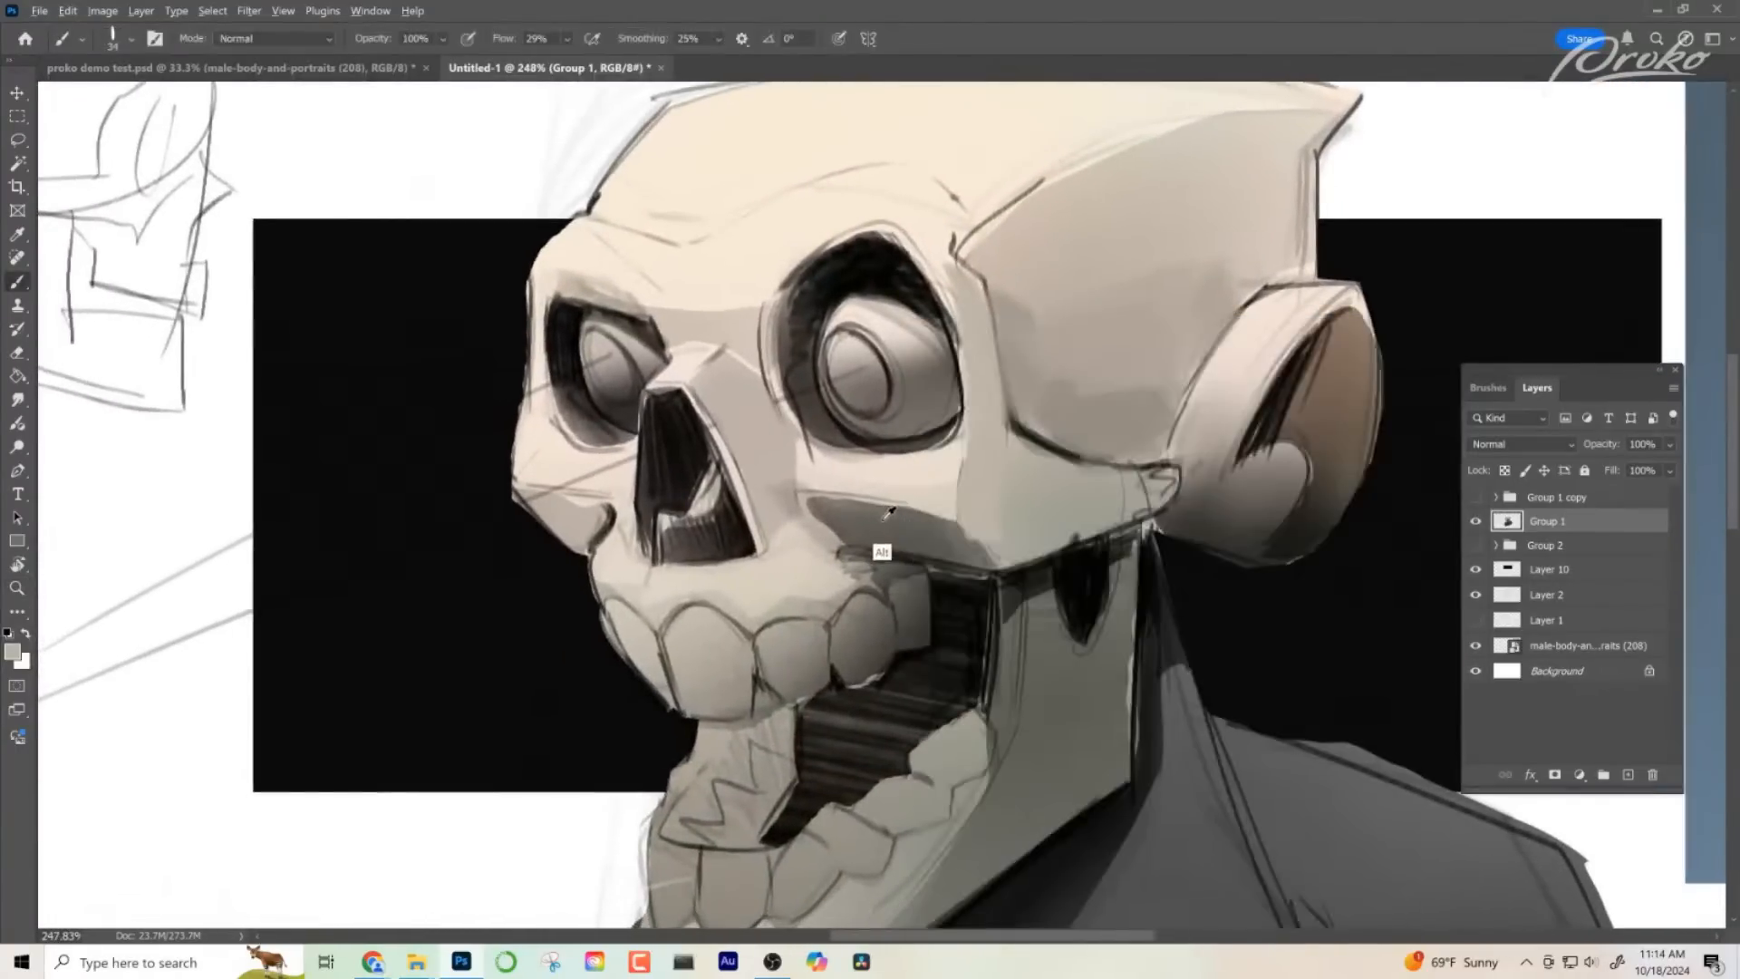
left_click(884, 520, "alt")
mouse_move(816, 504)
left_mouse_down()
mouse_move(987, 555)
mouse_move(1099, 548)
left_mouse_up()
- Shade the underside of the far cheekbone with the cheek's sampled shadow tone, covering the sketch lines
left_click(563, 514, "alt")
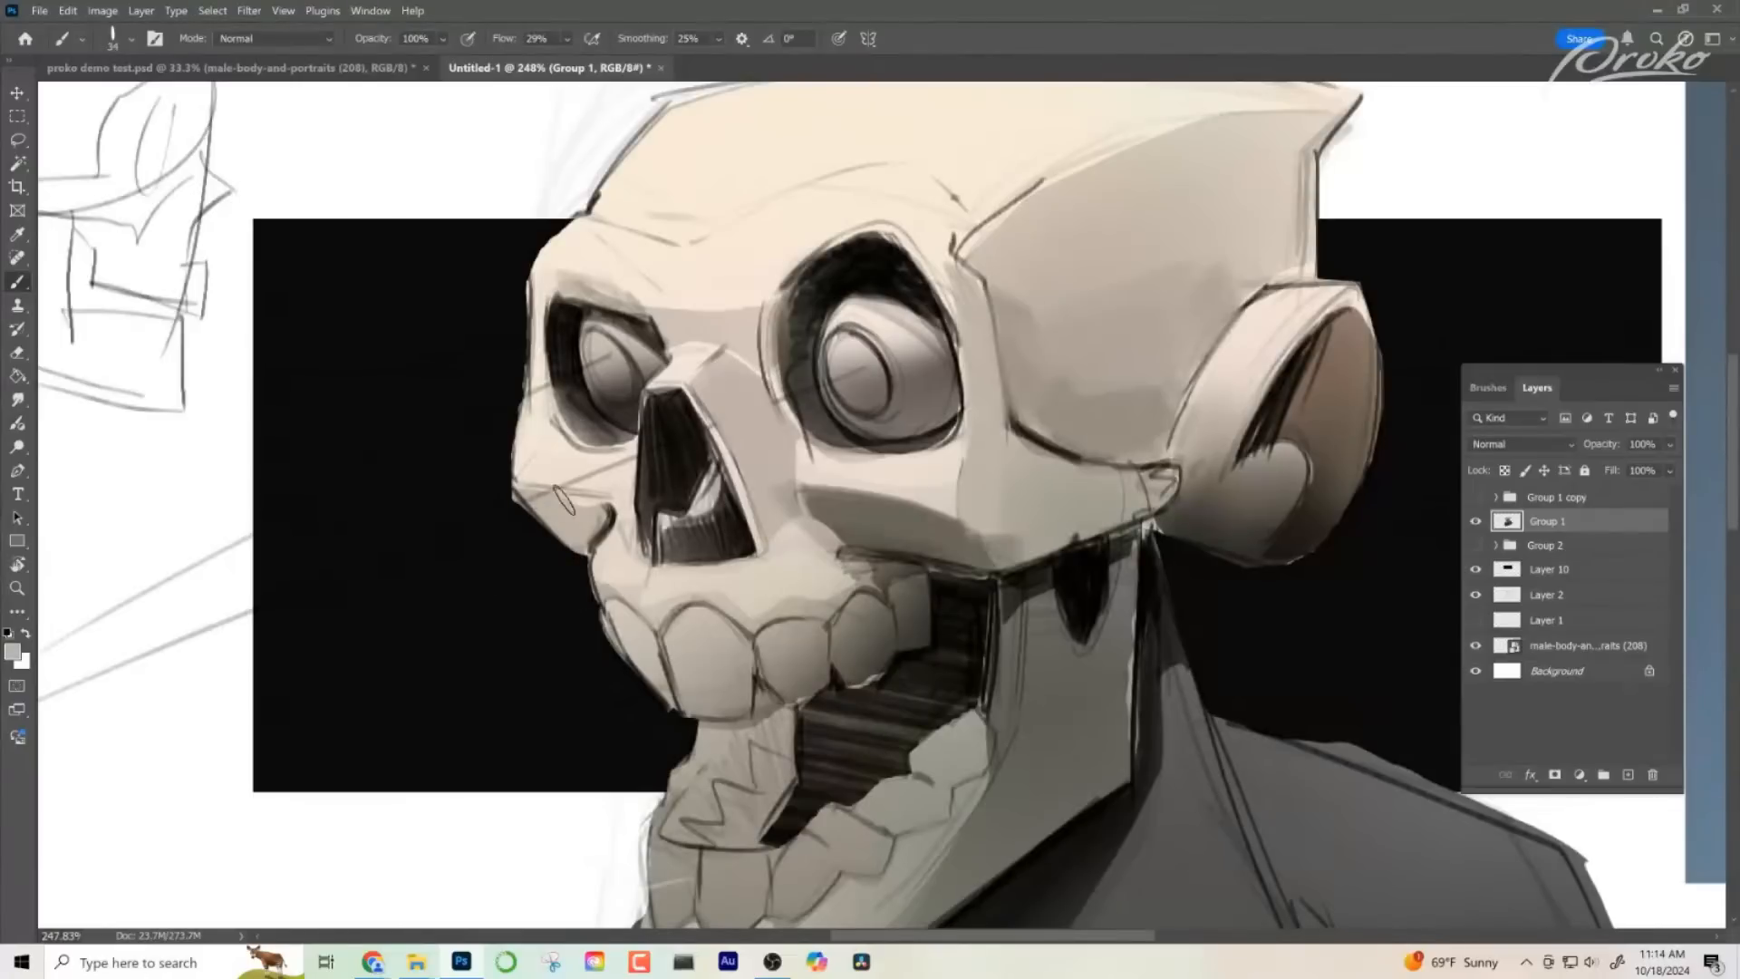
left_click(838, 518, "alt")
mouse_move(552, 490)
left_mouse_down()
mouse_move(613, 504)
mouse_move(609, 521)
mouse_move(582, 515)
left_mouse_up()
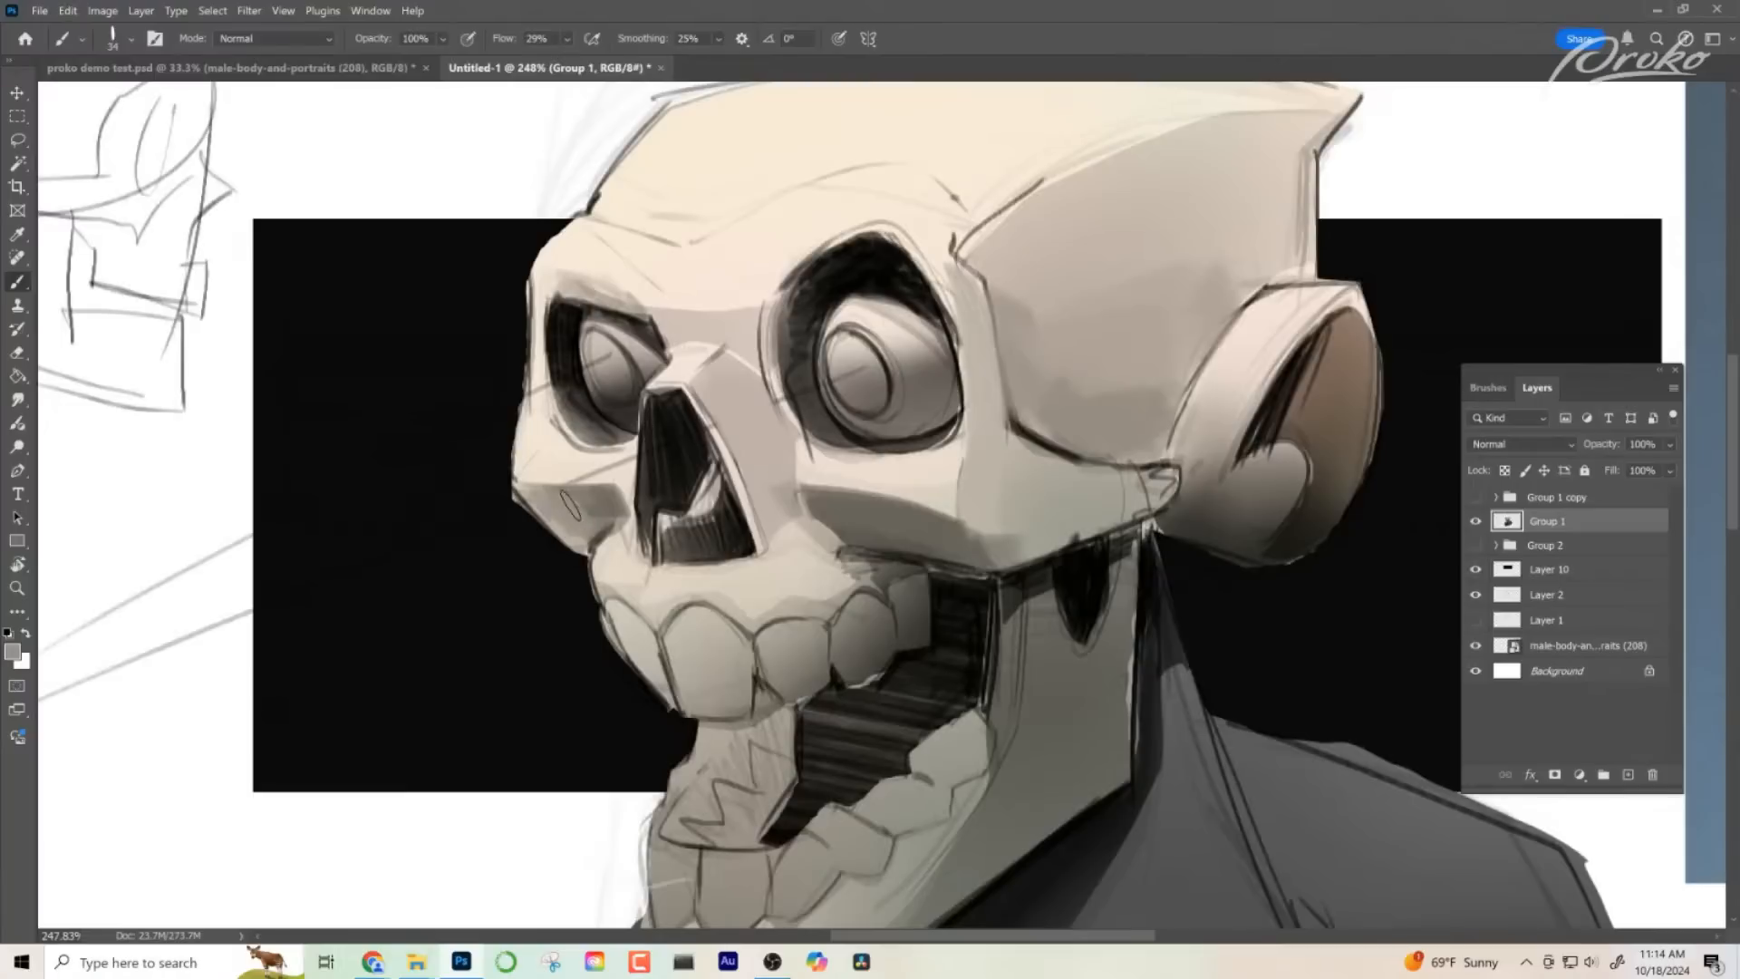
- Reduce the brush to 19 px at 99% opacity and fill the shadows inside both eye sockets with sampled dark grey
left_click_drag(992, 635, 941, 650)
left_click(521, 433, "alt")
mouse_move(512, 359)
left_mouse_down()
mouse_move(520, 412)
mouse_move(510, 383)
left_mouse_up()
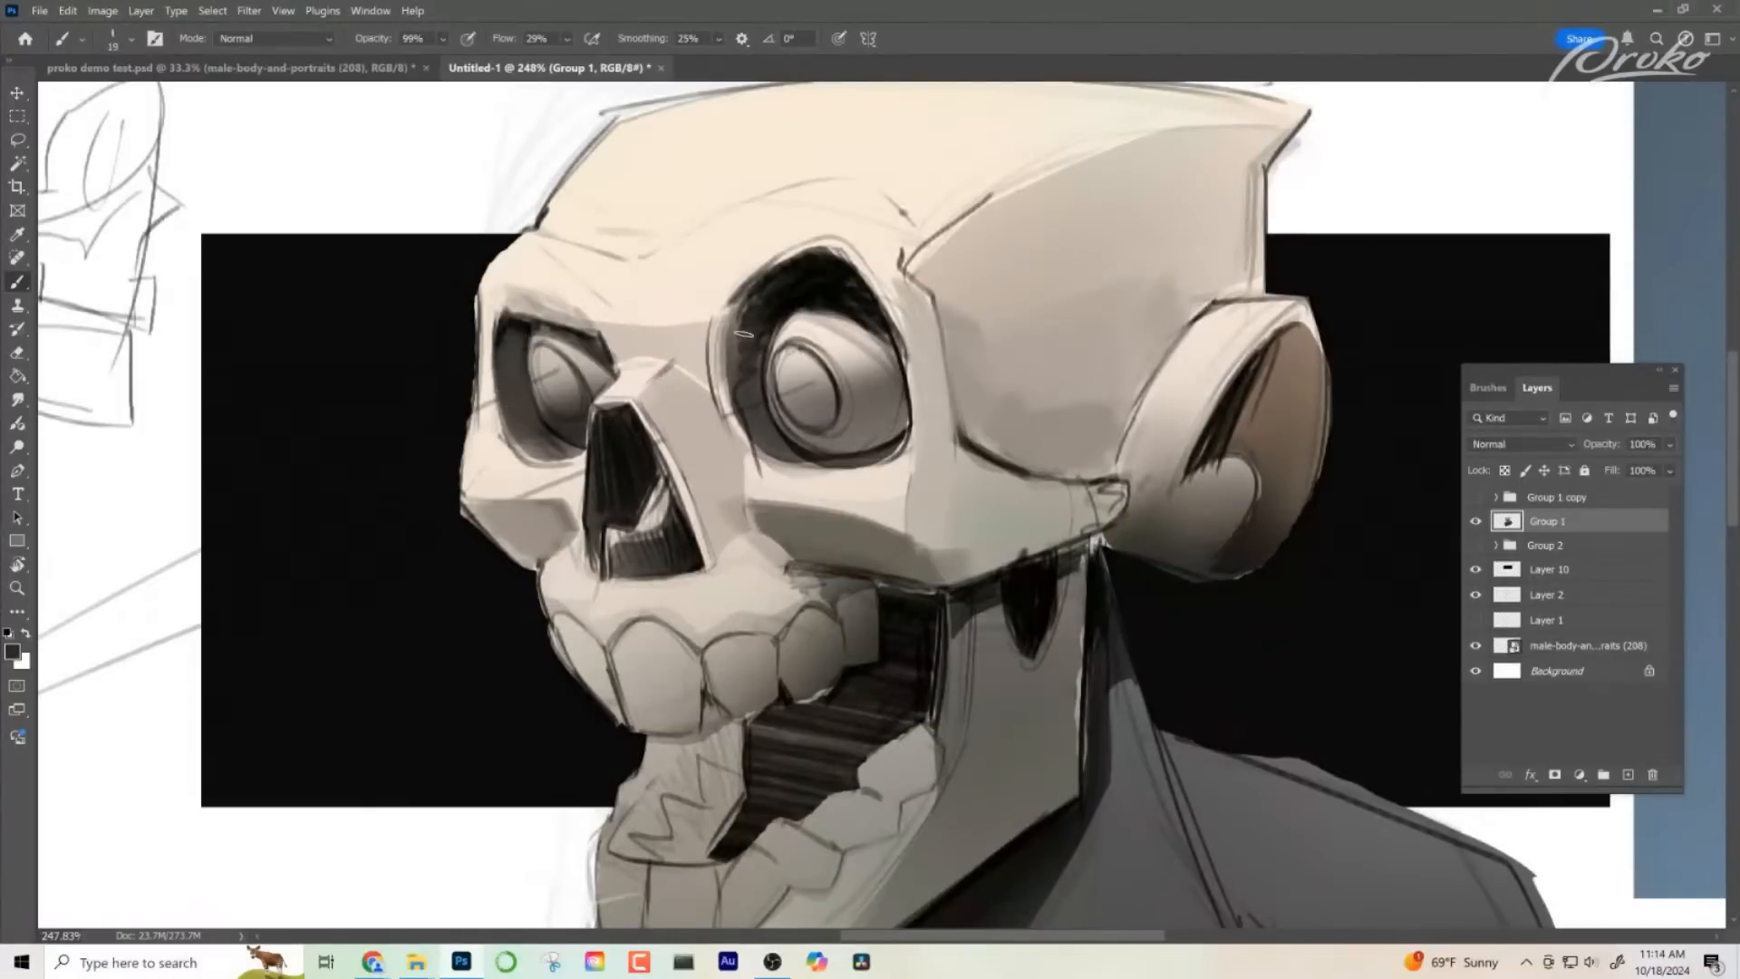
left_click(765, 431, "alt")
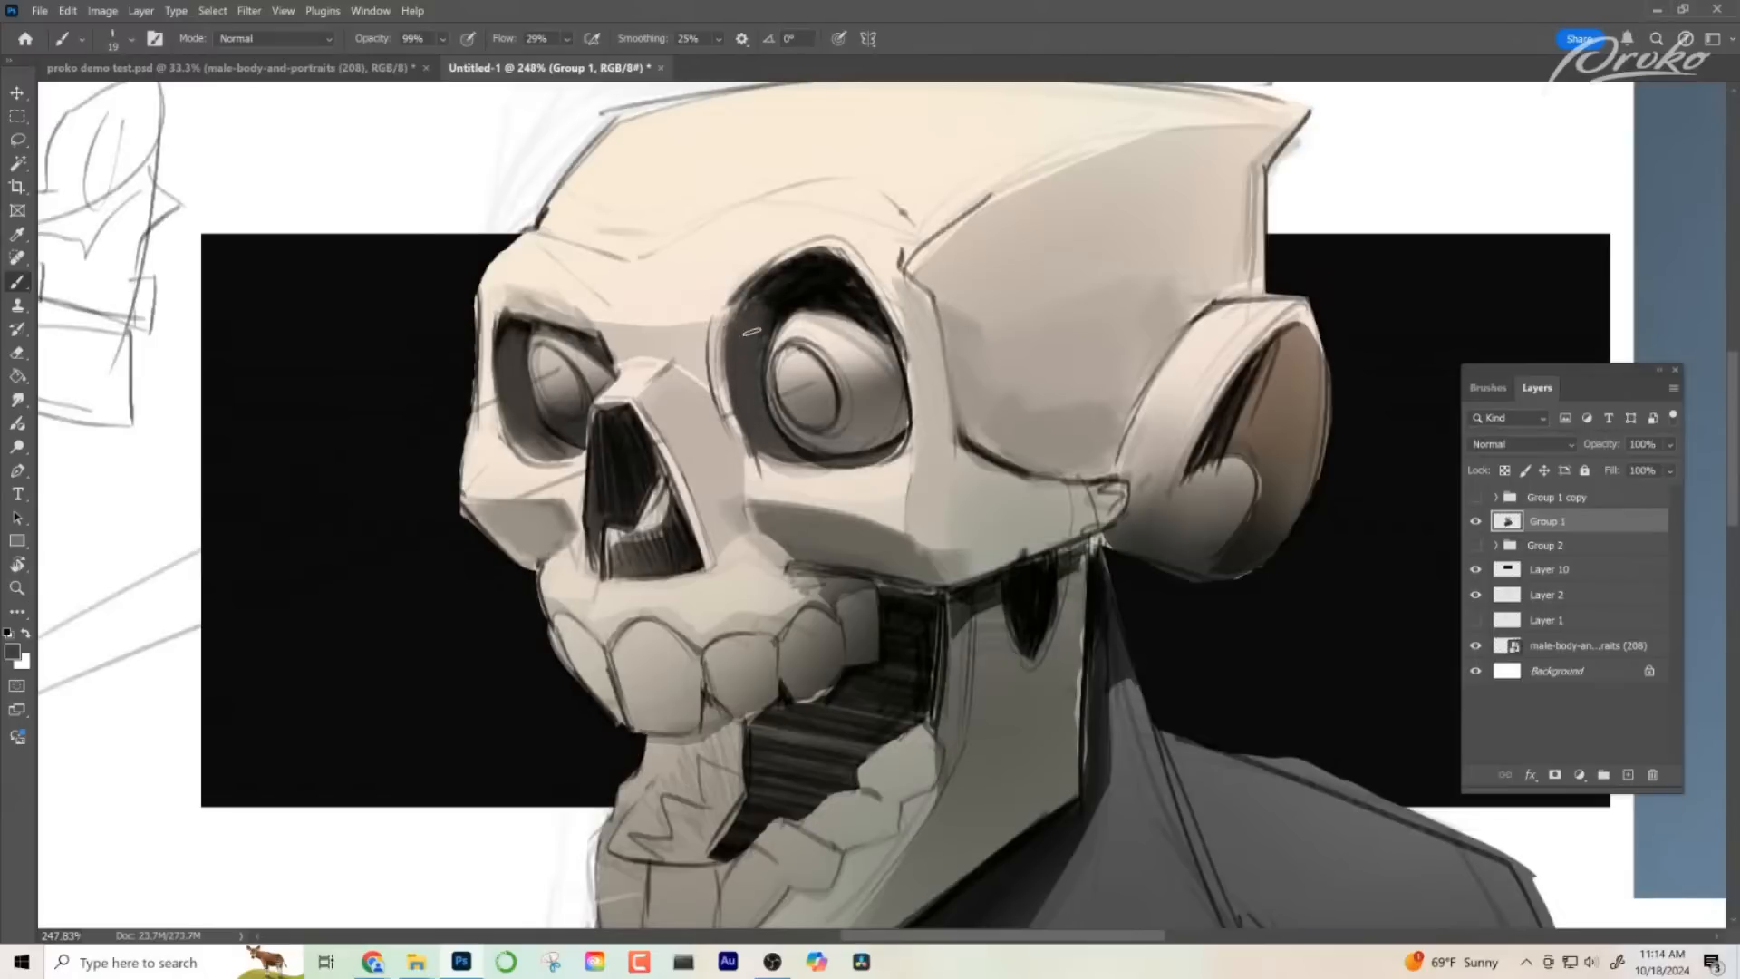
left_click_drag(873, 600, 881, 584)
left_click_drag(930, 662, 852, 654)
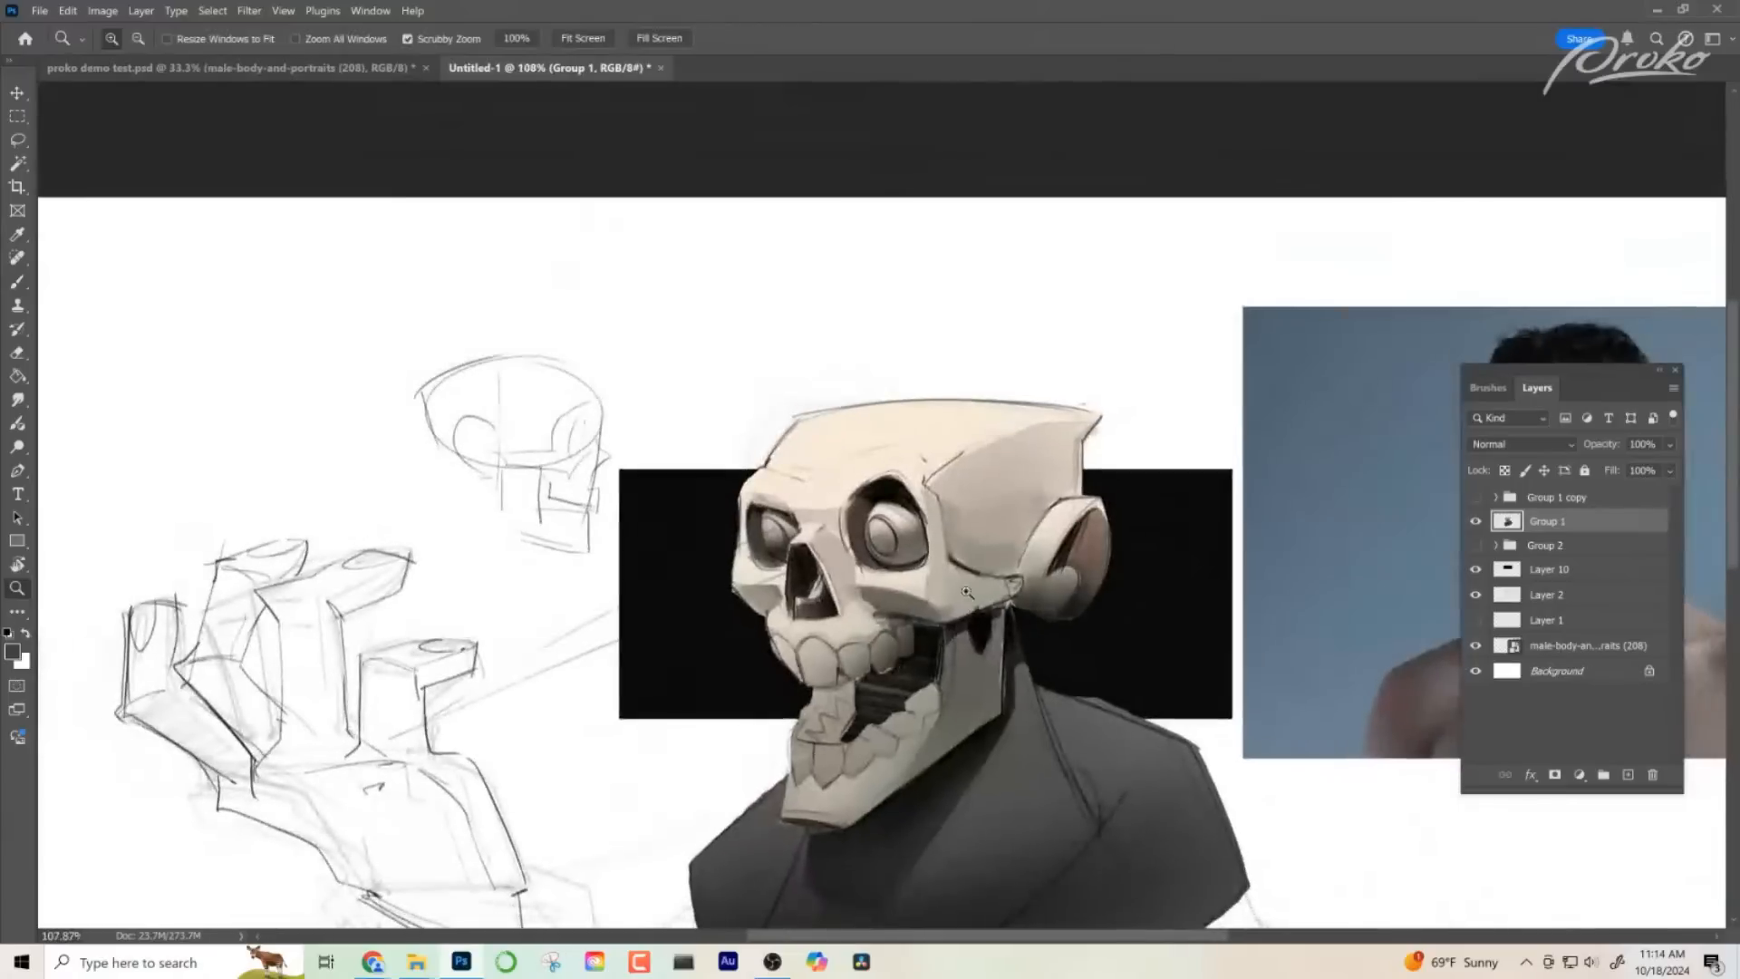
mouse_move(864, 560)
left_mouse_down()
mouse_move(948, 569)
mouse_move(904, 559)
left_mouse_up()
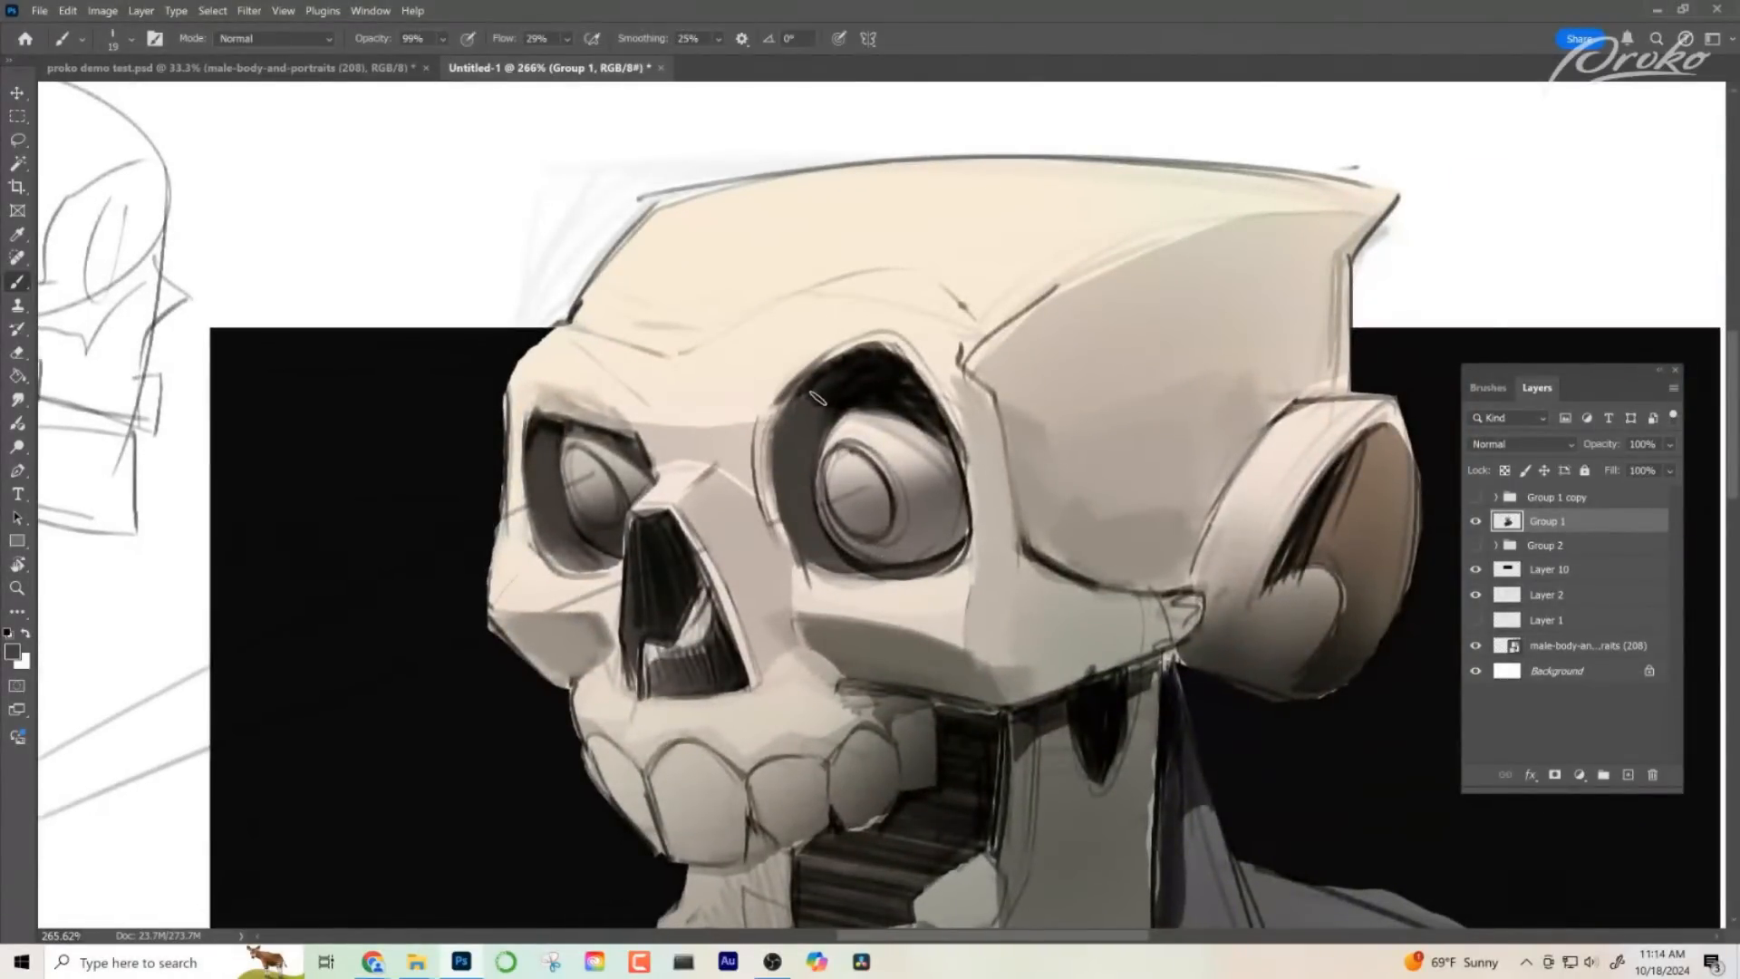
- Refine the near socket's upper inner rim and the far socket's edge beside the nose bridge with a sampled dark tone
right_click(818, 402)
left_click(817, 406)
left_click_drag(802, 414, 842, 386)
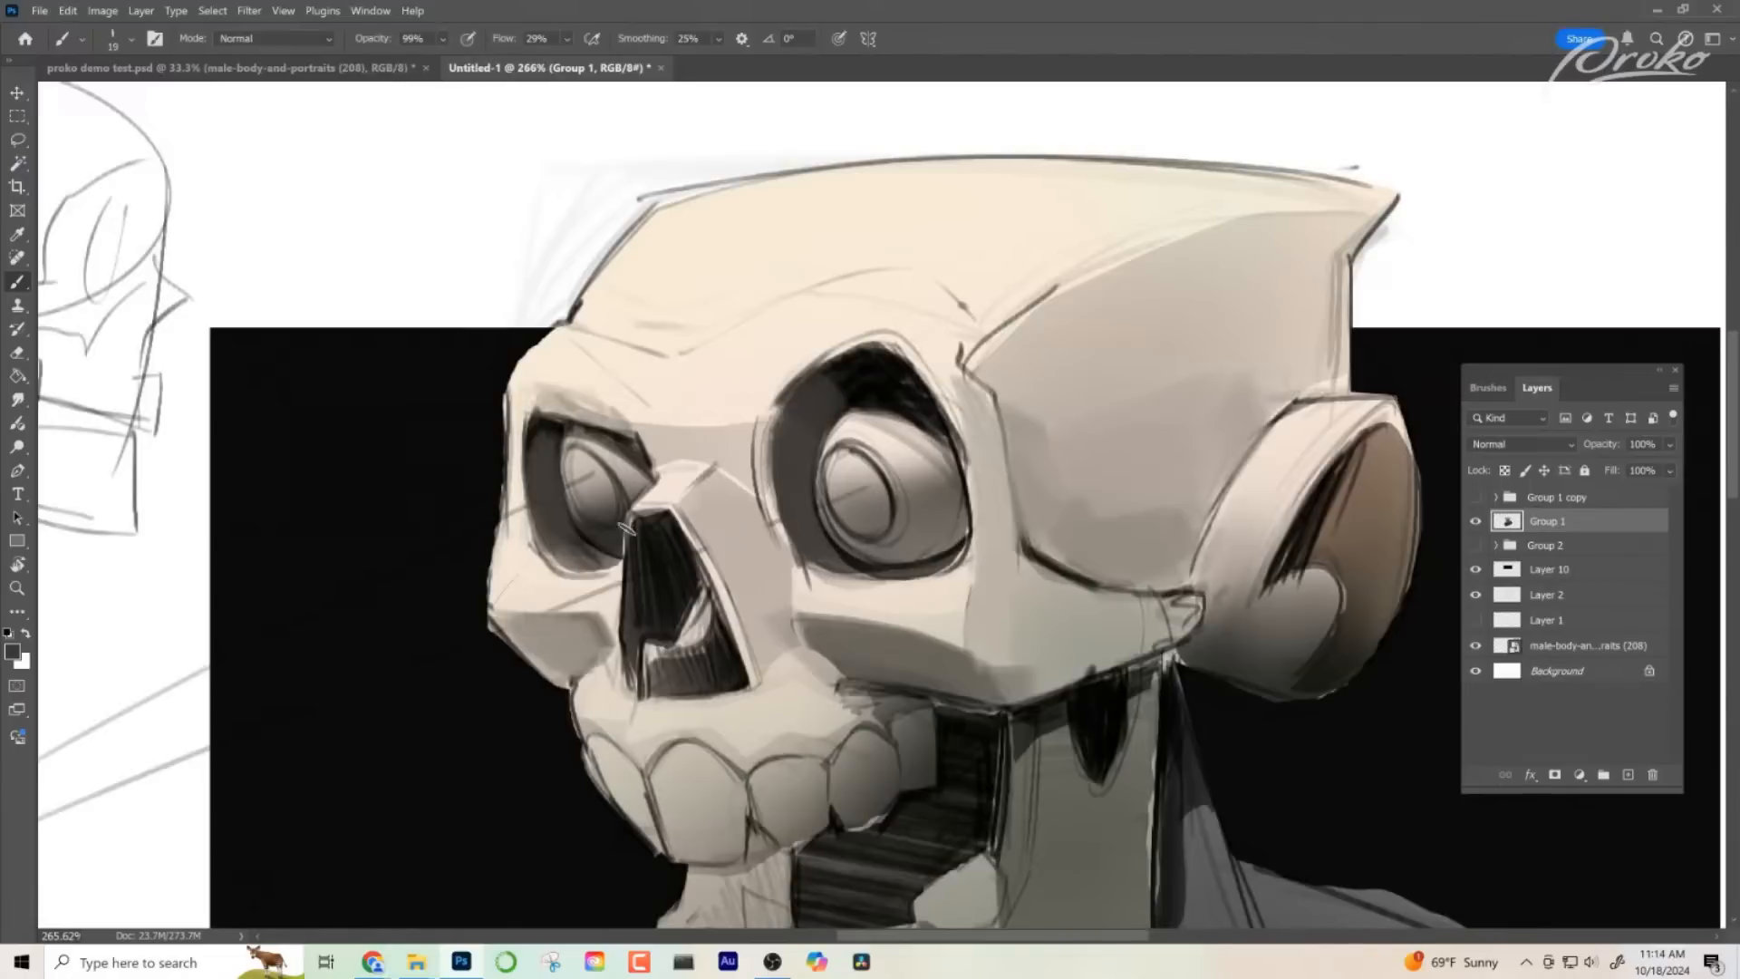
left_click_drag(581, 432, 651, 476)
- Sample the temple's shadow tone and display the Color panel, resized to a small square over the canvas
left_click(1107, 458, "alt")
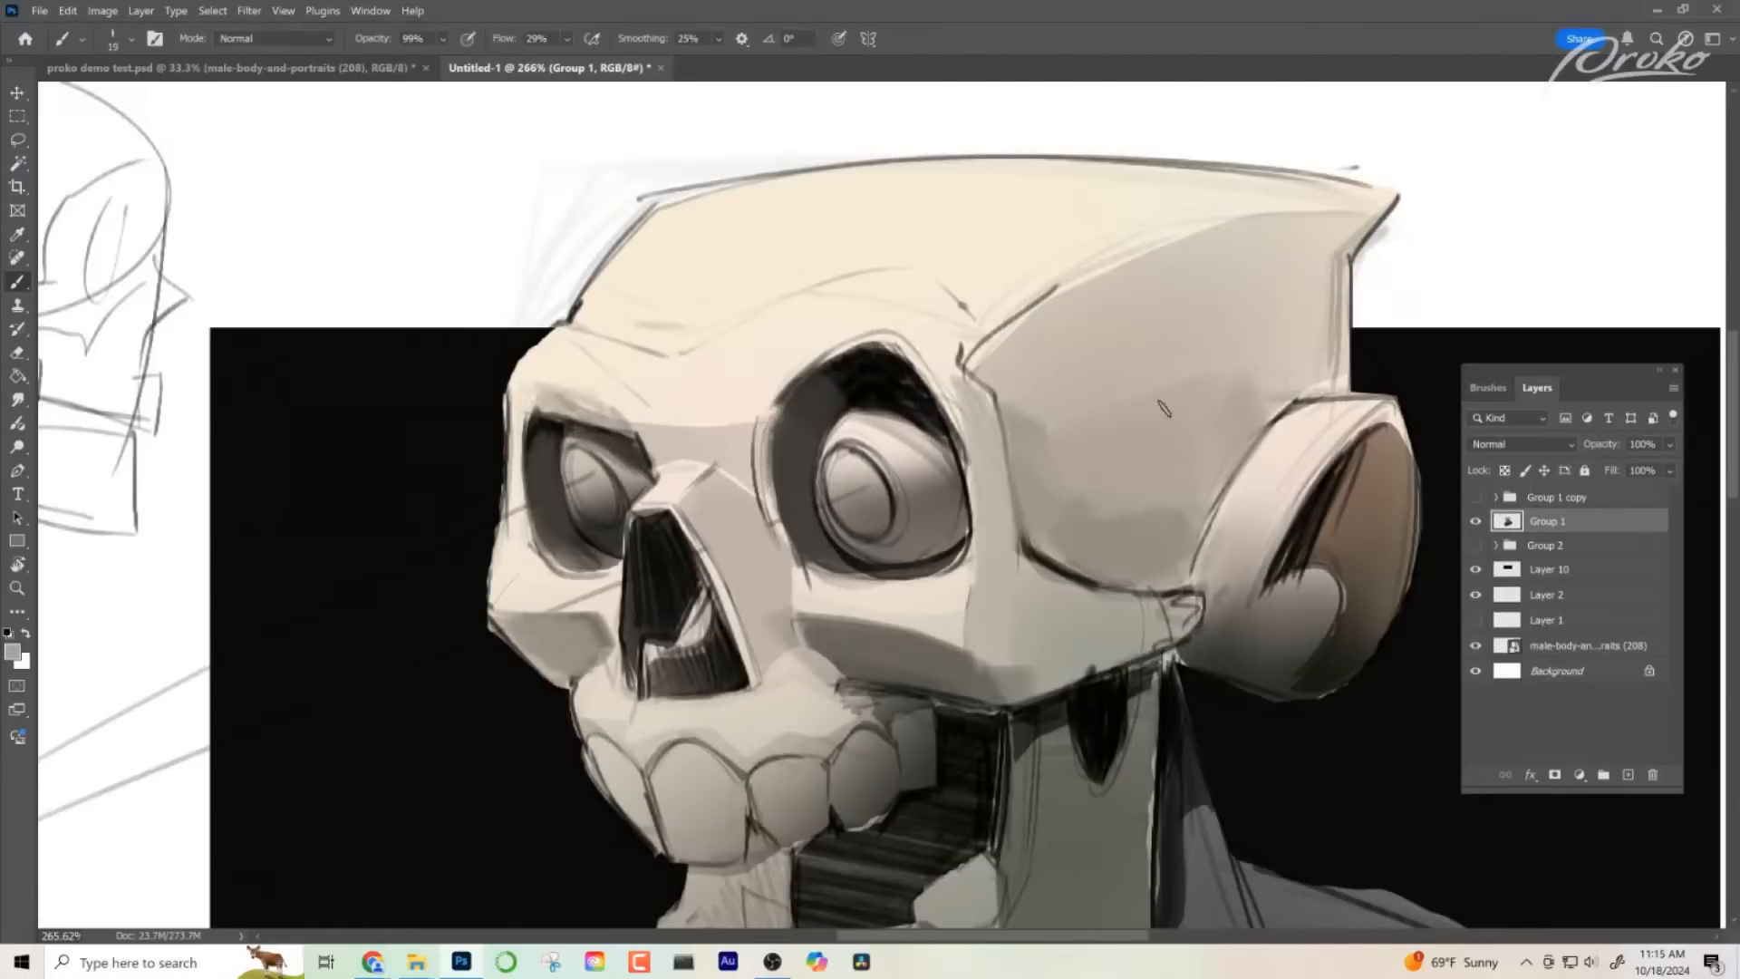
left_click(370, 10)
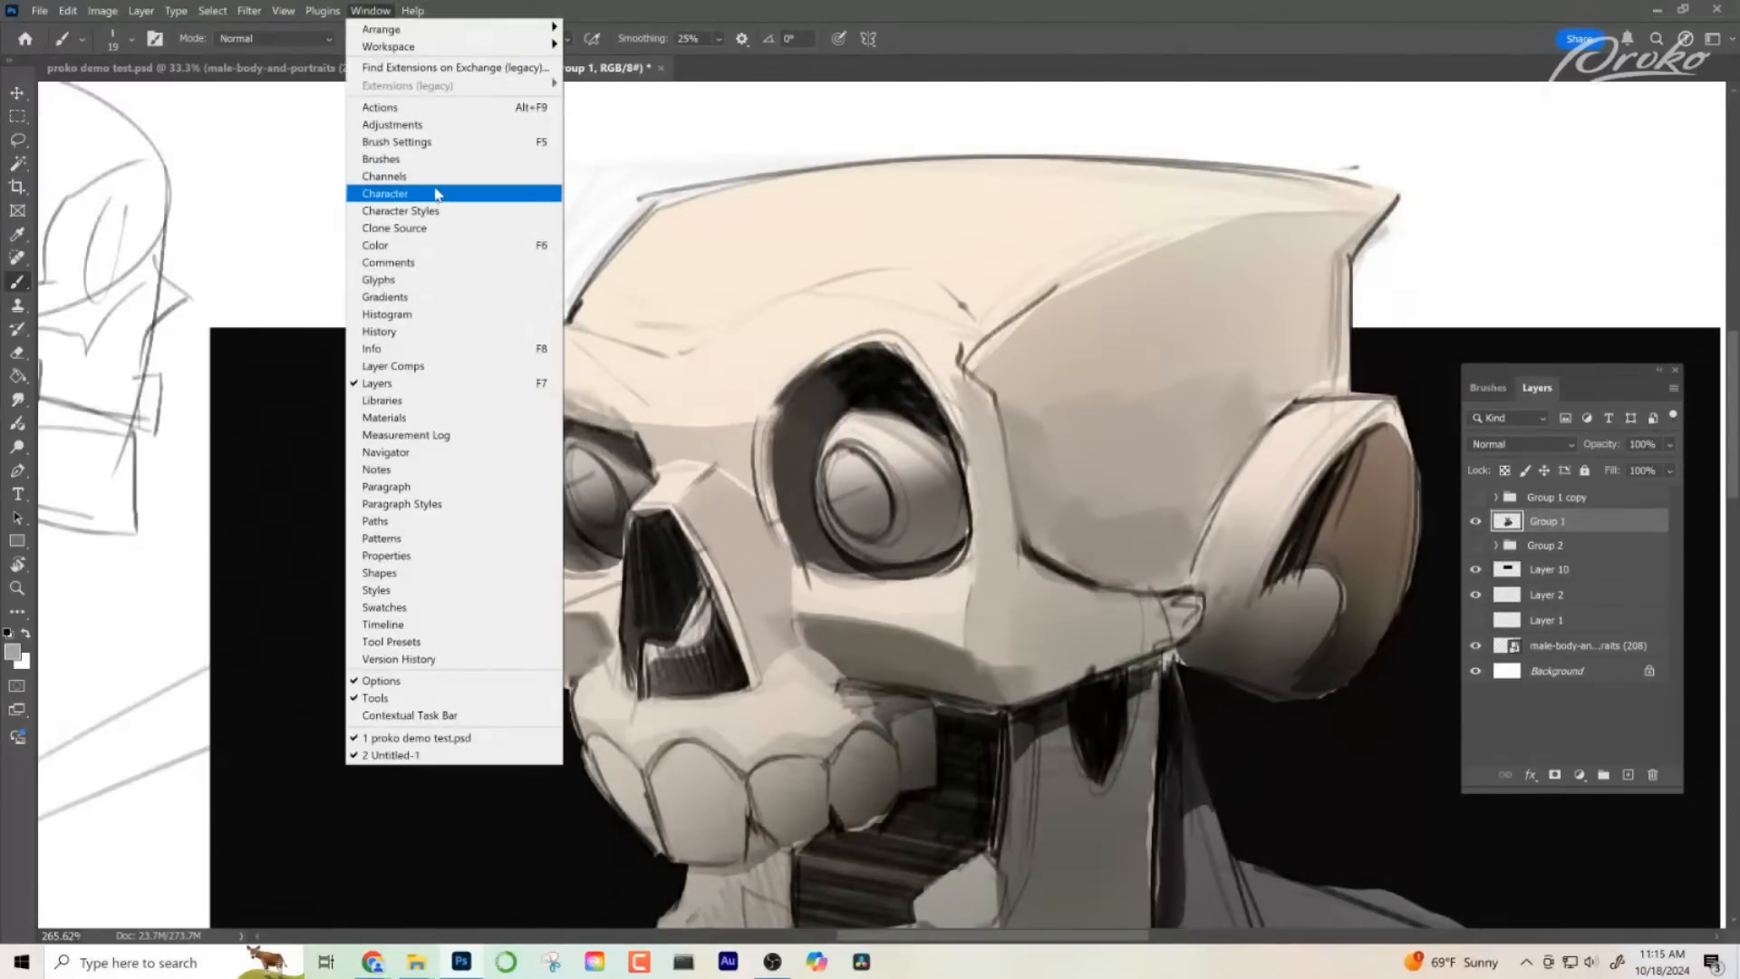
left_click(426, 234)
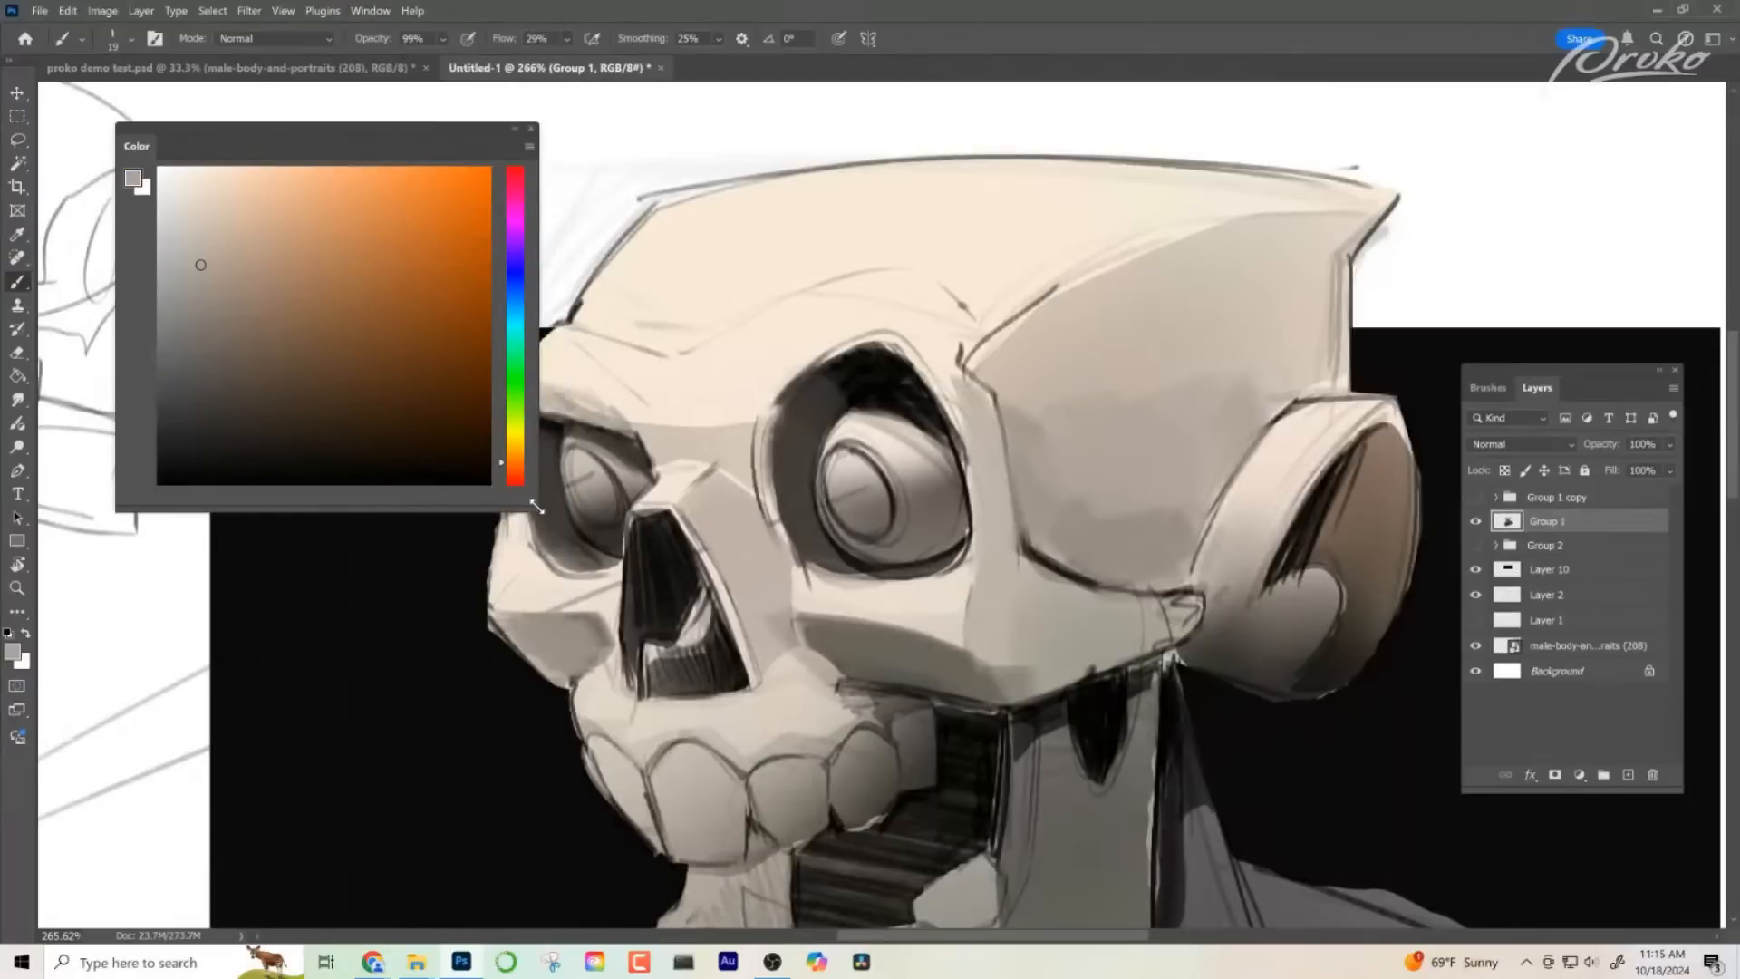
left_click_drag(536, 508, 349, 371)
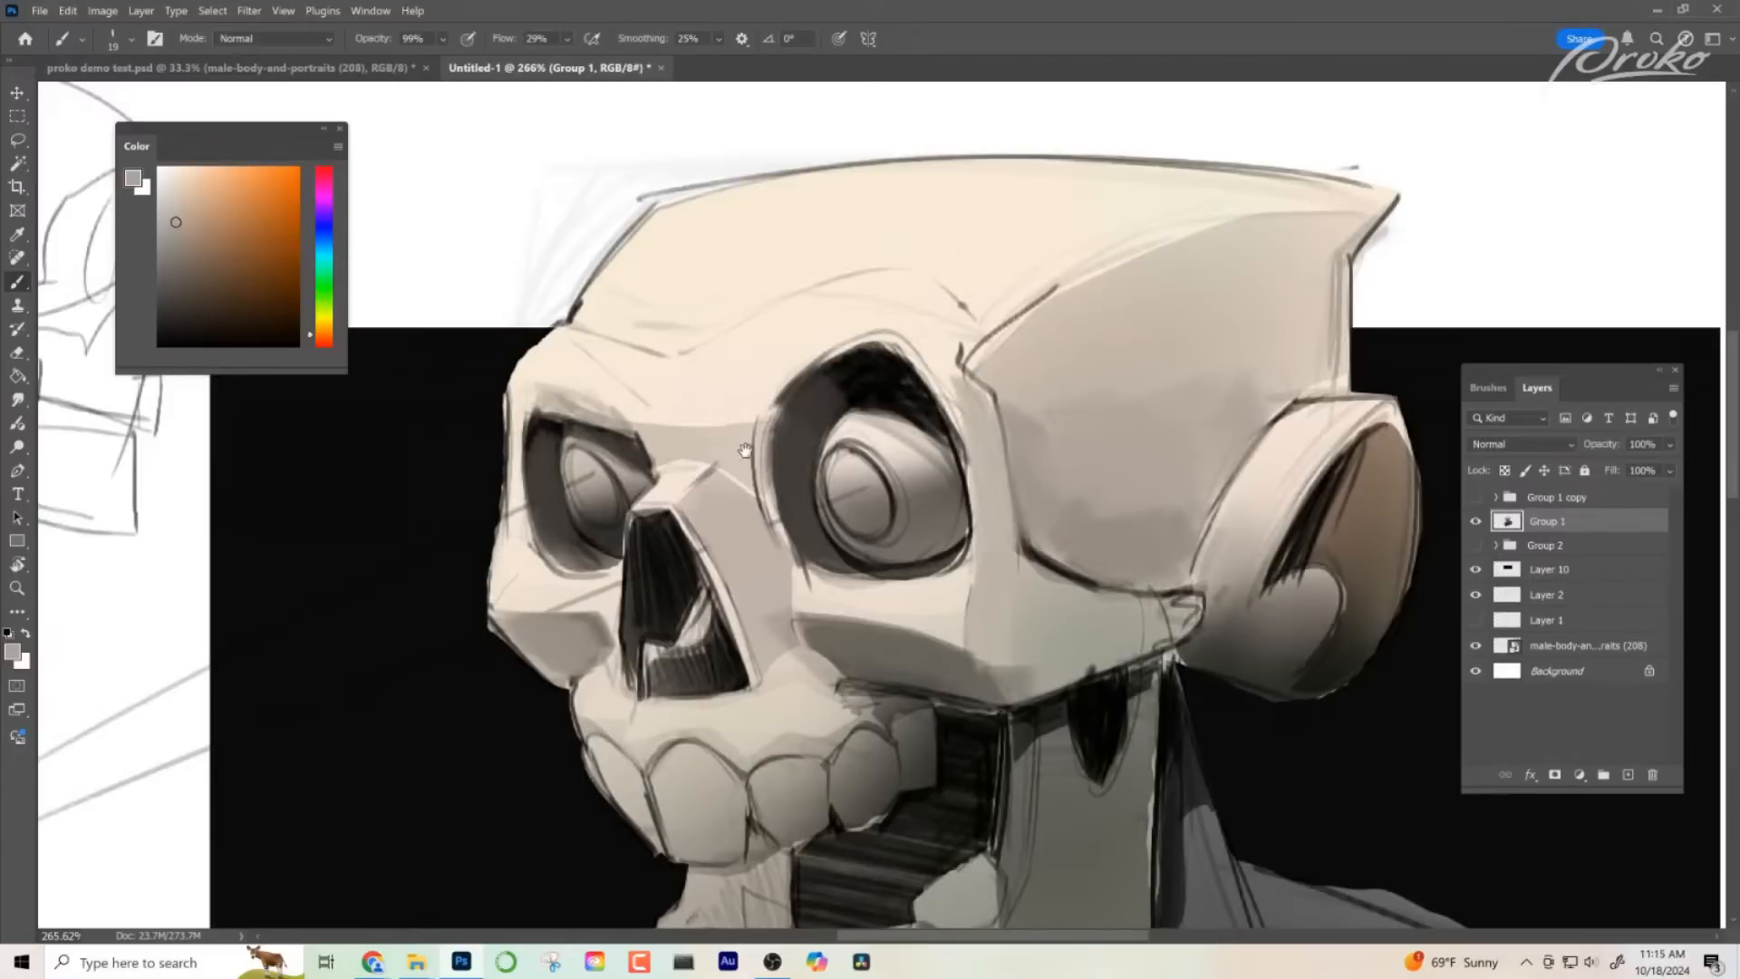
- Soften the outline along the far eye socket's lower rim with greys sampled from around it
left_click_drag(744, 451, 768, 446)
left_click(587, 555, "alt")
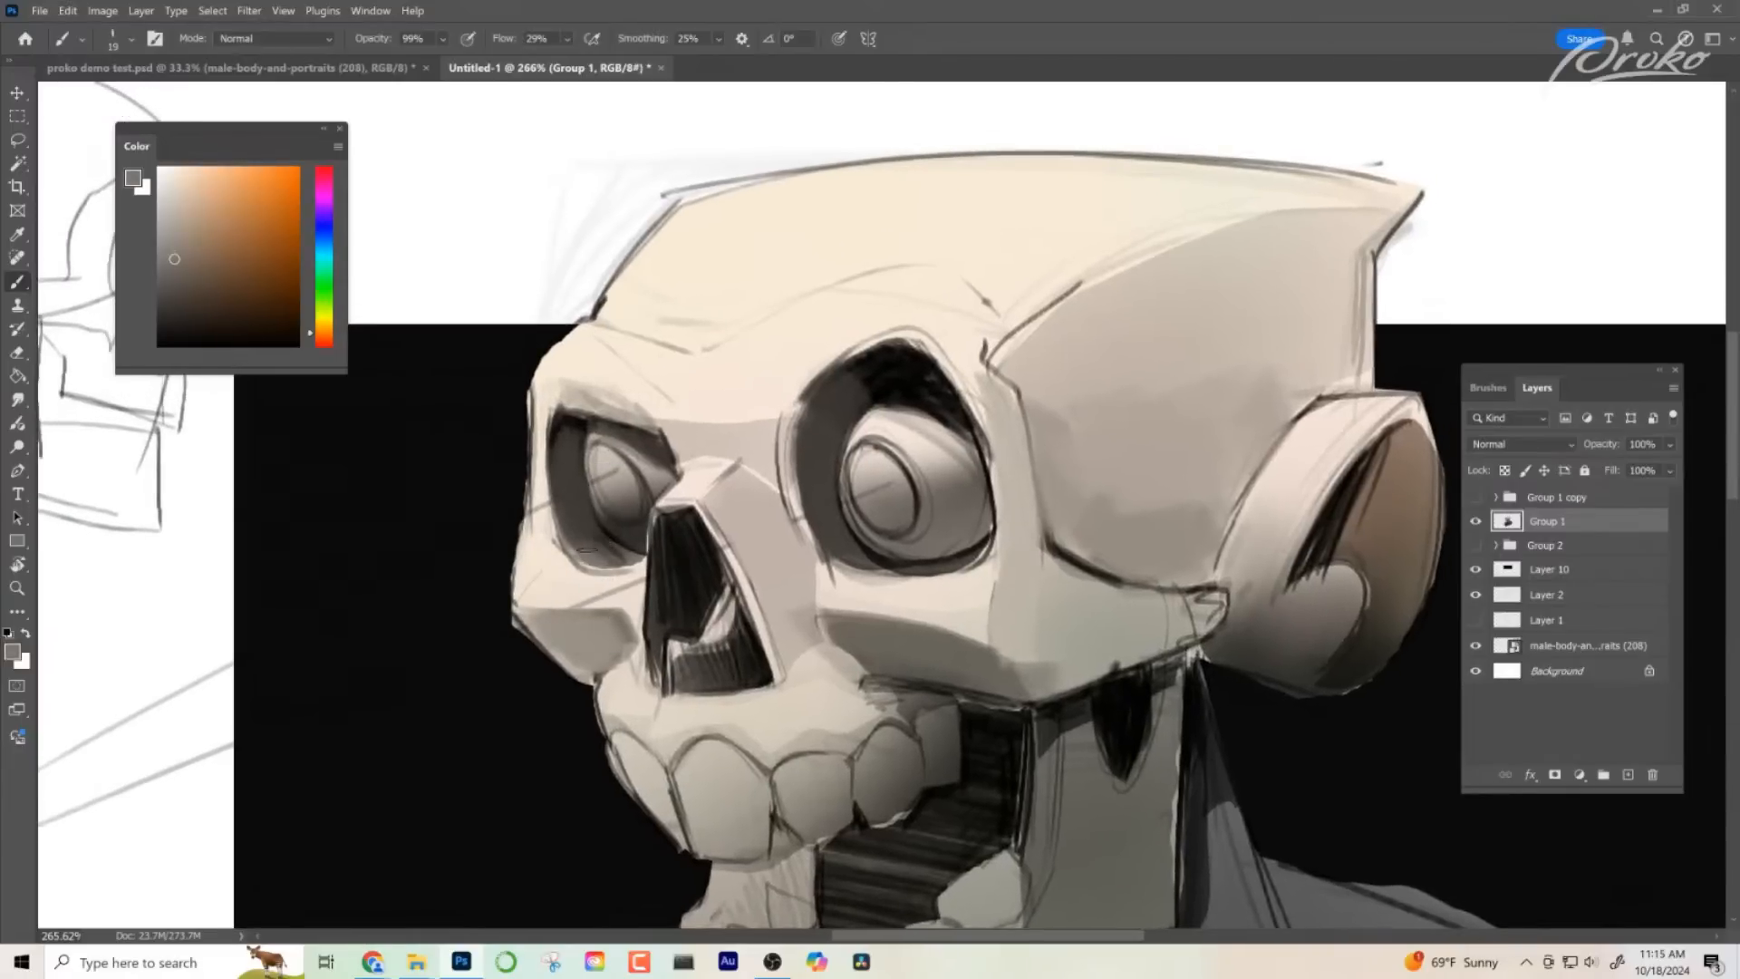
mouse_move(587, 550)
left_mouse_down()
mouse_move(627, 558)
mouse_move(595, 566)
mouse_move(572, 540)
left_mouse_up()
left_click(632, 604, "alt")
left_click(602, 555, "alt")
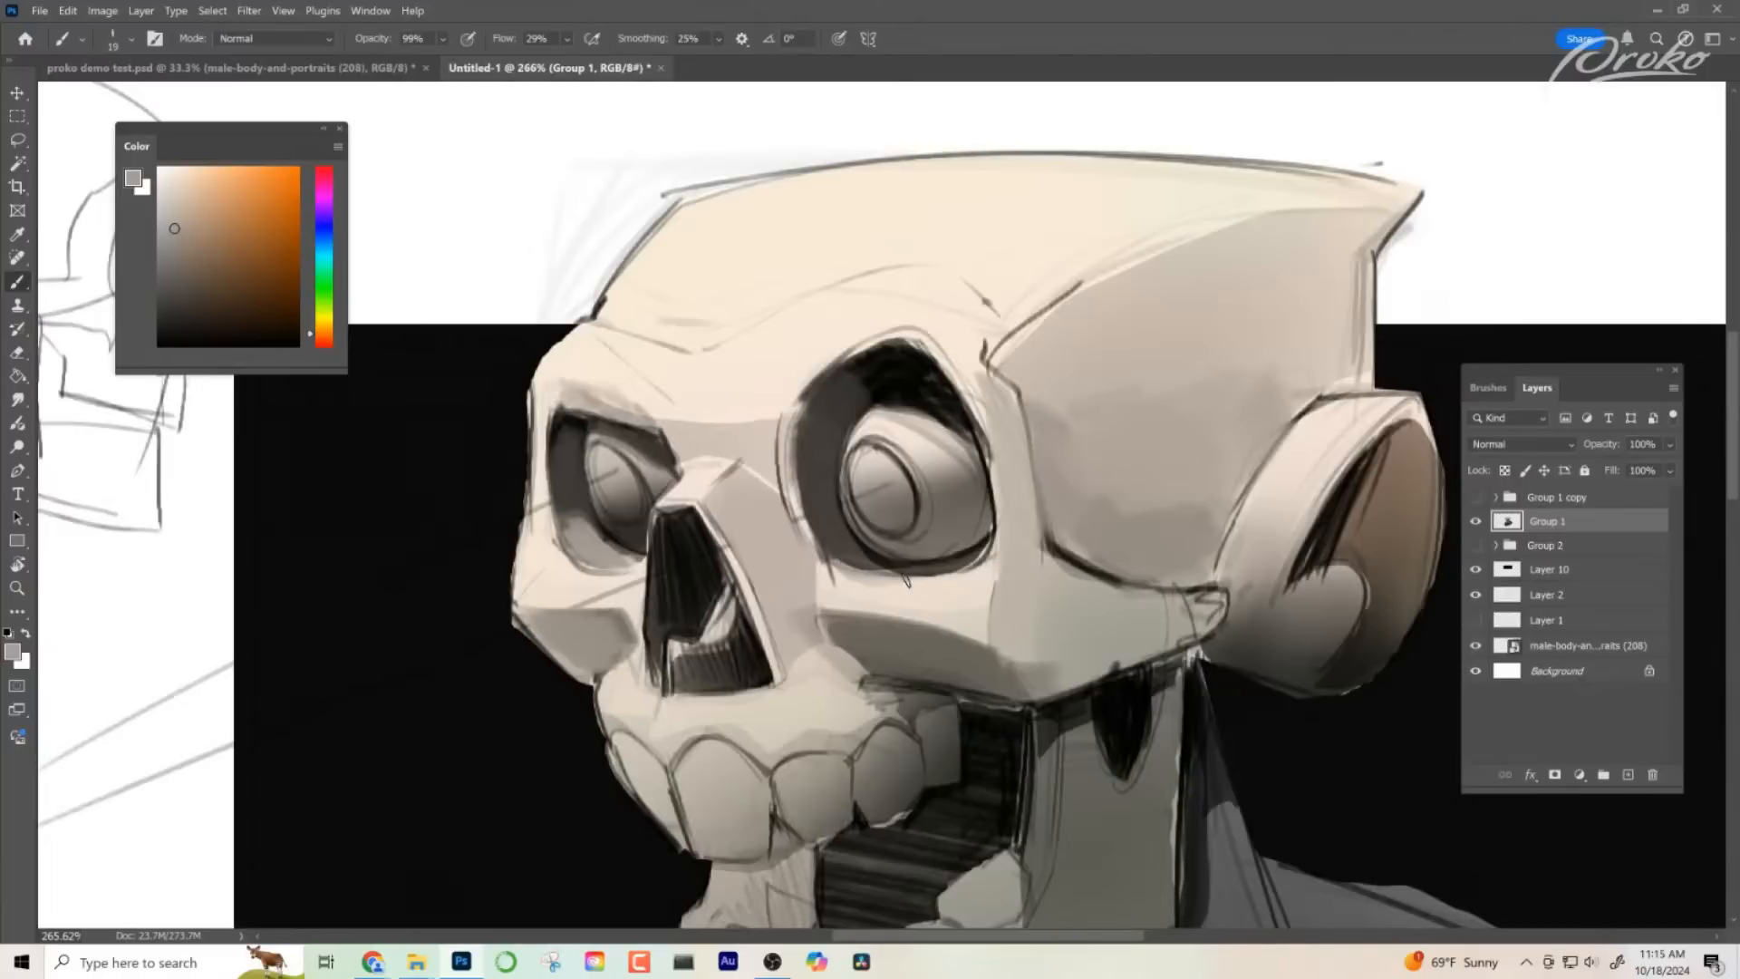
left_click_drag(847, 561, 955, 567)
key("ctrl+z")
key("ctrl+z")
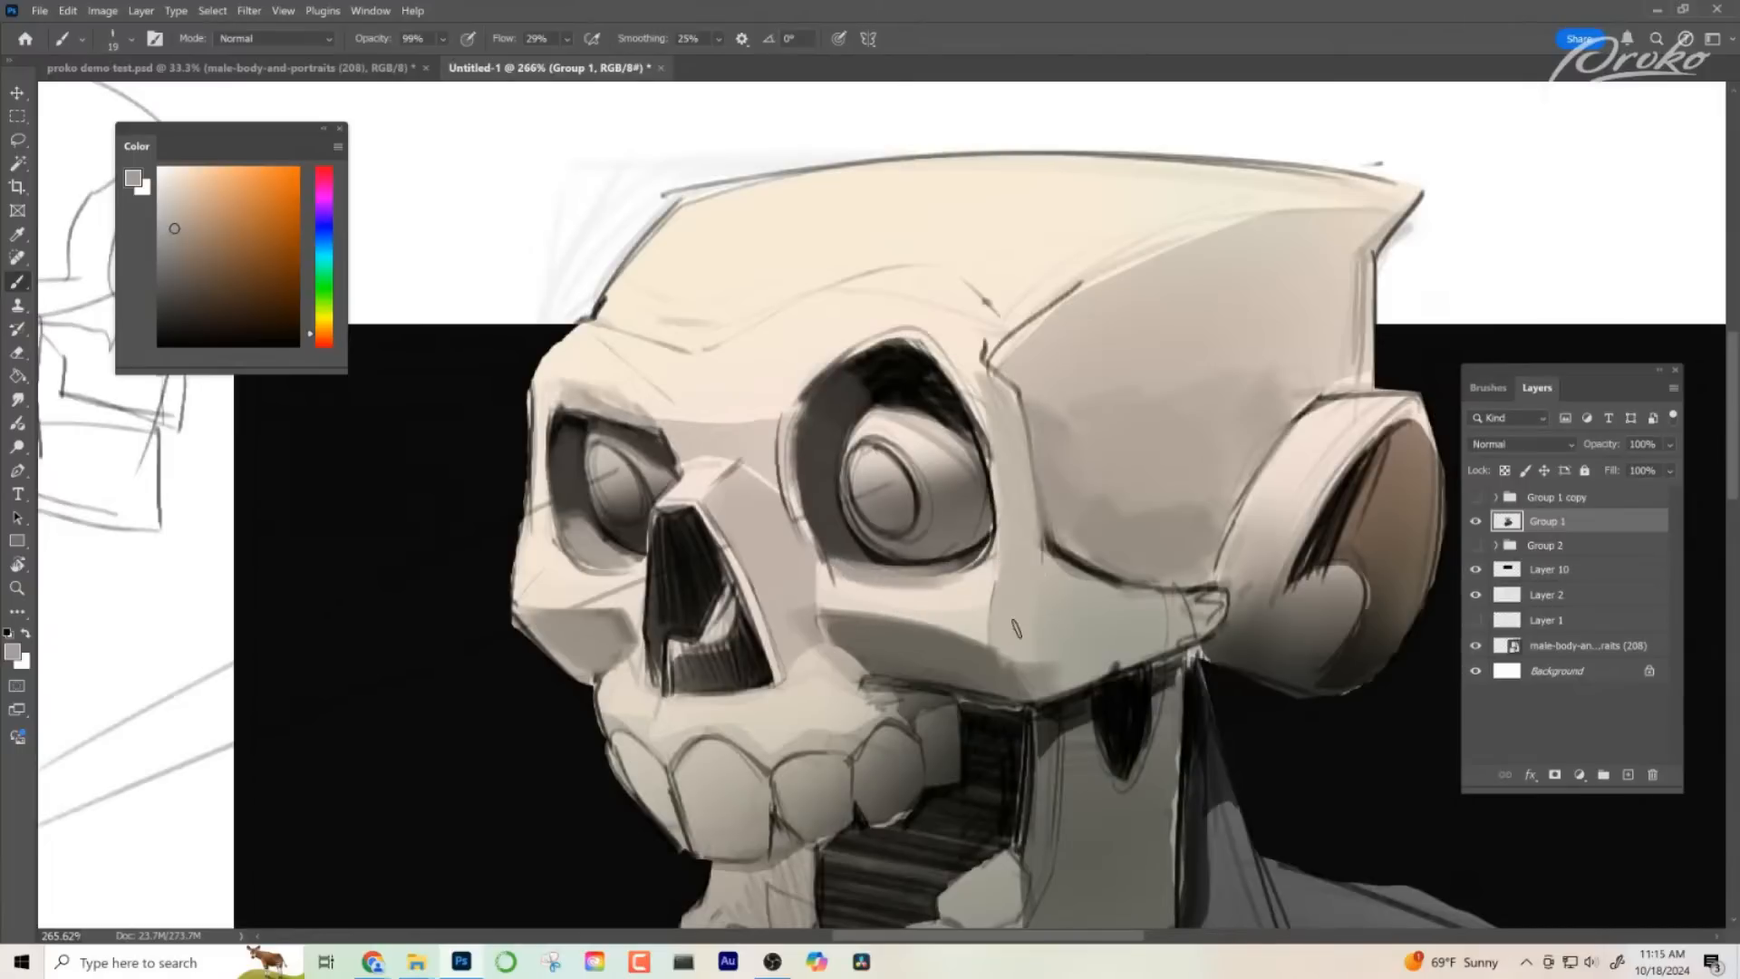
- Fill the hatched nasal cavity with a flat sampled dark and smooth the shadow along the near eye socket's inner edge
mouse_move(1017, 629)
left_mouse_down()
mouse_move(905, 621)
mouse_move(796, 497)
mouse_move(625, 371)
mouse_move(571, 425)
mouse_move(532, 359)
left_mouse_up()
left_click(528, 480, "alt")
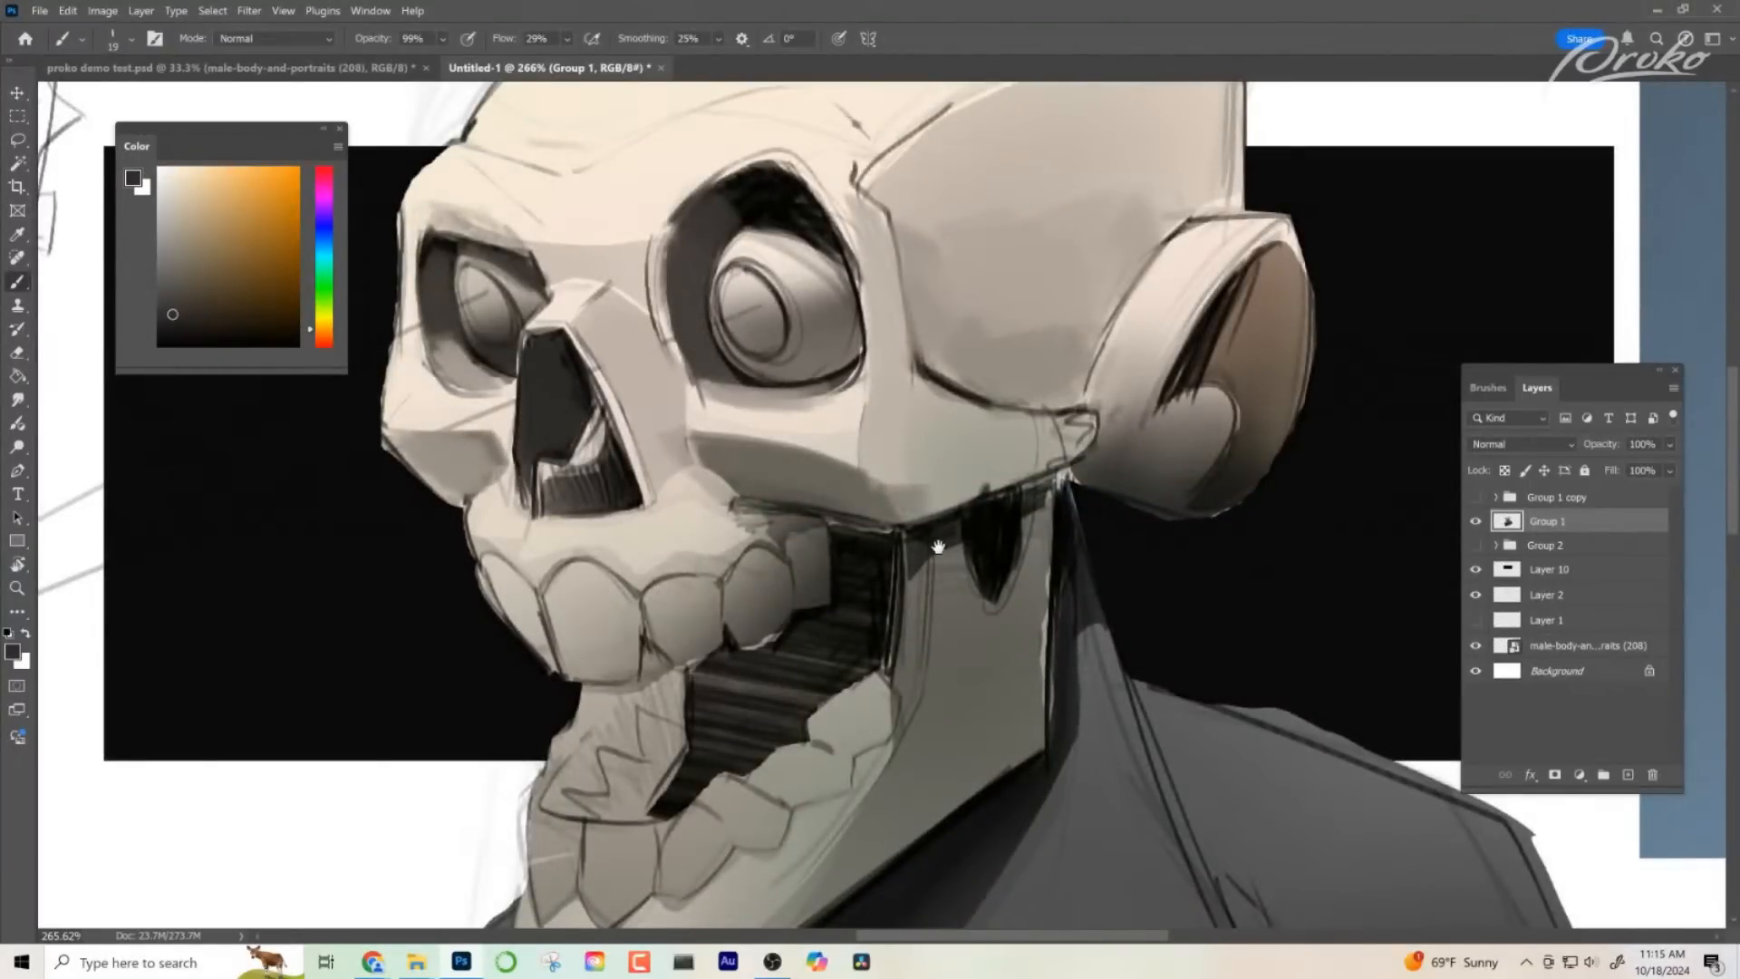
left_click_drag(938, 546, 1034, 597)
left_click(777, 300, "alt")
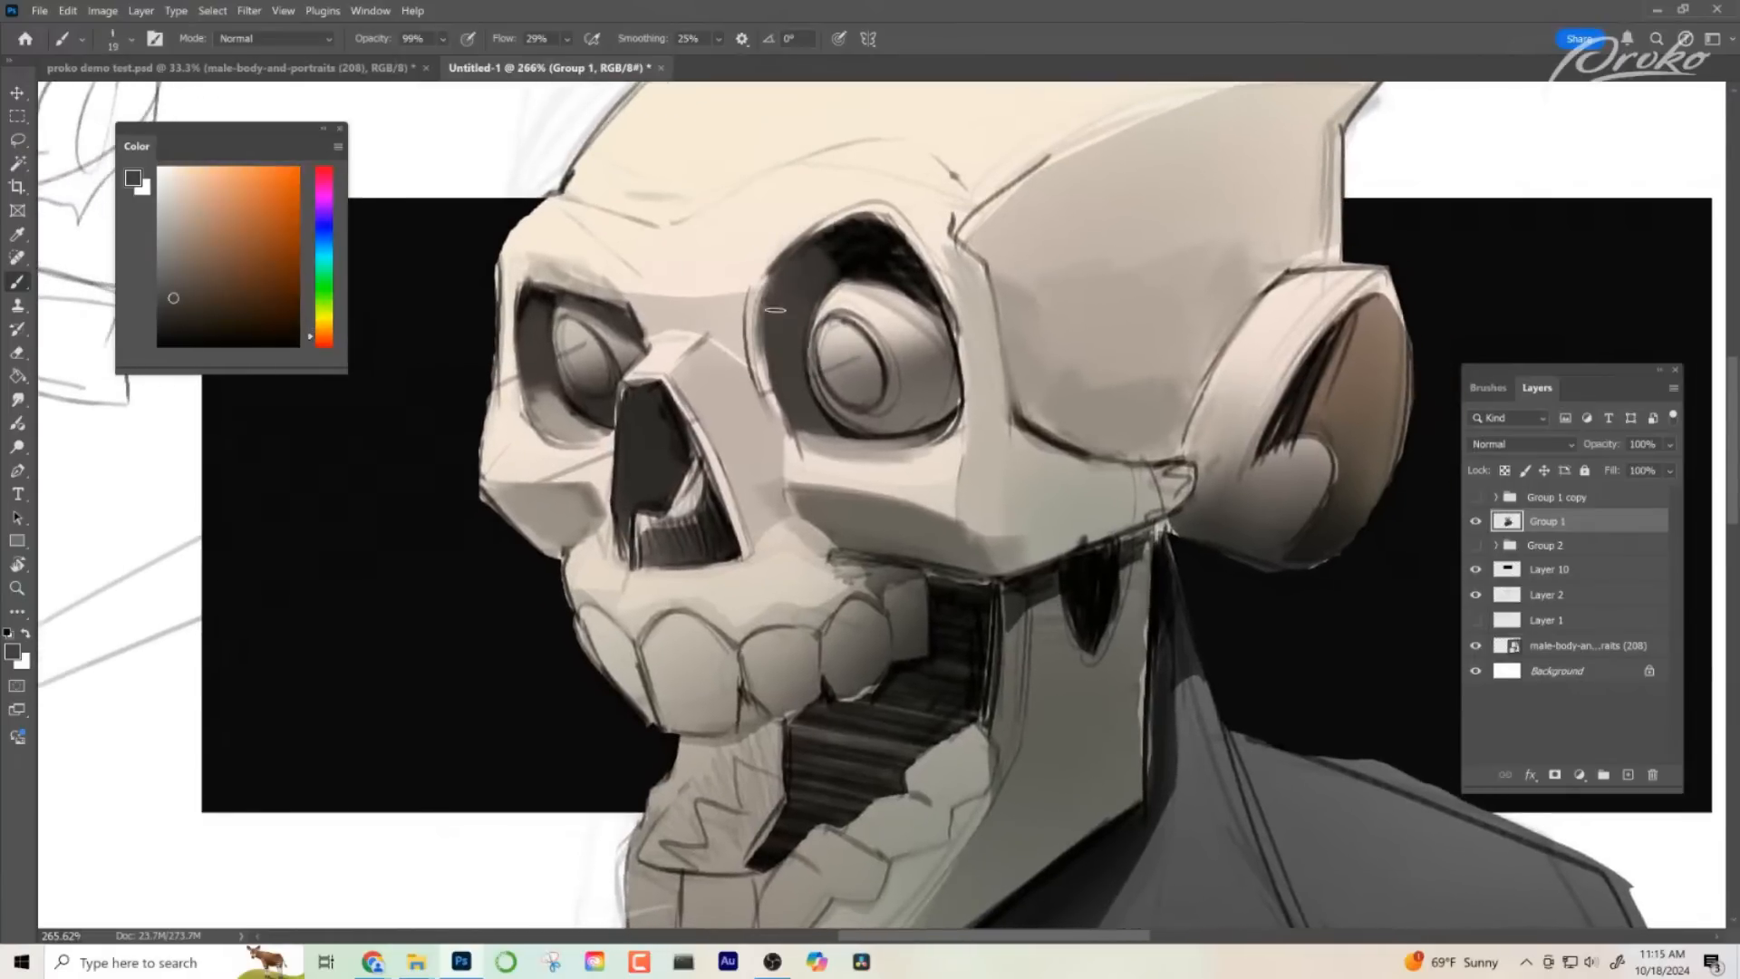
left_click_drag(775, 310, 790, 435)
left_click_drag(953, 455, 950, 459)
- Paint a light tone across the top of the near eyeball and a sampled mid grey along its lower edge
left_click(868, 313, "alt")
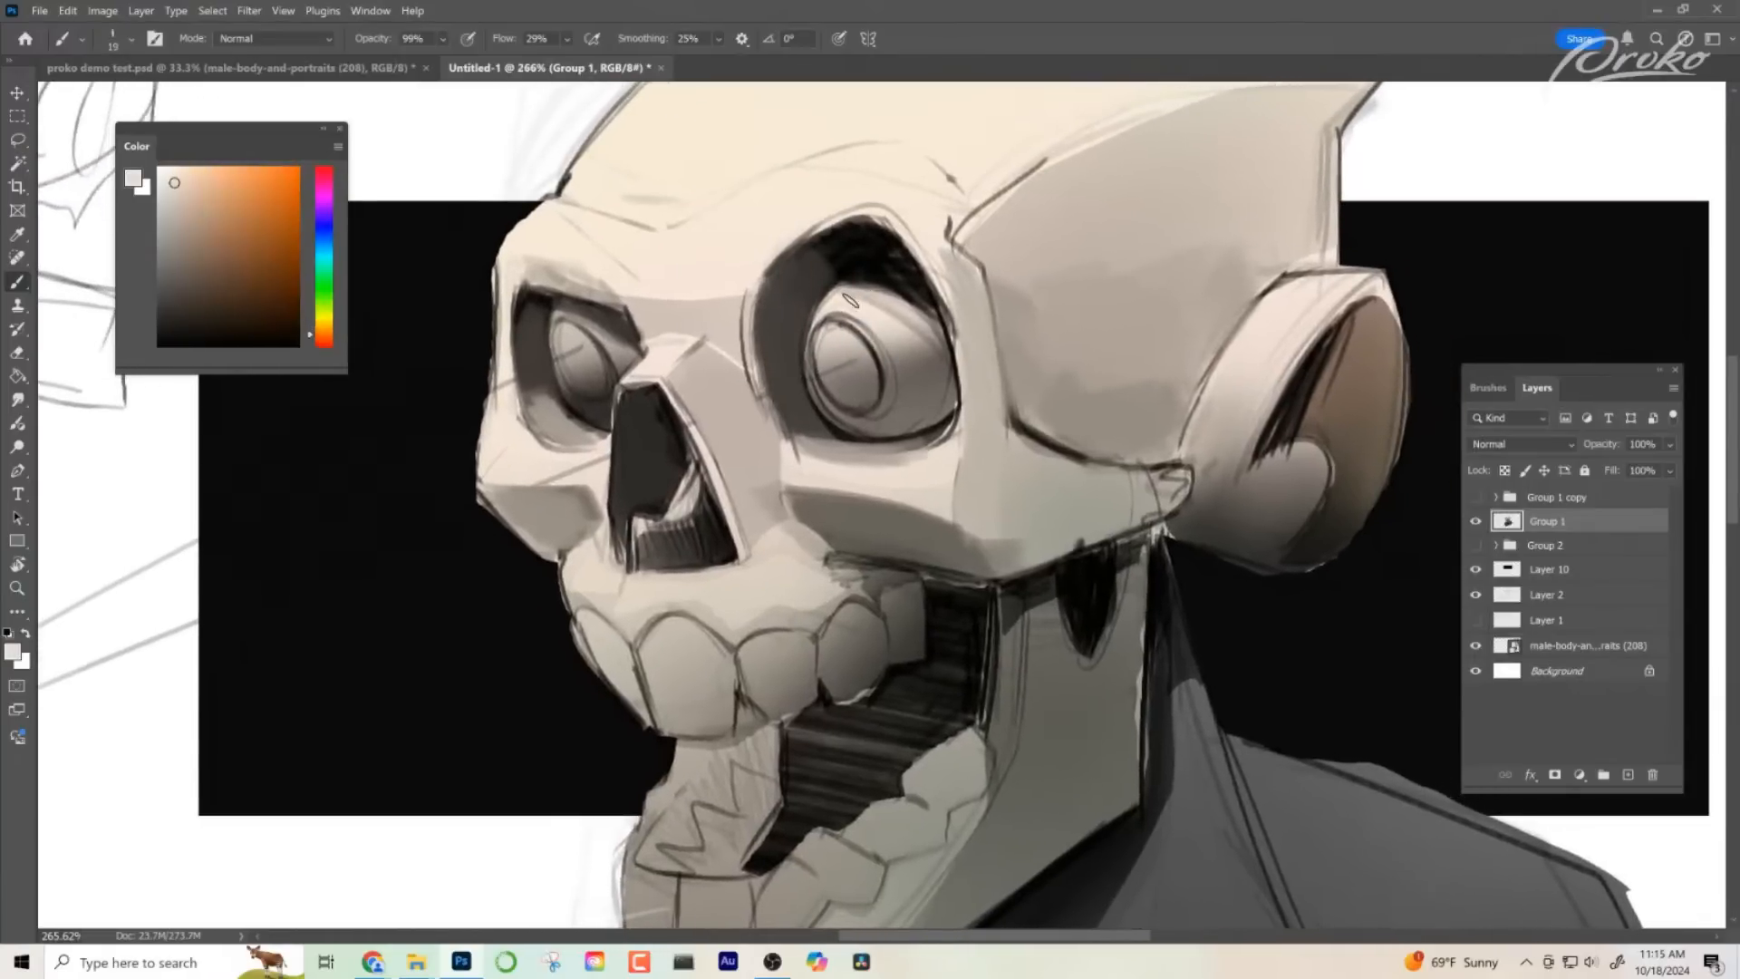
mouse_move(850, 300)
left_mouse_down()
mouse_move(889, 298)
mouse_move(915, 342)
left_mouse_up()
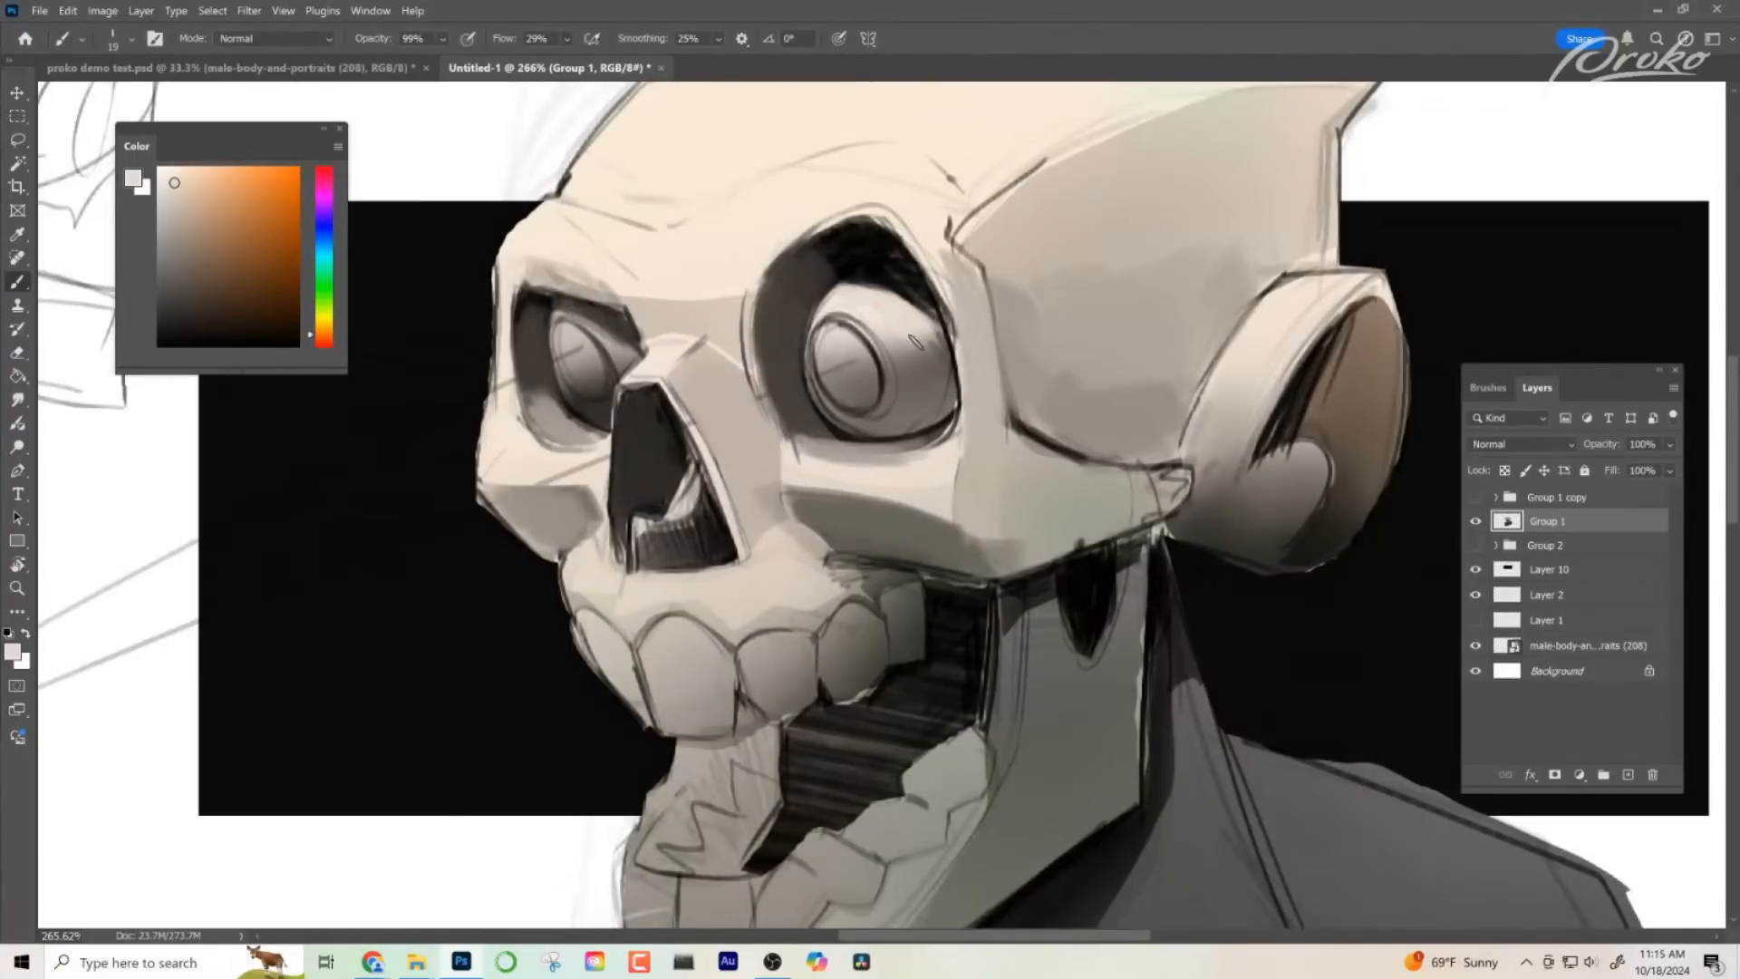
left_click(875, 462, "alt")
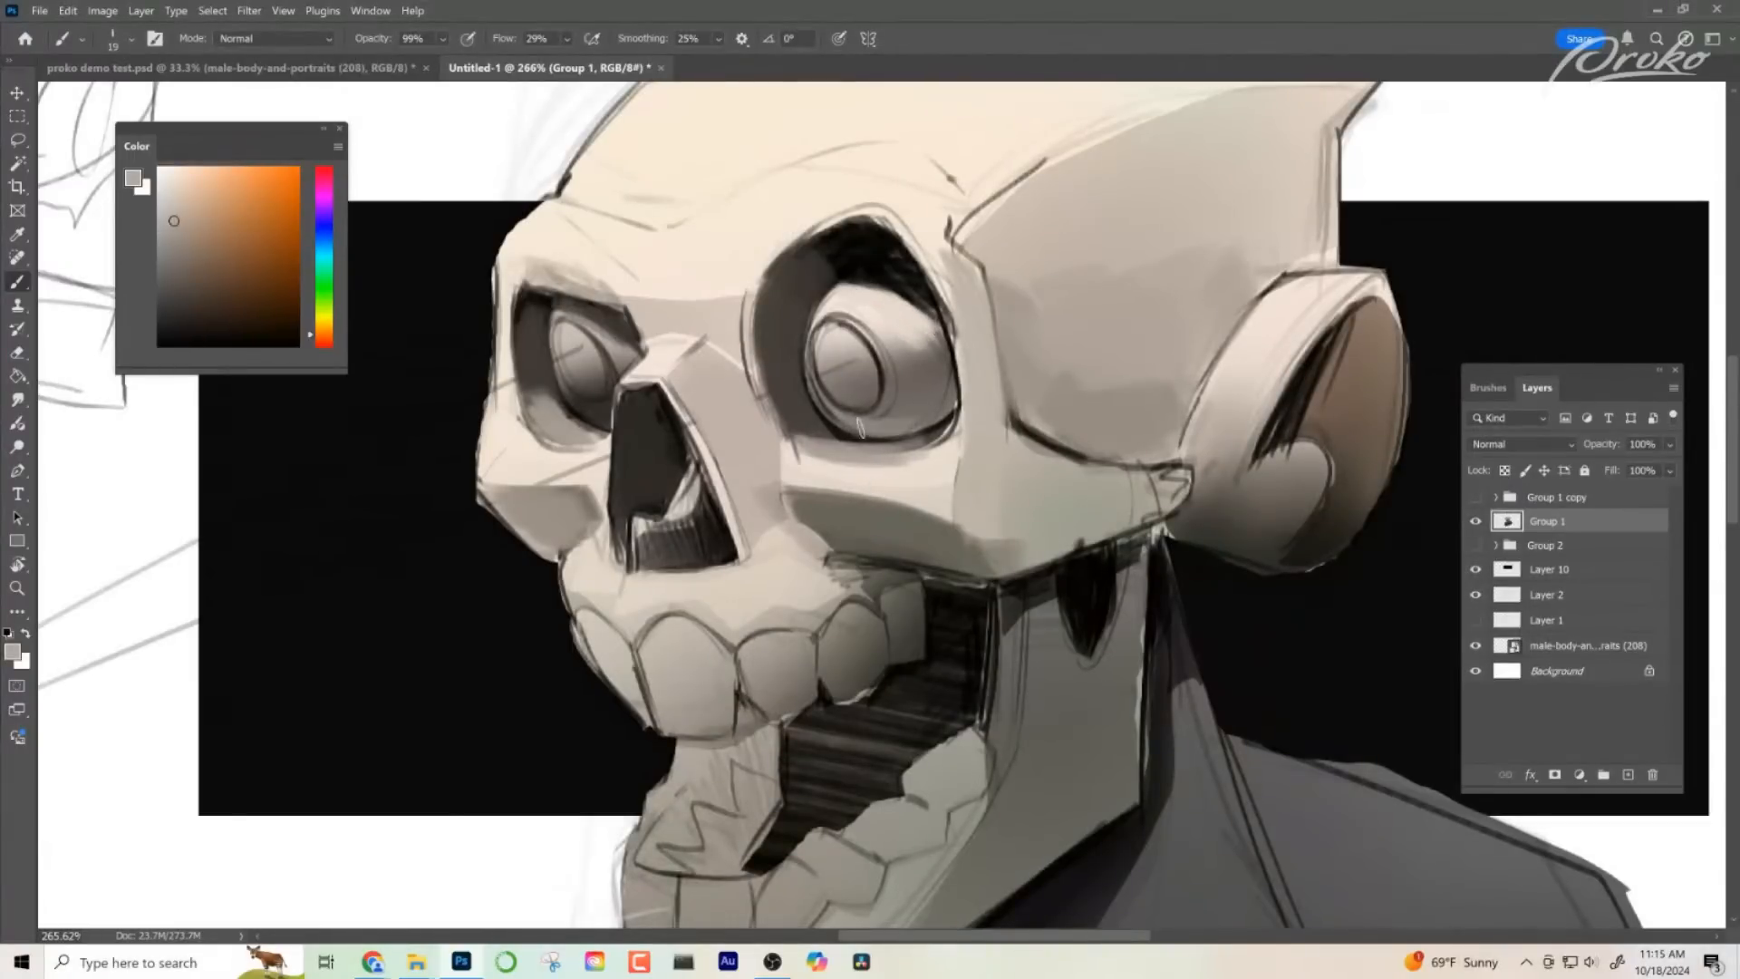
left_click_drag(861, 429, 943, 419)
- Flip the canvas horizontally to check the skull's proportions, framing the head up close
left_click_drag(959, 667, 913, 626)
left_click_drag(914, 625, 813, 598)
left_click_drag(813, 598, 893, 639)
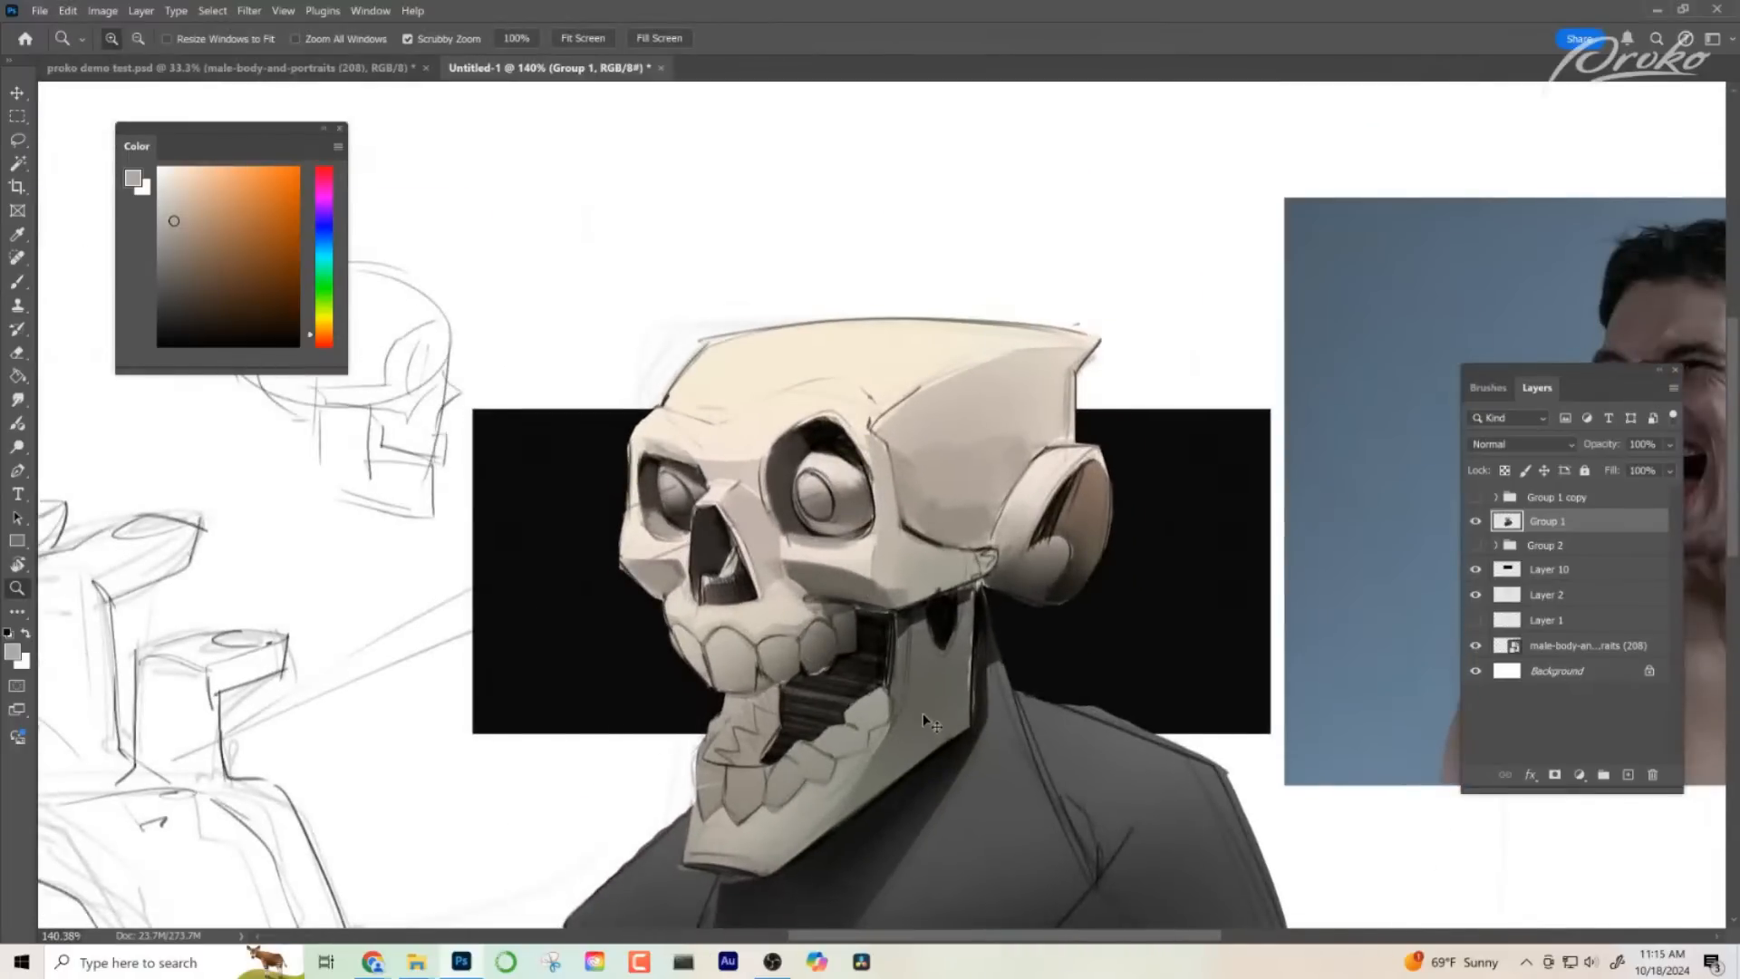
key("ctrl+shift+h")
left_click_drag(1146, 589, 1102, 575)
mouse_move(1034, 490)
left_mouse_down()
mouse_move(1072, 498)
mouse_move(1006, 504)
left_mouse_up()
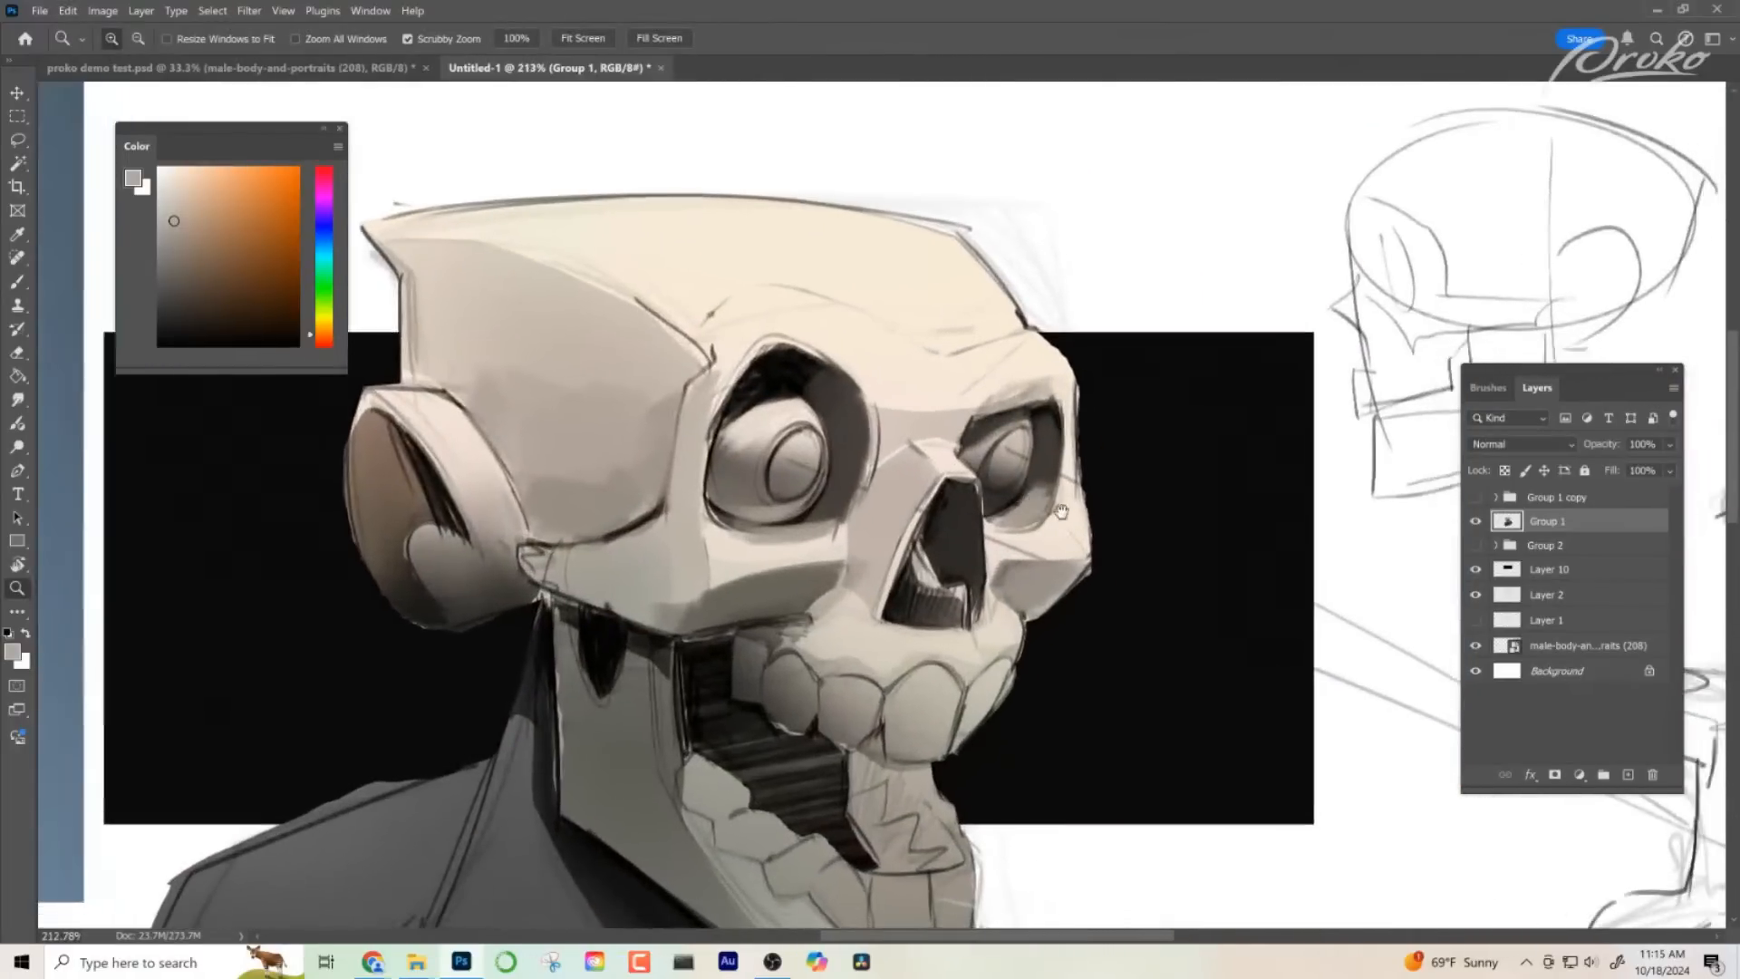
- Paint over the lines on the upper front teeth with light tones sampled from the gum and teeth
key("super")
key("super")
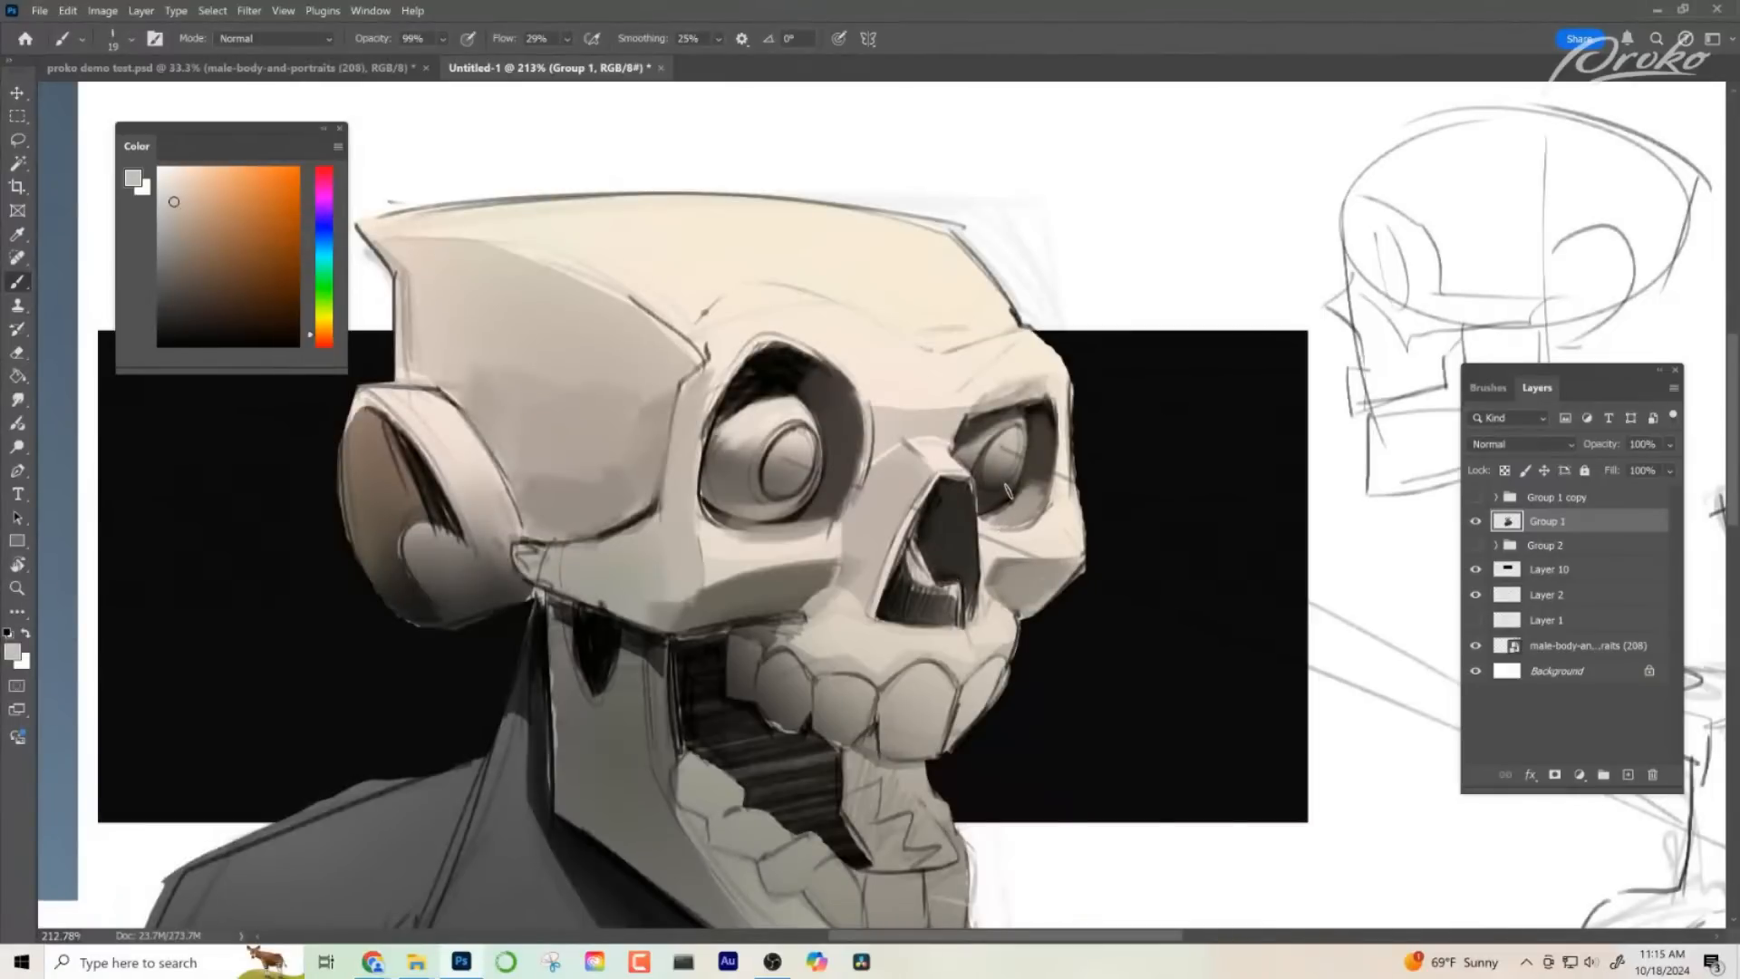
scroll(907, 526, "down", 2)
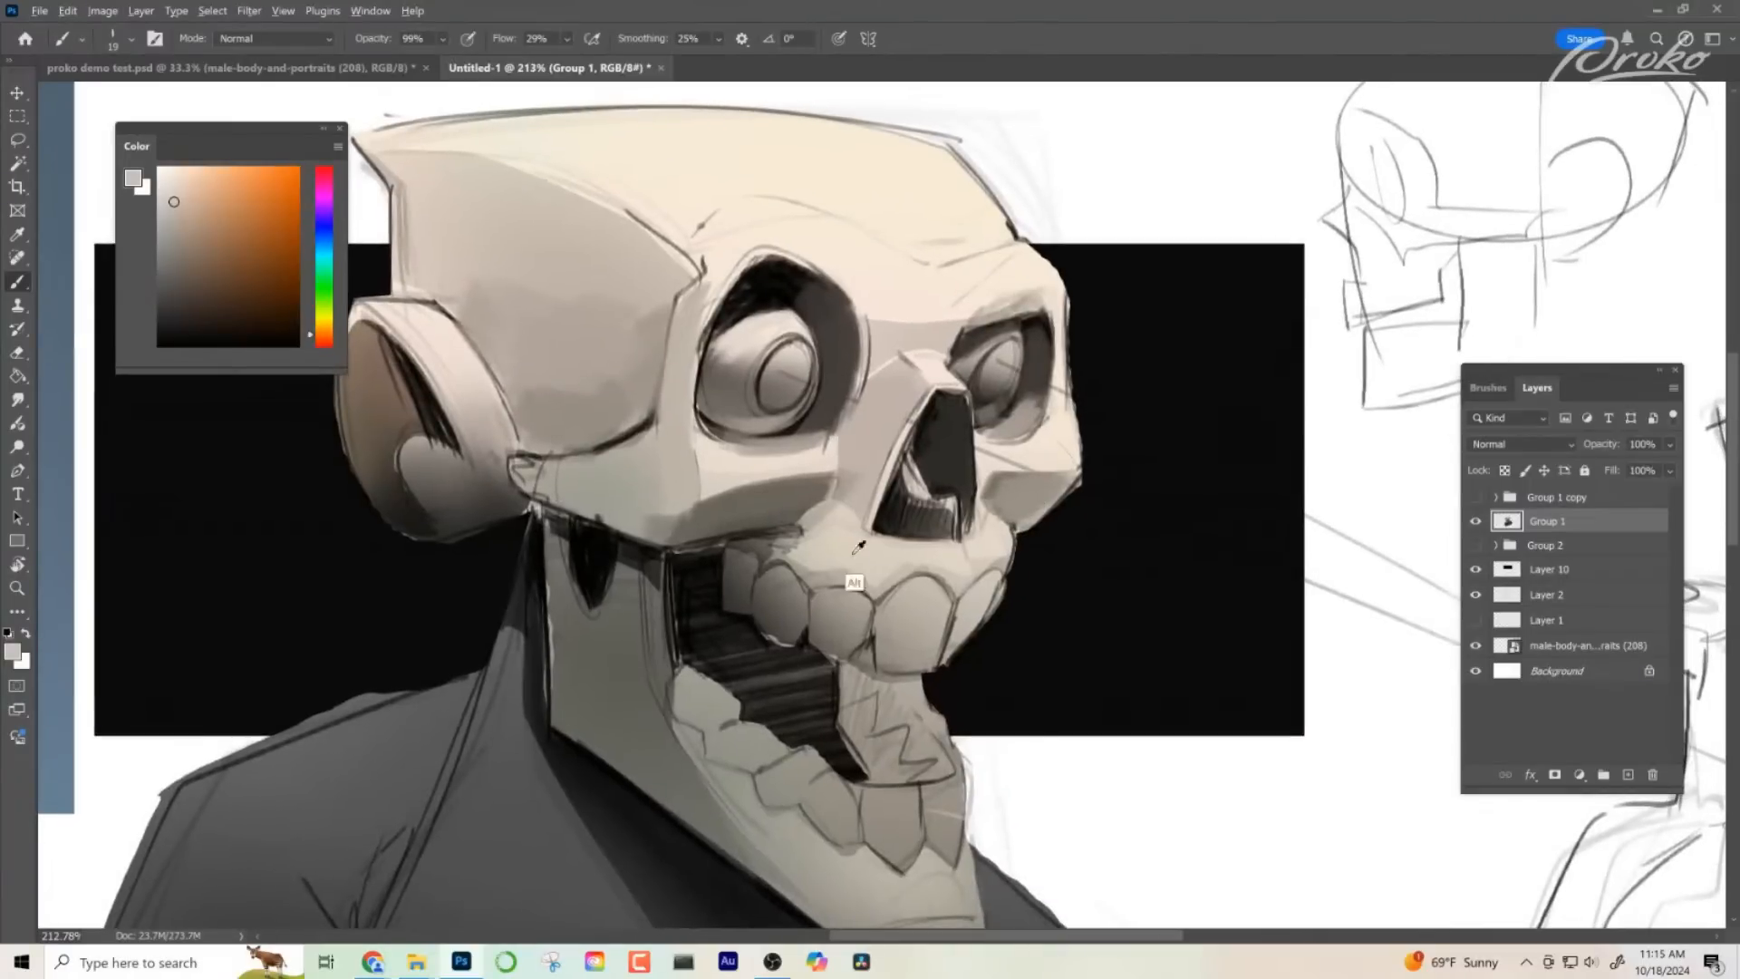
left_click(922, 586, "alt")
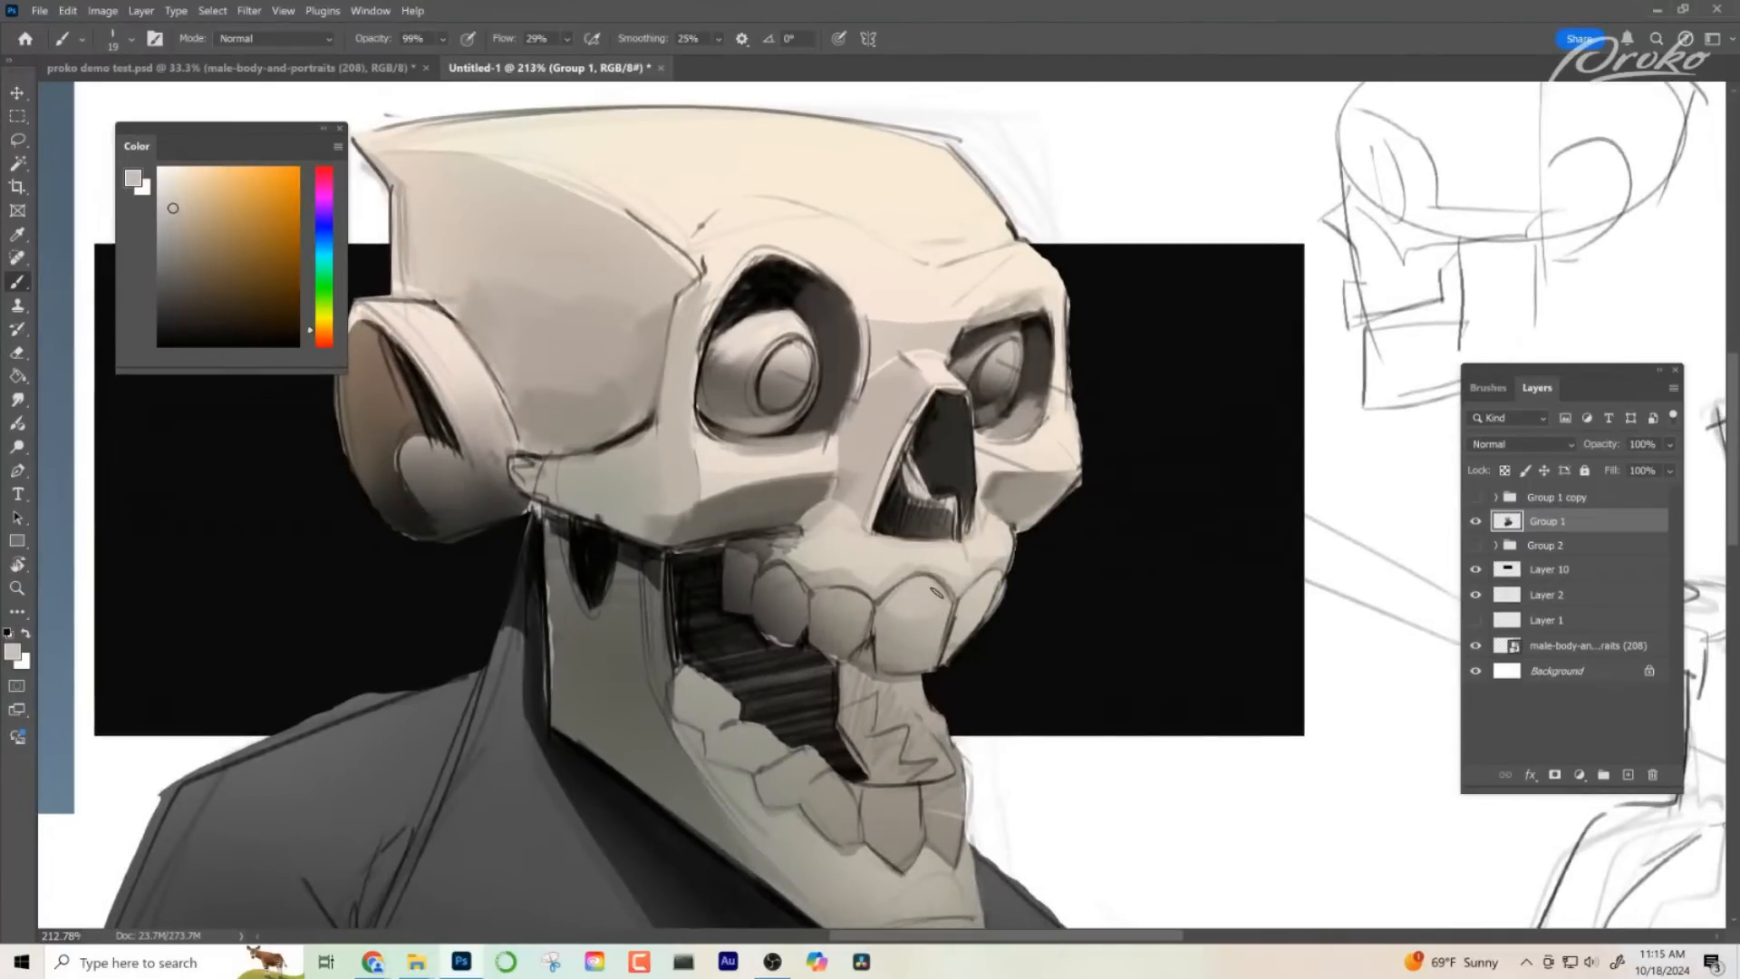
left_click(990, 589, "alt")
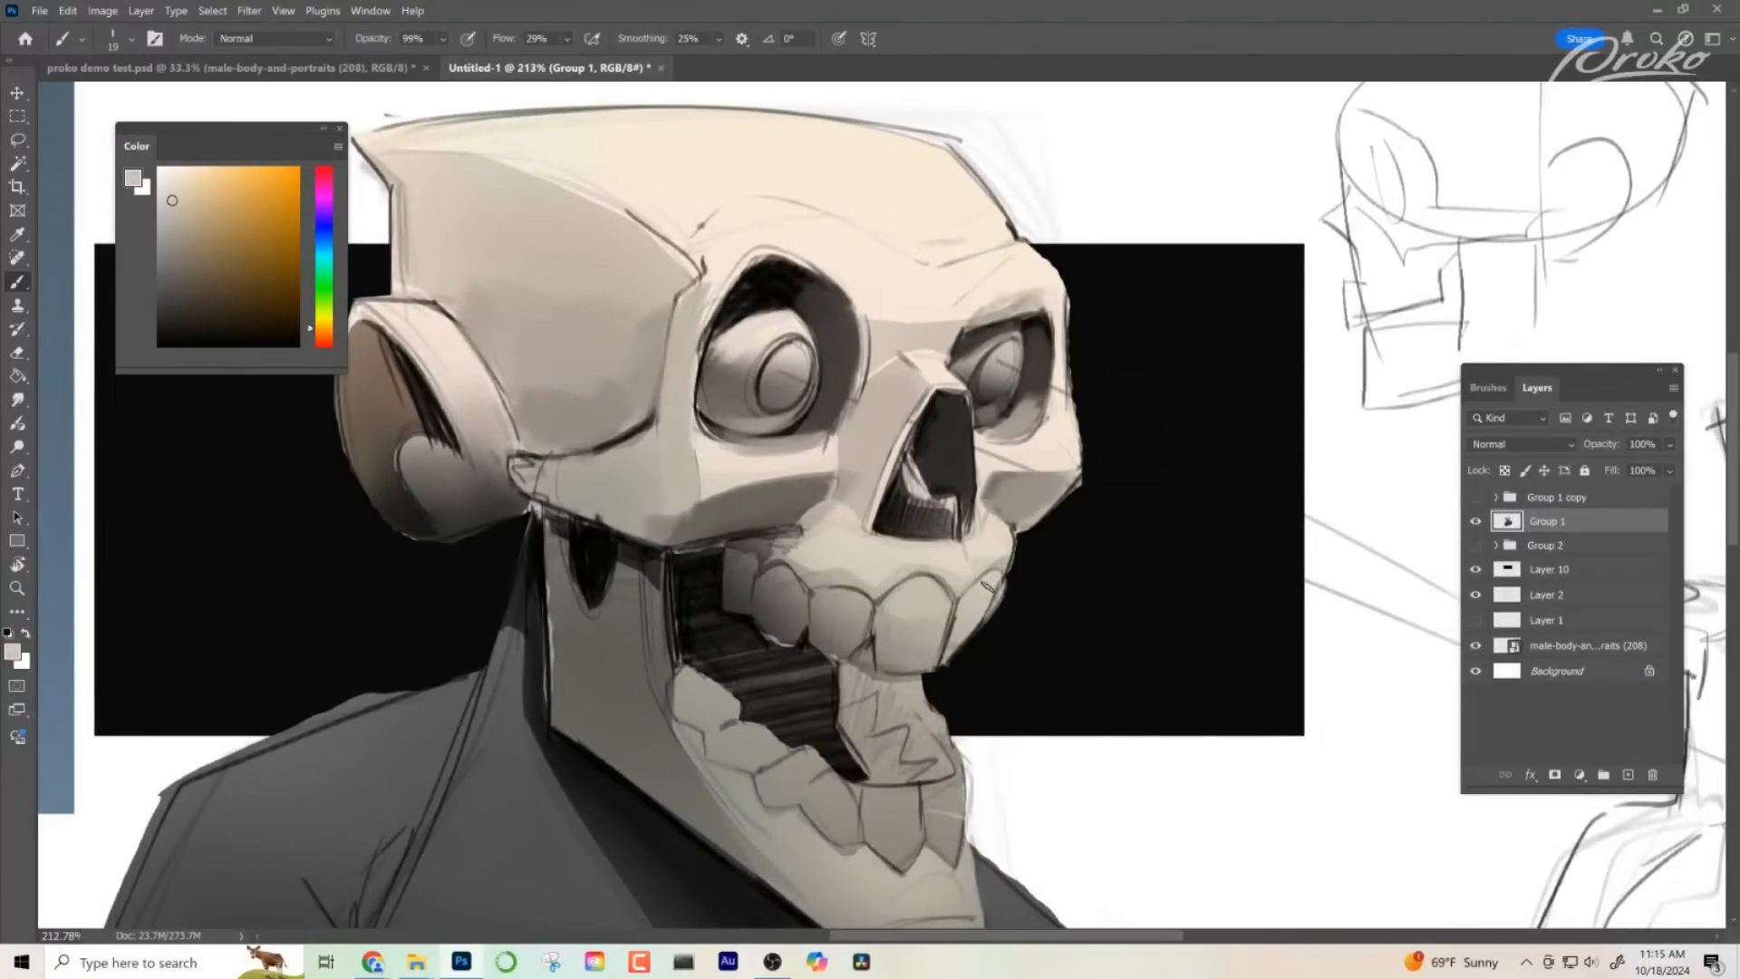
left_click(900, 599, "alt")
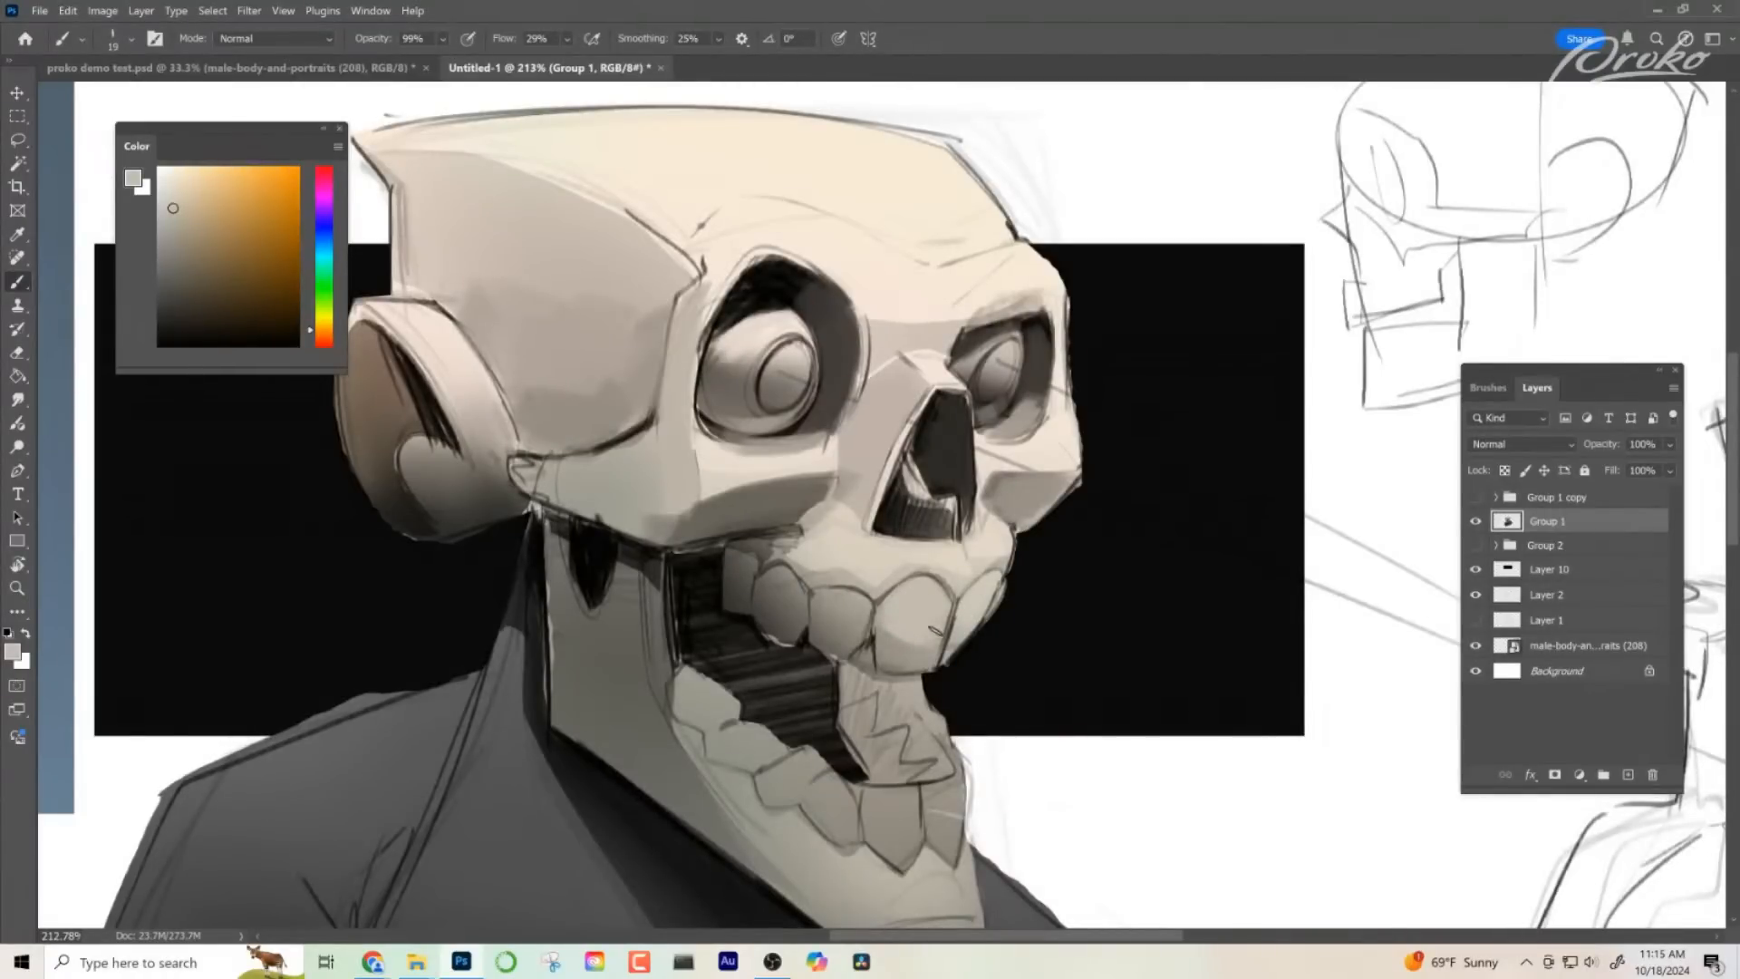
left_click_drag(894, 634, 917, 653)
- Shade the large upper front tooth's side and lower edge with sampled greys, and check it against the whole bust
key("z")
mouse_move(1025, 607)
left_mouse_down()
mouse_move(942, 609)
mouse_move(990, 560)
mouse_move(1034, 550)
left_mouse_up()
key("b")
left_click(893, 623, "alt")
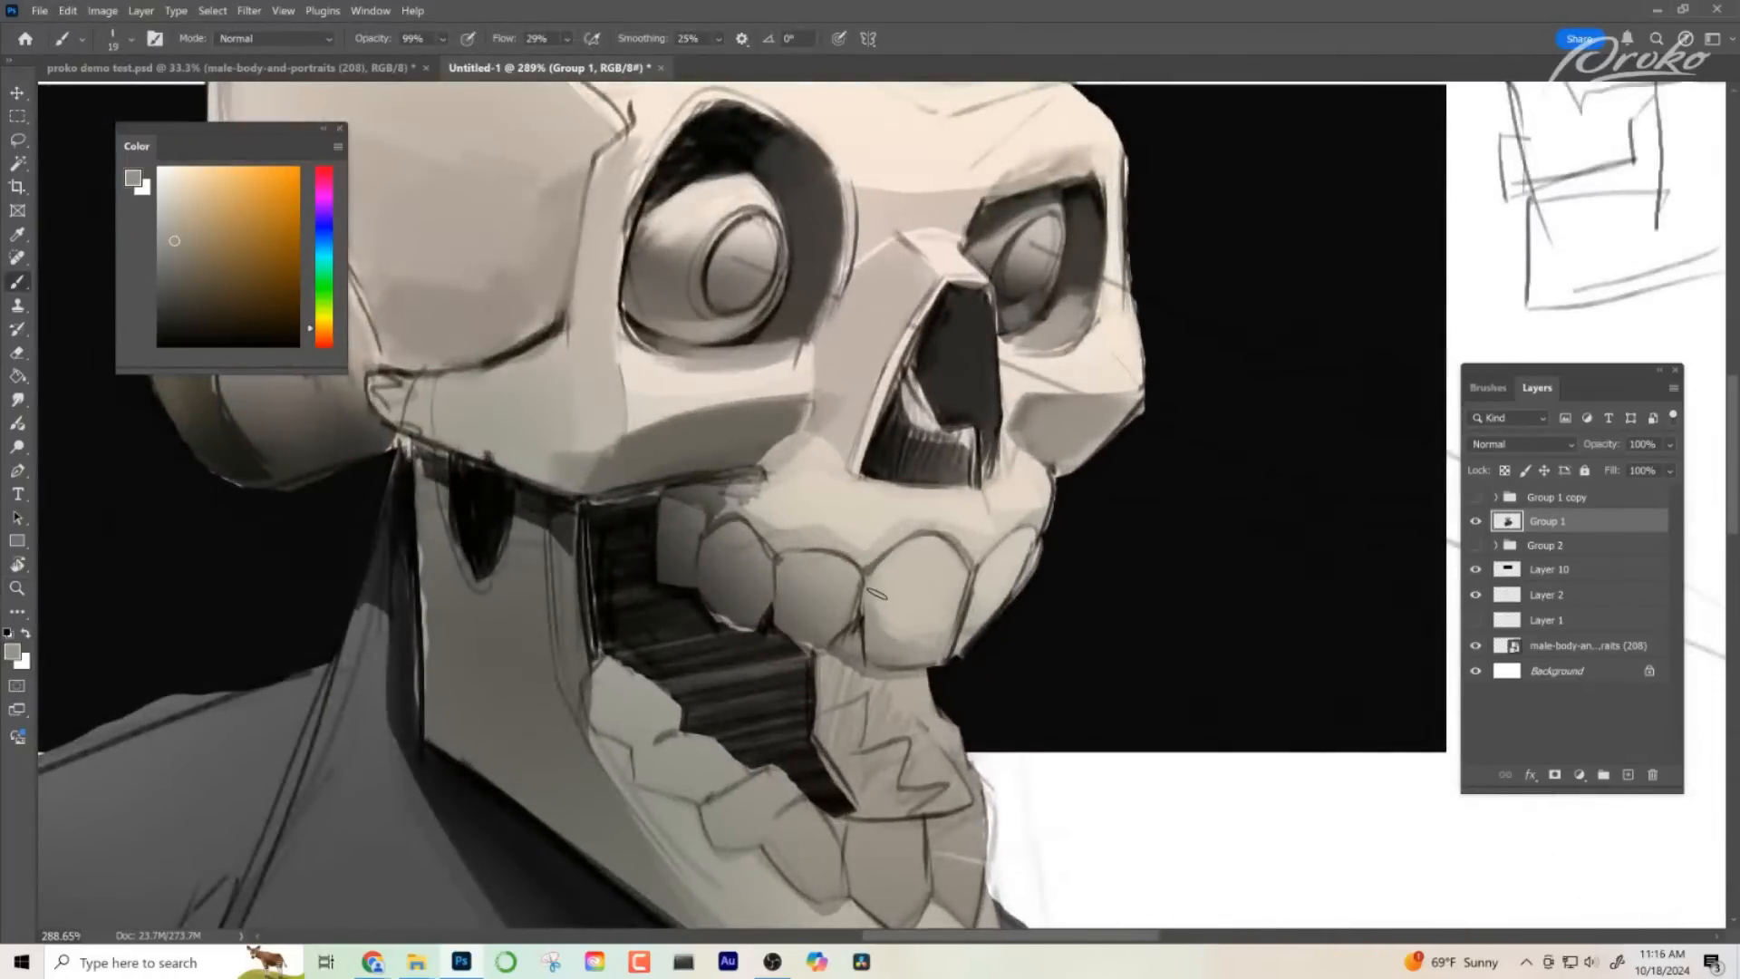
left_click_drag(886, 599, 888, 656)
left_click(932, 615, "alt")
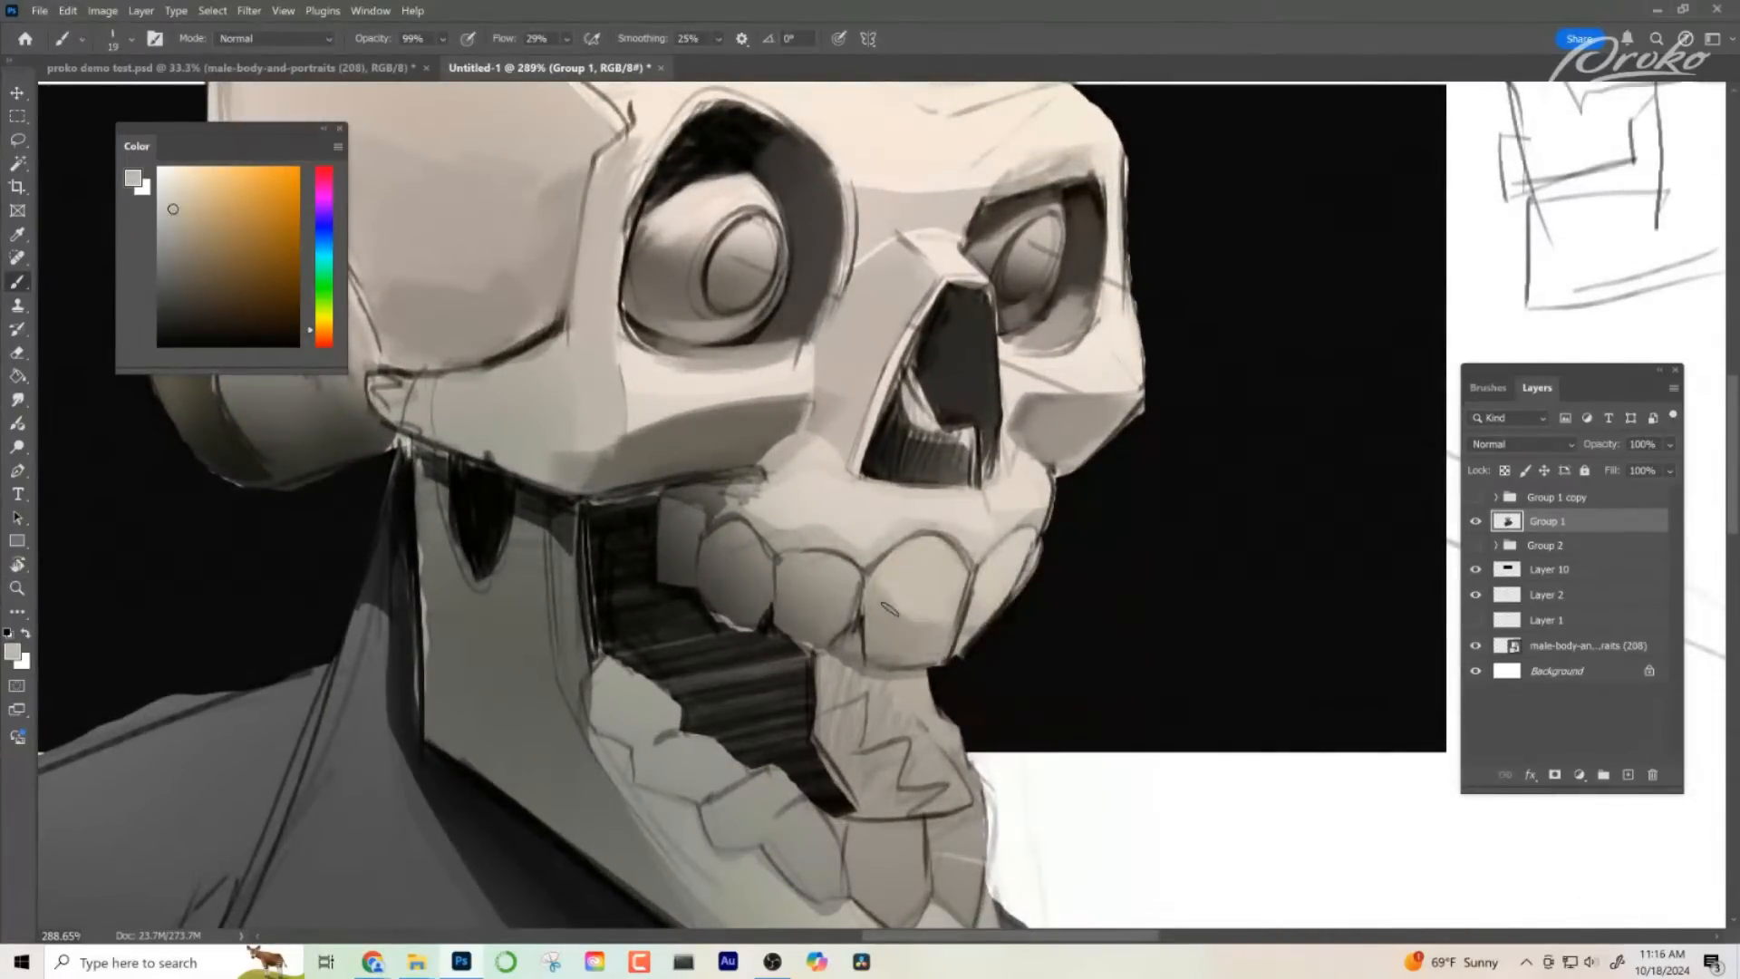
left_click(917, 645, "alt")
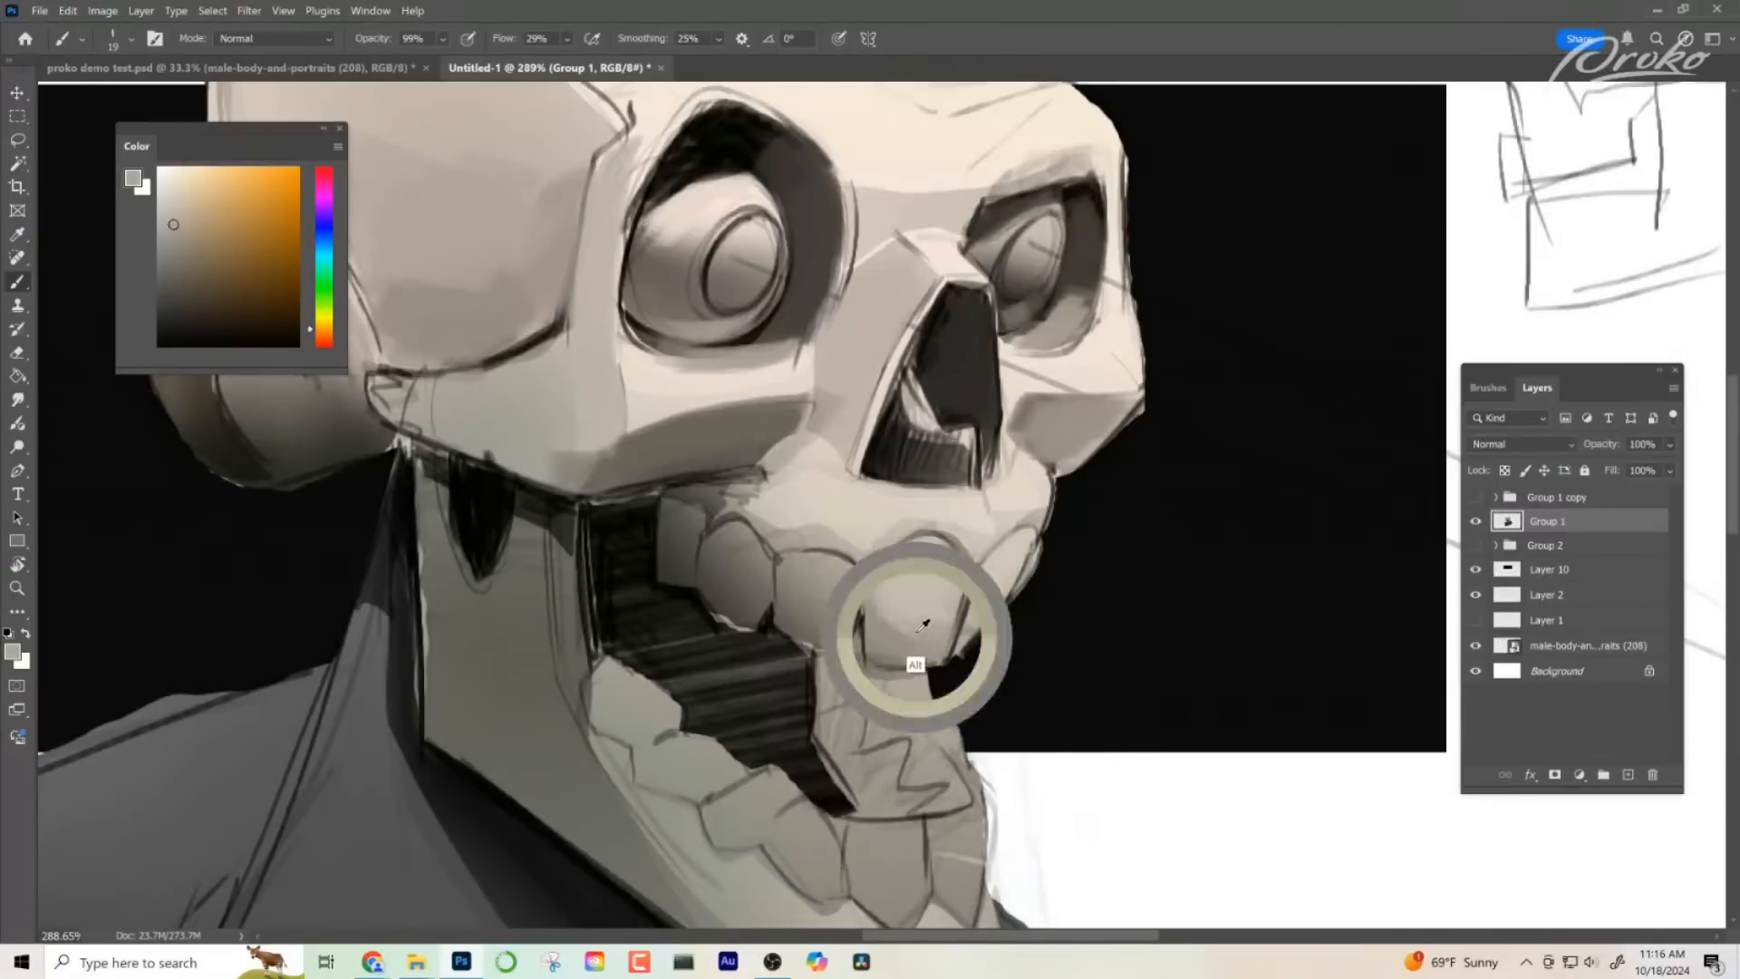
key("z")
left_click_drag(1104, 631, 977, 645)
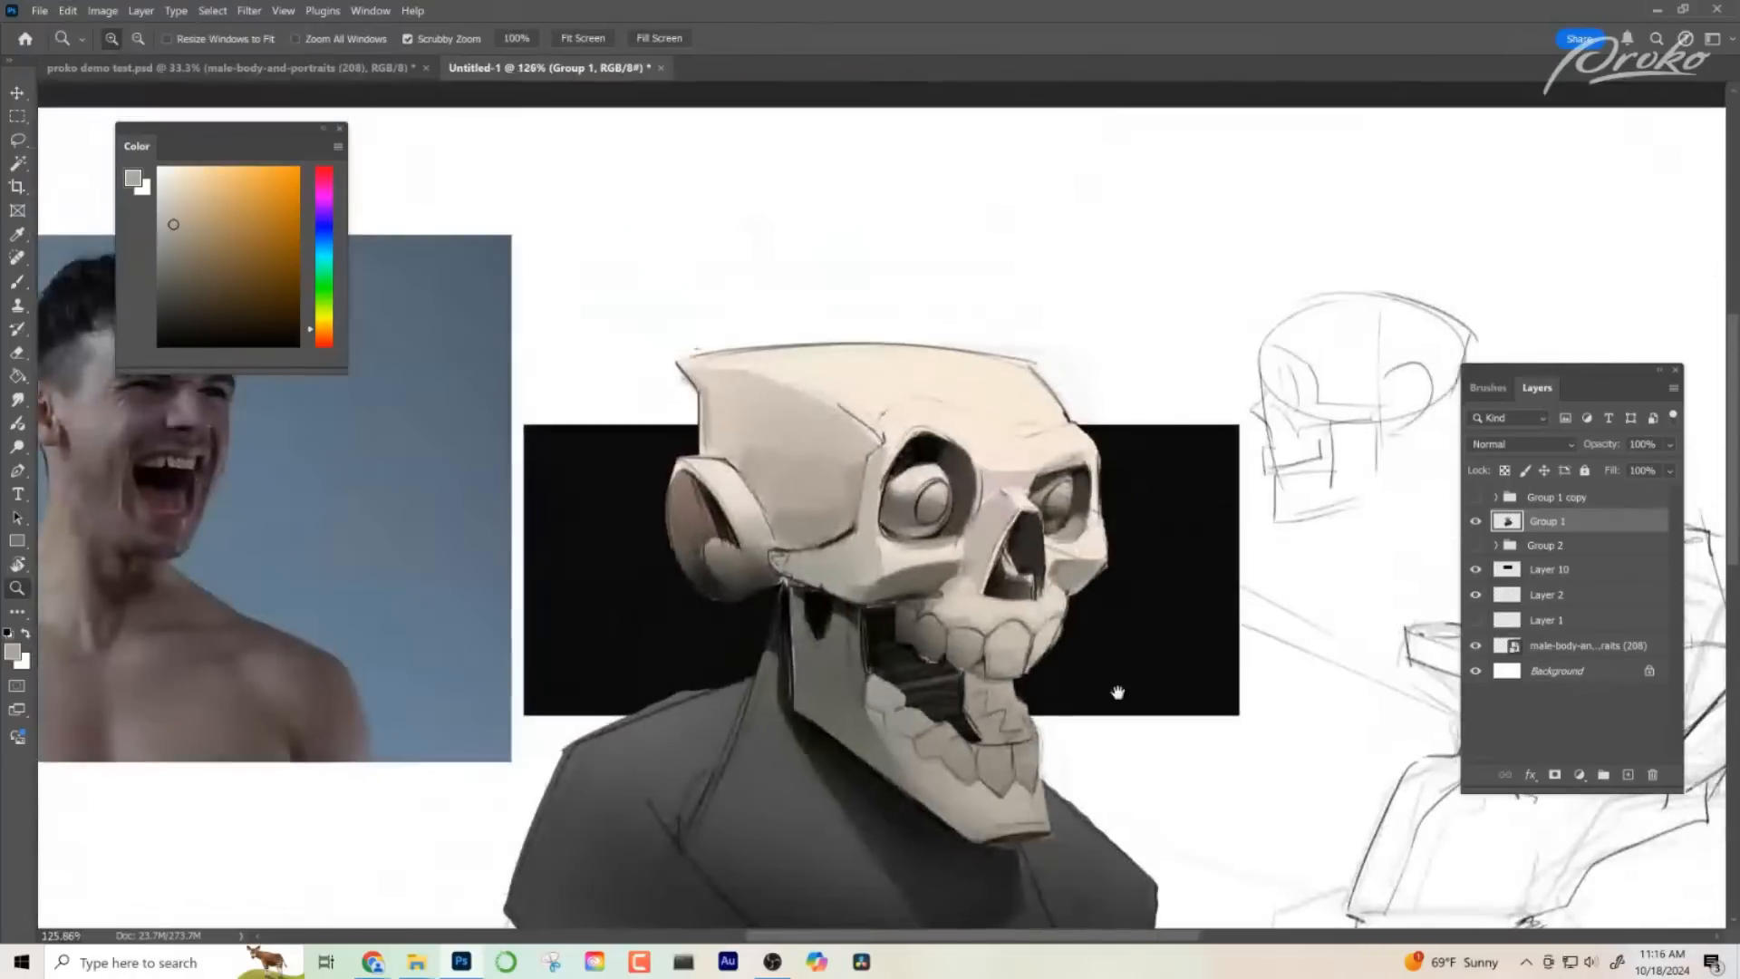
- Examine the teeth and jaw up close, and compare the whole bust with the photo reference
left_click_drag(1118, 695, 824, 551)
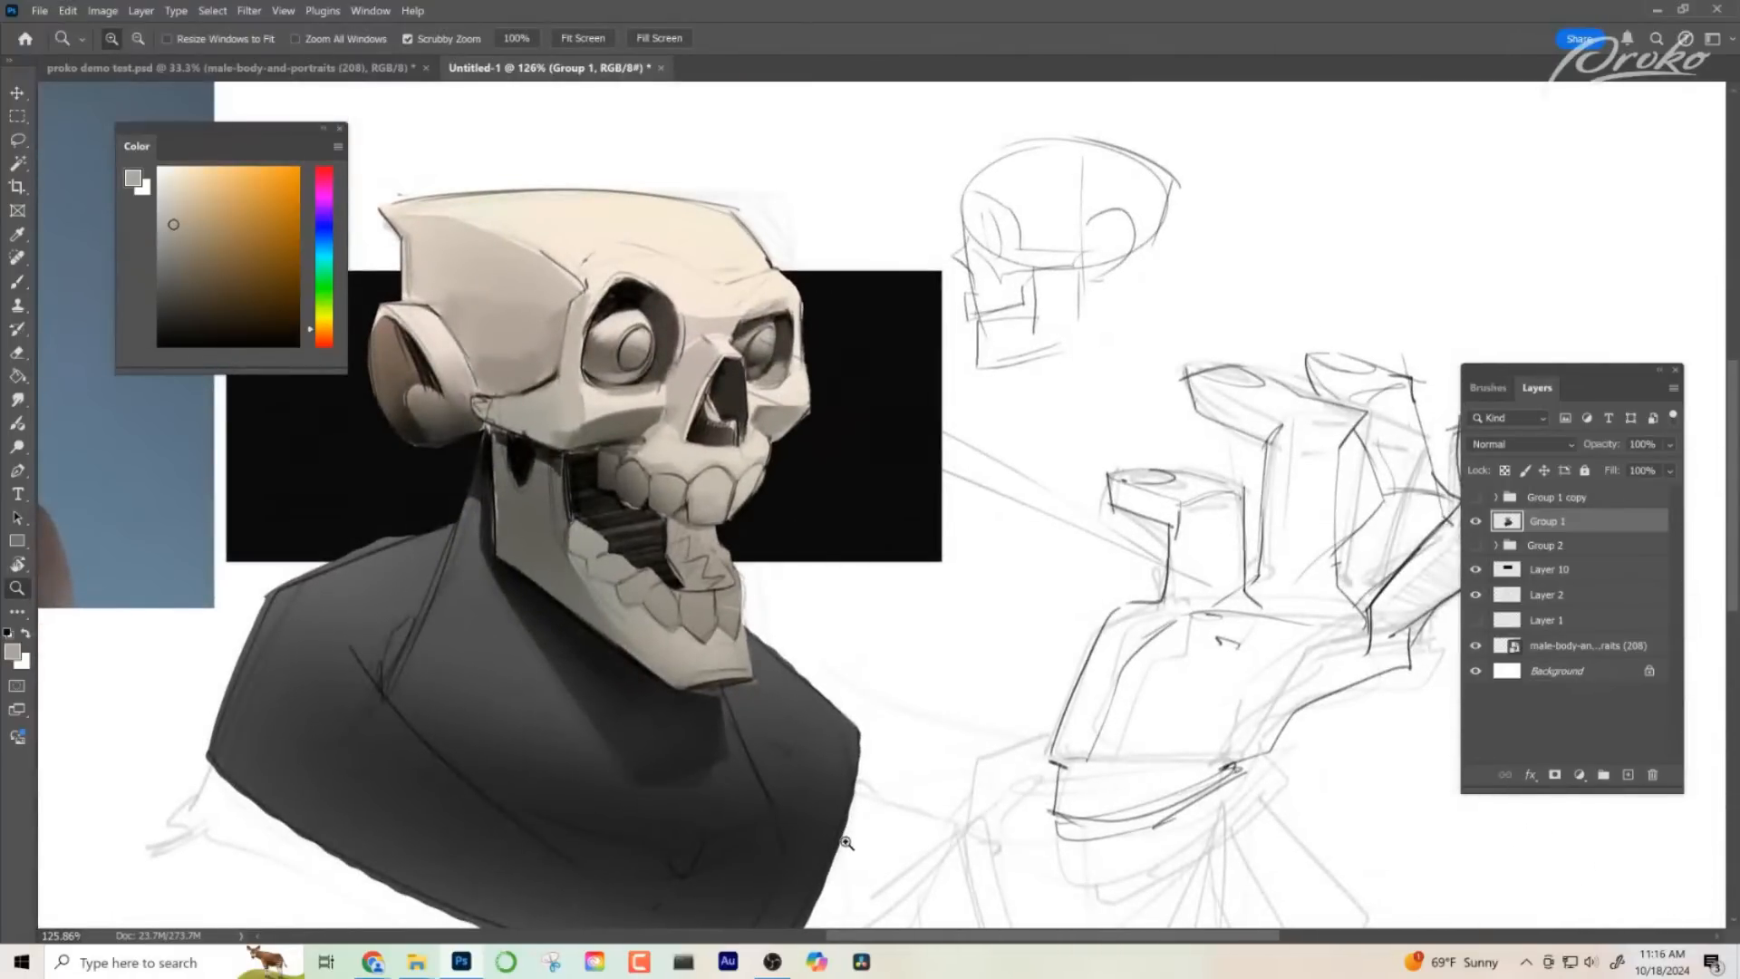
left_click_drag(689, 524, 770, 560)
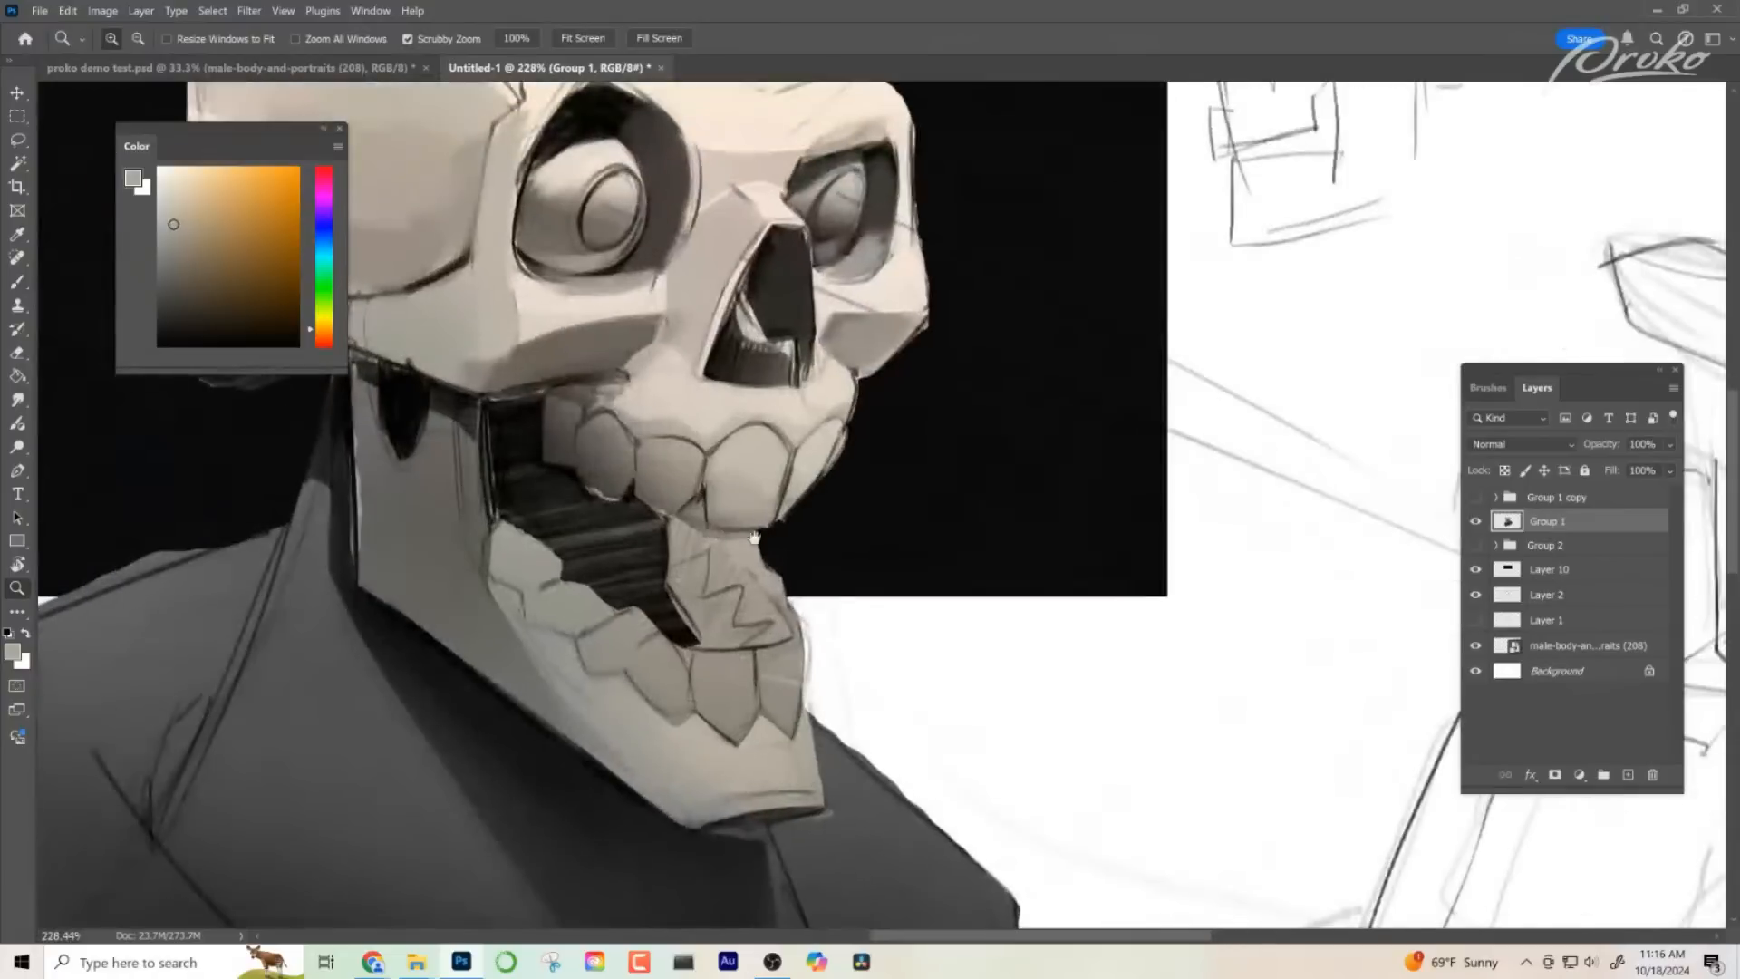
key("b")
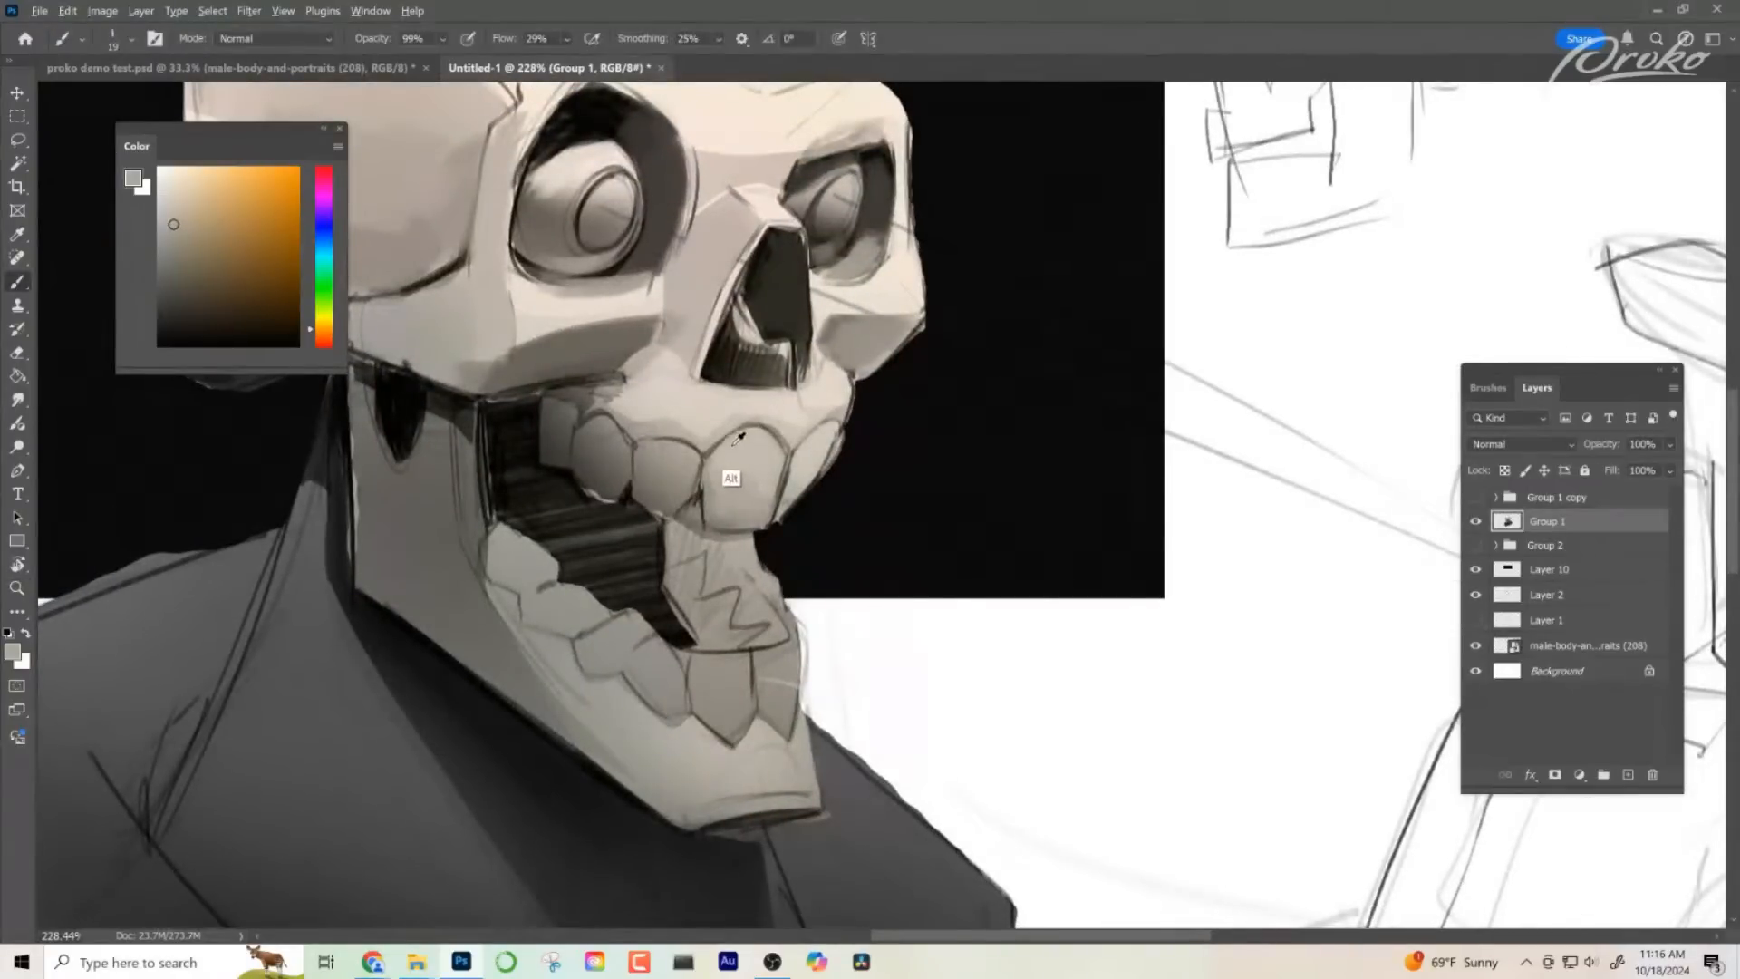
key("z")
left_click_drag(968, 622, 925, 614)
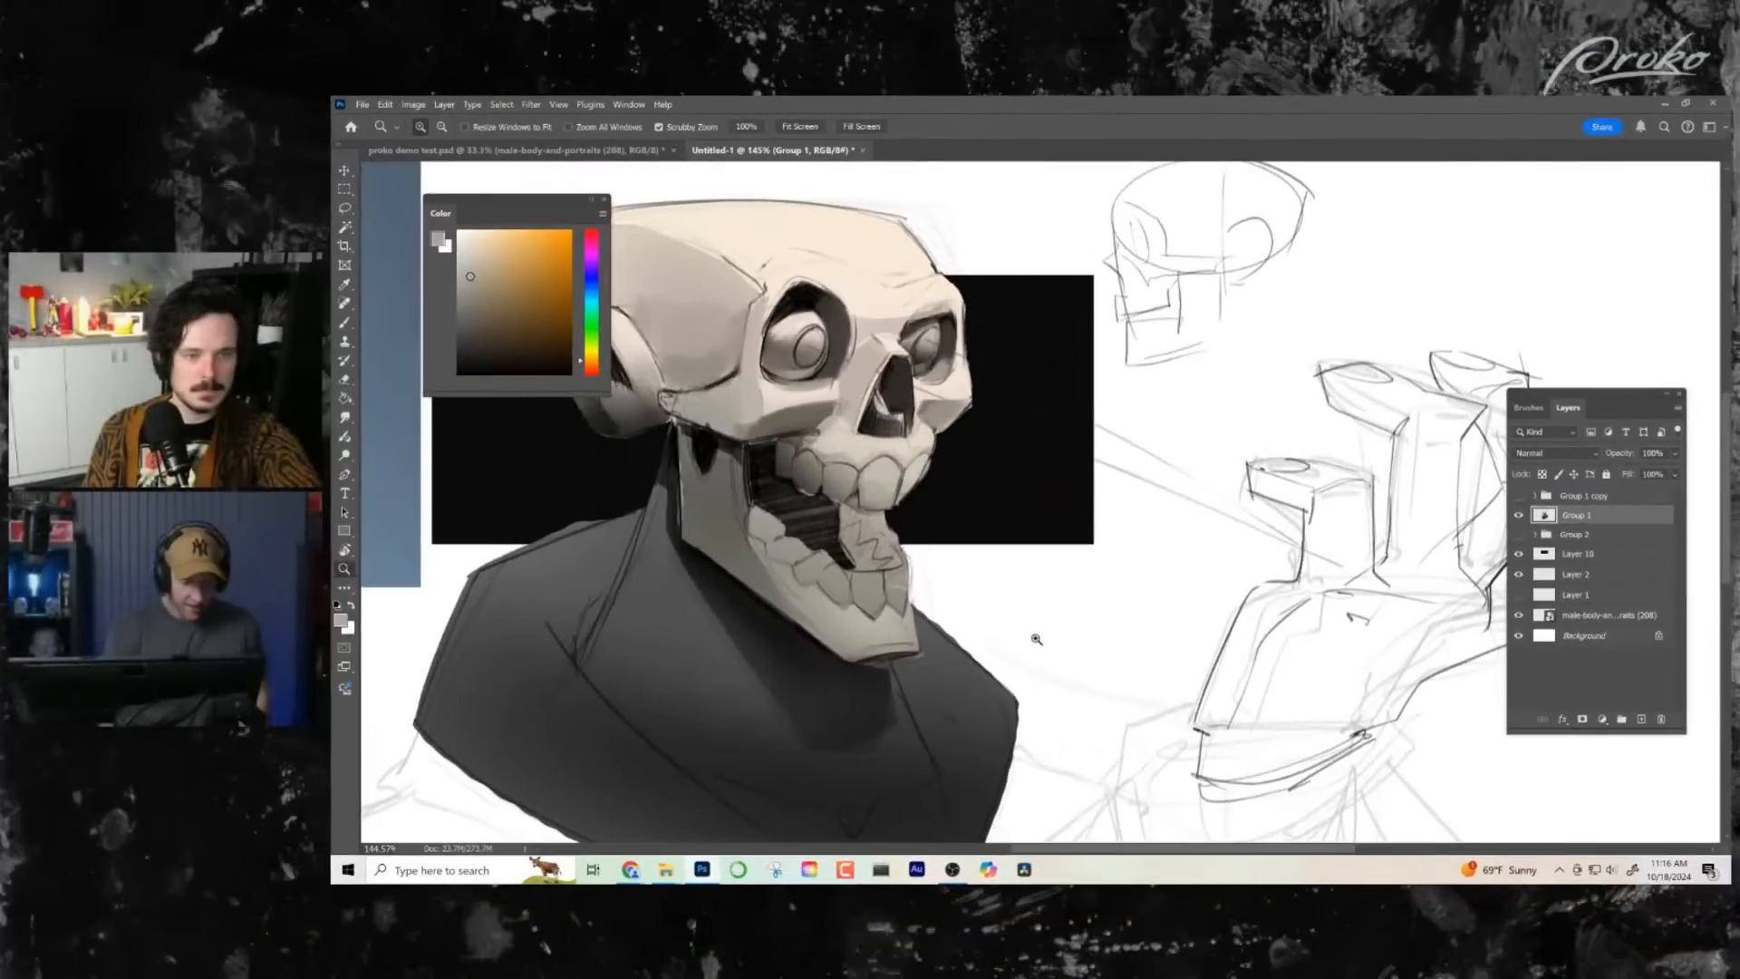
left_click_drag(870, 675, 820, 668)
left_click_drag(664, 671, 848, 723)
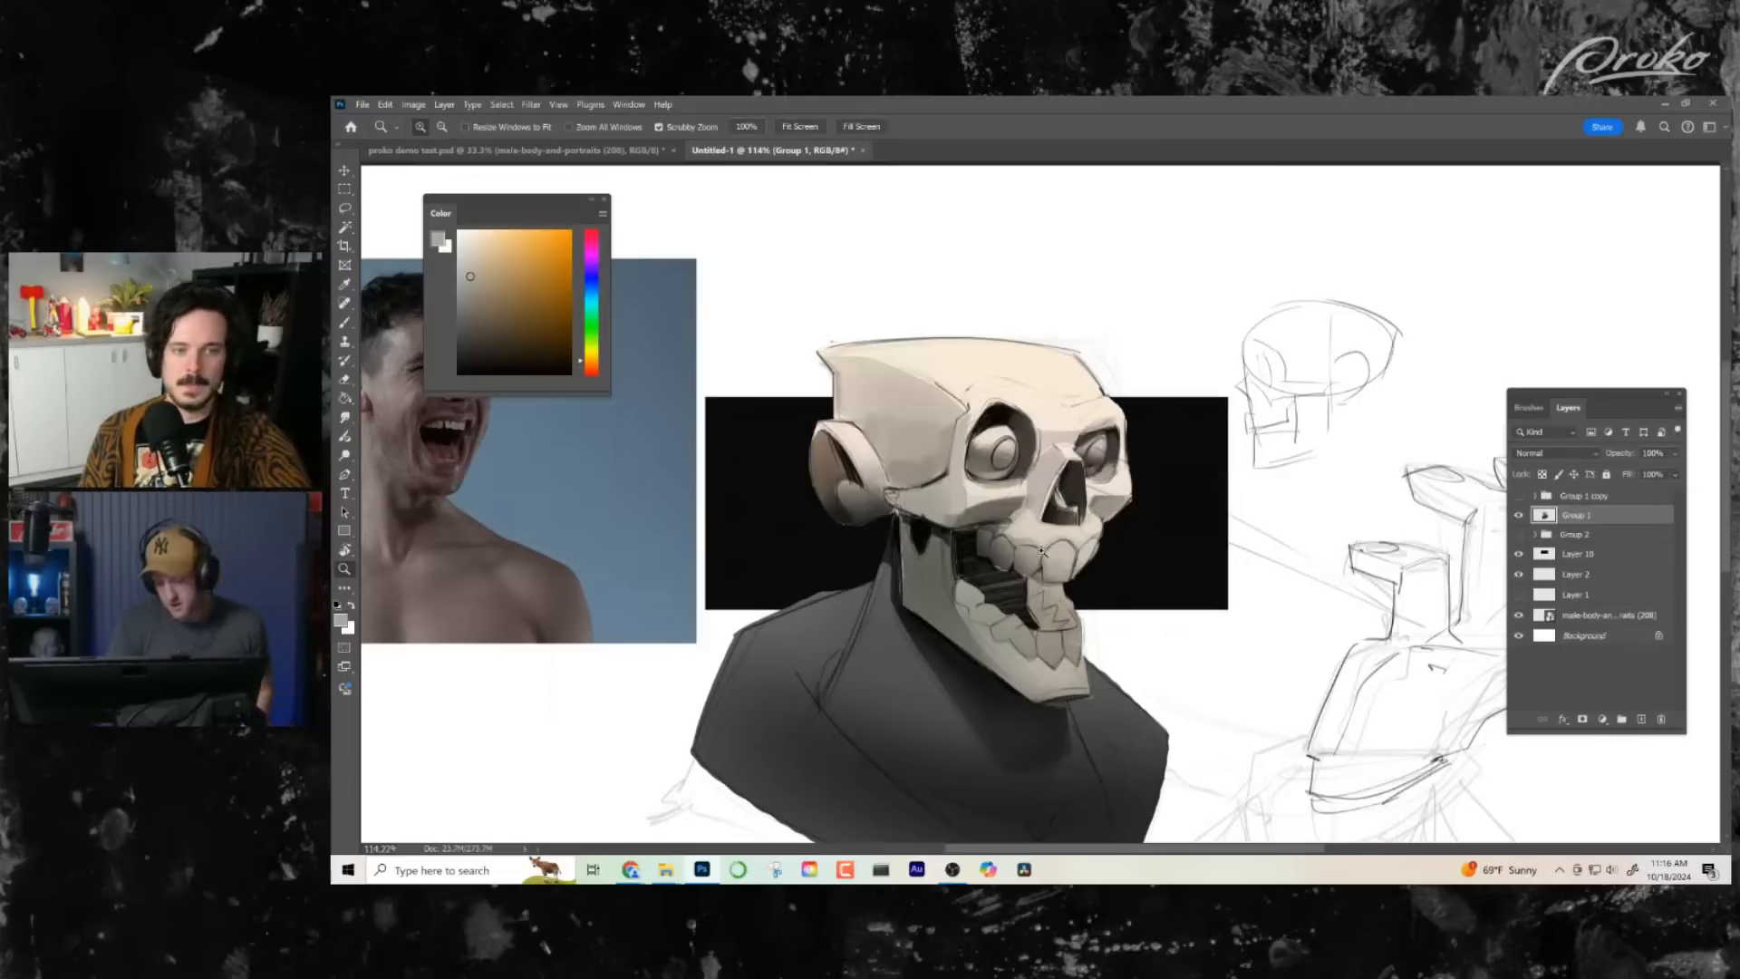
left_click_drag(1155, 524, 1163, 505)
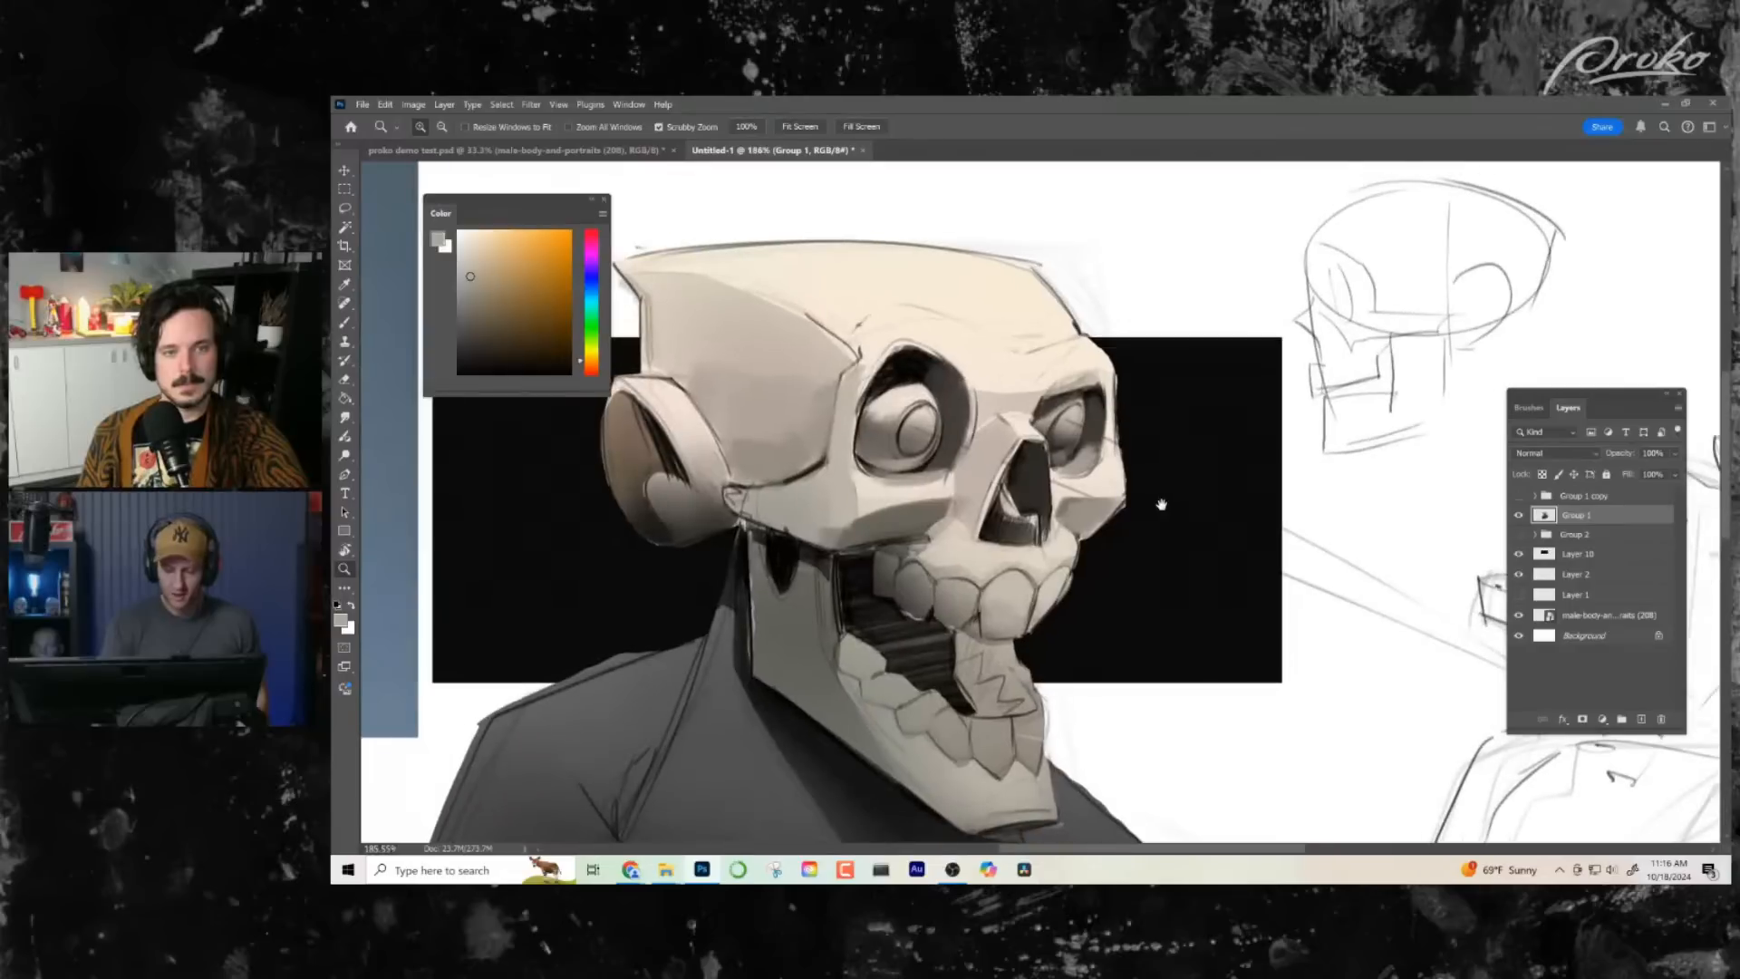
key("b")
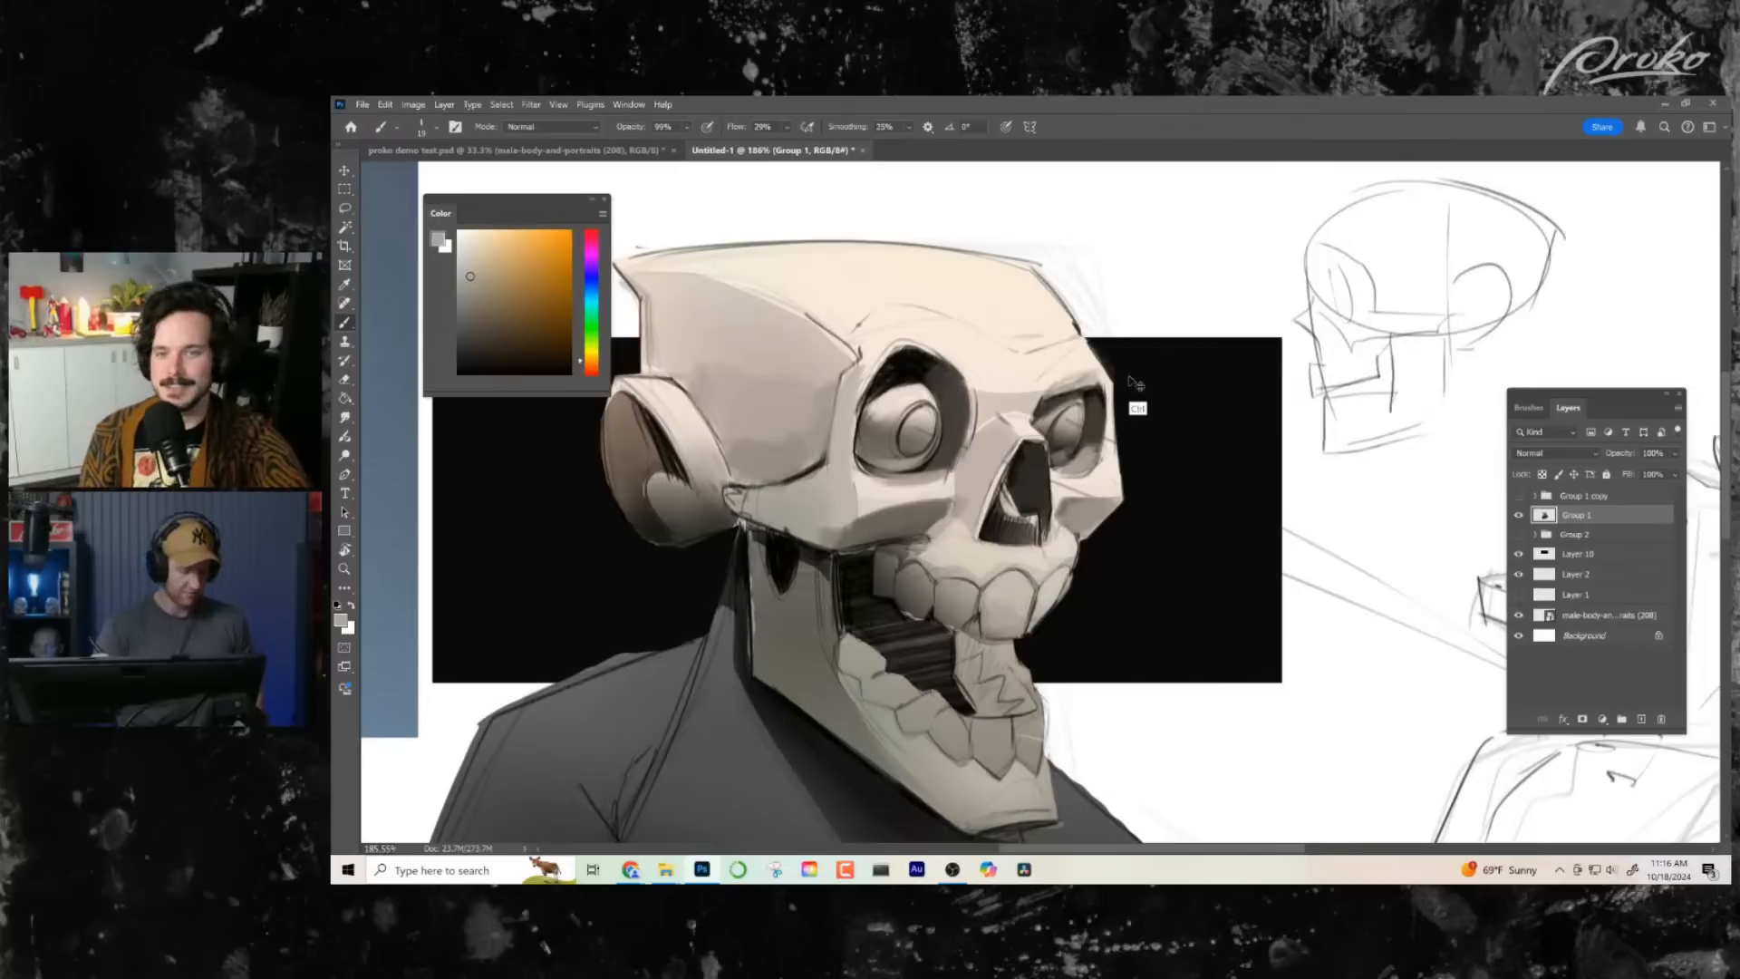
key("shift+alt+r")
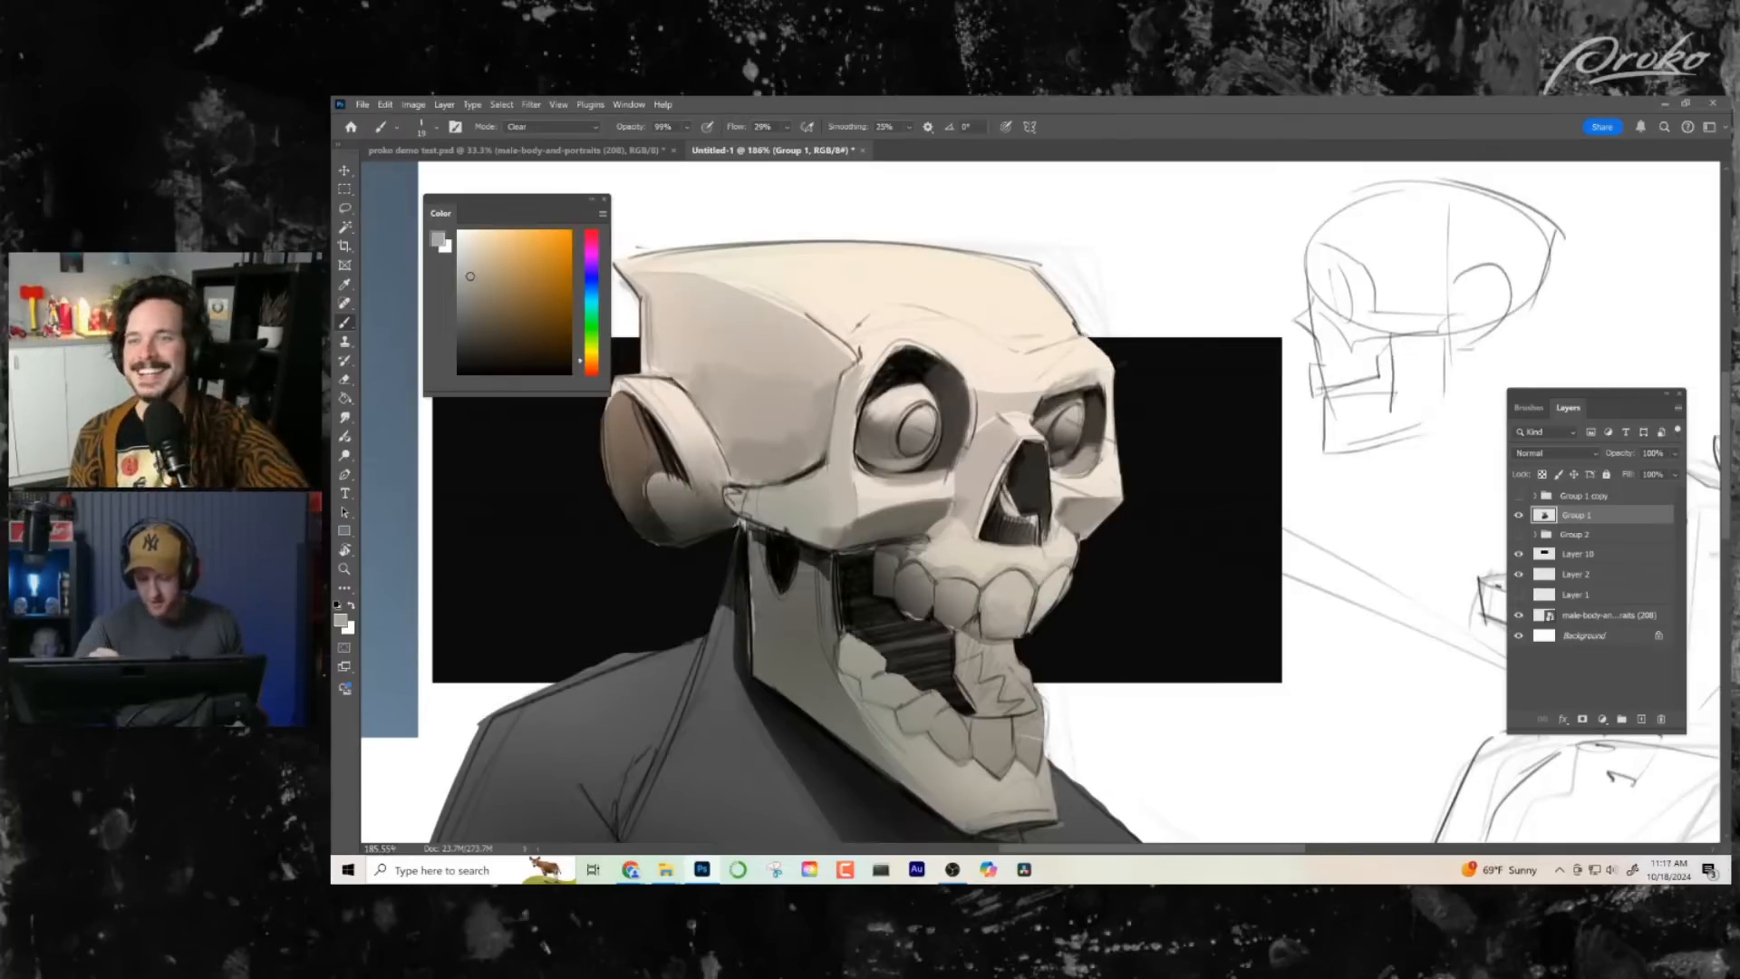
left_click_drag(1030, 254, 1033, 262)
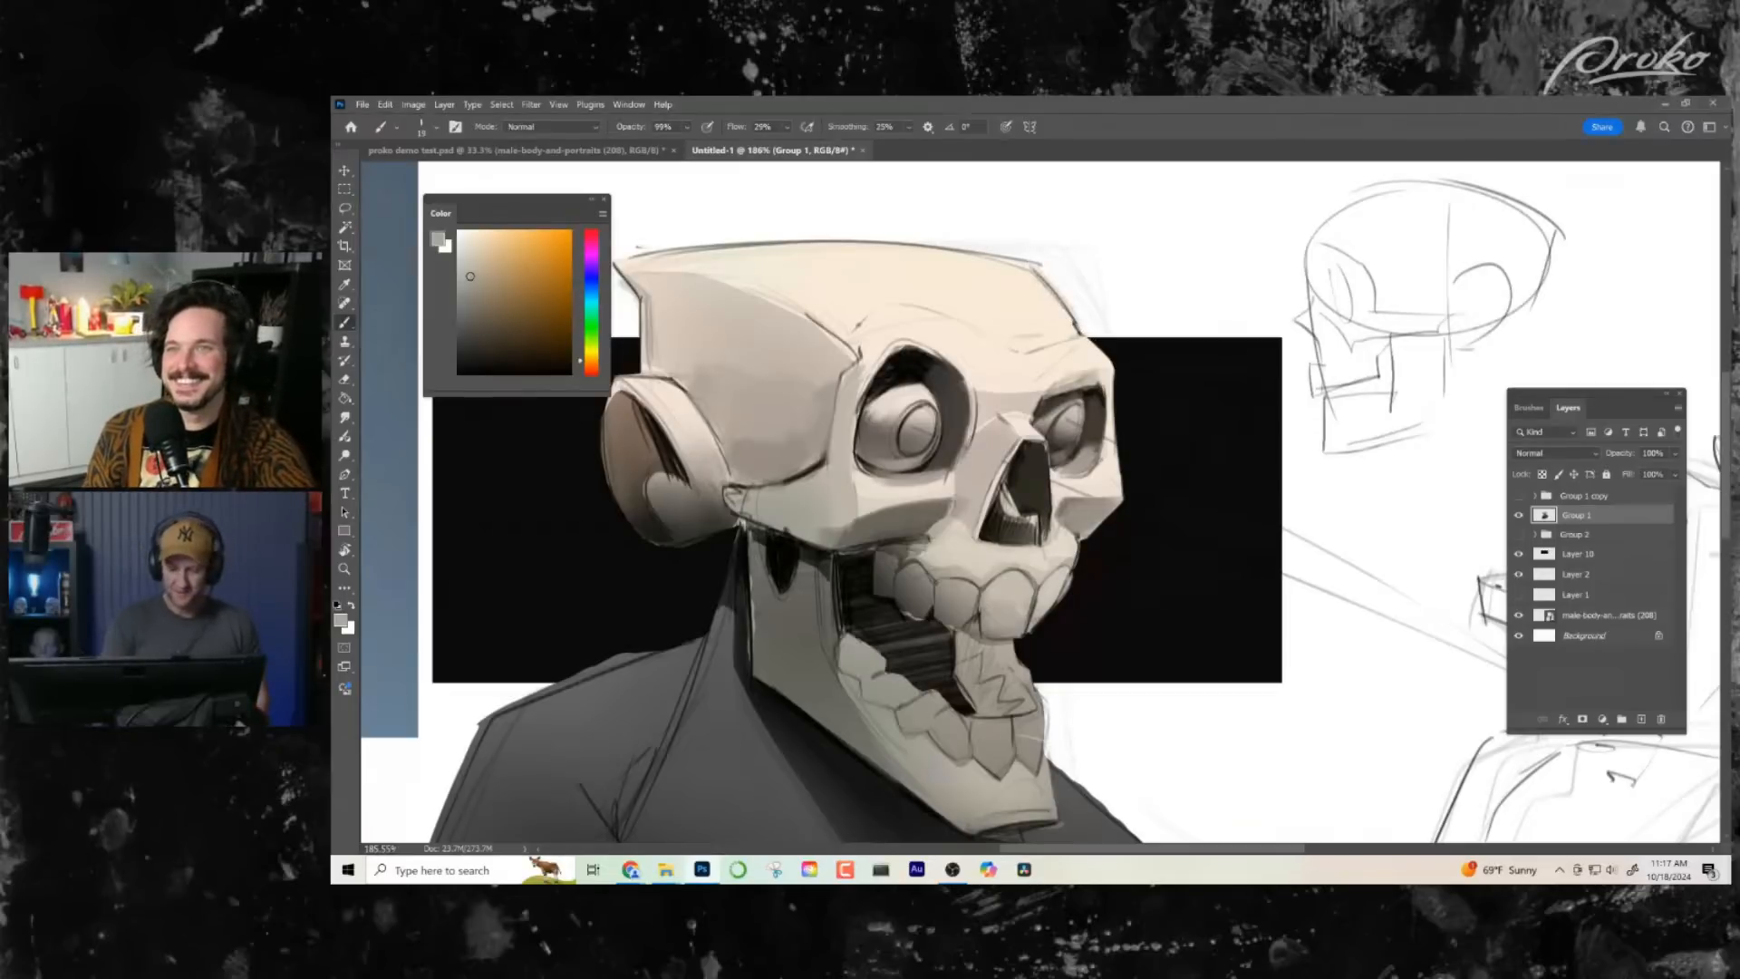
- Paint over the lines where the upper back gum meets the near cheekbone, using sampled dark, mid and light greys
scroll(1068, 510, "left", 1)
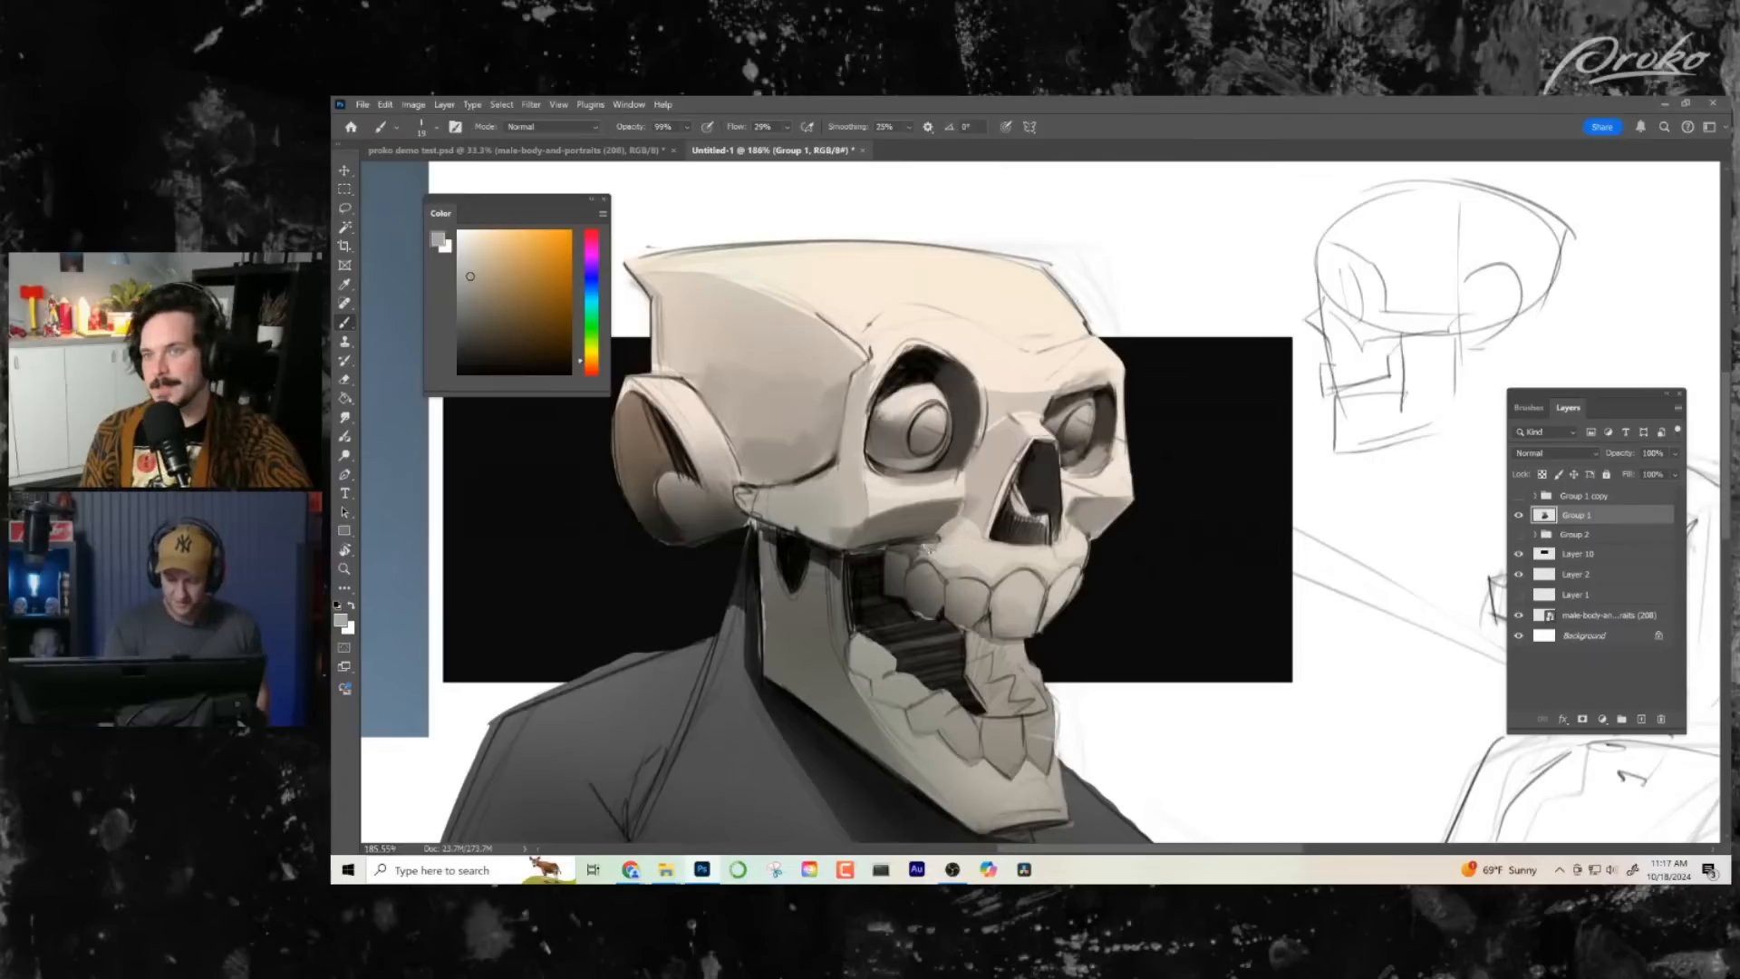
left_click(922, 545, "alt")
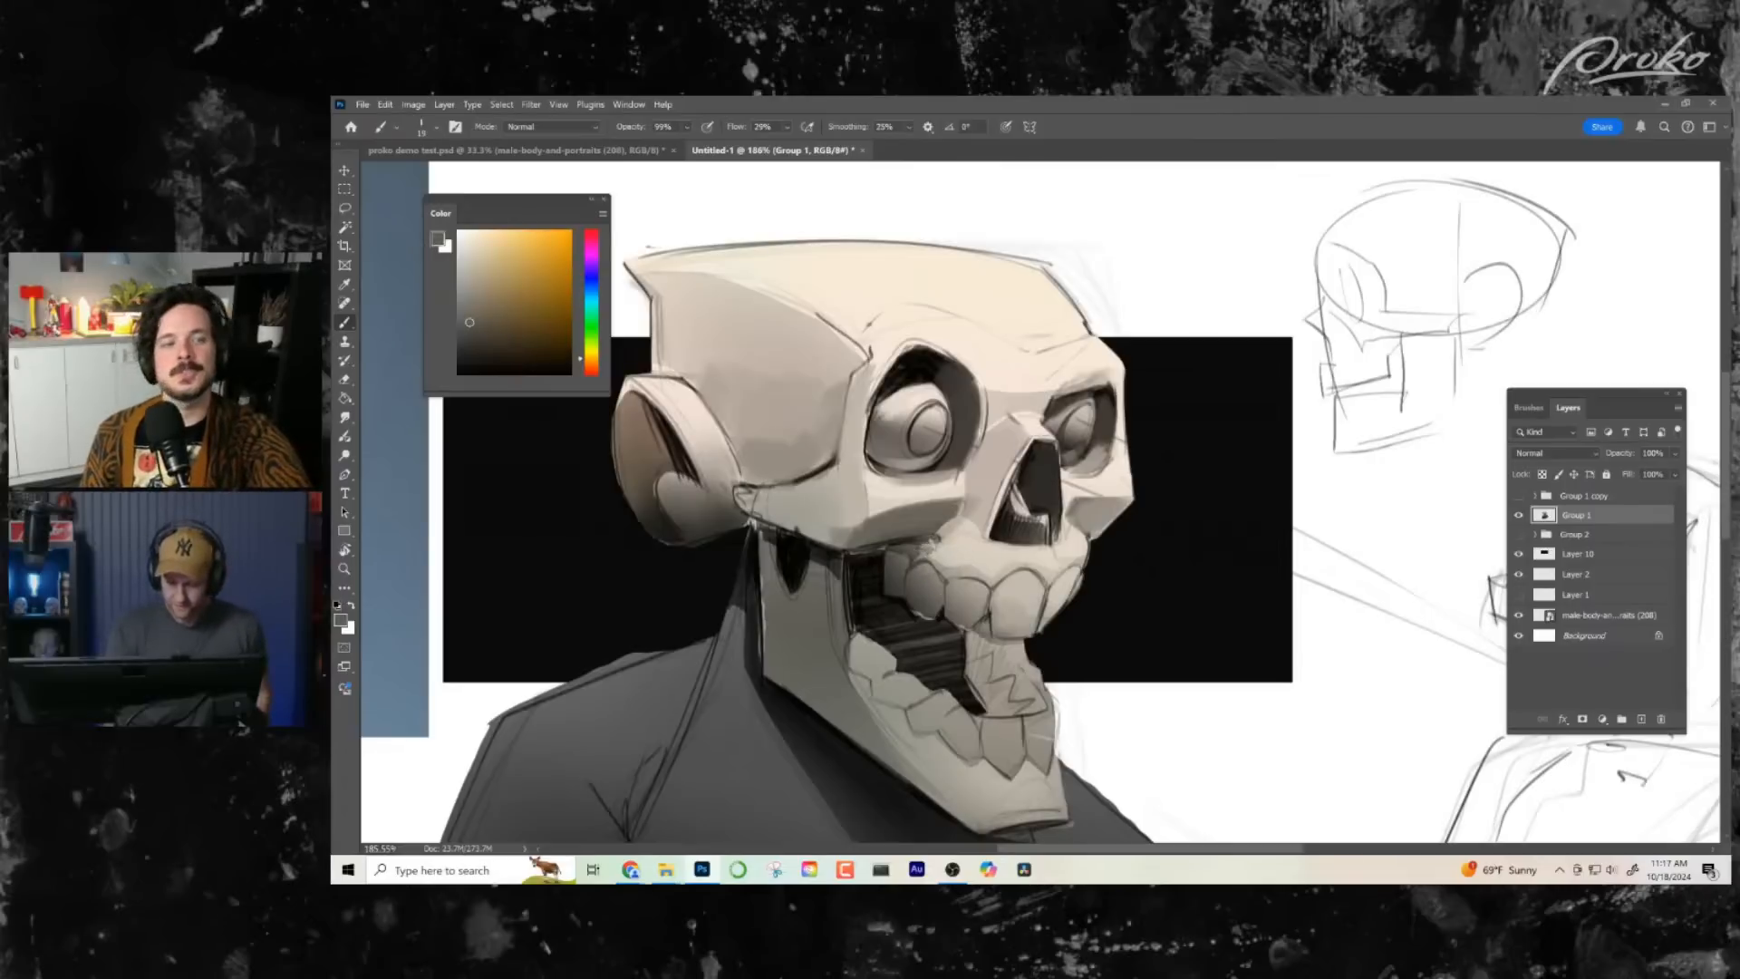
left_click(941, 542, "alt")
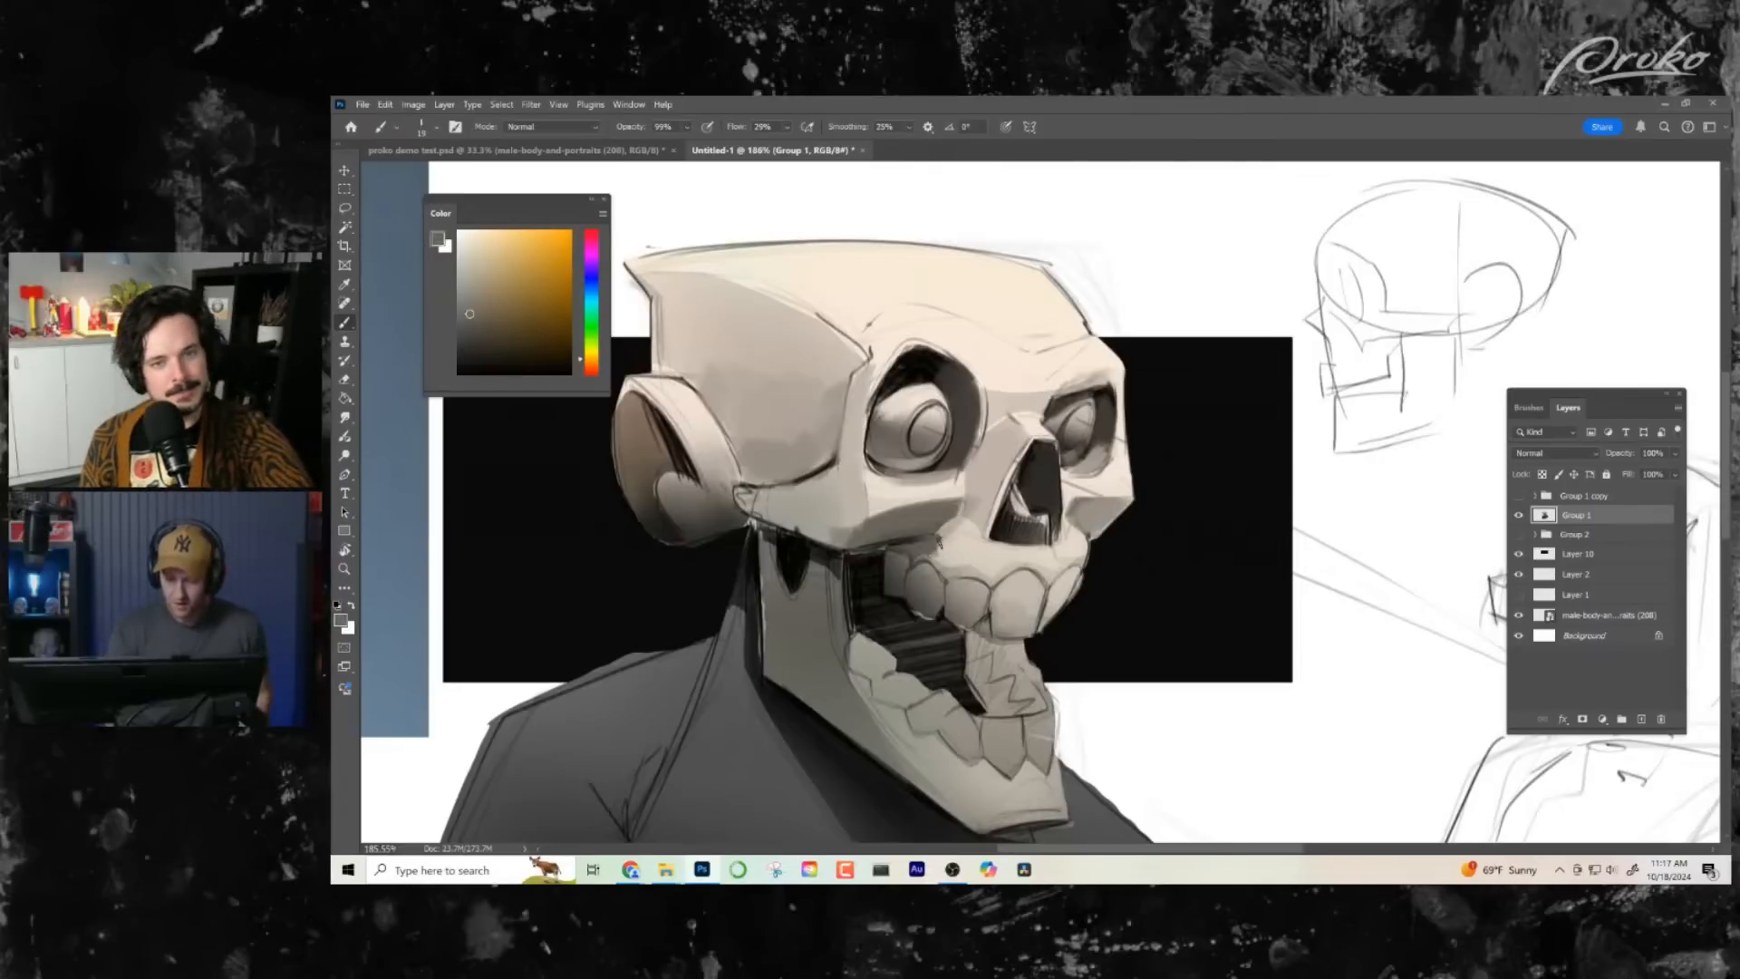
left_click(944, 548, "alt")
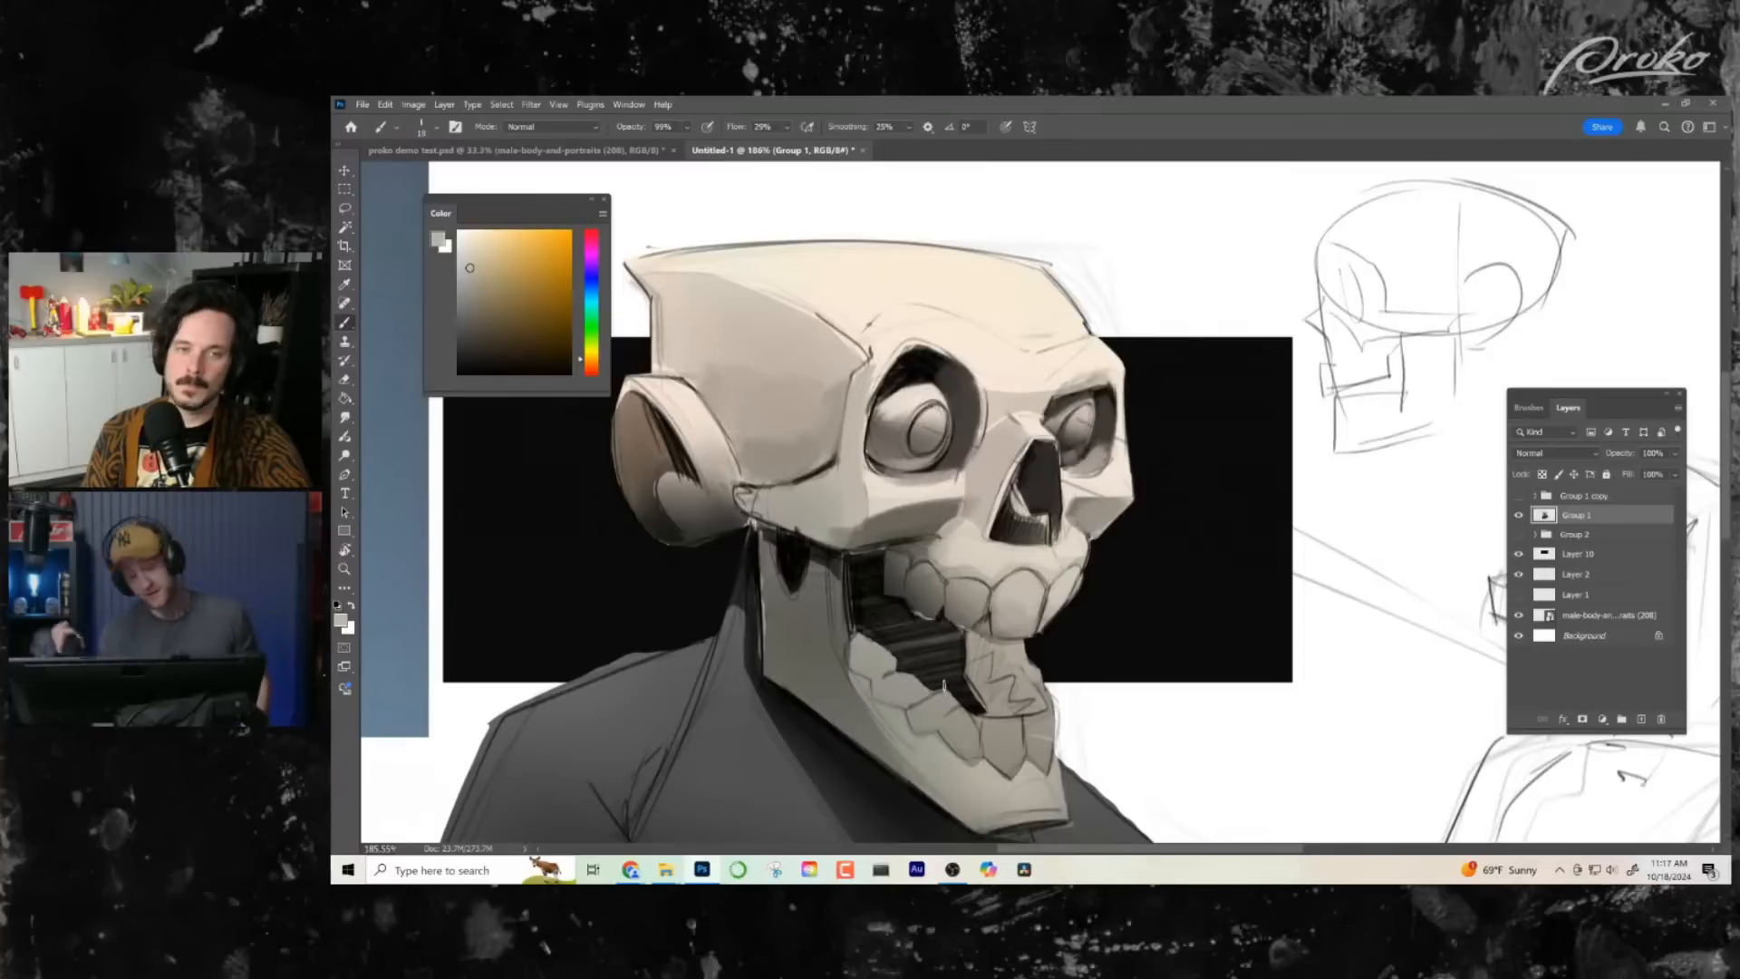
left_click(929, 545, "alt")
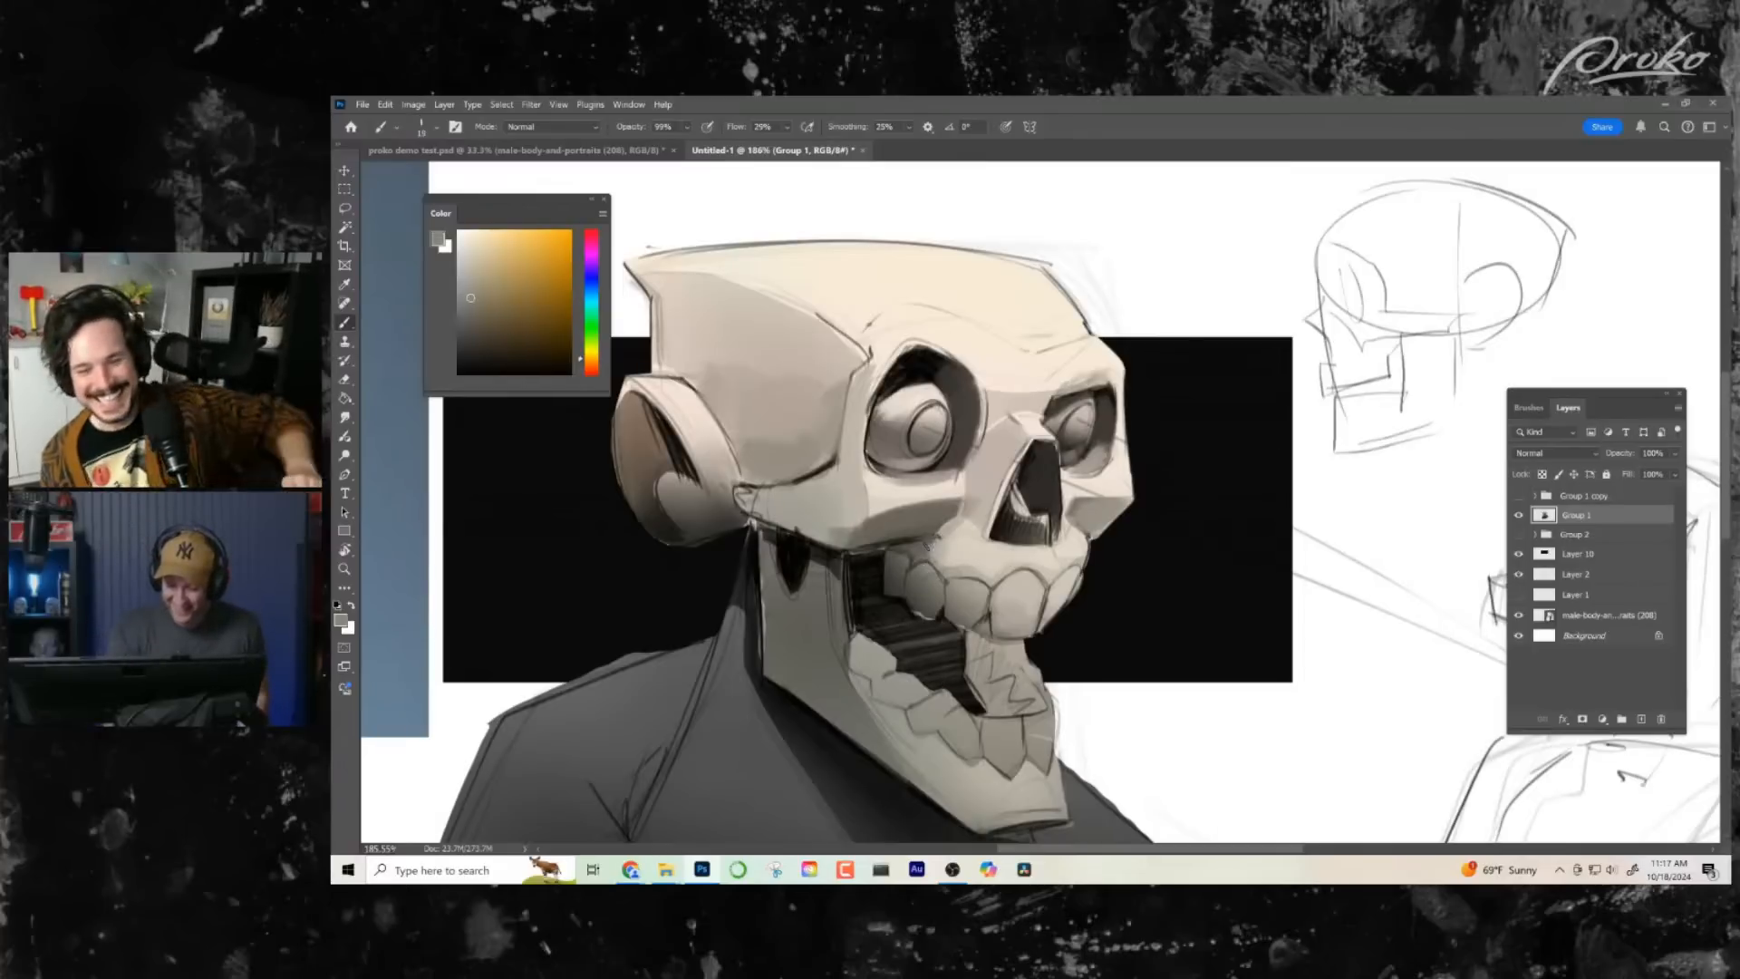
- Refine the planes of the far and near cheekbones with light tones and a mid grey sampled from the skull
left_click(1075, 498, "alt")
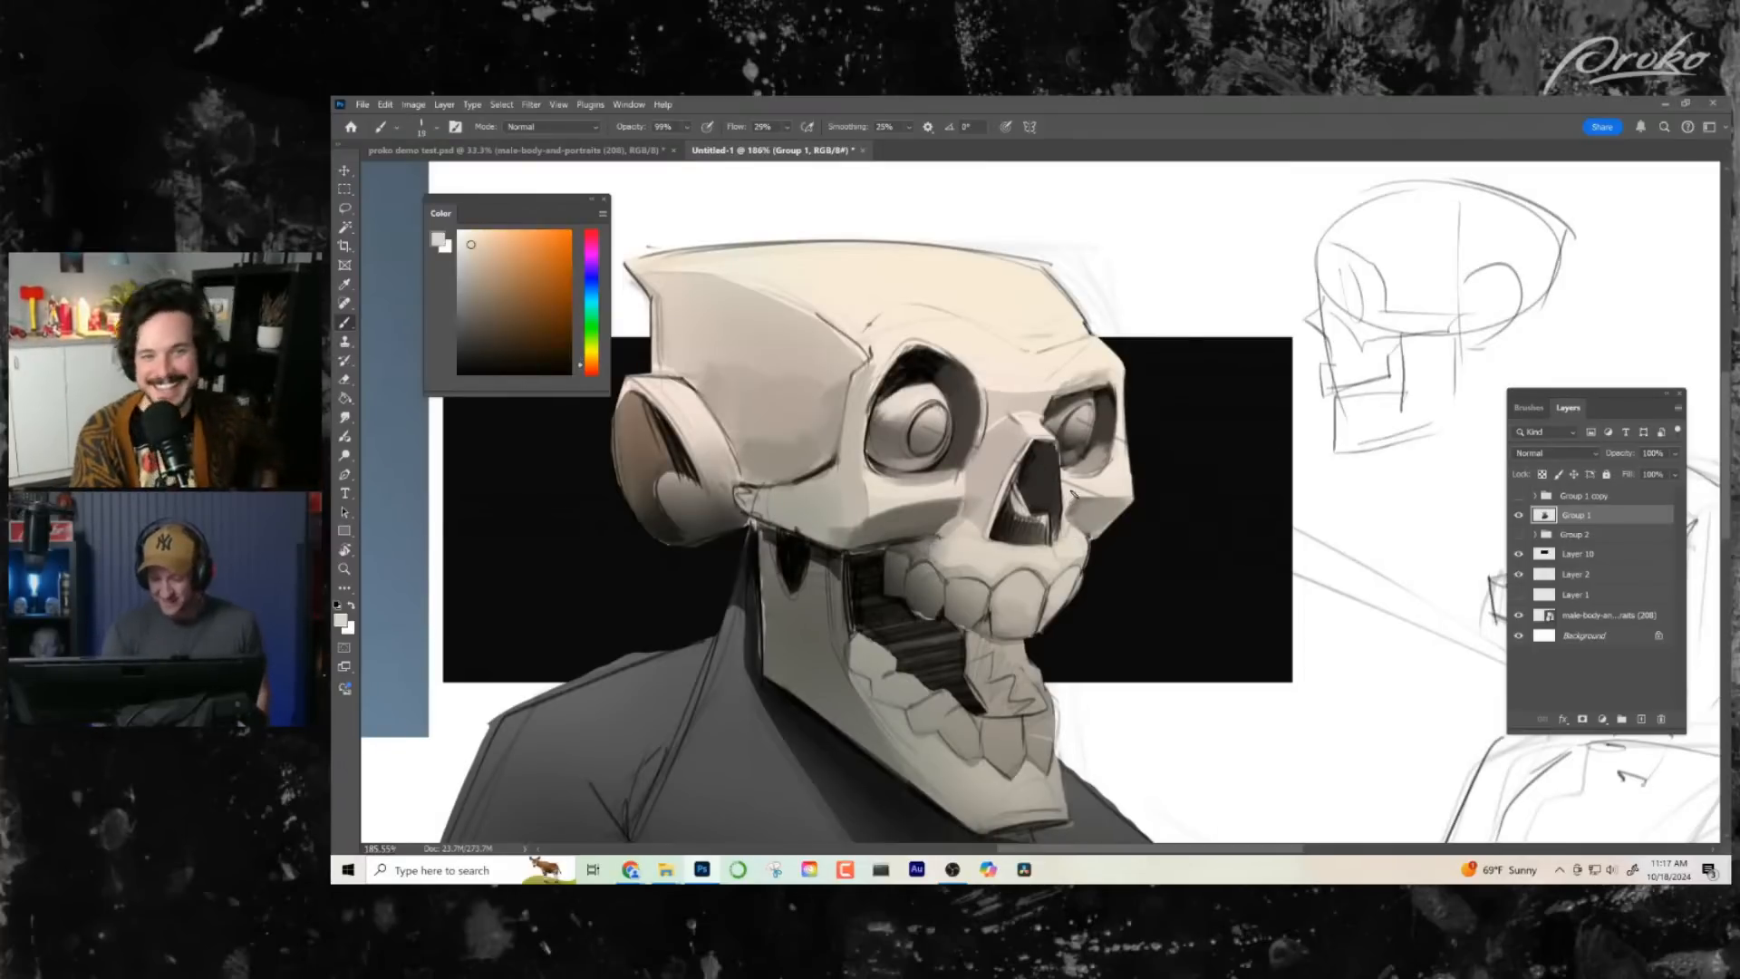
left_click(1100, 491, "alt")
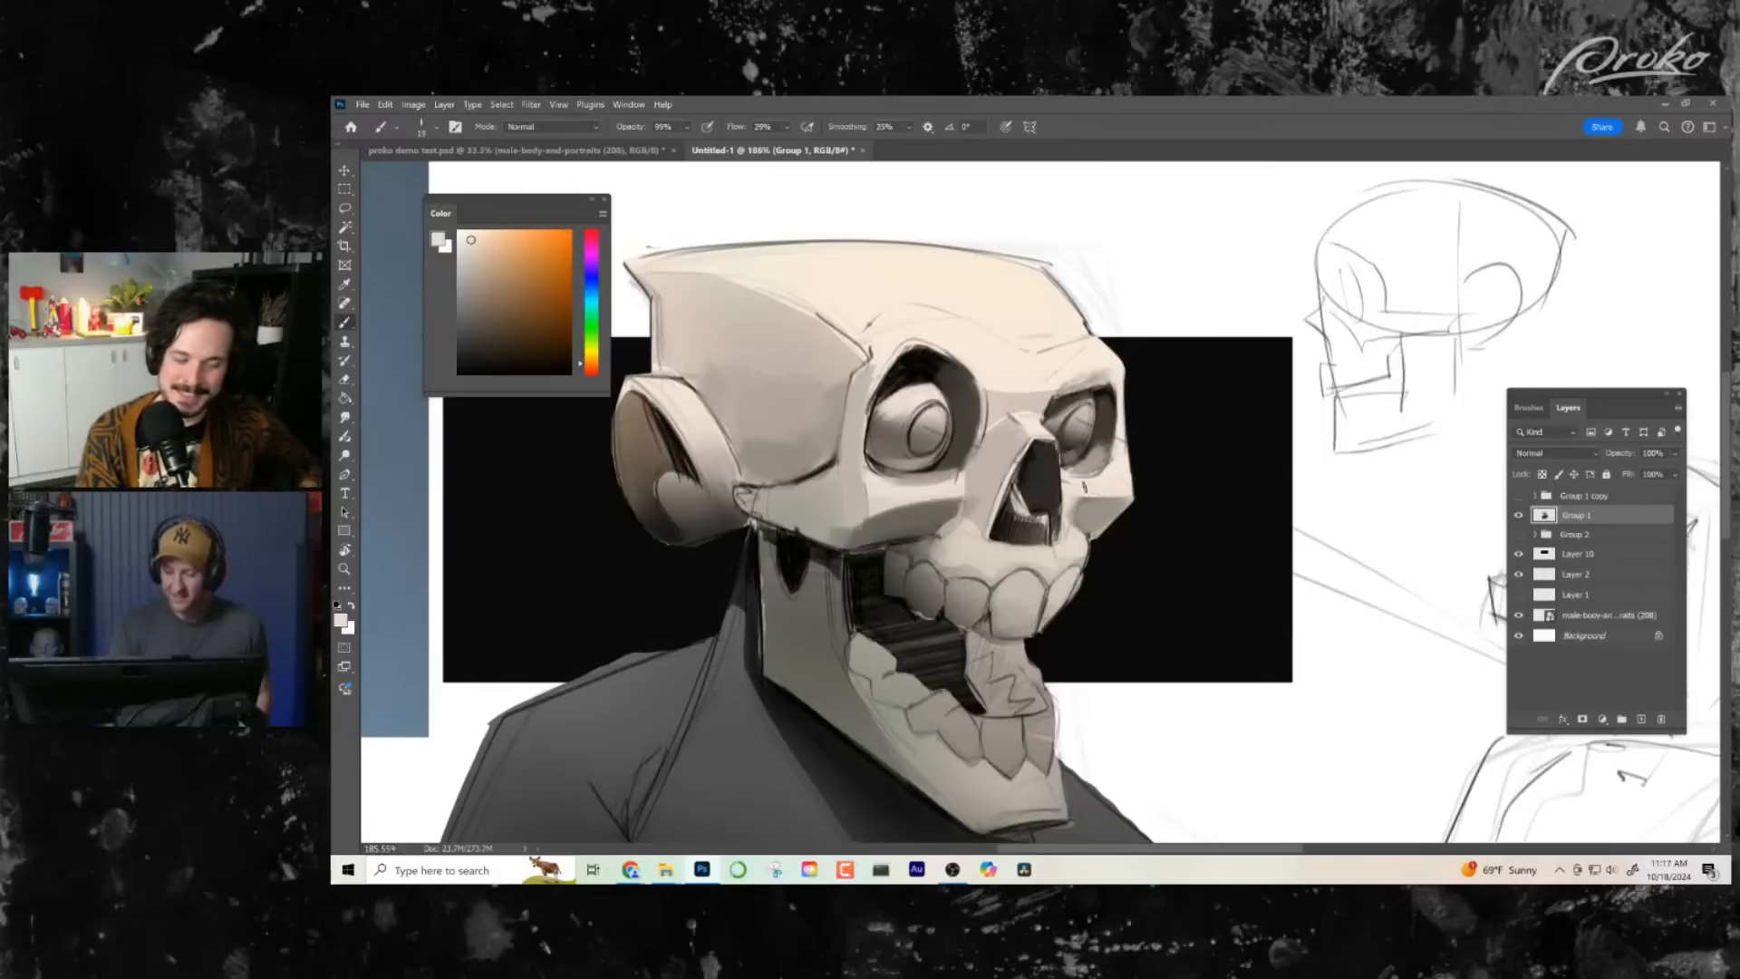
left_click(948, 490, "alt")
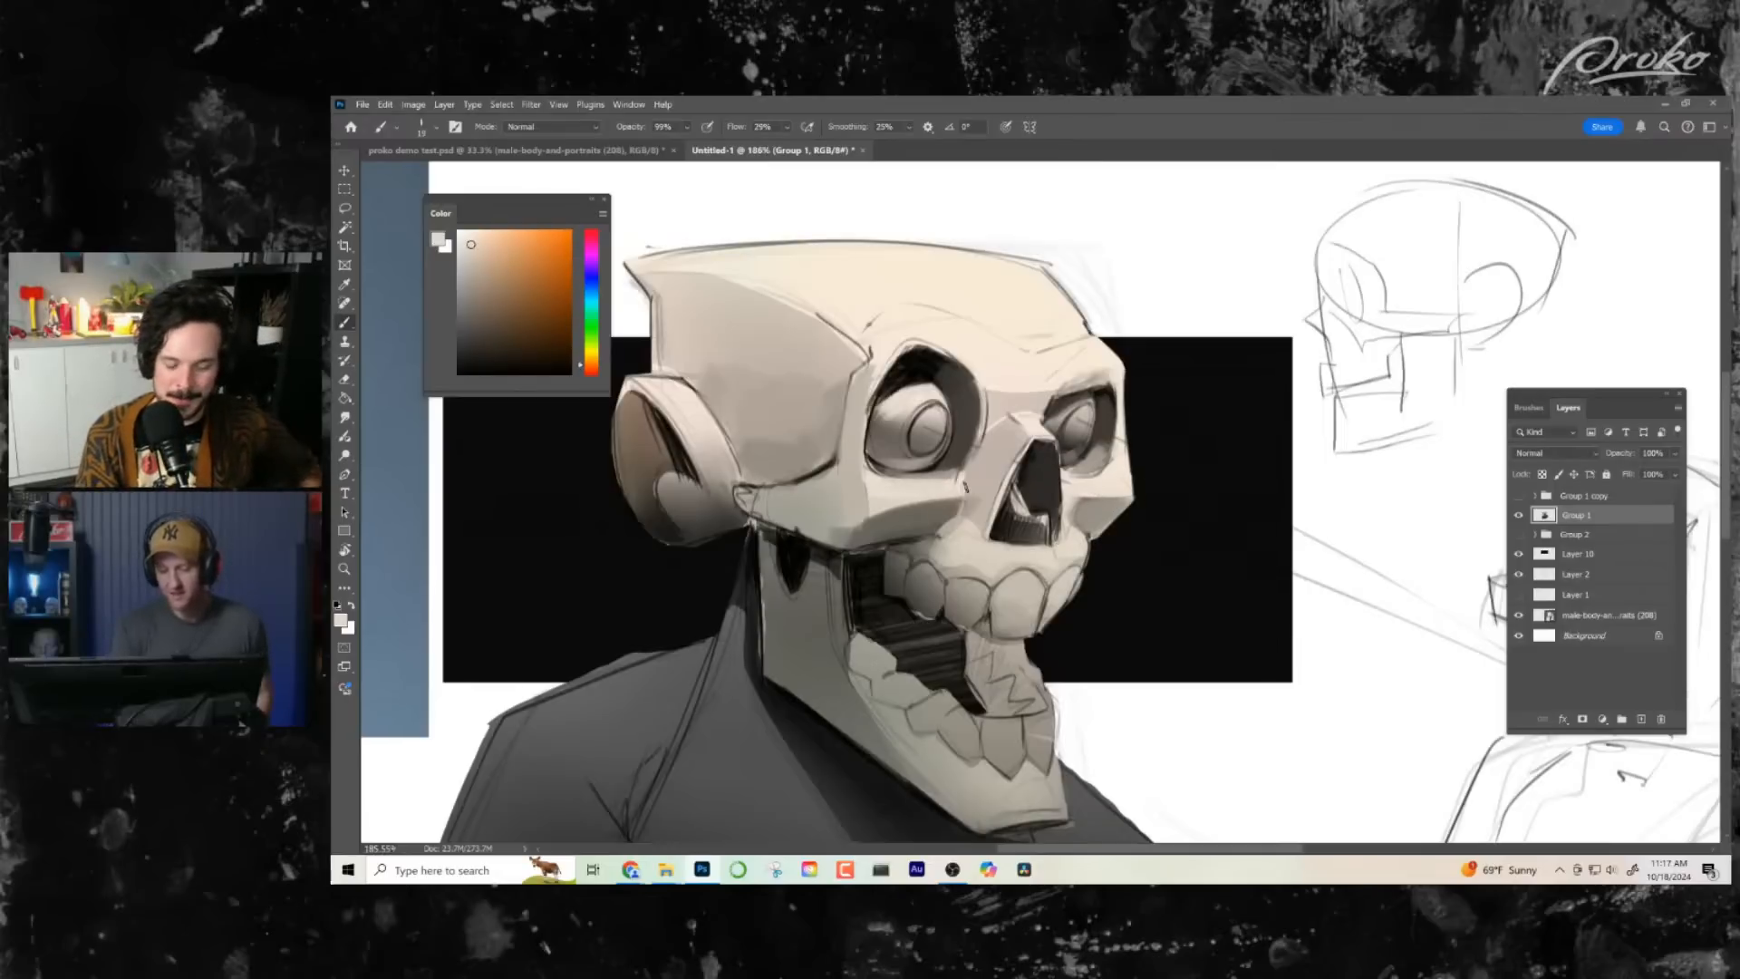
left_click(946, 497, "alt")
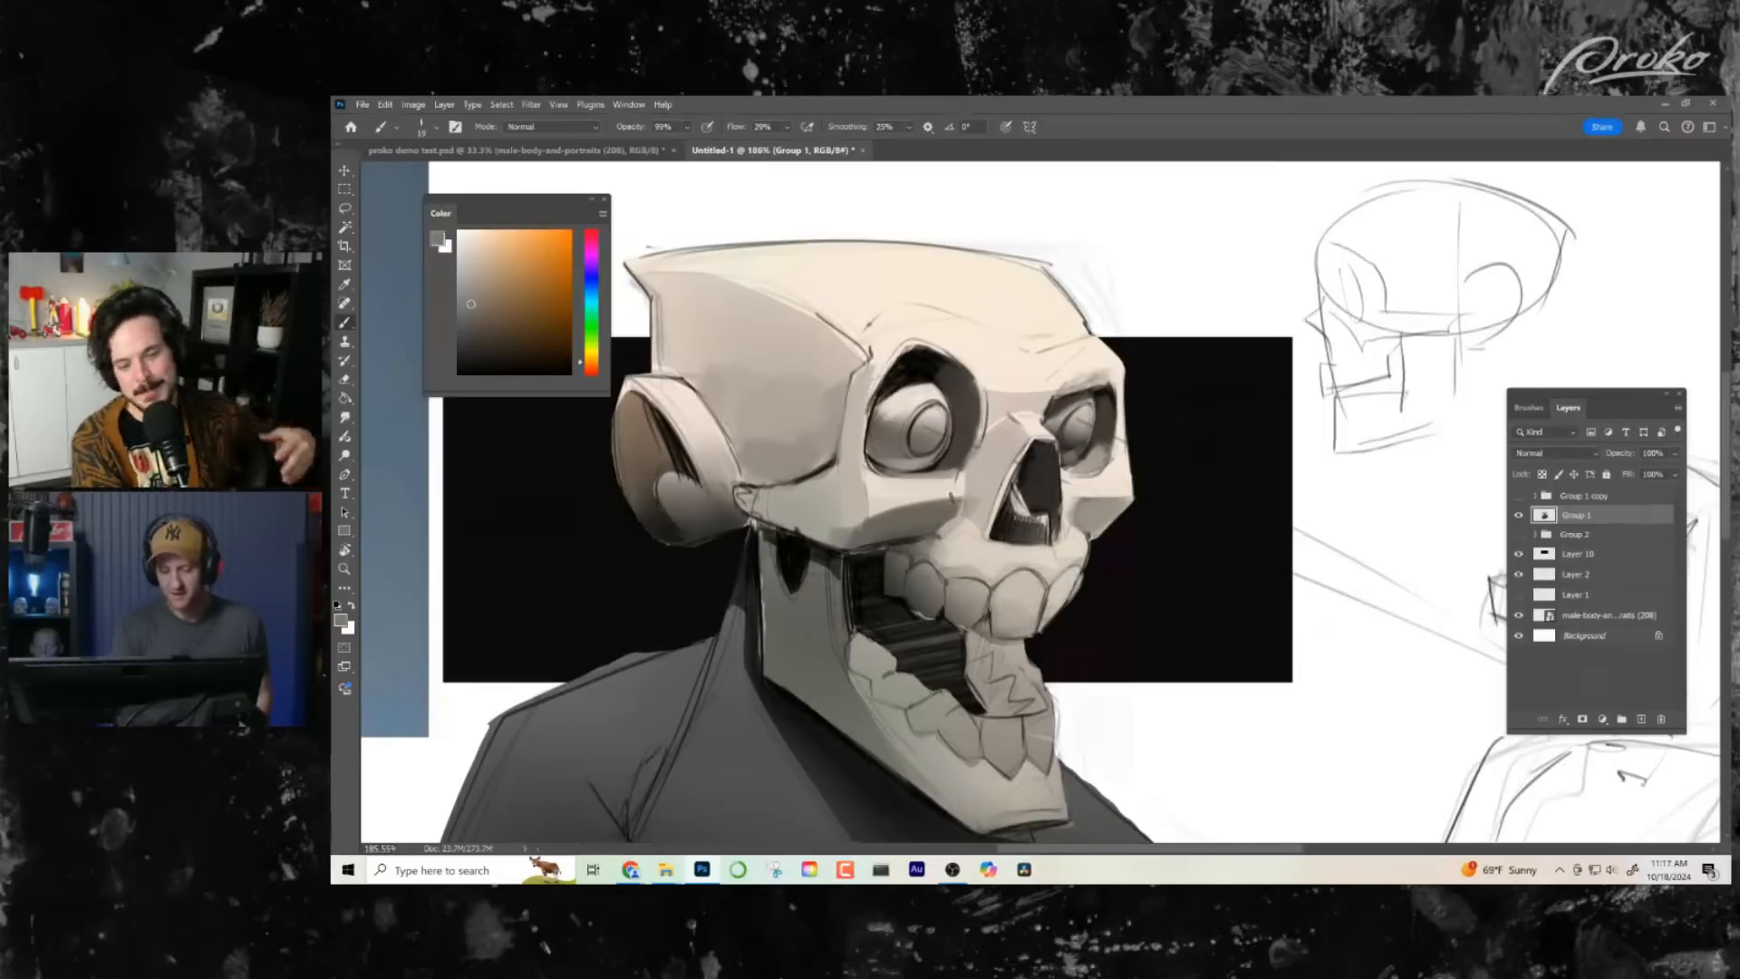
left_click(883, 522, "alt")
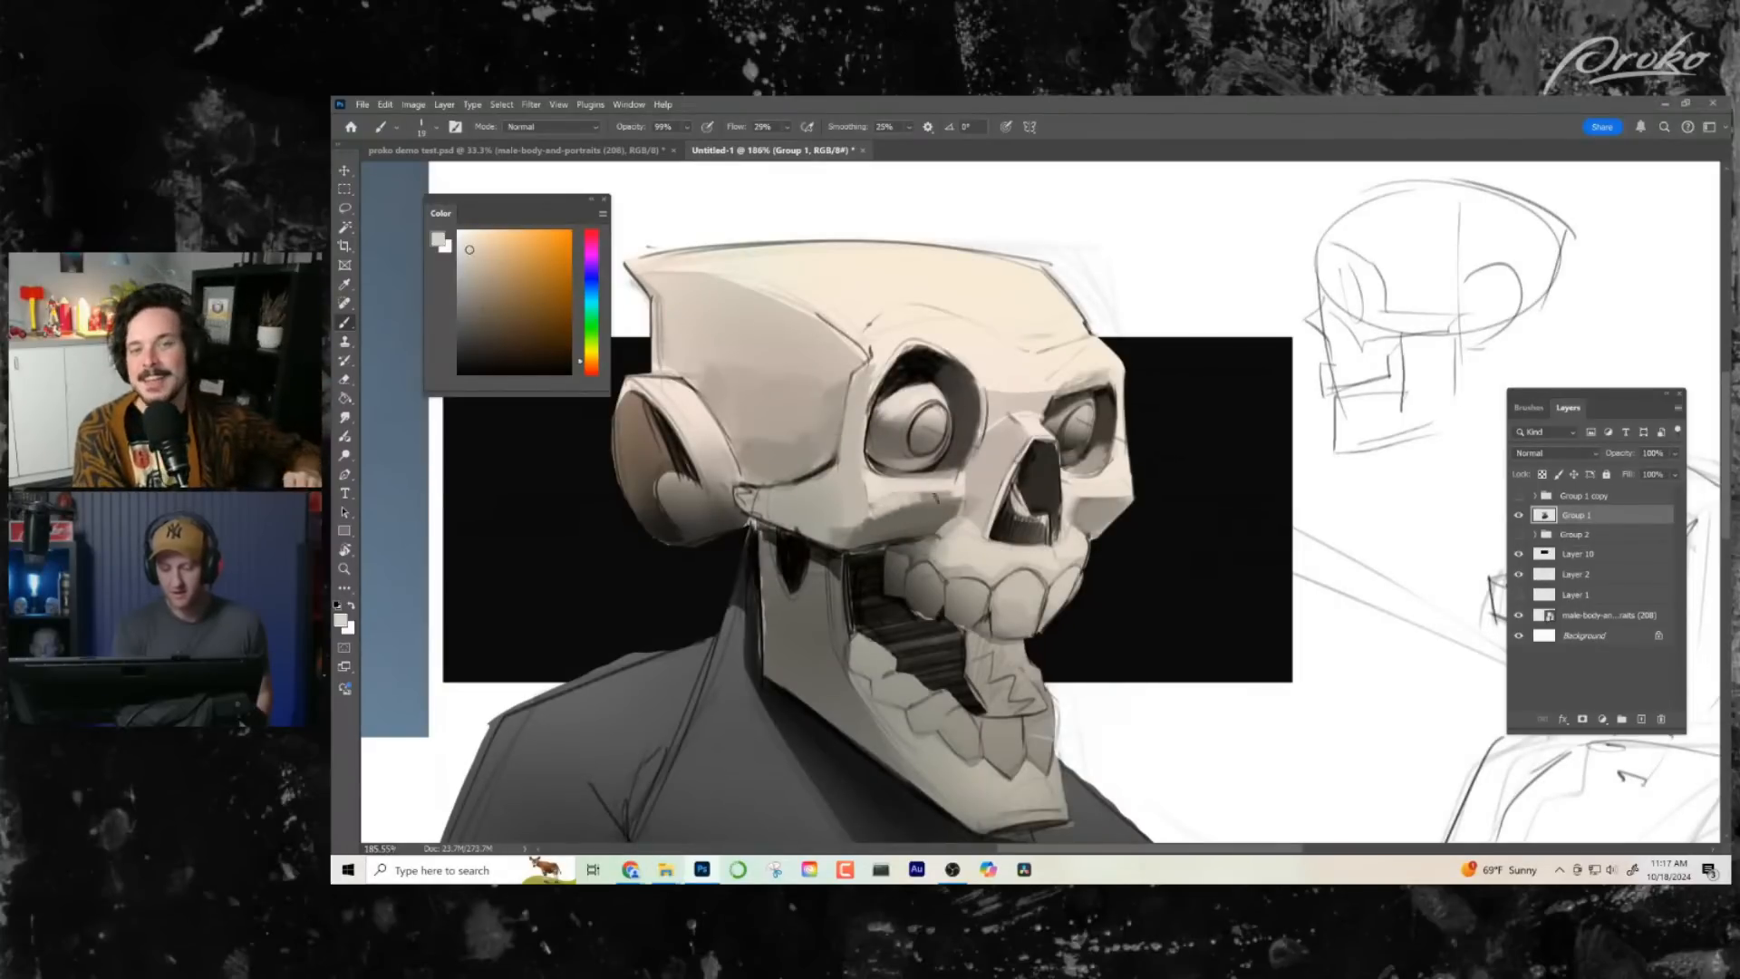
- Darken the upright part of the jaw beside the mouth opening with sampled dark tones, and sample a mid grey from the upper teeth
left_click_drag(1151, 548, 1162, 532)
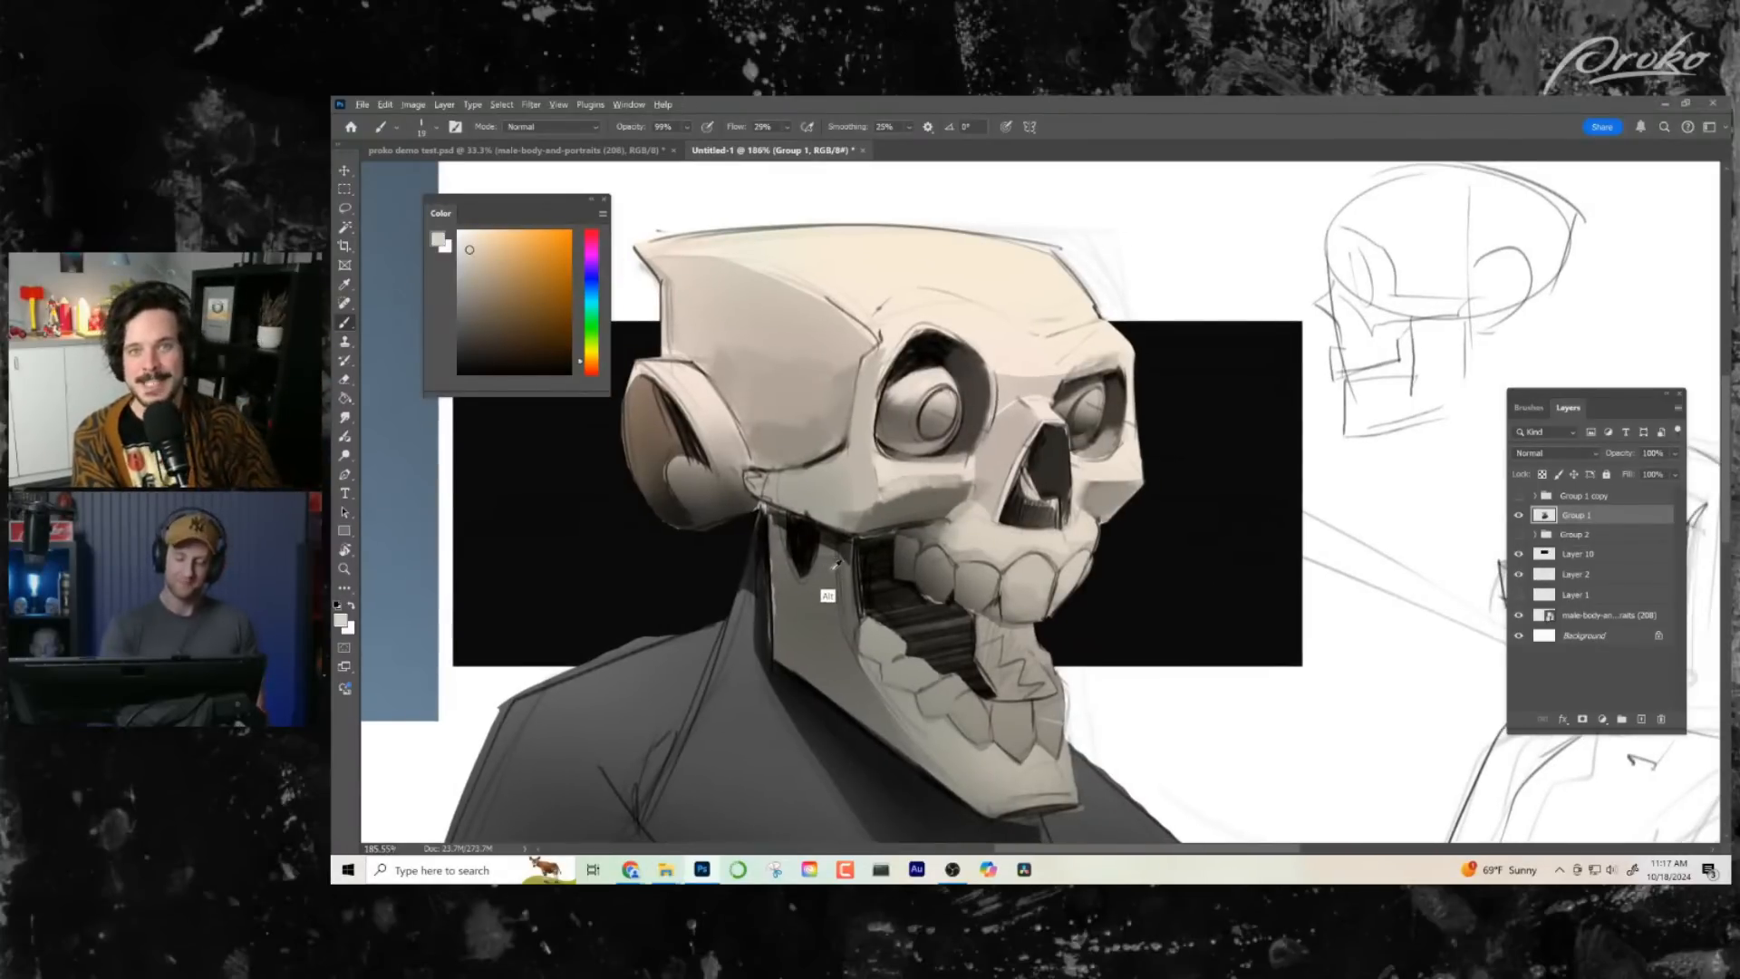
left_click(828, 590, "alt")
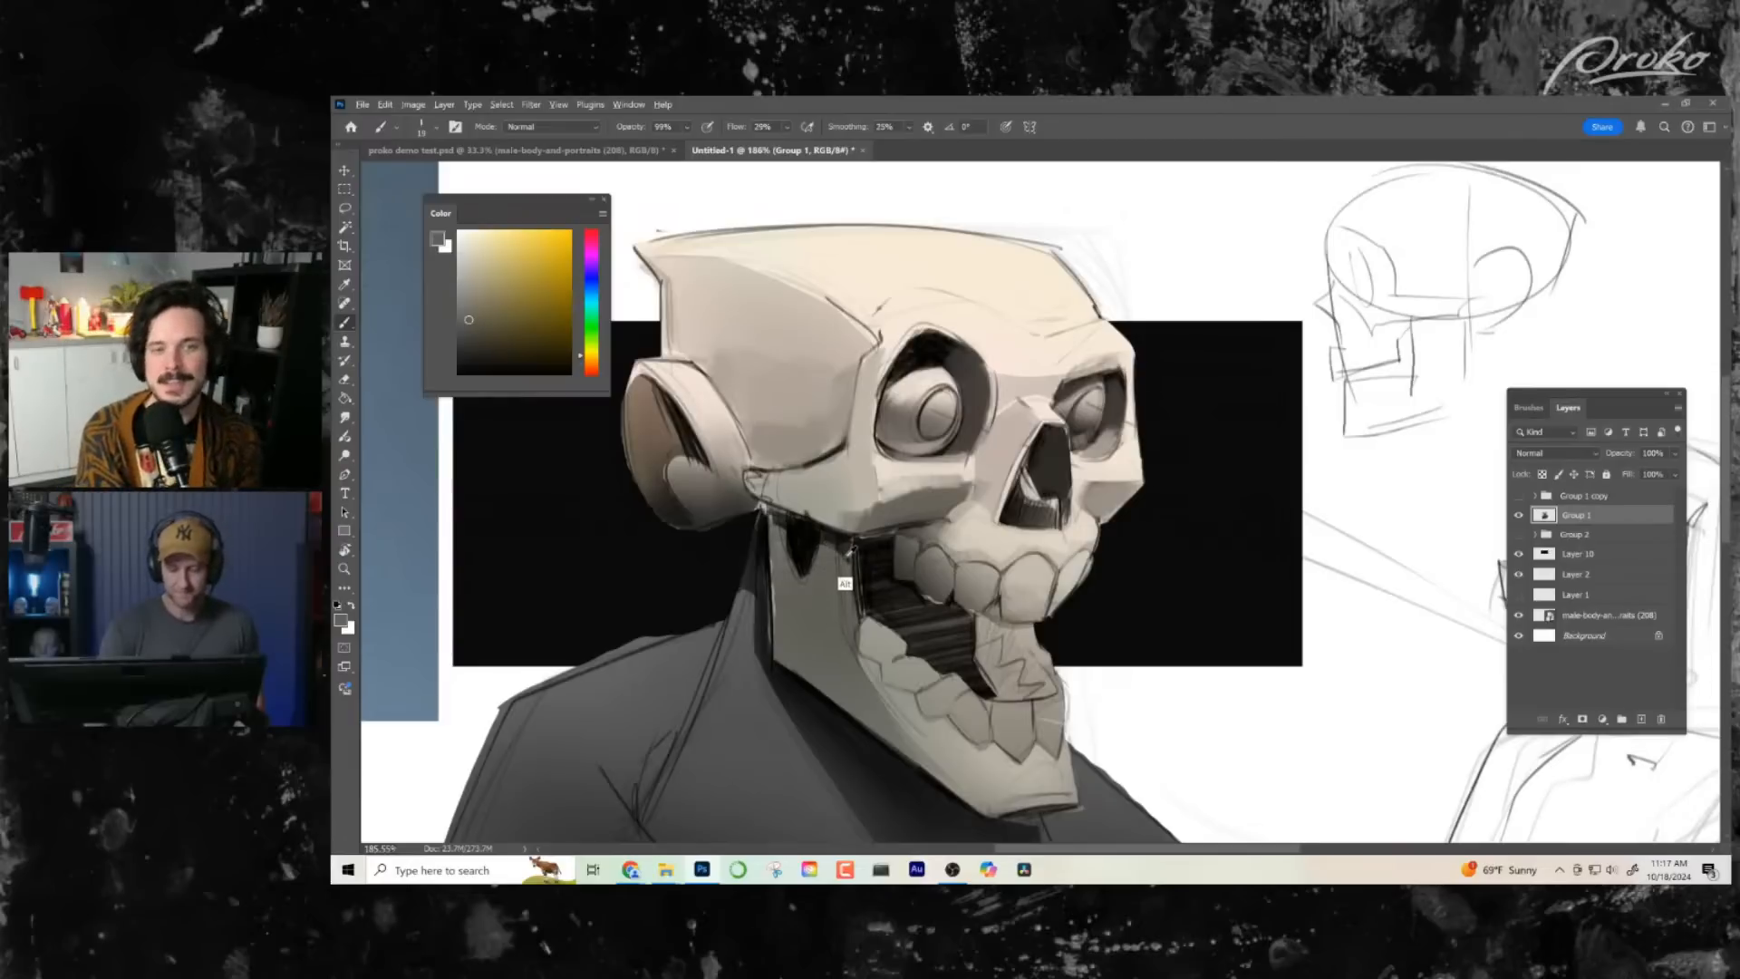
left_click(851, 547, "alt")
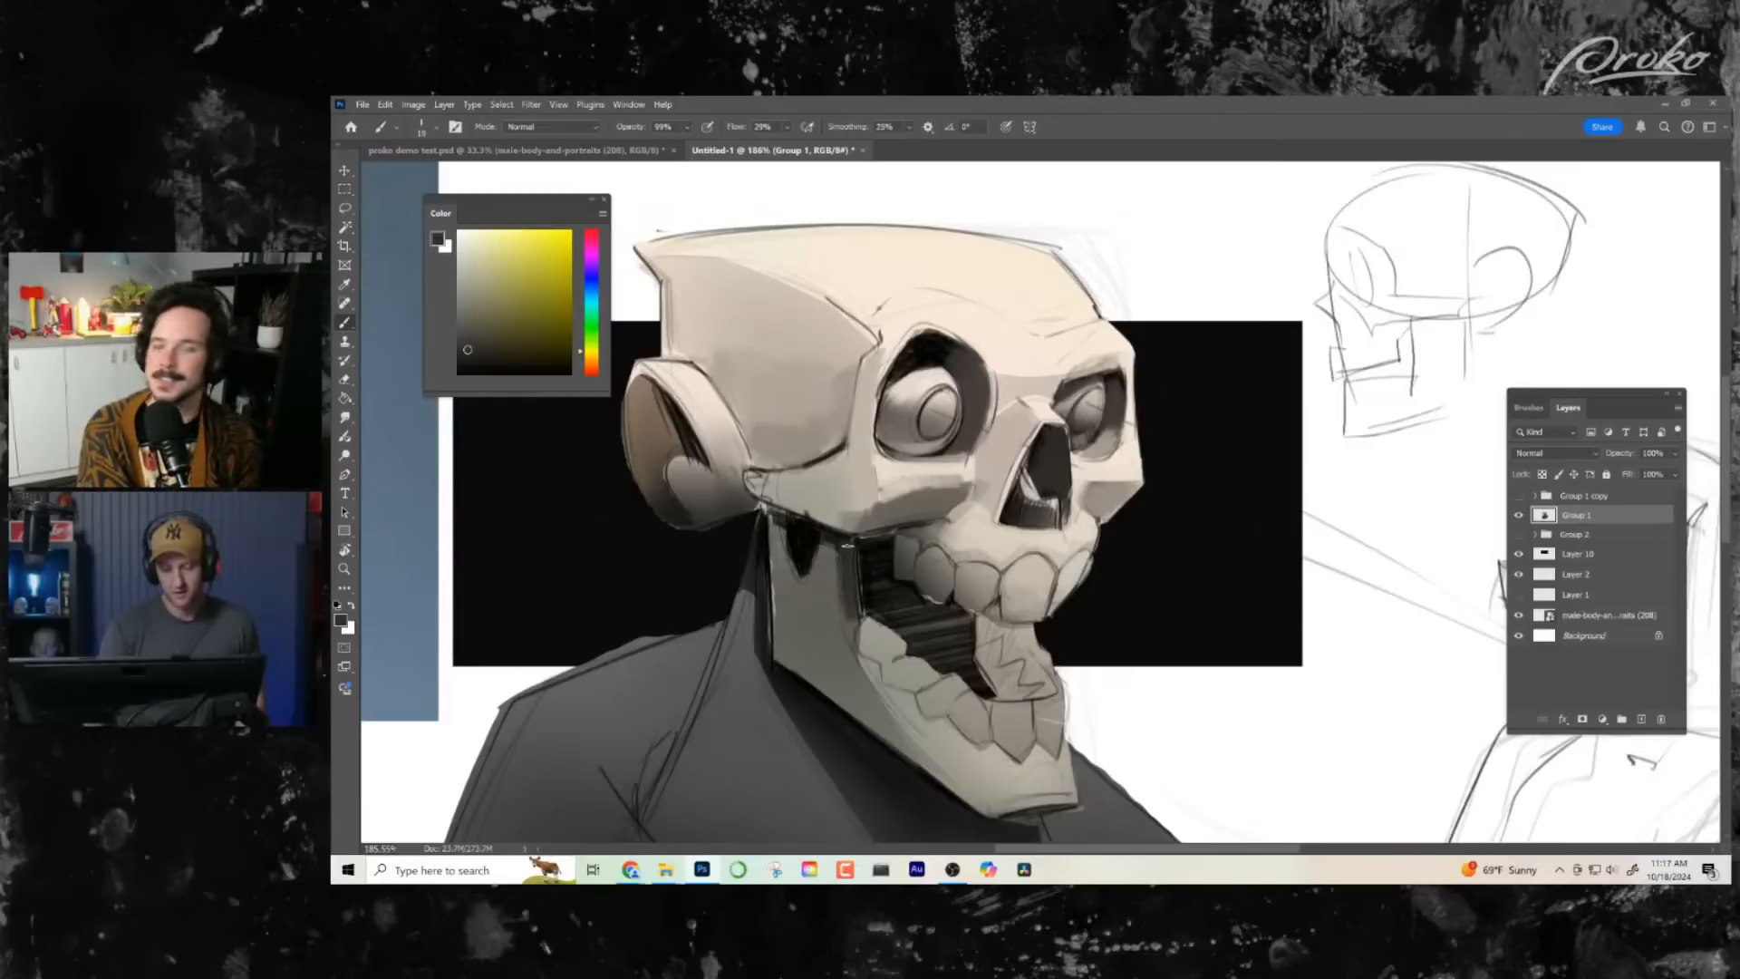
left_click_drag(1140, 620, 1130, 600)
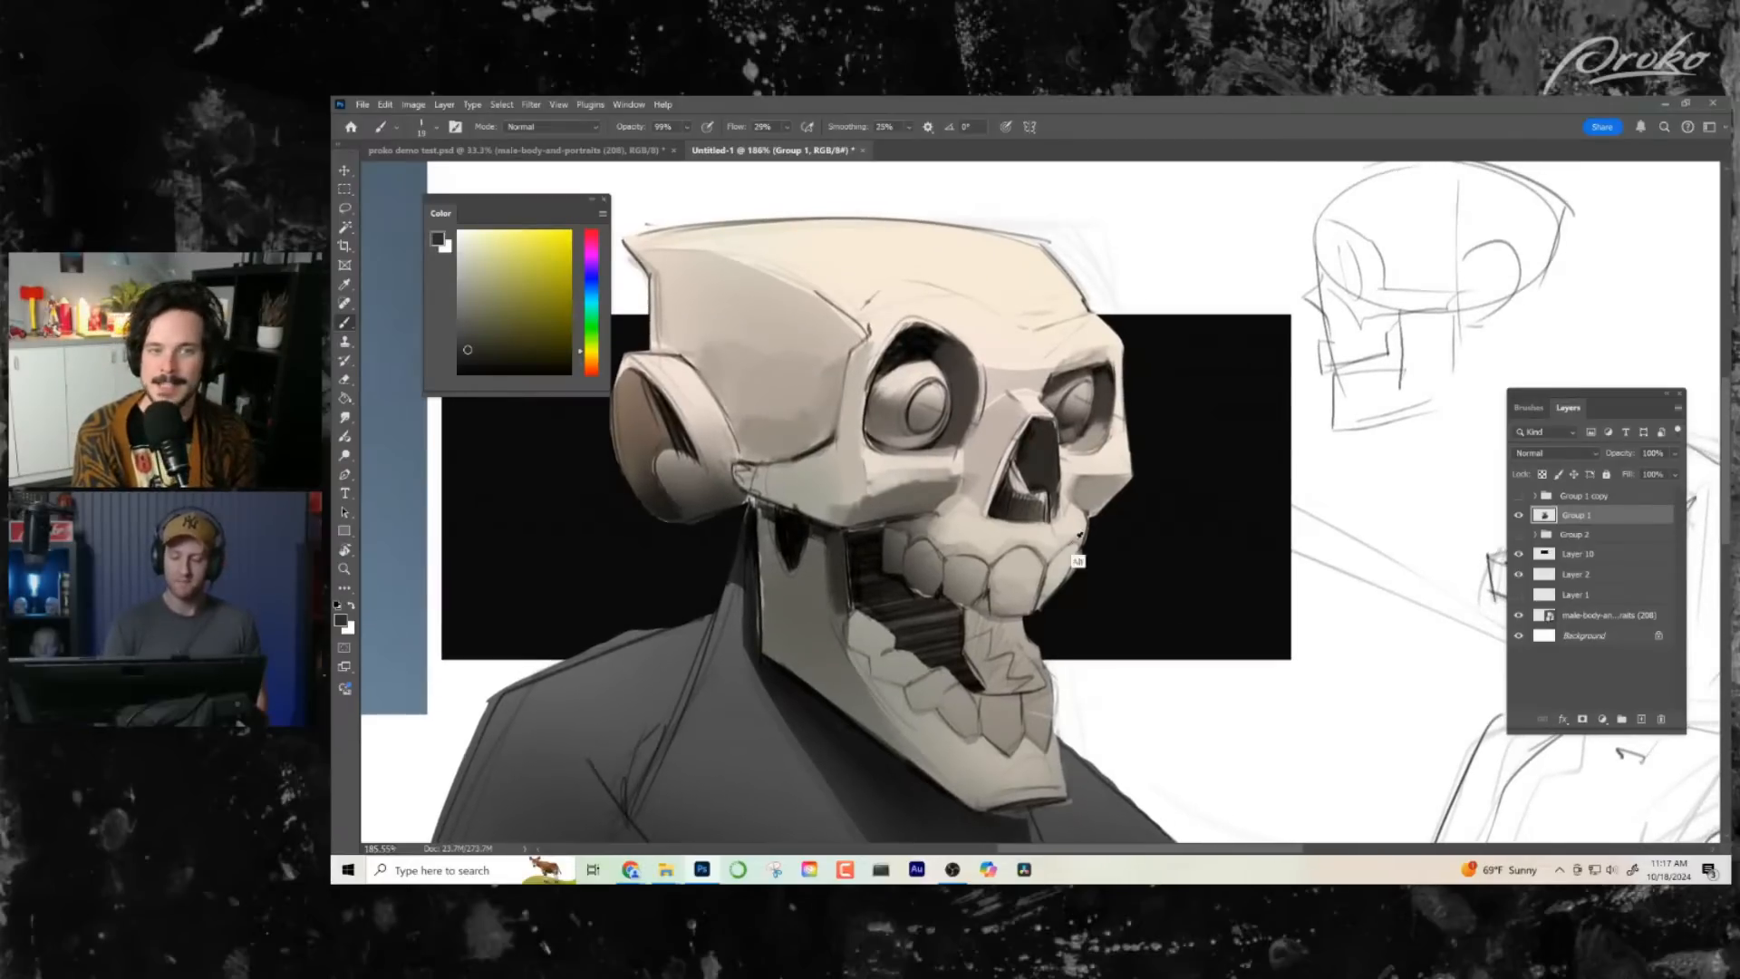
left_click(982, 617, "alt")
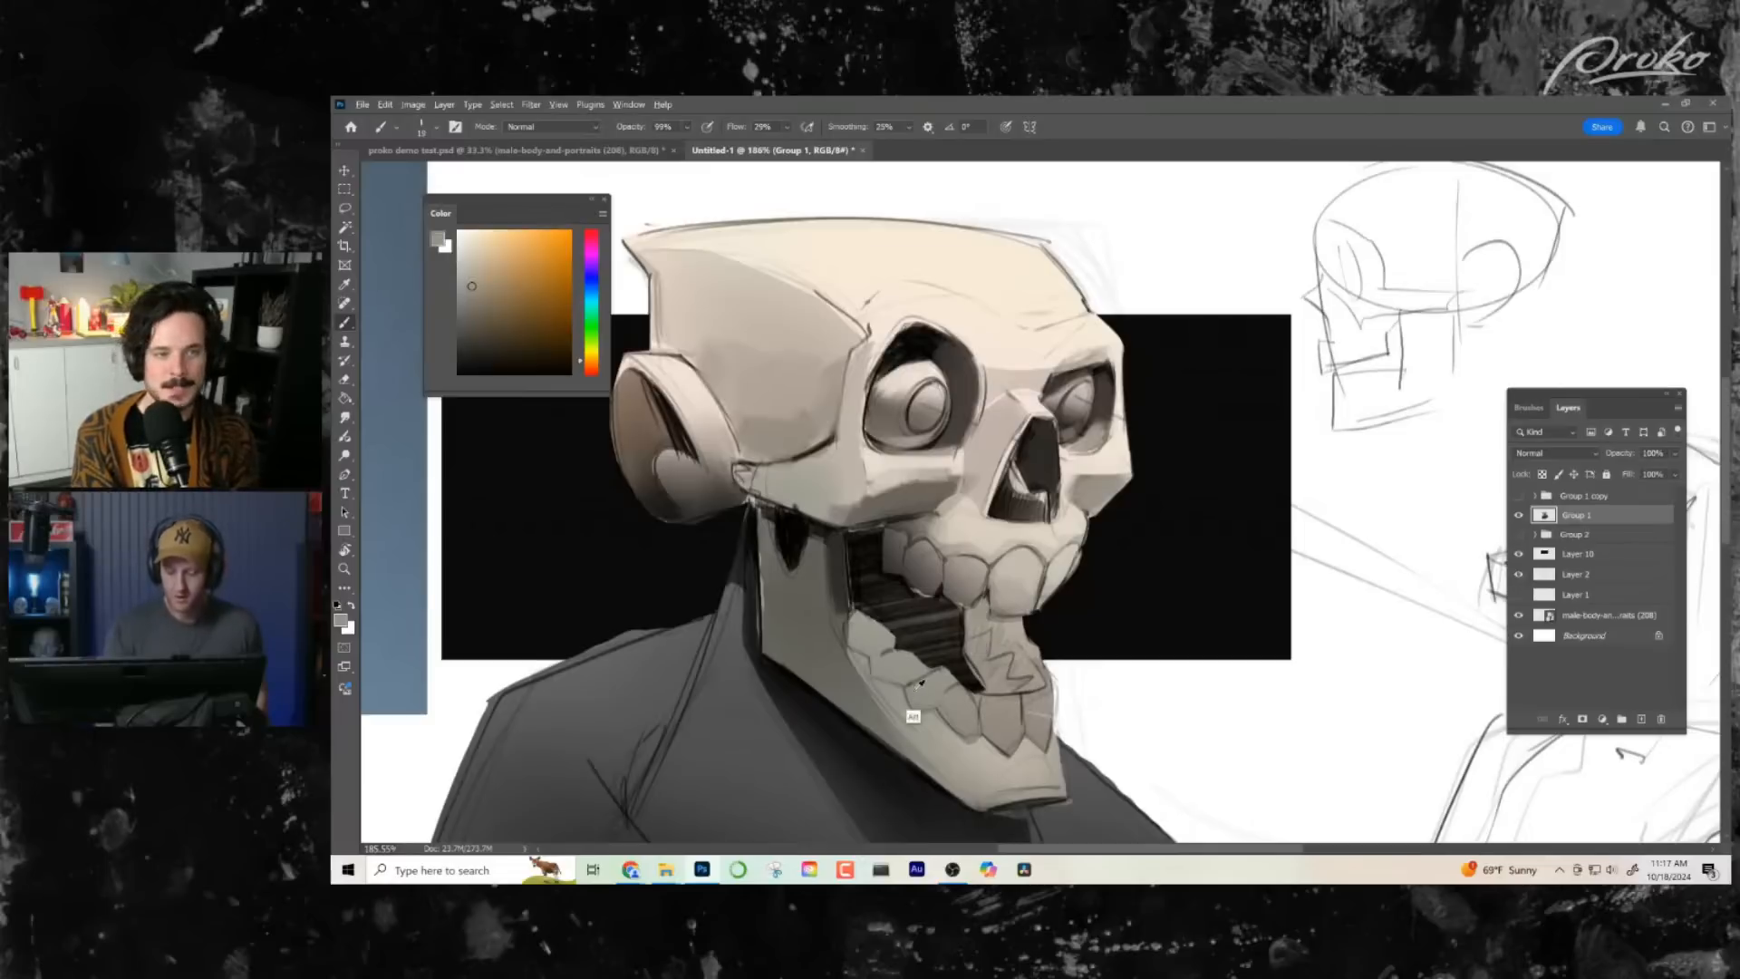
- Paint over the lines on the lower part of the ear's rim with sampled light and mid greys
left_click_drag(775, 484, 815, 481)
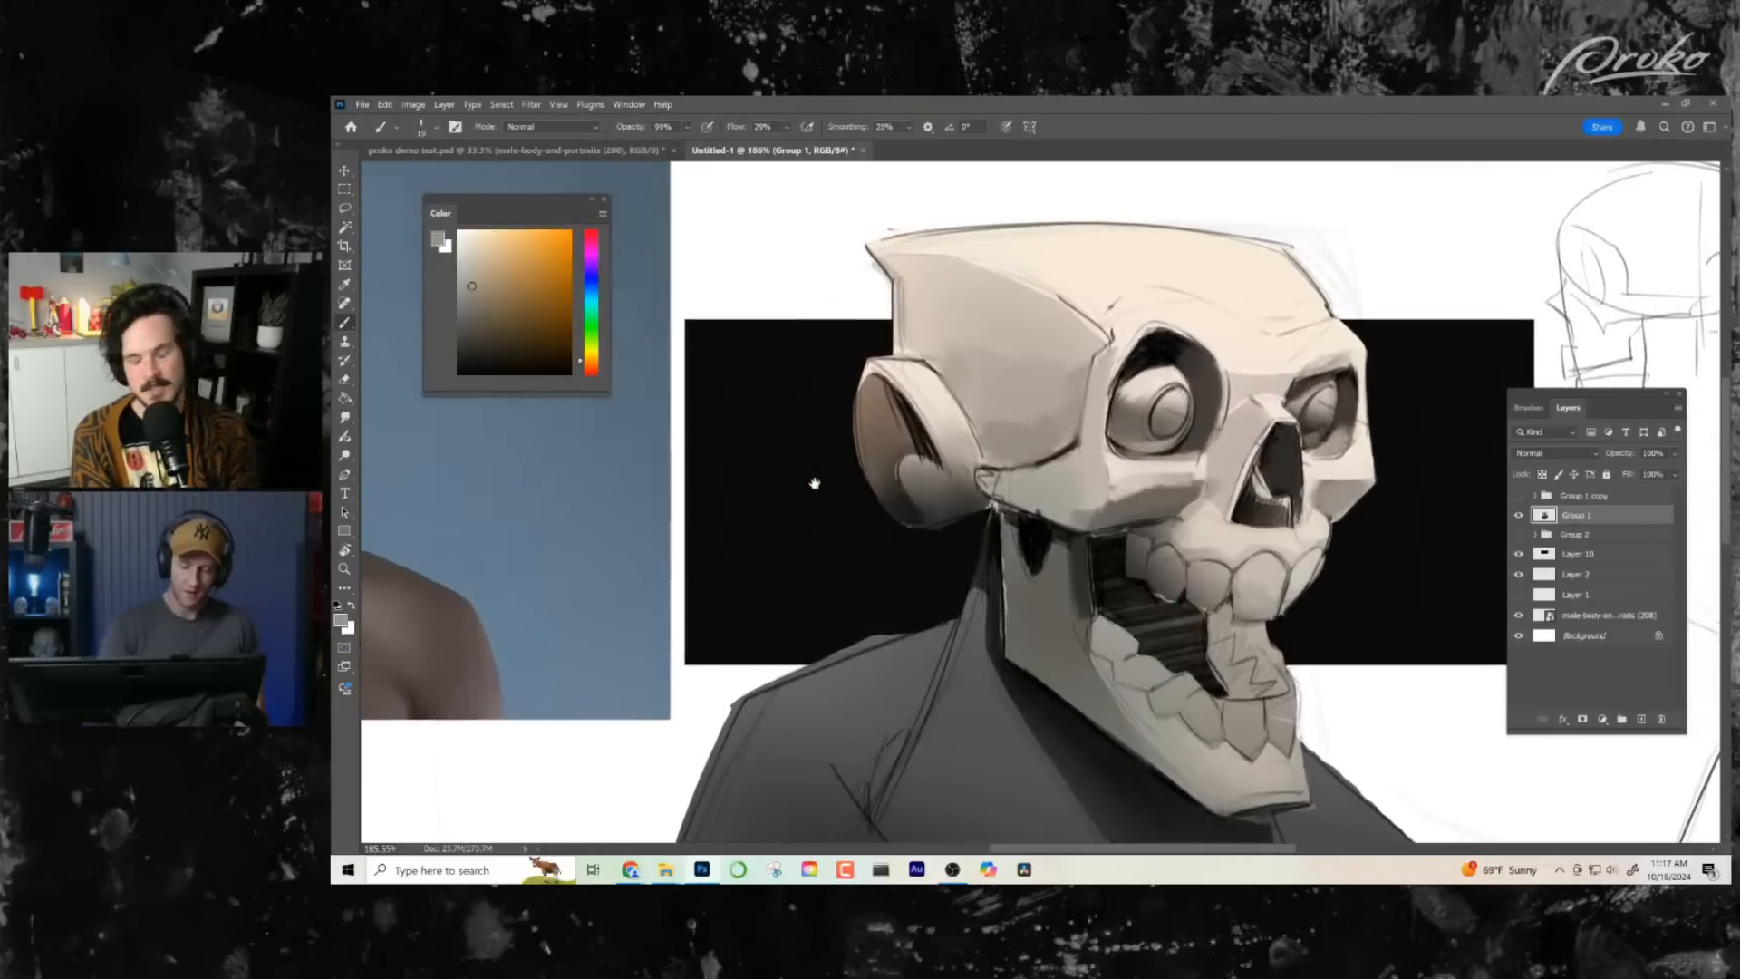
left_click(943, 462, "alt")
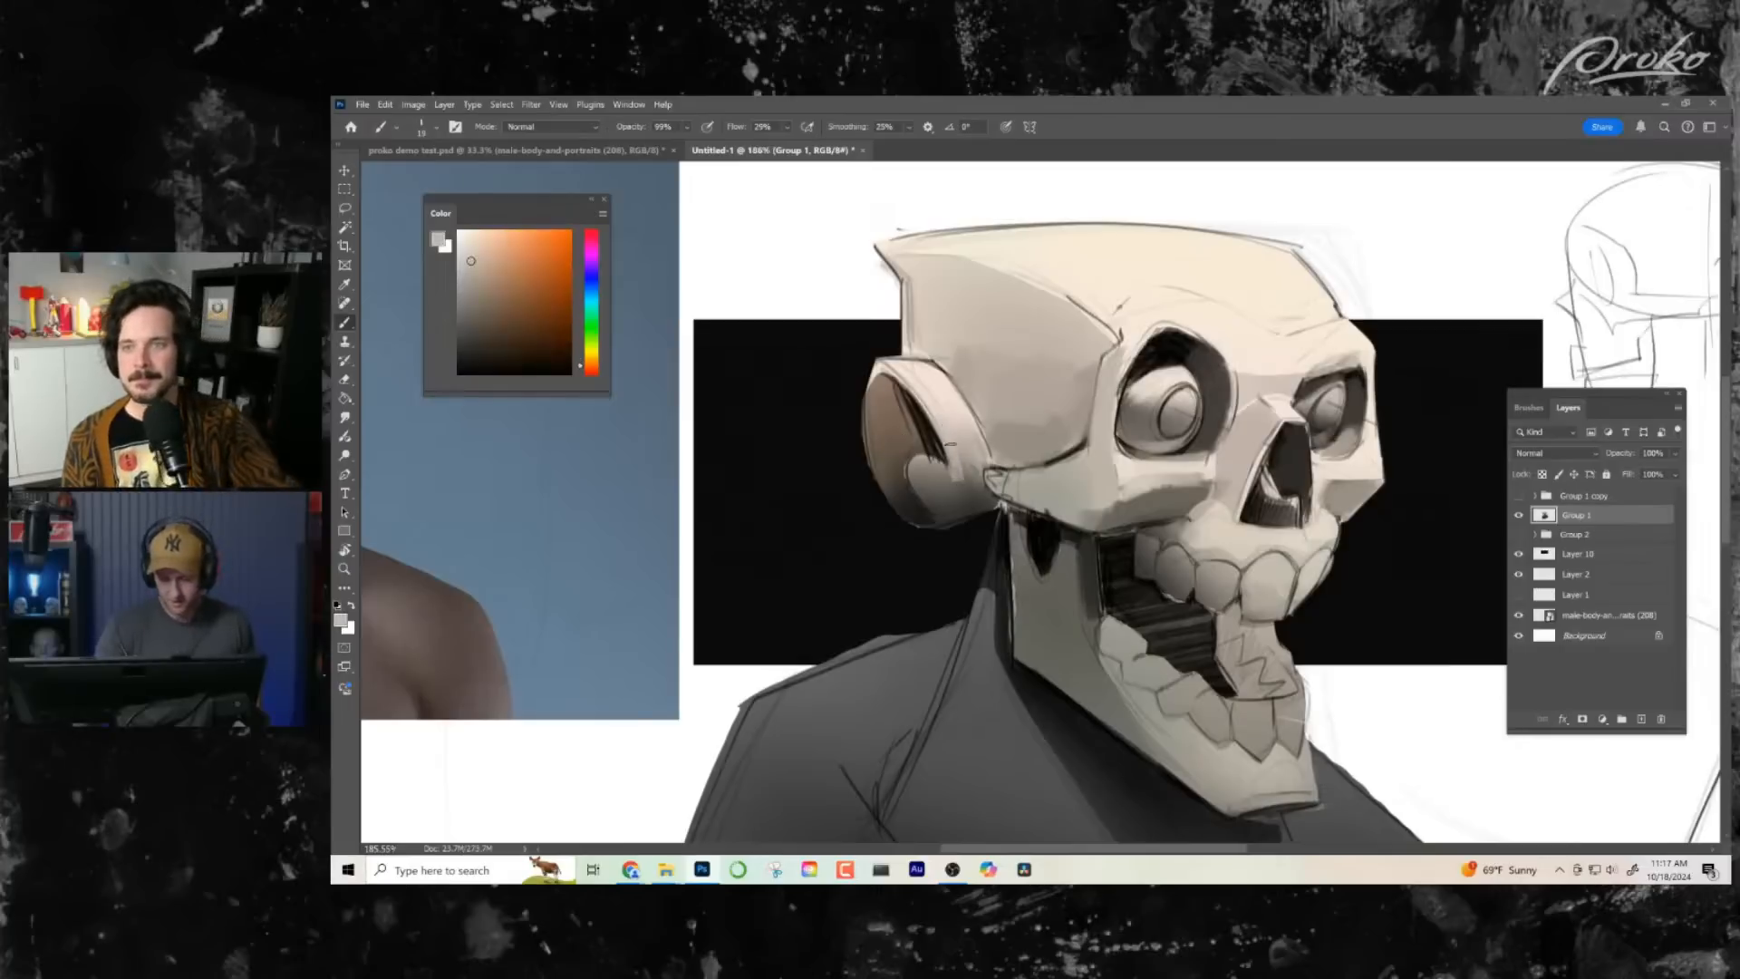
key("alt+z")
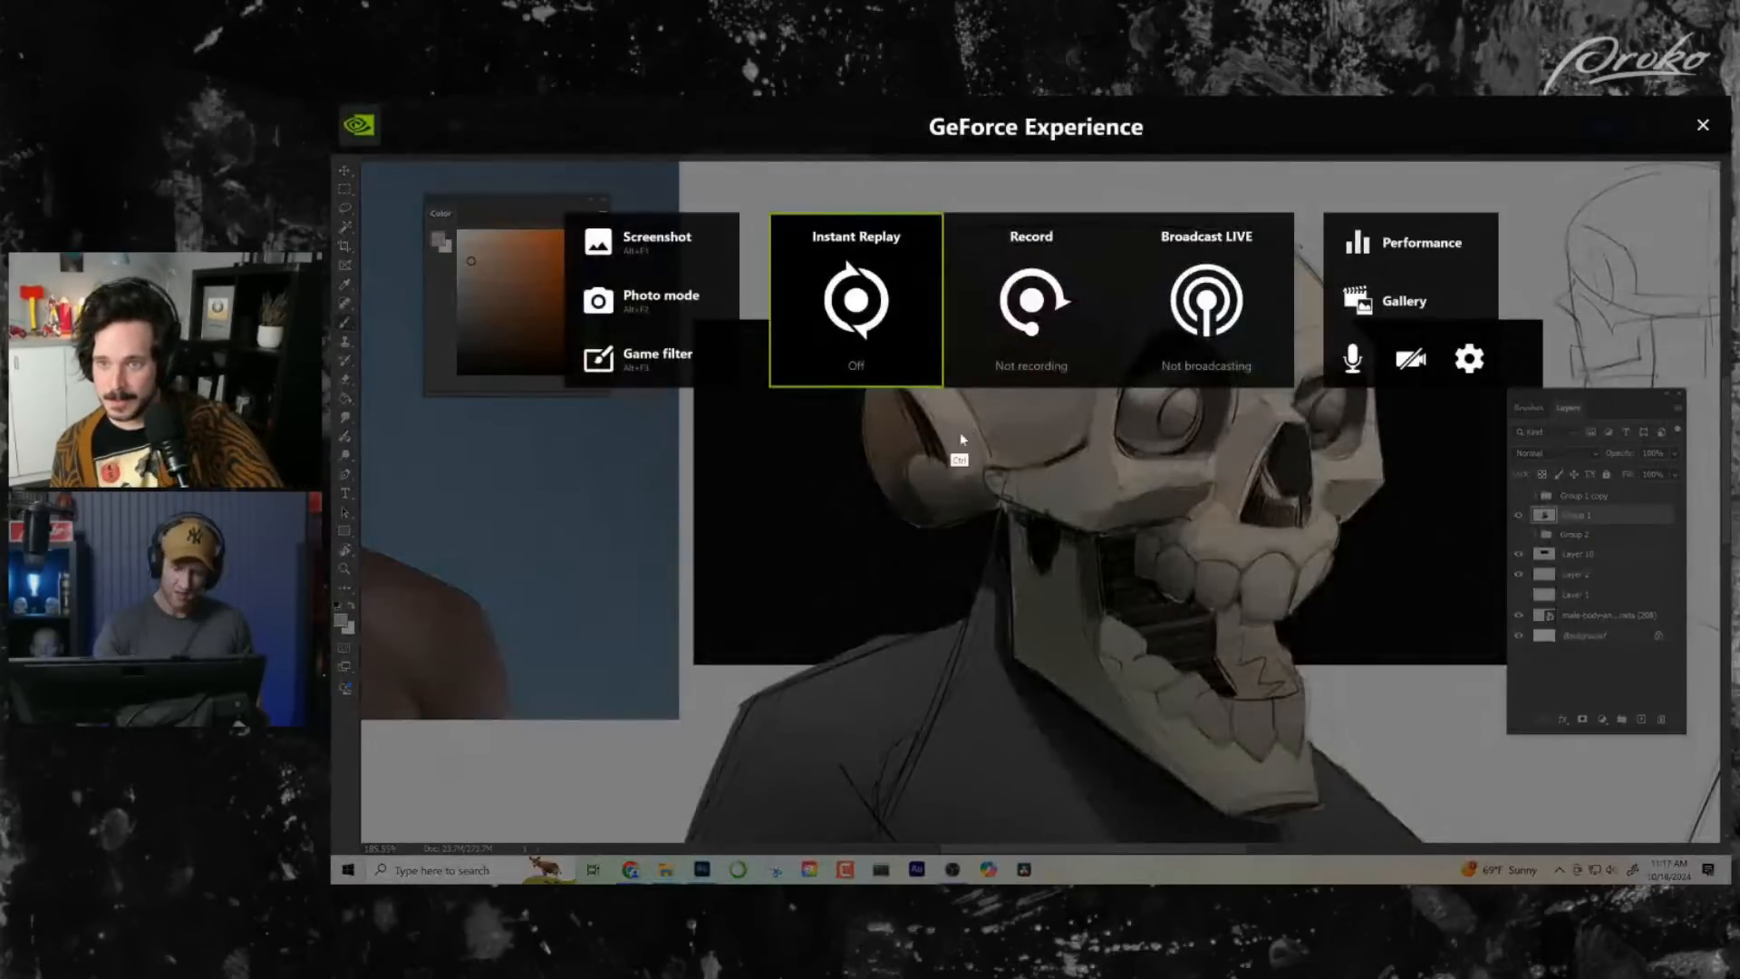
key("alt+z")
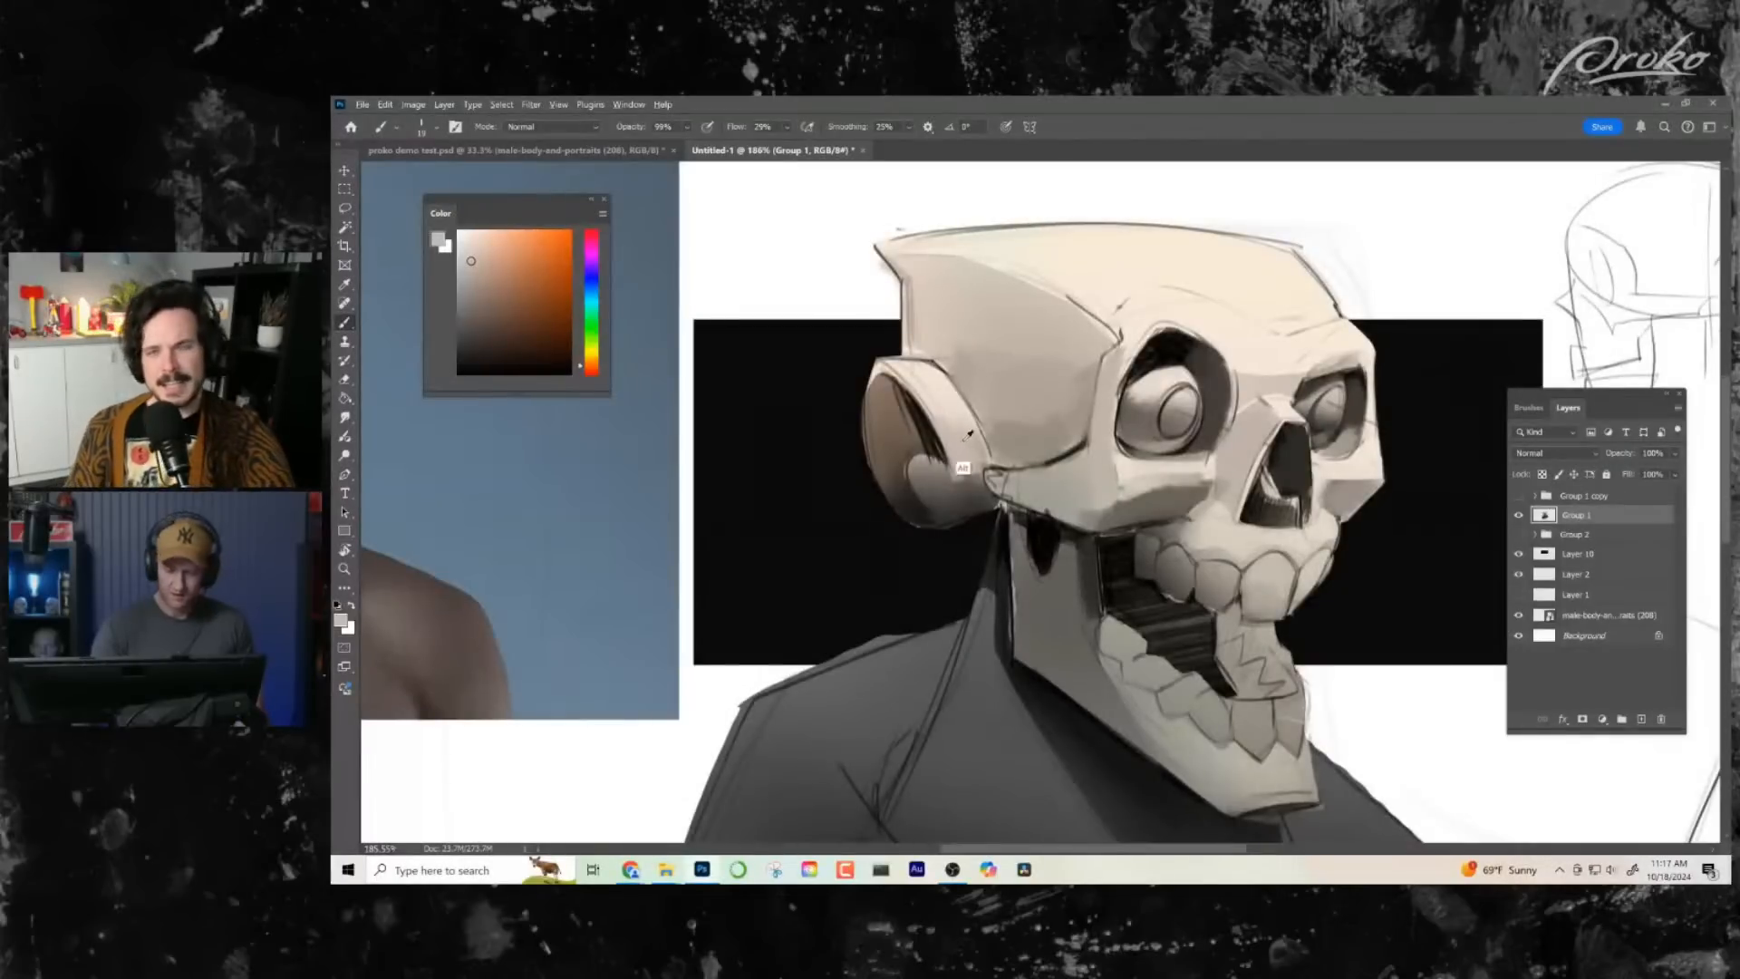
left_click(960, 479, "alt")
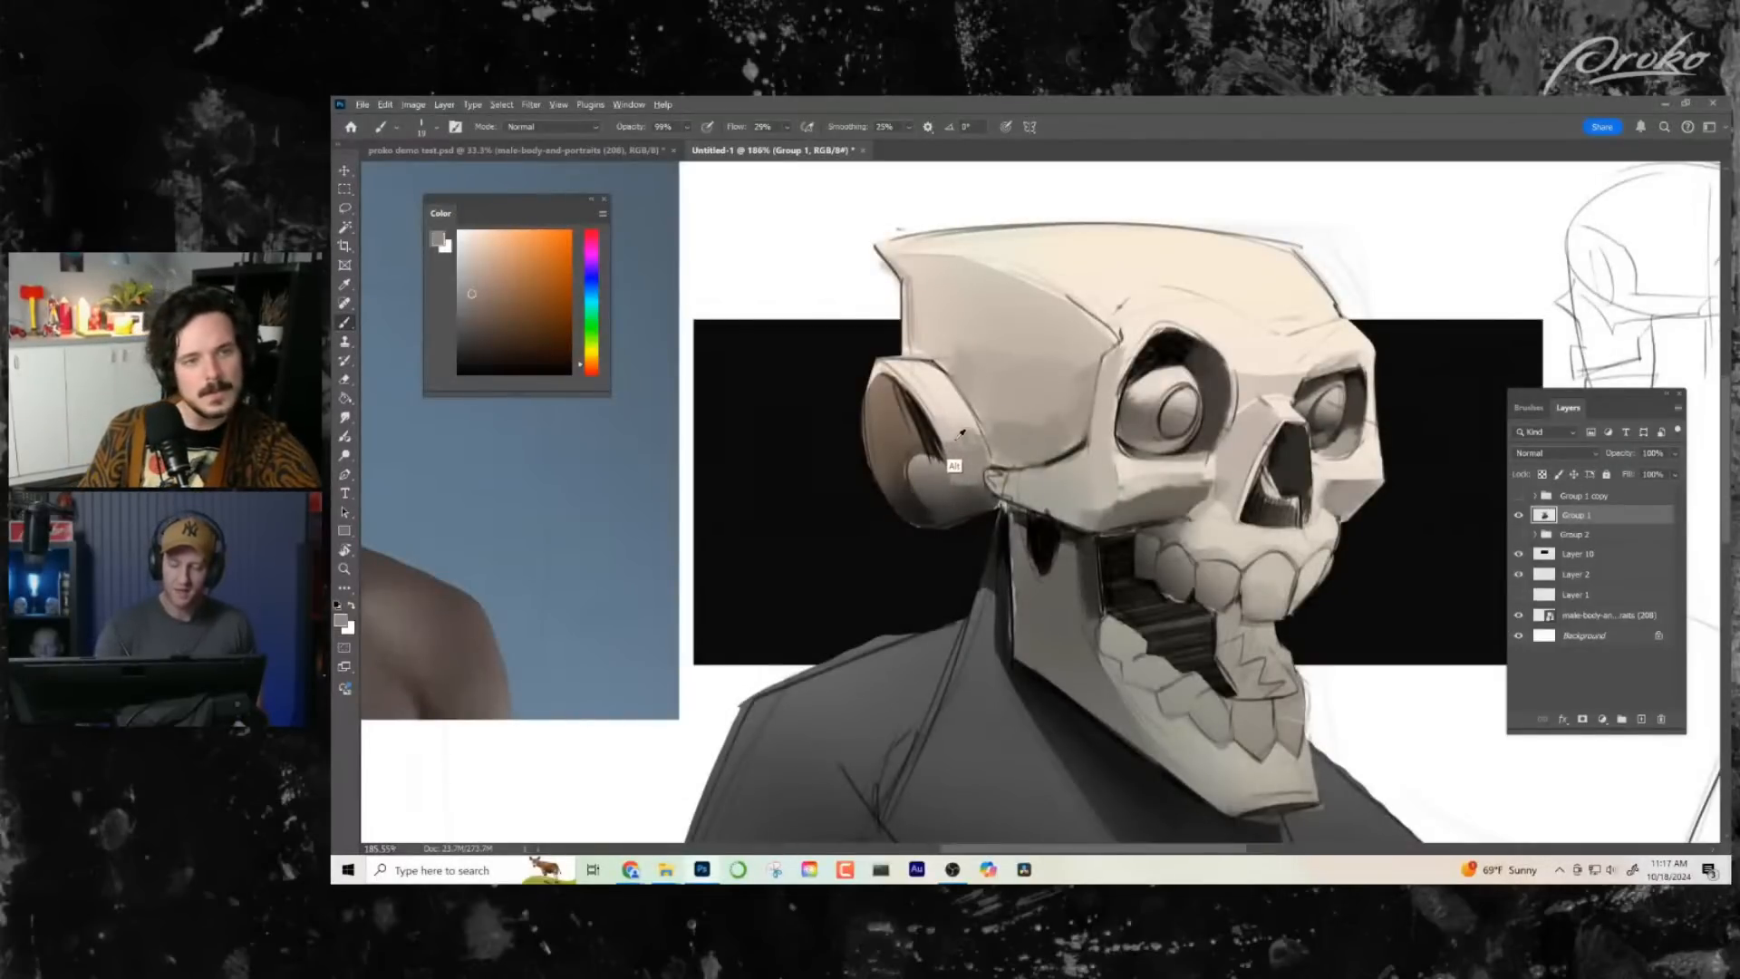
left_click(952, 464, "alt")
- Clean up the ear's upper rim with sampled light tones, and define the hollow's inner edge with a dark brown
left_click(964, 413, "alt")
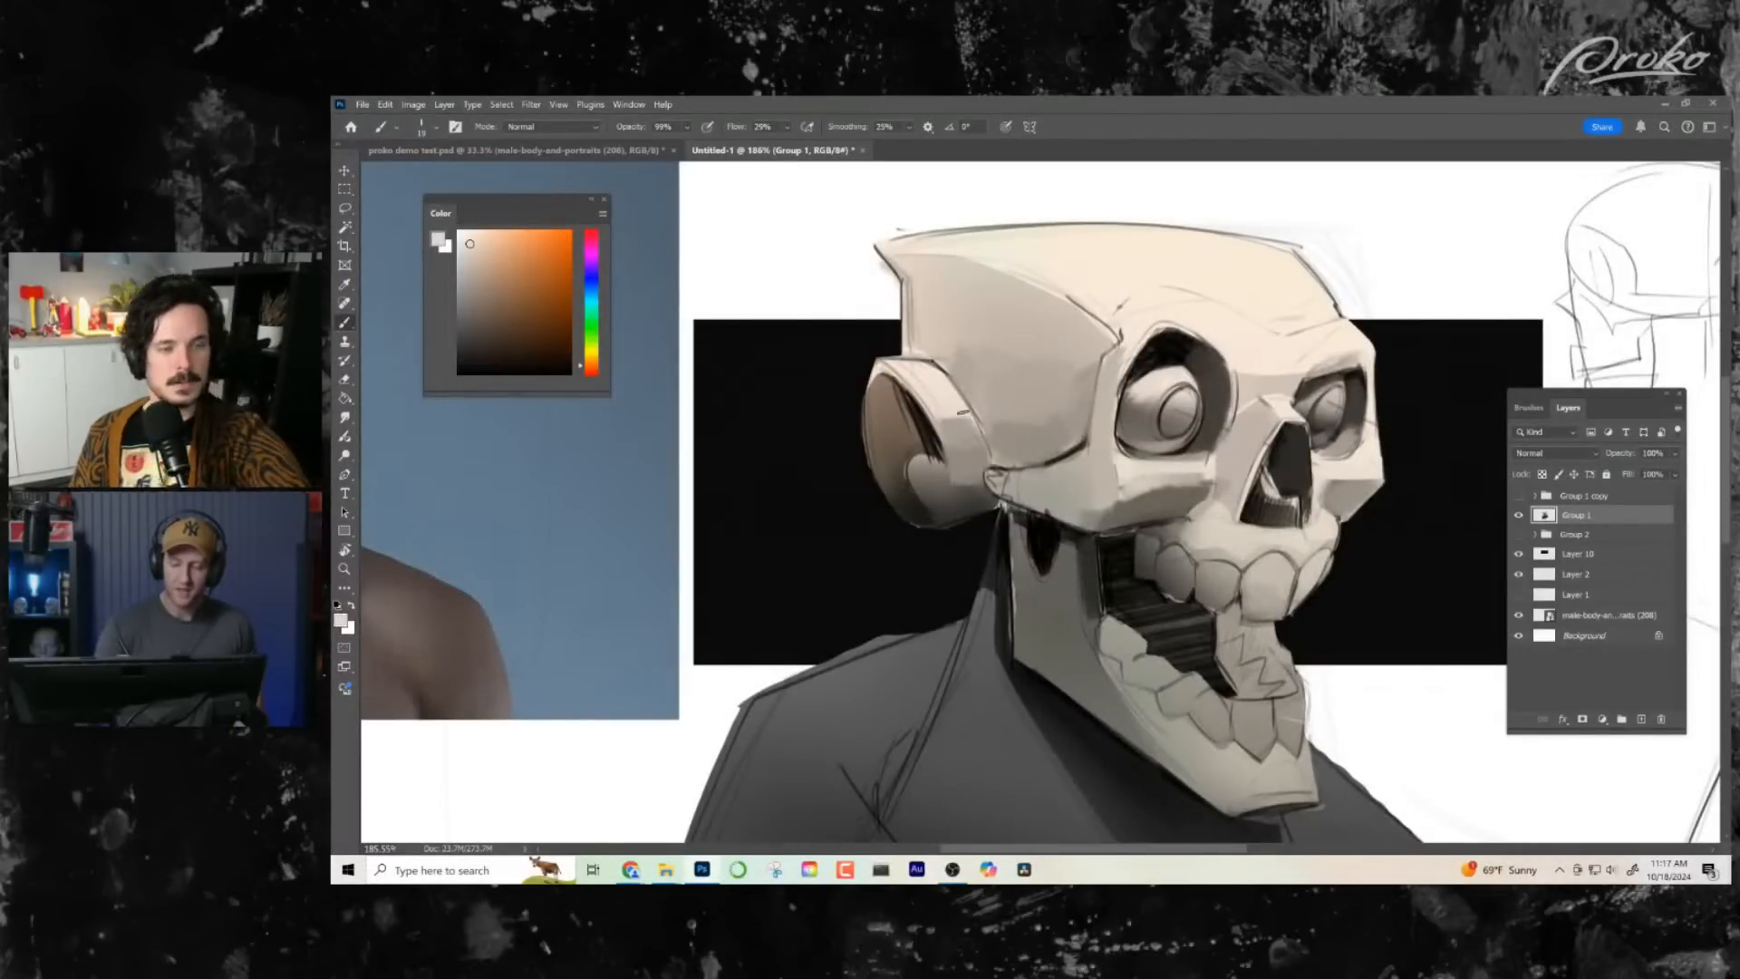
left_click(954, 427, "alt")
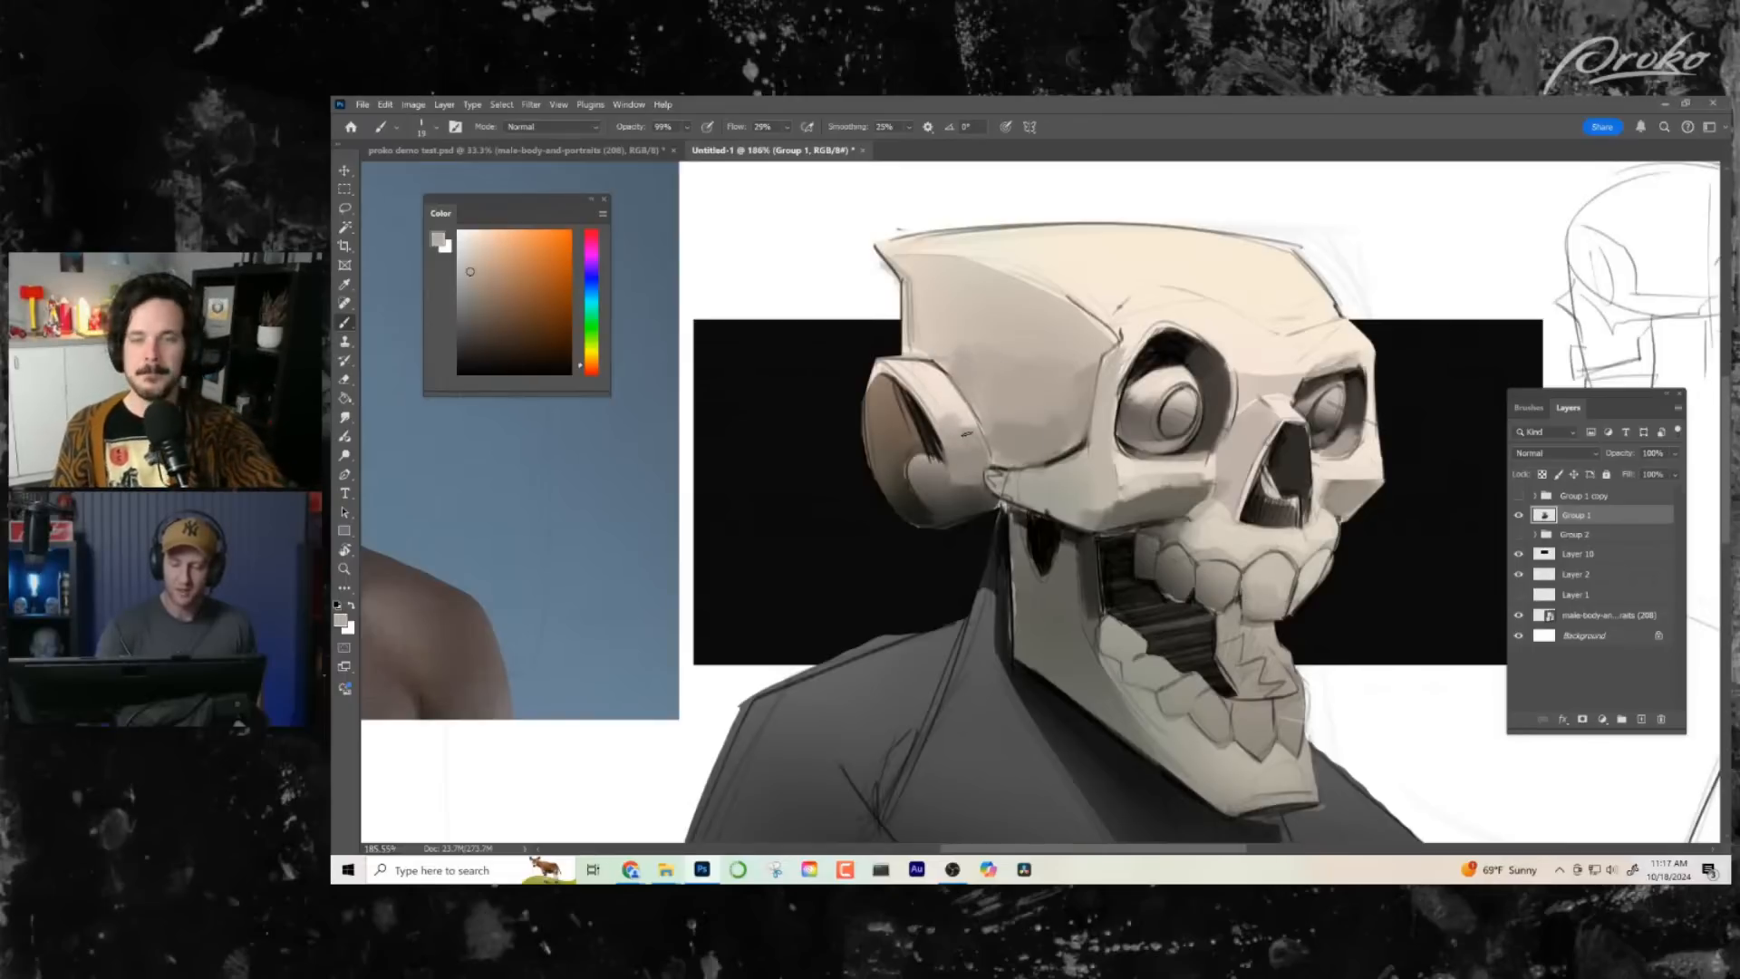
left_click(896, 408, "alt")
left_click_drag(910, 405, 931, 443)
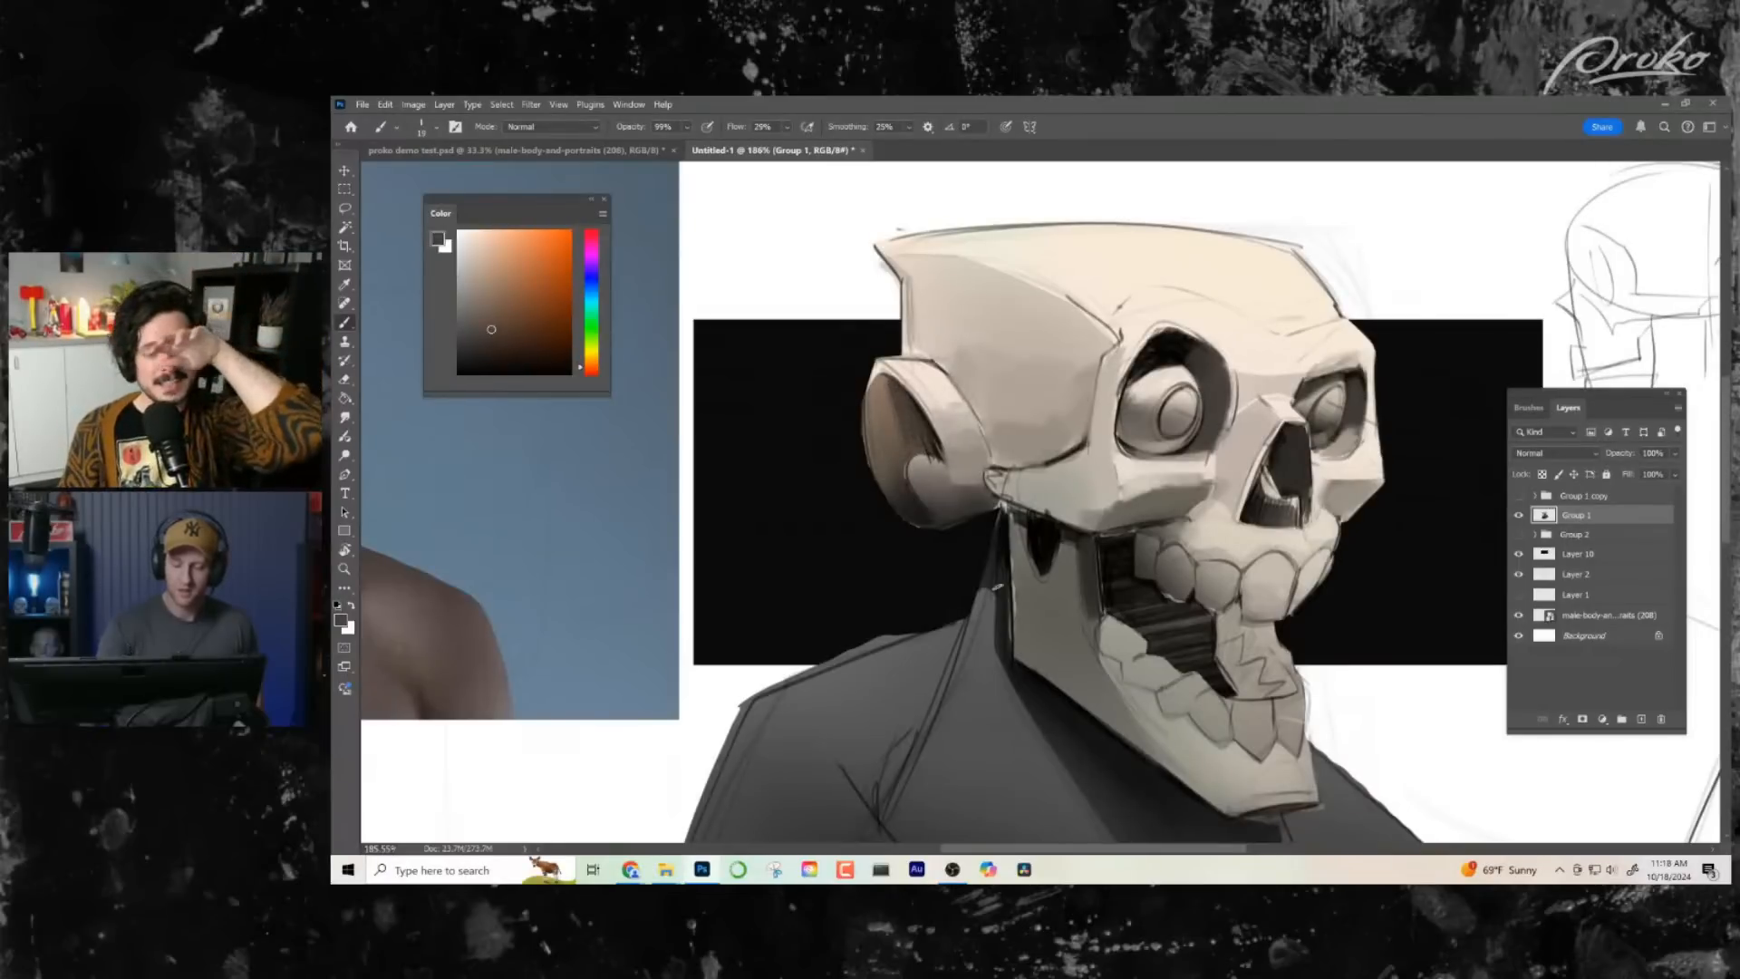
- Shade the underside of the near cheekbone and touch up around the far cheekbone with sampled mid greys
left_click_drag(1051, 652, 921, 602)
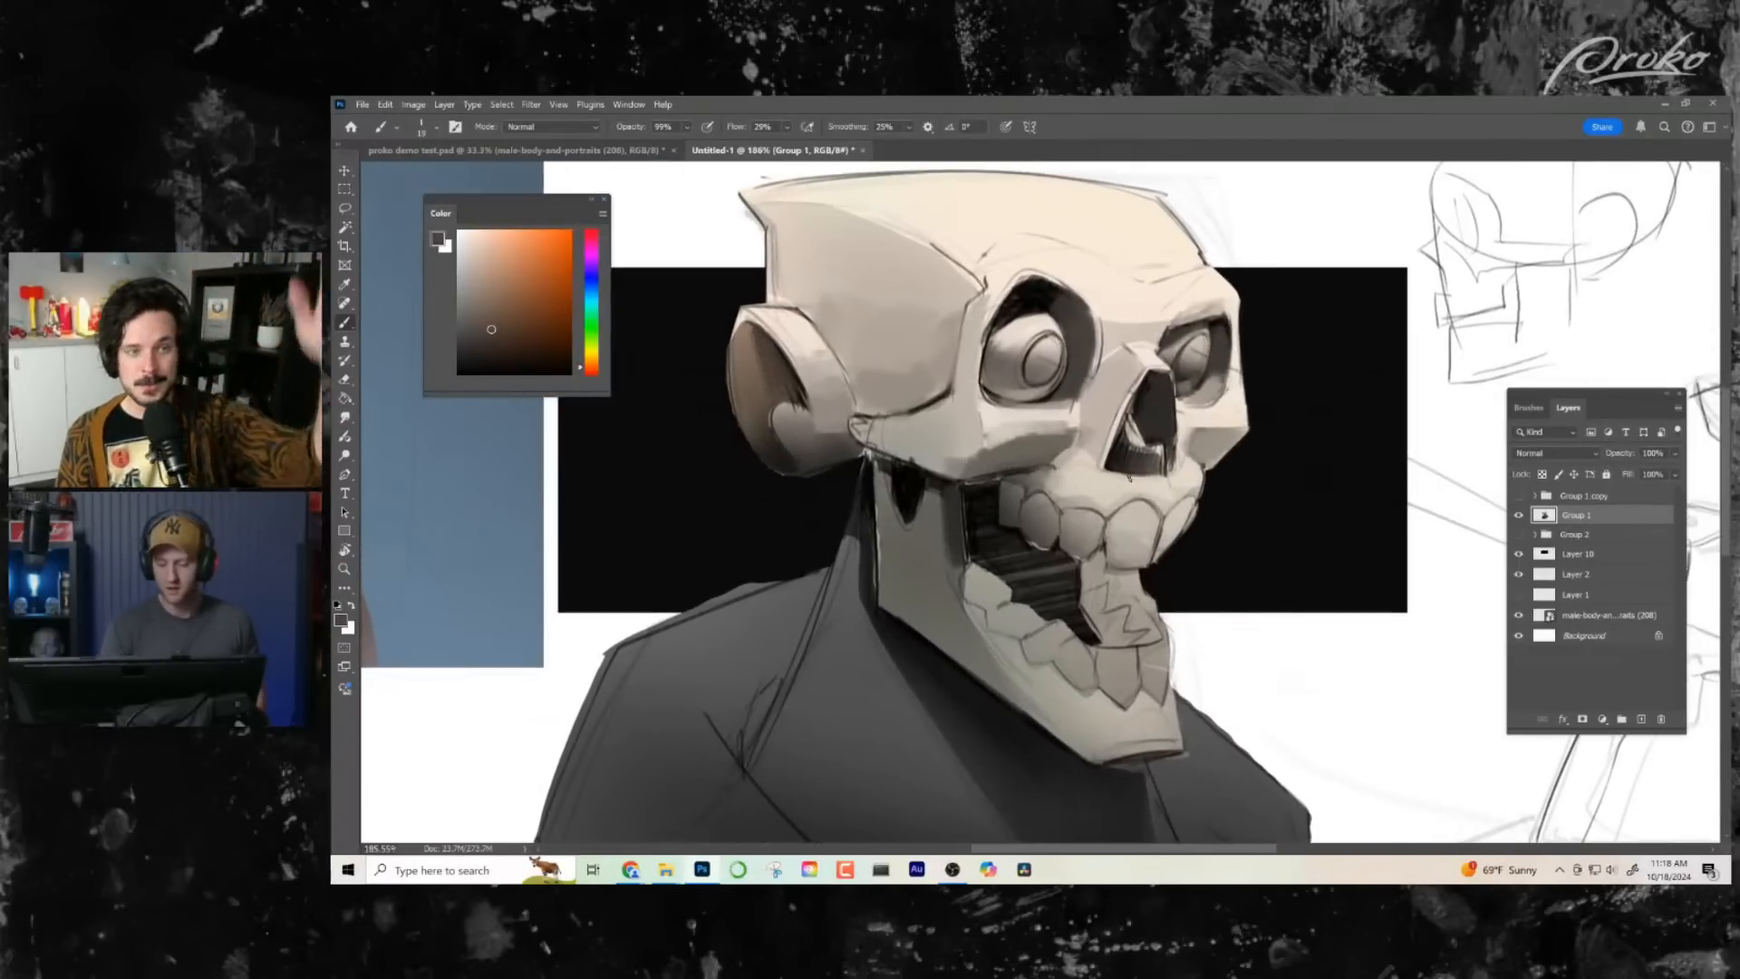
left_click(1004, 443, "alt")
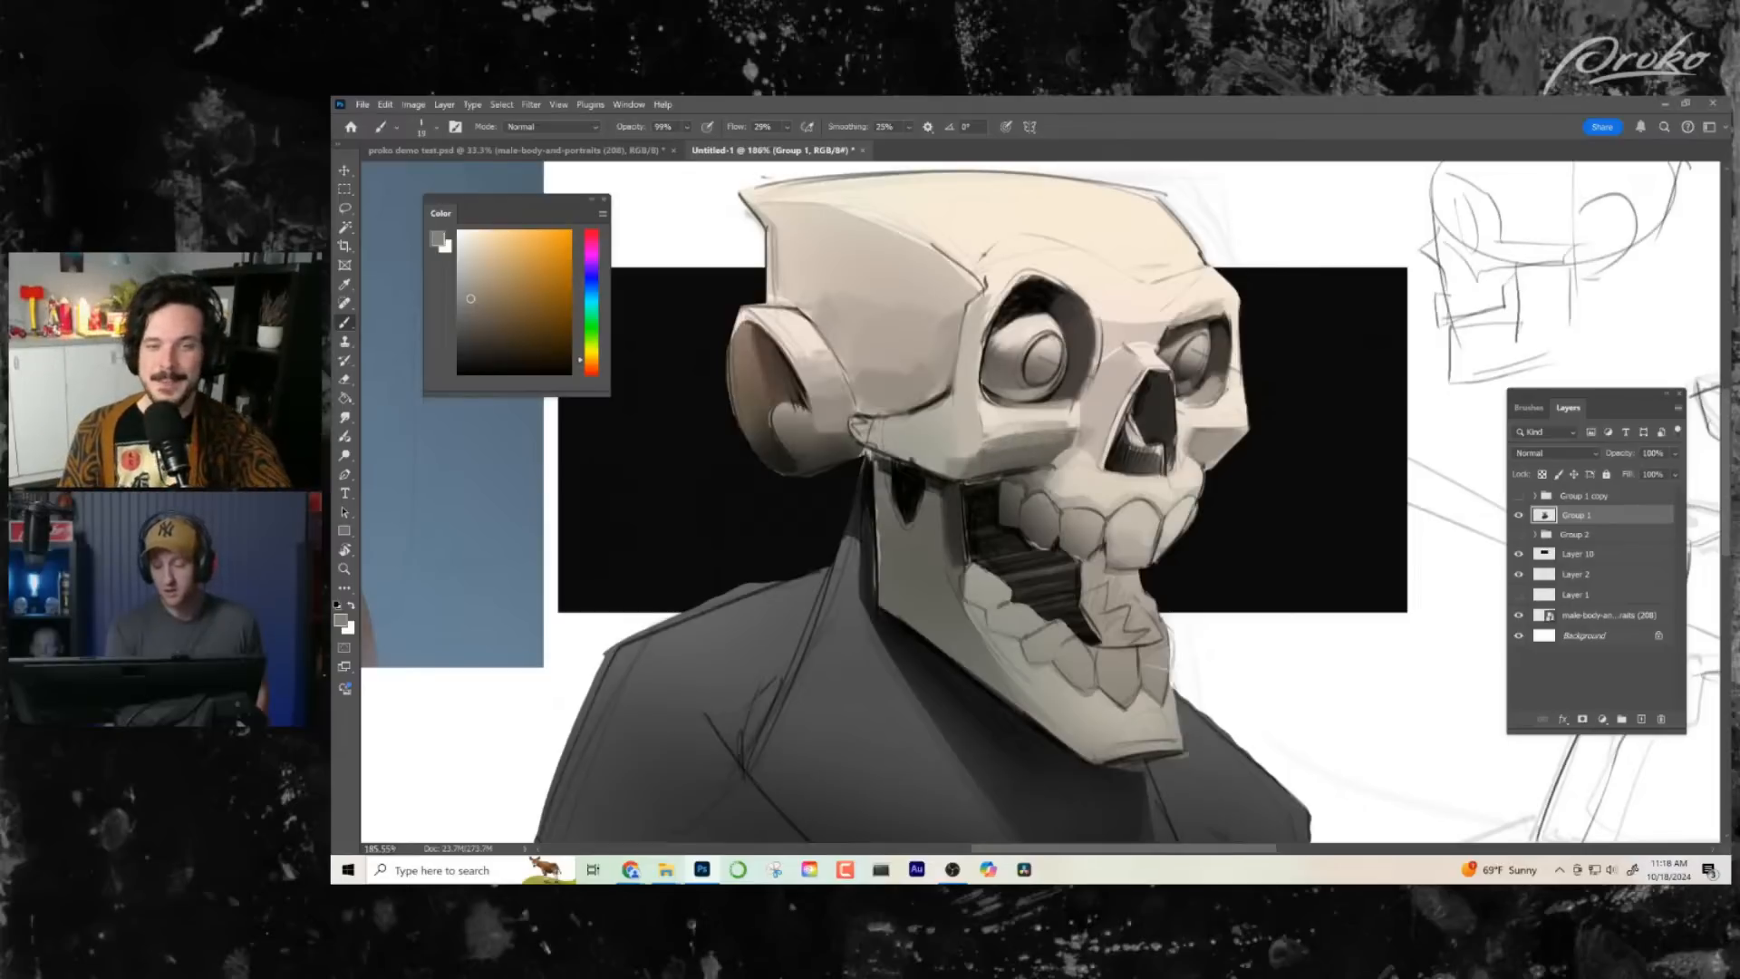
left_click(1197, 436, "alt")
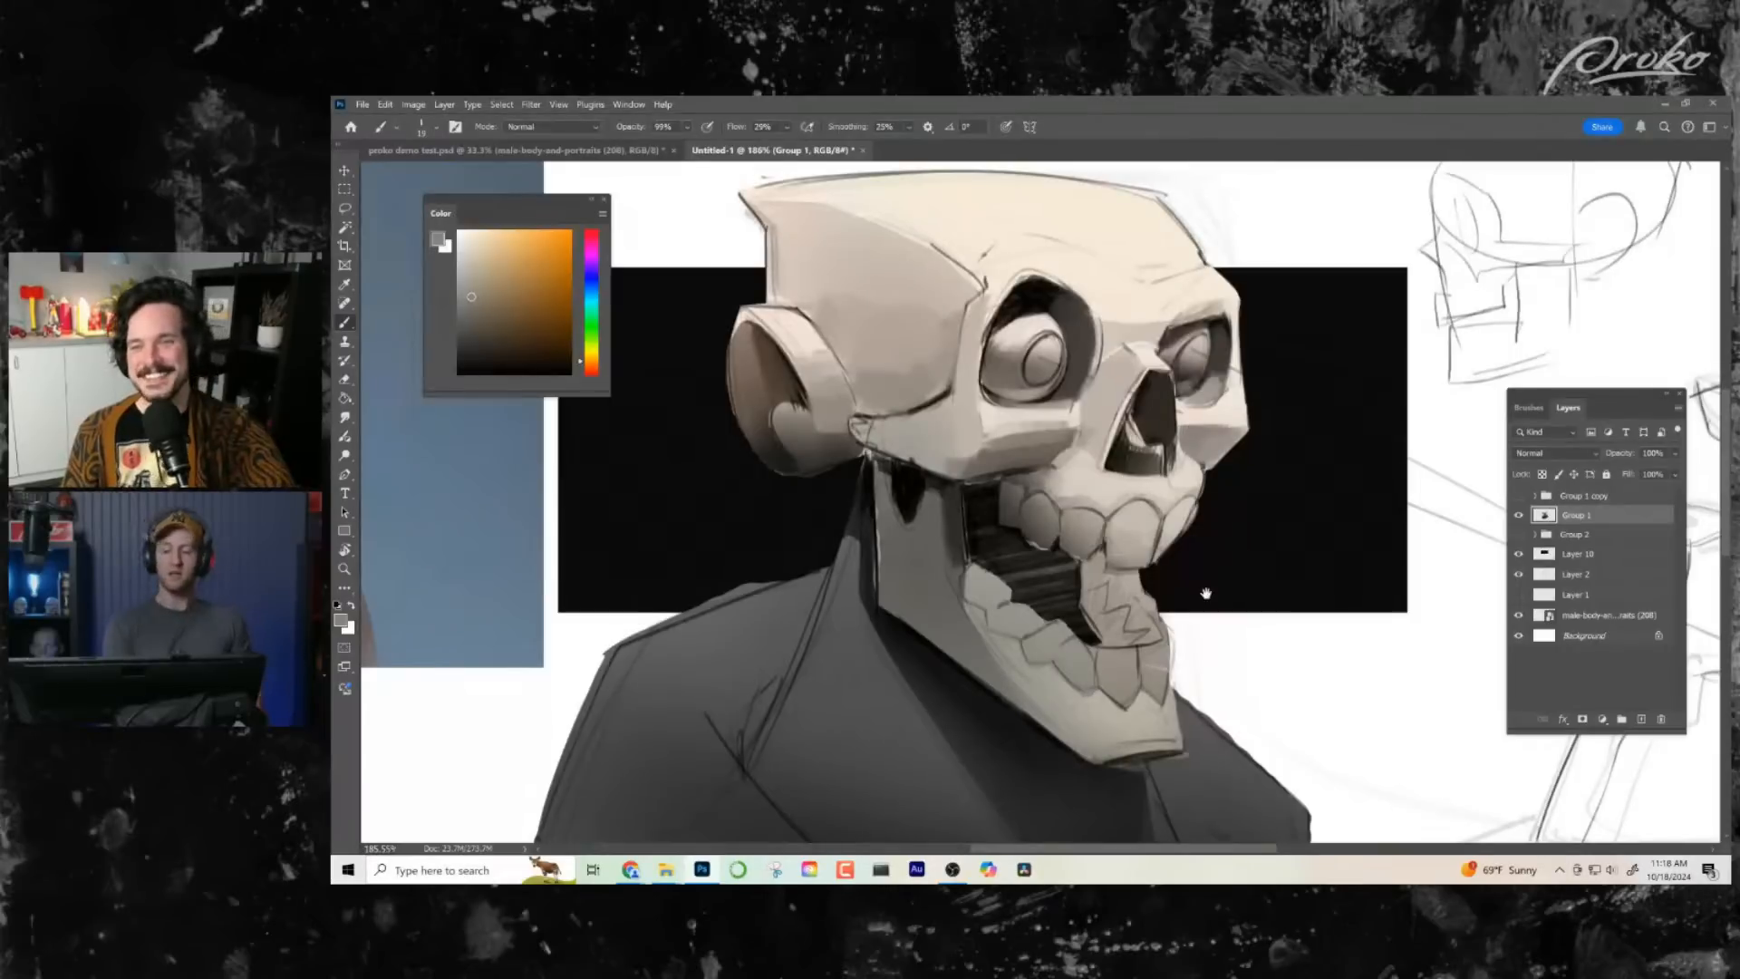
- Touch up the near cheekbone and the upper edge of the far eye socket with sampled grey and dark tones
left_click_drag(1206, 595, 1191, 588)
left_click(1031, 432, "alt")
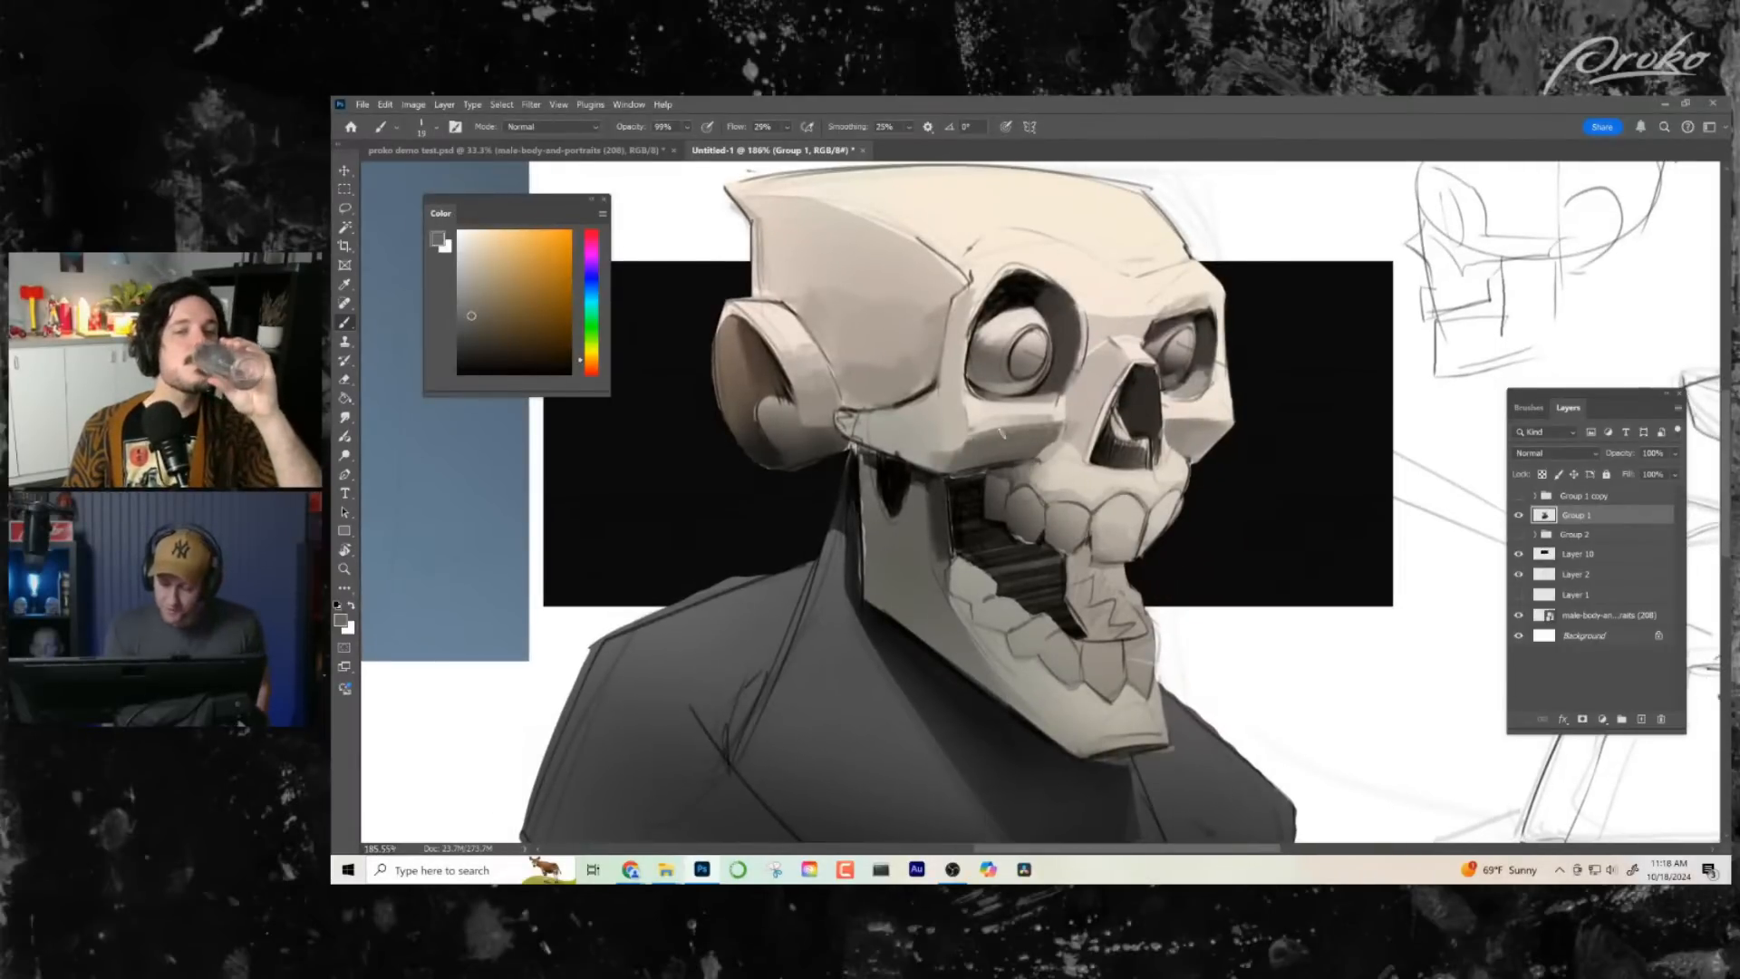
left_click_drag(1123, 625, 1086, 621)
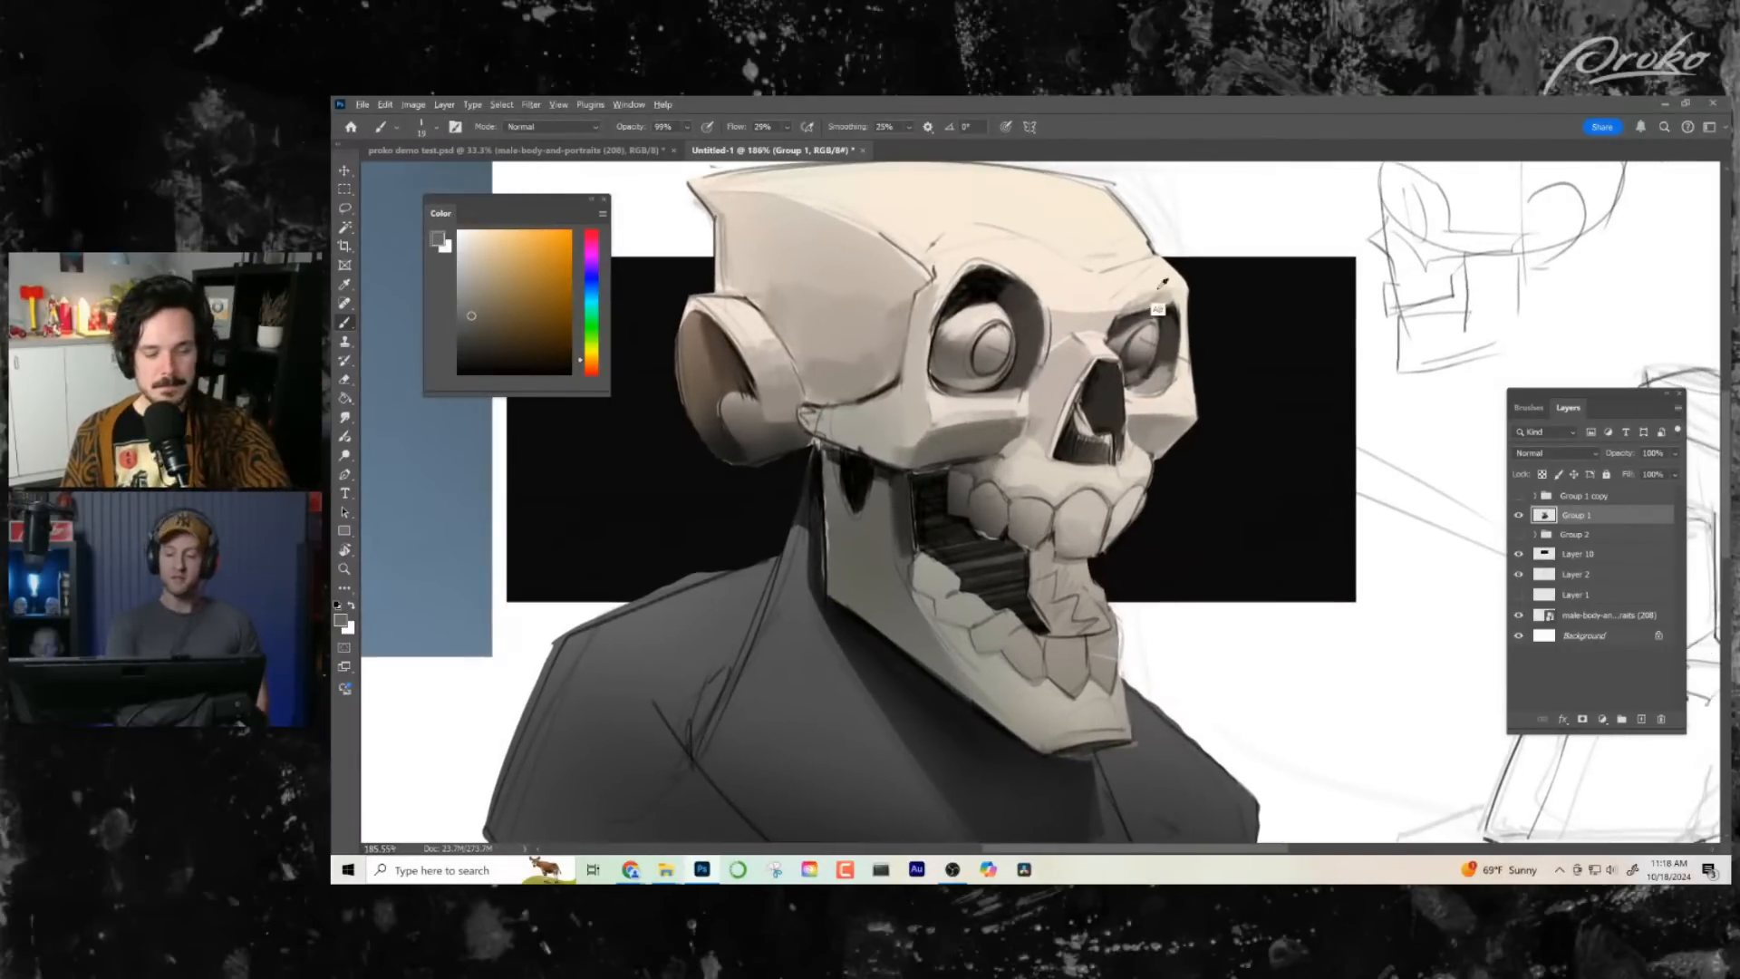
left_click(1142, 308, "alt")
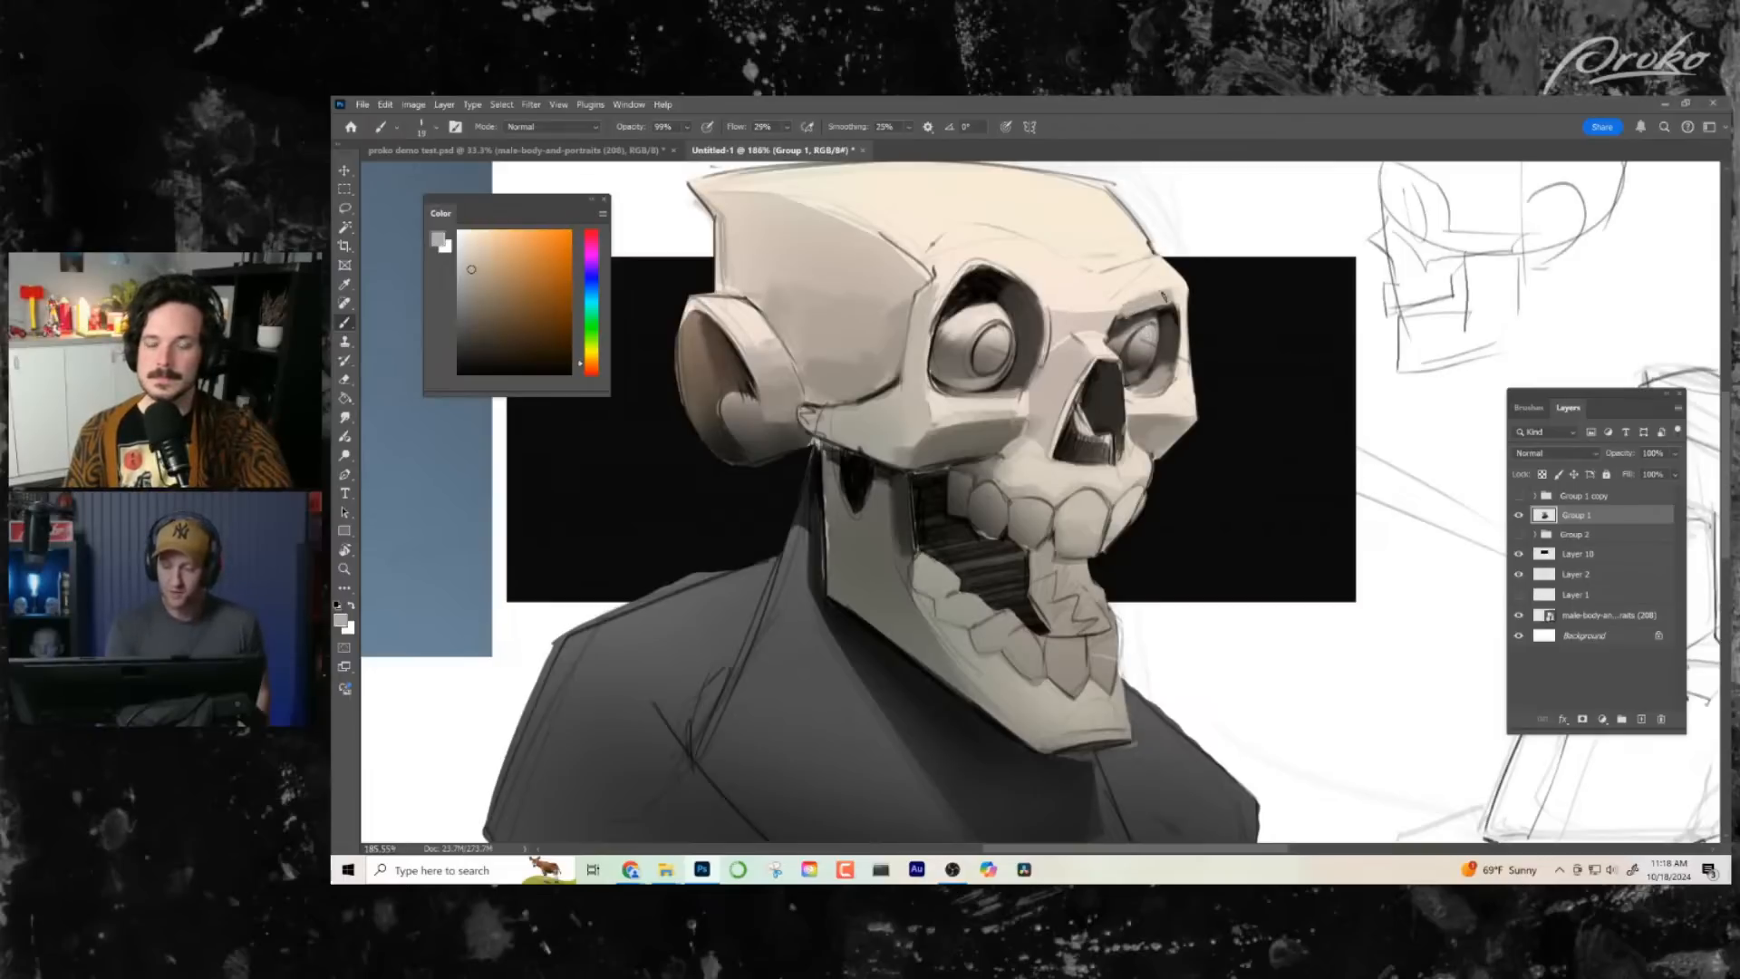
left_click(1119, 322, "alt")
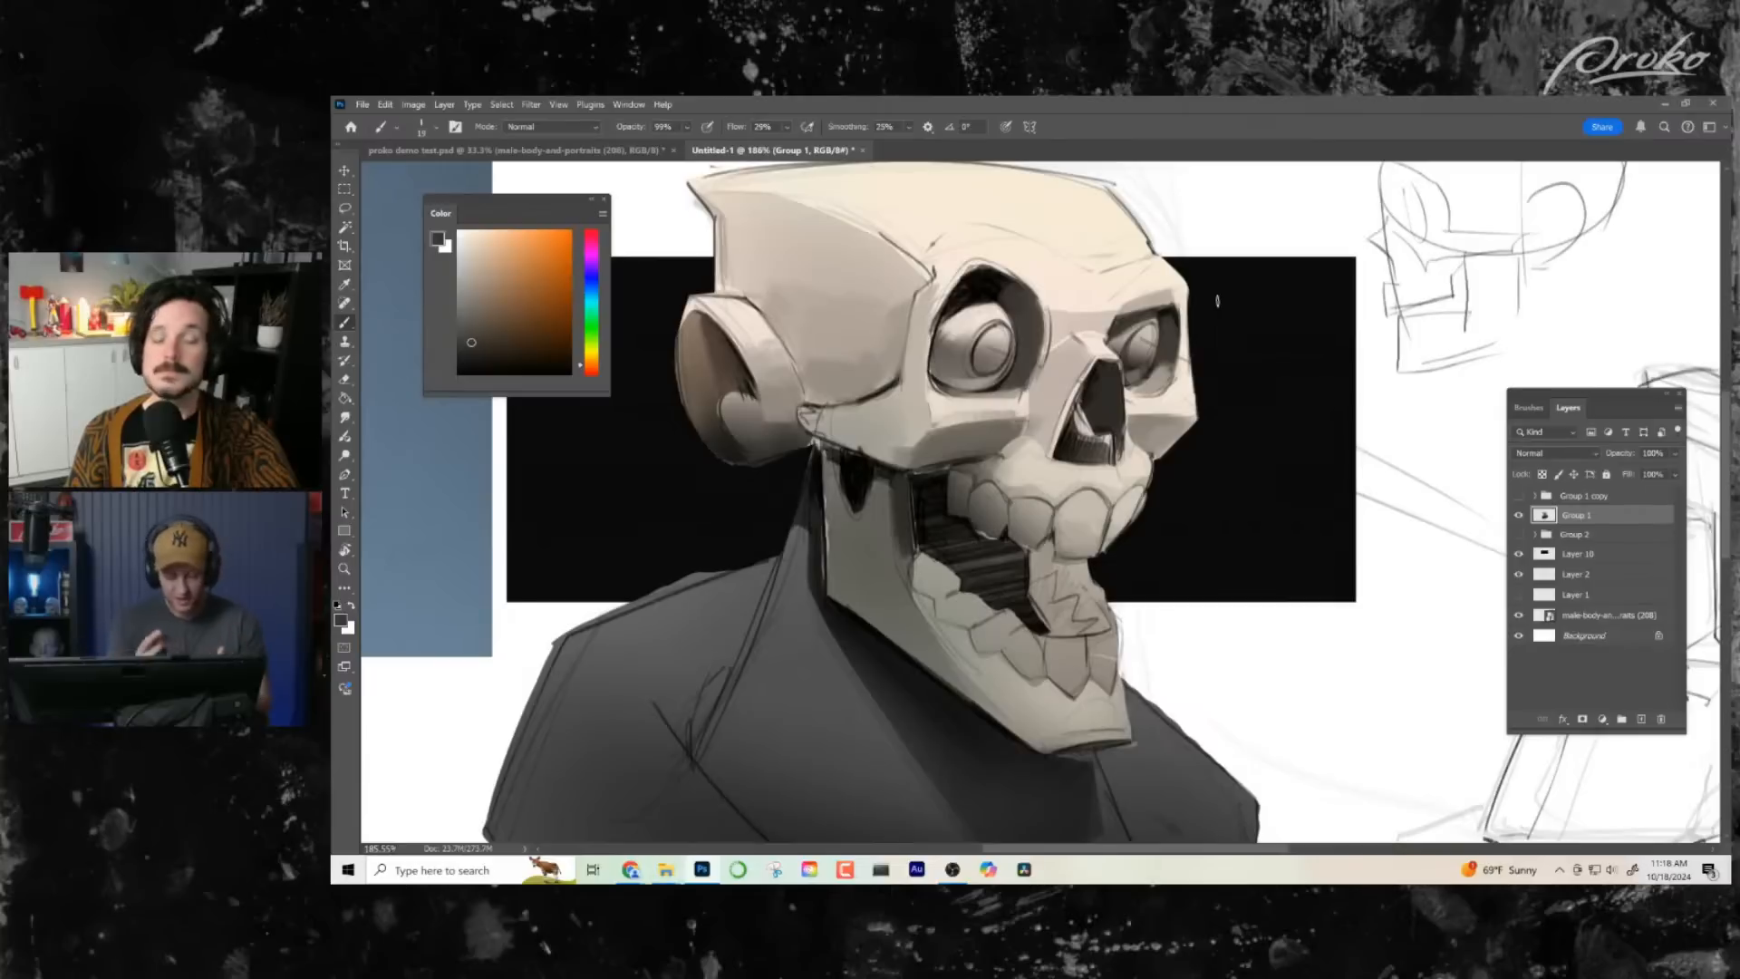
- Darken the mouth interior behind the upper teeth with sampled blacks, covering the loose sketch lines there
left_click(926, 542, "alt")
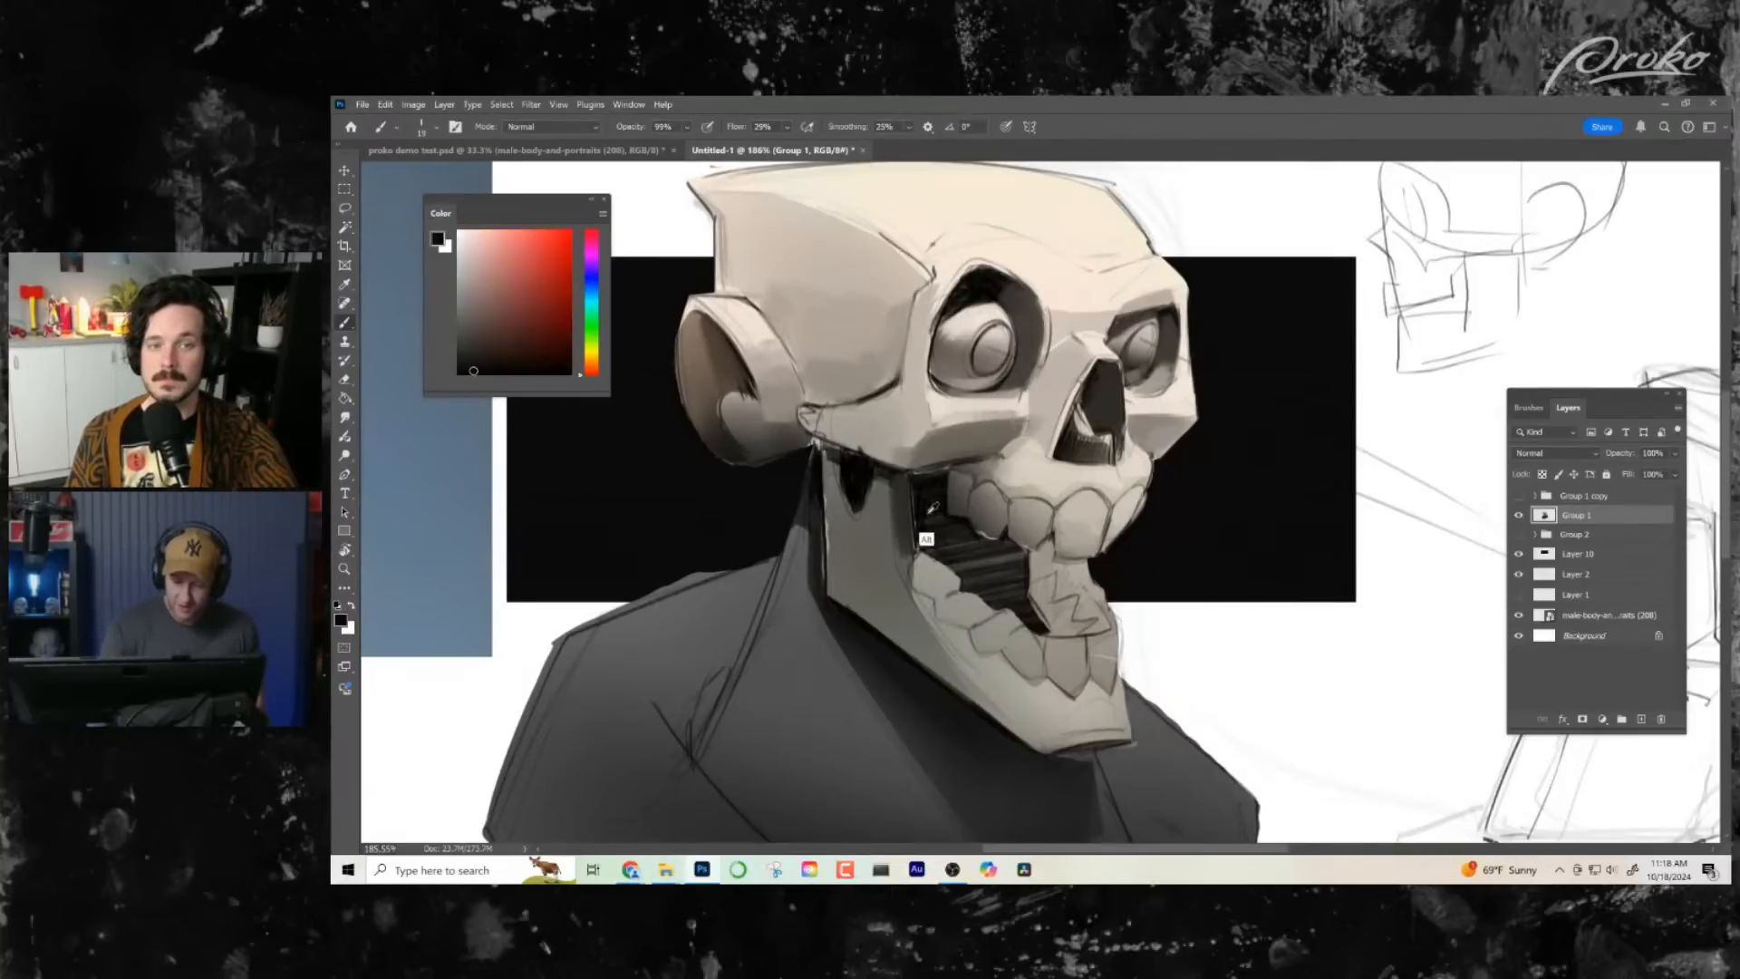
left_click(936, 545, "alt")
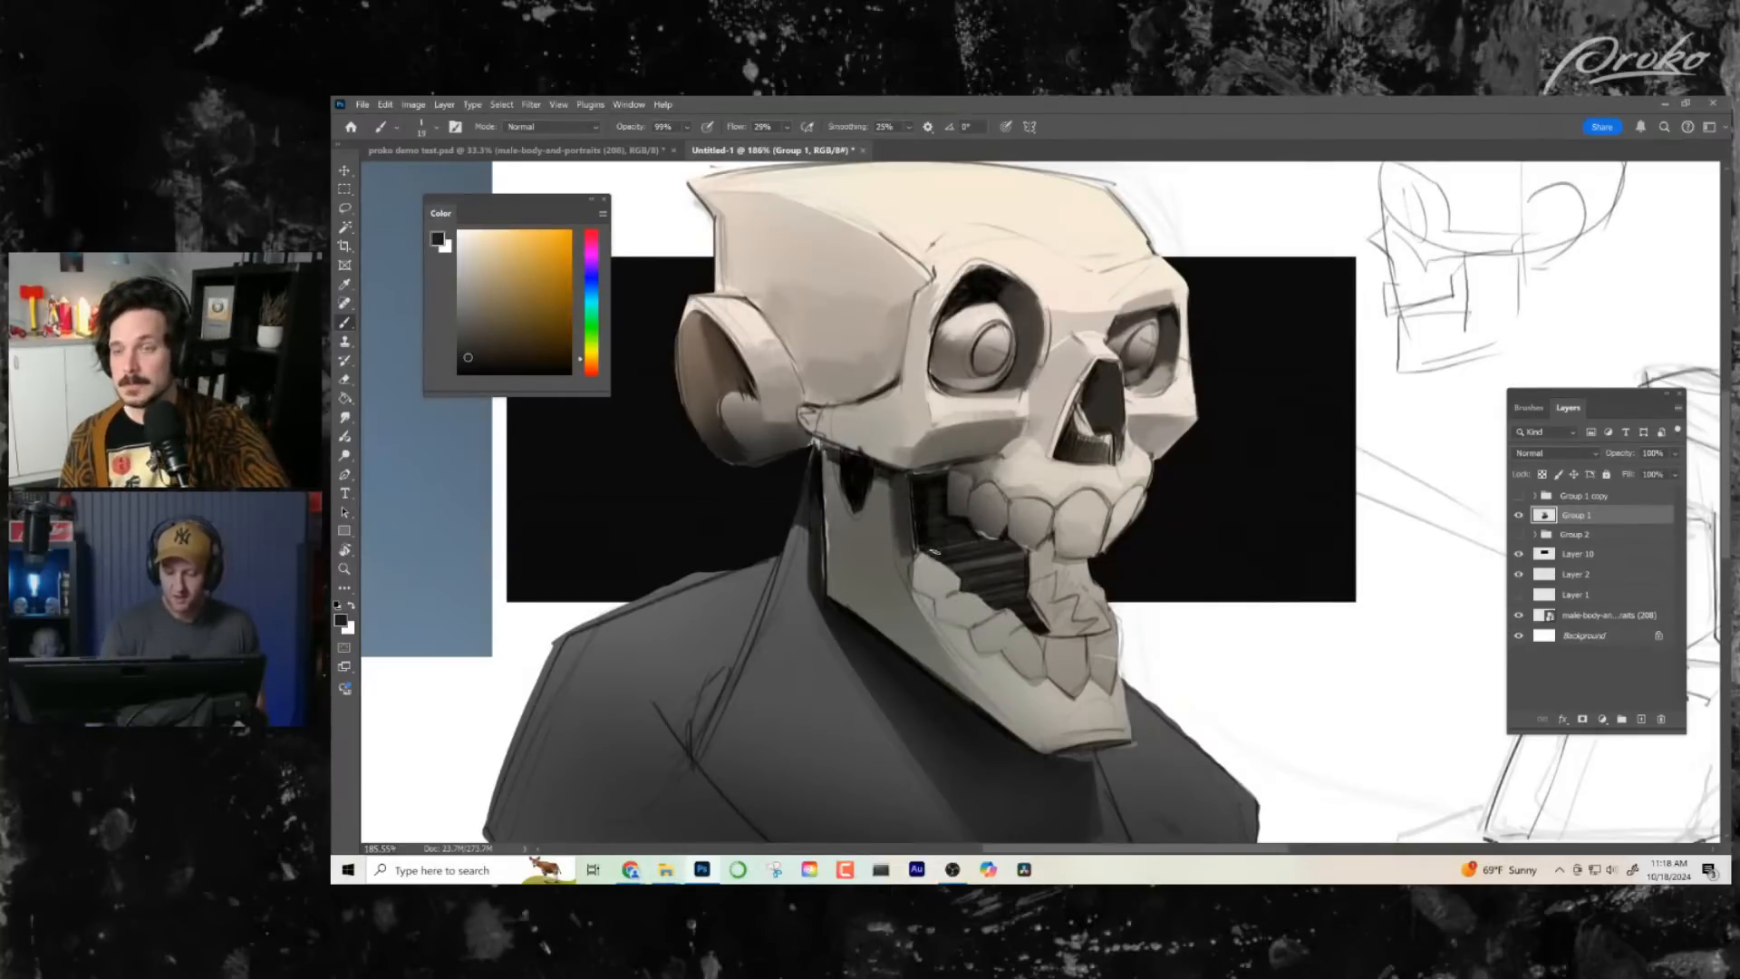
left_click(930, 480, "alt")
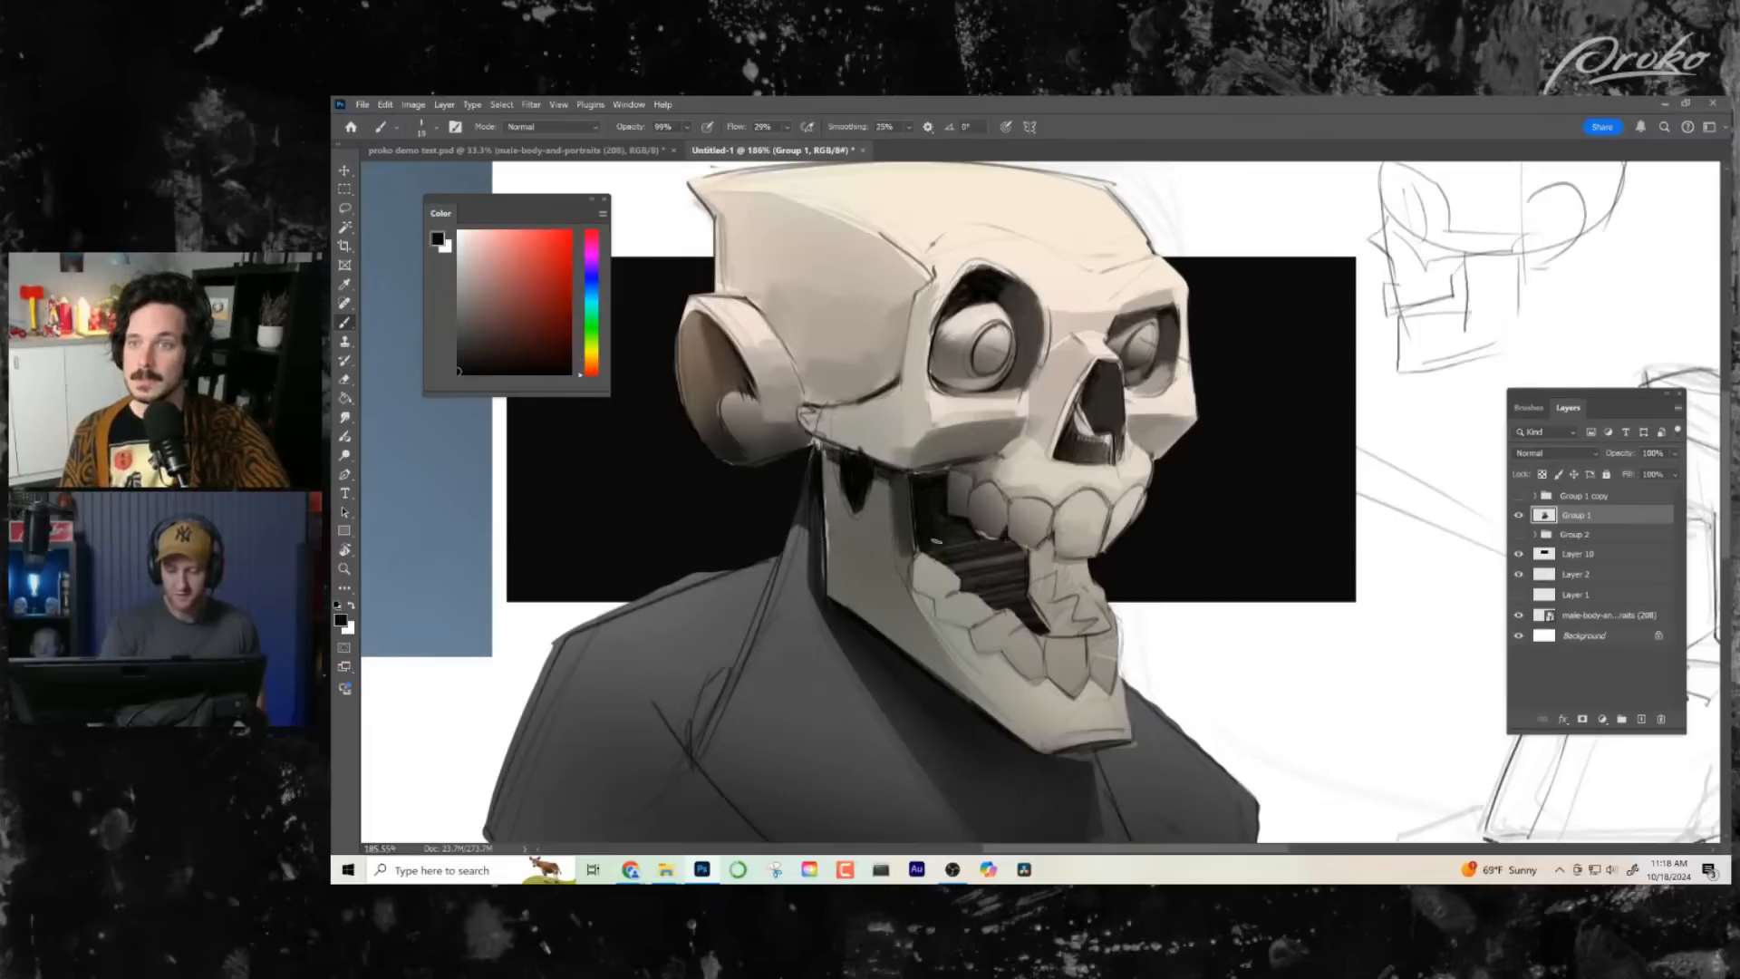
mouse_move(942, 508)
left_mouse_down()
mouse_move(979, 549)
mouse_move(1019, 553)
left_mouse_up()
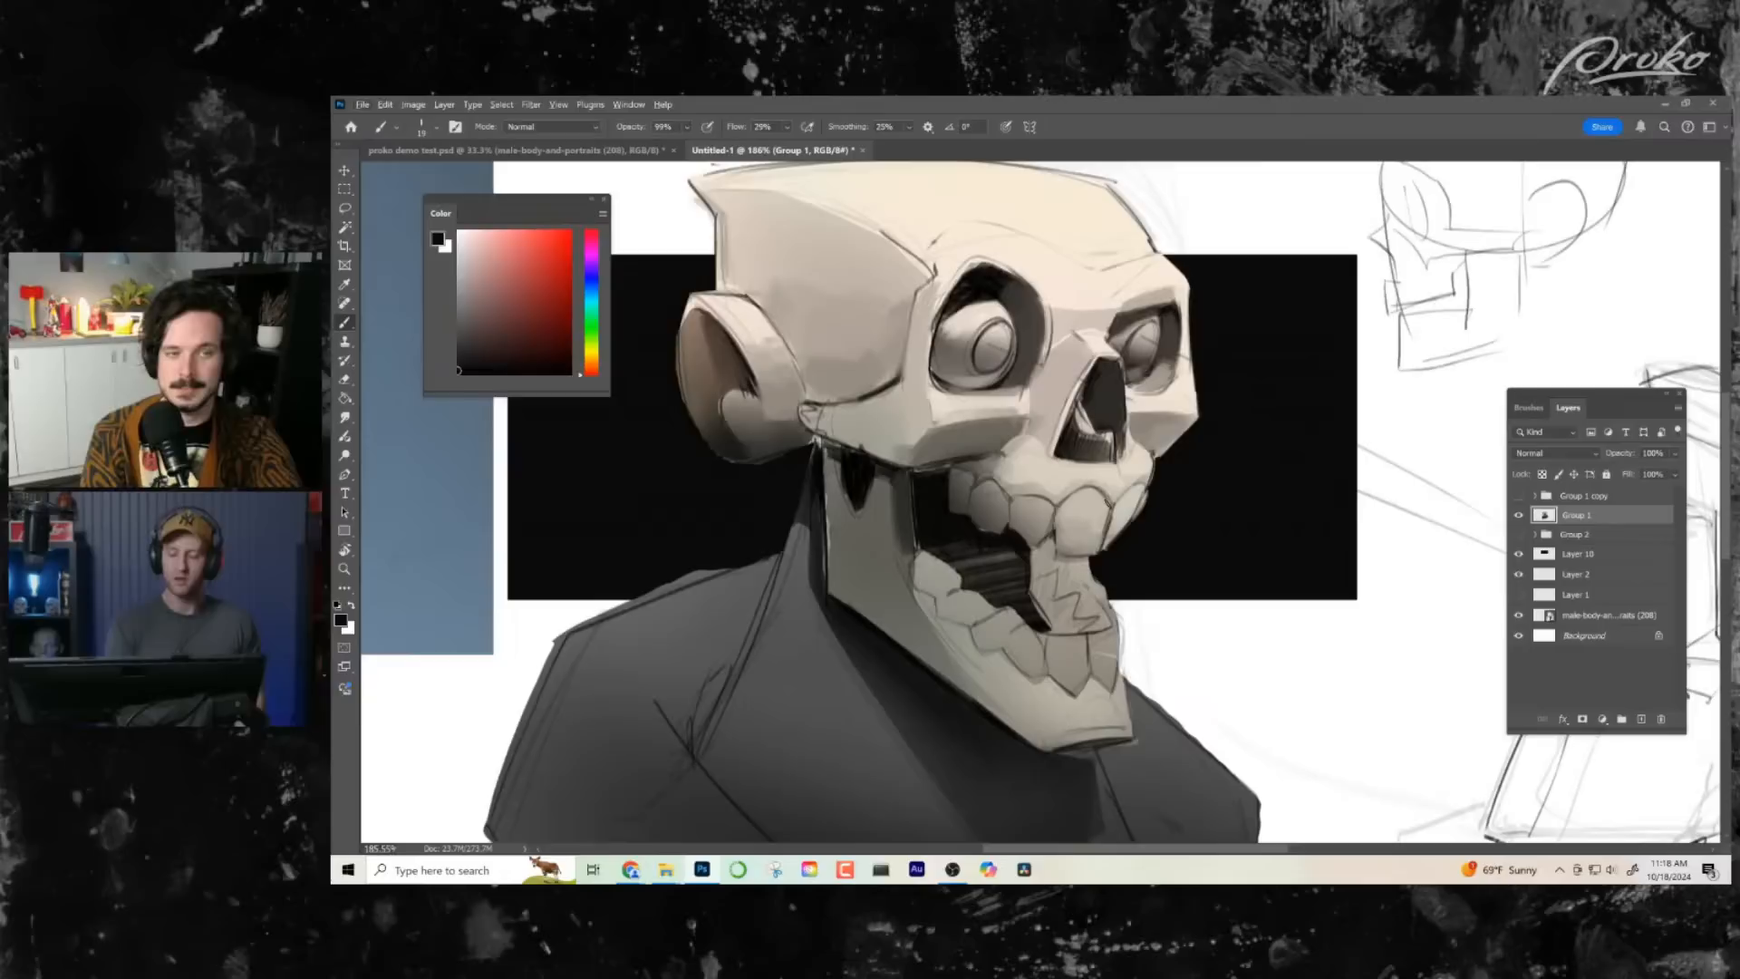
left_click(1007, 546, "alt")
mouse_move(1005, 551)
left_mouse_down()
mouse_move(1015, 566)
mouse_move(981, 522)
mouse_move(990, 476)
mouse_move(985, 553)
left_mouse_up()
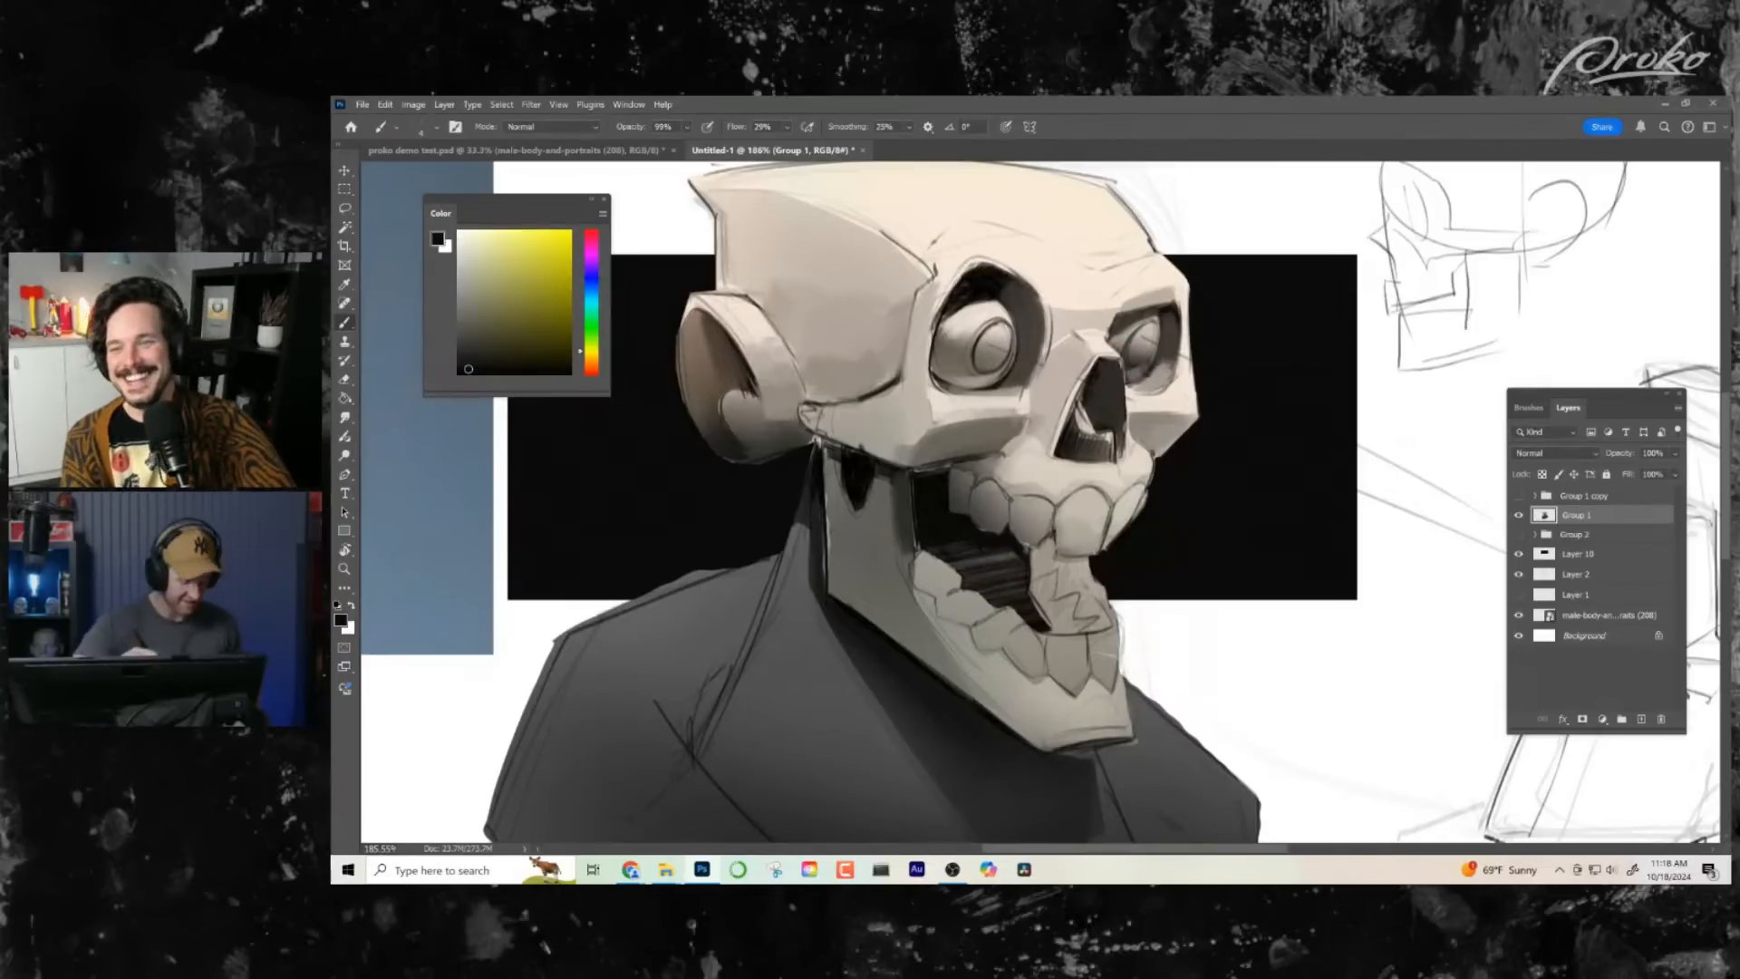
- Clean up the underside of the near cheekbone's arch above the jaw with sampled black and mid grey
left_click_drag(863, 466, 872, 466)
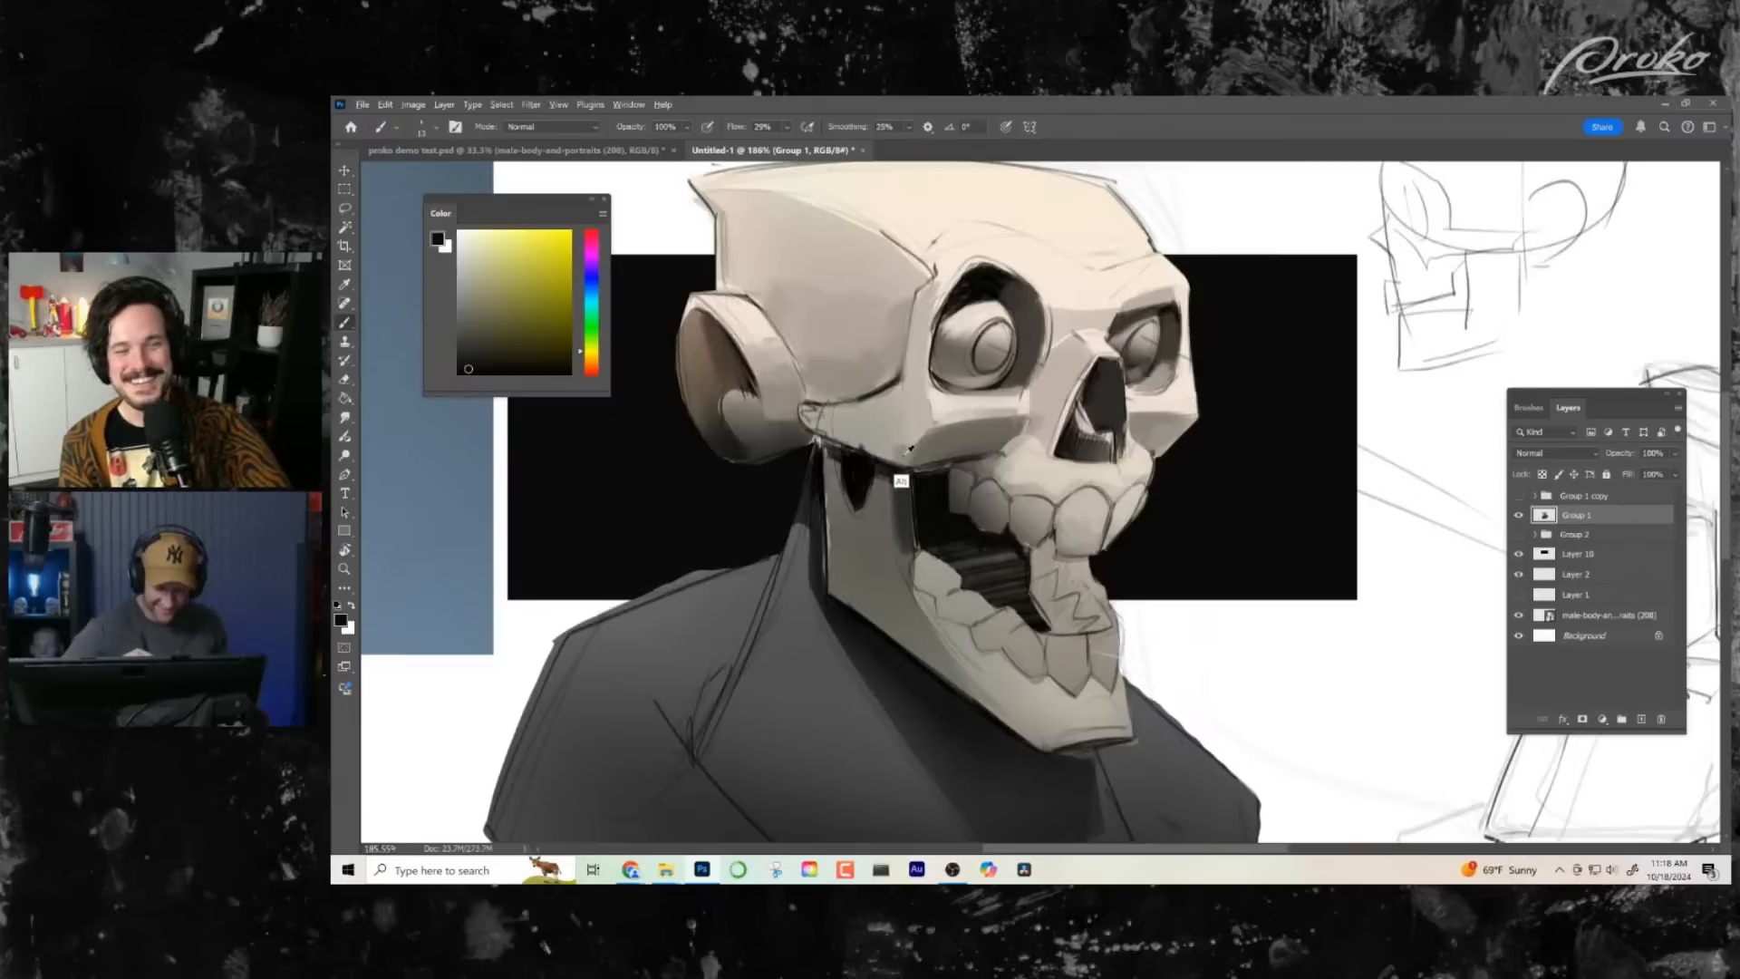
left_click(893, 463, "alt")
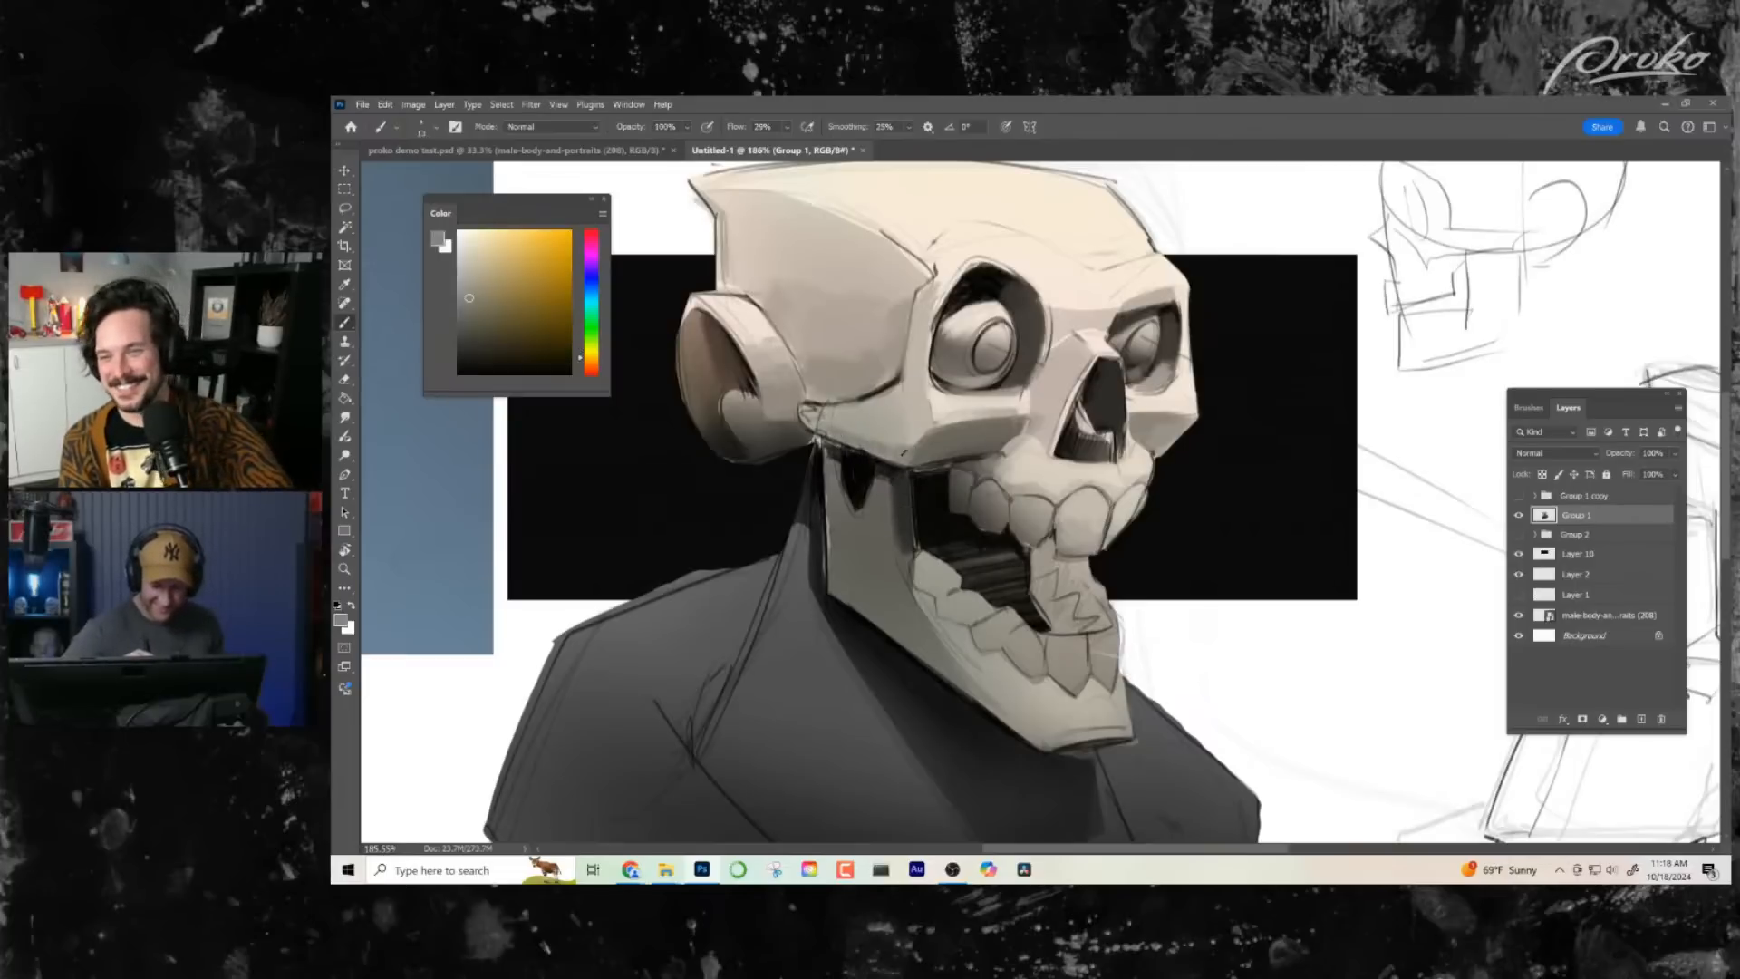
left_click_drag(904, 451, 809, 426)
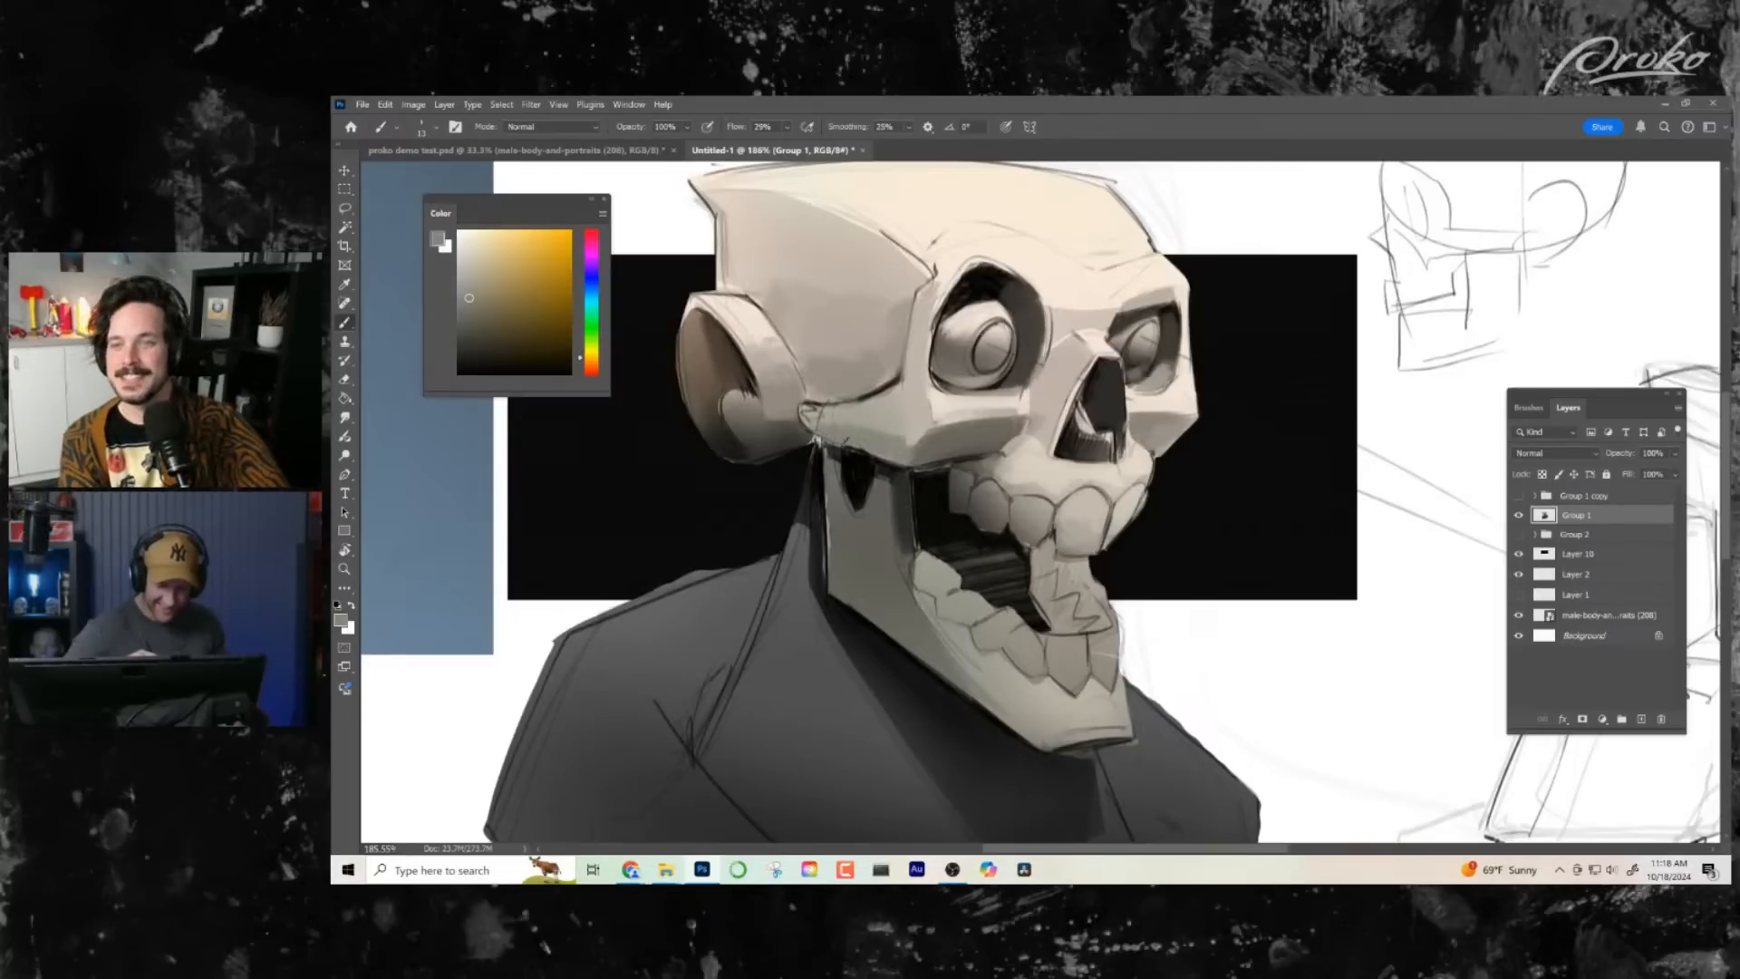
- Paint over the line along the rear edge of the upright jaw with a sampled dark grey
left_click_drag(1133, 609, 1117, 649)
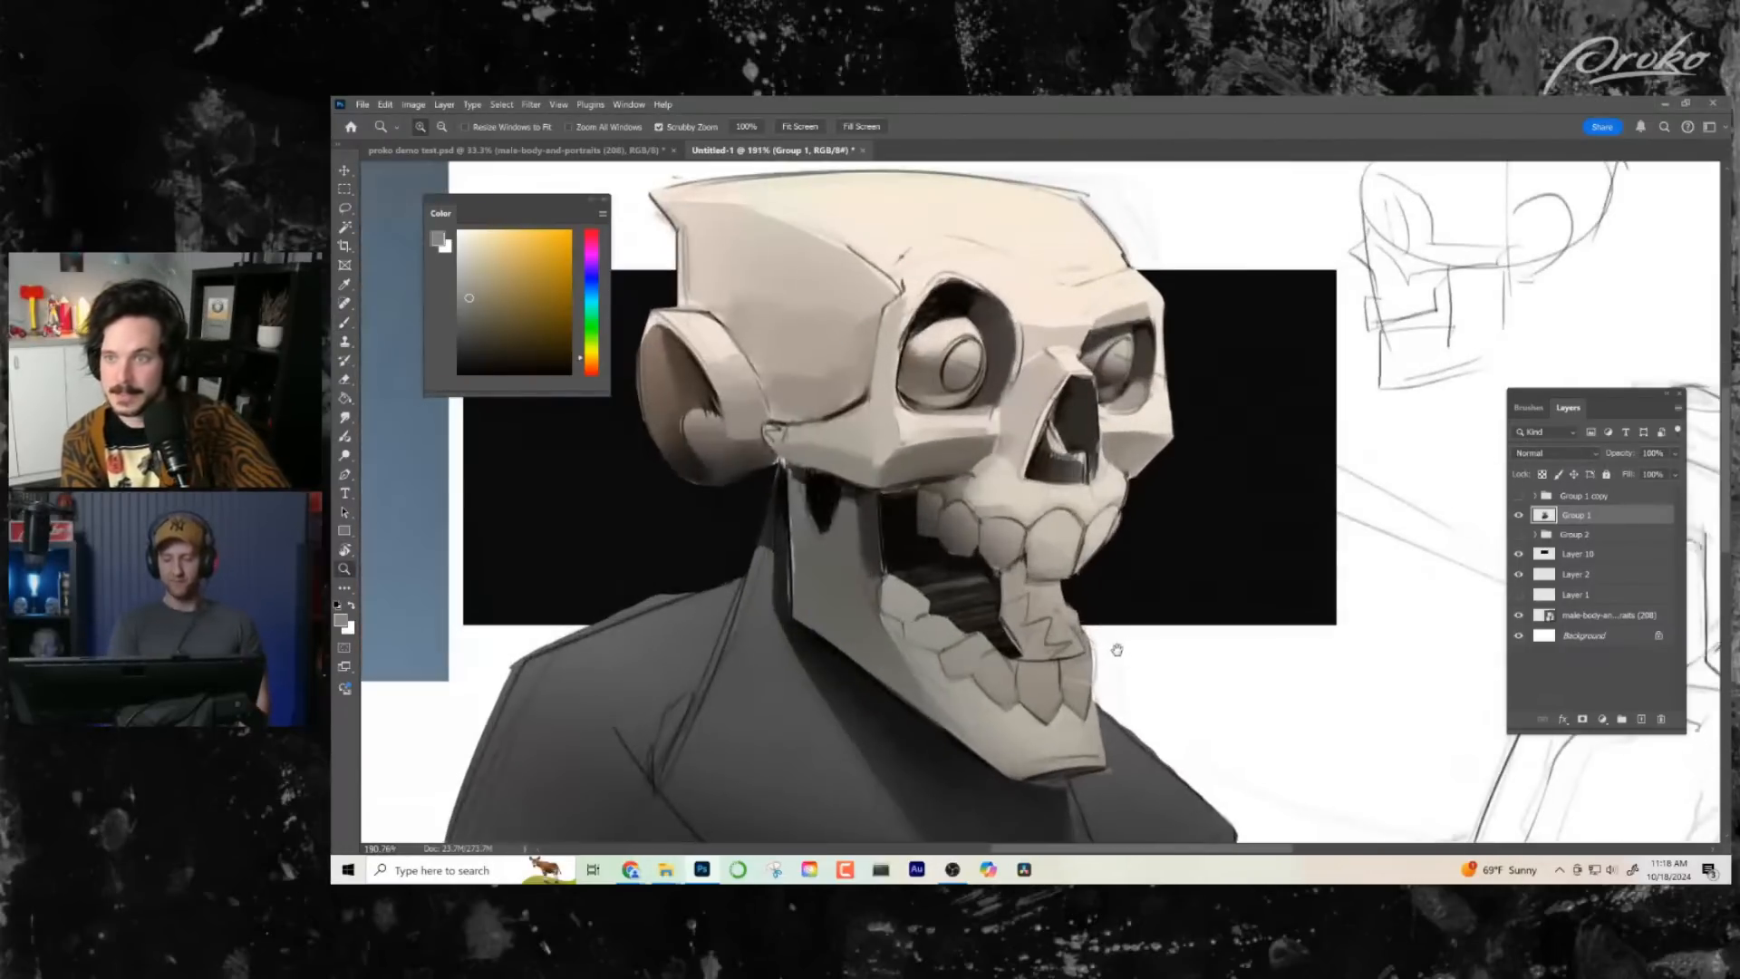
left_click(796, 546, "alt")
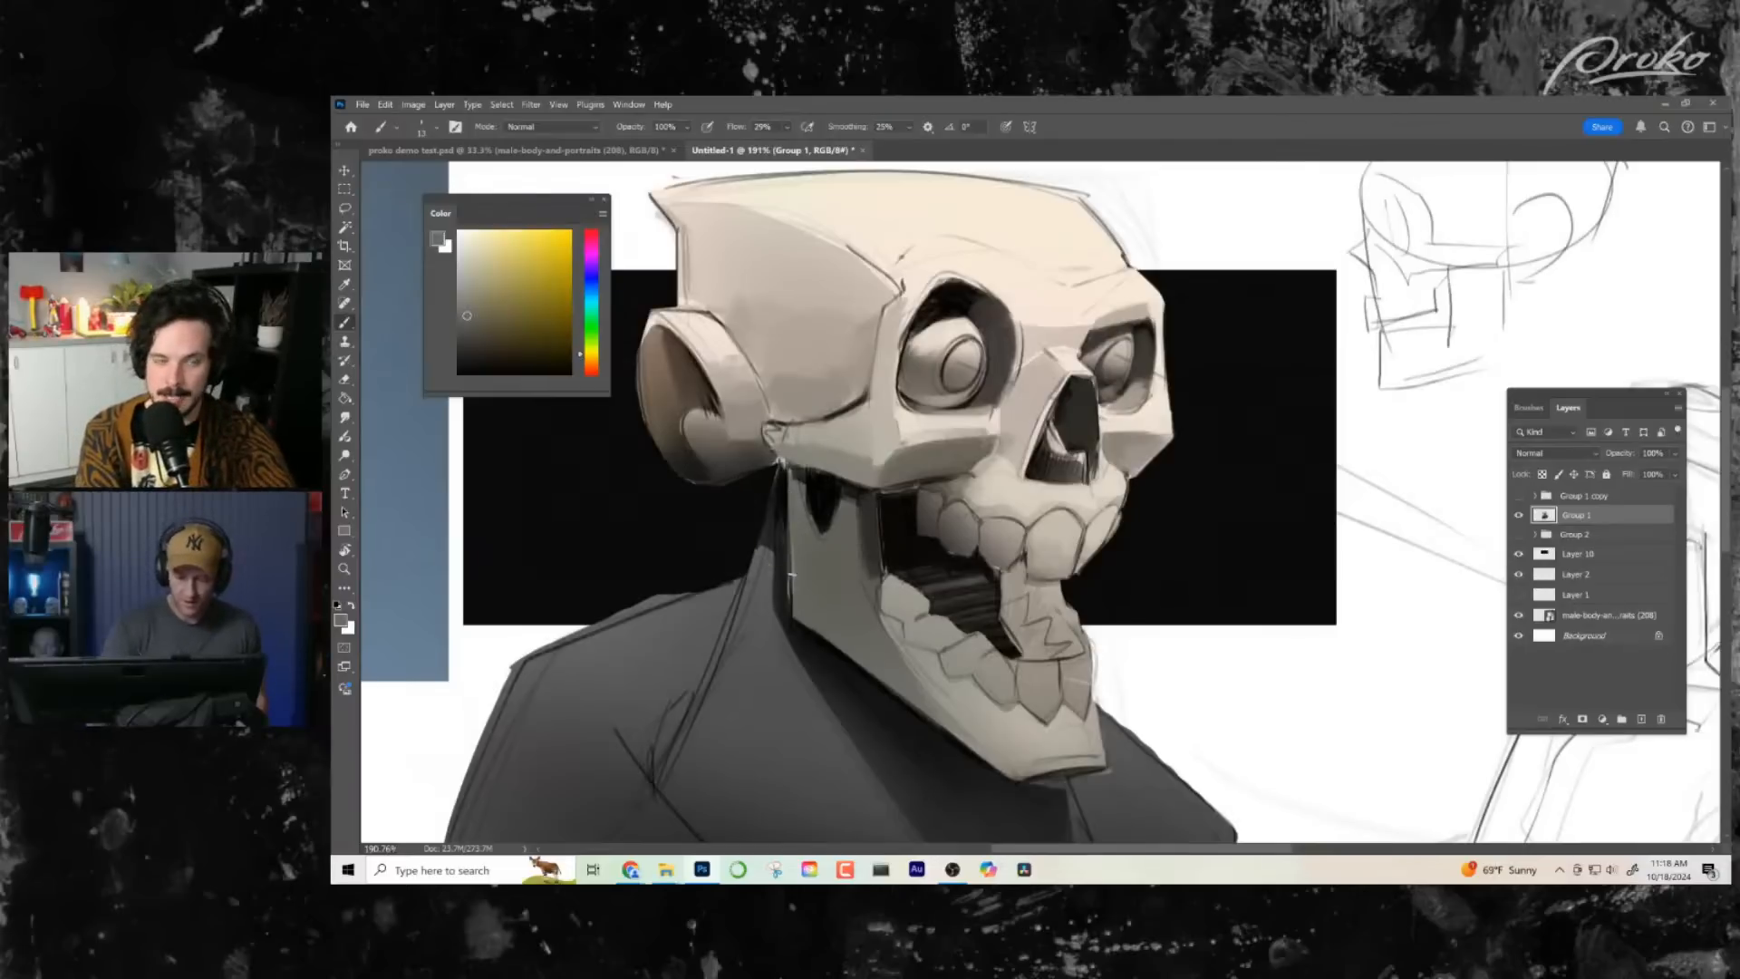
left_click_drag(795, 512, 797, 614)
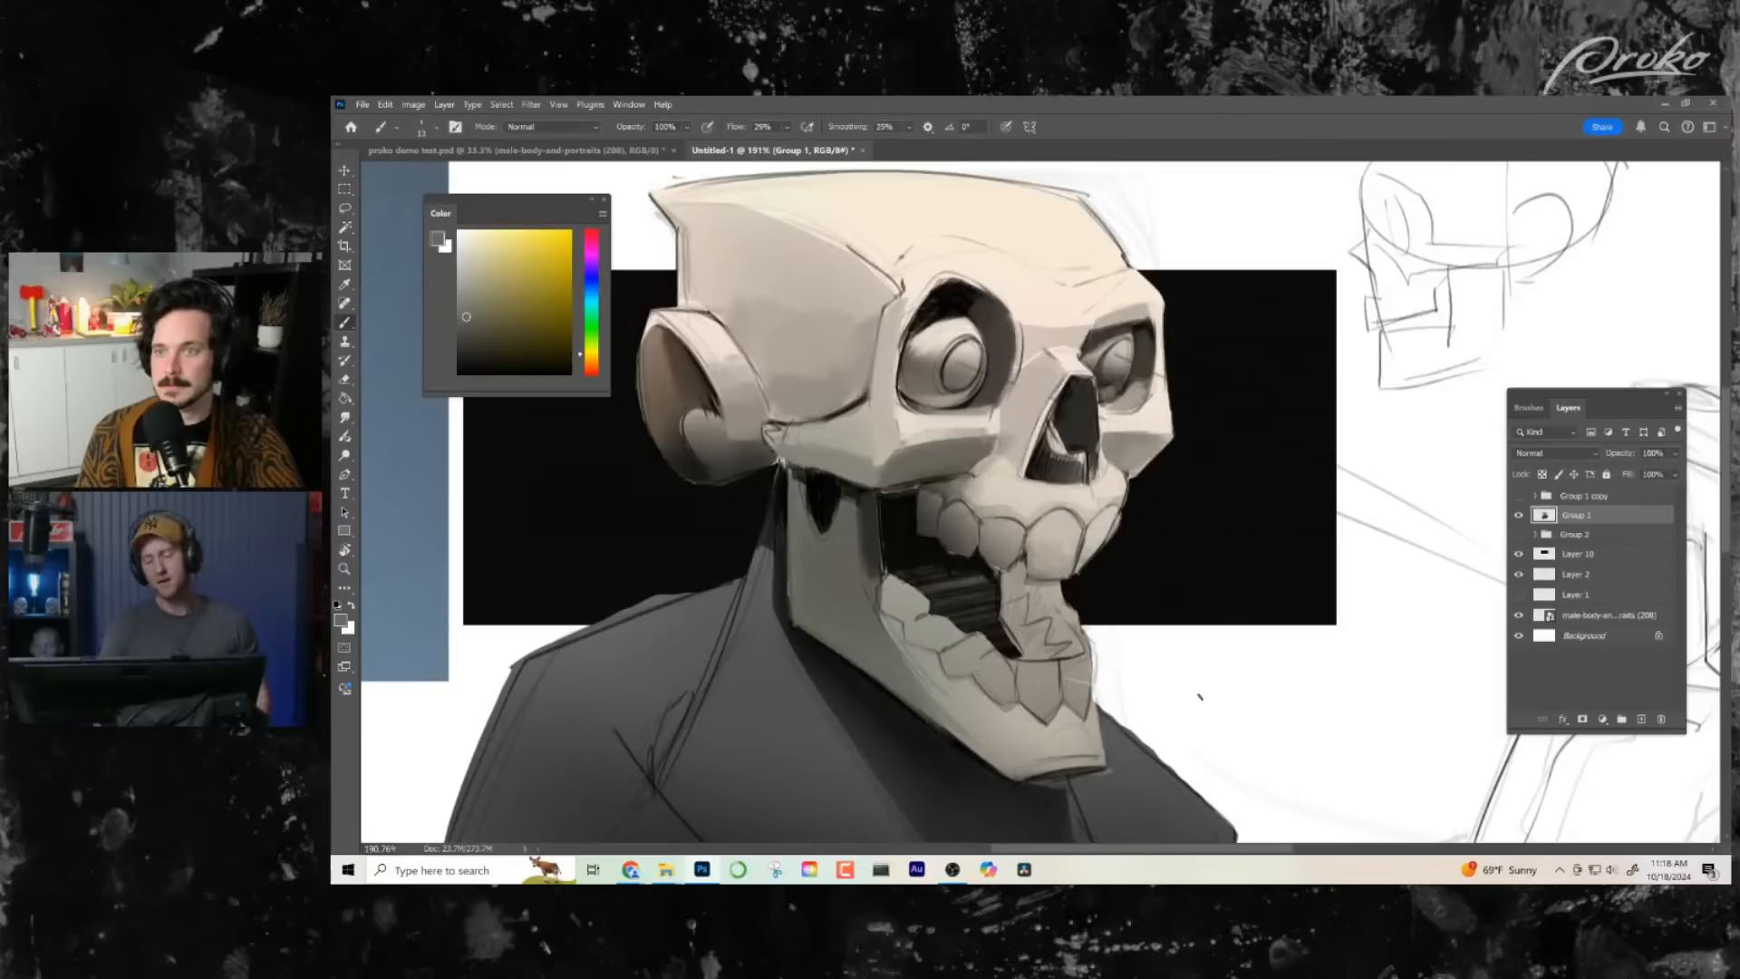
- Soften the line where the temple meets the near cheekbone's arch with sampled mid tones
left_click_drag(1185, 696, 1204, 715)
left_click(867, 401, "alt")
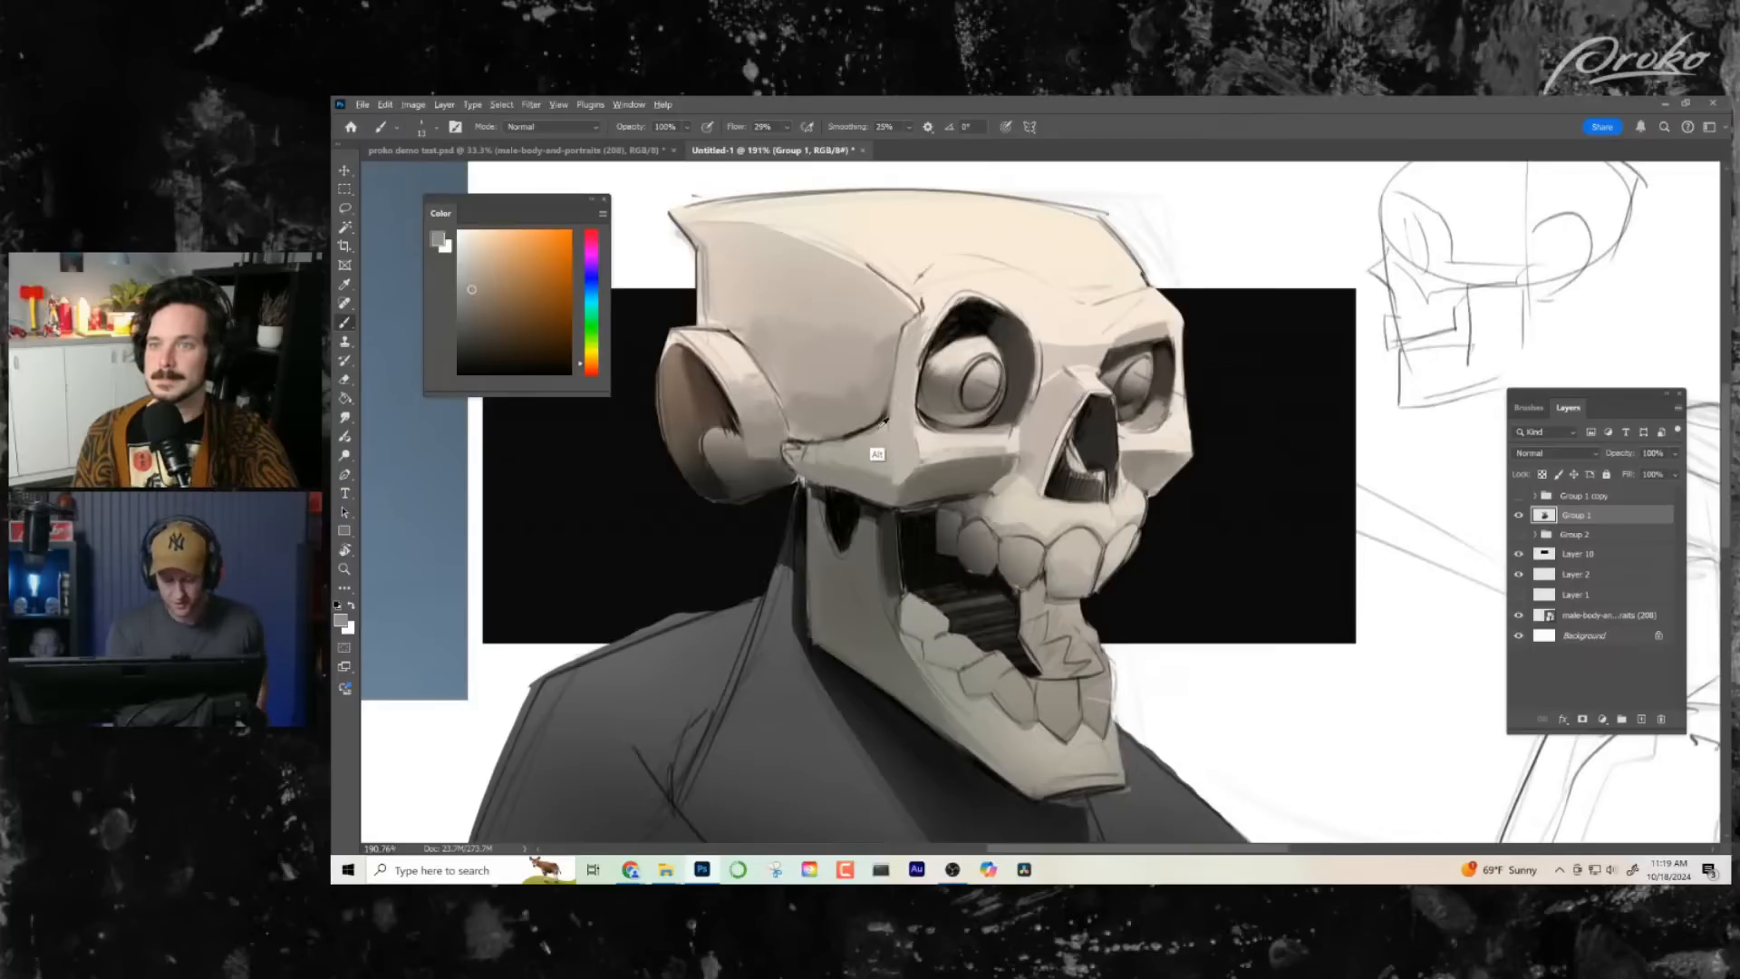
left_click(887, 420, "alt")
left_click_drag(887, 420, 840, 441)
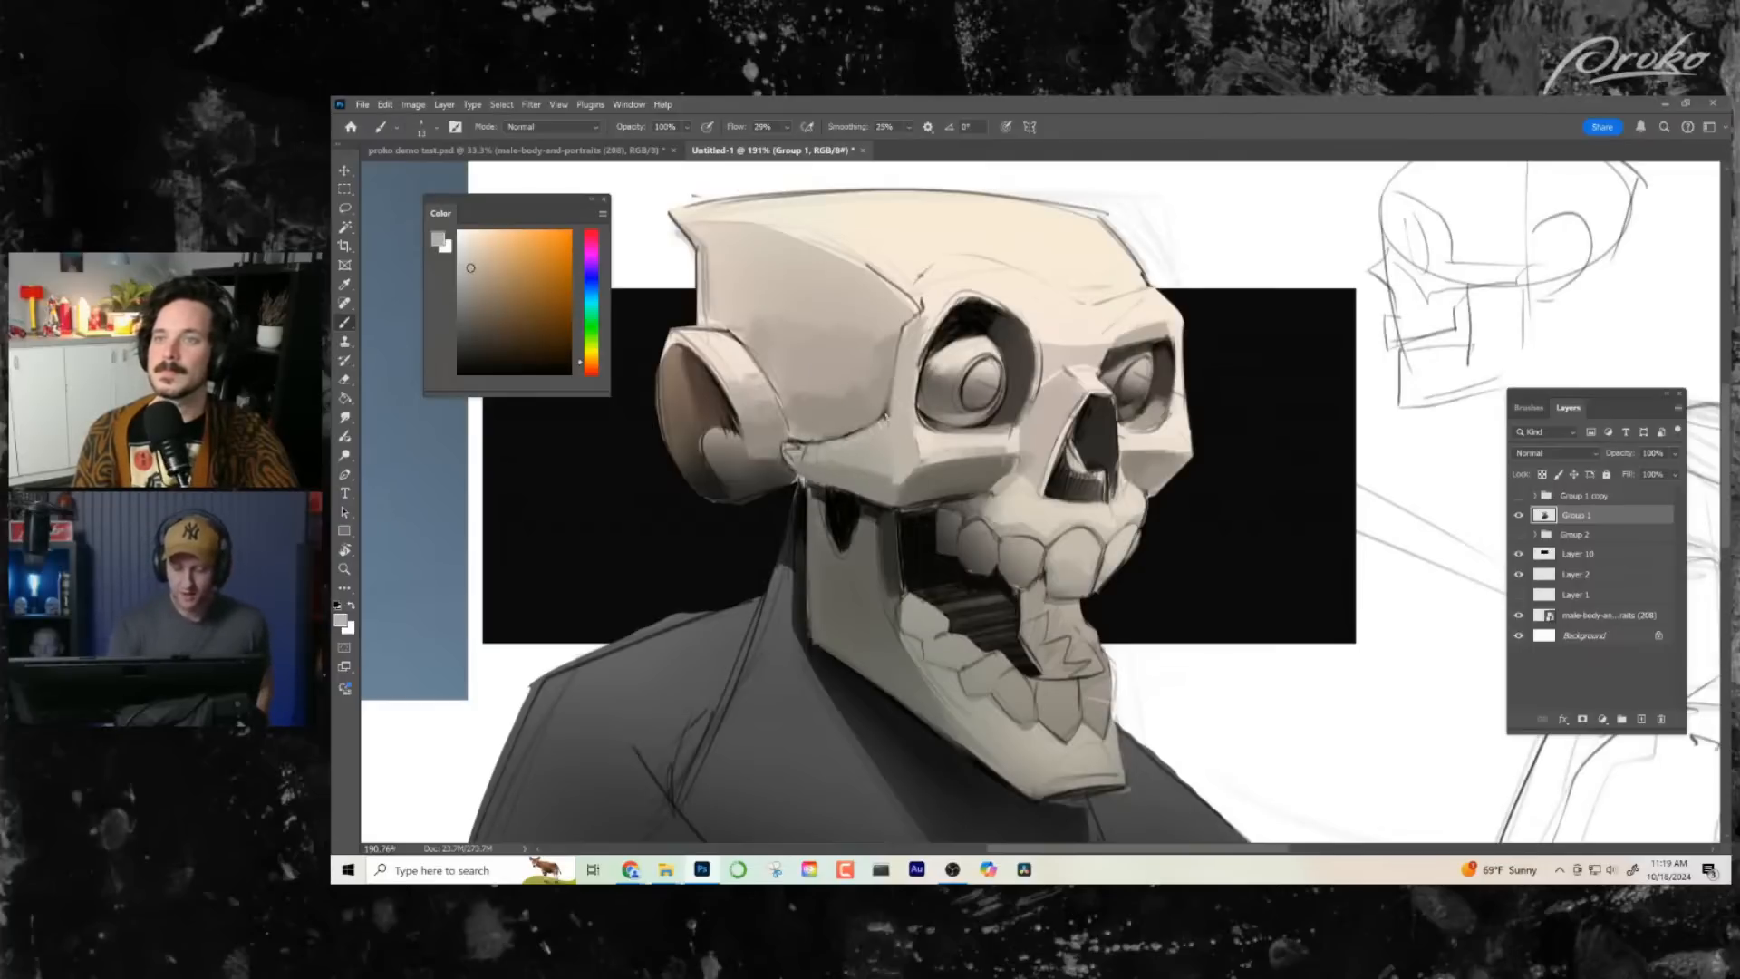
- Refine the upper planes of the near and far cheekbones with sampled light tones
left_click(993, 455, "alt")
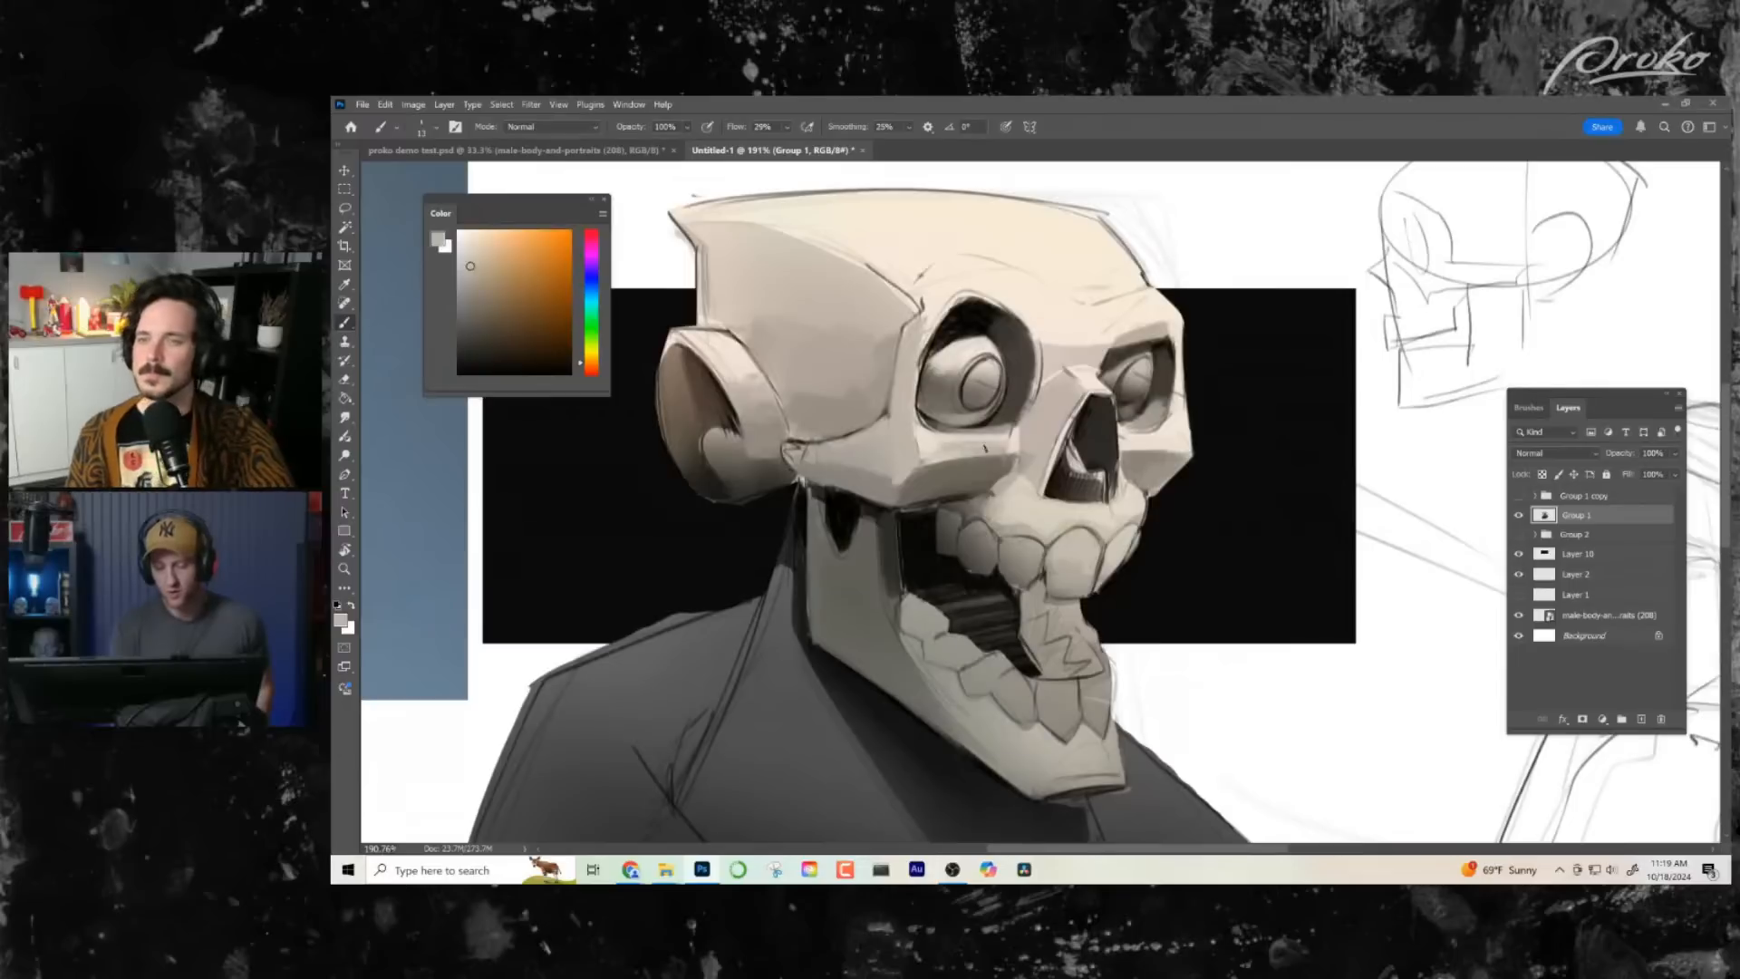
left_click(942, 437, "alt")
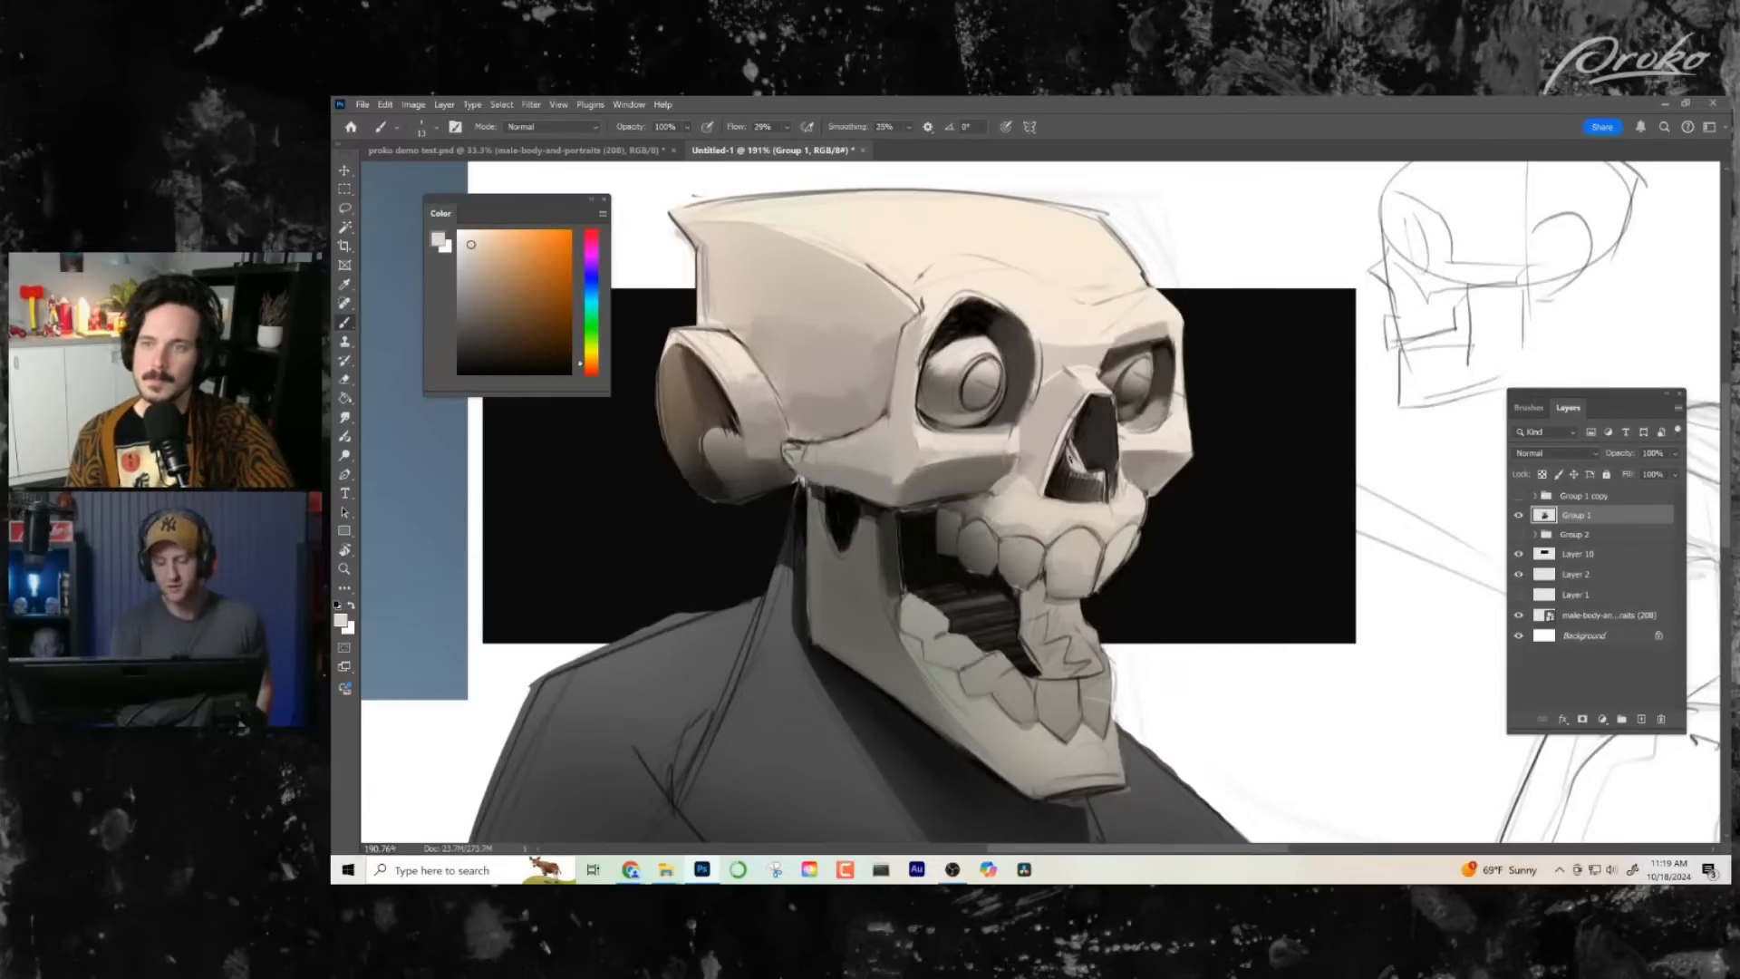
left_click(1157, 437, "alt")
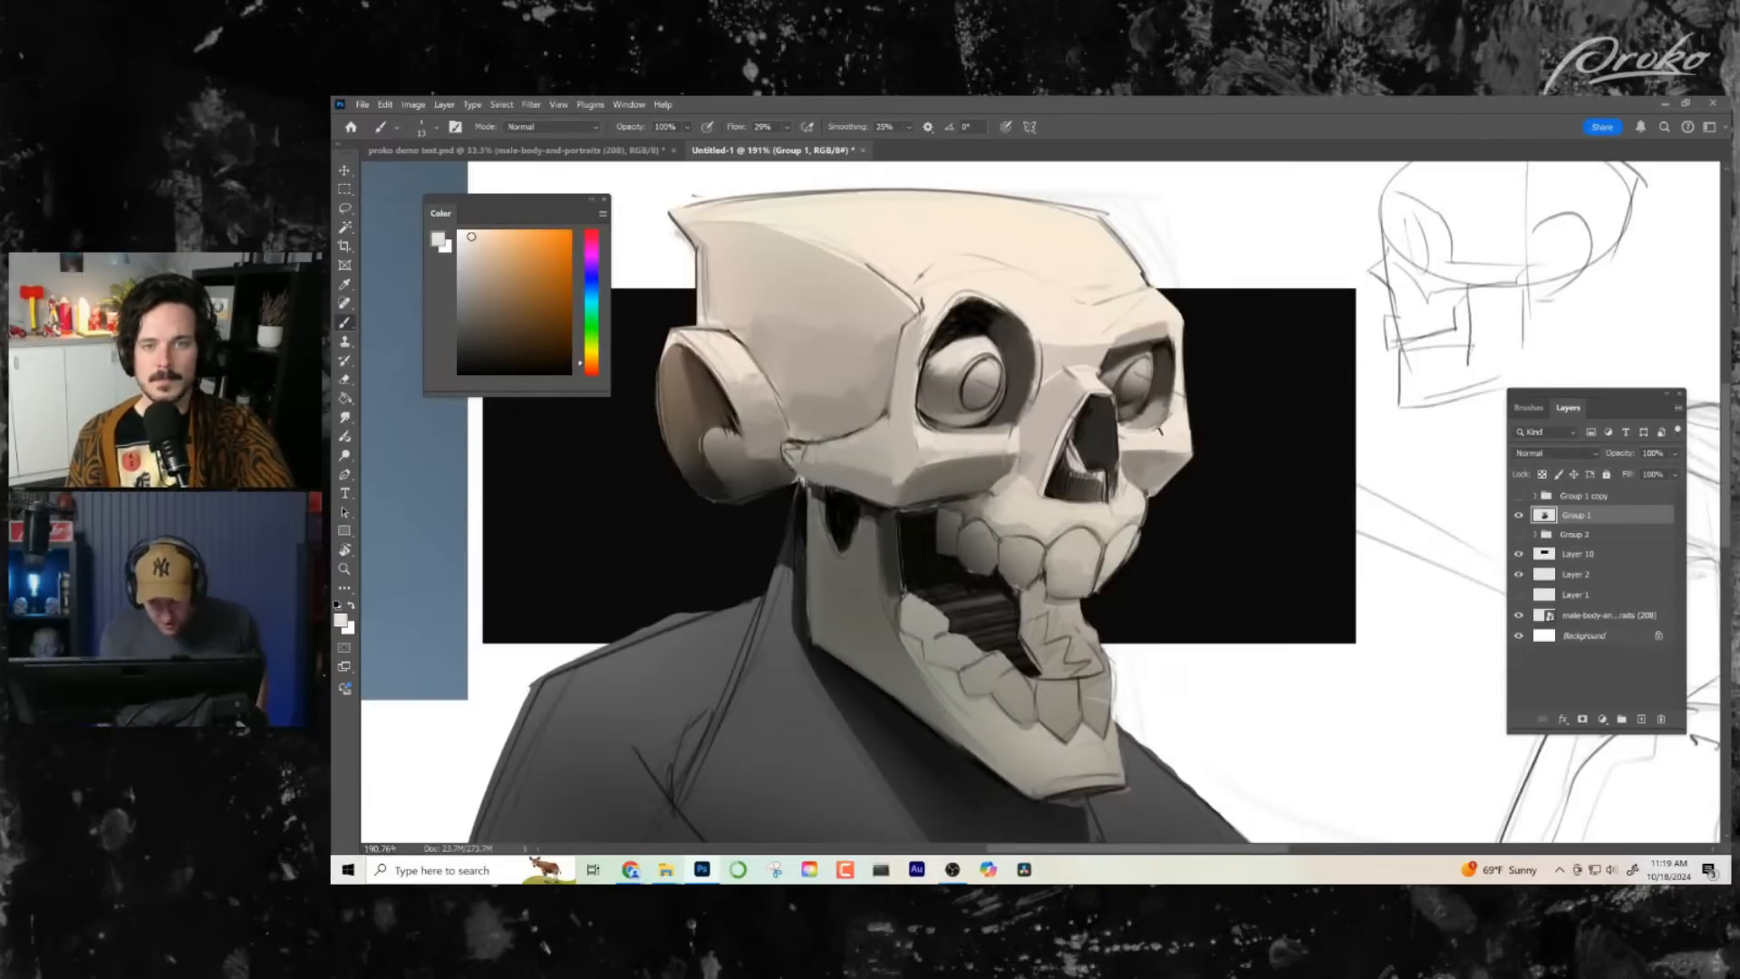
left_click(1176, 426, "alt")
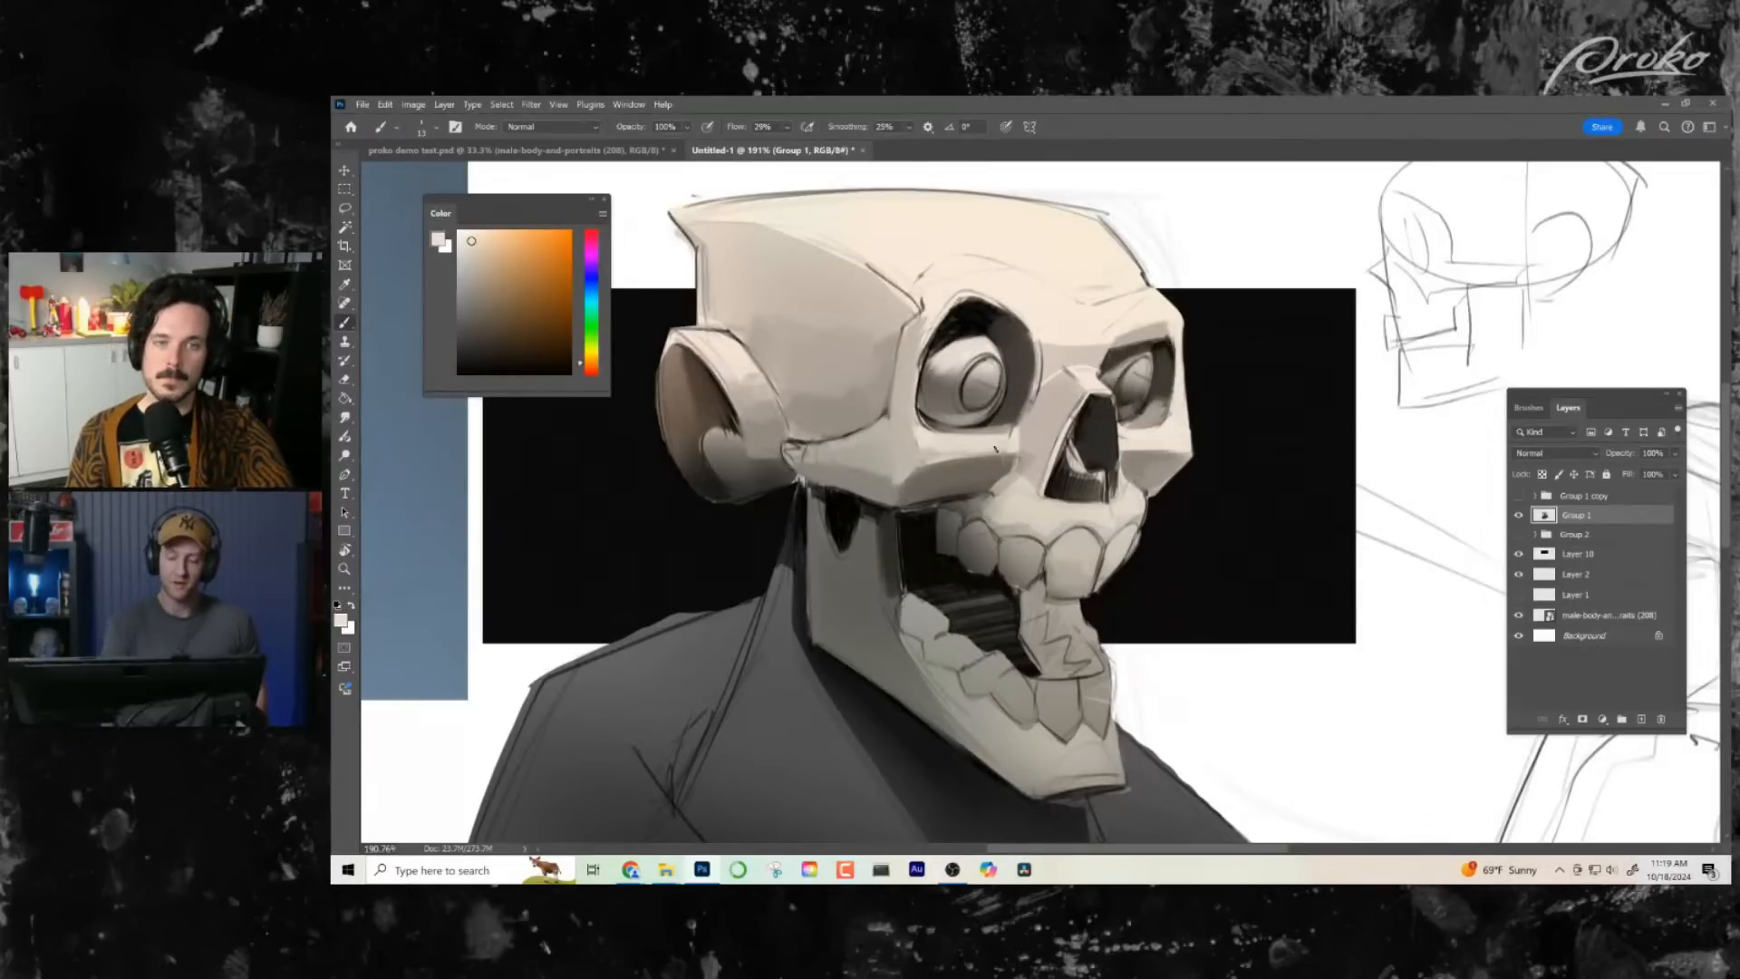
- Smooth the plane change below the near eye socket with sampled light tones, and sample a mid grey from the cheekbone's arch
left_click(949, 451, "alt")
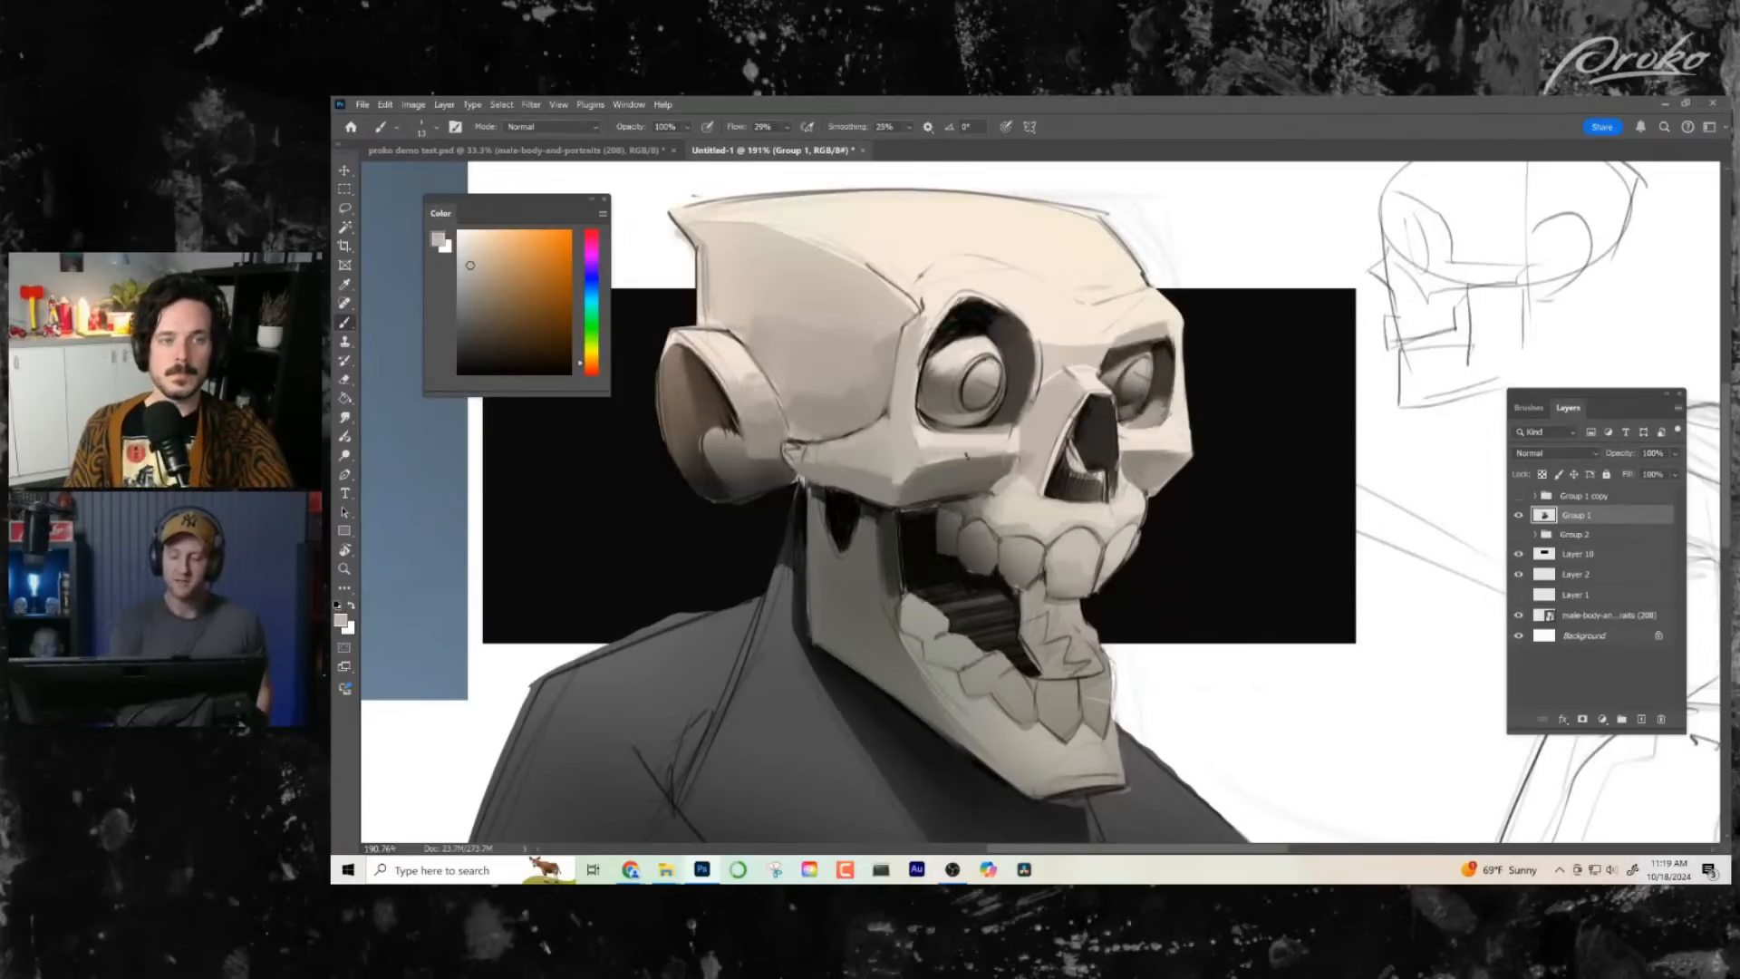
left_click(1011, 447, "alt")
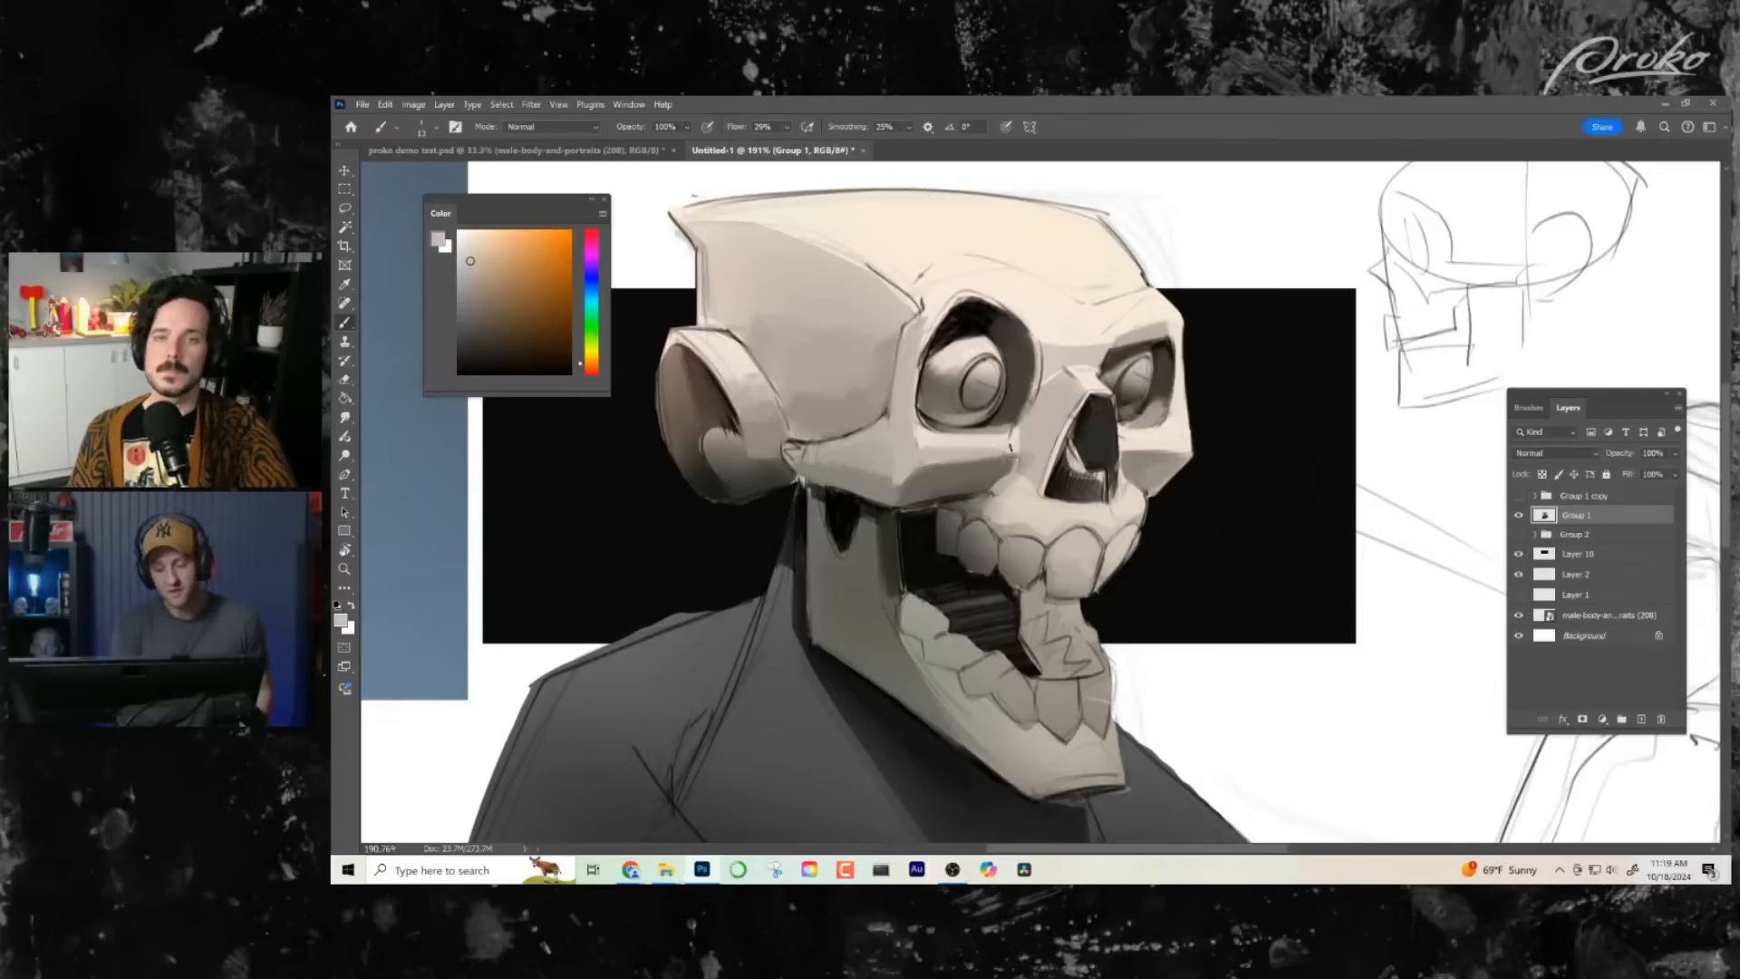
left_click(942, 433, "alt")
left_click_drag(946, 436, 991, 437)
left_click_drag(1198, 550, 1199, 568)
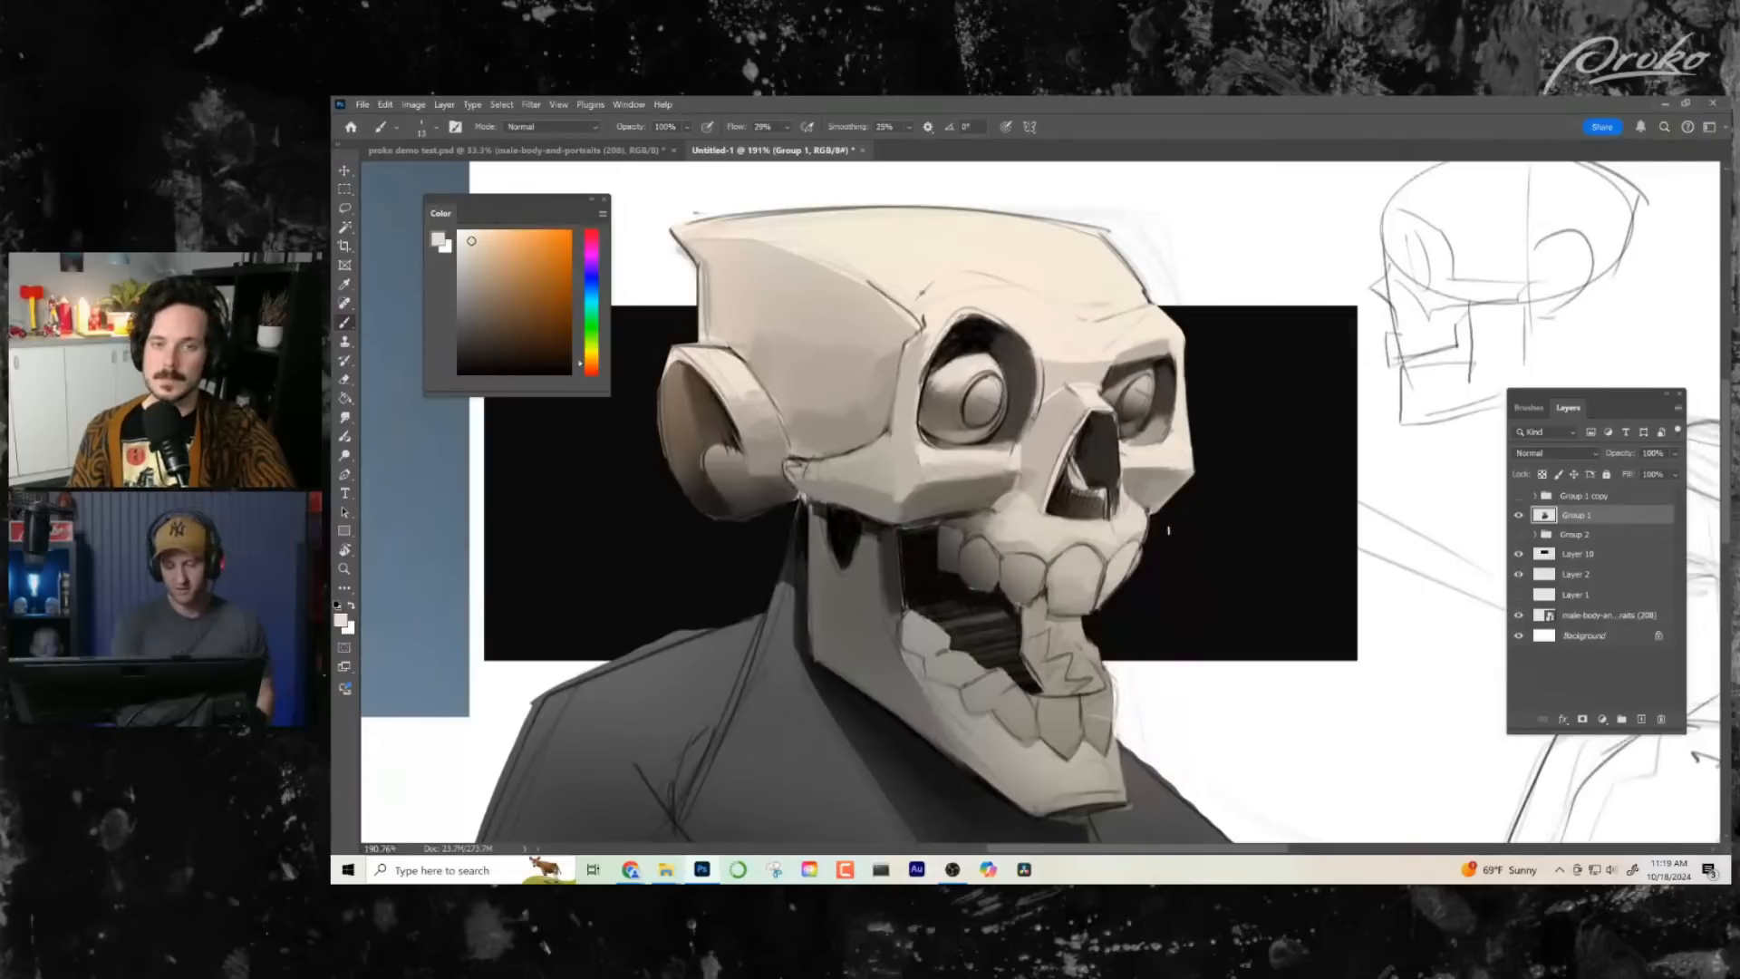
left_click(859, 471, "alt")
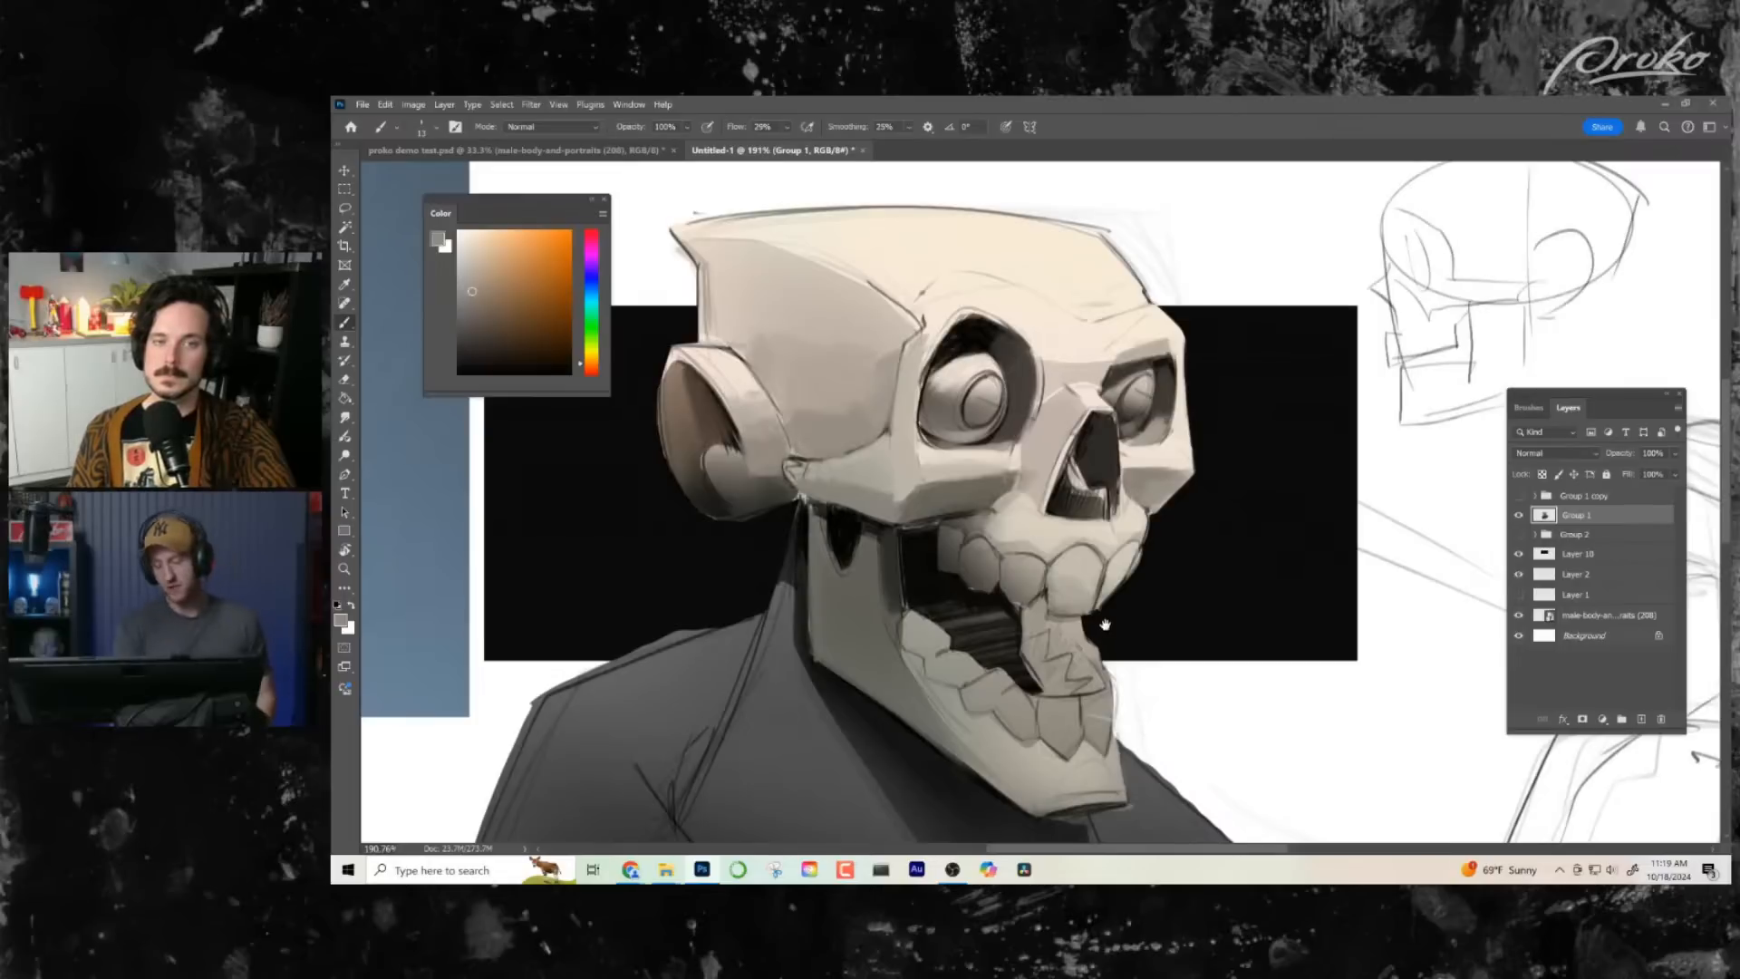
- Fill the upper part of the near eye socket above the eyeball with dark browns sampled from the nose cavity and socket
left_click_drag(1106, 623, 1094, 621)
left_click(1074, 497, "alt")
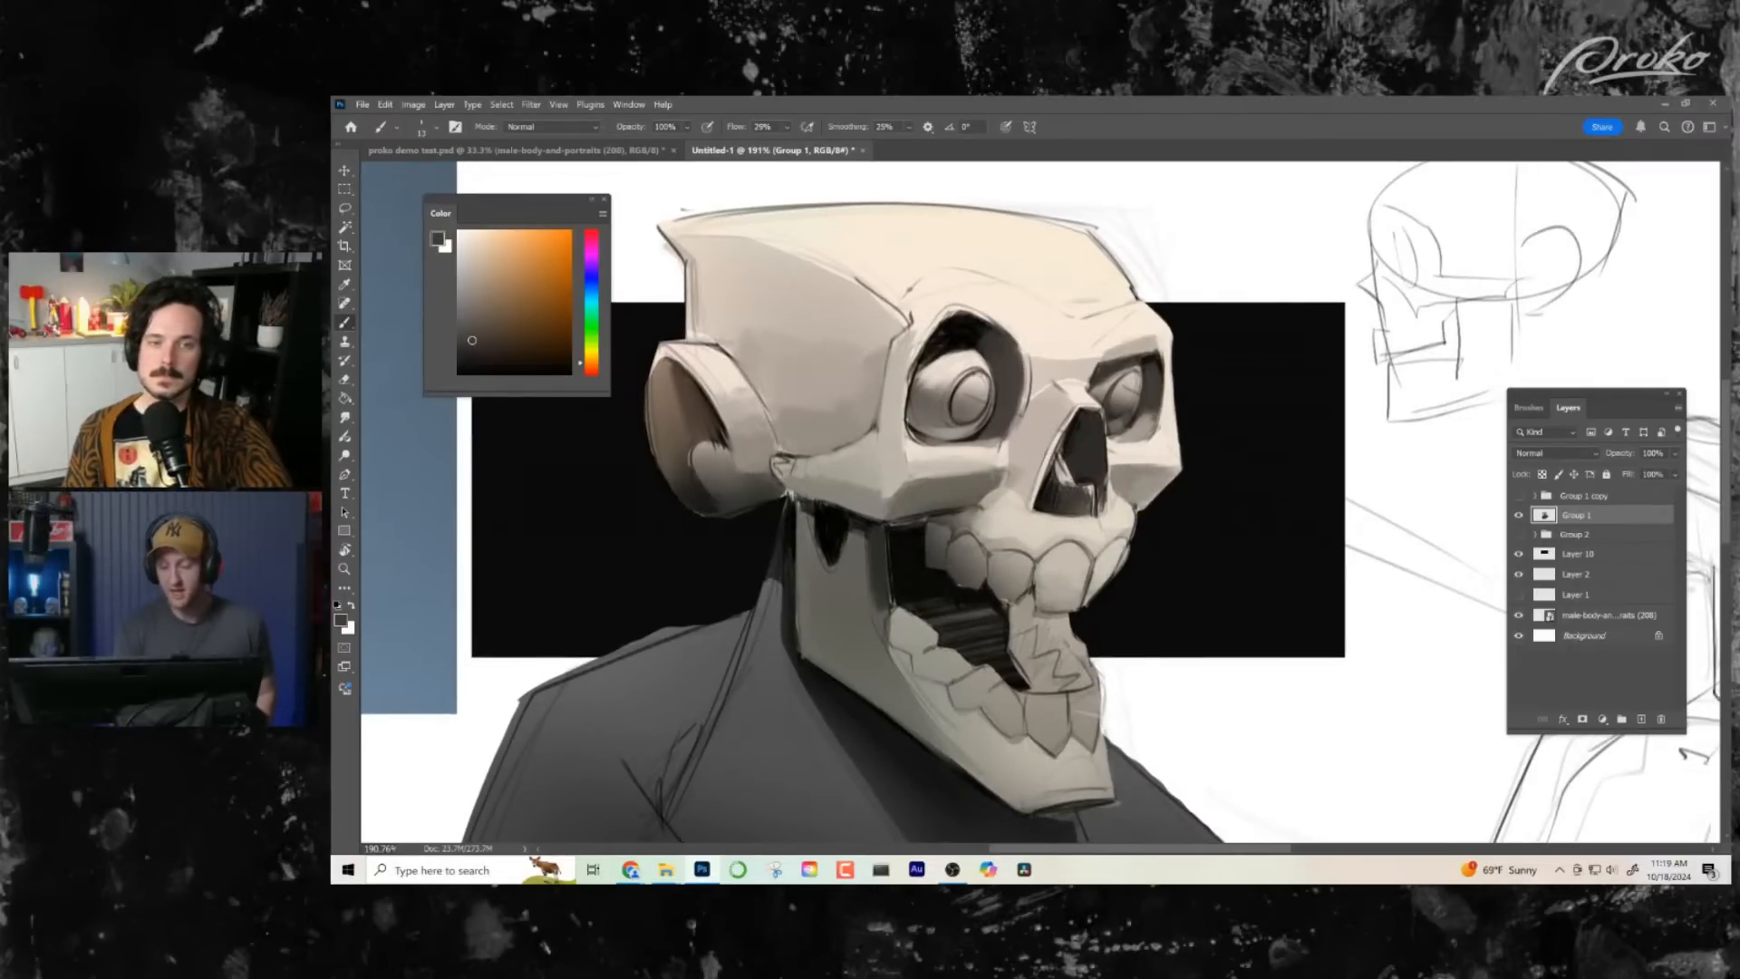
key("alt+z")
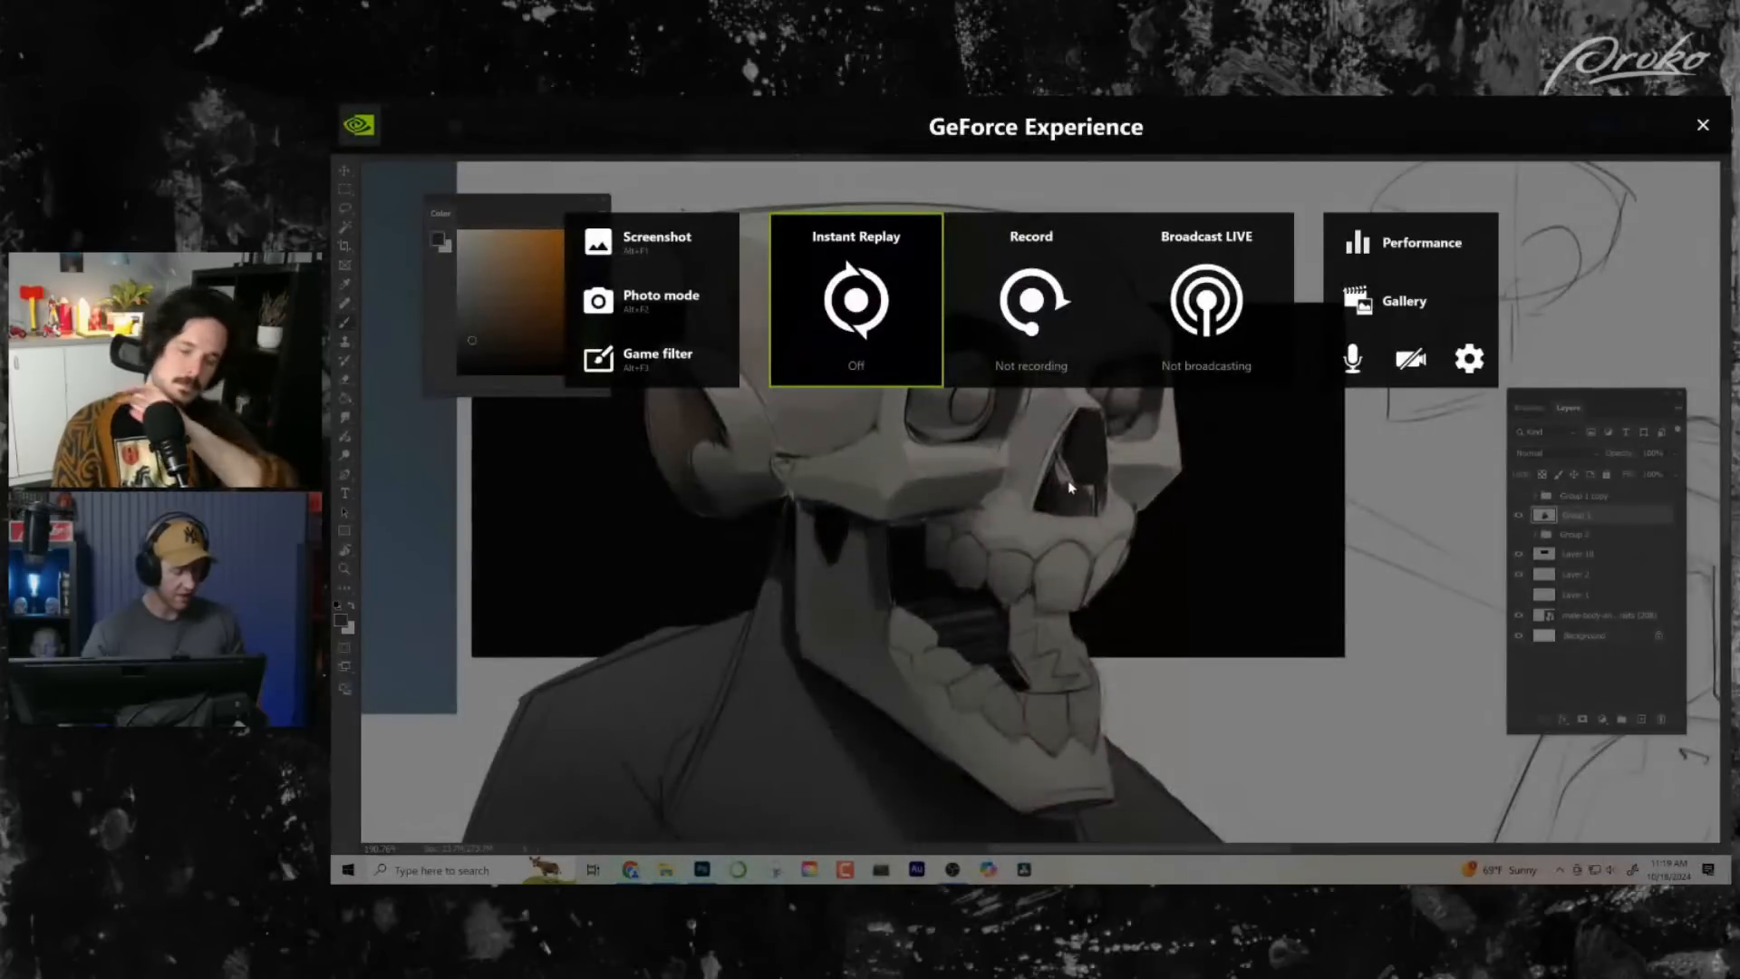
key("alt+z")
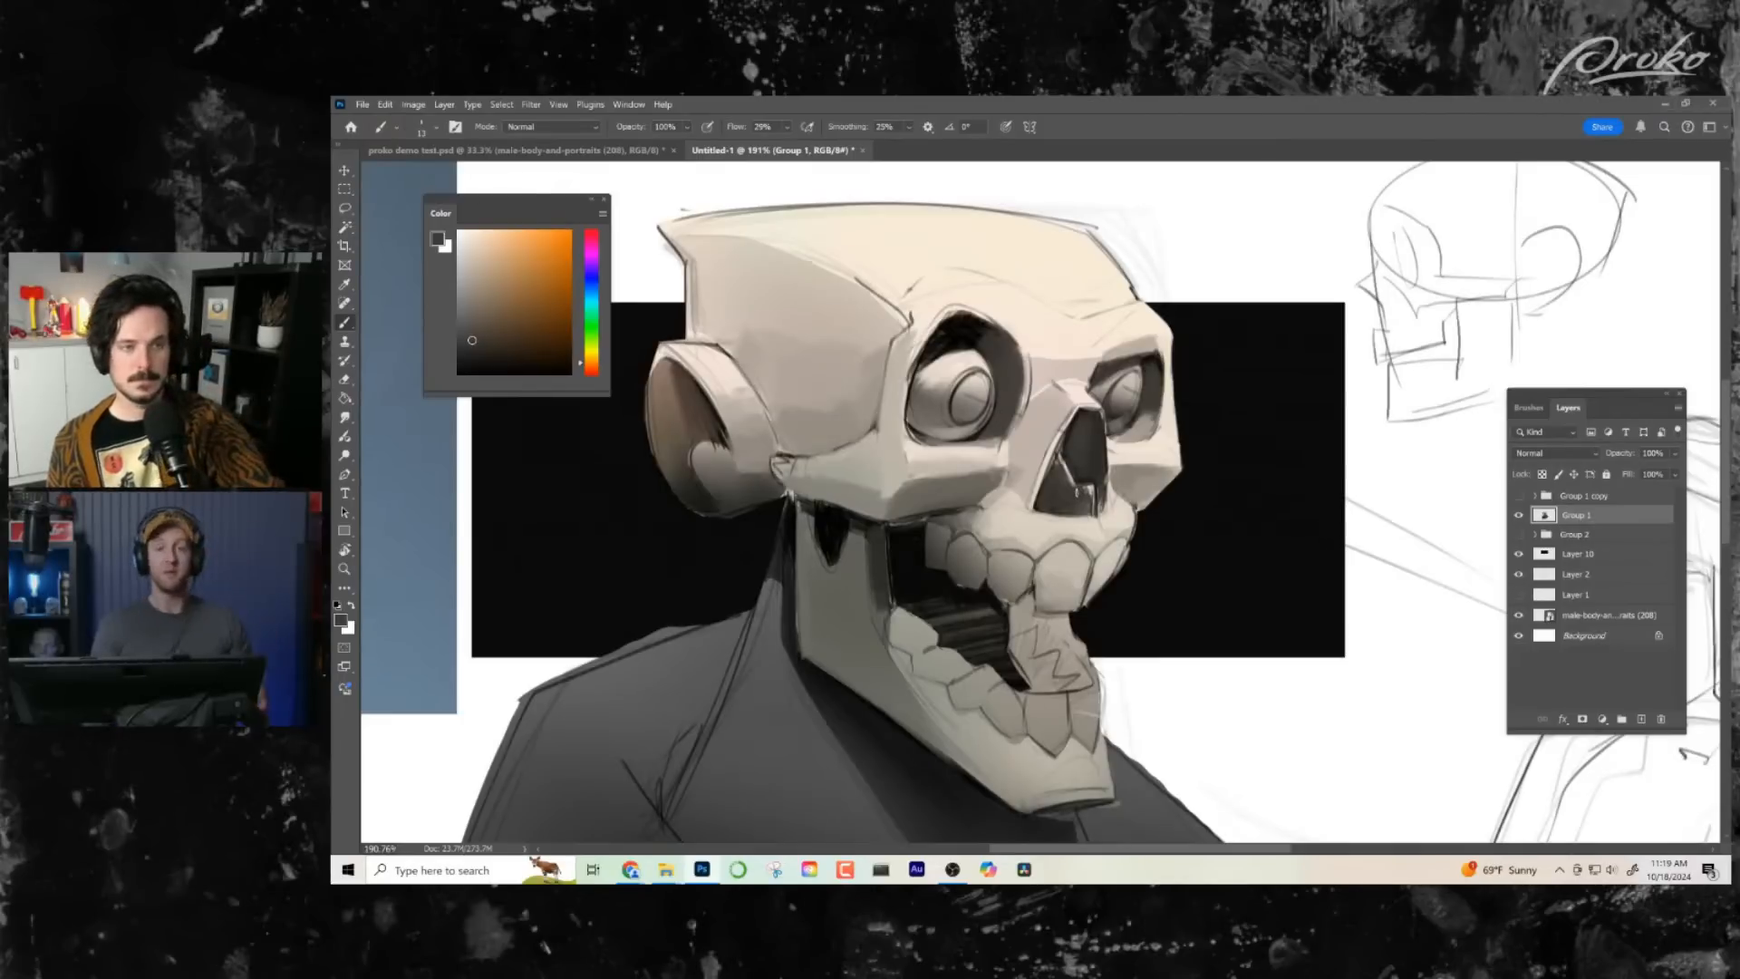
left_click(990, 333, "alt")
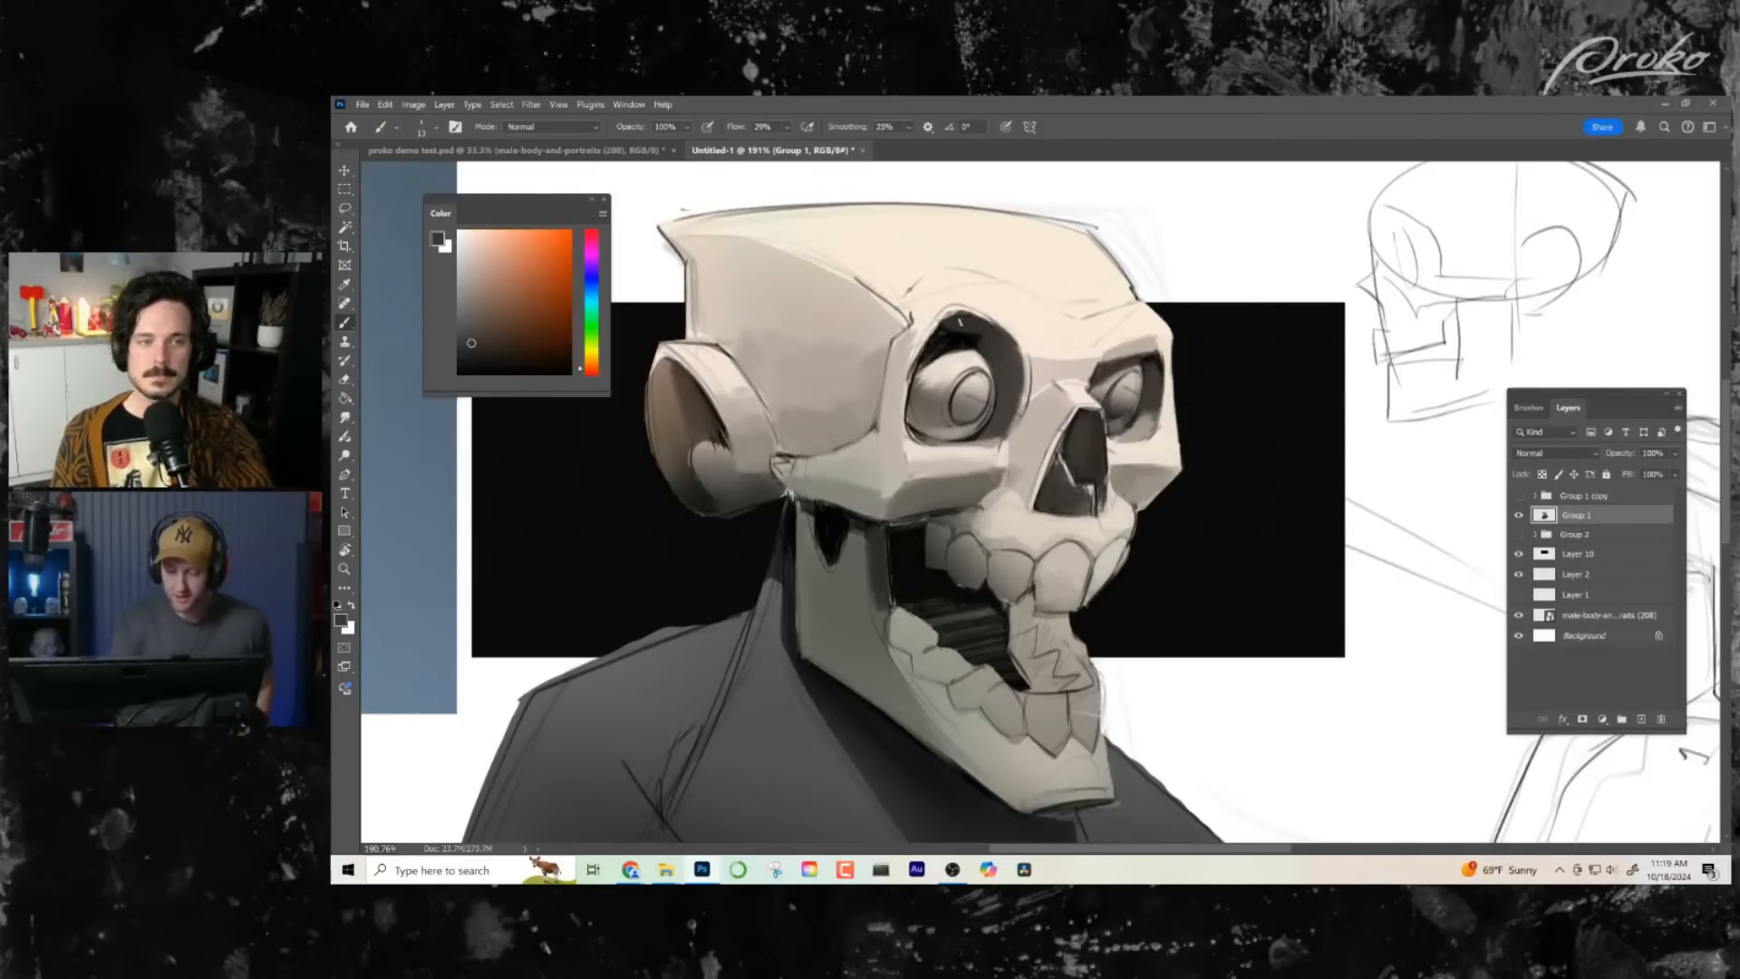
mouse_move(961, 322)
left_mouse_down()
mouse_move(947, 338)
mouse_move(977, 340)
left_mouse_up()
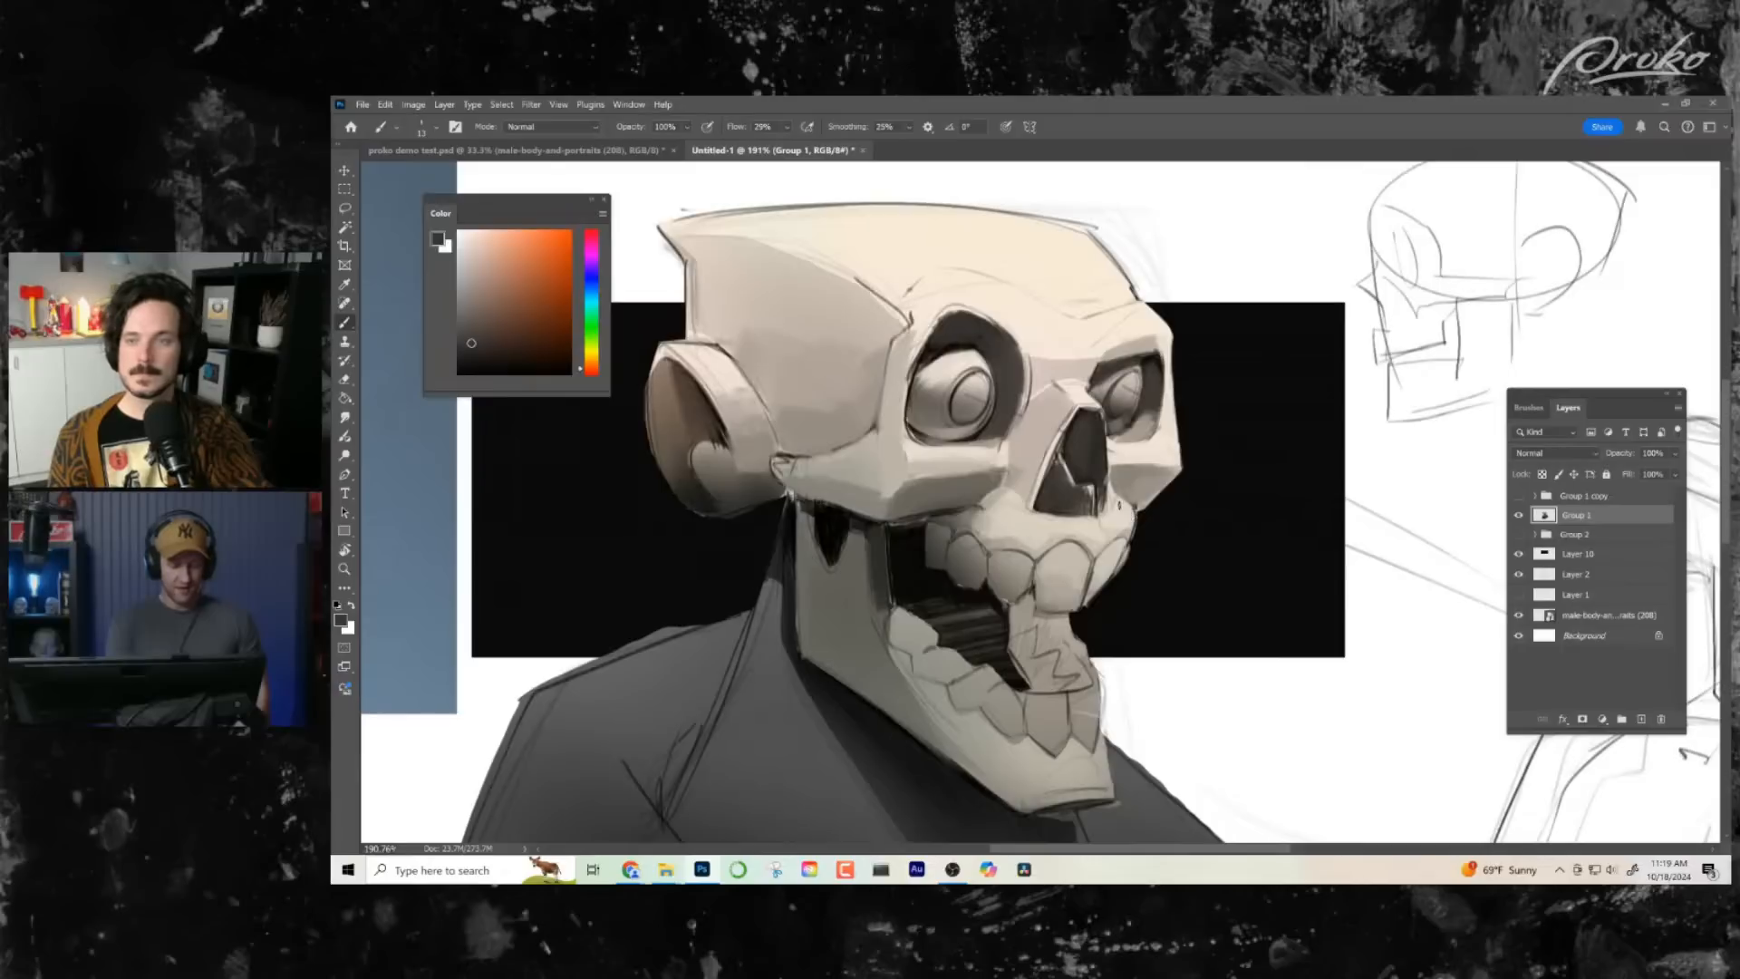
- Flip the canvas horizontally and frame the mirrored skull
key("ctrl+h")
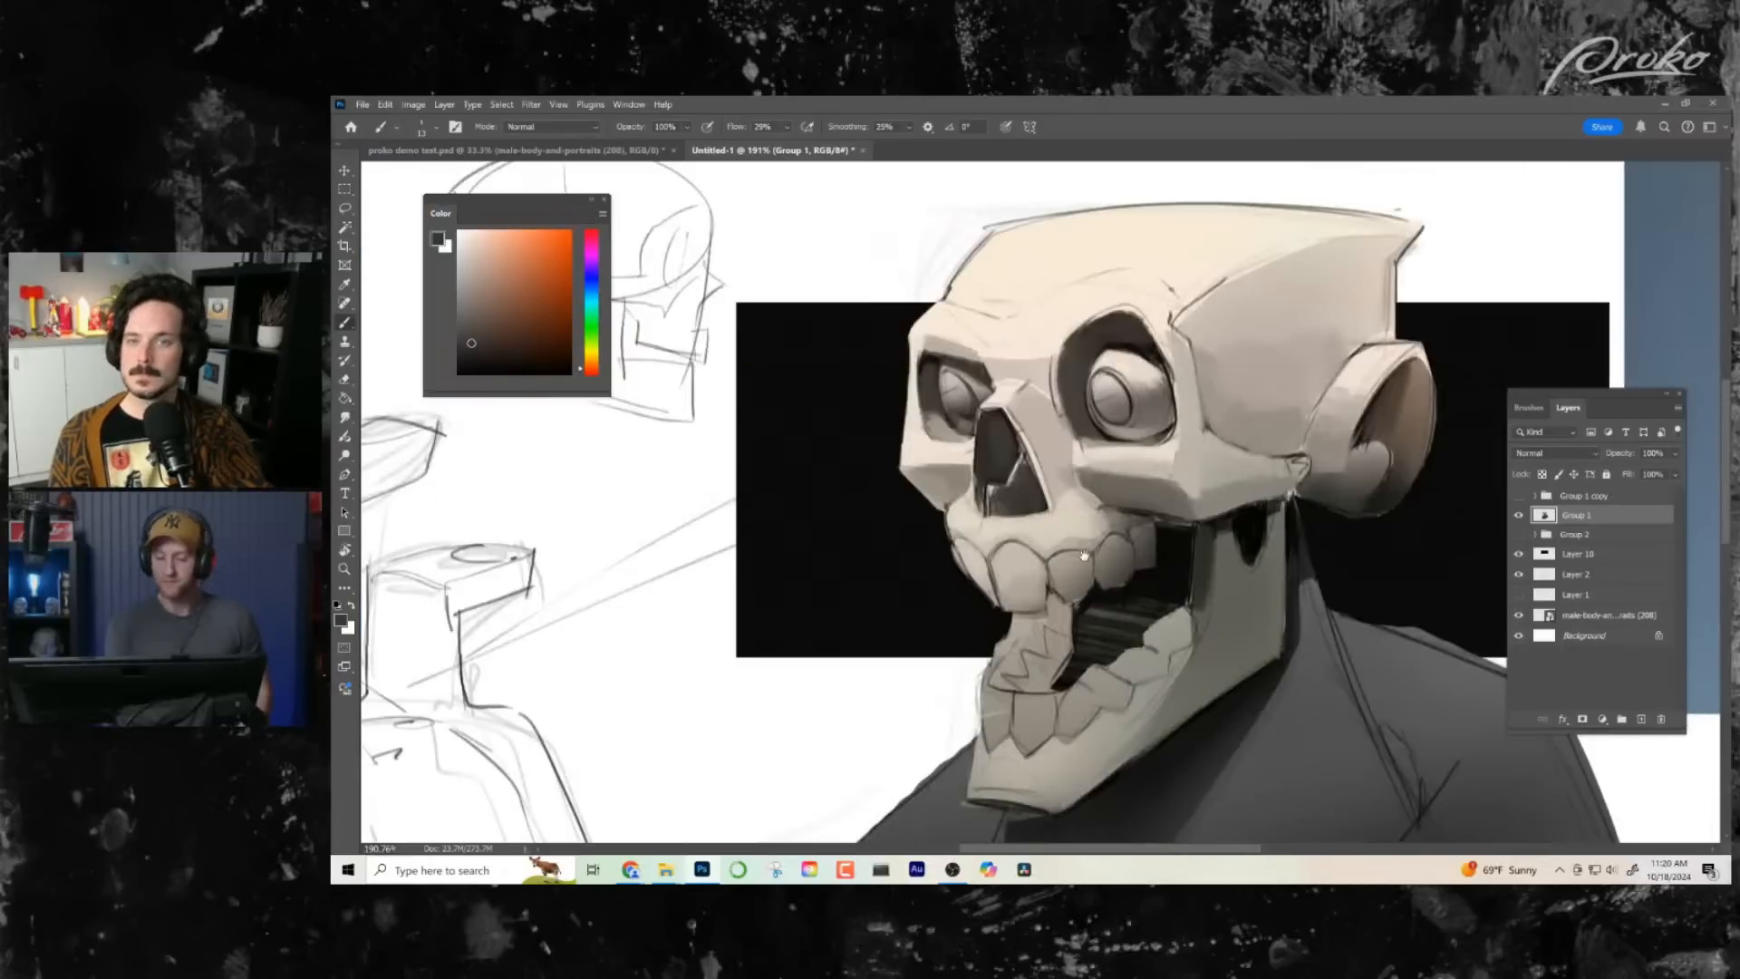
left_click_drag(1243, 570, 1186, 565)
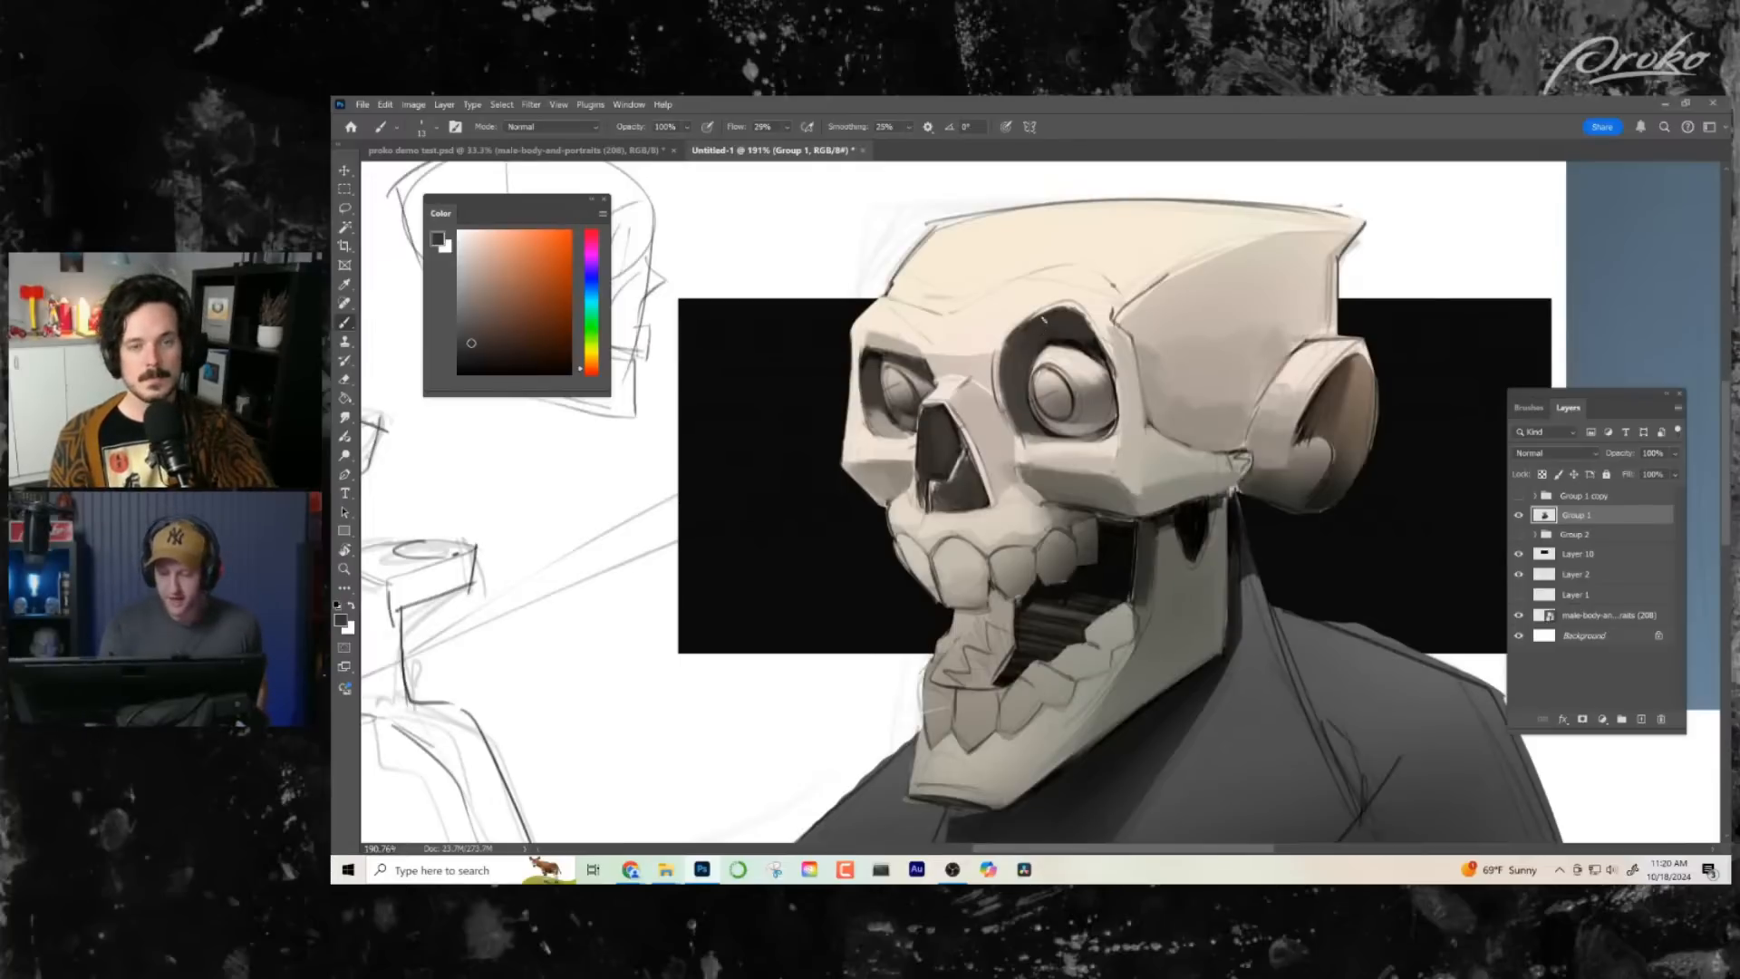
left_click_drag(1173, 416, 1150, 412)
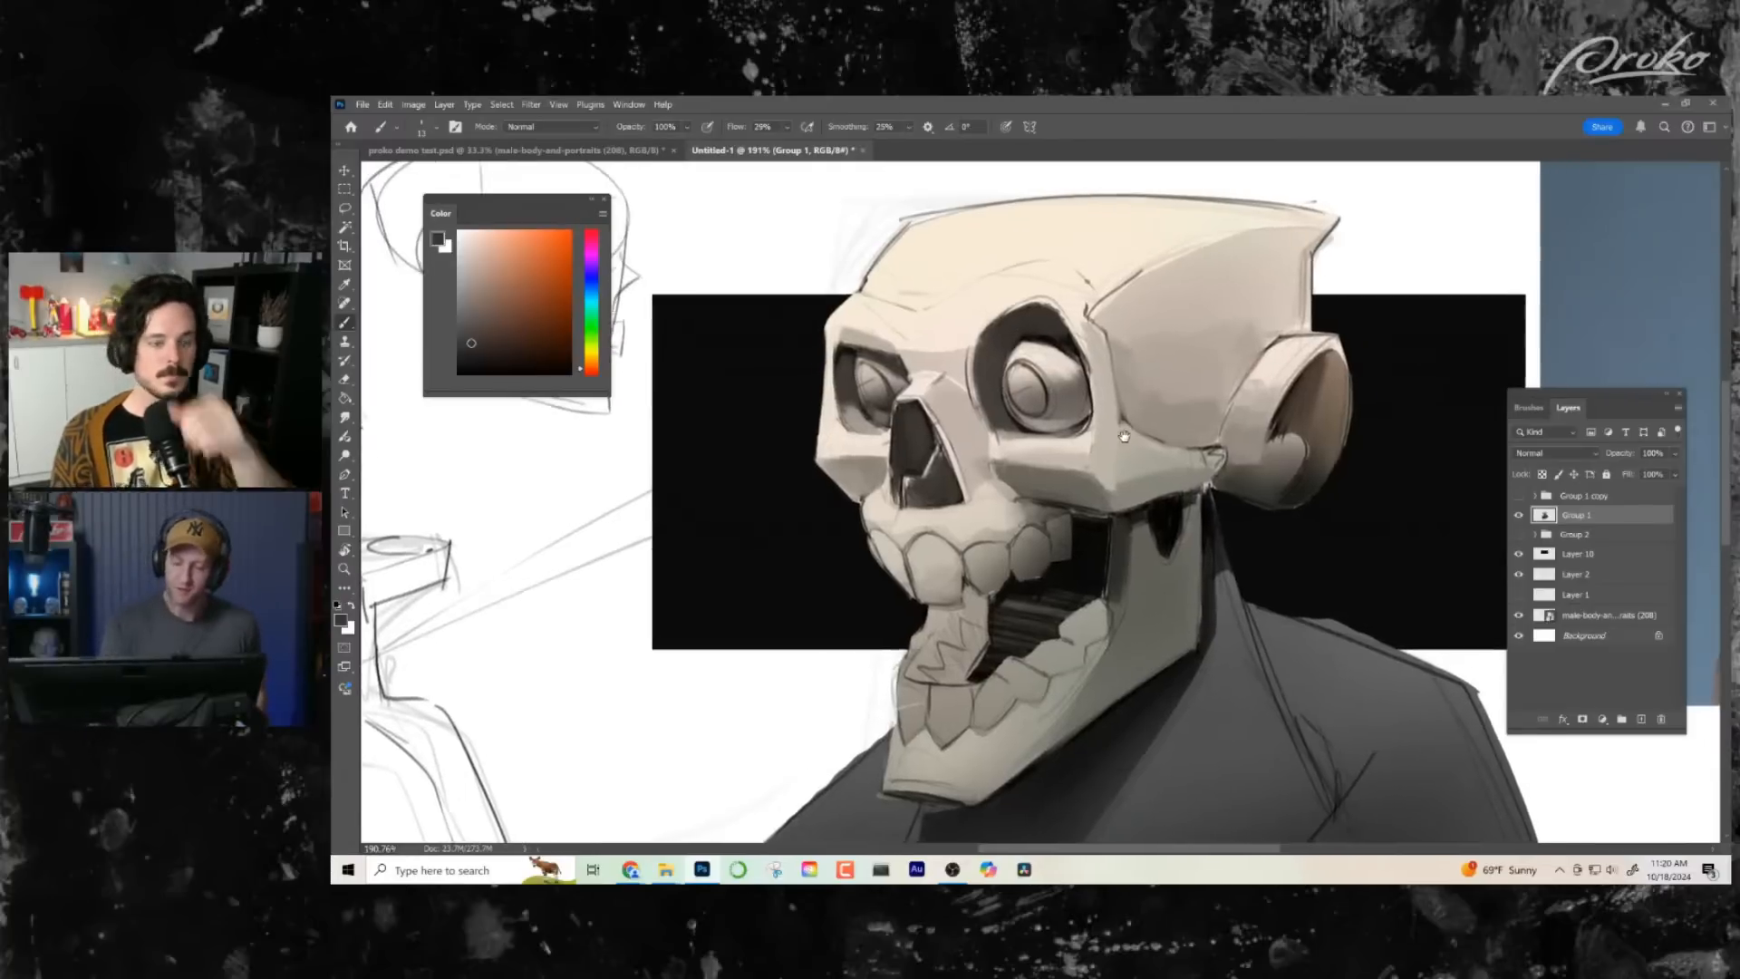
- Shade the near eye socket's inner wall beside the nose with sampled dark and mid greys
left_click(976, 362, "alt")
left_click_drag(979, 349, 988, 424)
left_click(986, 357, "alt")
left_click_drag(984, 345, 999, 417)
left_click(982, 408, "alt")
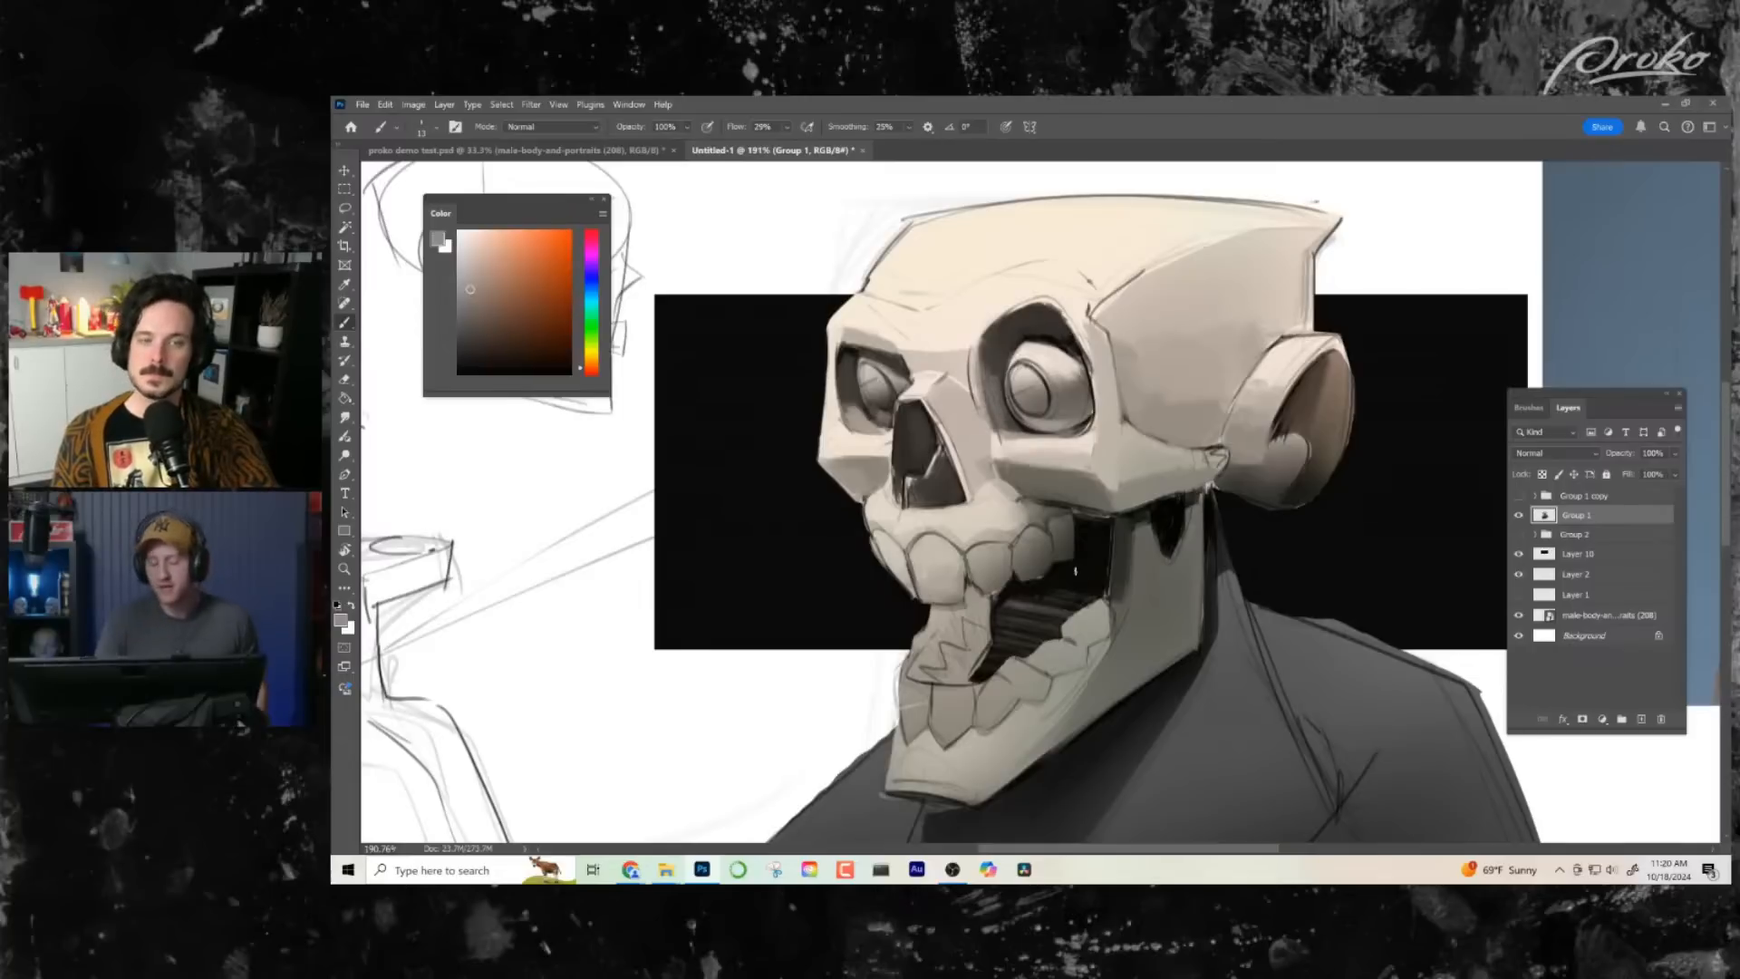
left_click(999, 370, "alt")
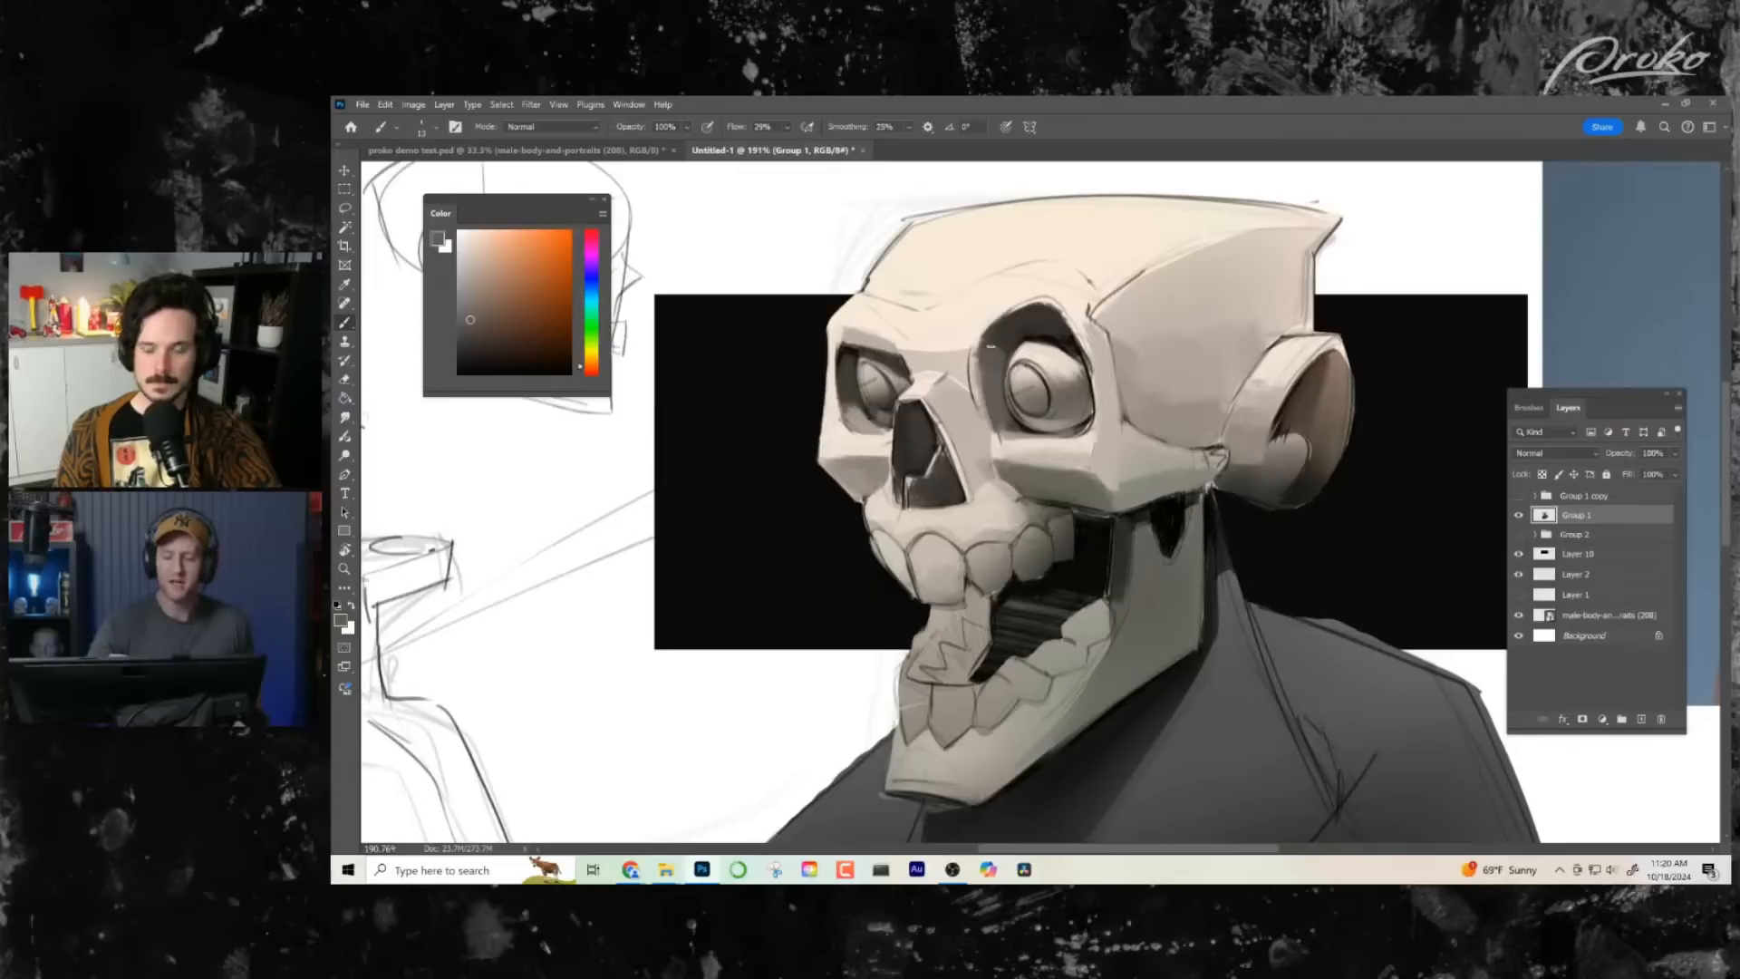
- Touch up the far eye socket's shadow with dark grey, and sample light and mid greys from the plane below the near socket
left_click(854, 405, "alt")
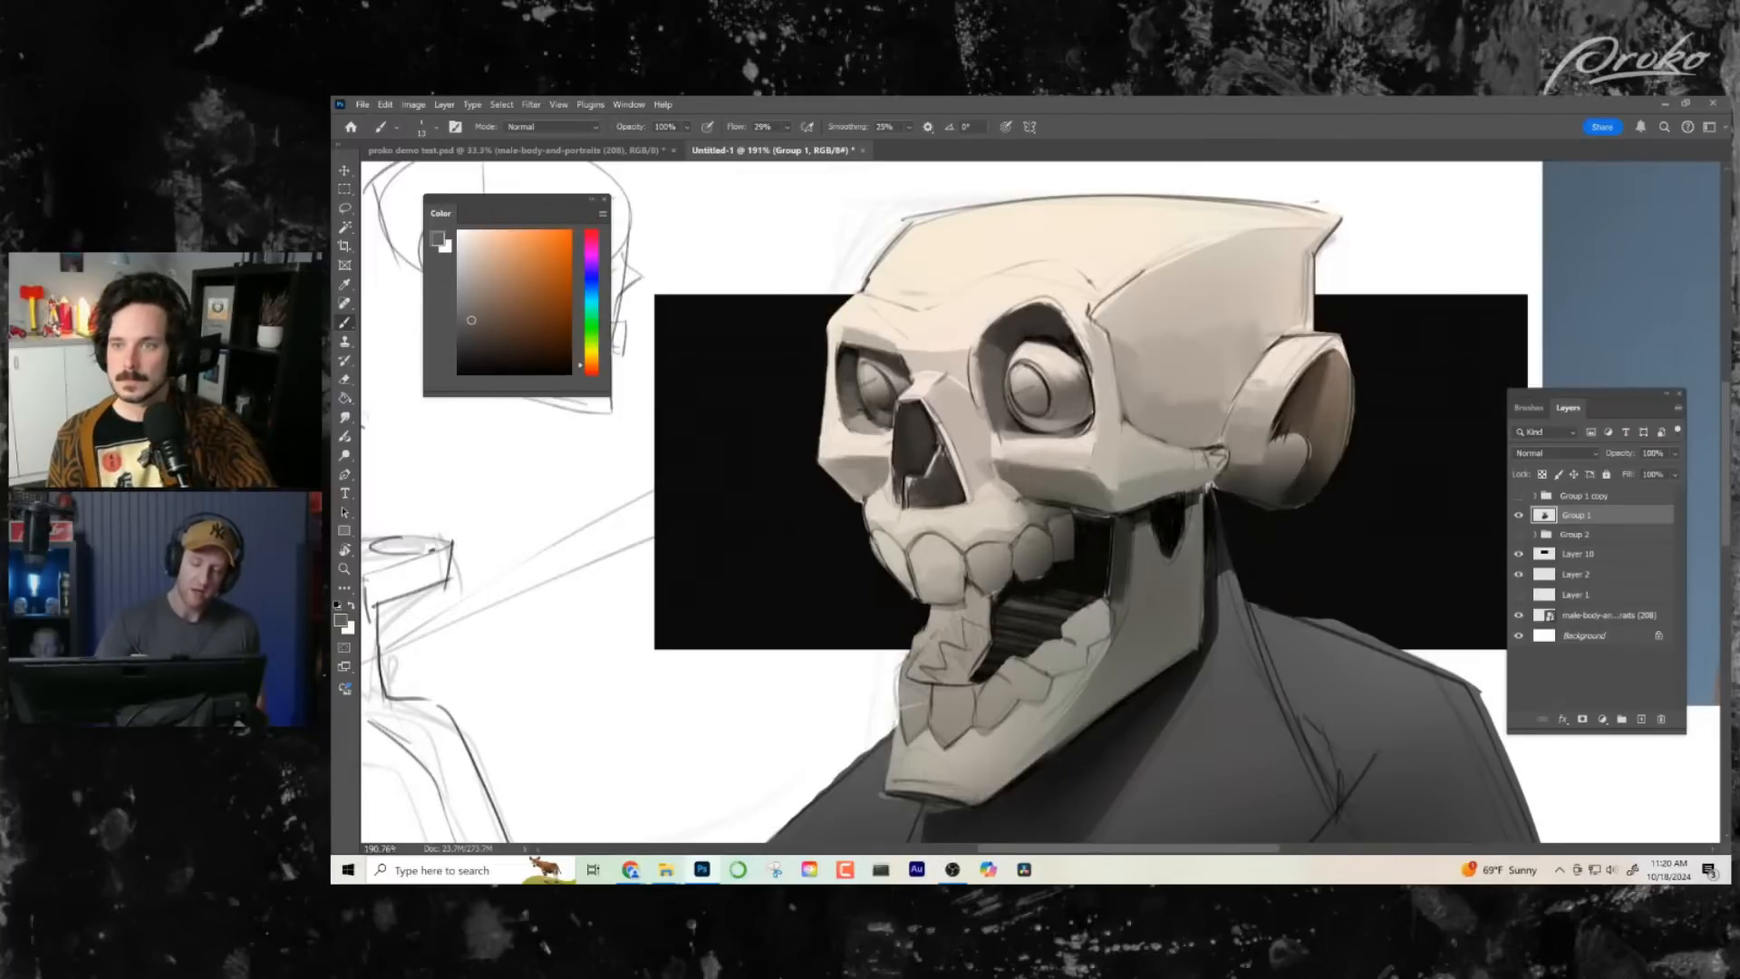
left_click_drag(857, 423, 850, 430)
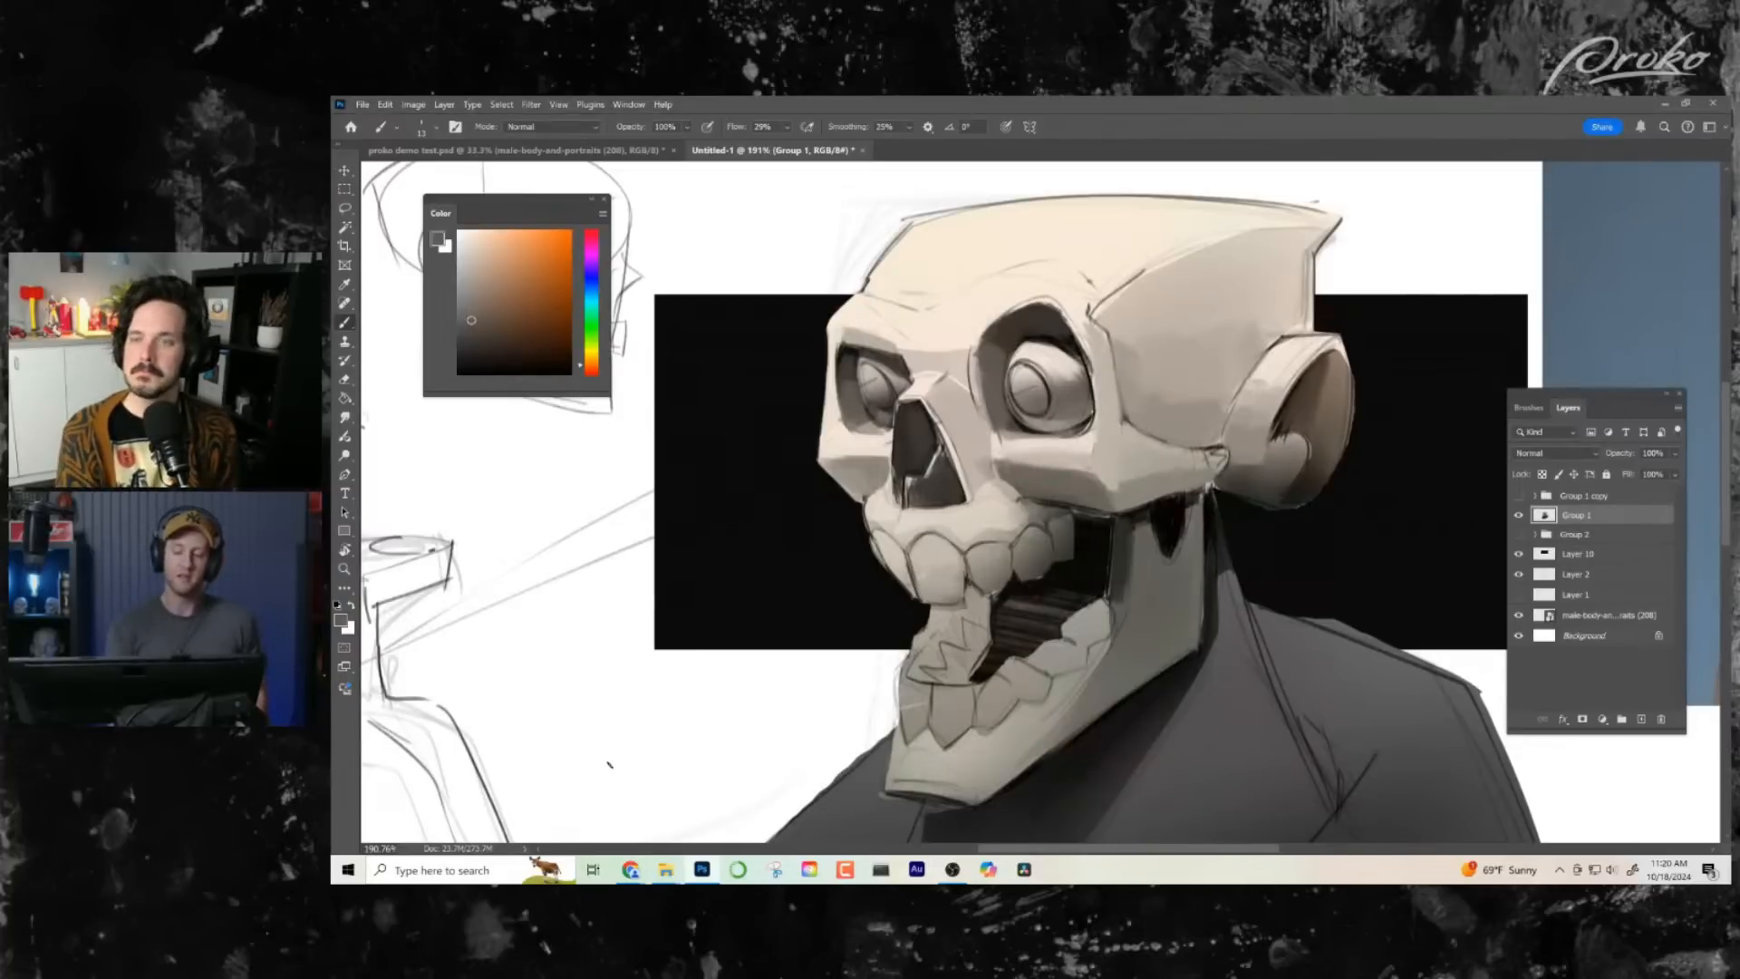
left_click(1015, 458, "alt")
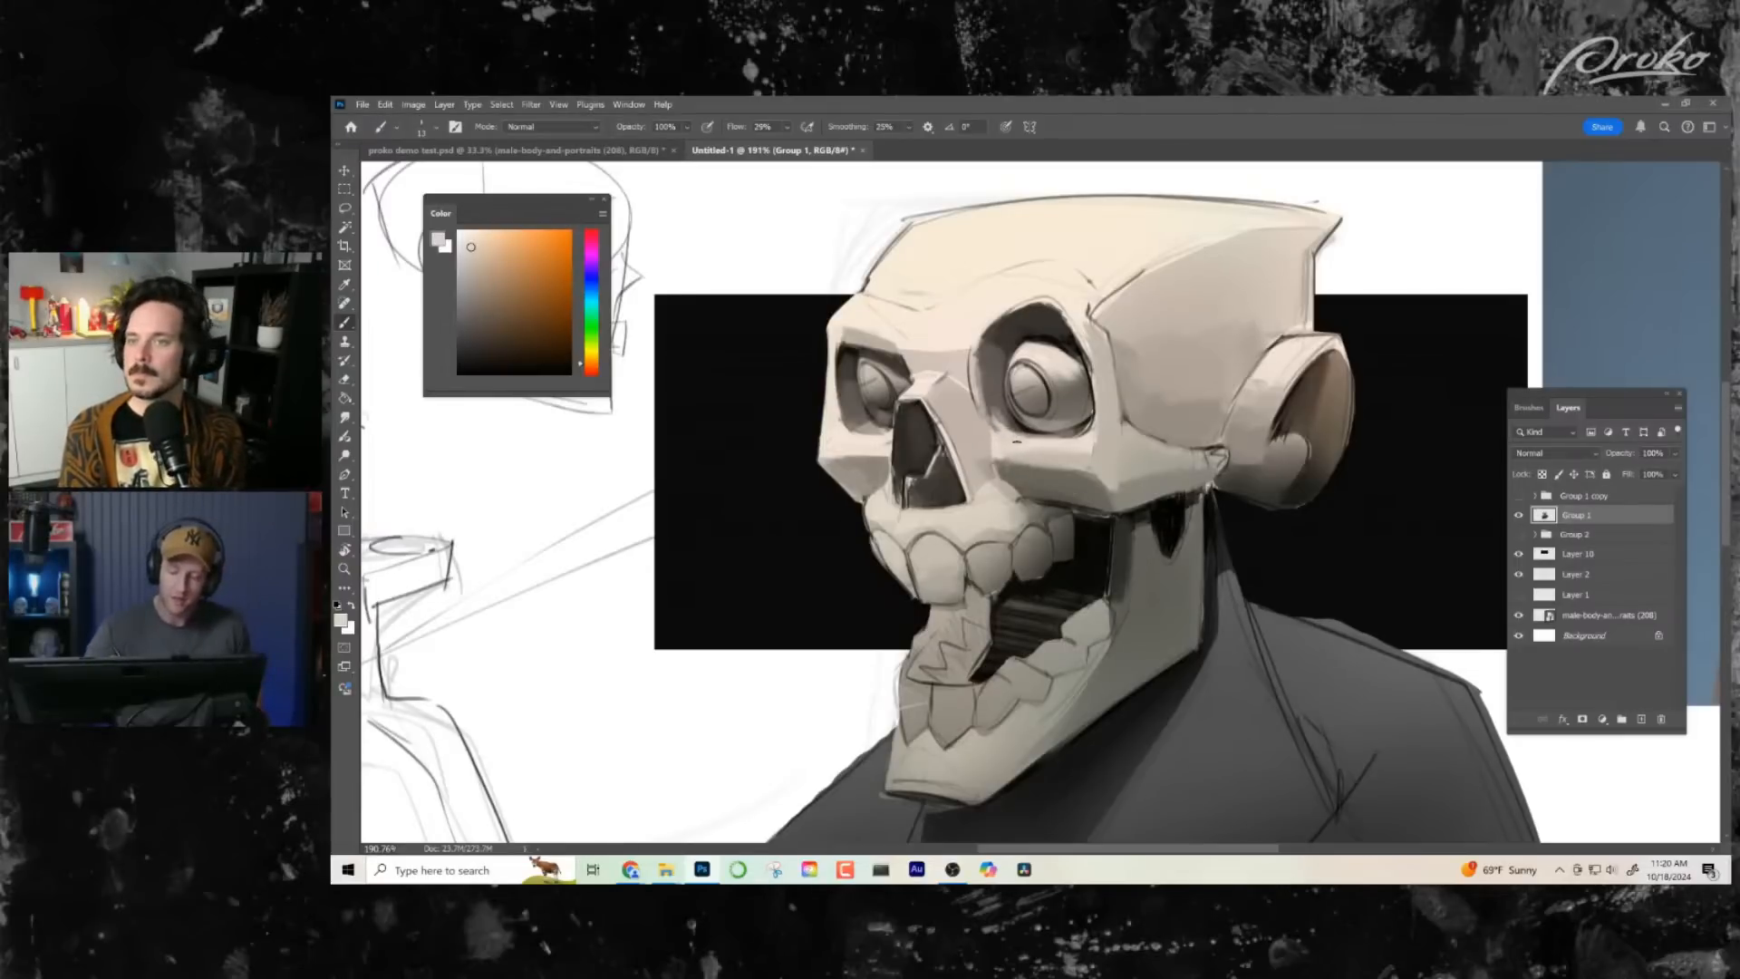
left_click(987, 457, "alt")
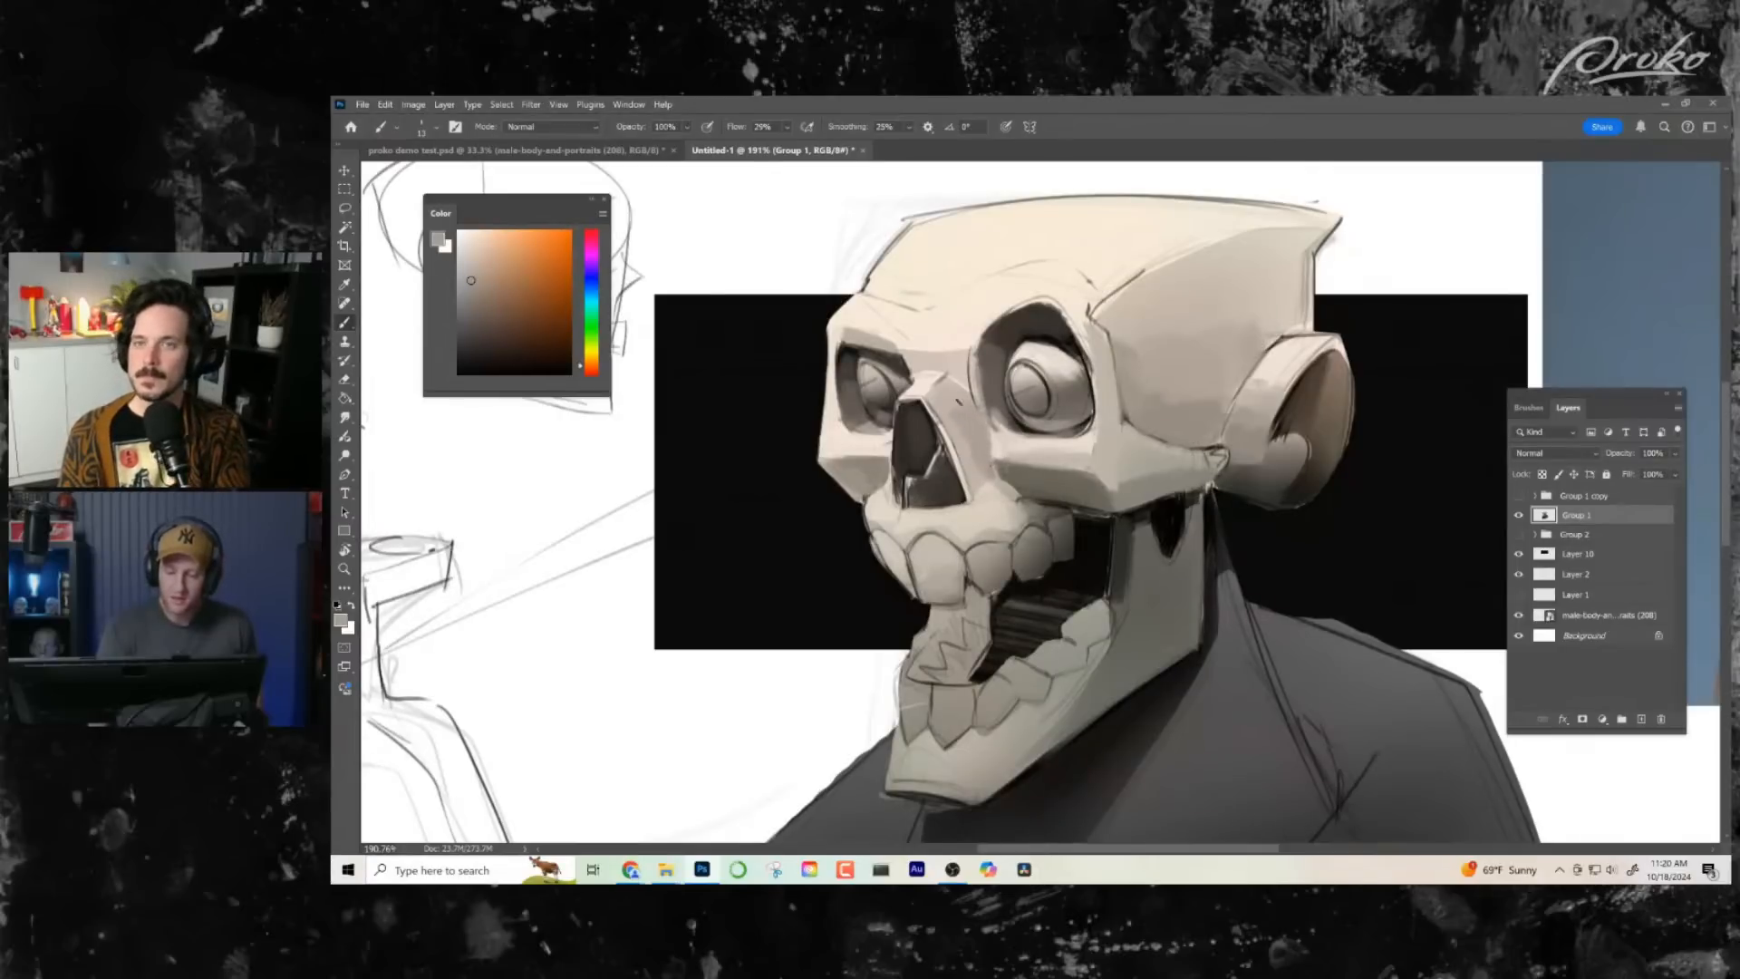
- Set the brush smoothing to 0% and refine the nose bridge above the nasal cavity with sampled light and mid tones
mouse_move(908, 126)
left_mouse_down()
mouse_move(920, 150)
mouse_move(898, 149)
left_mouse_up()
left_click(961, 408, "alt")
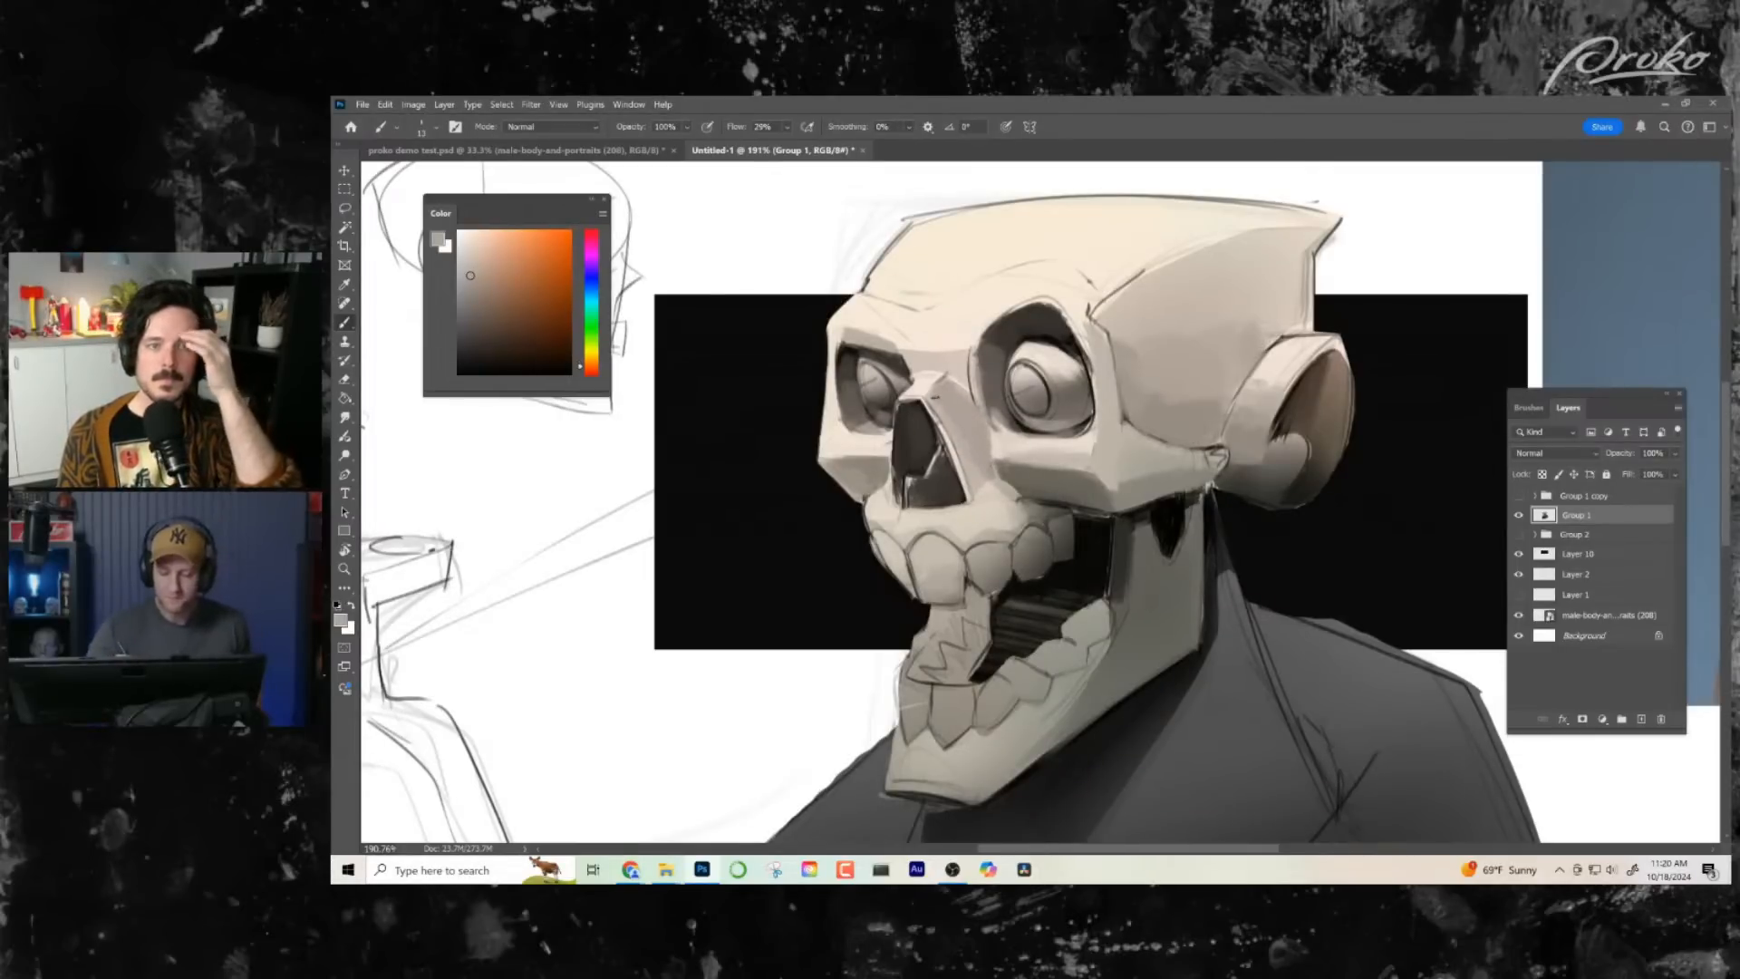
left_click(931, 376, "alt")
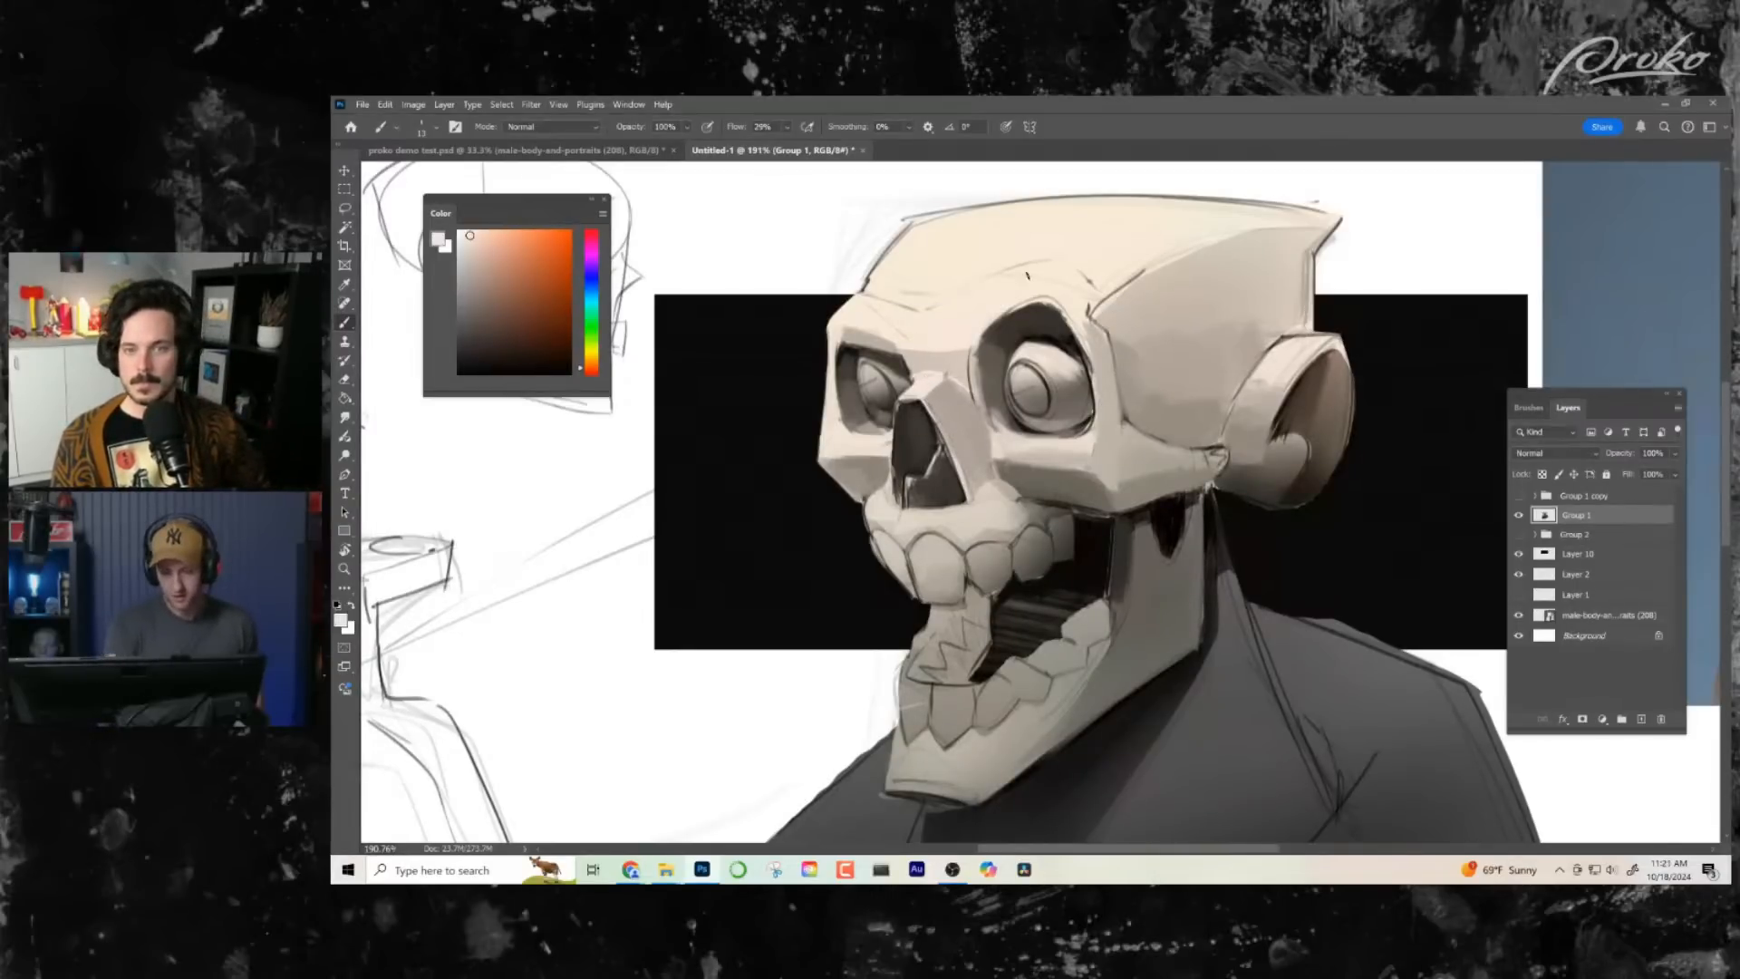
left_click(926, 382, "alt")
left_click(924, 390, "alt")
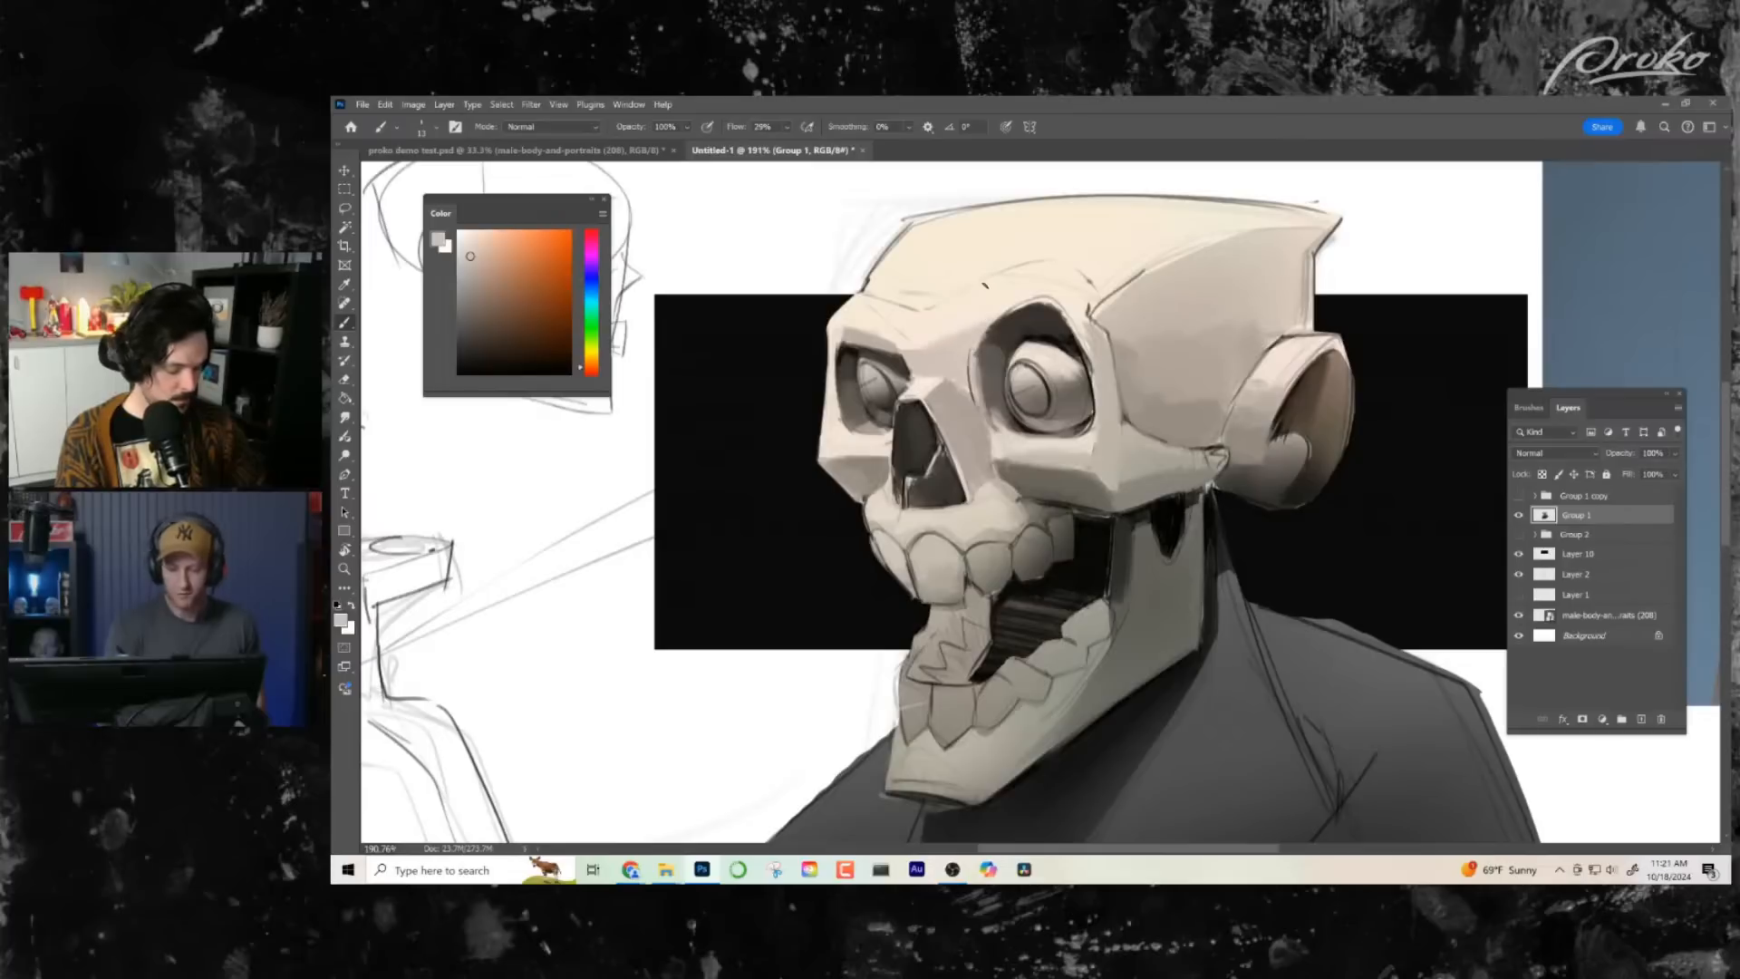
- Try shading the brow ridge with grey strokes
mouse_move(986, 287)
left_mouse_down()
mouse_move(944, 327)
mouse_move(827, 338)
left_mouse_up()
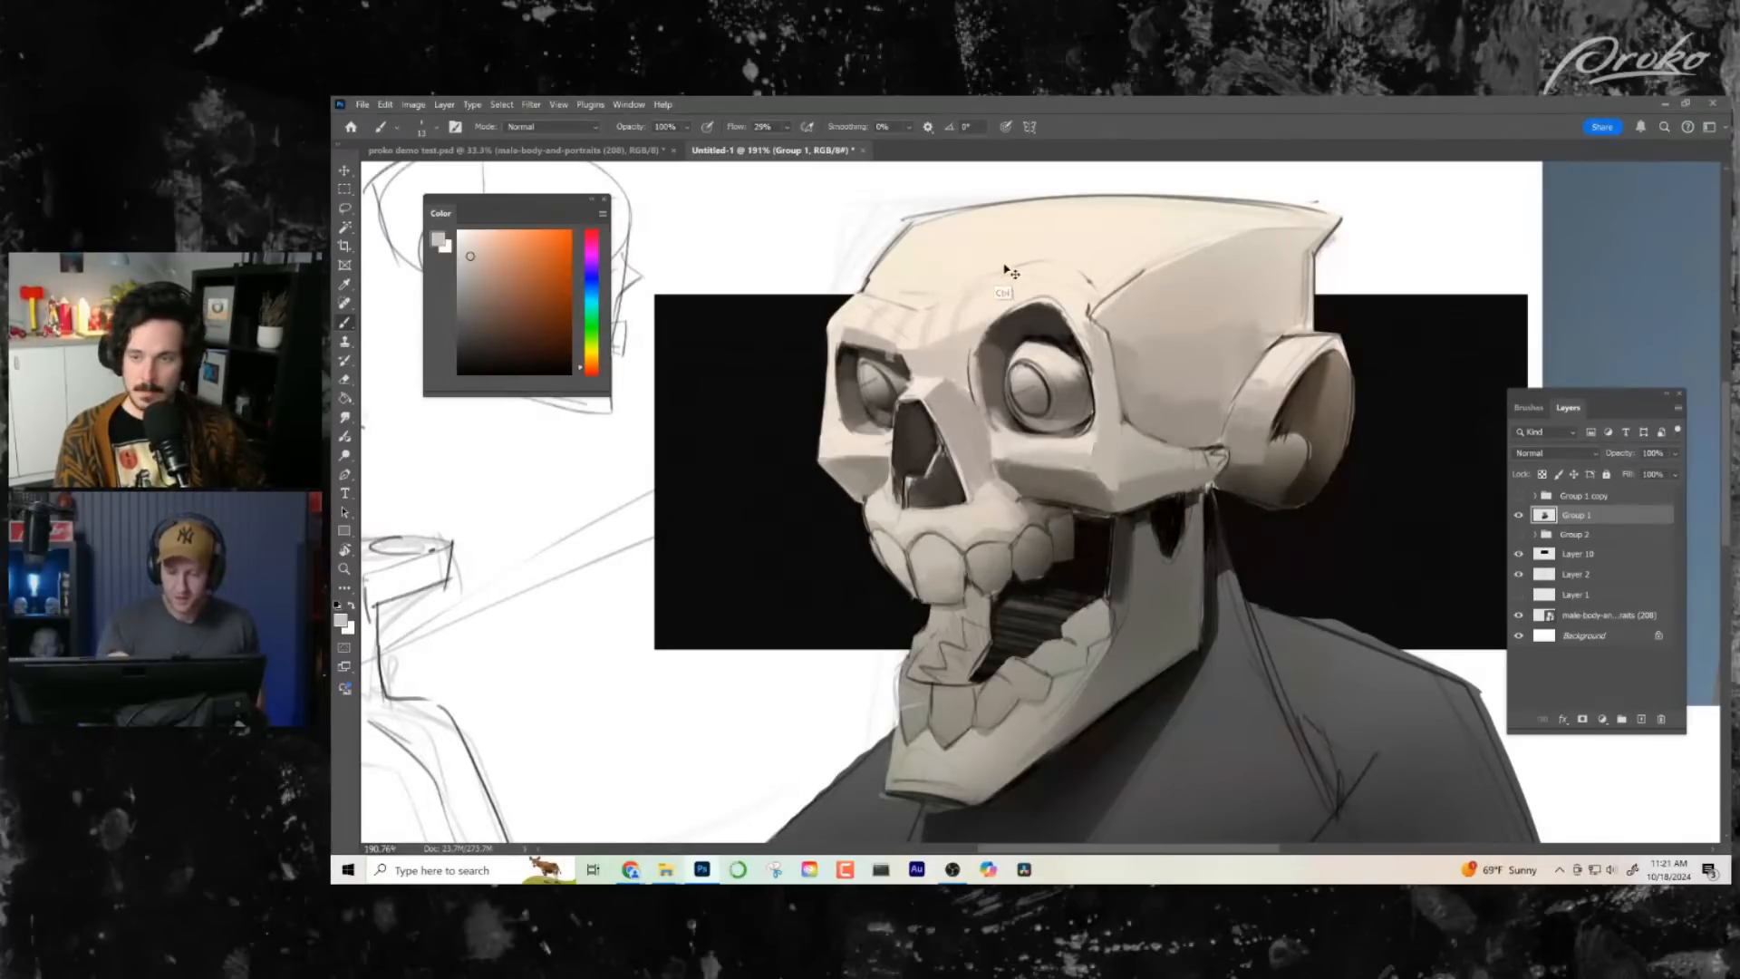
mouse_move(1012, 272)
left_mouse_down()
mouse_move(975, 355)
mouse_move(1058, 304)
left_mouse_up()
left_click(985, 315, "alt")
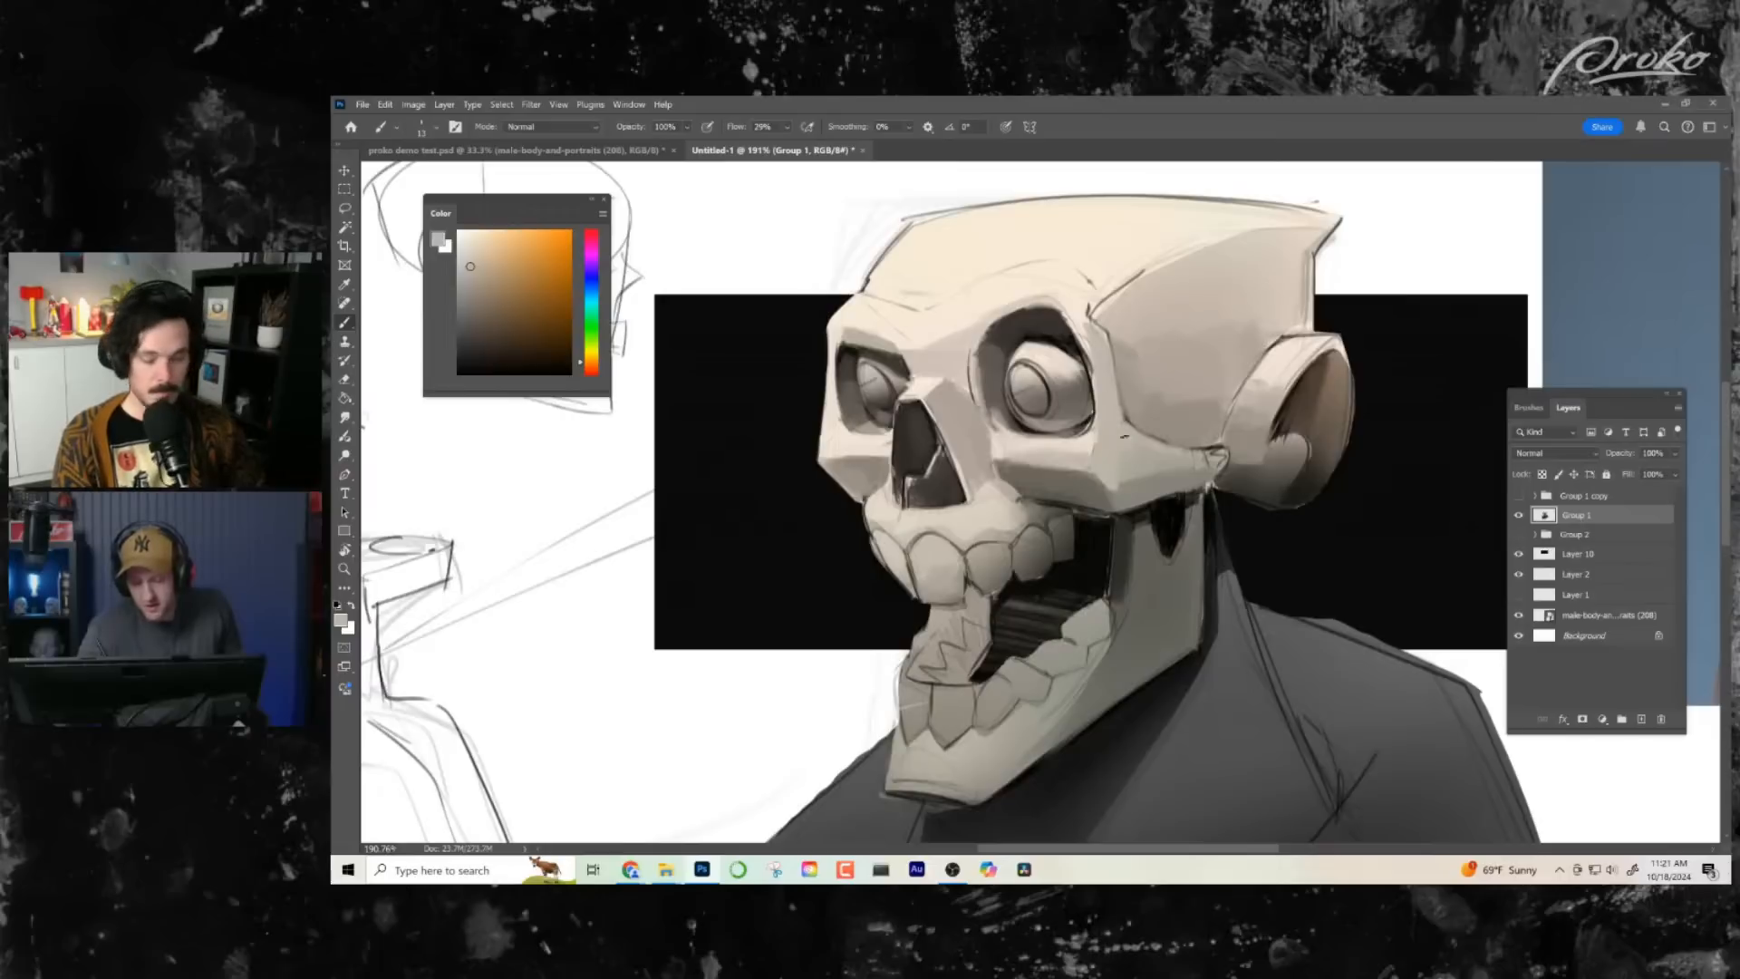
- Refine the plane below the near eye socket and the upper front teeth with sampled light tones
left_click(1091, 449, "alt")
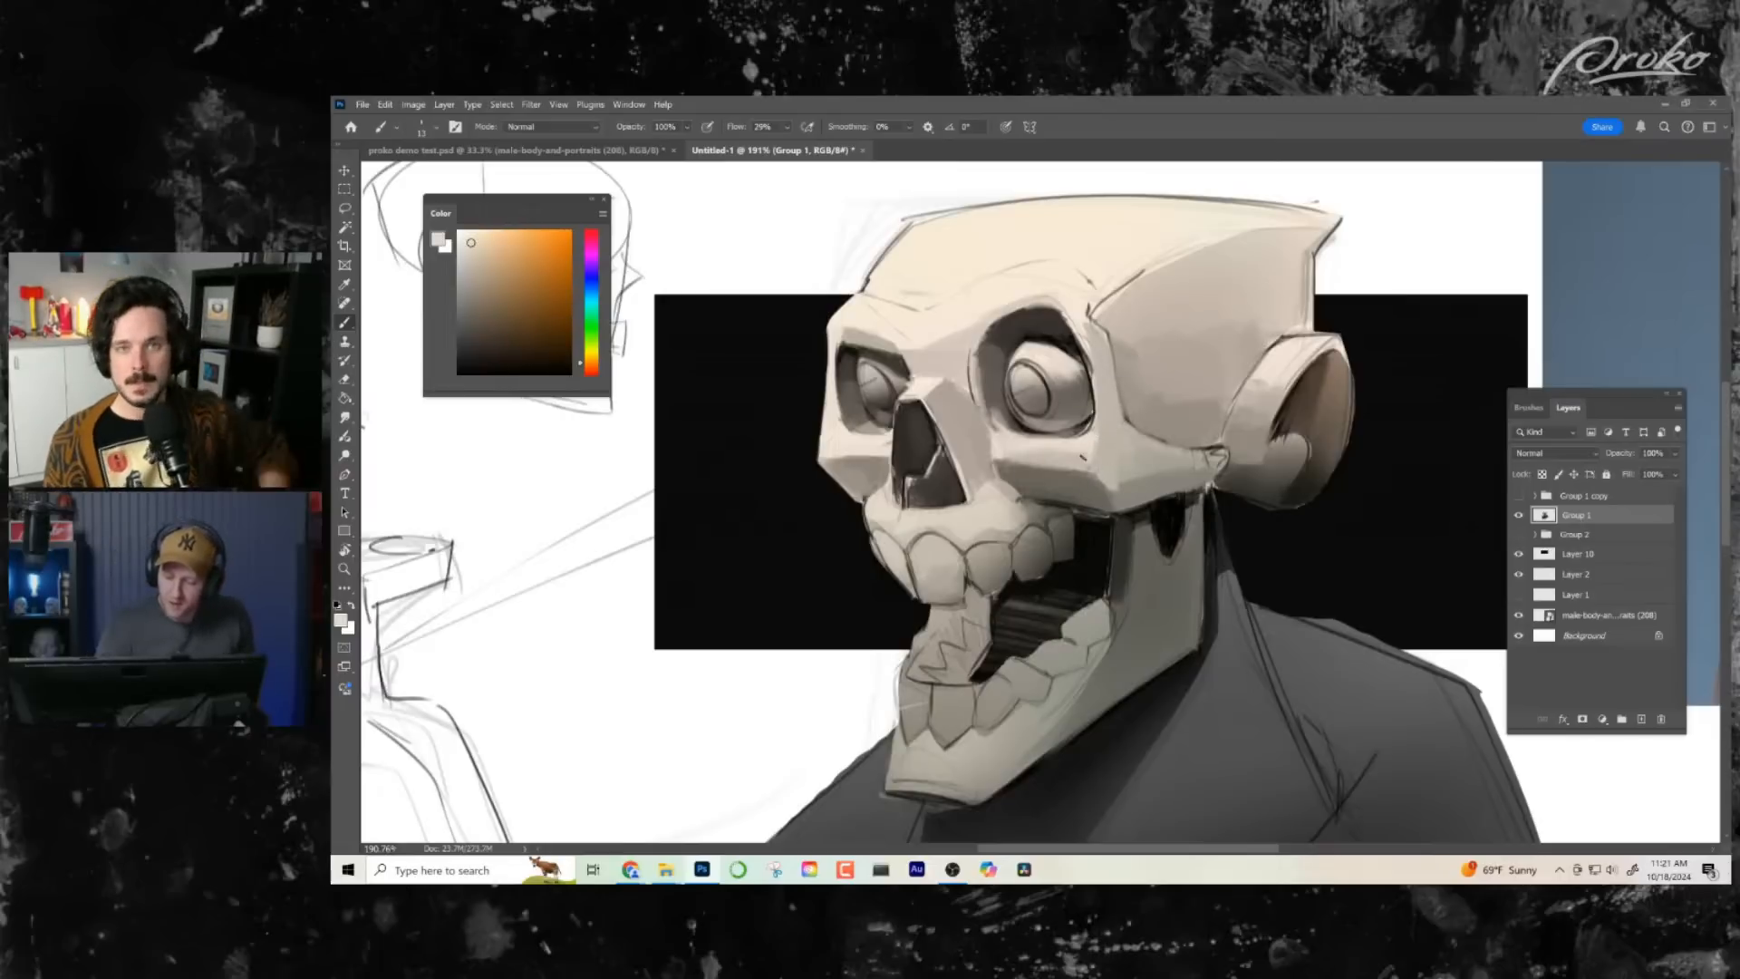
left_click(1084, 454, "alt")
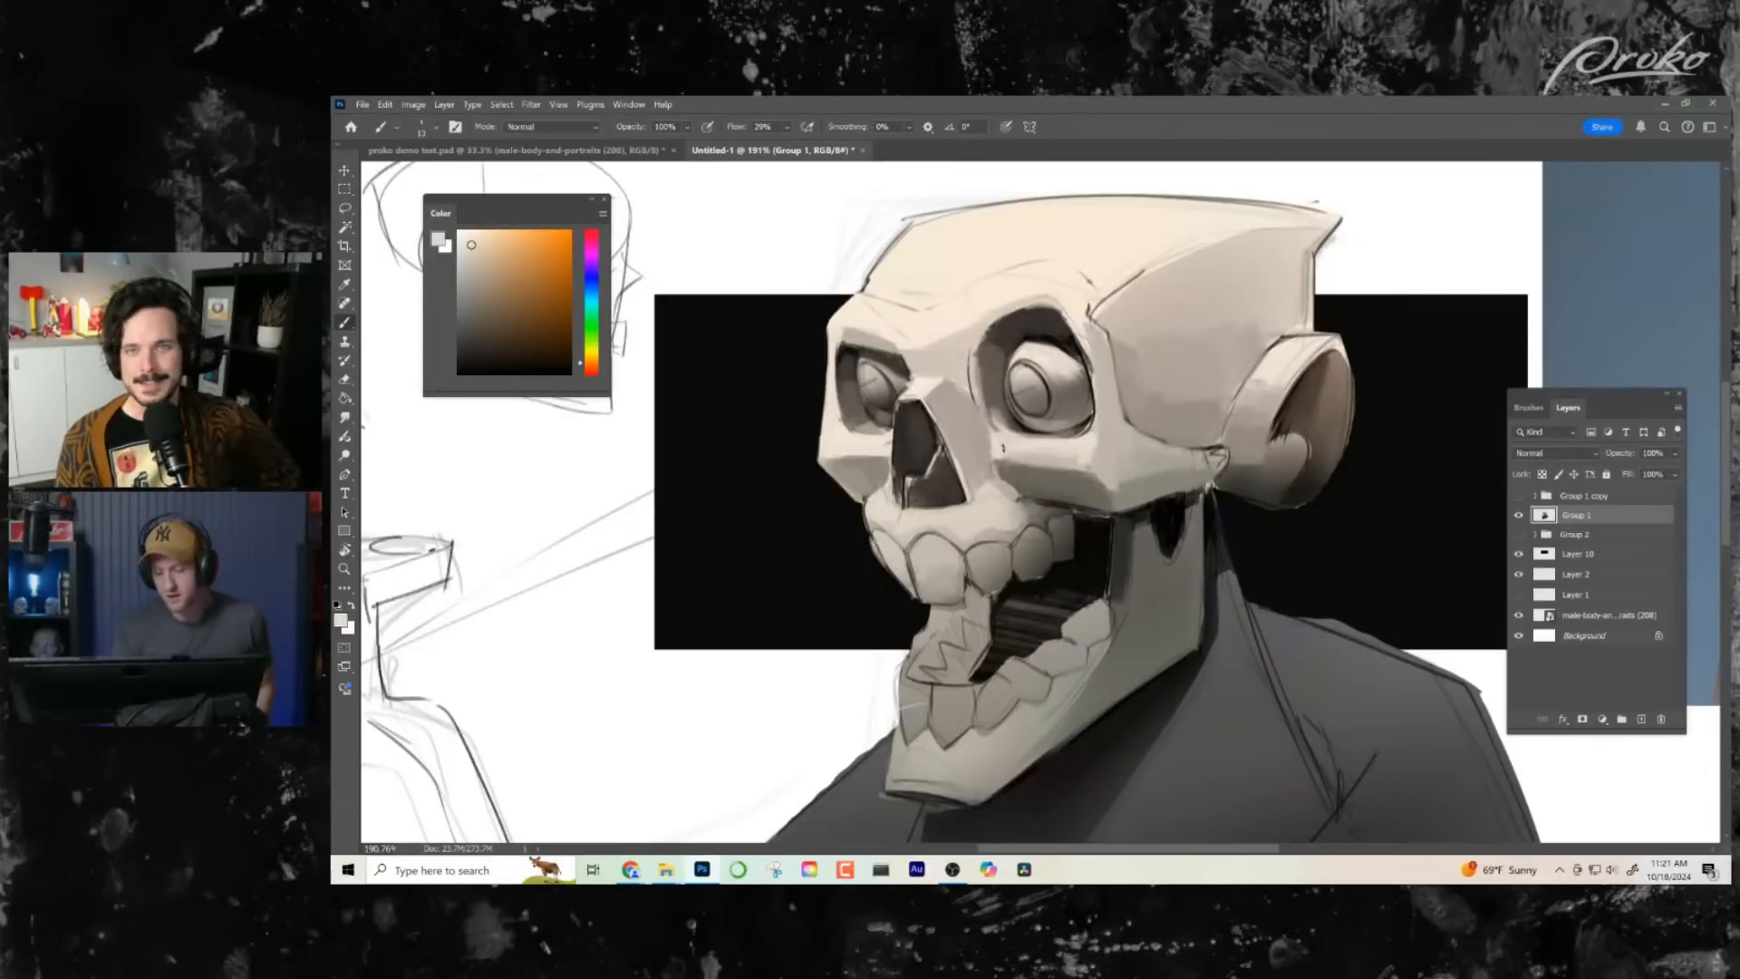
left_click_drag(1175, 568, 1180, 557)
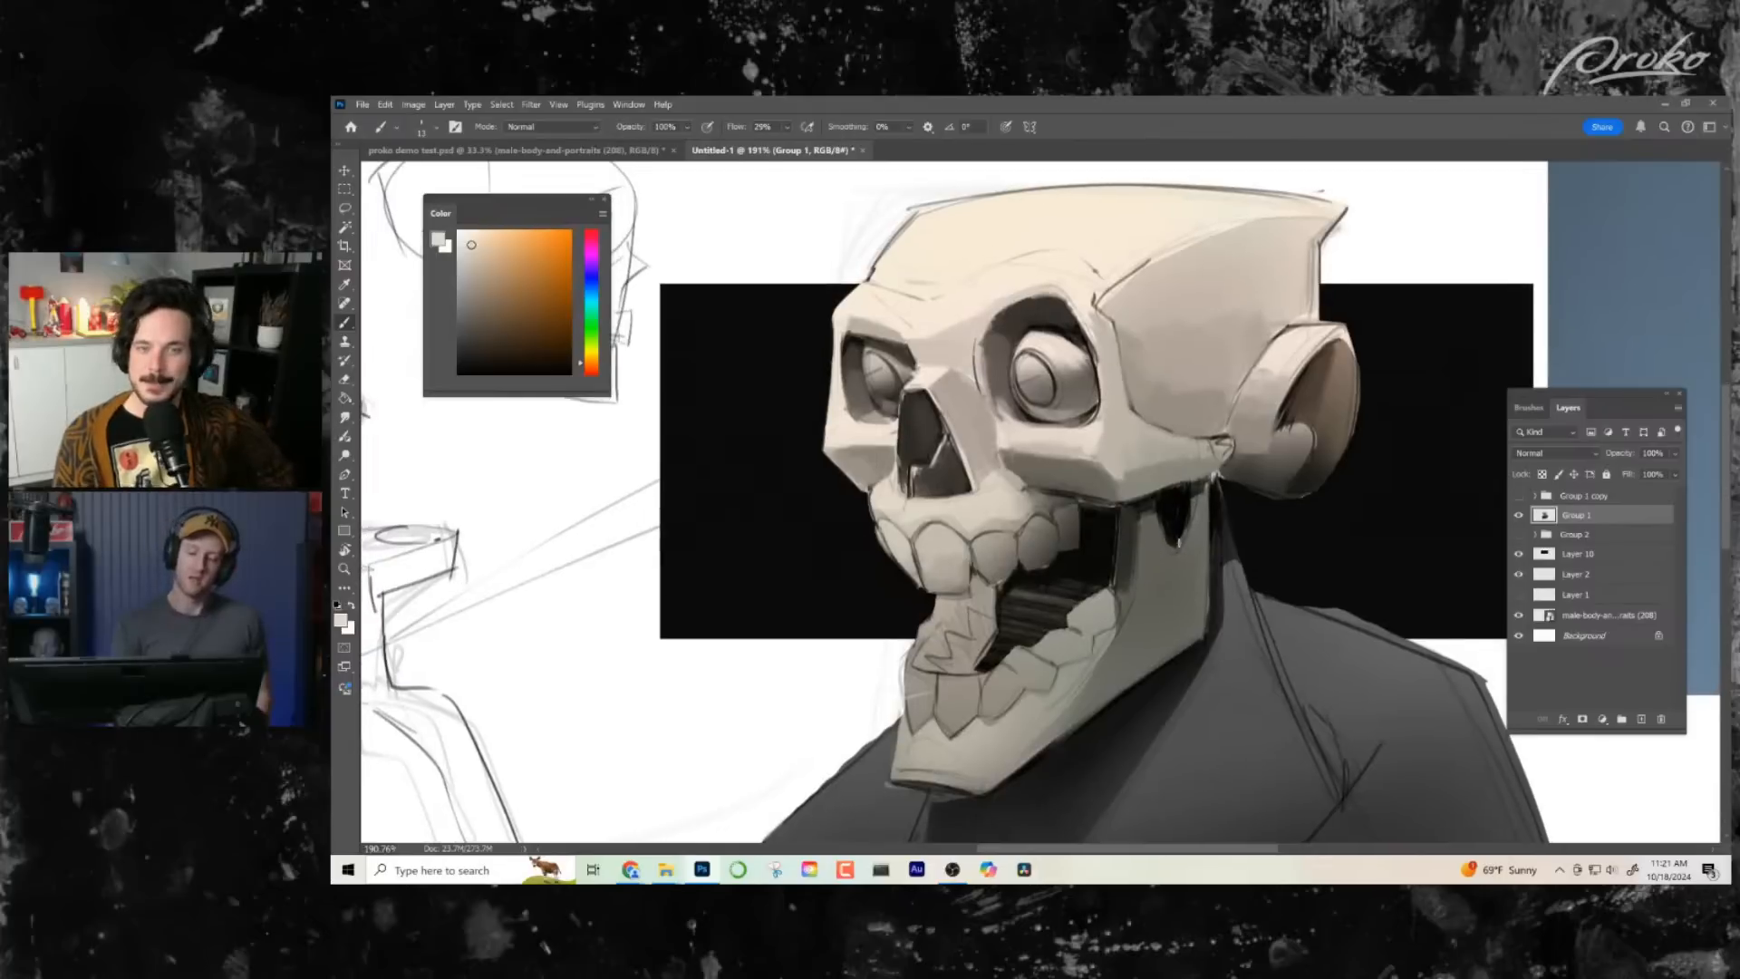
left_click(938, 533, "alt")
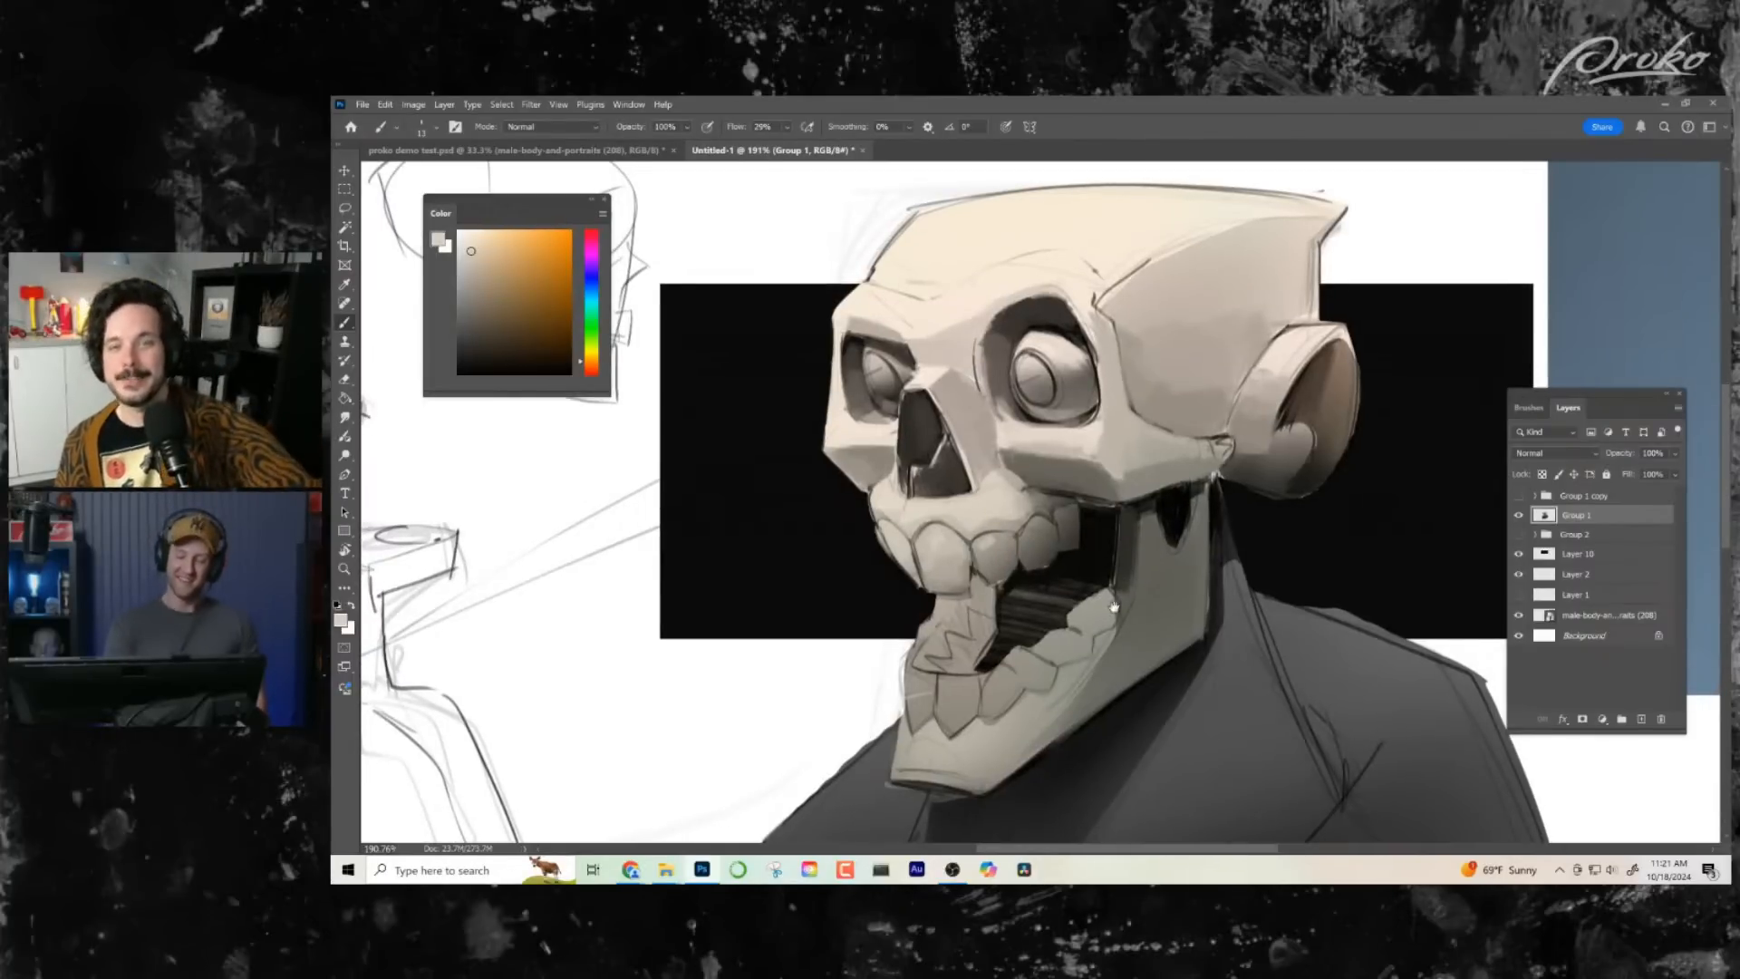
- Define the near eye socket's upper inner rim with sampled dark browns and a light bone tone
left_click_drag(1115, 605, 1096, 598)
left_click(975, 341, "alt")
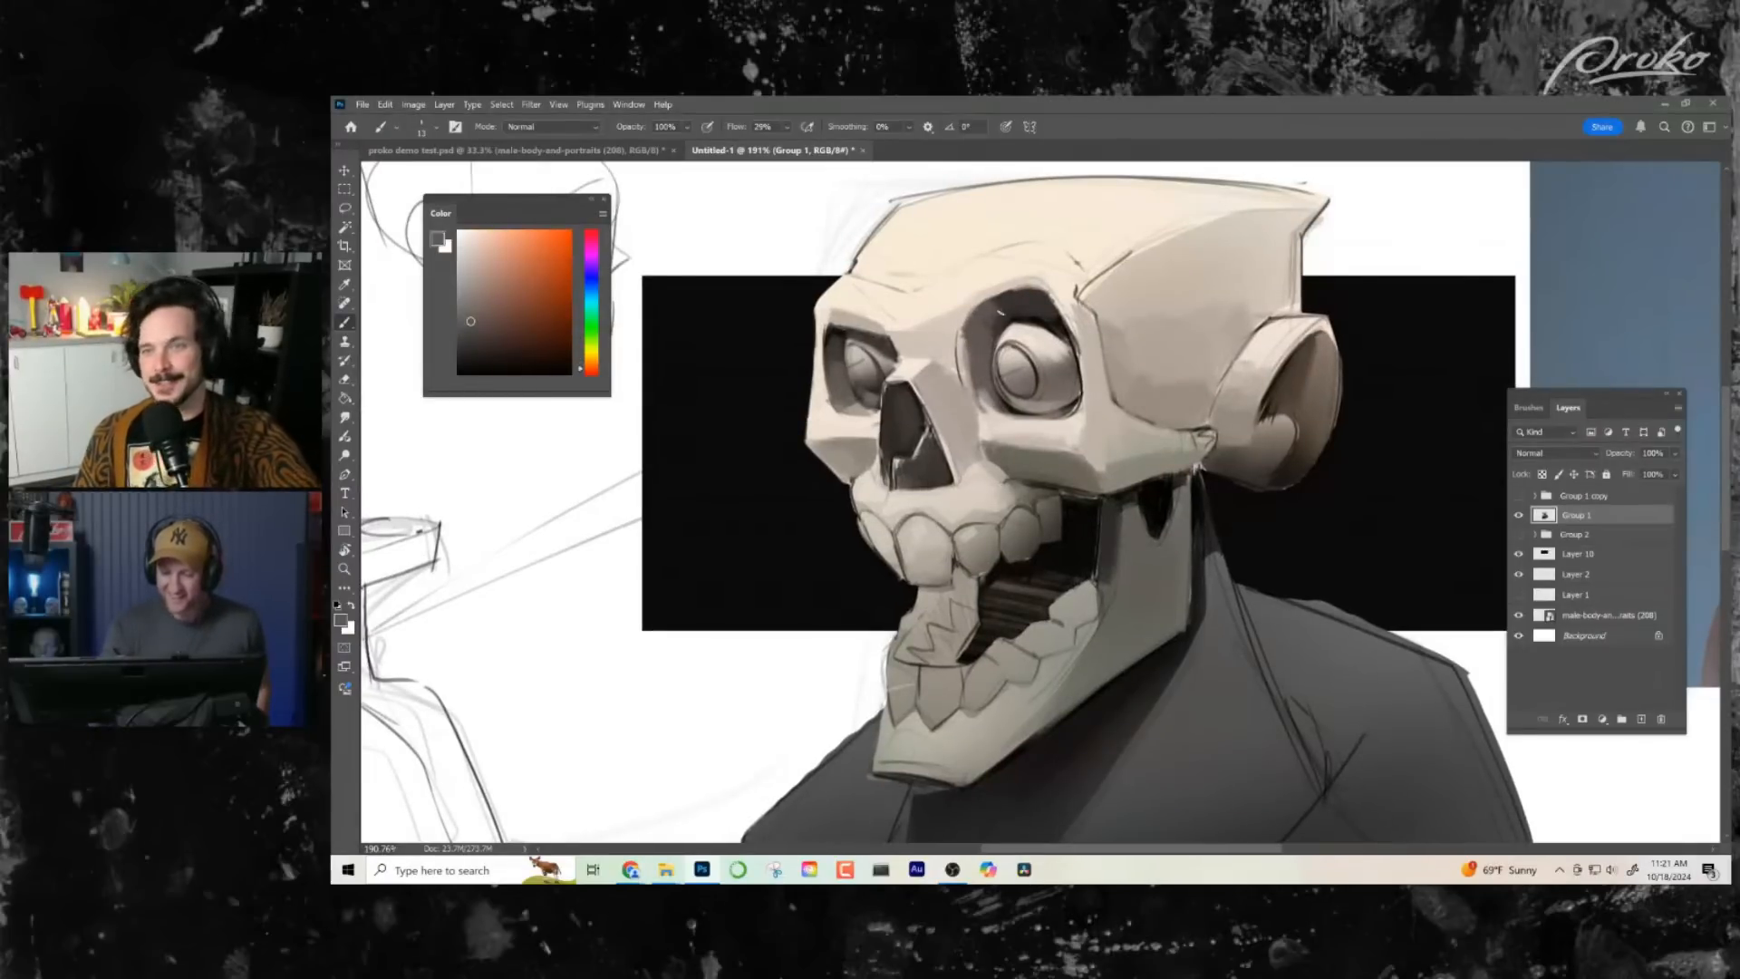
left_click_drag(1001, 313, 995, 334)
left_click(965, 319, "alt")
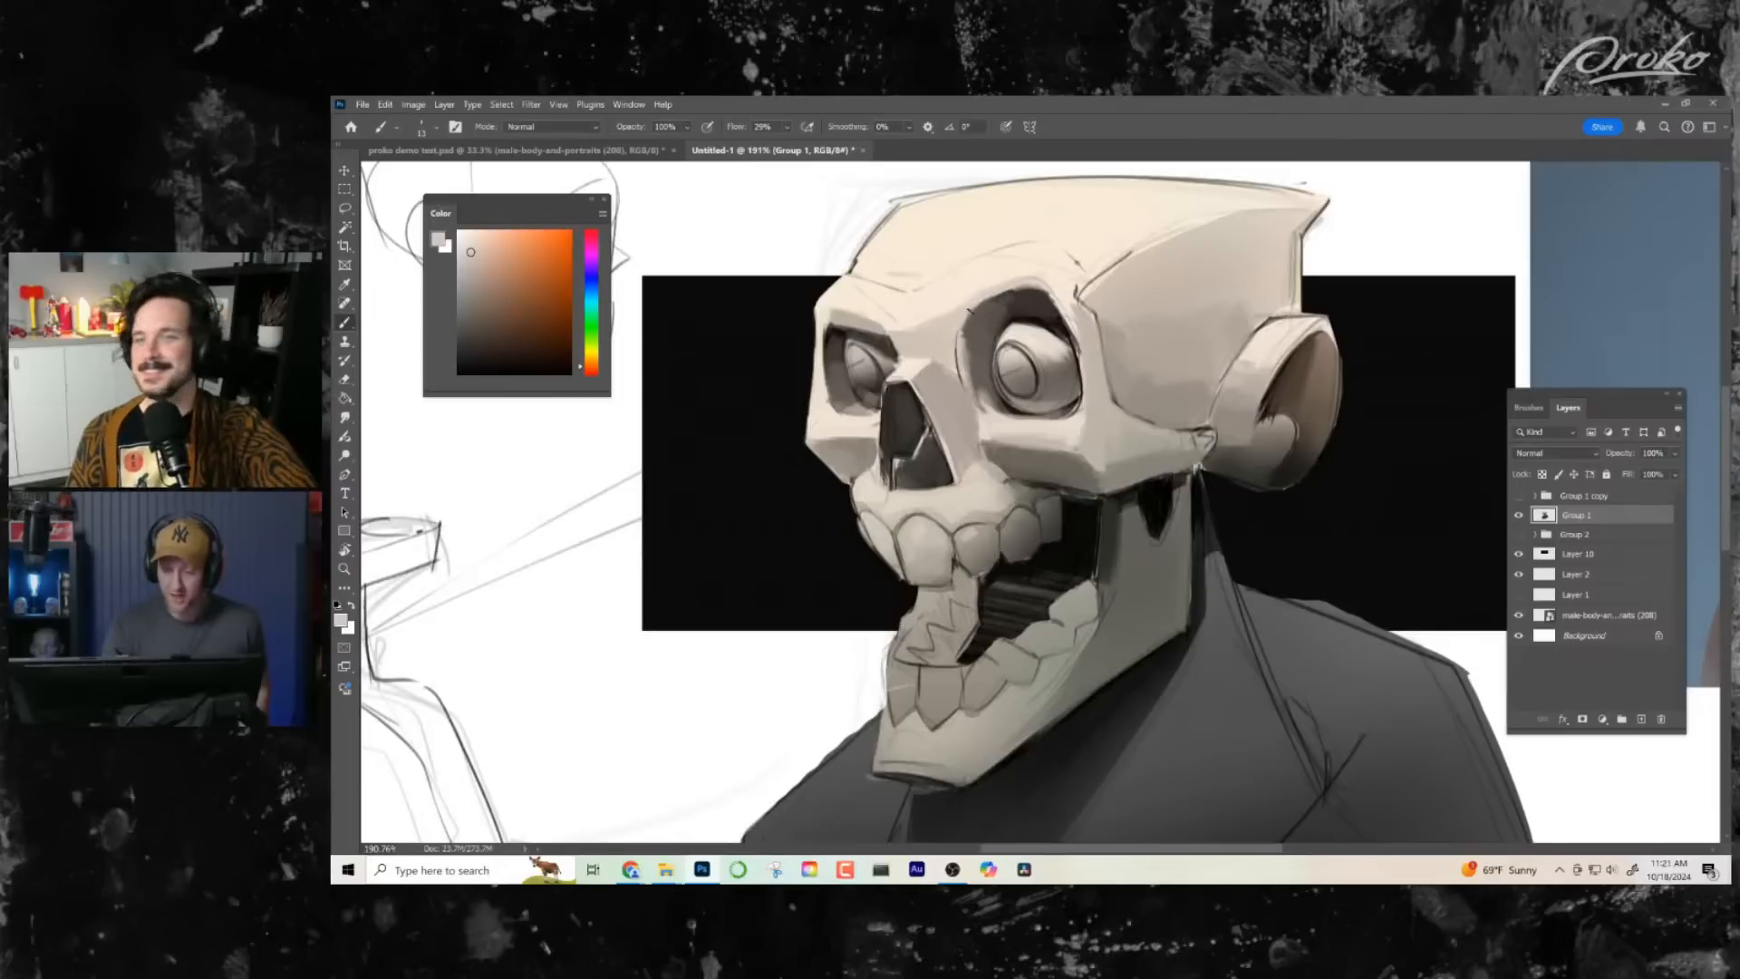
left_click(979, 324, "alt")
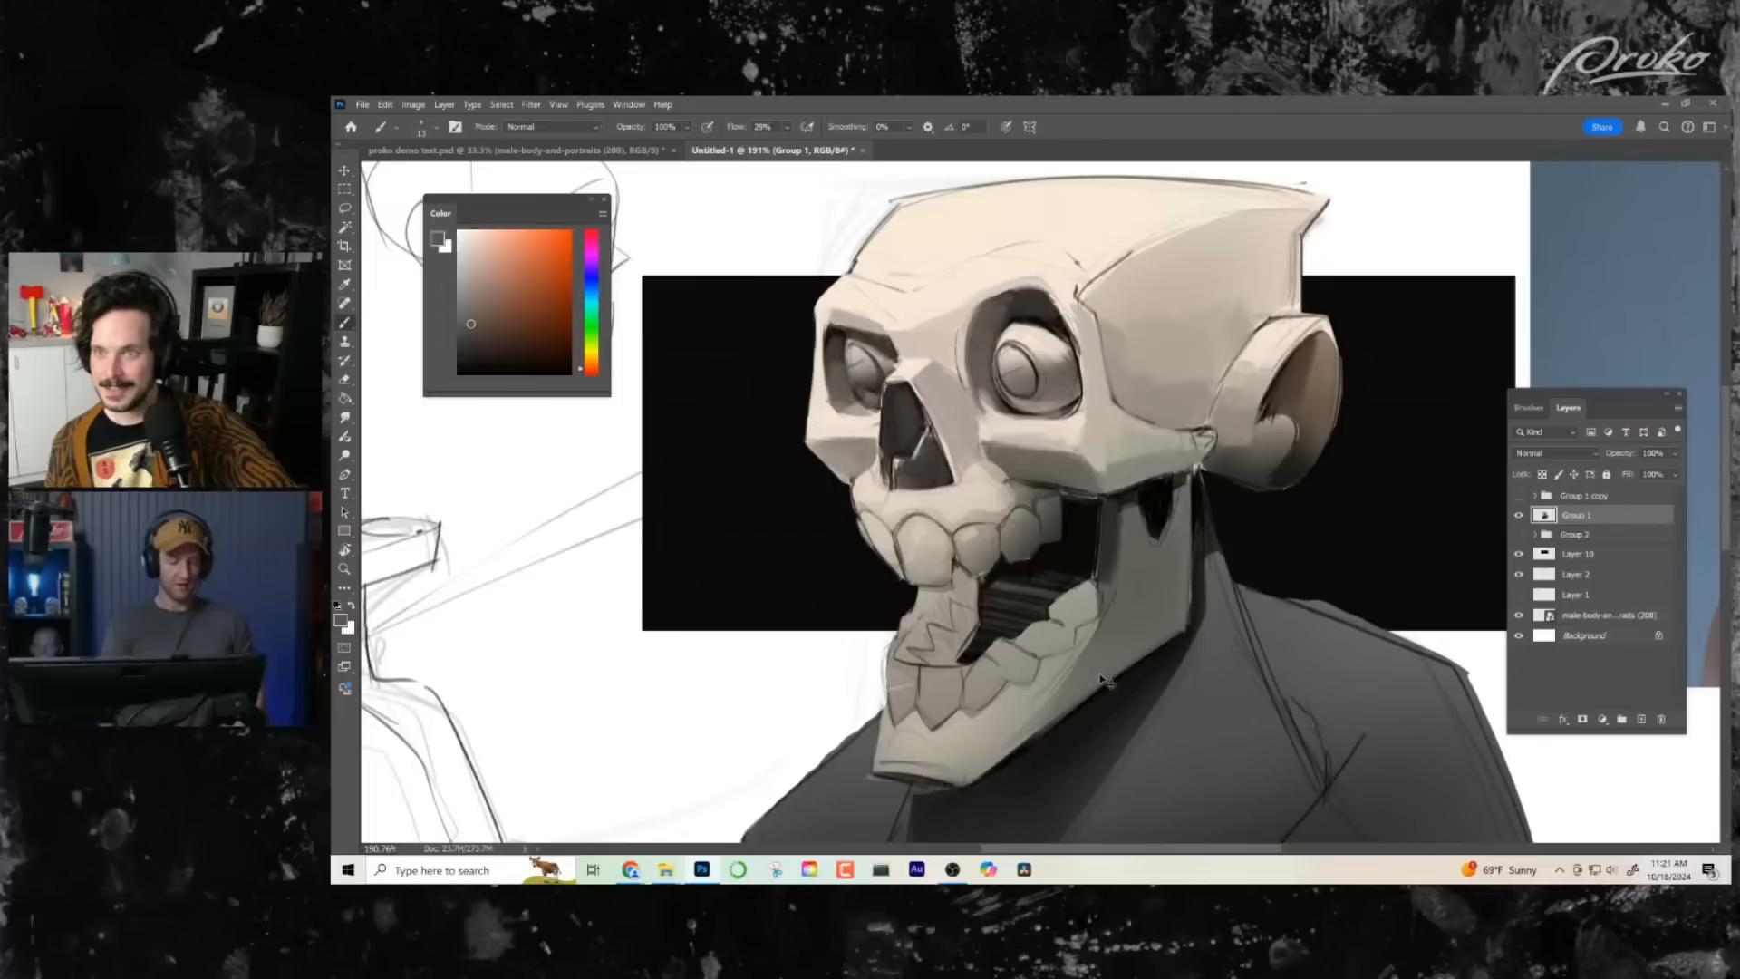
- Flip the canvas horizontally and rework the dark notch in the jaw below the cheekbone with sampled blacks and dark browns
key("ctrl+shift+h")
left_click_drag(1231, 609, 1193, 607)
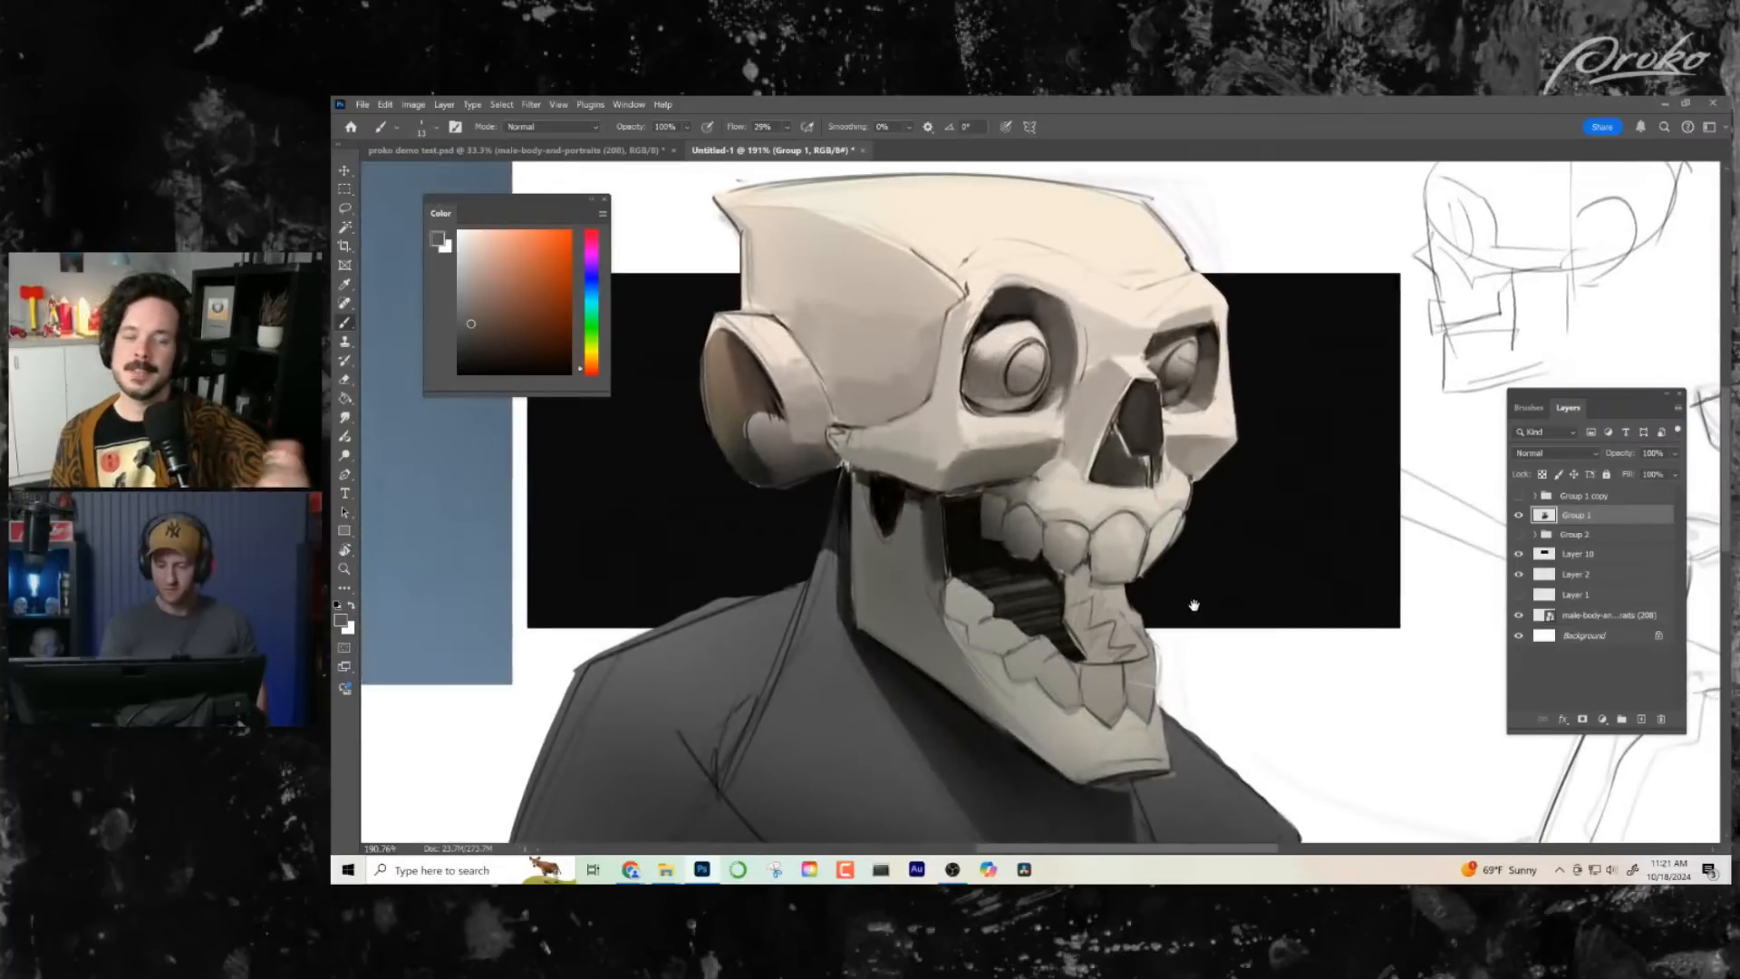
left_click(886, 497, "alt")
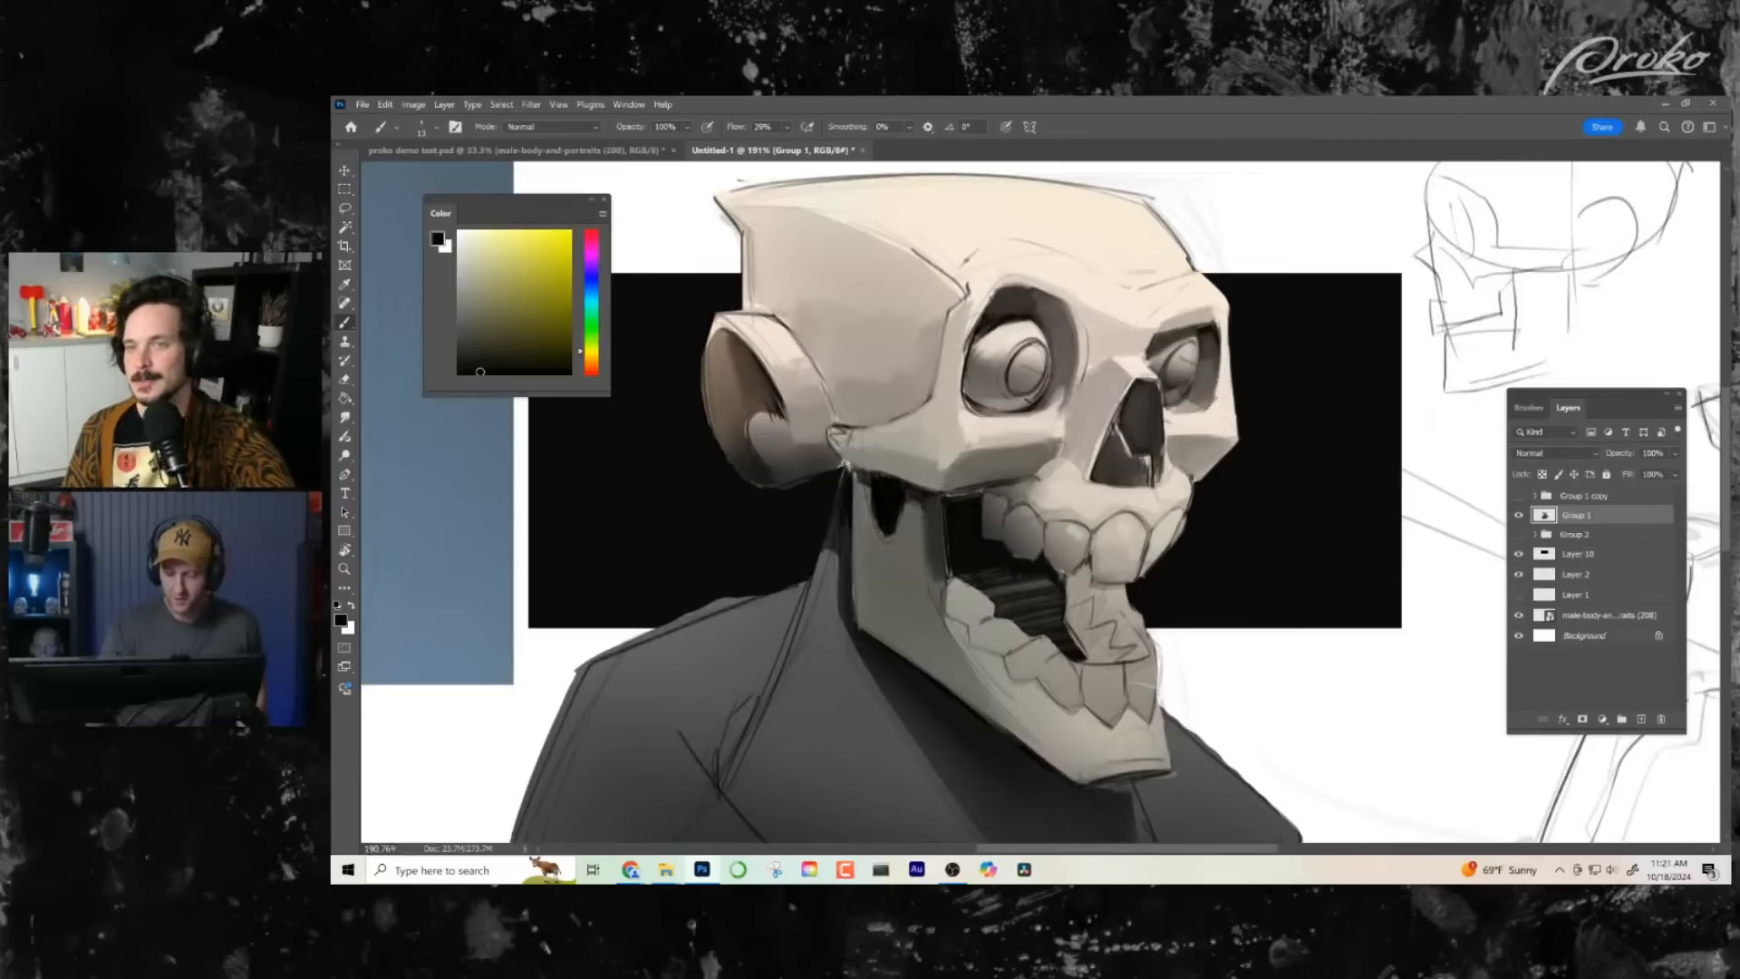
left_click(1129, 399, "alt")
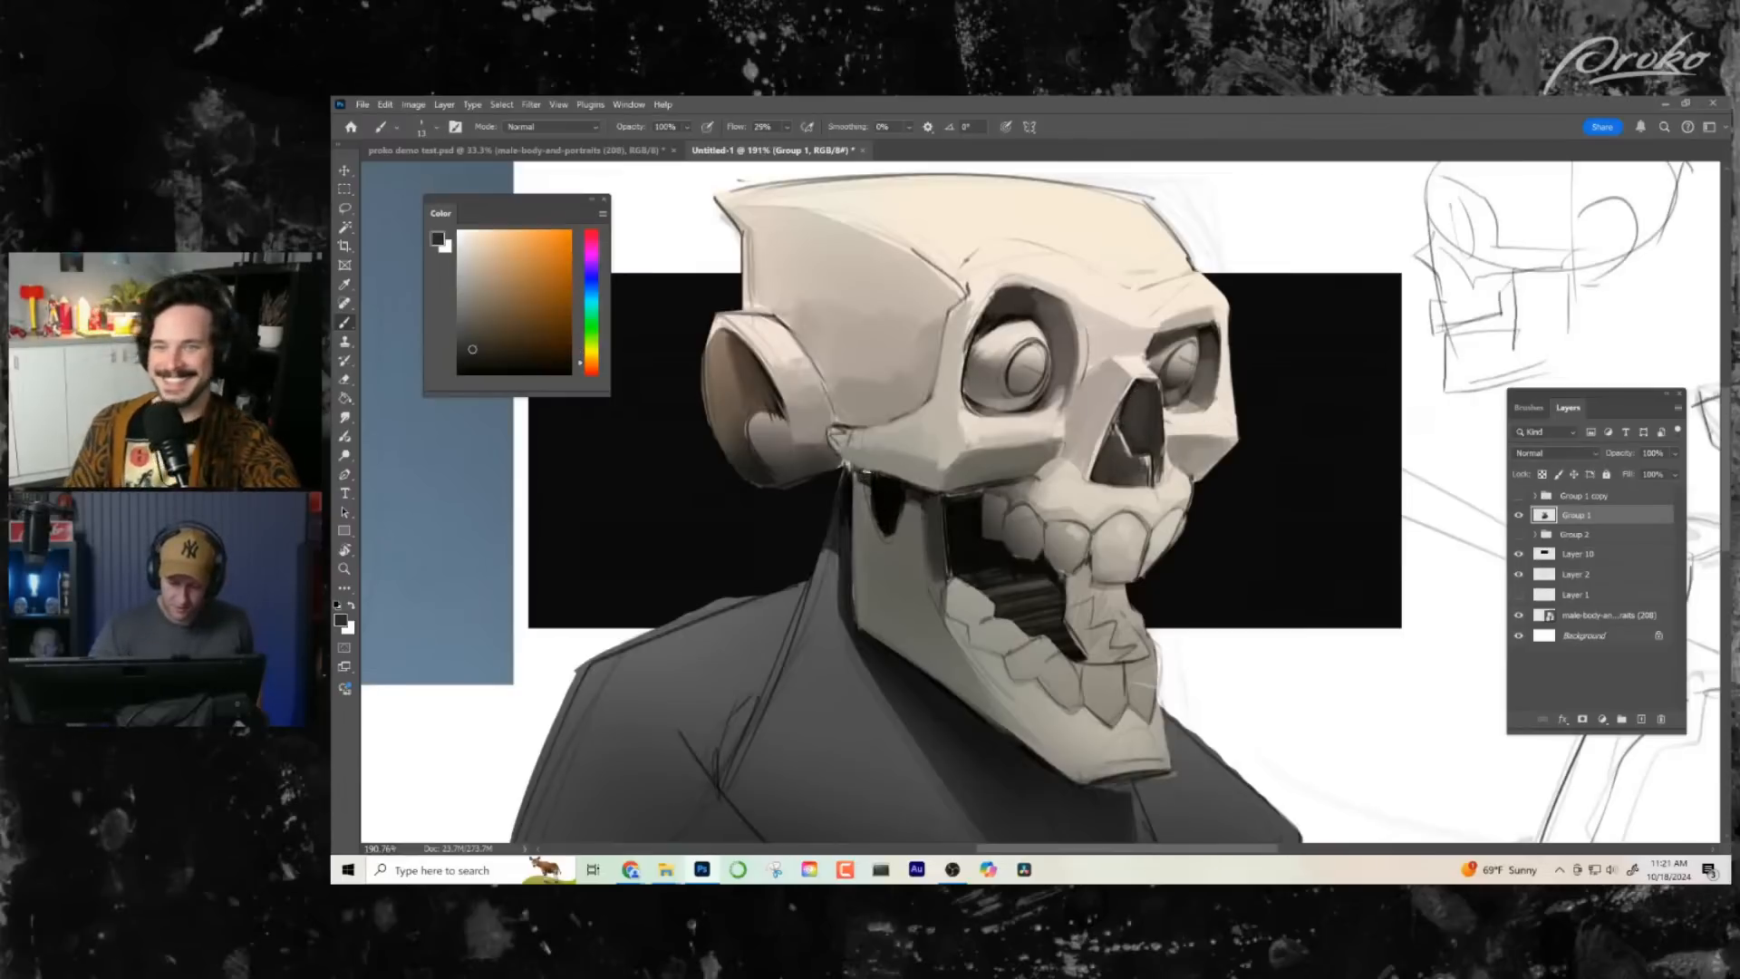
left_click_drag(866, 482, 888, 543)
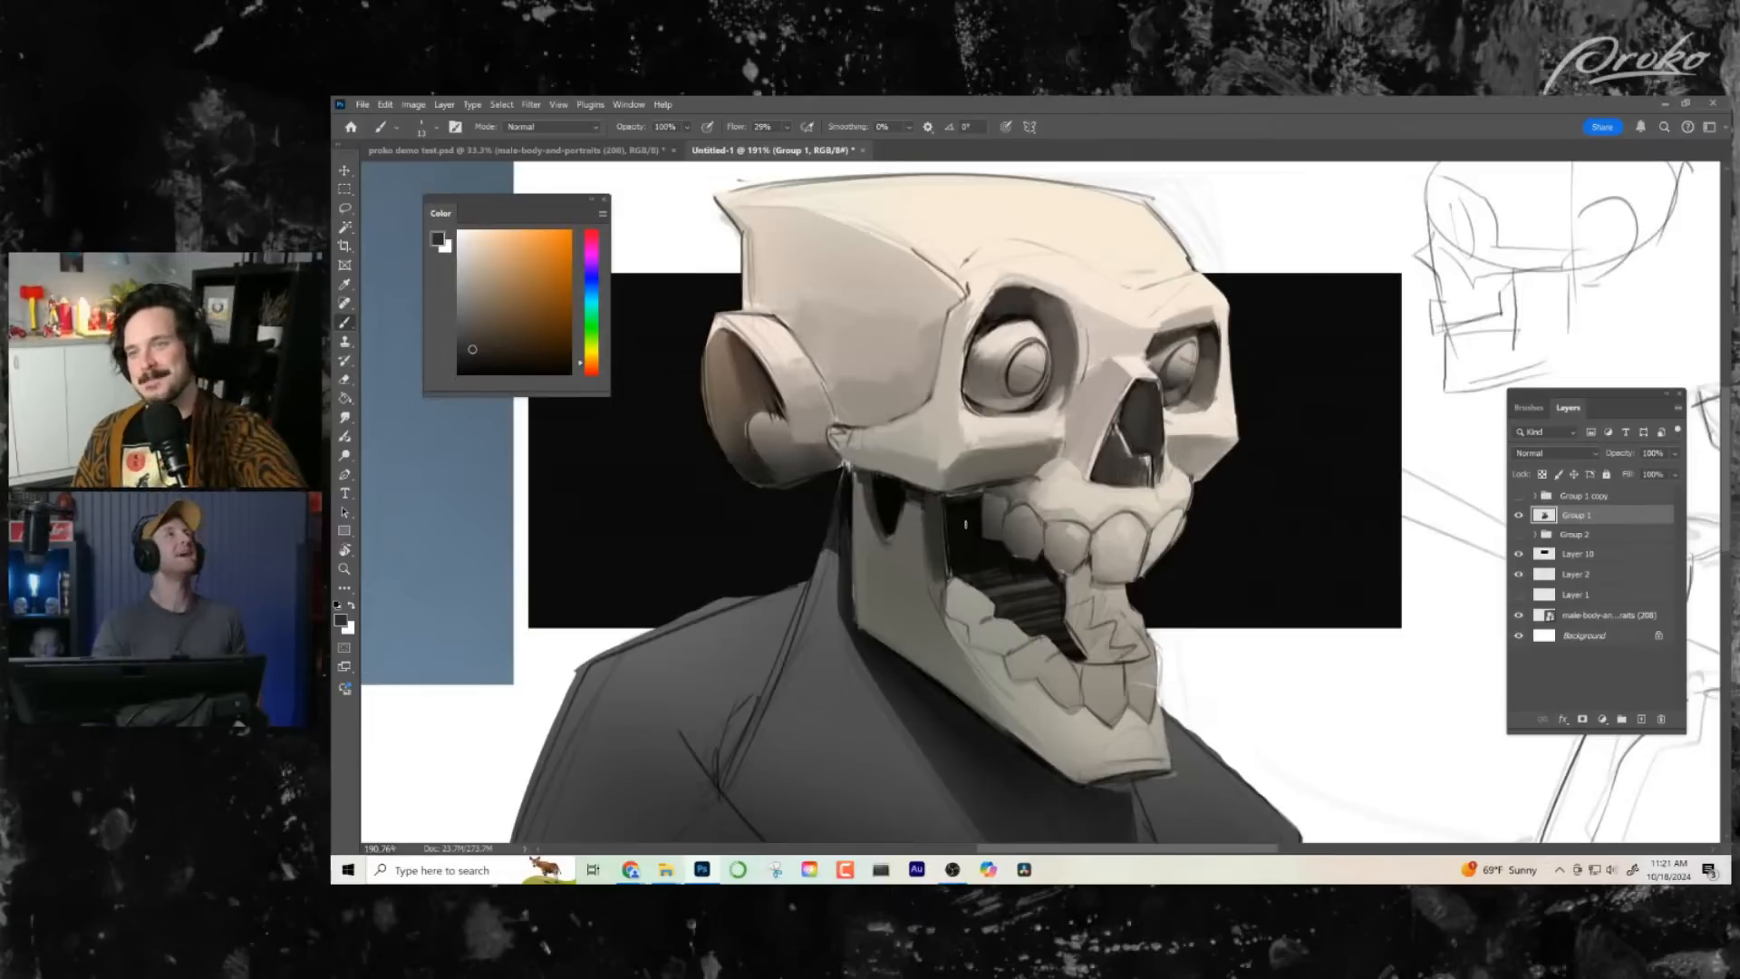
- Clean the mouth opening's upper edge beneath the cheekbone and paint over the streaks inside the mouth with sampled near-blacks
left_click(963, 527, "alt")
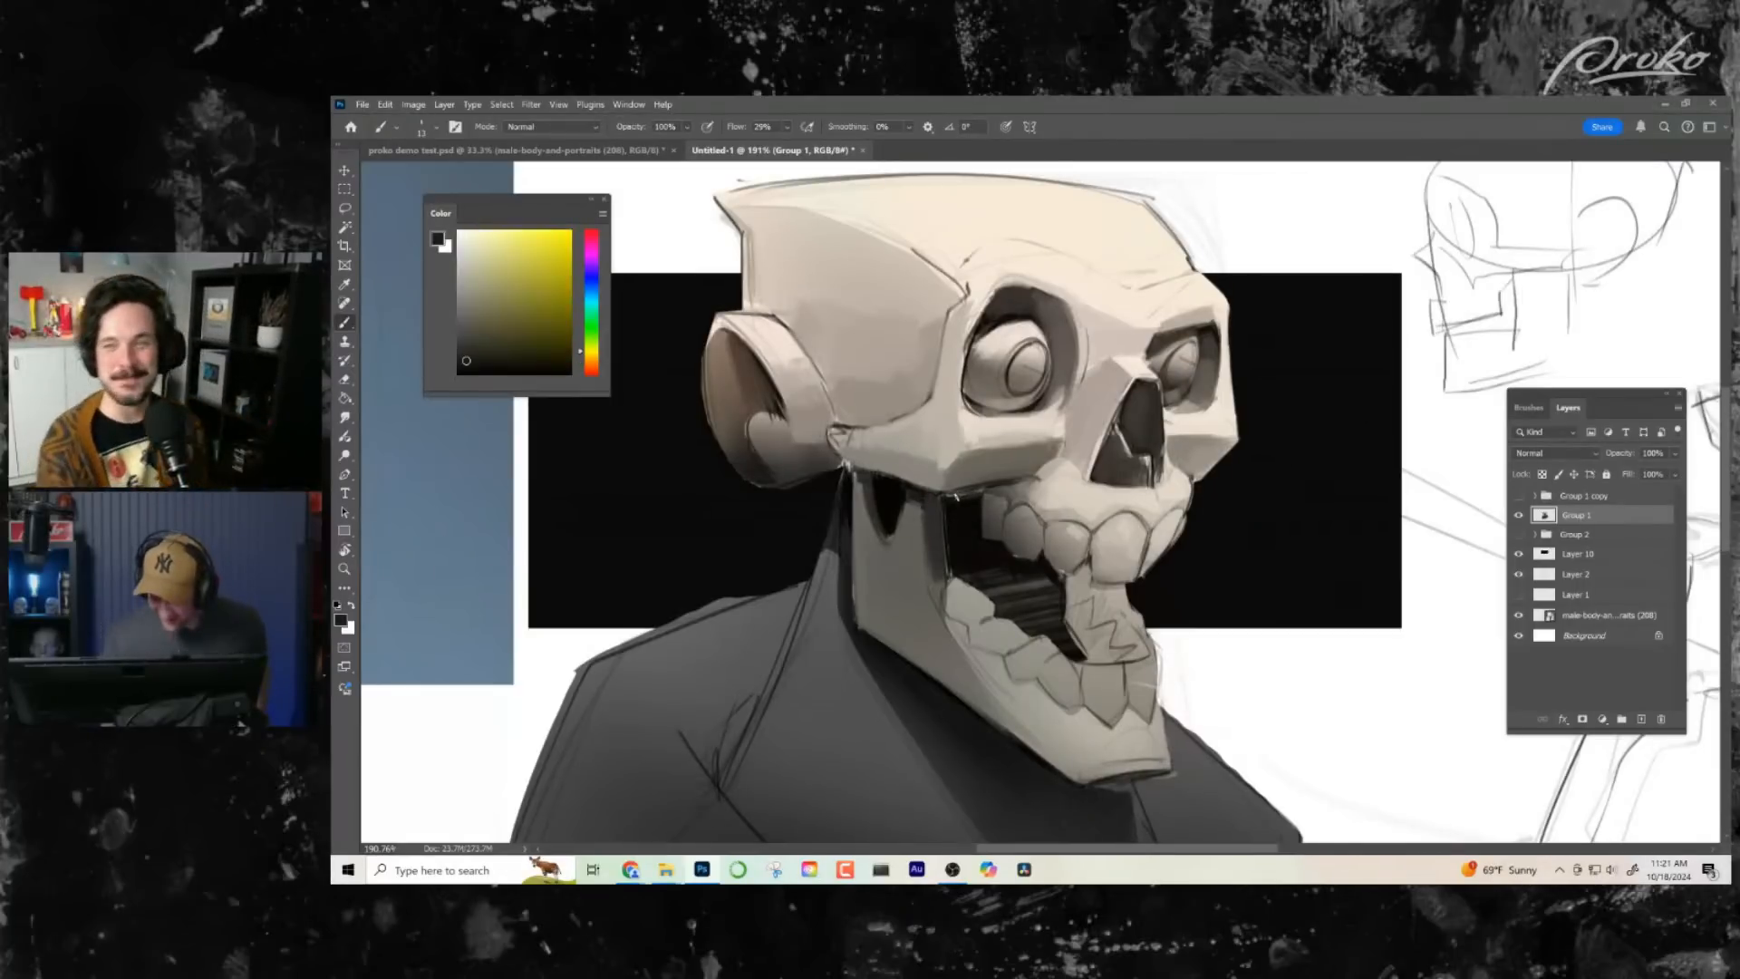
left_click_drag(948, 495, 977, 490)
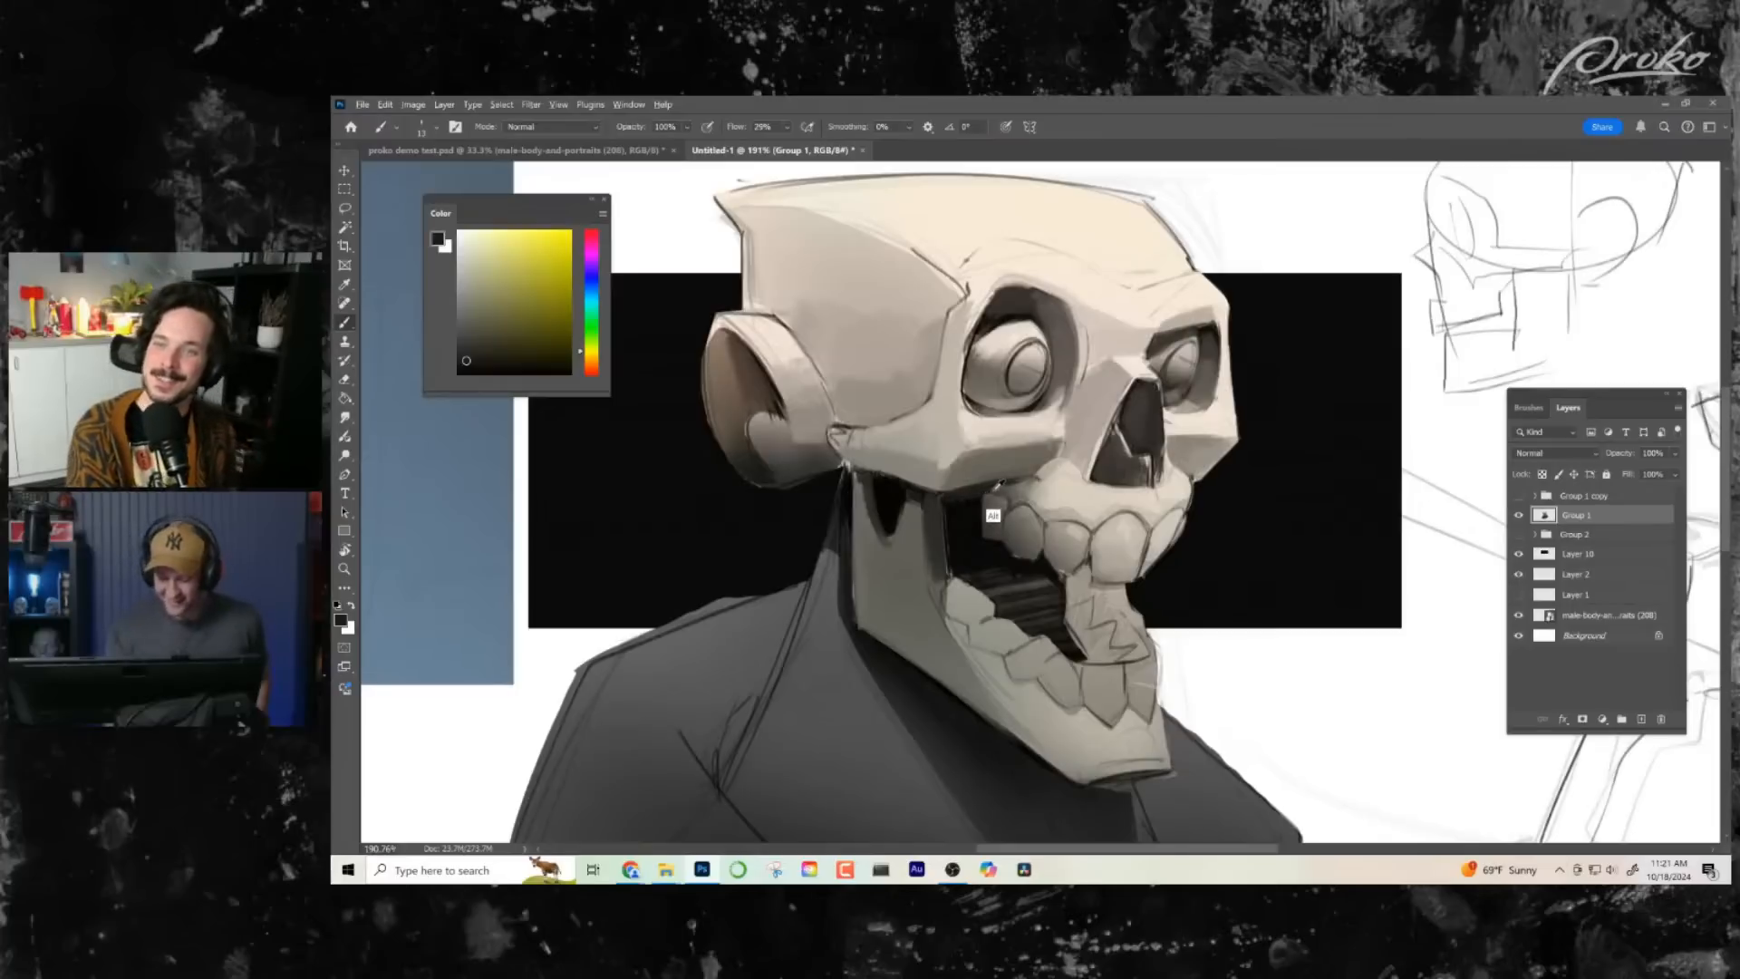
left_click(993, 493, "alt")
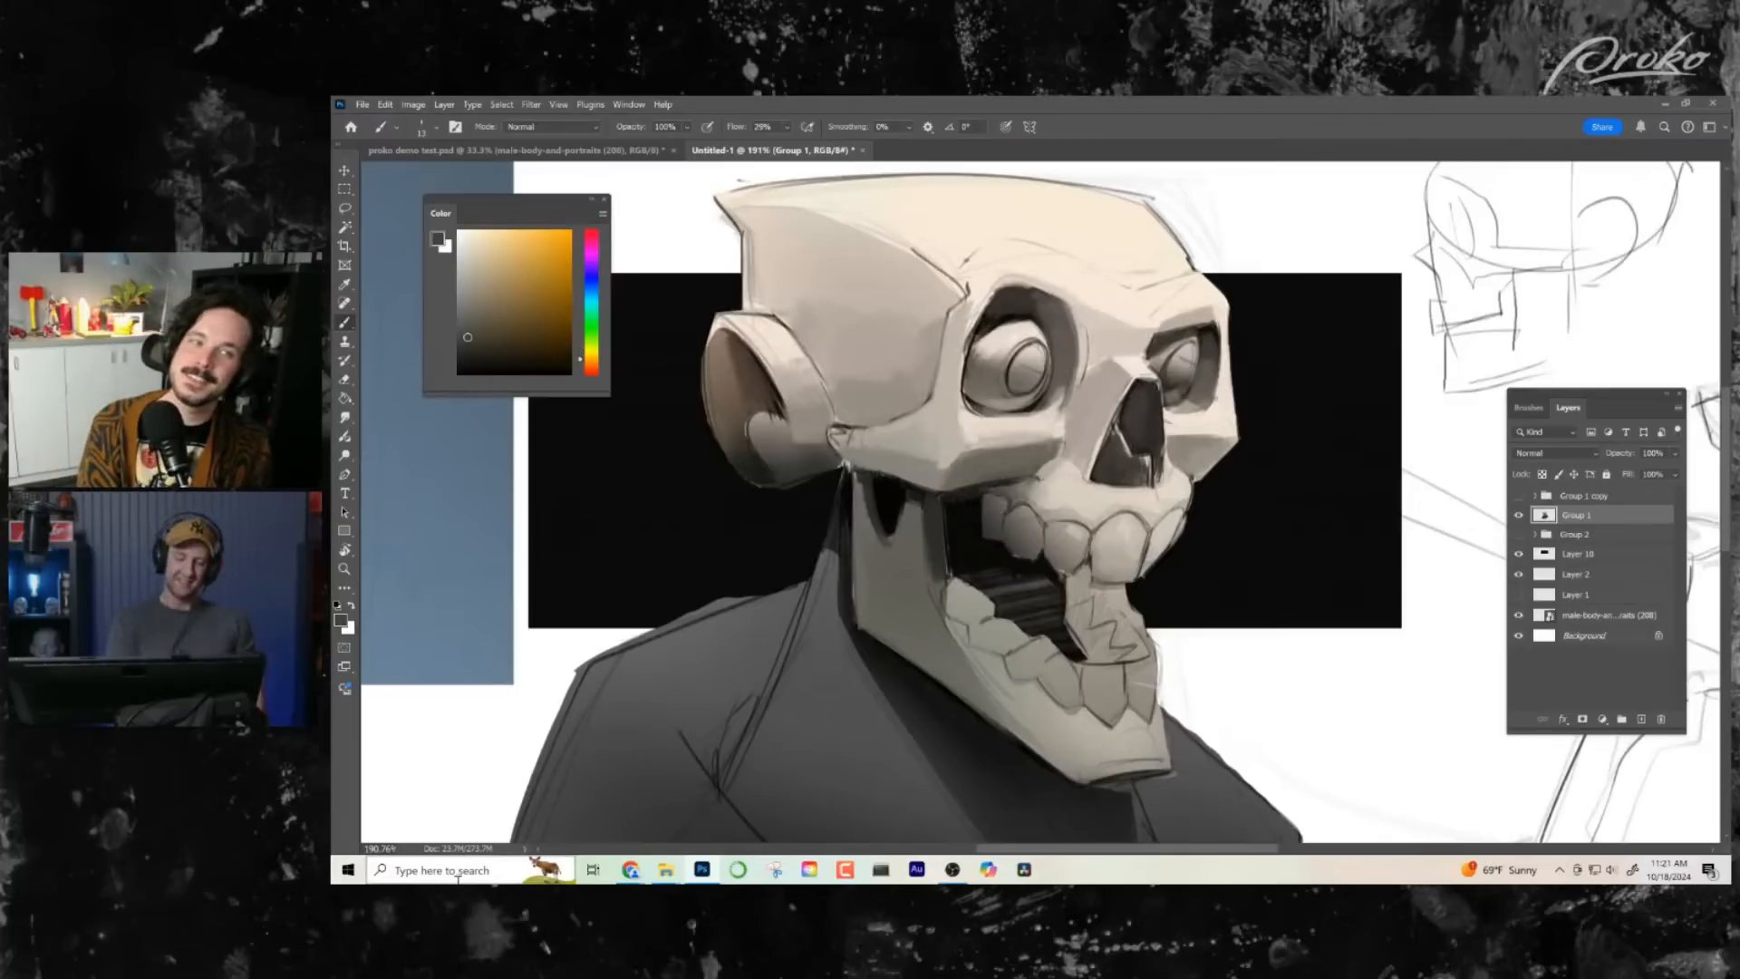
left_click(977, 515, "alt")
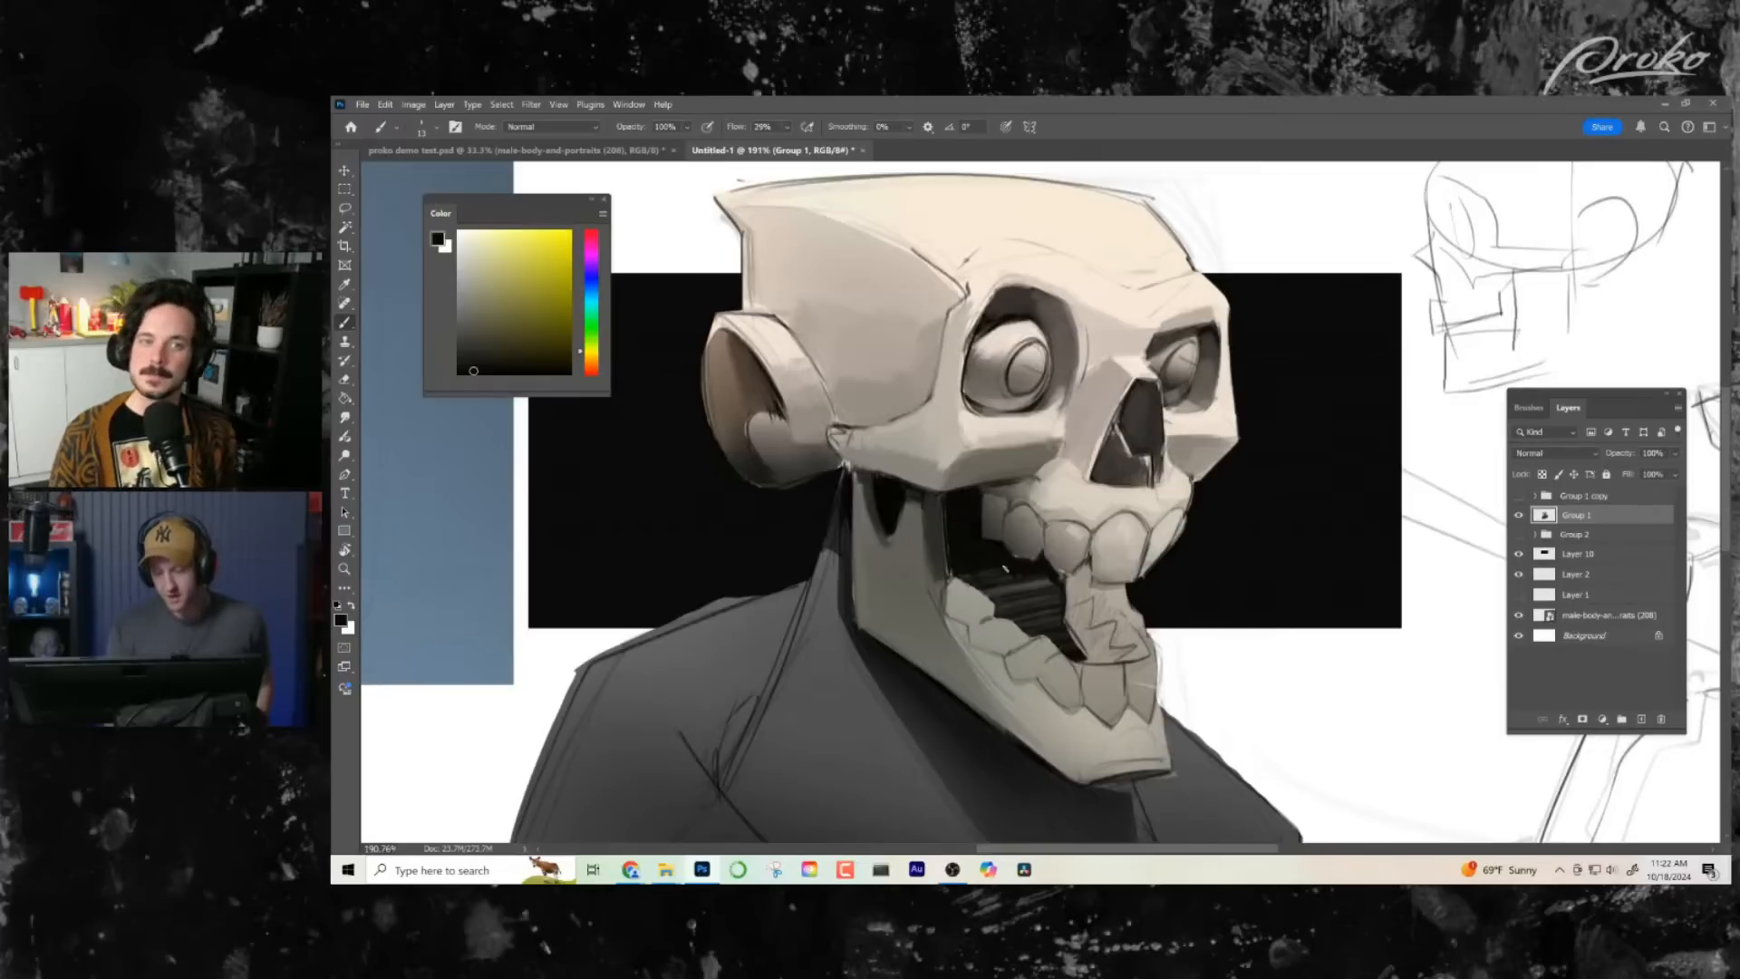
left_click(976, 564, "alt")
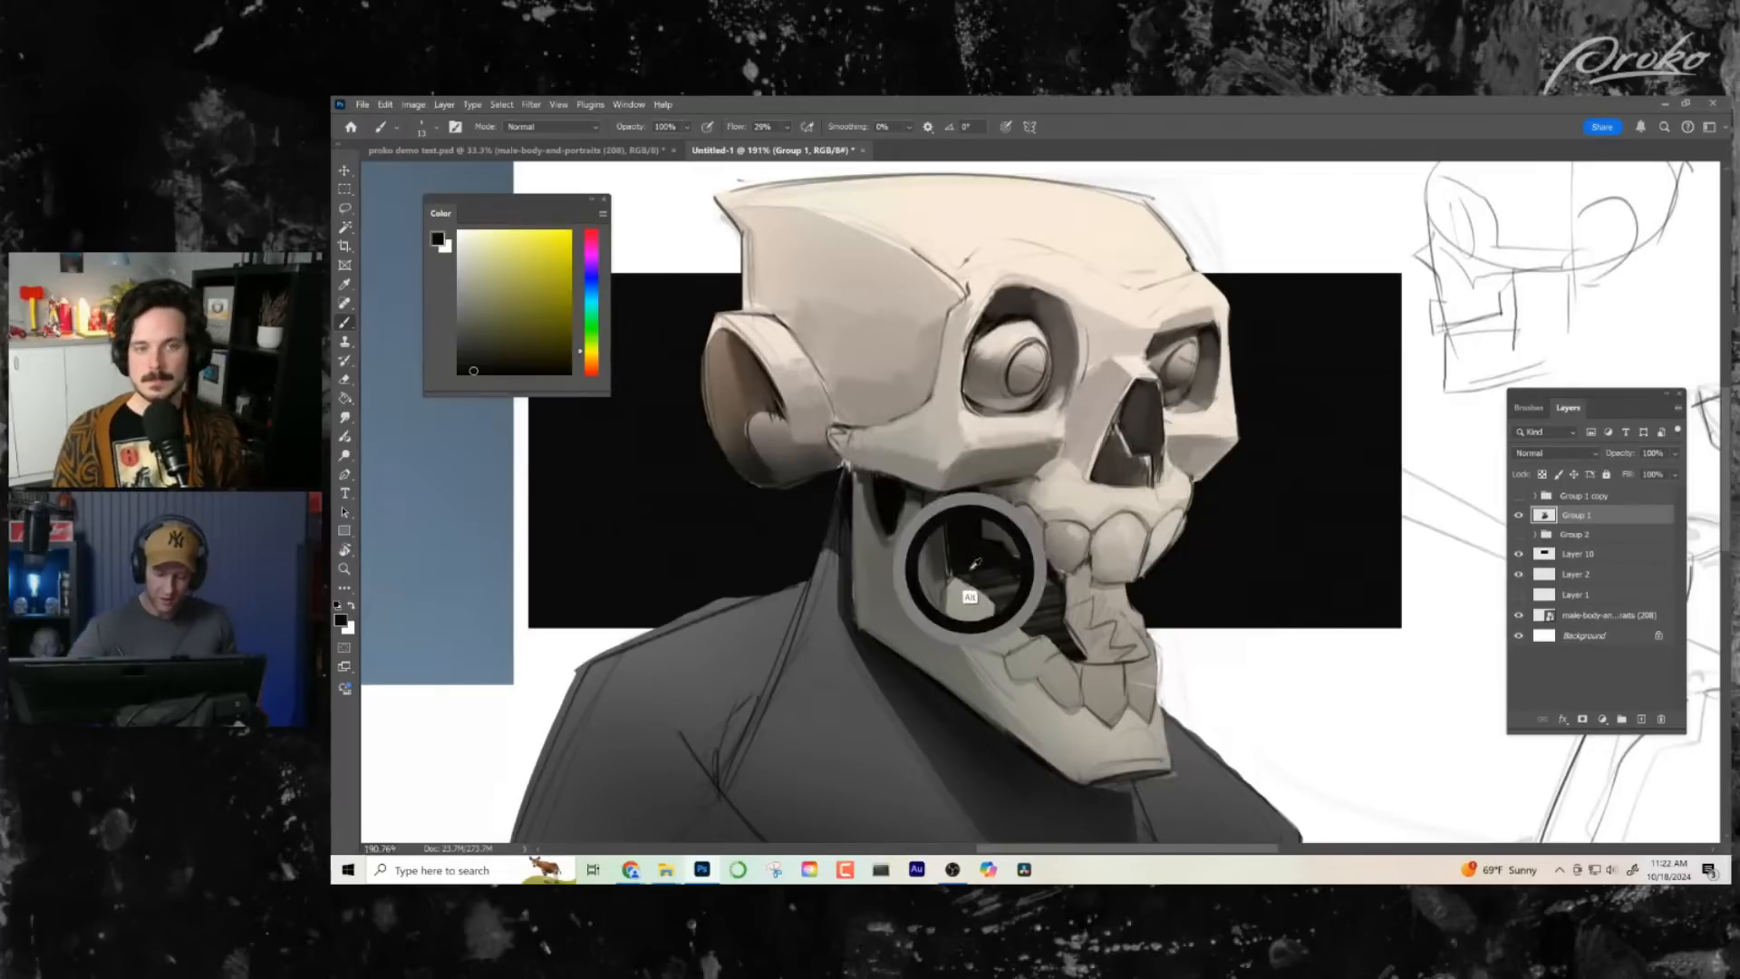
mouse_move(957, 571)
left_mouse_down()
mouse_move(1010, 602)
mouse_move(989, 569)
mouse_move(1022, 594)
mouse_move(1017, 572)
mouse_move(1042, 605)
mouse_move(1041, 569)
mouse_move(1046, 603)
mouse_move(1055, 574)
mouse_move(1066, 626)
left_mouse_up()
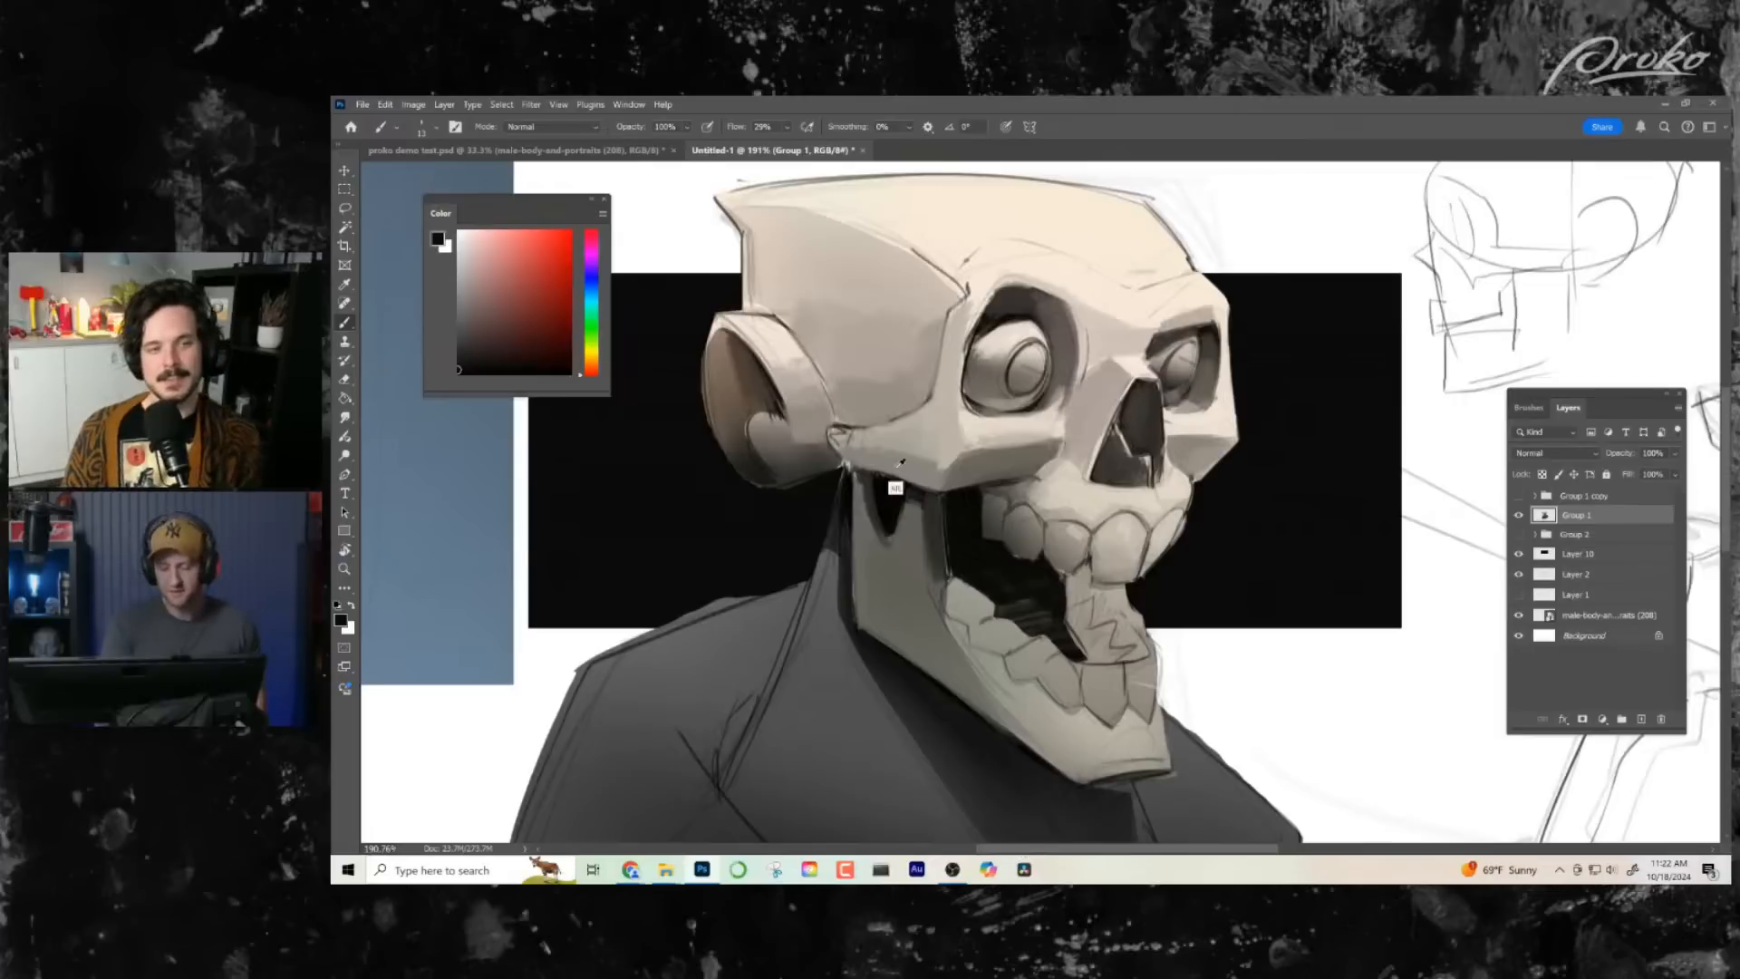
- Shade the top of the jaw's vertical branch around the notch under the cheekbone with sampled dark greys and near-black
left_click(912, 526, "alt")
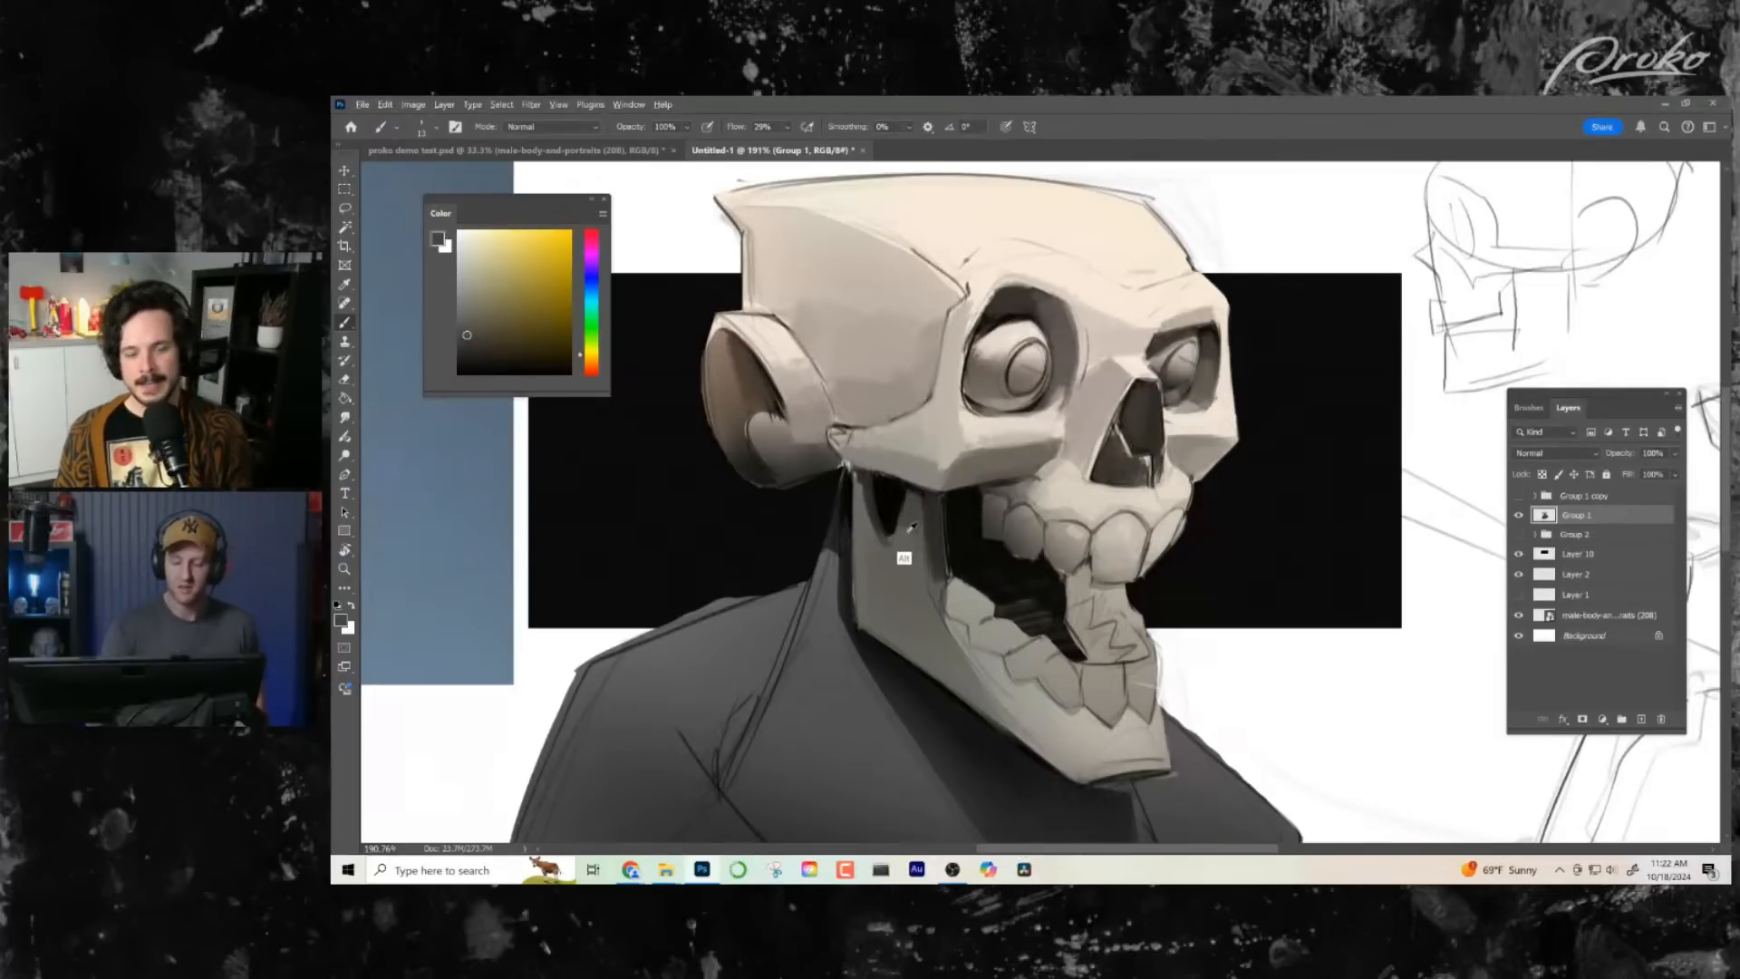
left_click(905, 531, "alt")
left_click(903, 546, "alt")
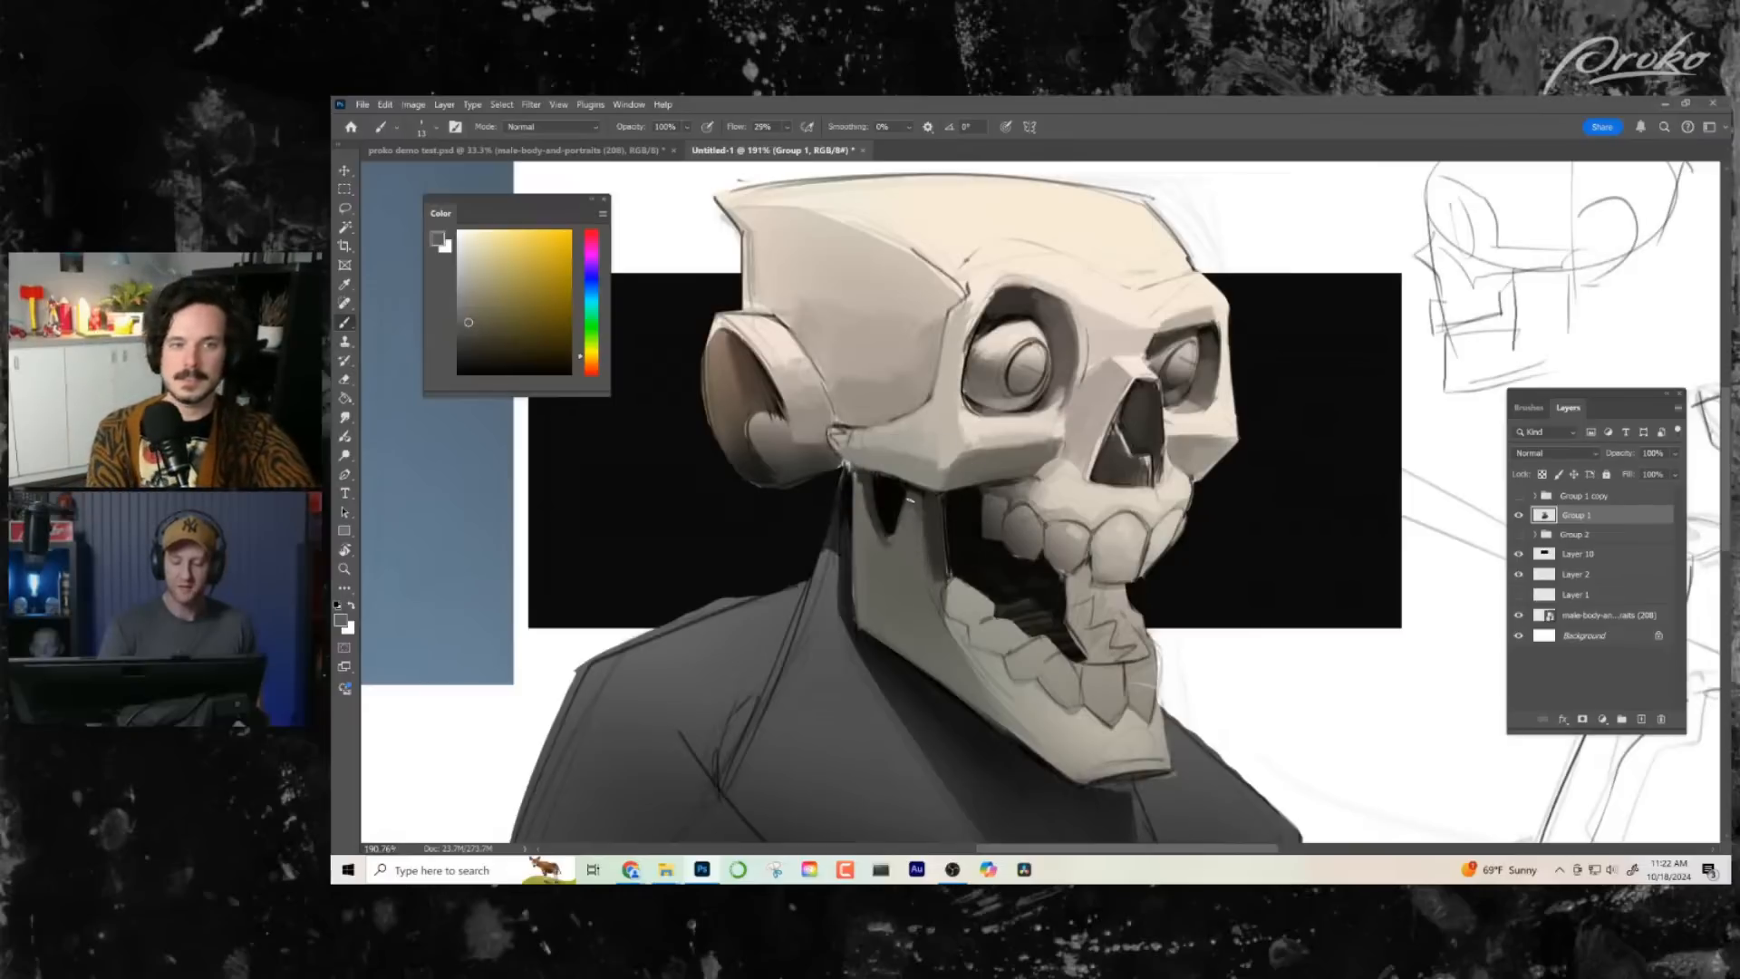
left_click(916, 491, "alt")
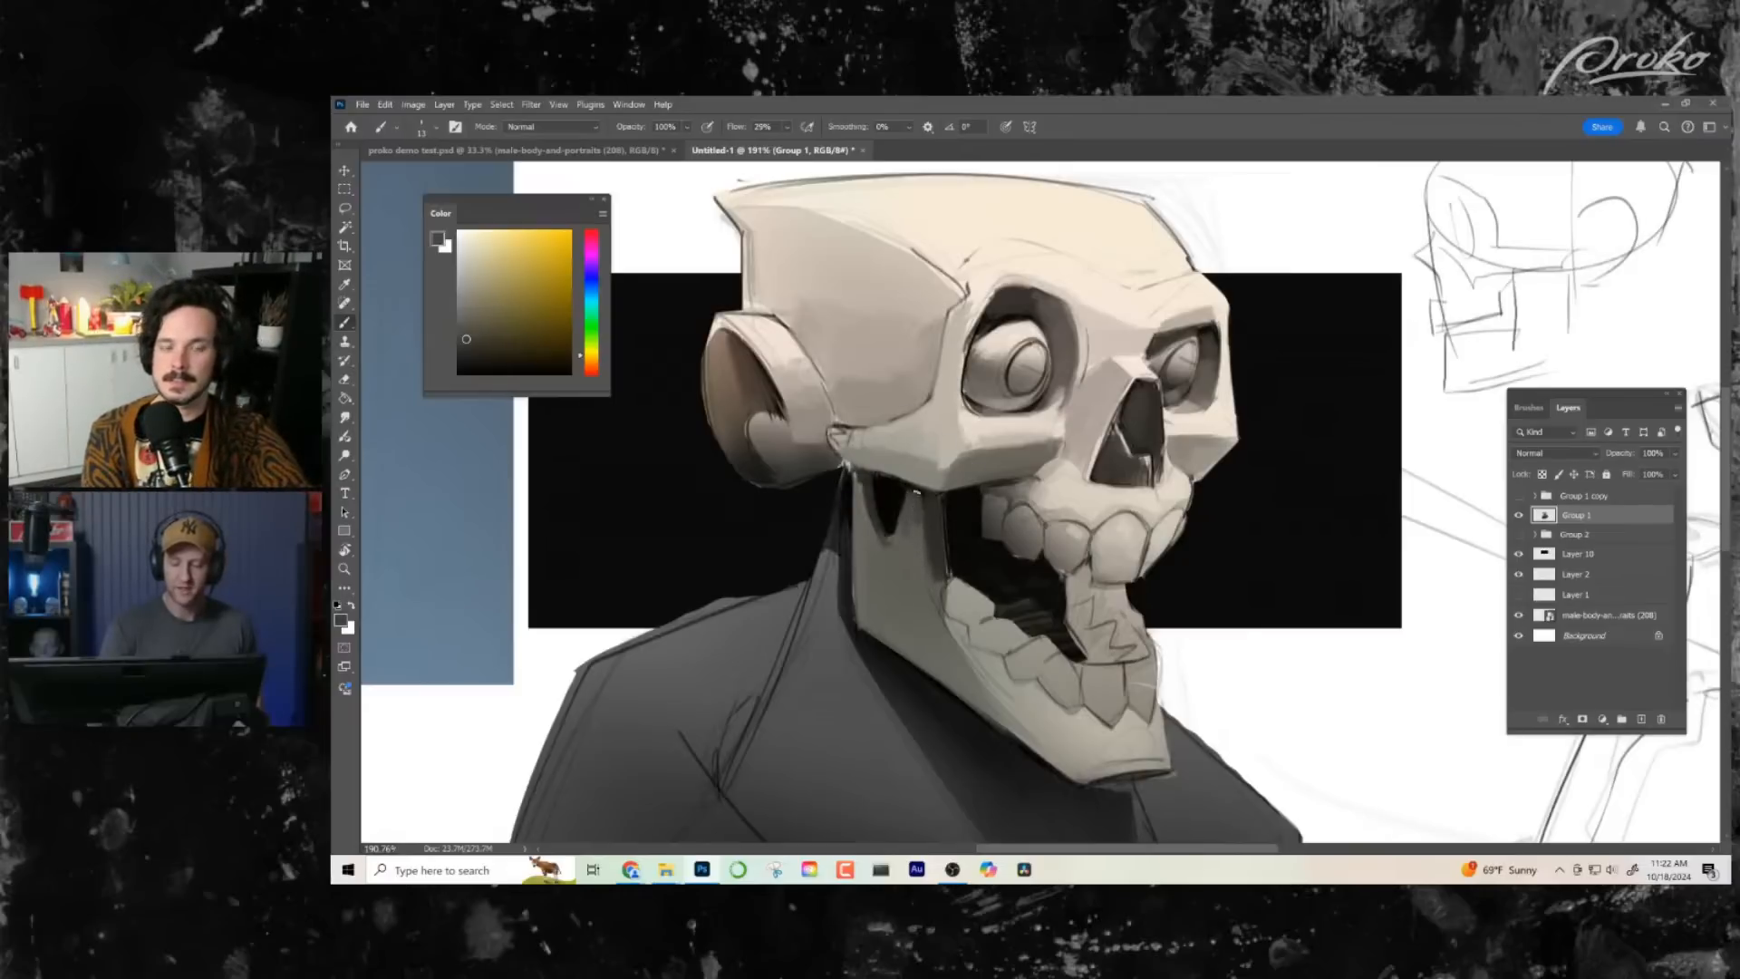
left_click(912, 490, "alt")
left_click_drag(914, 490, 912, 519)
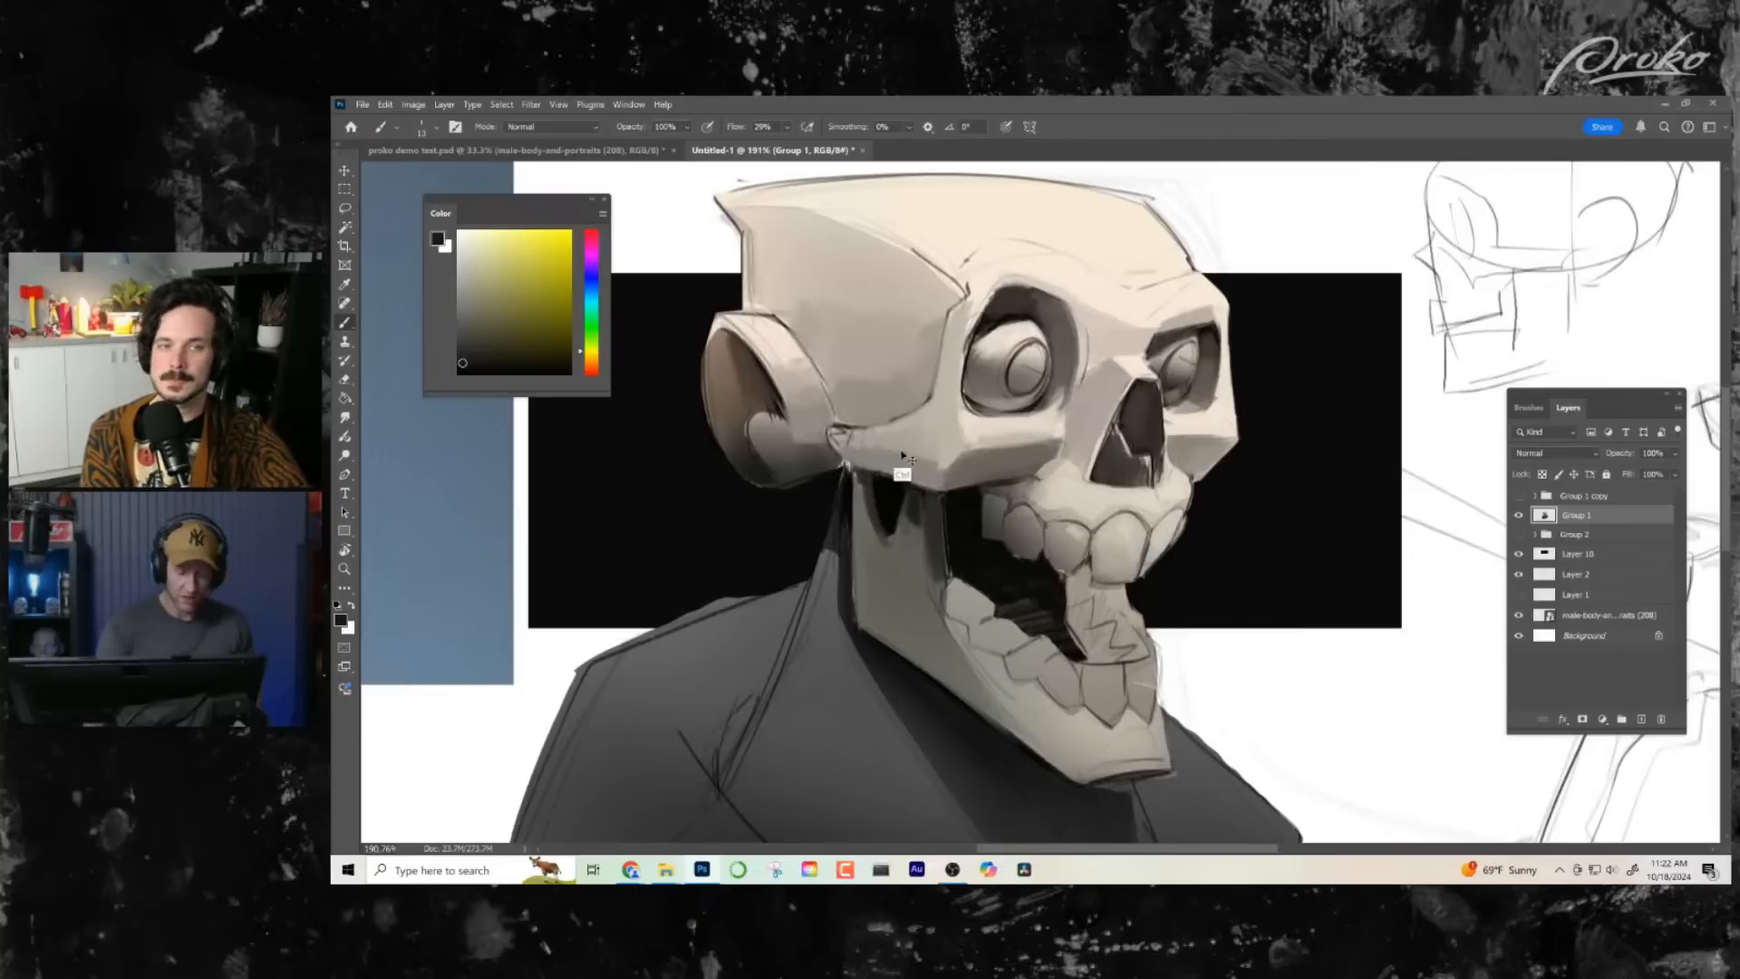
mouse_move(859, 469)
left_mouse_down()
mouse_move(859, 524)
mouse_move(871, 494)
left_mouse_up()
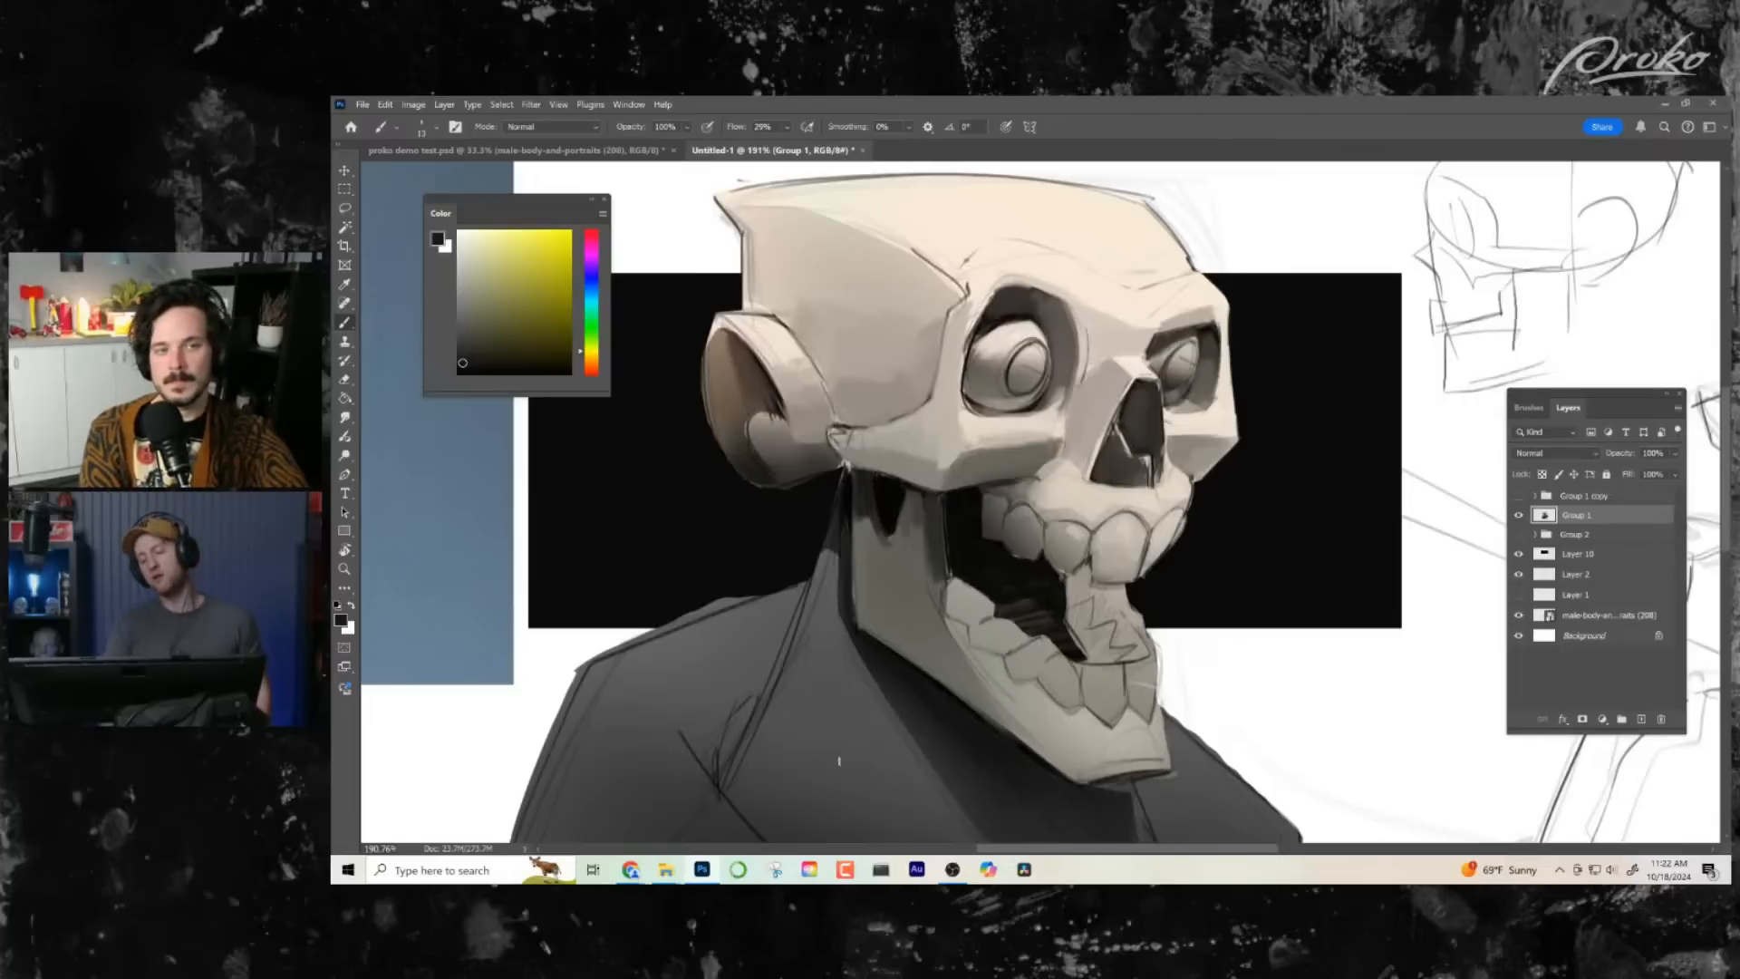
- Touch up the cheekbone's underside and paint over the line art on the near eye socket's outer rim with sampled greys and light bone tones
left_click(1033, 458, "alt")
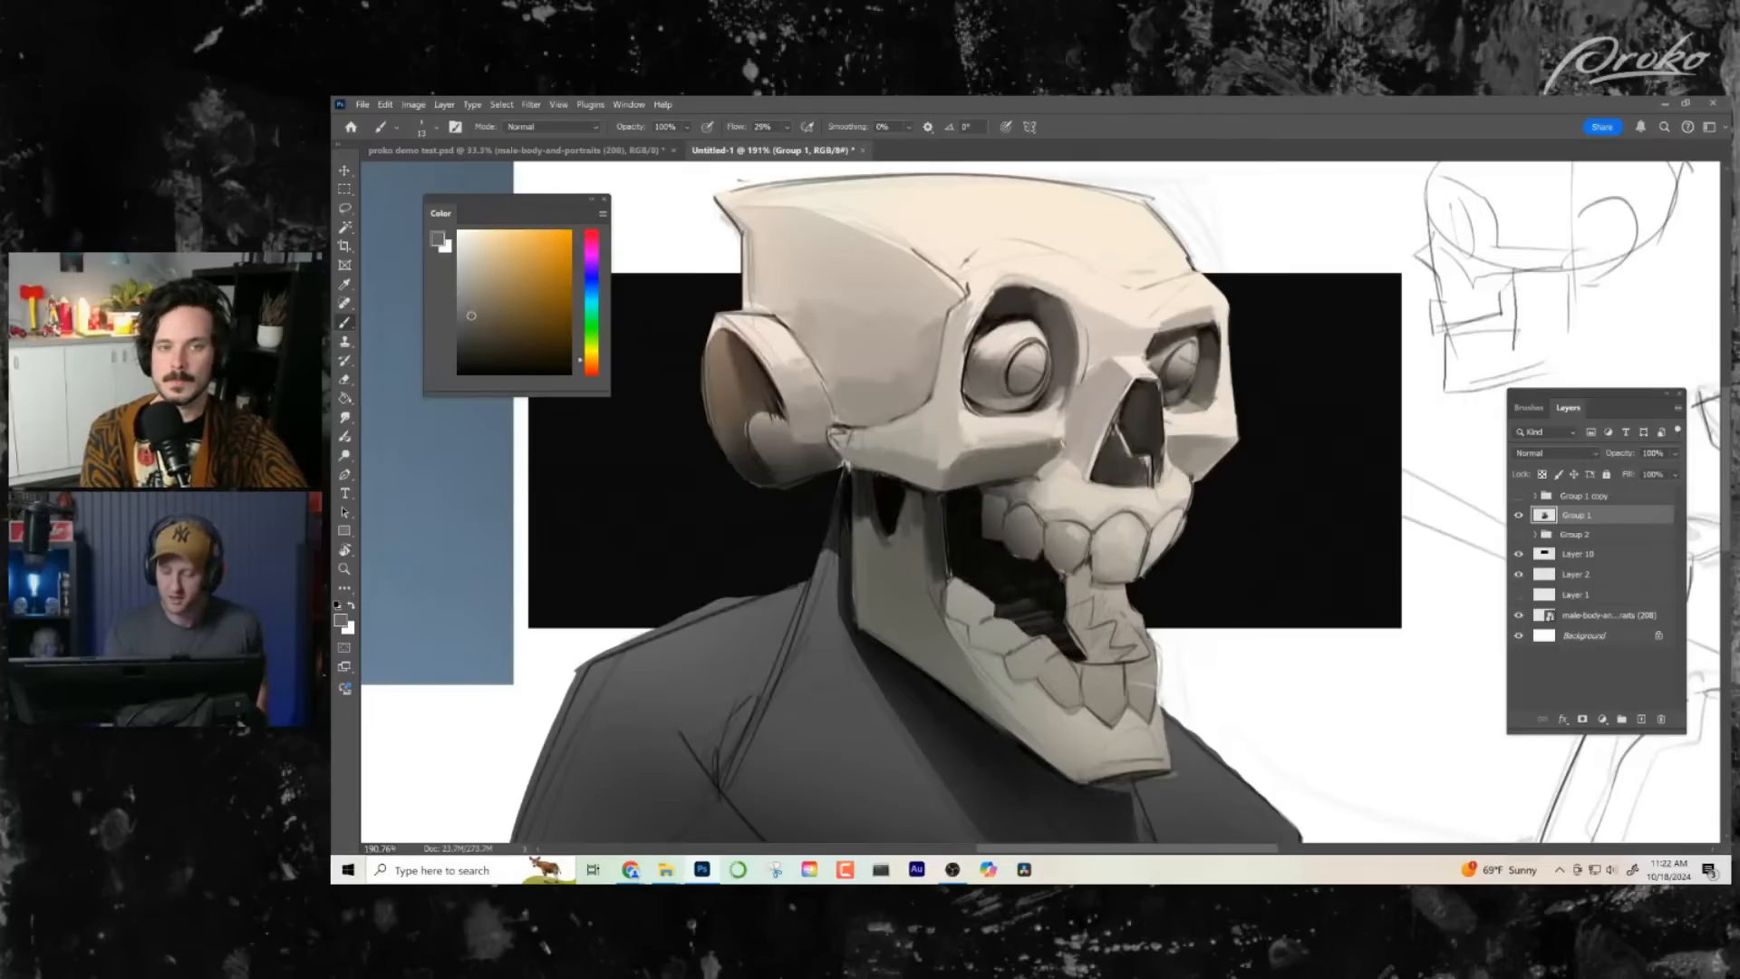
left_click(931, 470, "alt")
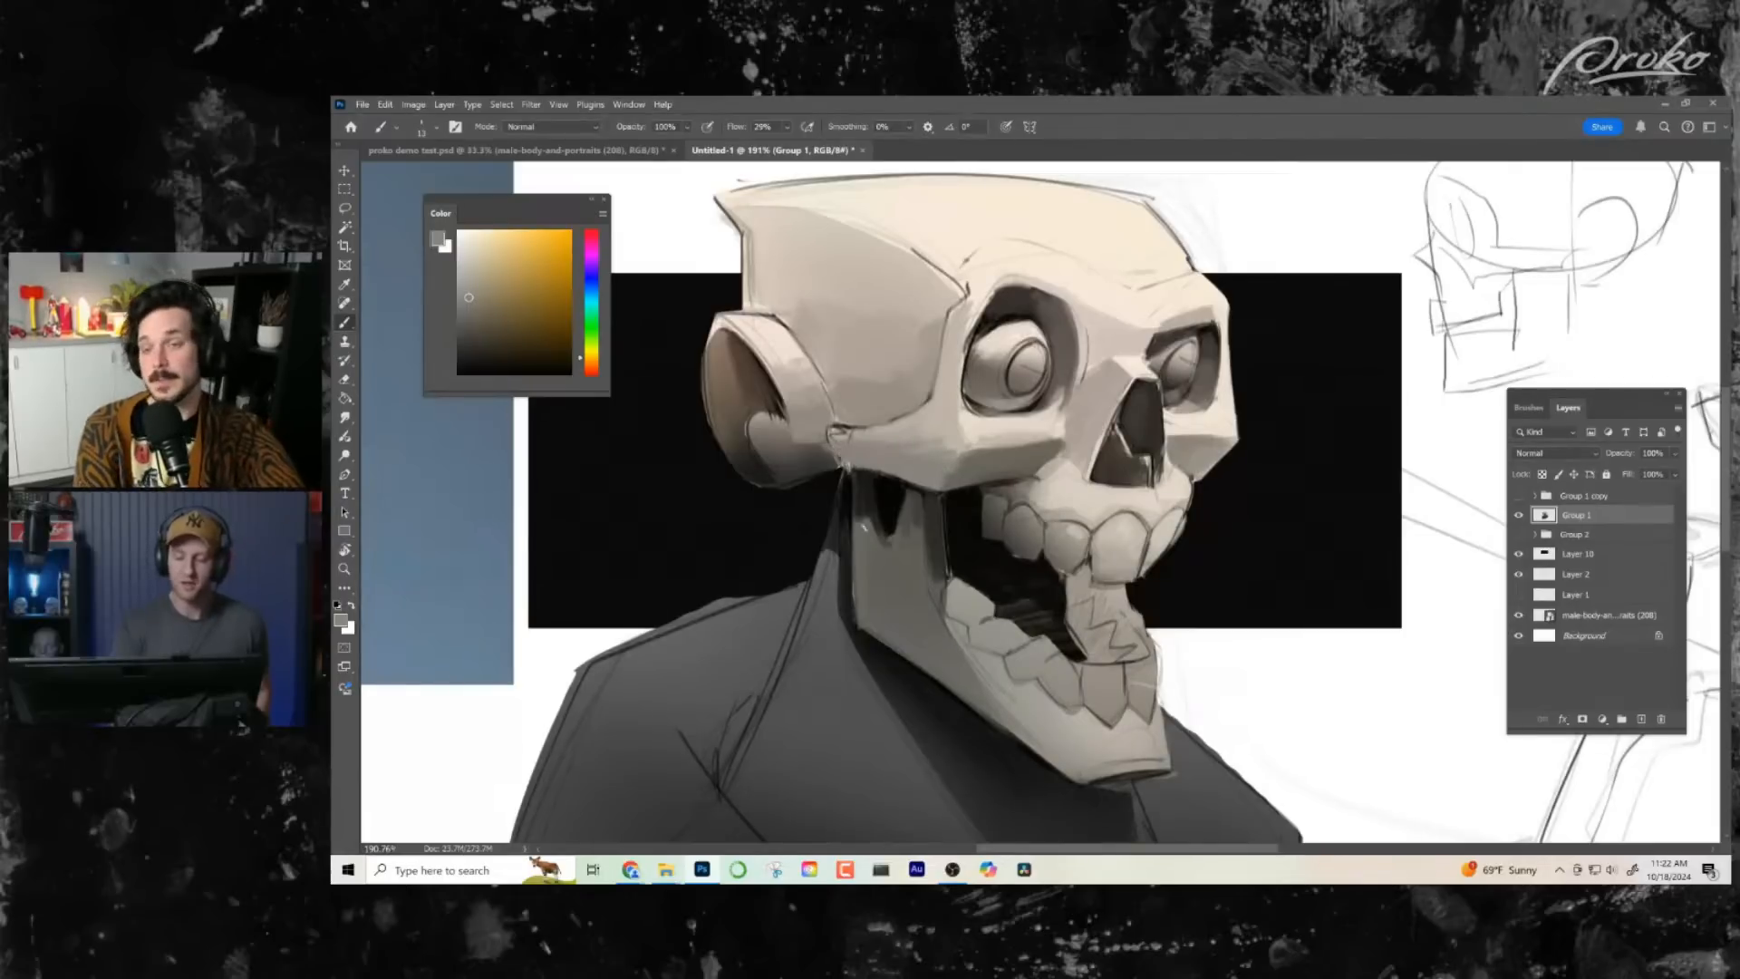
left_click(1216, 397, "alt")
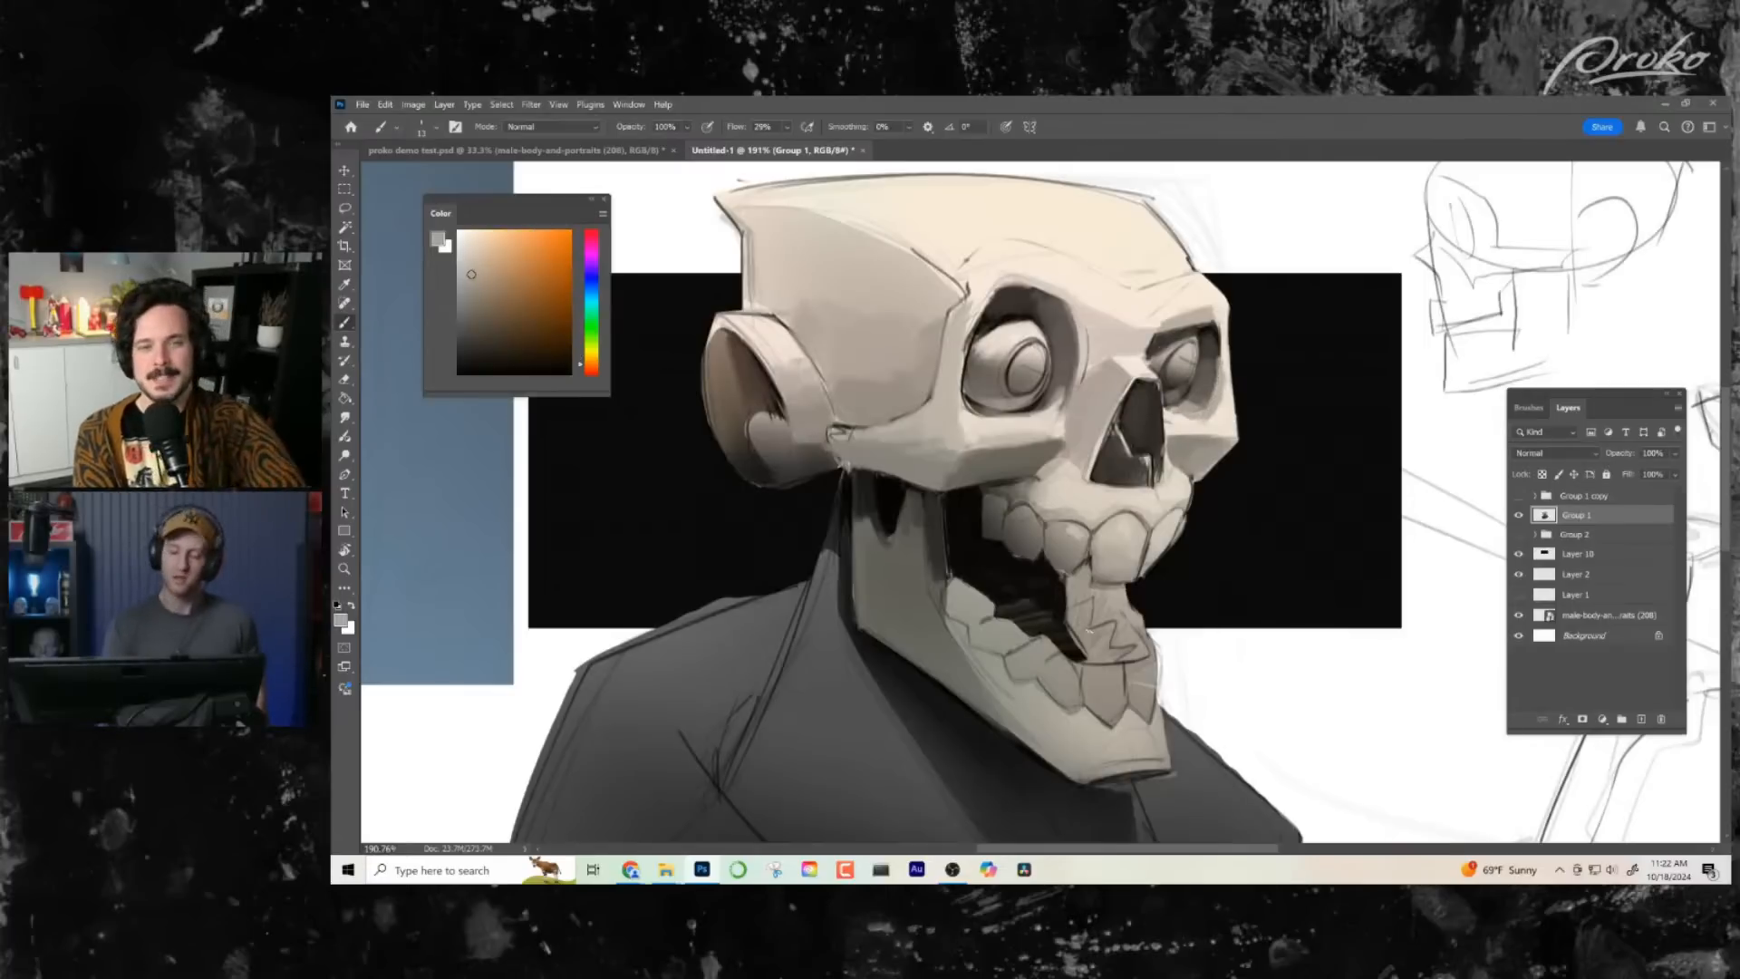
left_click(993, 315, "alt")
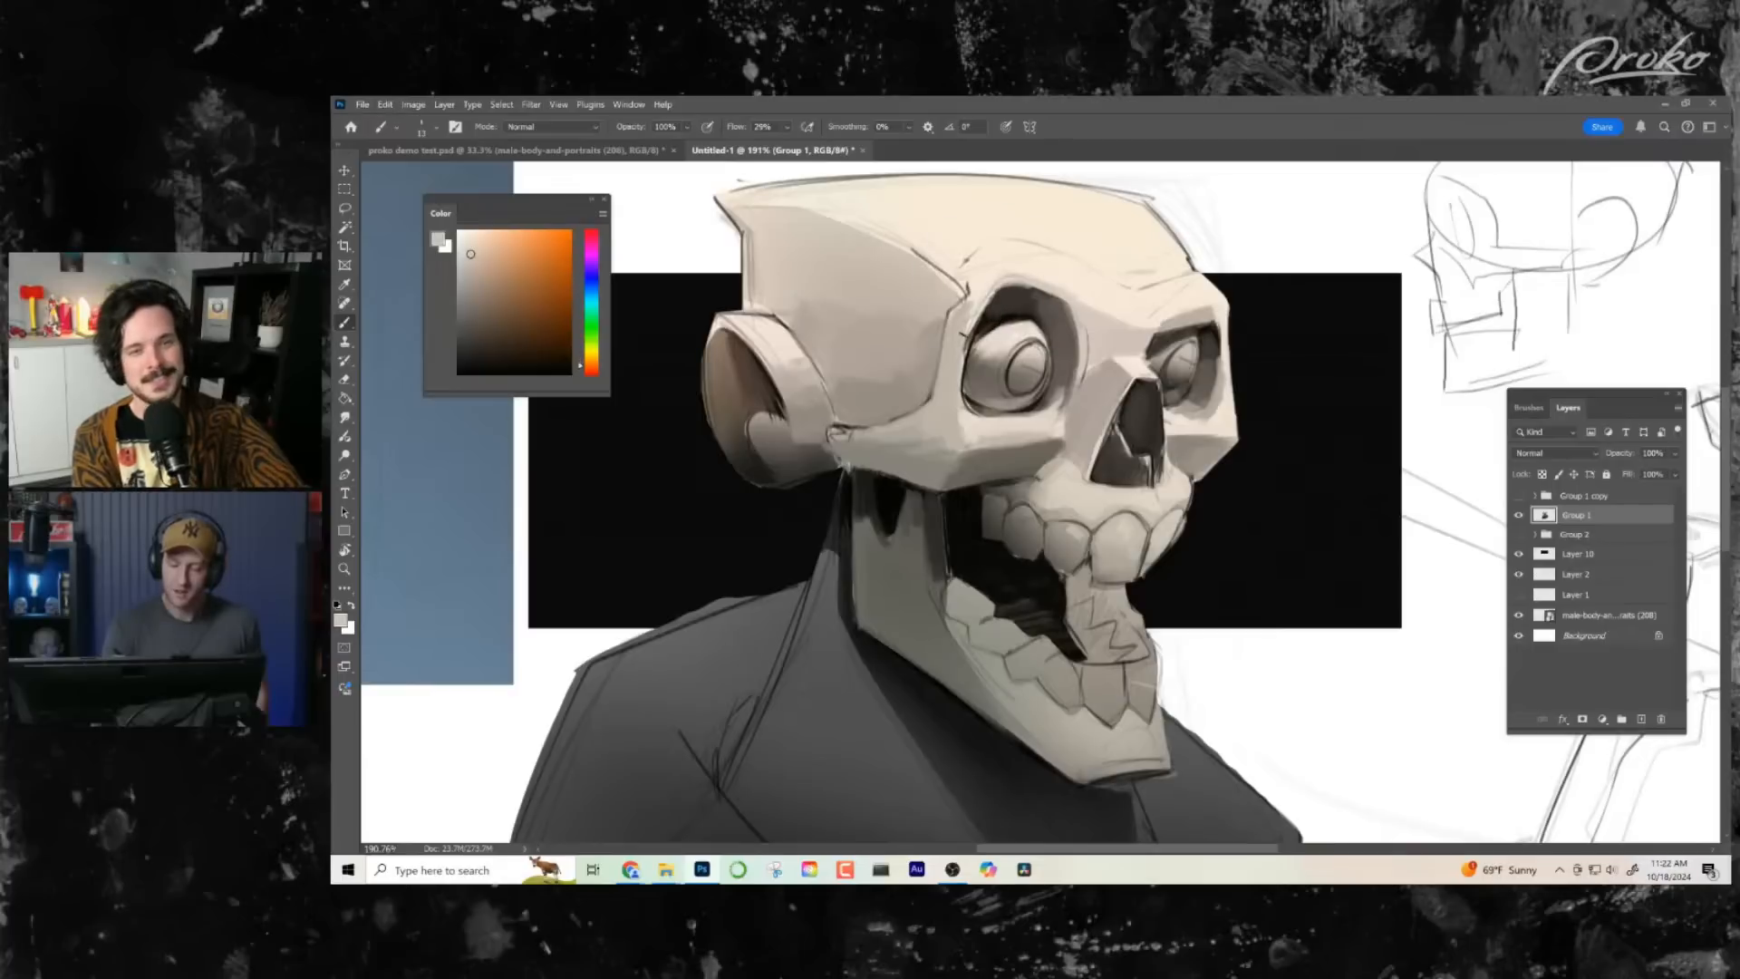
left_click_drag(967, 334, 990, 302)
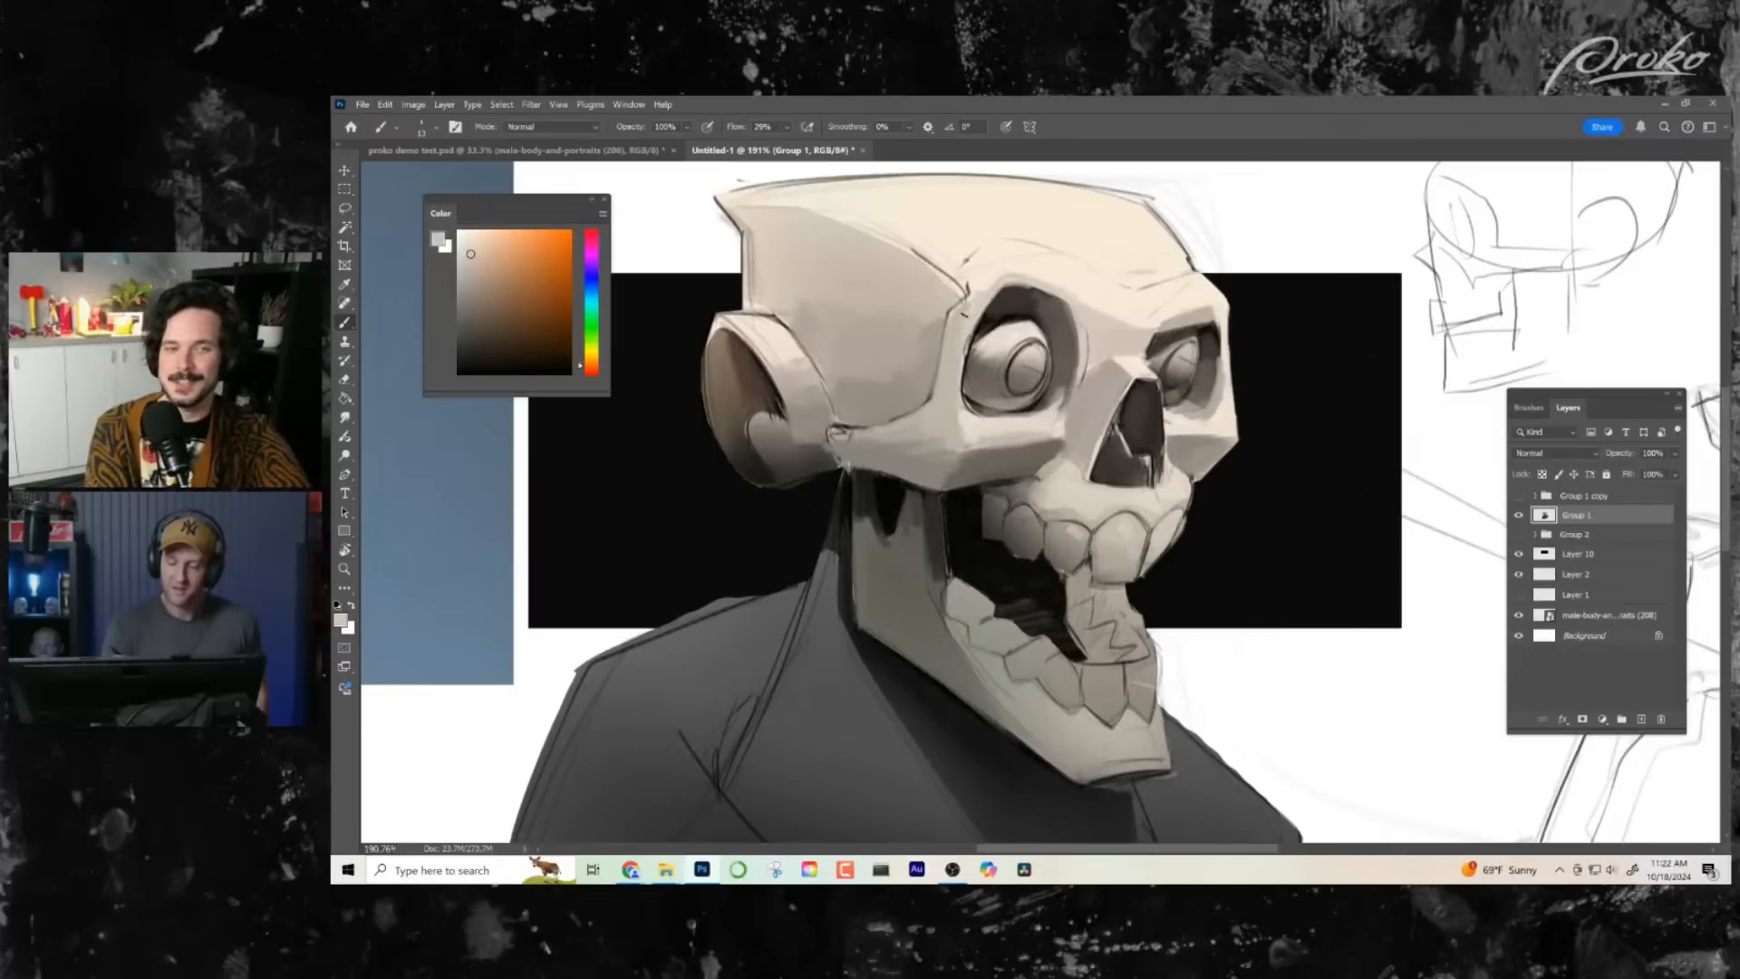
left_click(993, 274, "alt")
mouse_move(977, 297)
left_mouse_down()
mouse_move(959, 316)
mouse_move(988, 289)
left_mouse_up()
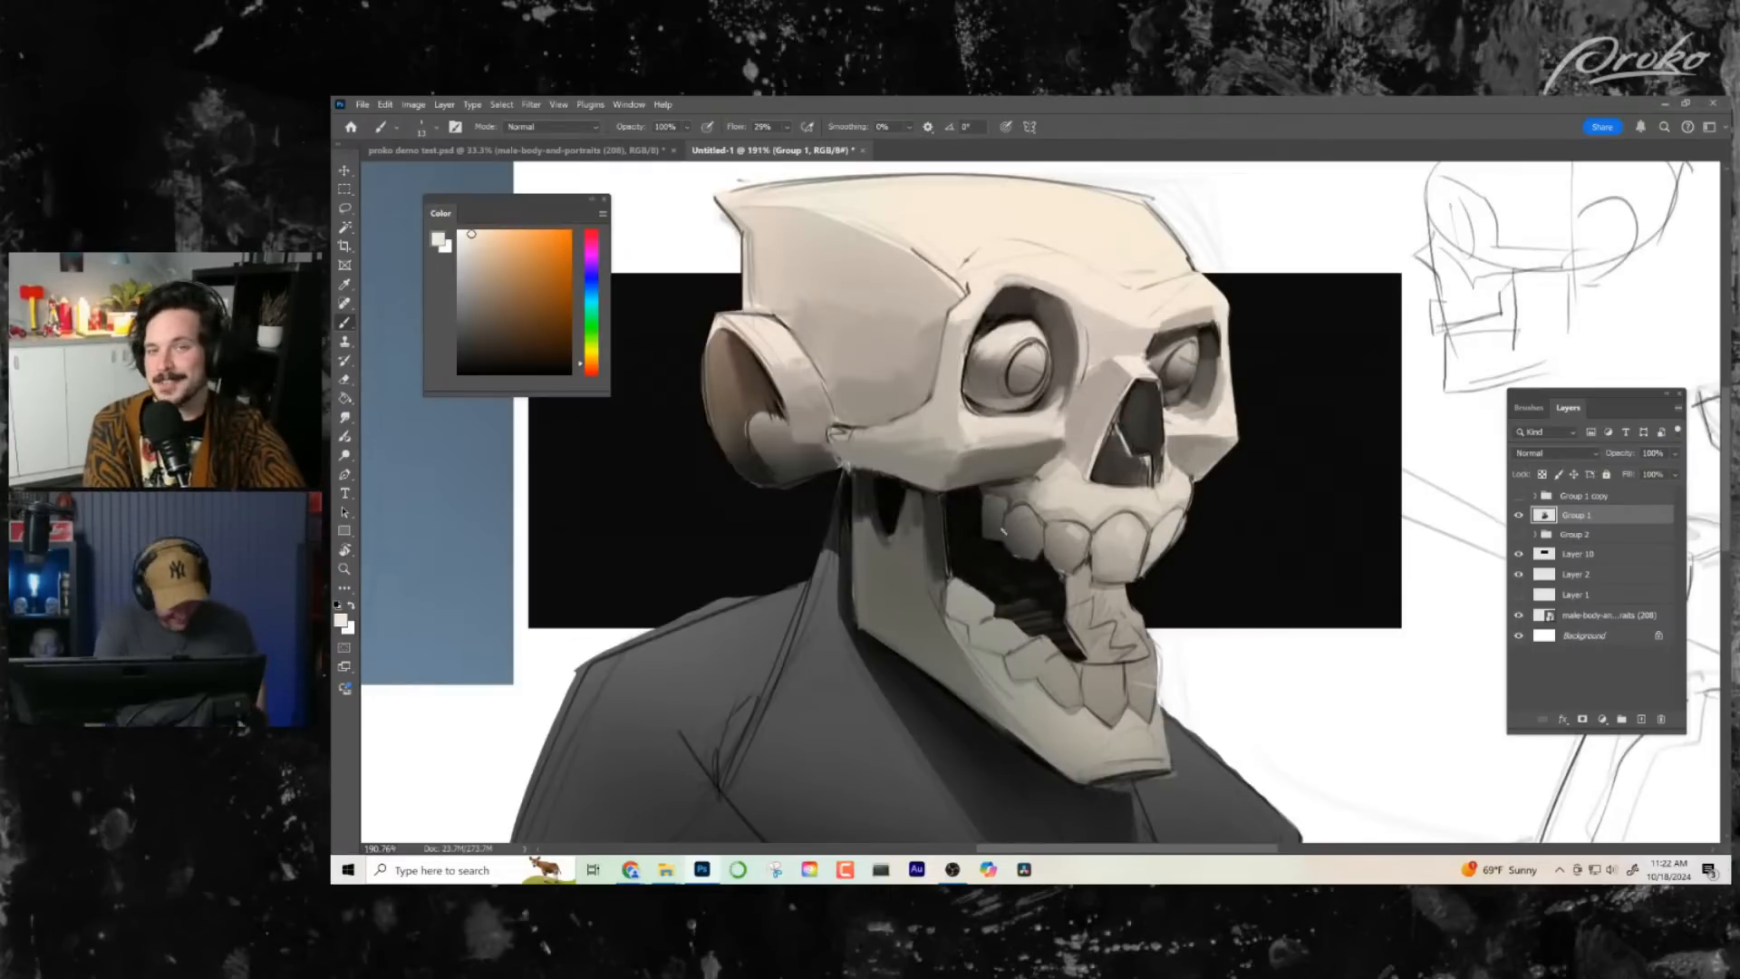
- Erase the stray line art outside the ear, the back of the cranium and the skull's top edge using the brush in Clear mode
left_click_drag(1001, 532, 1042, 597)
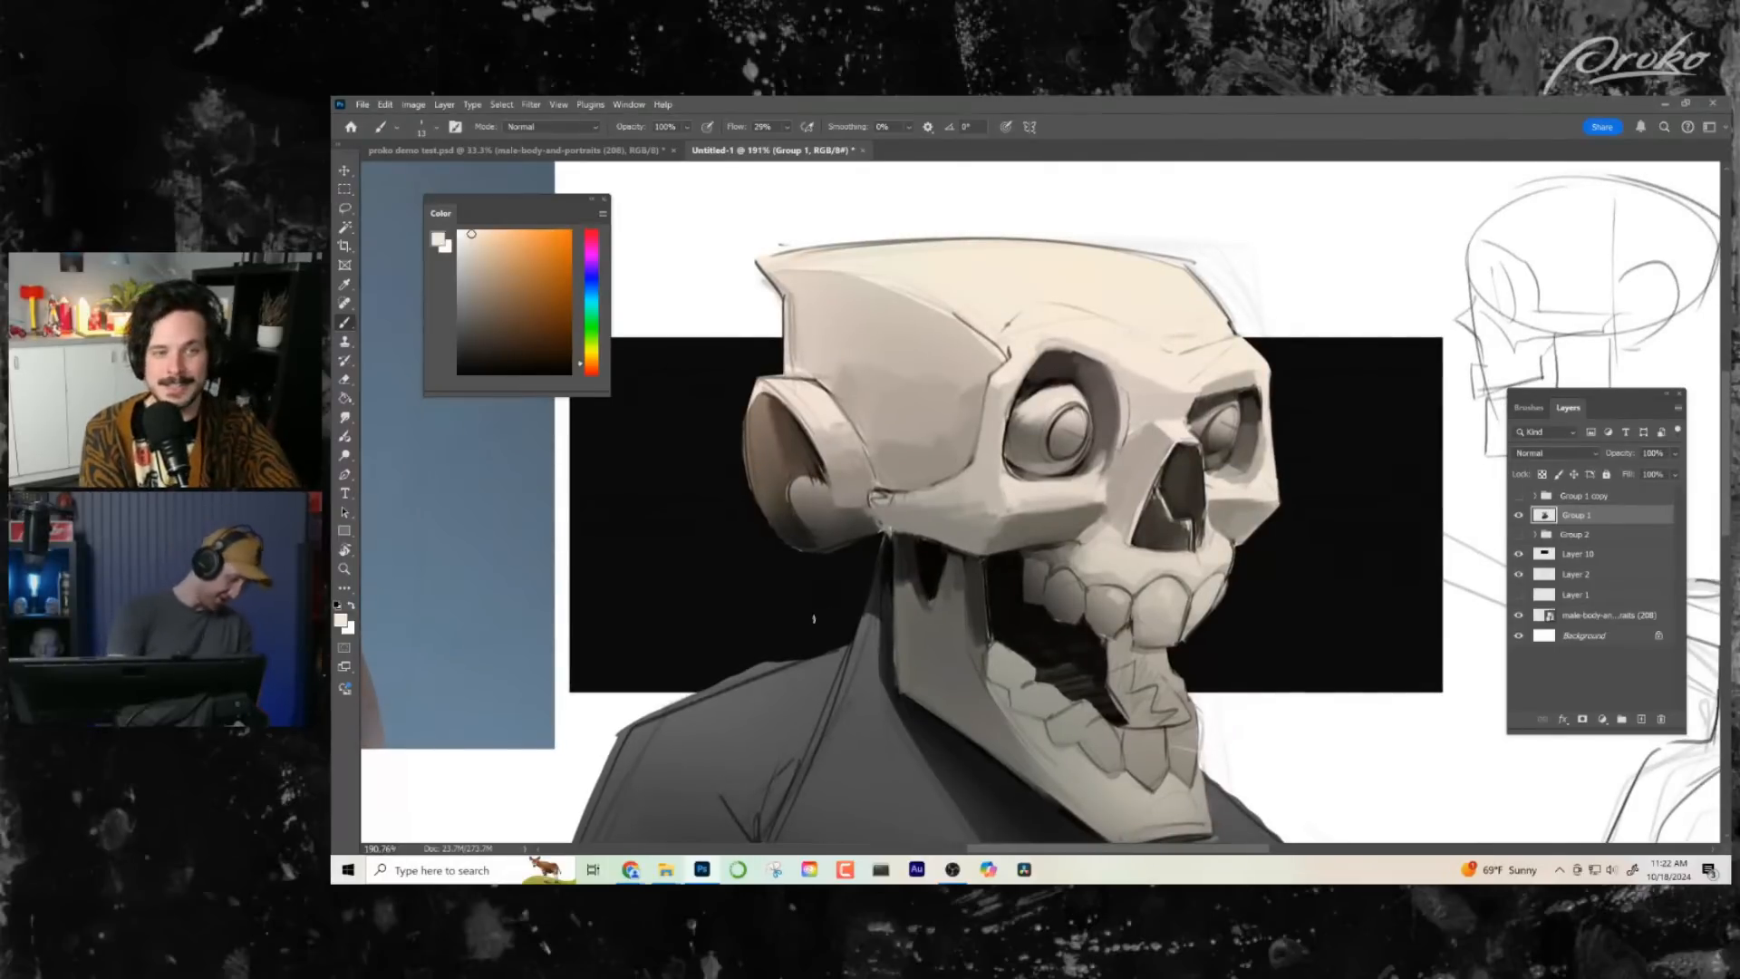
left_click_drag(744, 409, 739, 438)
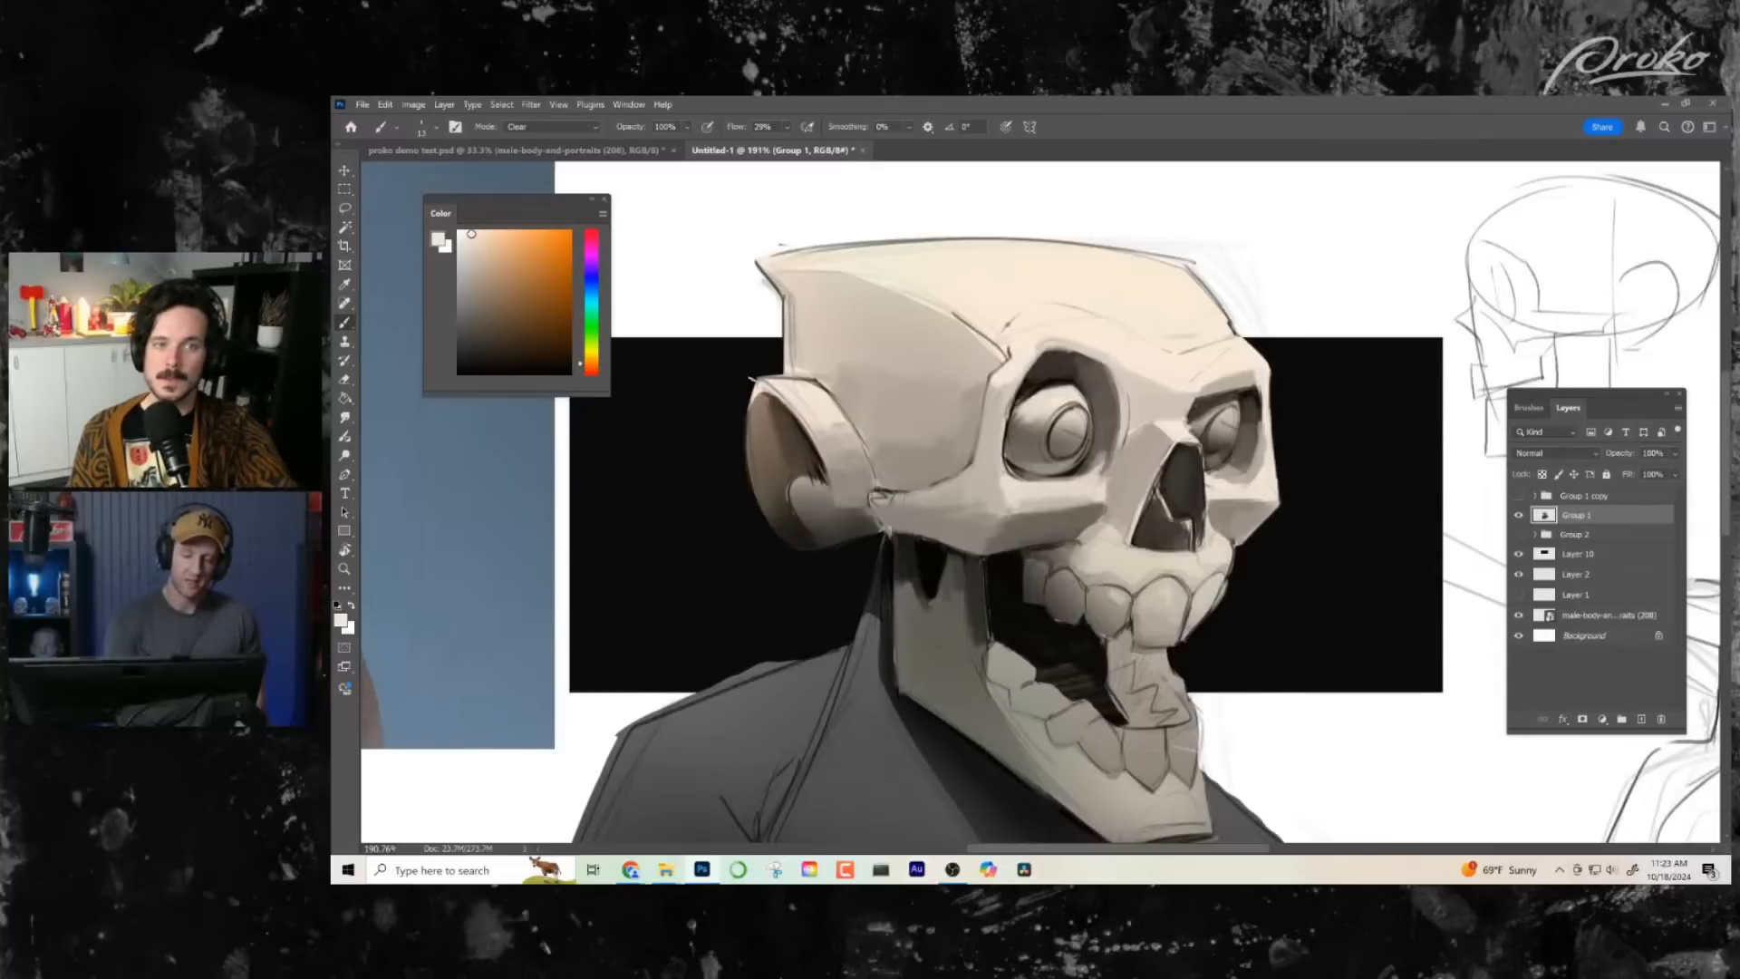
mouse_move(772, 295)
left_mouse_down()
mouse_move(756, 260)
mouse_move(782, 367)
left_mouse_up()
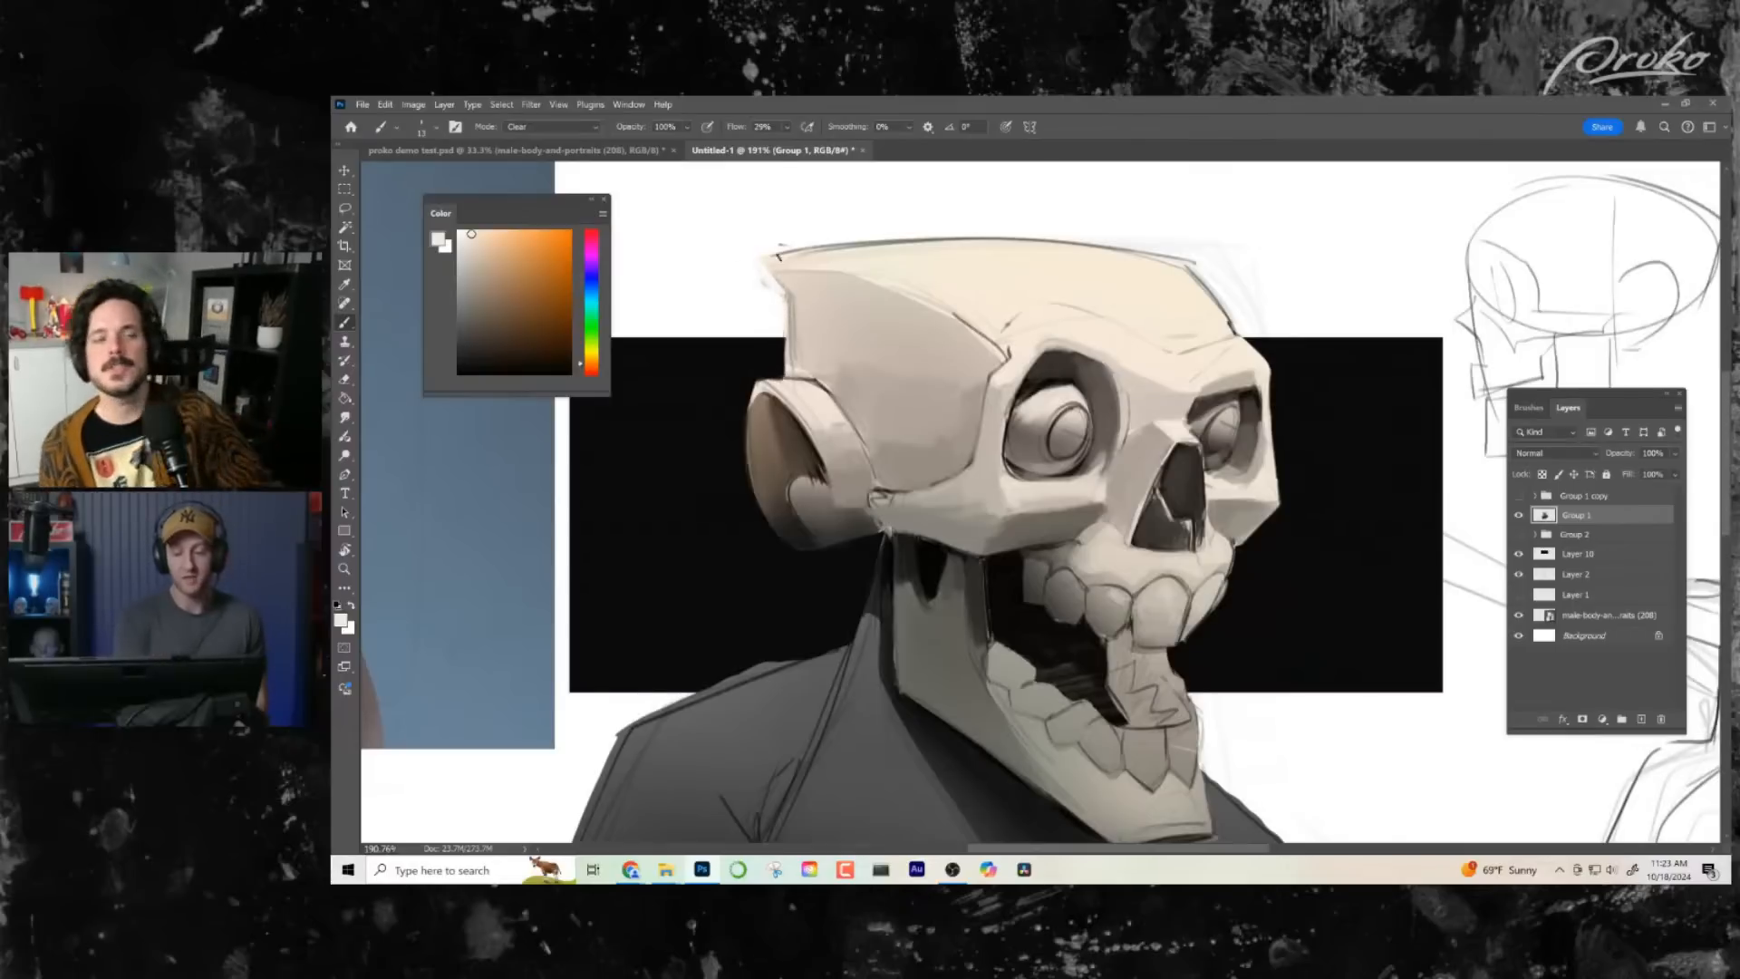
left_click_drag(778, 246, 1089, 238)
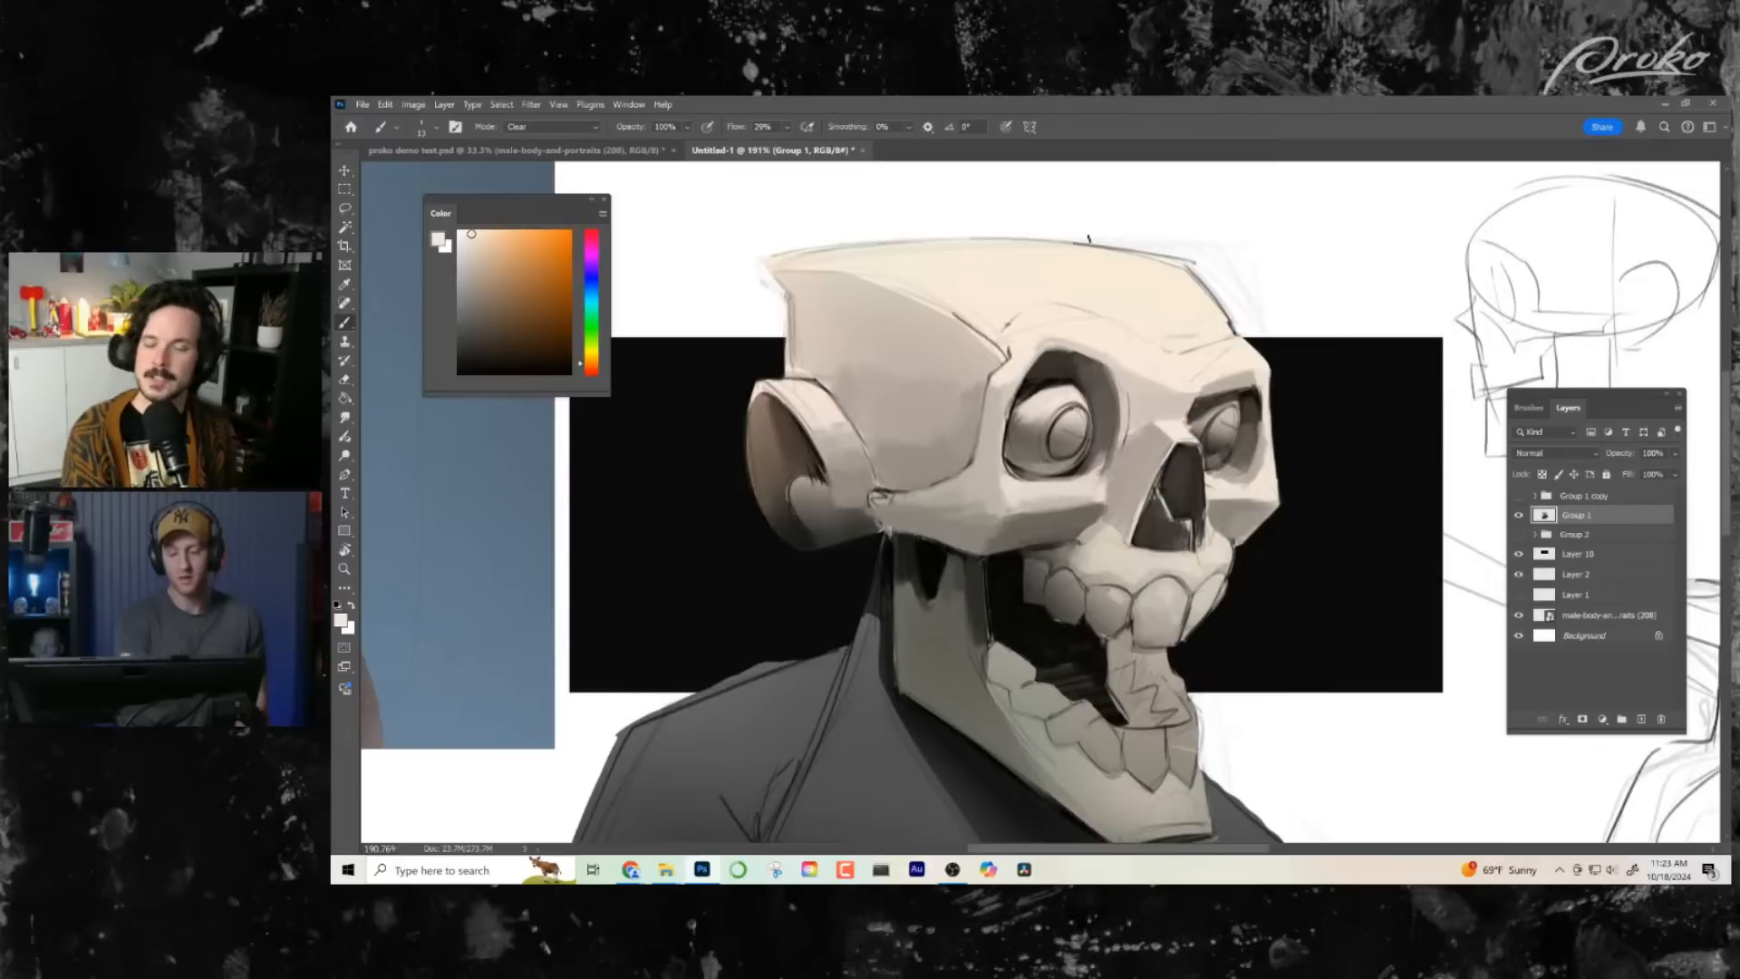
left_click_drag(954, 242, 838, 242)
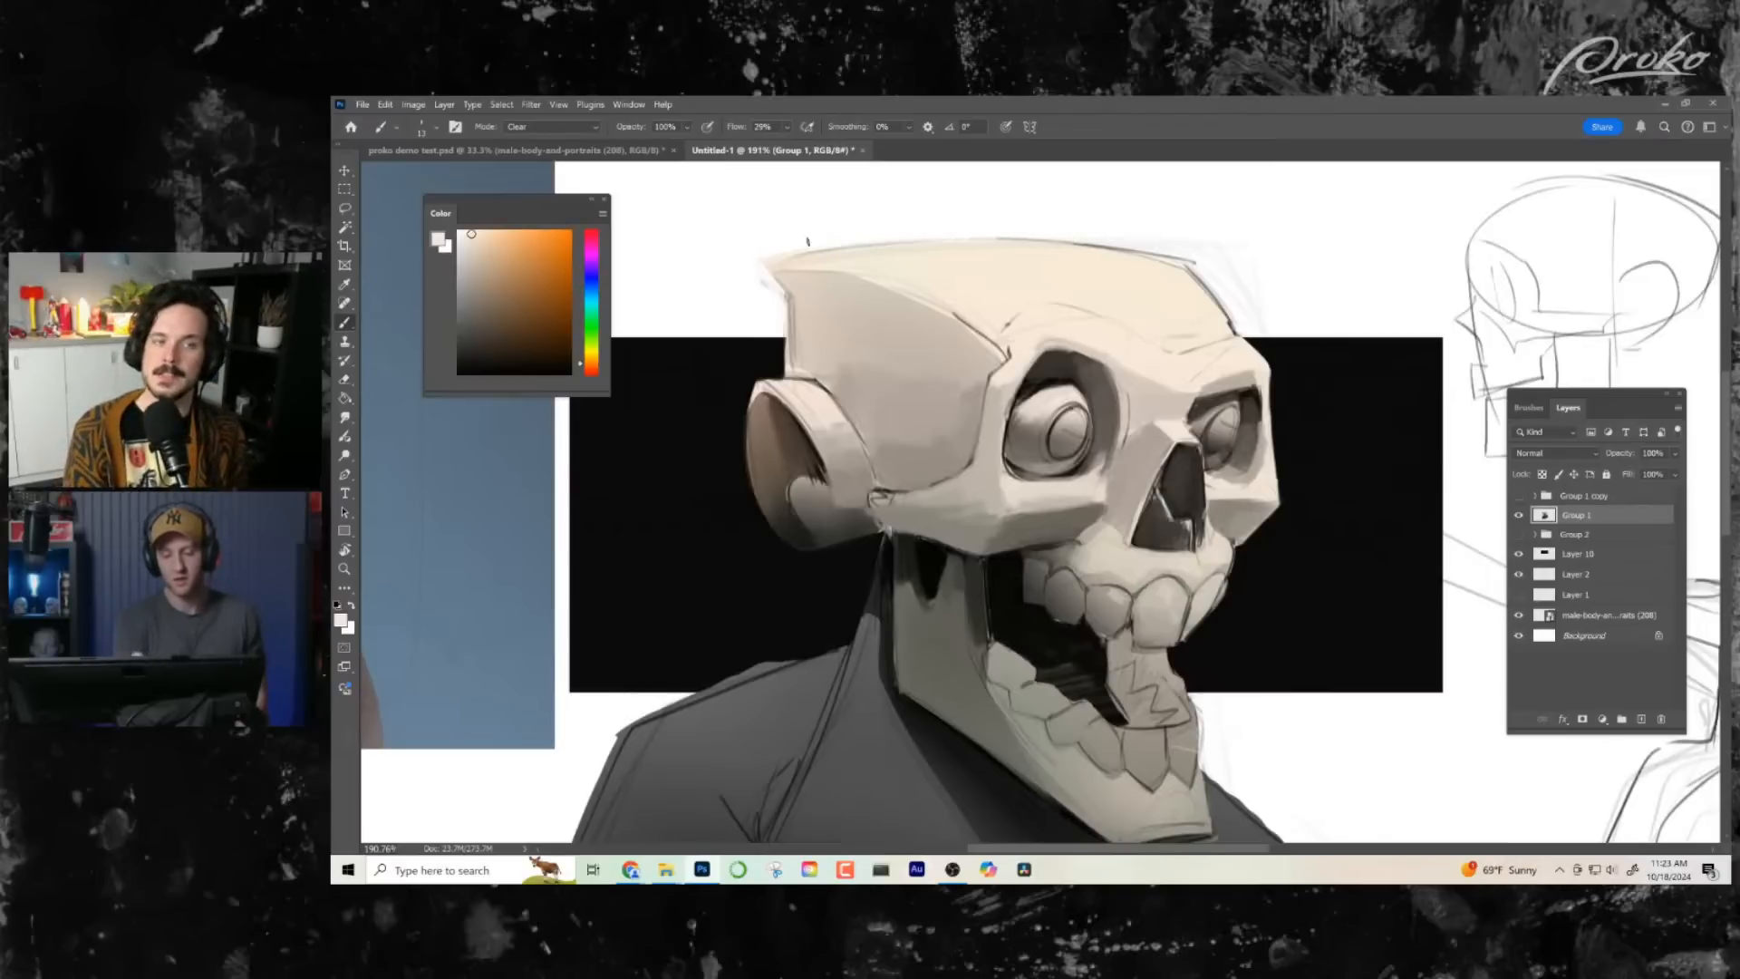
left_click_drag(1153, 249, 1012, 237)
left_click_drag(1195, 261, 1157, 243)
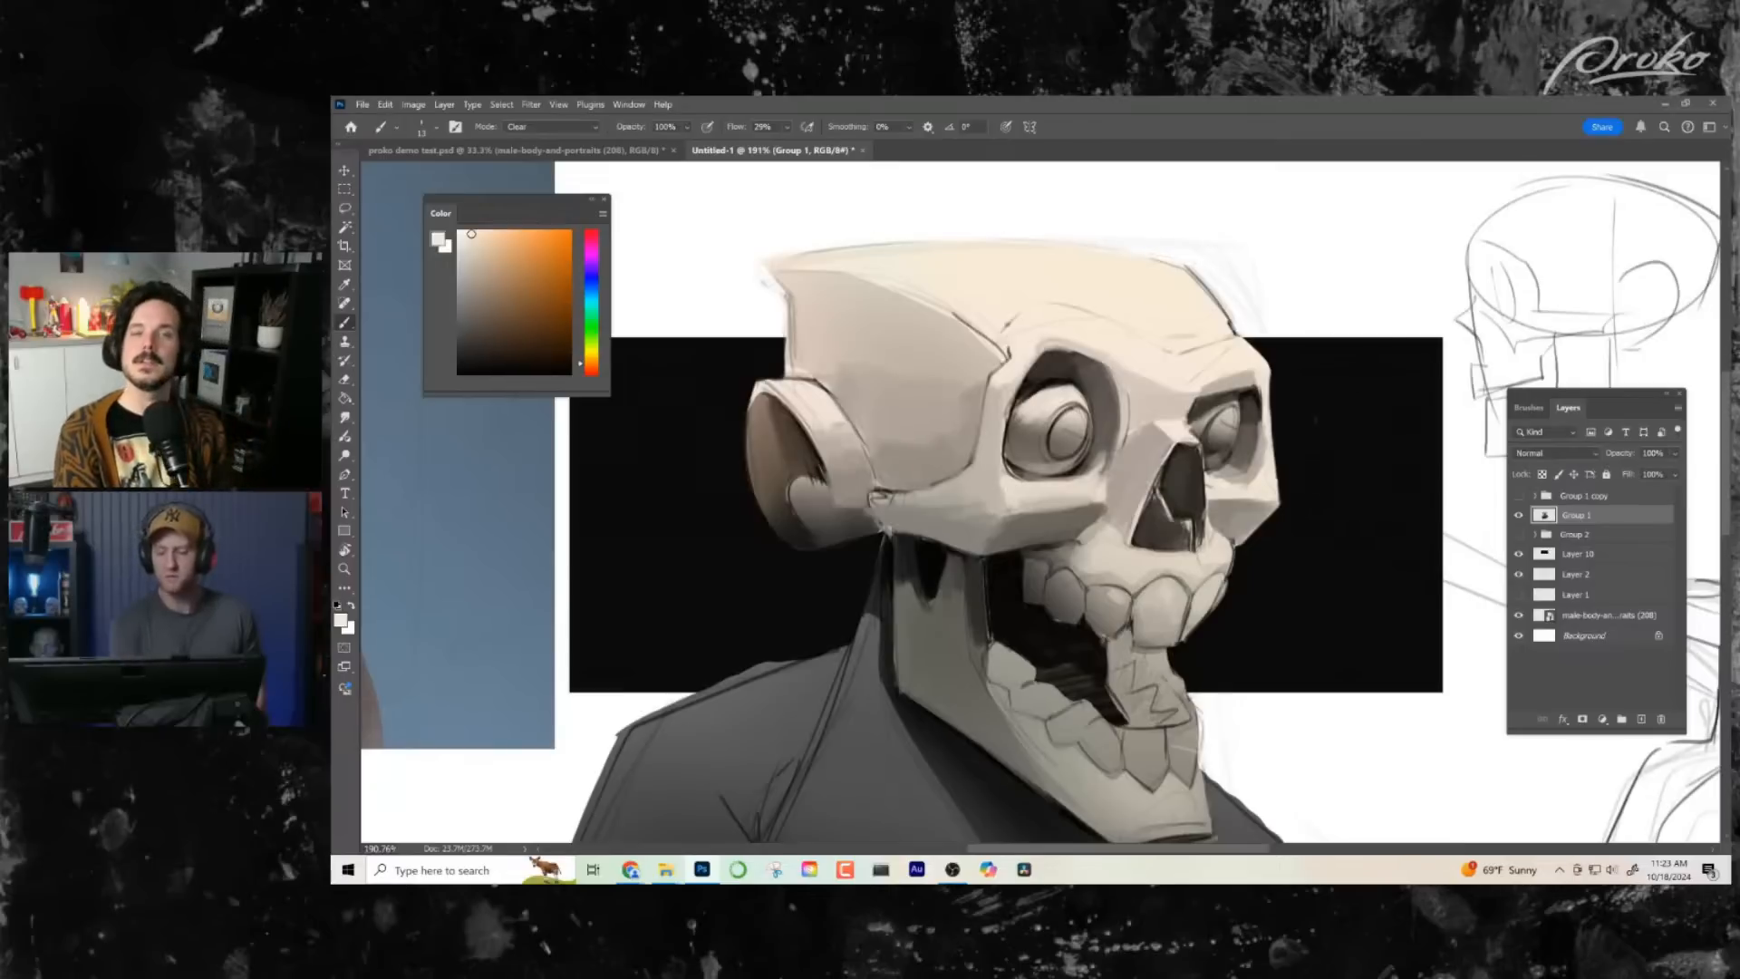
key("shift+alt+n")
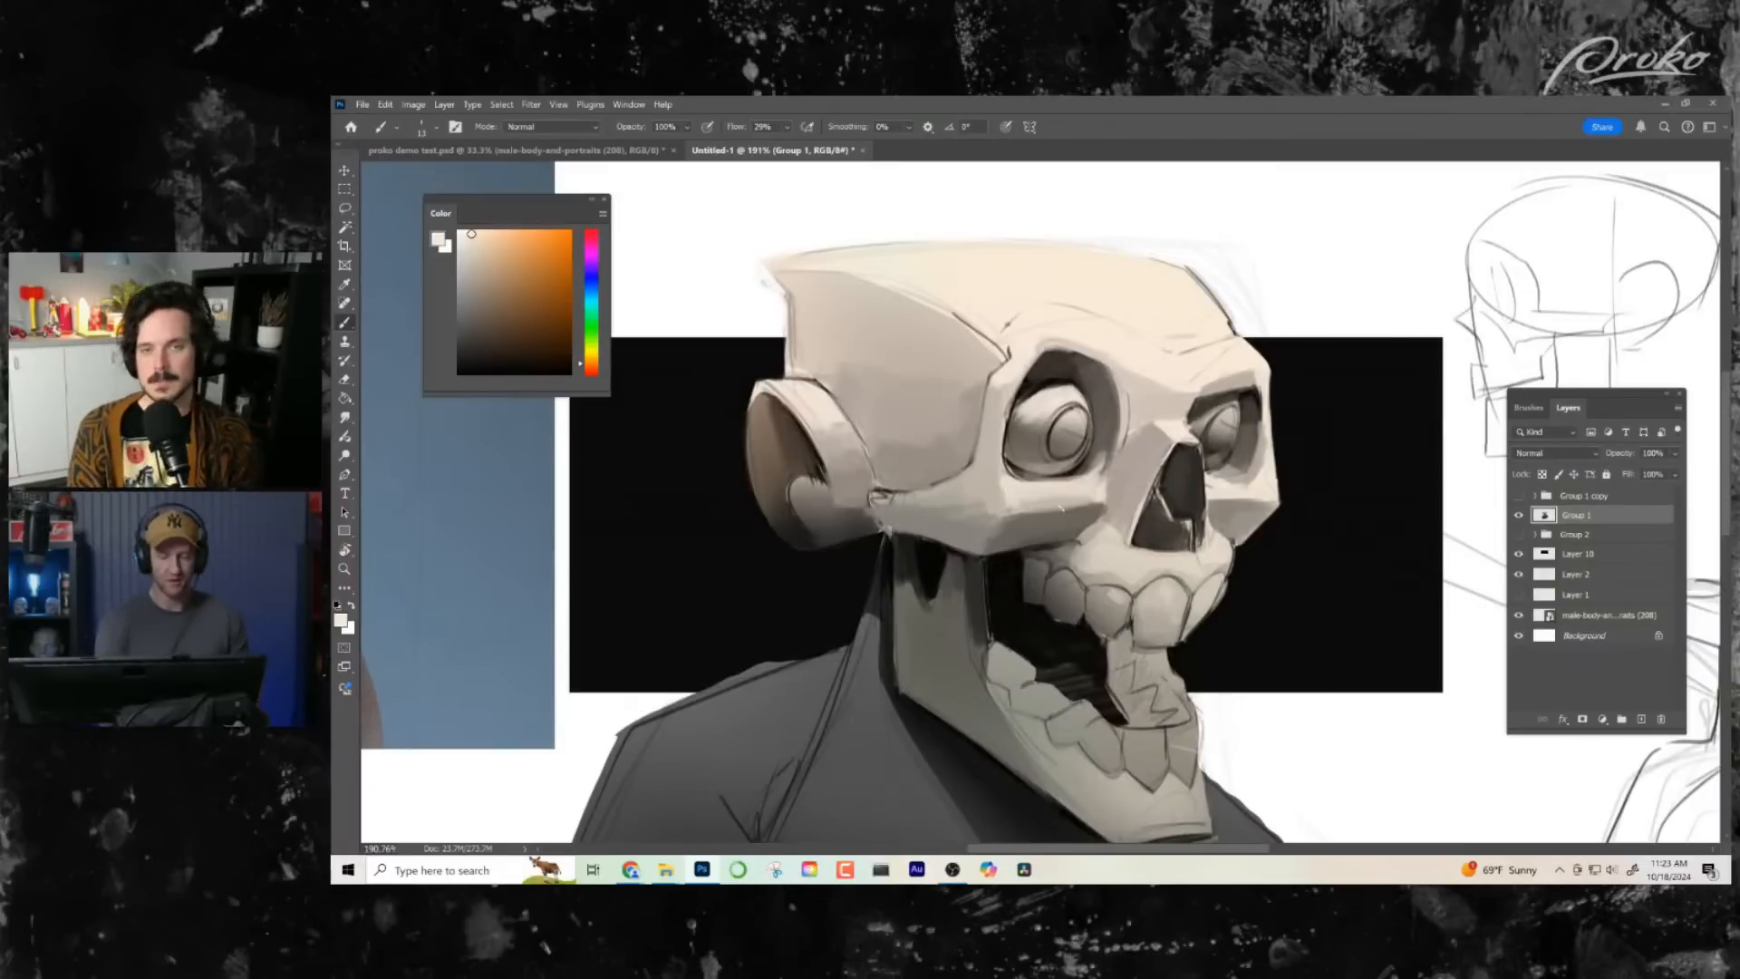
- Soften the shadow beneath the cheekbone beside the upper teeth with sampled mid greys, and reset the brush colour to black
left_click(944, 446, "alt")
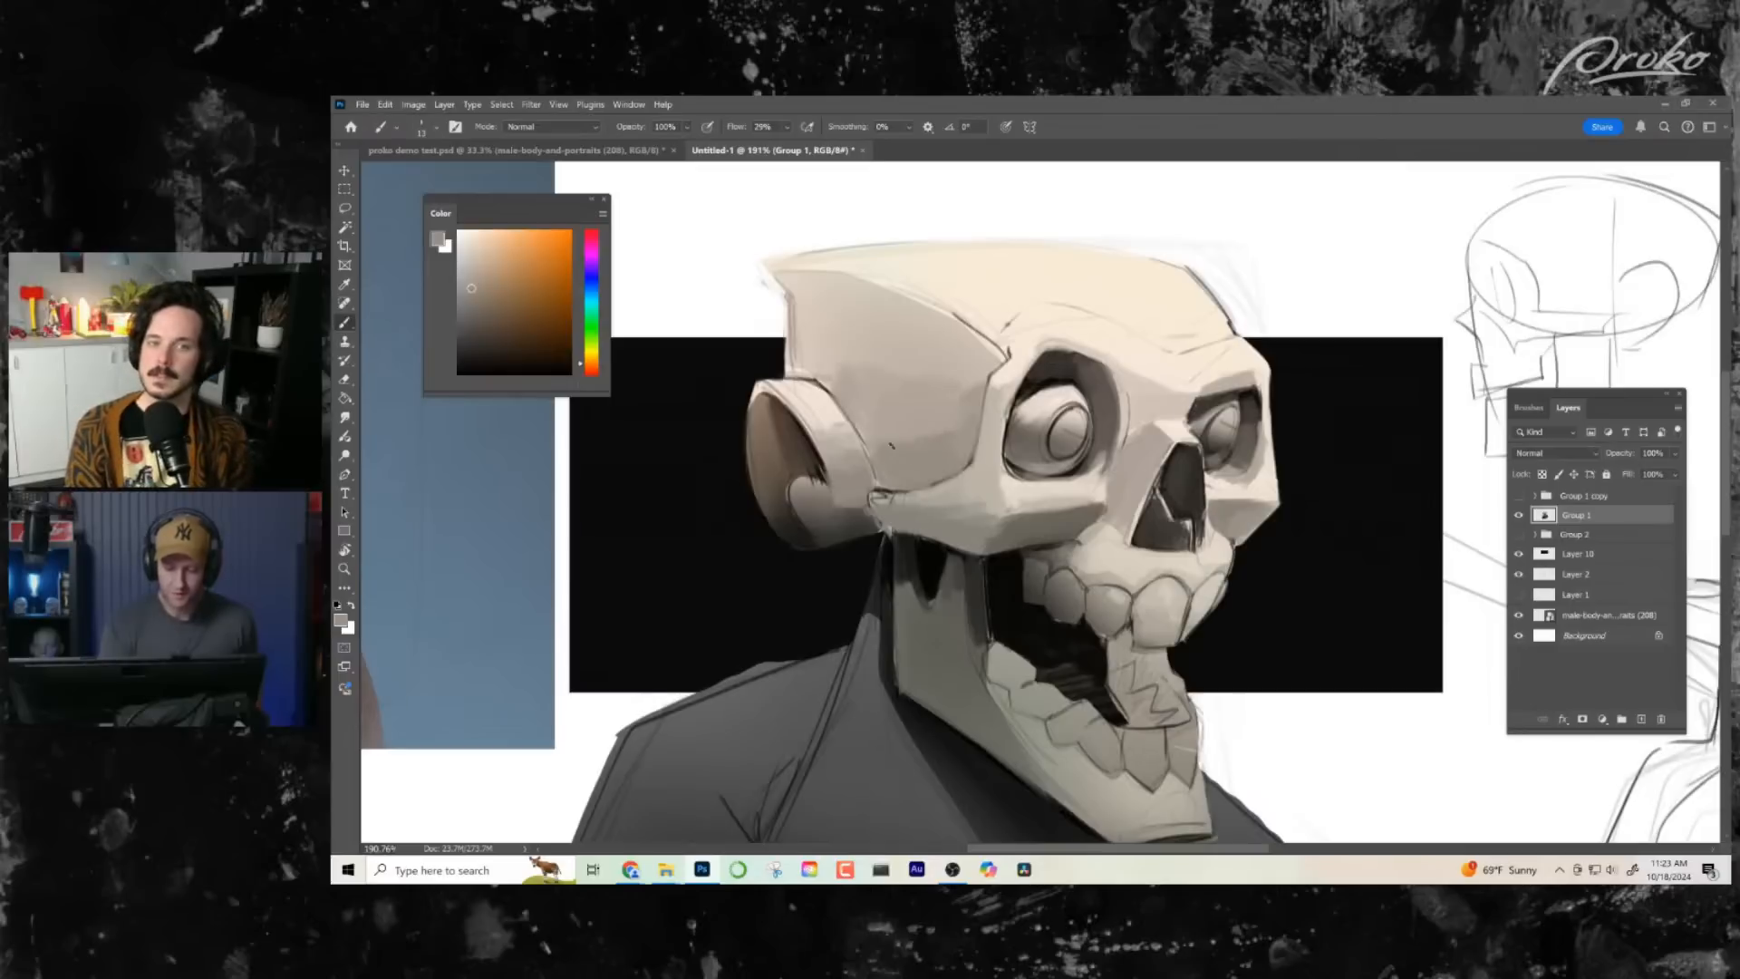
left_click_drag(1260, 552, 1255, 522)
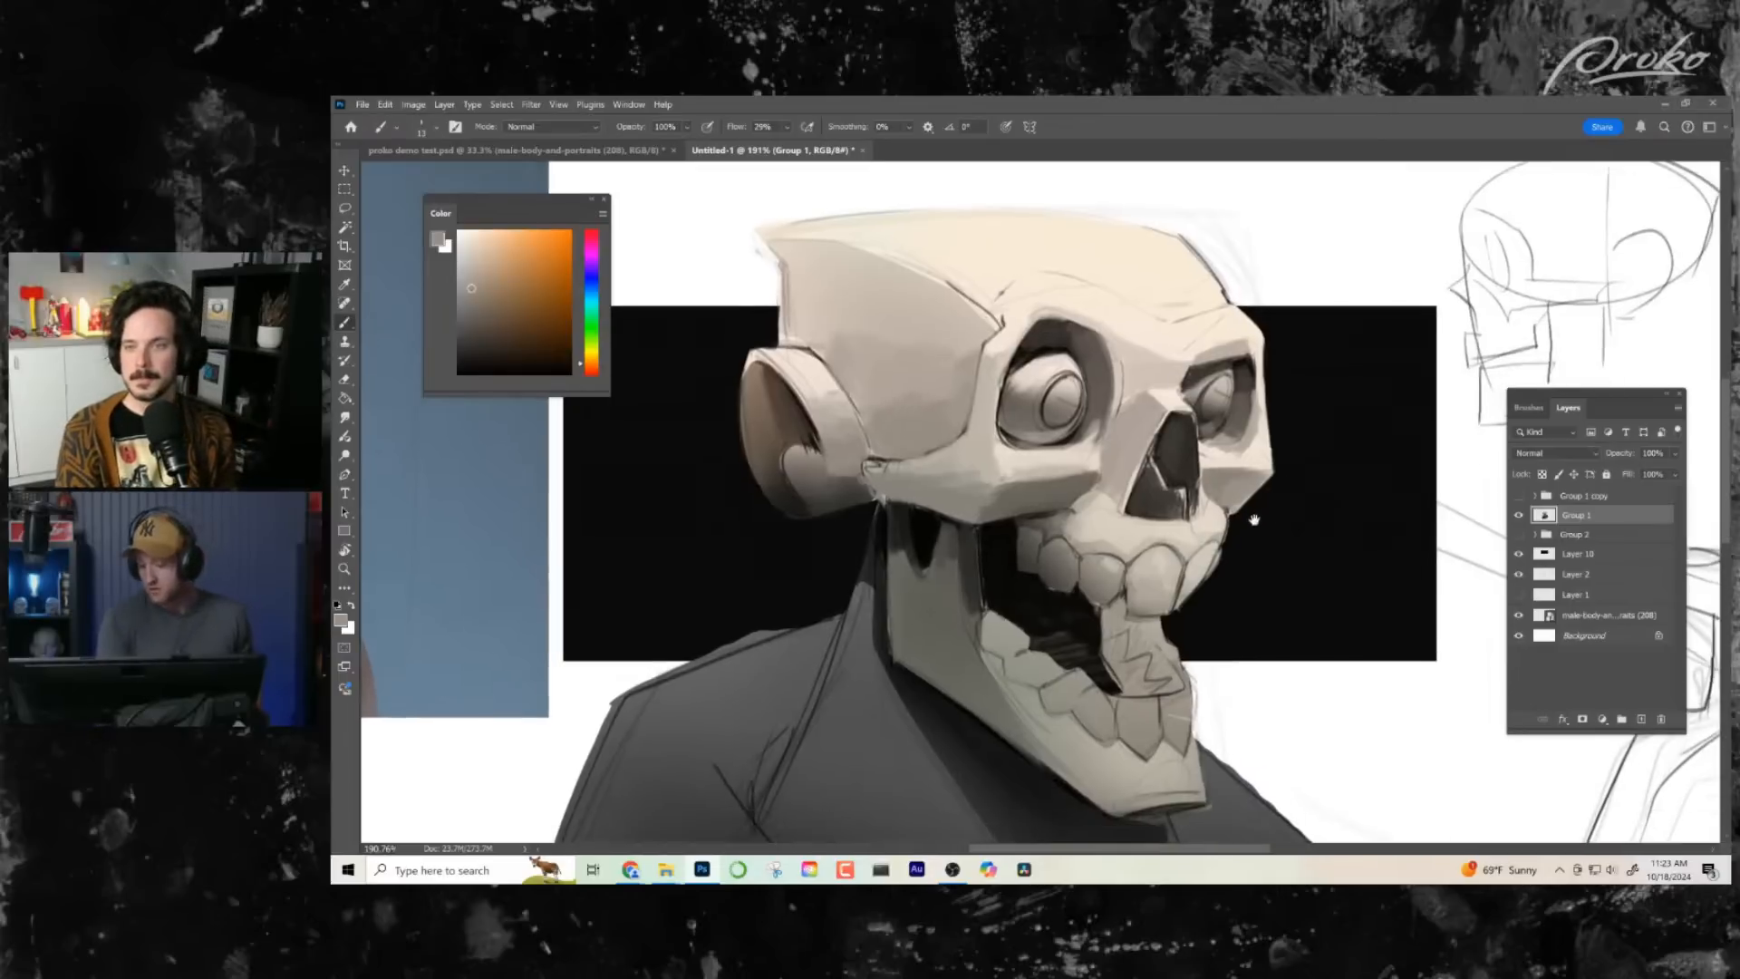
left_click(1080, 497, "alt")
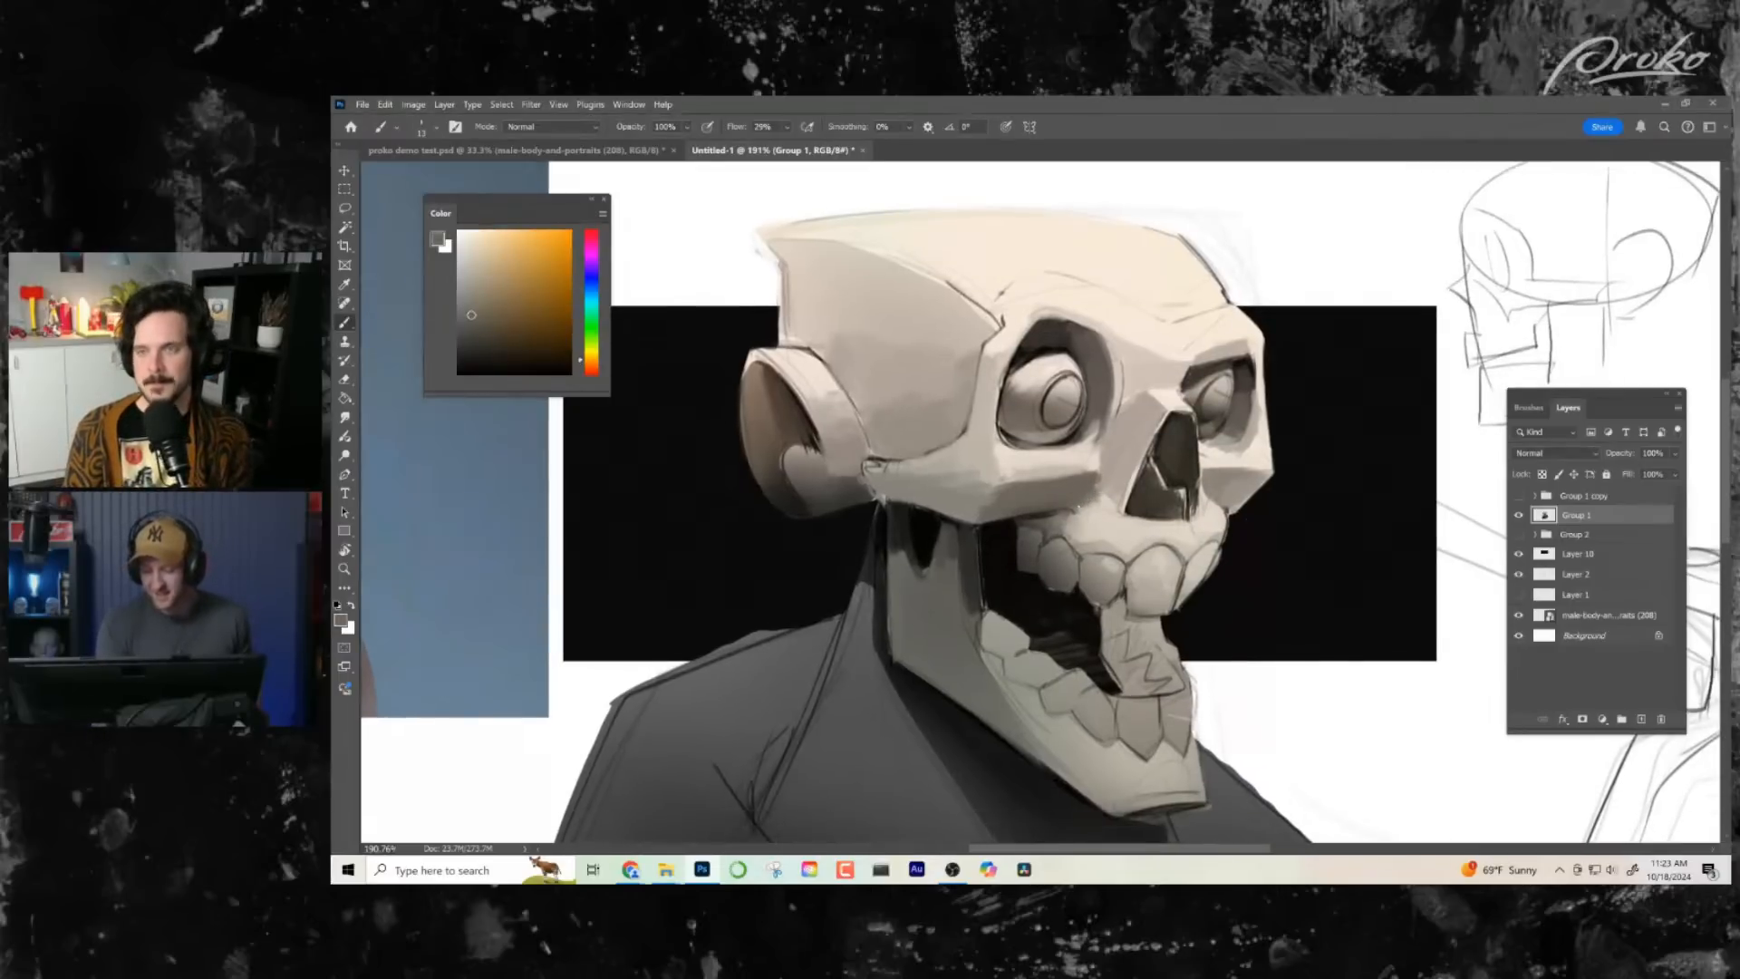
left_click(1096, 484, "alt")
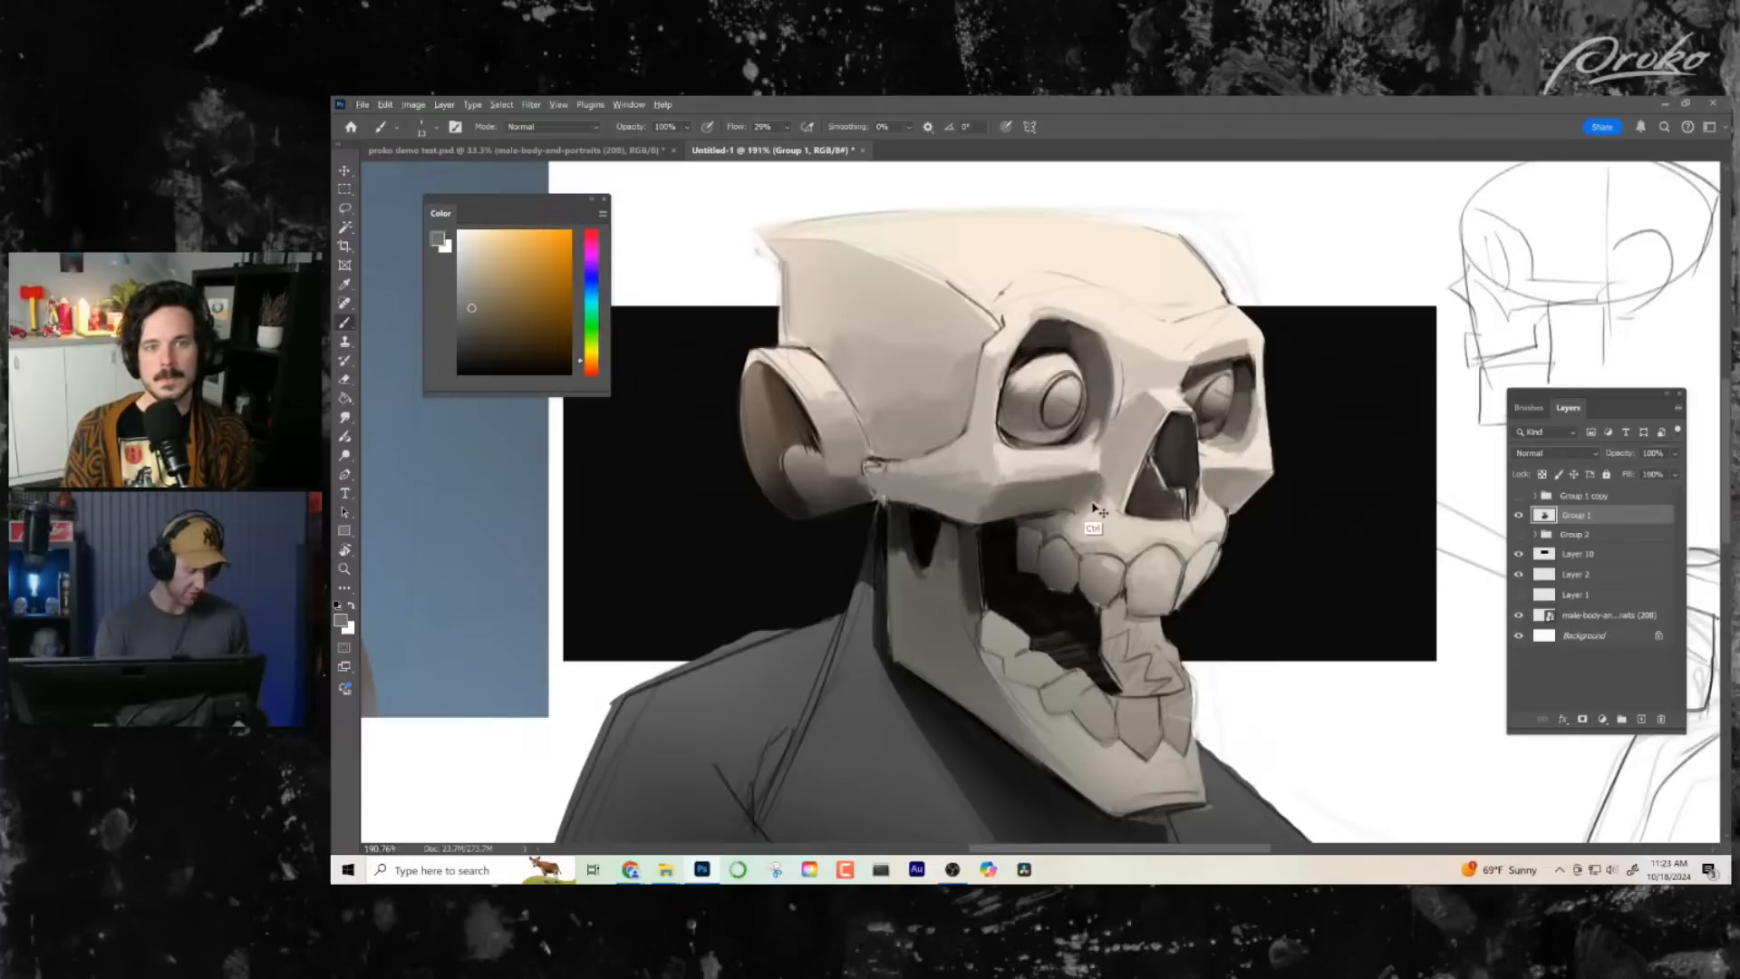
left_click(1101, 494, "alt")
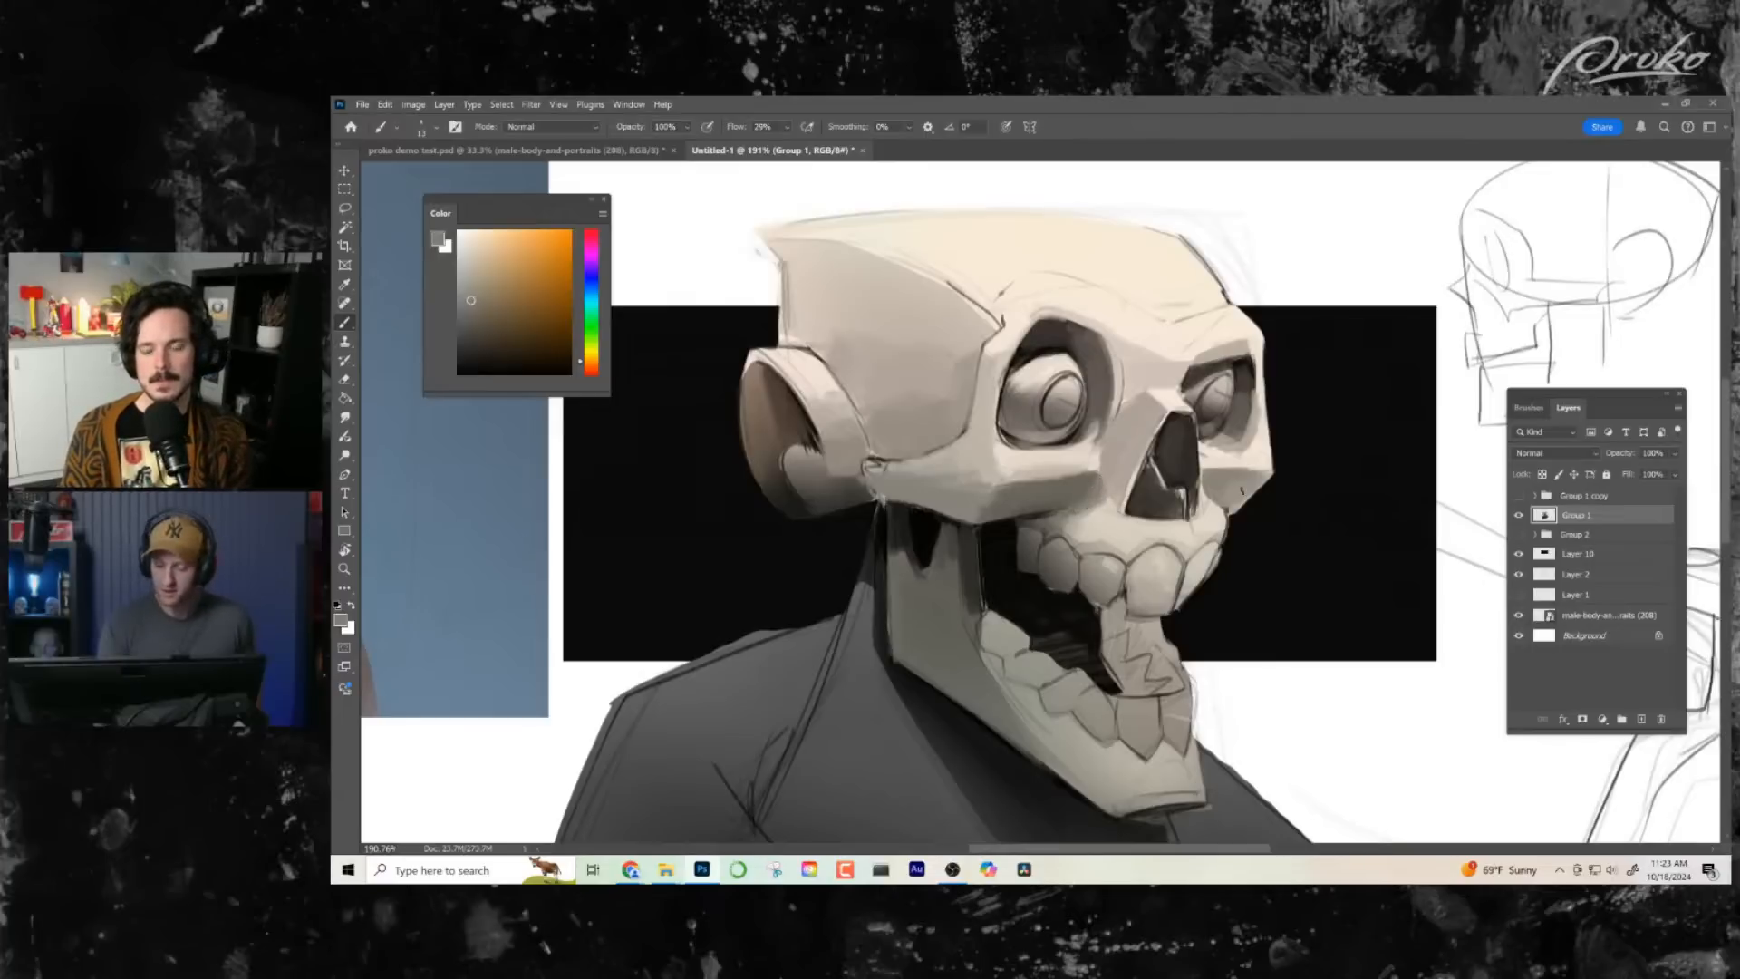
key("d")
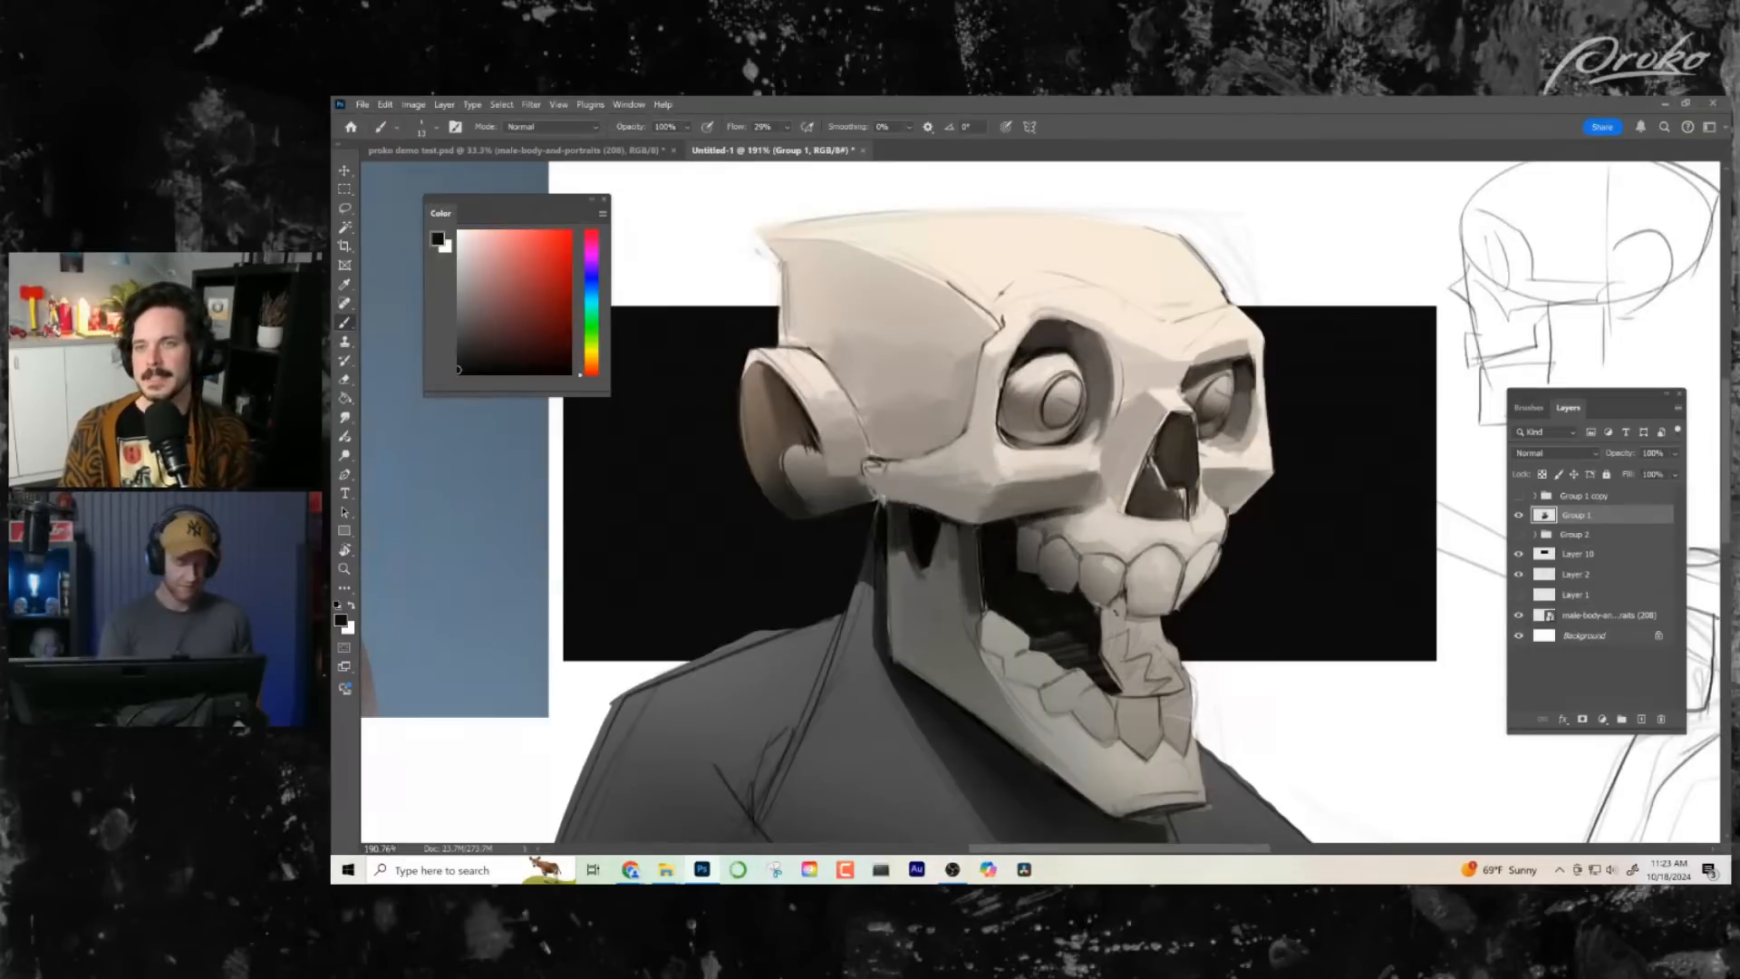
- Paint over the line art at the cheekbone's rear end and along the temple's lower edge in front of the ear with sampled light greys
key("z")
left_click_drag(1193, 626, 1121, 627)
left_click_drag(1263, 562, 1220, 478)
left_click_drag(1222, 602, 1132, 621)
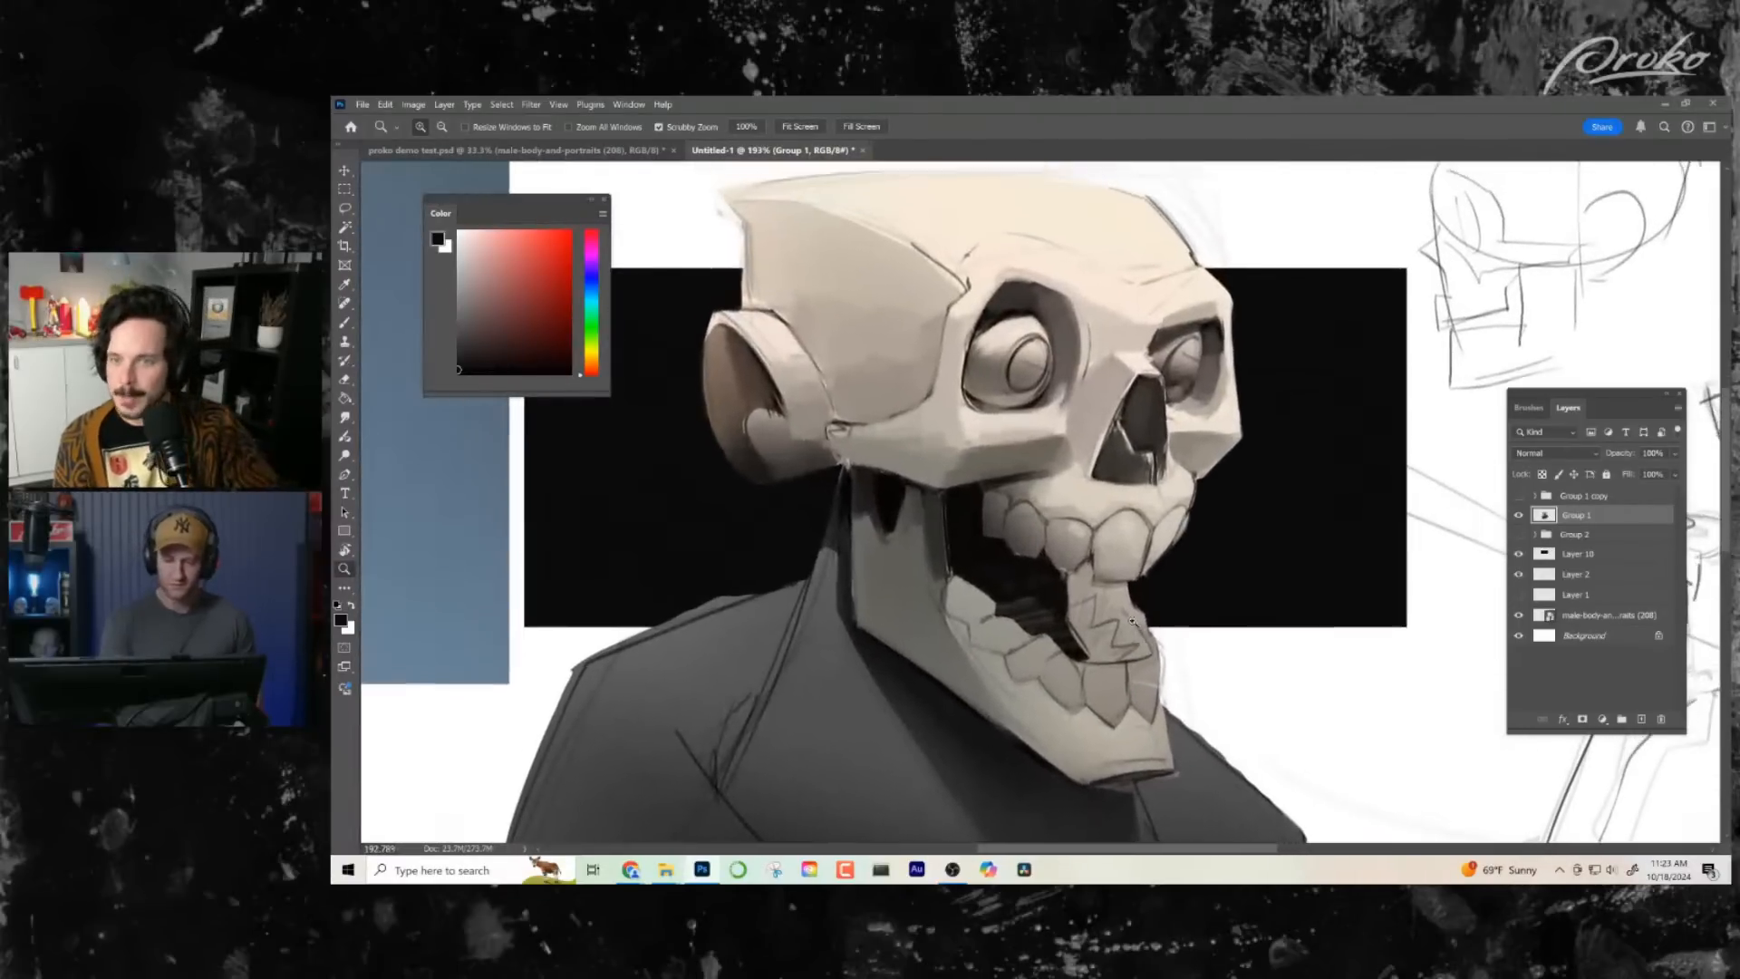
key("b")
left_click(847, 462, "alt")
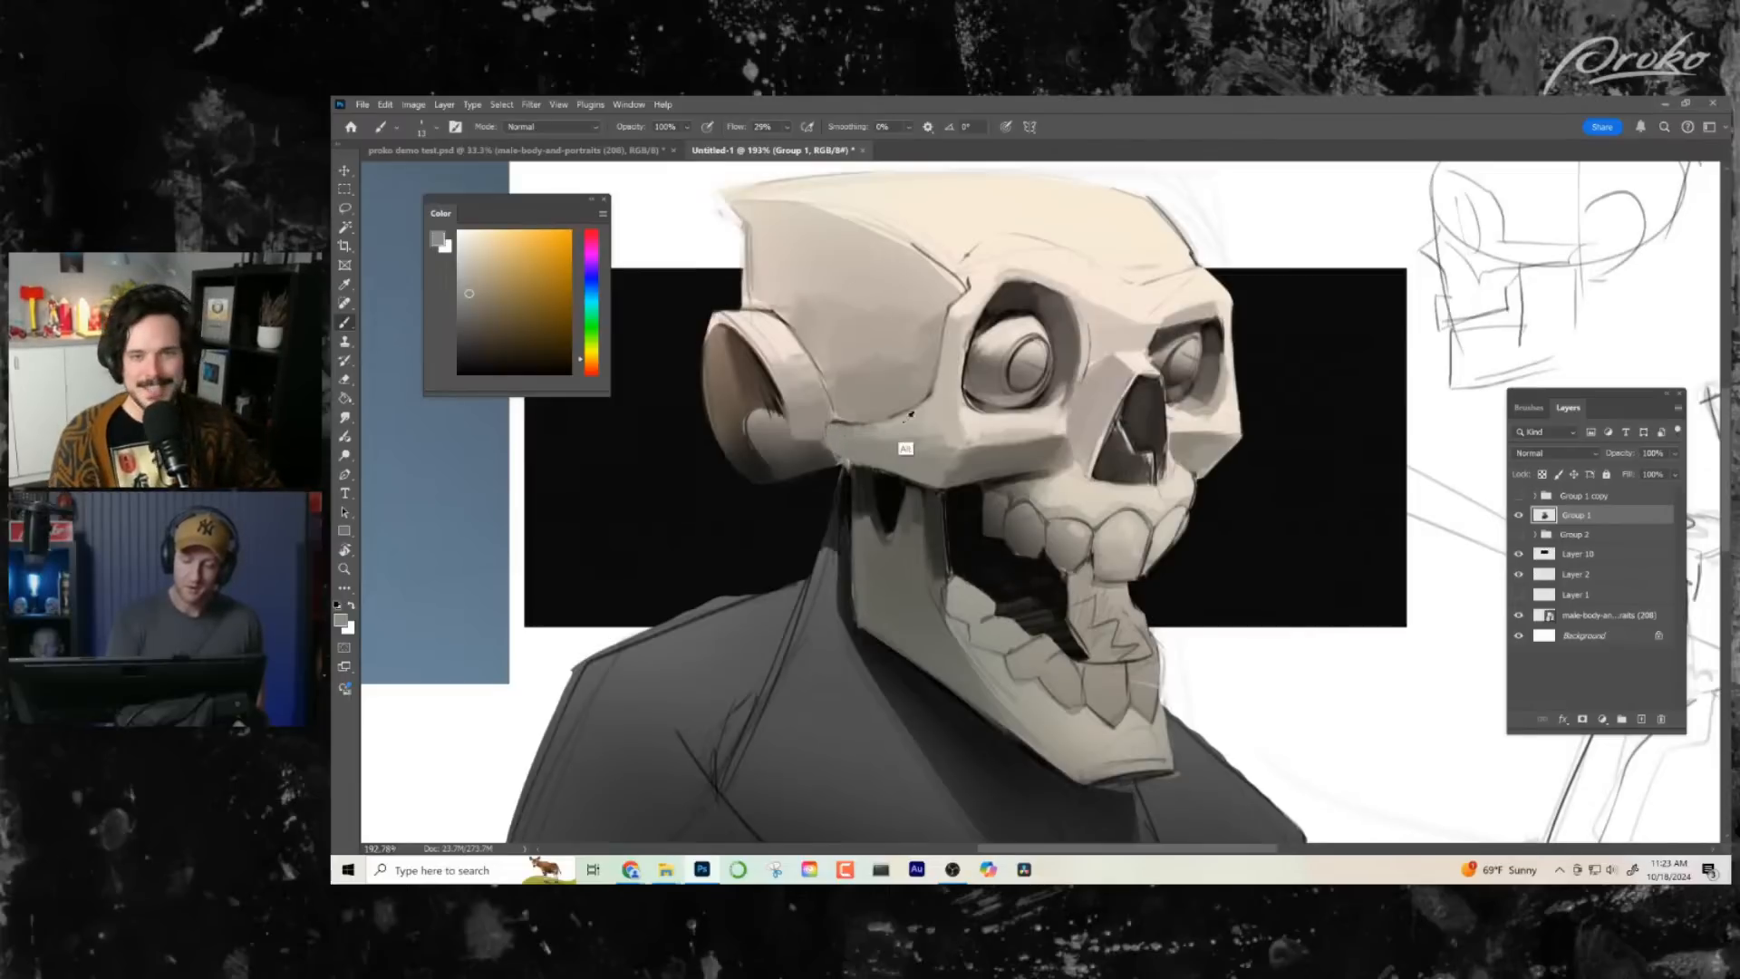
left_click(902, 449, "alt")
left_click_drag(868, 429, 846, 426)
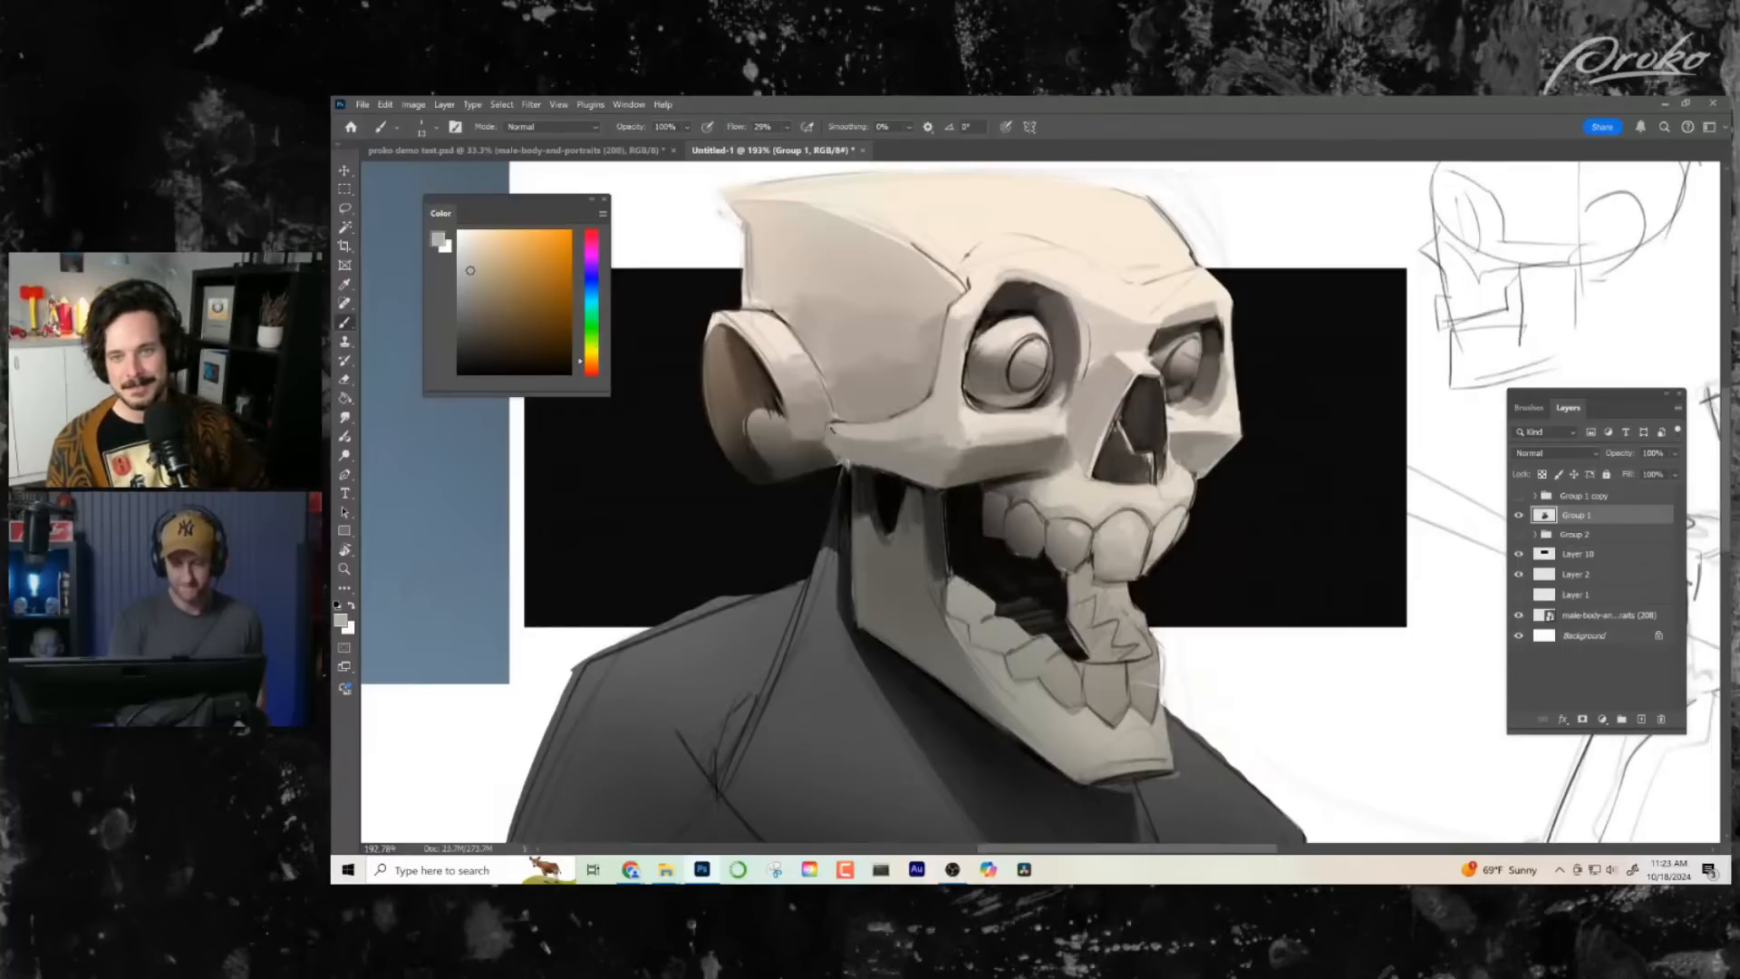
left_click_drag(846, 430, 831, 442)
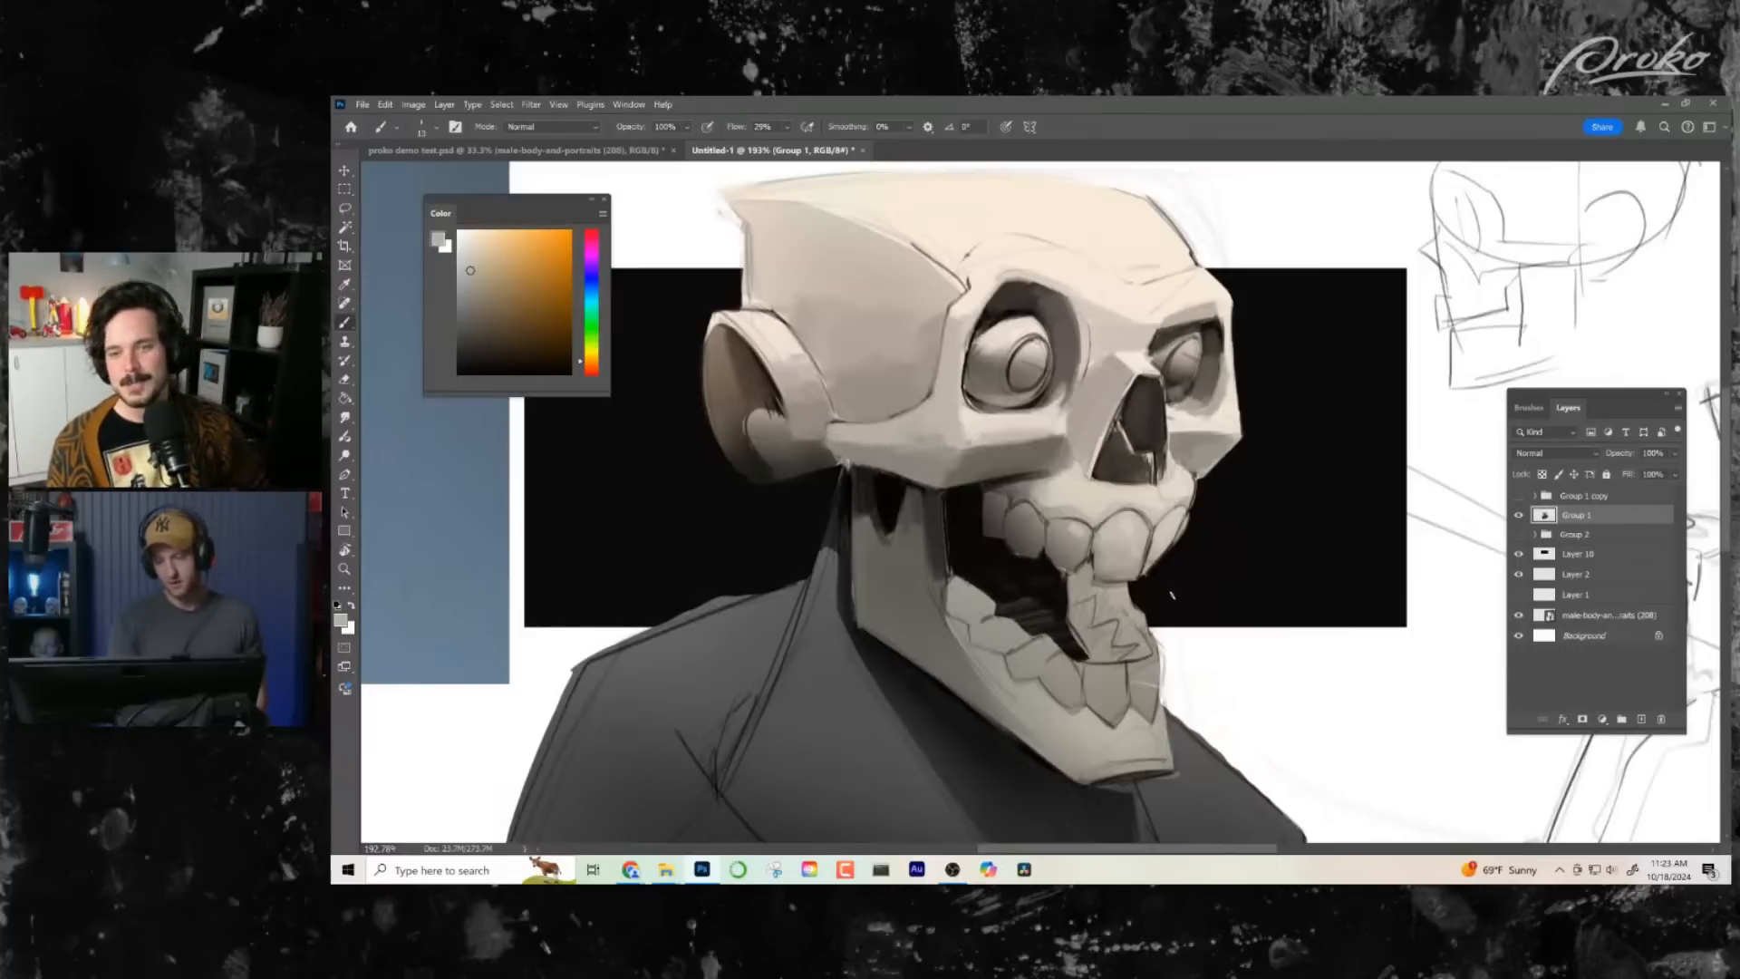
- Flip the canvas horizontally and clean the lines at the temple's front corner above the near eye socket with sampled bone tones
left_click_drag(1196, 596, 1179, 618)
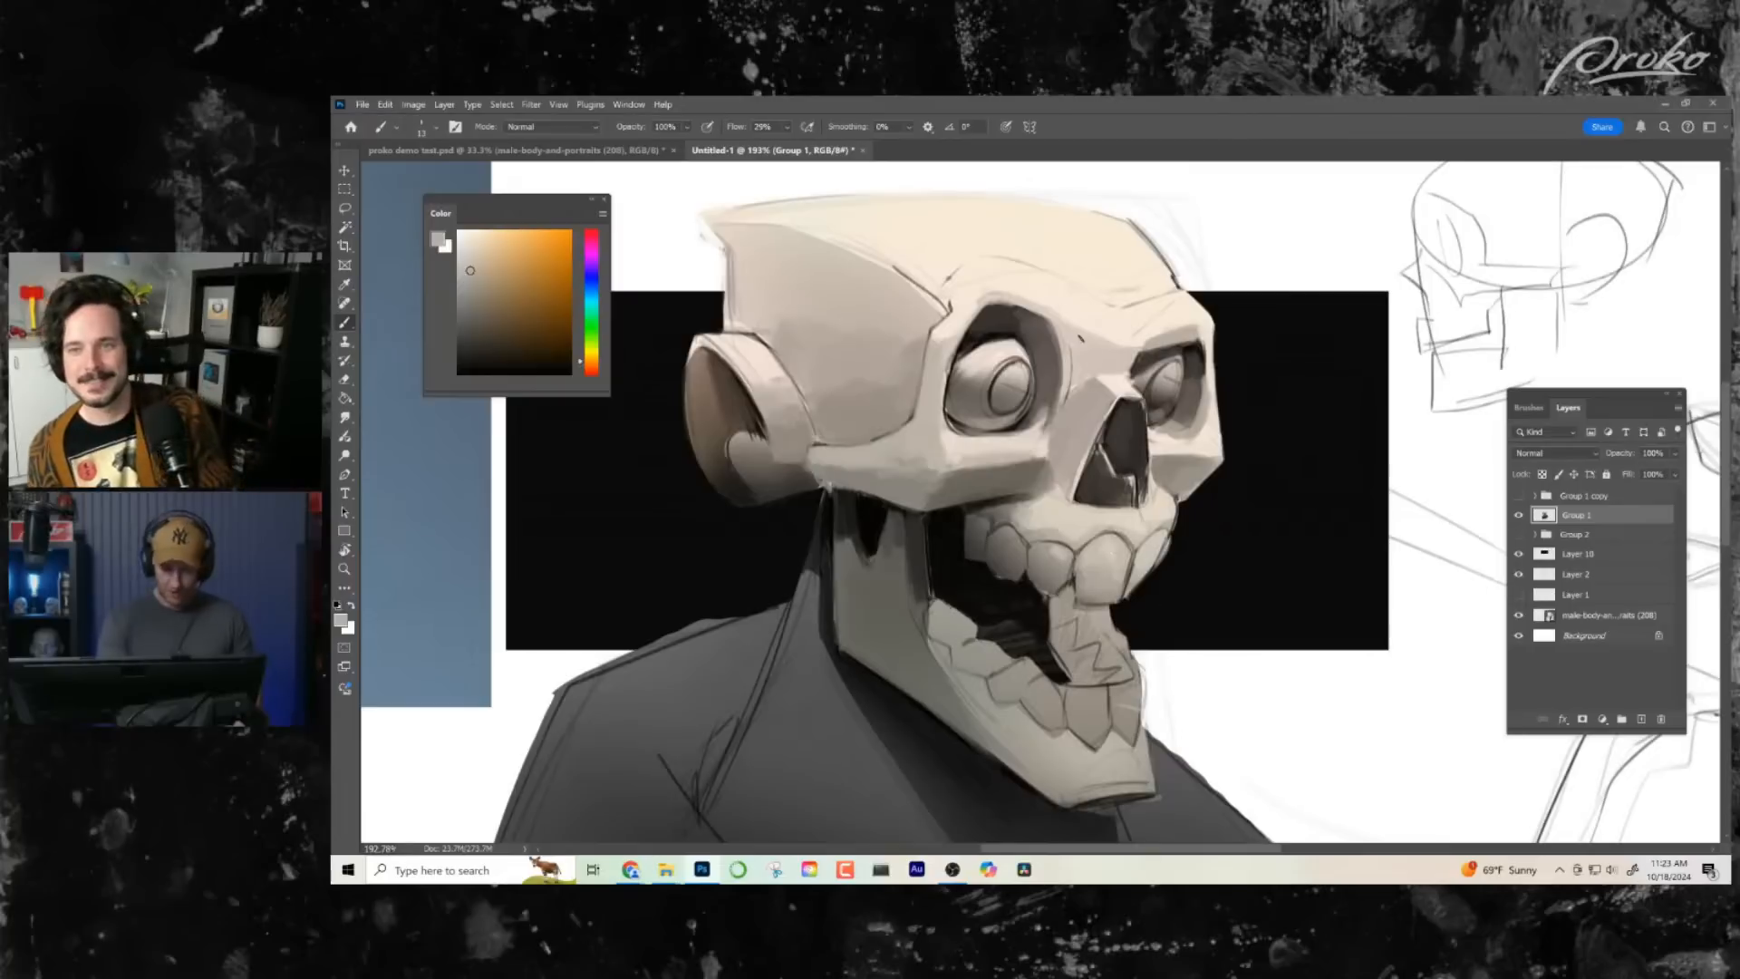
left_click(1031, 297, "alt")
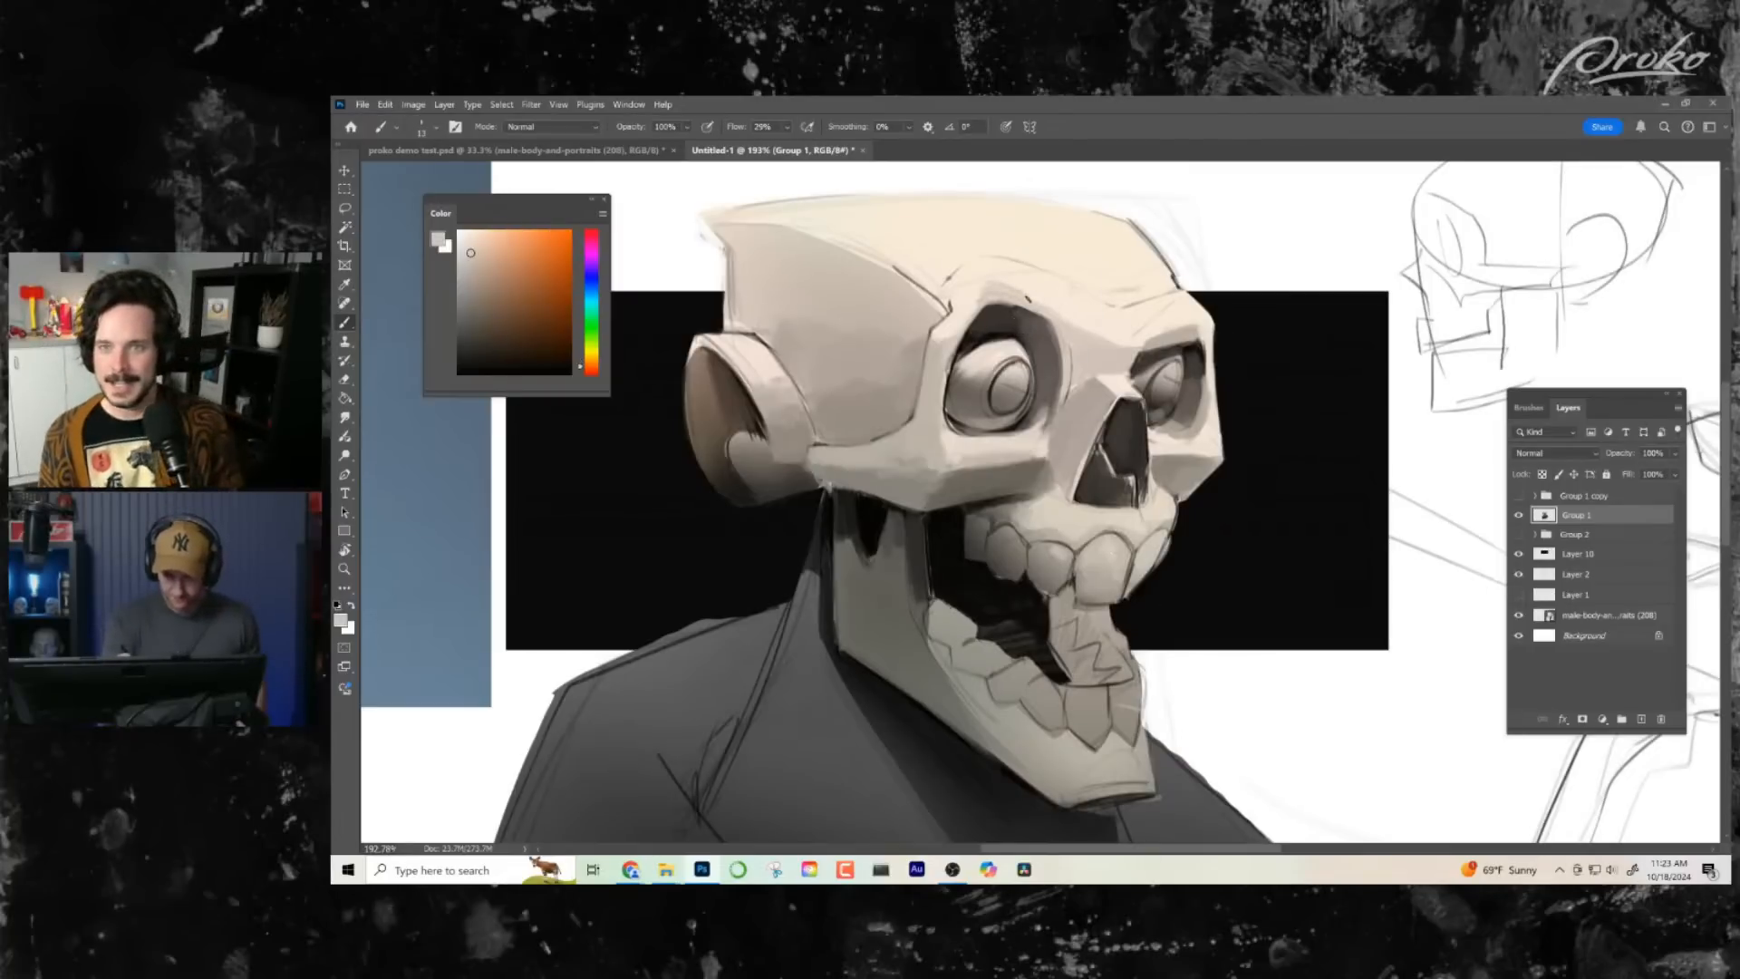
left_click_drag(1133, 455, 1090, 436)
key("ctrl+shift+h")
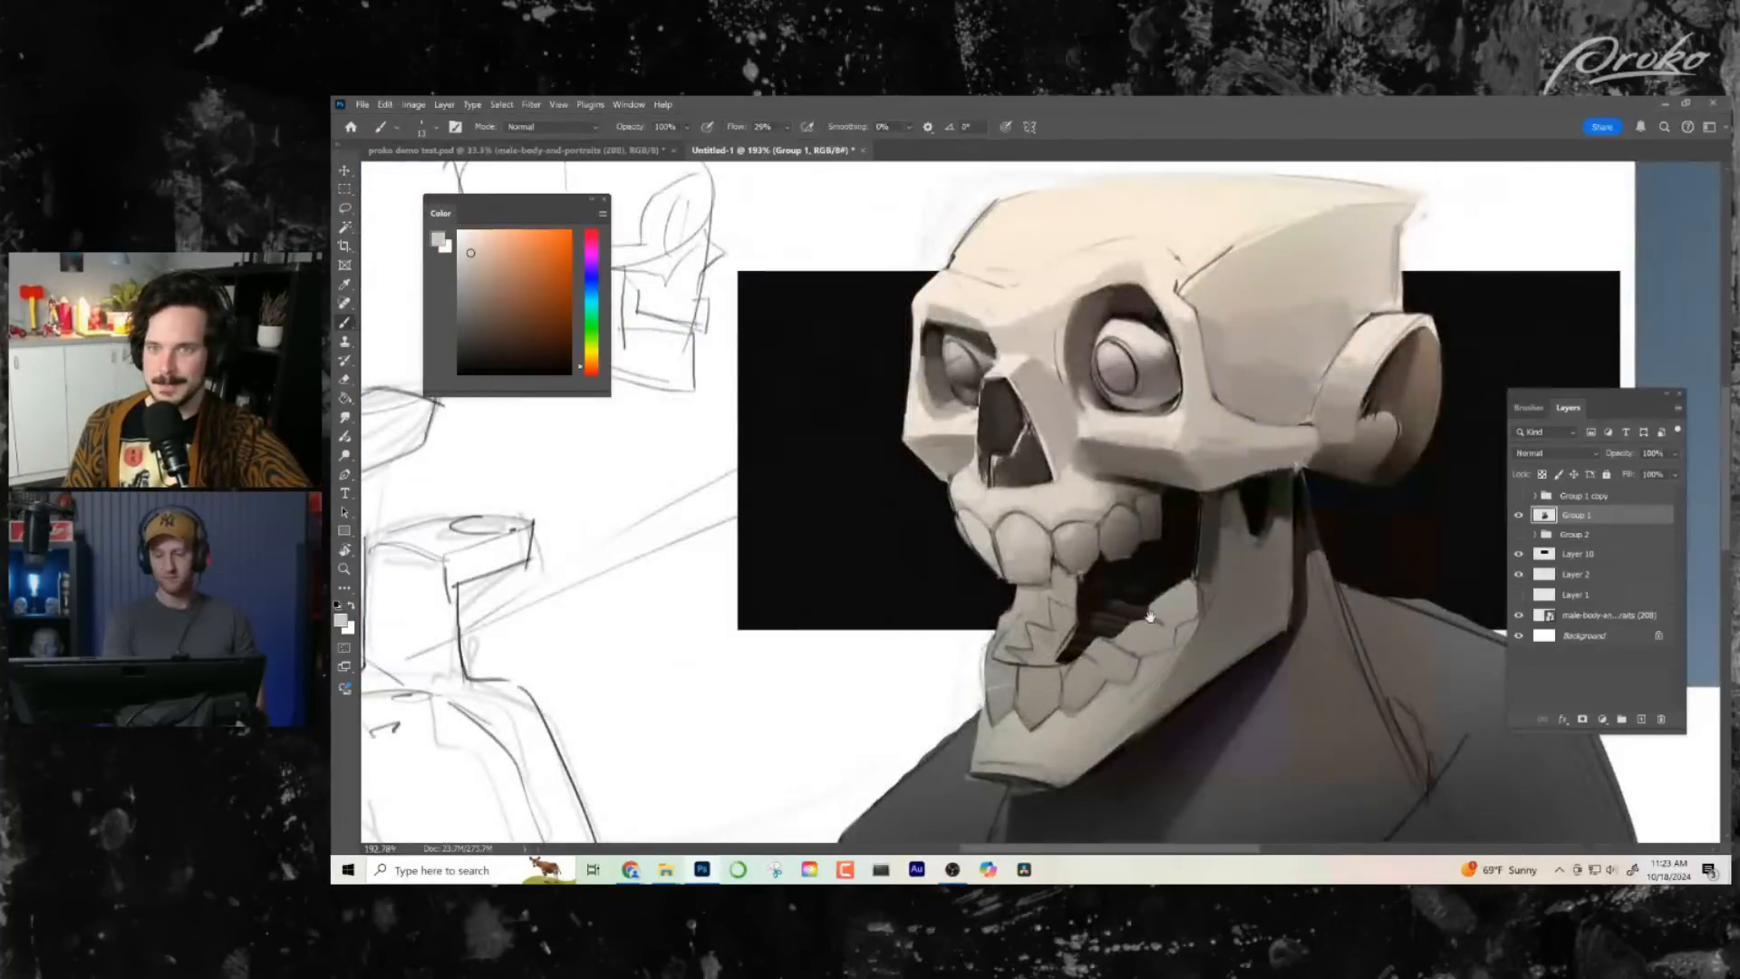
left_click_drag(1161, 610, 1135, 649)
left_click(1116, 314, "alt")
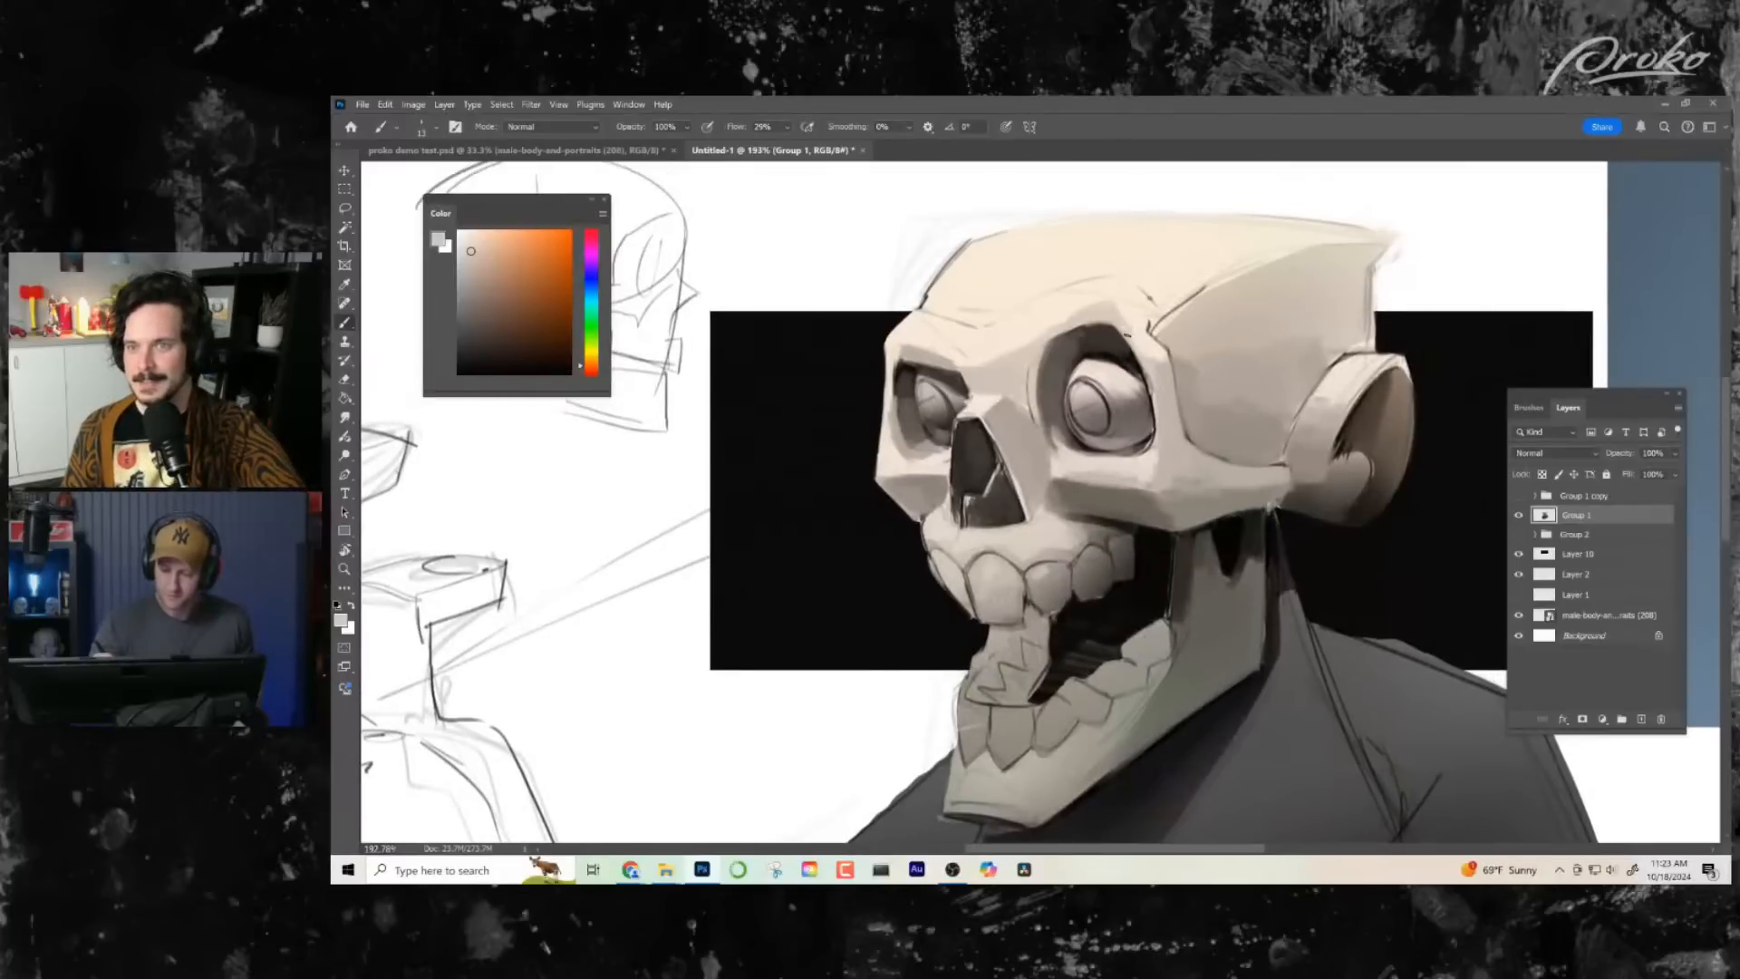
left_click(1156, 353, "alt")
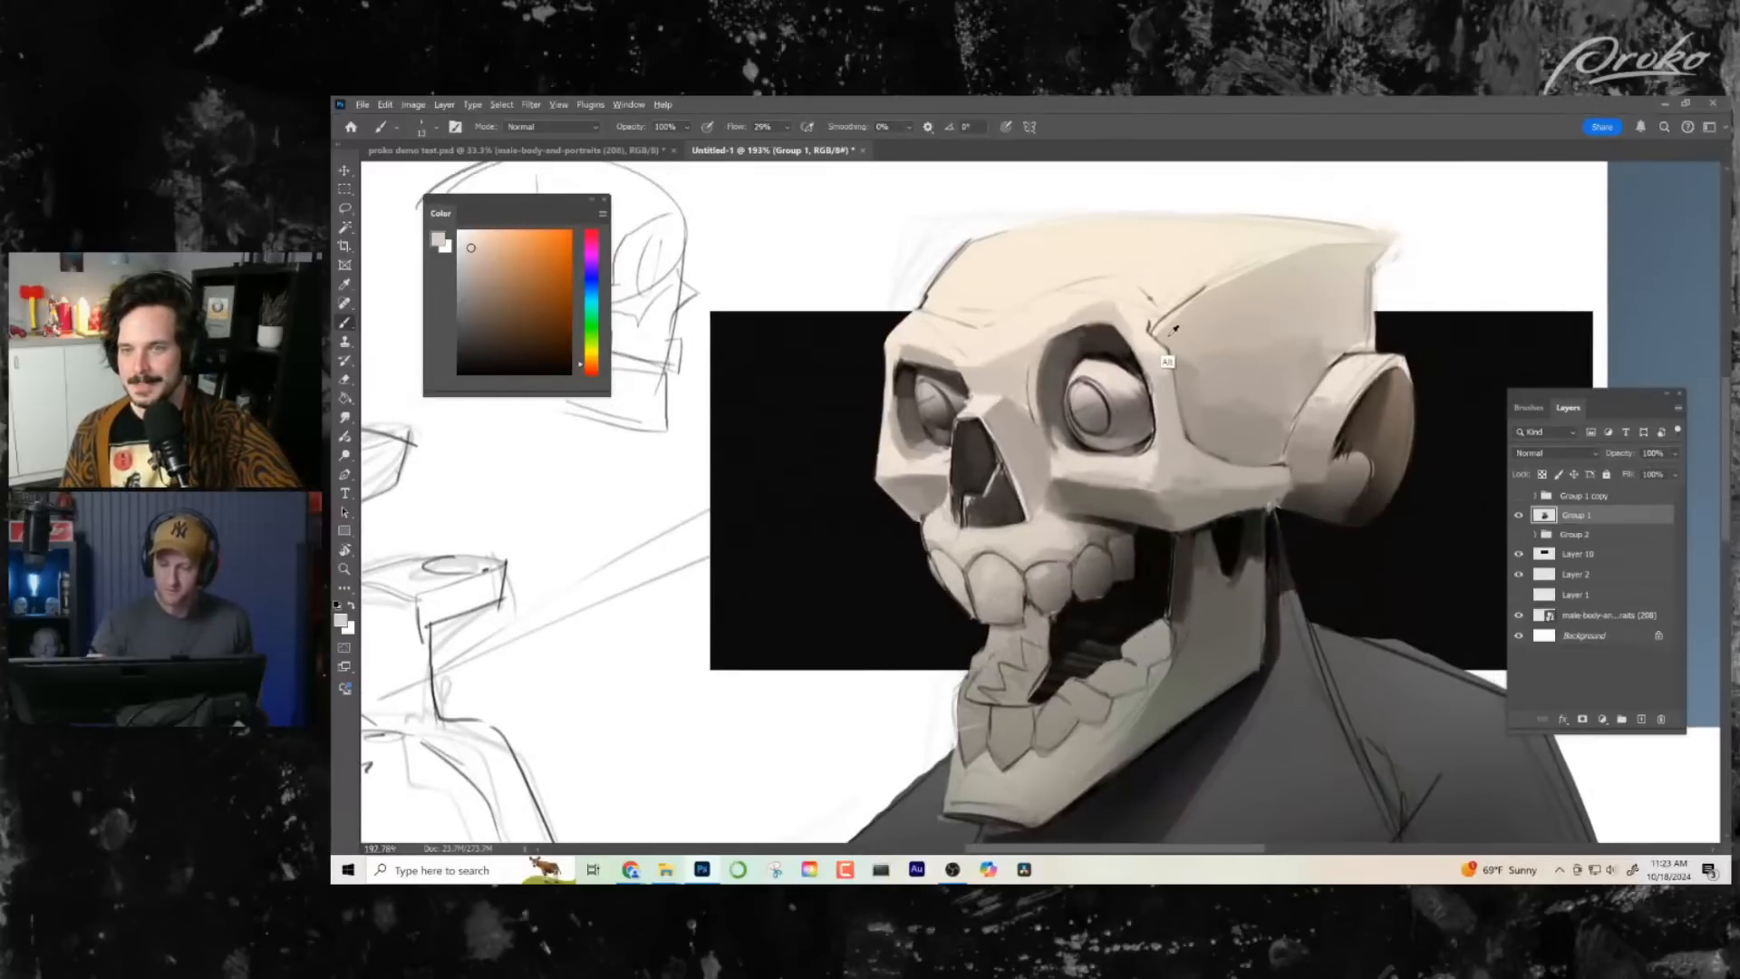
left_click(1173, 330, "alt")
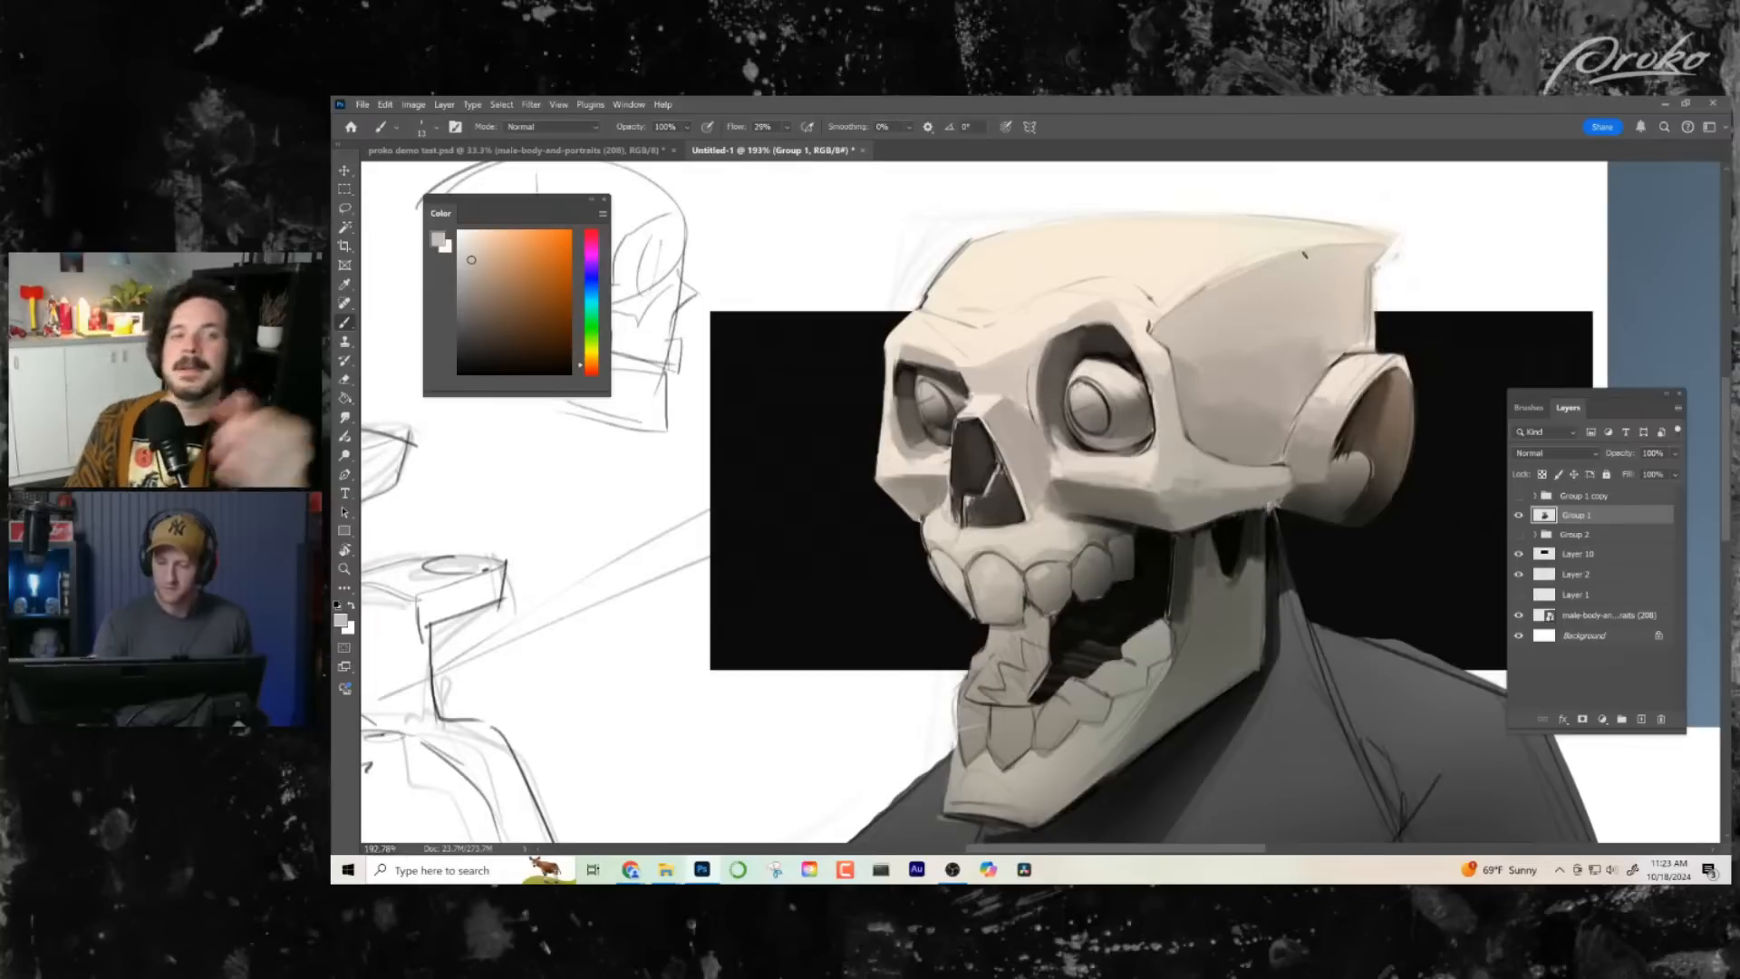
- Lighten the upper part of the temple plane and blend it into the shaded side of the cranium using a larger brush and sampled bone tones
left_click_drag(1313, 311, 1316, 305)
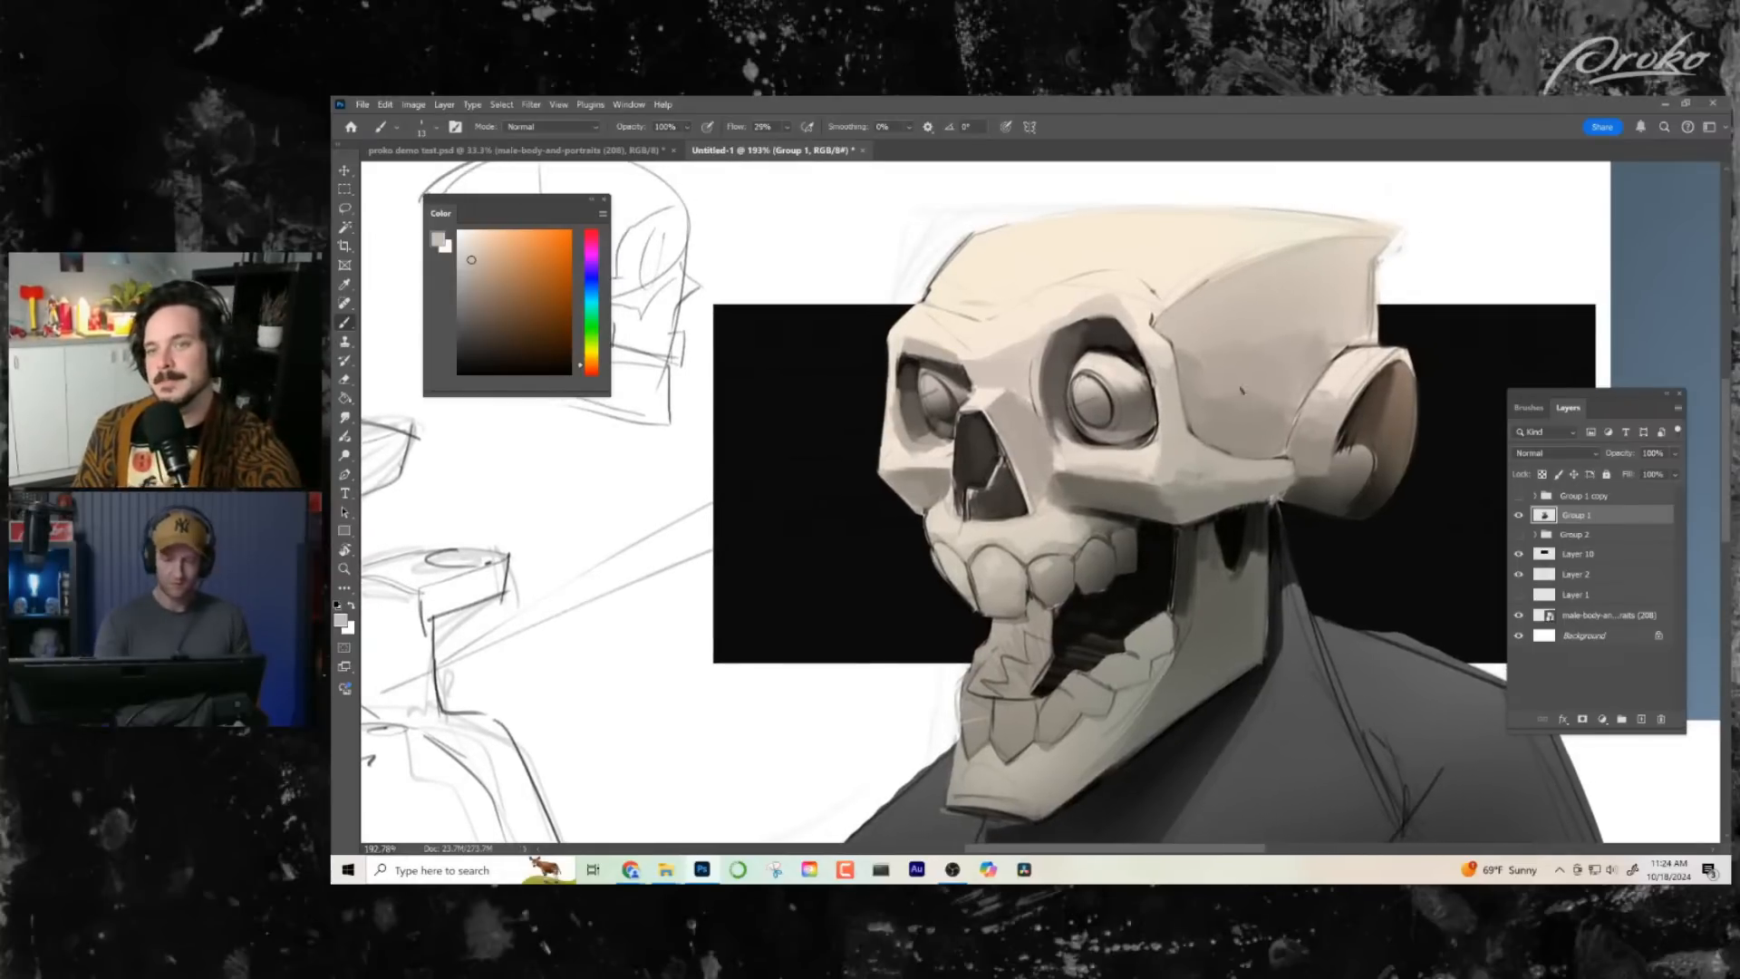
left_click(1240, 268, "alt")
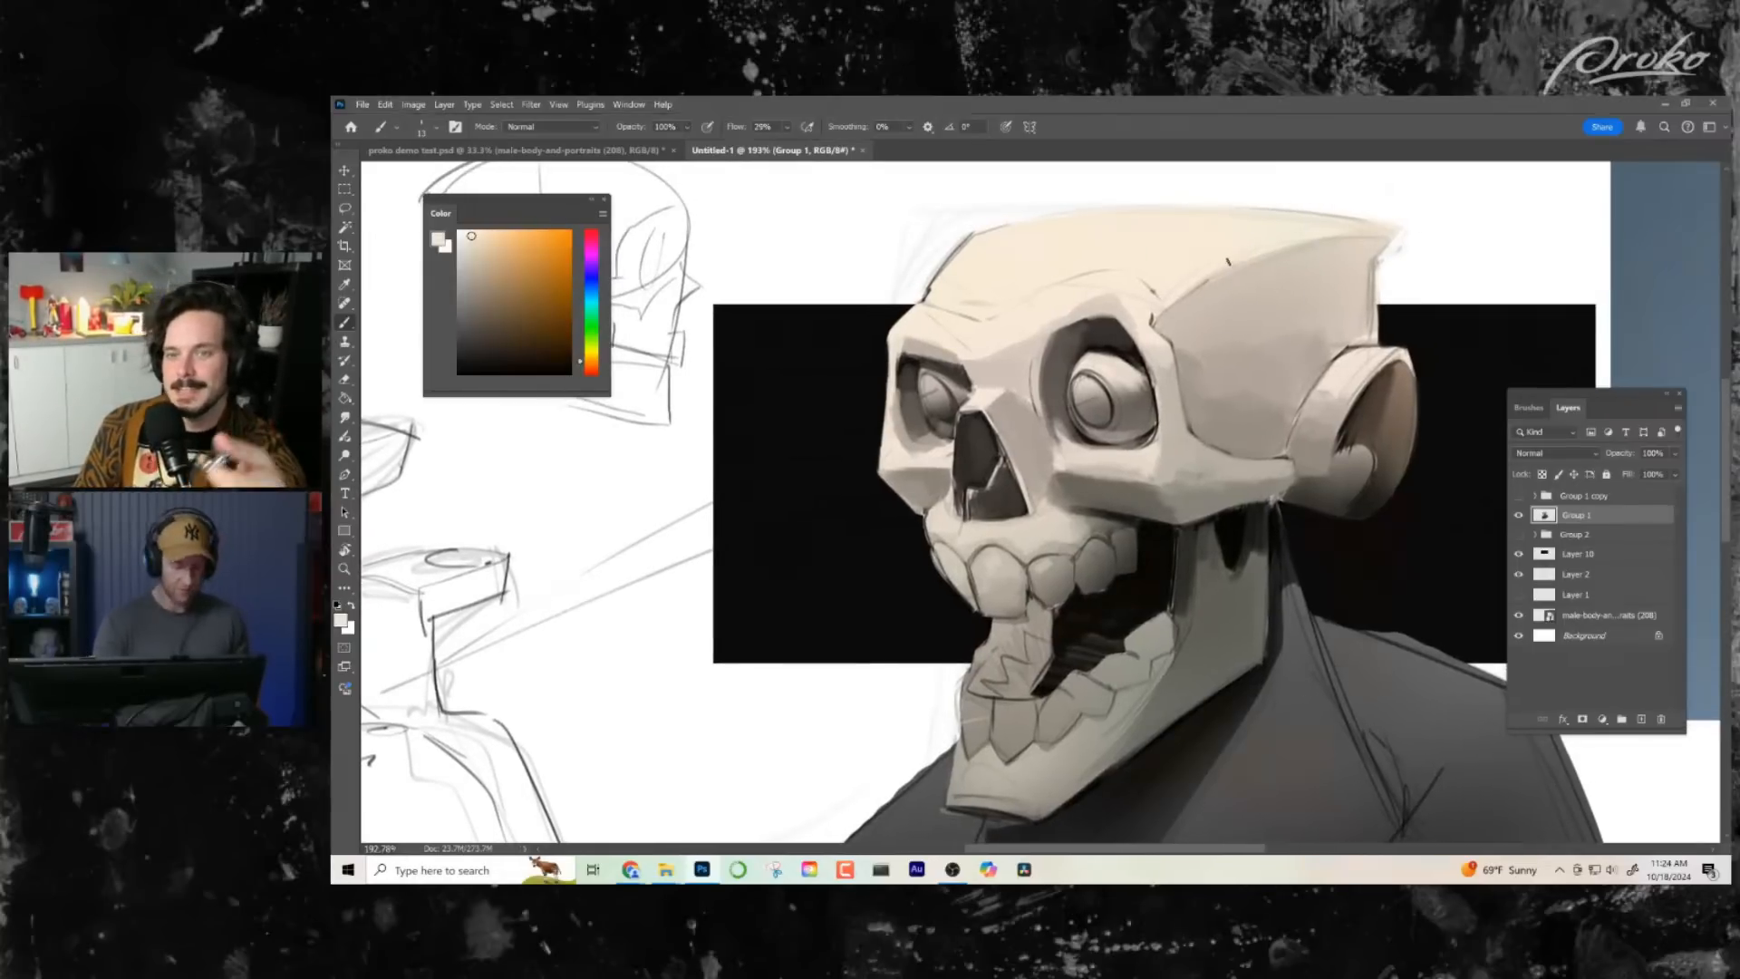
mouse_move(1216, 348)
left_mouse_down()
mouse_move(1264, 354)
mouse_move(1289, 286)
mouse_move(1269, 317)
mouse_move(1346, 303)
left_mouse_up()
left_click(1282, 291, "alt")
left_click_drag(1215, 349, 1255, 323)
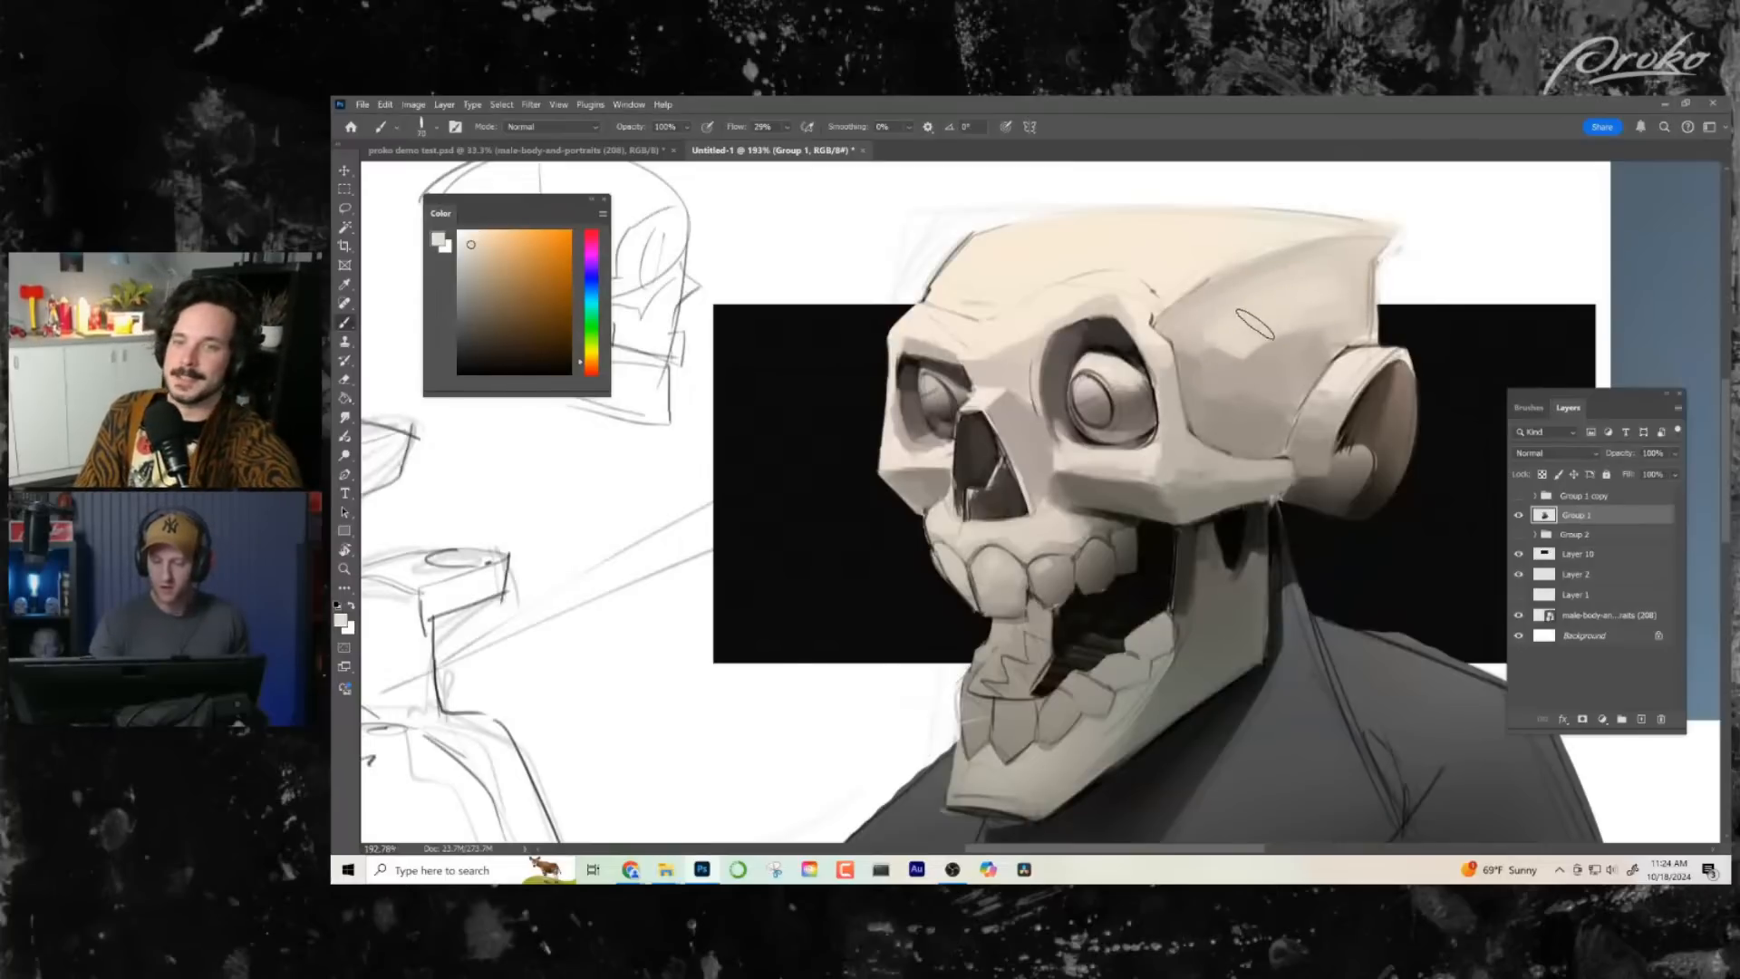
left_click(1254, 352, "alt")
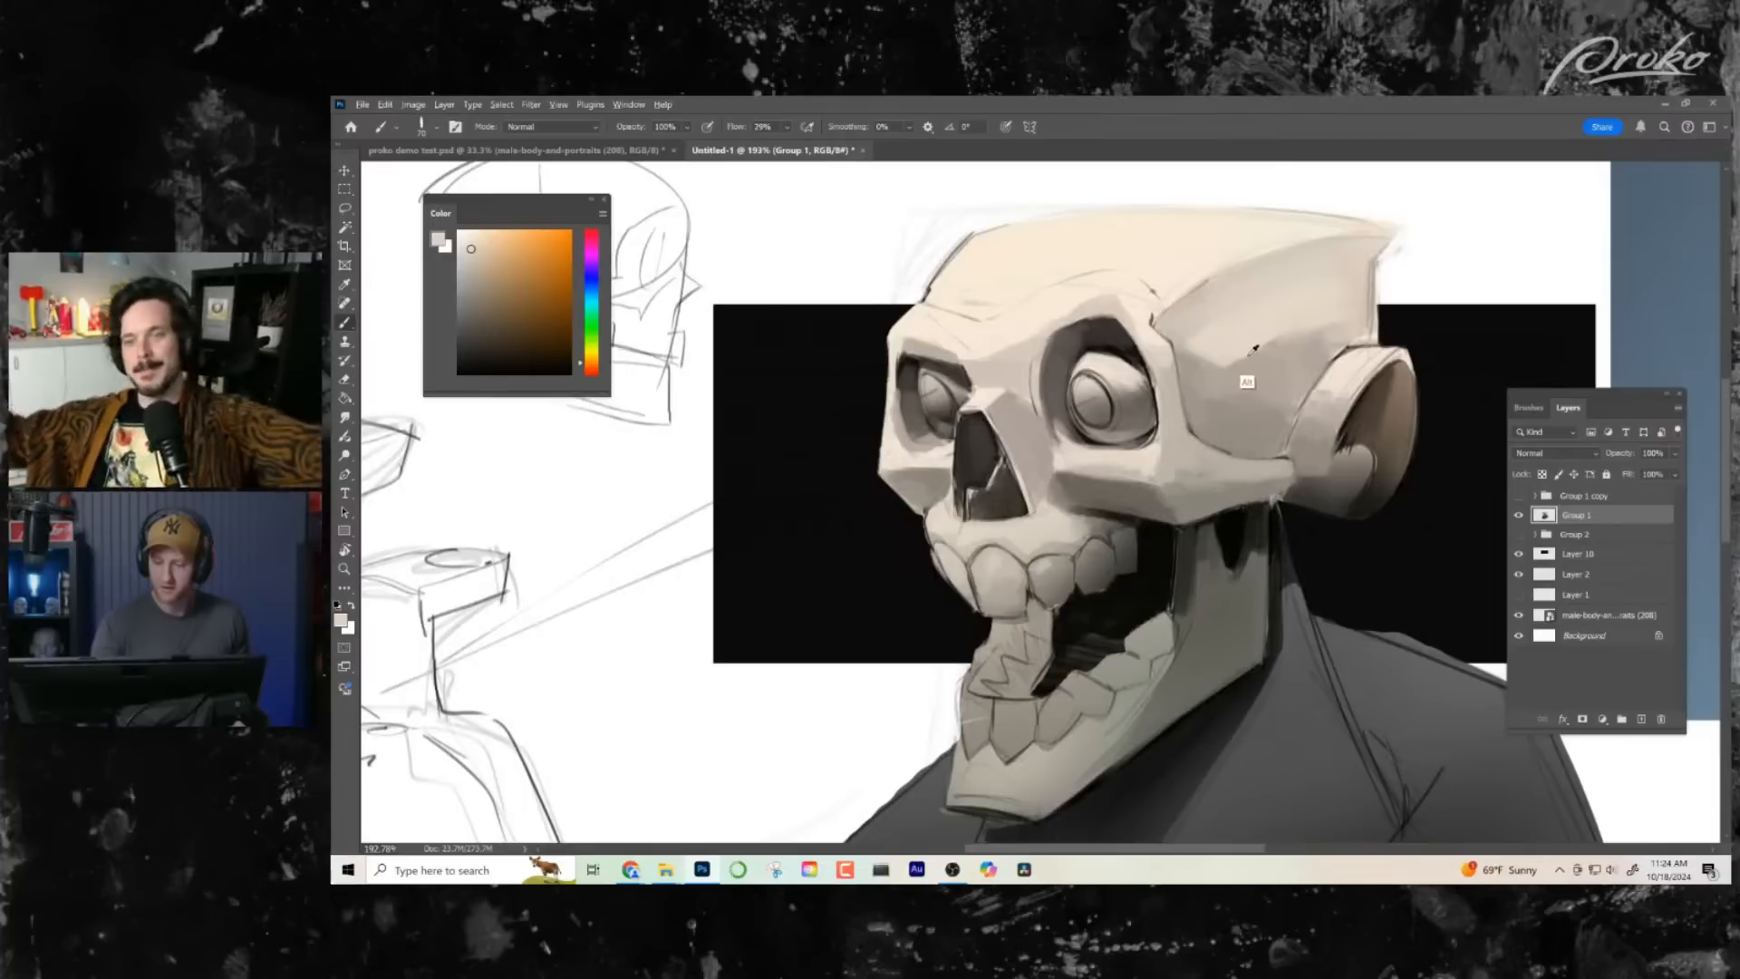
mouse_move(1301, 331)
left_mouse_down()
mouse_move(1229, 367)
mouse_move(1189, 354)
left_mouse_up()
left_click(1322, 333, "alt")
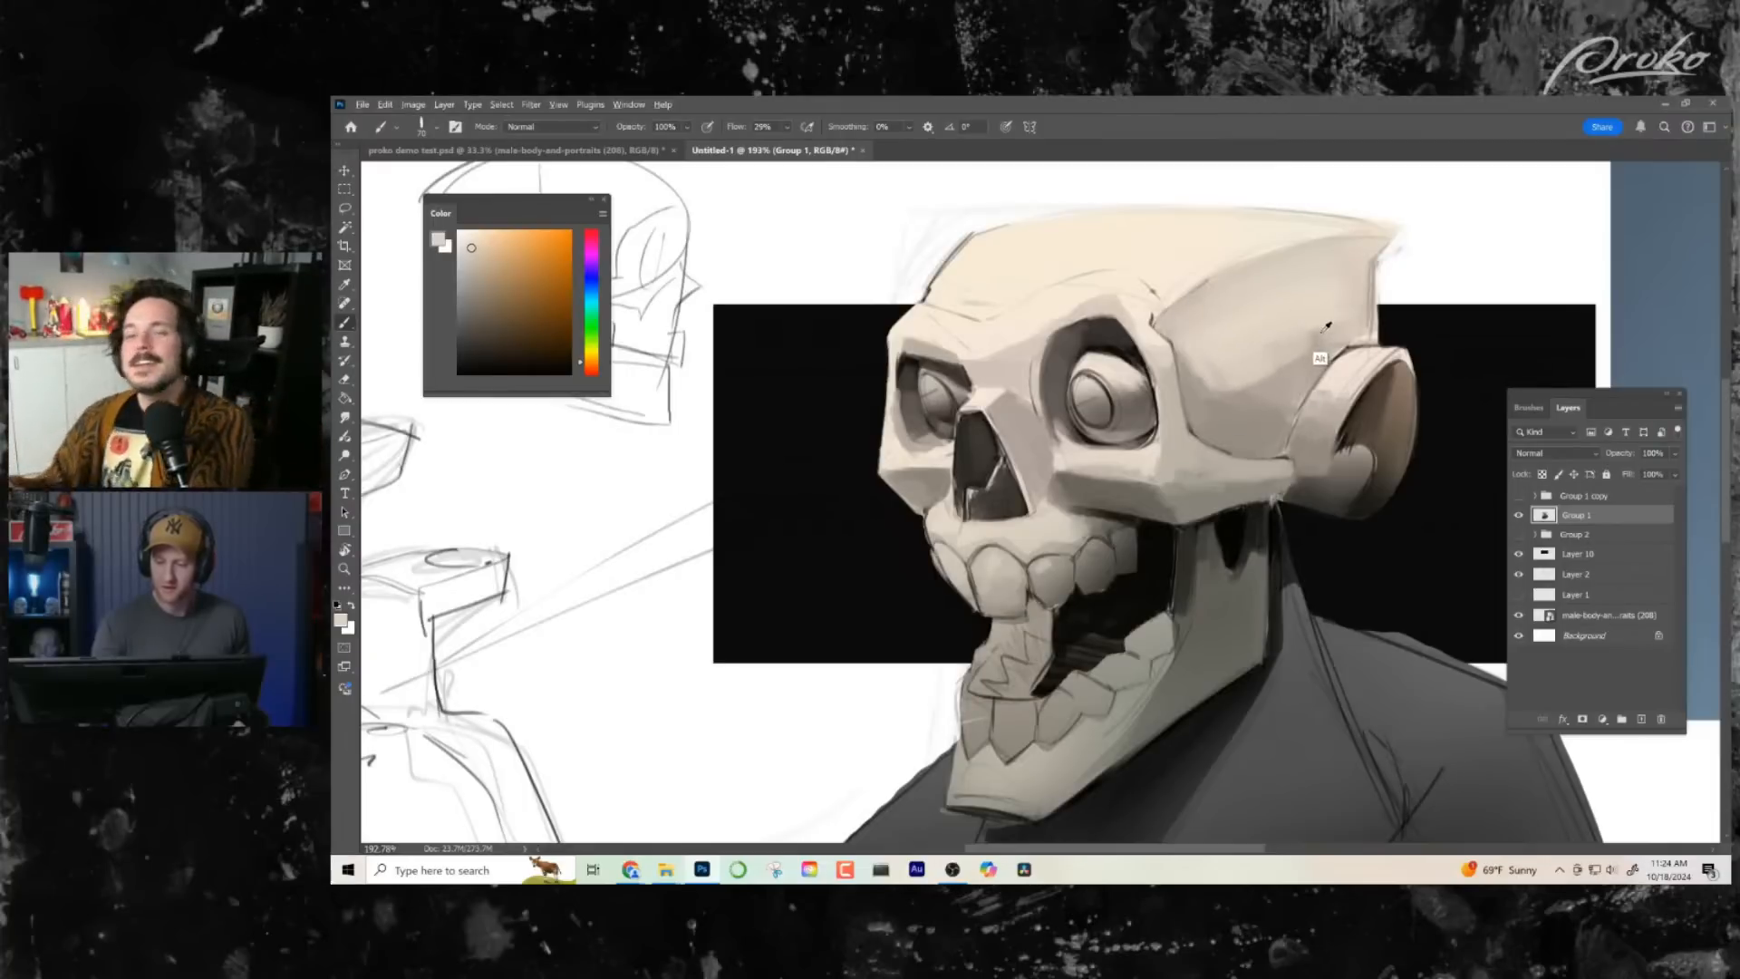
left_click(1326, 326, "alt")
left_click_drag(1135, 580, 1093, 509)
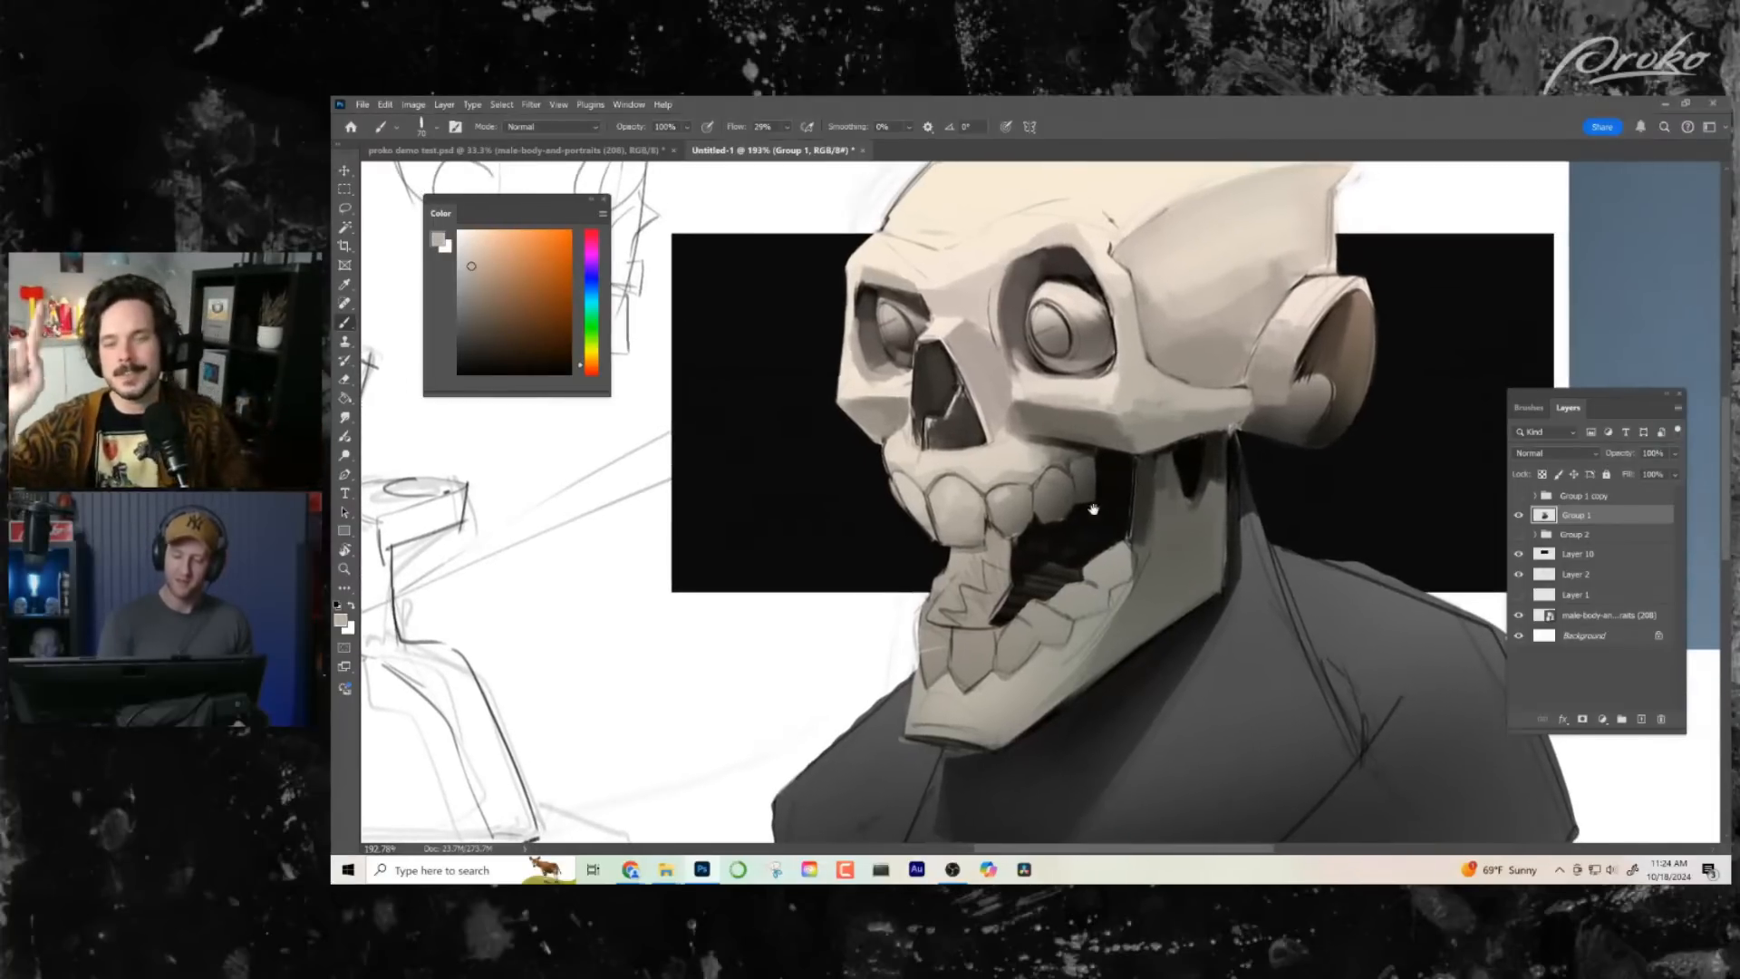
- Shrink the brush and darken the upper interior of the near eye socket around the eyeball with sampled dark tones
right_click(951, 419, "alt")
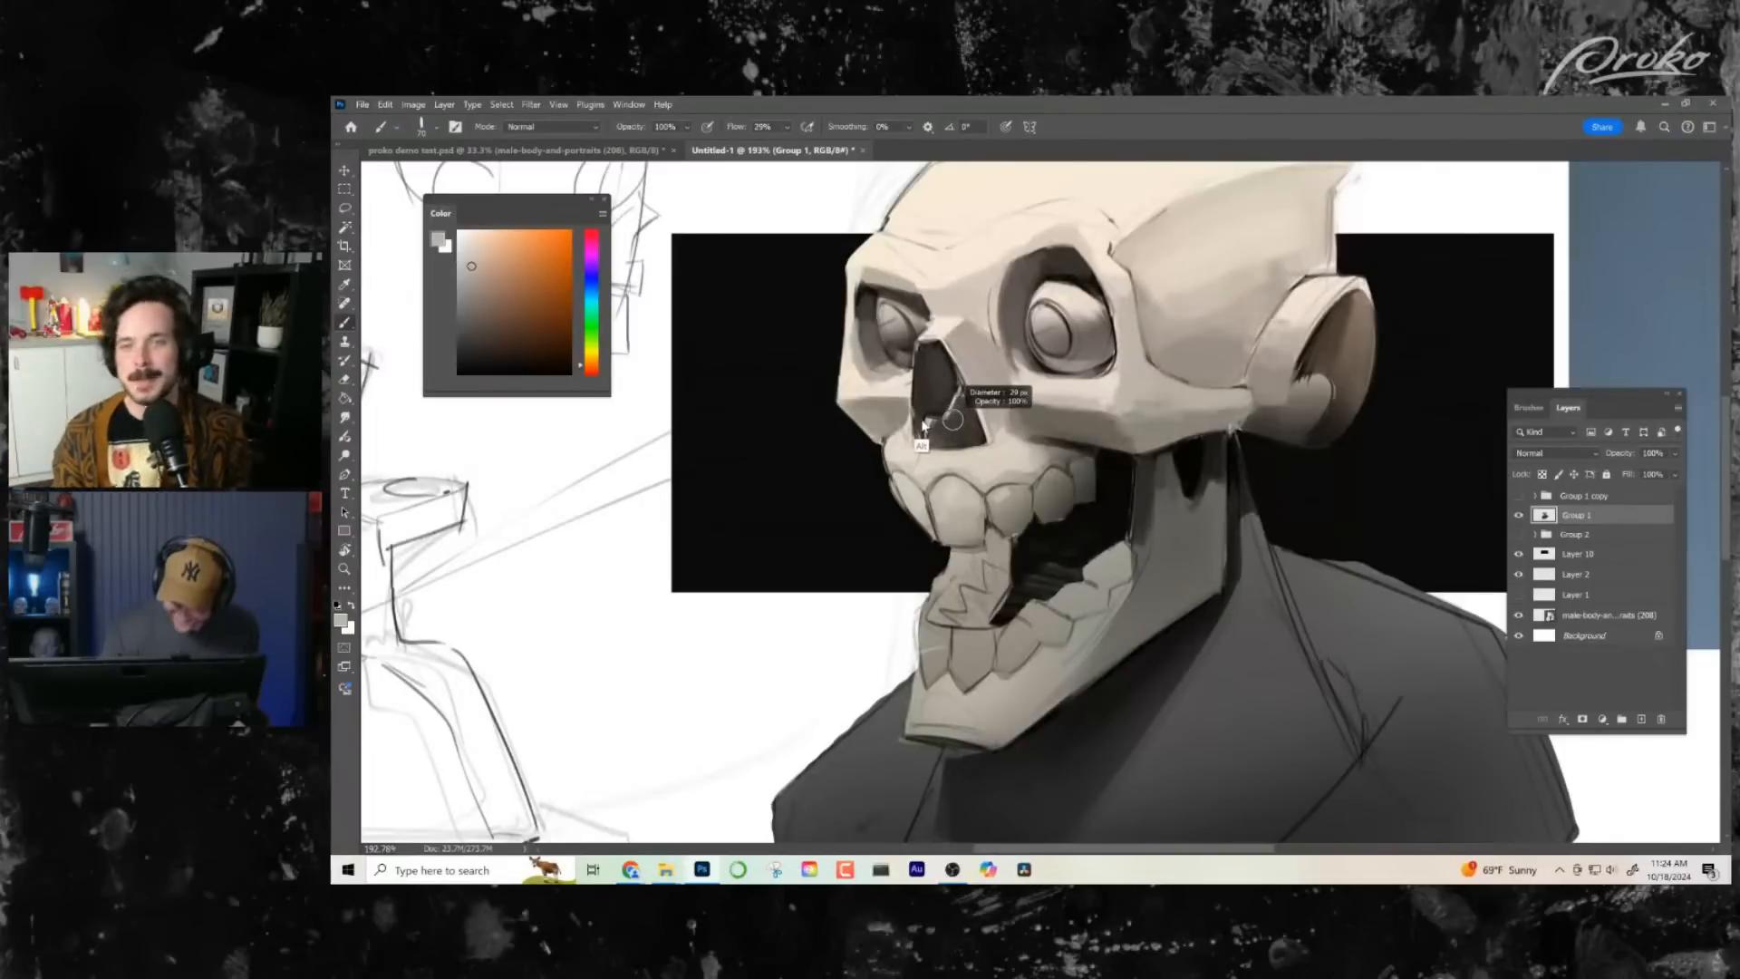
left_click(1050, 264, "alt")
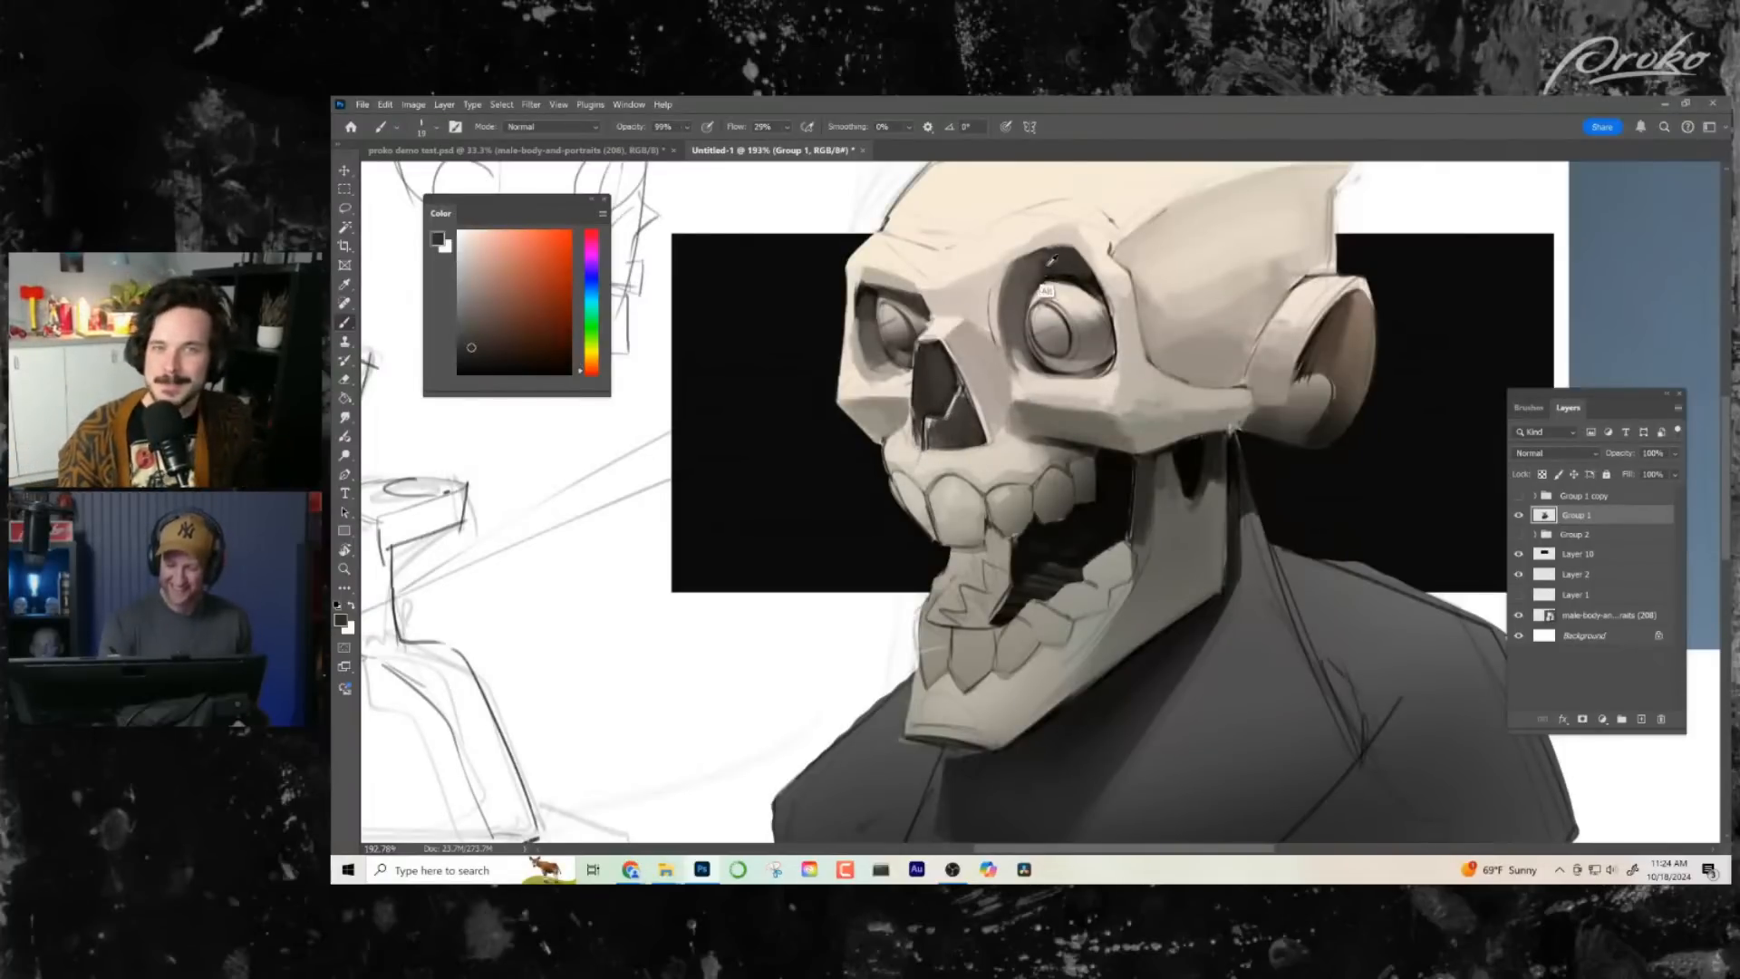
mouse_move(1054, 261)
left_mouse_down()
mouse_move(1016, 275)
mouse_move(1021, 294)
left_mouse_up()
left_click(1031, 271, "alt")
left_click_drag(1177, 589, 1203, 606)
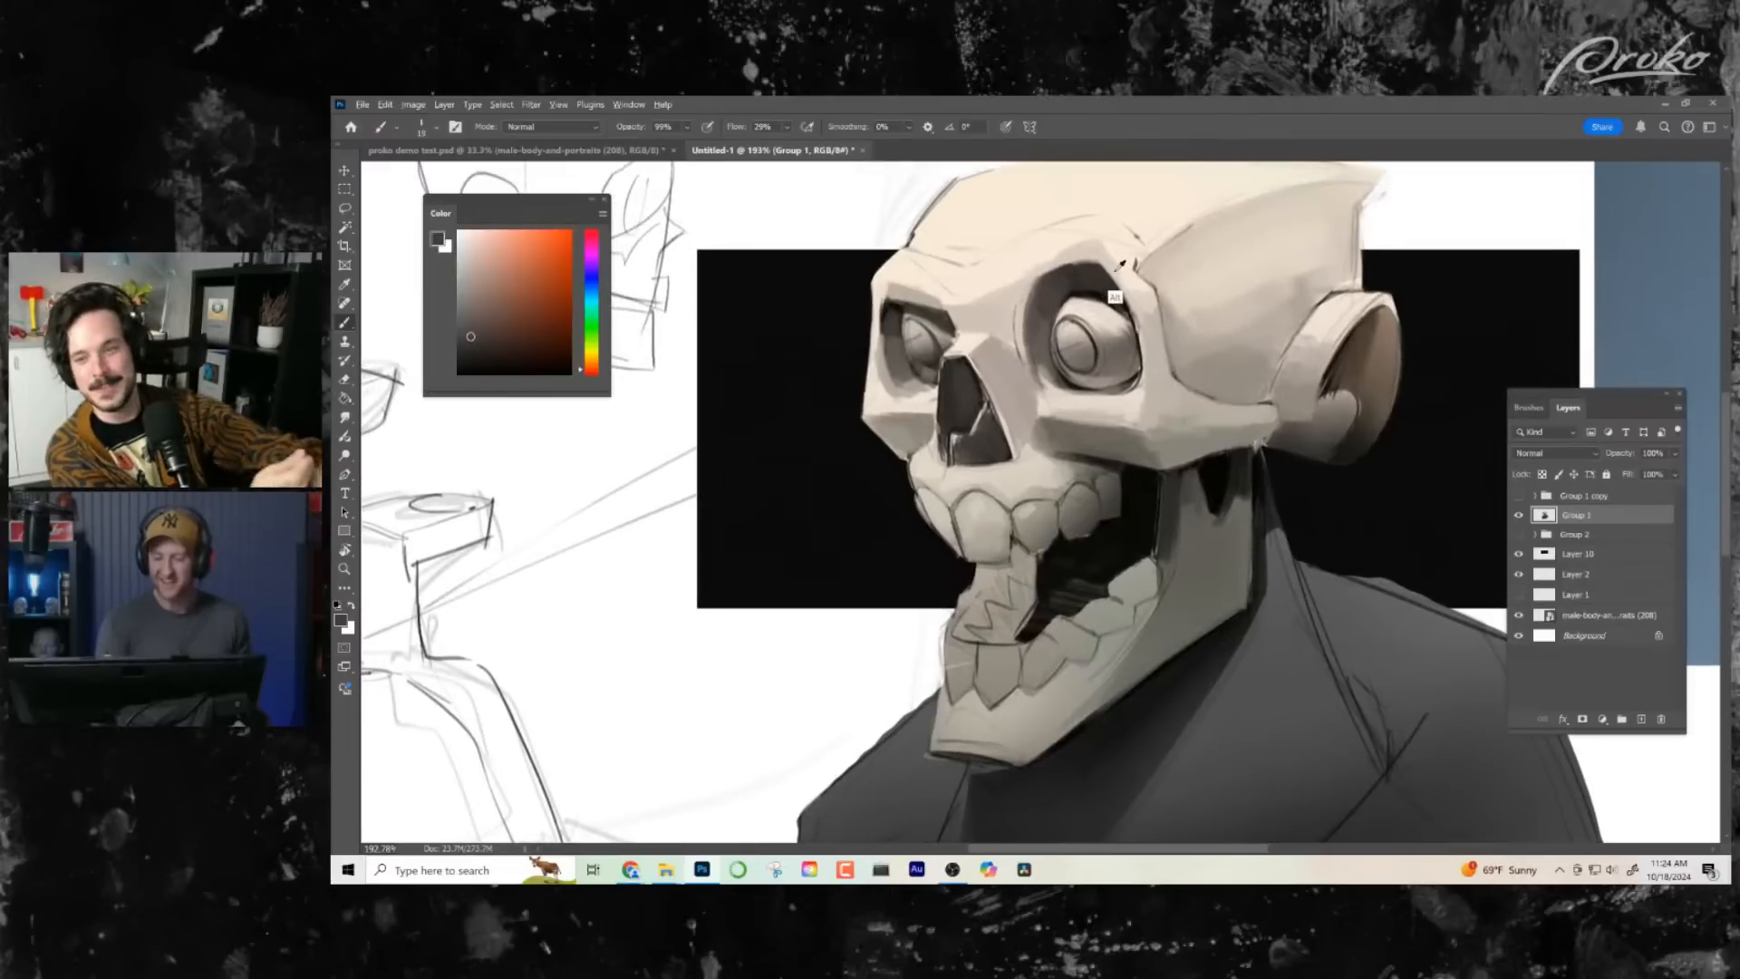
left_click(1103, 299, "alt")
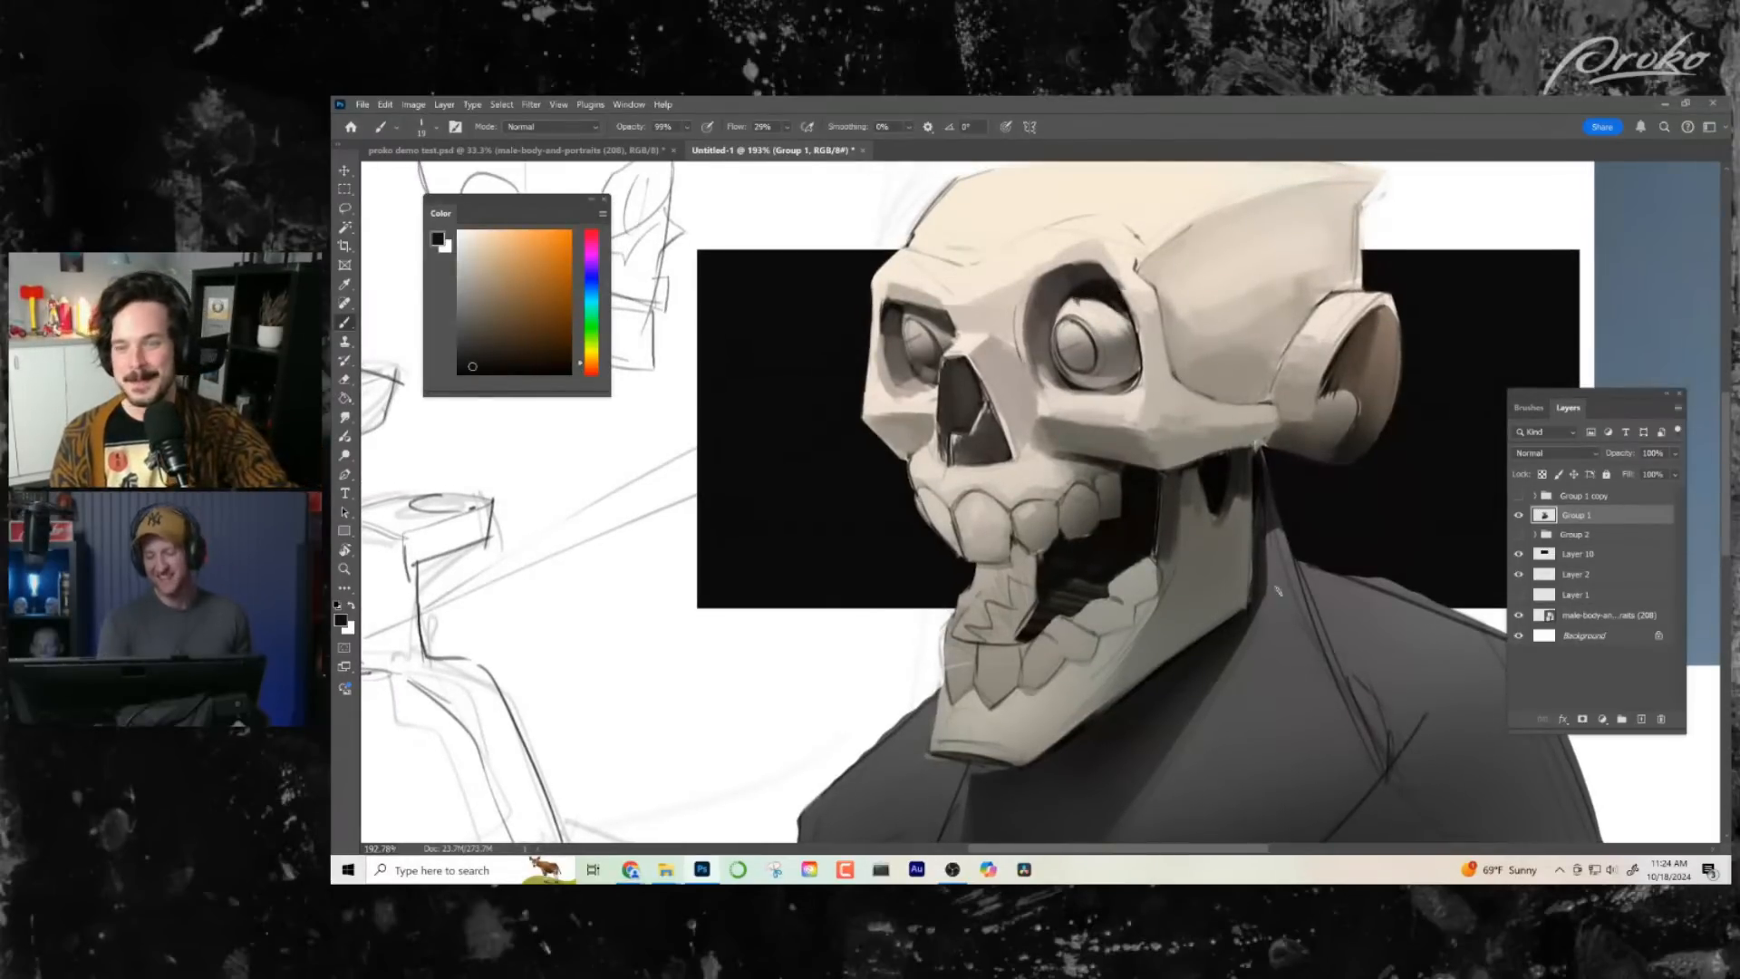
key("alt+z")
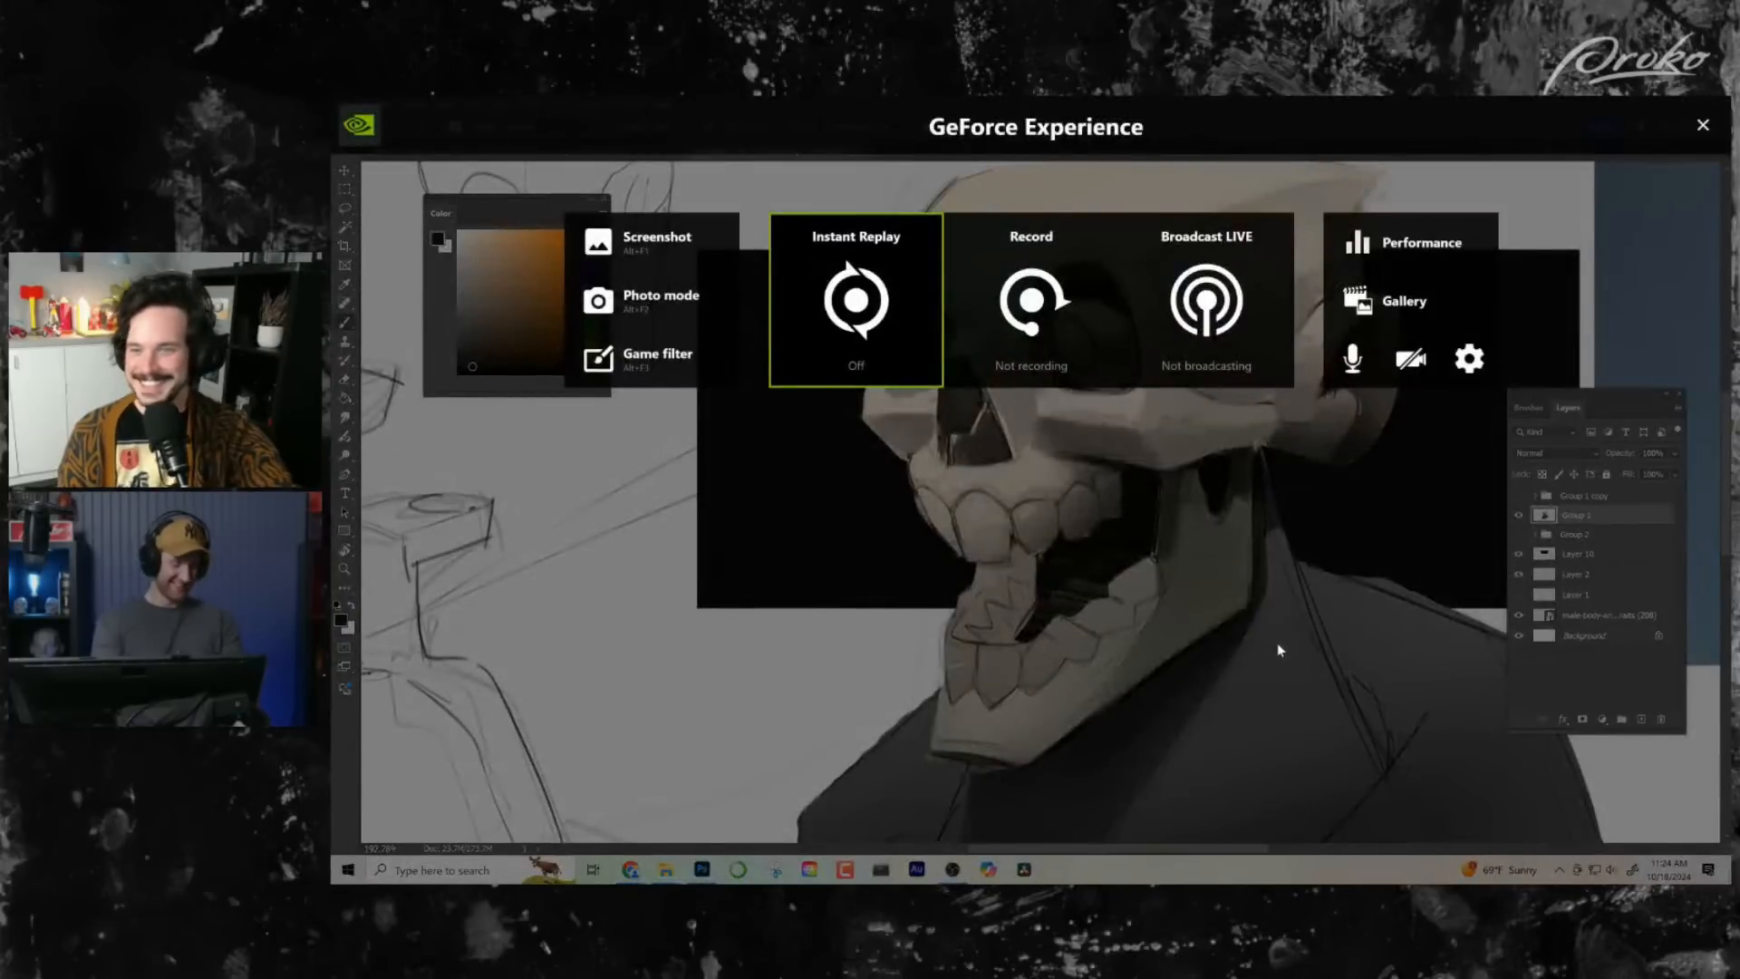
key("alt+z")
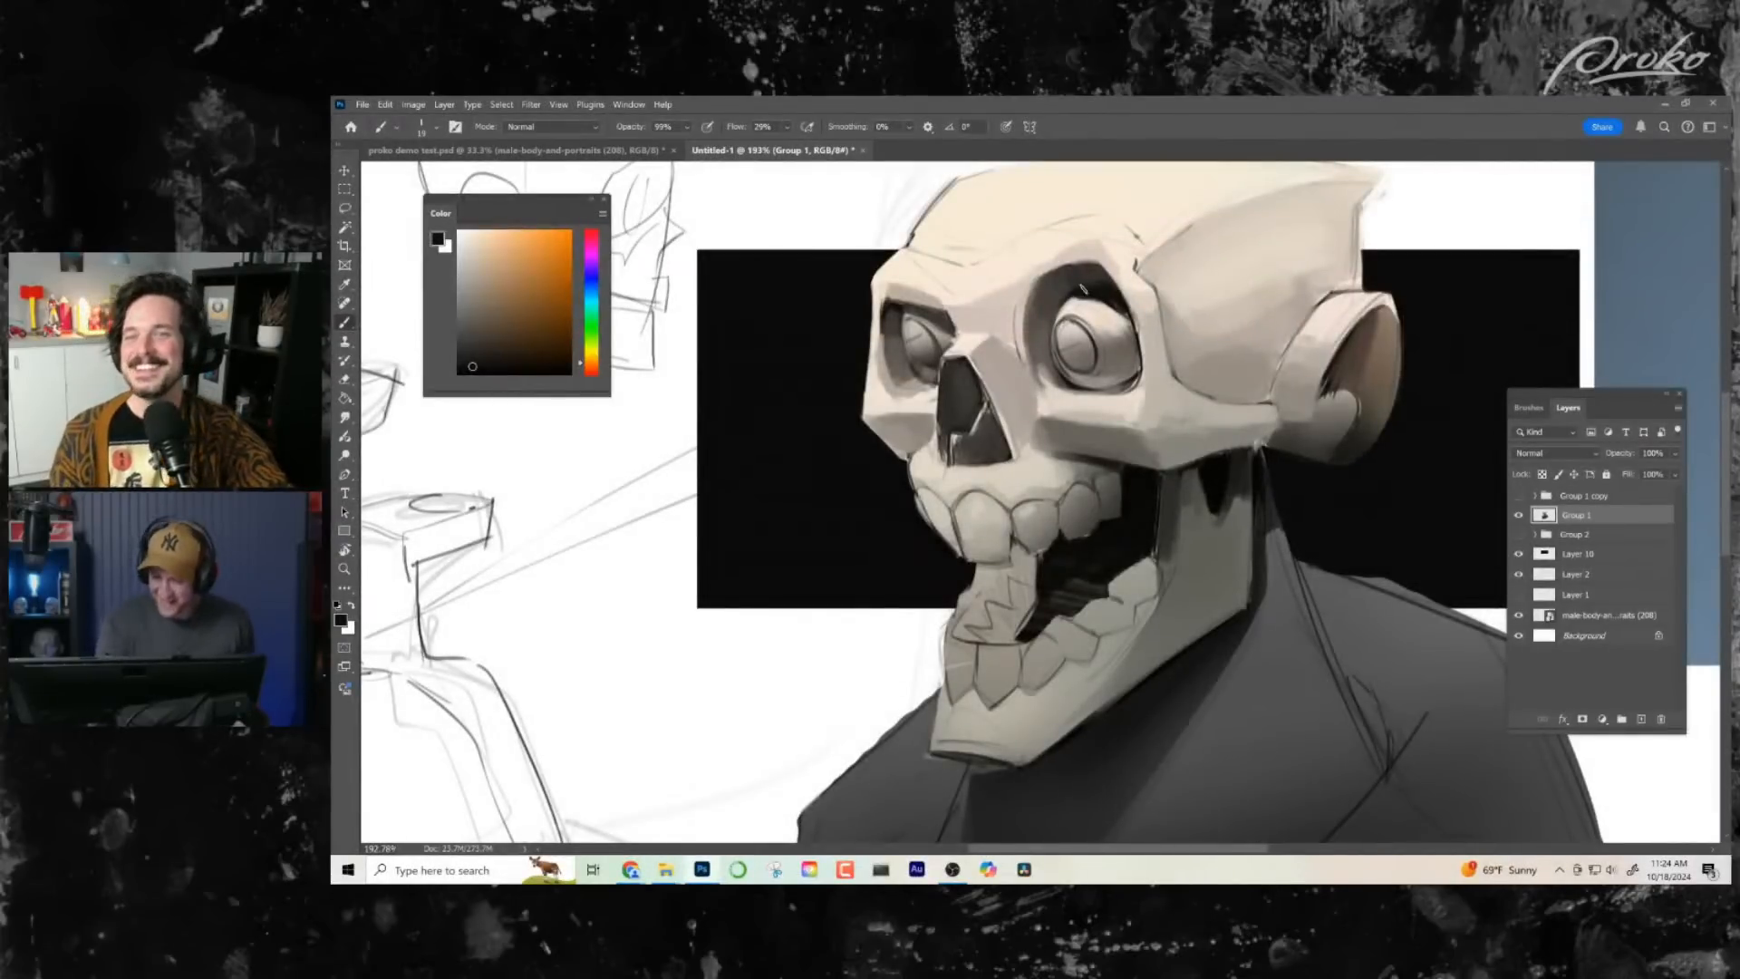
left_click(1122, 343, "alt")
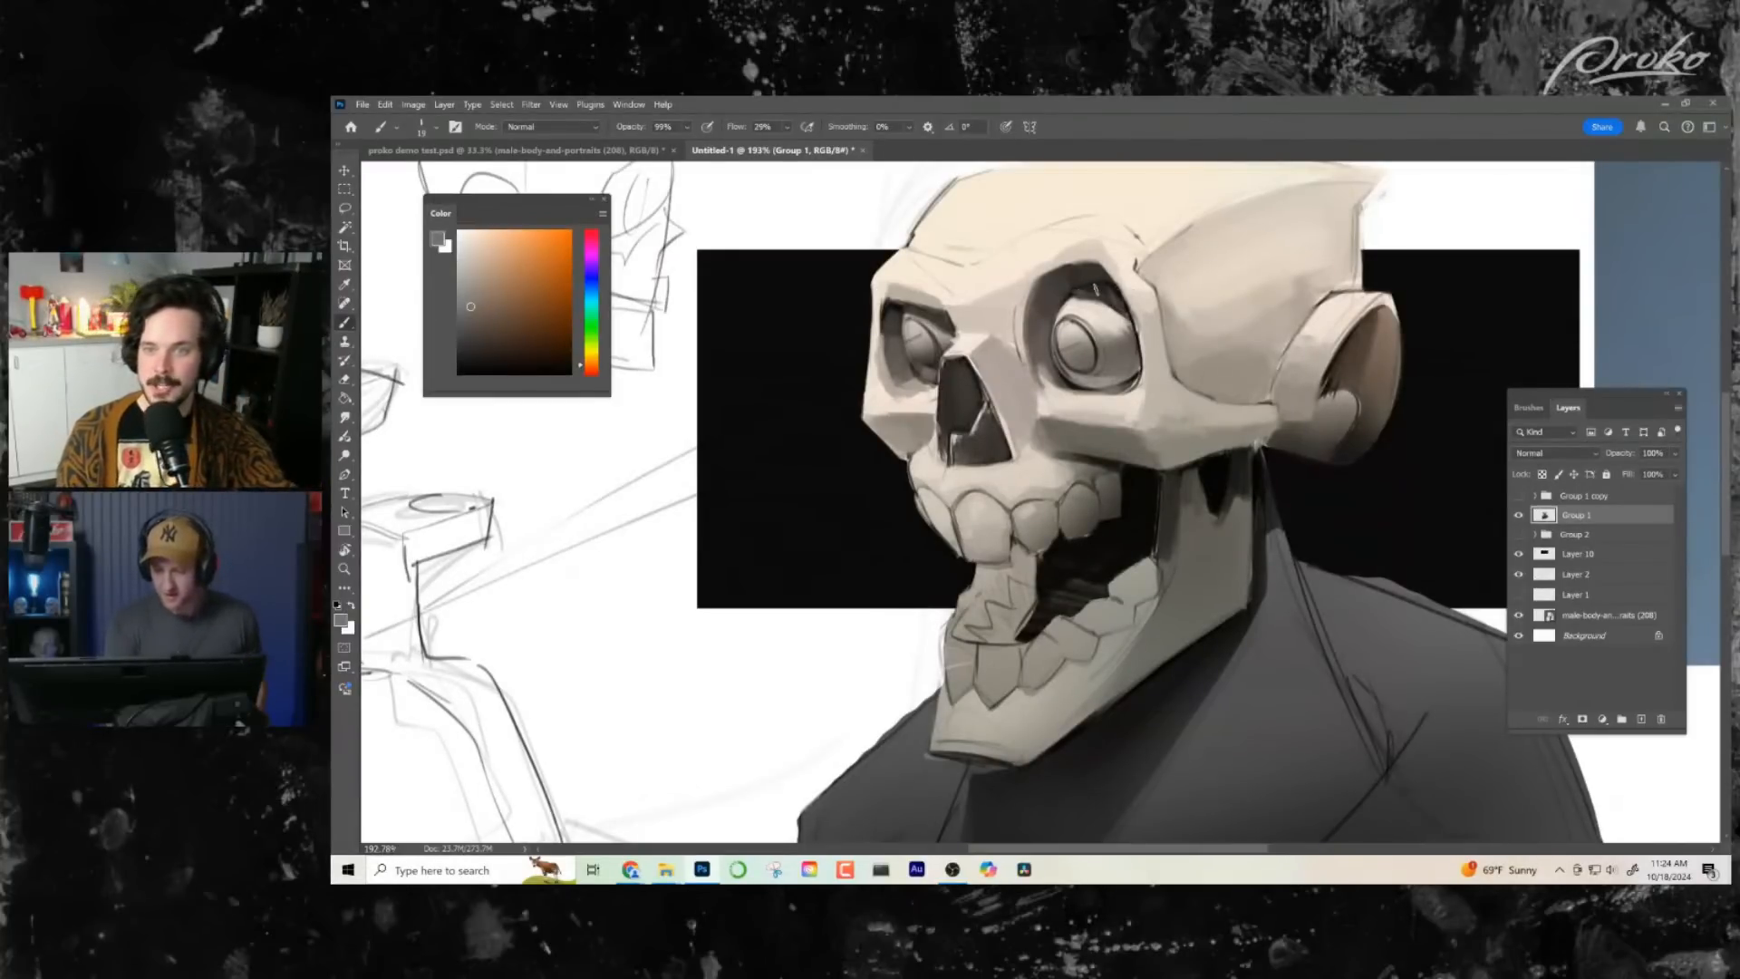
- Cover the sketch lines inside the open mouth with sampled black, undo the stray strokes and tidy the edge along the lower teeth
left_click_drag(1281, 517, 1245, 484)
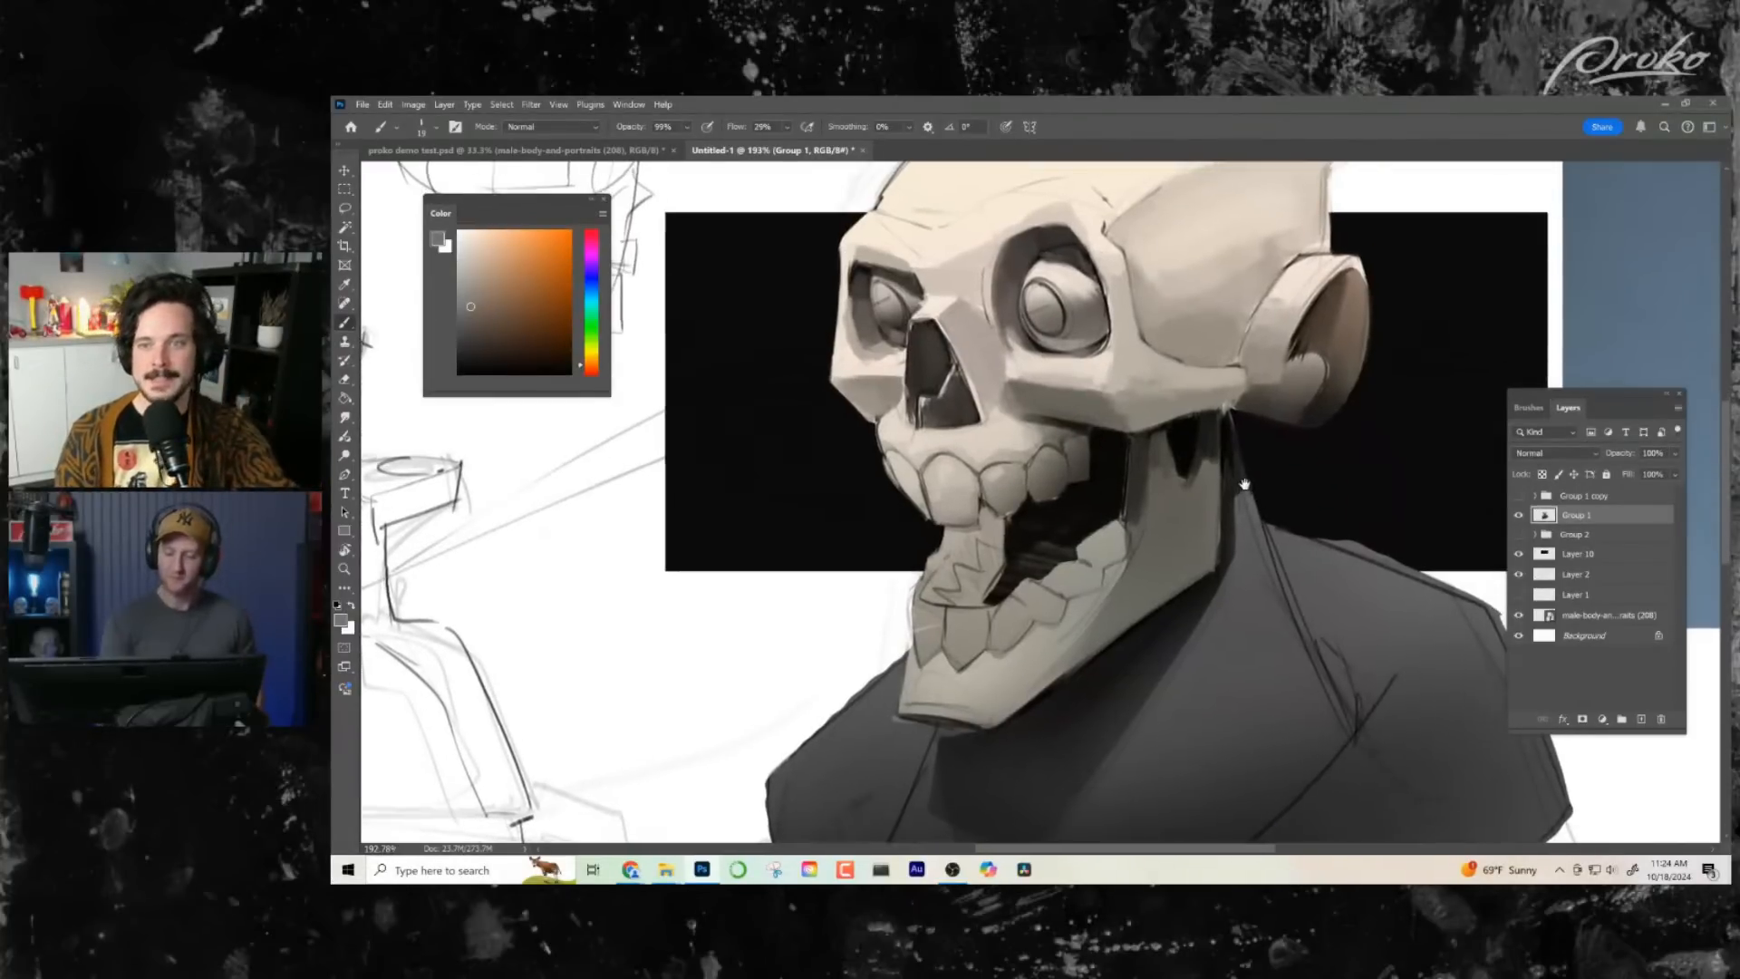
left_click(1121, 475, "alt")
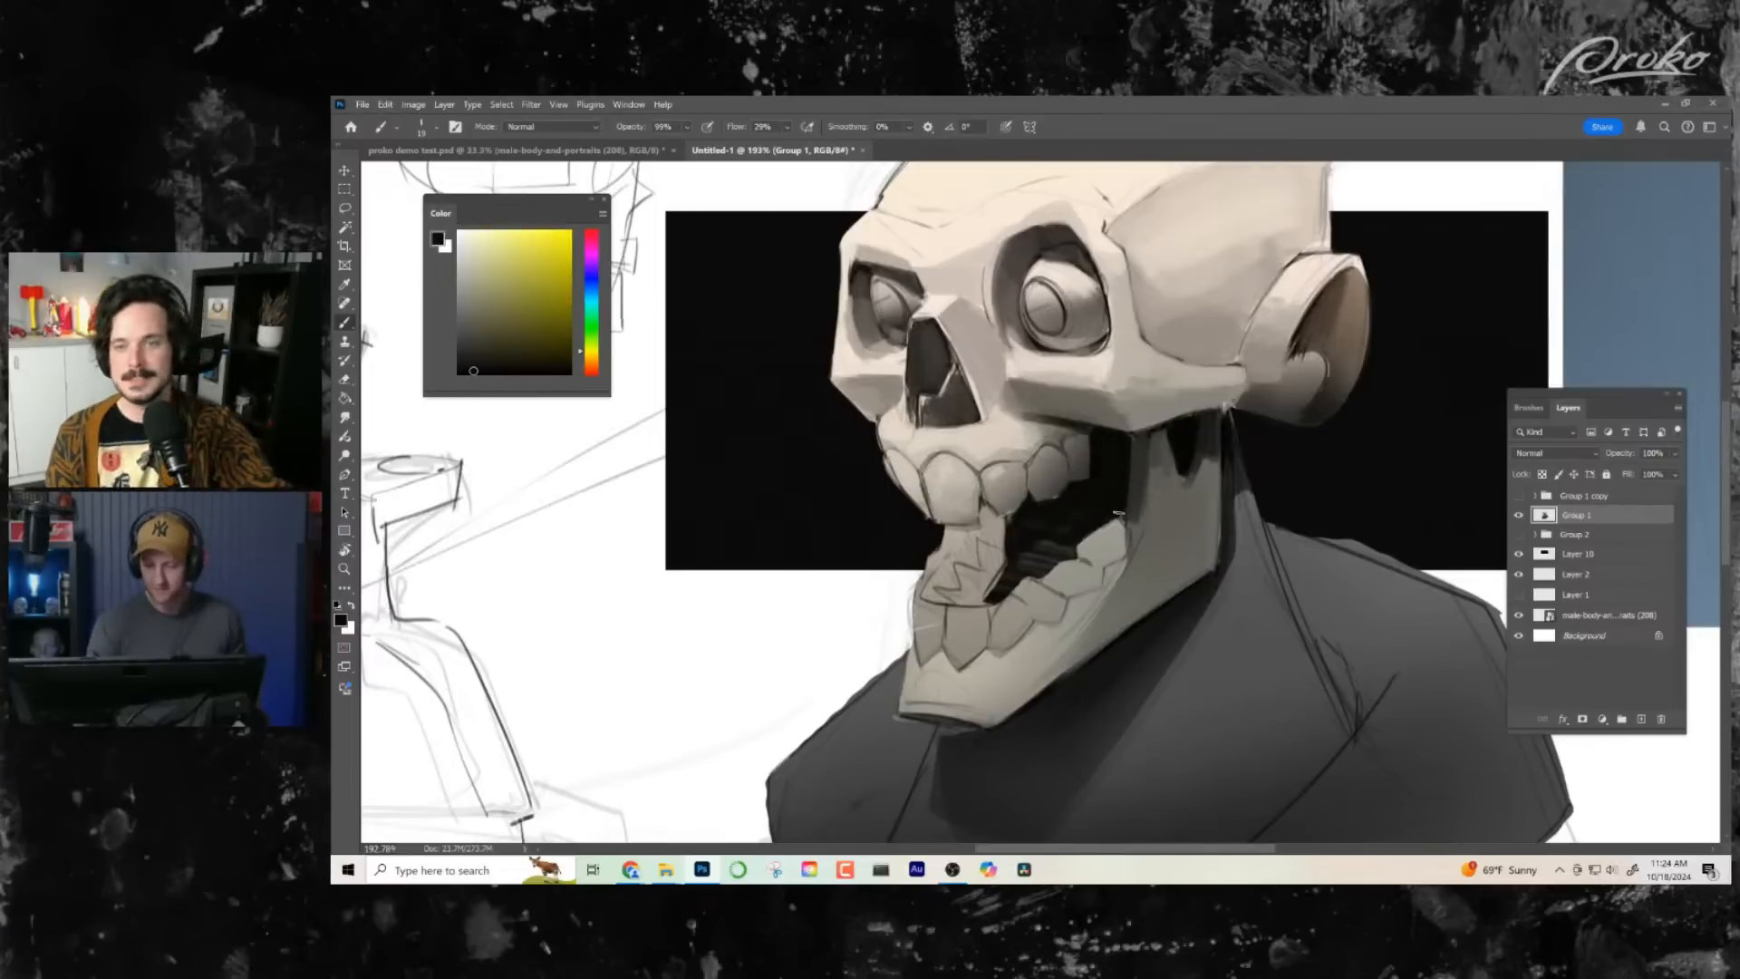
left_click_drag(1066, 617, 1066, 620)
left_click(1034, 557, "alt")
mouse_move(1023, 562)
left_mouse_down()
mouse_move(992, 592)
mouse_move(1041, 553)
left_mouse_up()
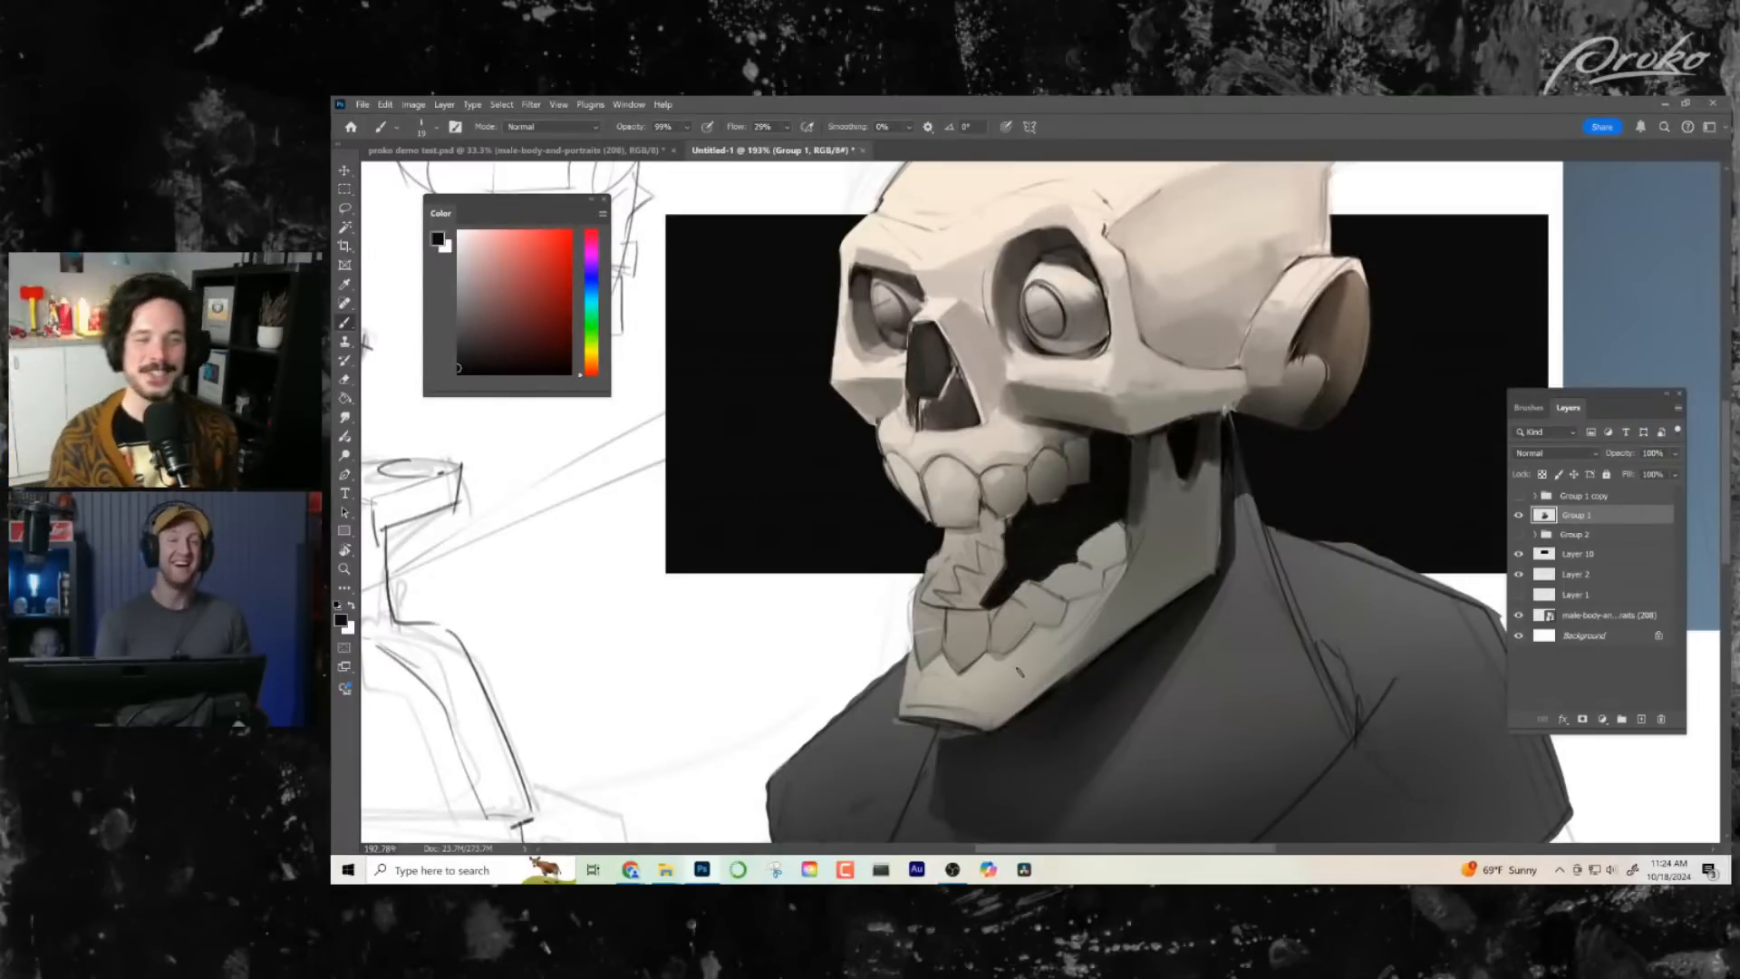
key("ctrl+z")
key("ctrl+z")
key("ctrl+z")
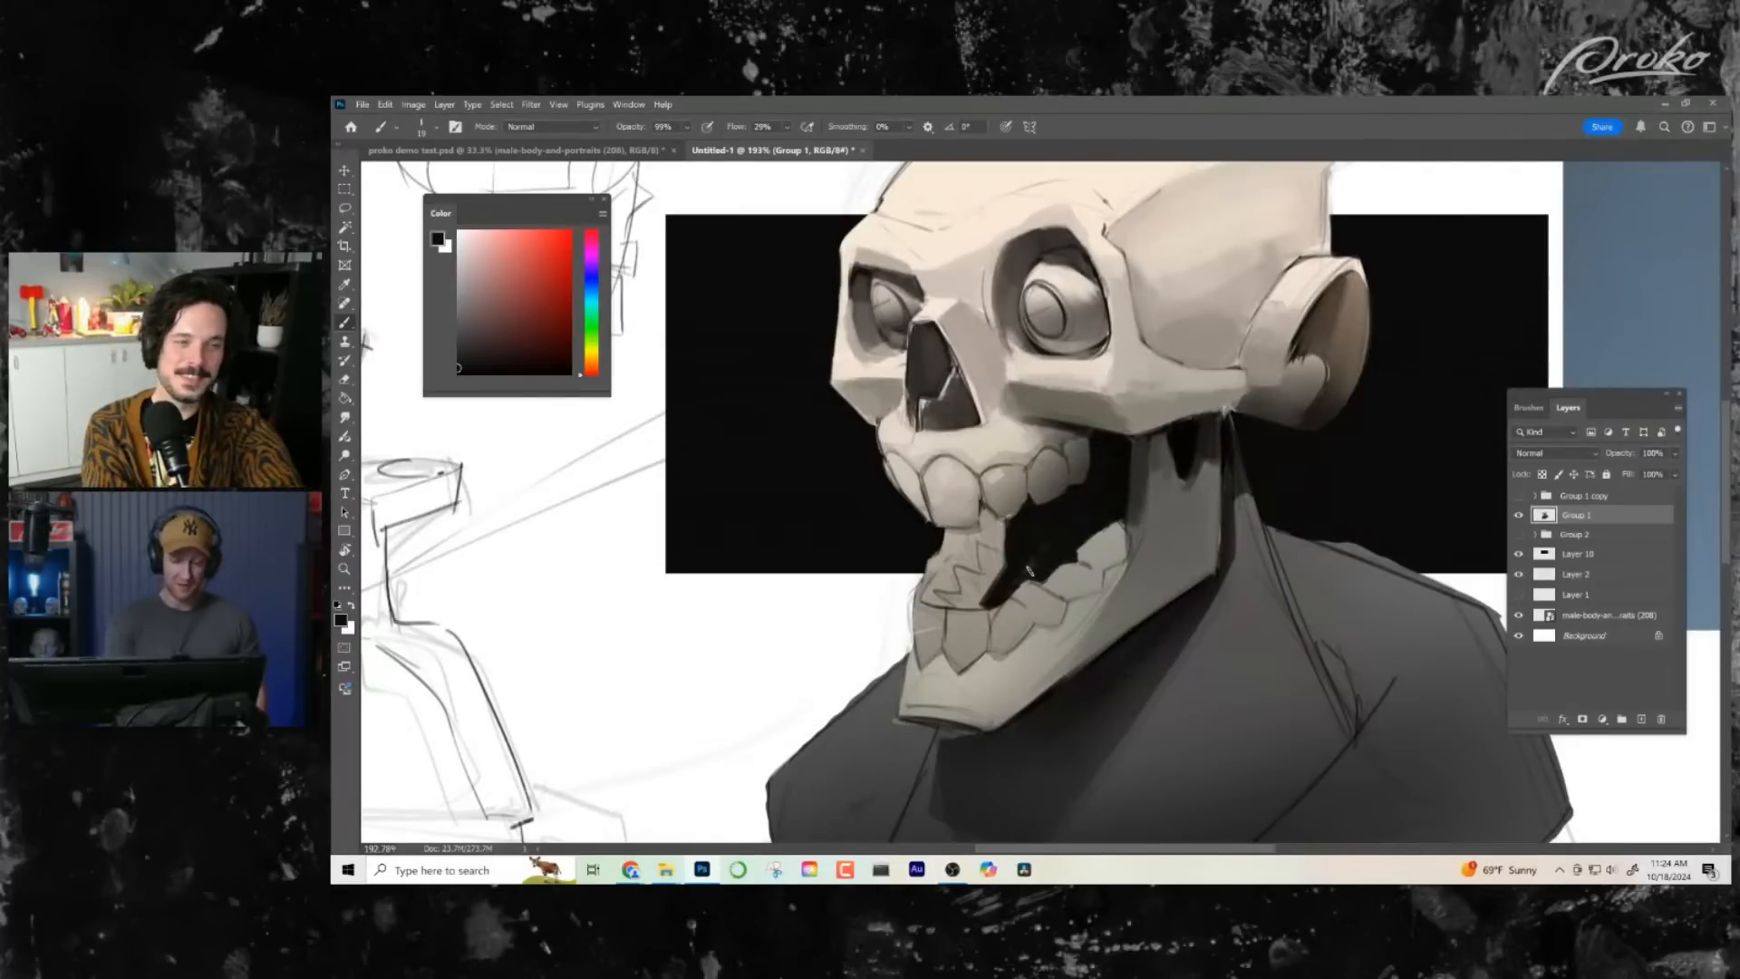
left_click_drag(983, 606, 984, 606)
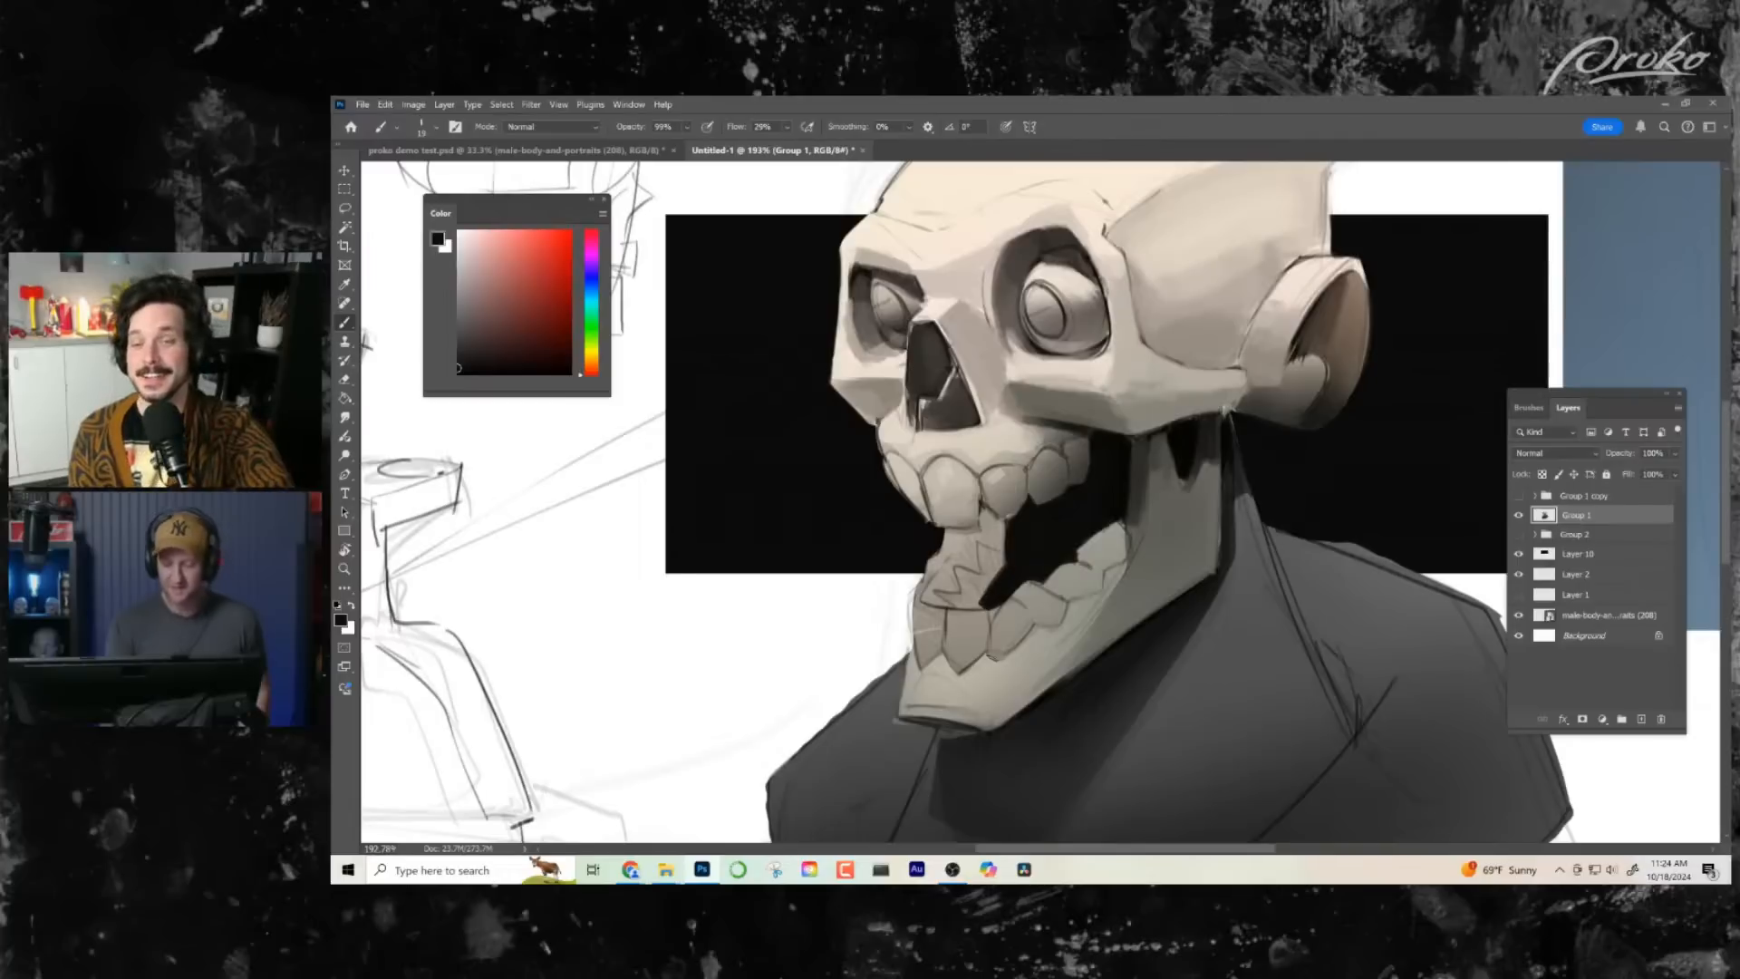
- Darken the top of the jaw just beneath the cheekbone with sampled dark greys
left_click(1155, 437, "alt")
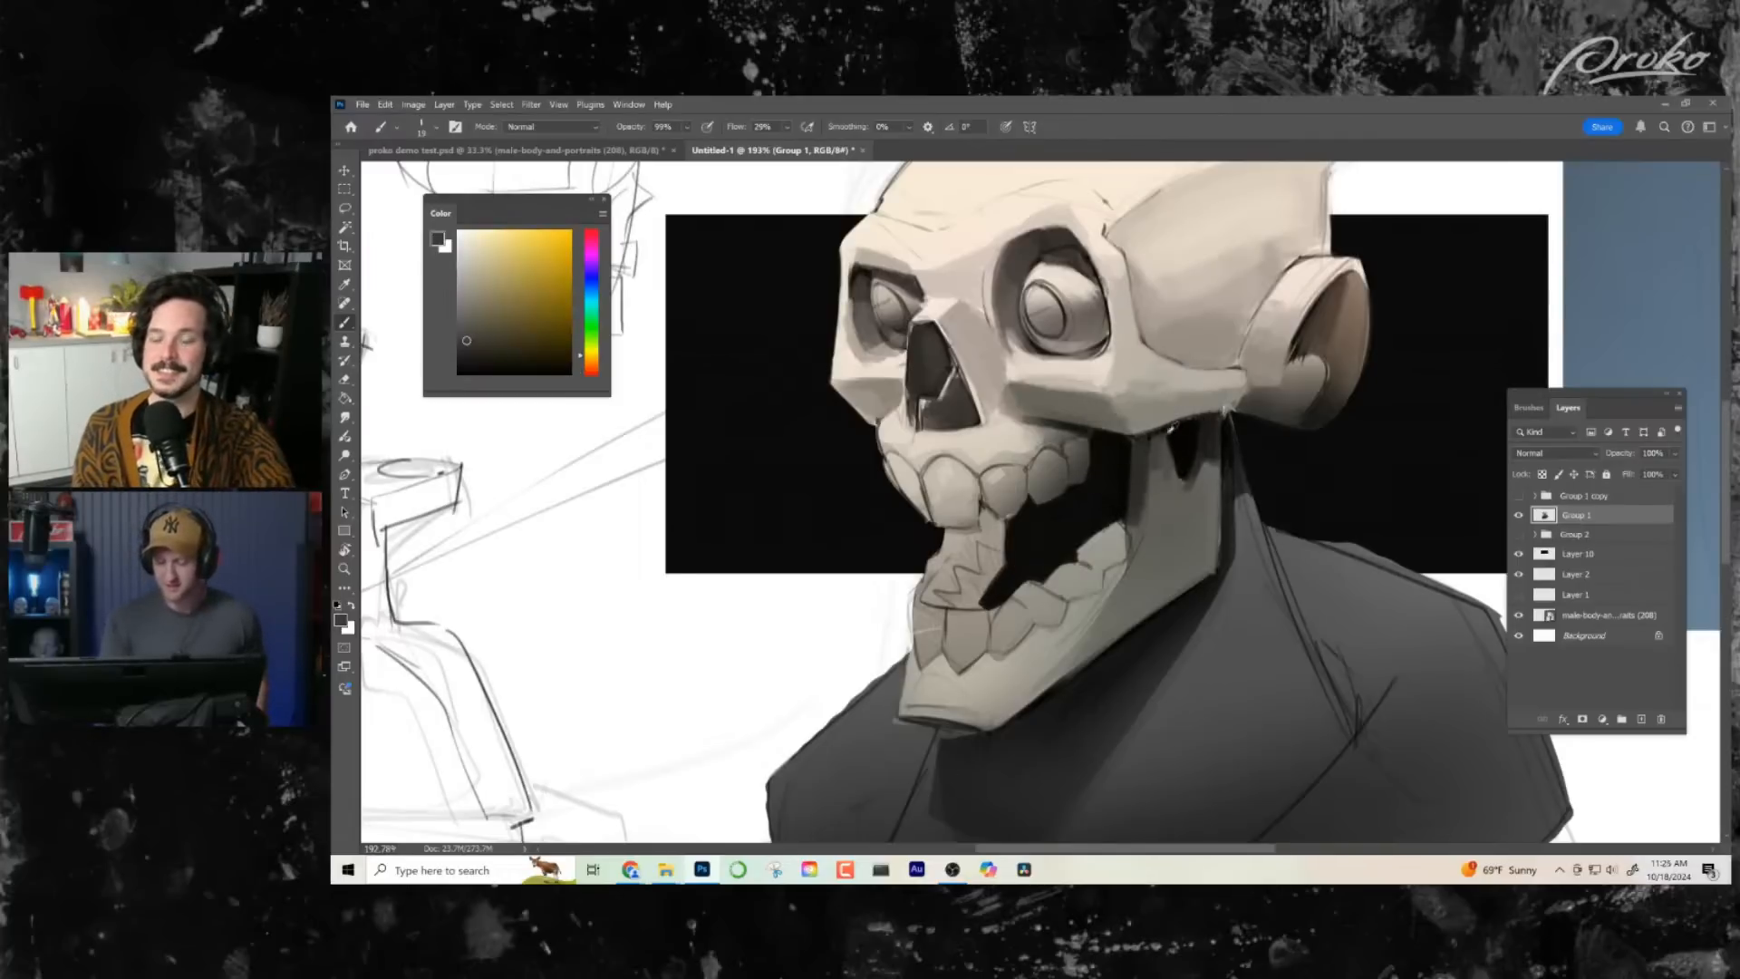
left_click(1162, 434, "alt")
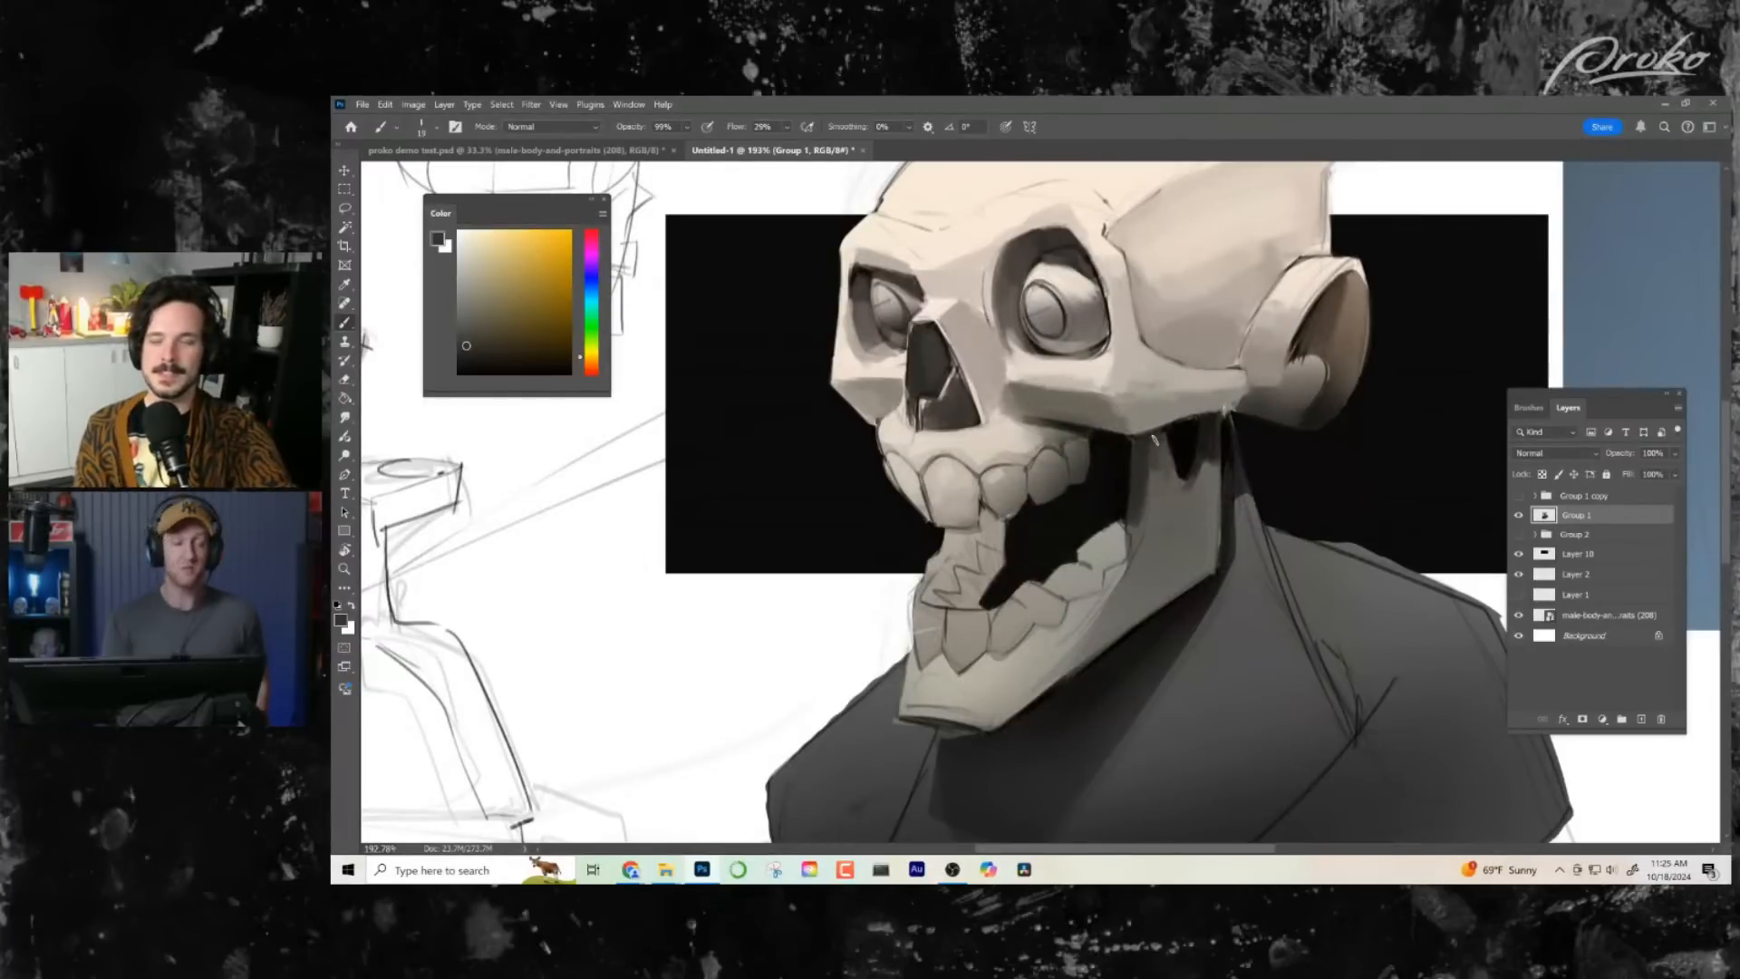
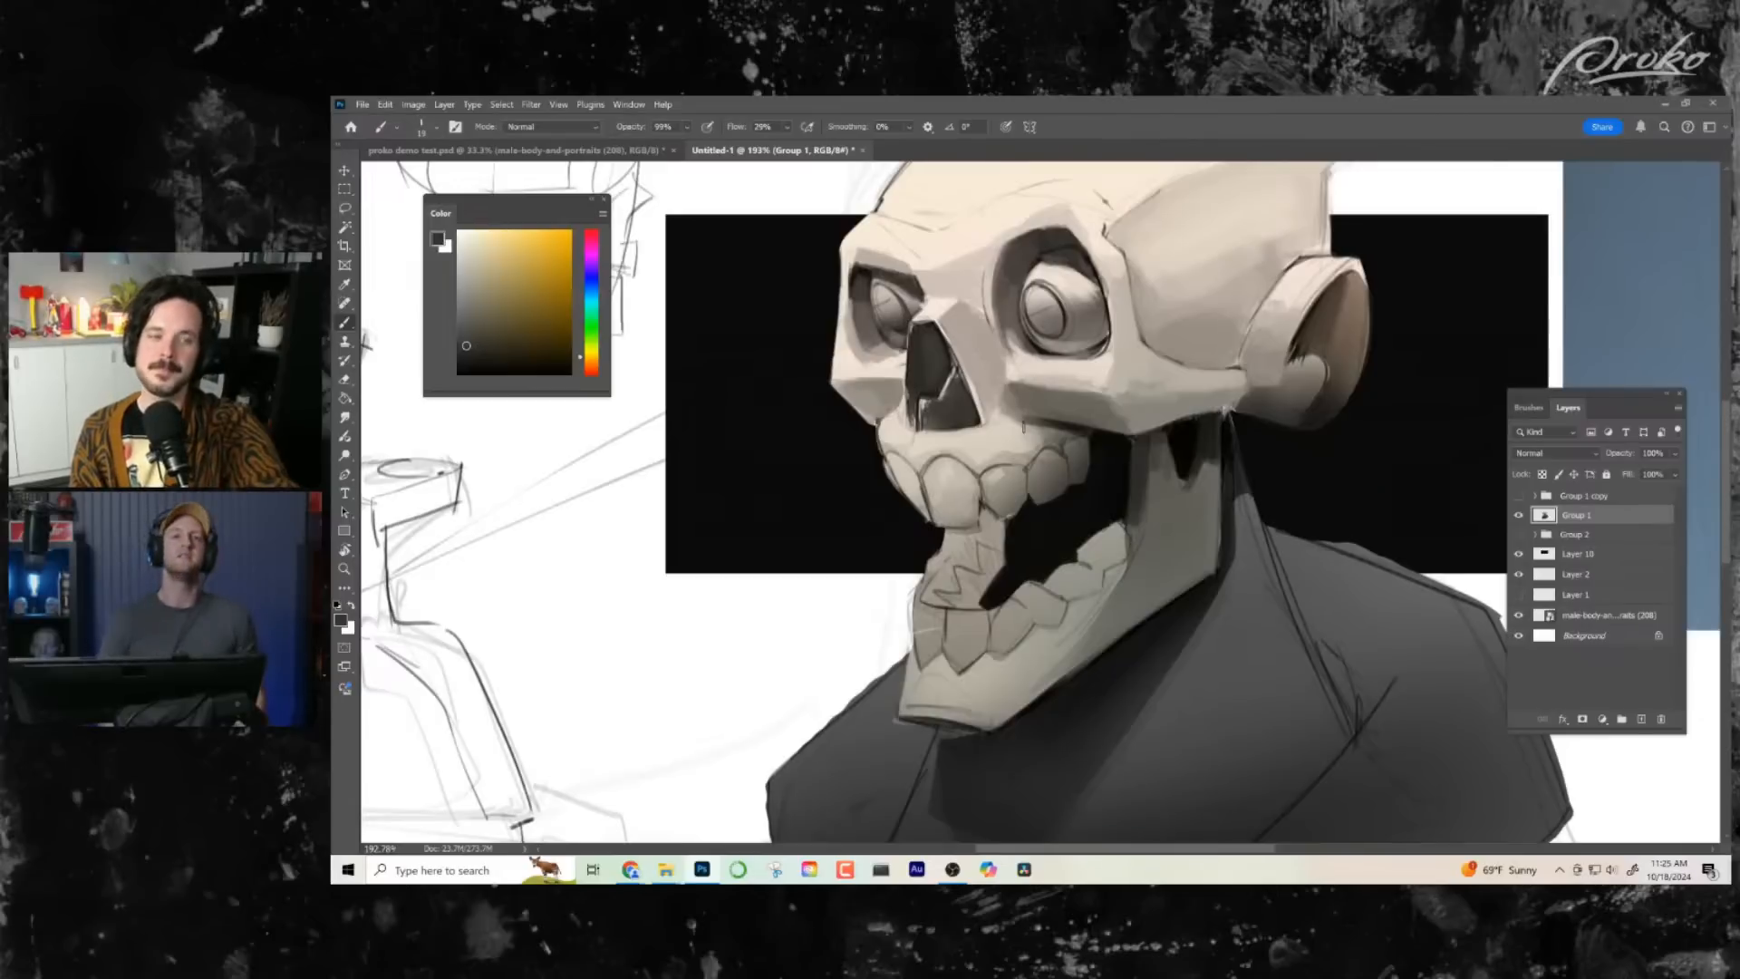
- Retouch the brow ridge and the outer edge of the far eye socket with sampled light bone tones
left_click(1145, 585)
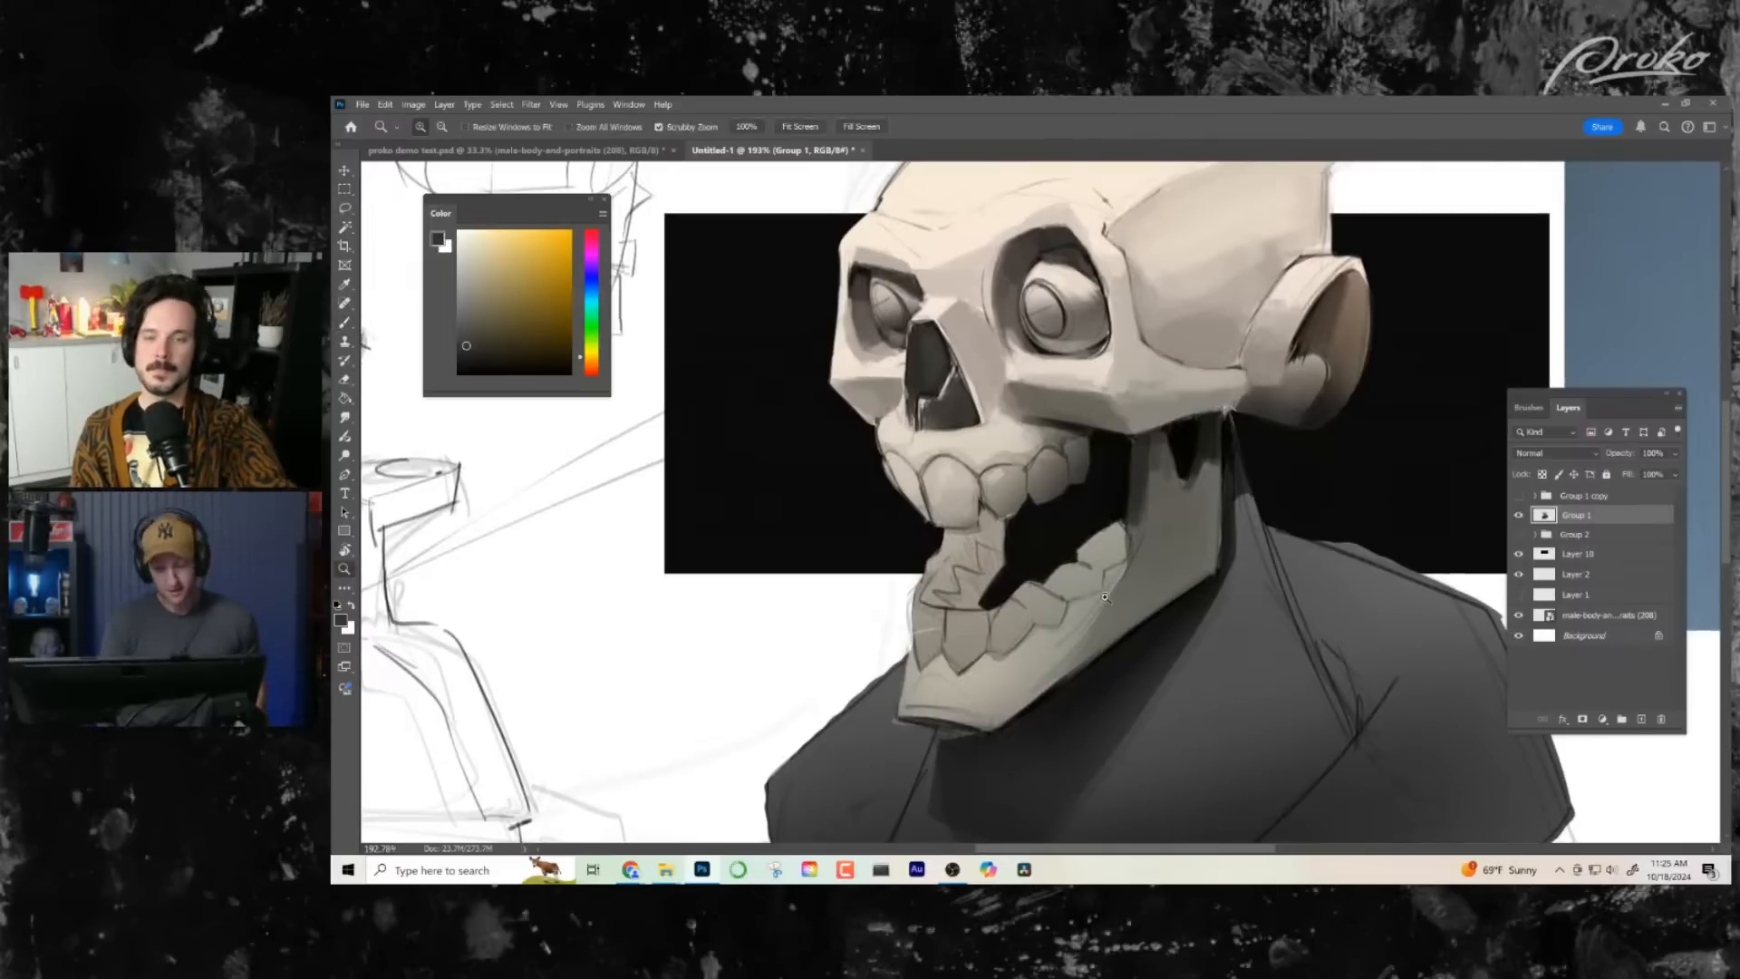
mouse_move(1056, 605)
left_mouse_down()
mouse_move(1014, 605)
mouse_move(1055, 606)
left_mouse_up()
mouse_move(1094, 194)
left_mouse_down()
mouse_move(1111, 236)
mouse_move(1087, 481)
left_mouse_up()
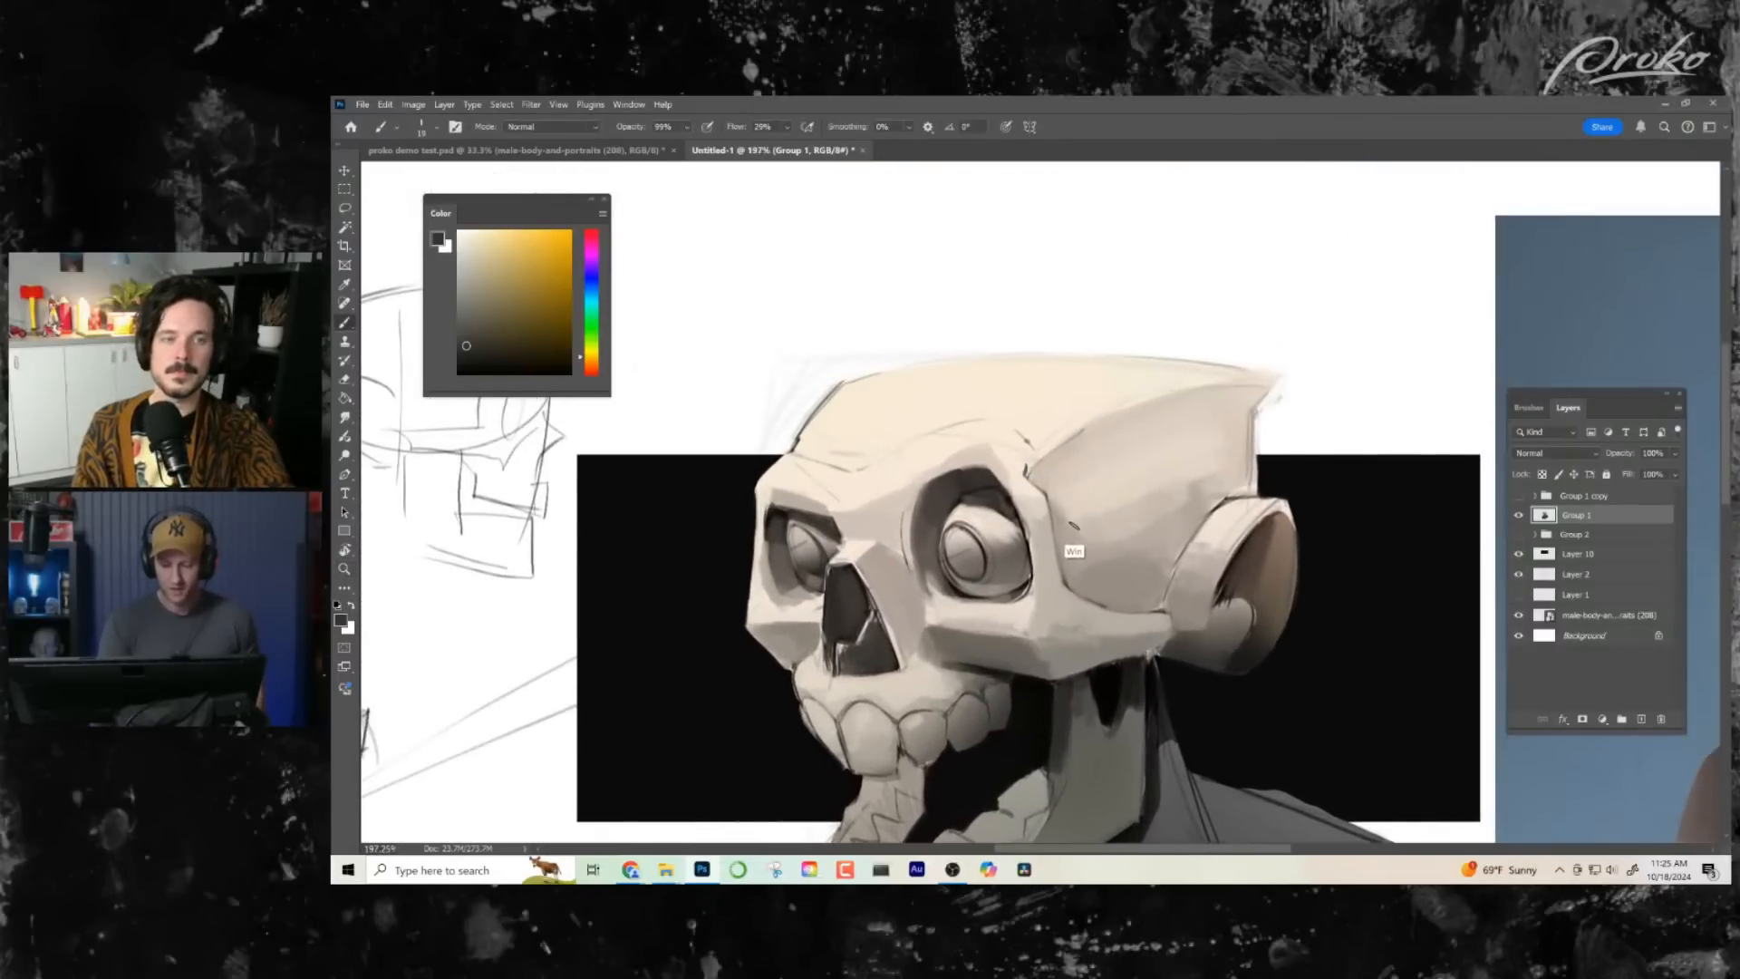
key("super")
key("super")
left_click(1071, 558, "alt")
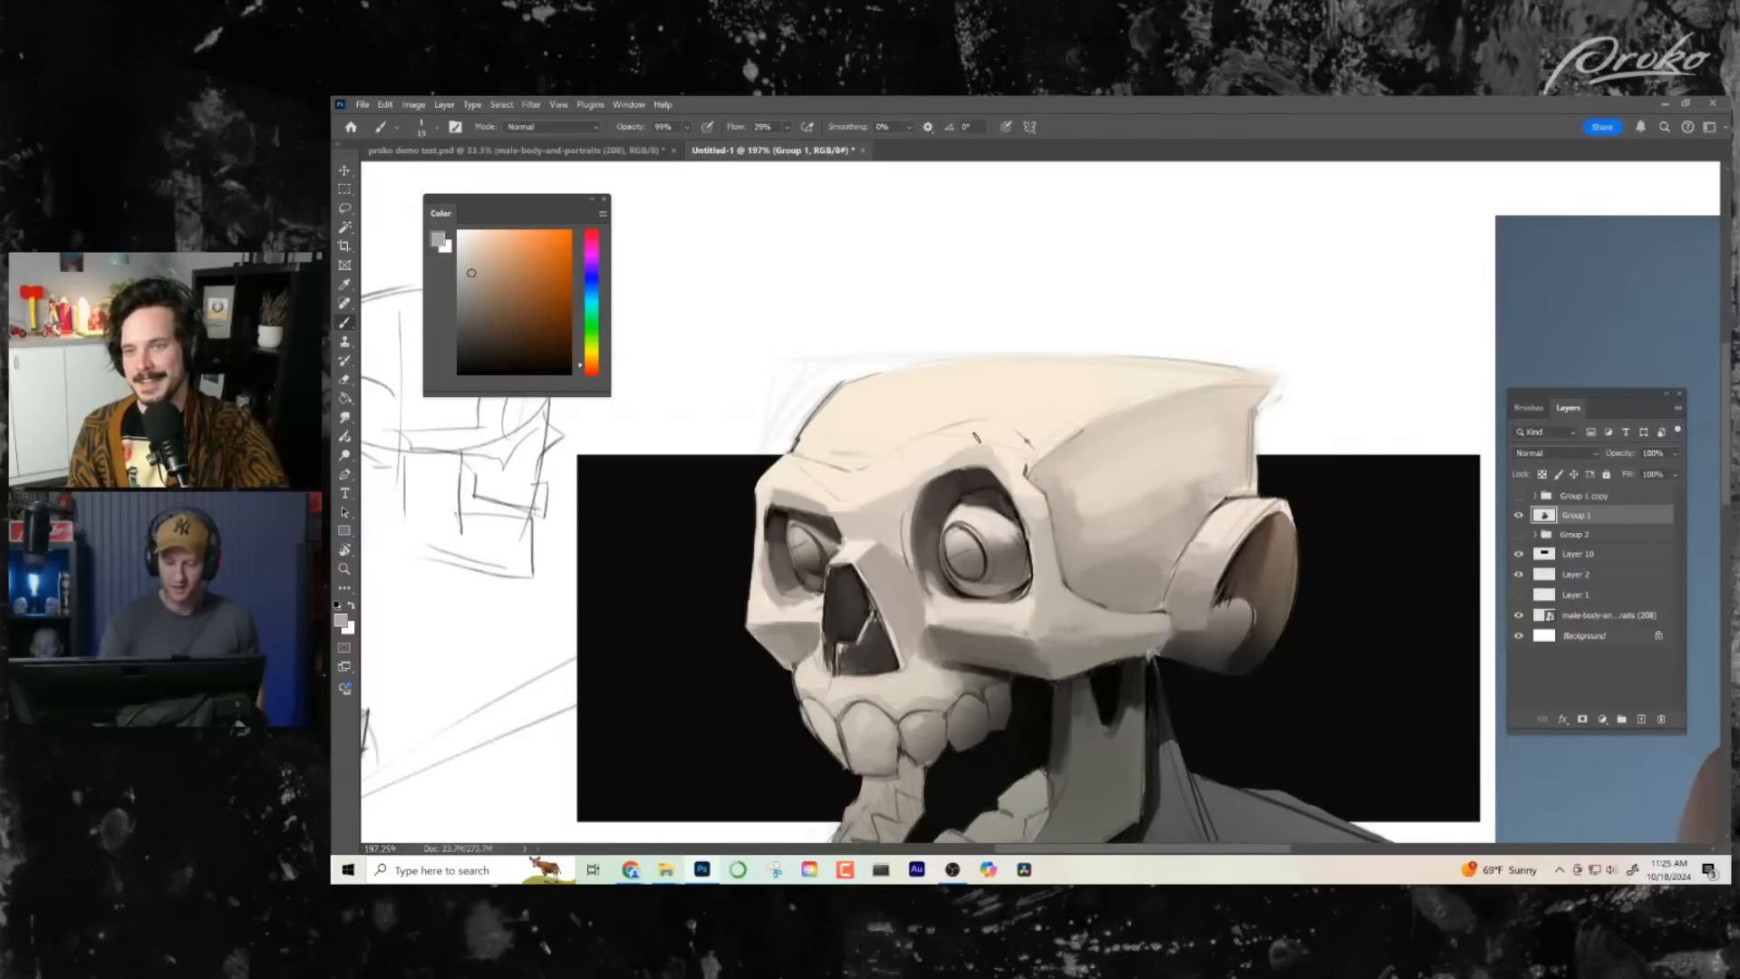
left_click(879, 504, "alt")
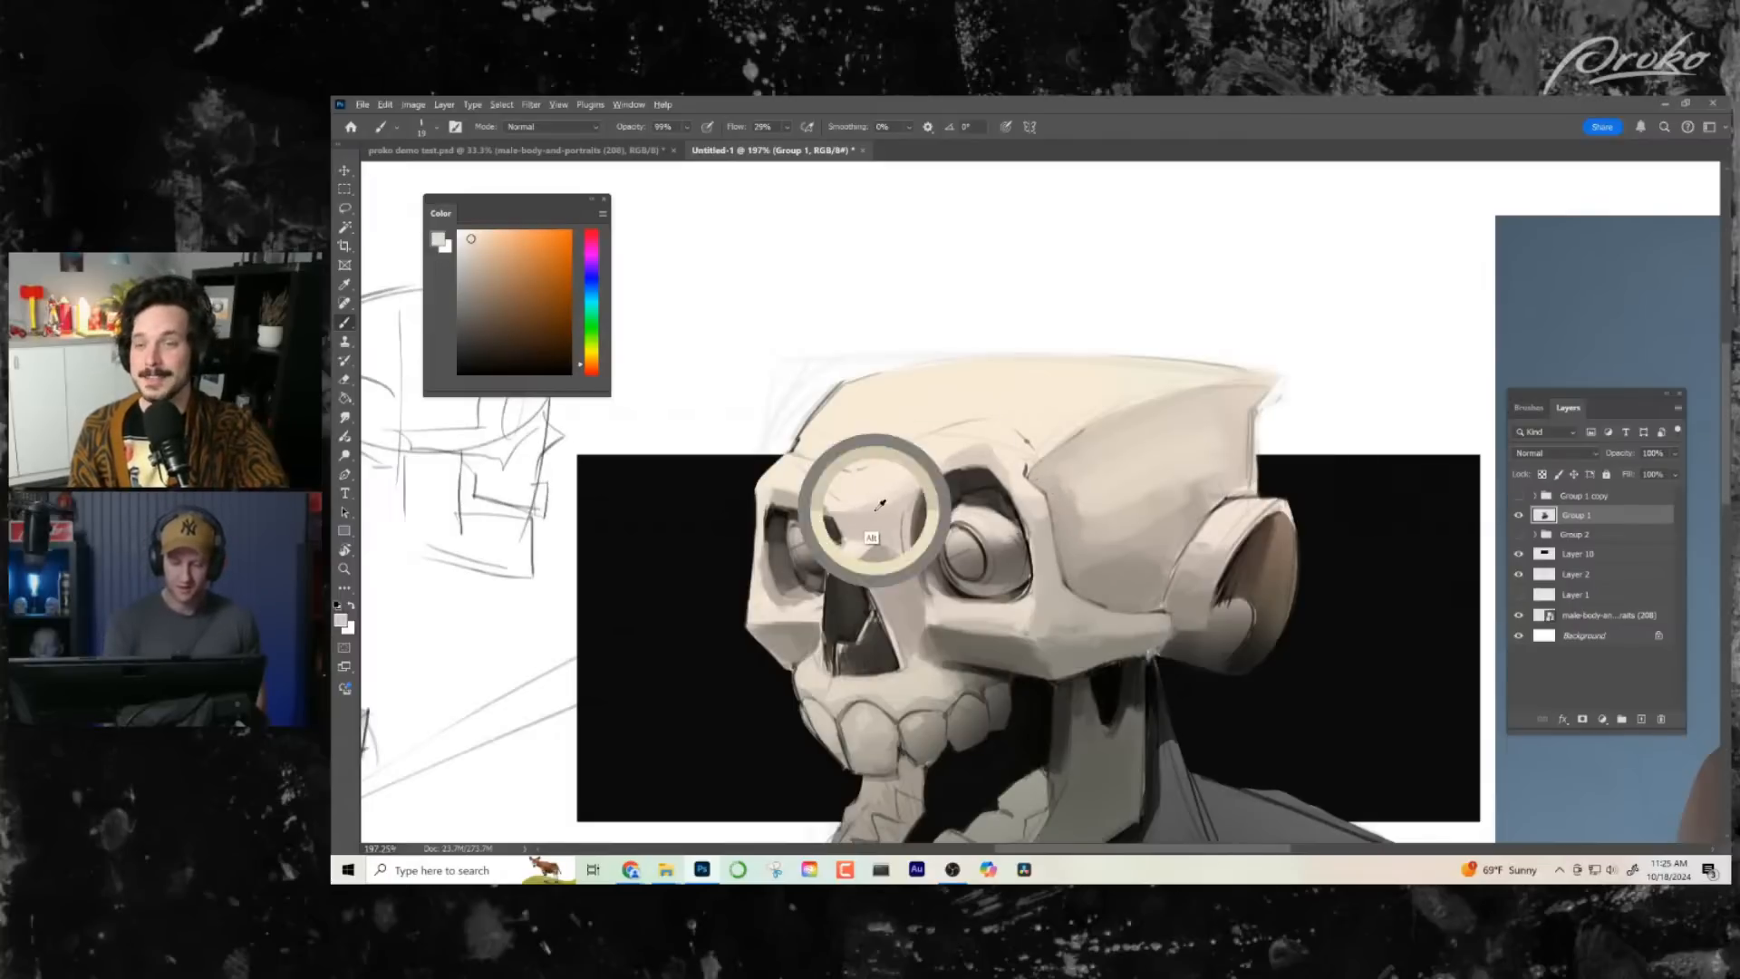
left_click(876, 511, "alt")
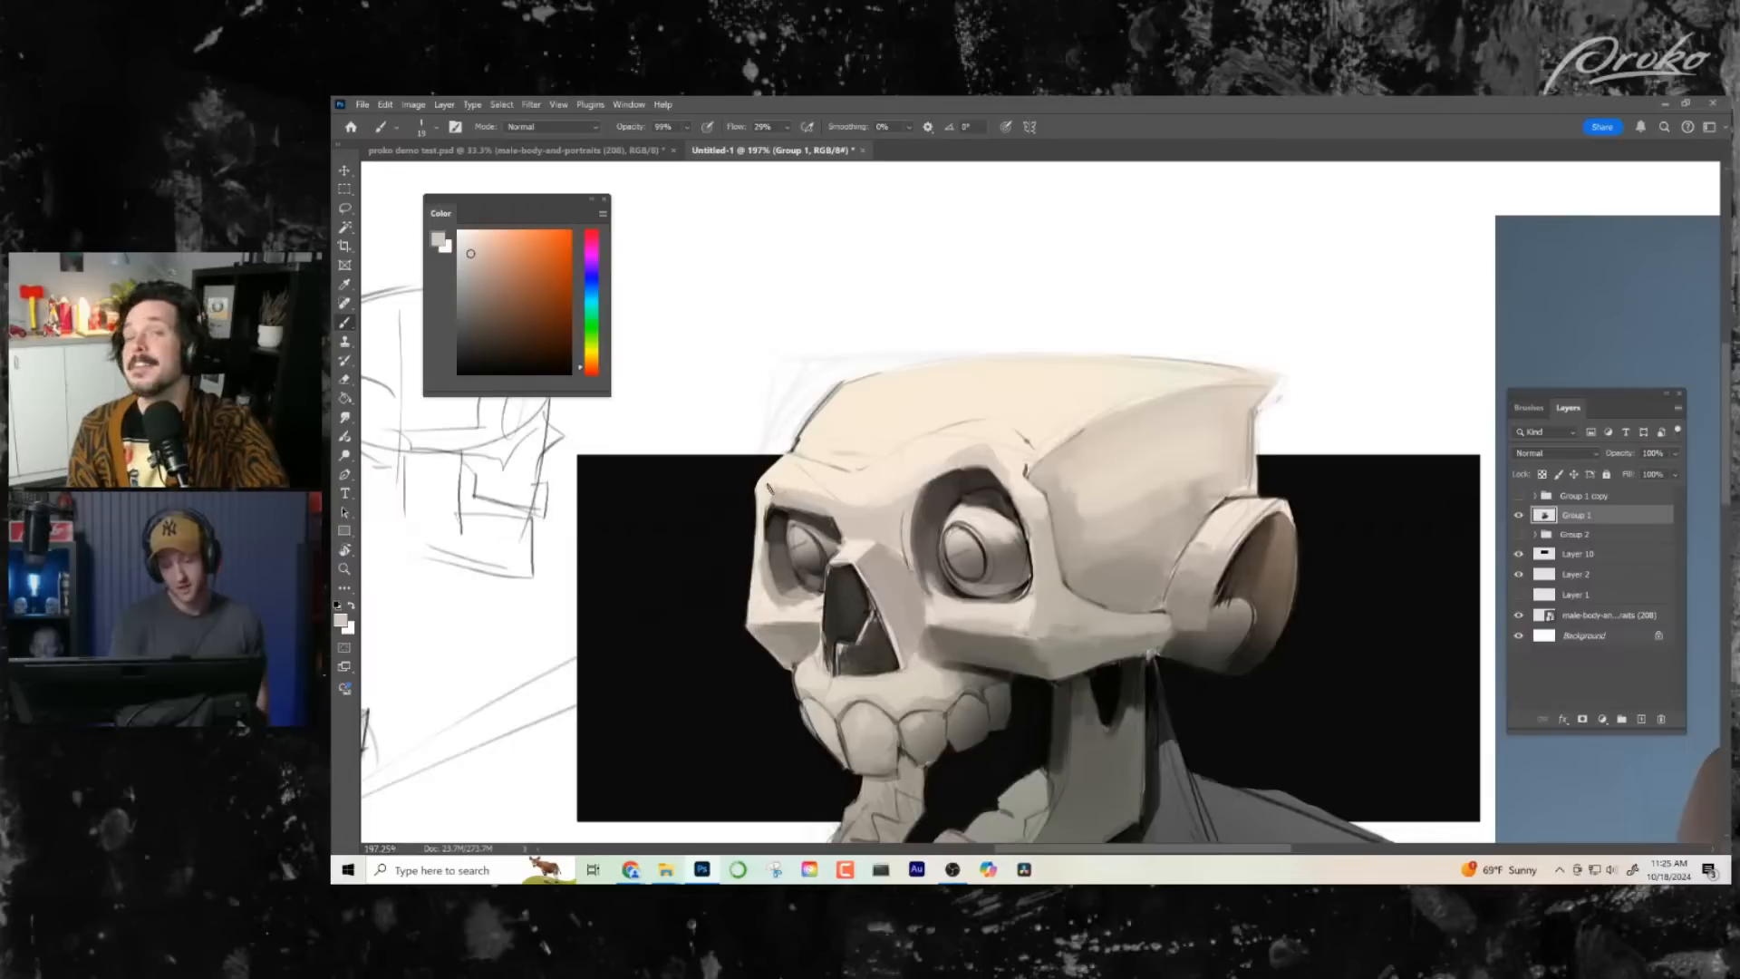
left_click(763, 526, "alt")
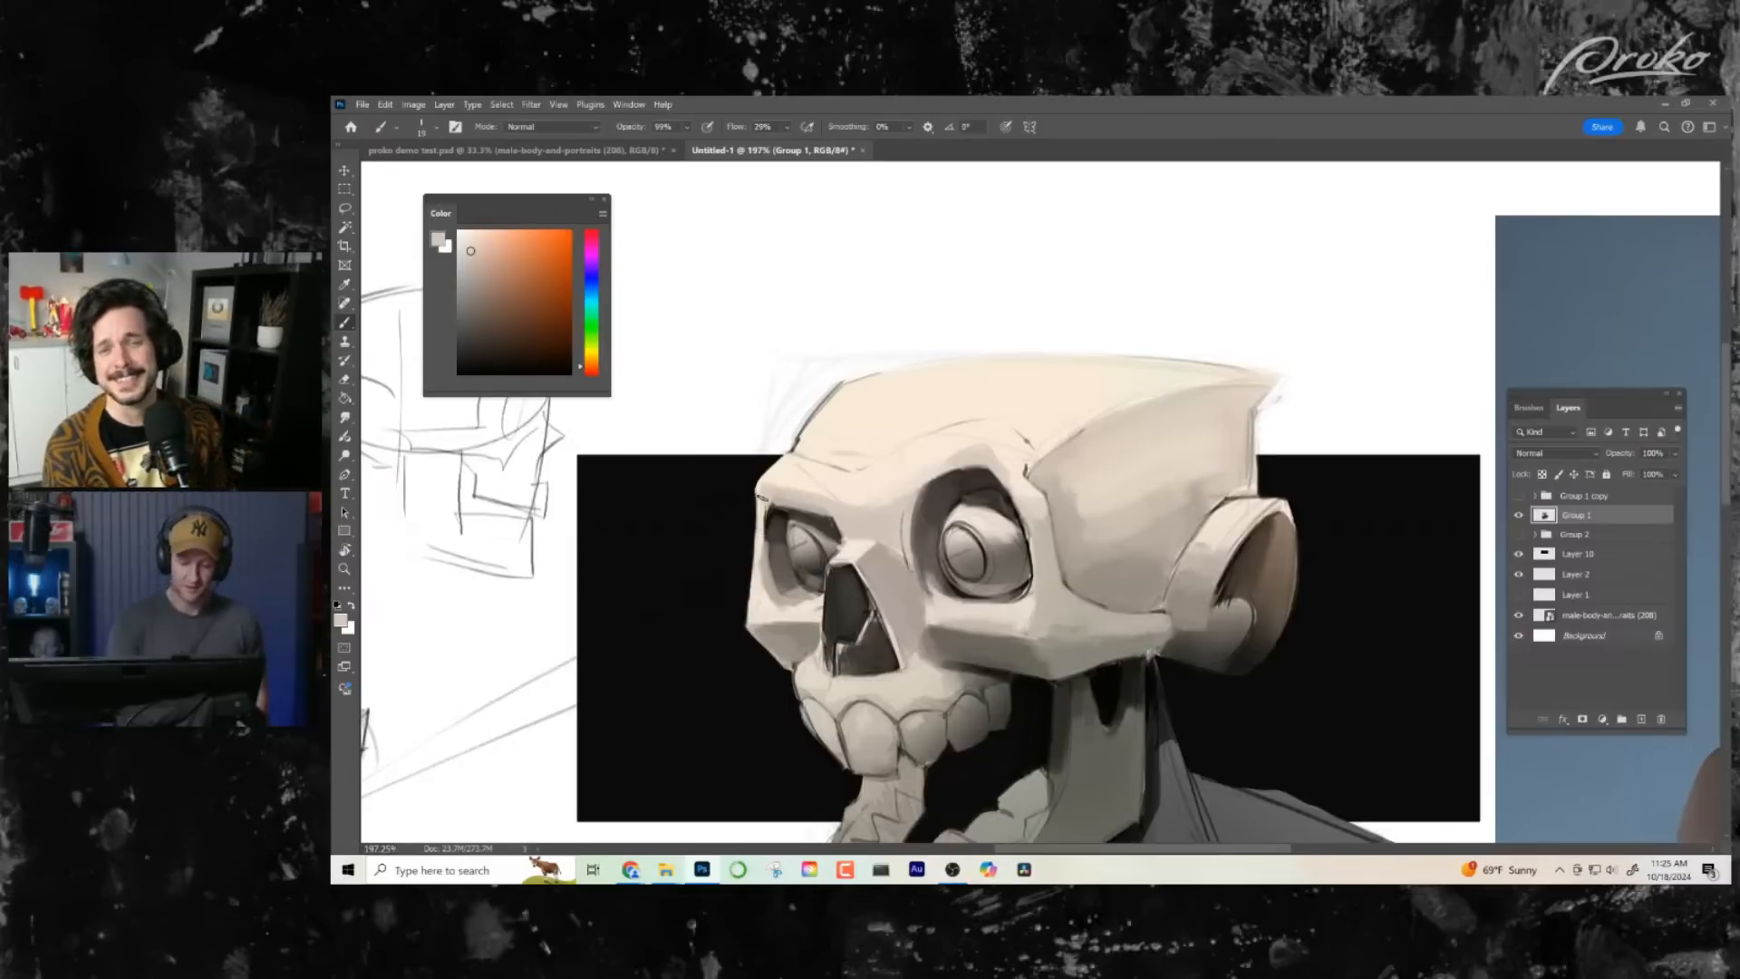
left_click_drag(767, 501, 767, 567)
- Clean up the lower rim of the near eye socket above the cheekbone with sampled bone tones
key("ctrl+space")
left_click_drag(1084, 602, 1036, 628)
left_click_drag(1065, 458, 1109, 488)
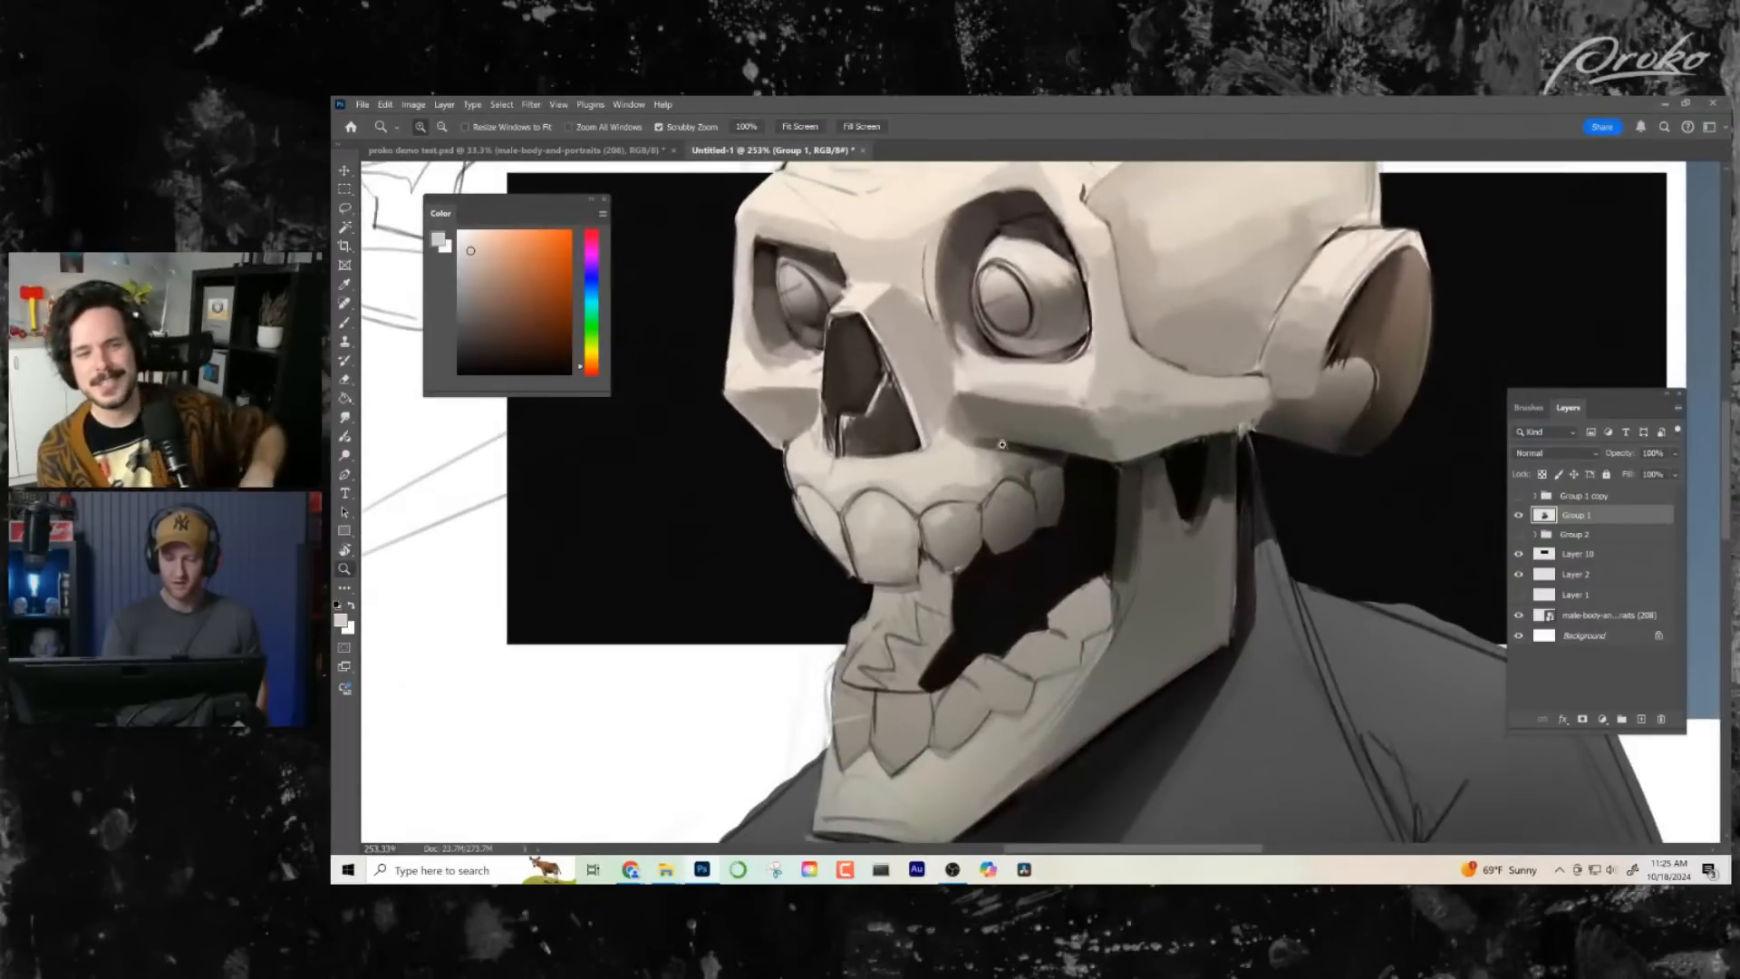
left_click(1079, 372, "alt")
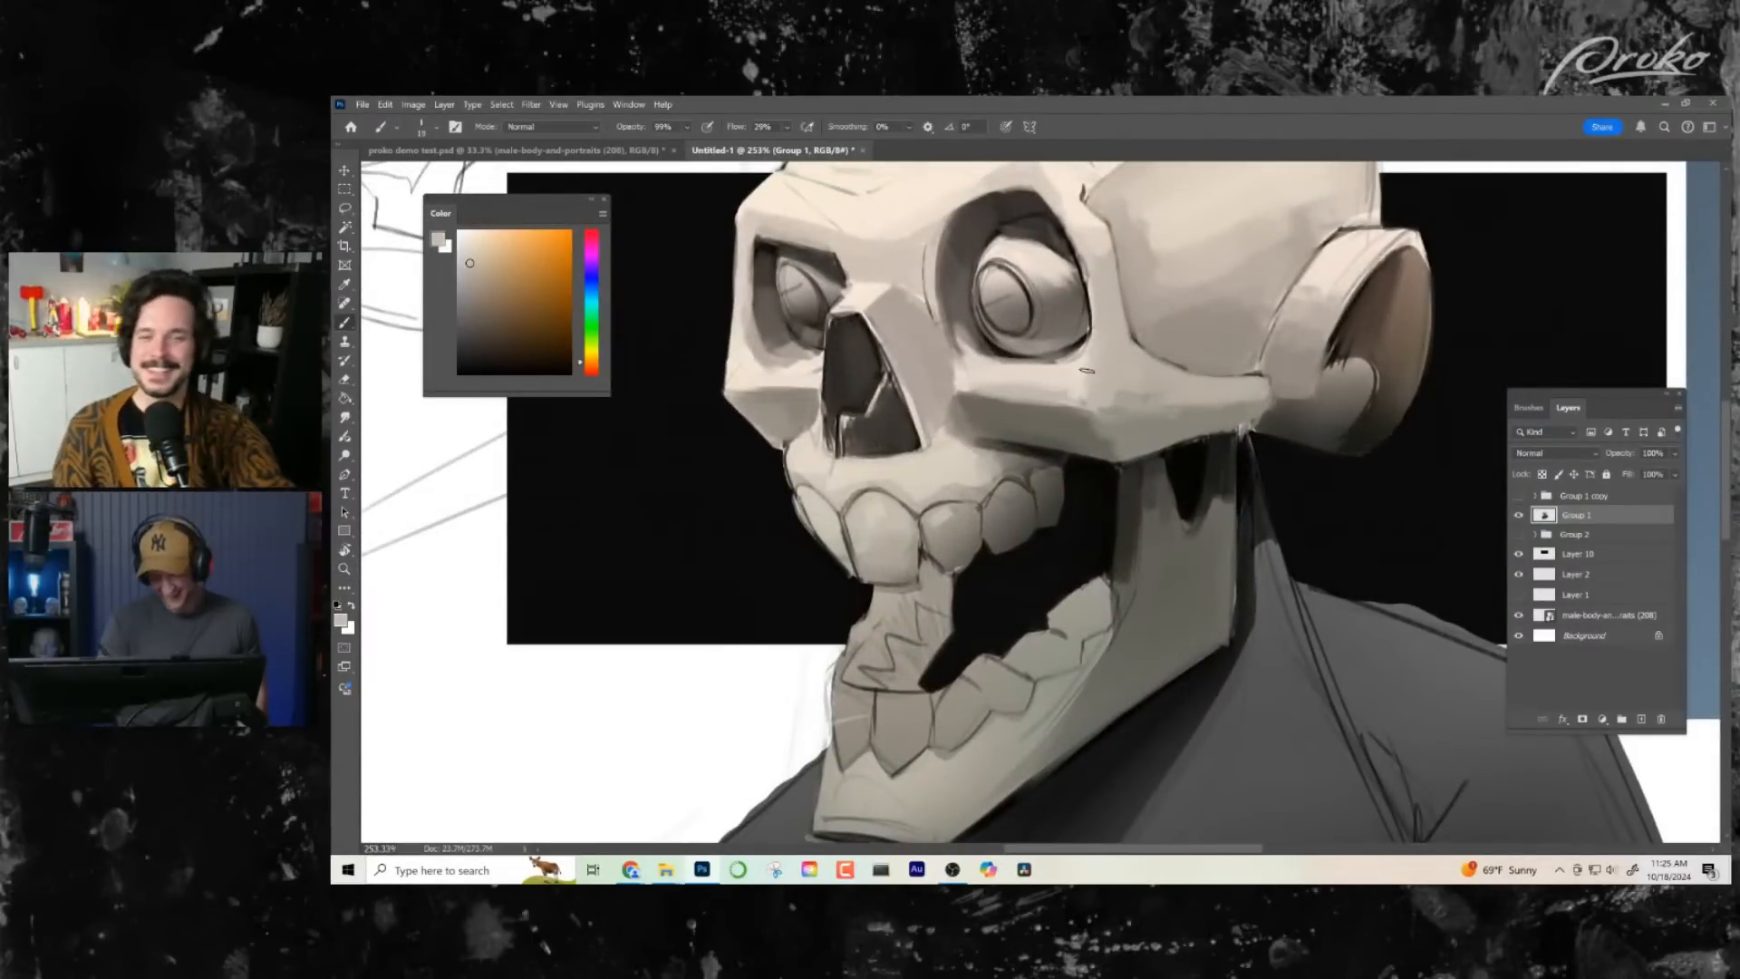
left_click(1082, 363, "alt")
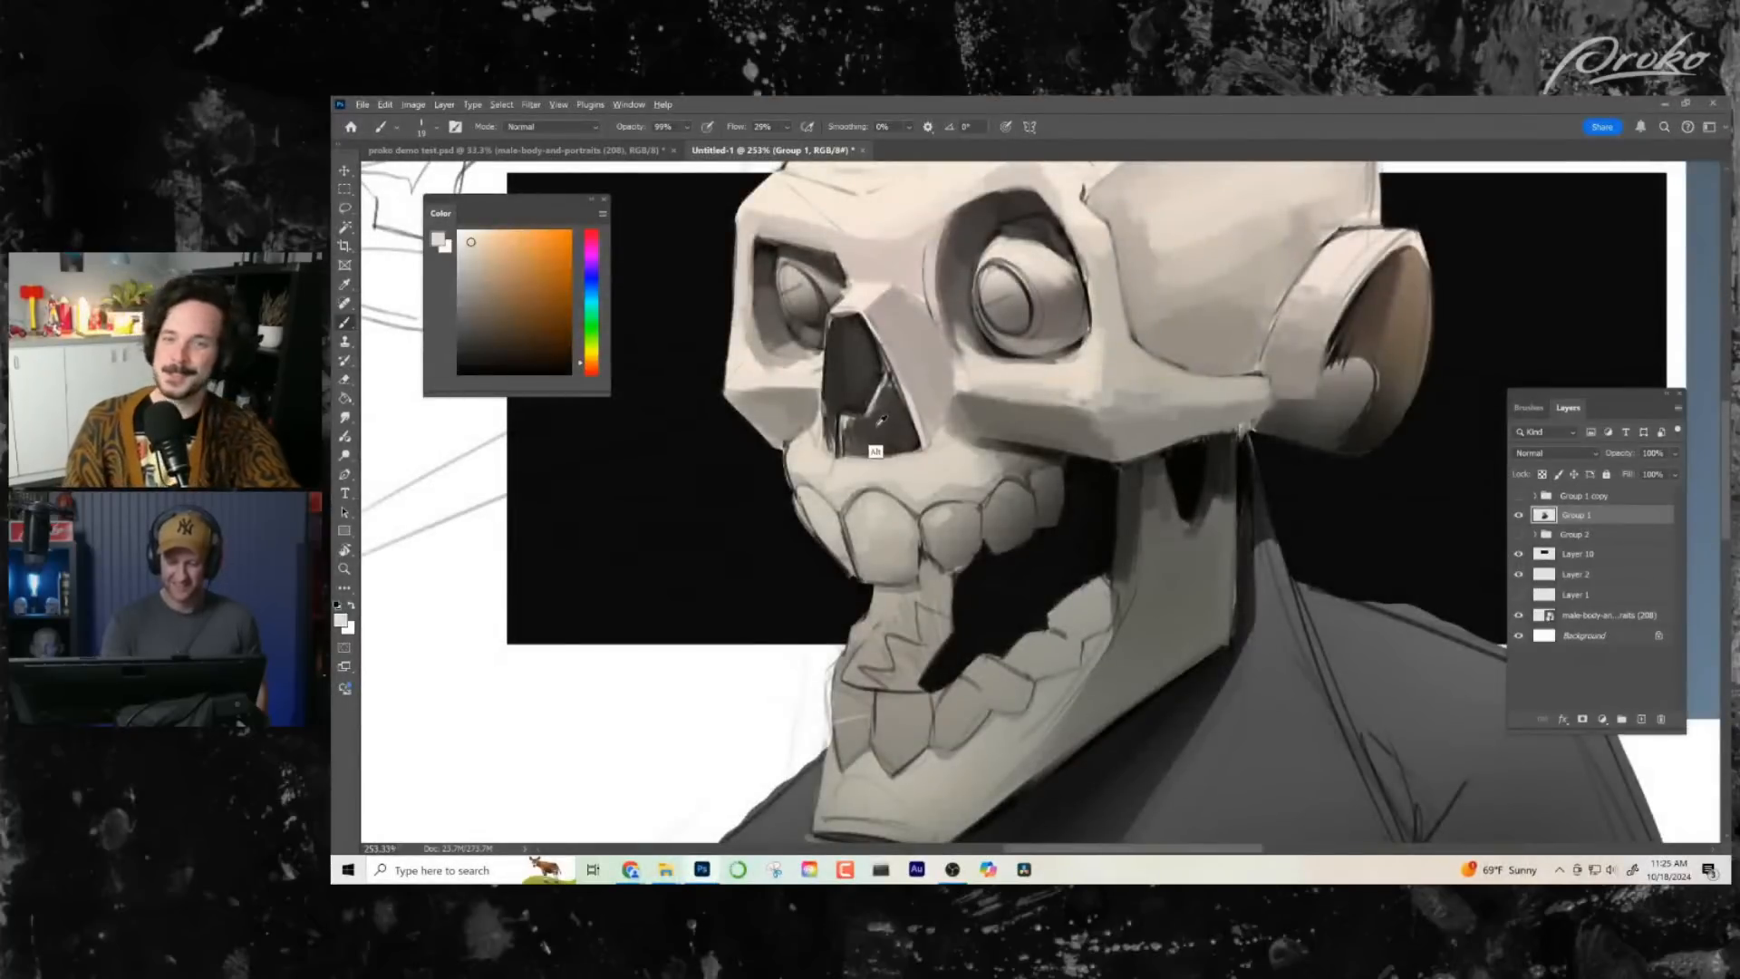
- Smooth the large upper front tooth with a sampled bone tone and dab a small near-white highlight on it
left_click(877, 424, "alt")
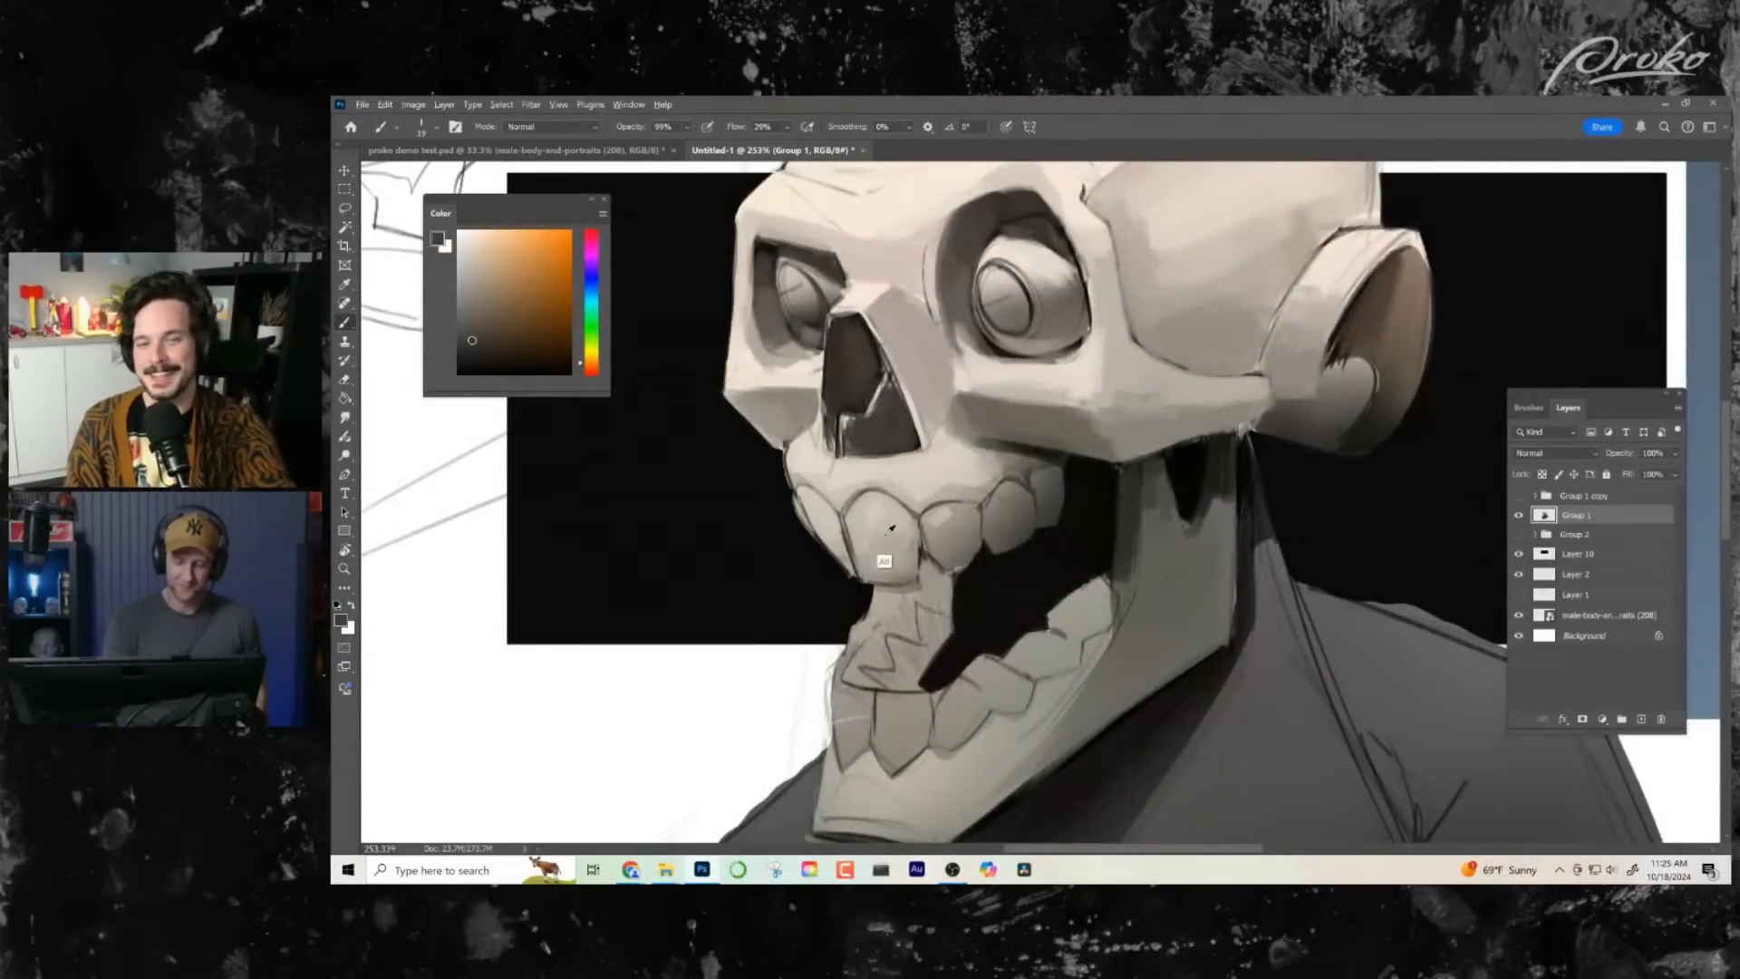
left_click(857, 524, "alt")
mouse_move(857, 524)
left_mouse_down()
mouse_move(872, 575)
mouse_move(879, 525)
mouse_move(905, 553)
left_mouse_up()
scroll(1030, 610, "up", 2)
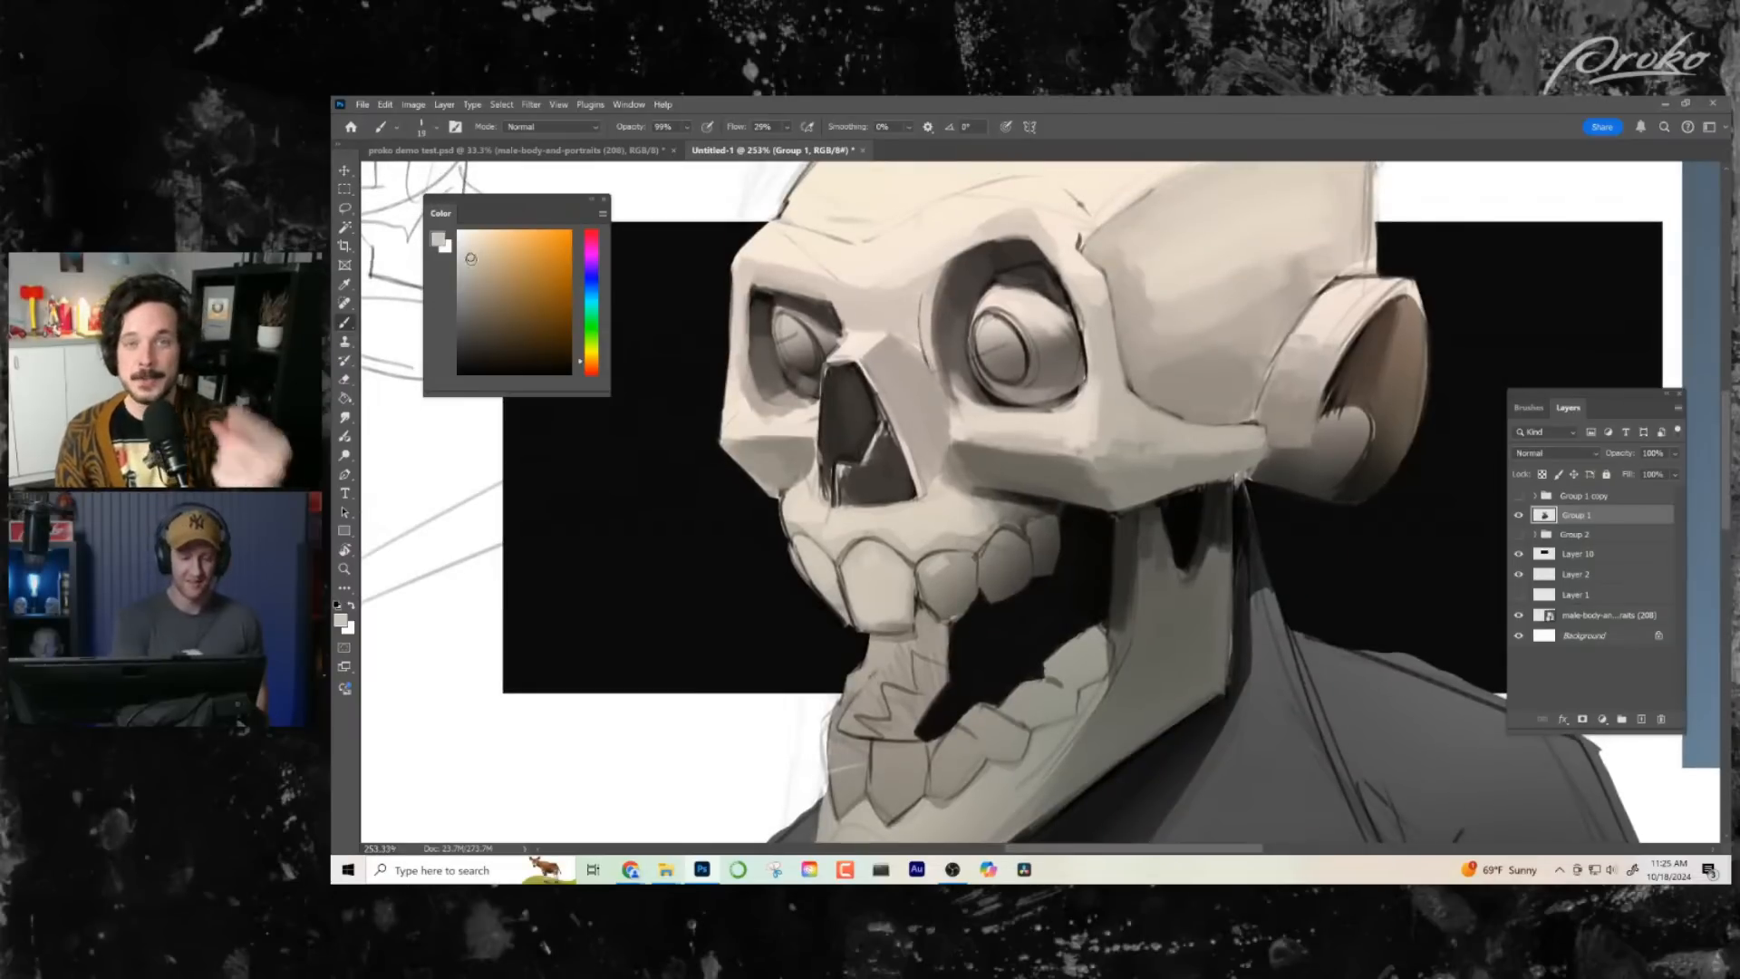
left_click(461, 241)
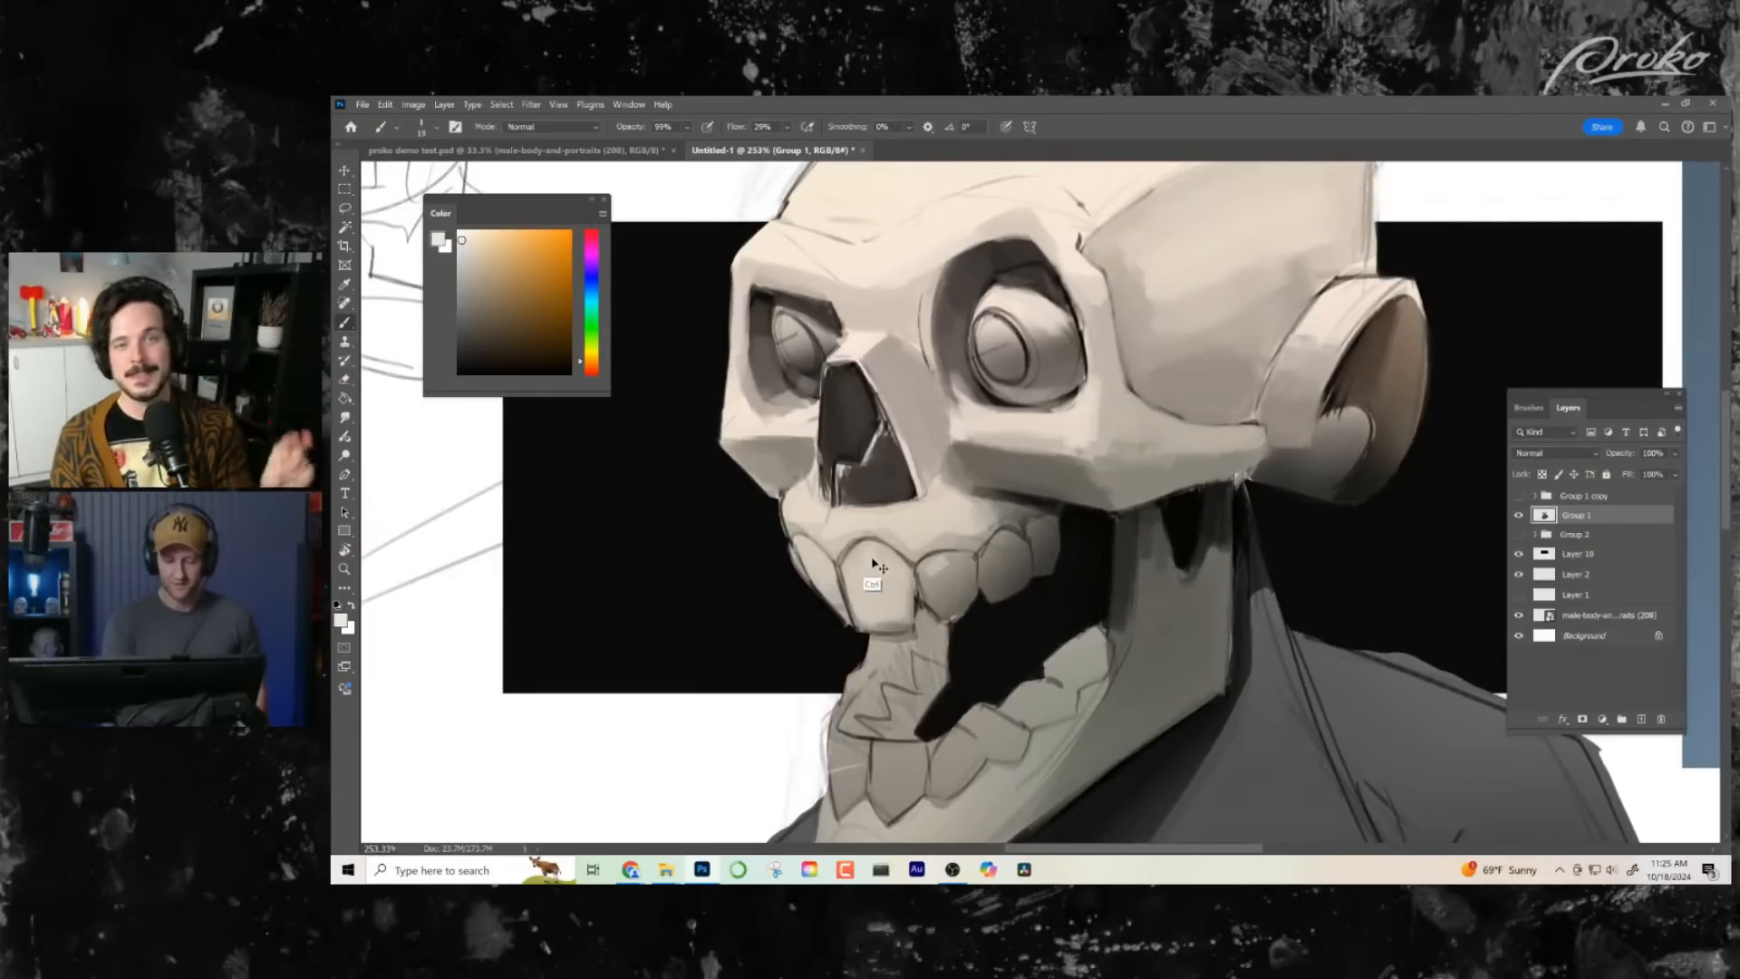
left_click_drag(877, 561, 867, 558)
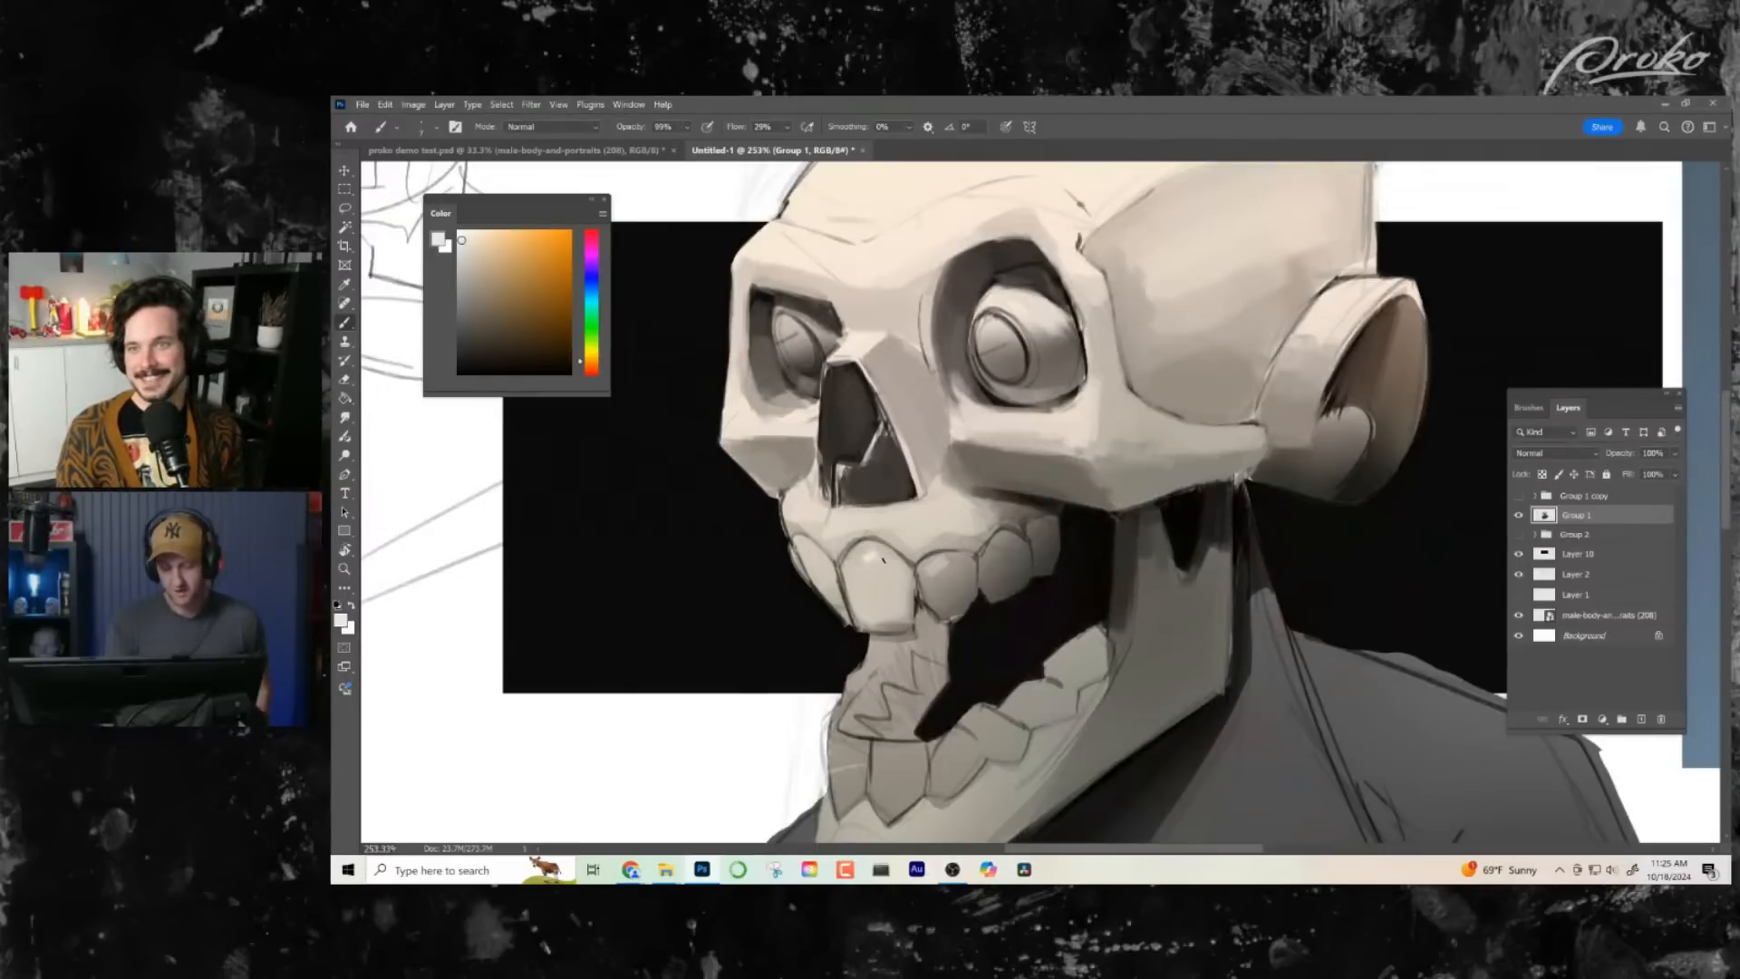
- Shade the upper teeth behind the large front tooth with sampled mid greys to round their forms
left_click_drag(1079, 649, 1108, 613)
left_click_drag(1105, 615, 1108, 709)
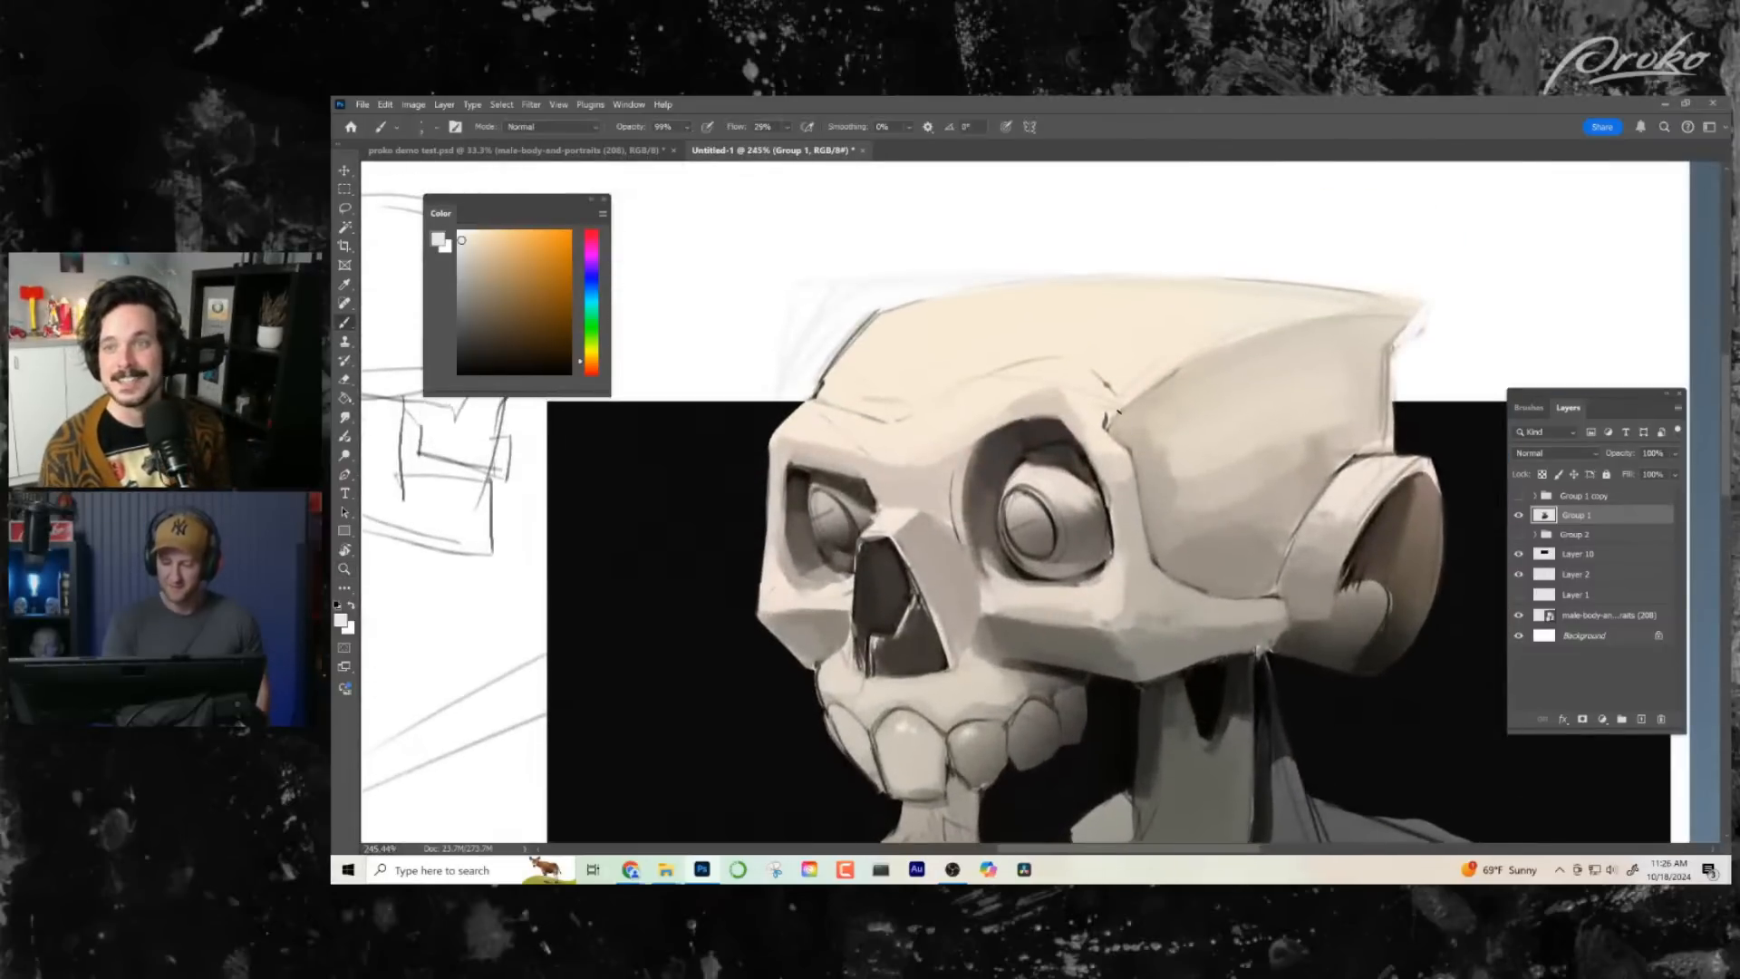
left_click_drag(1108, 627, 1041, 468)
left_click_drag(964, 551, 982, 551)
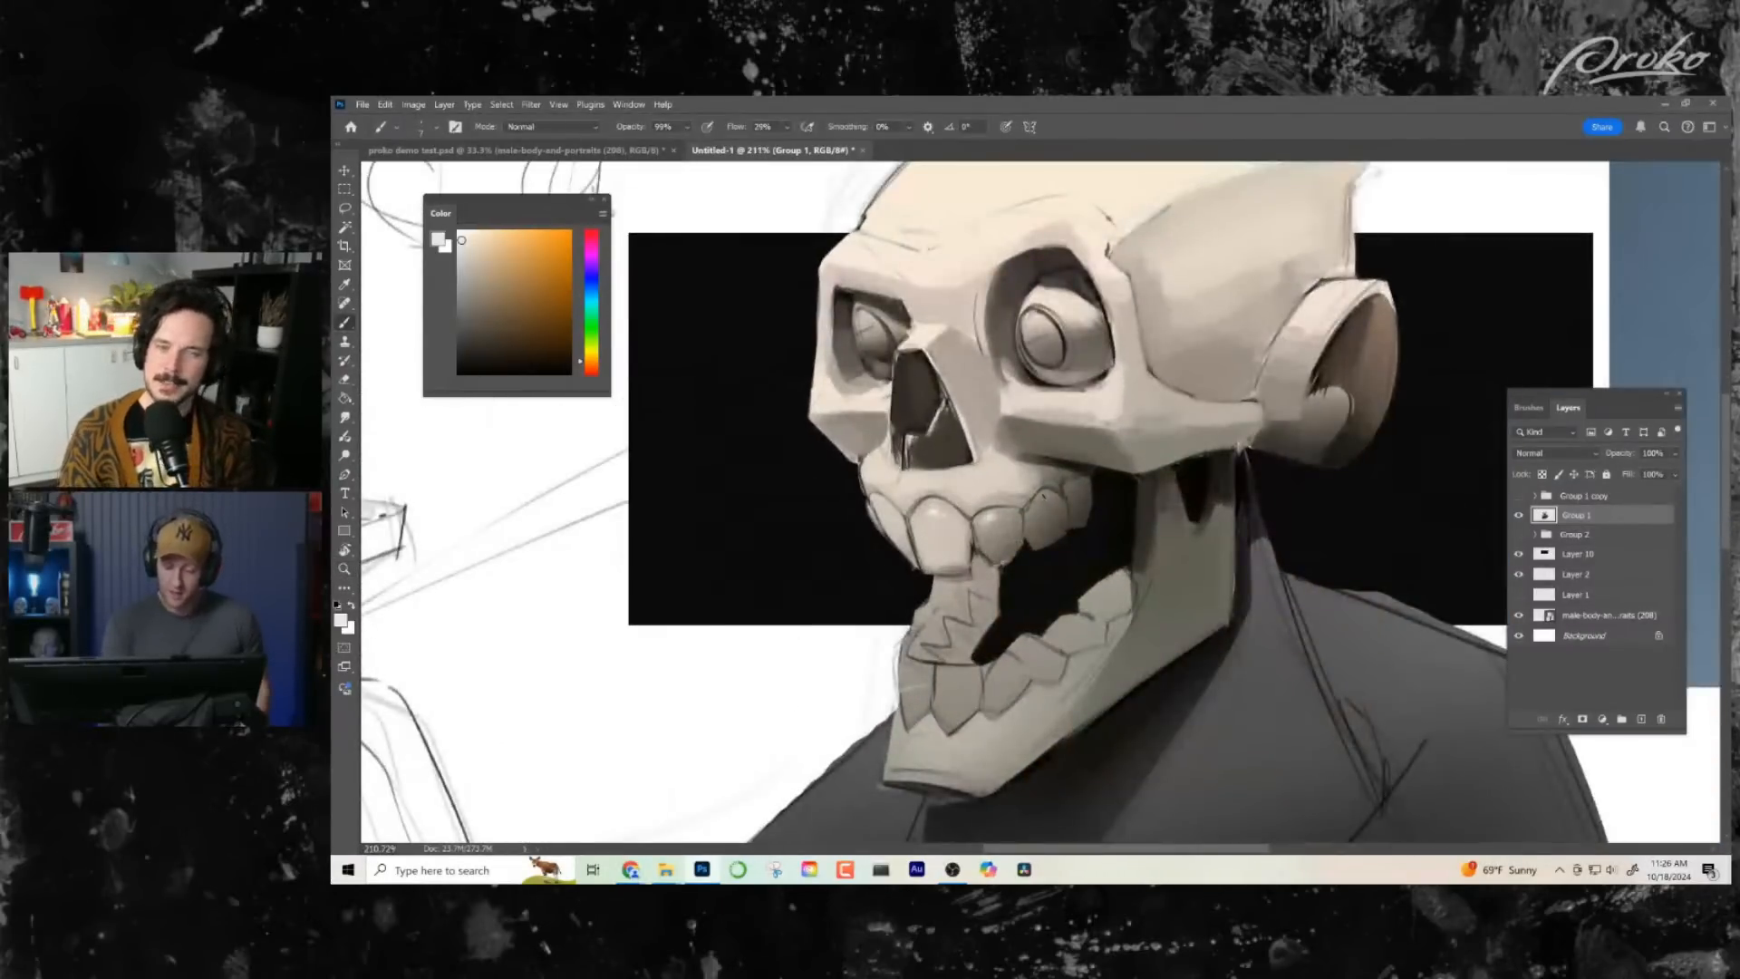
left_click(1051, 507, "alt")
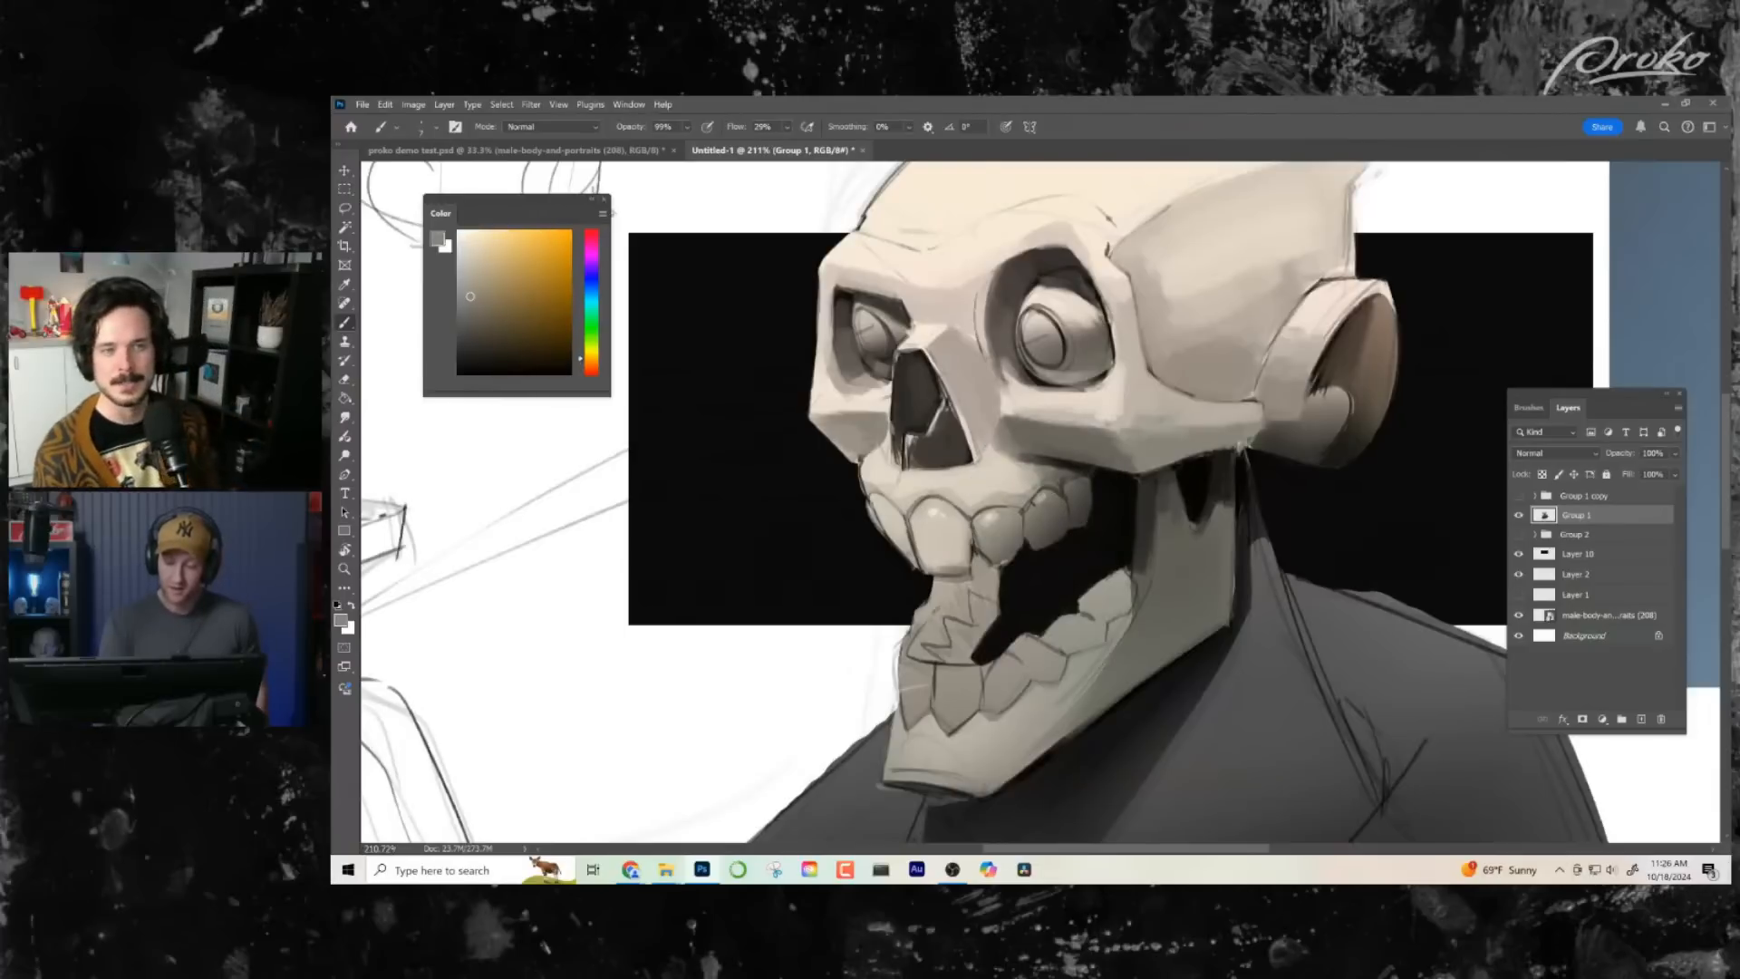
left_click(1044, 512, "alt")
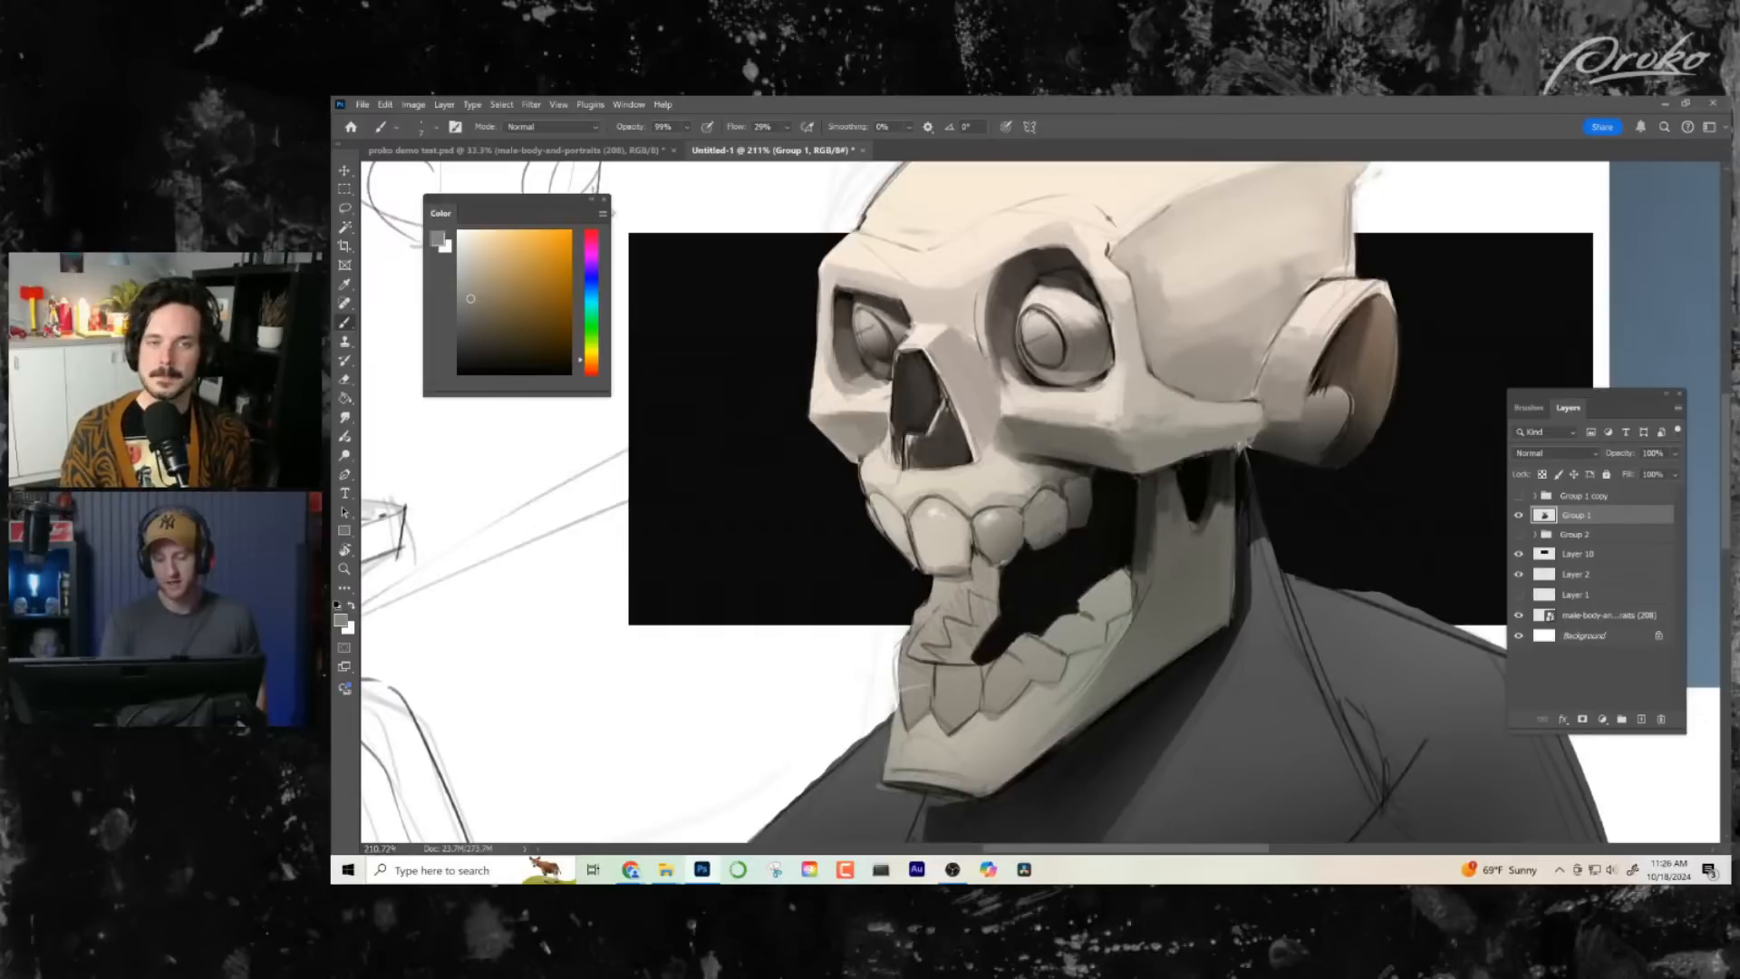
- Mirror the canvas view horizontally and retouch the upper gum beneath the cheekbone with sampled warm greys
left_click_drag(1119, 616, 1026, 645)
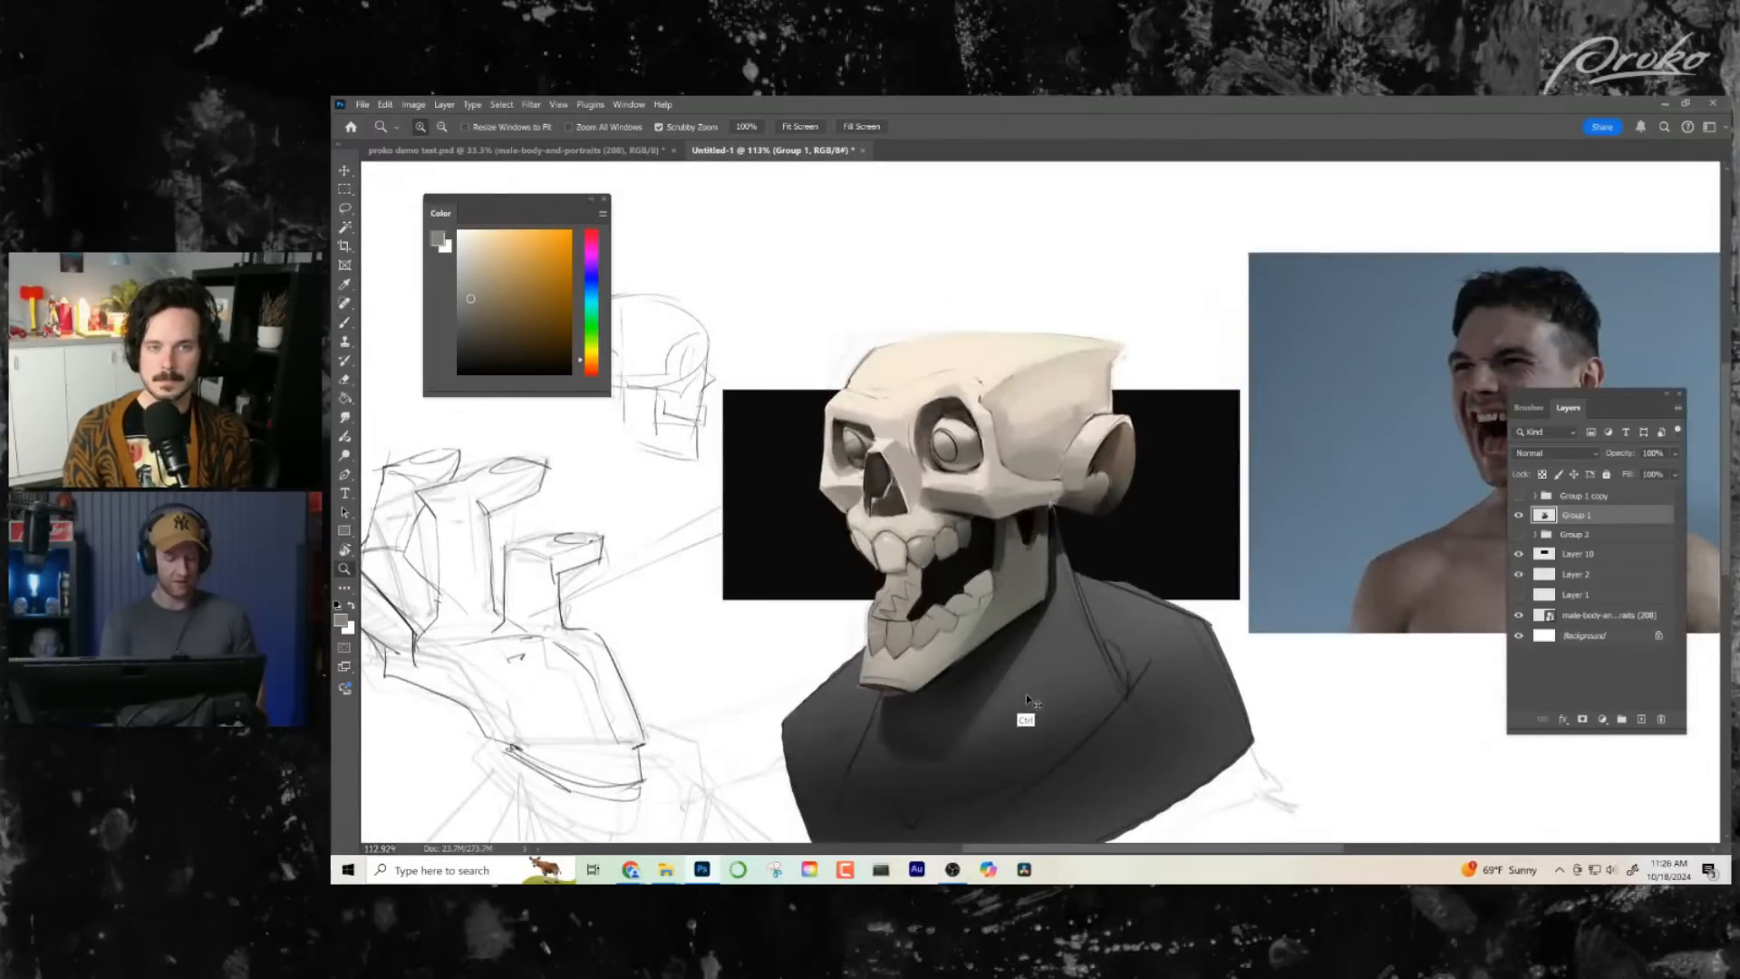
key("ctrl+h")
left_click_drag(1105, 647, 1077, 560)
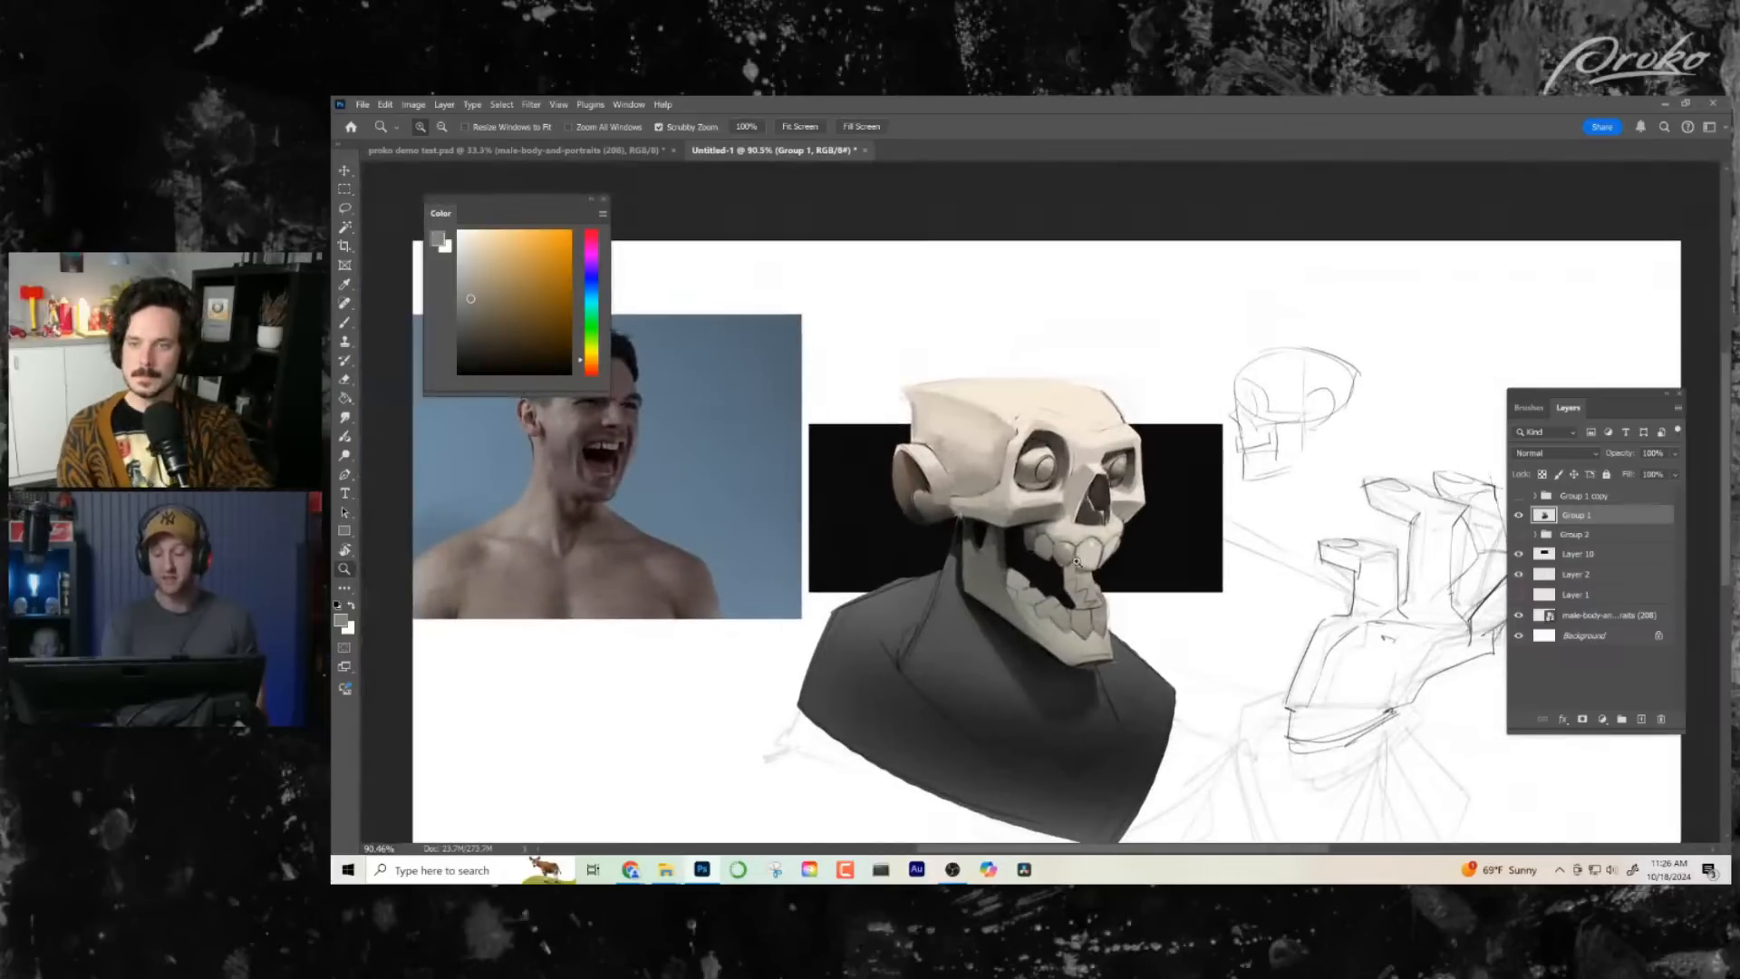
left_click_drag(970, 514, 1045, 441)
key("super")
key("super")
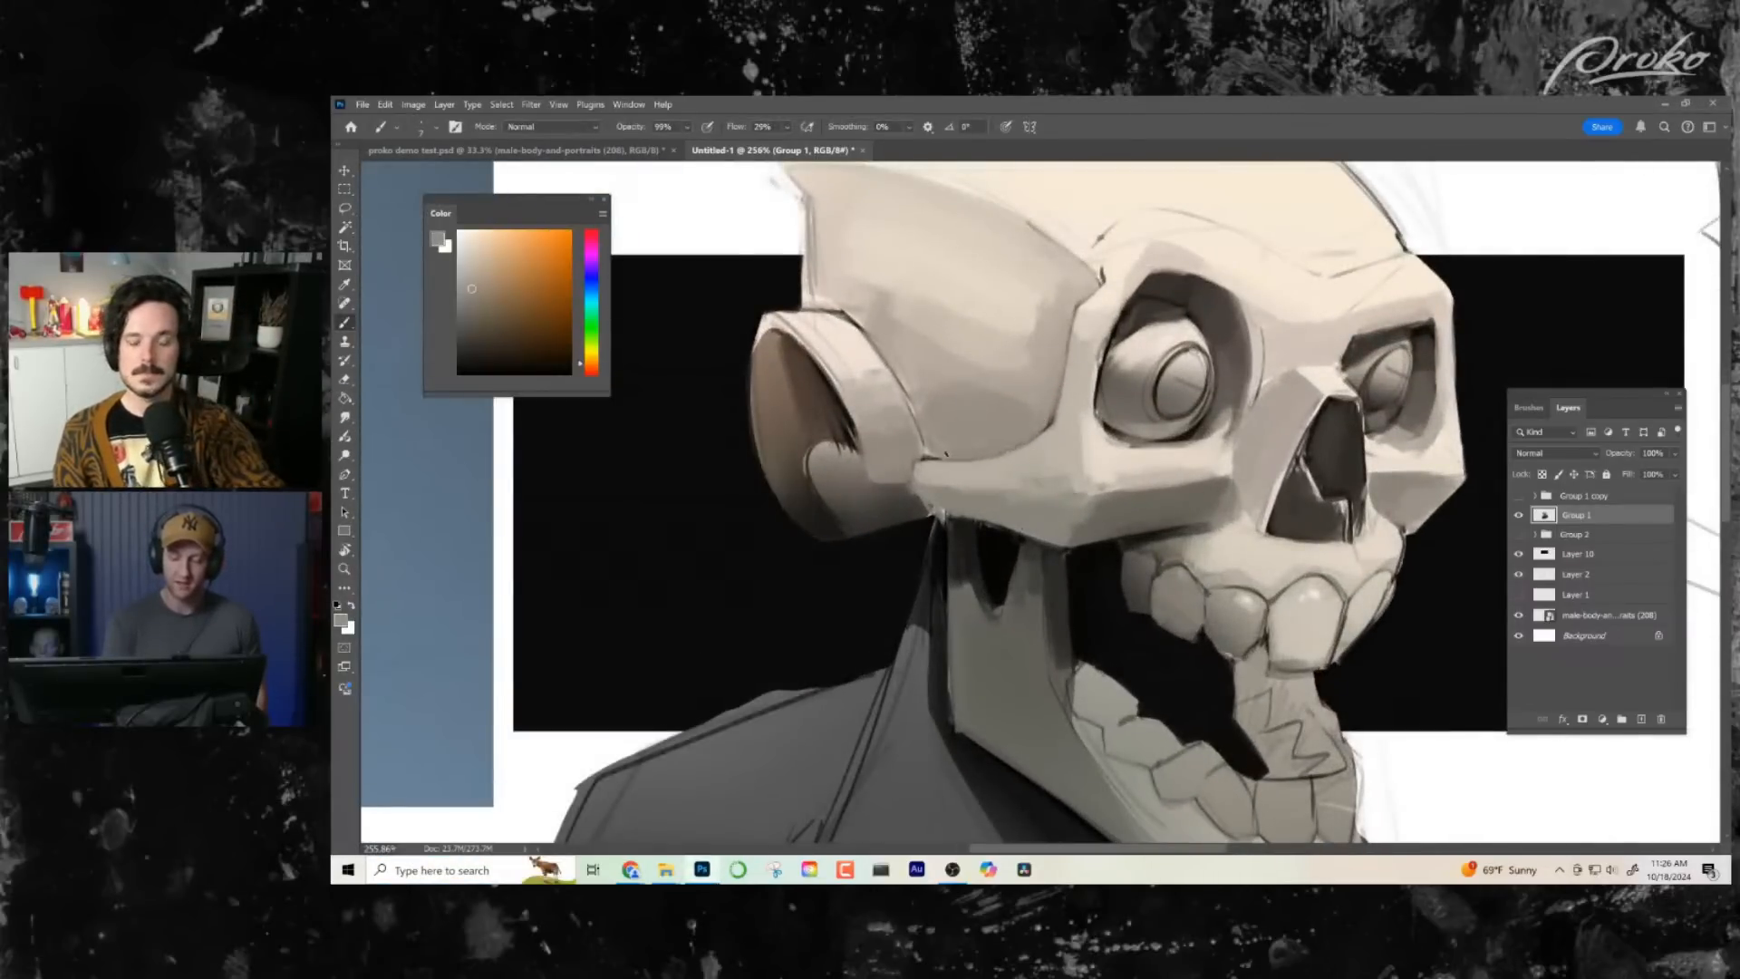
mouse_move(1213, 547)
left_mouse_down()
mouse_move(1079, 521)
mouse_move(1025, 483)
left_mouse_up()
left_click(1026, 482, "alt")
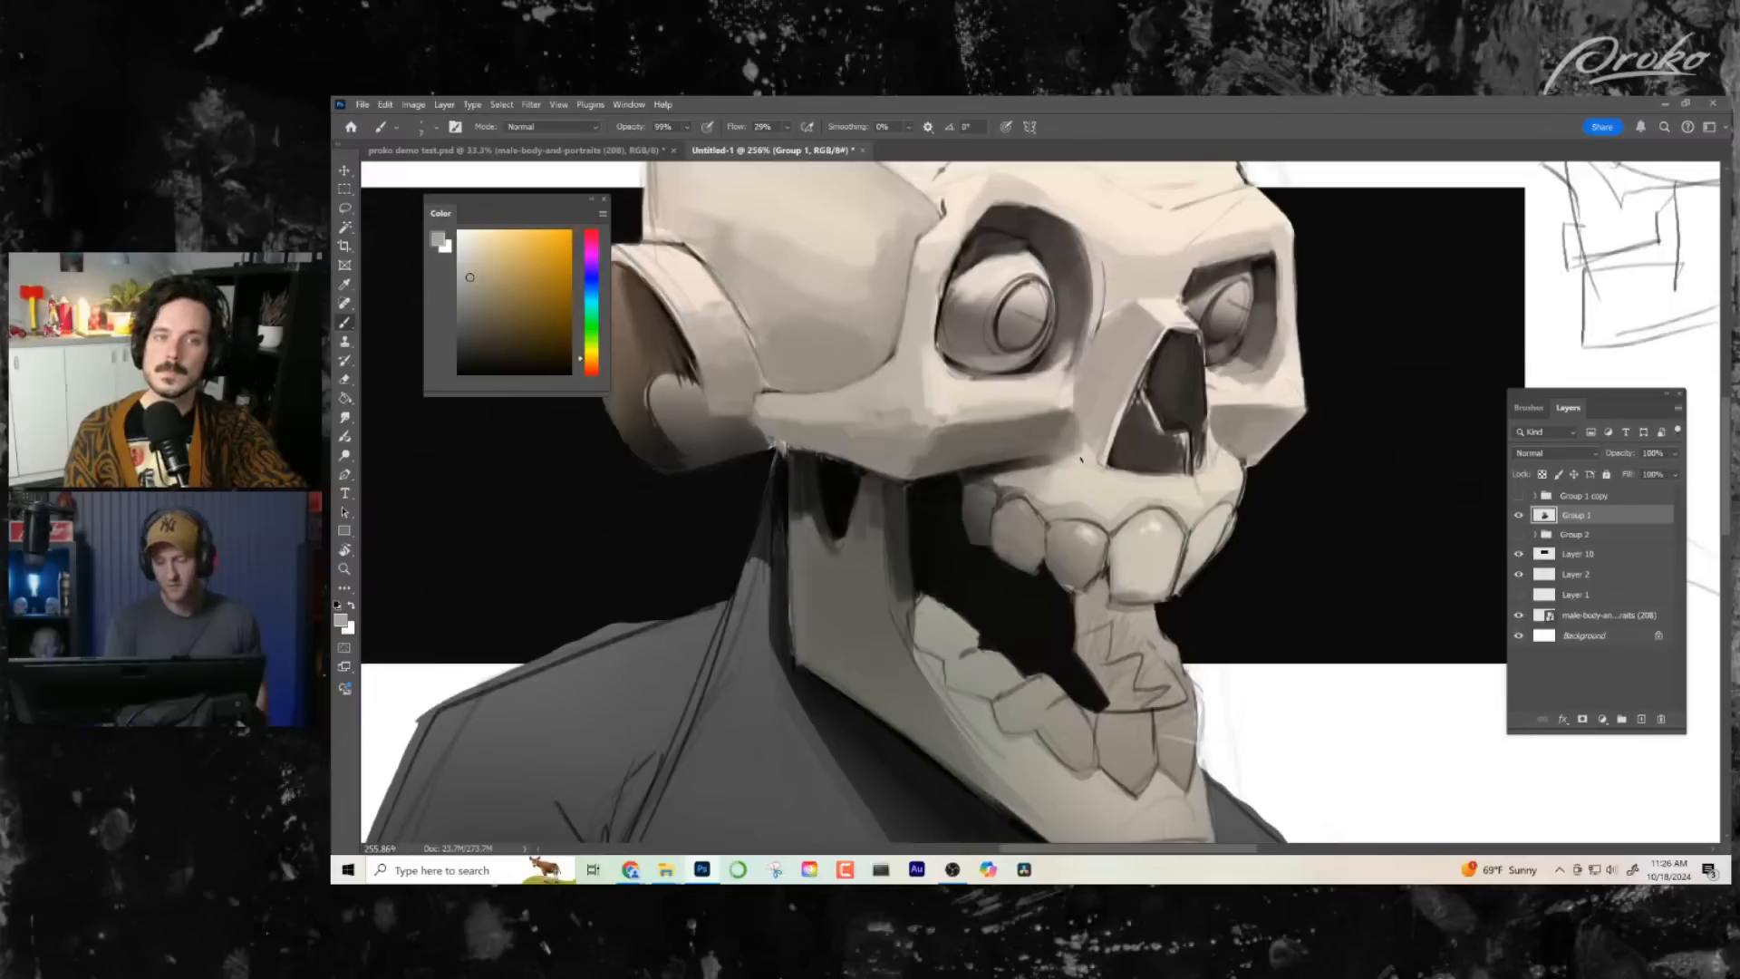
- Define the vertical part of the jaw beside the open mouth with sampled dark greys
key("z")
mouse_move(1128, 559)
left_mouse_down()
mouse_move(1070, 567)
mouse_move(1093, 615)
mouse_move(1178, 617)
left_mouse_up()
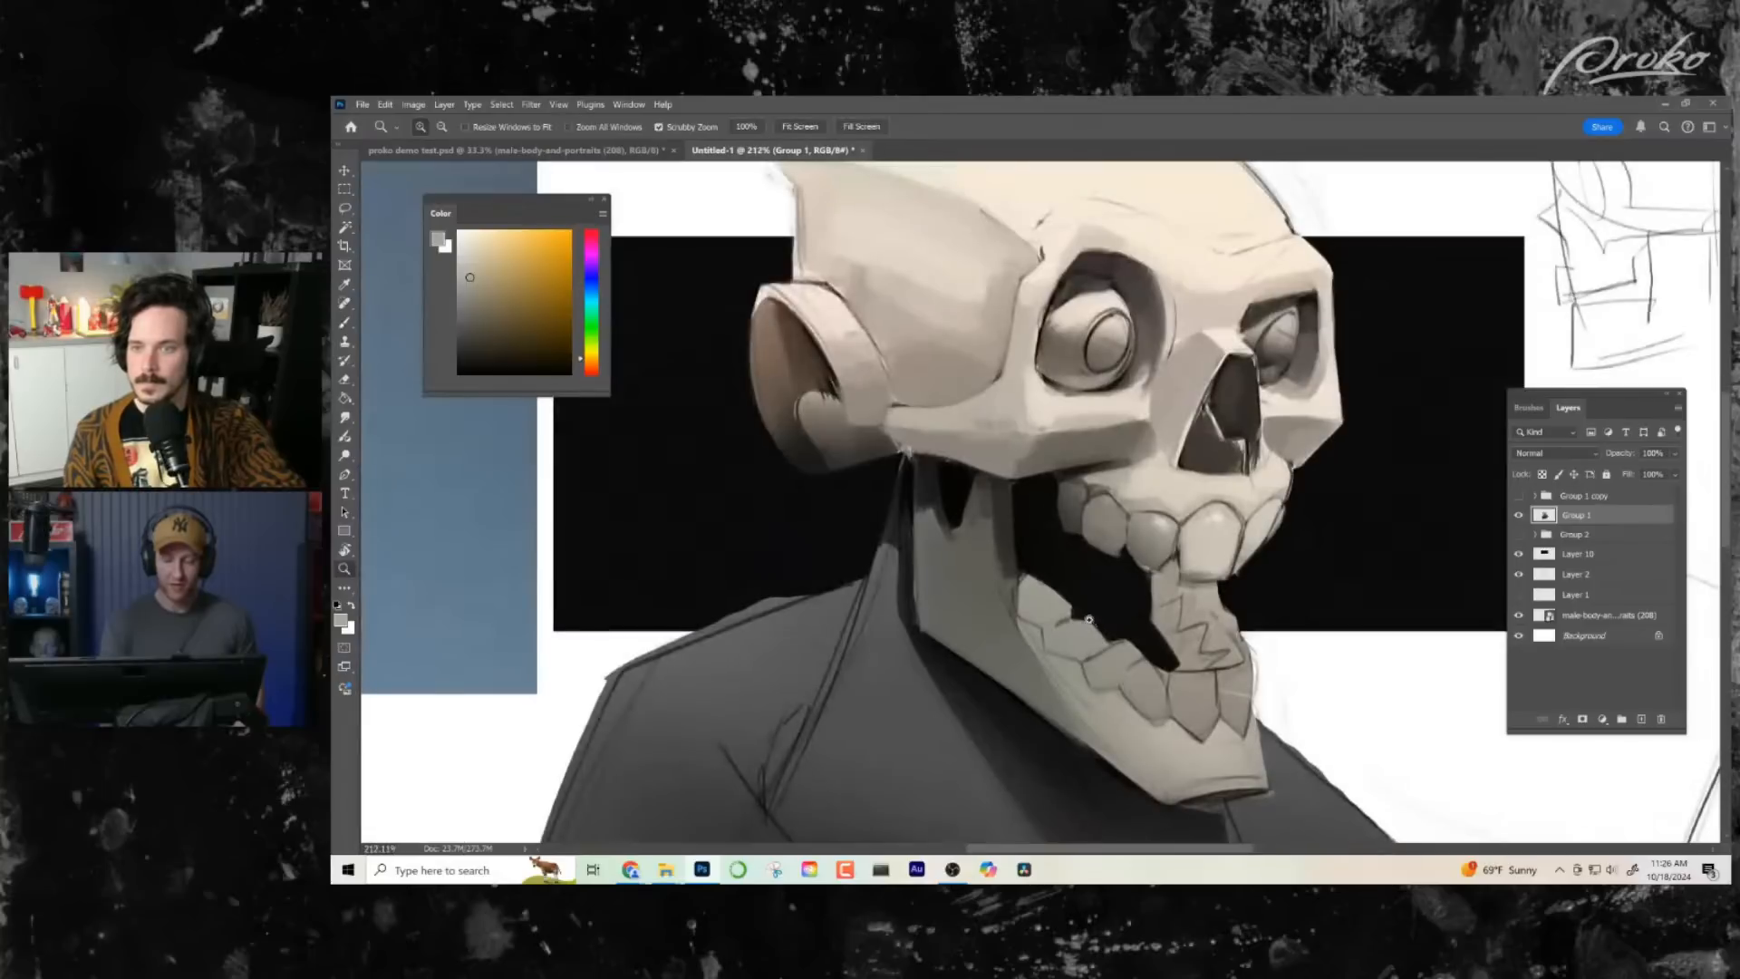
key("b")
left_click(984, 547, "alt")
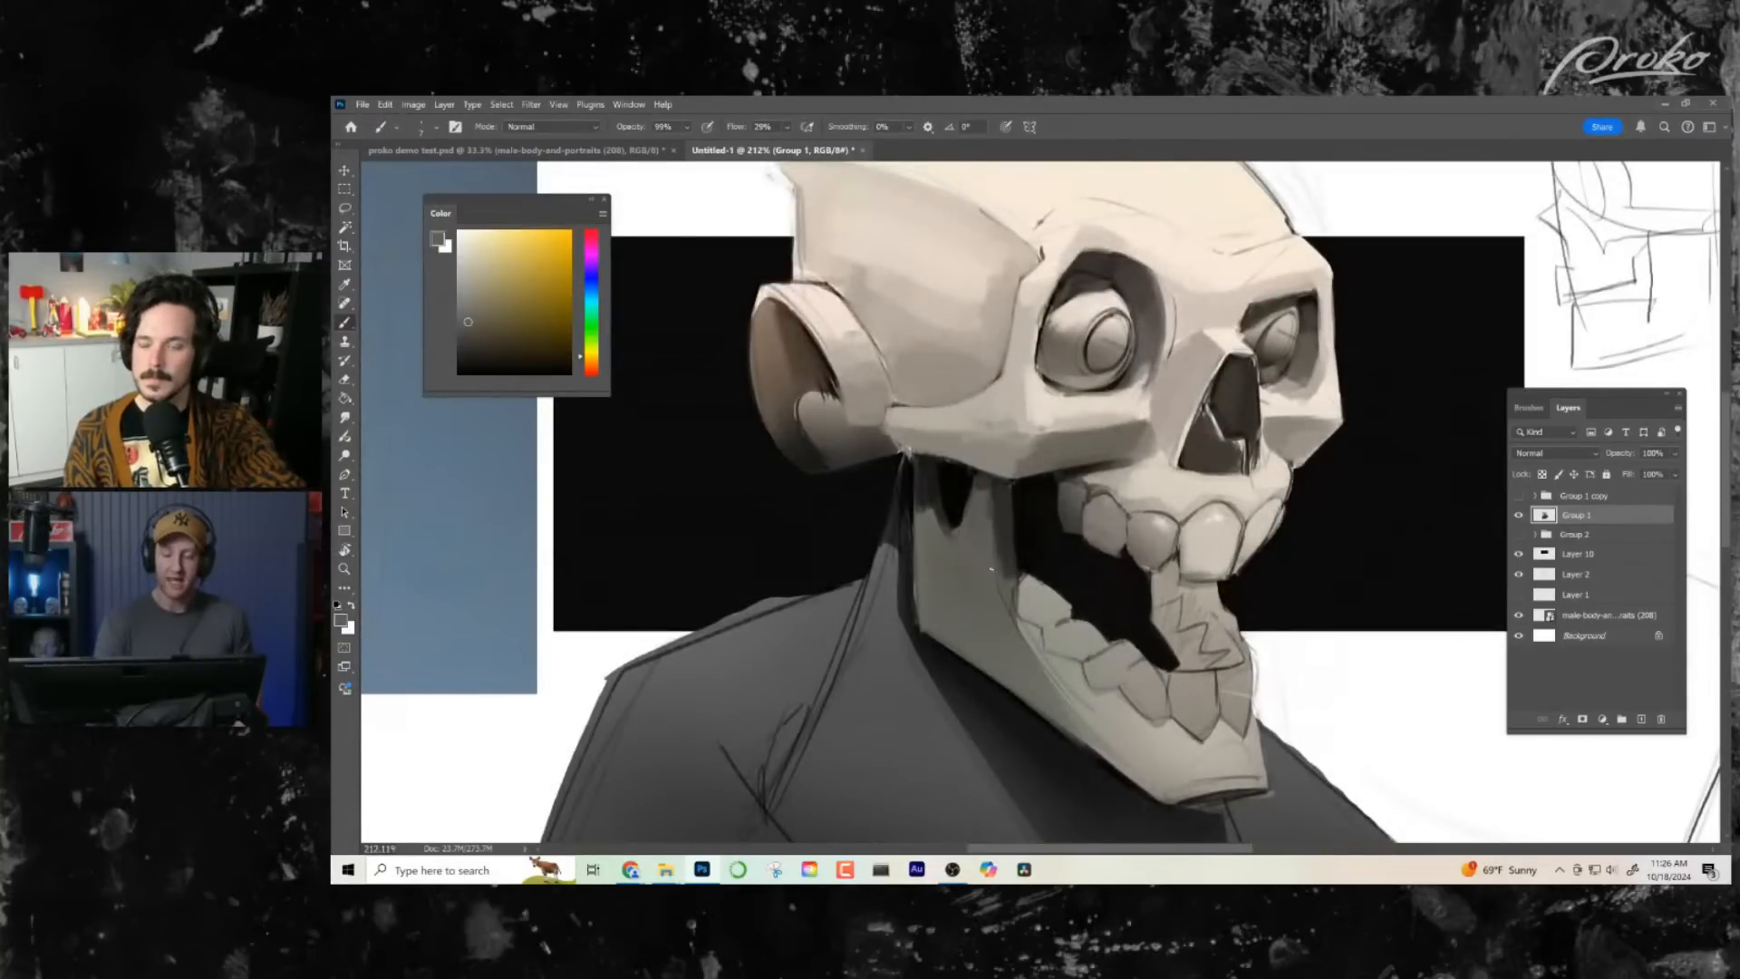
left_click(990, 498, "alt")
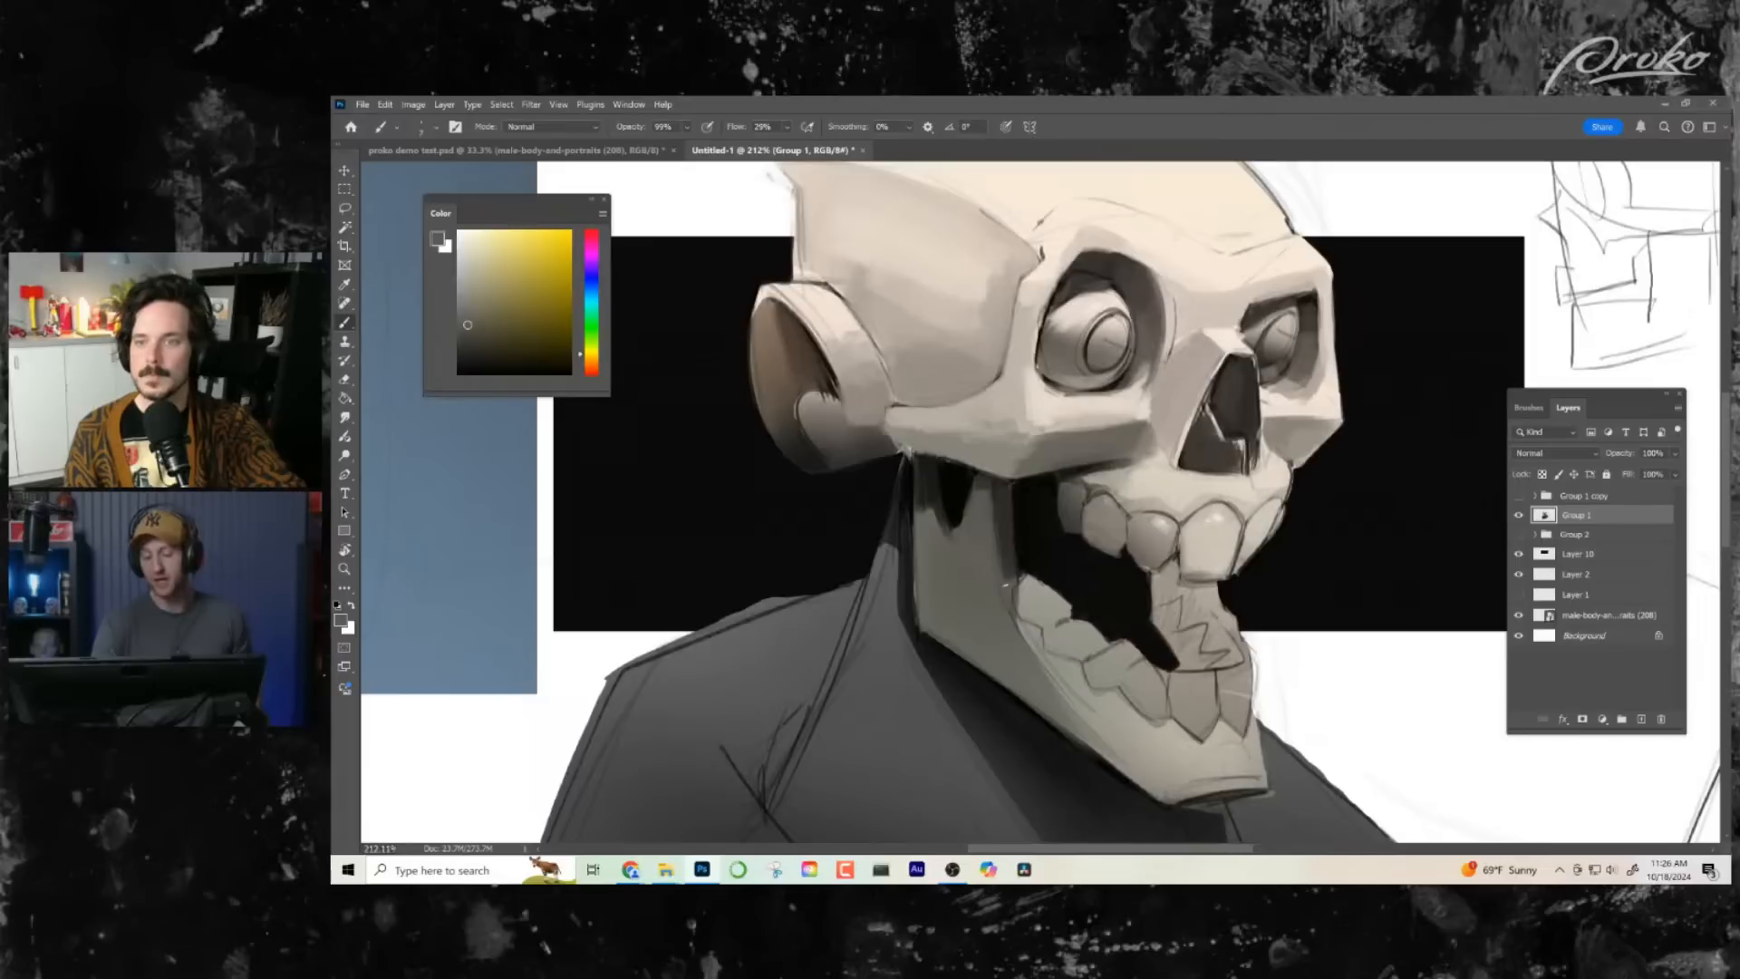
left_click(1001, 554, "alt")
- Darken the lower mouth-side plane of the zigzag-marked form between the upper and lower front teeth
key("z")
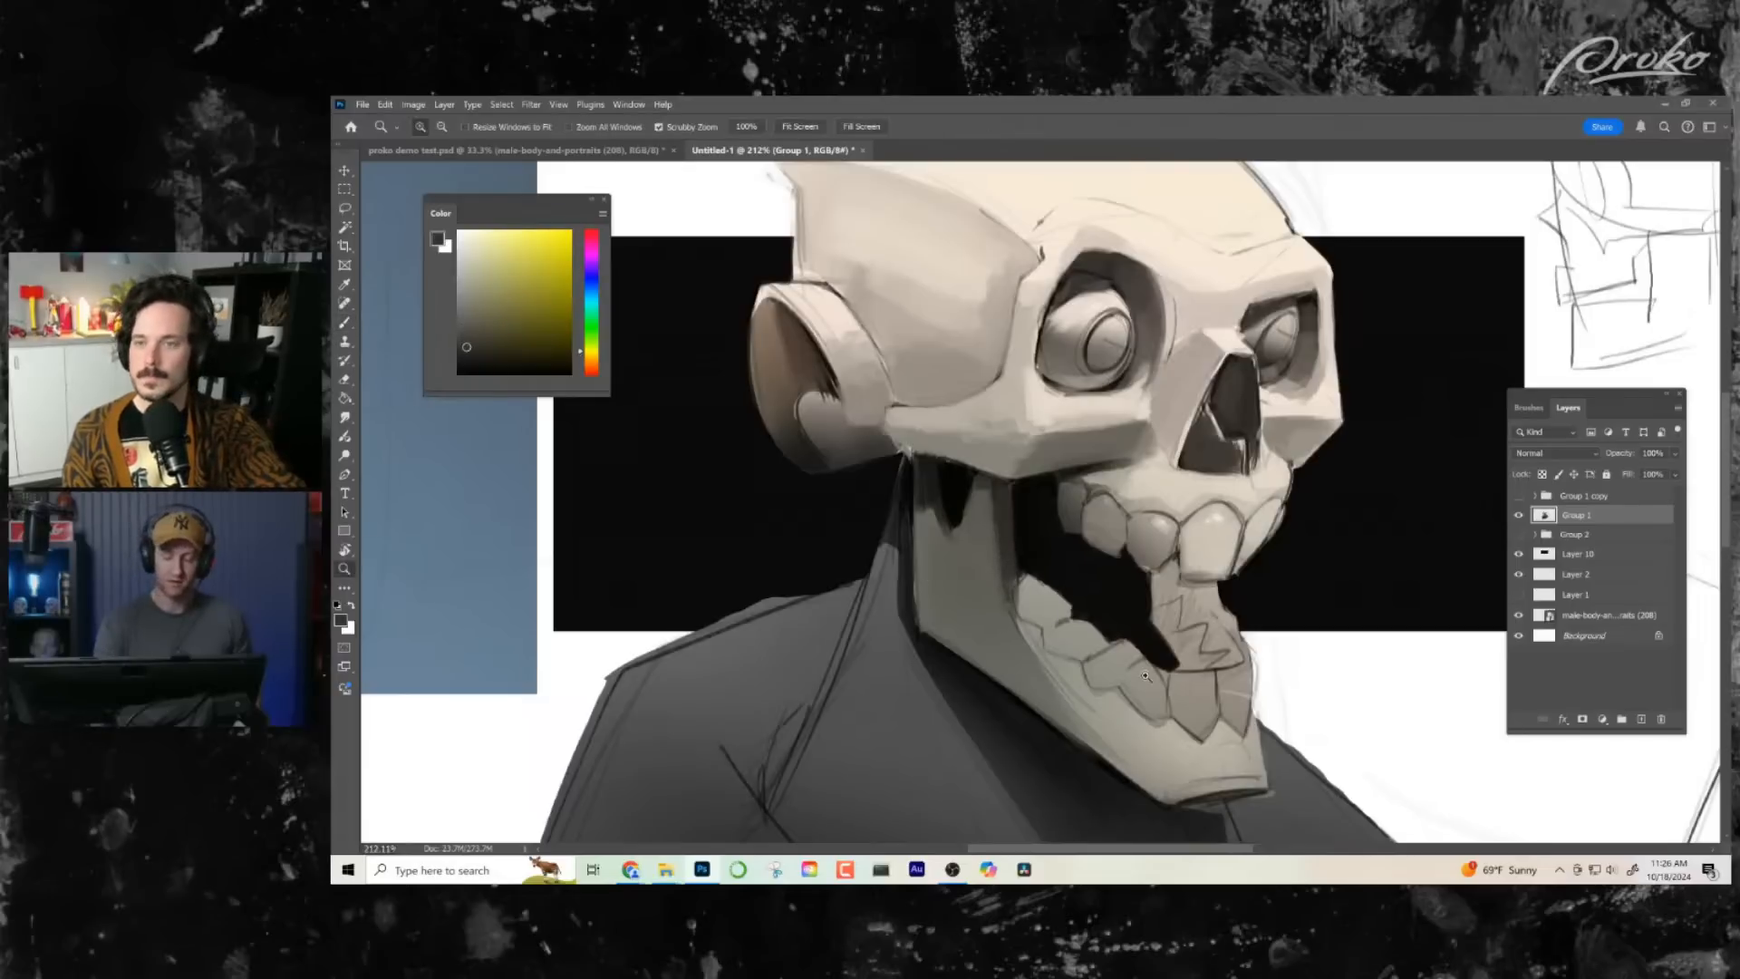
key("ctrl+0")
mouse_move(1076, 493)
left_mouse_down()
mouse_move(1110, 504)
mouse_move(1060, 469)
mouse_move(1061, 524)
mouse_move(1083, 548)
mouse_move(1117, 543)
left_mouse_up()
key("b")
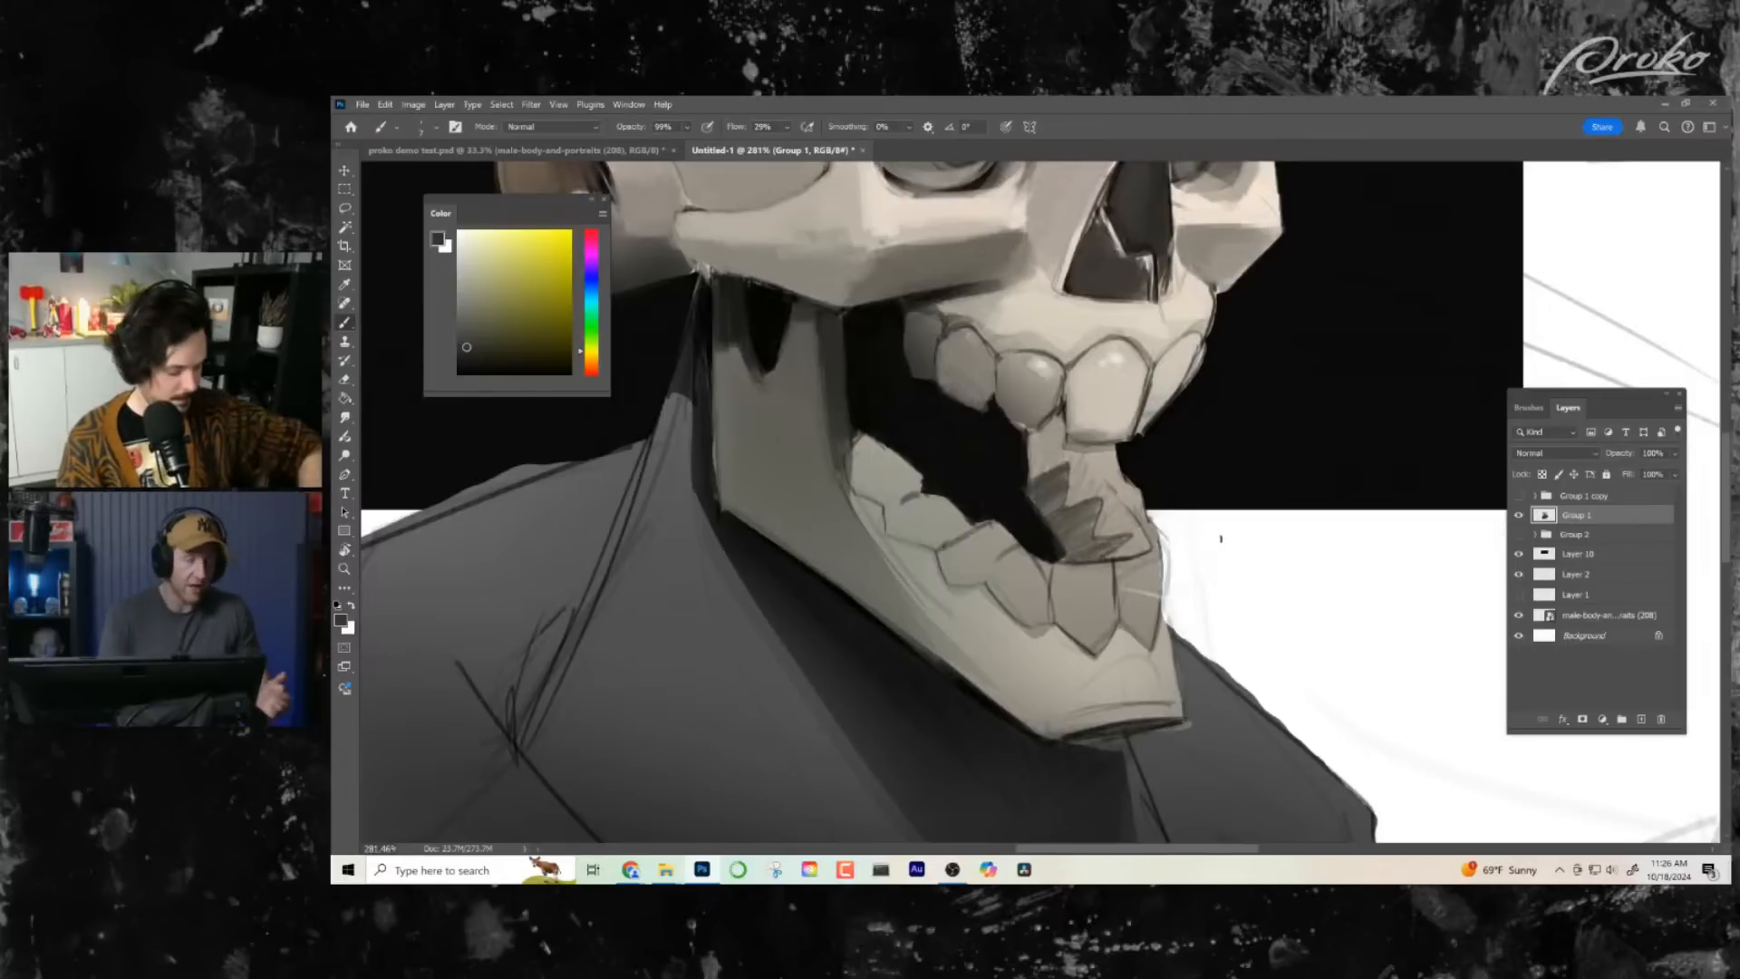
- Extend the dark grey shading up the mouth side of the zigzag-marked form toward the upper teeth
key("ctrl+space")
left_click_drag(1106, 638, 1182, 609)
mouse_move(994, 521)
left_mouse_down()
mouse_move(1015, 482)
mouse_move(1001, 516)
mouse_move(993, 469)
mouse_move(1076, 516)
mouse_move(1008, 496)
mouse_move(997, 469)
mouse_move(1001, 514)
mouse_move(1060, 470)
mouse_move(1044, 523)
mouse_move(1081, 497)
mouse_move(1052, 535)
mouse_move(1096, 555)
mouse_move(1076, 576)
mouse_move(1123, 566)
mouse_move(1021, 509)
mouse_move(1026, 485)
mouse_move(1099, 497)
left_mouse_up()
mouse_move(1142, 634)
left_mouse_down()
mouse_move(1075, 653)
mouse_move(1135, 639)
mouse_move(1156, 584)
mouse_move(1175, 593)
mouse_move(1161, 622)
mouse_move(1110, 627)
mouse_move(1160, 630)
mouse_move(1142, 625)
left_mouse_up()
key("z")
key("b")
key("z")
left_click_drag(1091, 500, 1166, 500)
key("b")
left_click(976, 497, "alt")
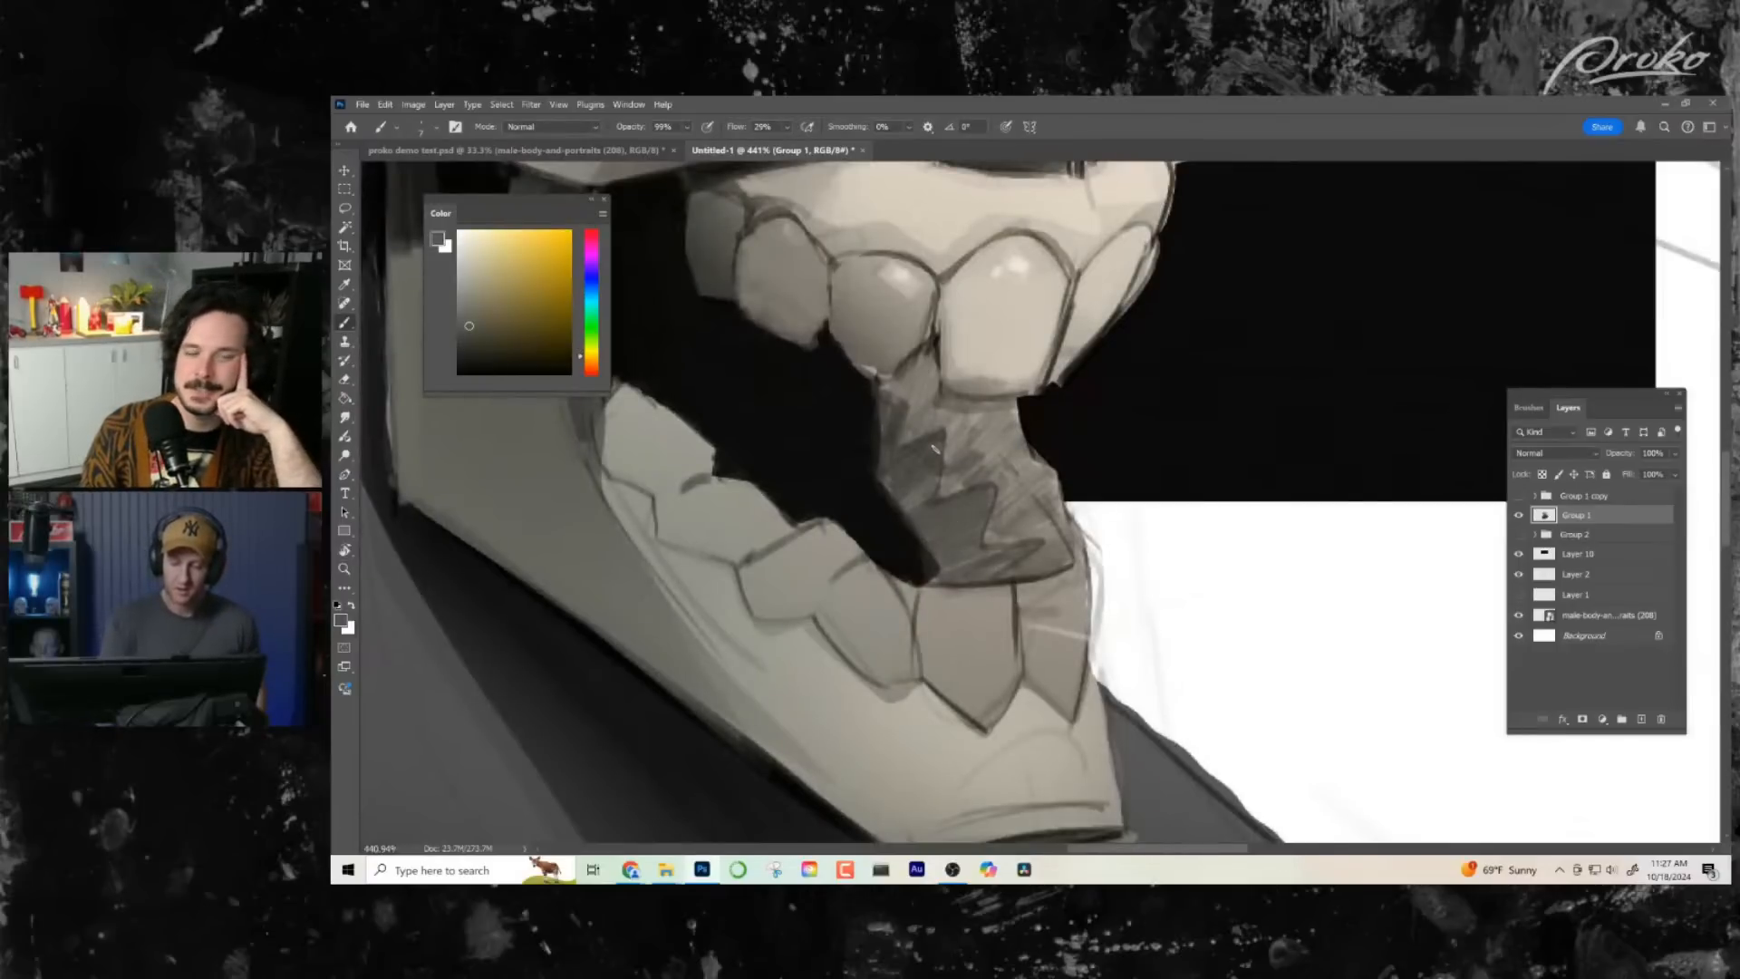
left_click_drag(881, 483, 885, 419)
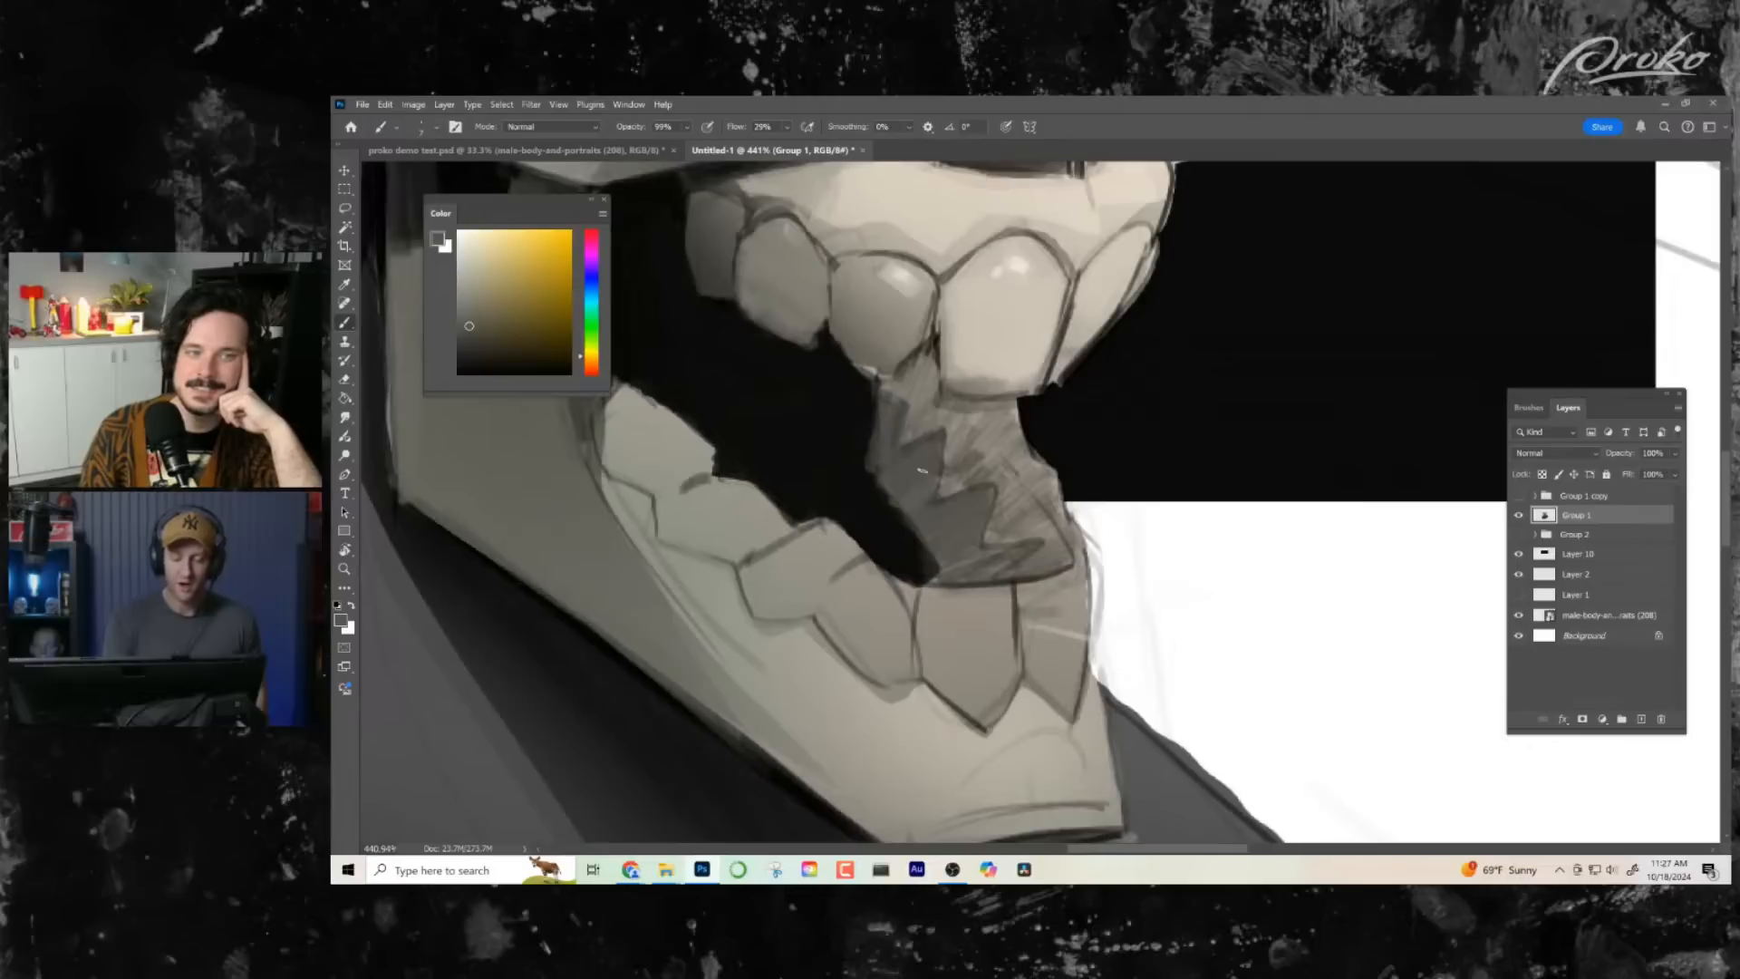
- Flip the canvas view back and trim the zigzag form's edge against the open mouth with sampled black
key("ctrl+shift+h")
left_click_drag(1107, 652, 1043, 665)
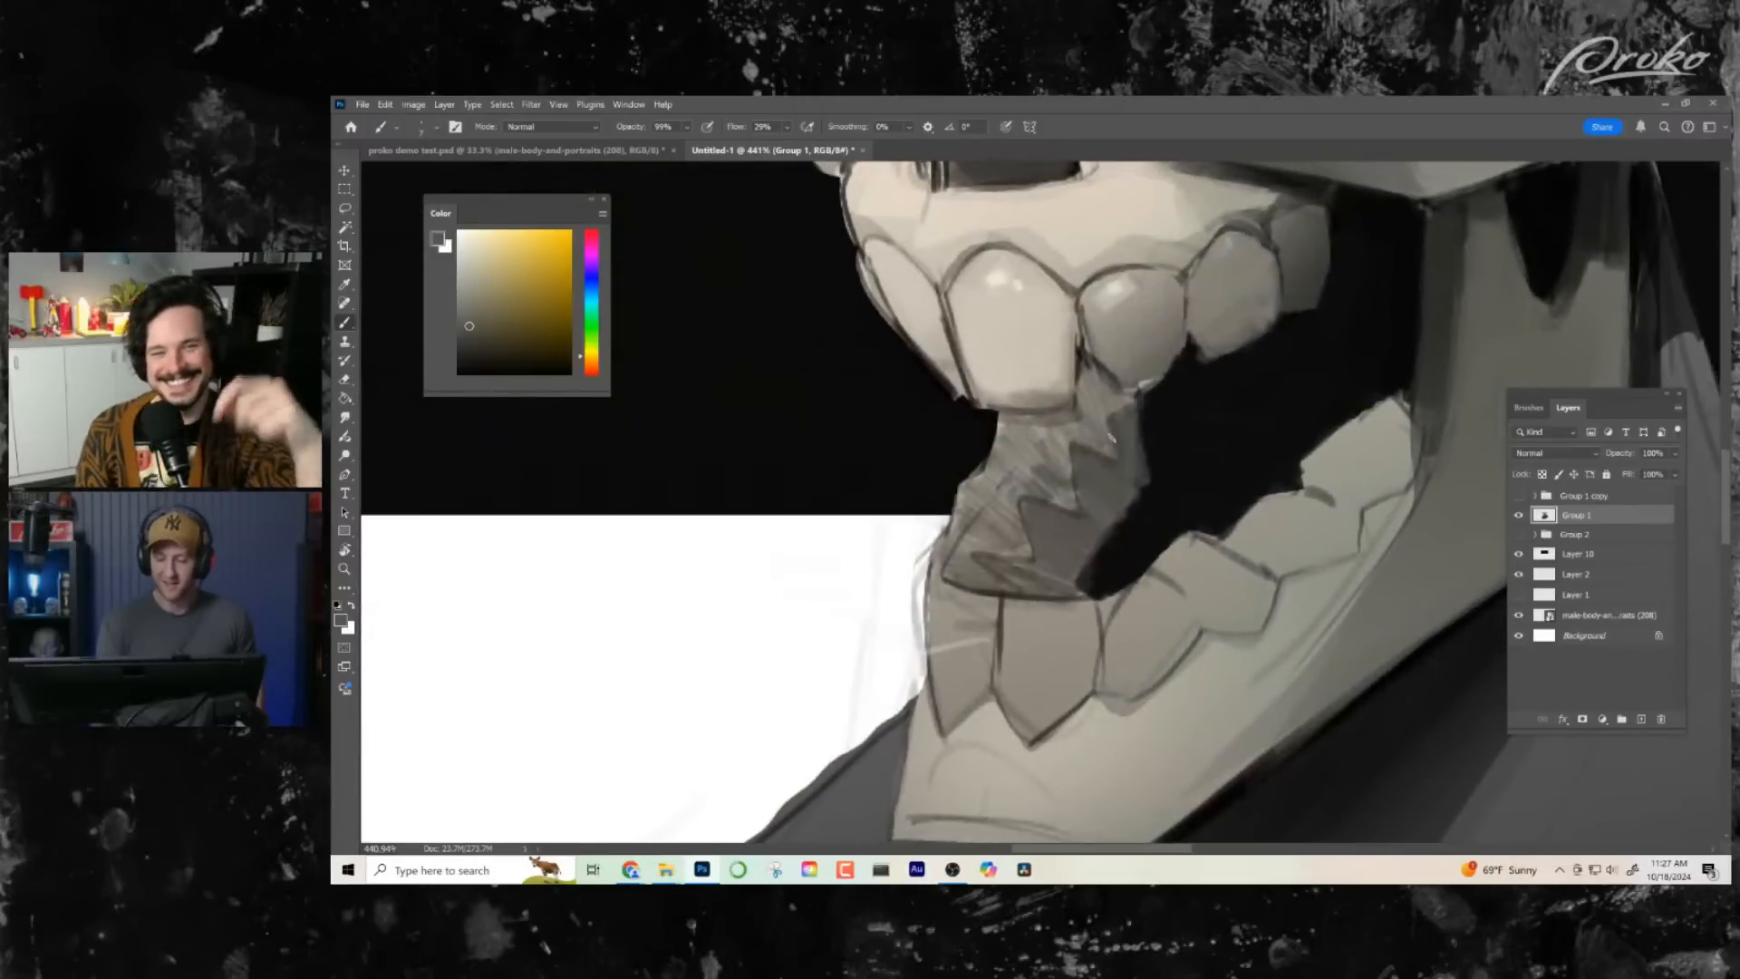
left_click(1144, 499, "alt")
mouse_move(1140, 489)
left_mouse_down()
mouse_move(1110, 517)
mouse_move(1087, 580)
left_mouse_up()
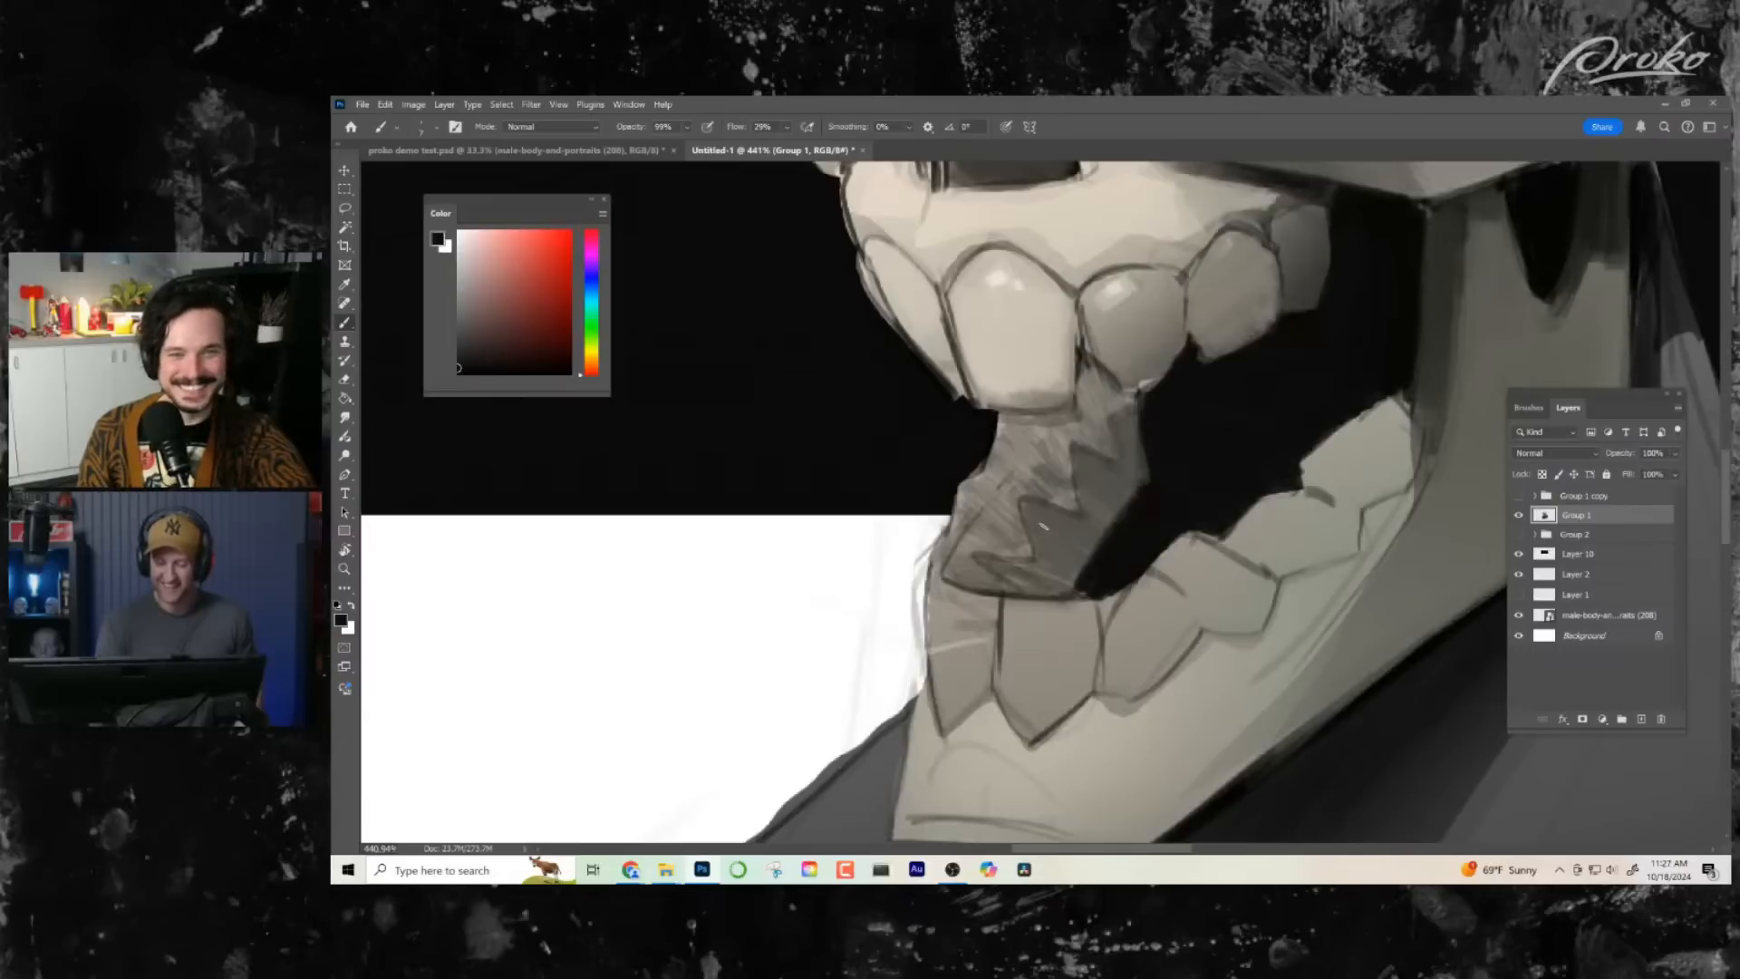
- Cover the hatching on the outer plane of the zigzag form with a sampled flat mid grey
left_click(1003, 495, "alt")
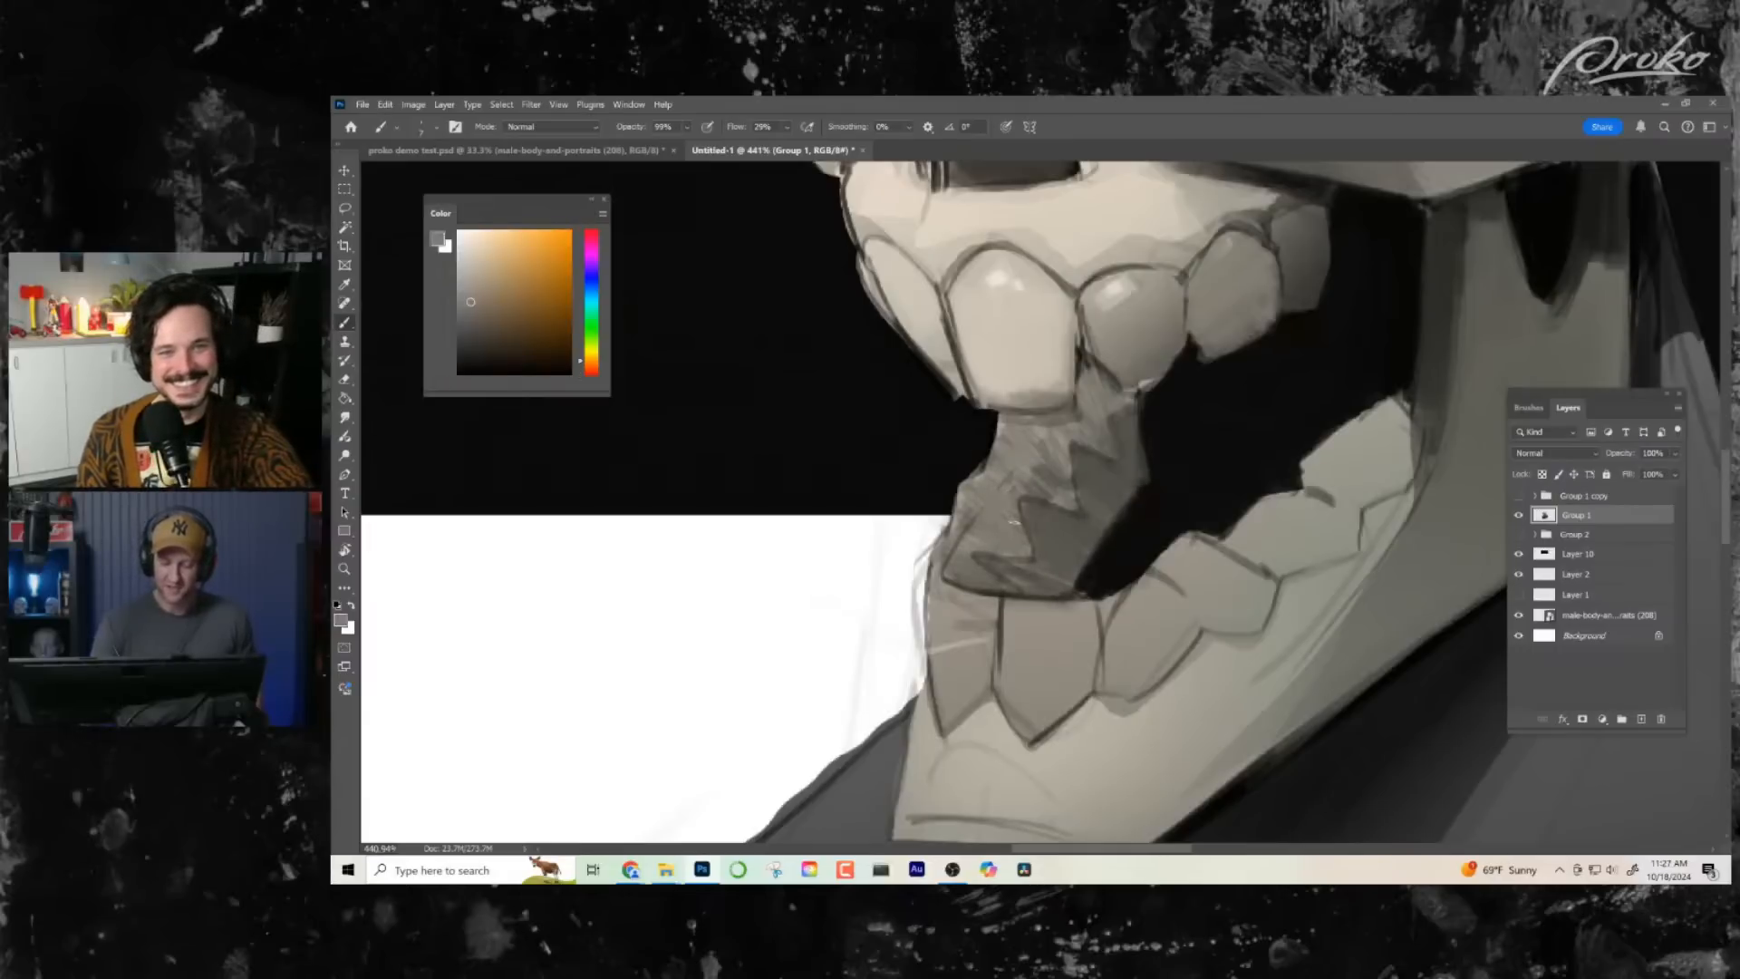
left_click_drag(966, 544, 966, 510)
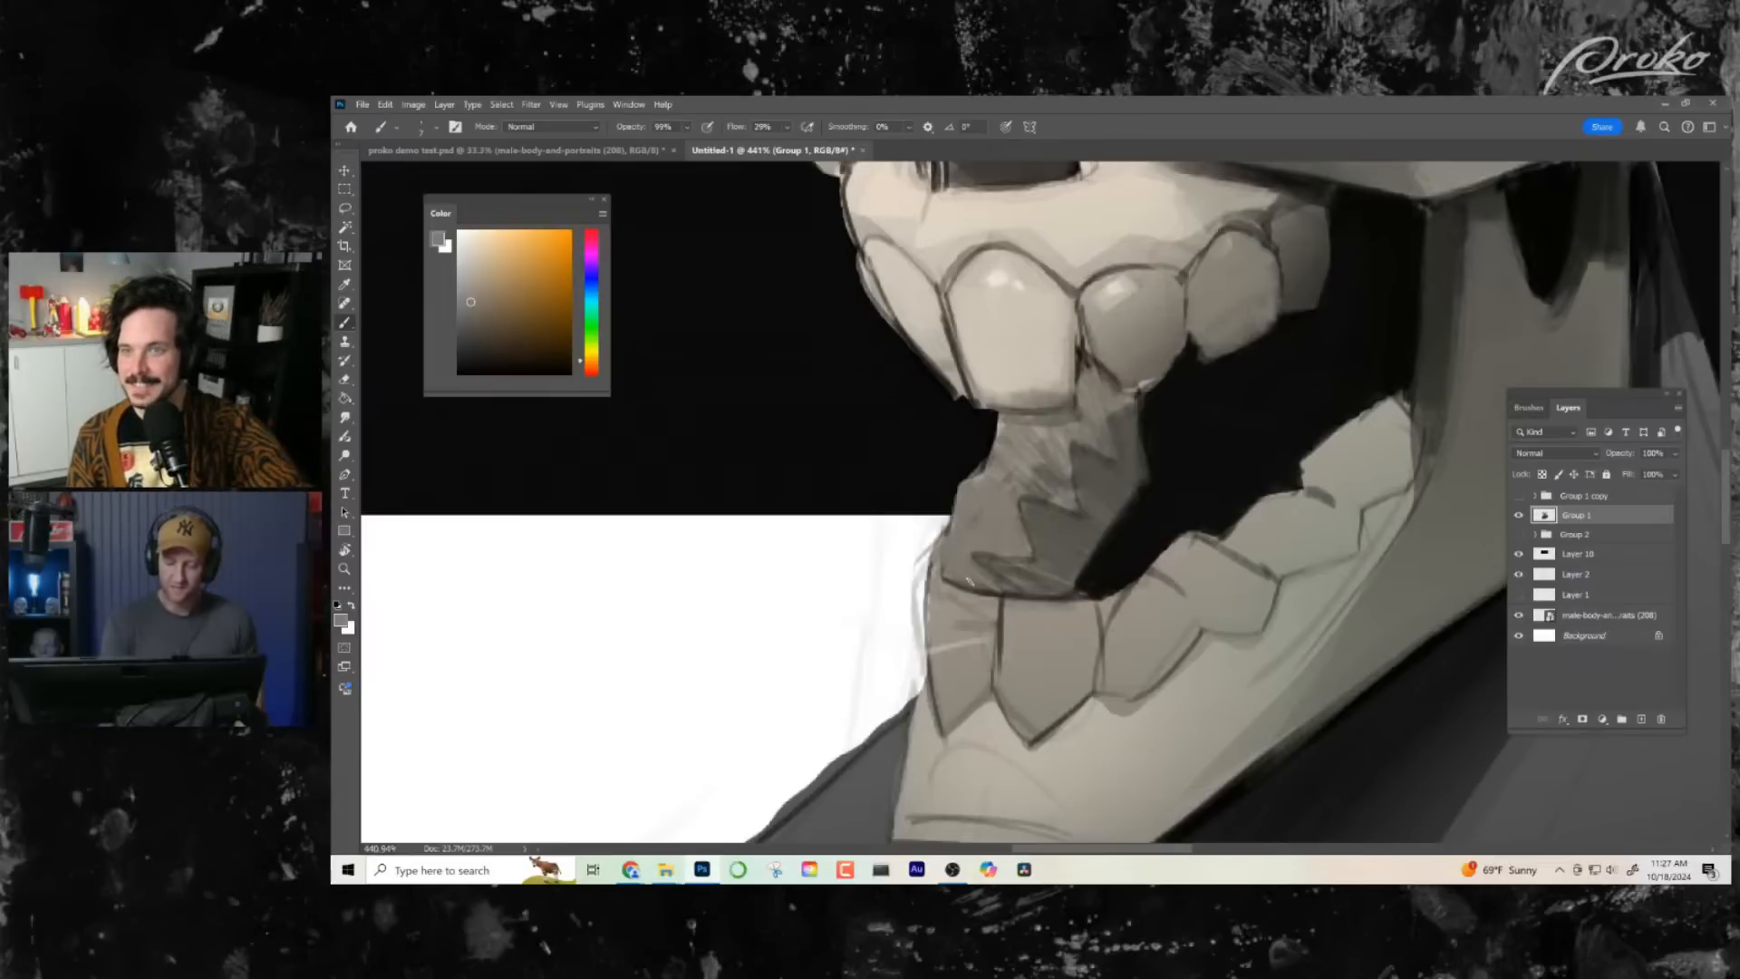
left_click_drag(1033, 473, 1066, 494)
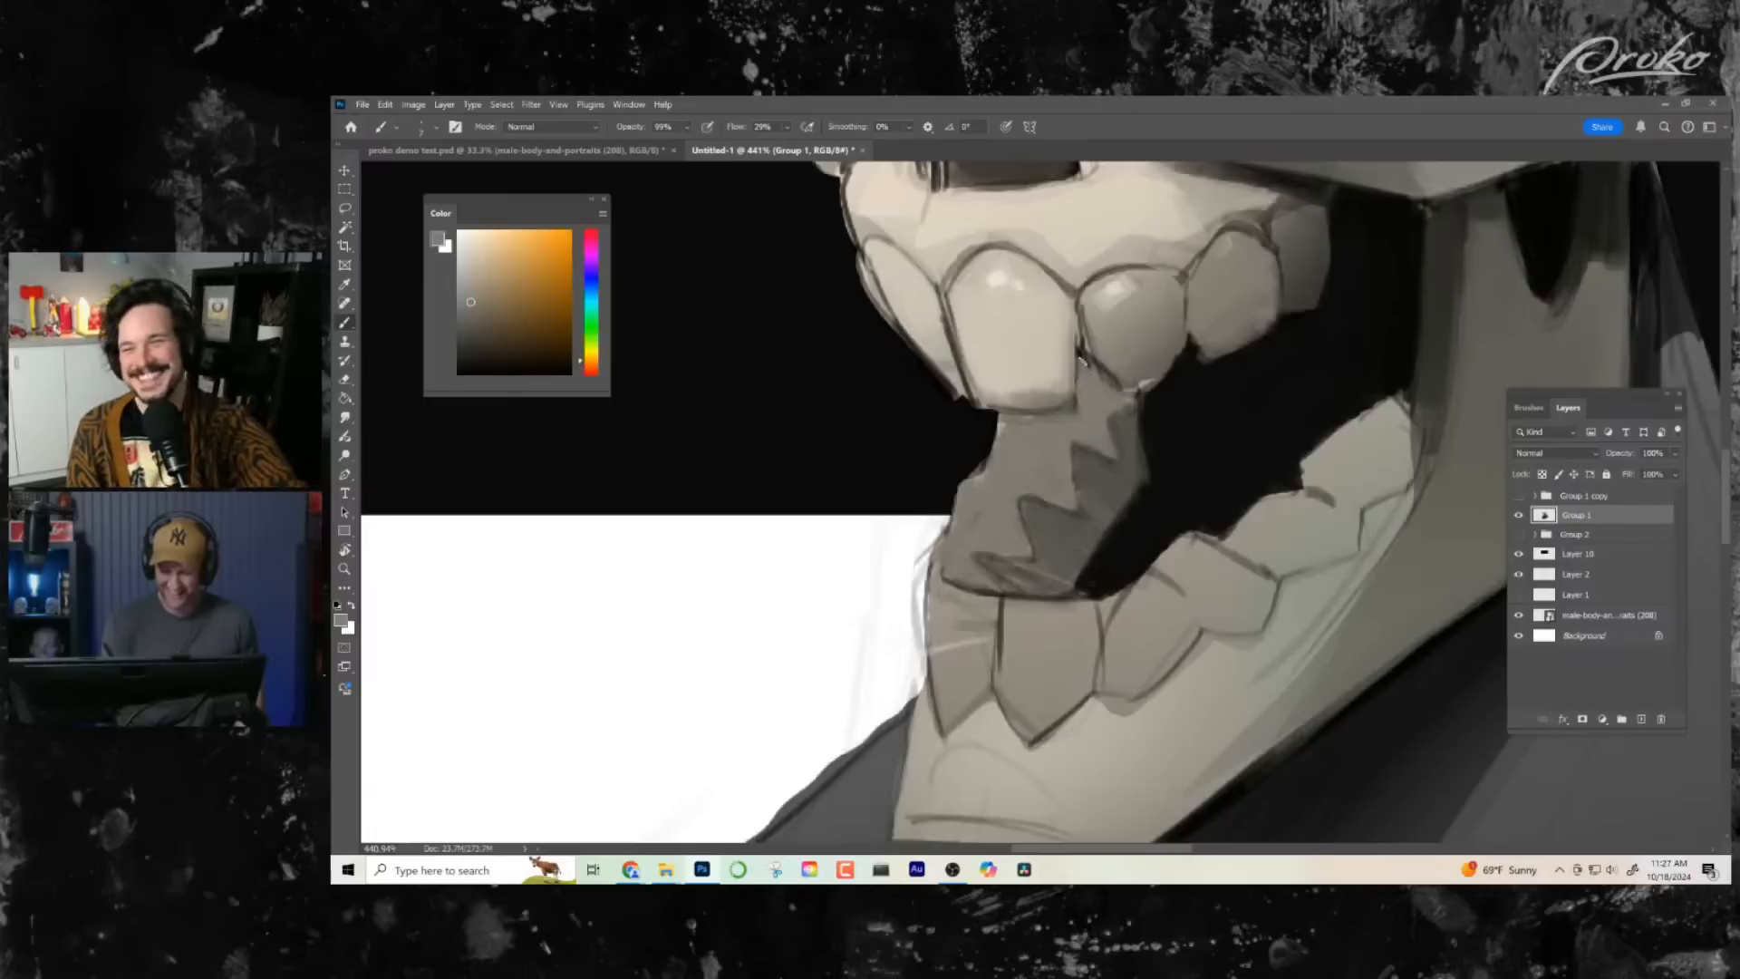
- Lighten the front face of the lower front tooth with a sampled light grey, keeping its dark outline
key("ctrl+space")
left_click_drag(1135, 562, 1060, 563)
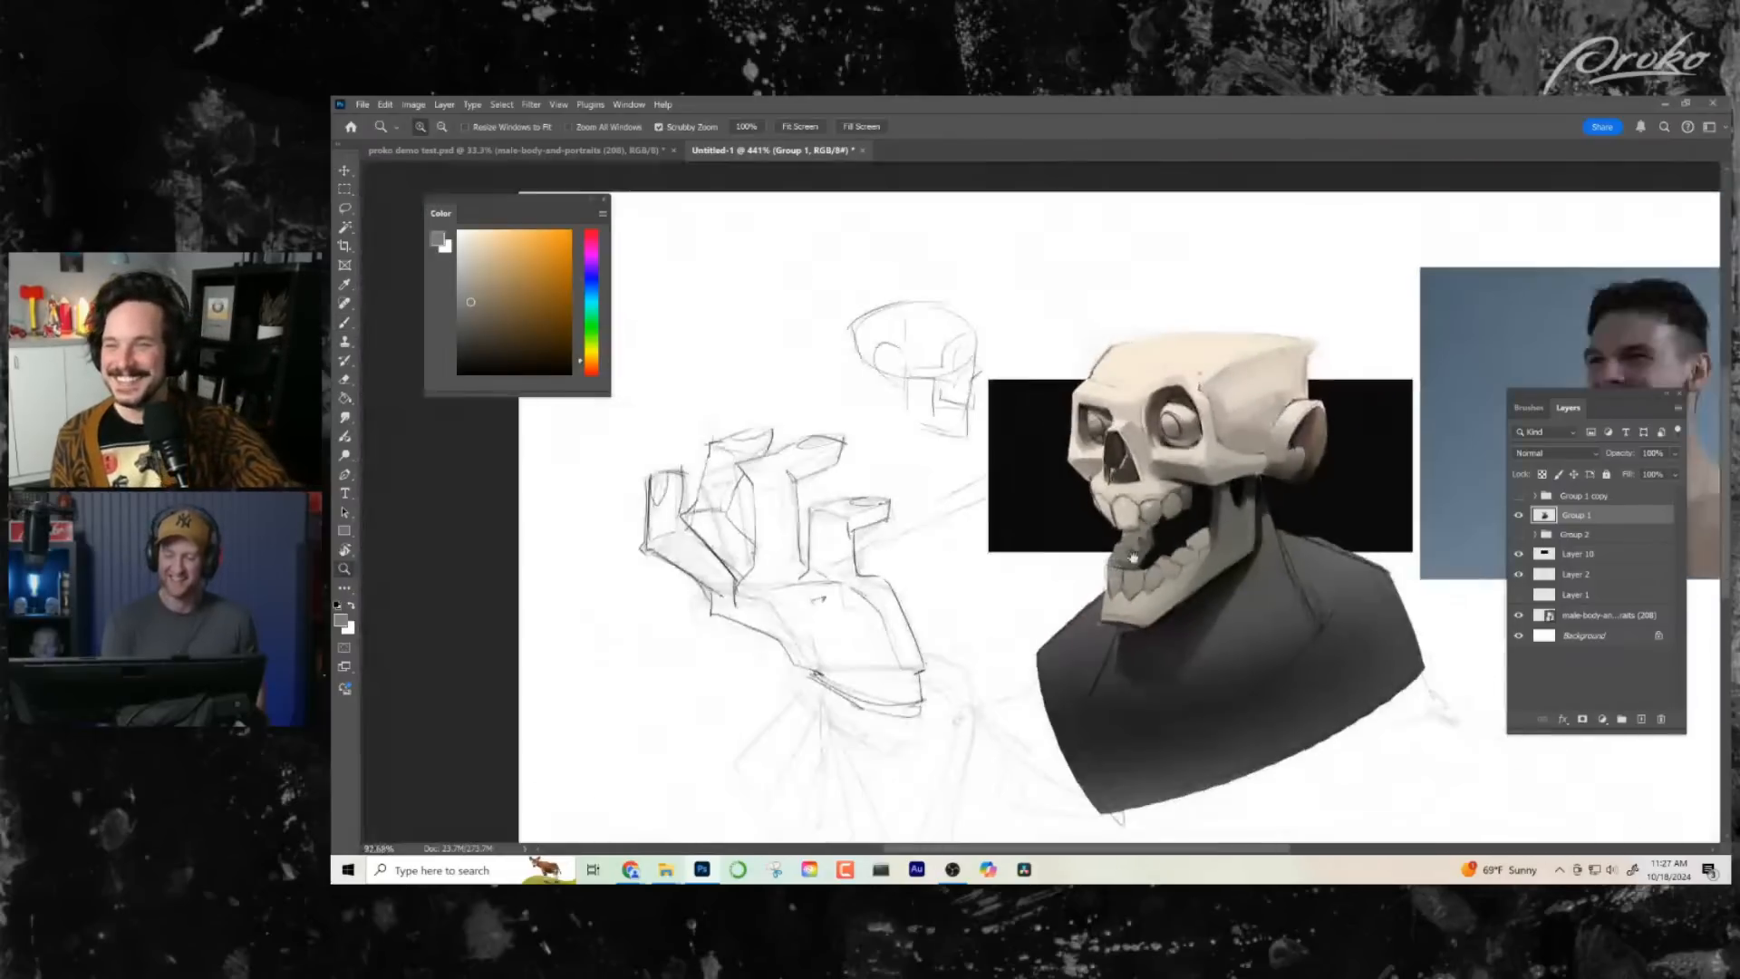
left_click_drag(1216, 588, 1154, 574)
mouse_move(1124, 517)
left_mouse_down()
mouse_move(1186, 514)
mouse_move(1137, 564)
left_mouse_up()
left_click(1160, 514, "alt")
mouse_move(1152, 536)
left_mouse_down()
mouse_move(1135, 579)
mouse_move(1079, 591)
mouse_move(1149, 591)
left_mouse_up()
key("ctrl+space")
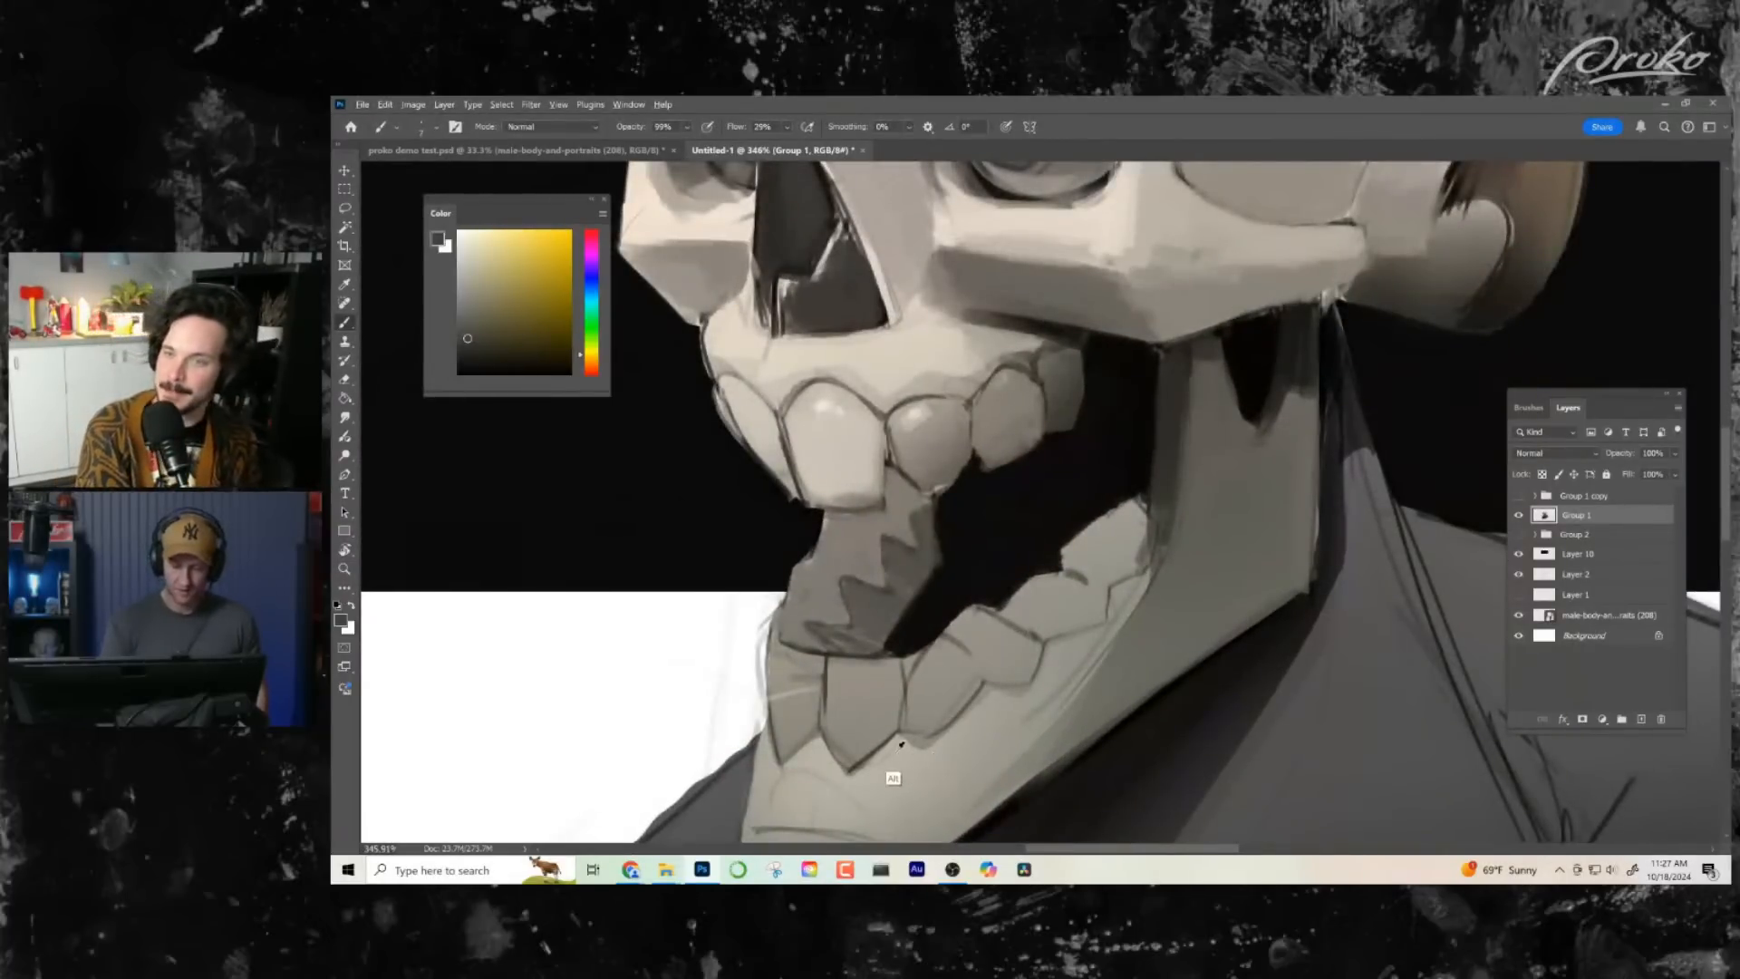
left_click(862, 713, "alt")
left_click_drag(826, 675, 838, 742)
mouse_move(848, 654)
left_mouse_down()
mouse_move(842, 700)
mouse_move(860, 659)
mouse_move(857, 741)
mouse_move(892, 725)
left_mouse_up()
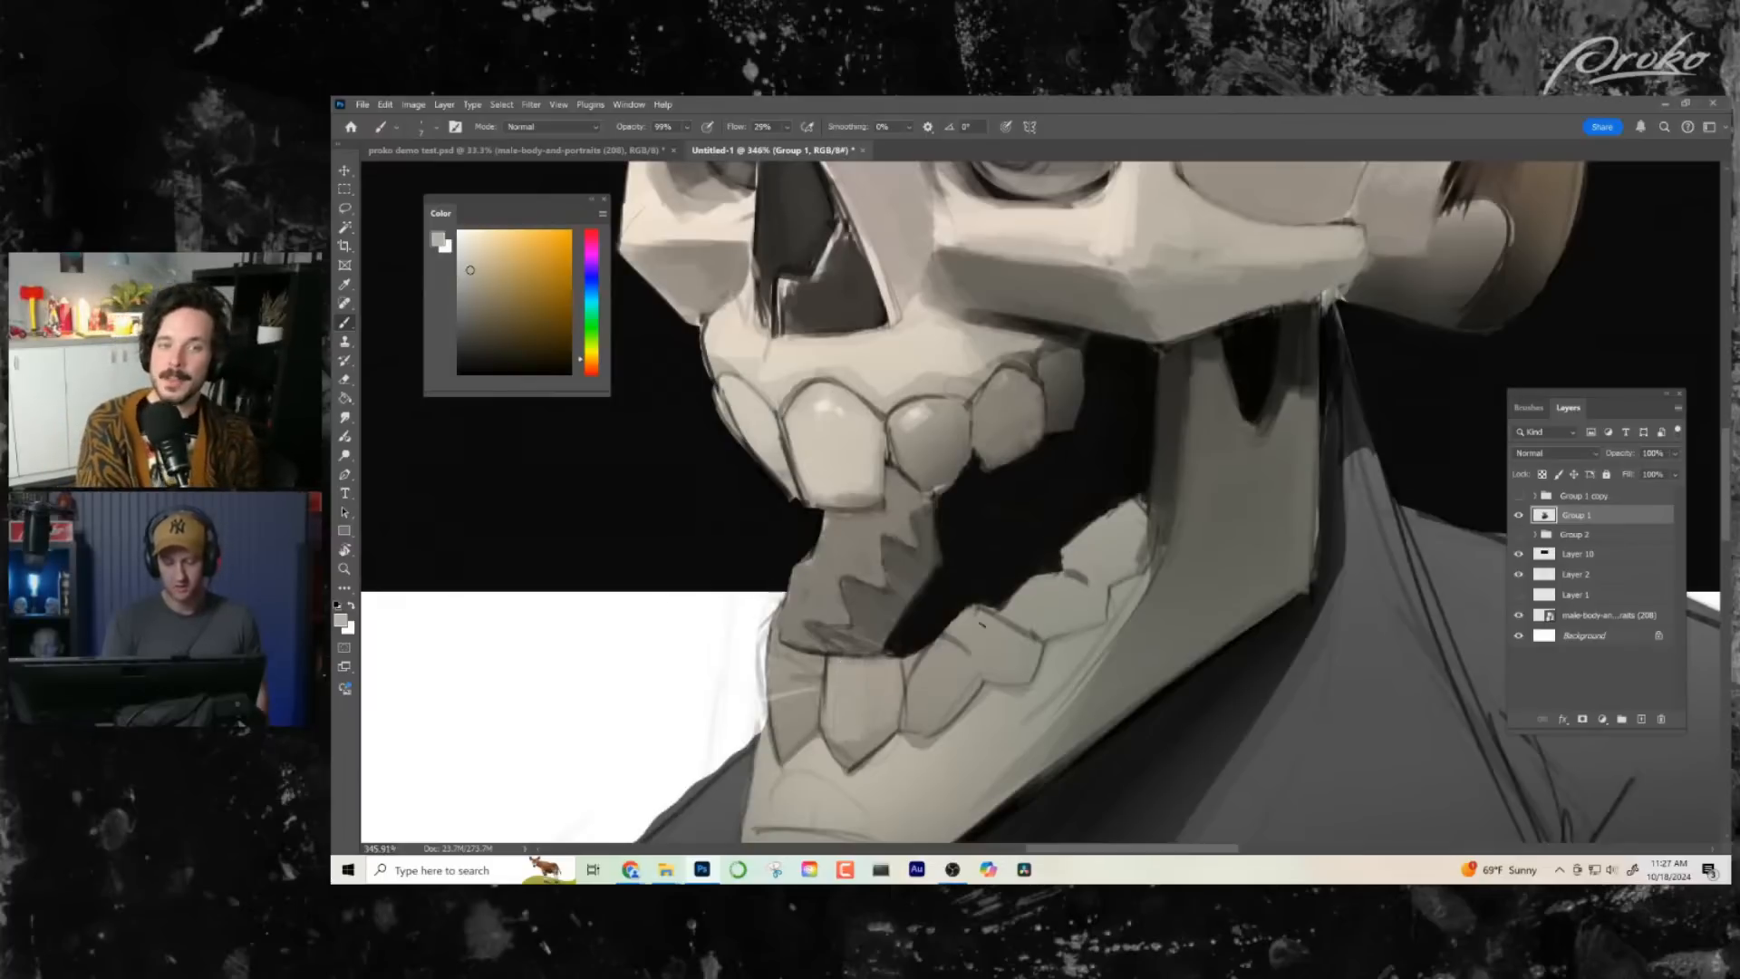
- Clean up the lower edge and front corner of the nasal opening with a sampled light bone tone
left_click_drag(1088, 682, 1025, 686)
left_click_drag(1159, 664, 1092, 603)
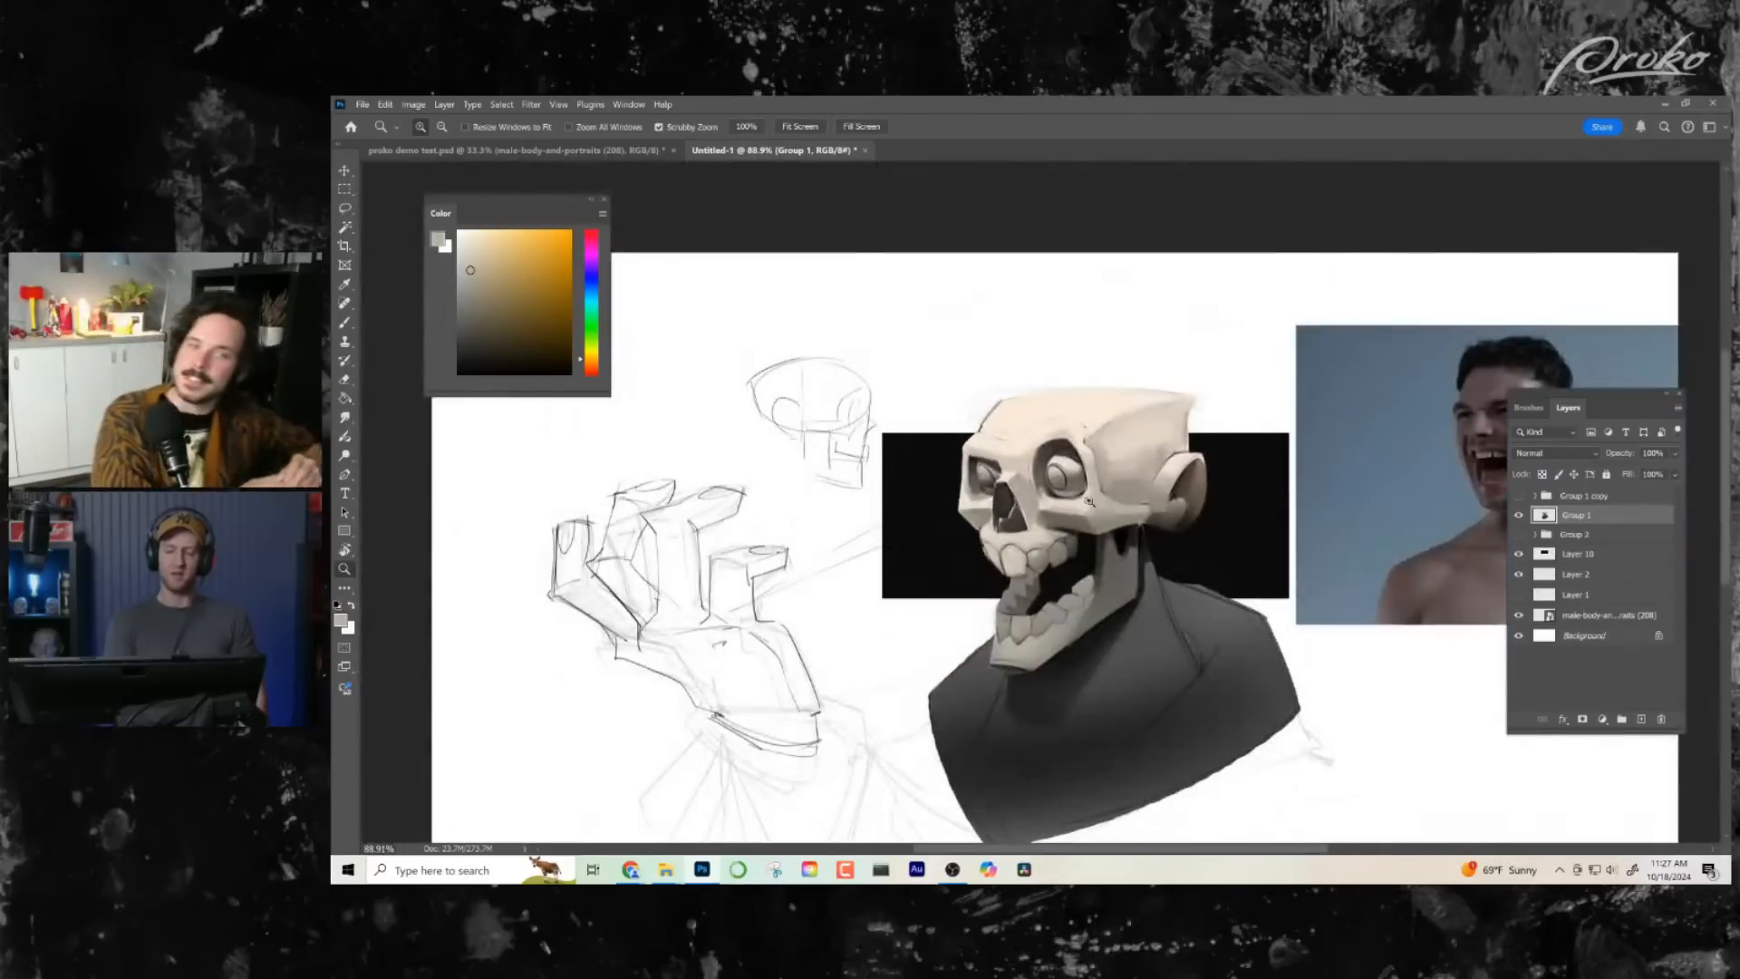
left_click_drag(1022, 508, 1074, 514)
left_click(1097, 712, "alt")
left_click_drag(1097, 640, 952, 686)
left_click_drag(1092, 632, 934, 689)
left_click_drag(1095, 644, 1007, 685)
left_click_drag(1107, 655, 1022, 687)
left_click_drag(1097, 670, 1009, 700)
mouse_move(1079, 640)
left_mouse_down()
mouse_move(936, 691)
mouse_move(970, 676)
left_mouse_up()
left_click_drag(1073, 639, 892, 680)
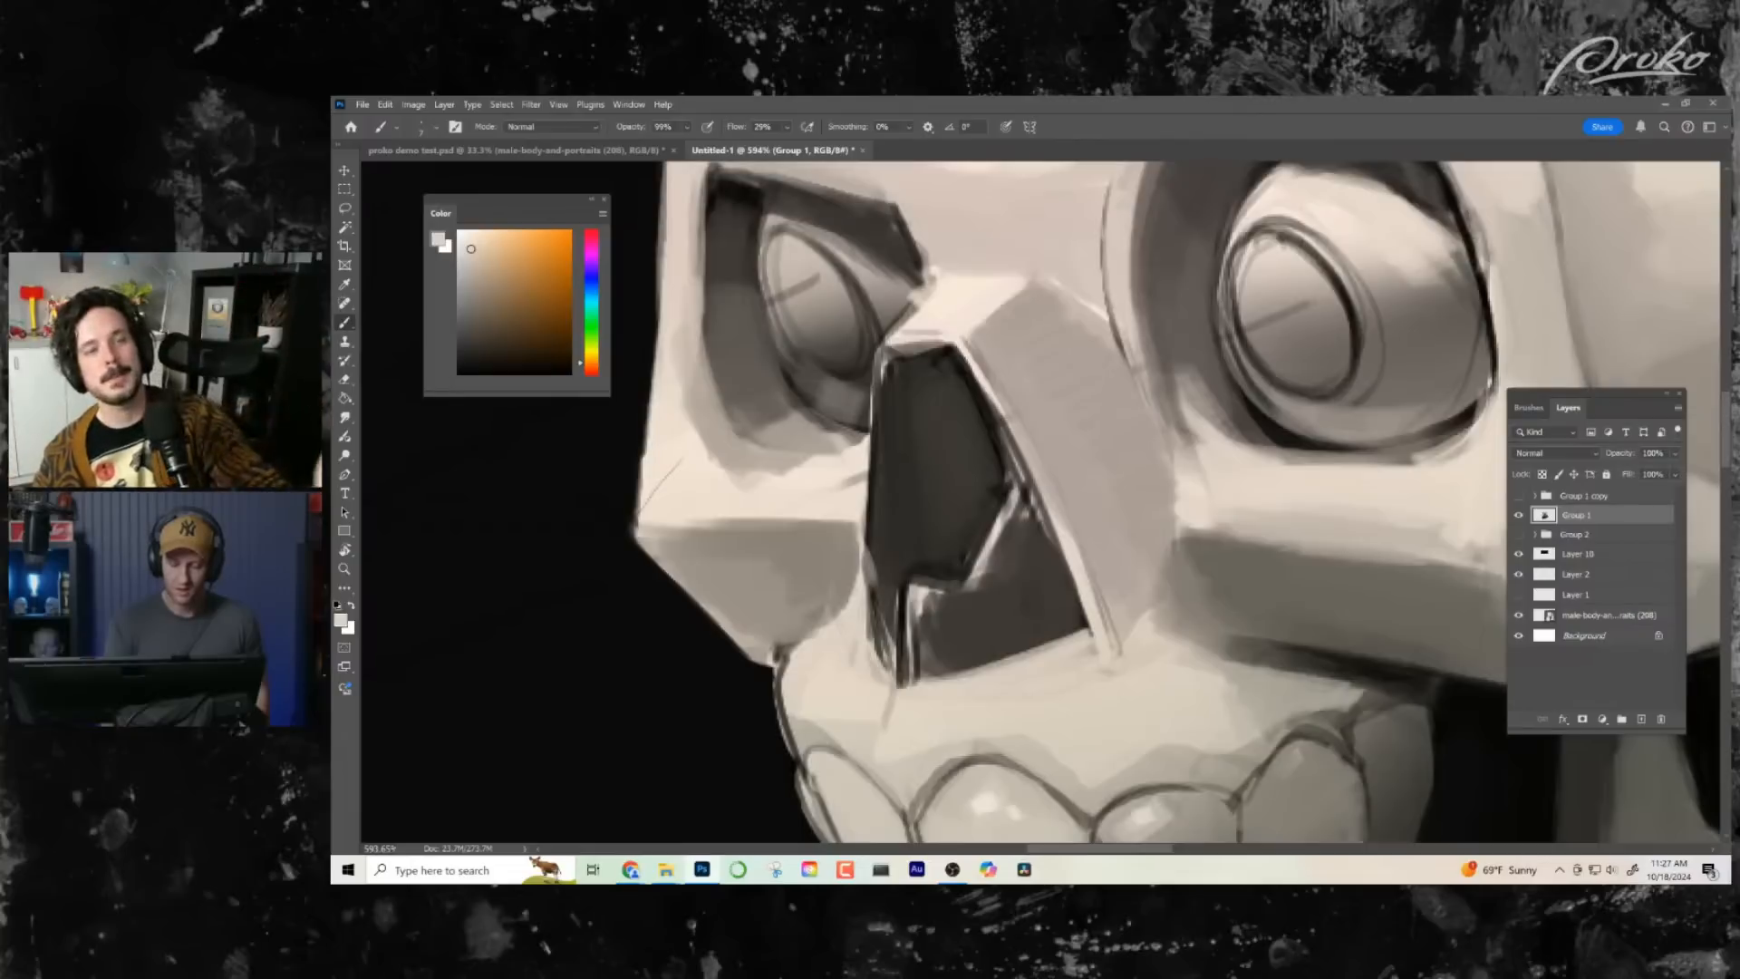
left_click_drag(868, 626, 906, 687)
- Flip the canvas view horizontally and retouch the brow above the near eye socket with a sampled bone tone
left_click_drag(1122, 682, 961, 680)
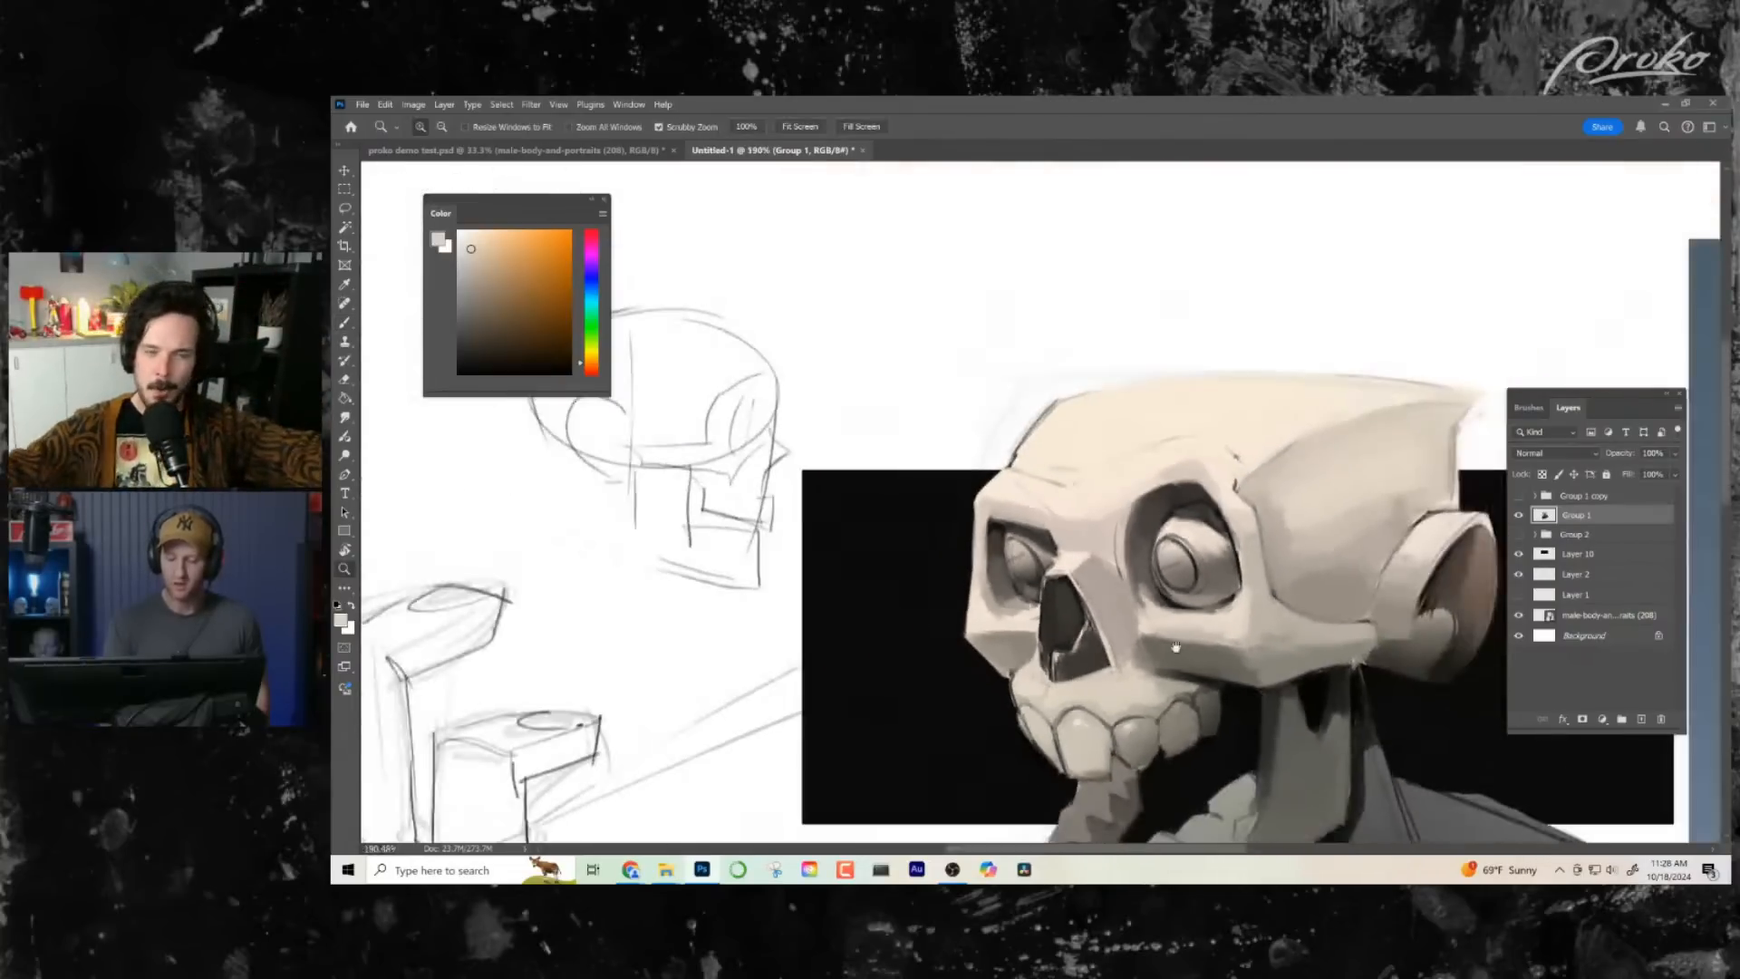
left_click_drag(1179, 641, 1158, 513)
left_click_drag(1125, 569, 1043, 569)
left_click_drag(1169, 718, 1096, 631)
key("ctrl+f")
left_click_drag(973, 520, 1119, 520)
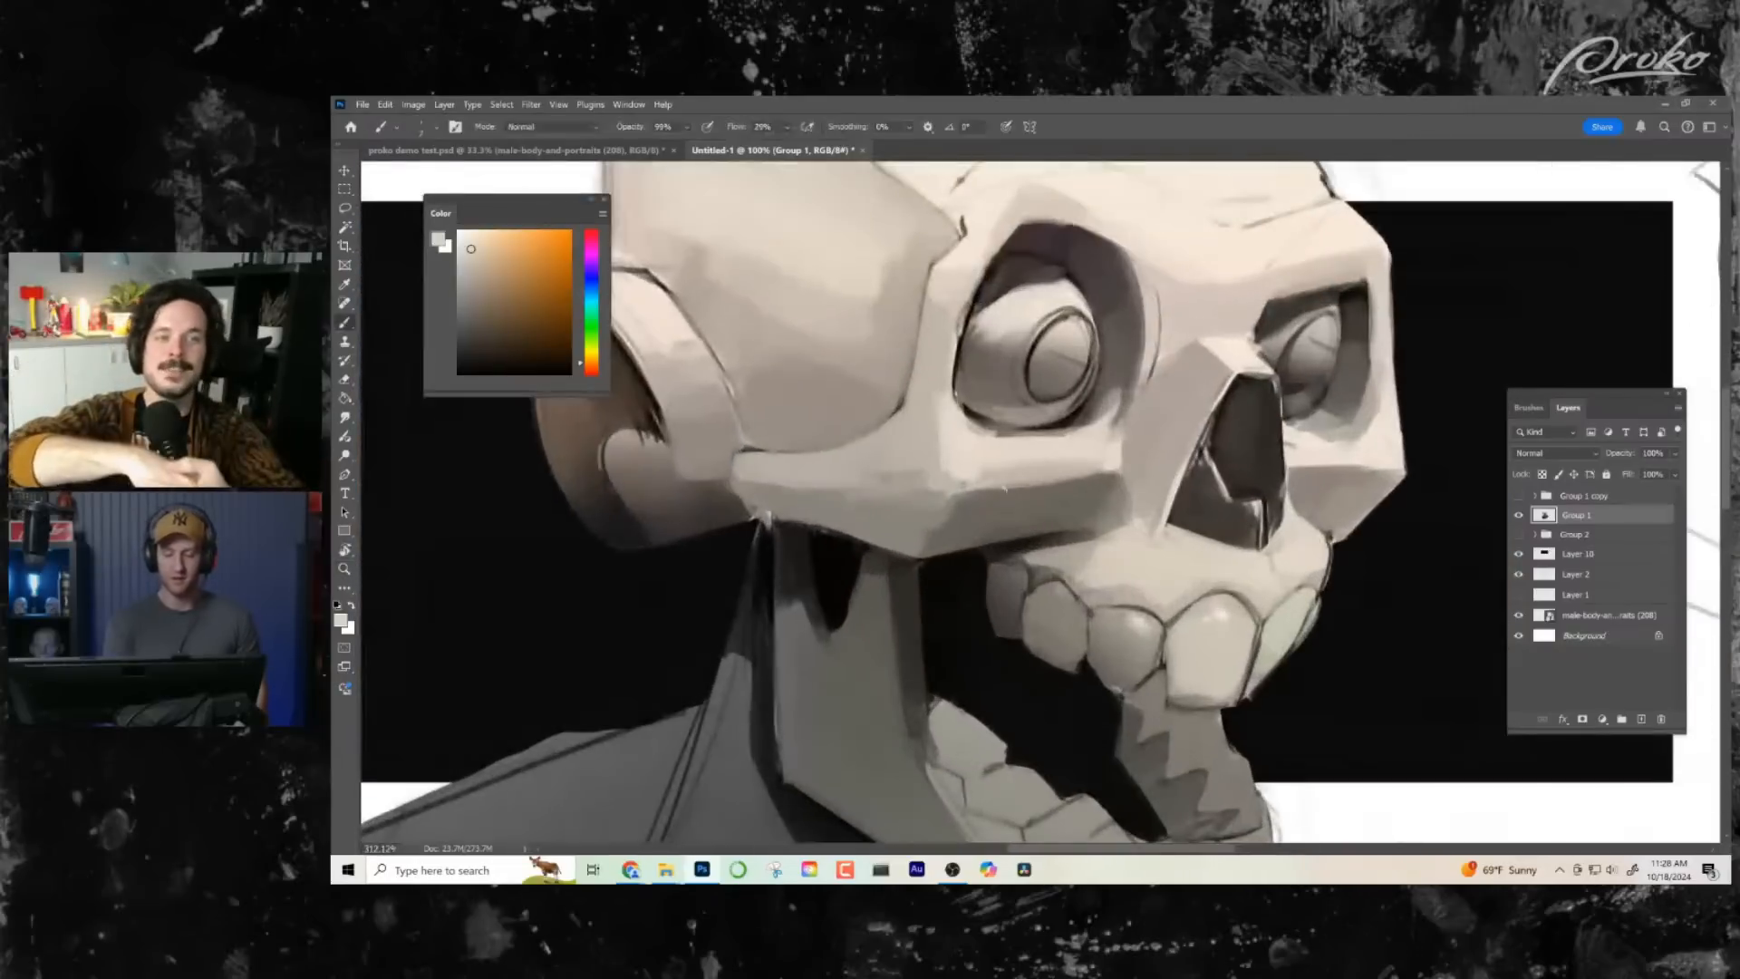
left_click_drag(946, 385, 963, 703)
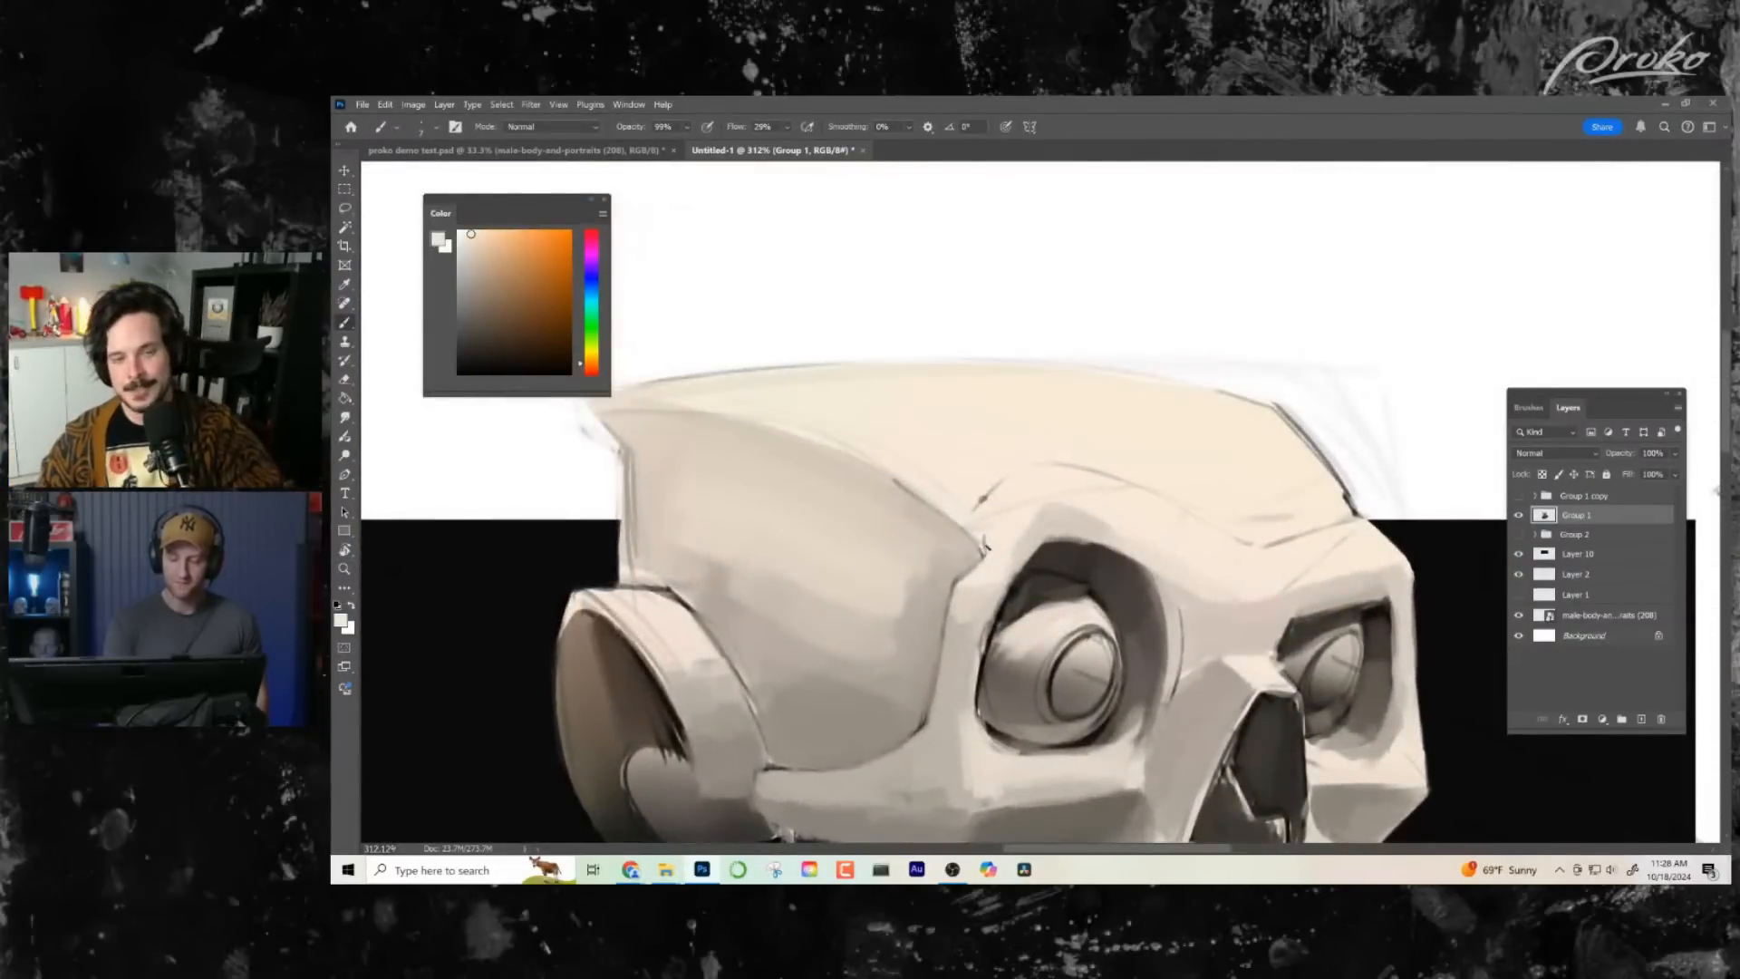
left_click(1065, 504, "alt")
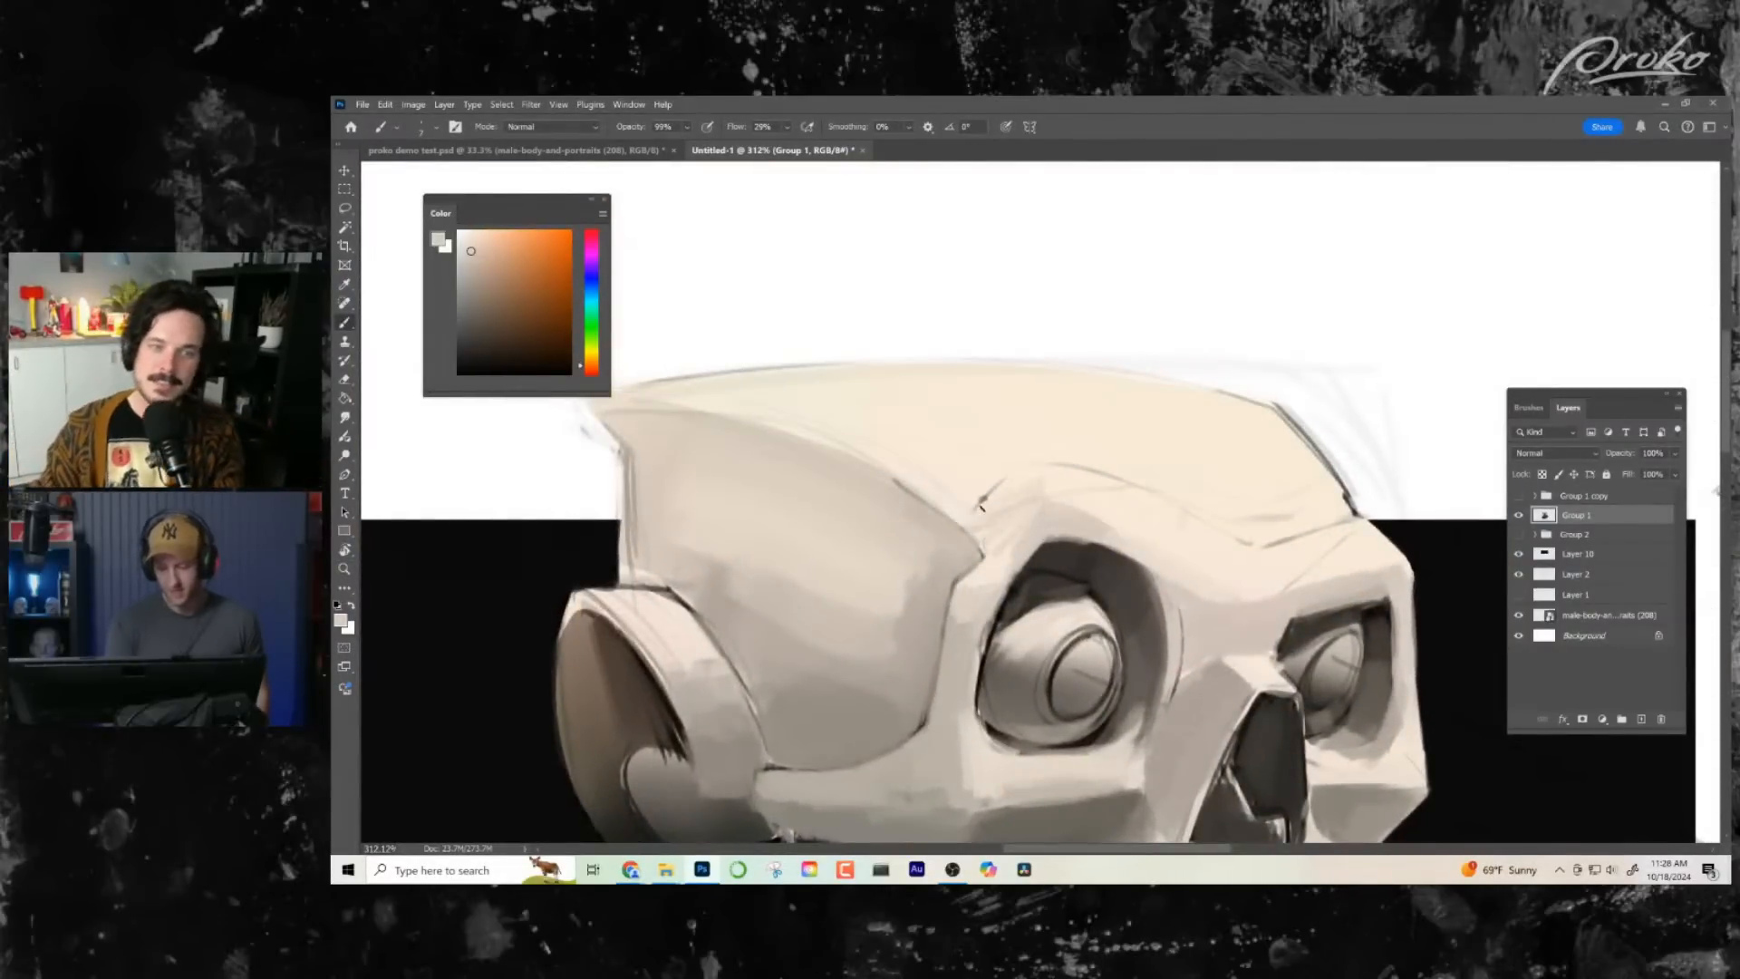
- Blend the planes between the near eye socket's lower rim and the side of the nose with sampled greys
left_click_drag(1078, 640, 1014, 640)
left_click_drag(1206, 736, 1144, 628)
left_click_drag(1174, 629, 1136, 628)
left_click_drag(1093, 558, 1150, 555)
left_click(1096, 544, "alt")
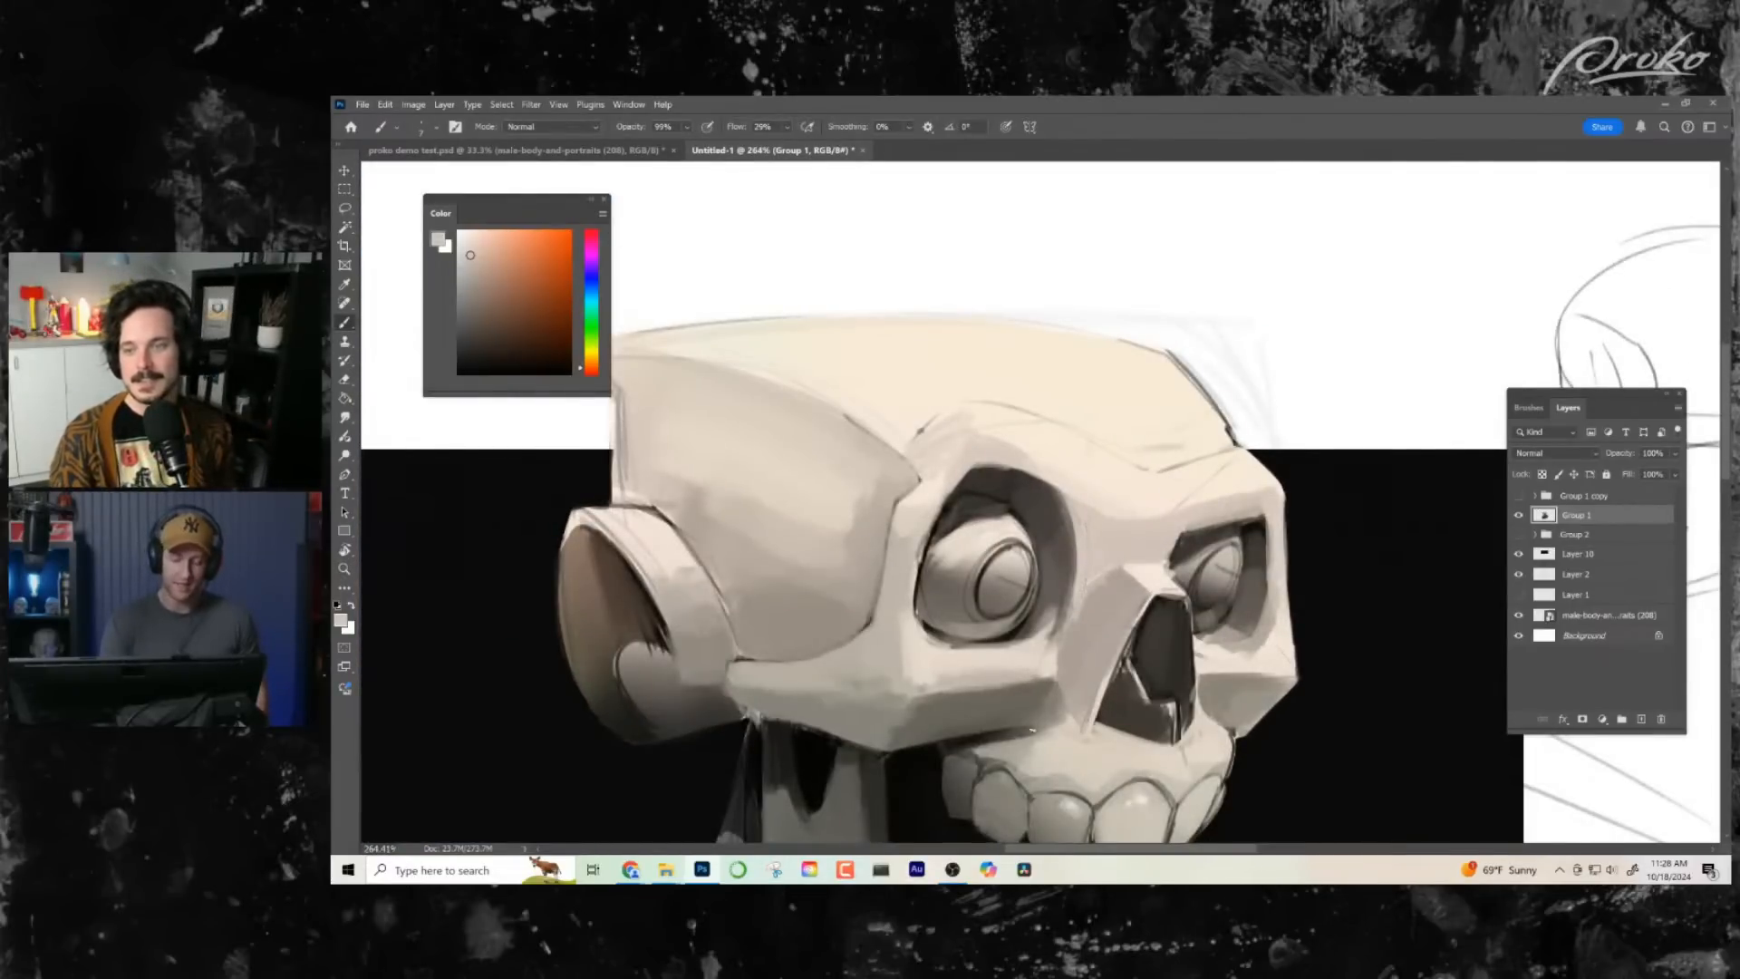
left_click(1089, 605, "alt")
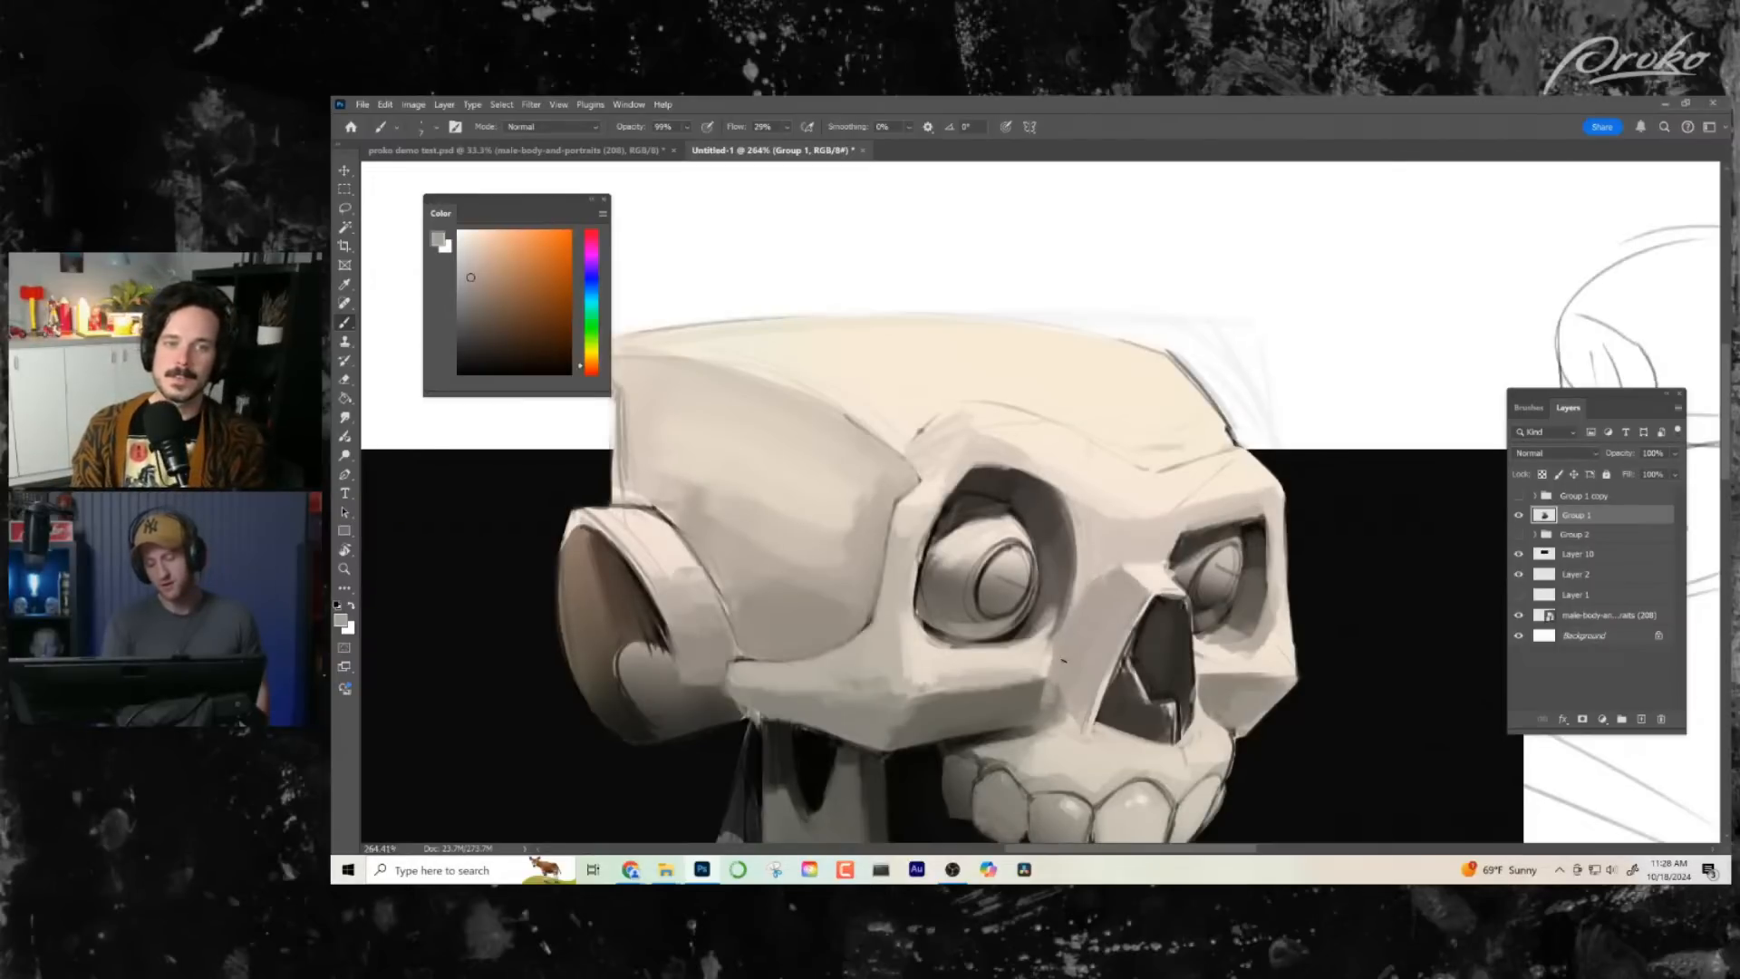
mouse_move(1102, 655)
left_mouse_down()
mouse_move(1049, 576)
mouse_move(1081, 585)
left_mouse_up()
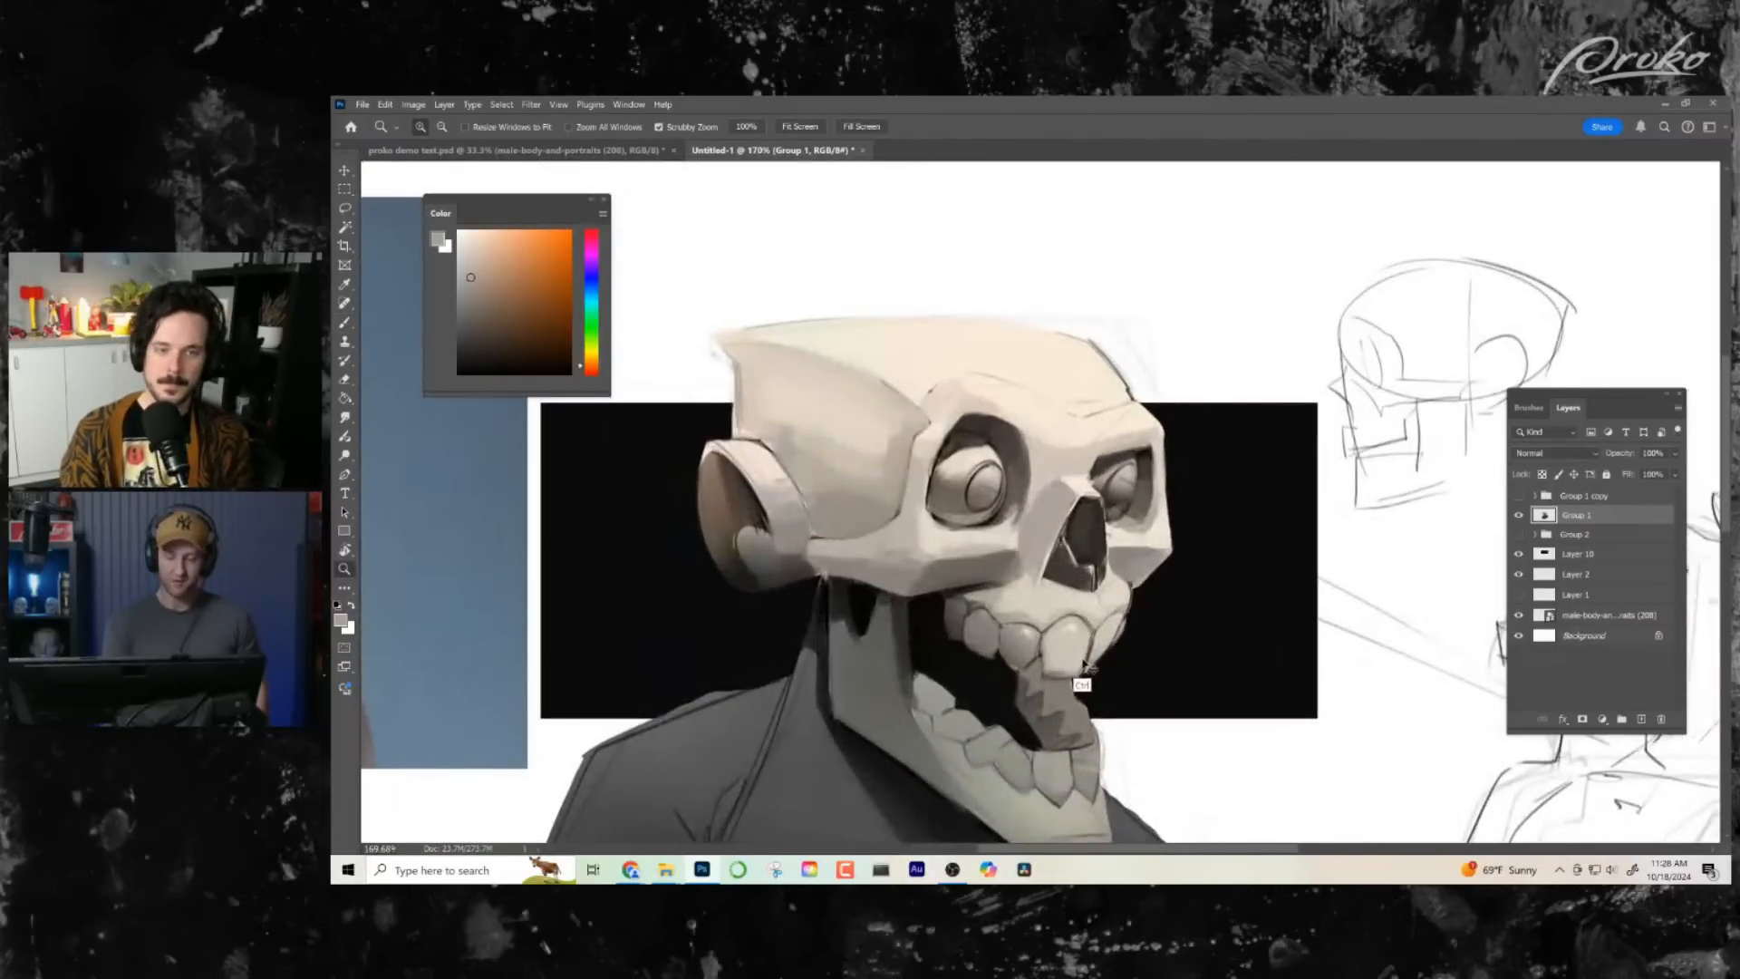
key("b")
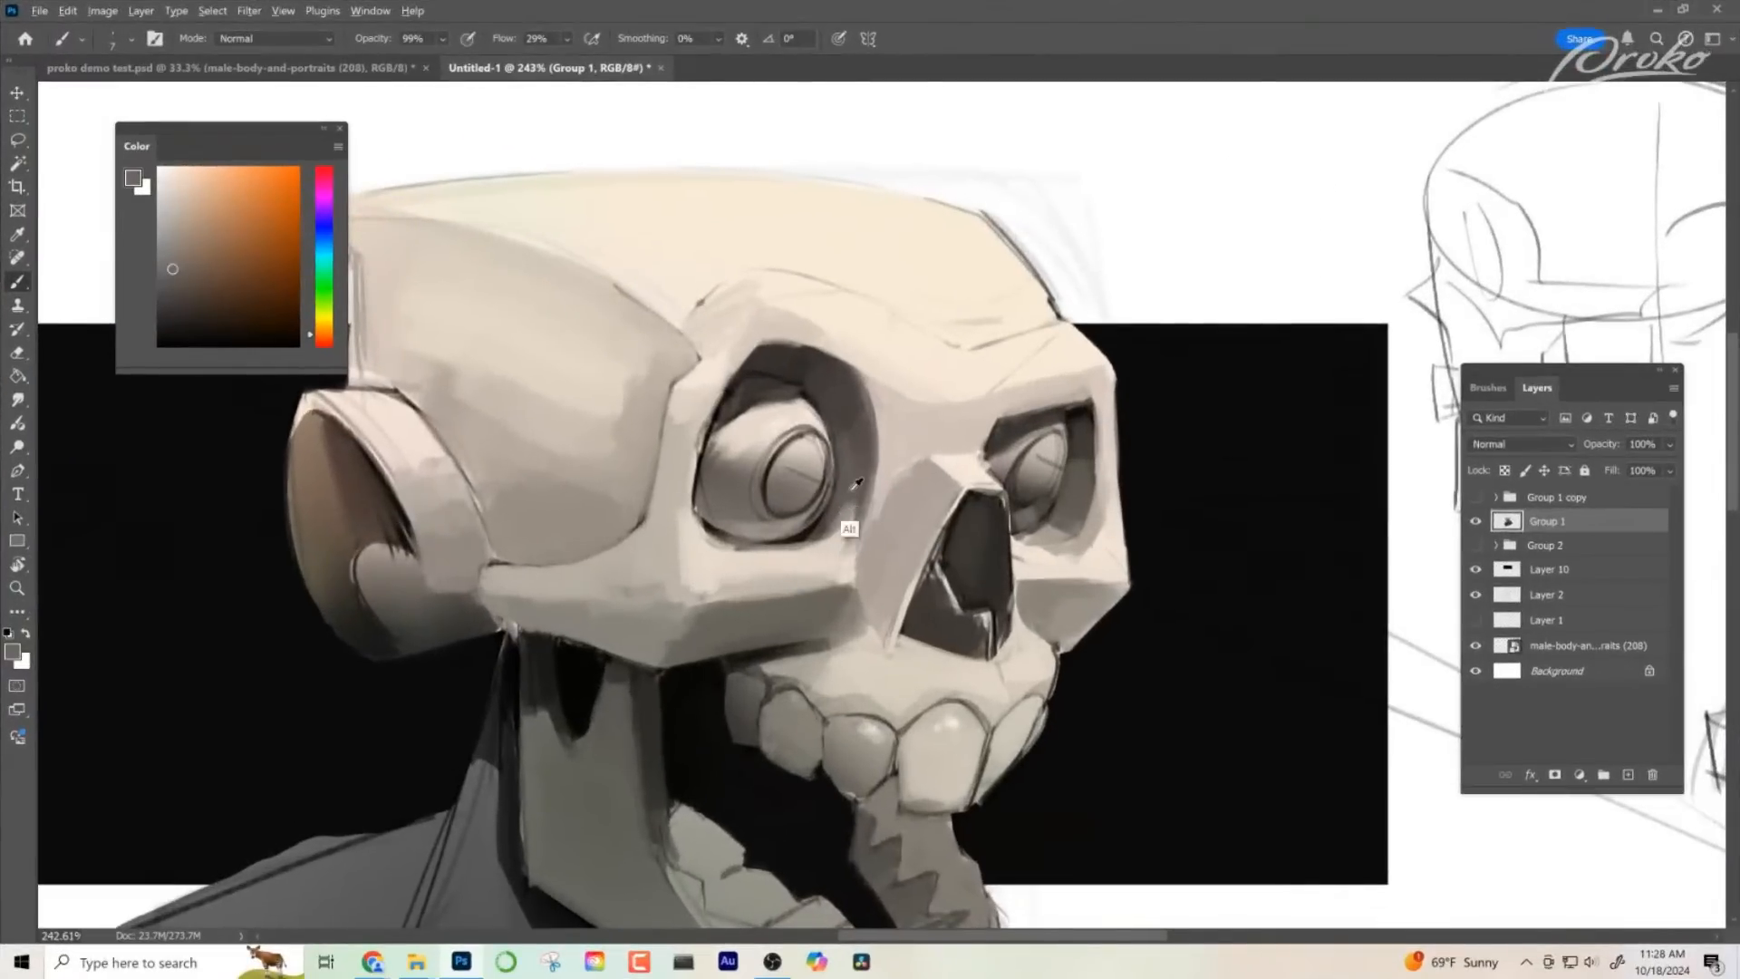
left_click_drag(836, 511, 853, 507)
- Refine the floor and lower rim of the far eye socket with sampled mid grey and light bone tones
left_click(1054, 518, "alt")
left_click(1053, 533, "alt")
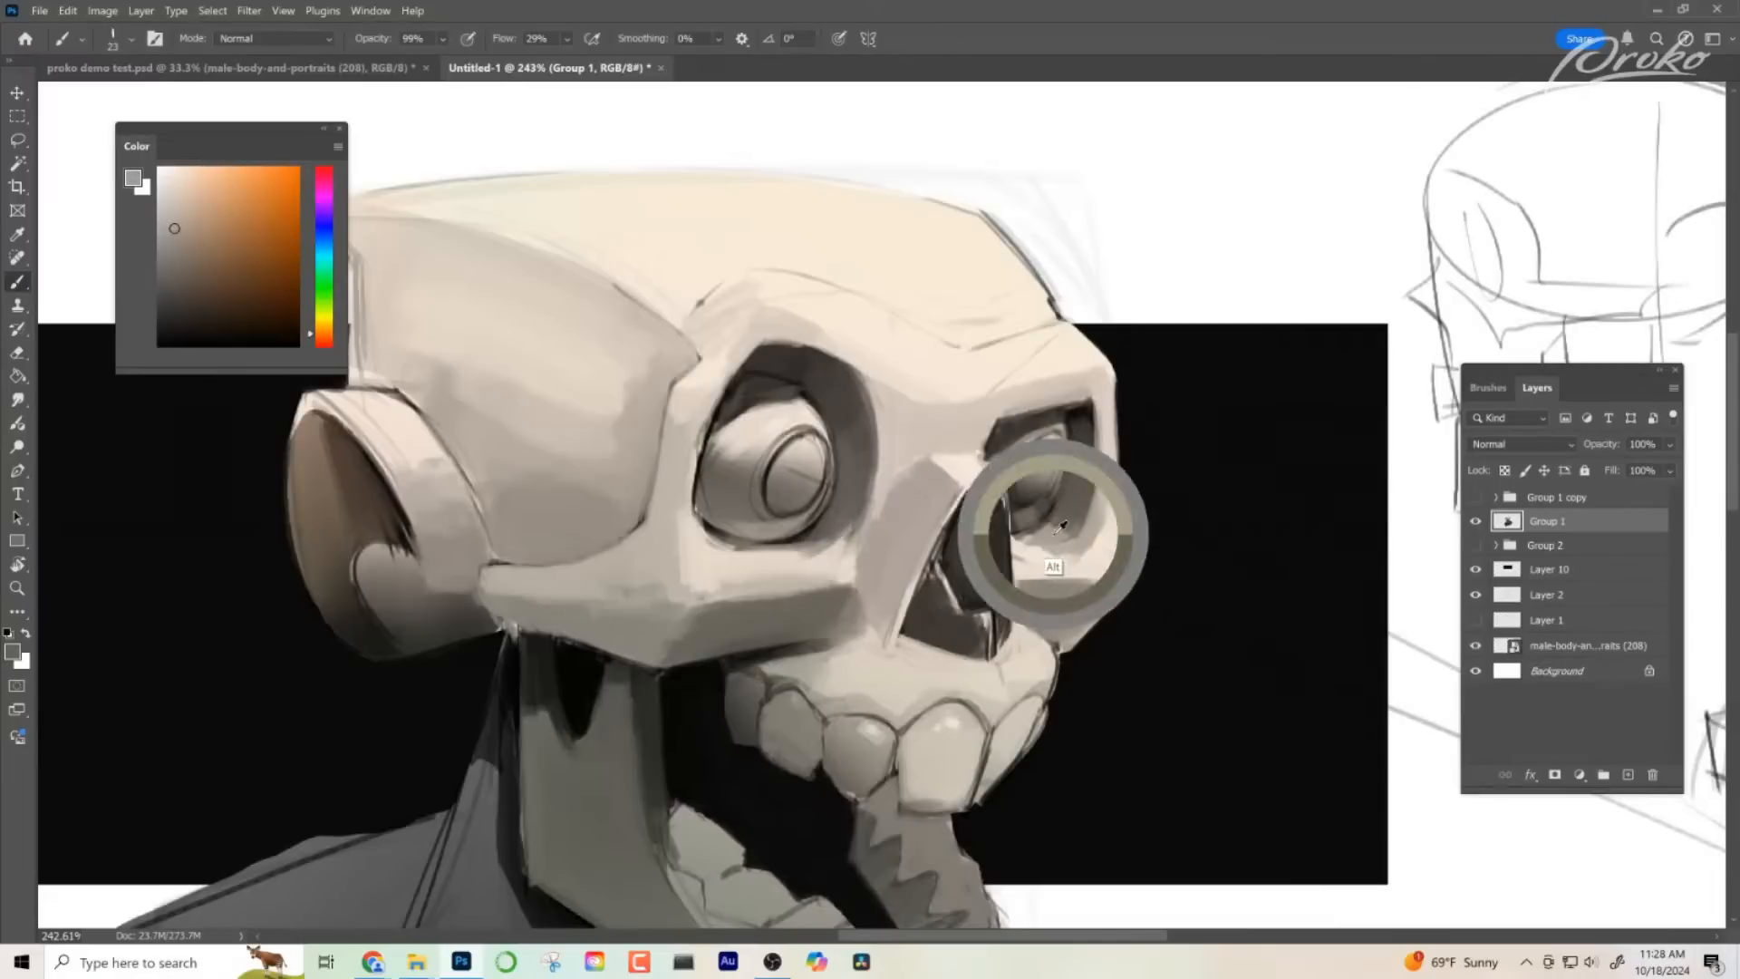
mouse_move(1031, 548)
left_mouse_down()
mouse_move(1074, 515)
mouse_move(1003, 547)
left_mouse_up()
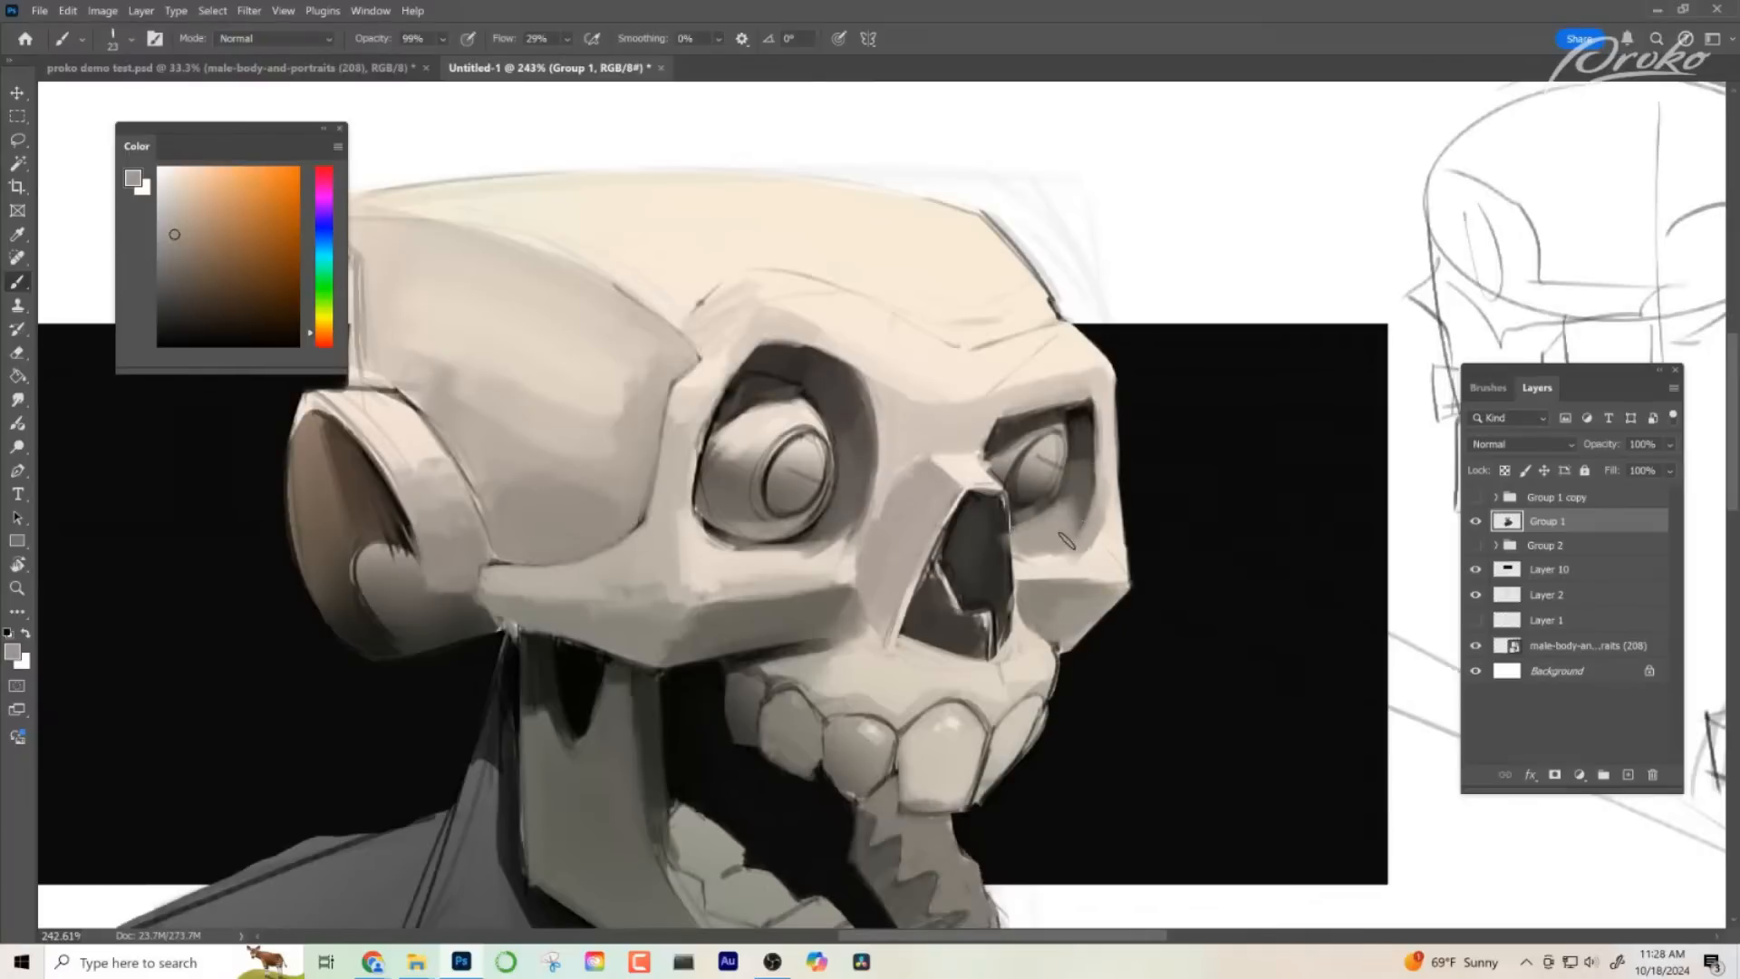
left_click(1108, 526, "alt")
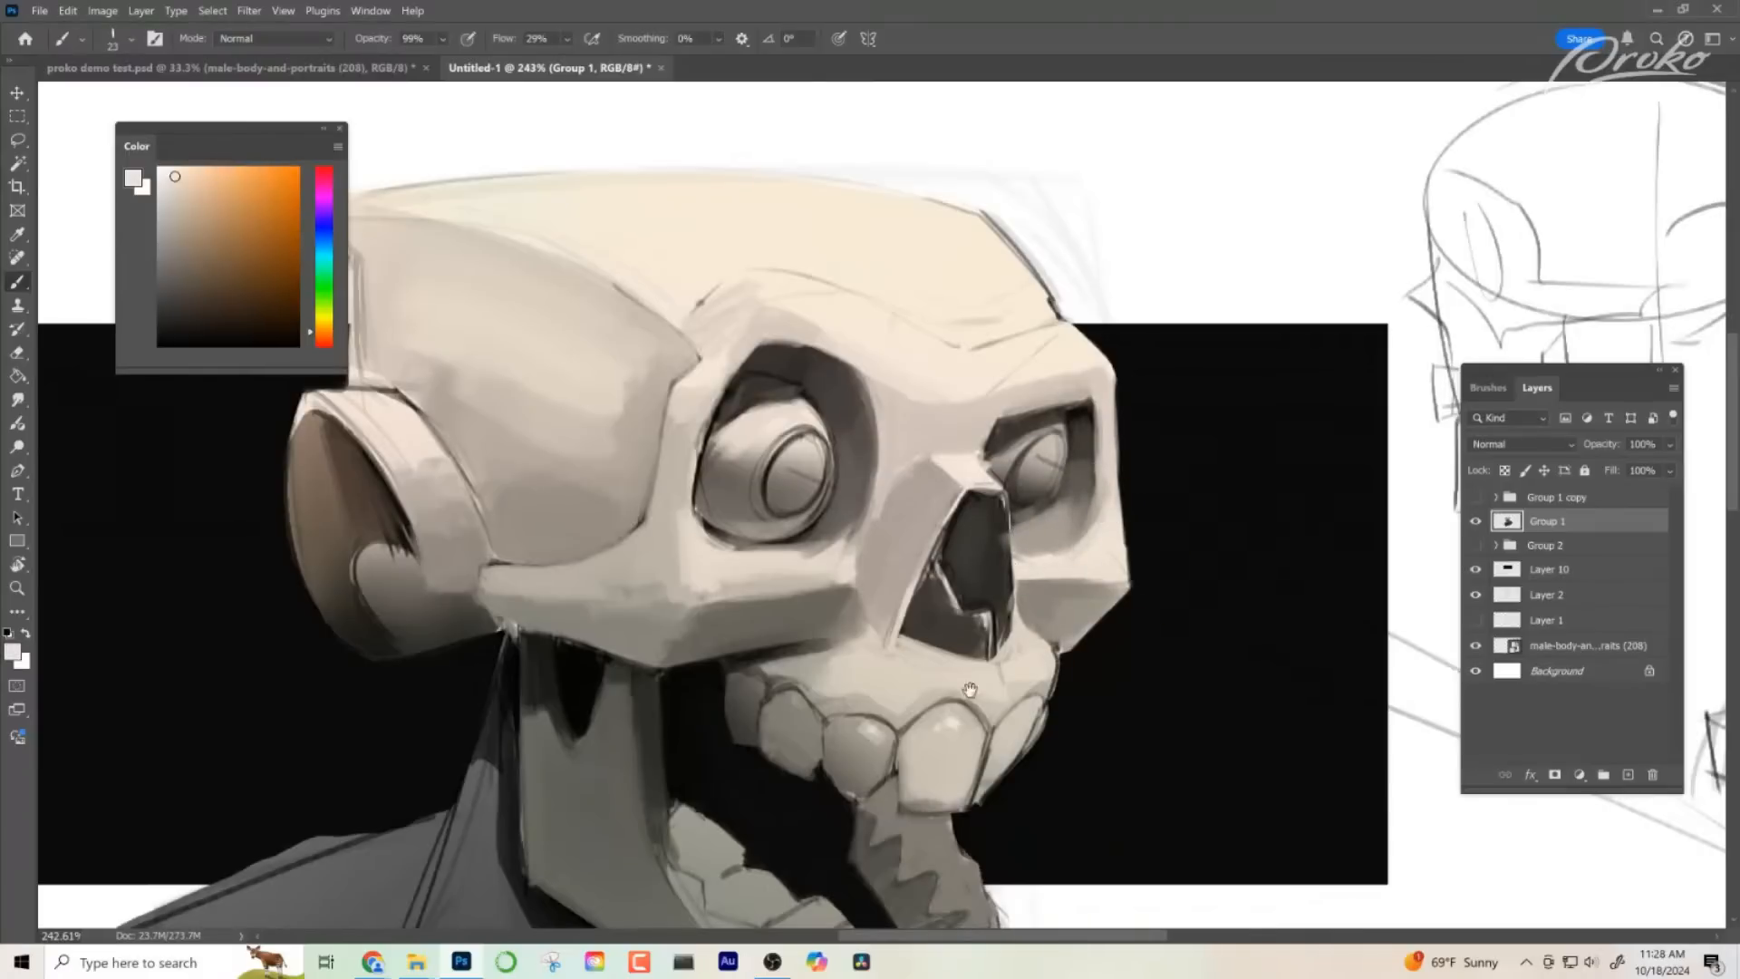
- Paint out the dark line between the ear and temple, and lay a sampled light bone tone over the ear rim
left_click_drag(969, 689, 1076, 617)
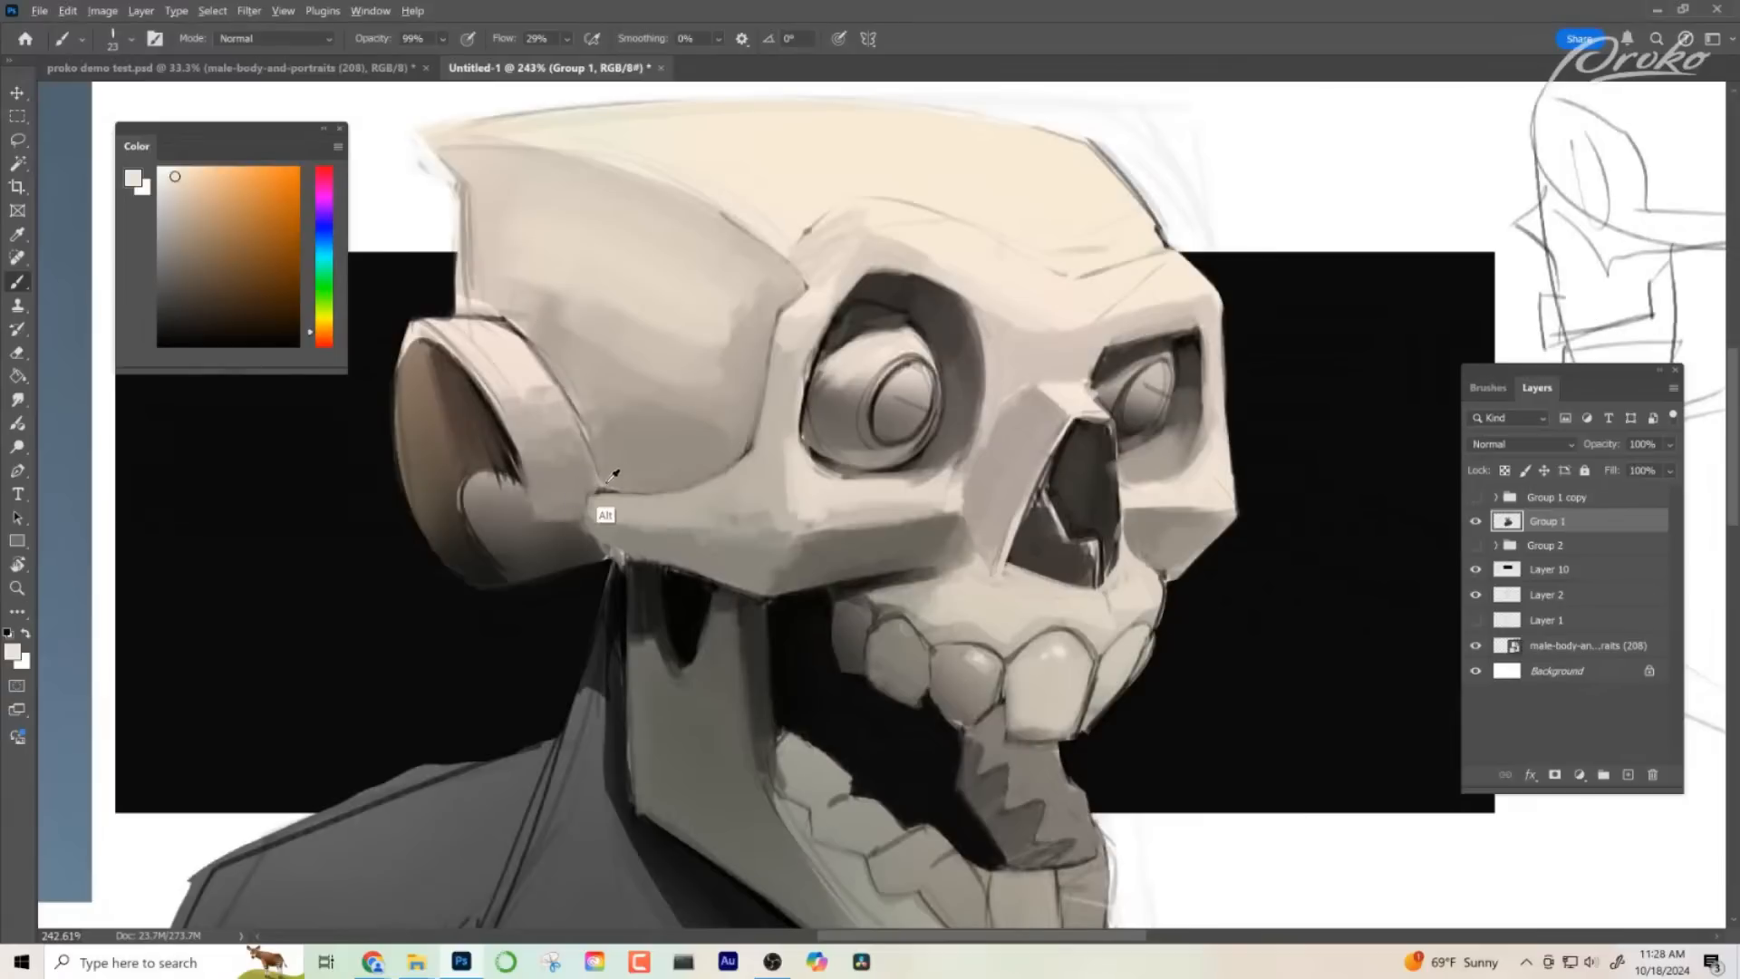
left_click(590, 466, "alt")
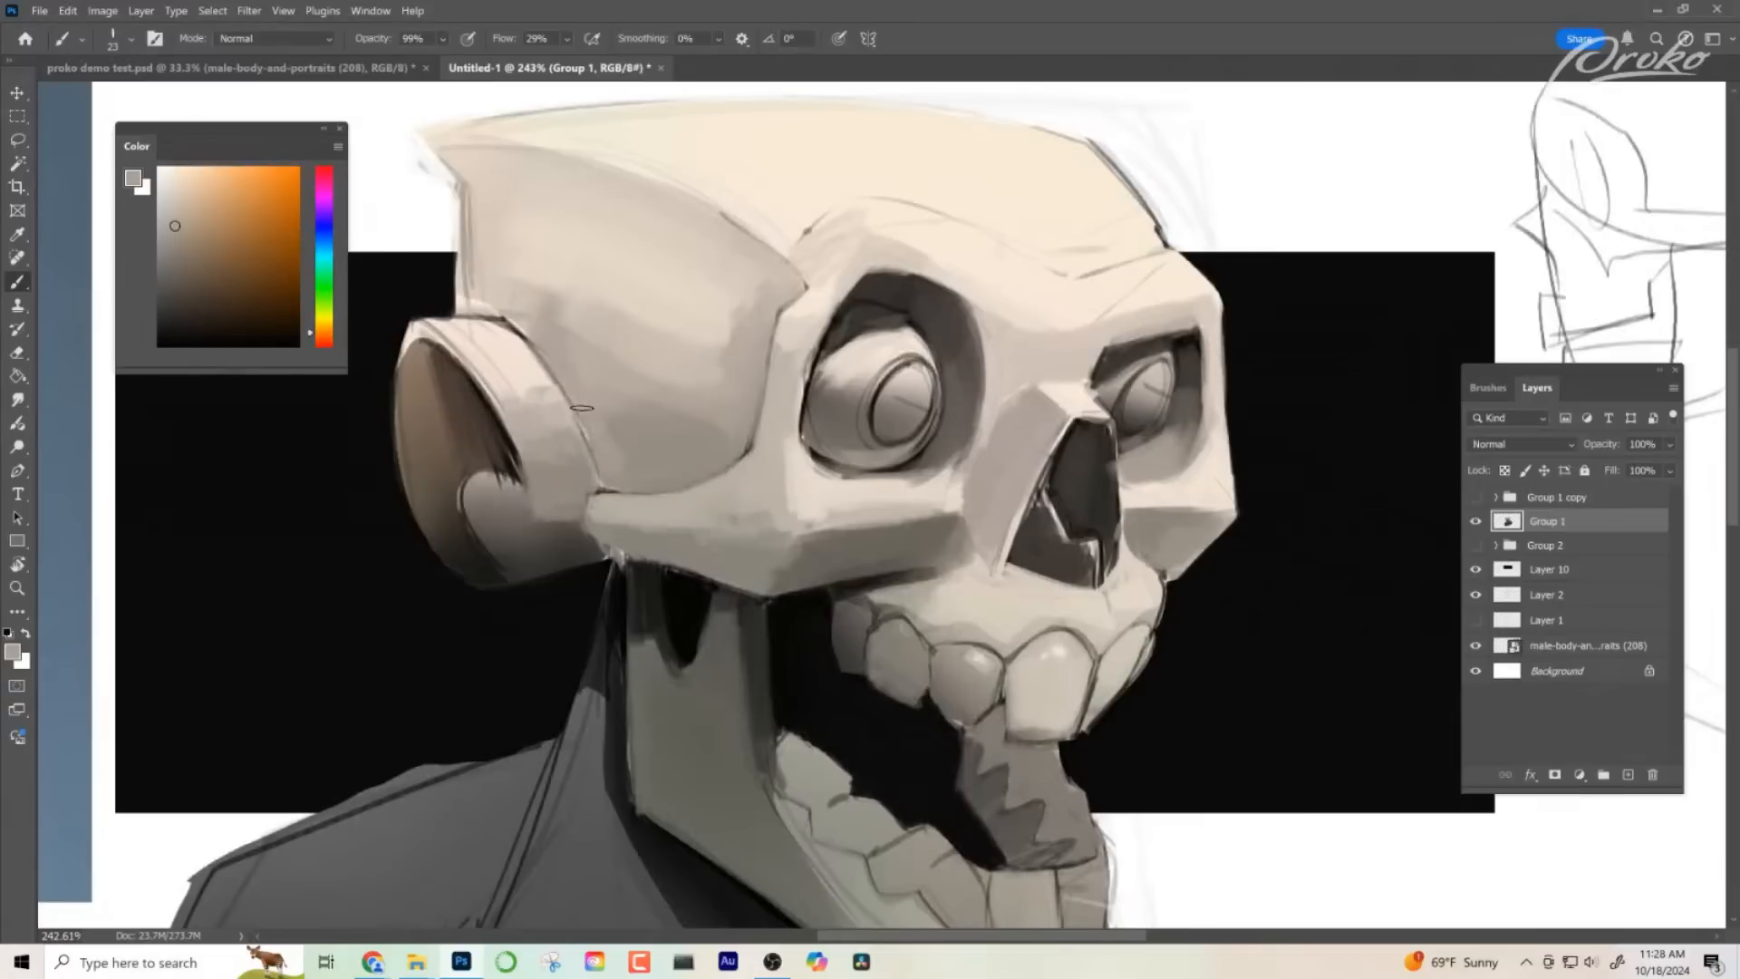
left_click(504, 388, "alt")
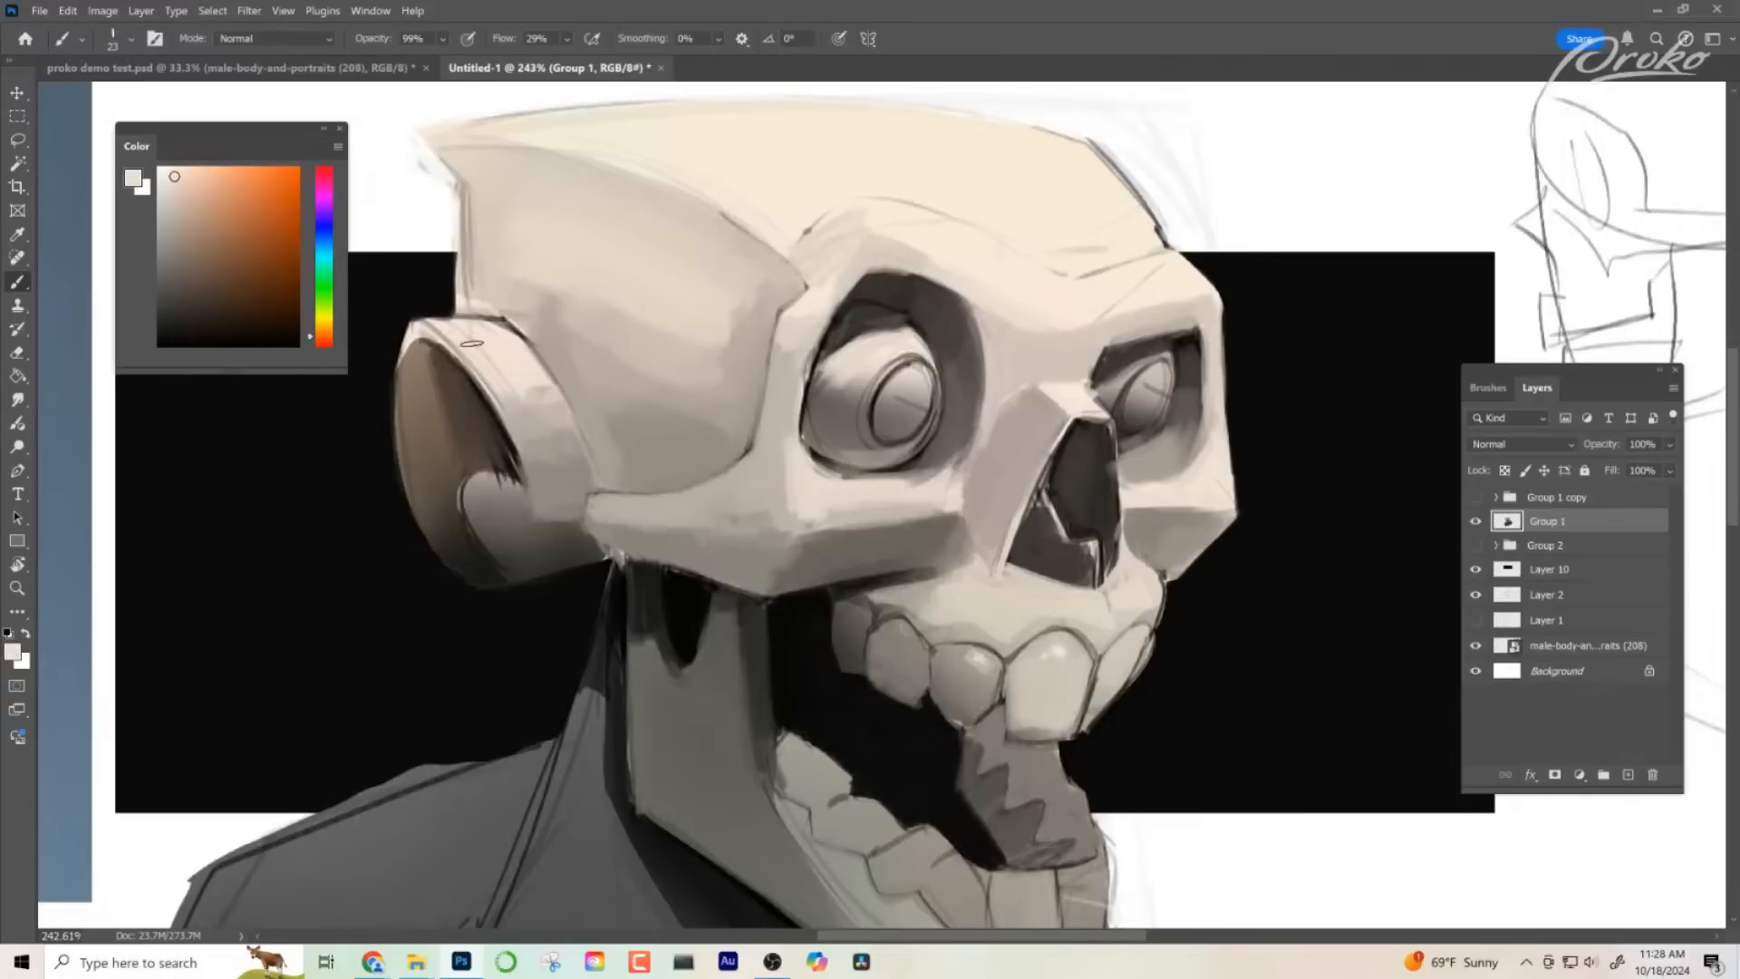
left_click_drag(470, 342, 541, 439)
mouse_move(517, 371)
left_mouse_down()
mouse_move(565, 473)
mouse_move(574, 444)
mouse_move(548, 466)
left_mouse_up()
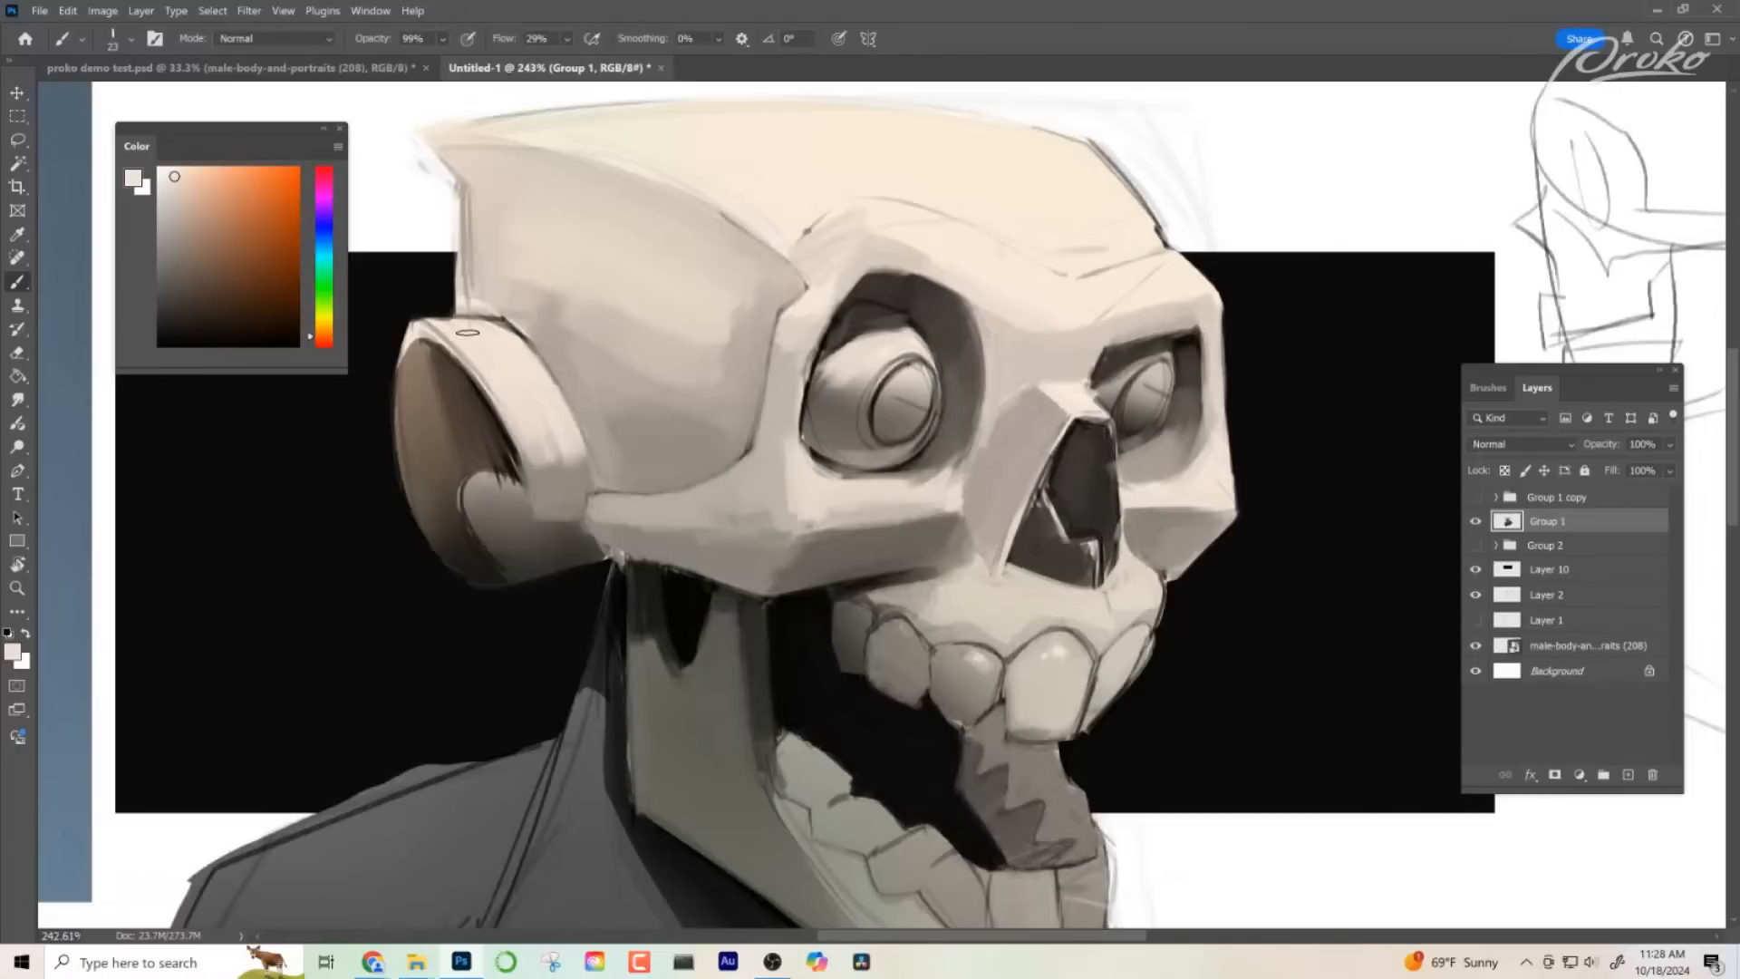
- Build up light strokes along the curve of the ear rim and blend its lower part with a sampled mid grey
left_click_drag(468, 334, 540, 481)
left_click_drag(523, 403, 560, 480)
left_click_drag(542, 386, 571, 490)
left_click(565, 487, "alt")
mouse_move(513, 410)
left_mouse_down()
mouse_move(570, 489)
mouse_move(588, 476)
mouse_move(560, 399)
mouse_move(564, 458)
mouse_move(544, 462)
left_mouse_up()
left_click(560, 398, "alt")
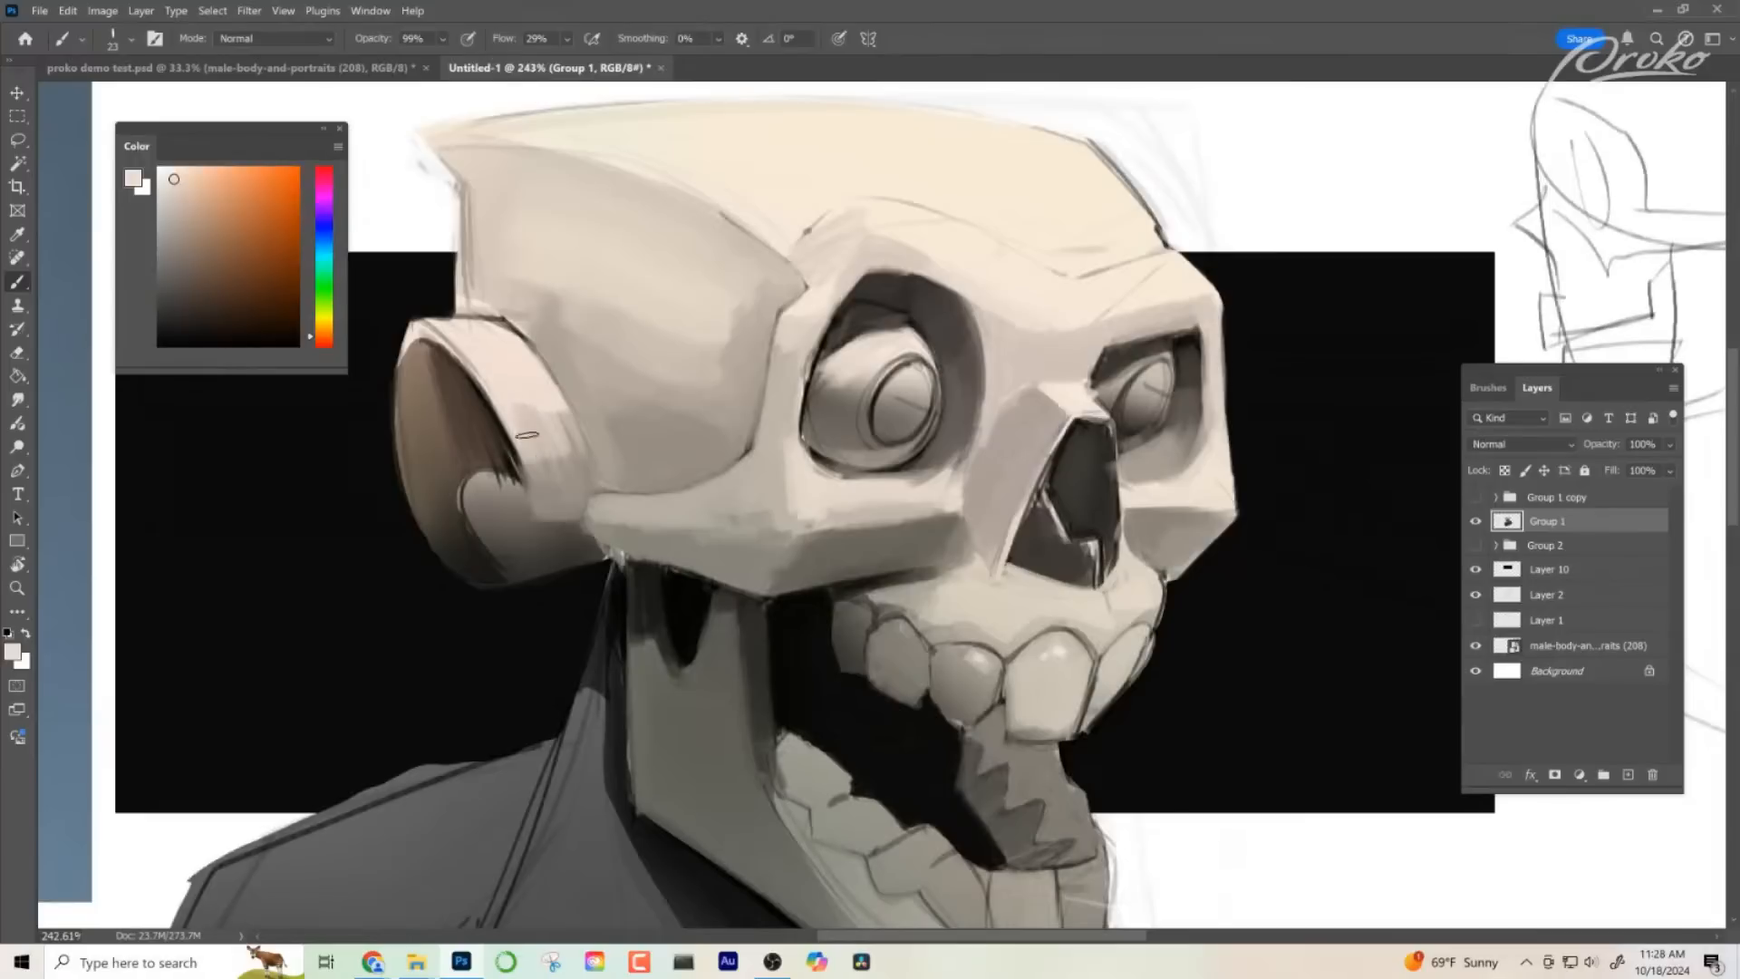
left_click_drag(544, 363, 594, 462)
left_click(534, 495, "alt")
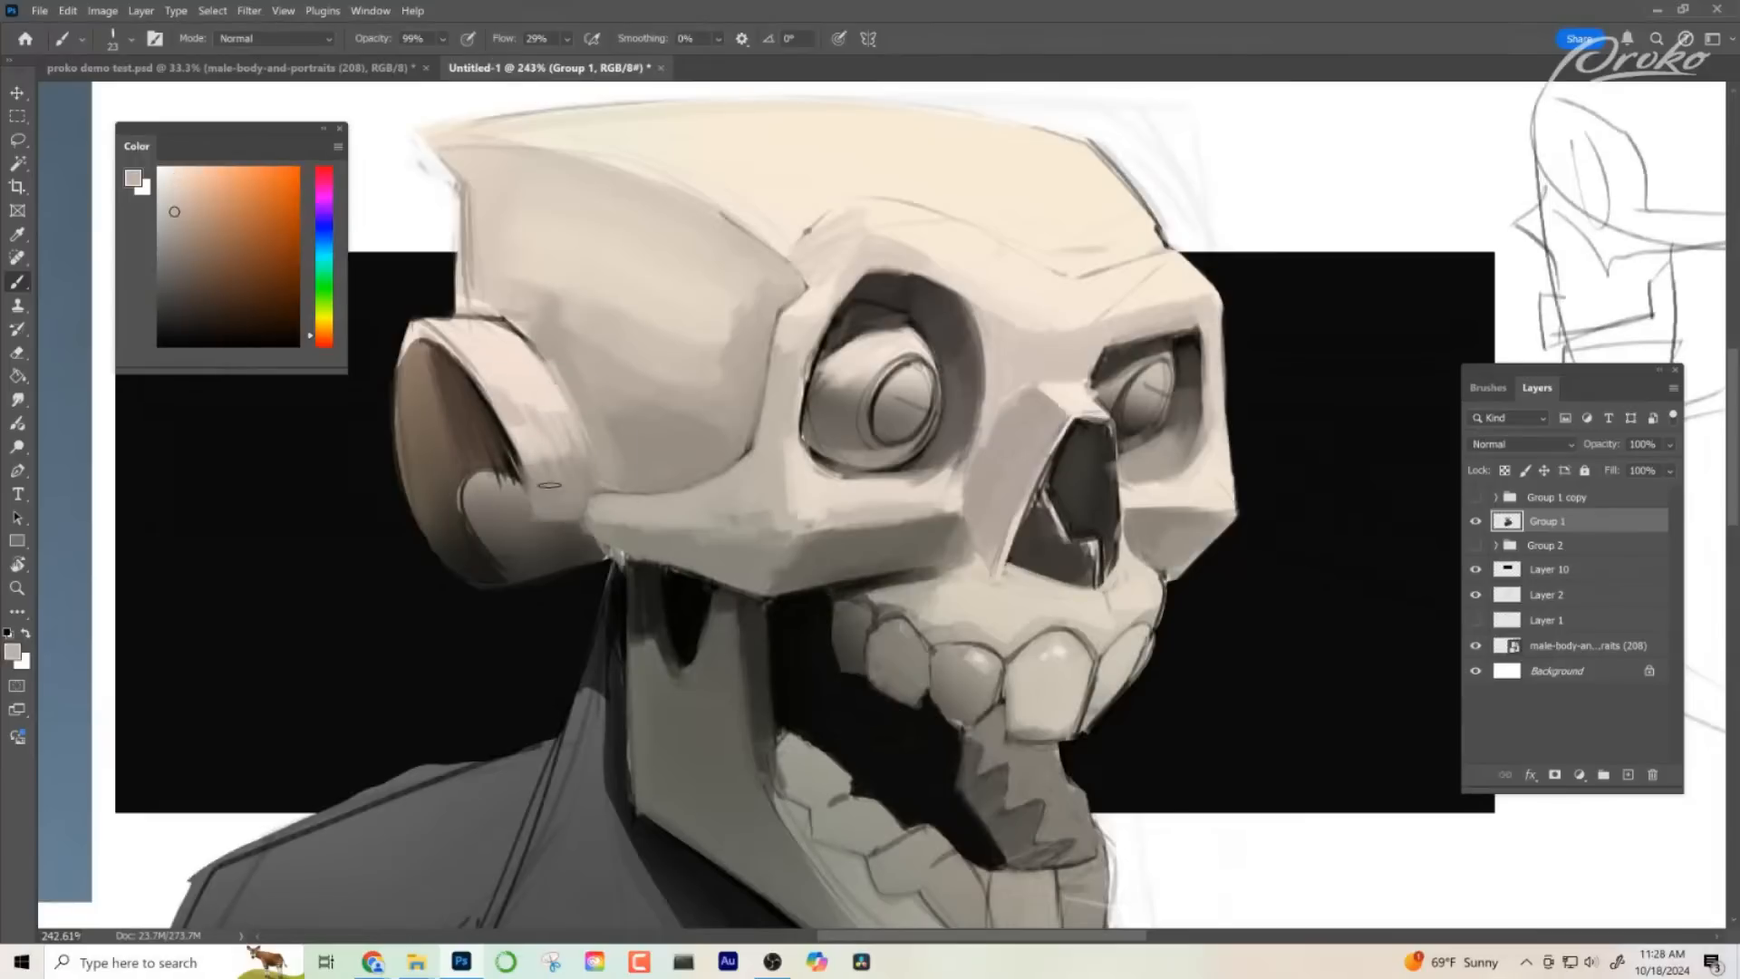
mouse_move(507, 399)
left_mouse_down()
mouse_move(549, 485)
mouse_move(519, 386)
mouse_move(577, 453)
left_mouse_up()
- Define the front corner of the near cheekbone, separating its light upper plane from the shaded underside with sampled tones
left_click_drag(970, 693, 933, 602)
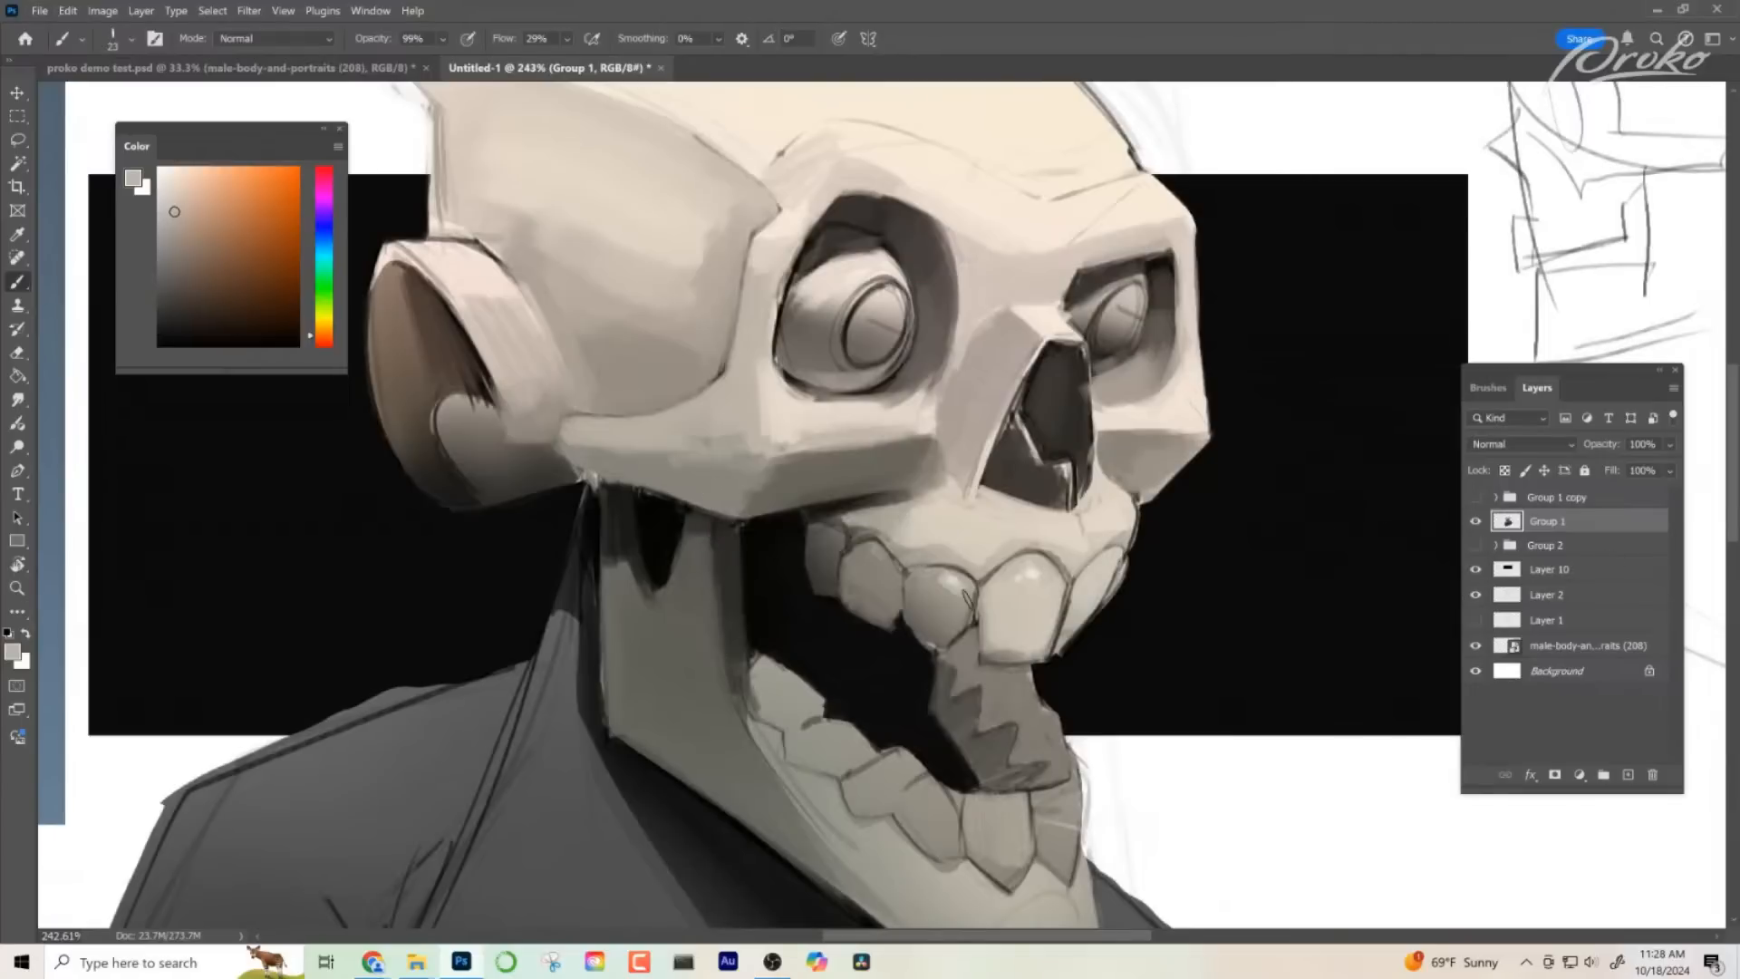
left_click_drag(978, 666, 1051, 629)
key("b")
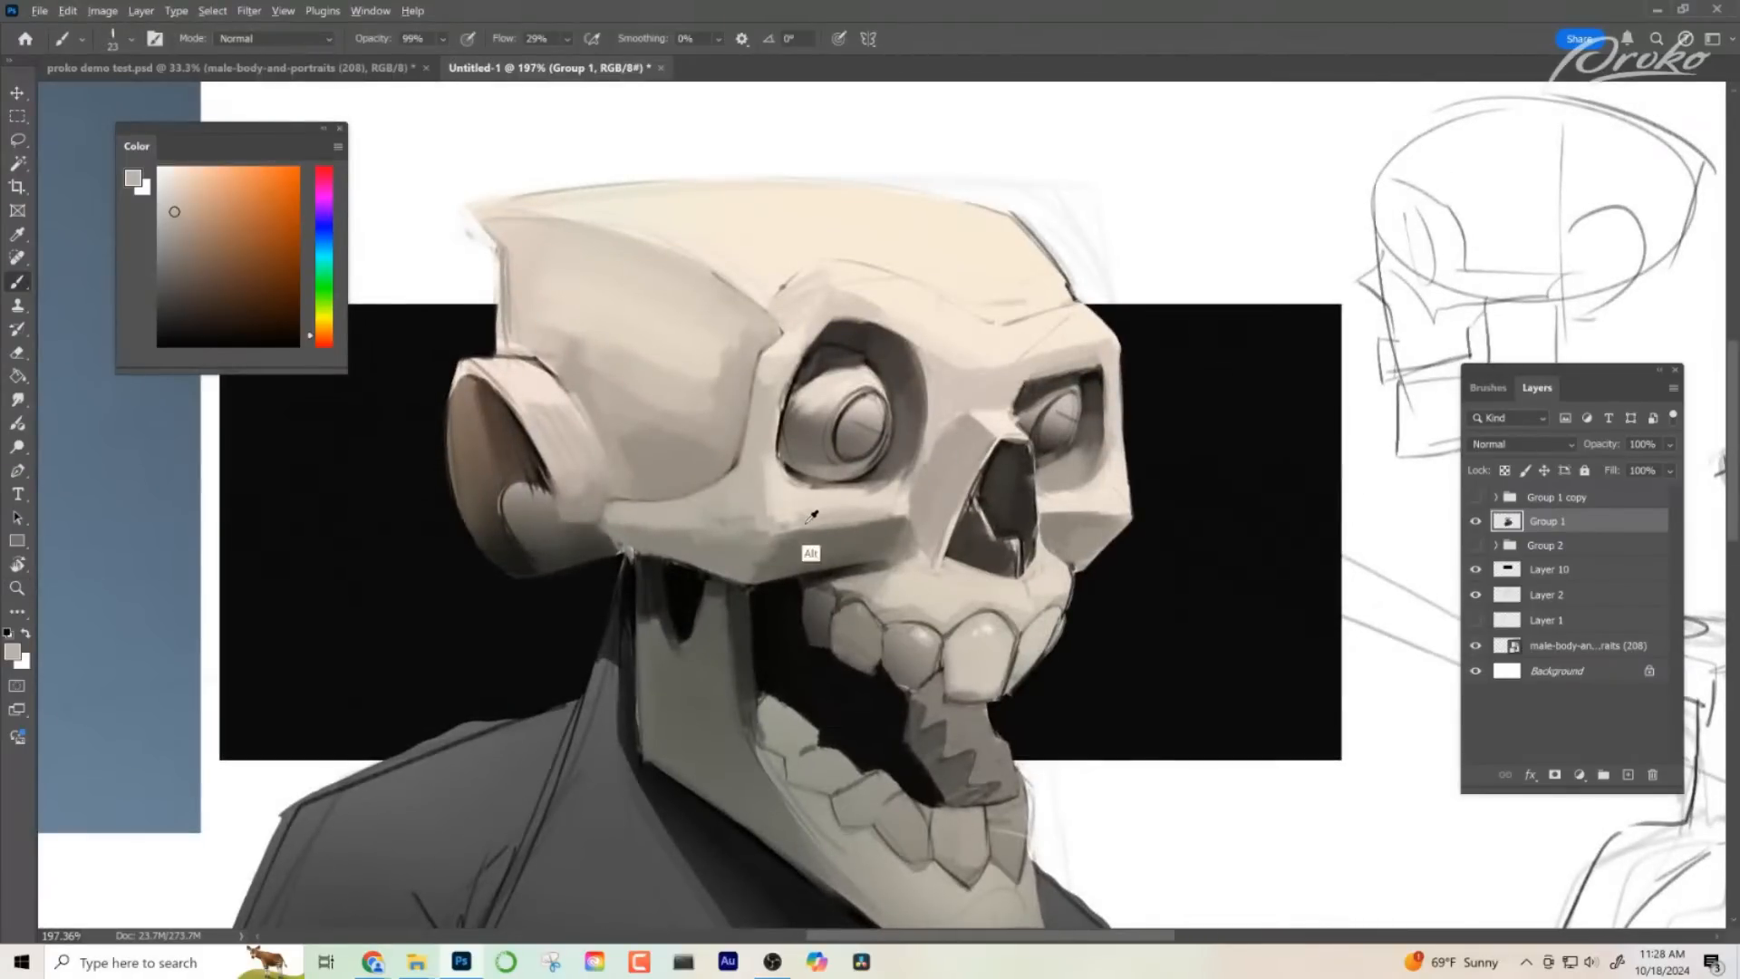
left_click(779, 544, "alt")
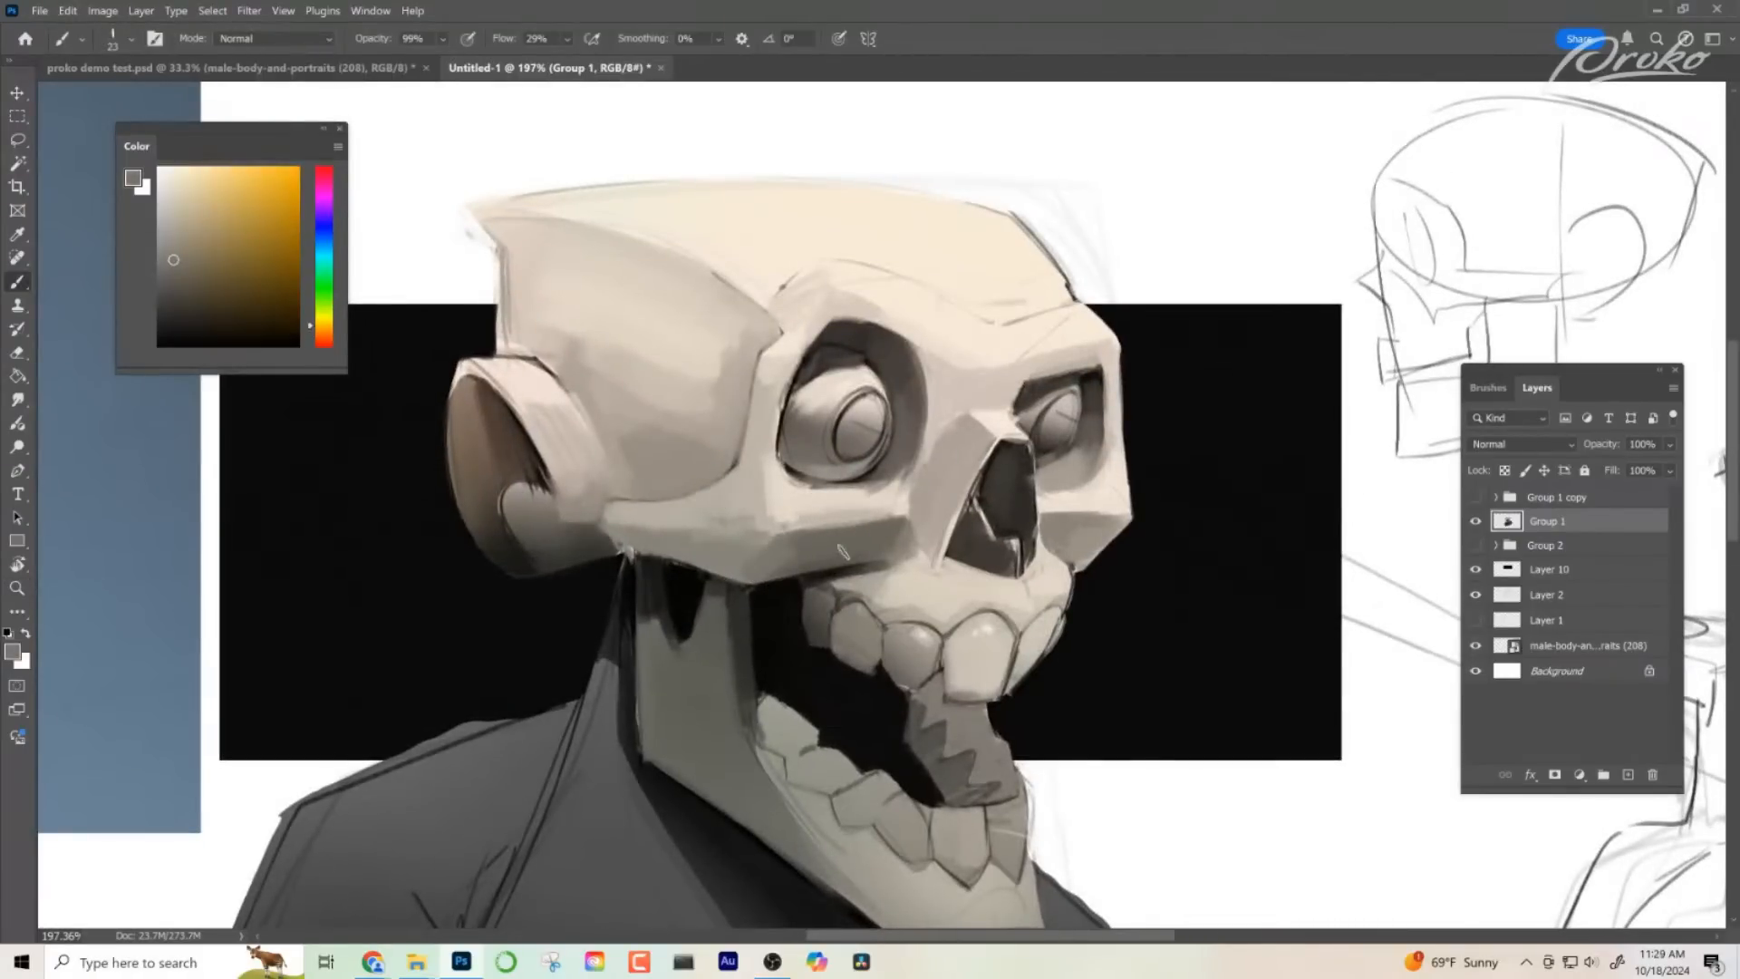
left_click(736, 533, "alt")
left_click(765, 522, "alt")
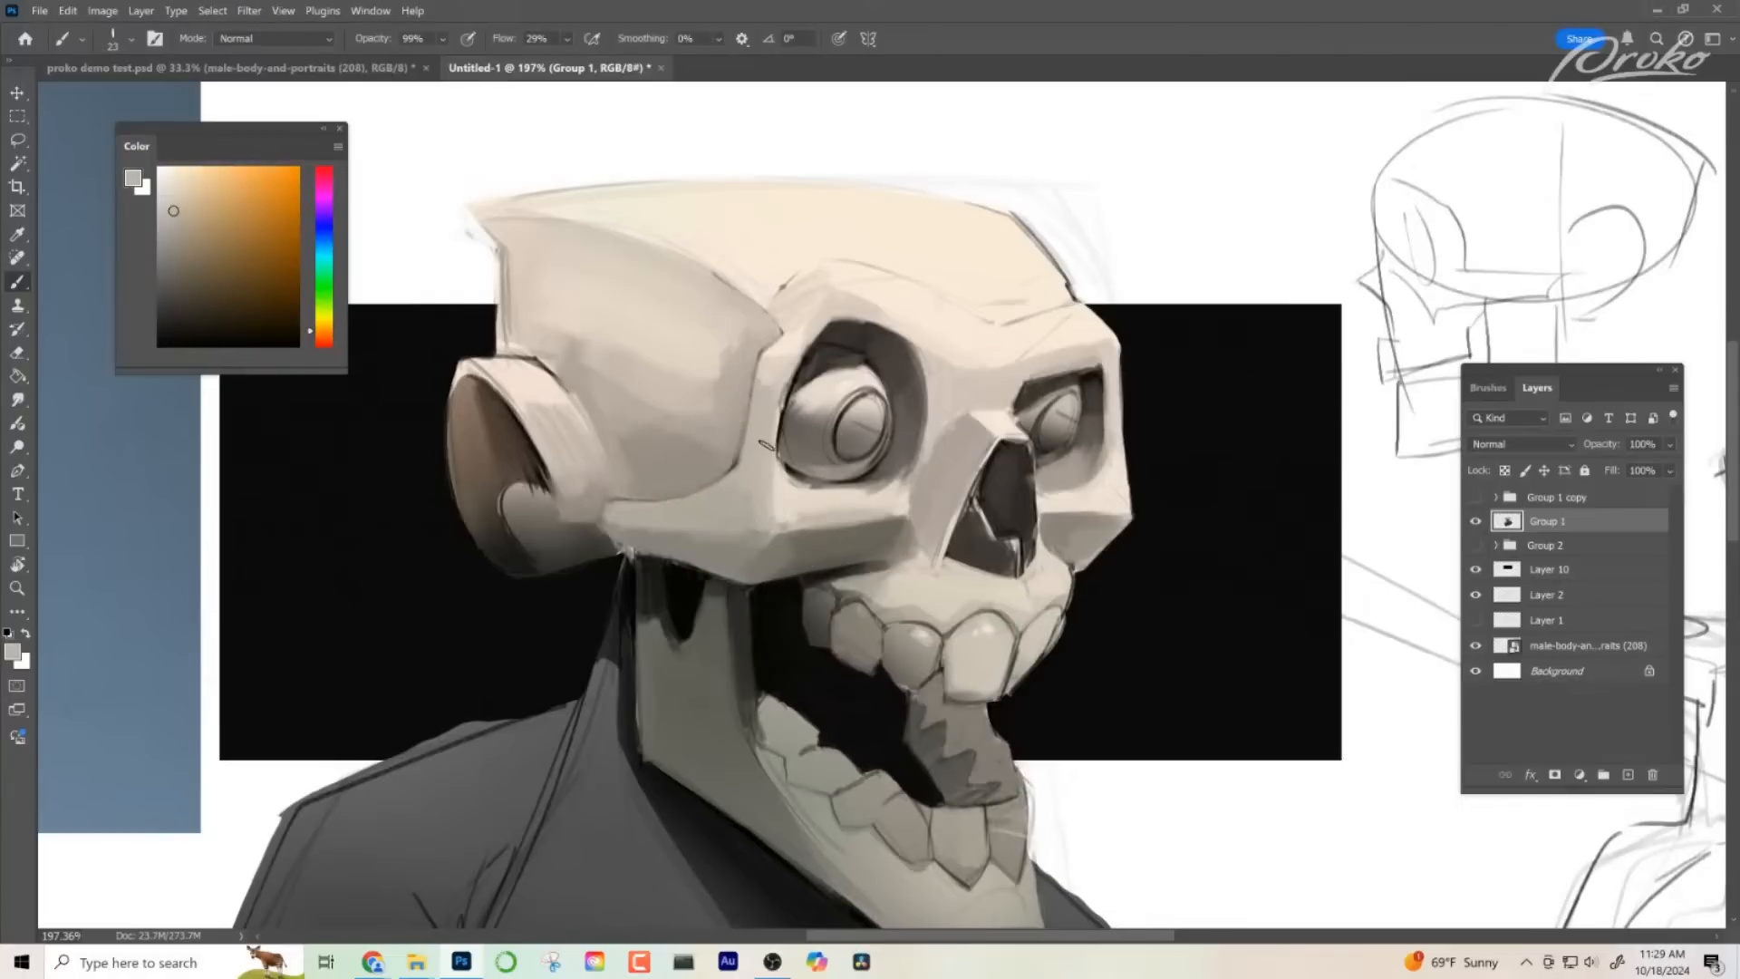
left_click(787, 508, "alt")
left_click(820, 535, "alt")
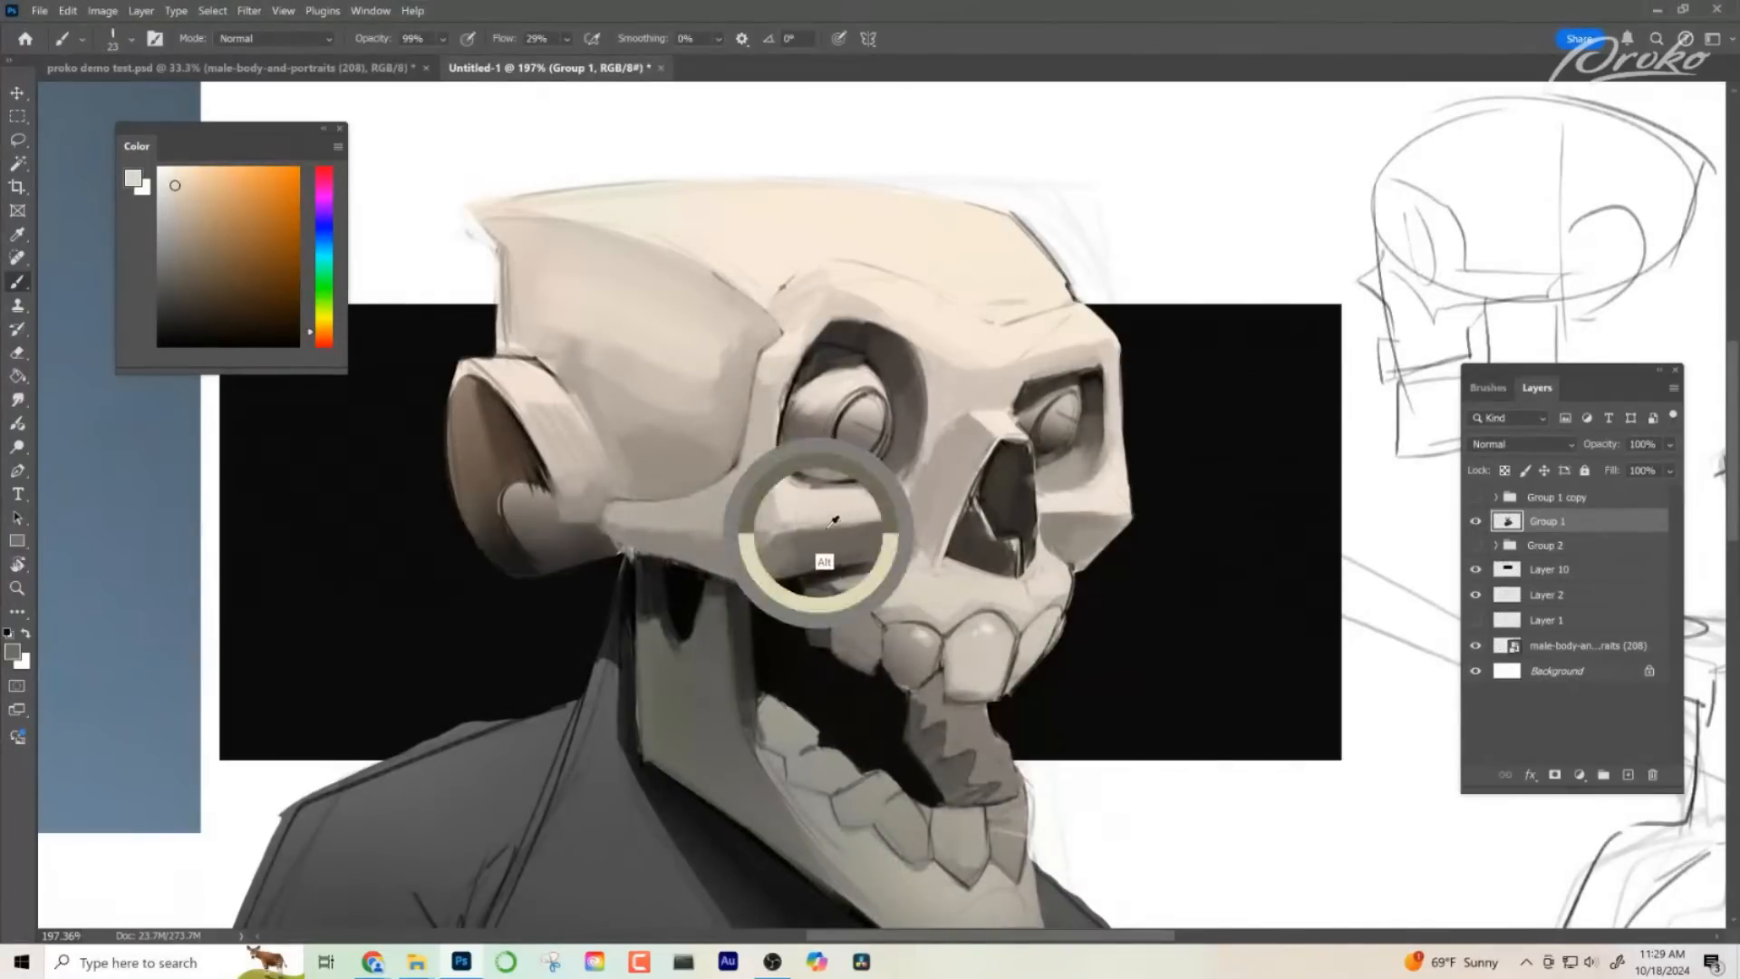
left_click(843, 521, "alt")
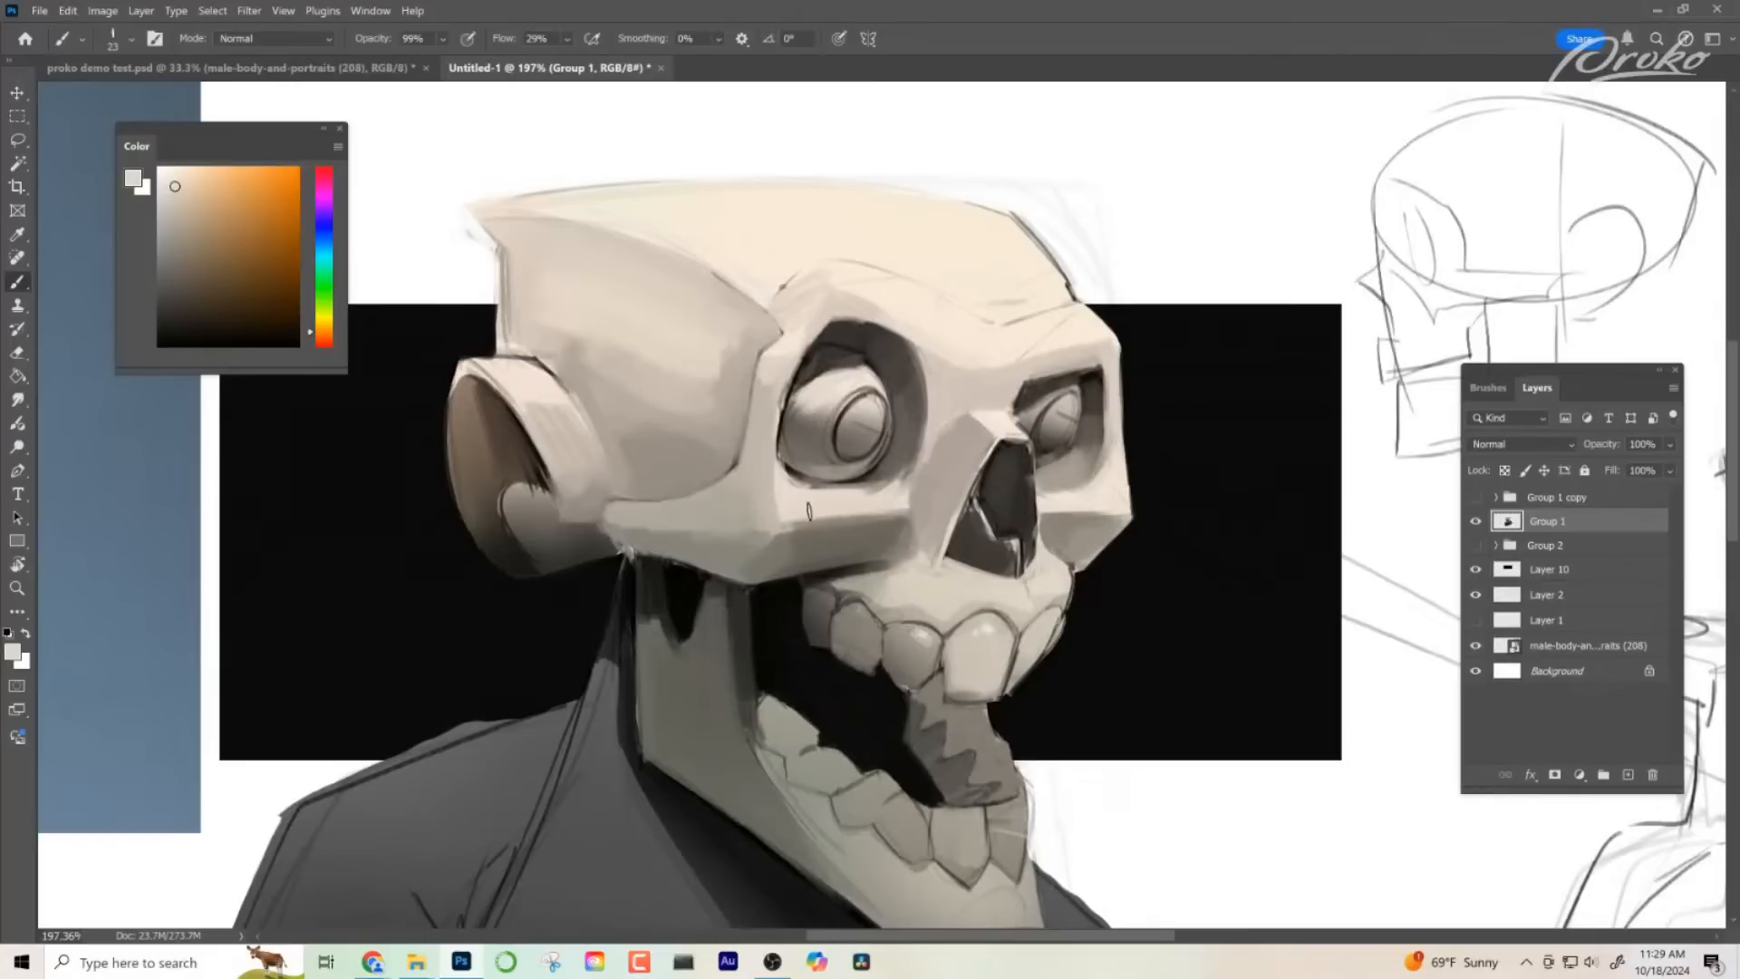
- Push the rearmost upper tooth into the mouth shadow with black and a sampled dark grey
left_click_drag(981, 549, 998, 493)
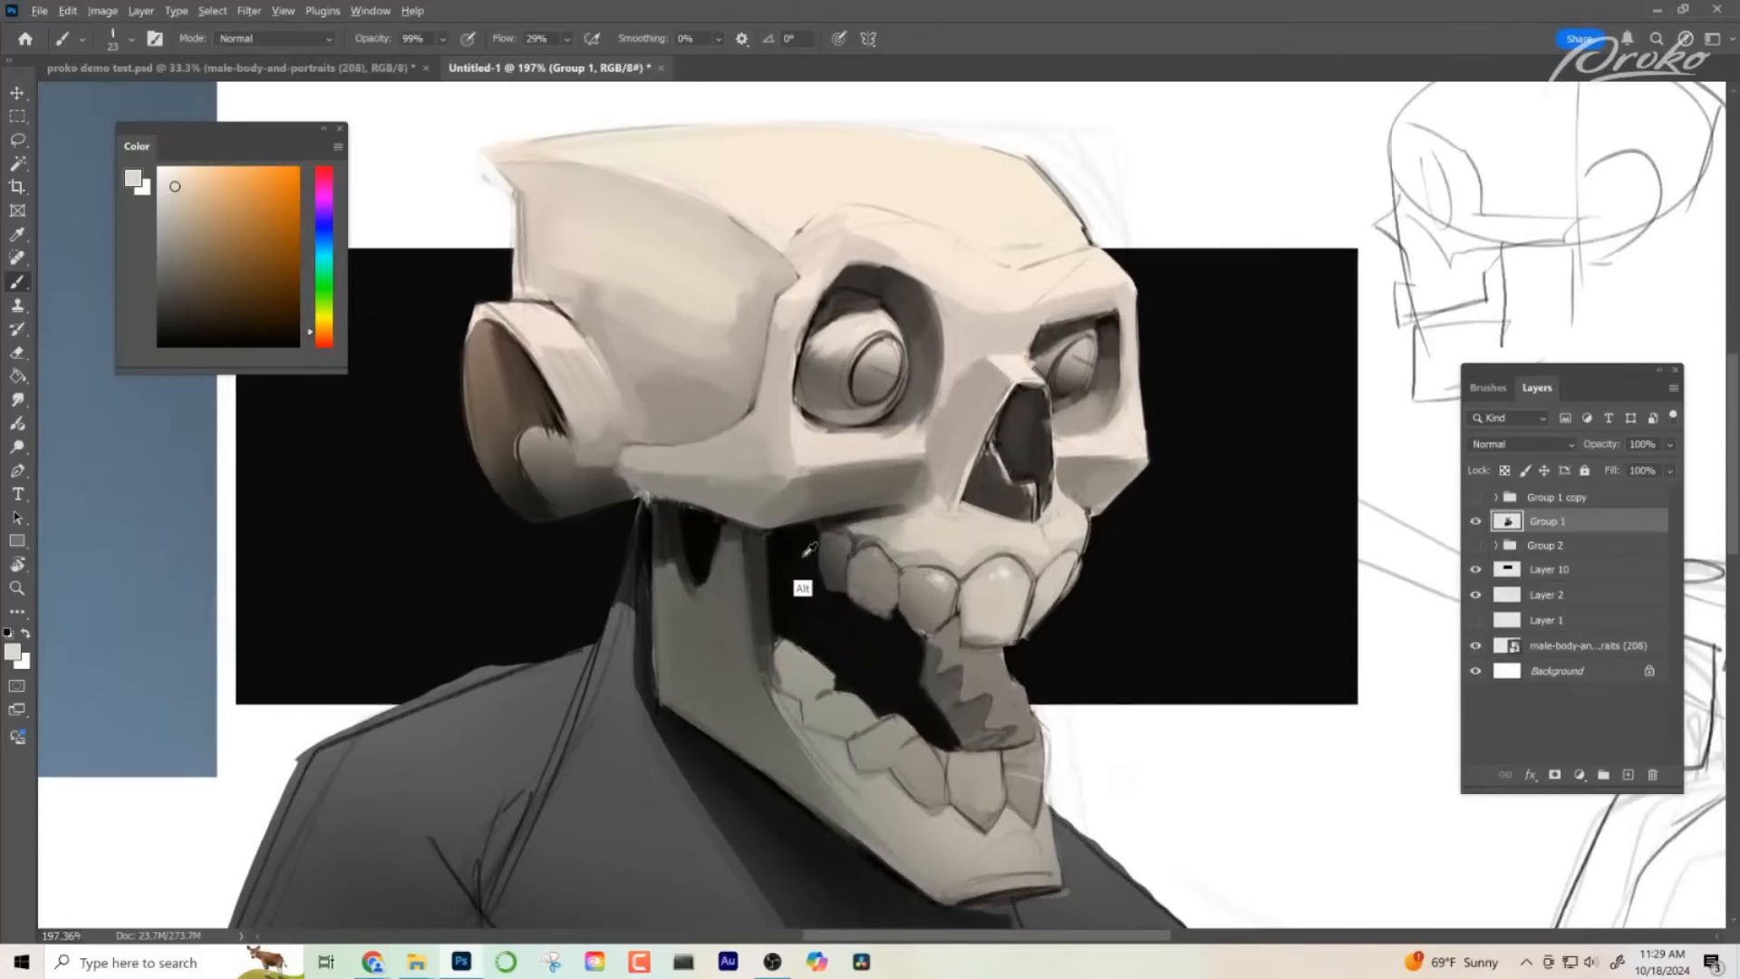
key("d")
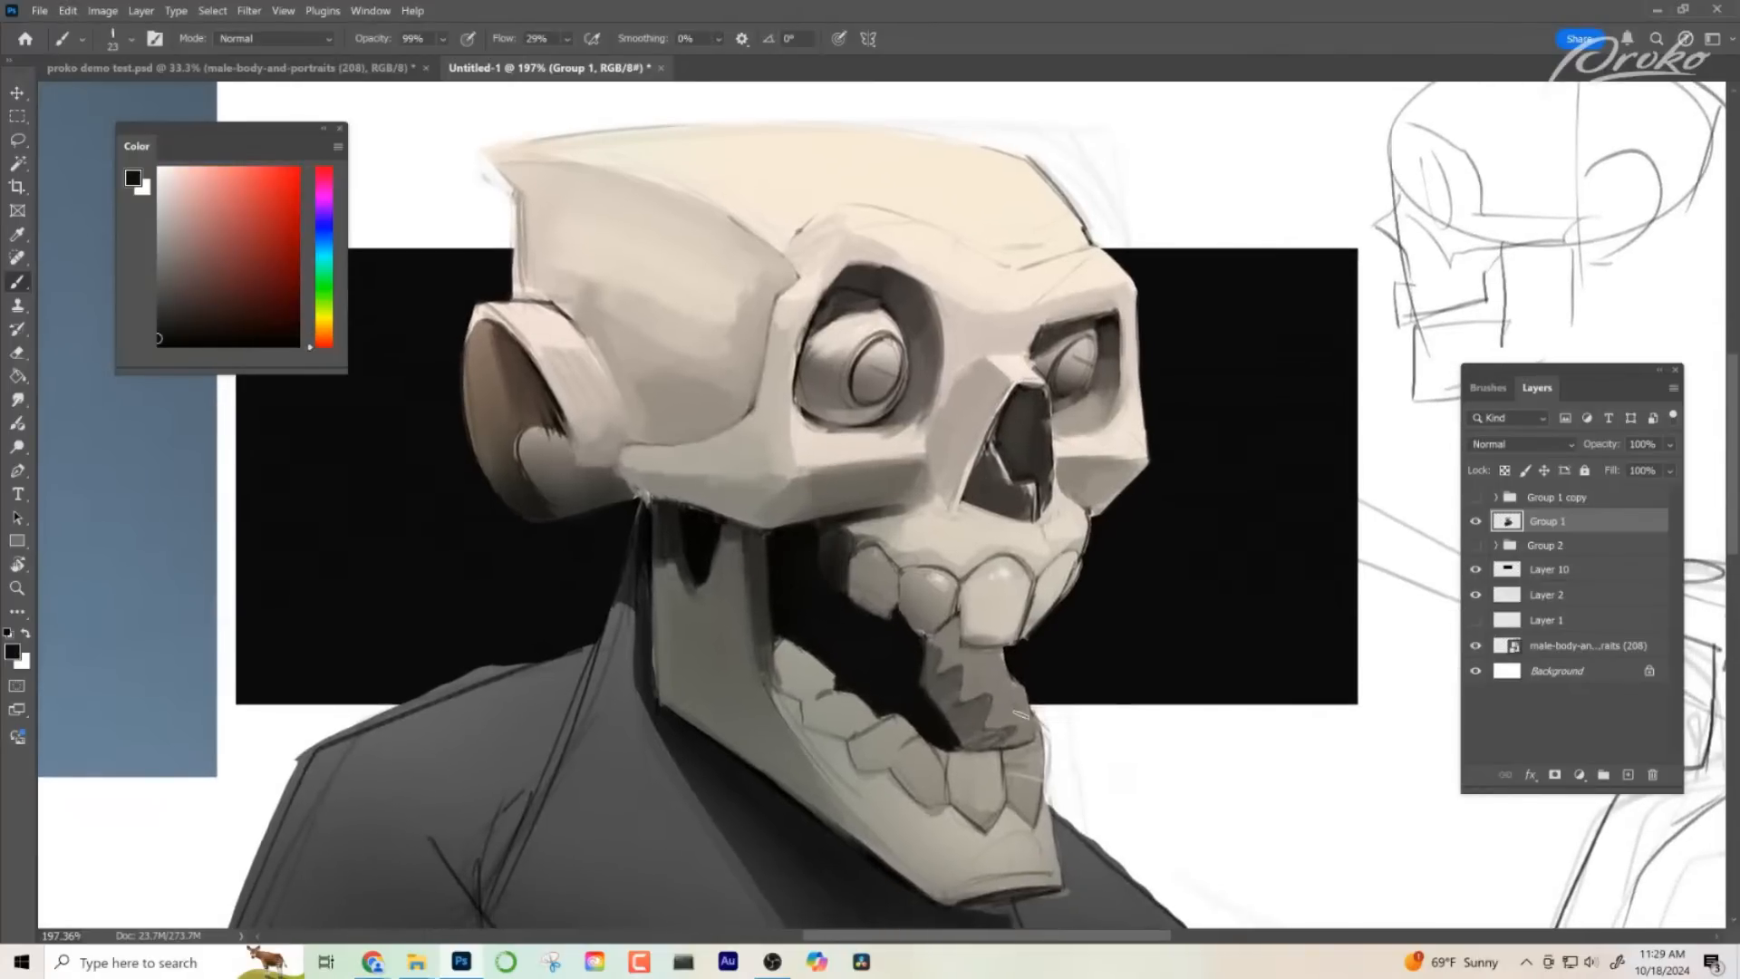
left_click_drag(1034, 681, 999, 658)
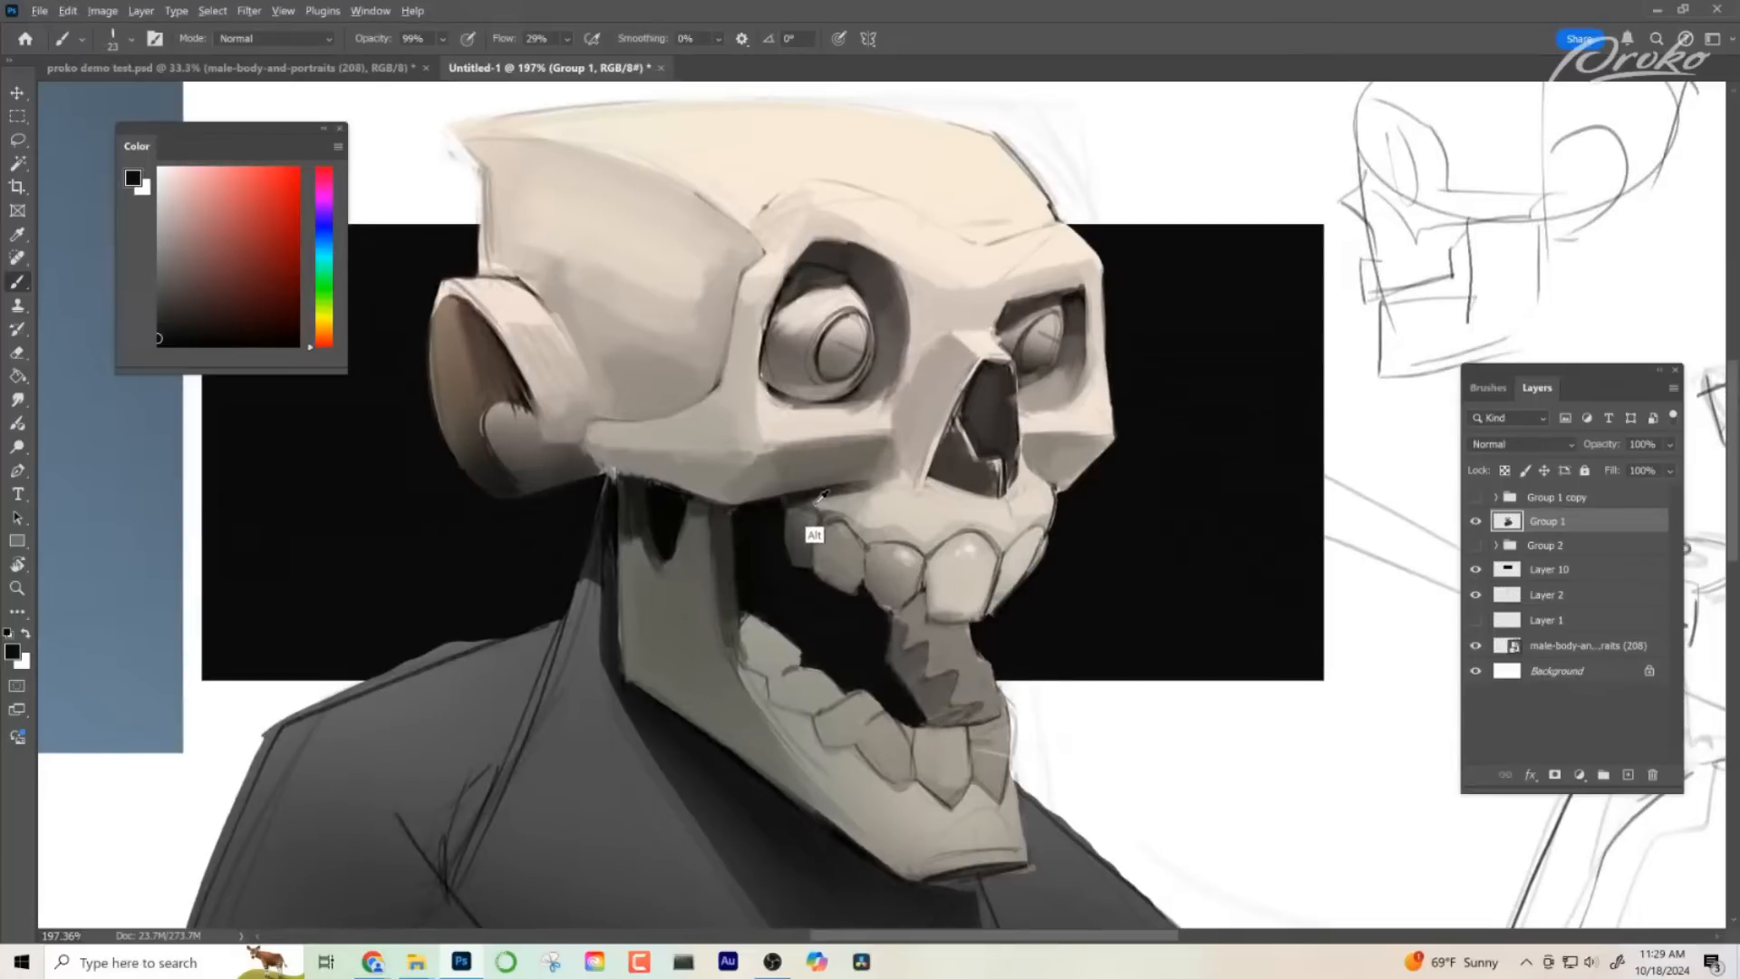
left_click(793, 535, "alt")
mouse_move(793, 535)
left_mouse_down()
mouse_move(788, 570)
mouse_move(821, 533)
left_mouse_up()
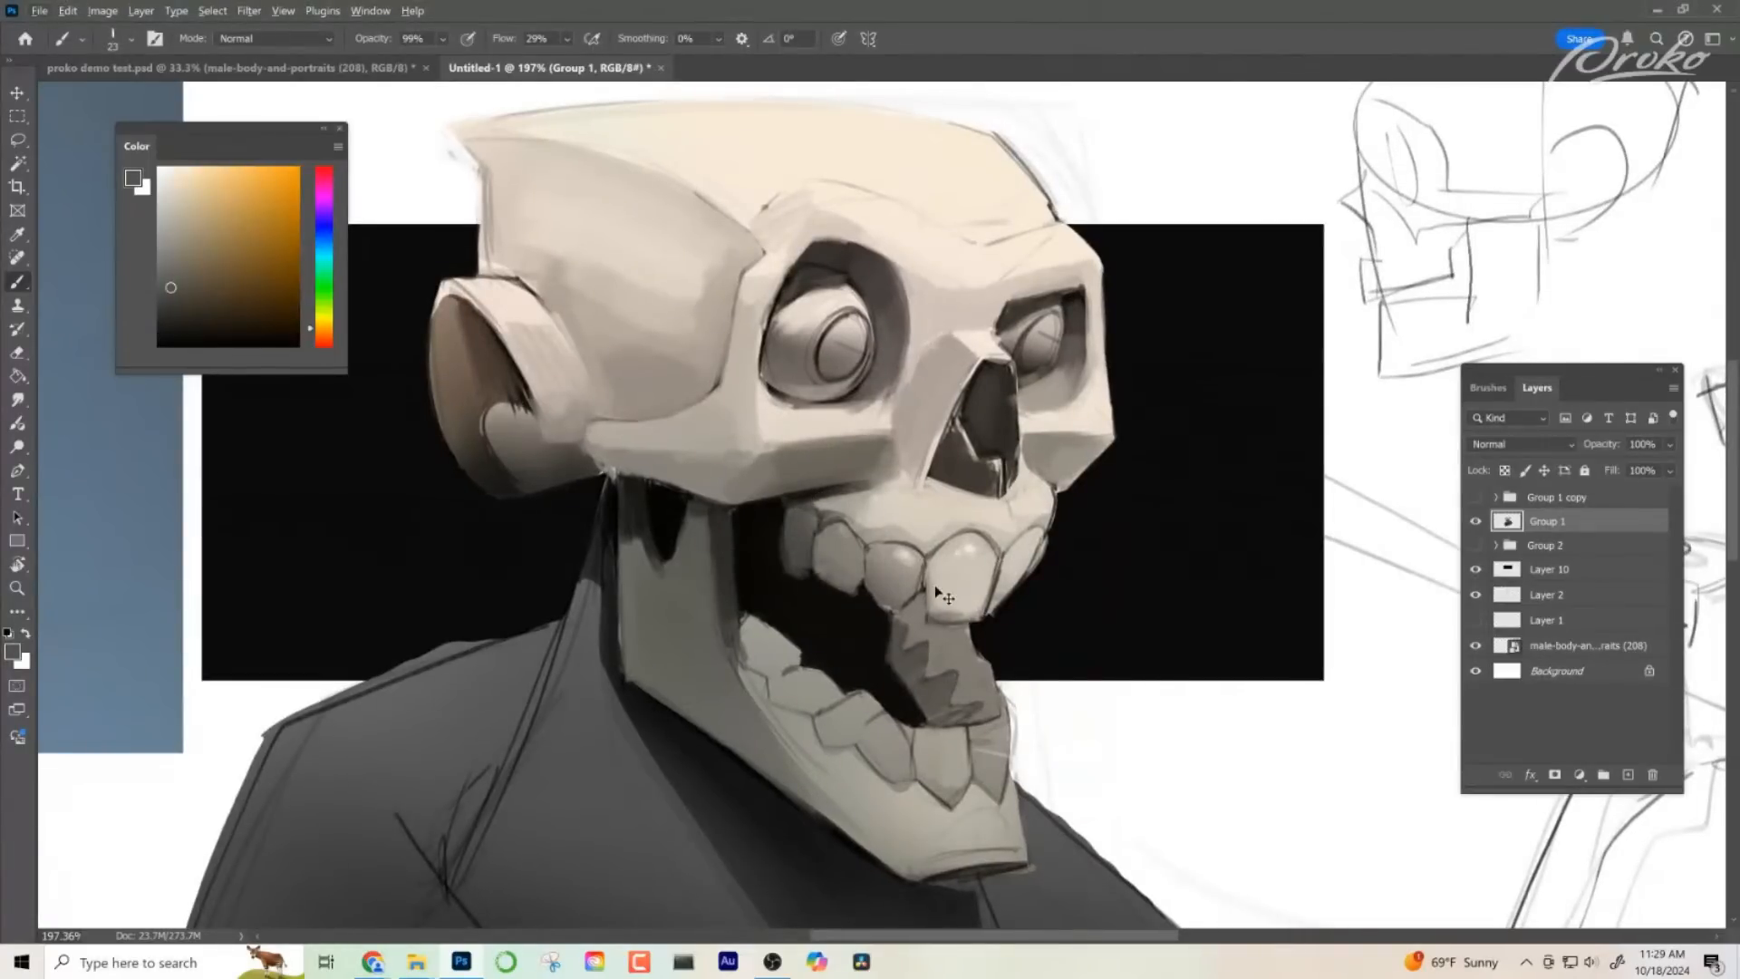
- Shade the jaw along the base of the lower back teeth with a sampled mid grey, covering the line art
key("z")
left_click_drag(1030, 671, 988, 571)
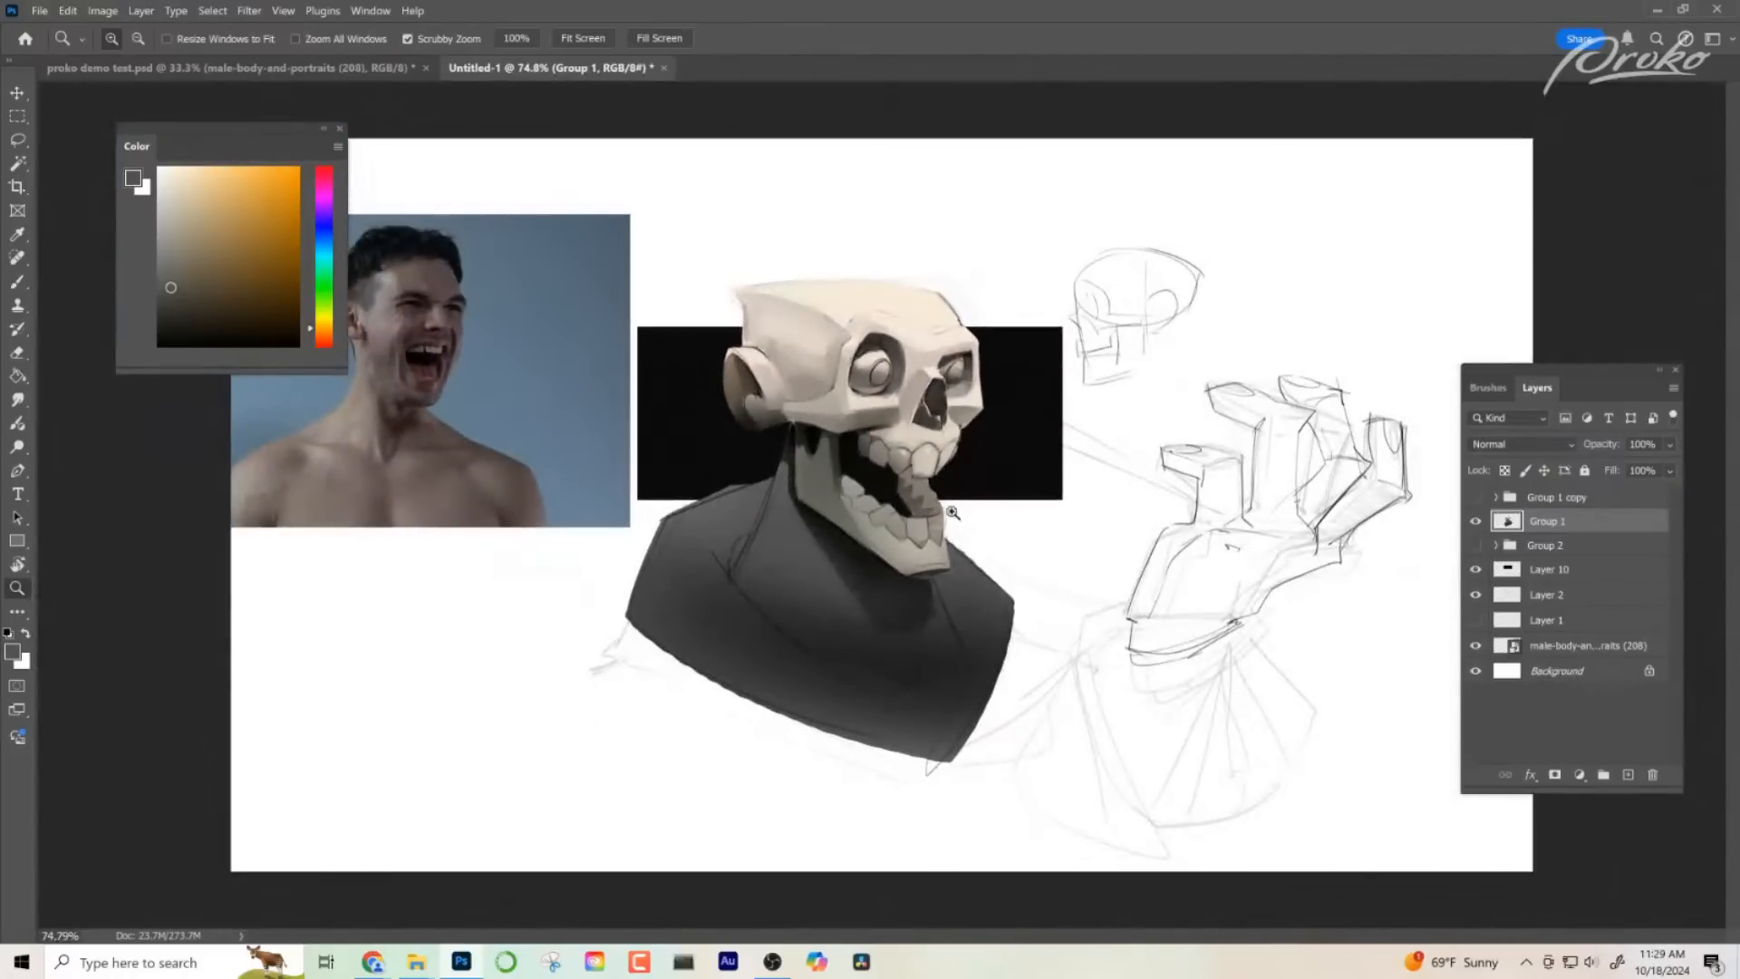
left_click_drag(952, 514, 1042, 514)
key("b")
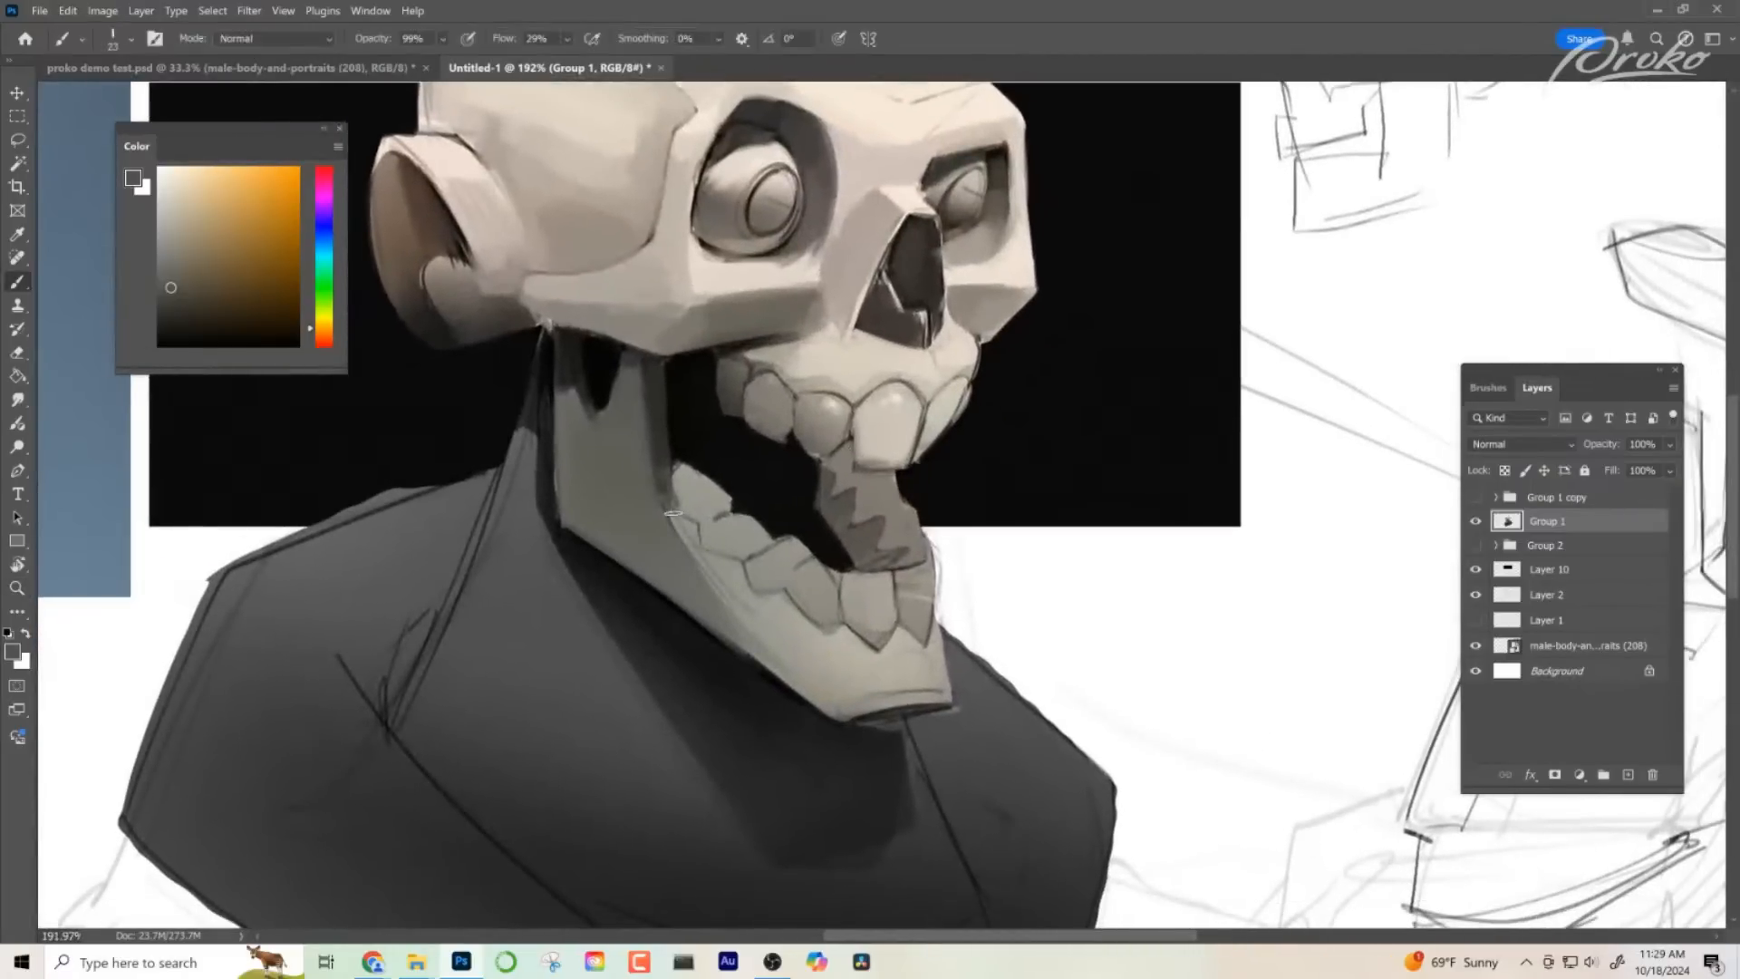
left_click_drag(673, 513, 680, 509)
key("ctrl+z")
left_click(788, 371, "alt")
left_click_drag(674, 519, 767, 631)
left_click(680, 557, "alt")
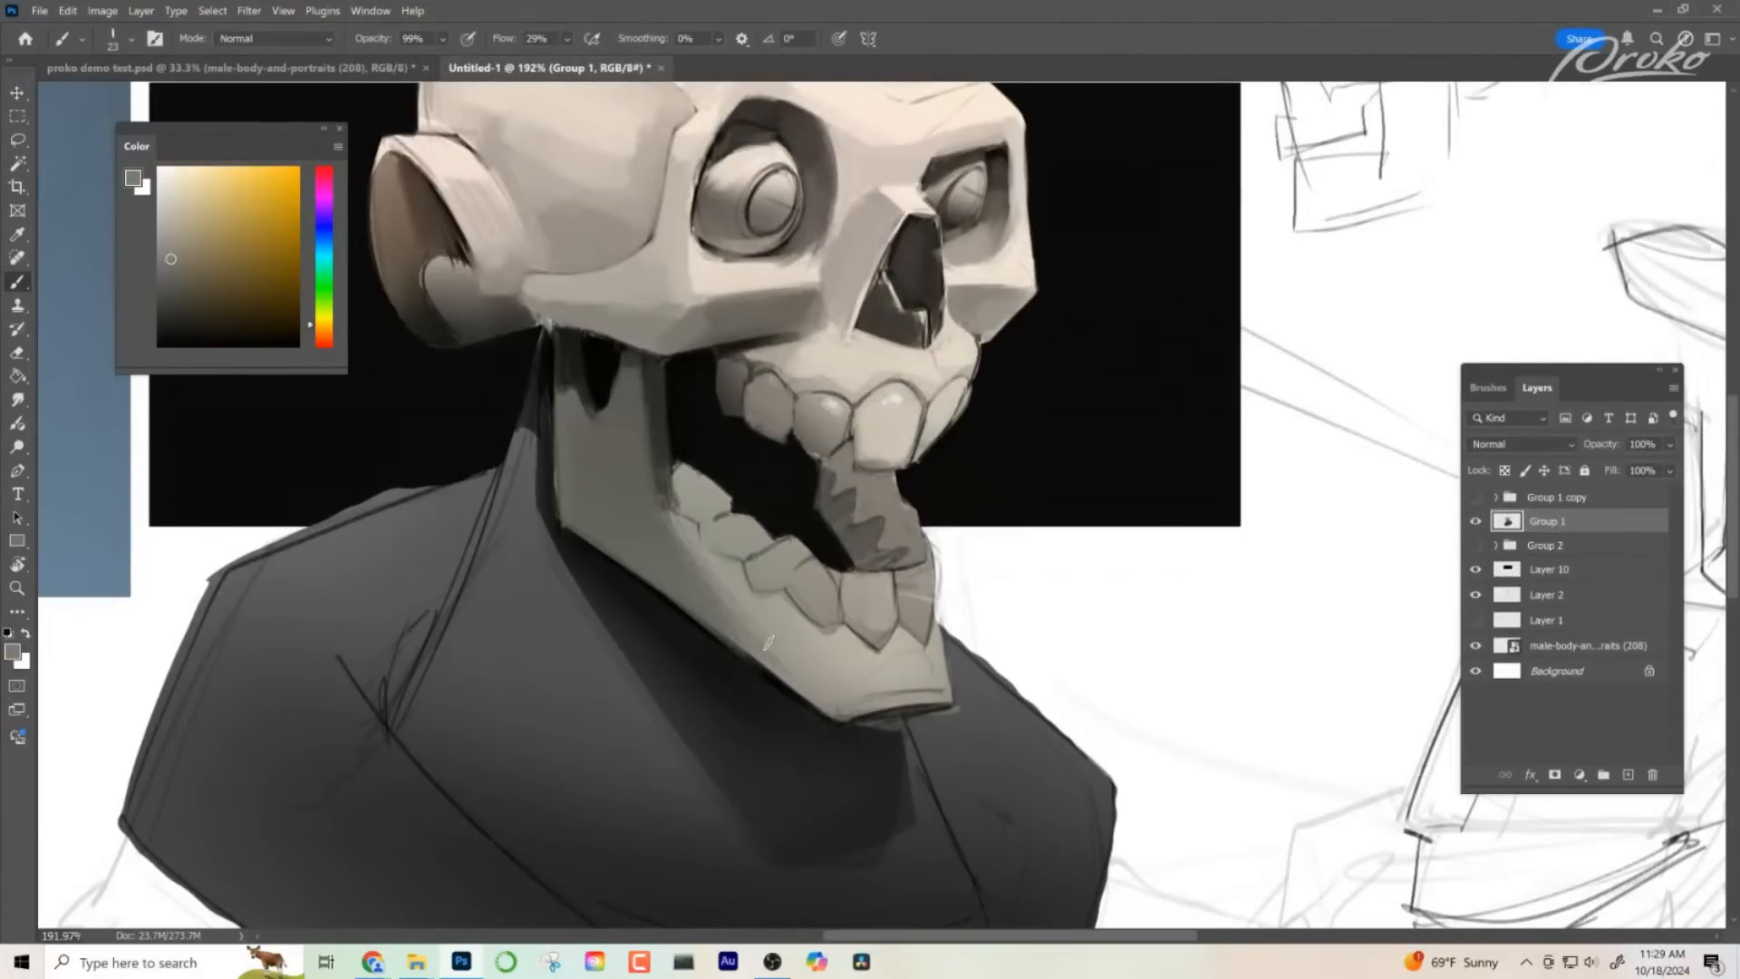
- Stroke along the lower jaw, and sharpen the lower edges of the upper side teeth with sampled black
mouse_move(686, 535)
left_mouse_down()
mouse_move(810, 680)
mouse_move(816, 645)
mouse_move(842, 693)
left_mouse_up()
key("z")
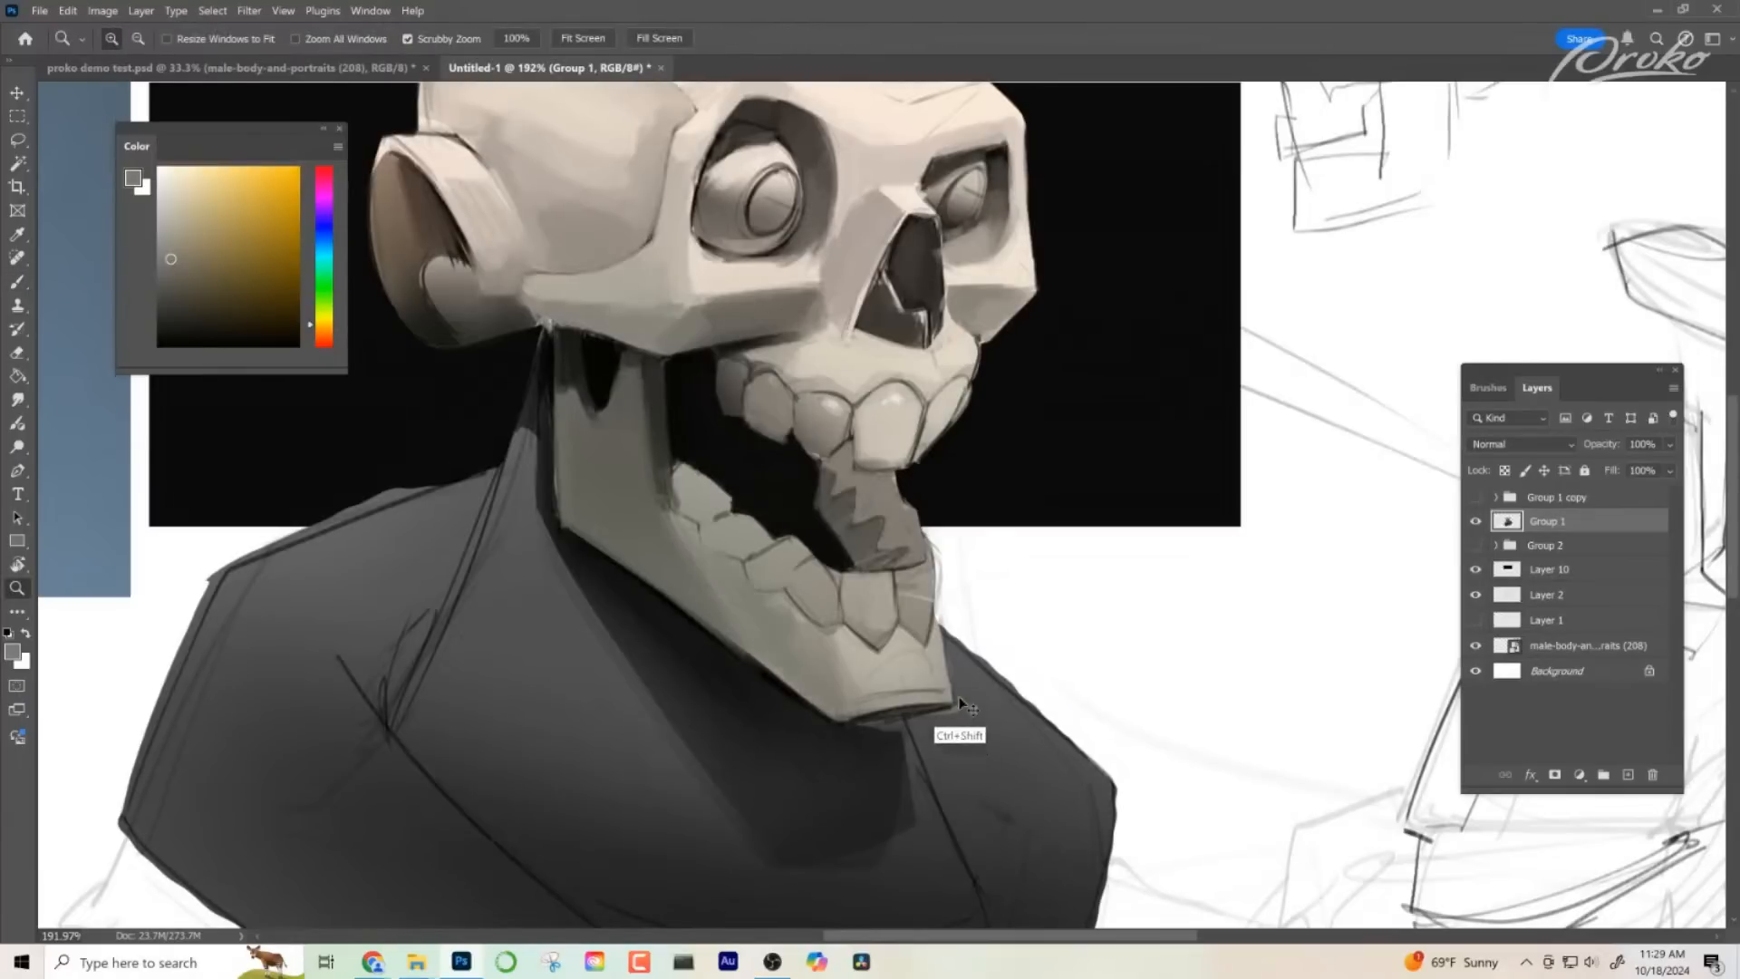
mouse_move(916, 728)
left_mouse_down()
mouse_move(848, 555)
mouse_move(859, 585)
left_mouse_up()
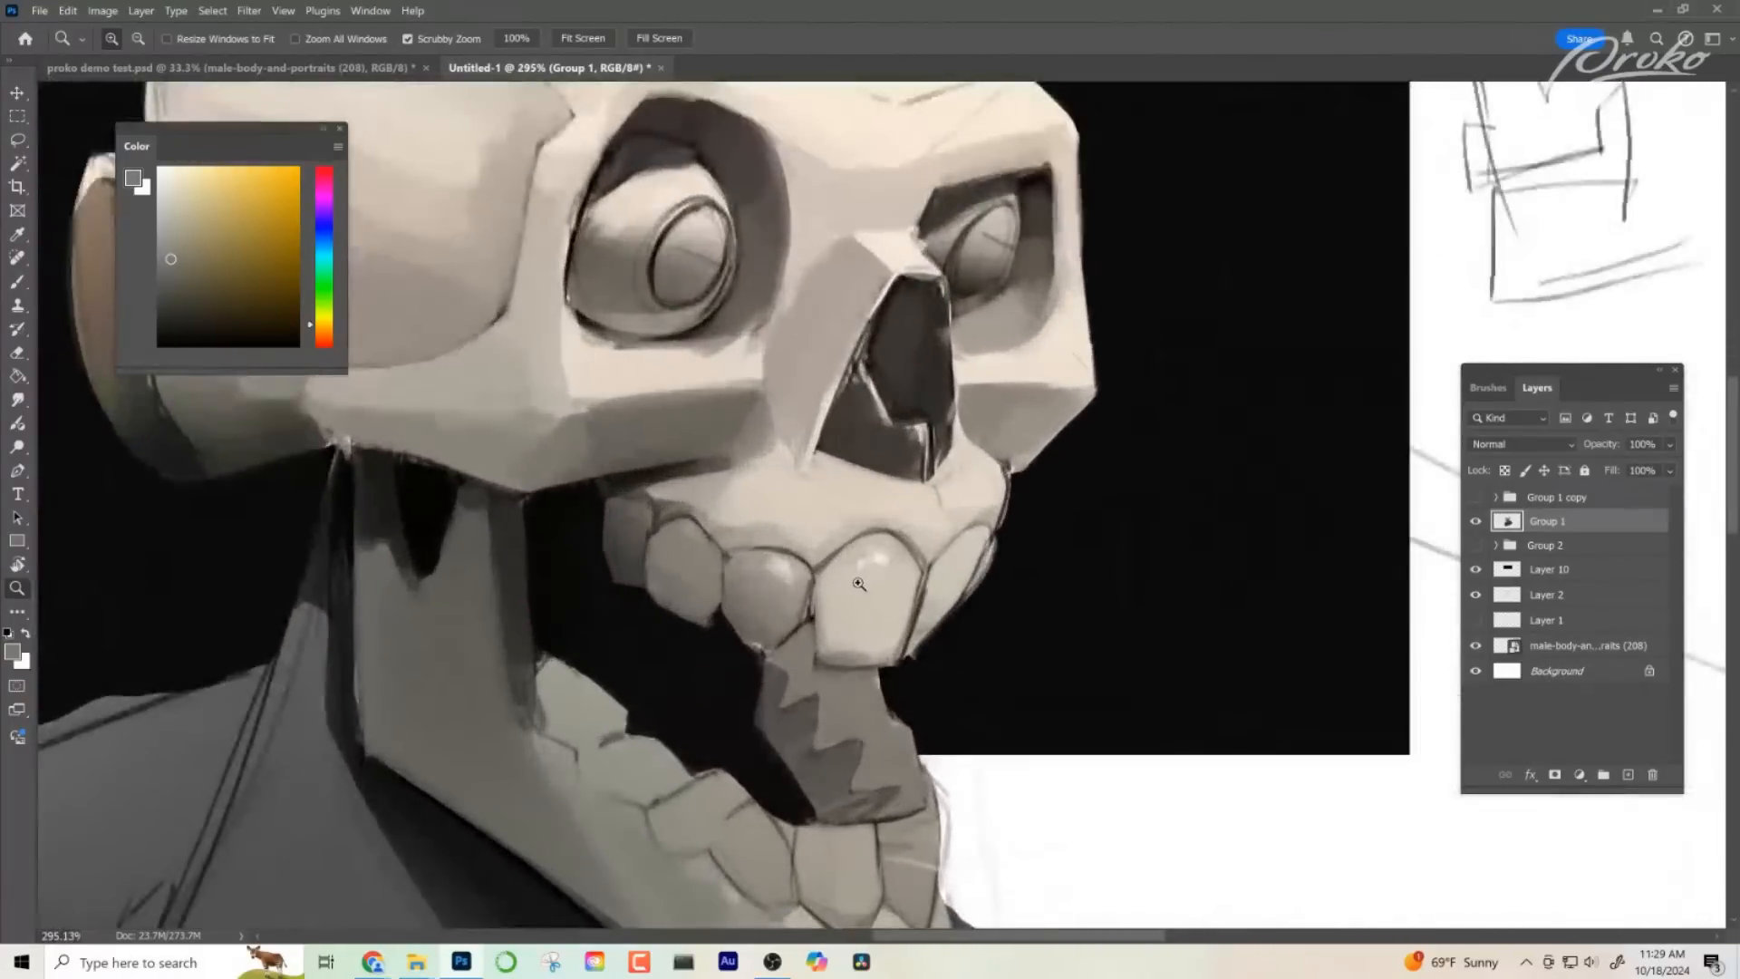
key("b")
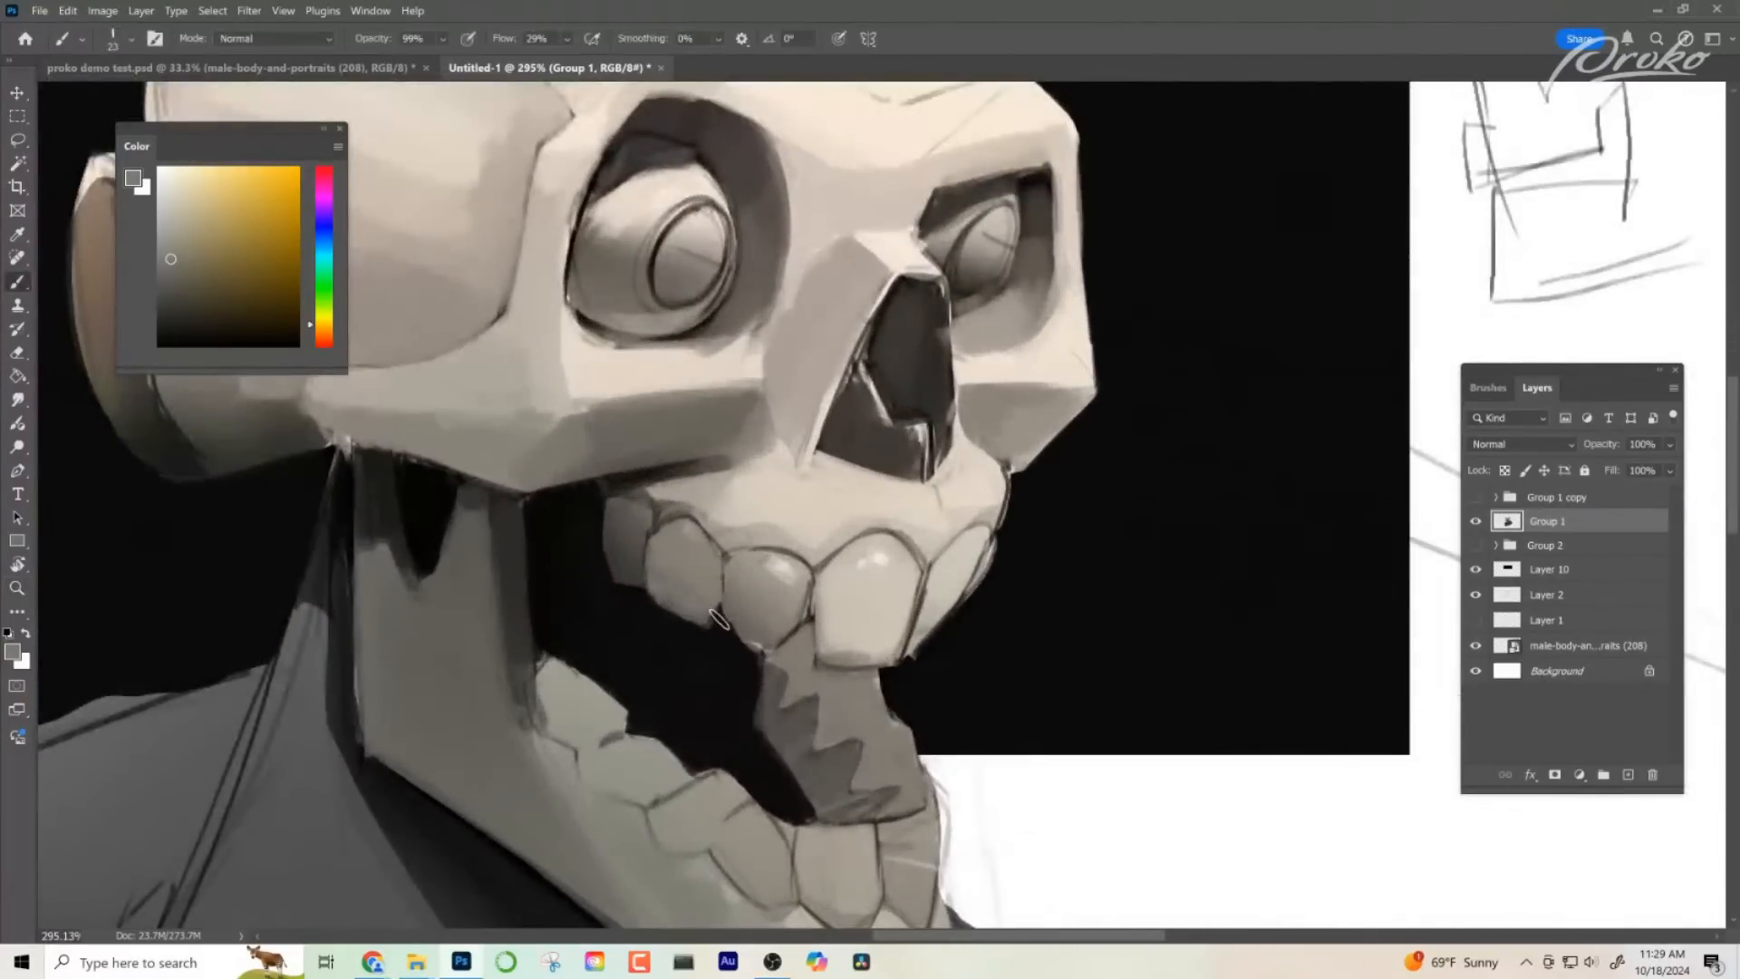
left_click(718, 660, "alt")
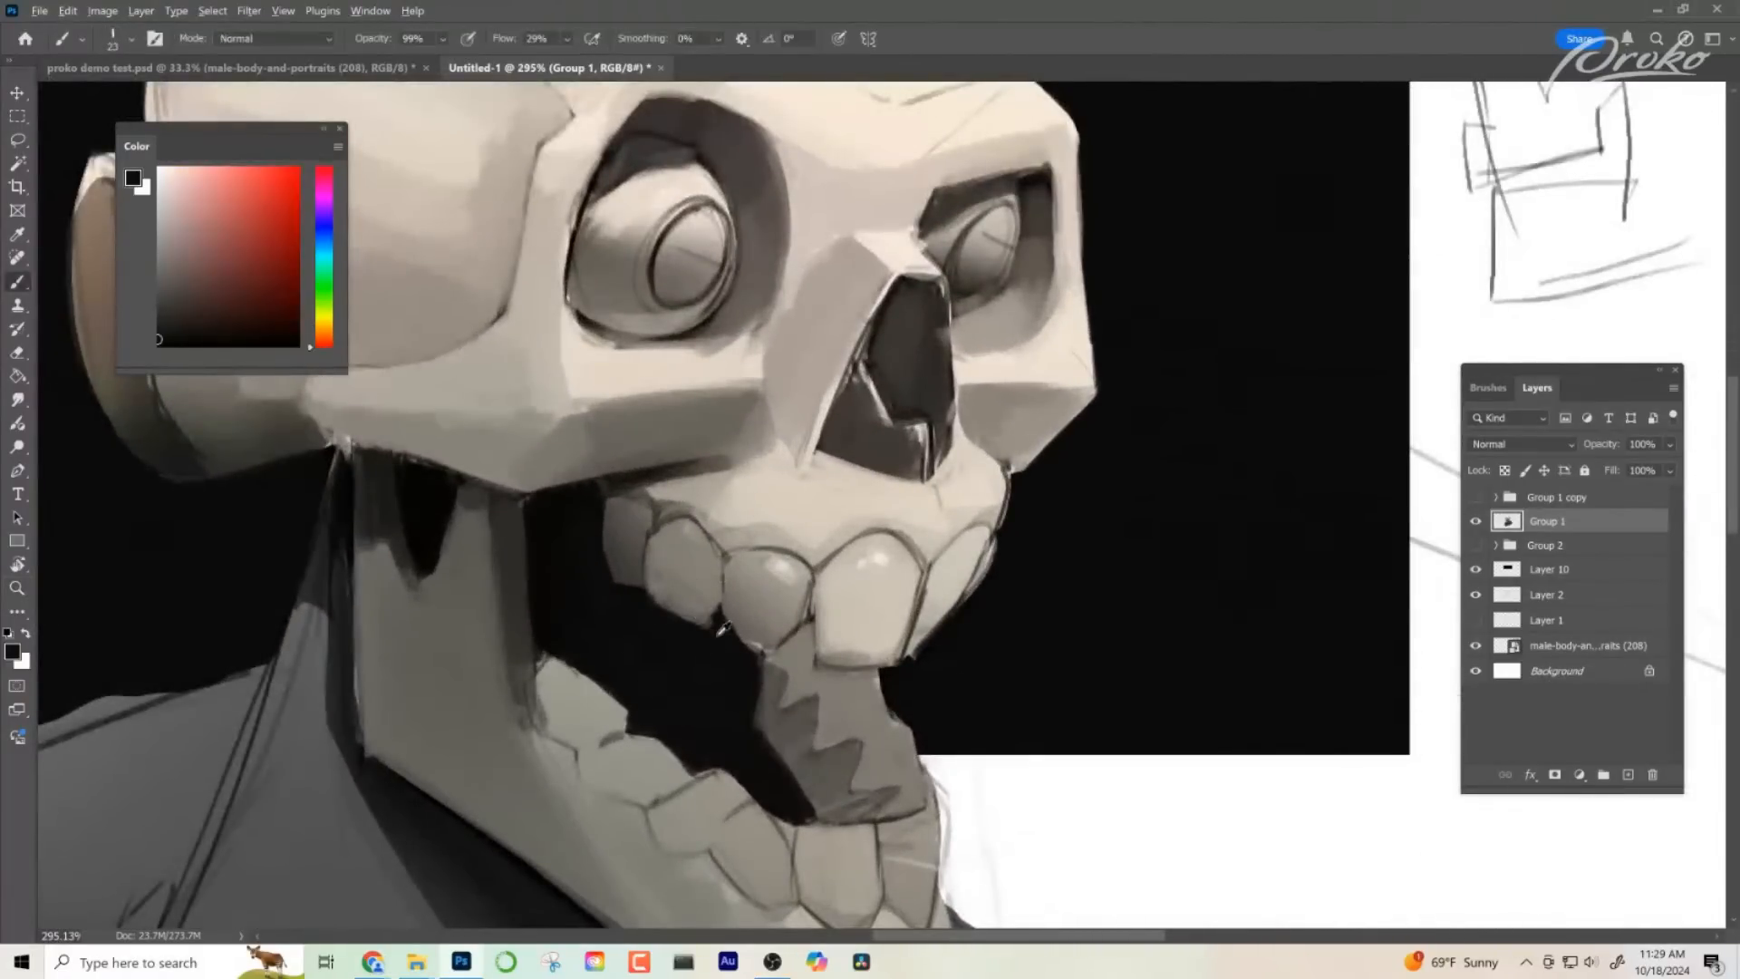
left_click_drag(723, 680, 700, 666)
right_click(948, 536)
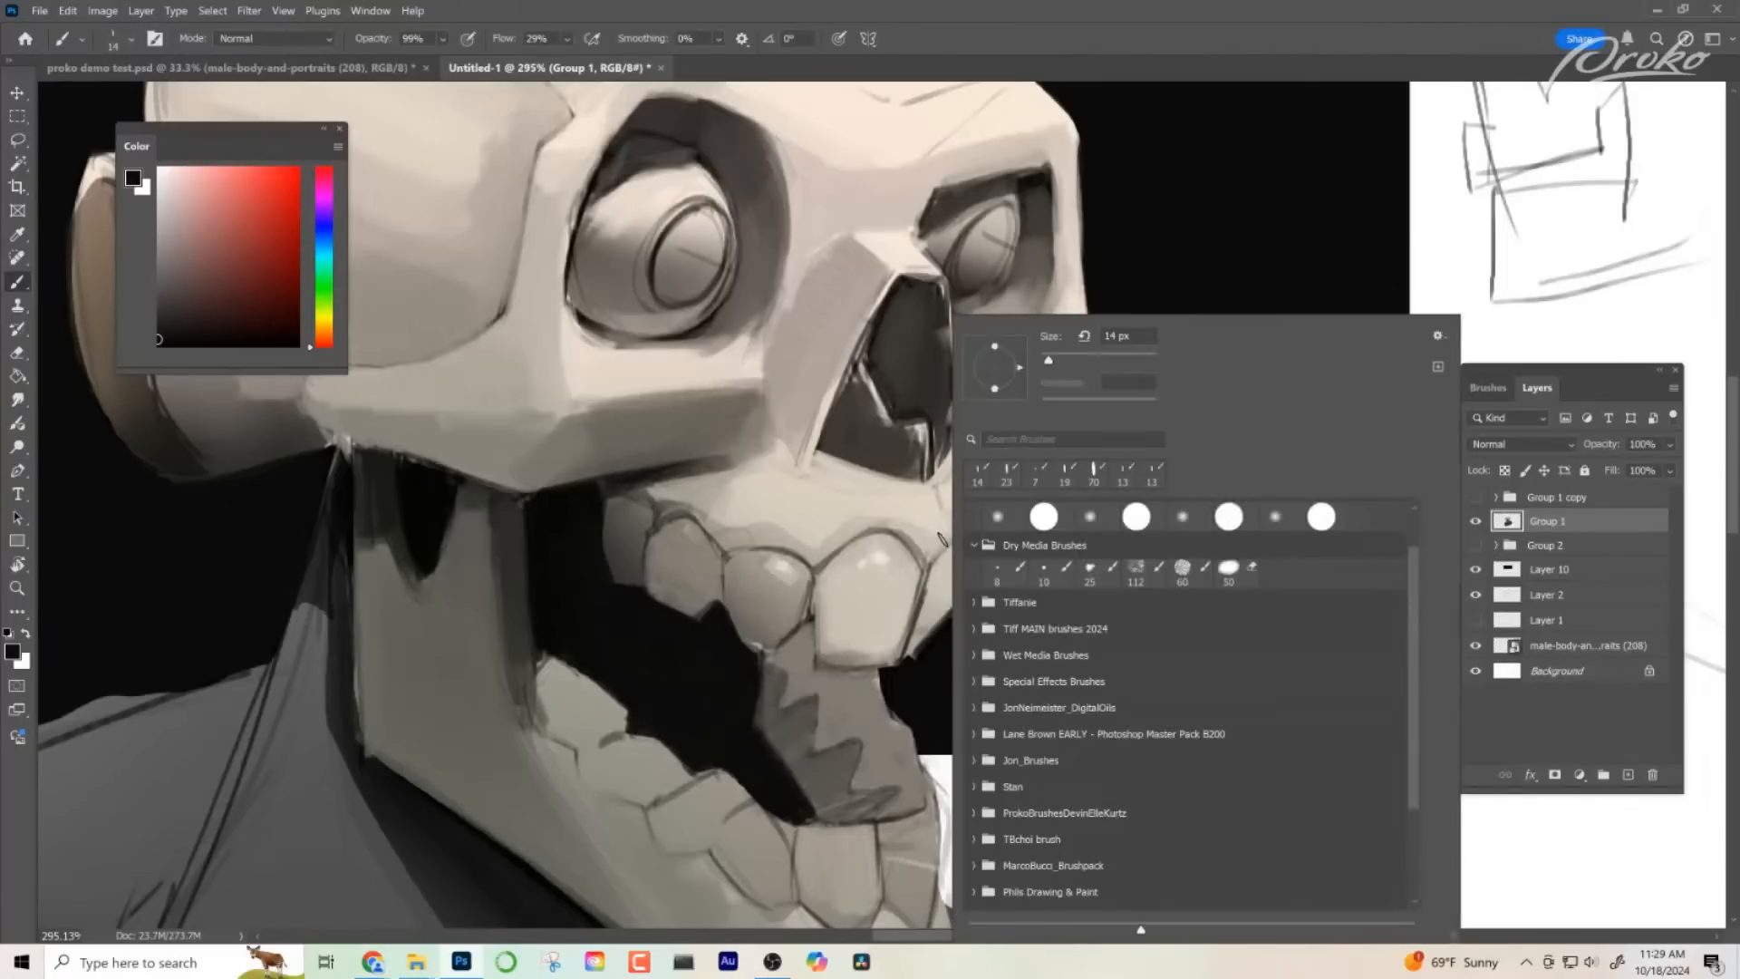
key("Escape")
- Refine the gum edge and seam between the front upper tooth and the far tooth using a smaller brush and sampled greys
right_click(950, 537, "alt")
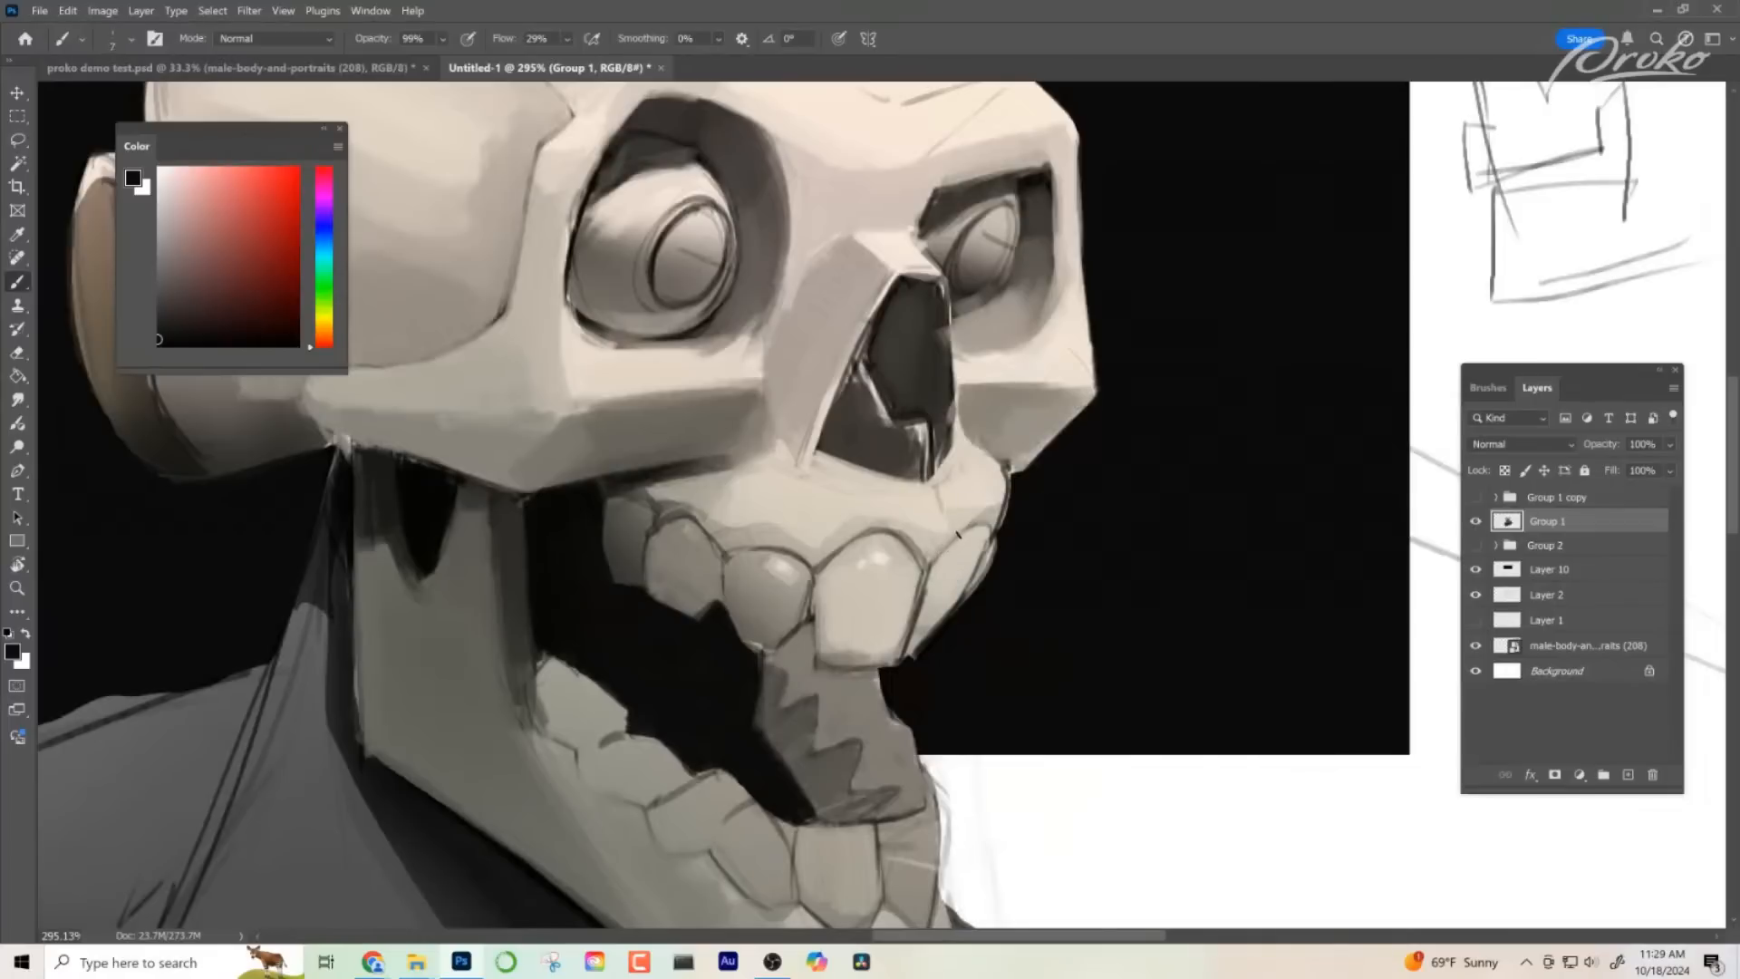
left_click(951, 567, "alt")
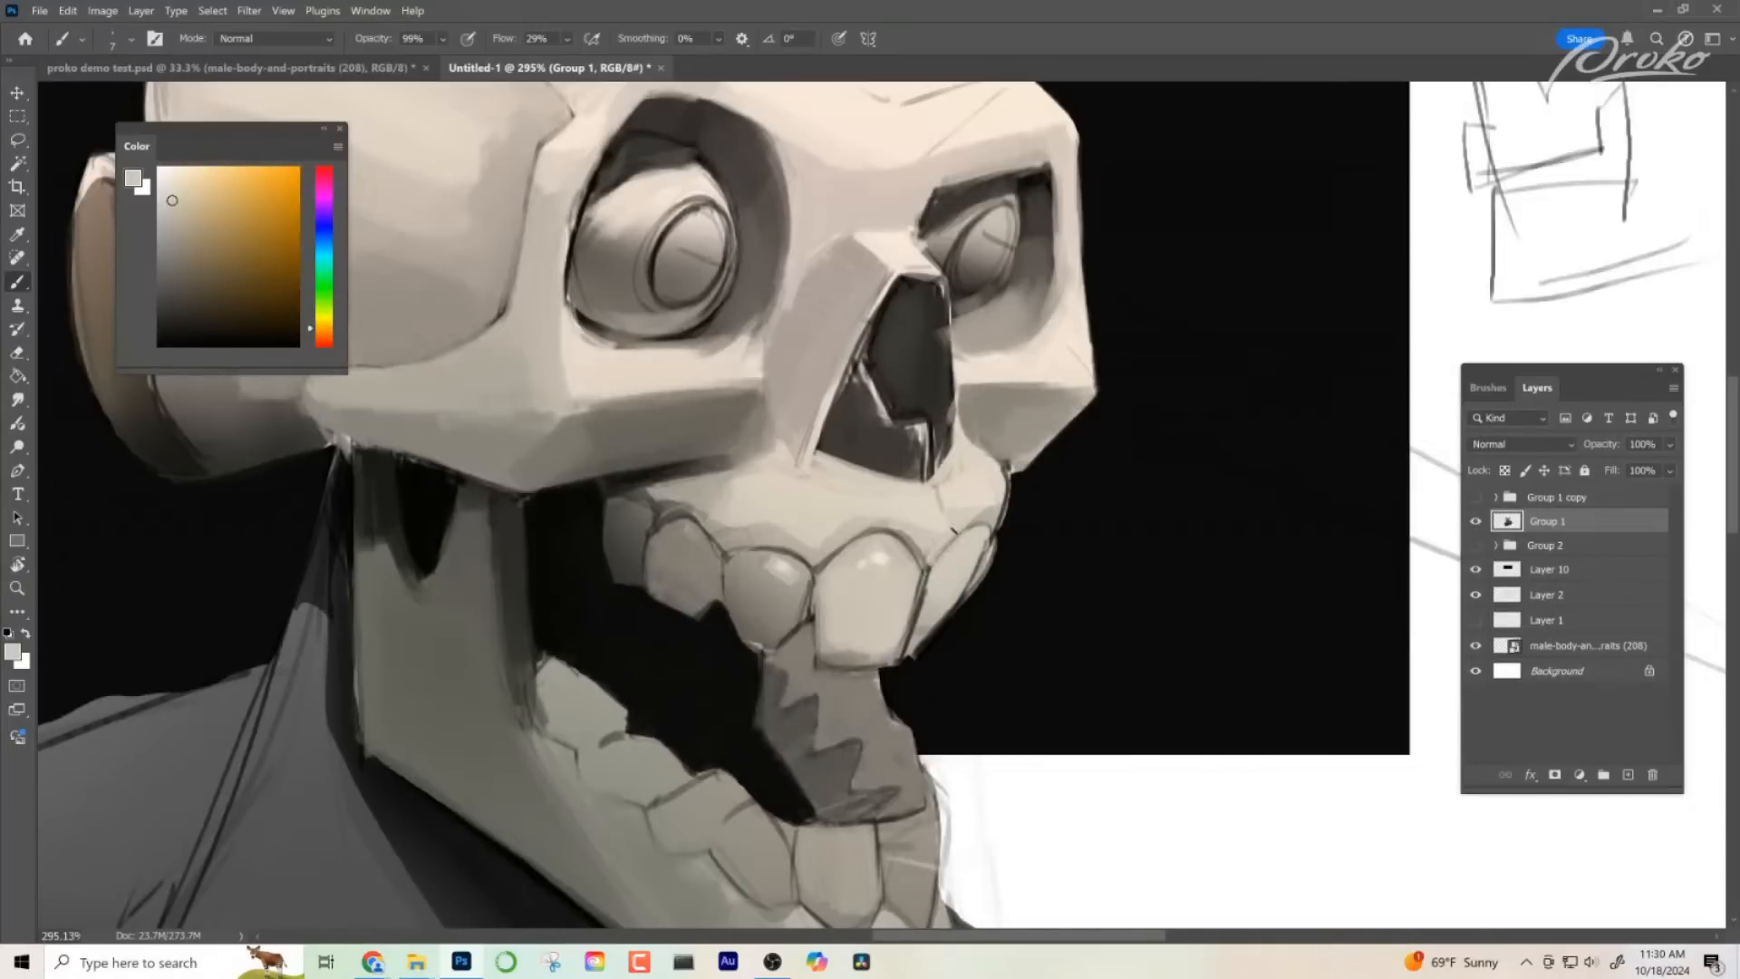
left_click_drag(1011, 652, 994, 629)
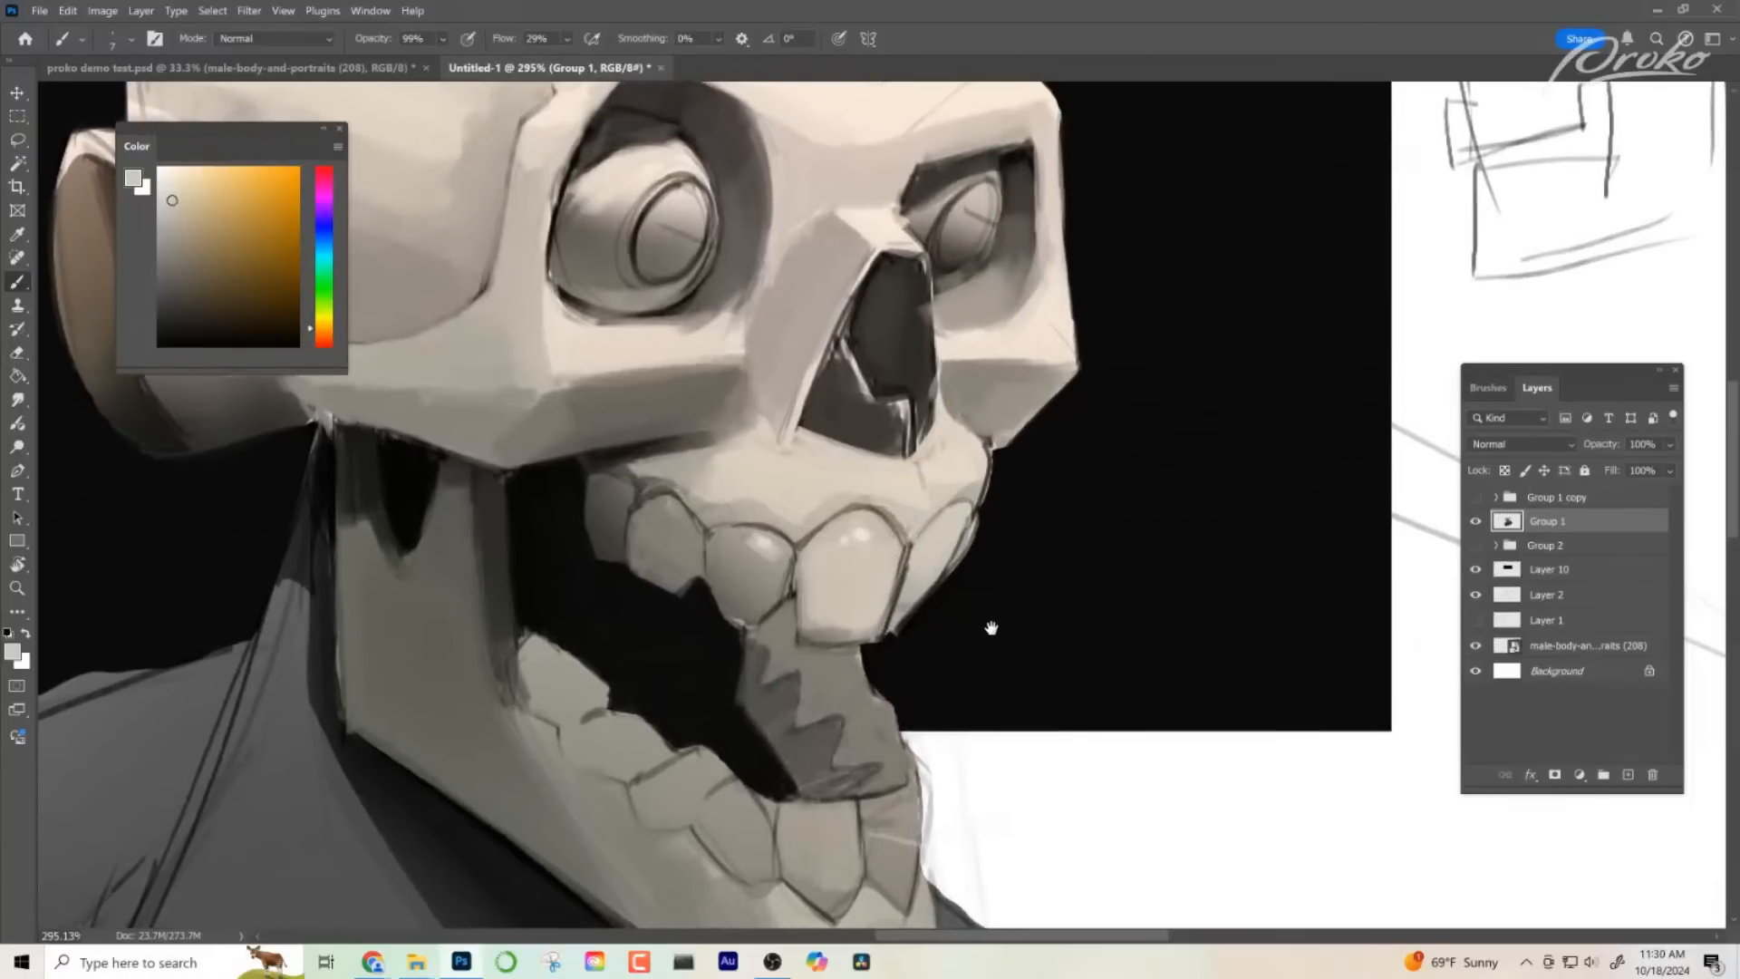
left_click(911, 555, "alt")
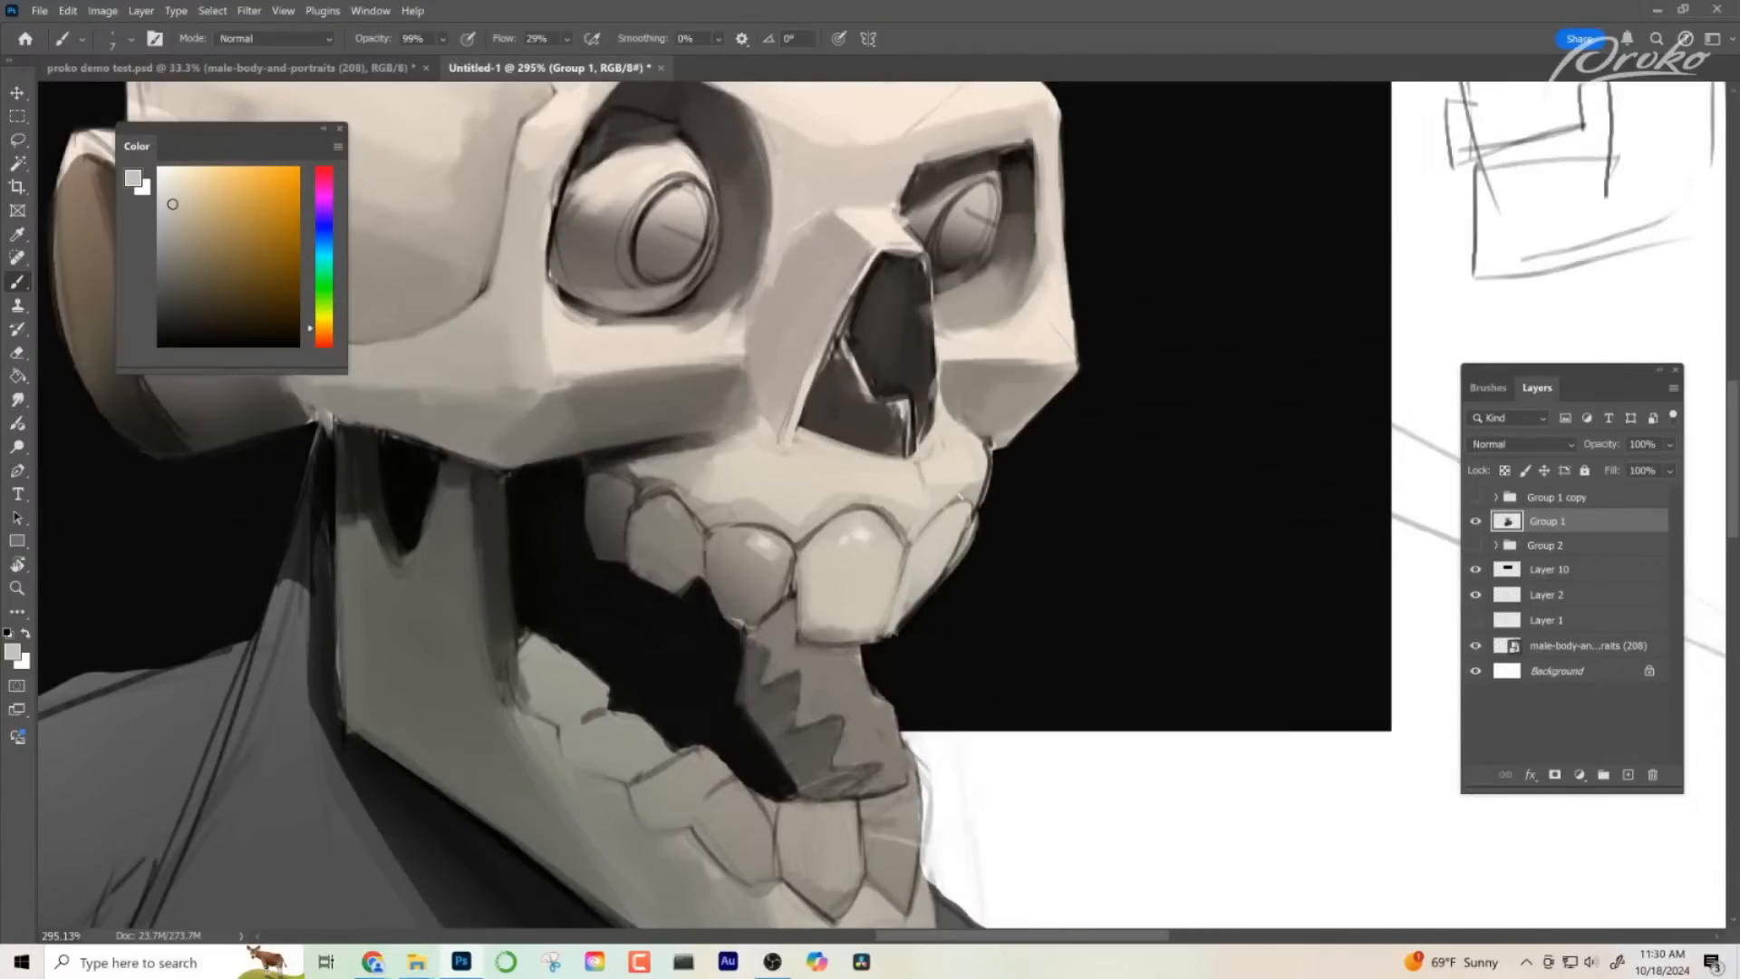
left_click(894, 557, "alt")
left_click(904, 573, "alt")
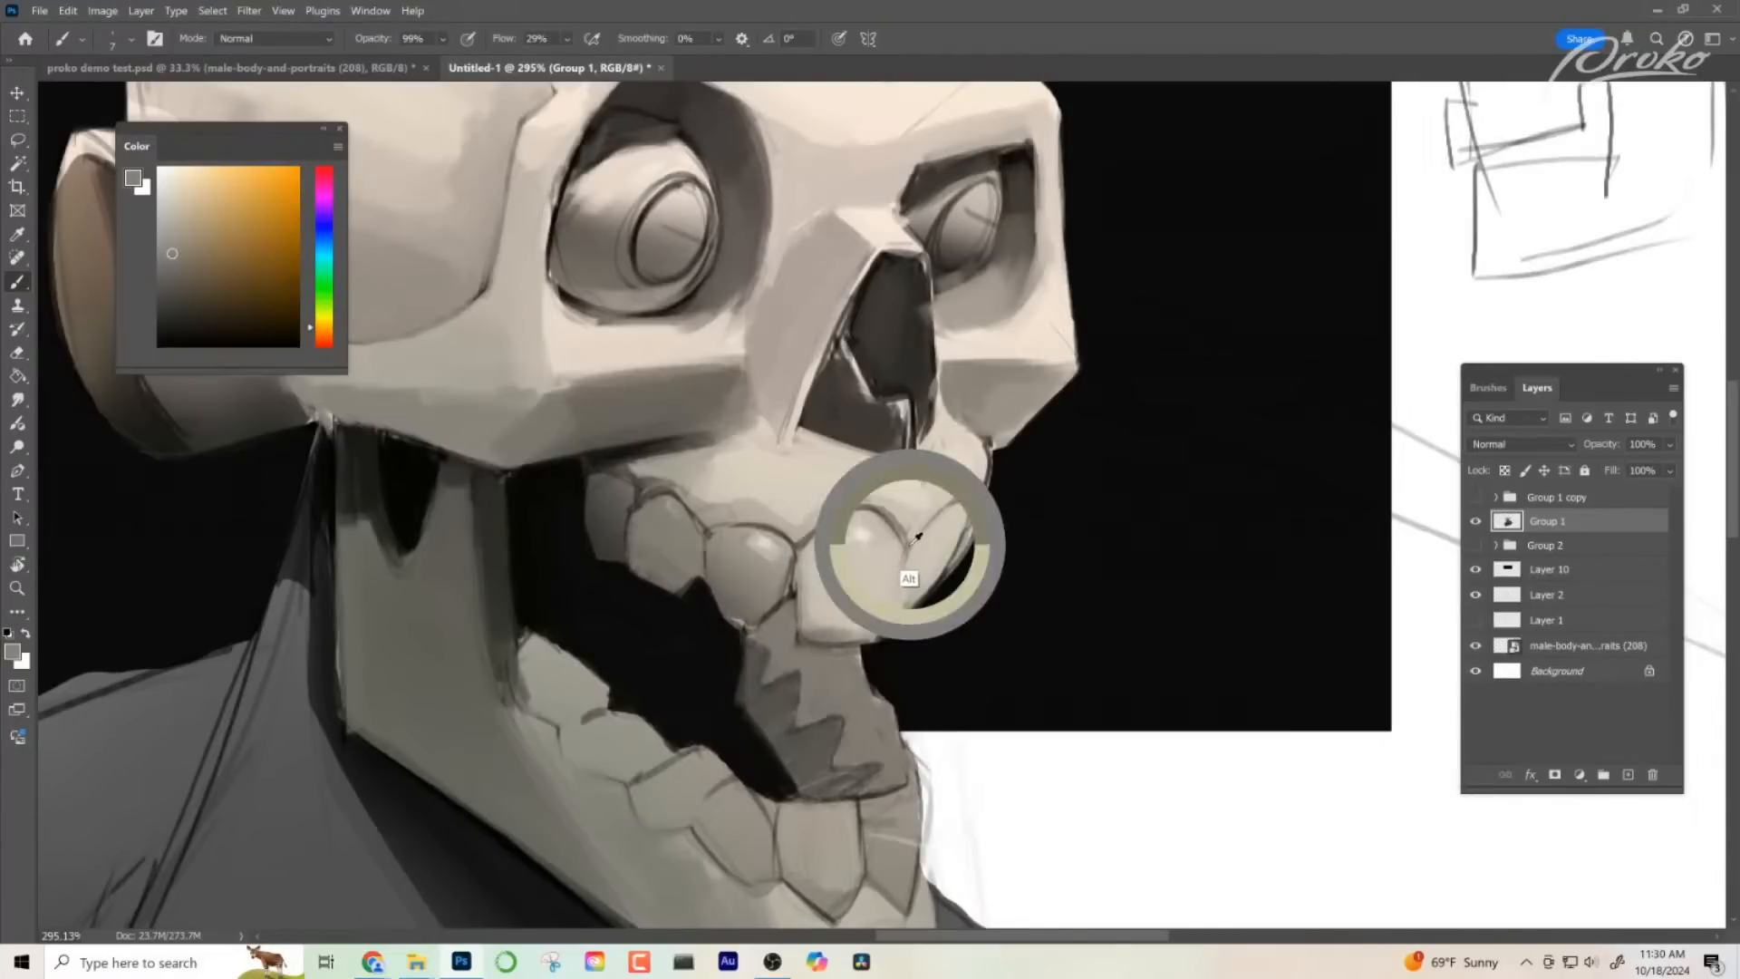
key("alt+z")
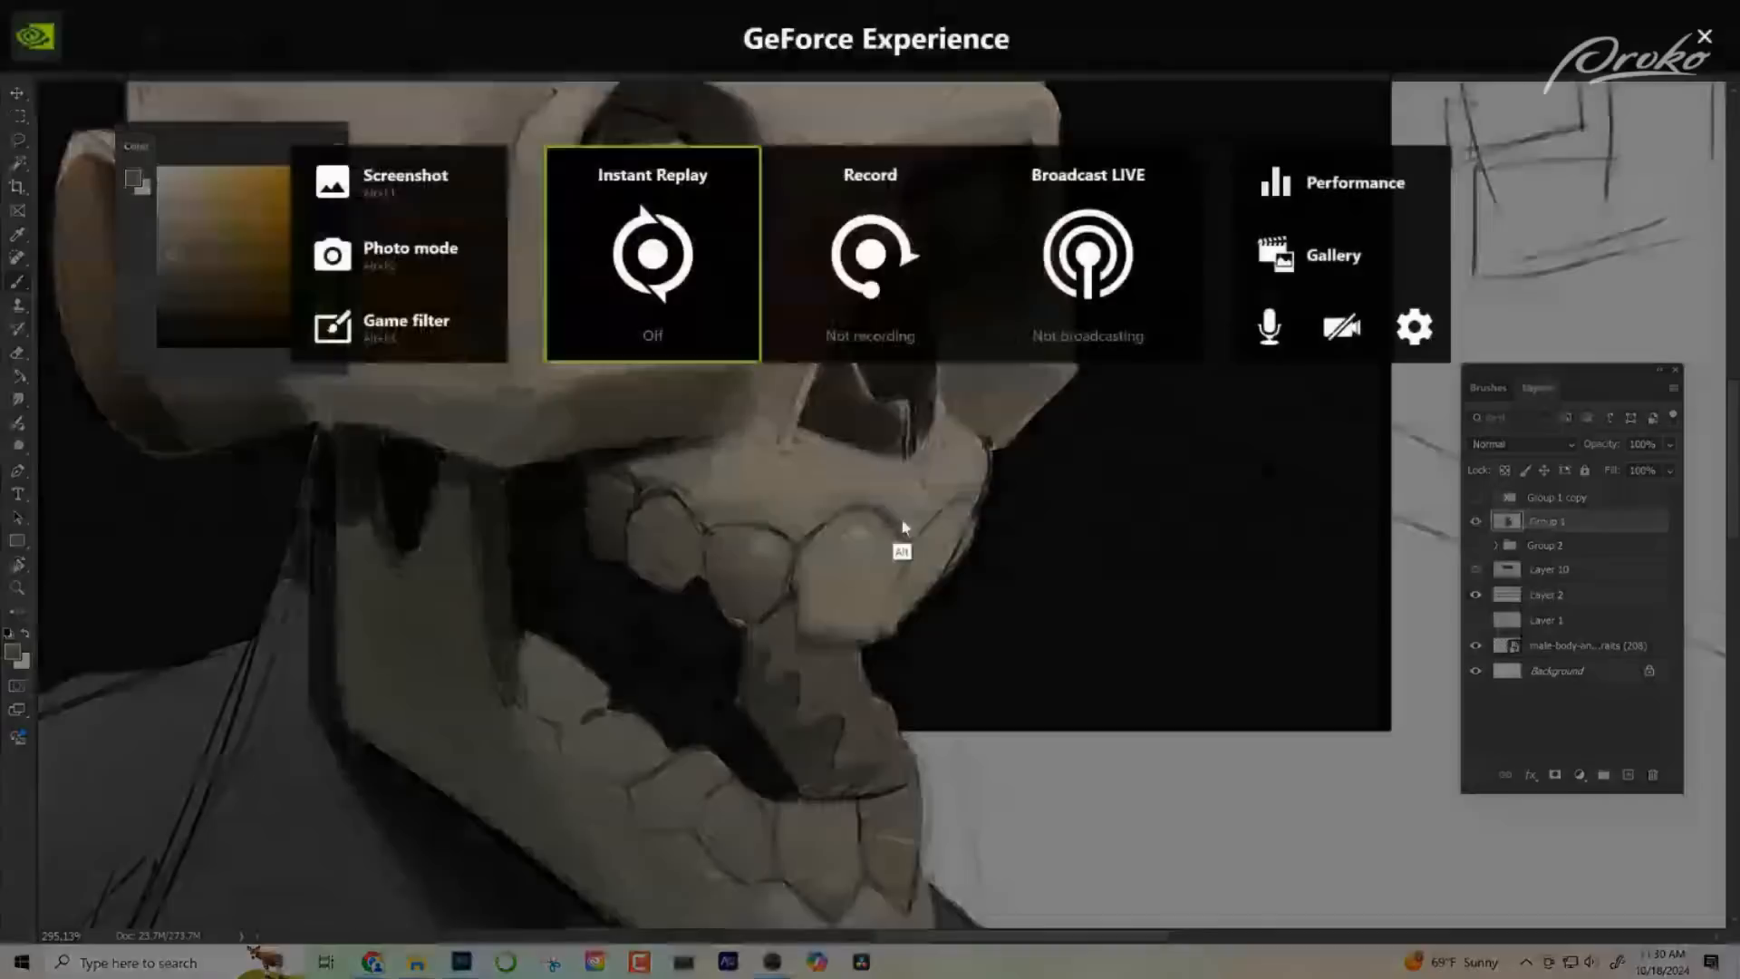
key("alt+z")
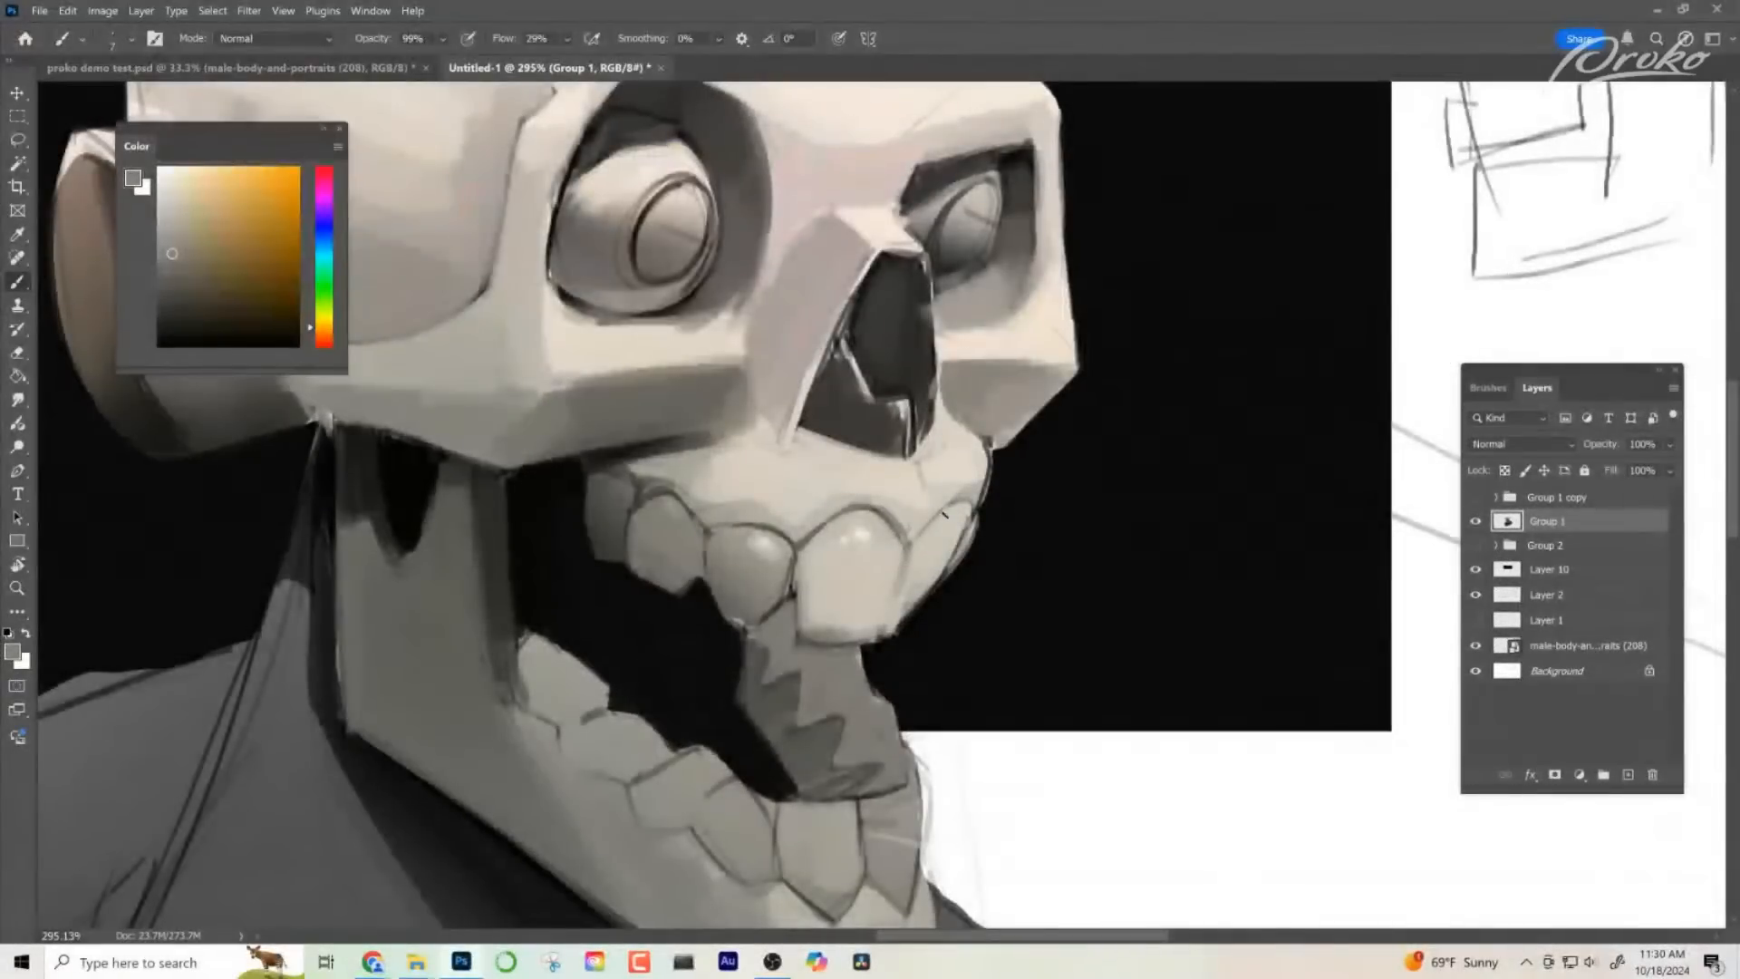
left_click(893, 513, "alt")
left_click(901, 536, "alt")
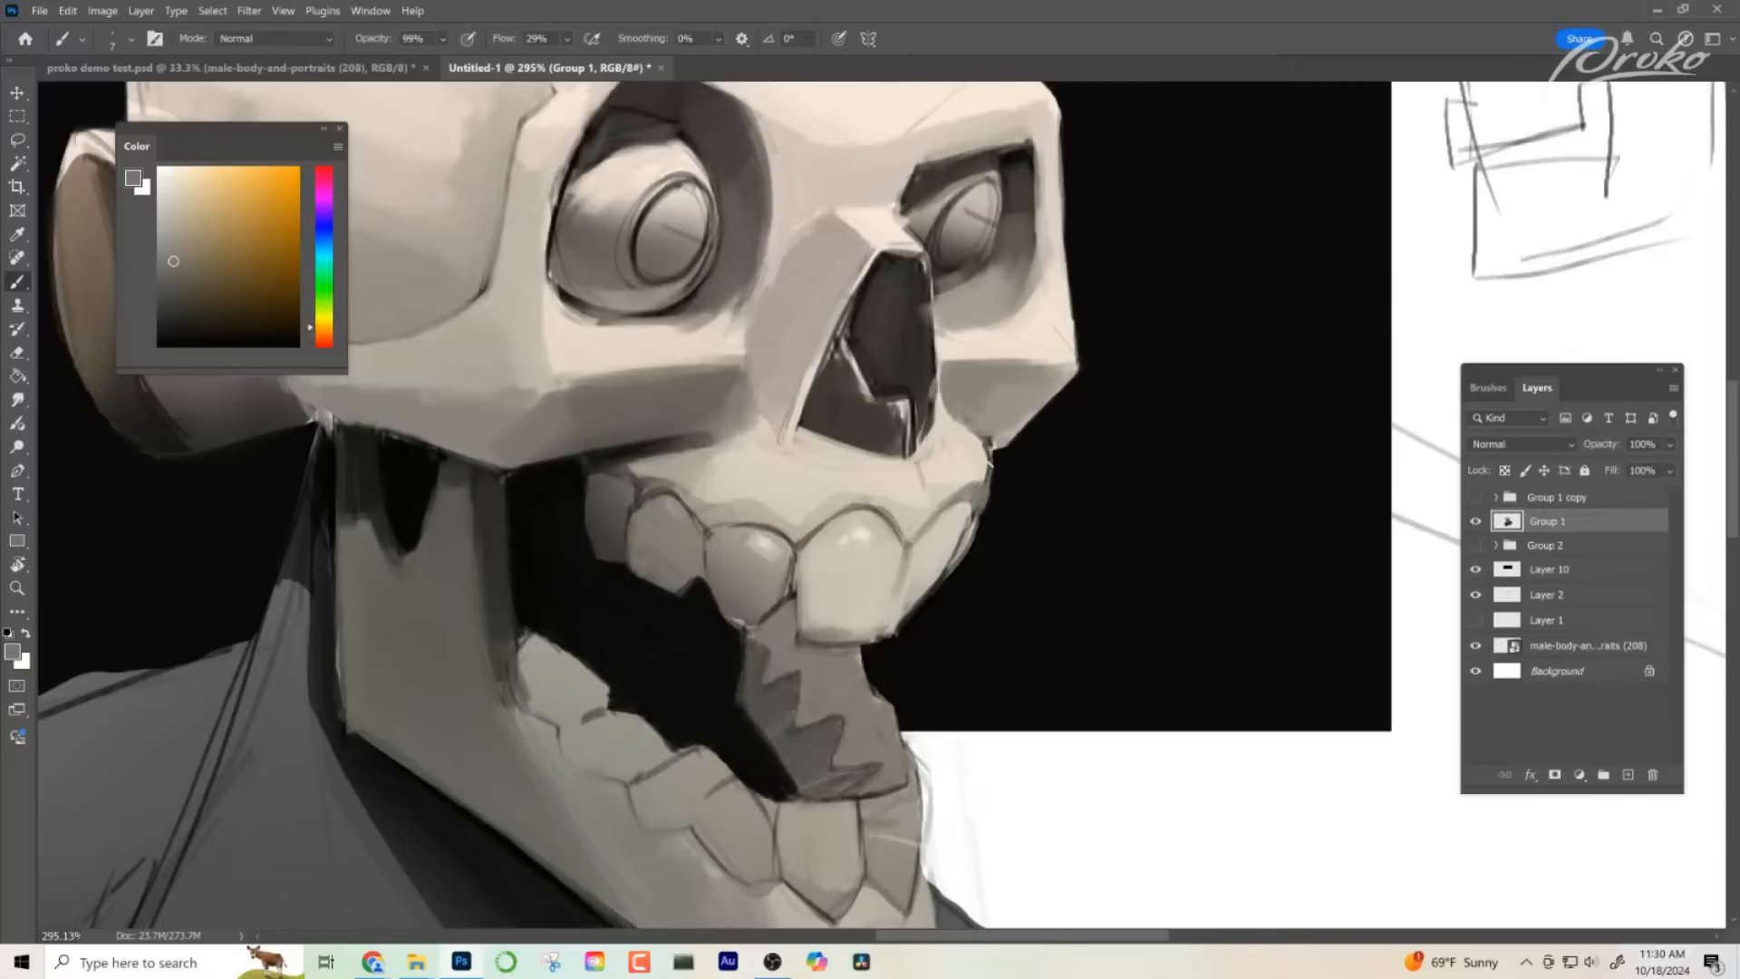
- Soften the gum line above the front upper tooth and its near neighbour with sampled light and mid greys
scroll(986, 609, "down", 5)
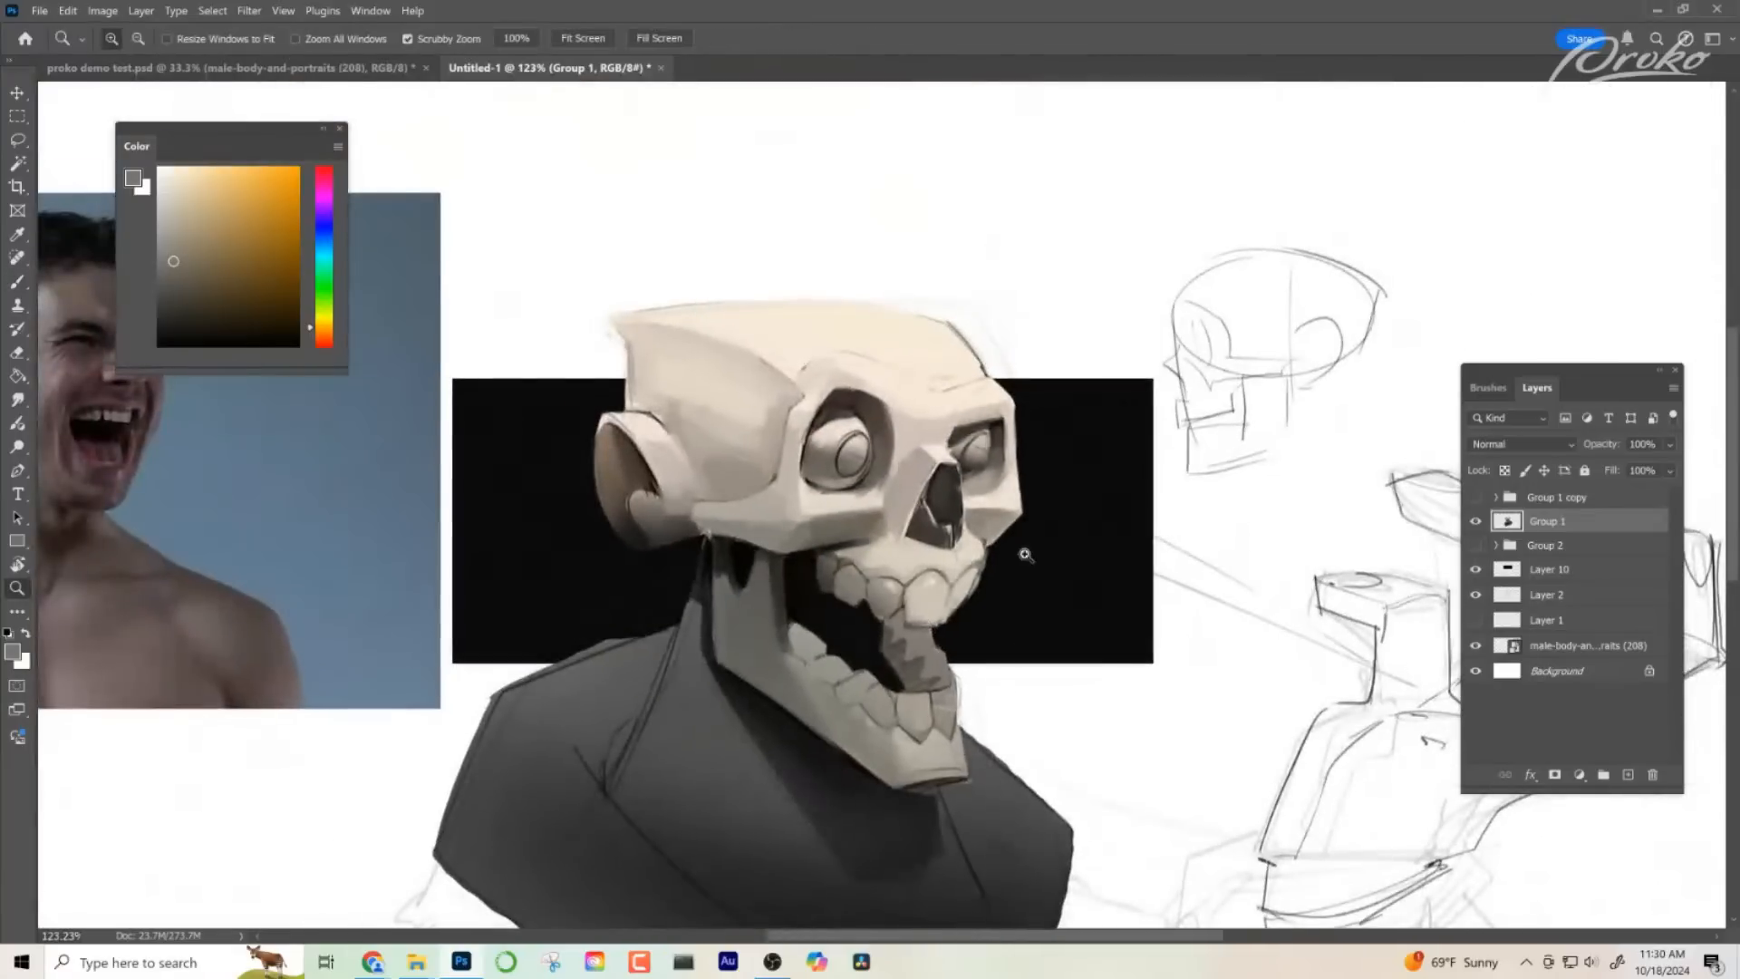
scroll(1022, 551, "up", 4)
left_click(904, 620, "alt")
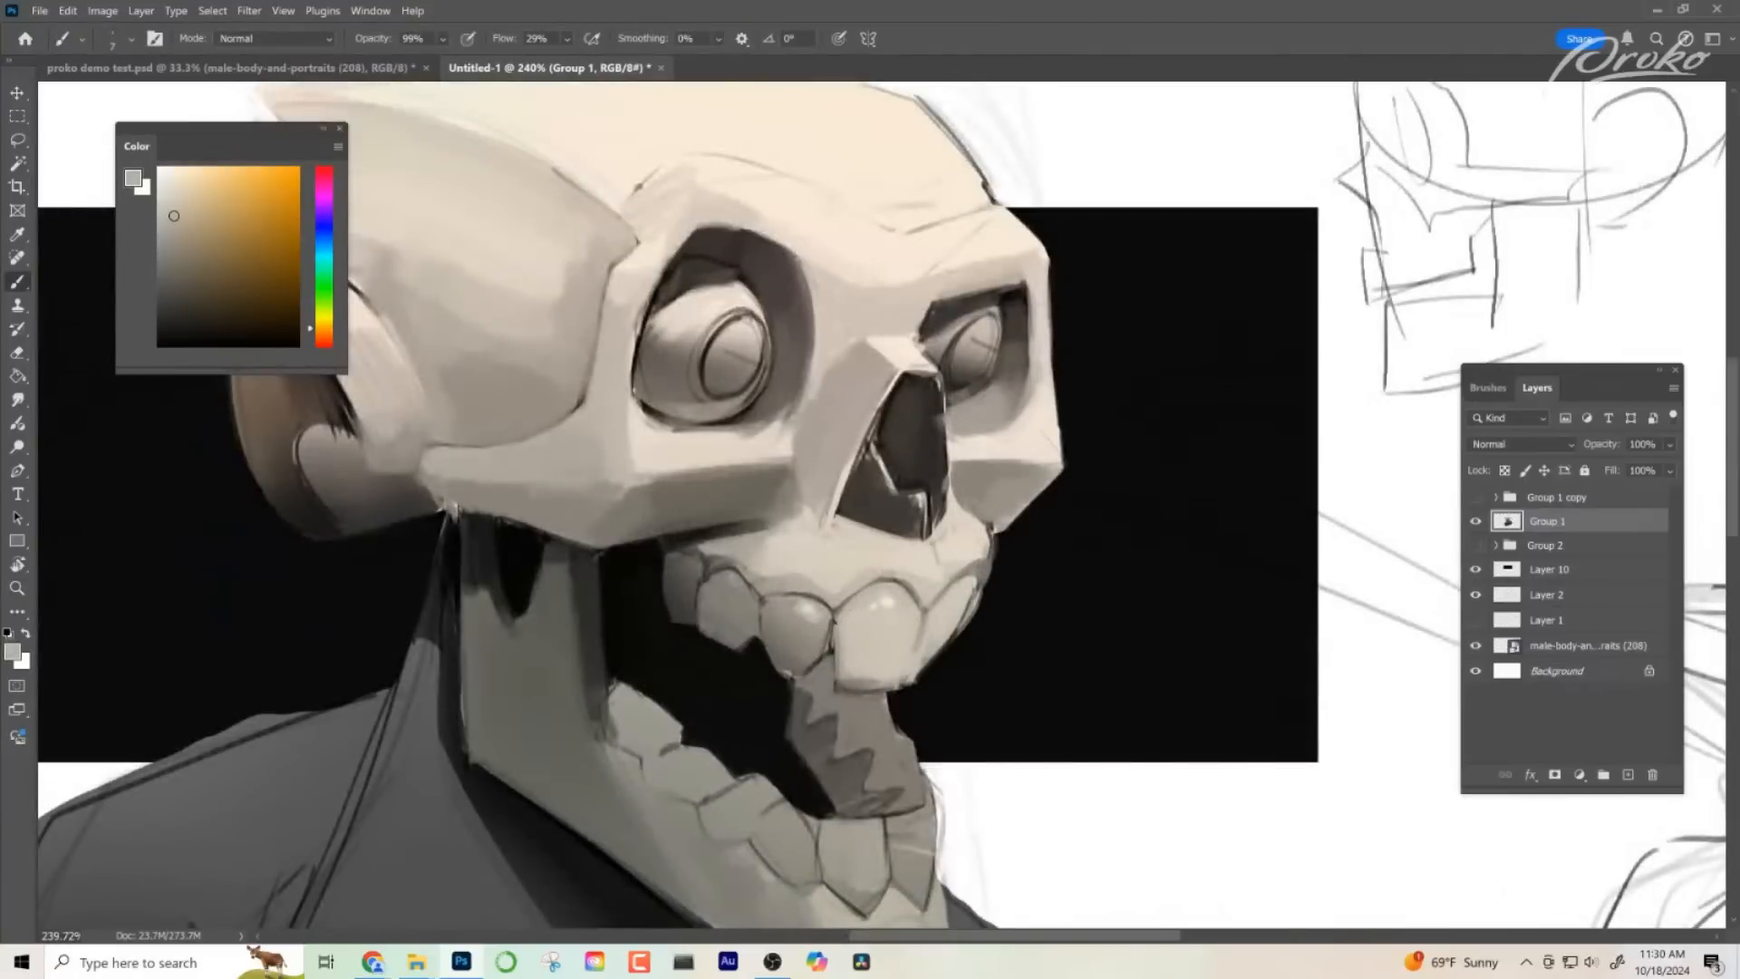
left_click(875, 579, "alt")
left_click(938, 624, "alt")
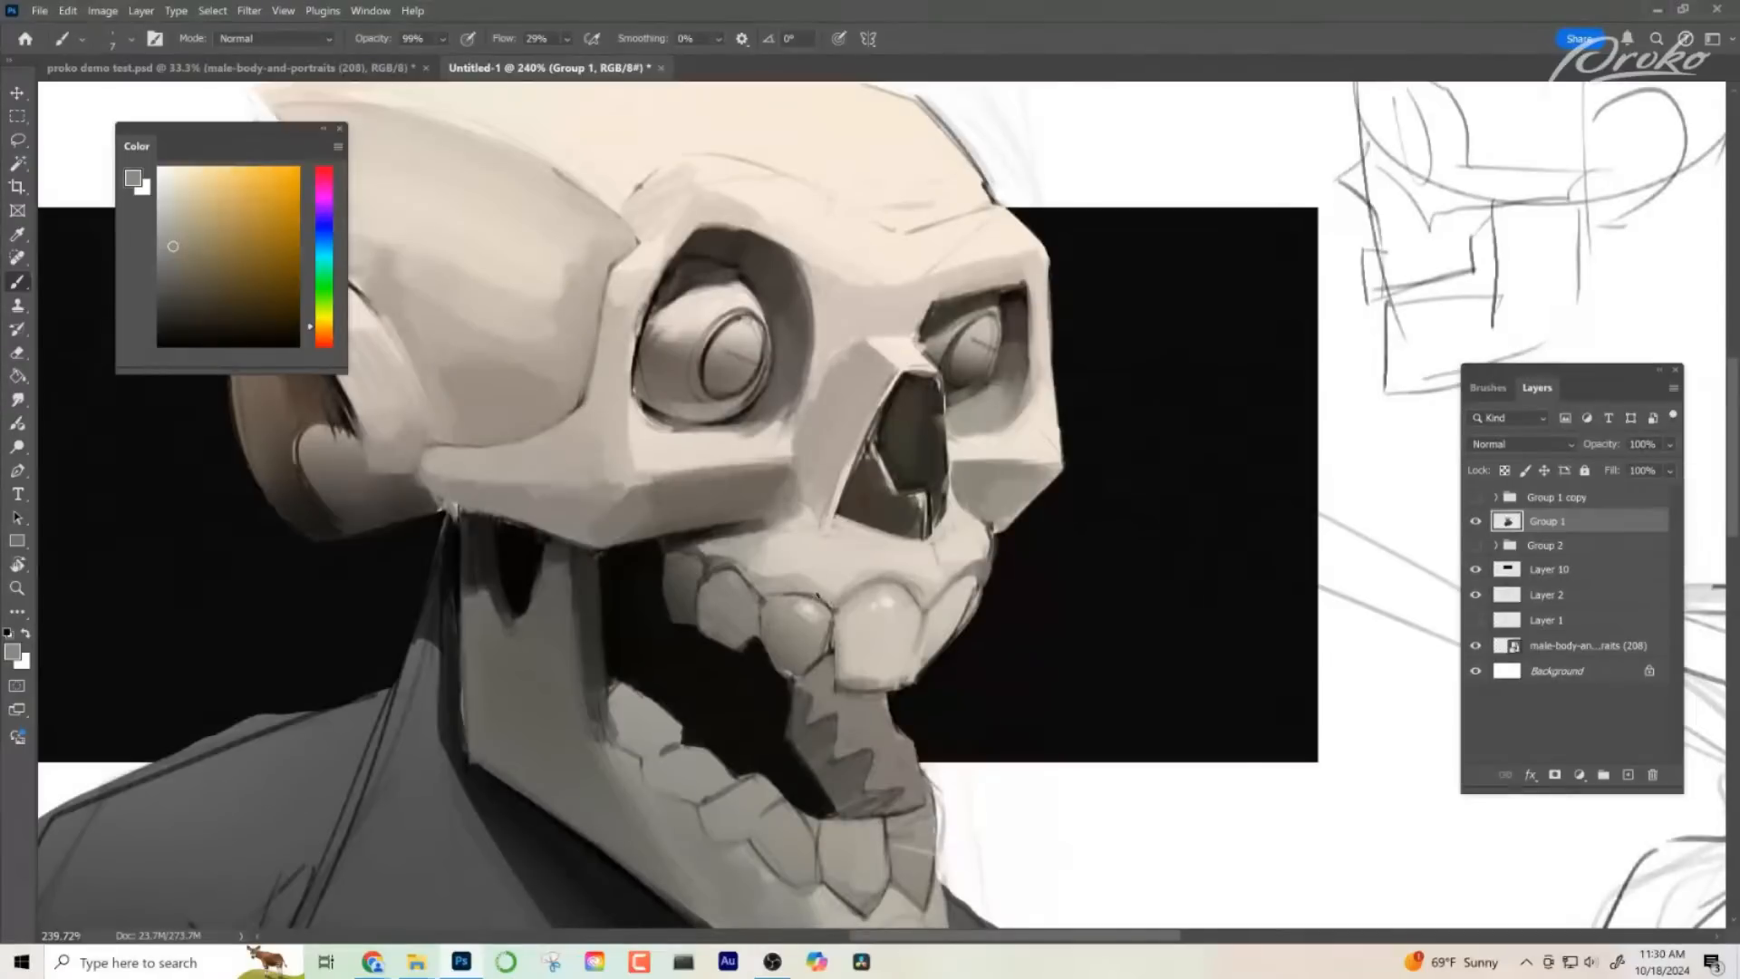
left_click(809, 641, "alt")
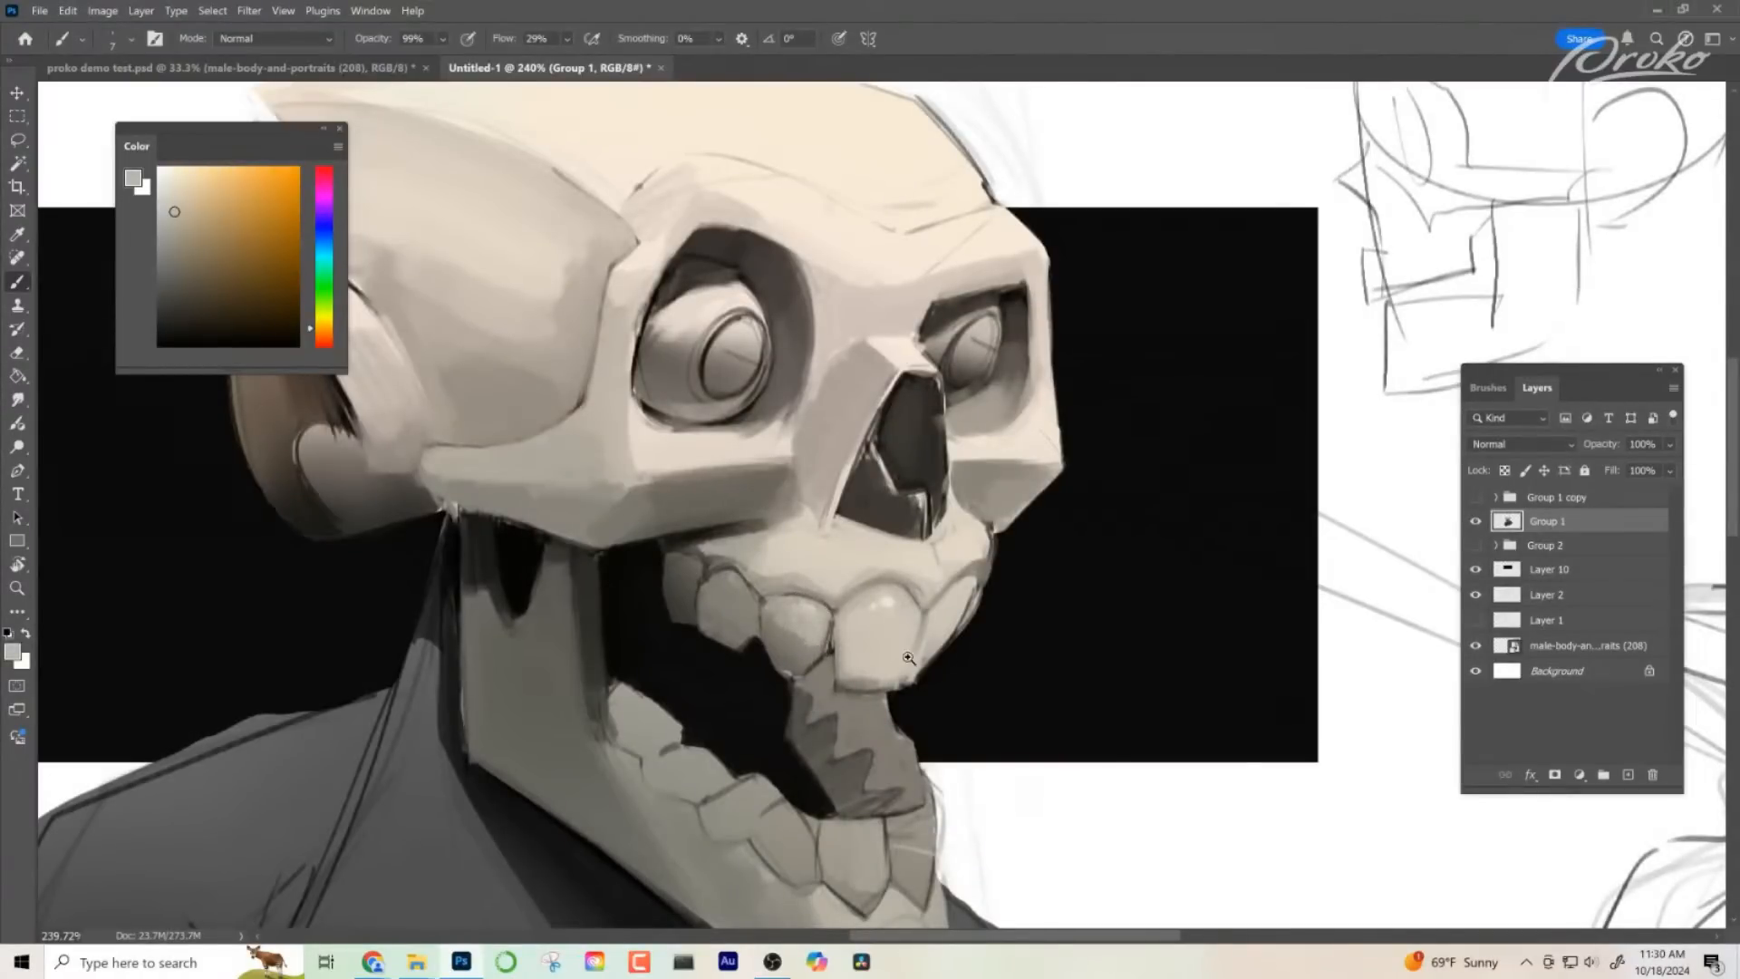
- Darken the gap between the front upper tooth and its near neighbour with fine strokes of a sampled dark tone
left_click_drag(943, 660, 1110, 624)
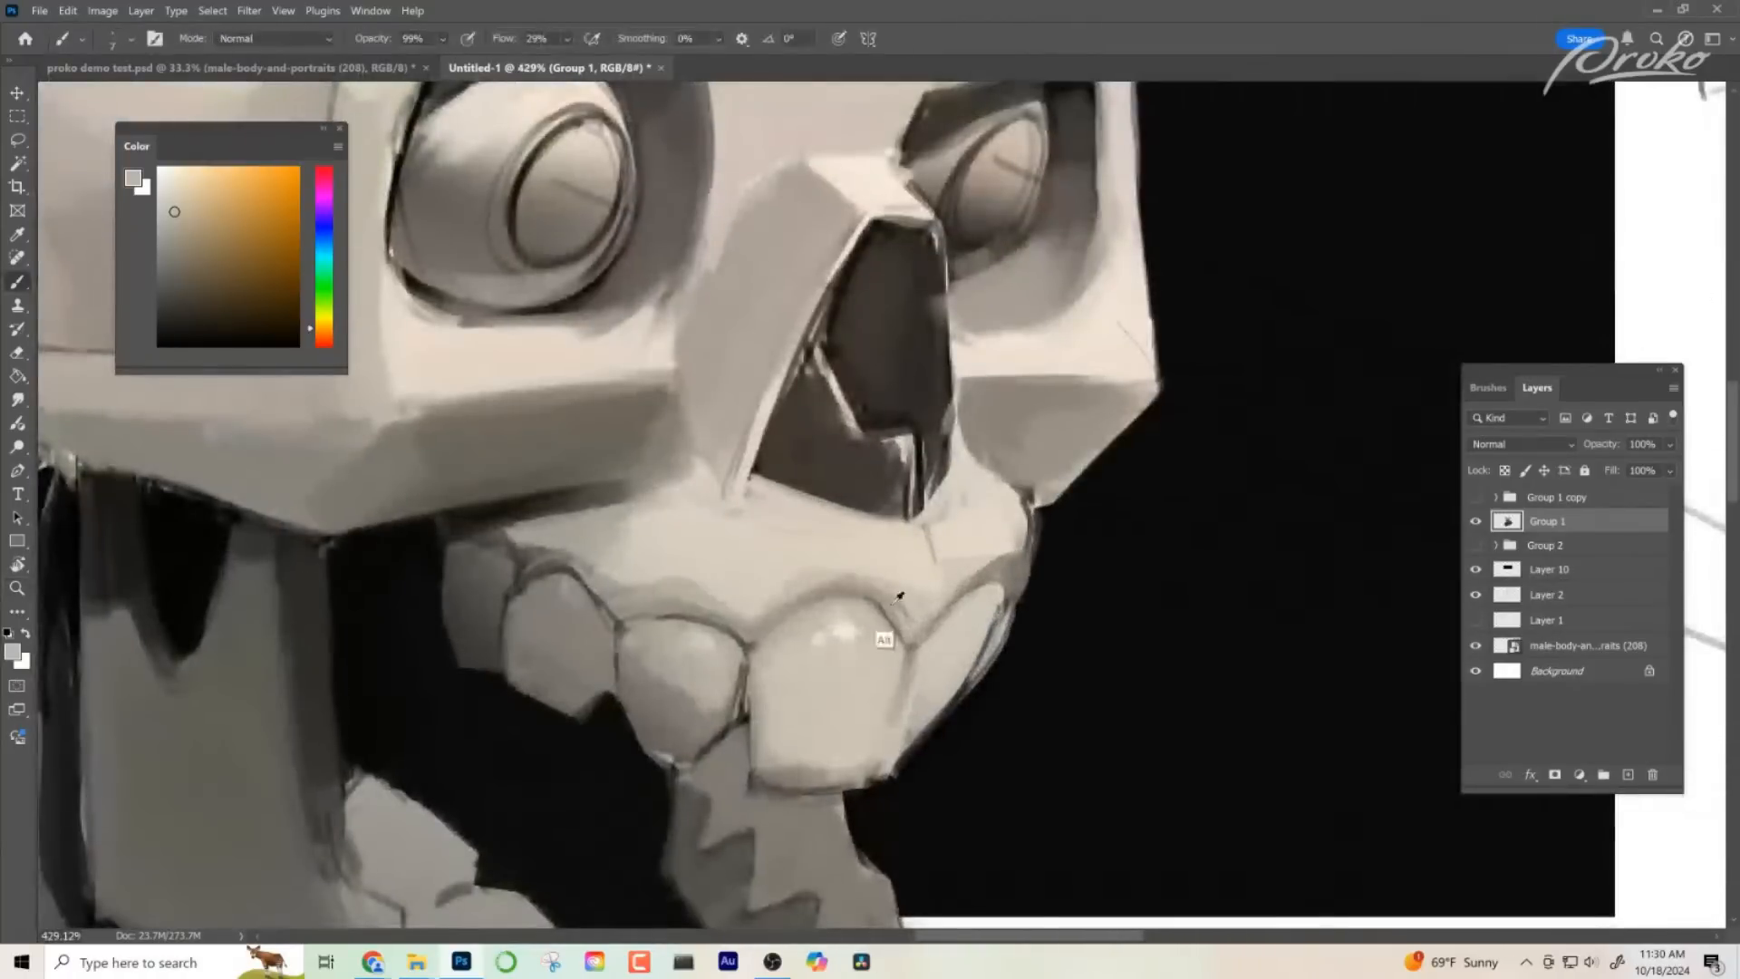
left_click(745, 701, "alt")
mouse_move(914, 651)
left_mouse_down()
mouse_move(861, 626)
mouse_move(739, 626)
mouse_move(952, 625)
left_mouse_up()
left_click_drag(734, 706, 712, 777)
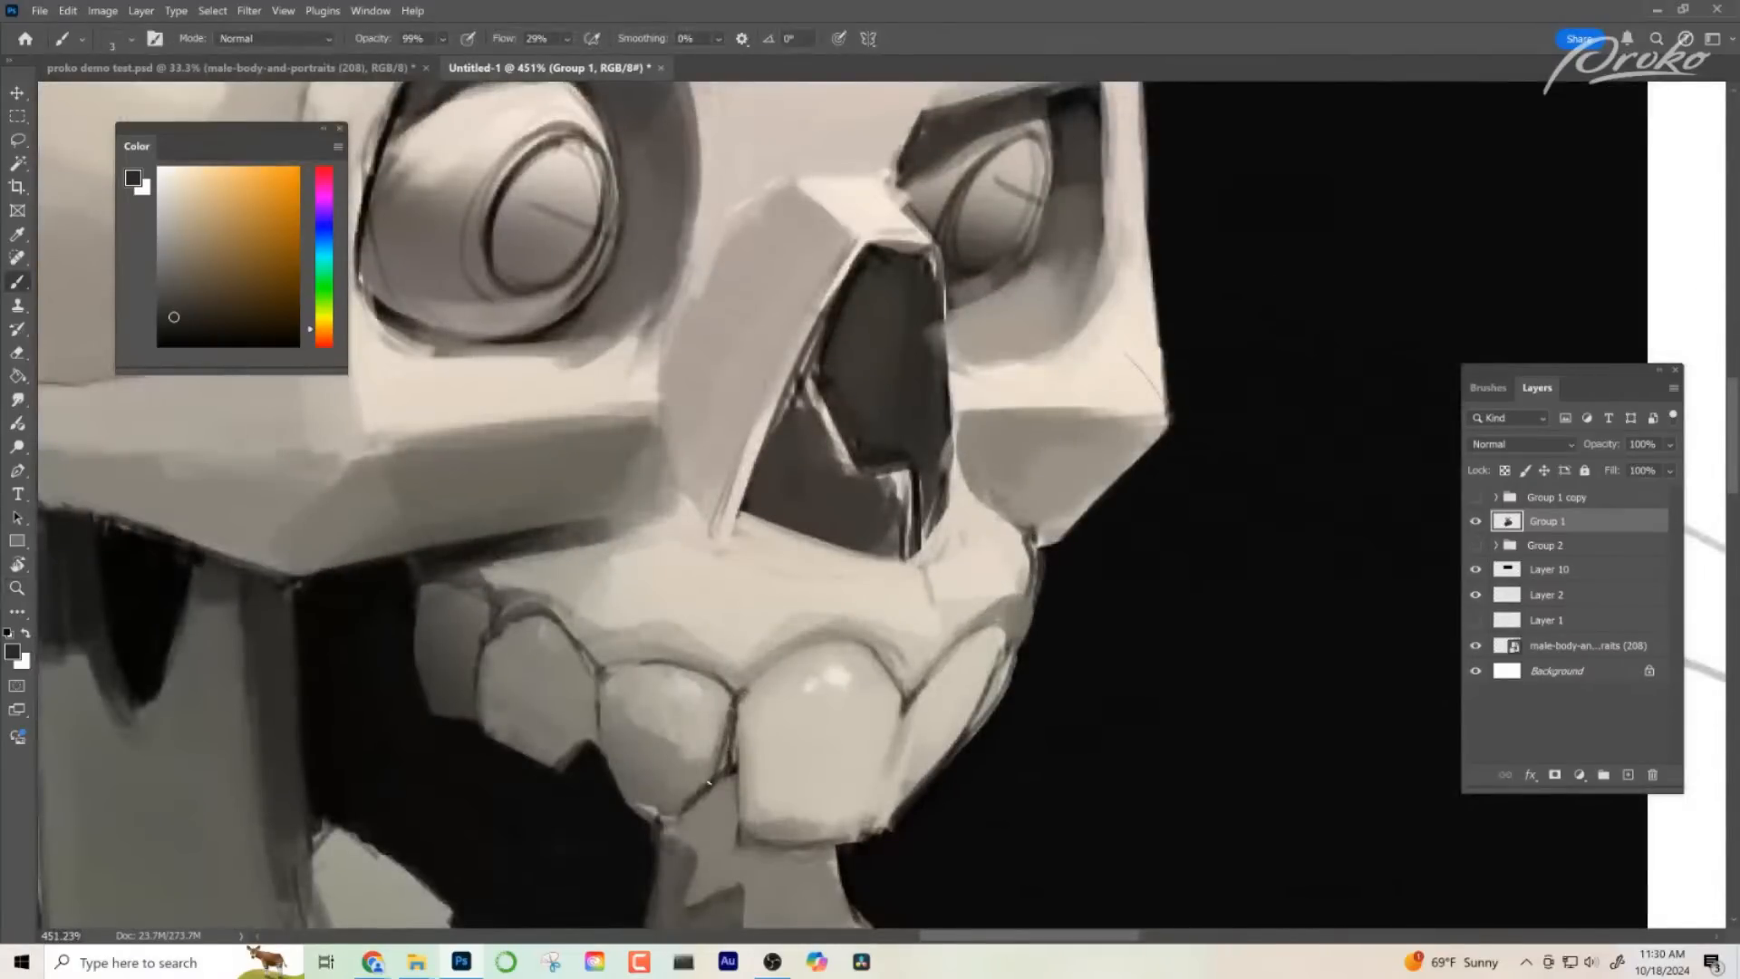
- Smooth the faces of the two upper teeth behind the front tooth with a larger brush and sampled greys
left_click(660, 724, "alt")
mouse_move(636, 727)
left_mouse_down()
mouse_move(667, 724)
mouse_move(638, 761)
left_mouse_up()
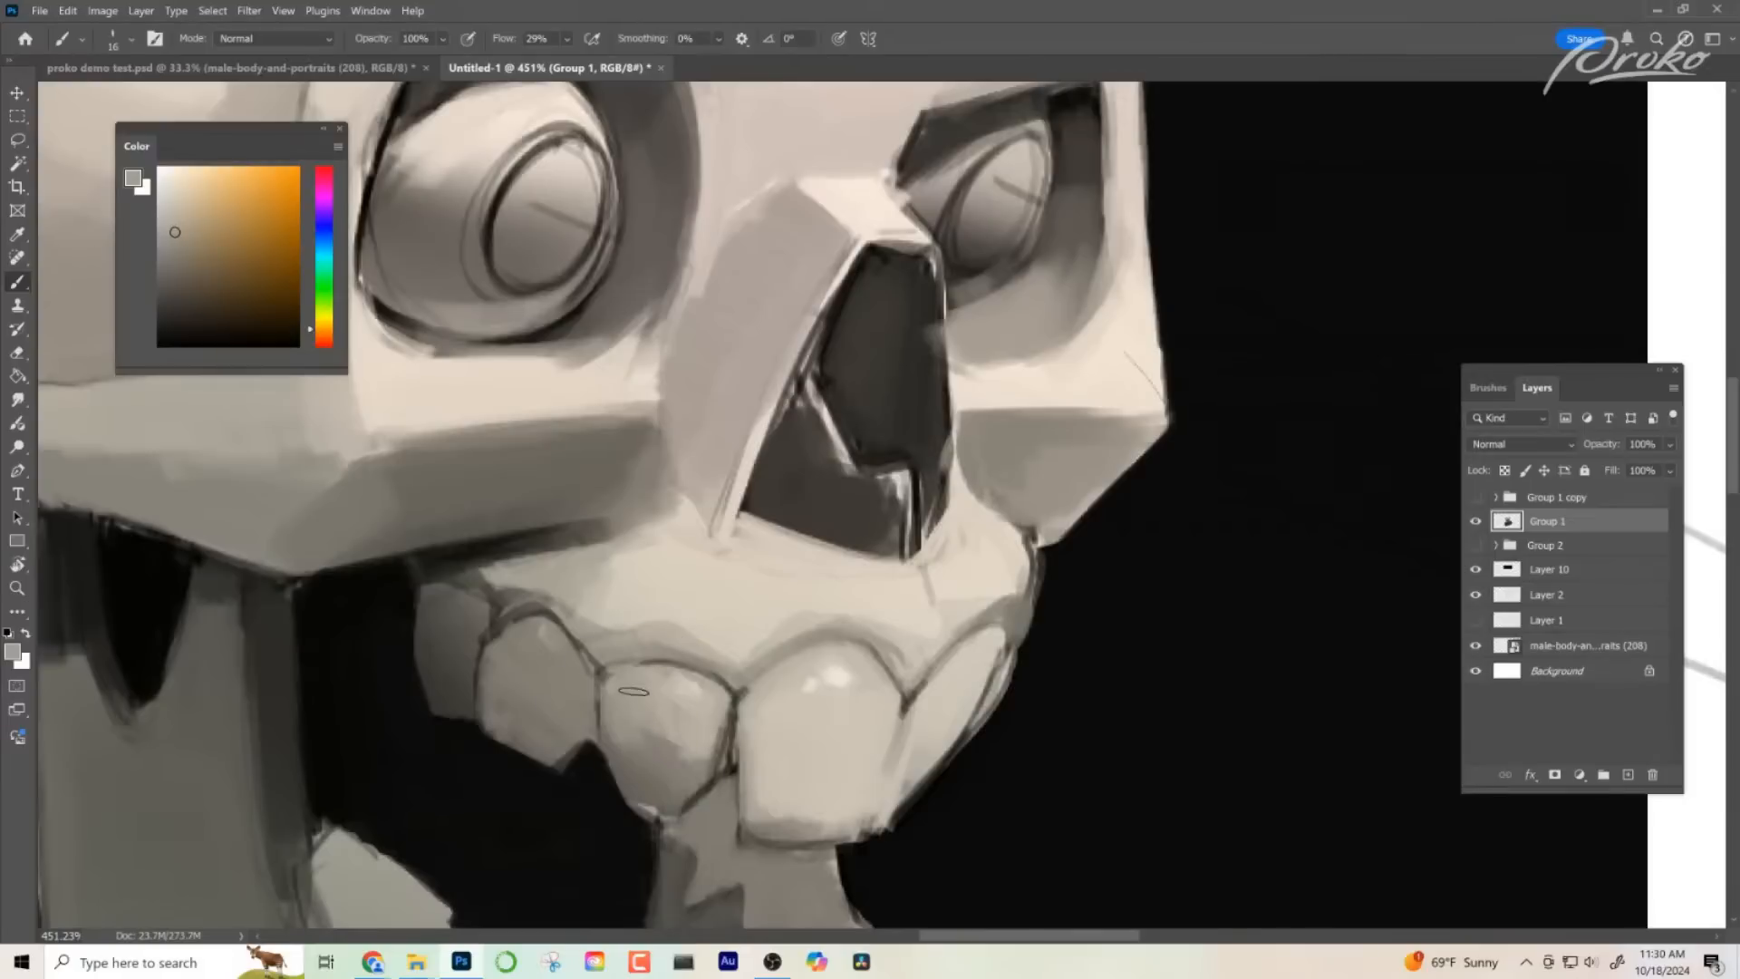
left_click_drag(634, 691, 631, 767)
mouse_move(614, 716)
left_mouse_down()
mouse_move(659, 775)
mouse_move(698, 741)
mouse_move(689, 802)
left_mouse_up()
left_click(641, 733, "alt")
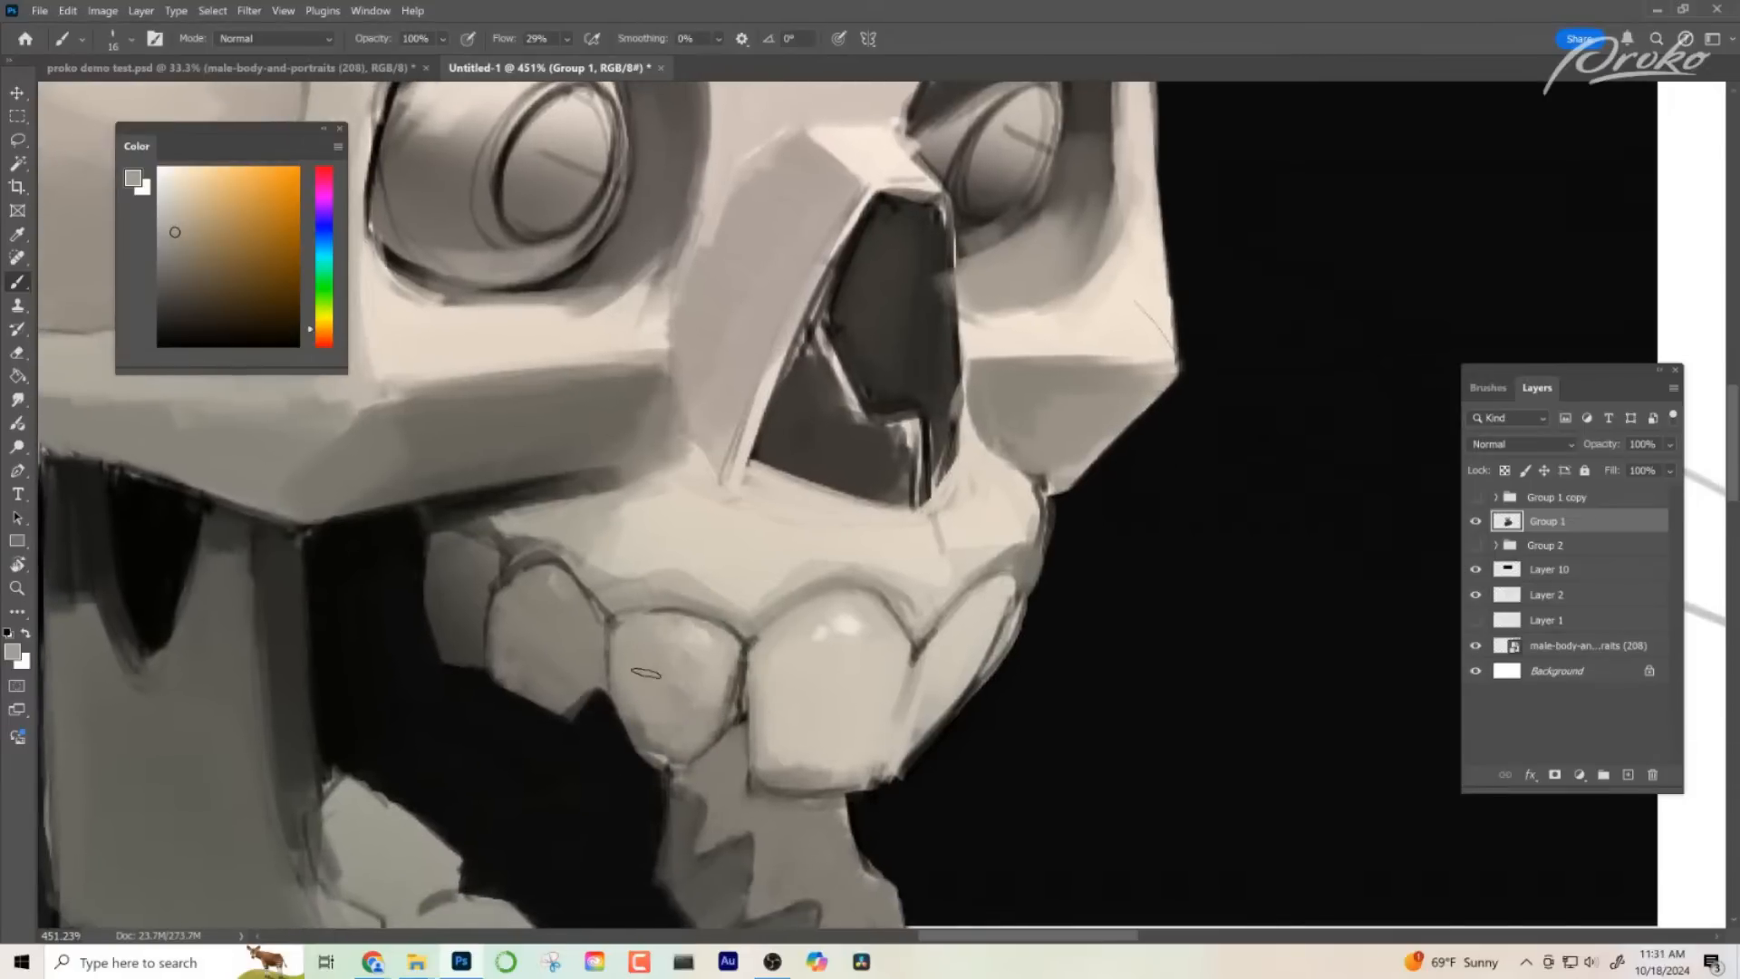
left_click_drag(651, 681, 637, 758)
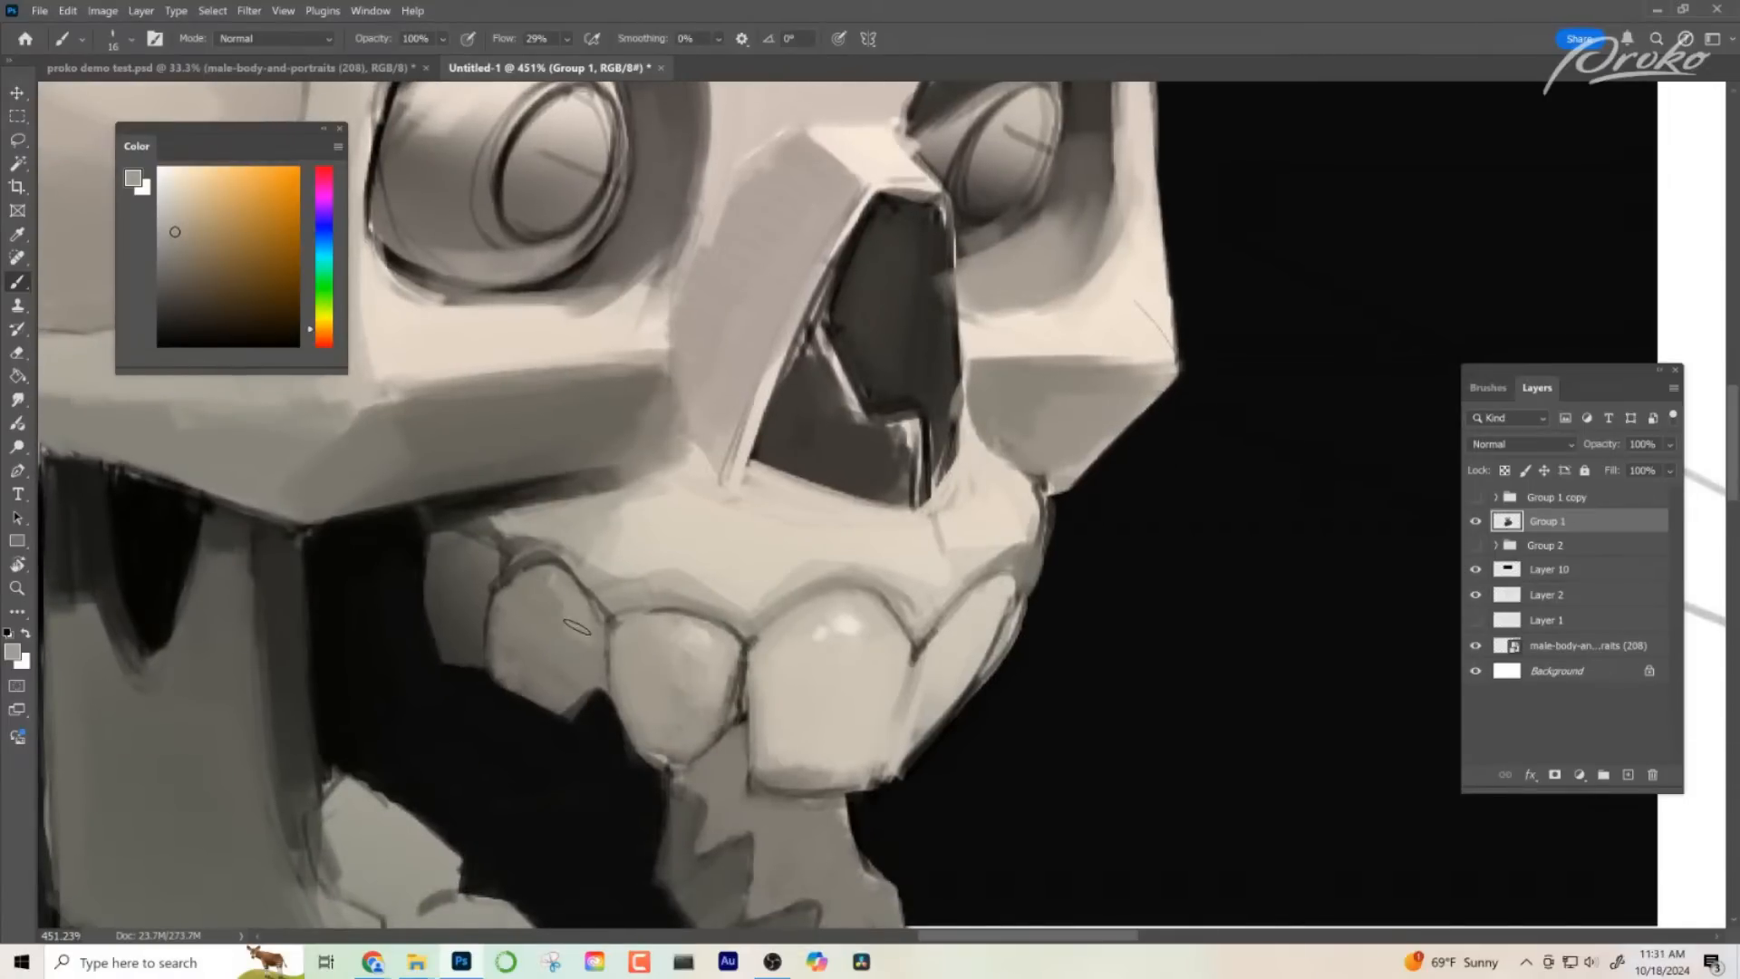
mouse_move(546, 611)
left_mouse_down()
mouse_move(535, 584)
mouse_move(520, 628)
mouse_move(549, 642)
mouse_move(578, 614)
mouse_move(531, 654)
mouse_move(505, 626)
mouse_move(536, 693)
mouse_move(574, 694)
left_mouse_up()
left_click(503, 634, "alt")
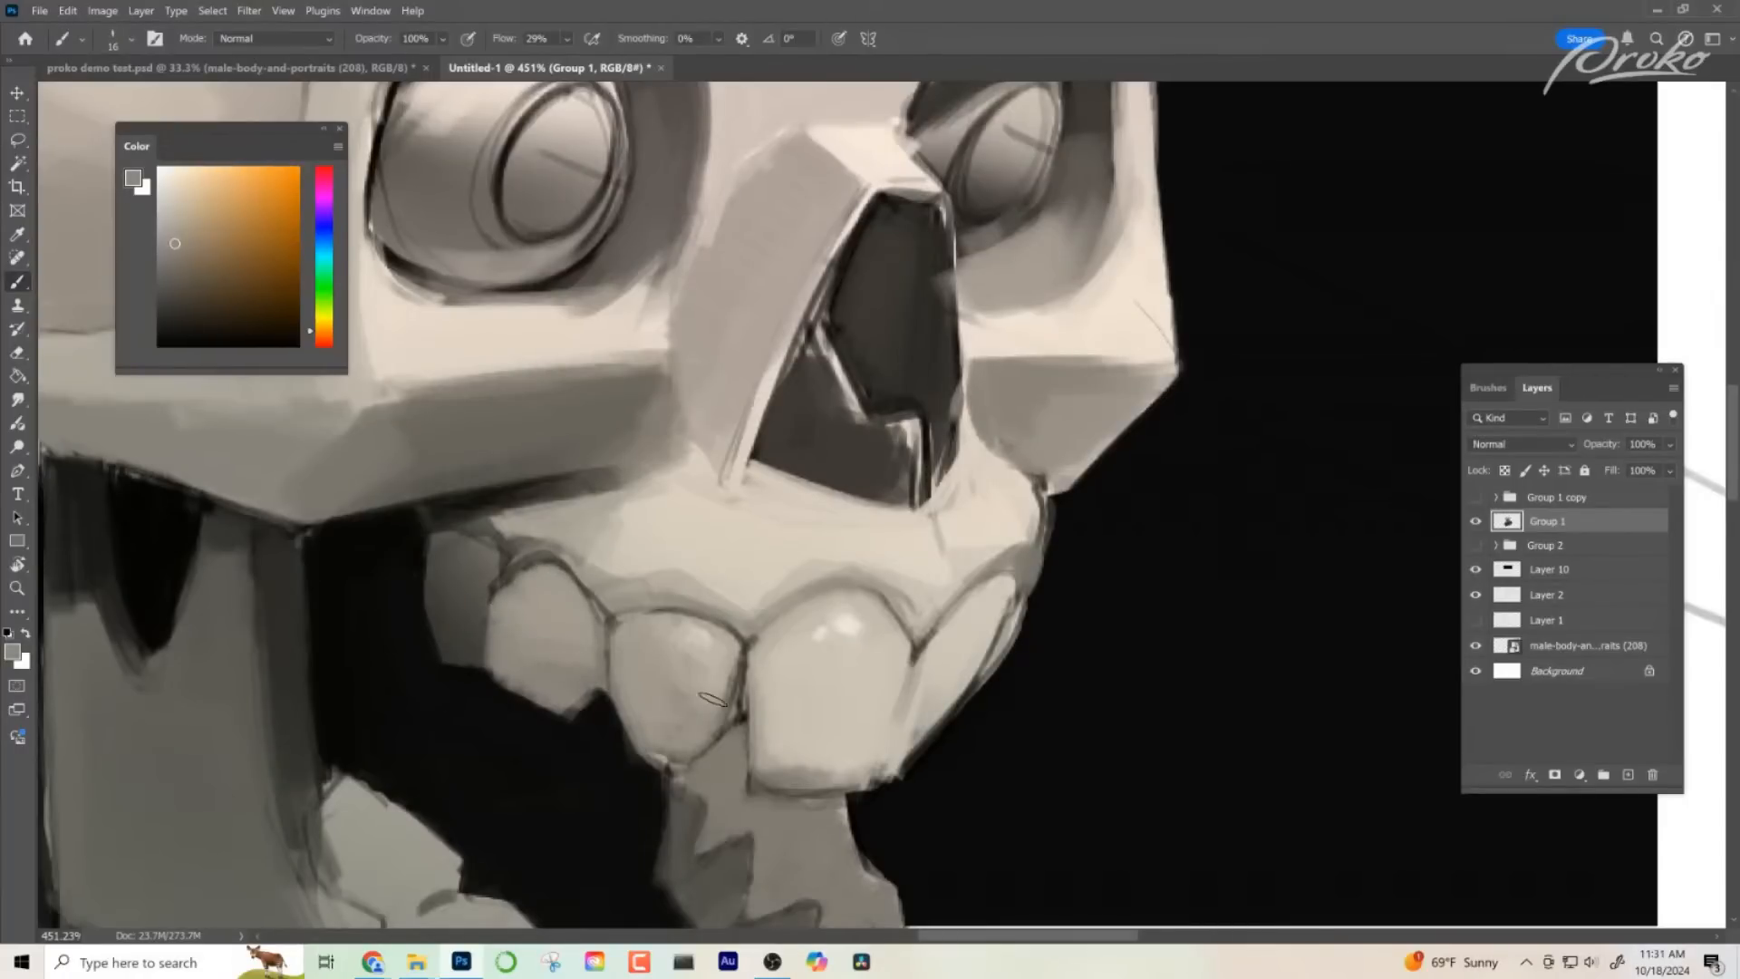
- Mirror the canvas view horizontally and check the whole skull bust in reverse
key("z")
left_click_drag(802, 729, 744, 721)
left_click_drag(1016, 693, 929, 700)
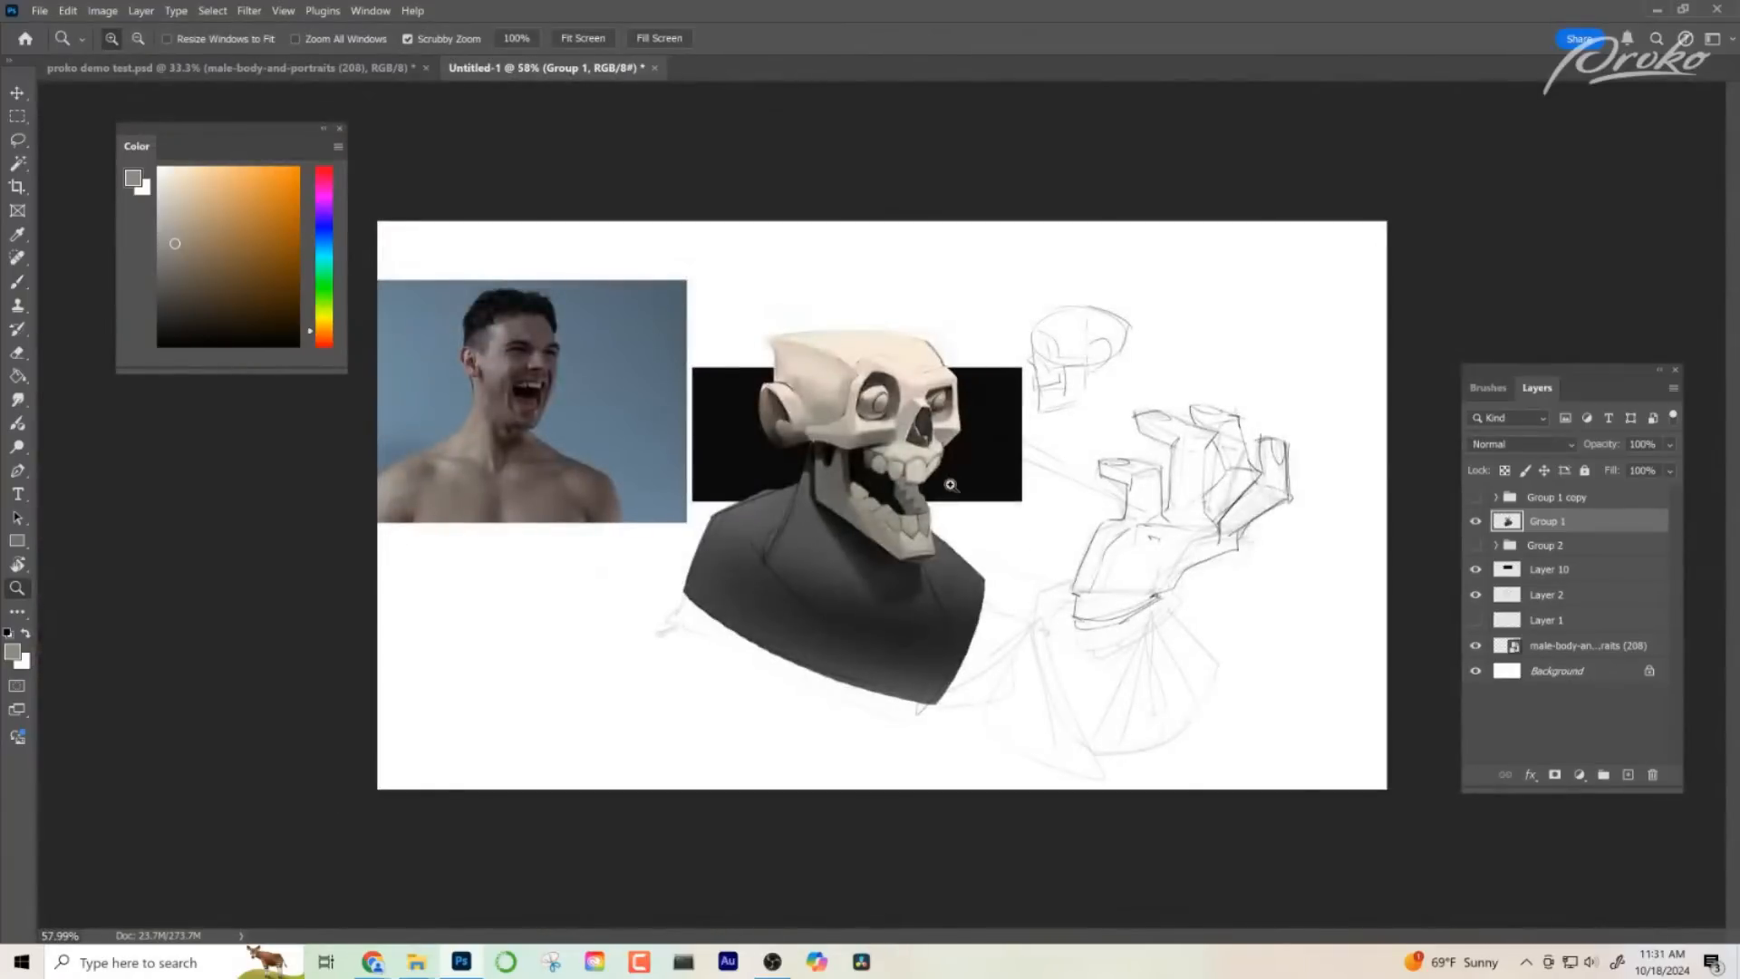
left_click_drag(949, 491, 1008, 555)
key("ctrl+h")
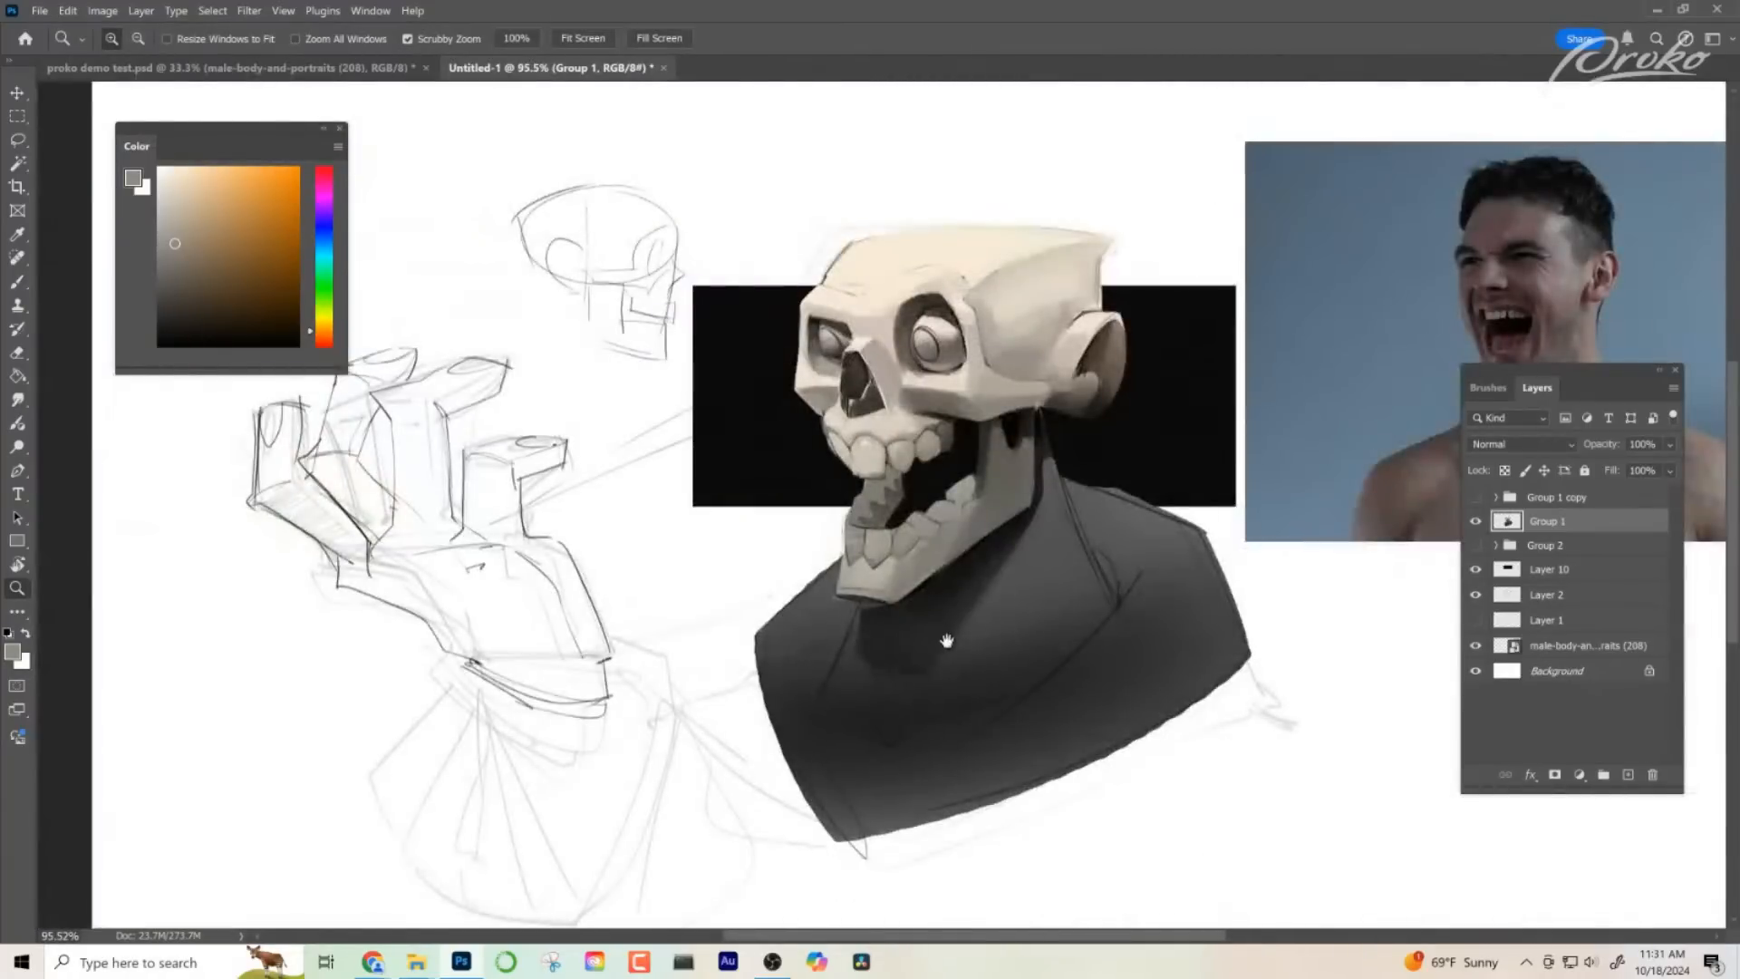
left_click_drag(947, 641, 901, 664)
- Blend the lower part of the upper tooth beside the front tooth with sampled light and mid greys
left_click_drag(840, 494, 1001, 503)
key("b")
left_click(689, 515, "alt")
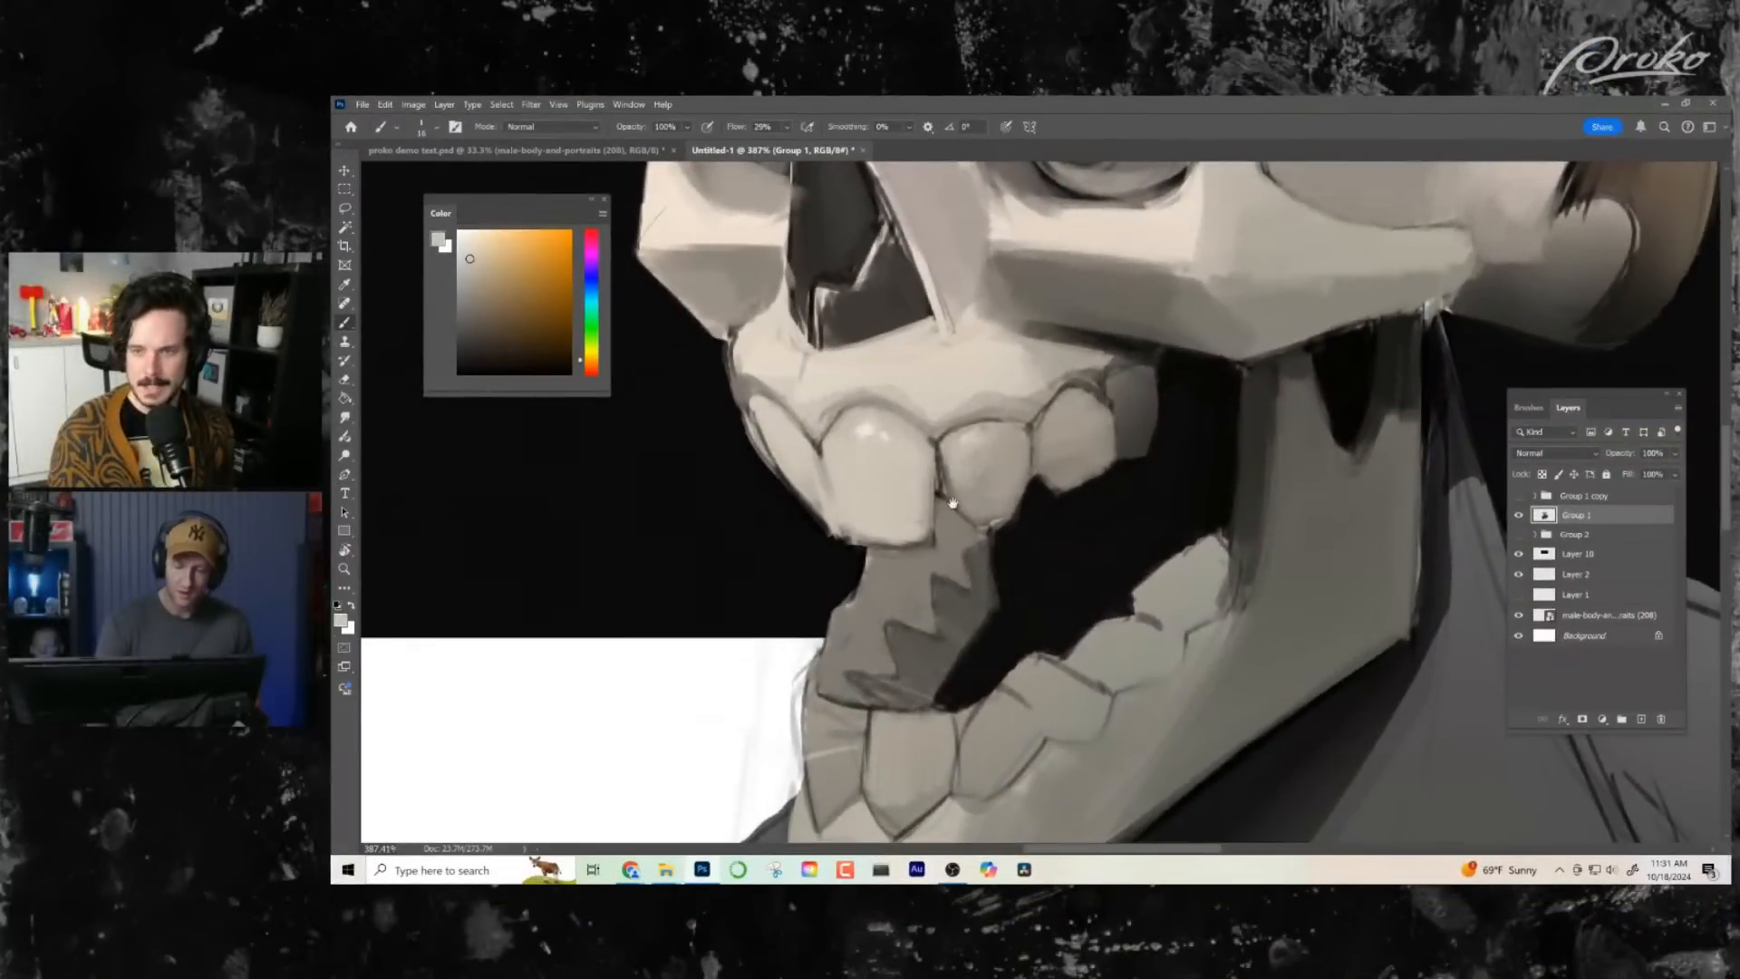
left_click_drag(958, 554, 938, 595)
left_click(941, 527, "alt")
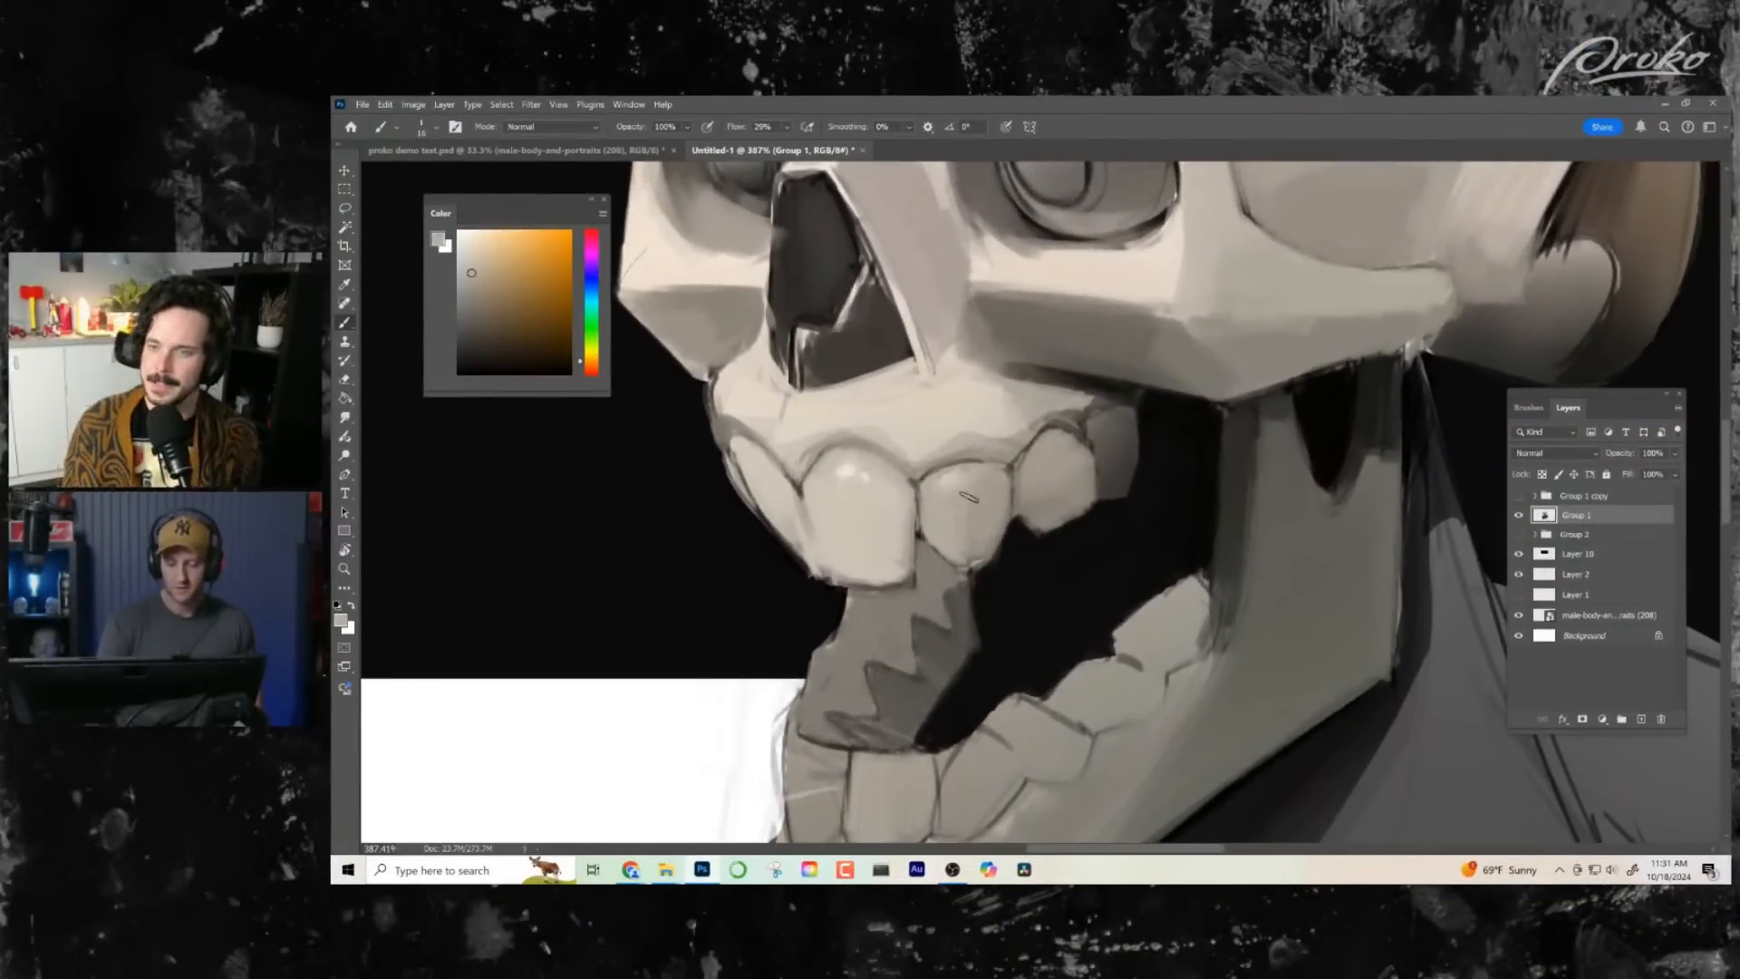
left_click(985, 544, "alt")
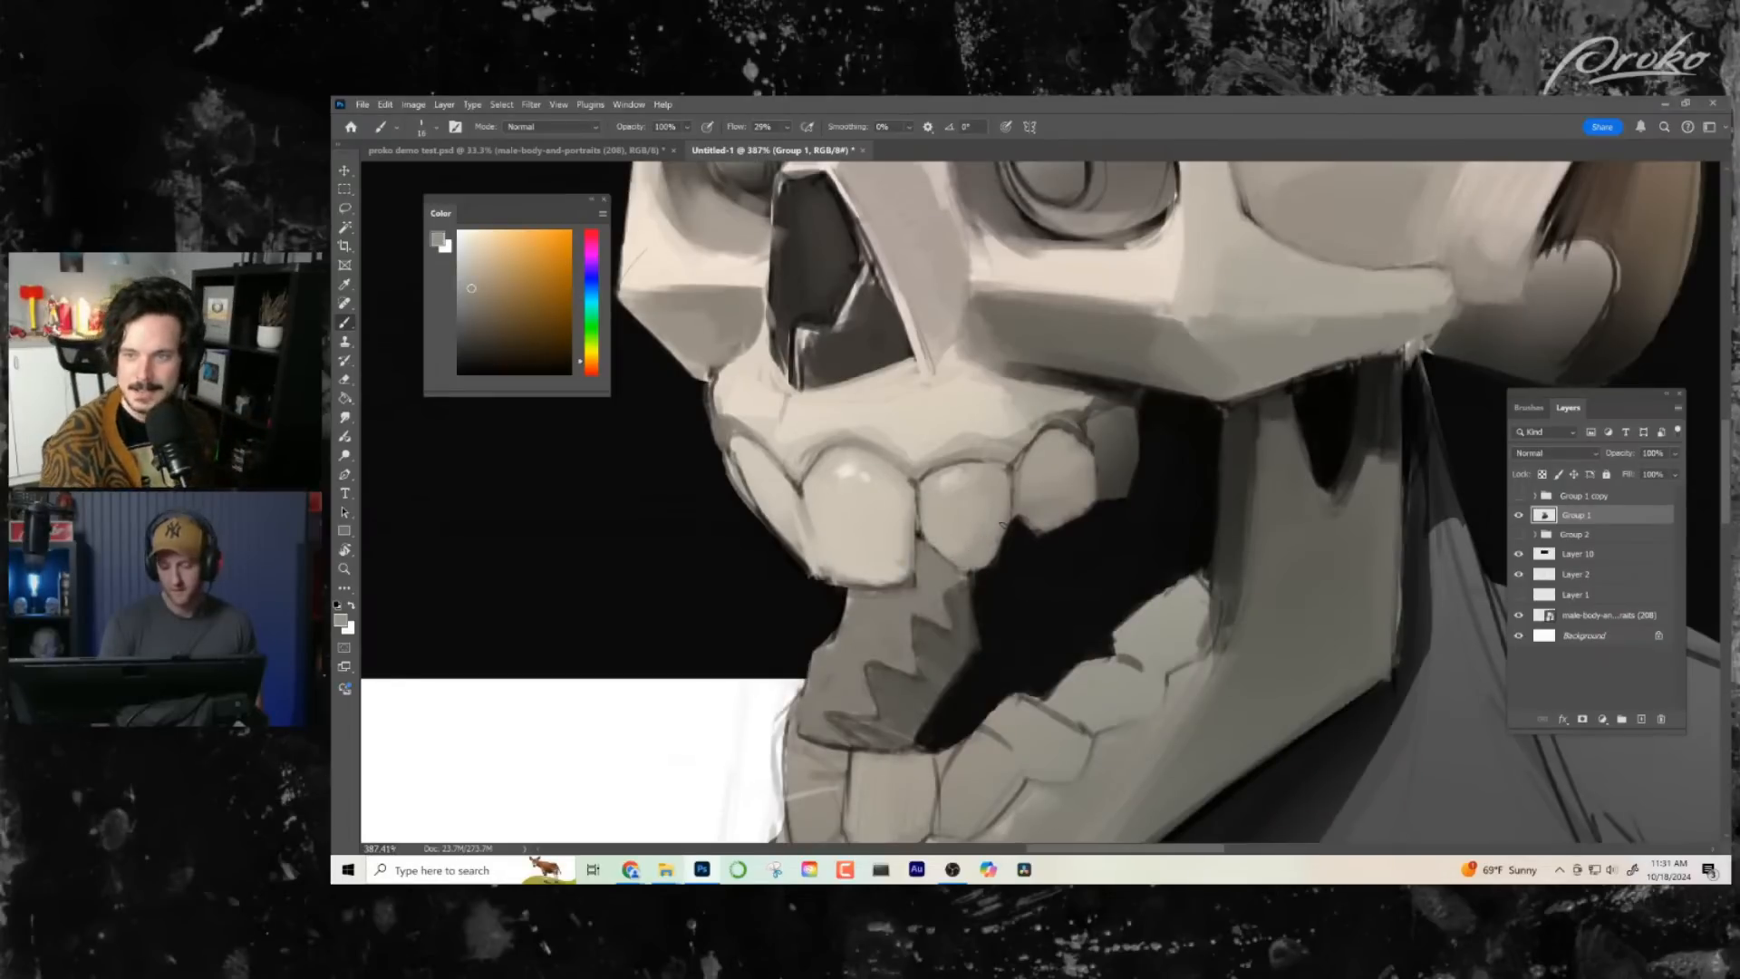
left_click(975, 558, "alt")
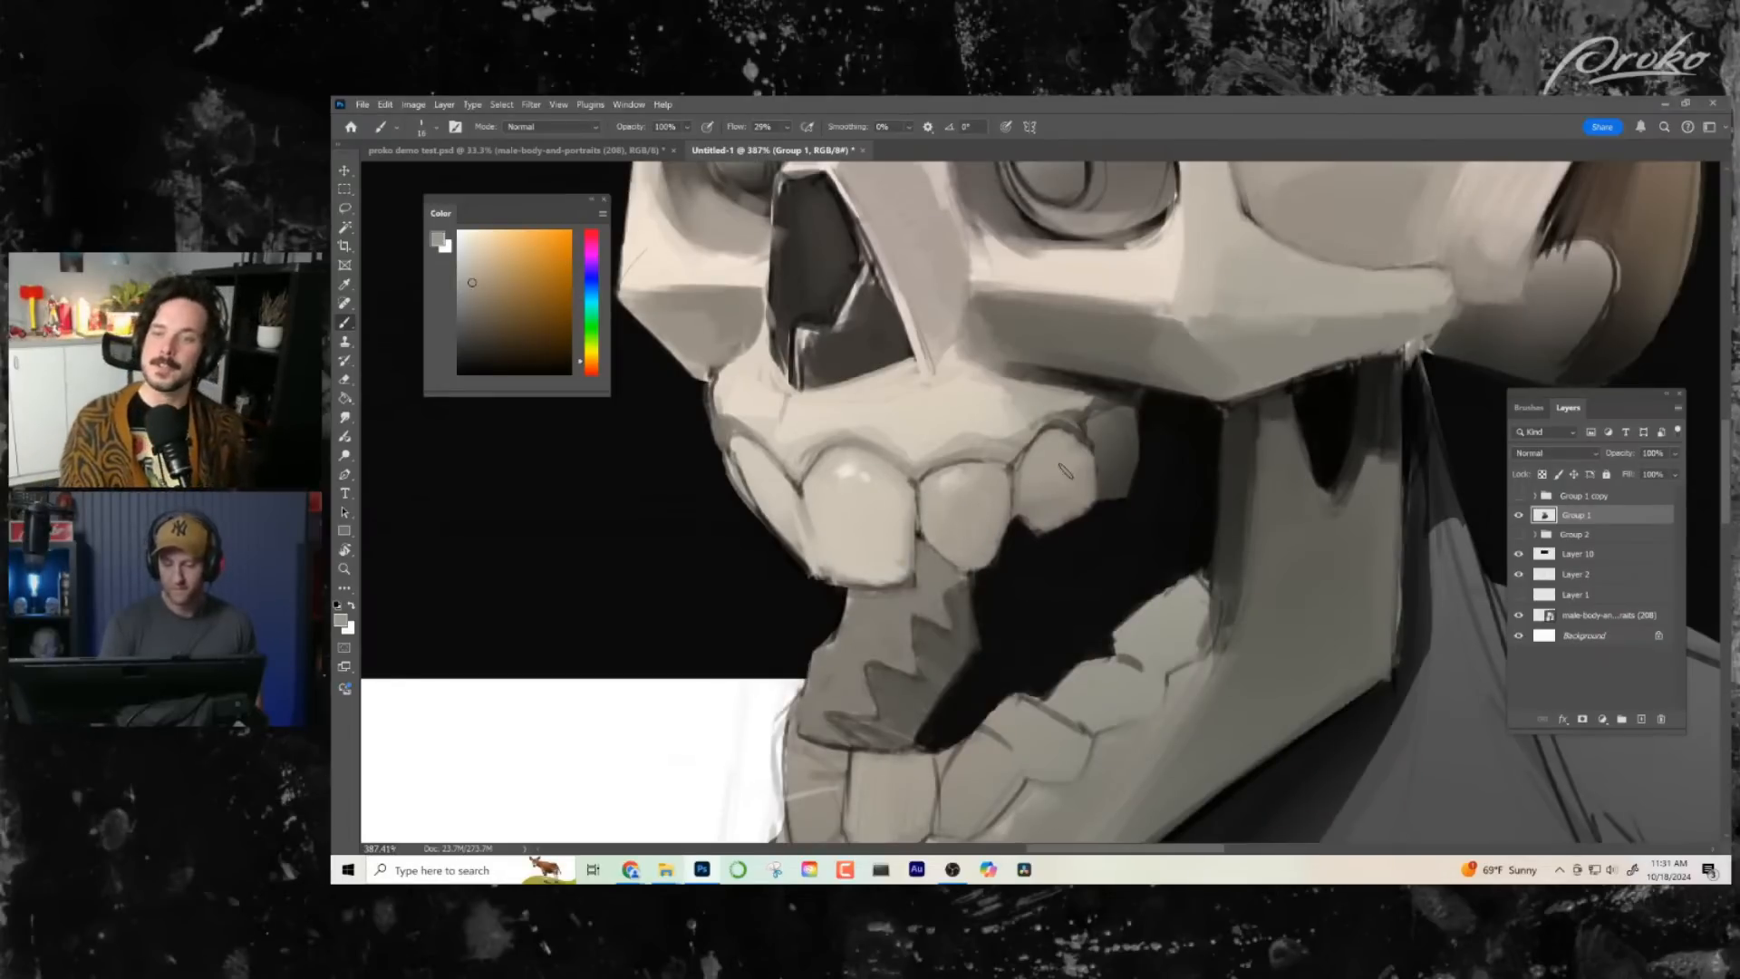
- Trim the lower edges of the rear upper teeth with sampled black from the mouth shadow
left_click(1026, 556, "alt")
mouse_move(1040, 537)
left_mouse_down()
mouse_move(1130, 510)
mouse_move(1112, 504)
left_mouse_up()
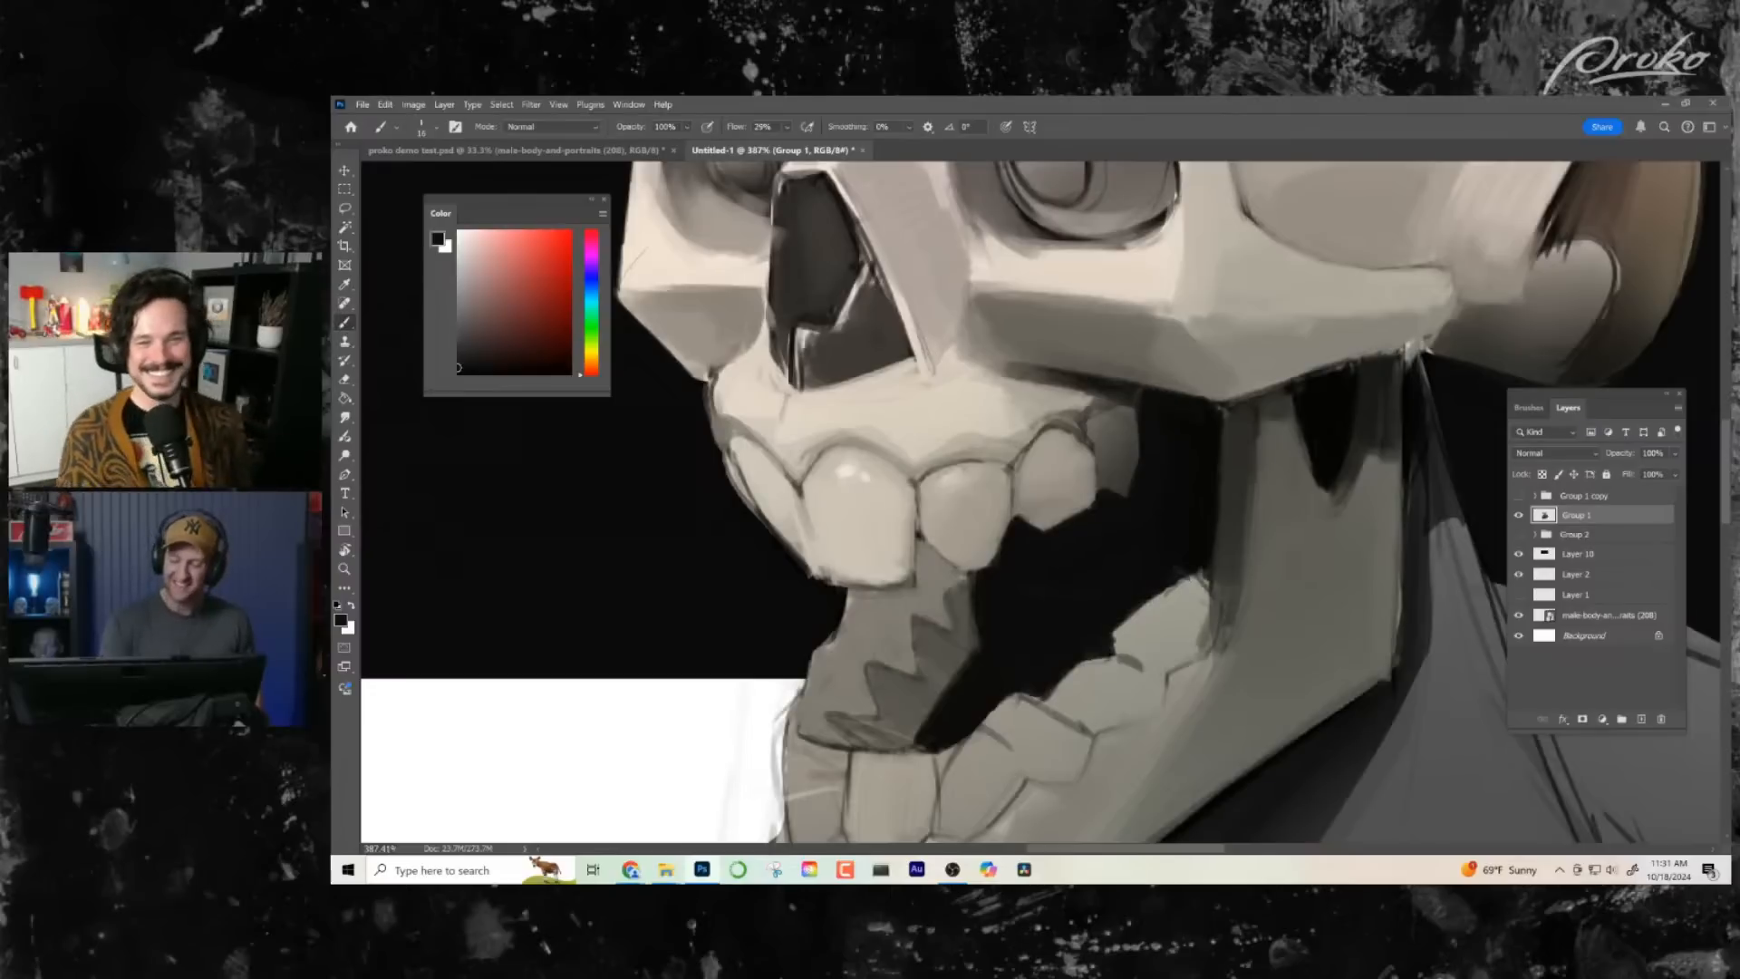
left_click_drag(1194, 508, 1162, 524)
left_click_drag(1255, 493, 1117, 539)
left_click_drag(1016, 510, 1093, 503)
- Refine the seam beside the front upper tooth with a small brush and sampled grey, and touch up the mouth edge with black
left_click_drag(1045, 654, 1132, 636)
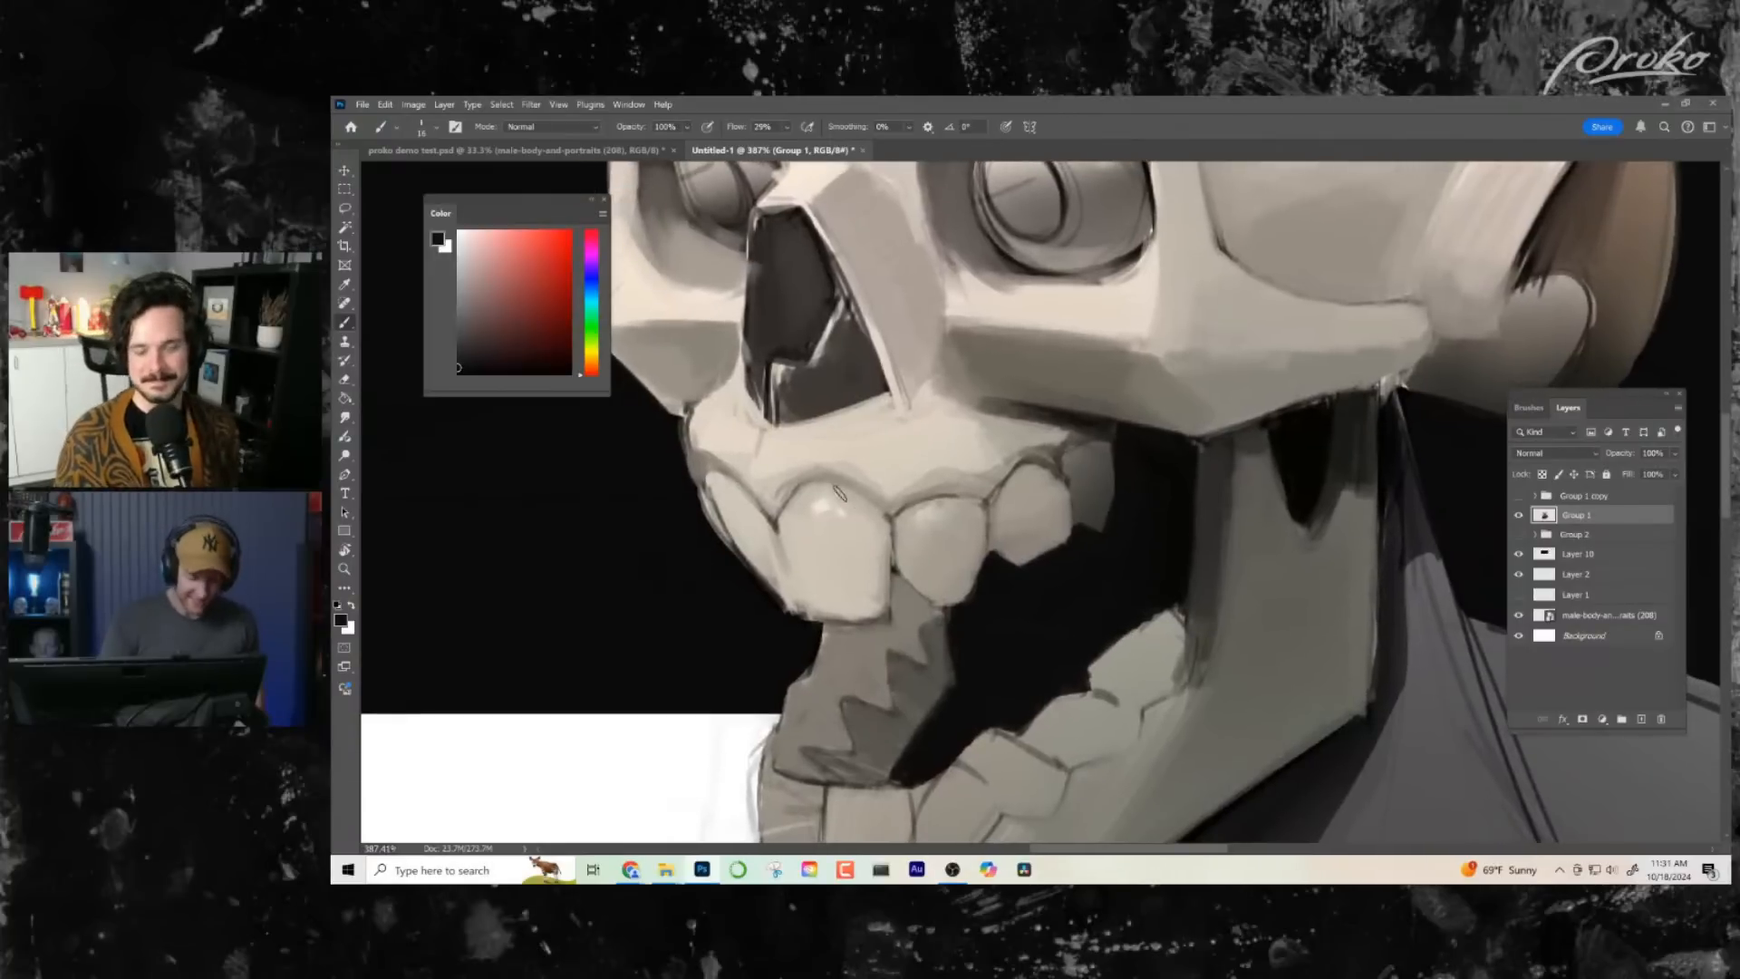
right_click(944, 566, "alt")
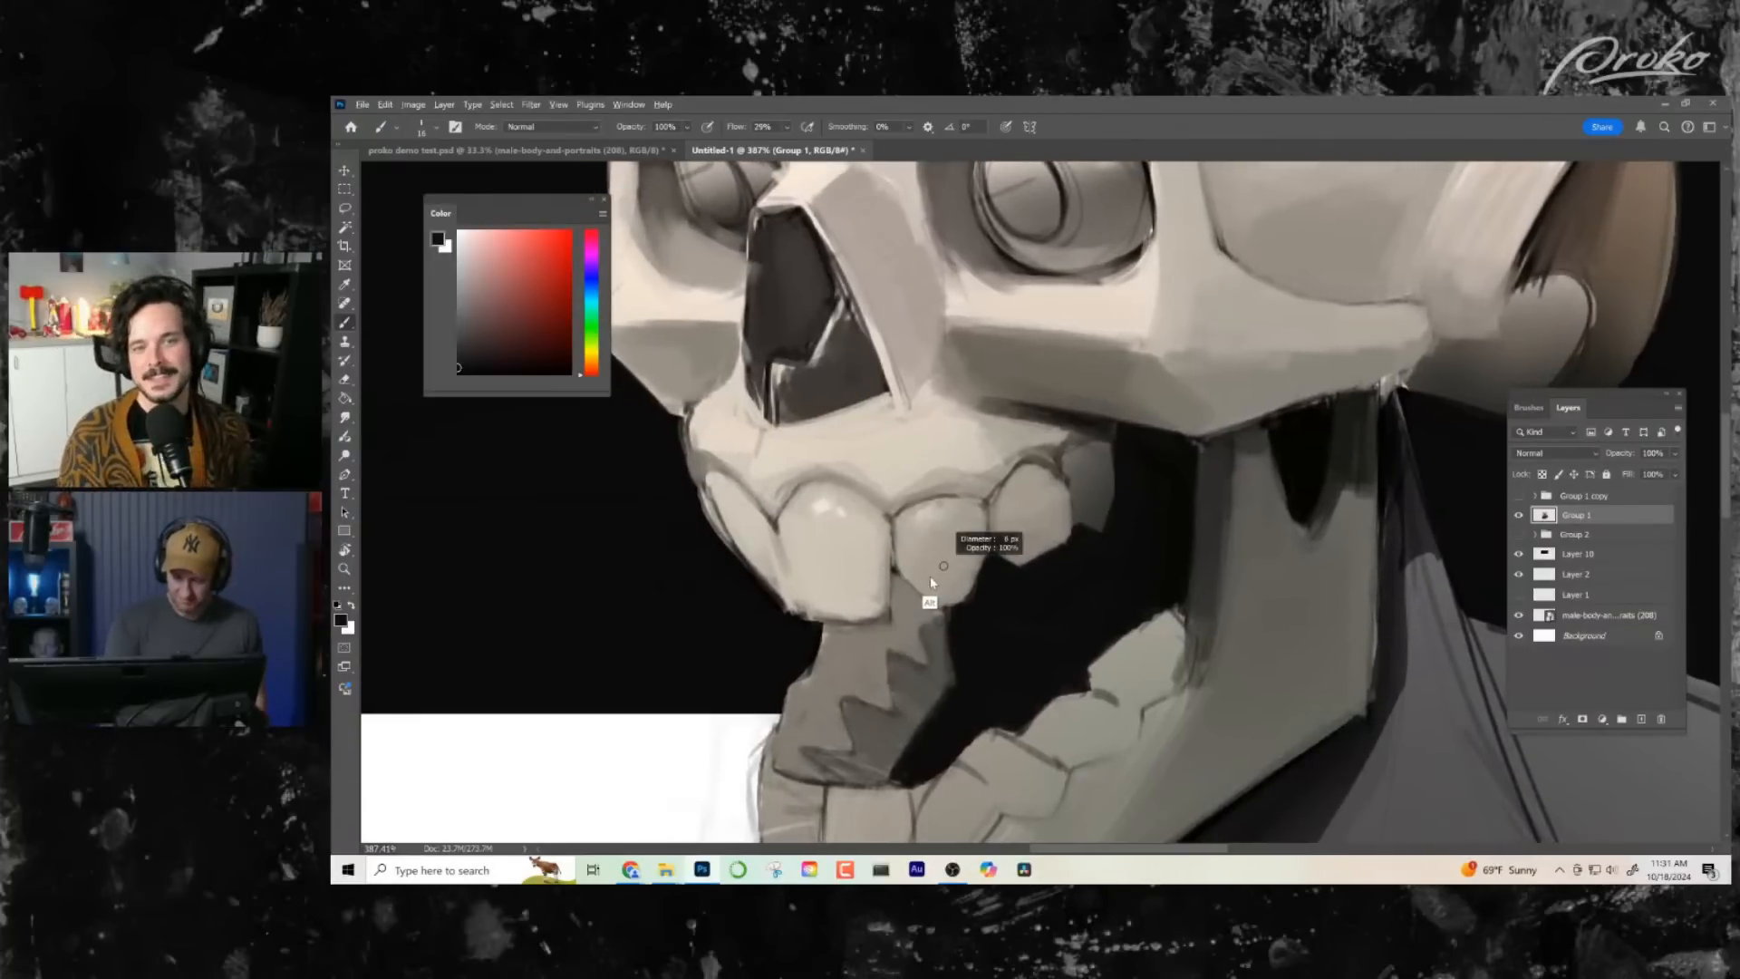
left_click(895, 568, "alt")
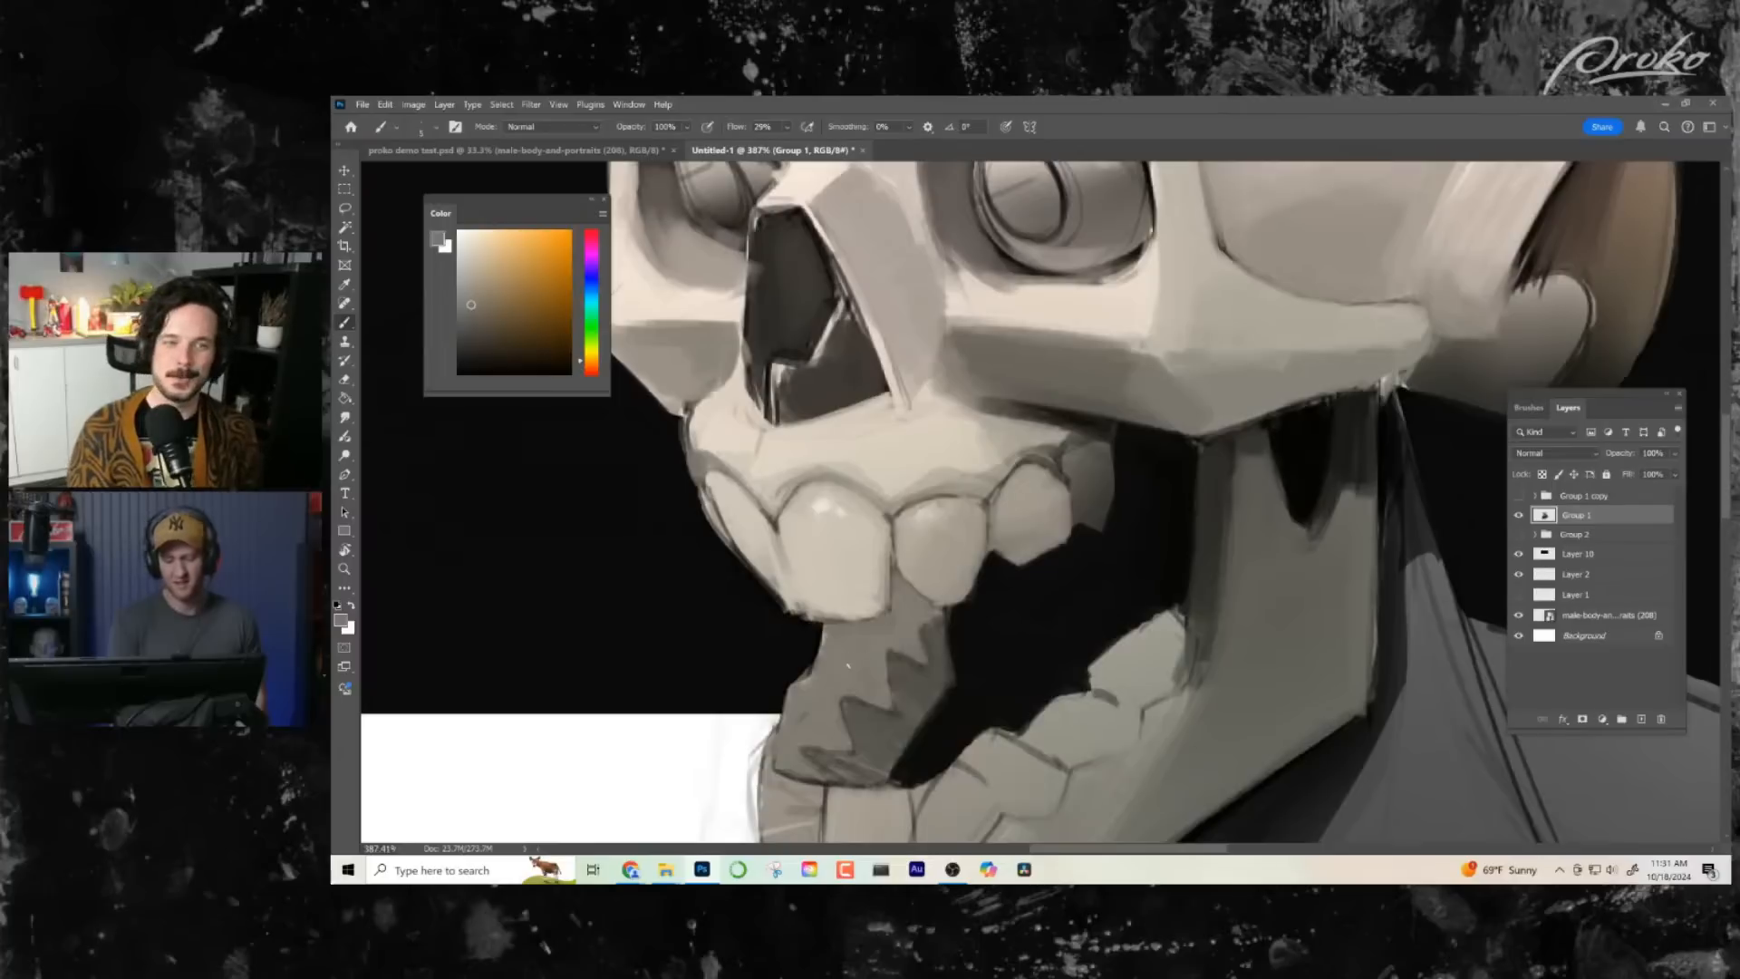
scroll(1093, 585, "down", 1)
left_click(1059, 500, "alt")
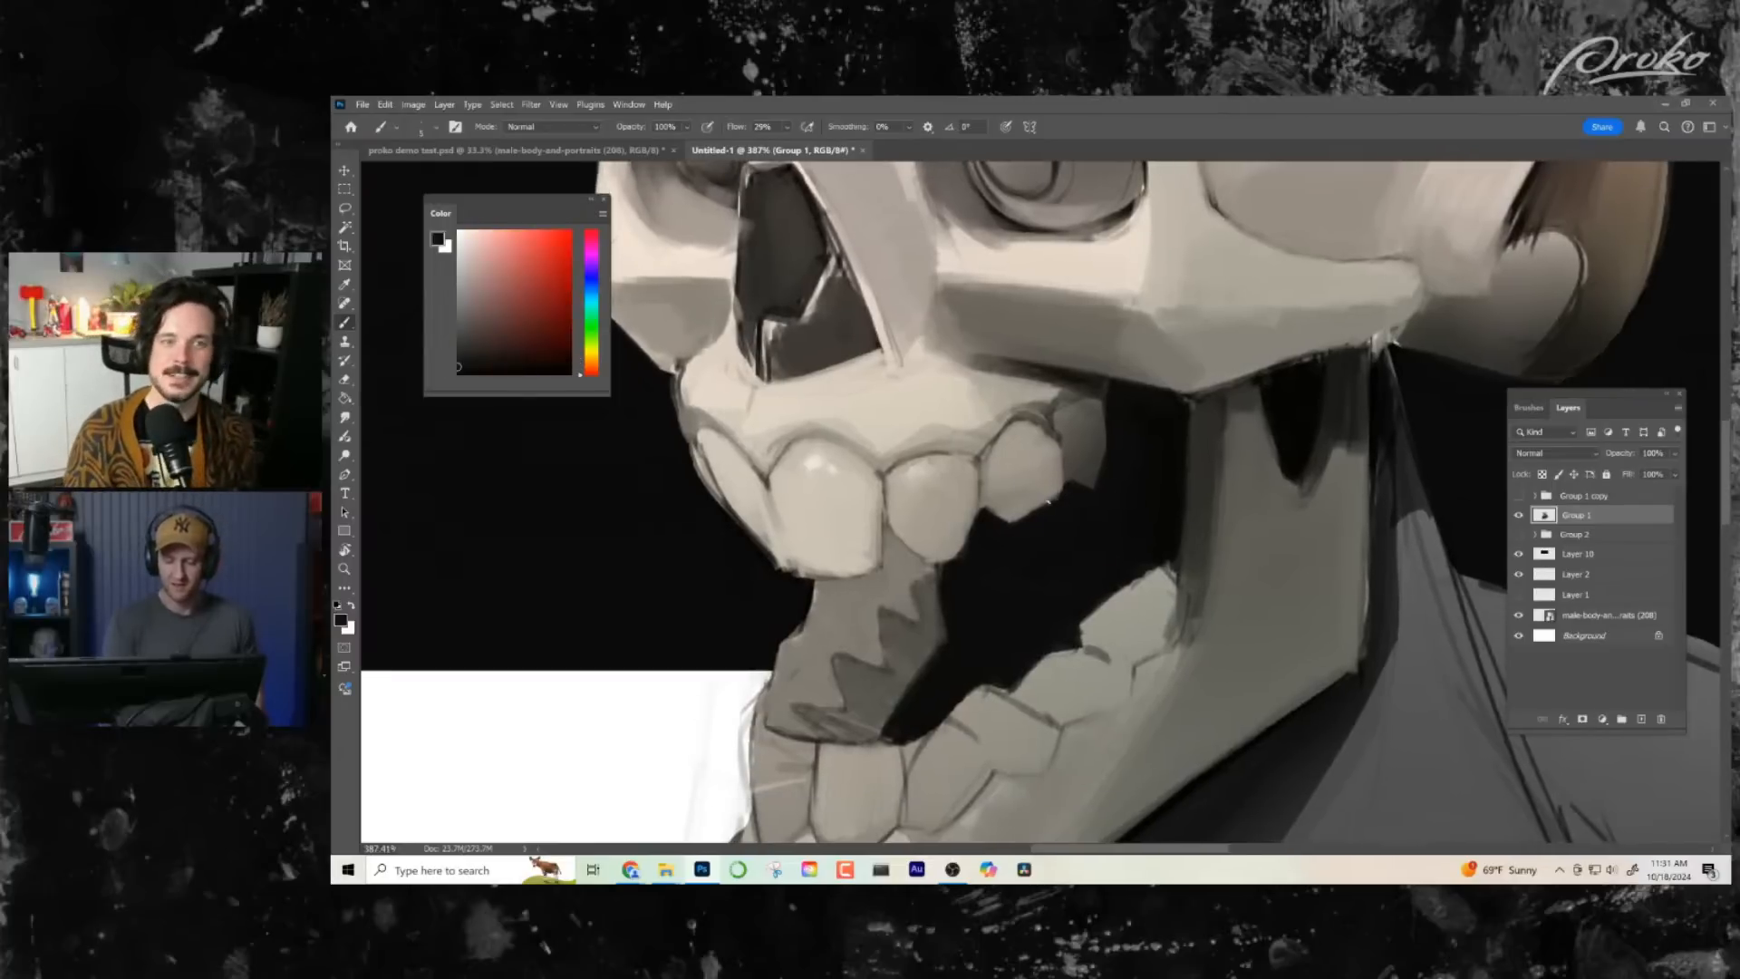
left_click_drag(1094, 566, 1011, 504)
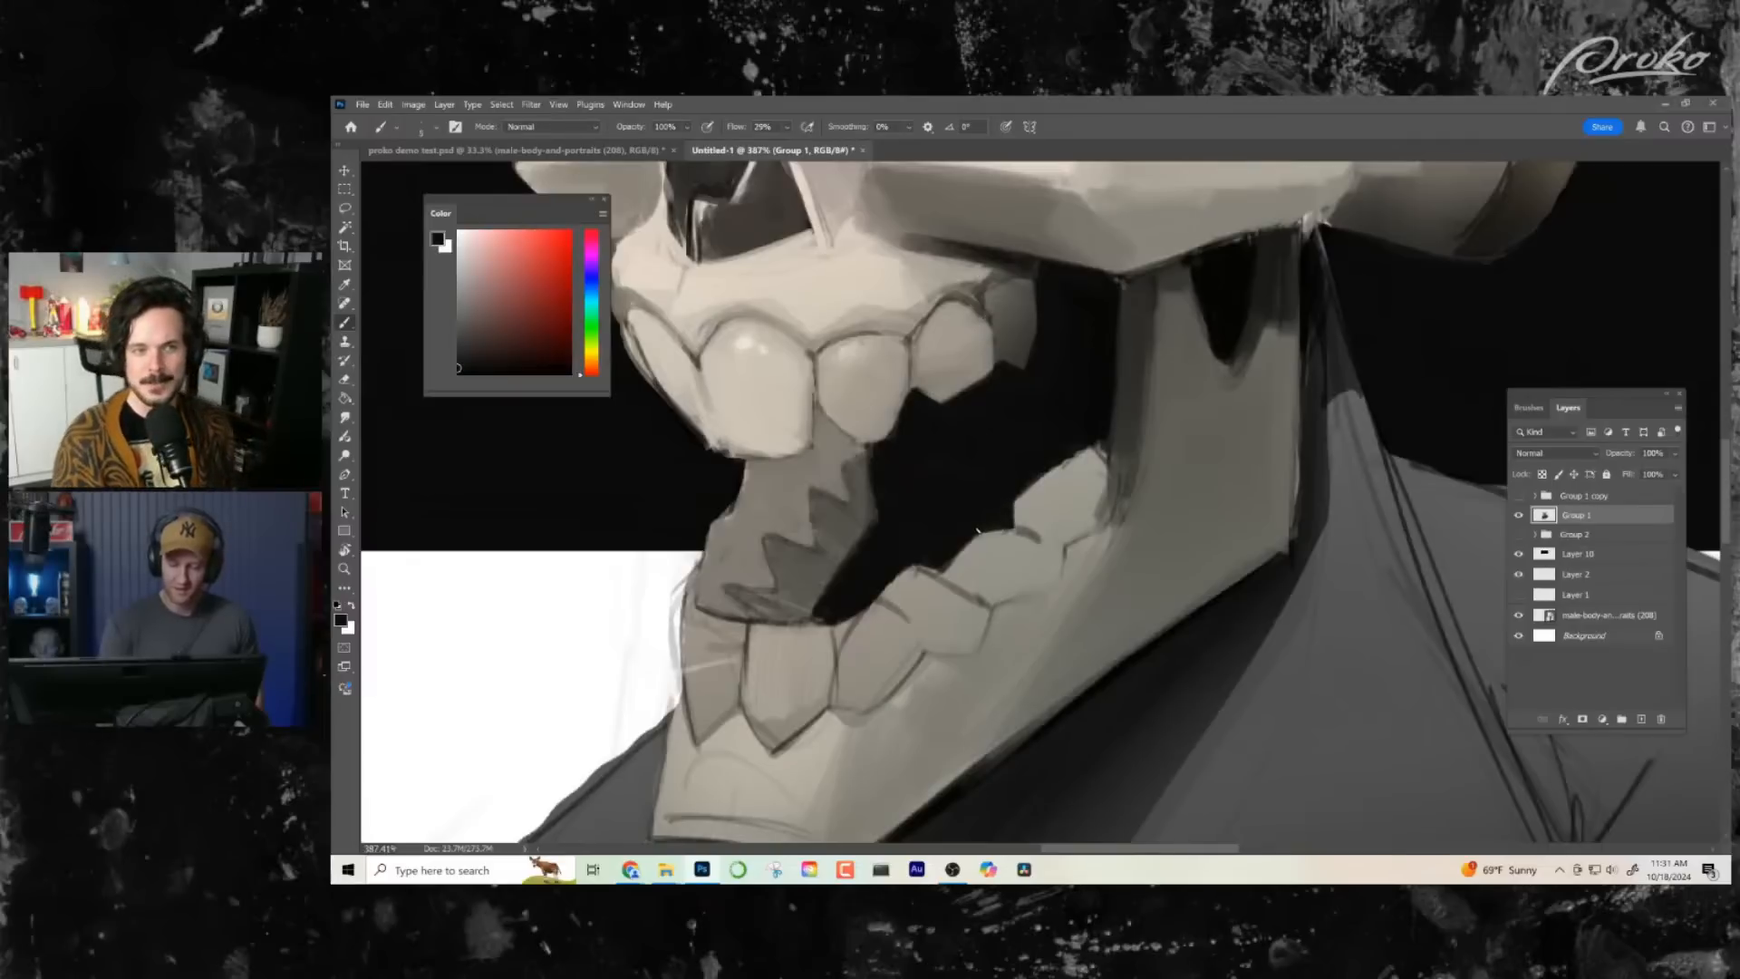
- Trim the upper edges of the lower teeth with black and refine the jaw's inner edge behind them with sampled dark grey
left_click_drag(917, 570, 893, 593)
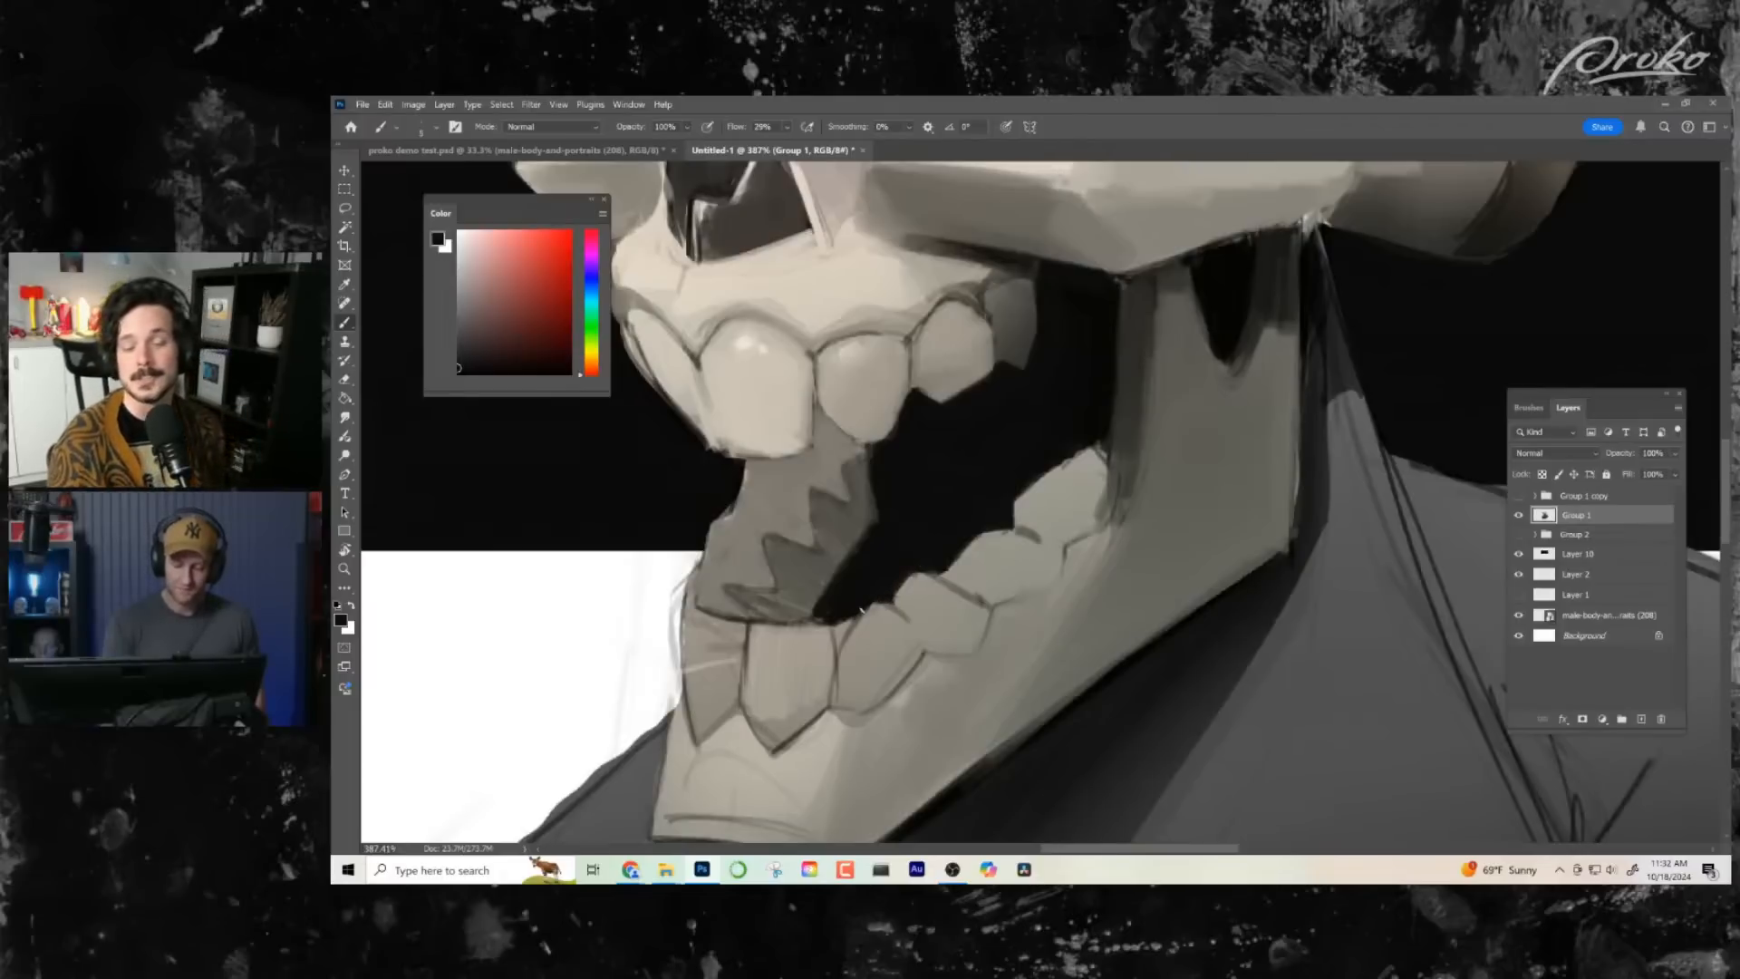
mouse_move(861, 610)
left_mouse_down()
mouse_move(841, 633)
mouse_move(835, 619)
mouse_move(839, 661)
left_mouse_up()
key("ctrl+space")
left_click_drag(997, 670, 891, 665)
mouse_move(1049, 634)
left_mouse_down()
mouse_move(1027, 587)
mouse_move(1061, 610)
left_mouse_up()
left_click_drag(1061, 610, 1013, 599)
left_click(1004, 435, "alt")
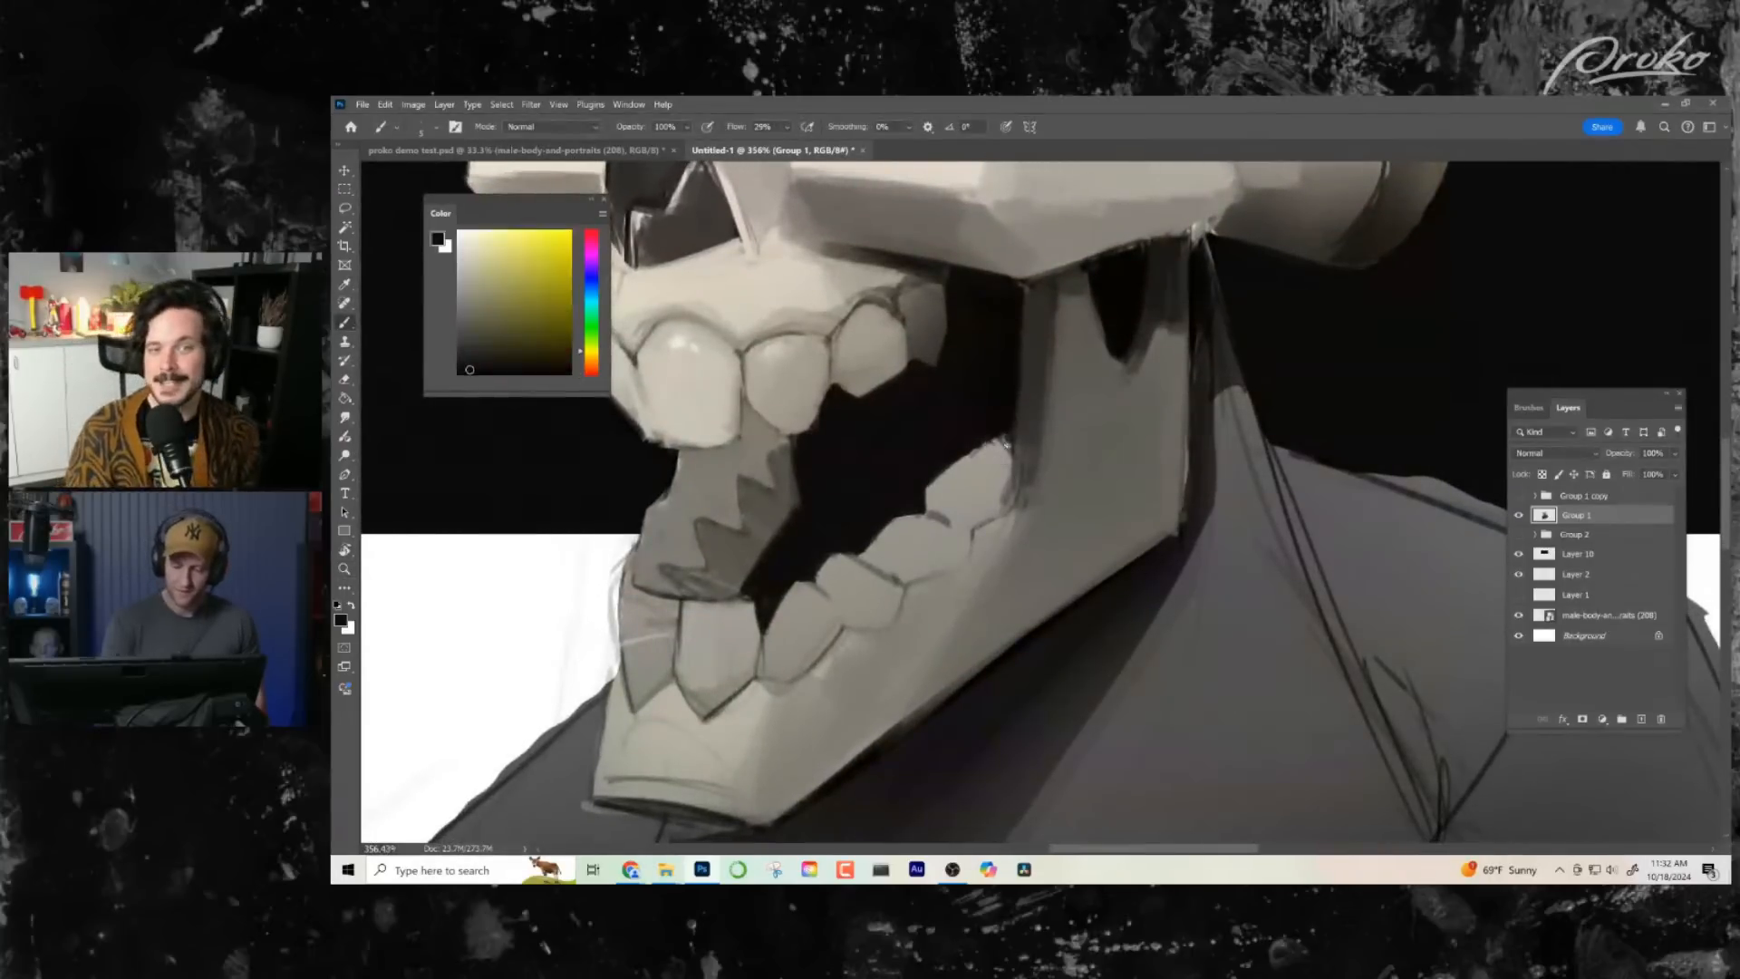
left_click(1017, 419, "alt")
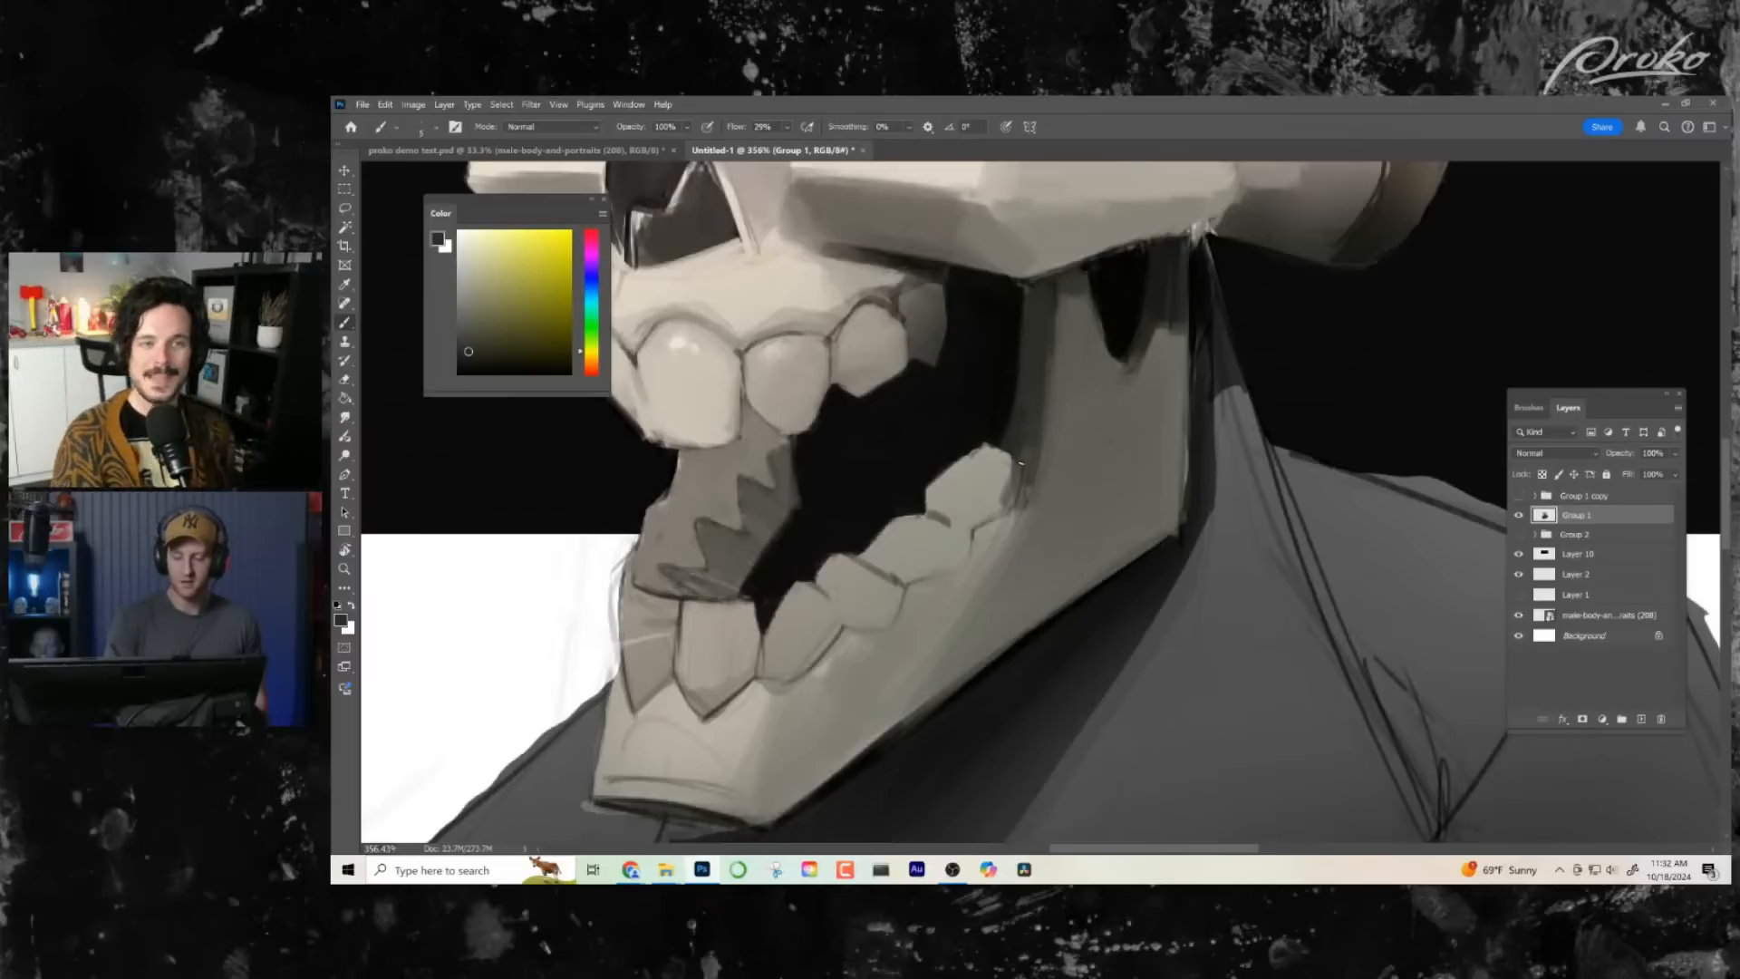
- Darken the rearmost upper tooth and its seam with the neighbouring tooth using sampled dark greys
left_click_drag(1055, 572, 1043, 512)
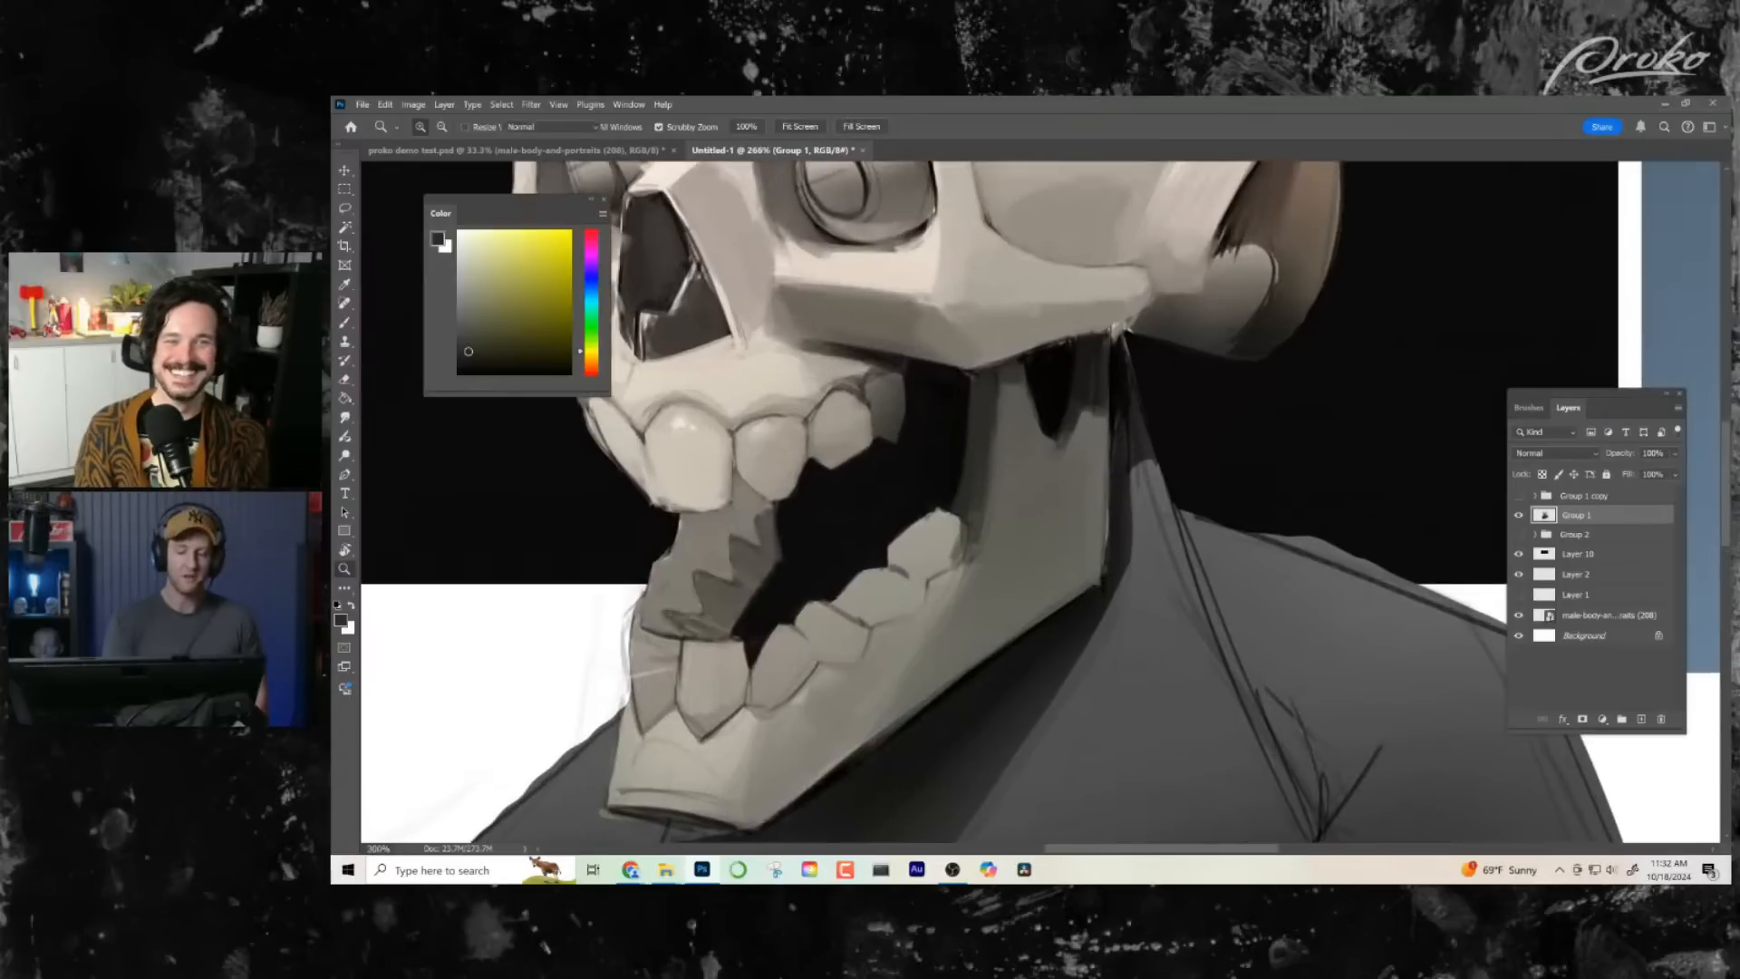
left_click(876, 359, "alt")
mouse_move(882, 367)
left_mouse_down()
mouse_move(867, 387)
mouse_move(952, 460)
left_mouse_up()
left_click(930, 463, "alt")
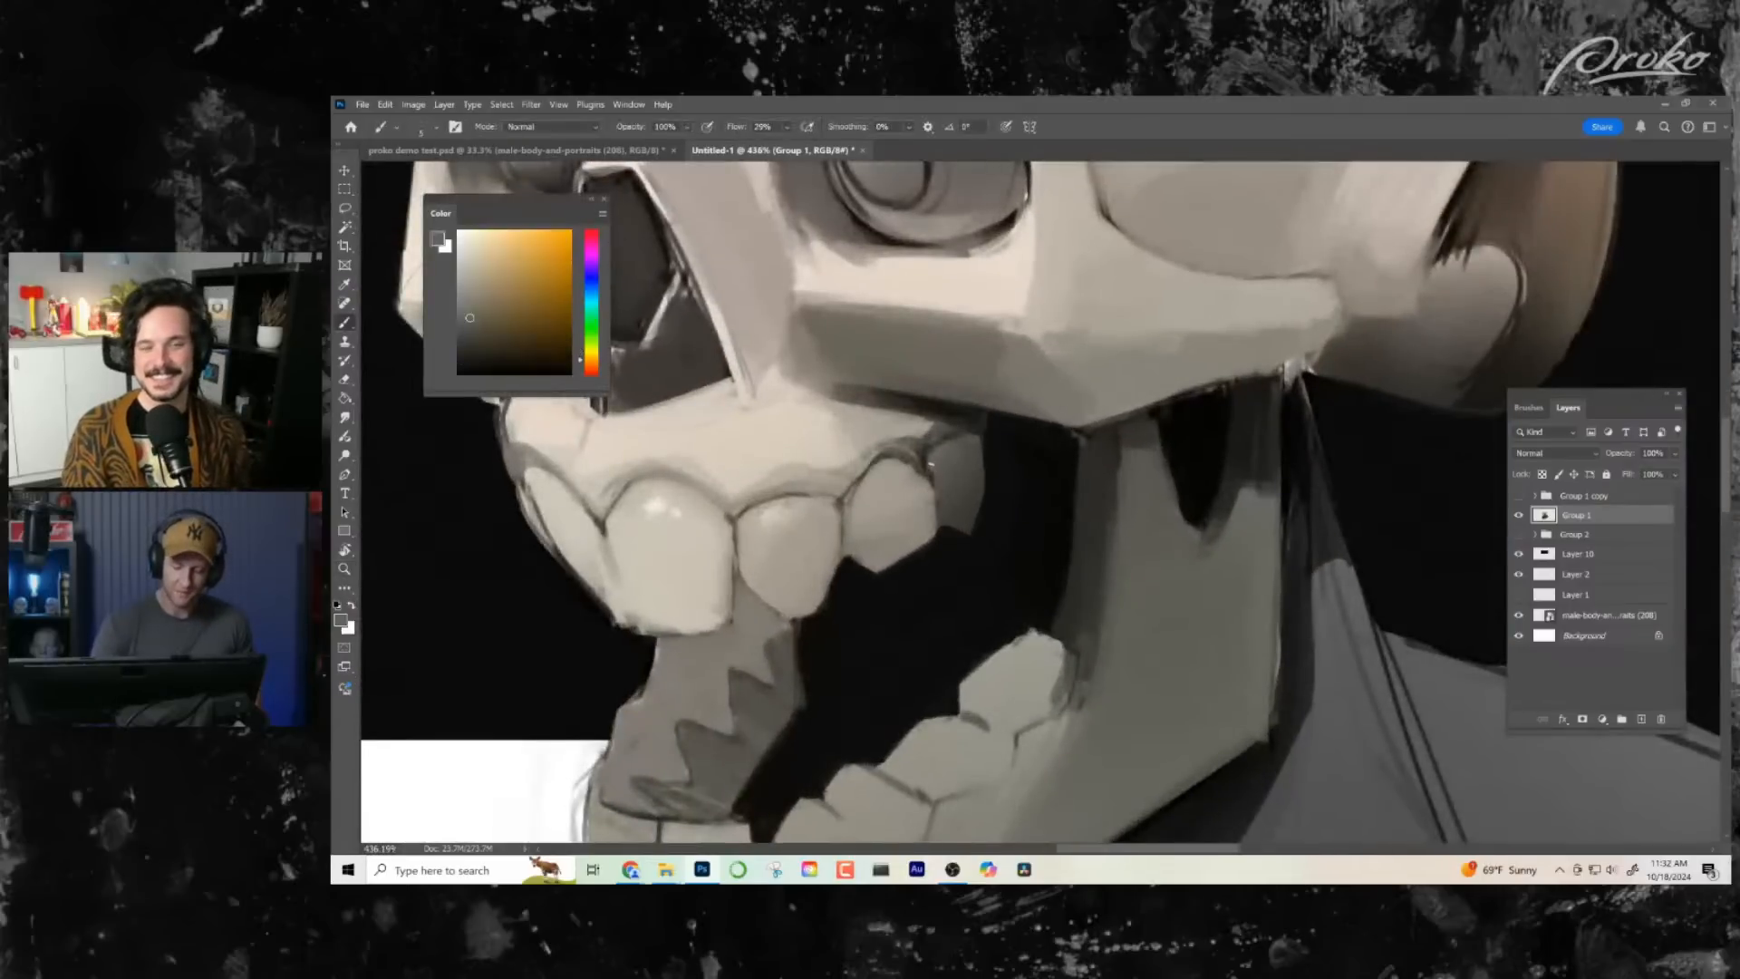
left_click(924, 485, "alt")
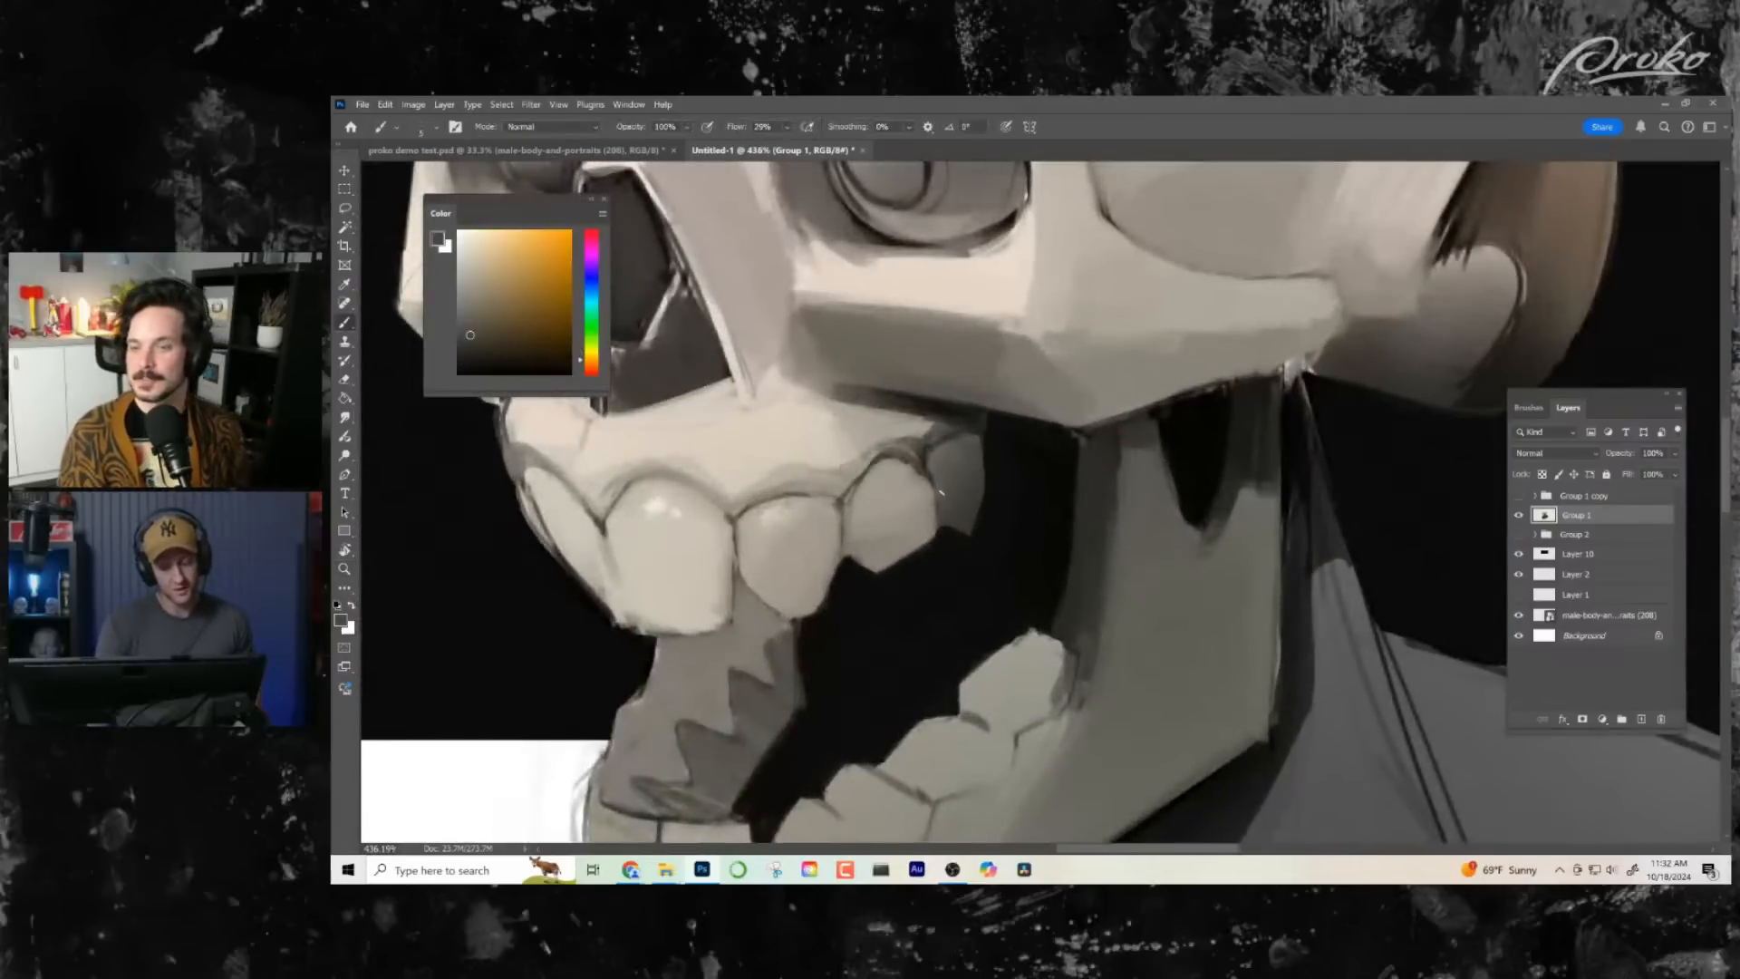
left_click(934, 480, "alt")
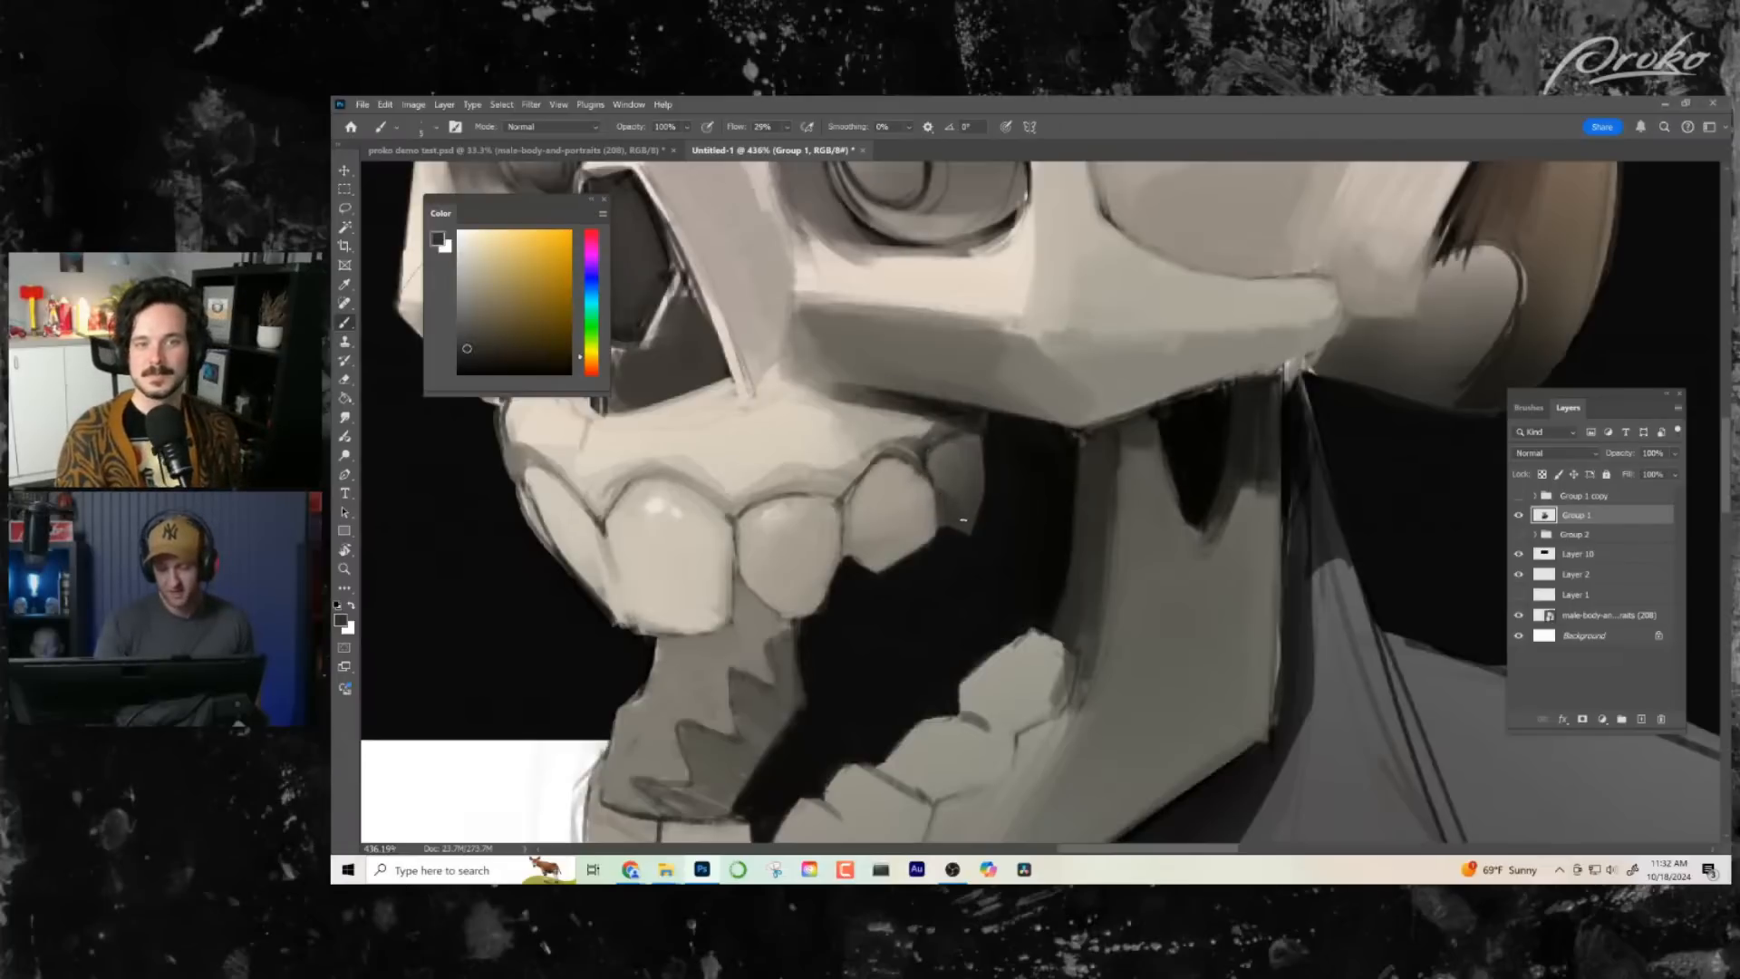
- Mirror the canvas view and touch up the jaw's inner edge just below the cheekbone with sampled dark grey
key("ctrl+space")
mouse_move(1010, 606)
left_mouse_down()
mouse_move(879, 602)
mouse_move(983, 606)
left_mouse_up()
key("ctrl+f")
key("space")
left_click_drag(1081, 574, 1016, 539)
key("ctrl+space")
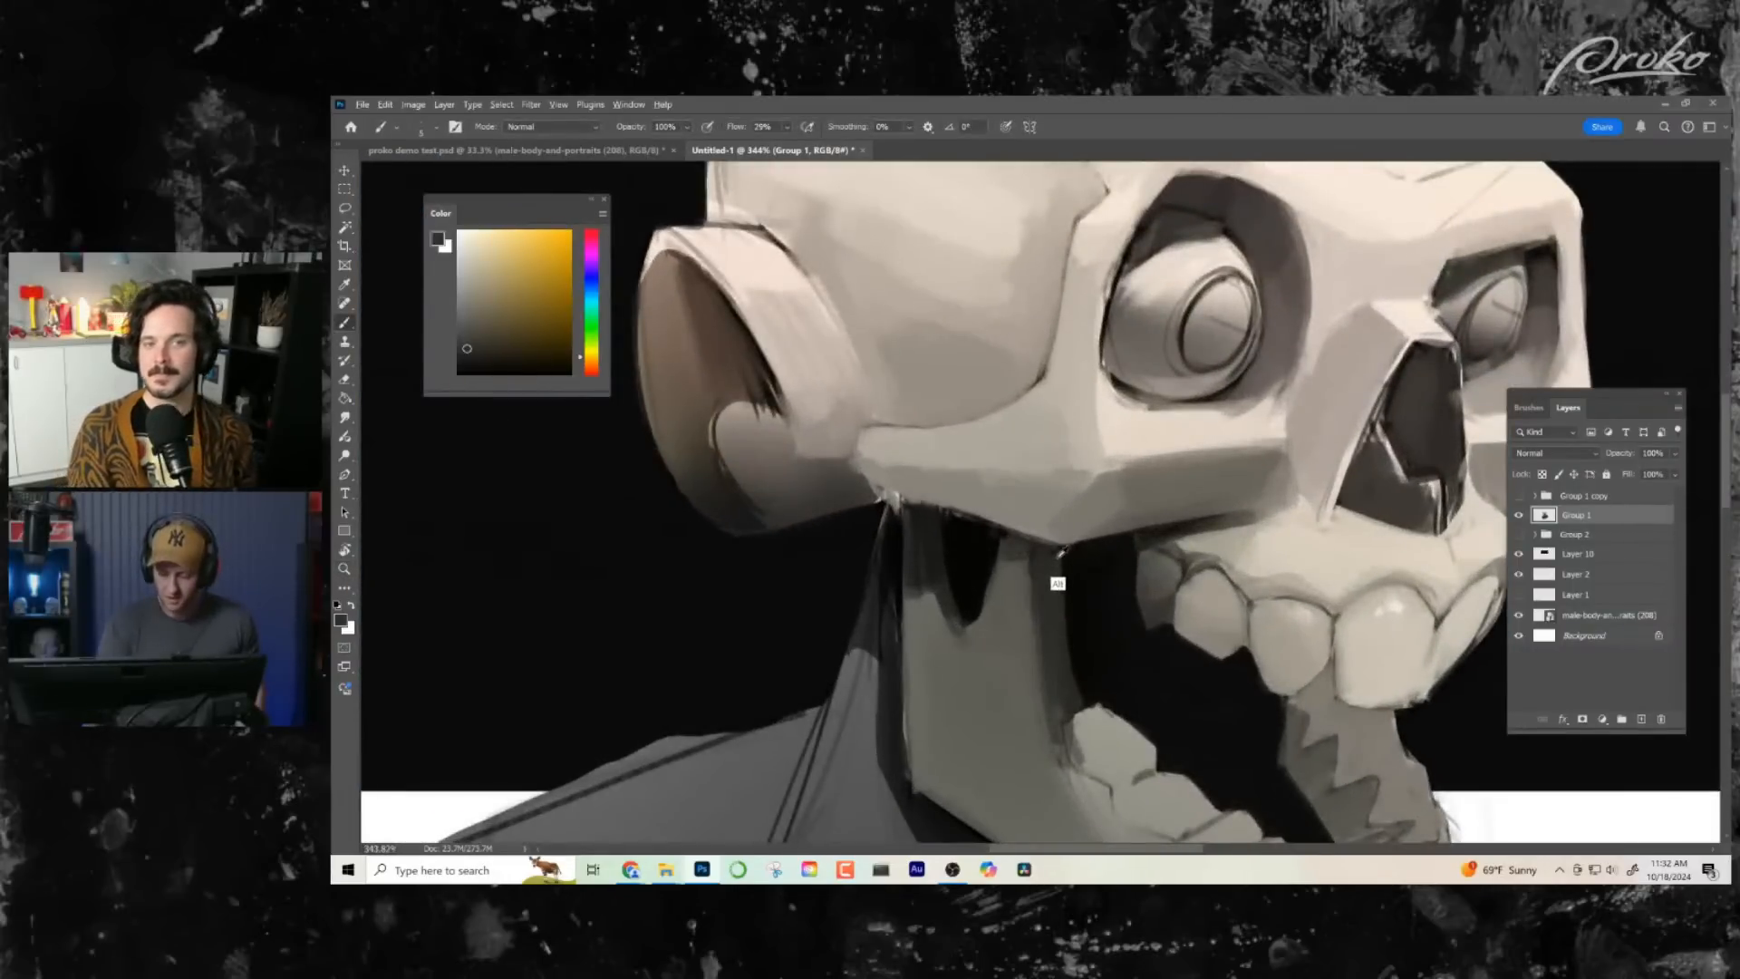
left_click(1057, 571, "alt")
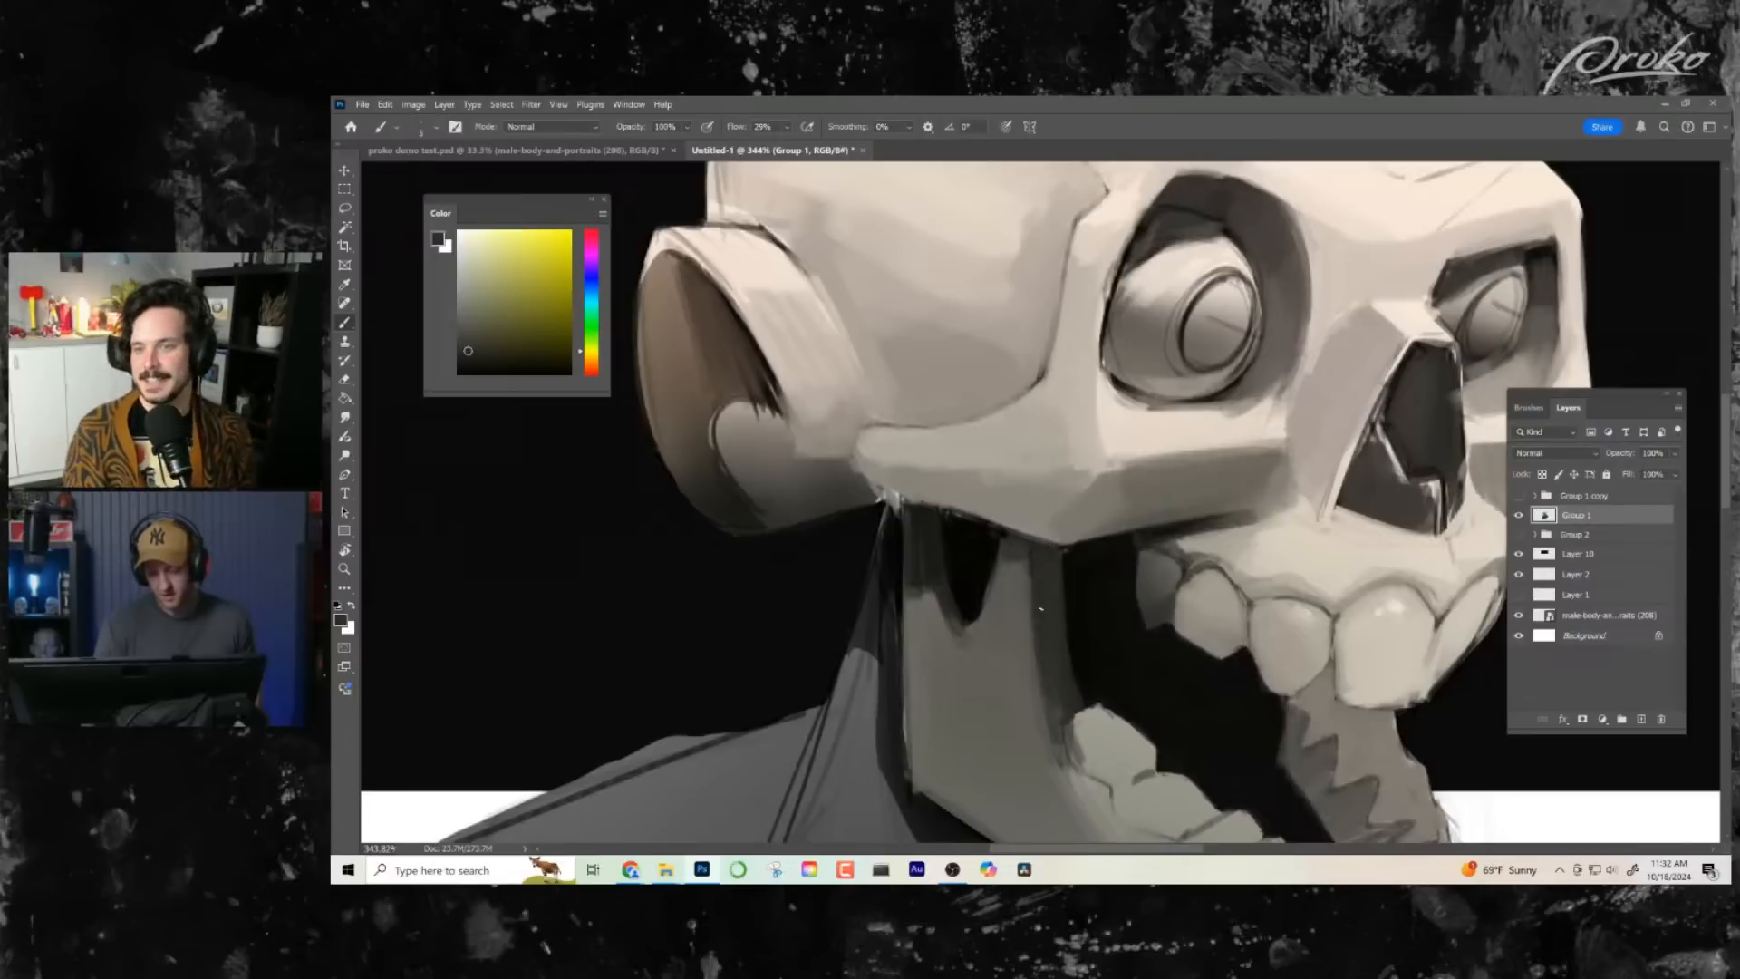
- Shade the inner jaw edge beside the rearmost lower tooth with dark grey sampled from the jaw shadow
key("ctrl+space")
left_click_drag(1166, 636, 1068, 630)
key("space")
left_click_drag(1158, 560, 853, 368)
key("ctrl+space")
left_click_drag(922, 501, 977, 502)
left_click(740, 469, "alt")
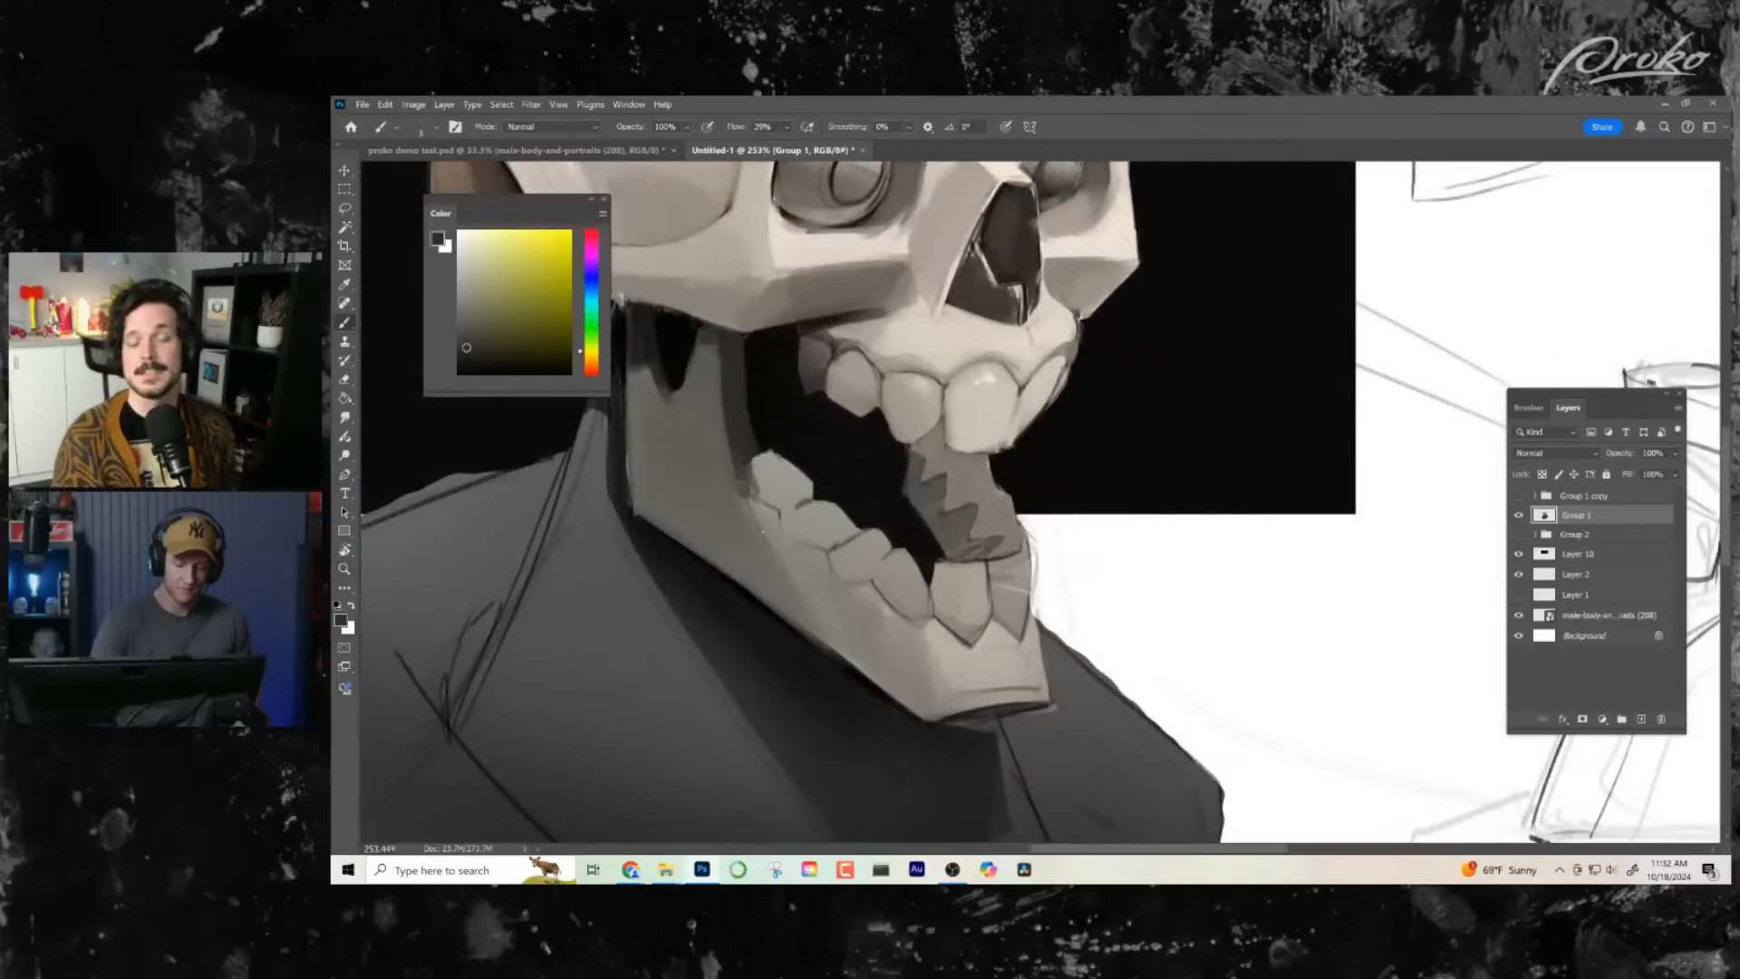
- Paint the gum band beneath the lower teeth along the jaw with sampled mid and light greys
left_click(752, 499, "alt")
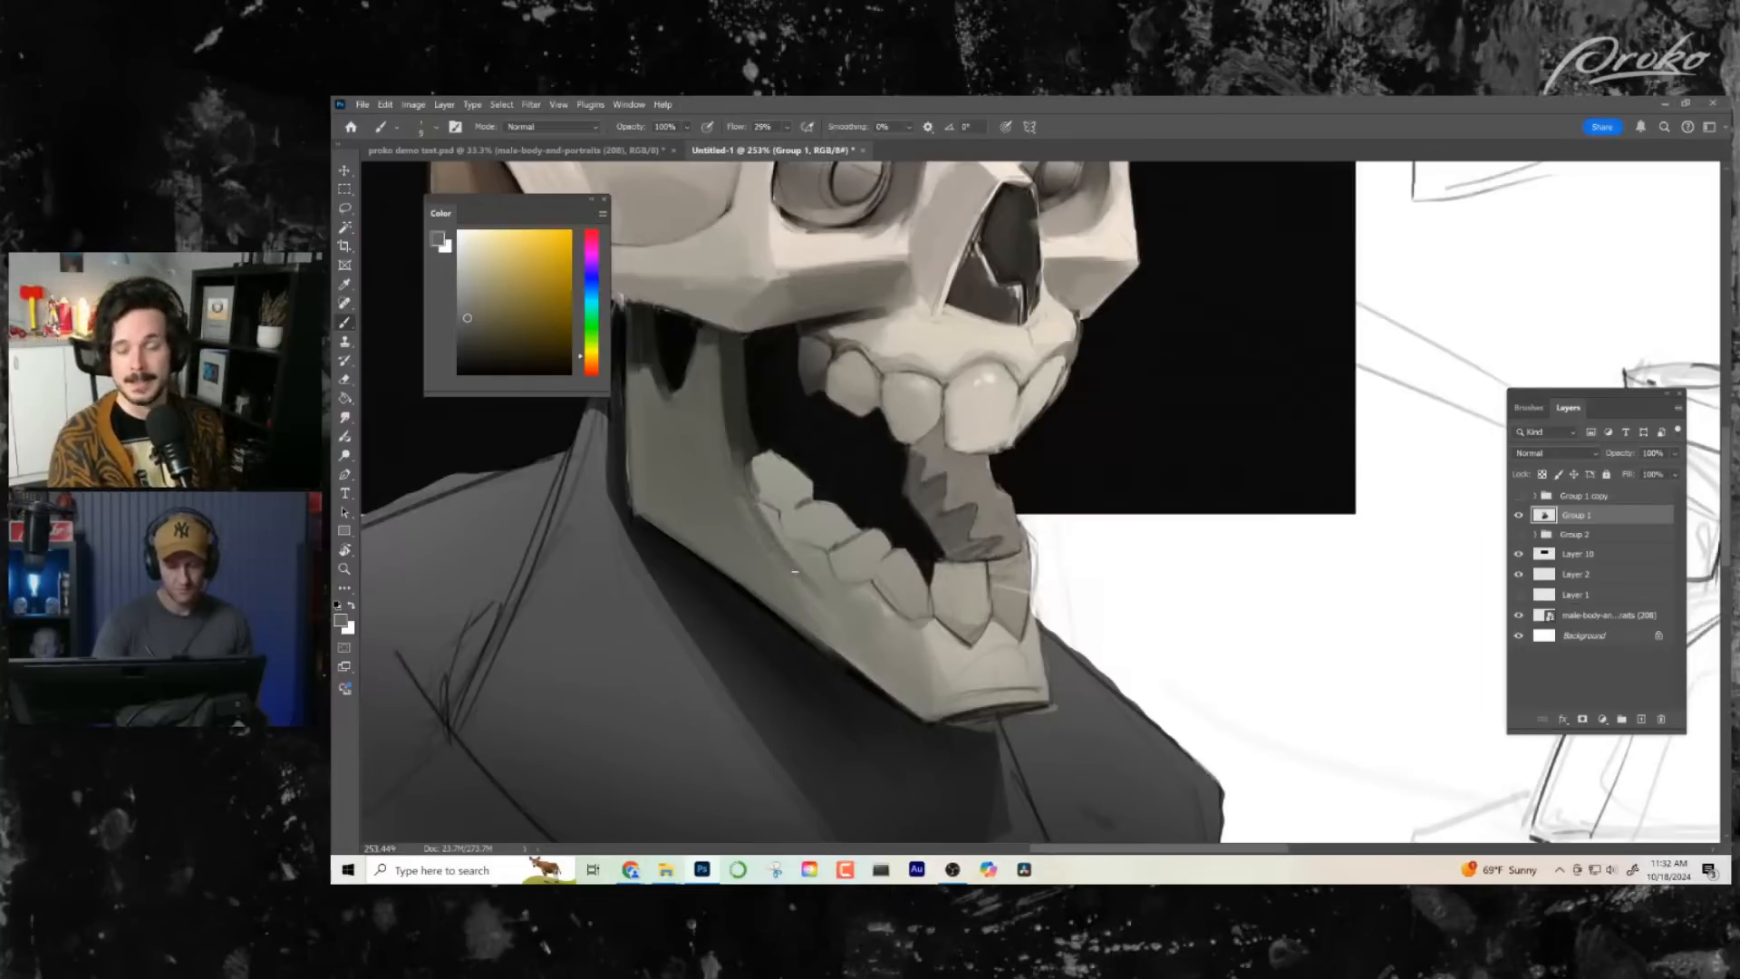
left_click(874, 595, "alt")
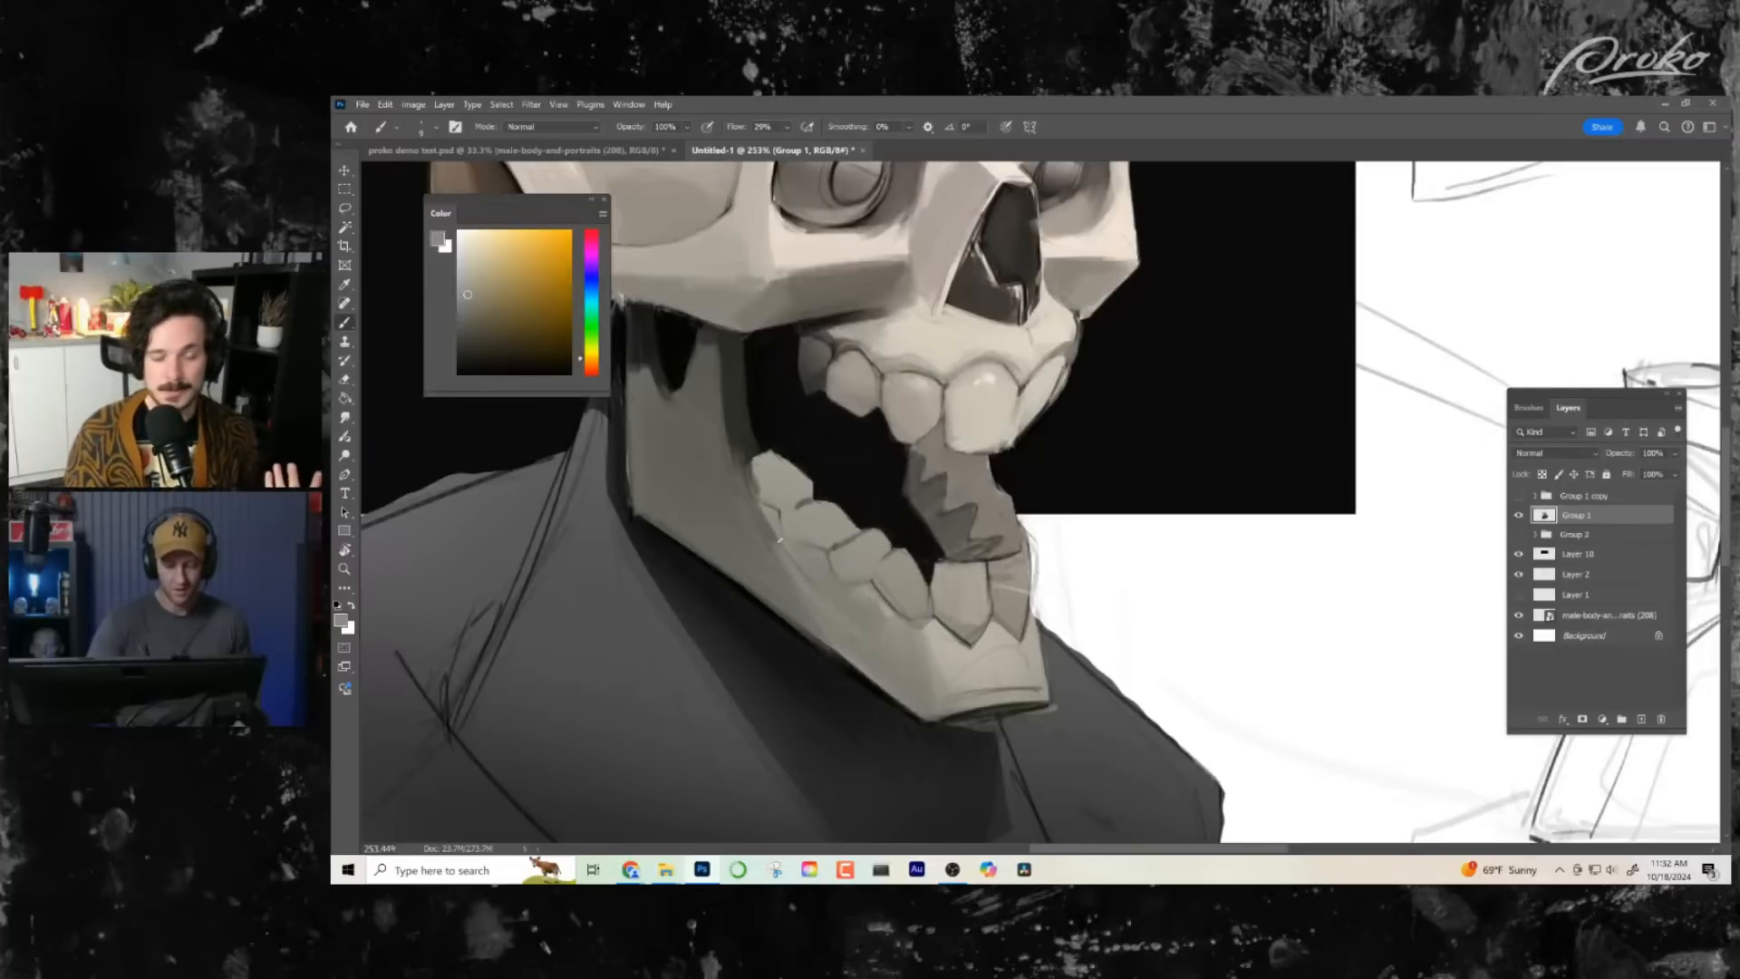
left_click(956, 631, "alt")
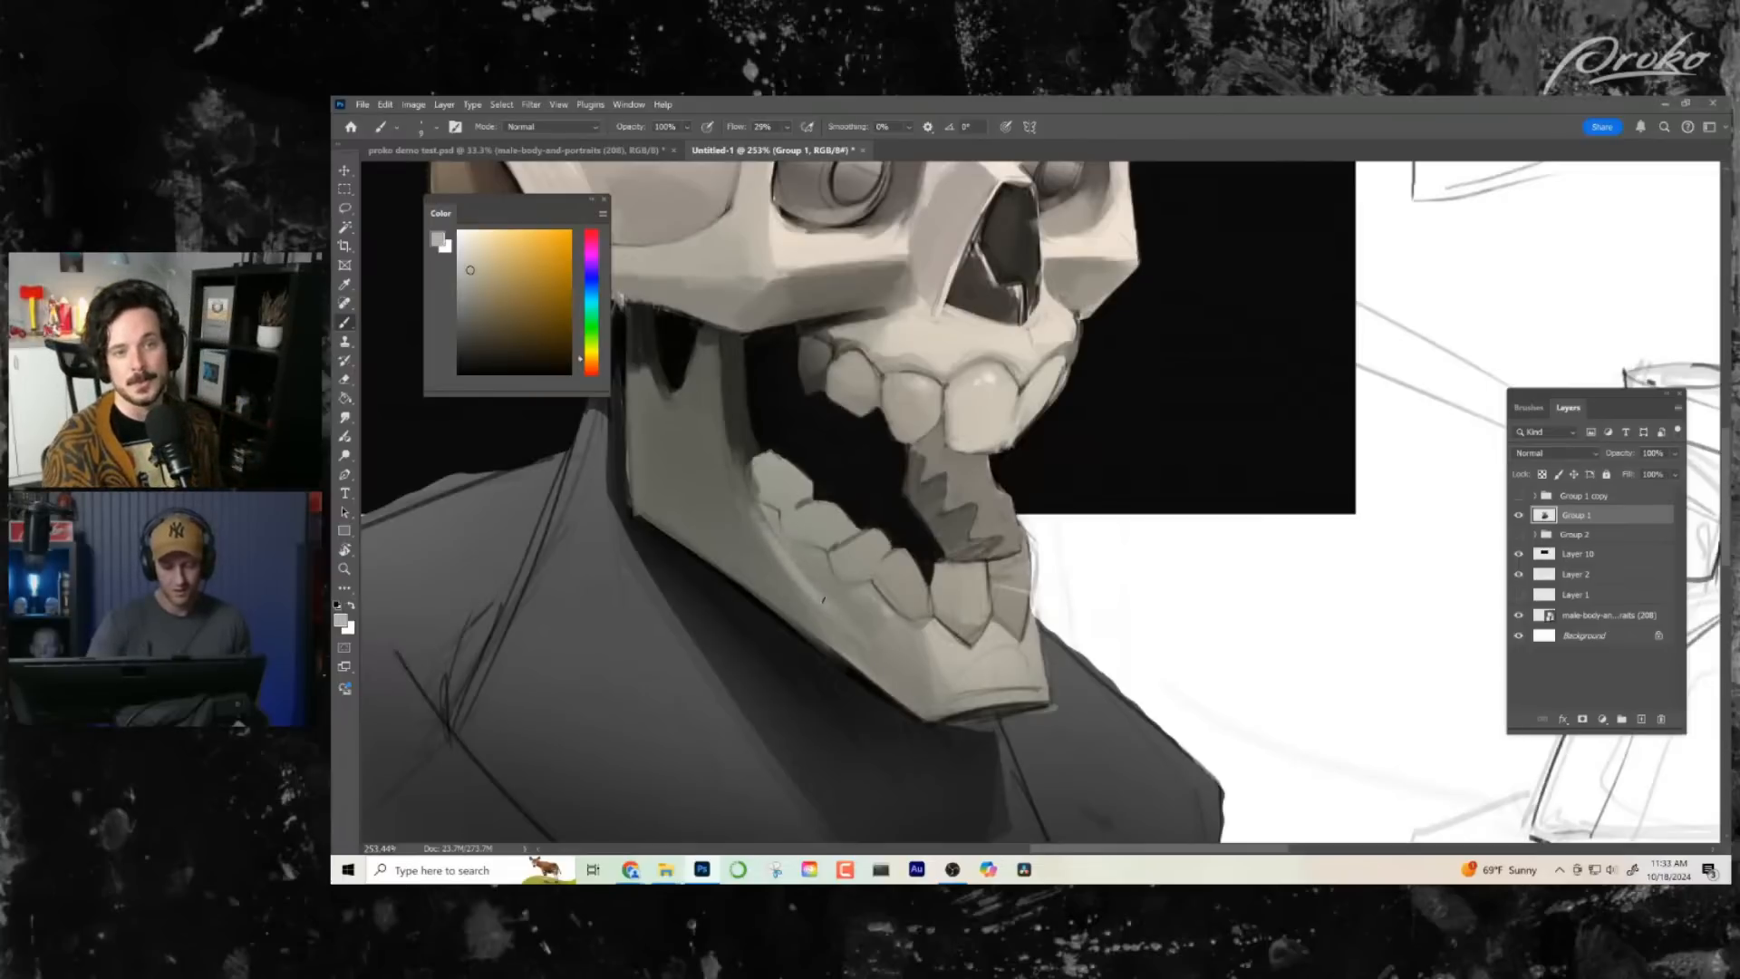
left_click(811, 605, "alt")
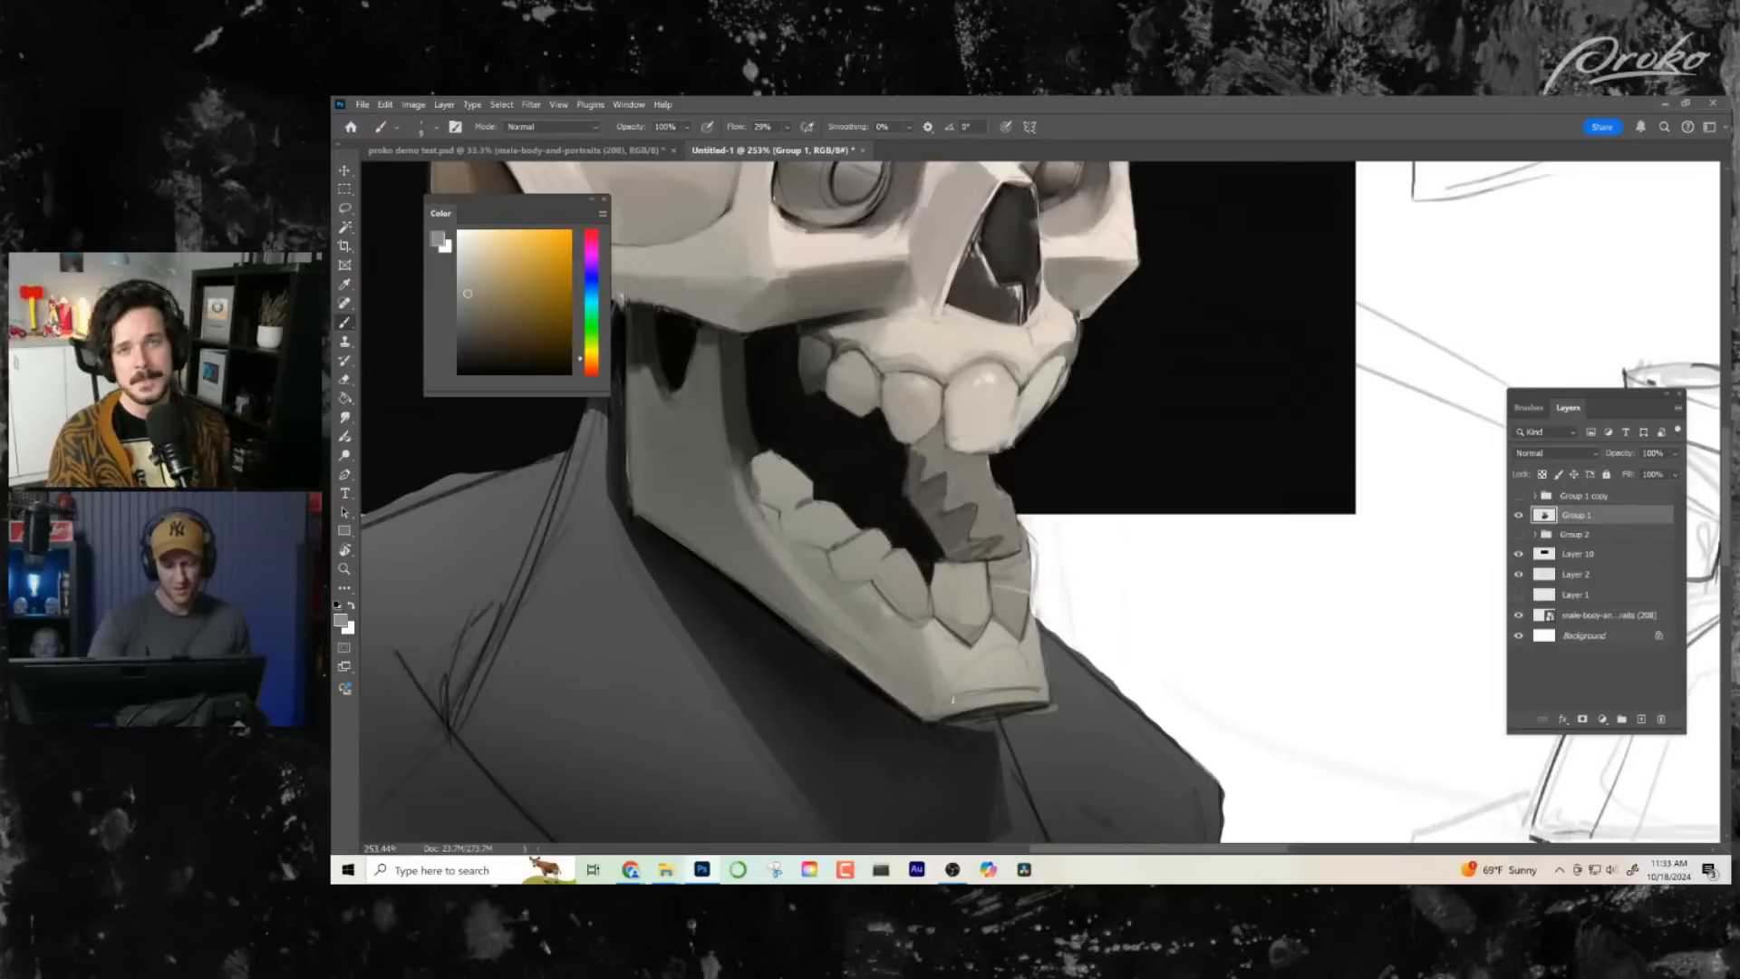
- Blend the inner shadow plane of the upright jaw bone with repeatedly sampled dark and mid greys
scroll(1061, 703, "down", 5)
scroll(1127, 505, "up", 5)
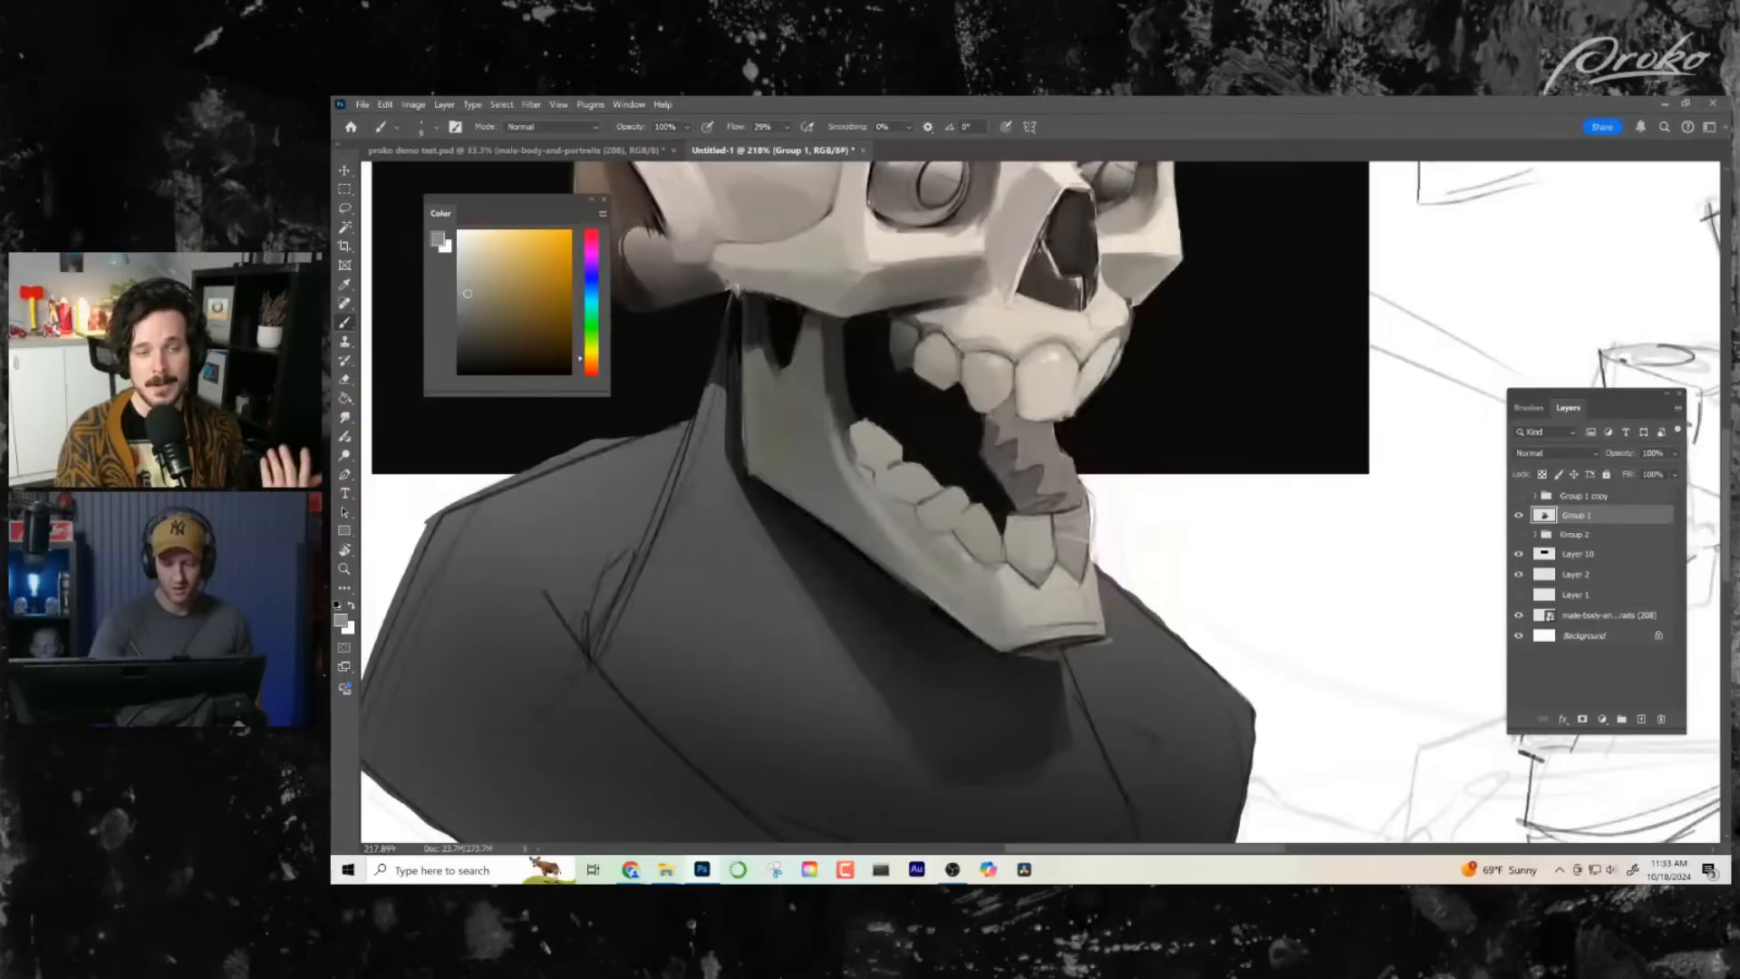
left_click(829, 402, "alt")
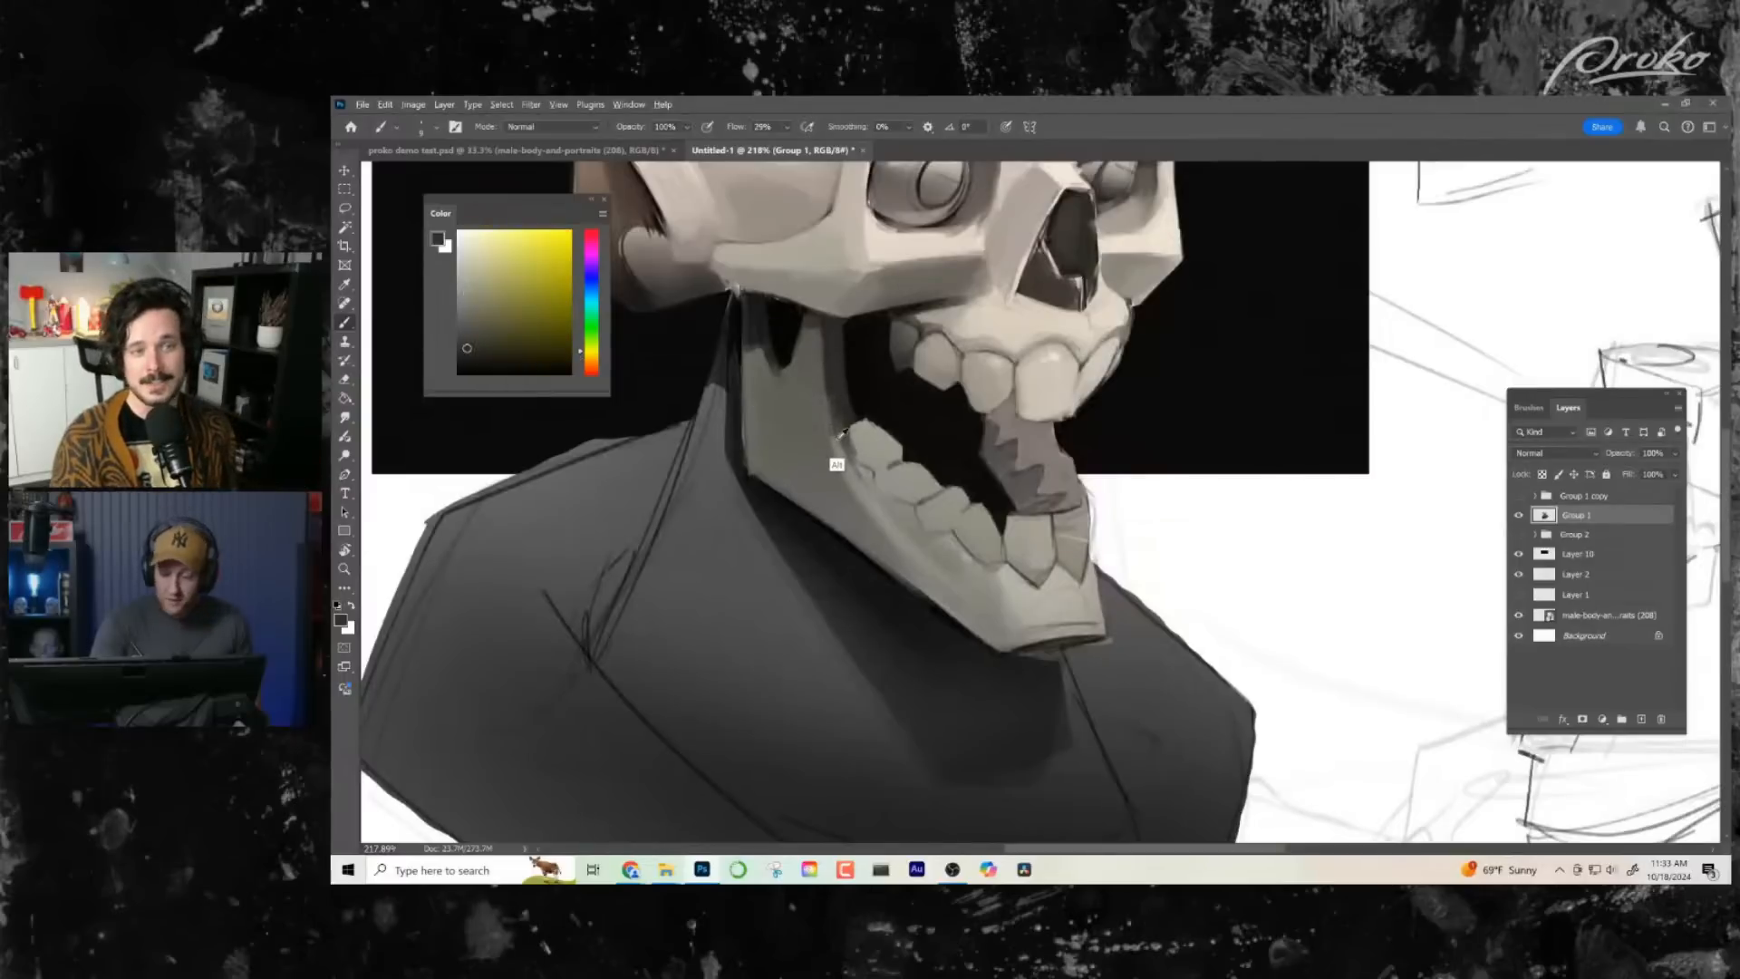
left_click(837, 464, "alt")
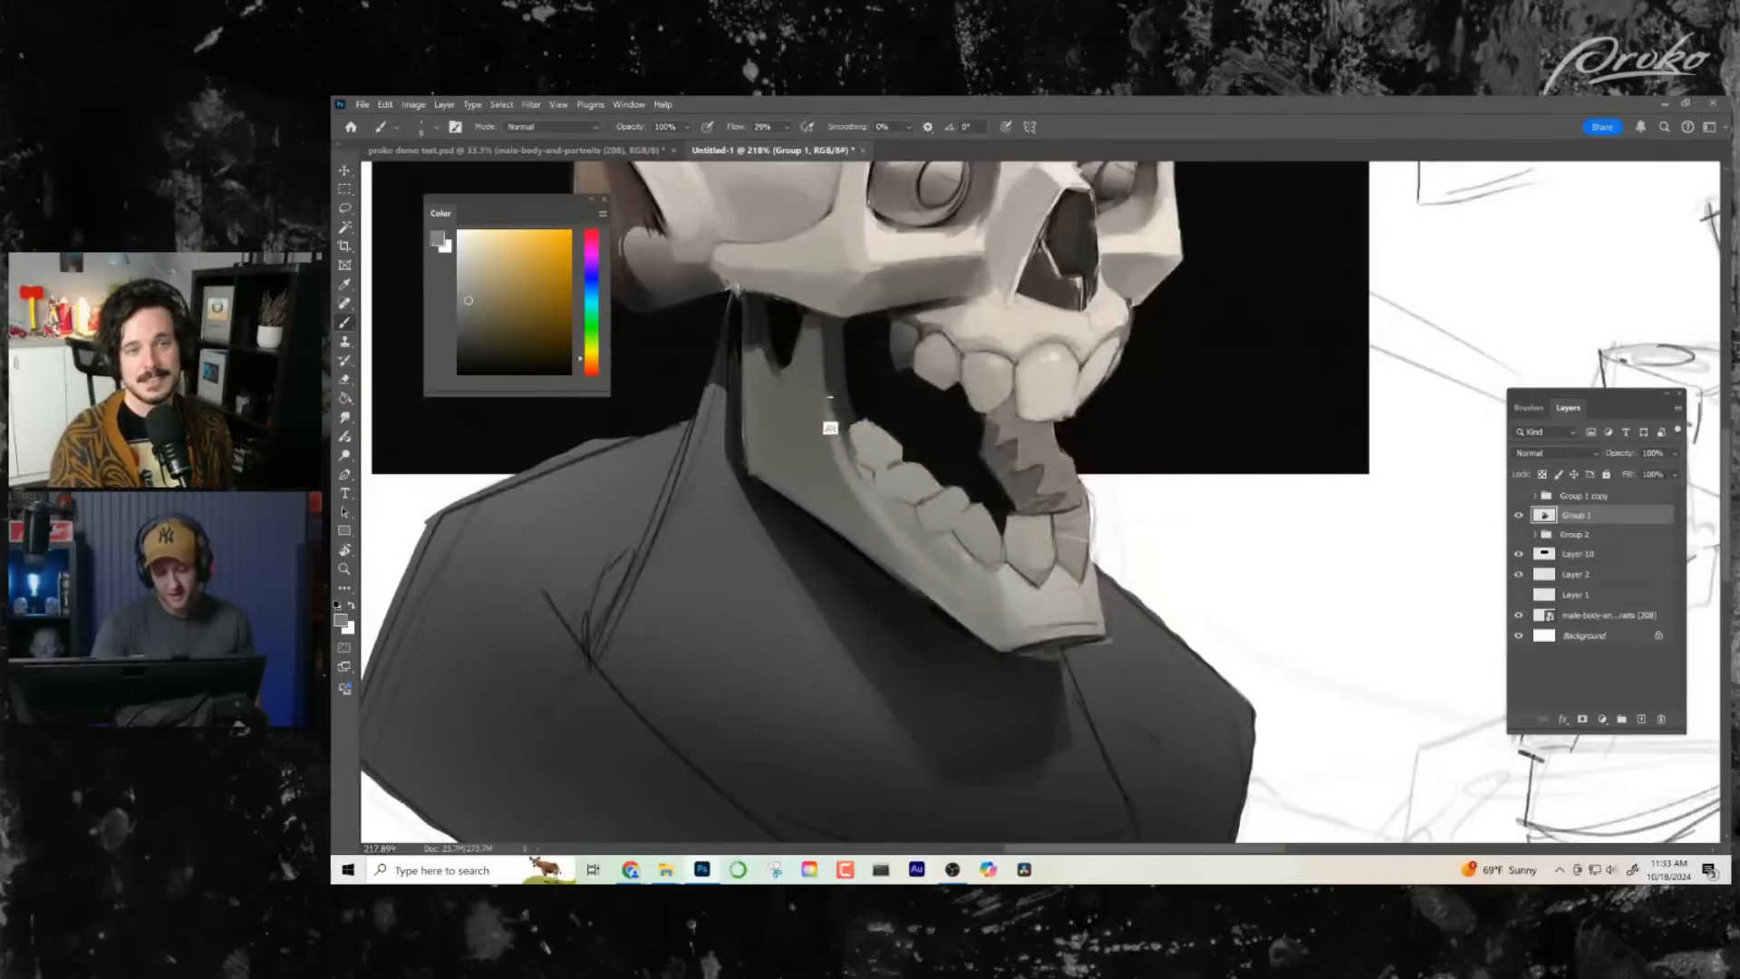
left_click(830, 411, "alt")
left_click(831, 373, "alt")
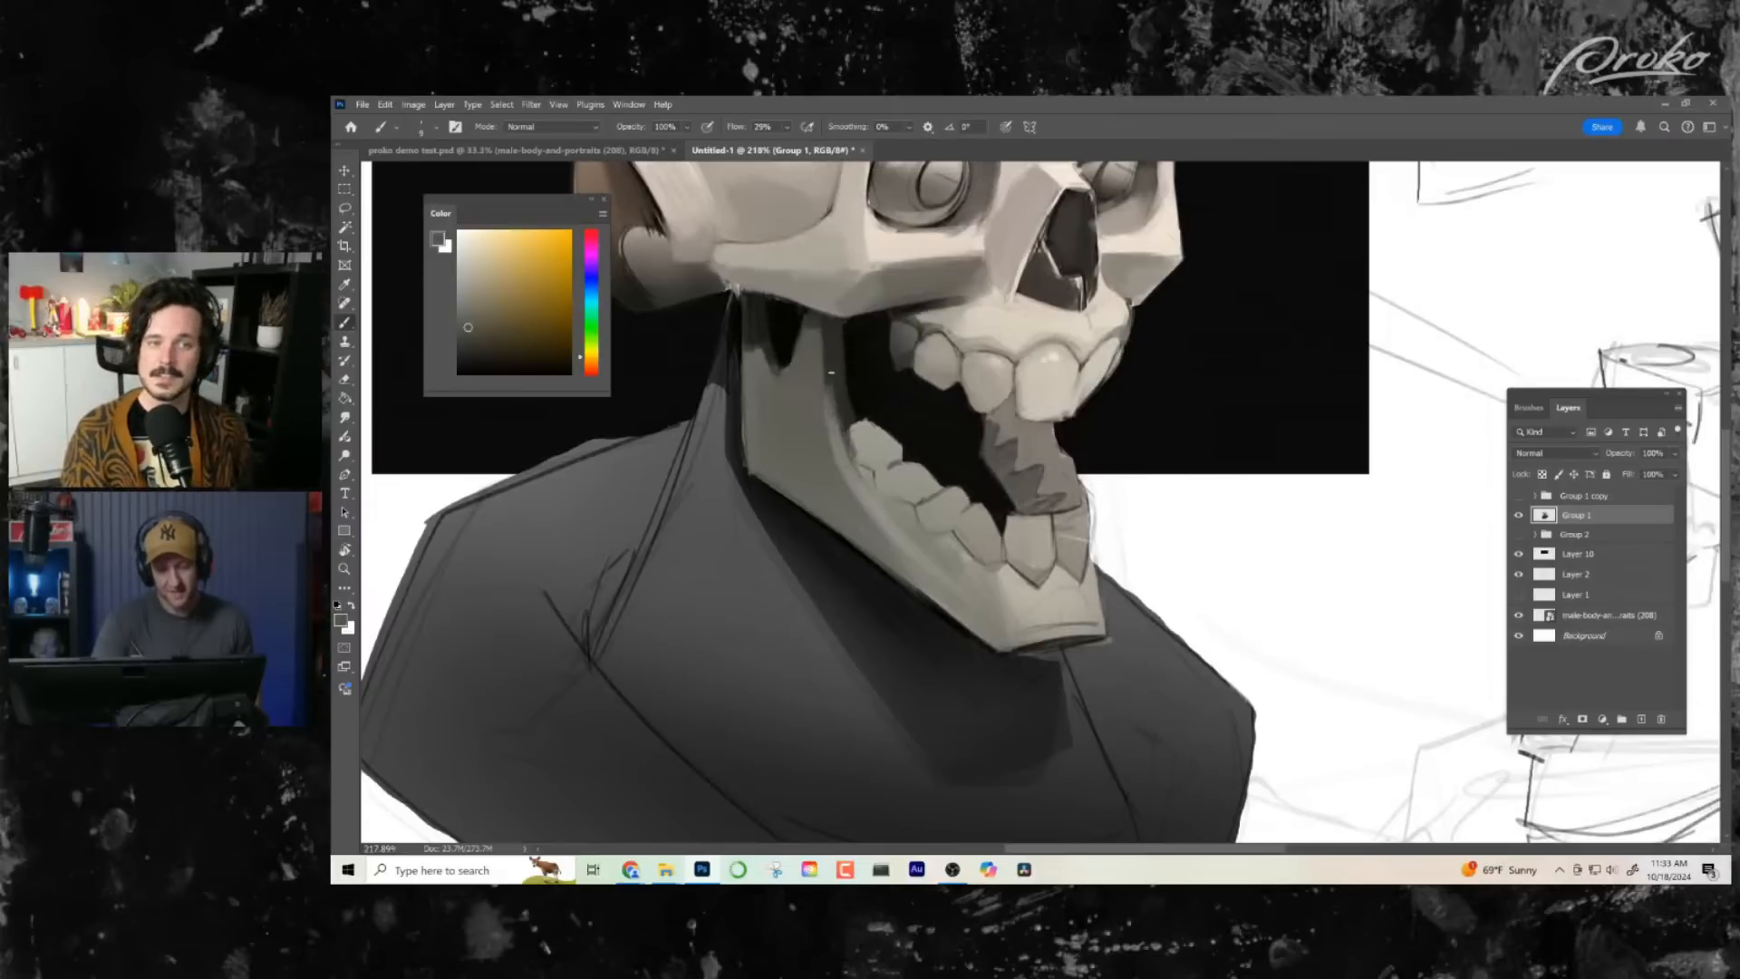
left_click(839, 415, "alt")
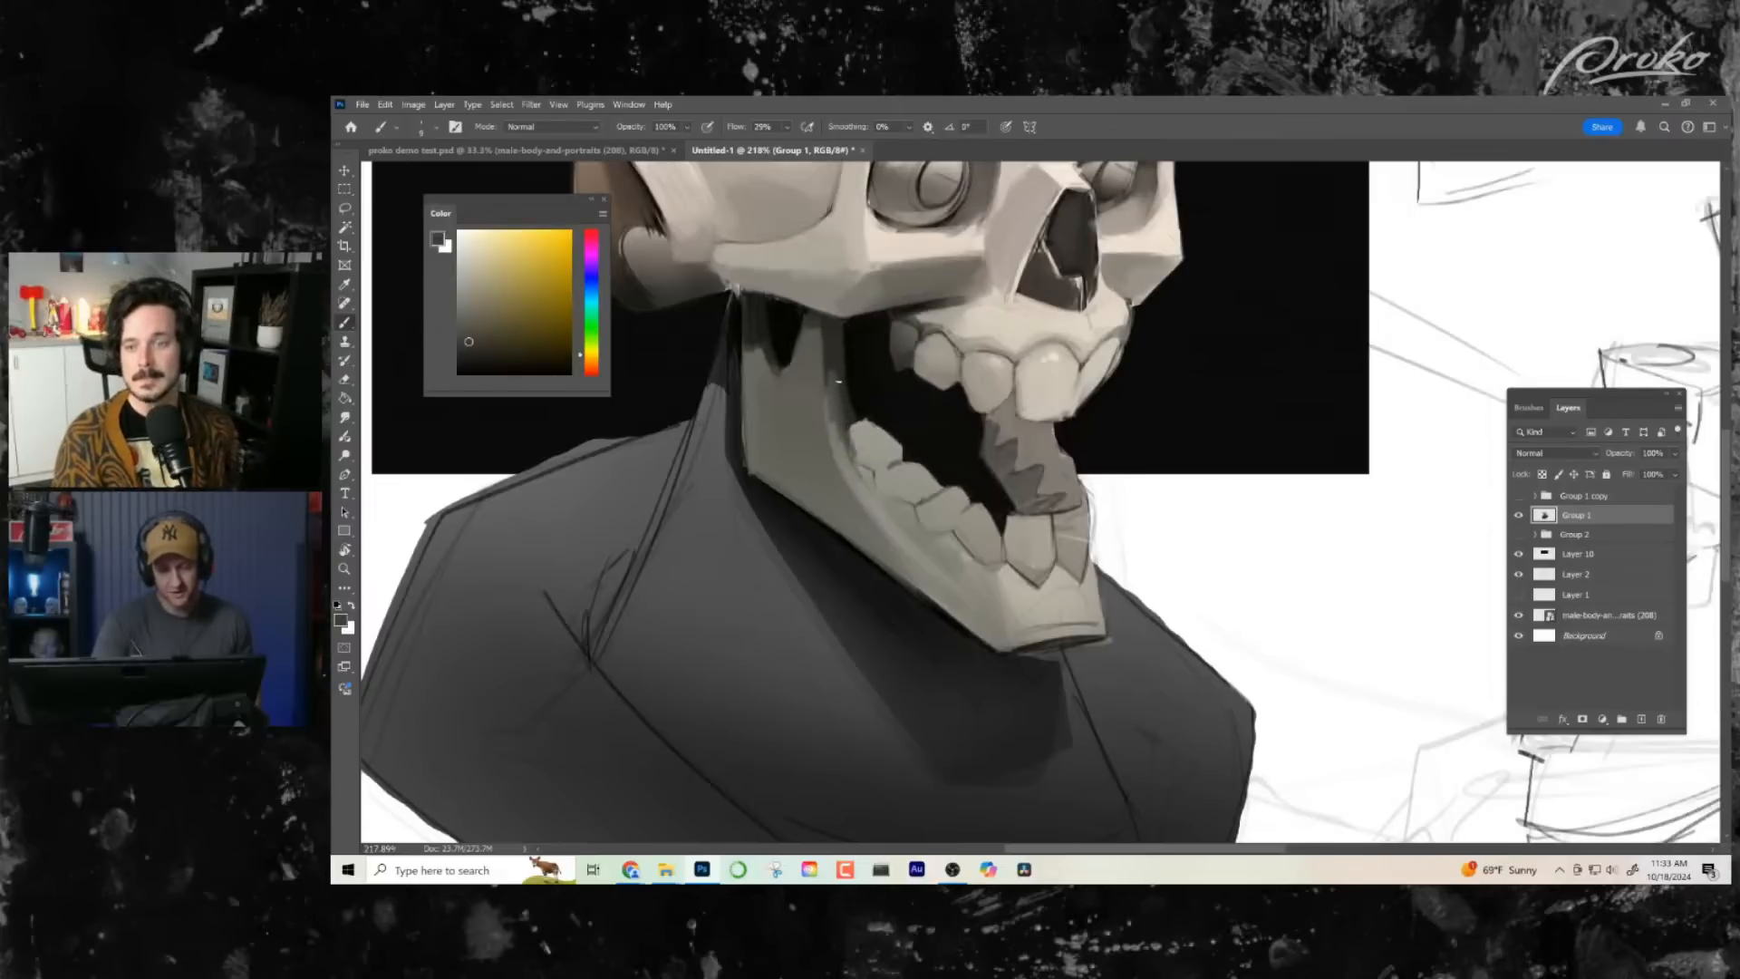
left_click(828, 394, "alt")
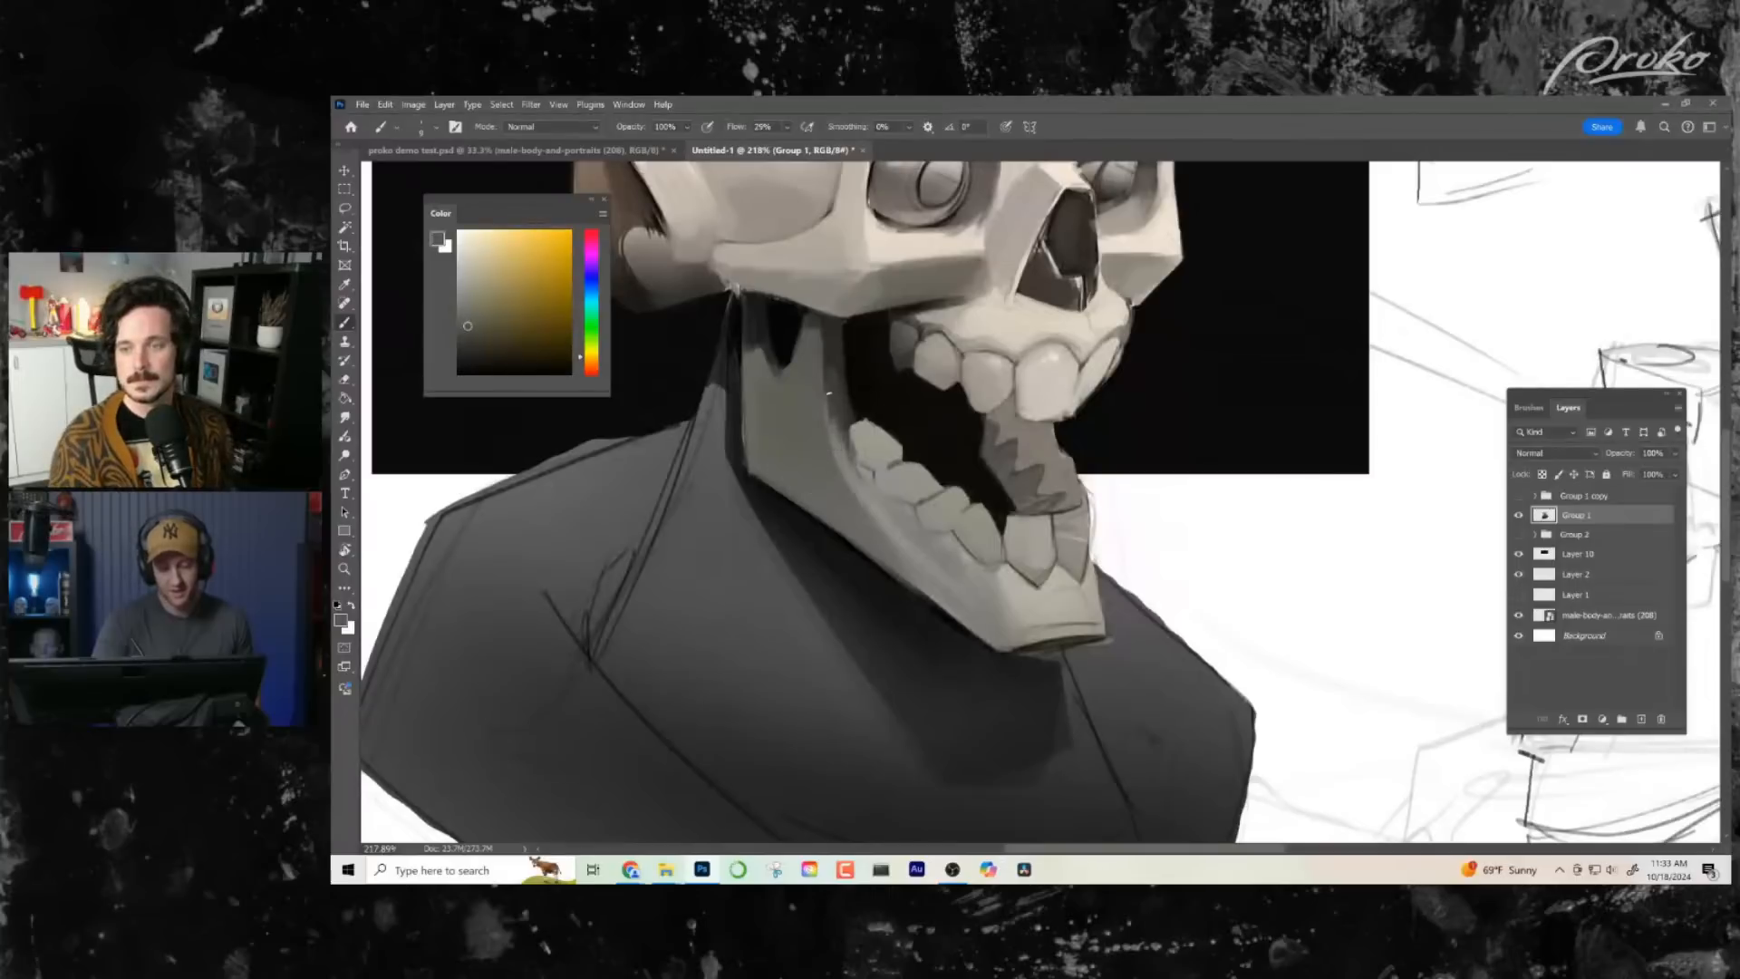
- Paint over the outlines of the front lower teeth with greys sampled from the teeth
key("z")
mouse_move(1068, 710)
left_mouse_down()
mouse_move(1007, 698)
mouse_move(1069, 676)
mouse_move(1107, 550)
mouse_move(1162, 550)
left_mouse_up()
key("b")
key("space")
left_click_drag(1076, 635, 1016, 739)
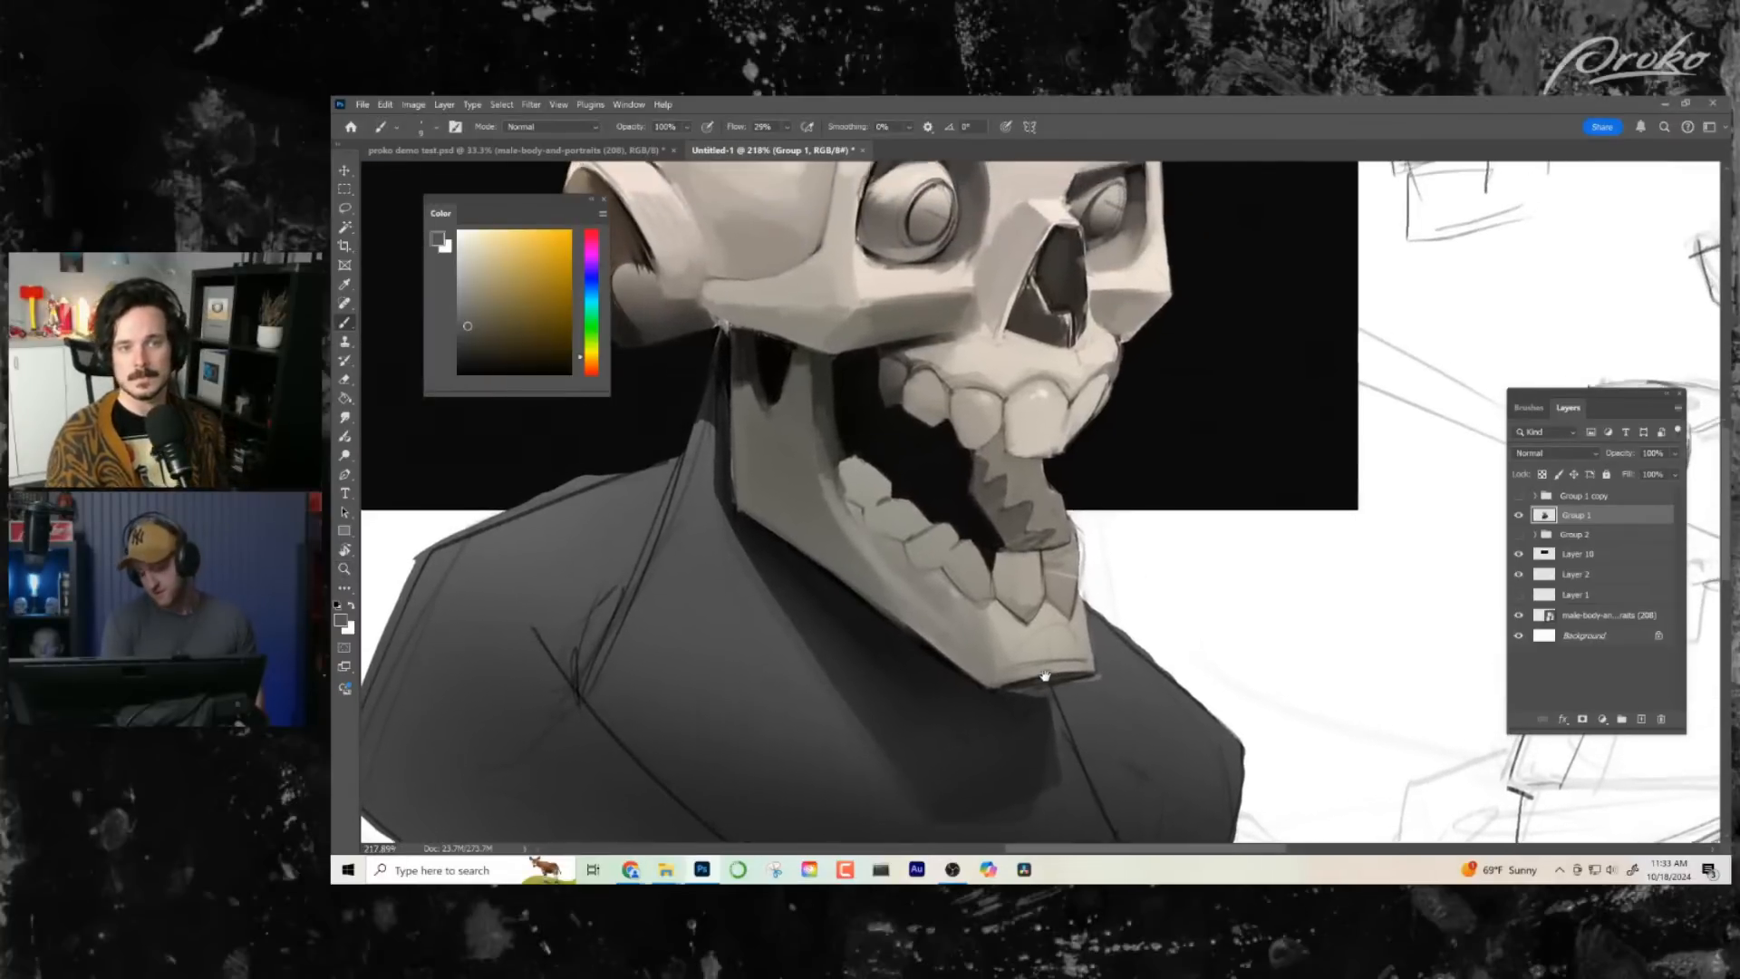
left_click(1064, 594, "alt")
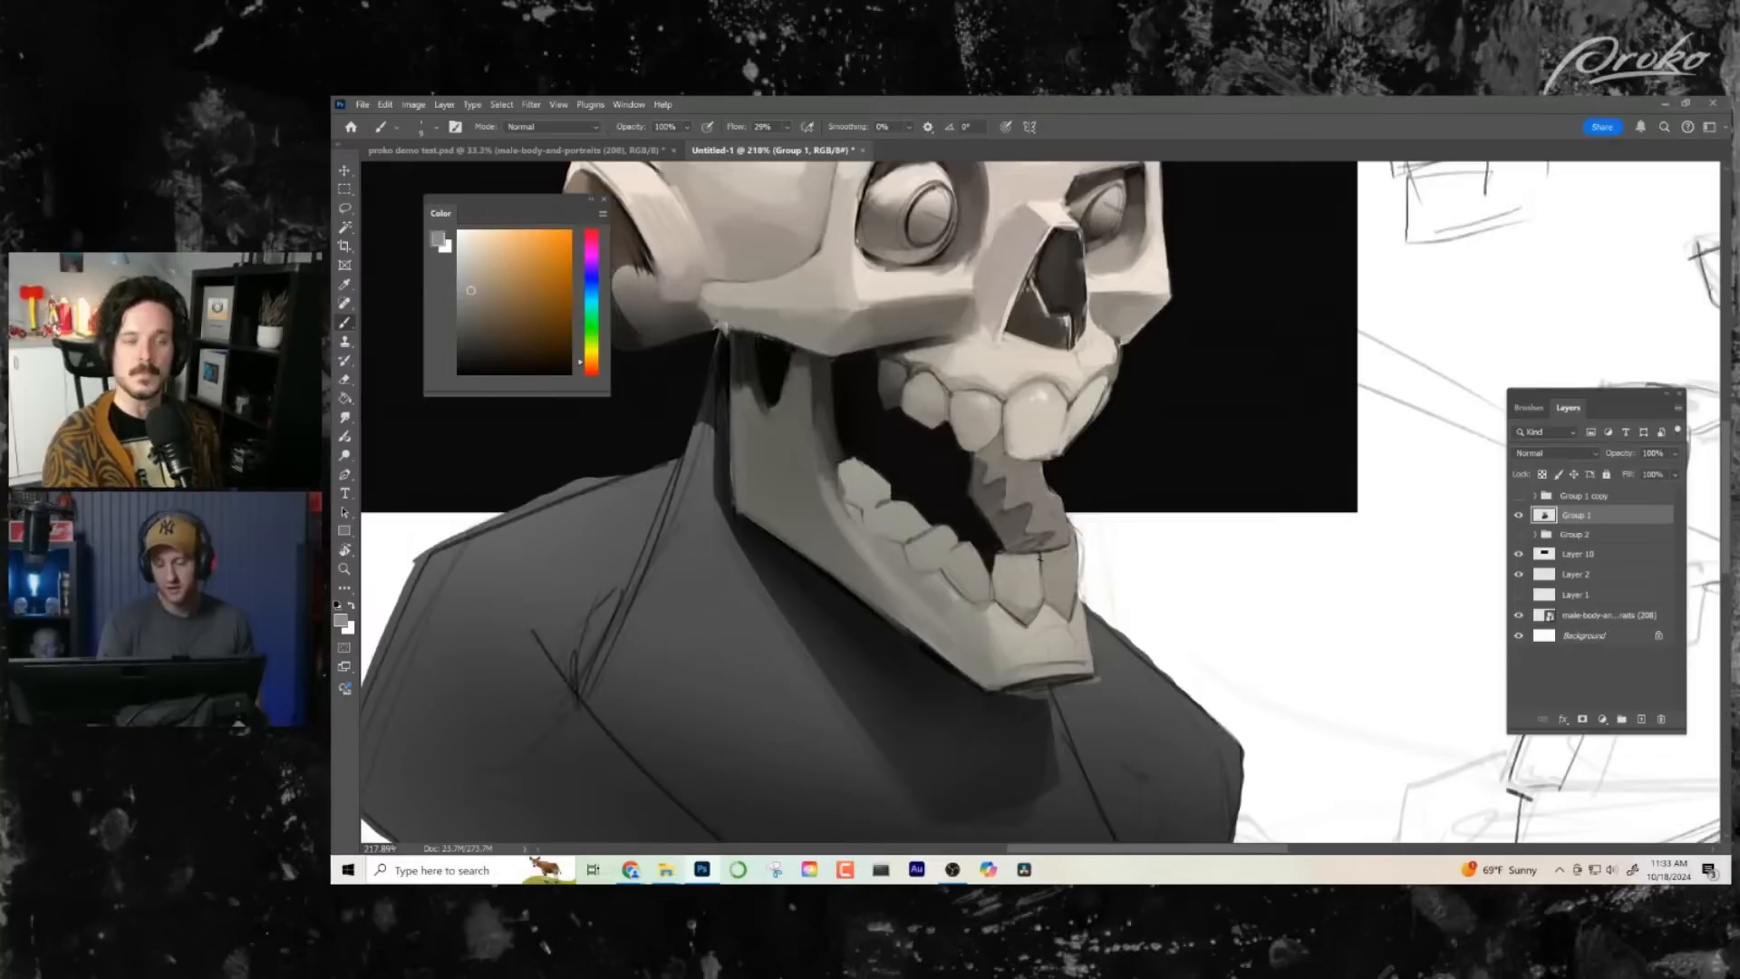
left_click(1039, 562, "alt")
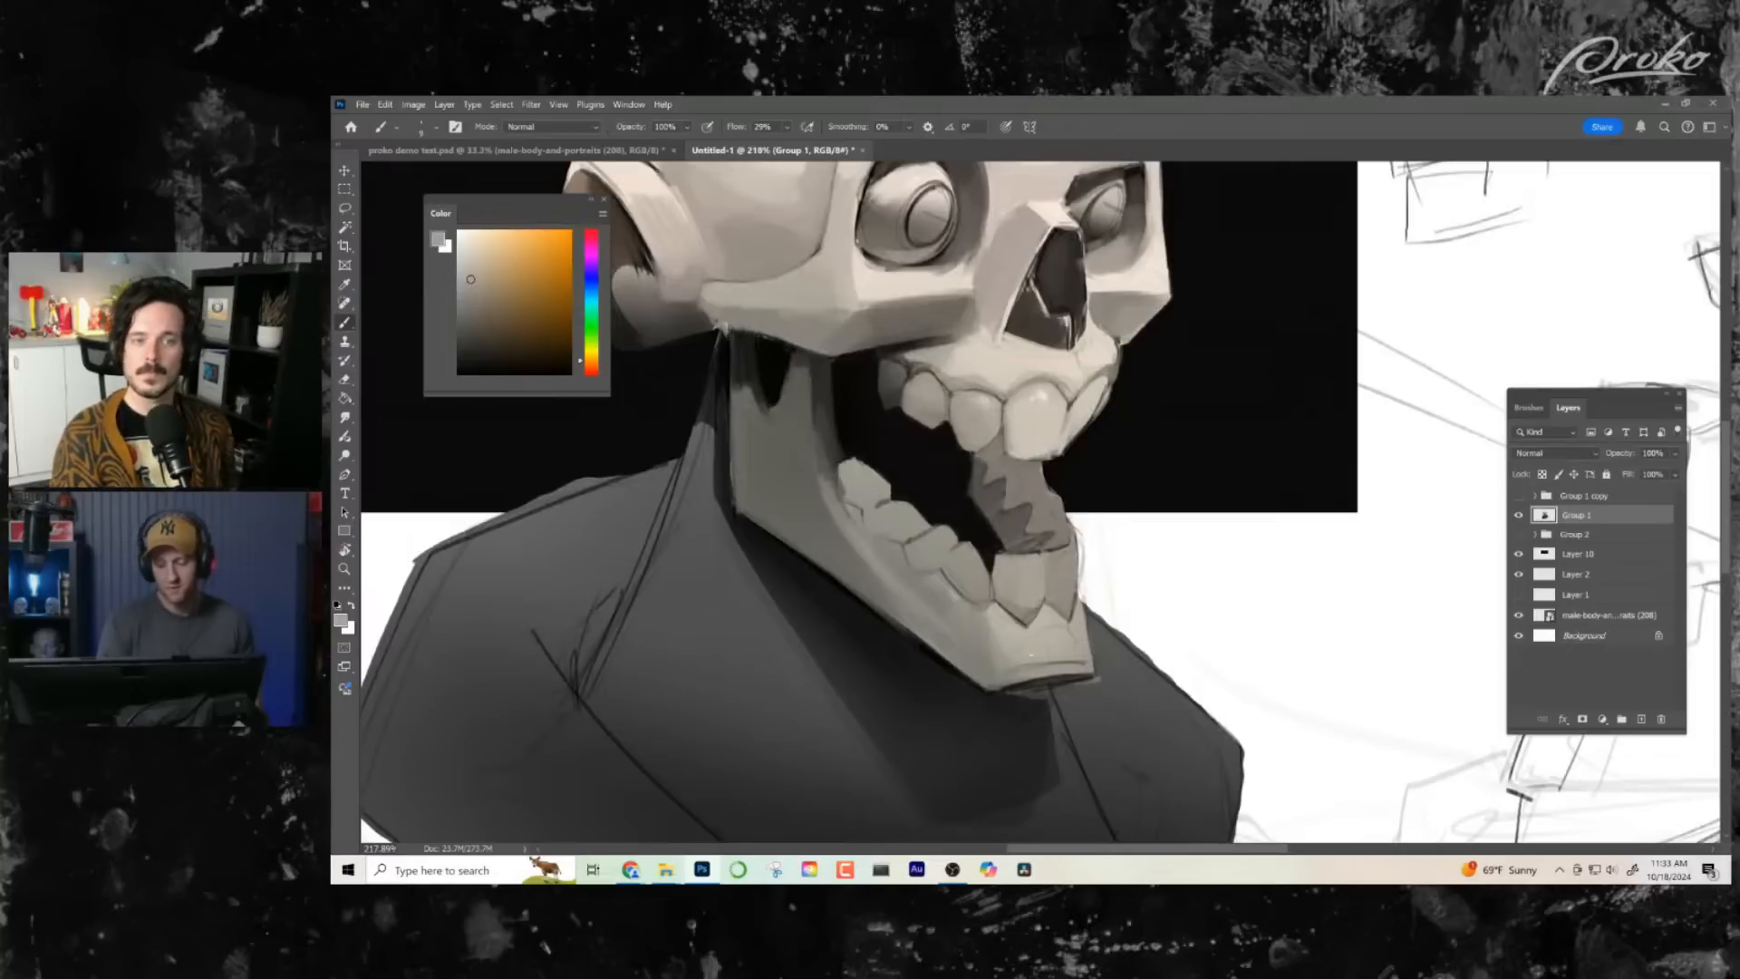
- Soften the gum line above the rear upper teeth with sampled greys
left_click(964, 385, "alt")
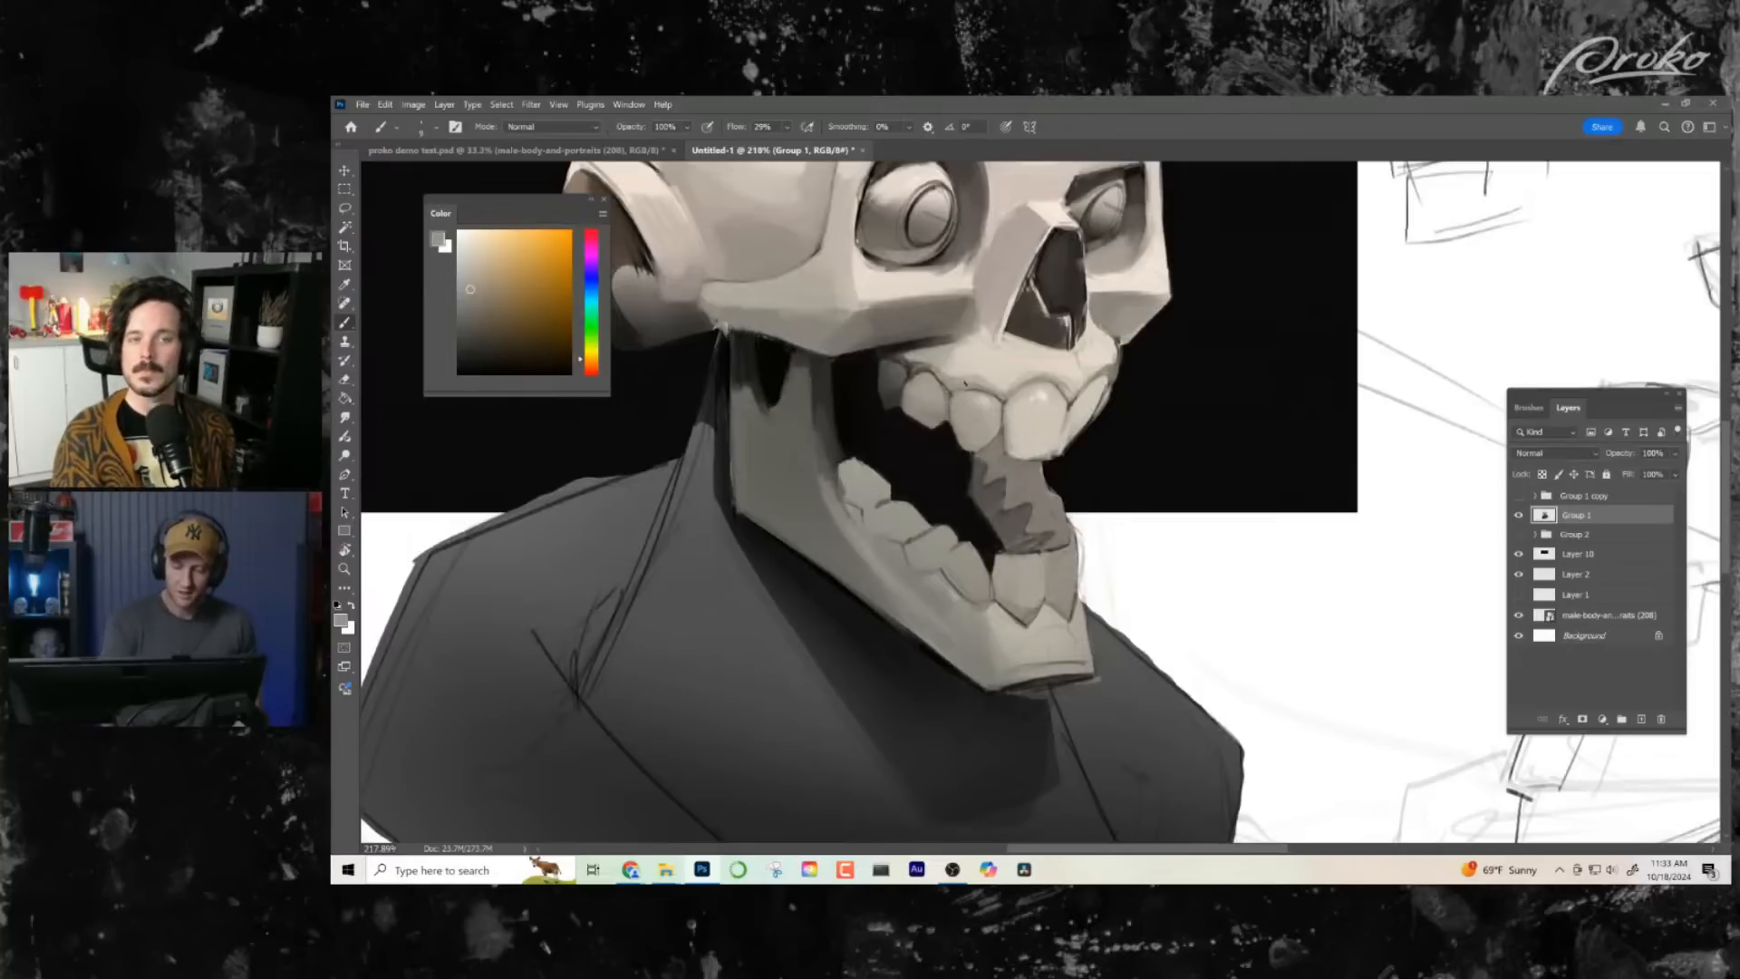
left_click(915, 374, "alt")
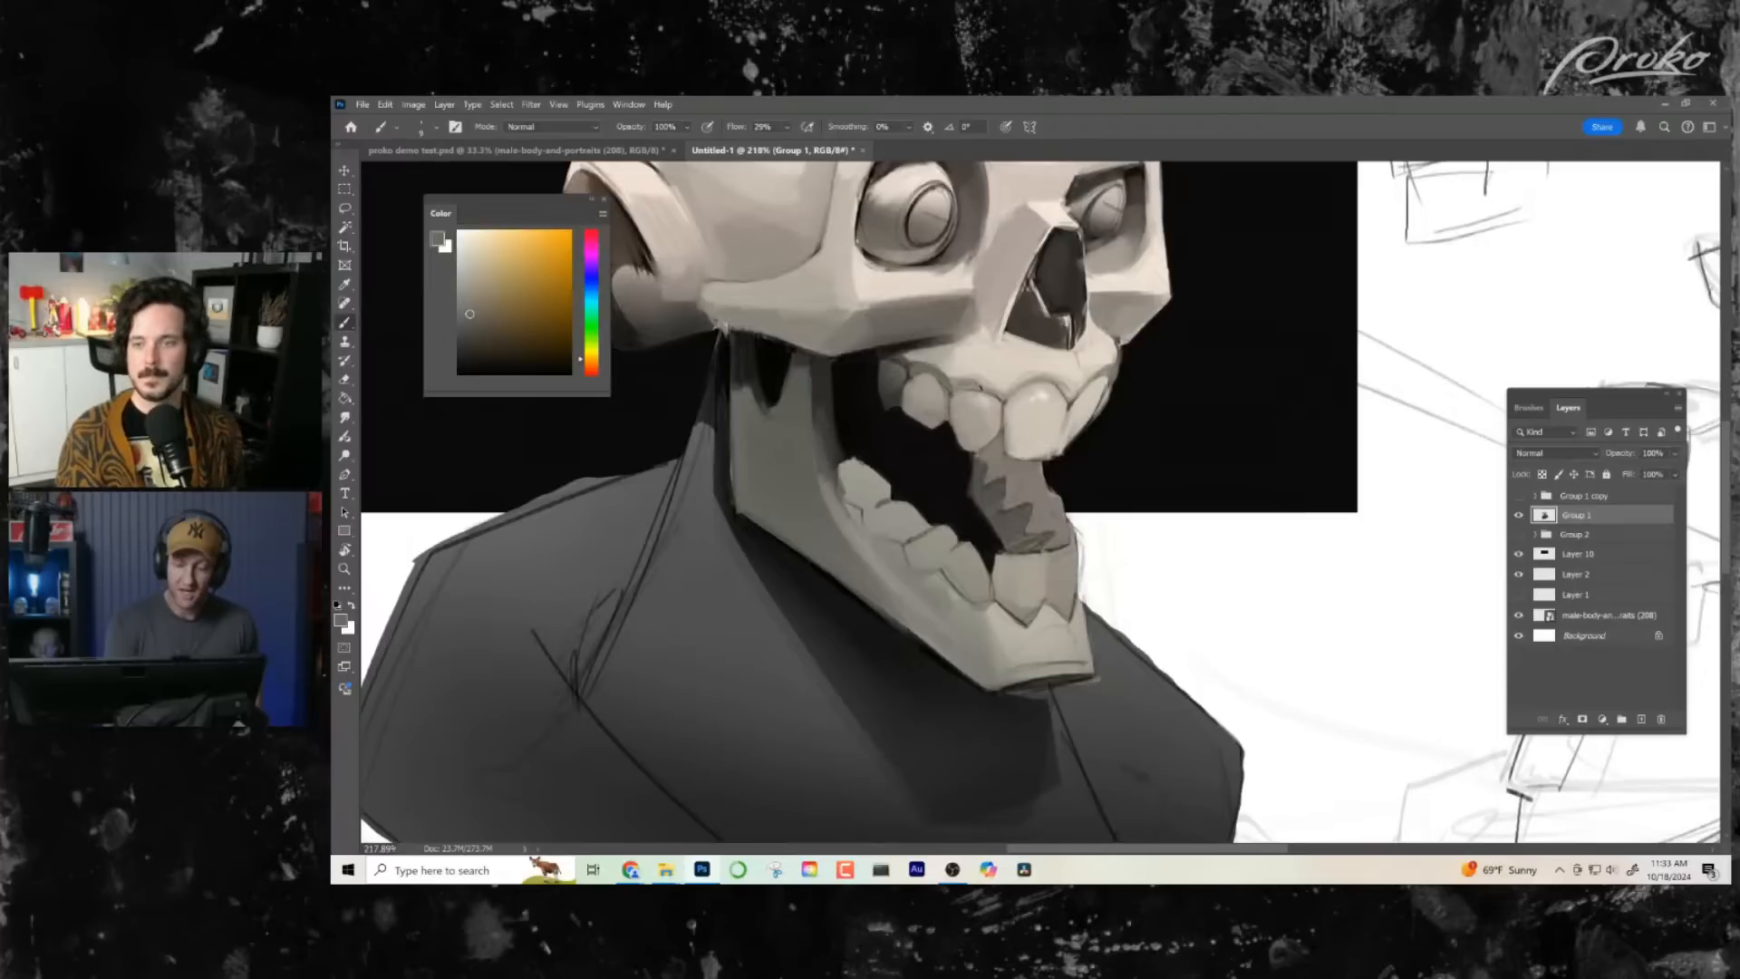
left_click_drag(1018, 395, 1033, 388)
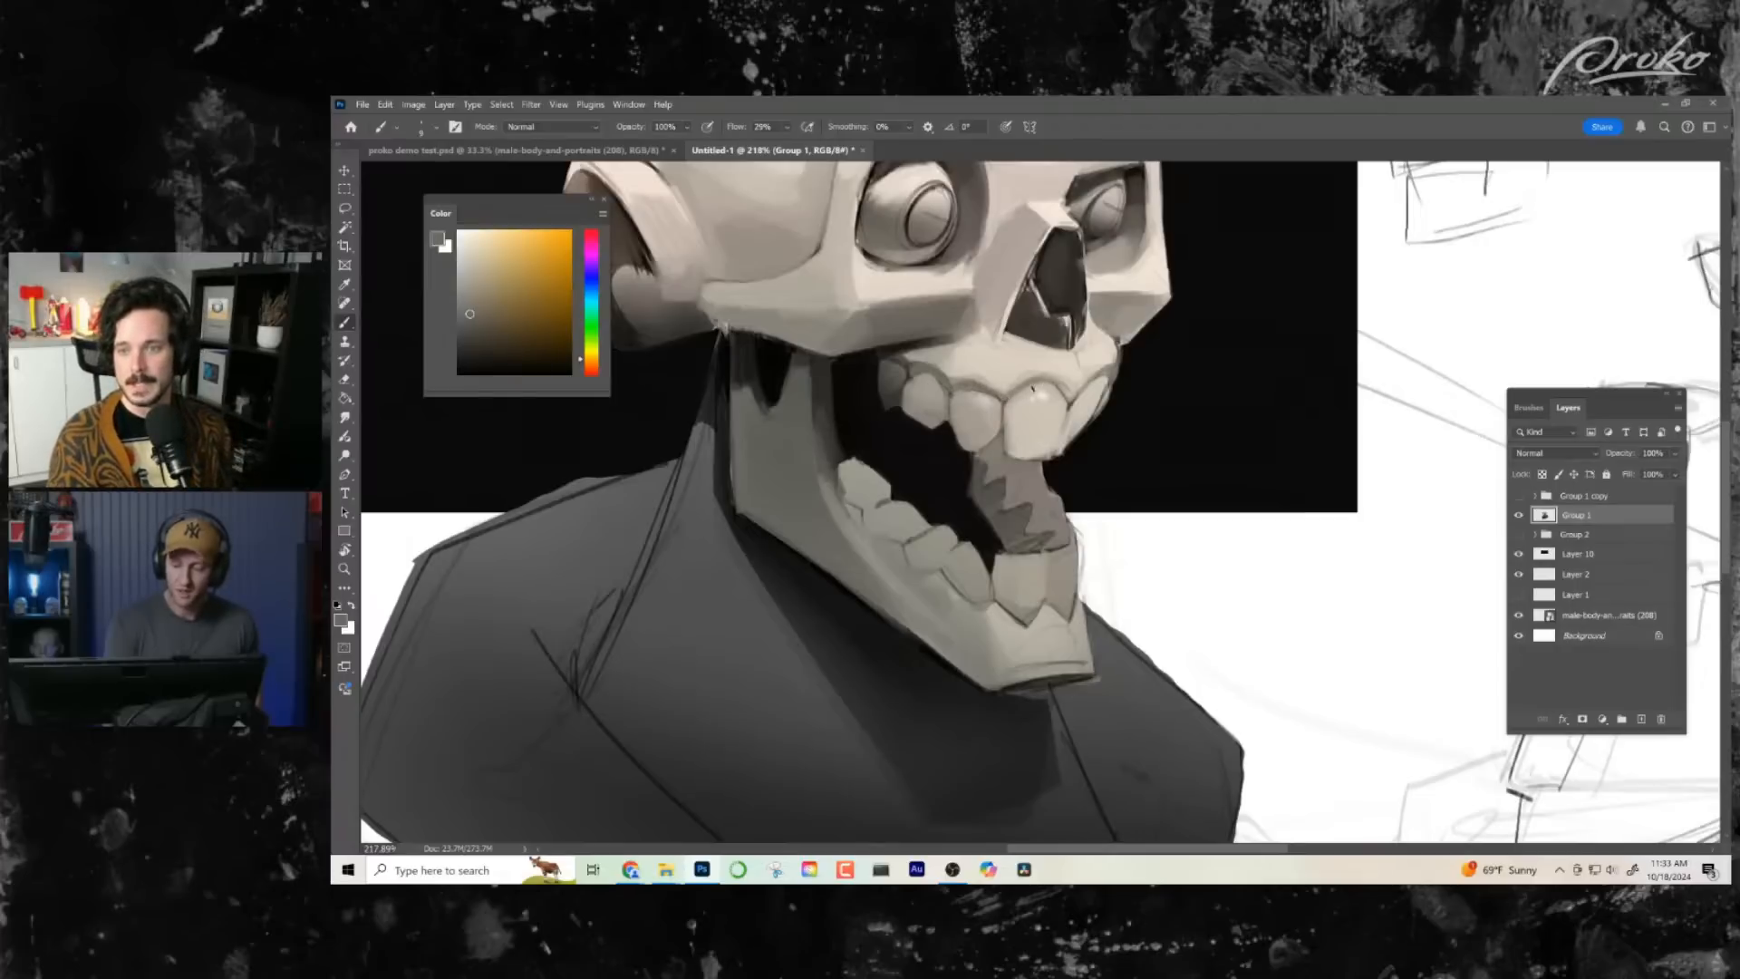
- Check the whole bust, and blend the upper gum beneath the cheekbone with a sampled light tone and grey
left_click_drag(1134, 610, 1107, 628)
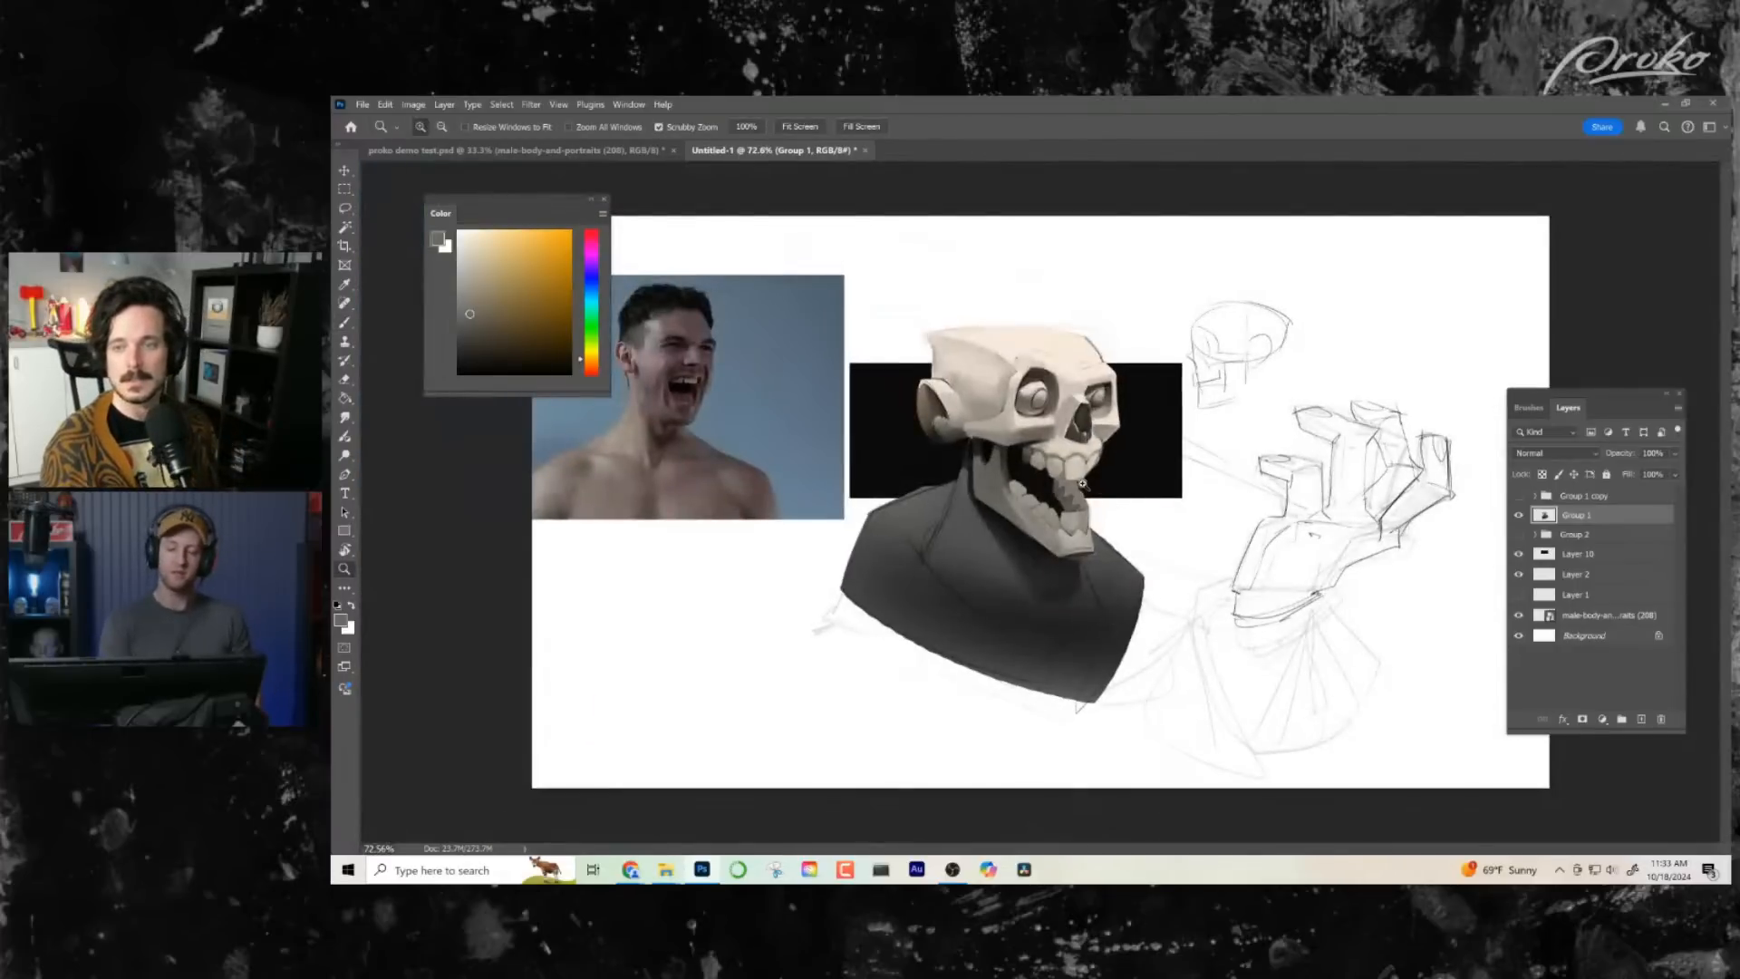
left_click_drag(1083, 485, 1113, 480)
left_click(1056, 385, "alt")
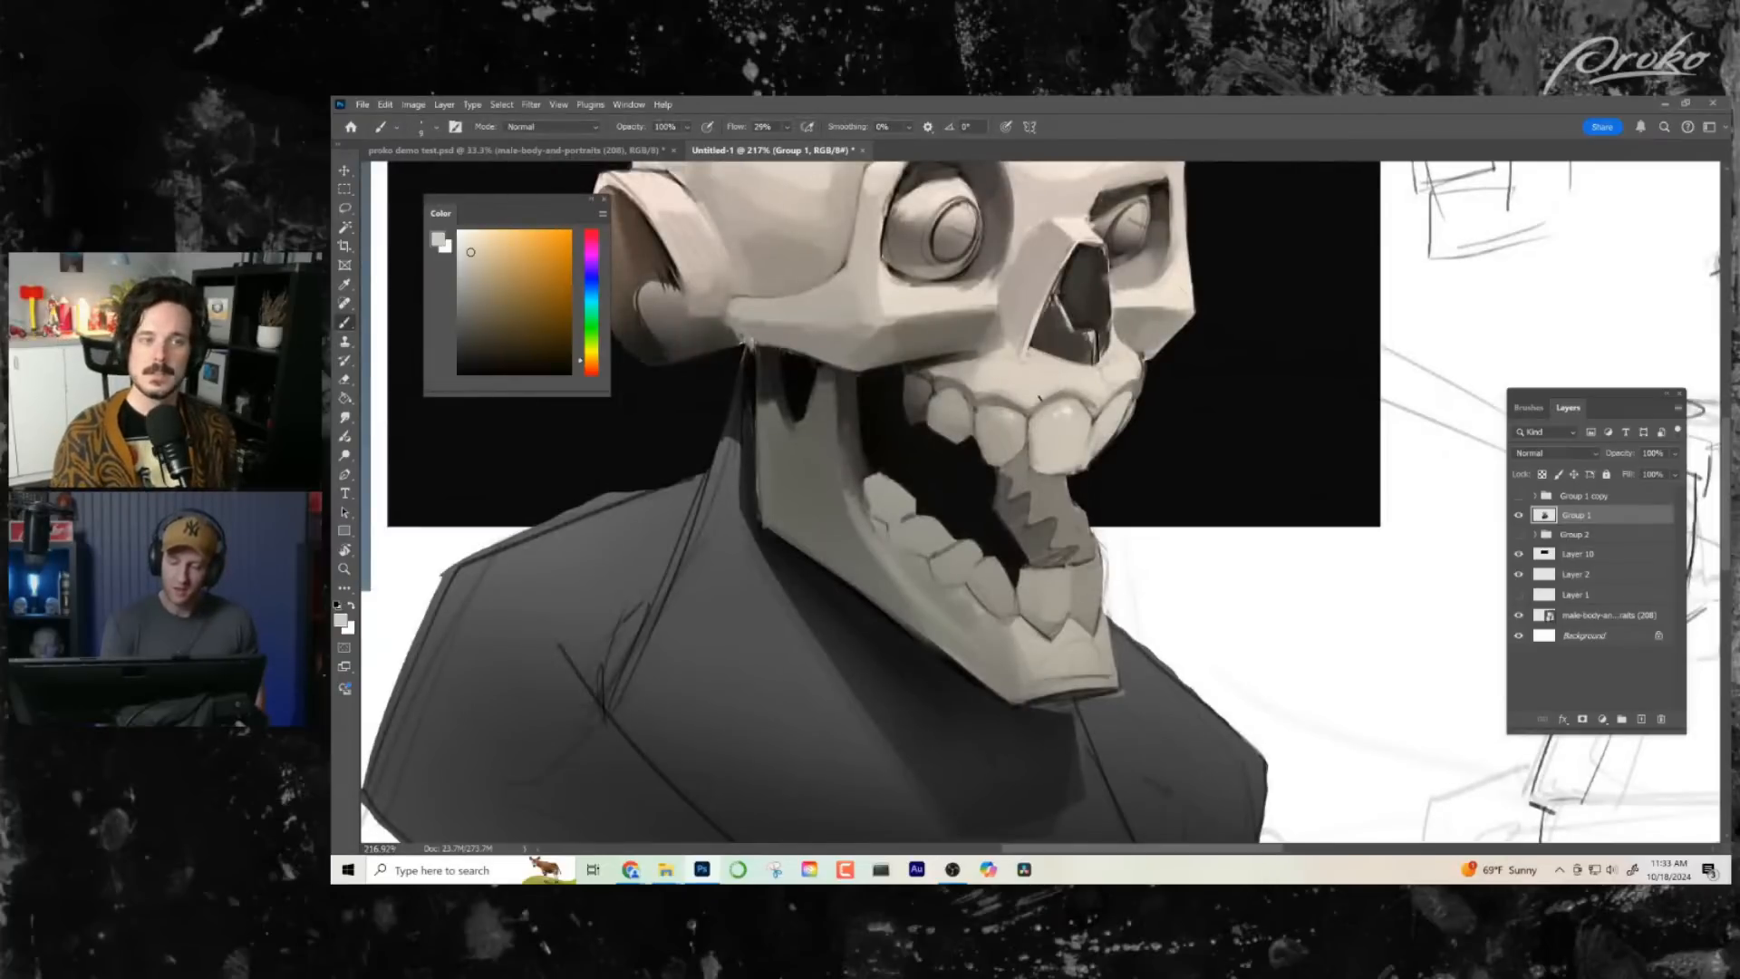
left_click(990, 356, "alt")
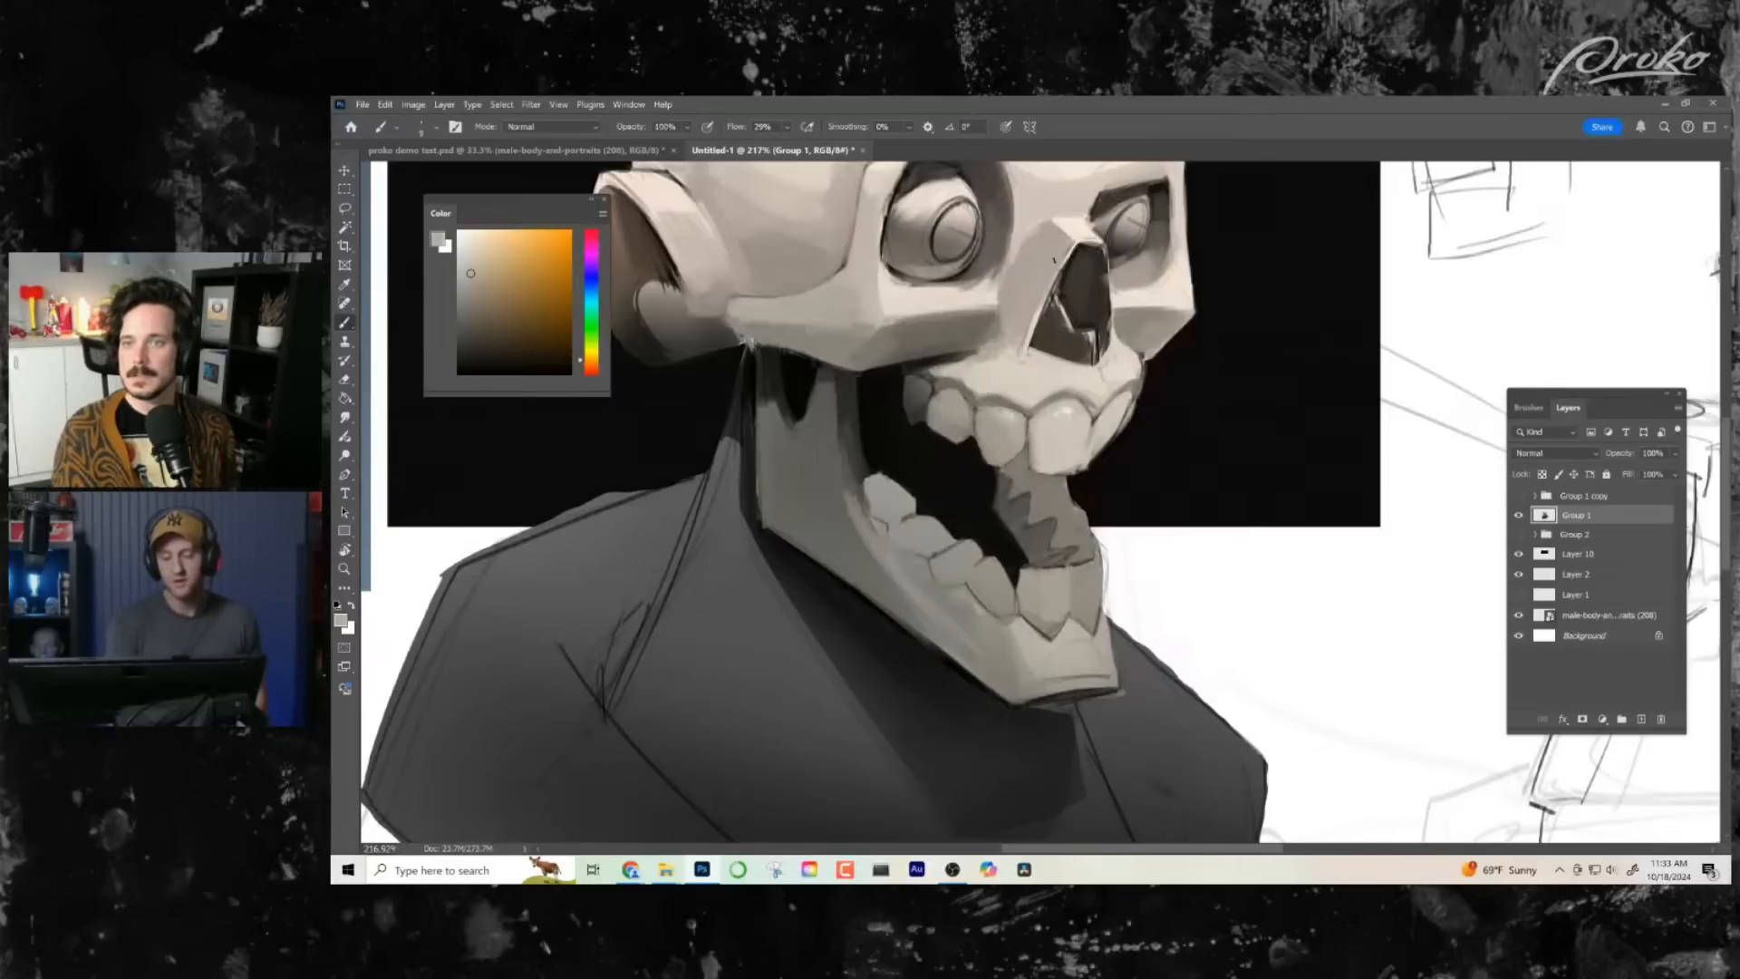
- Refine the nose bridge and its side plane with warm greys sampled from the surrounding bone
key("z")
mouse_move(1054, 260)
left_mouse_down()
mouse_move(1022, 404)
mouse_move(1061, 358)
left_mouse_up()
key("b")
left_click(995, 310, "alt")
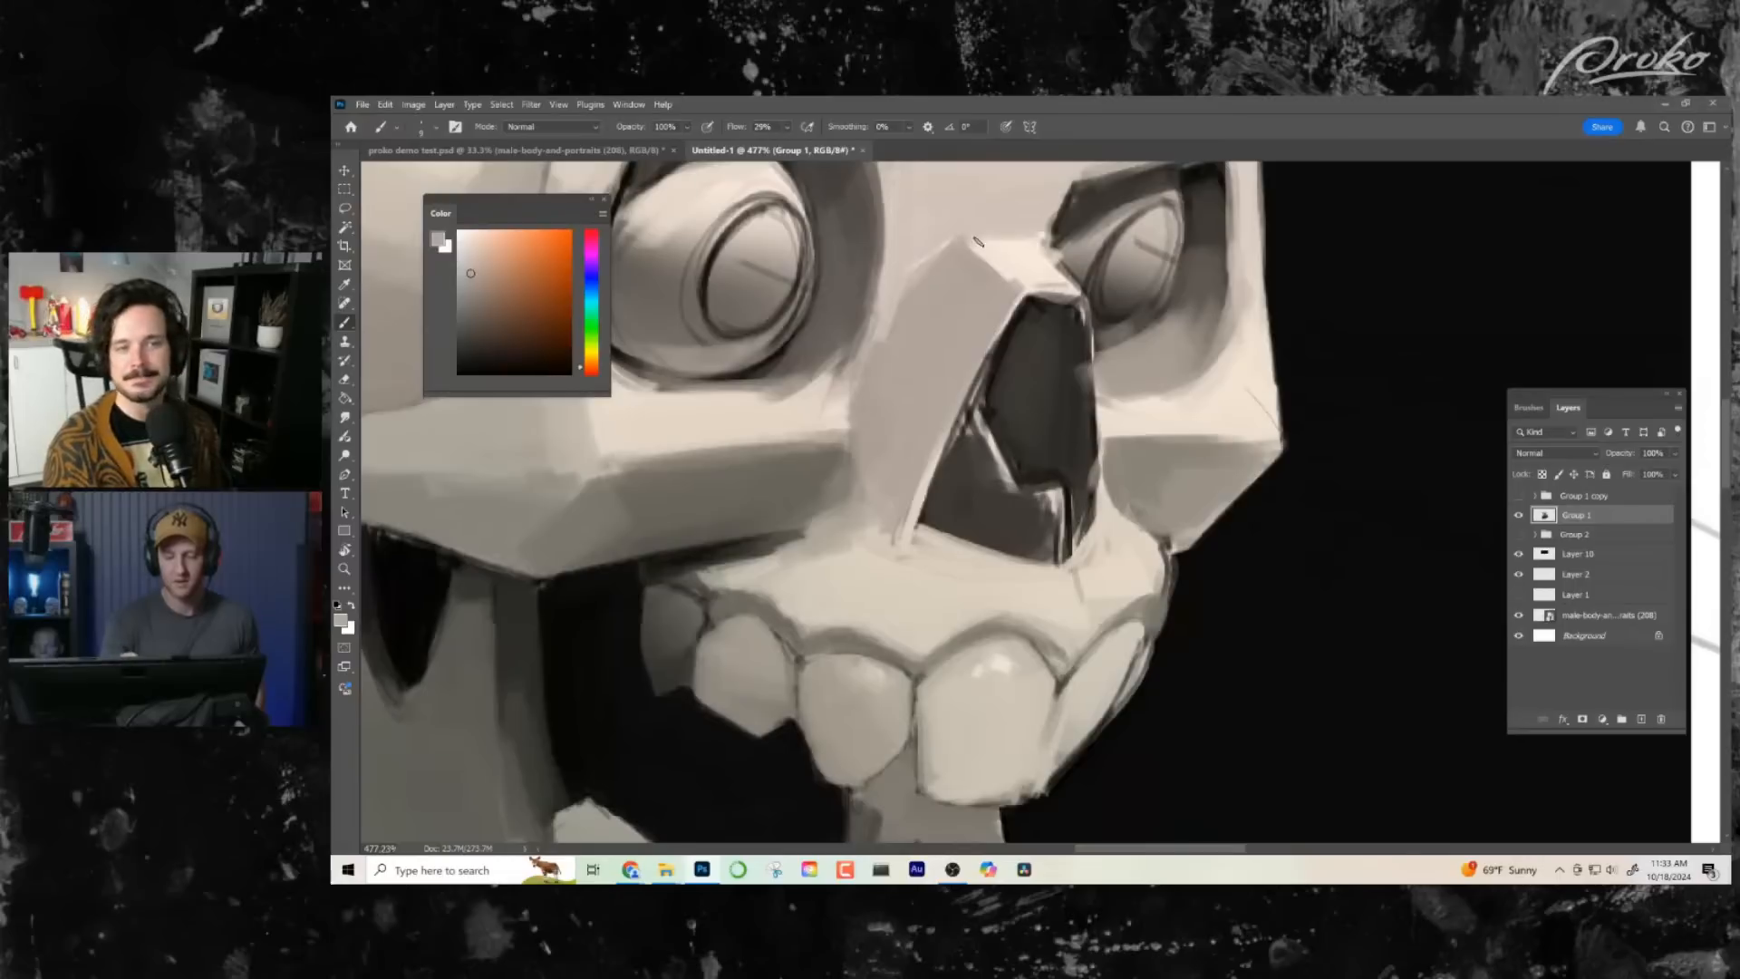
key("z")
left_click_drag(977, 241, 1054, 392)
key("b")
left_click(838, 349, "alt")
mouse_move(820, 324)
left_mouse_down()
mouse_move(792, 392)
mouse_move(757, 381)
left_mouse_up()
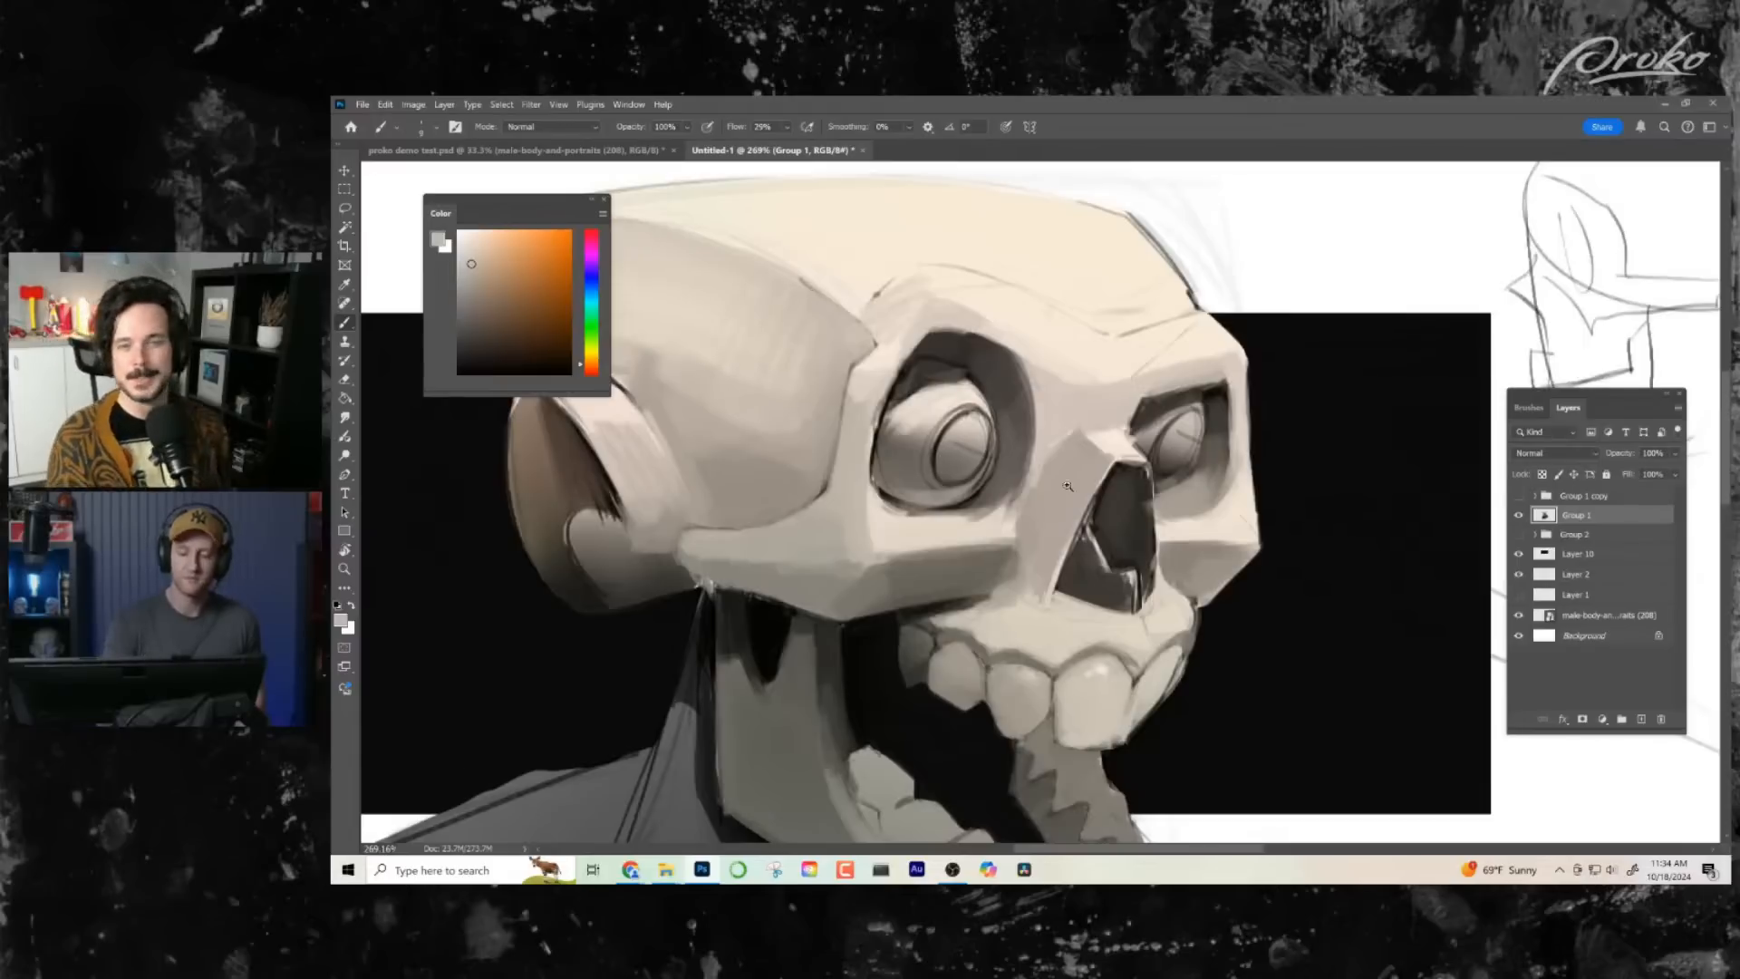
- Paint the near eye's iris with a grey upper part and a light reflection in its lower part, using sampled tones
key("z")
mouse_move(1068, 487)
left_mouse_down()
mouse_move(1117, 544)
mouse_move(1148, 686)
mouse_move(1072, 466)
mouse_move(1165, 498)
mouse_move(1076, 474)
left_mouse_up()
key("b")
left_click(1092, 526, "alt")
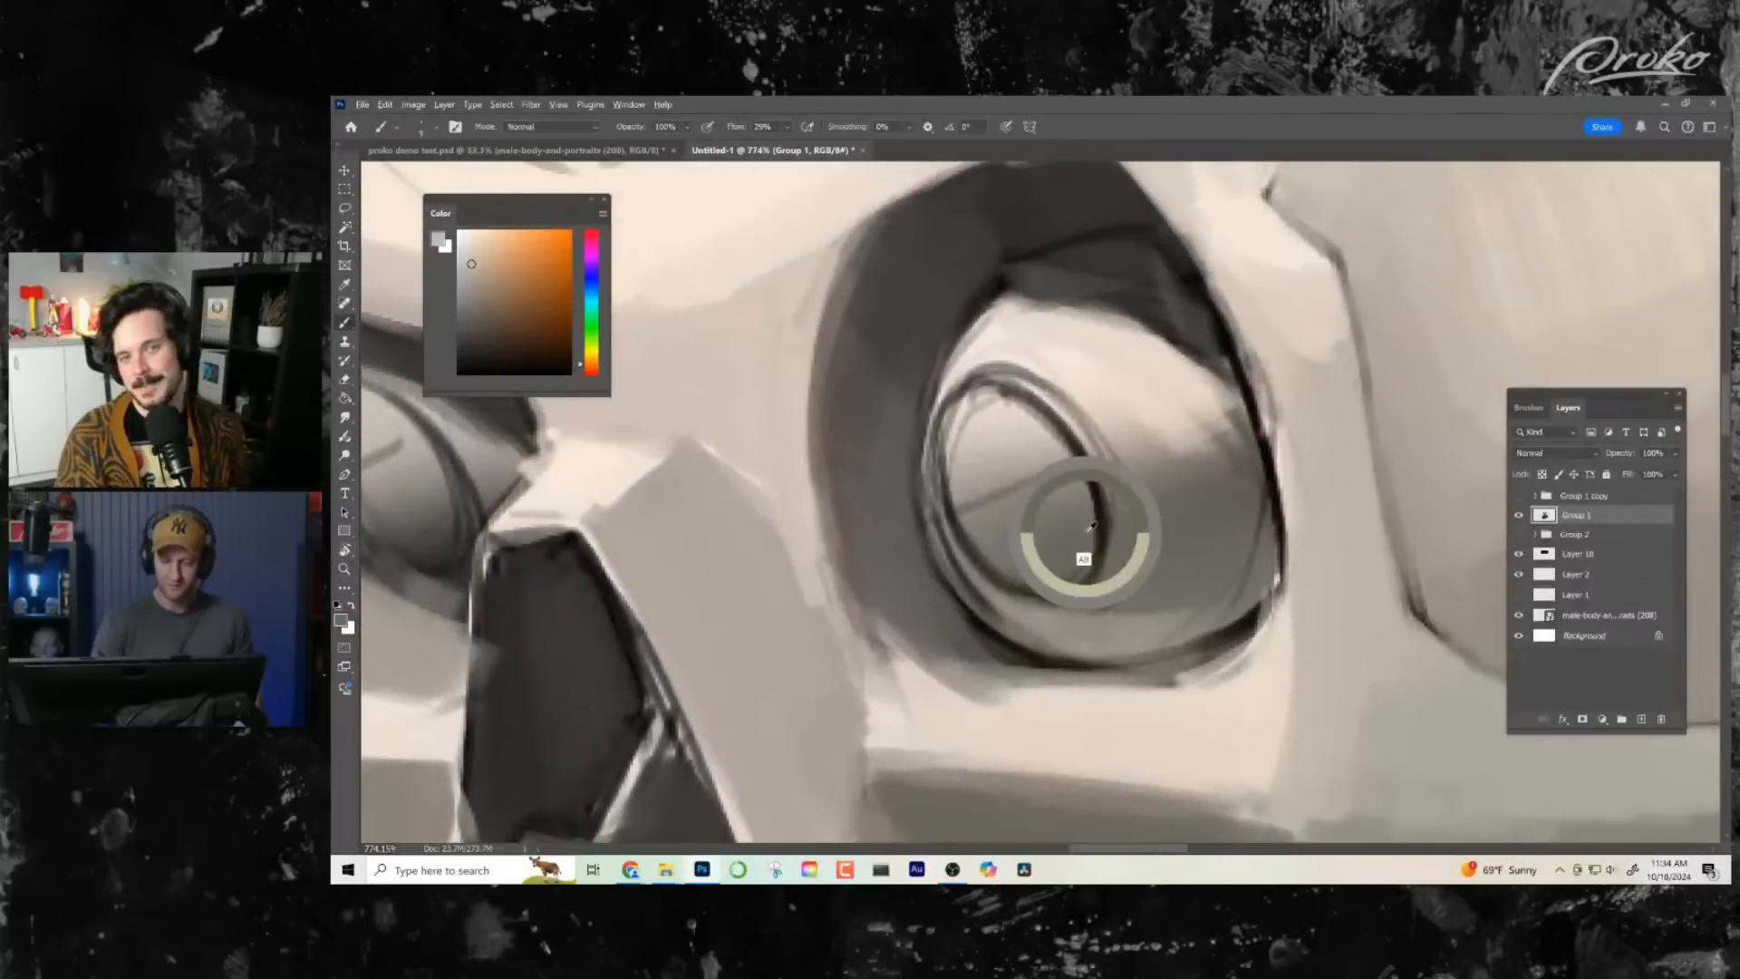
mouse_move(997, 390)
left_mouse_down()
mouse_move(954, 472)
mouse_move(997, 416)
mouse_move(1037, 429)
mouse_move(958, 487)
mouse_move(1067, 487)
mouse_move(1134, 460)
left_mouse_up()
left_click(1091, 407, "alt")
mouse_move(988, 485)
left_mouse_down()
mouse_move(1074, 564)
mouse_move(989, 544)
mouse_move(1068, 554)
mouse_move(1002, 567)
mouse_move(979, 494)
left_mouse_up()
key("z")
left_click_drag(1142, 584, 1066, 584)
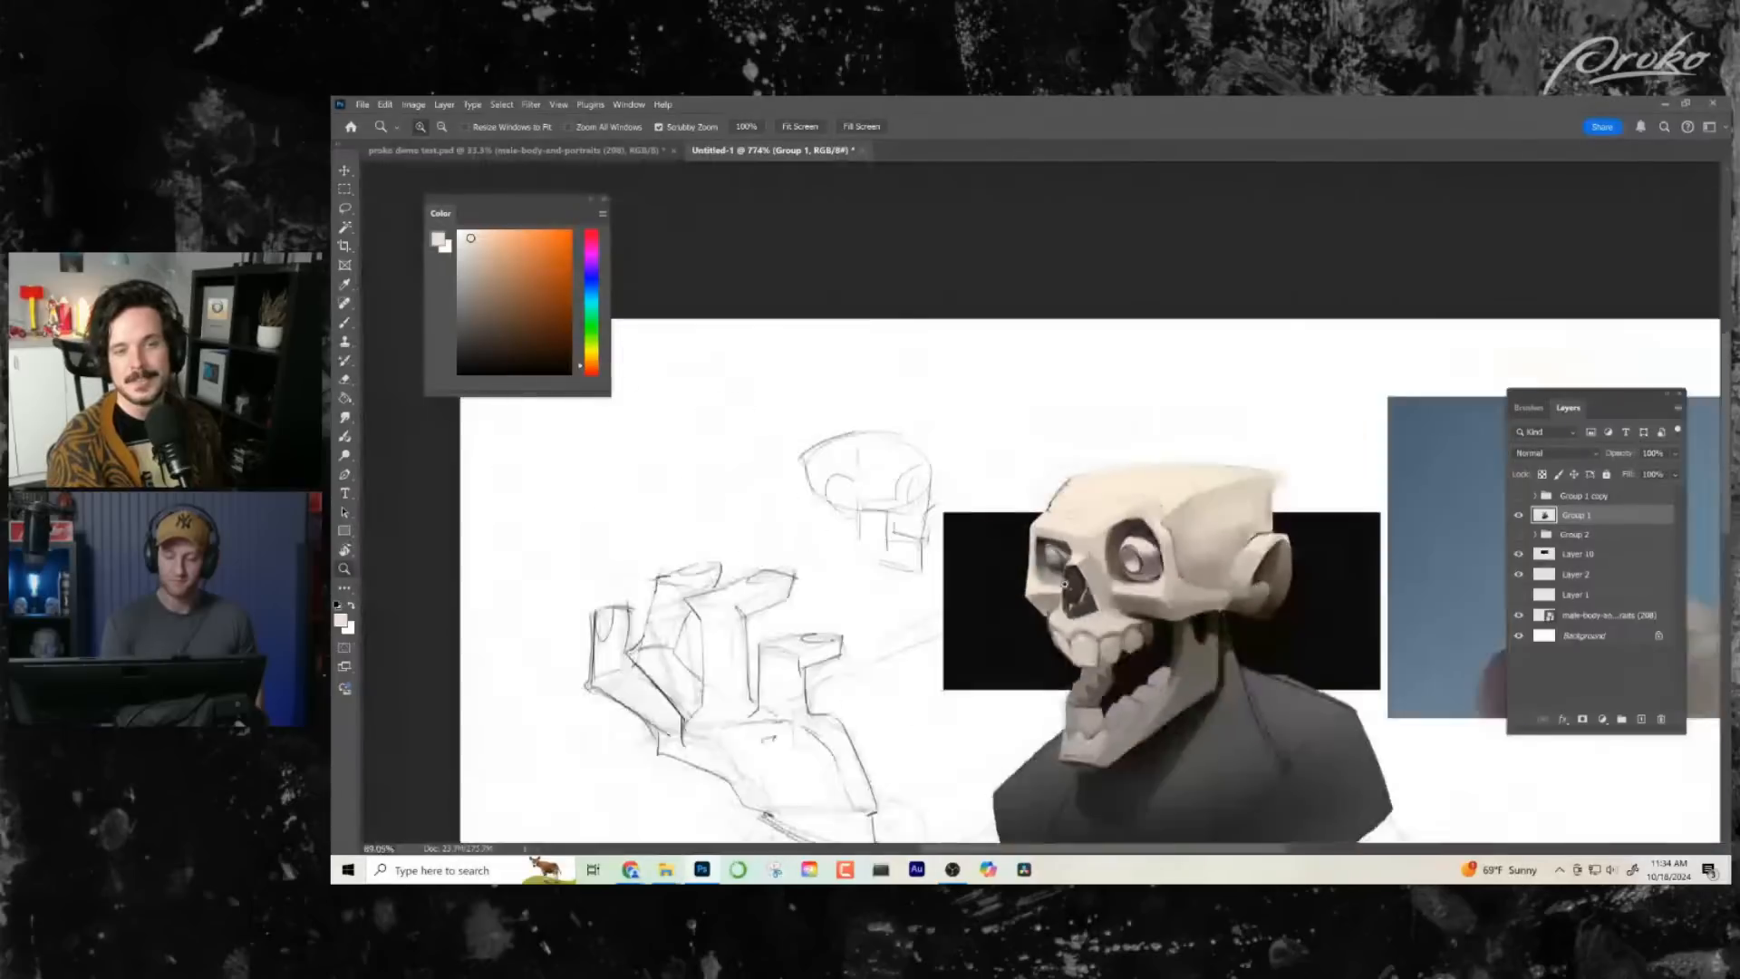
- Paint the far eye's iris with a matching grey upper part and light lower reflection, using sampled tones
key("ctrl+0")
left_click_drag(993, 375, 1070, 375)
key("b")
mouse_move(966, 508)
left_mouse_down()
mouse_move(925, 507)
mouse_move(898, 480)
mouse_move(916, 455)
left_mouse_up()
left_click(977, 379, "alt")
mouse_move(872, 381)
left_mouse_down()
mouse_move(856, 424)
mouse_move(863, 396)
mouse_move(912, 398)
mouse_move(867, 454)
mouse_move(931, 439)
mouse_move(900, 469)
mouse_move(941, 457)
mouse_move(878, 466)
mouse_move(871, 430)
left_mouse_up()
left_click(939, 458, "alt")
key("z")
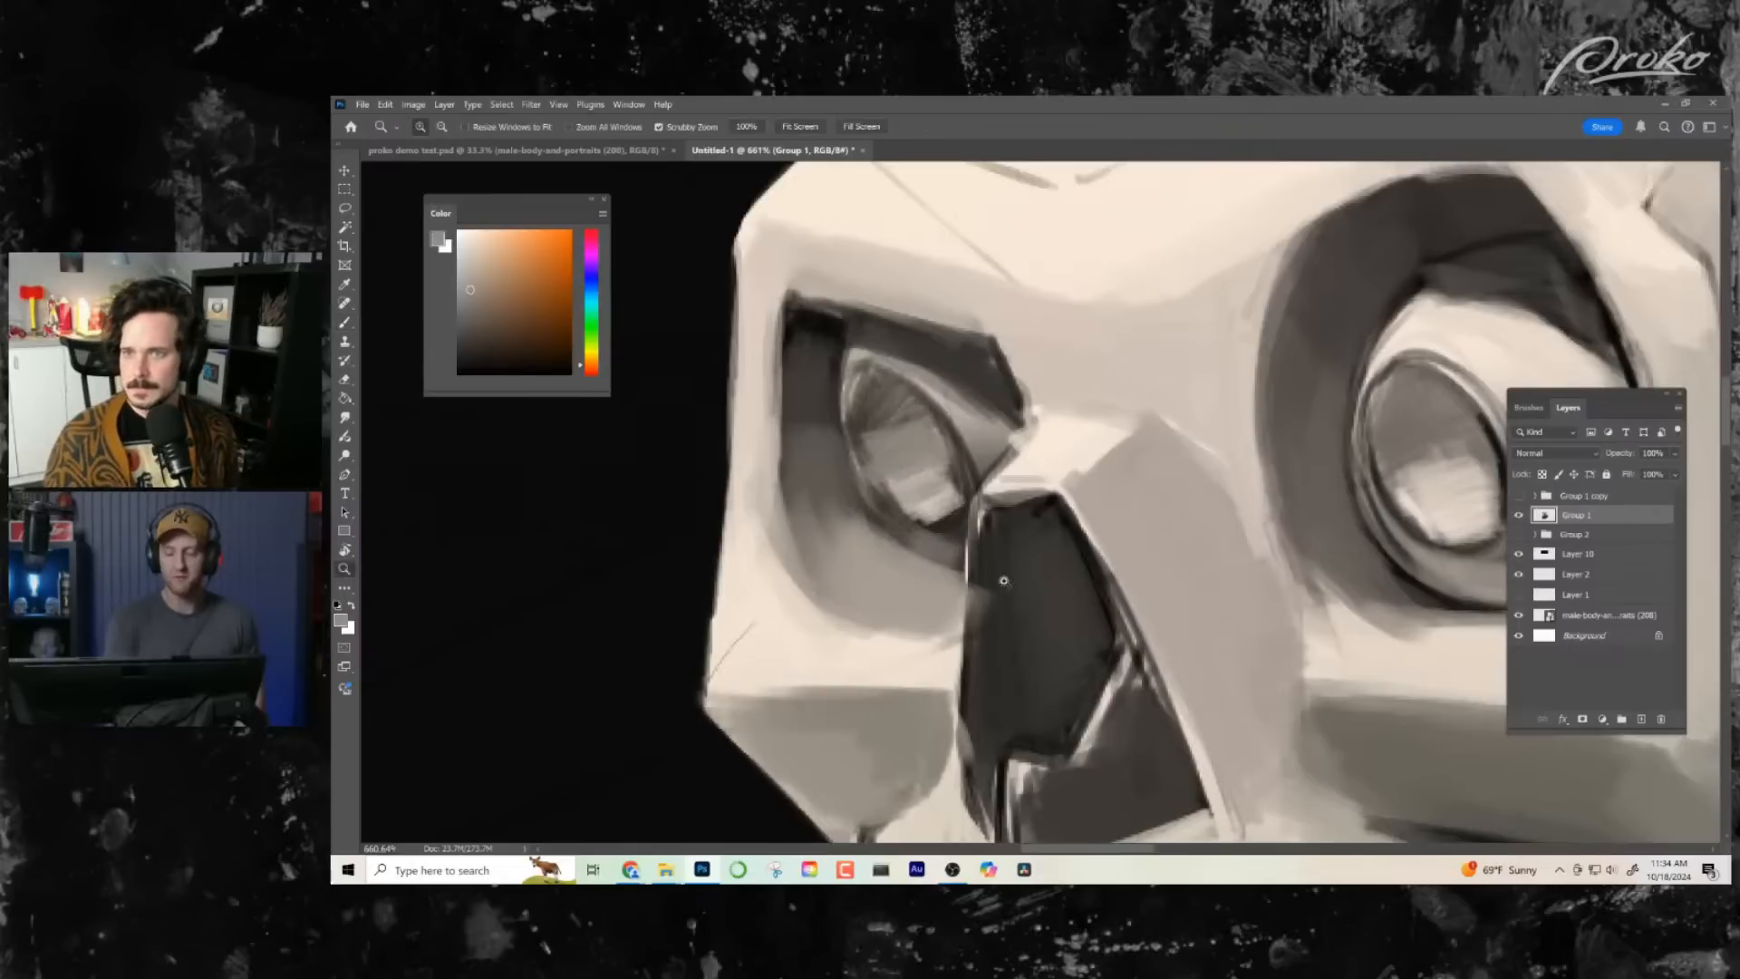
mouse_move(997, 585)
left_mouse_down()
mouse_move(906, 584)
mouse_move(1021, 586)
mouse_move(943, 587)
left_mouse_up()
left_click_drag(943, 507, 1088, 507)
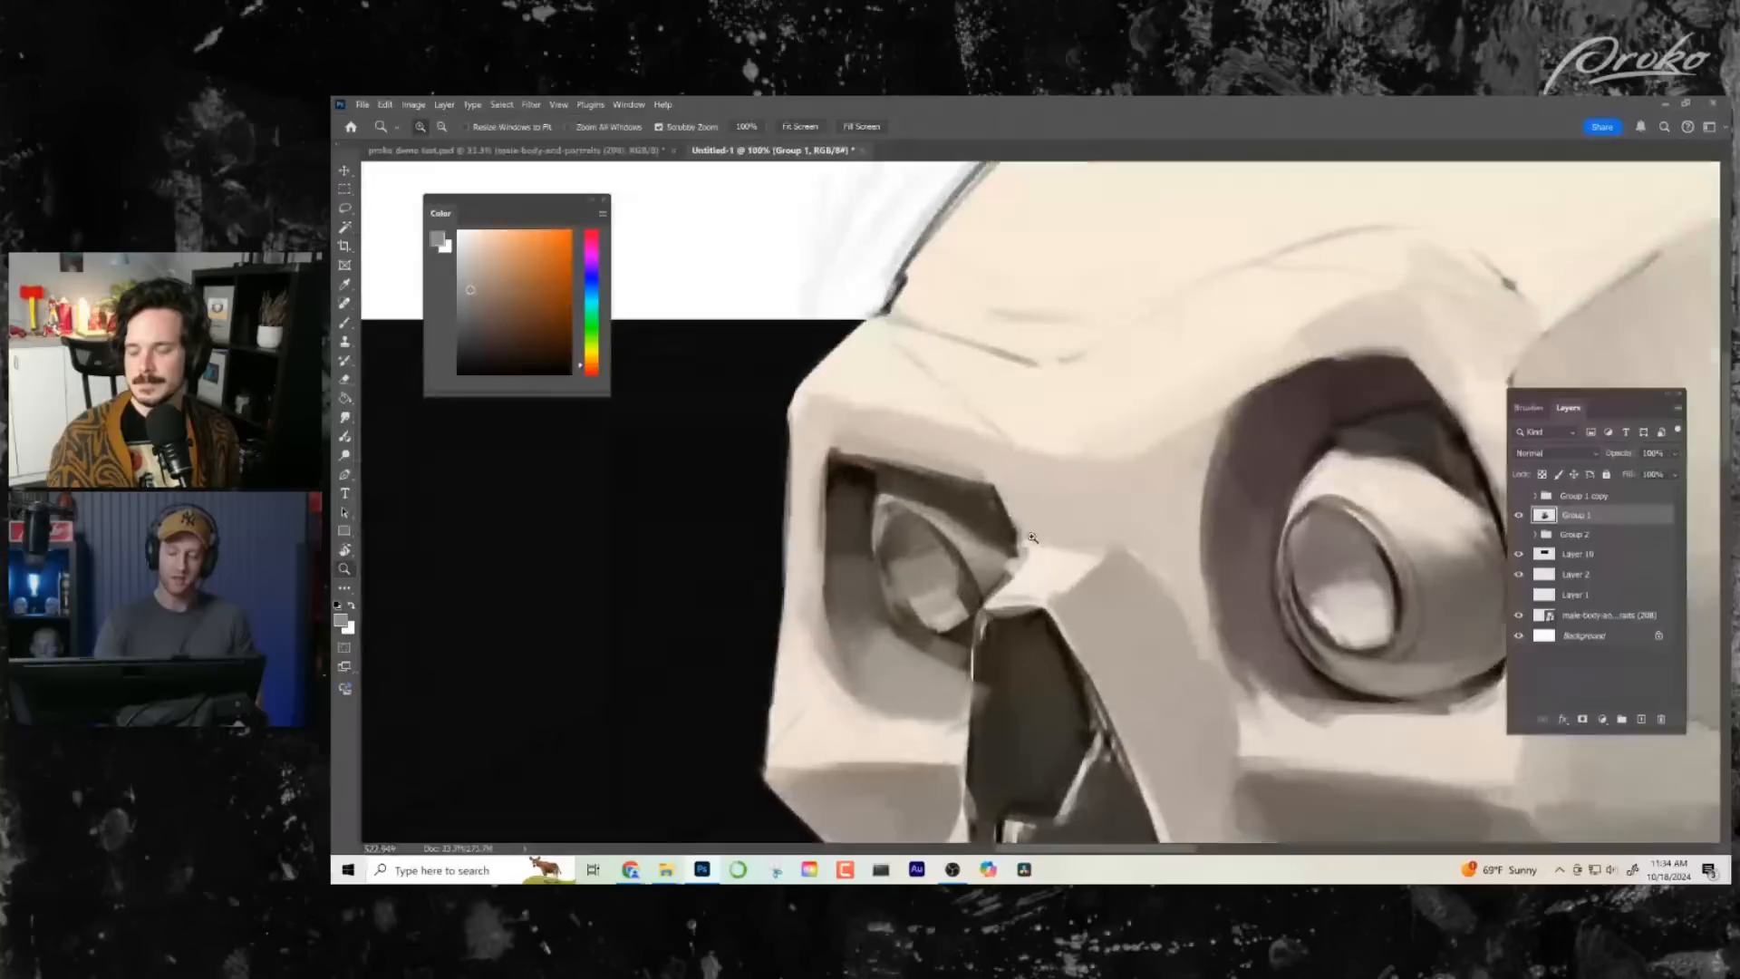
- Blend the far eye's iris, softening its grey upper part and the light reflection below with sampled tones
key("b")
left_click(934, 617, "alt")
mouse_move(925, 630)
left_mouse_down()
mouse_move(898, 599)
mouse_move(956, 634)
mouse_move(972, 588)
left_mouse_up()
left_click(943, 614, "alt")
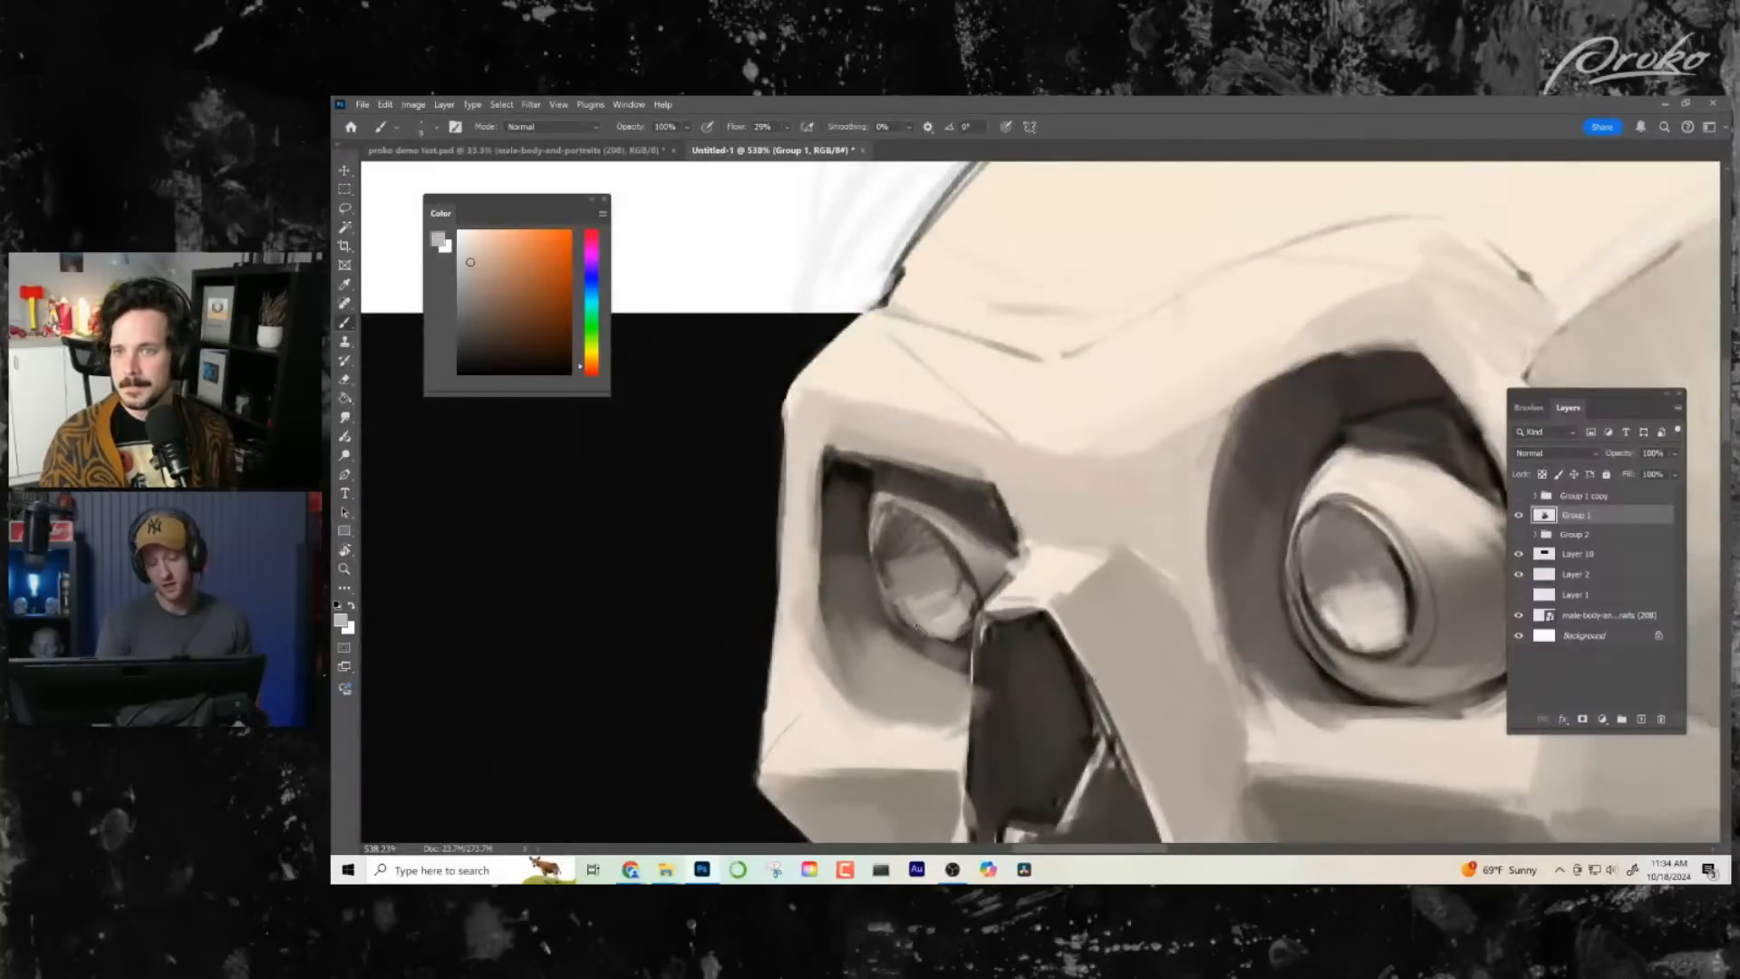
key("alt+z")
key("alt+z")
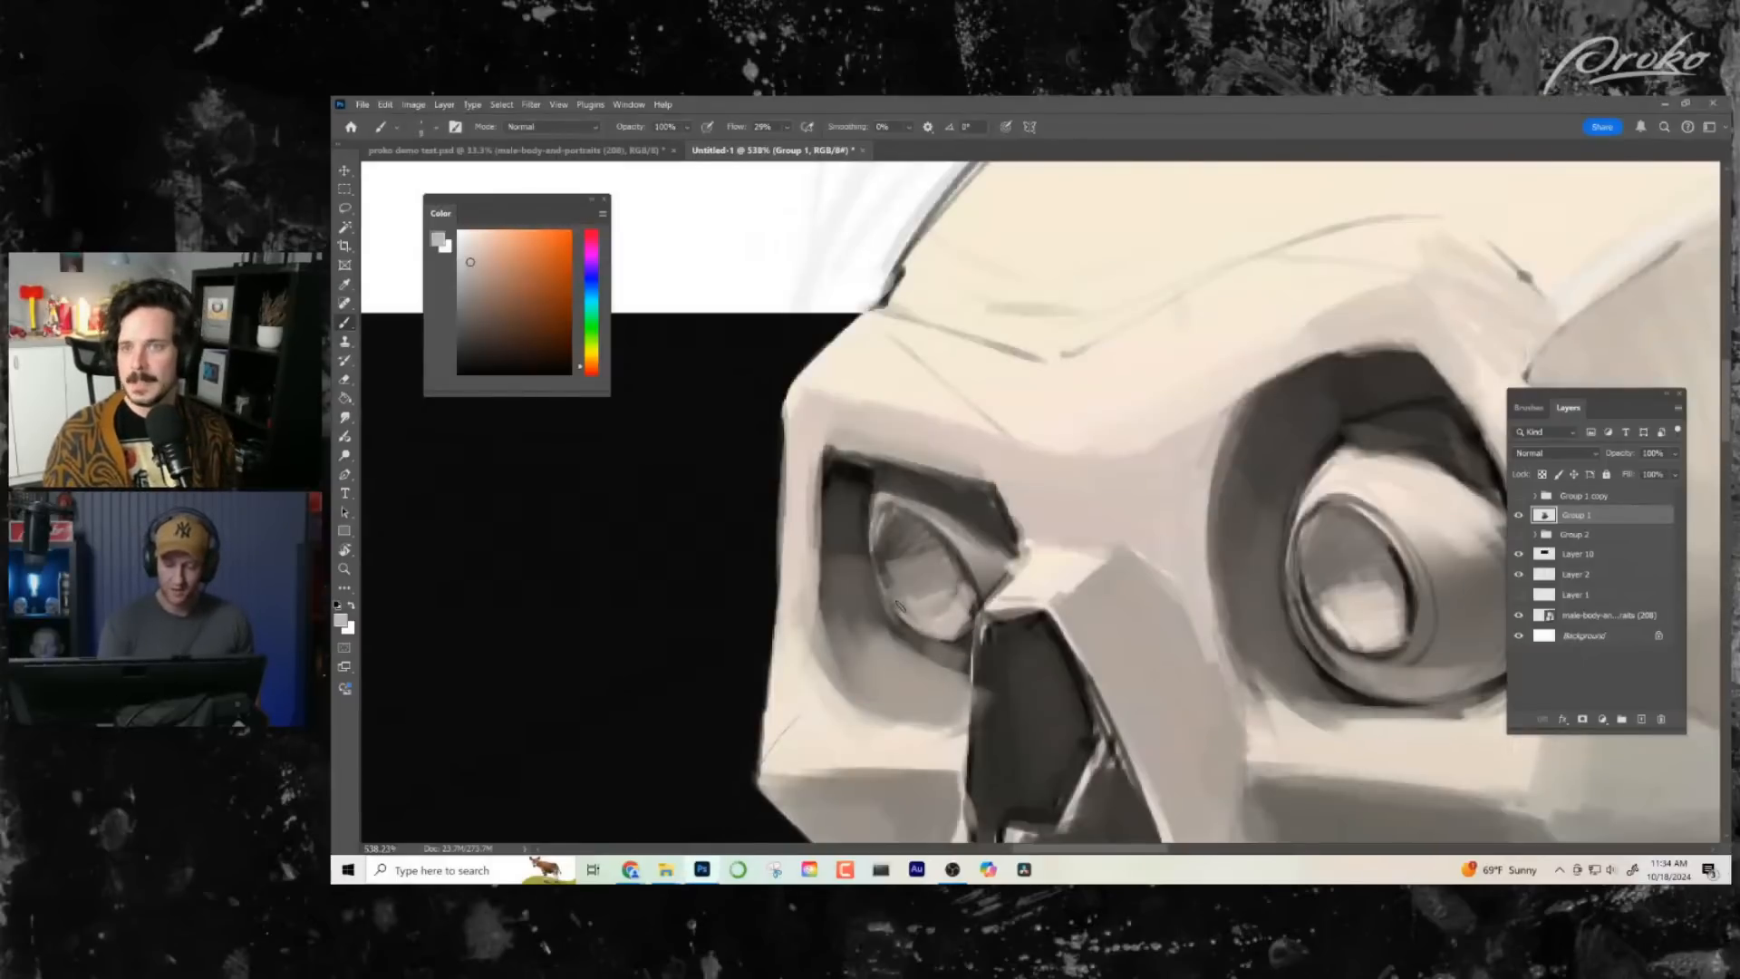
left_click_drag(935, 615, 968, 600)
mouse_move(926, 595)
left_mouse_down()
mouse_move(888, 557)
mouse_move(905, 508)
mouse_move(943, 521)
left_mouse_up()
left_click(912, 564, "alt")
left_click(897, 557, "alt")
- Check the whole bust, and darken the outer edge of the near eye socket with a sampled near-black
key("ctrl+space")
left_click_drag(1078, 645, 970, 647)
left_click_drag(1124, 666, 1085, 551)
left_click_drag(1206, 563, 1119, 569)
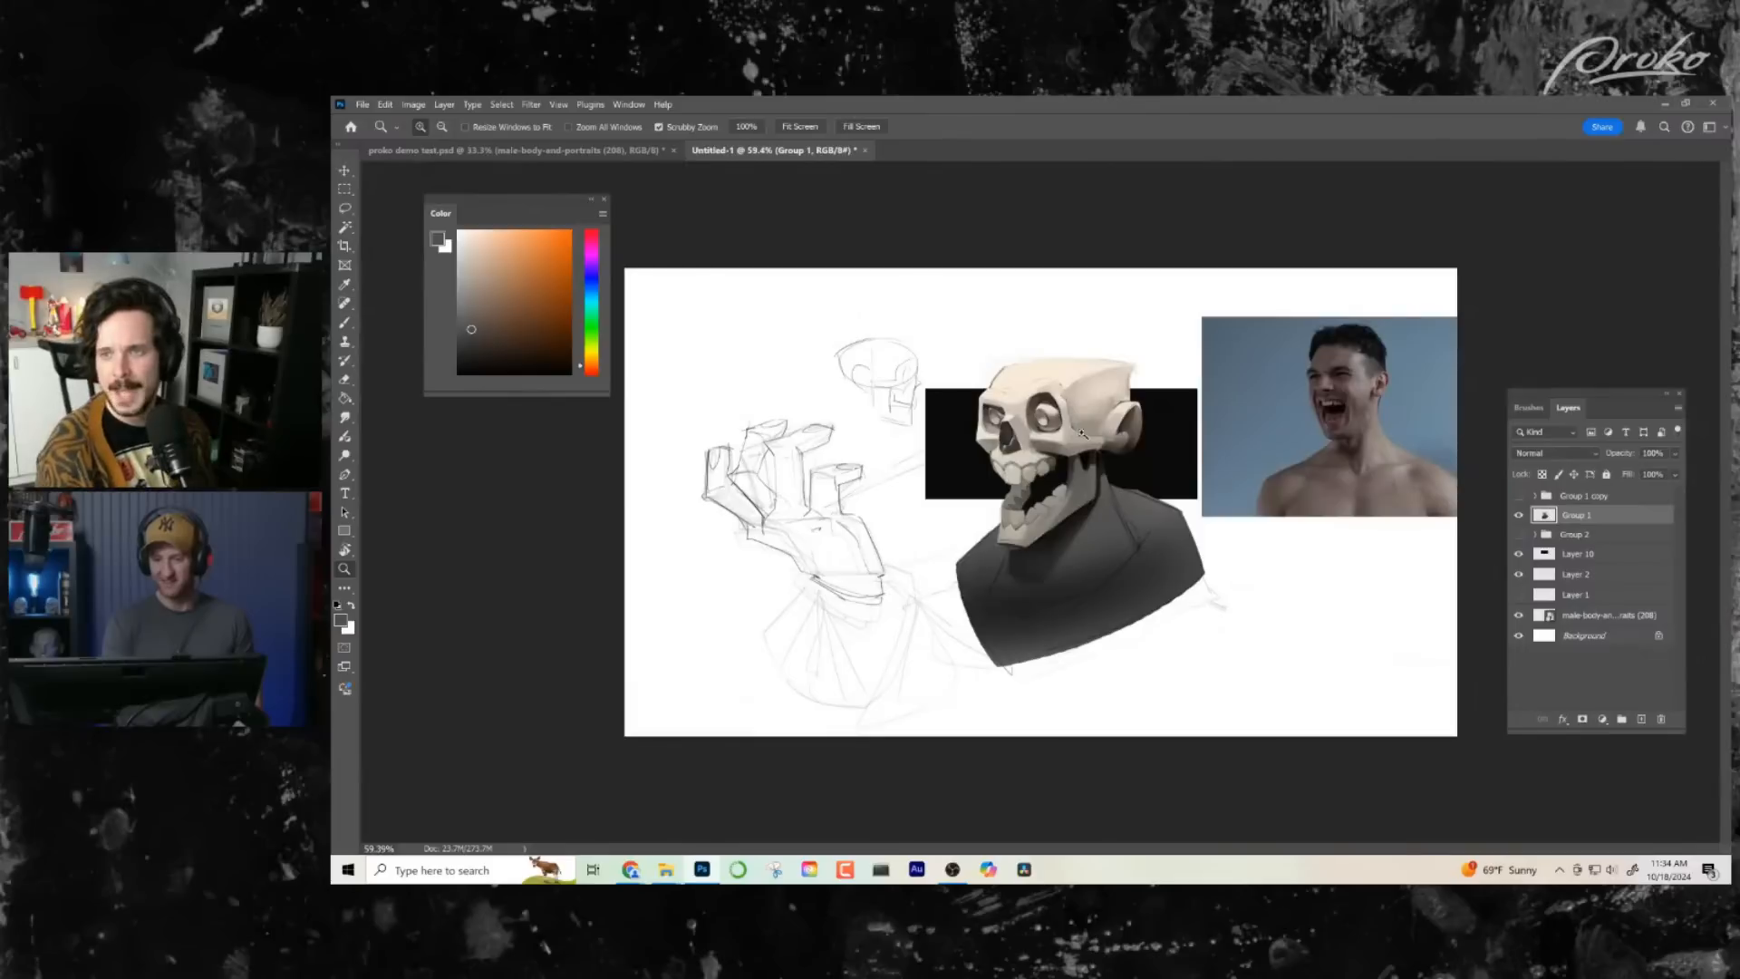
left_click_drag(1032, 418, 1101, 426)
mouse_move(1159, 478)
left_mouse_down()
mouse_move(1044, 442)
mouse_move(1083, 478)
mouse_move(1103, 433)
left_mouse_up()
left_click(973, 474, "alt")
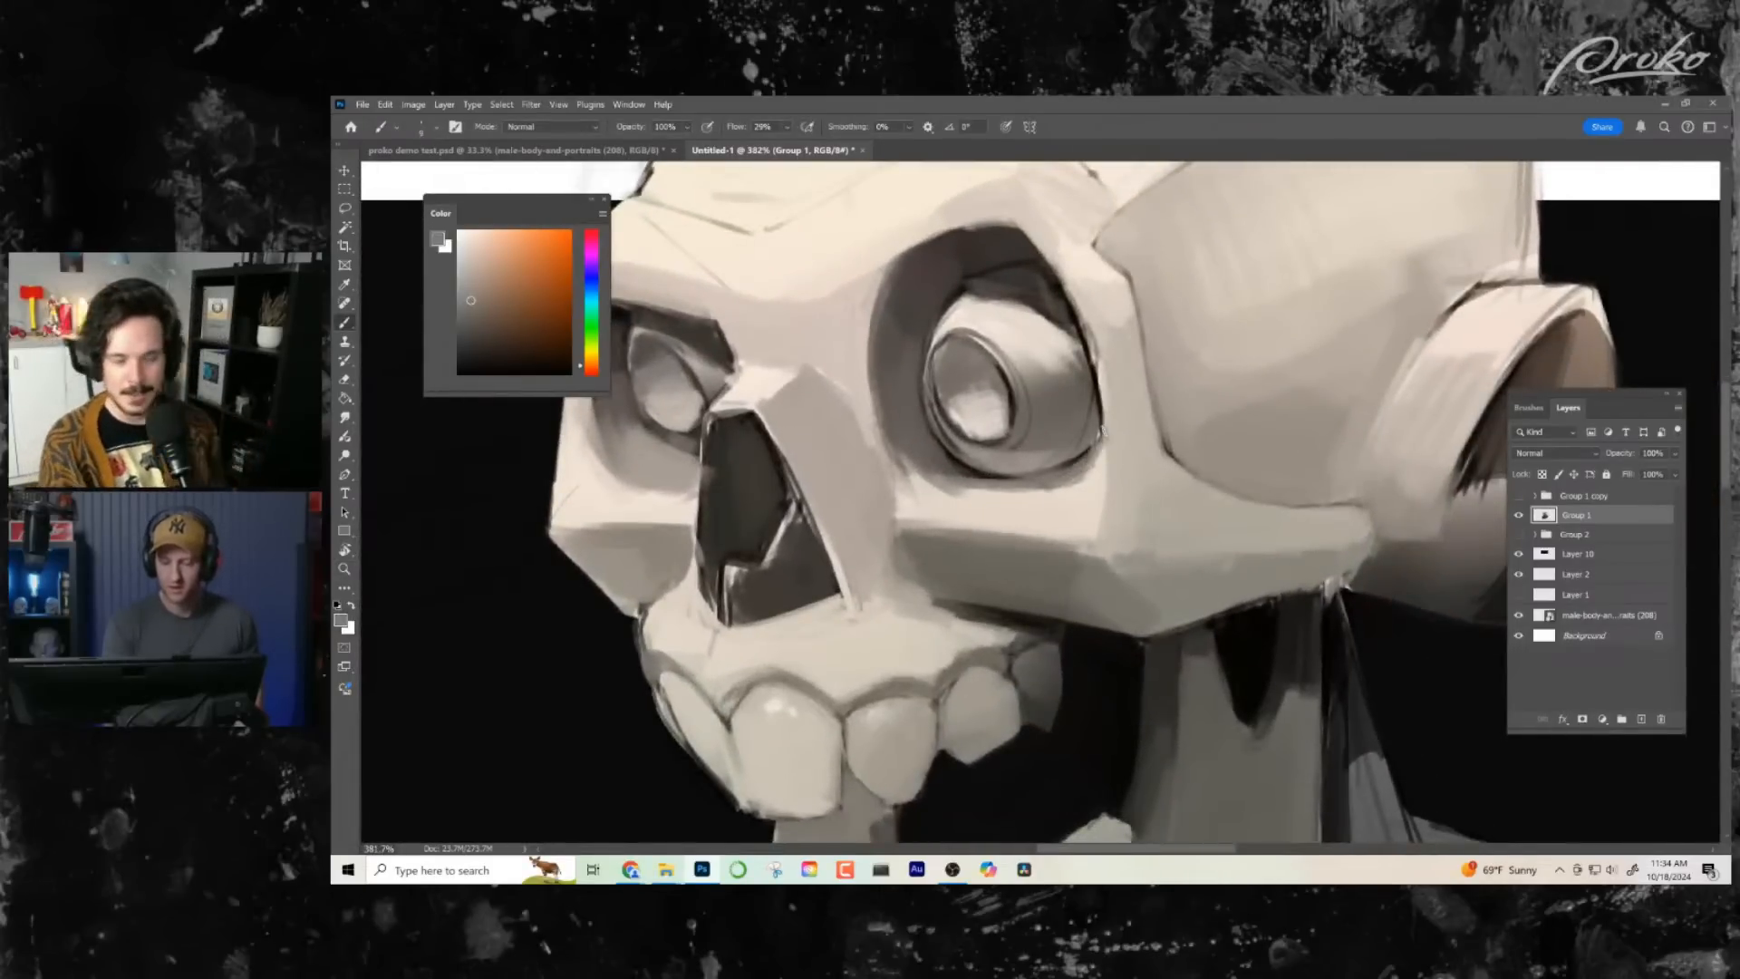
key("d")
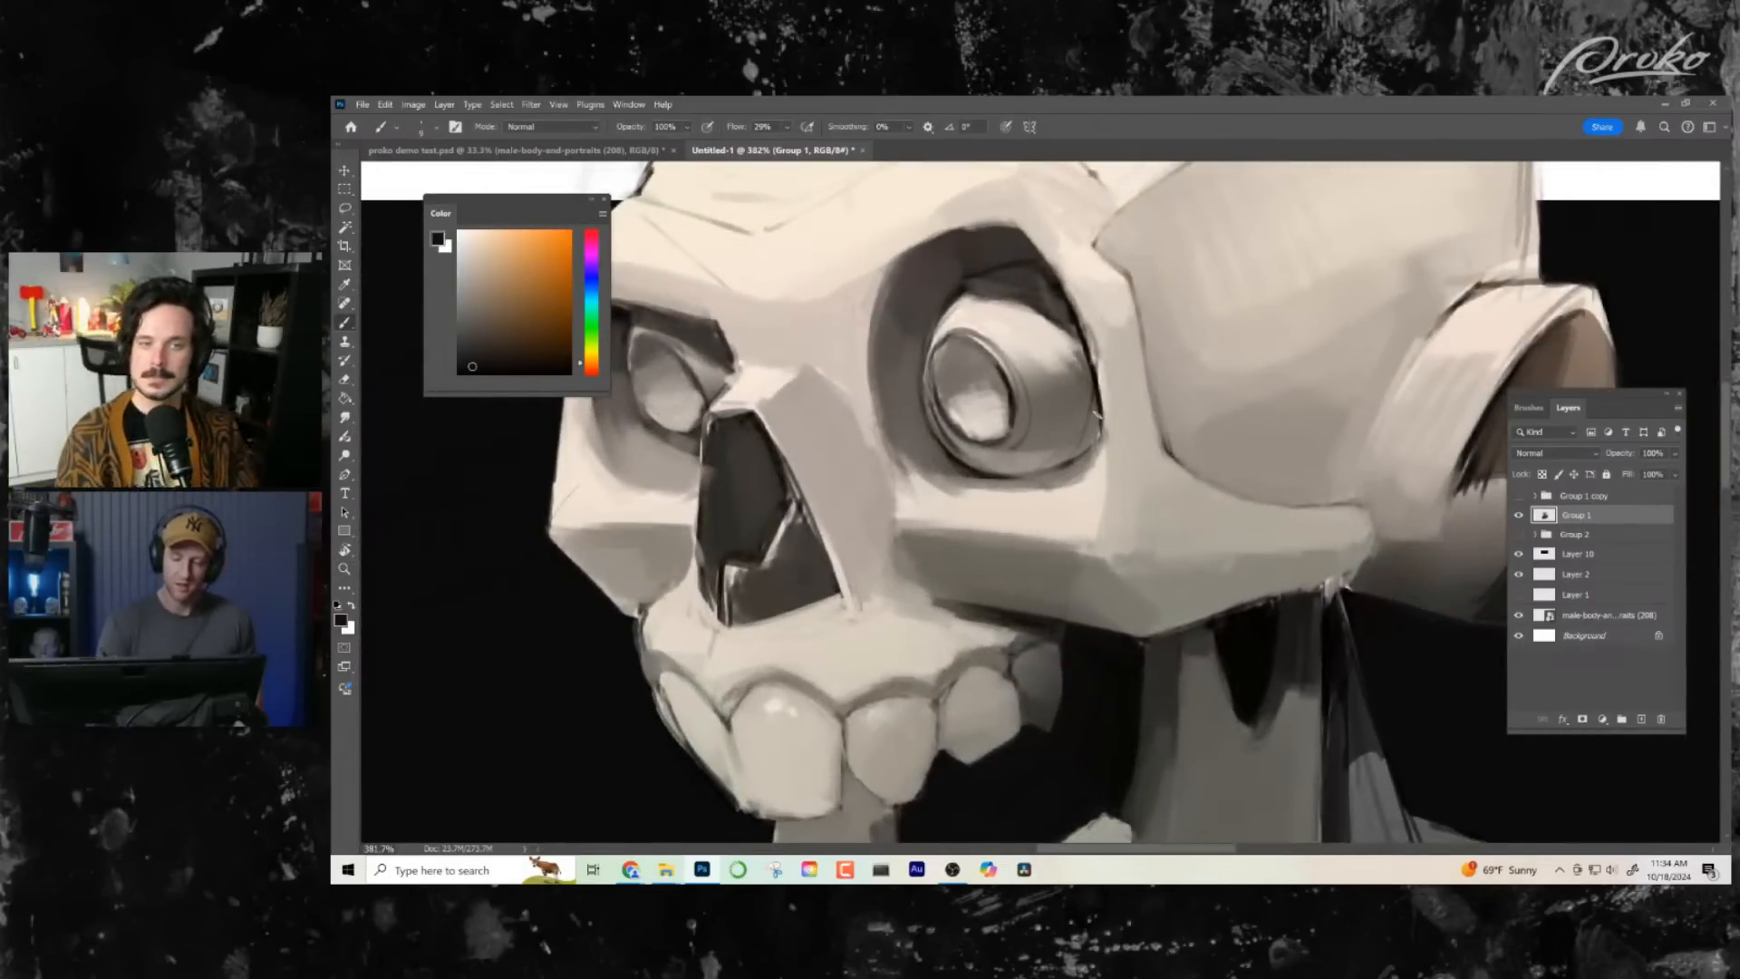
key("z")
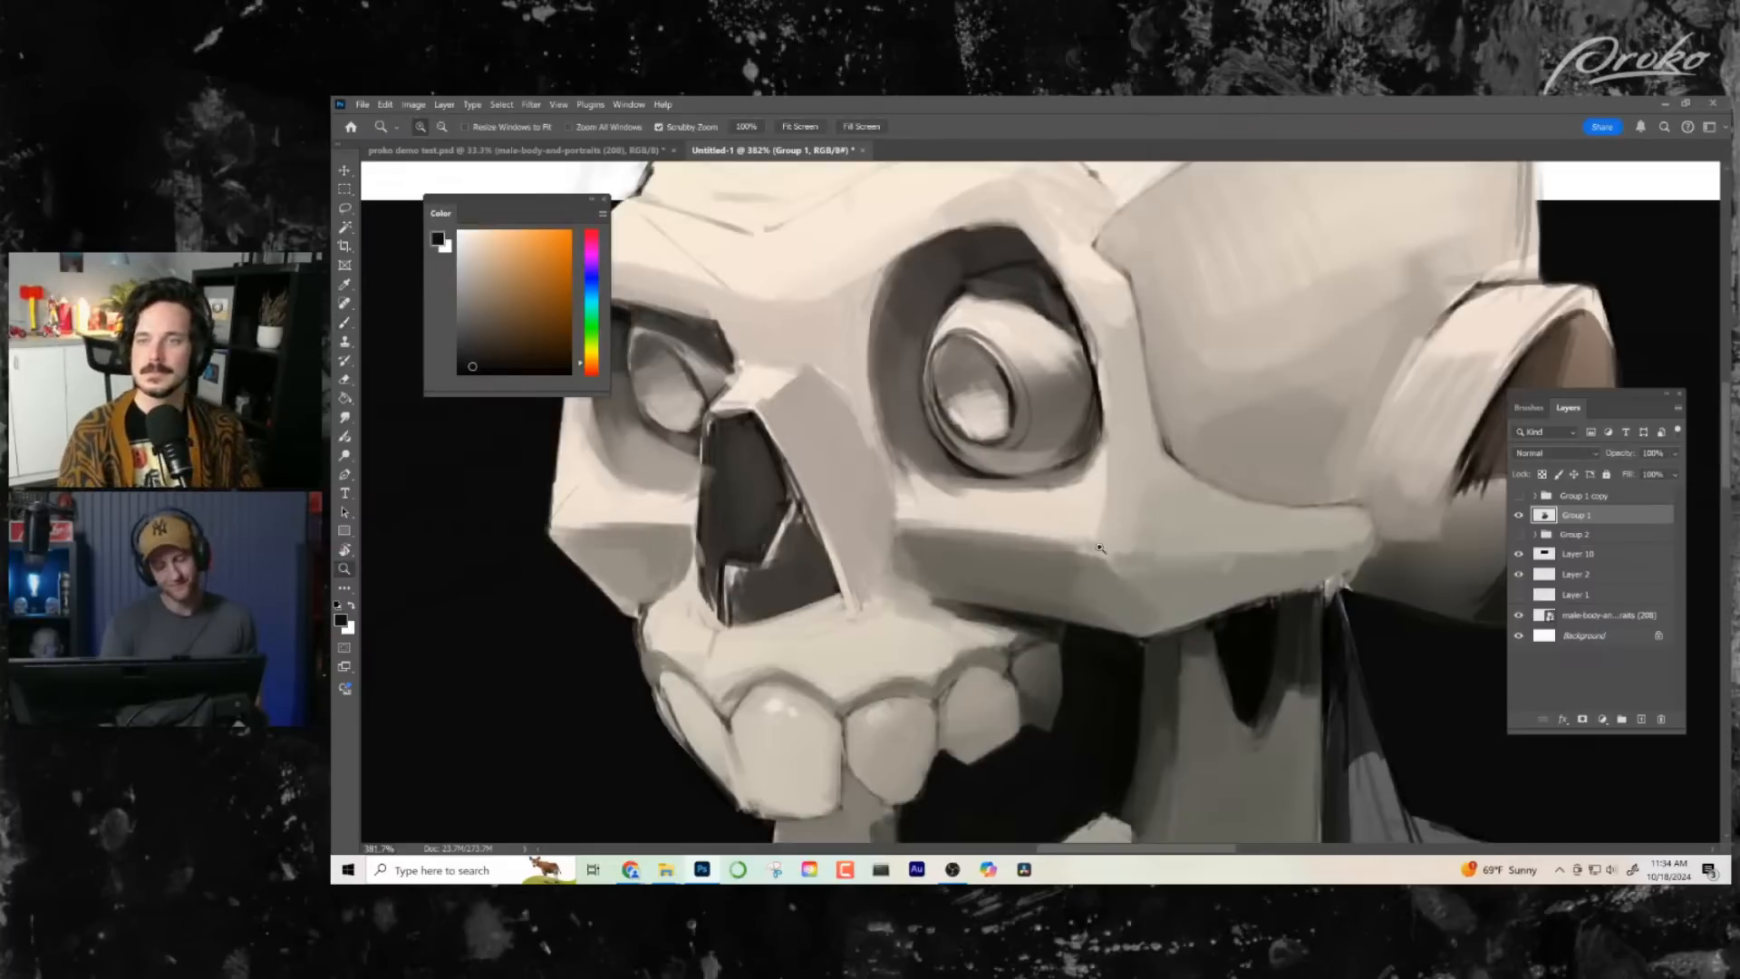
mouse_move(1085, 561)
left_mouse_down()
mouse_move(1056, 564)
mouse_move(1142, 562)
left_mouse_up()
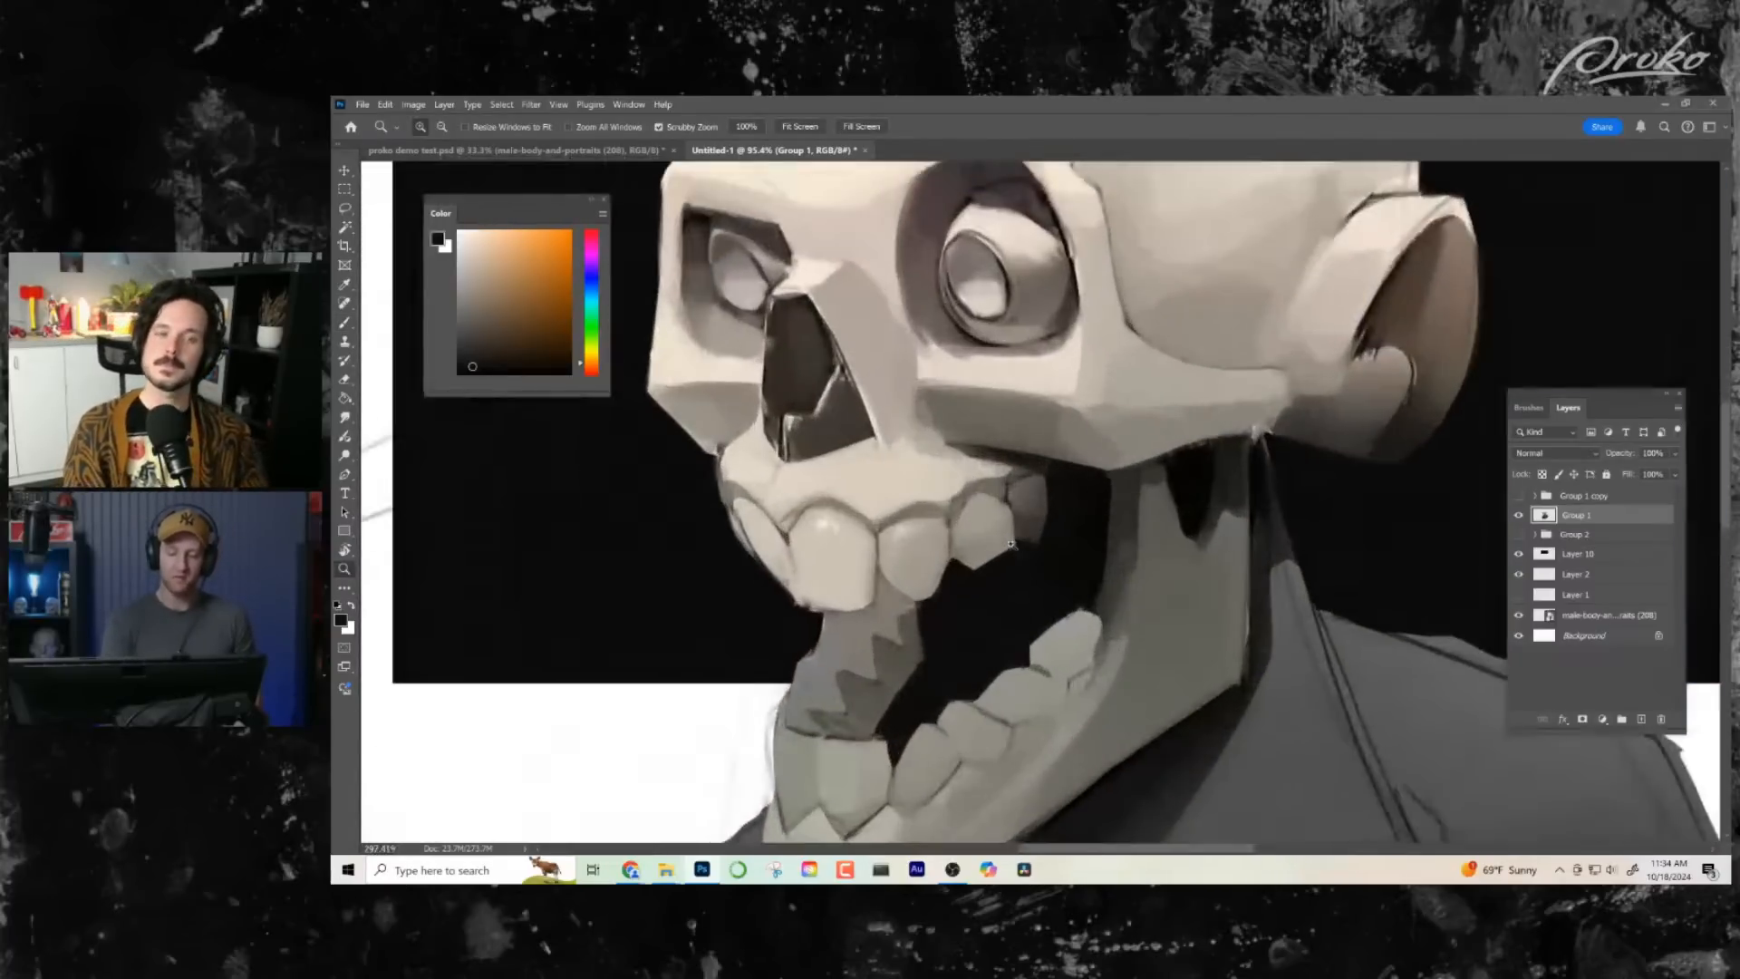
- Define the edges of the rear upper teeth and the adjoining mouth opening with sampled black
key("b")
left_click(1038, 487, "alt")
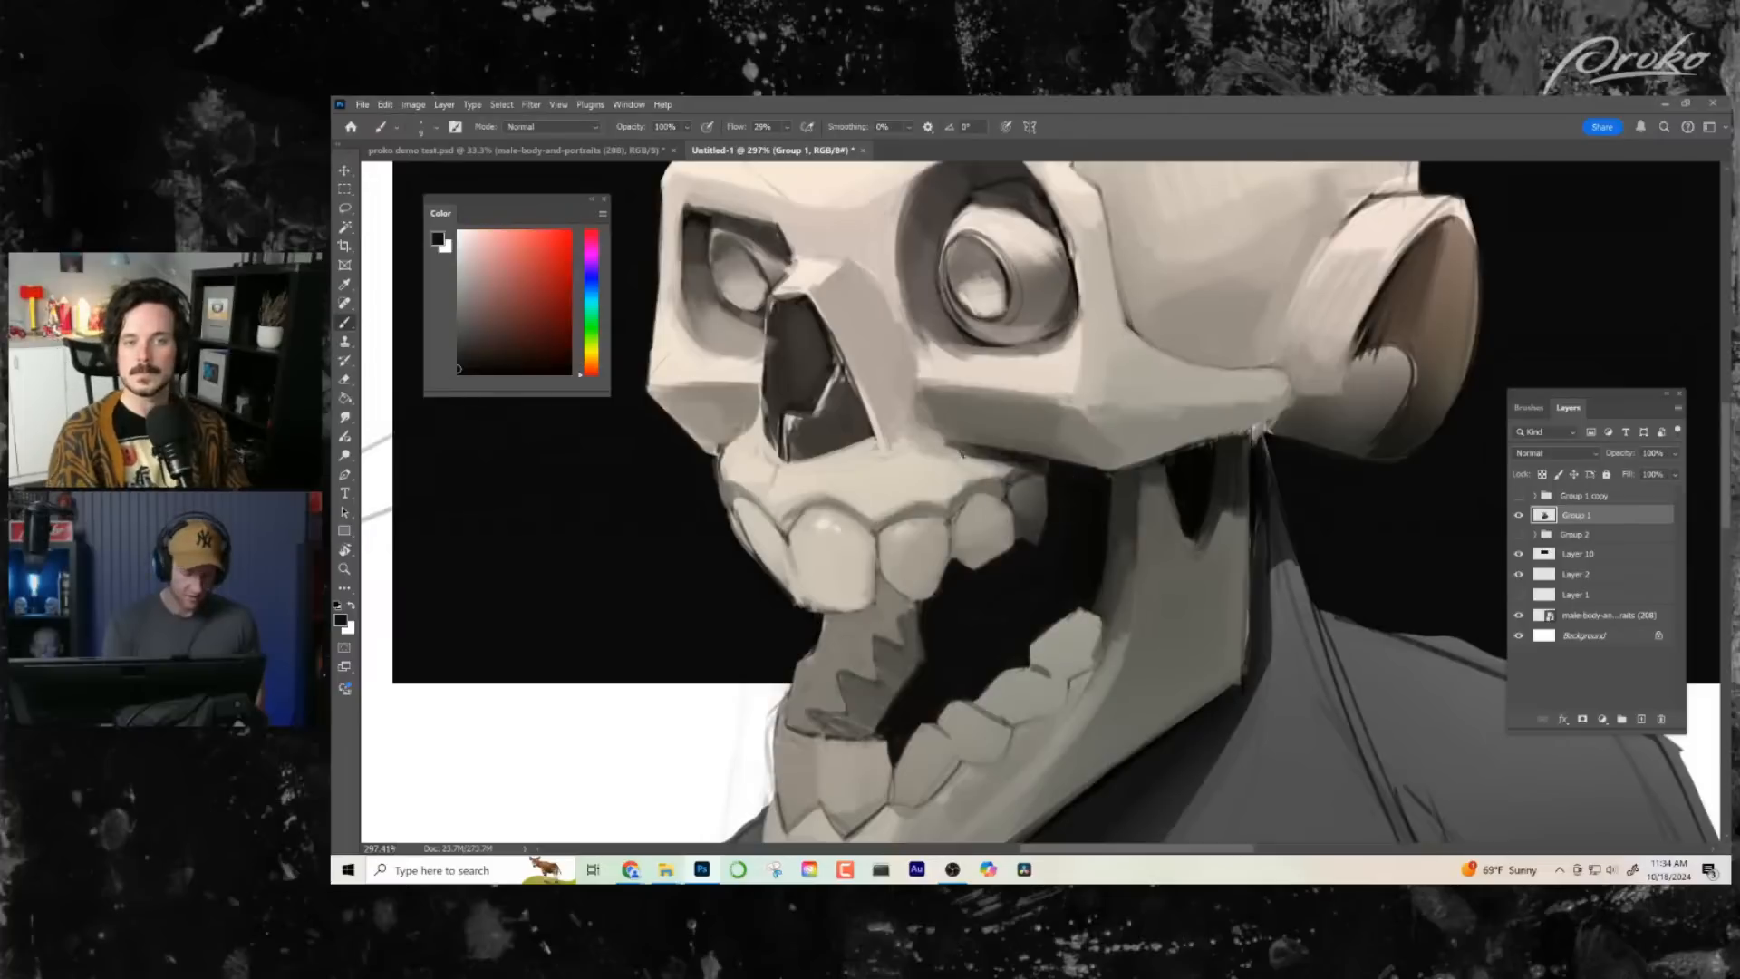
right_click(1005, 514, "alt")
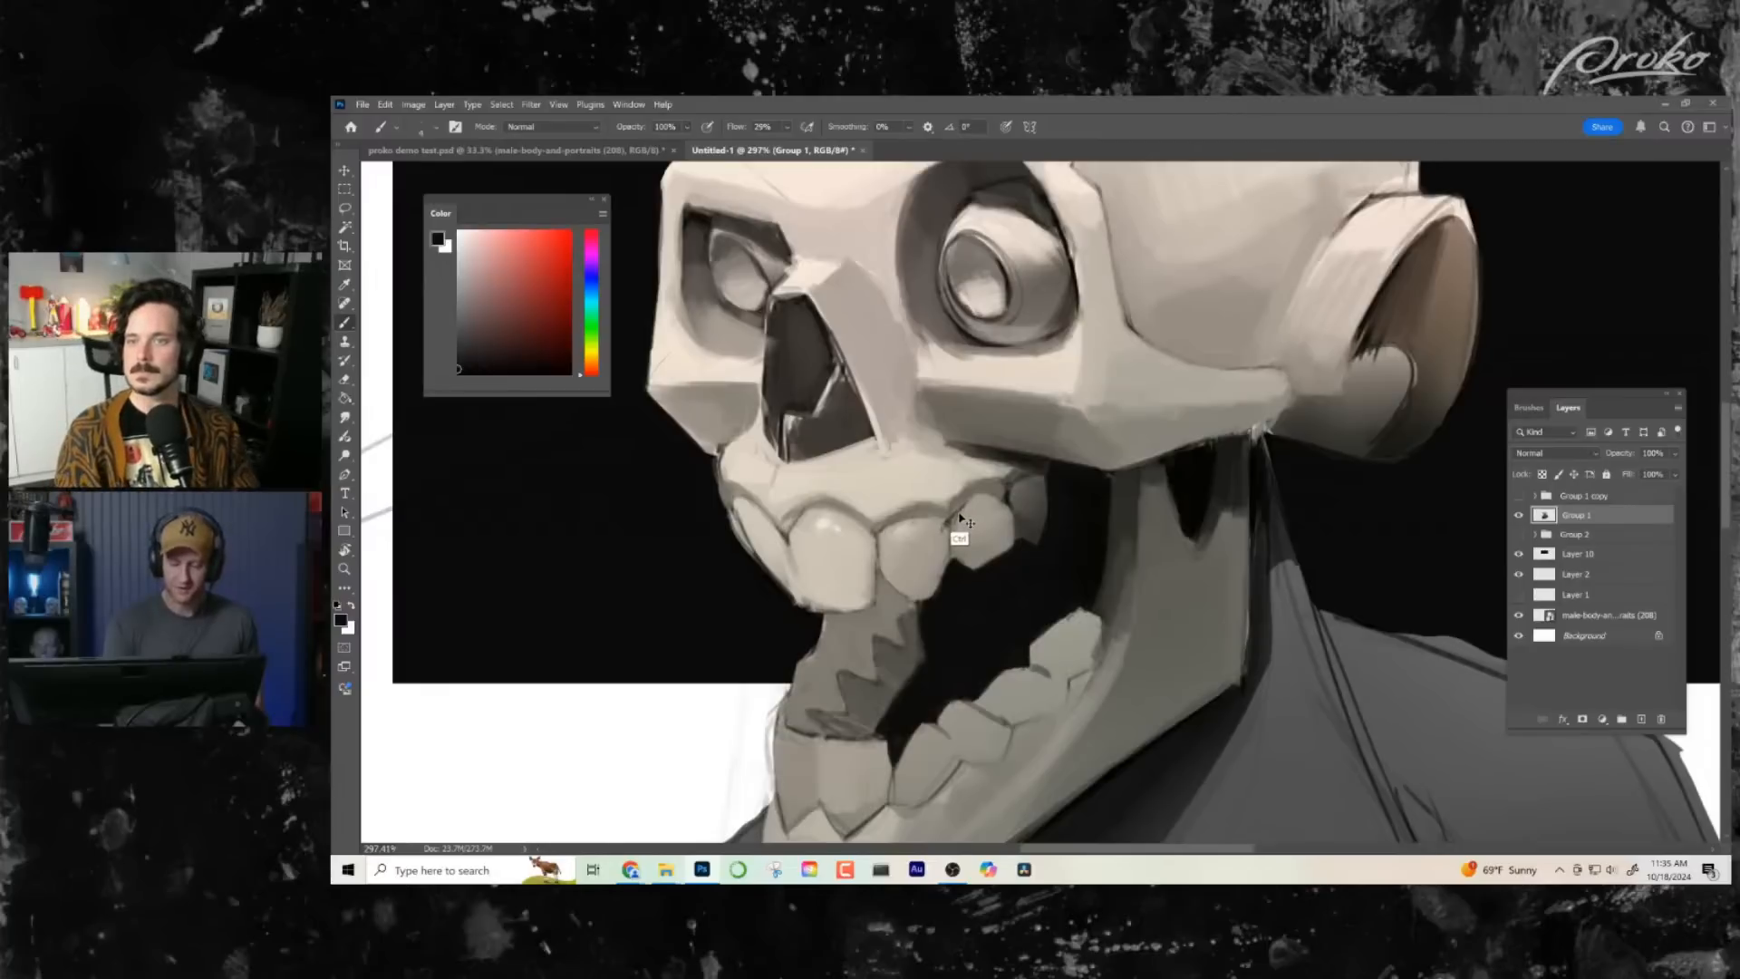
left_click_drag(1186, 472, 1132, 536)
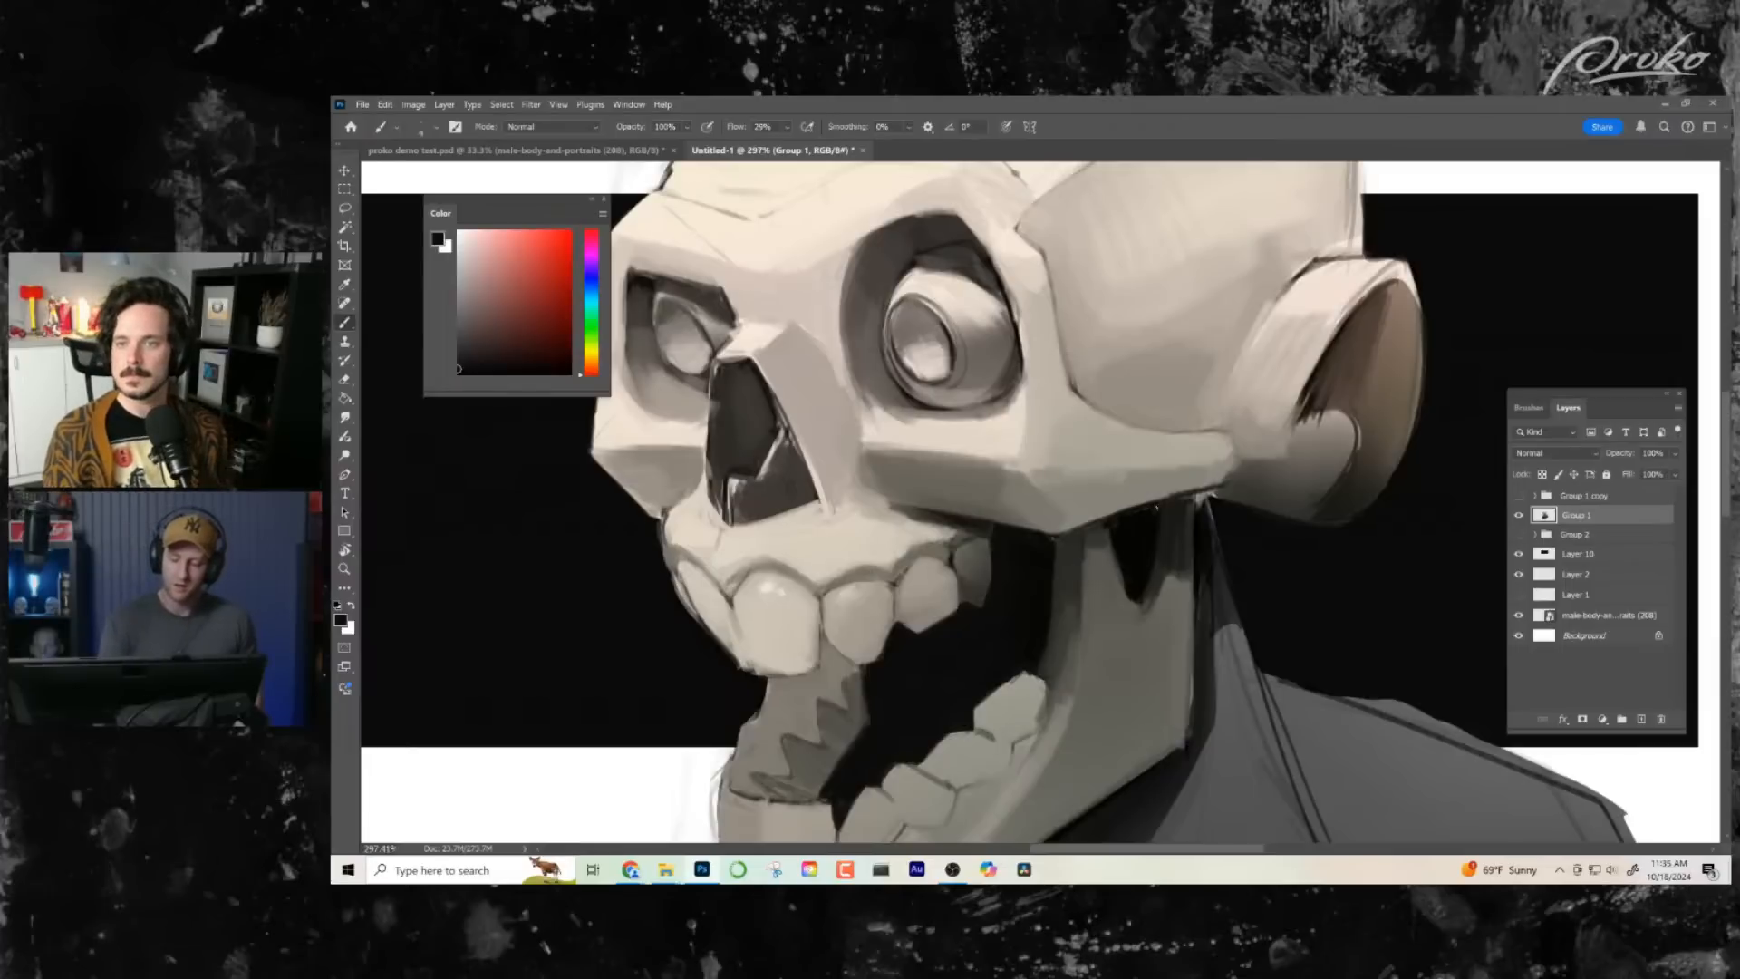
left_click_drag(1083, 576, 1061, 584)
- Check the cranium and the whole bust, and flip the canvas horizontally
key("z")
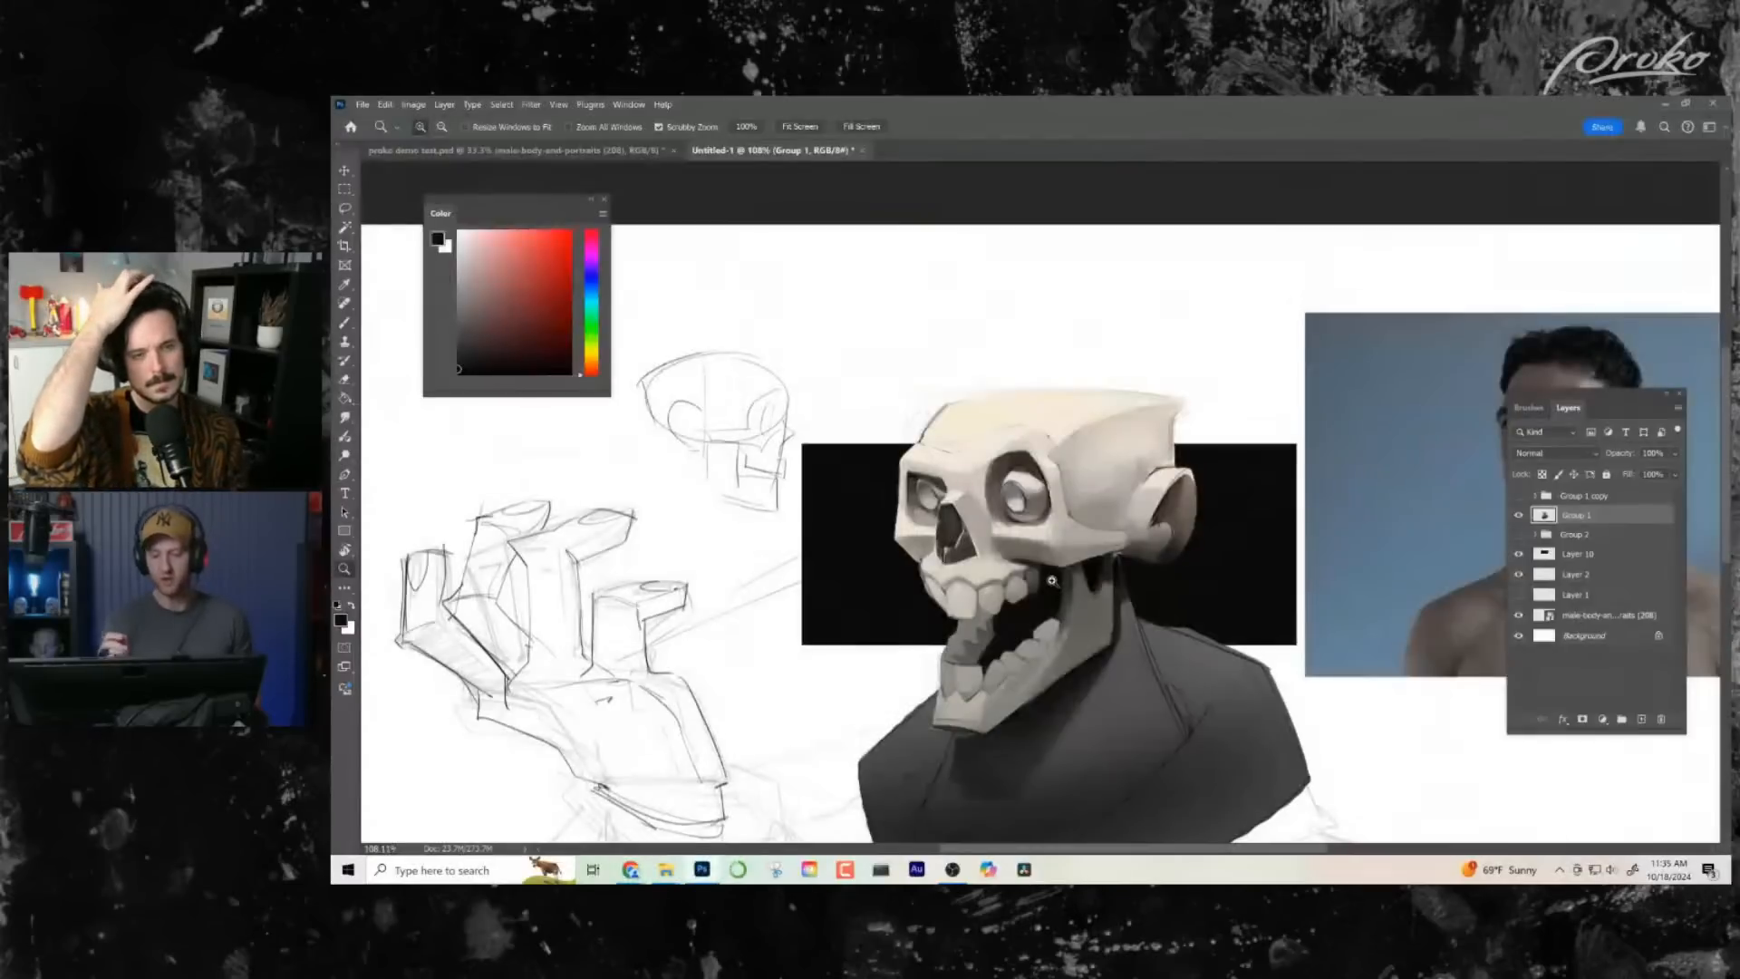
left_click_drag(1070, 464, 1074, 467)
key("b")
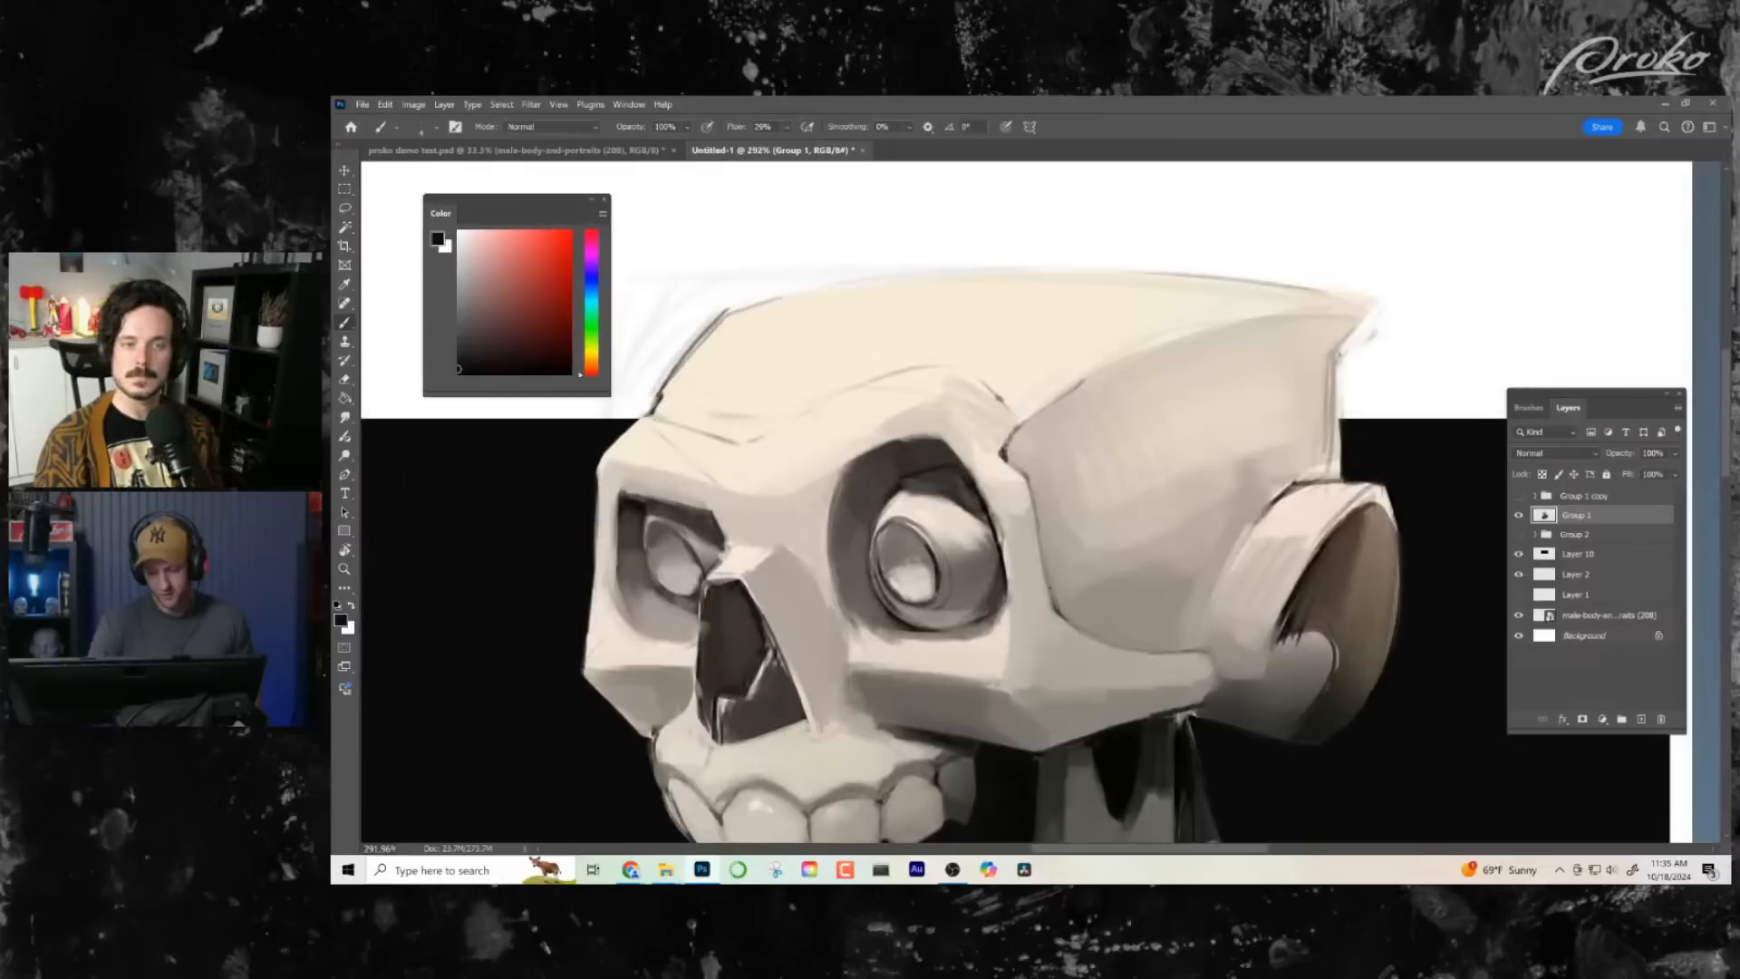
left_click_drag(1042, 538, 1056, 604)
key("z")
left_click_drag(1147, 658, 1142, 719)
key("ctrl+0")
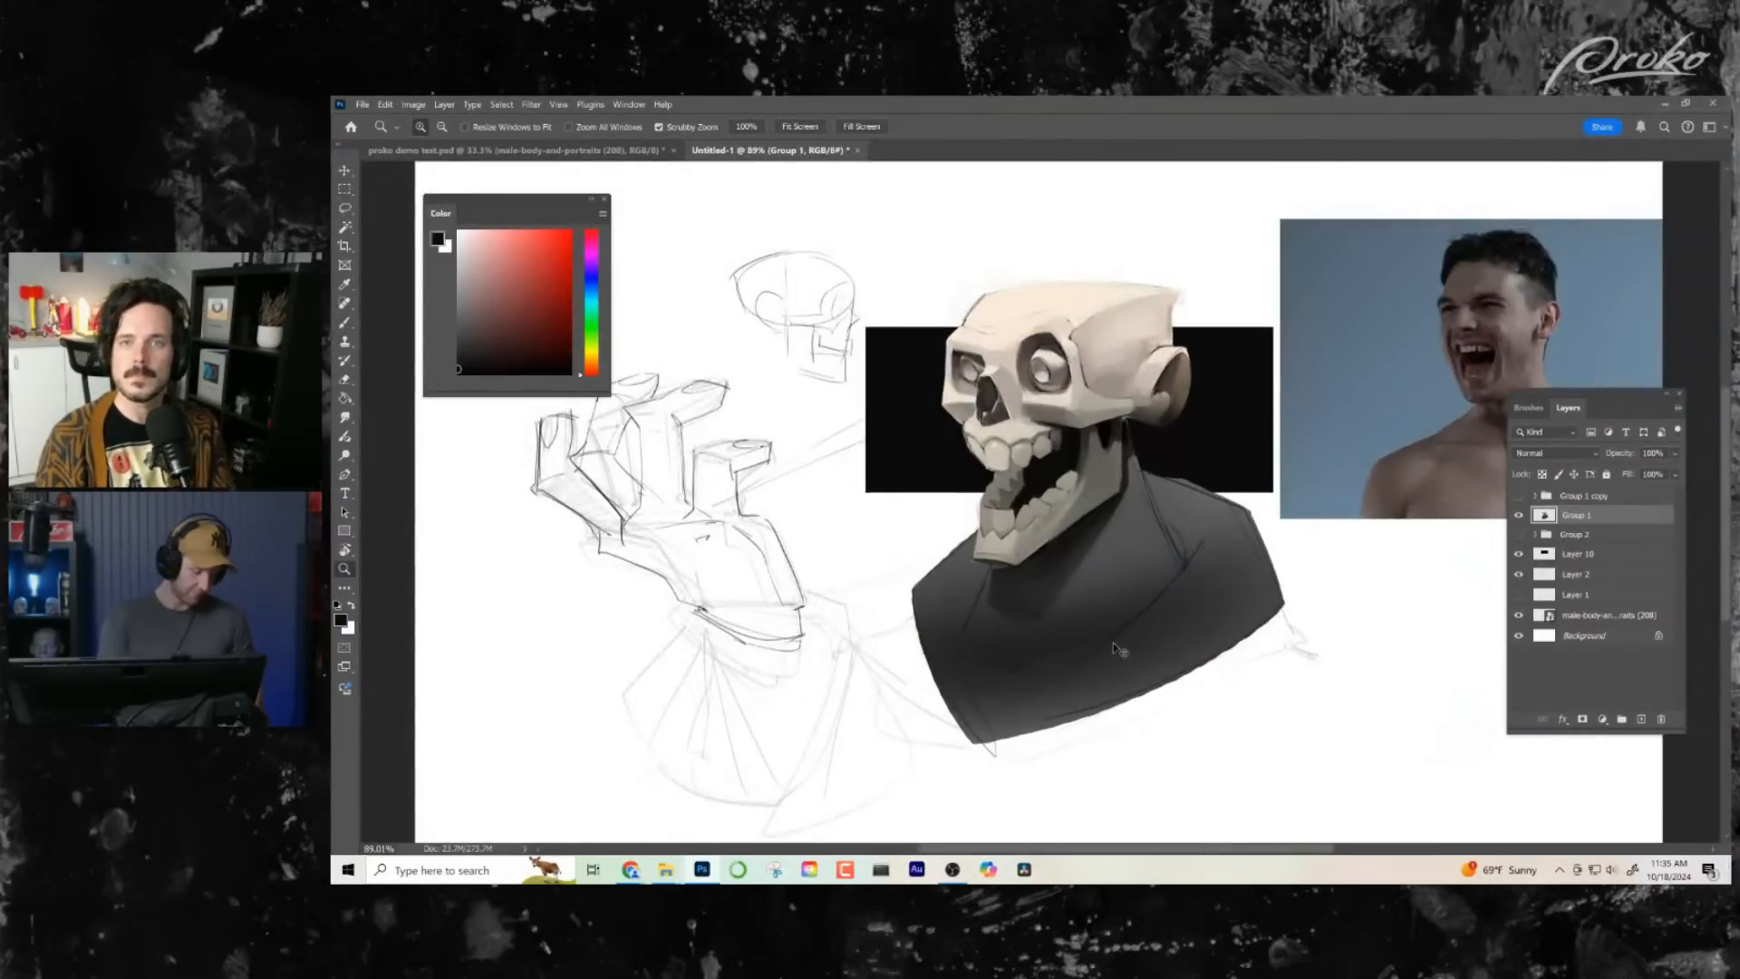
key("ctrl+shift+h")
- Paint black over the light line art at the jaw hinge and darken the area beneath the ear
left_click_drag(1095, 626, 1043, 690)
left_click_drag(966, 517, 1078, 512)
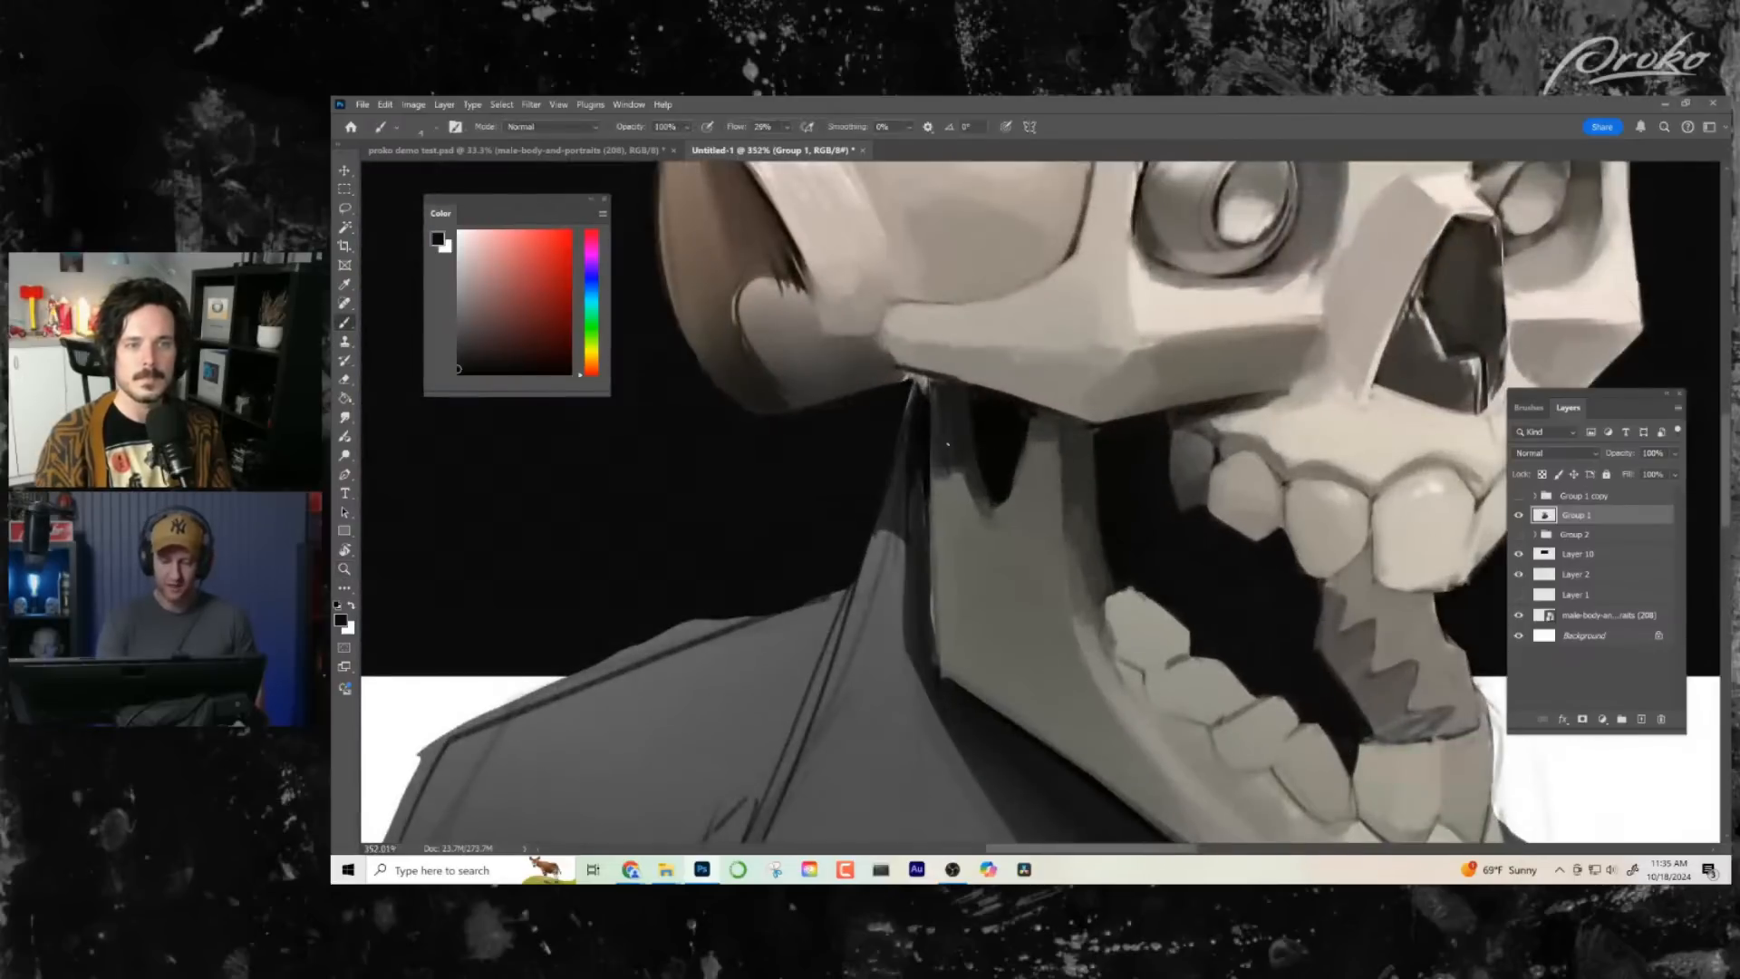
left_click(921, 430, "alt")
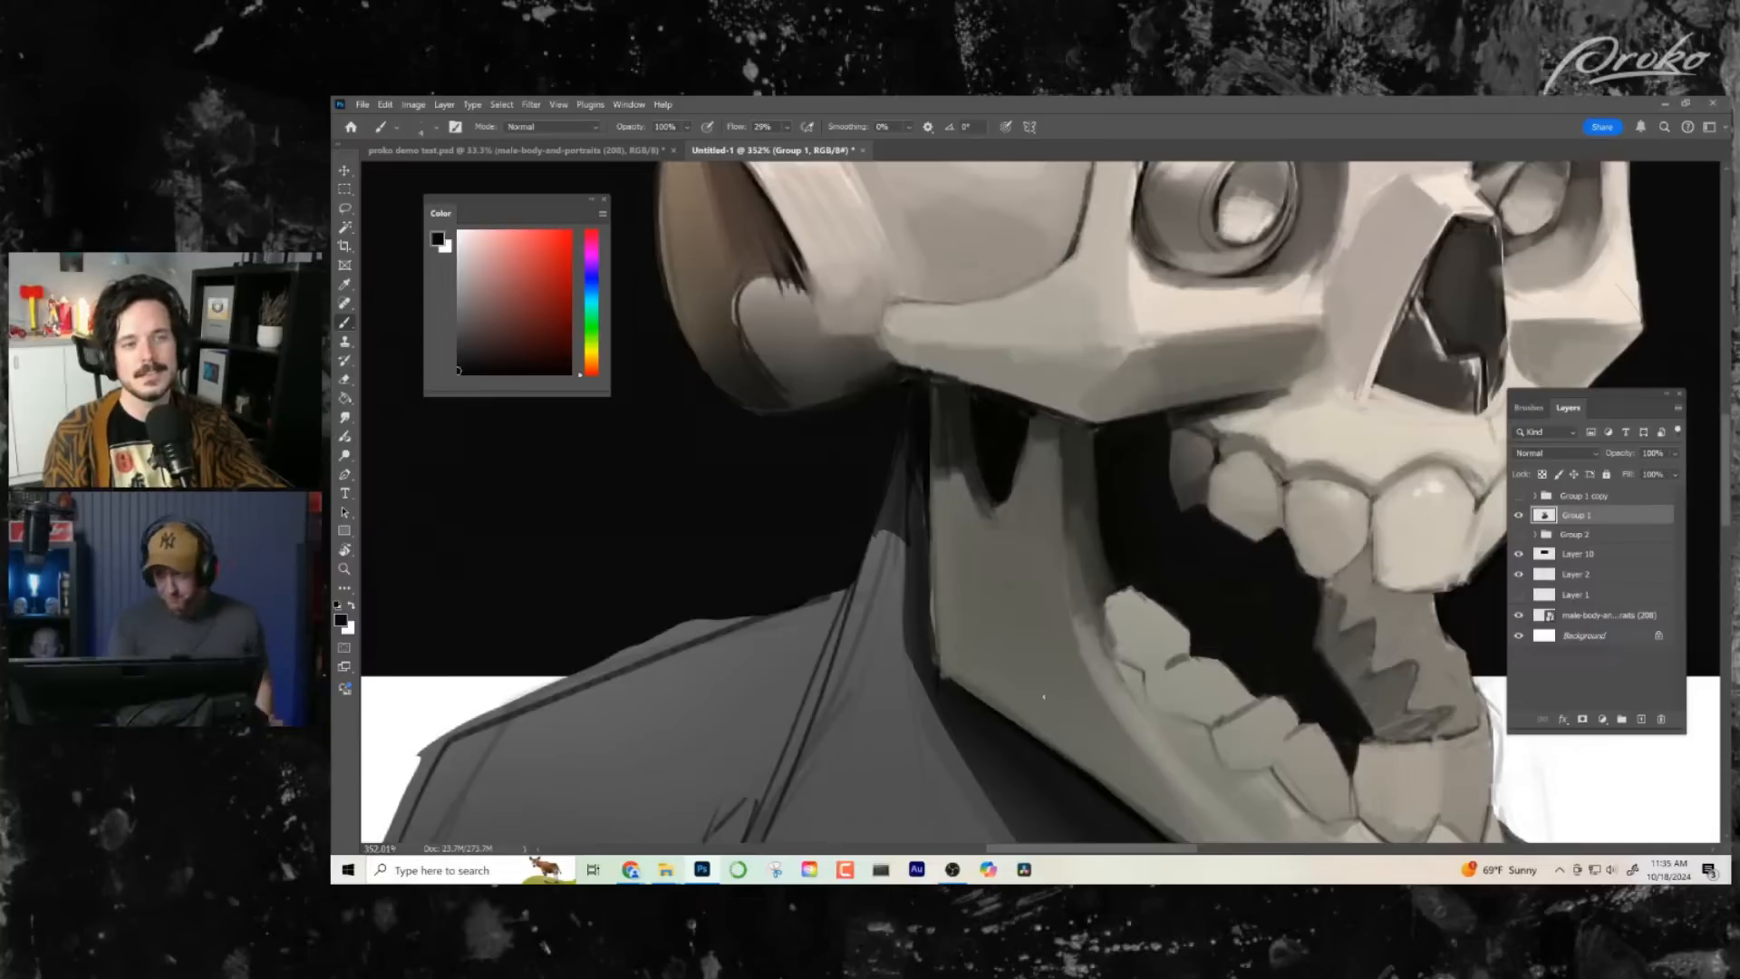
left_click_drag(1036, 582, 989, 558)
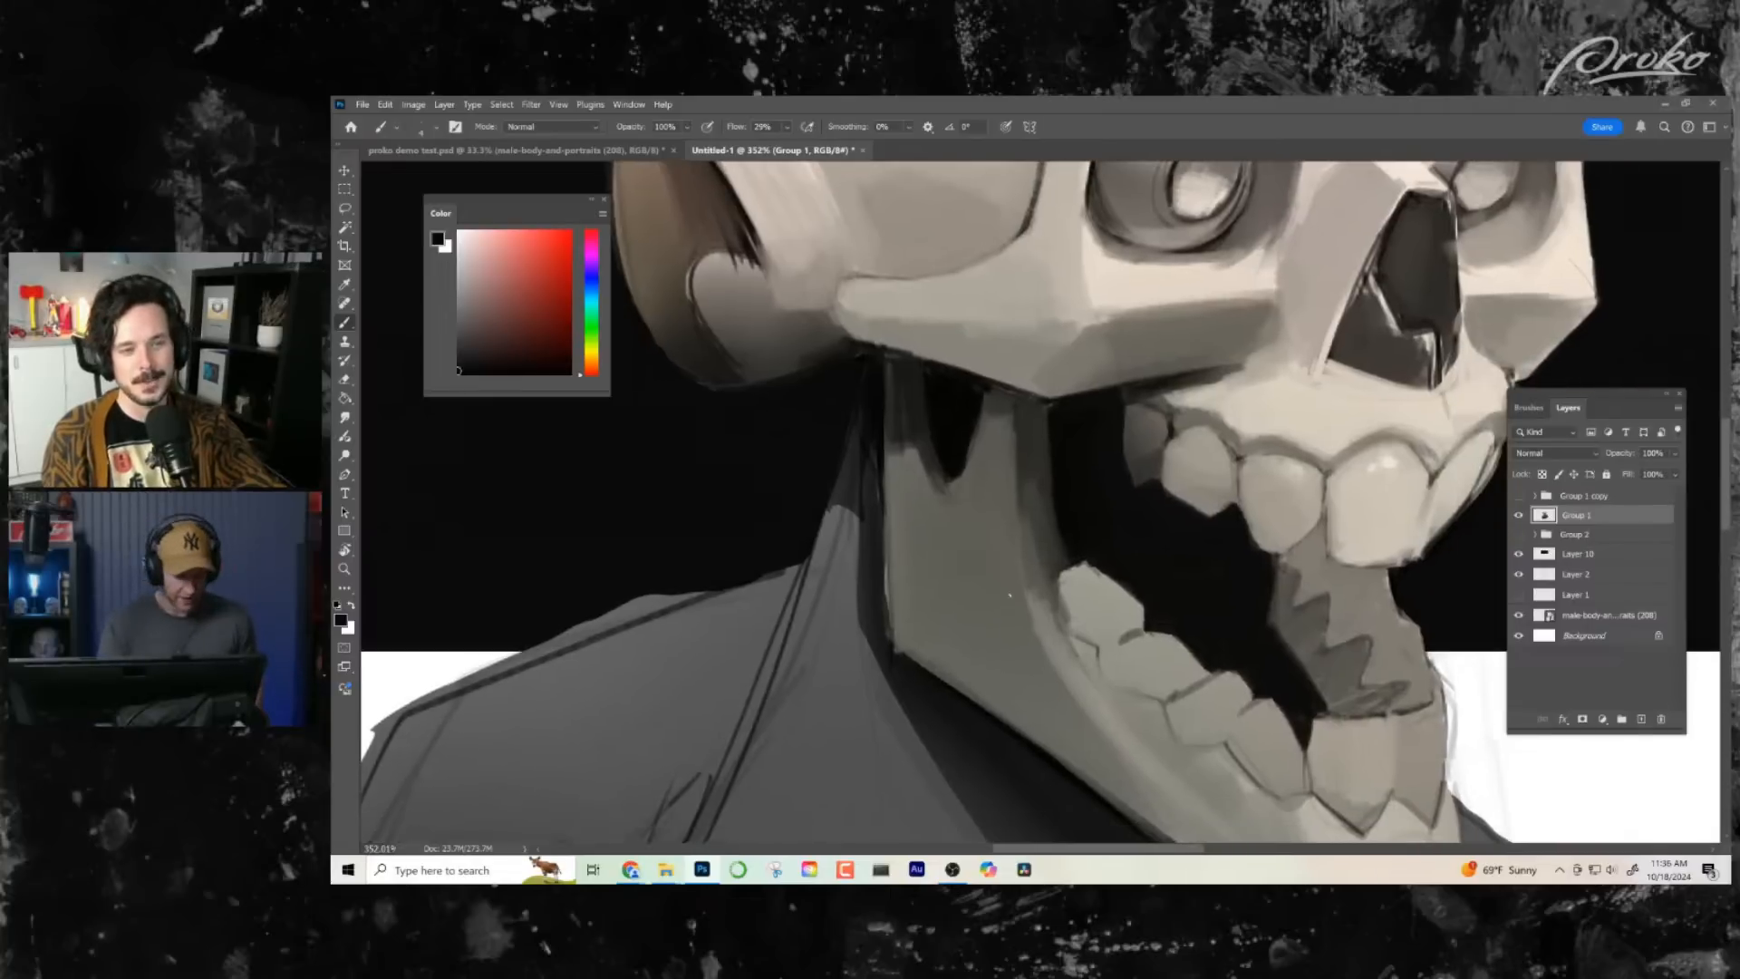
mouse_move(1053, 614)
left_mouse_down()
mouse_move(975, 585)
mouse_move(1005, 552)
left_mouse_up()
- Refine the dark notch at the top of the jaw with sampled dark and grey tones
left_click(912, 516, "alt")
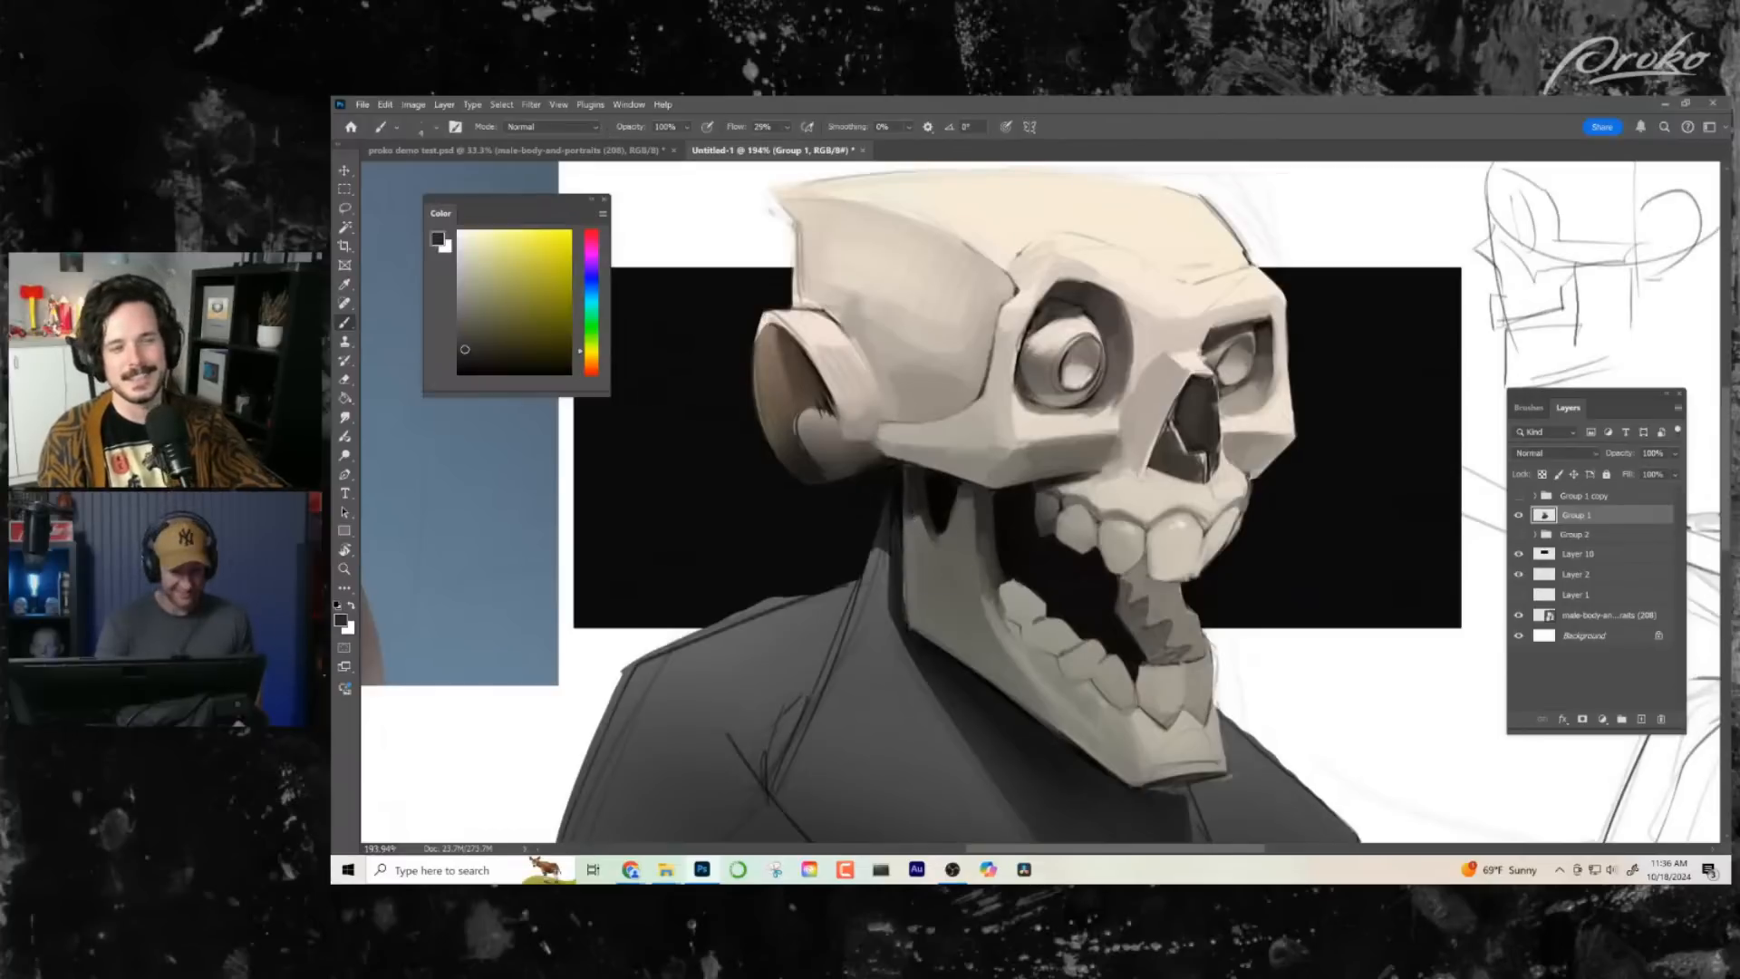
left_click(912, 516, "alt")
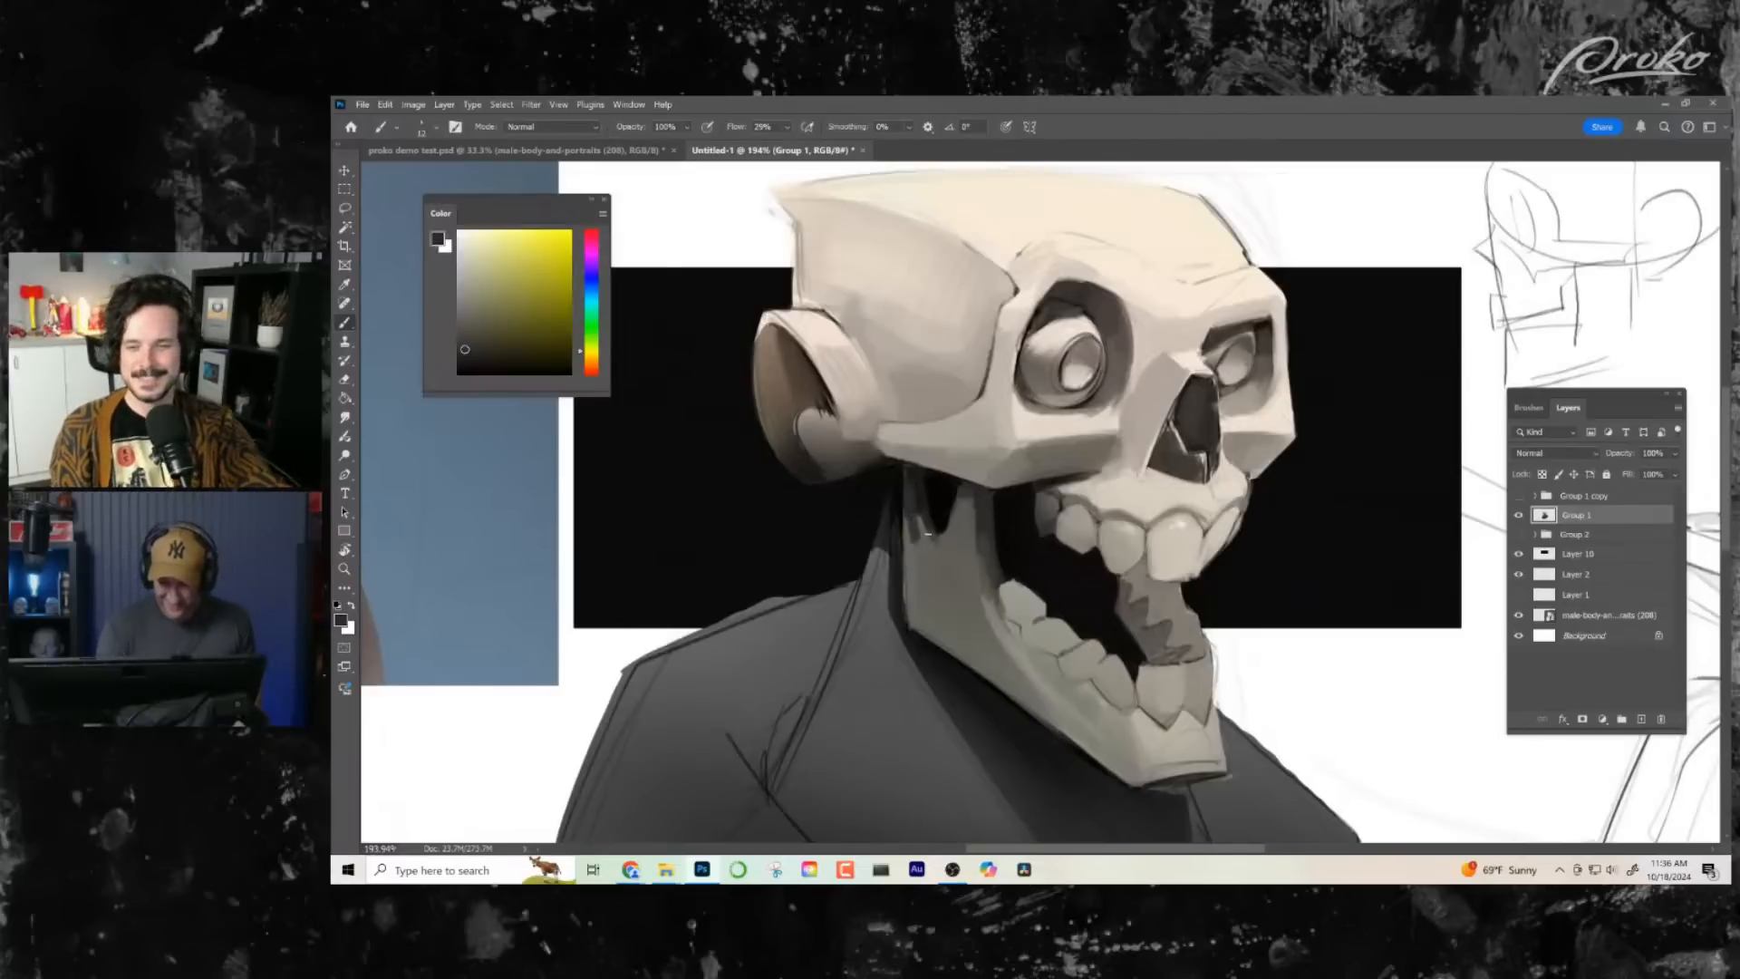
left_click(912, 531, "alt")
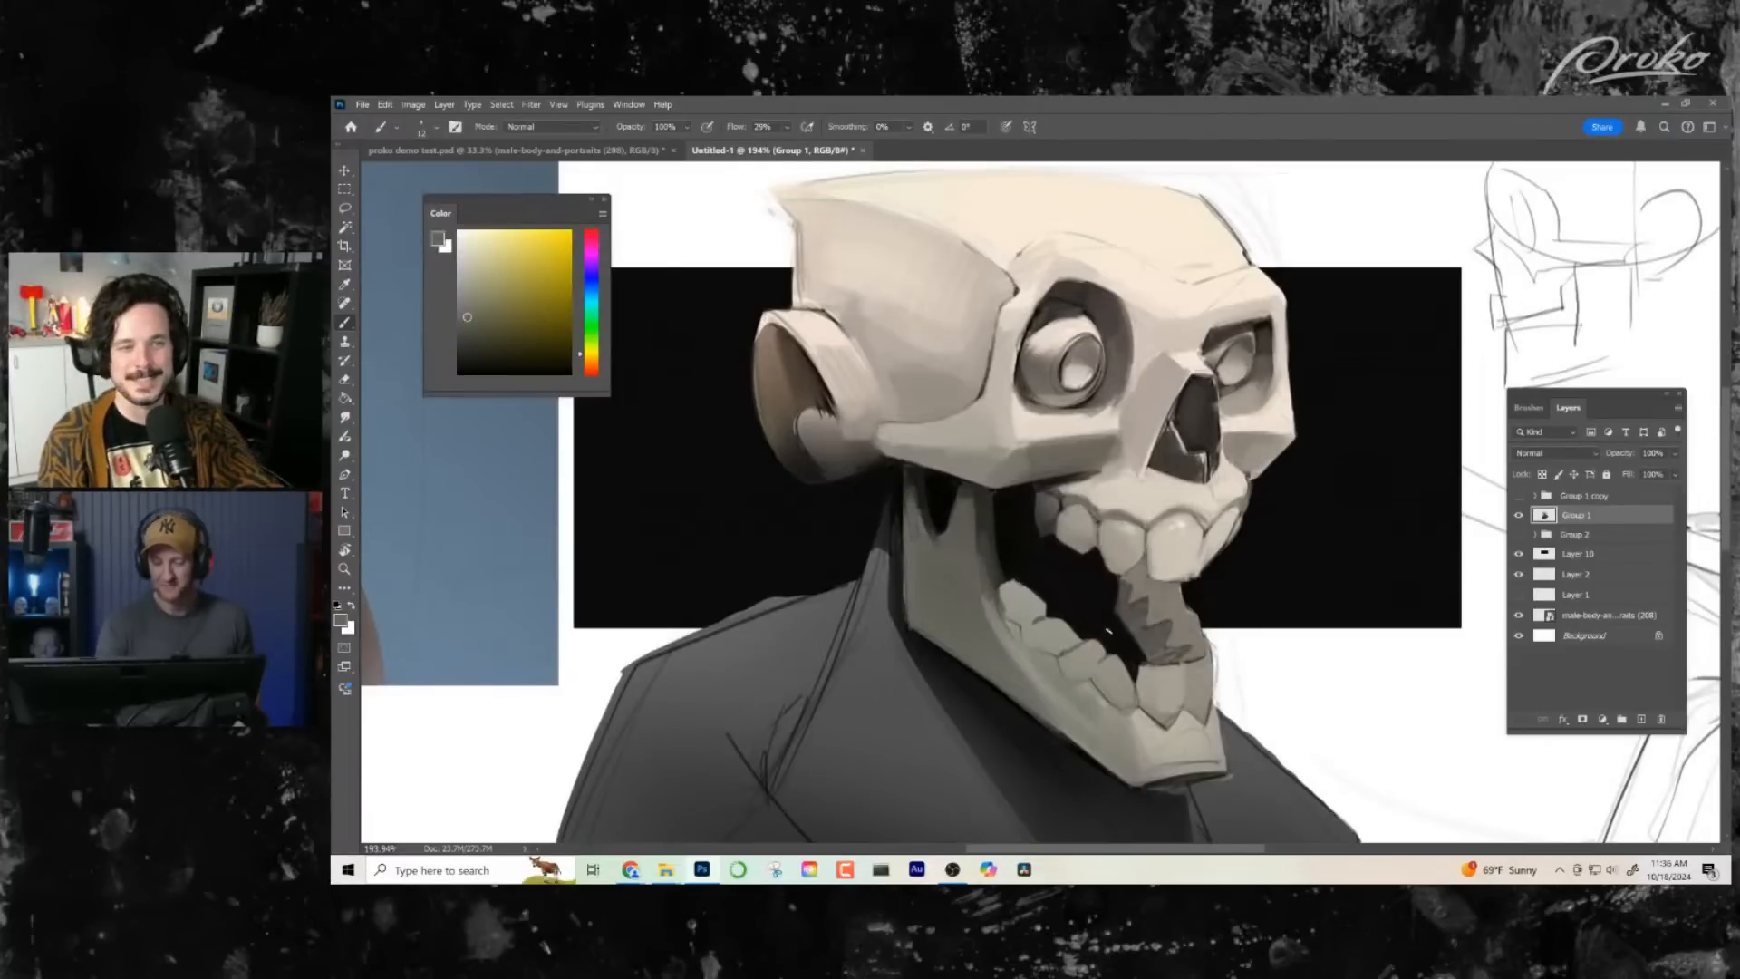
mouse_move(1108, 632)
left_mouse_down()
mouse_move(1072, 627)
mouse_move(1073, 663)
left_mouse_up()
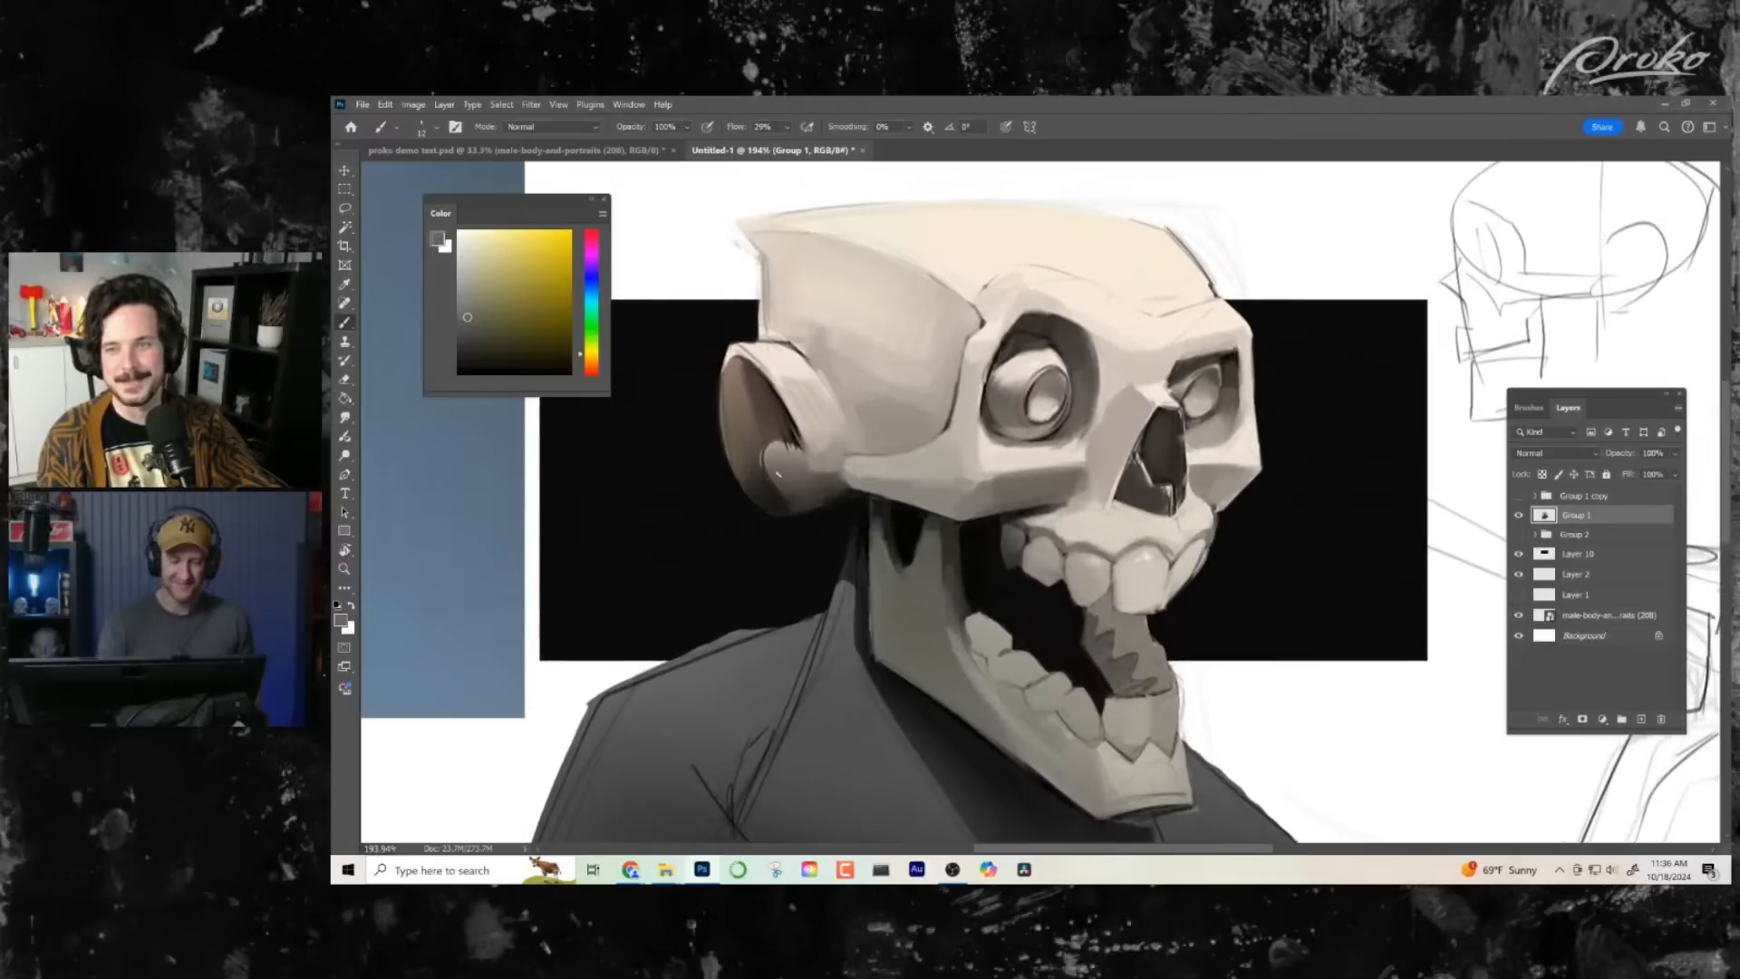
- Smudge the brushwork on the side of the cranium and the cheekbone, and check the whole composition
left_click(346, 418)
mouse_move(911, 312)
left_mouse_down()
mouse_move(875, 413)
mouse_move(915, 327)
mouse_move(865, 390)
left_mouse_up()
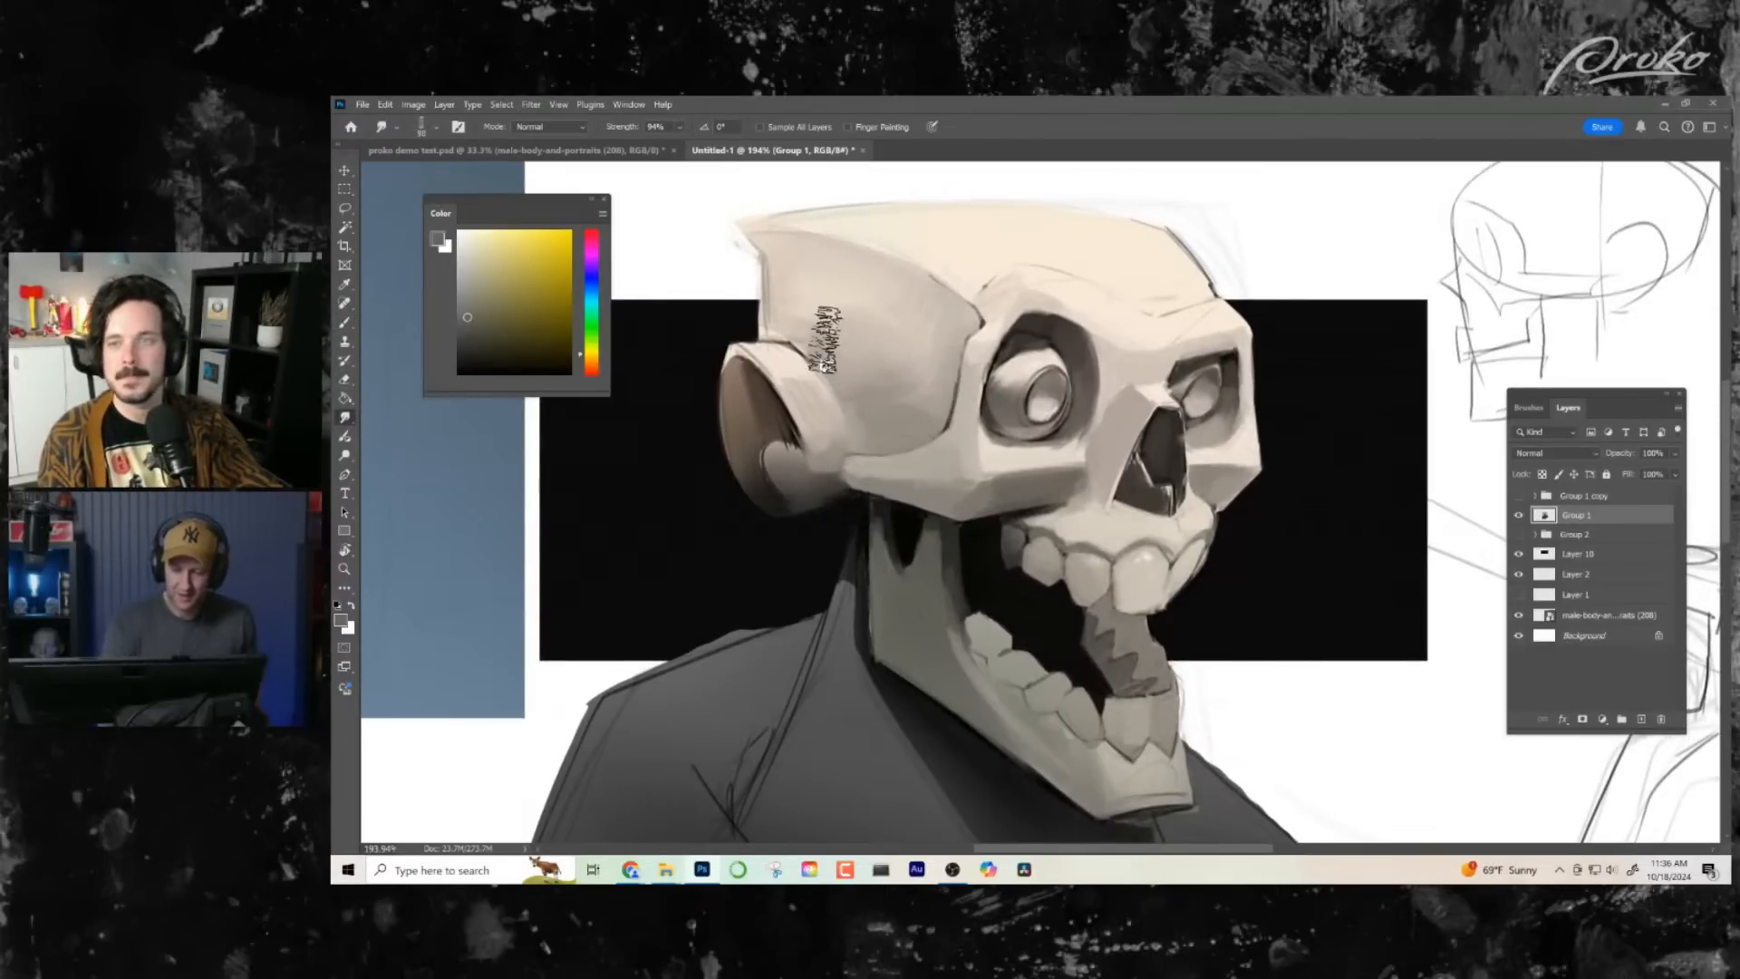
mouse_move(1056, 475)
left_mouse_down()
mouse_move(959, 380)
mouse_move(953, 340)
left_mouse_up()
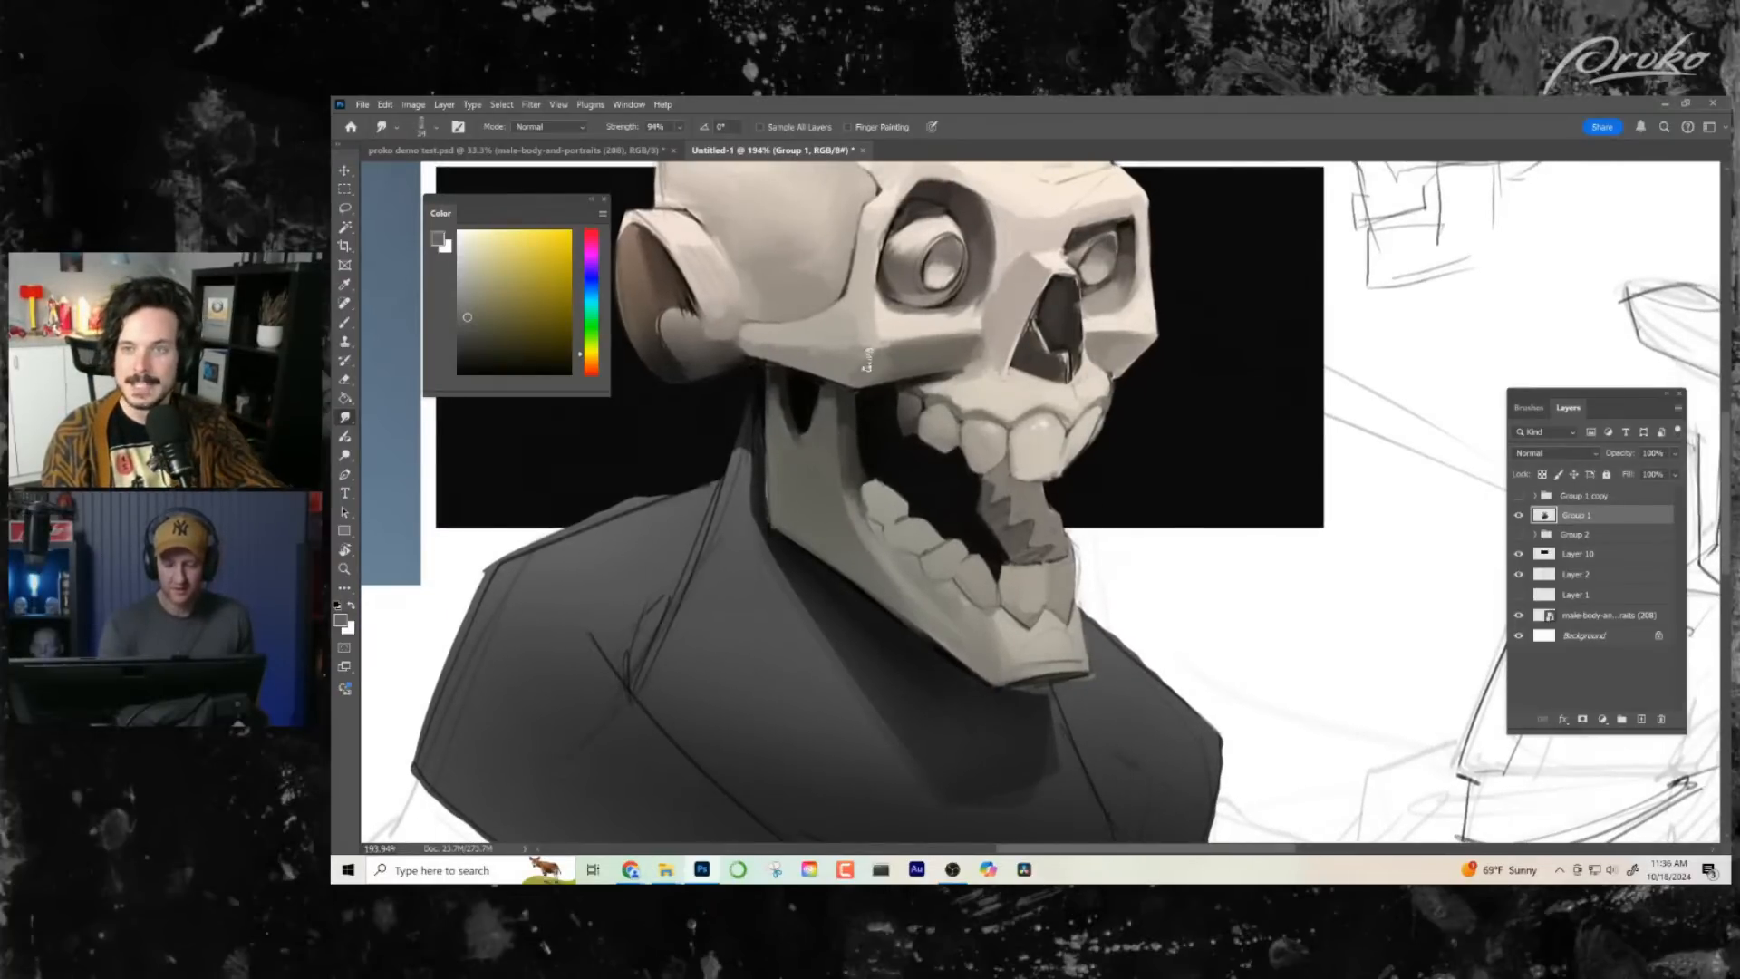
left_click_drag(1204, 566, 1191, 650)
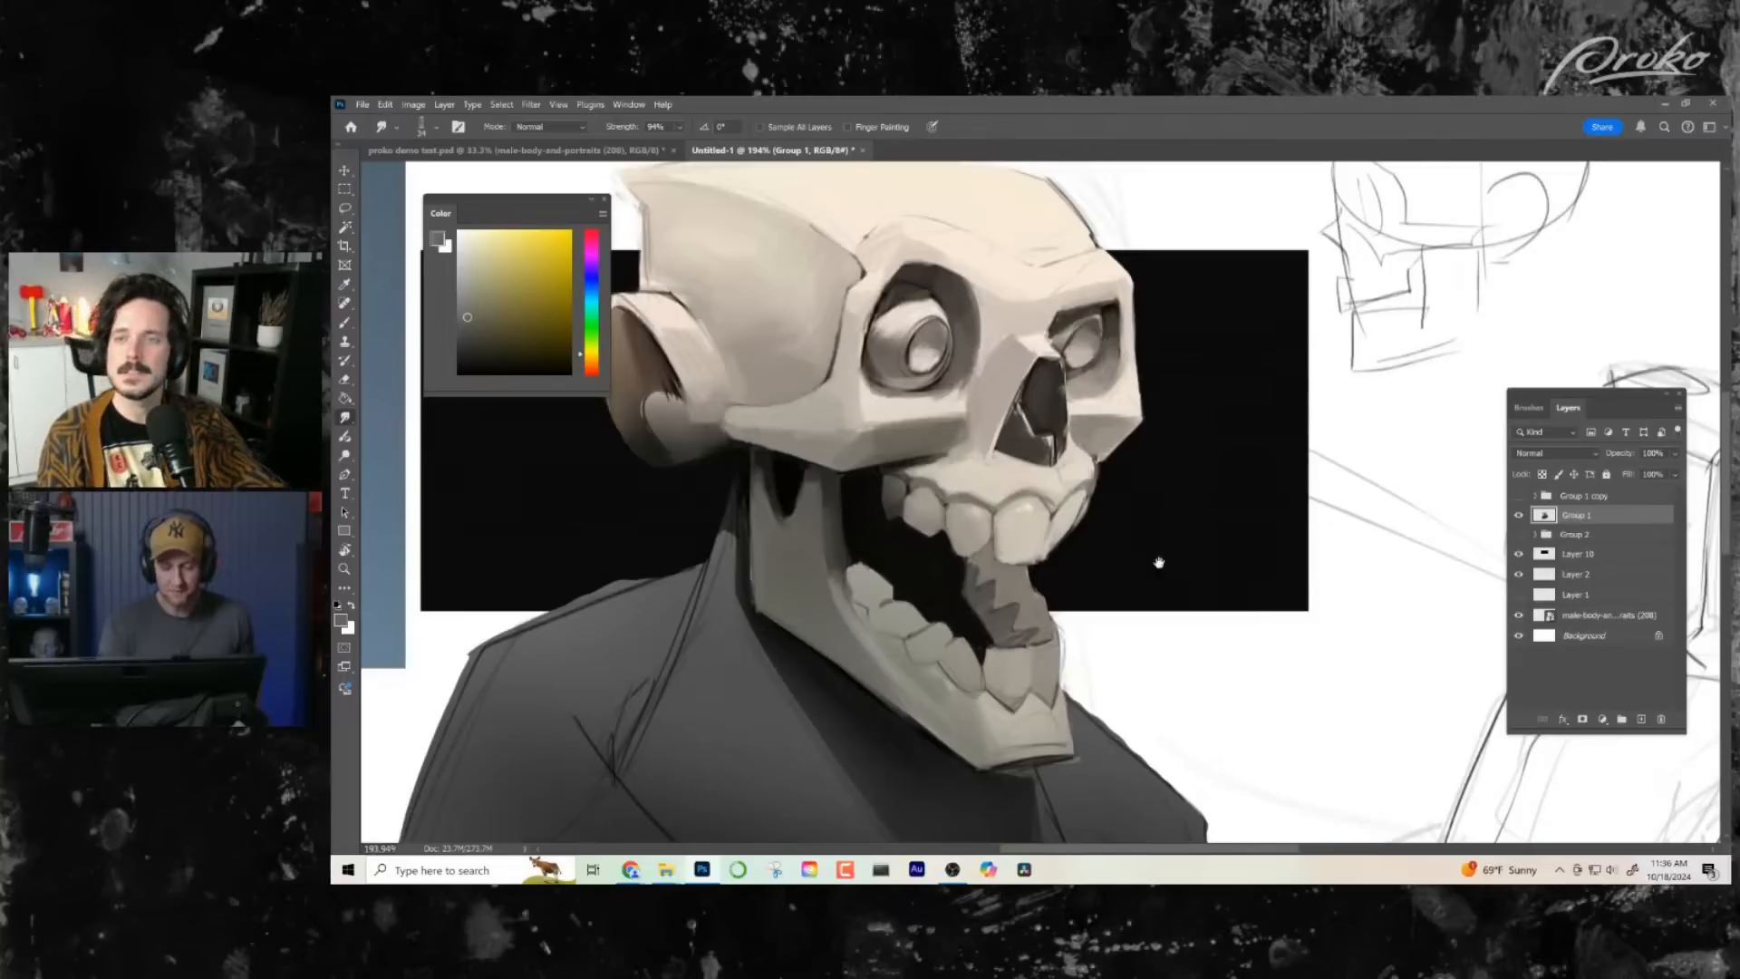
scroll(1166, 579, "down", 1)
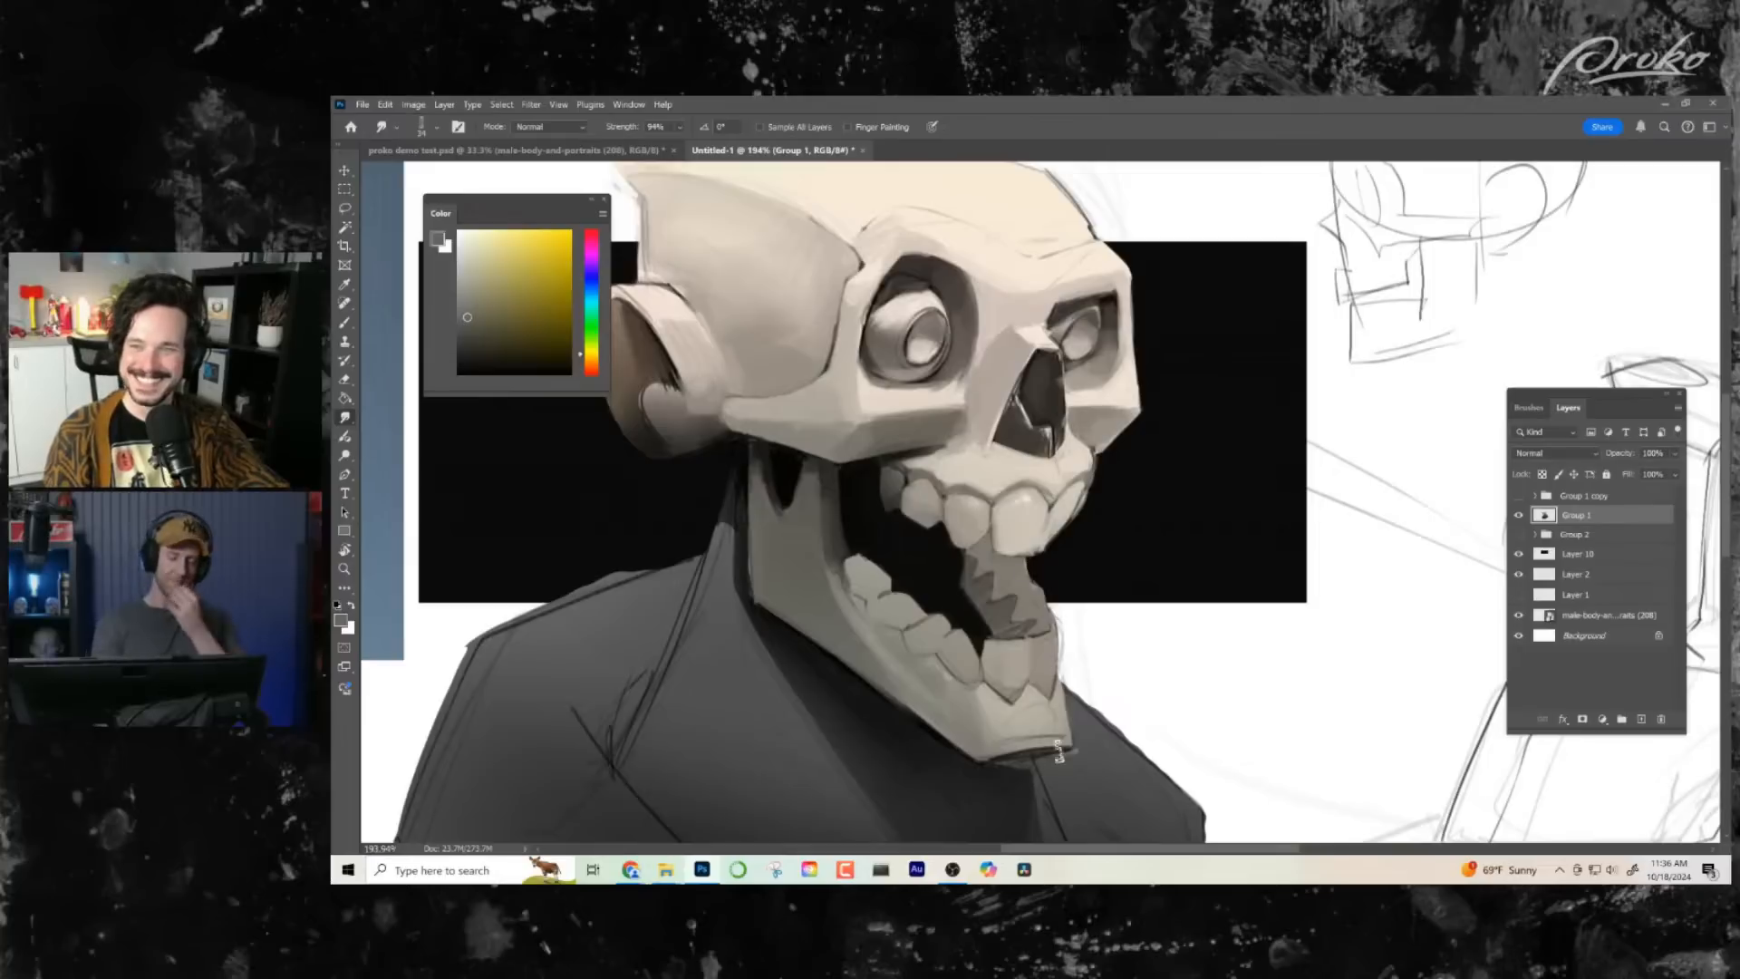
key("z")
scroll(1118, 642, "down", 5)
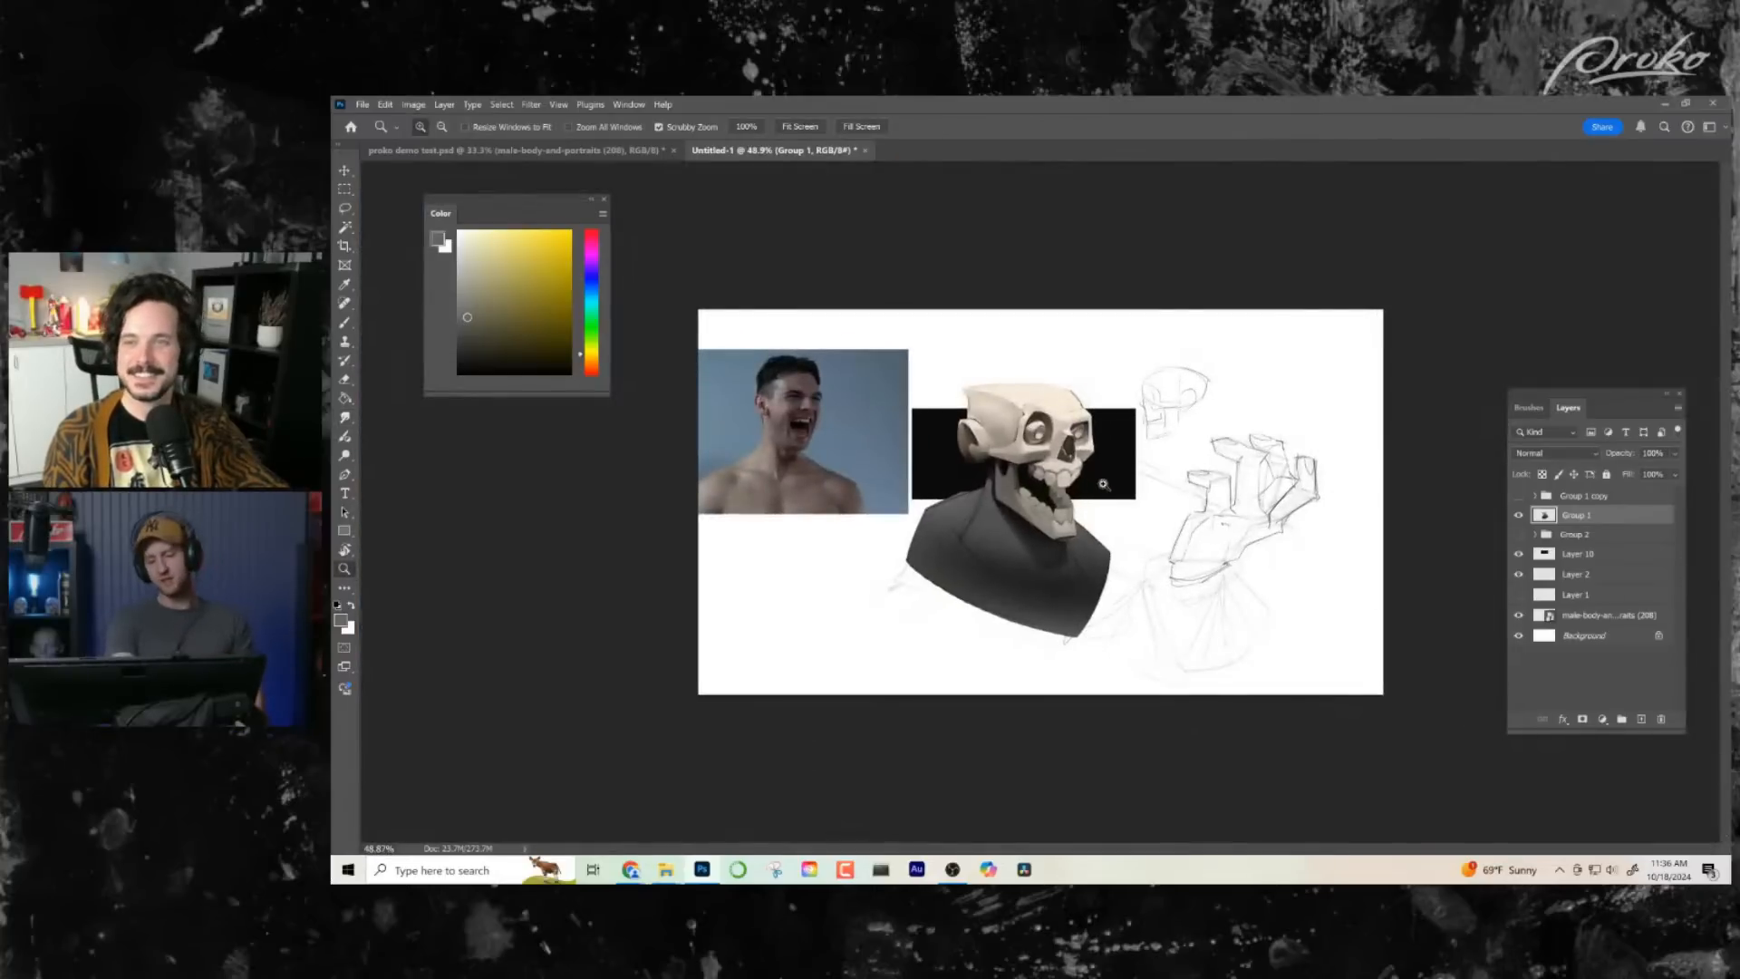
scroll(1106, 480, "up", 3)
scroll(1113, 459, "up", 4)
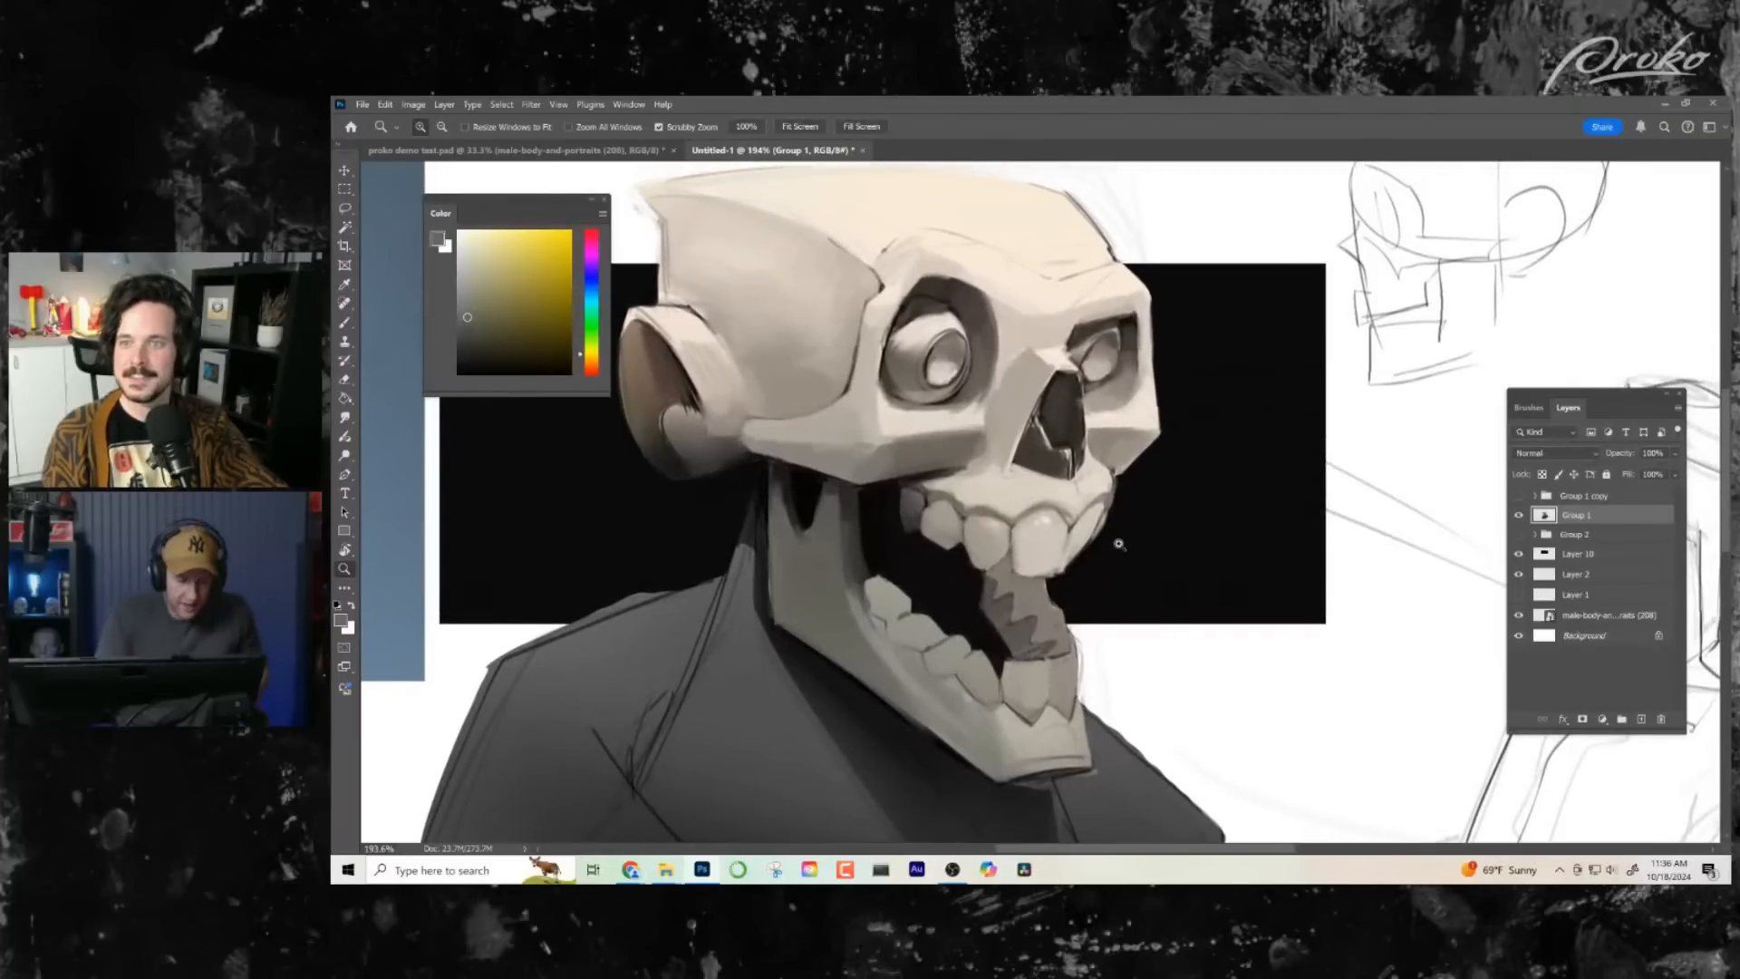
key("b")
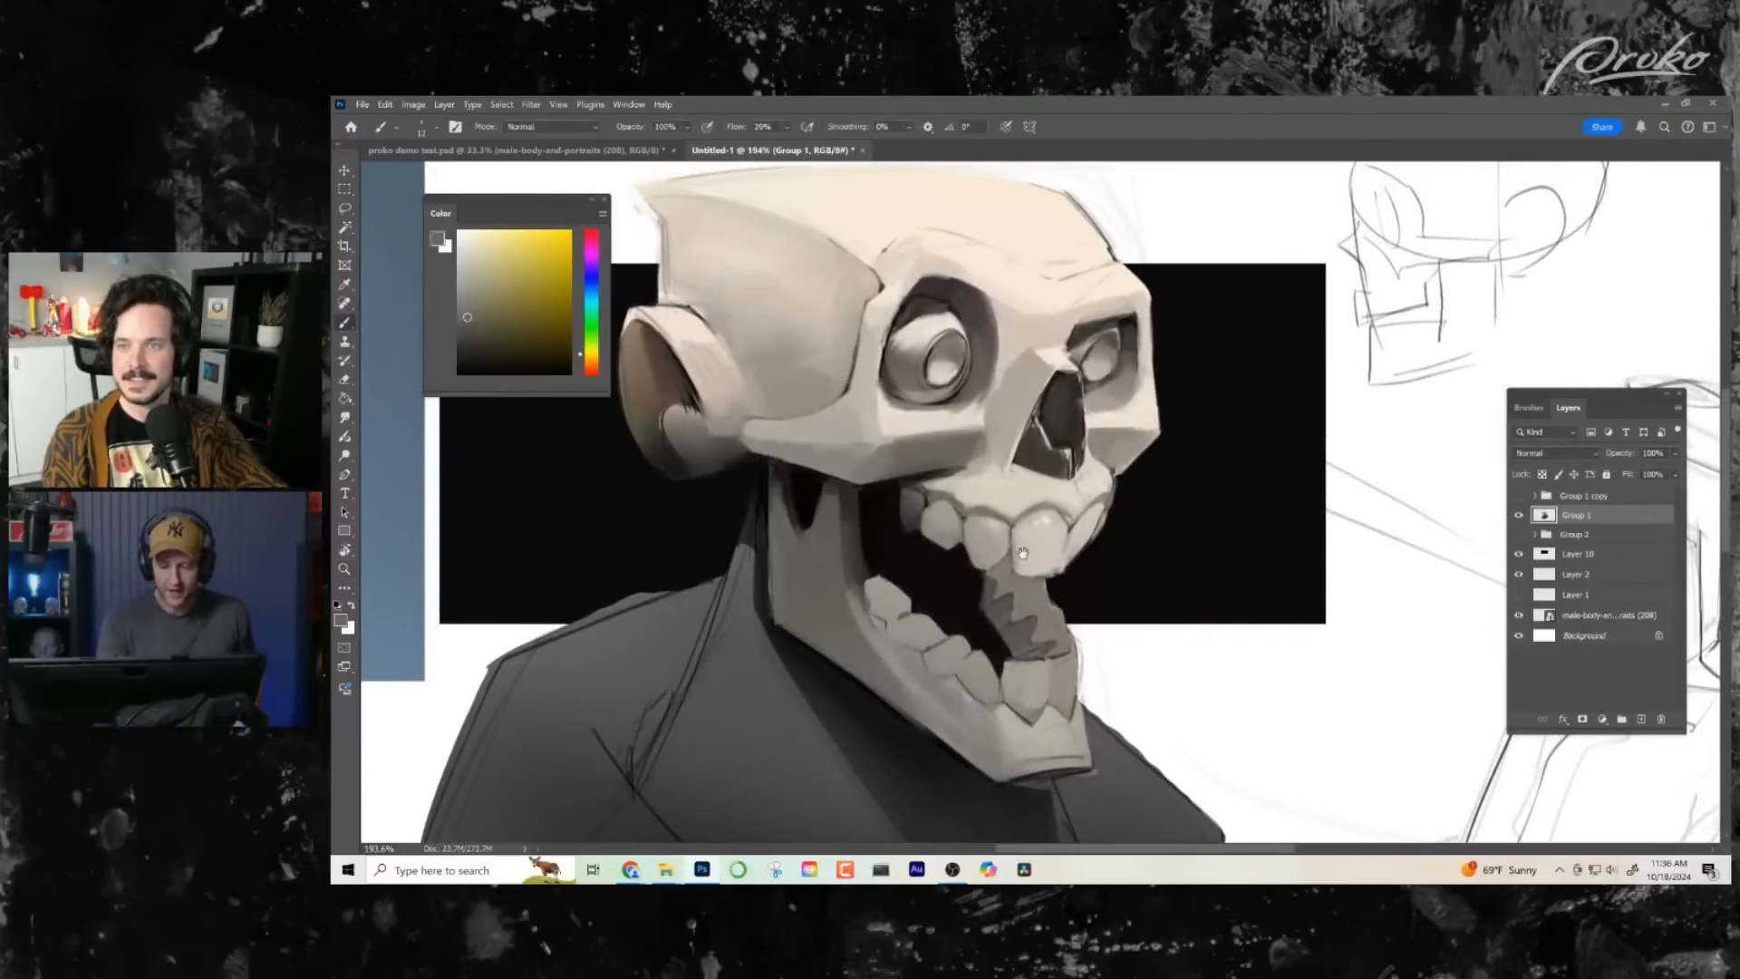
left_click_drag(1022, 553, 1010, 673)
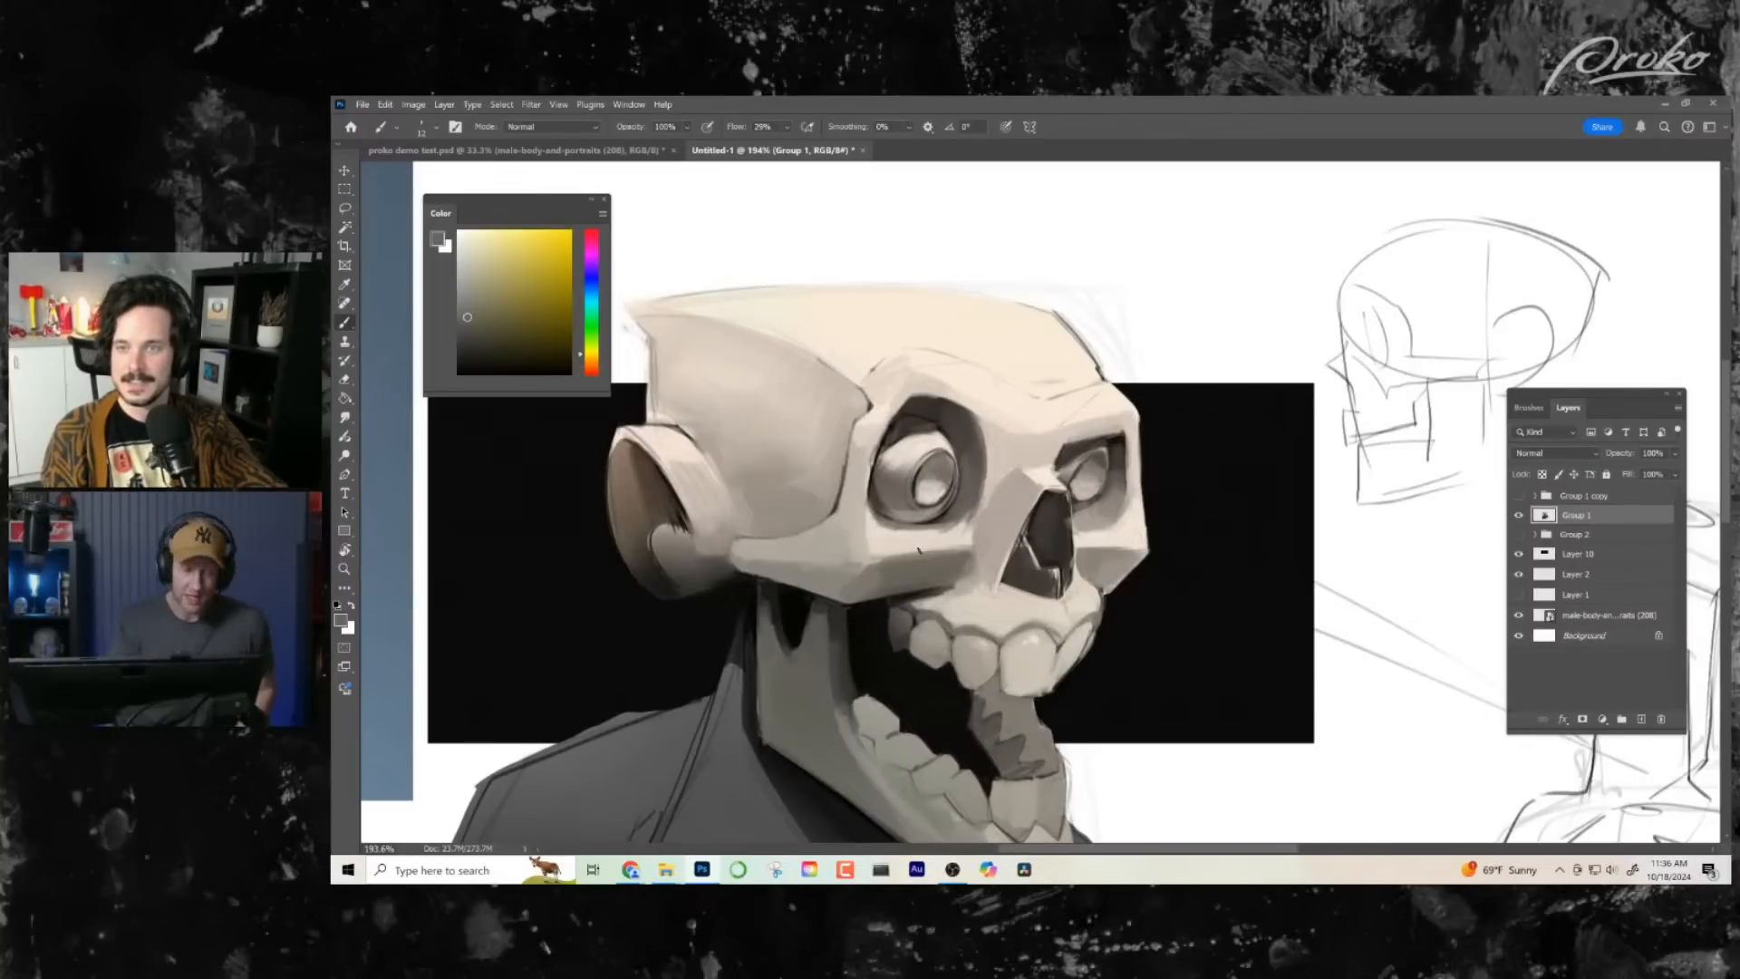
mouse_move(943, 287)
left_mouse_down()
mouse_move(813, 315)
mouse_move(984, 306)
mouse_move(888, 210)
left_mouse_up()
mouse_move(877, 232)
left_mouse_down()
mouse_move(890, 207)
mouse_move(922, 245)
left_mouse_up()
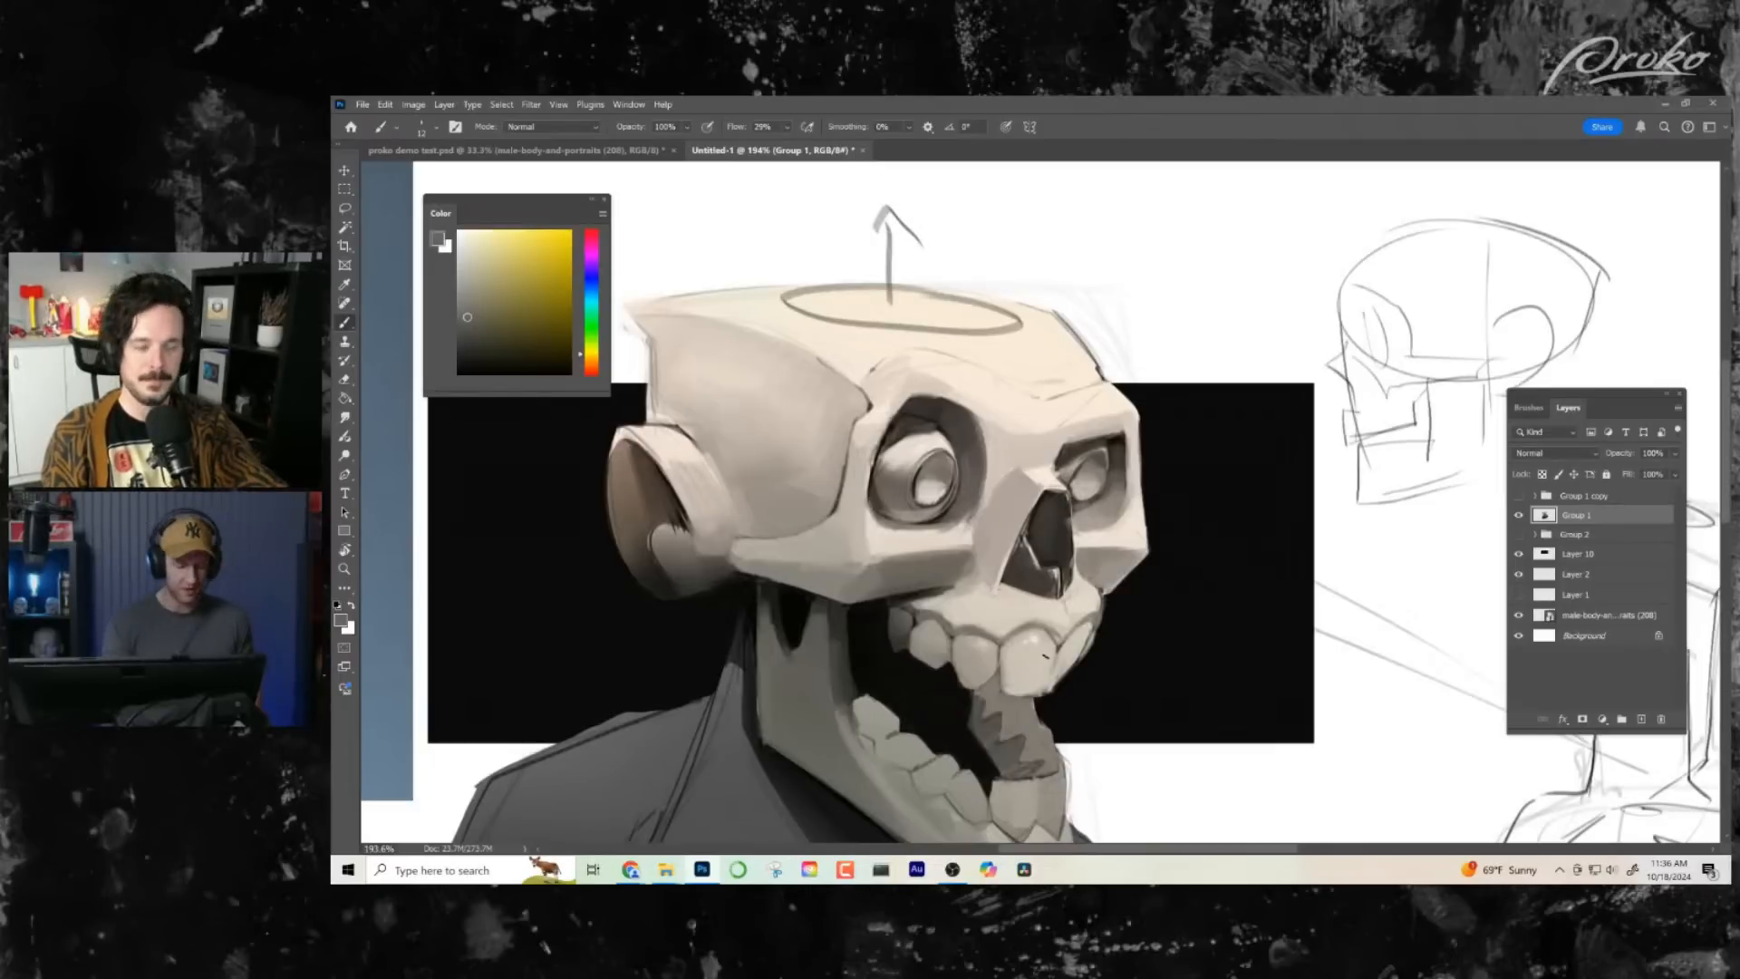
key("ctrl+z")
key("ctrl+z")
key("ctrl+z")
- Refine the nose bridge, its side plane and the nasal cavity's edge with sampled light, grey and dark tones
left_click_drag(1022, 484, 1010, 416)
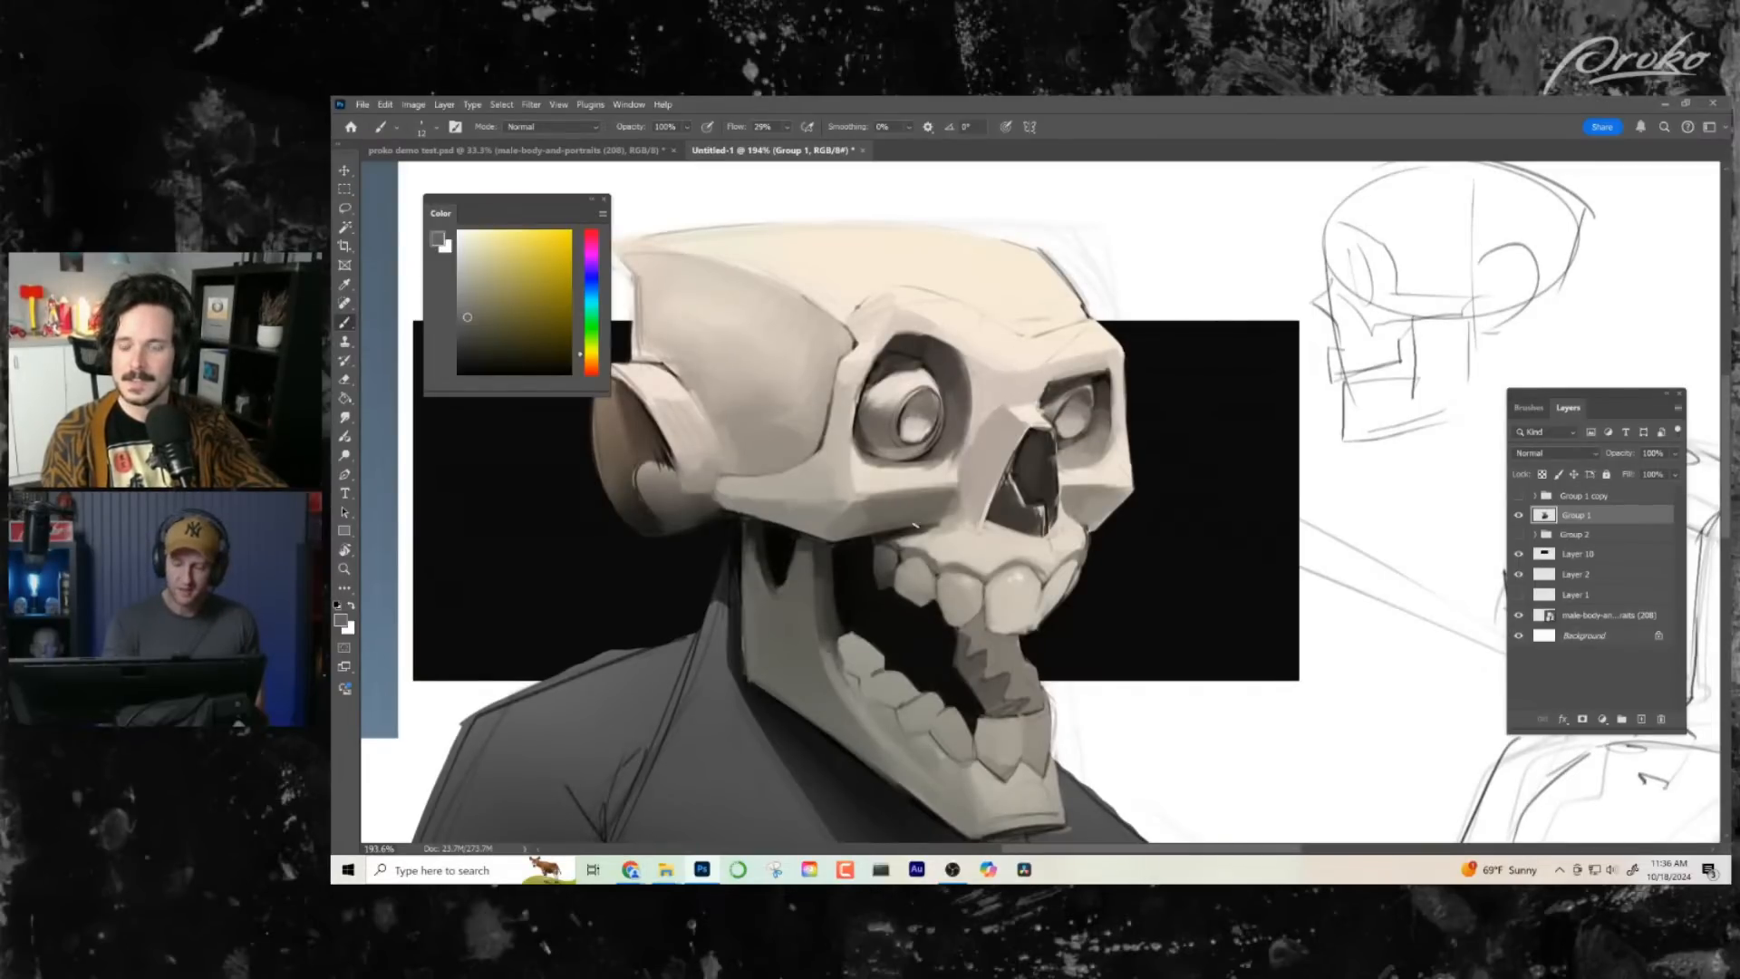
left_click(1020, 410, "alt")
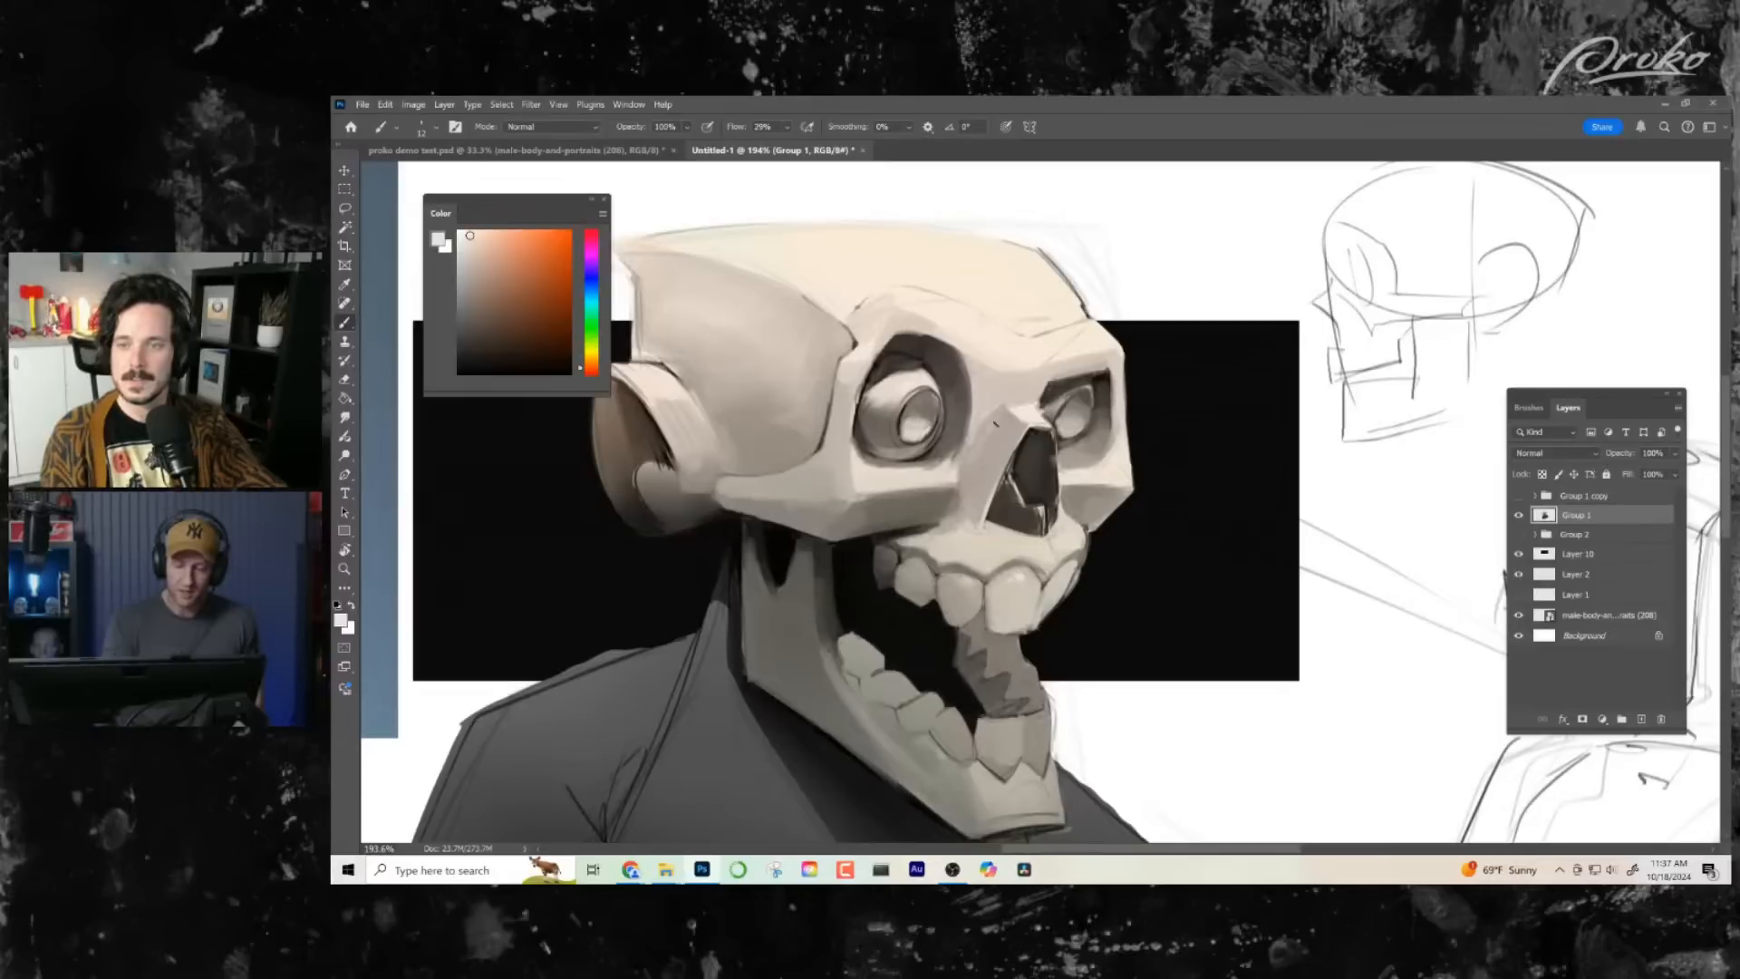
left_click(996, 429, "alt")
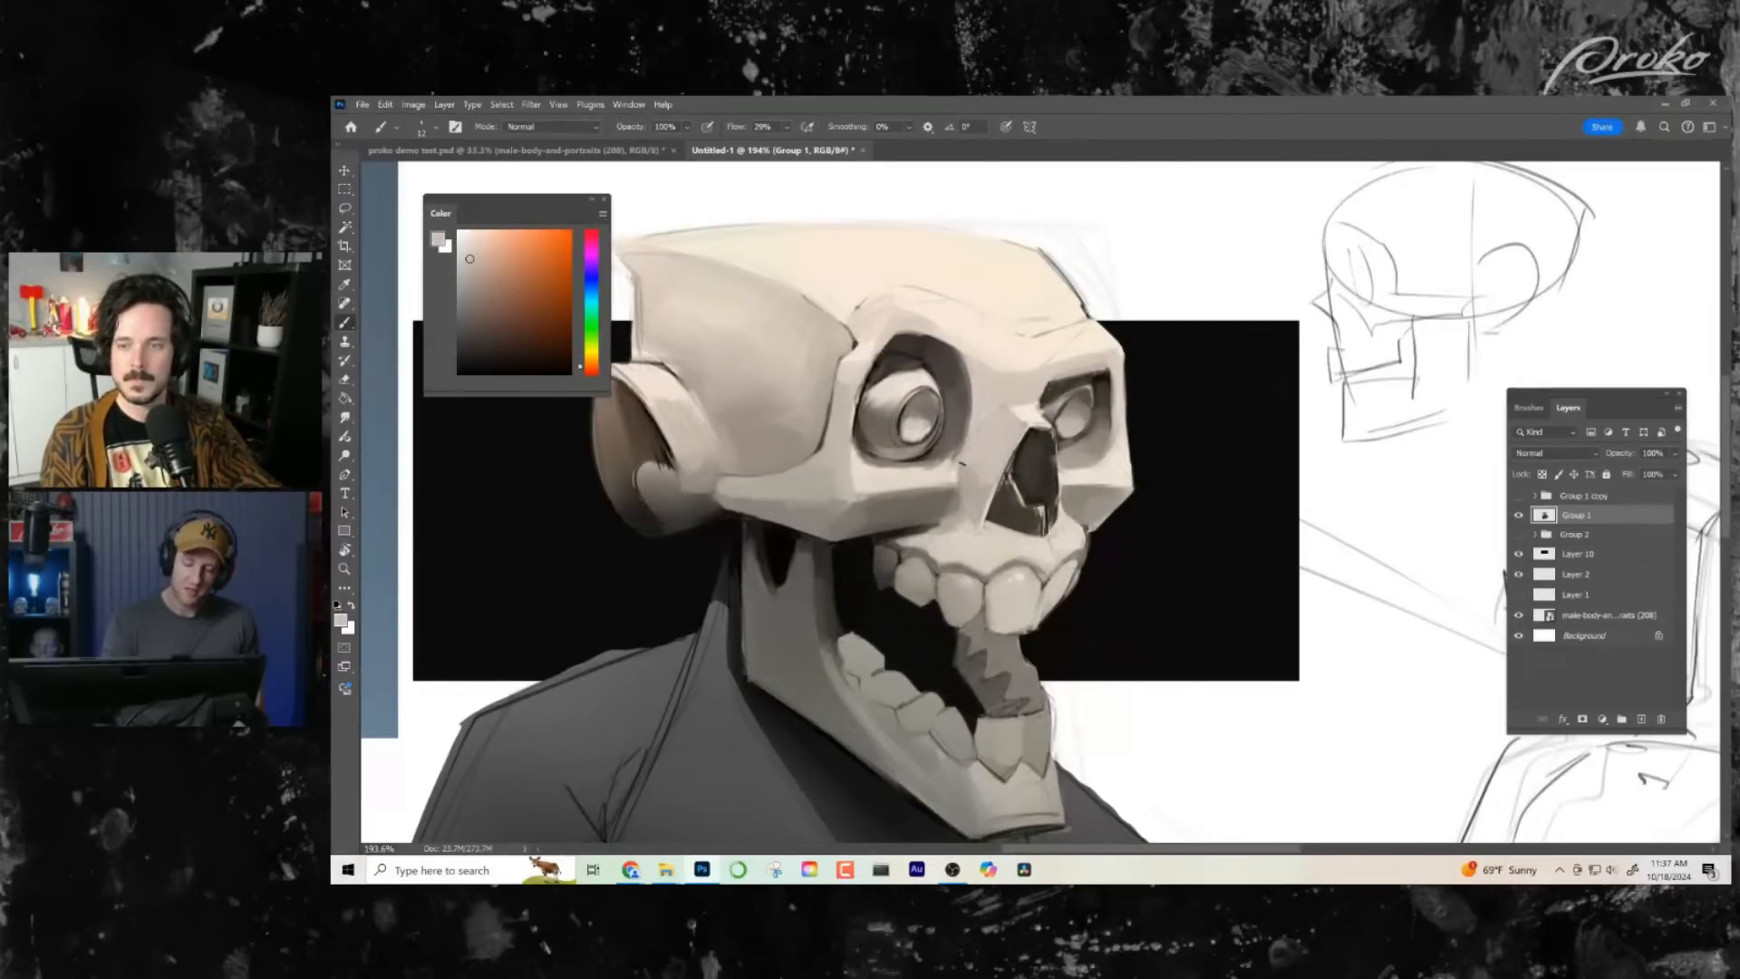
mouse_move(965, 459)
left_mouse_down()
mouse_move(969, 509)
mouse_move(985, 474)
left_mouse_up()
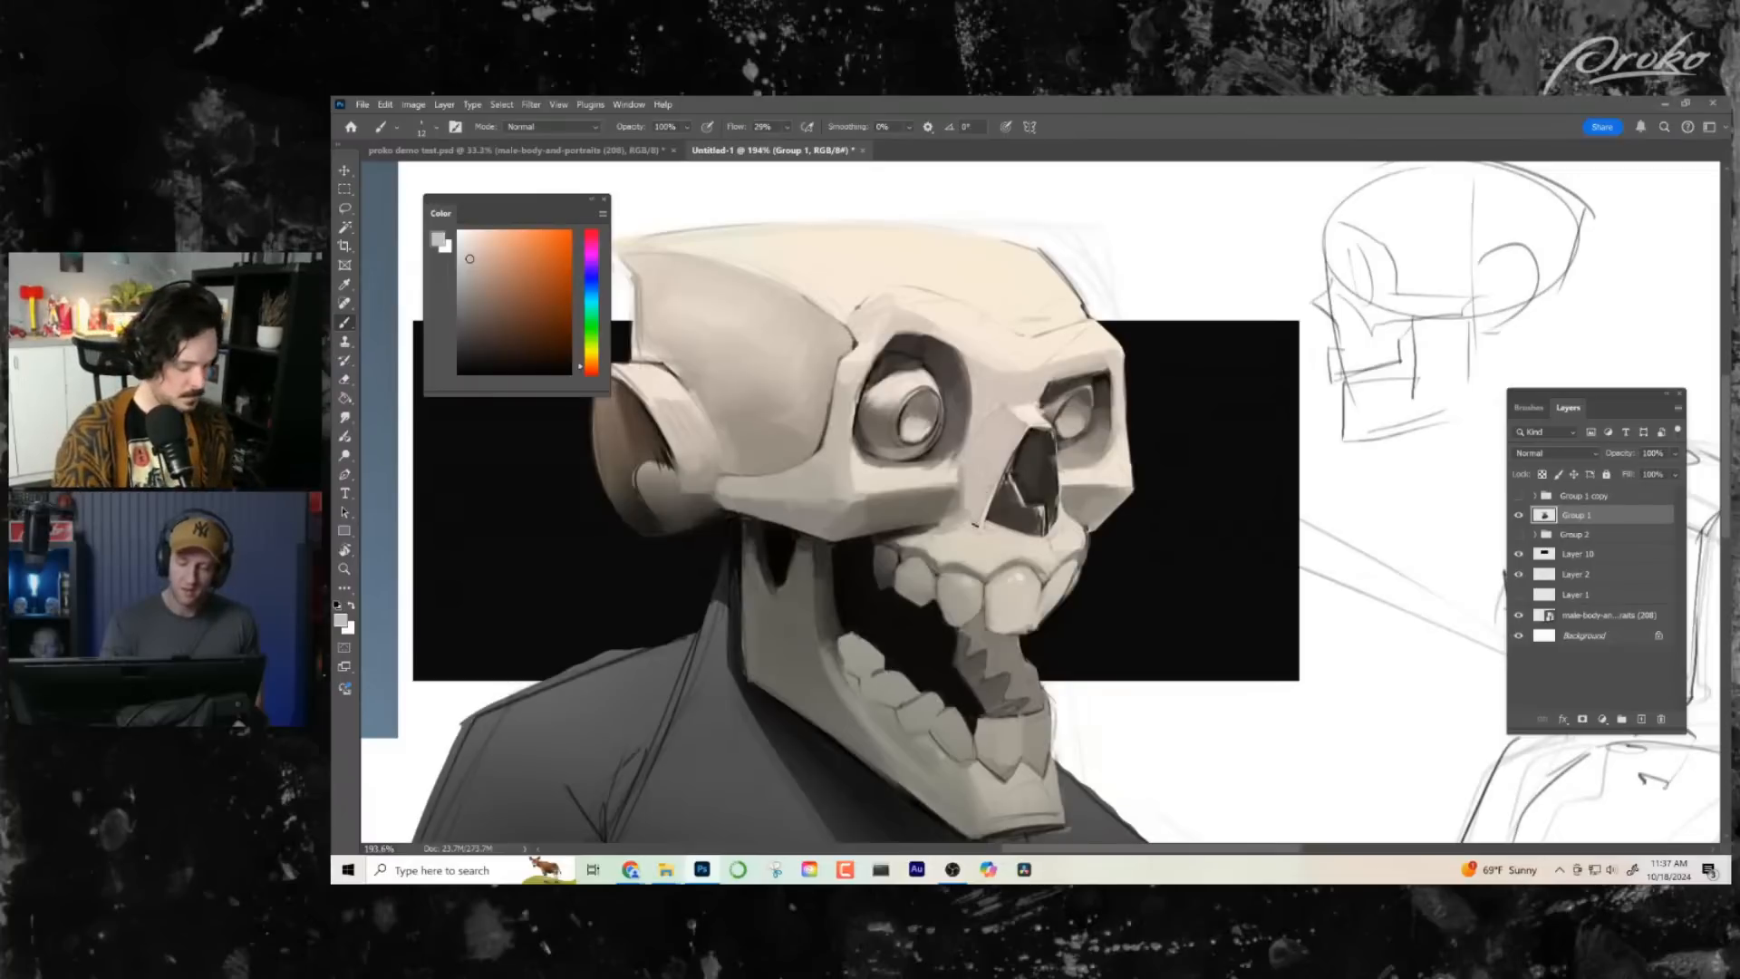
left_click(1029, 441, "alt")
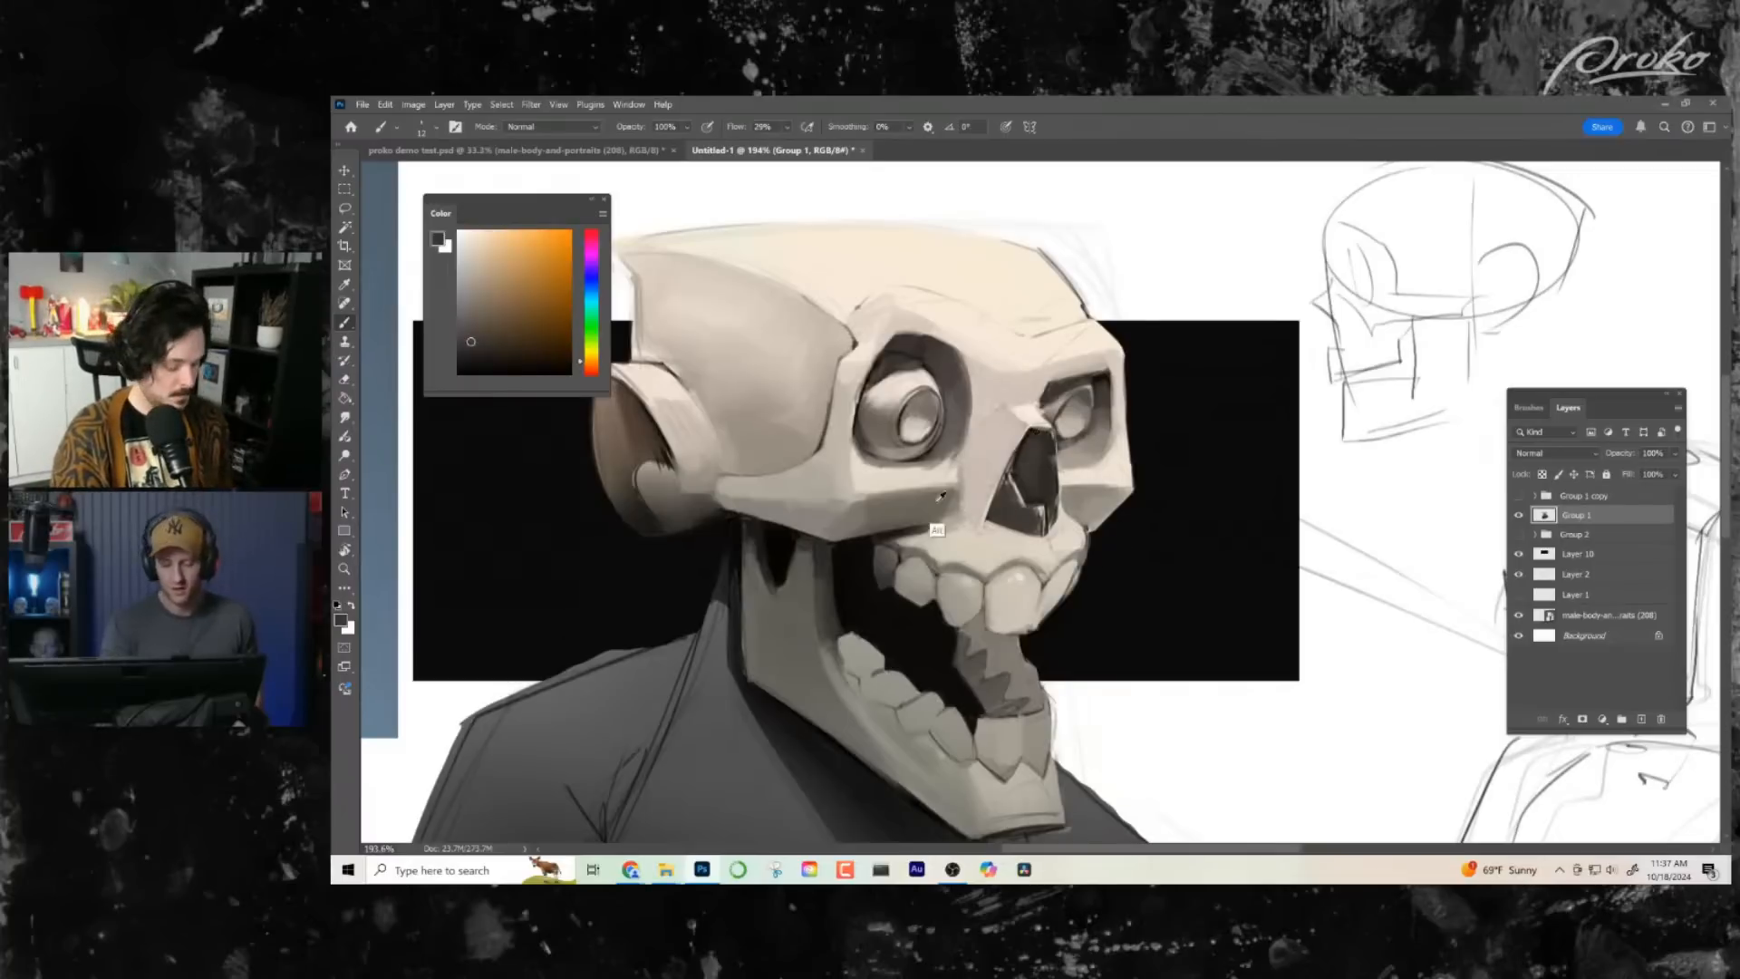
left_click_drag(983, 530, 975, 532)
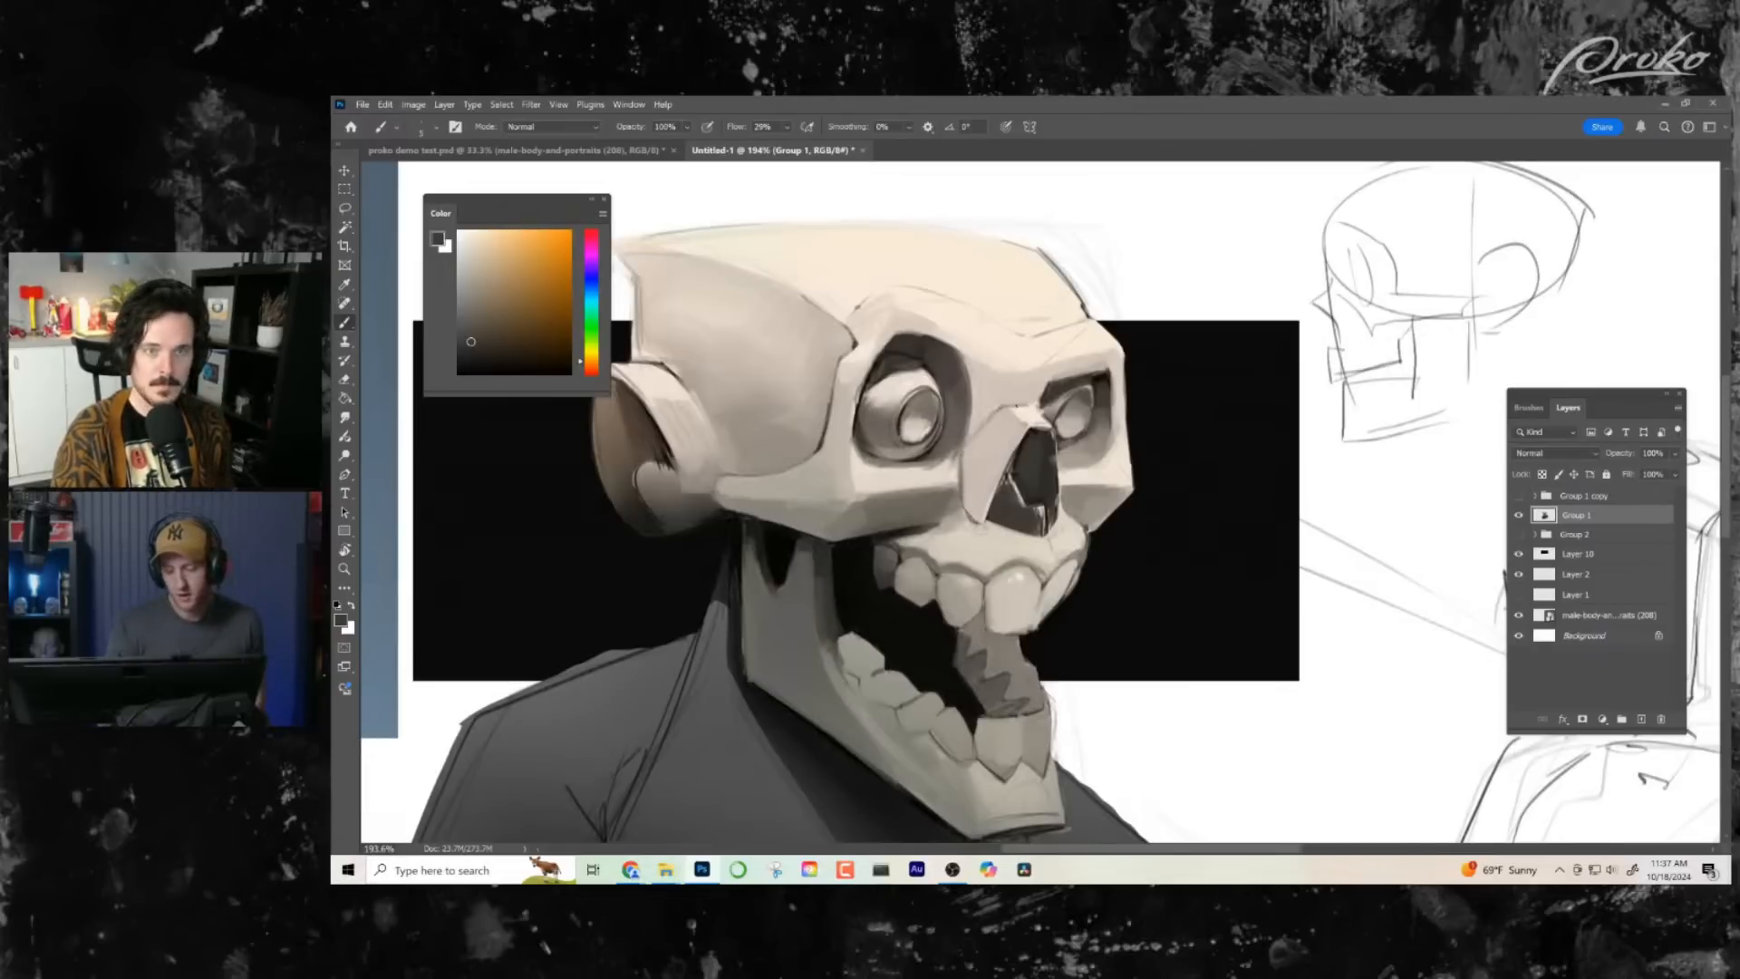
- Review the whole bust and touch up the near eye socket and the cheekbone edge with a sampled dark tone
left_click_drag(1072, 614, 1006, 635)
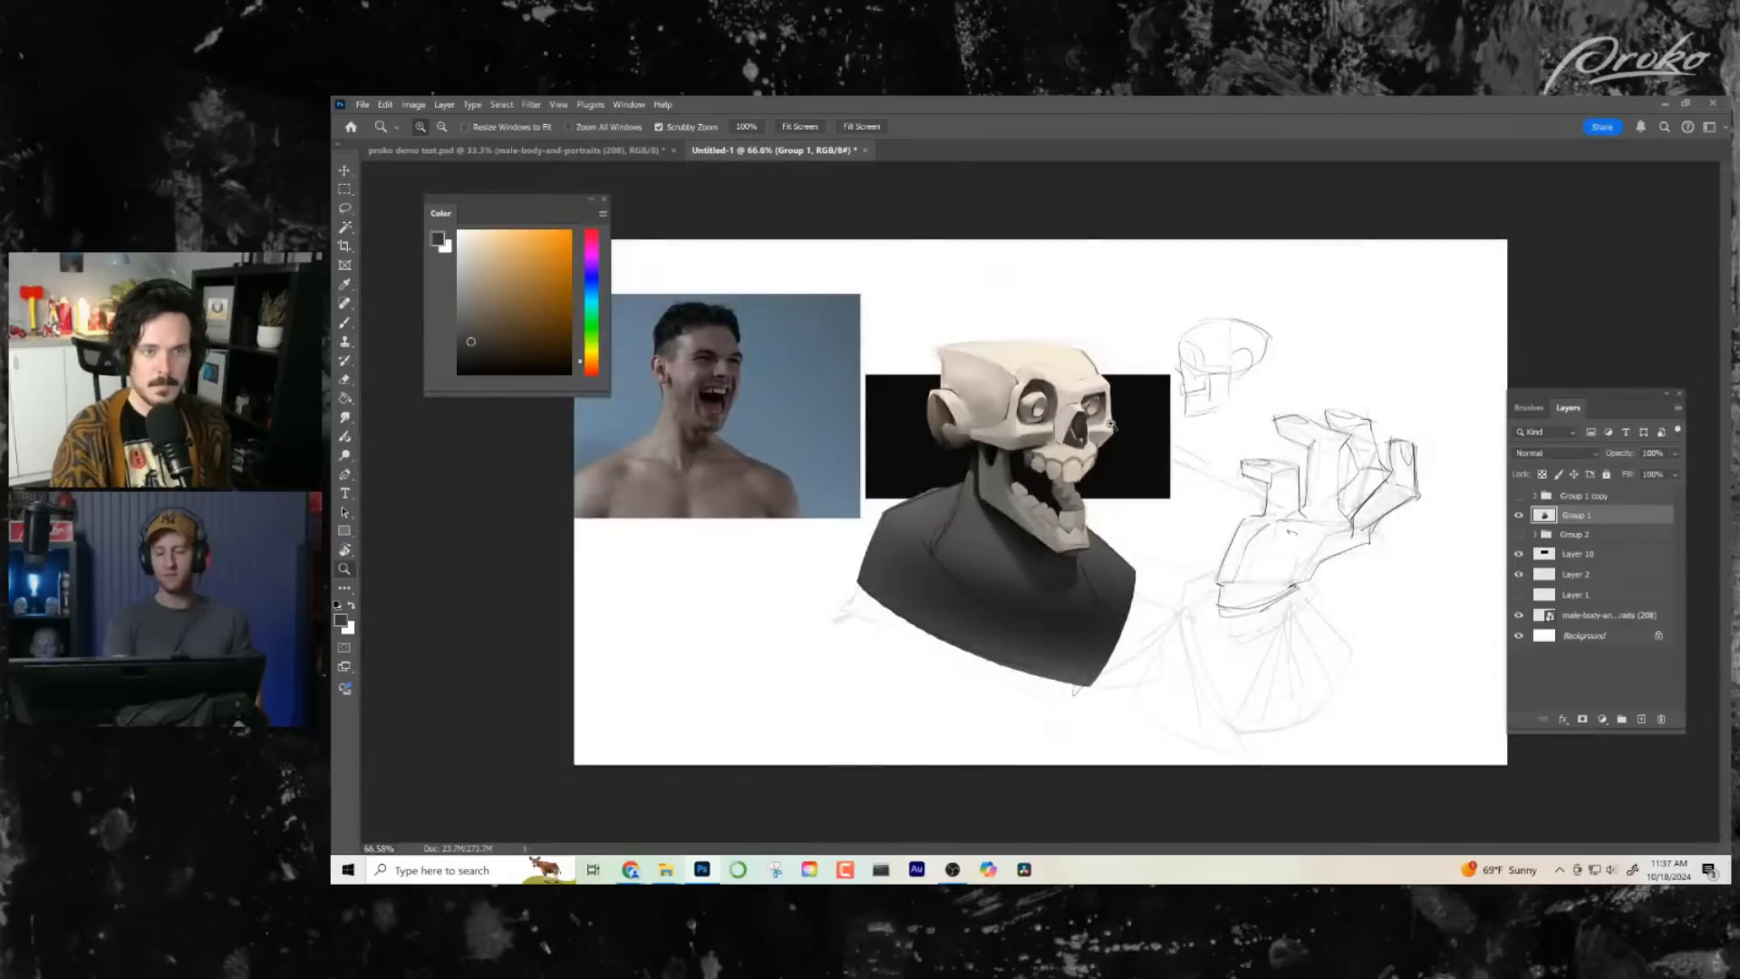
mouse_move(1103, 419)
left_mouse_down()
mouse_move(1124, 448)
mouse_move(1160, 453)
left_mouse_up()
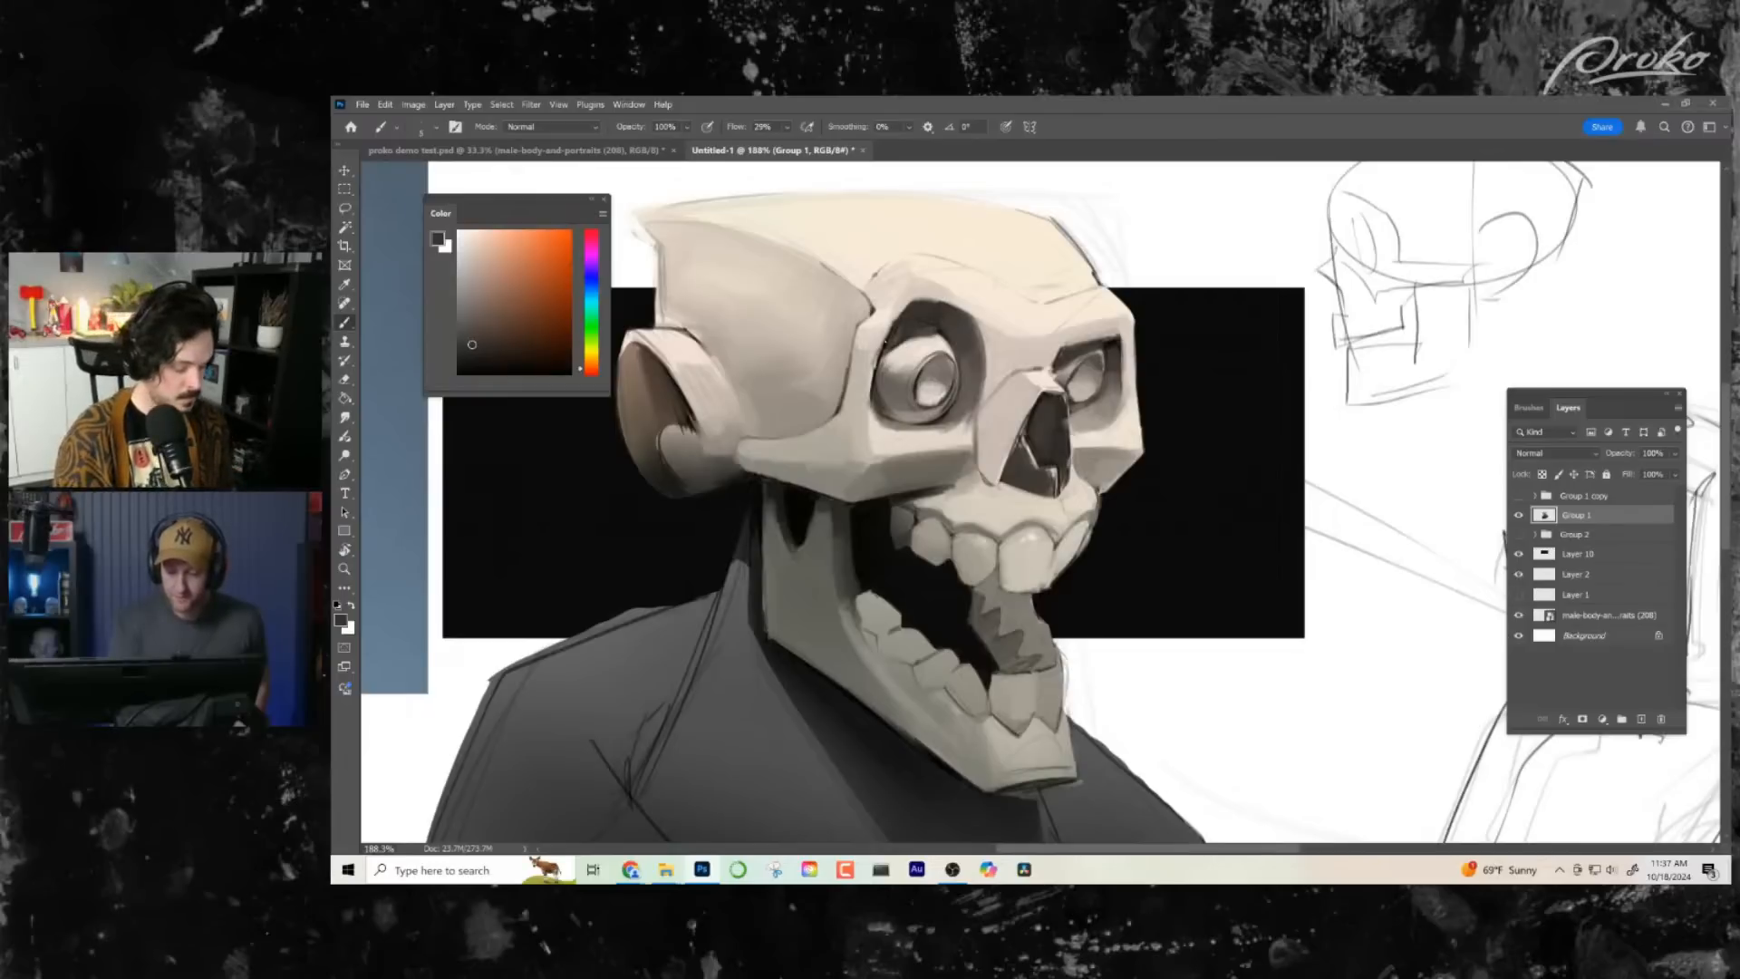
left_click(886, 369, "alt")
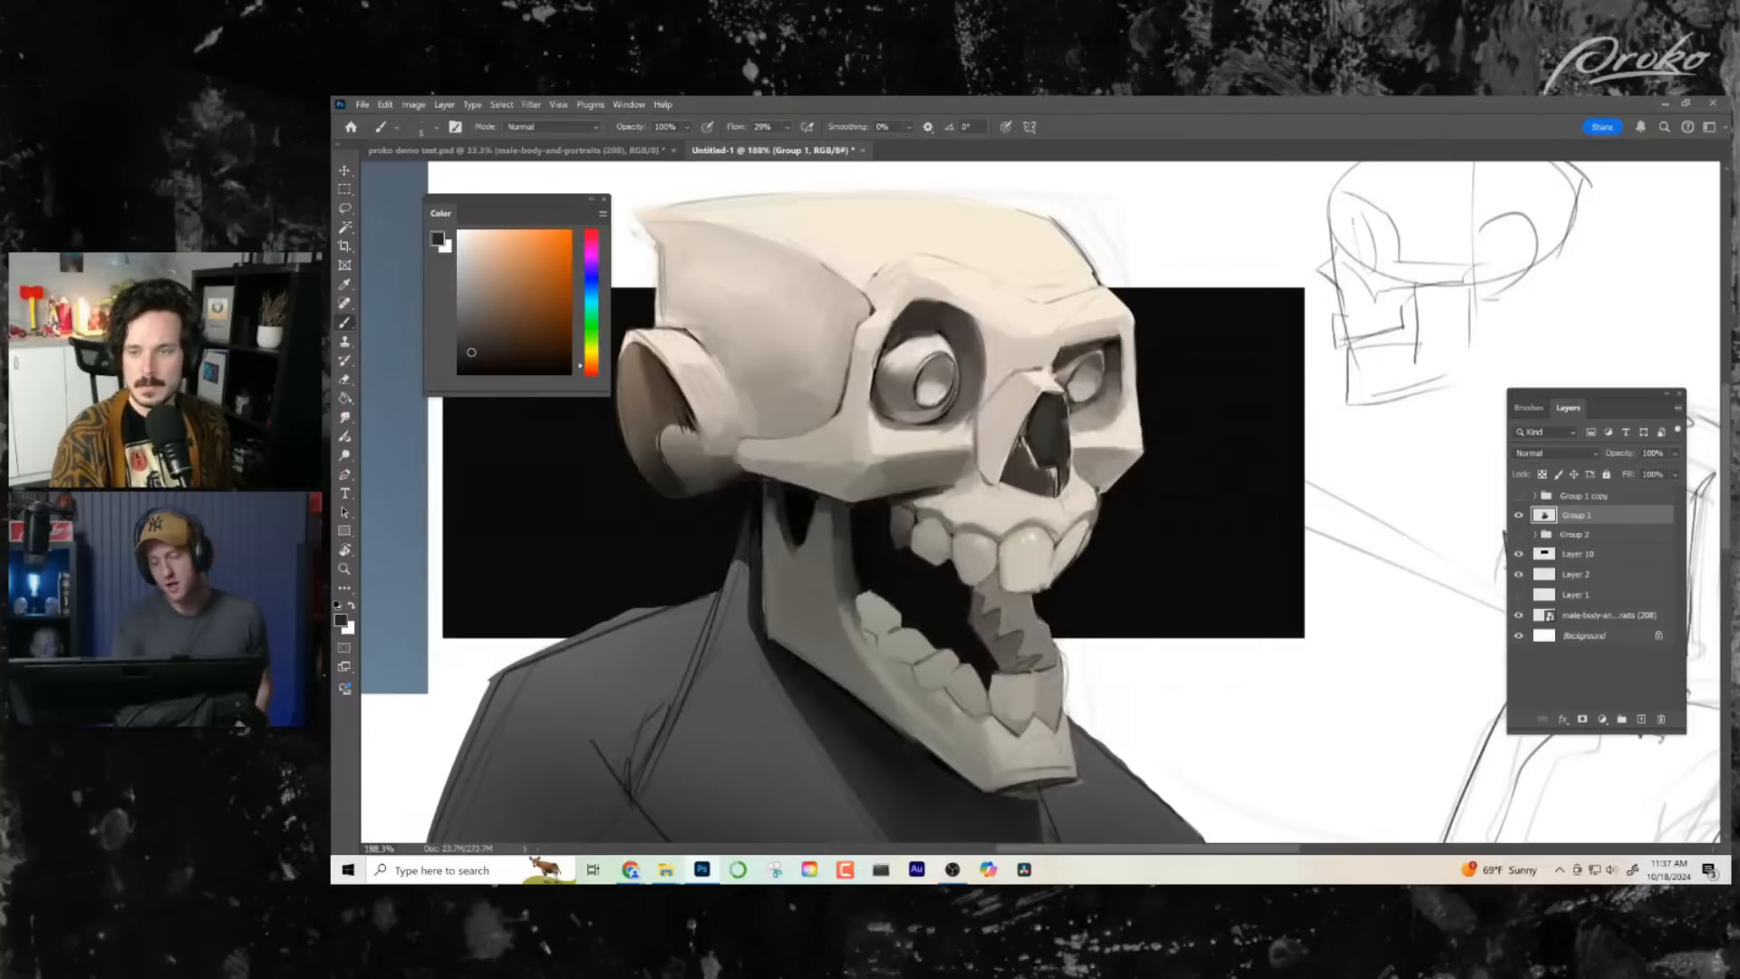
left_click_drag(1115, 583, 1114, 595)
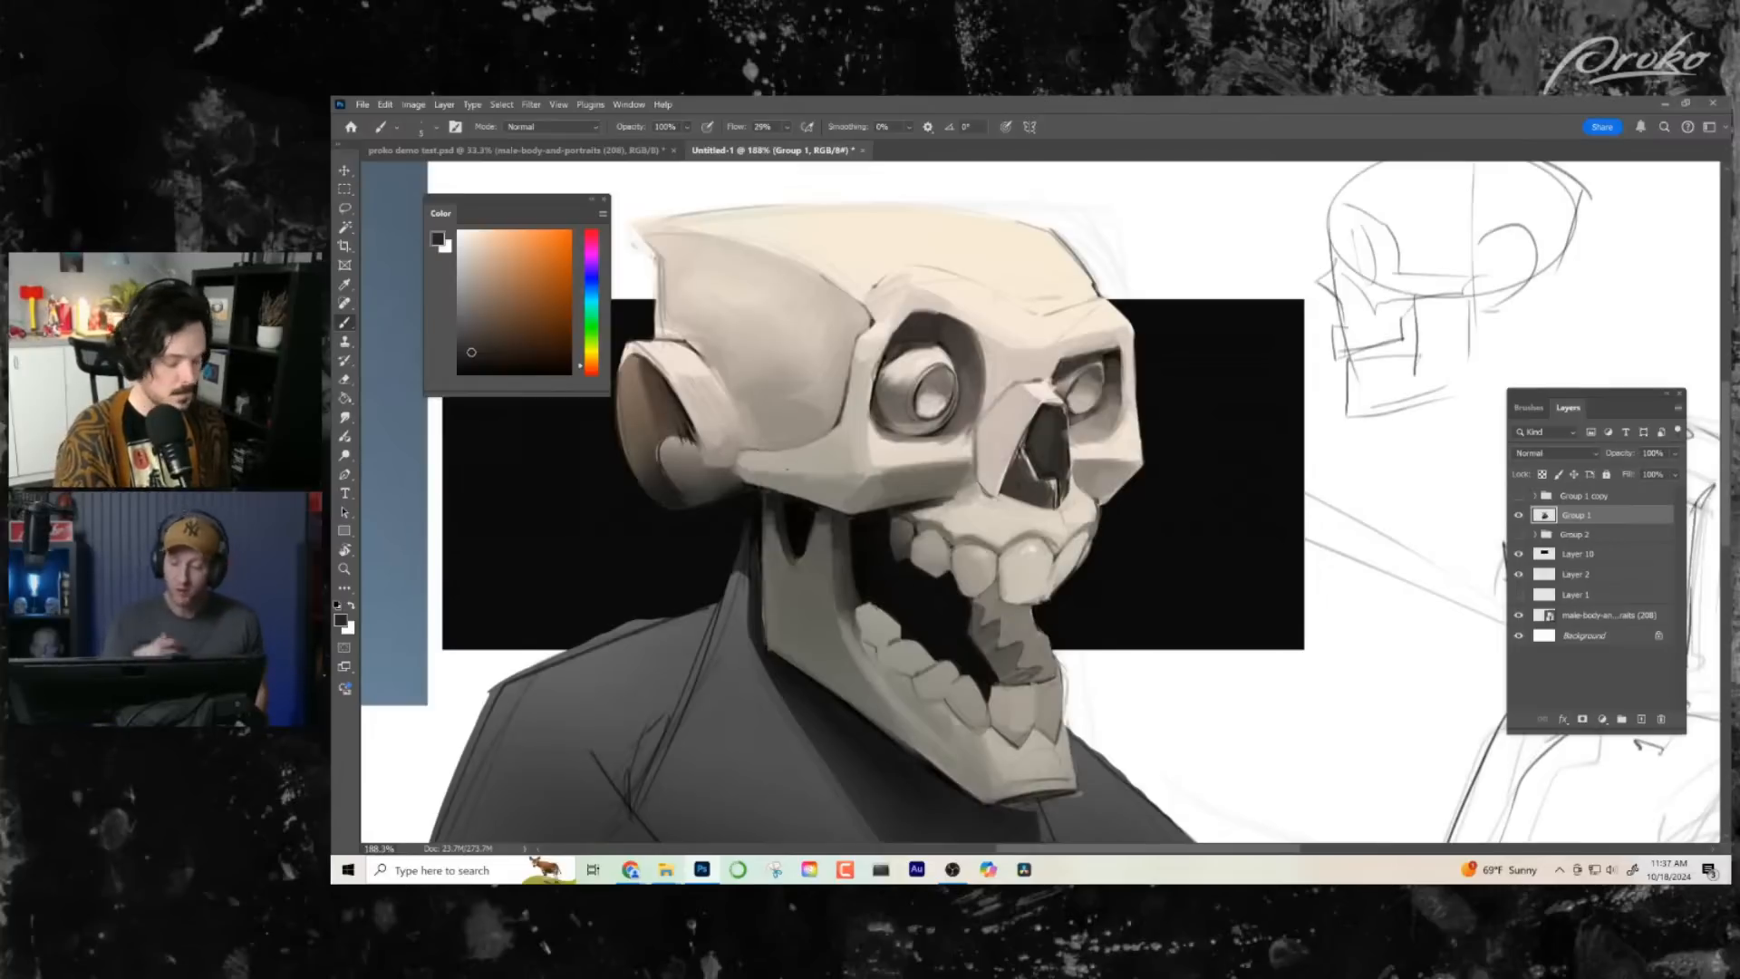
left_click_drag(787, 469, 789, 466)
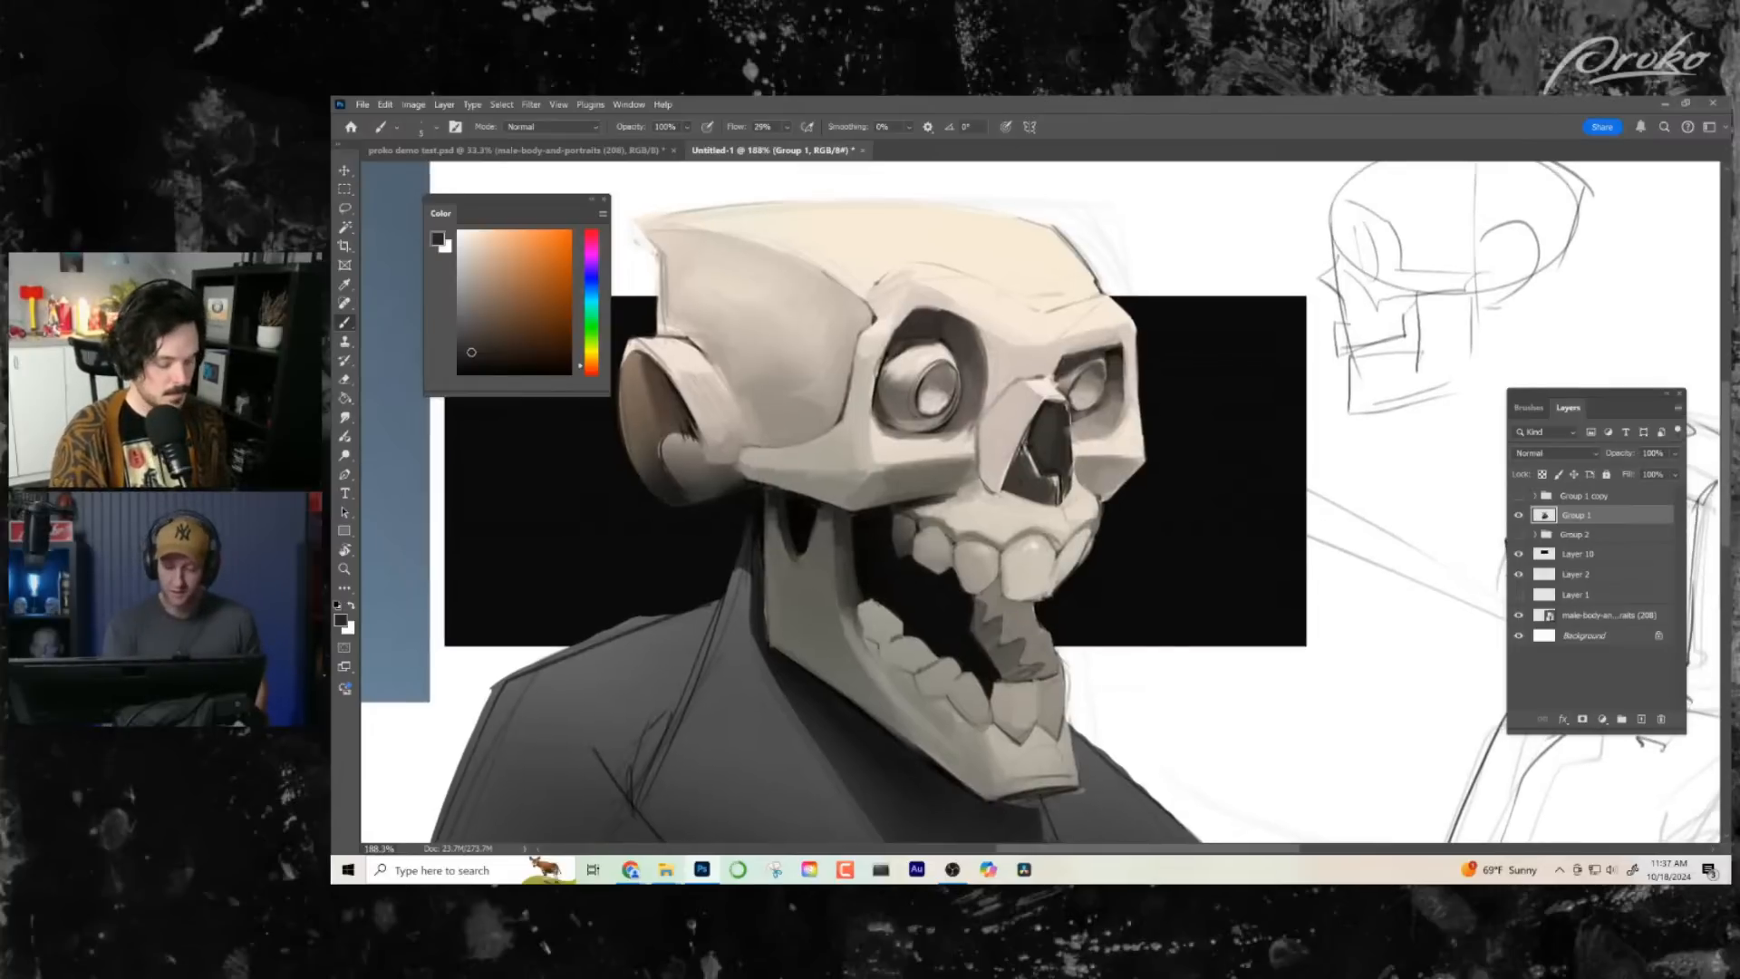
- Switch to a larger brush and start lightening the gum above the upper teeth with sampled tones
left_click(921, 534, "alt")
right_click(921, 535)
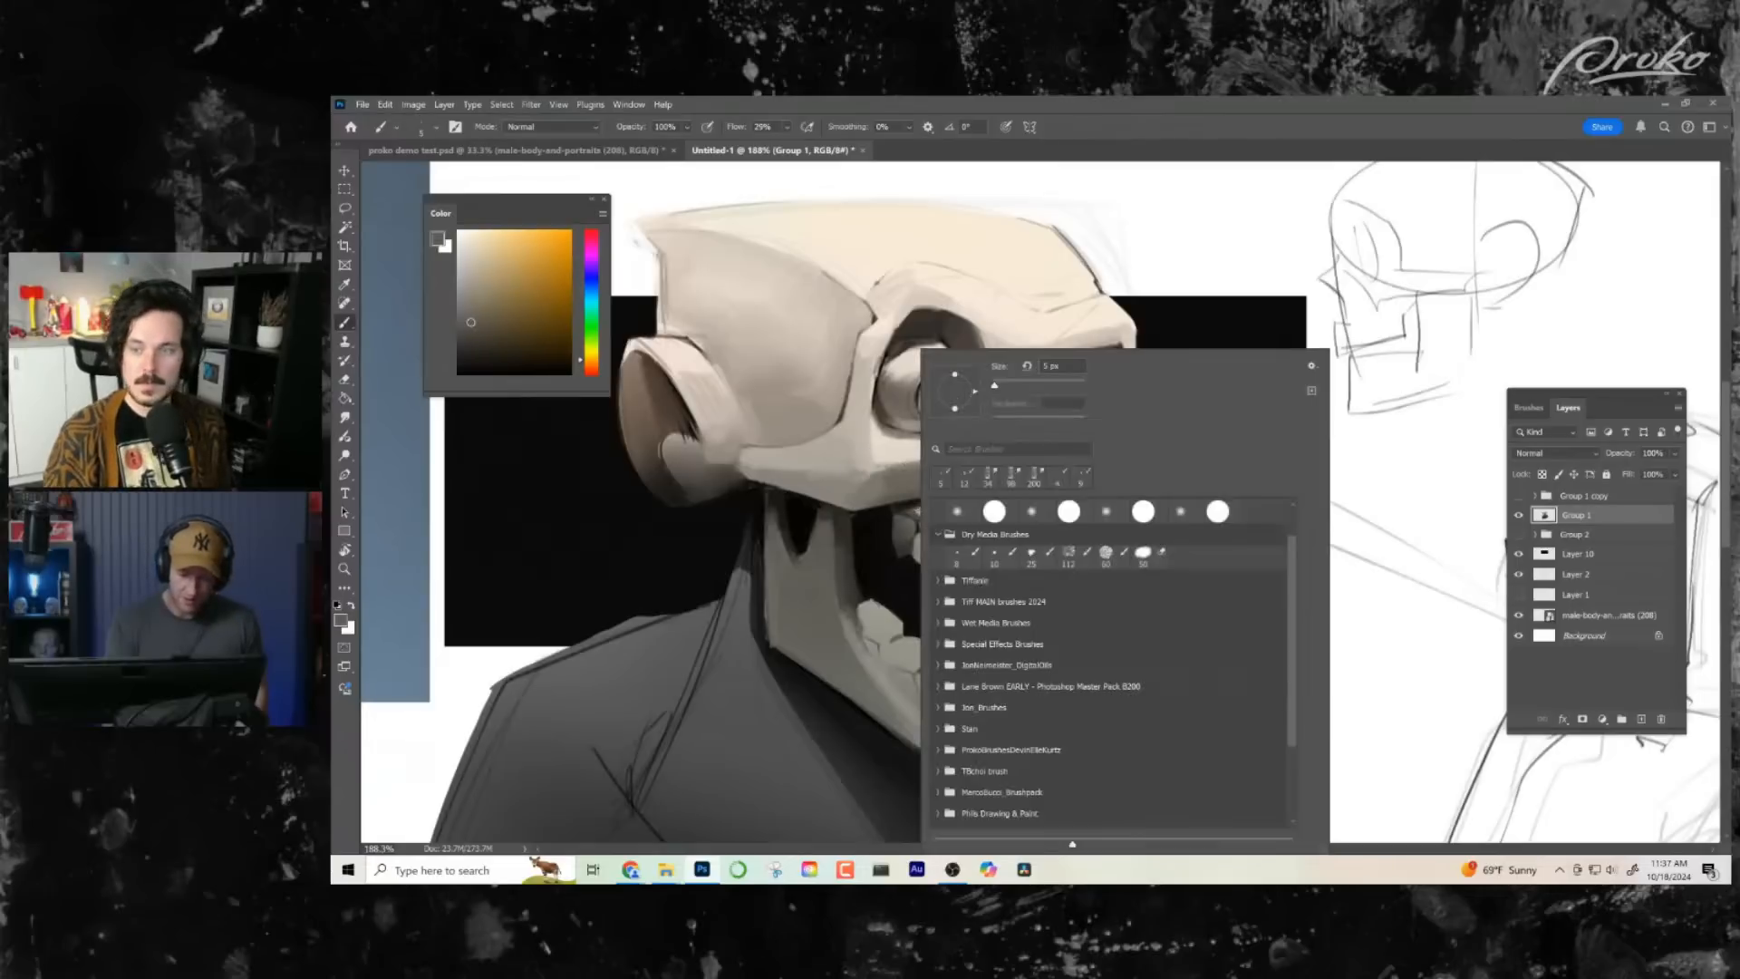
double_click(943, 535)
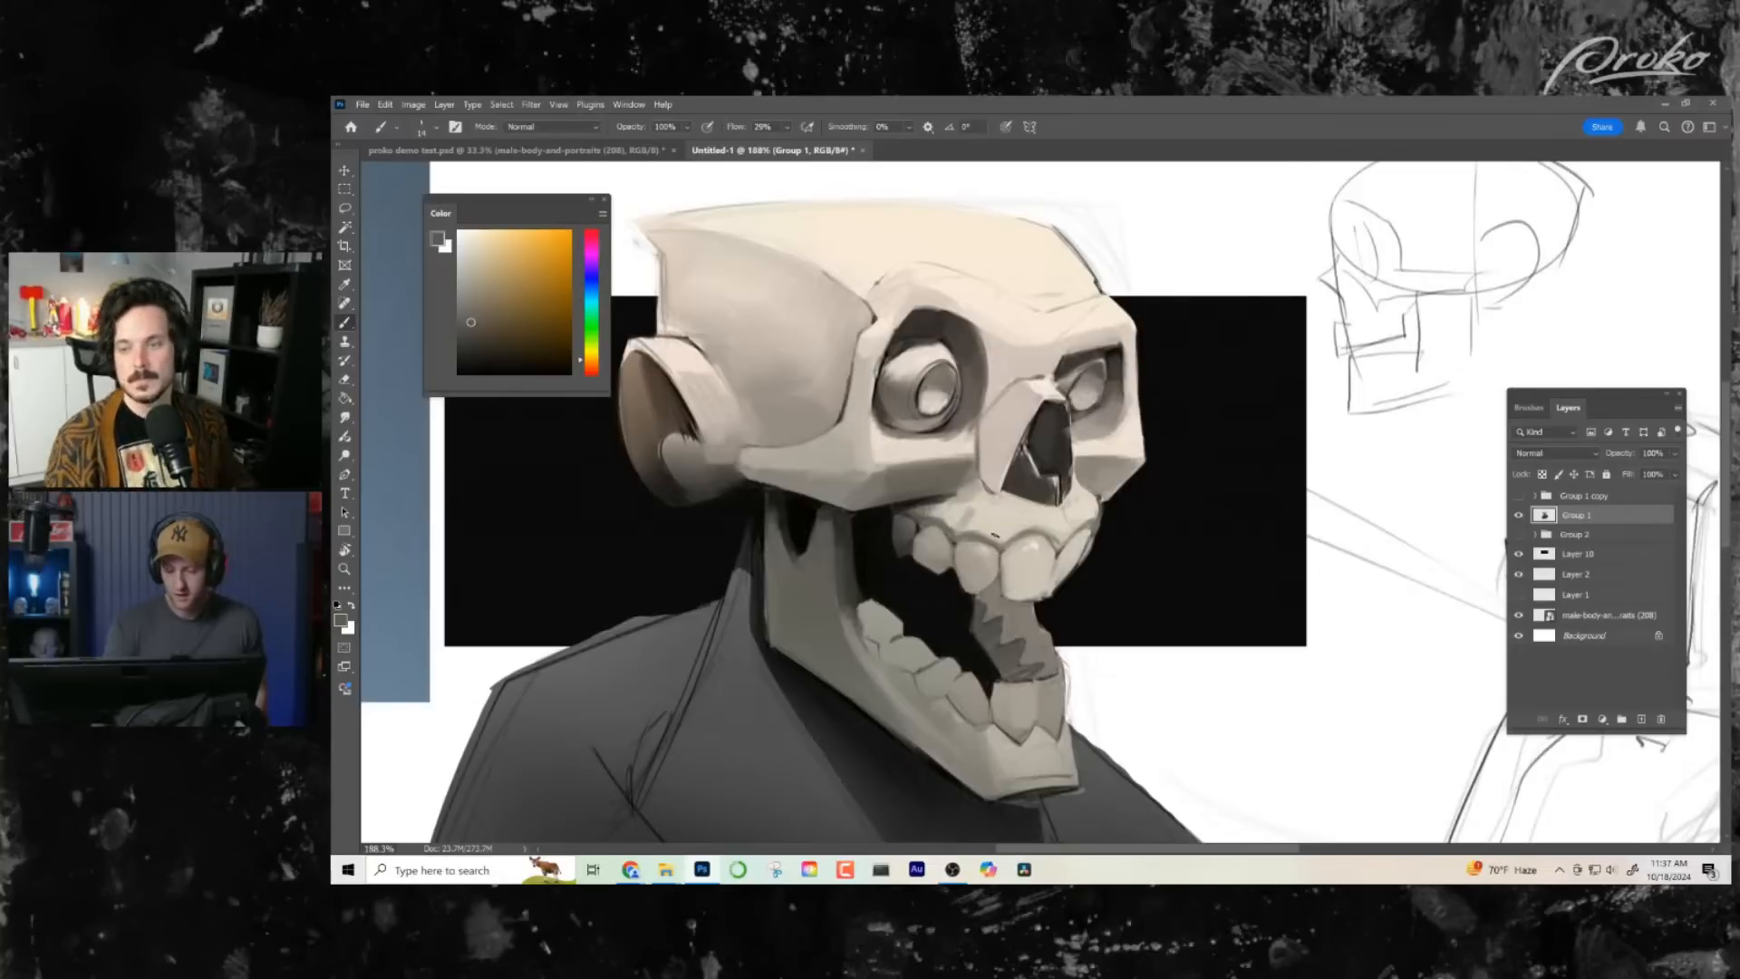
left_click(975, 543, "alt")
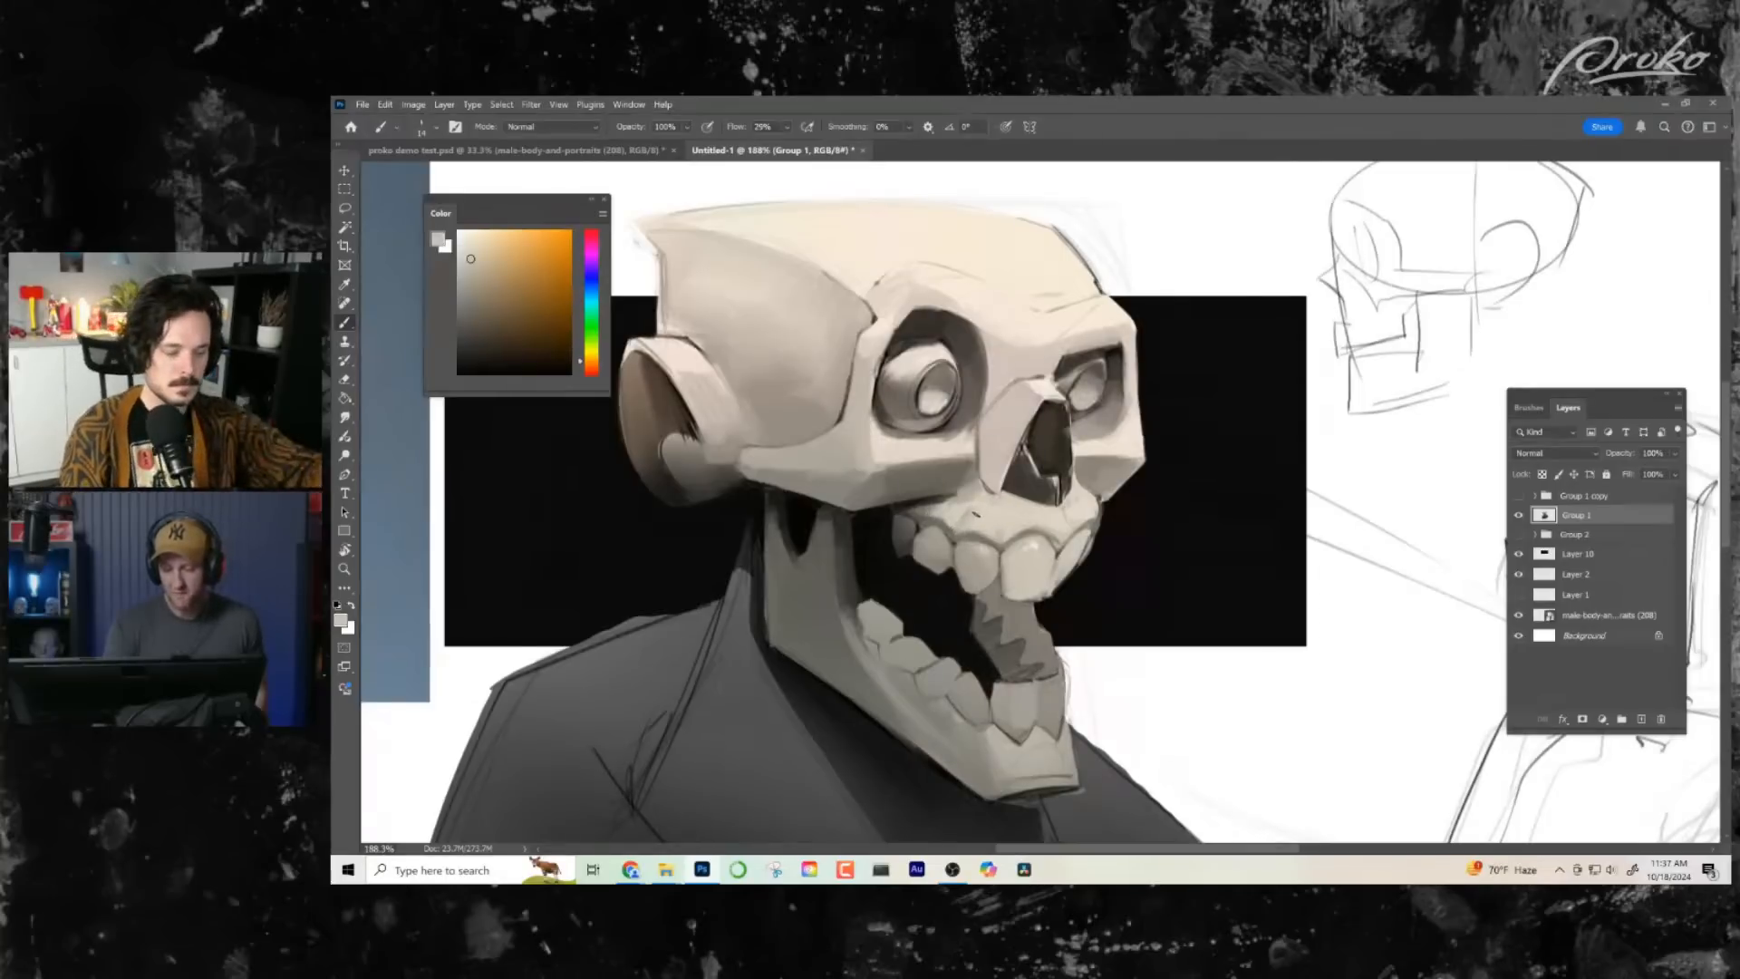
left_click(1003, 531, "alt")
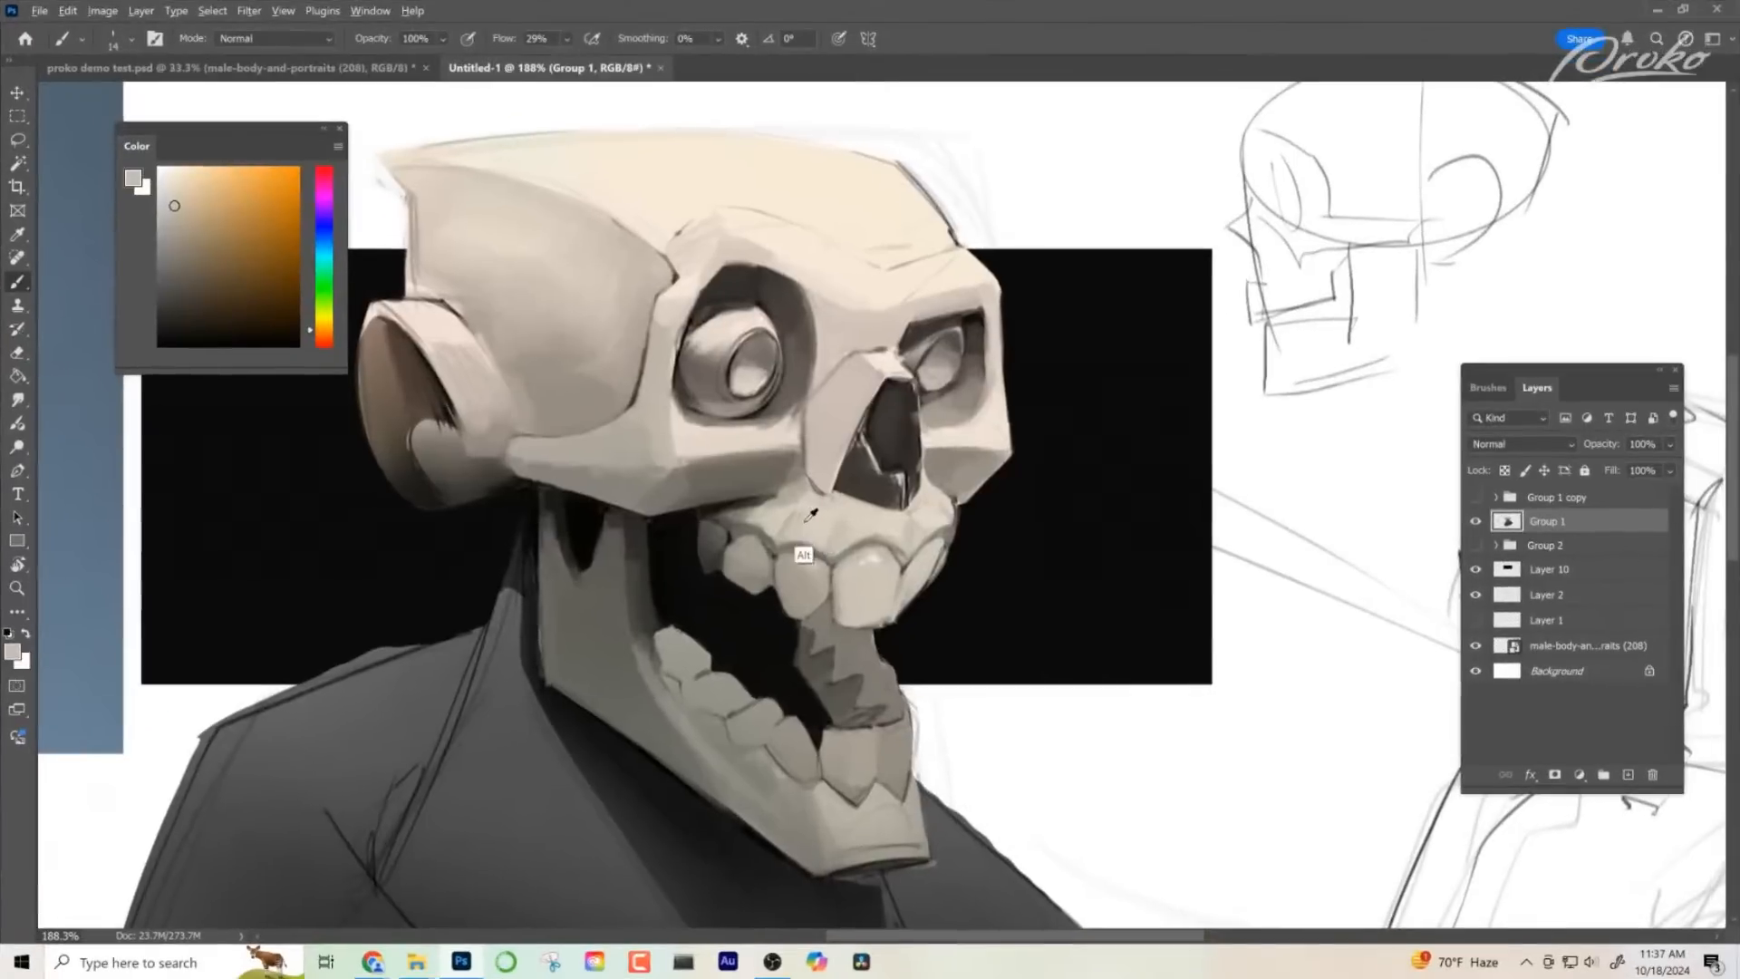
- Paint the light ridges of the upper gum over the tooth roots and touch up the nasal cavity with a sampled dark
left_click(965, 505, "alt")
left_click(966, 505, "alt")
left_click(810, 475, "alt")
mouse_move(998, 478)
left_mouse_down()
mouse_move(1006, 454)
mouse_move(986, 469)
left_mouse_up()
left_click(892, 434, "alt")
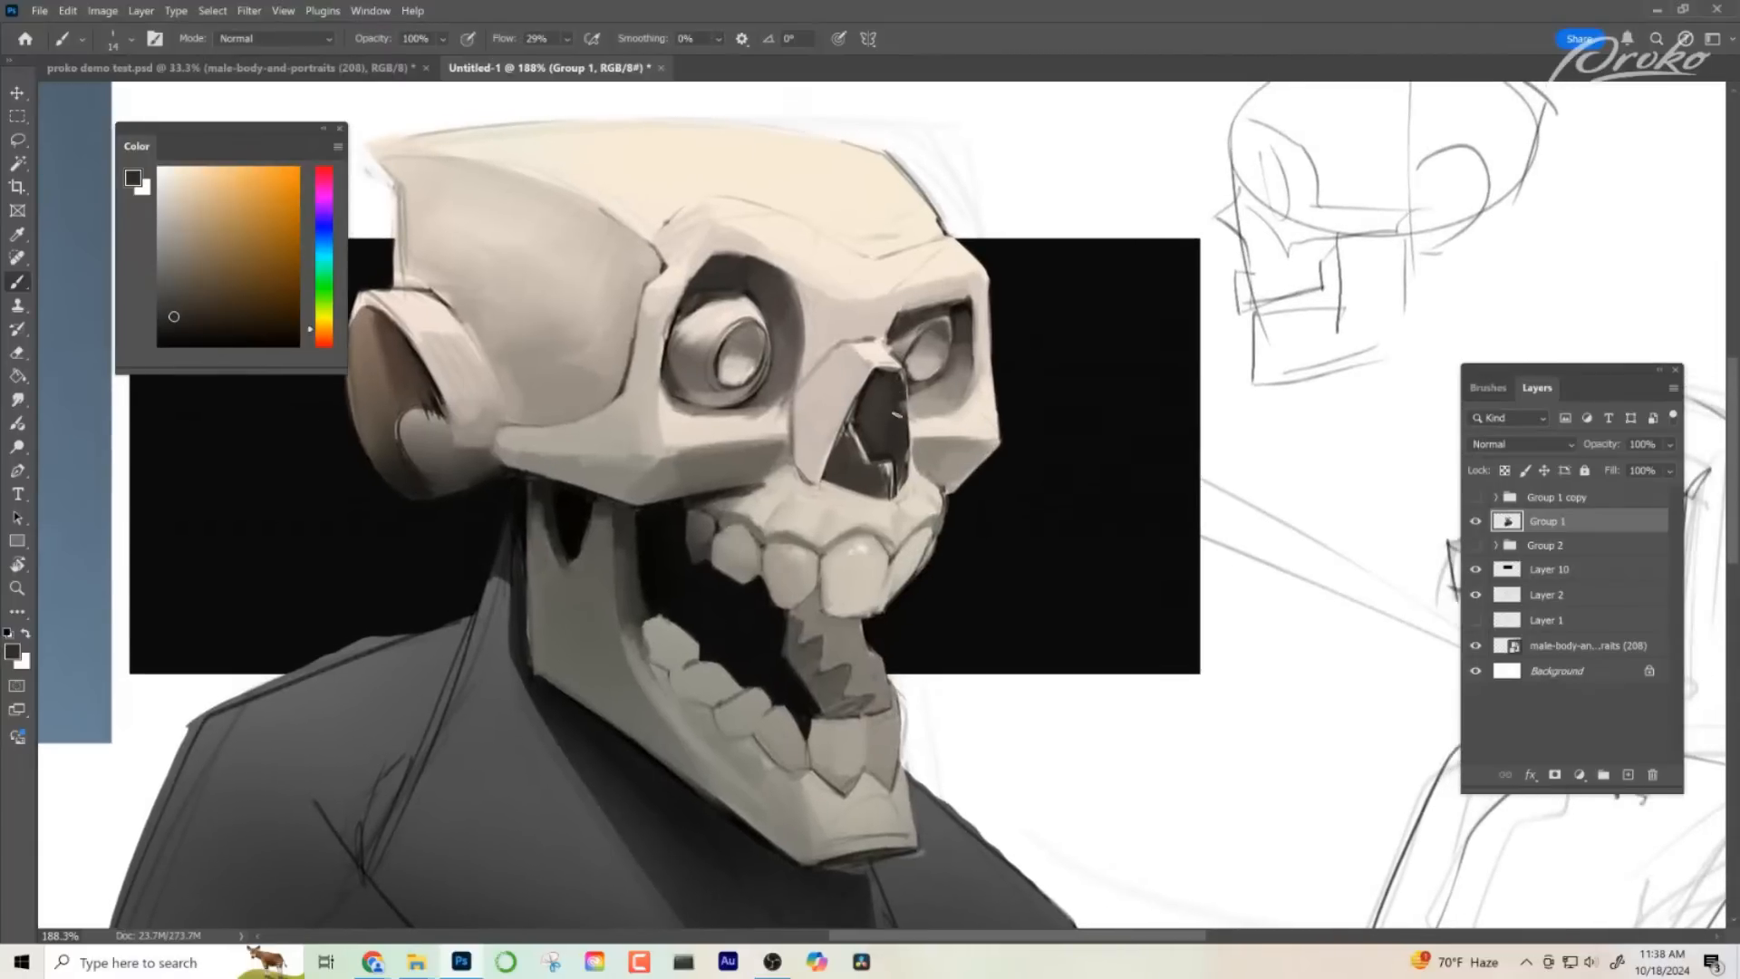
- Paint a light plane on the front of the chin with a sampled bone tone
left_click_drag(958, 647, 1001, 601)
left_click_drag(990, 673, 929, 616)
mouse_move(1030, 598)
left_mouse_down()
mouse_move(1078, 598)
mouse_move(1053, 594)
left_mouse_up()
left_click(1031, 531, "alt")
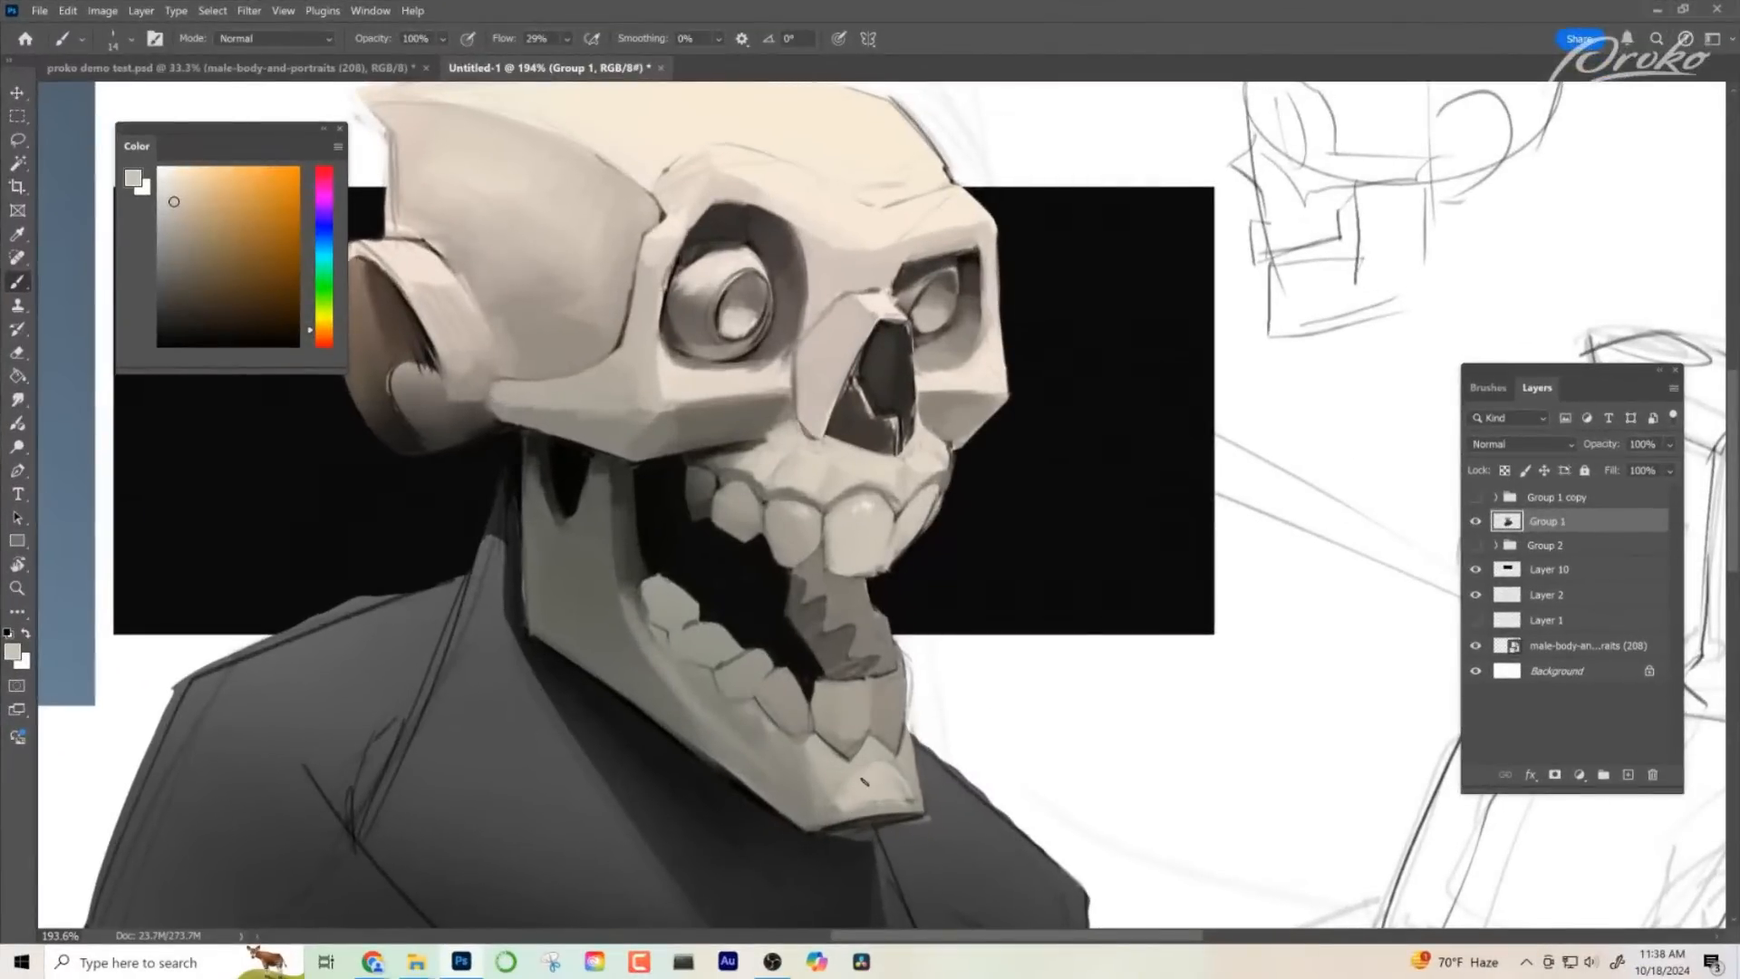
left_click_drag(1025, 762, 981, 727)
- Paint light rims along the upper edges of the two lower front teeth
left_click_drag(968, 515, 1069, 530)
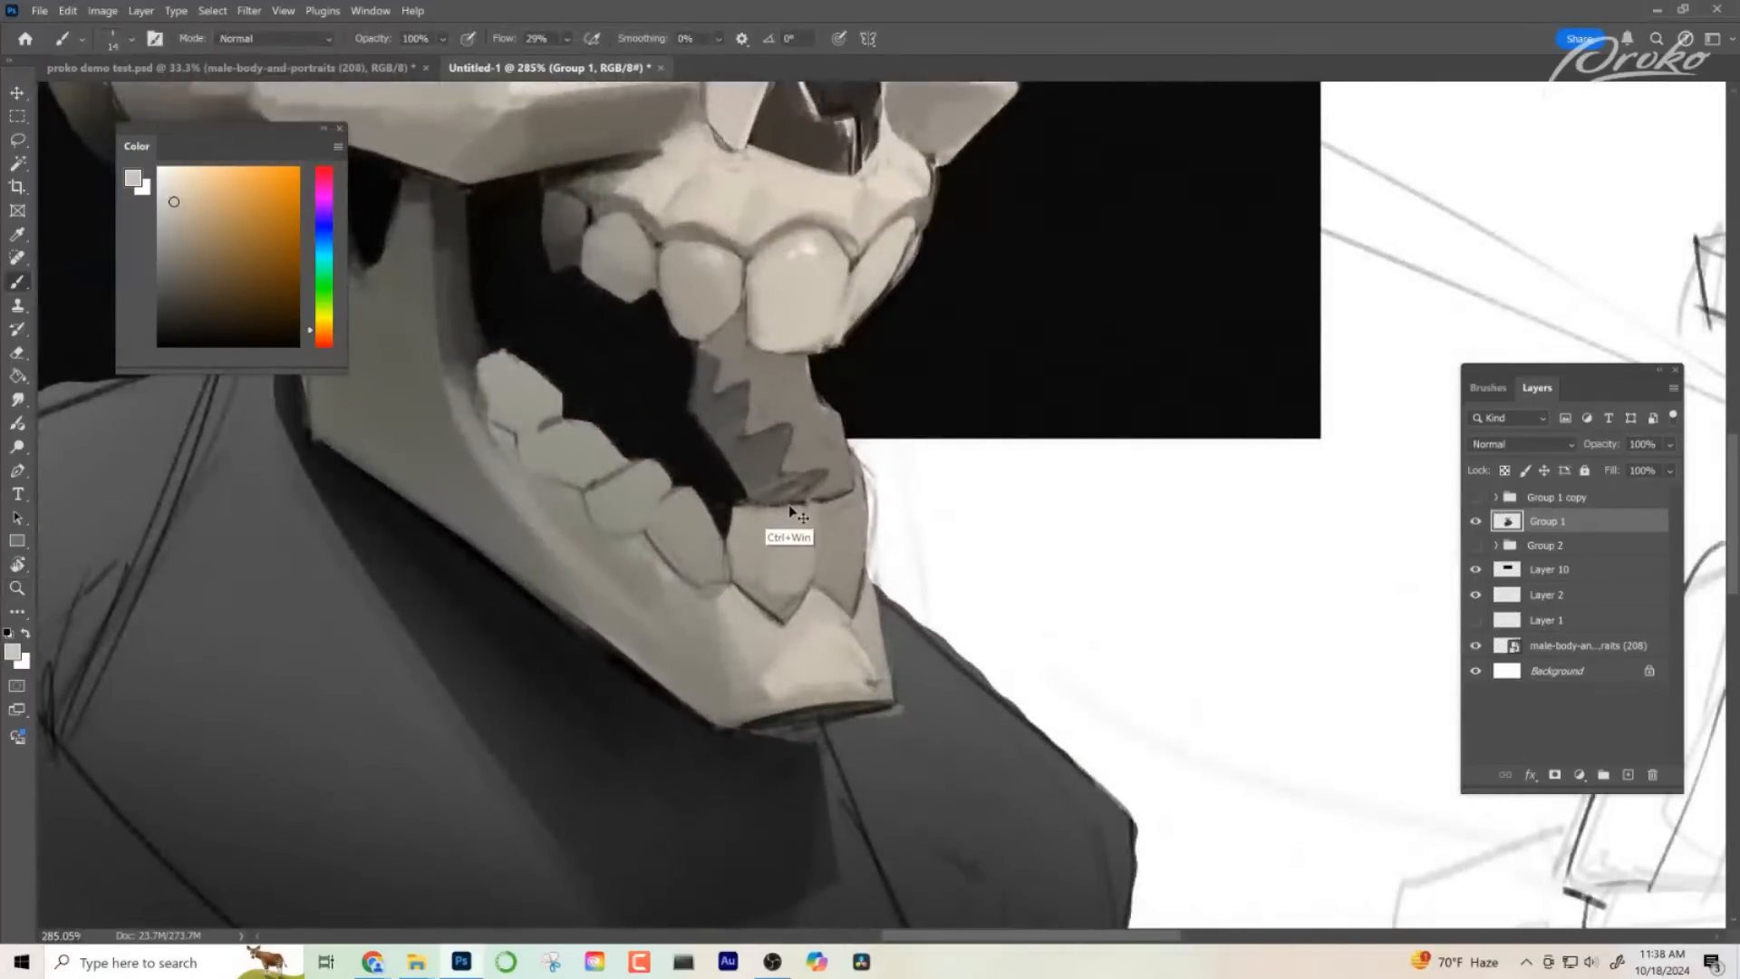
mouse_move(798, 510)
left_mouse_down()
mouse_move(743, 506)
mouse_move(837, 498)
left_mouse_up()
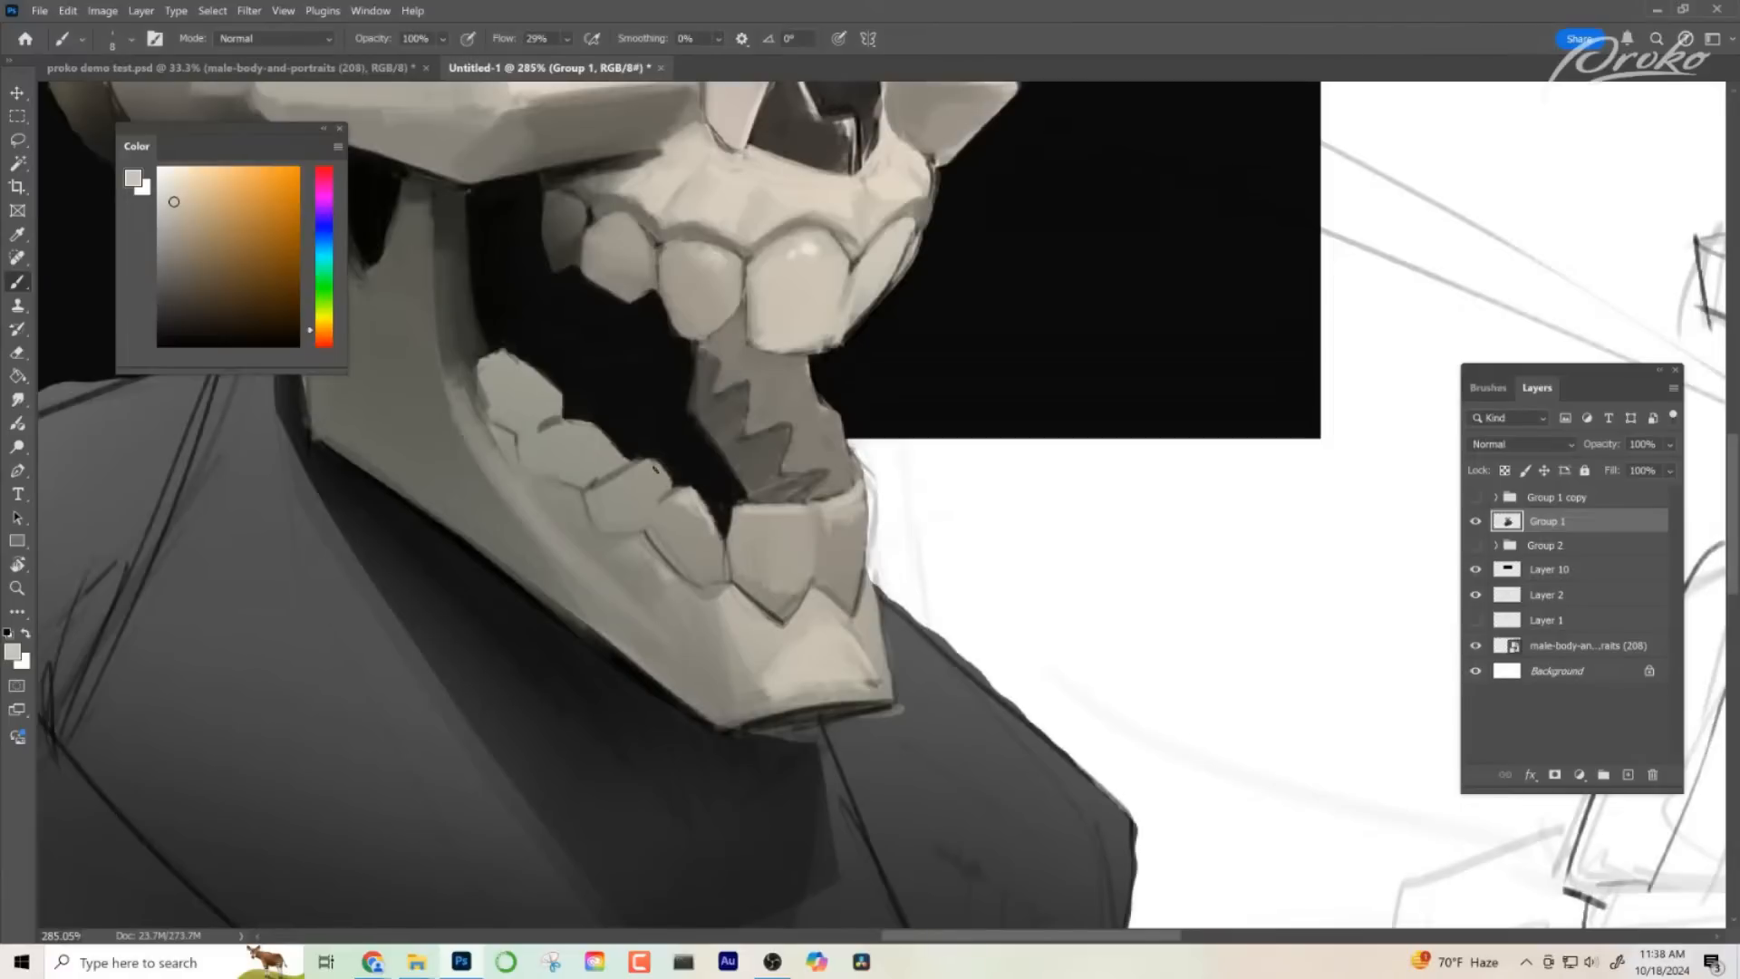
left_click_drag(842, 630, 752, 625)
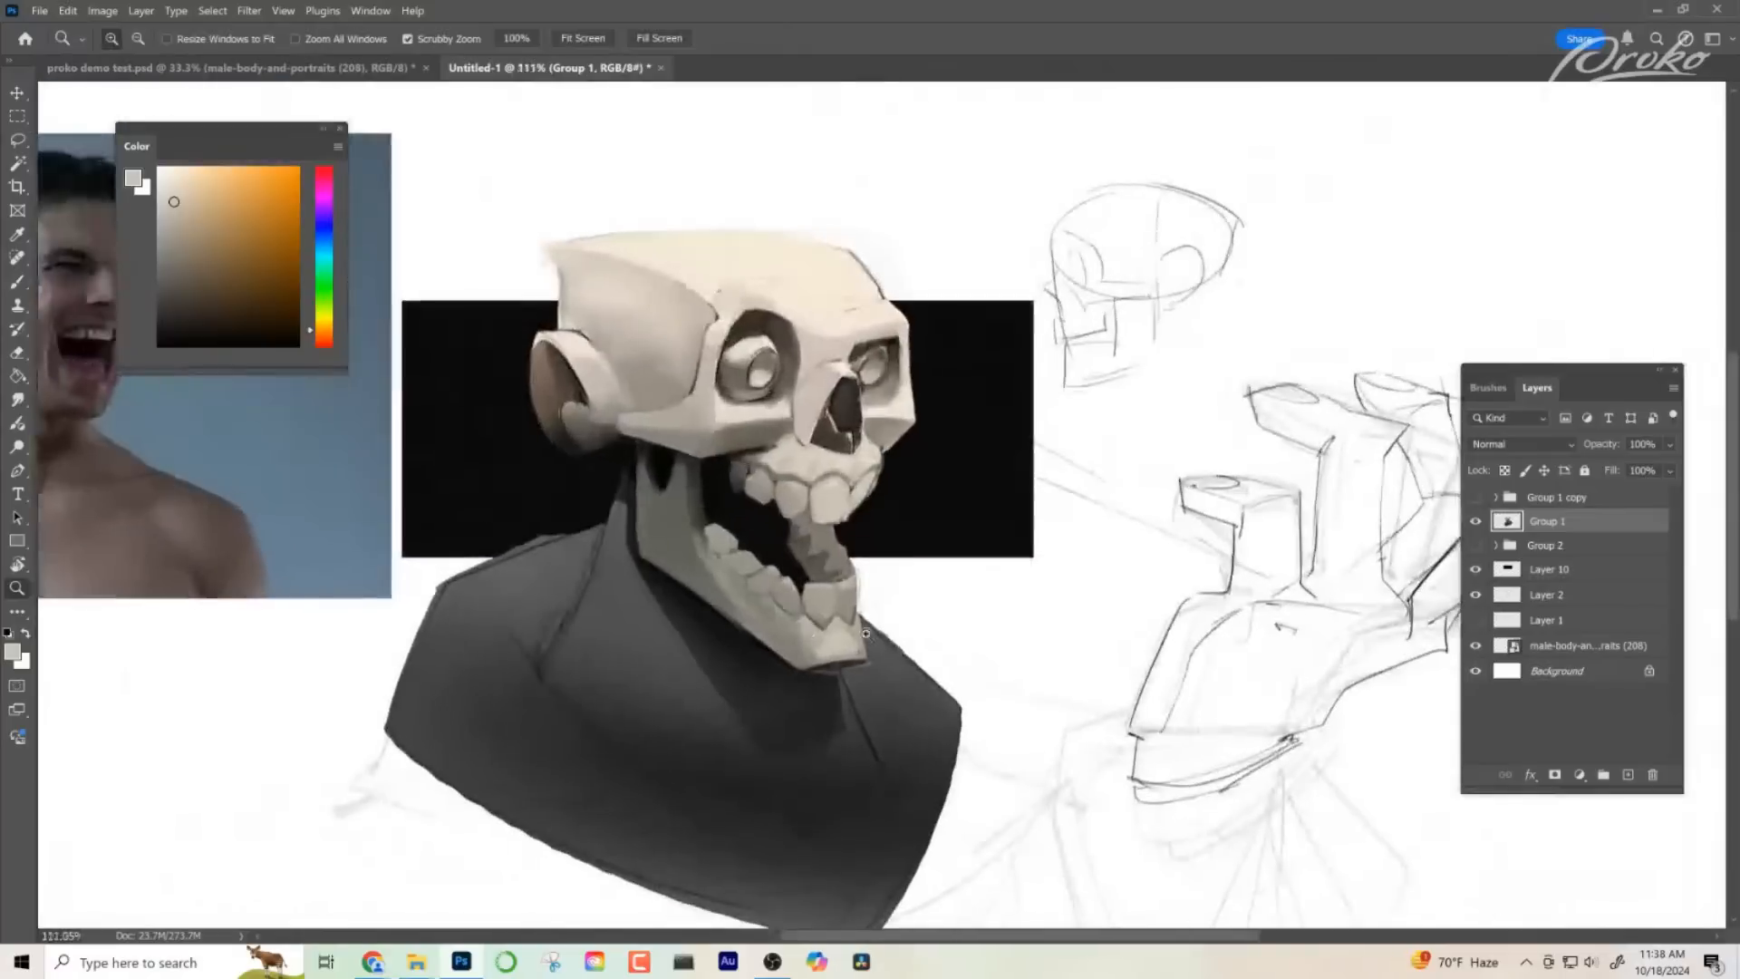
left_click_drag(831, 584, 970, 590)
left_click(777, 630, "alt")
left_click_drag(796, 592, 744, 596)
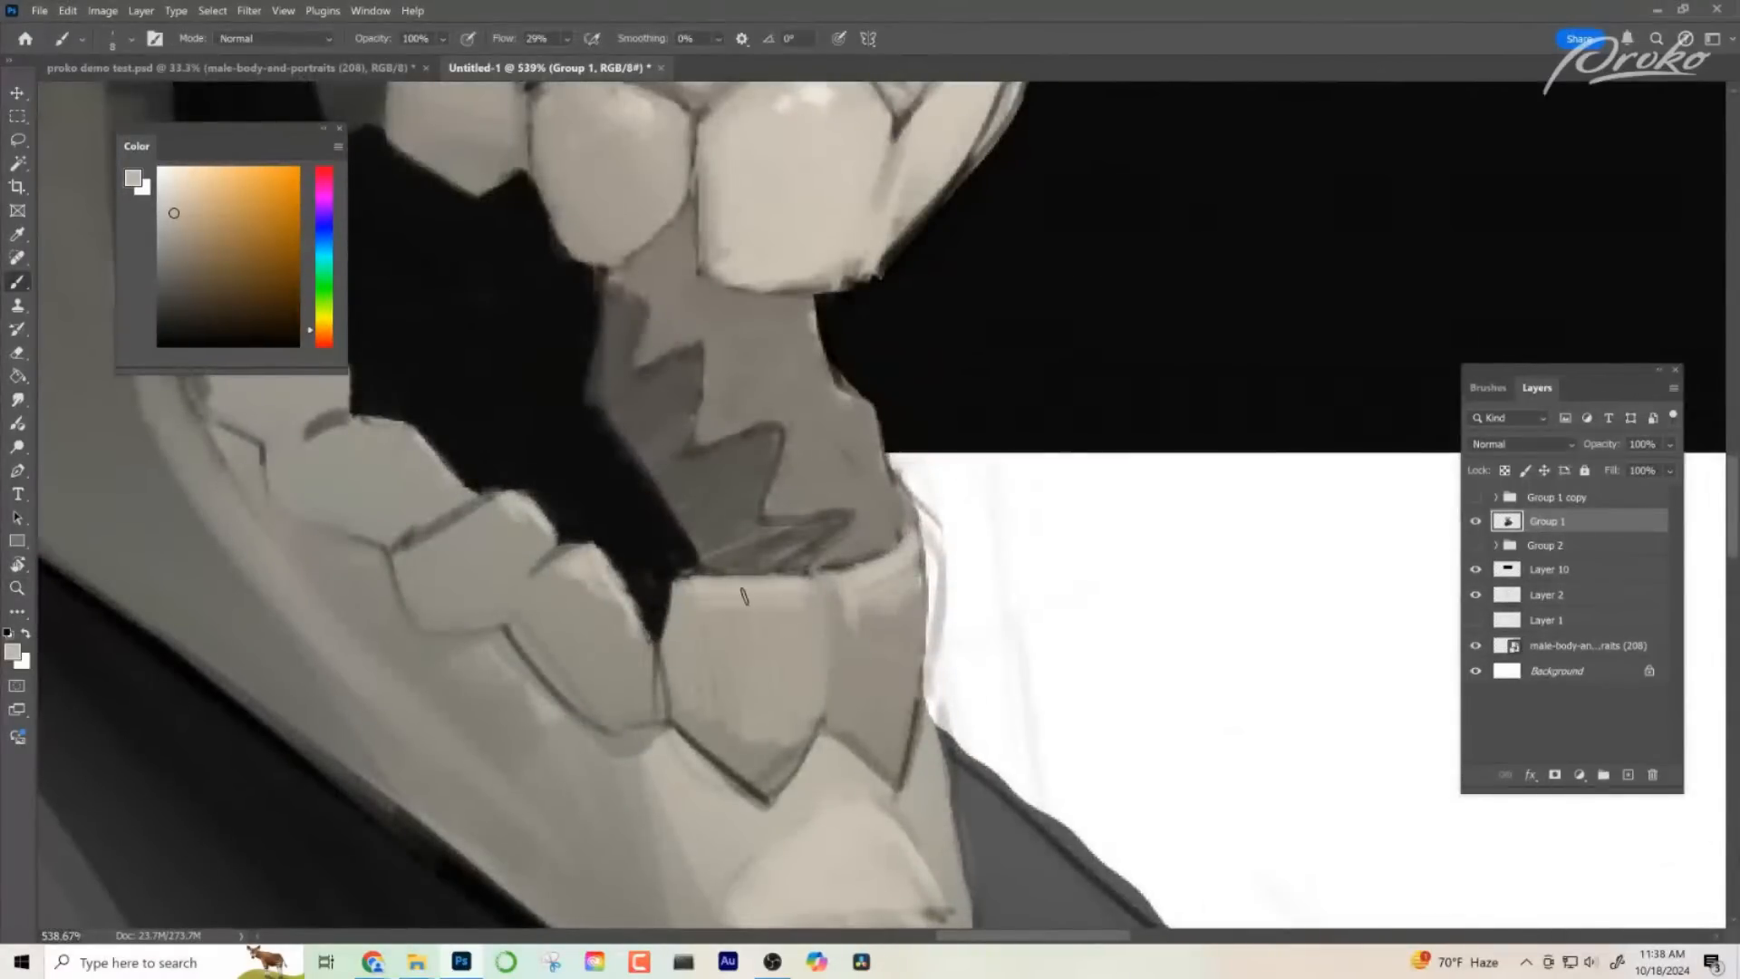
- Model the large lower front tooth with sampled light and mid-grey tones down to its pointed root
mouse_move(698, 667)
left_mouse_down()
mouse_move(709, 593)
mouse_move(724, 678)
mouse_move(738, 622)
mouse_move(752, 670)
mouse_move(769, 664)
mouse_move(804, 596)
mouse_move(781, 692)
mouse_move(770, 648)
mouse_move(717, 704)
mouse_move(800, 686)
mouse_move(779, 781)
mouse_move(746, 754)
mouse_move(739, 696)
mouse_move(750, 750)
mouse_move(693, 716)
mouse_move(714, 735)
mouse_move(722, 719)
mouse_move(709, 734)
mouse_move(748, 770)
left_mouse_up()
left_click(715, 731, "alt")
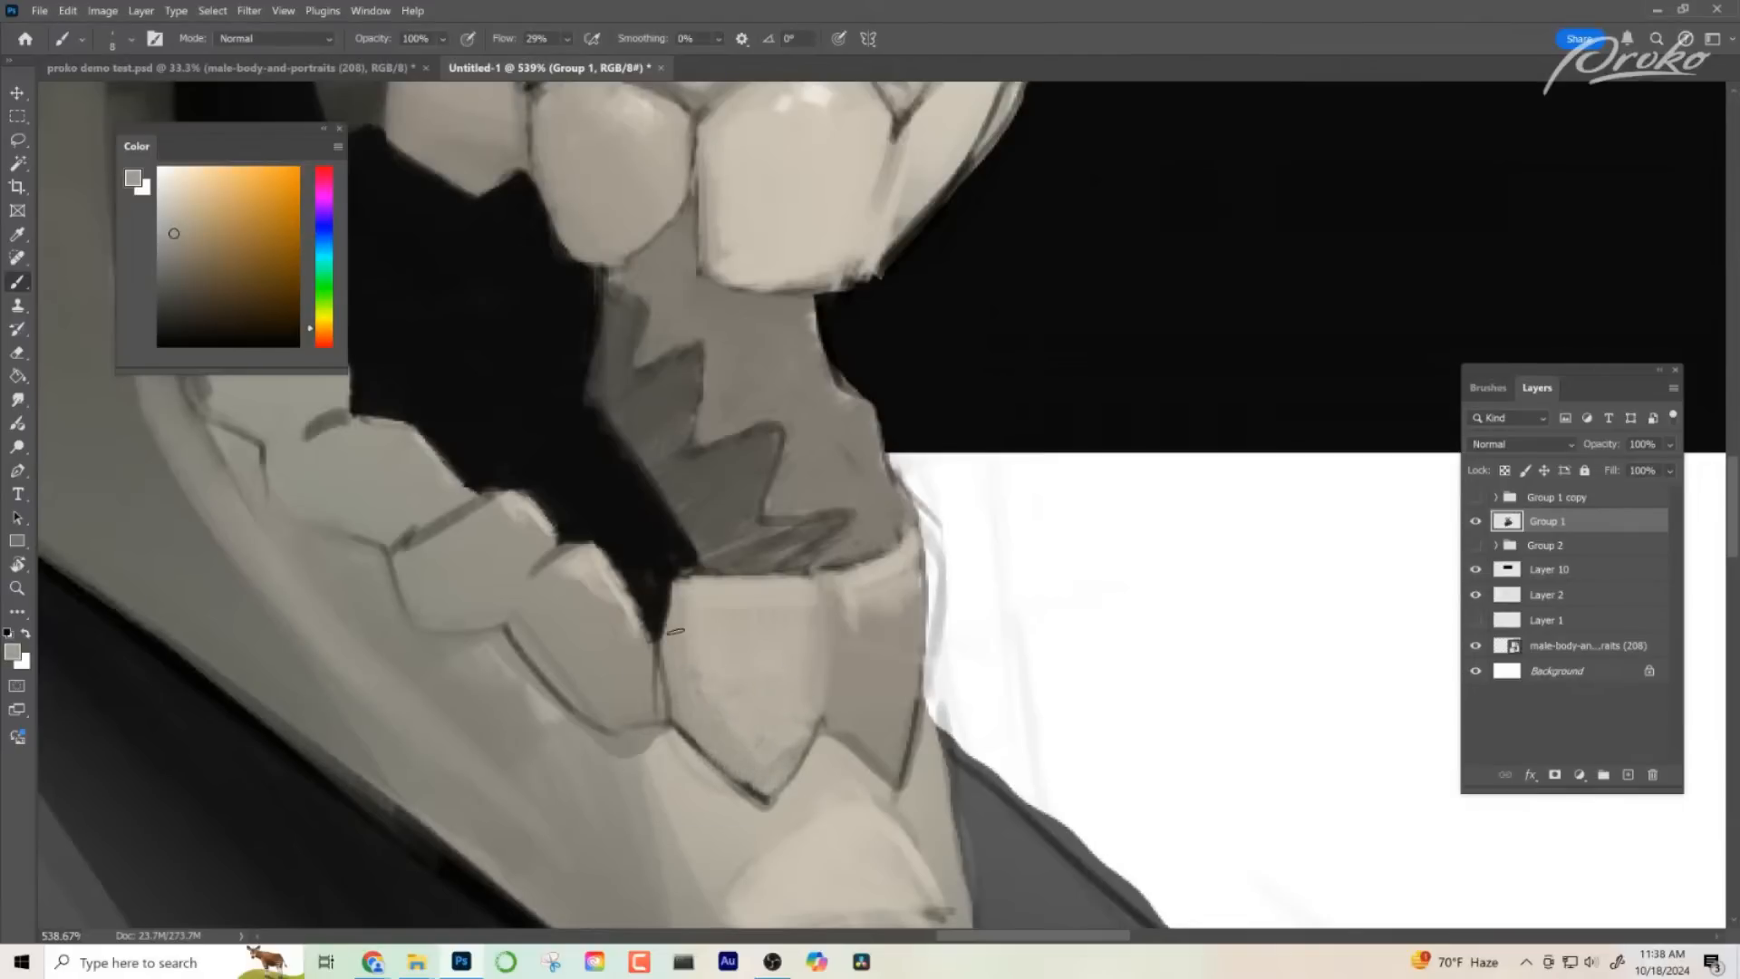
left_click(692, 696, "alt")
left_click(773, 781, "alt")
- Blend the far lower front tooth with sampled grey tones, softening its upper edge and outer side
left_click(854, 658, "alt")
mouse_move(864, 609)
left_mouse_down()
mouse_move(872, 647)
mouse_move(833, 669)
mouse_move(855, 736)
mouse_move(890, 762)
left_mouse_up()
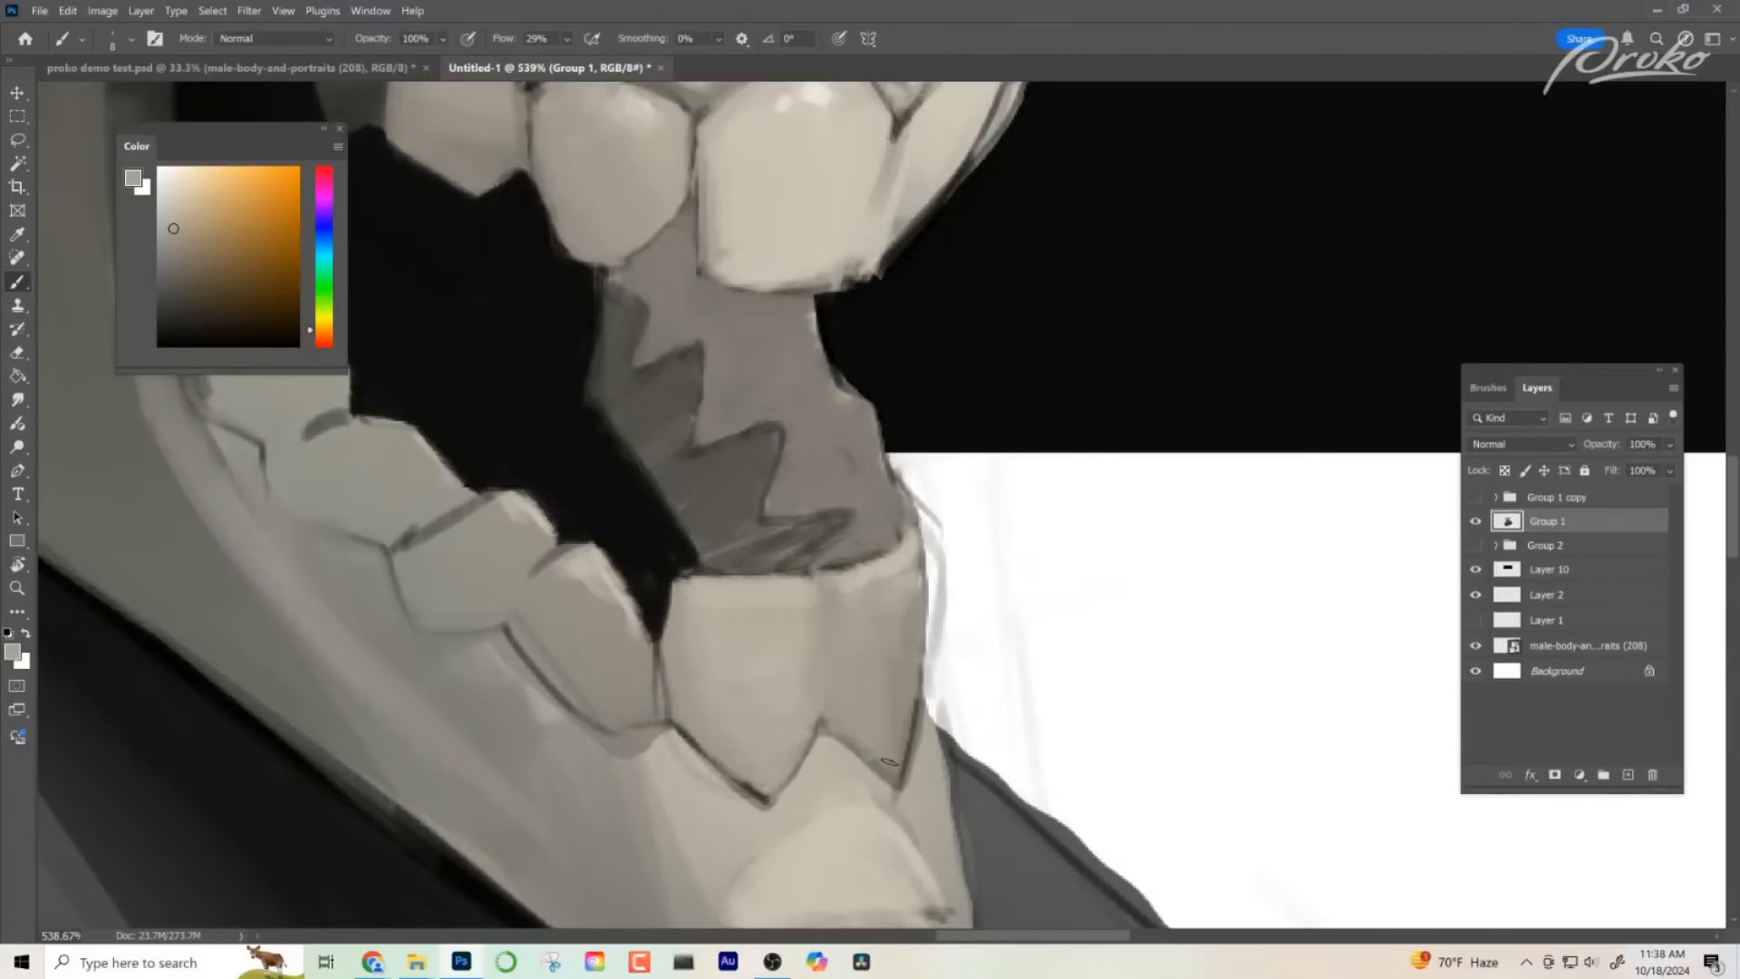
left_click(871, 582, "alt")
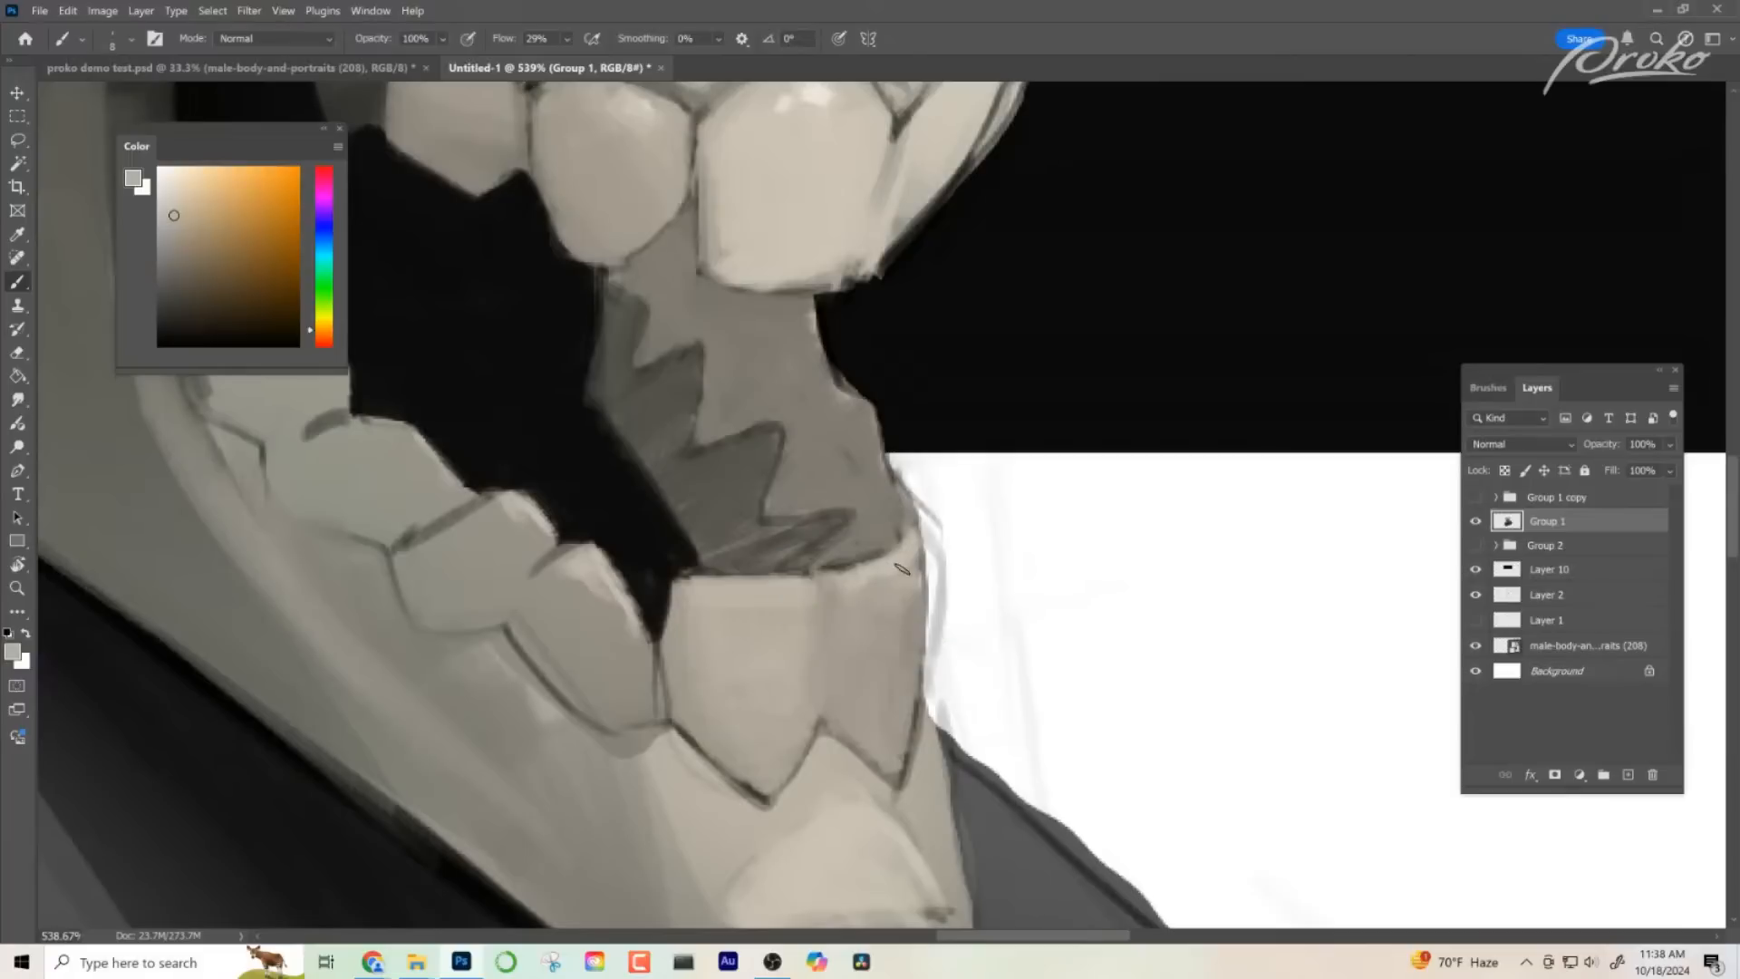
mouse_move(892, 595)
left_mouse_down()
mouse_move(861, 628)
mouse_move(905, 669)
left_mouse_up()
left_click(898, 659, "alt")
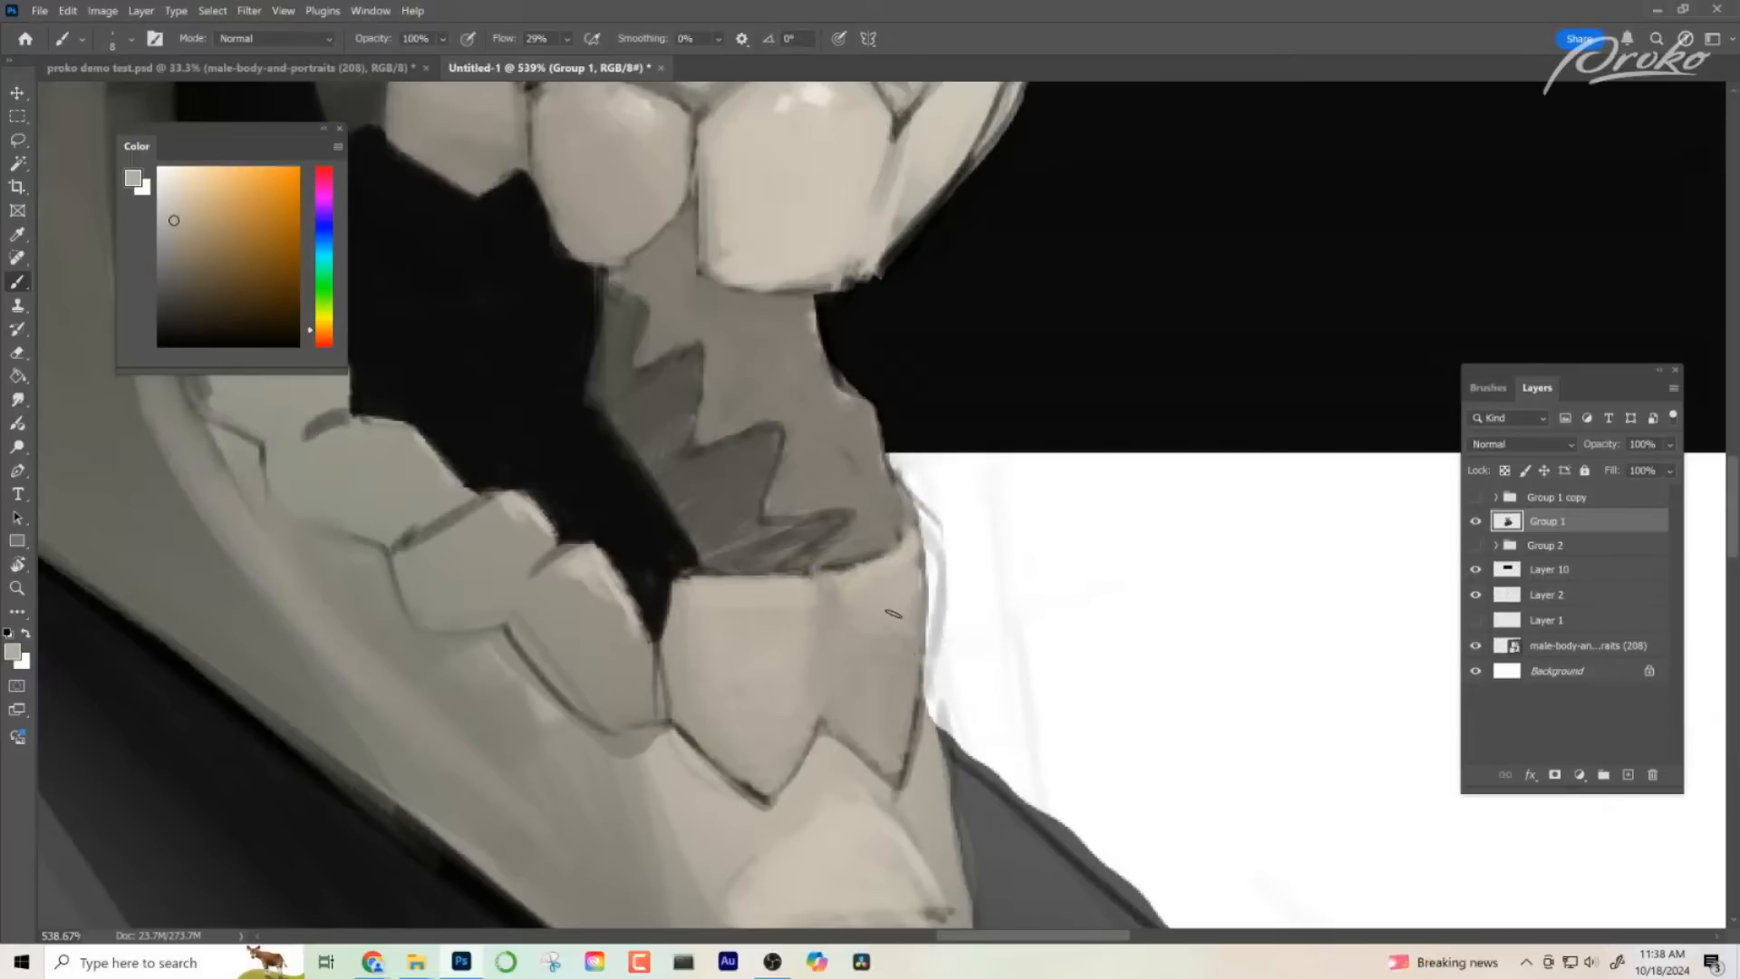
left_click_drag(894, 610, 856, 650)
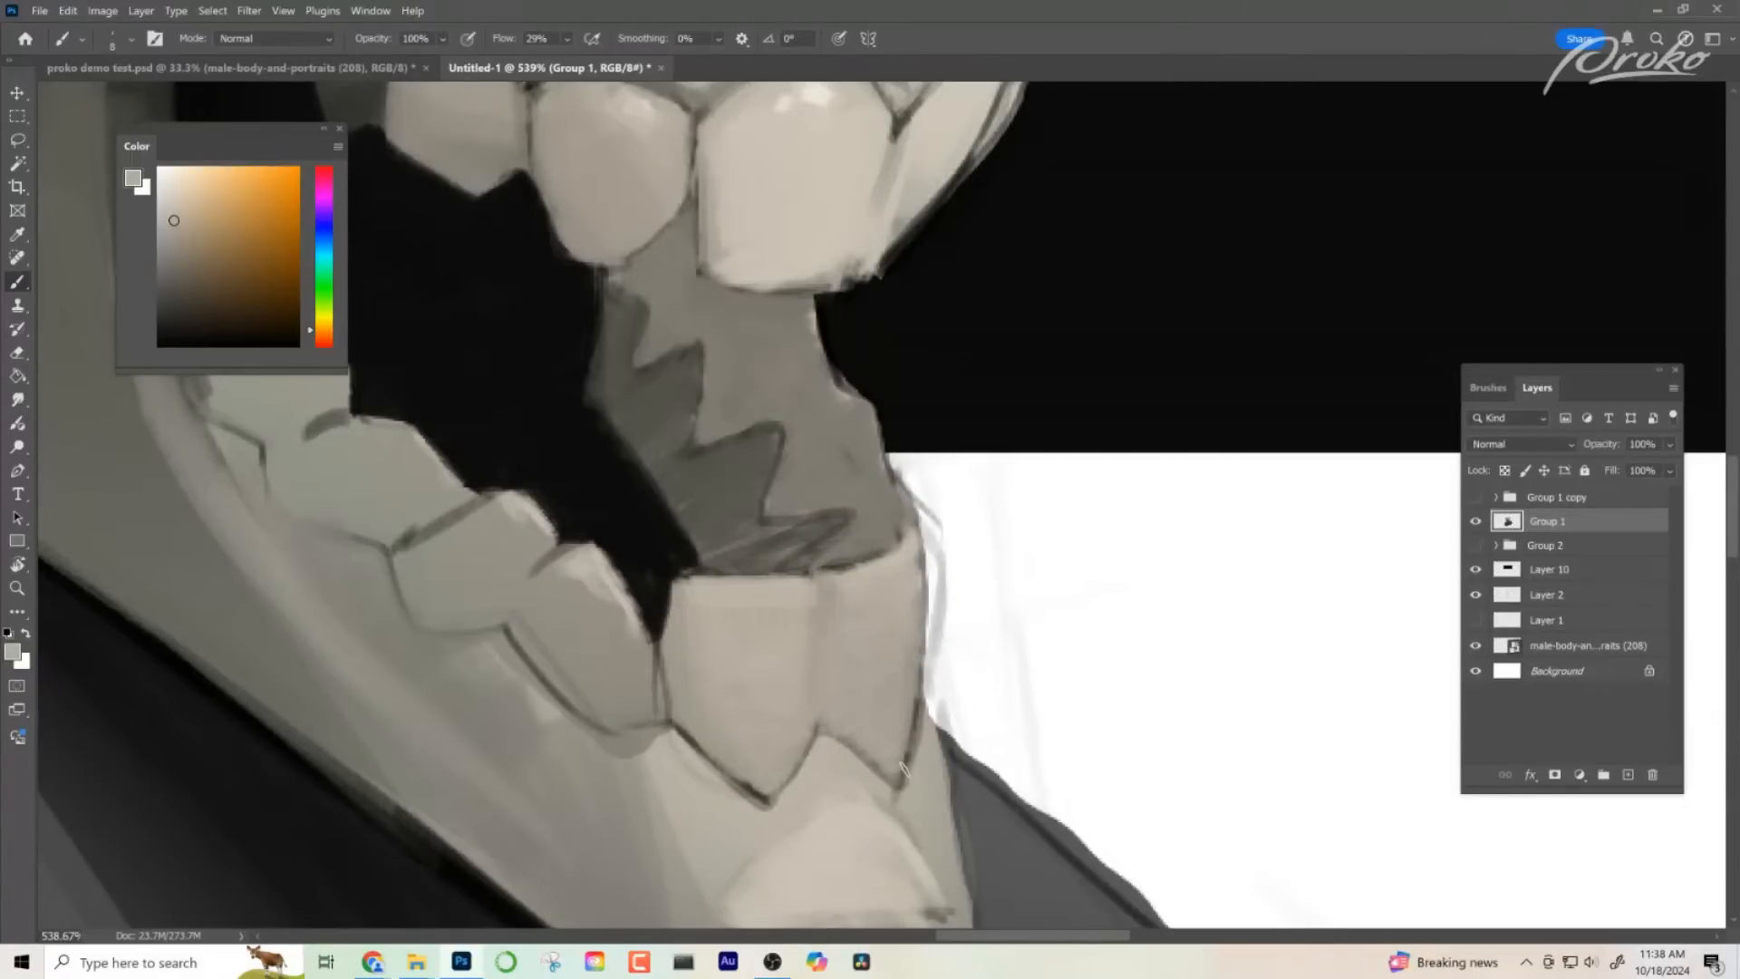
- Check the whole composition and model the pointed lower tooth beside the front teeth with lighter tones
key("z")
left_click_drag(920, 767, 780, 761)
left_click_drag(1010, 671, 916, 676)
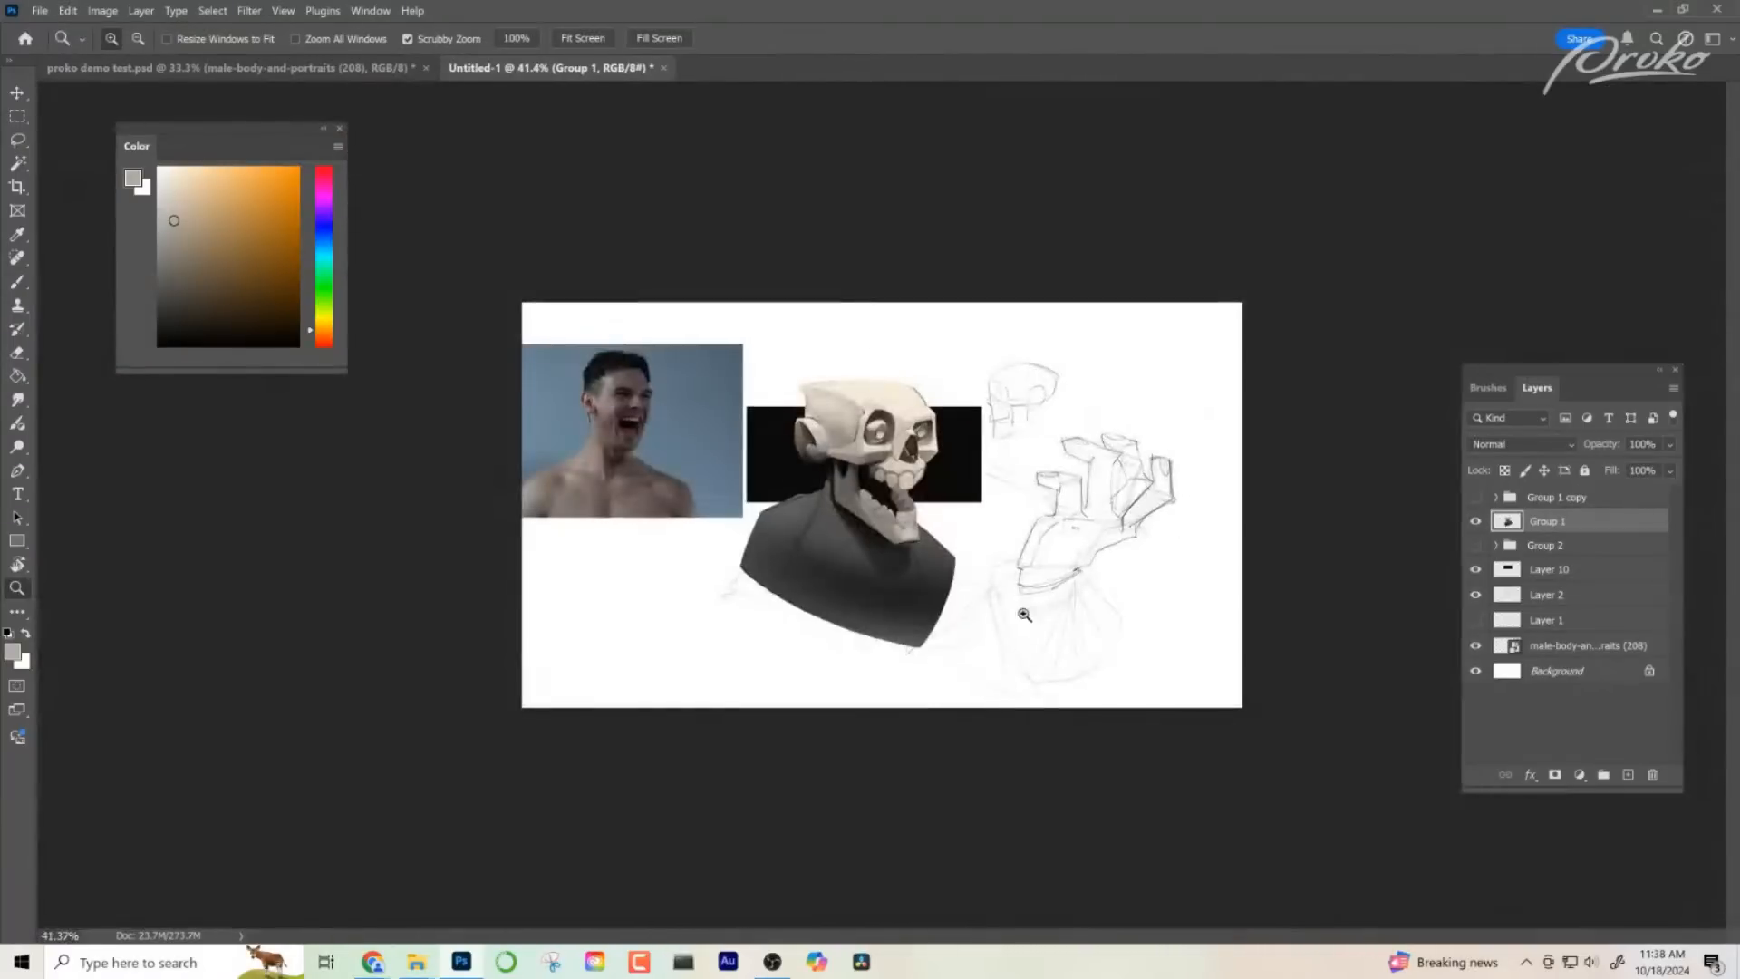
left_click_drag(919, 486, 1037, 483)
left_click_drag(993, 511, 1043, 377)
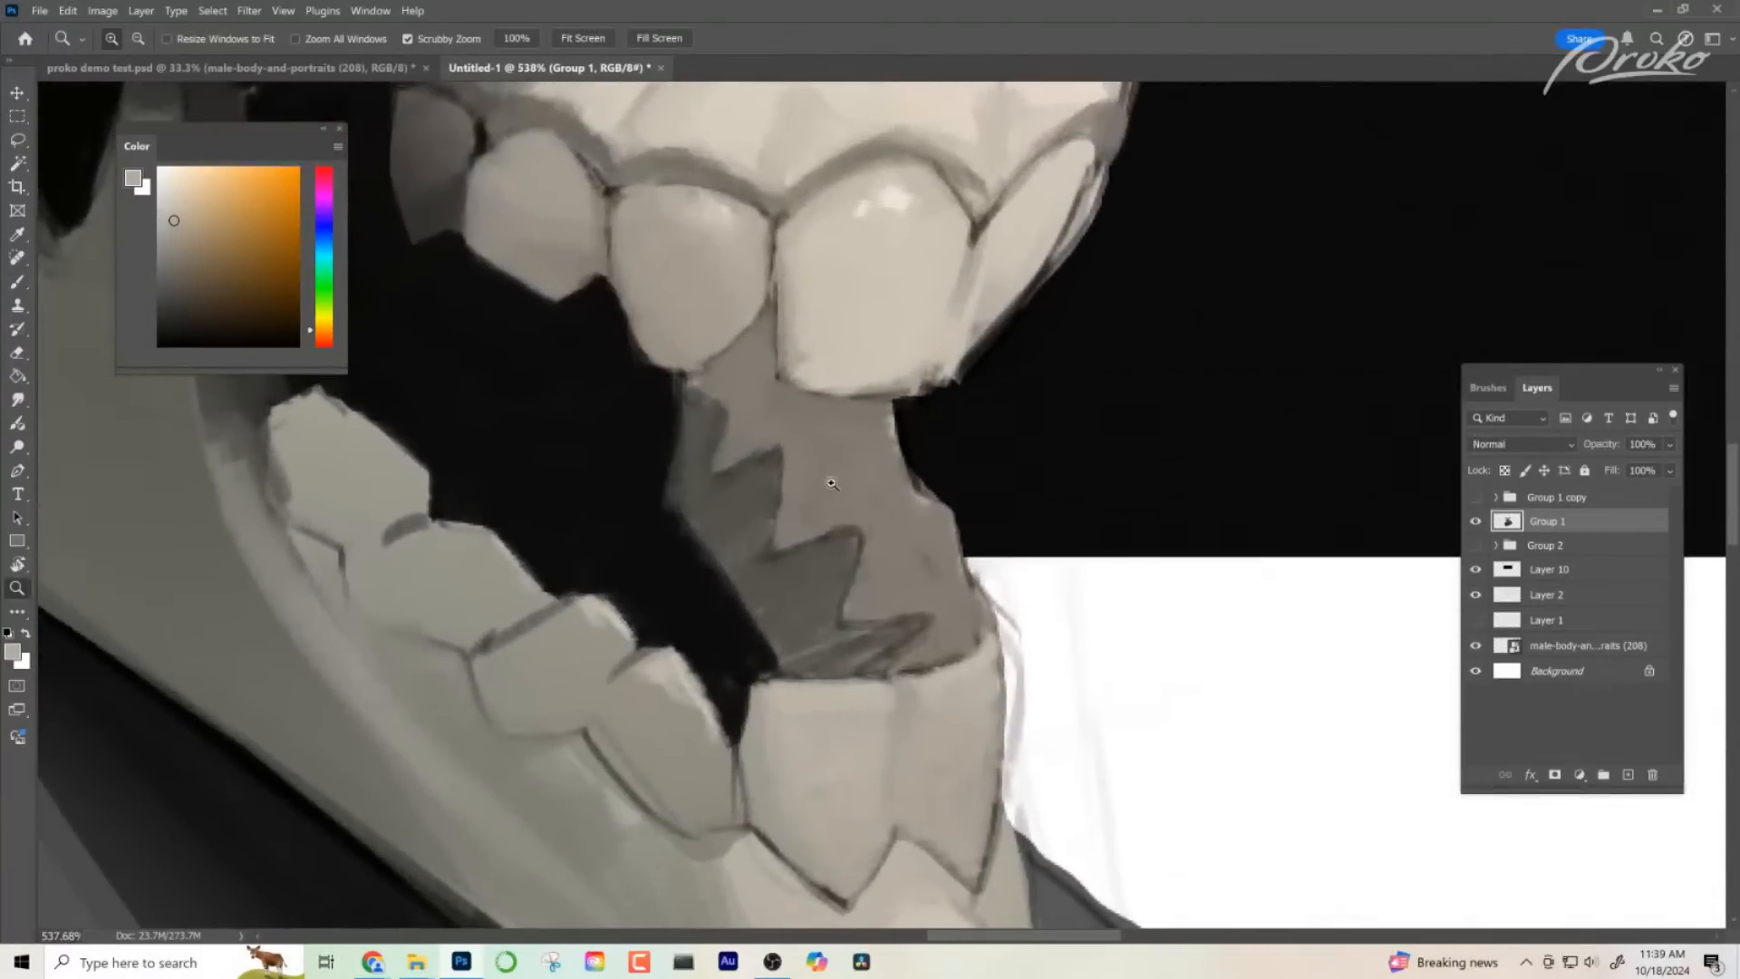
key("b")
left_click(671, 672, "alt")
mouse_move(704, 717)
left_mouse_down()
mouse_move(729, 816)
mouse_move(682, 693)
mouse_move(667, 717)
mouse_move(656, 690)
mouse_move(623, 709)
mouse_move(632, 665)
left_mouse_up()
left_click_drag(822, 573, 859, 514)
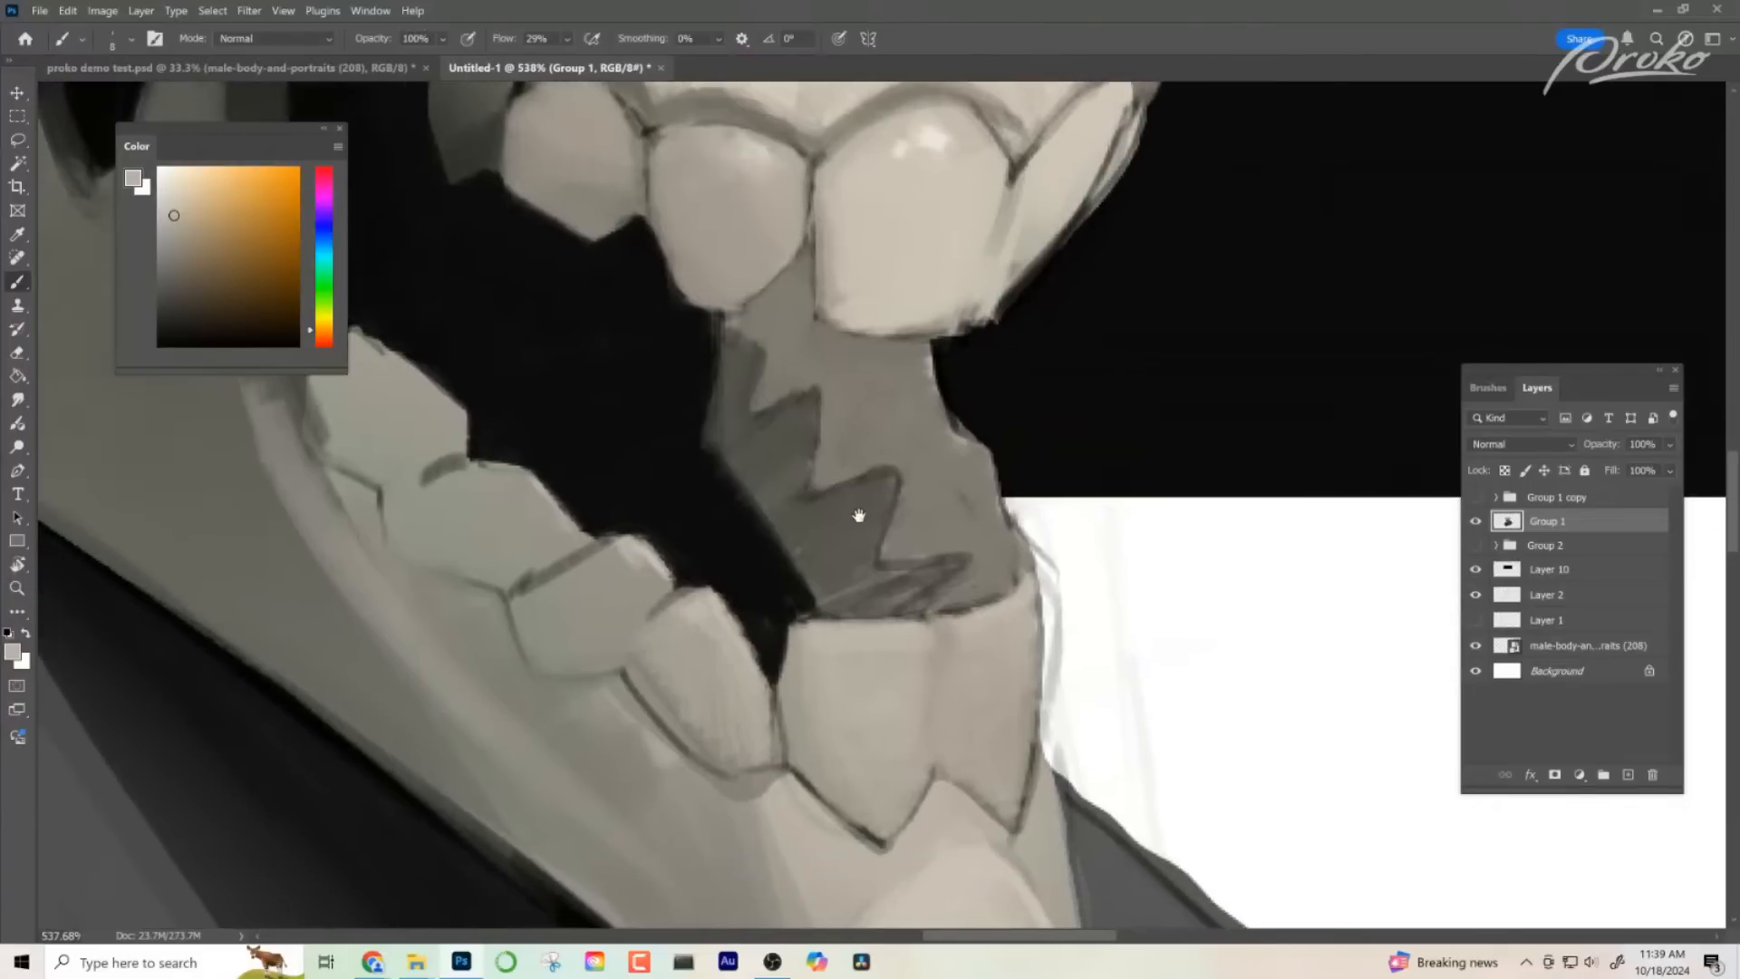
- Round the next lower tooth back with a light top and greyer base, and check it against the whole skull
left_click(642, 559, "alt")
mouse_move(626, 576)
left_mouse_down()
mouse_move(567, 591)
mouse_move(628, 585)
mouse_move(606, 629)
left_mouse_up()
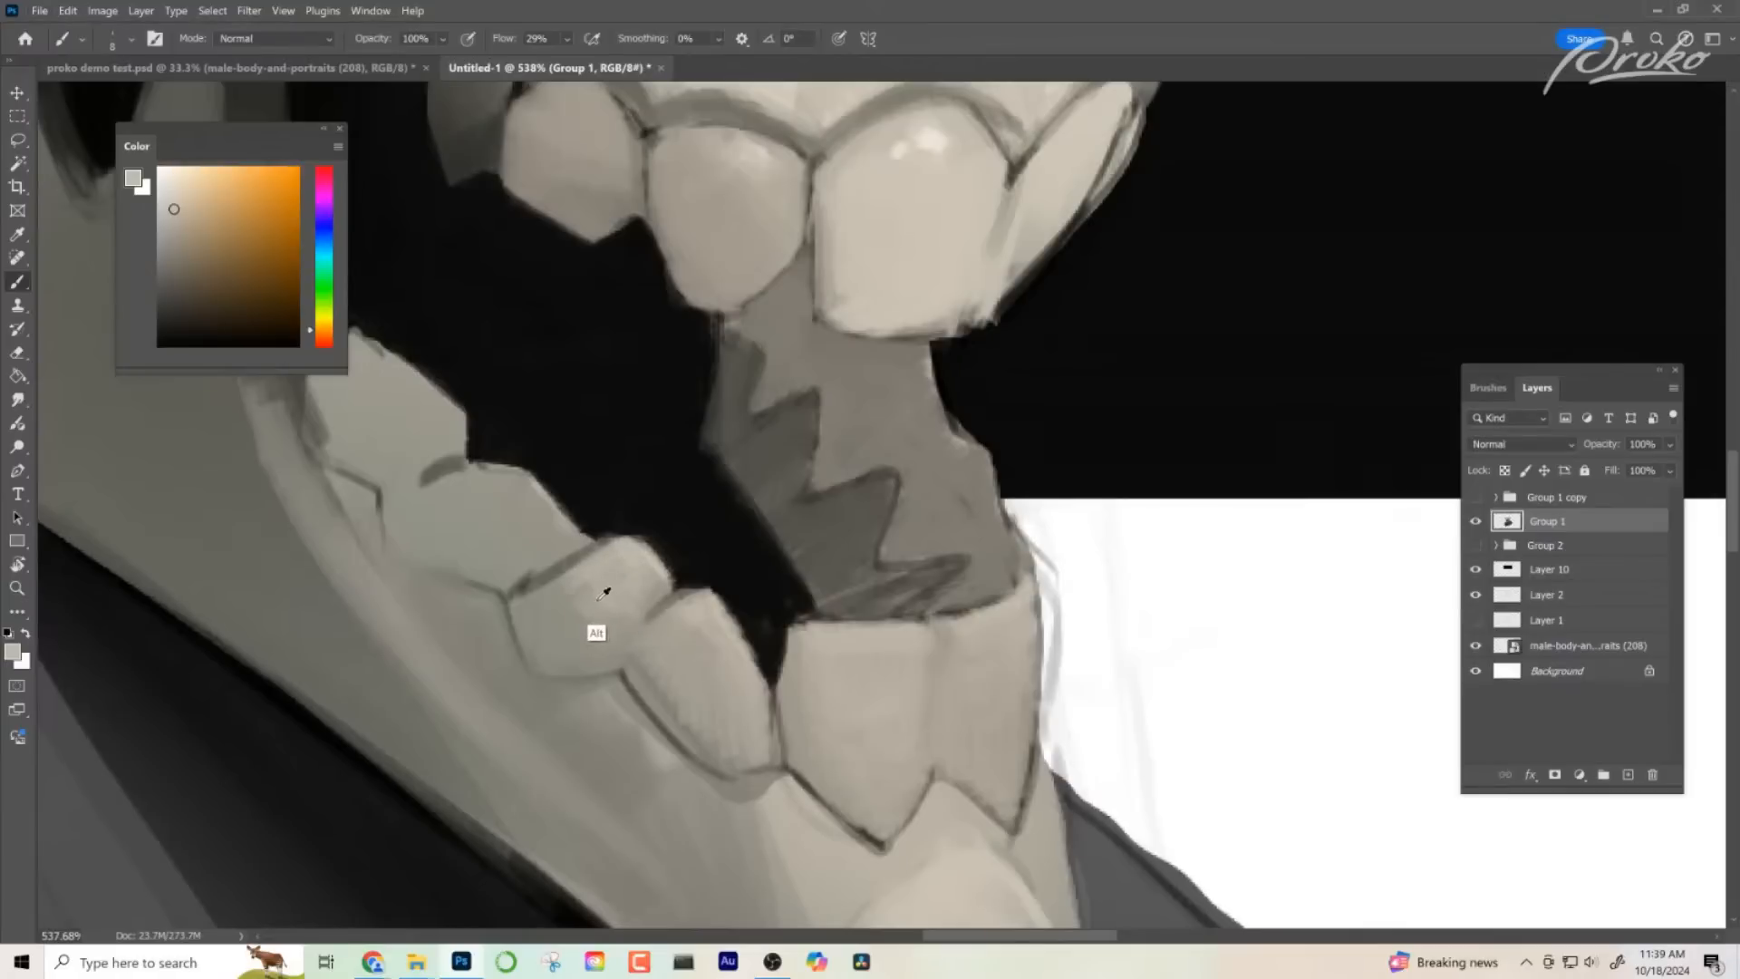
left_click(595, 629, "alt")
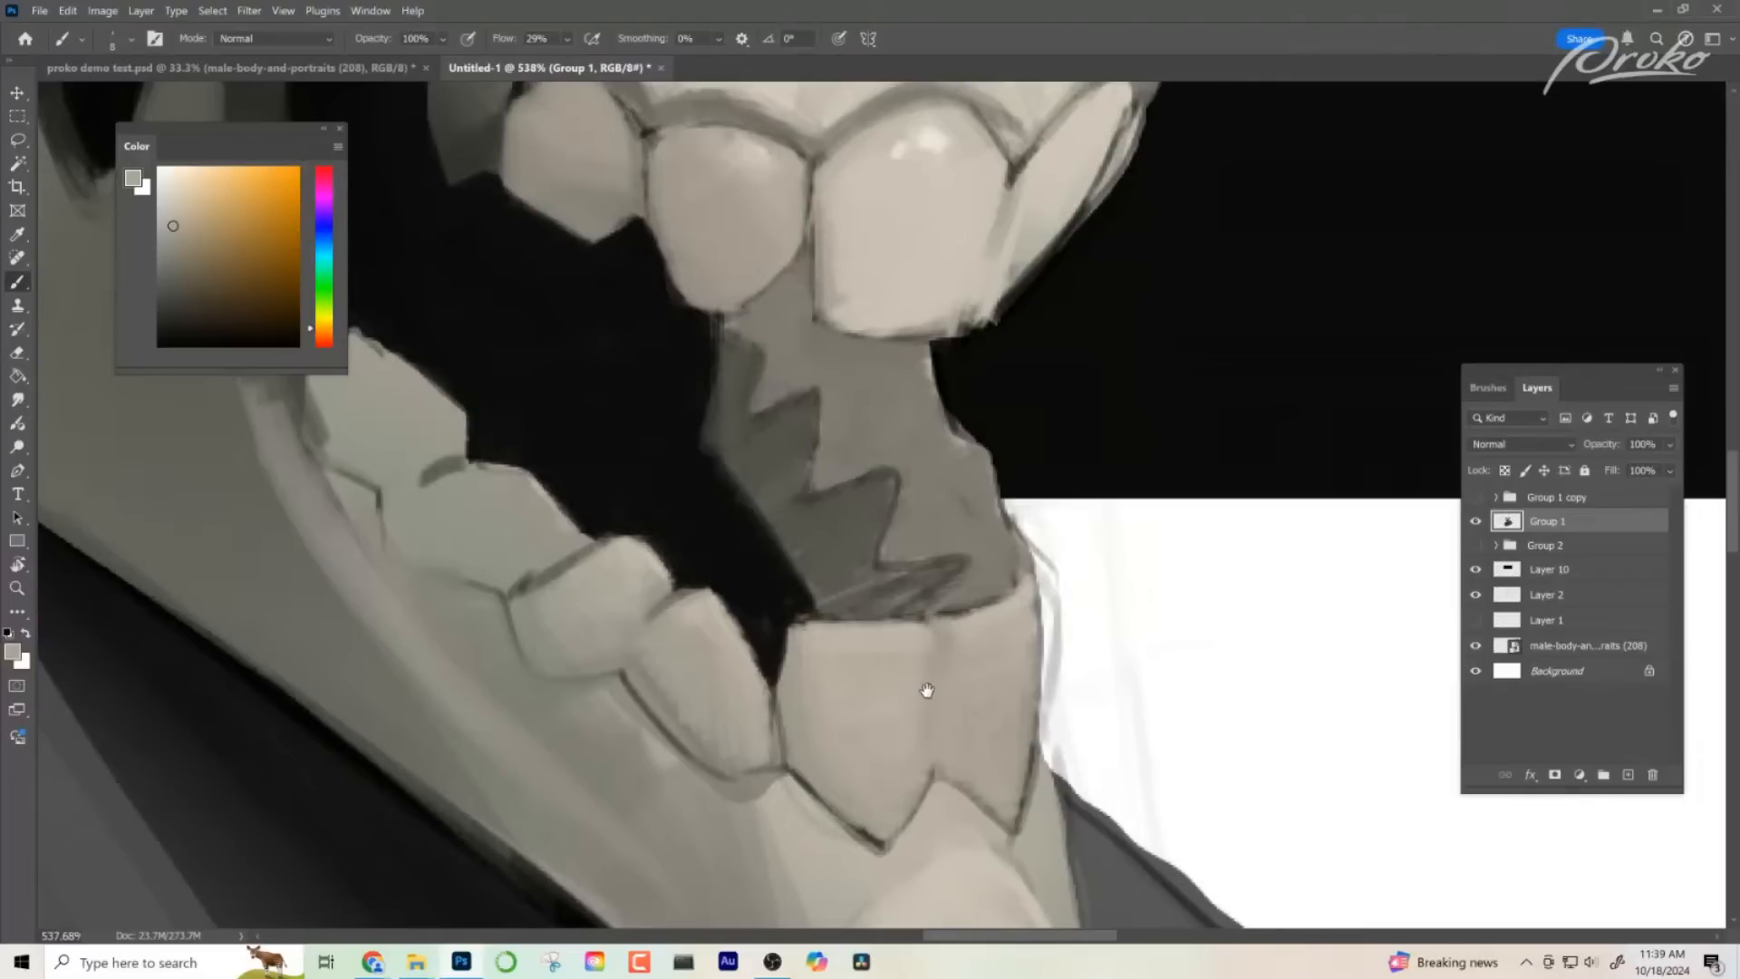
left_click_drag(927, 691, 992, 606)
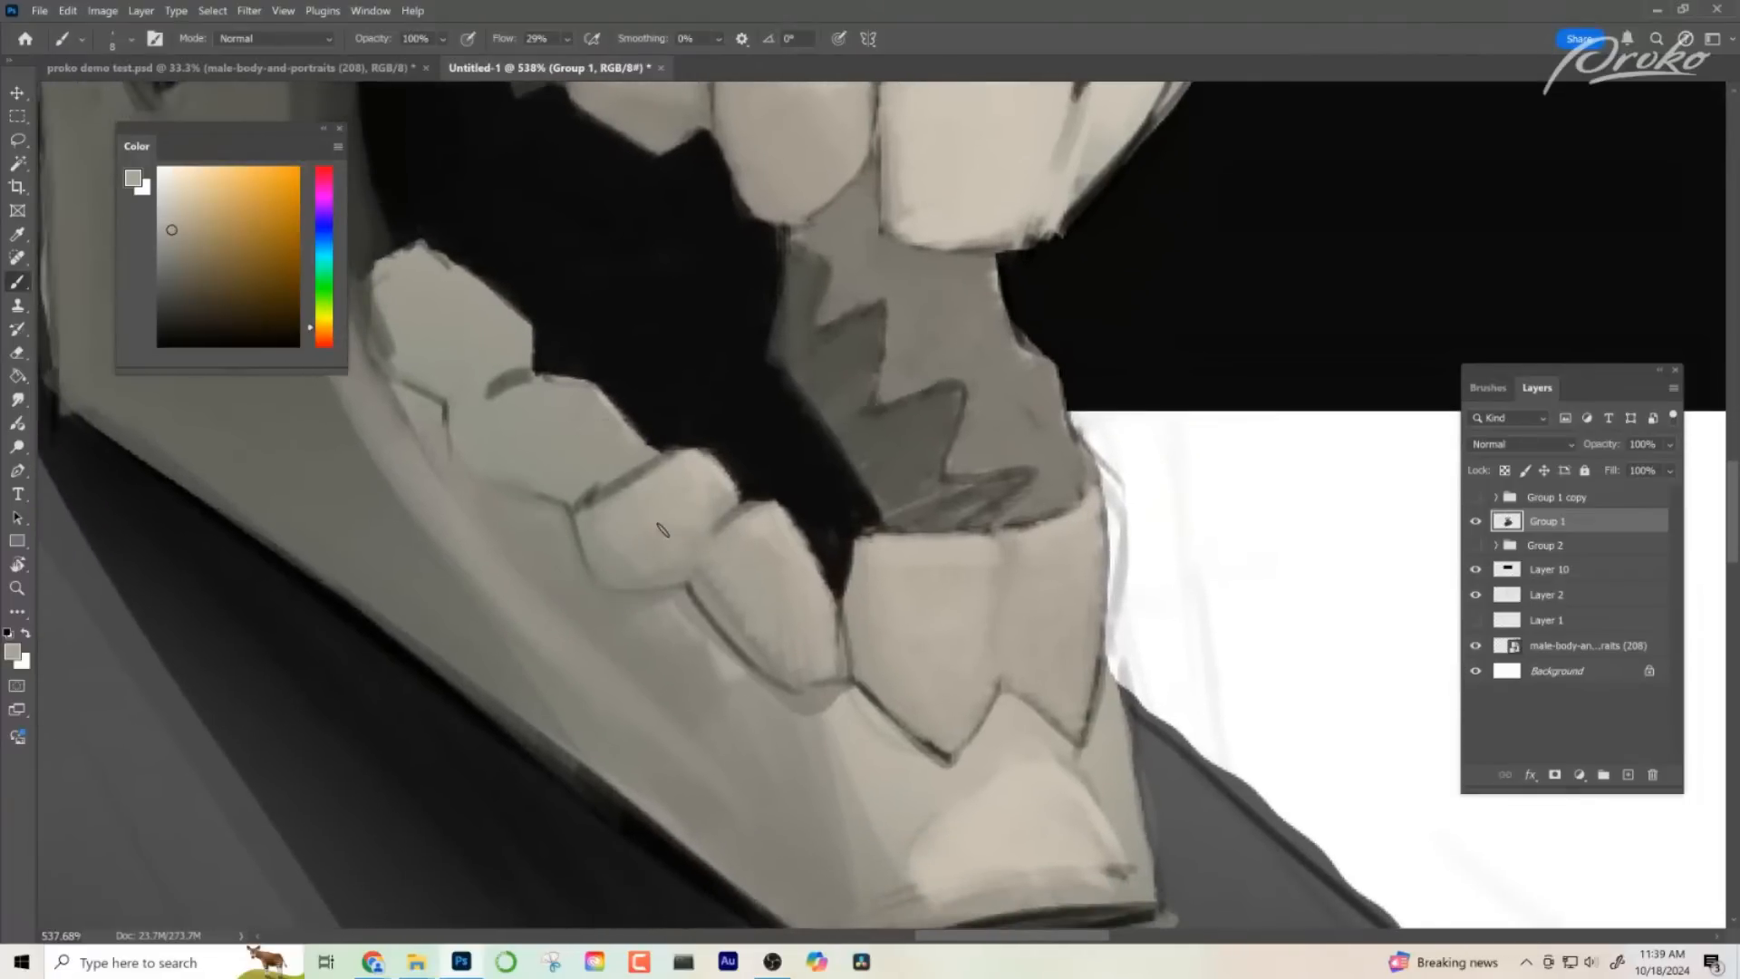
left_click_drag(785, 702, 626, 698)
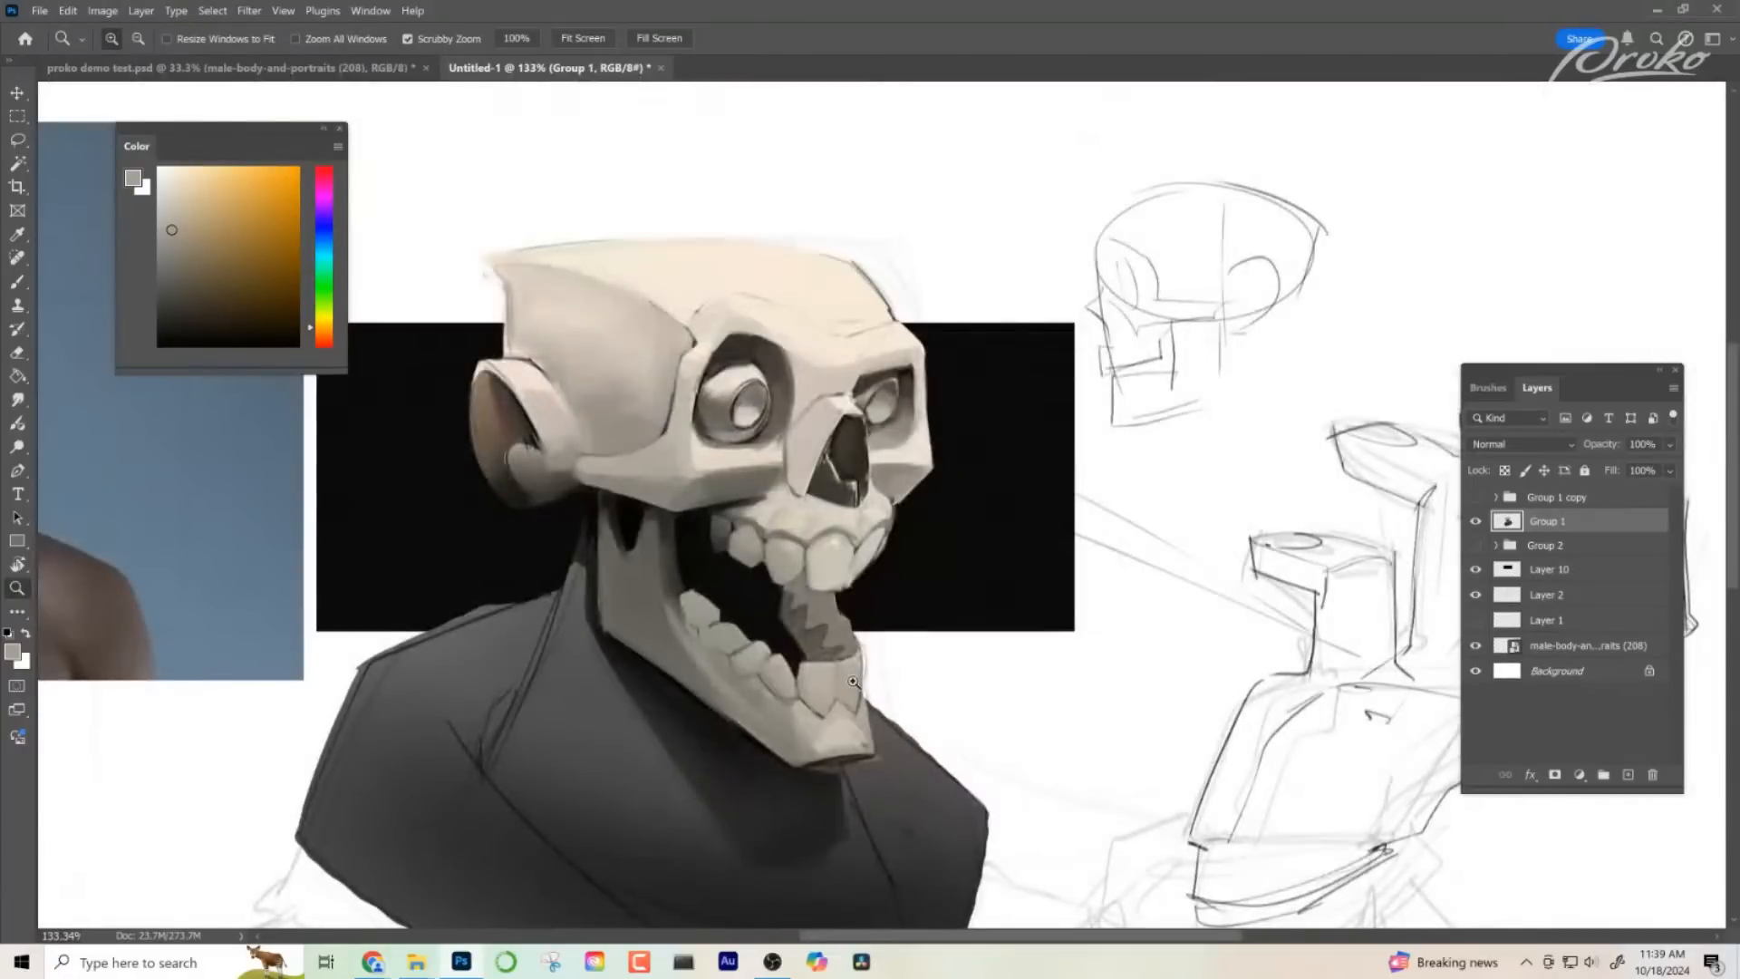
left_click_drag(853, 680, 979, 681)
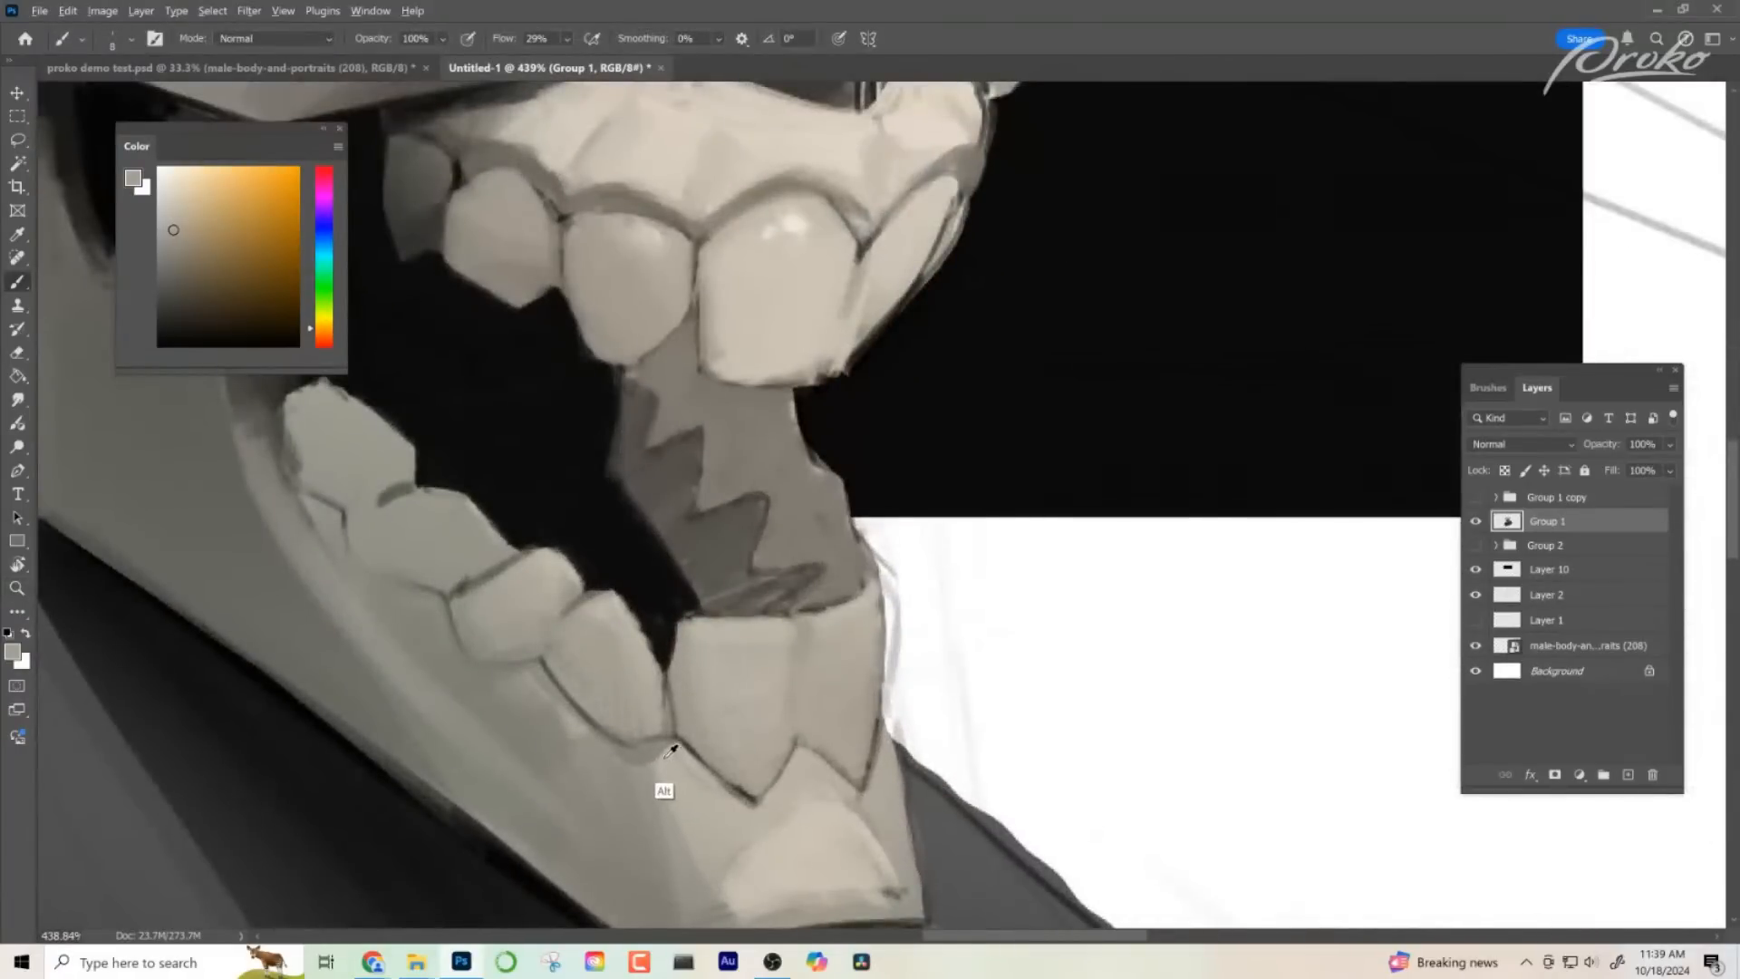
- Refine the gum line and the rear lower teeth along the jaw with a sampled tone
left_click(665, 788, "alt")
left_click_drag(593, 742, 460, 665)
mouse_move(867, 669)
left_mouse_down()
mouse_move(790, 672)
mouse_move(959, 664)
mouse_move(563, 633)
mouse_move(798, 635)
left_mouse_up()
mouse_move(432, 661)
left_mouse_down()
mouse_move(396, 647)
mouse_move(372, 583)
left_mouse_up()
left_click_drag(866, 670, 803, 673)
mouse_move(959, 703)
left_mouse_down()
mouse_move(906, 589)
mouse_move(961, 591)
left_mouse_up()
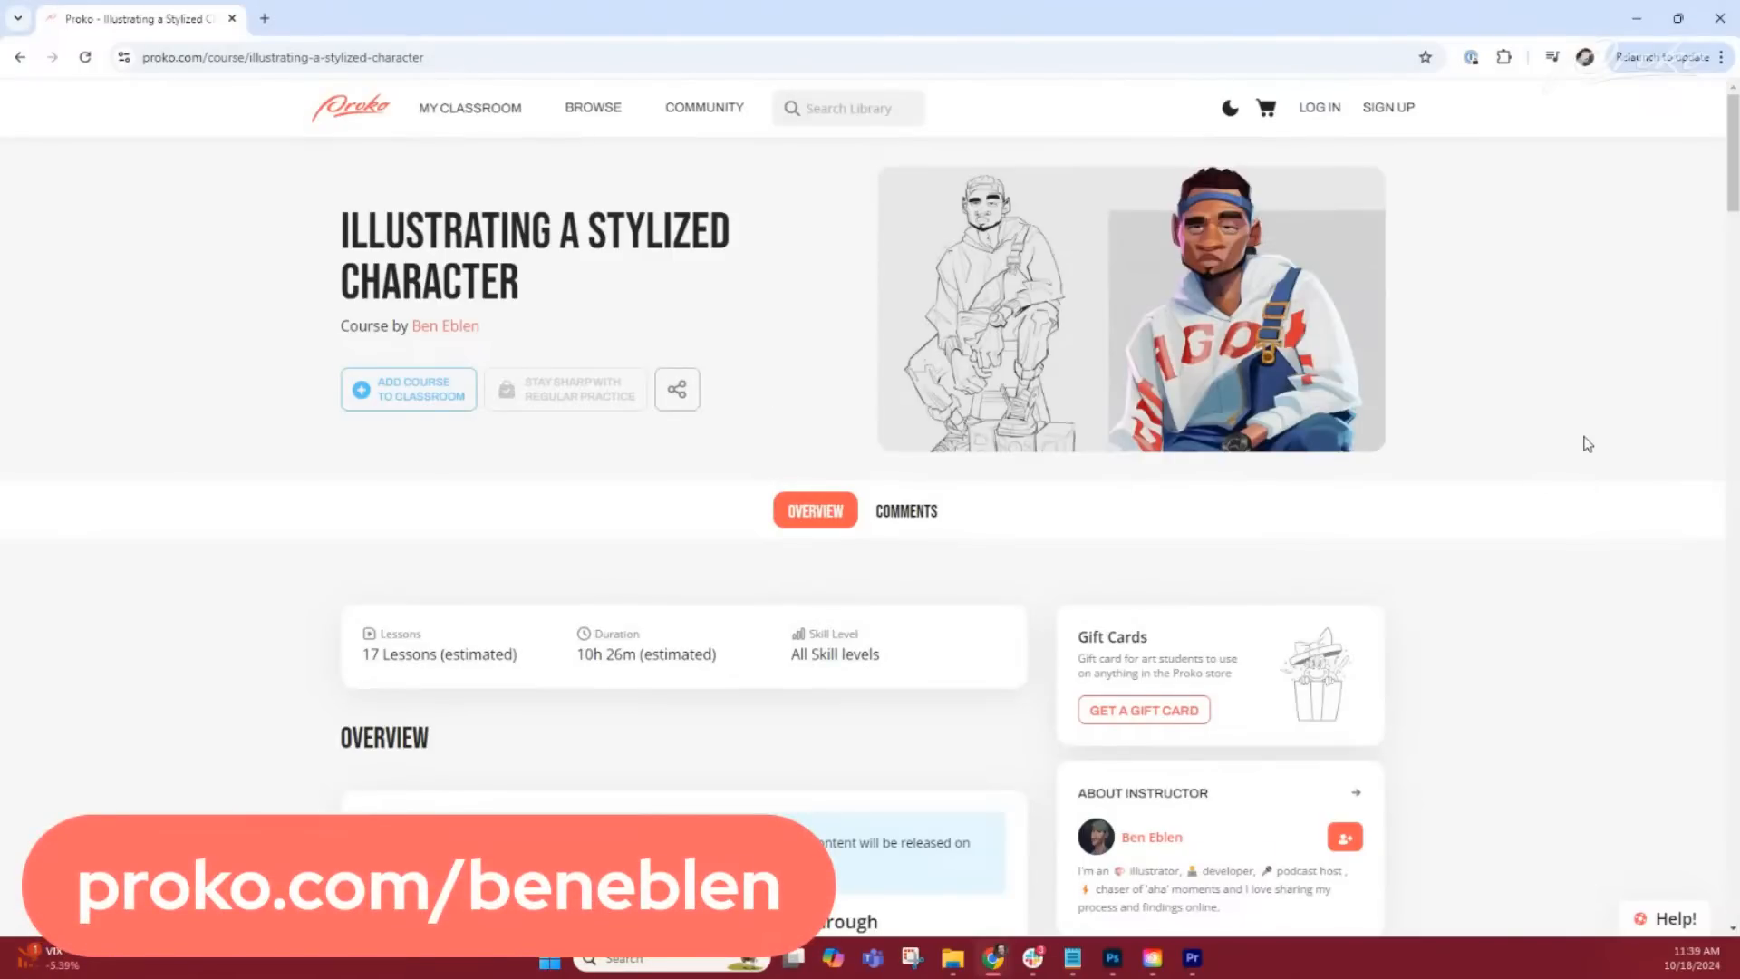
- Switch to the browser and look through the overview and included materials on the Illustrating a Stylized Character course page
scroll(1588, 445, "down", 2)
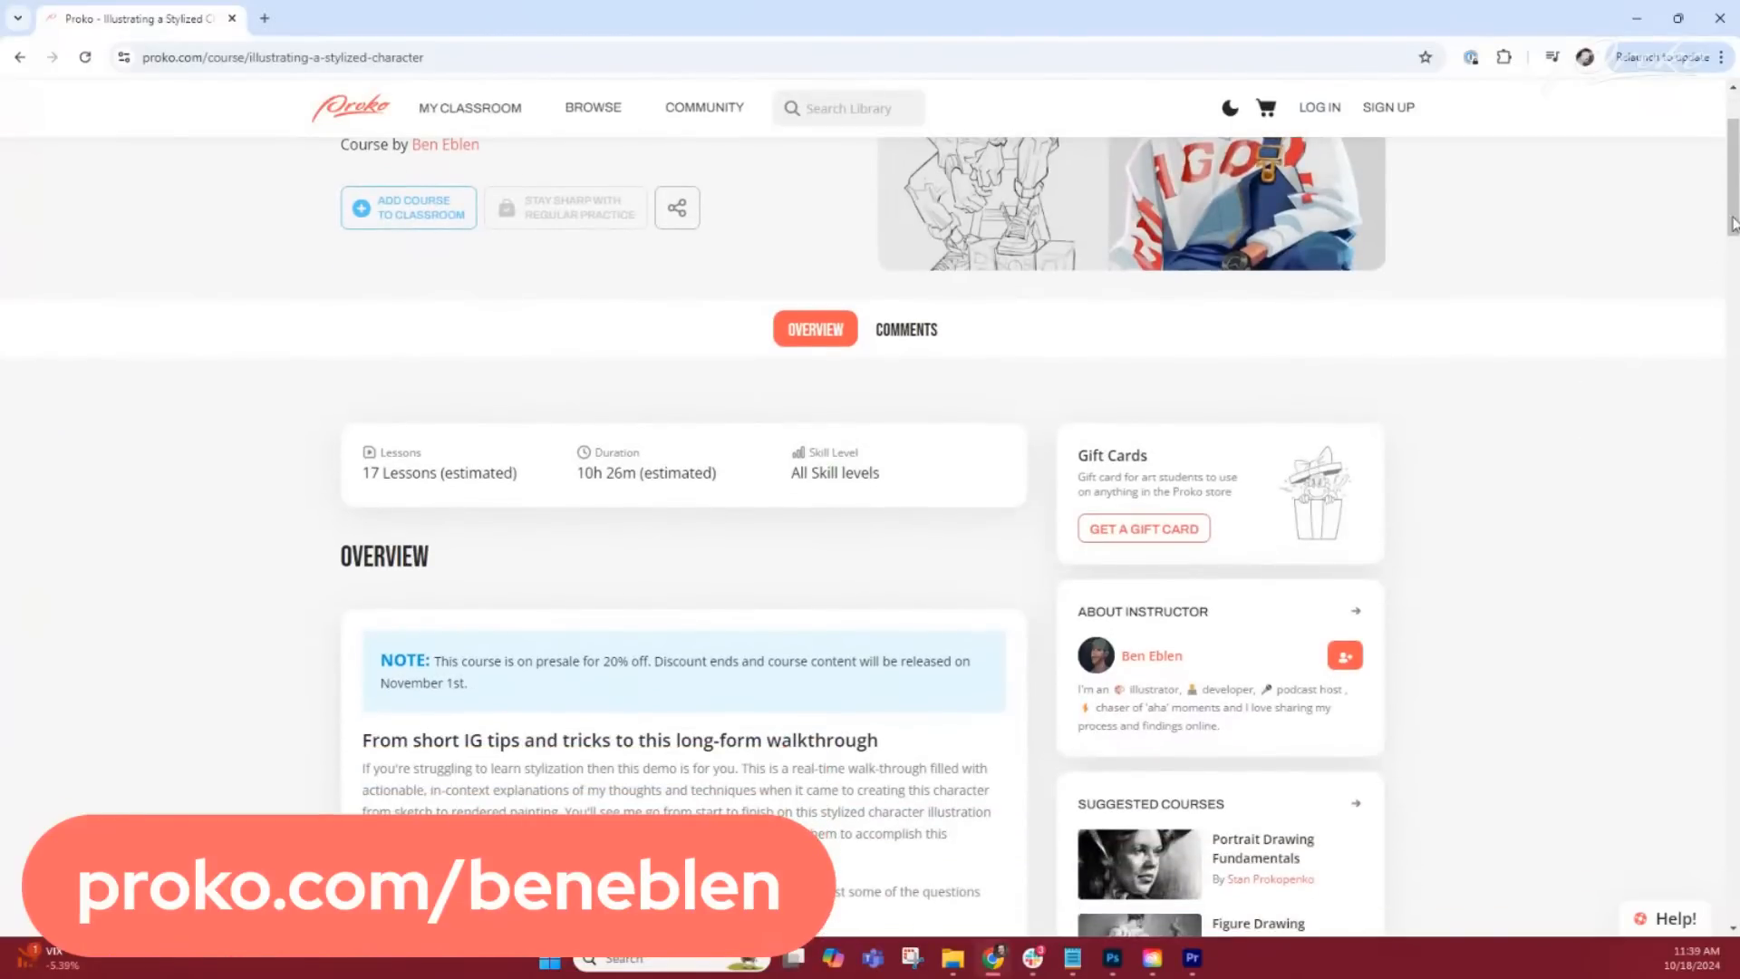
left_click_drag(1733, 224, 1723, 477)
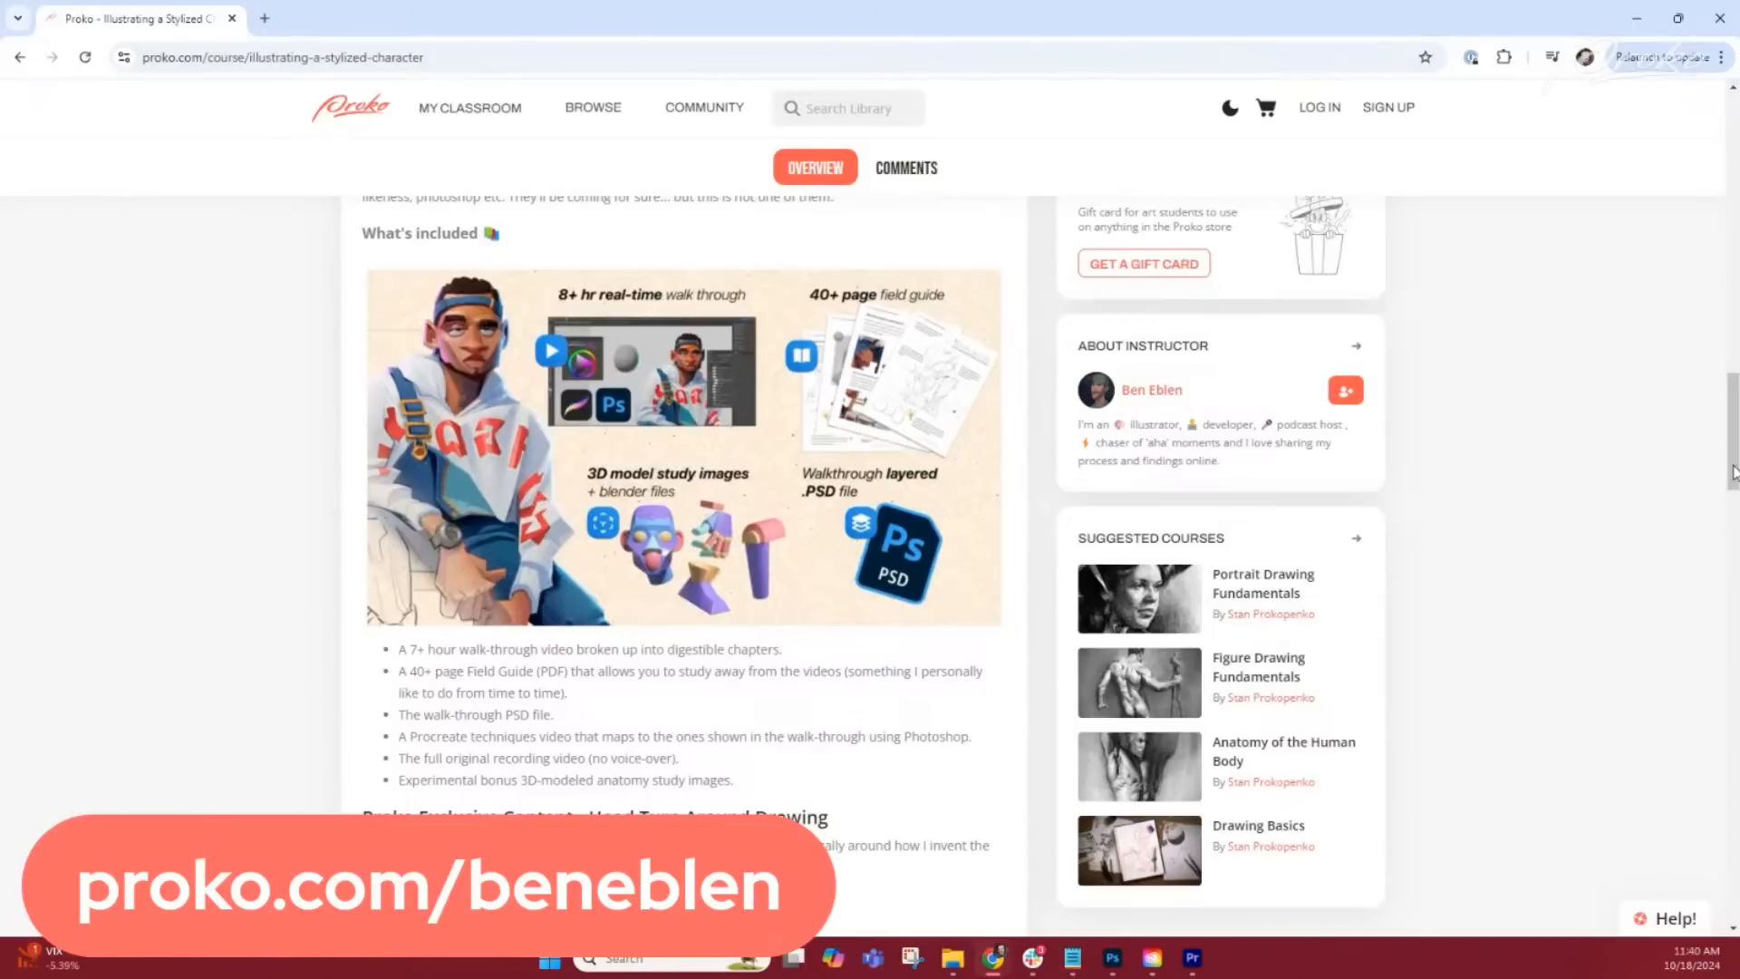
scroll(1733, 472, "down", 1)
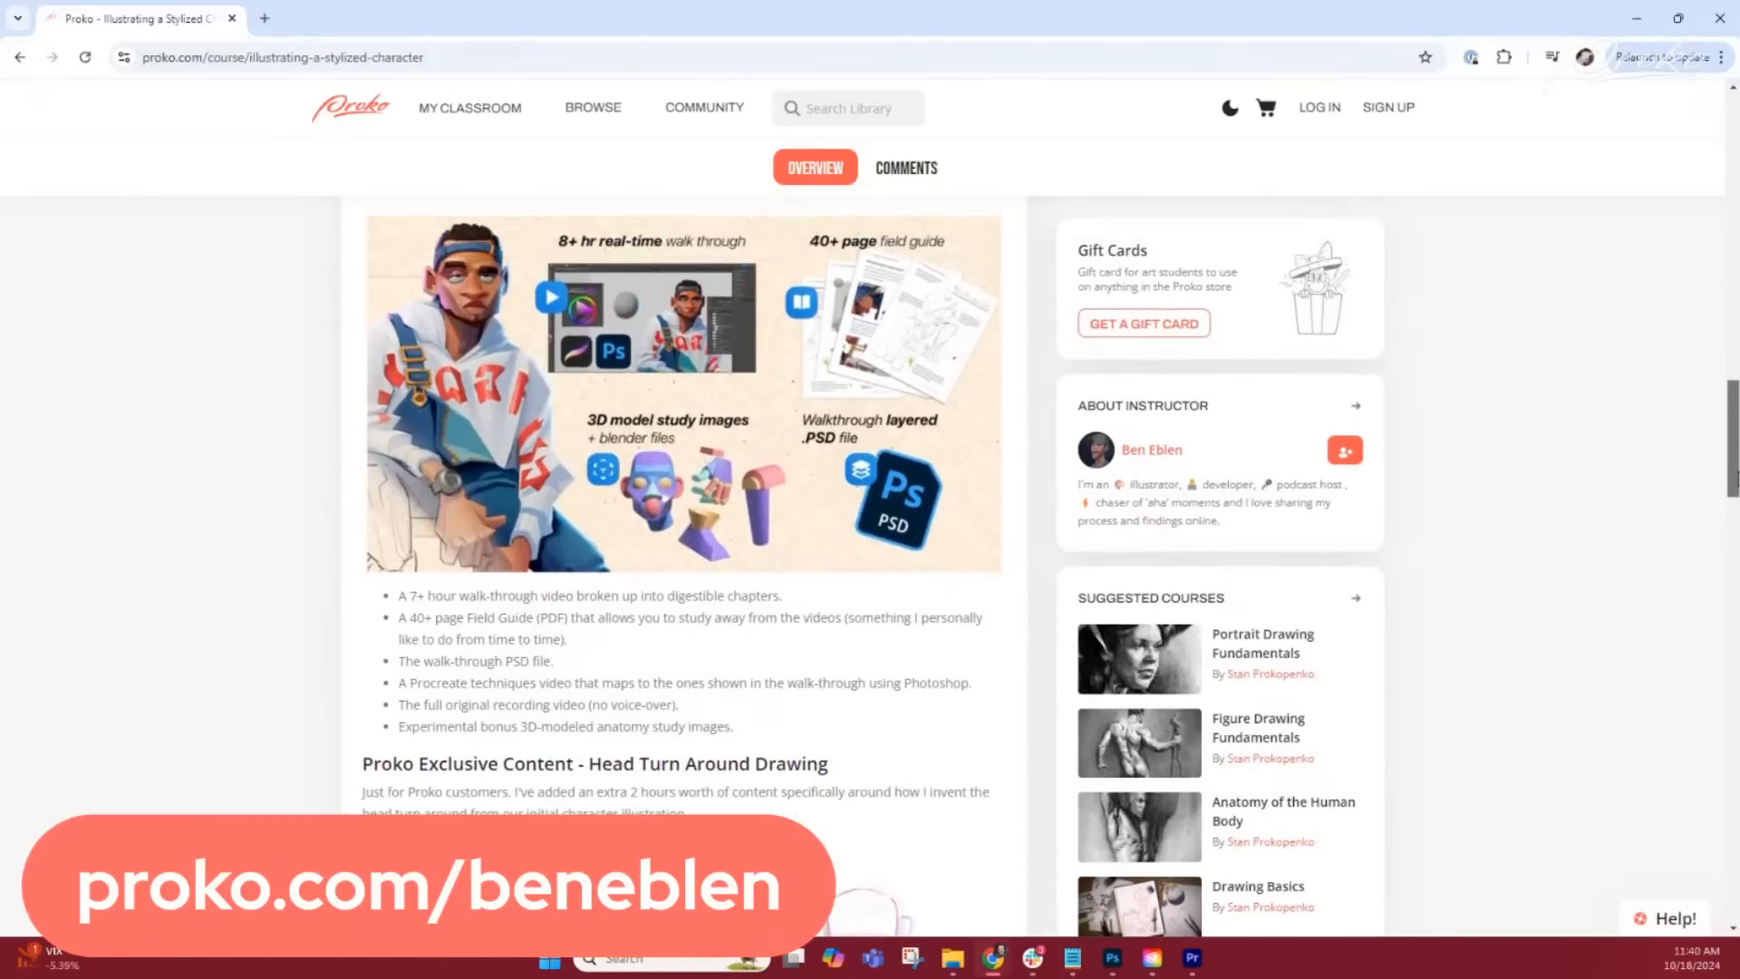
scroll(1733, 471, "up", 1)
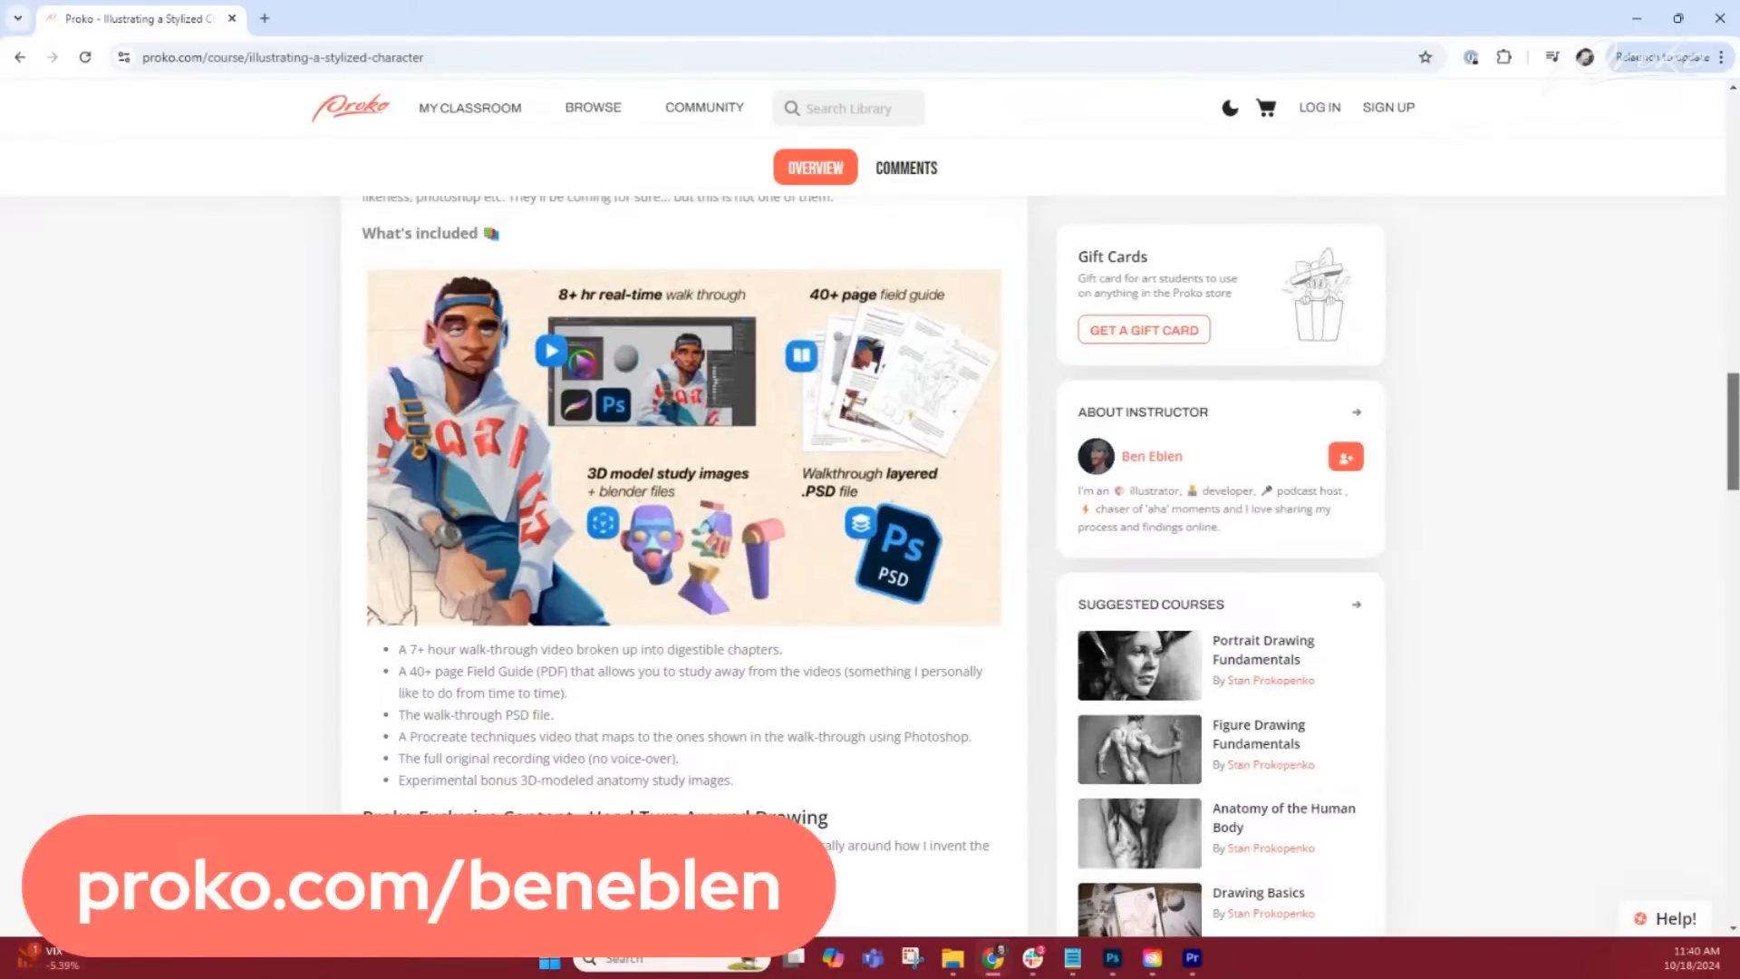
scroll(1727, 503, "down", 4)
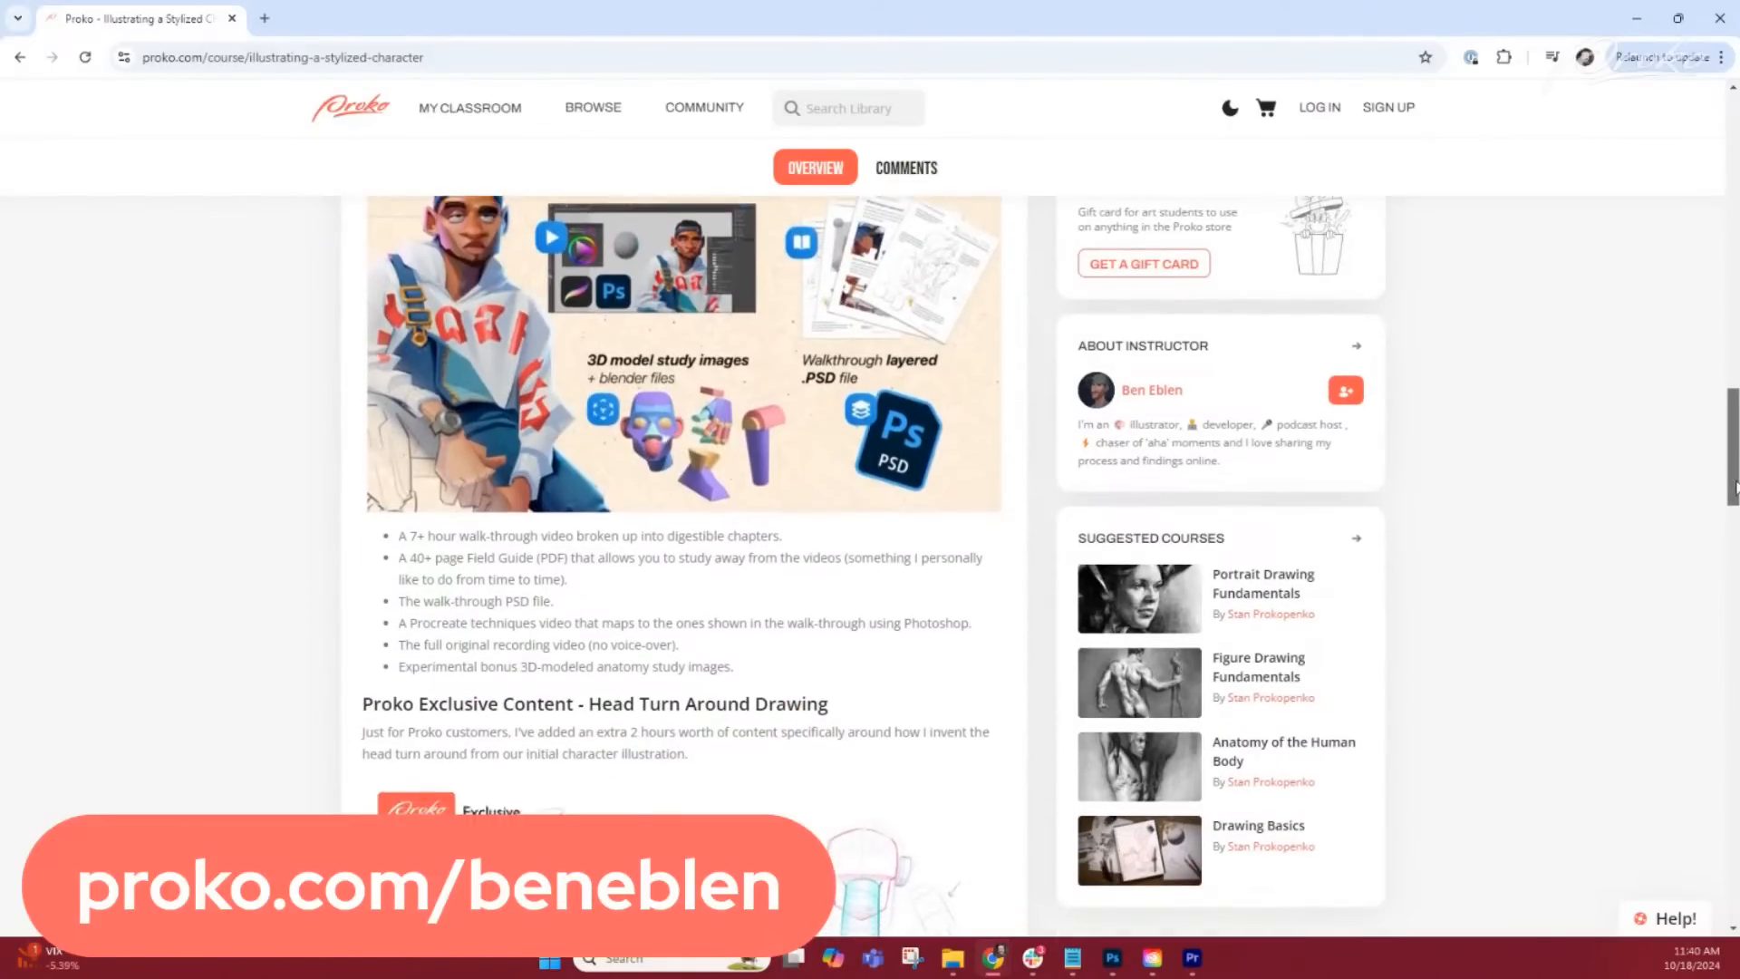
mouse_move(1727, 503)
left_mouse_down()
mouse_move(1704, 743)
mouse_move(1736, 475)
left_mouse_up()
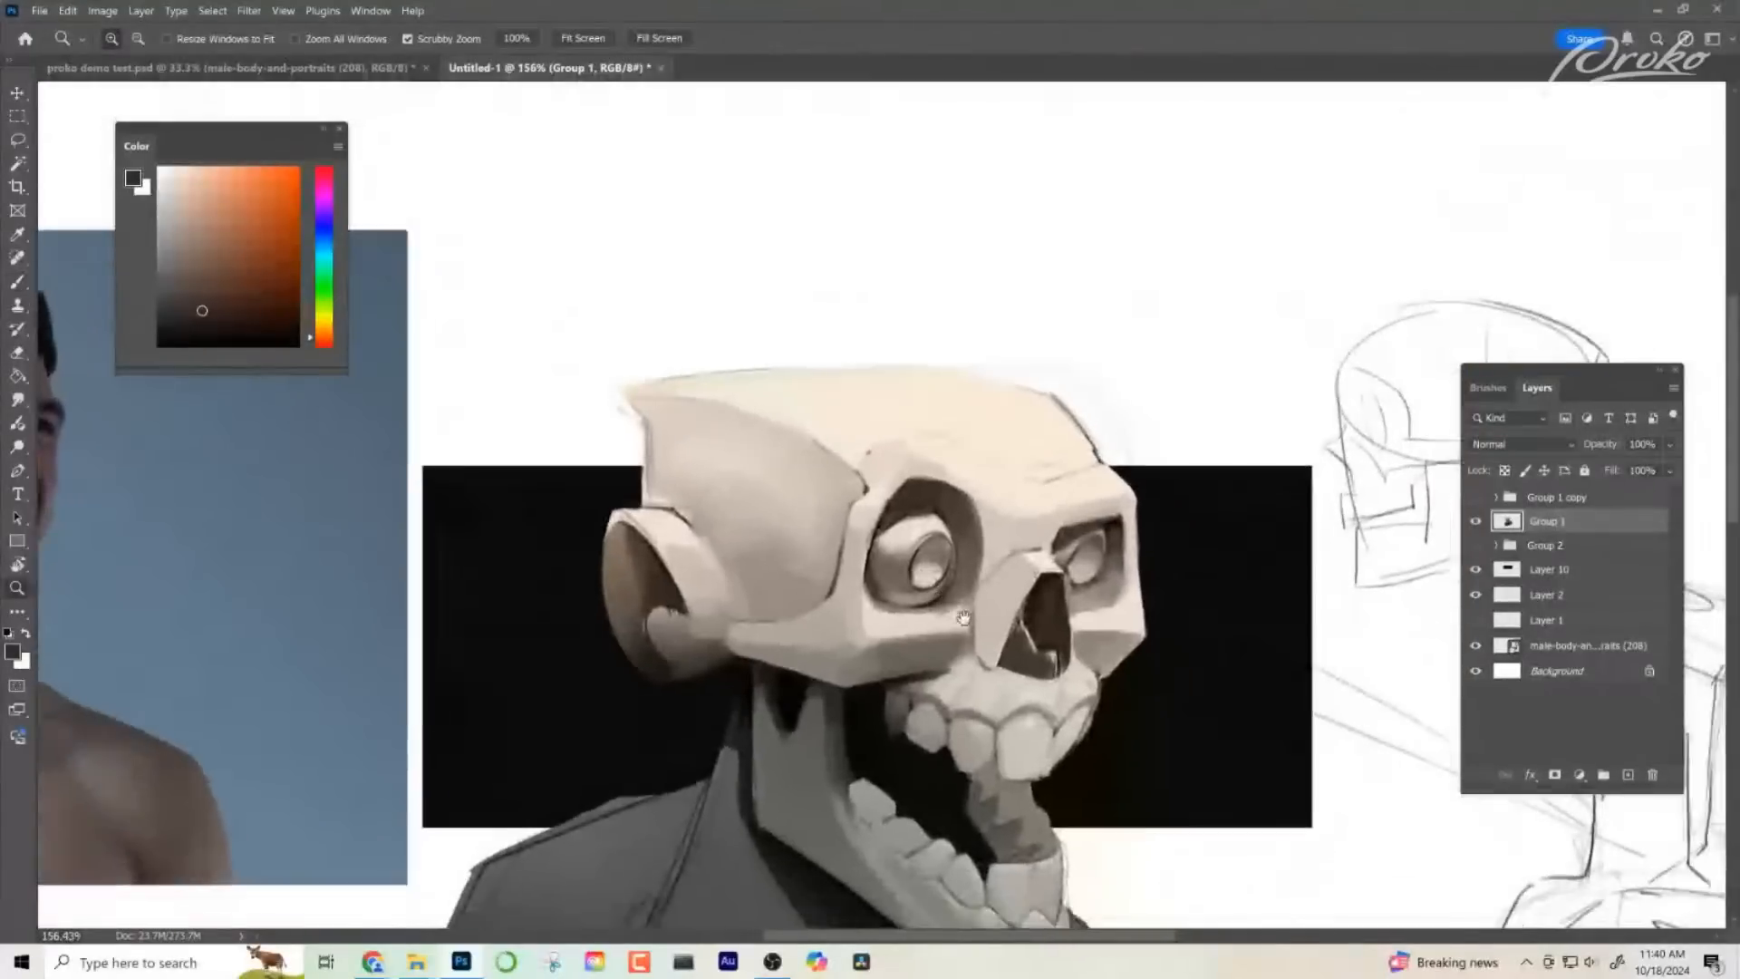
- Flip the canvas horizontally and refine the rear jaw near the cheekbone joint with sampled dark grey tones
left_click_drag(964, 619, 944, 594)
left_click_drag(1029, 677, 988, 680)
left_click_drag(1070, 730, 927, 694)
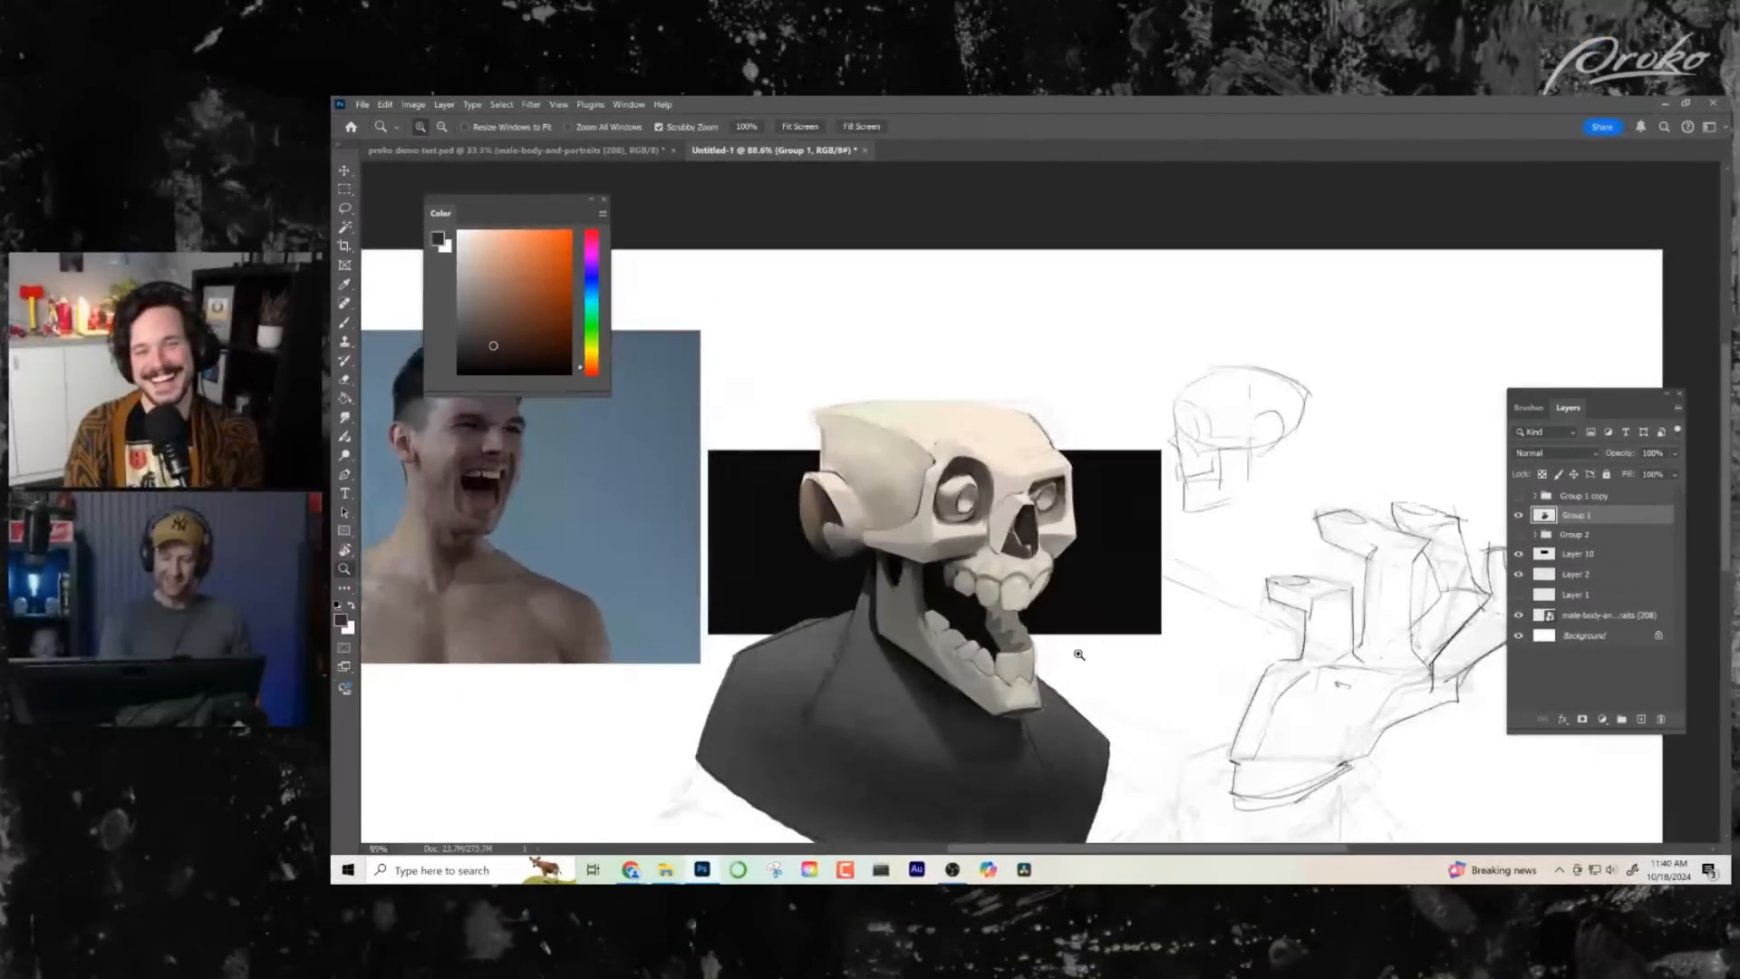
key("ctrl+shift+h")
mouse_move(1168, 671)
left_mouse_down()
mouse_move(967, 572)
mouse_move(1042, 534)
left_mouse_up()
key("b")
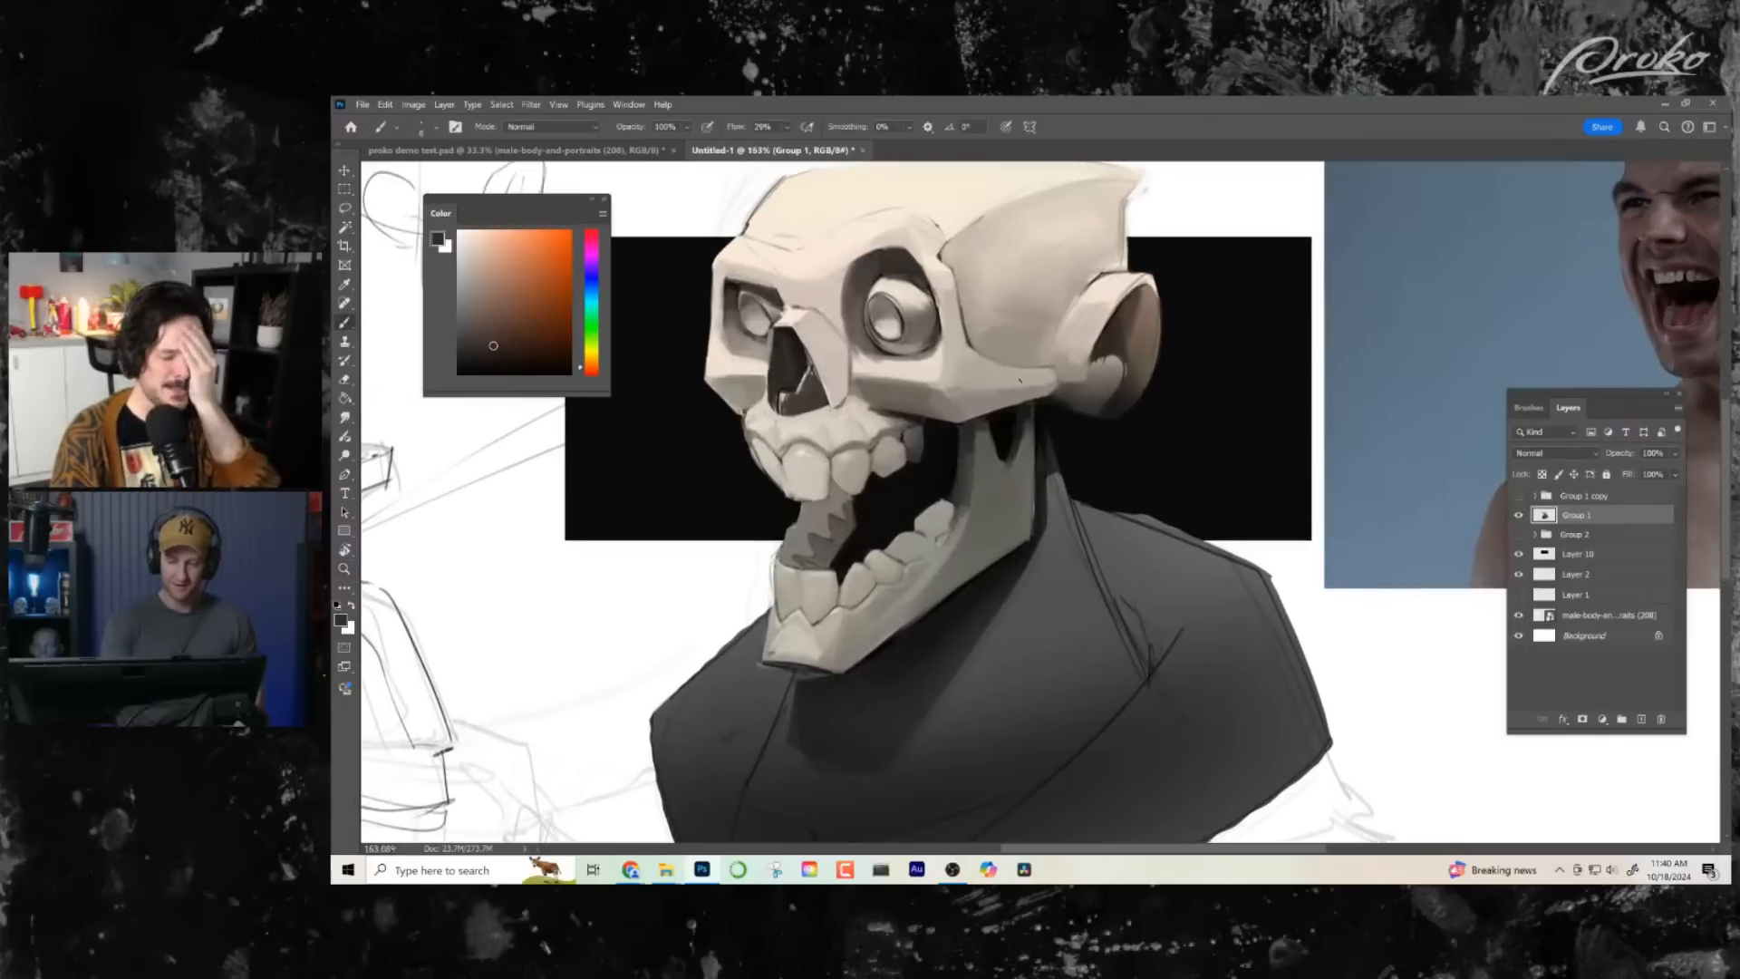
left_click(1024, 421, "alt")
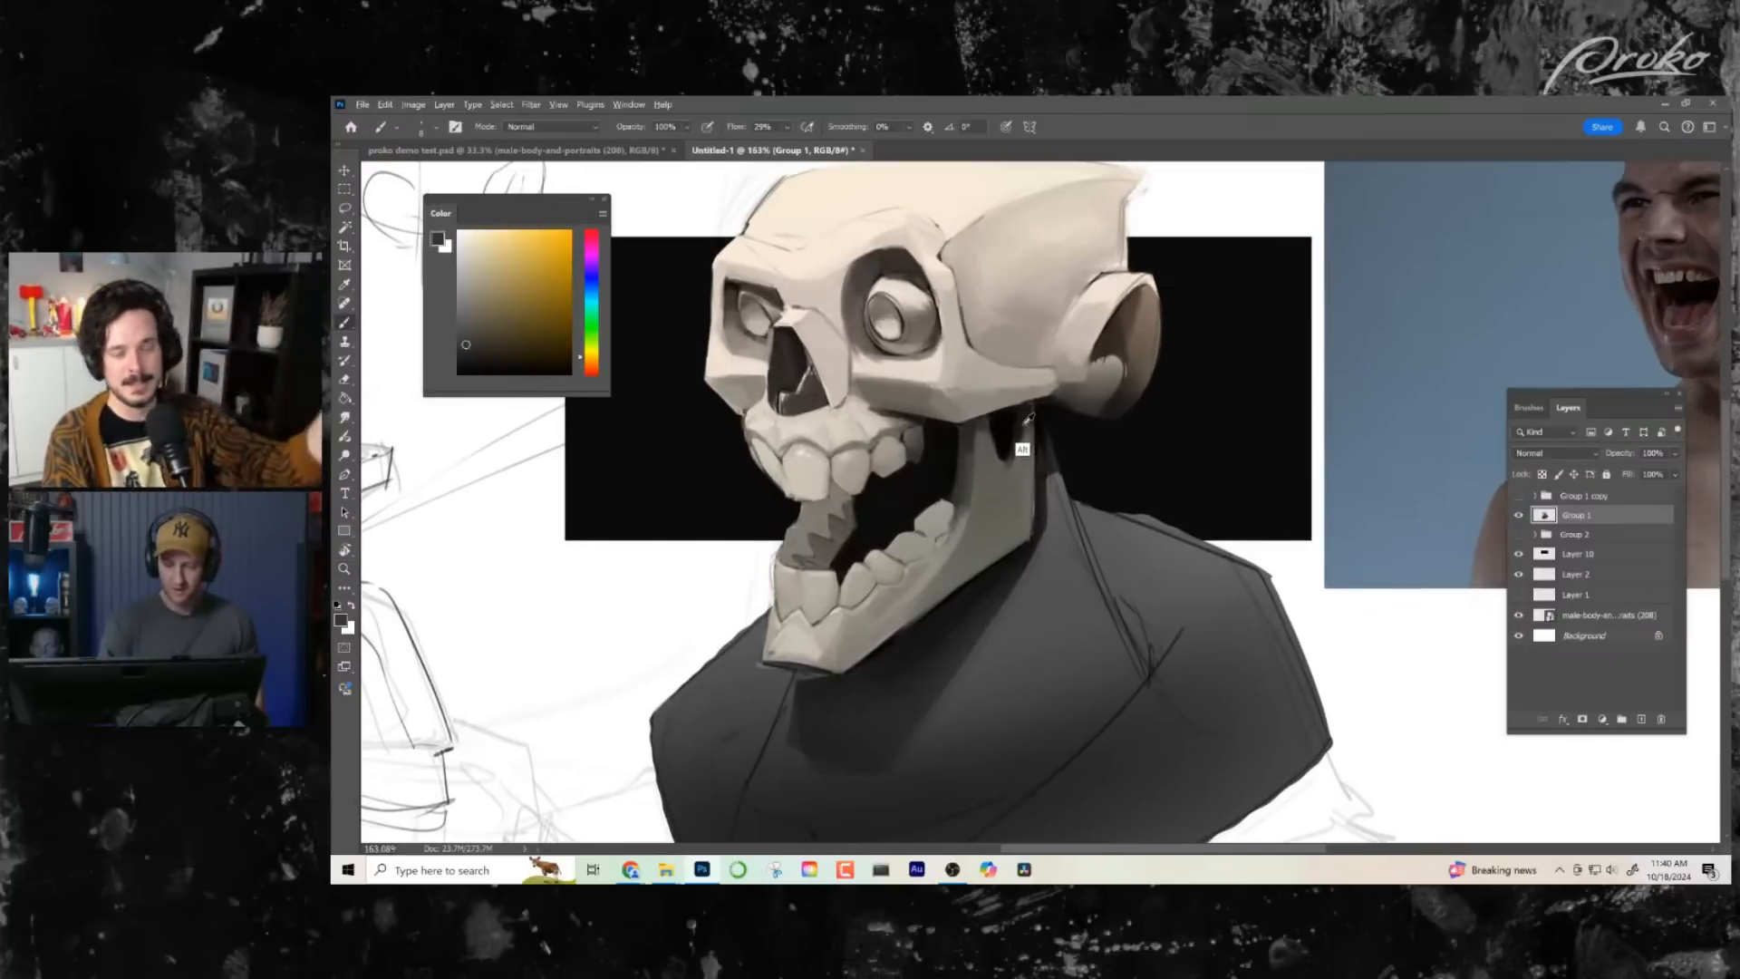
left_click(1029, 419, "alt")
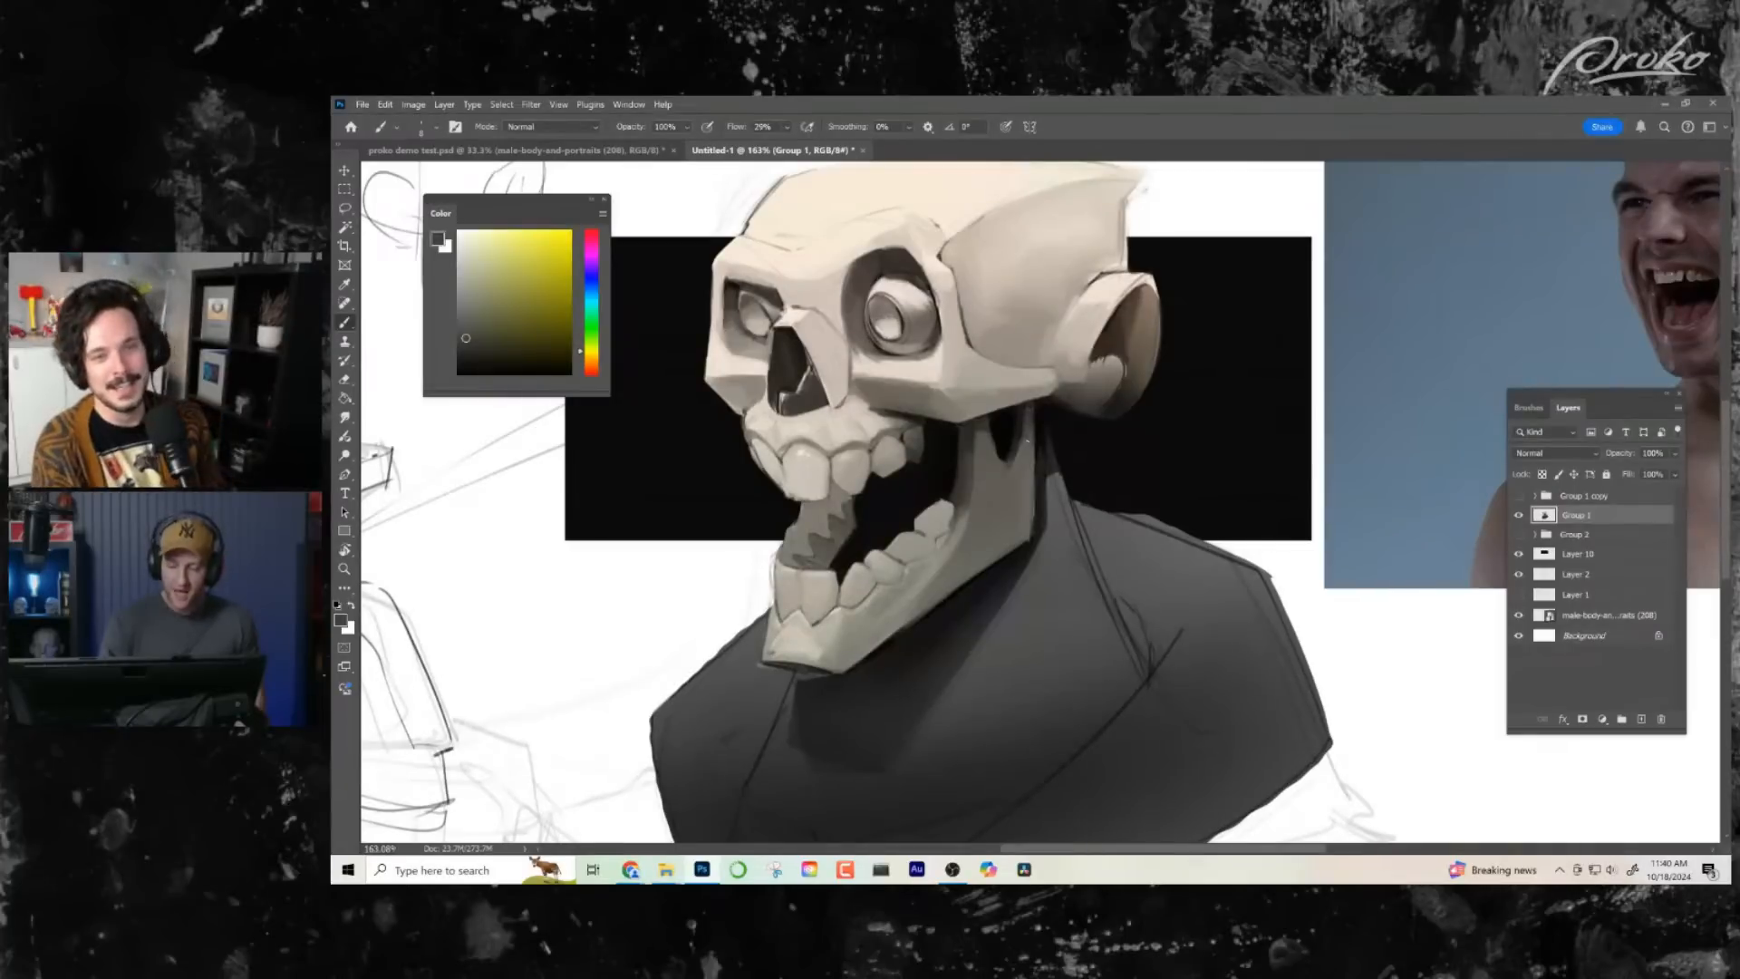
left_click(1030, 436, "alt")
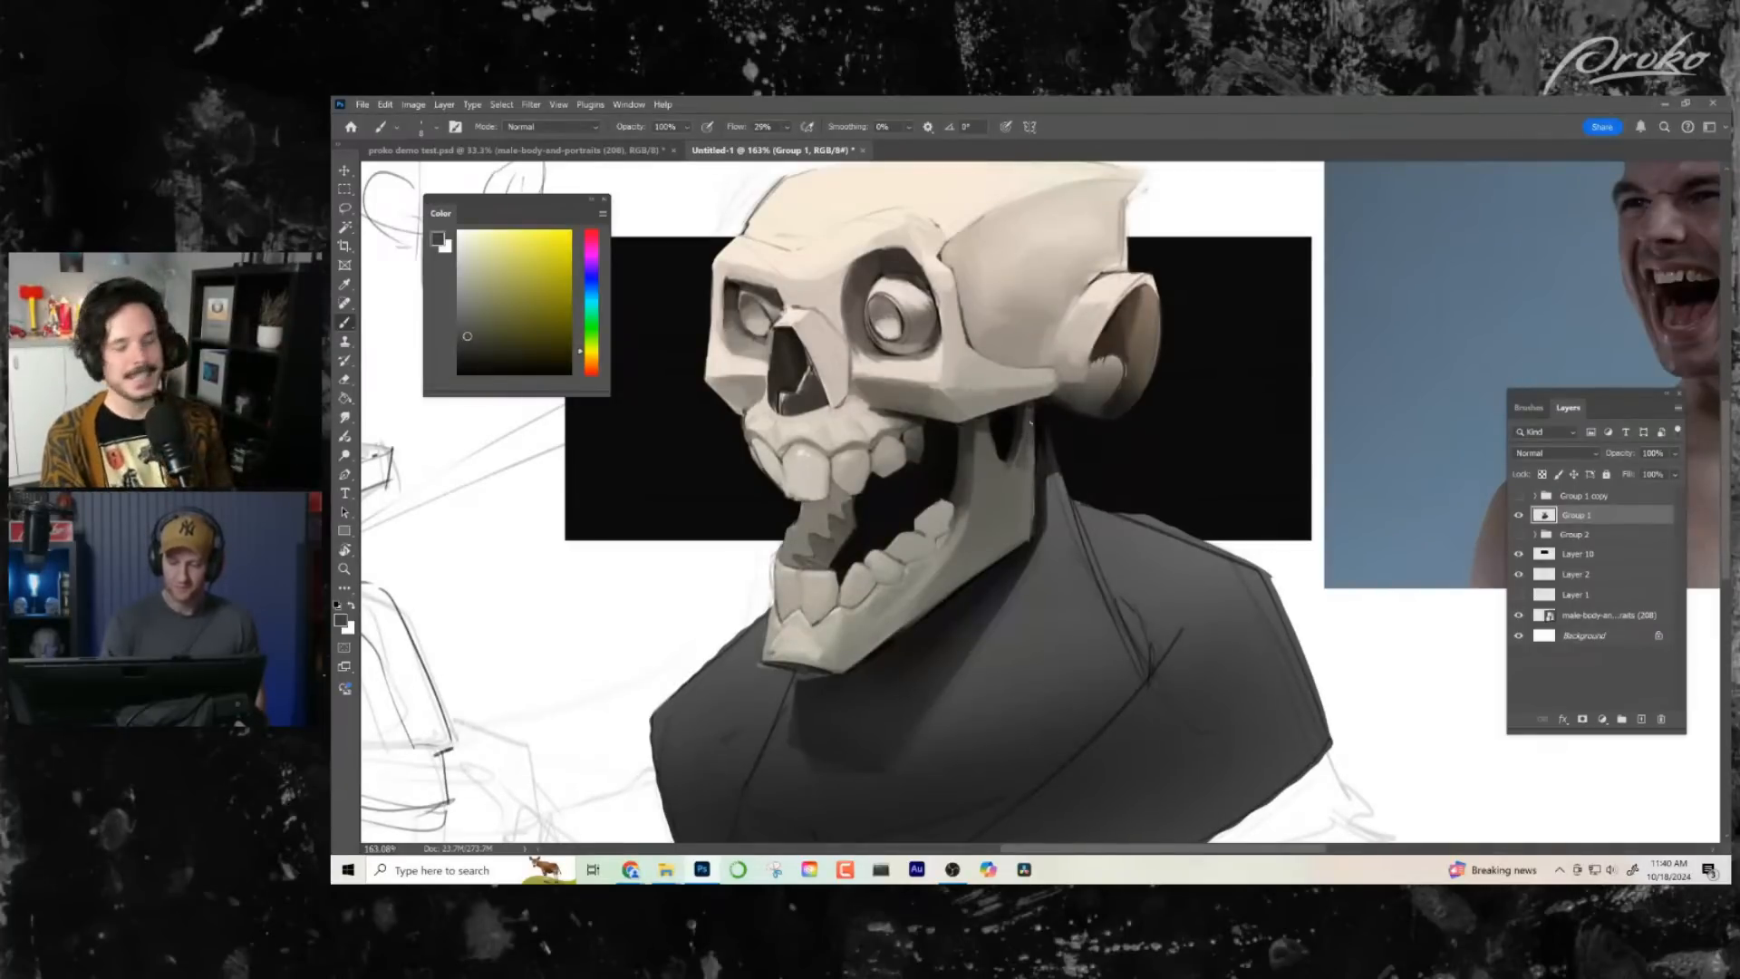
- Brighten the sampled grey, paint it along the lower jaw's underside edge, and check the result against the whole composition
left_click(890, 608, "alt")
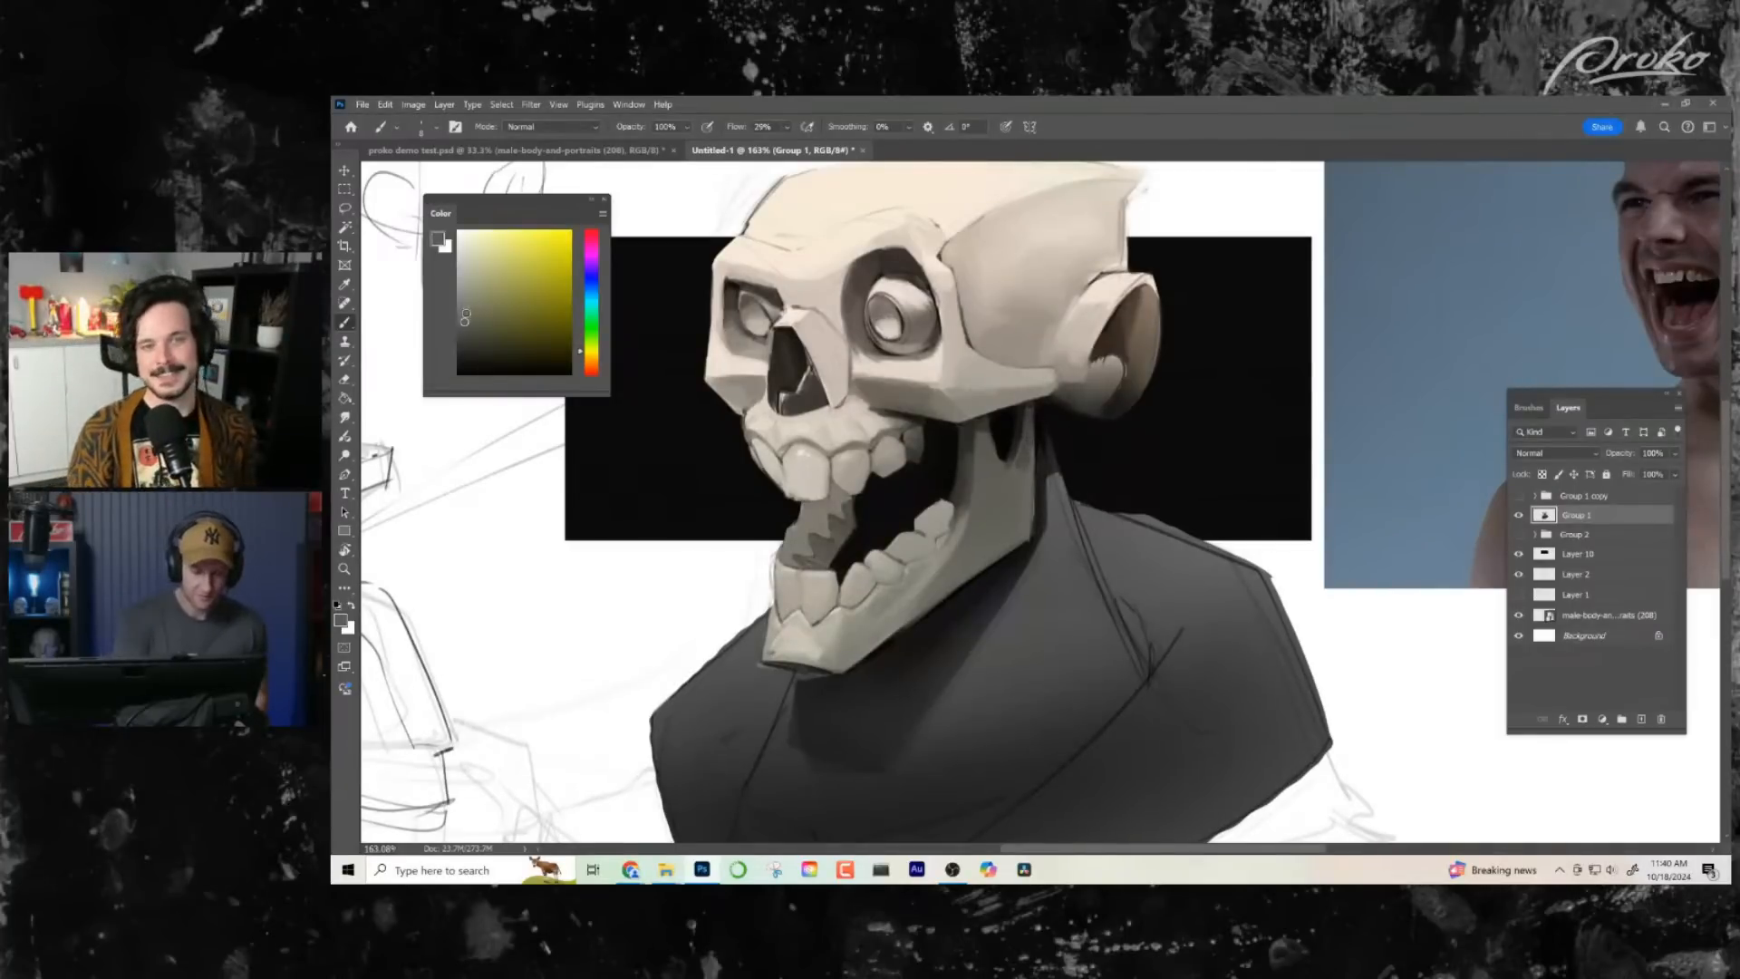
left_click_drag(465, 317, 464, 300)
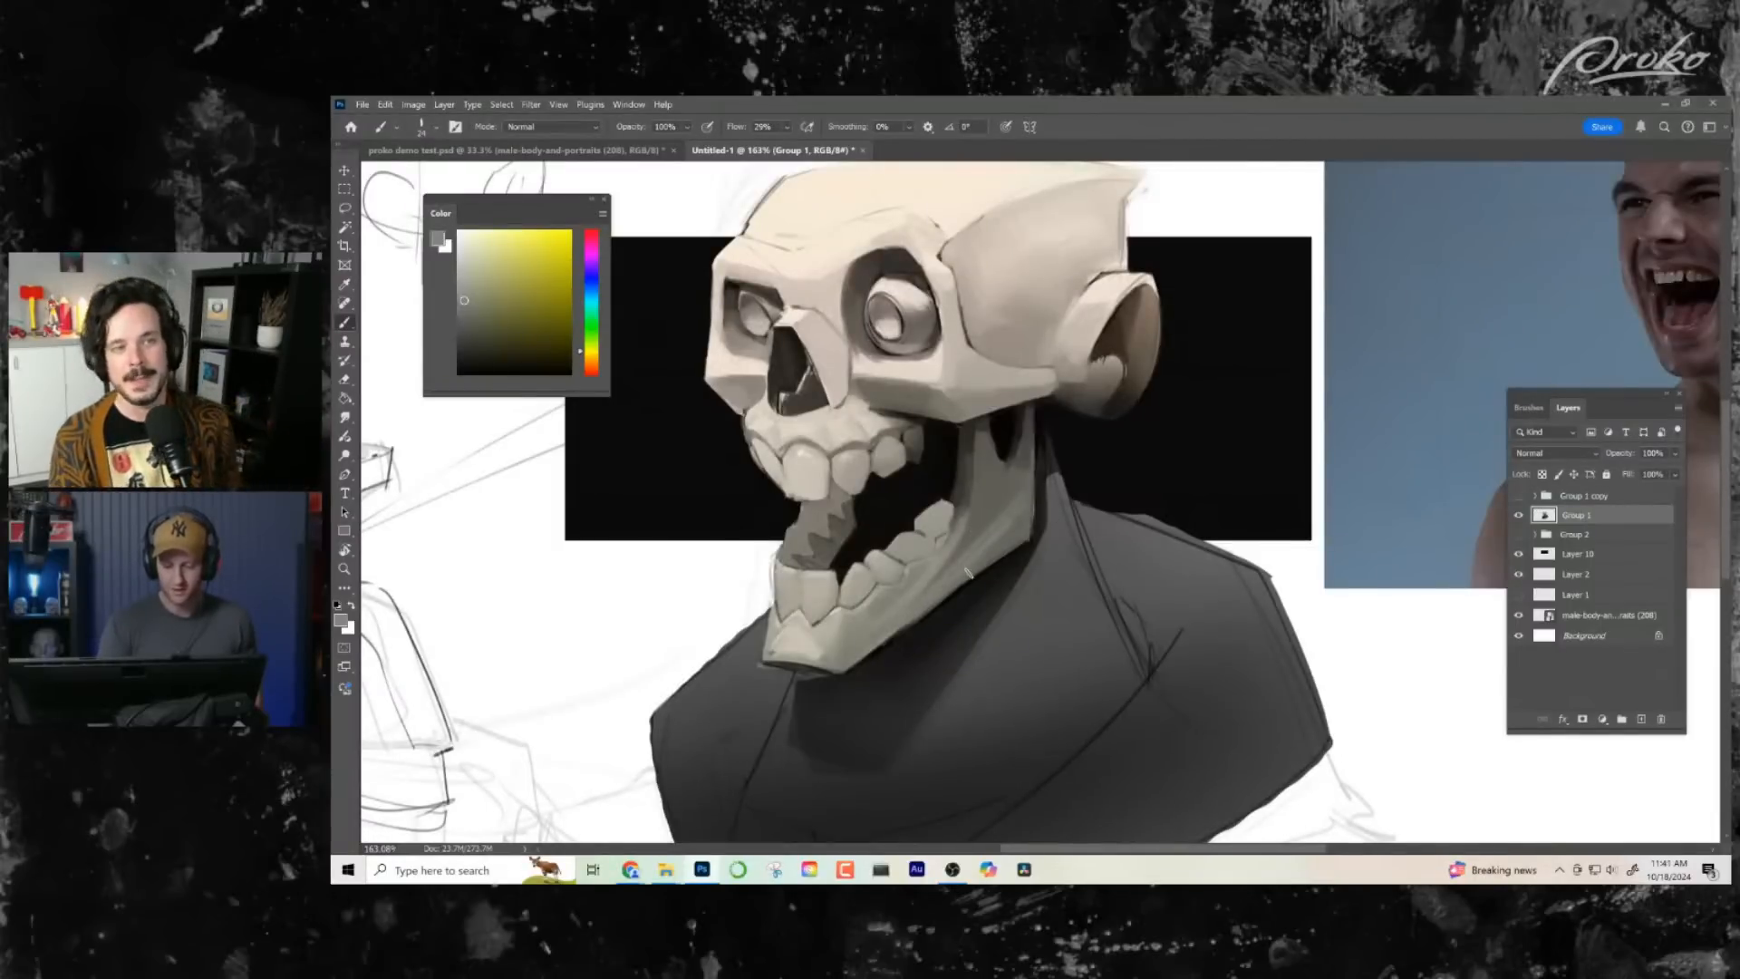
mouse_move(967, 573)
left_mouse_down()
mouse_move(1023, 497)
mouse_move(877, 641)
mouse_move(977, 568)
mouse_move(838, 668)
left_mouse_up()
key("z")
scroll(1038, 626, "down", 5)
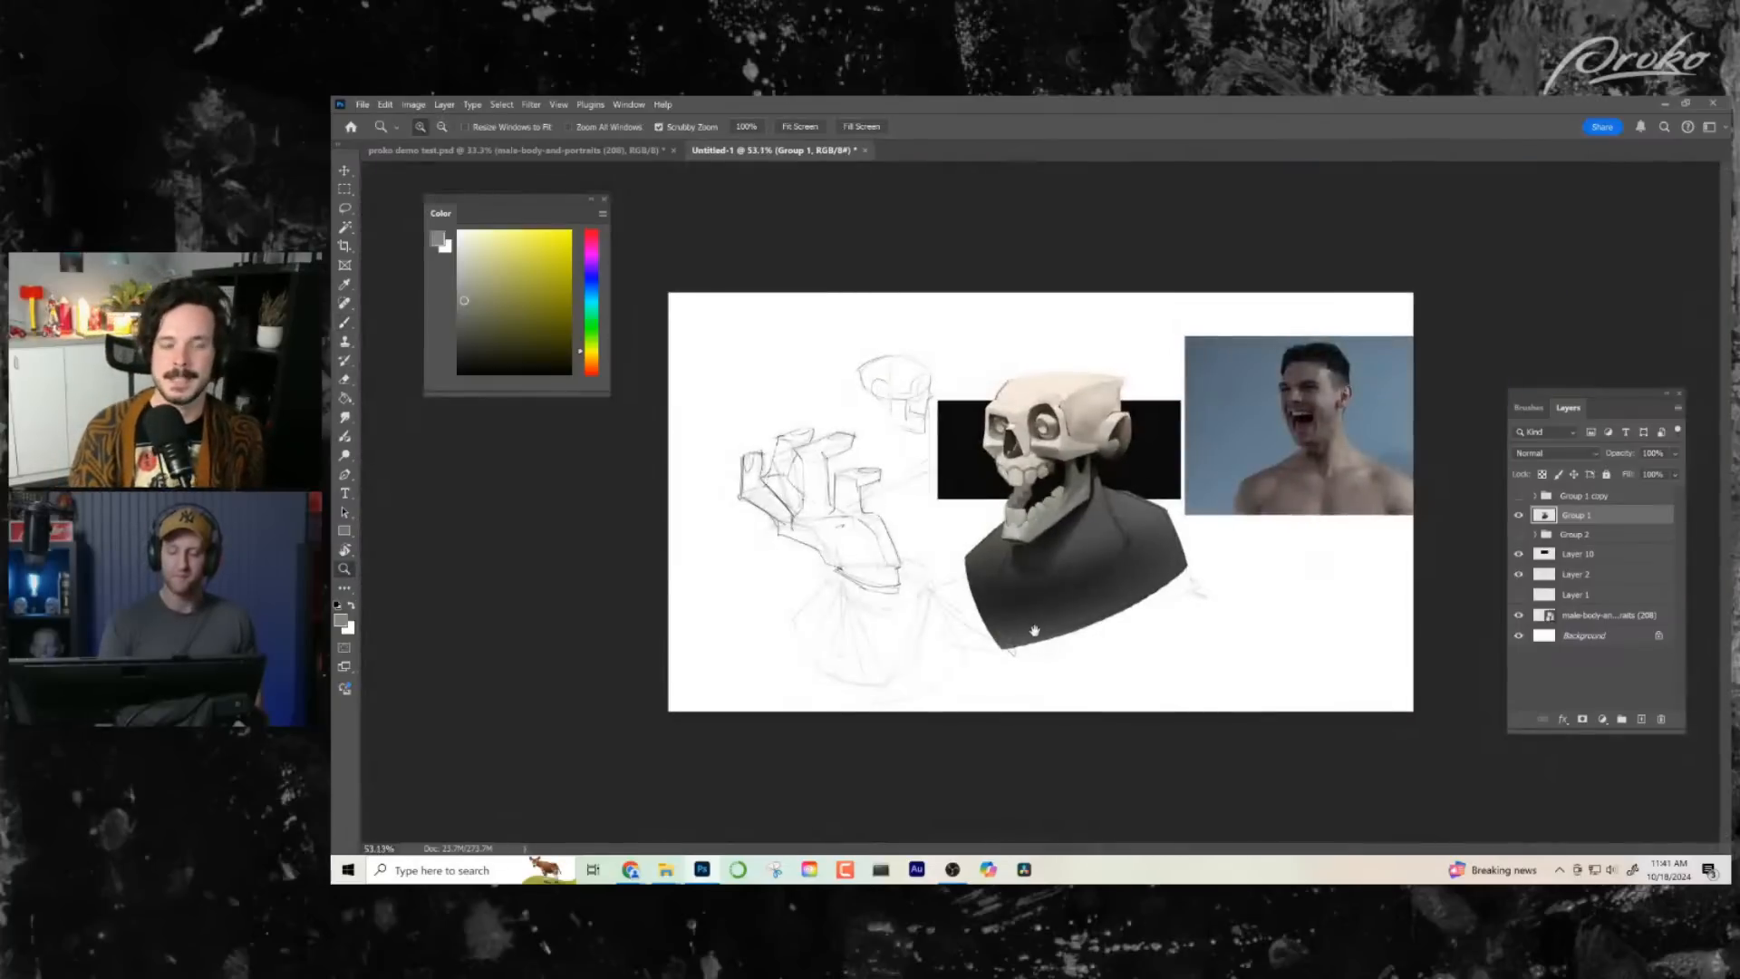
scroll(1130, 577, "up", 5)
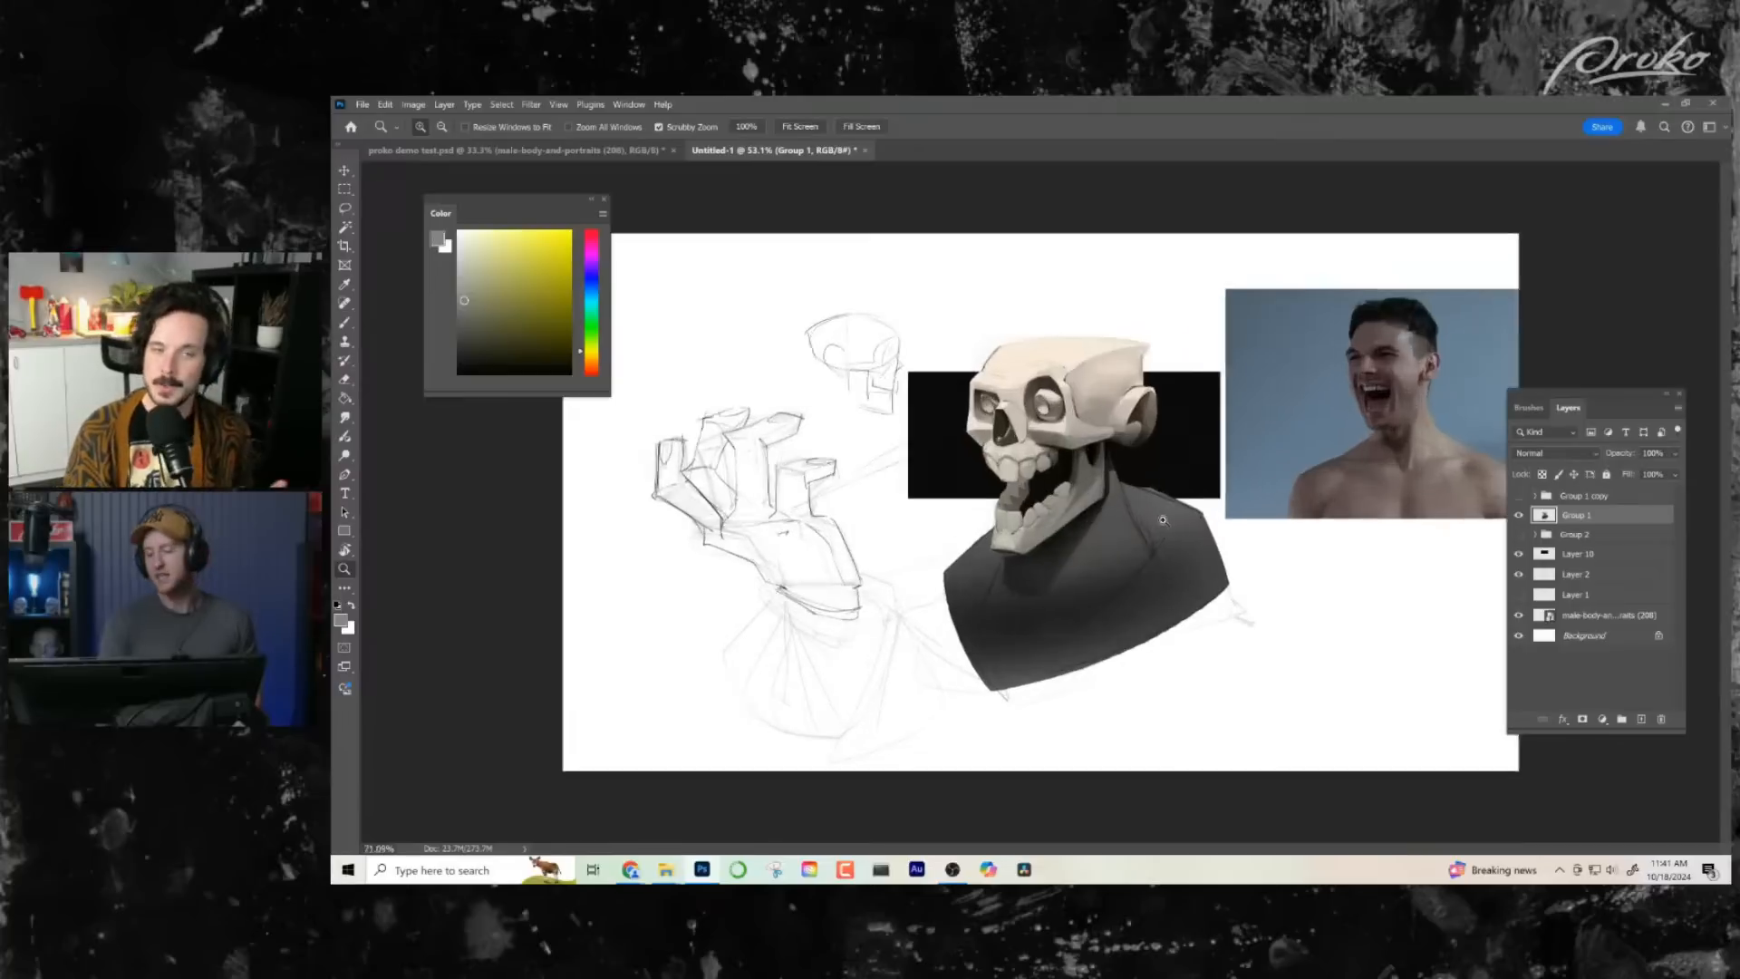
- Model the earlobe and the base of the ear with sampled warm mid and dark tones
key("b")
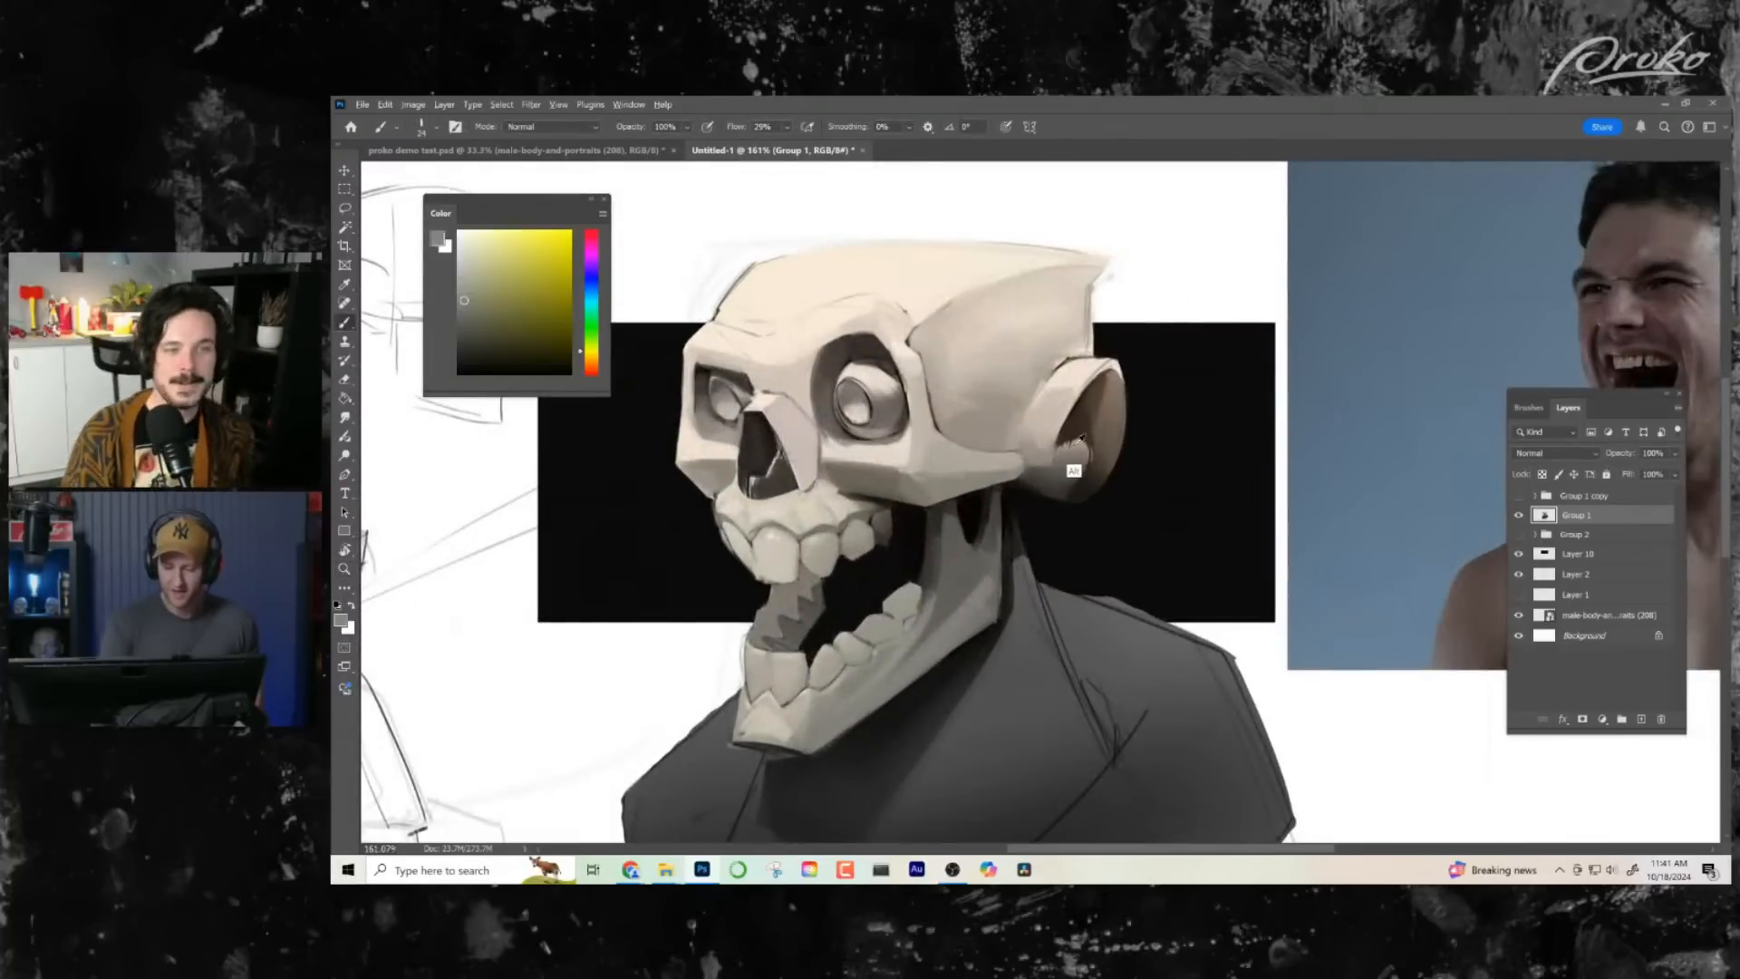
left_click(1066, 449, "alt")
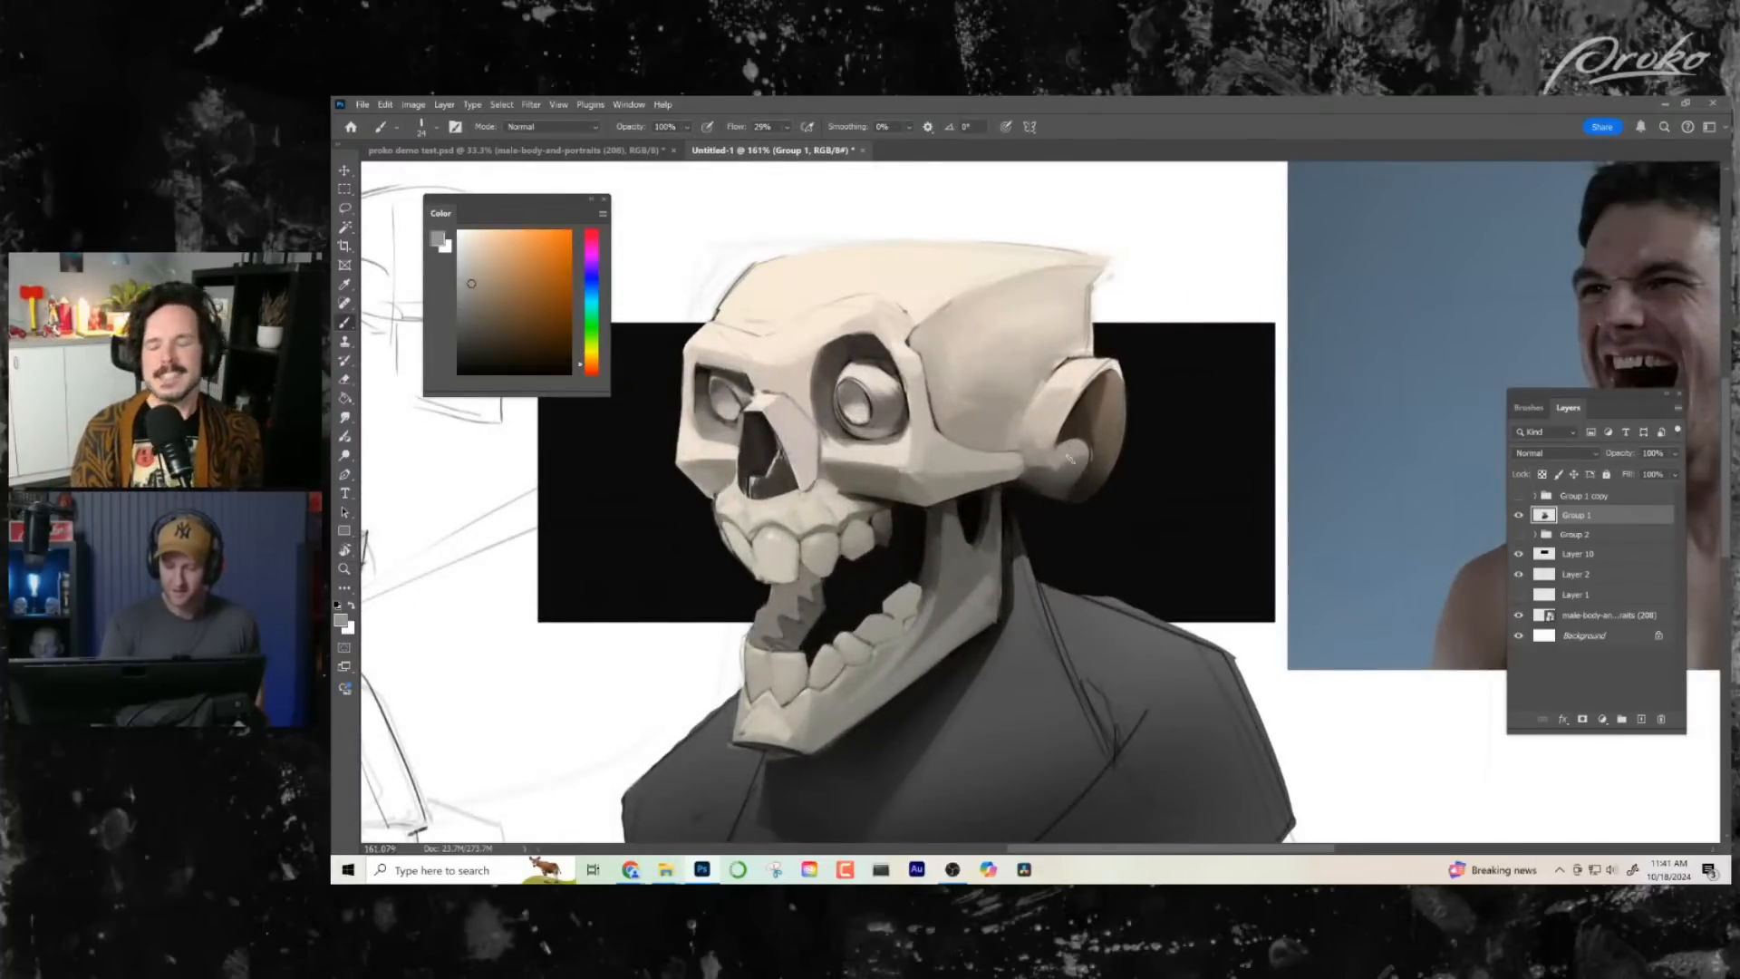
left_click(1067, 472, "alt")
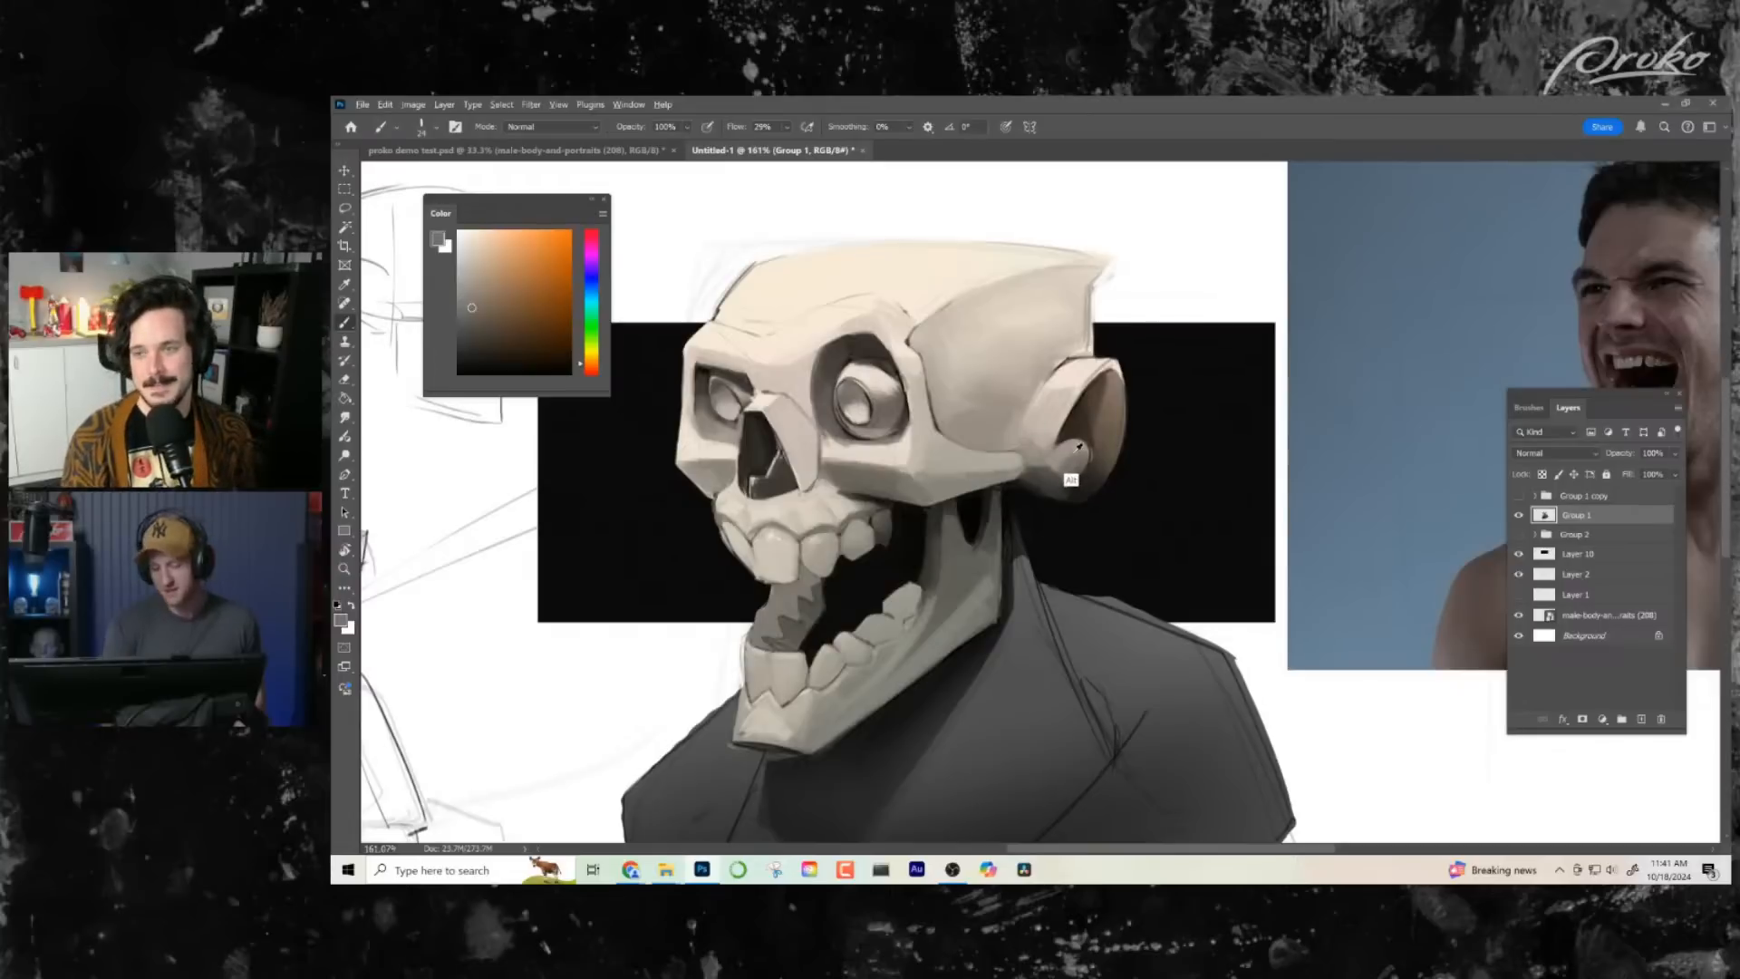
left_click(1072, 451, "alt")
left_click(1060, 468, "alt")
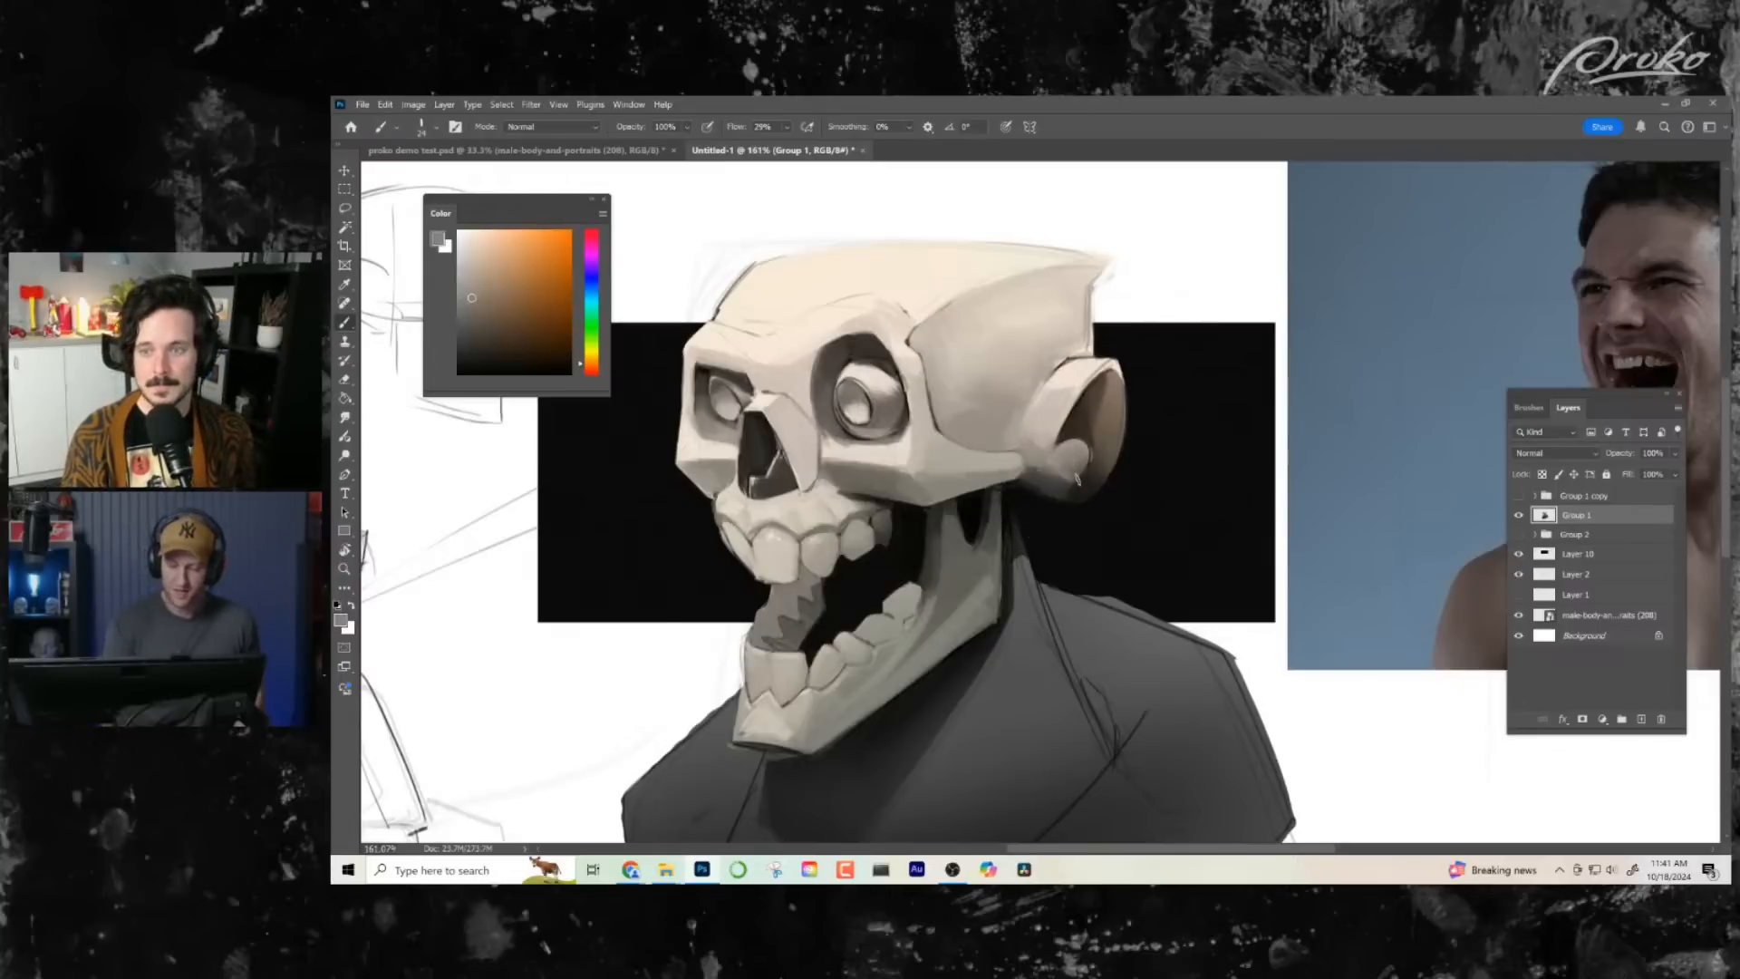
left_click(1054, 481, "alt")
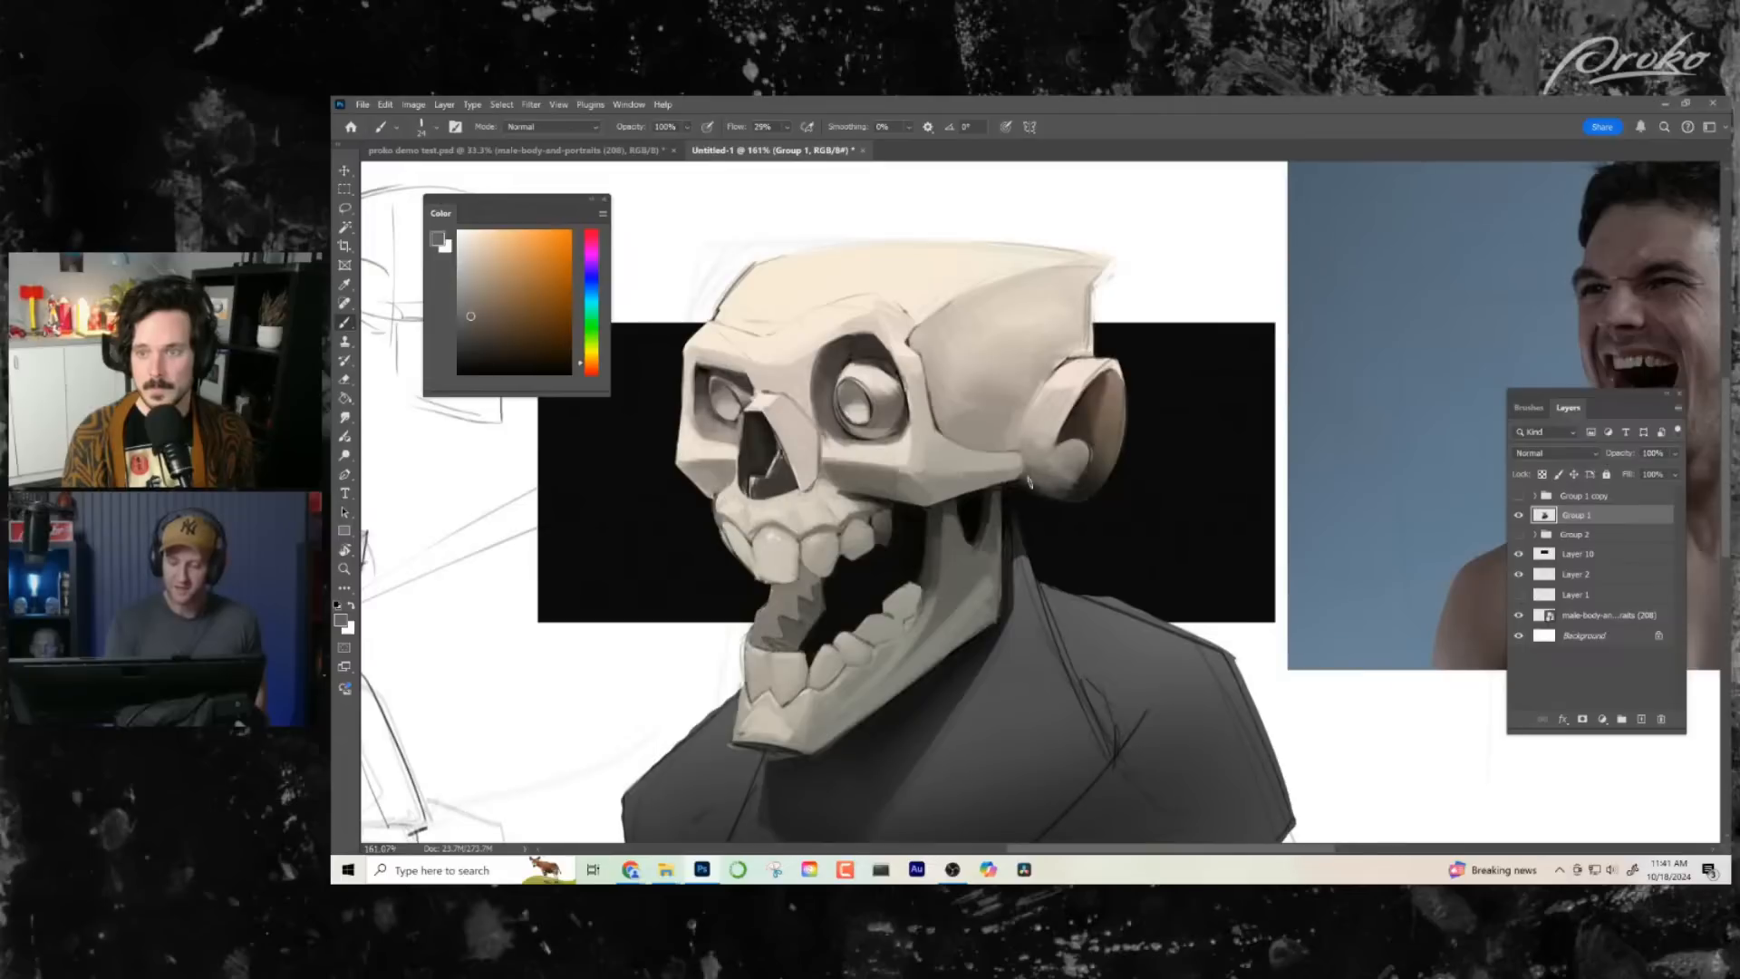
left_click(1065, 496, "alt")
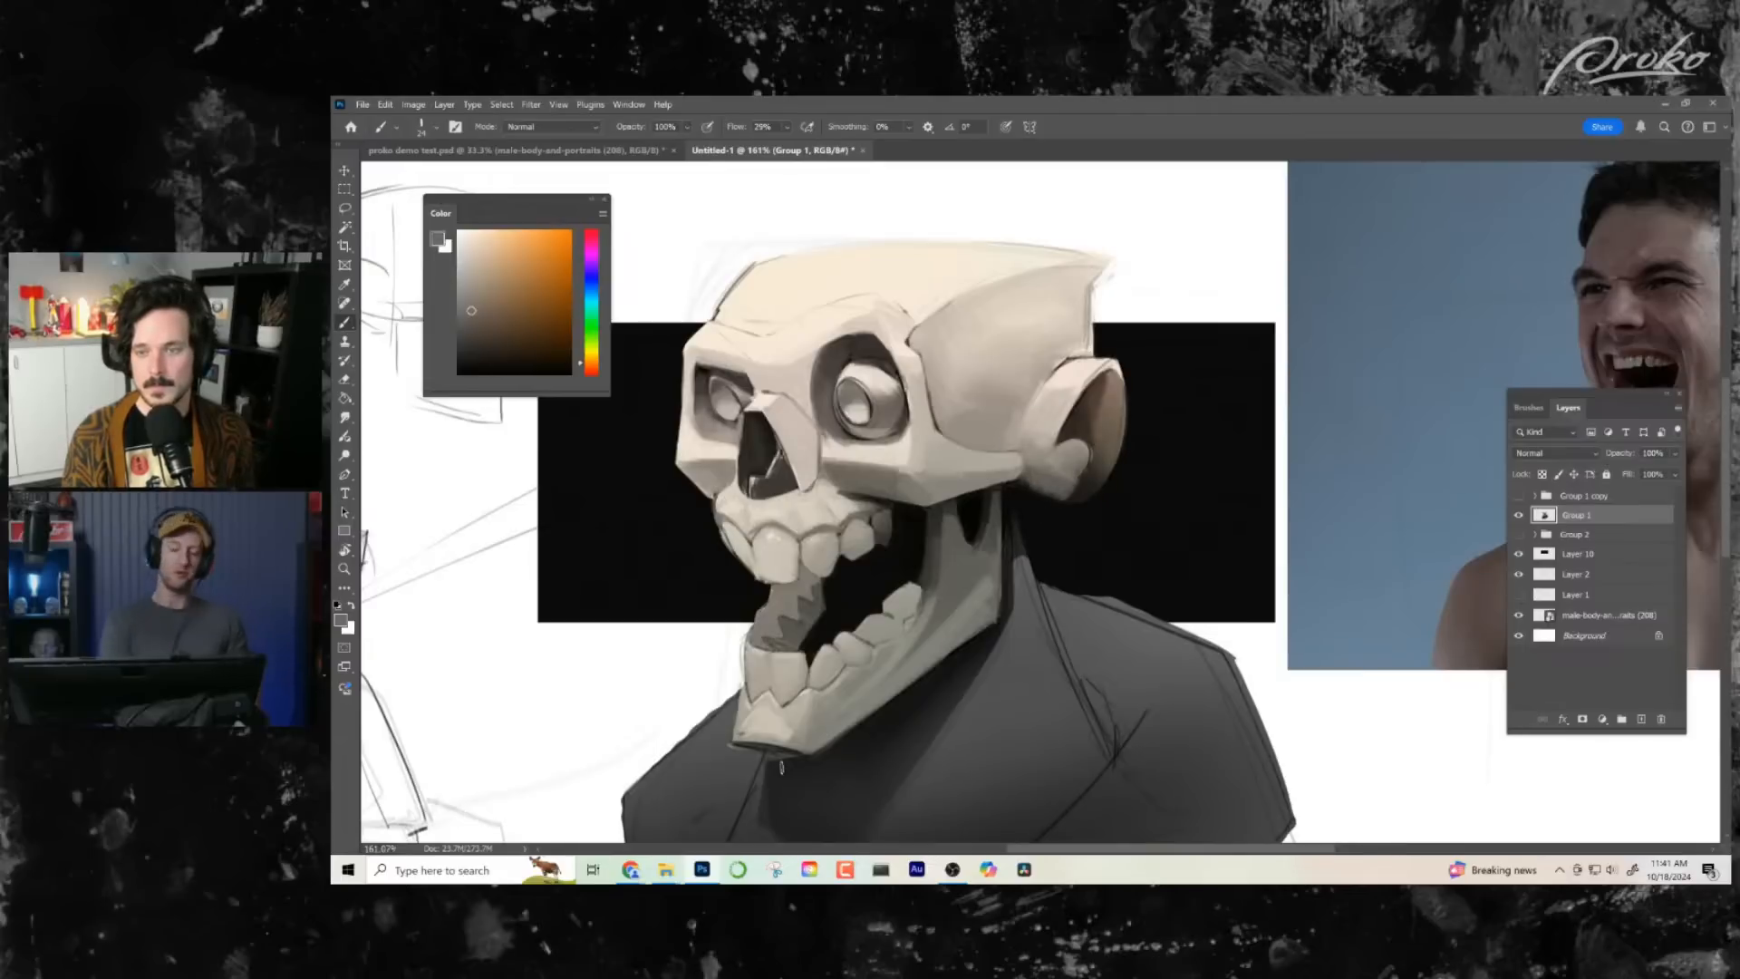
- Paint over the light line inside the nose cavity with a sampled dark tone
mouse_move(798, 476)
left_mouse_down()
mouse_move(844, 479)
mouse_move(816, 475)
left_mouse_up()
left_click(821, 473, "alt")
left_click(818, 455, "alt")
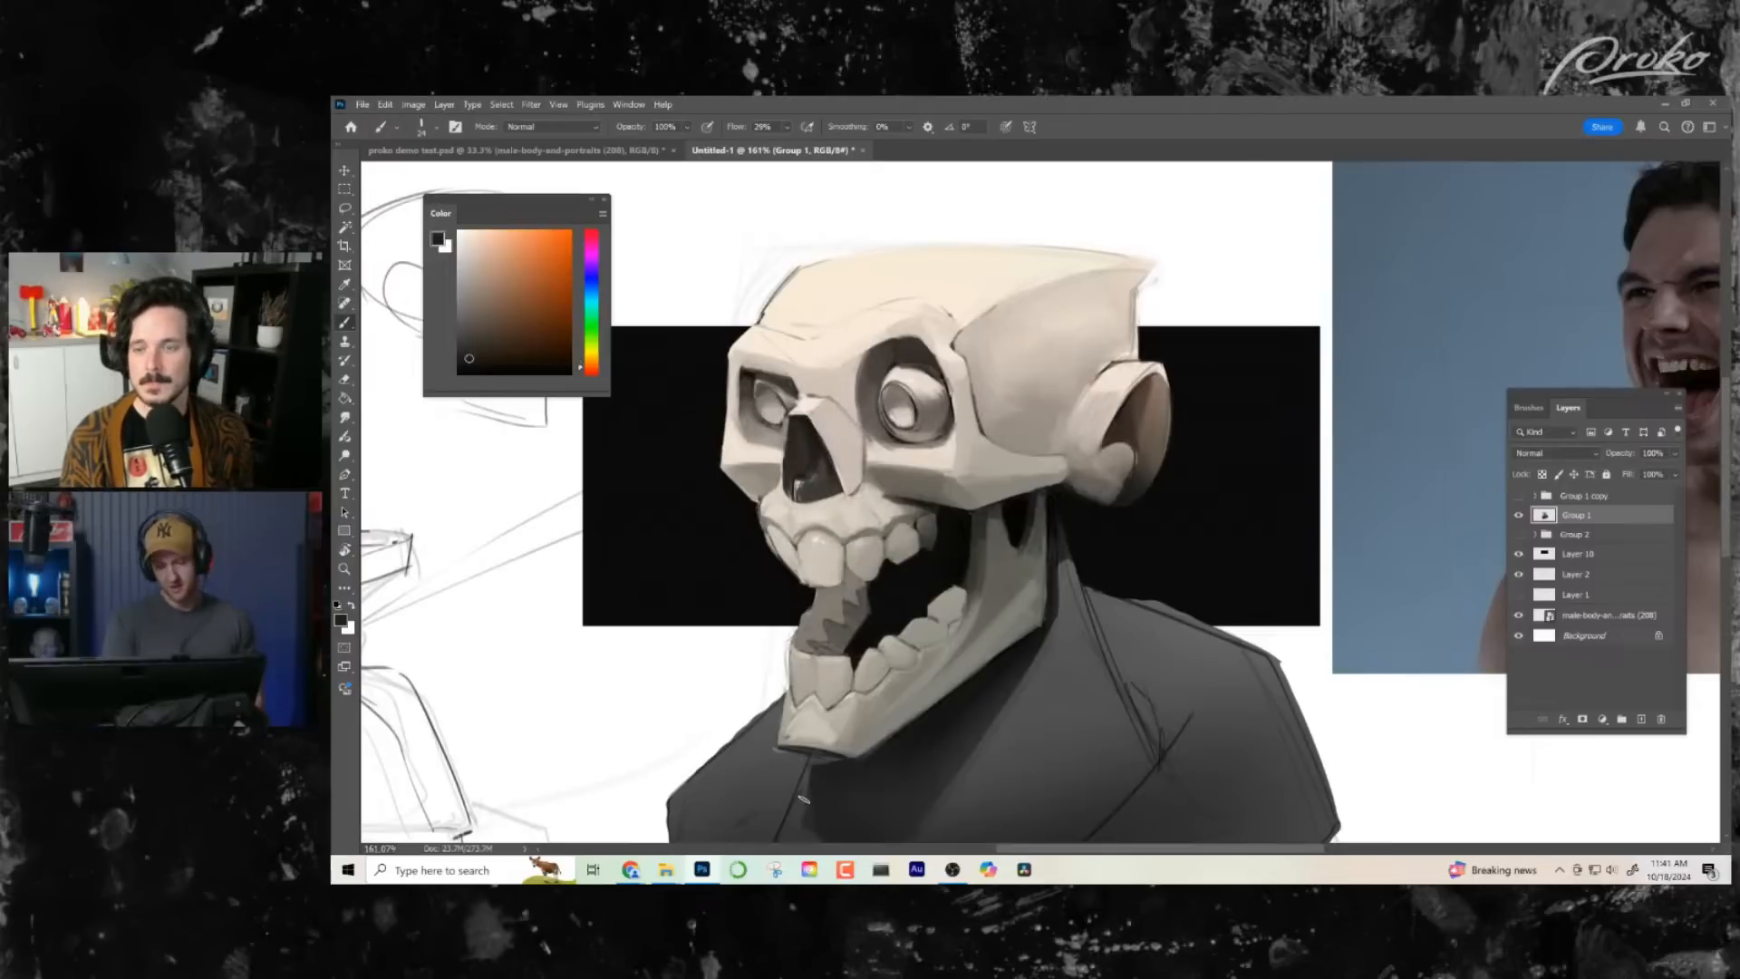
- Refine the temple edge behind the near eye socket and the upper jaw with sampled dark tones
left_click(916, 382, "alt")
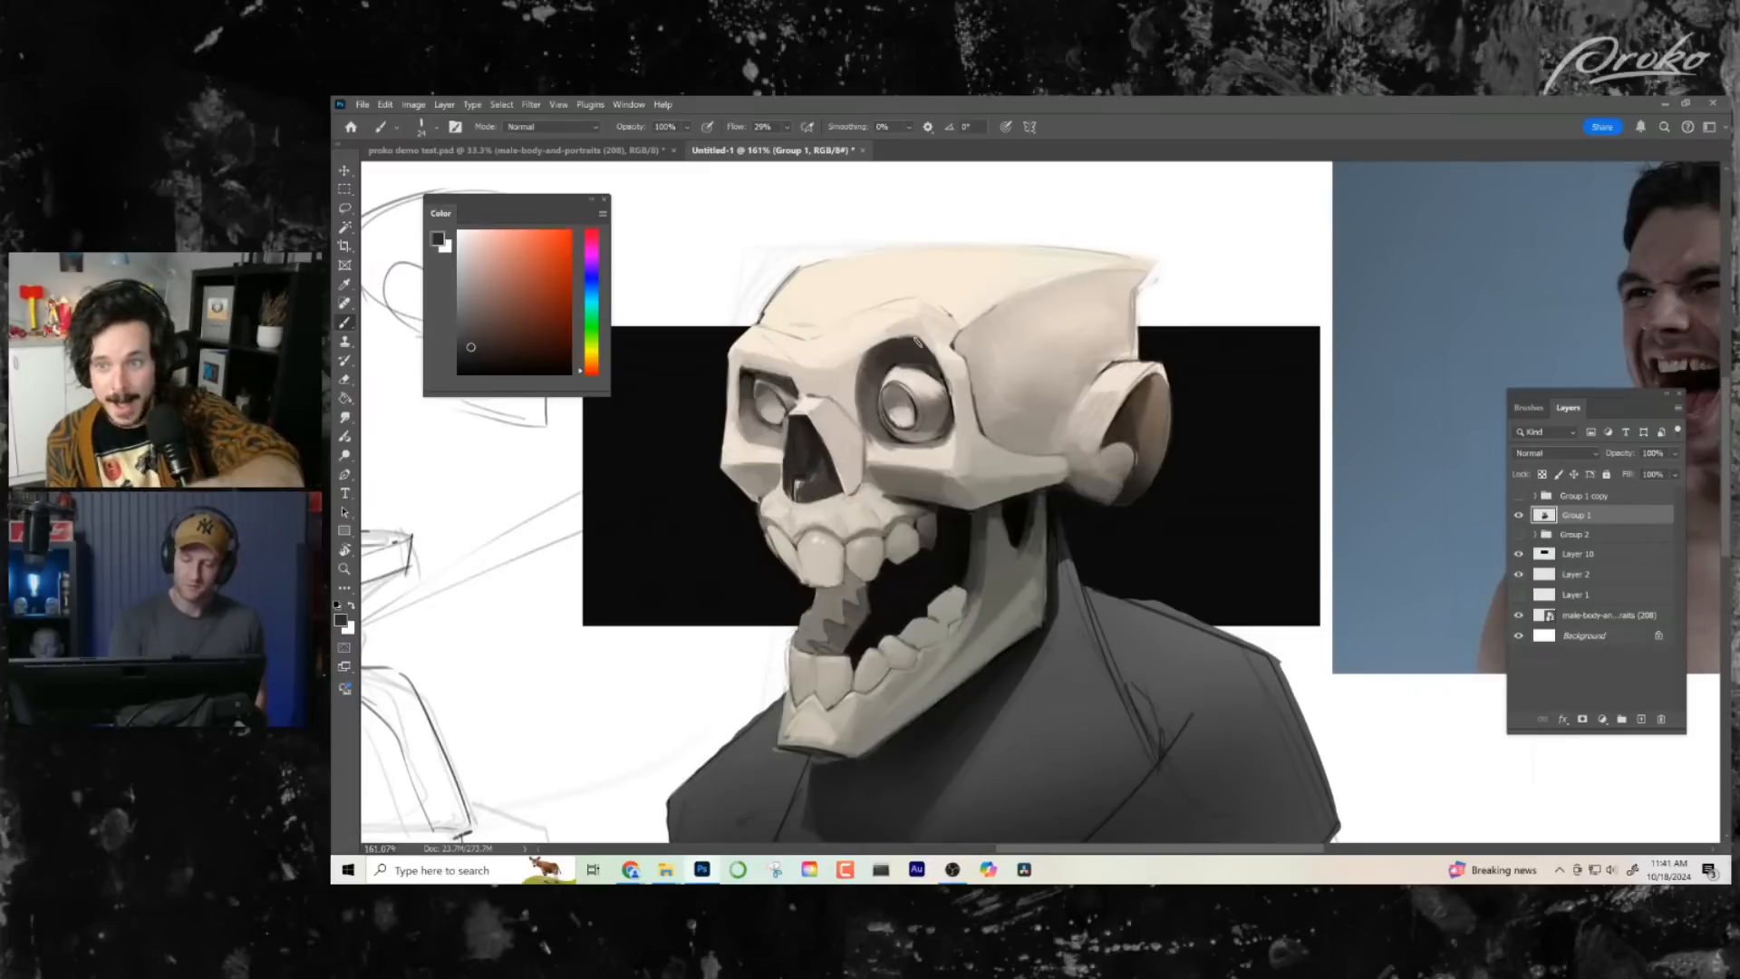
left_click(972, 347, "alt")
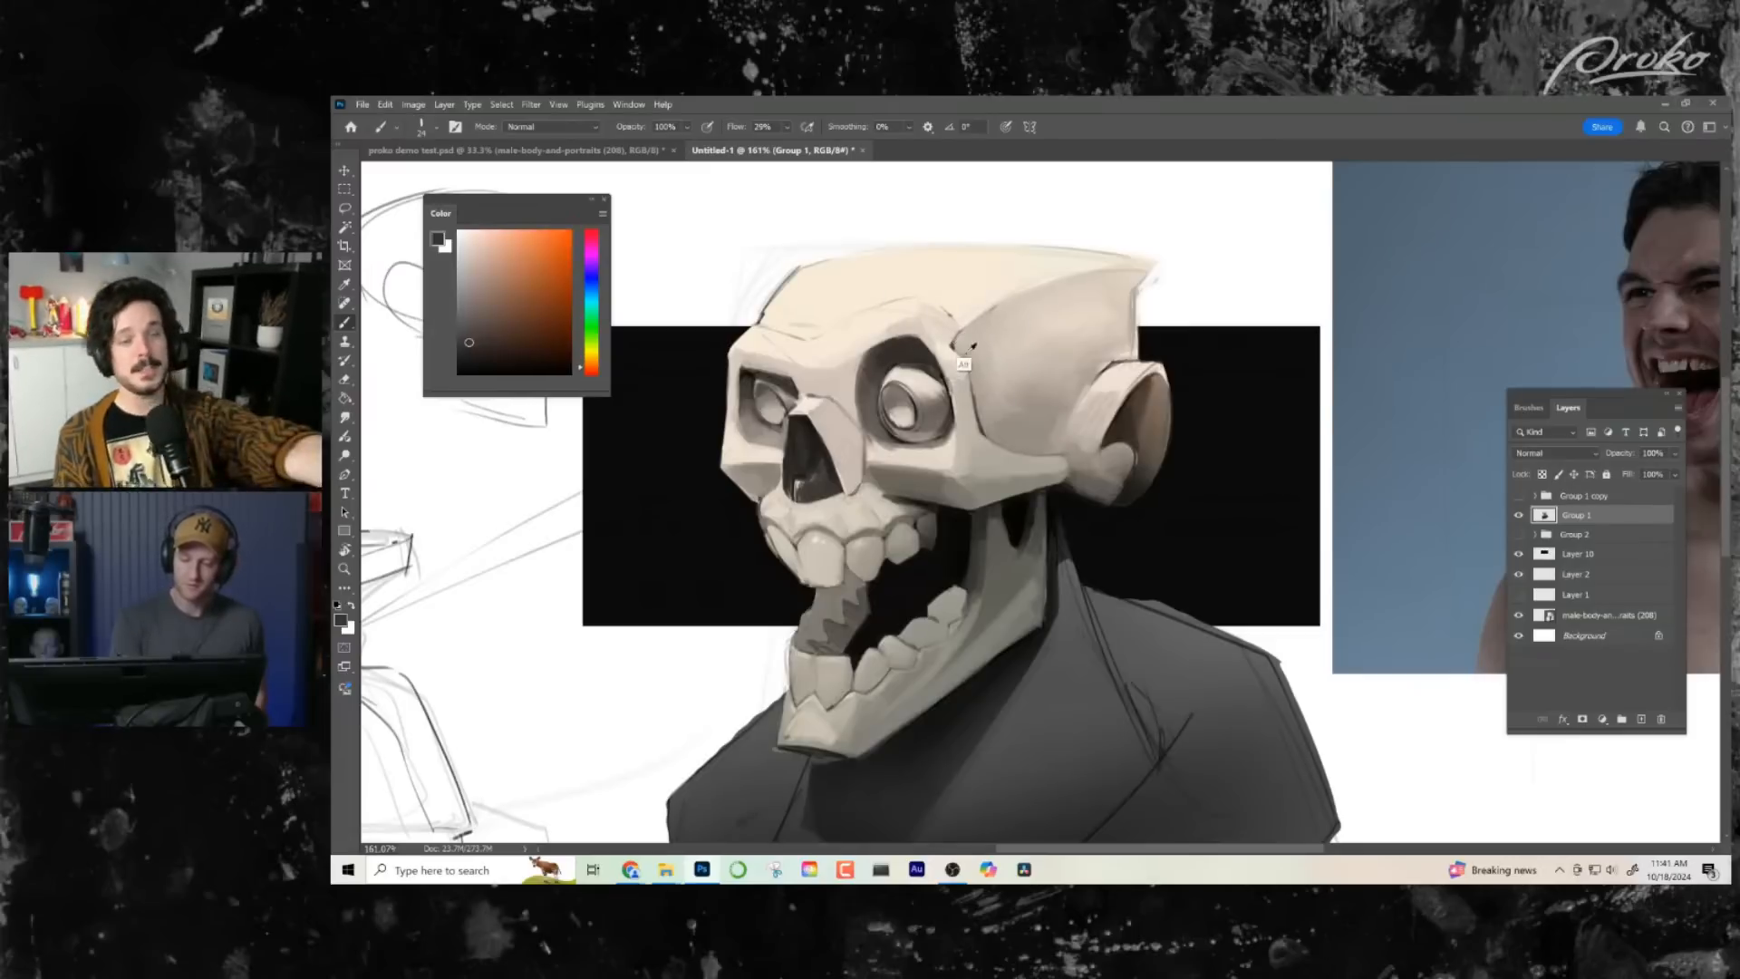
left_click_drag(974, 381, 989, 435)
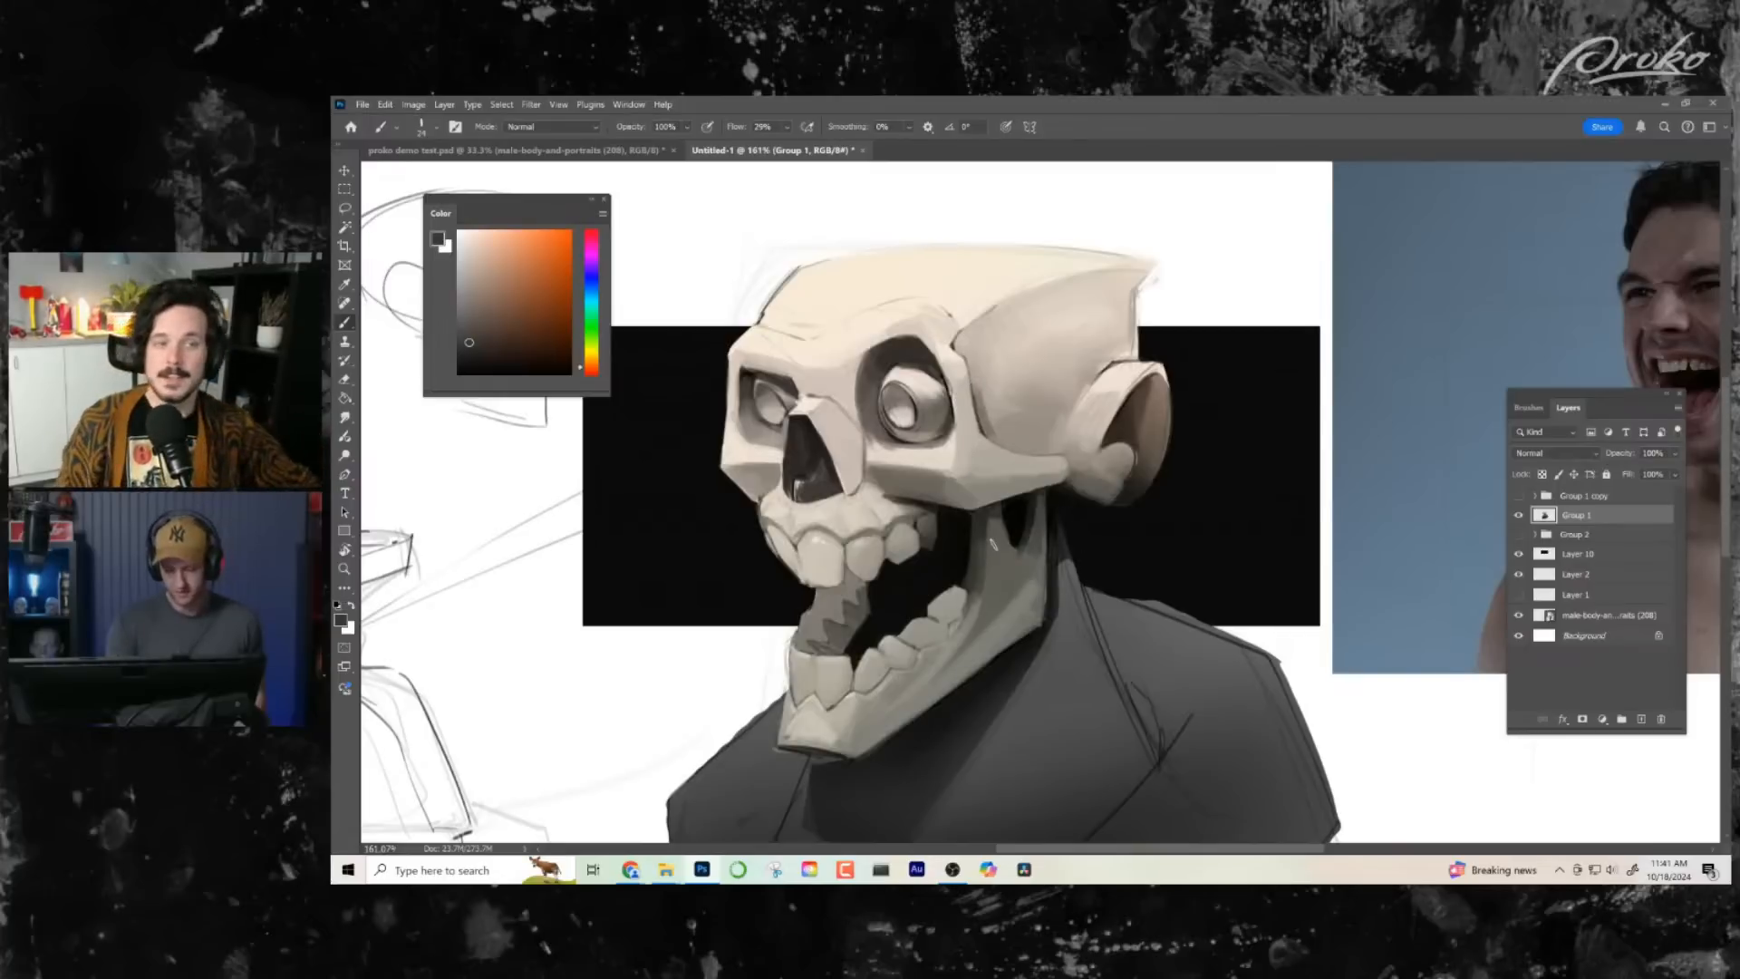
left_click(994, 521, "alt")
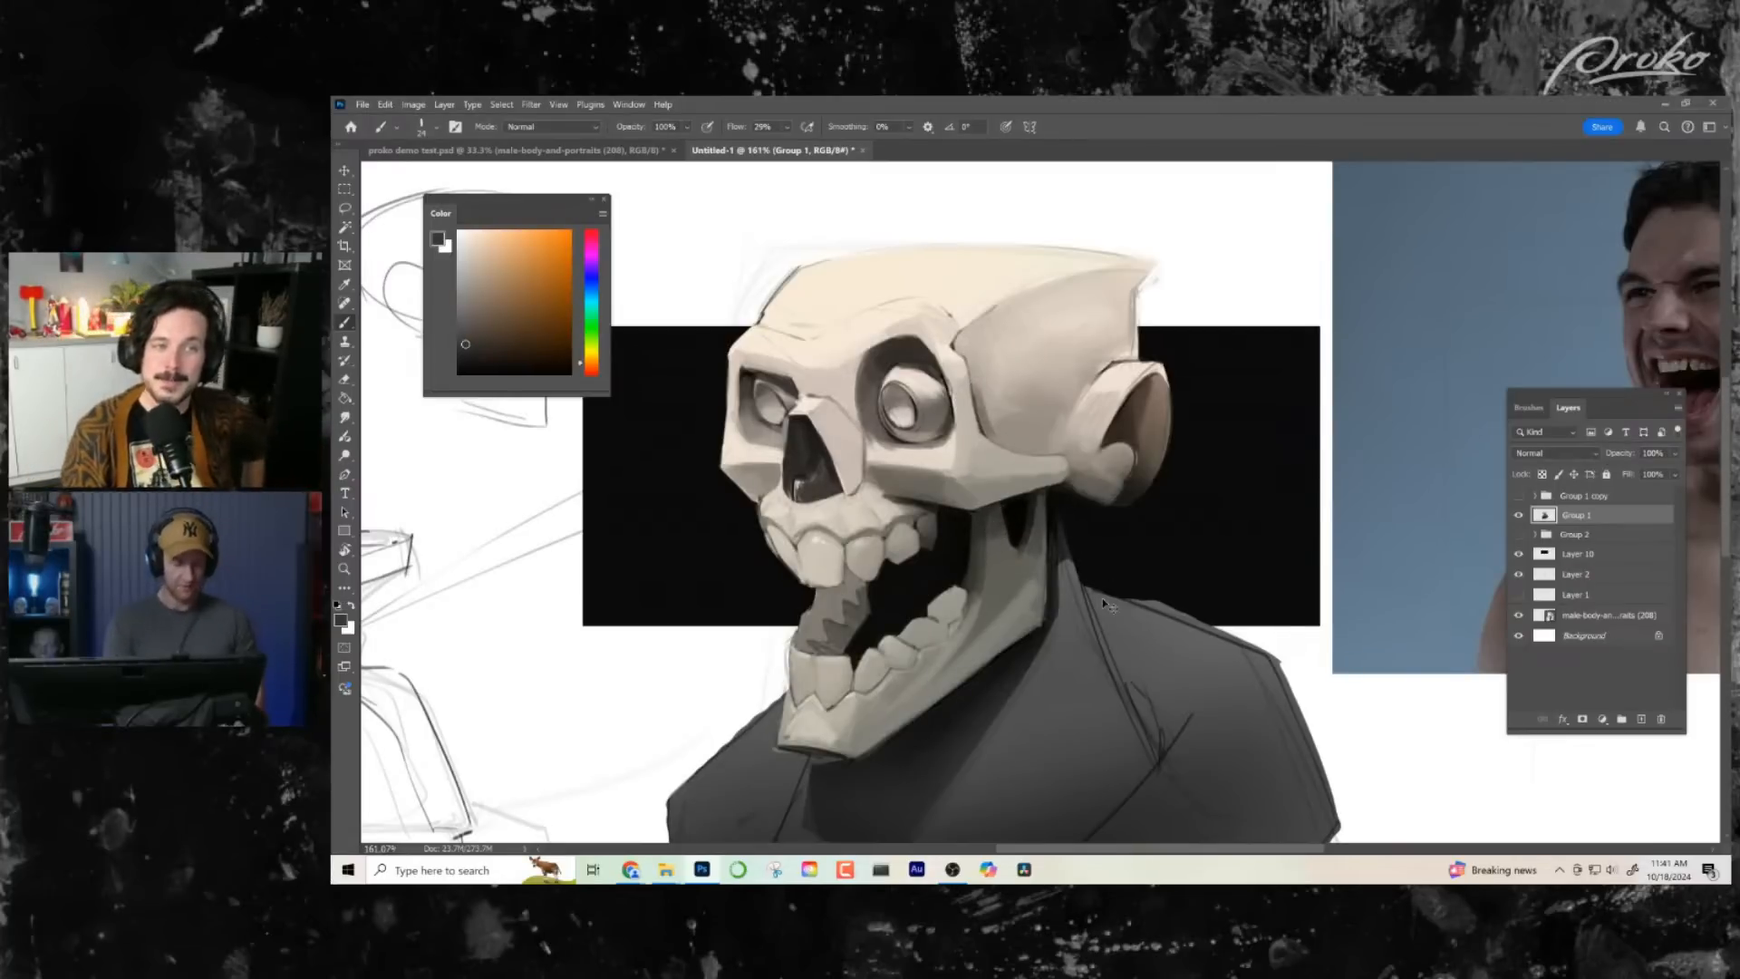
- Mirror the canvas and clean up the ear rim and the temple above it with sampled light bone tones
key("ctrl+shift+h")
key("ctrl+shift+h")
key("ctrl+shift+h")
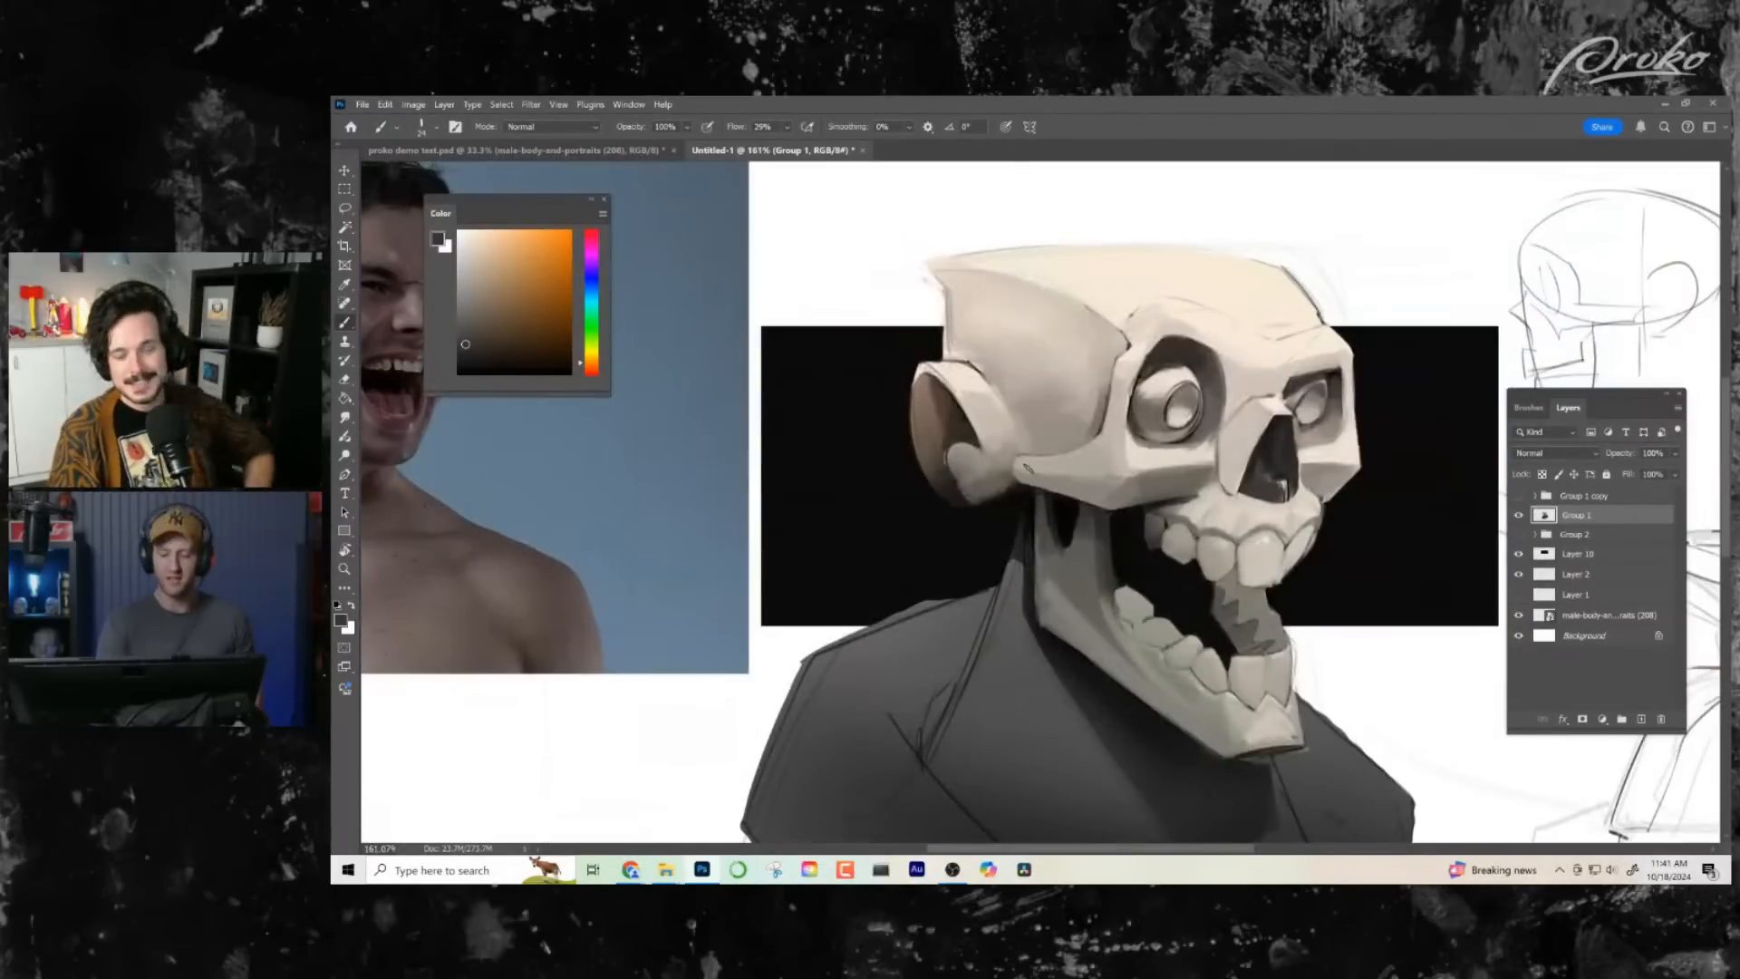
left_click(968, 396, "alt")
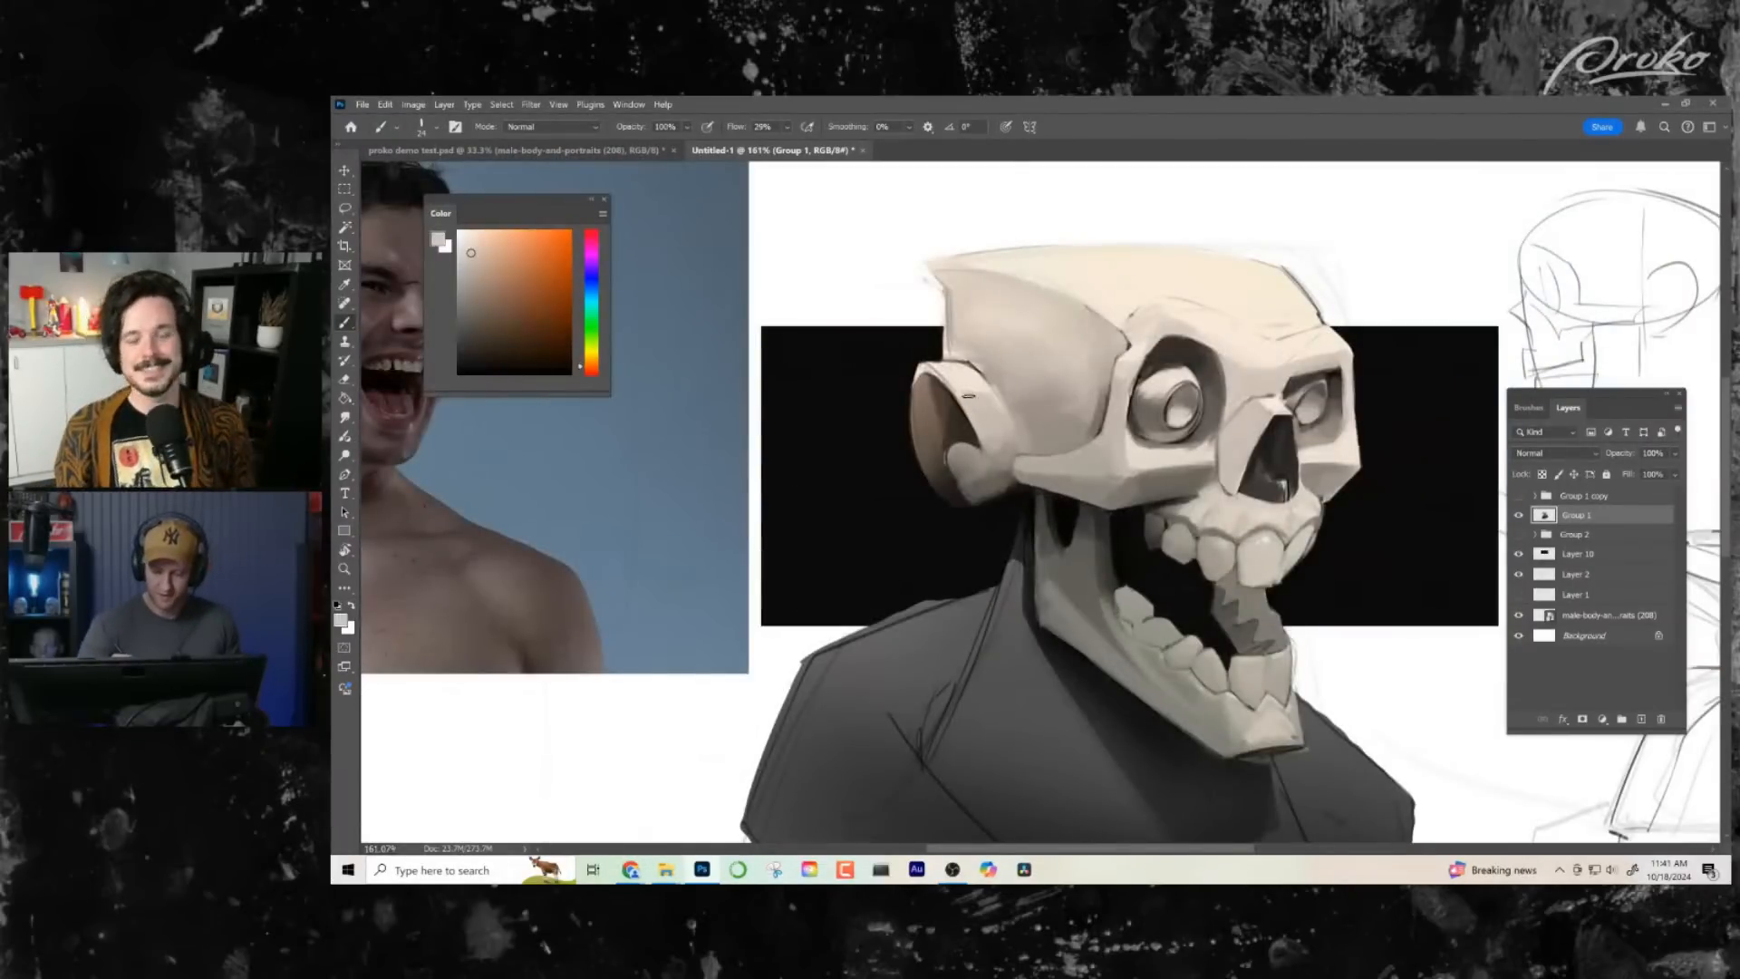
left_click(988, 351, "alt")
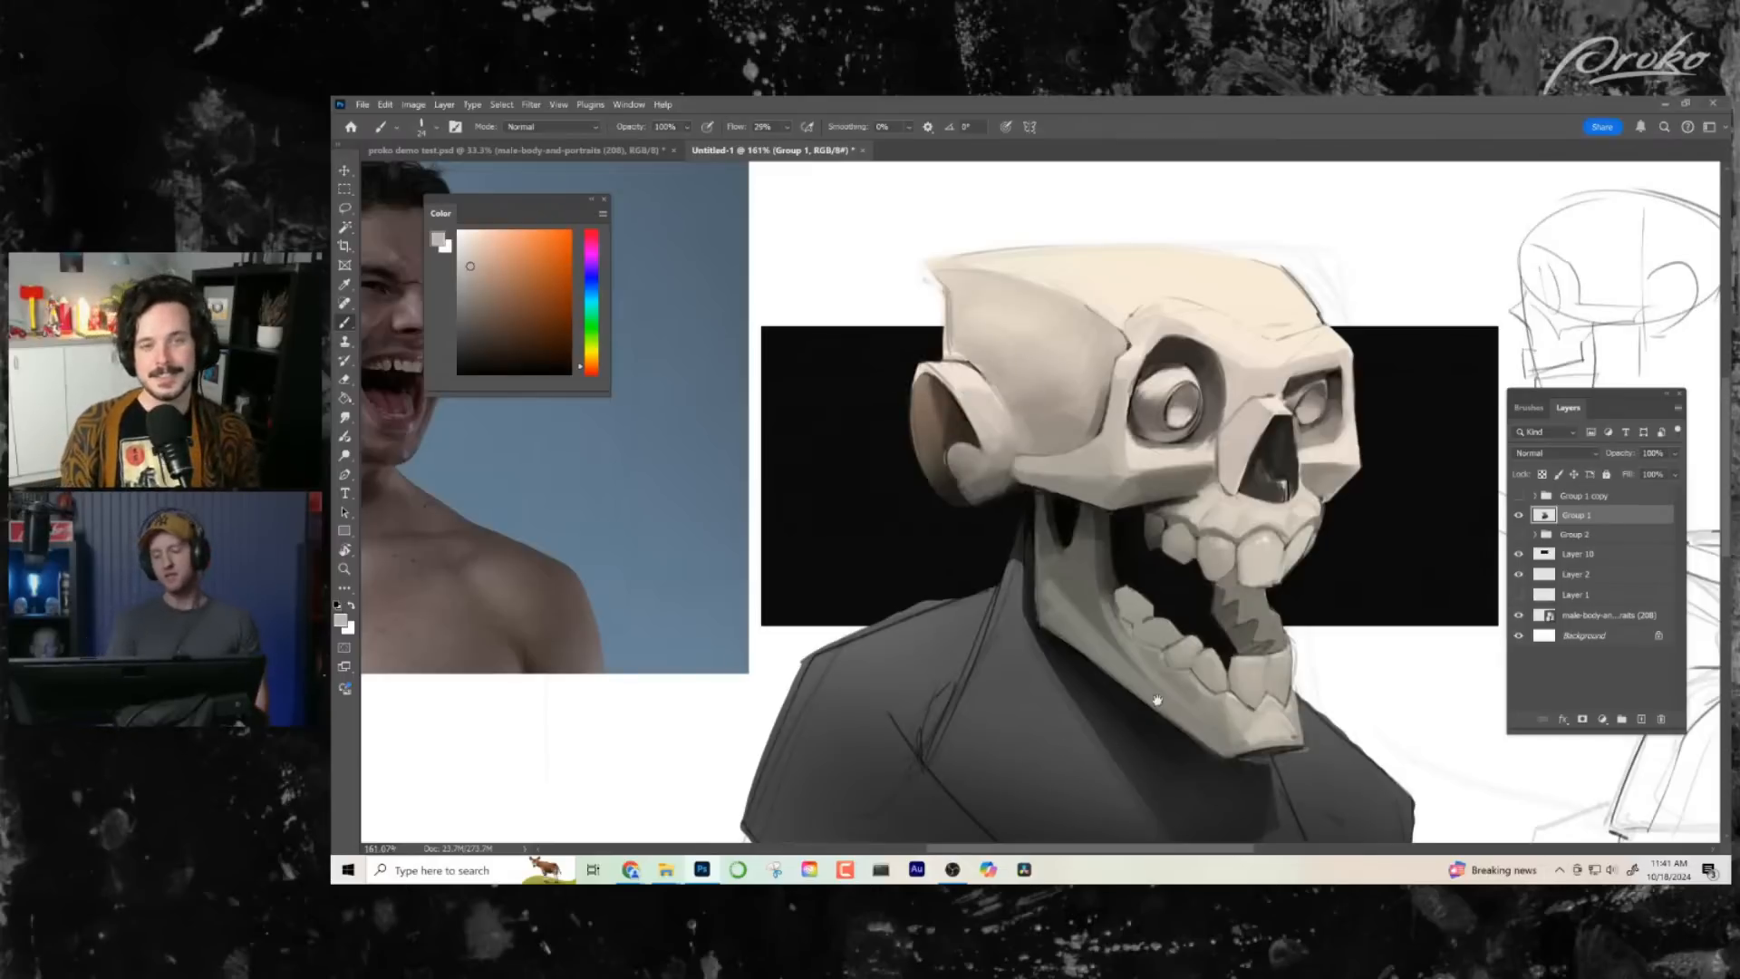
- Sample black from the open mouth and sharpen the dark accents around both eyeballs with a smaller brush
left_click_drag(1158, 700, 1088, 607)
left_click_drag(1088, 680, 1055, 678)
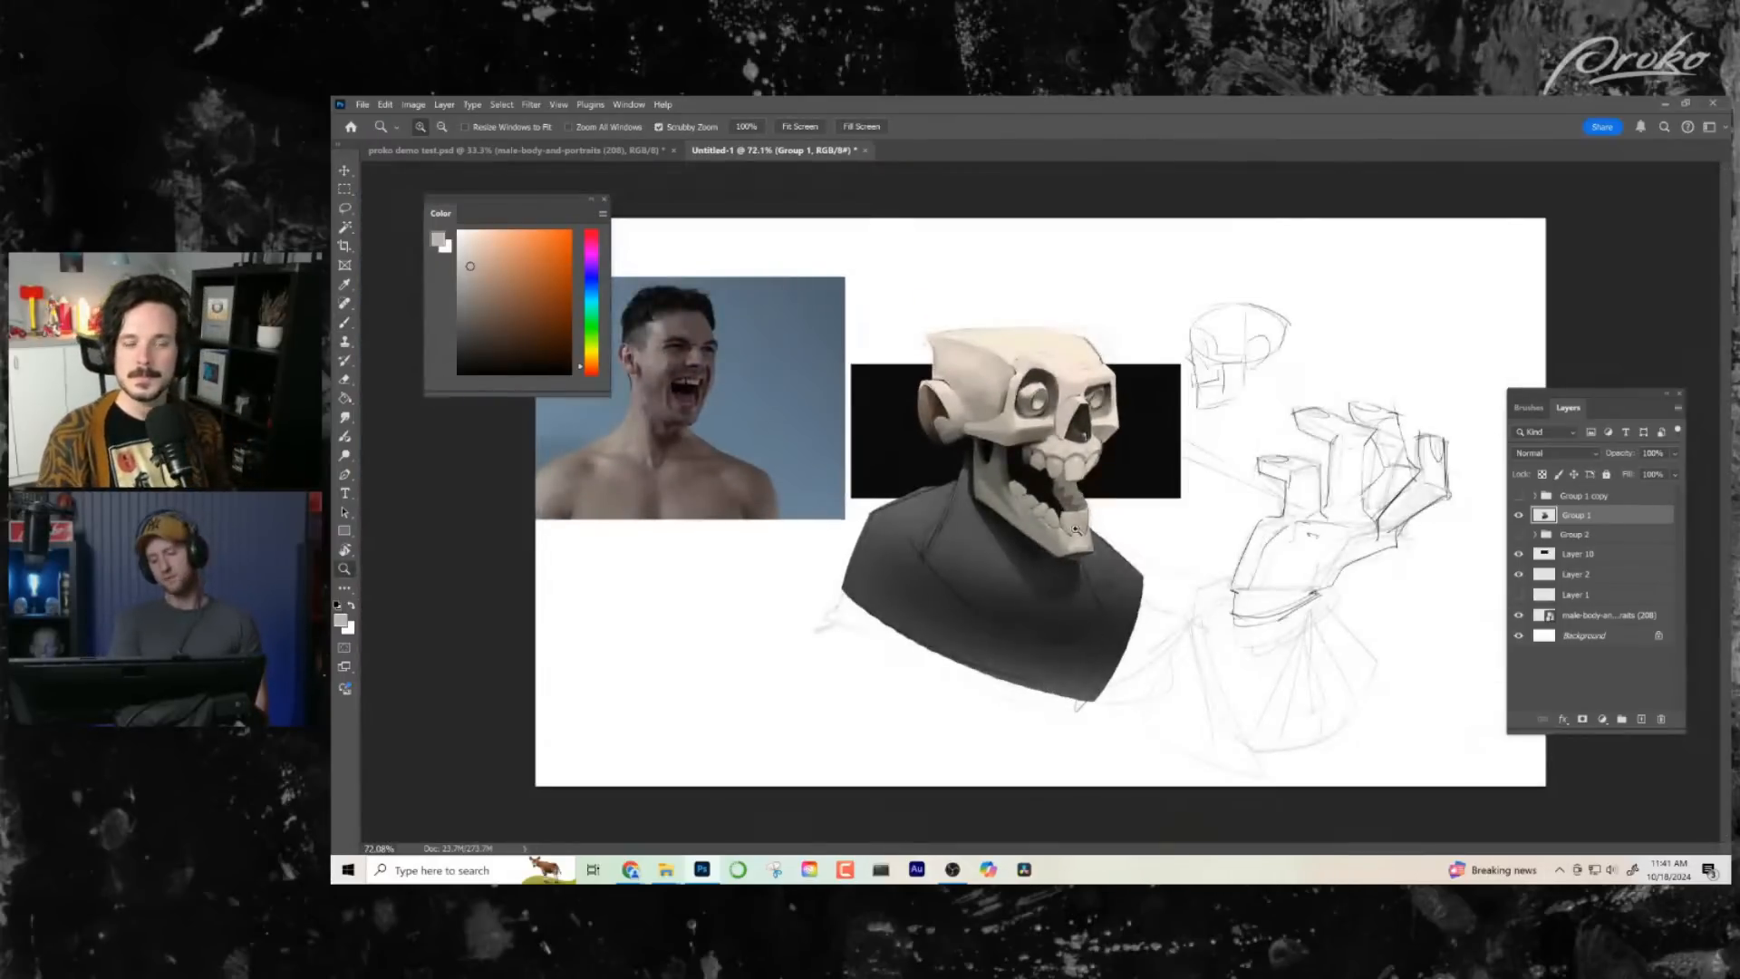
left_click_drag(1075, 530, 1115, 533)
left_click_drag(1067, 618, 1059, 671)
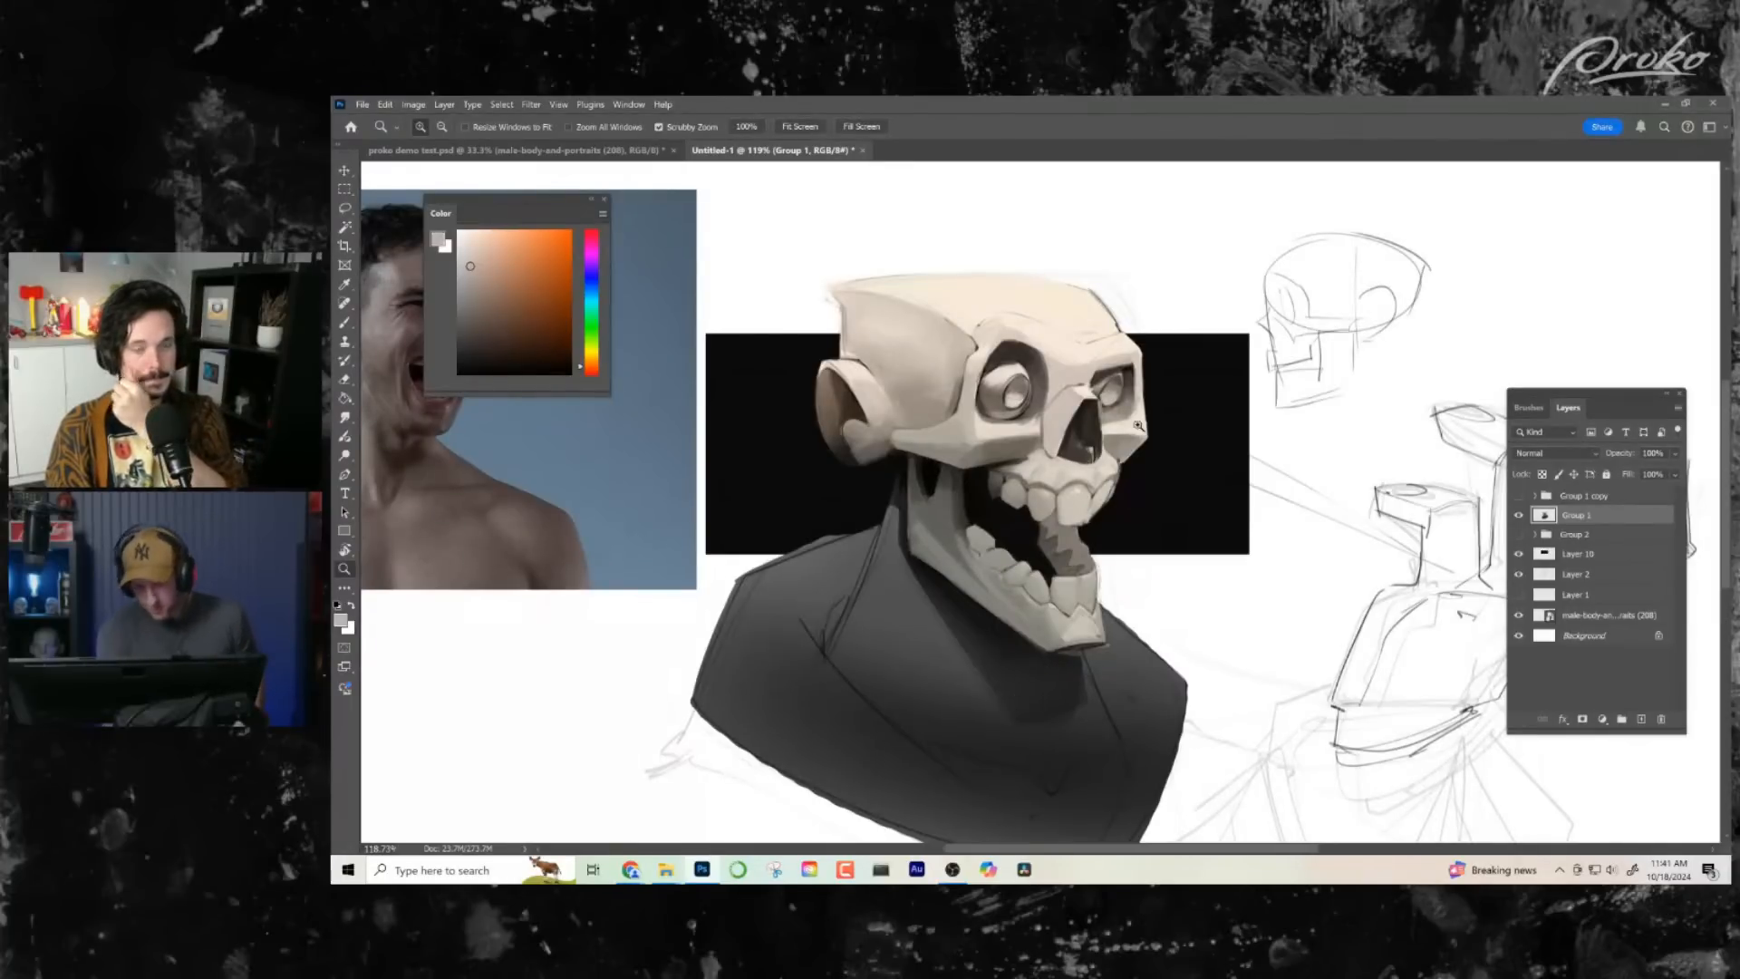
mouse_move(1111, 424)
left_mouse_down()
mouse_move(1147, 432)
mouse_move(1150, 489)
left_mouse_up()
key("b")
left_click(976, 610, "alt")
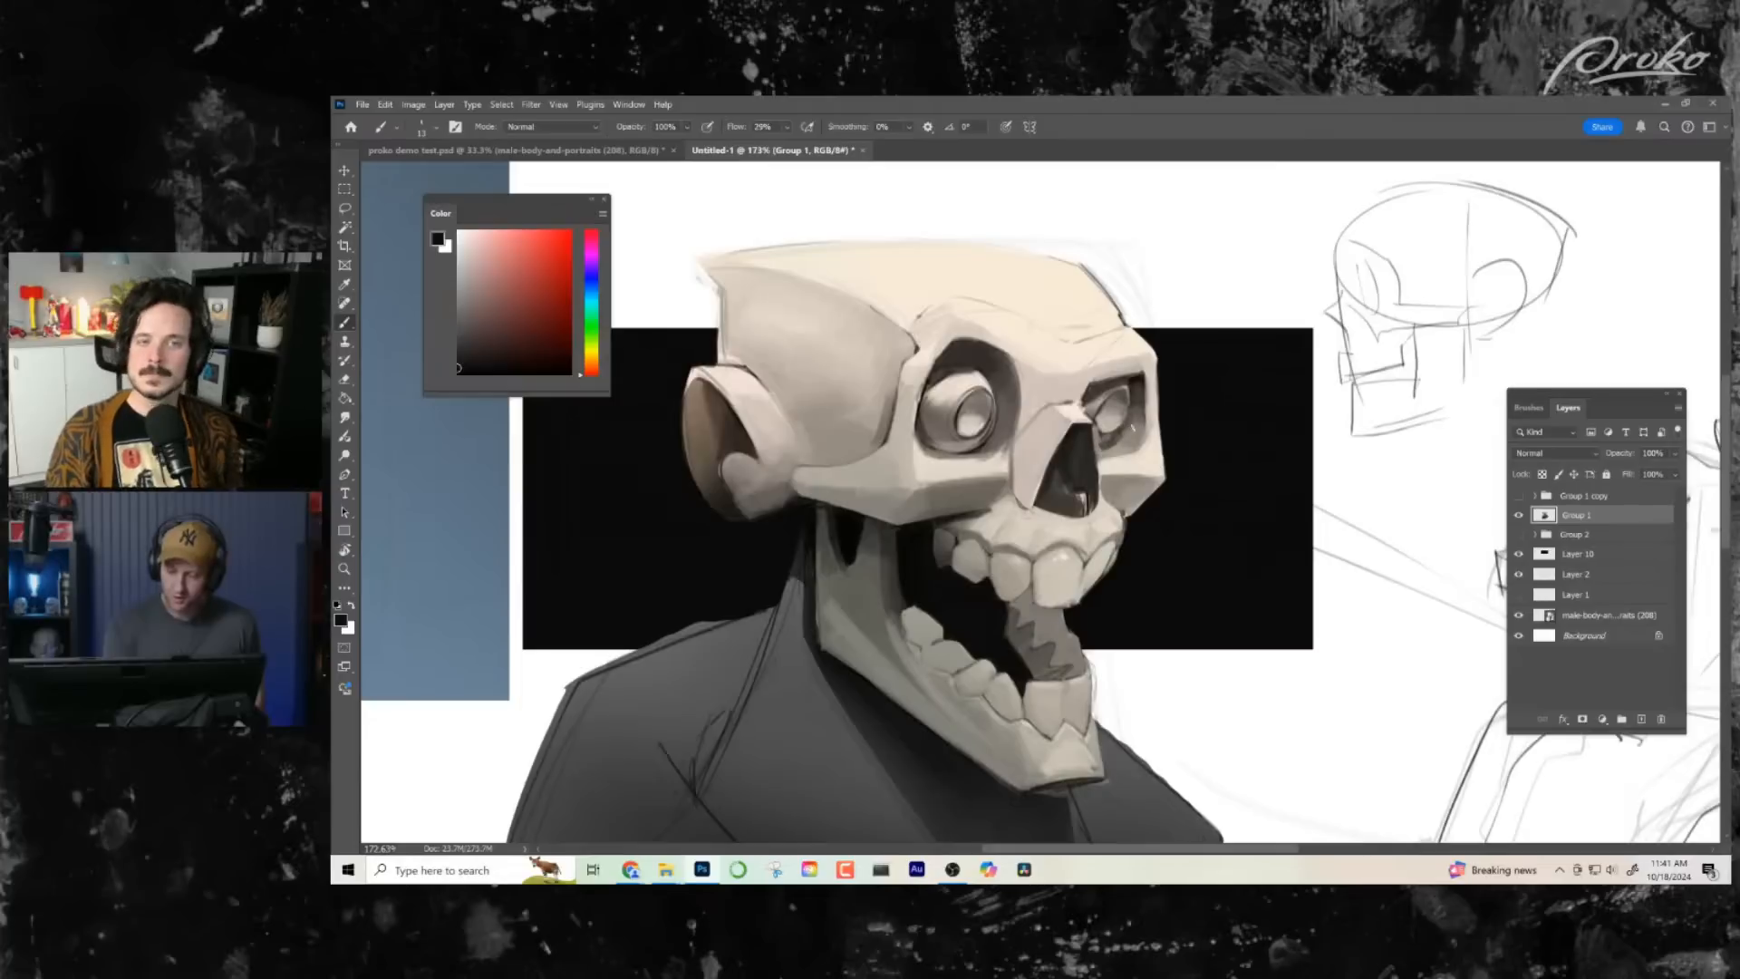
right_click(1124, 436)
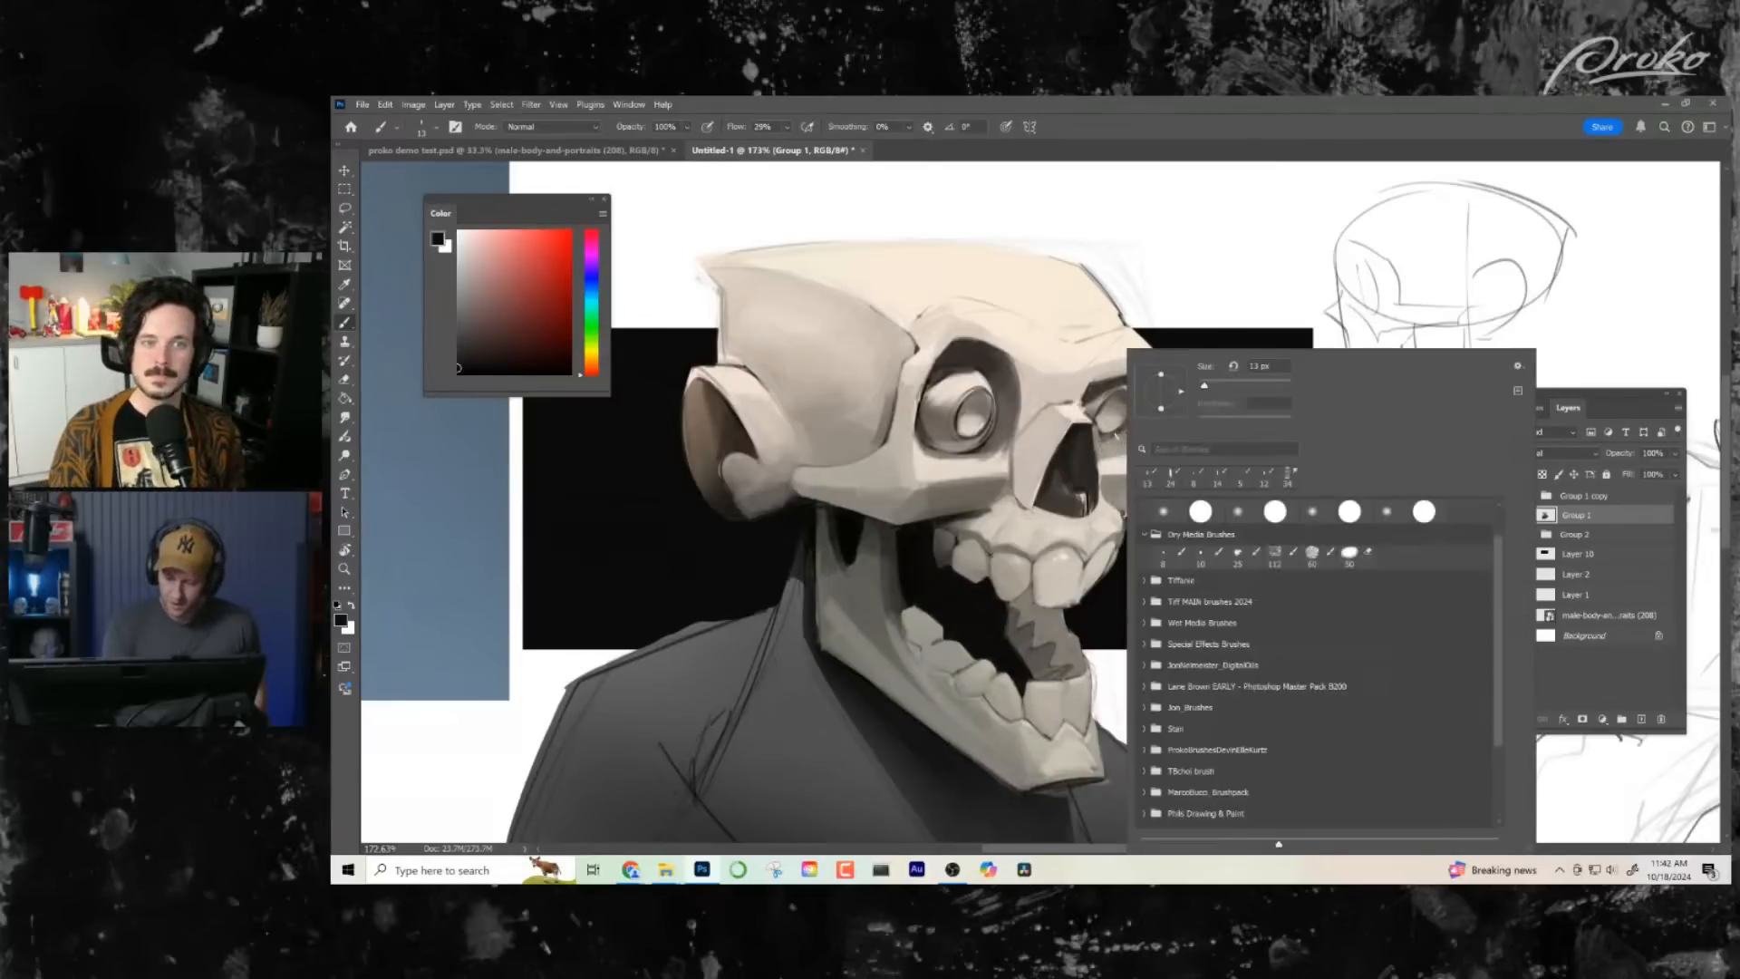
key("Escape")
left_click_drag(1122, 438, 1115, 439)
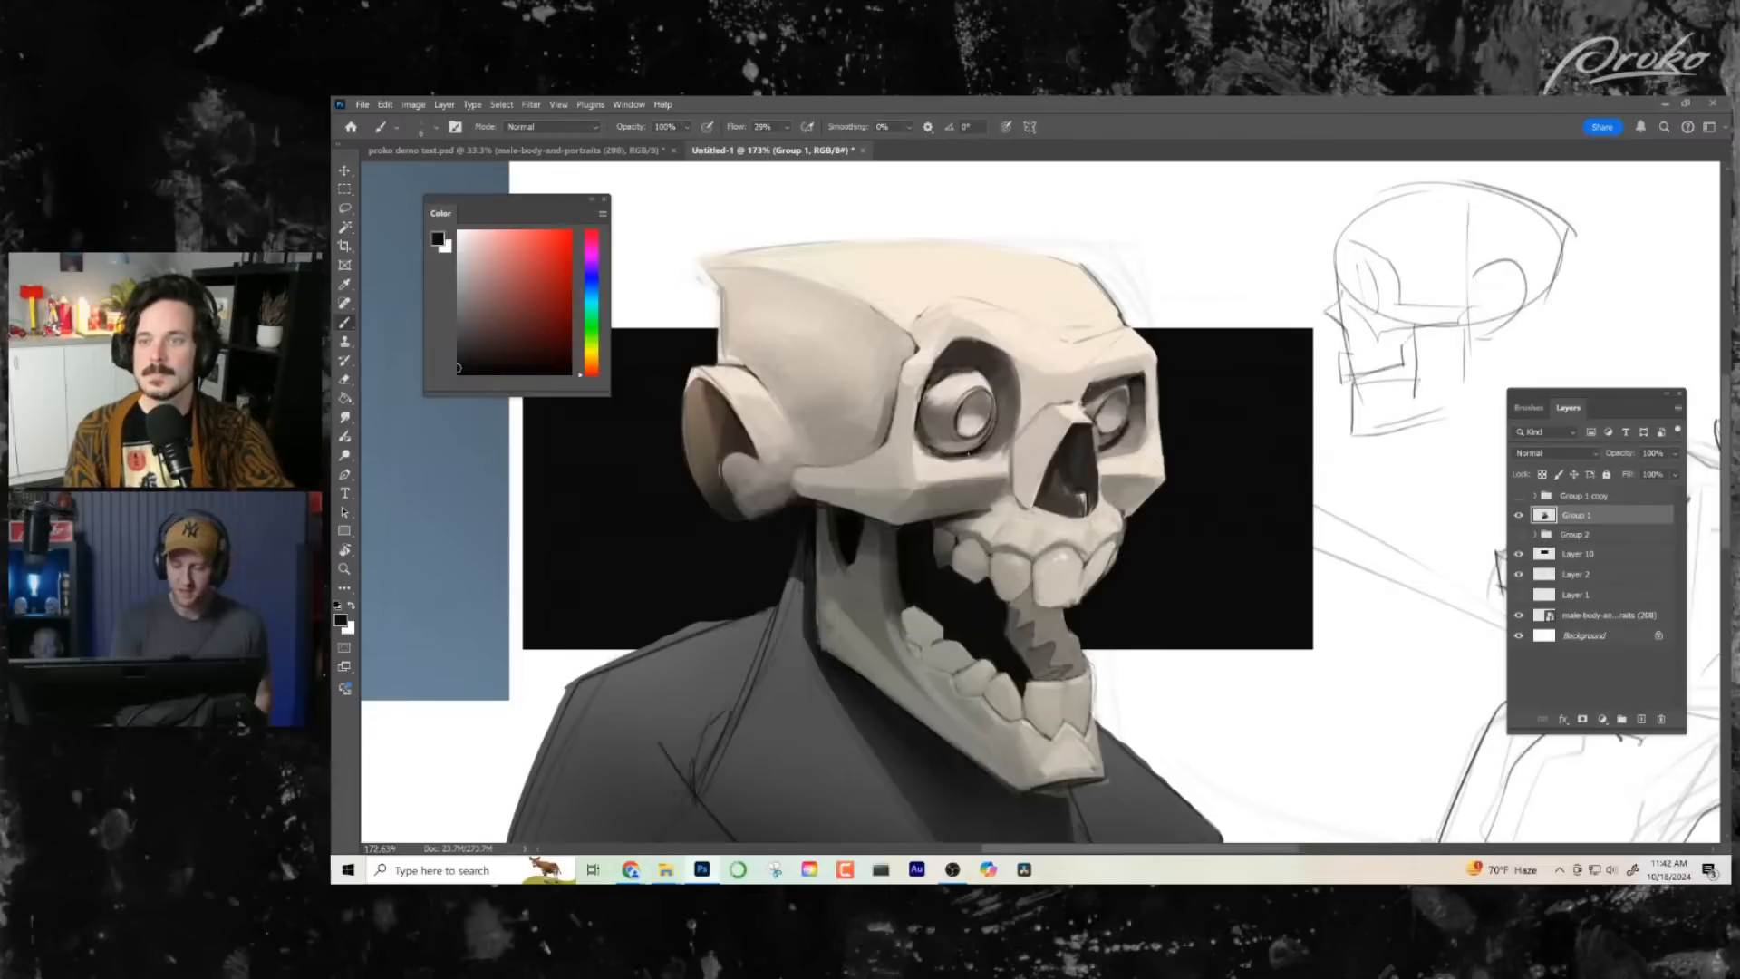
- Examine the skull's shapes and values with the canvas mirrored and rotated upside down
key("z")
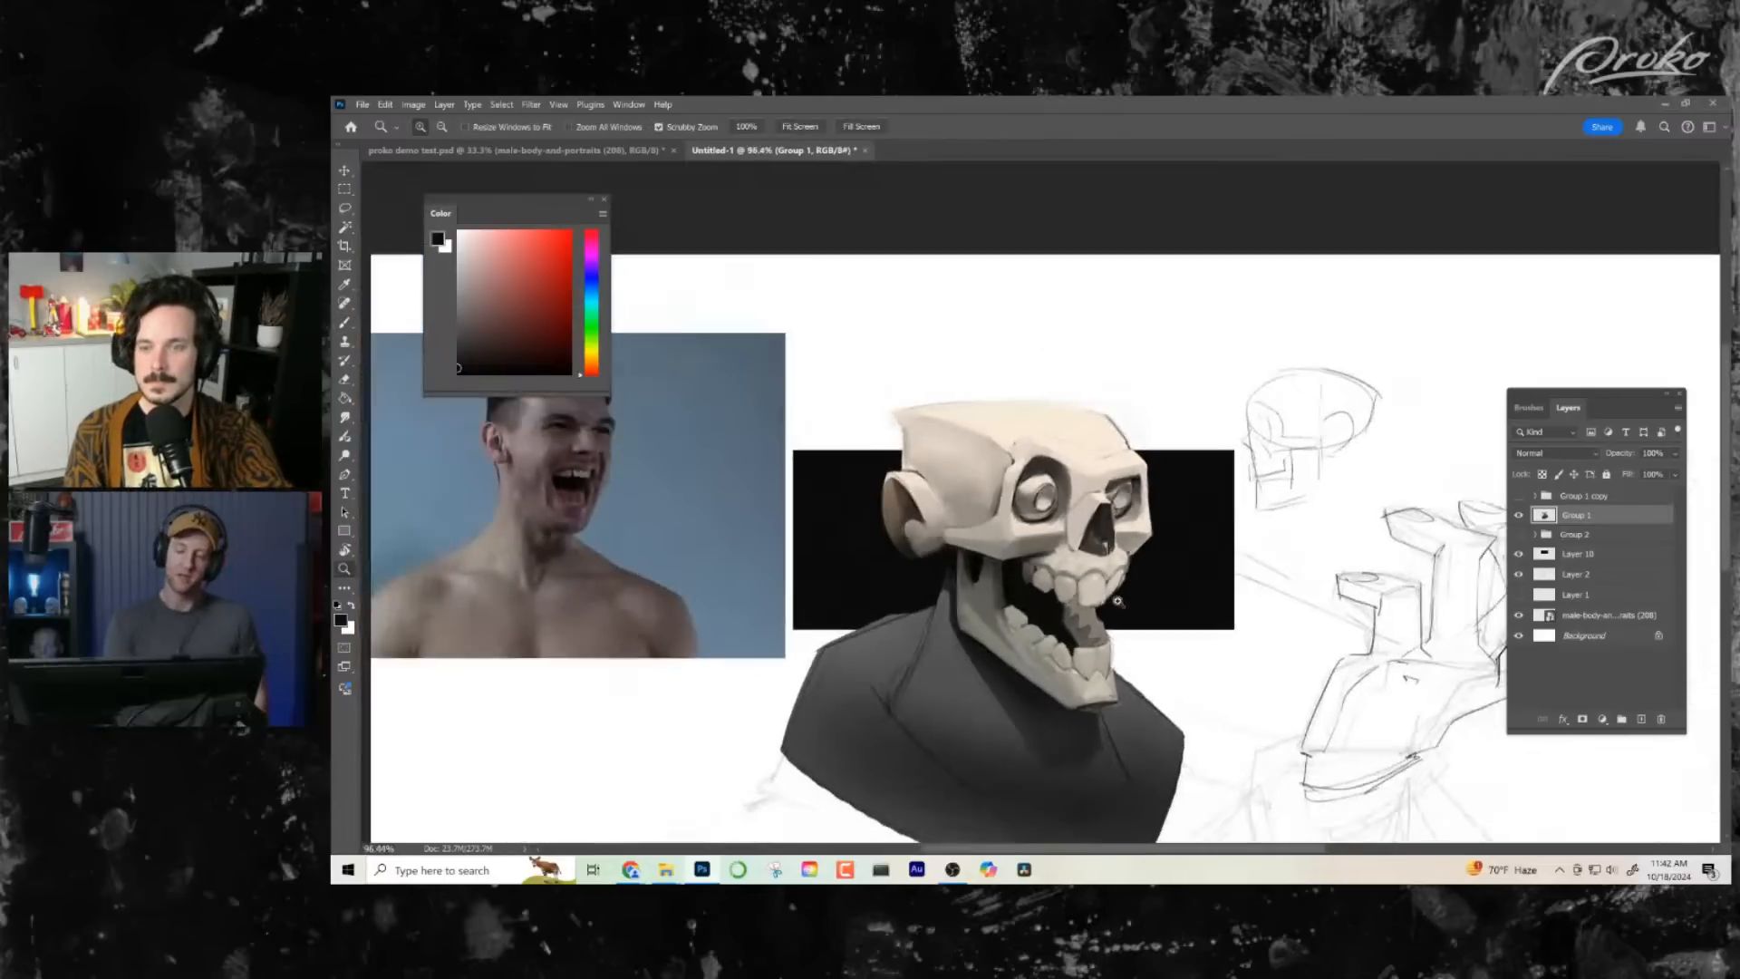
scroll(1139, 602, "down", 3)
key("h")
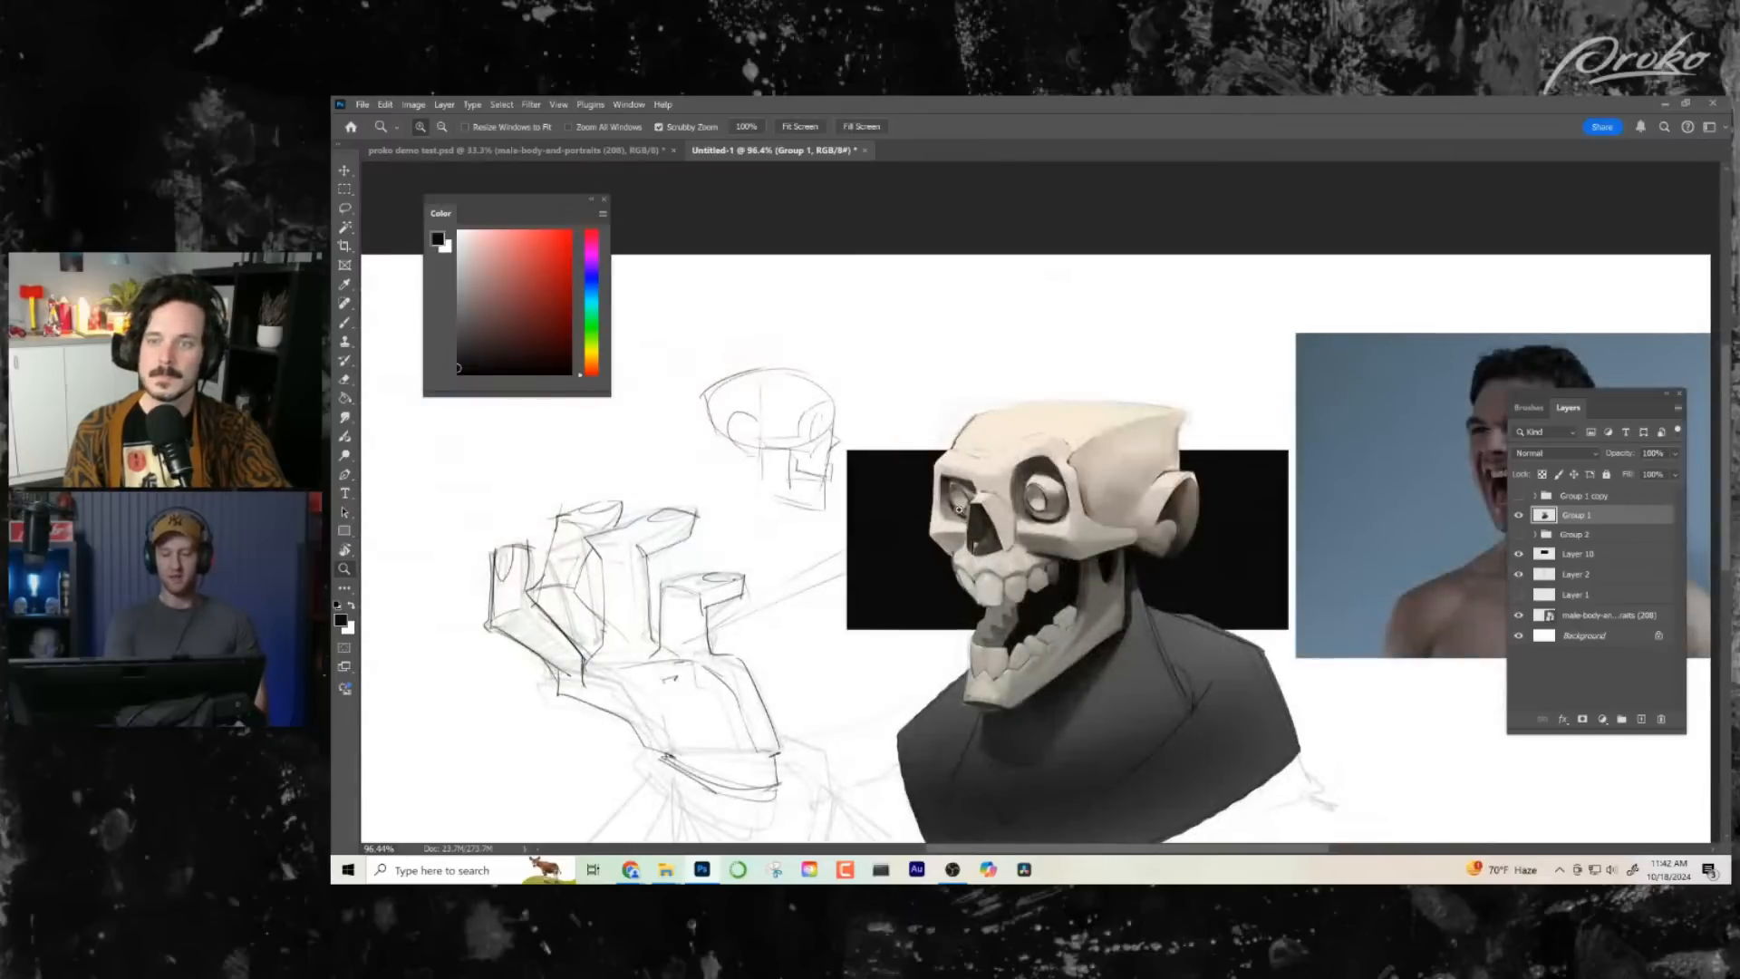
scroll(959, 510, "up", 5)
key("b")
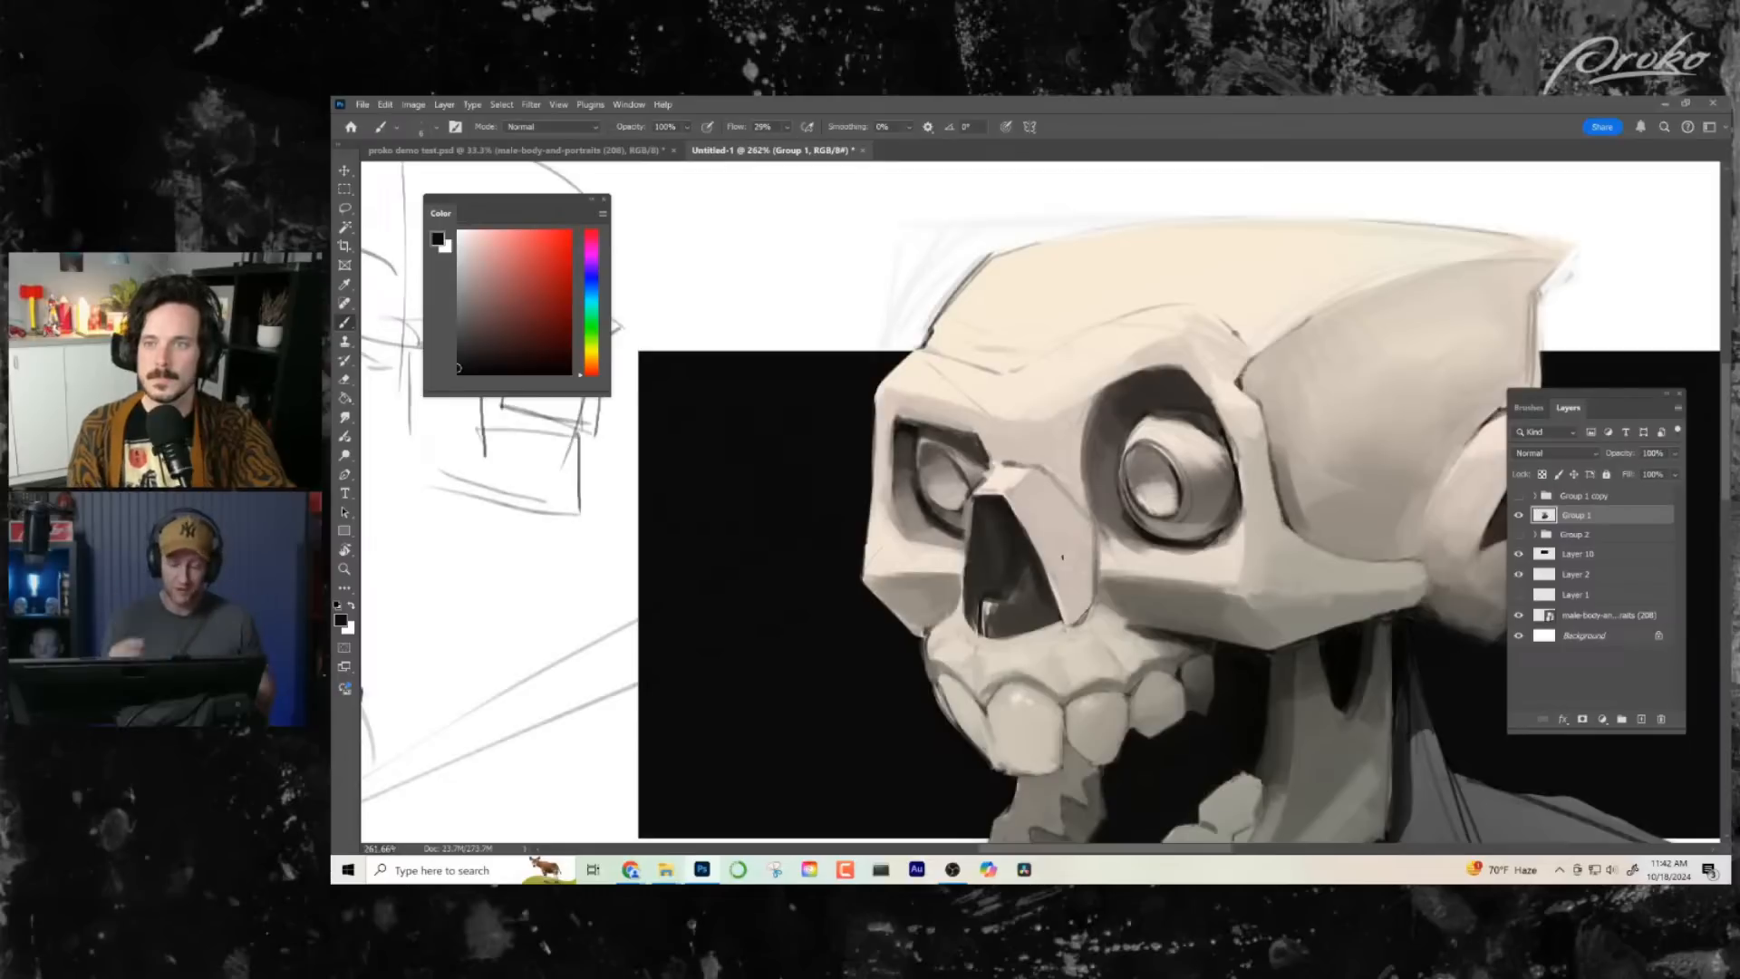
left_click_drag(1135, 683, 1012, 578)
scroll(1013, 578, "down", 3)
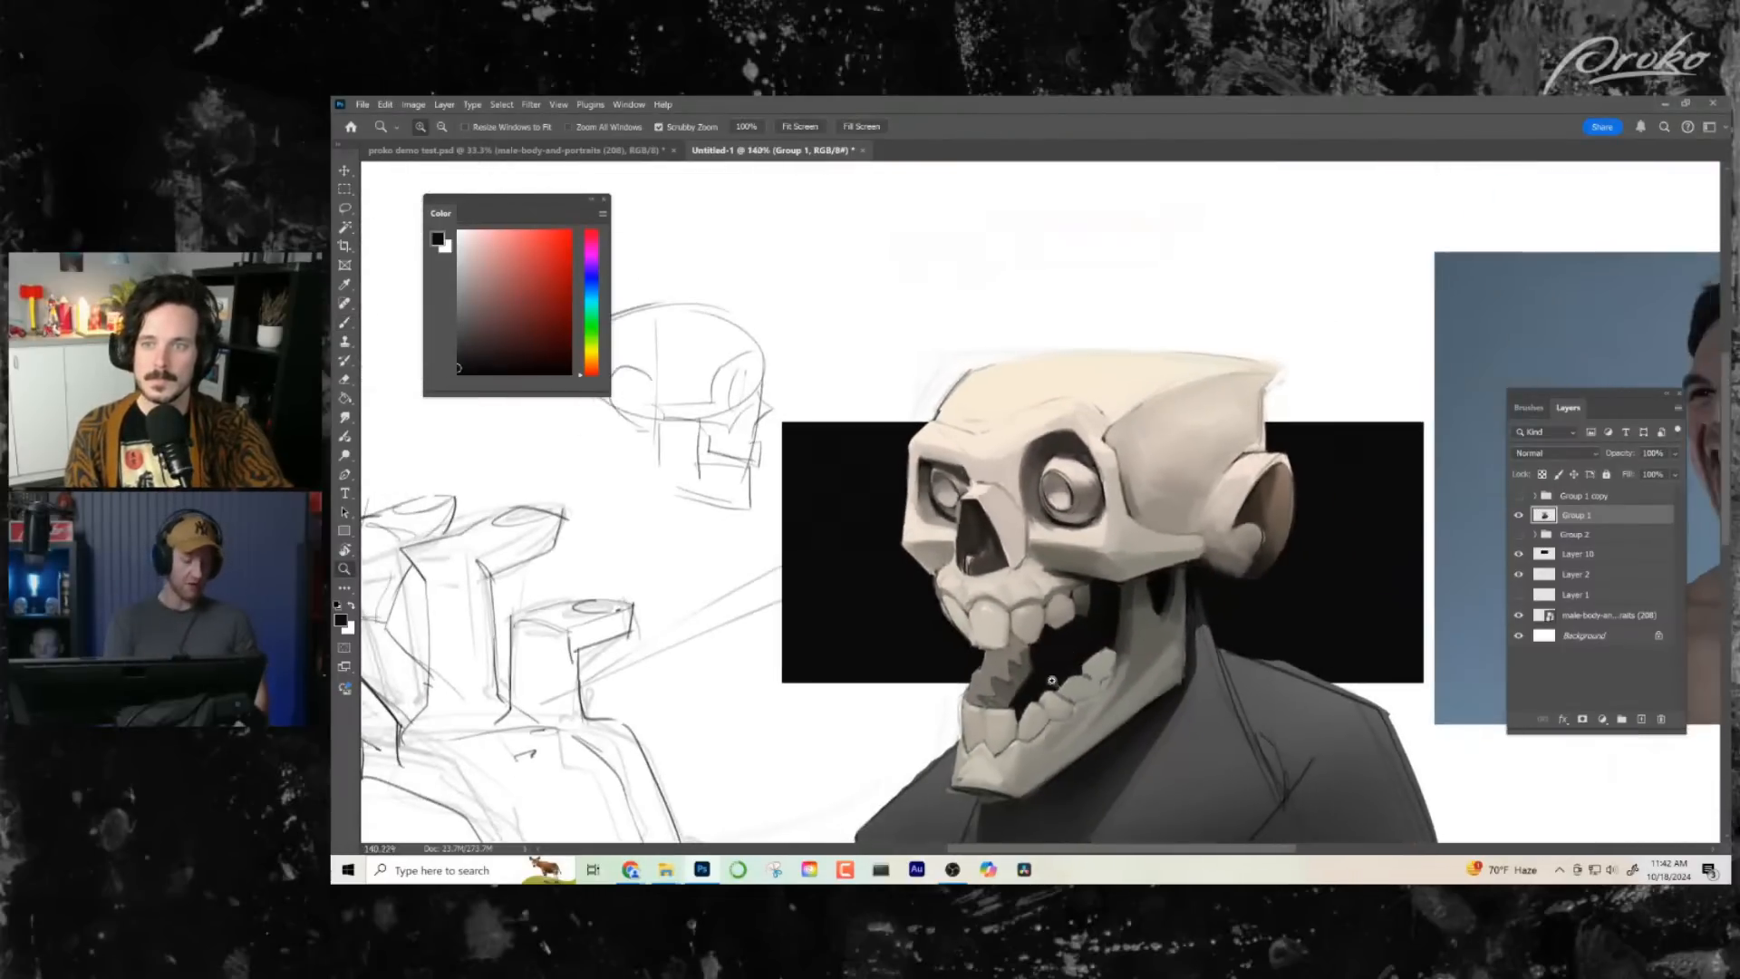
key("r")
left_click_drag(1114, 789, 875, 368)
mouse_move(1224, 583)
left_mouse_down()
mouse_move(1193, 602)
mouse_move(1228, 588)
mouse_move(1206, 566)
left_mouse_up()
scroll(1146, 613, "down", 2)
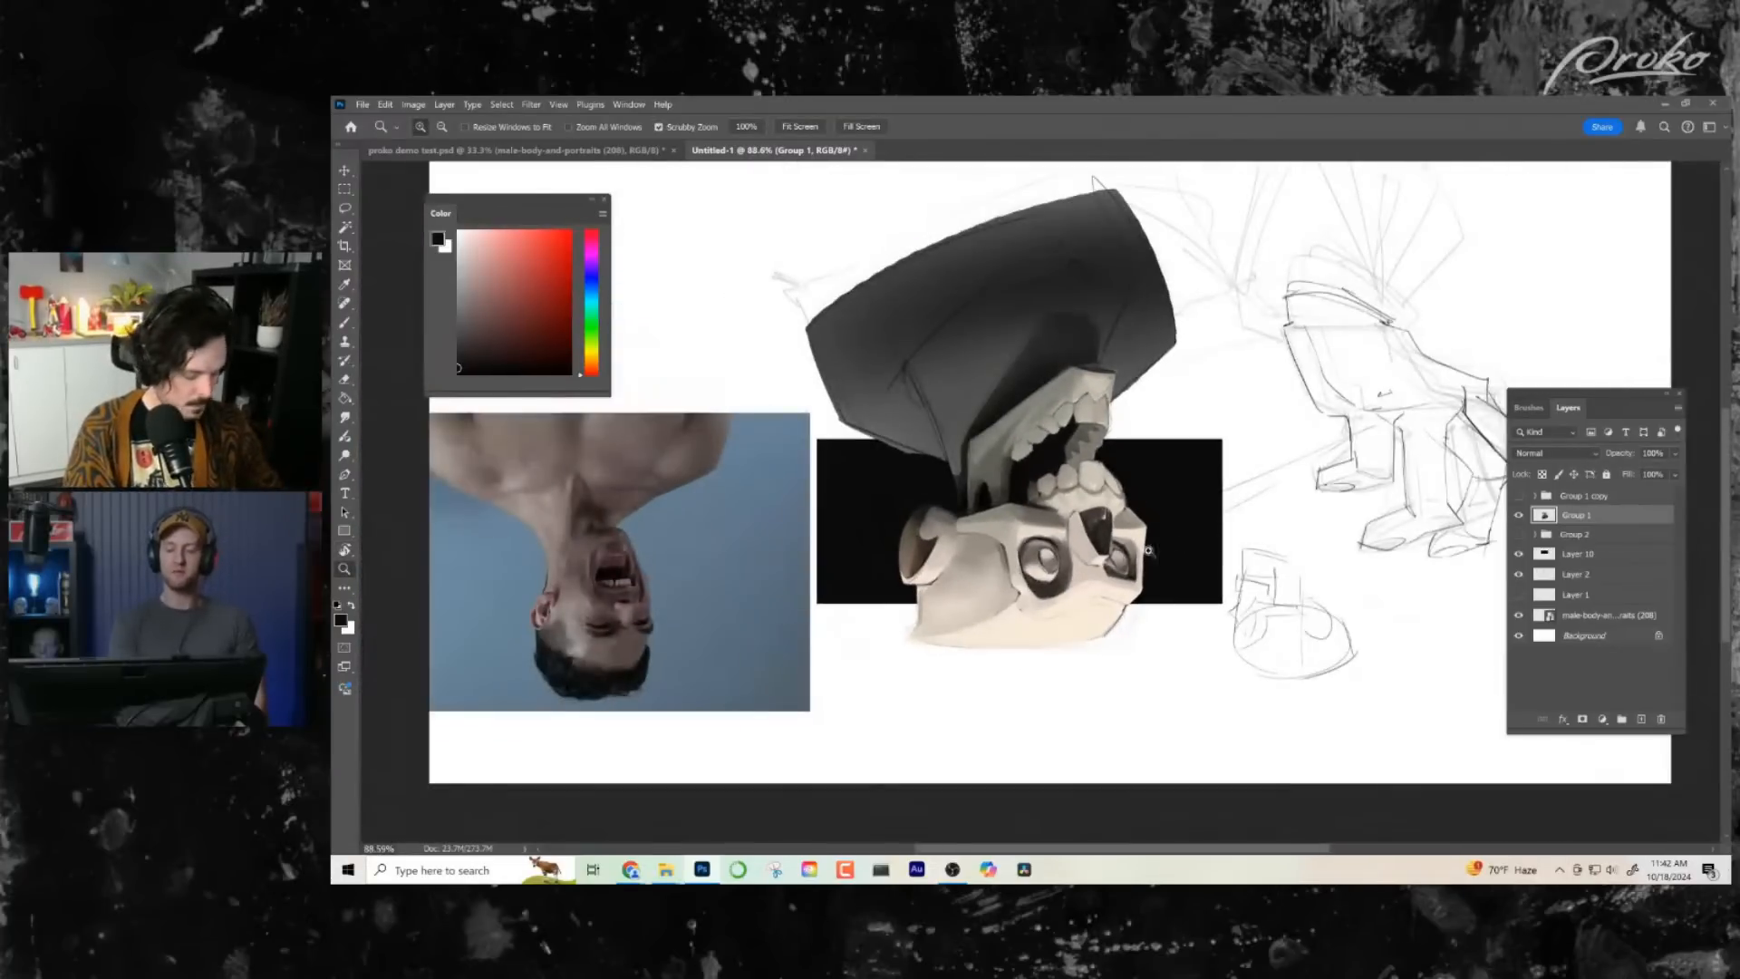
- Add a new empty layer directly above Group 1
scroll(1152, 607, "up", 5)
key("b")
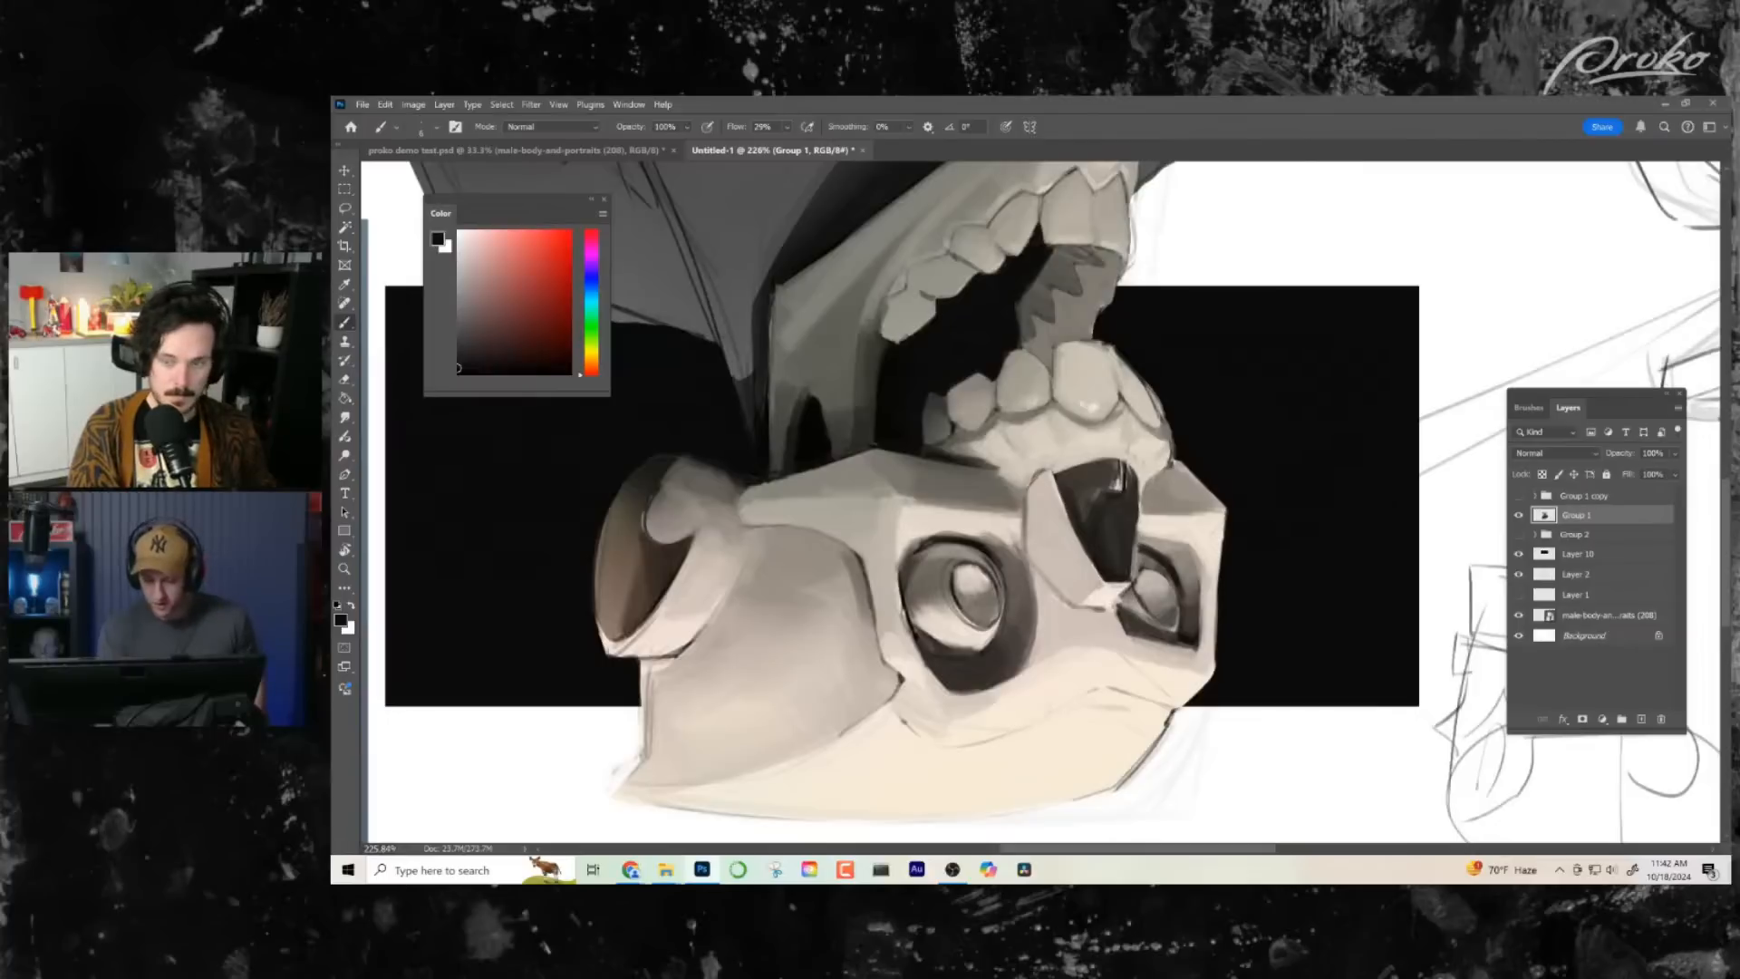
left_click(1641, 720)
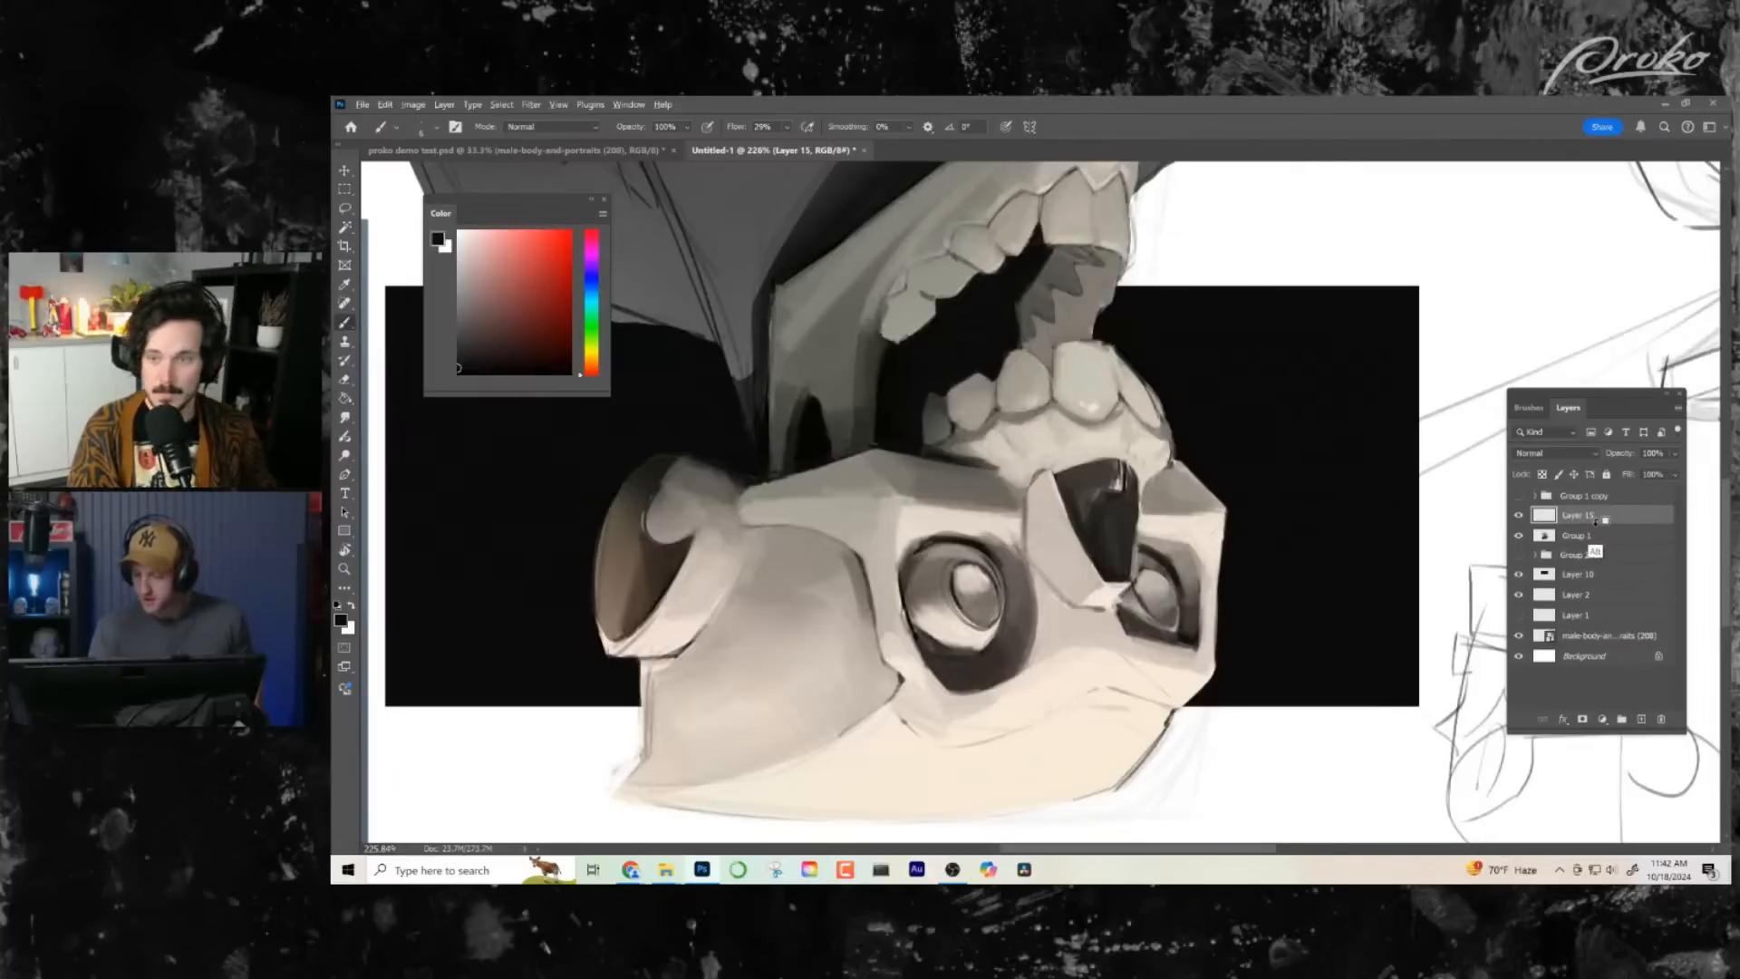
- Clip the new layer to Group 1 and brush near-white highlights onto the brow ridge above the near eye socket
left_click(1598, 524, "alt")
left_click_drag(1085, 680, 1074, 676)
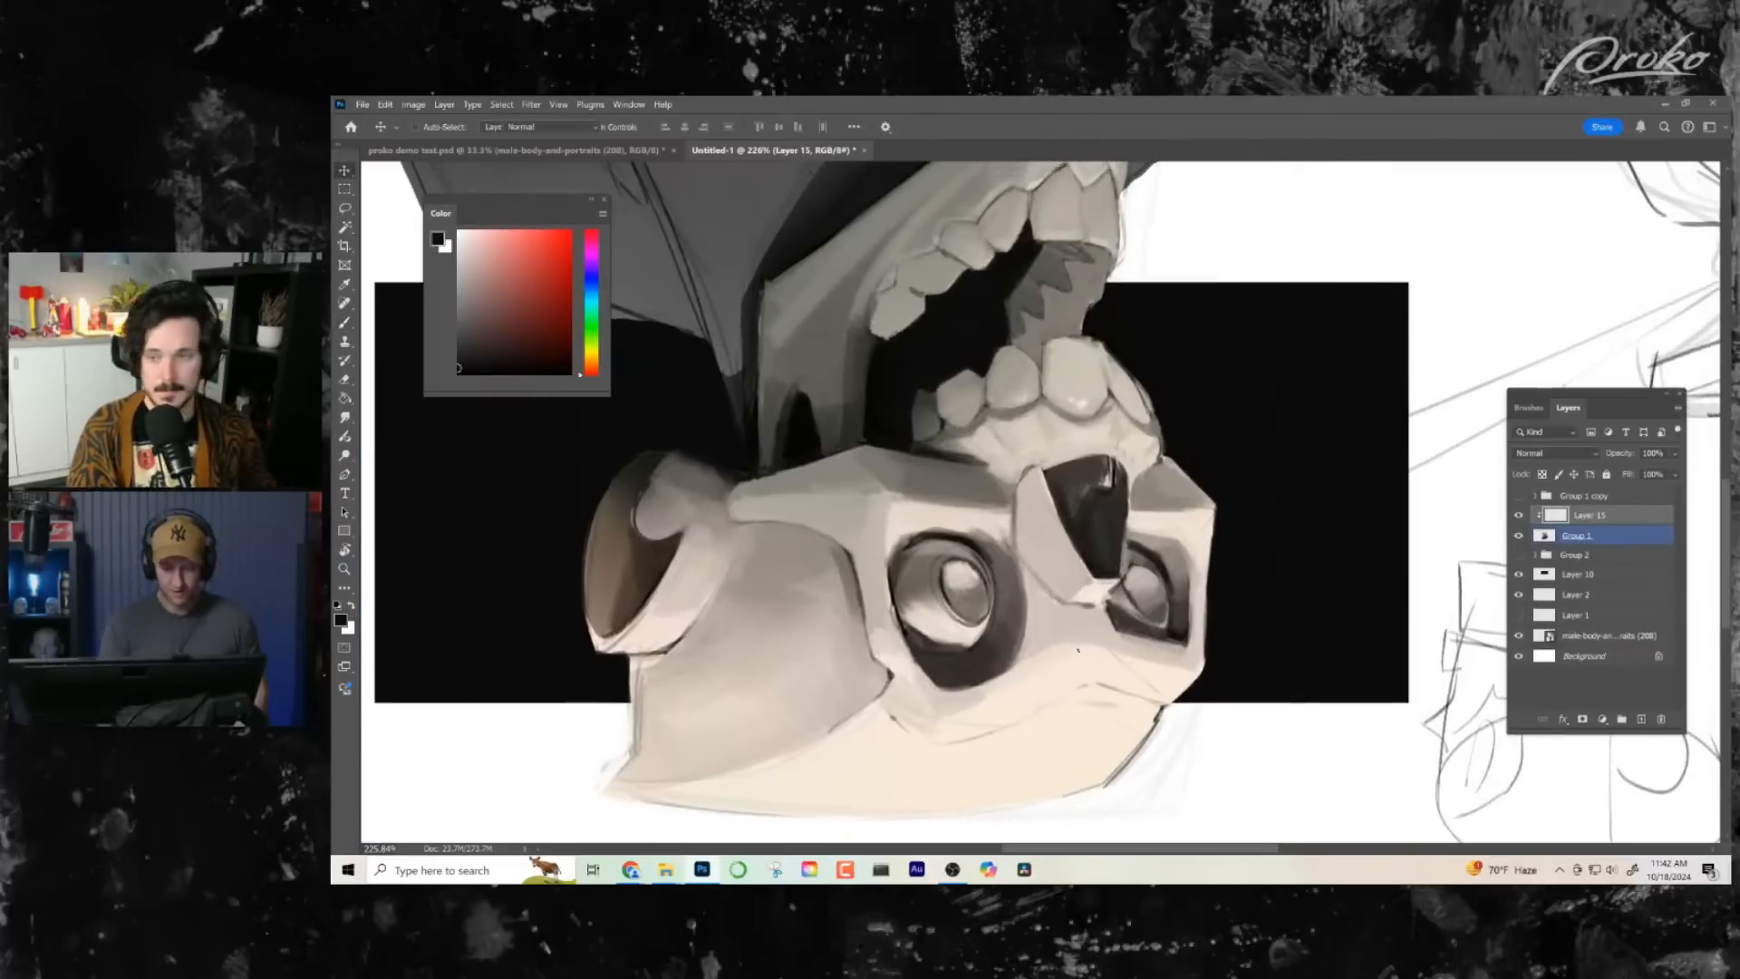
left_click(1078, 718, "alt")
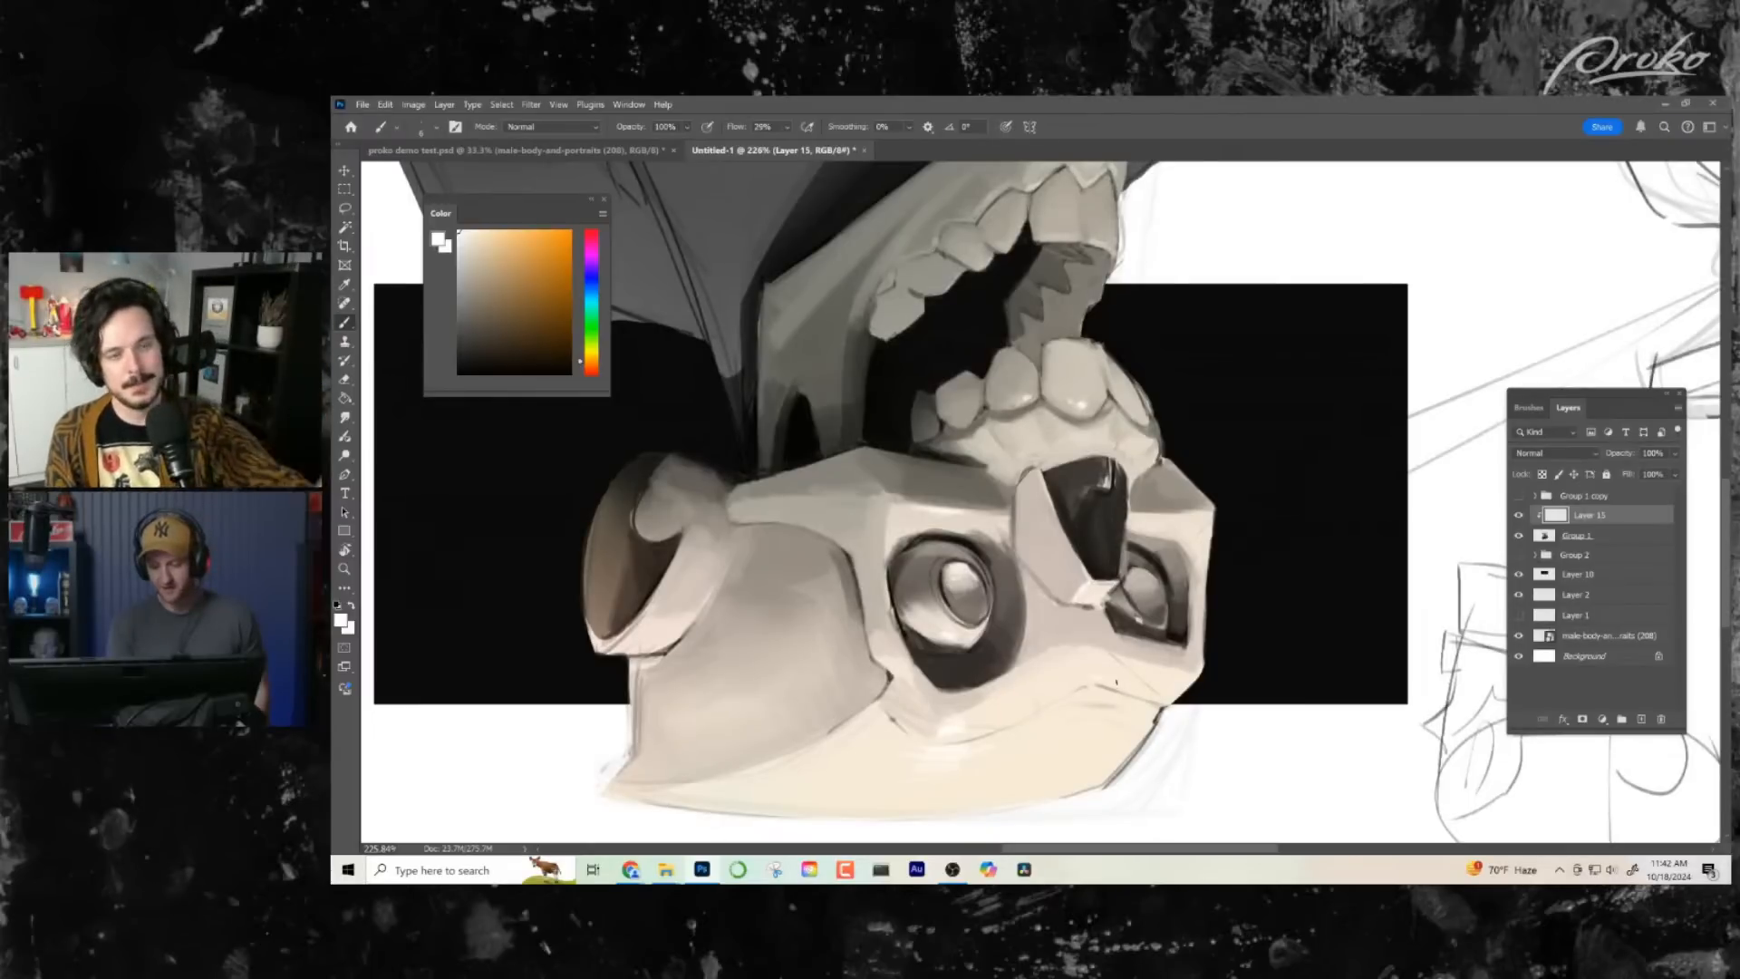
mouse_move(1198, 637)
left_mouse_down()
mouse_move(1084, 646)
mouse_move(1231, 638)
left_mouse_up()
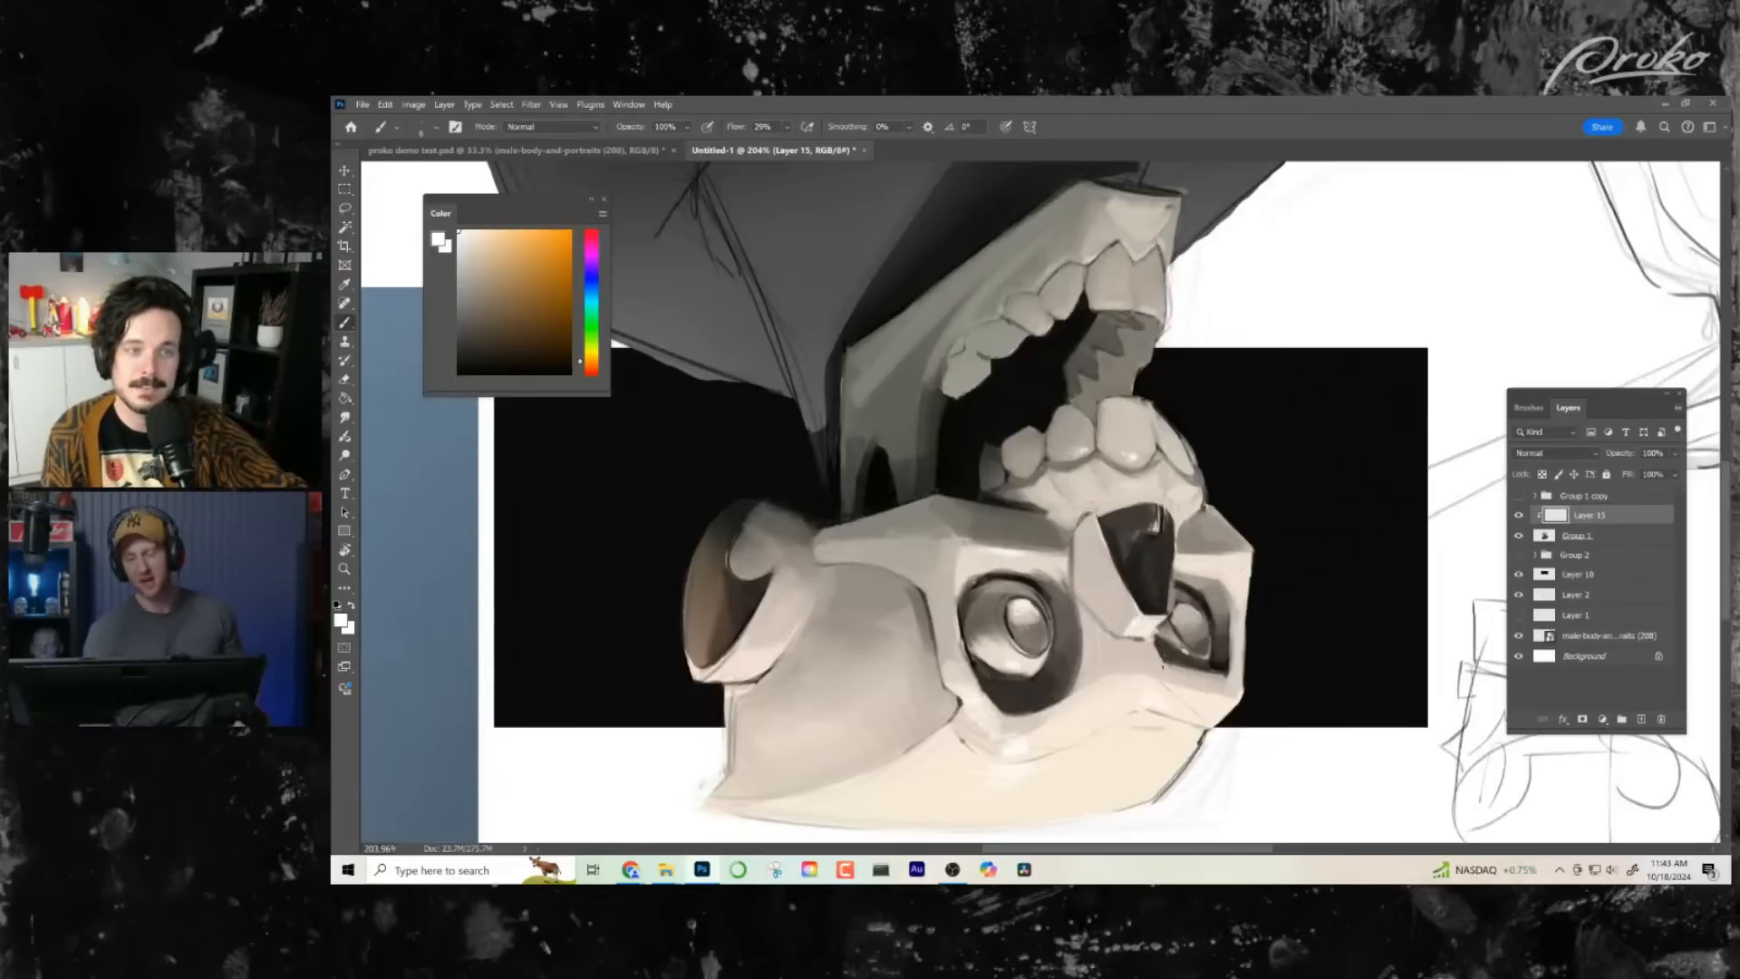
- Return the canvas to its upright view and add another layer clipped to Group 1, directly above Layer 15
left_click_drag(1135, 736, 1149, 680)
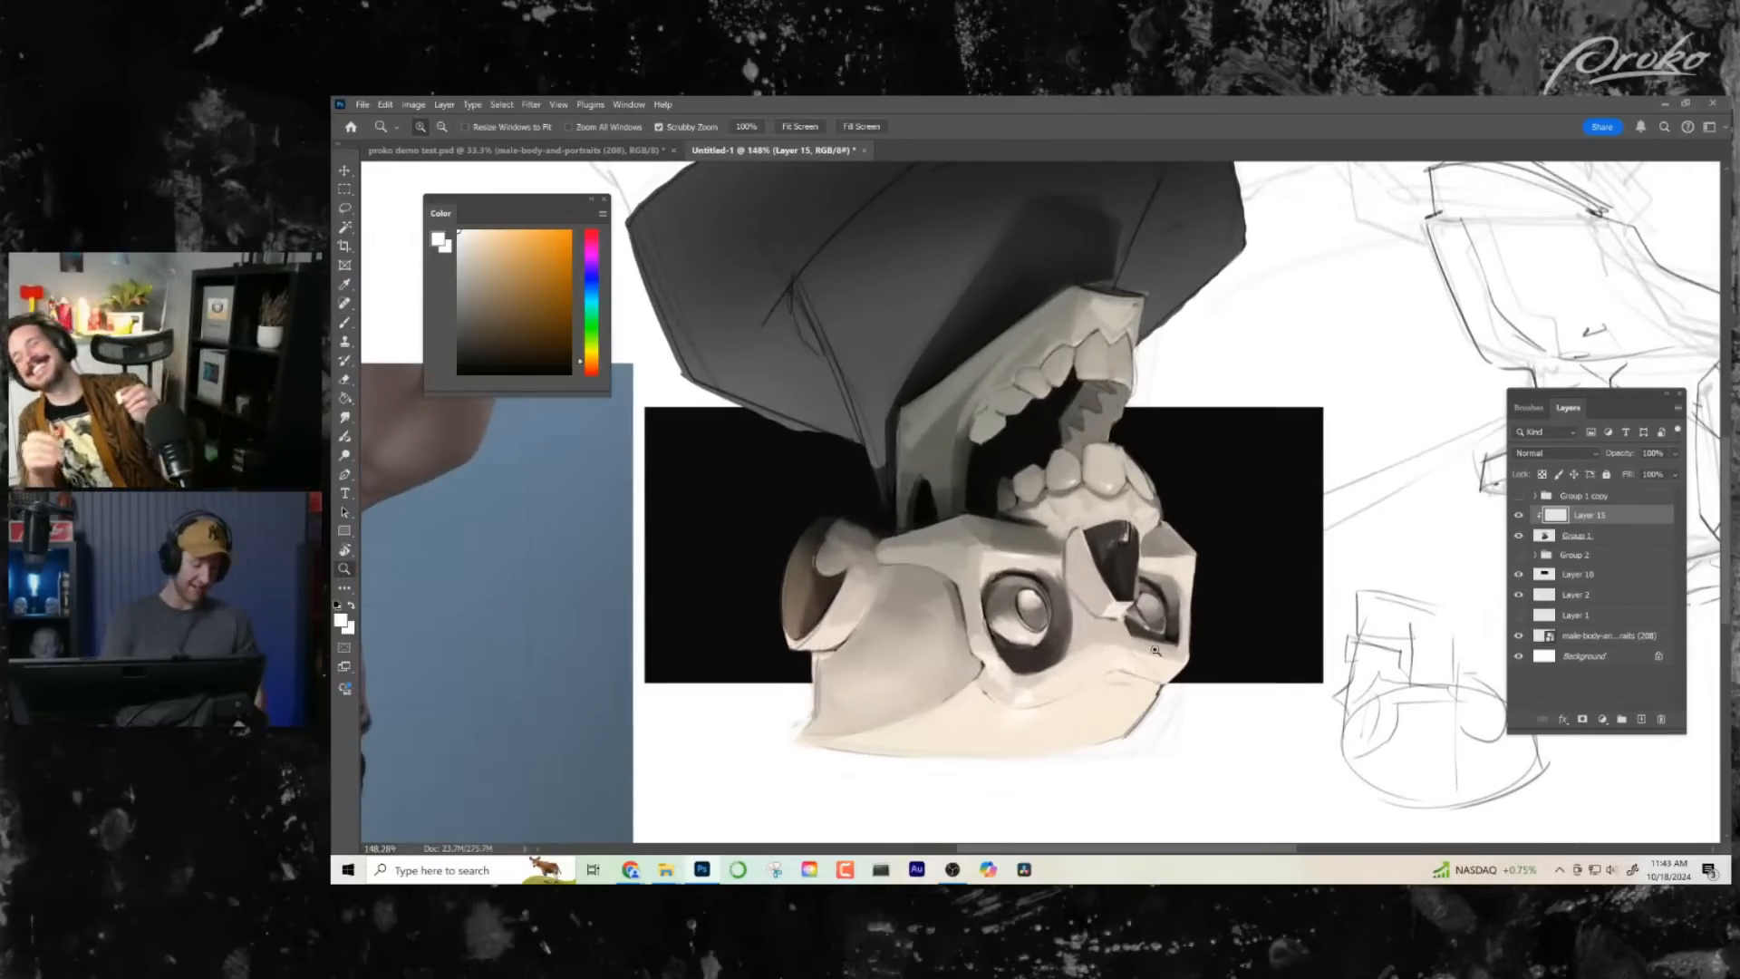
key("r")
left_click_drag(1198, 748, 967, 365)
left_click_drag(1188, 645, 1165, 643)
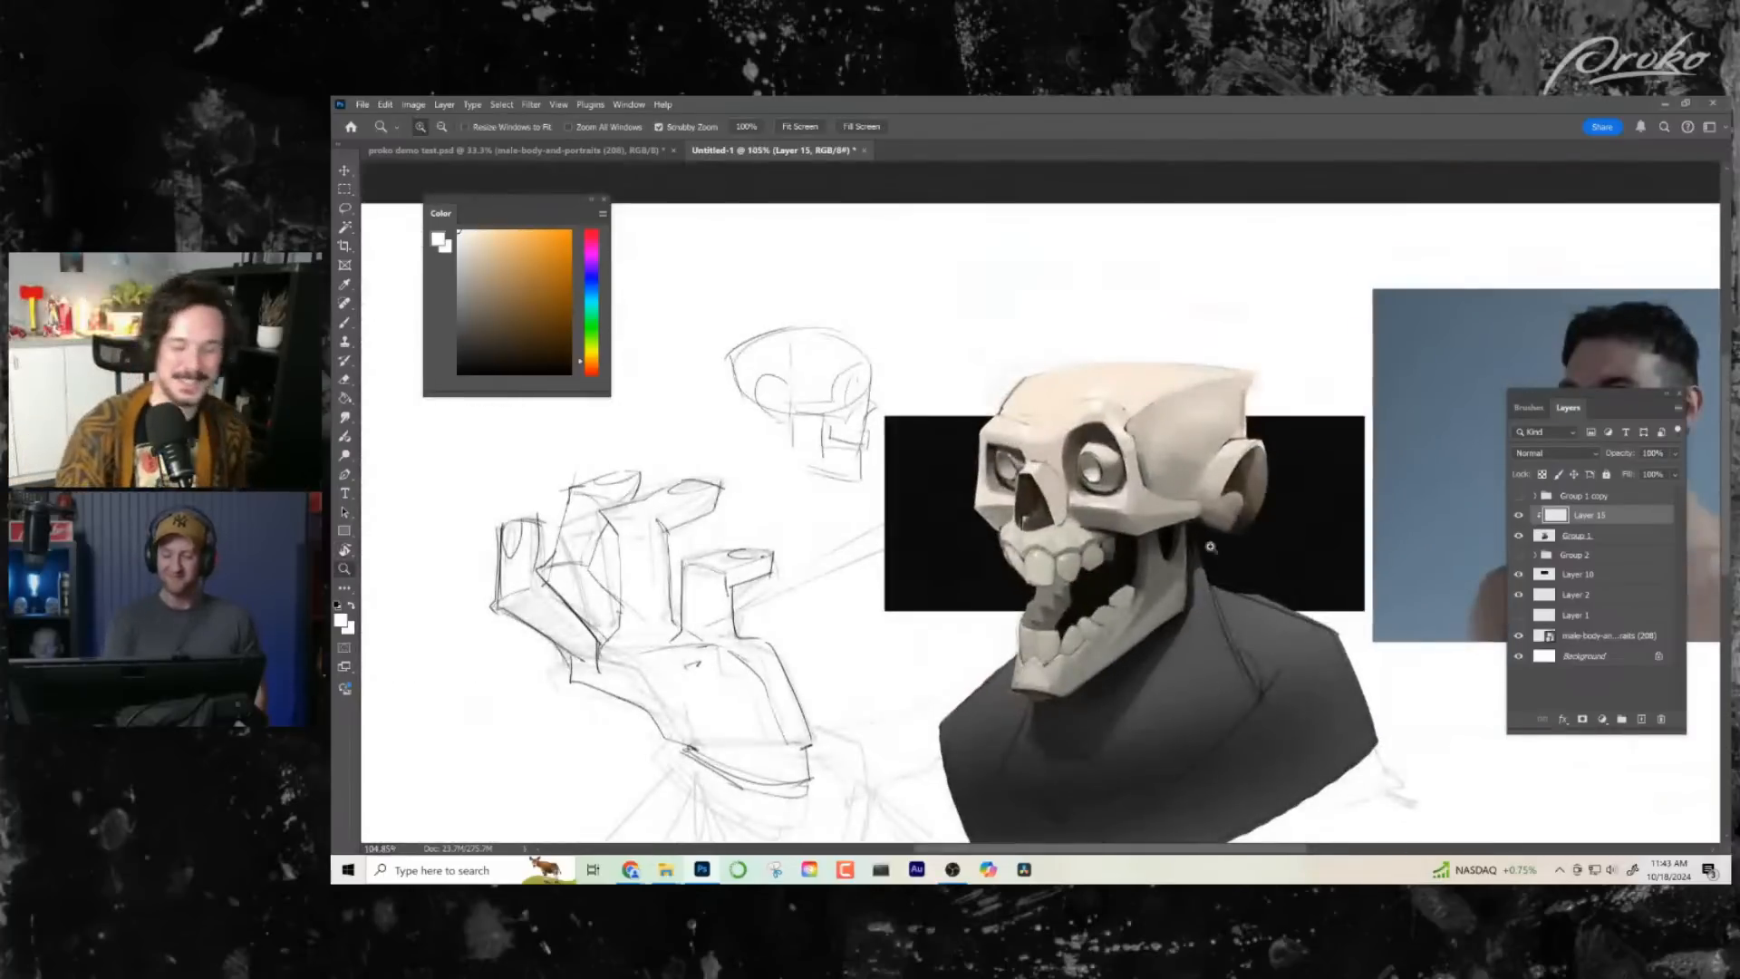
left_click_drag(1123, 427, 1174, 430)
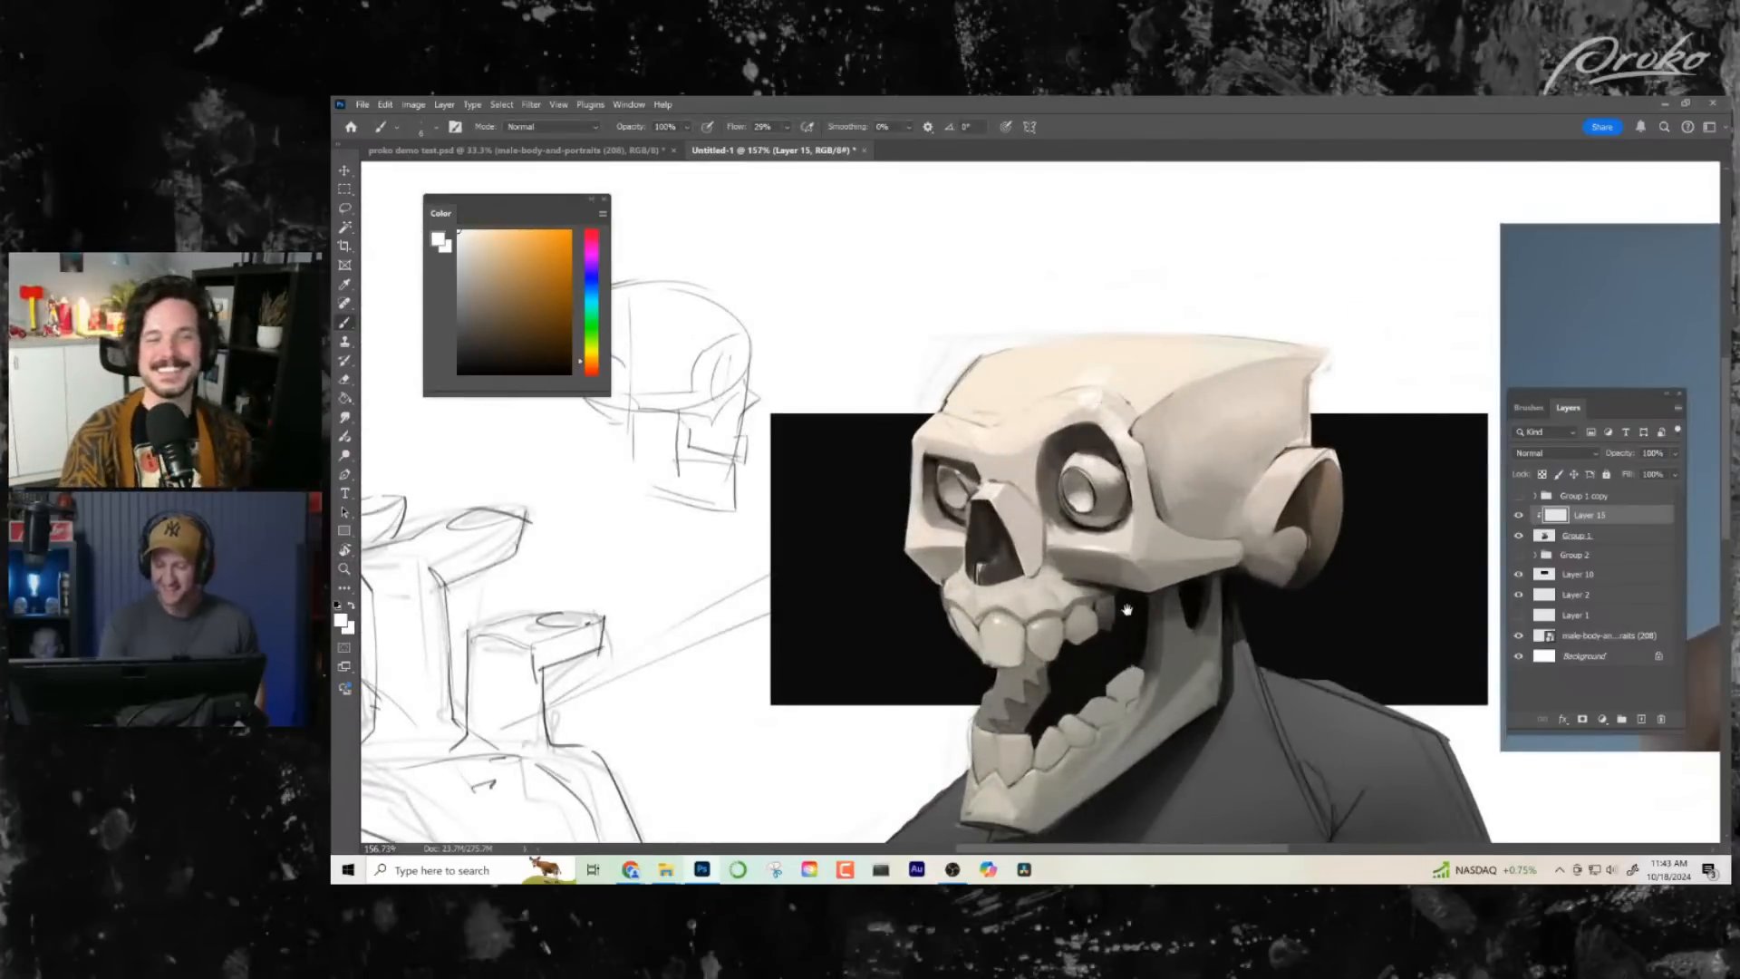
left_click_drag(1128, 610, 1062, 524)
left_click(1642, 719)
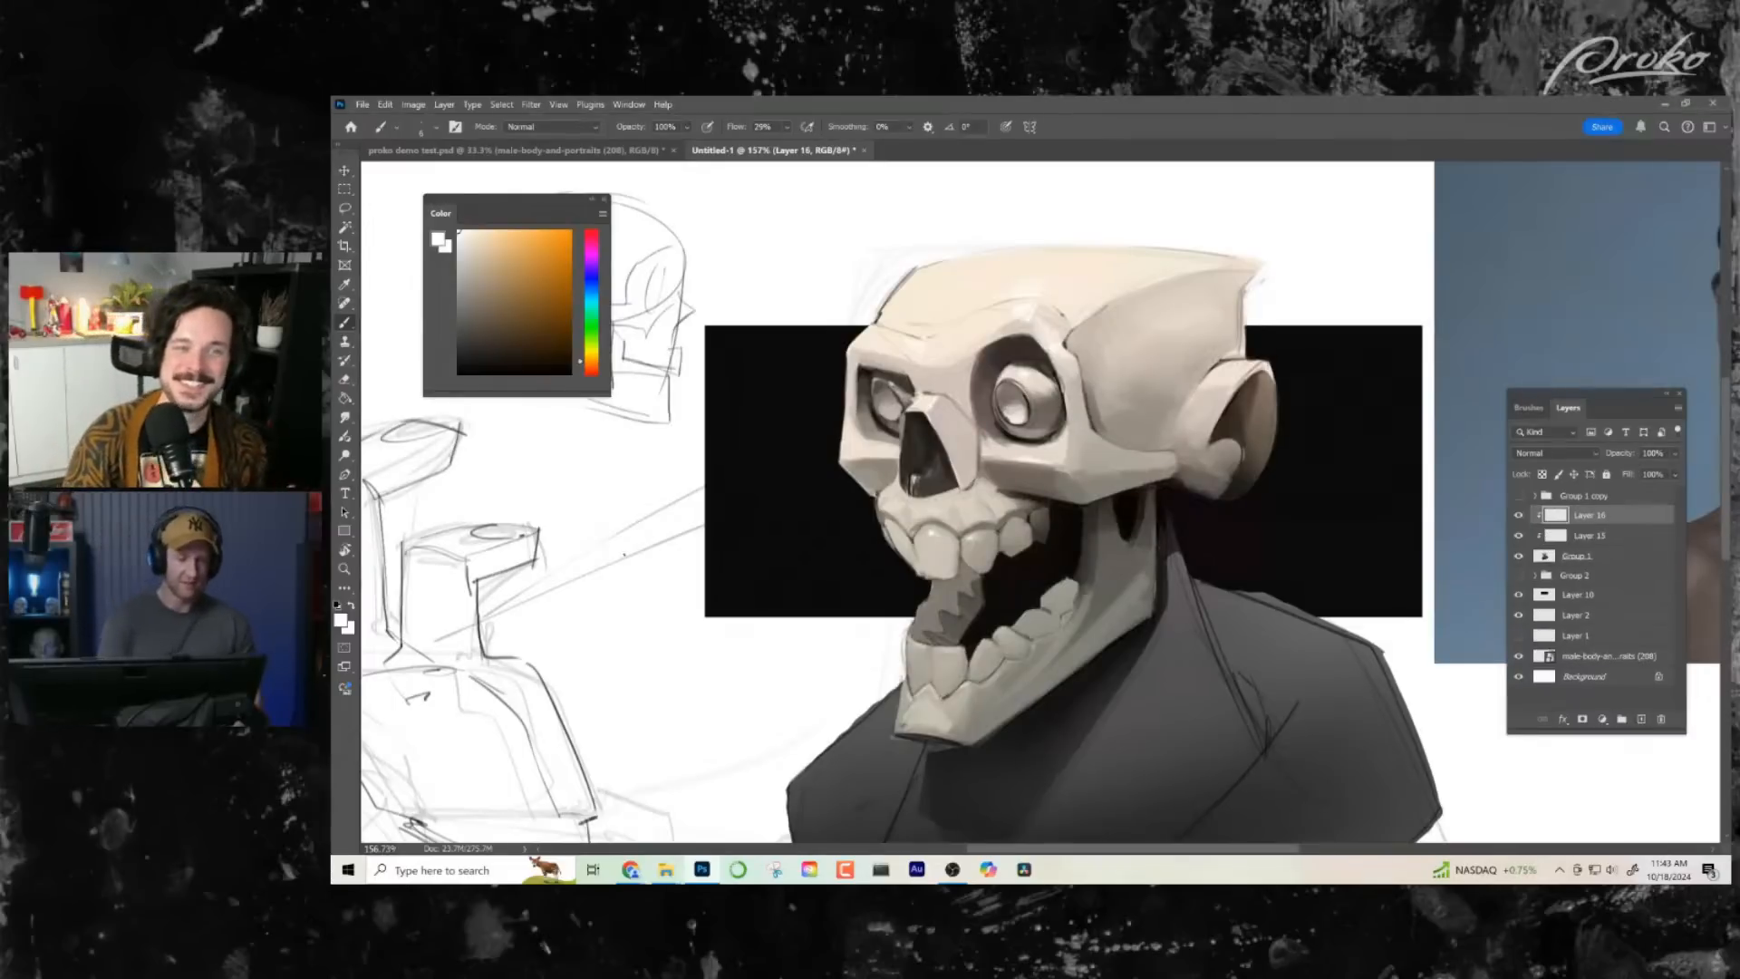
- Lasso narrow rim-light shapes along the skull's front contour, covering the cranium, cheek, nose edge, teeth, inner jaw and chin
left_click(346, 209)
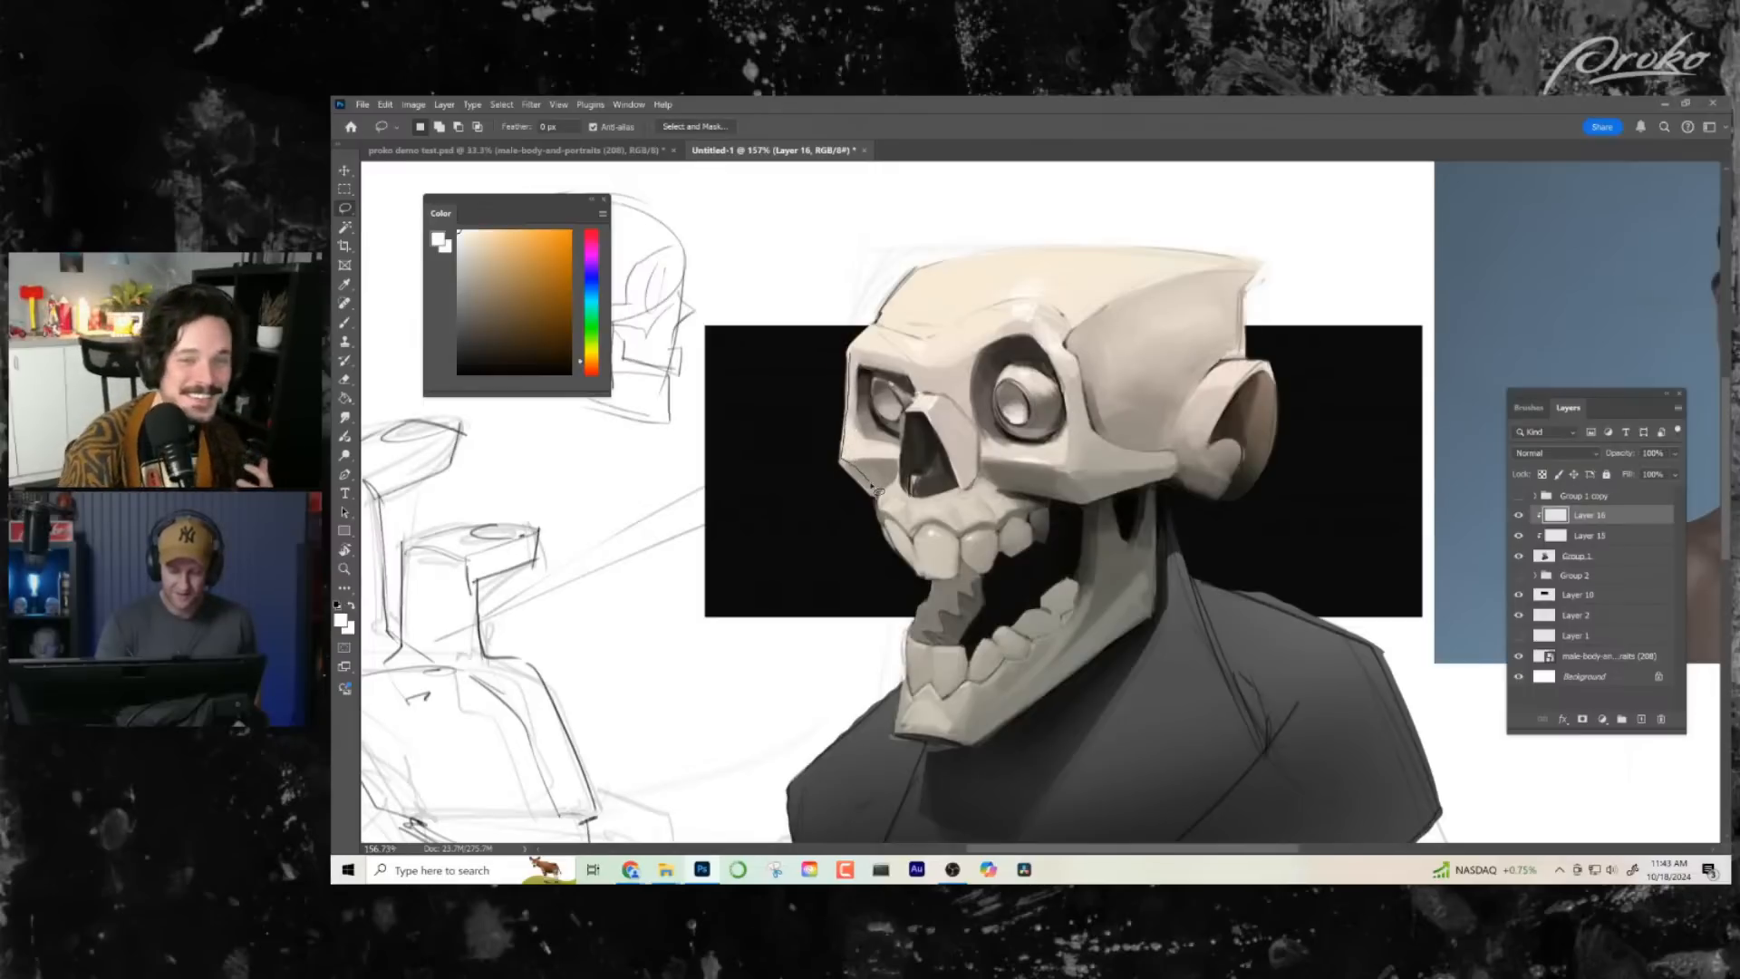
mouse_move(846, 347)
left_mouse_down()
mouse_move(931, 275)
mouse_move(1061, 244)
left_mouse_up()
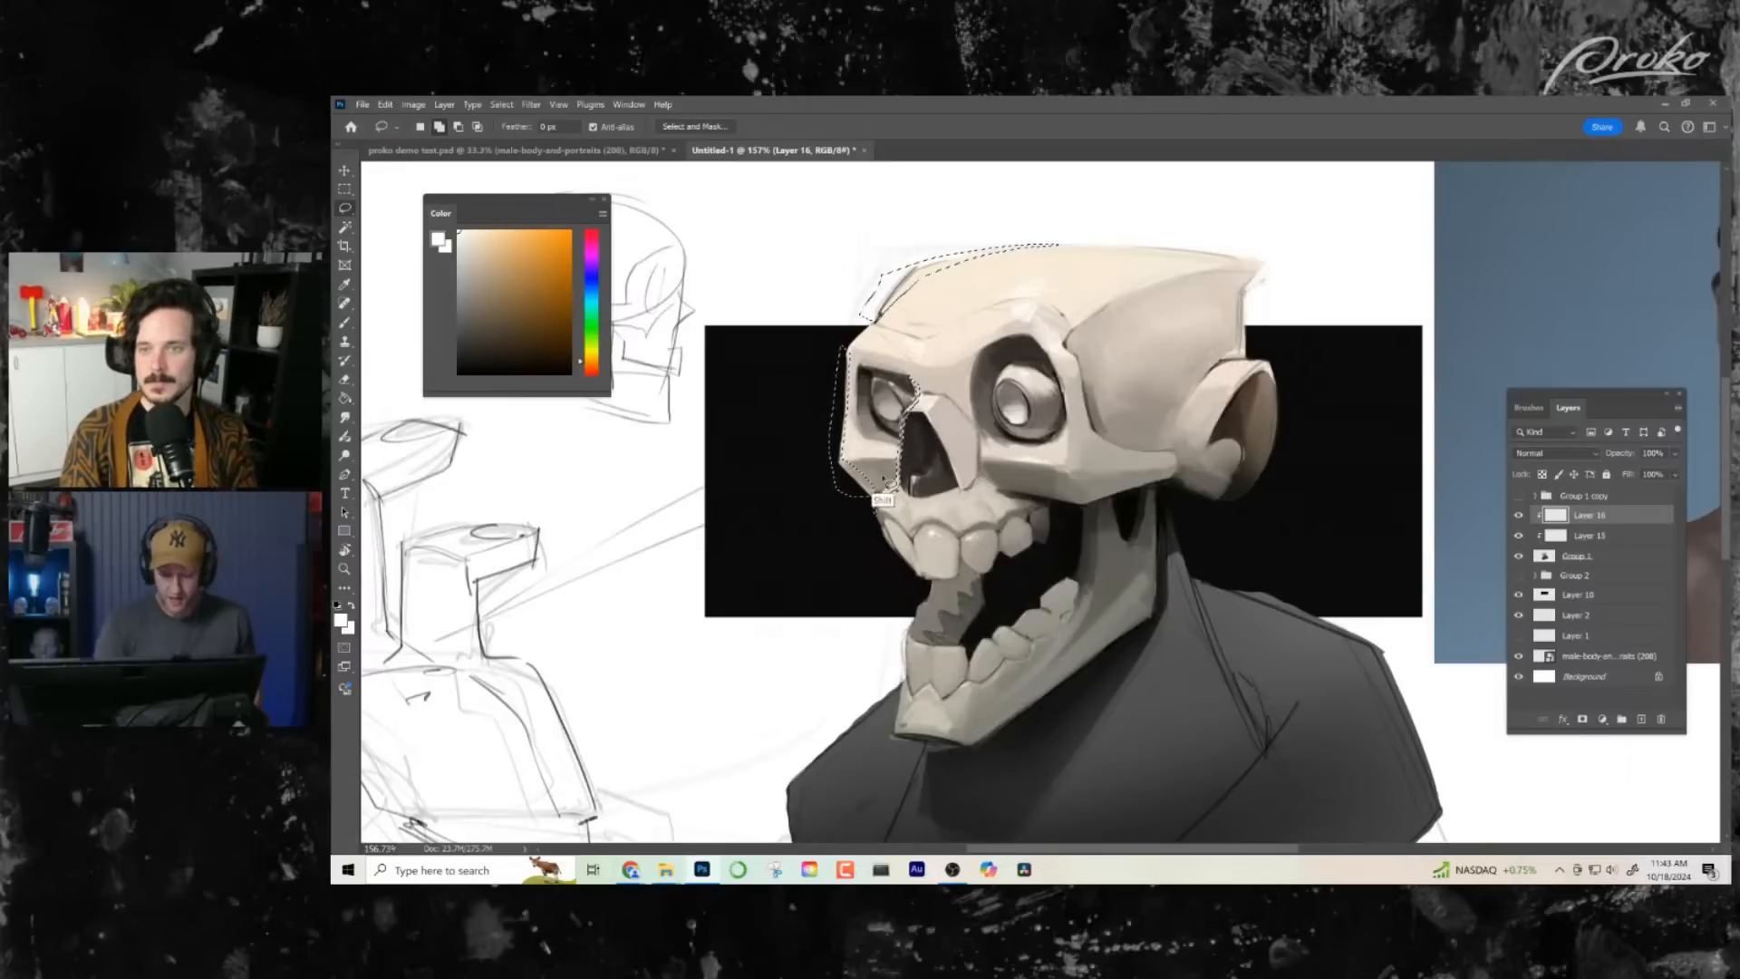
mouse_move(884, 535)
left_mouse_down()
mouse_move(938, 607)
mouse_move(911, 645)
mouse_move(901, 722)
mouse_move(918, 635)
mouse_move(970, 594)
mouse_move(1060, 604)
mouse_move(1092, 542)
mouse_move(1052, 606)
mouse_move(1066, 616)
mouse_move(977, 742)
mouse_move(950, 715)
left_mouse_up()
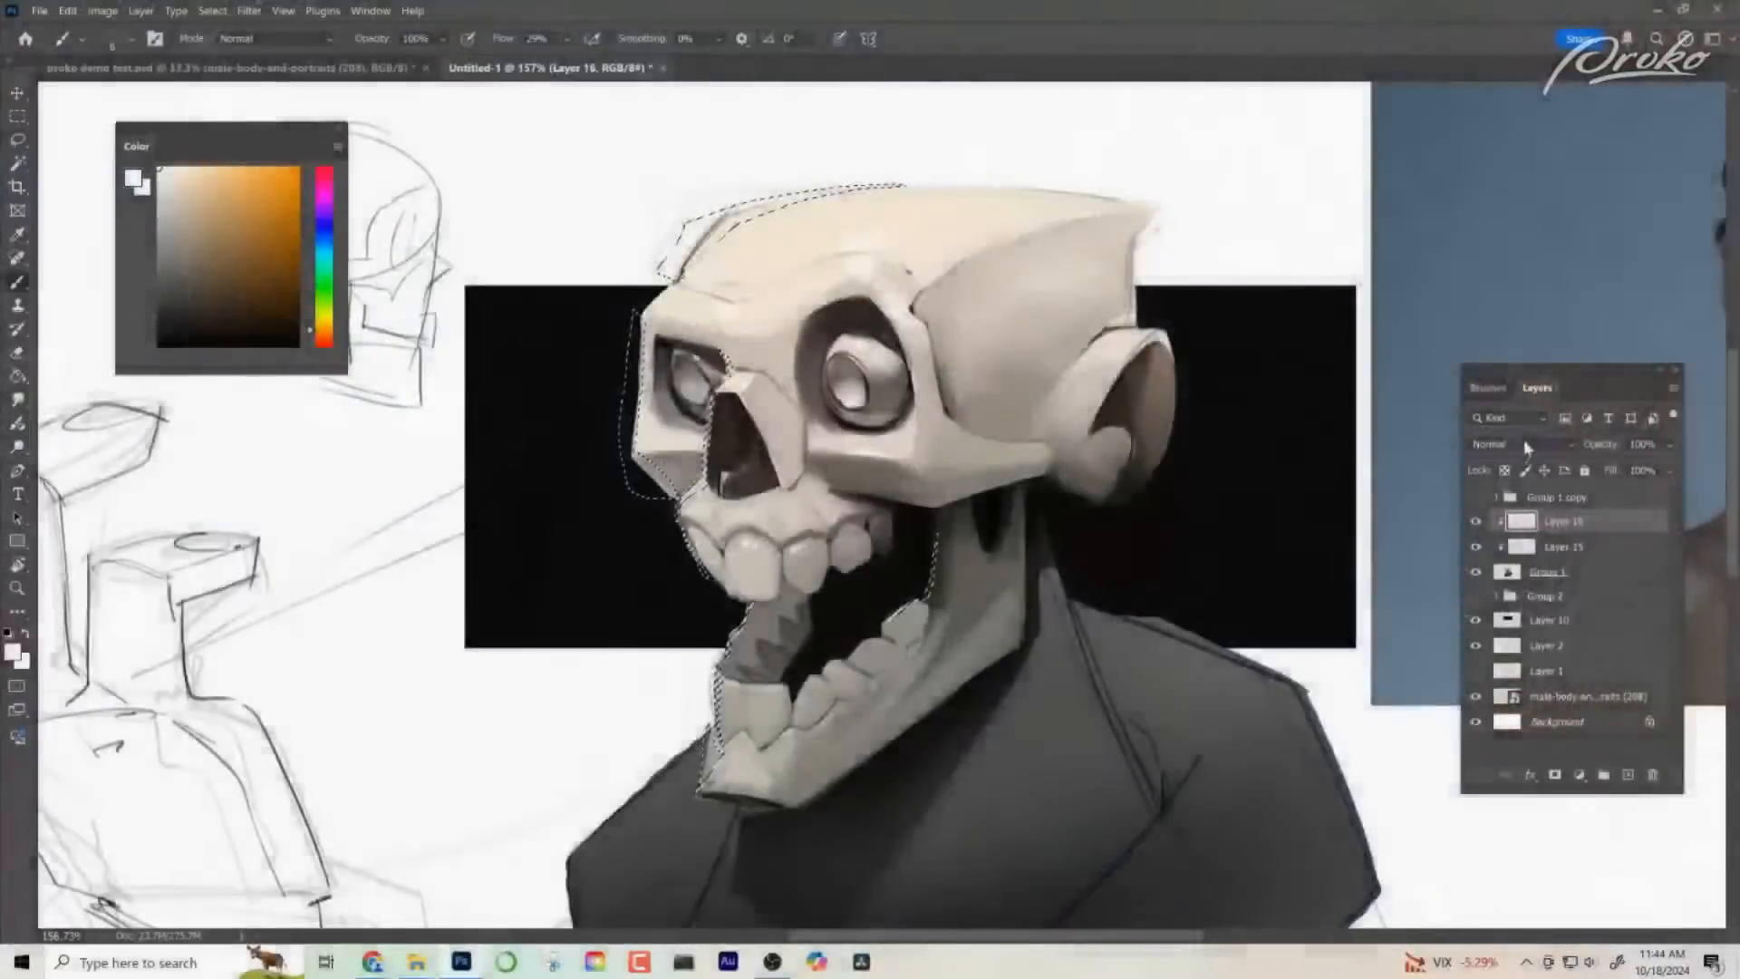
- Set Layer 16's blend mode to Screen and choose a bright saturated blue as the painting color
left_click(1505, 445)
left_click(1532, 599)
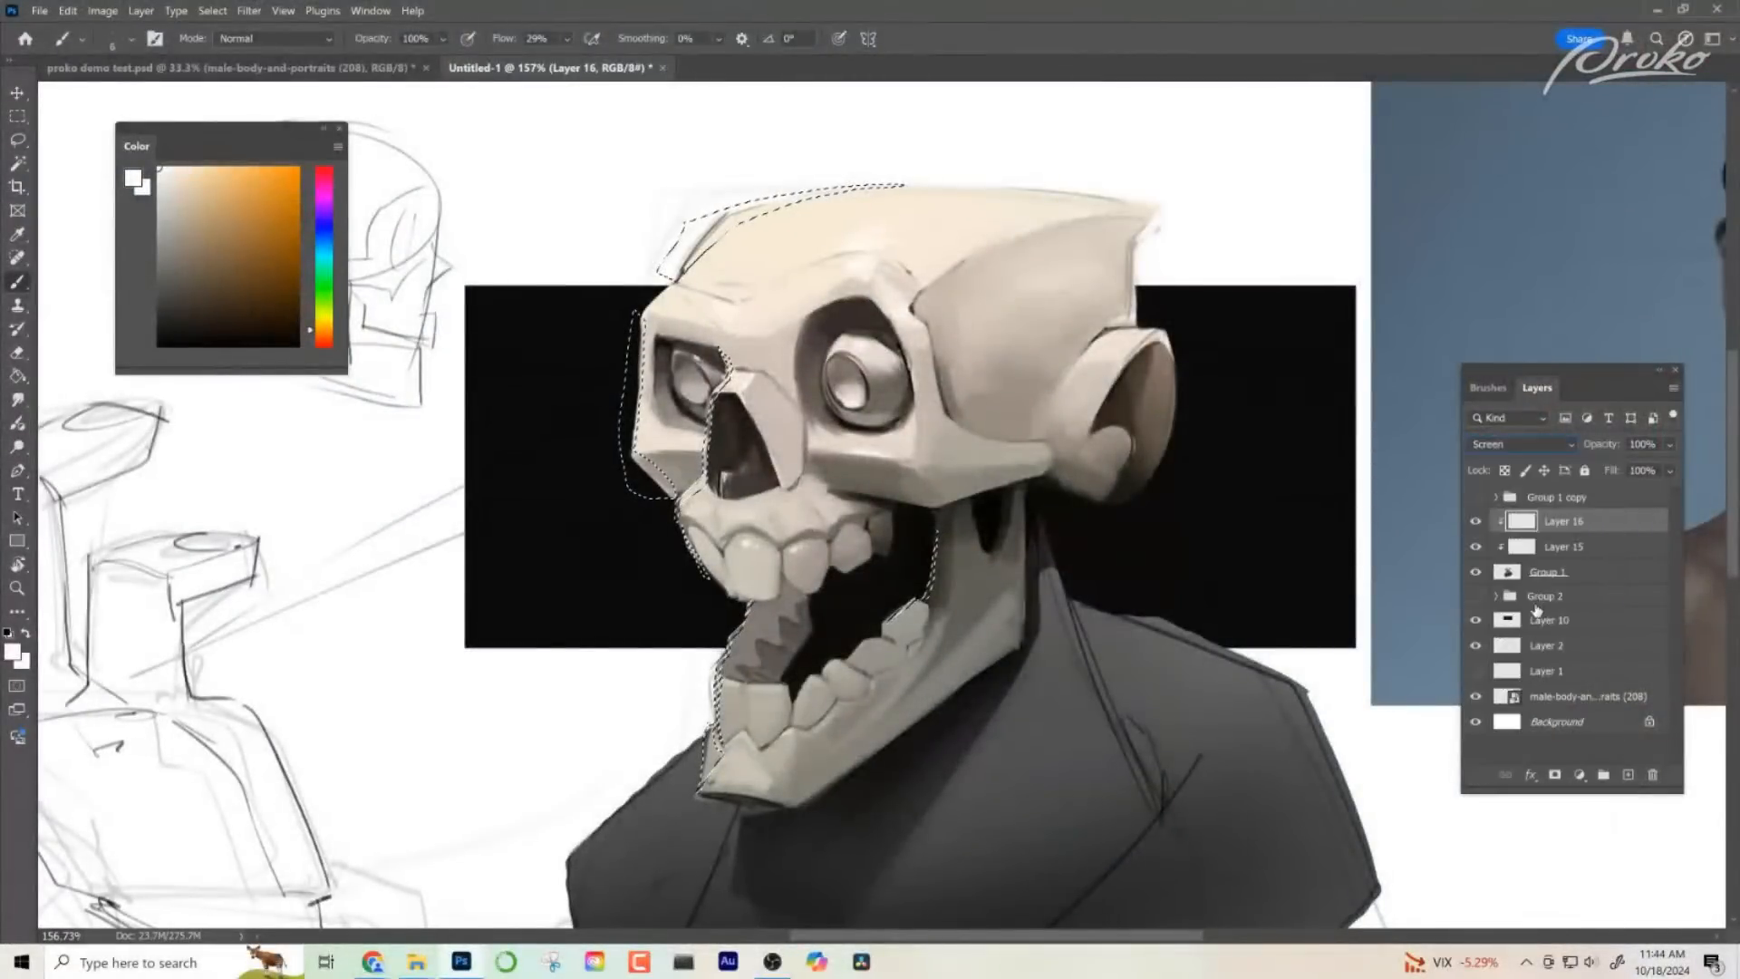
left_click(325, 243)
left_click_drag(302, 268, 312, 175)
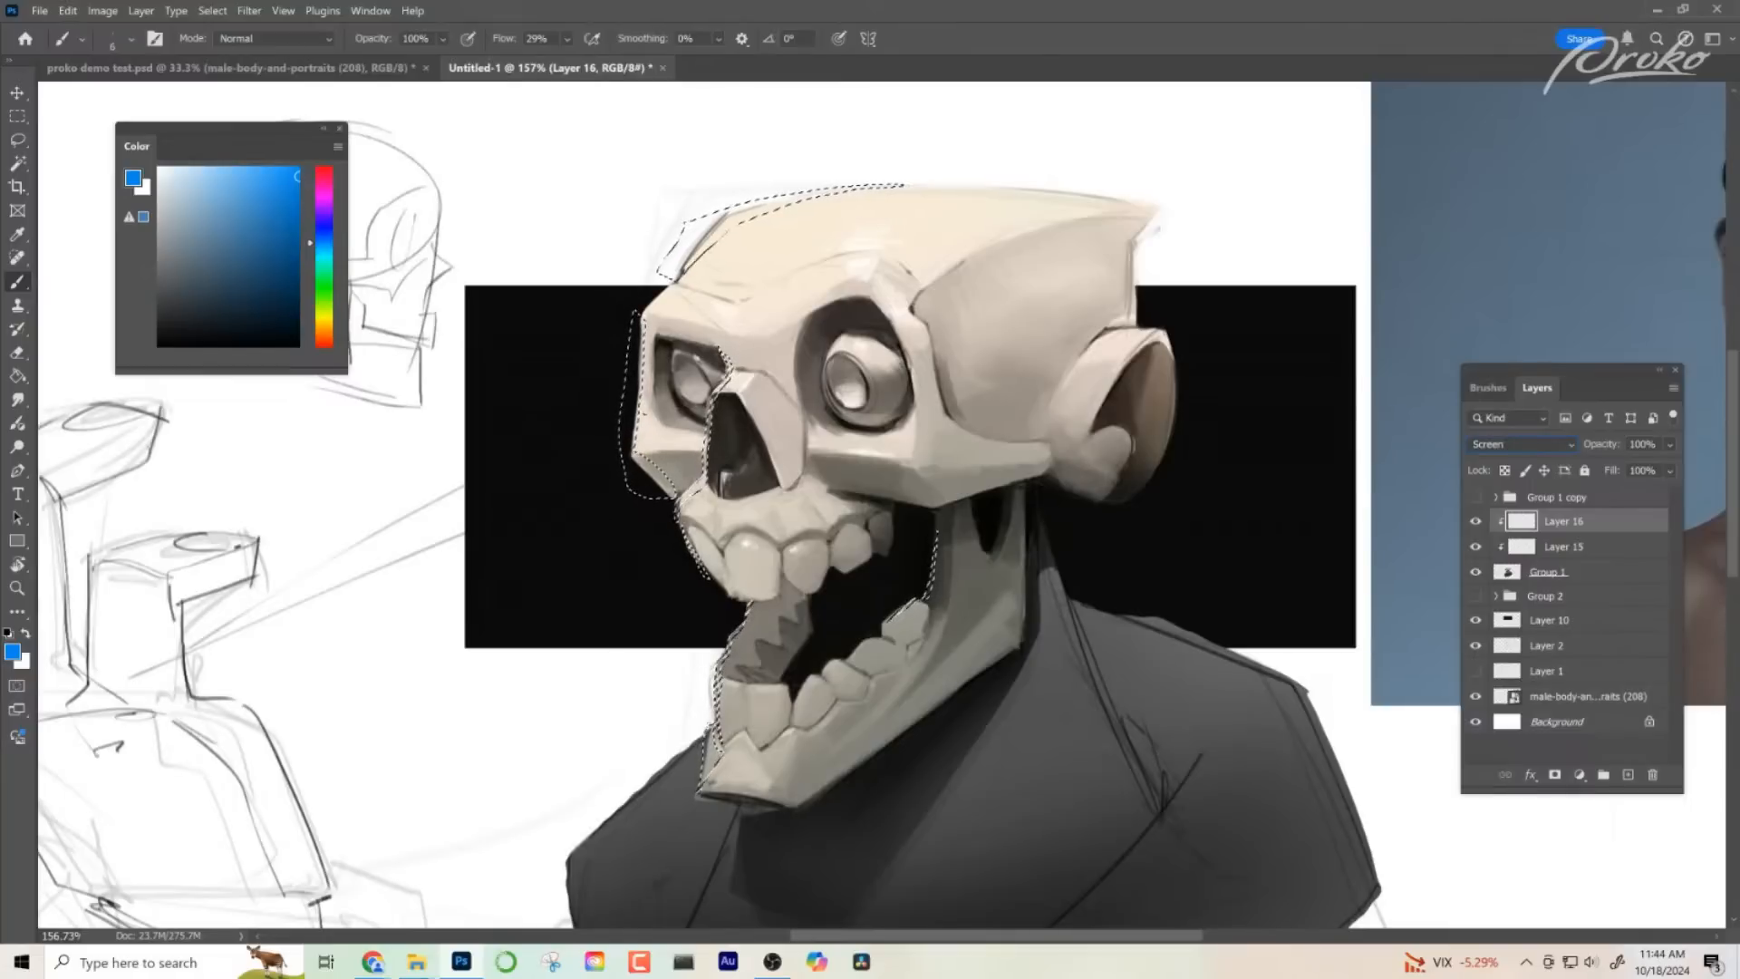
- Brush blue rim light with a large brush inside the selection from cranium to chin and the inner jaw, and clear the selection
mouse_move(667, 433)
left_mouse_down()
mouse_move(739, 435)
mouse_move(676, 352)
mouse_move(684, 310)
left_mouse_up()
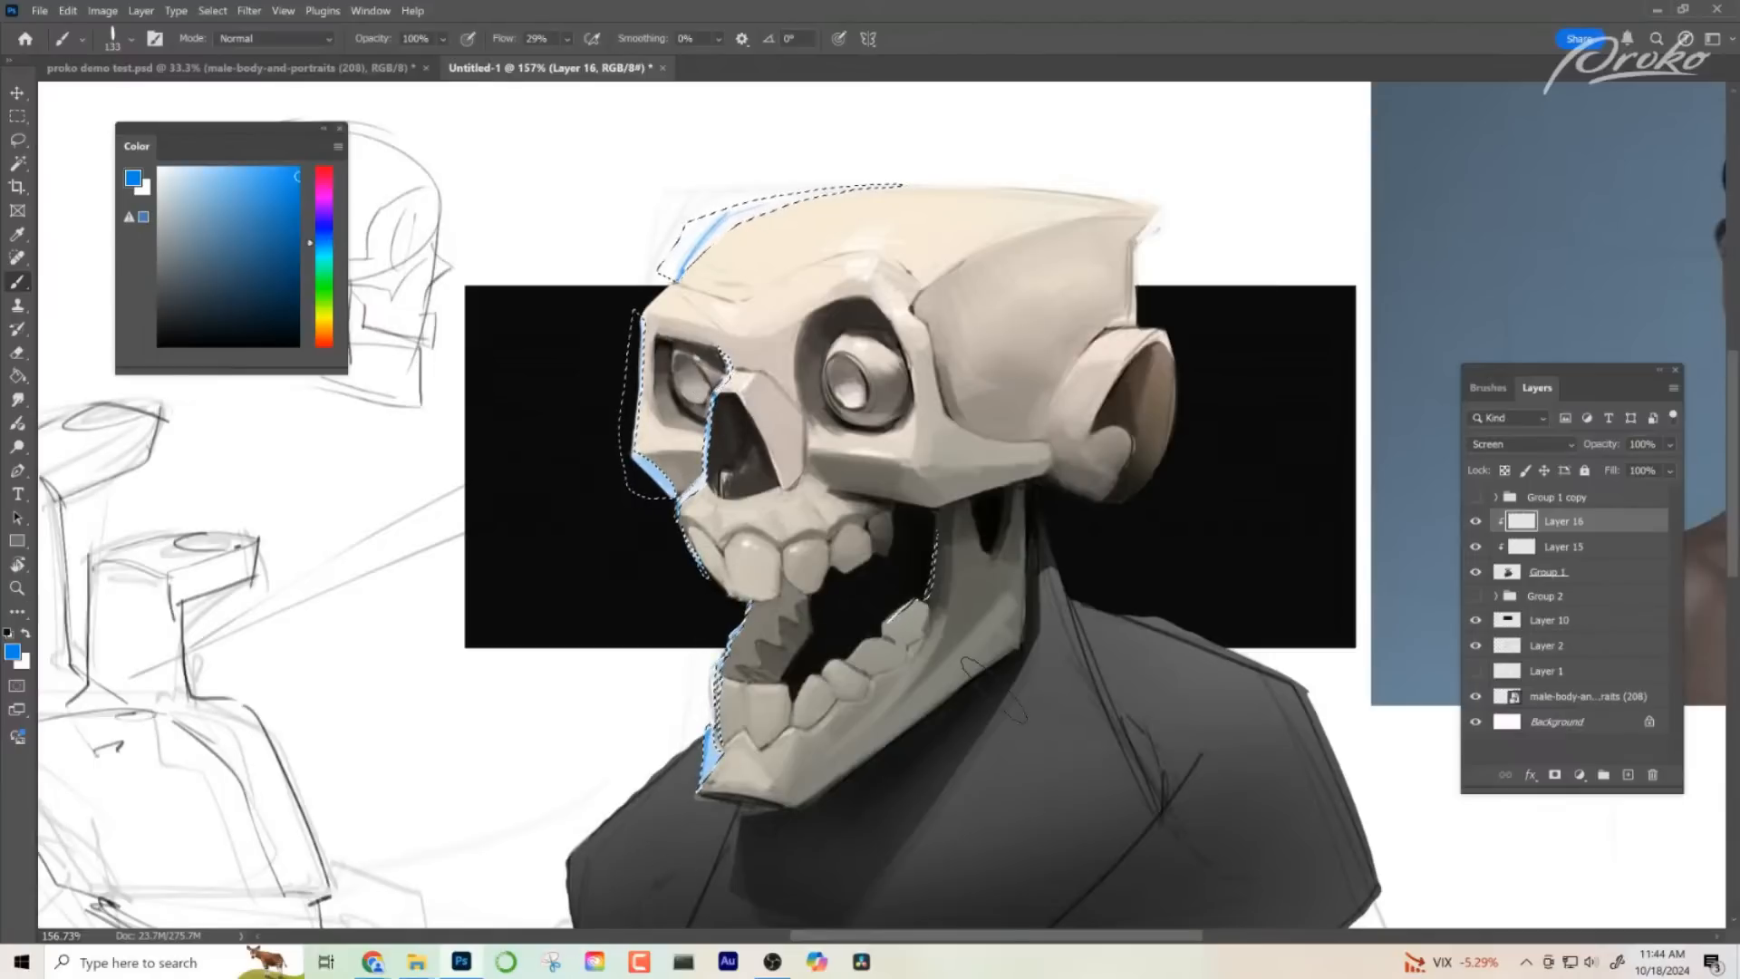
left_click_drag(992, 685, 925, 639)
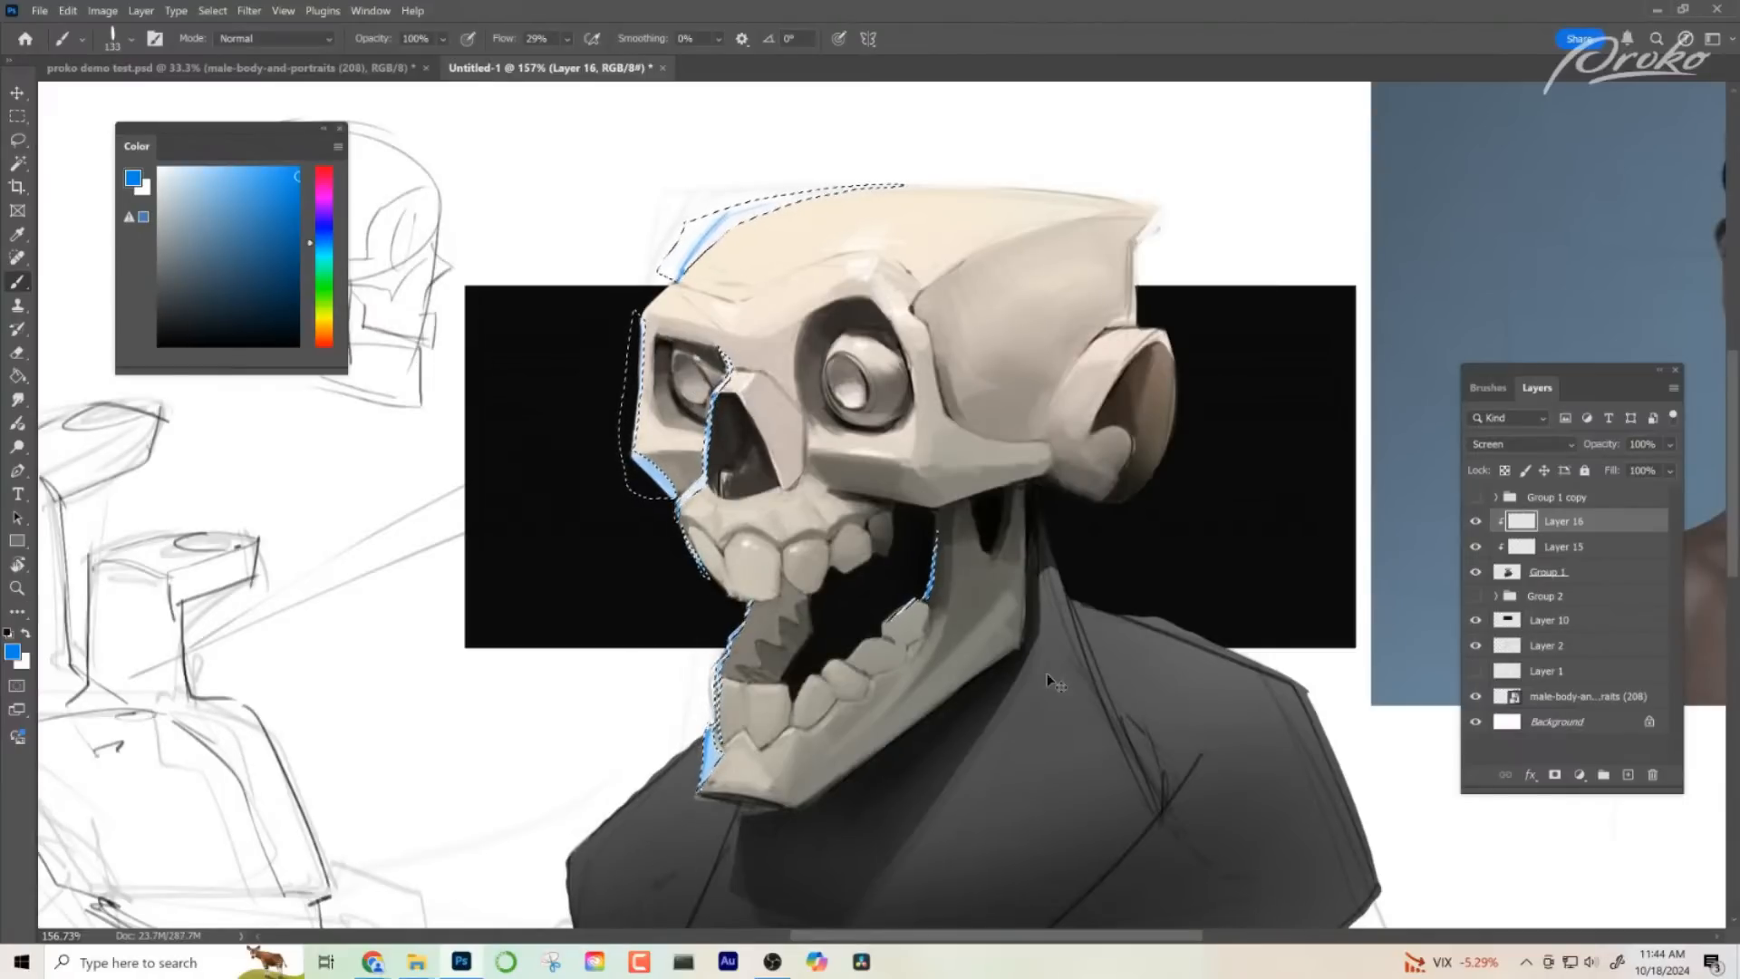
key("ctrl+d")
key("z")
left_click_drag(950, 734, 860, 716)
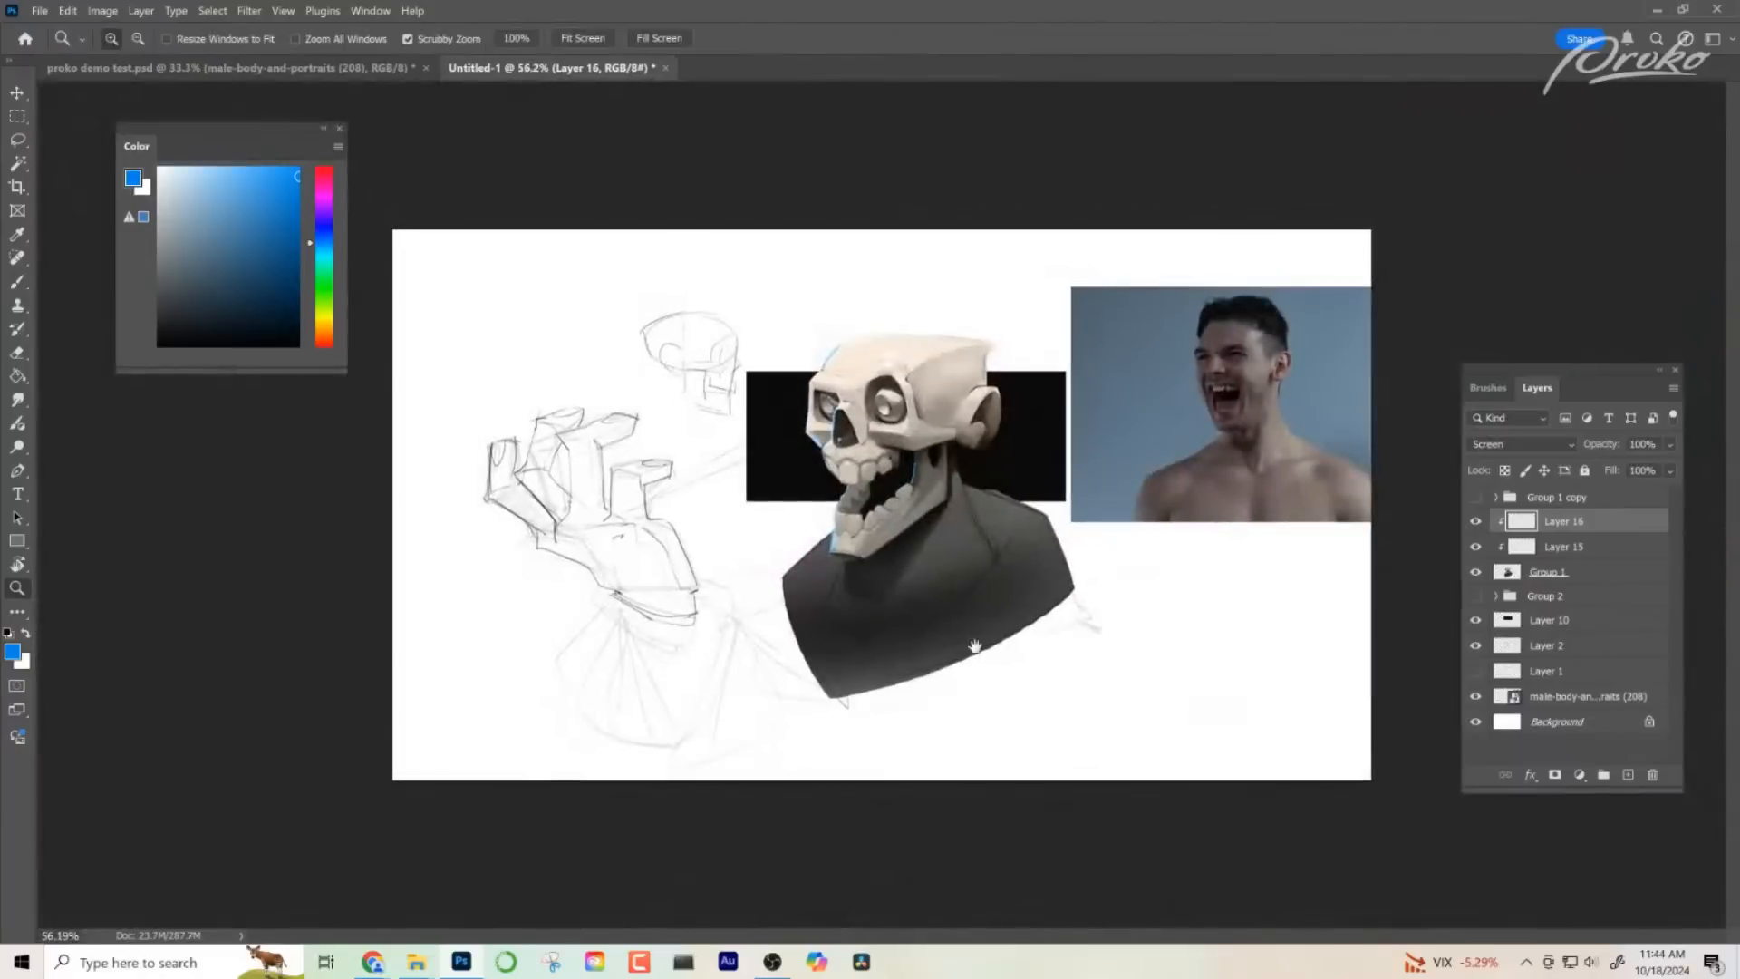
- Stretch Layer 10's black backdrop vertically to about 215% of its height so it extends above the skull and down behind the shoulders
left_click_drag(948, 504, 1071, 743)
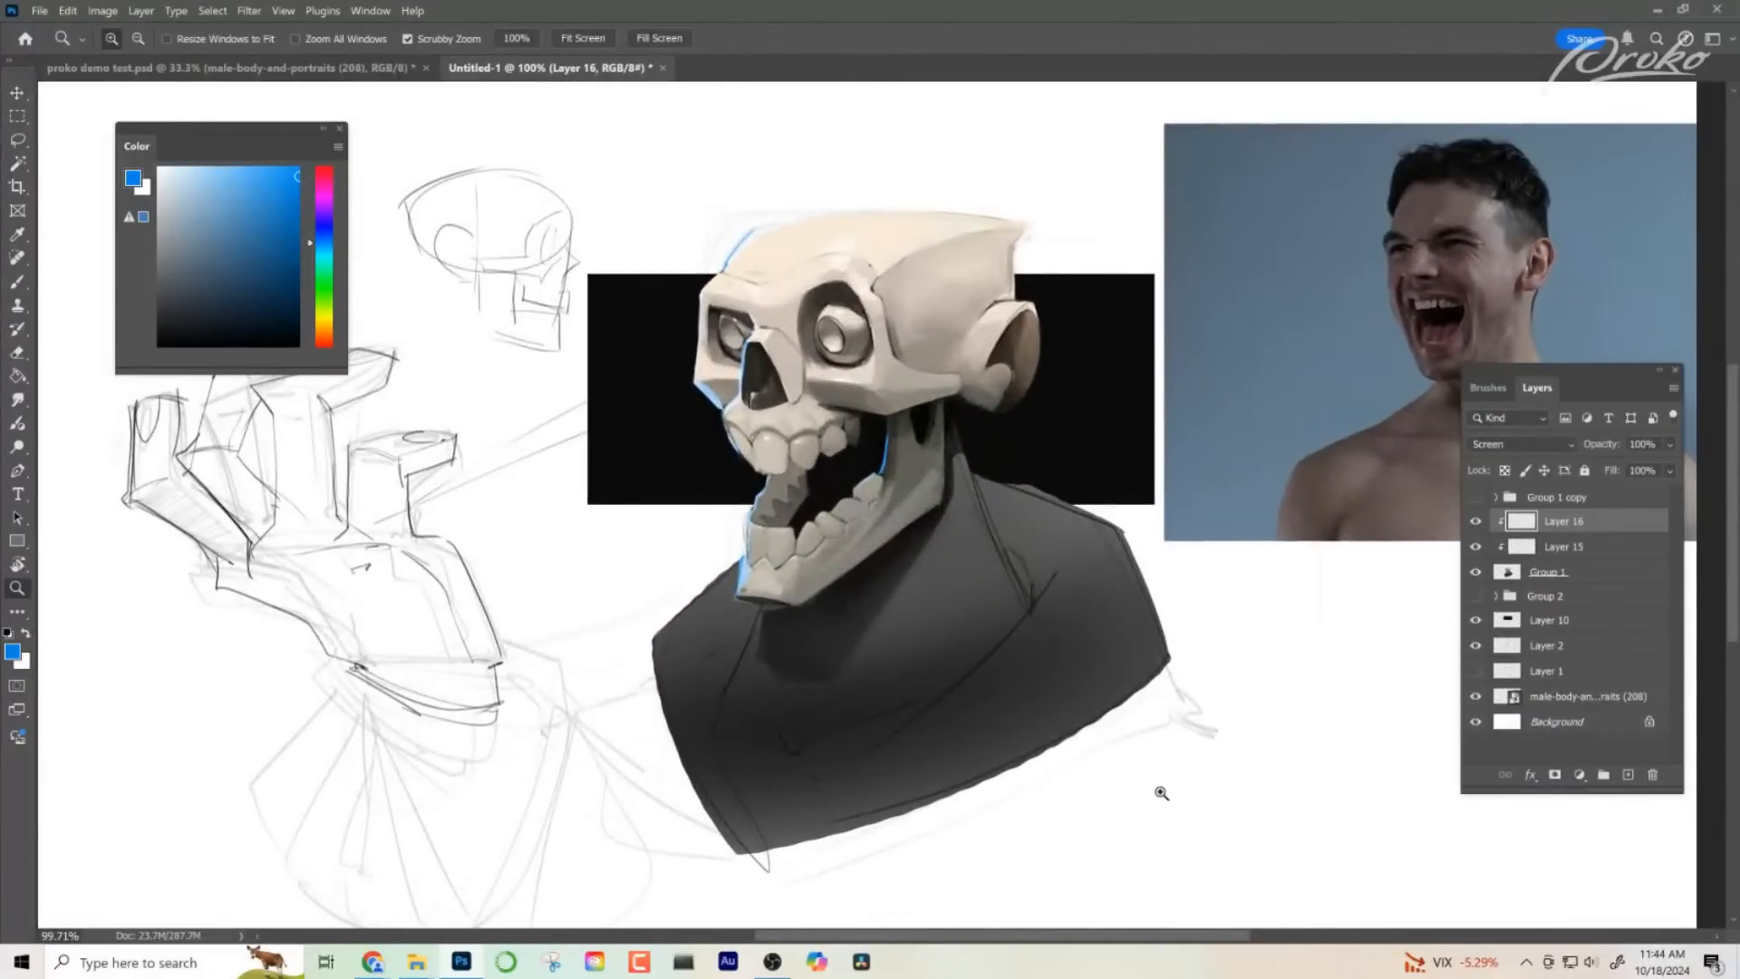
left_click(1506, 626)
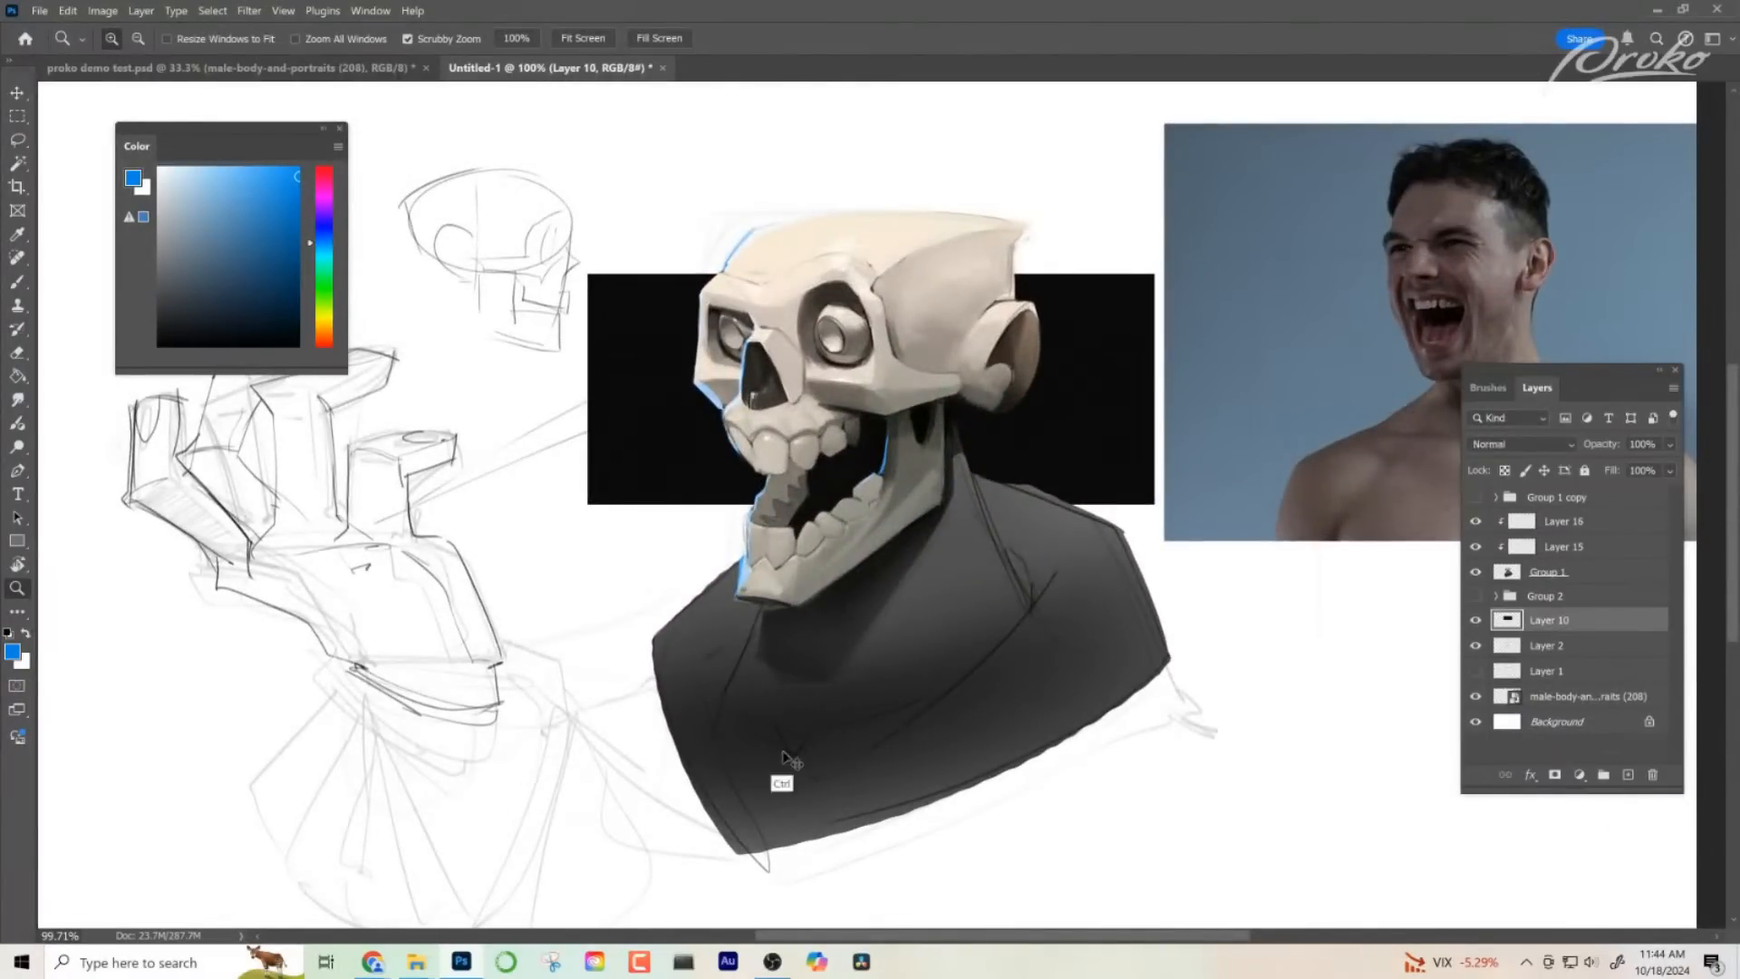
key("ctrl+t")
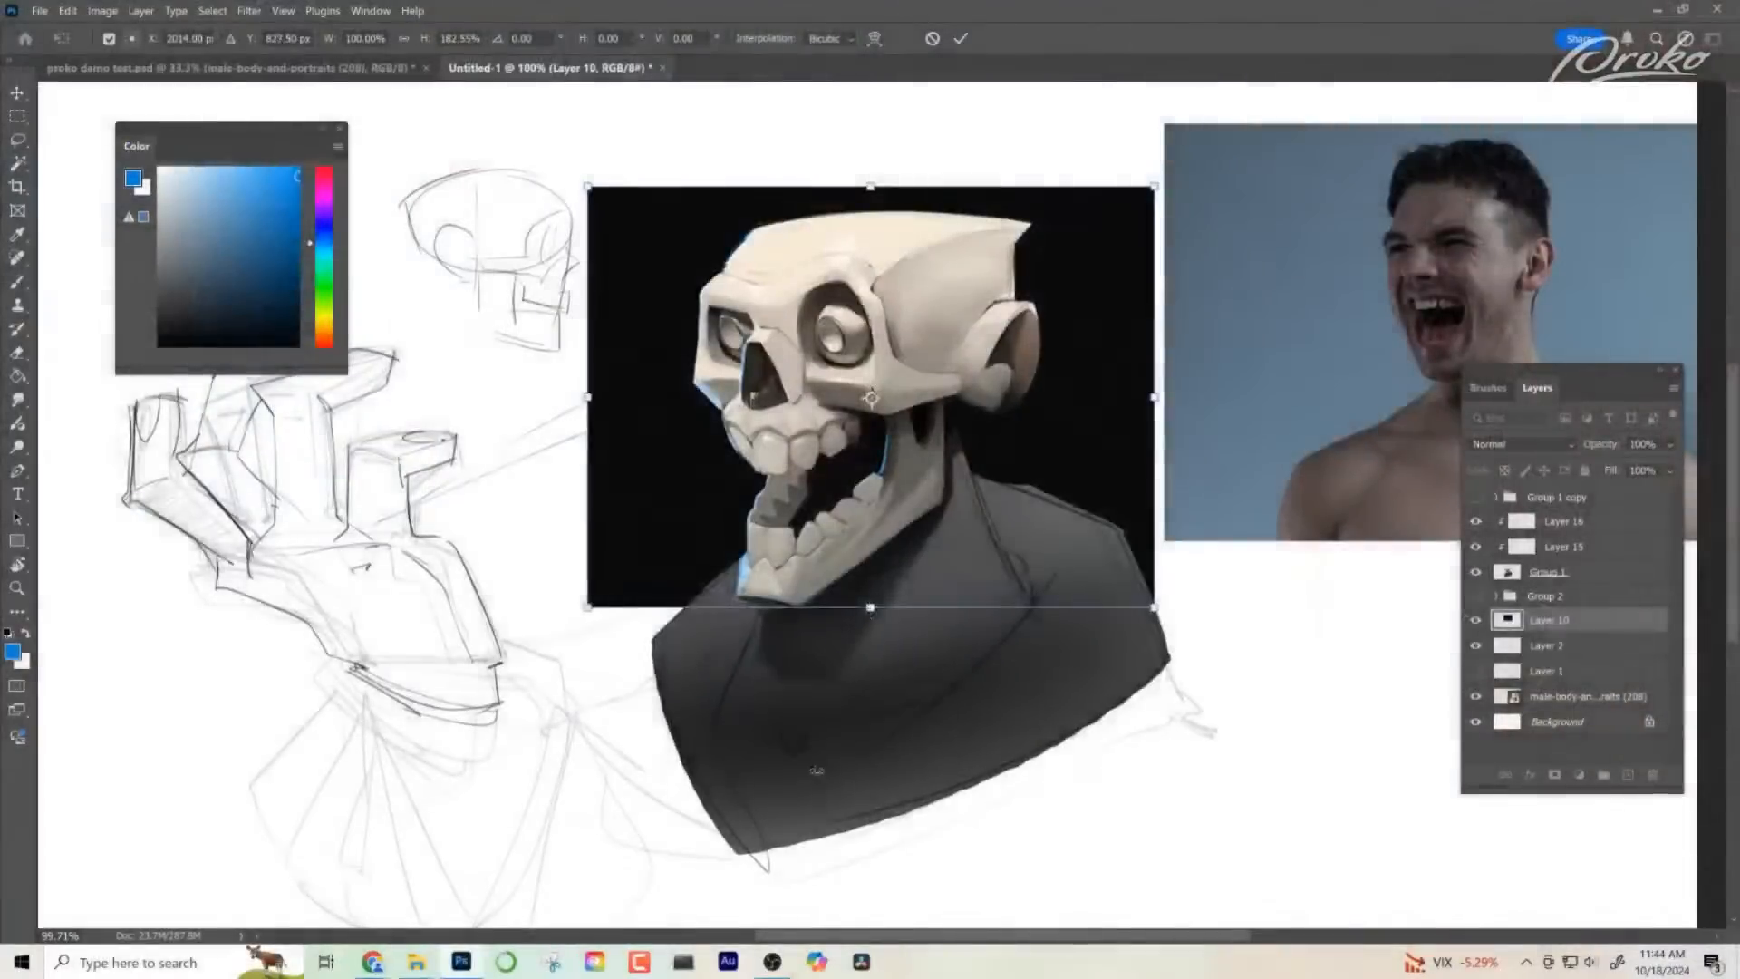
left_click_drag(870, 602, 873, 680)
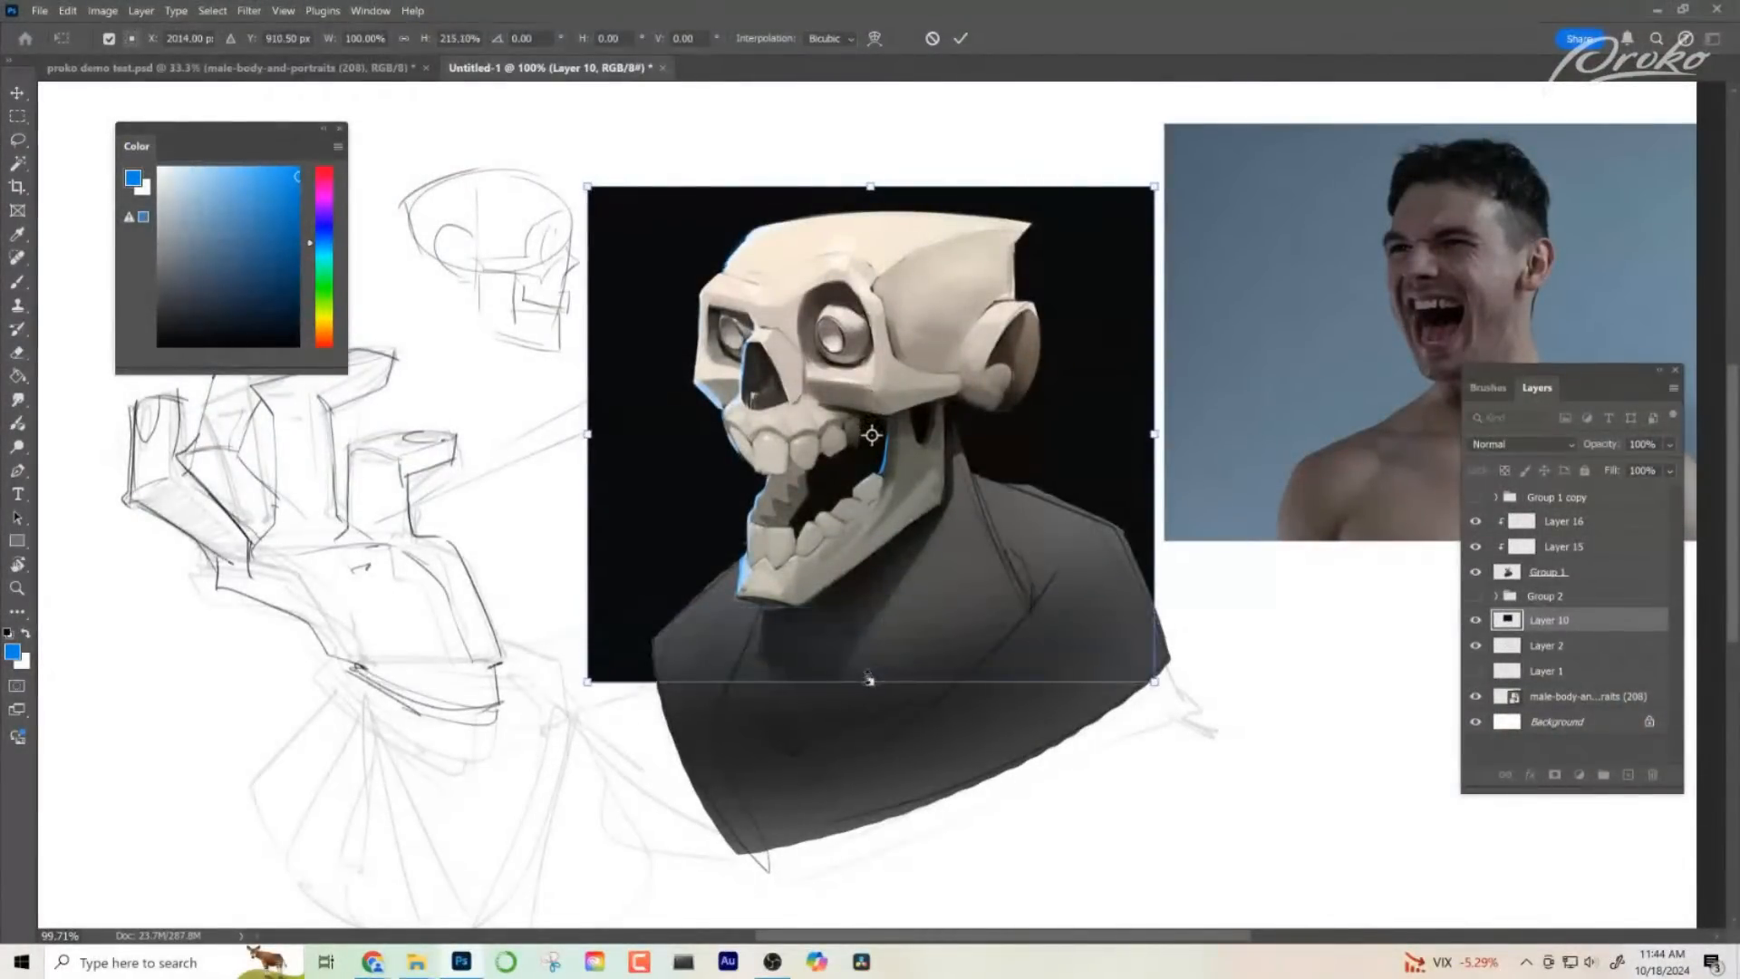
key("Return")
key("z")
left_click_drag(881, 435, 931, 510)
left_click_drag(899, 486, 955, 558)
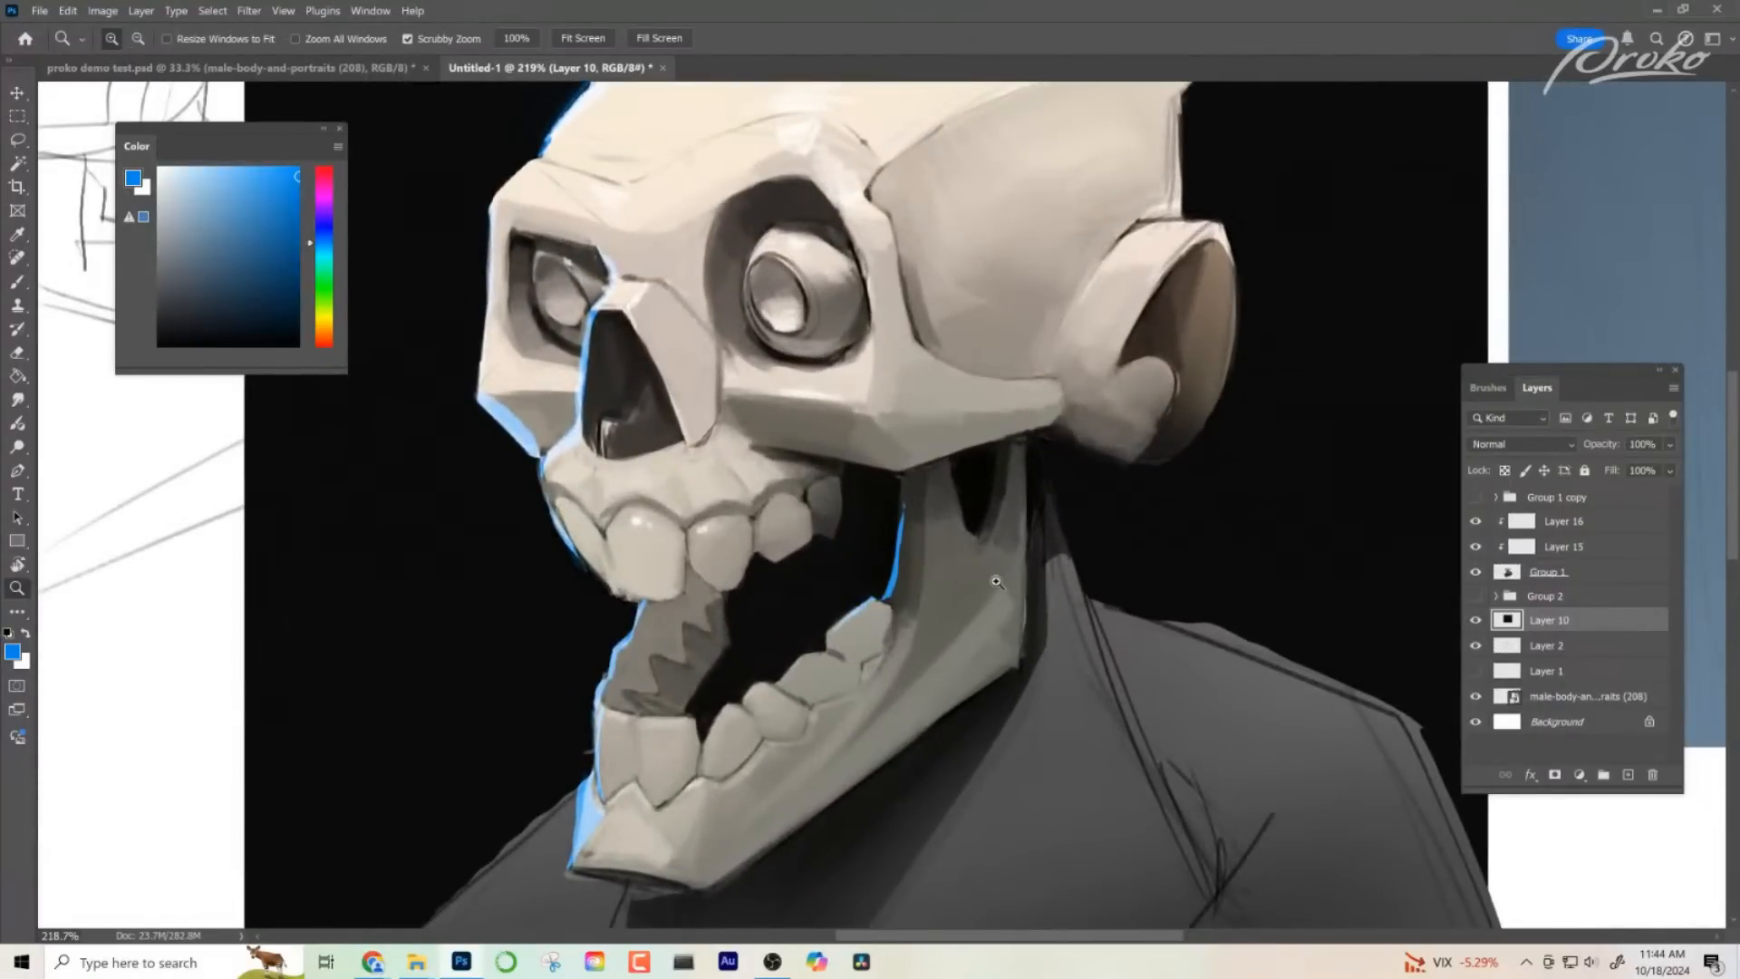
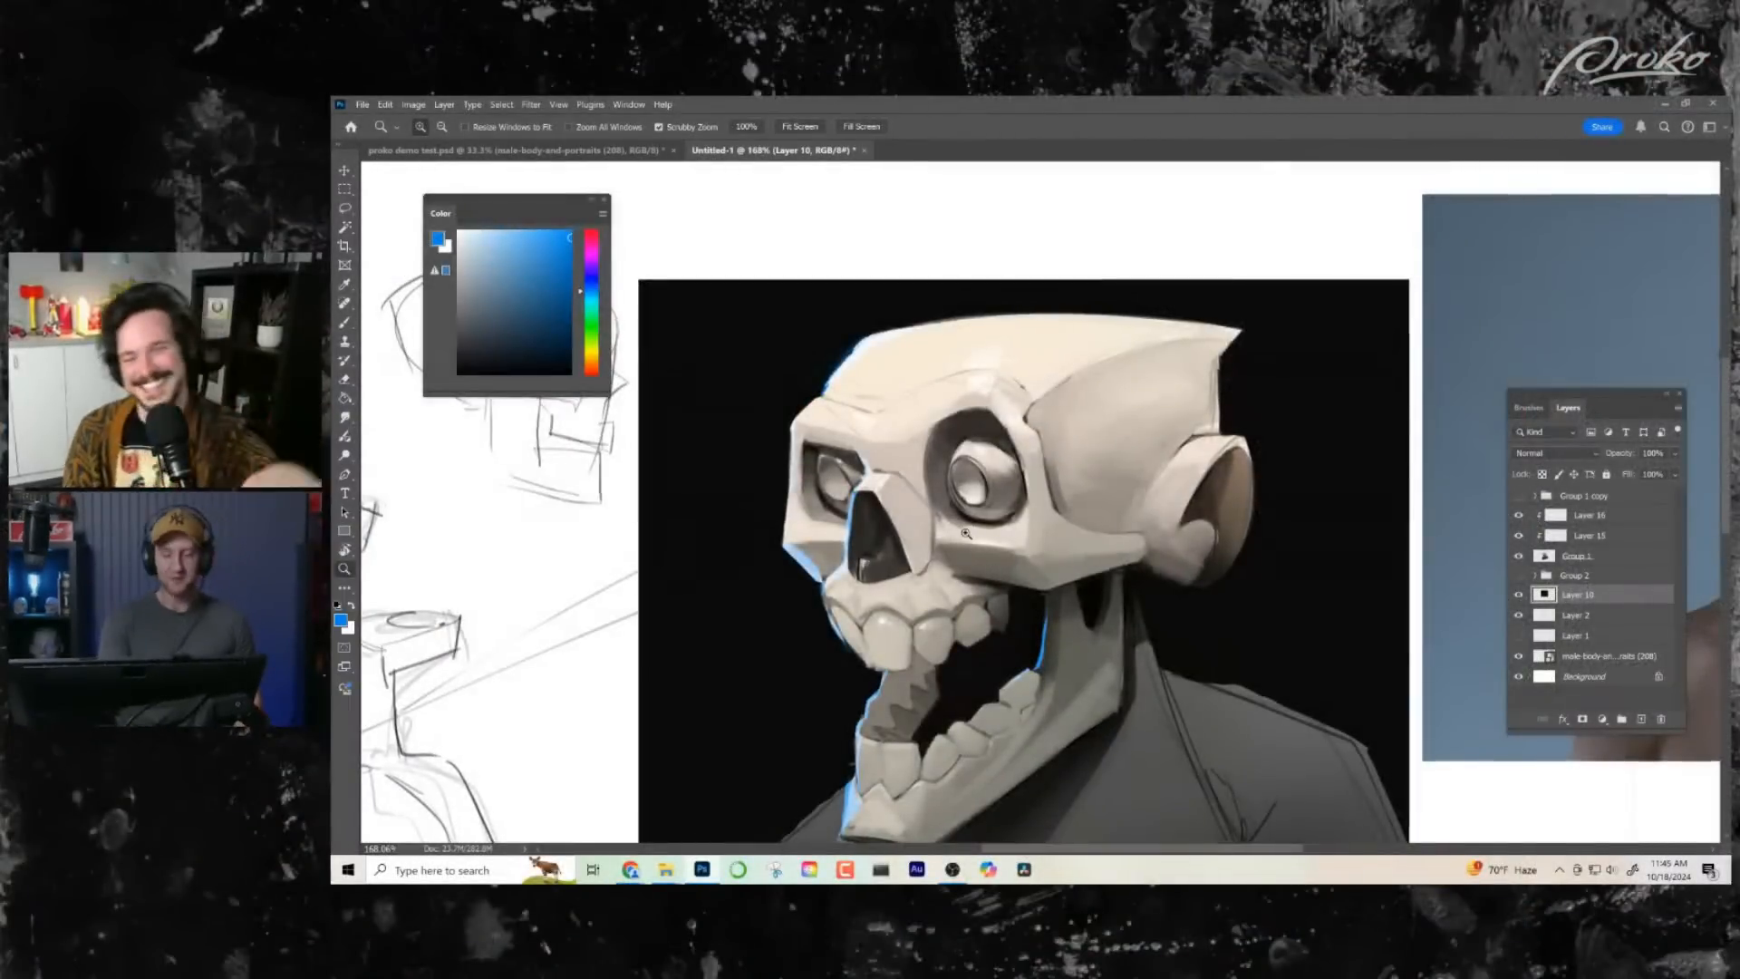
- On Layer 16, choose a pale light blue and brush brighter accents over the blue rim light along the cranium, cheek and nose edge
left_click_drag(852, 428, 863, 424)
left_click(1579, 515)
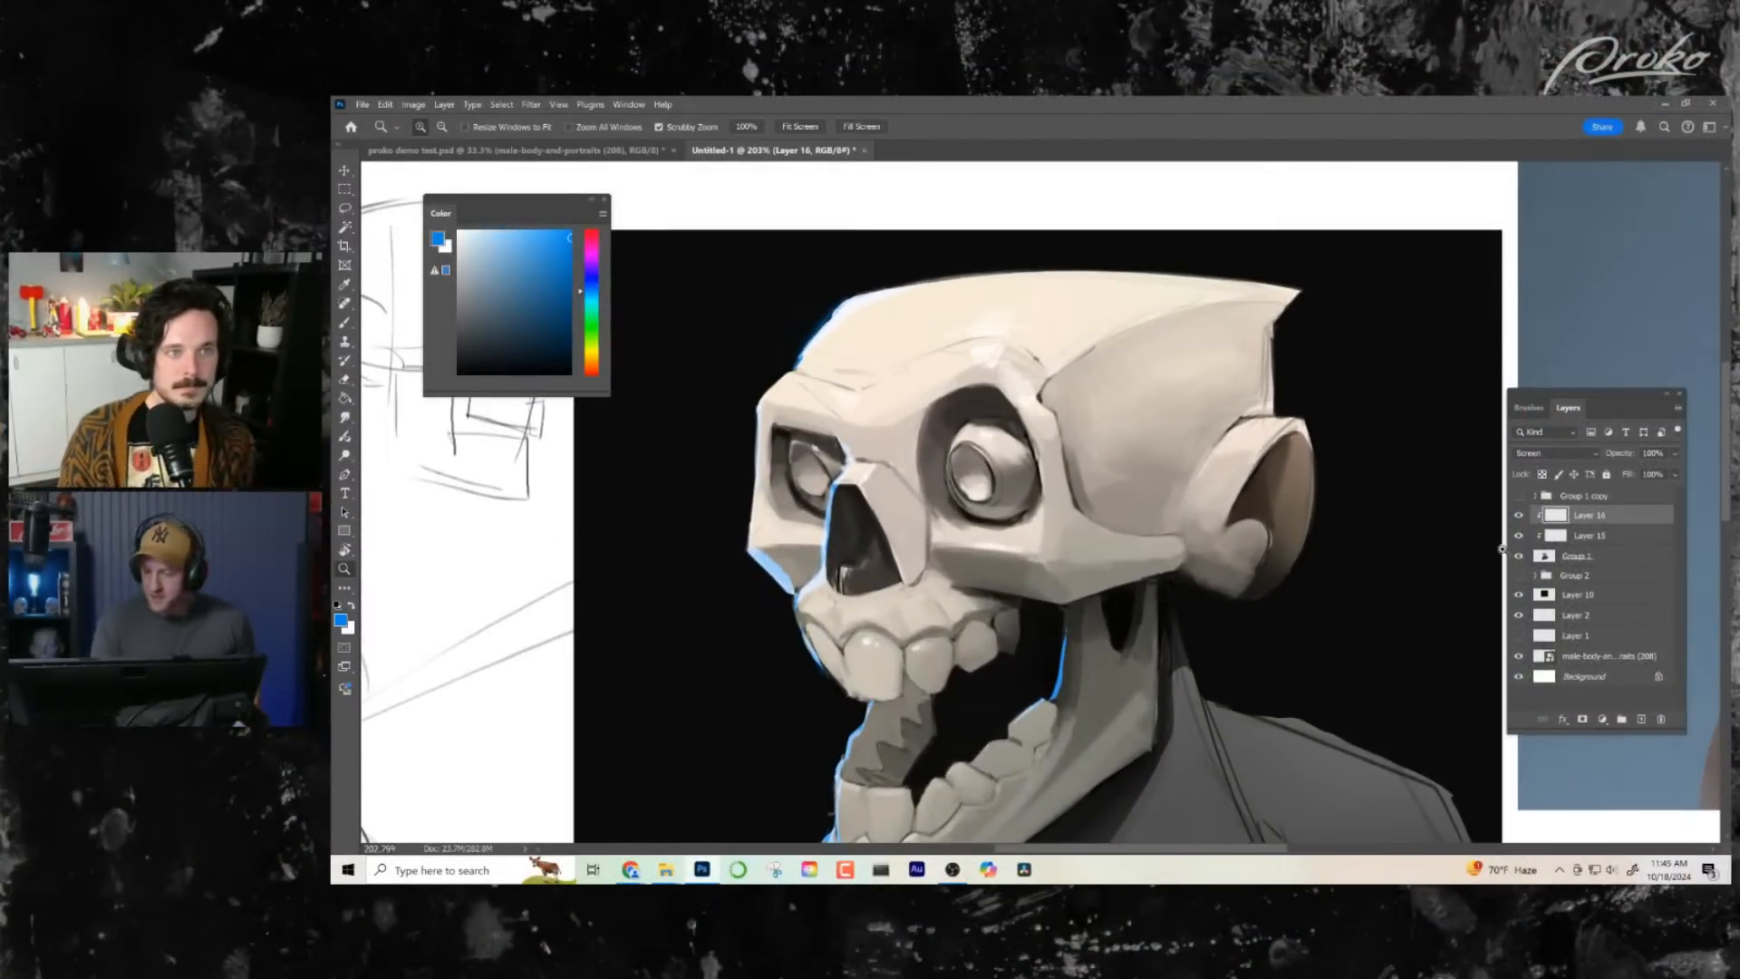
key("b")
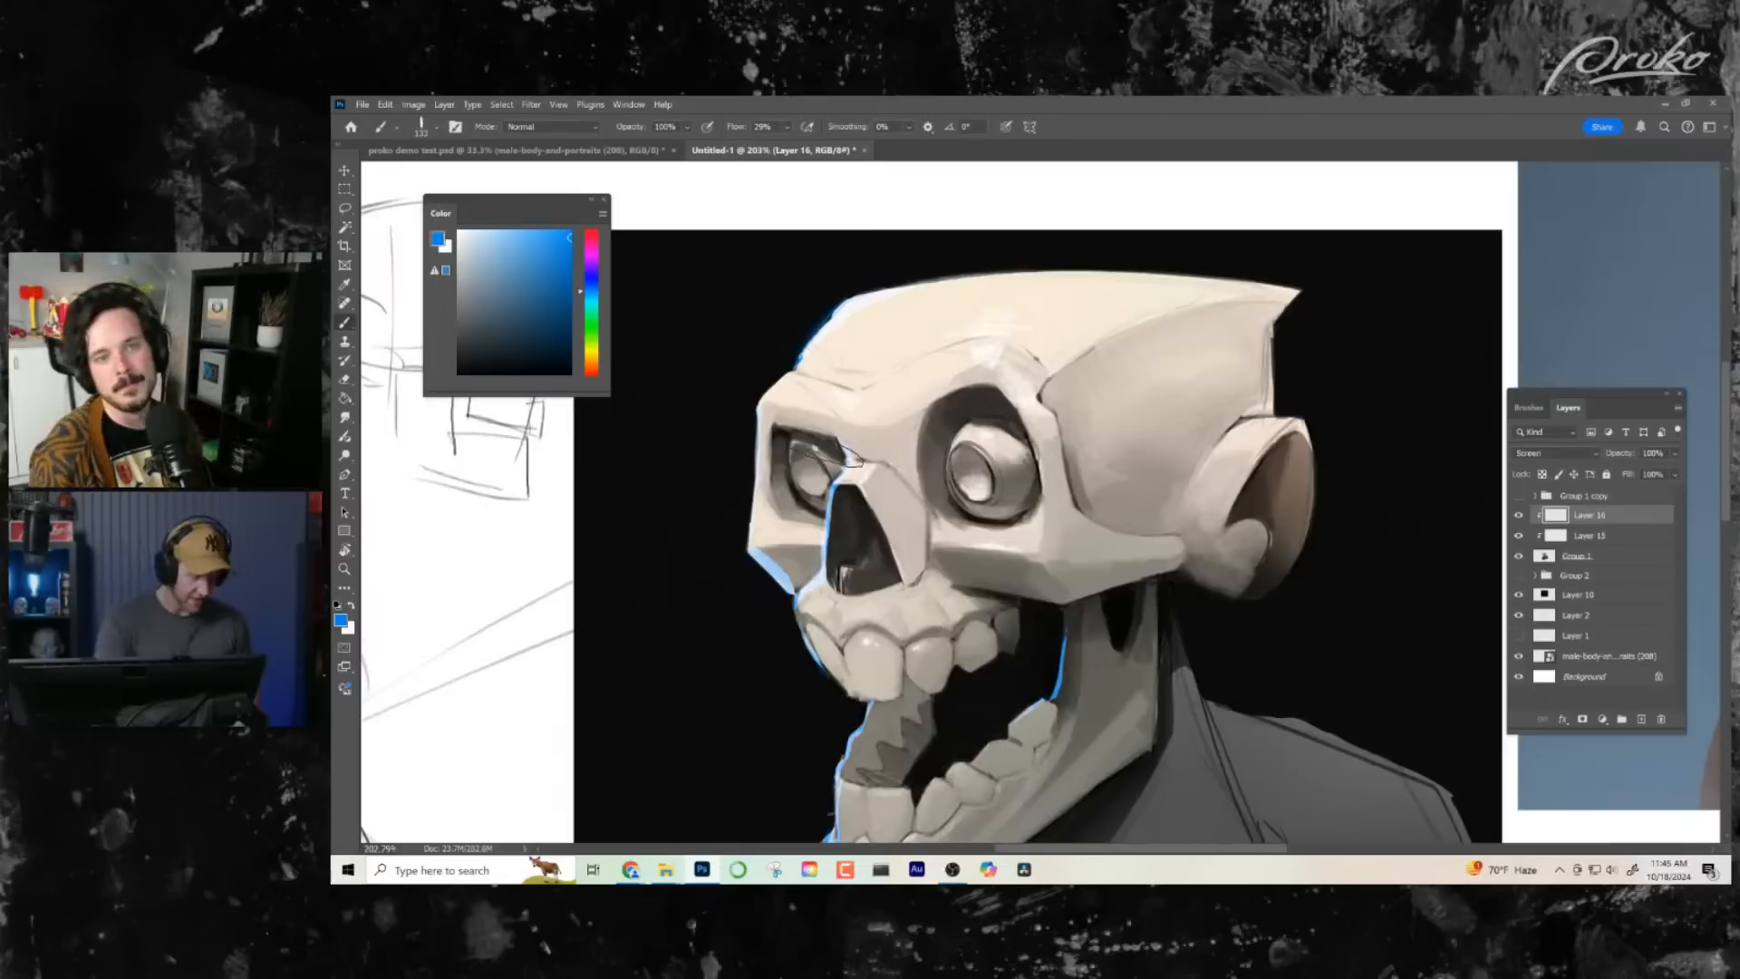
left_click_drag(855, 381, 777, 372)
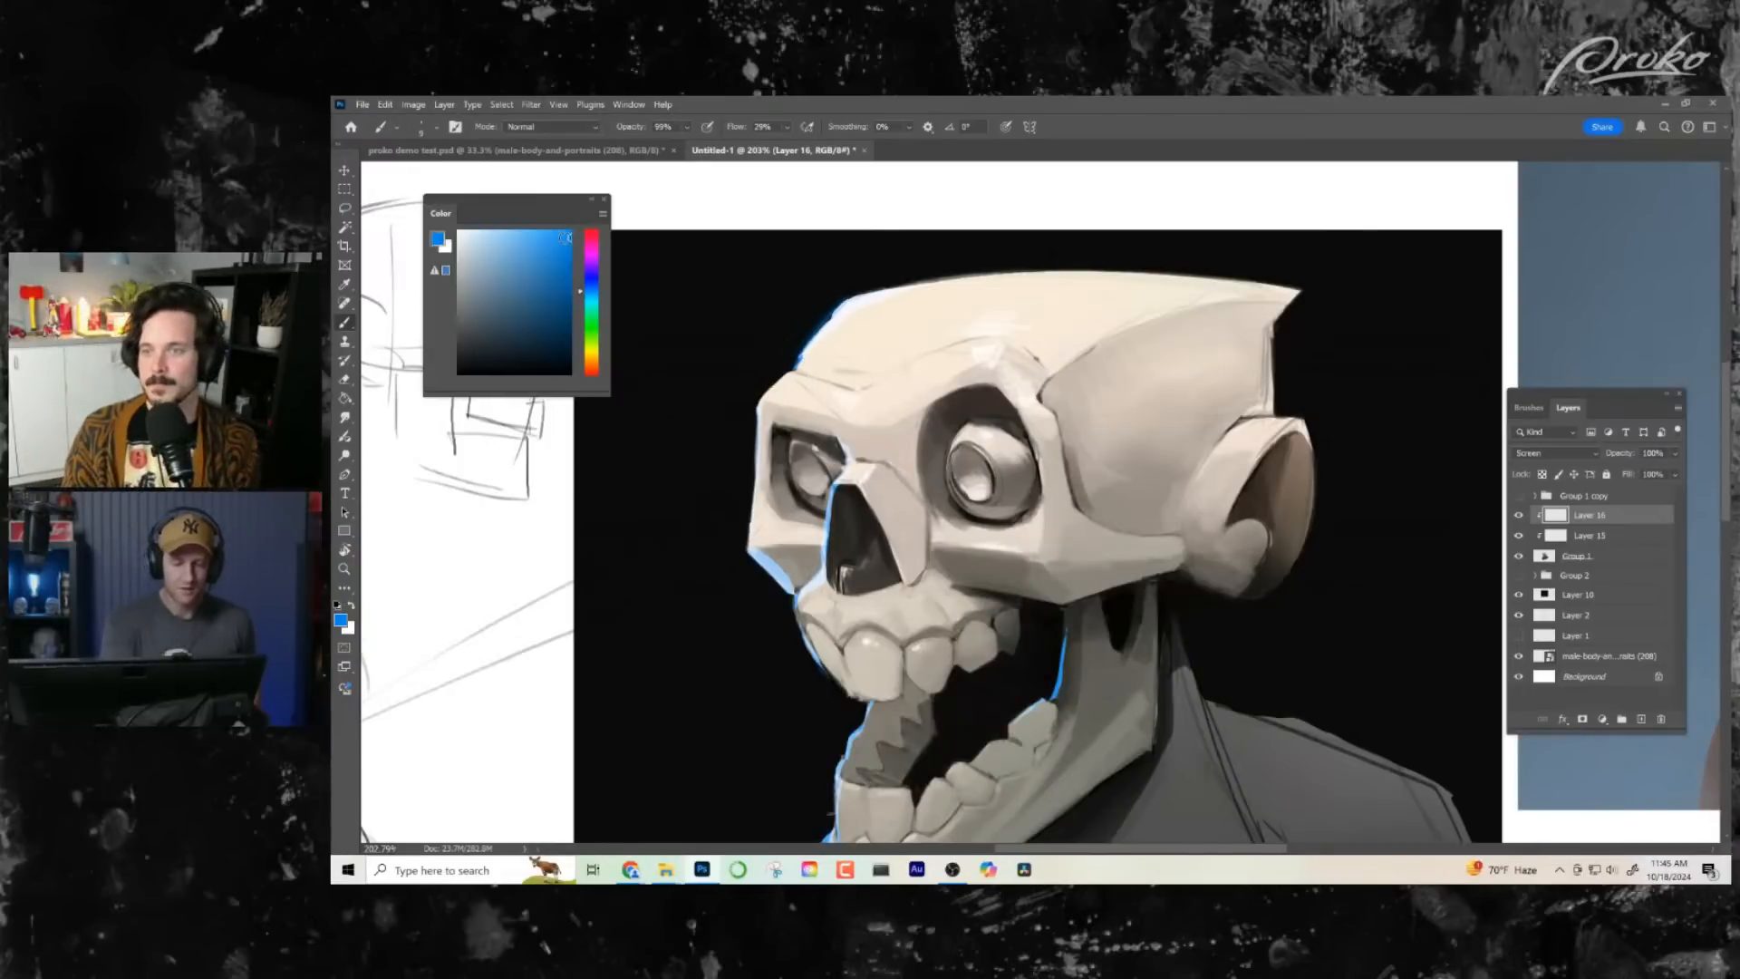
left_click(488, 232)
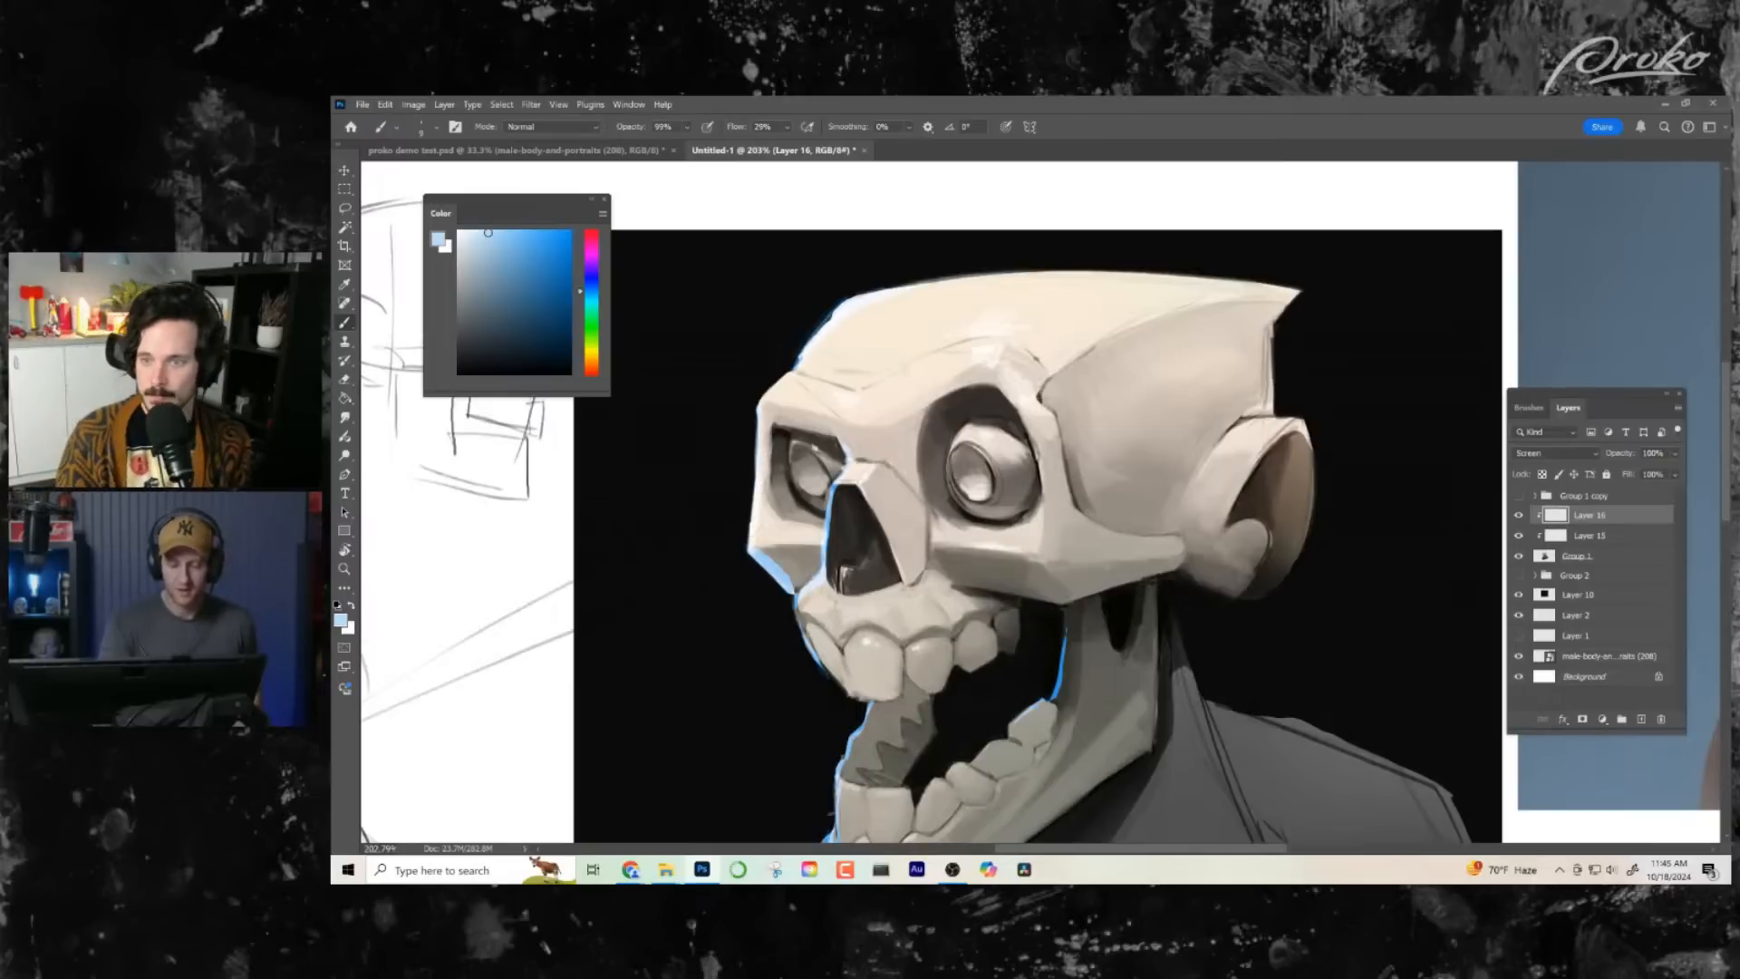
left_click_drag(1045, 669, 992, 629)
left_click_drag(774, 529, 782, 455)
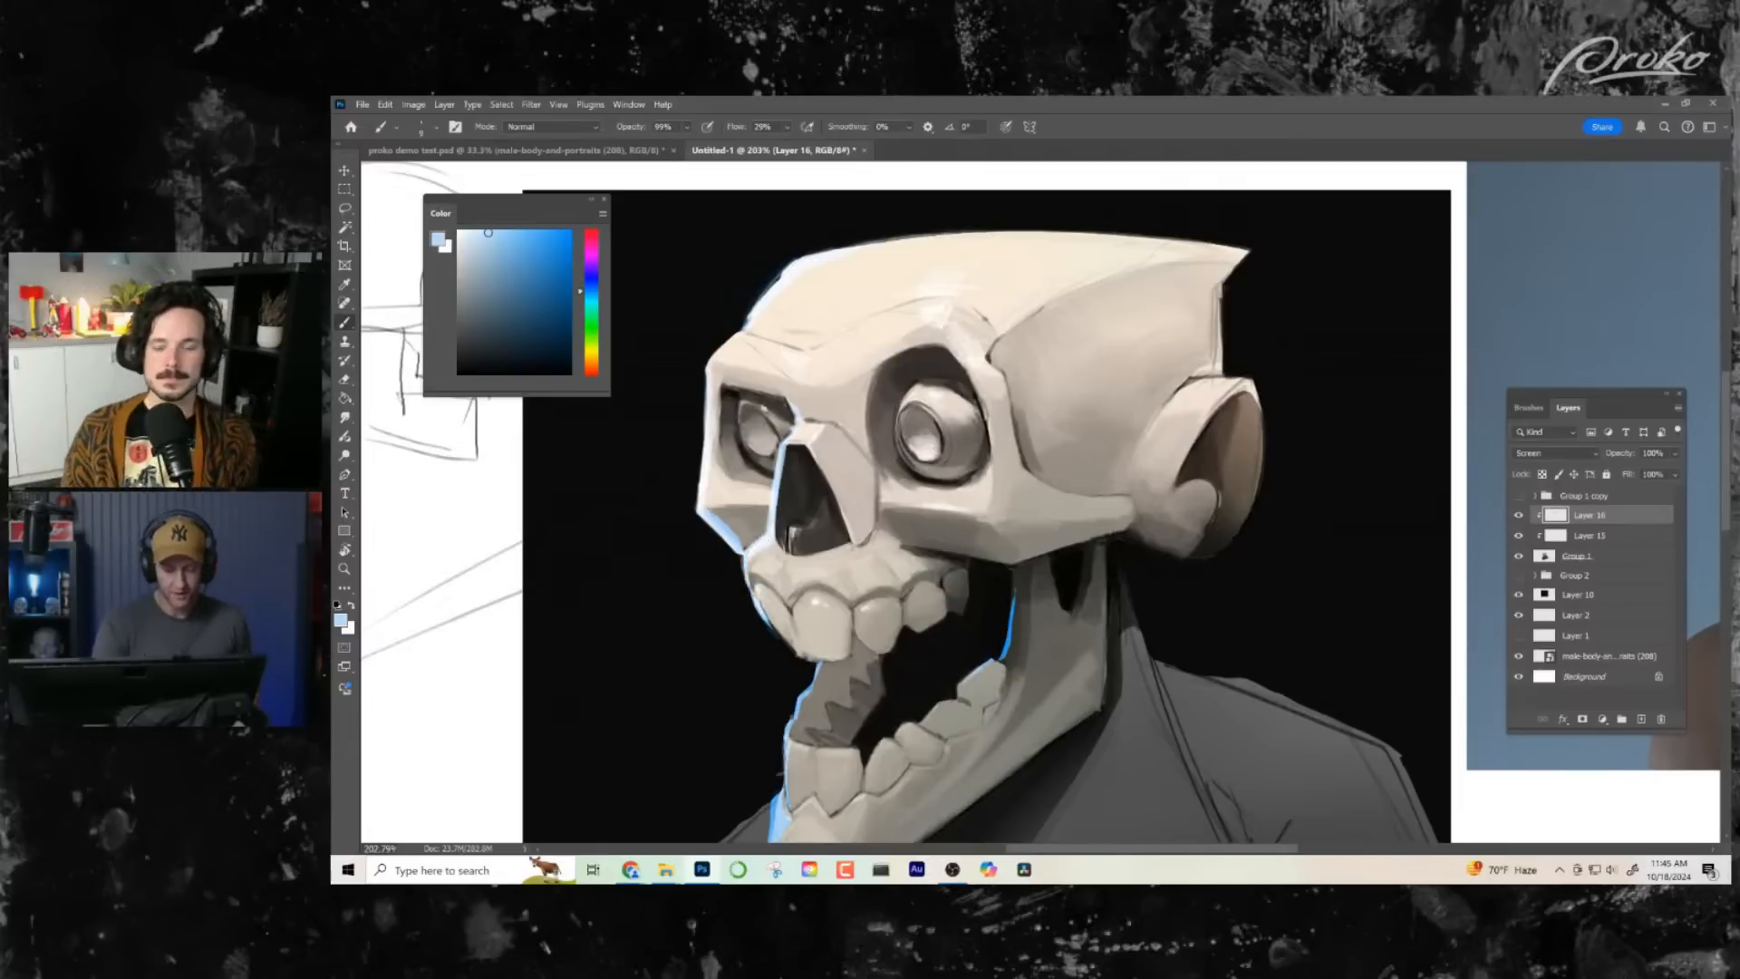
left_click_drag(970, 633, 989, 603)
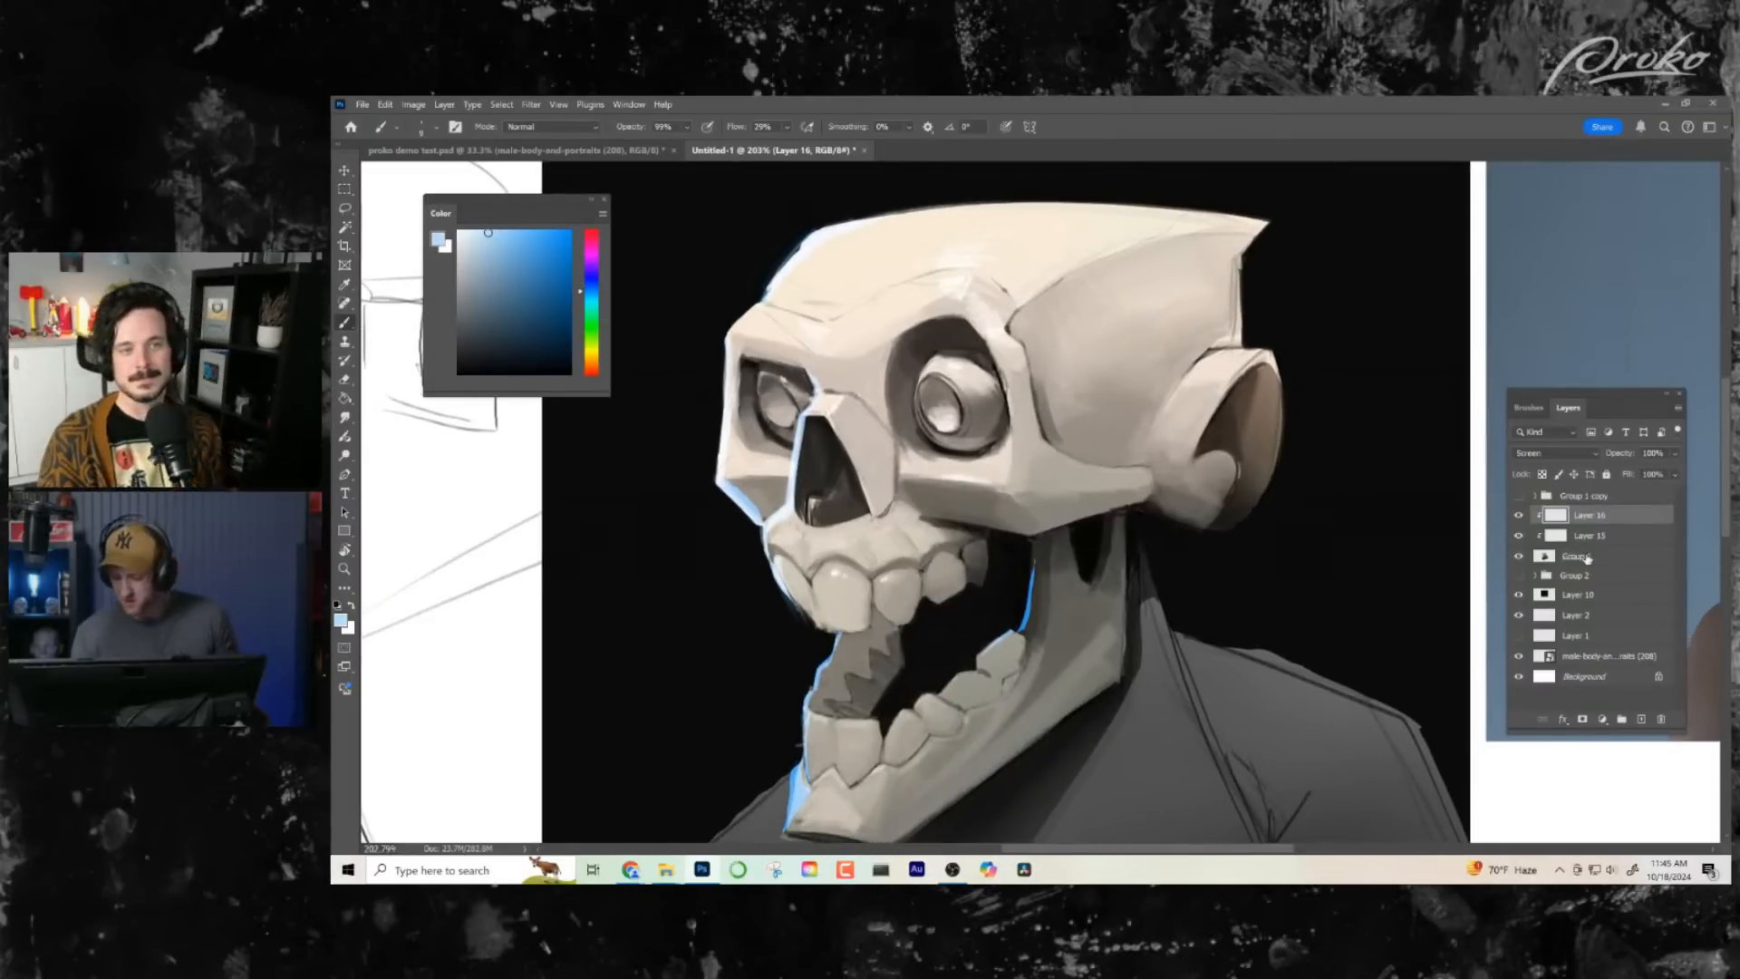
- On Group 1, lasso the areas just outside the skull's front contour from cranium to jaw to trim its edge, and clear the selection
left_click(1587, 559)
left_click(345, 212)
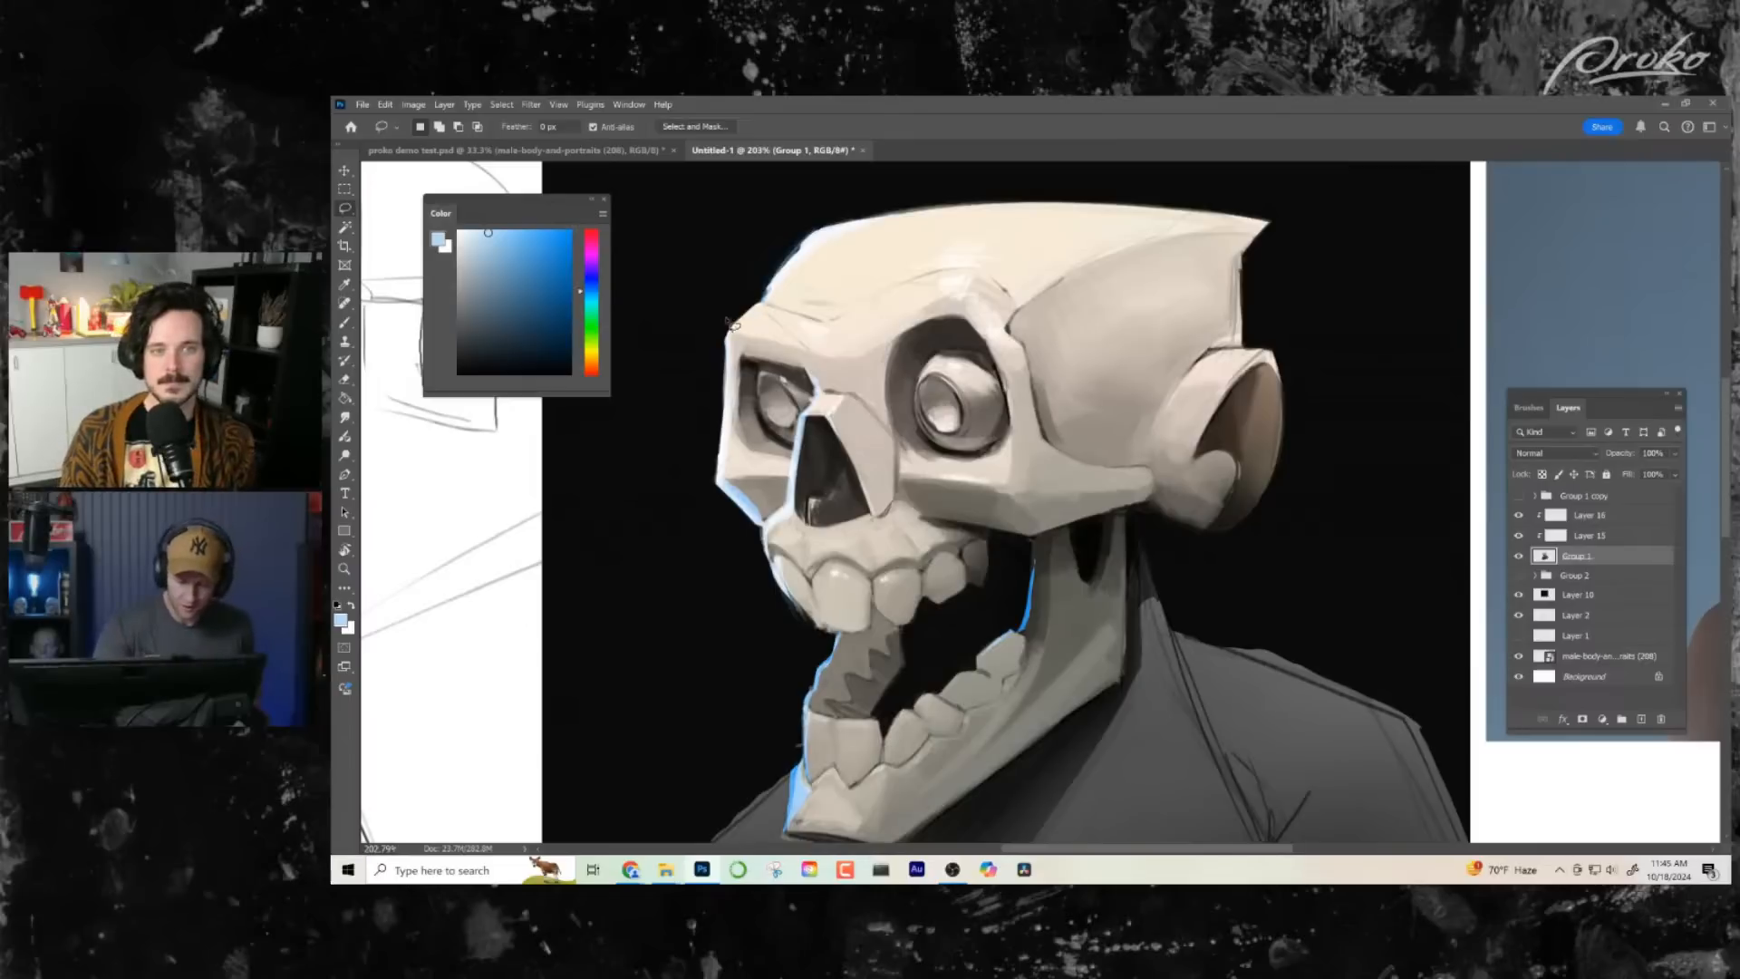
left_click_drag(925, 195, 731, 396)
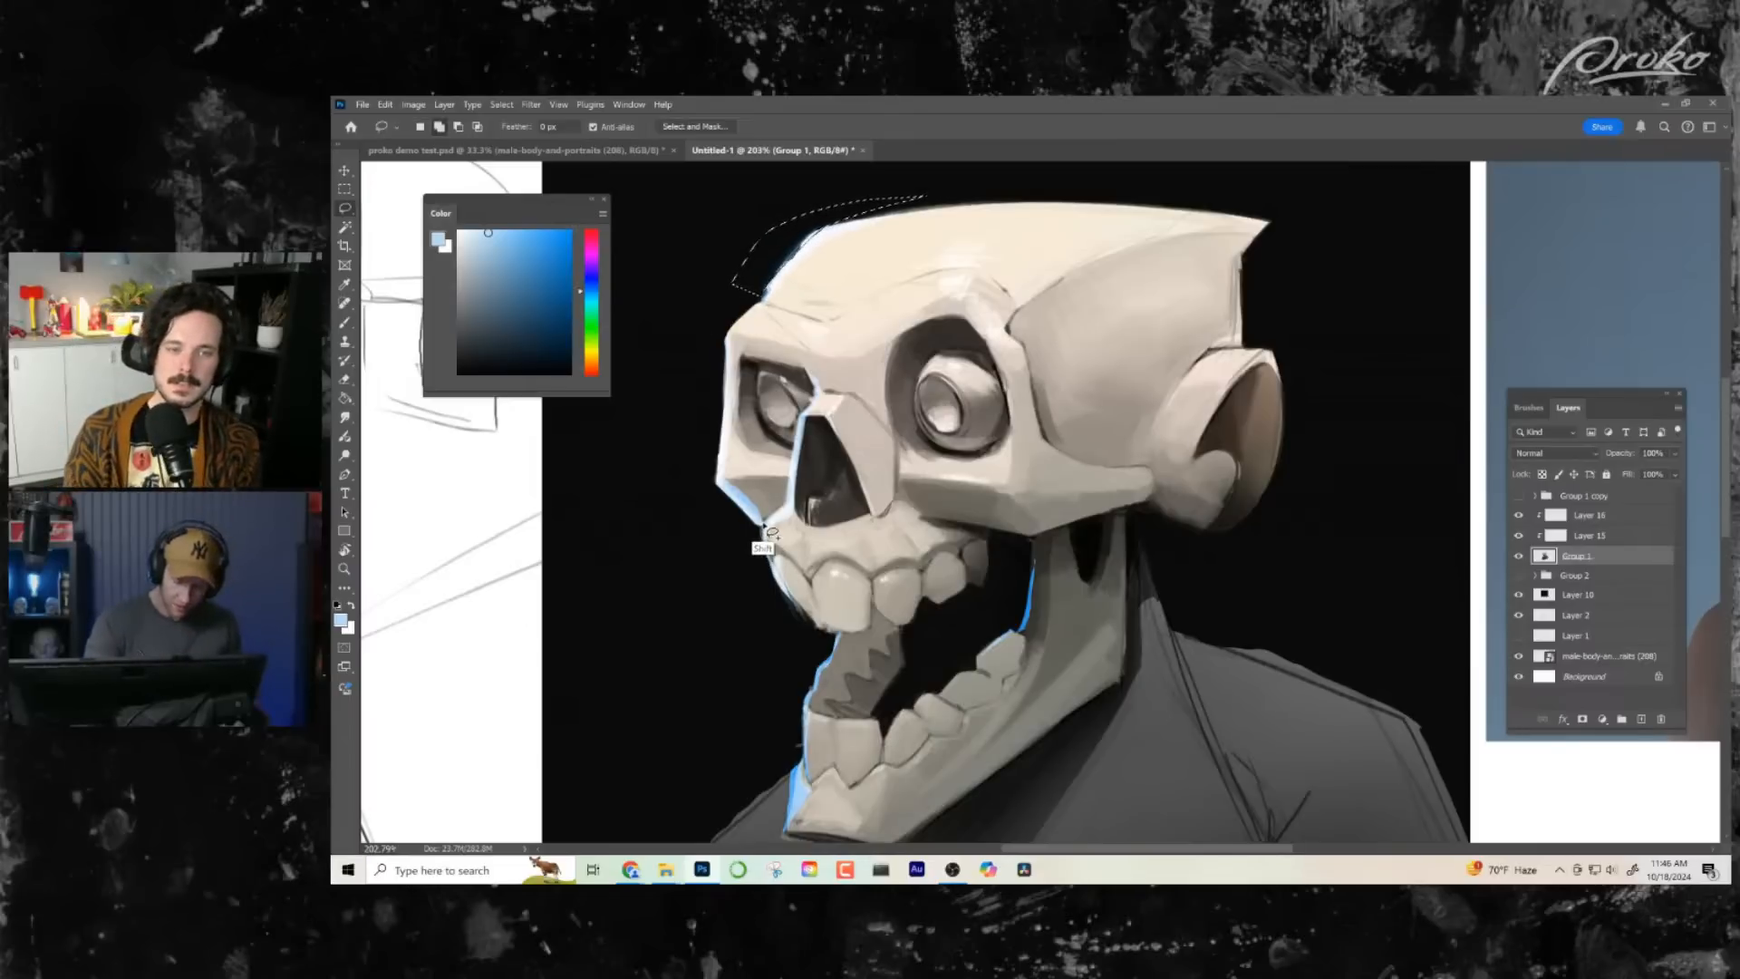
key("shift")
left_click_drag(777, 569, 830, 658)
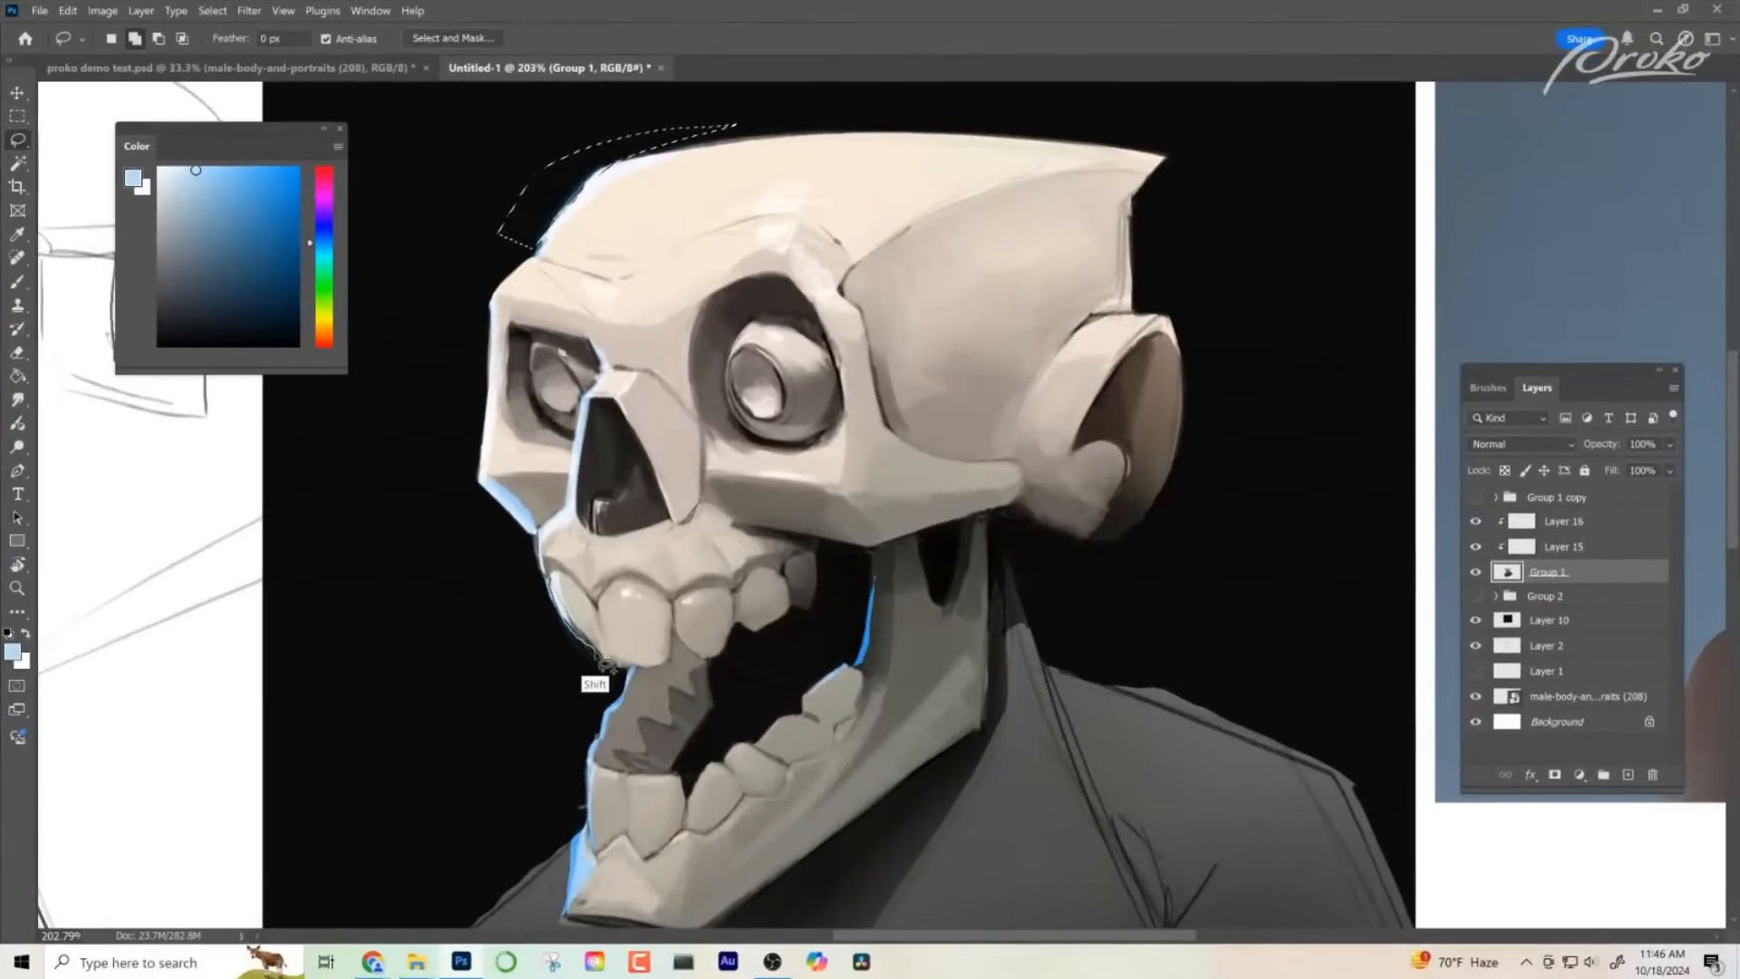
mouse_move(619, 698)
left_mouse_down()
mouse_move(587, 828)
mouse_move(553, 822)
mouse_move(492, 634)
mouse_move(417, 529)
mouse_move(448, 156)
mouse_move(448, 402)
mouse_move(480, 487)
mouse_move(572, 571)
left_mouse_up()
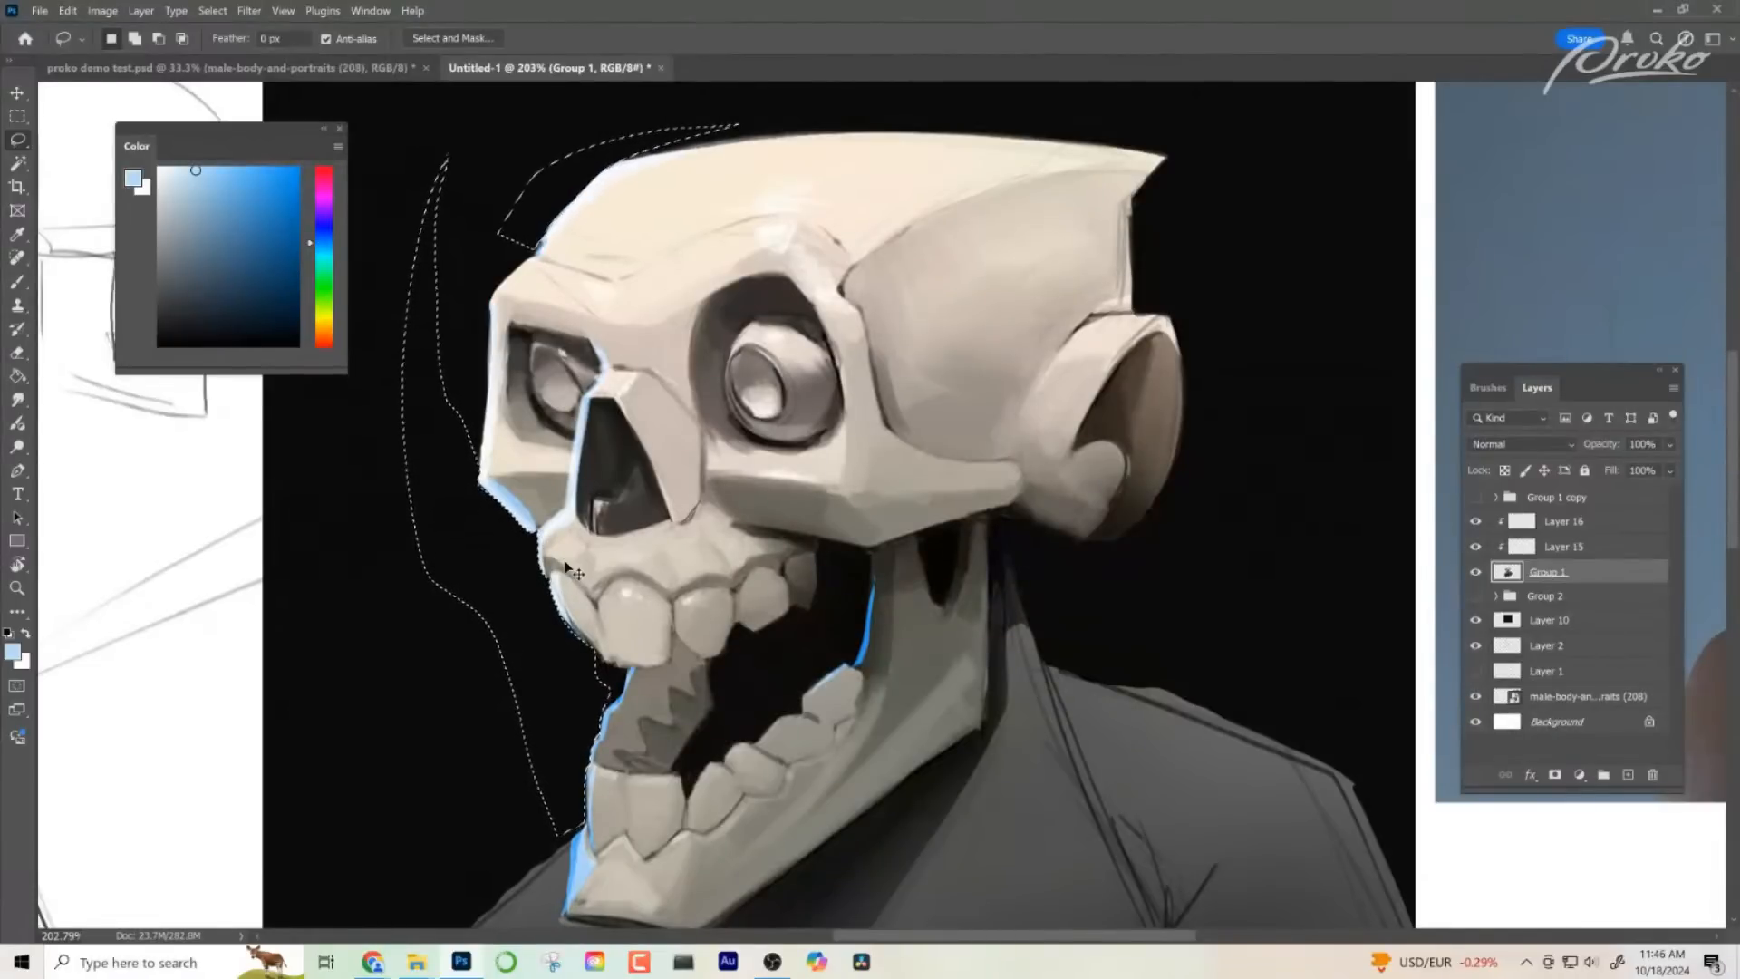
key("ctrl+d")
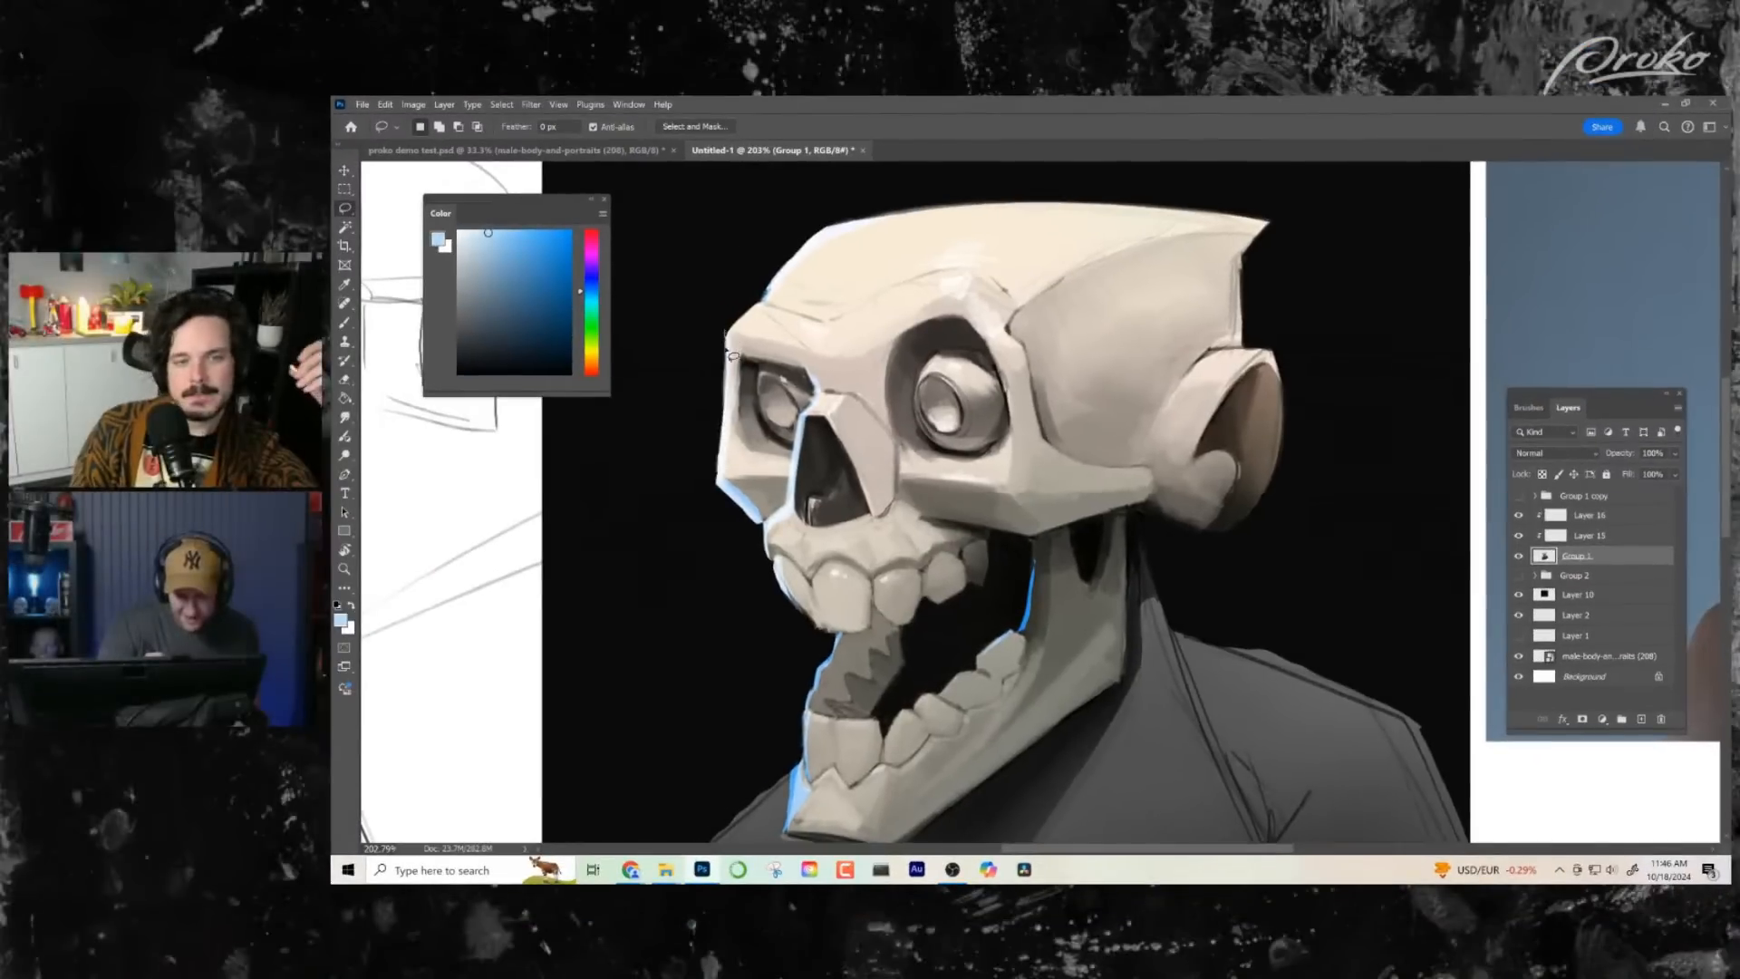
- Lasso thin slivers beside the outer cheek and the cranium's front slope to tidy the silhouette, and clear the selection
mouse_move(727, 445)
left_mouse_down()
mouse_move(707, 495)
mouse_move(715, 326)
left_mouse_up()
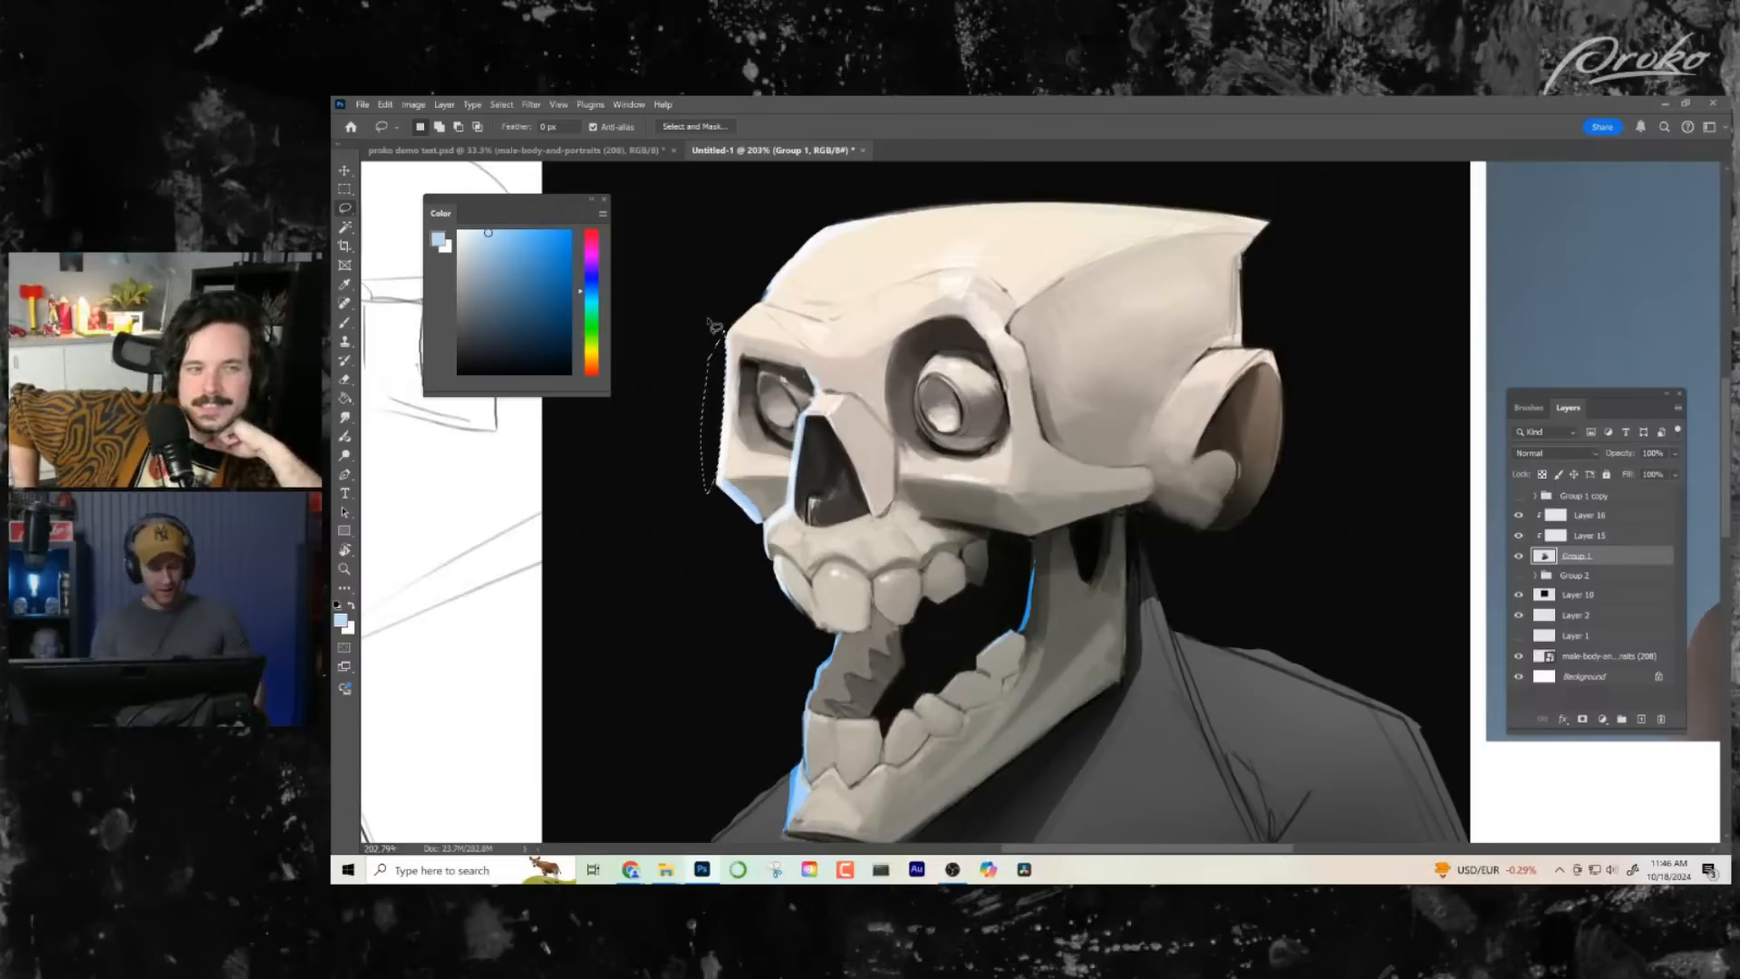
left_click(715, 326)
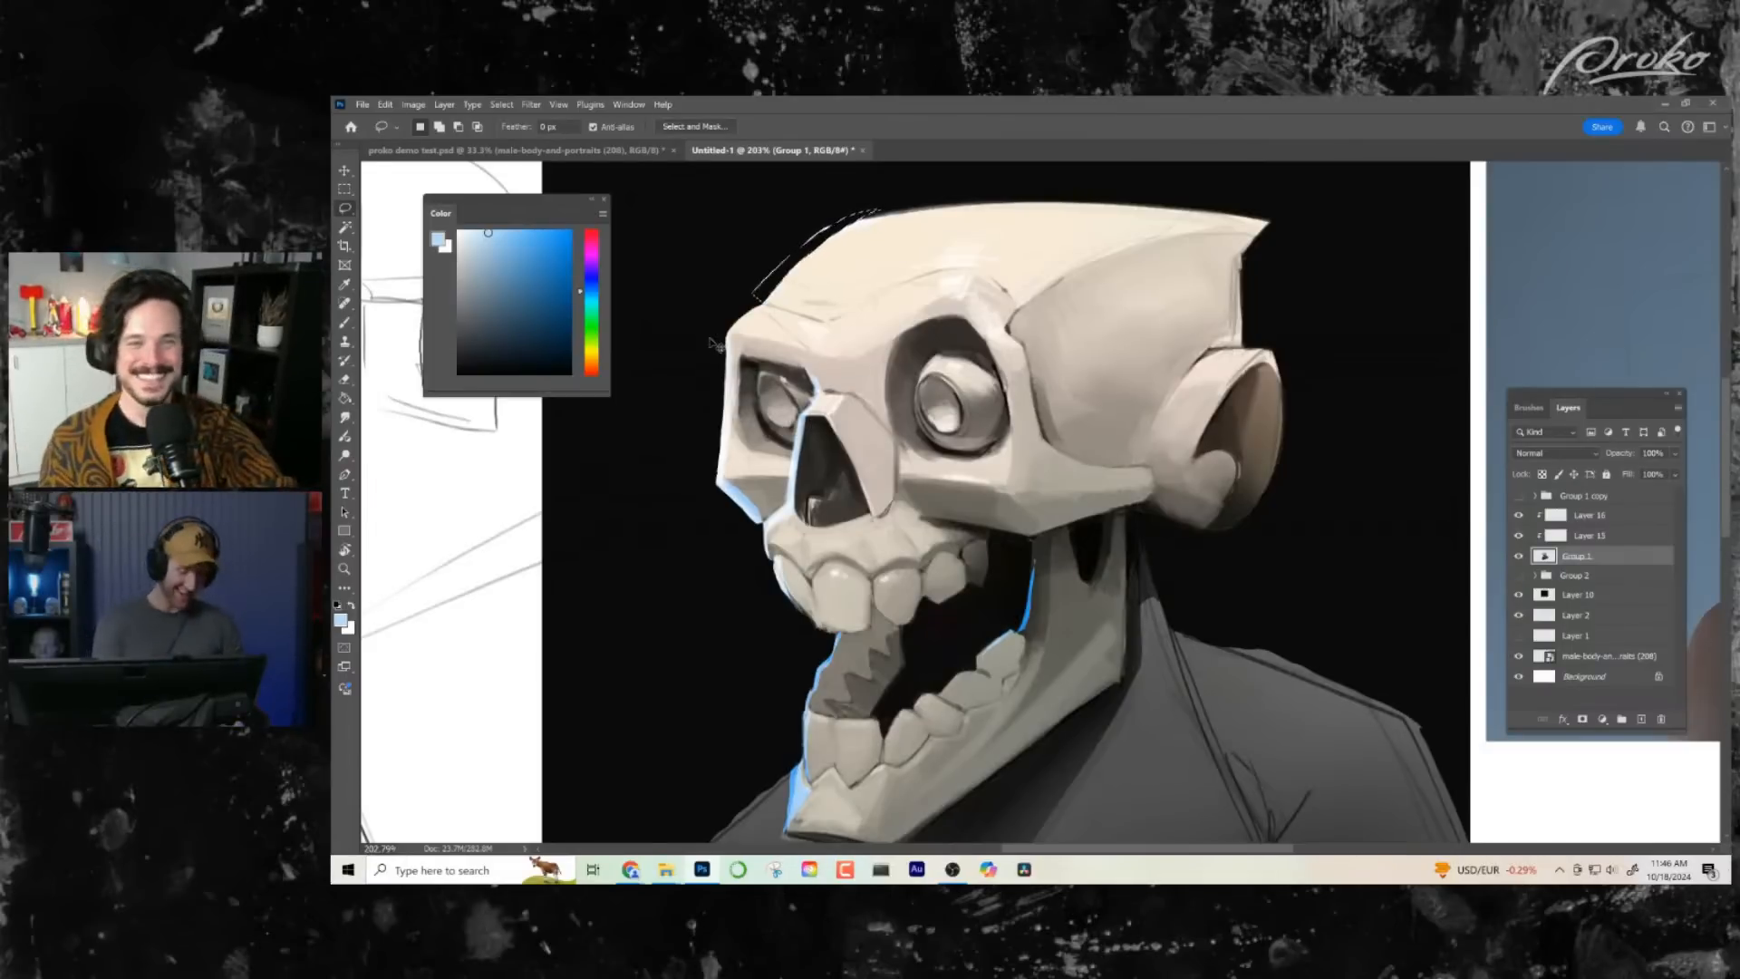
key("ctrl+d")
key("z")
left_click_drag(968, 661, 934, 649)
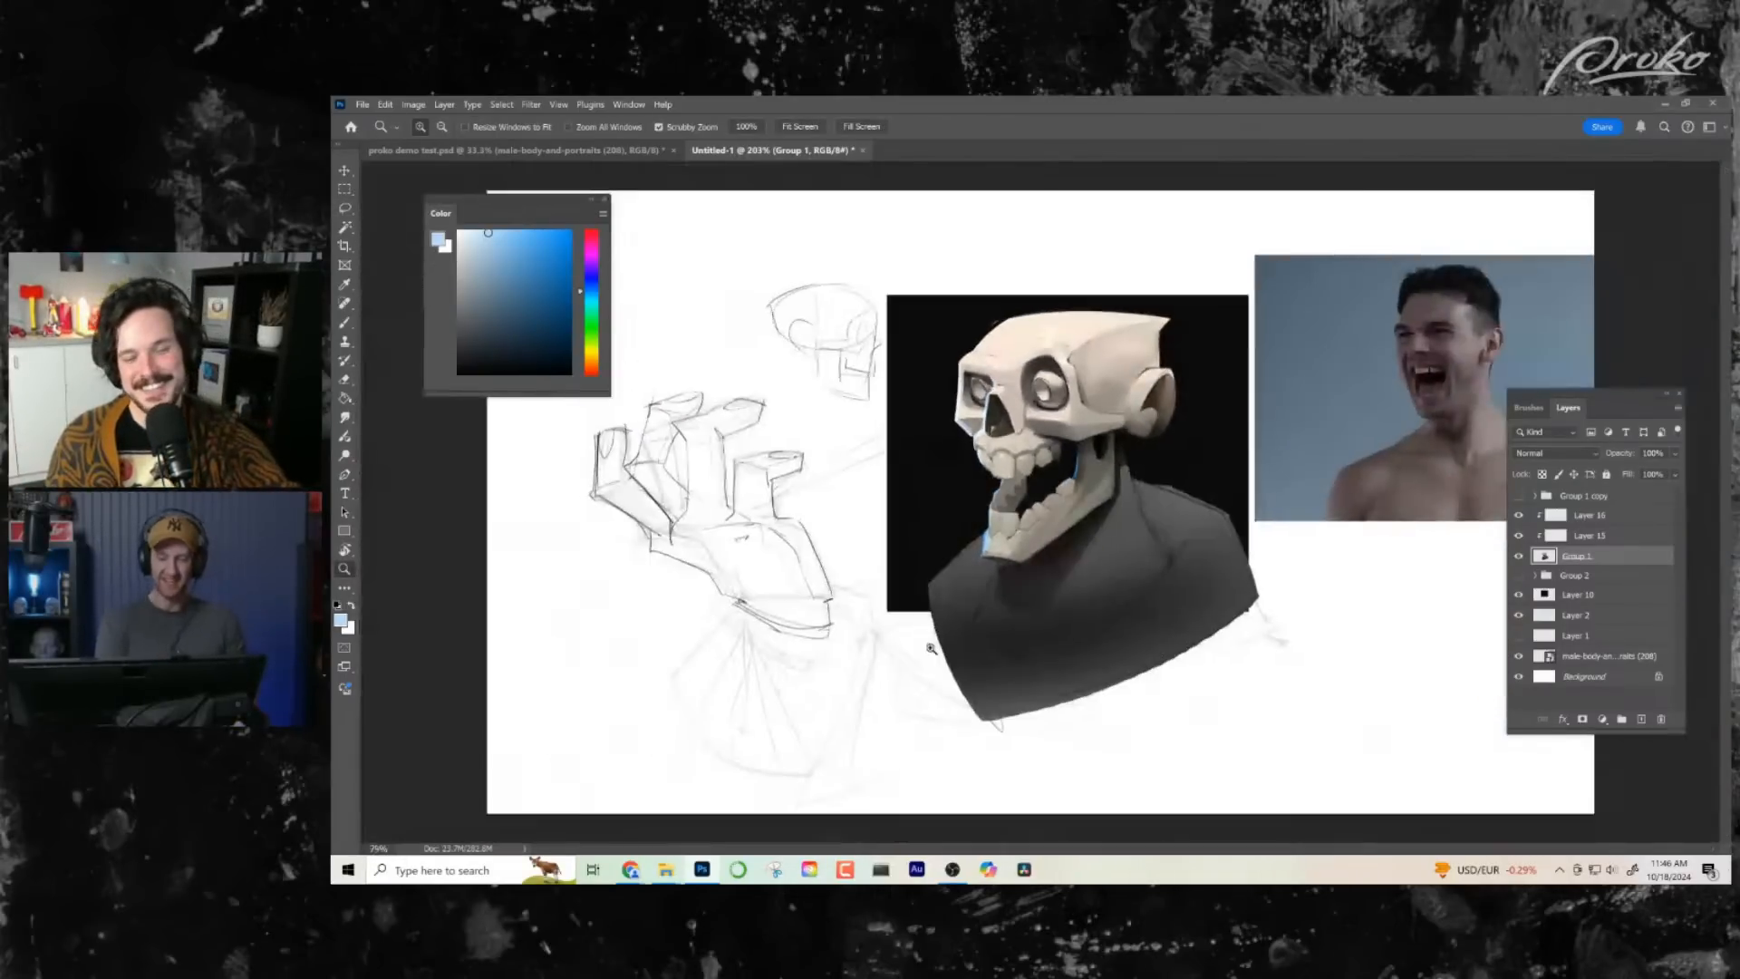
- Compare the skull with and without Layer 16, lasso the cranium's front slope on that layer and brush pale blue rim light inside
left_click_drag(1045, 403, 1407, 538)
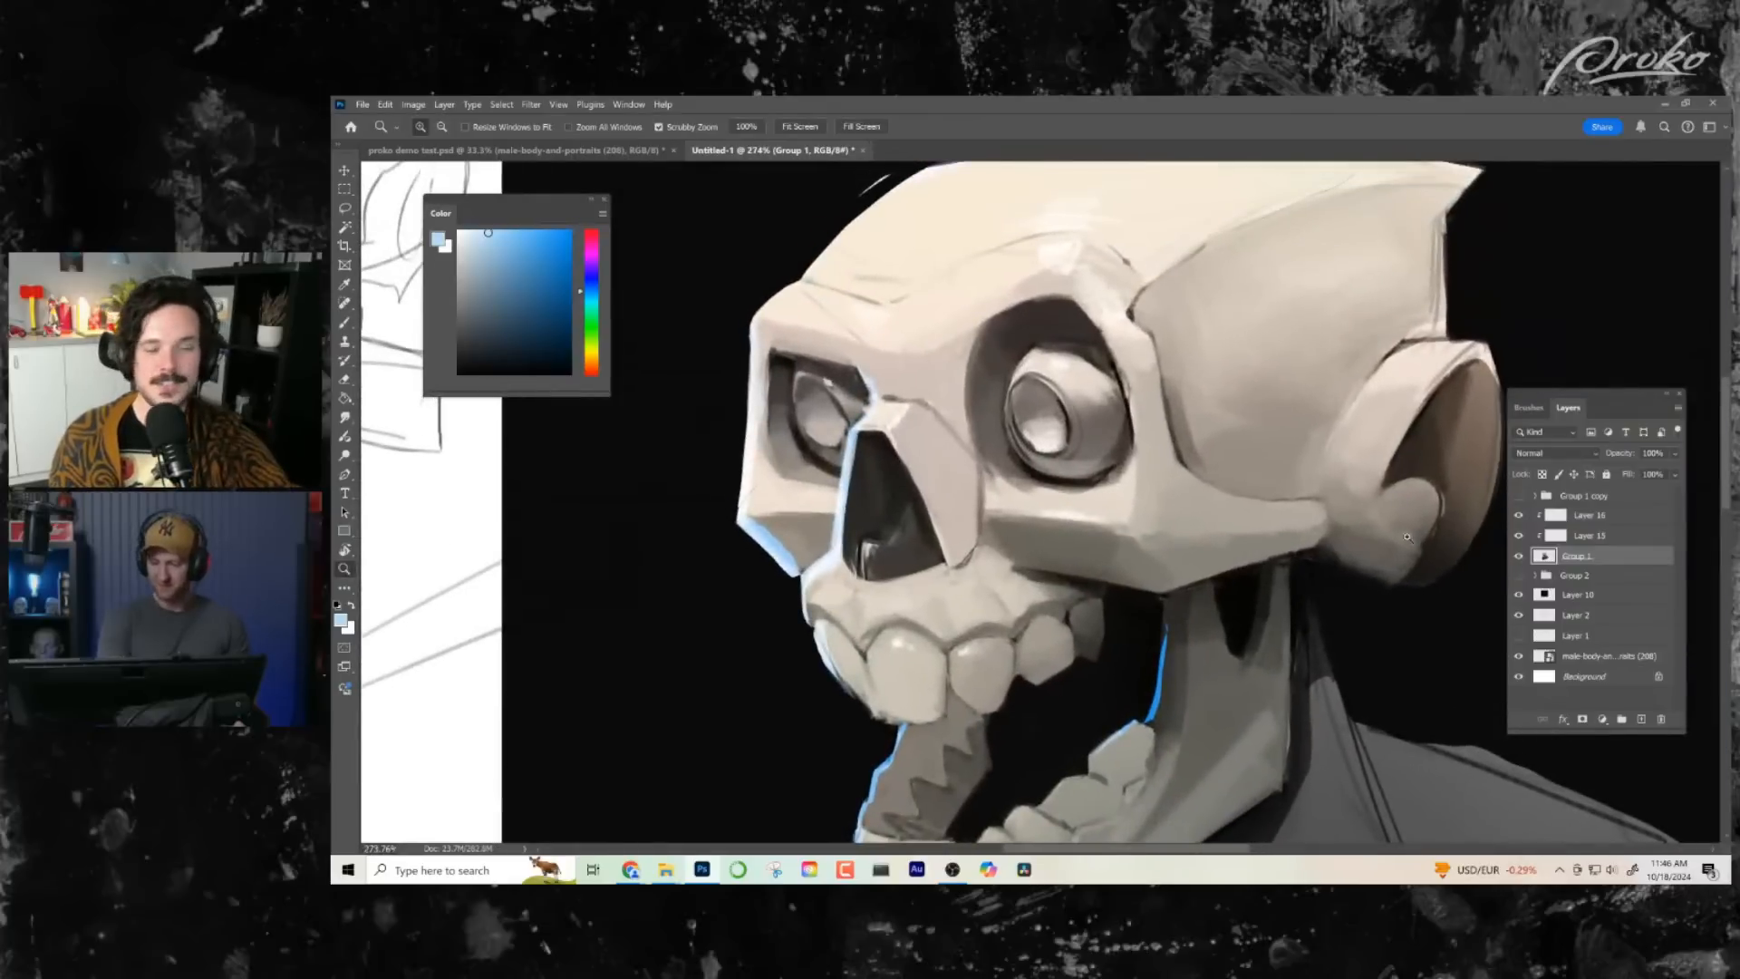
left_click(1577, 517)
left_click(1519, 515)
left_click(1519, 515)
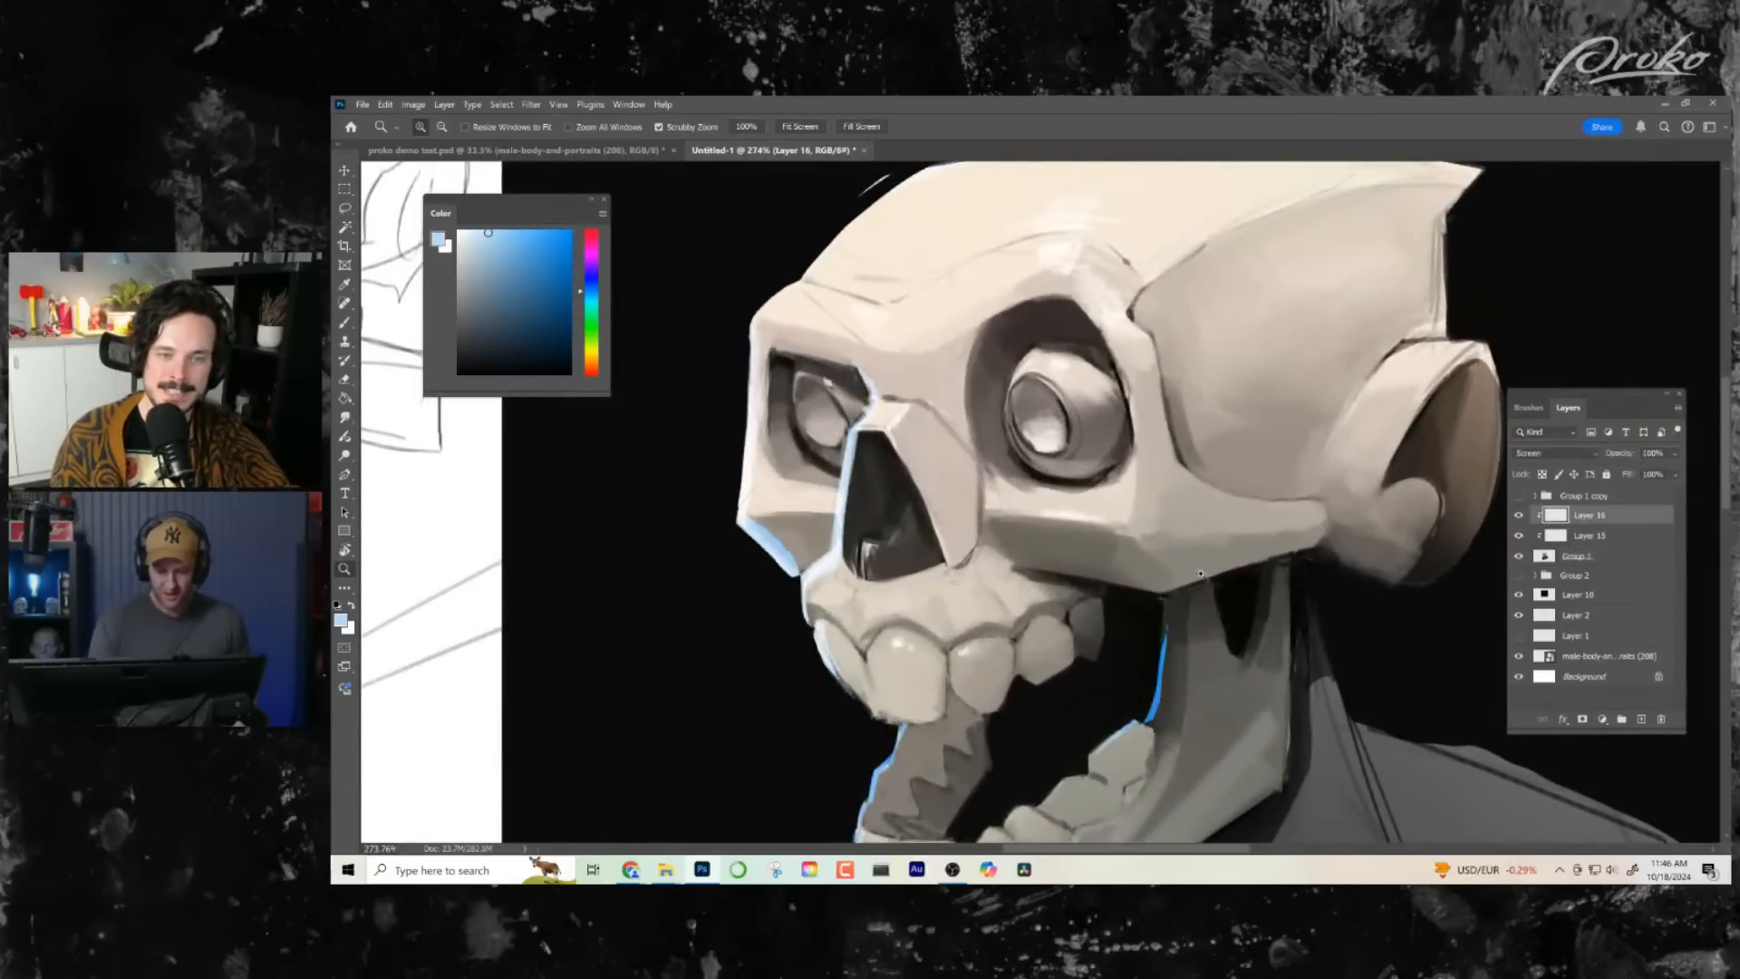
key("l")
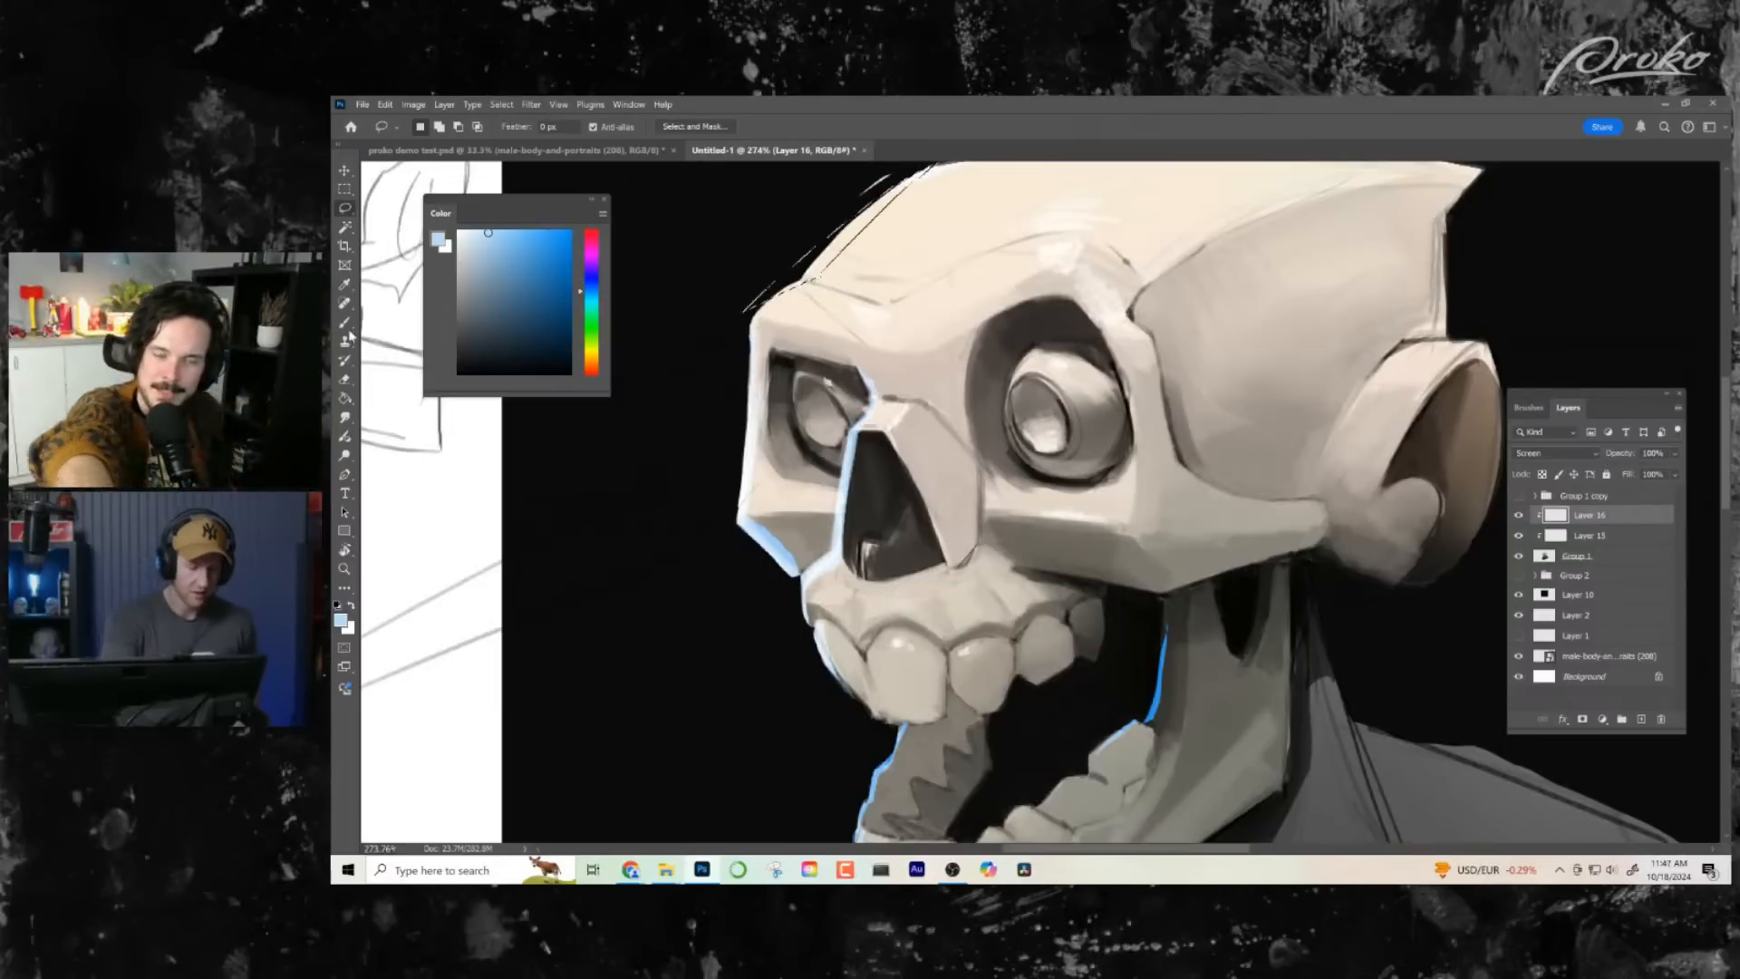
key("b")
left_click_drag(852, 317, 843, 338)
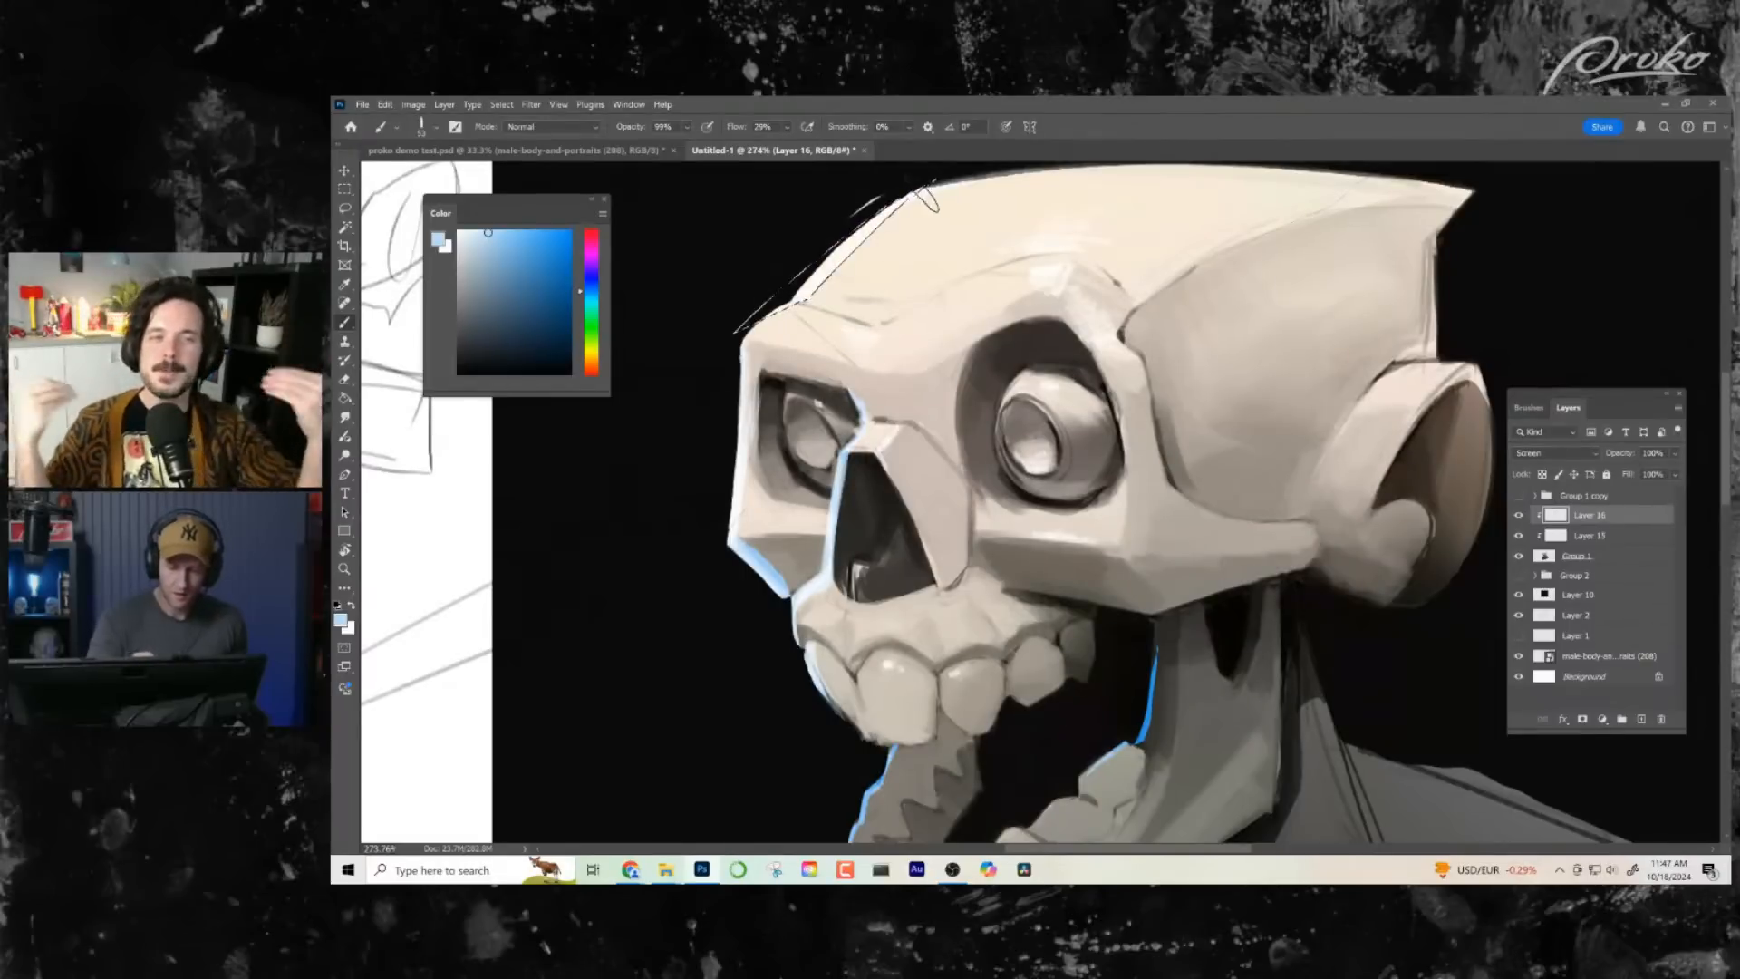
- Lasso the brow's outer edge and the side edge down to the cheekbone corner, brushing pale blue rim light into each shape
left_click(347, 211)
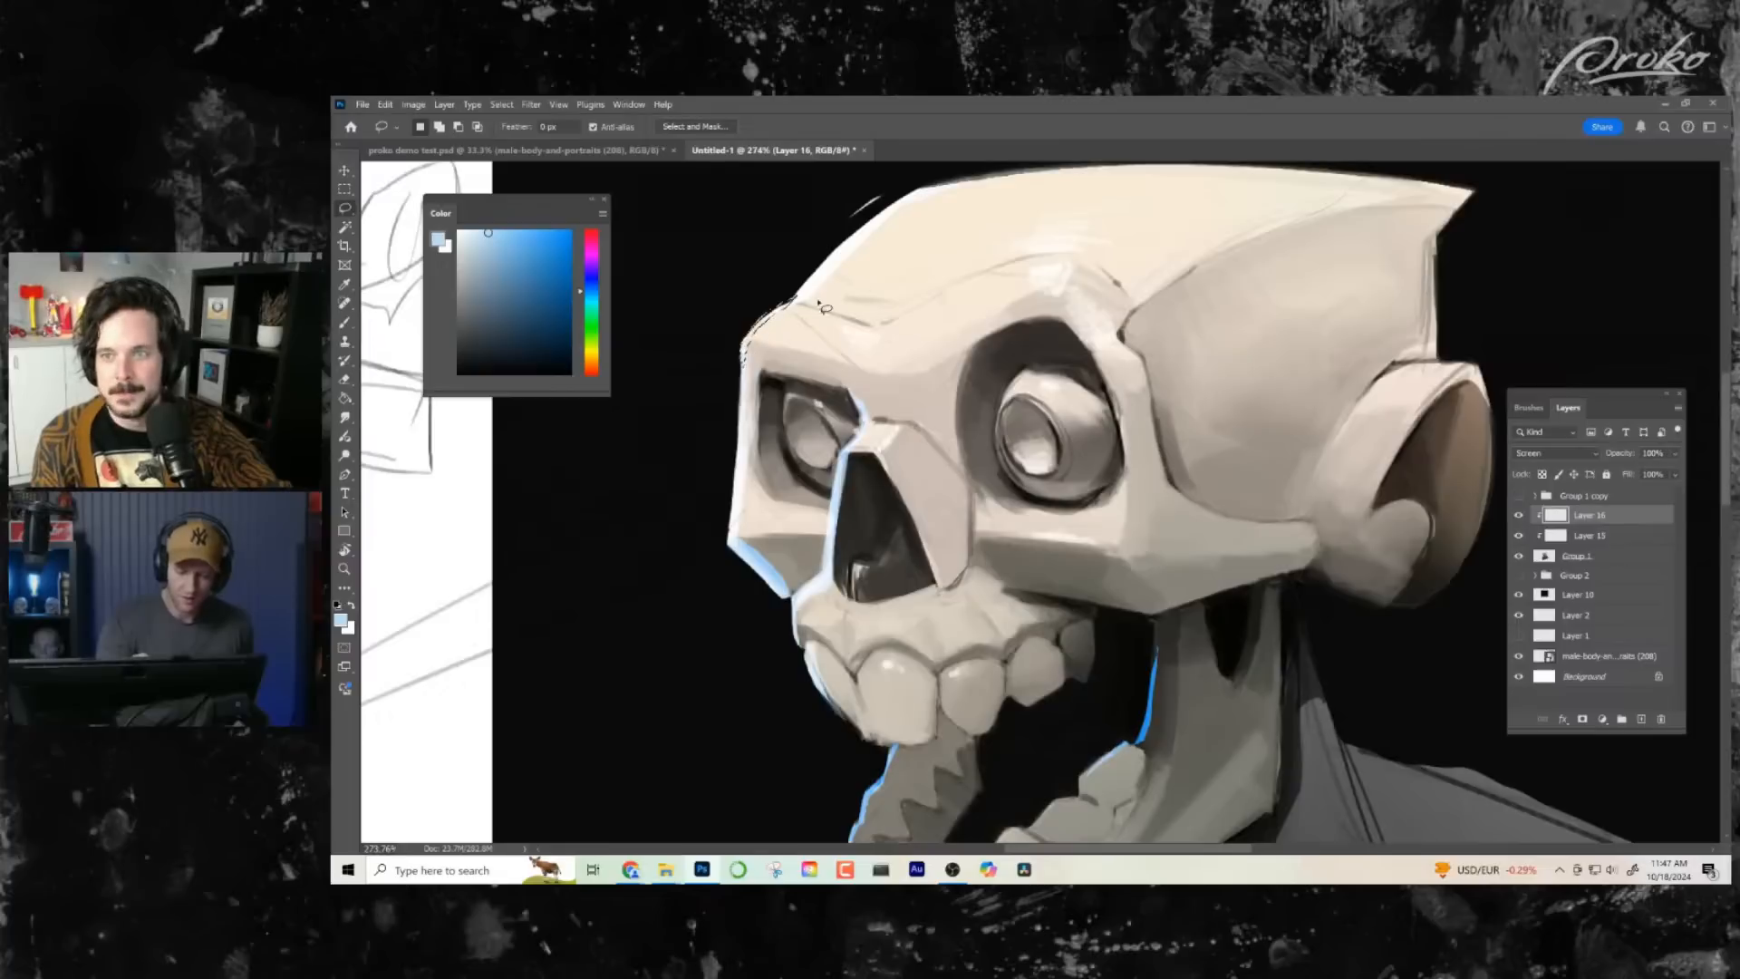
key("b")
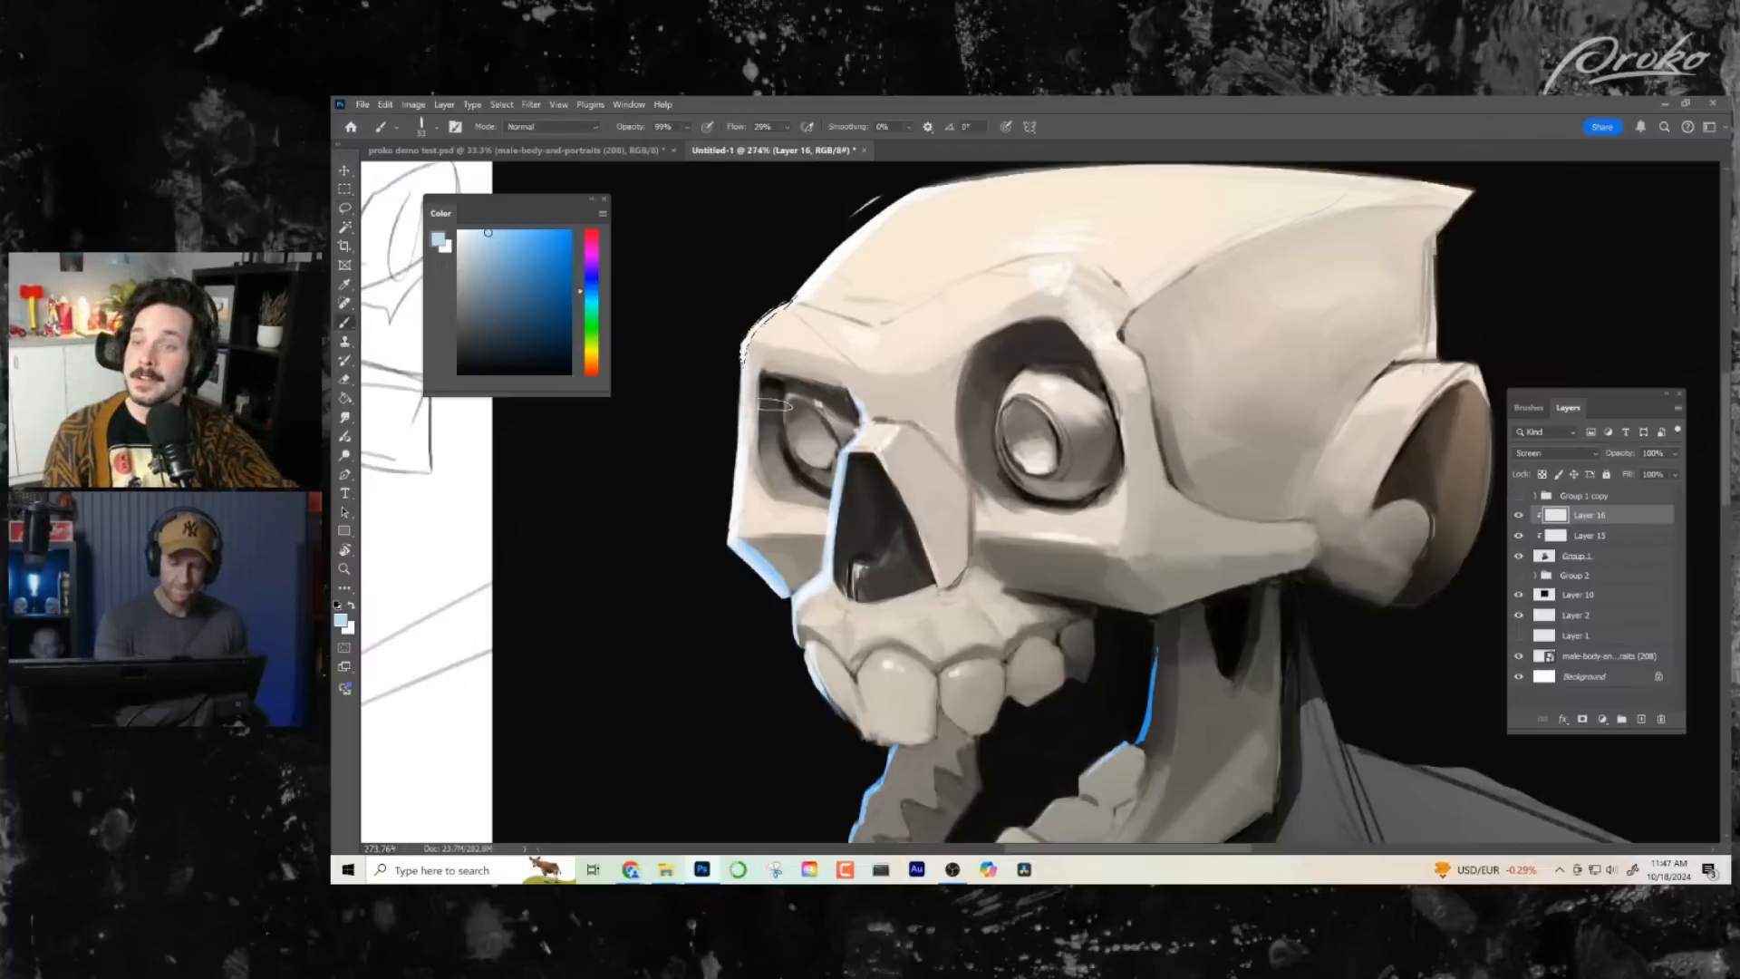
left_click_drag(869, 363, 873, 356)
left_click(346, 210)
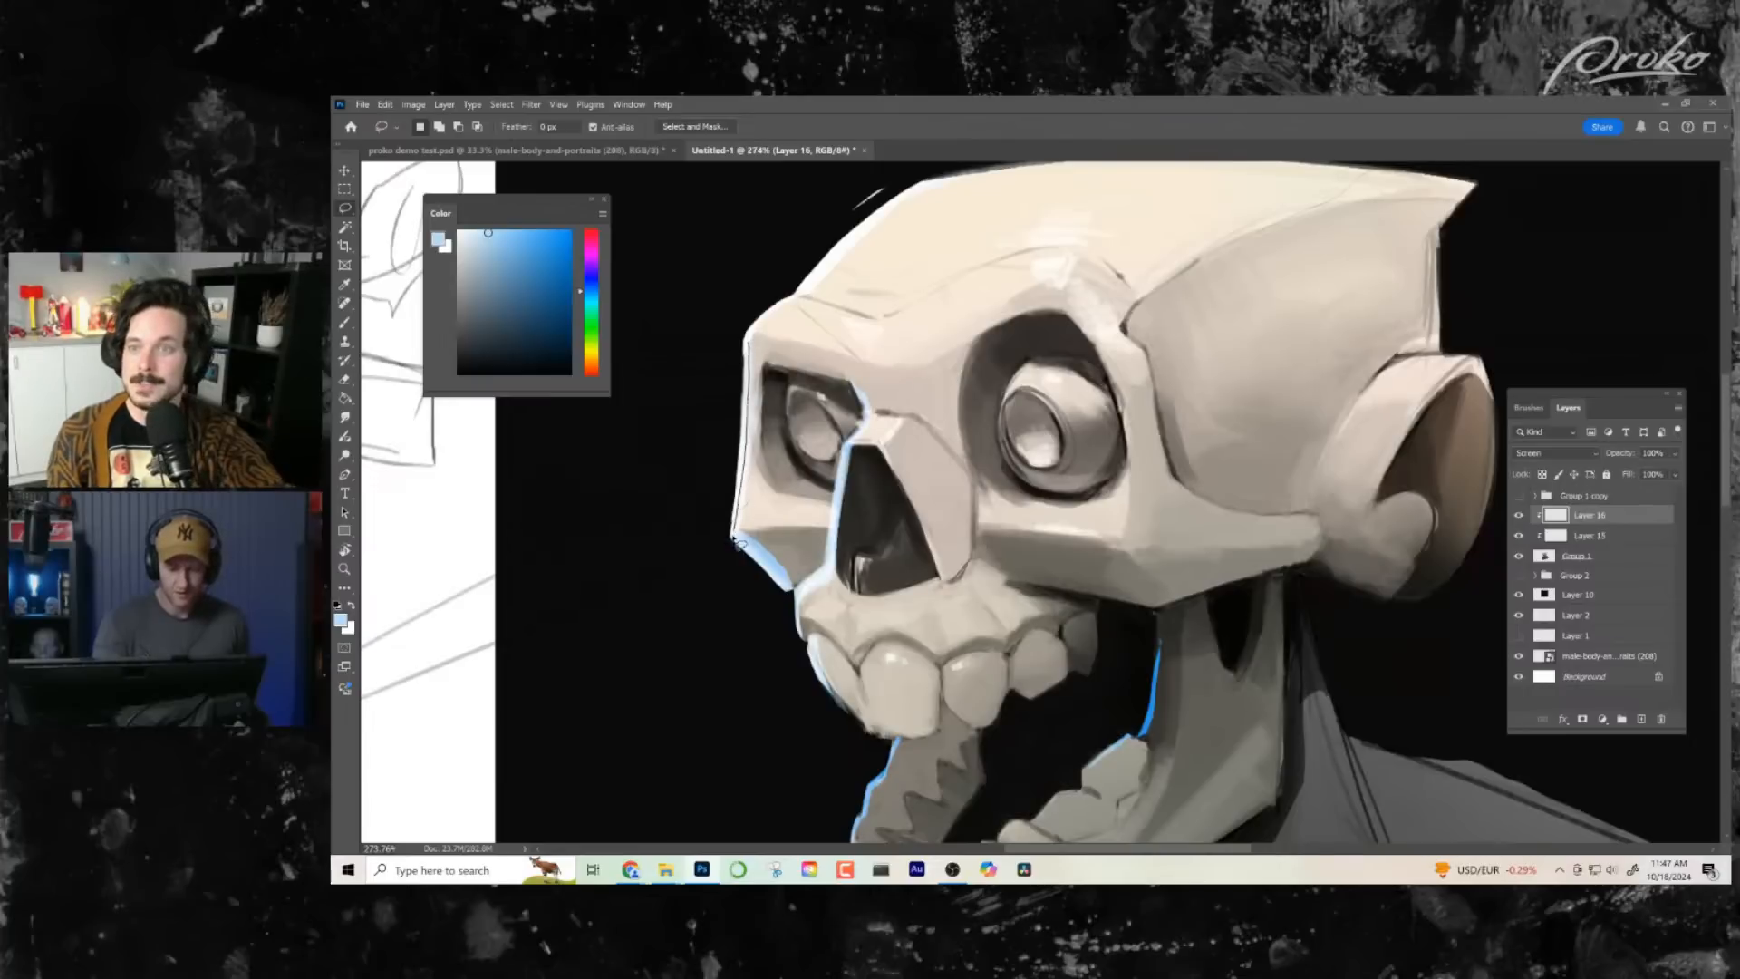
mouse_move(736, 542)
left_mouse_down()
mouse_move(745, 417)
mouse_move(734, 536)
left_mouse_up()
key("b")
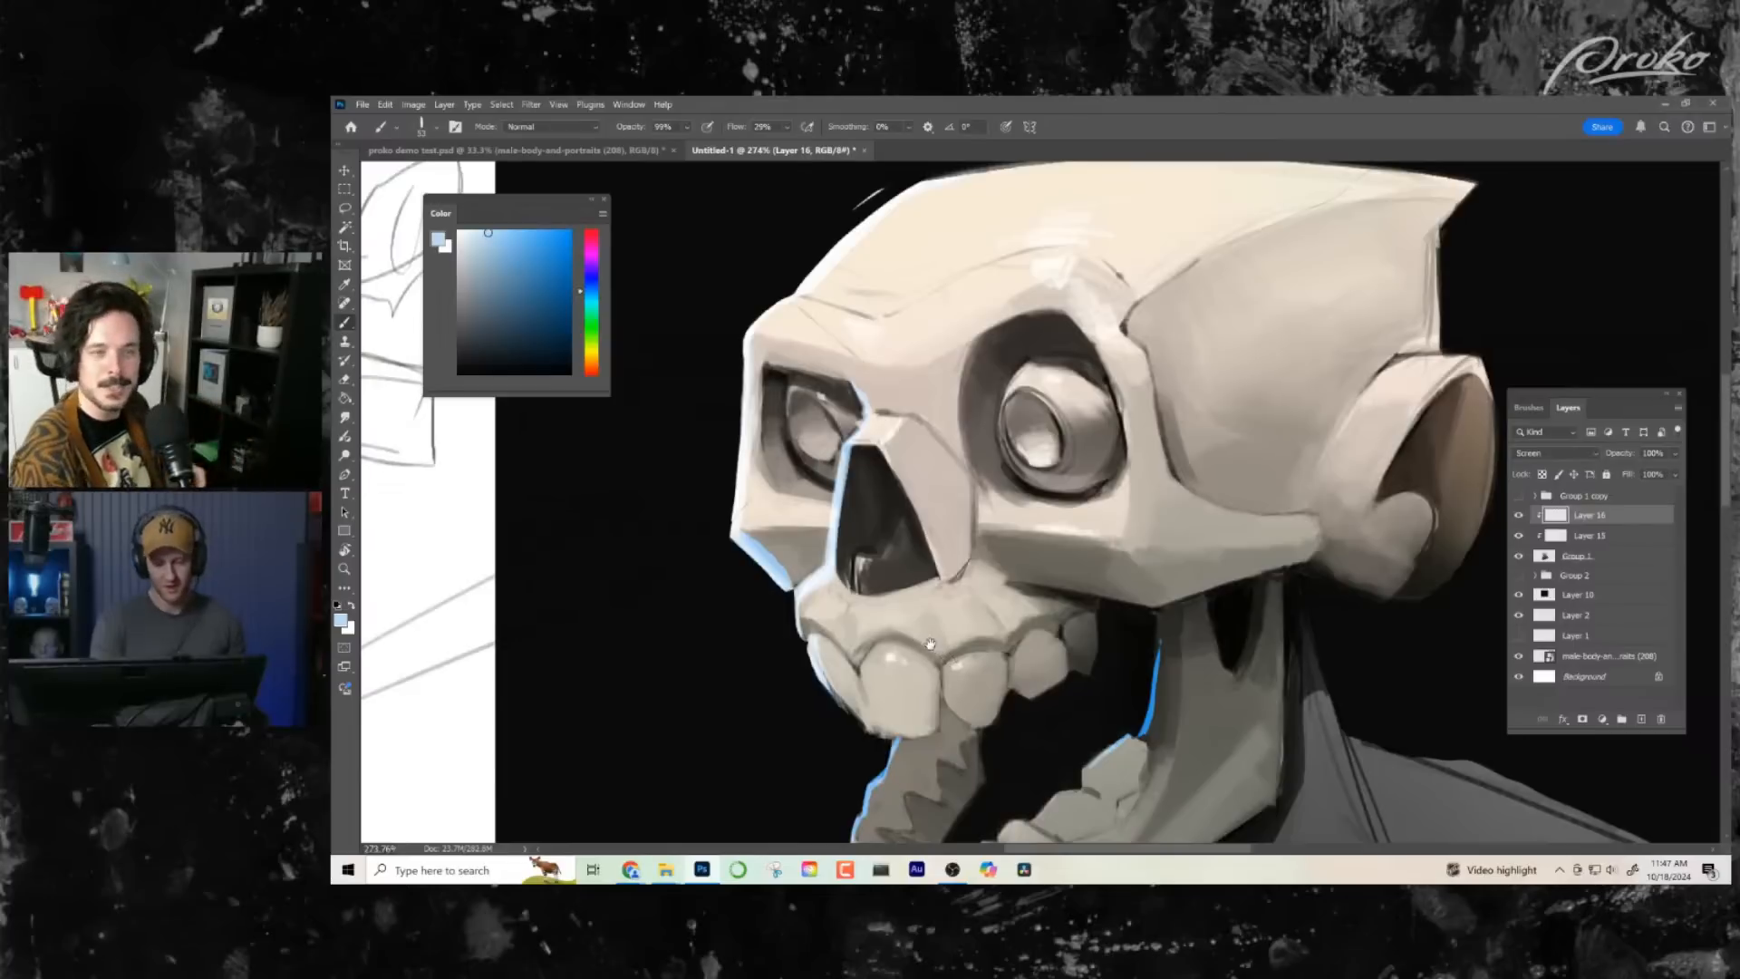
left_click_drag(911, 605, 889, 598)
- Lasso the small plane between the far eye socket and the nose bridge and fill it with pale blue brushwork
left_click(344, 208)
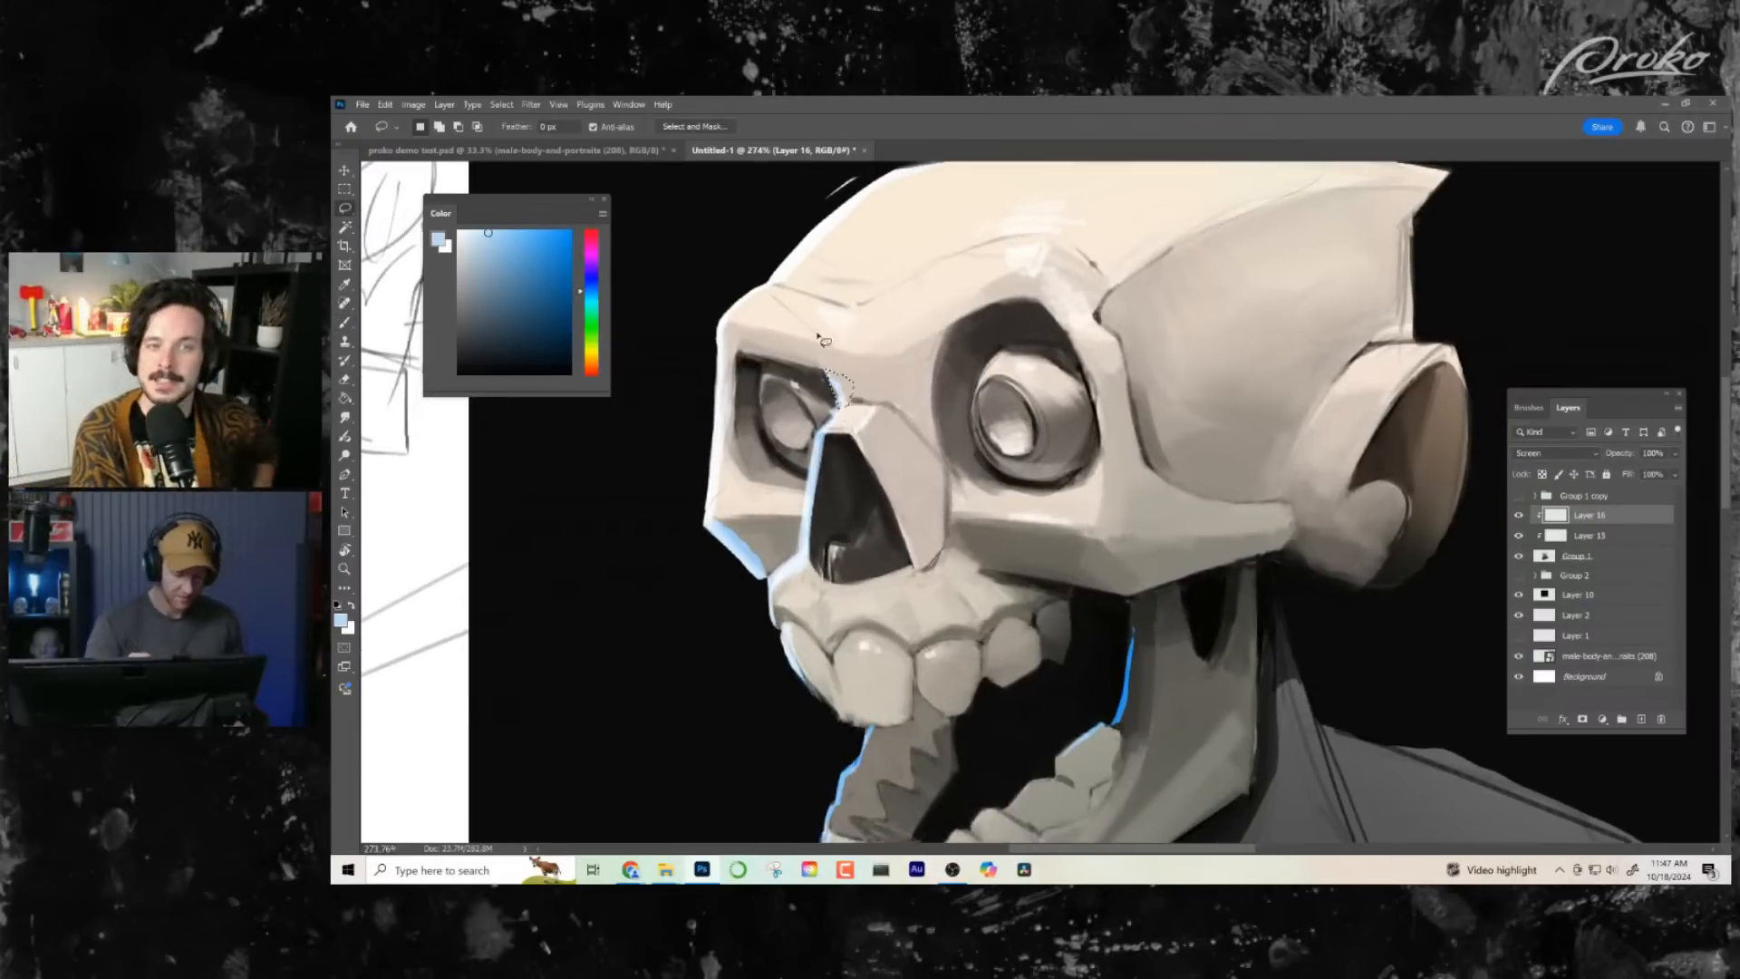
key("b")
left_click_drag(835, 379, 848, 410)
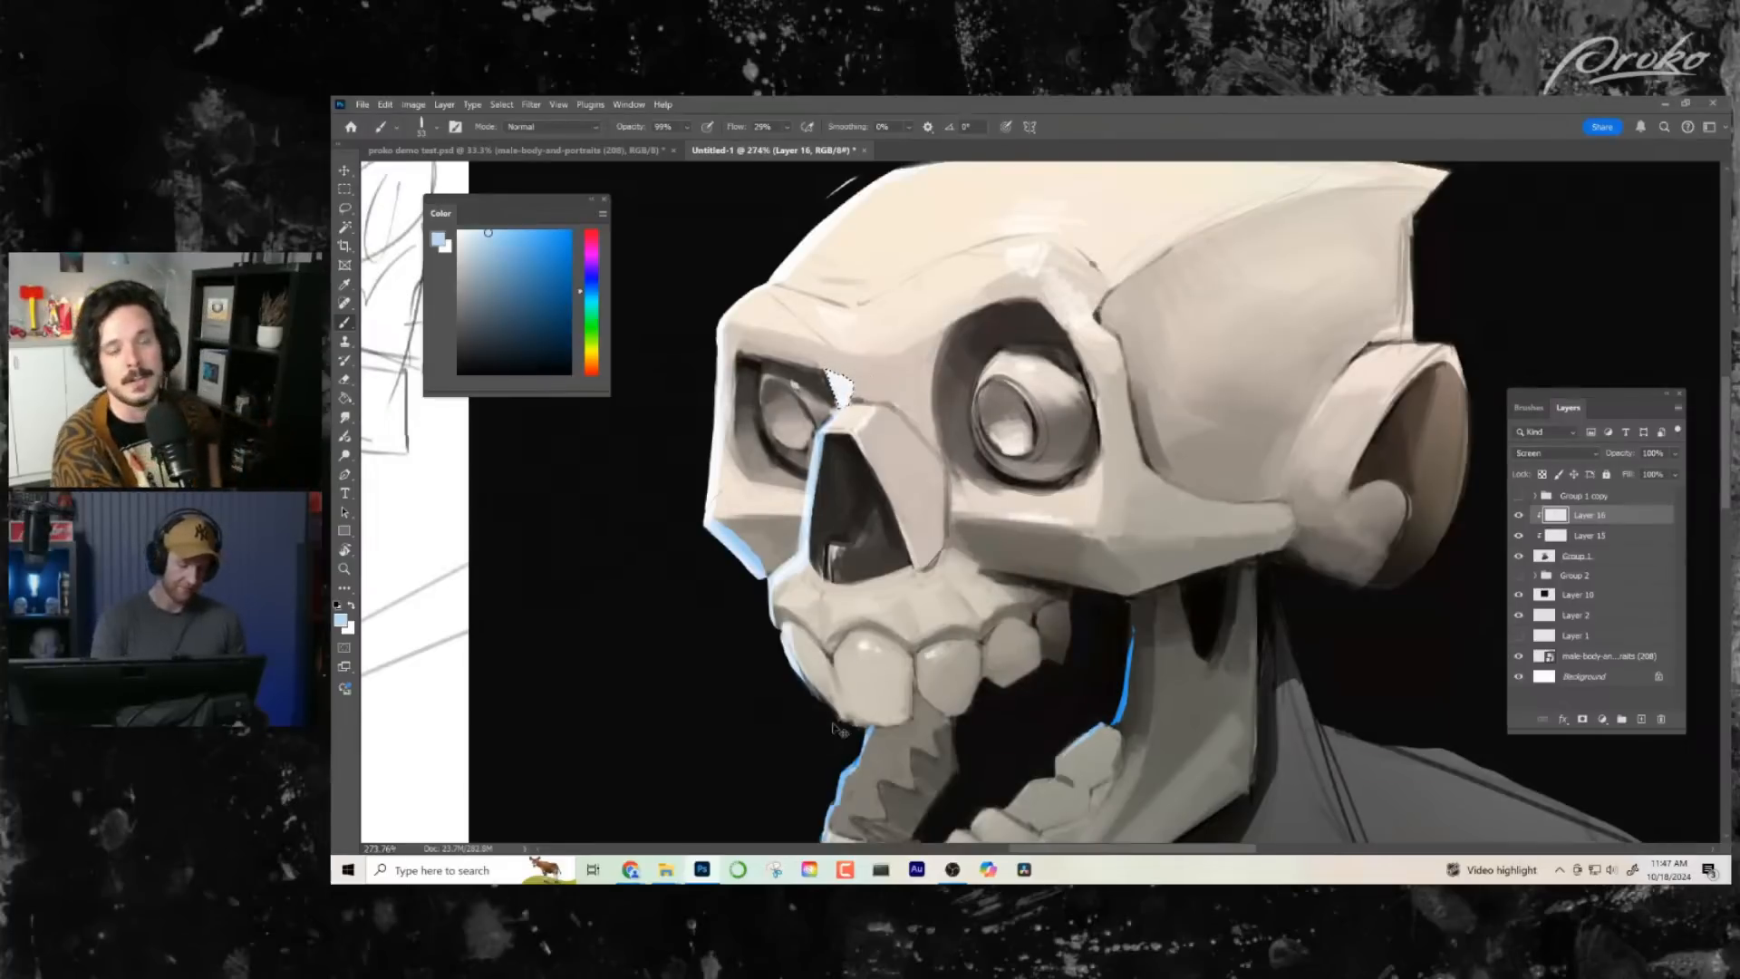
key("z")
left_click_drag(984, 670, 951, 697)
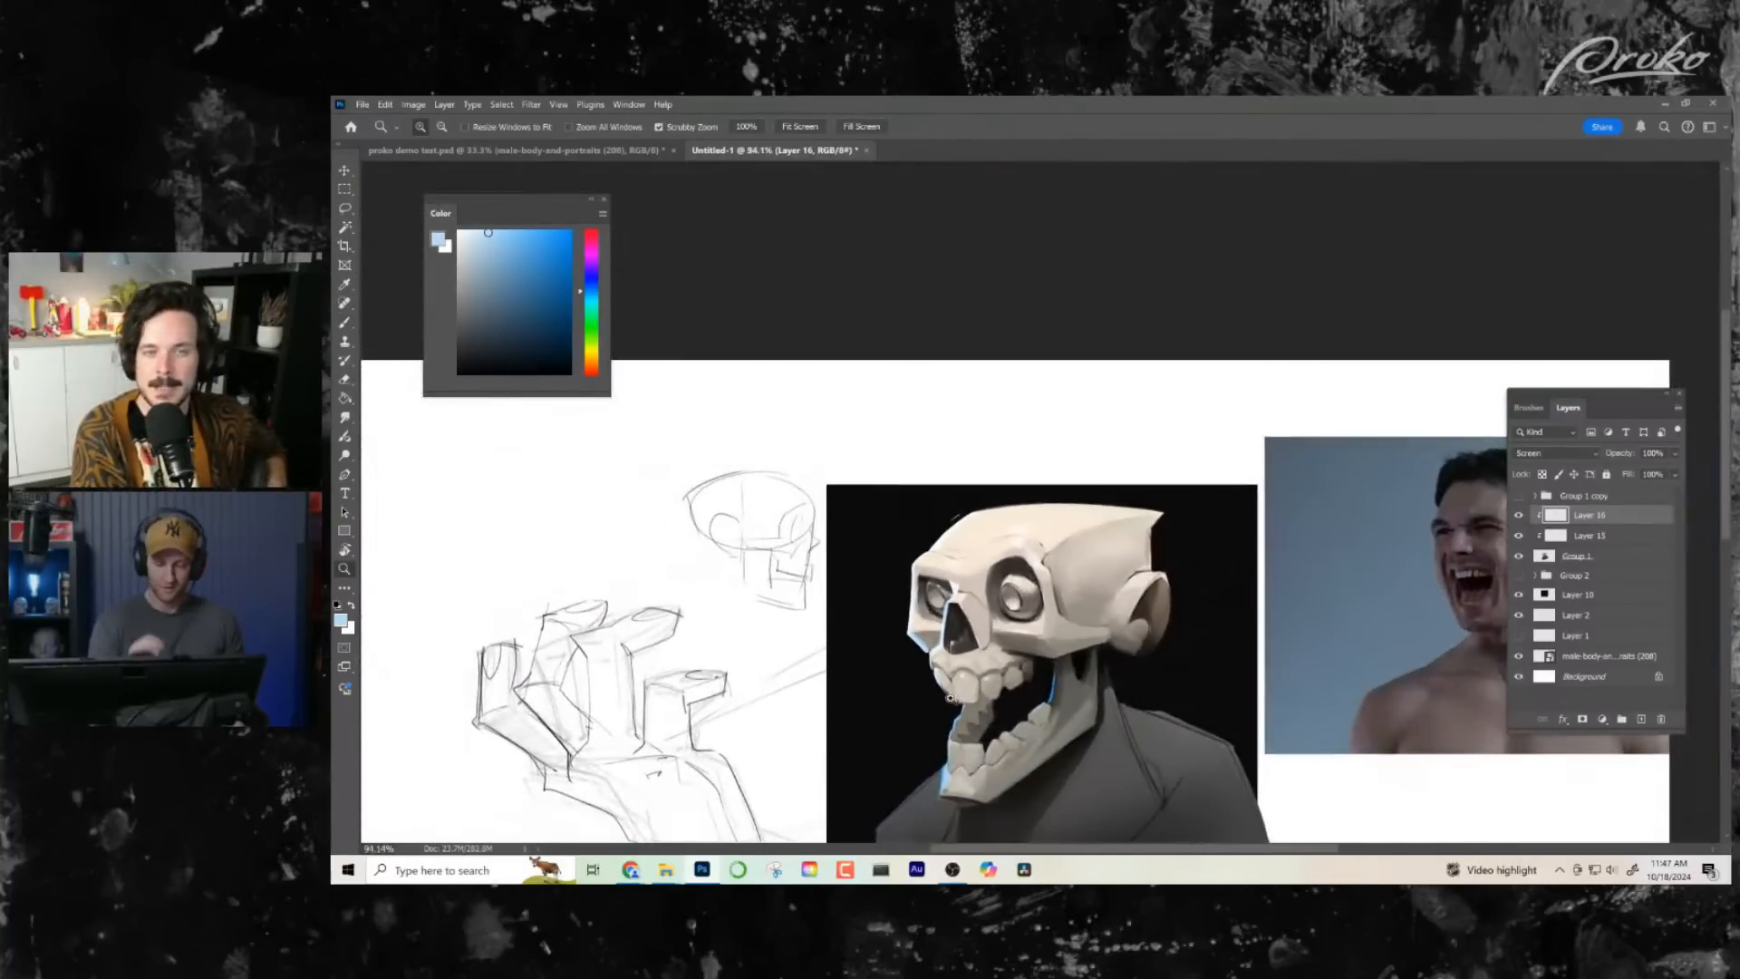
left_click_drag(1138, 606, 1111, 603)
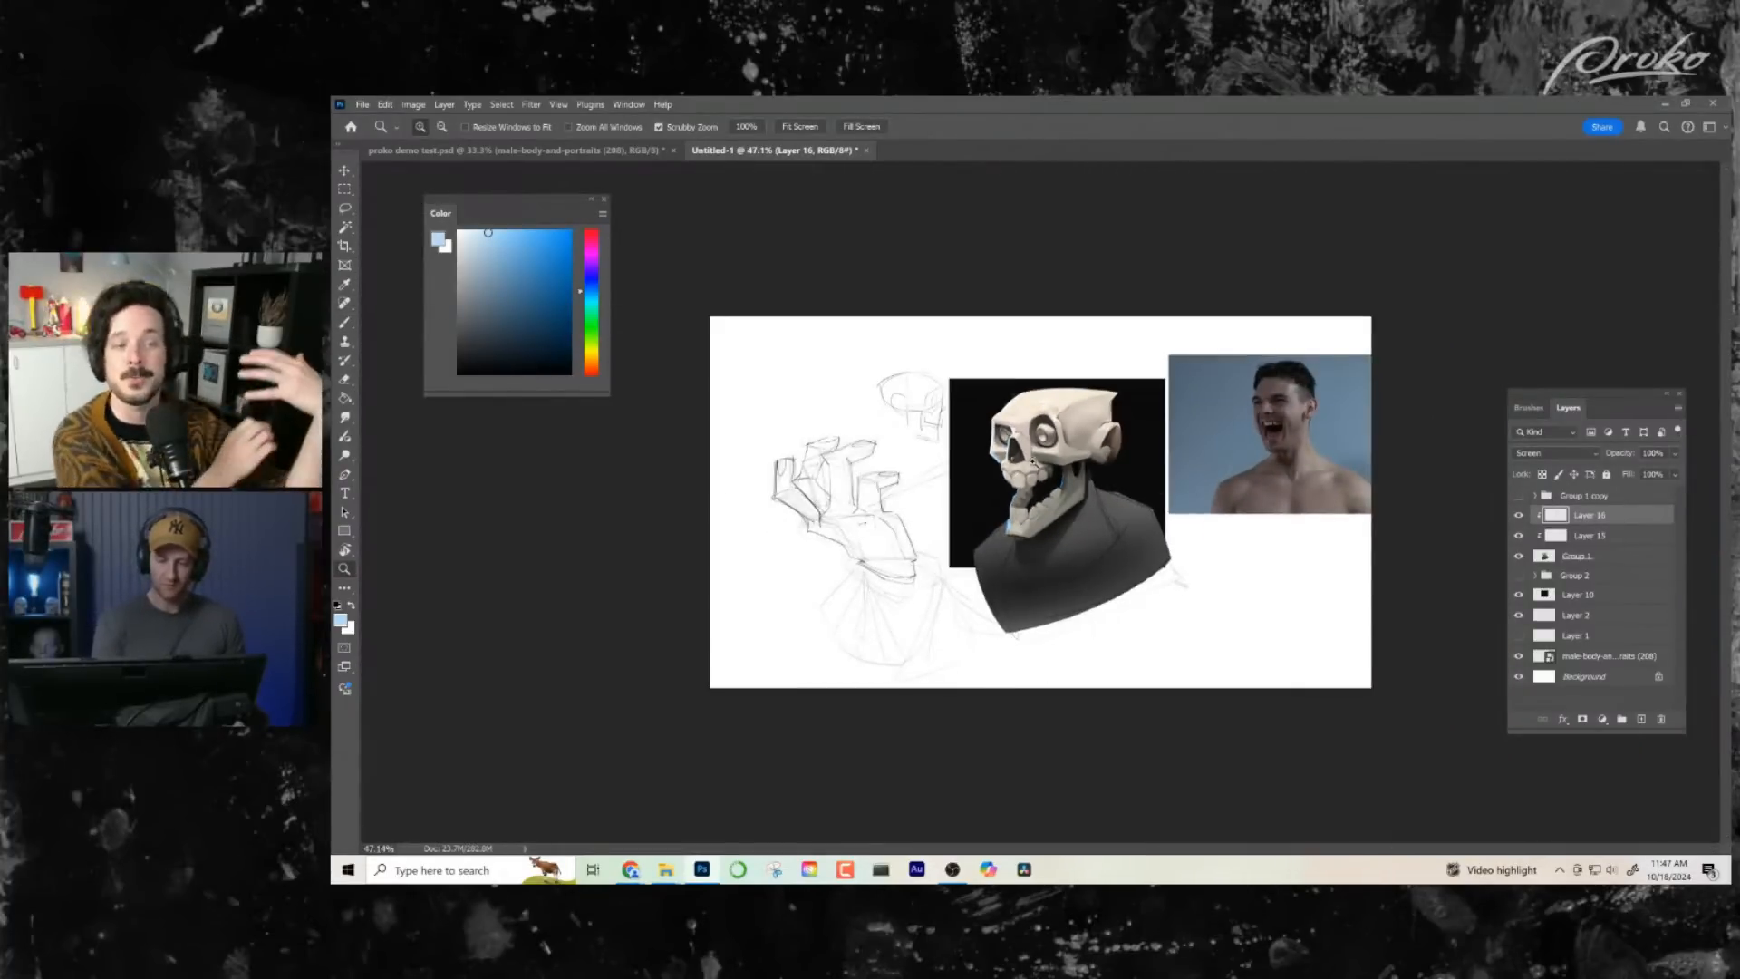
- Lasso a narrow strip along the far edge of the nasal opening, brush pale blue rim light into it and clear the selection
mouse_move(1033, 459)
left_mouse_down()
mouse_move(1093, 460)
mouse_move(1069, 481)
left_mouse_up()
key("l")
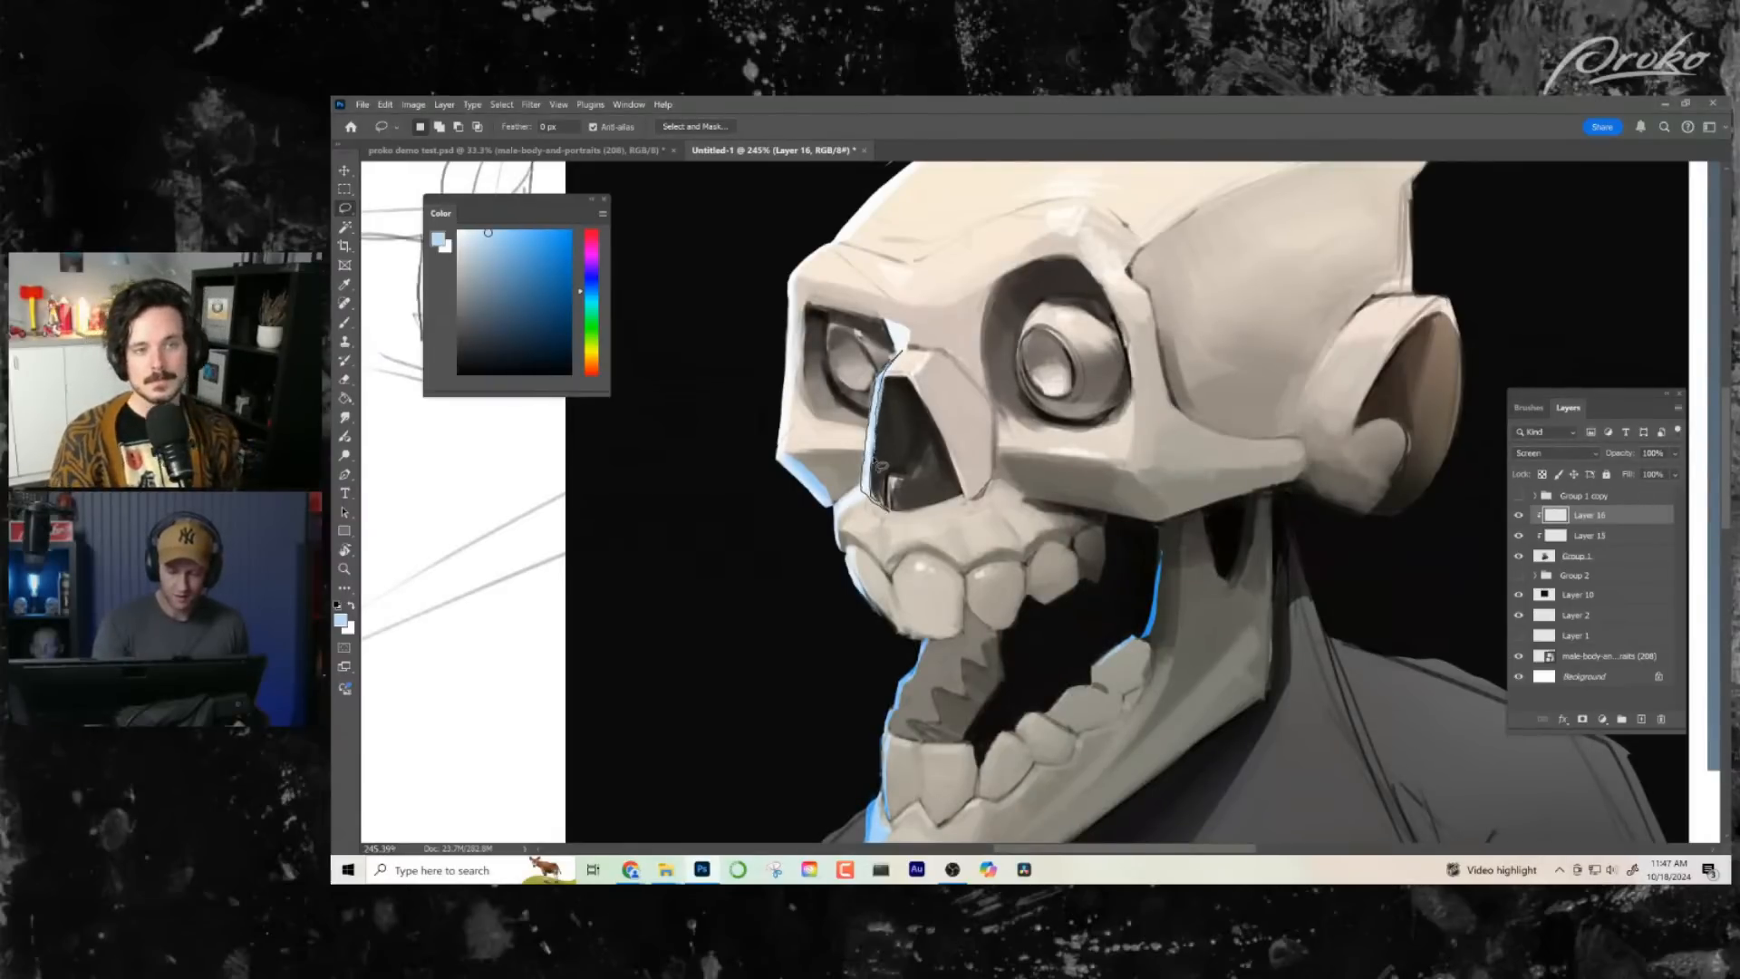
mouse_move(880, 464)
left_mouse_down()
mouse_move(873, 503)
mouse_move(896, 354)
left_mouse_up()
key("b")
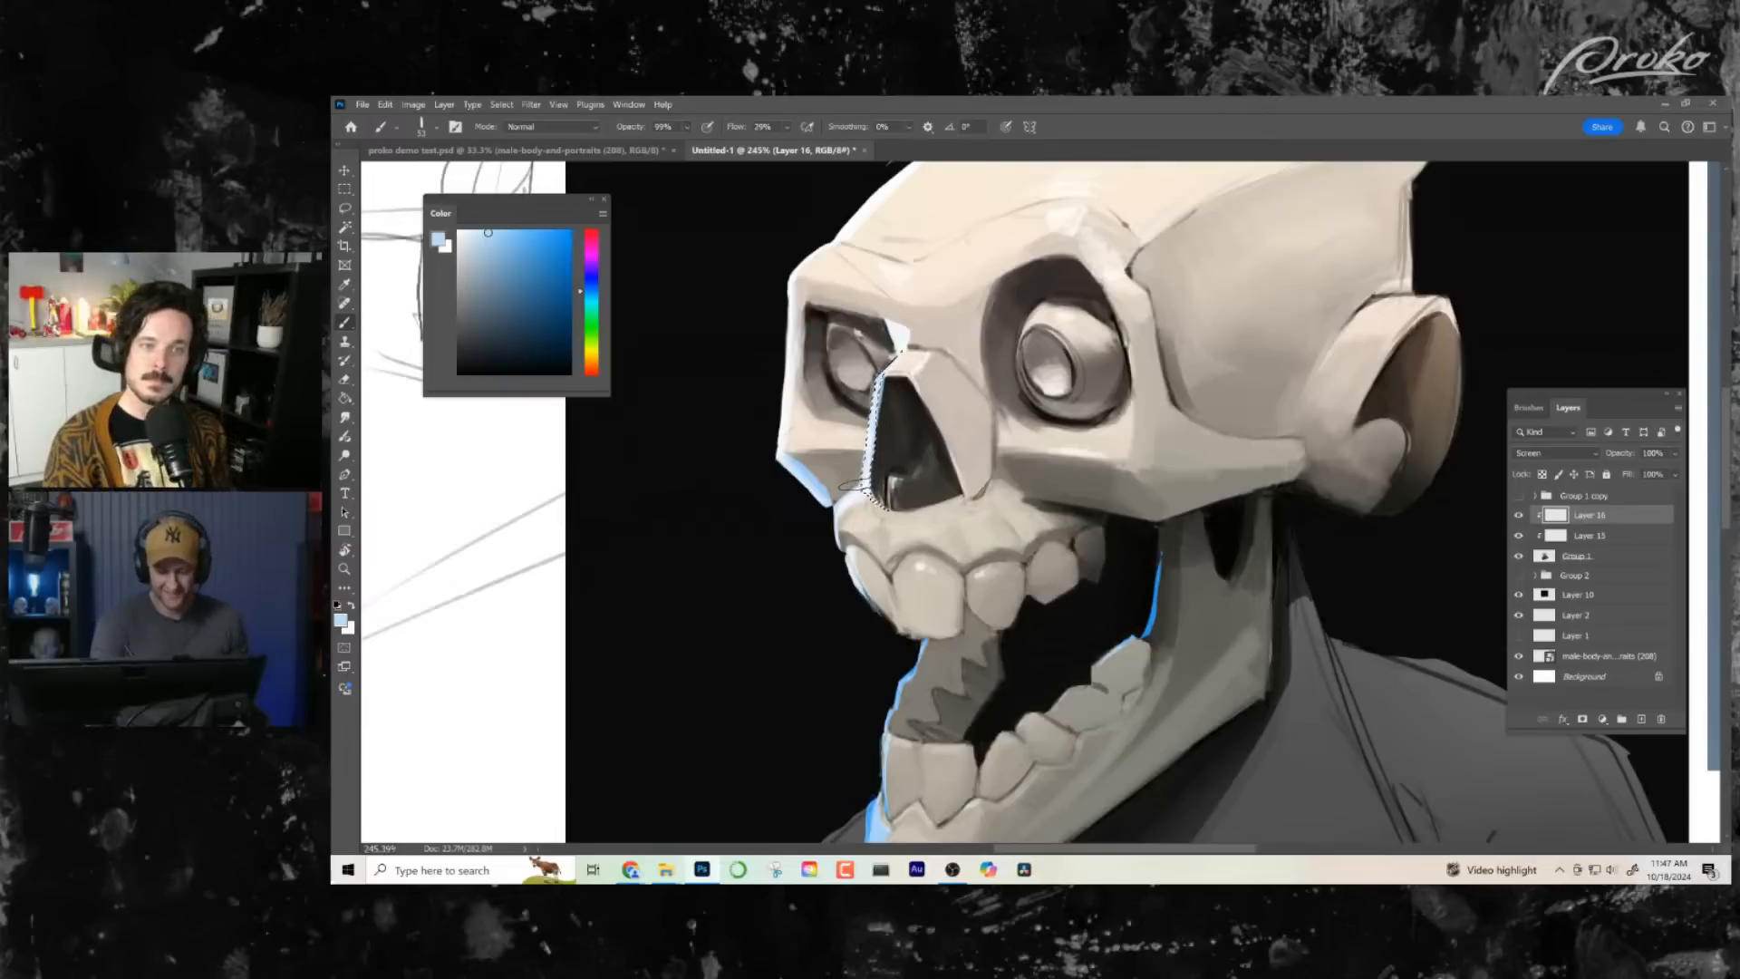
key("ctrl+d")
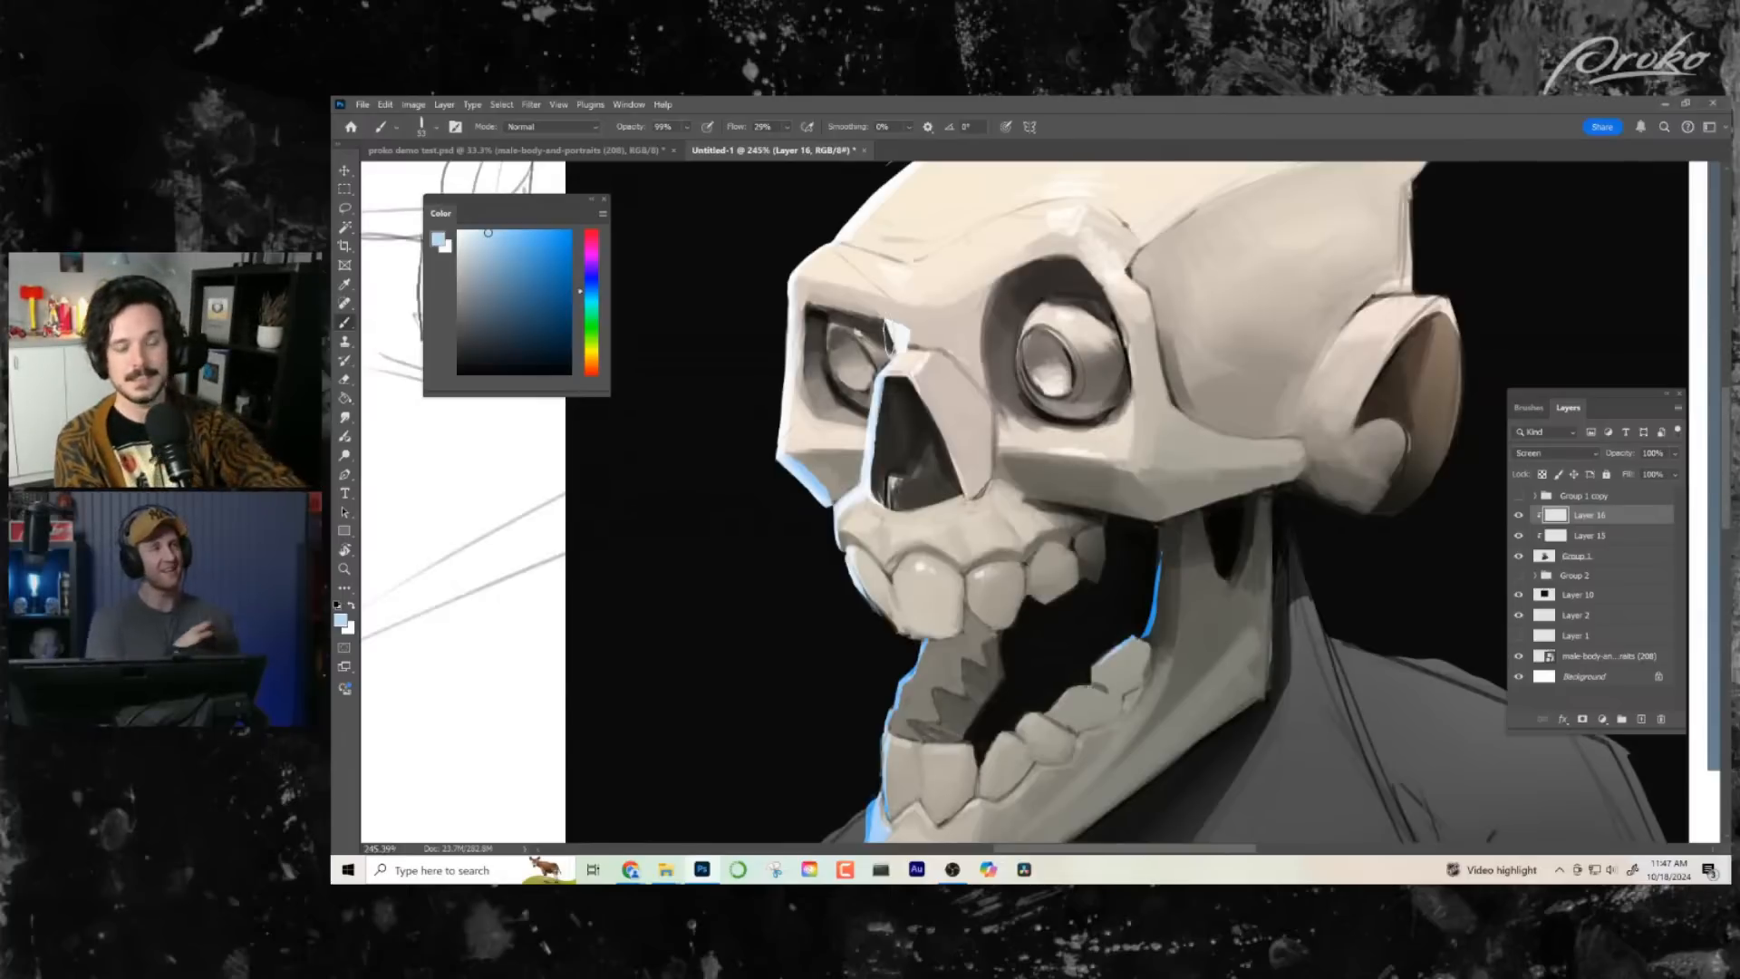
- Lasso the lower cheekbone edge and the upper jaw's front edge above the teeth, brushing pale blue rim light into each shape
key("l")
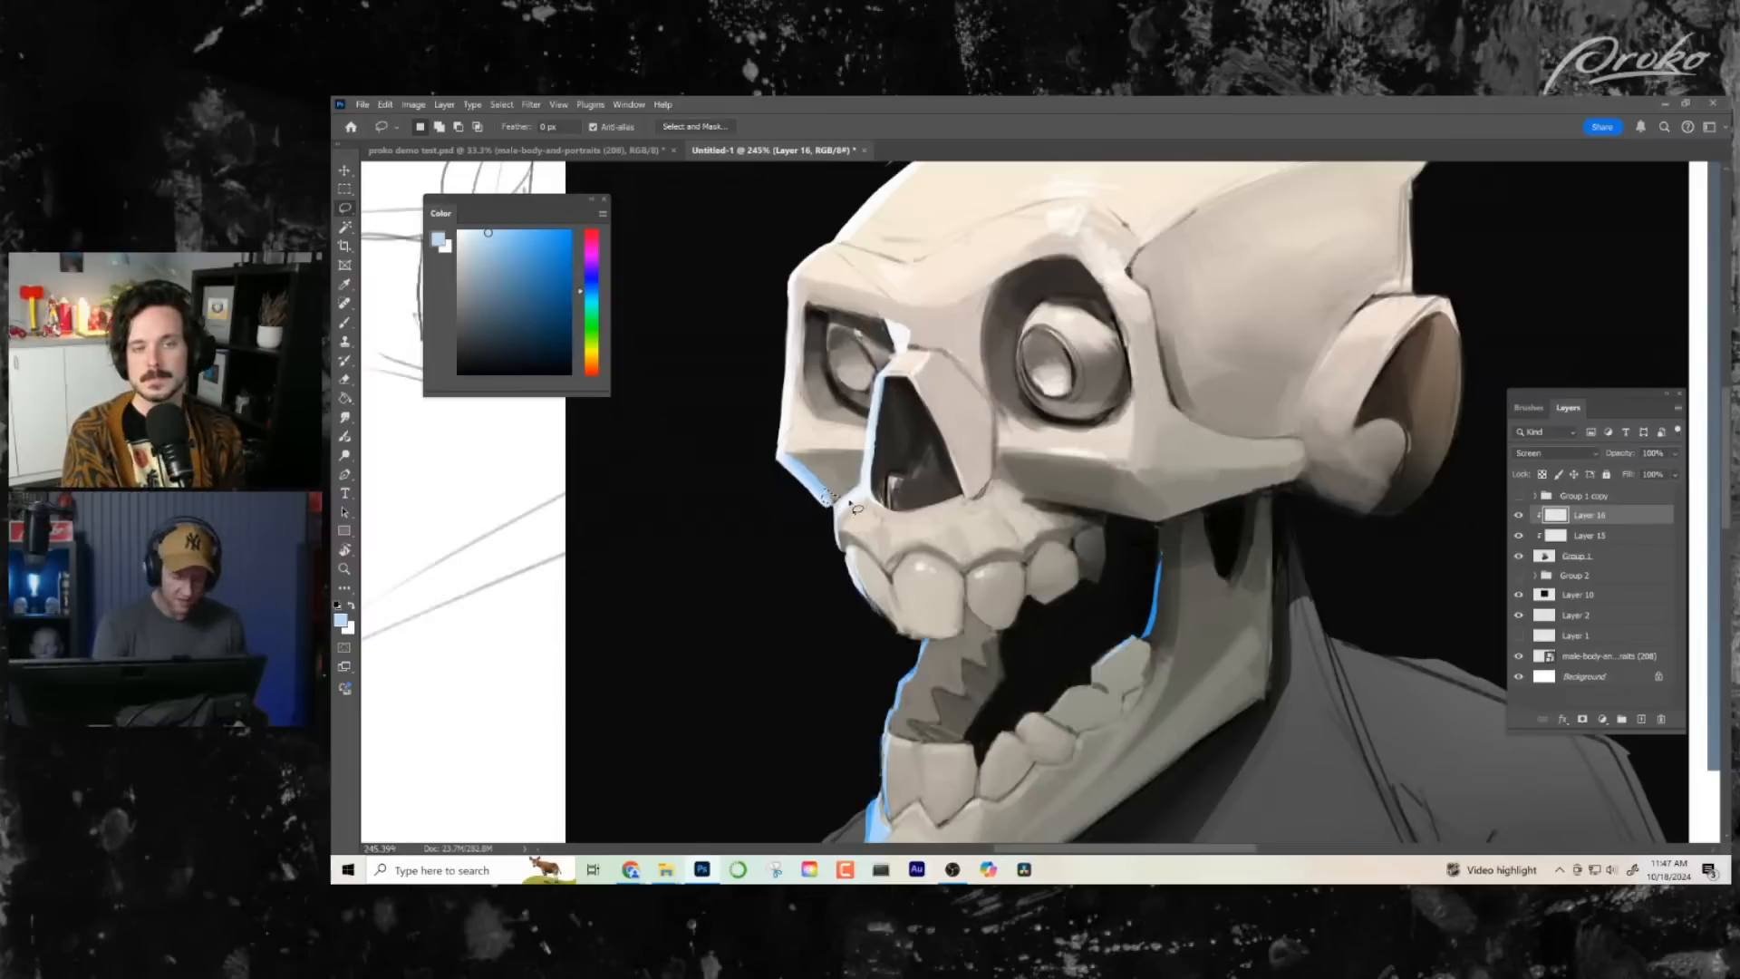
key("b")
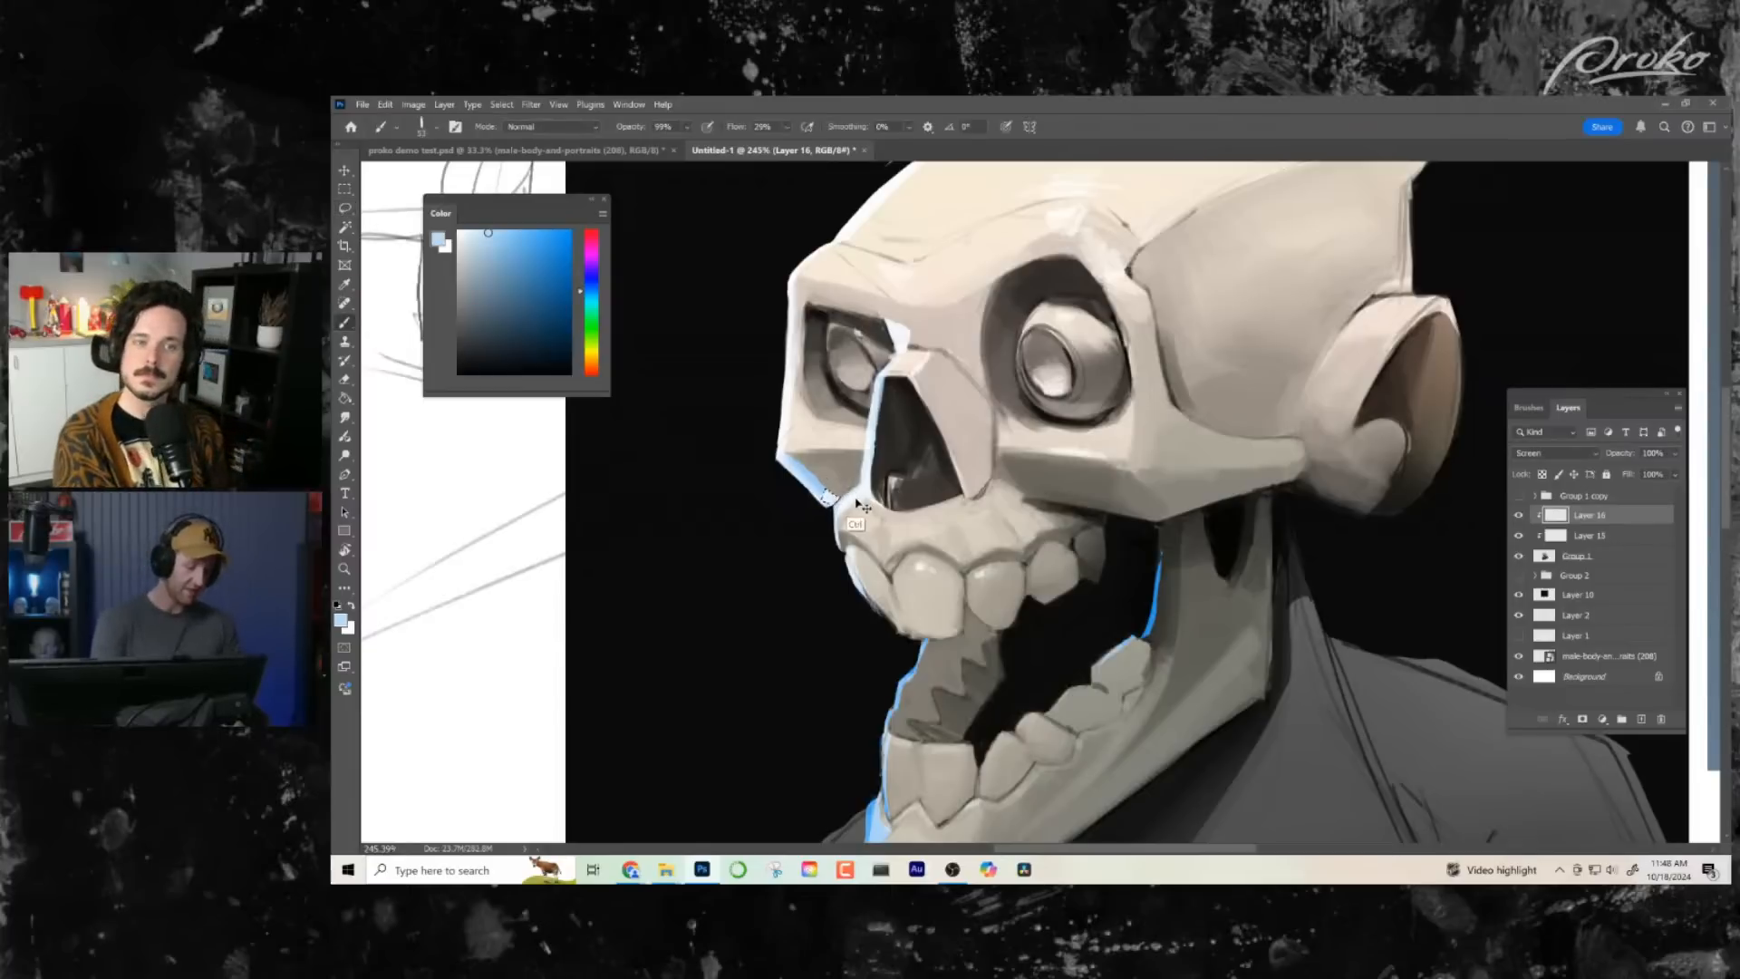
key("l")
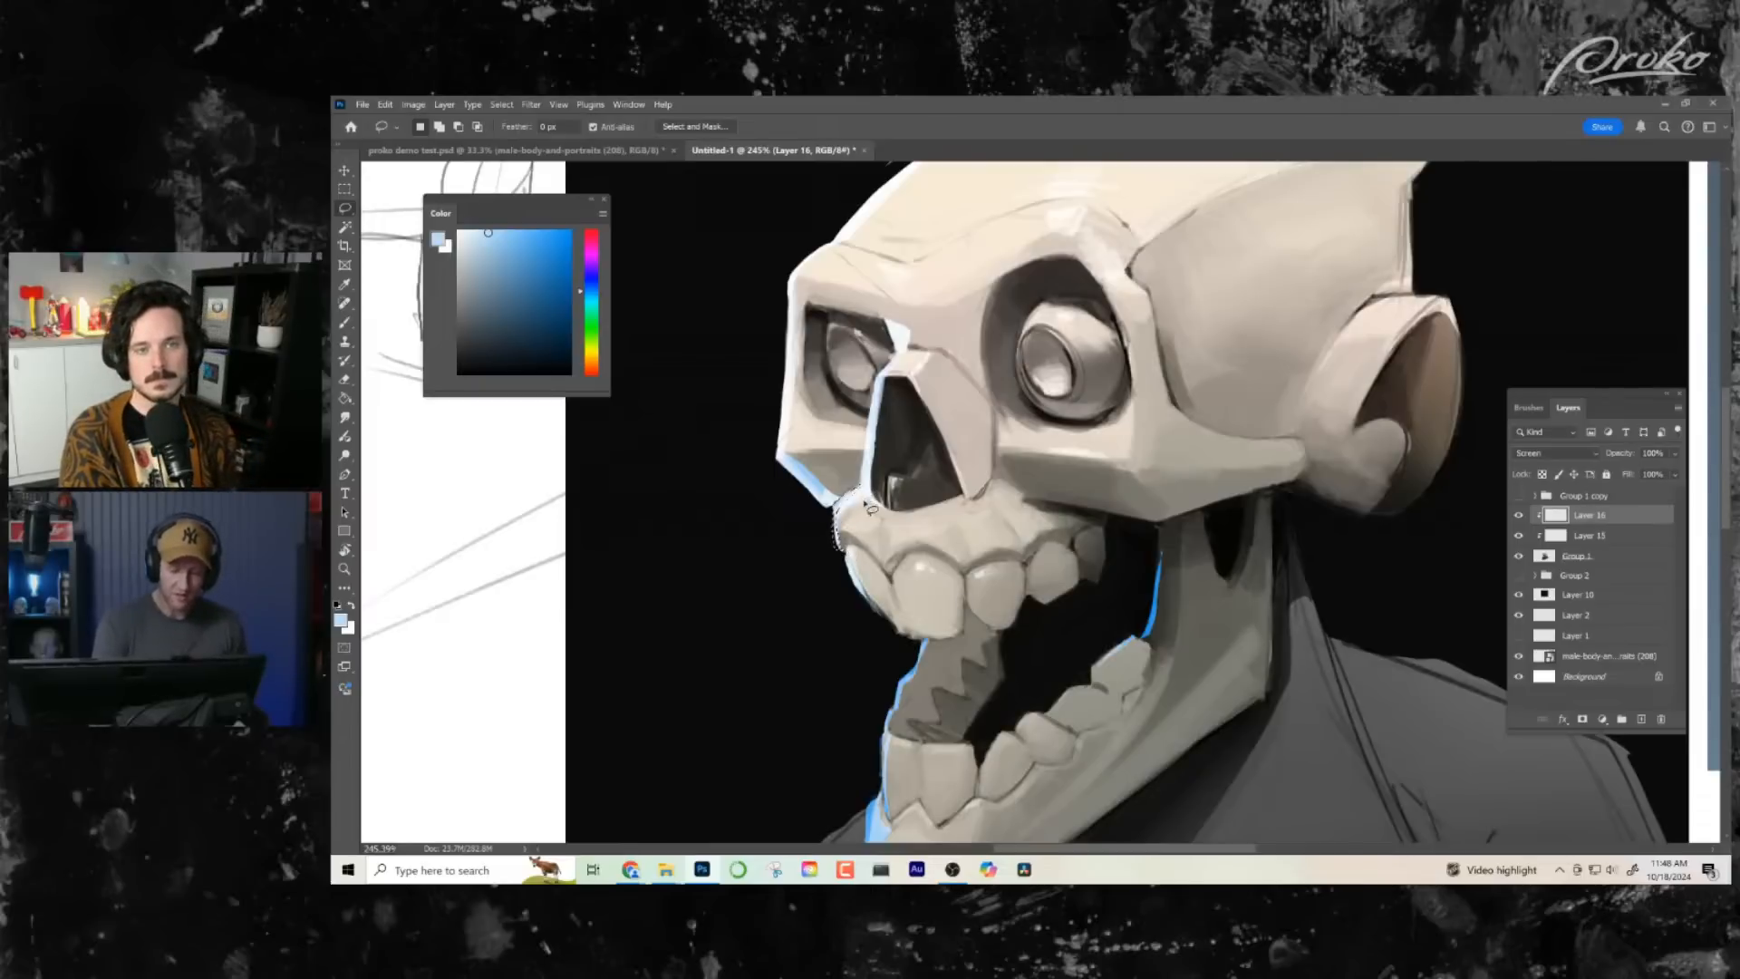
key("b")
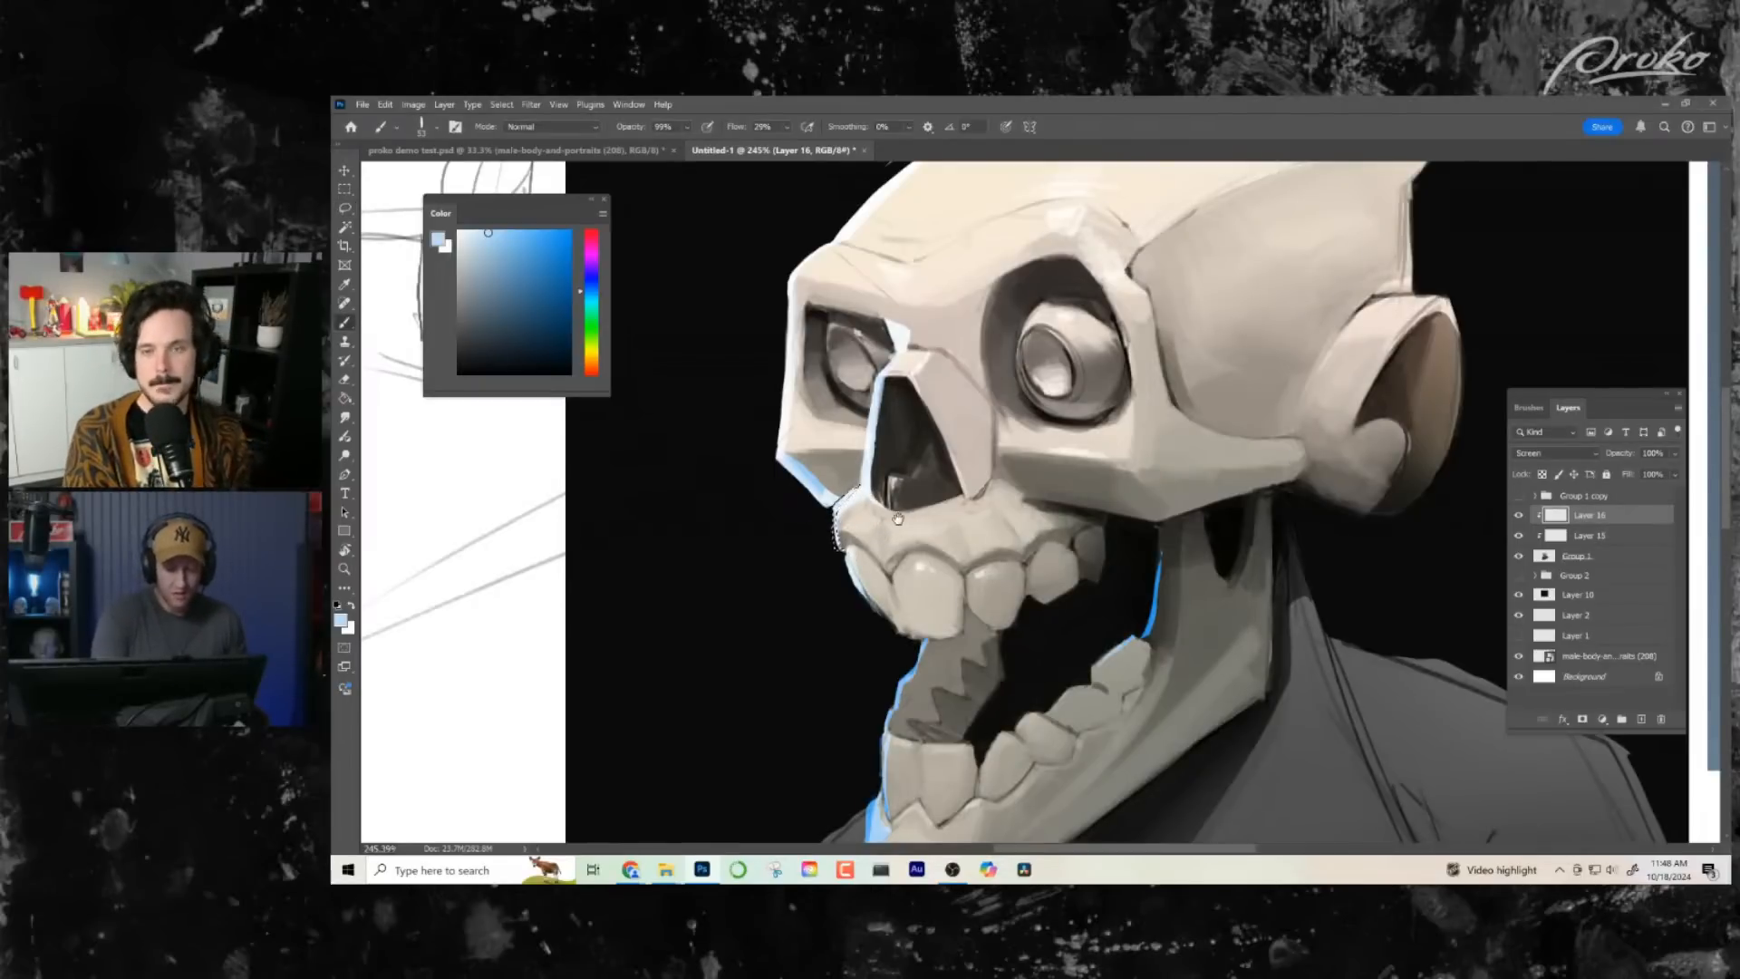
left_click_drag(898, 518, 881, 532)
- Lasso the outer edge of the far upper teeth, brush pale blue rim light inside and clear the selection
key("l")
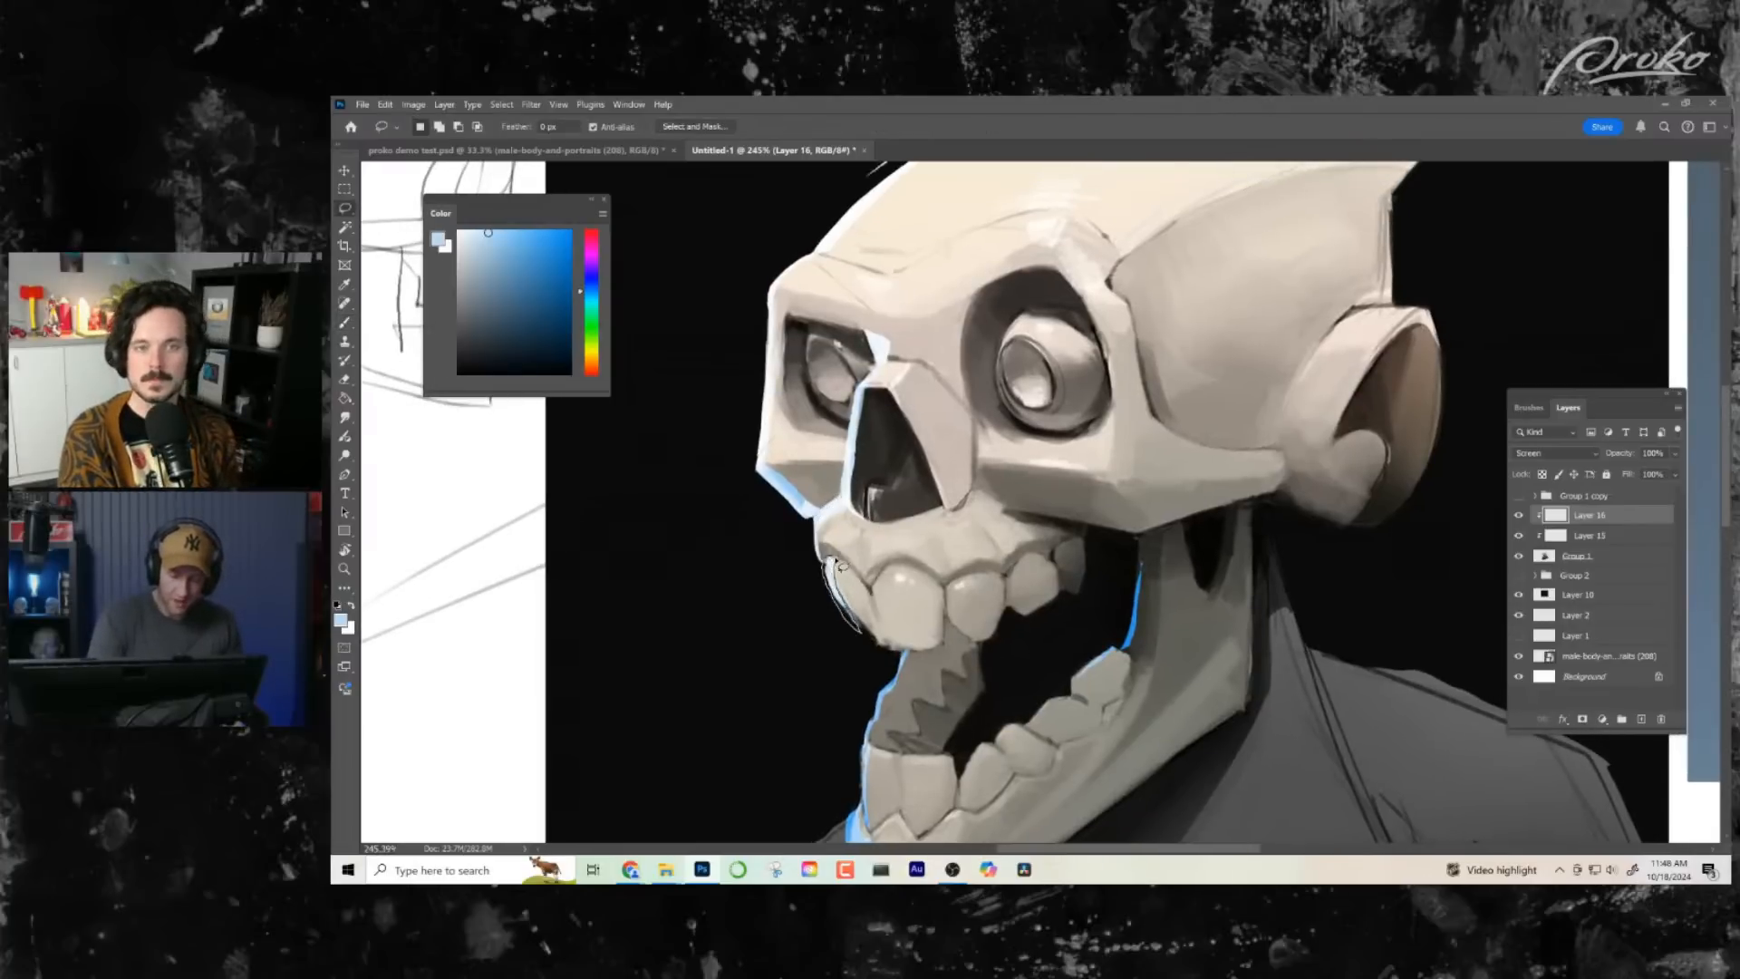
key("b")
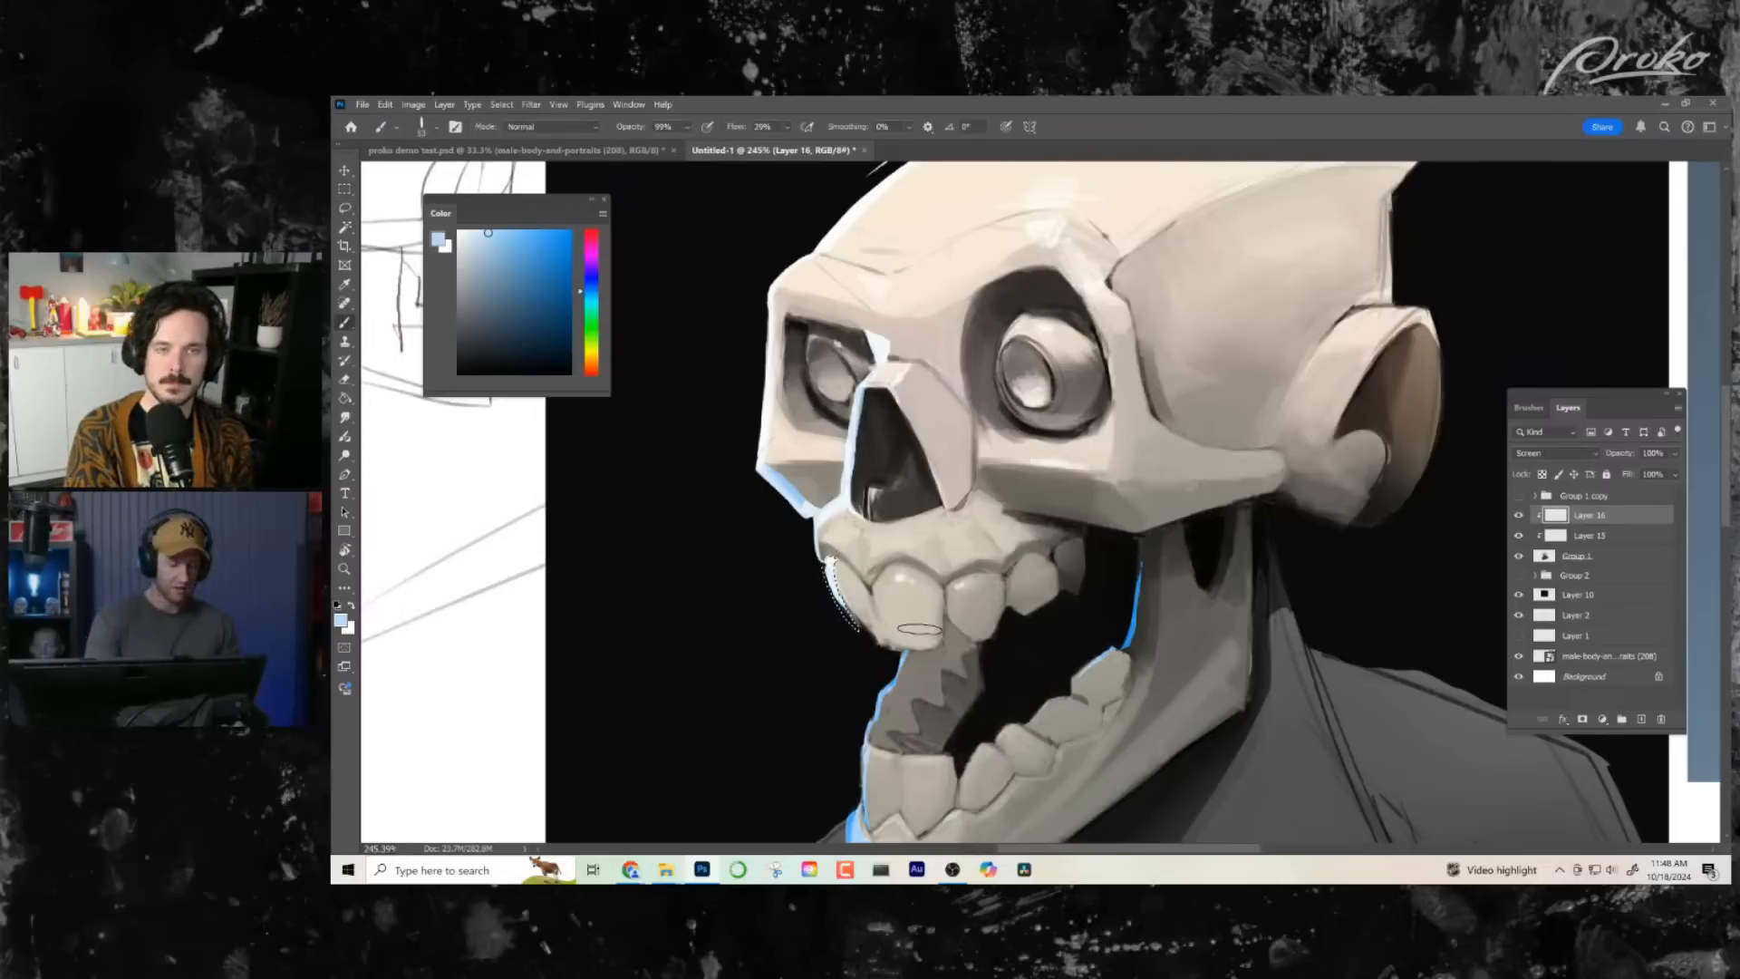
key("ctrl+d")
mouse_move(943, 605)
left_mouse_down()
mouse_move(943, 522)
mouse_move(880, 560)
left_mouse_up()
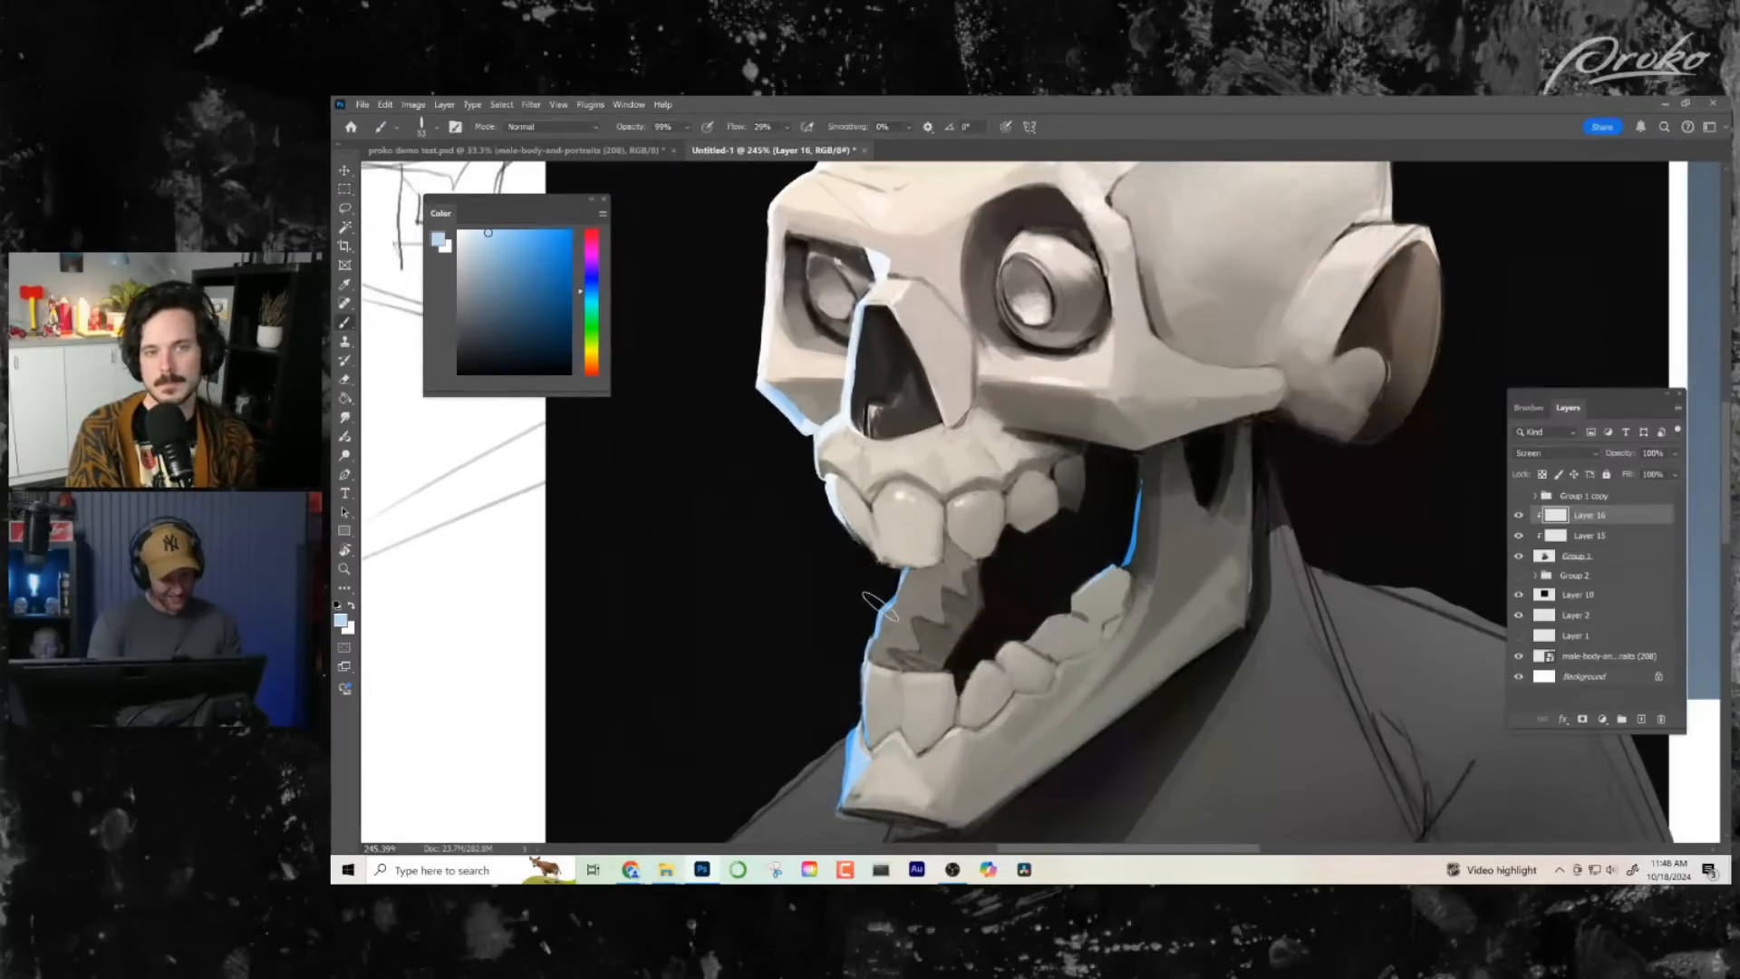
- Lasso the mouth's front edge between the upper and lower teeth, brush pale blue rim light inside and clear the selection
key("l")
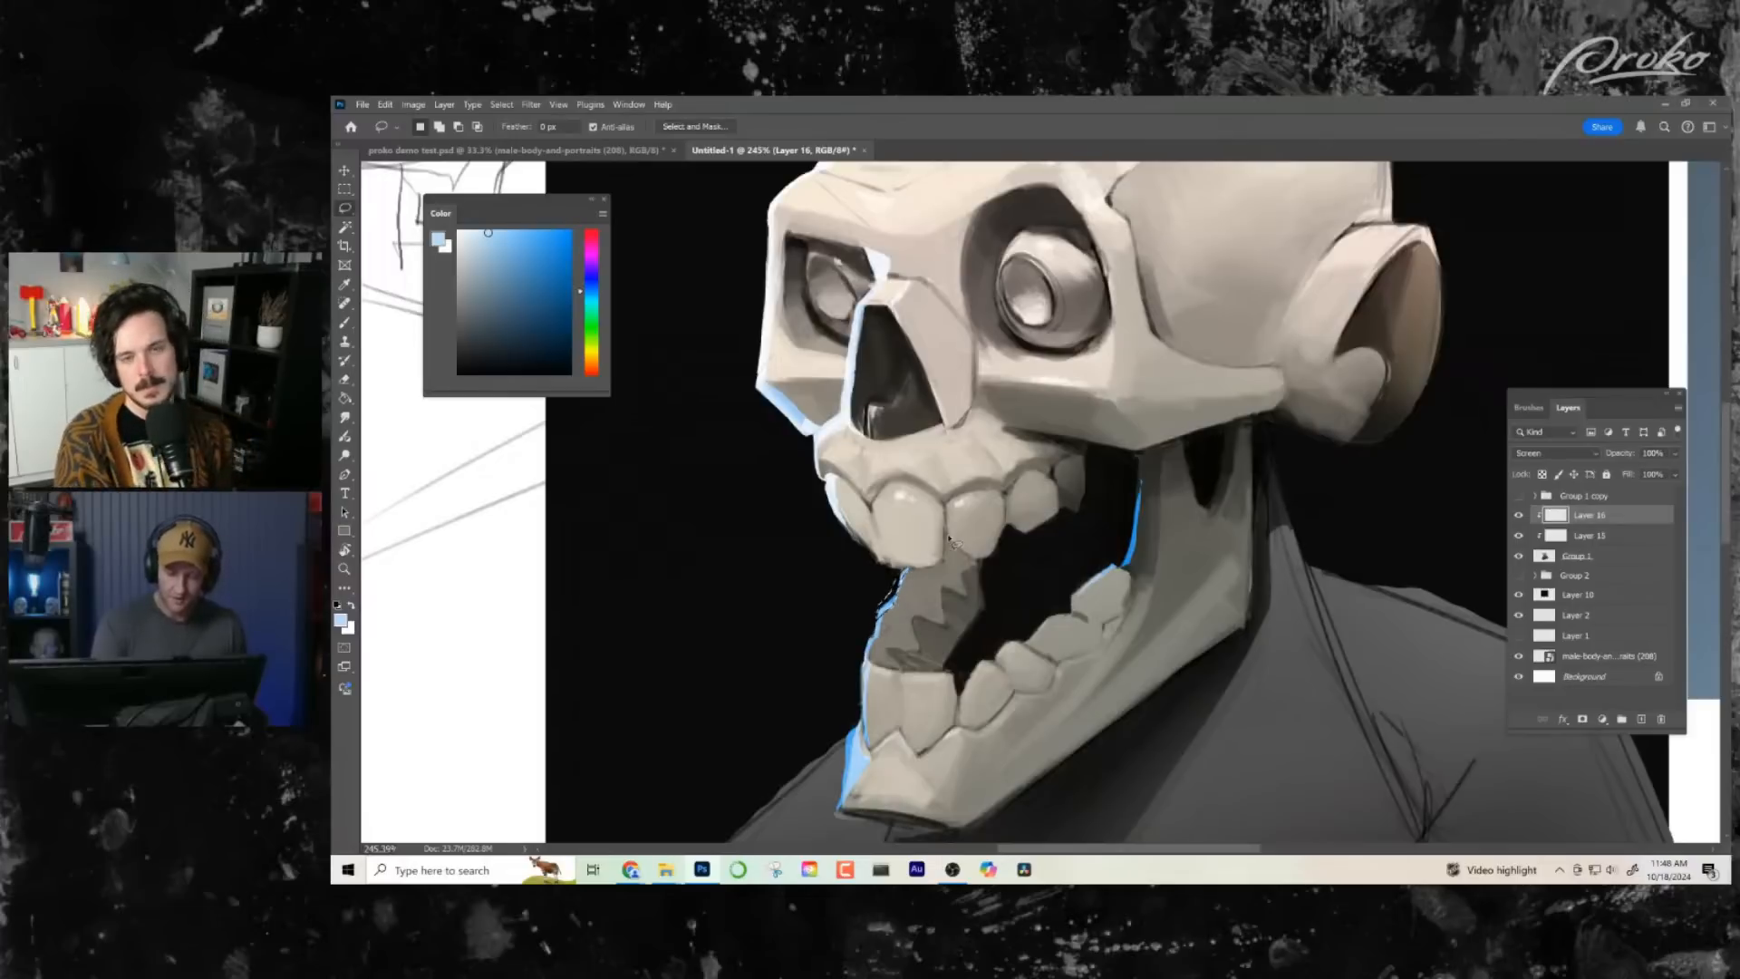
mouse_move(882, 622)
left_mouse_down()
mouse_move(858, 757)
mouse_move(884, 589)
mouse_move(857, 654)
mouse_move(867, 716)
mouse_move(936, 705)
mouse_move(916, 705)
left_mouse_up()
key("b")
key("ctrl+d")
- Lasso the chin's front edge below the lower teeth and brush a brighter pale blue over its blue rim light
key("z")
left_click_drag(979, 657, 1038, 654)
mouse_move(944, 653)
left_mouse_down()
mouse_move(978, 589)
mouse_move(987, 479)
left_mouse_up()
key("j")
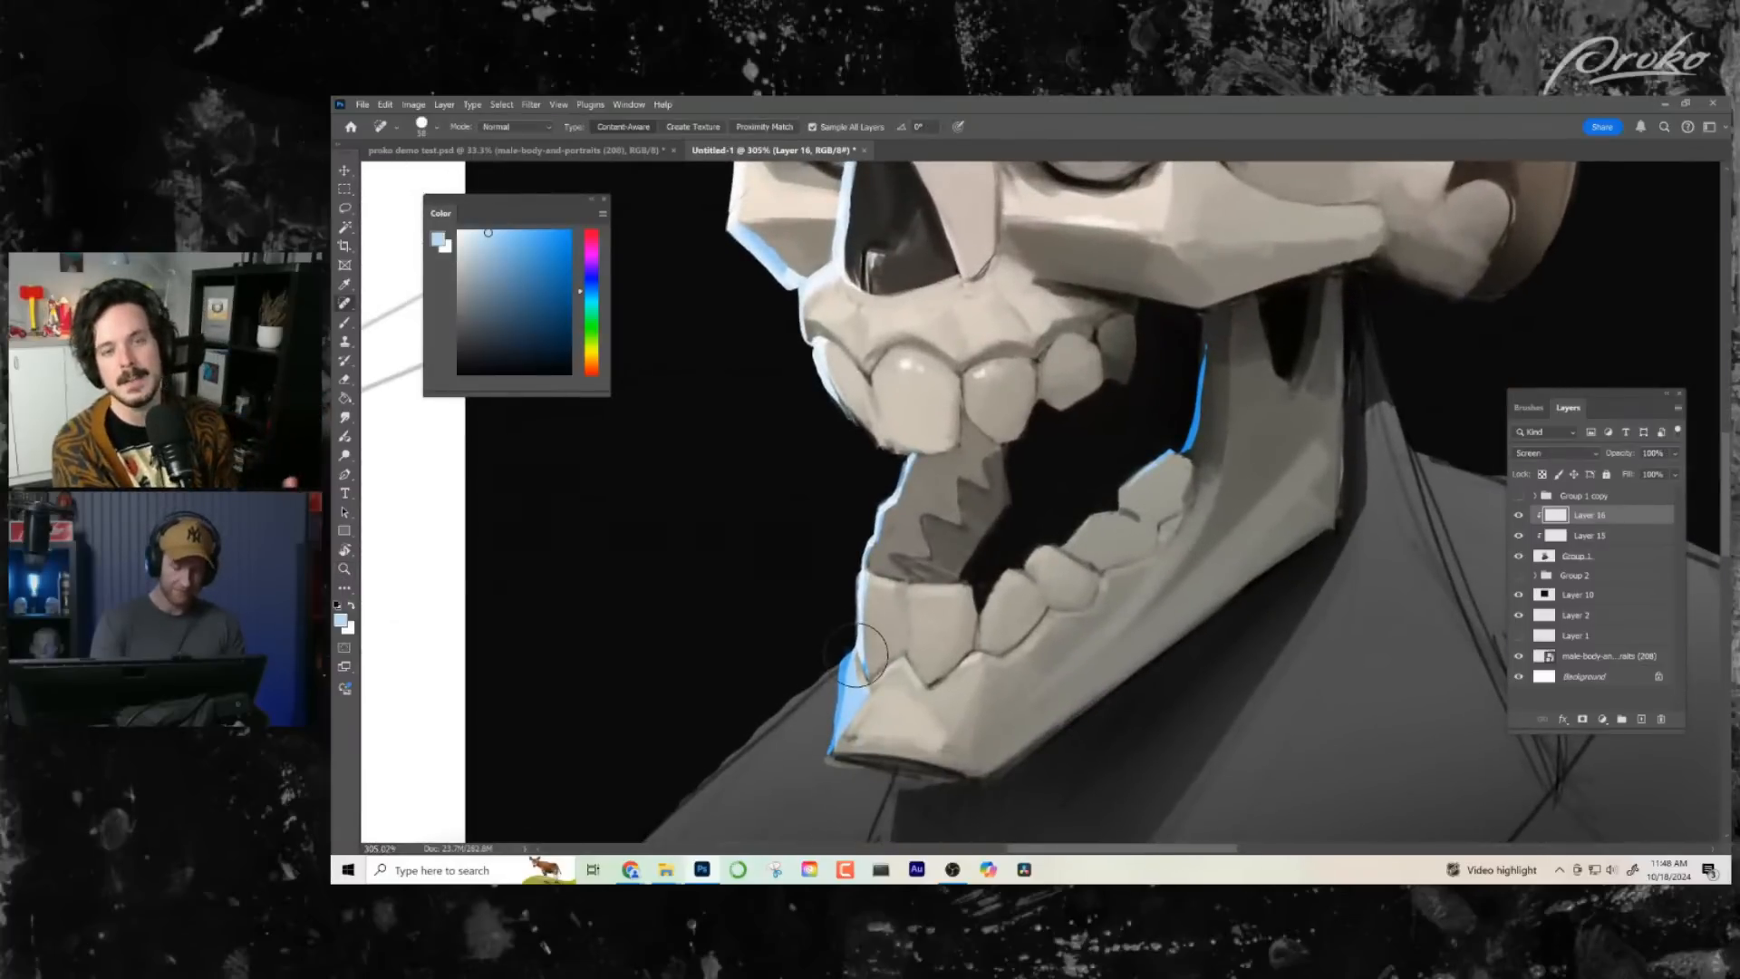
key("l")
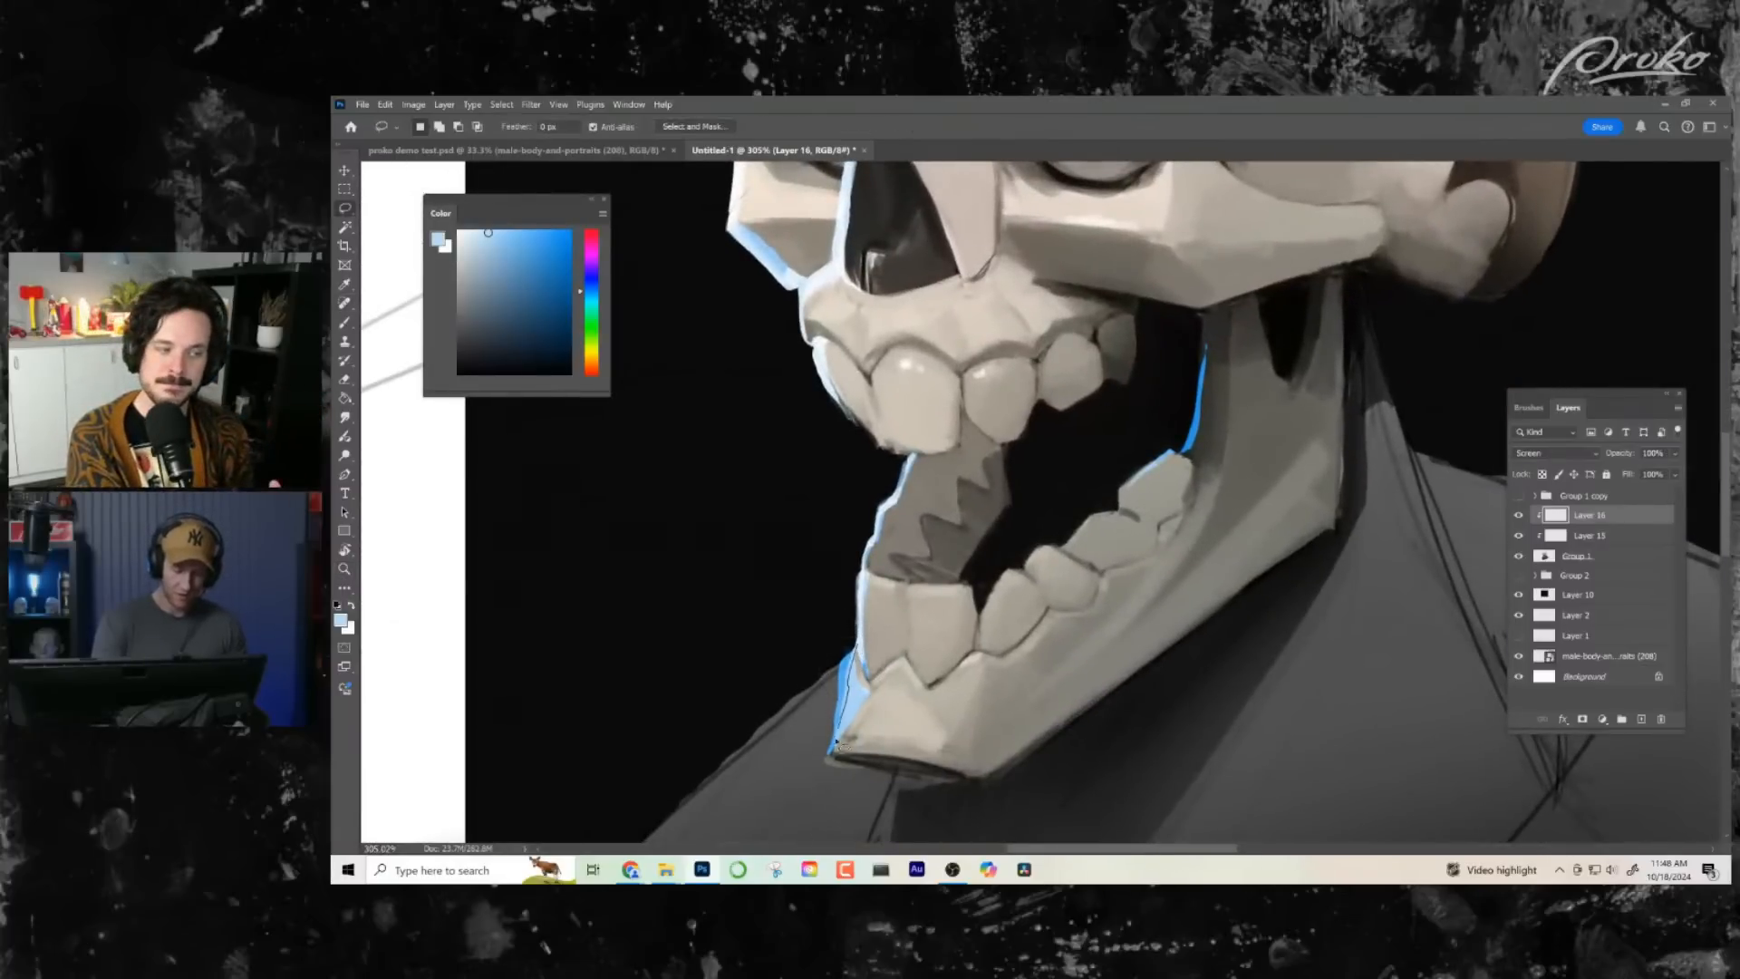
left_click_drag(870, 696, 850, 653)
key("b")
left_click_drag(843, 734, 841, 627)
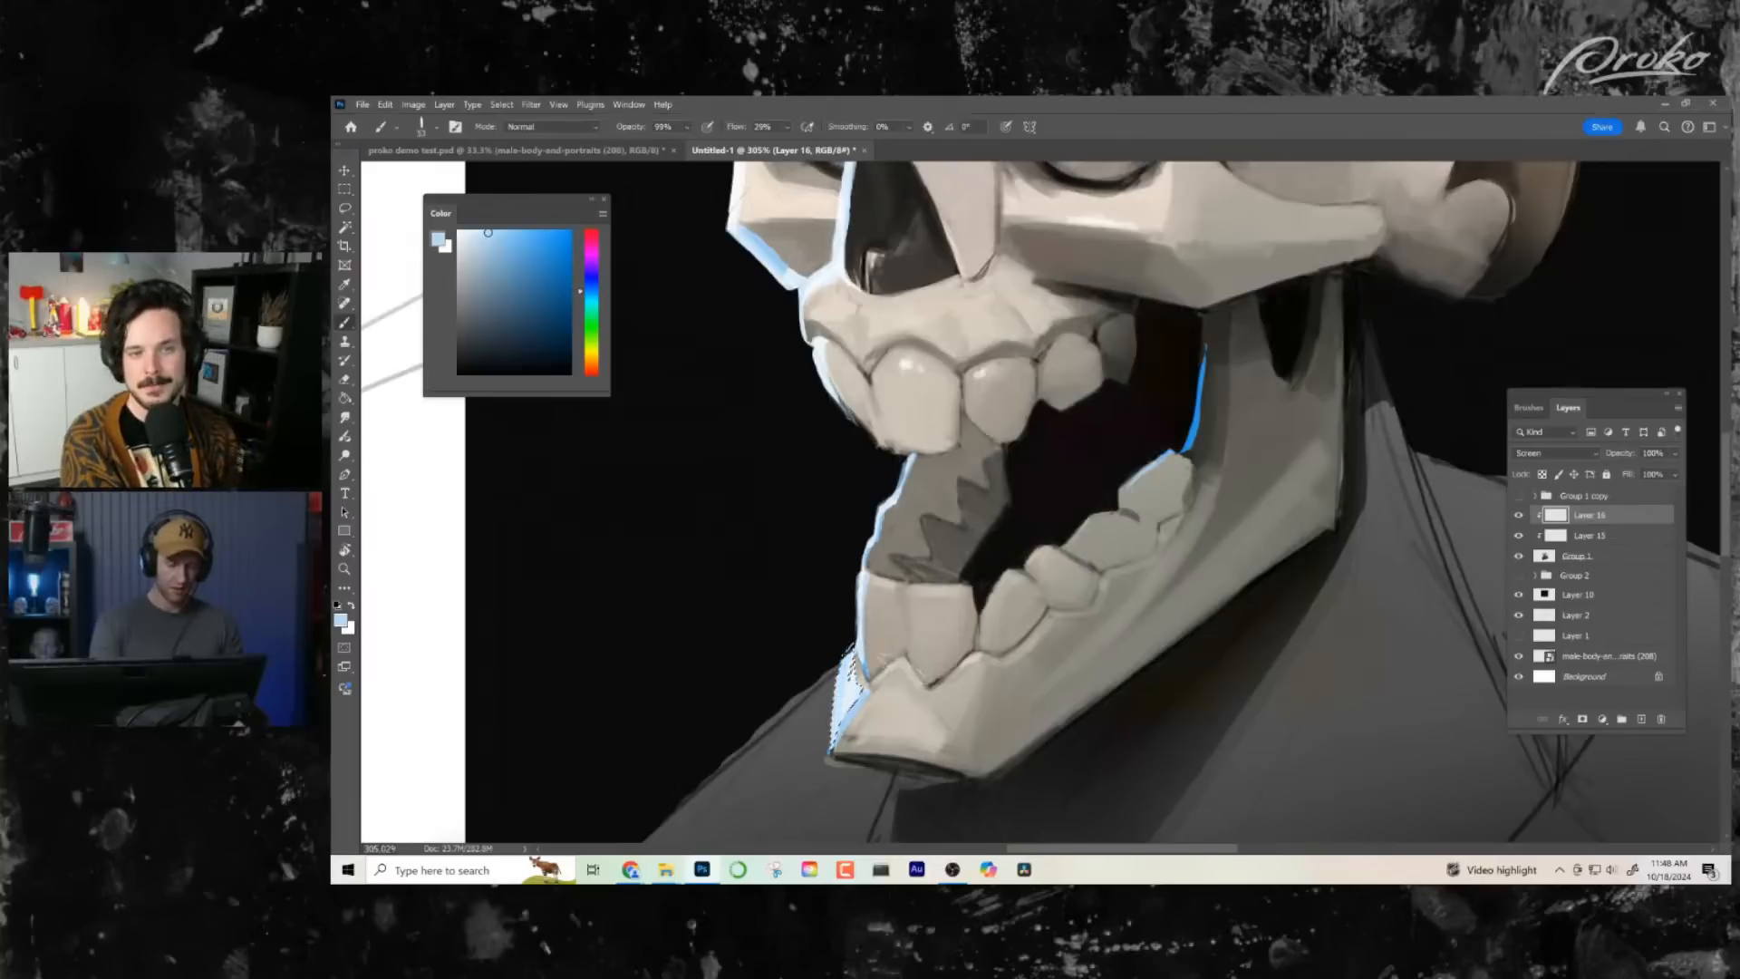
- Add a clipped Normal-mode layer above Layer 16, lasso a thin strip along the nasal opening's far edge and brush white into it
key("z")
left_click(964, 710, "alt")
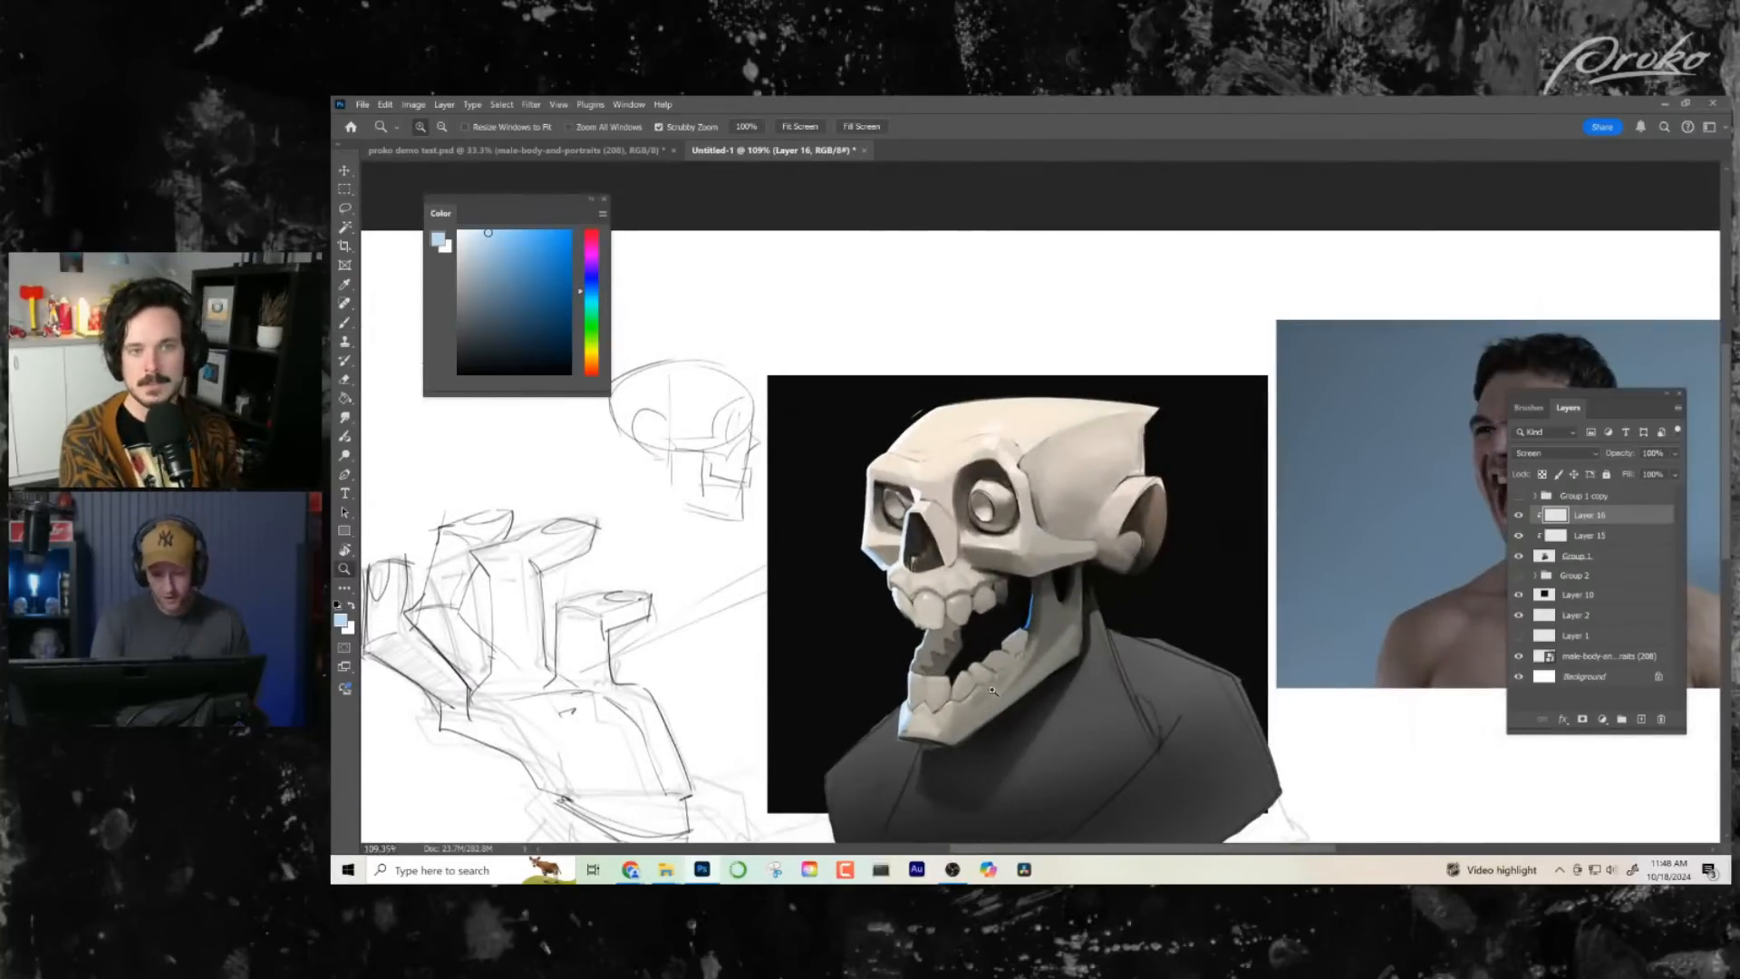
left_click(934, 569)
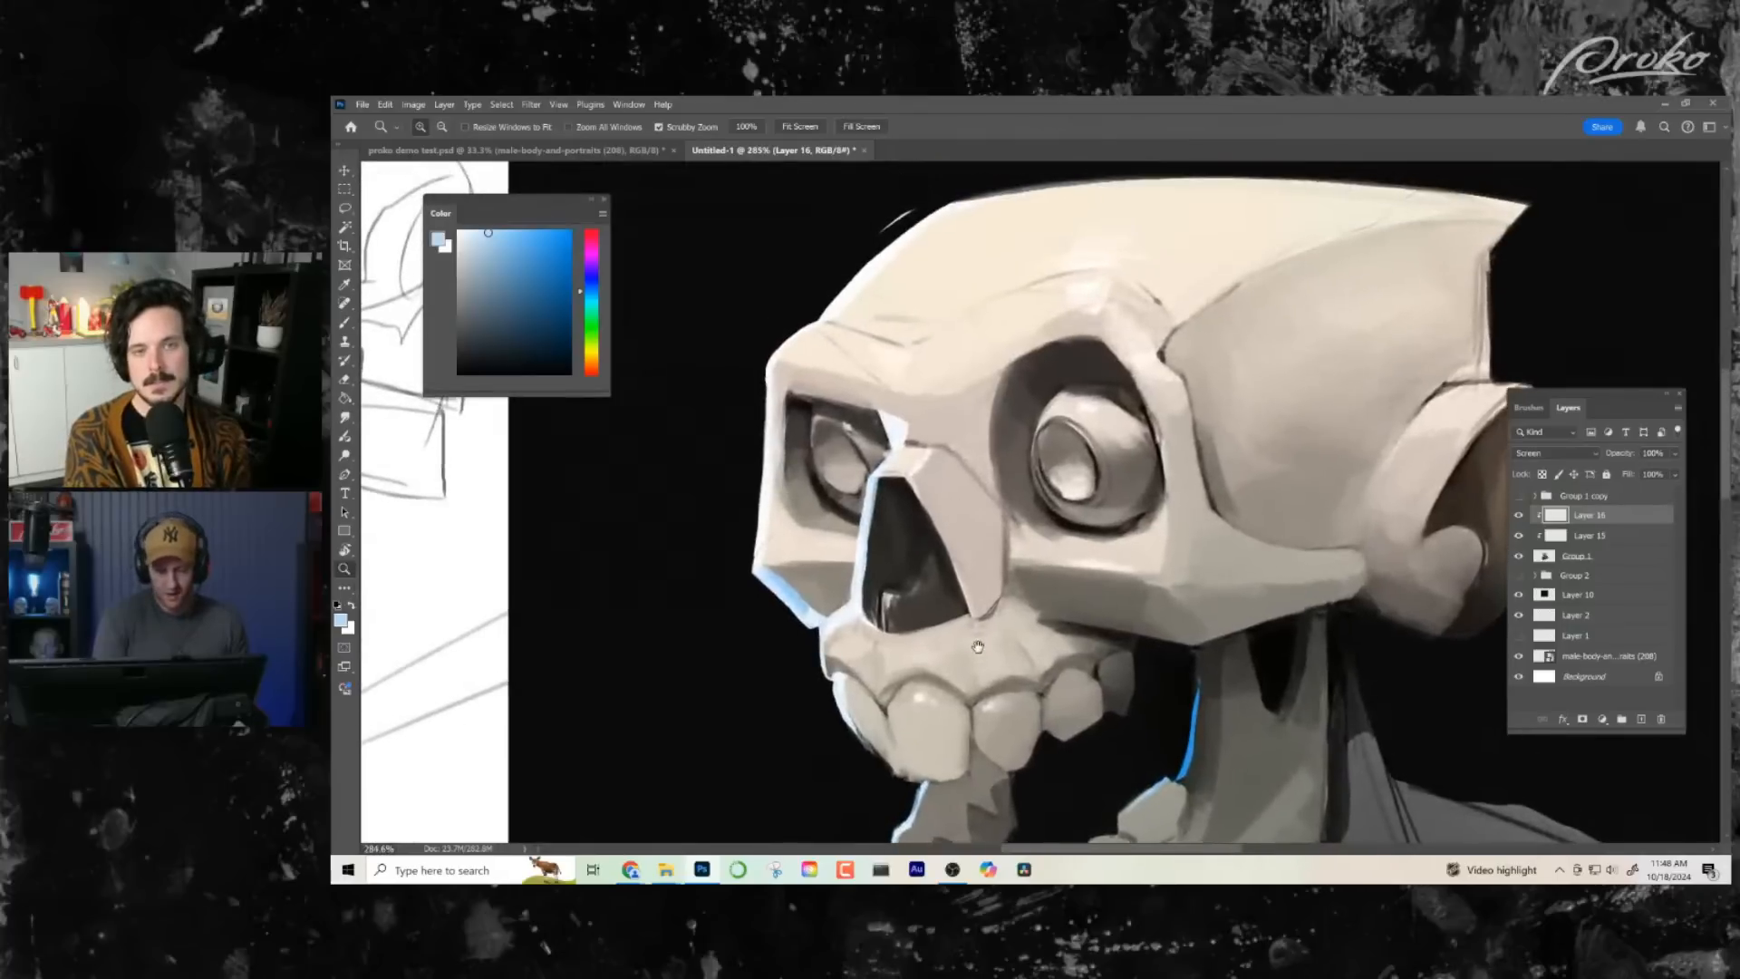
key("l")
left_click(1640, 718)
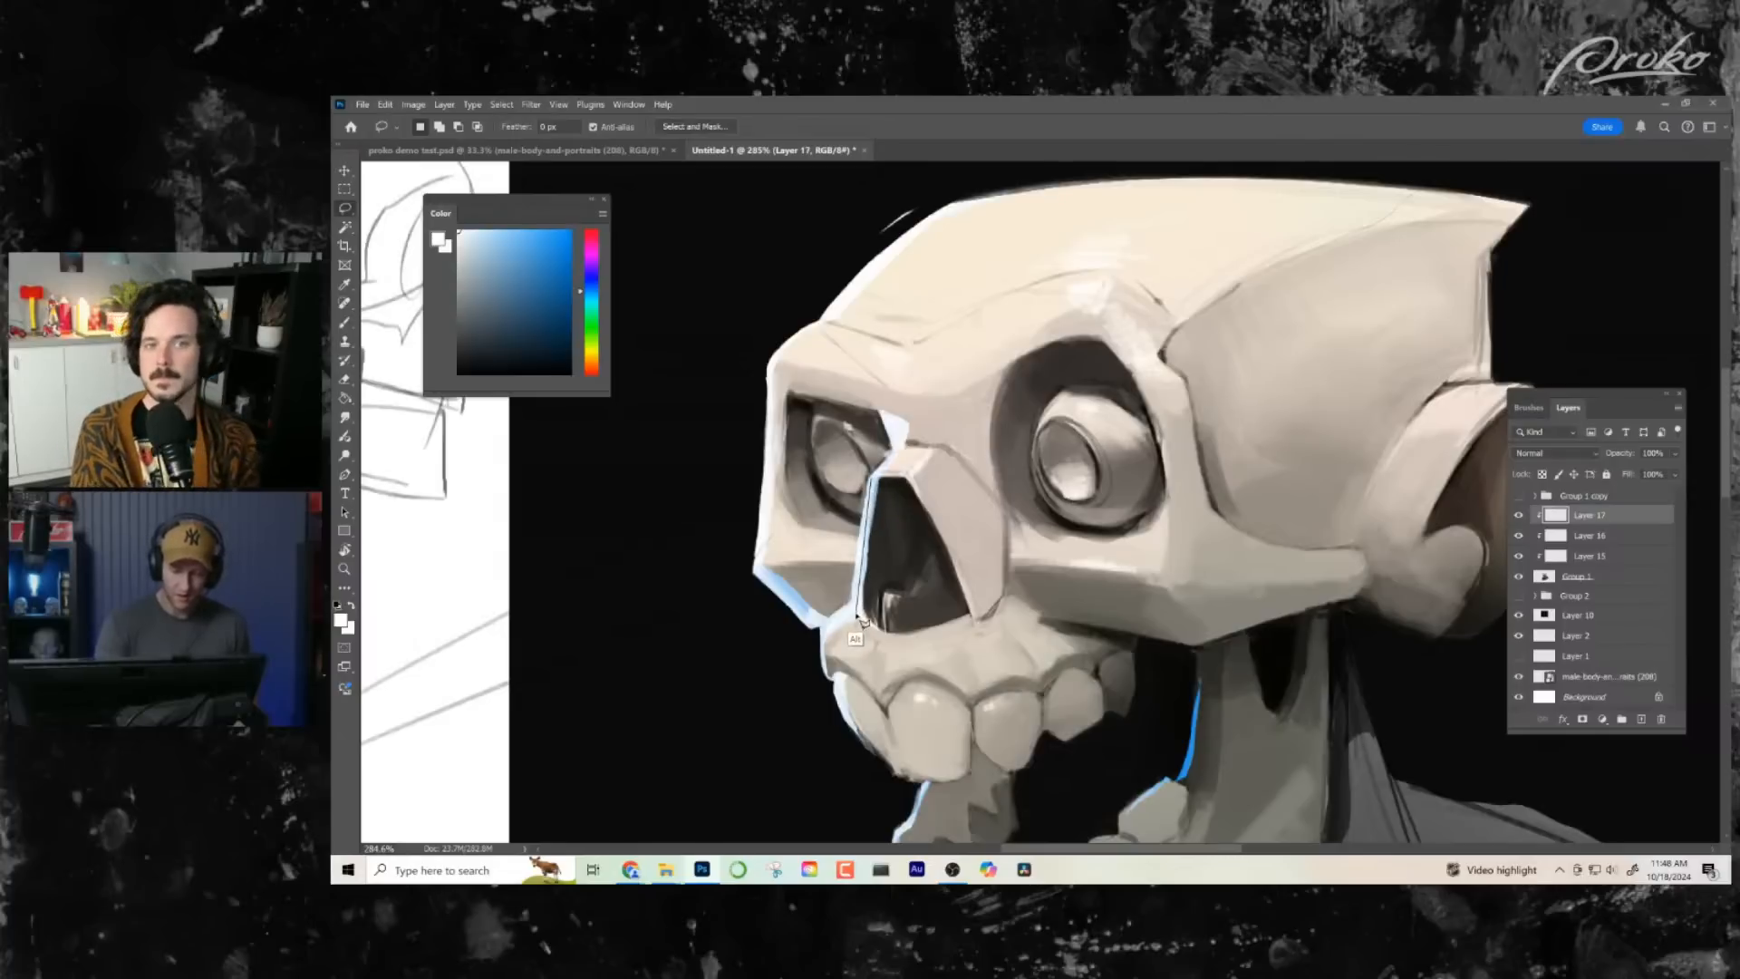
mouse_move(855, 612)
left_mouse_down()
mouse_move(870, 481)
mouse_move(893, 453)
left_mouse_up()
key("b")
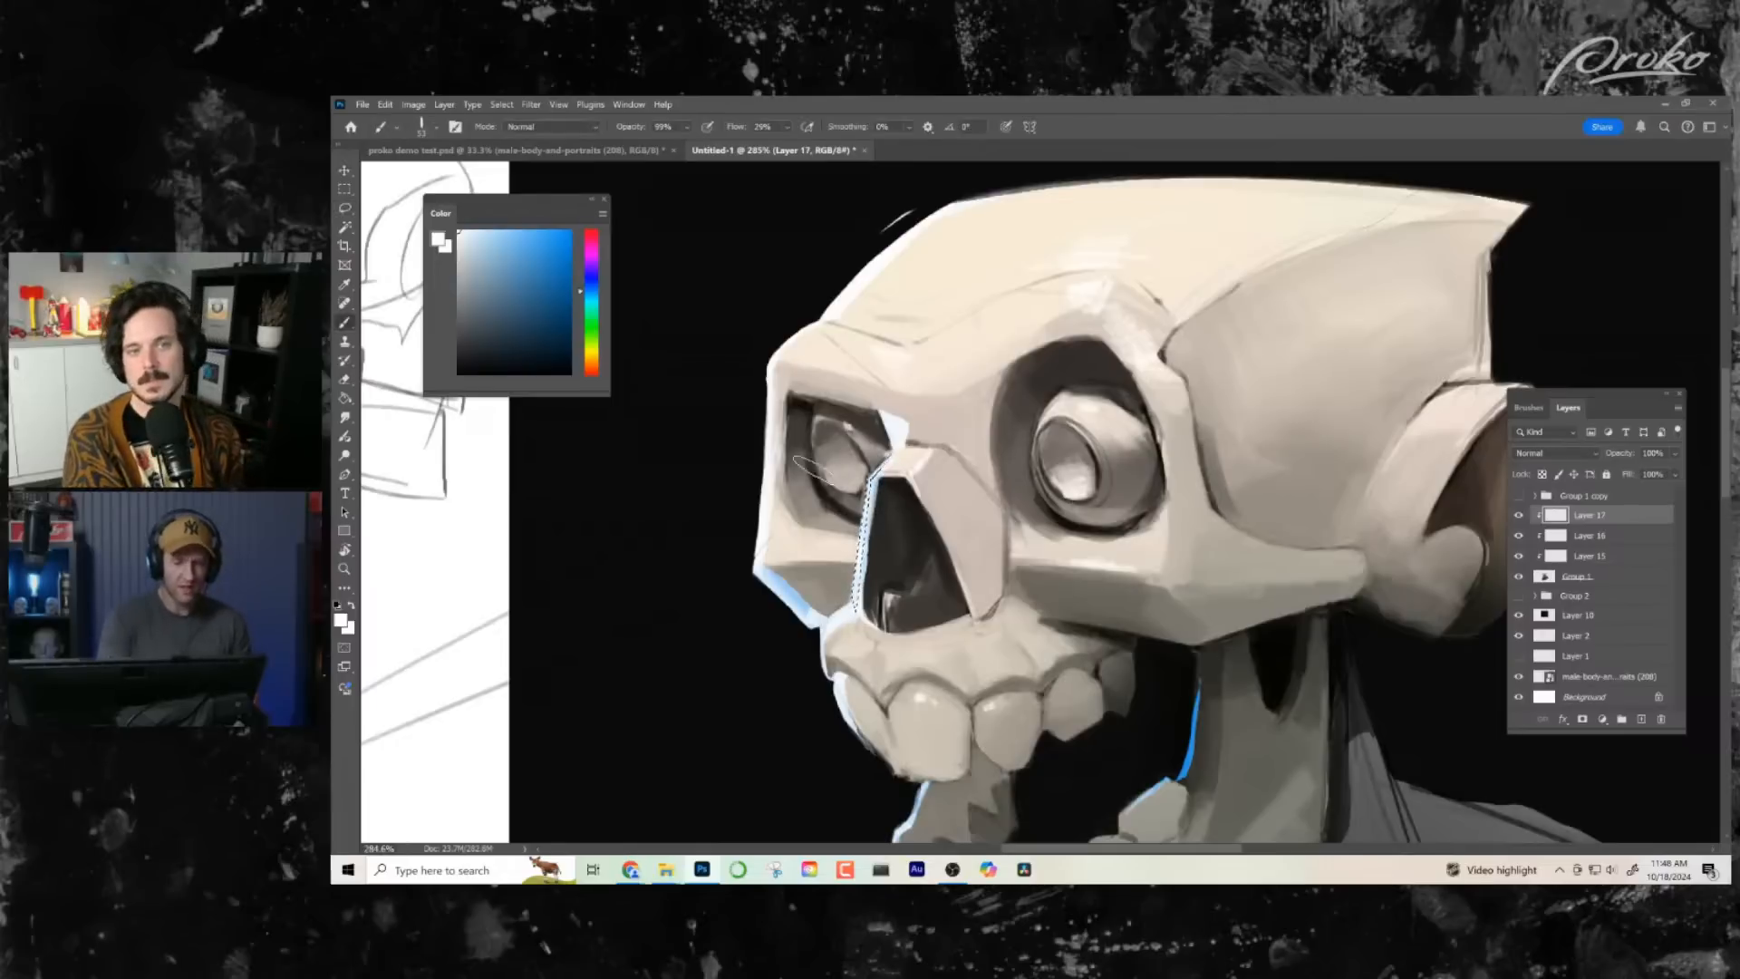
left_click_drag(916, 603, 925, 589)
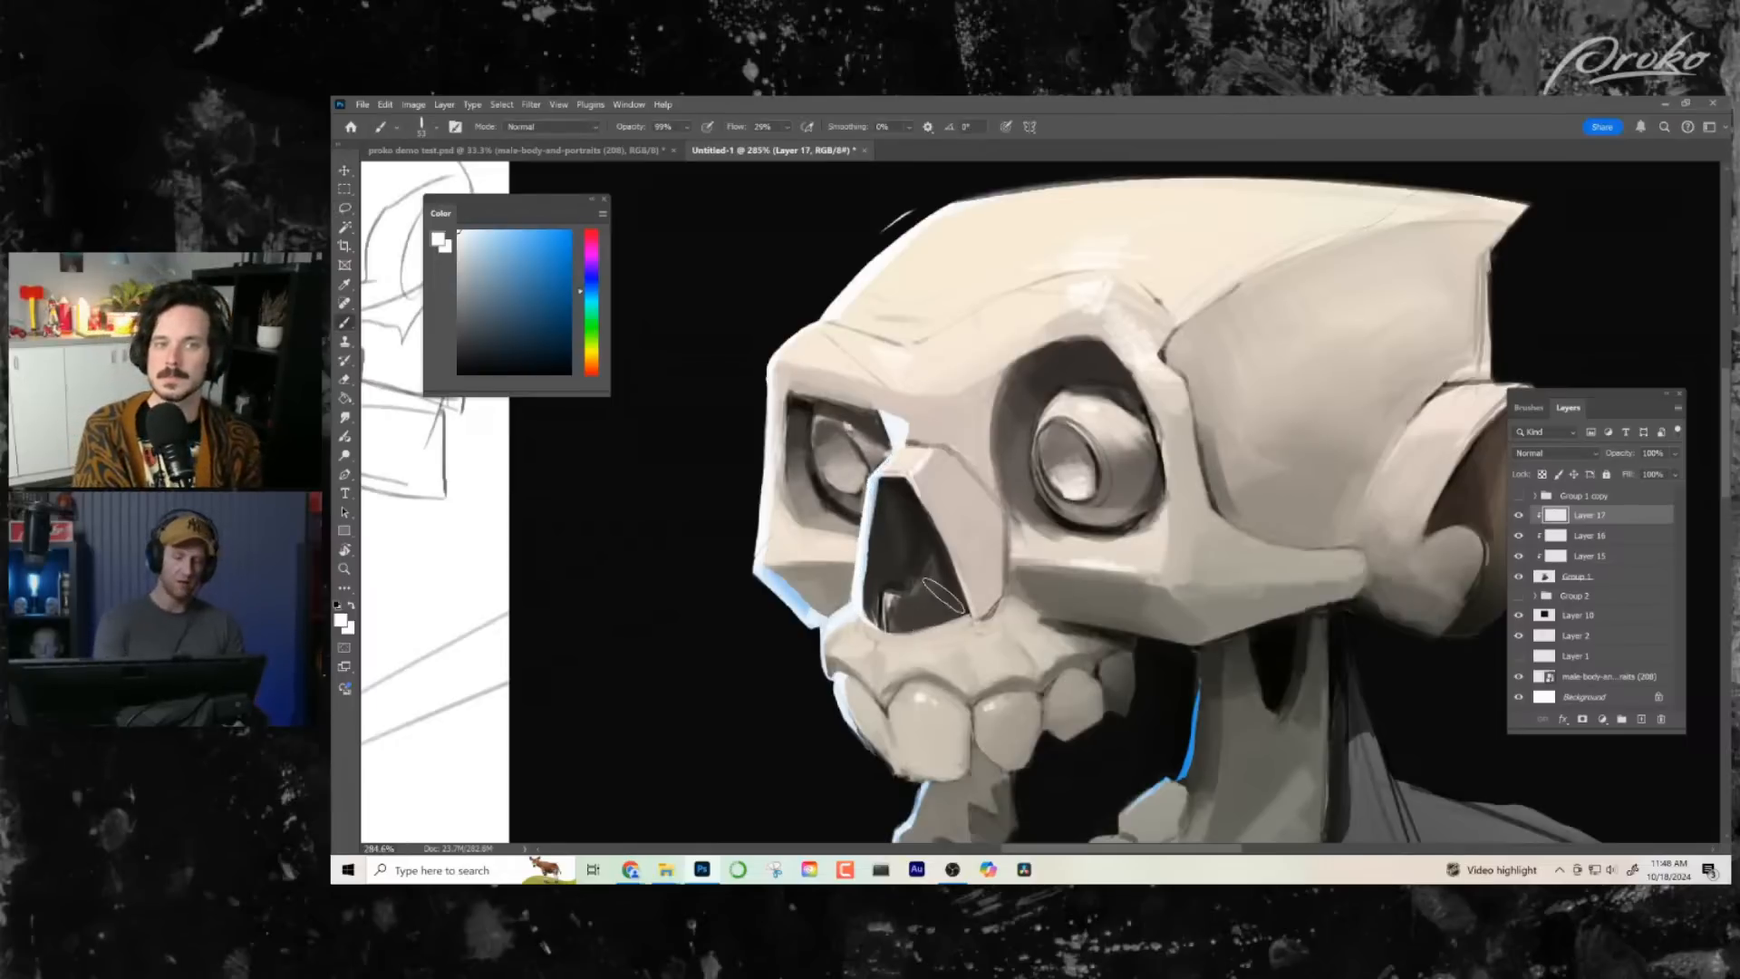
key("ctrl+d")
- Lasso the far eye socket's upper edge down to the nose bridge, brush white highlight inside and clear the selection
left_click(346, 209)
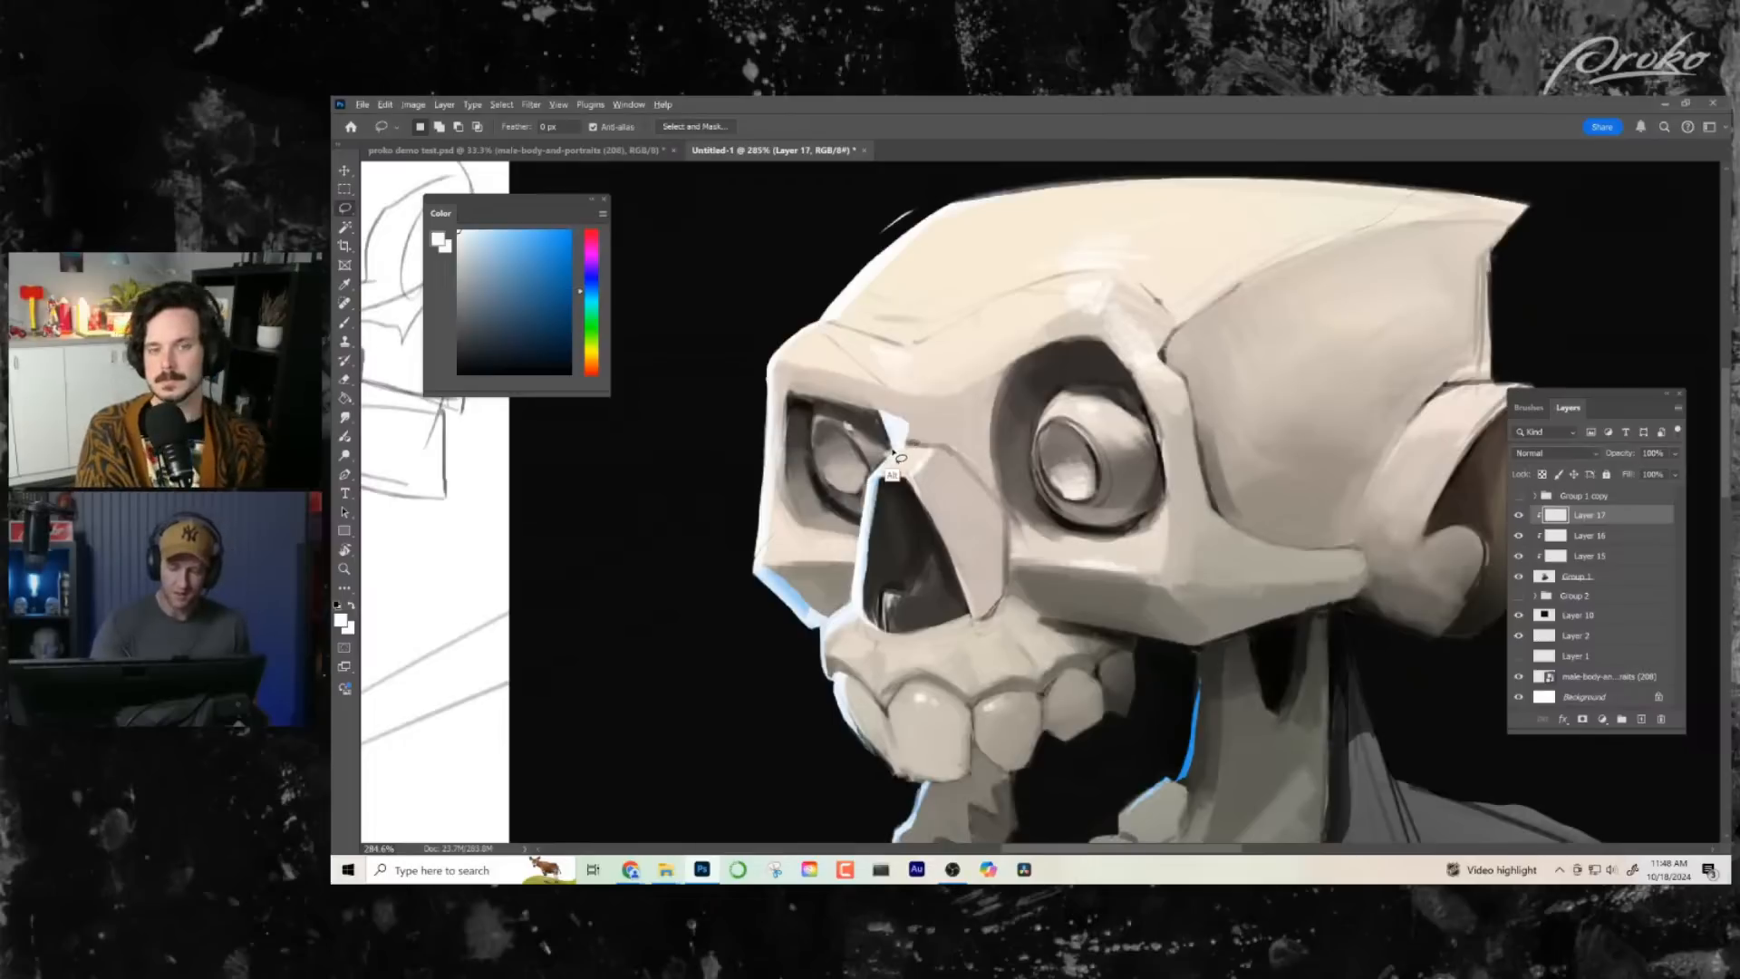
mouse_move(897, 457)
left_mouse_down()
mouse_move(879, 414)
mouse_move(830, 400)
mouse_move(882, 409)
mouse_move(902, 458)
left_mouse_up()
key("b")
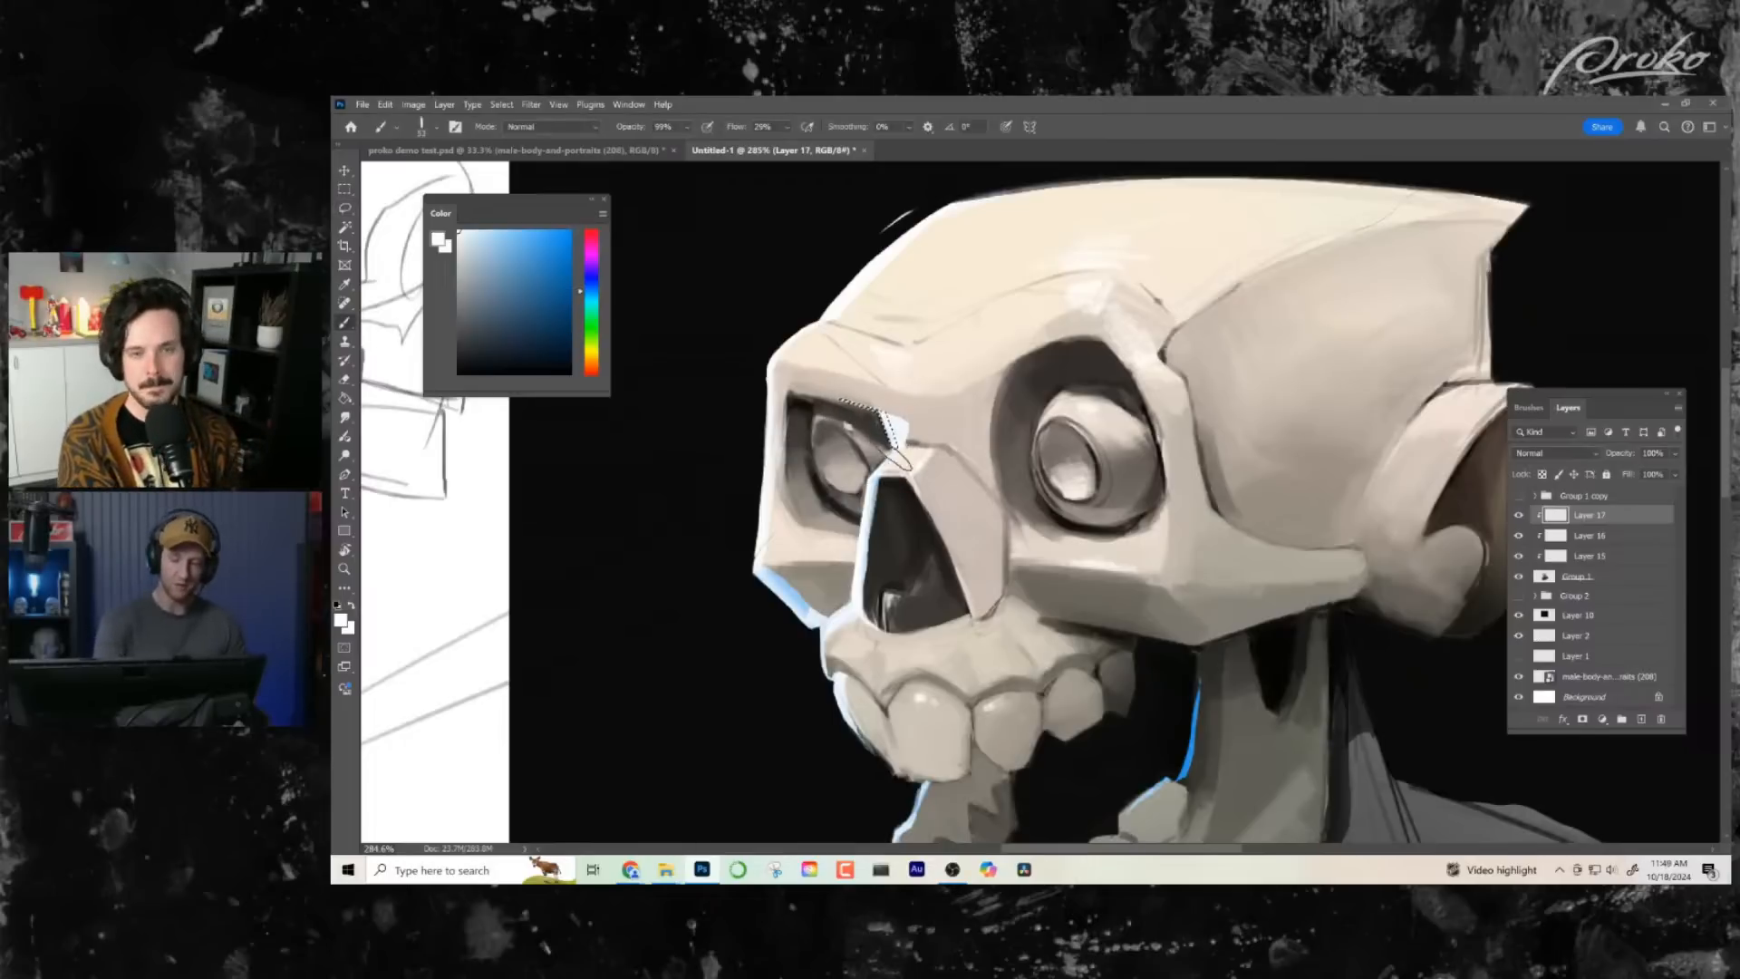
key("ctrl+d")
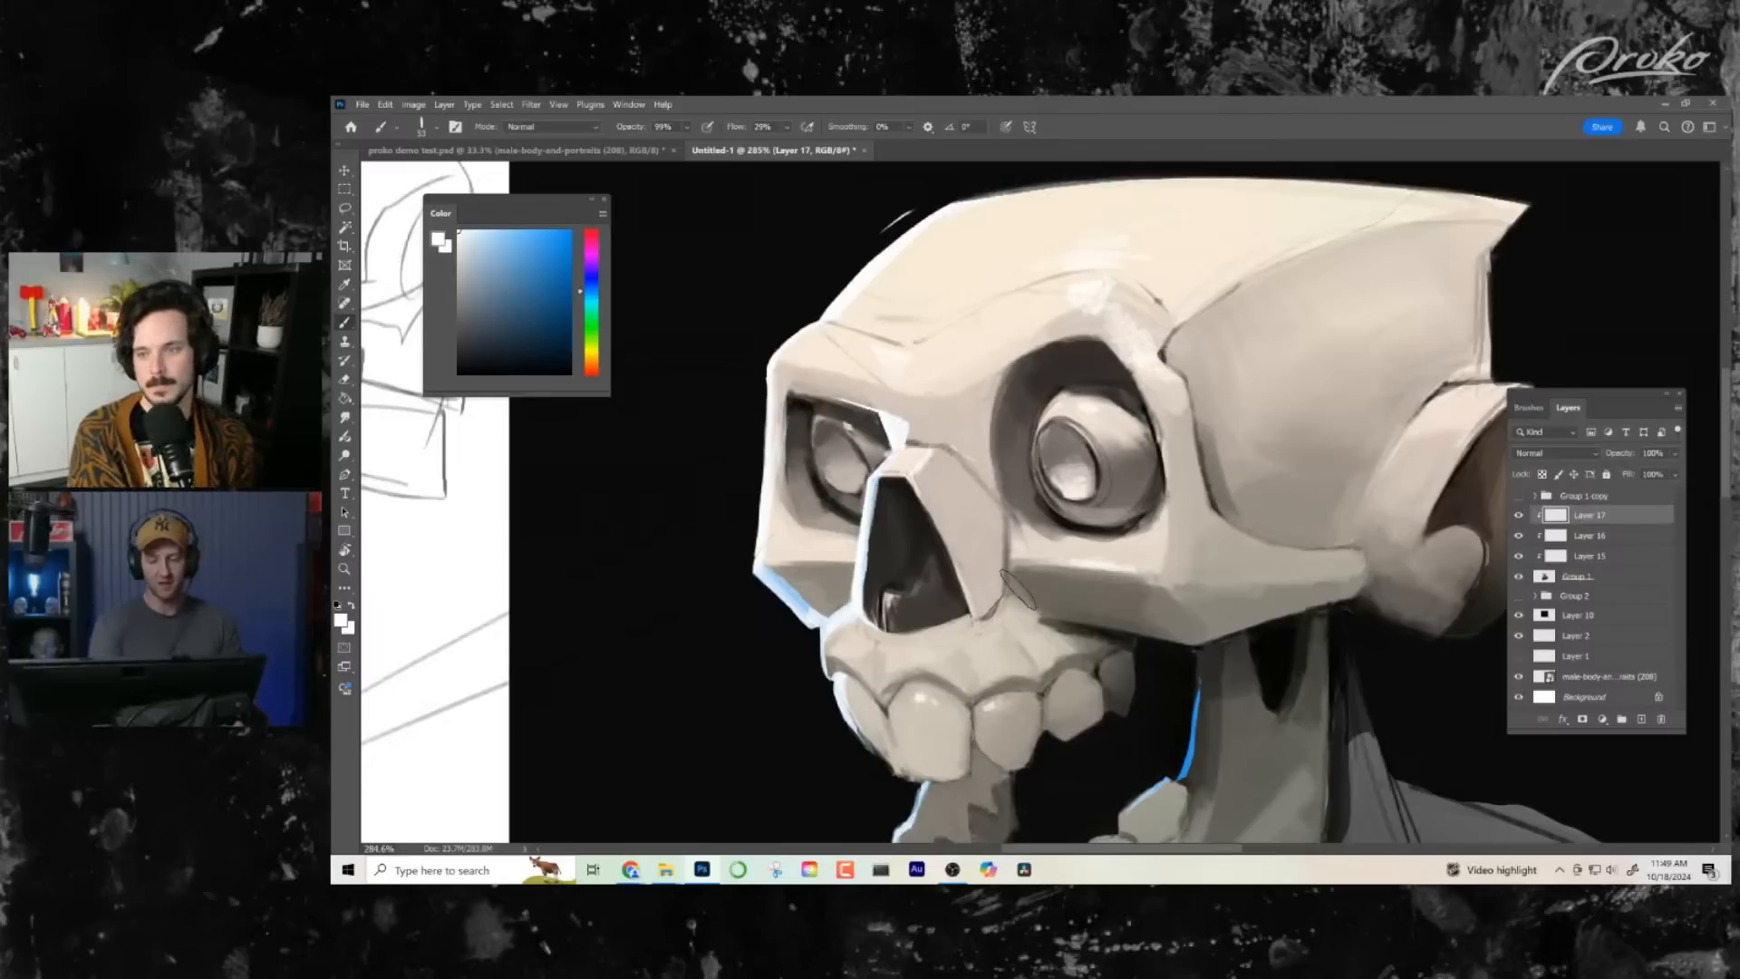
- Lasso a thin strip down the outer edge of the far brow and cheekbone and brush white highlight into it
left_click(344, 214)
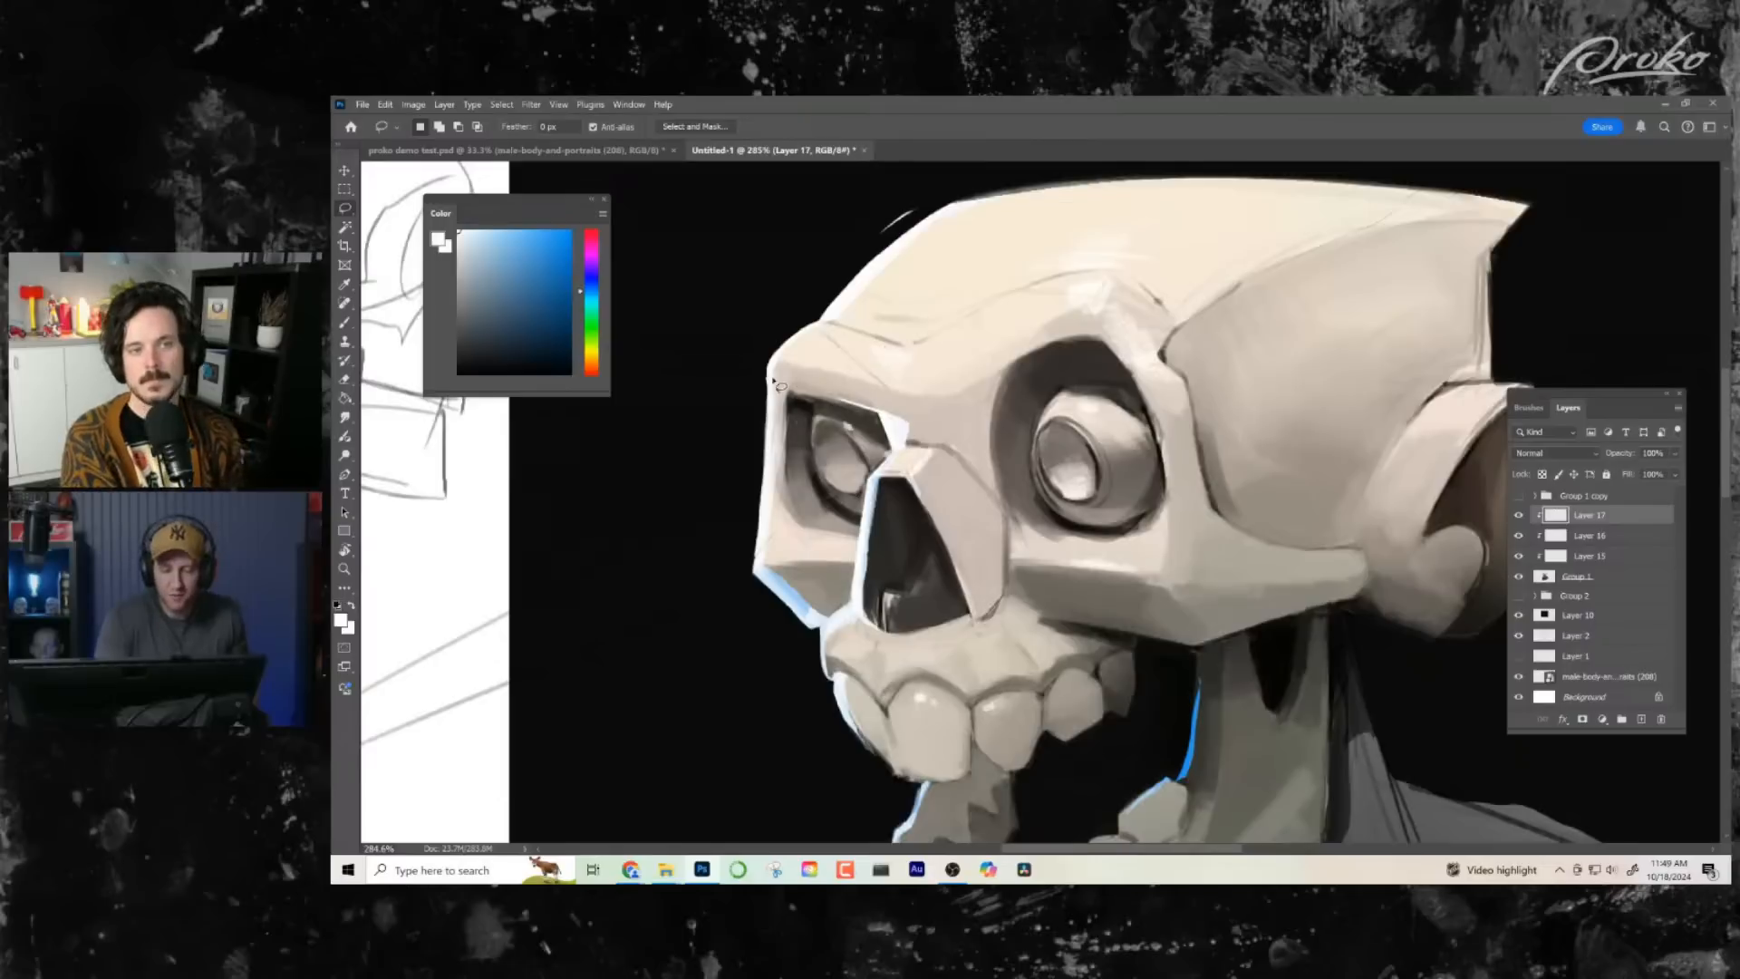
mouse_move(768, 381)
left_mouse_down()
mouse_move(749, 580)
mouse_move(767, 374)
left_mouse_up()
key("b")
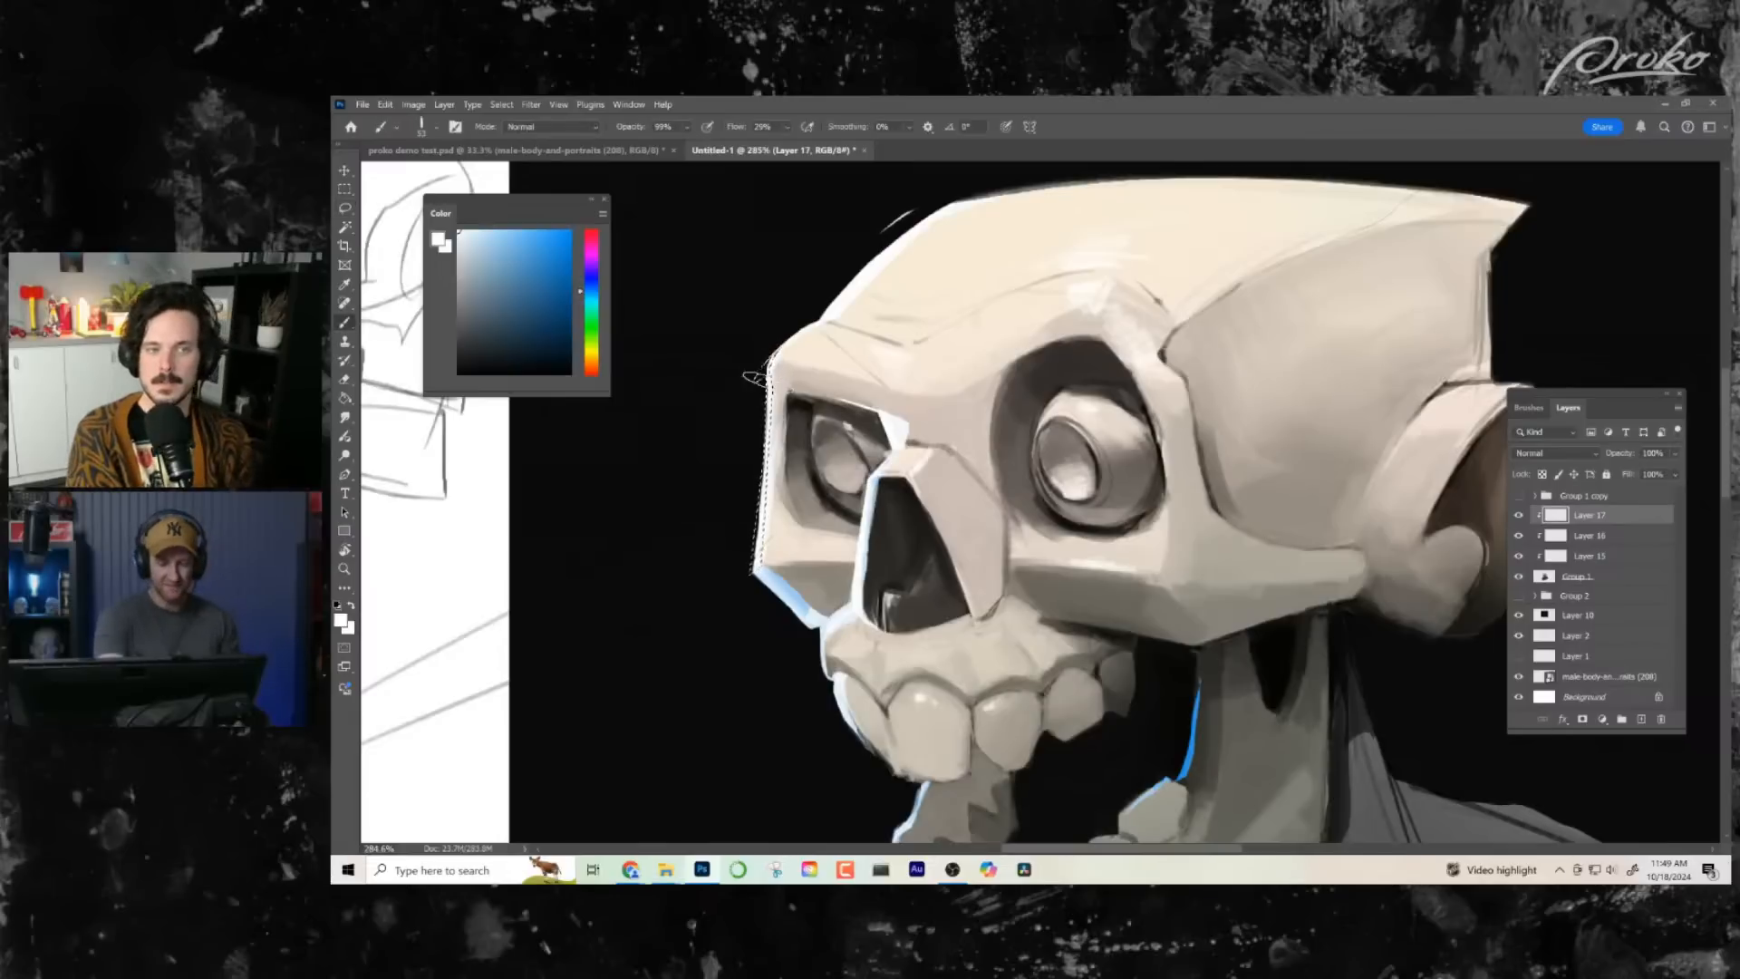
left_click_drag(1047, 652, 1020, 675)
- Lasso the inner part of the accent beside the nose bridge and remove its pale blue paint on Layer 16
left_click(346, 208)
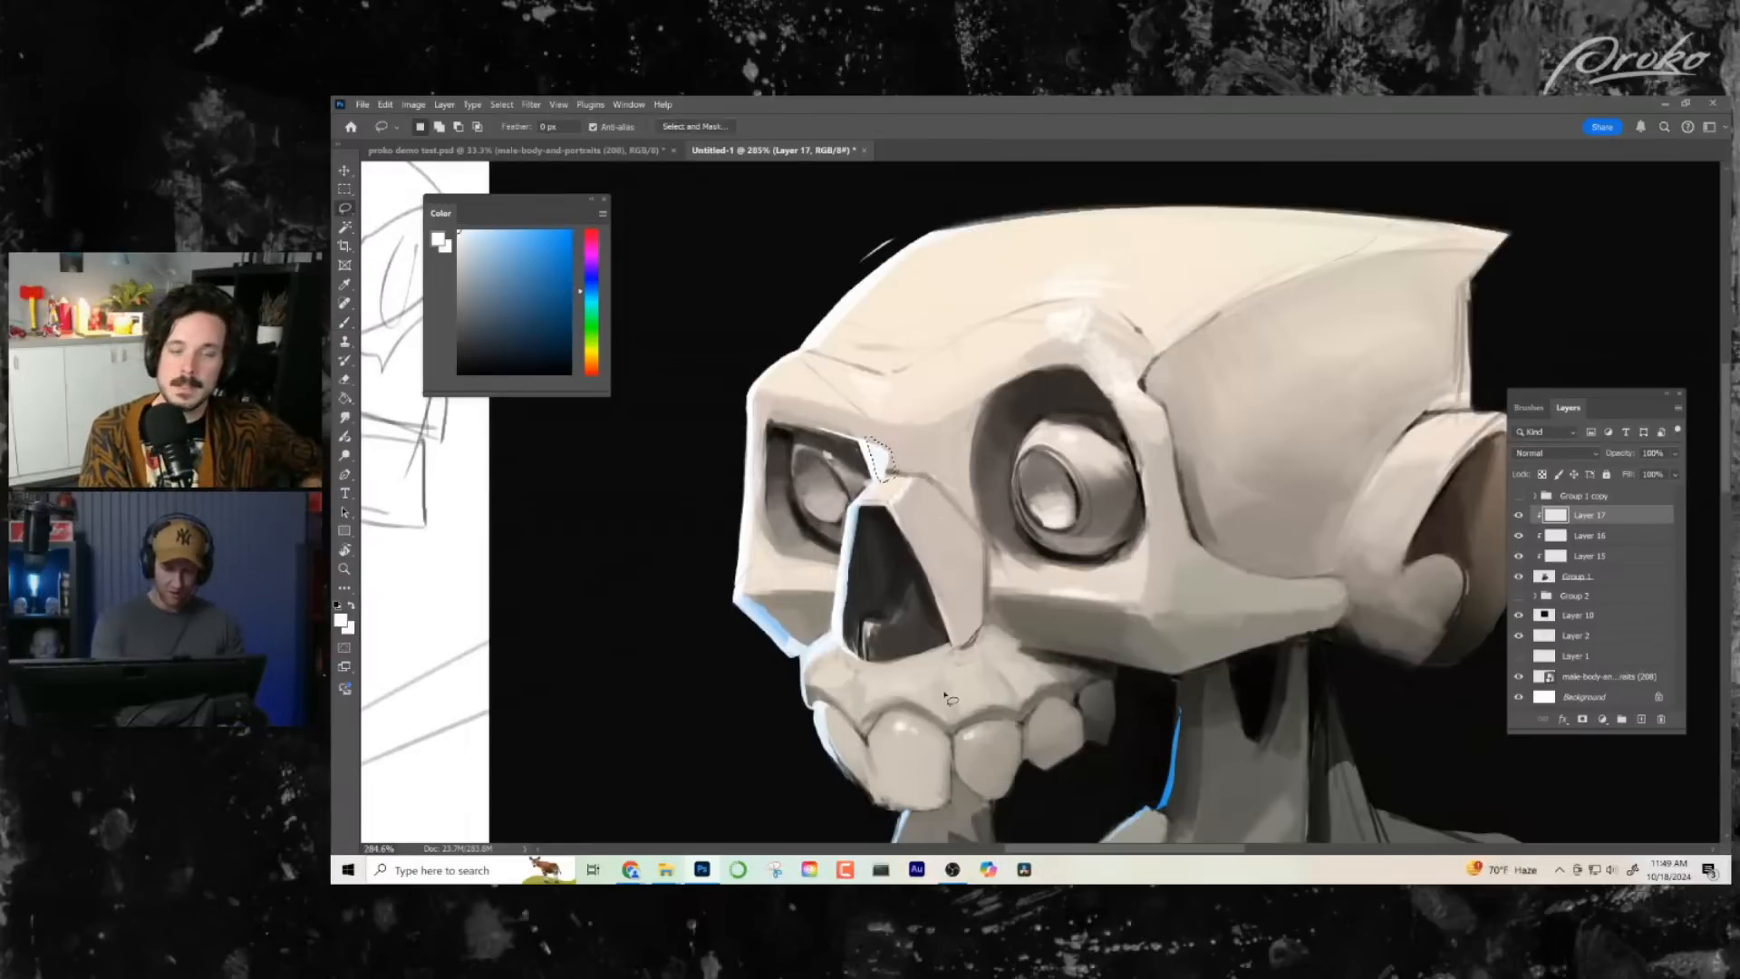
left_click(1575, 538)
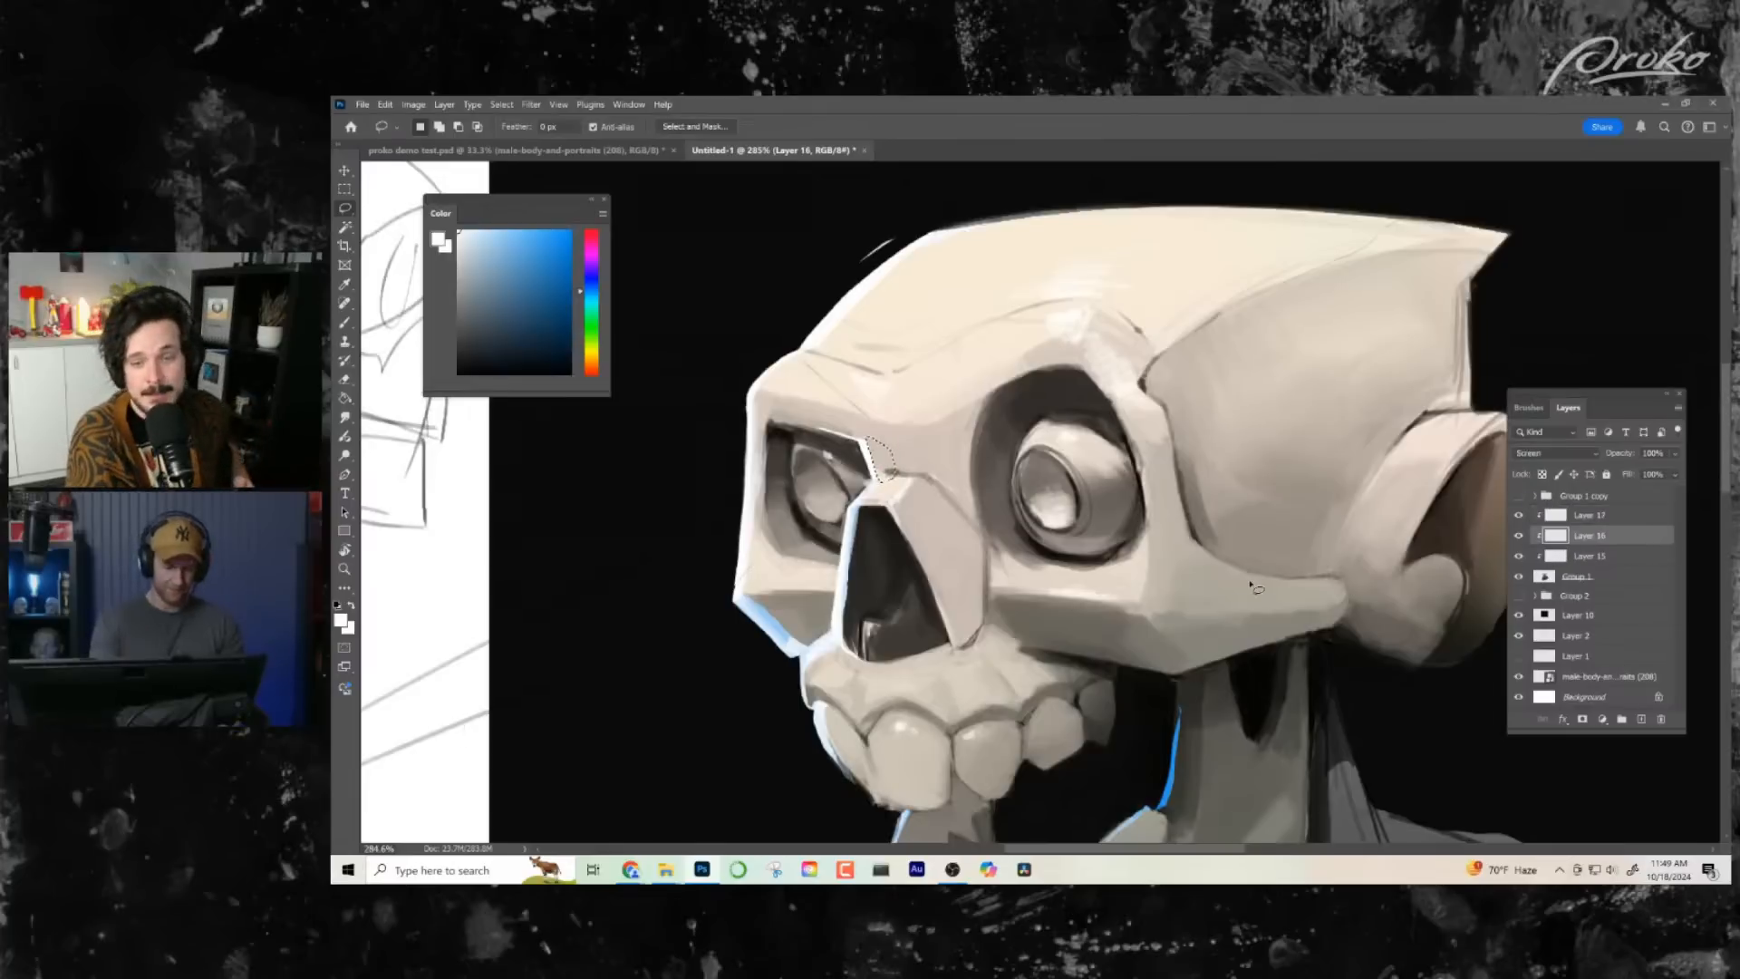
key("z")
left_click_drag(1003, 688, 944, 699)
mouse_move(1108, 440)
left_mouse_down()
mouse_move(1151, 443)
mouse_move(1124, 442)
left_mouse_up()
left_click_drag(1178, 459, 1111, 485)
left_click_drag(1042, 484, 1102, 499)
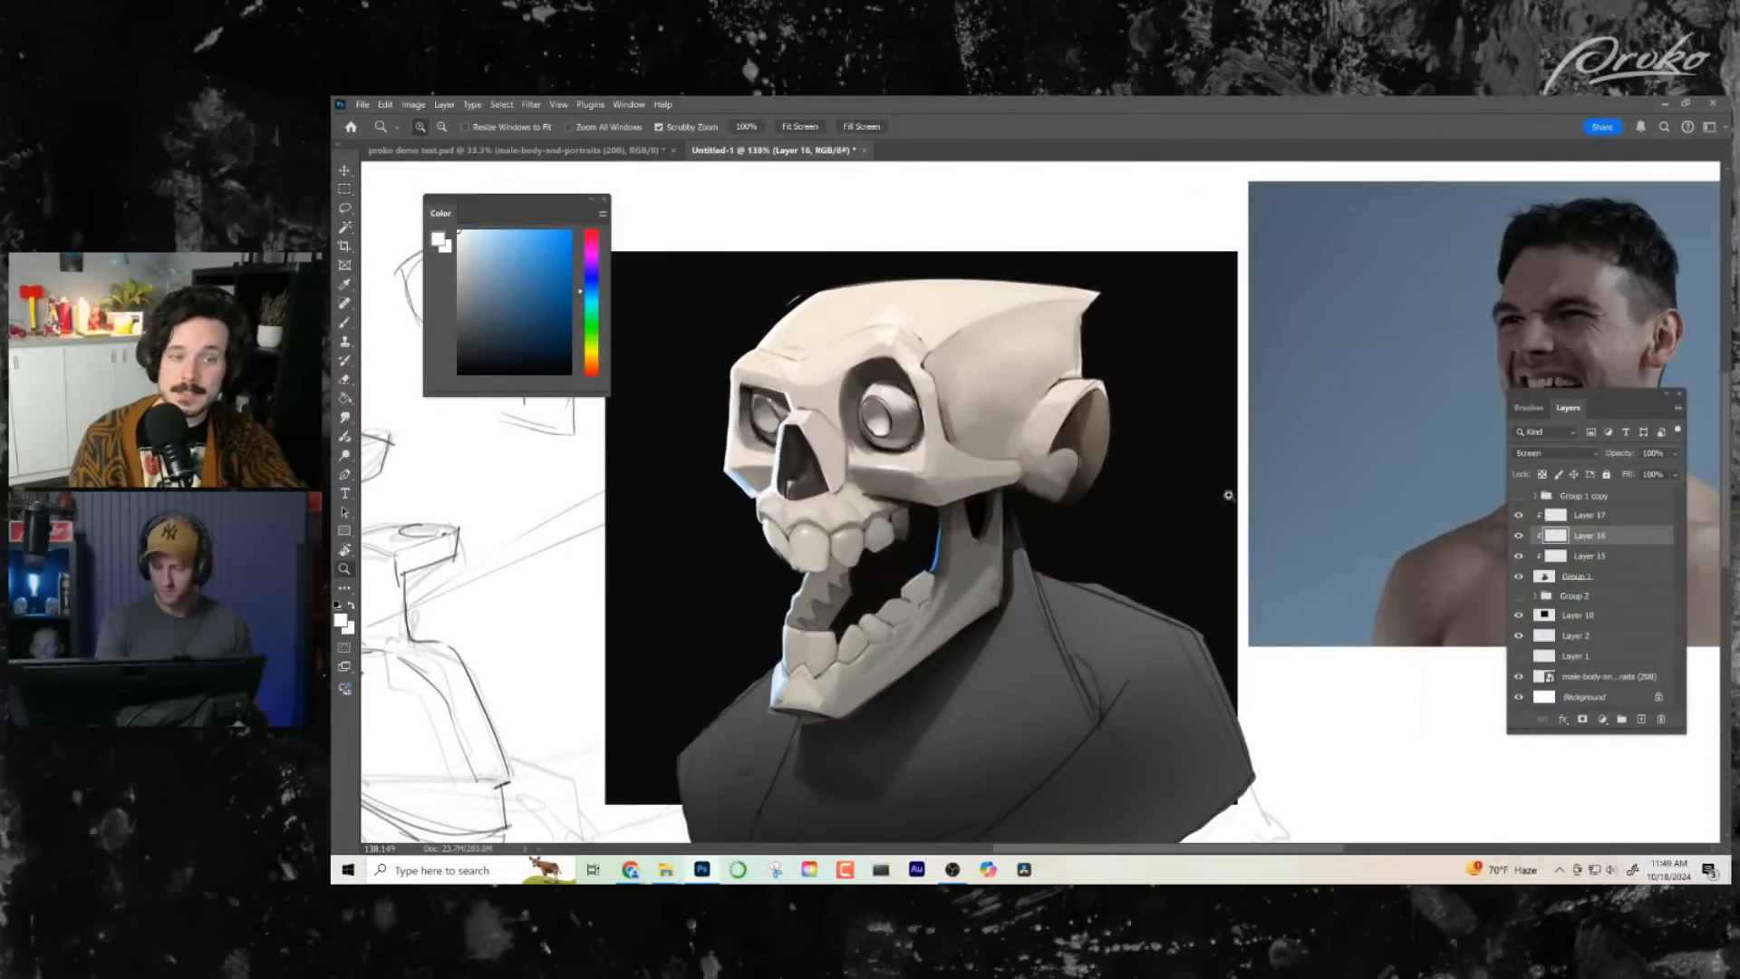
- Add a clipped Screen-mode layer above Layer 17, lasso the skull crest's back edge and choose a saturated orange for a warm rim light
left_click(1598, 519)
left_click(1641, 719)
left_click(1609, 520, "alt")
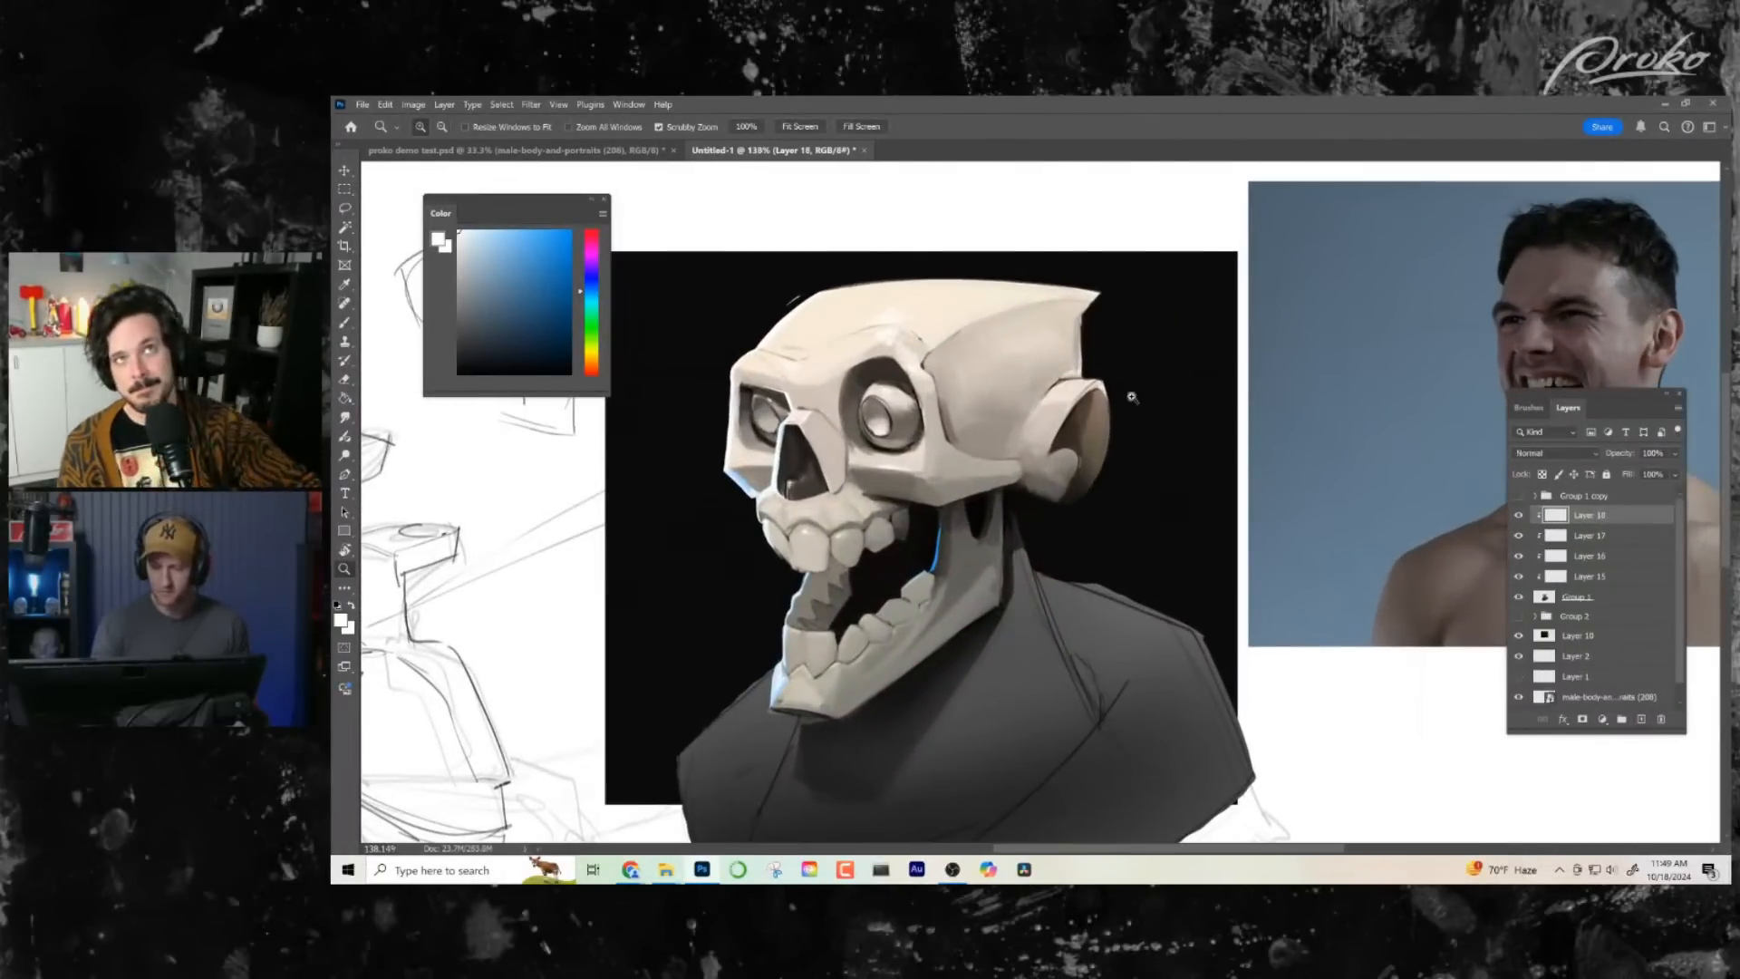
left_click_drag(1100, 315, 1144, 331)
key("l")
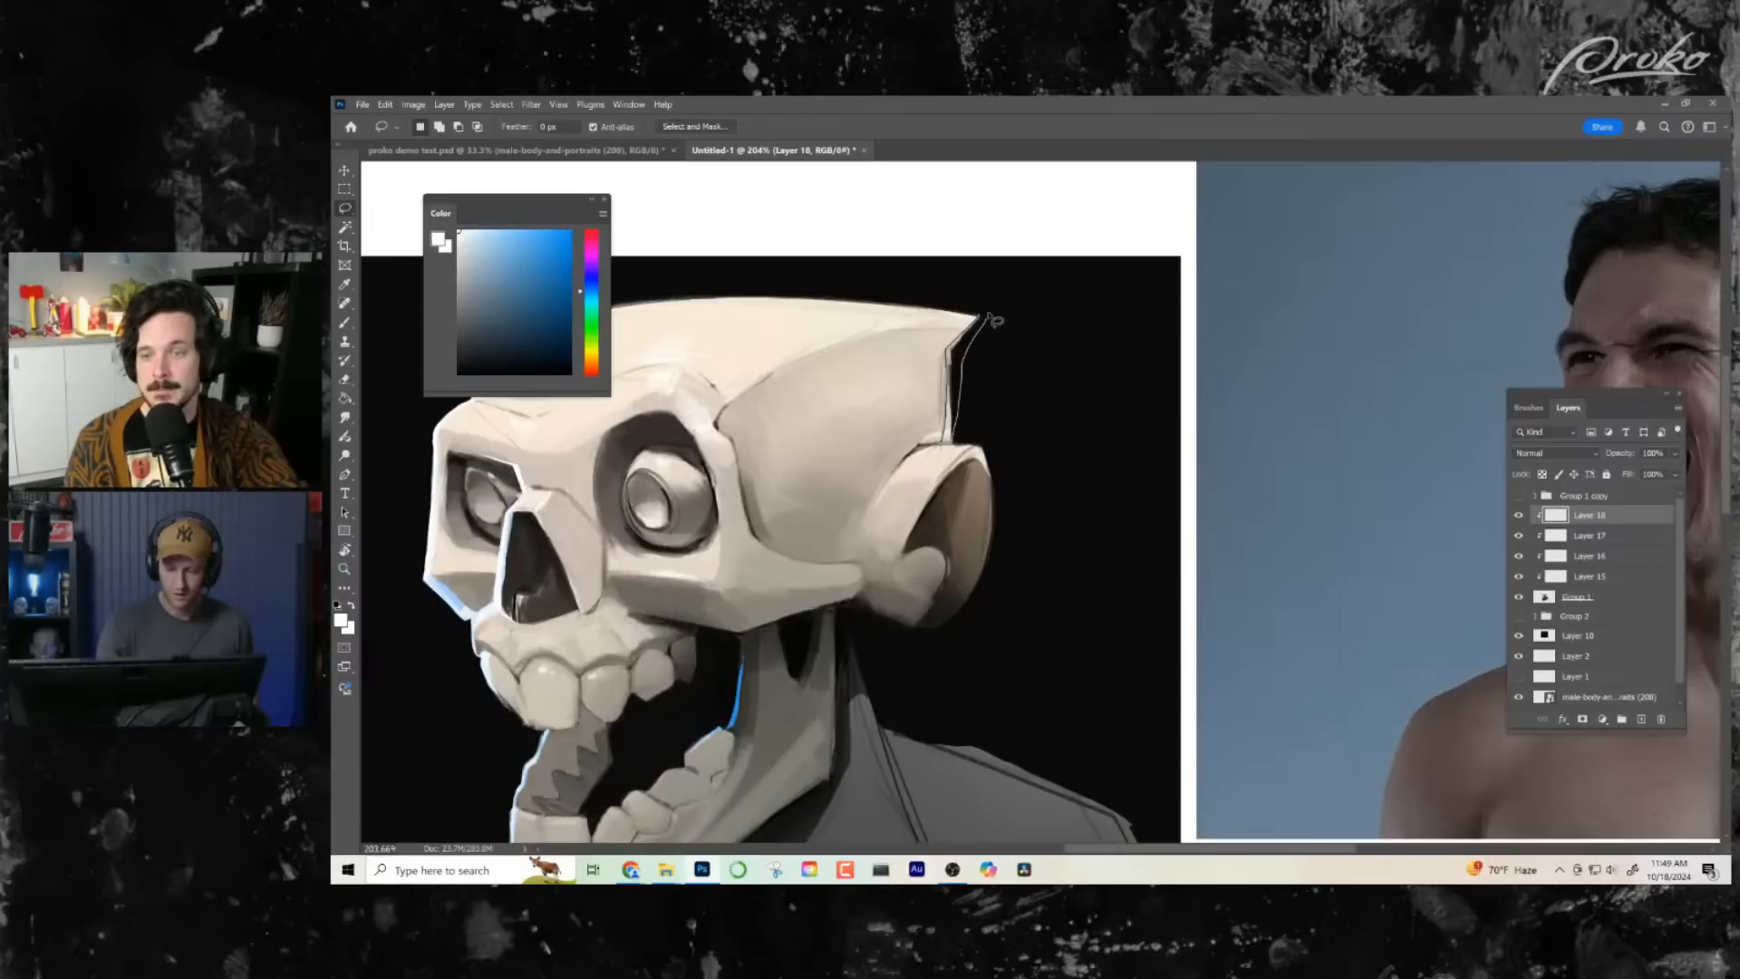
left_click(592, 365)
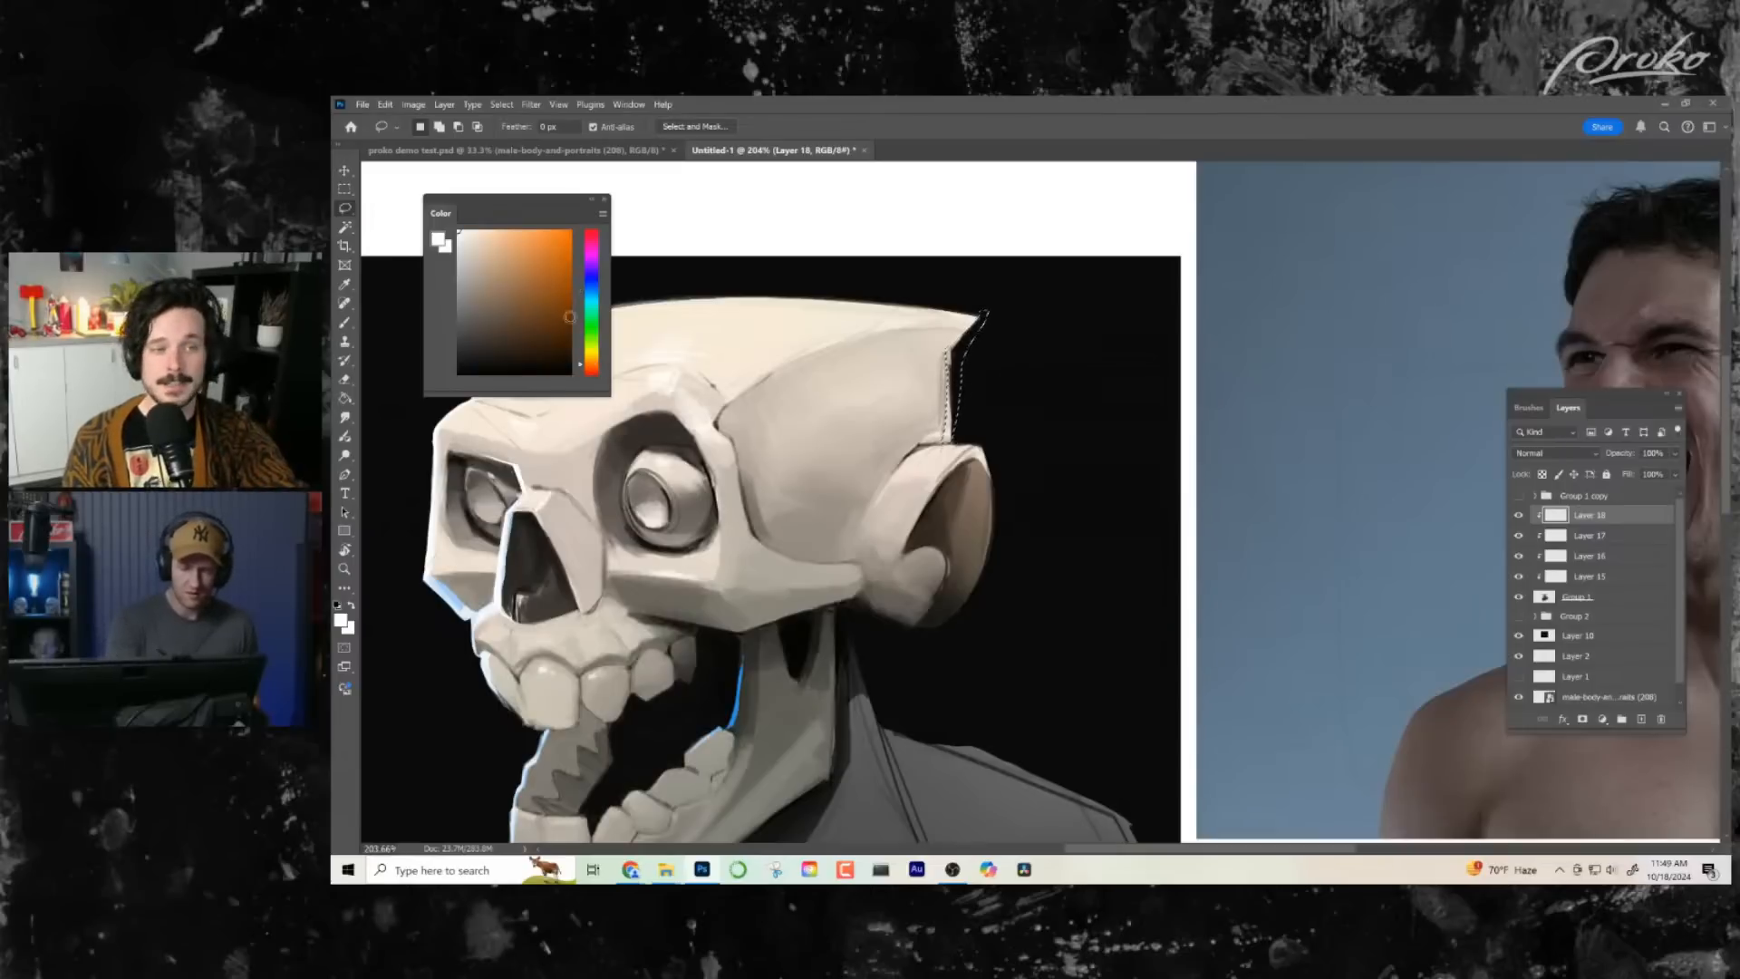
left_click(557, 235)
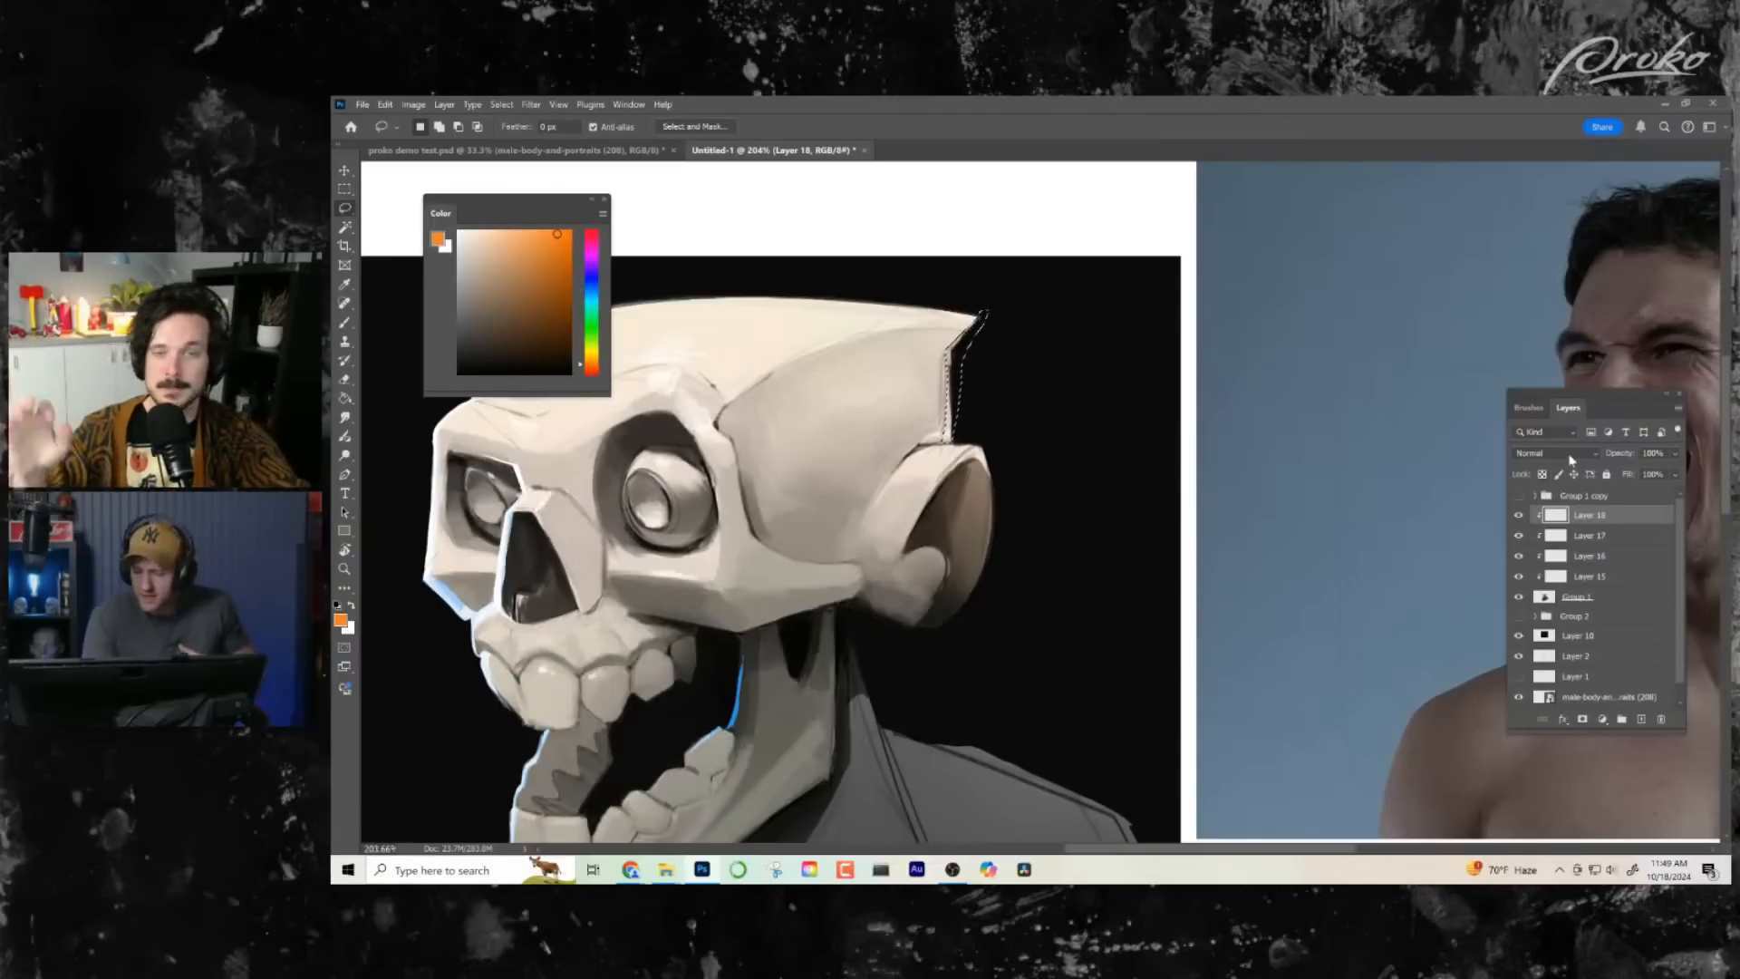
left_click(1572, 454)
left_click(1556, 572)
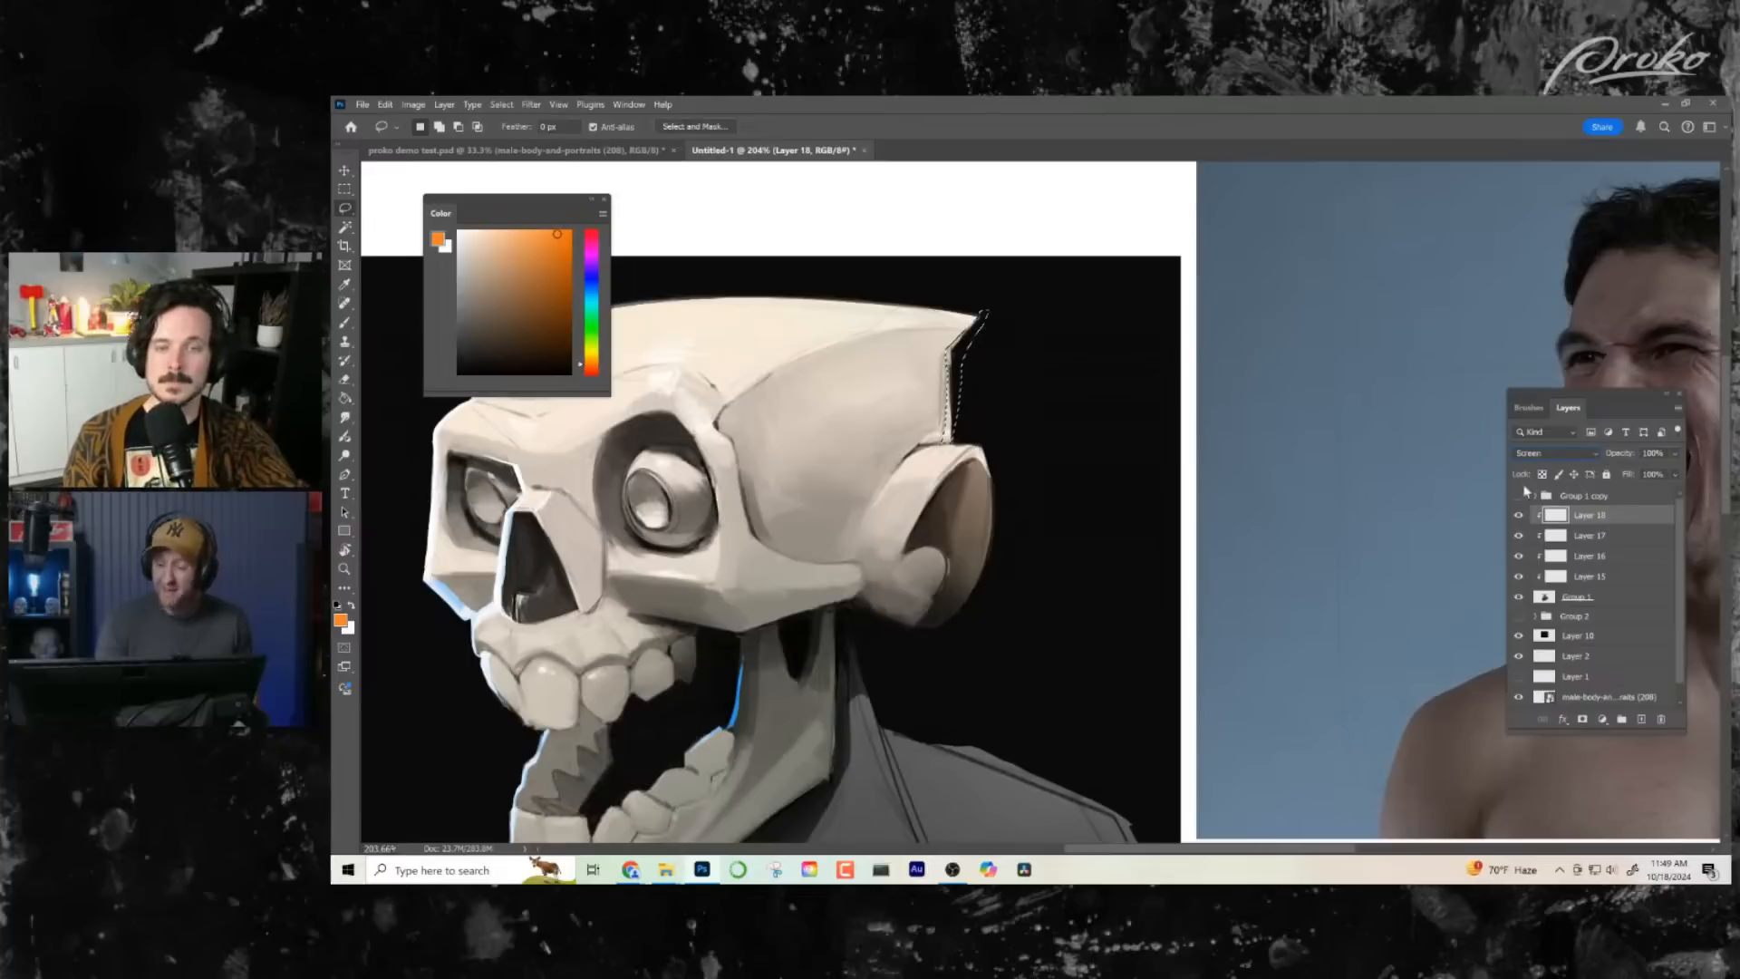
- Brush orange rim light down the crest's back edge, widening the lasso selection around the pointed tip
left_click(345, 322)
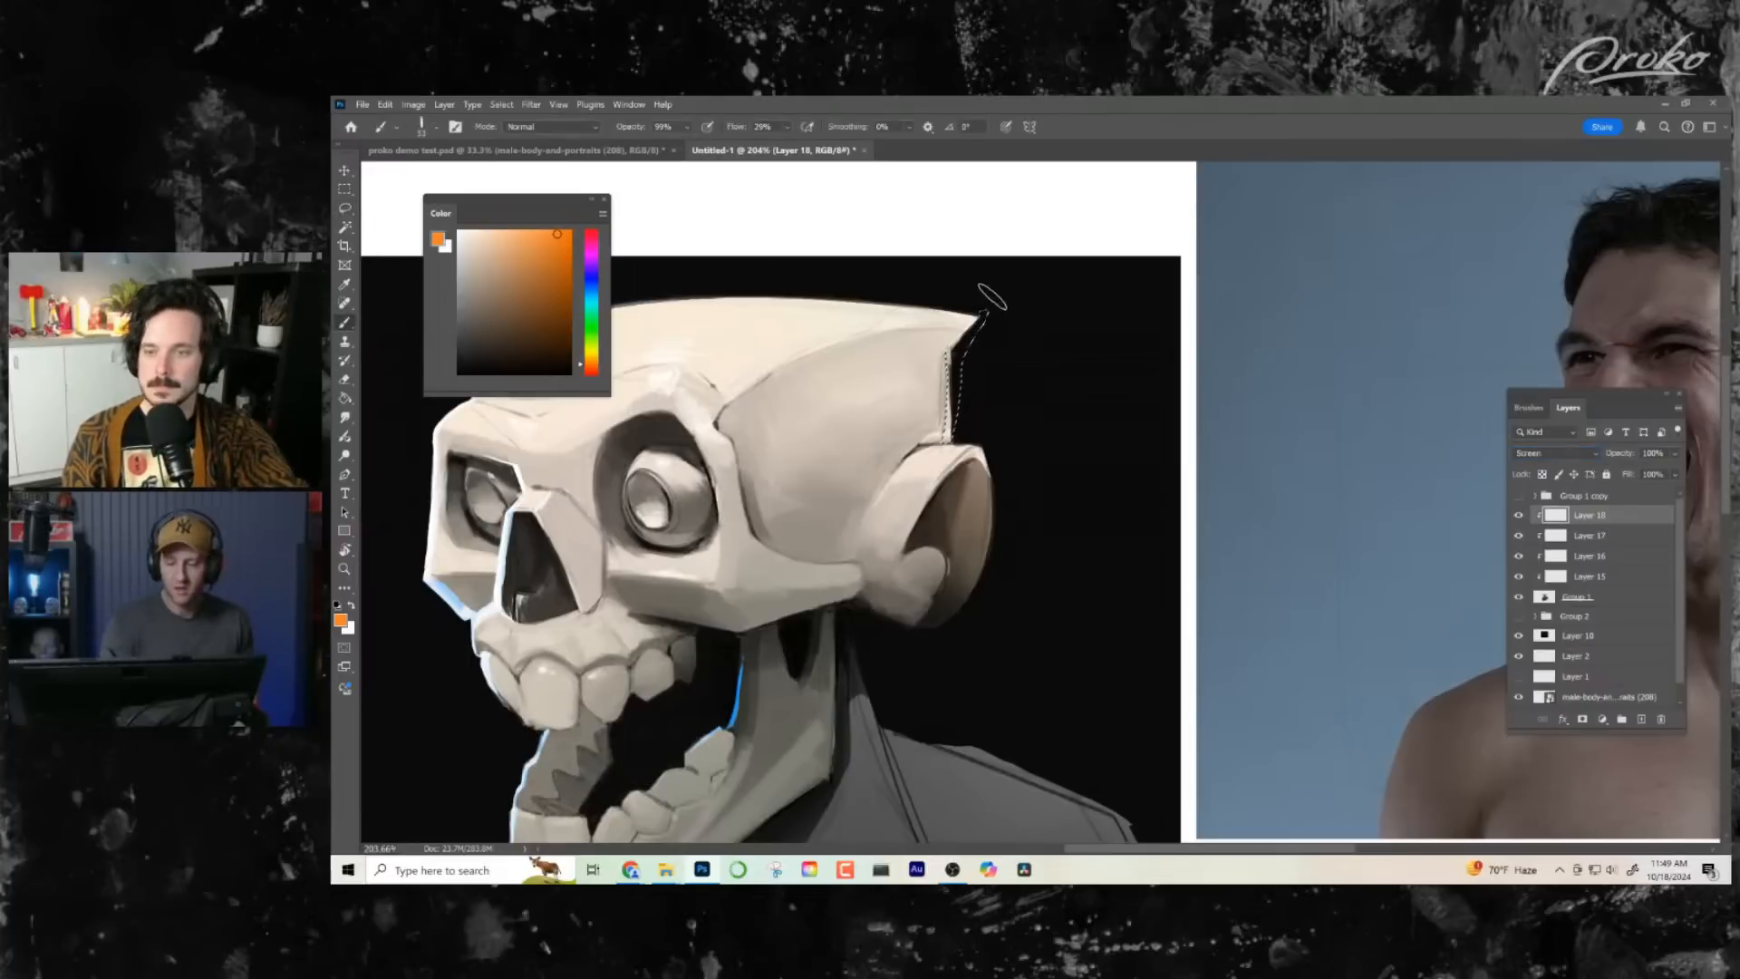
left_click(345, 209)
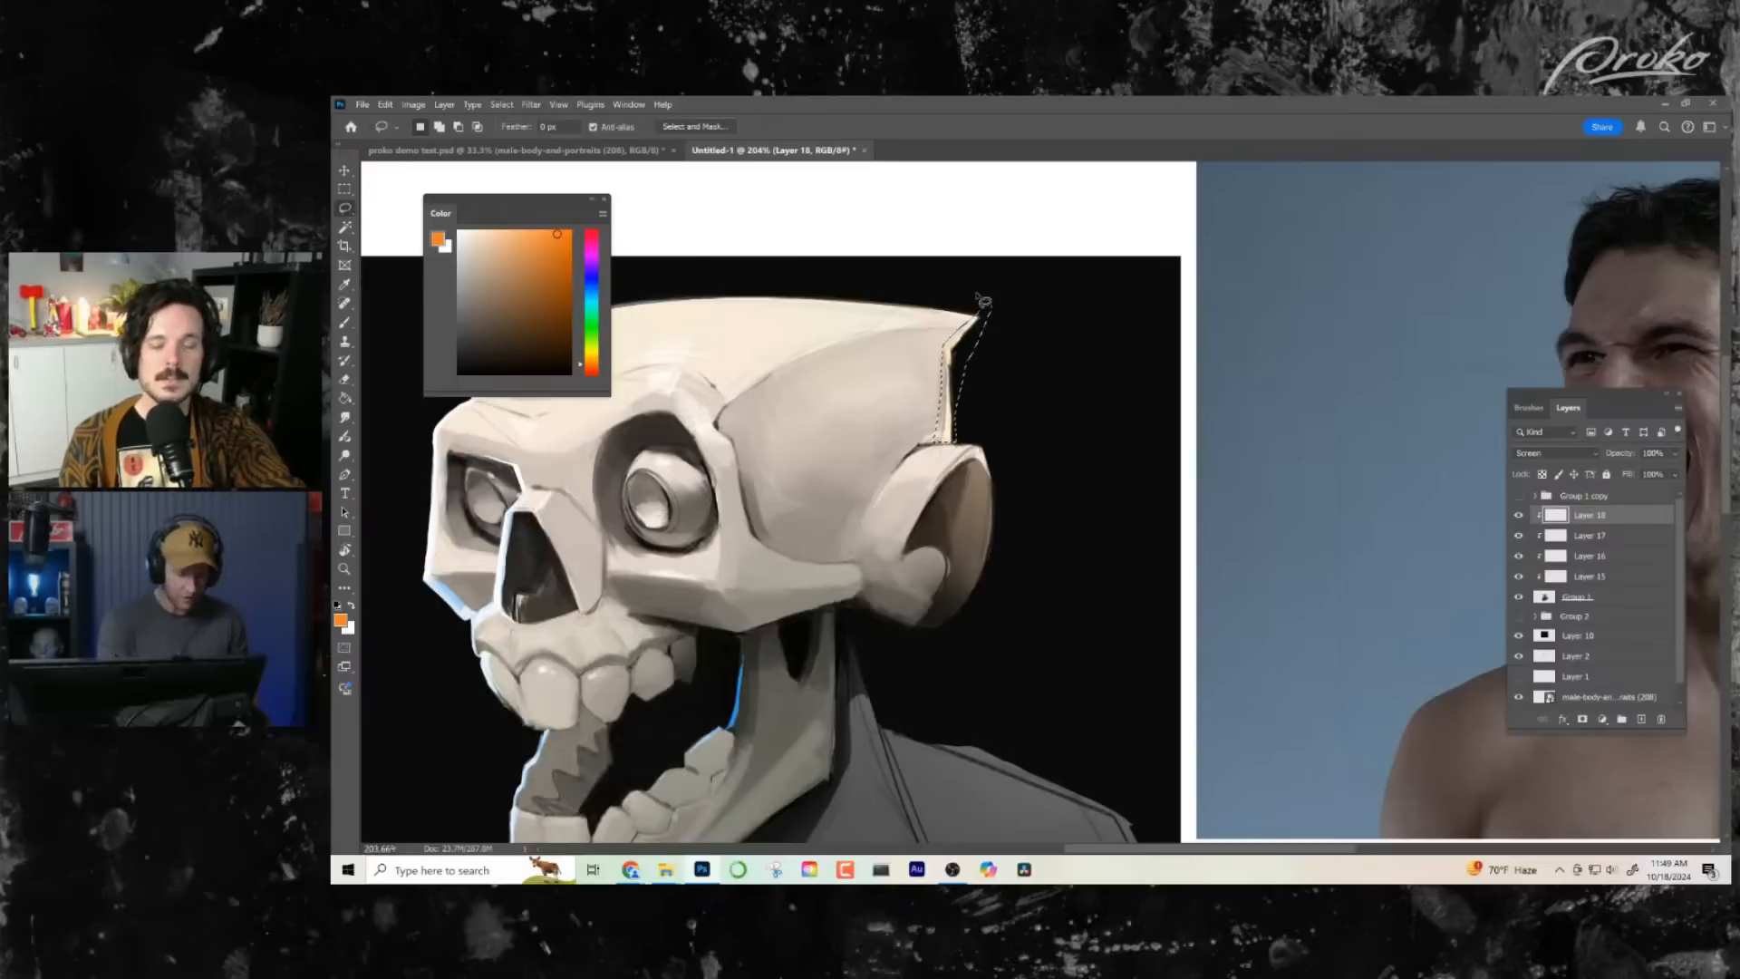
key("b")
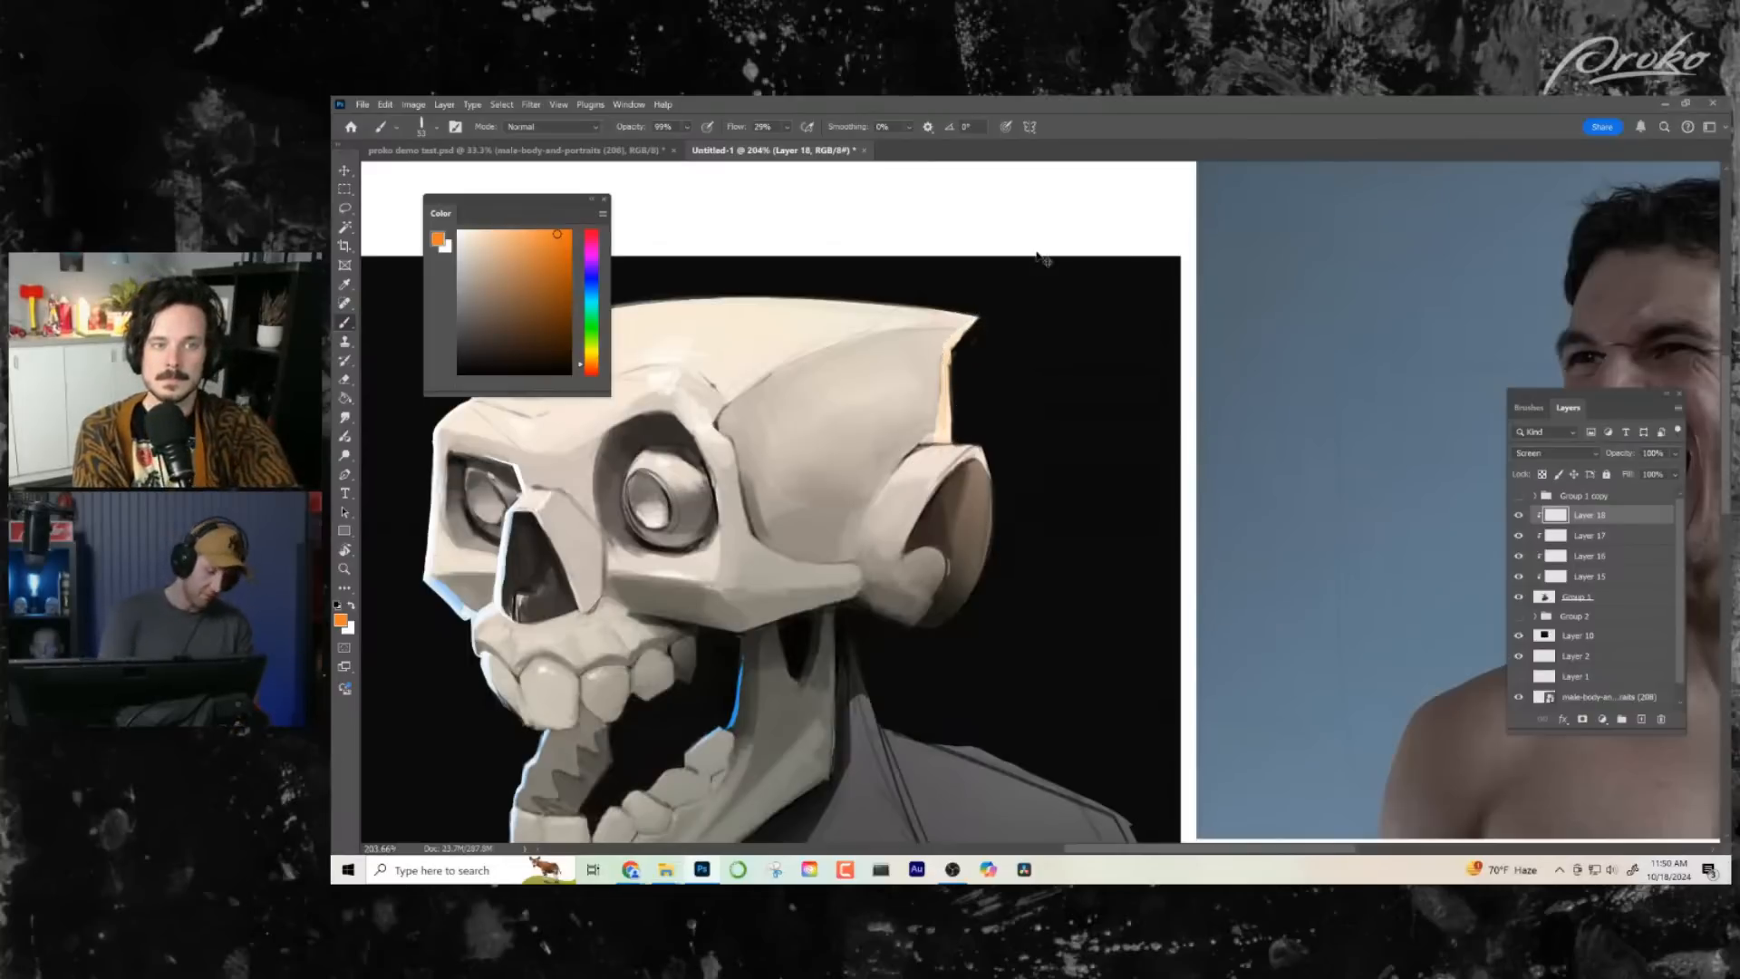
- Lasso the ear's outer rim and brush a lighter orange rim light along it
left_click(347, 209)
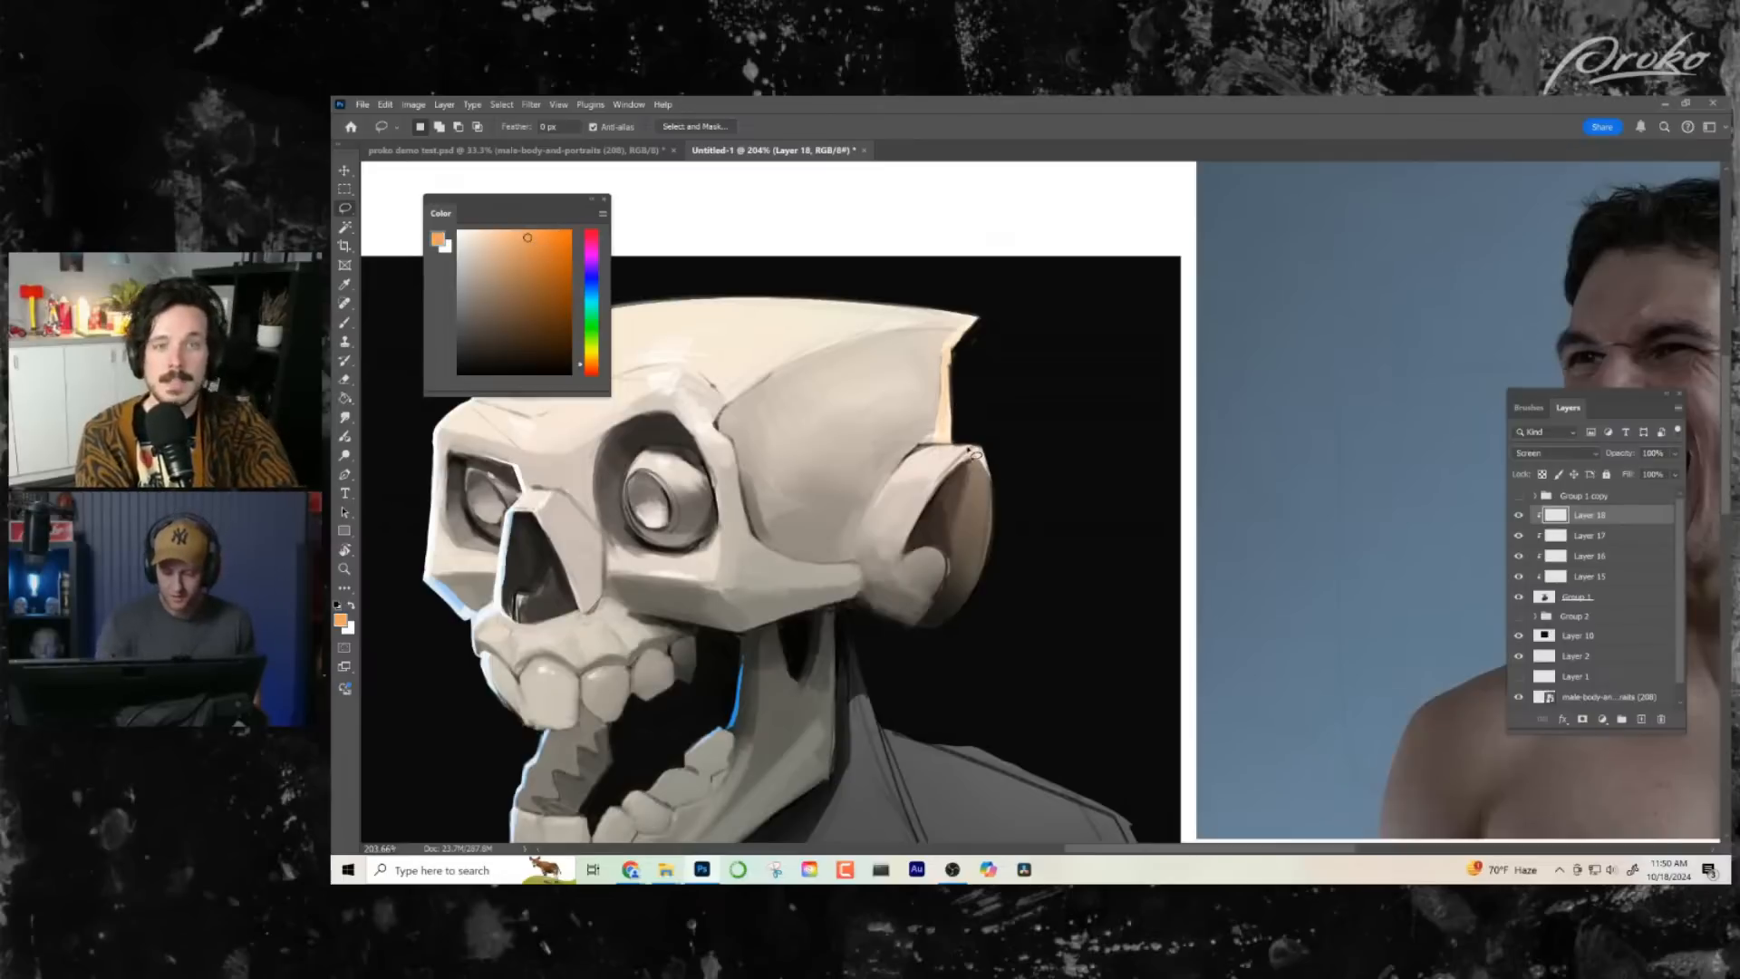
mouse_move(997, 493)
left_mouse_down()
mouse_move(991, 575)
mouse_move(1003, 461)
mouse_move(983, 472)
mouse_move(973, 607)
mouse_move(1012, 506)
mouse_move(984, 437)
left_mouse_up()
key("Return")
key("b")
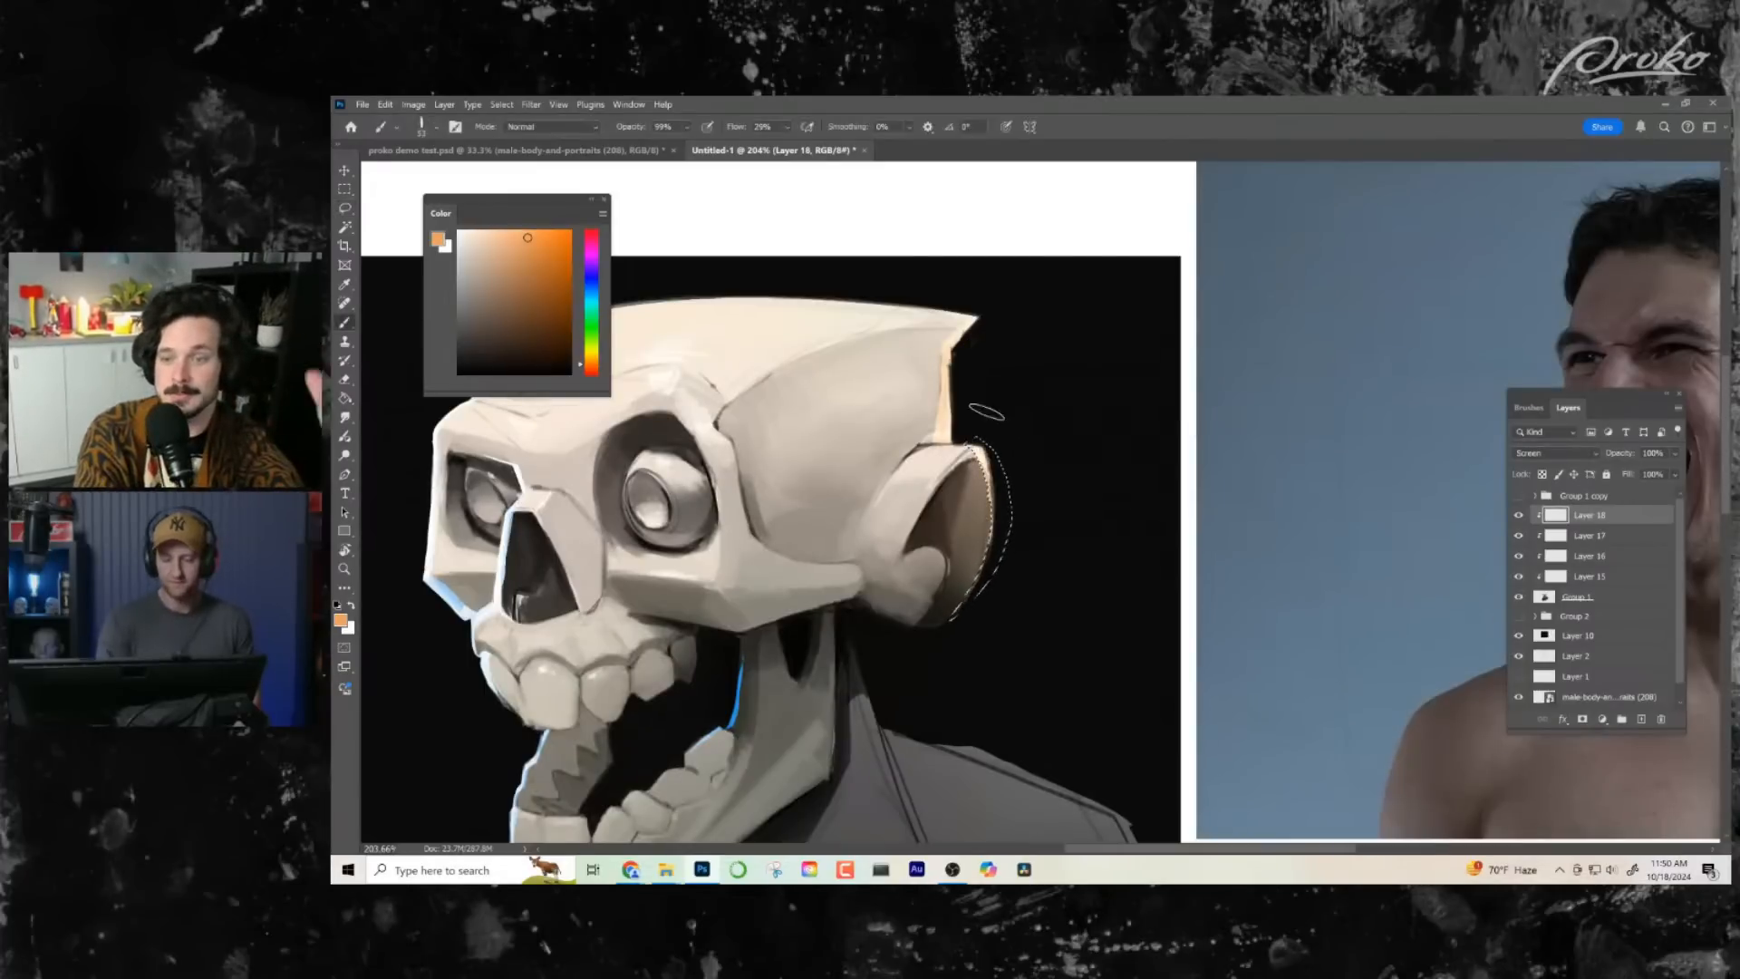
- Lasso a long strip along the top edge of the skull, brush light orange rim light inside and clear the selection
key("z")
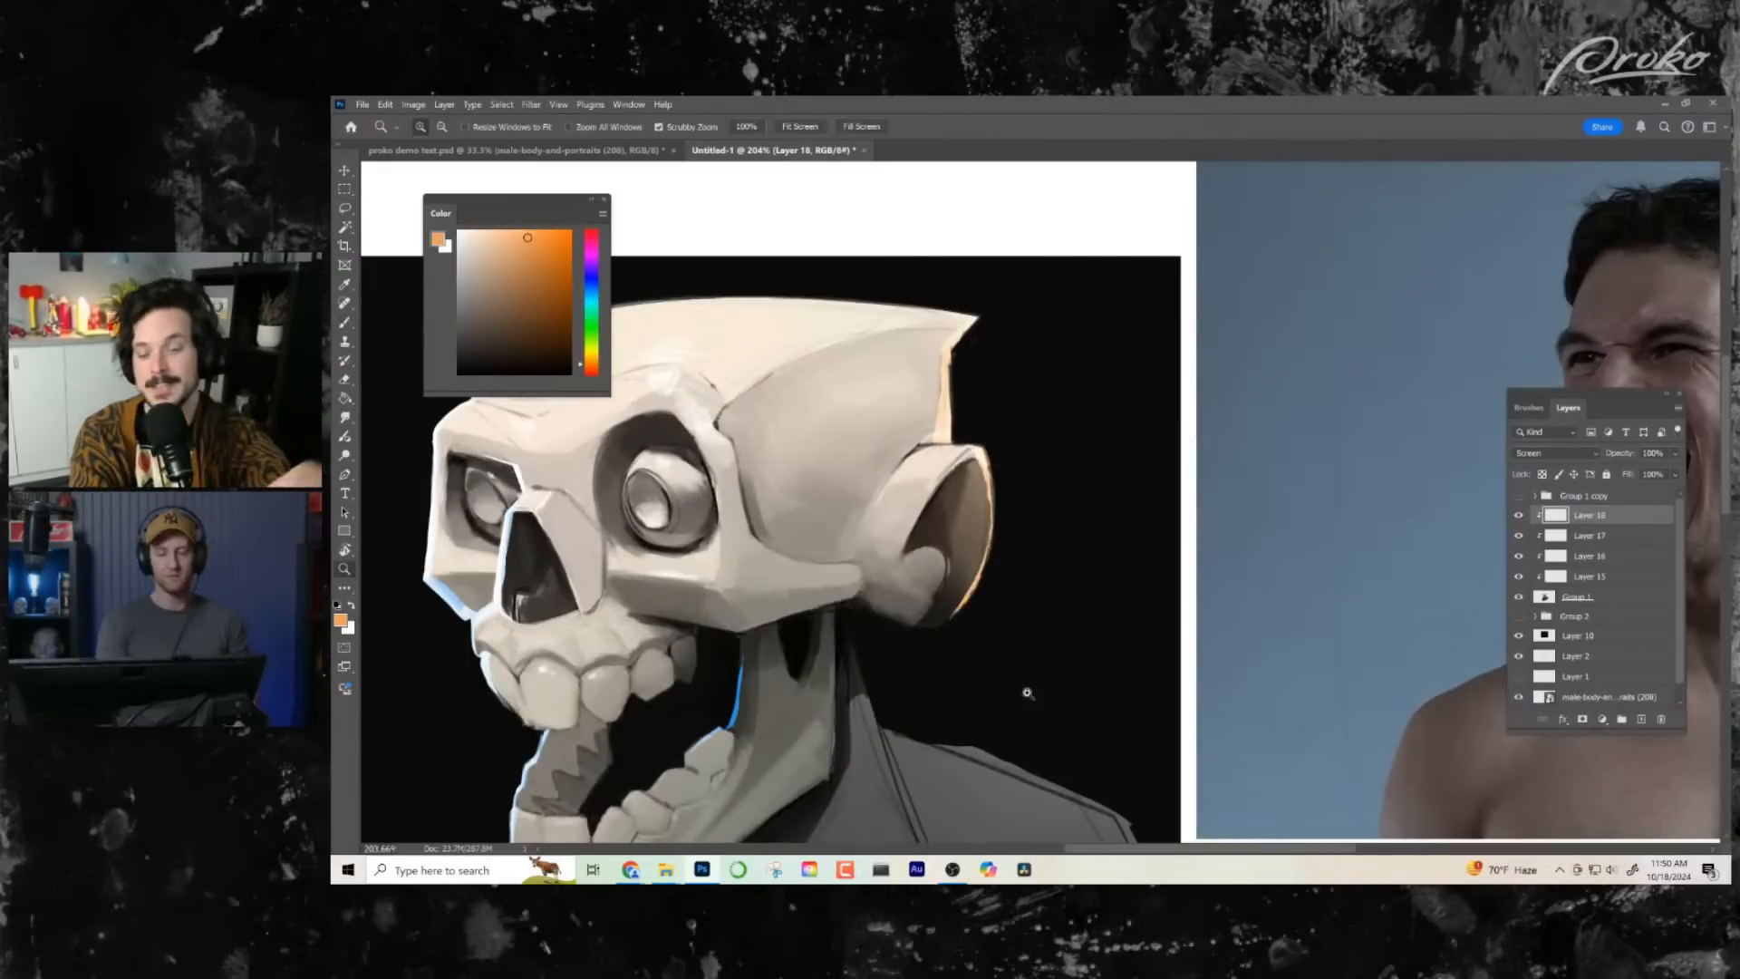
left_click_drag(1022, 688, 986, 702)
left_click_drag(1115, 466, 1130, 500)
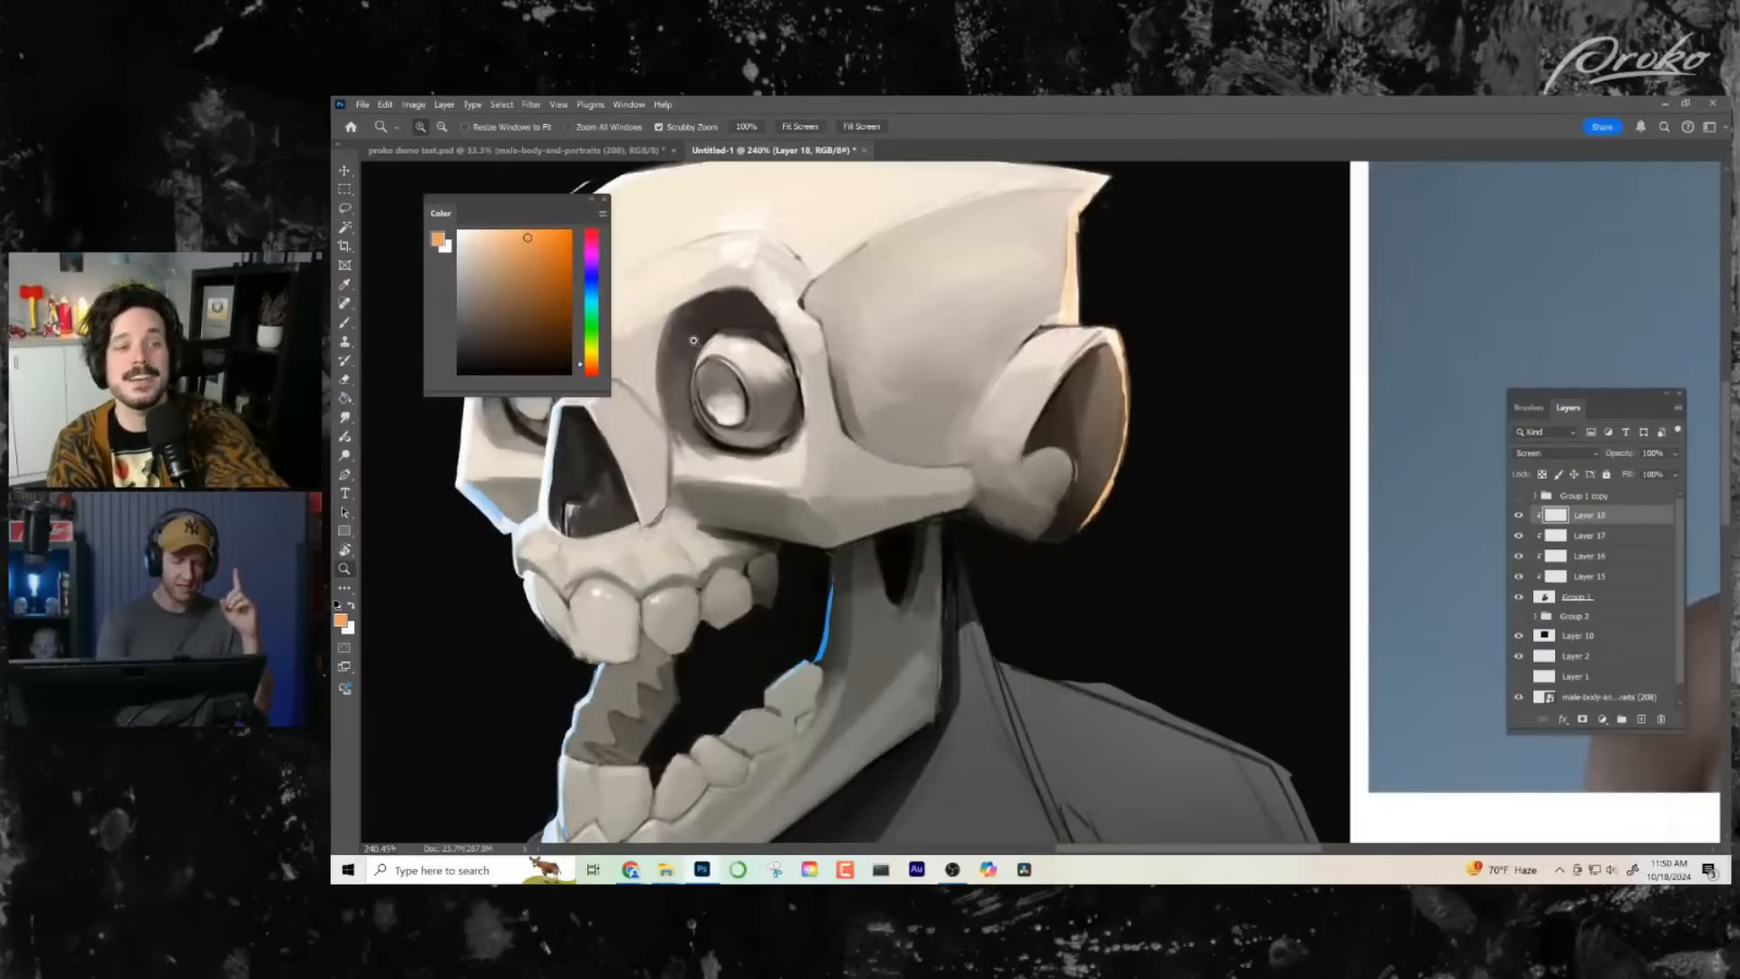
left_click(346, 207)
left_click_drag(1161, 404, 1273, 624)
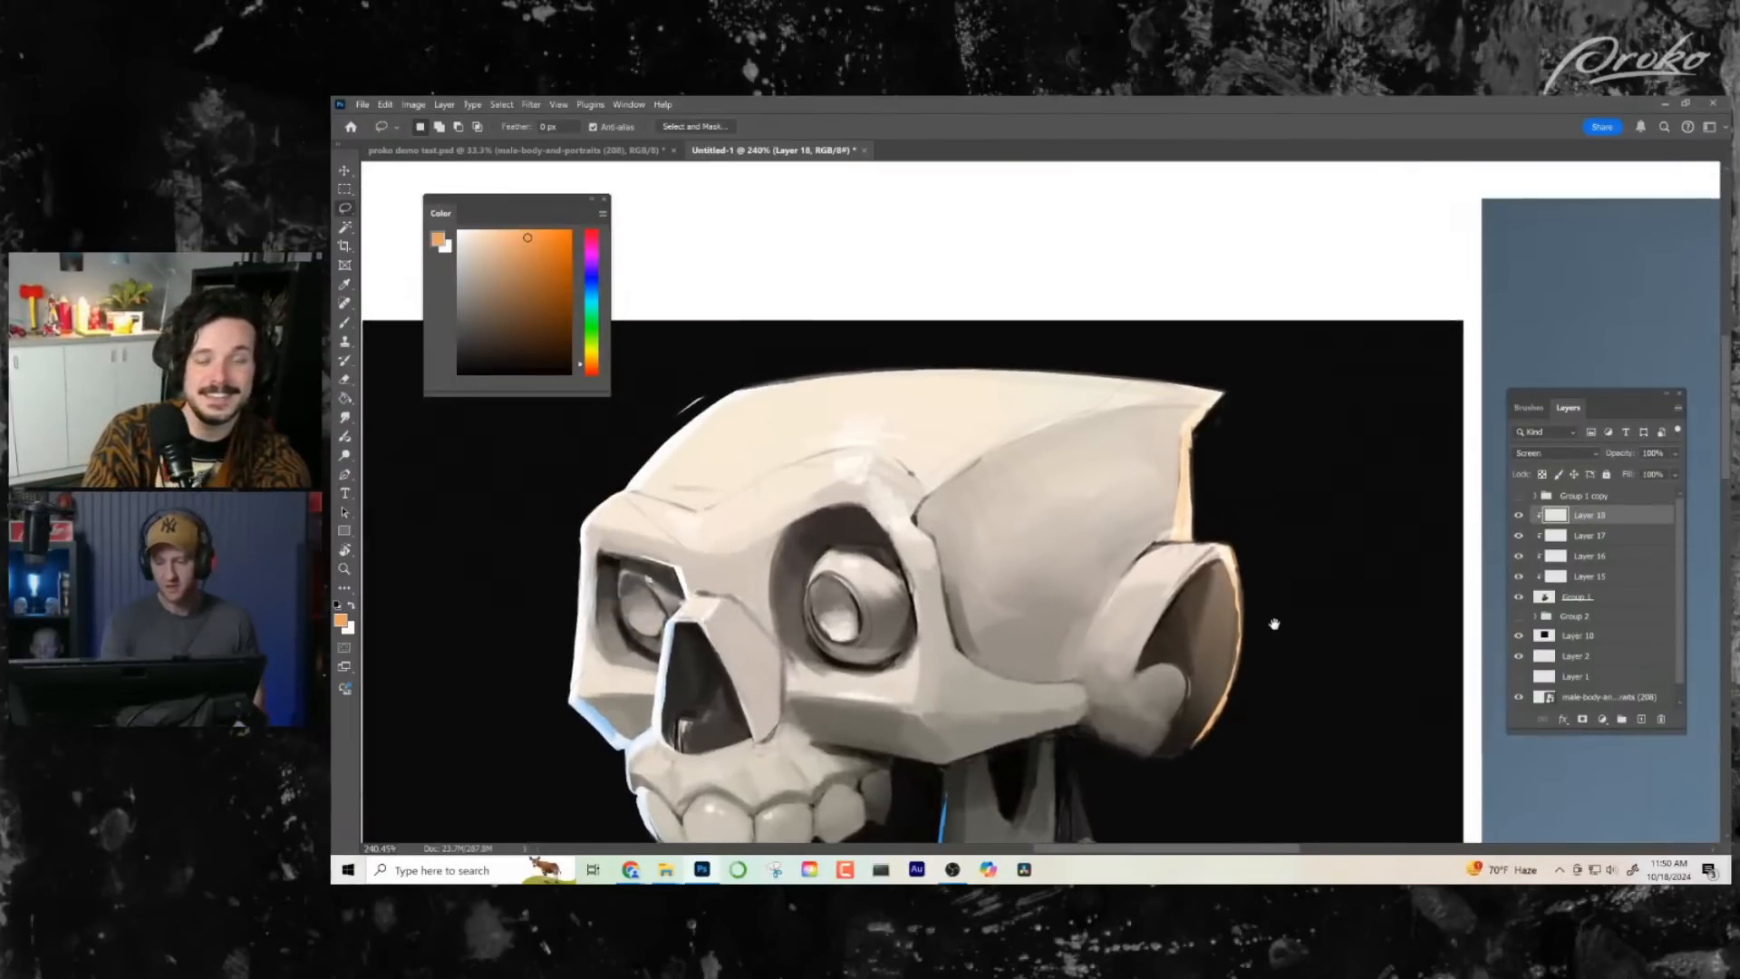
mouse_move(1224, 397)
left_mouse_down()
mouse_move(1131, 386)
mouse_move(1305, 397)
mouse_move(1237, 415)
mouse_move(748, 375)
mouse_move(1333, 402)
left_mouse_up()
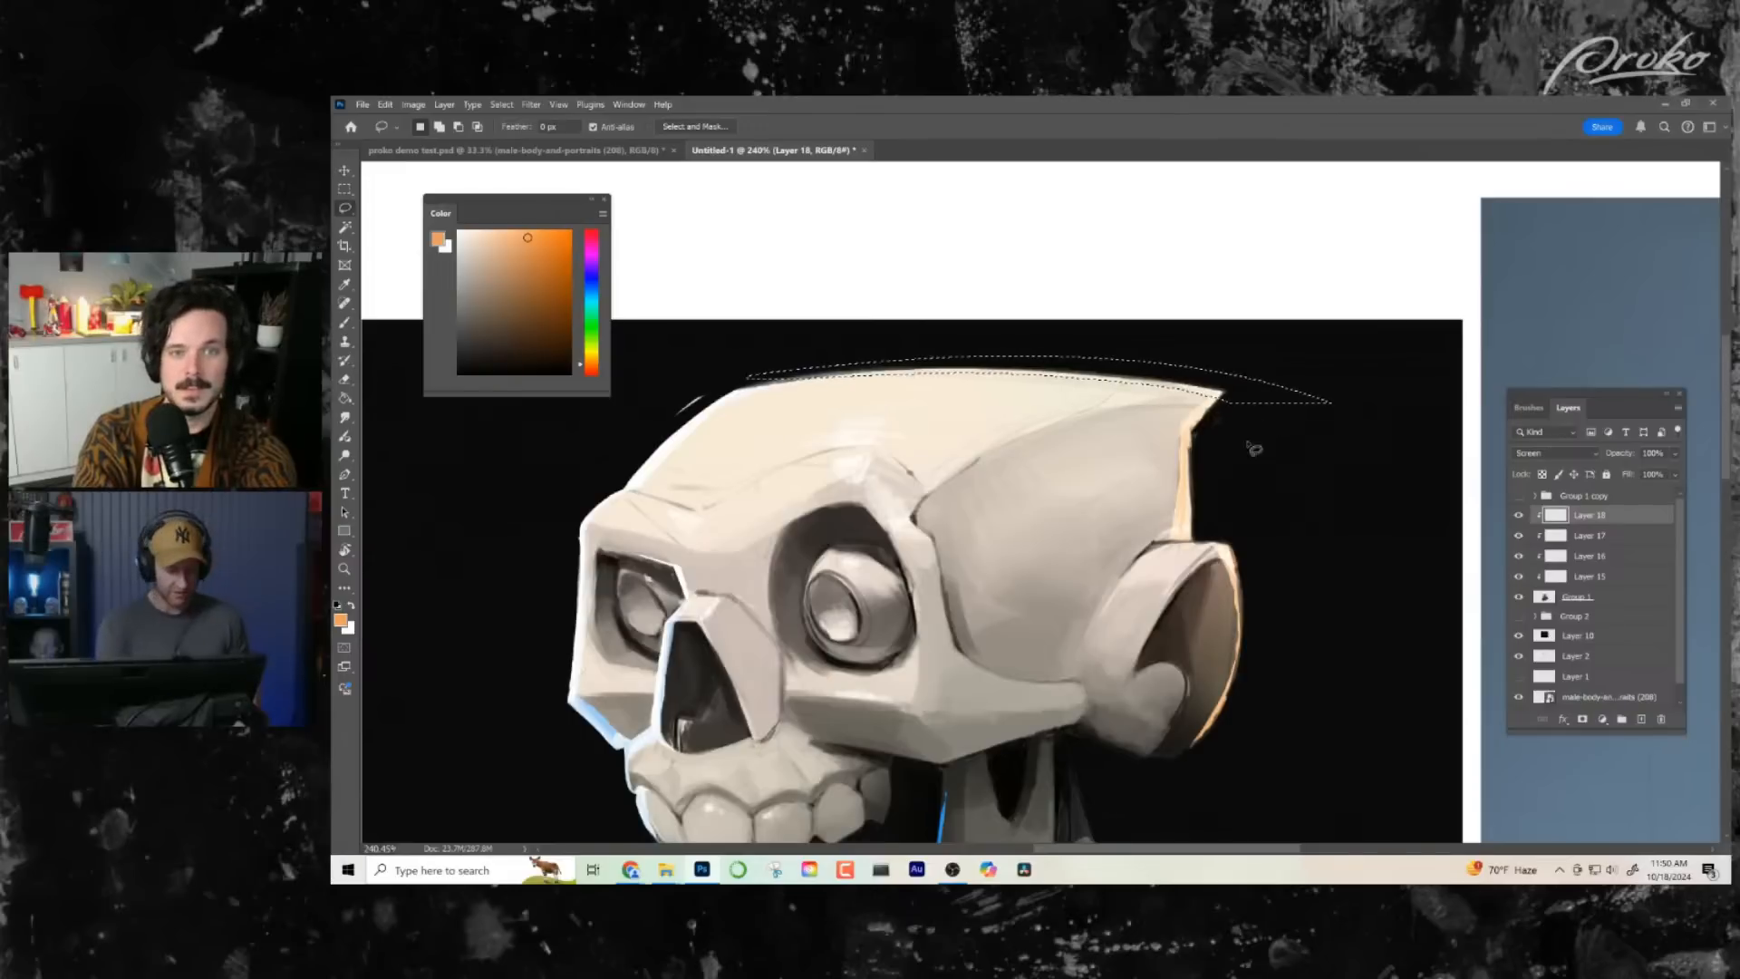
key("b")
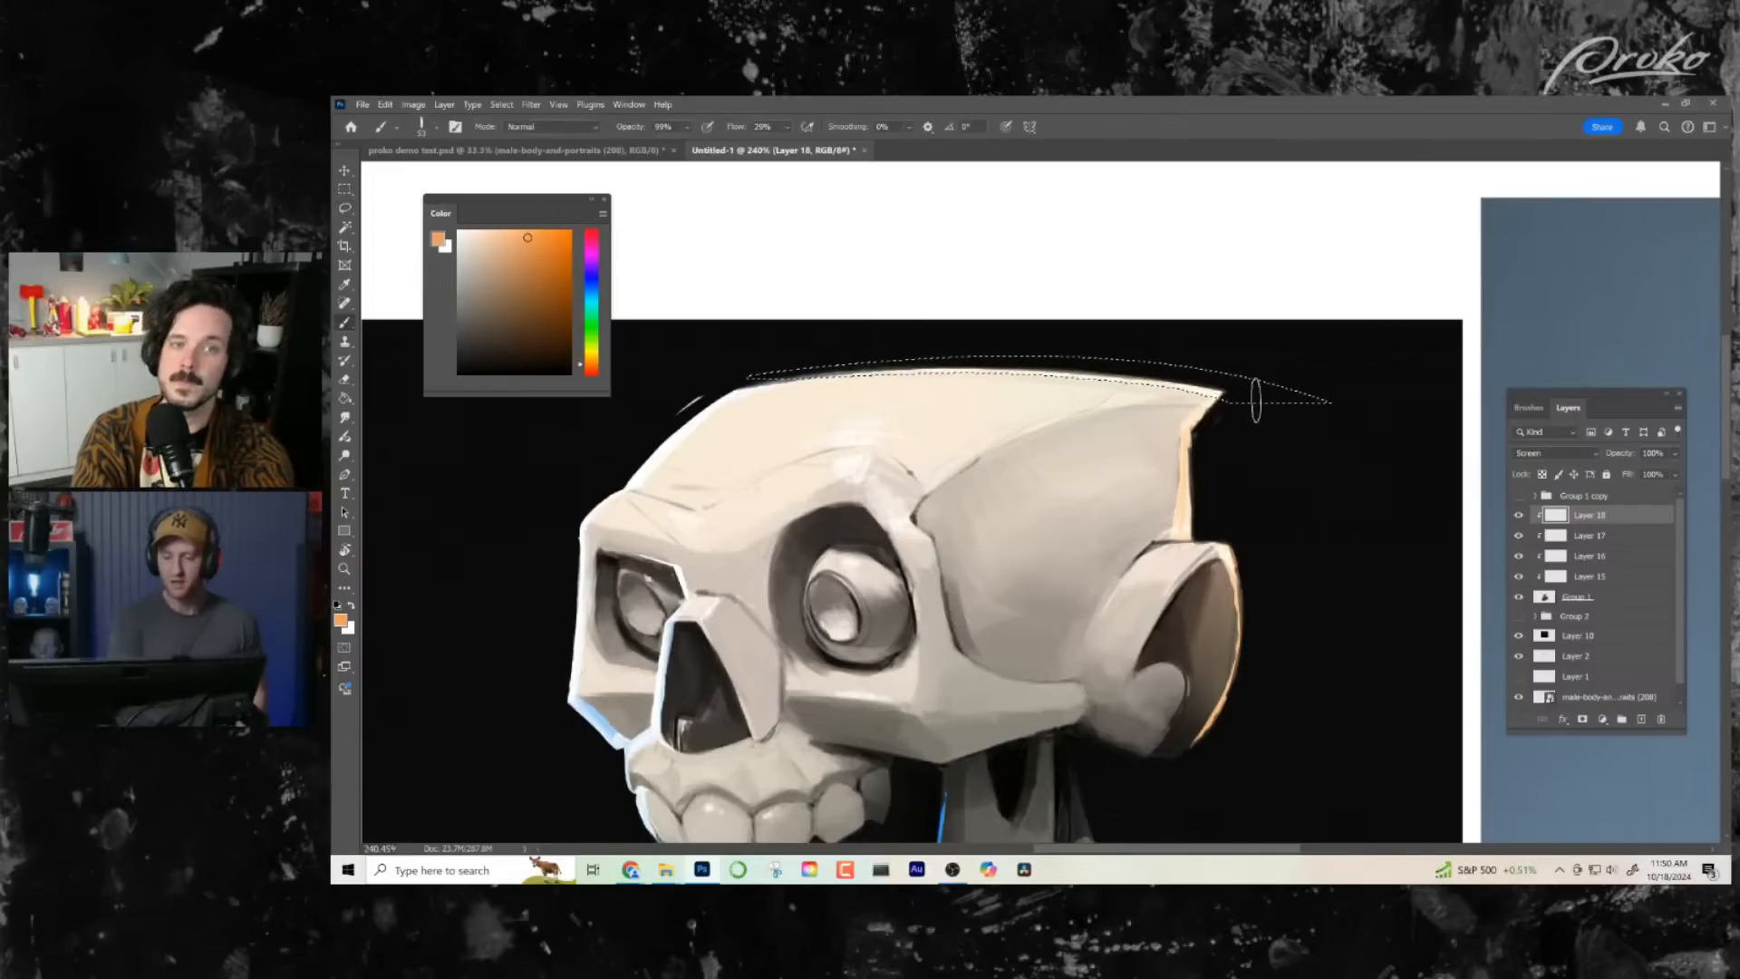
key("ctrl+d")
- Brush a soft light orange glow over the side of the skull above the ear
key("z")
mouse_move(1237, 572)
left_mouse_down()
mouse_move(1179, 562)
mouse_move(1133, 508)
mouse_move(1047, 311)
left_mouse_up()
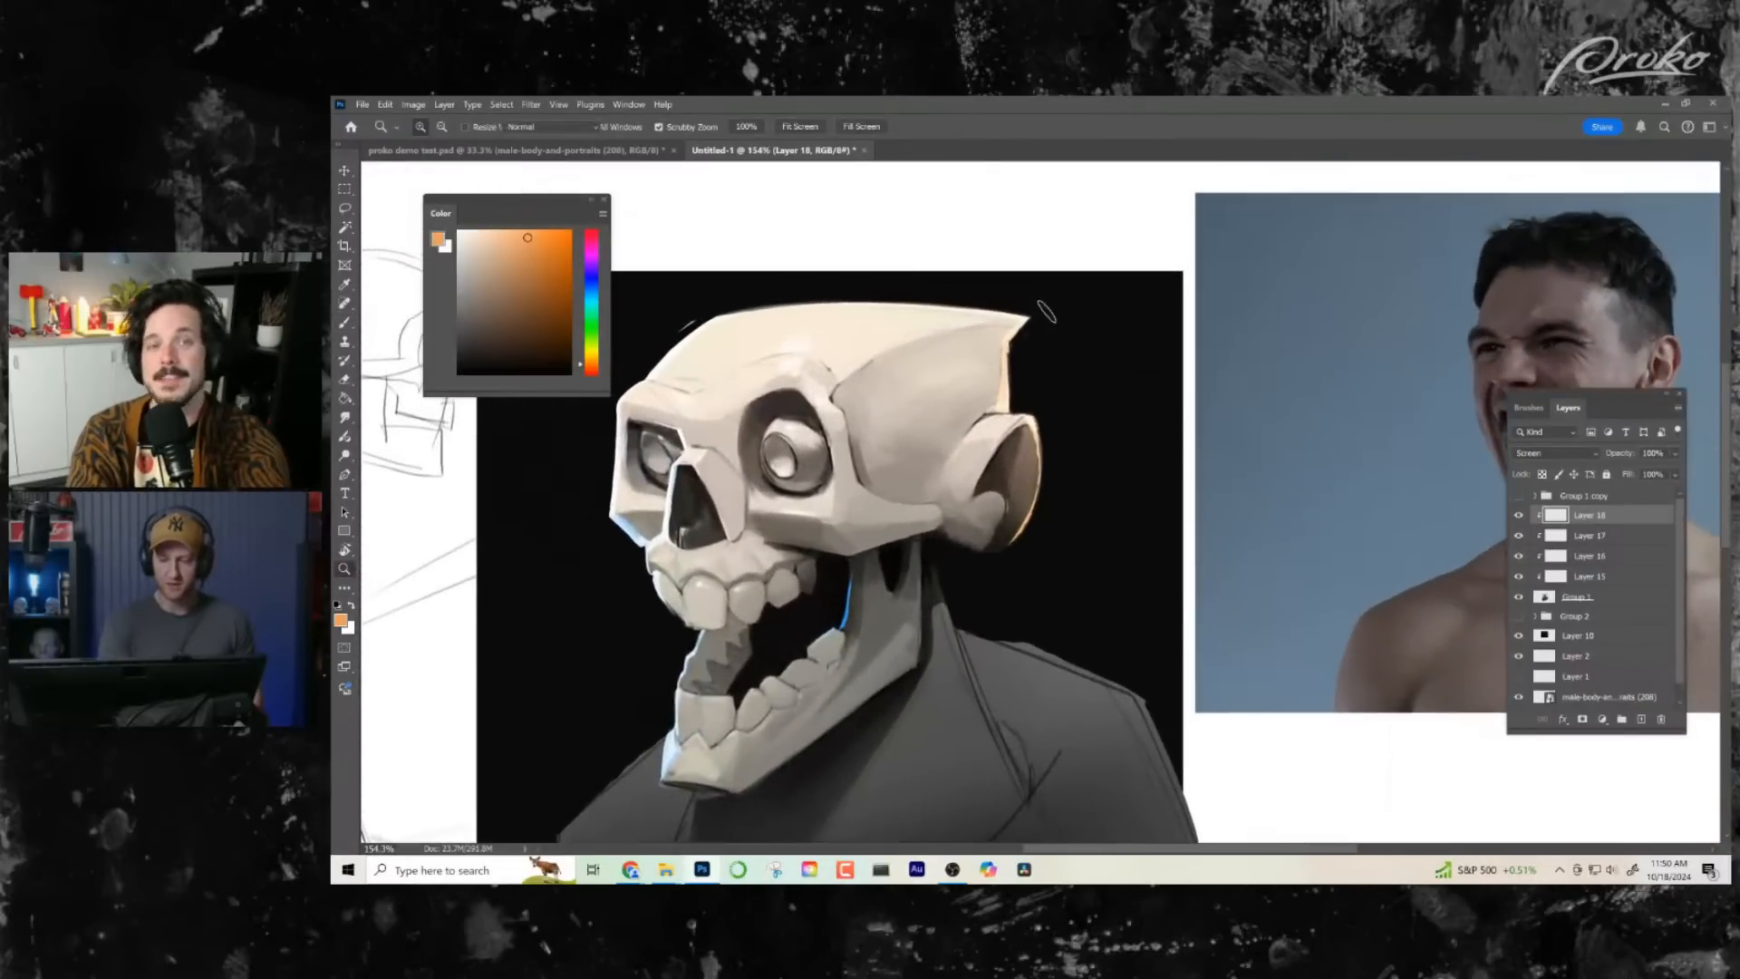
key("b")
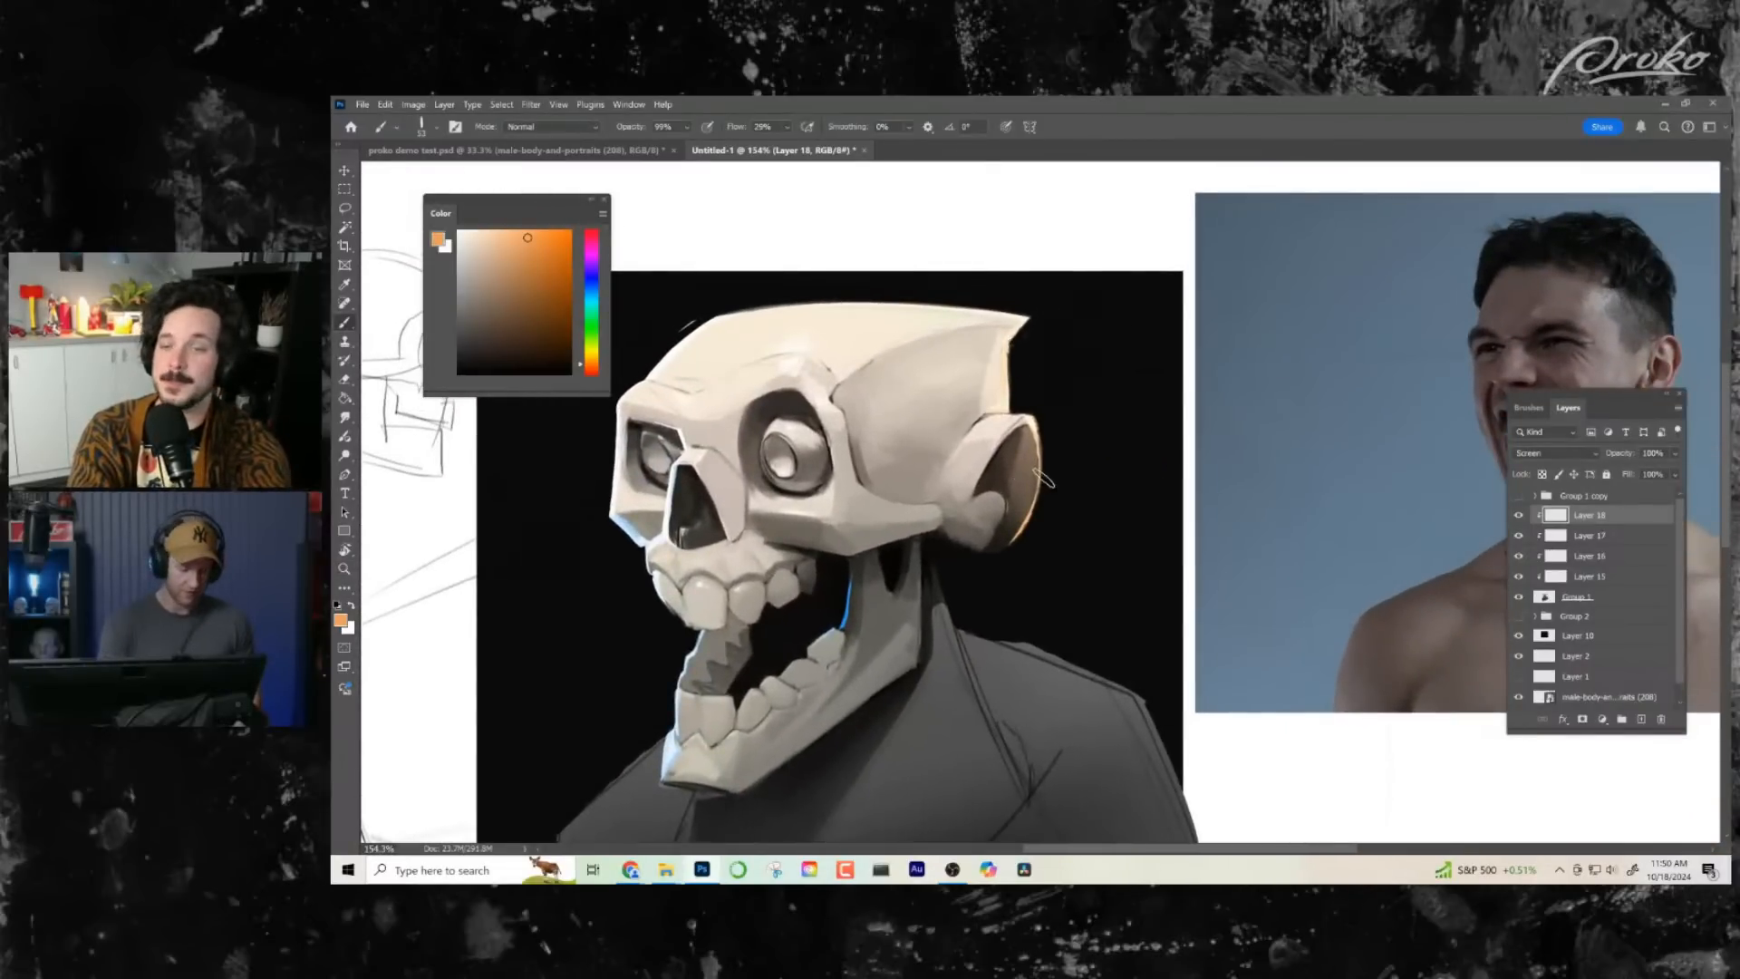
mouse_move(996, 400)
left_mouse_down()
mouse_move(1015, 372)
mouse_move(996, 389)
mouse_move(930, 365)
left_mouse_up()
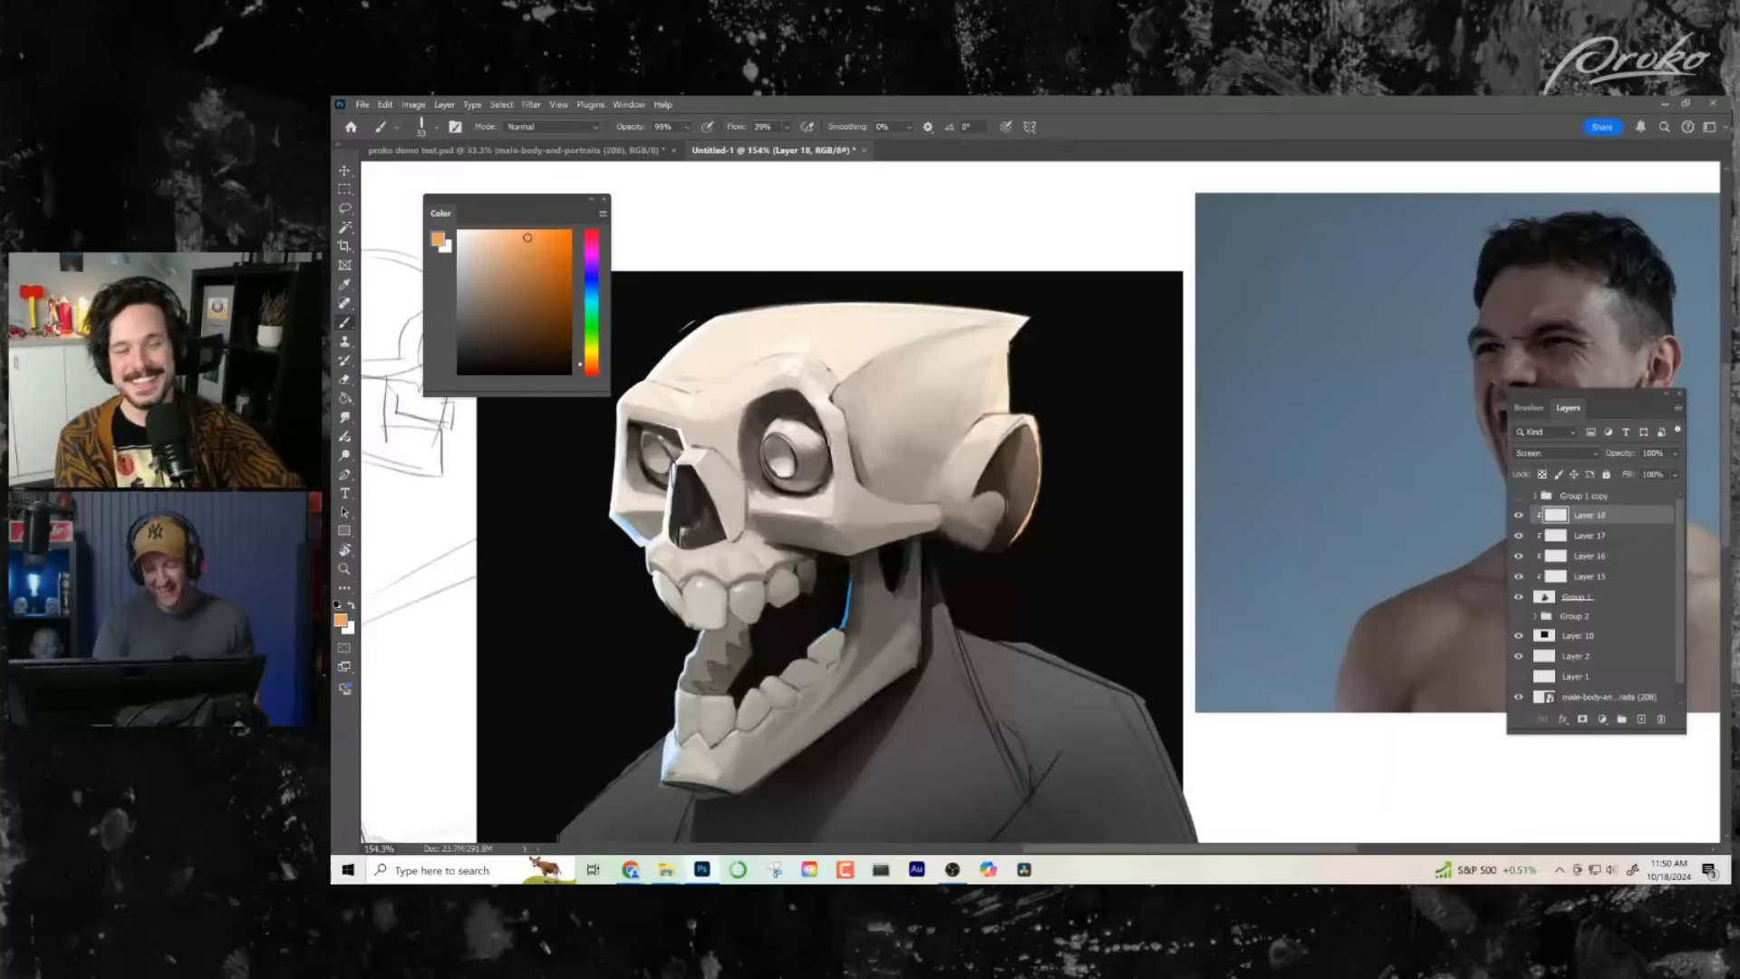
left_click_drag(1042, 437, 1002, 544)
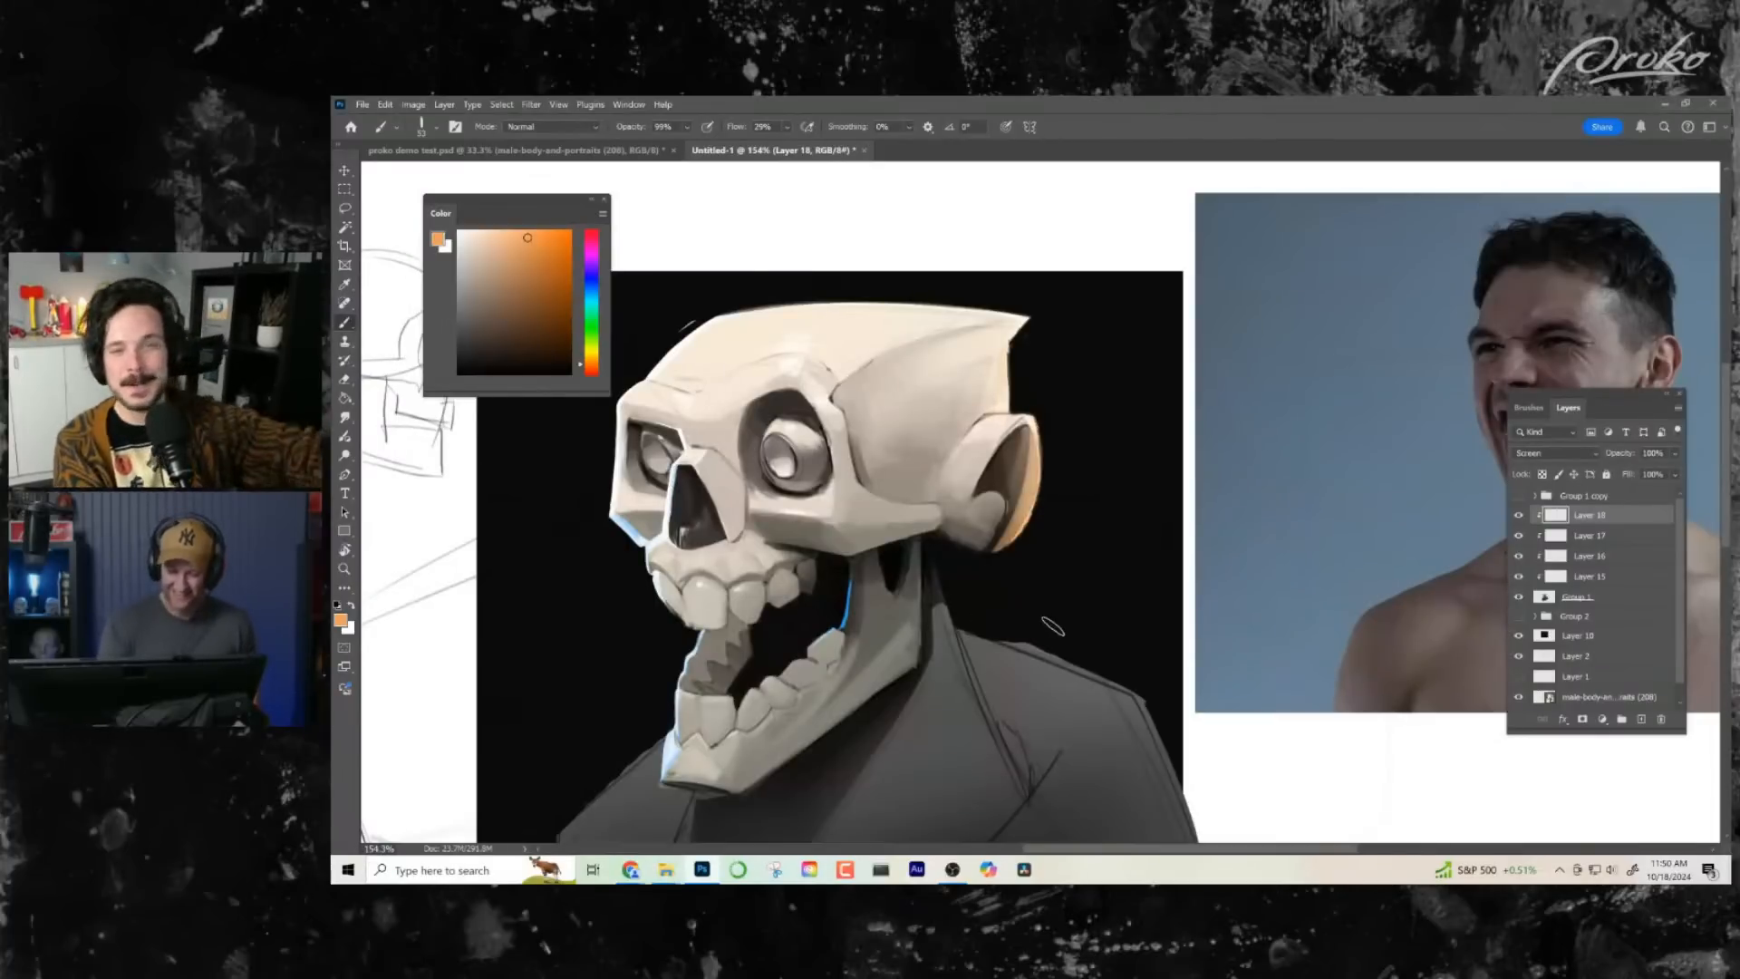
key("ctrl+z")
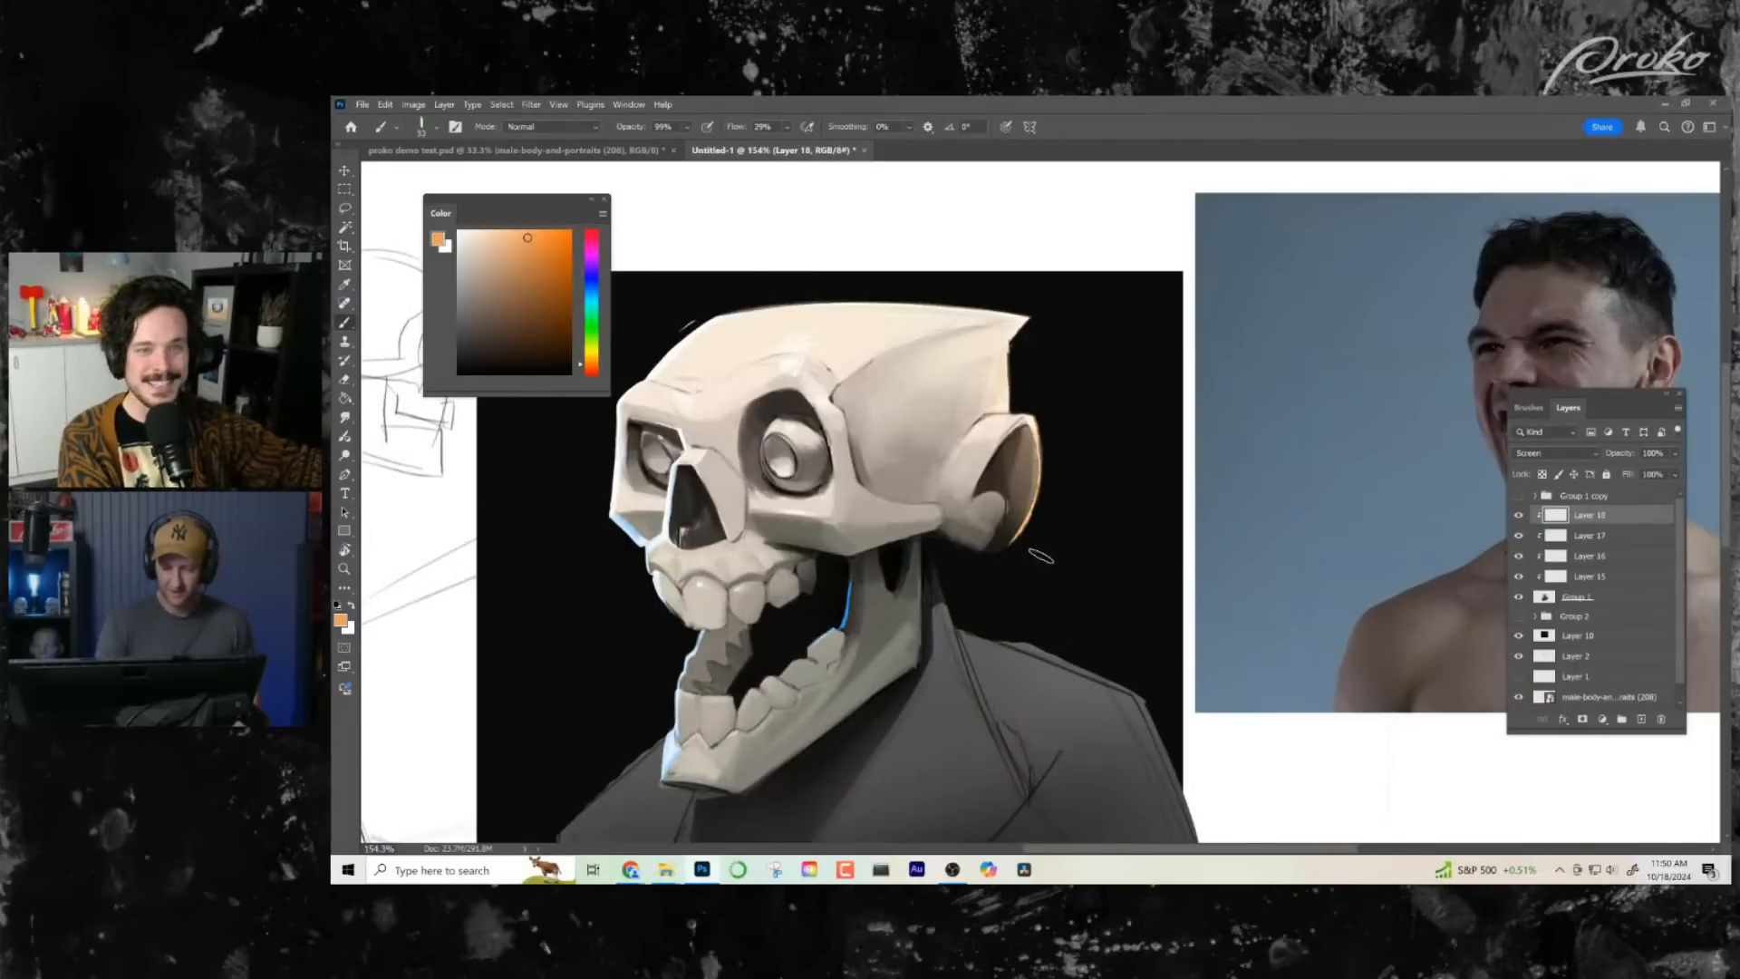
mouse_move(1041, 449)
left_mouse_down()
mouse_move(1018, 528)
mouse_move(990, 551)
left_mouse_up()
key("ctrl+z")
- Lasso a thin strip along the back edge of the neck, brush light orange rim light inside and clear the selection
mouse_move(1043, 494)
left_mouse_down()
mouse_move(1008, 543)
mouse_move(1031, 514)
left_mouse_up()
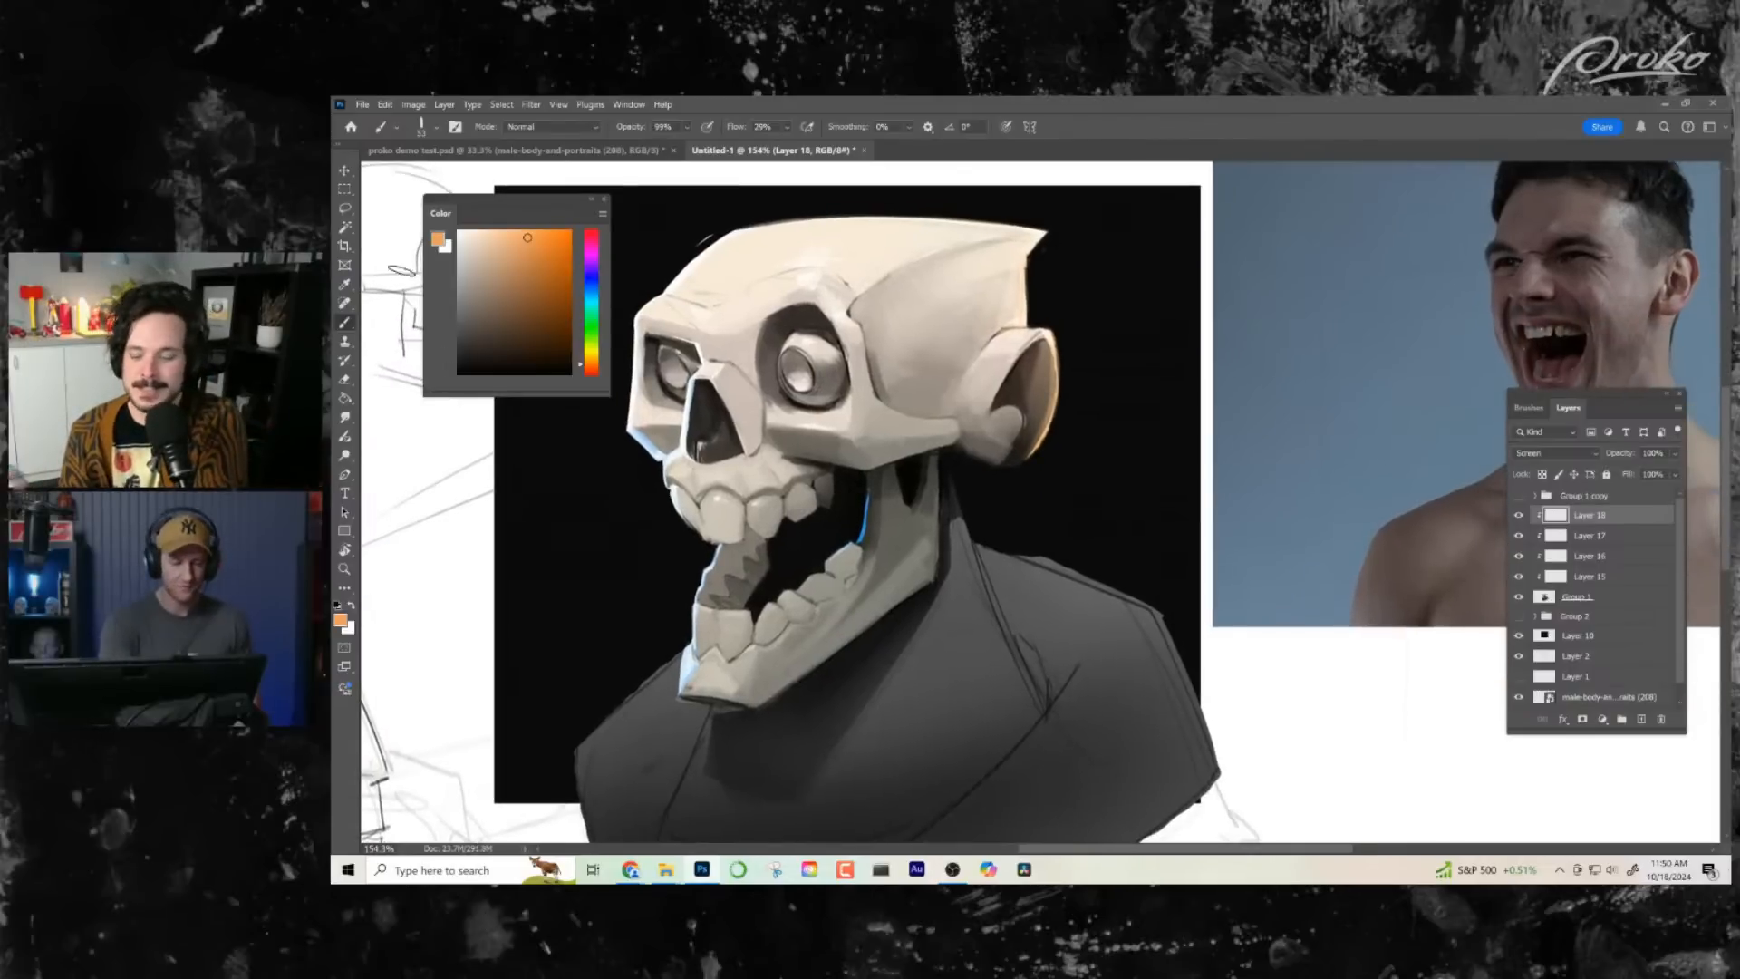
left_click(344, 208)
left_click(945, 456, "alt")
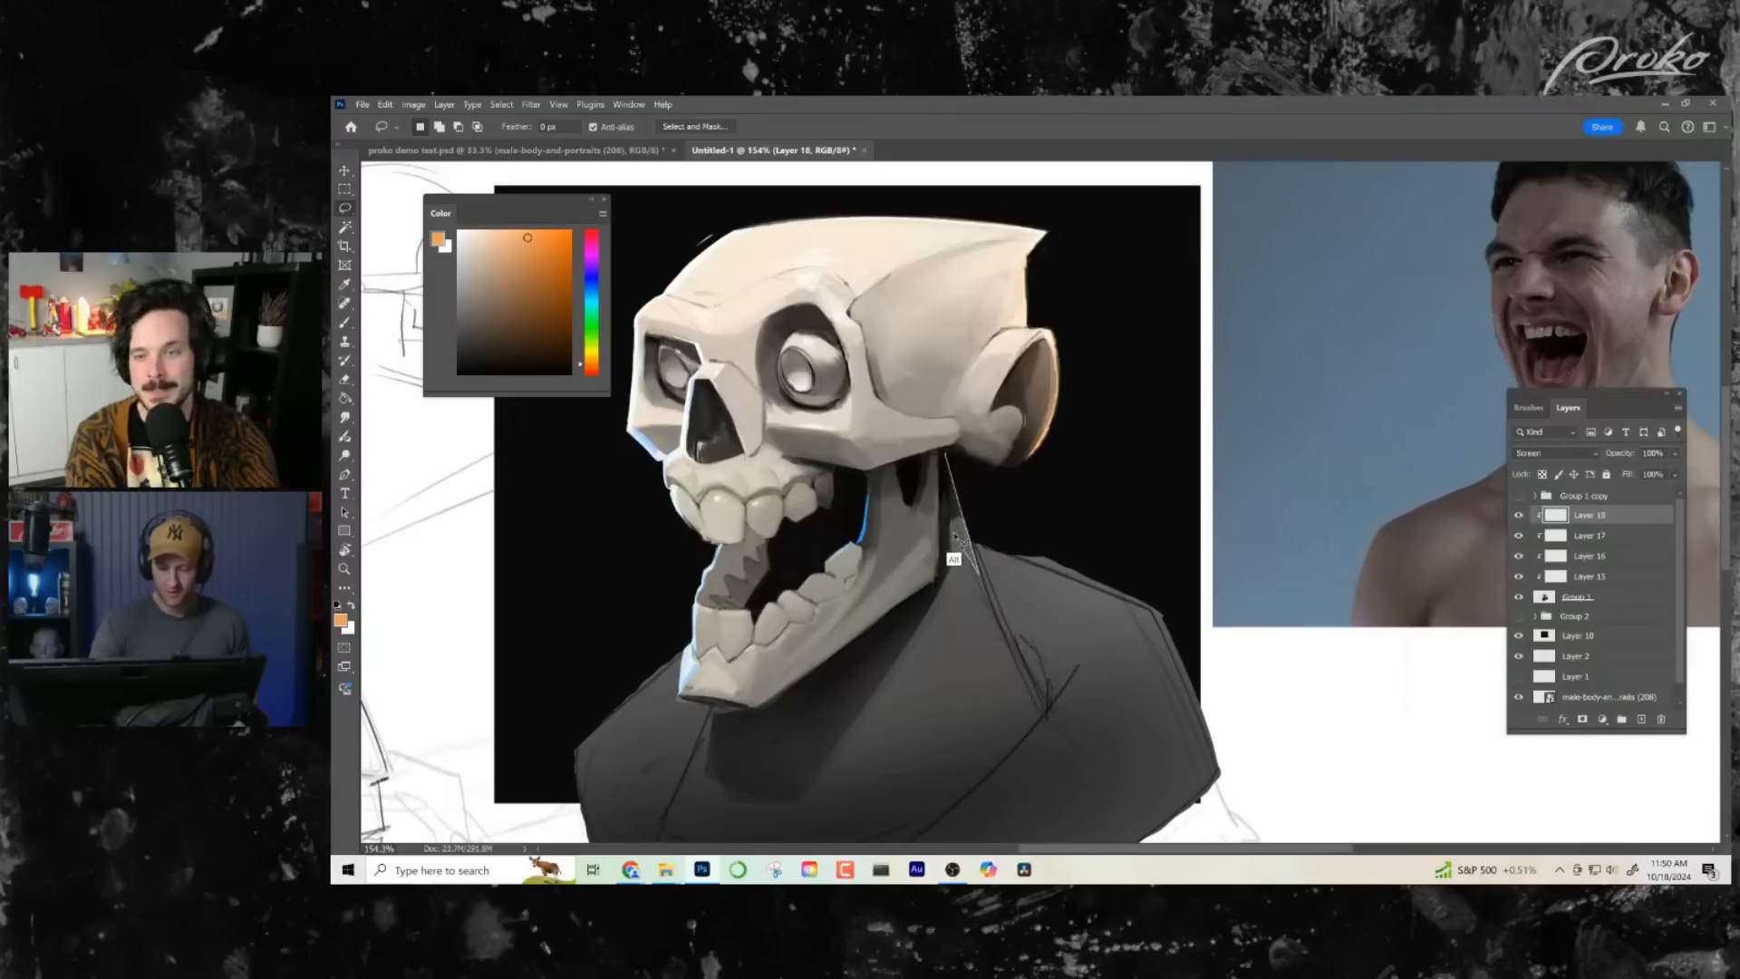
left_click(946, 455, "alt")
key("b")
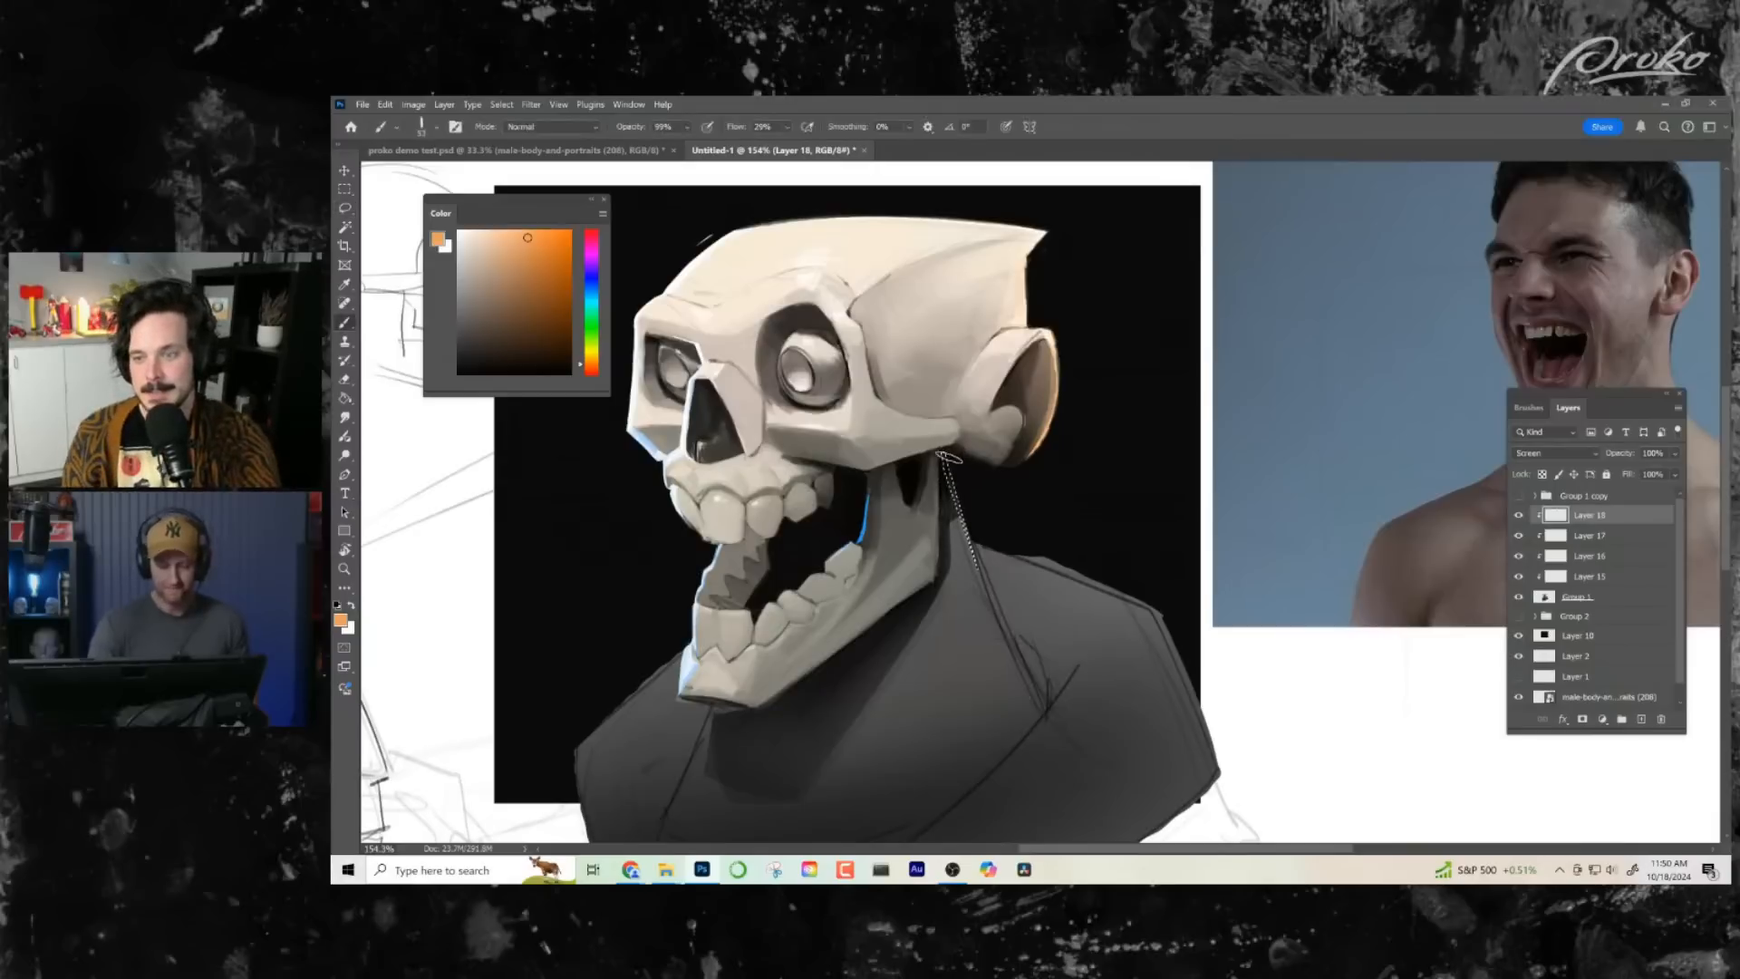
left_click_drag(945, 453, 984, 570)
key("ctrl+d")
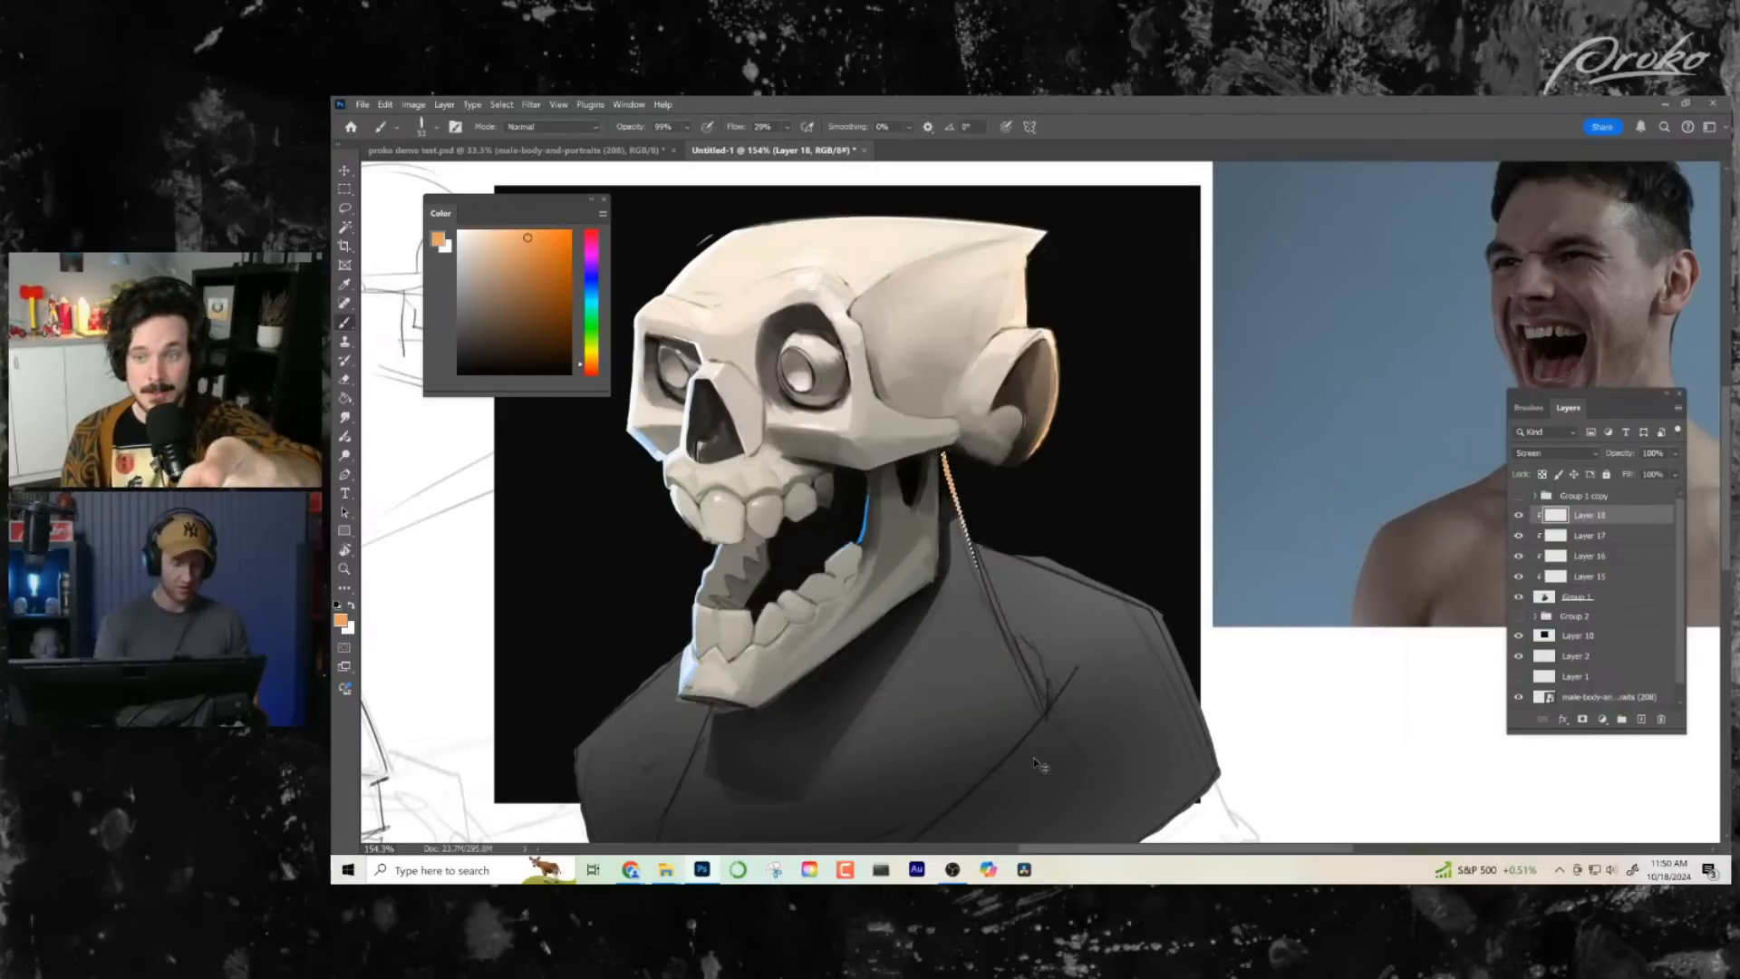
- Lasso the jawbone's back edge and lower corner and brush a thin light orange rim light along it
key("z")
left_click_drag(1008, 672, 998, 692)
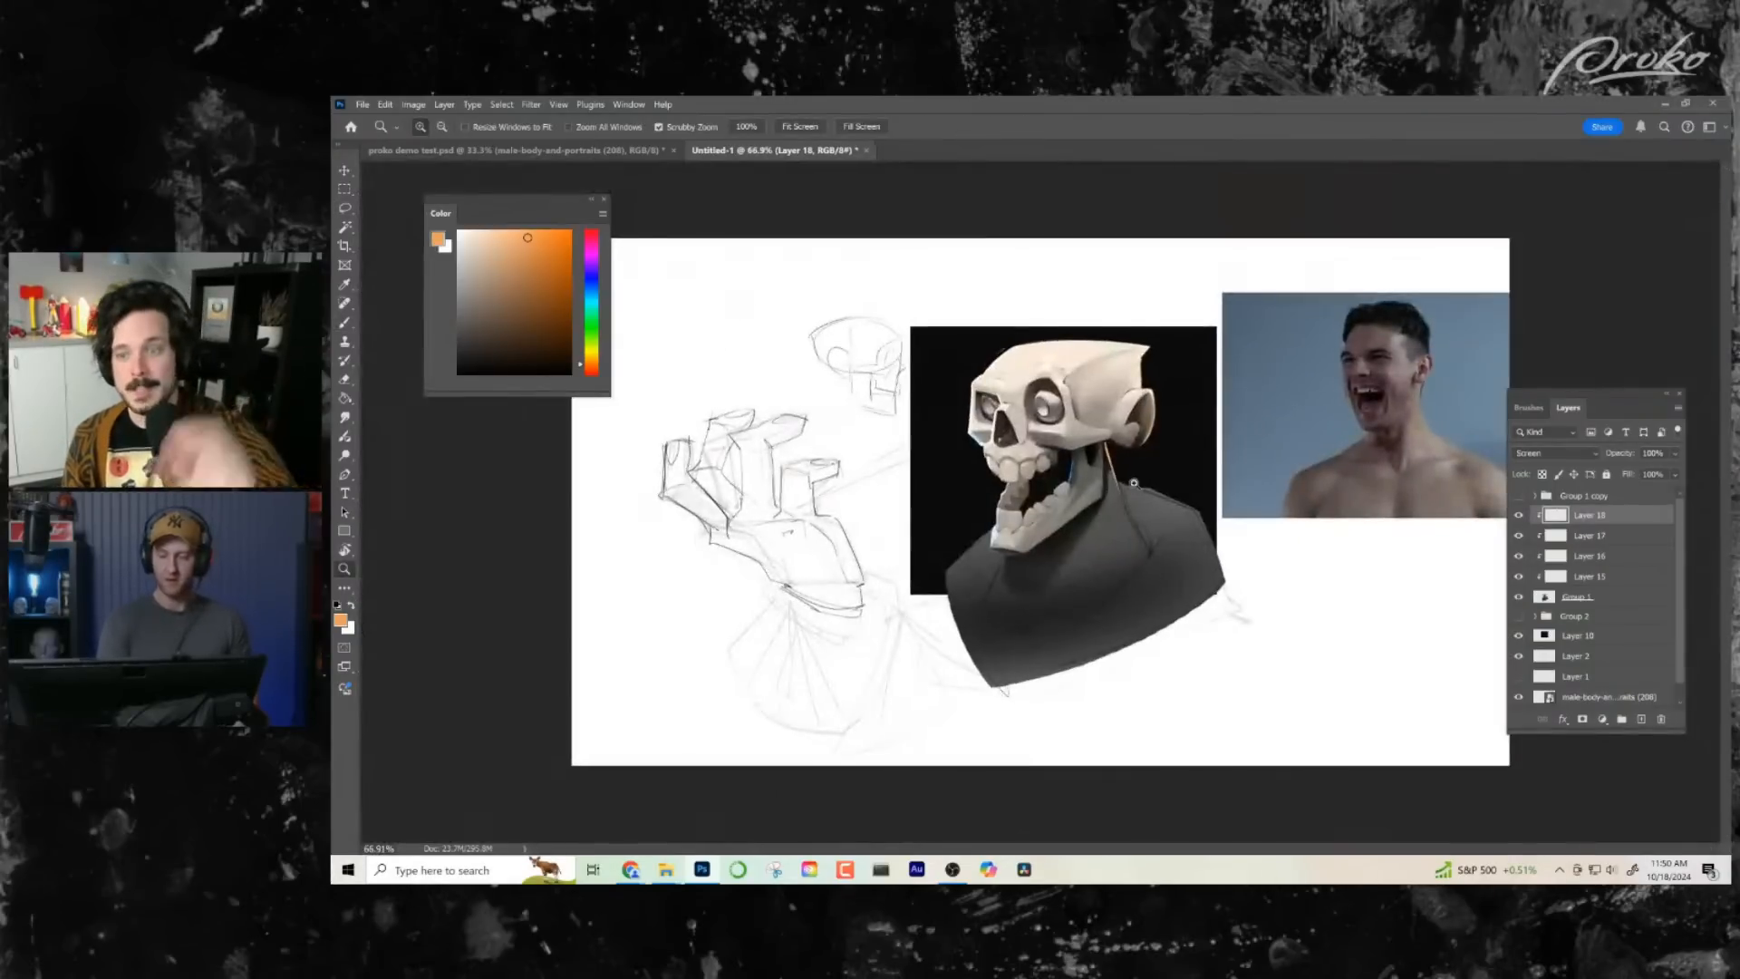
left_click_drag(1137, 484, 1150, 504)
key("l")
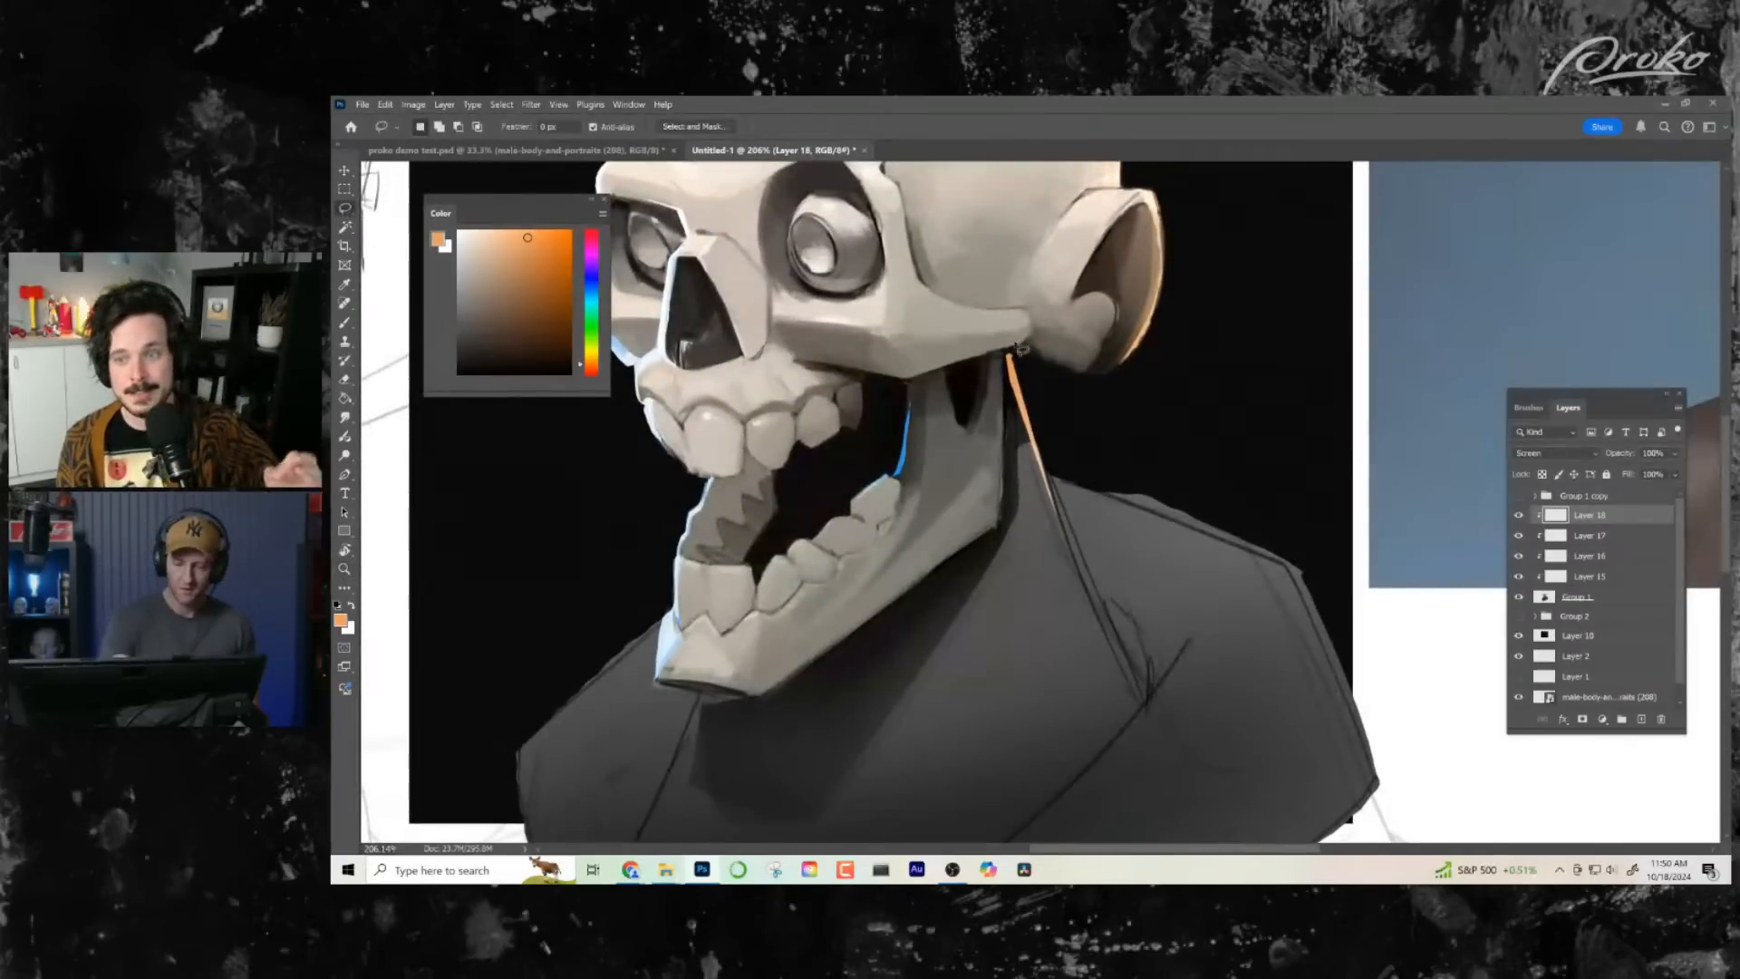
mouse_move(1010, 360)
left_mouse_down()
mouse_move(1010, 531)
mouse_move(914, 586)
mouse_move(1000, 534)
mouse_move(1006, 355)
left_mouse_up()
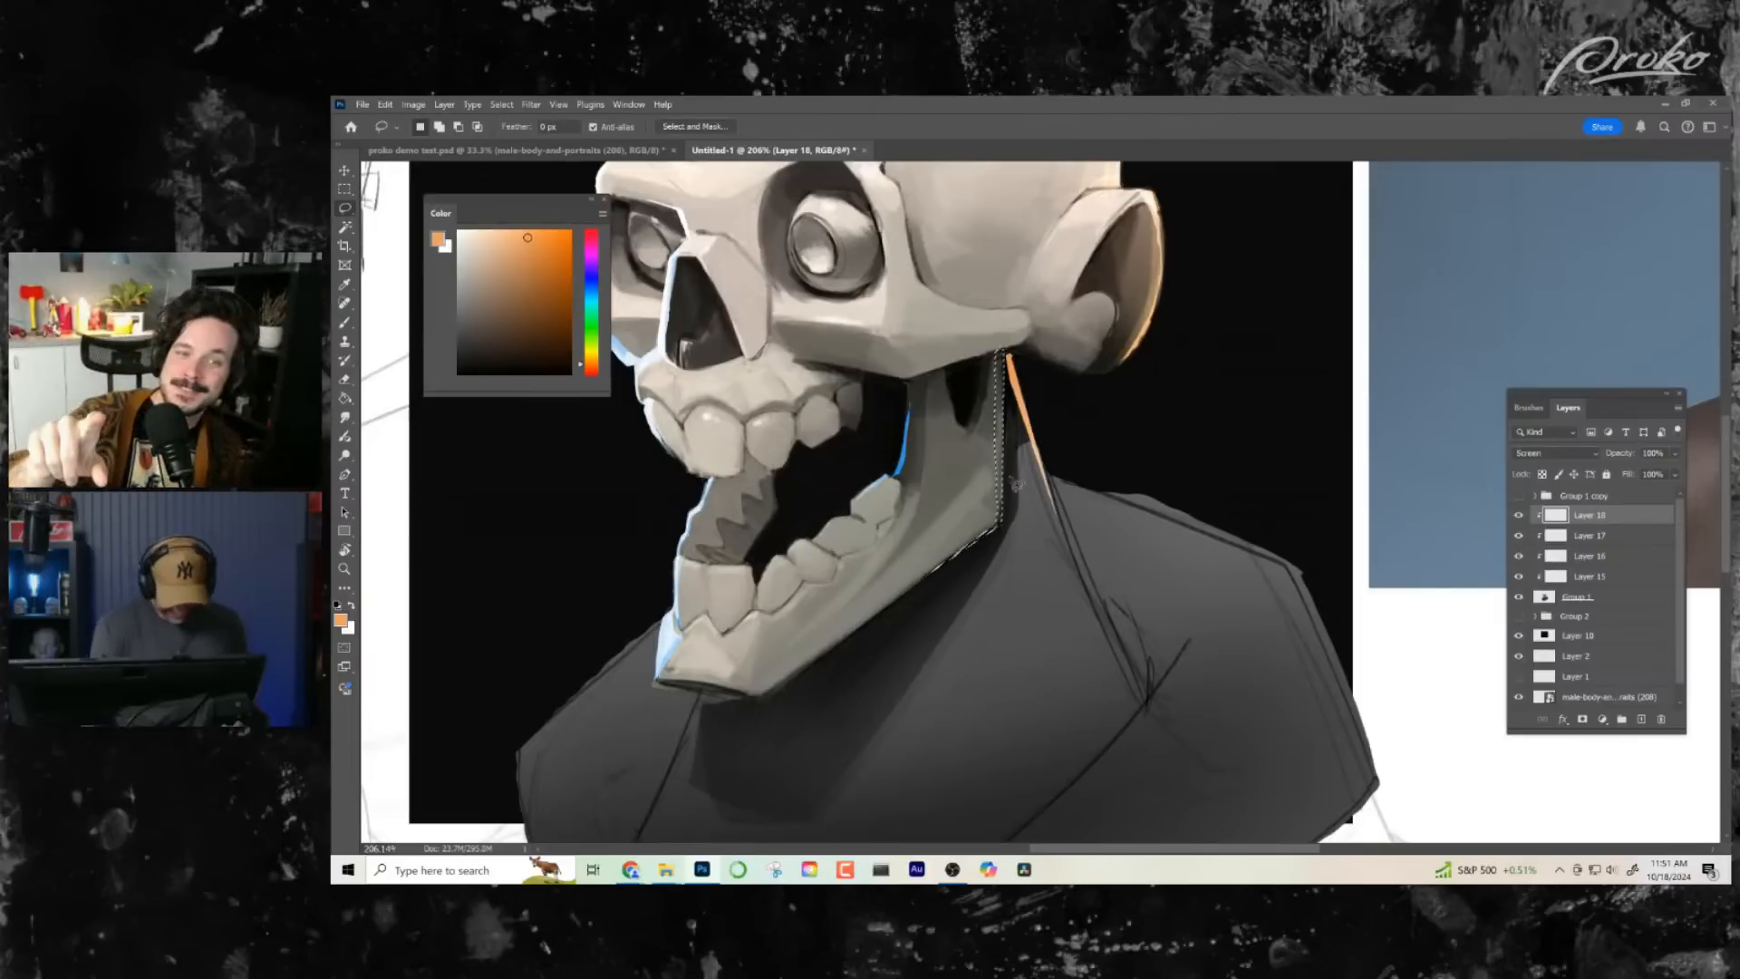
key("b")
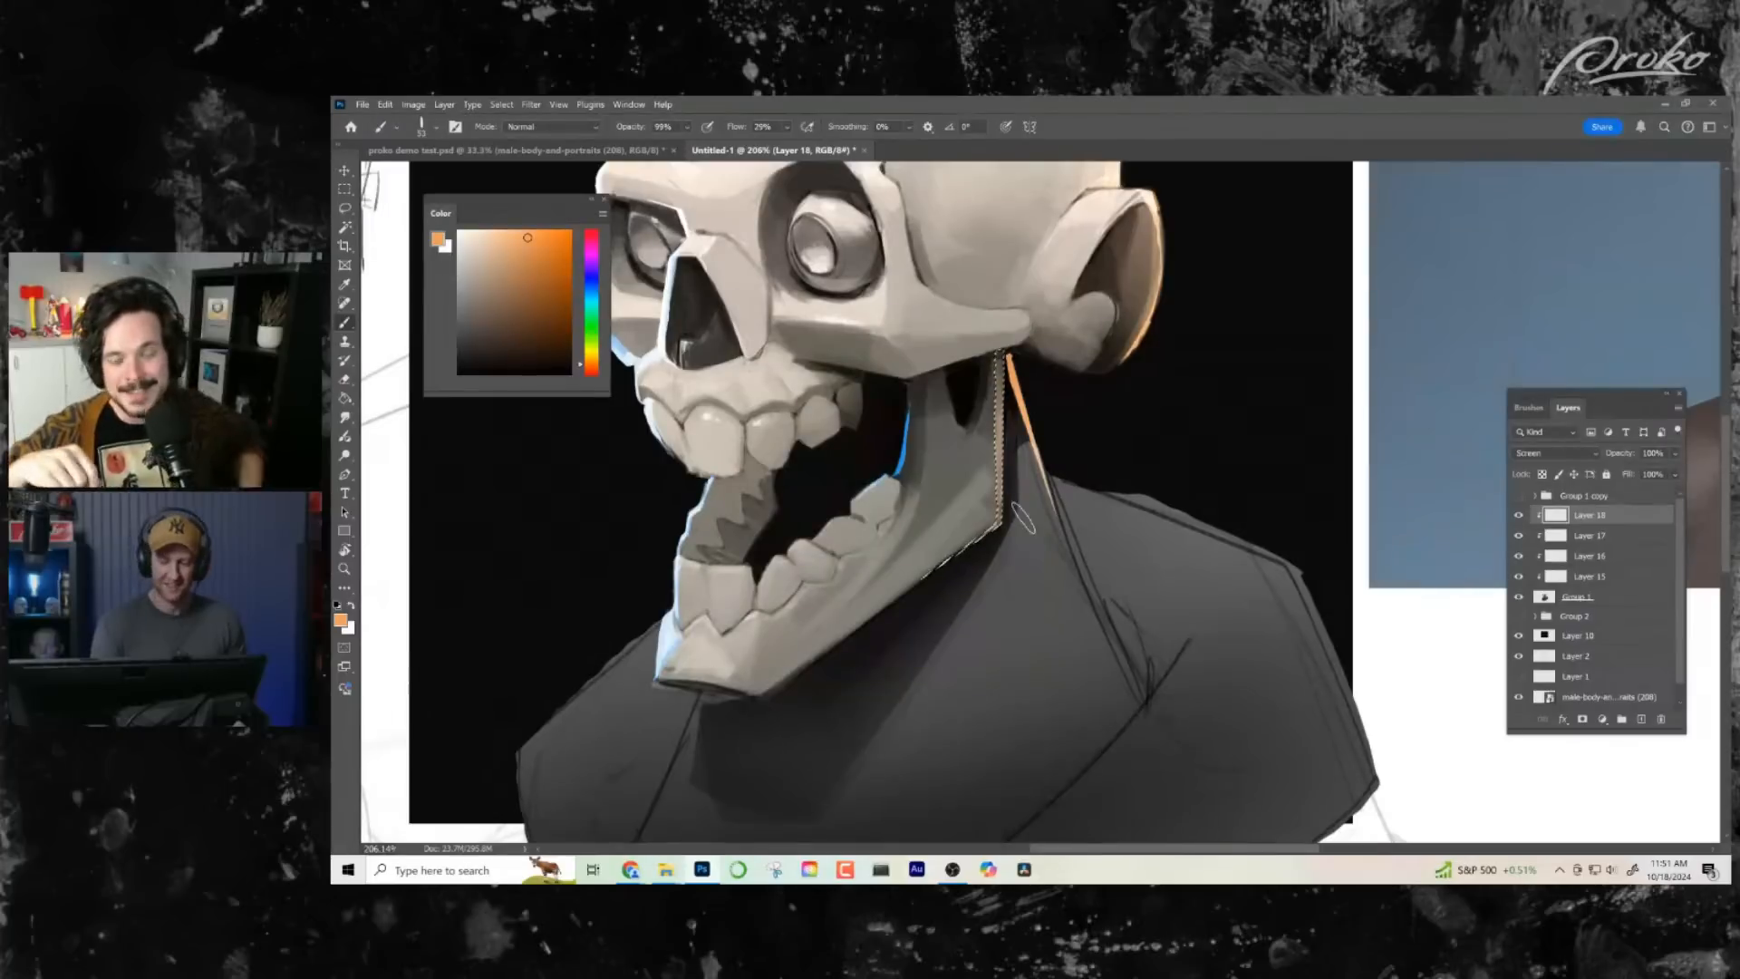
key("z")
key("ctrl+0")
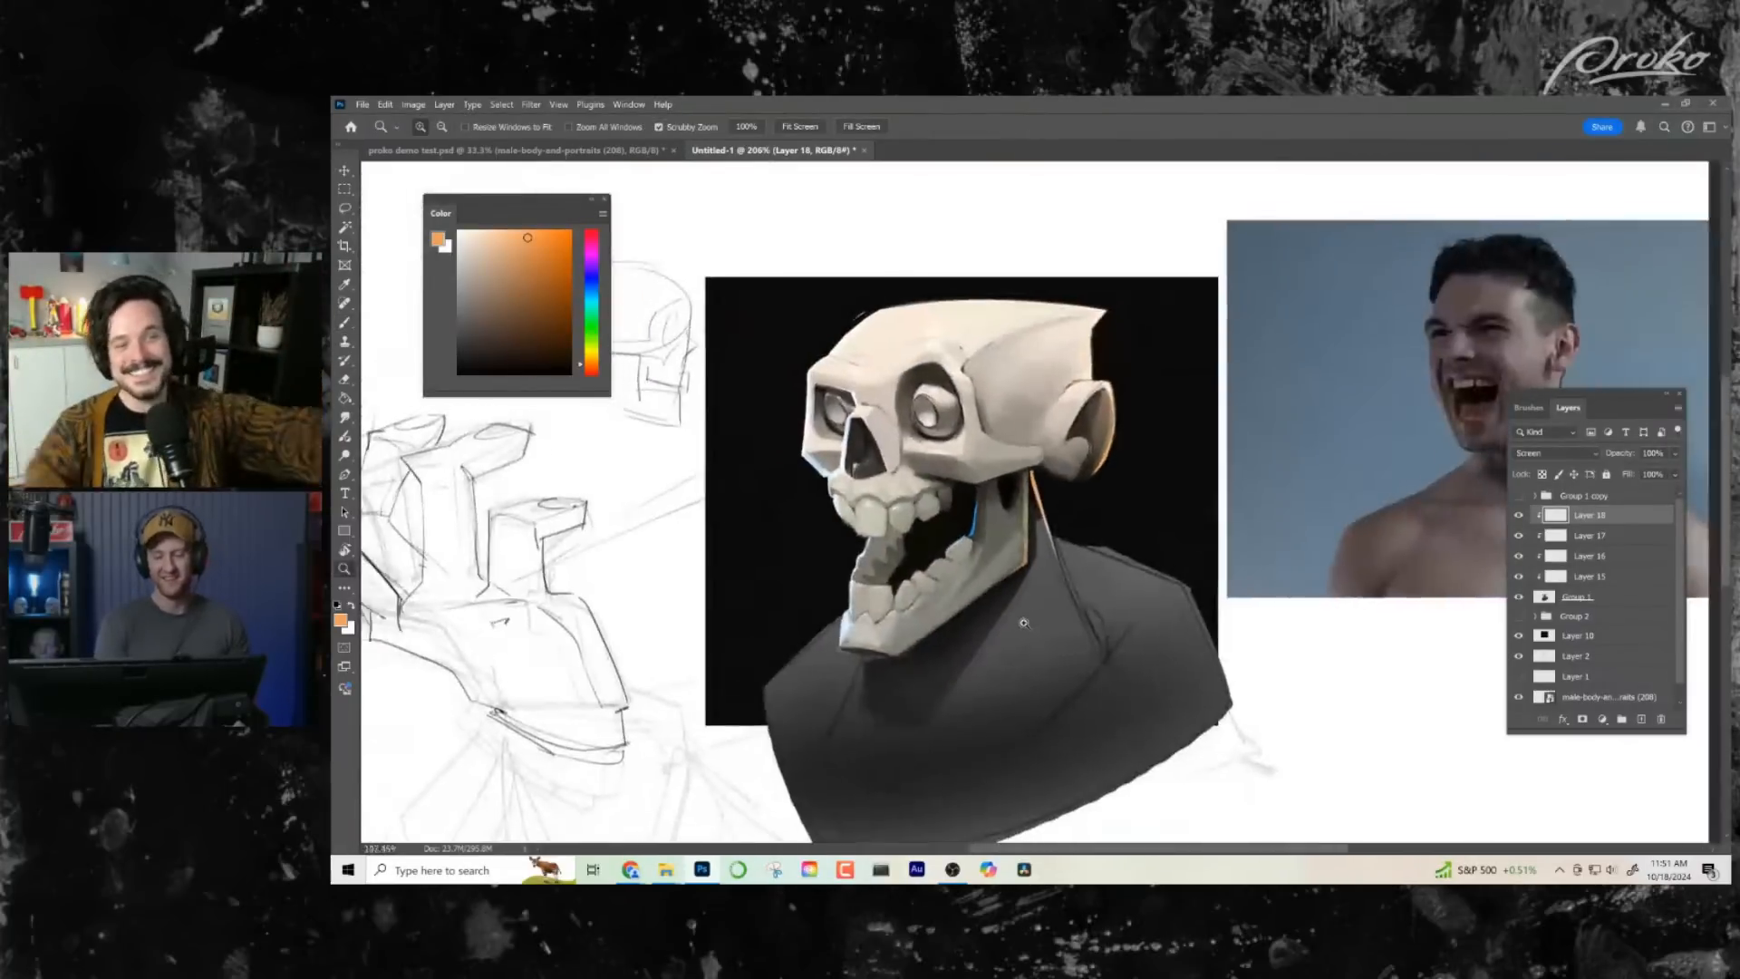
- Lasso the small lobe inside the ear, brush a light orange rim on its outer edge and clear the selection
left_click_drag(1146, 432, 1165, 486)
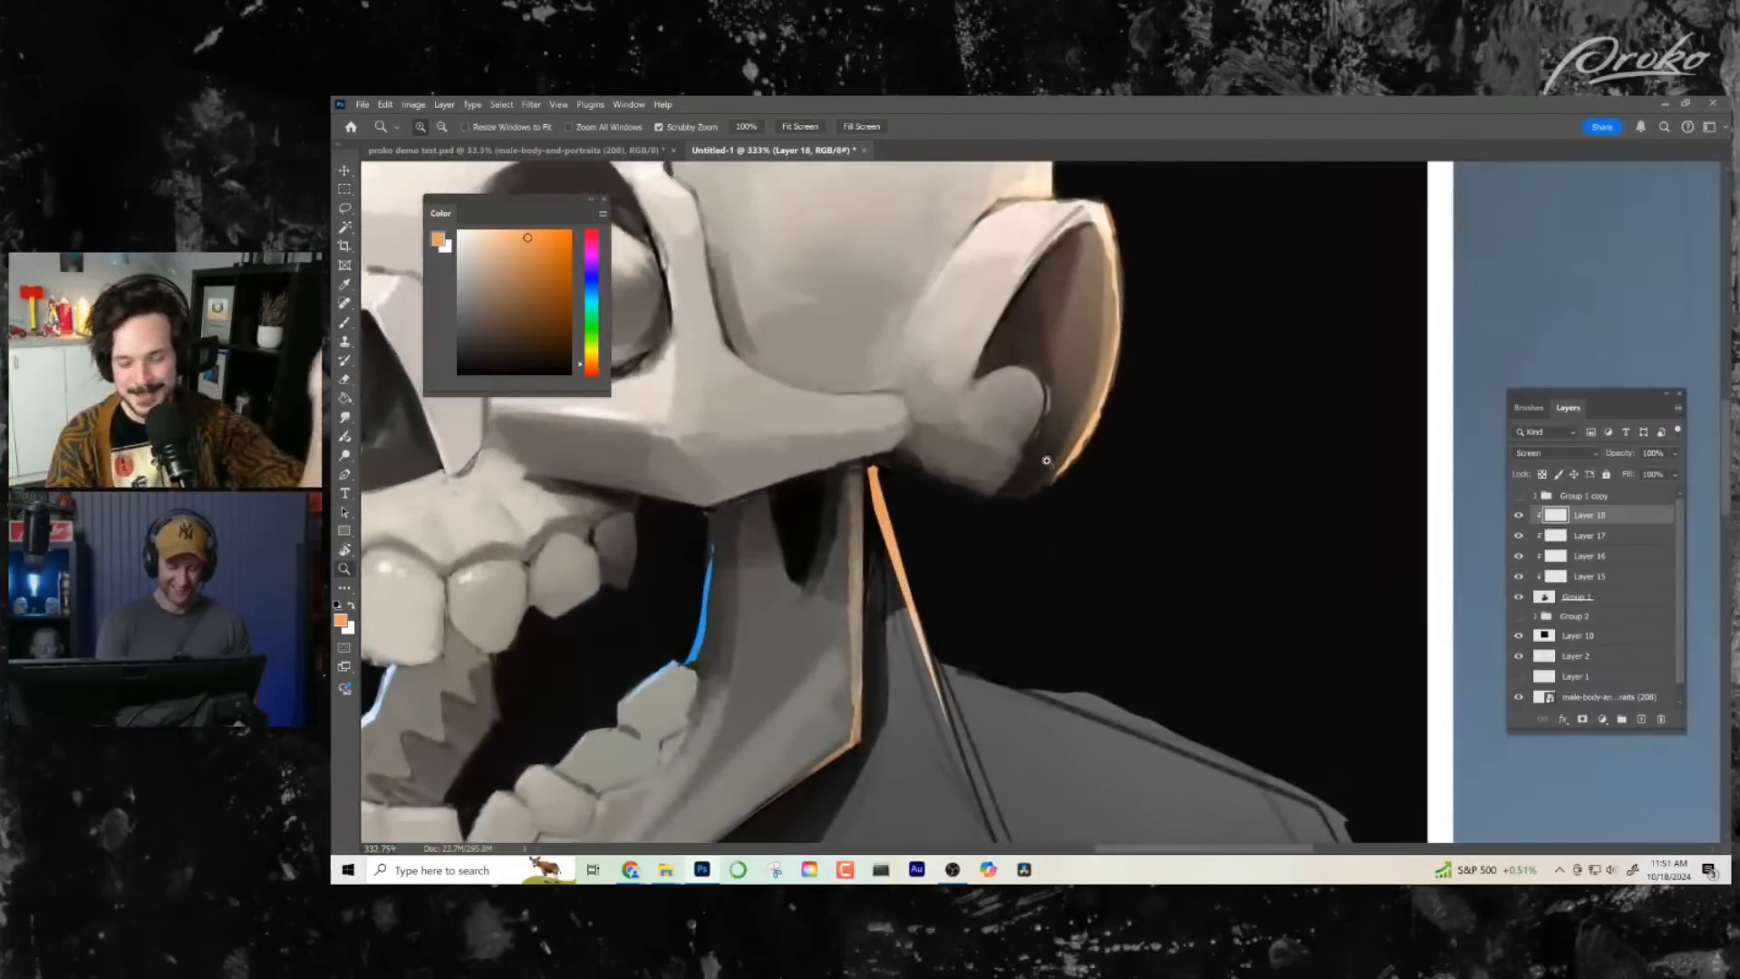
key("l")
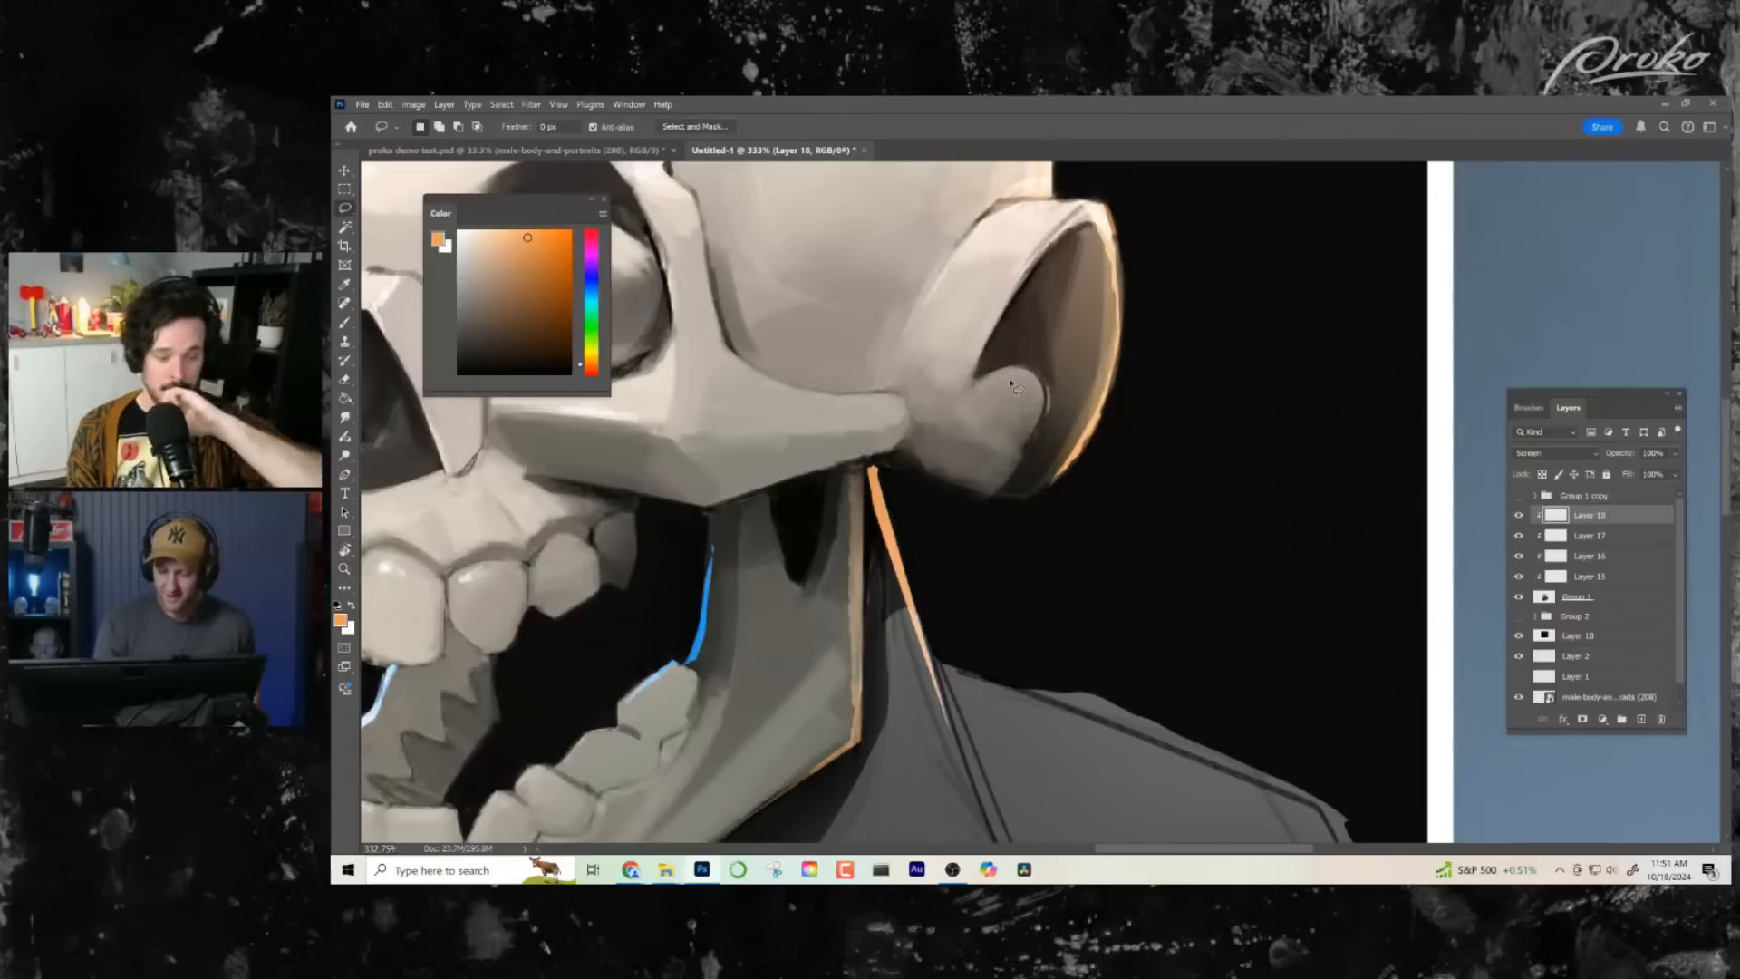
left_click_drag(1016, 388, 1020, 379)
key("b")
key("ctrl+d")
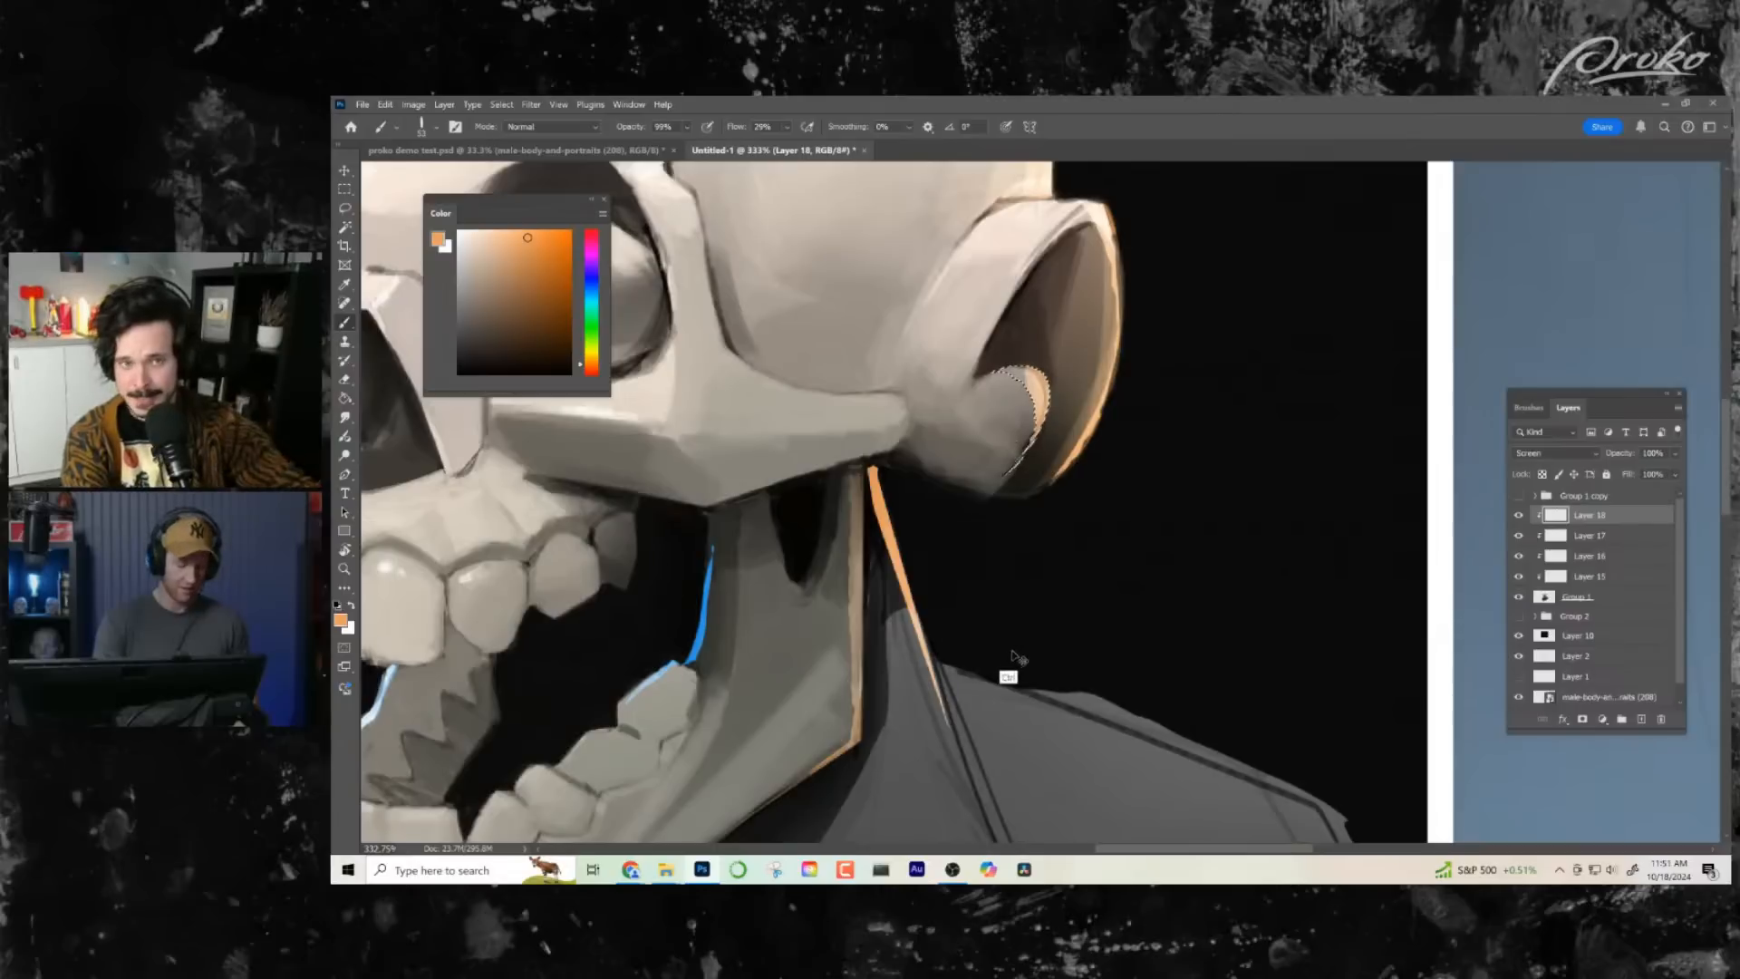
- Flip the canvas view horizontally, lasso the upper back edge of the jawbone and strengthen its orange rim light
mouse_move(1120, 609)
left_mouse_down()
mouse_move(1045, 621)
mouse_move(1139, 612)
left_mouse_up()
left_click_drag(1110, 639, 1074, 727)
key("ctrl+shift+h")
left_click_drag(962, 452, 1036, 444)
mouse_move(1036, 444)
left_mouse_down()
mouse_move(916, 272)
mouse_move(804, 229)
left_mouse_up()
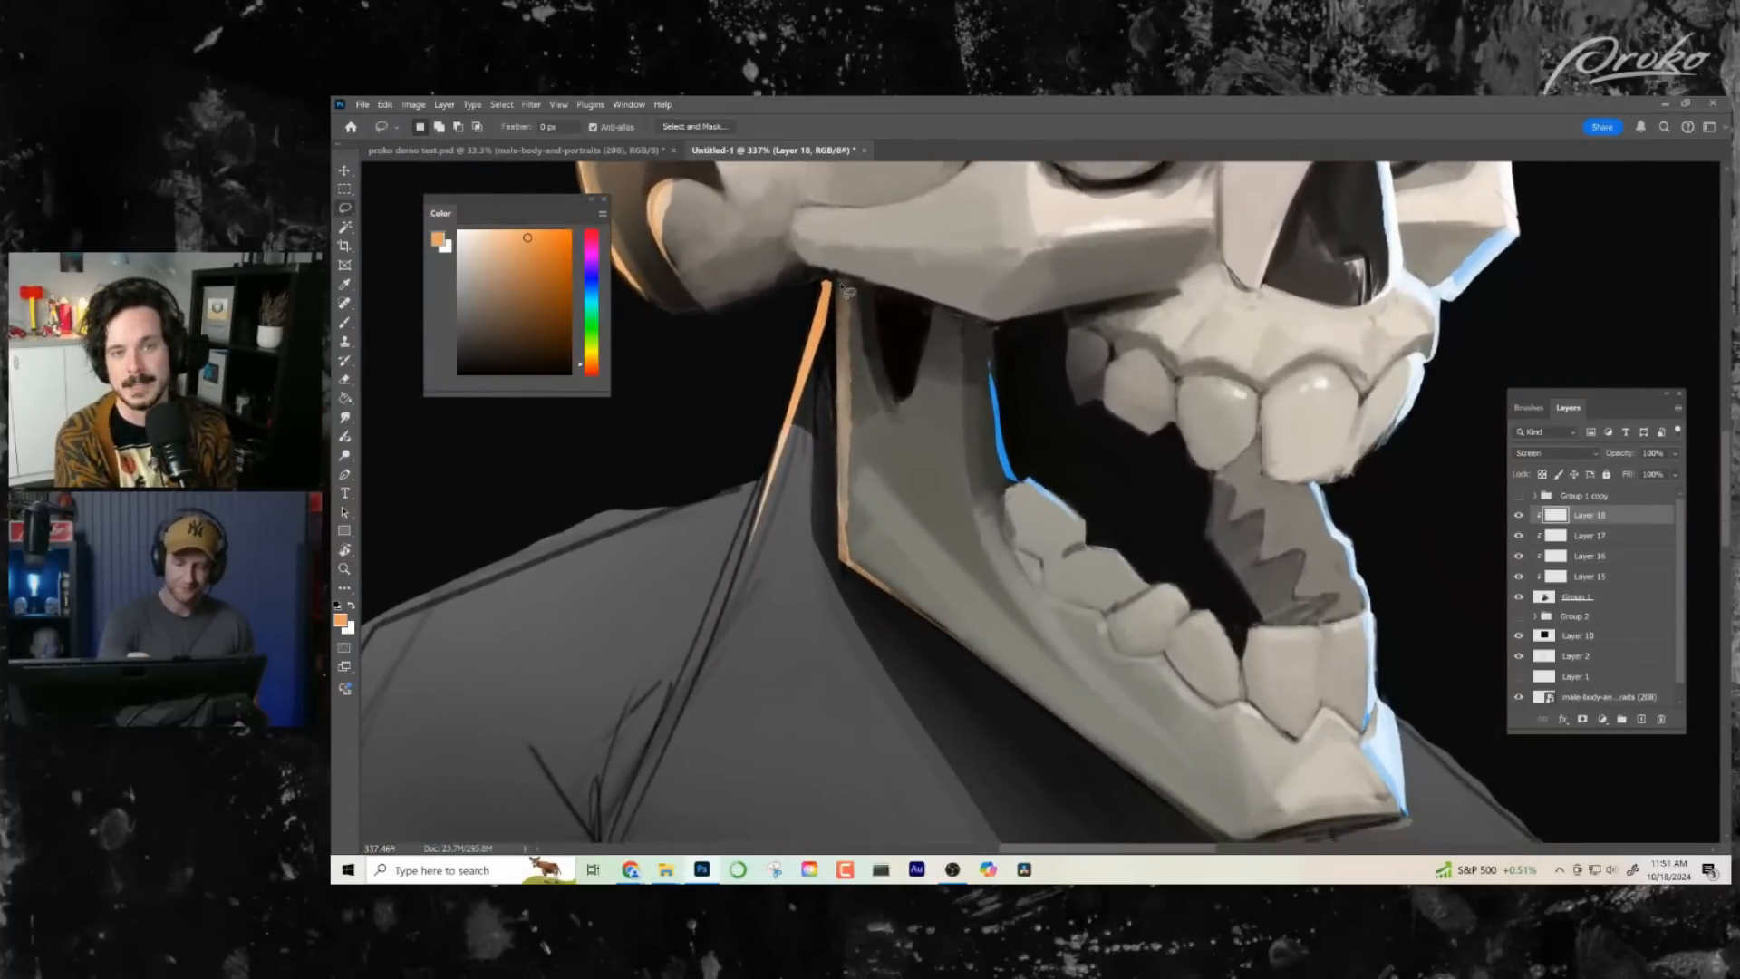
mouse_move(848, 395)
left_mouse_down()
mouse_move(844, 590)
mouse_move(836, 290)
mouse_move(843, 562)
left_mouse_up()
key("b")
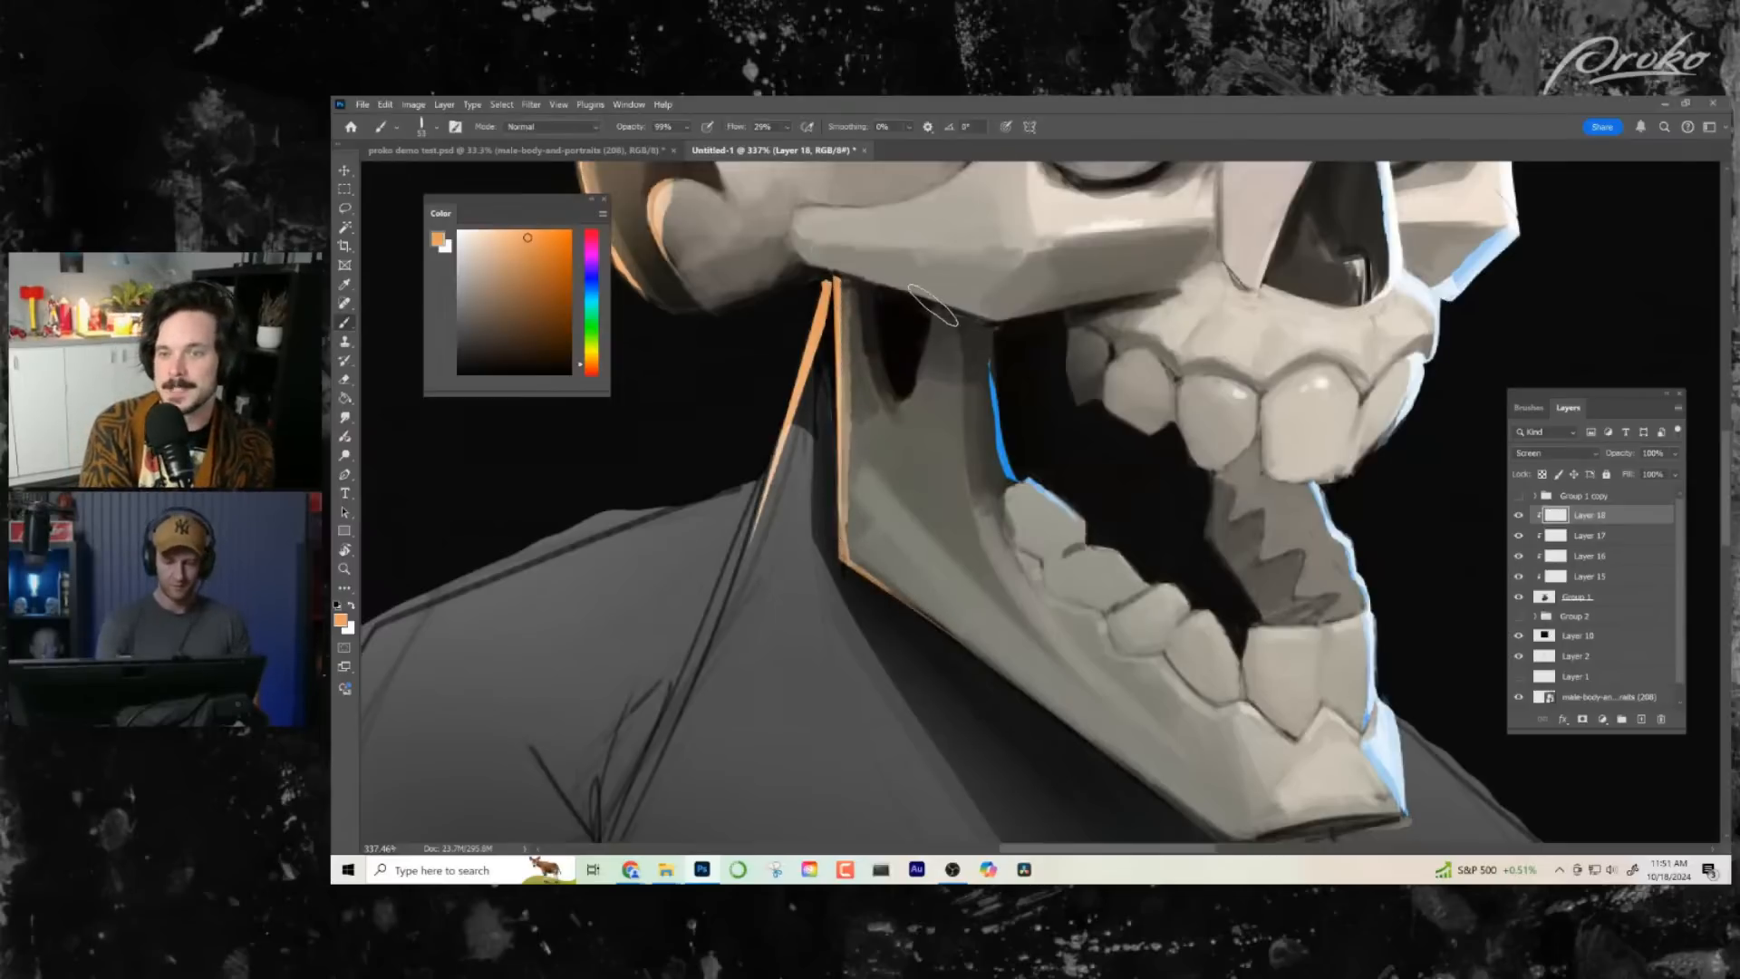
- Lasso a narrow crescent along the inner edge of the jaw opening, brush it light orange and clear the selection
key("l")
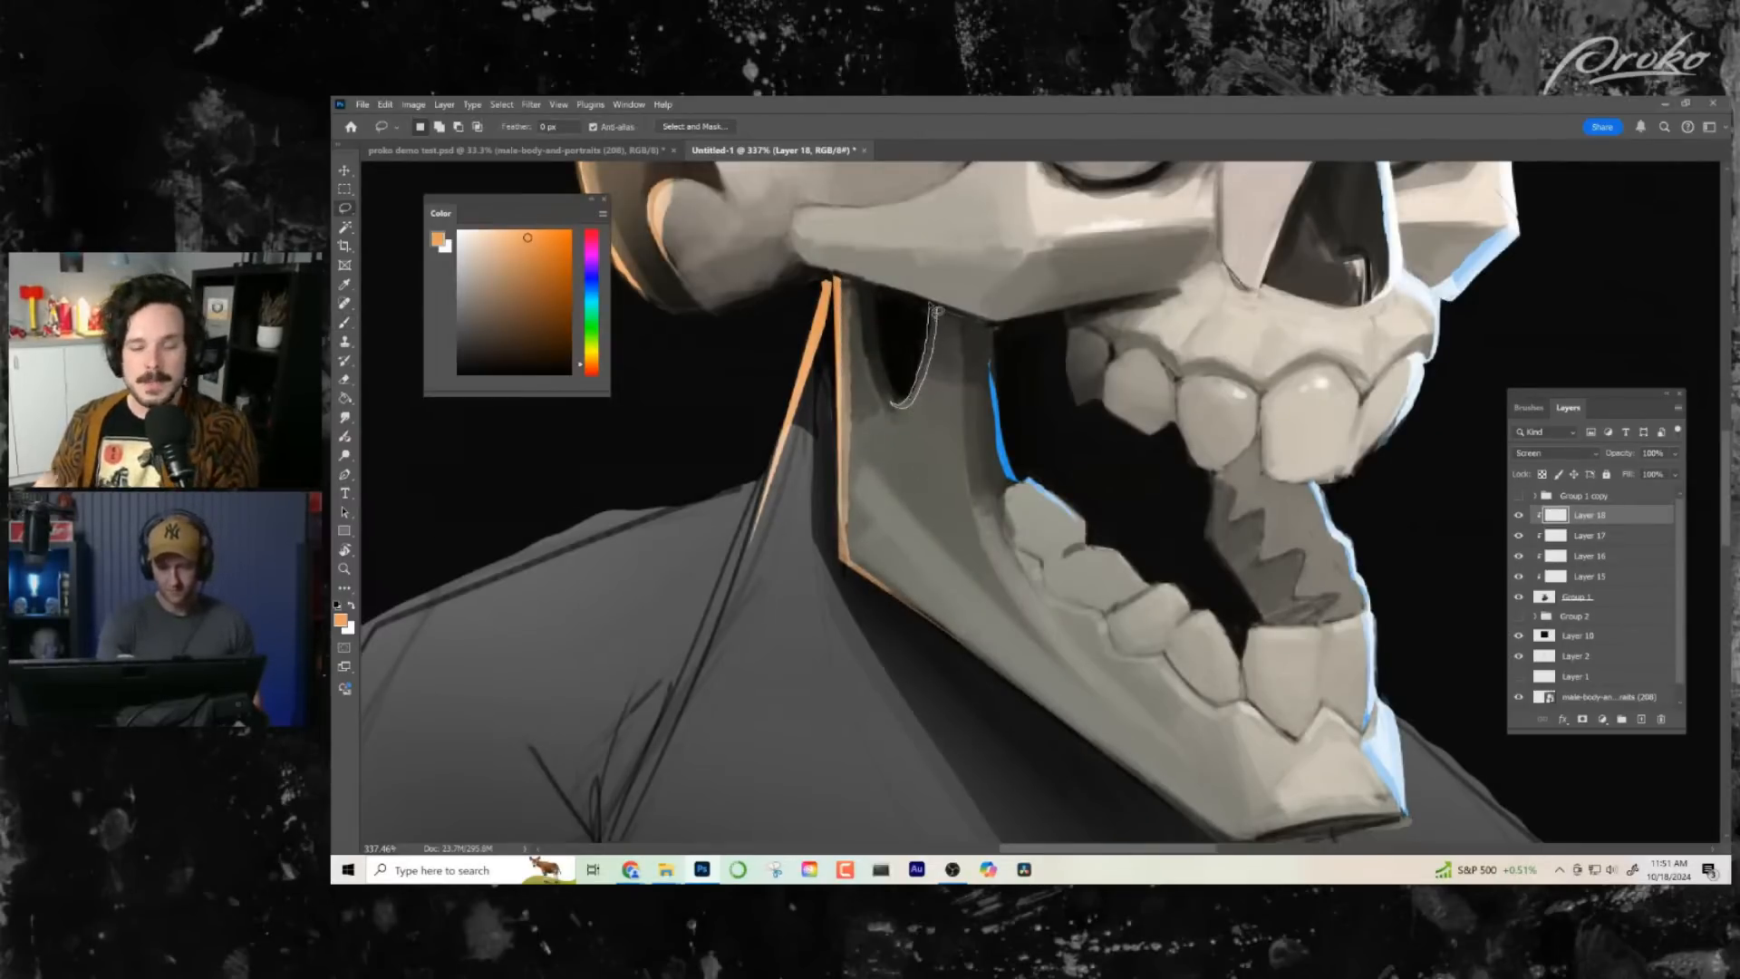
left_click_drag(937, 311, 933, 306)
key("b")
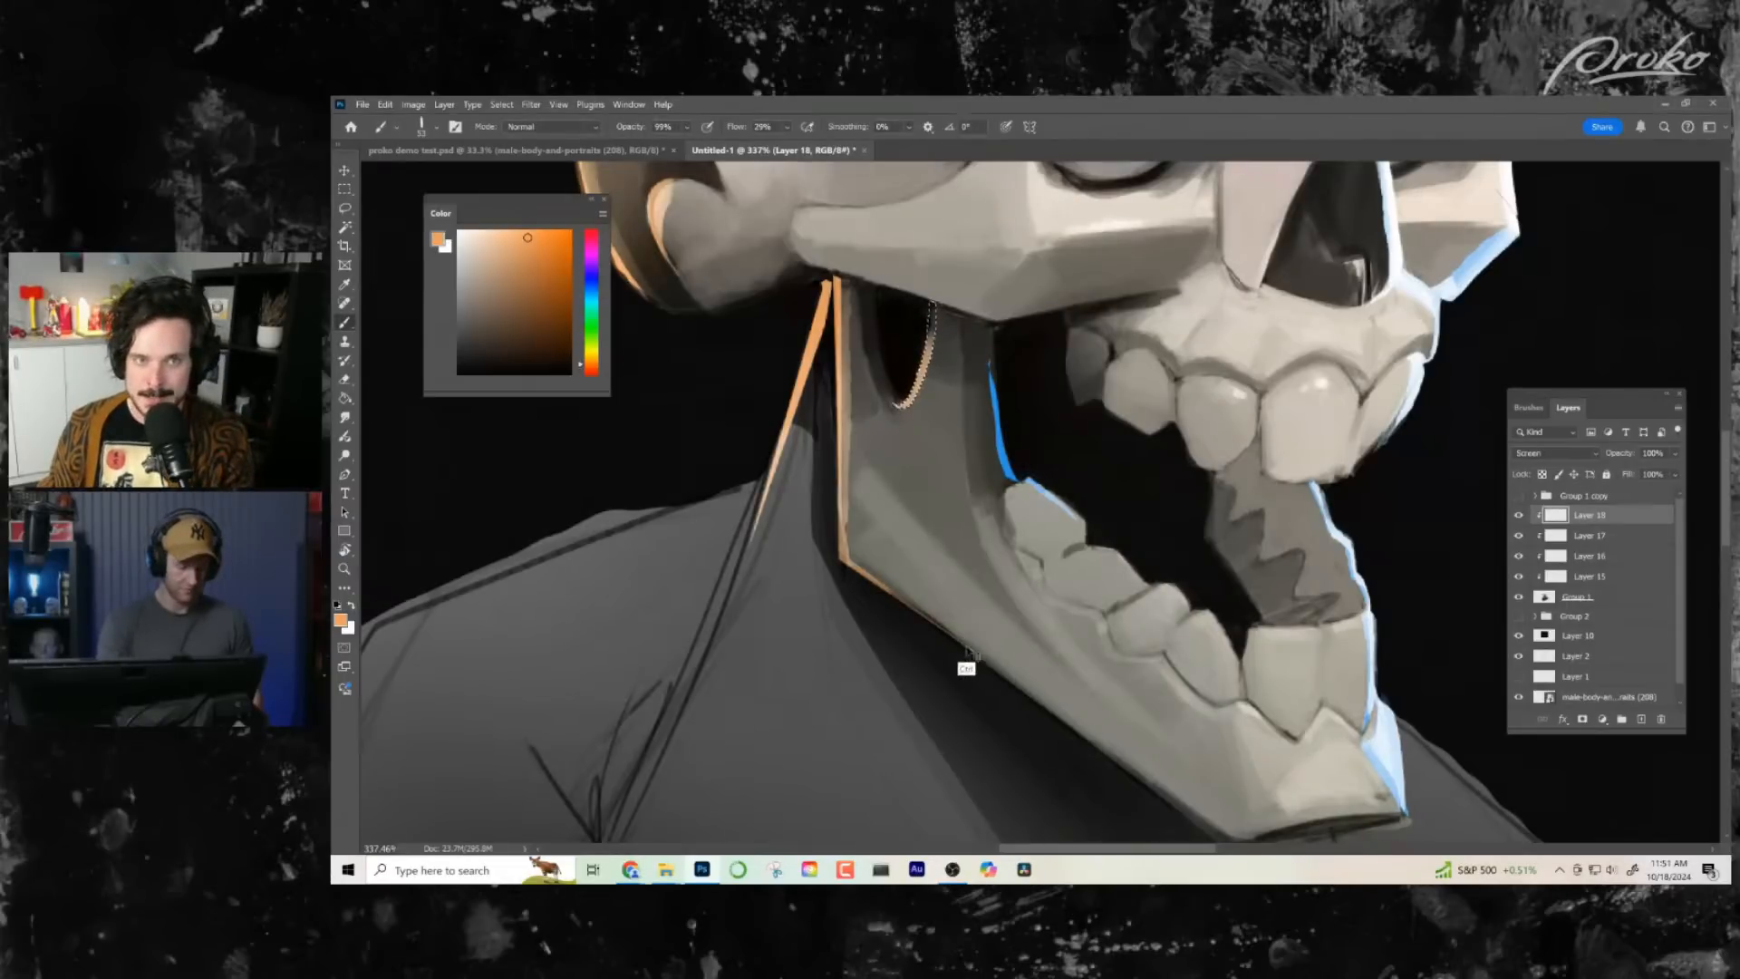
key("ctrl+d")
- Soften the orange rim light on the back of the jaw with a large low-opacity eraser
left_click_drag(992, 629, 866, 624)
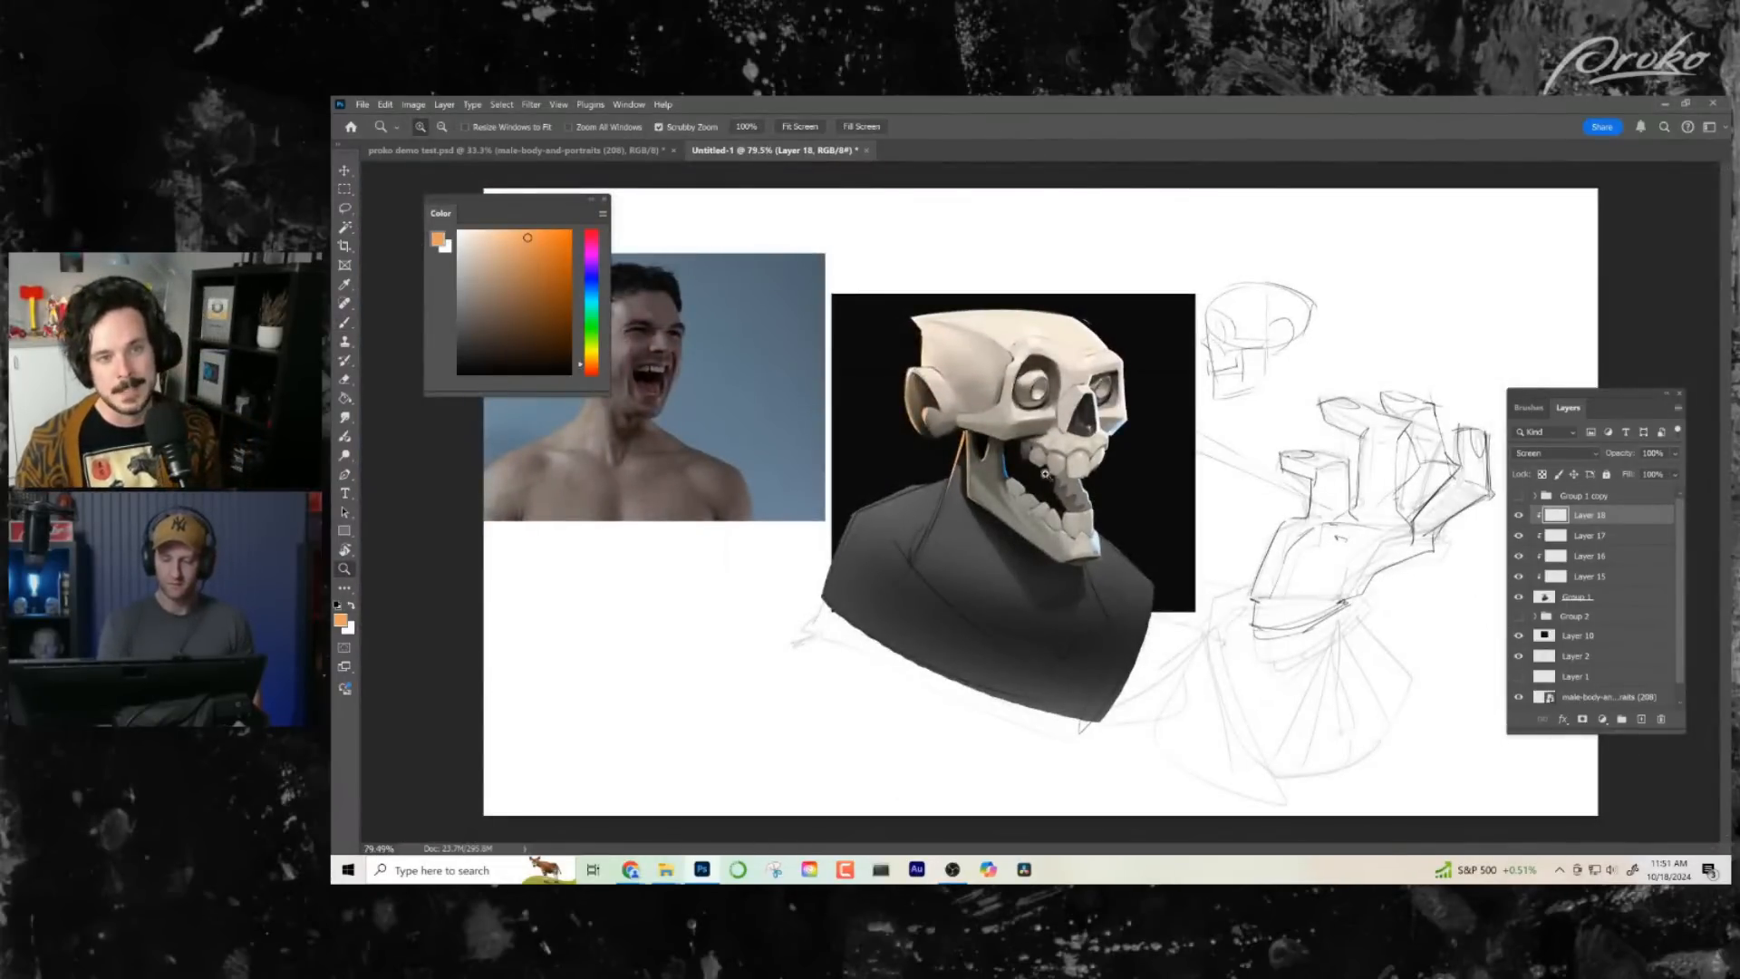
left_click_drag(999, 464, 1116, 462)
key("e")
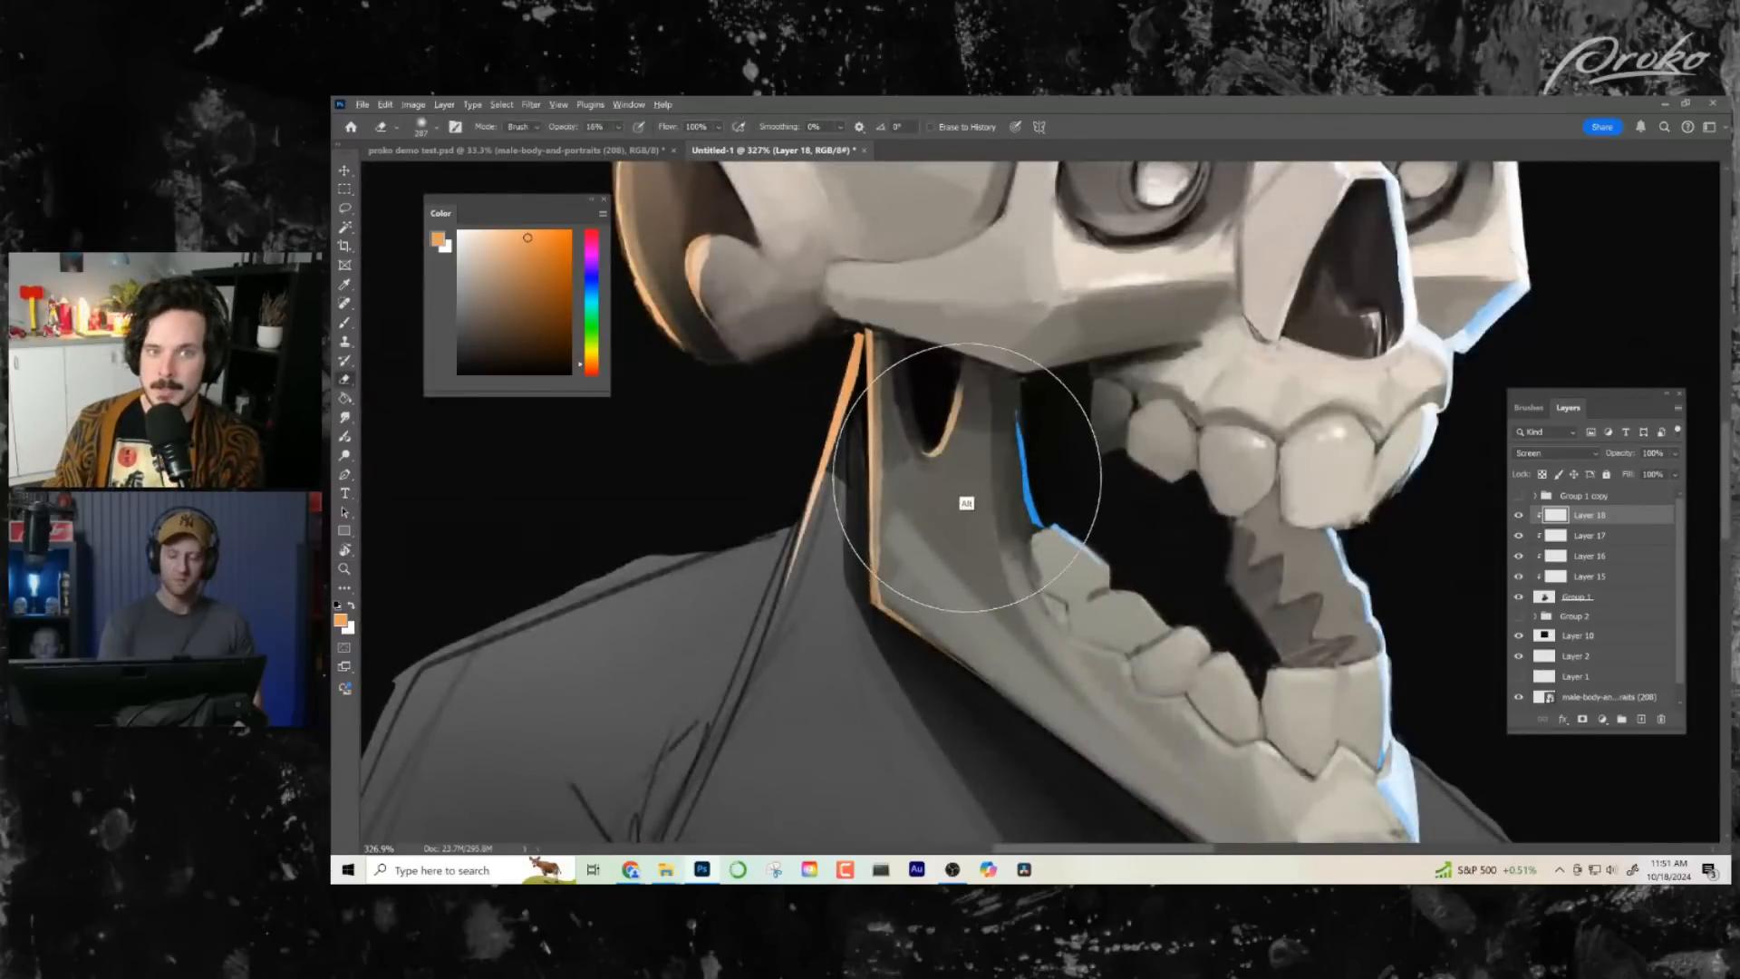
mouse_move(967, 478)
left_mouse_down()
mouse_move(808, 466)
mouse_move(951, 408)
mouse_move(932, 505)
mouse_move(894, 505)
mouse_move(895, 563)
mouse_move(921, 598)
left_mouse_up()
left_click_drag(1093, 669, 1034, 666)
mouse_move(1038, 662)
left_mouse_down()
mouse_move(997, 533)
mouse_move(935, 517)
left_mouse_up()
- Fade the orange rim light down the back edge of the neck with a smaller low-opacity eraser
key("b")
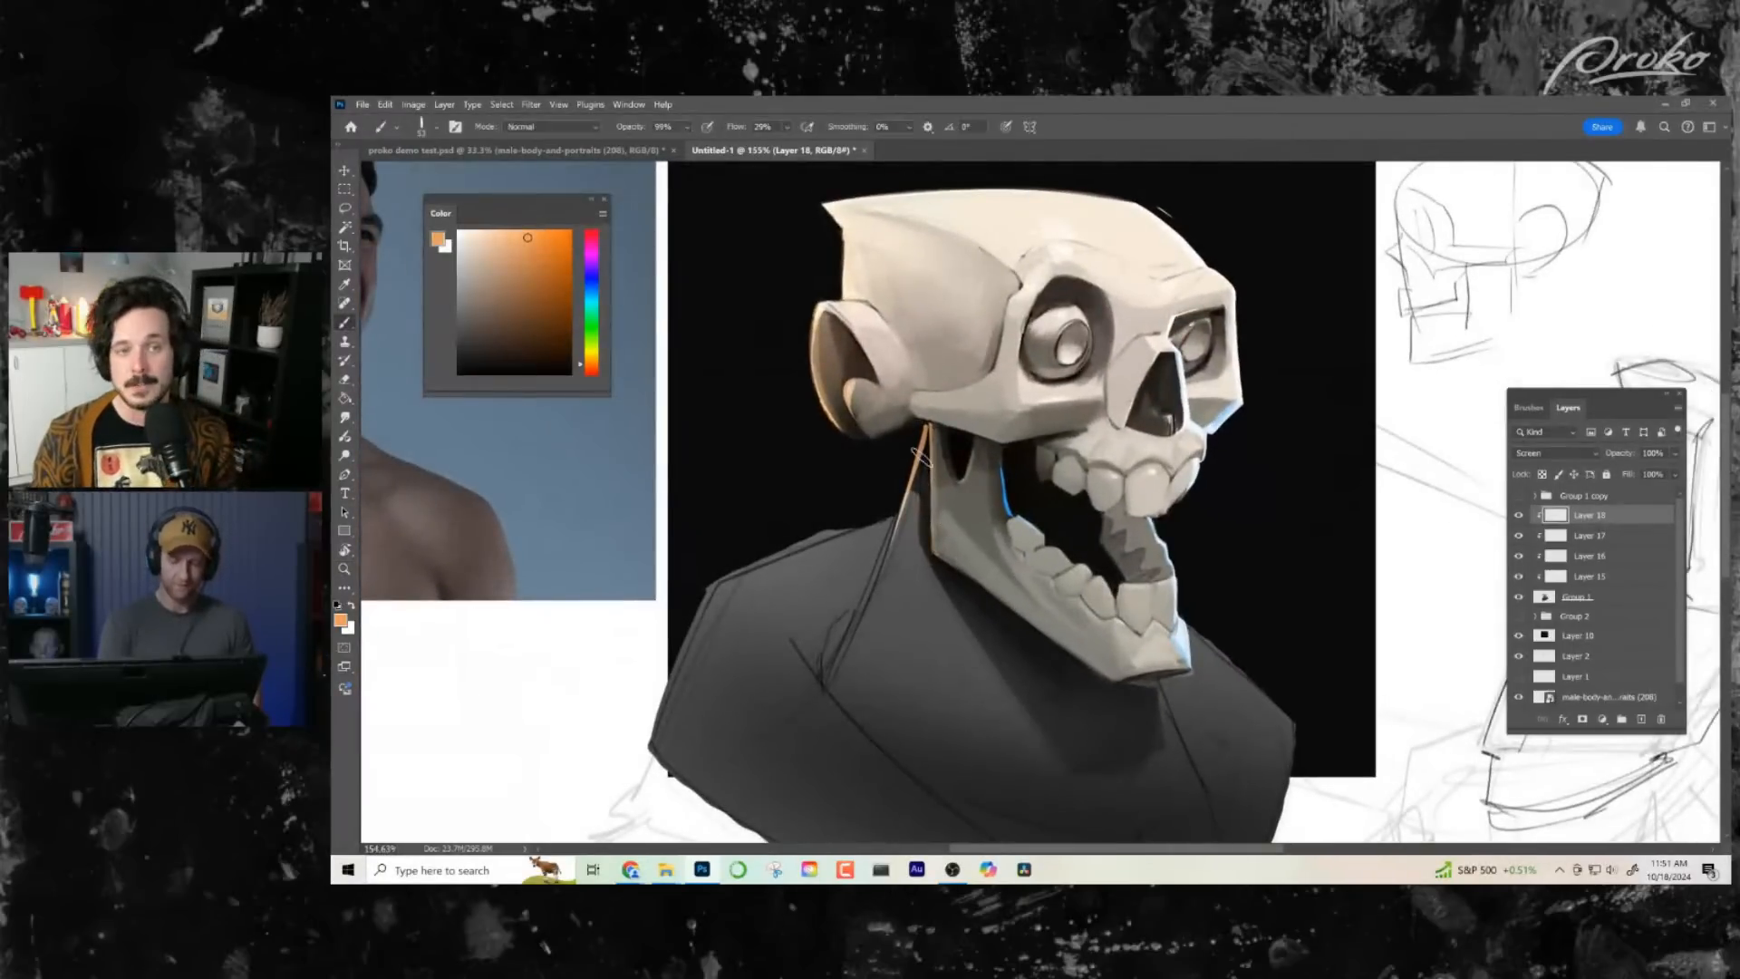
key("e")
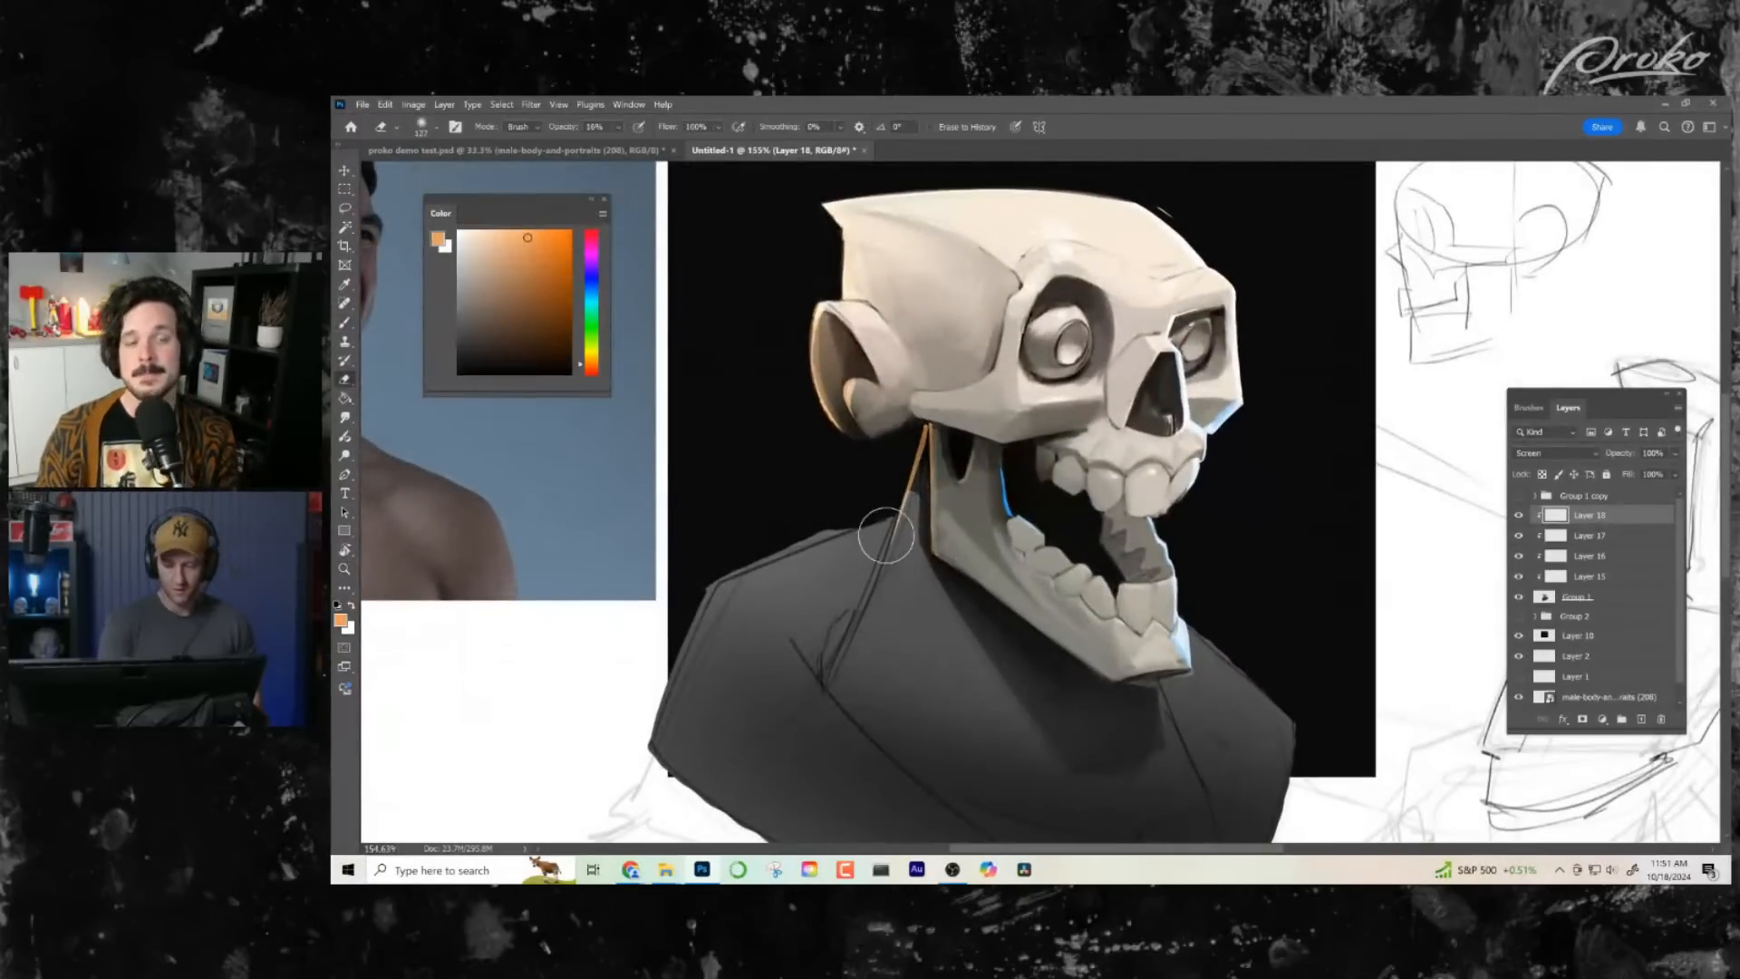
left_click_drag(1107, 598, 1055, 605)
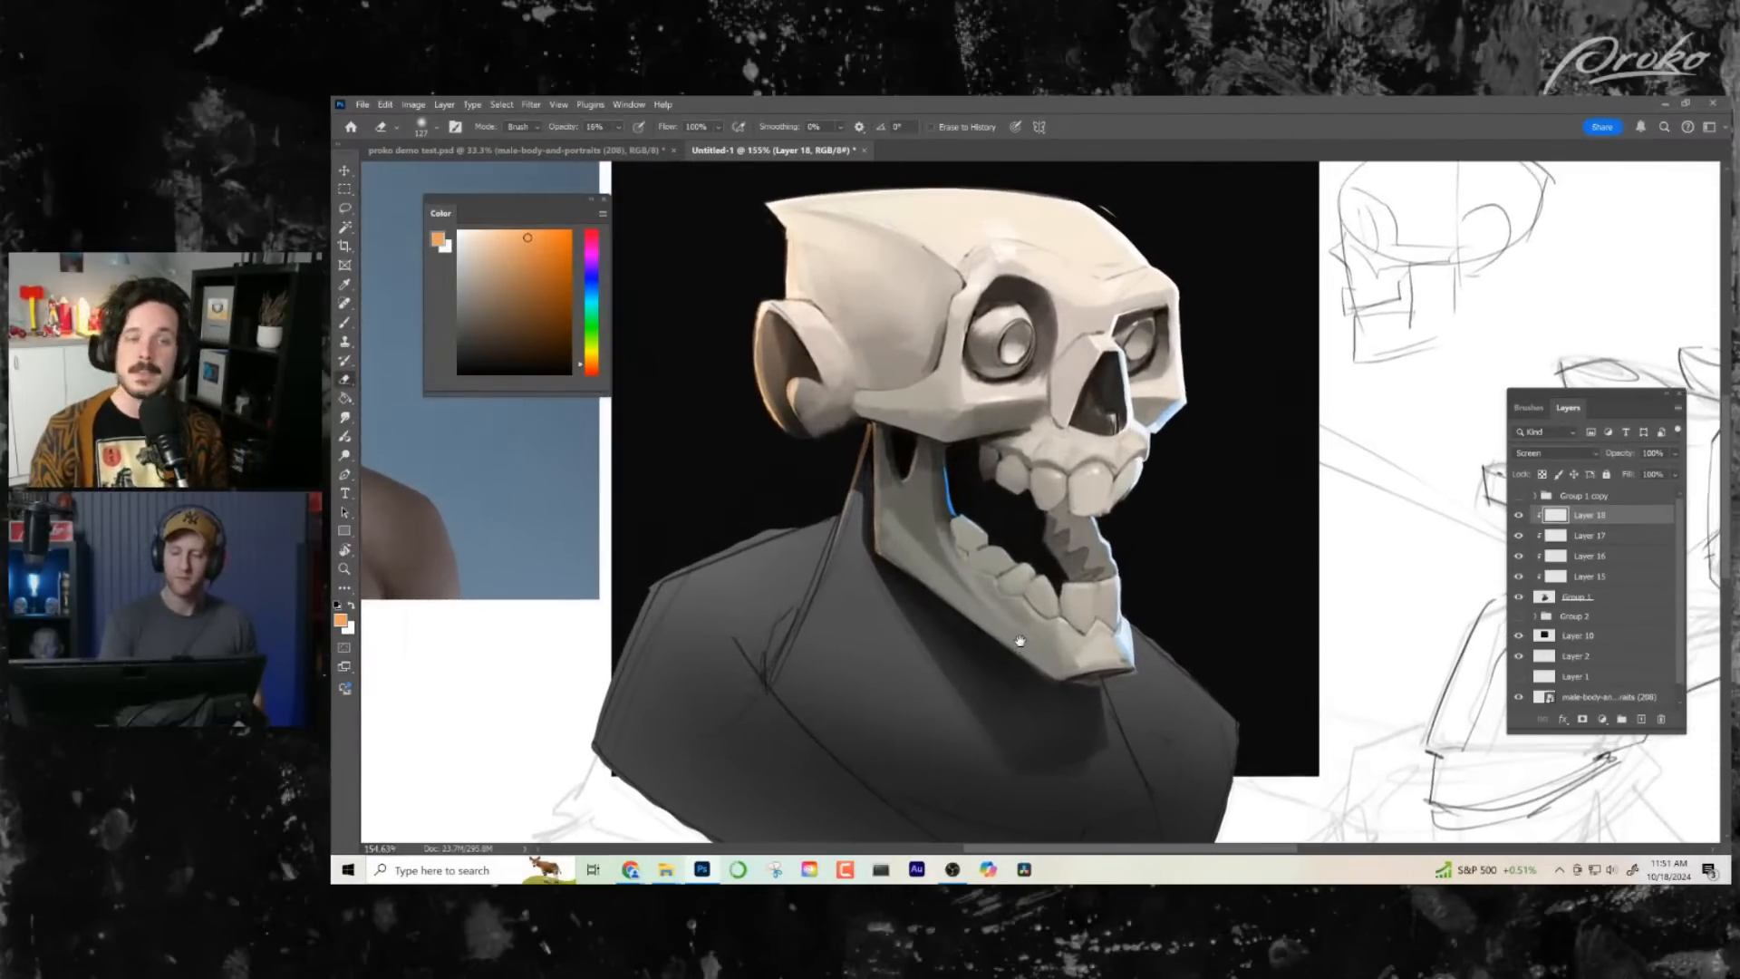
left_click_drag(1158, 612, 1120, 590)
left_click_drag(1089, 613, 1062, 645)
mouse_move(1099, 628)
left_mouse_down()
mouse_move(1083, 629)
mouse_move(1097, 629)
left_mouse_up()
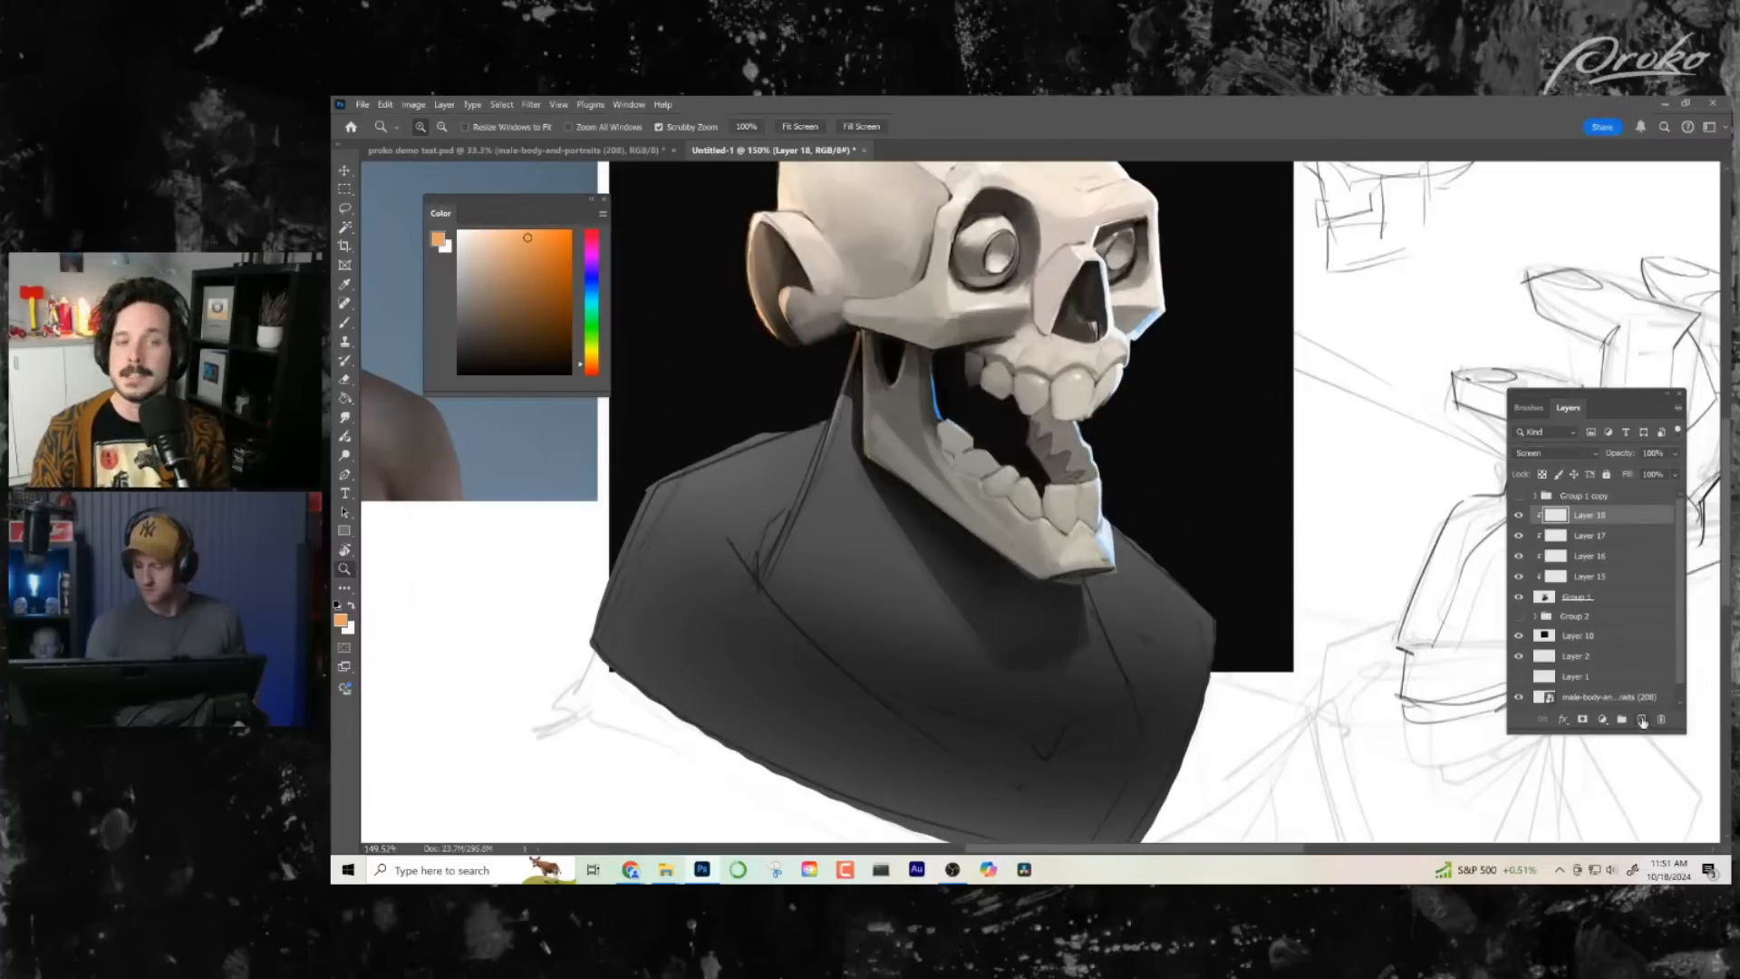
- Add a new layer above the orange rim-light layer and lasso the neck area between the jaw and the collar line
left_click(1643, 721)
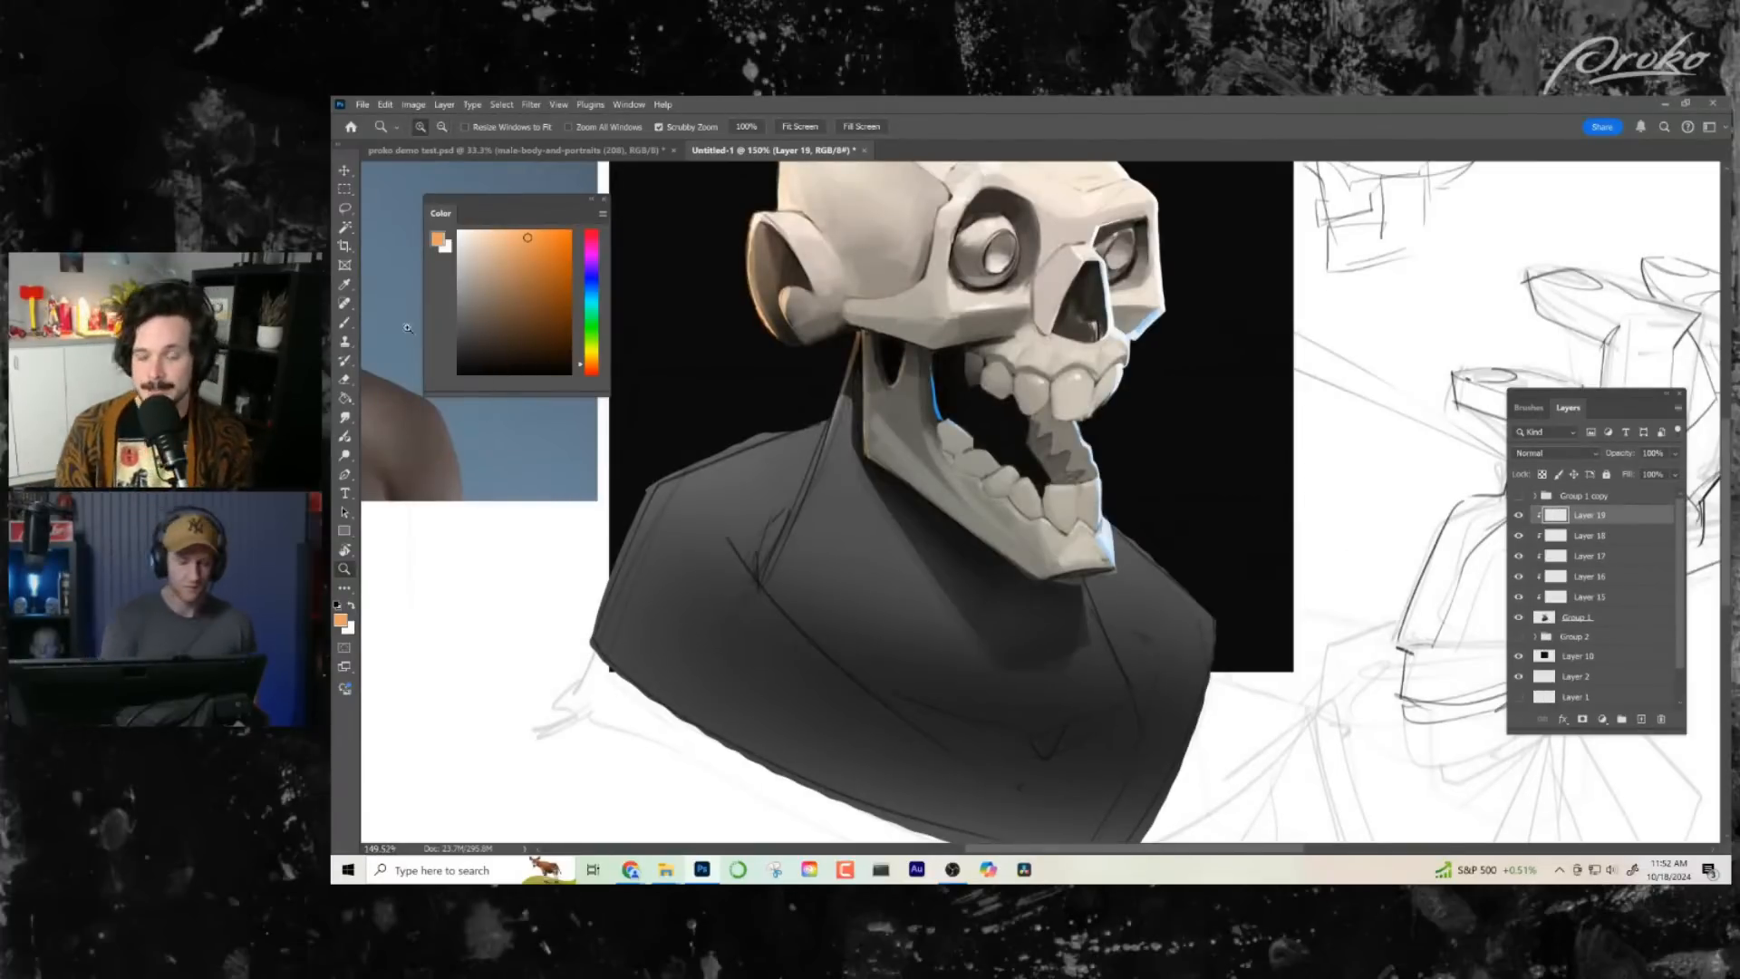
left_click(352, 209)
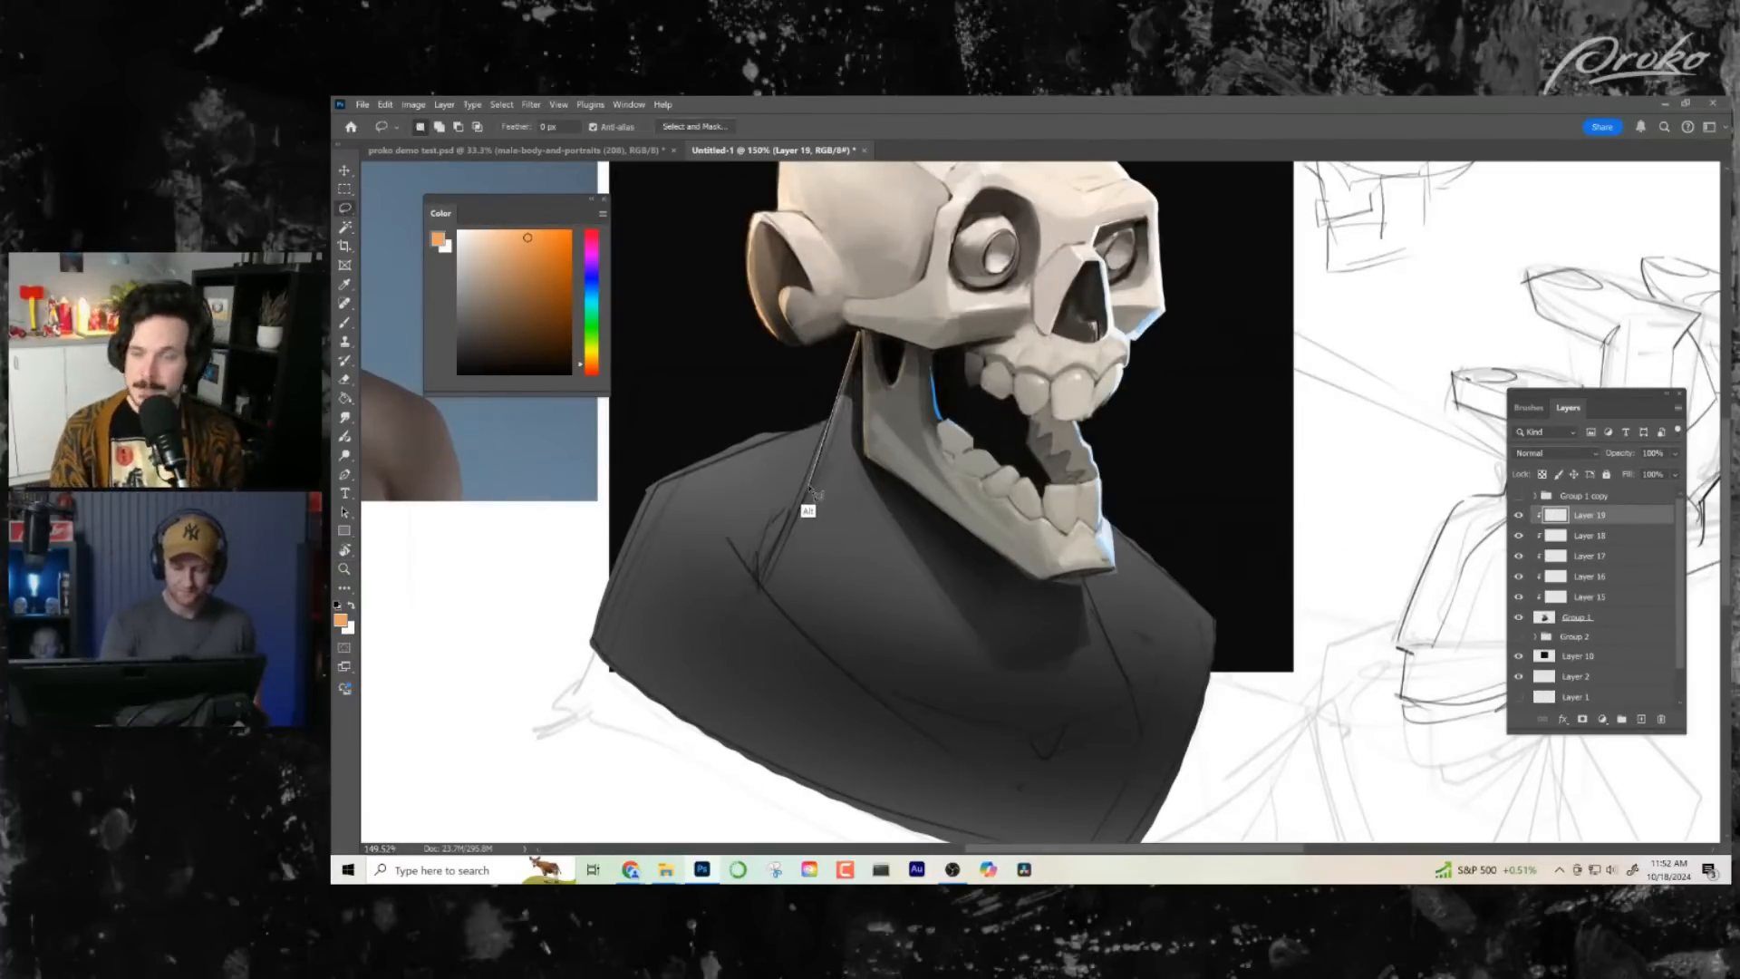
left_click(765, 587)
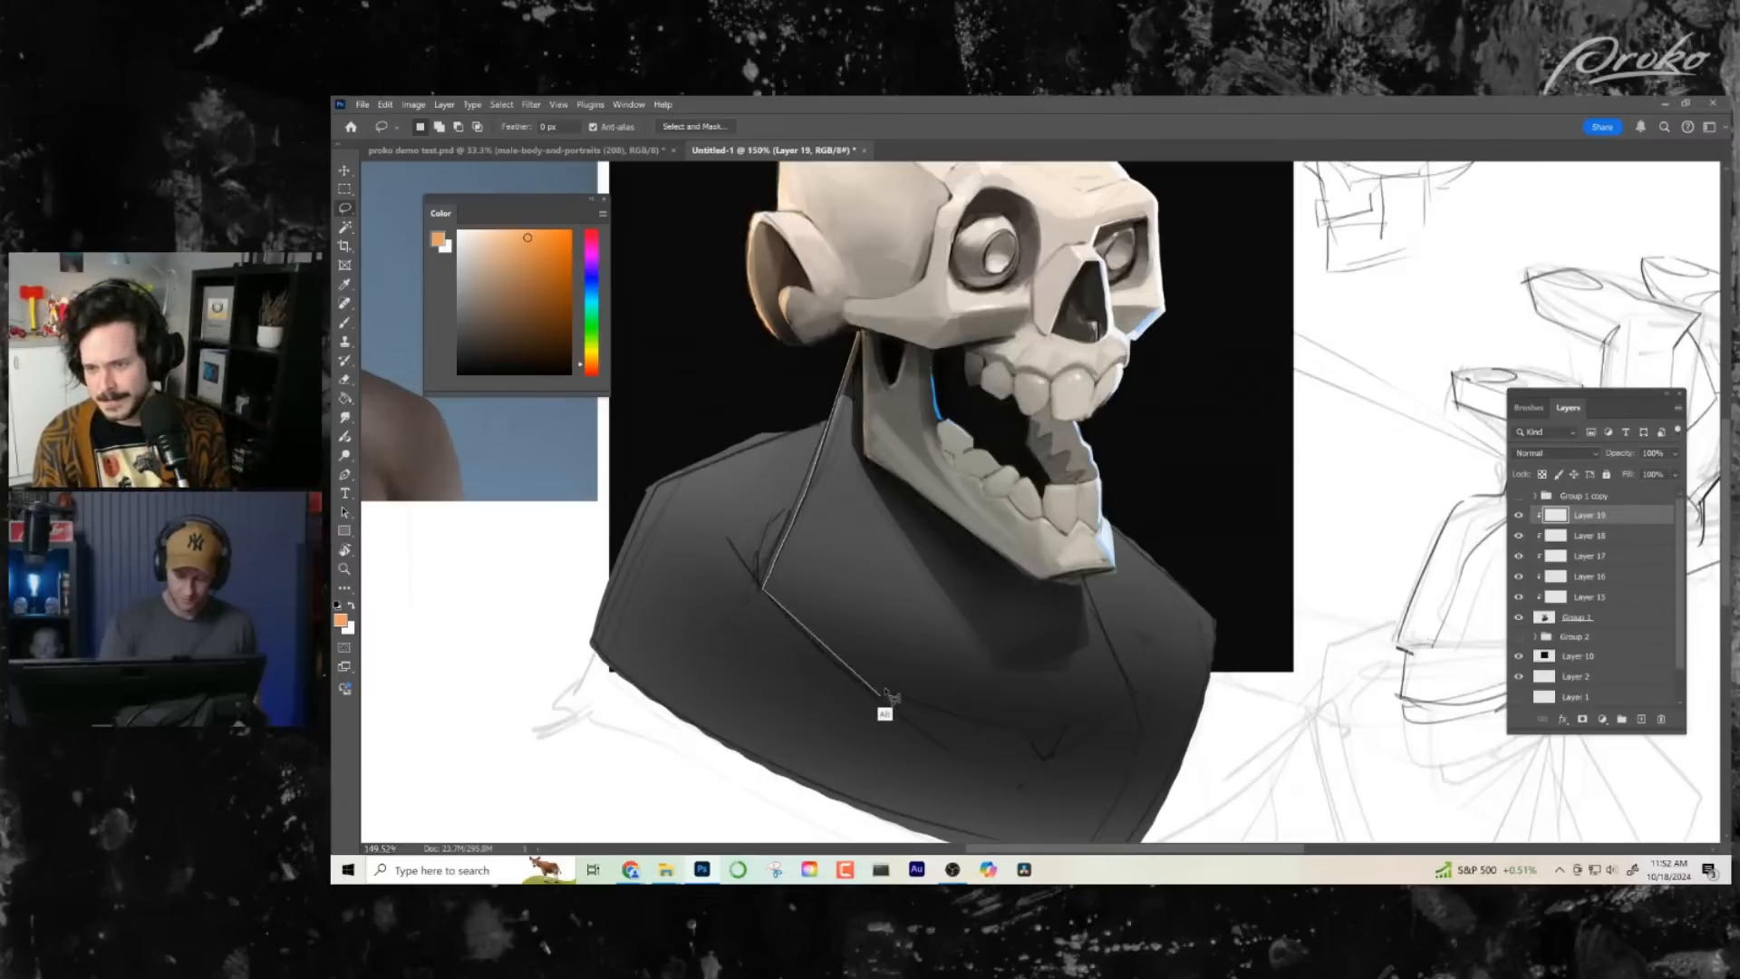
mouse_move(938, 746)
left_mouse_down()
mouse_move(1025, 775)
mouse_move(1098, 767)
mouse_move(1057, 802)
mouse_move(1114, 782)
mouse_move(1129, 683)
mouse_move(1082, 578)
mouse_move(1010, 570)
mouse_move(863, 459)
mouse_move(859, 333)
left_mouse_up()
left_click_drag(1071, 690, 1025, 708)
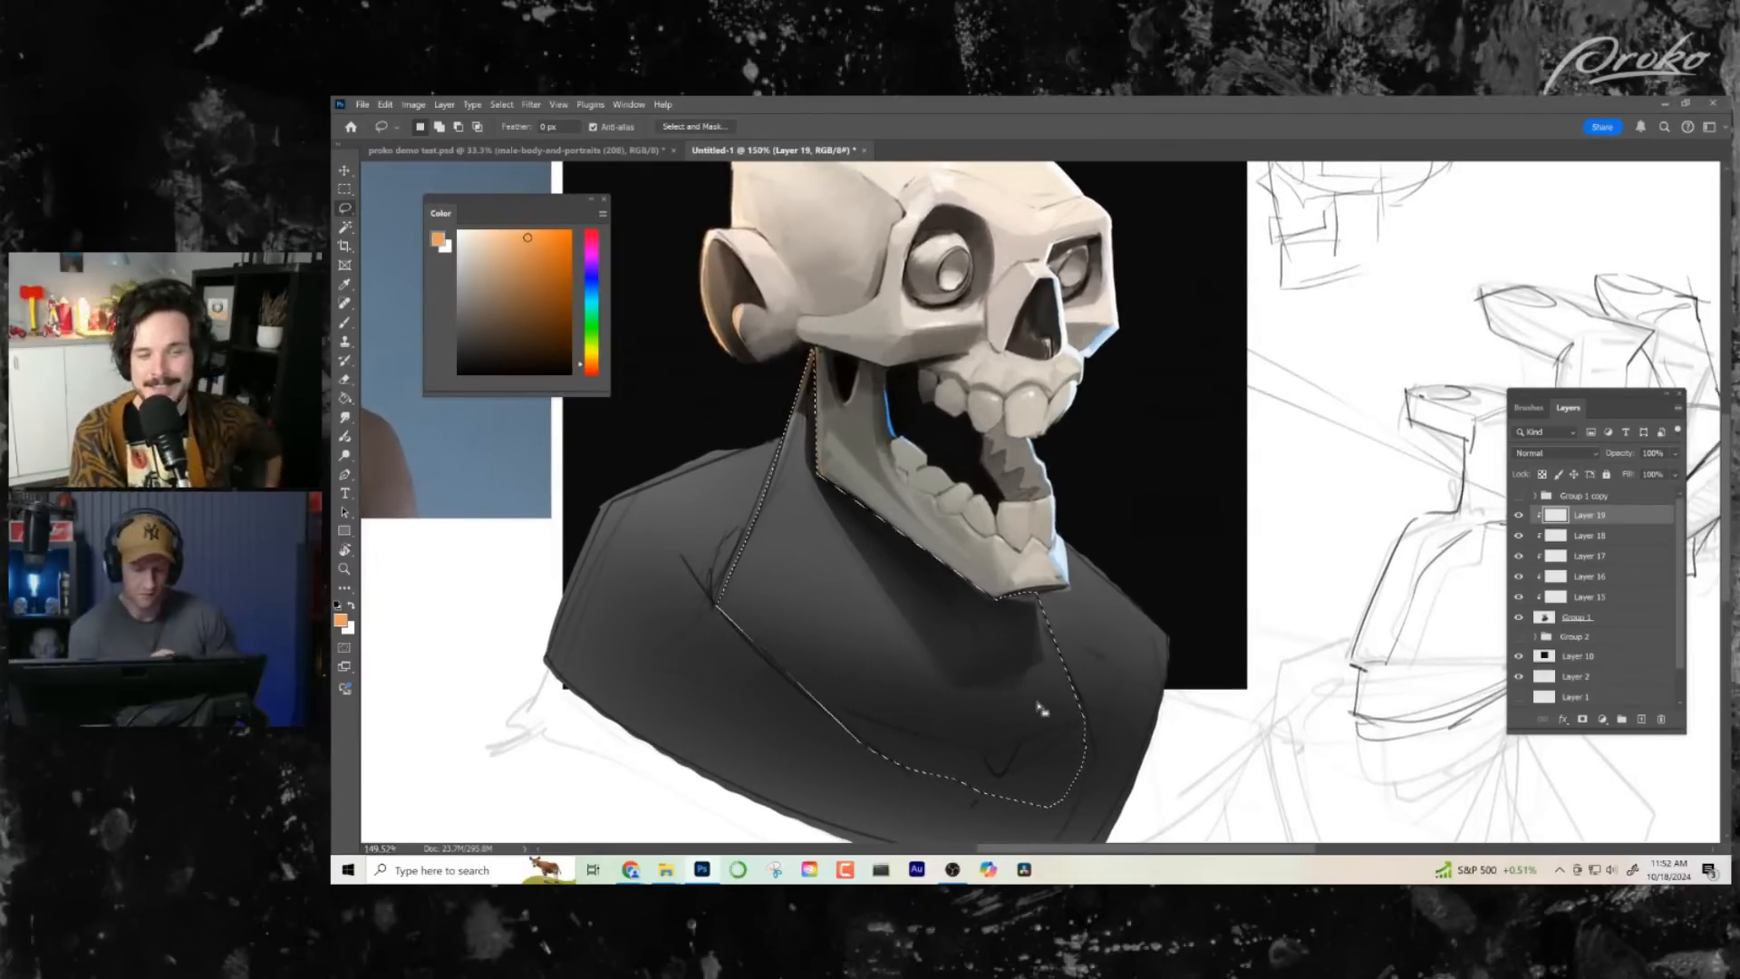
key("z")
left_click_drag(1038, 675, 995, 673)
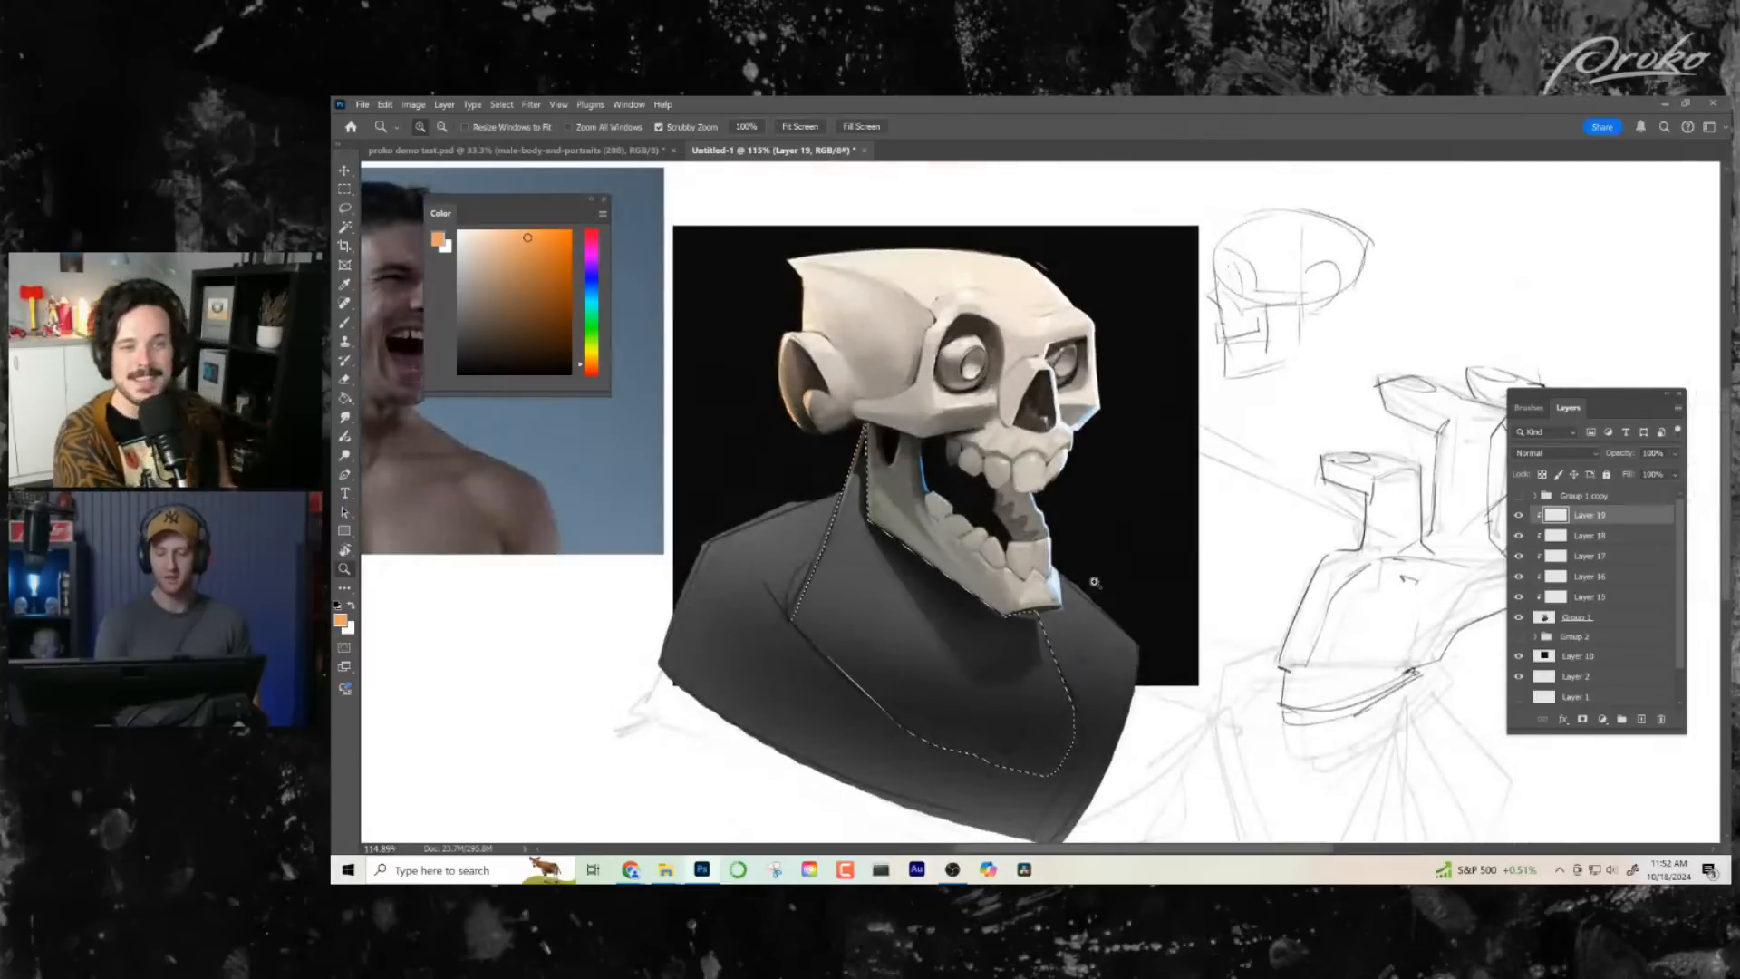
left_click_drag(1088, 582, 1108, 589)
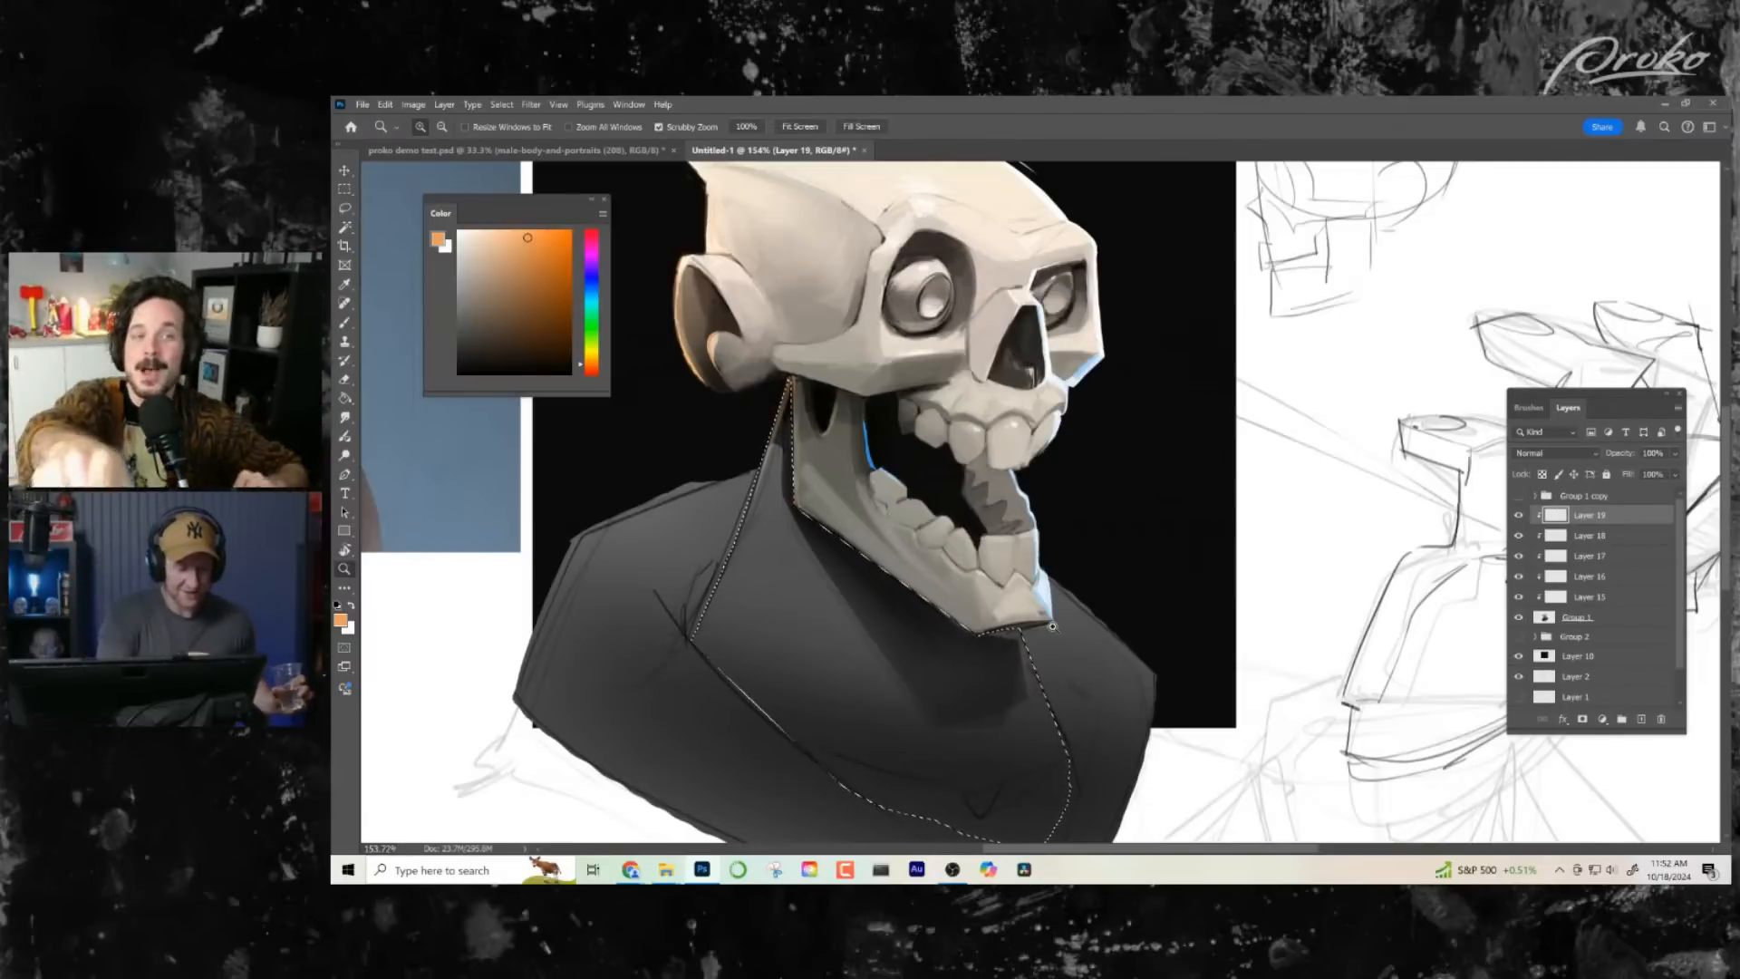
- Set the new layer's blend mode to Color and fill the selected neck area with orange
left_click(348, 401)
left_click(1552, 453)
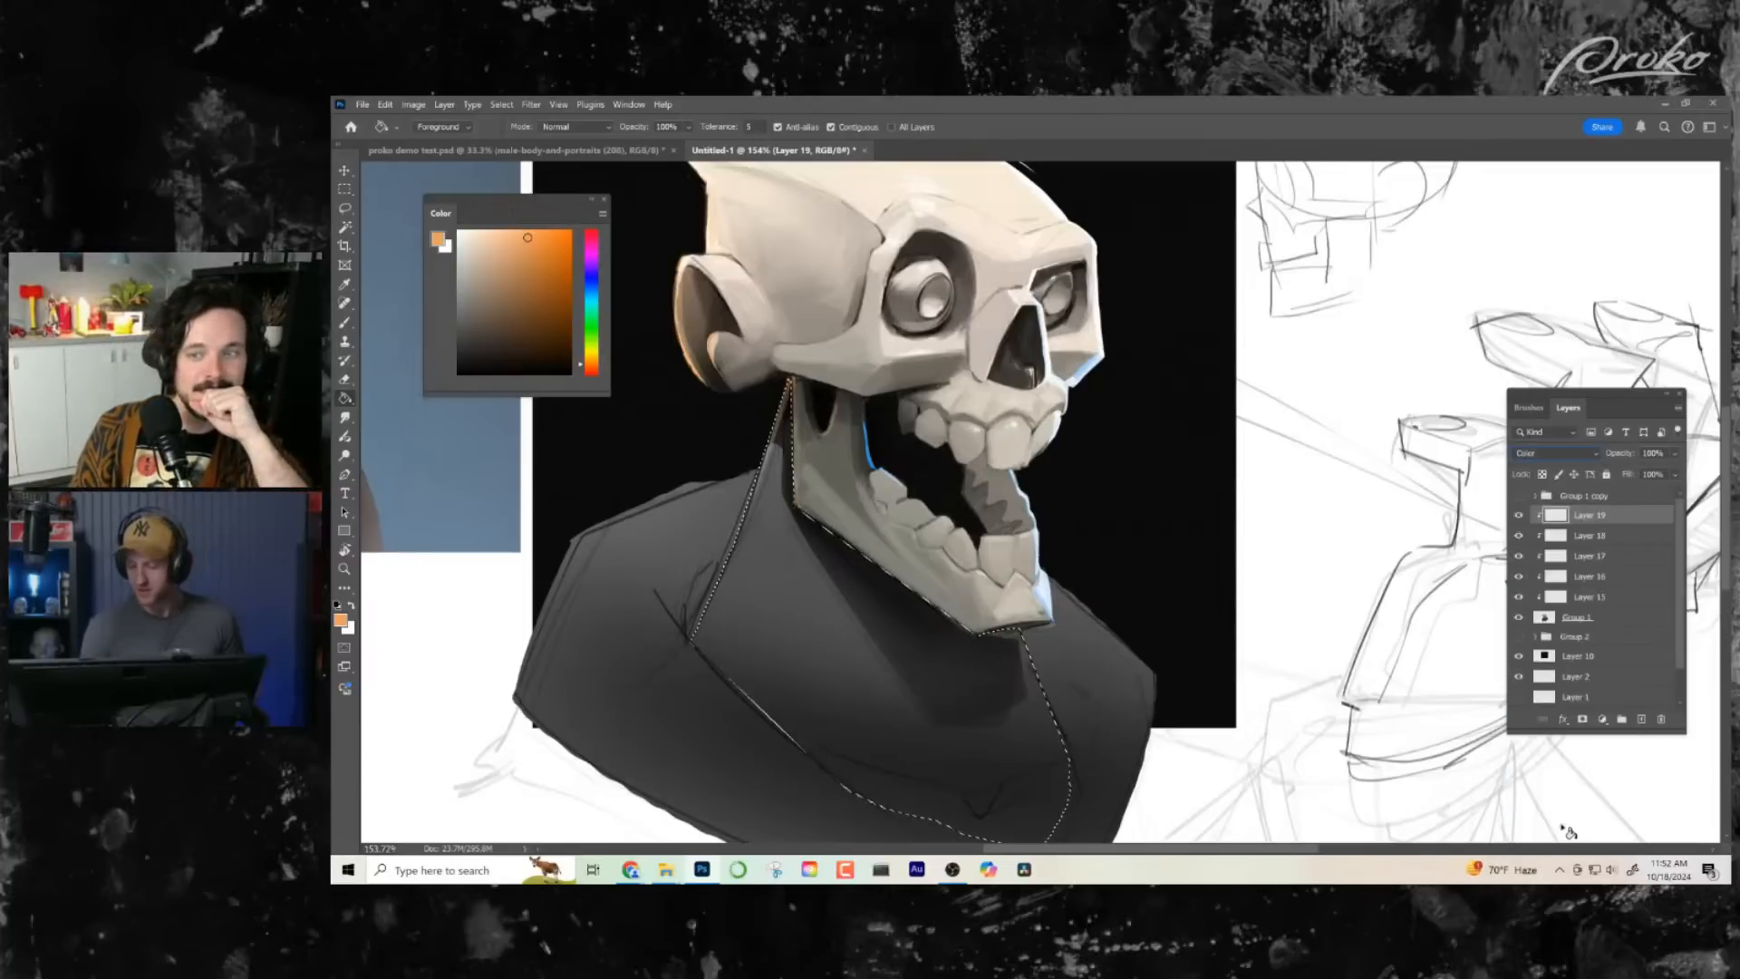
left_click(1563, 826)
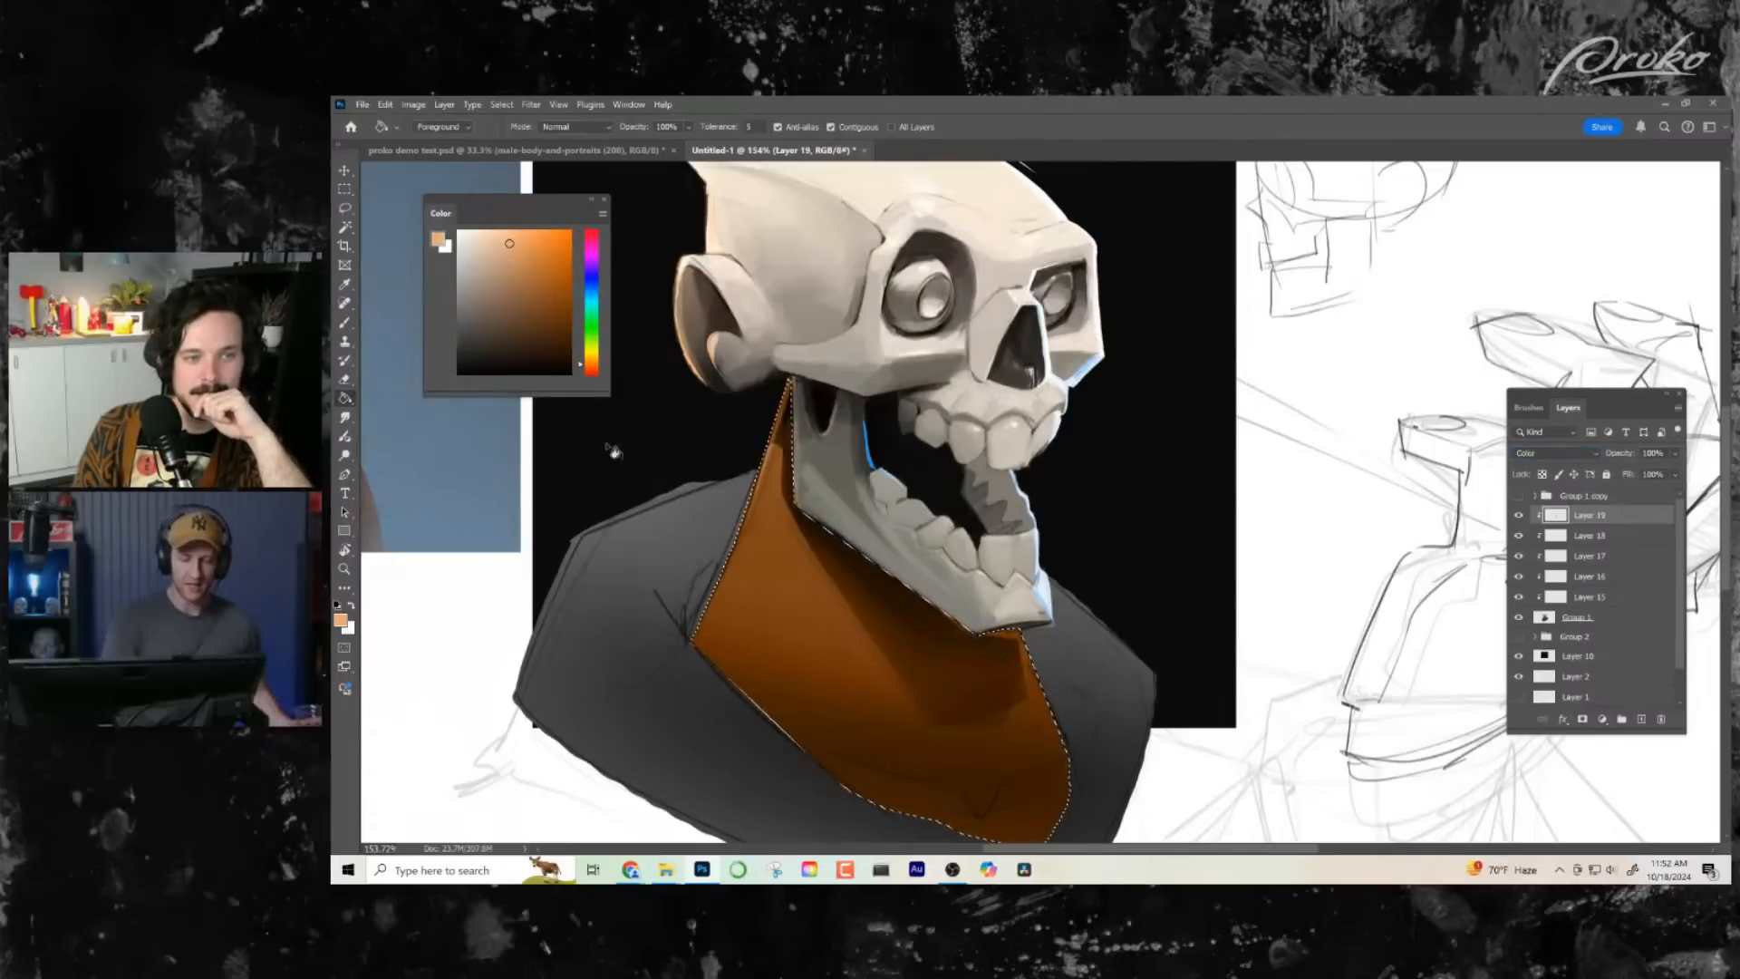
- Shift the color's hue toward red and refill the selected neck area with a reddish-brown tint
left_click(587, 371)
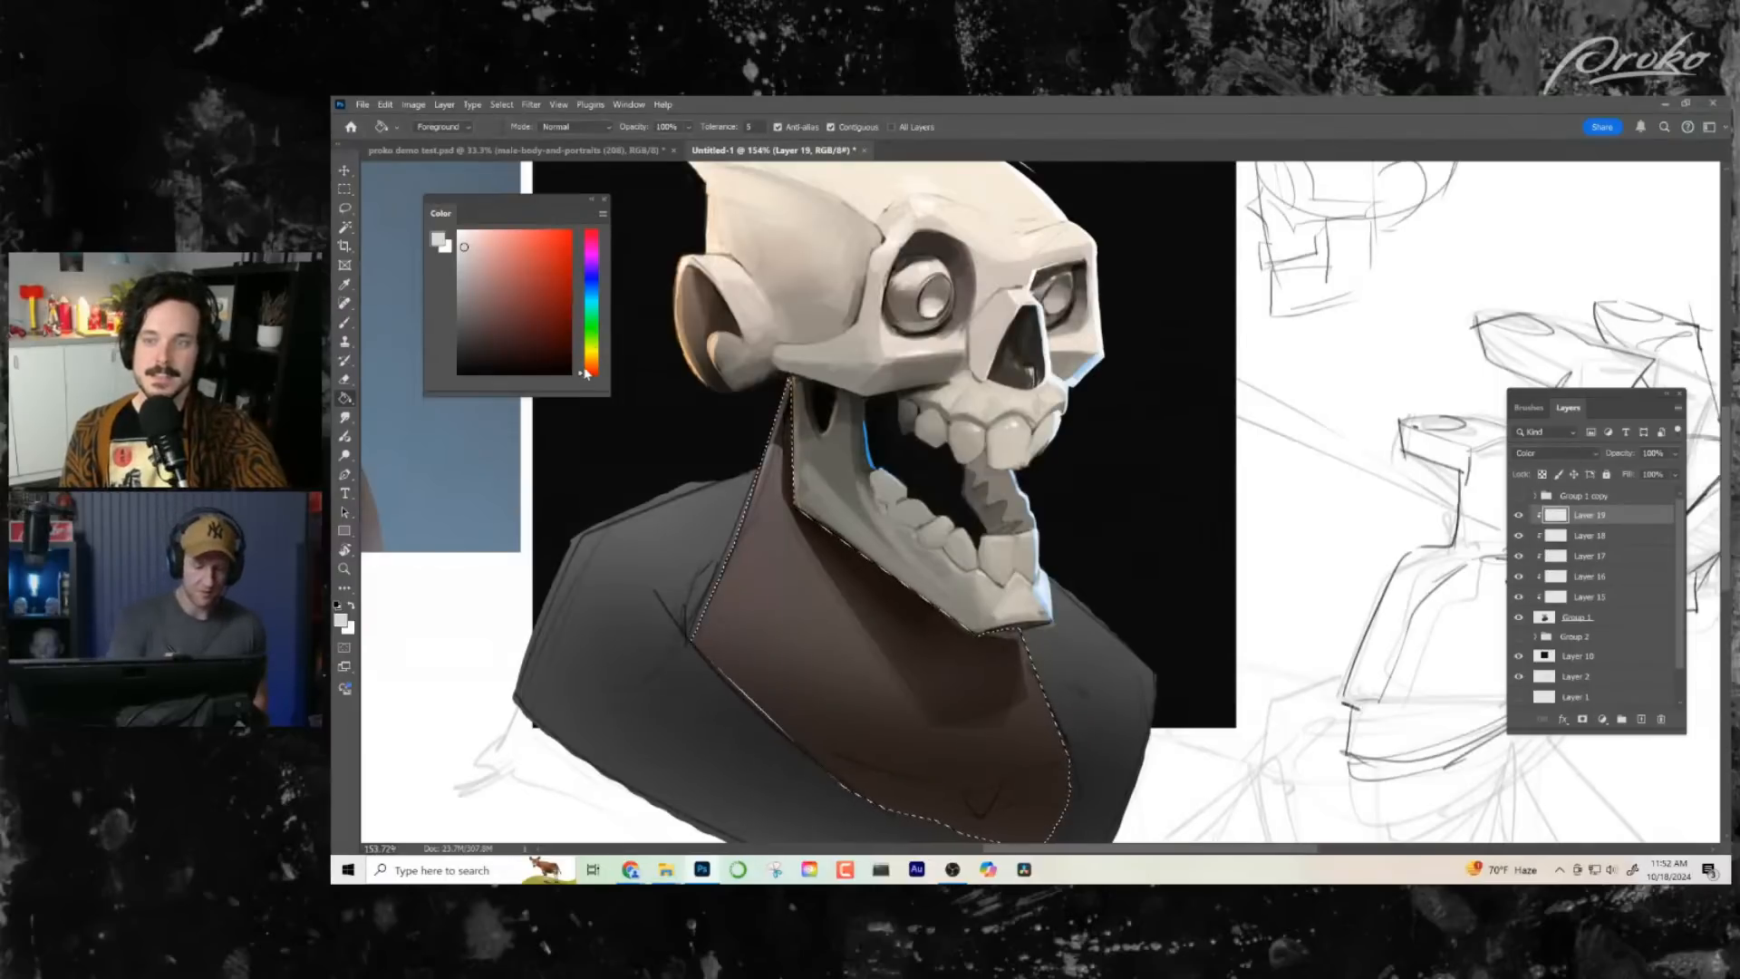
left_click_drag(585, 371, 590, 374)
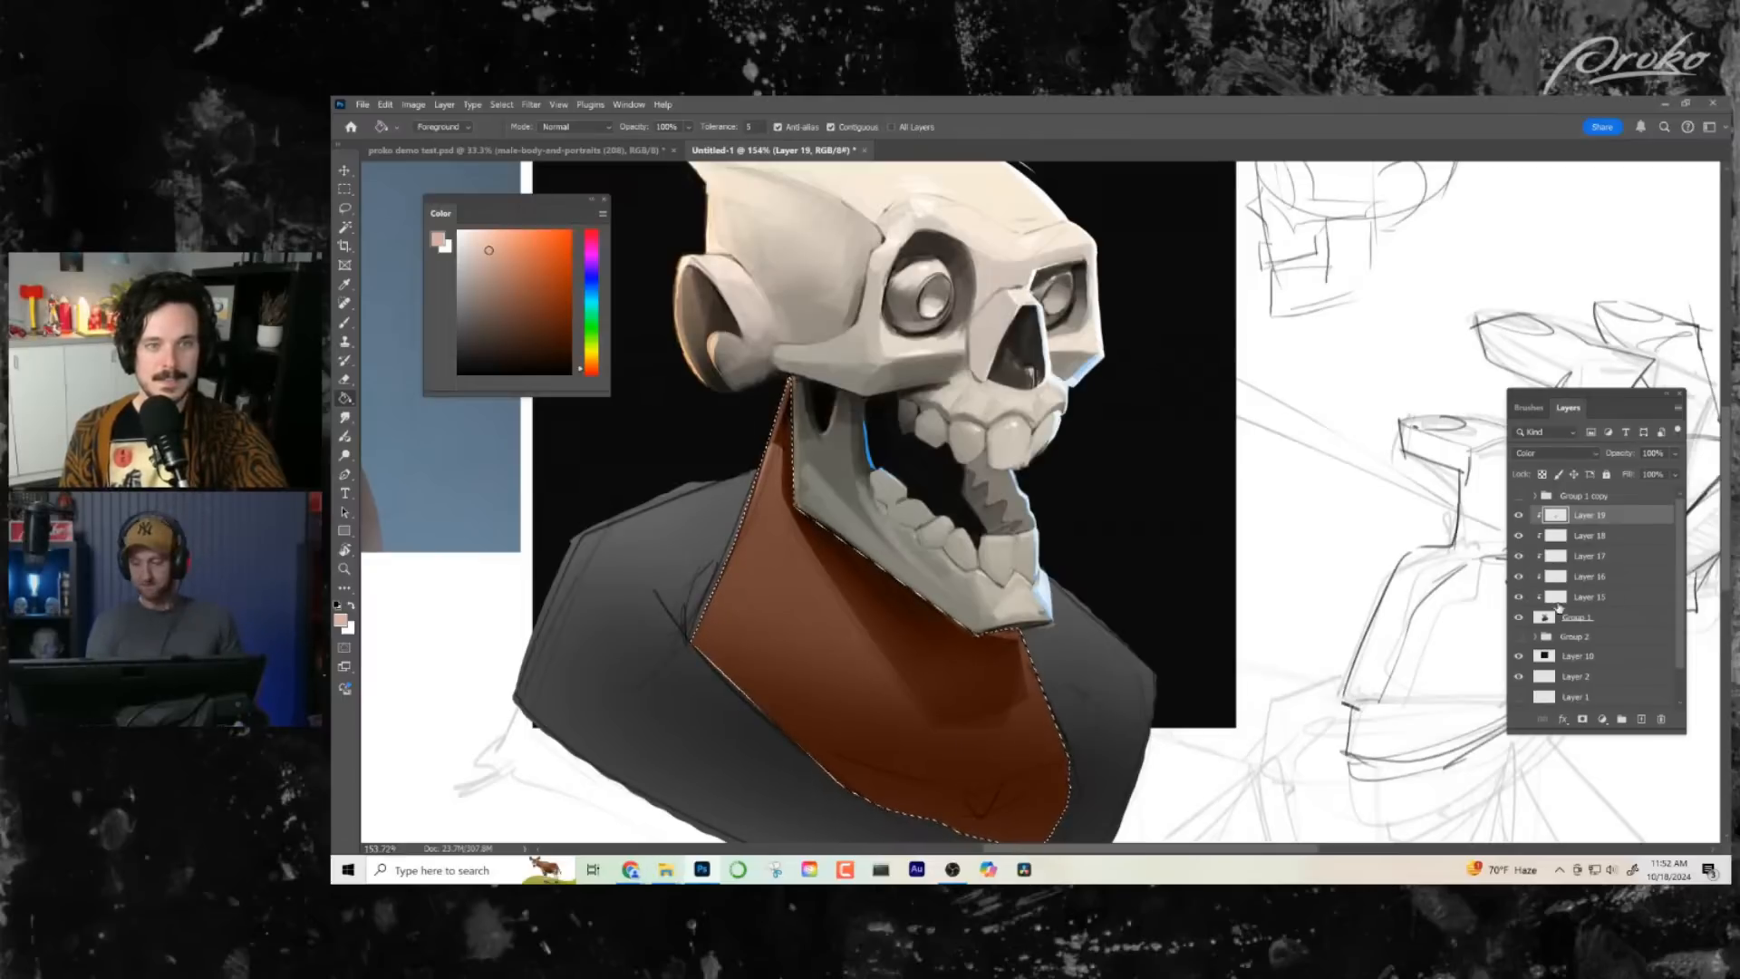
key("z")
mouse_move(1077, 634)
left_mouse_down()
mouse_move(1015, 634)
mouse_move(1093, 637)
left_mouse_up()
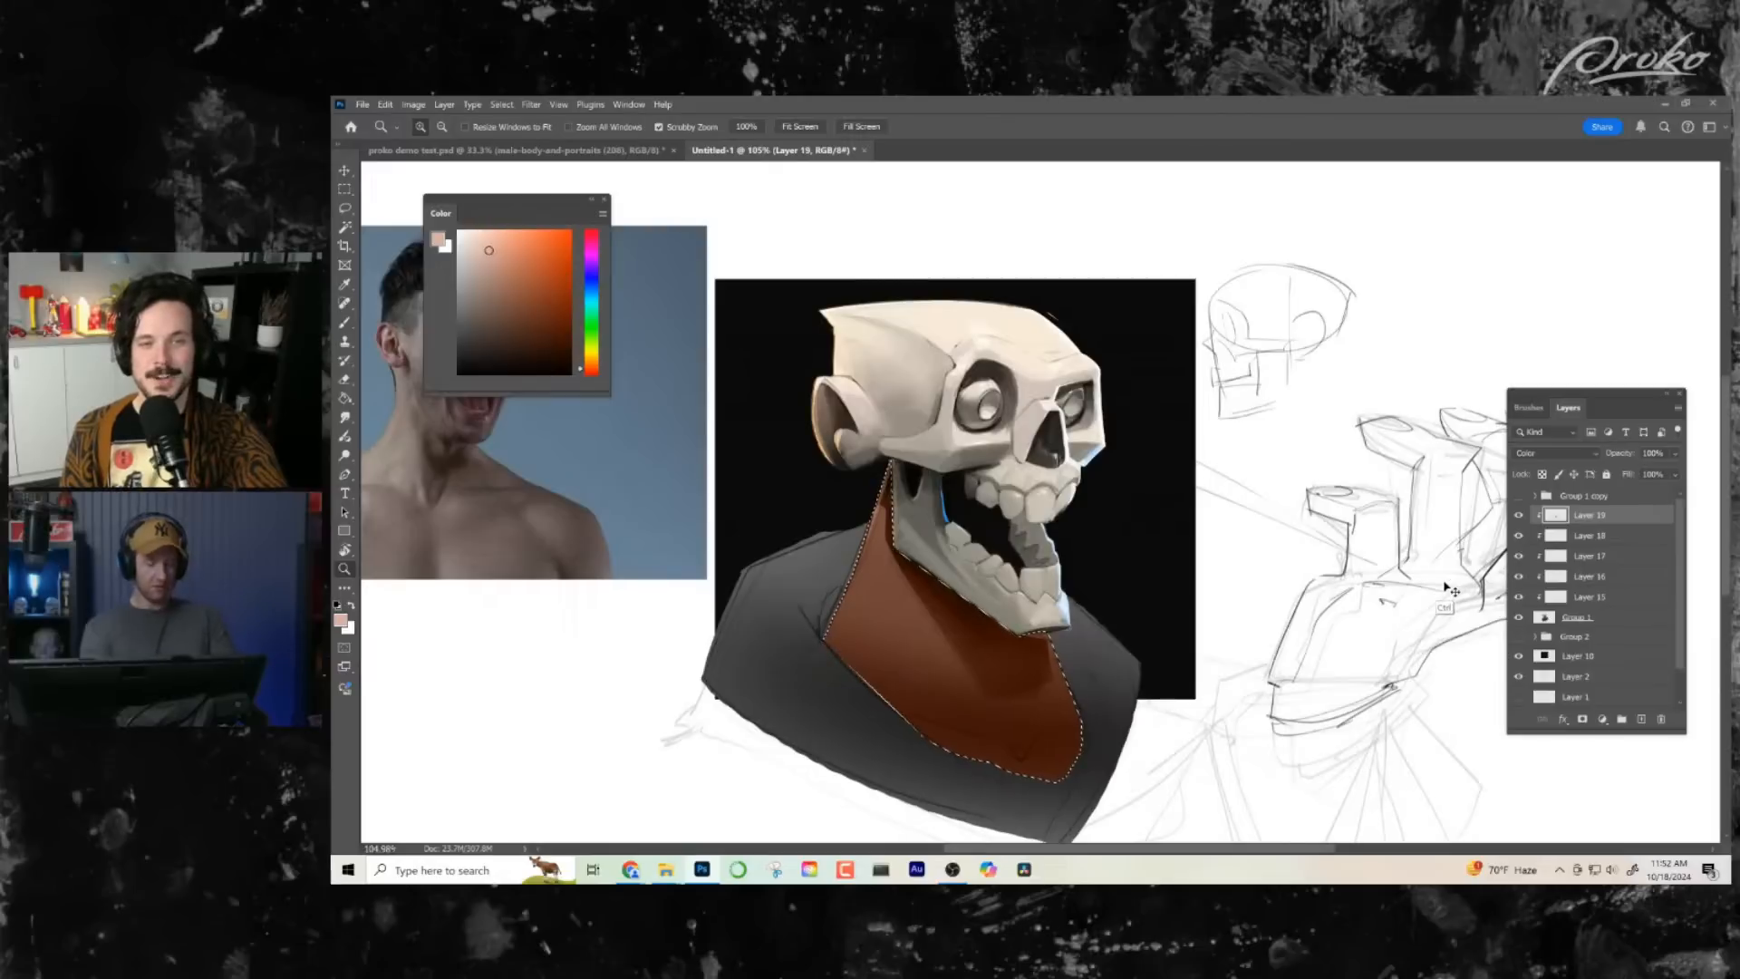
- Raise the lightness of the selected neck color with a Hue/Saturation adjustment for a muted brown, and clear the selection
key("ctrl+u")
left_click_drag(1280, 462, 1324, 469)
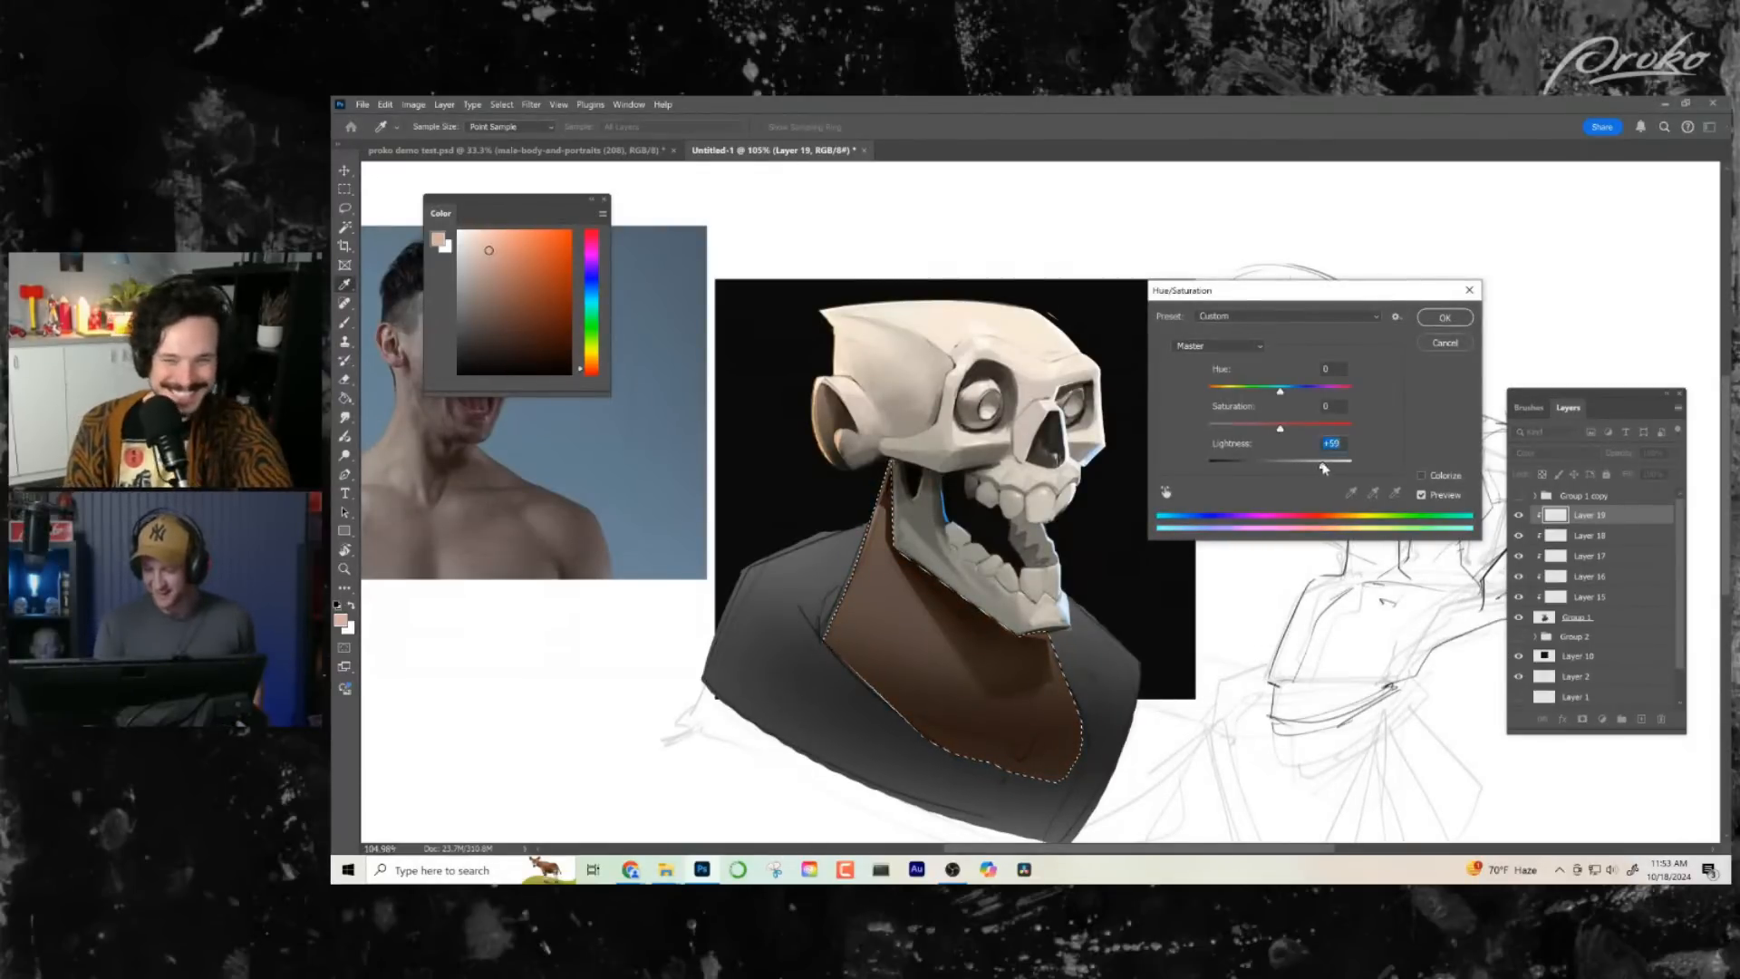
left_click(1444, 318)
key("ctrl+d")
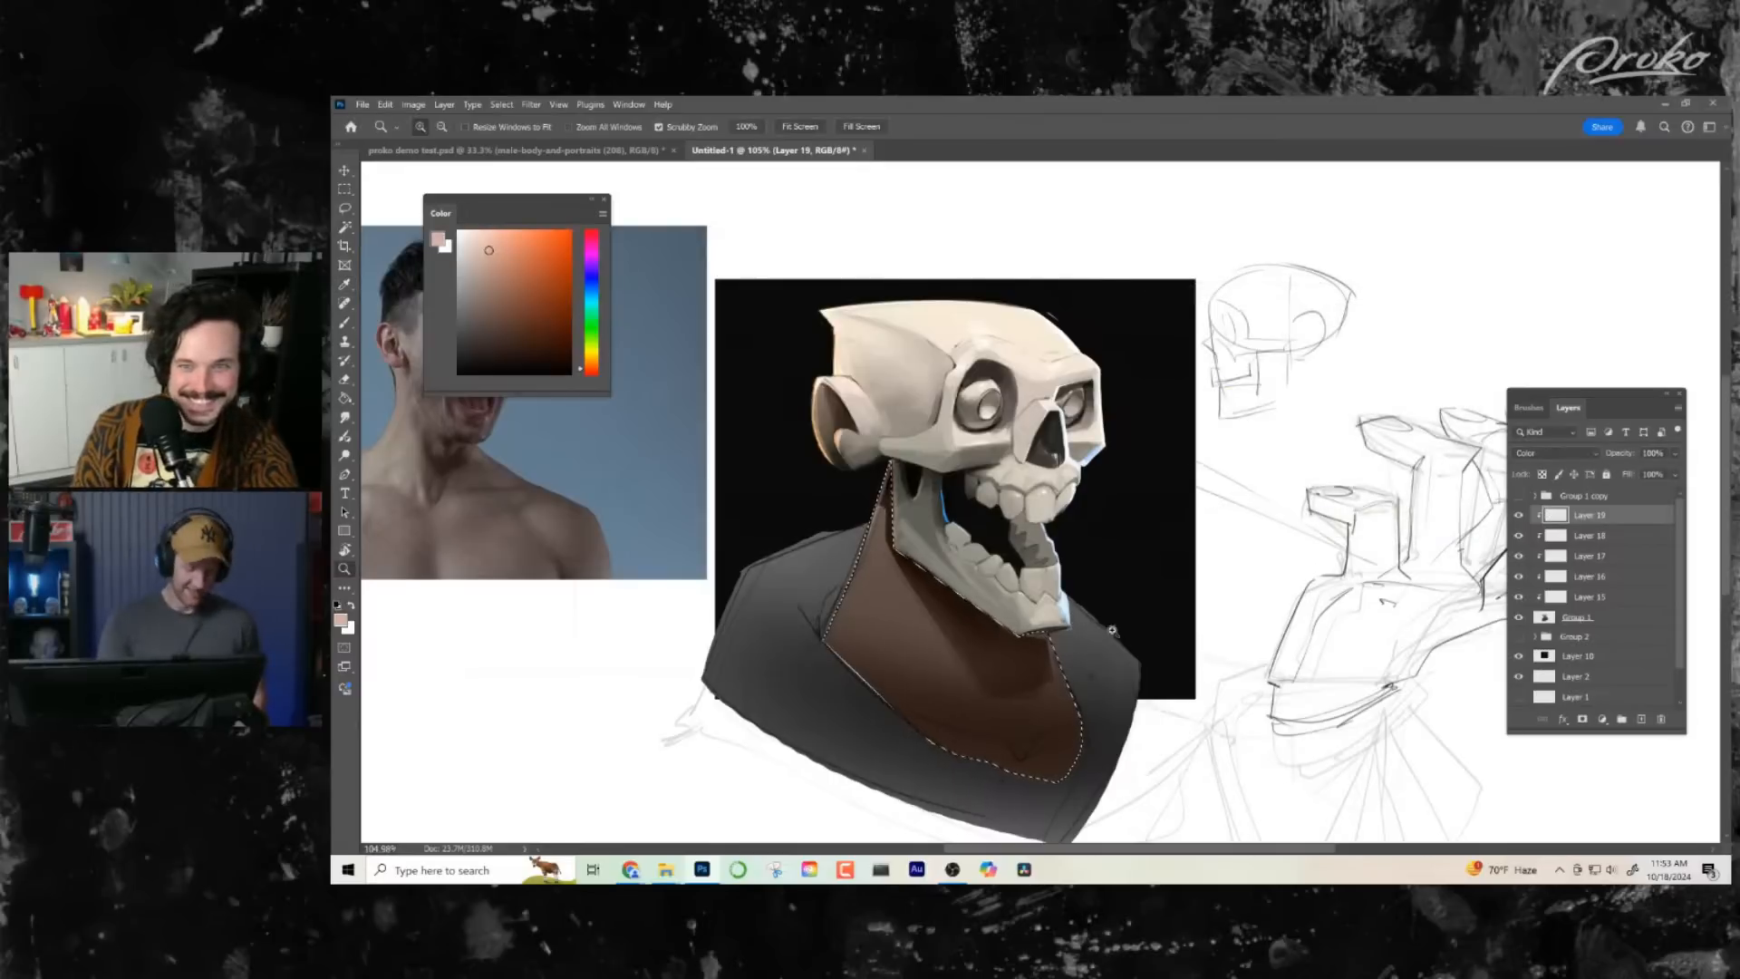
- Add a new layer above the neck color layer, clip it to the bust group, and set its blend mode to Multiply
left_click_drag(1113, 635, 1097, 715)
mouse_move(1043, 467)
left_mouse_down()
mouse_move(1114, 502)
mouse_move(1096, 619)
mouse_move(1183, 518)
mouse_move(1201, 418)
mouse_move(1189, 452)
left_mouse_up()
left_click(1643, 719)
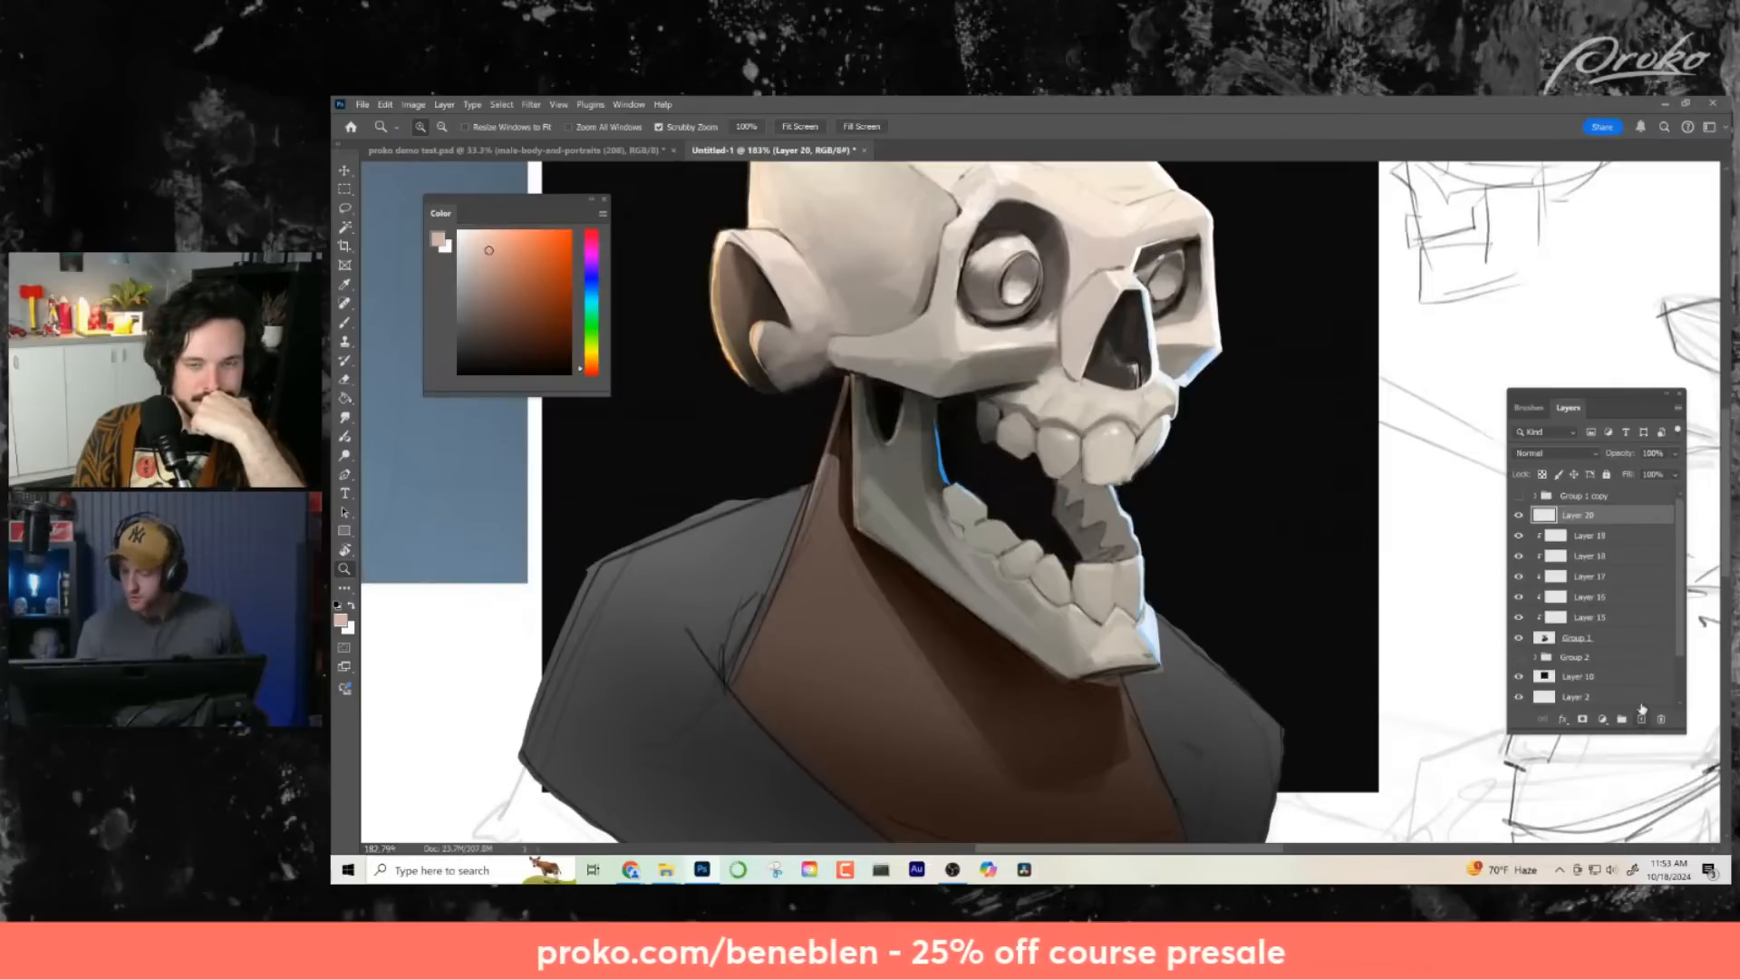
left_click(1556, 453)
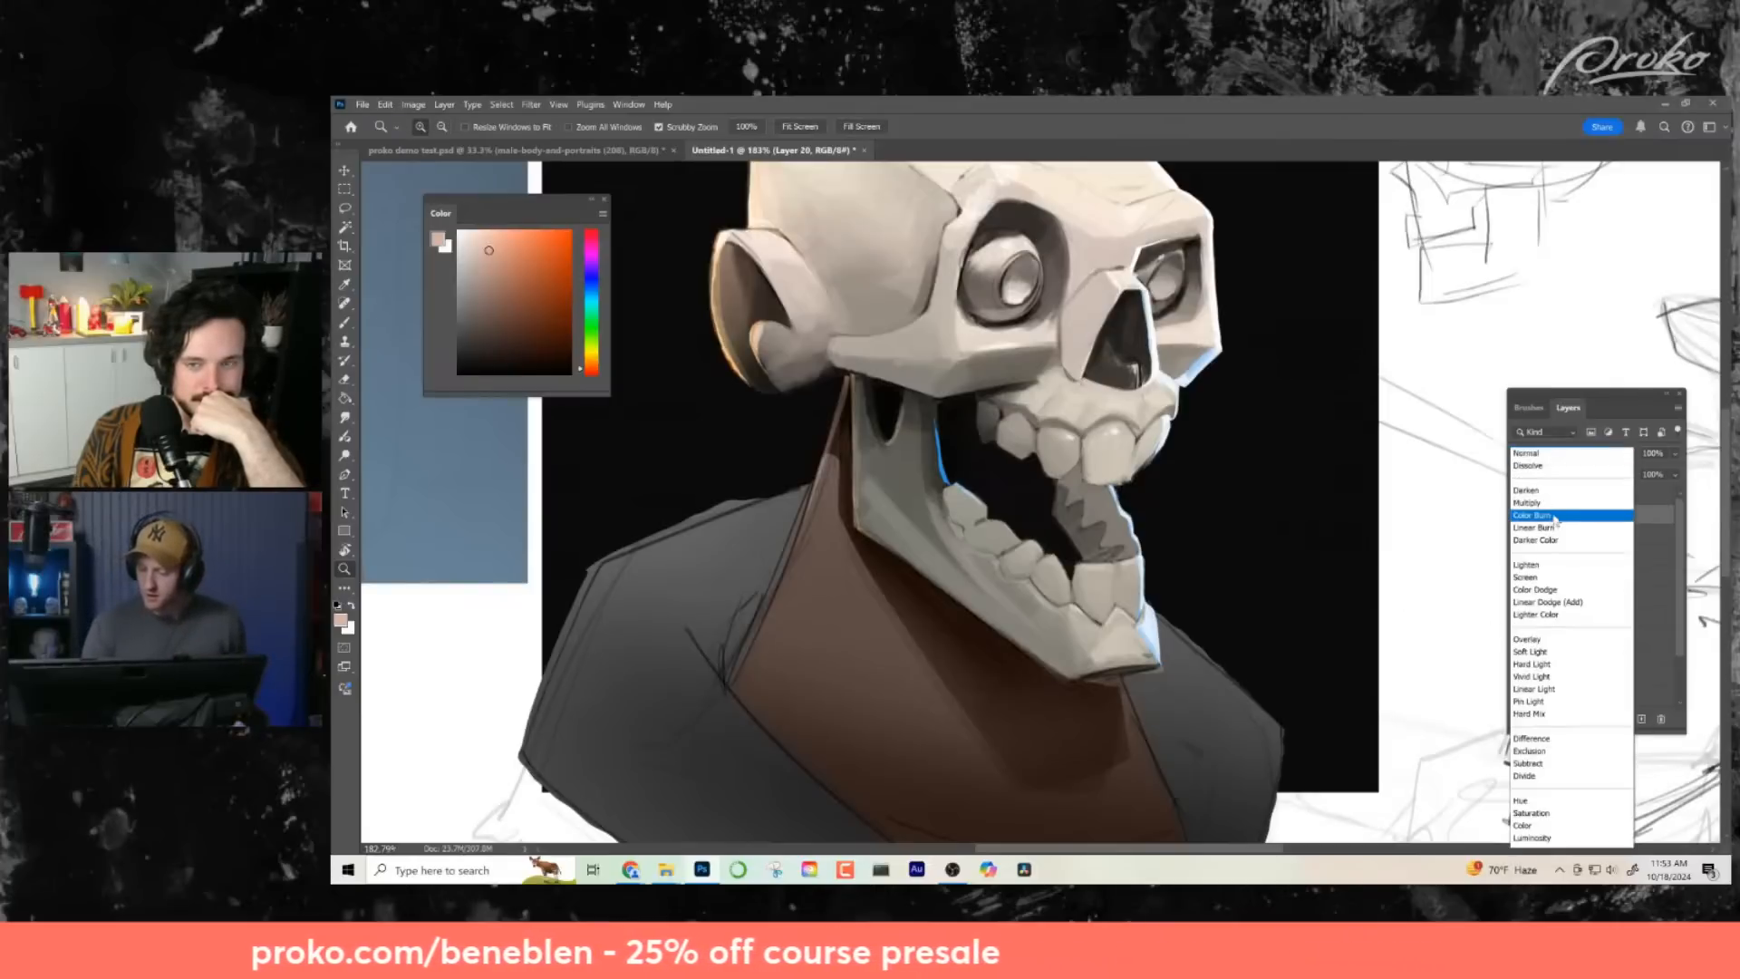
left_click(1541, 509)
left_click_drag(725, 410, 642, 438)
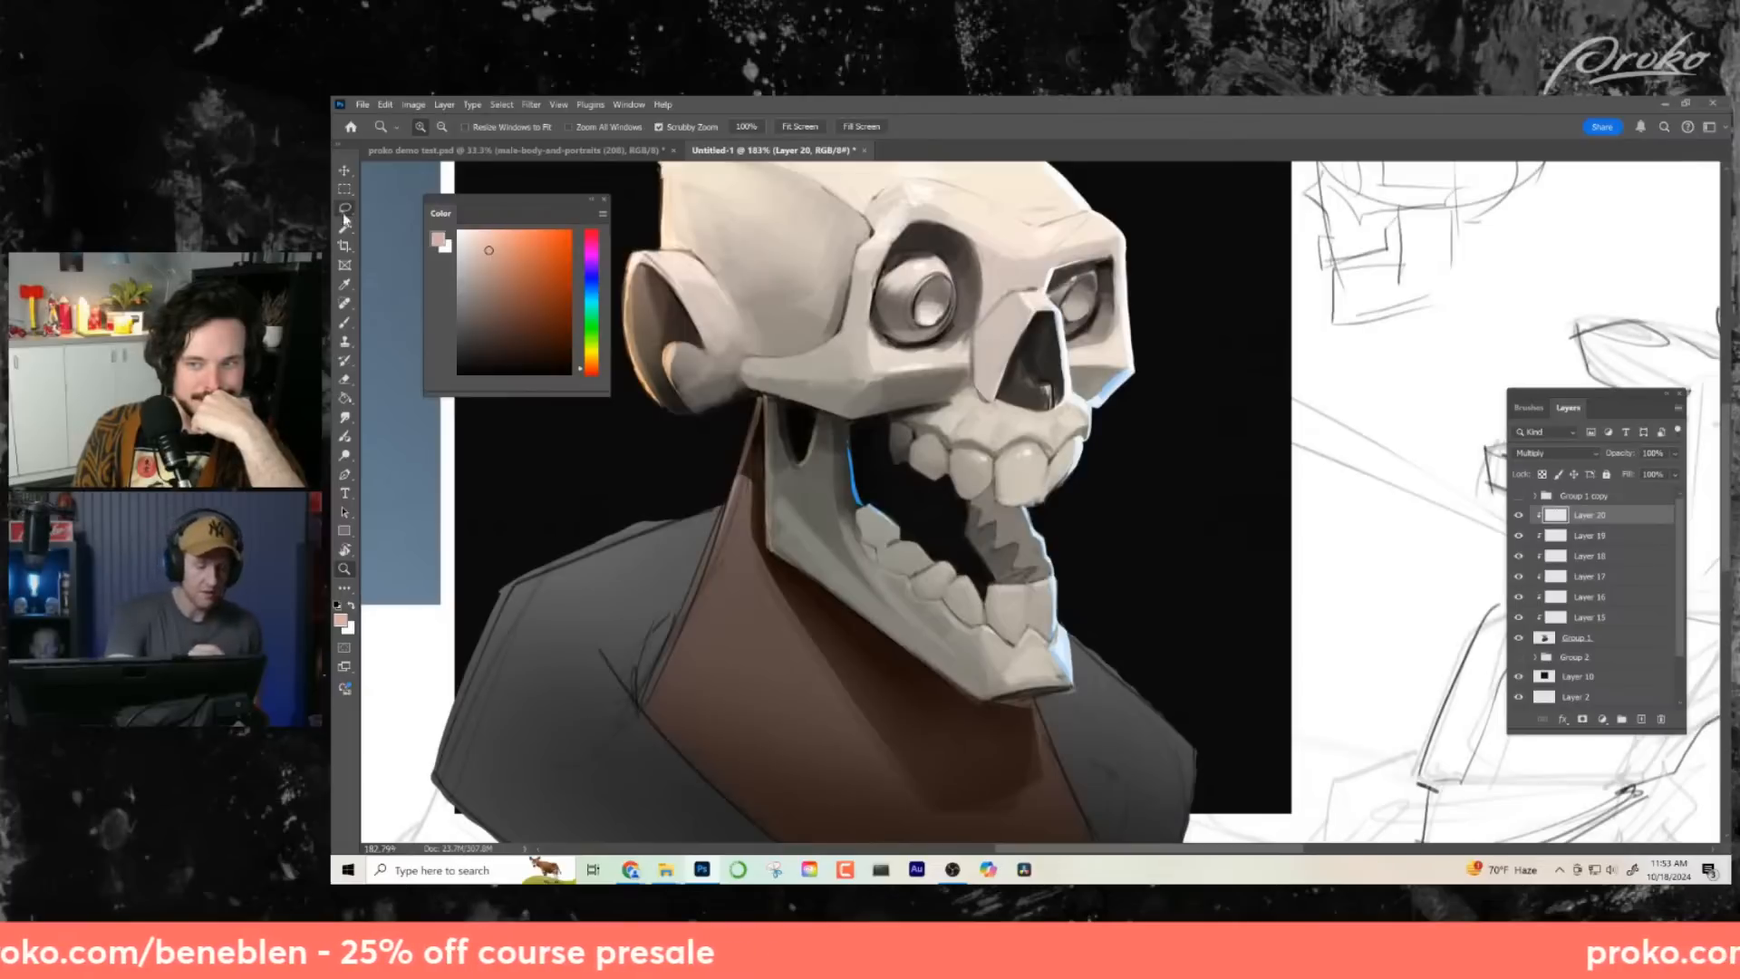
- Darken the crevices around both eyeballs with a small black brush on the Multiply layer
key("b")
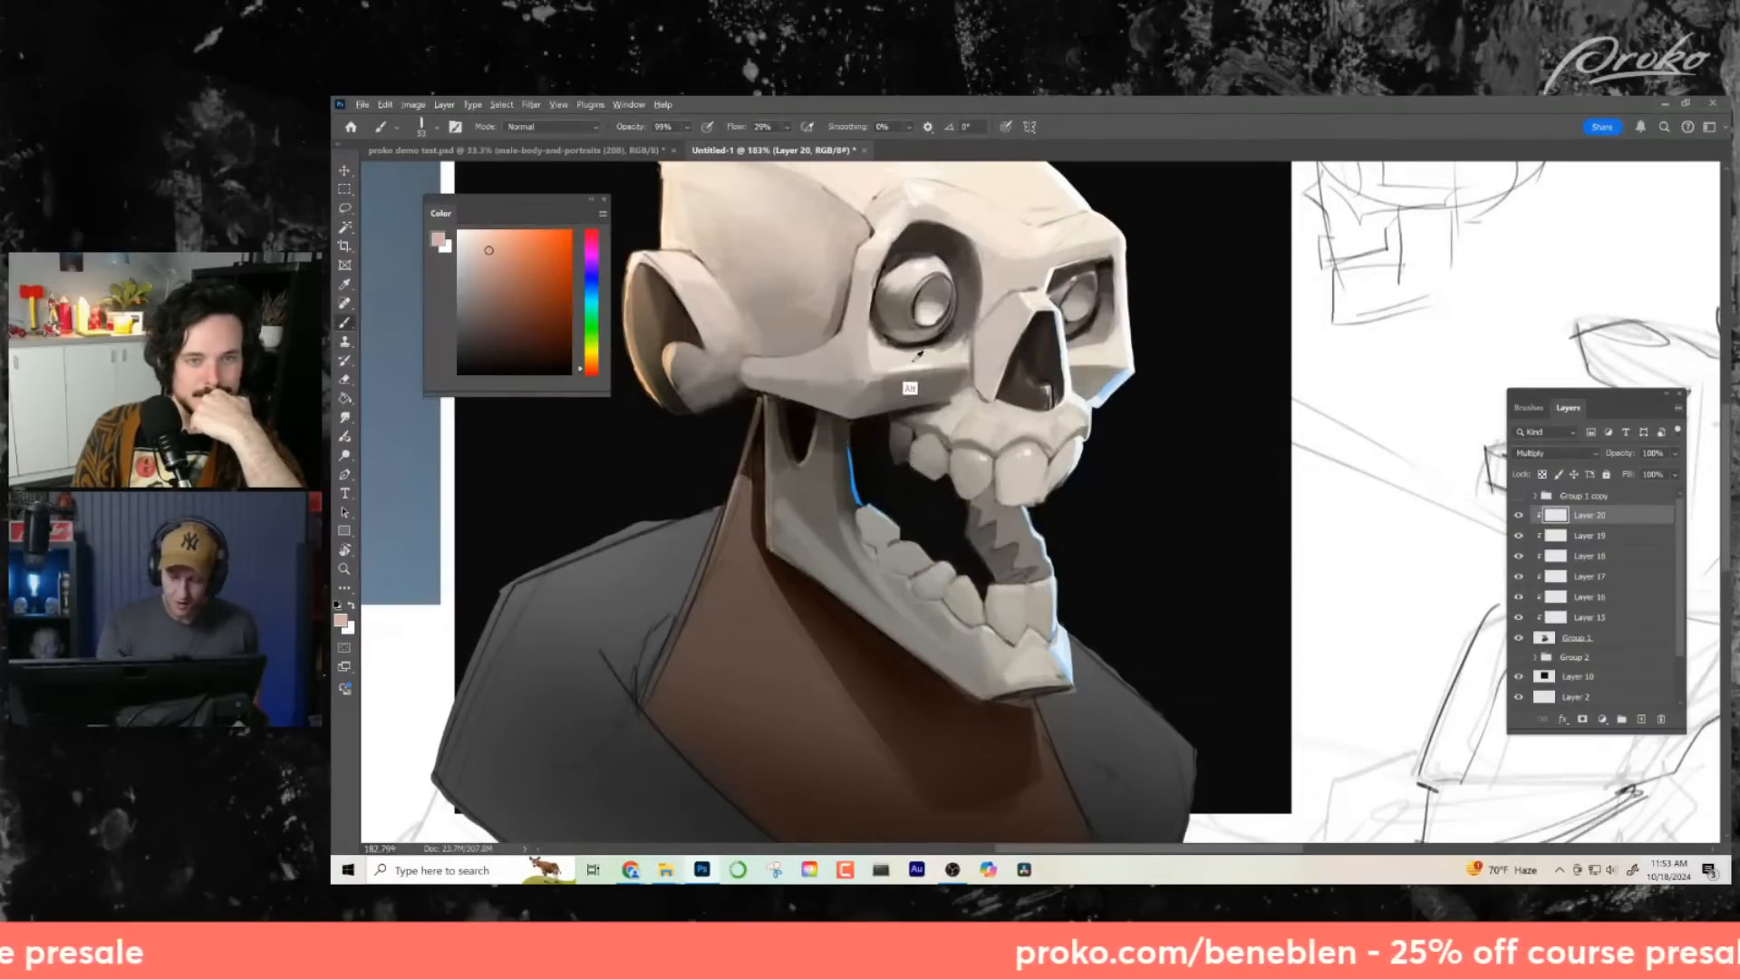
key("z")
left_click_drag(943, 327, 957, 342)
key("b")
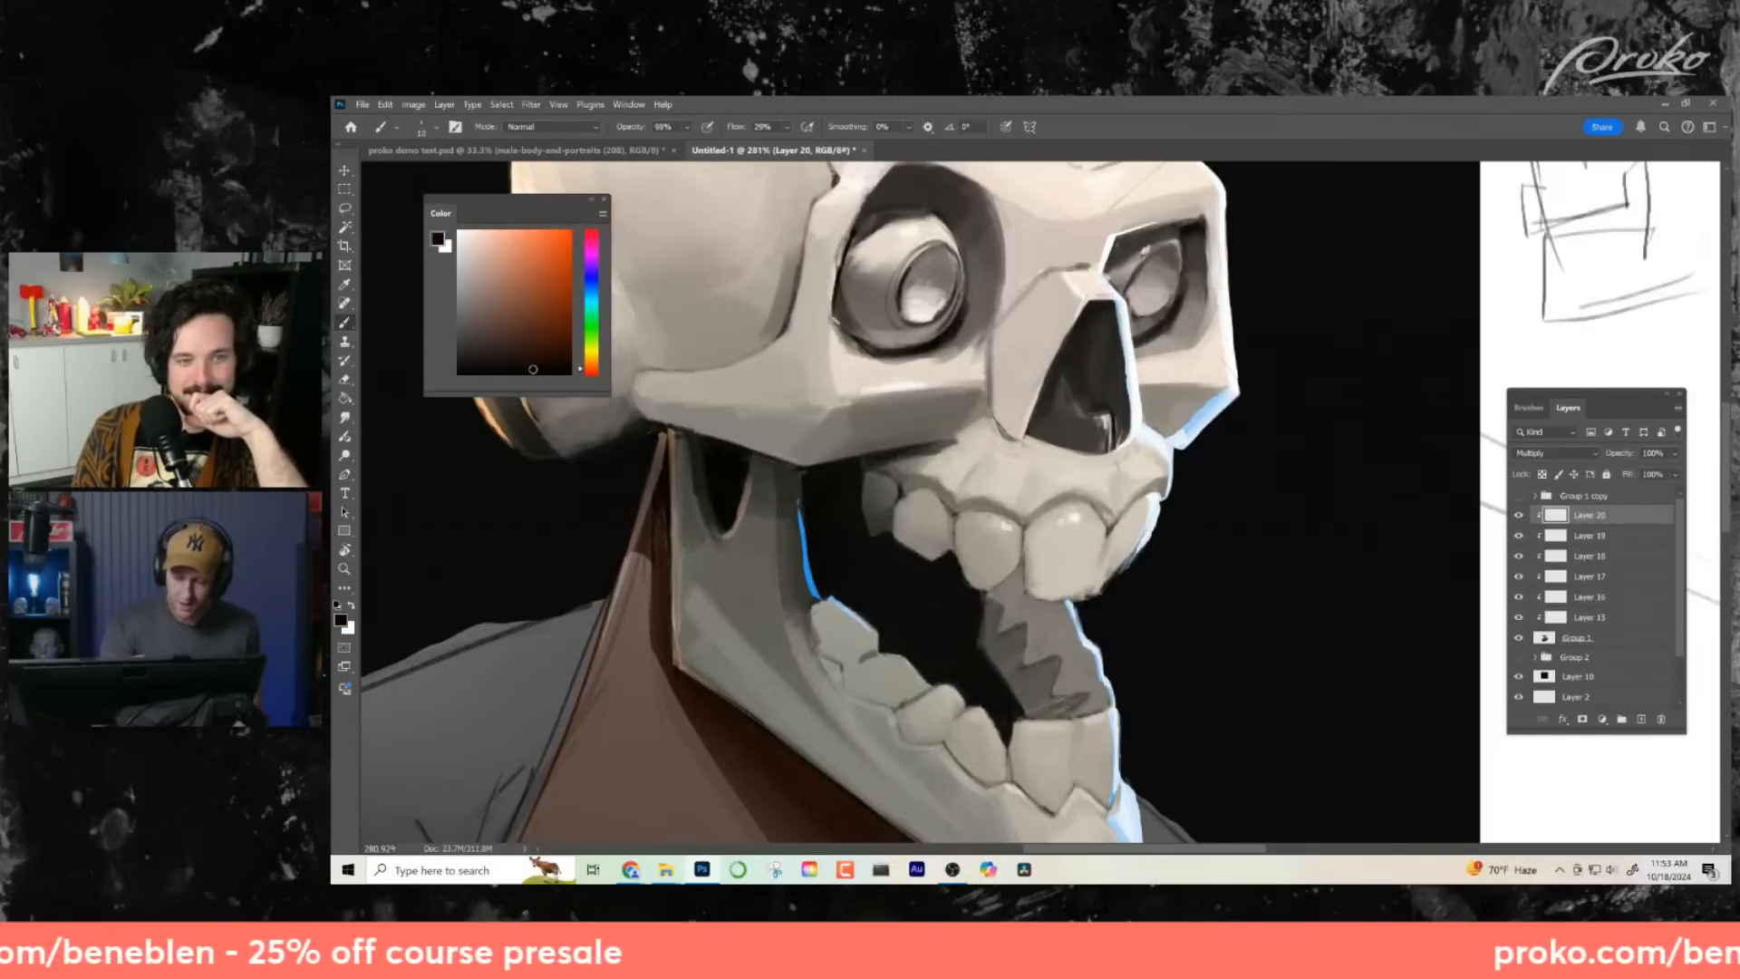
left_click_drag(1167, 323, 1160, 334)
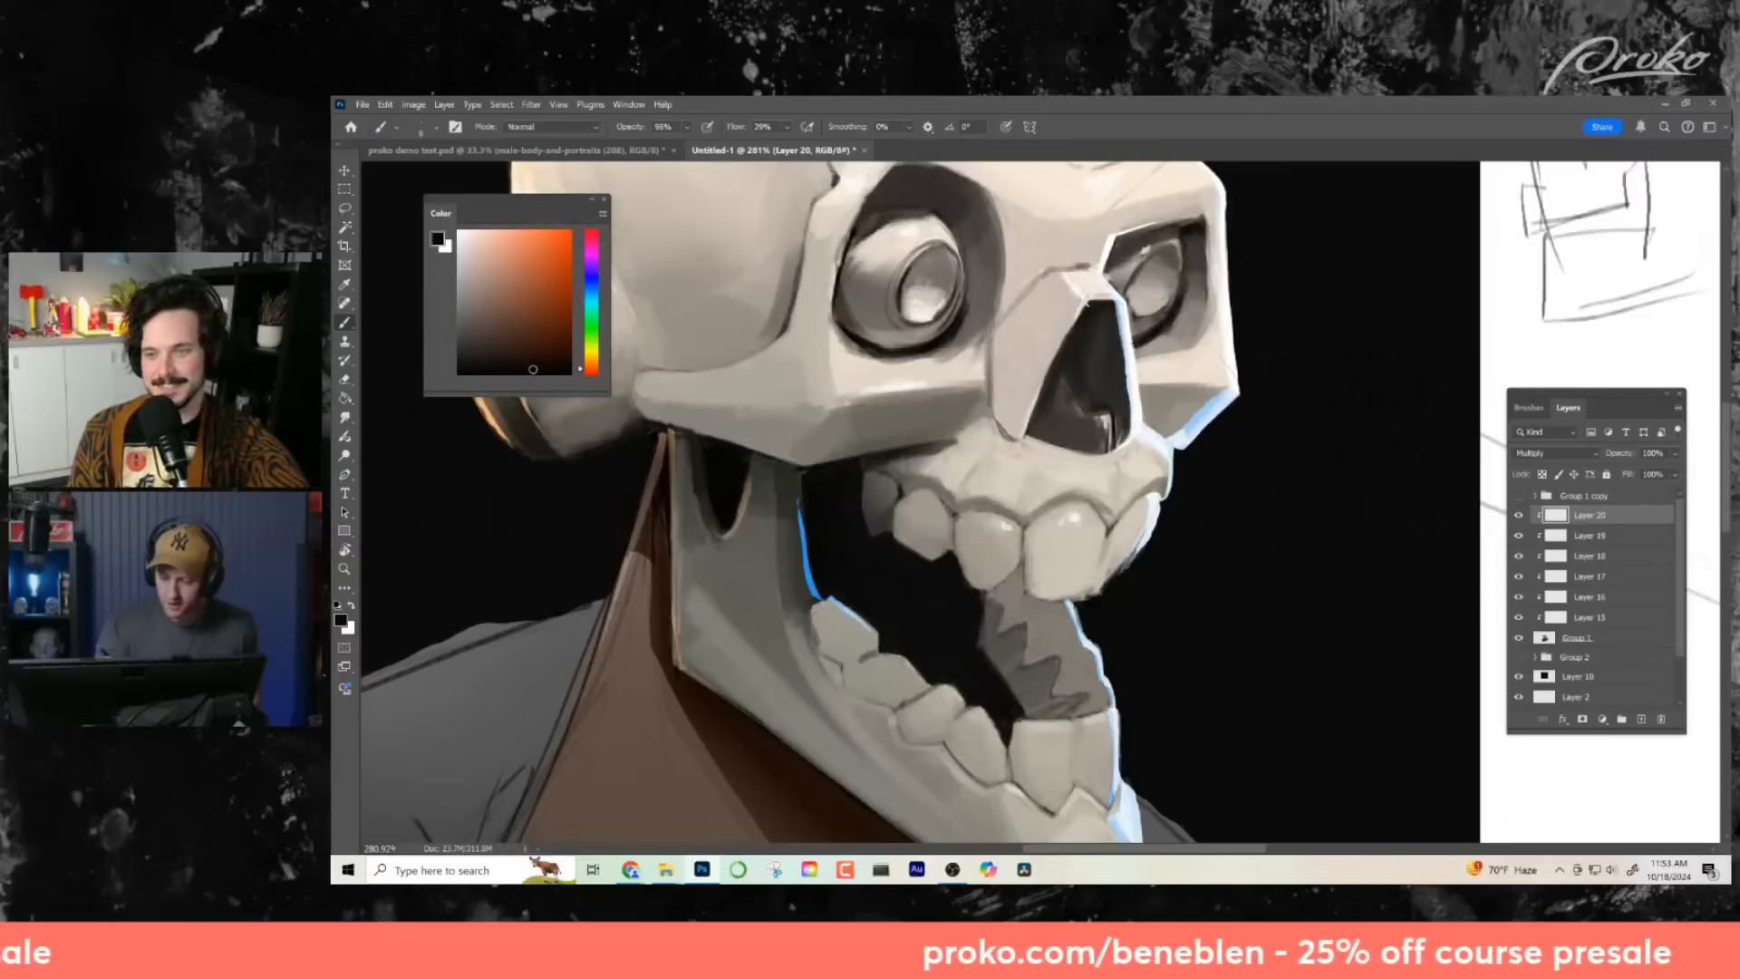
left_click_drag(927, 509, 1025, 496)
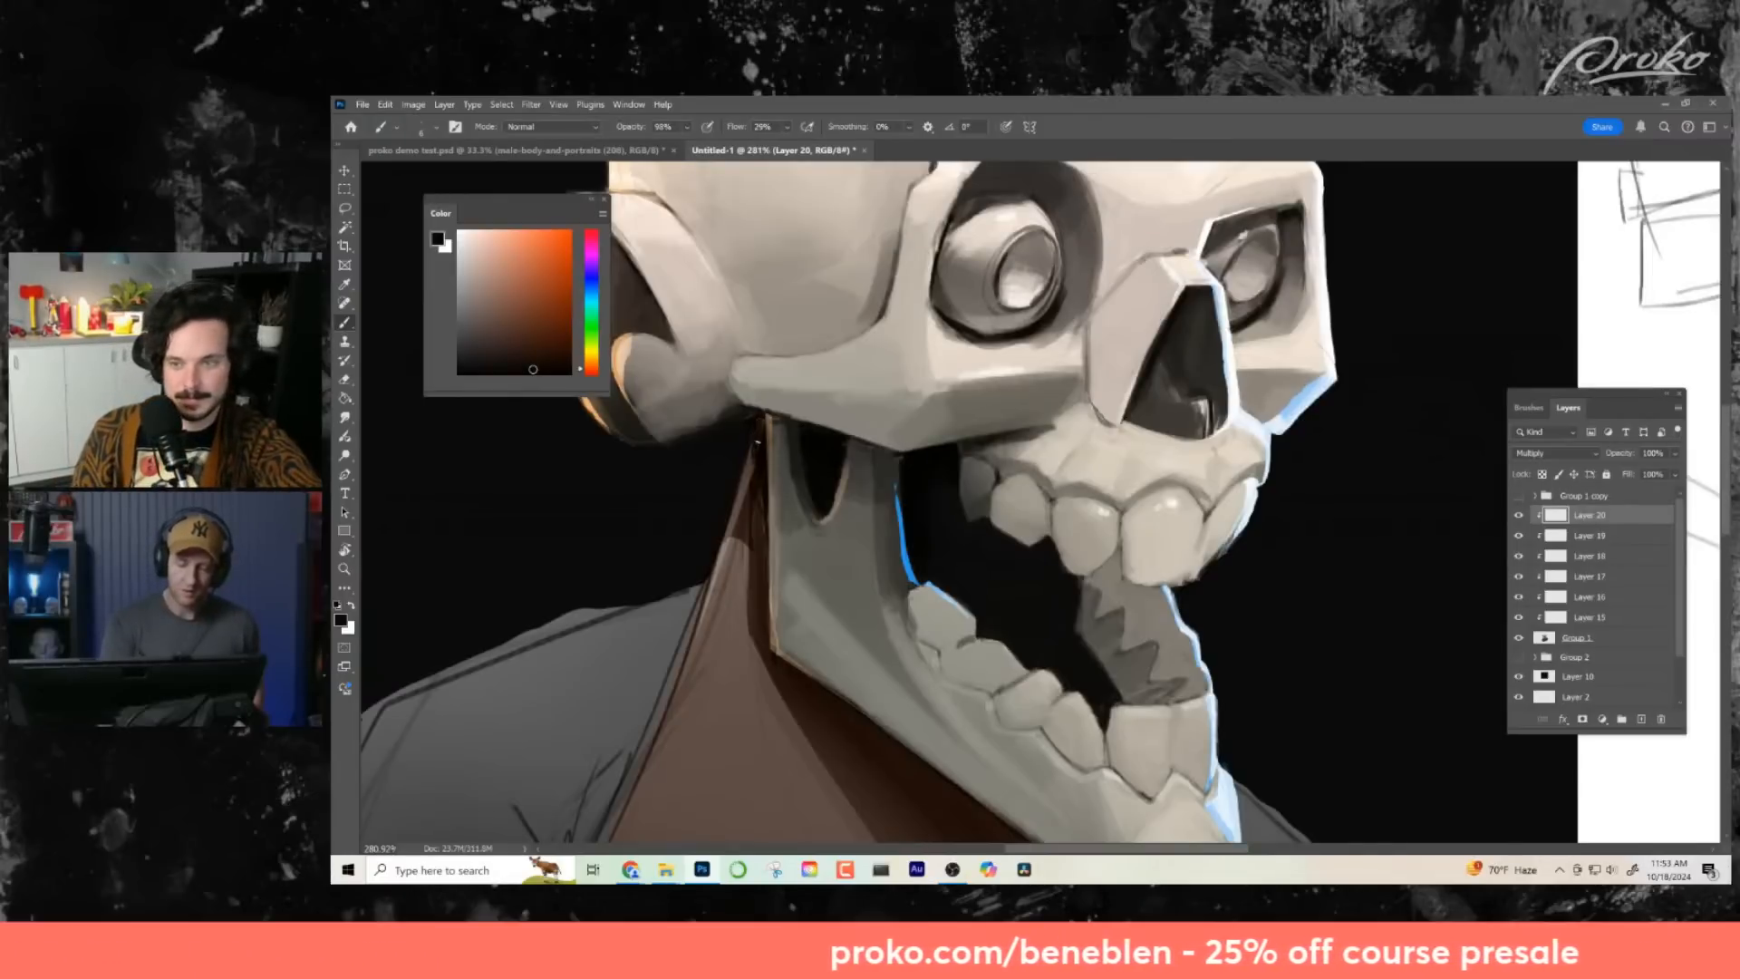
scroll(757, 442, "down", 5)
key("z")
scroll(1045, 624, "down", 5)
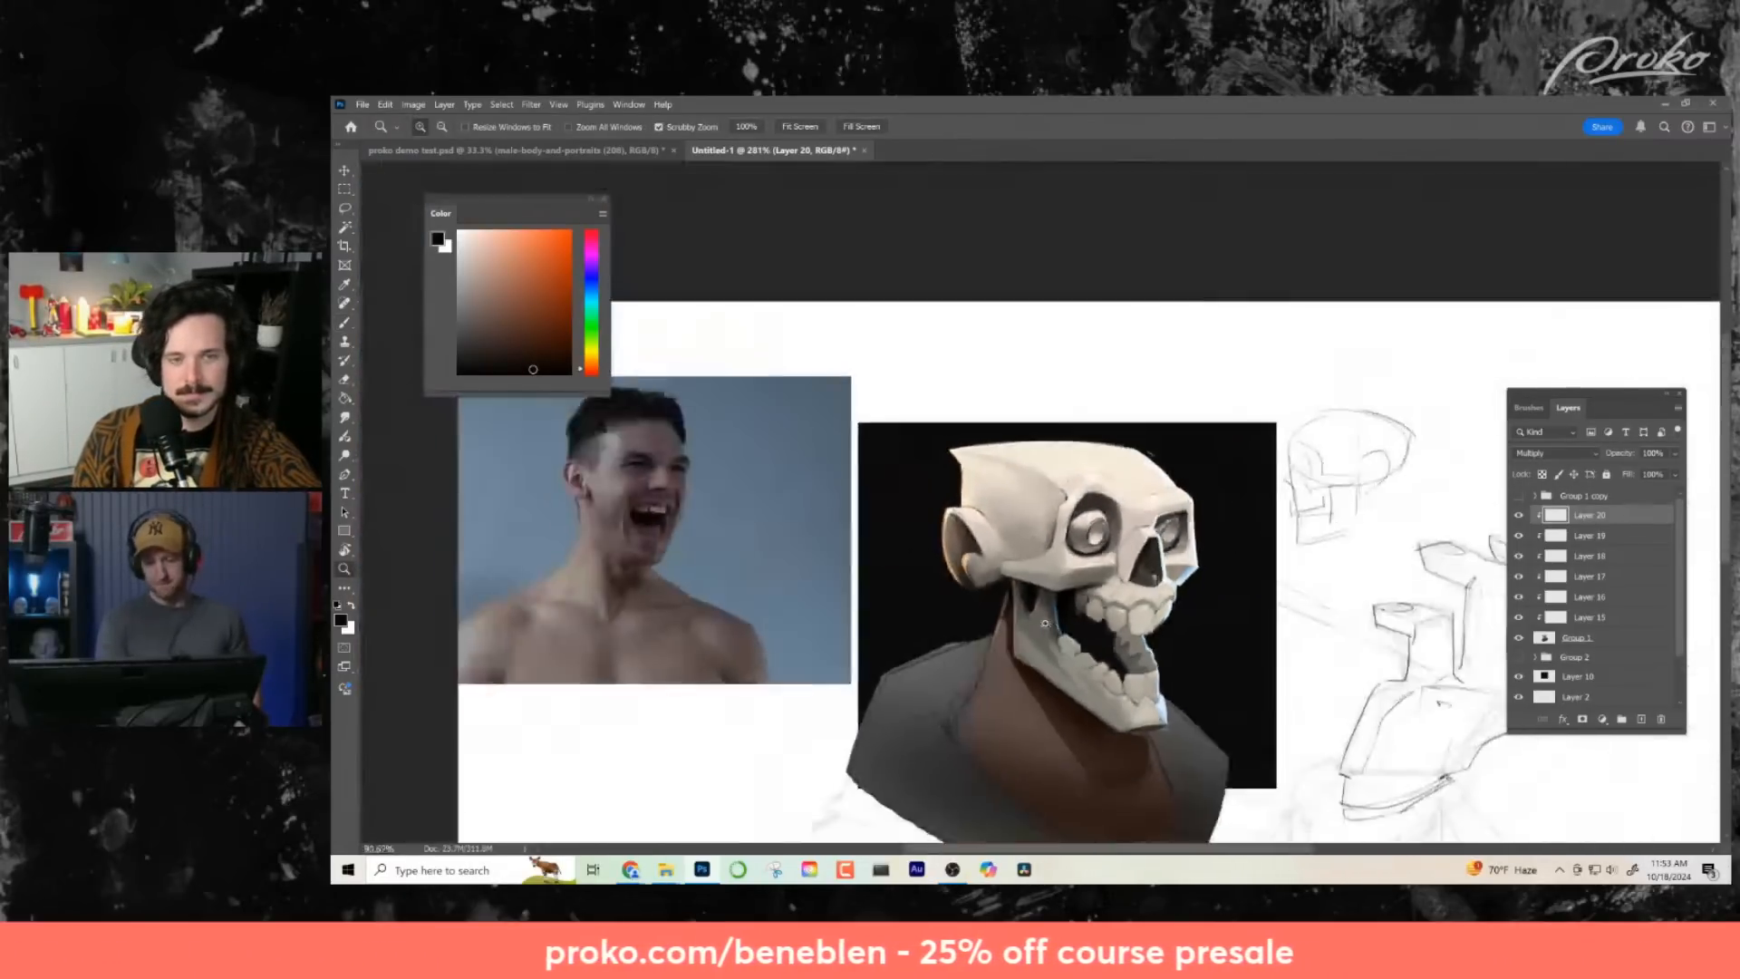
- Add a new Normal layer above the Multiply layer and sample the black of the mouth interior as the brush color
scroll(1045, 623, "up", 8)
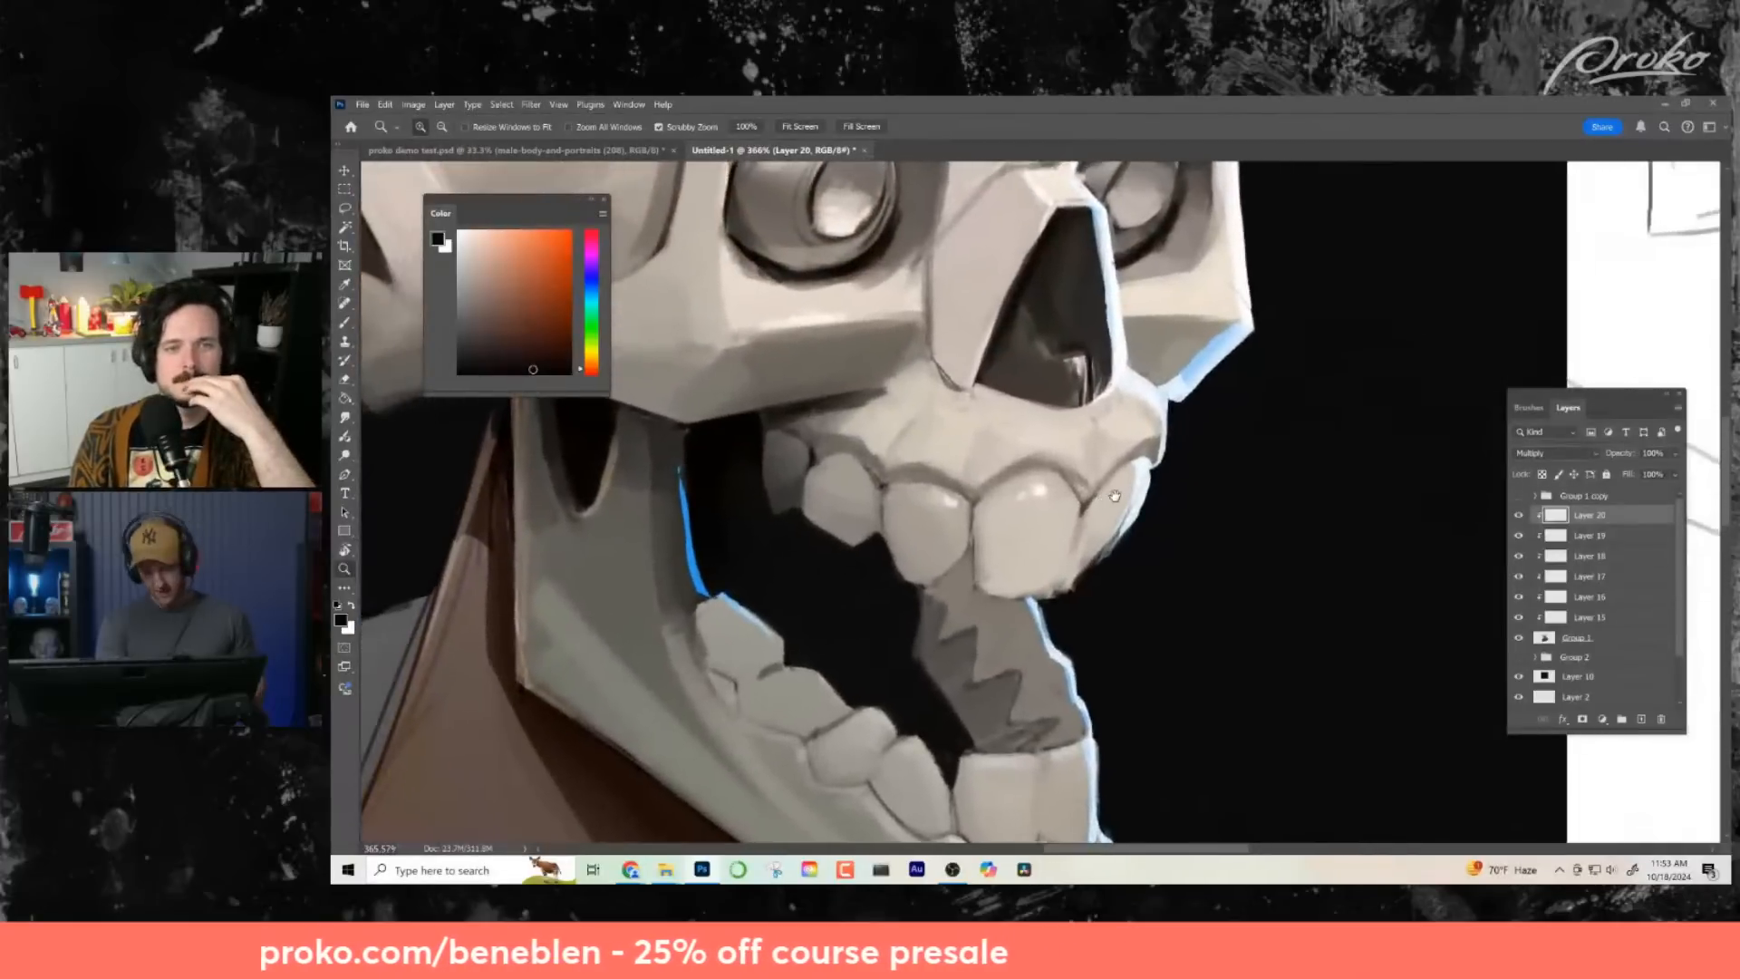
left_click_drag(1115, 496, 1104, 496)
key("b")
left_click(1040, 586, "alt")
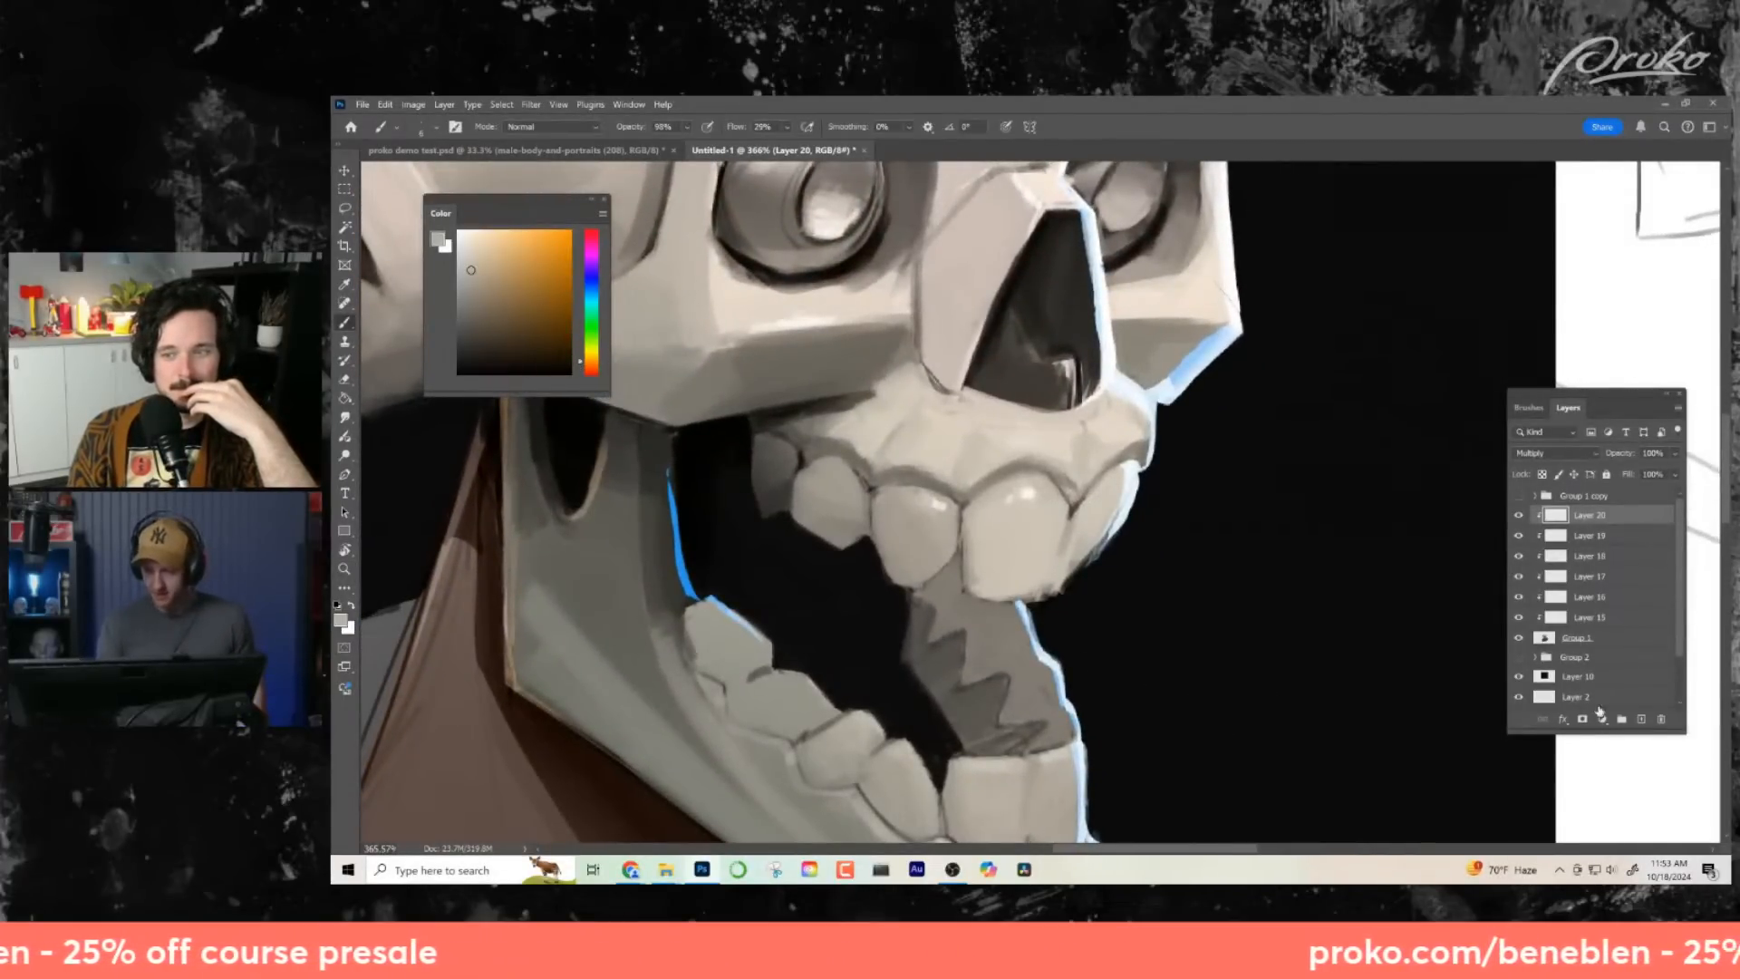
left_click(1641, 720)
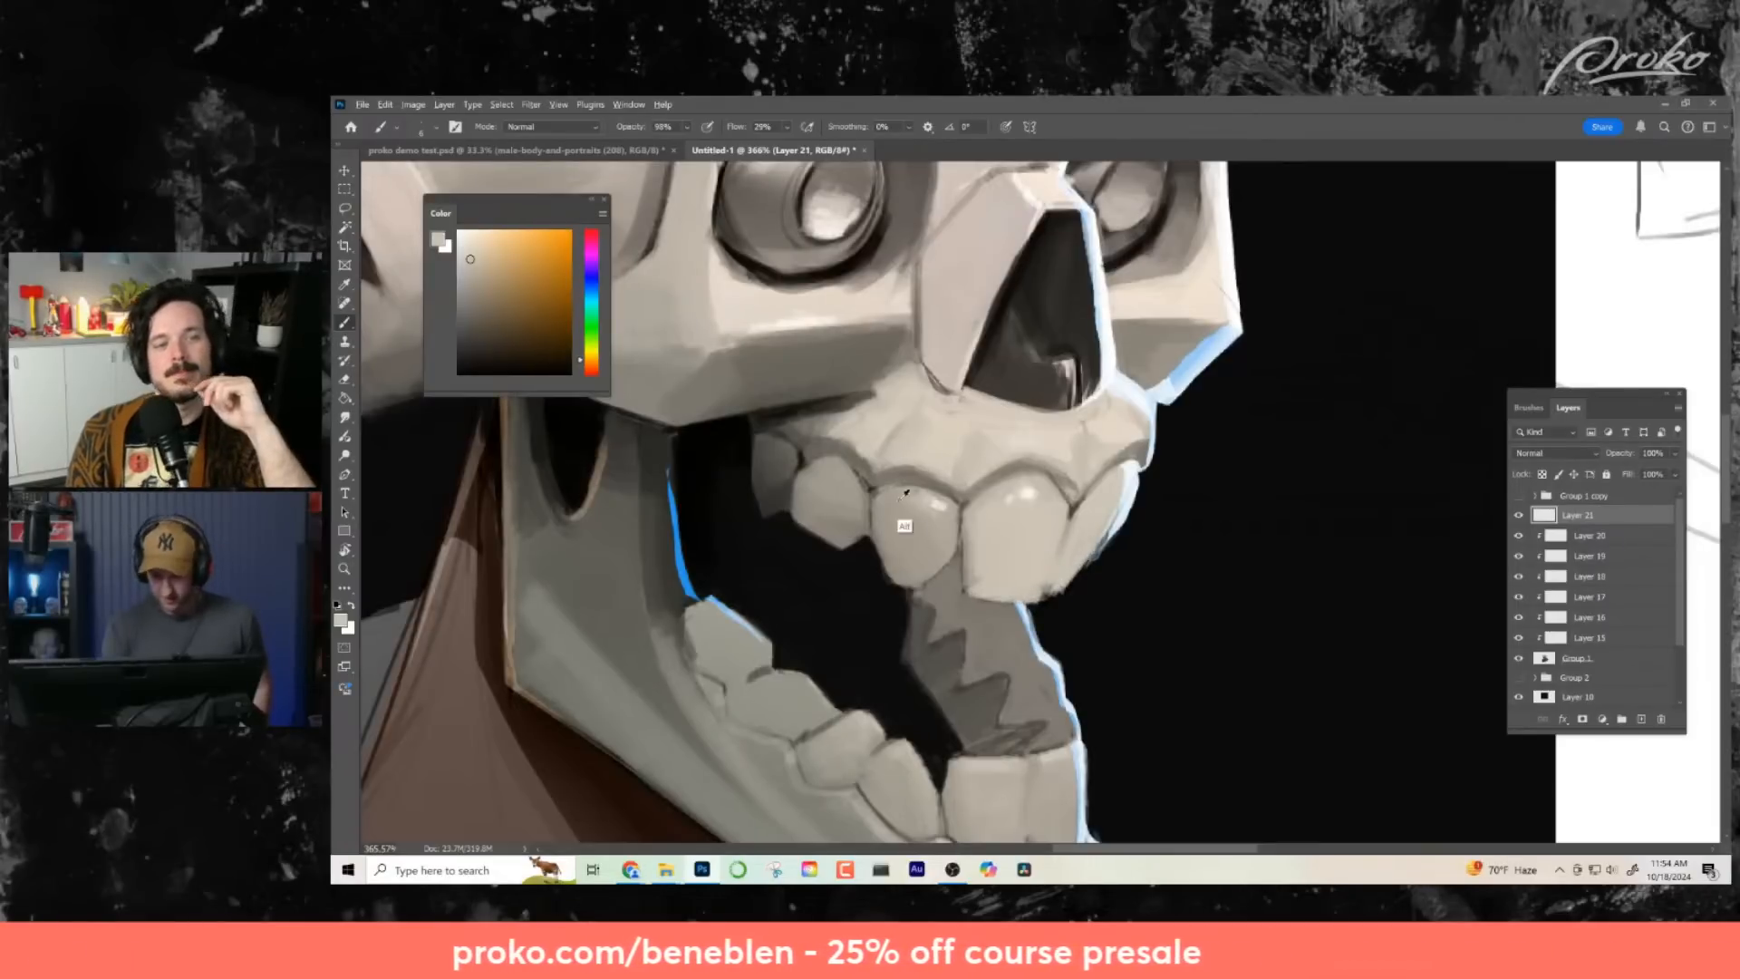
left_click(869, 547, "alt")
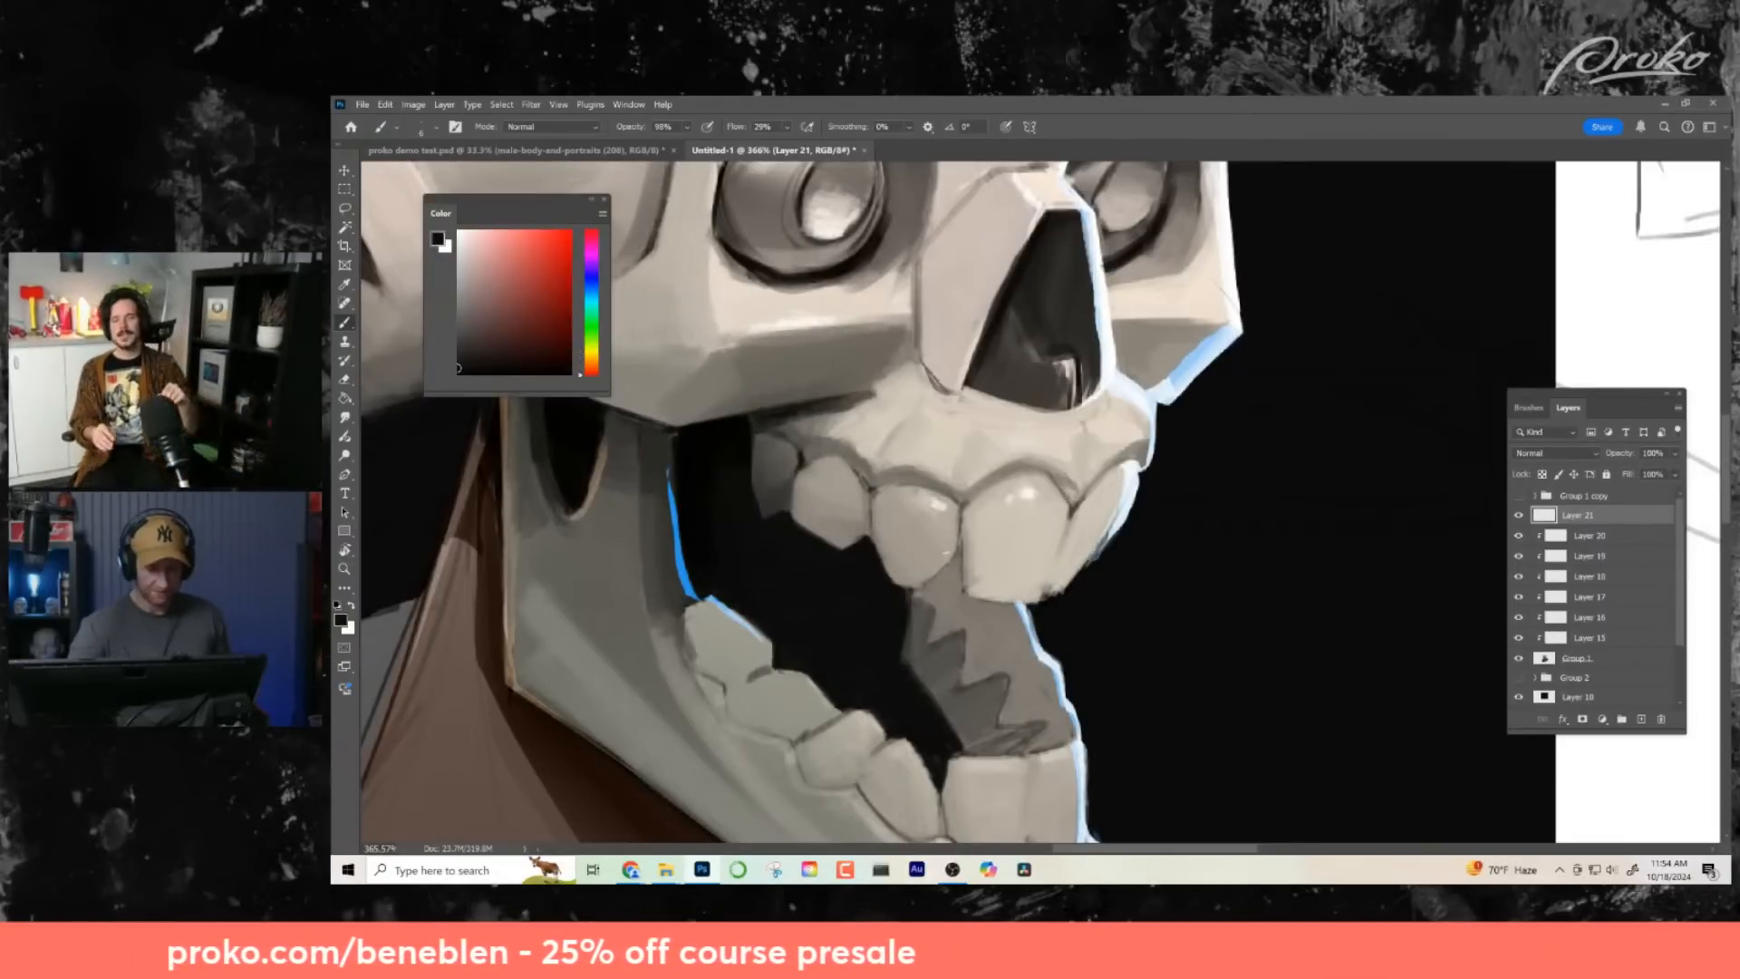
- Choose a very dark red and brush a subtle tint into the back of the open mouth behind the upper teeth
key("z")
left_click_drag(1043, 595, 875, 604)
key("b")
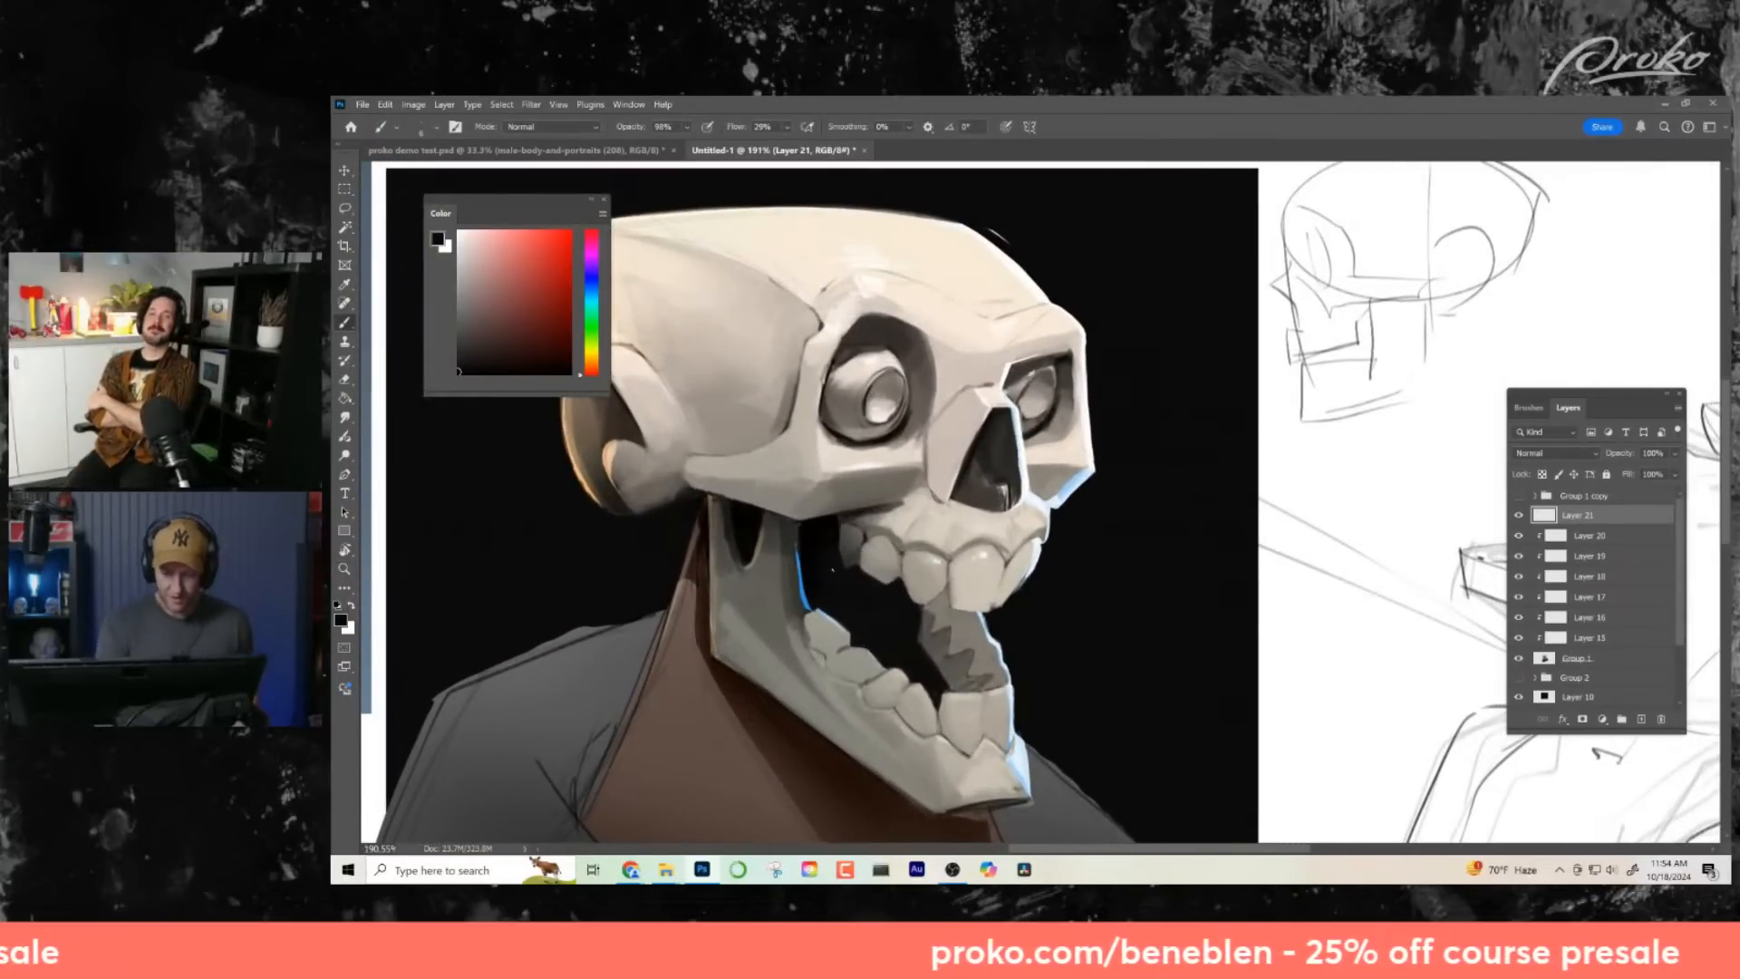
left_click_drag(968, 626, 999, 636)
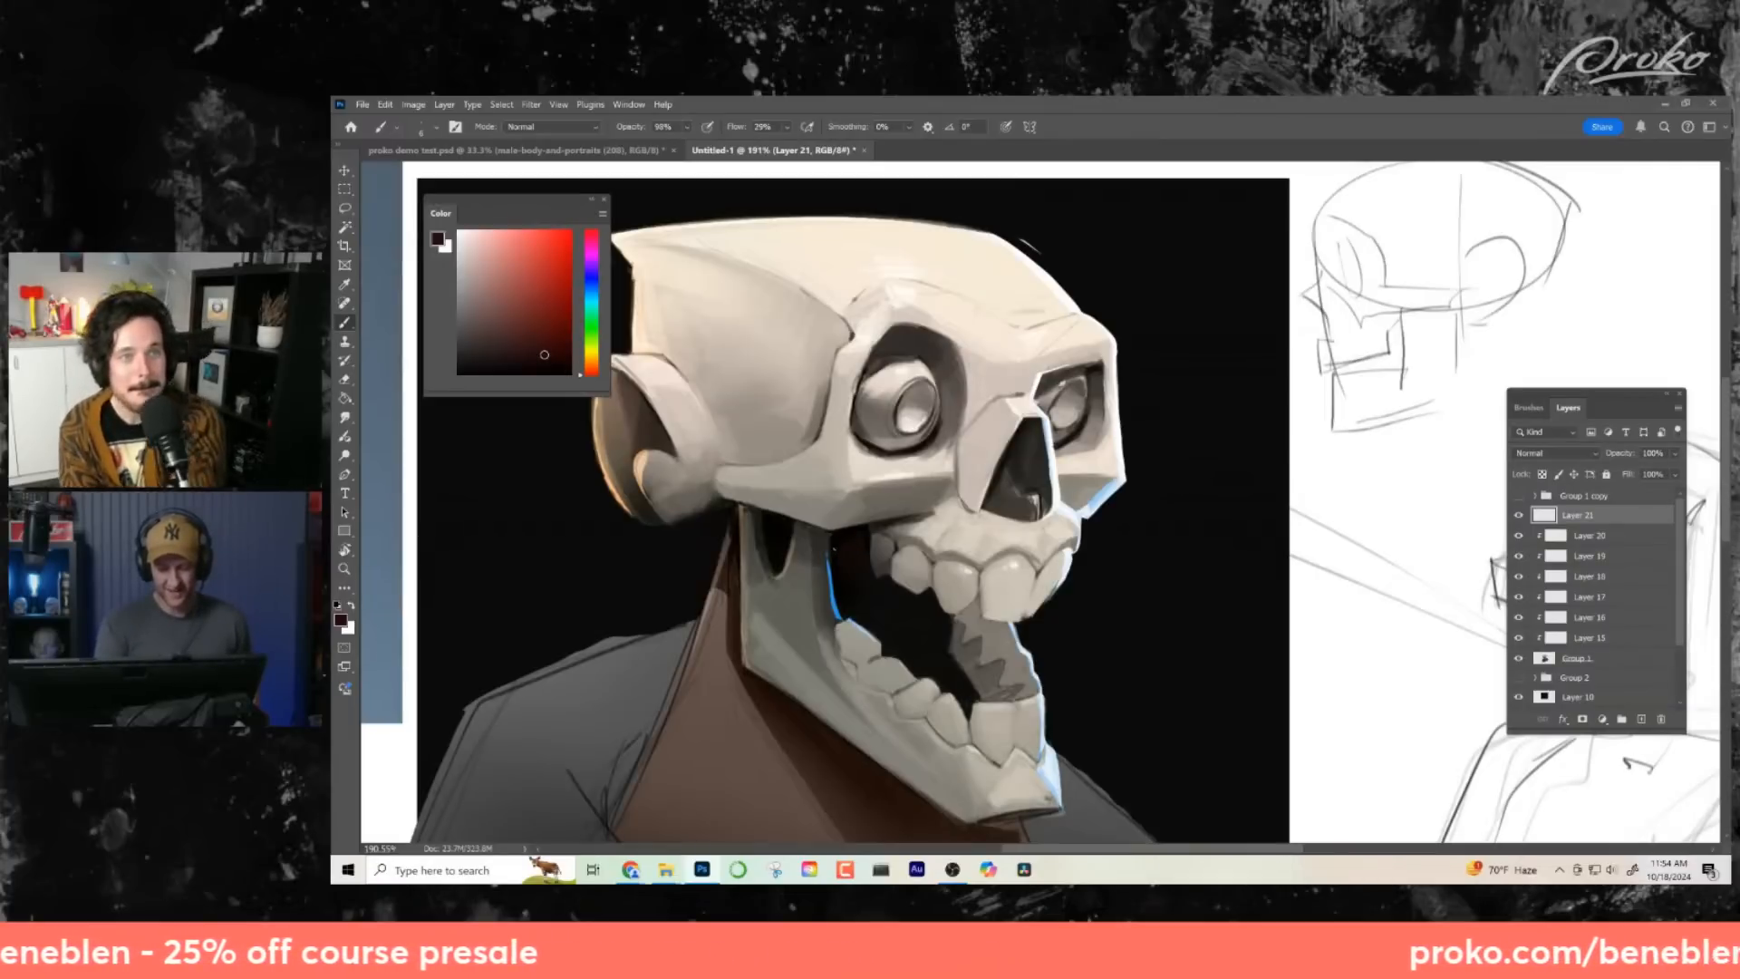
key("ctrl+space")
left_click_drag(1273, 581, 1206, 567)
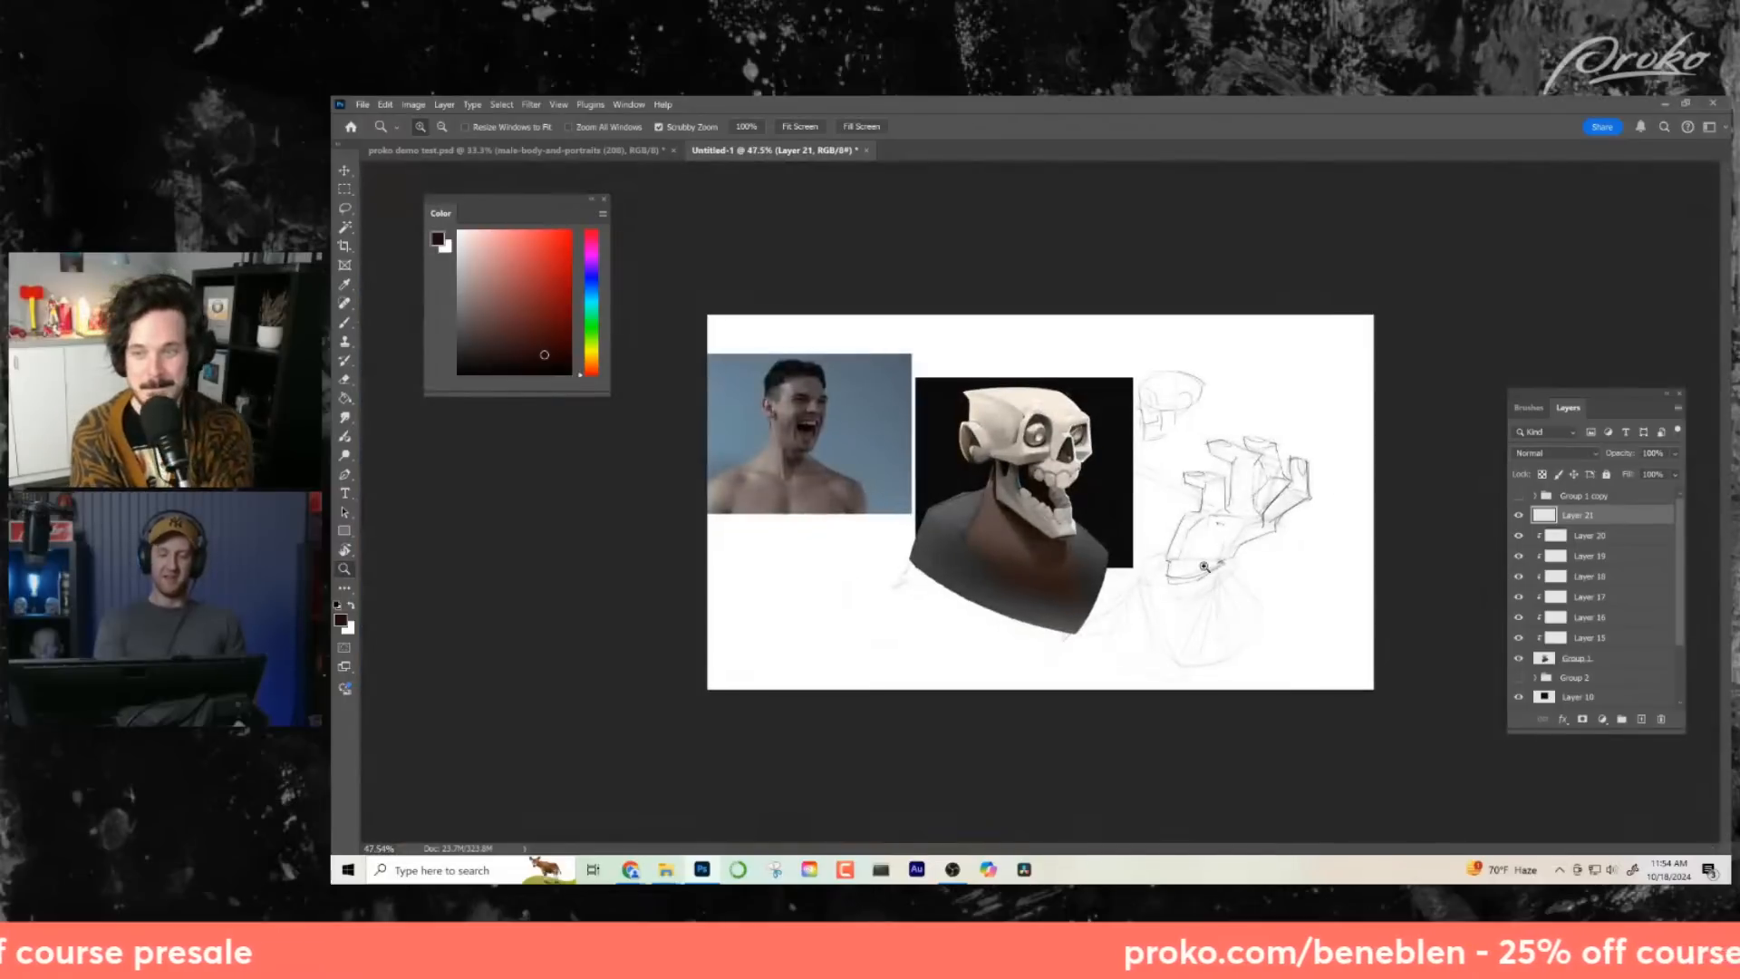
mouse_move(1073, 489)
left_mouse_down()
mouse_move(1156, 499)
mouse_move(1113, 542)
left_mouse_up()
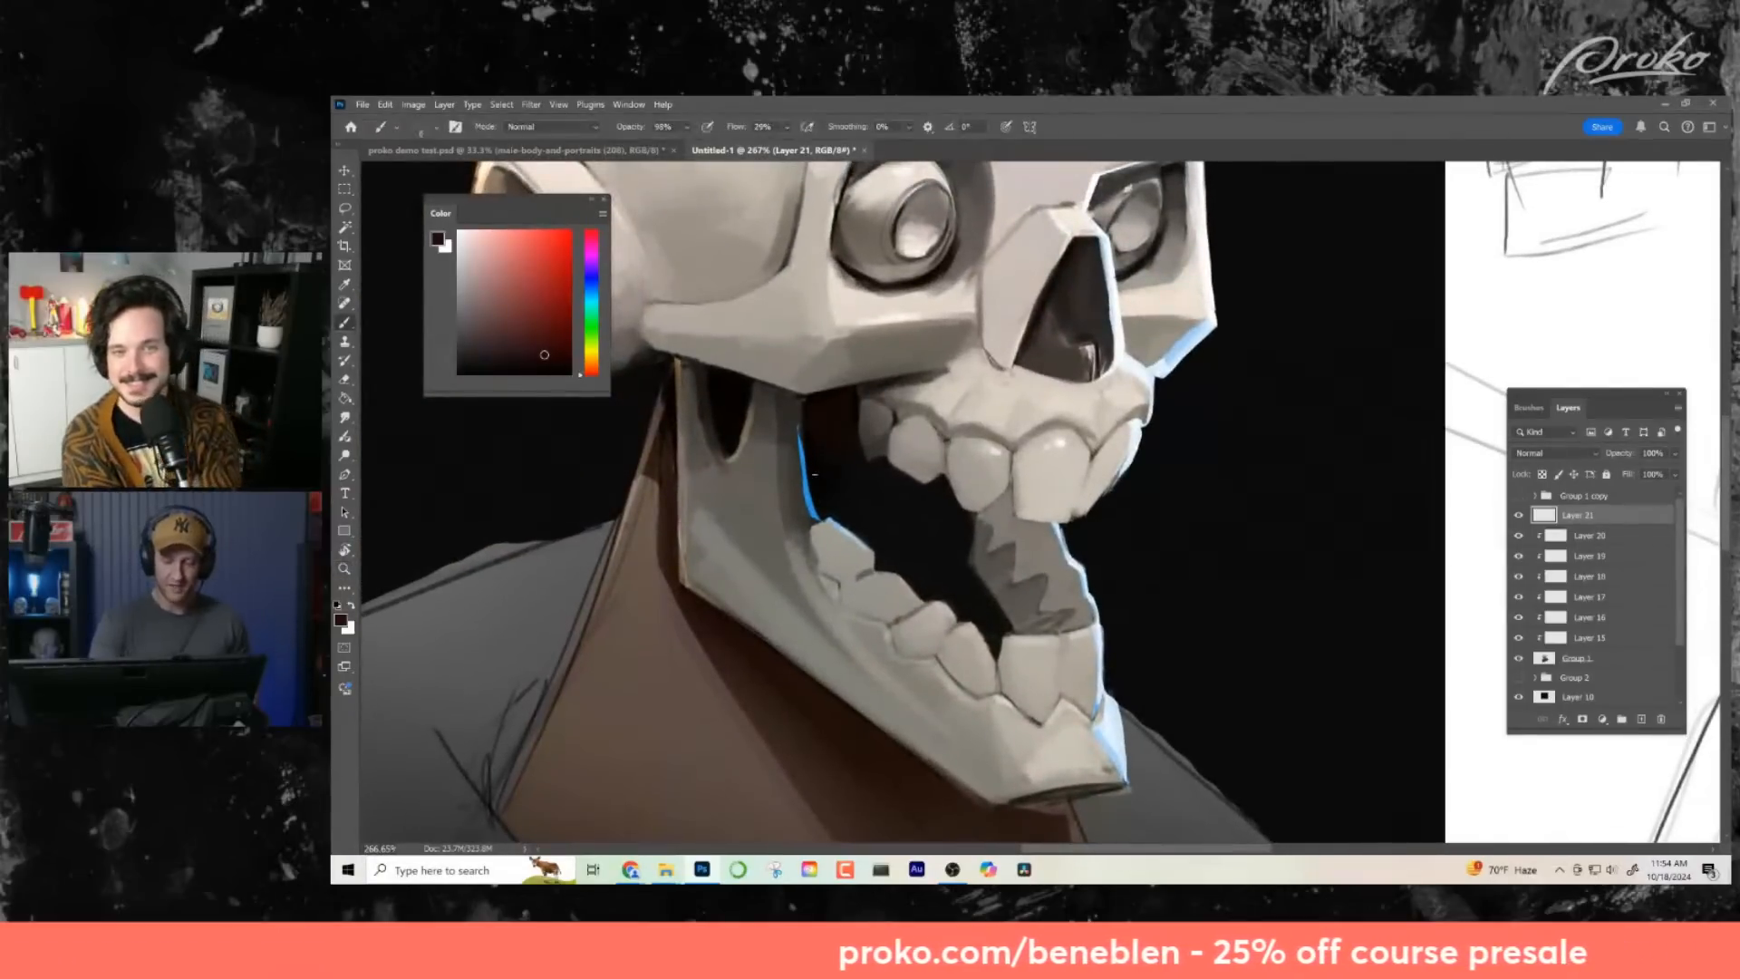
left_click_drag(834, 454, 737, 460)
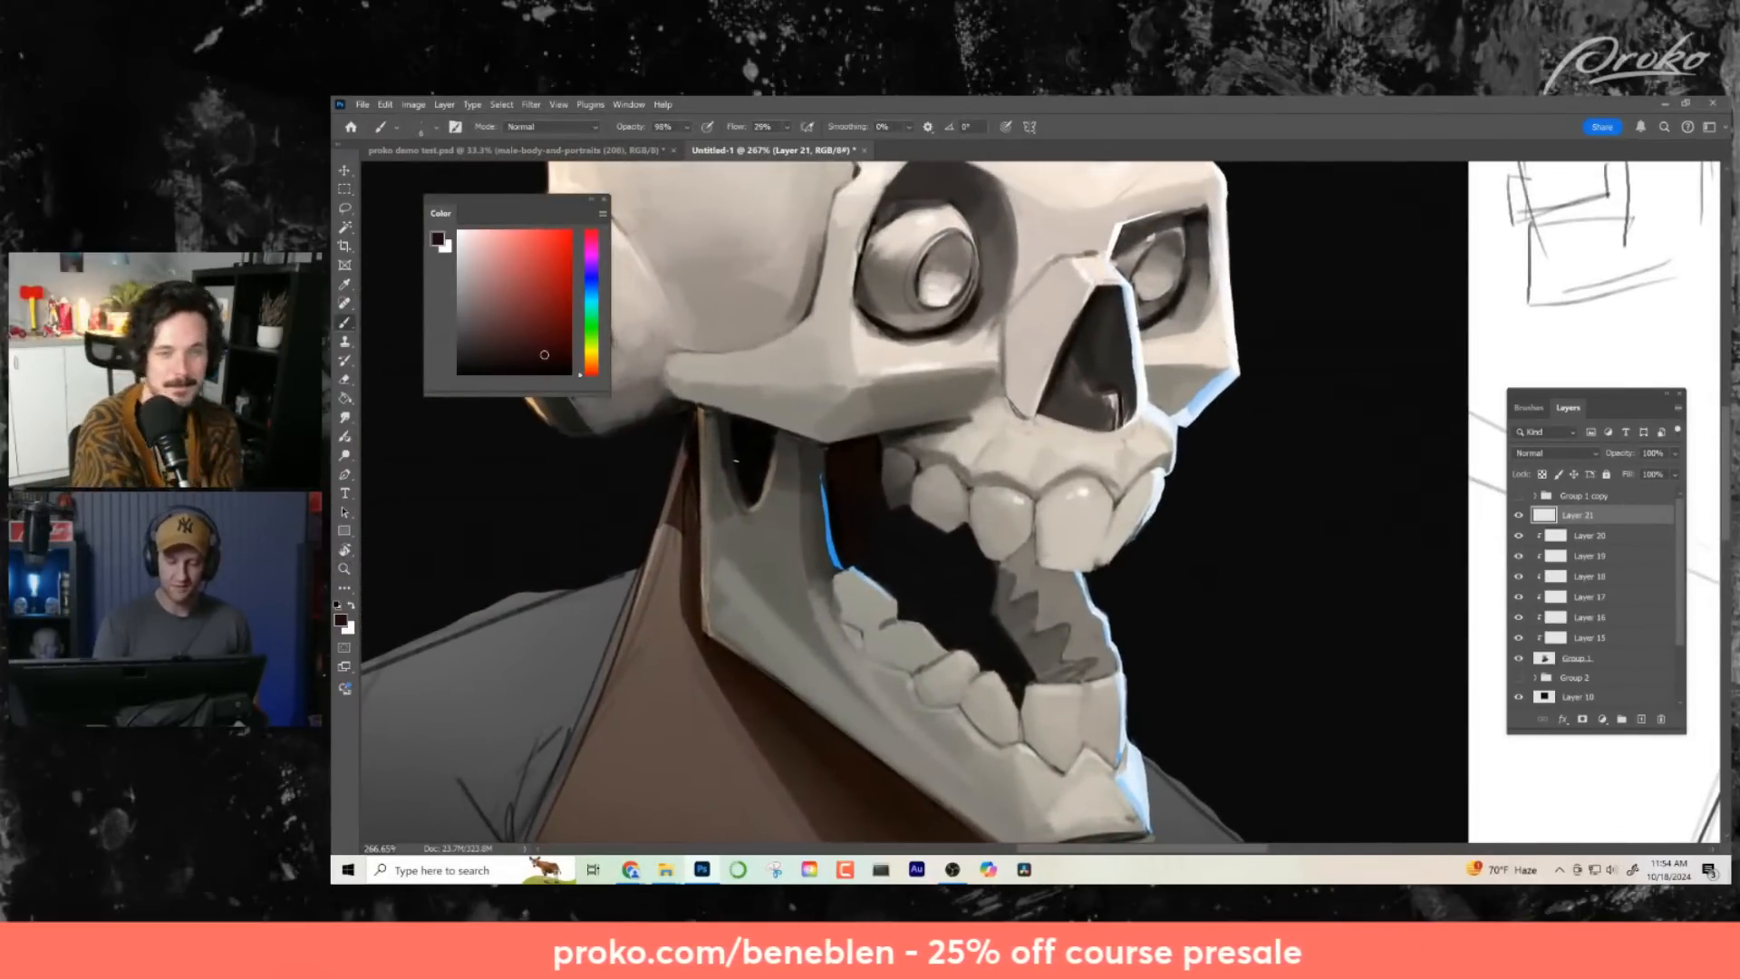
- Switch to a very dark blue and tint the narrow opening in the upper jawbone behind the mouth
left_click(761, 442, "alt")
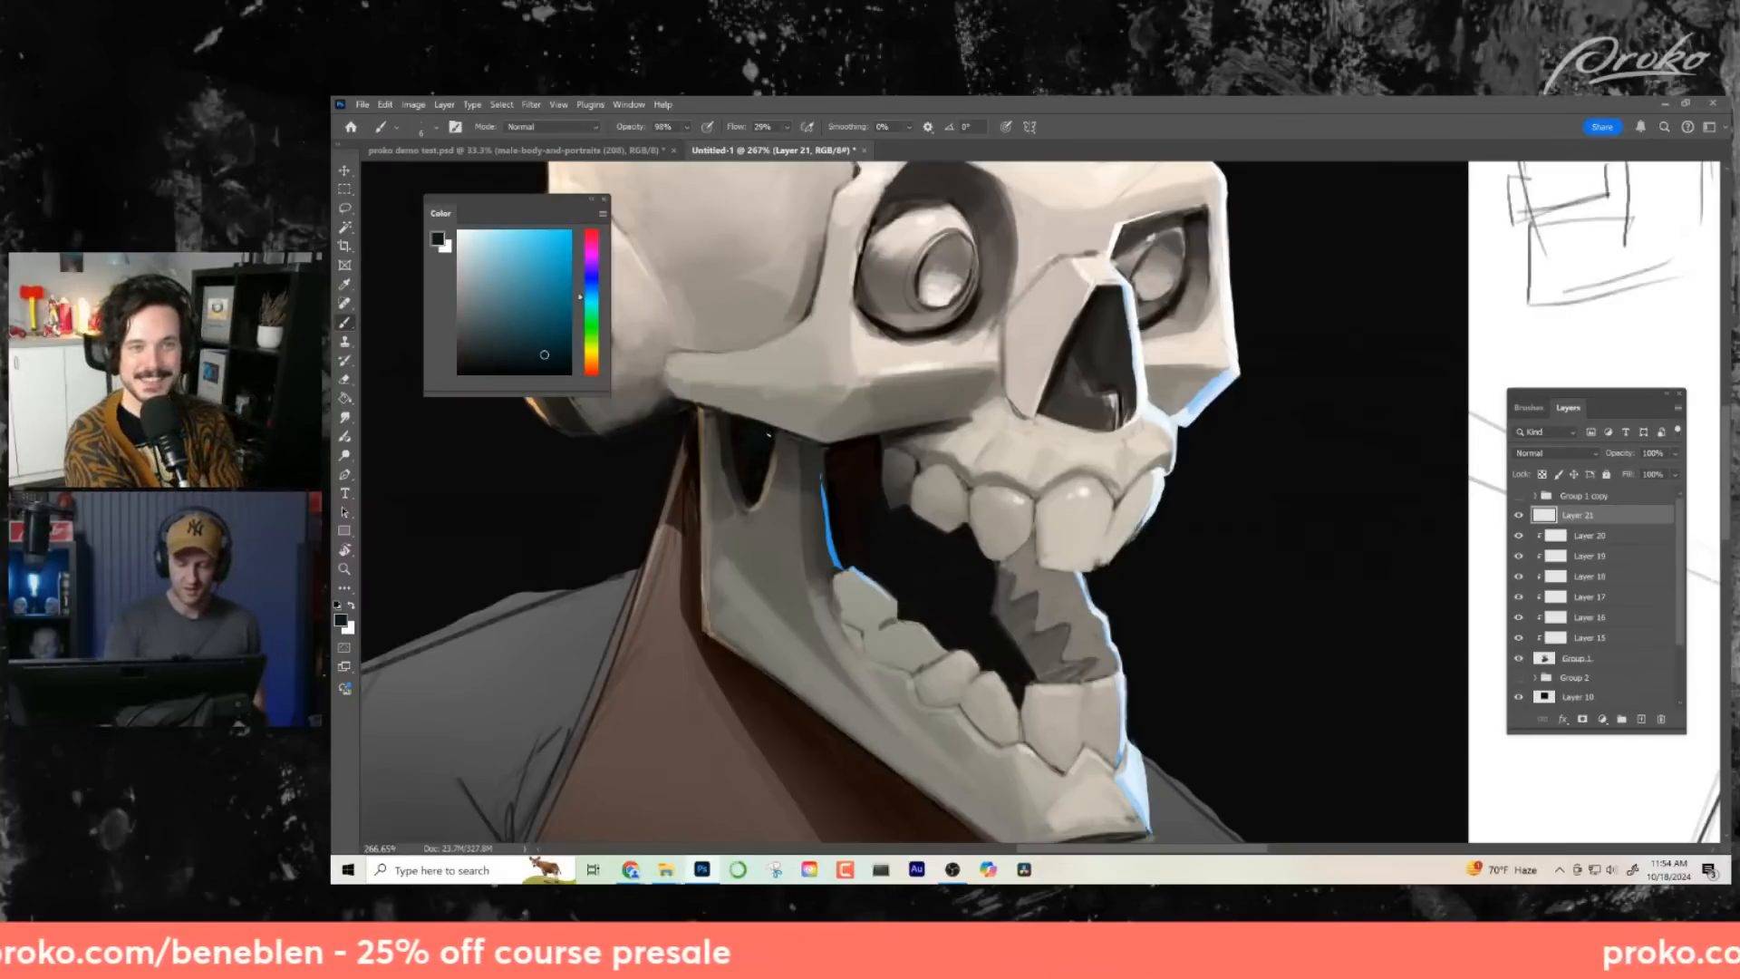
key("ctrl+space")
left_click_drag(977, 625, 870, 628)
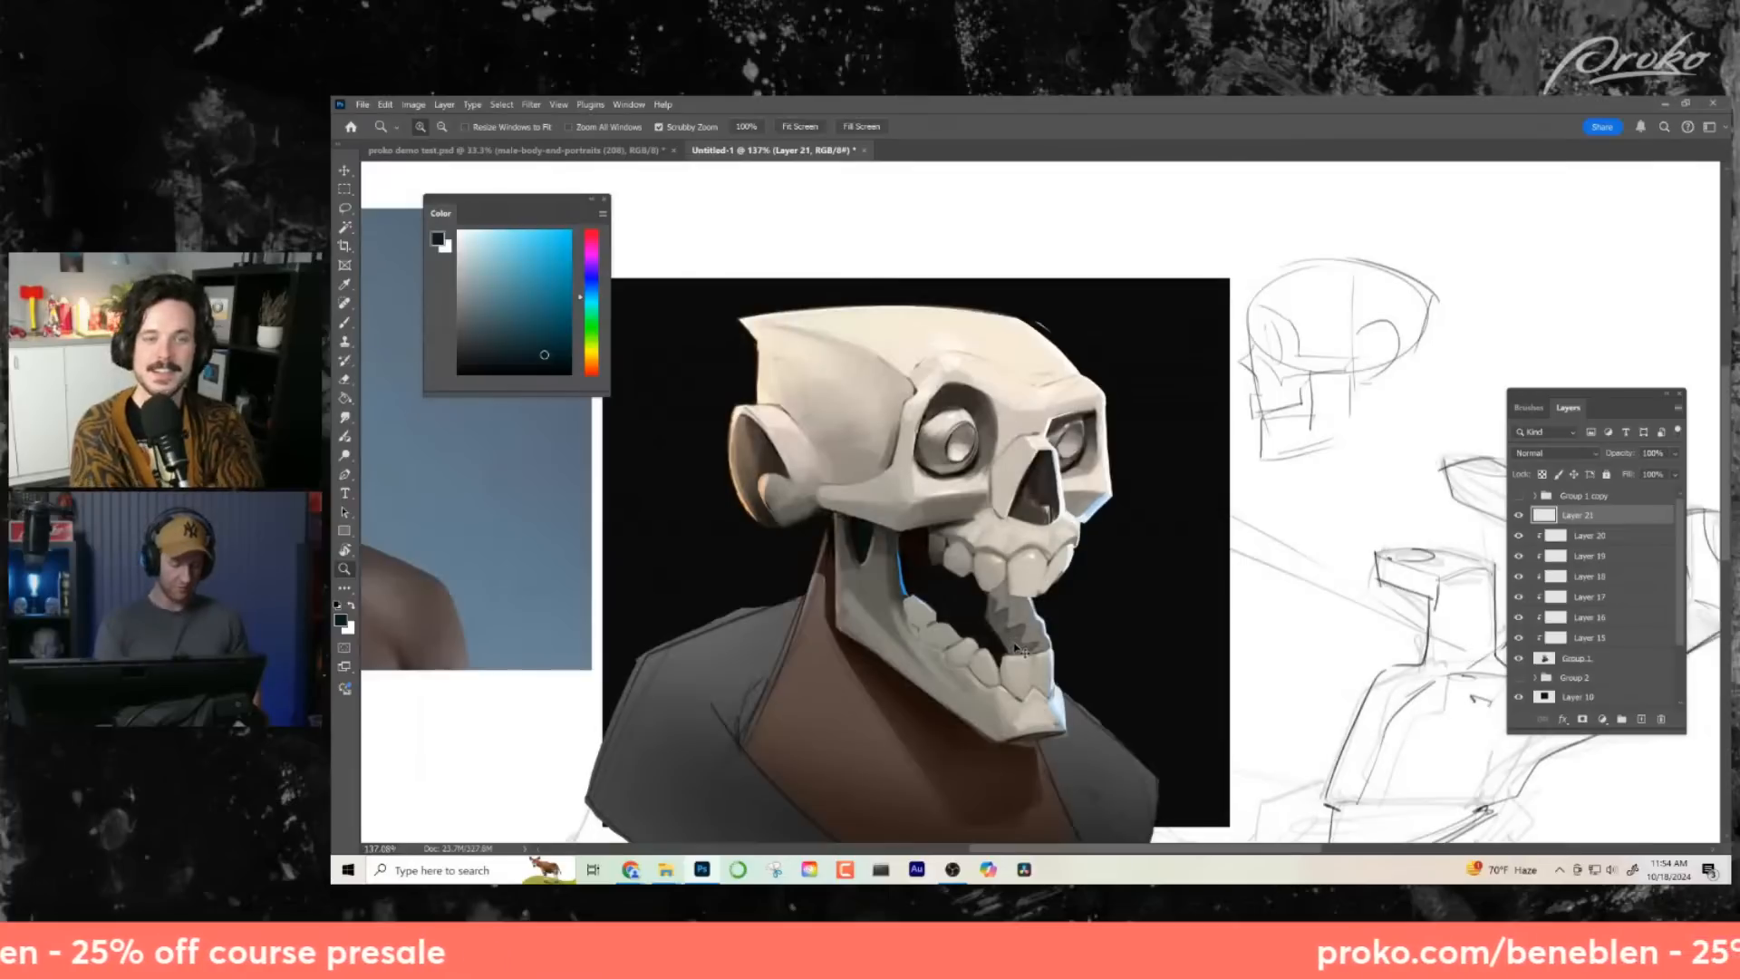
- Flip the canvas horizontally to check the skull in mirror view, focusing on the open mouth
key("ctrl+shift+h")
key("space")
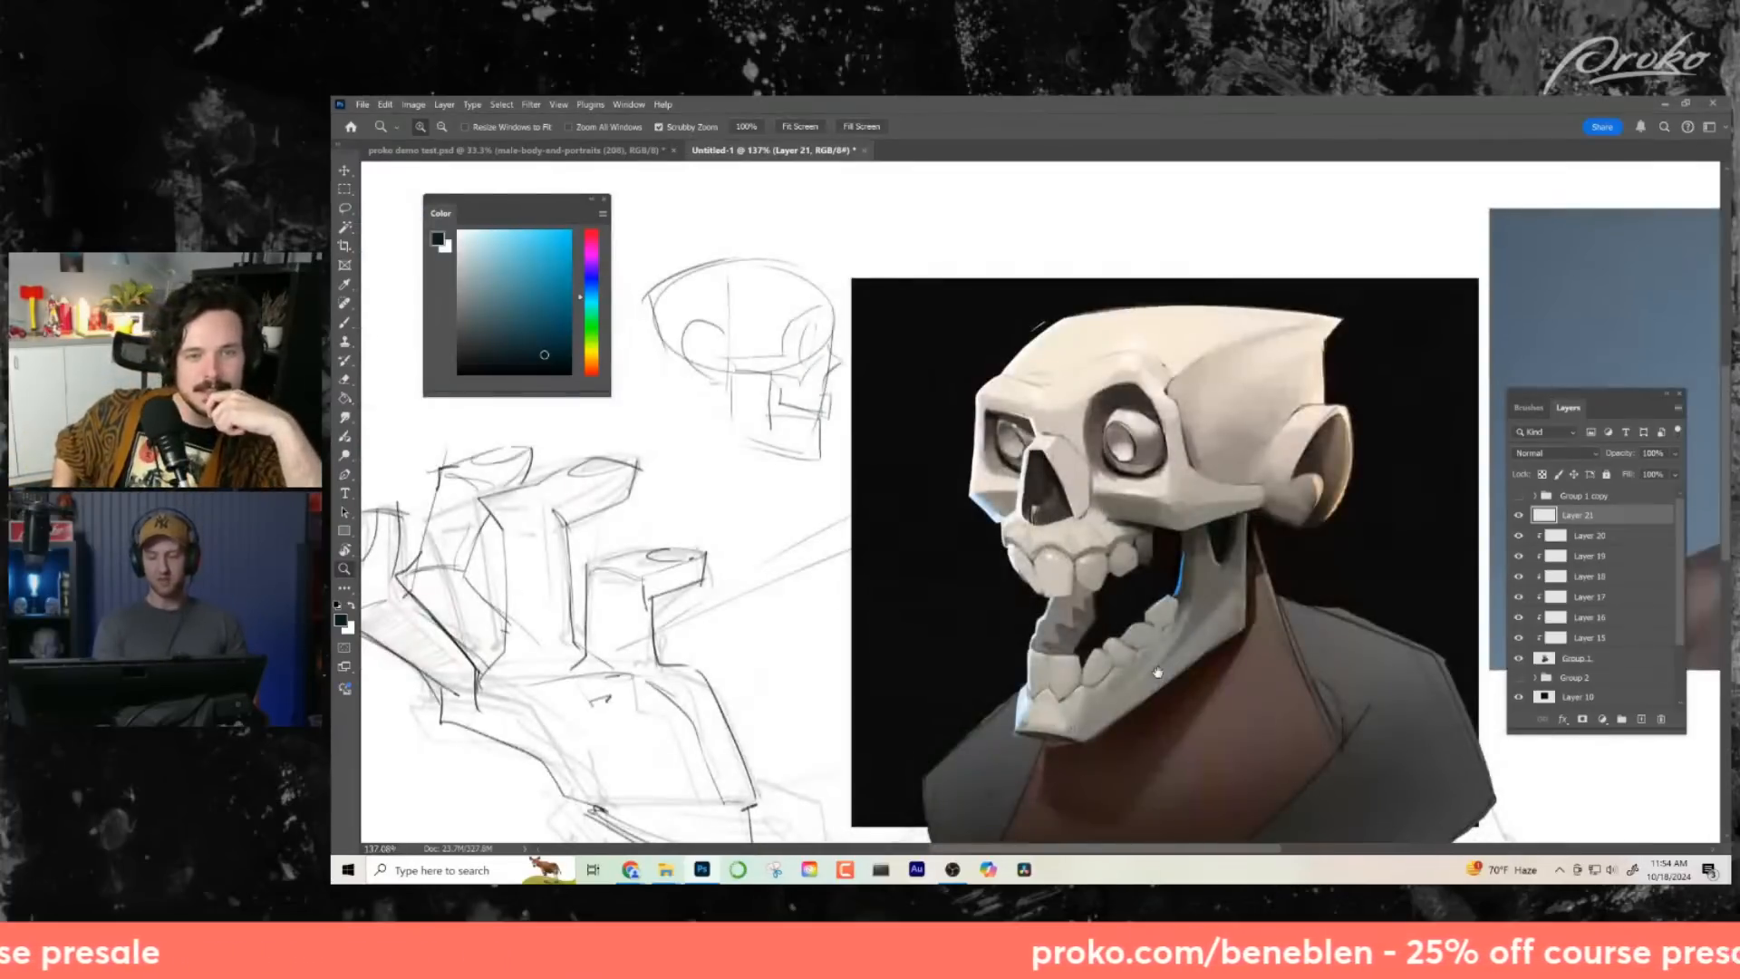
left_click_drag(1121, 671, 1005, 665)
key("ctrl+space")
left_click_drag(1063, 579, 1165, 578)
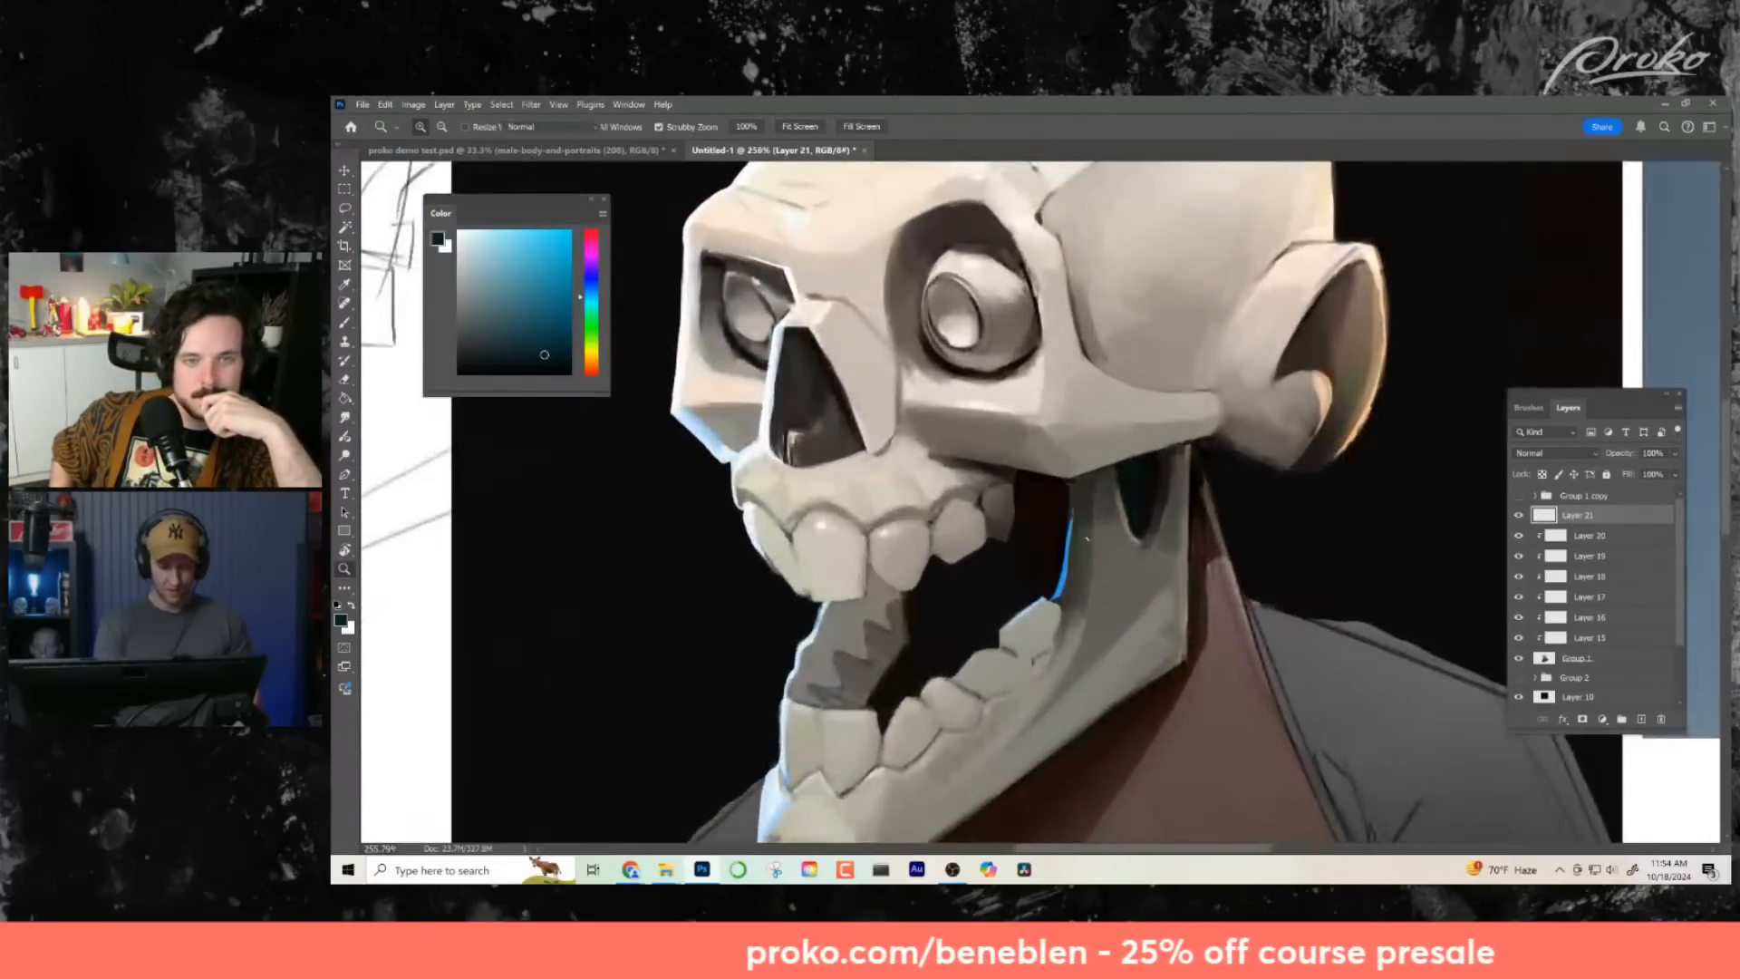
- Sample the dark red at the back of the mouth and extend the tint down toward the lower teeth
left_click(1043, 480, "alt")
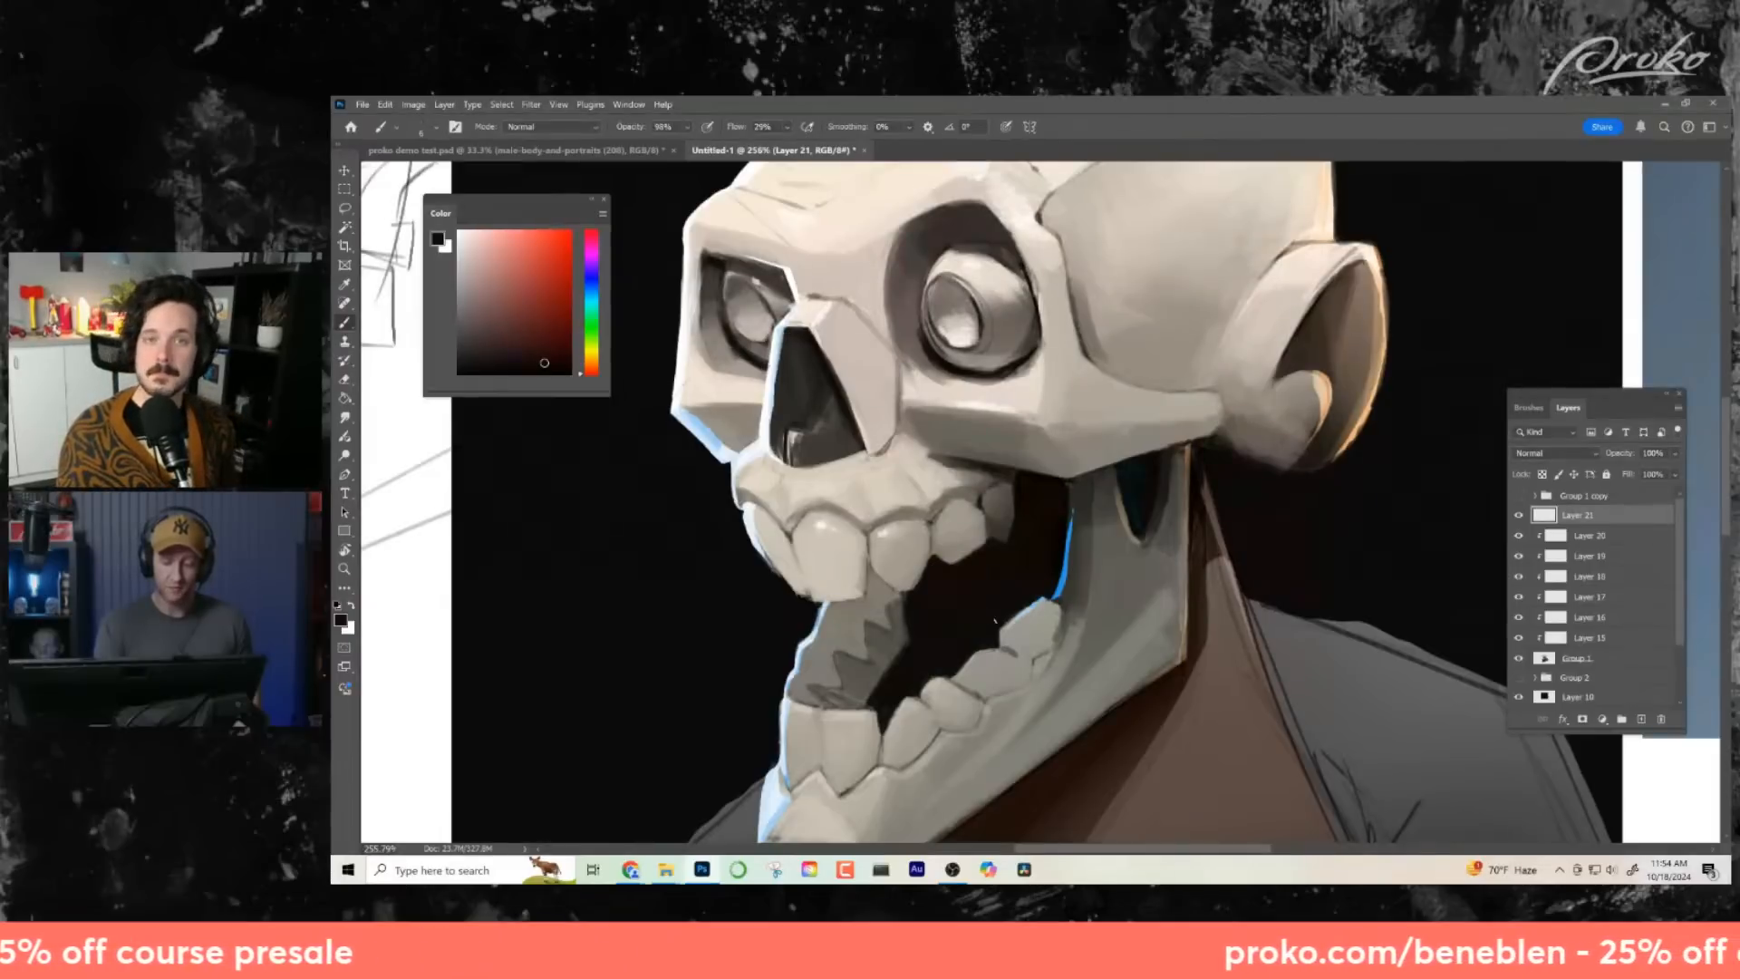
left_click_drag(995, 547, 985, 498)
key("z")
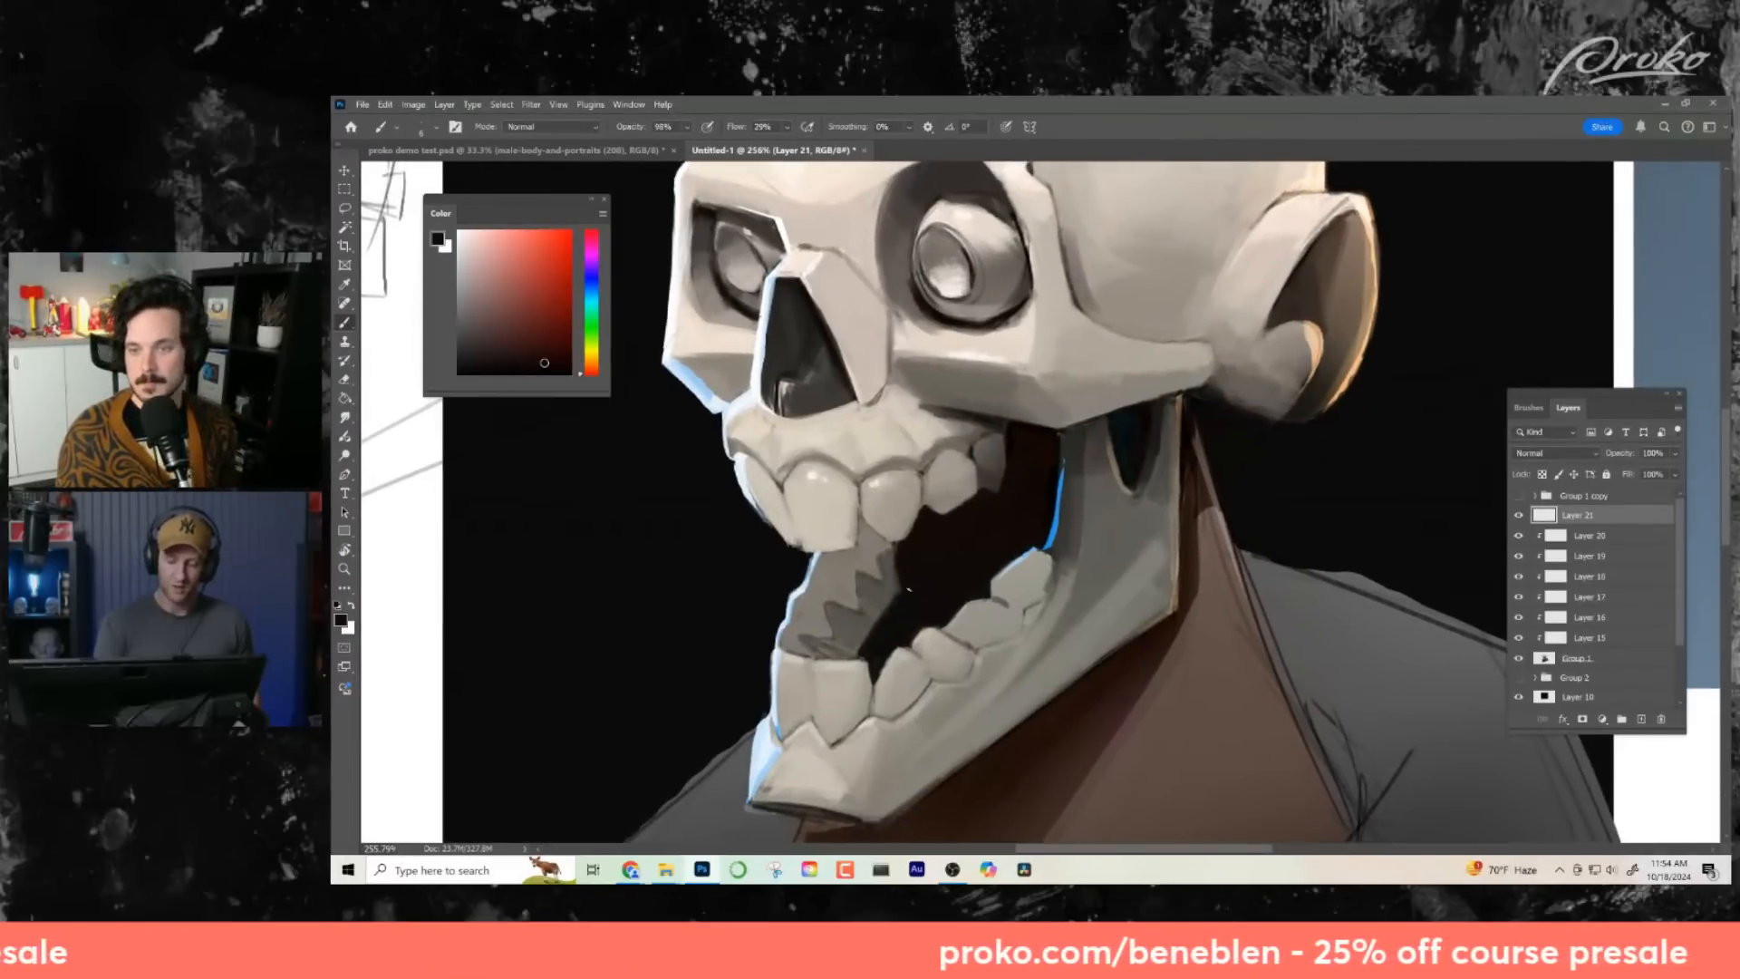
left_click_drag(967, 636, 893, 634)
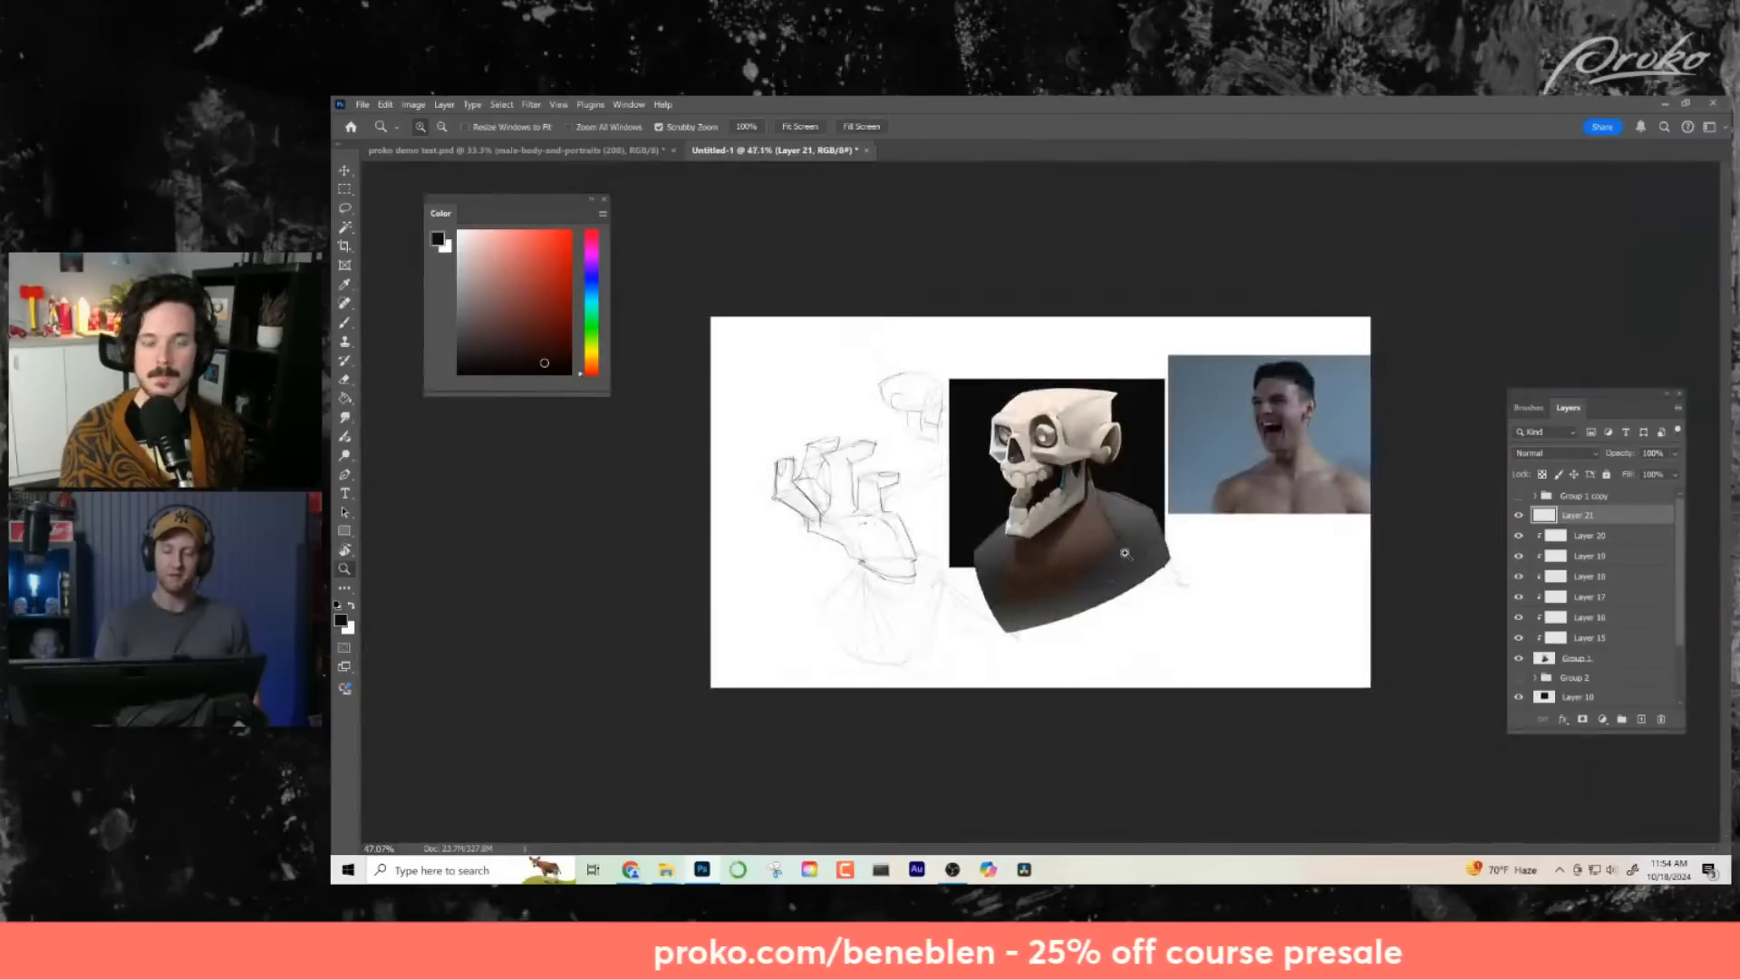
left_click_drag(1073, 503, 1147, 611)
key("b")
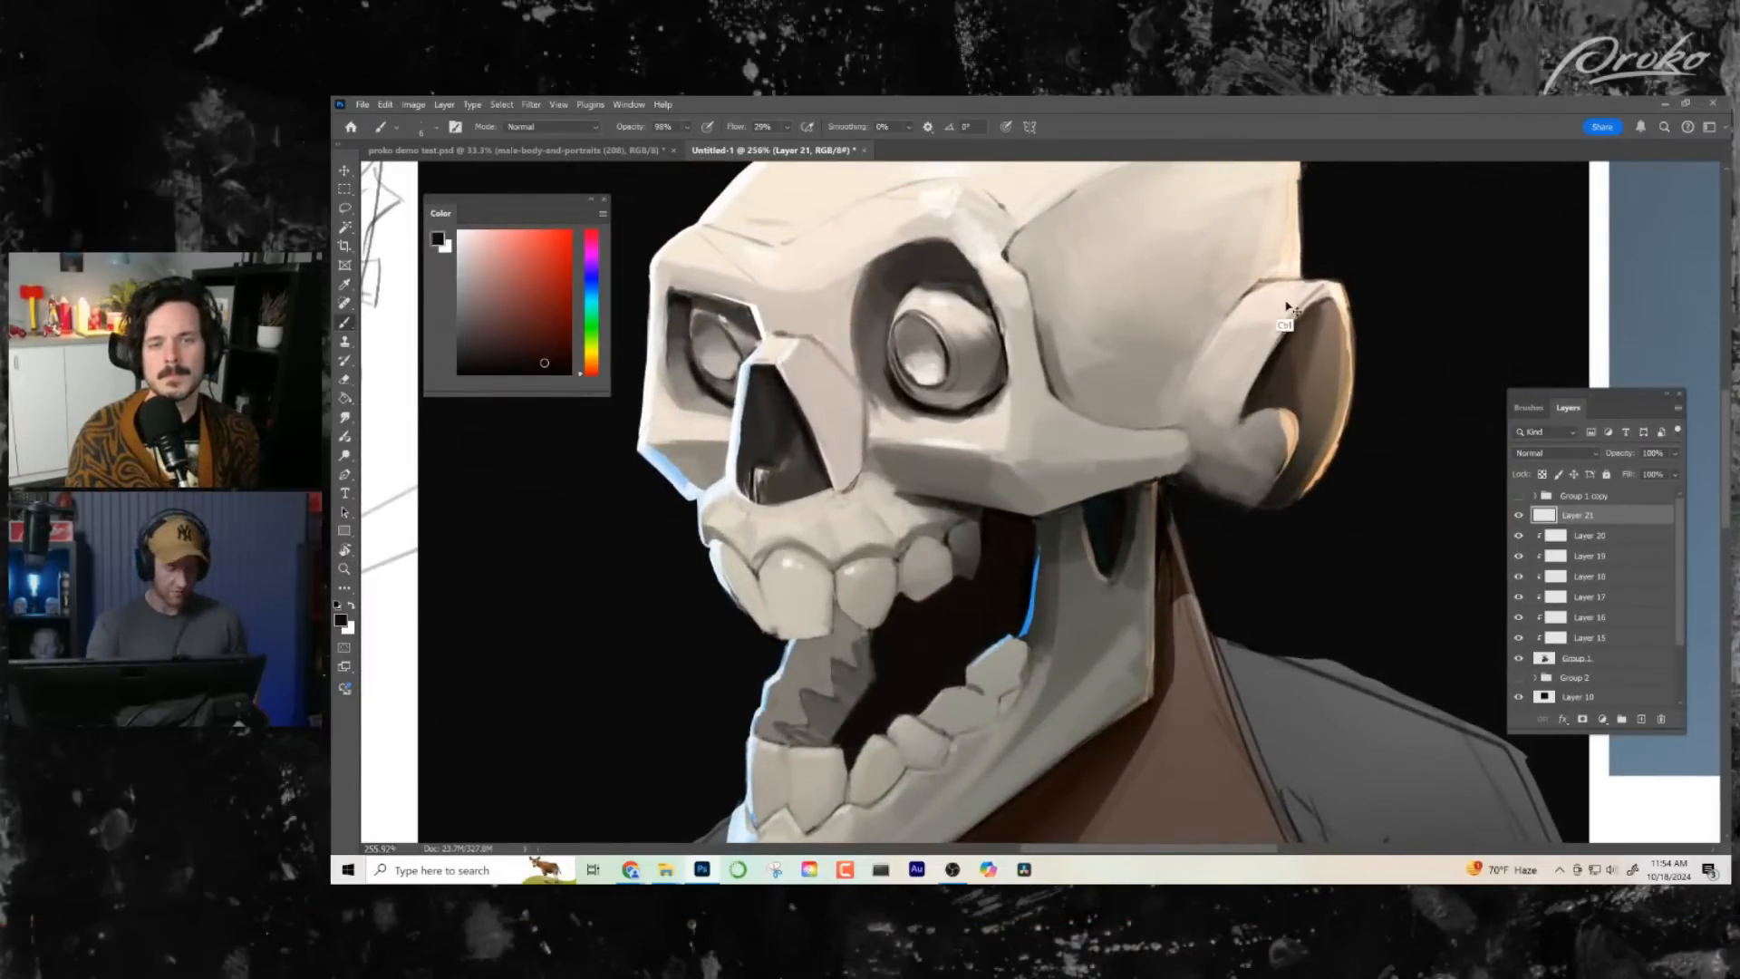
- Try a bright saturated red accent at the upper back of the mouth, and undo it
left_click_drag(1063, 465, 1041, 442)
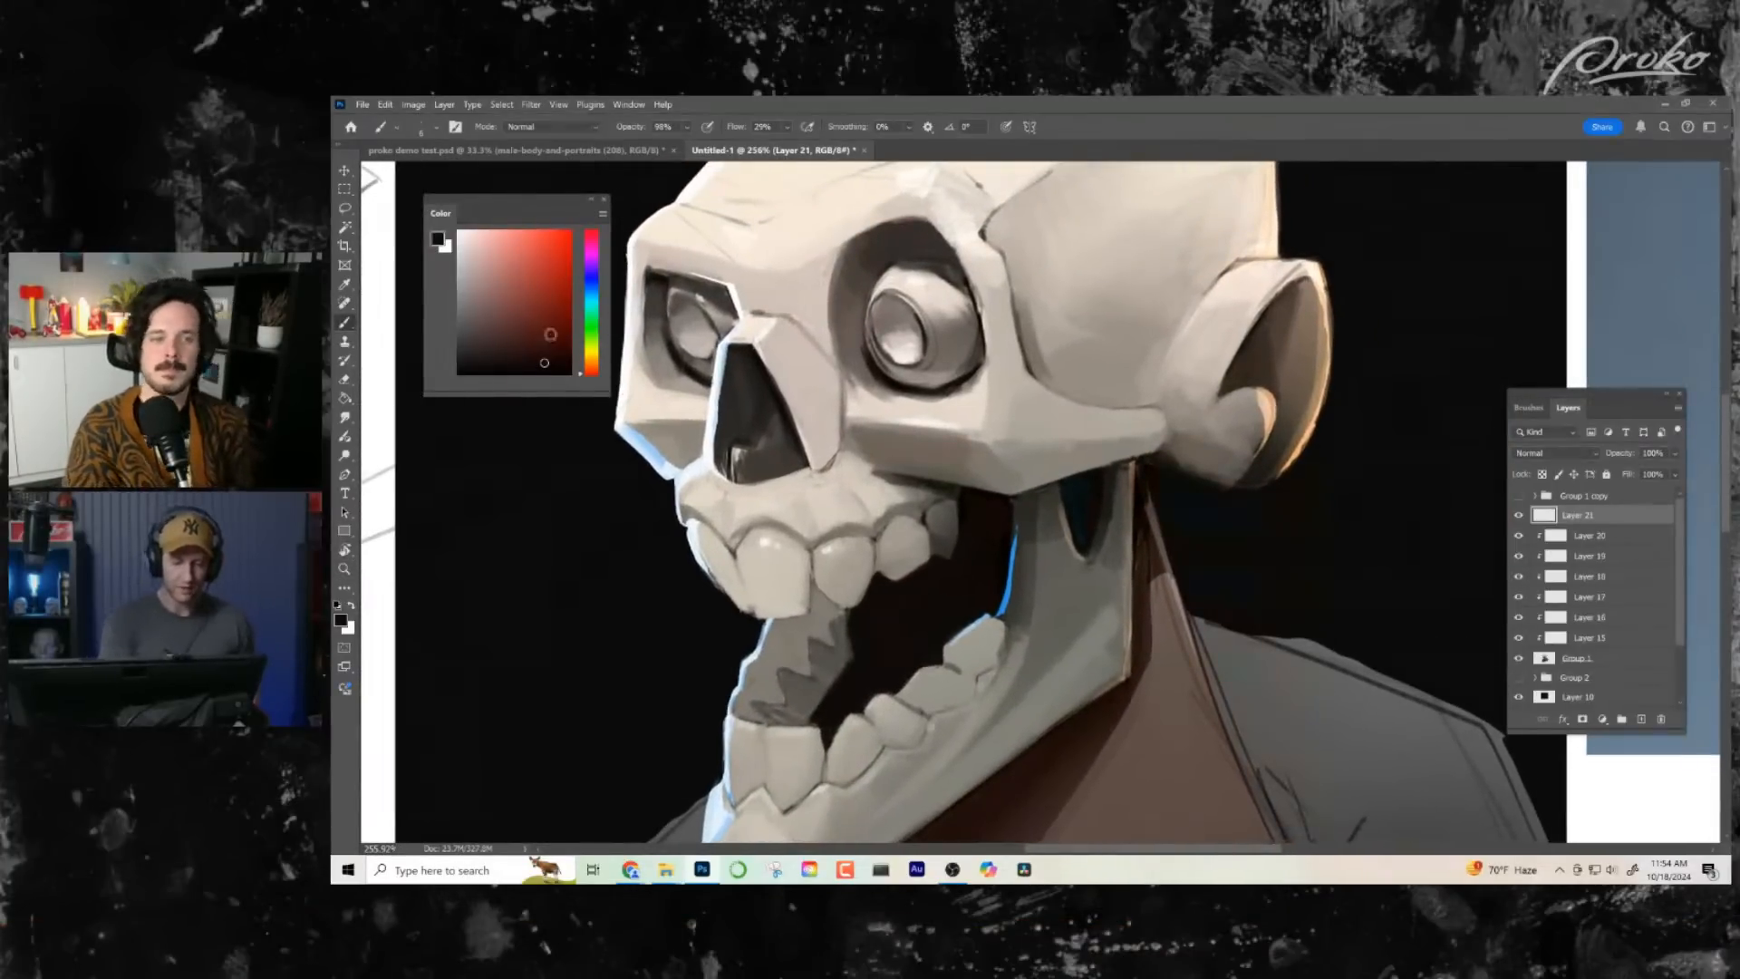
left_click(539, 281)
left_click(557, 263)
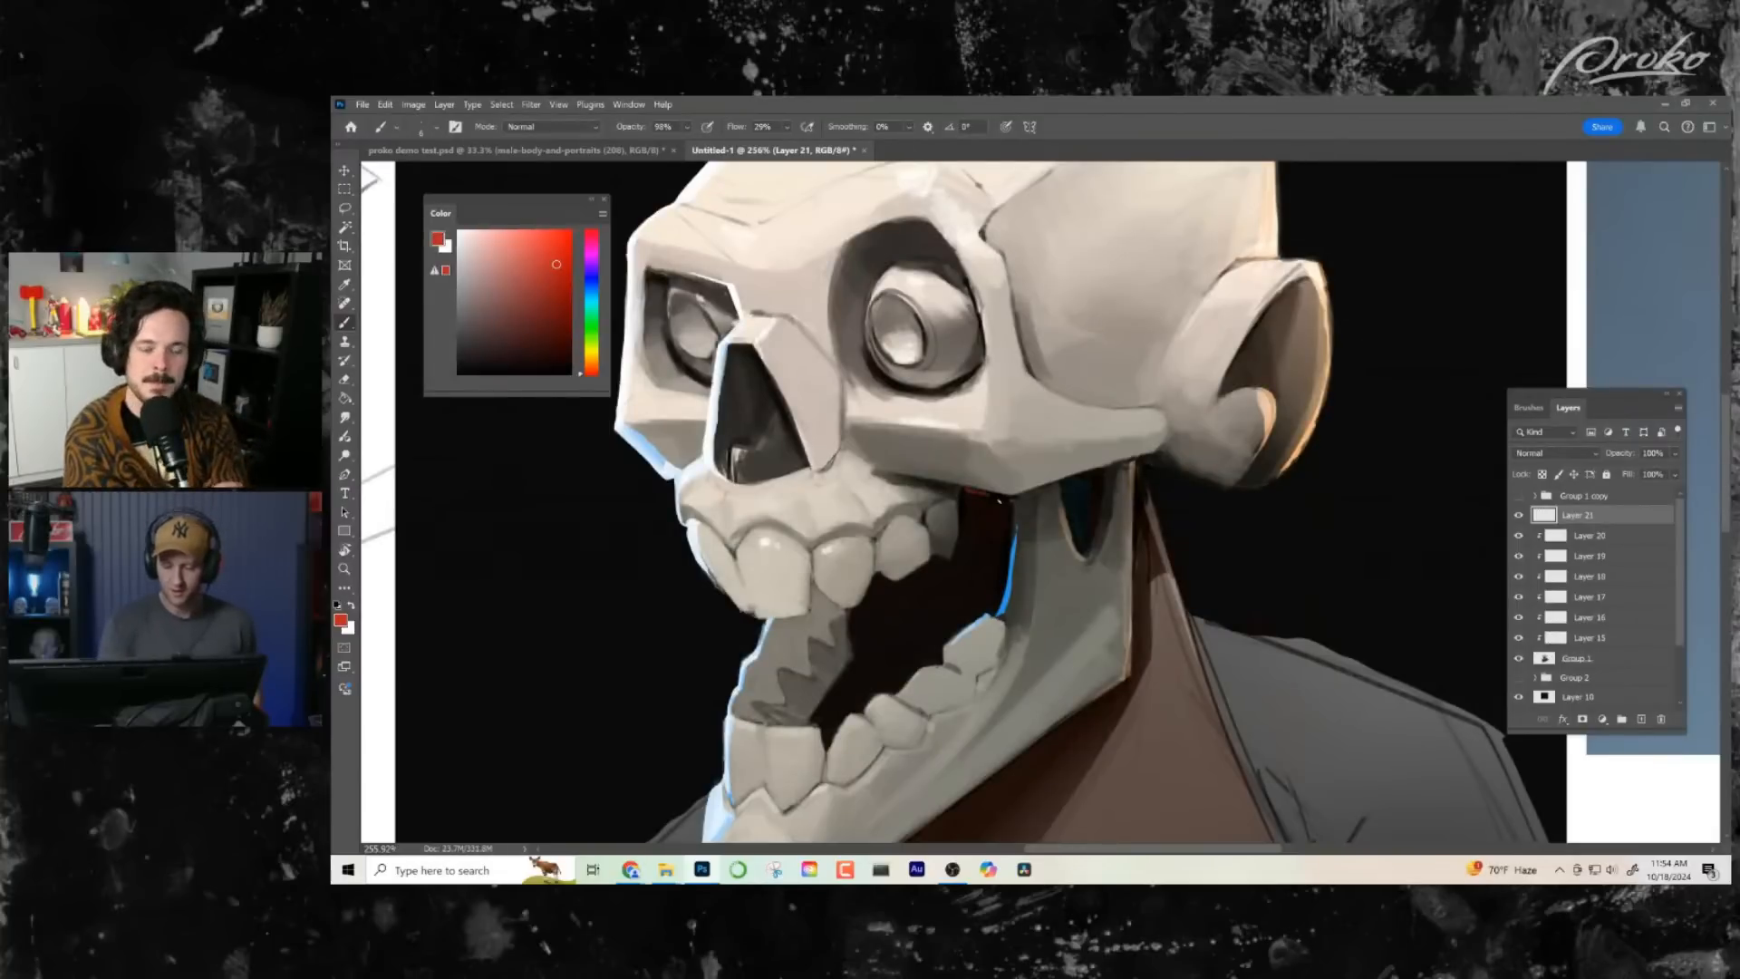
left_click_drag(963, 512, 1006, 511)
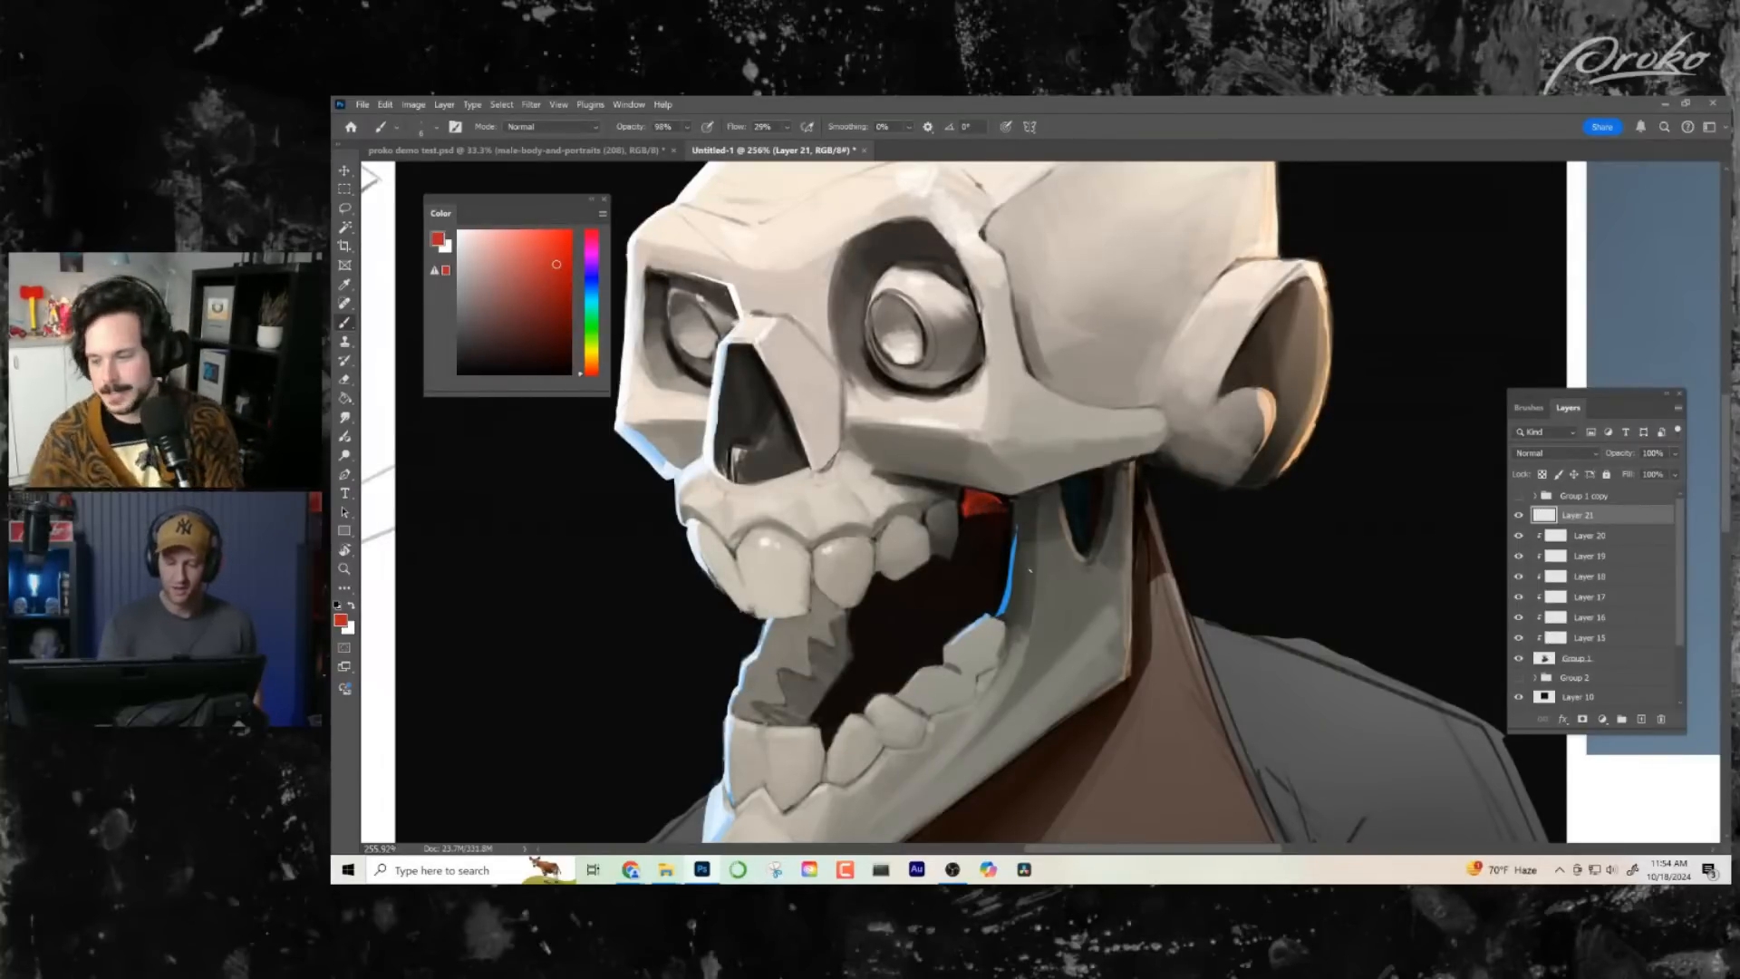
key("ctrl+space")
left_click_drag(1021, 631, 996, 632)
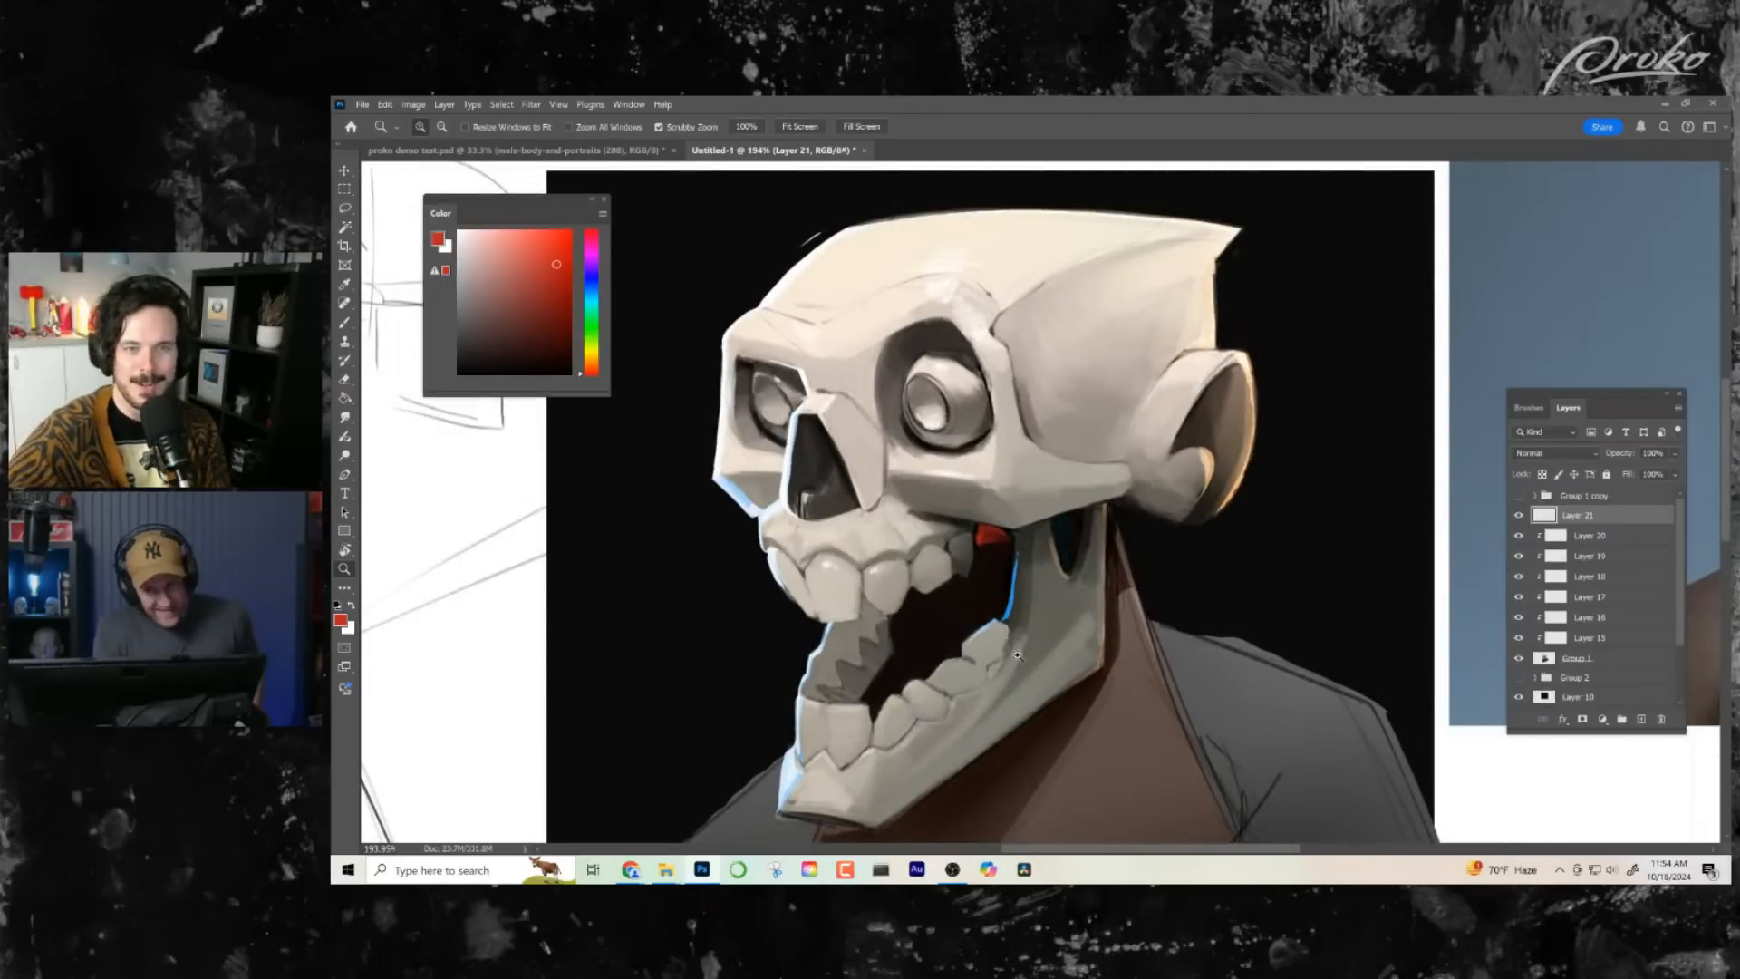
left_click_drag(1018, 655, 995, 641)
mouse_move(999, 604)
left_mouse_down()
mouse_move(889, 597)
mouse_move(909, 599)
left_mouse_up()
key("ctrl+z")
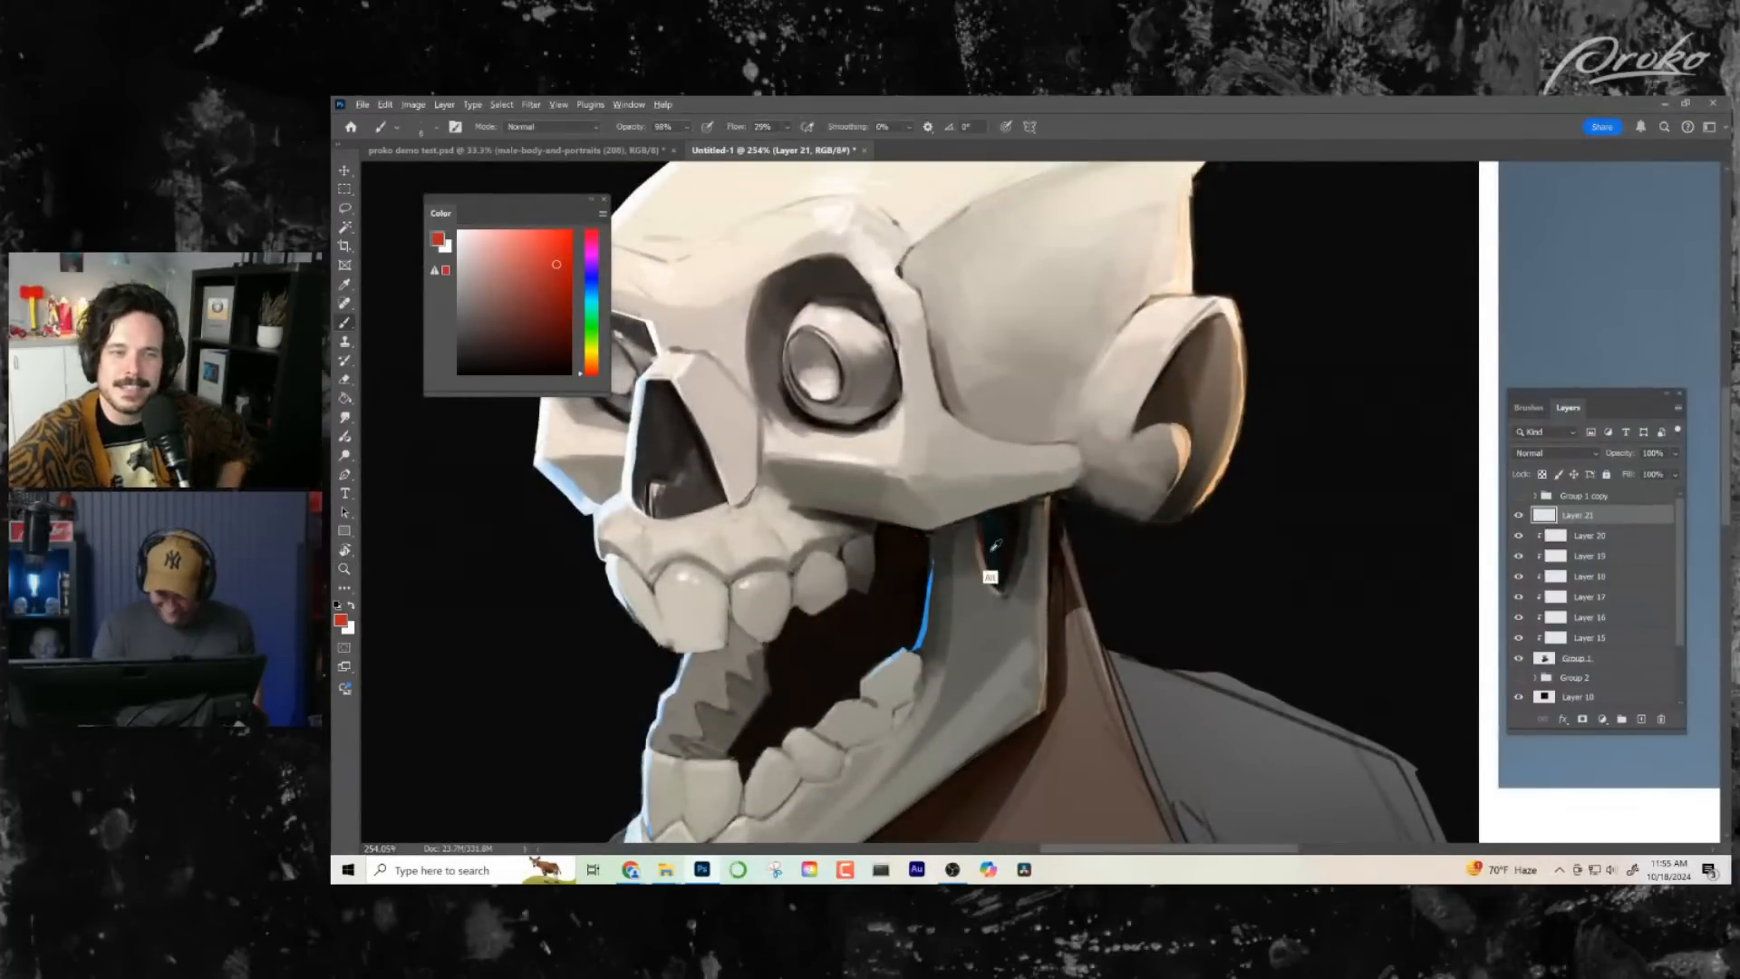
- Sample the dark mouth red and neighbouring tooth greys, and refine the dark edges around the rearmost upper teeth
left_click(982, 560, "alt")
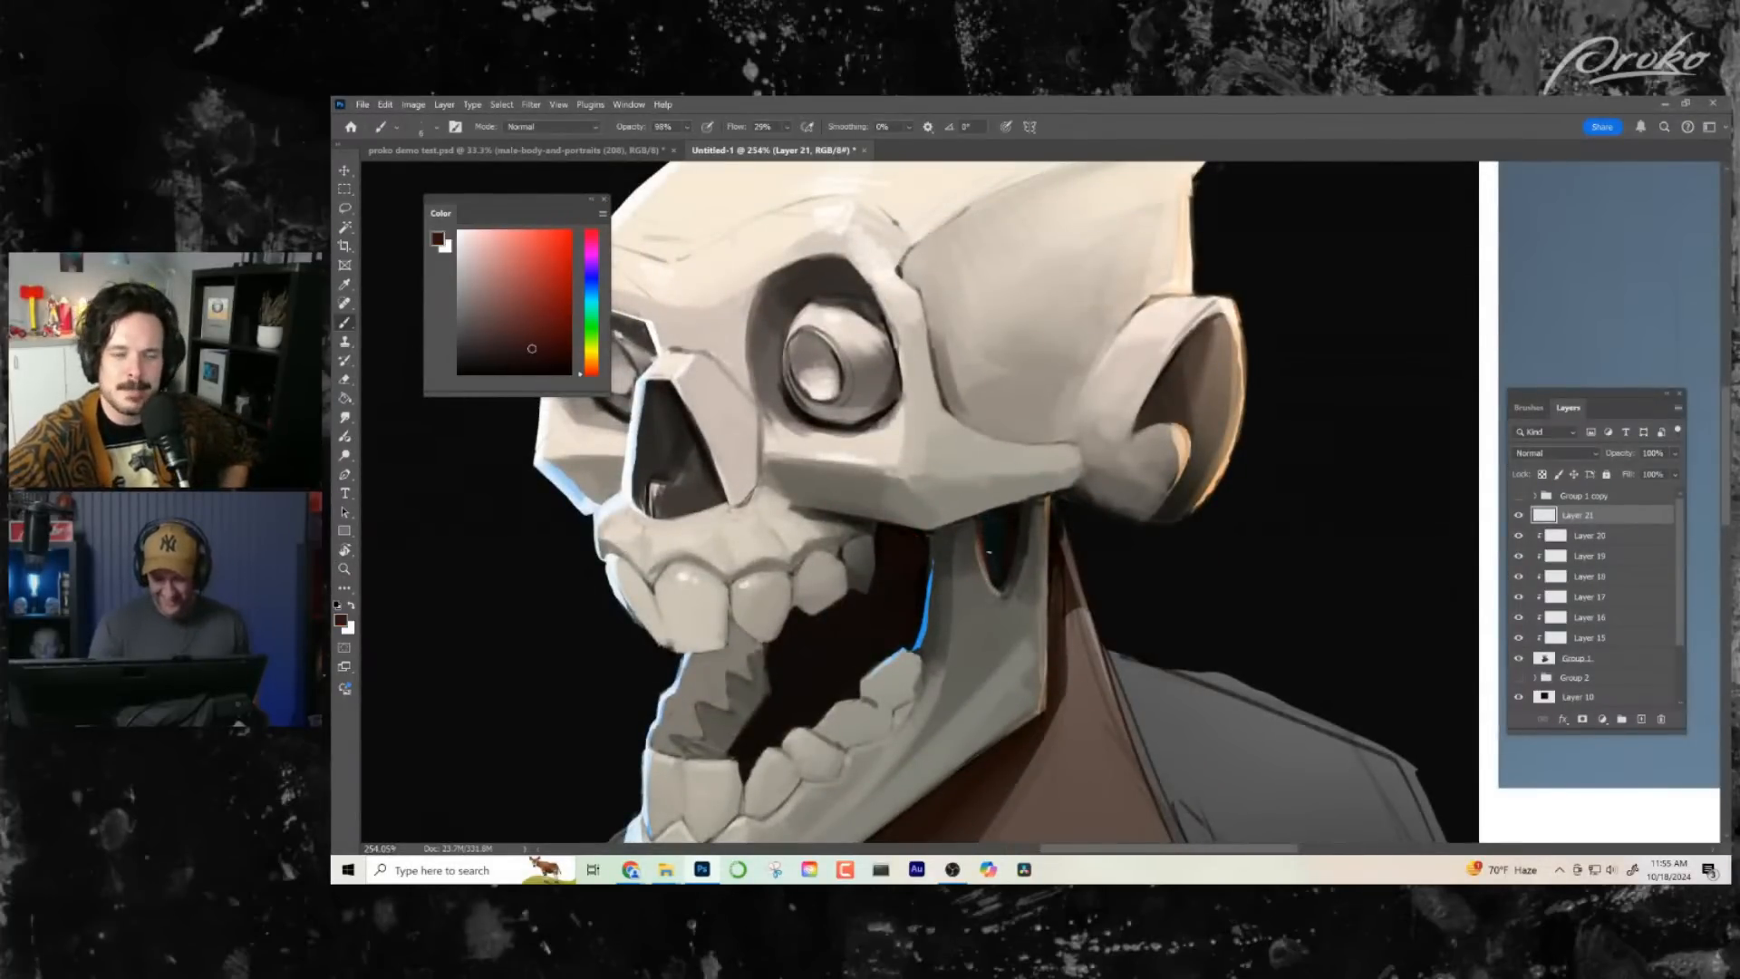
left_click_drag(1055, 556, 1165, 473)
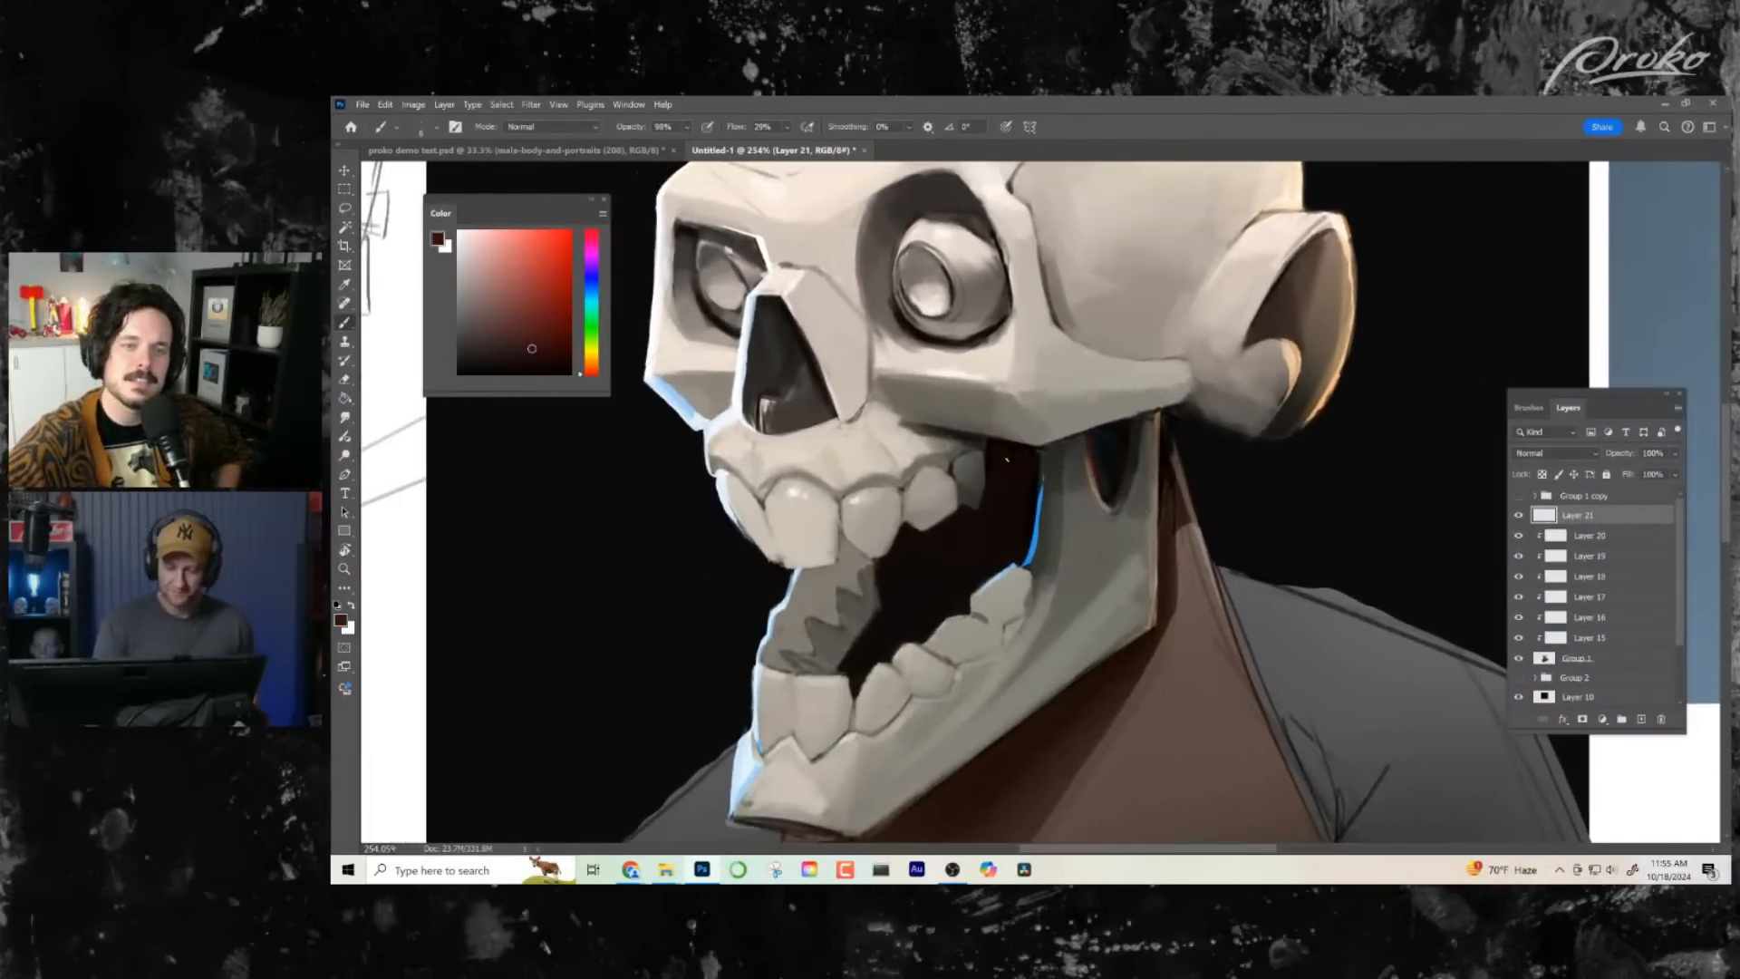
left_click(967, 501, "alt")
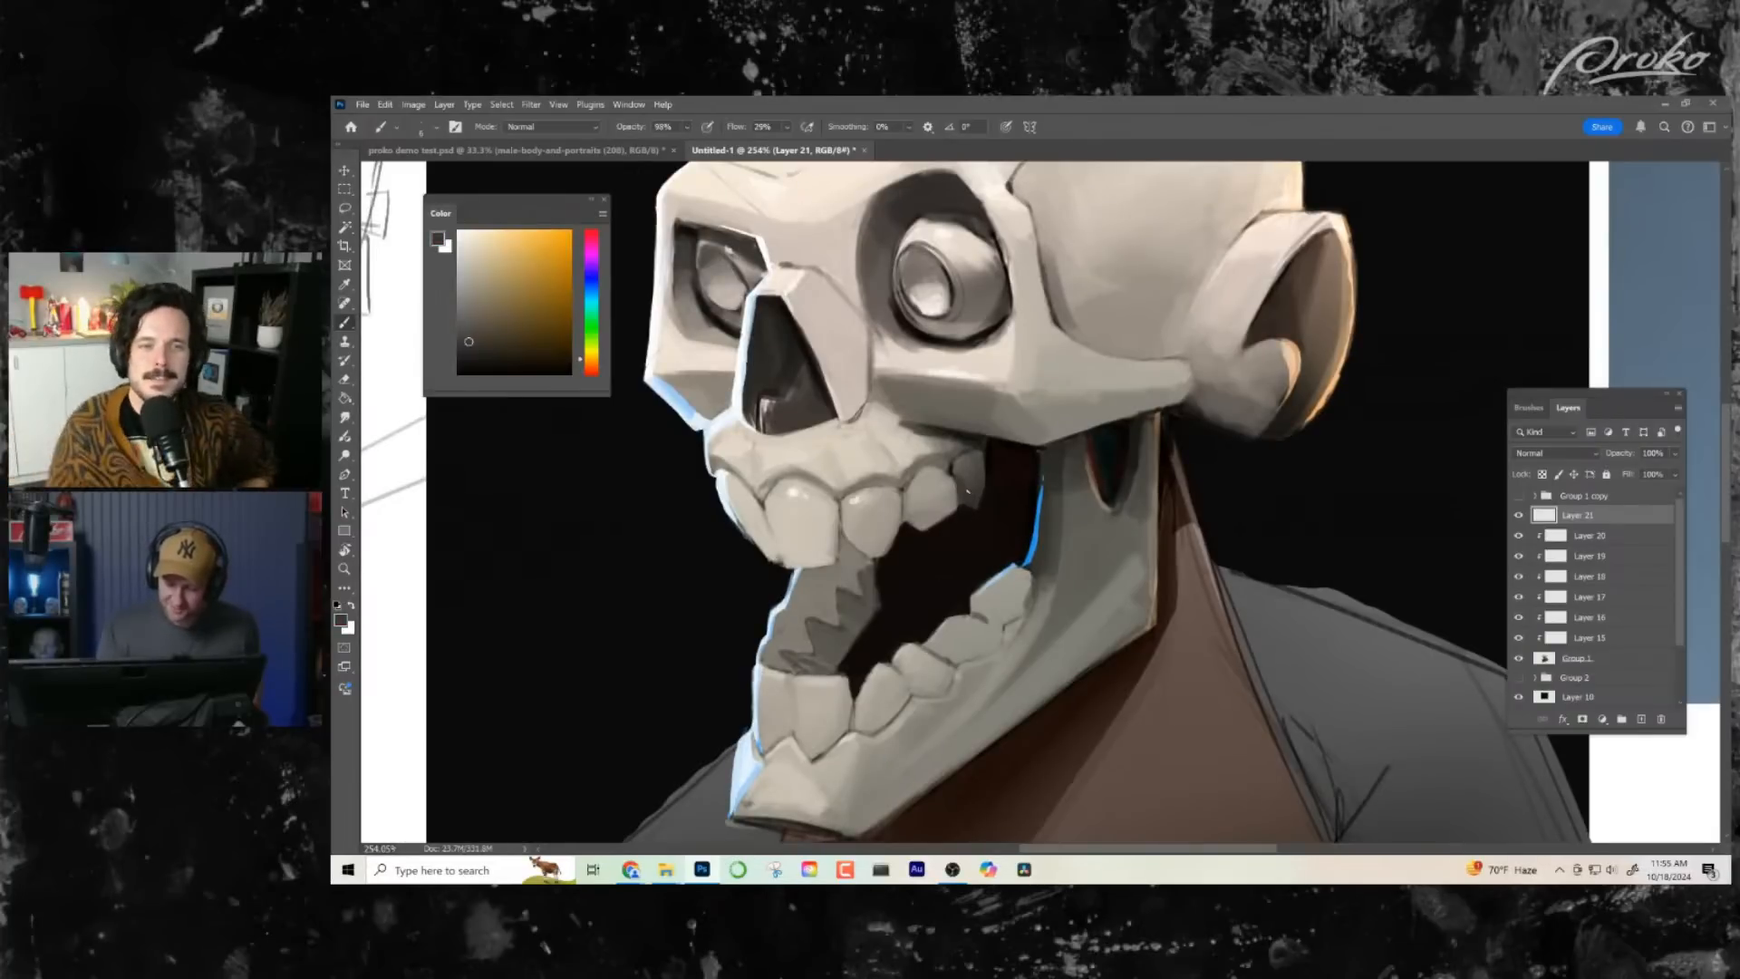
left_click(872, 521, "alt")
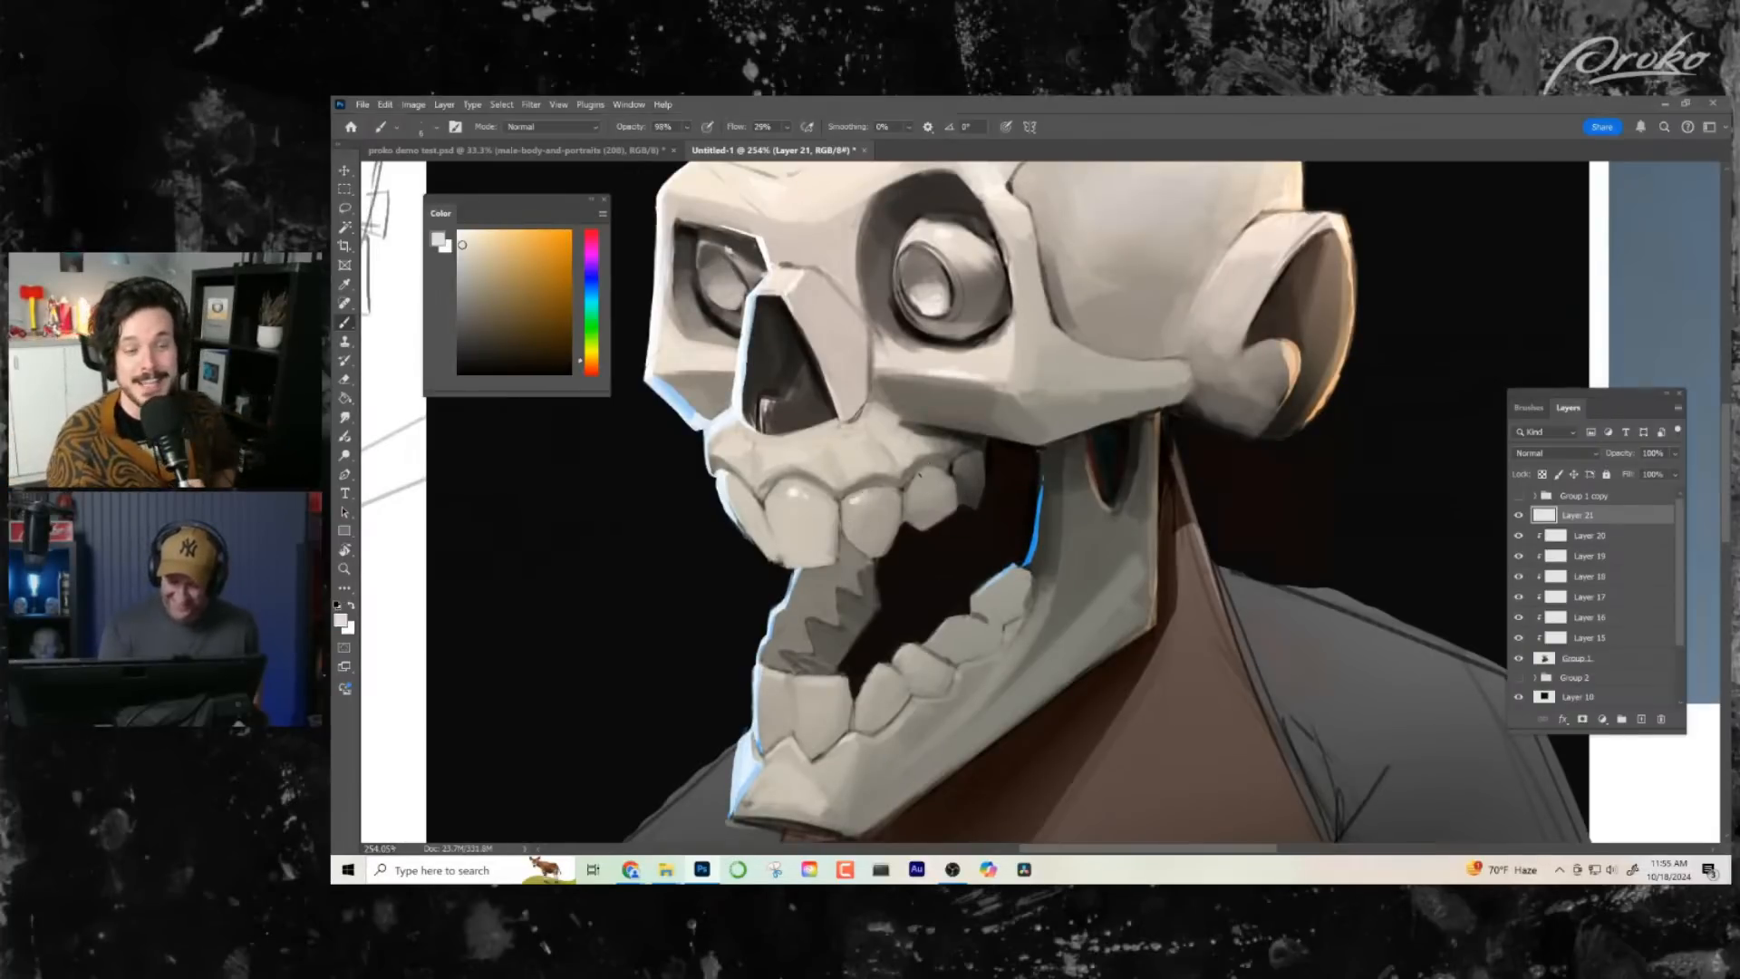
left_click(968, 553, "alt")
left_click_drag(933, 519, 955, 555)
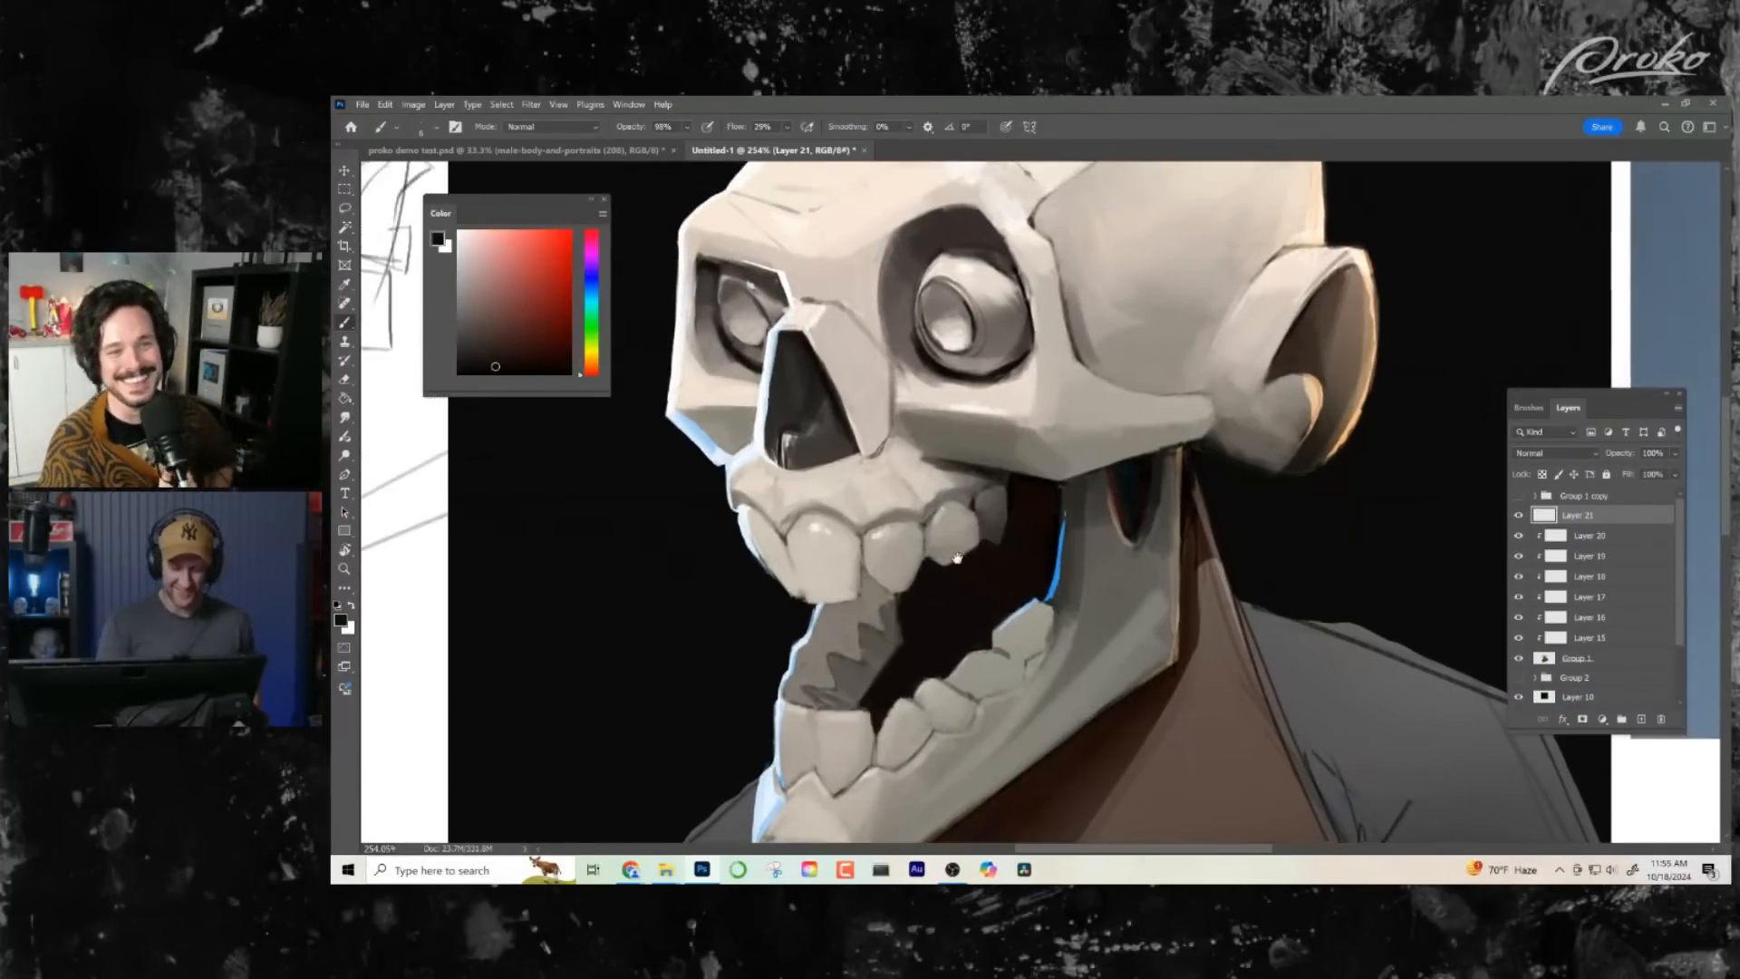
left_click(1019, 504, "alt")
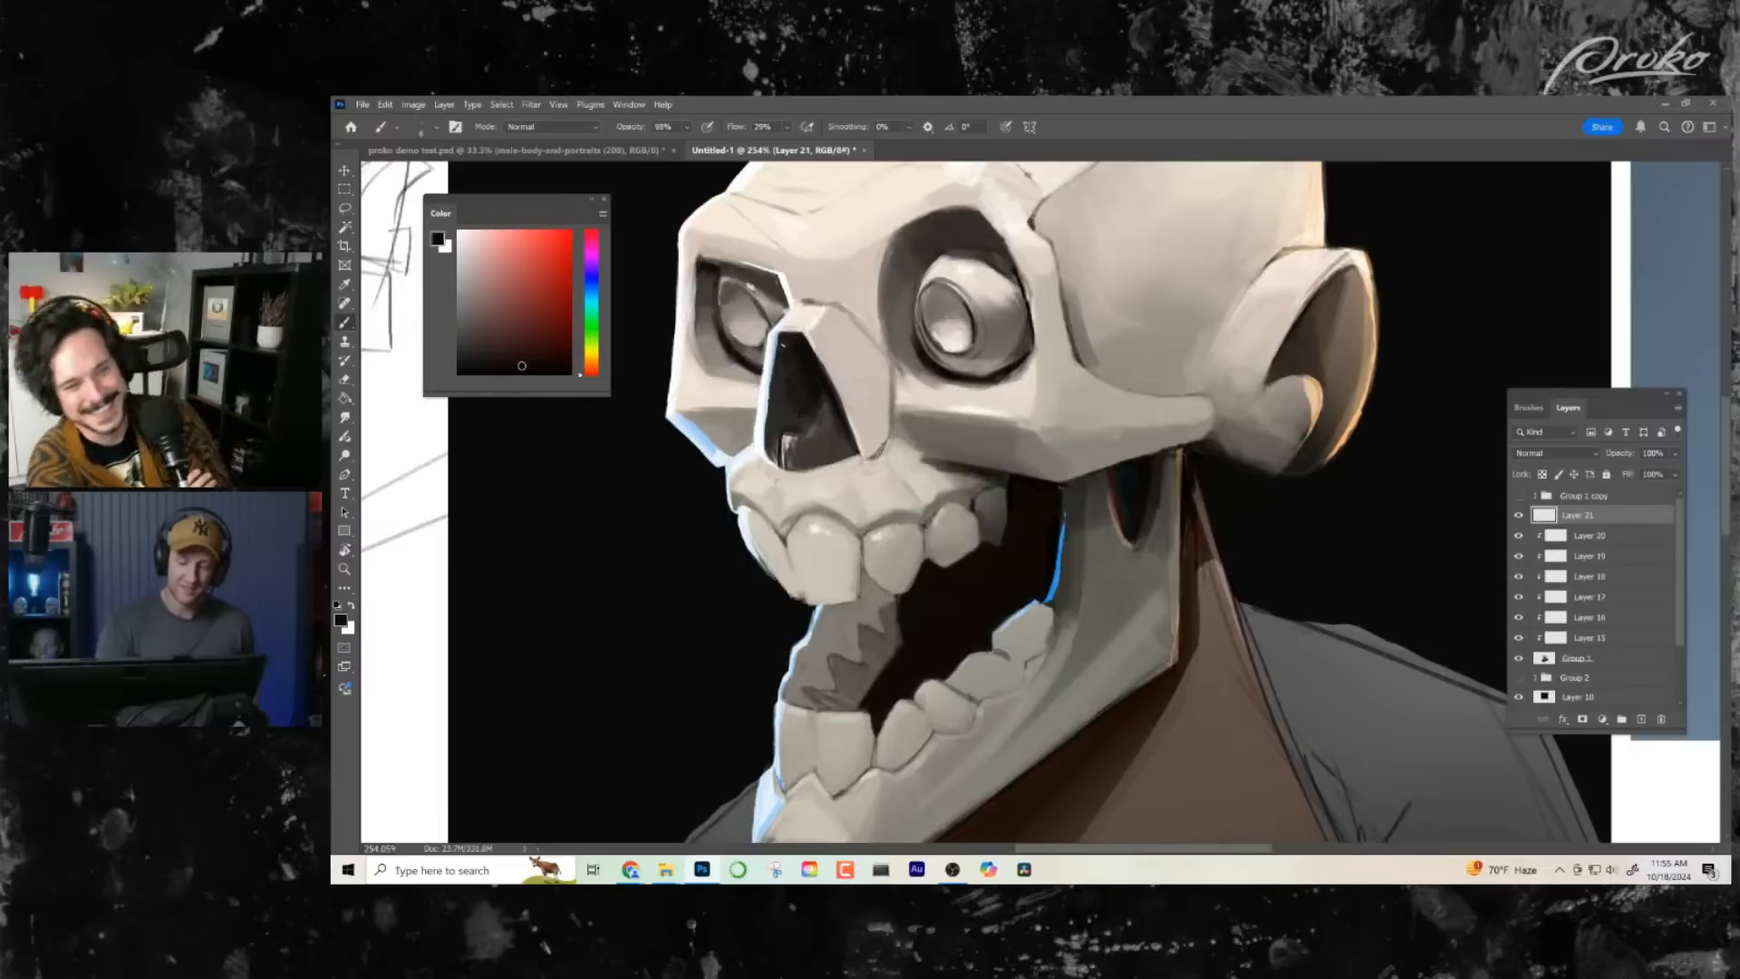
- Deepen the upper part and near edge of the nose cavity with near-black tones sampled from inside it
left_click(796, 388, "alt")
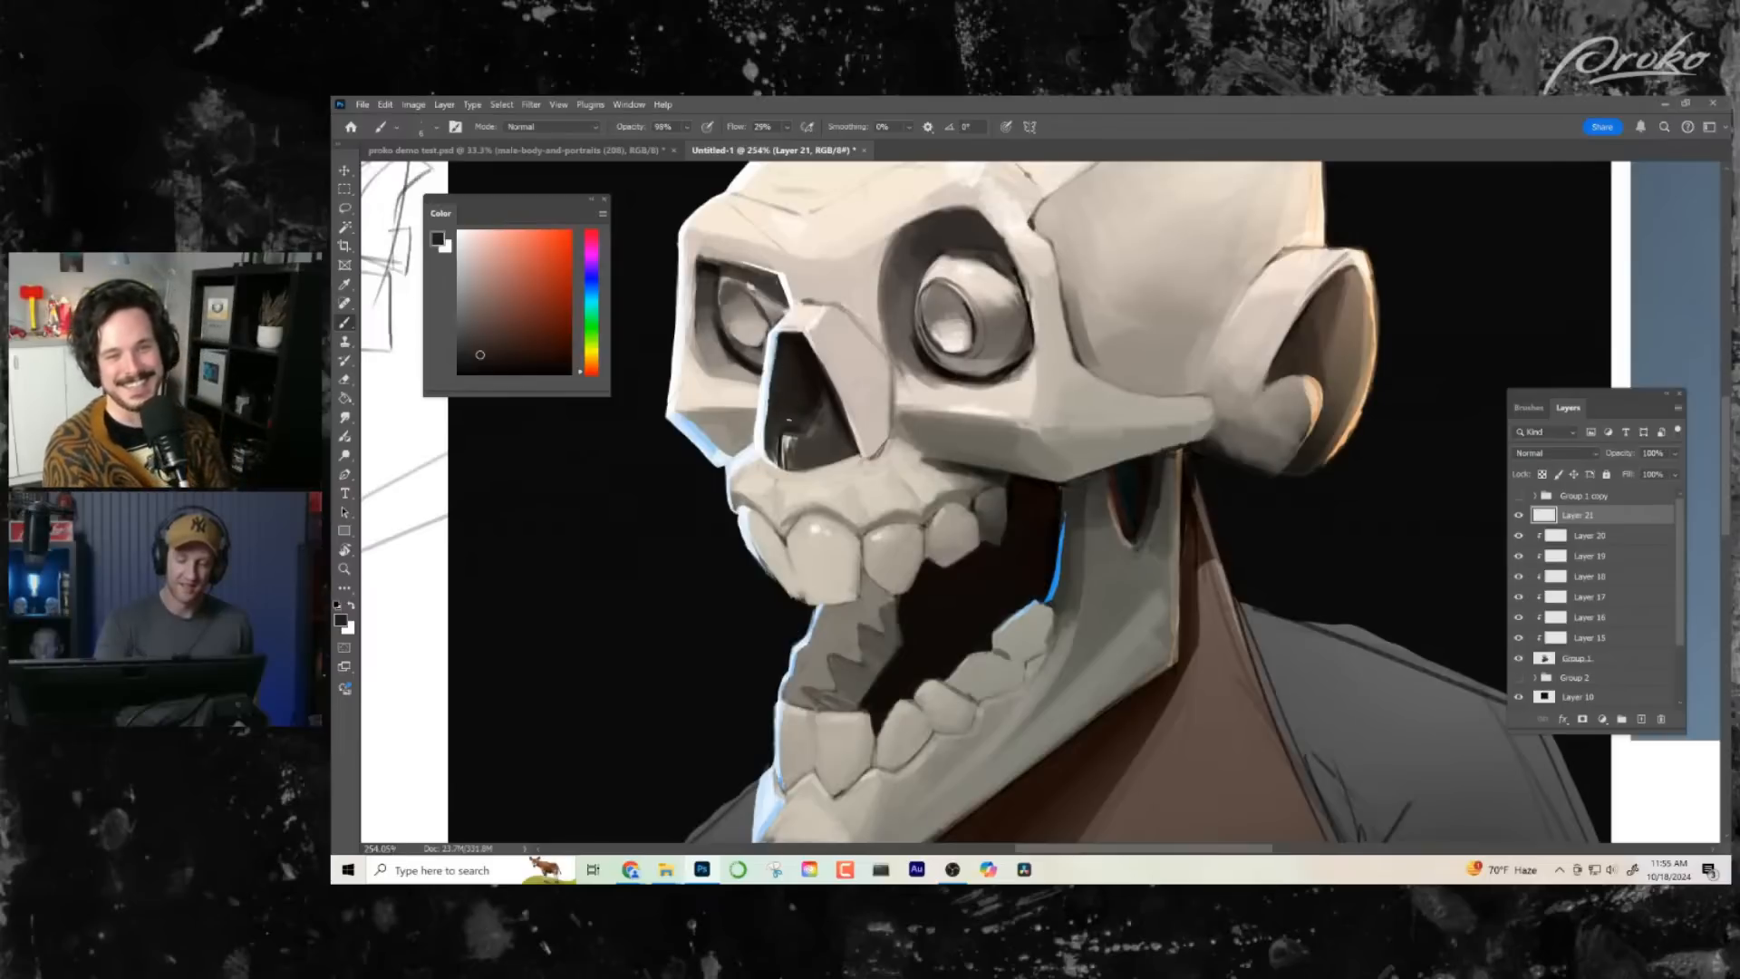
left_click(796, 346, "alt")
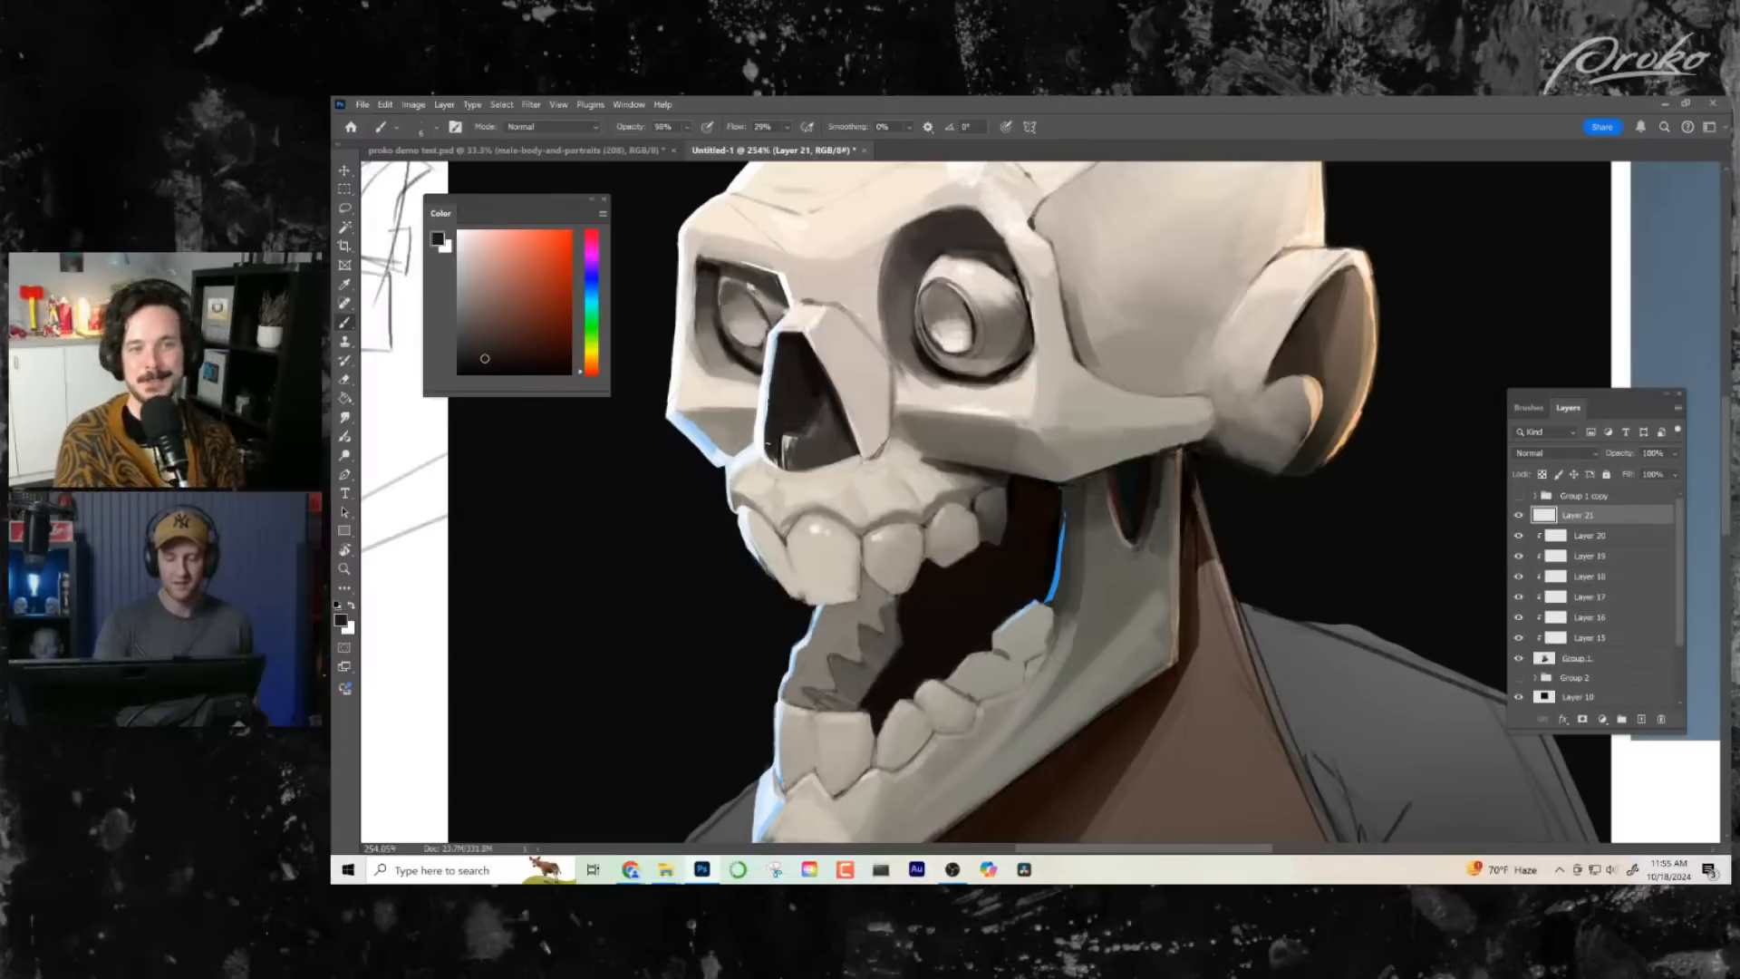
left_click_drag(967, 614, 977, 640)
left_click(811, 389, "alt")
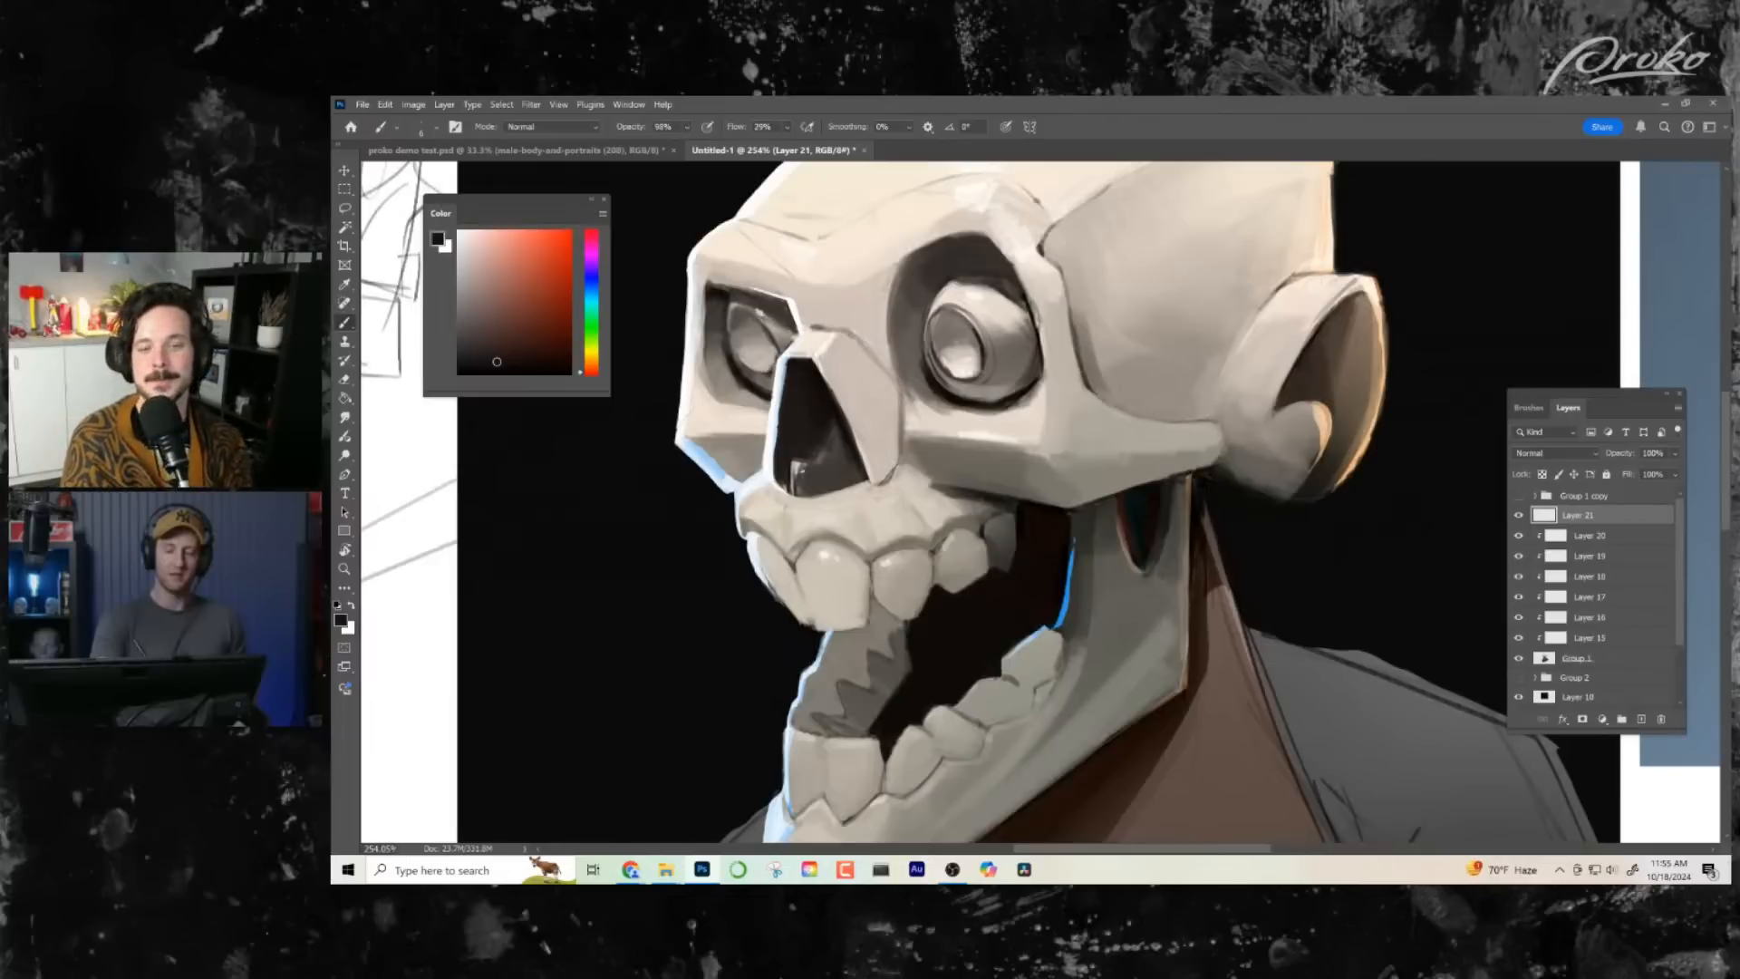
left_click_drag(955, 614, 962, 626)
left_click(794, 434, "alt")
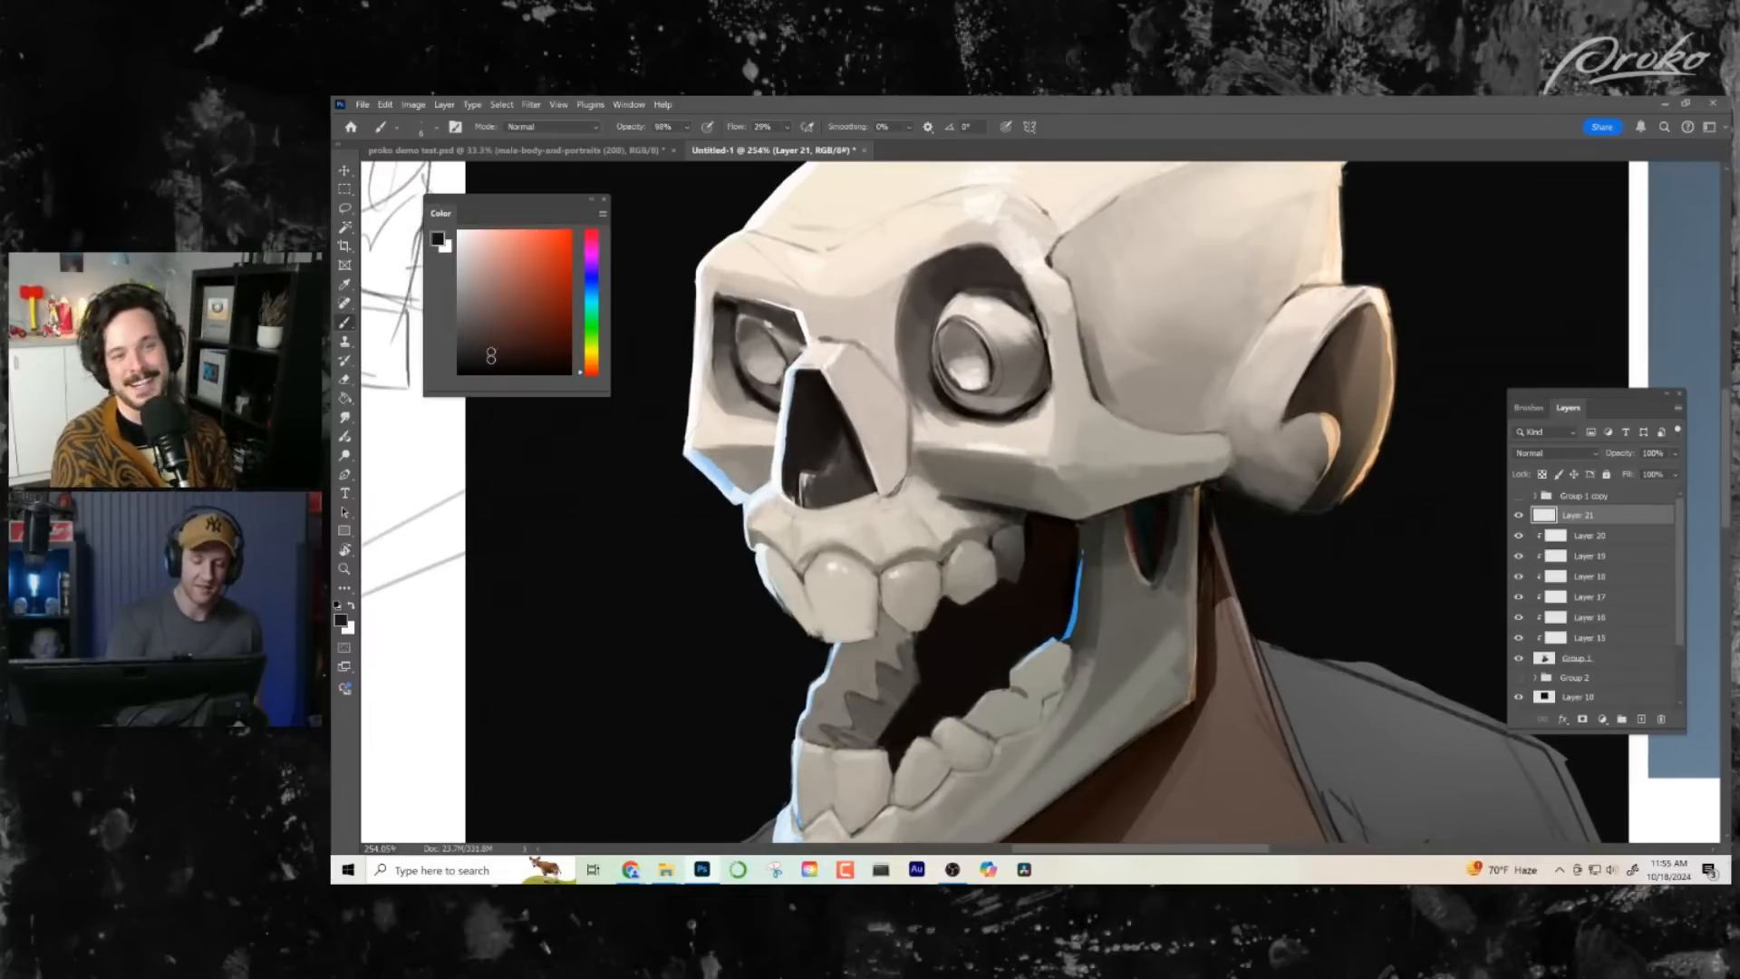
- Add a new layer, try a Color Burn stroke of muted dark red in the nose cavity, and undo it
left_click(504, 339)
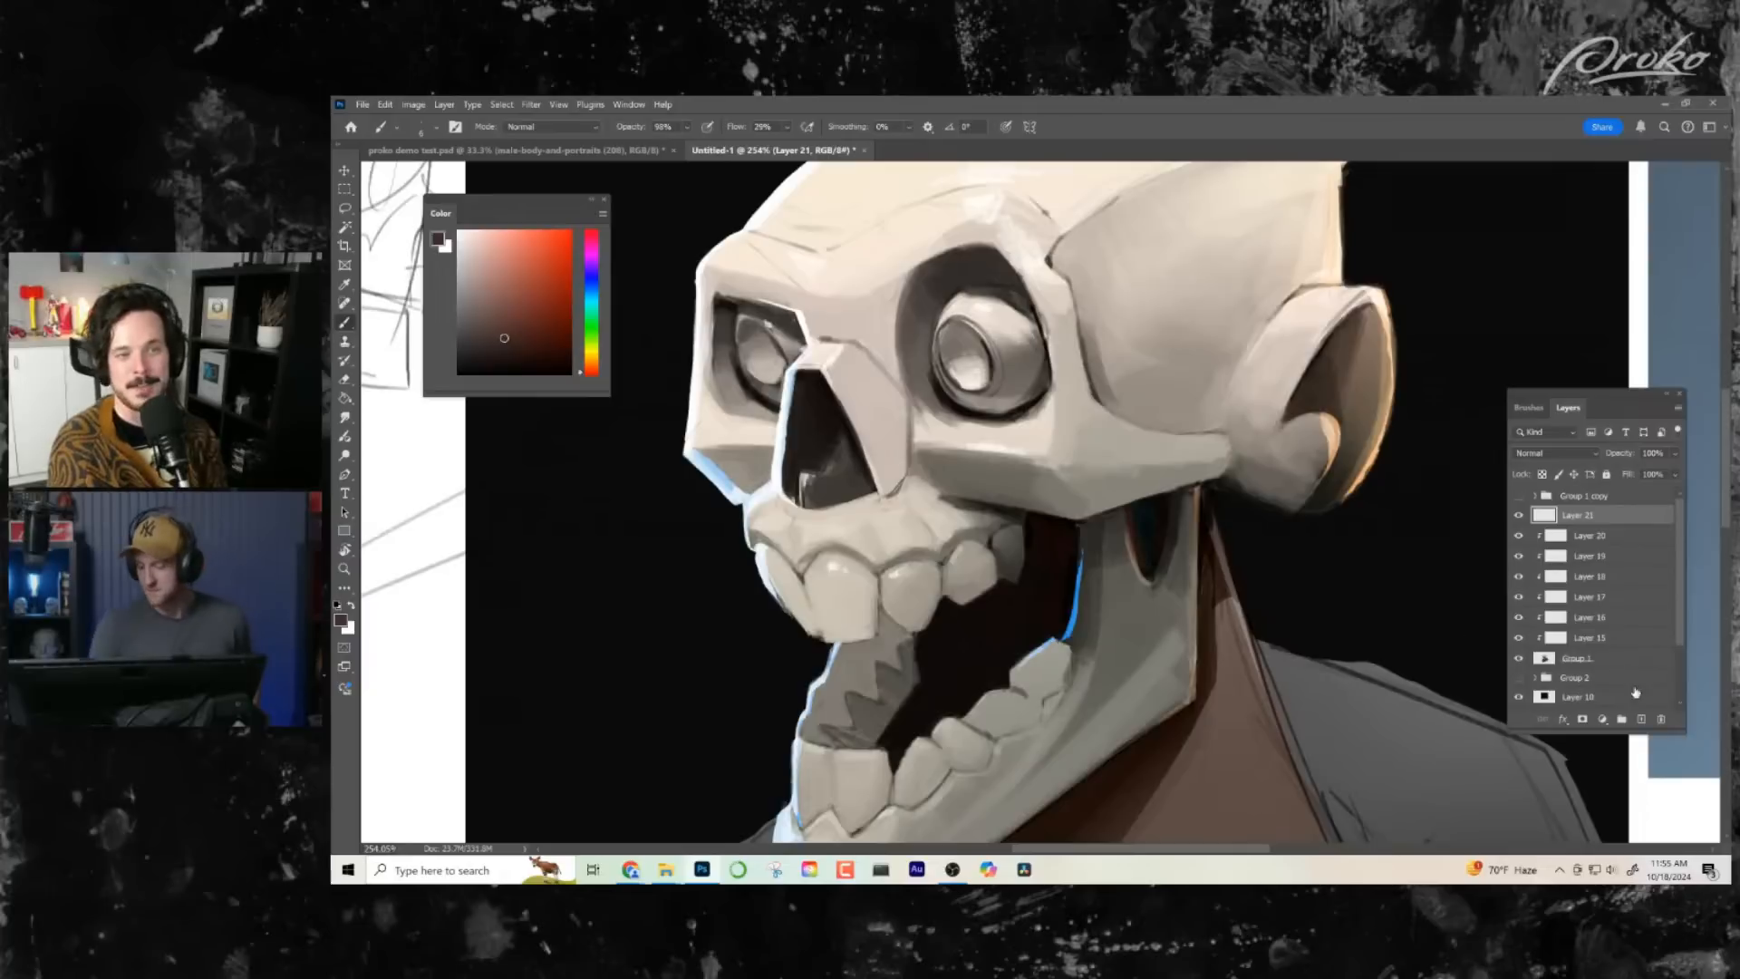
left_click(1642, 719)
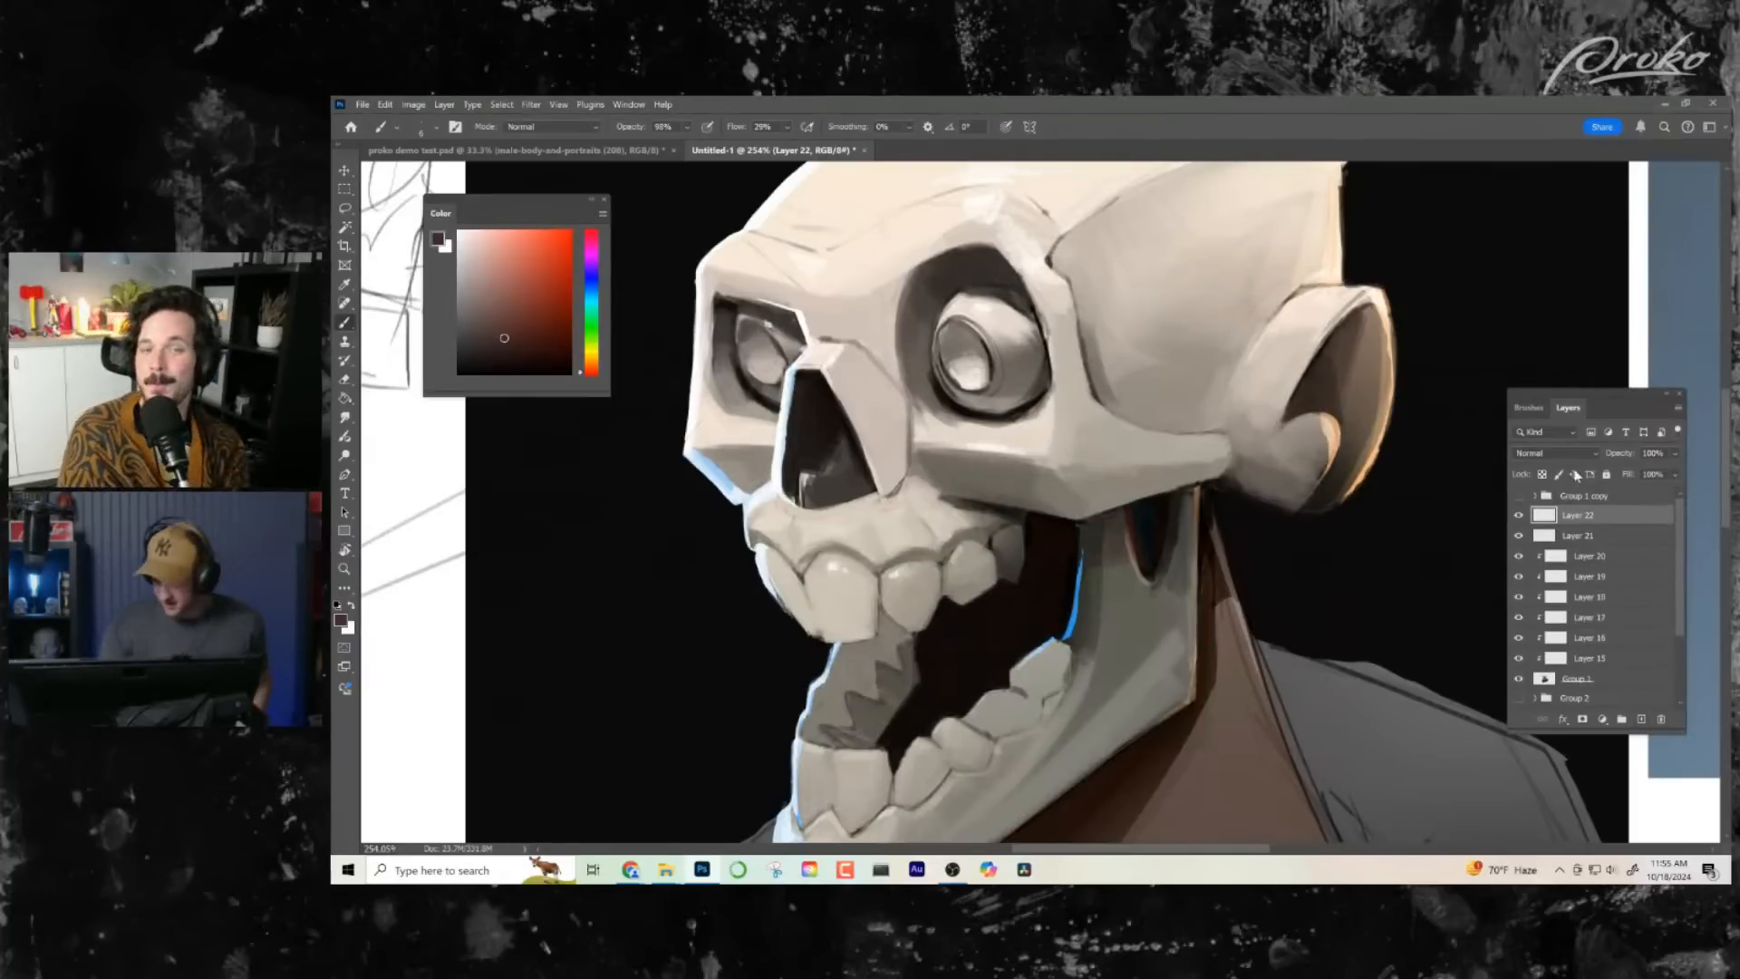
left_click(1555, 453)
left_click(1567, 523)
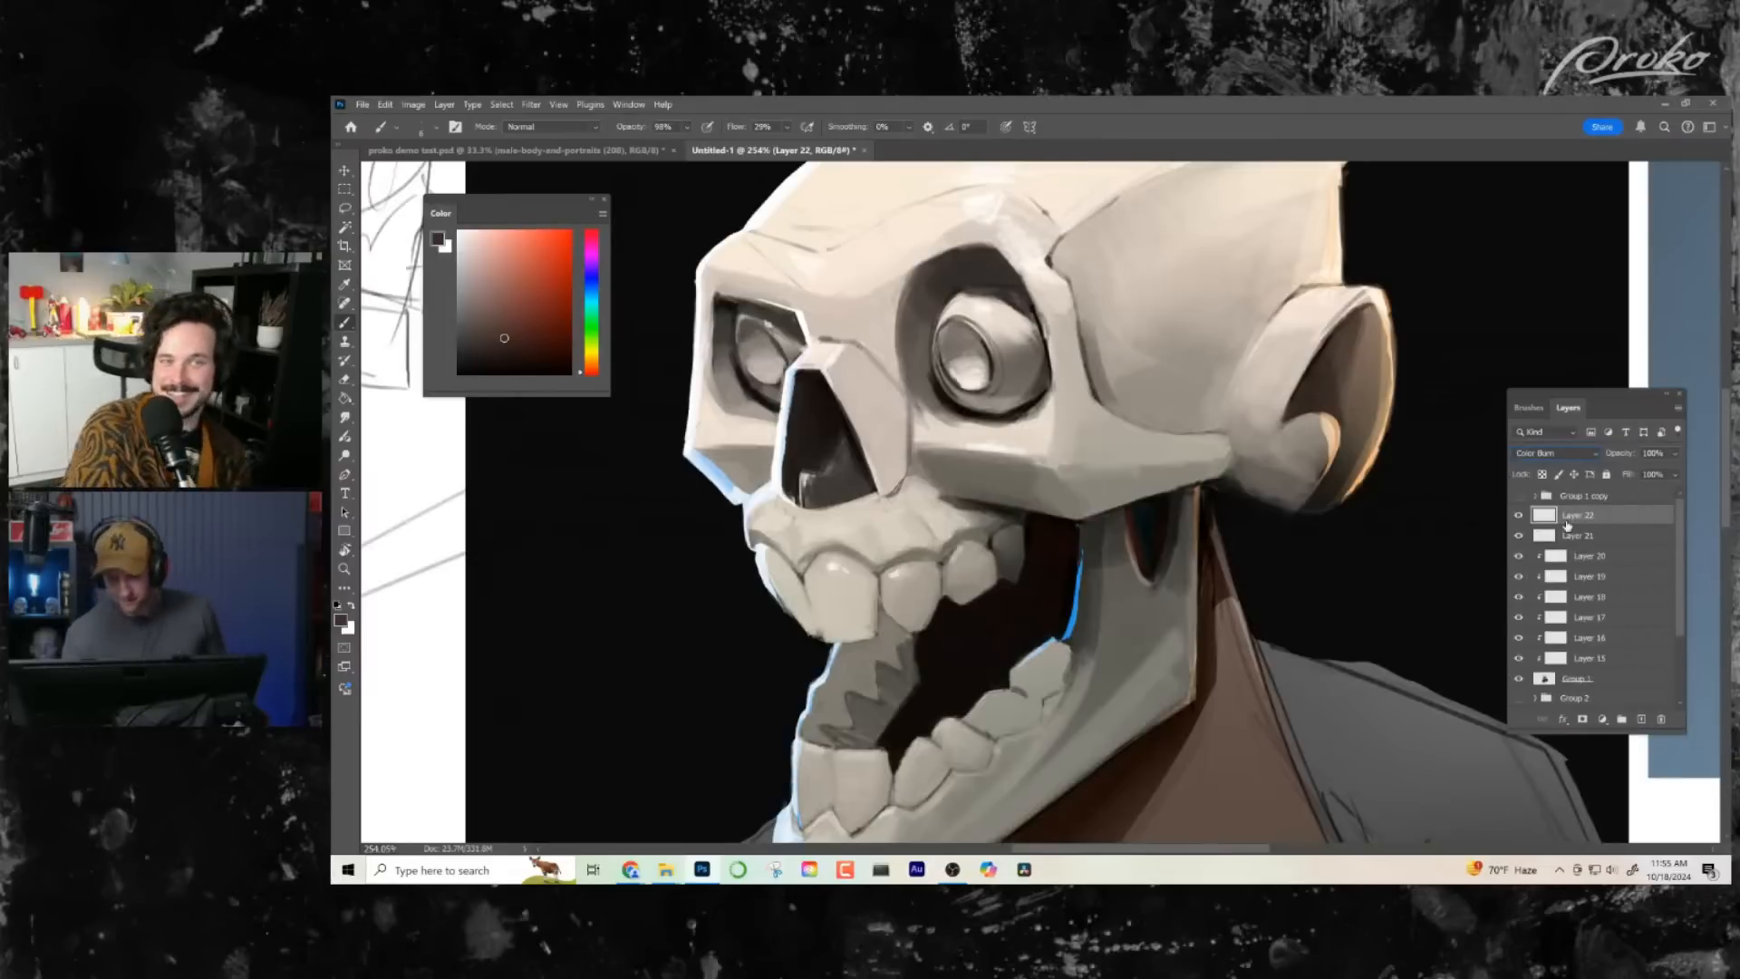
left_click(800, 415, "alt")
key("ctrl+z")
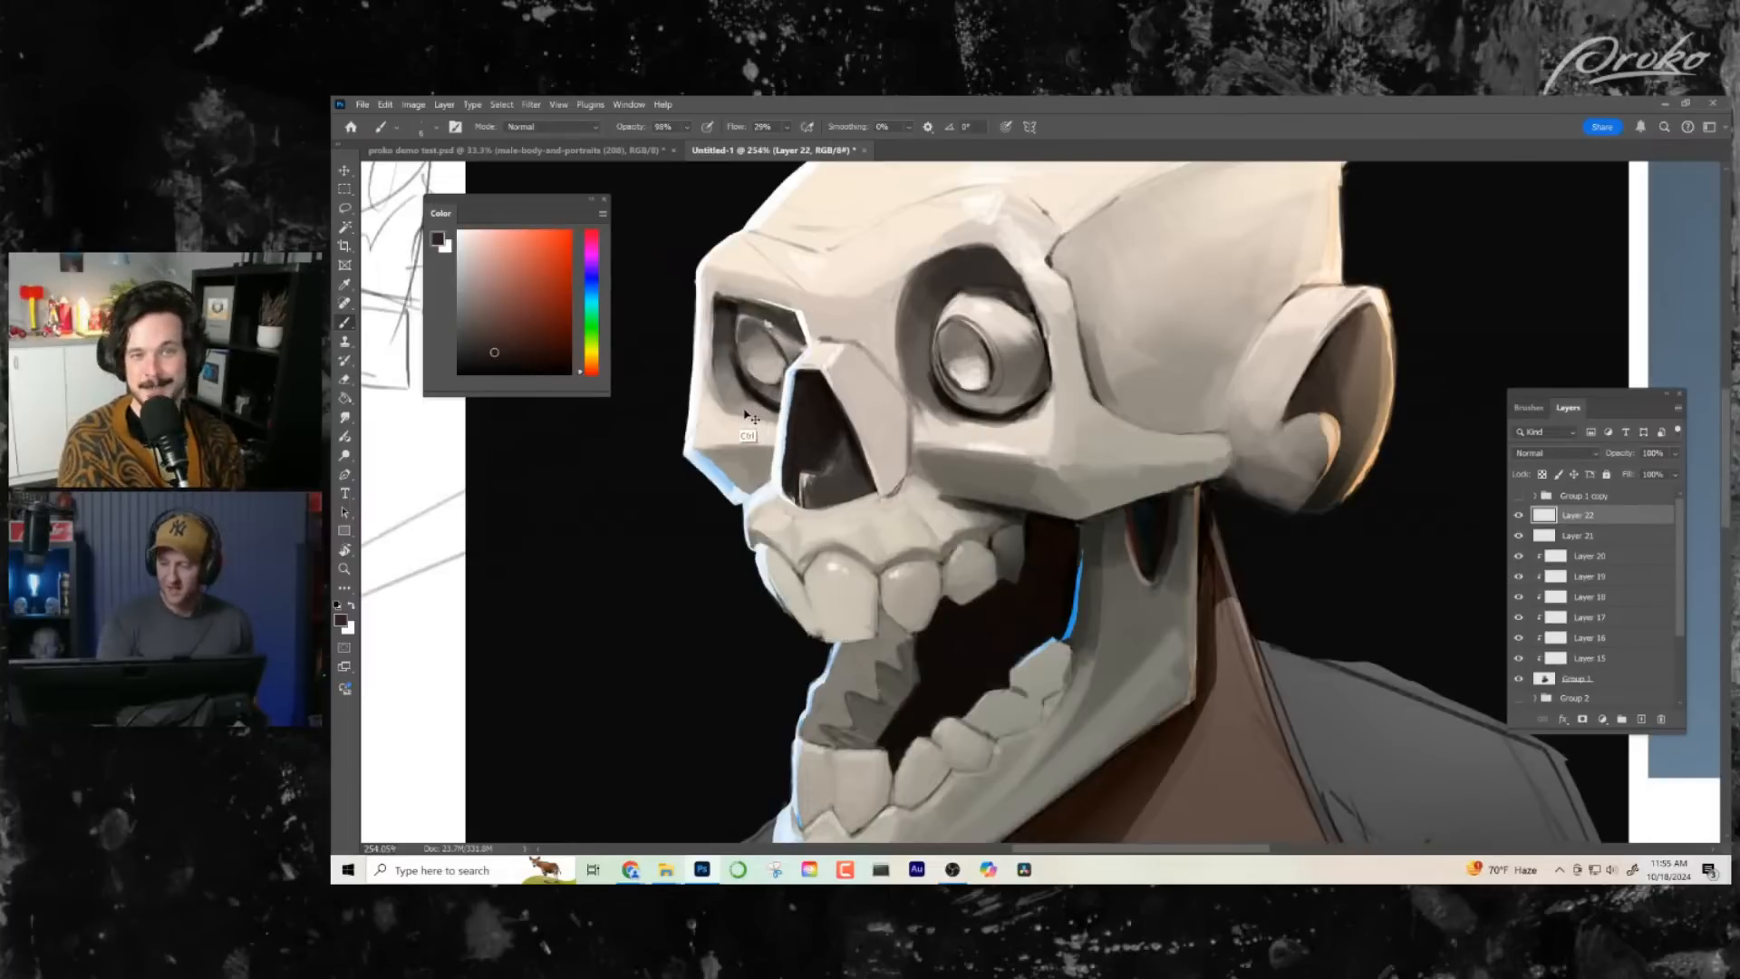
- Try Color Burn on the new layer with a bright orange-red, and switch its blend mode to Color Dodge
left_click(1554, 453)
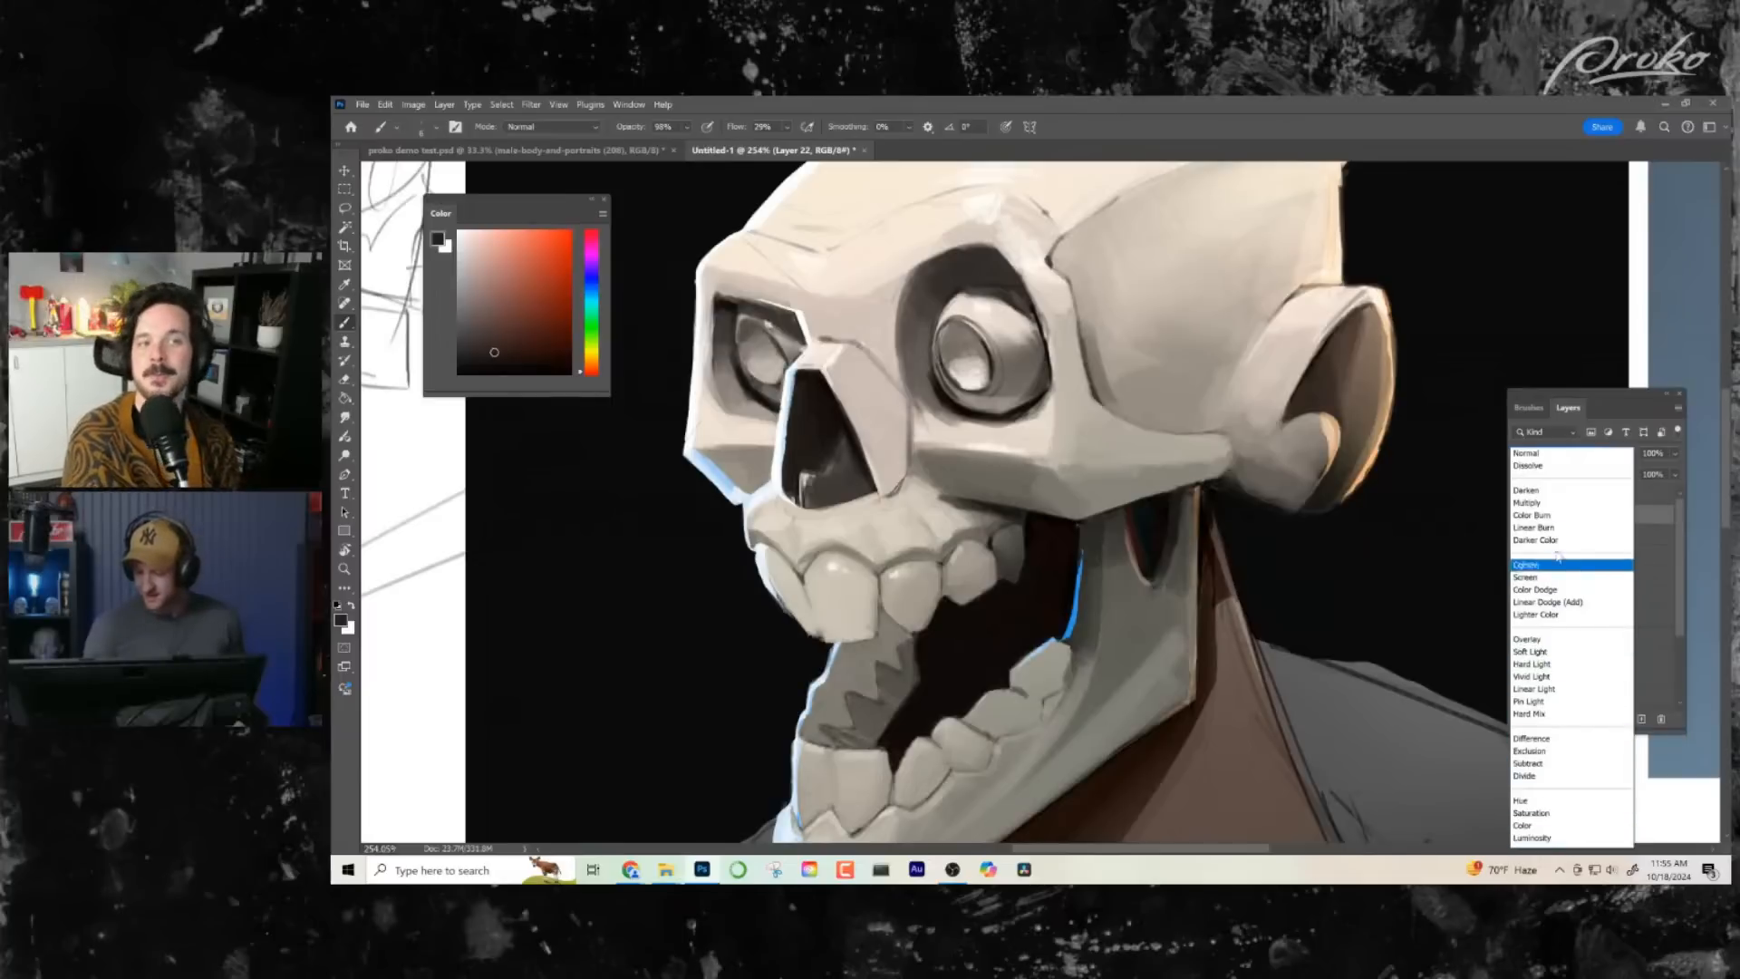
left_click(1536, 515)
left_click(535, 244)
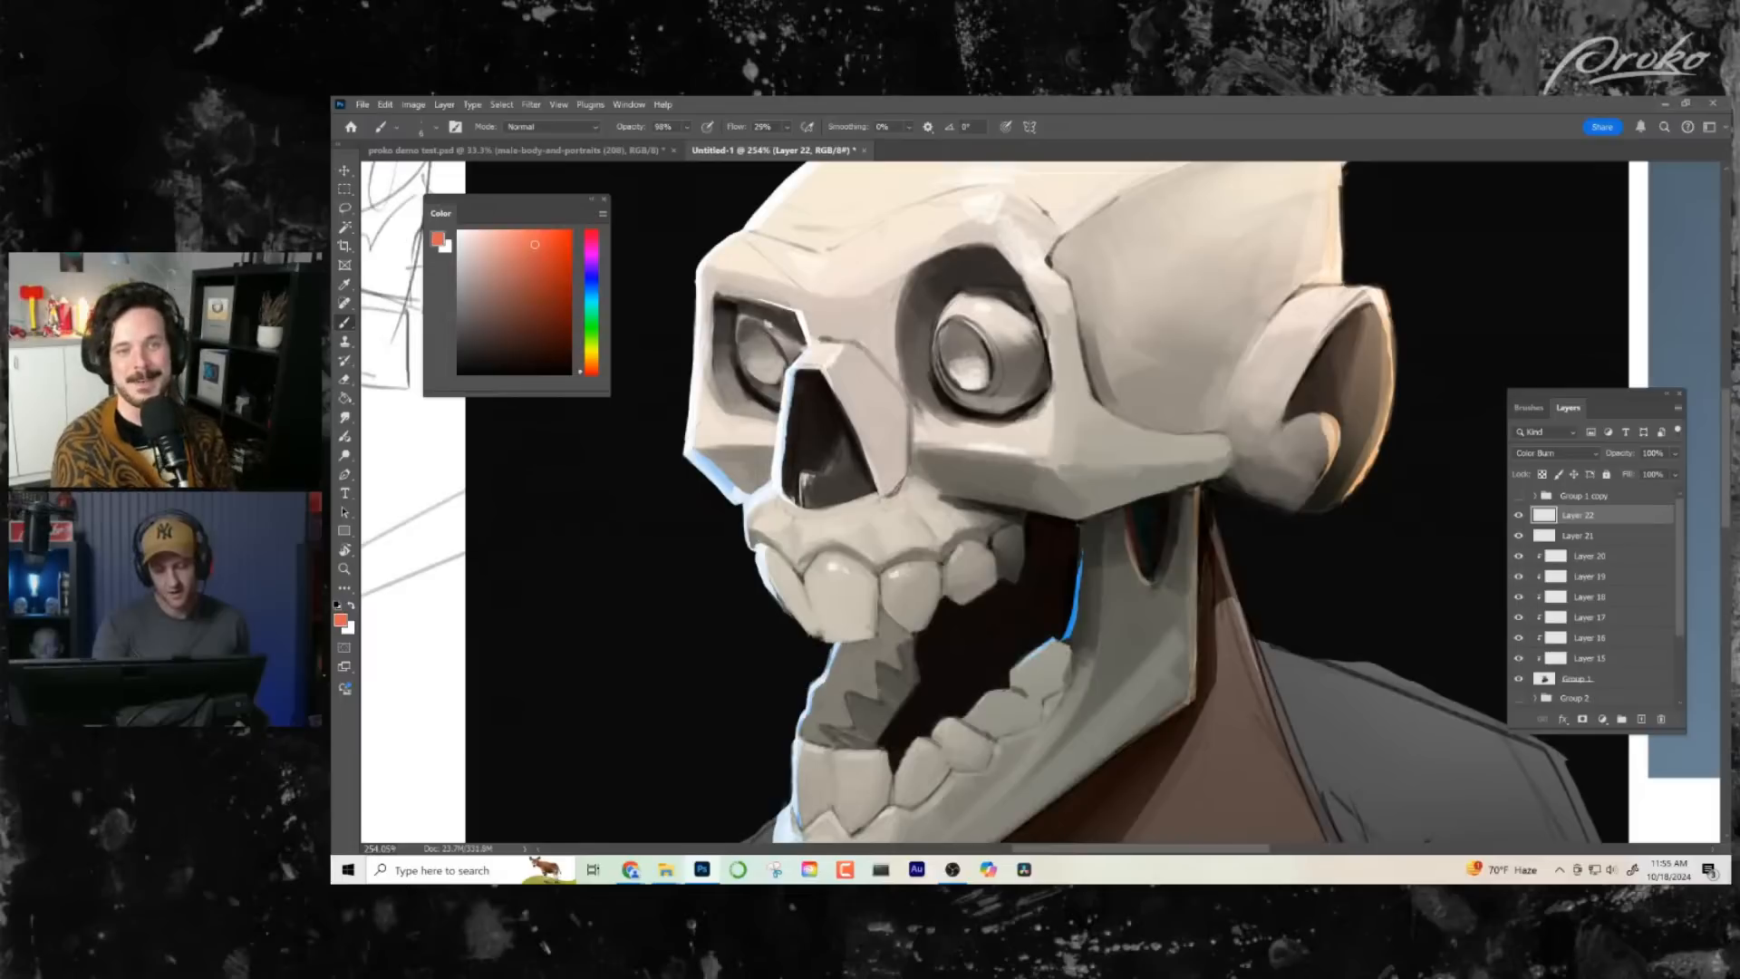
left_click(1578, 456)
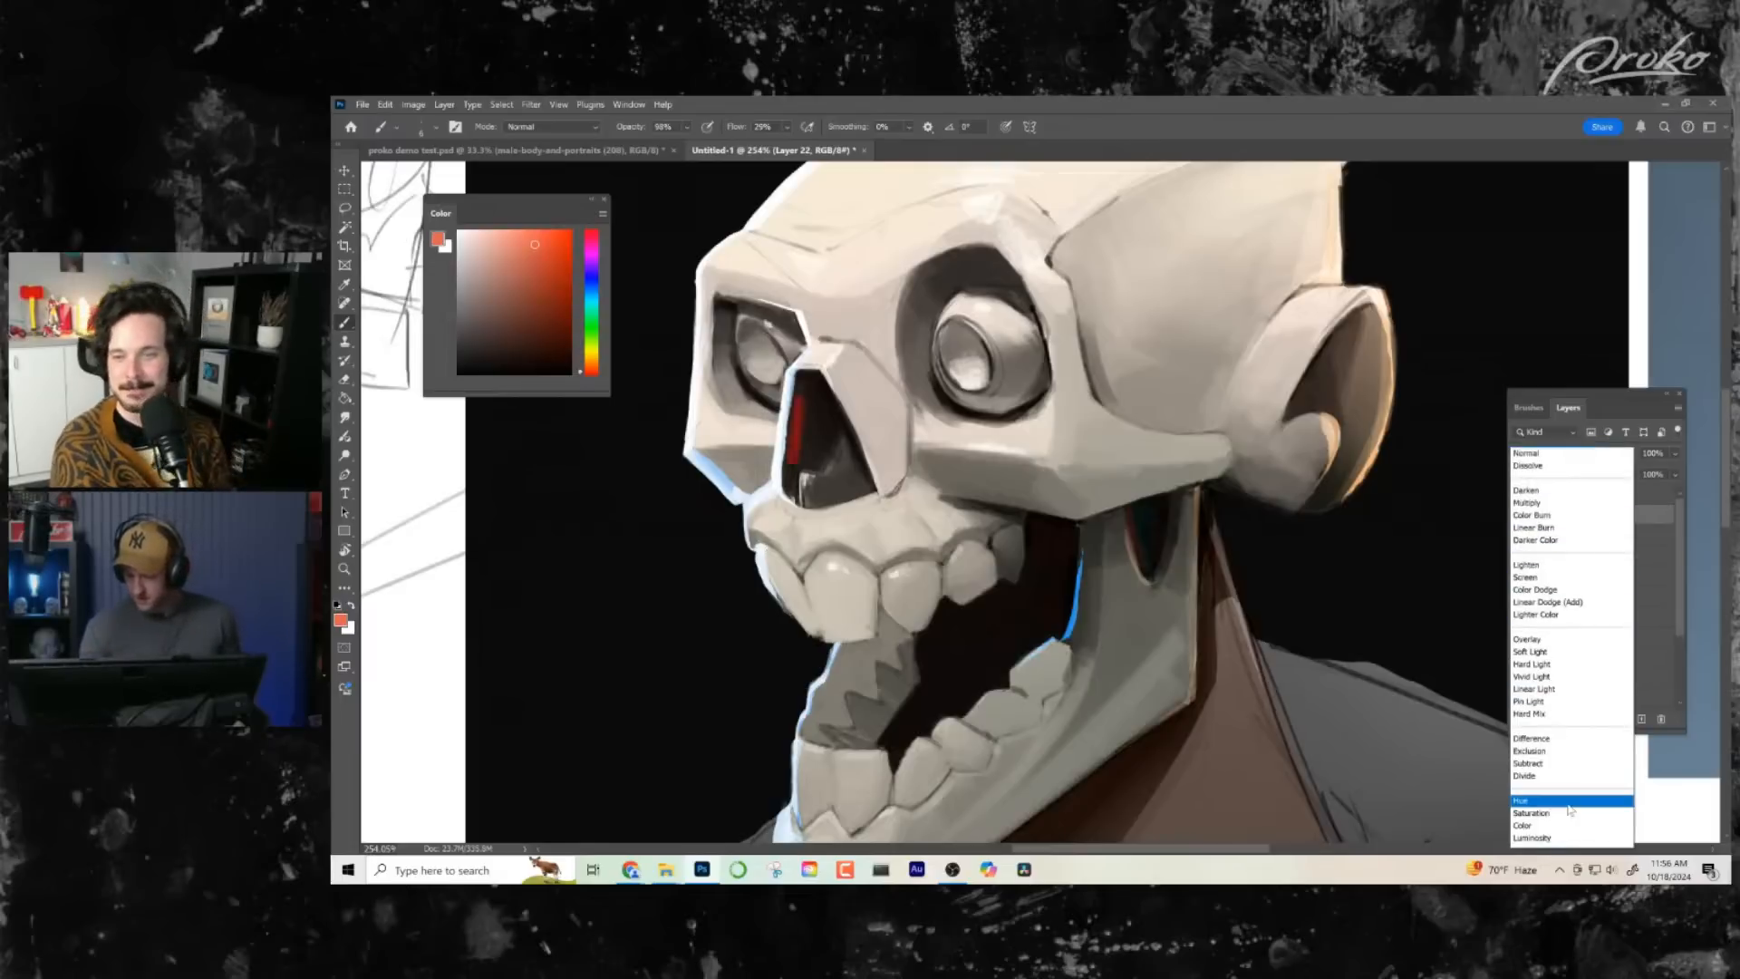
left_click(1566, 590)
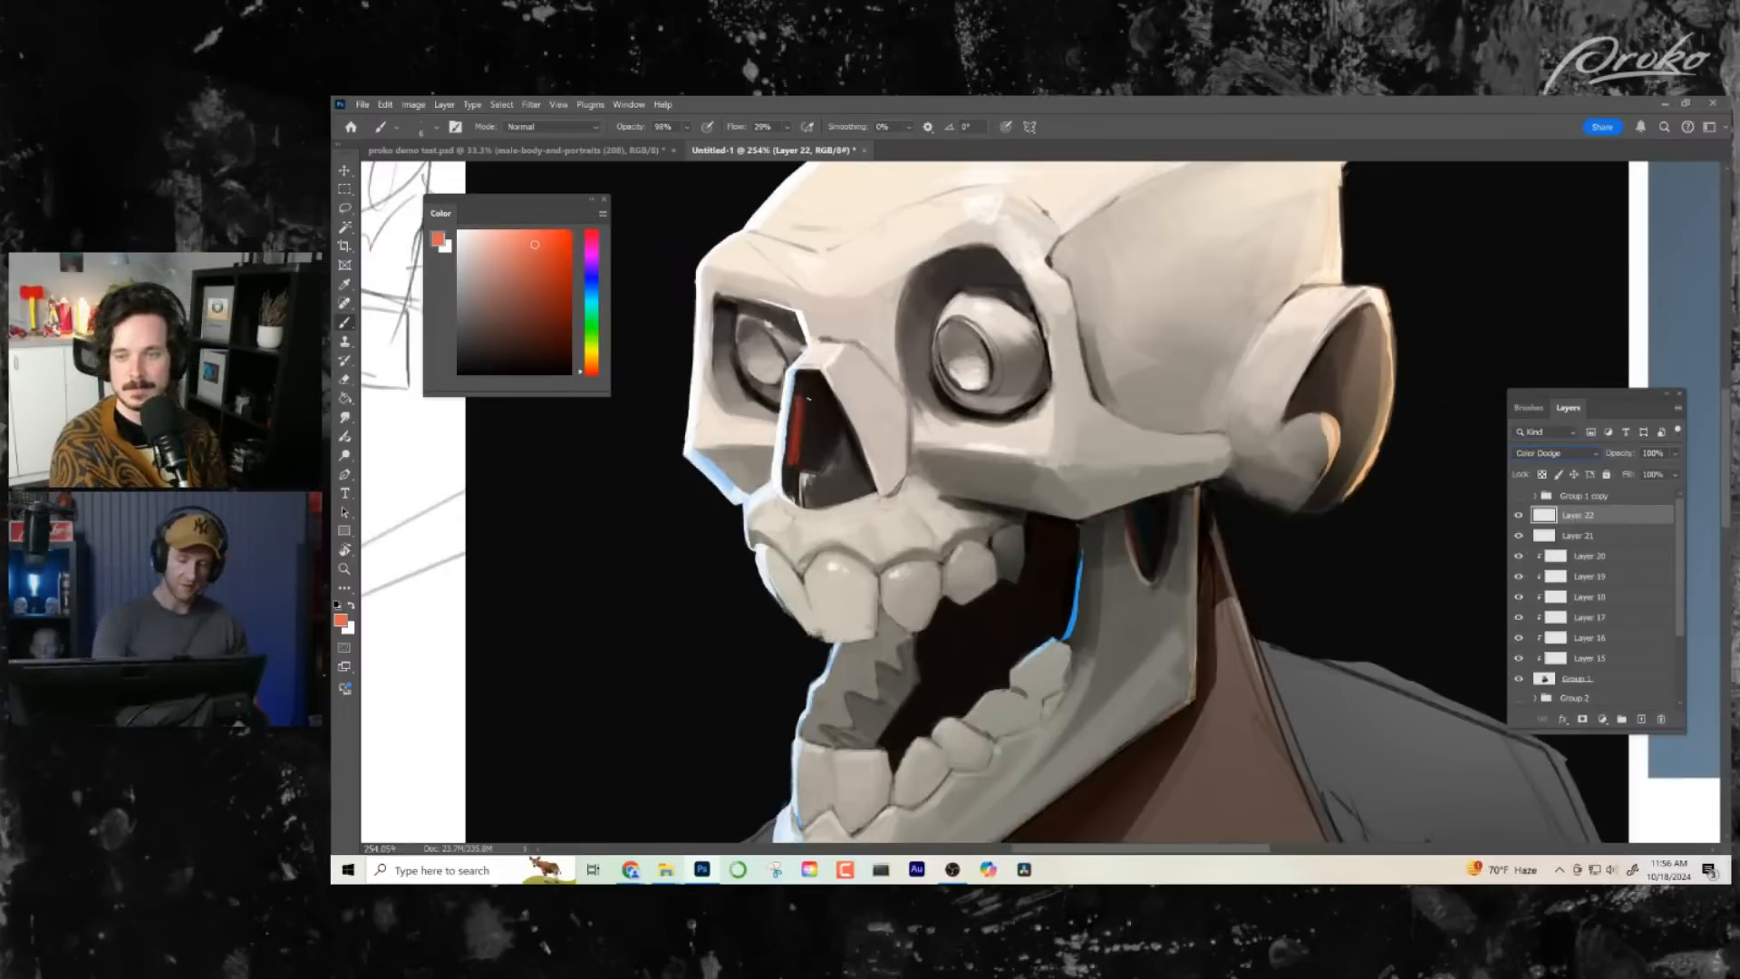
- Test red glow strokes in the nose cavity, remove them, and repaint the glow with brush opacity lowered to 14%
left_click_drag(809, 397, 816, 448)
key("e")
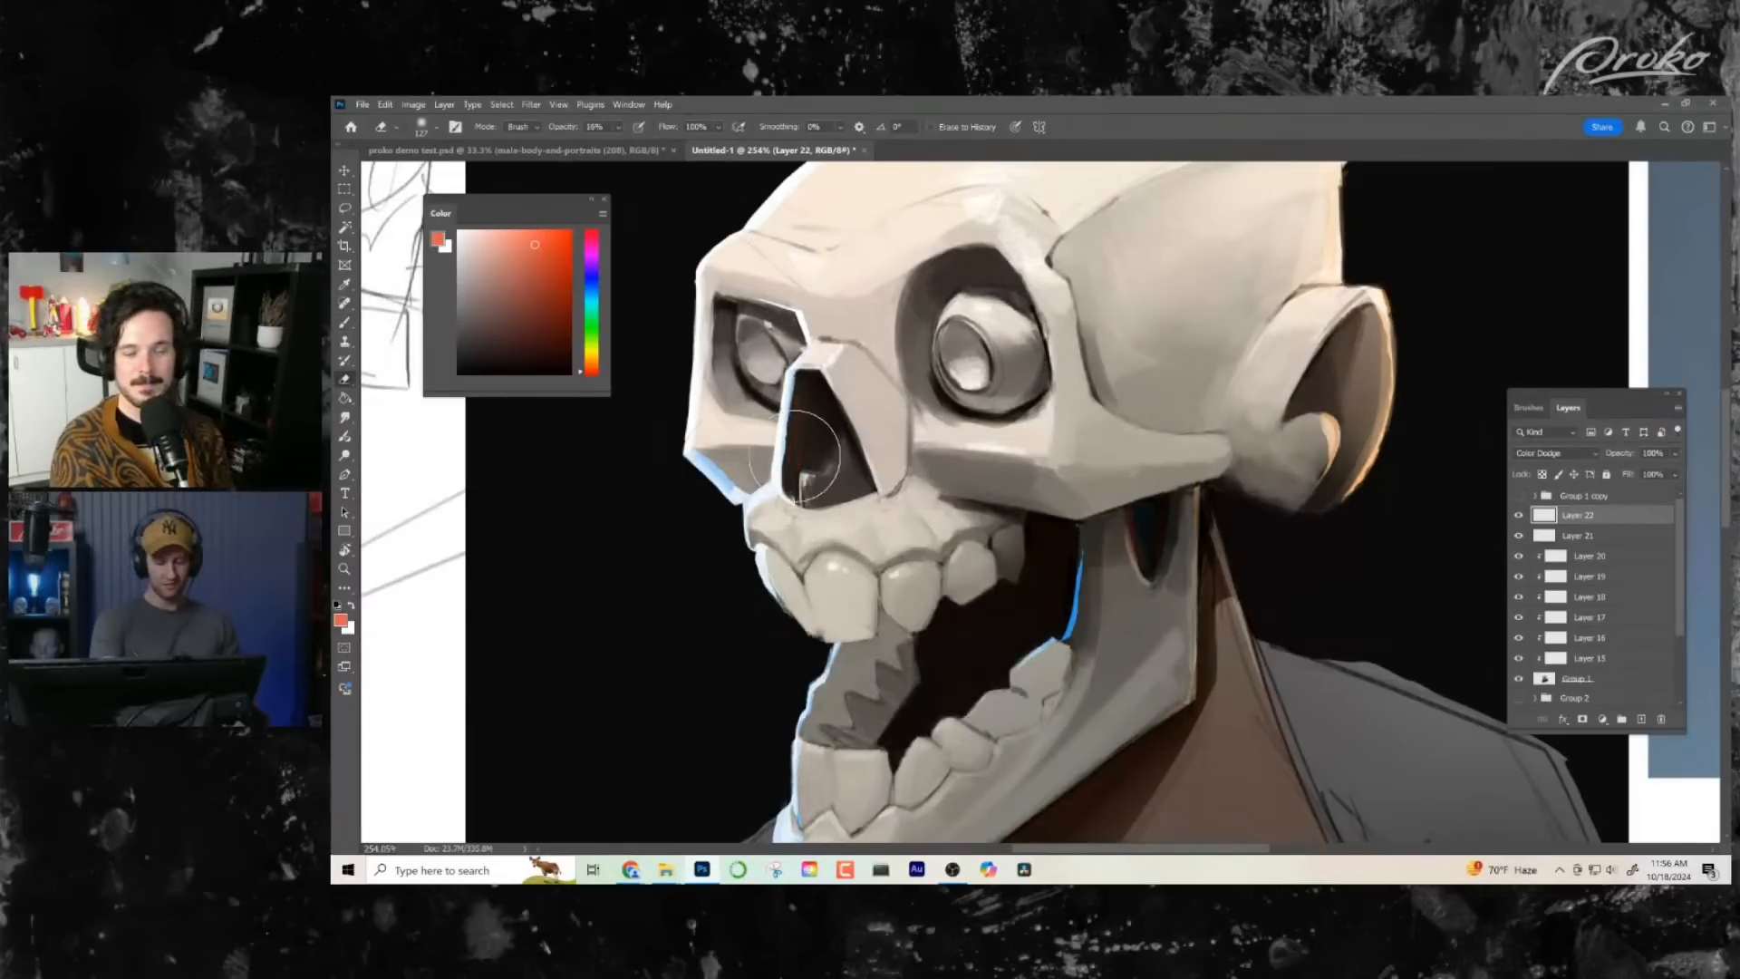
key("b")
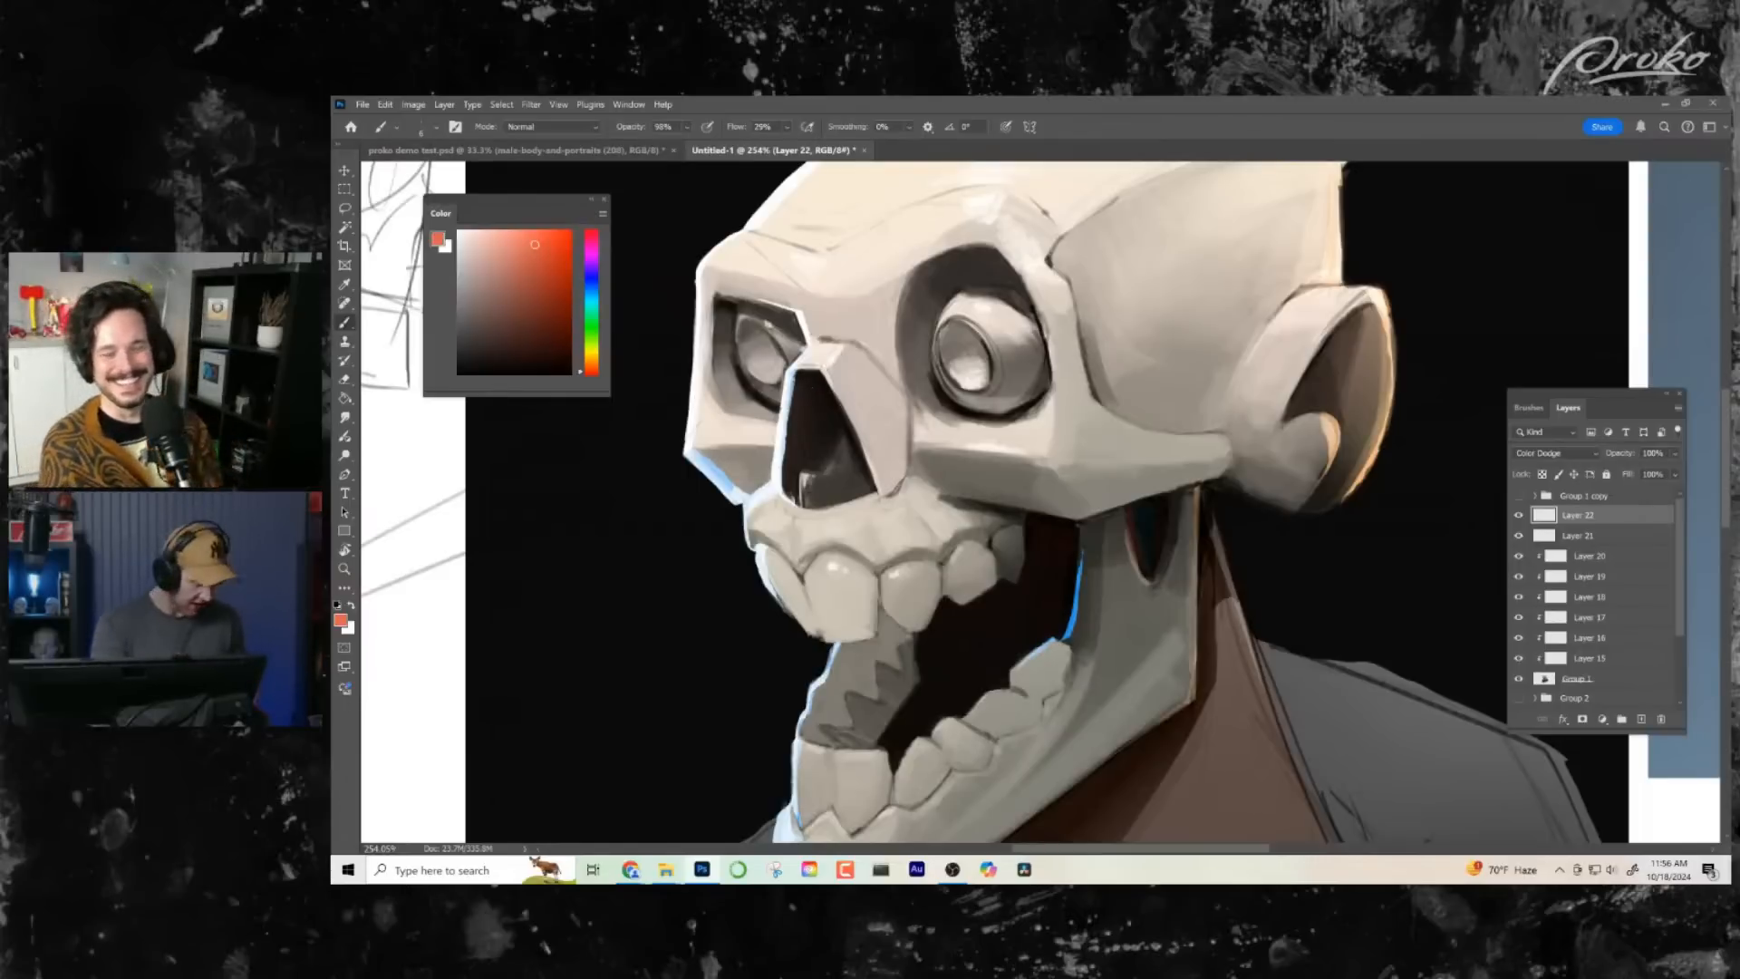
left_click_drag(809, 464, 803, 413)
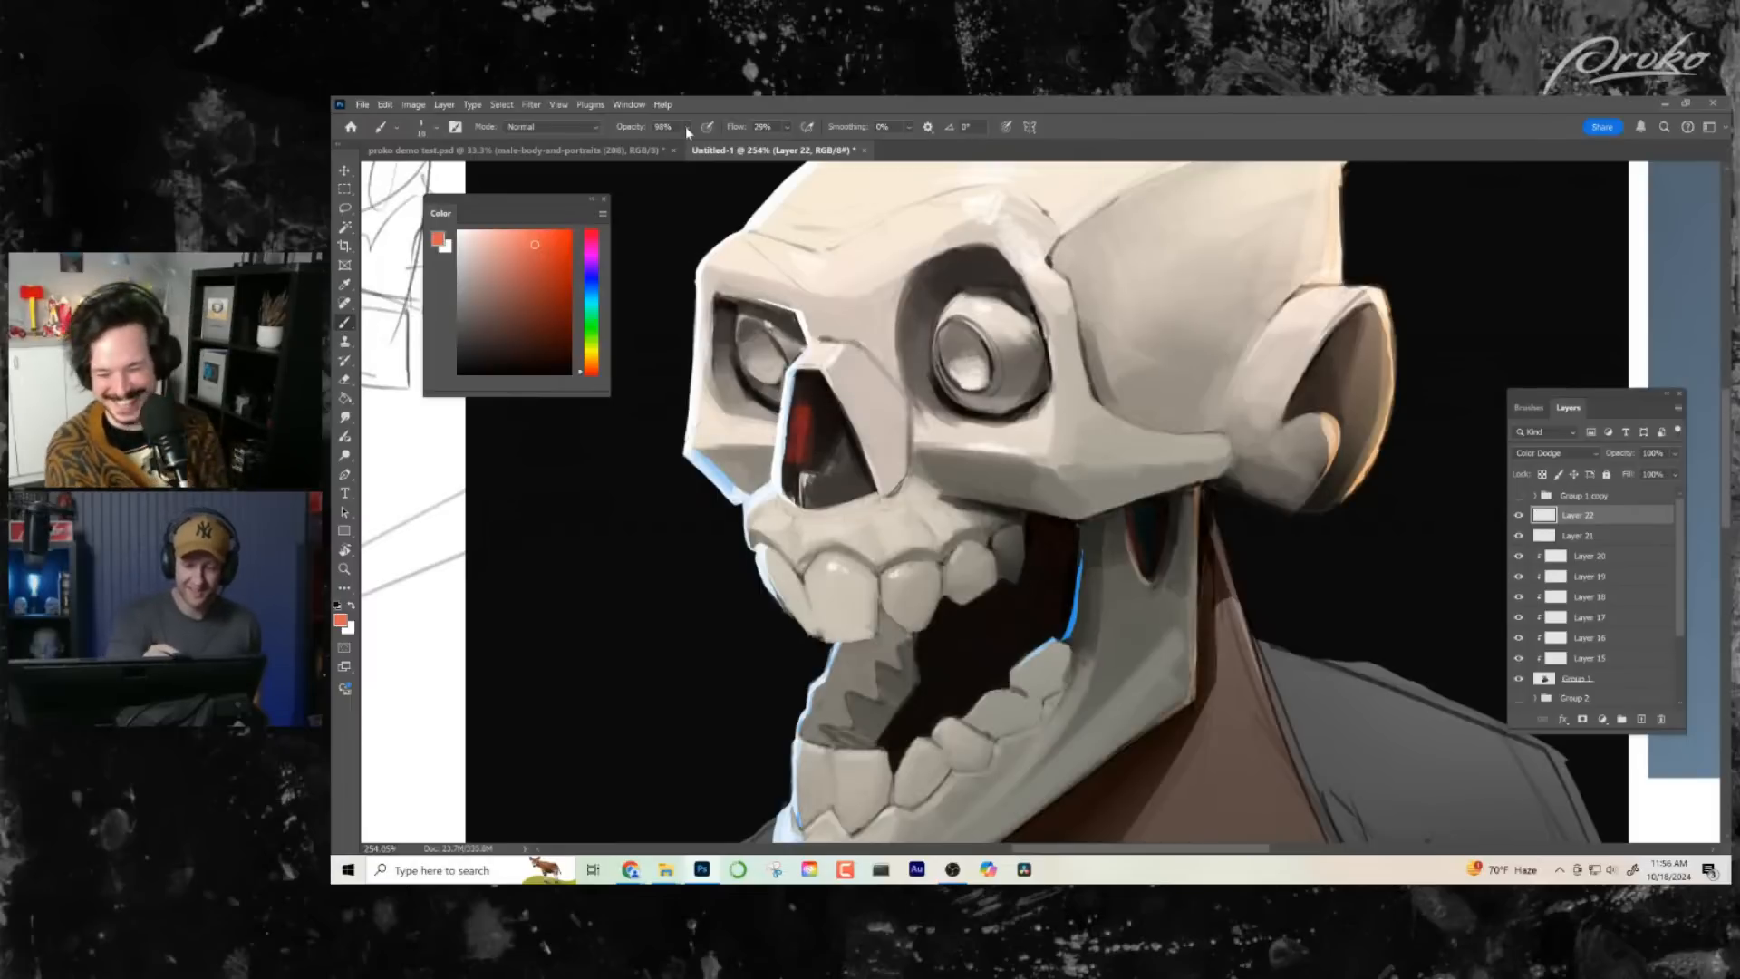
left_click_drag(709, 150, 669, 154)
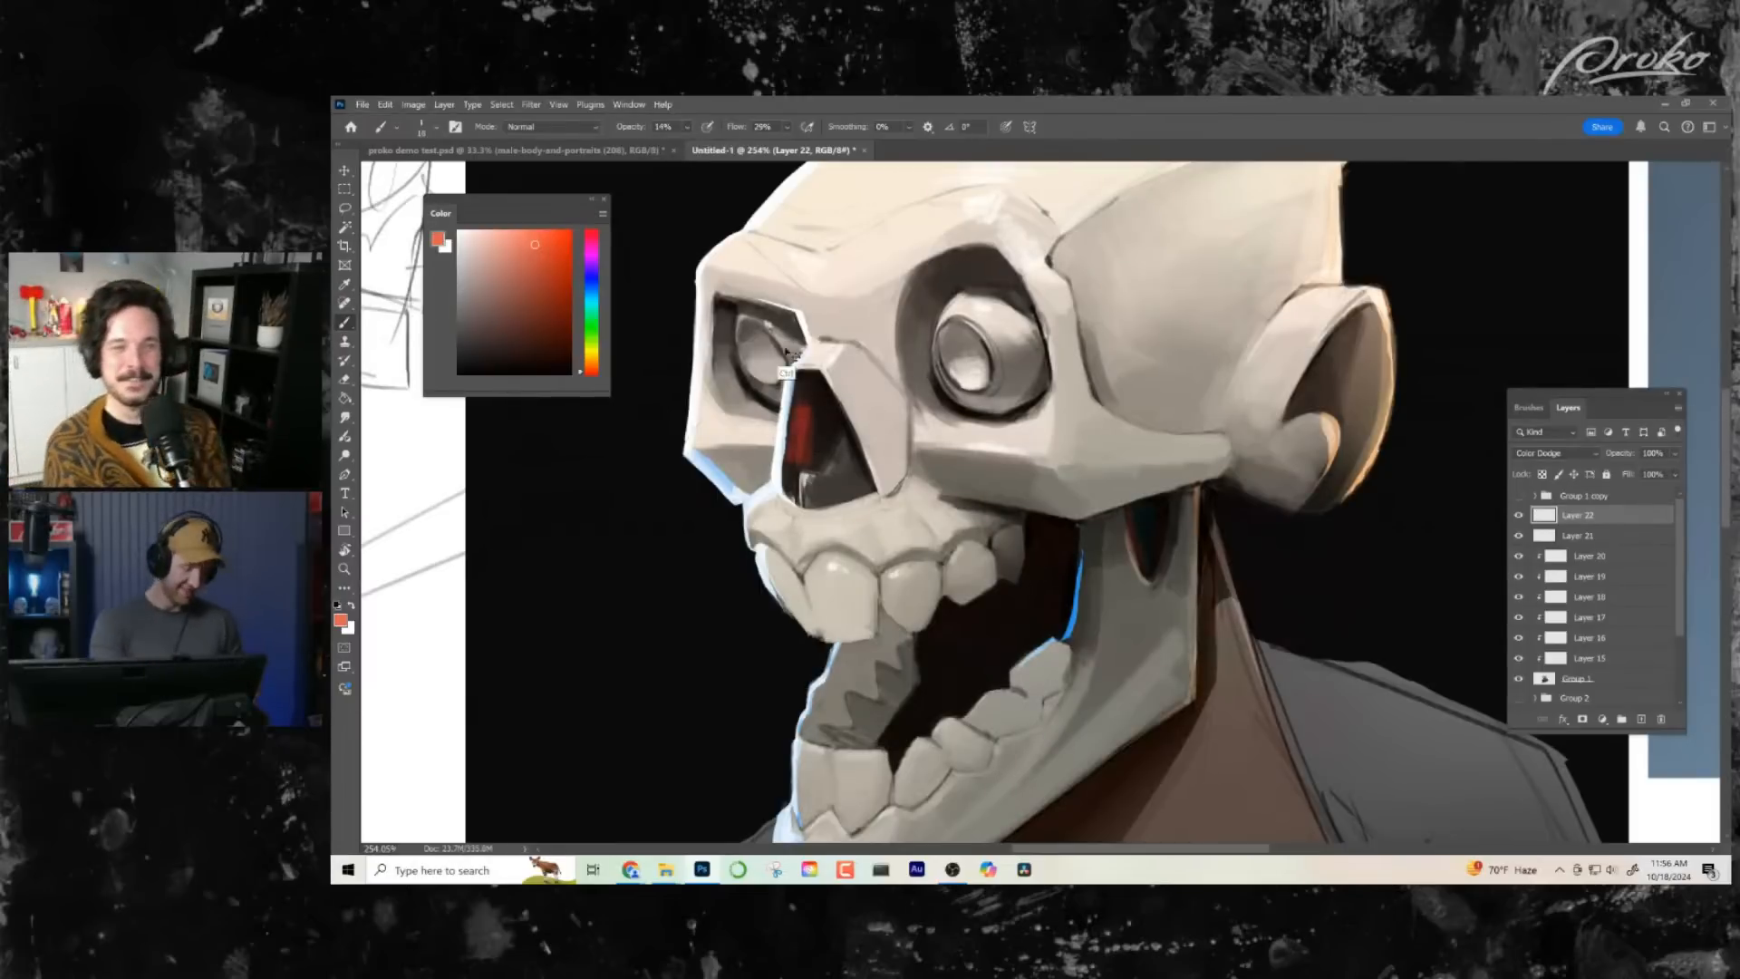
key("ctrl+z")
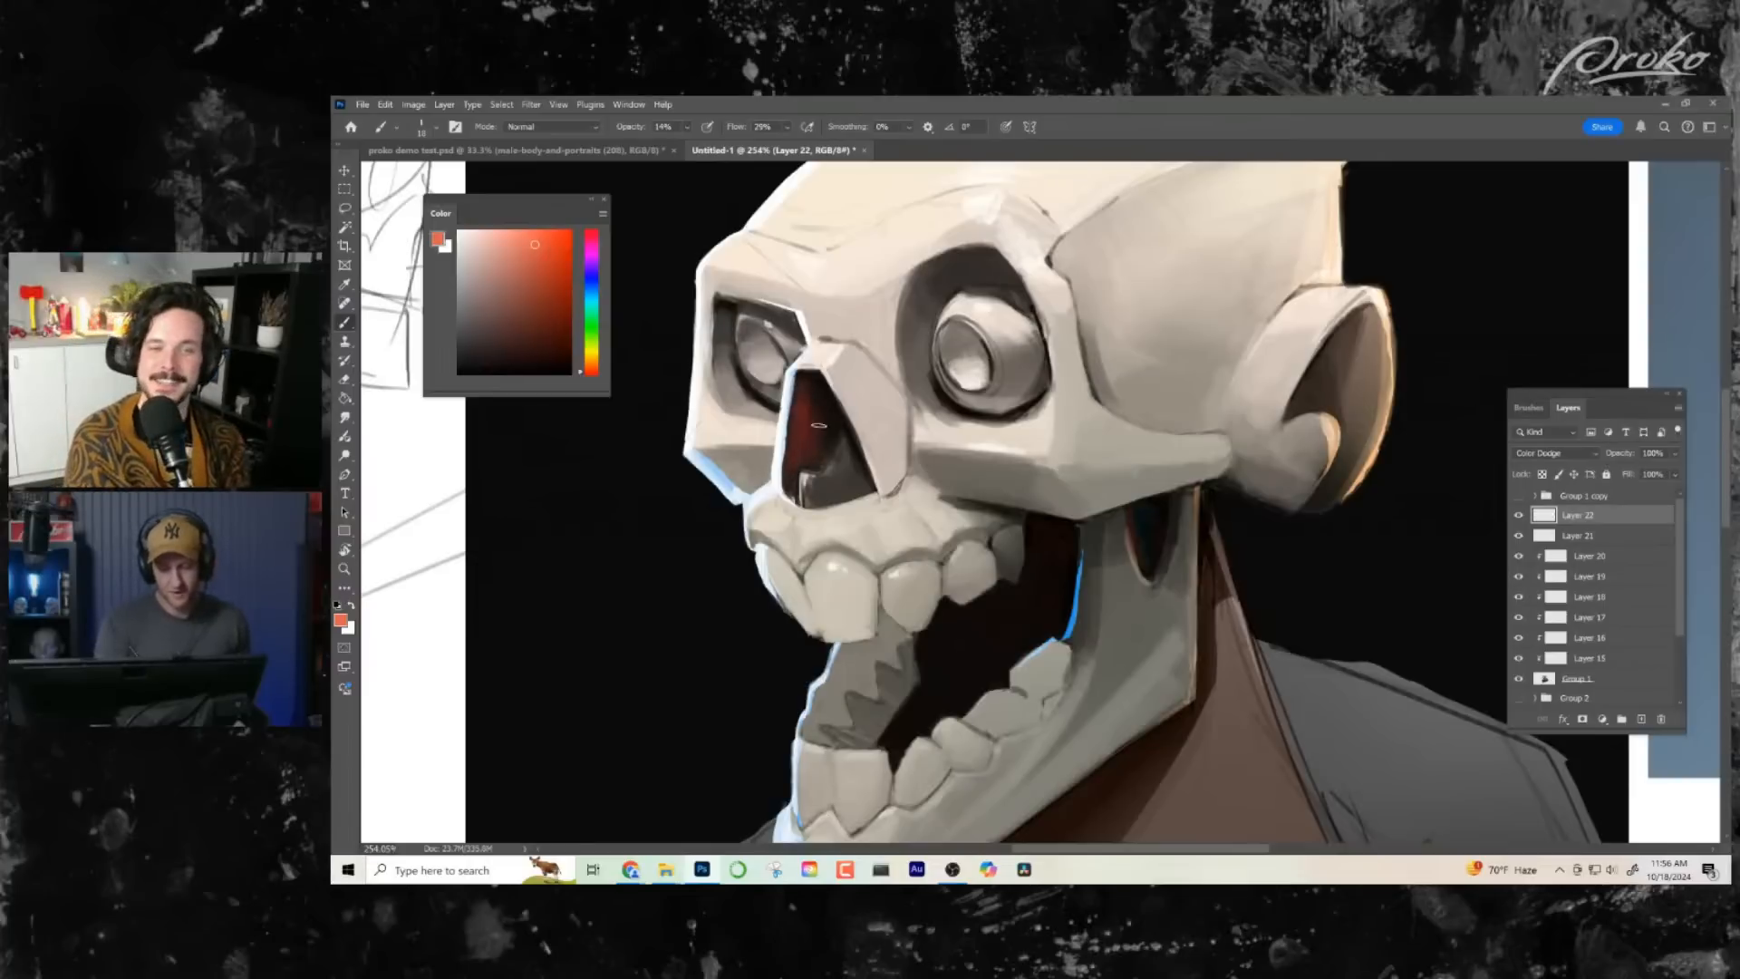
- Check the nose glow against the whole bust and erase part of it to make the red subtler
key("ctrl+space")
left_click_drag(938, 598, 771, 592)
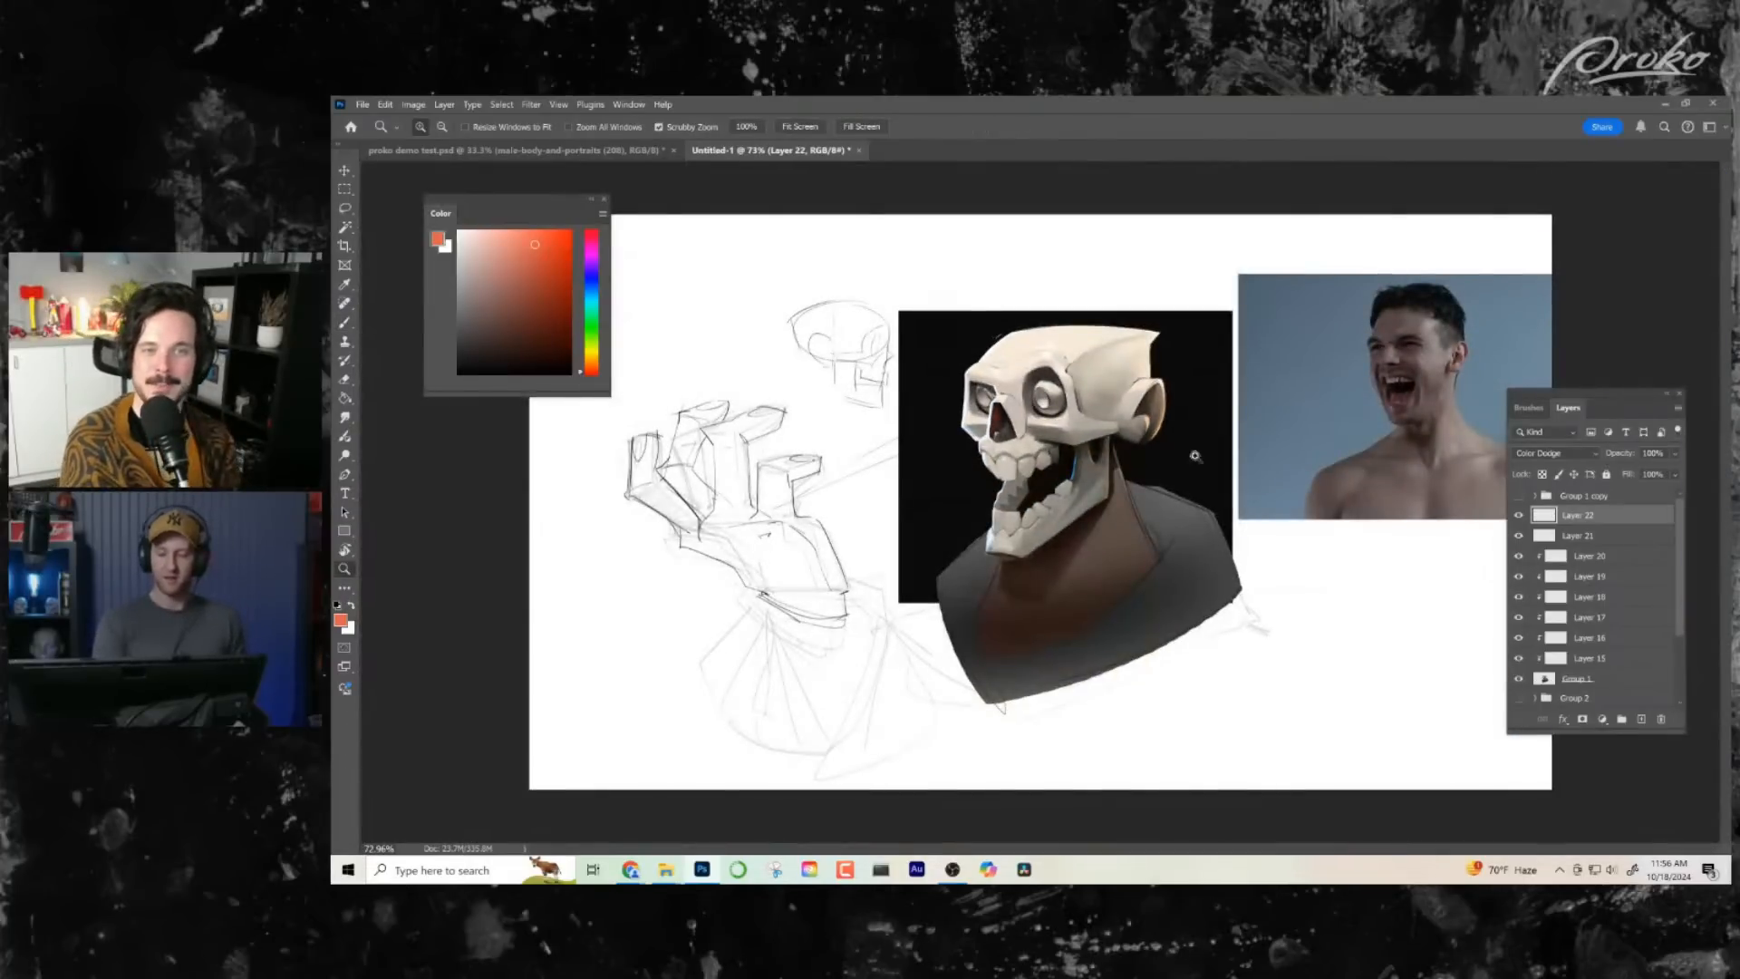
left_click_drag(1112, 462, 1075, 601)
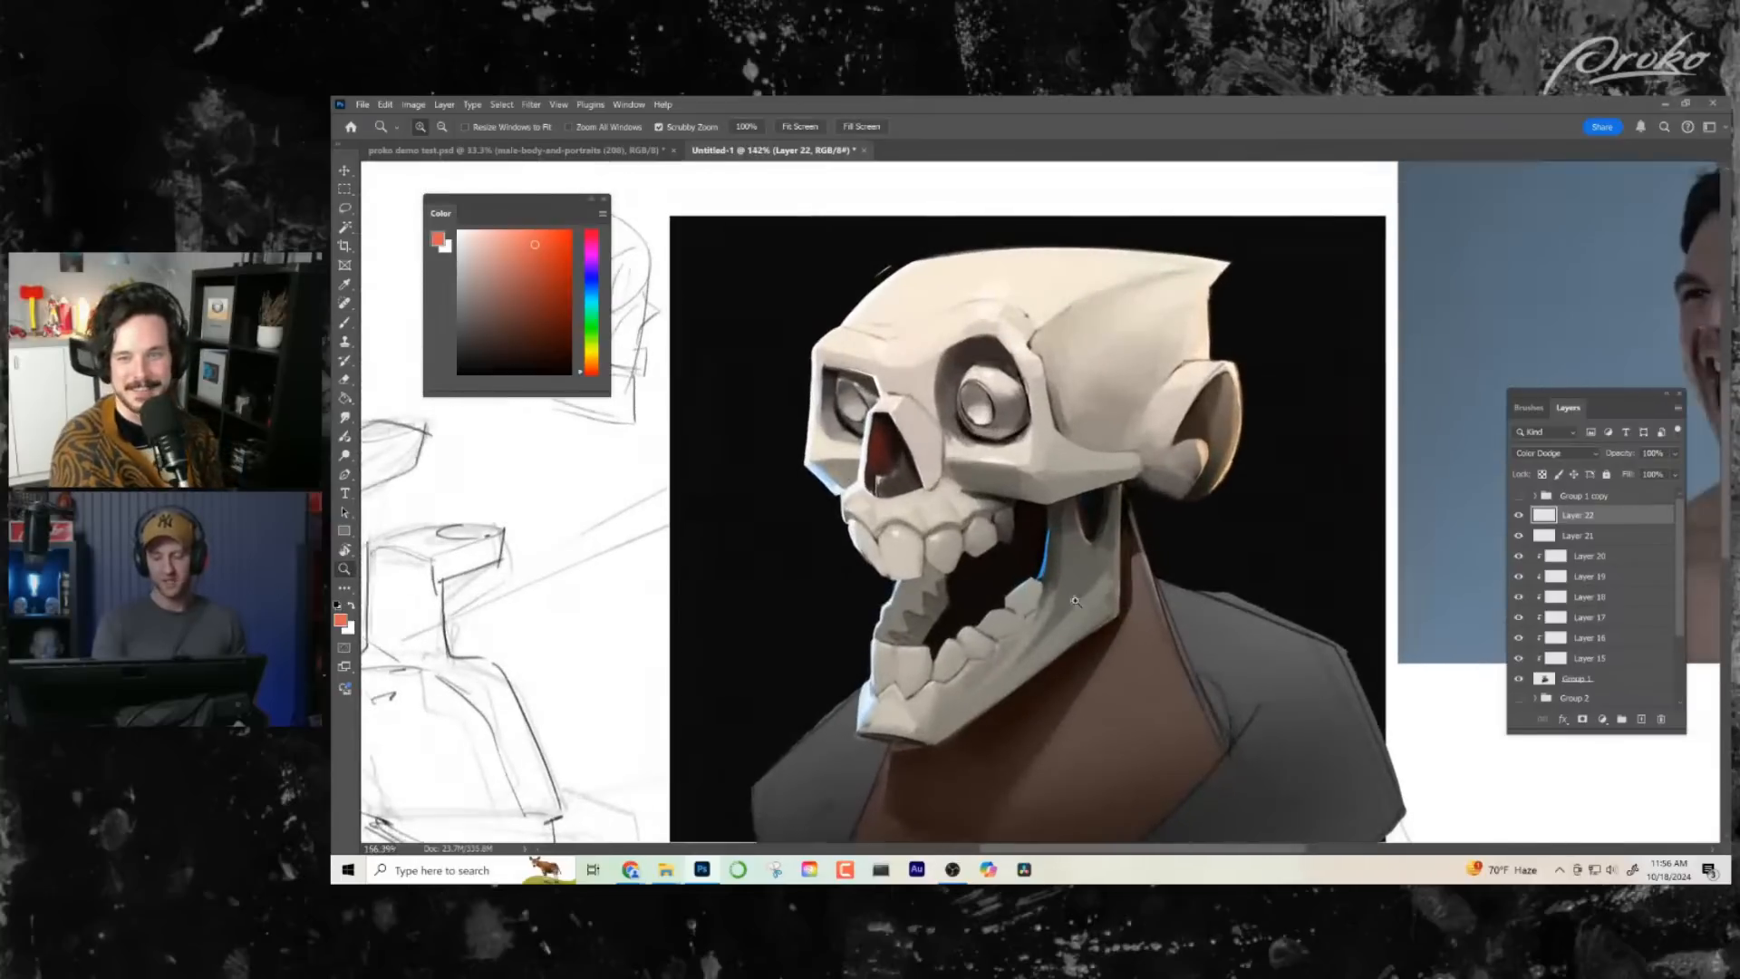
left_click_drag(904, 513, 1004, 510)
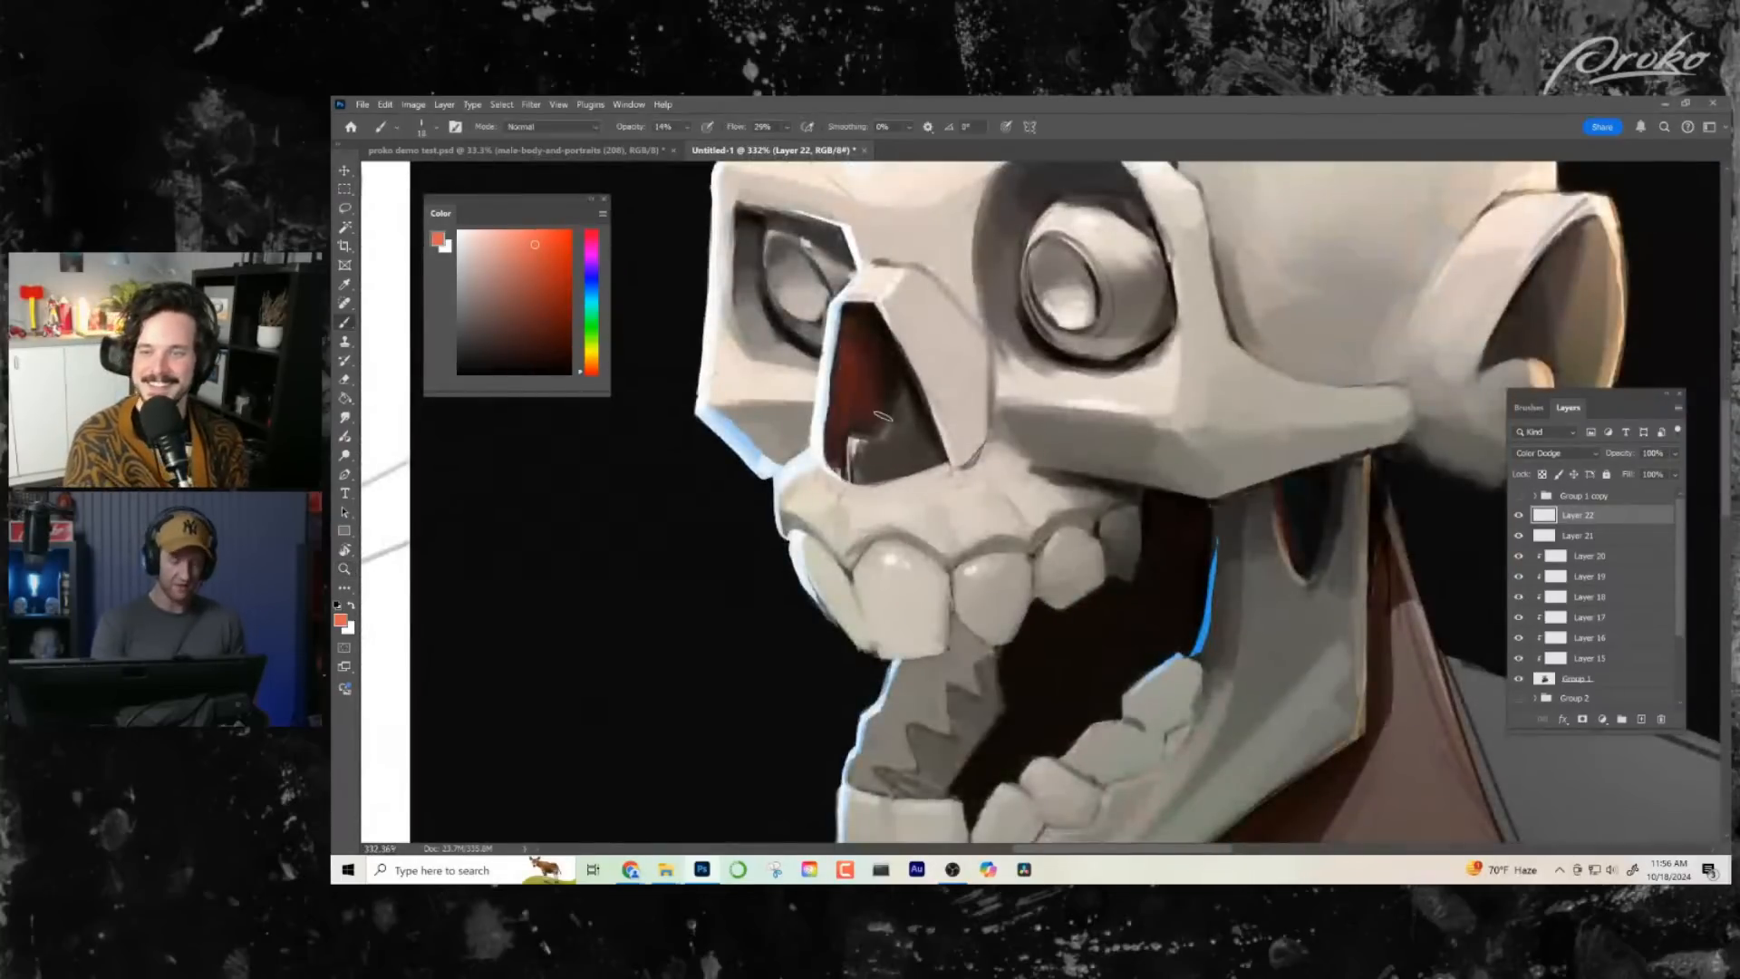
key("alt+e")
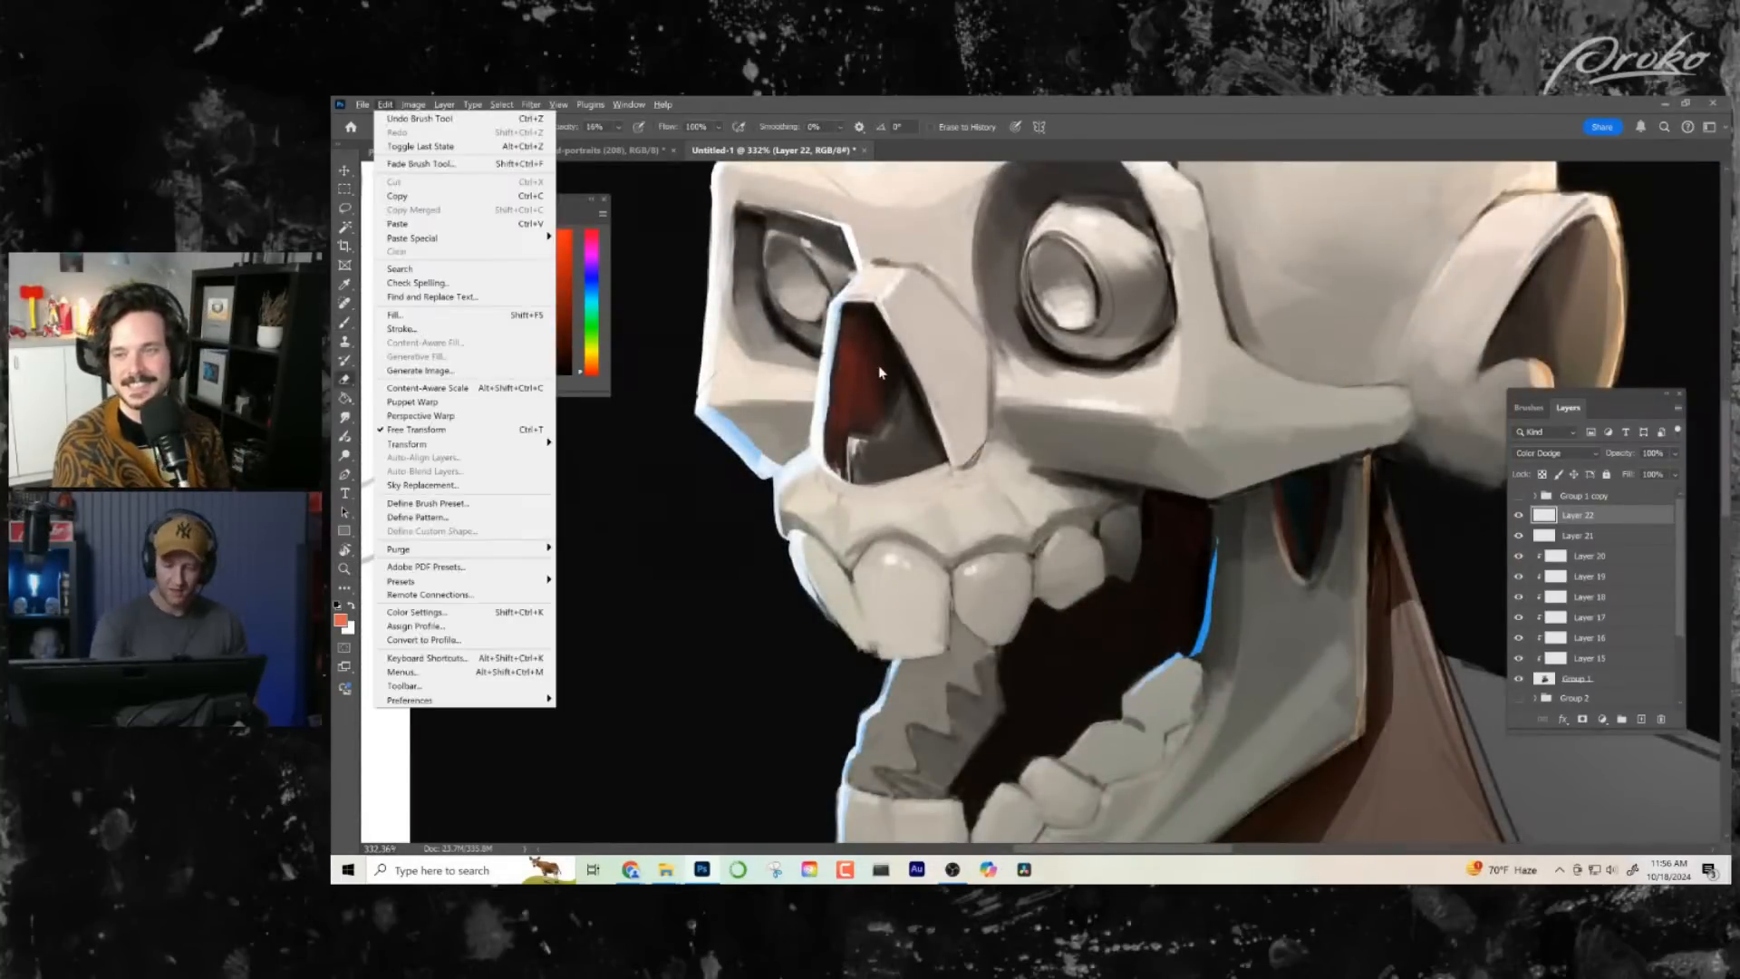
key("Escape")
left_click_drag(877, 385, 861, 504)
key("b")
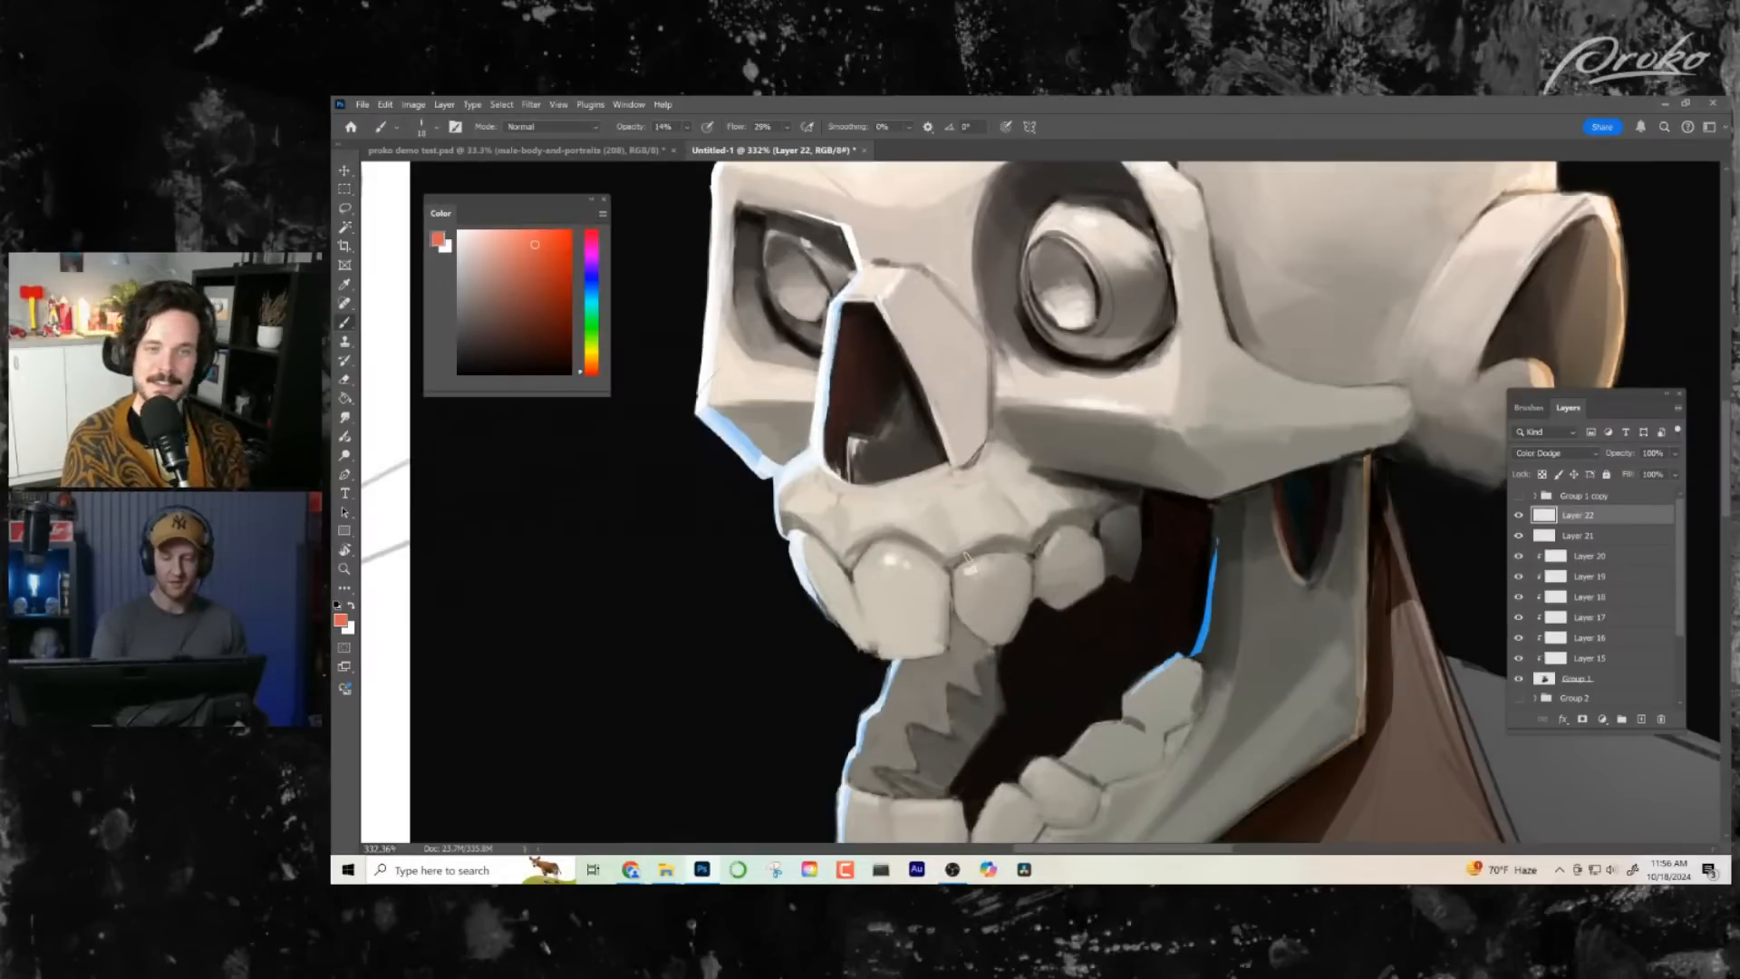
- Flip the canvas horizontally to check the bust in mirror view, focusing on the nose cavity
key("ctrl+space")
scroll(966, 558, "down", 5)
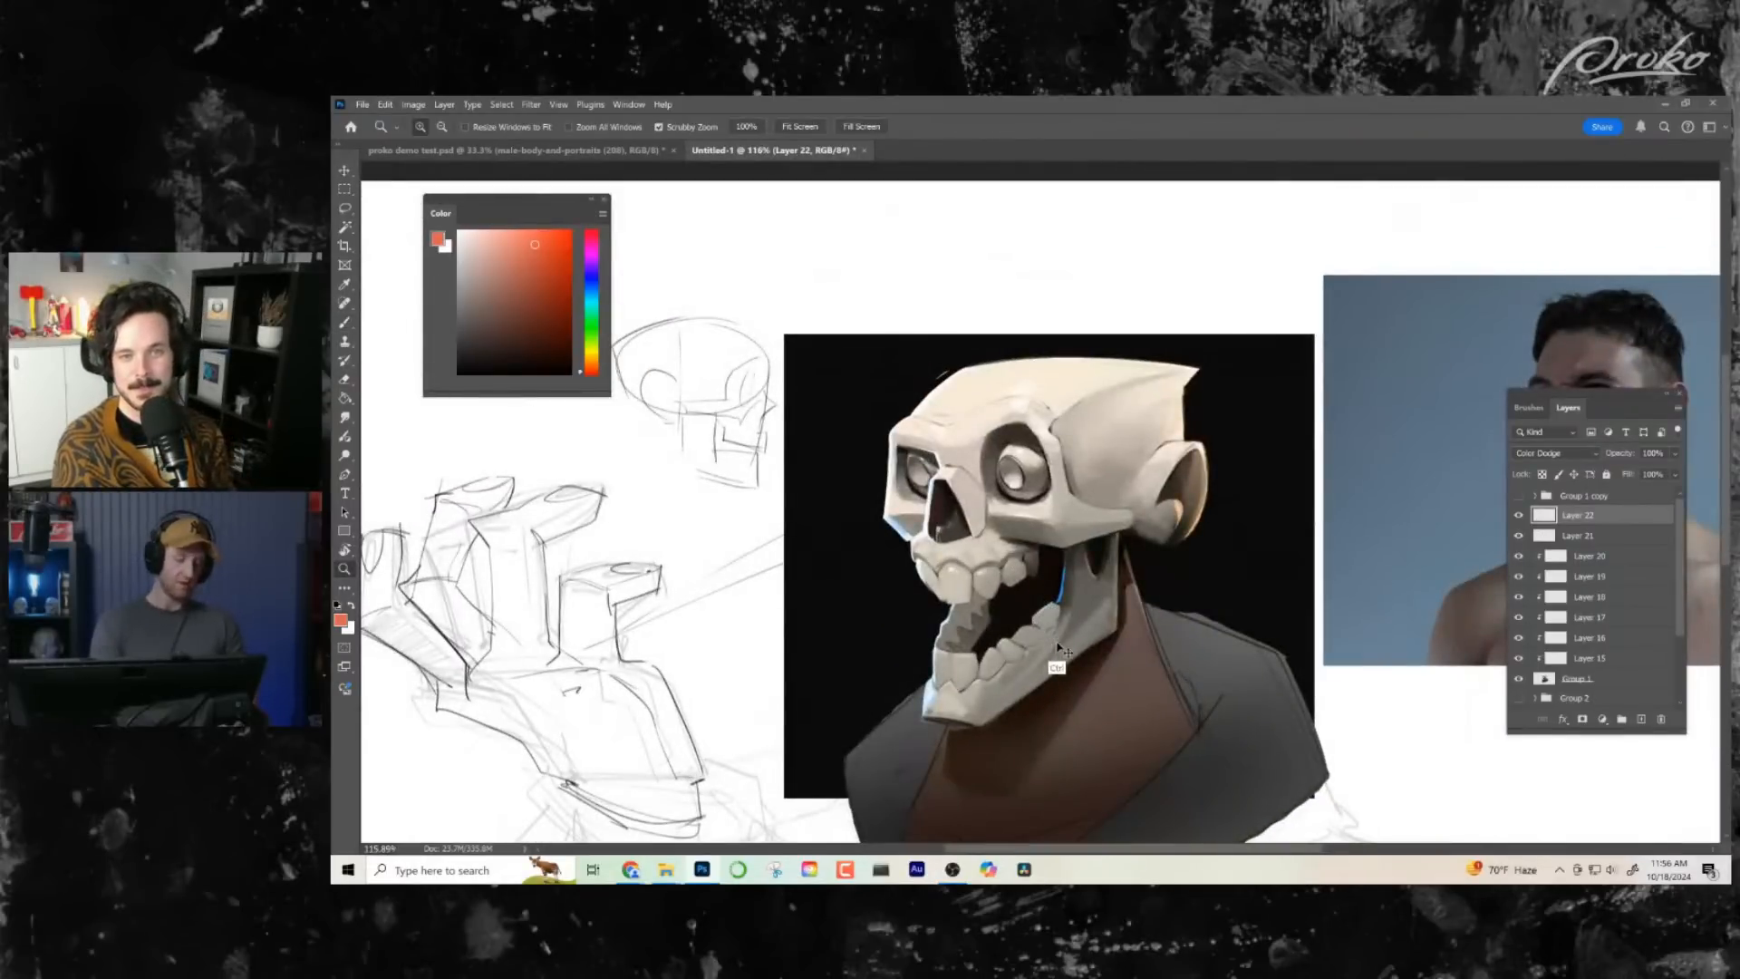
key("ctrl+shift+h")
left_click_drag(1141, 659, 1097, 661)
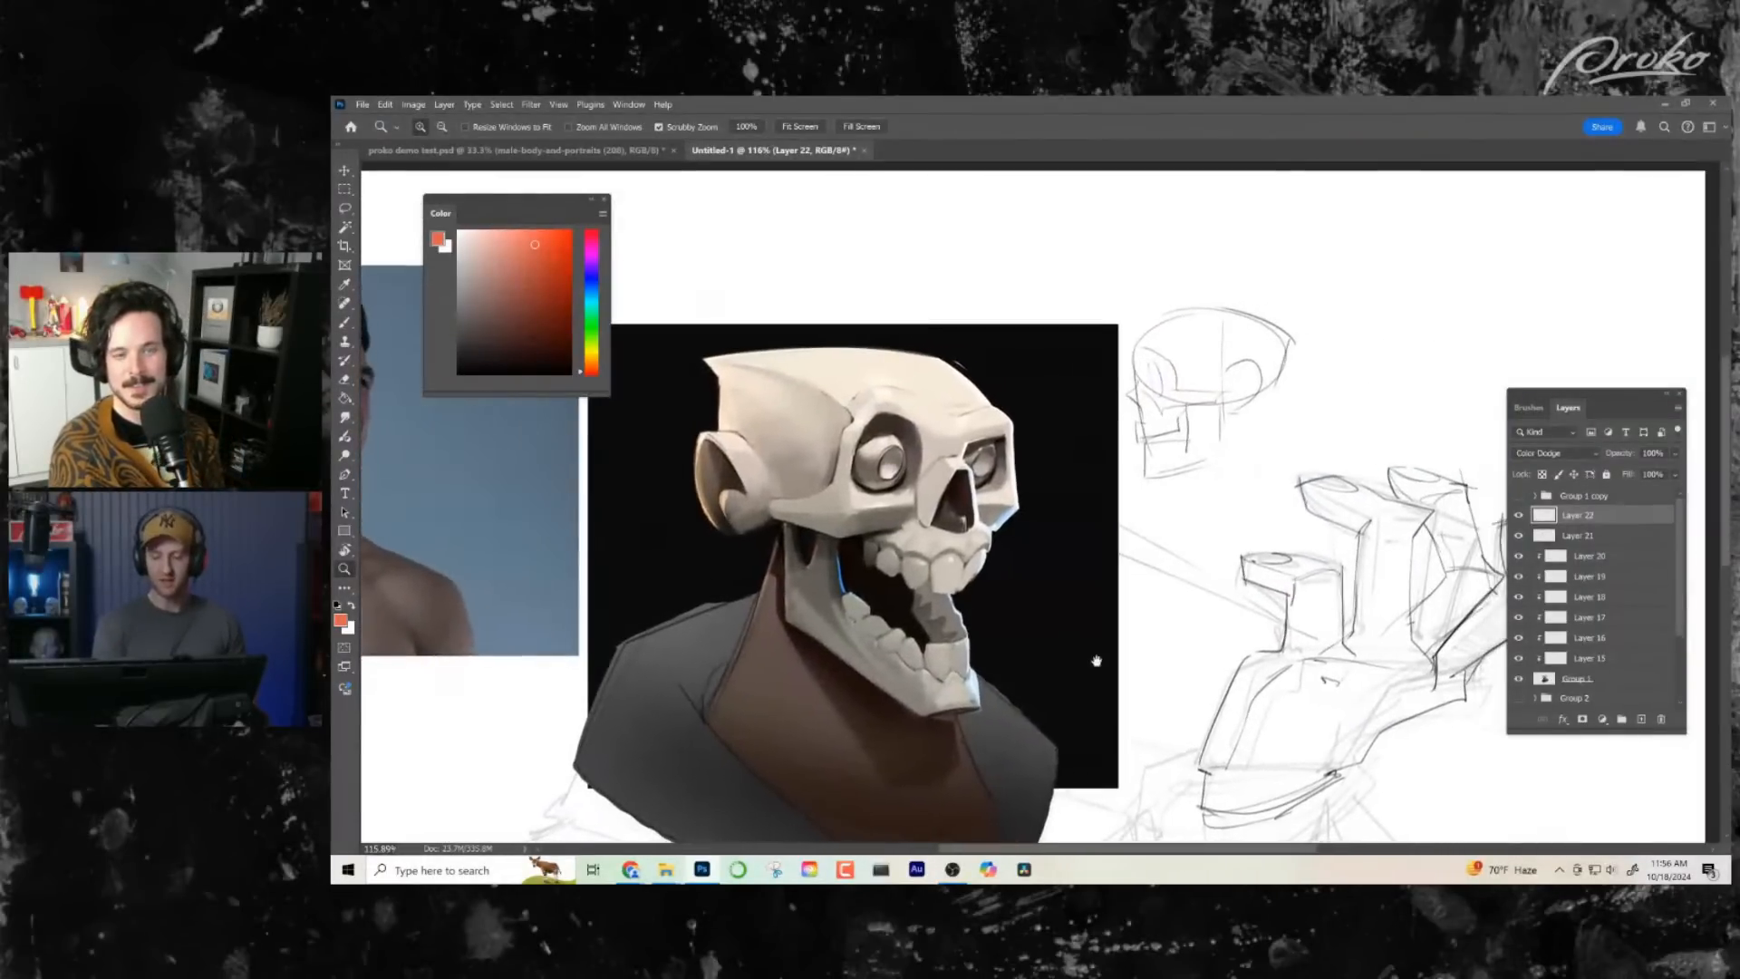
left_click_drag(966, 490, 1106, 492)
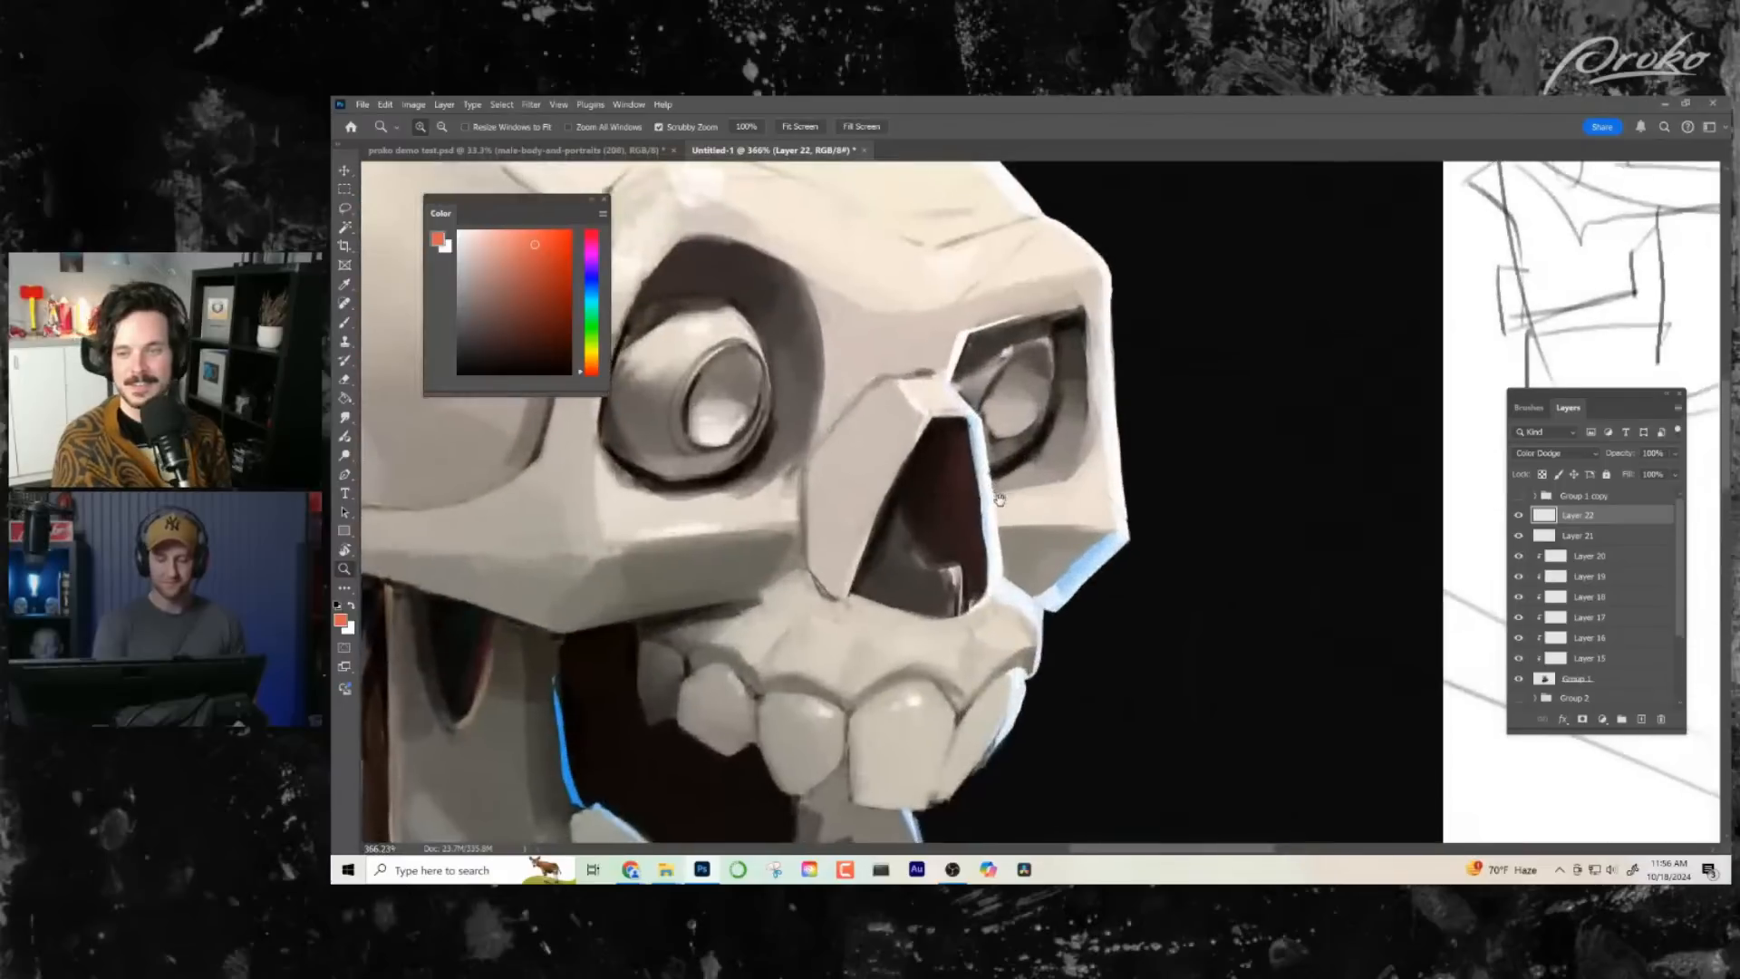
- Glaze a dark red-brown over the lower nose cavity on a new normal layer, and add another layer above it
left_click(910, 488, "alt")
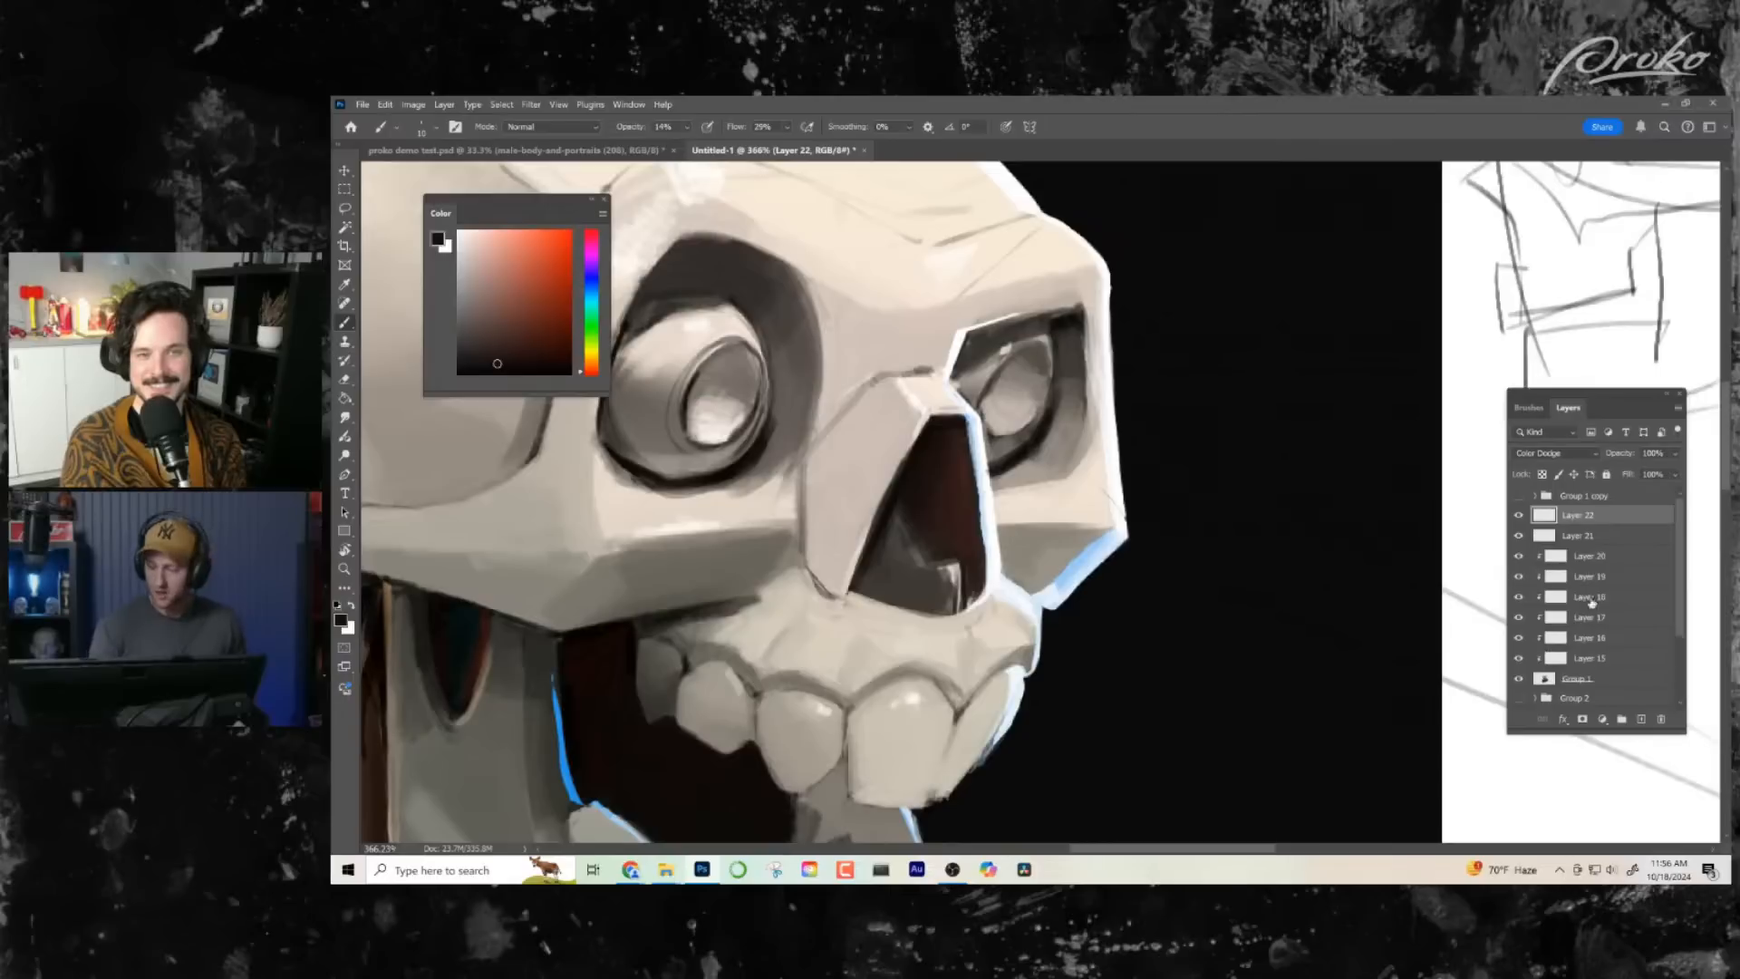
left_click(1641, 719)
left_click(529, 341)
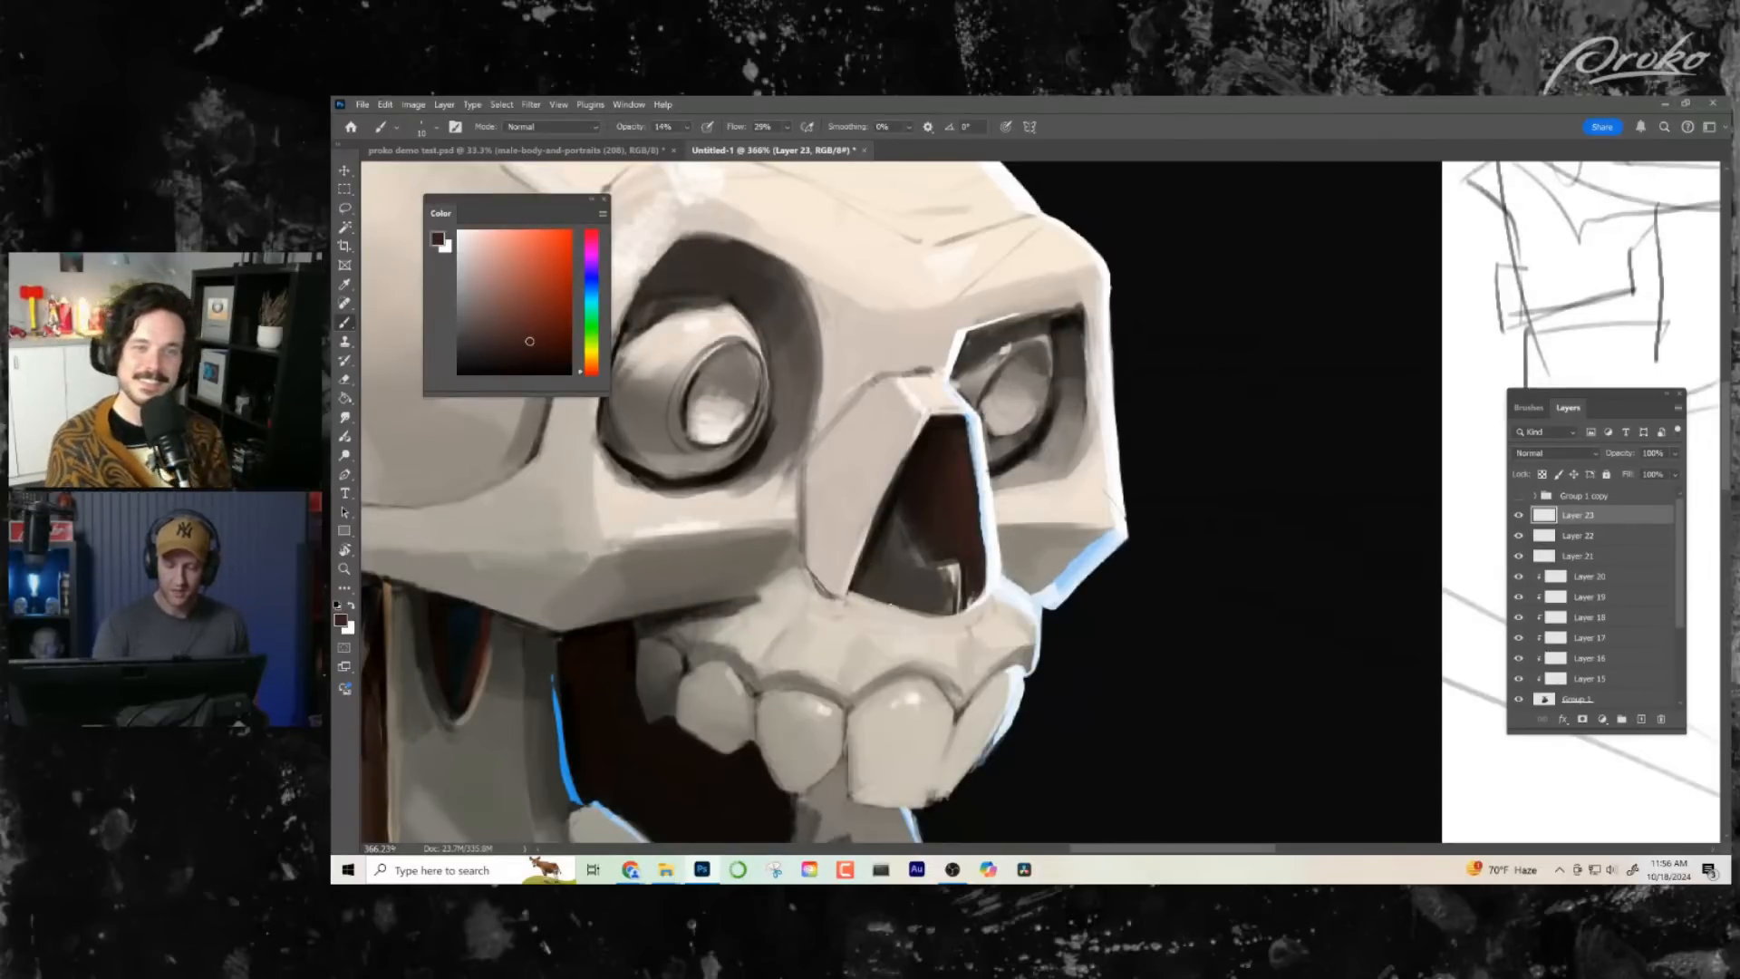
left_click_drag(952, 577, 921, 584)
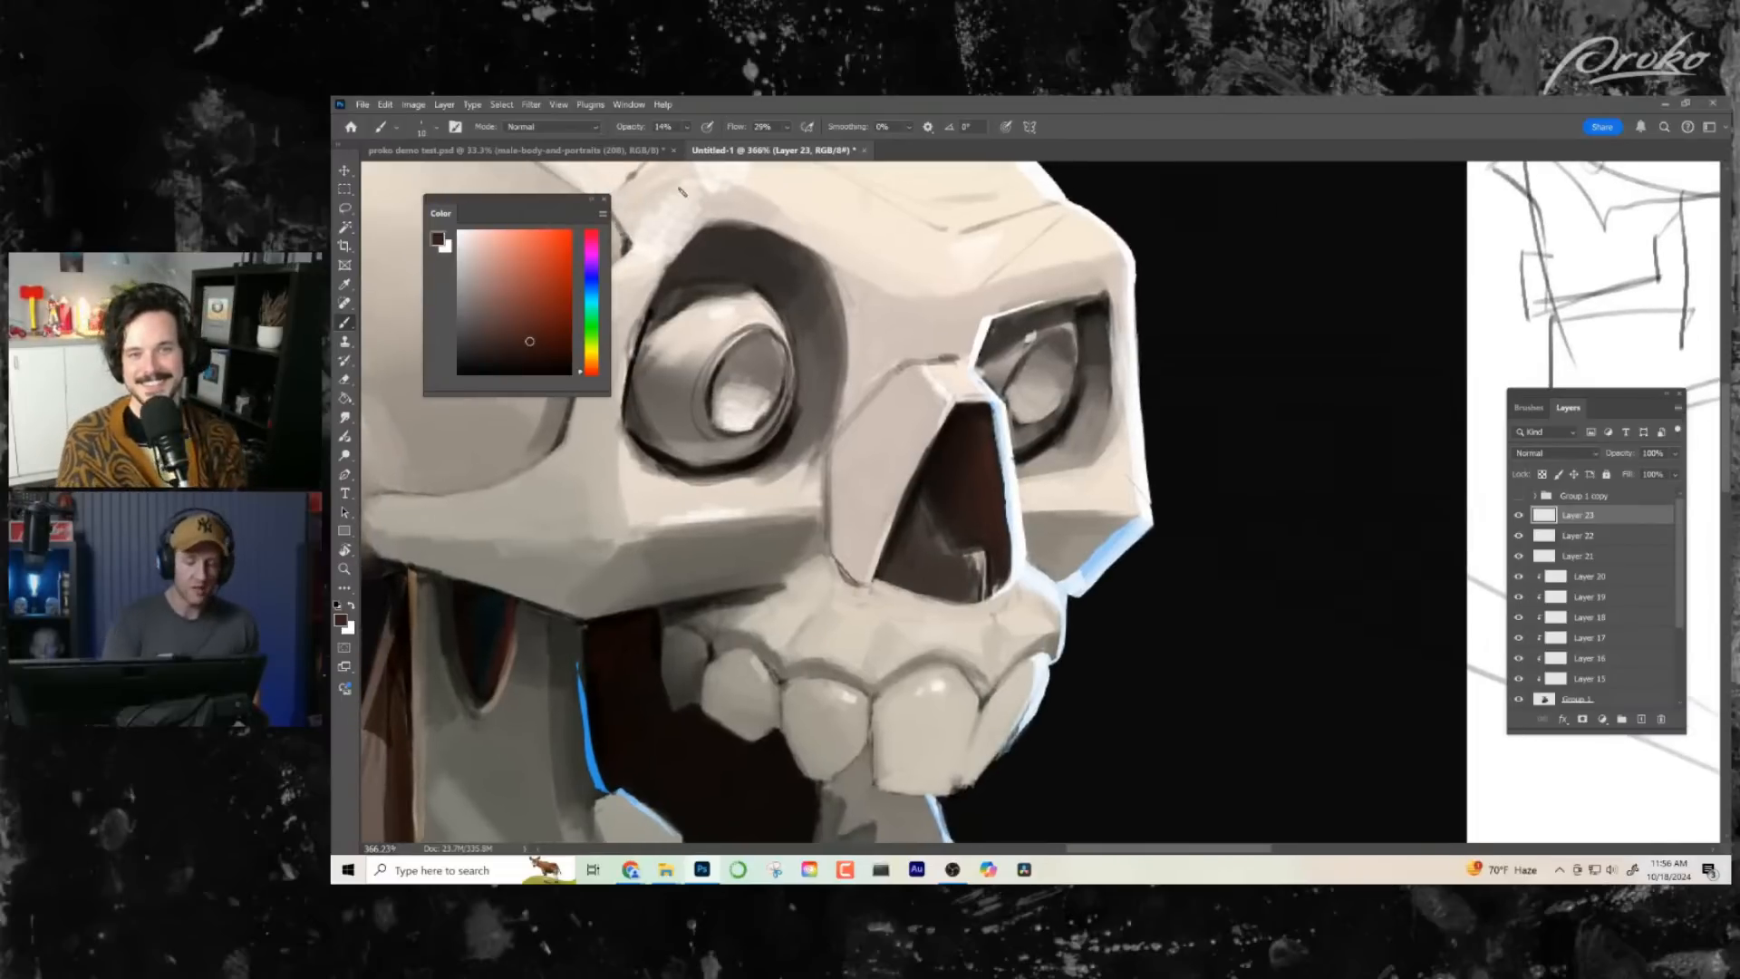
left_click(1642, 720)
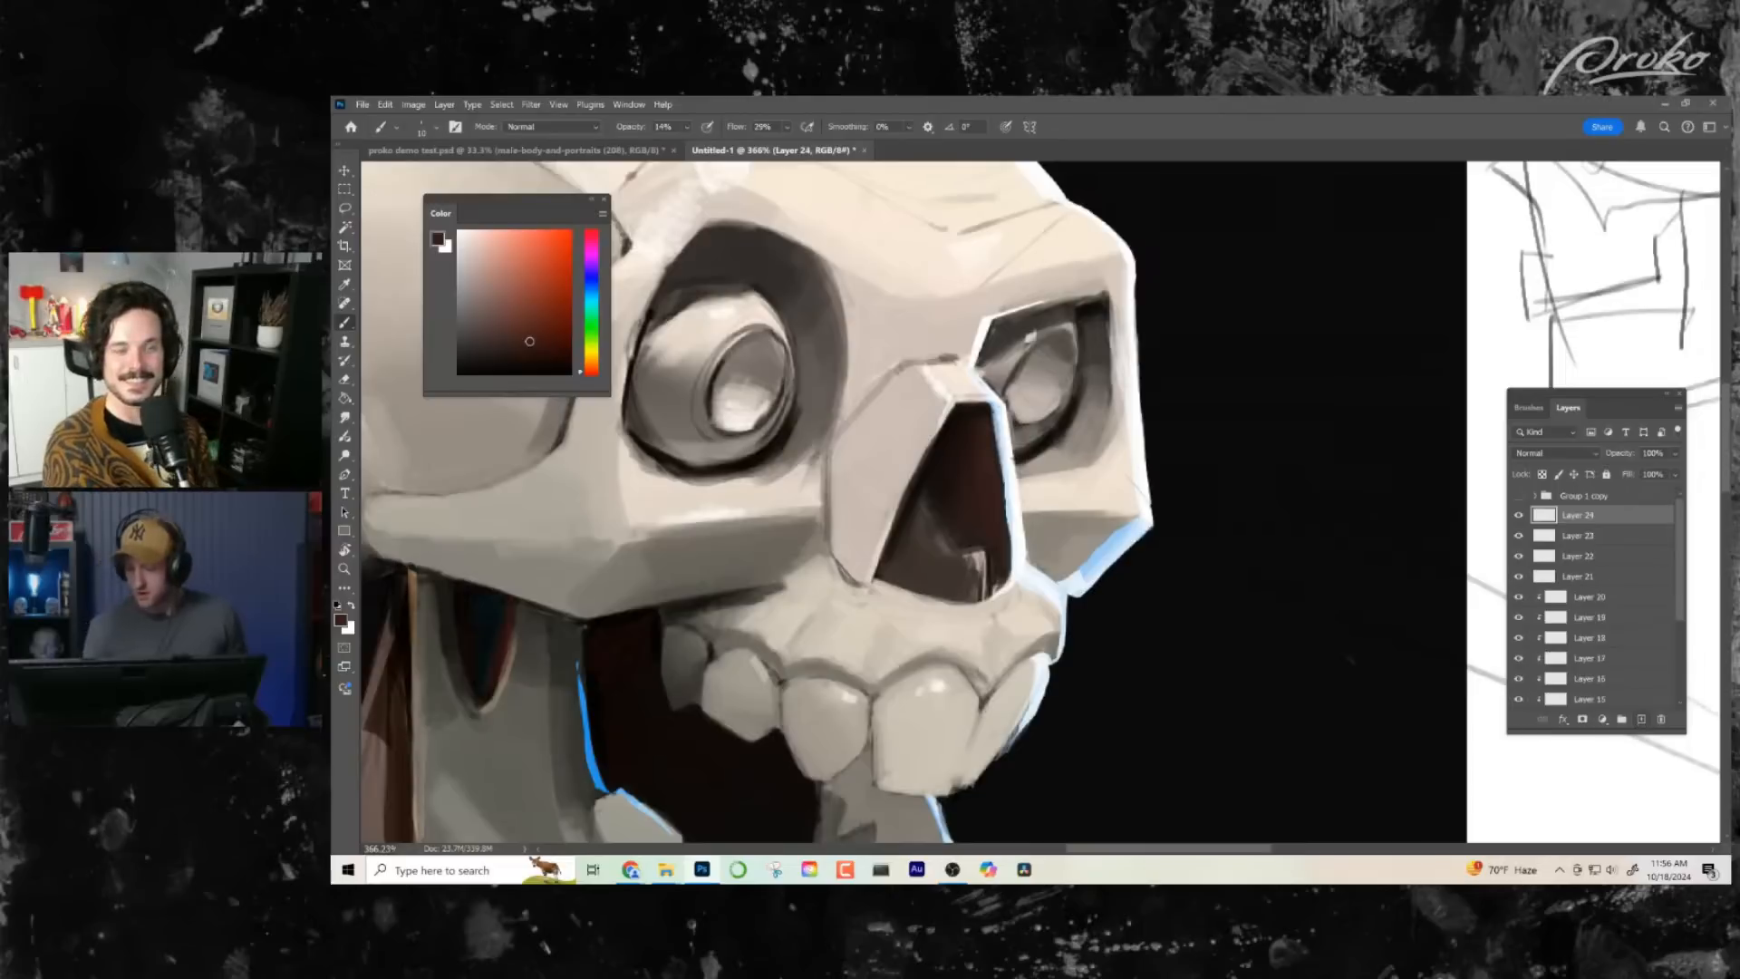
- Raise the brush opacity to about 63% and touch up the upper edge of the near eyeball with sampled light and dark greys
left_click(688, 128)
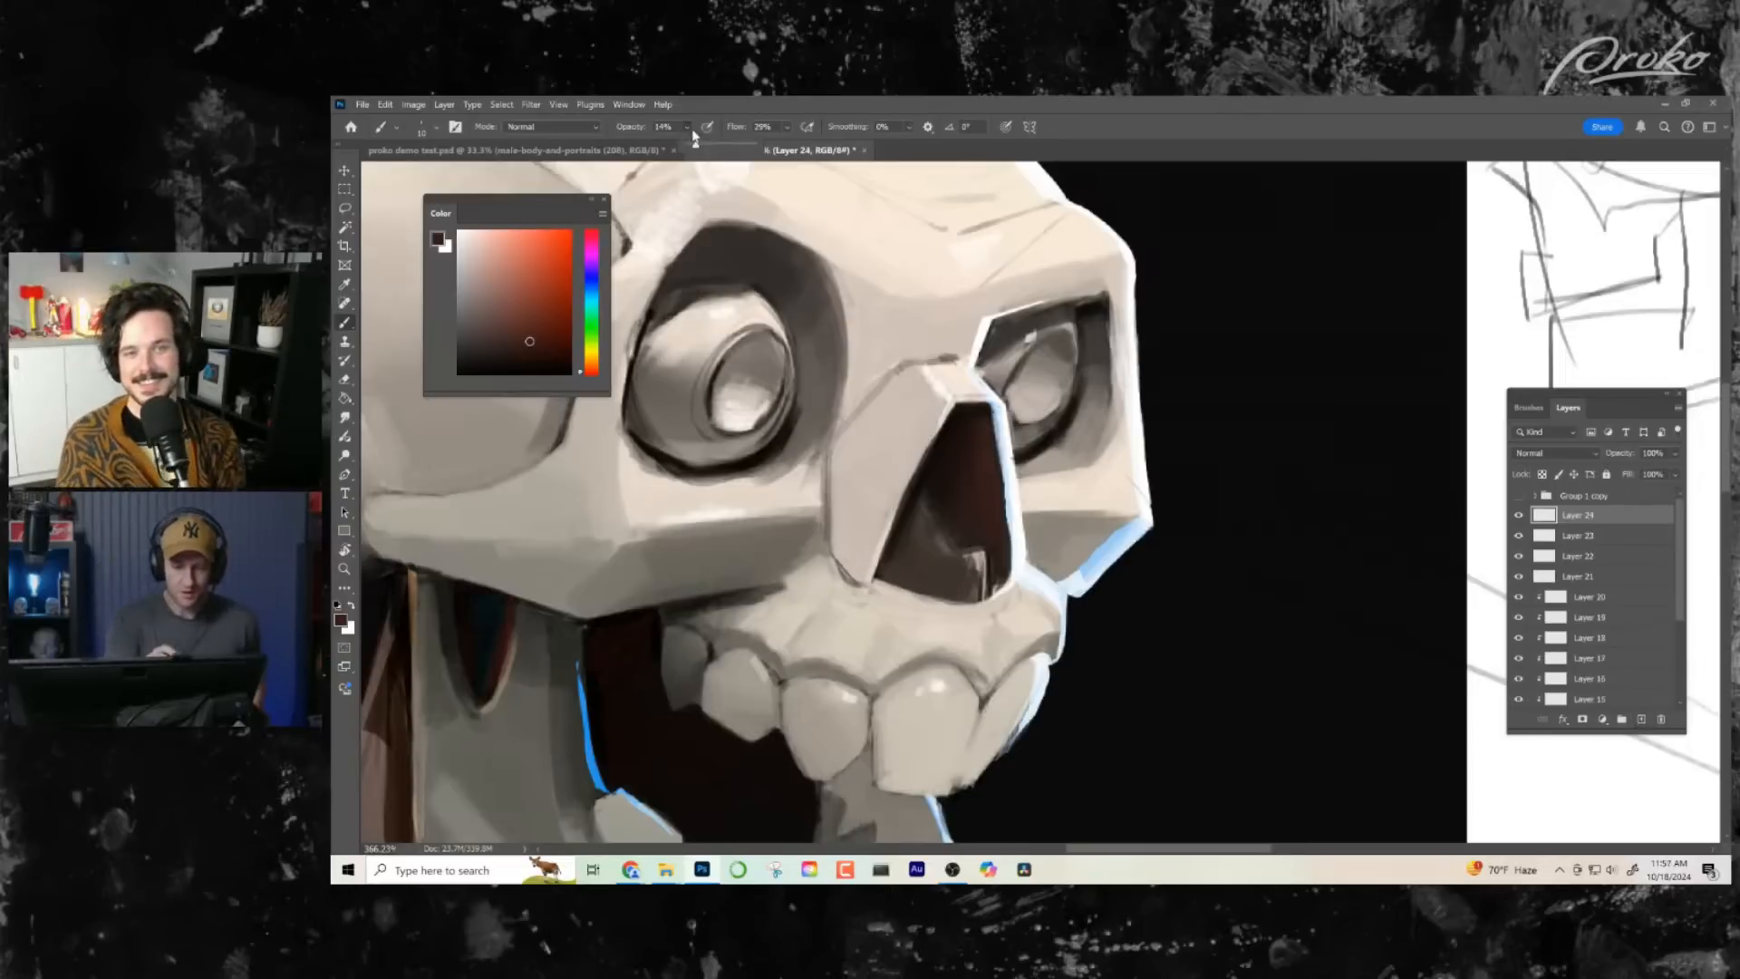
left_click_drag(694, 146, 731, 149)
mouse_move(737, 297)
left_mouse_down()
mouse_move(758, 307)
mouse_move(717, 352)
mouse_move(711, 432)
left_mouse_up()
left_click(758, 283, "alt")
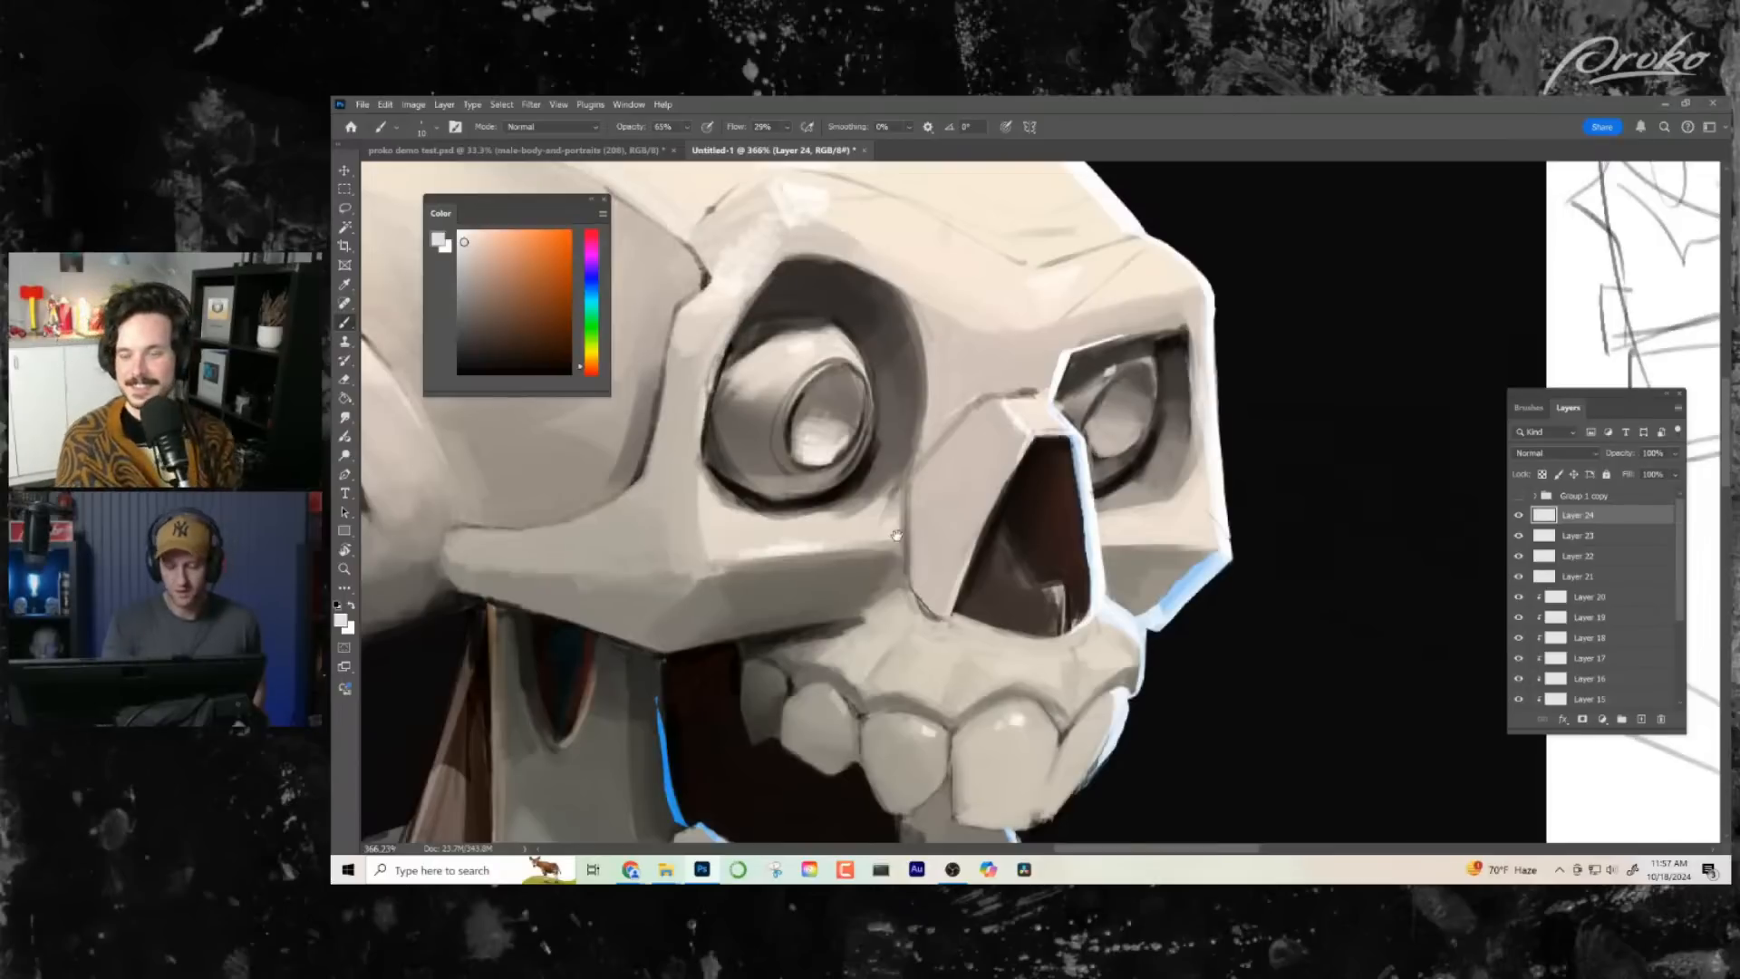
left_click(778, 340, "alt")
mouse_move(766, 343)
left_mouse_down()
mouse_move(730, 372)
mouse_move(766, 337)
left_mouse_up()
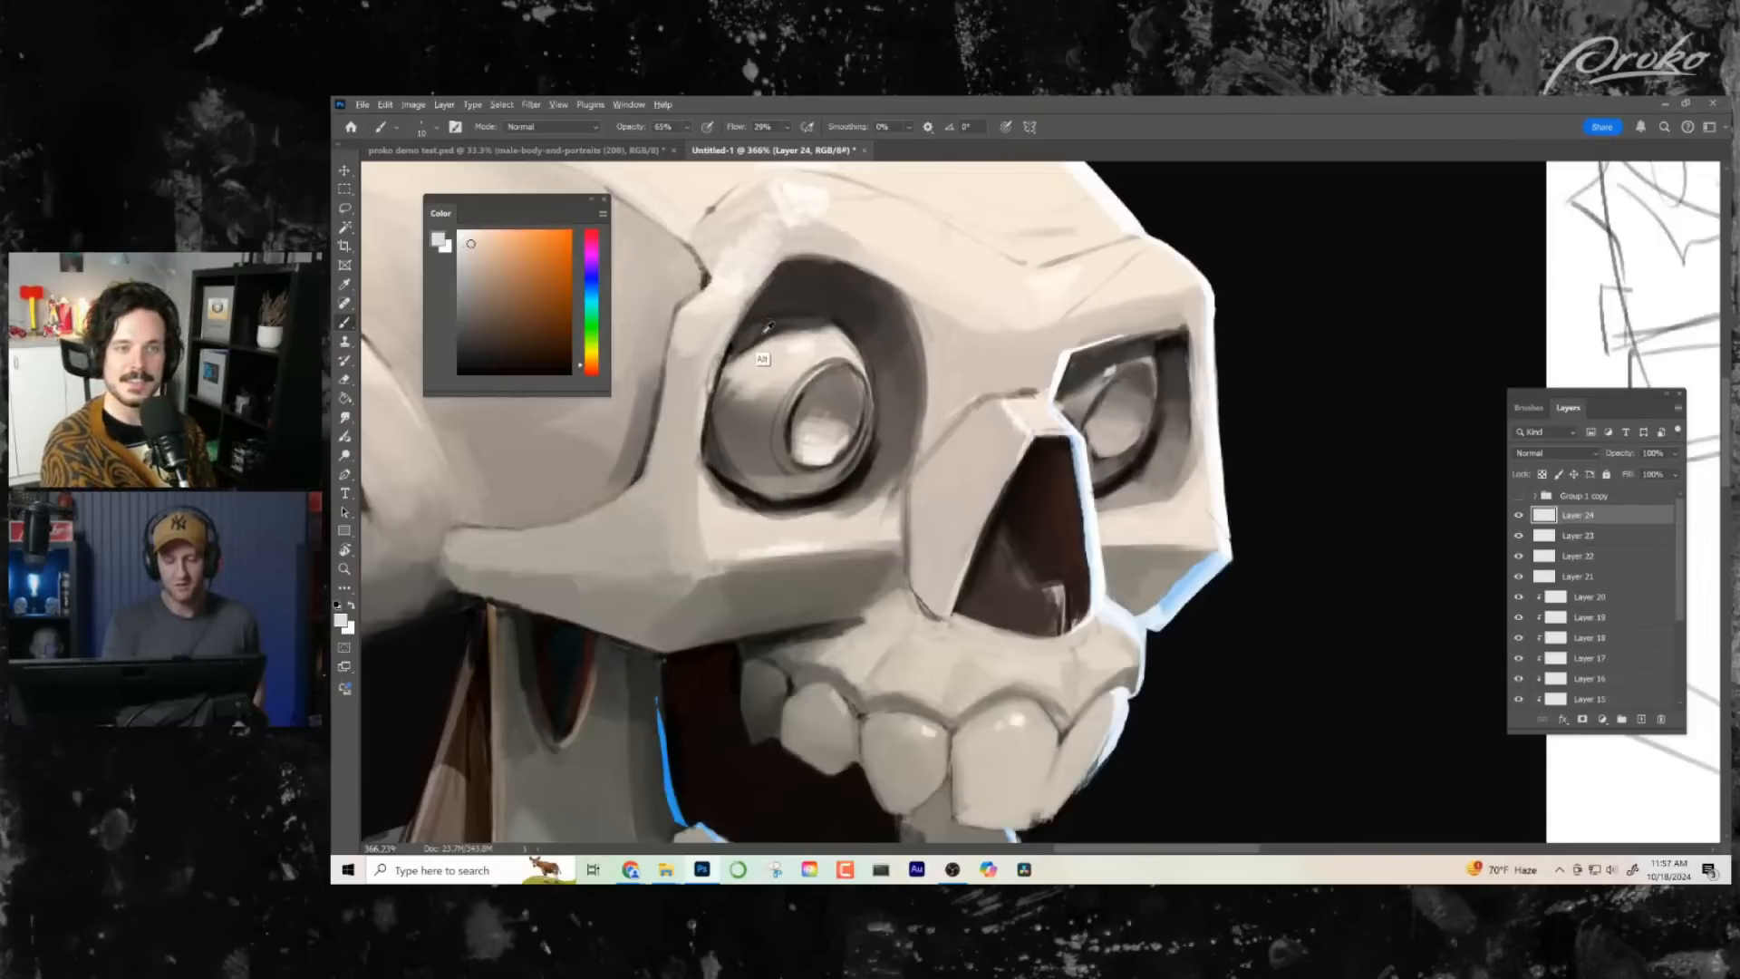
left_click(769, 326, "alt")
left_click(807, 318, "alt")
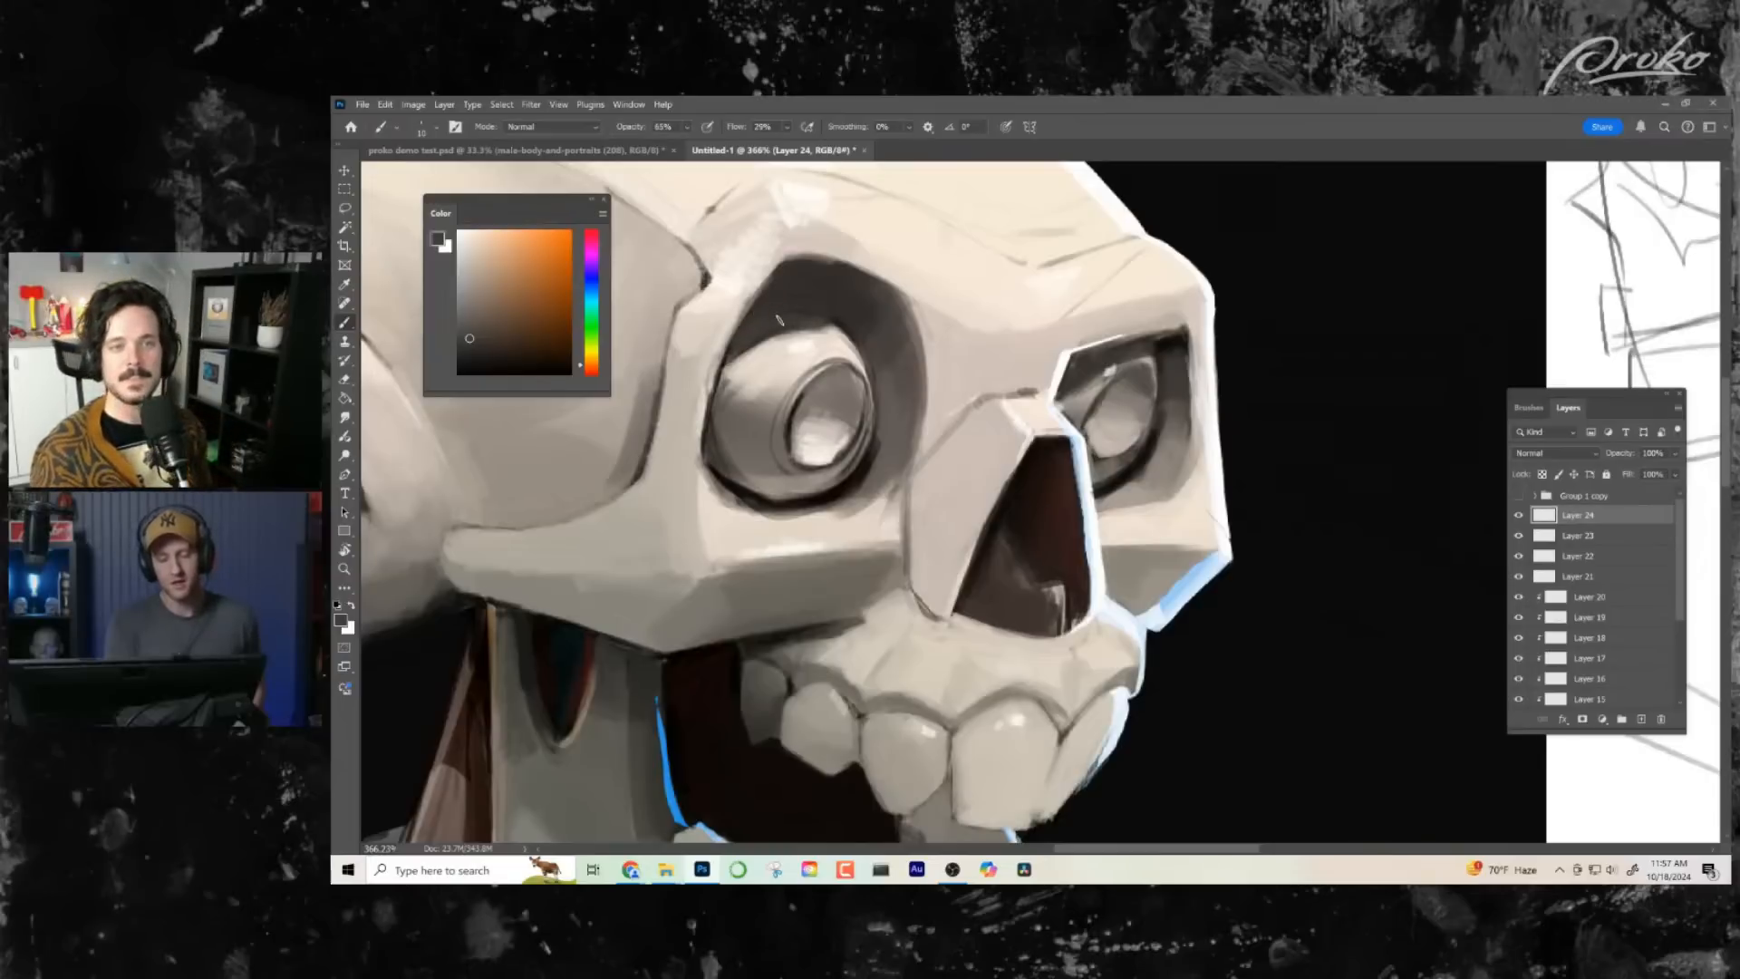
- Refine the dark shadow around the near eyeball and its socket with sampled near-black and grey tones
left_click(1119, 458, "alt")
left_click(817, 313, "alt")
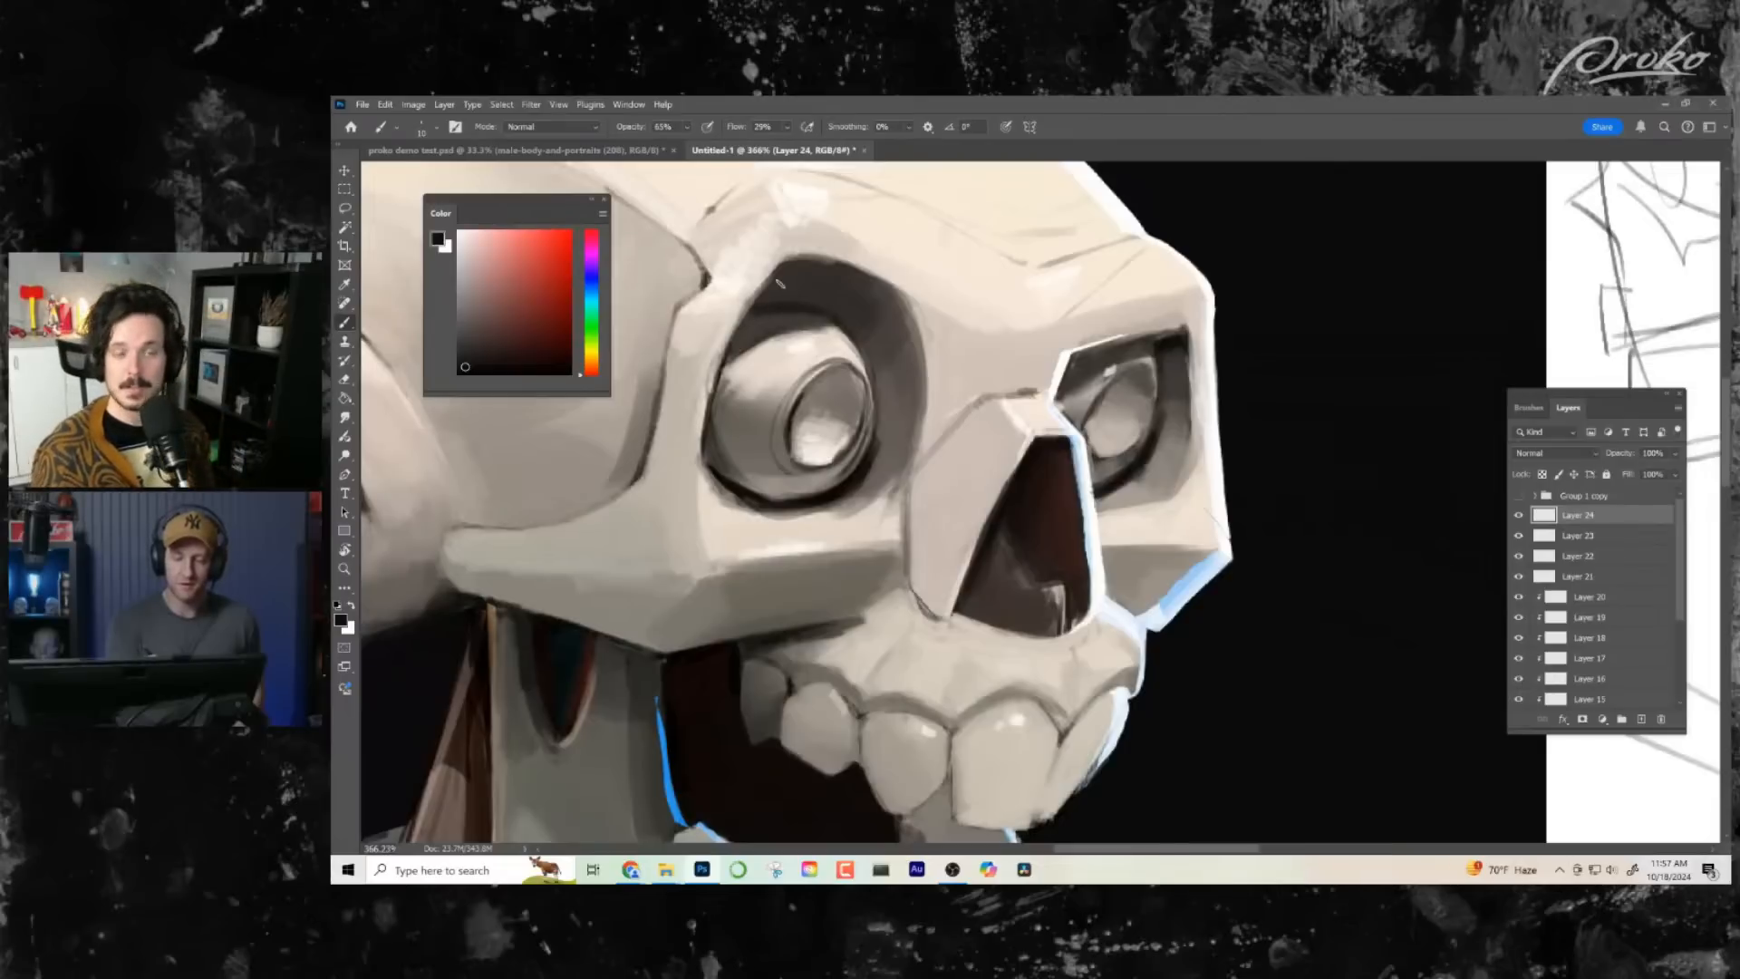
left_click_drag(865, 479, 879, 465)
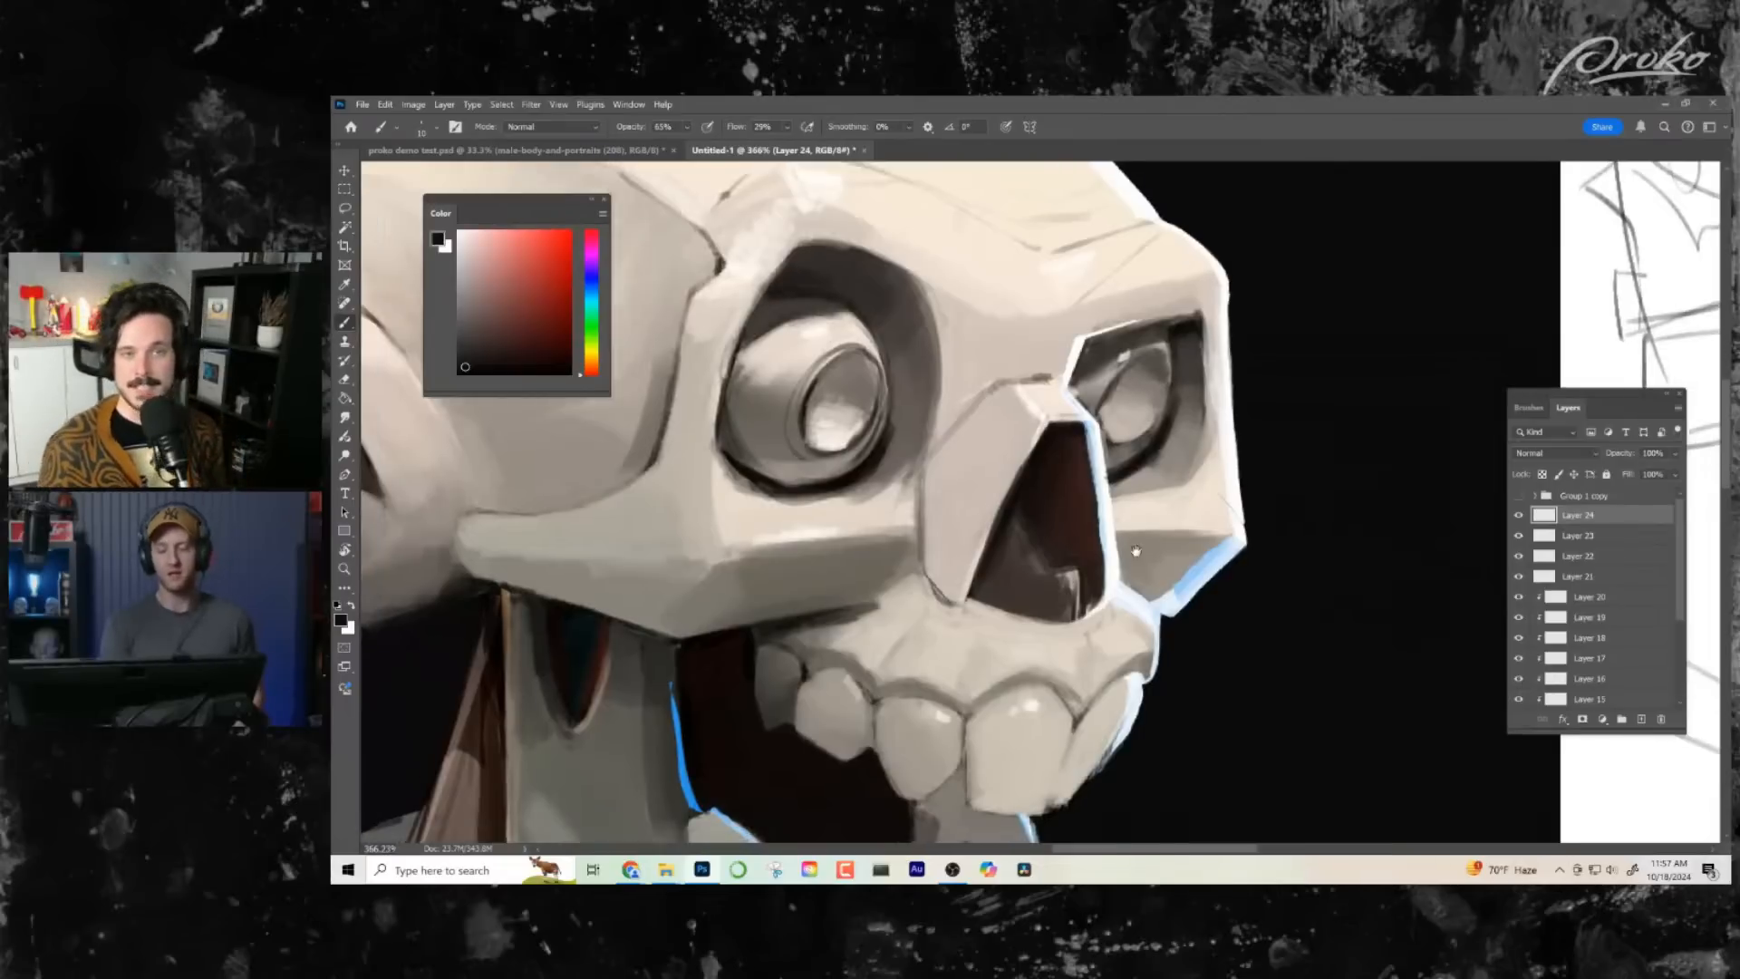
left_click(880, 466, "alt")
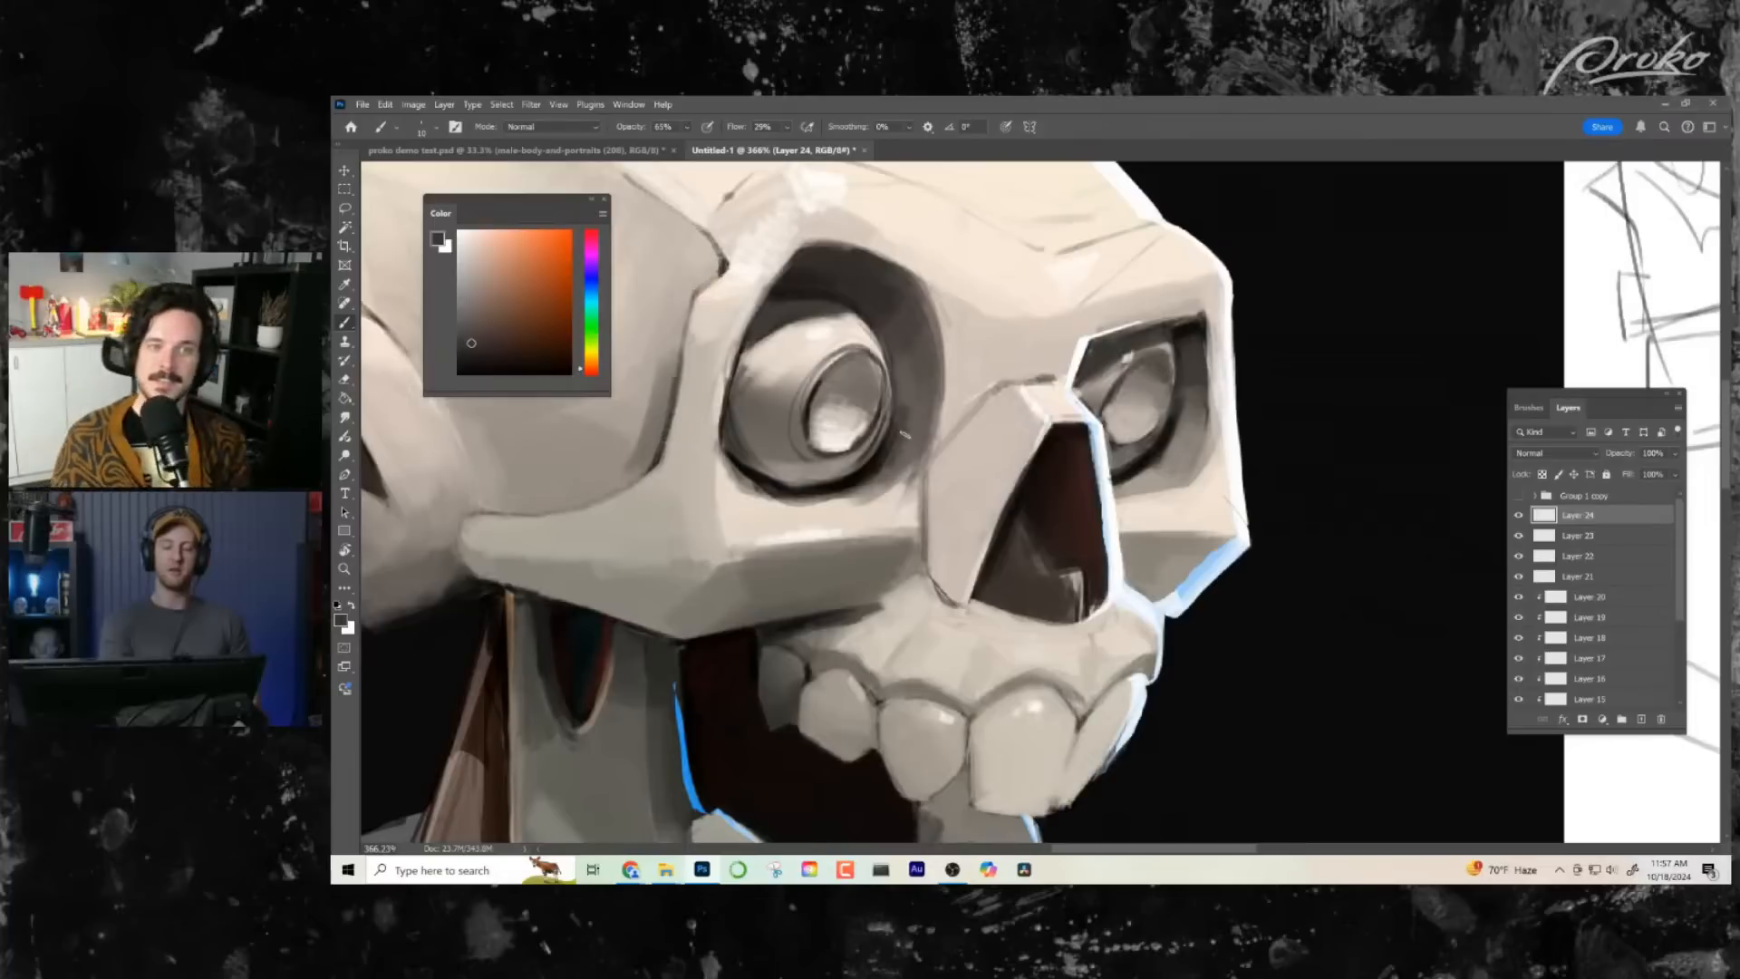
left_click(892, 368, "alt")
left_click(816, 401, "alt")
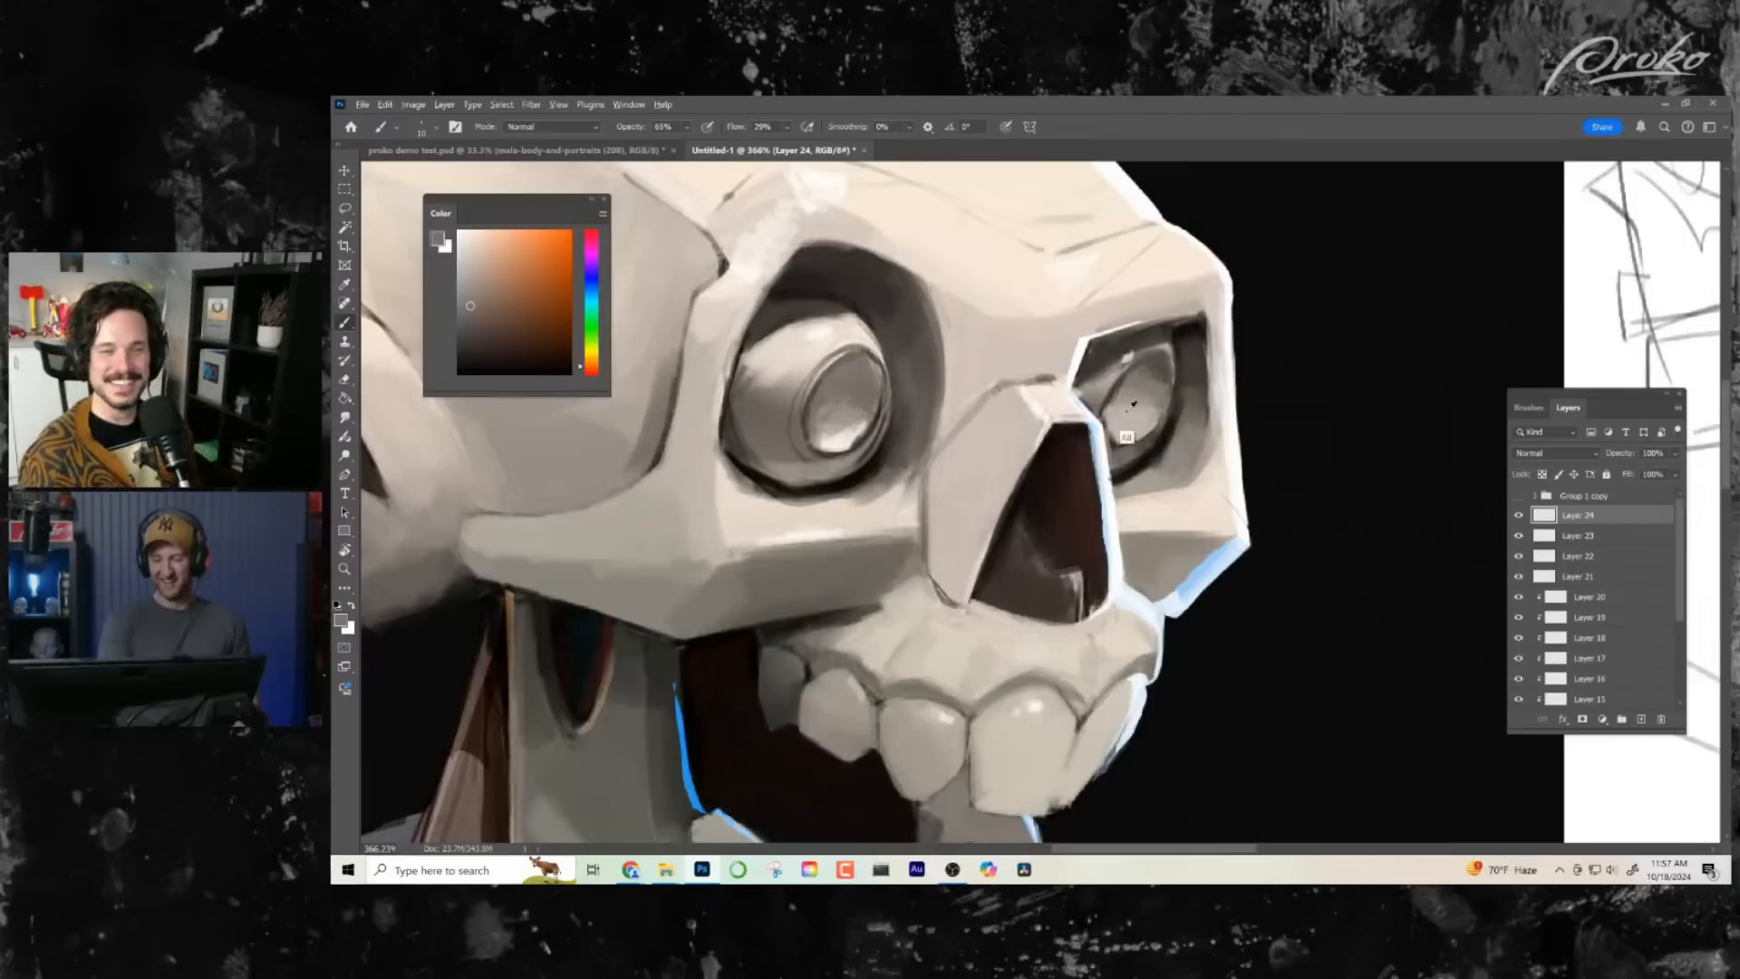
- Paint a light highlight onto the far eyeball using the near eye's highlight colour
left_click(841, 460, "alt")
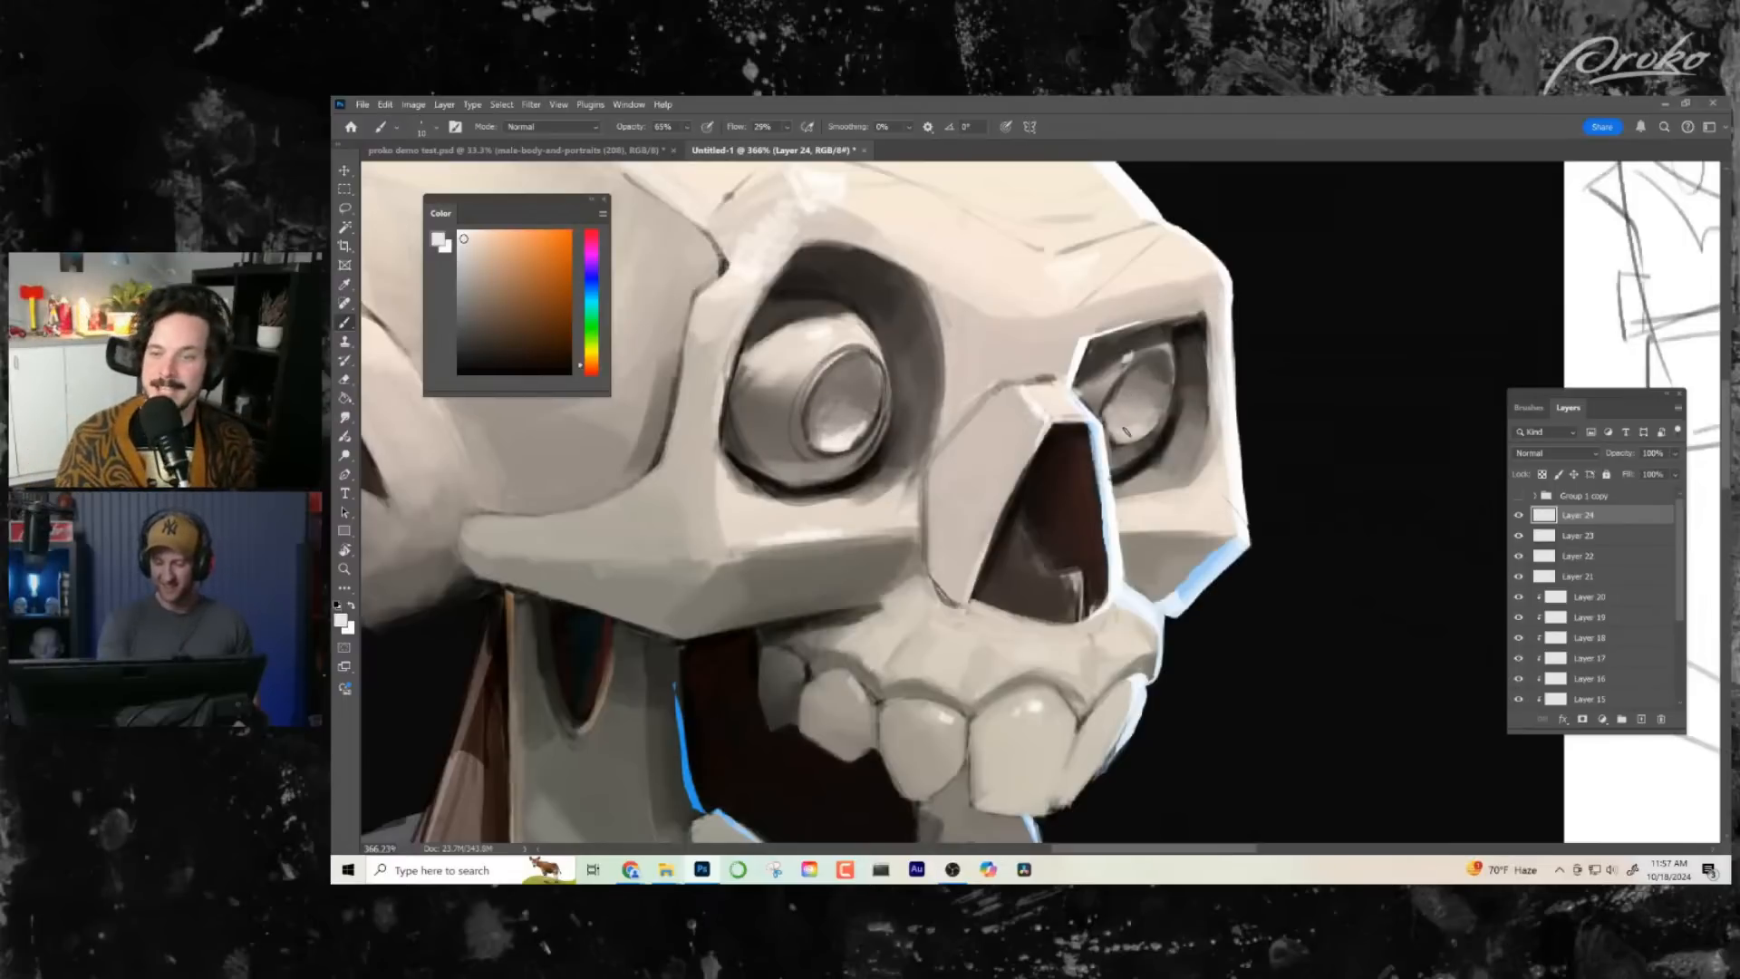
left_click_drag(1127, 432, 1118, 421)
left_click_drag(1179, 551, 1133, 458)
left_click(999, 501, "alt")
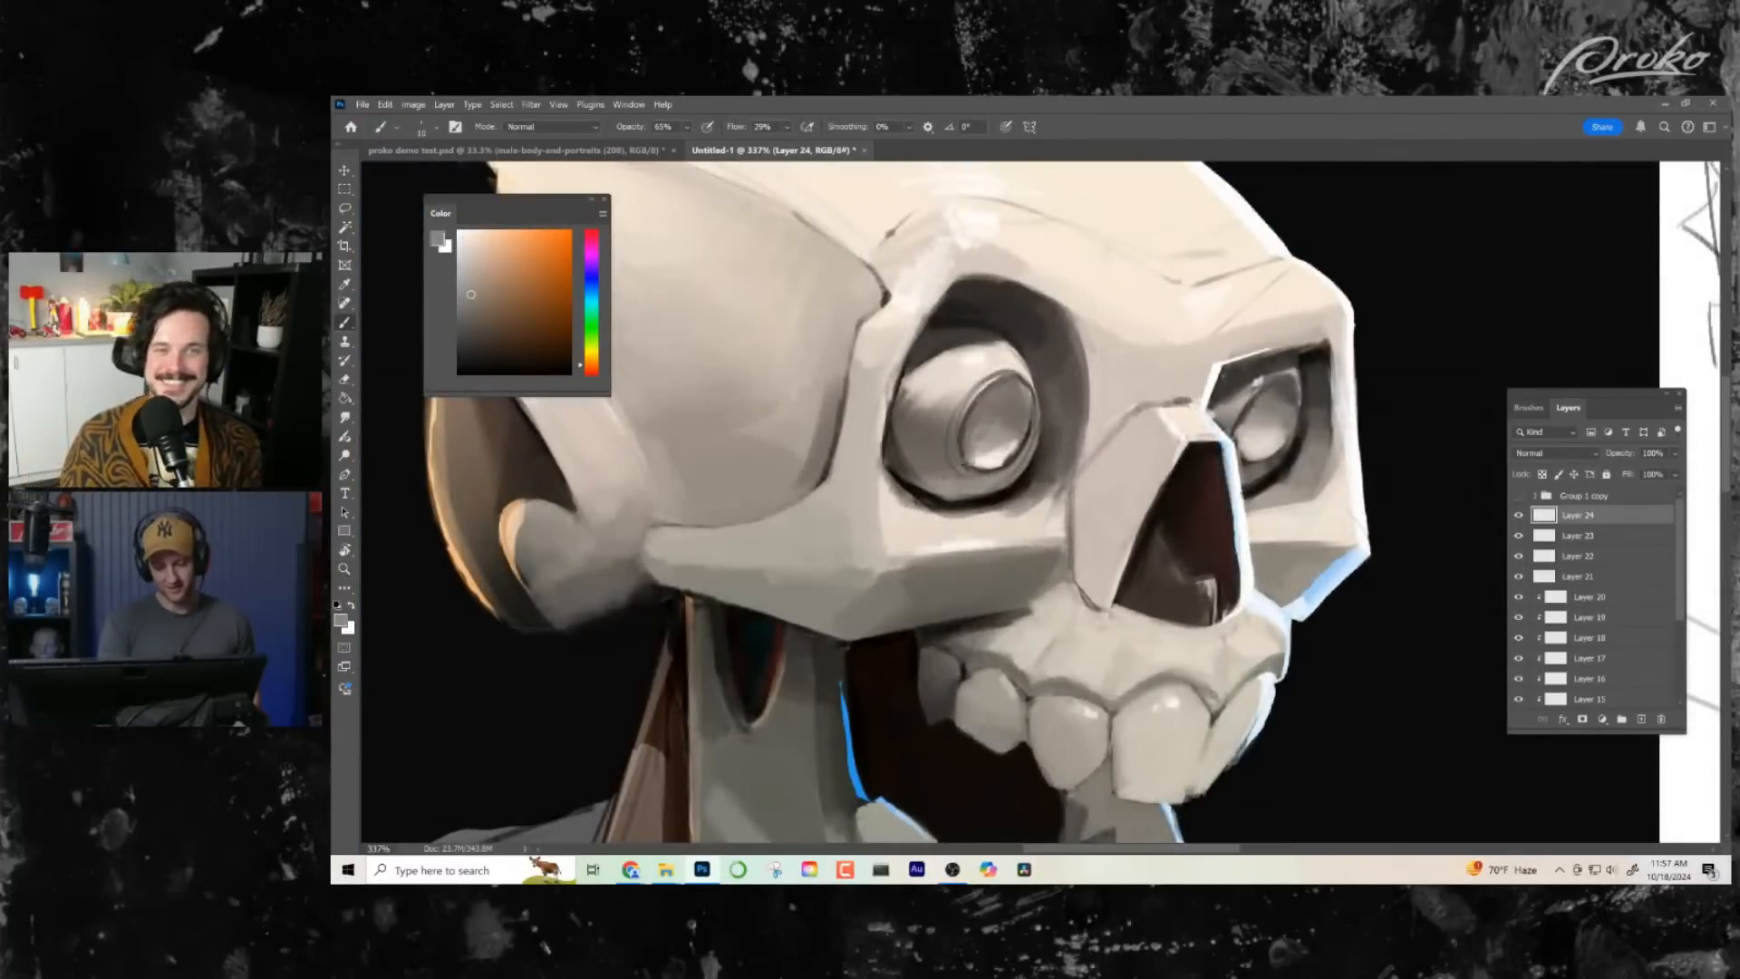
- Touch up the bone beside the nose bridge with sampled light warm greys
mouse_move(1142, 463)
left_mouse_down()
mouse_move(1115, 490)
mouse_move(1256, 624)
mouse_move(1190, 591)
left_mouse_up()
left_click_drag(1101, 510, 1160, 513)
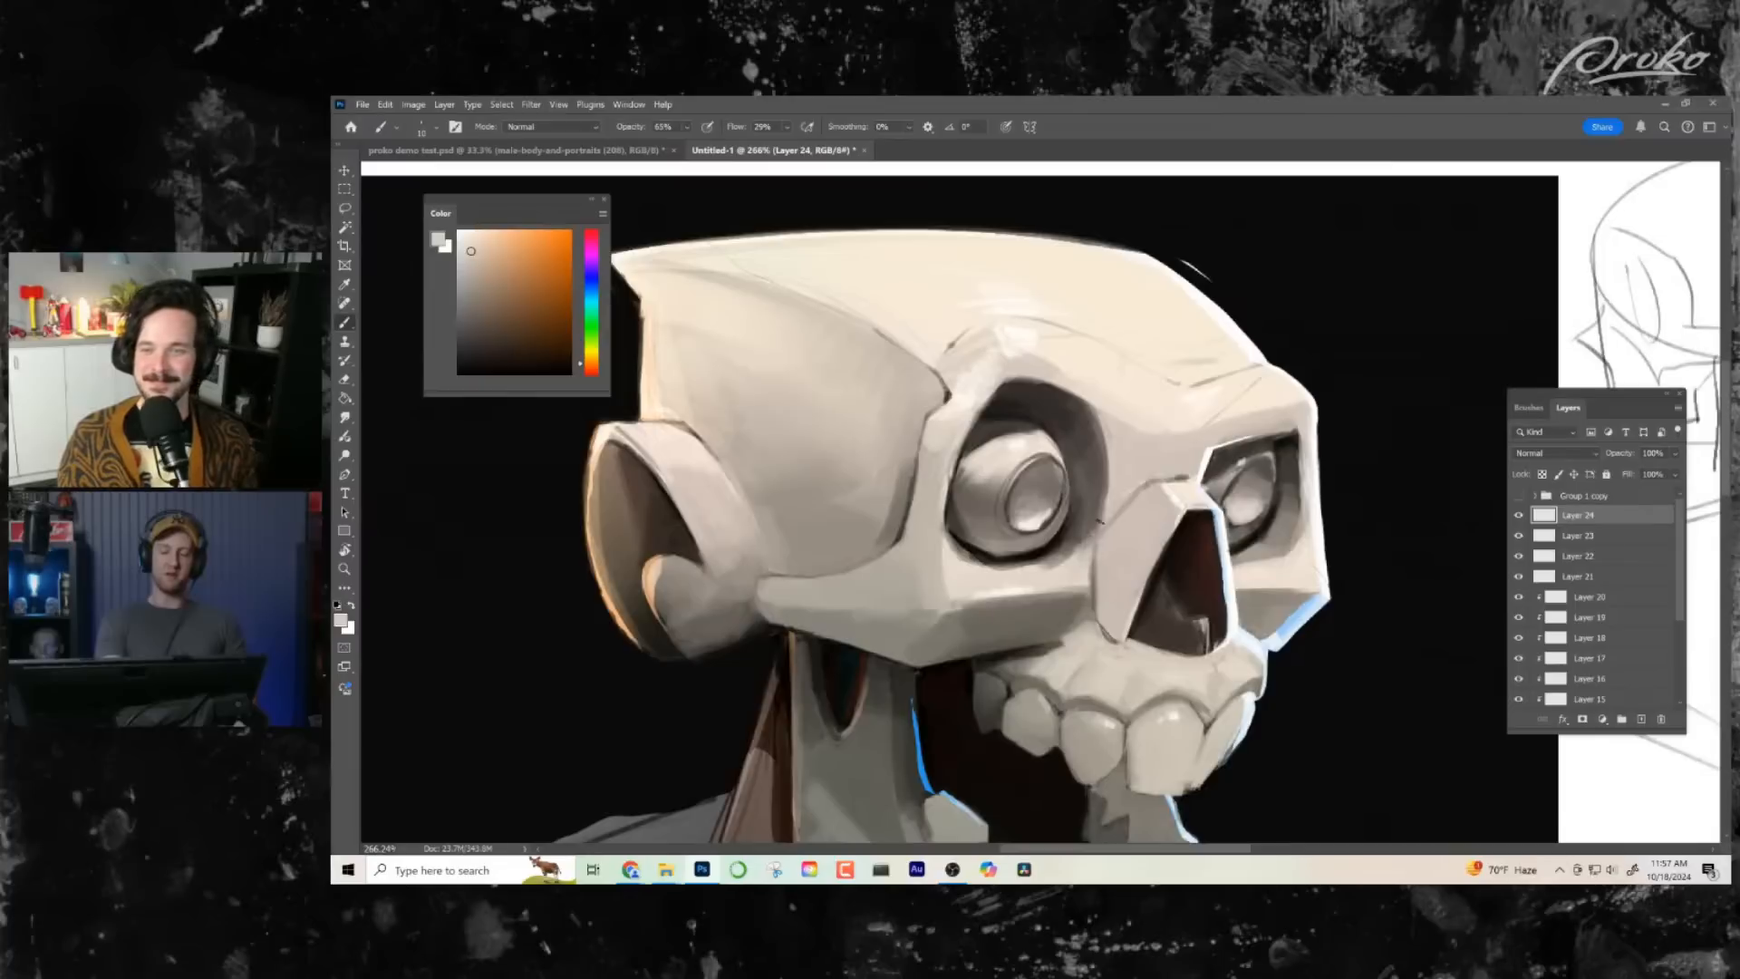
left_click(1099, 542, "alt")
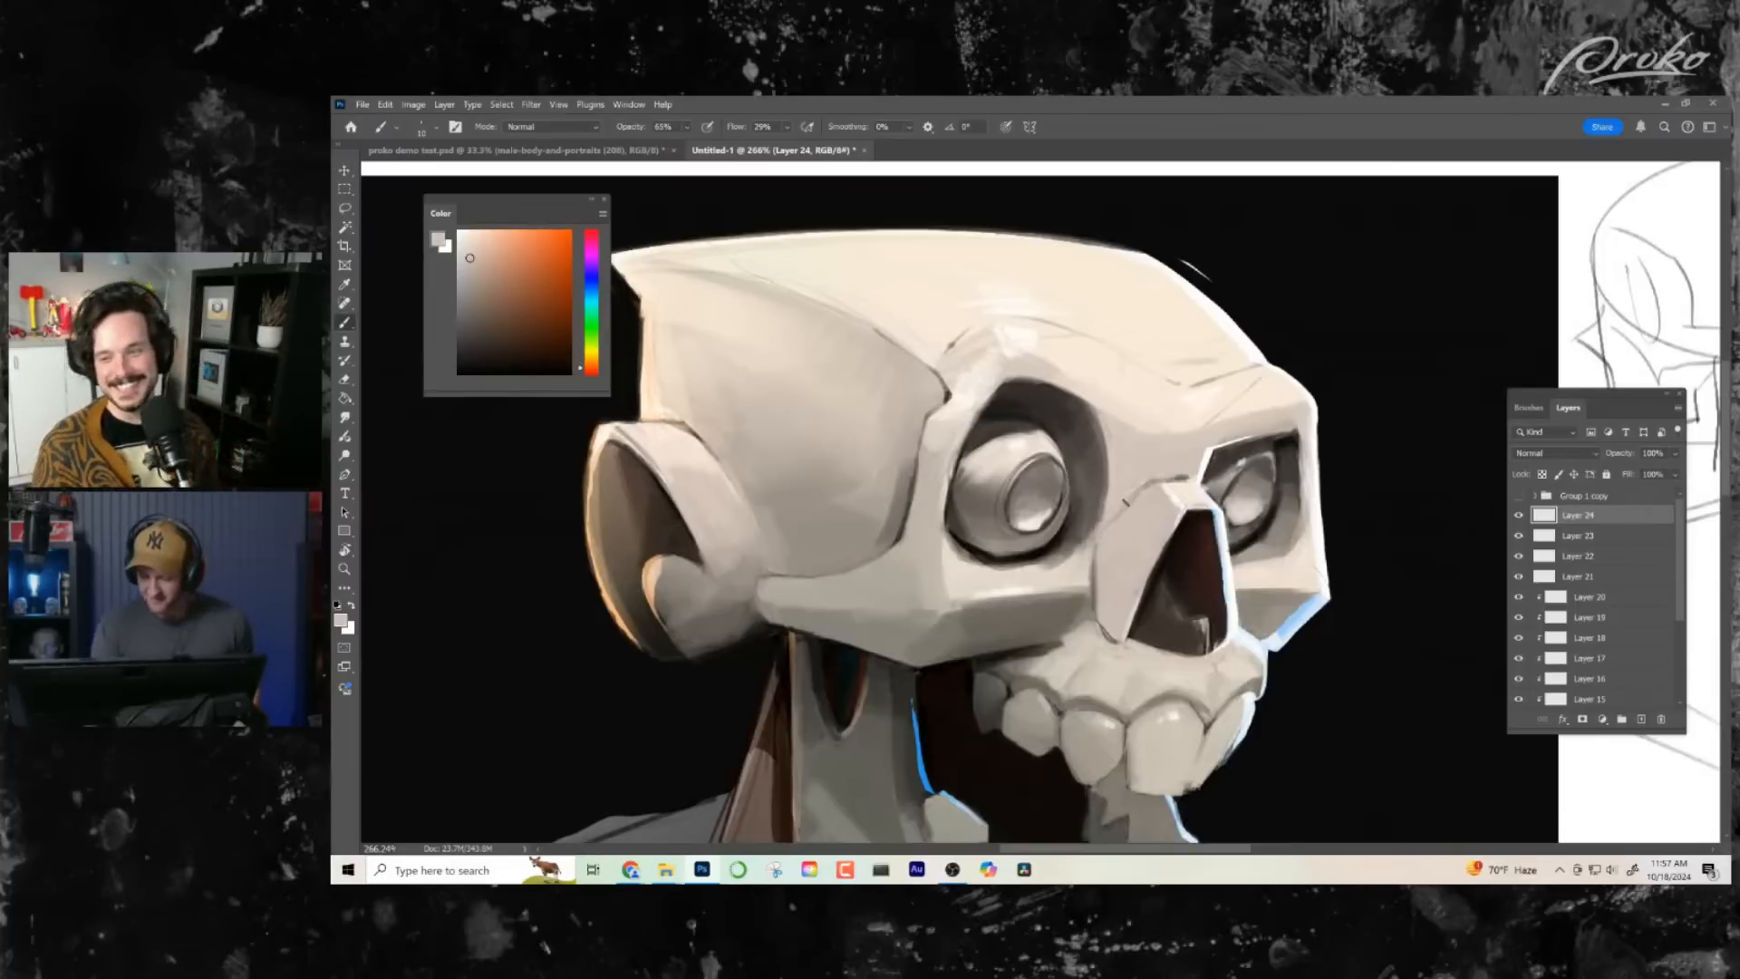
left_click_drag(1202, 427, 1143, 377)
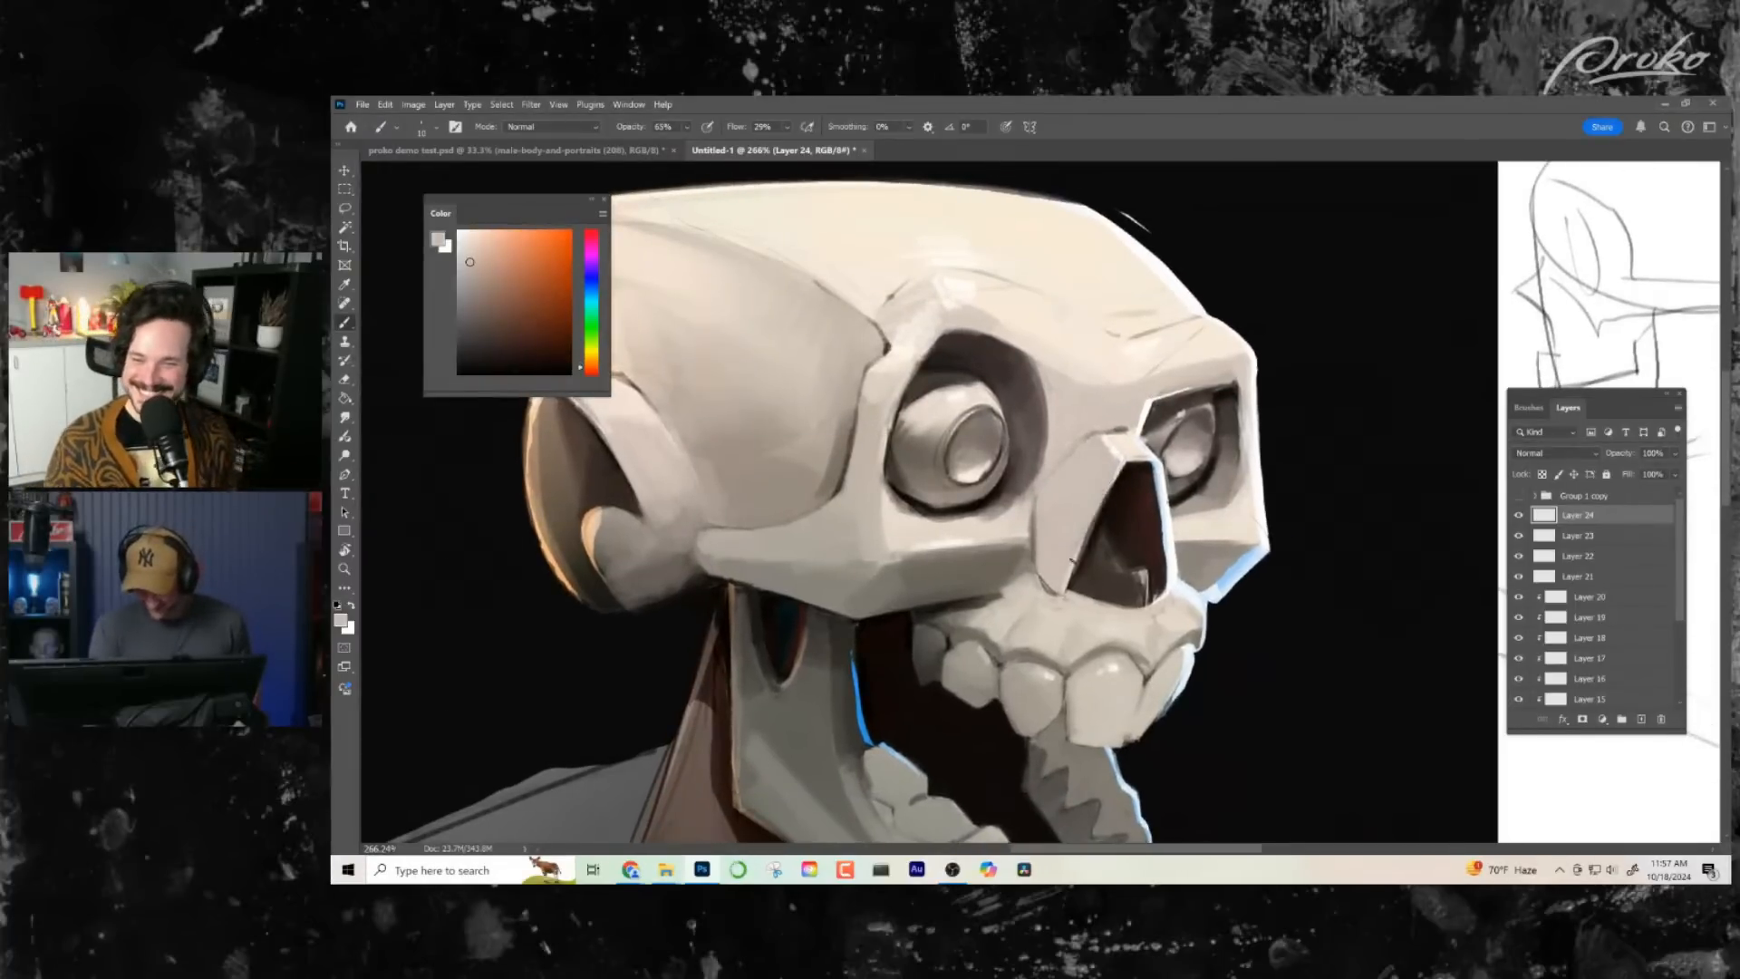
left_click_drag(1246, 611, 1234, 604)
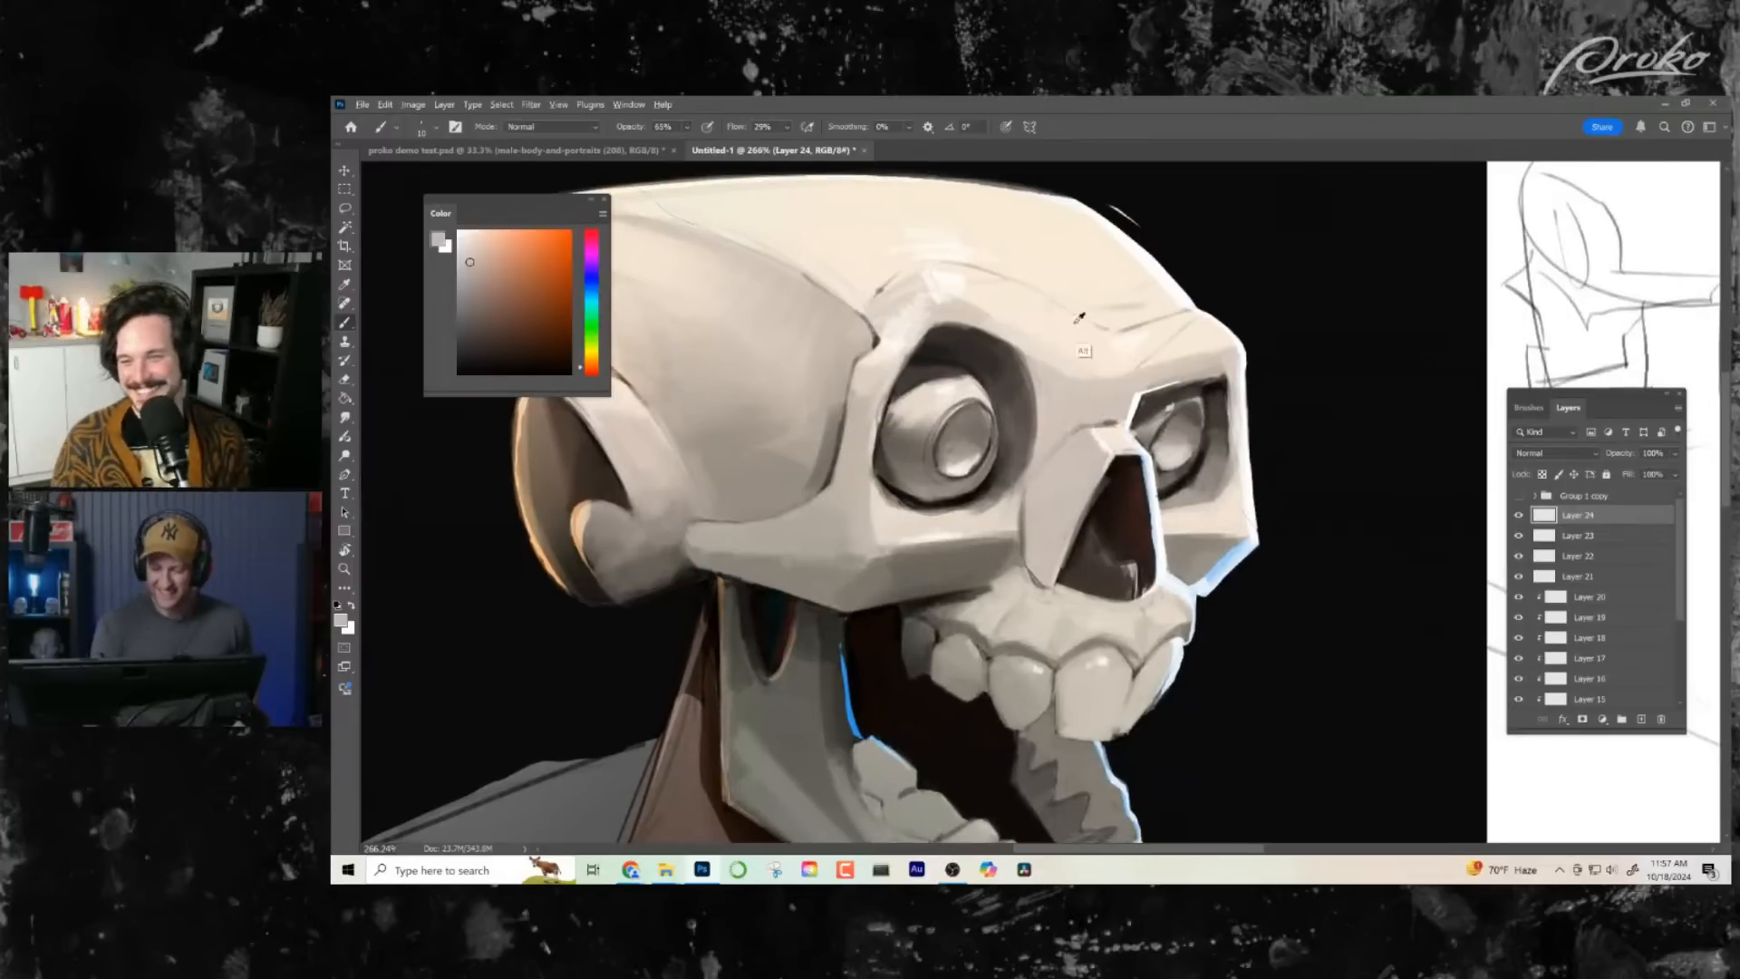
- Brighten the highlight on the brow ridge above the near eye socket with a sampled off-white
left_click(954, 279, "alt")
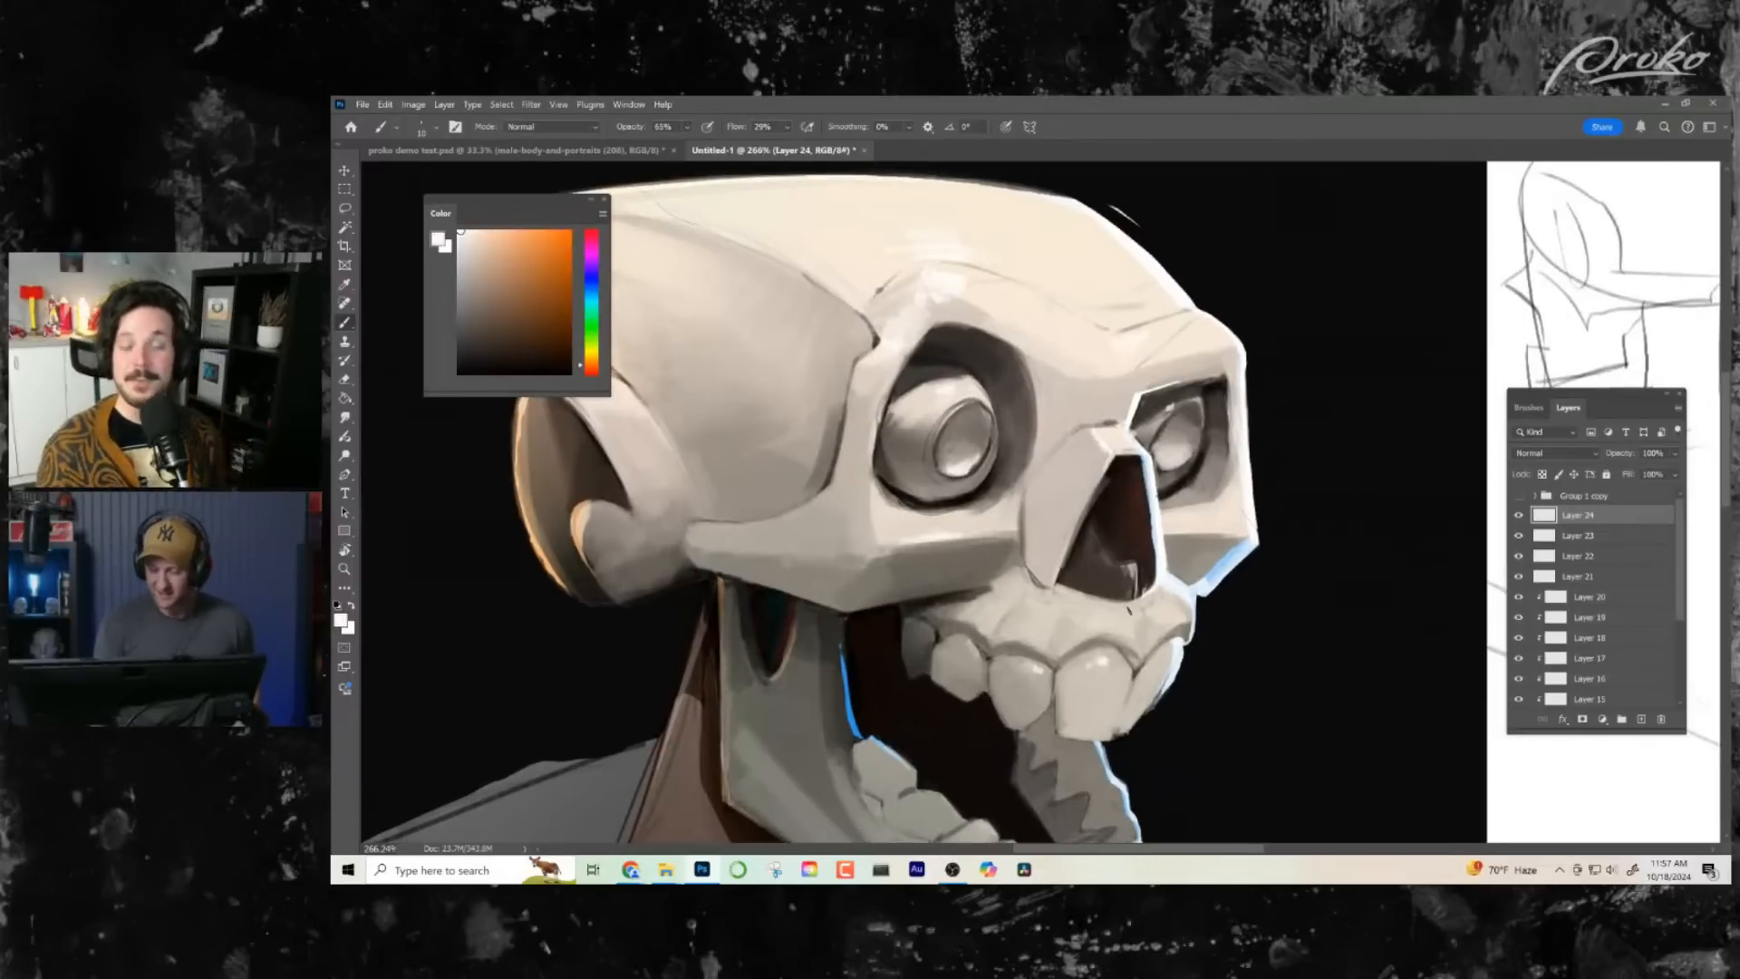
mouse_move(1151, 601)
left_mouse_down()
mouse_move(1125, 610)
mouse_move(1211, 594)
mouse_move(1222, 725)
left_mouse_up()
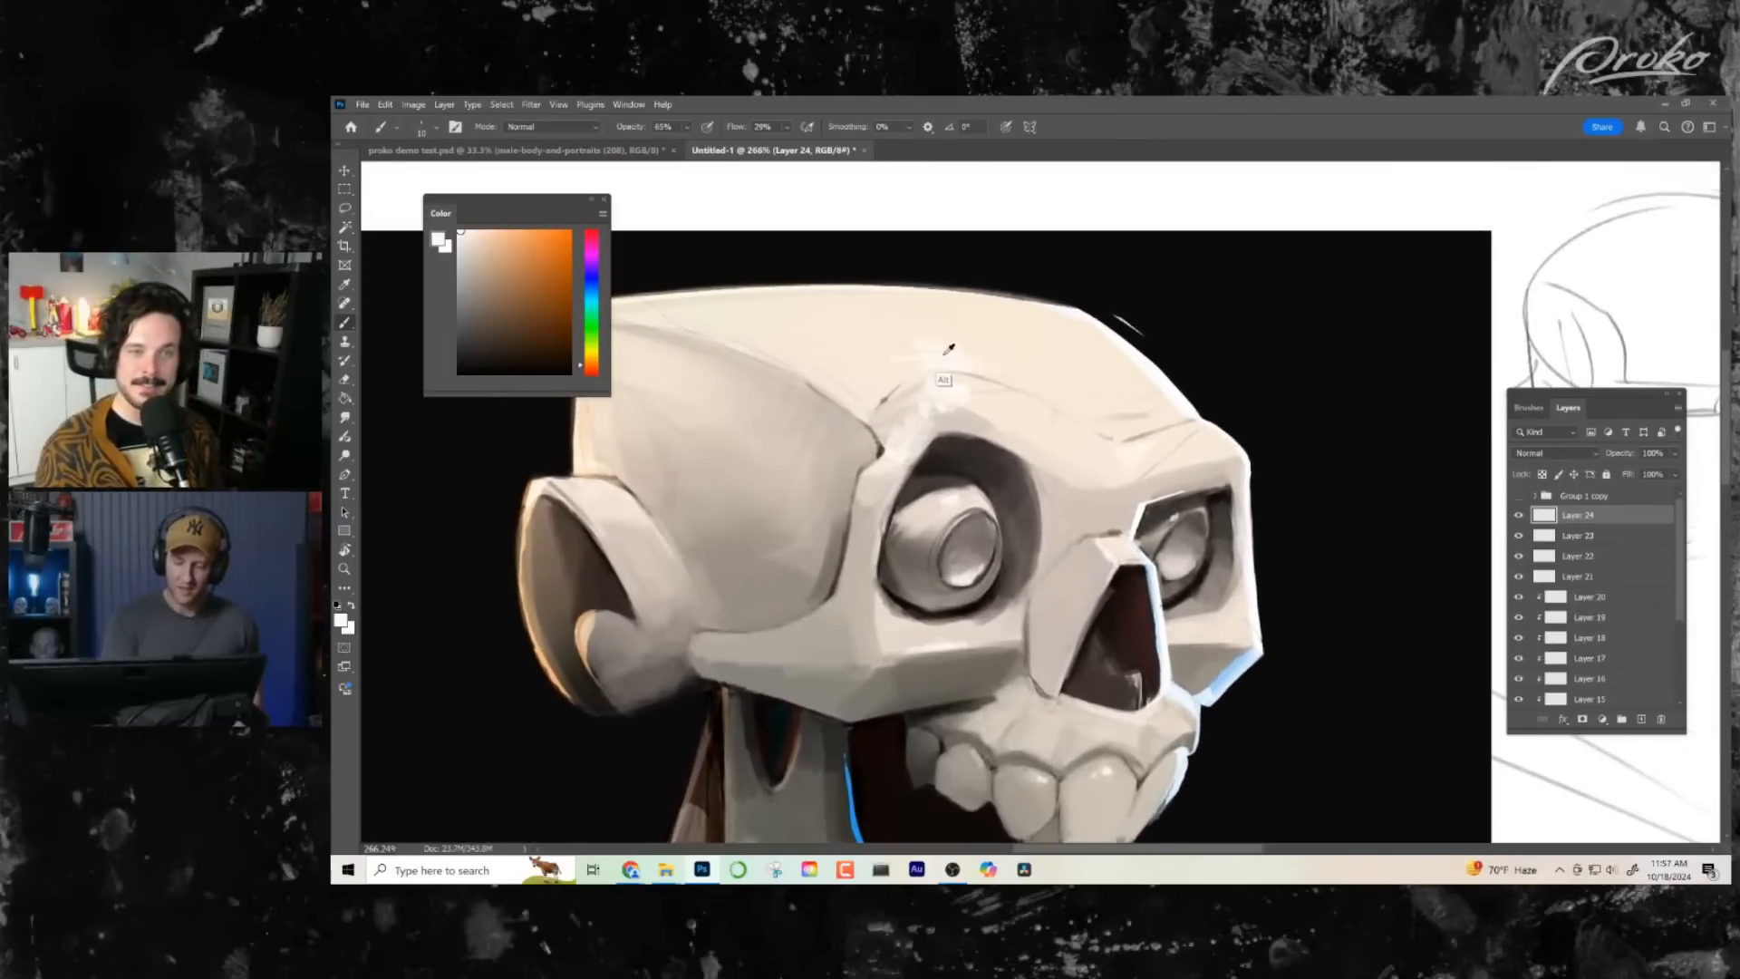
left_click(949, 349, "alt")
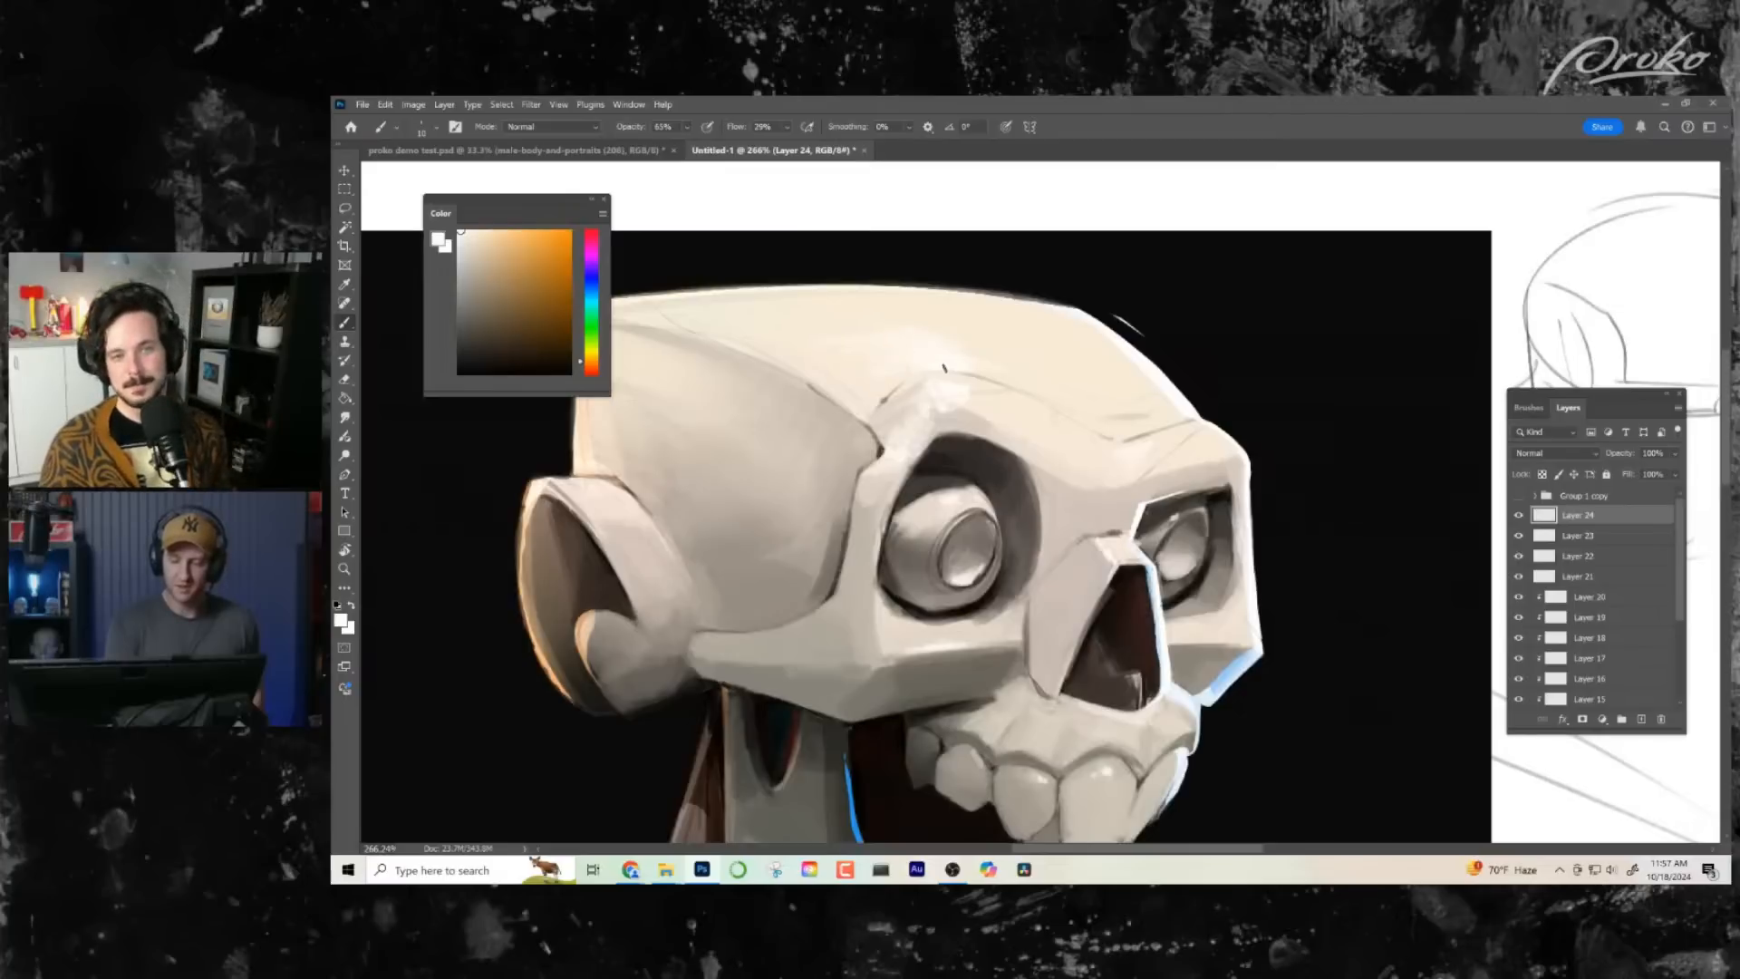
- Check the skull's values and highlights up close and at full-canvas view beside the photo reference
key("z")
left_click_drag(957, 426, 870, 426)
left_click_drag(1092, 555, 1081, 468)
left_click_drag(1096, 467, 1039, 540)
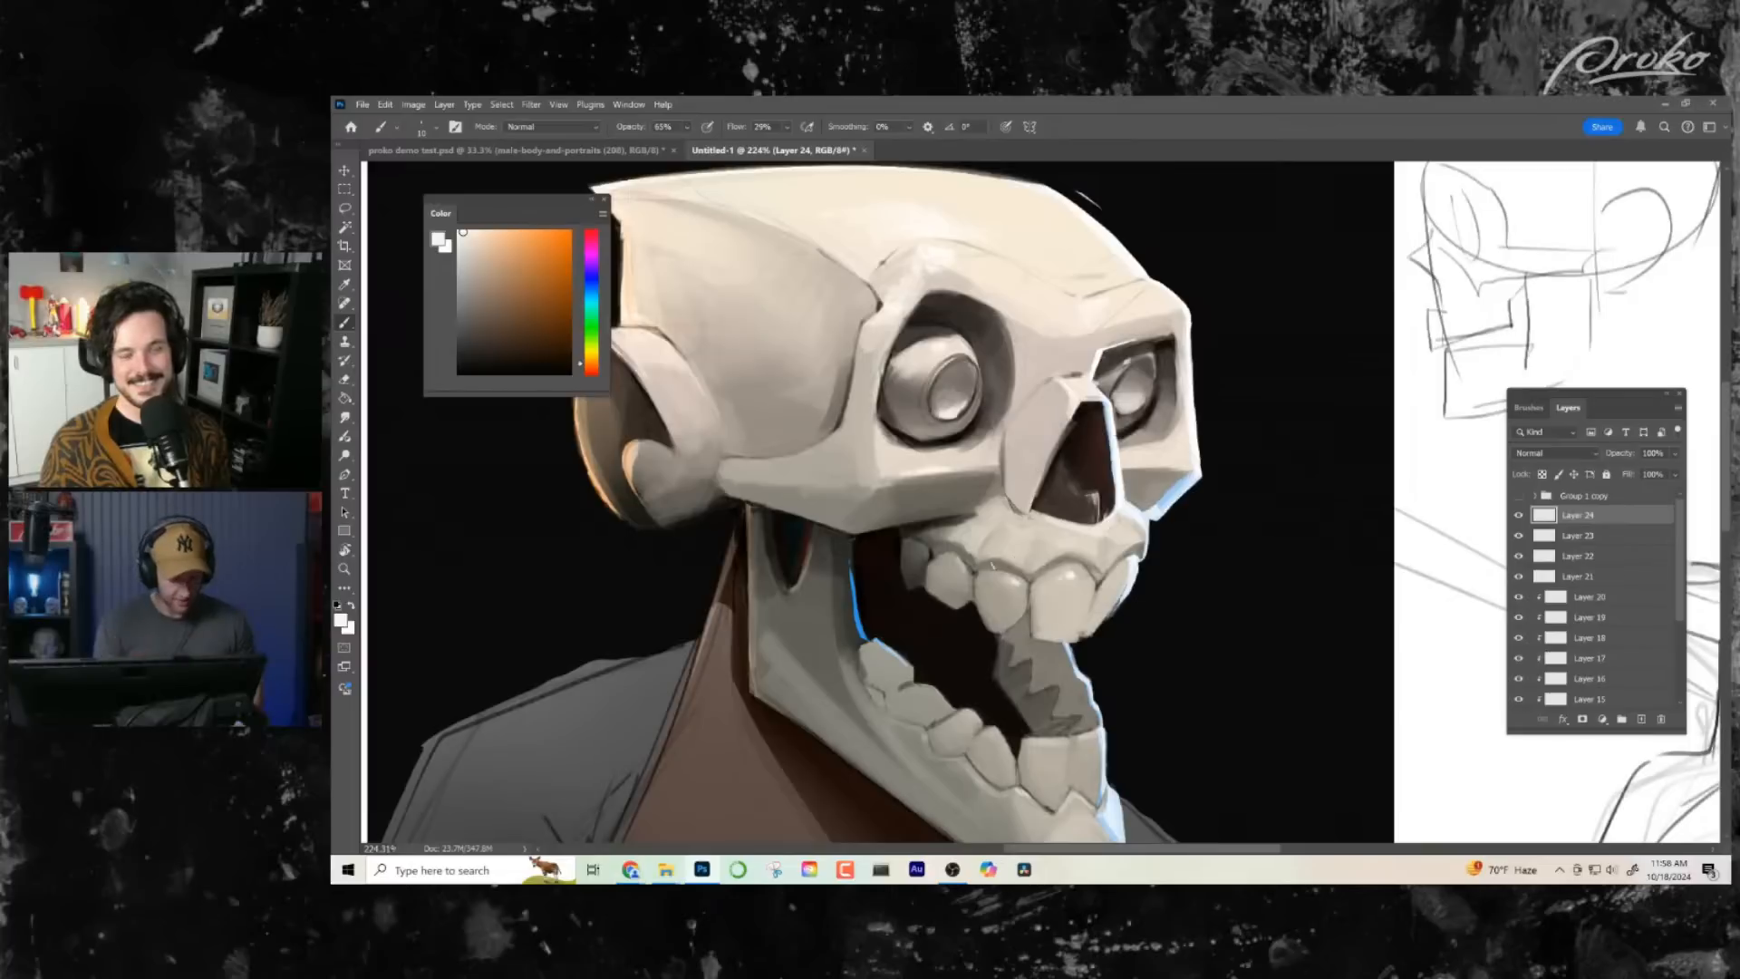
key("z")
left_click_drag(1012, 594, 910, 597)
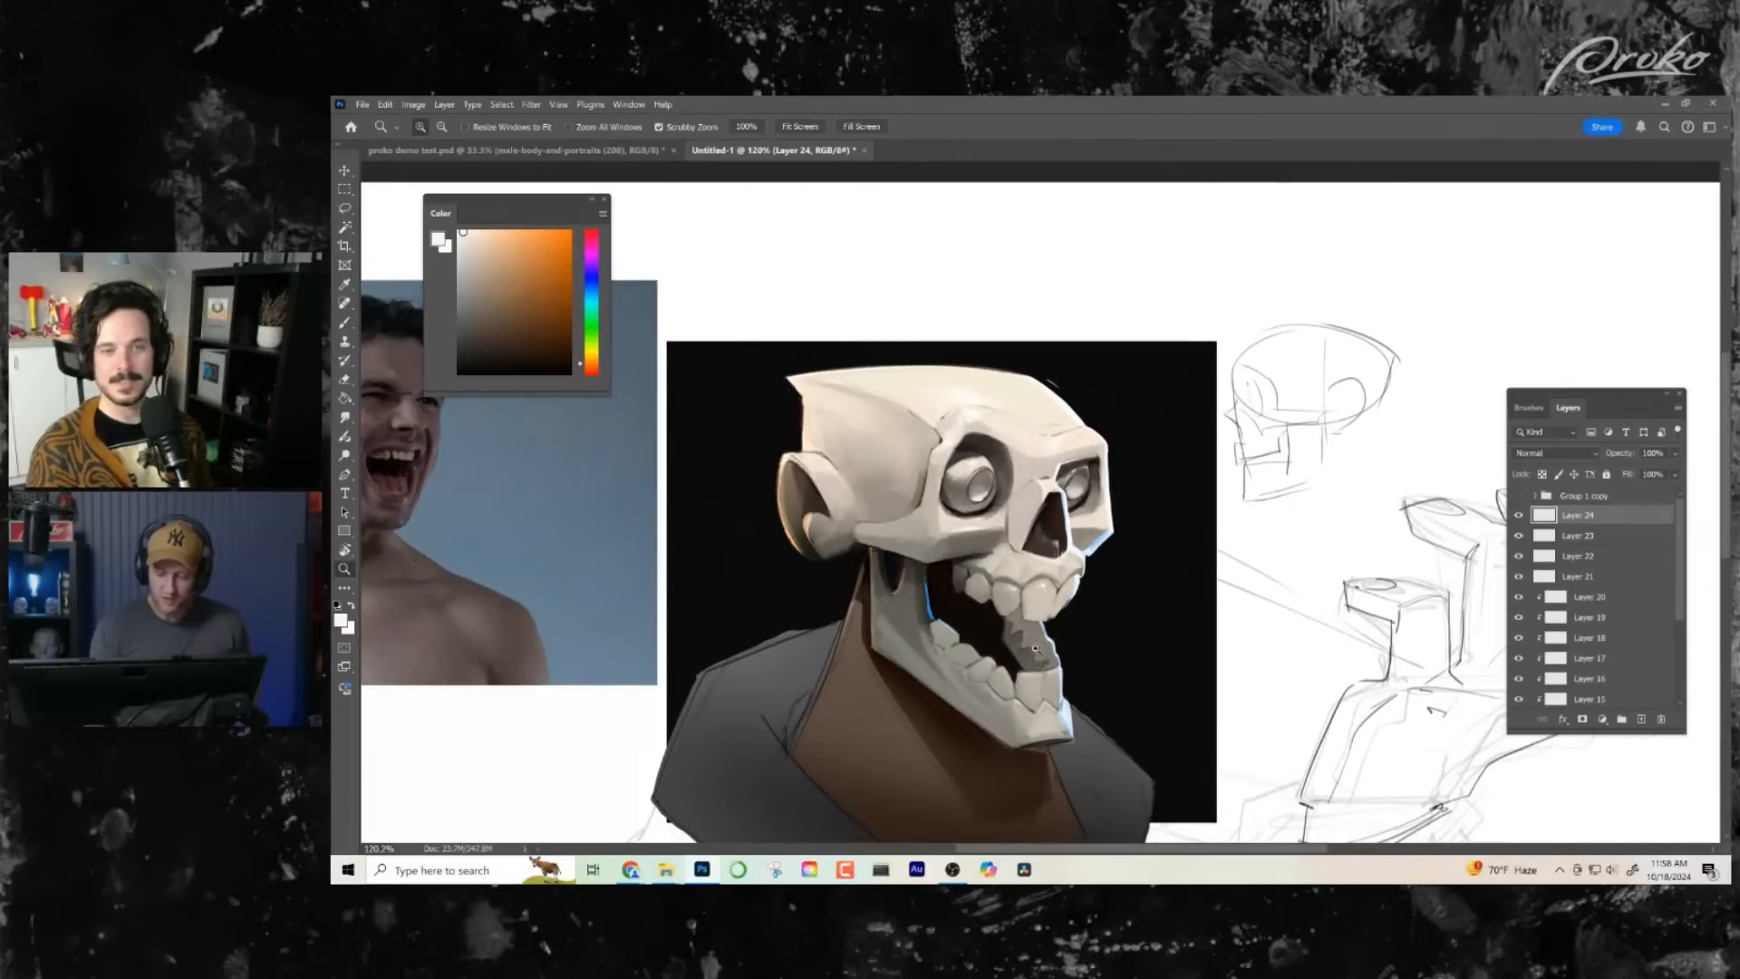
left_click_drag(1031, 628, 1059, 573)
key("b")
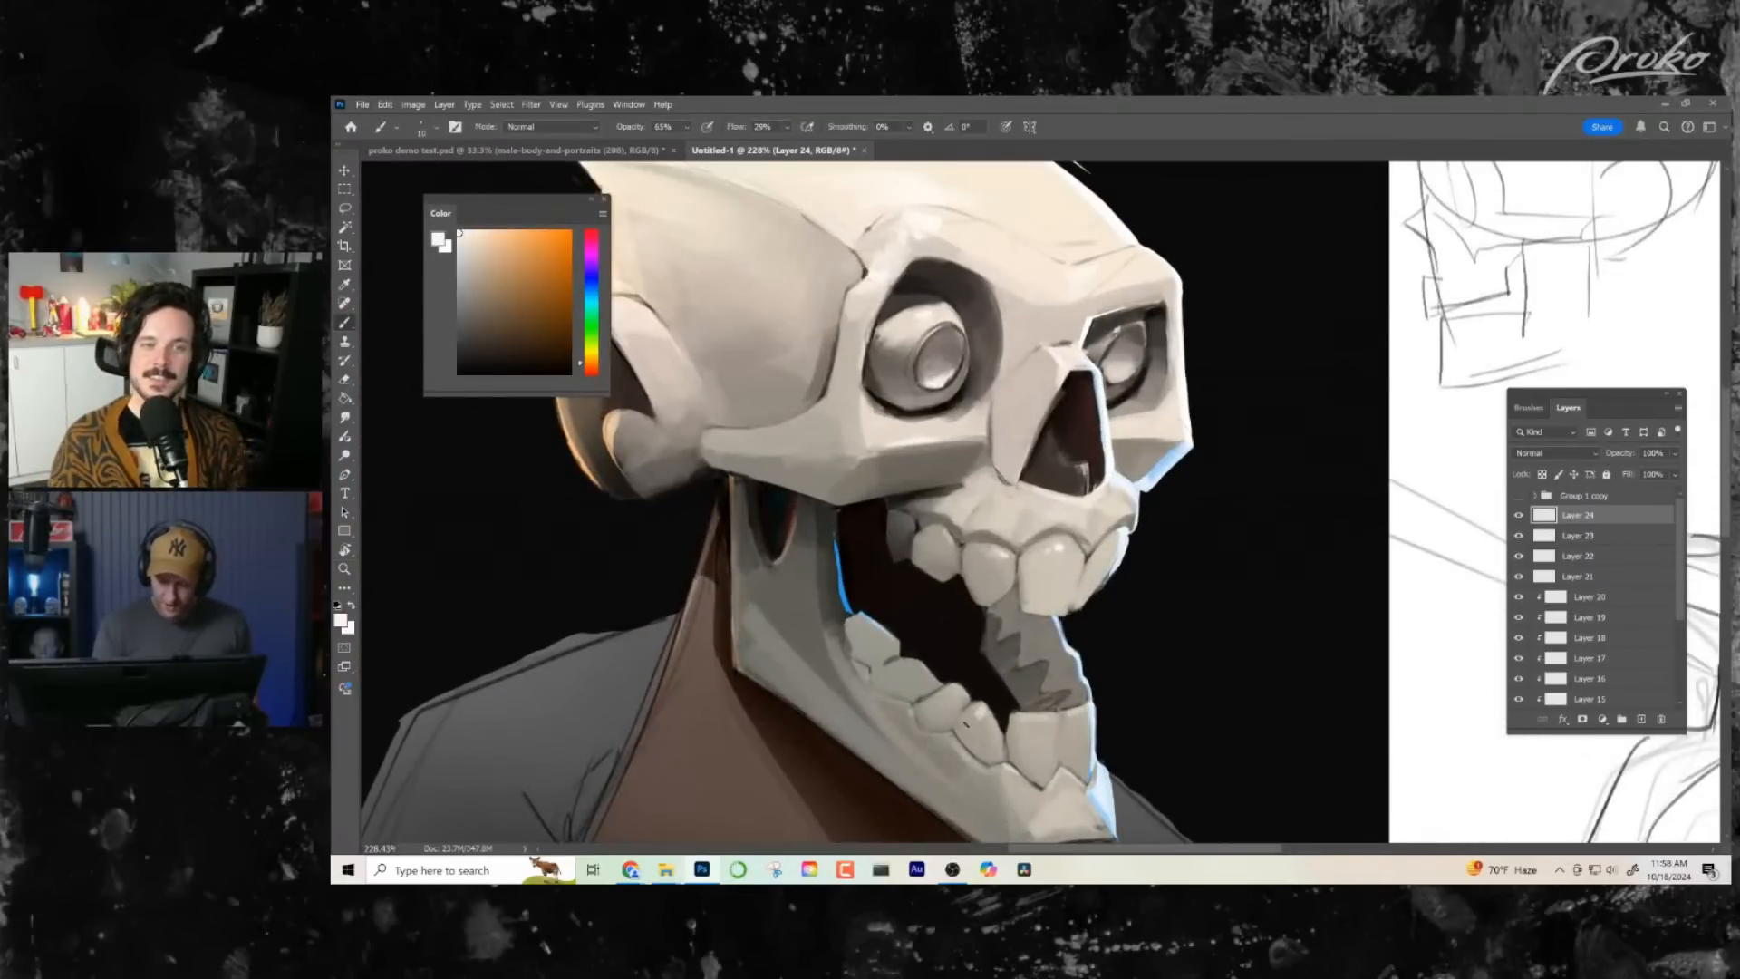
key("z")
left_click_drag(1094, 634, 1042, 626)
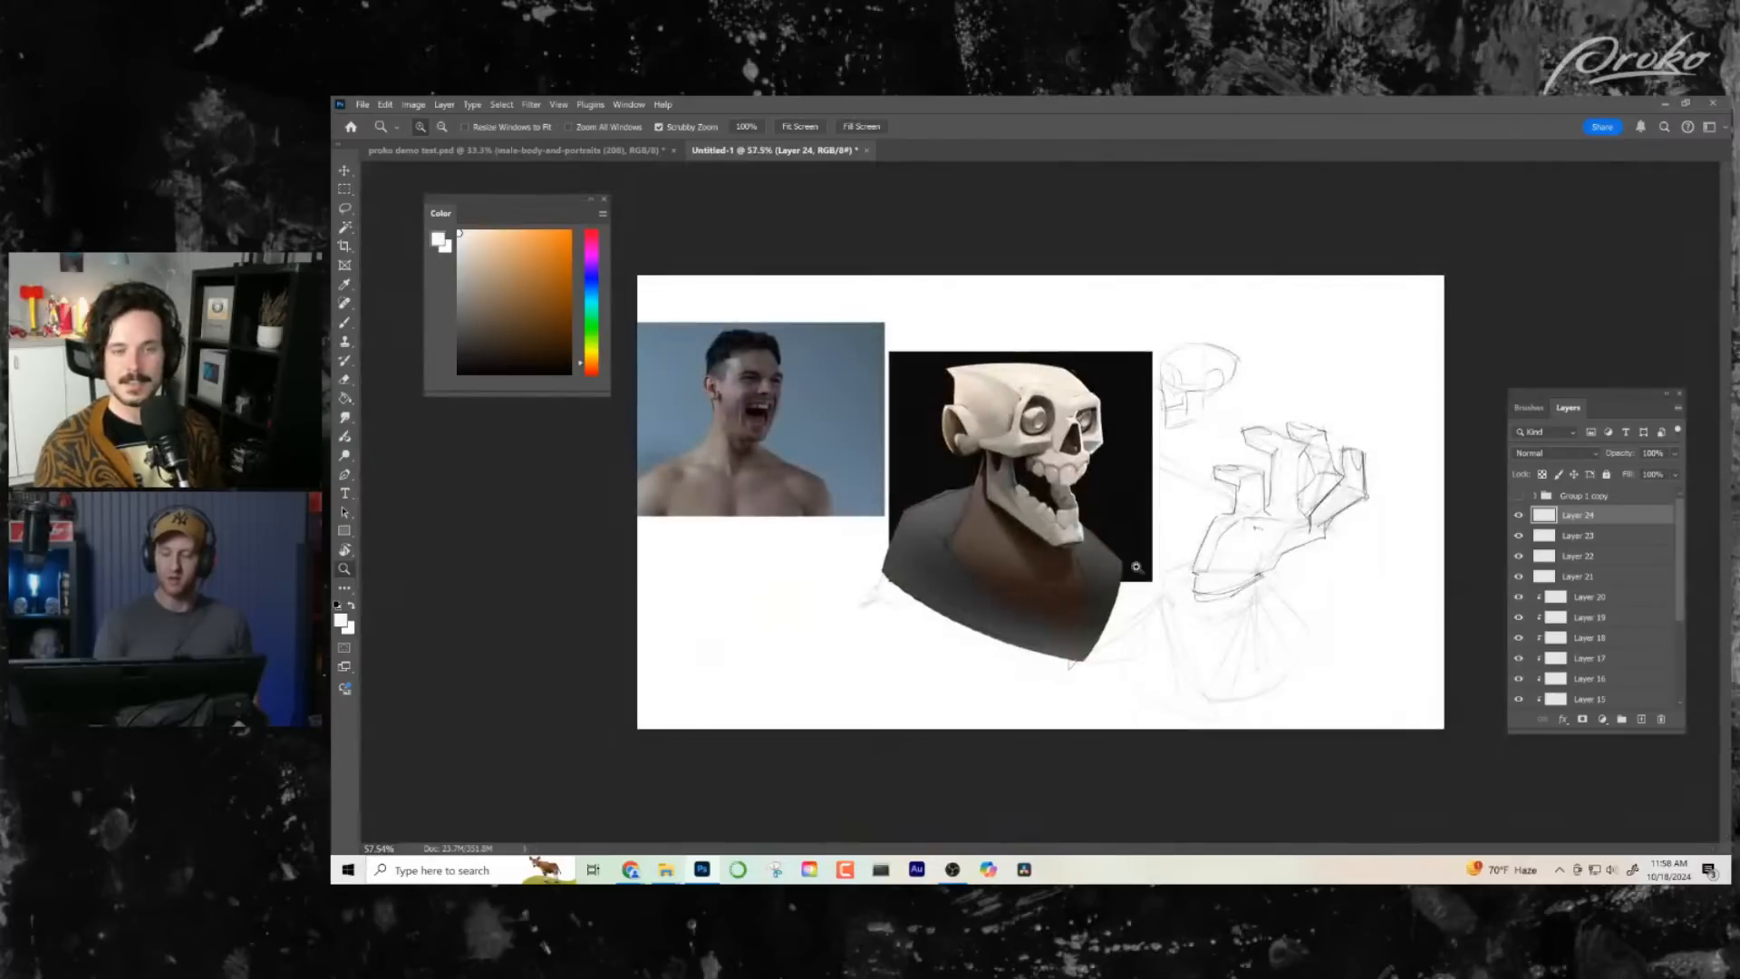
left_click_drag(1067, 482, 1095, 499)
left_click_drag(1052, 406, 1084, 408)
key("b")
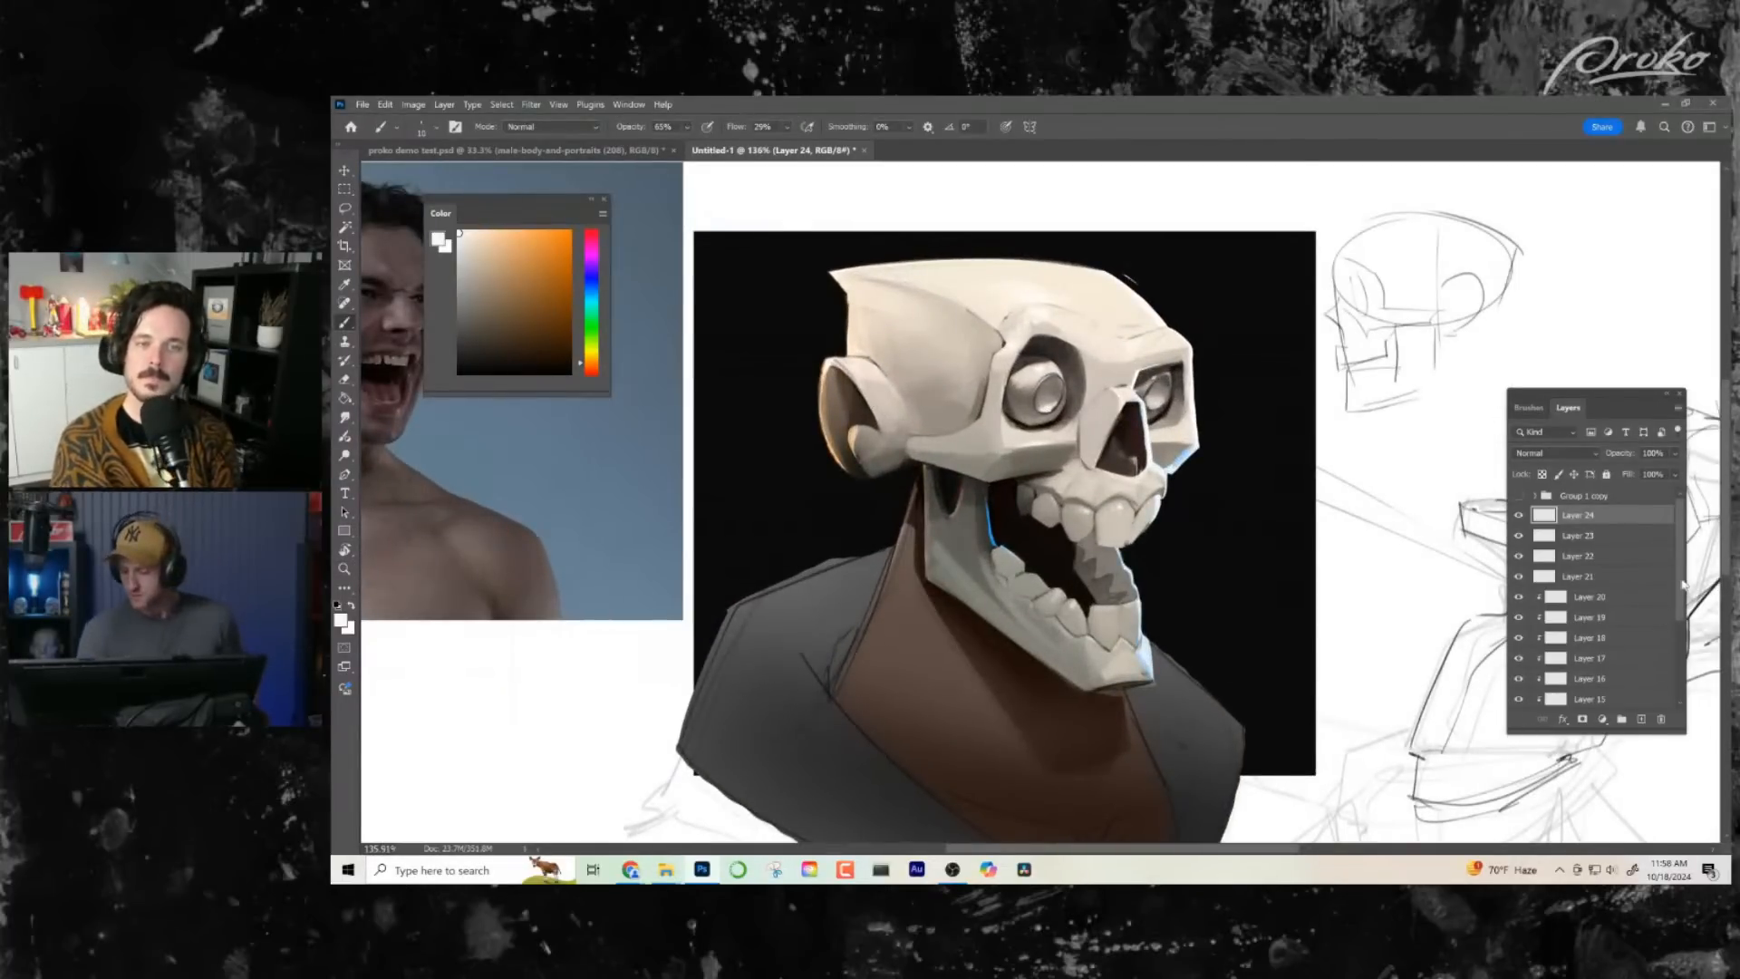
- Load the Group 1 silhouette as a selection and use it to mask a new layer above Layer 24
scroll(1687, 585, "down", 3)
left_click_drag(1688, 620, 1686, 613)
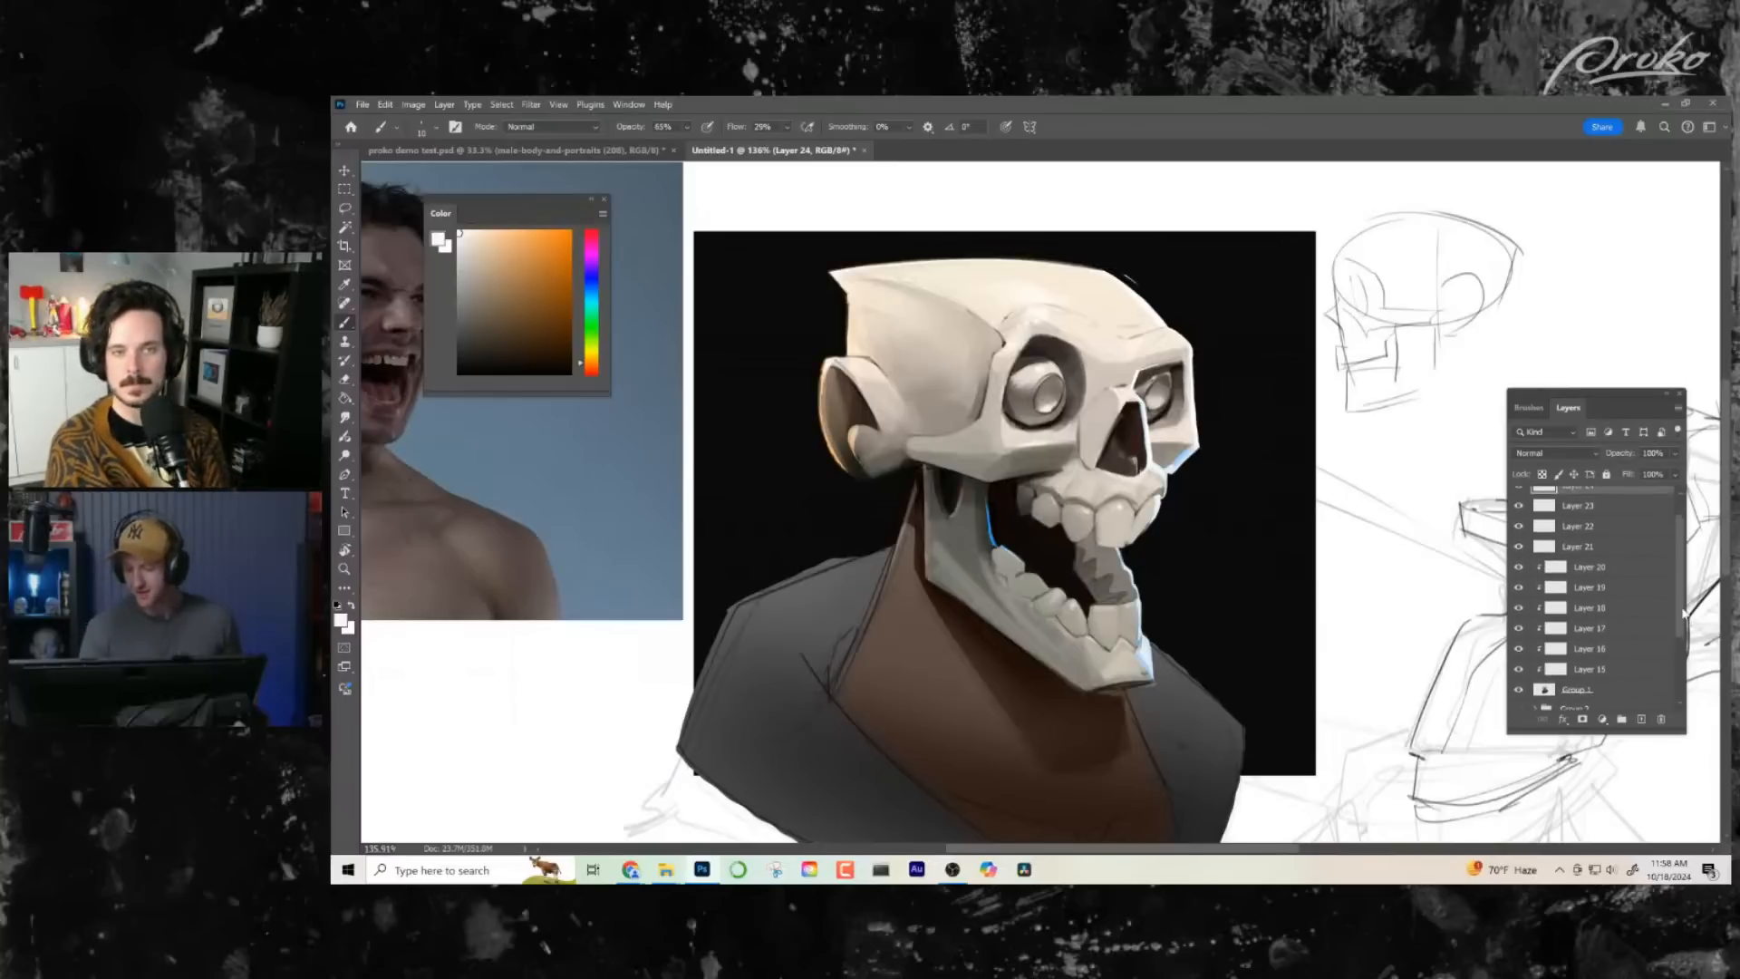
left_click(1561, 697)
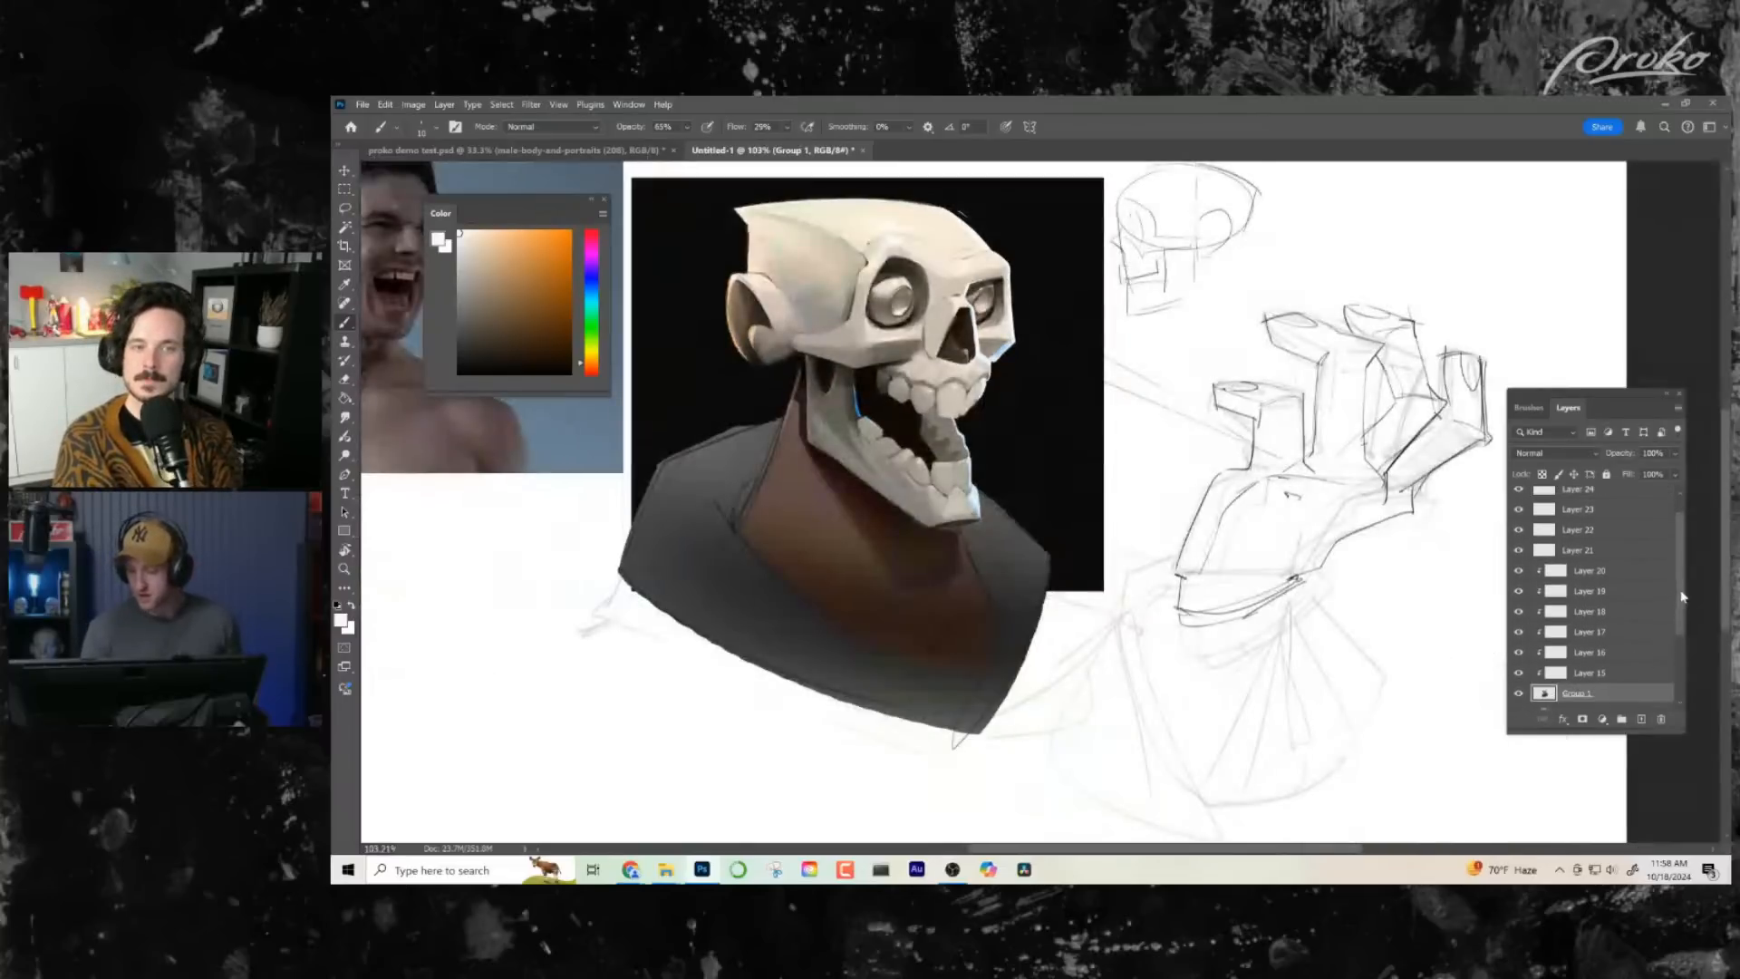
left_click(1545, 692, "ctrl")
scroll(1596, 617, "up", 1)
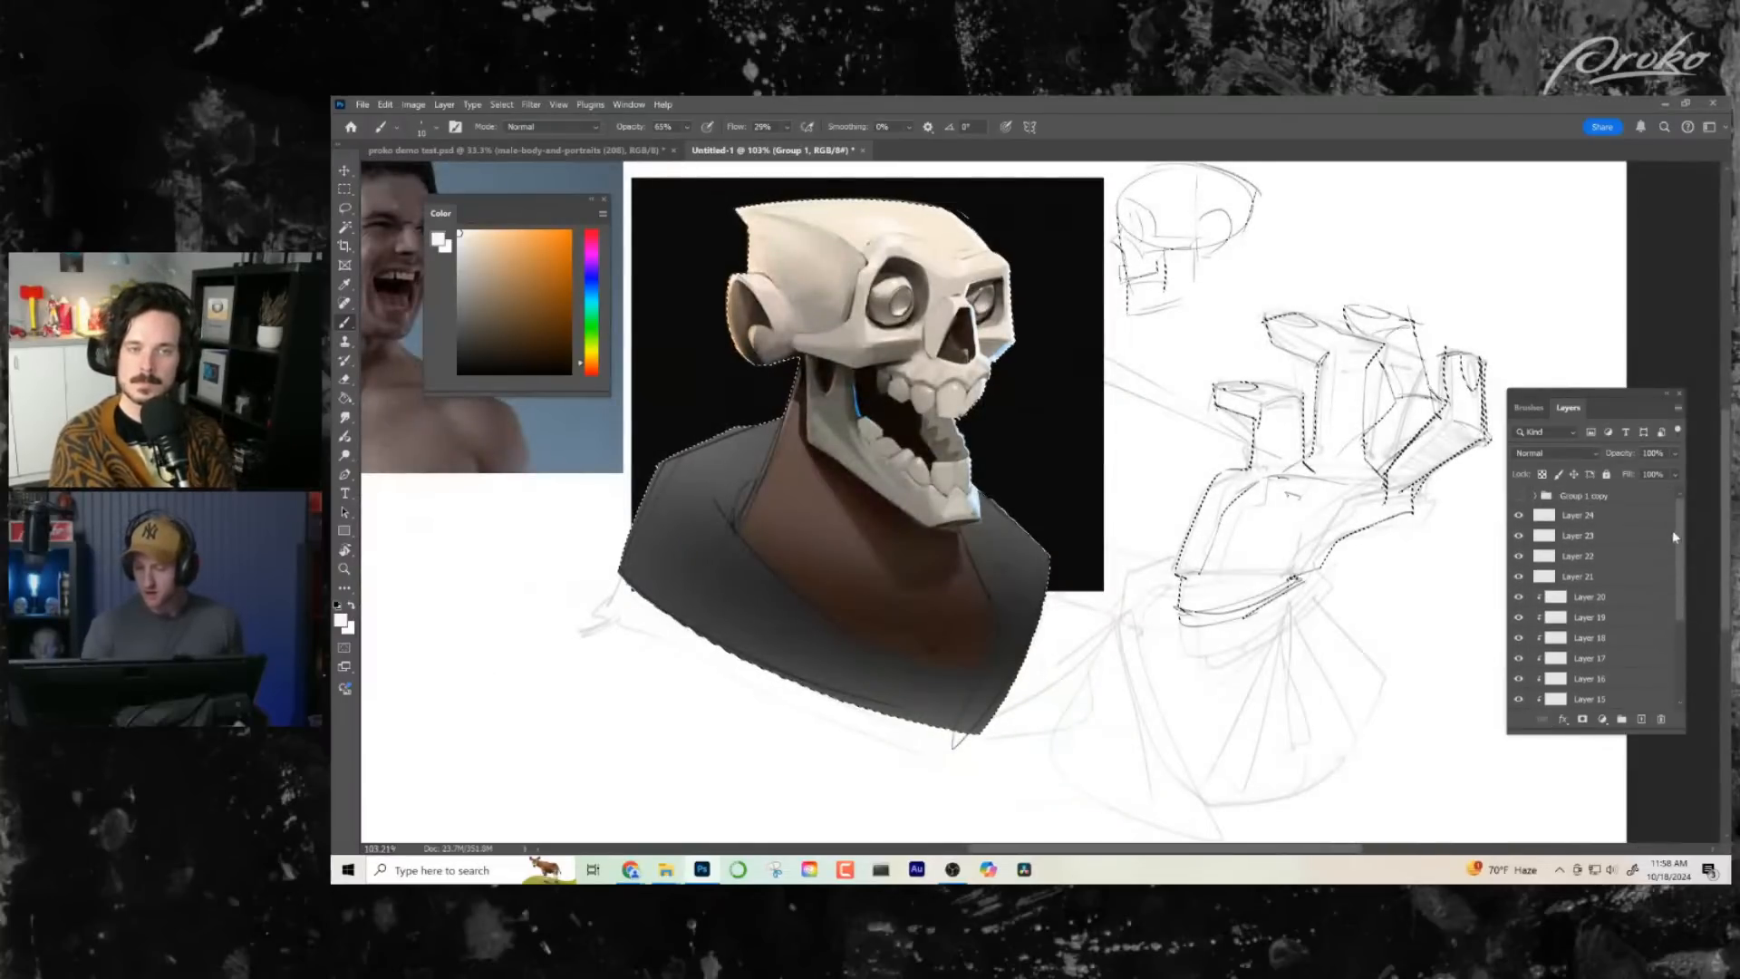
left_click(1614, 520)
left_click(1642, 719)
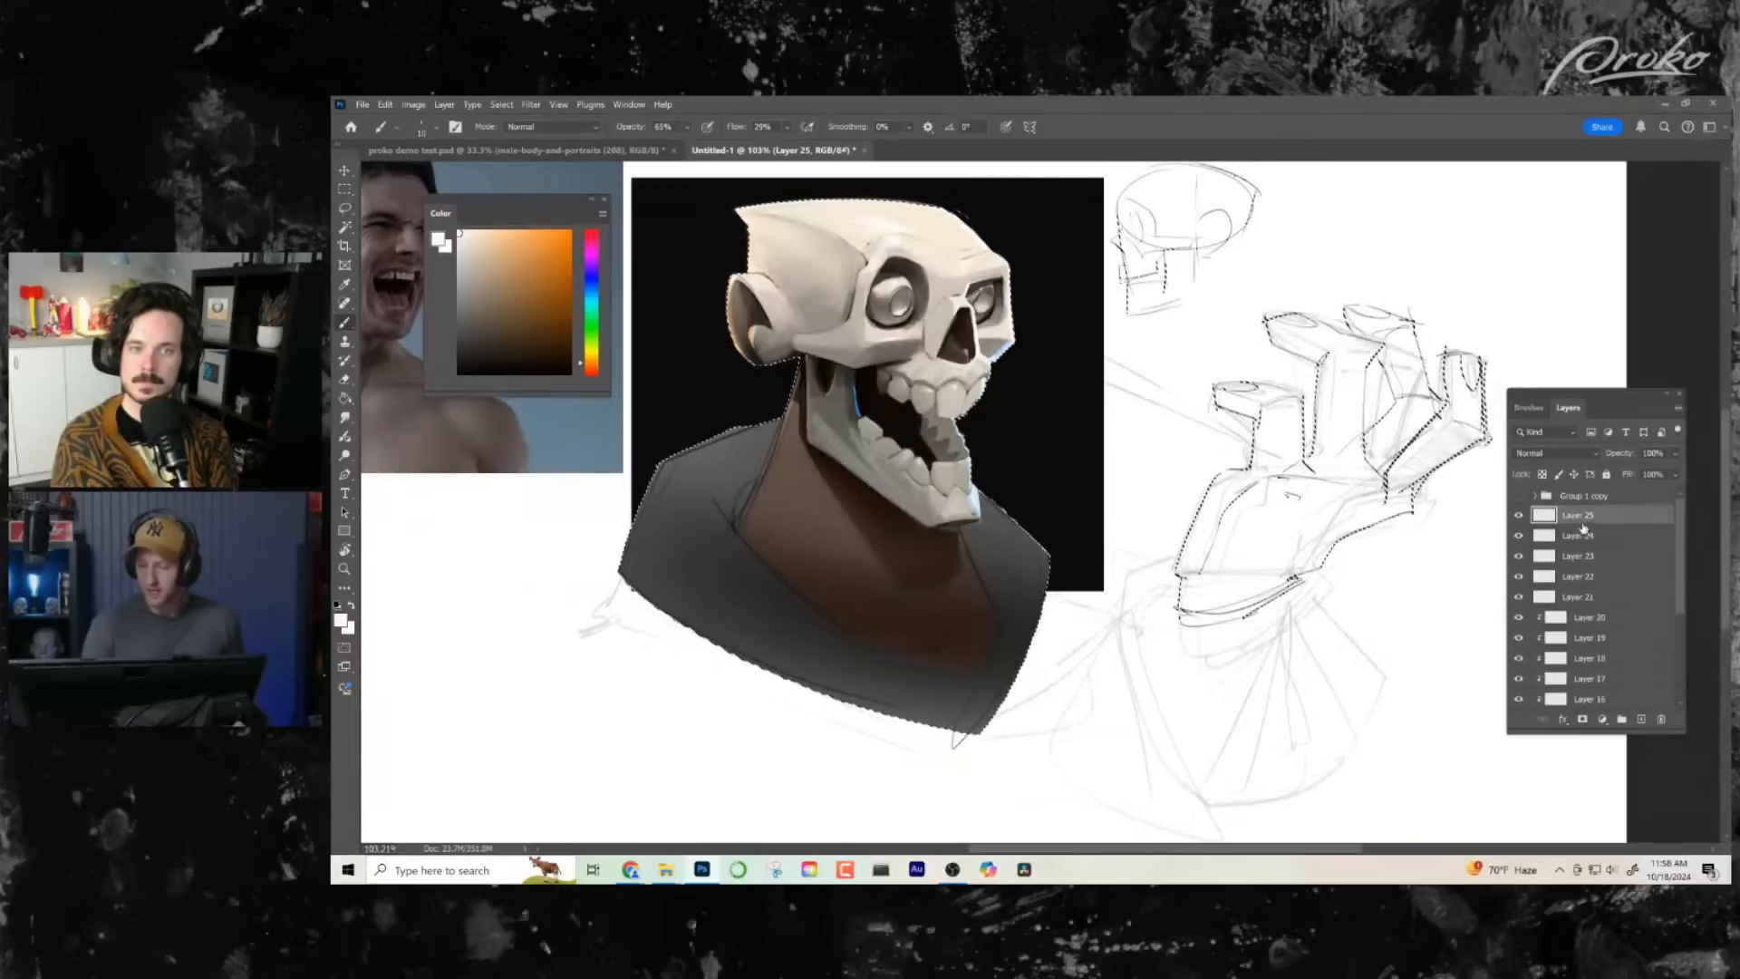
left_click(1582, 719)
left_click(1544, 515)
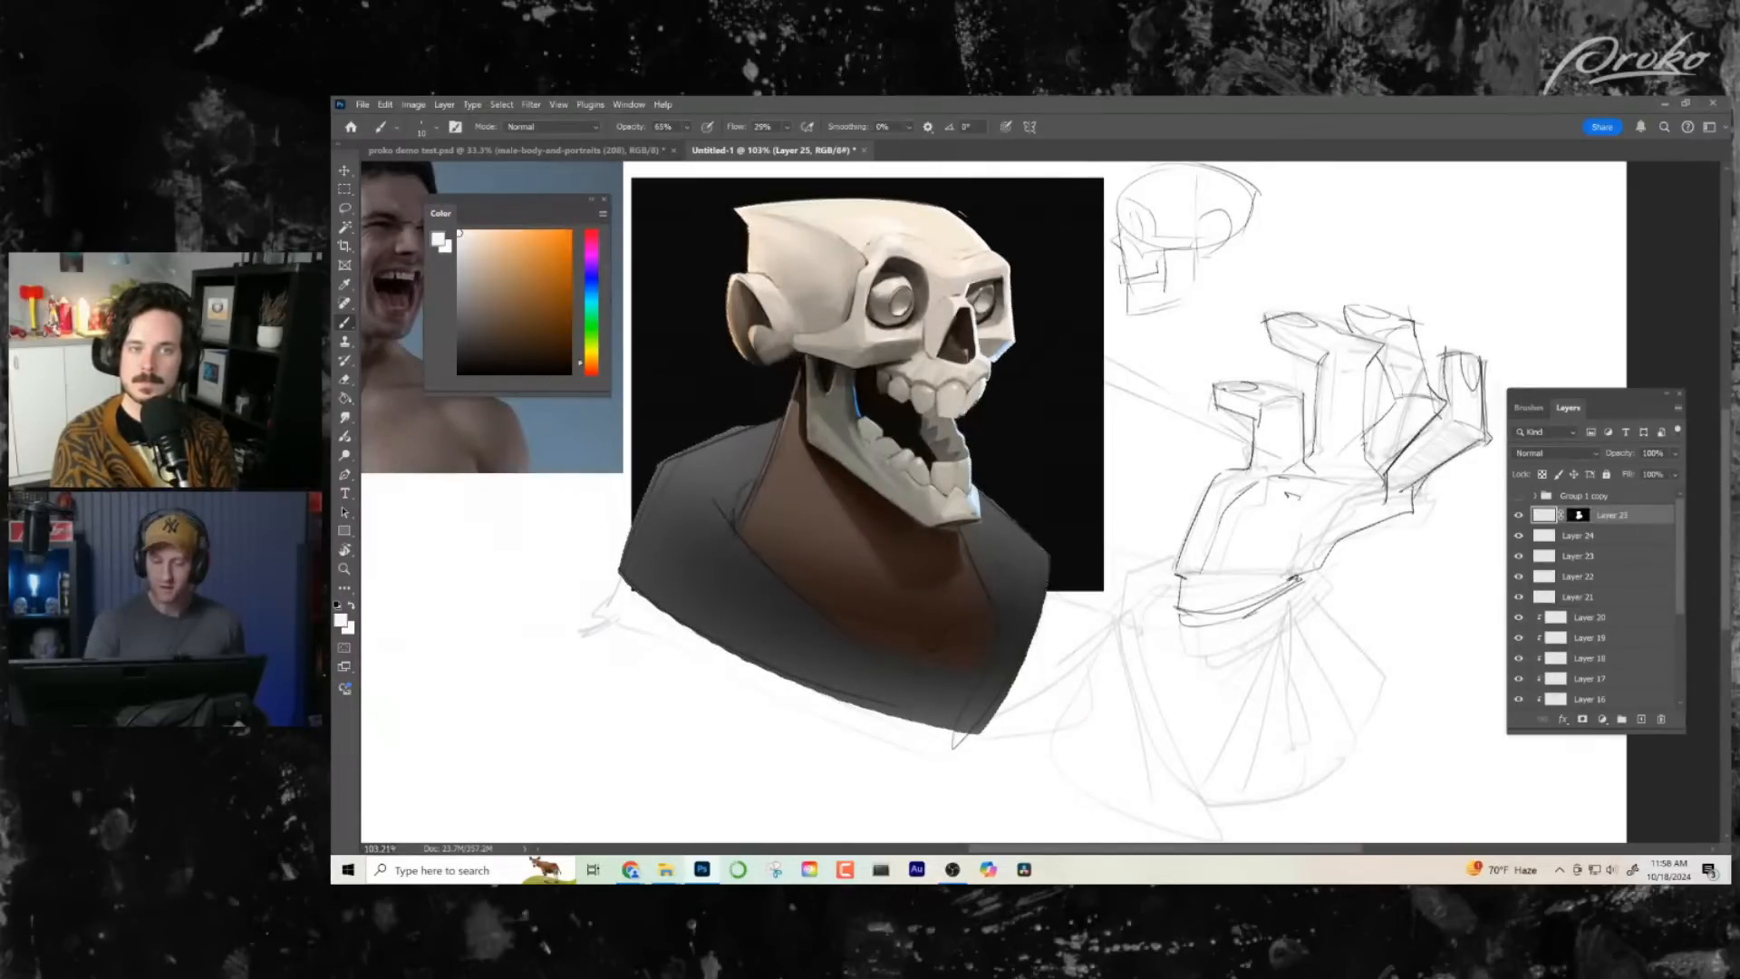
- Switch to a large soft round brush and pick a dark neutral grey as the painting colour
left_click(440, 132)
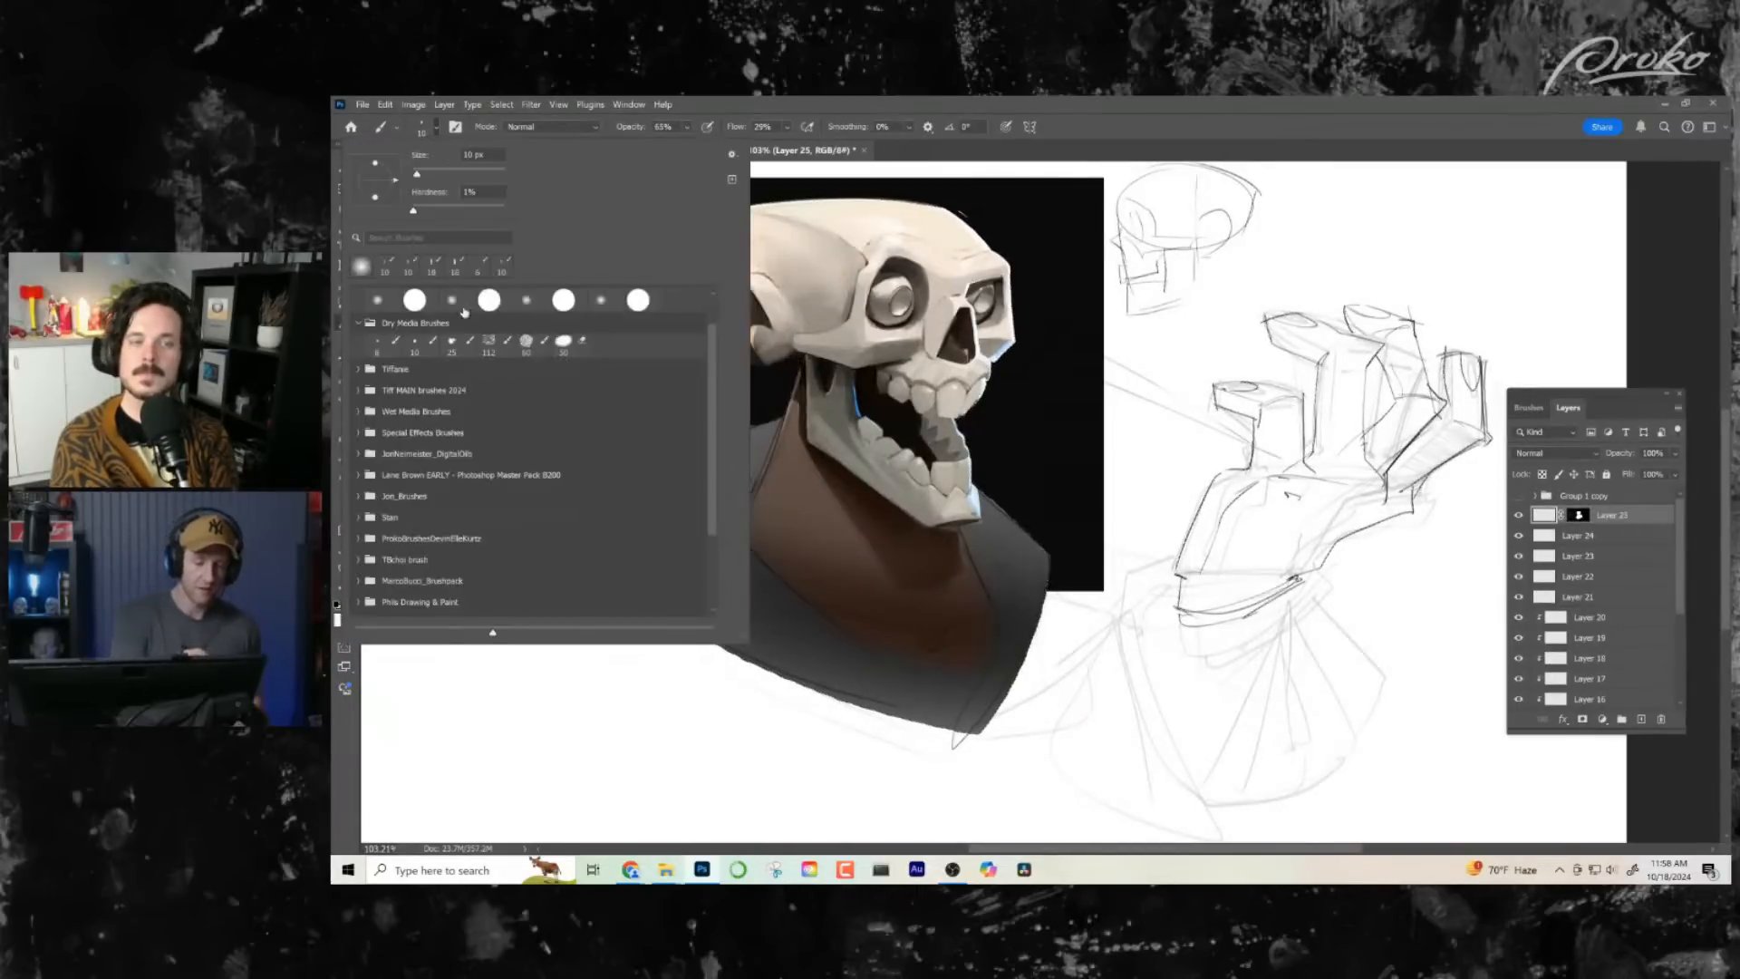
key("Escape")
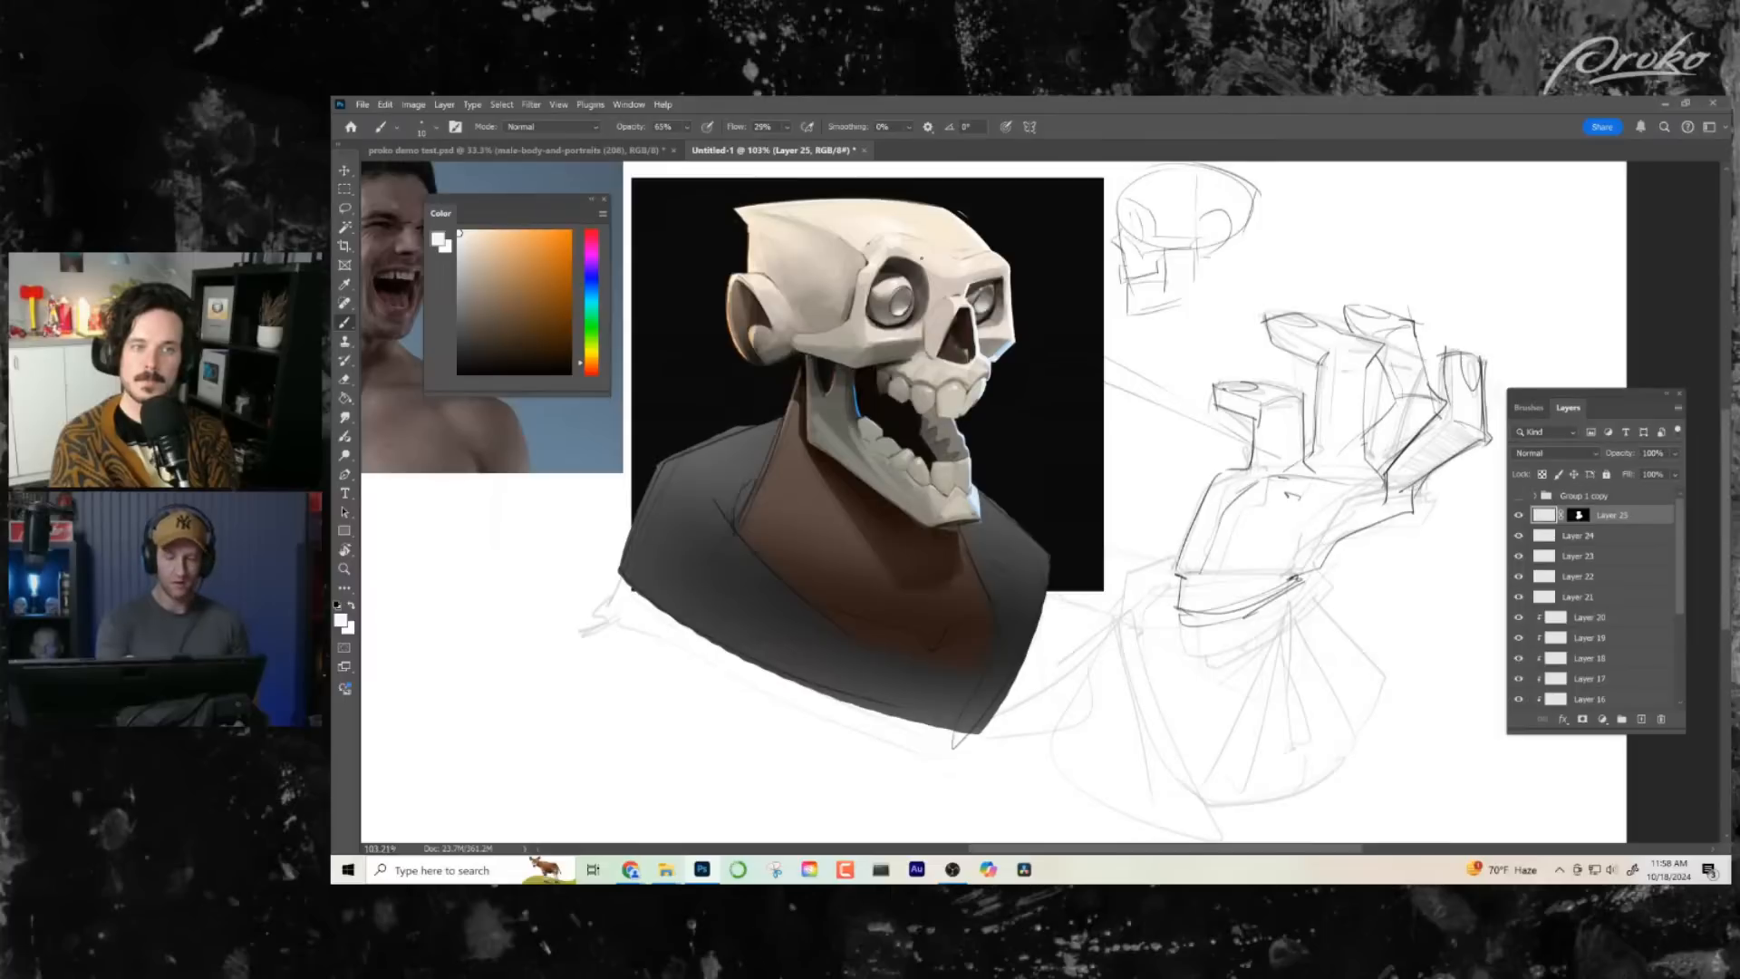
left_click_drag(880, 318, 1015, 313)
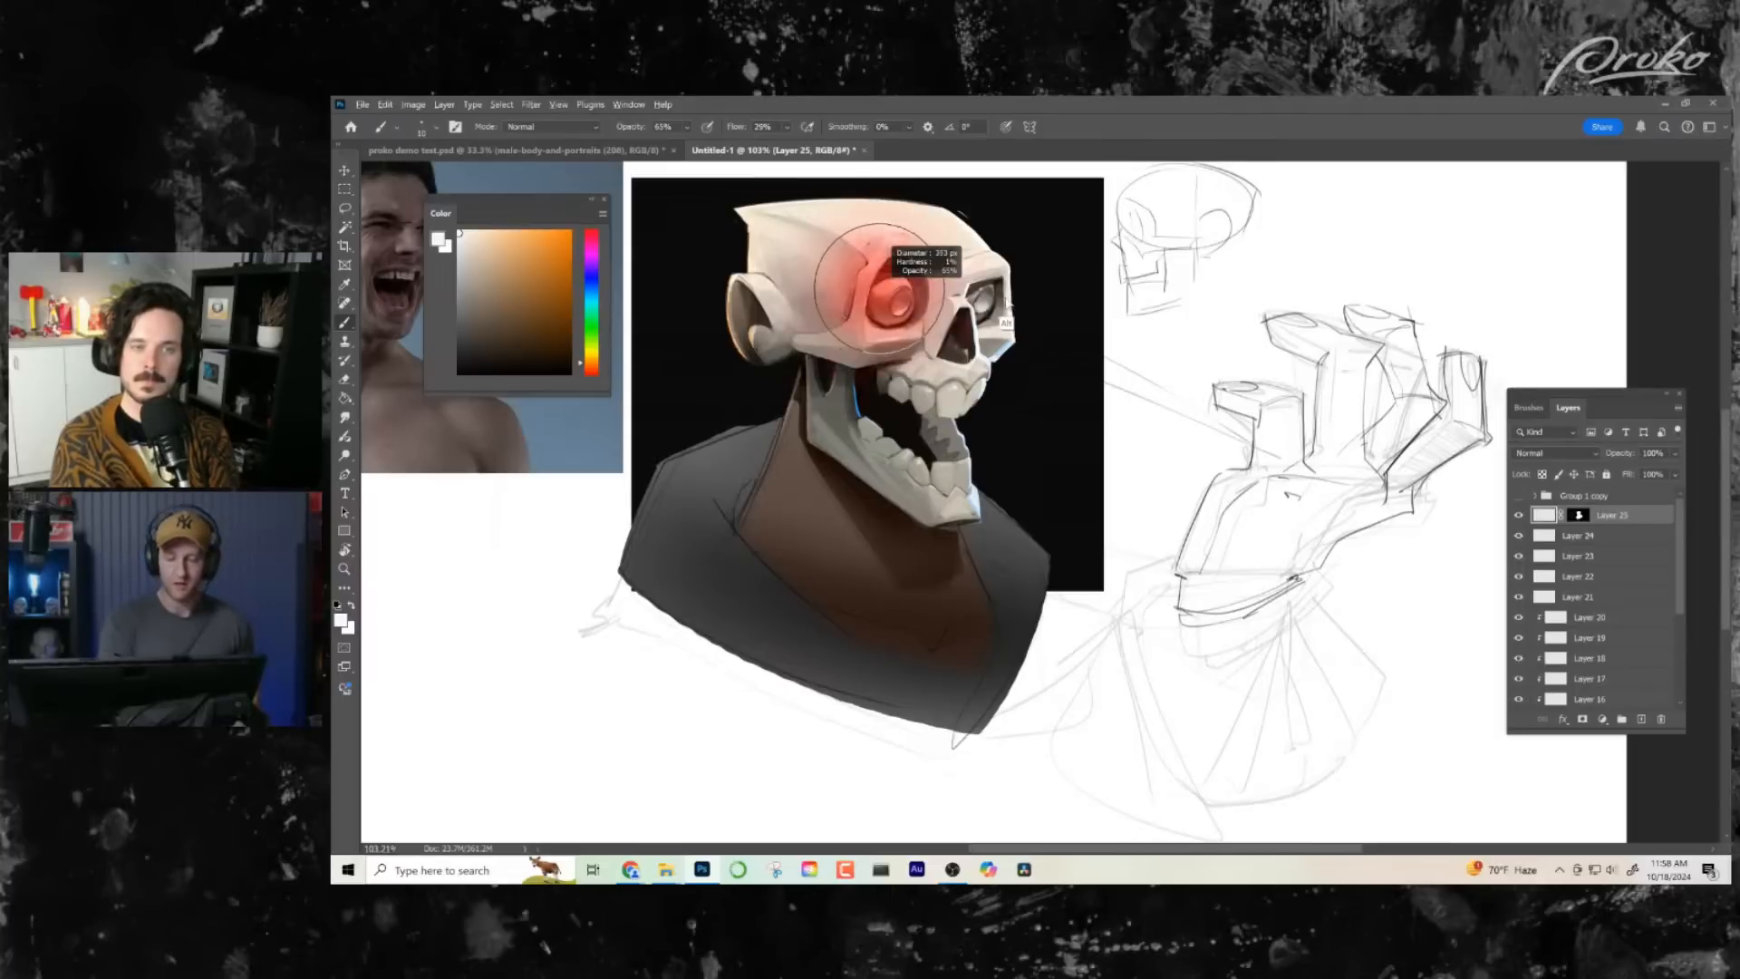
left_click(459, 327)
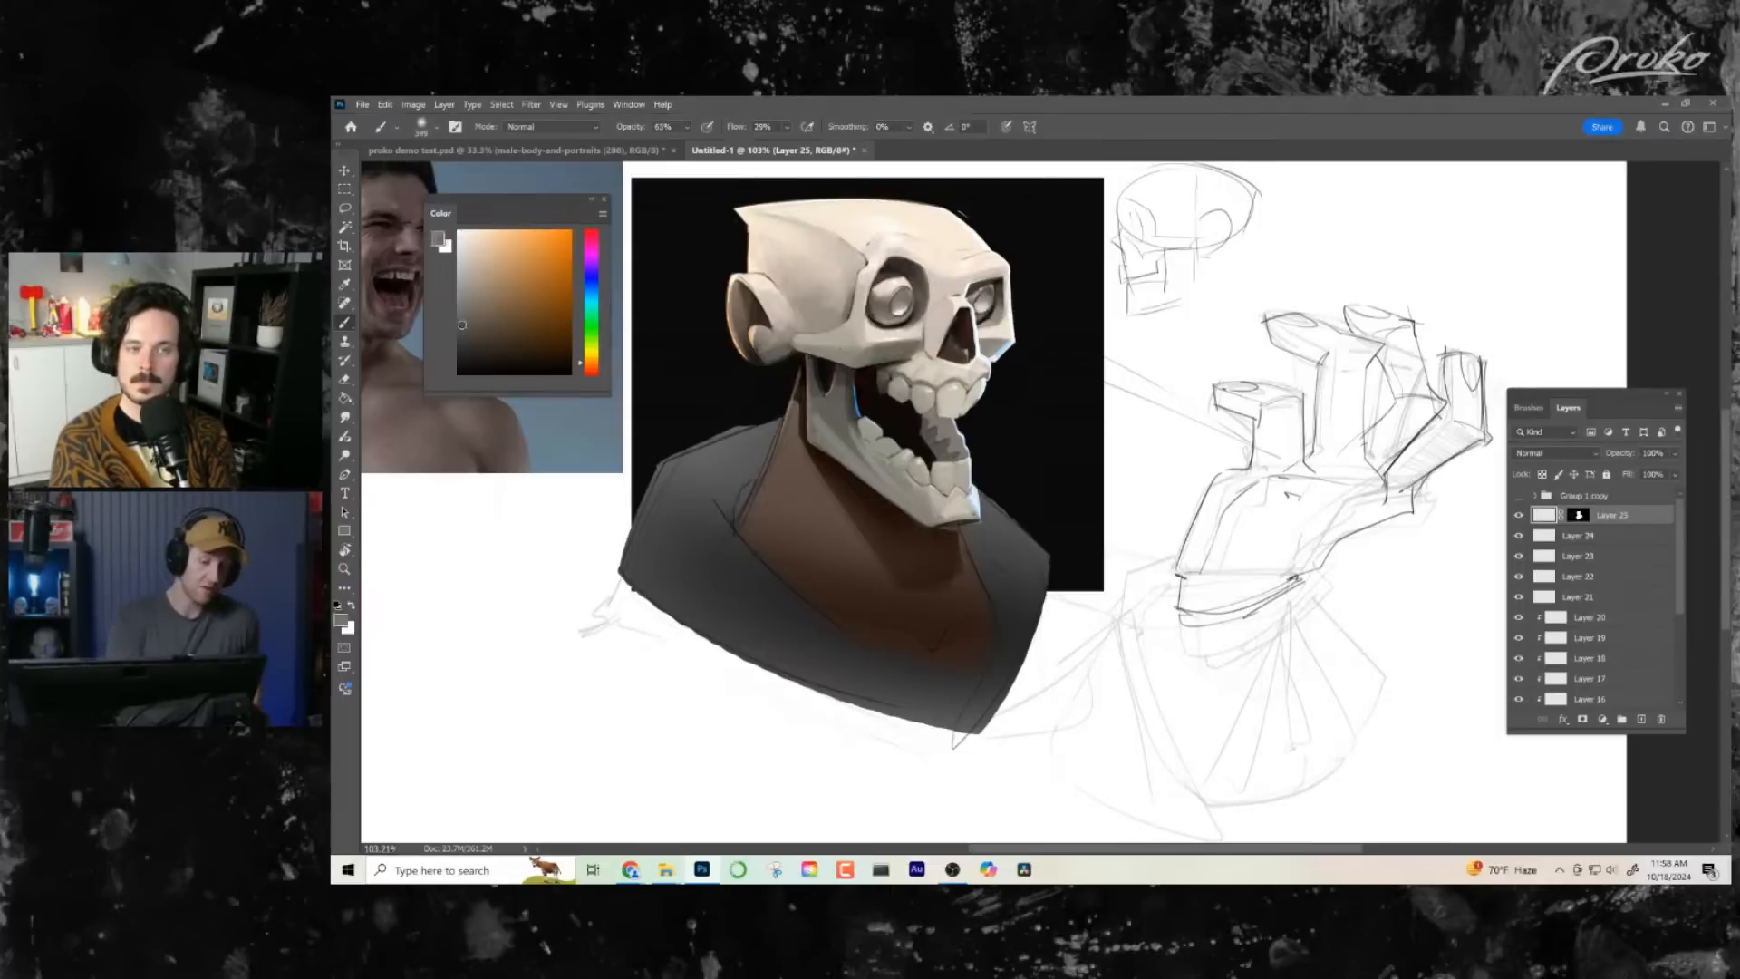
- Shade dark grey over the skull, try the masked layer in Multiply mode, and undo the shading
mouse_move(802, 213)
left_mouse_down()
mouse_move(1012, 251)
mouse_move(1088, 293)
mouse_move(916, 487)
left_mouse_up()
left_click(1577, 456)
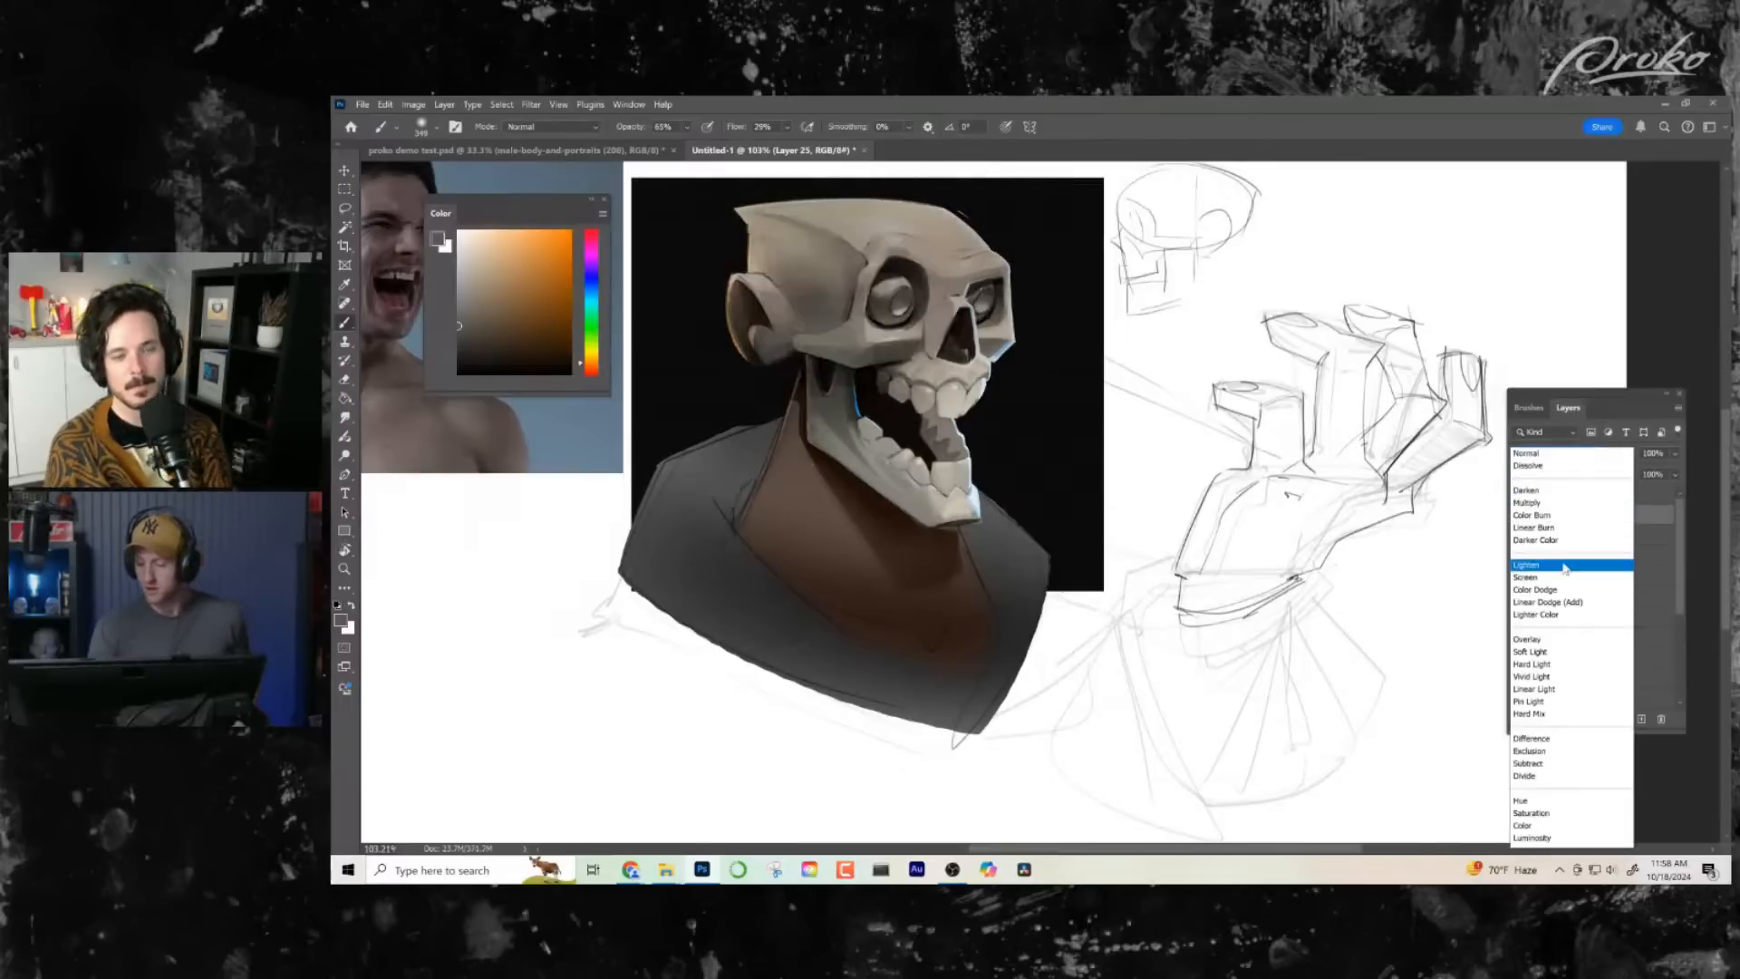
left_click(1541, 501)
left_click_drag(950, 514, 953, 574)
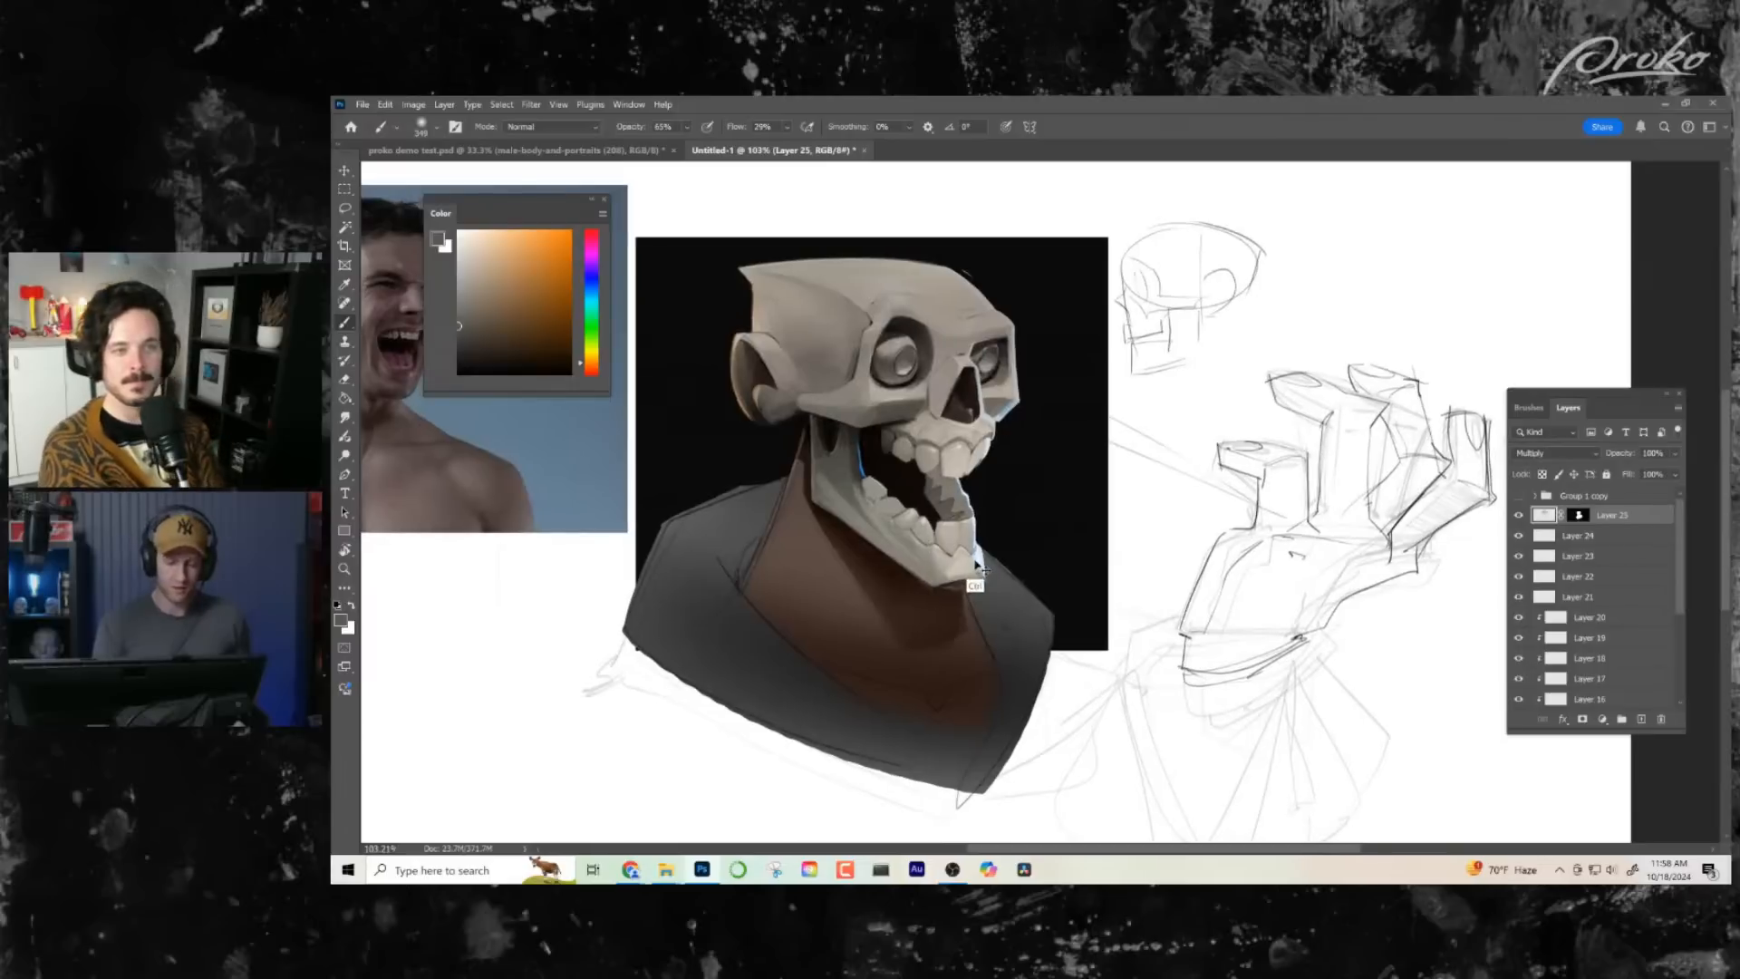
key("ctrl+z")
key("ctrl+z")
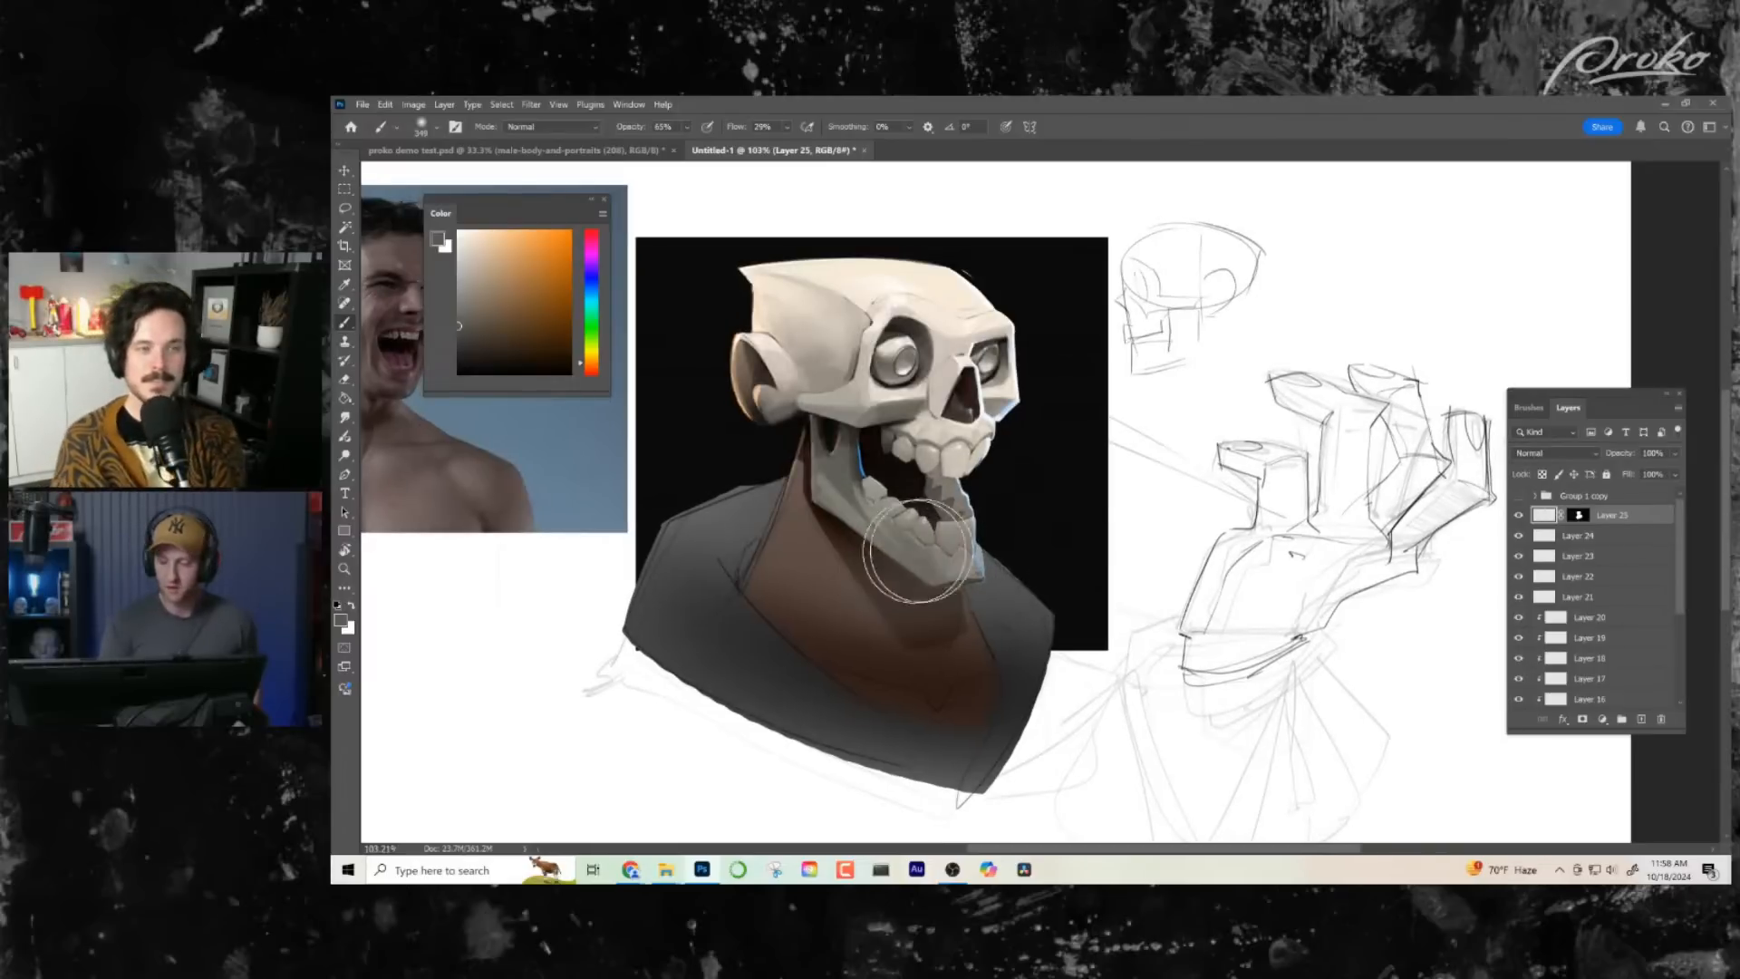
- Set the masked layer's blend mode to Multiply
left_click(1561, 454)
scroll(1563, 458, "up", 3)
left_click(1541, 503)
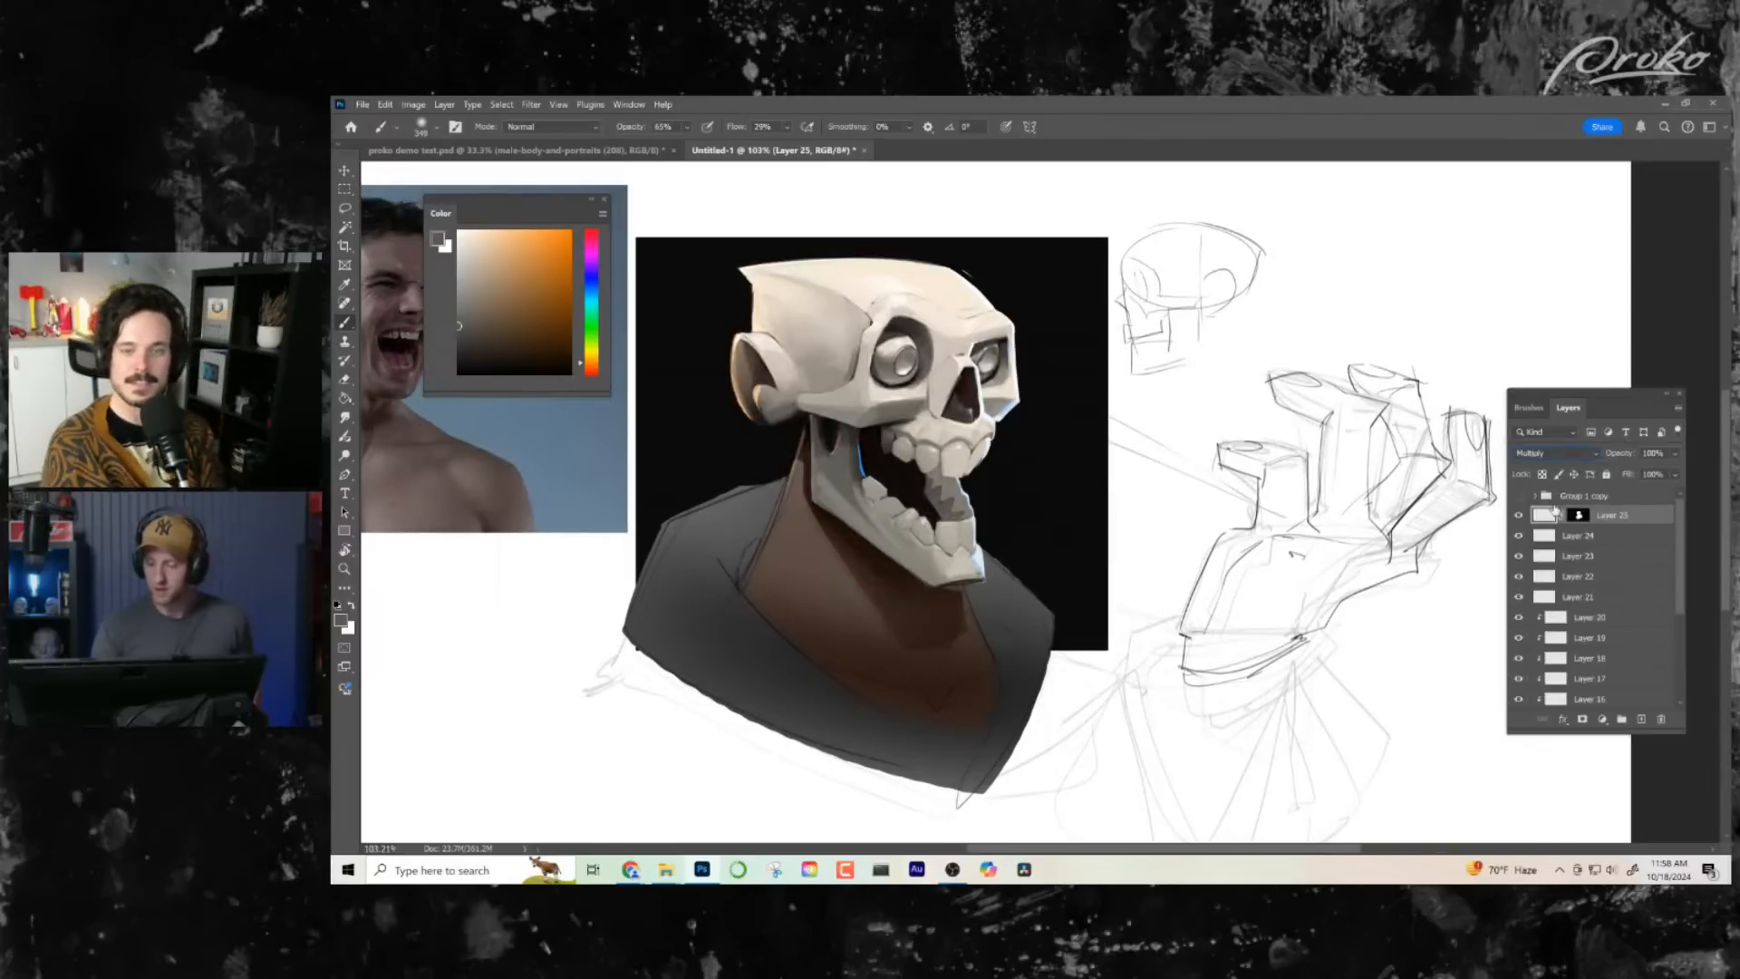
- Darken the skull with broad soft grey strokes on the masked Multiply layer
mouse_move(1015, 515)
left_mouse_down()
mouse_move(825, 494)
mouse_move(952, 435)
mouse_move(816, 399)
mouse_move(952, 381)
mouse_move(734, 336)
mouse_move(997, 327)
mouse_move(770, 308)
mouse_move(997, 290)
left_mouse_up()
mouse_move(866, 715)
left_mouse_down()
mouse_move(990, 627)
mouse_move(875, 651)
mouse_move(998, 306)
mouse_move(977, 666)
mouse_move(1013, 719)
mouse_move(993, 763)
mouse_move(1003, 714)
mouse_move(1125, 517)
mouse_move(1119, 606)
left_mouse_up()
key("z")
left_click(345, 209)
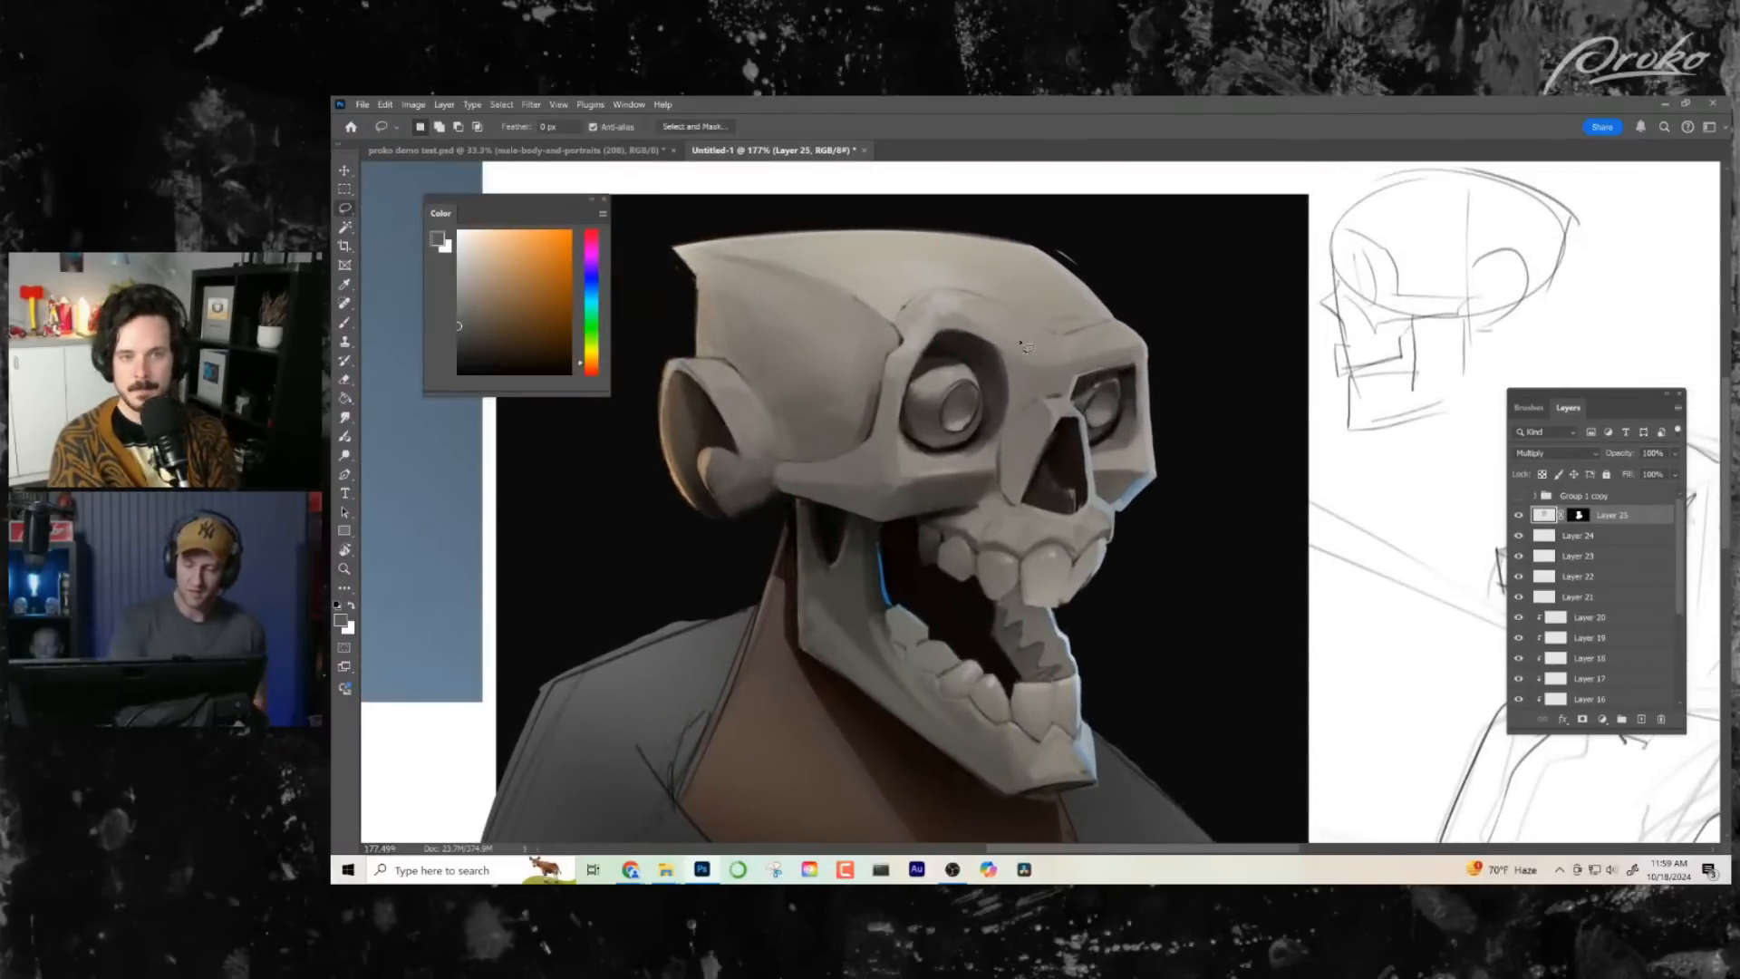
- Switch to a small recent brush preset, test a dark stroke above the near eye socket, and undo it
key("b")
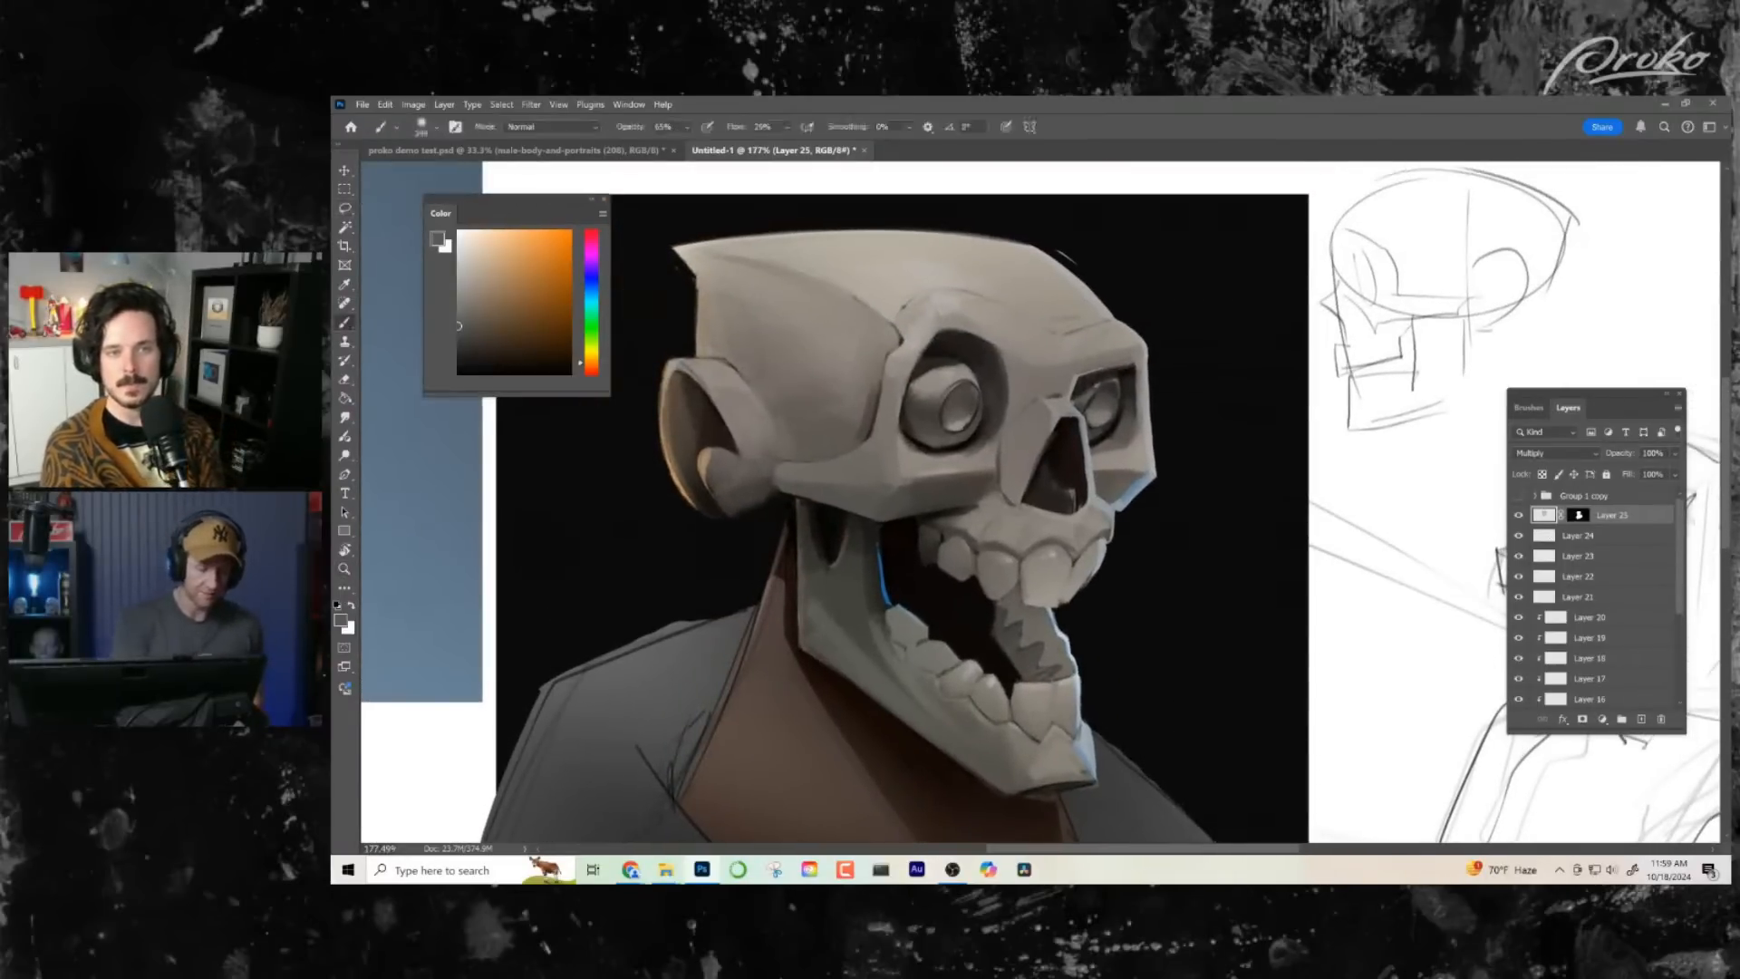
left_click(434, 128)
left_click(391, 271)
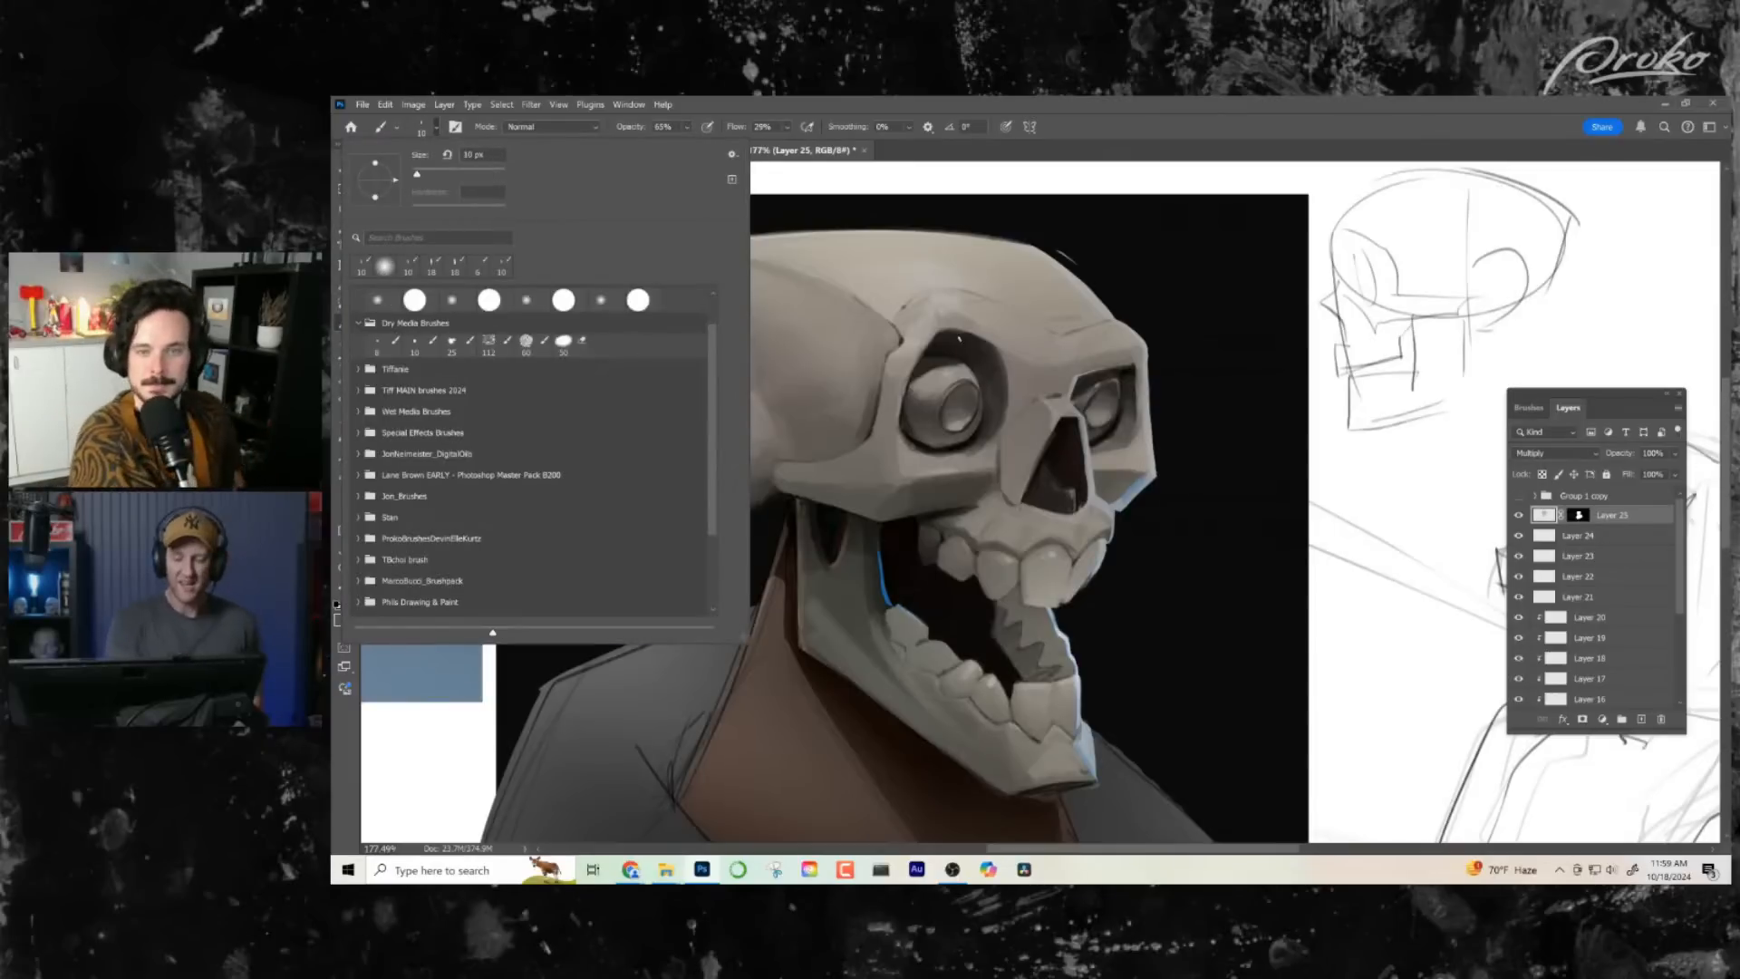
left_click(1008, 397)
scroll(1020, 413, "up", 2)
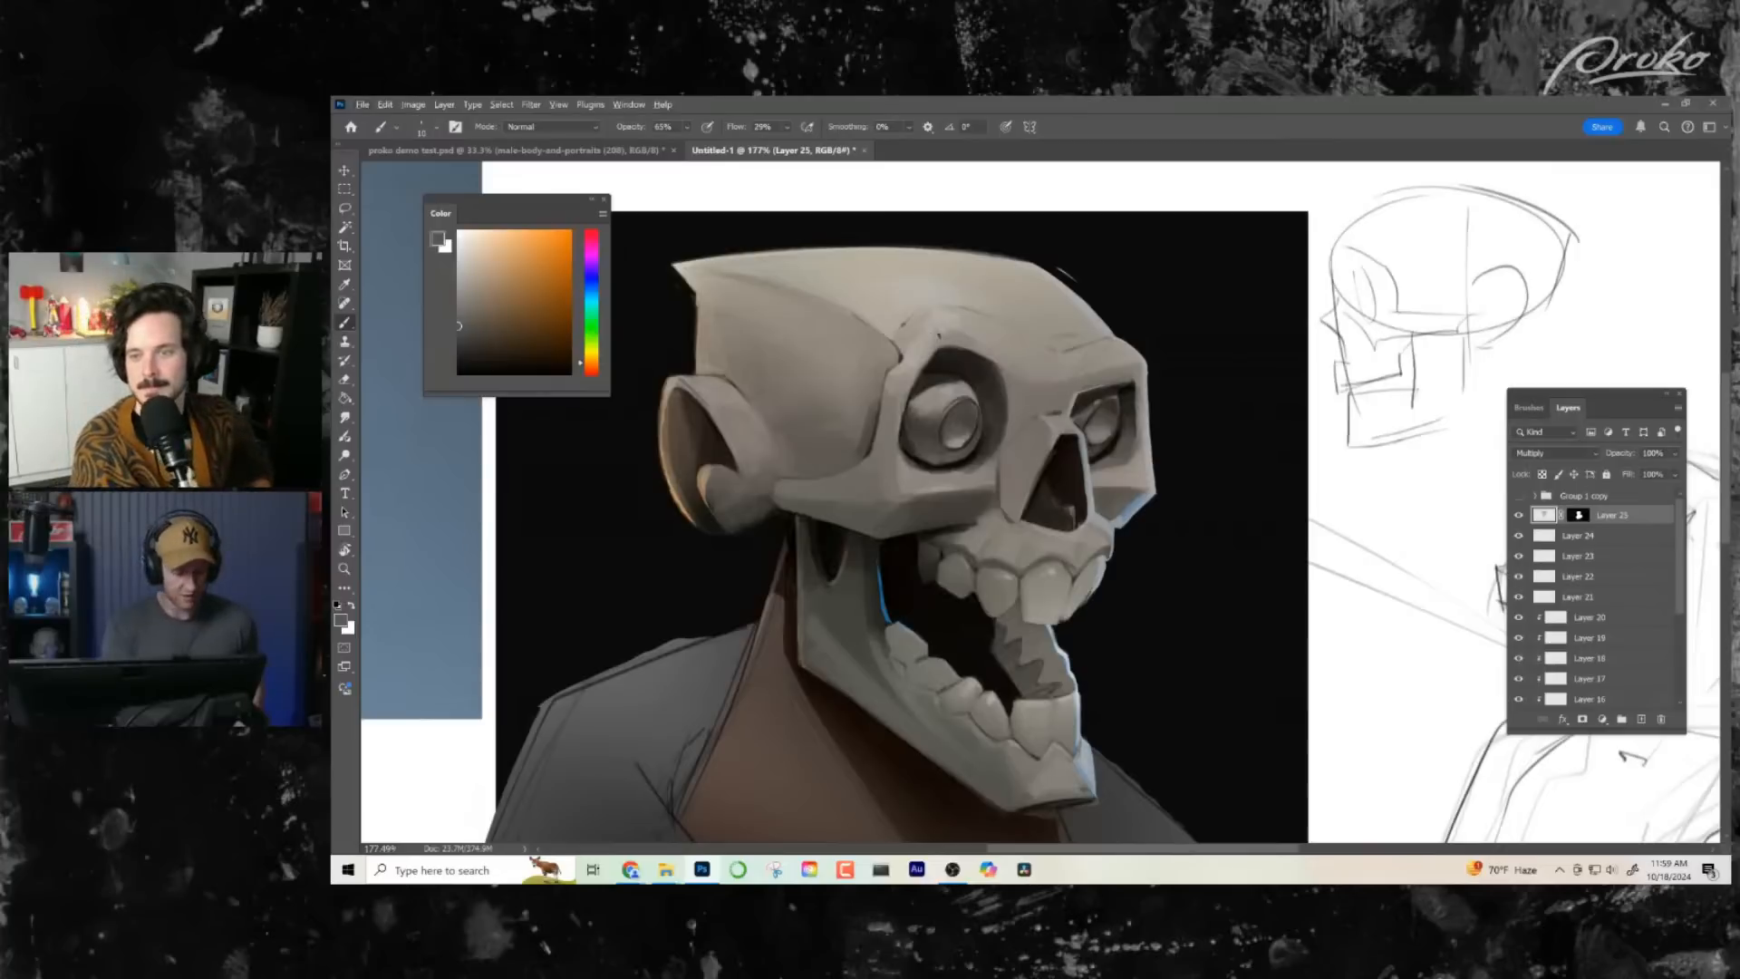
left_click_drag(933, 360, 952, 325)
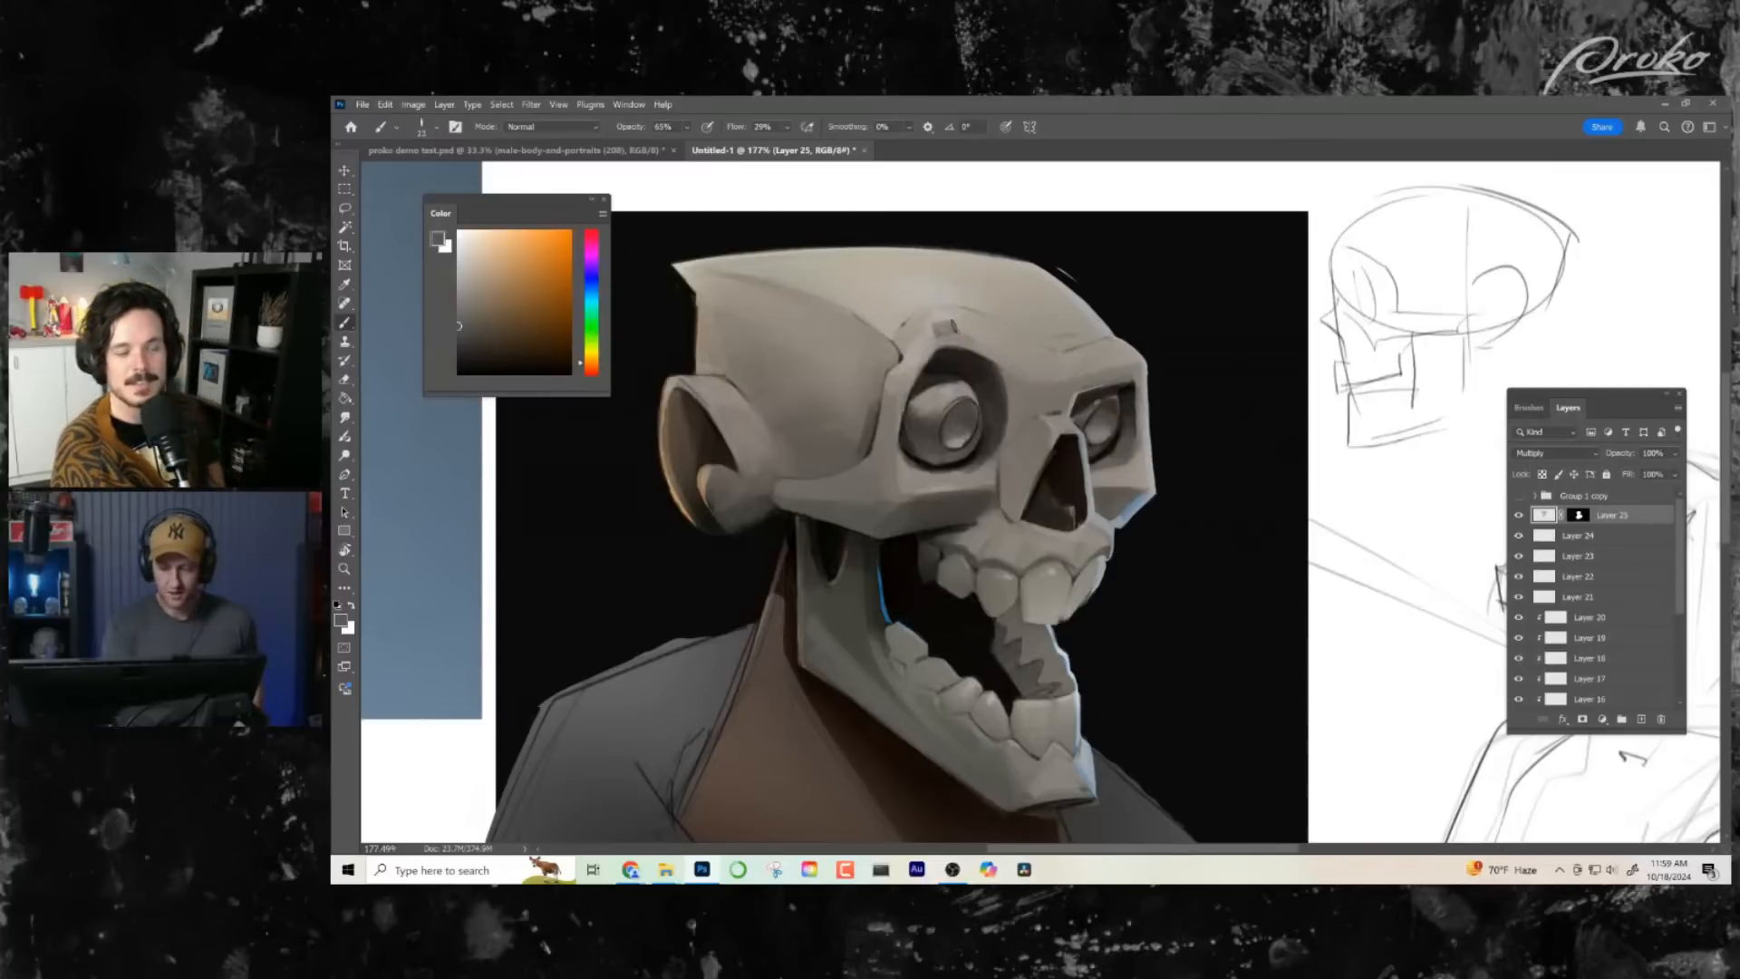
key("ctrl+z")
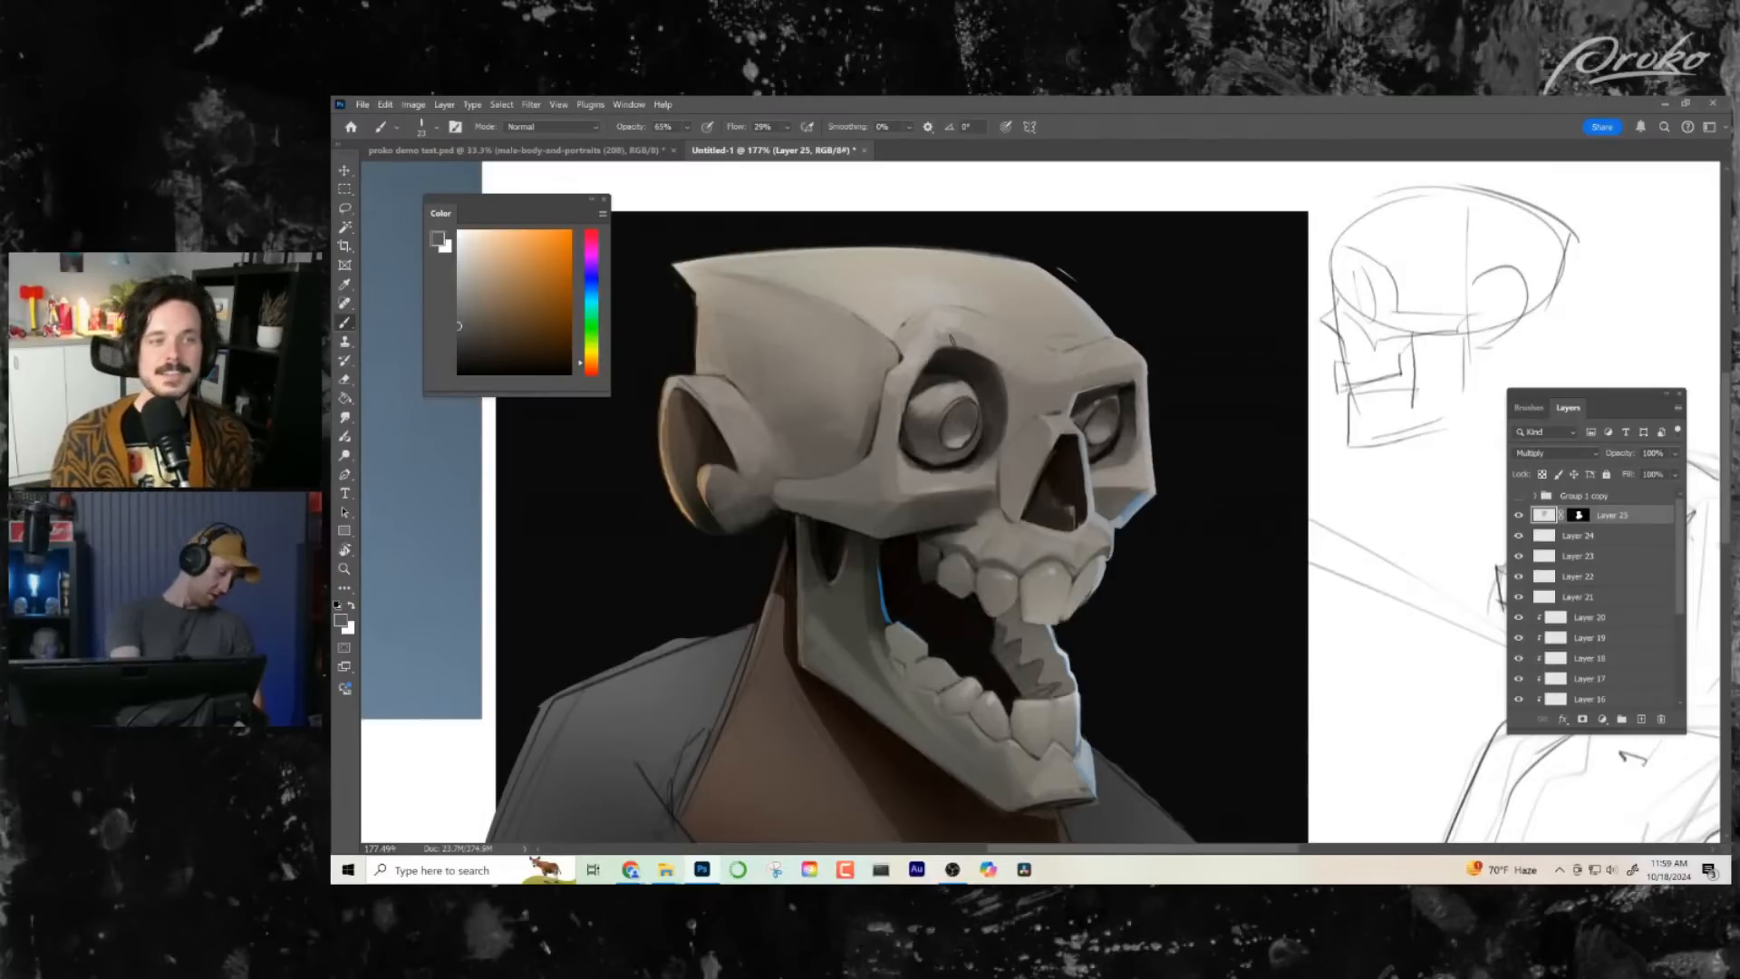
- Set the brush mode to Clear and erase shading to bring out highlights on the near brow, eyeball and nose bridge
key("shift+alt+r")
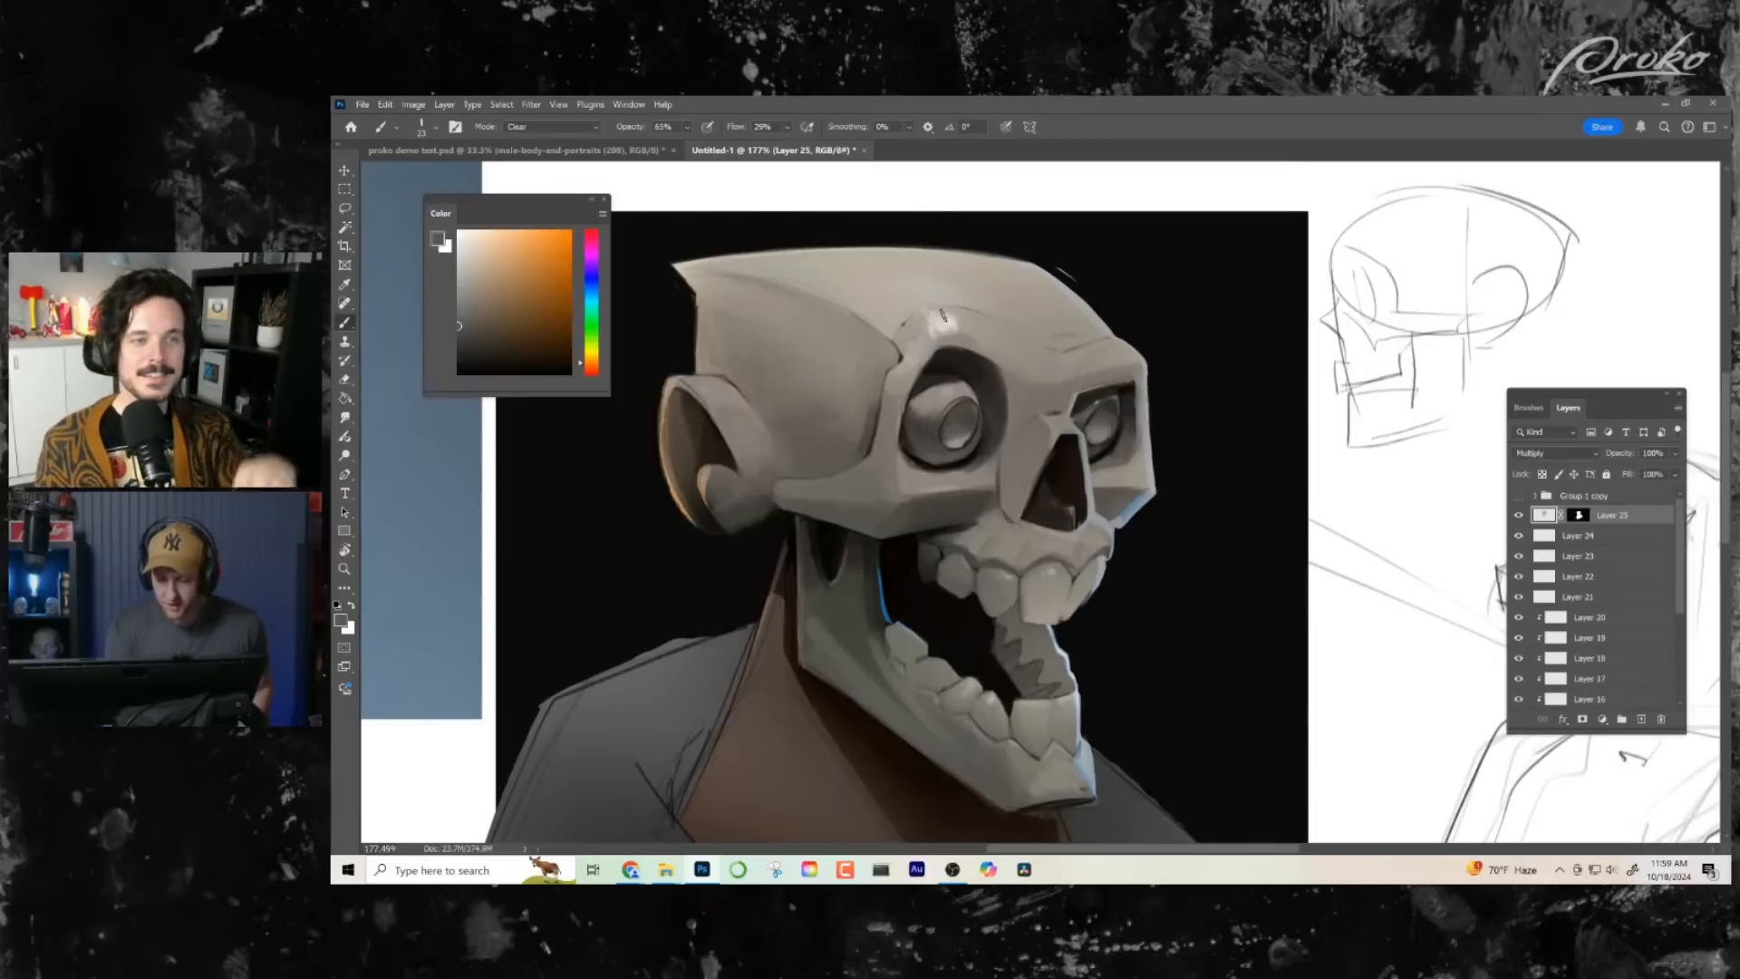
left_click_drag(943, 315, 934, 317)
left_click_drag(907, 291, 943, 291)
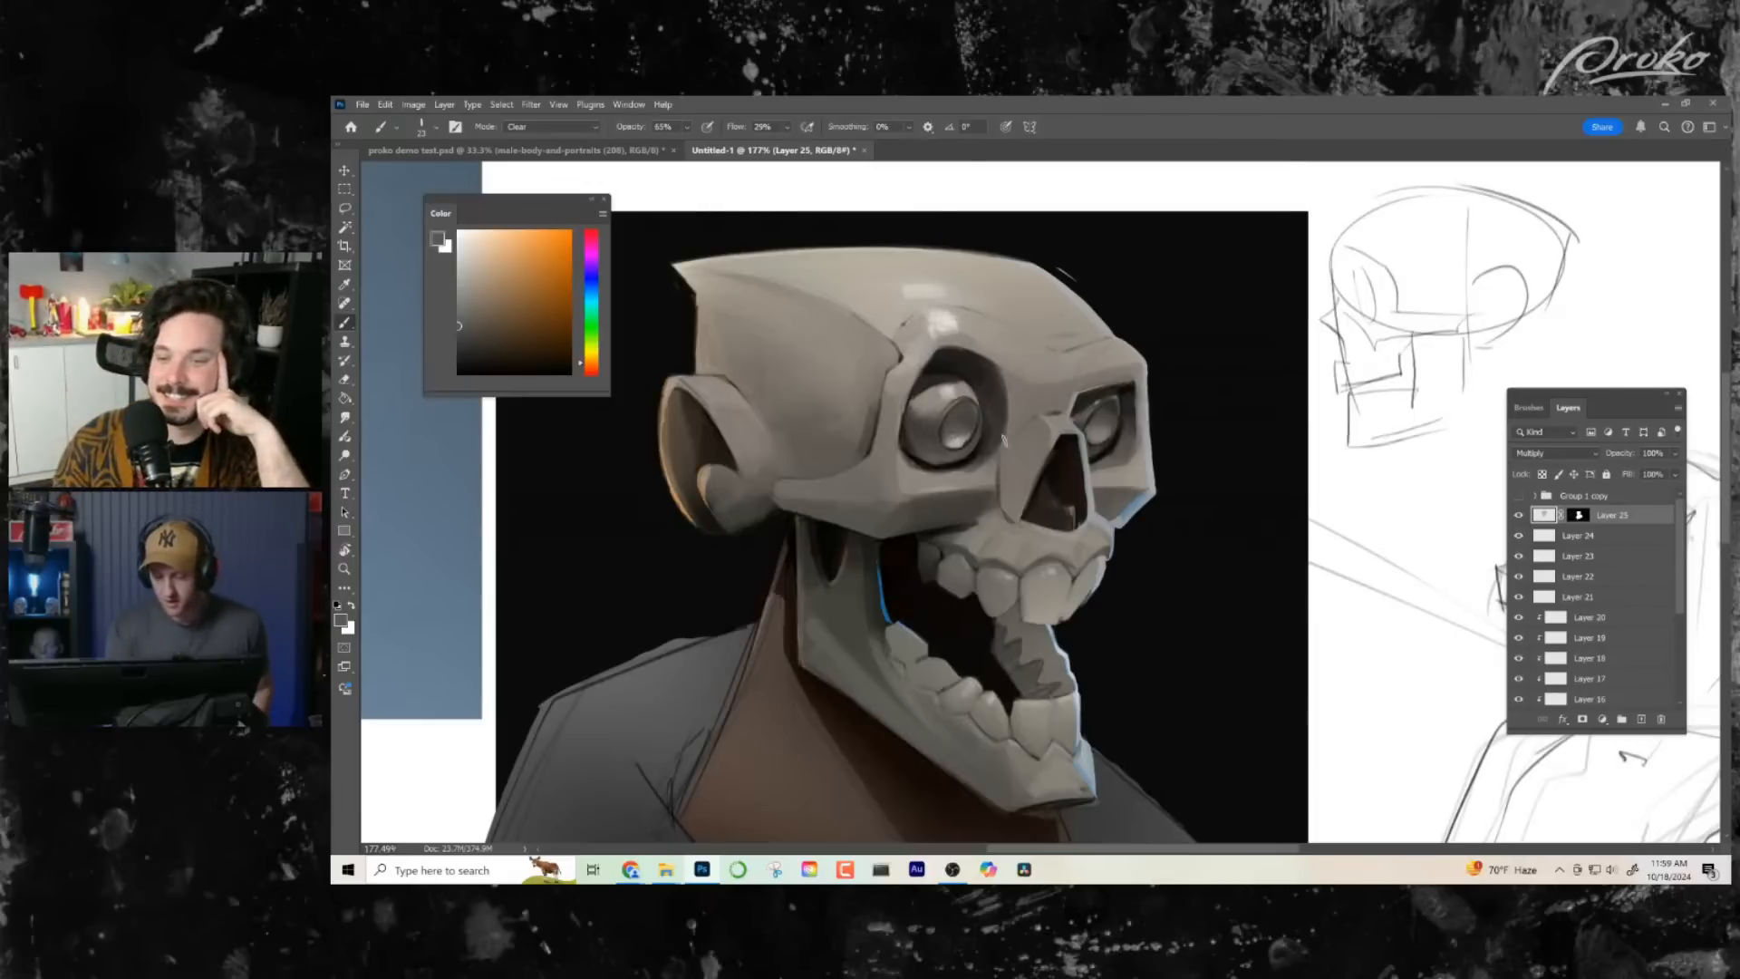
left_click_drag(1054, 434, 1047, 449)
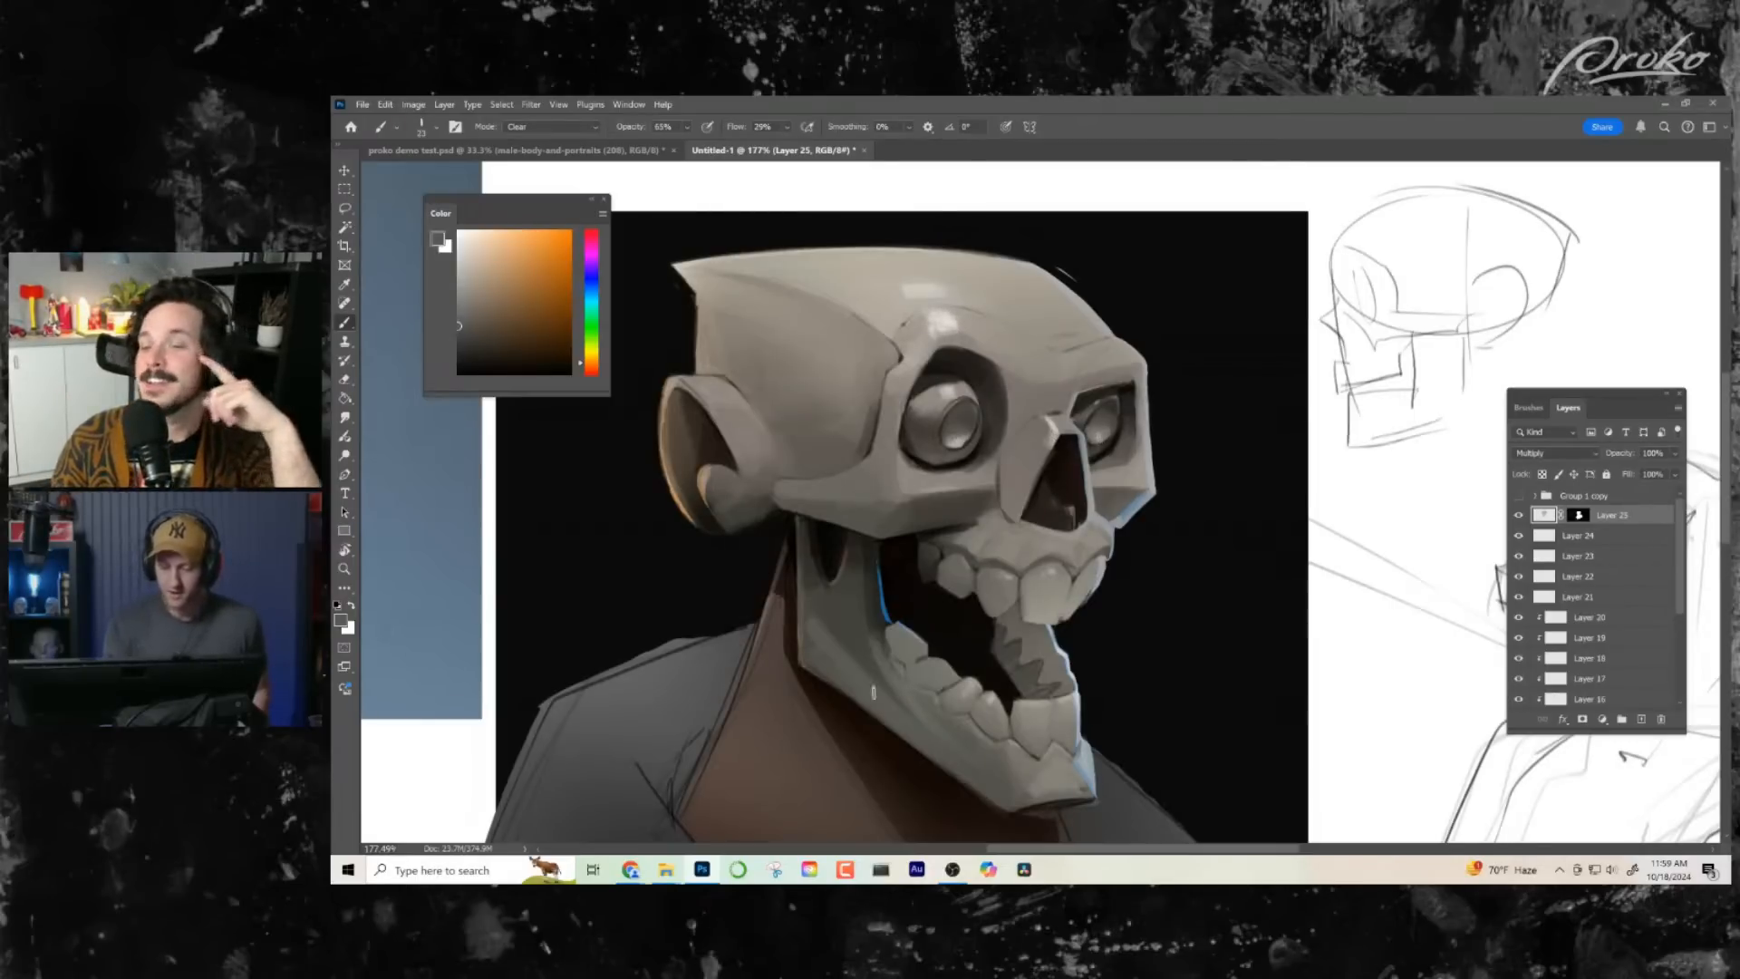
- Clear more small highlights out of the shading on the skull's cheekbones, upper teeth and lower teeth
key("shift+alt+n")
mouse_move(1090, 642)
left_mouse_down()
mouse_move(1059, 631)
mouse_move(1122, 585)
mouse_move(1079, 563)
left_mouse_up()
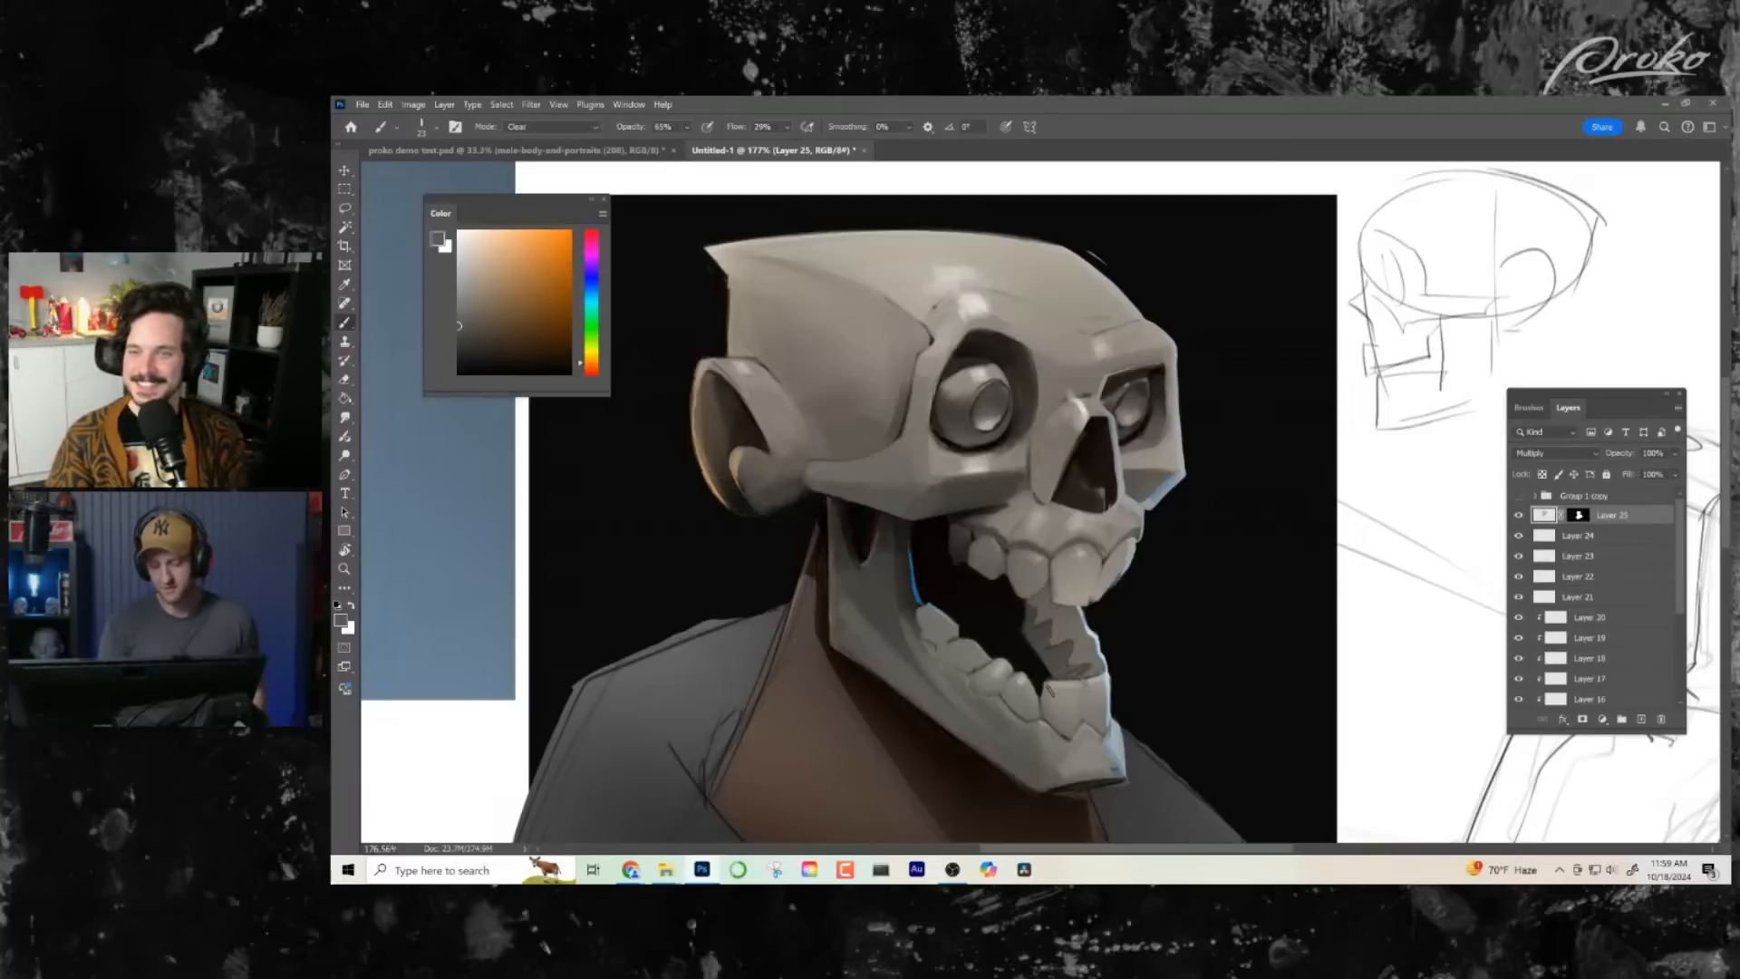
left_click_drag(1044, 697, 1030, 695)
key("shift+alt+r")
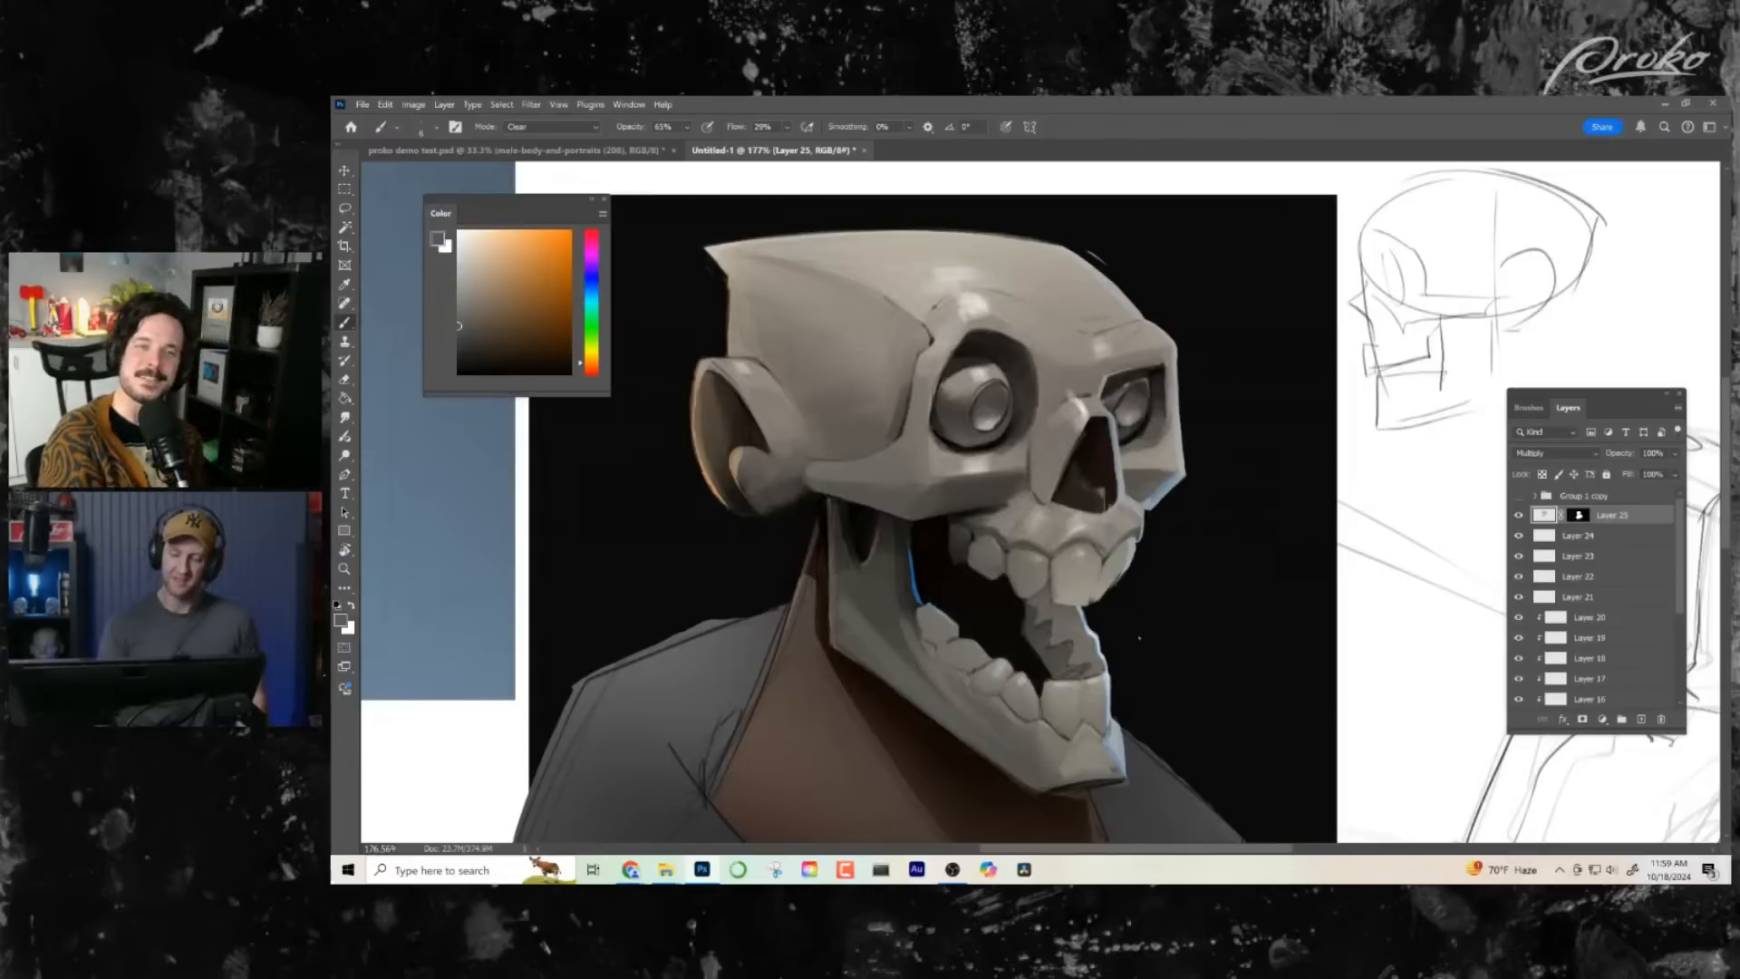
- Try the Multiply layer at 0% opacity, then set its opacity to 46%
key("ctrl+space")
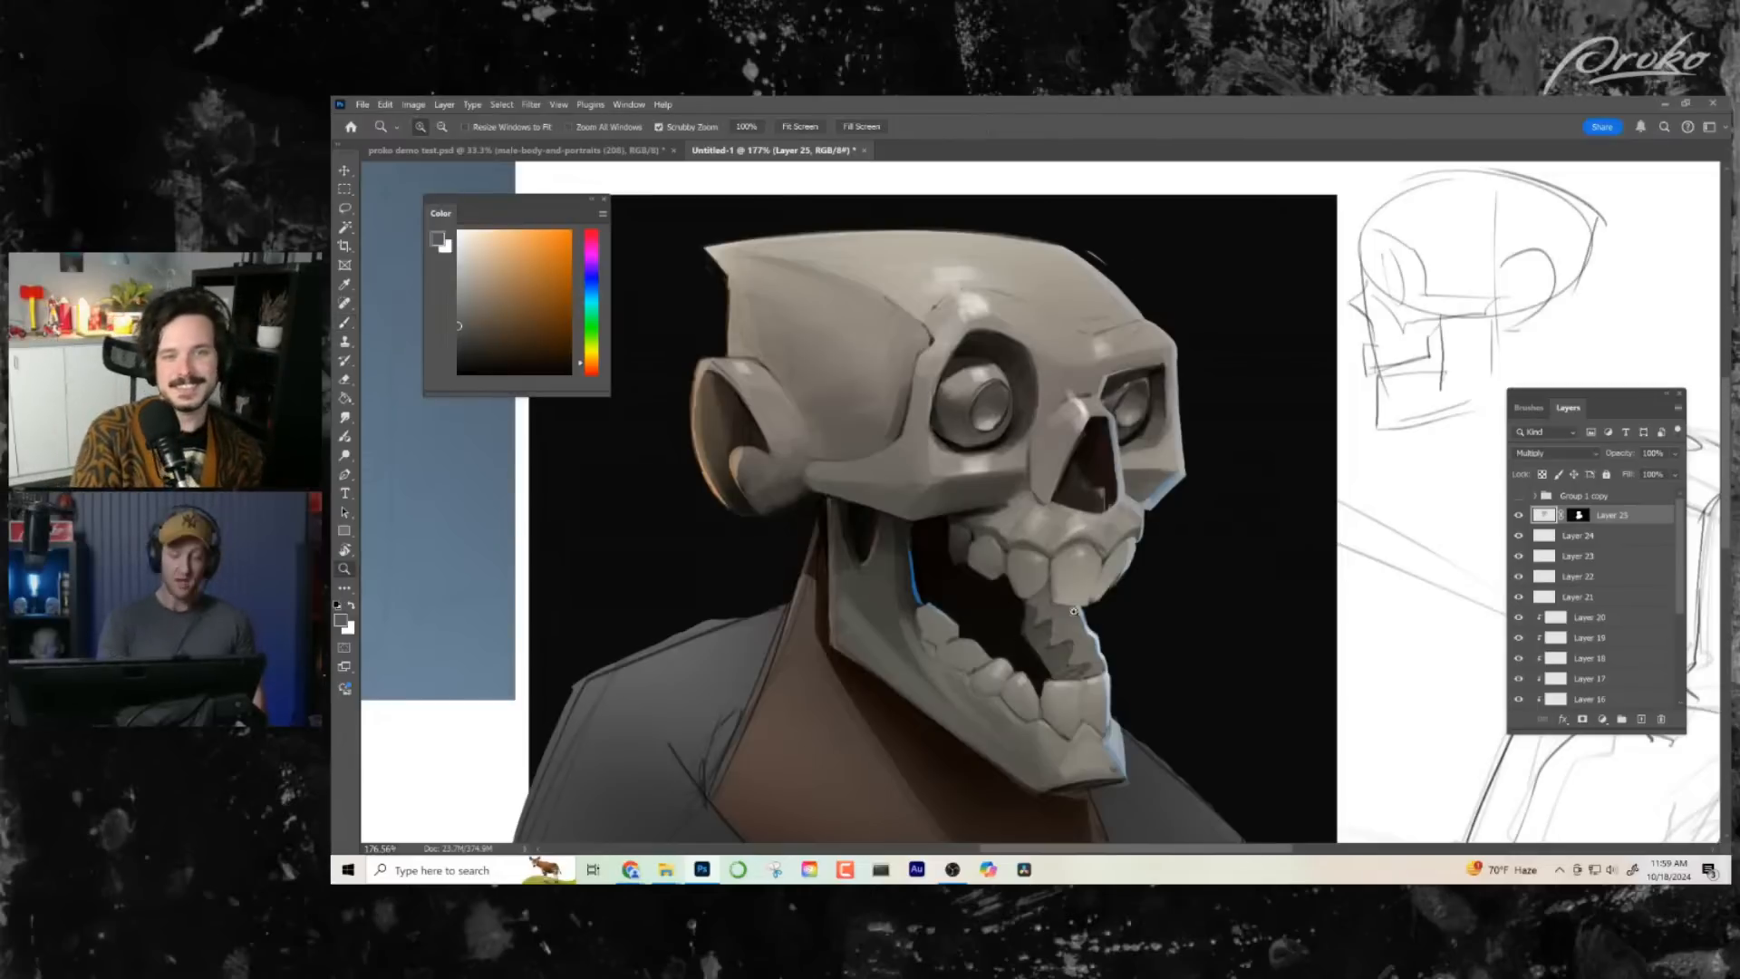
left_click_drag(1269, 573, 1154, 583)
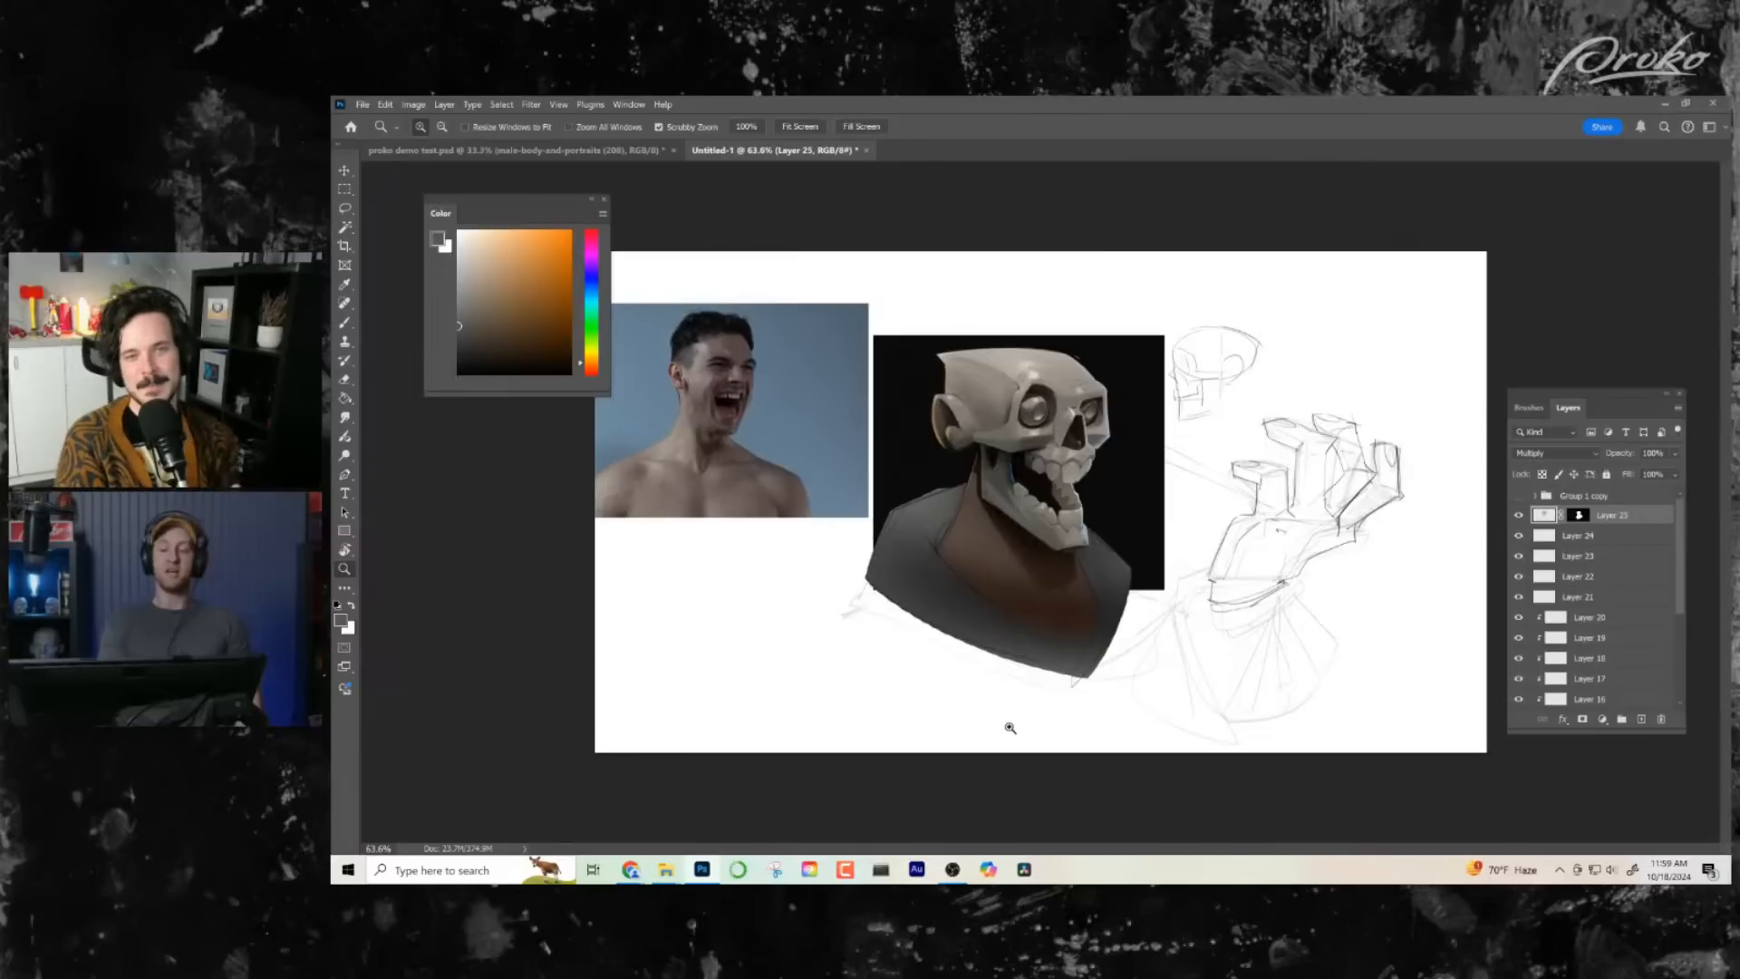
left_click_drag(1041, 430, 1088, 433)
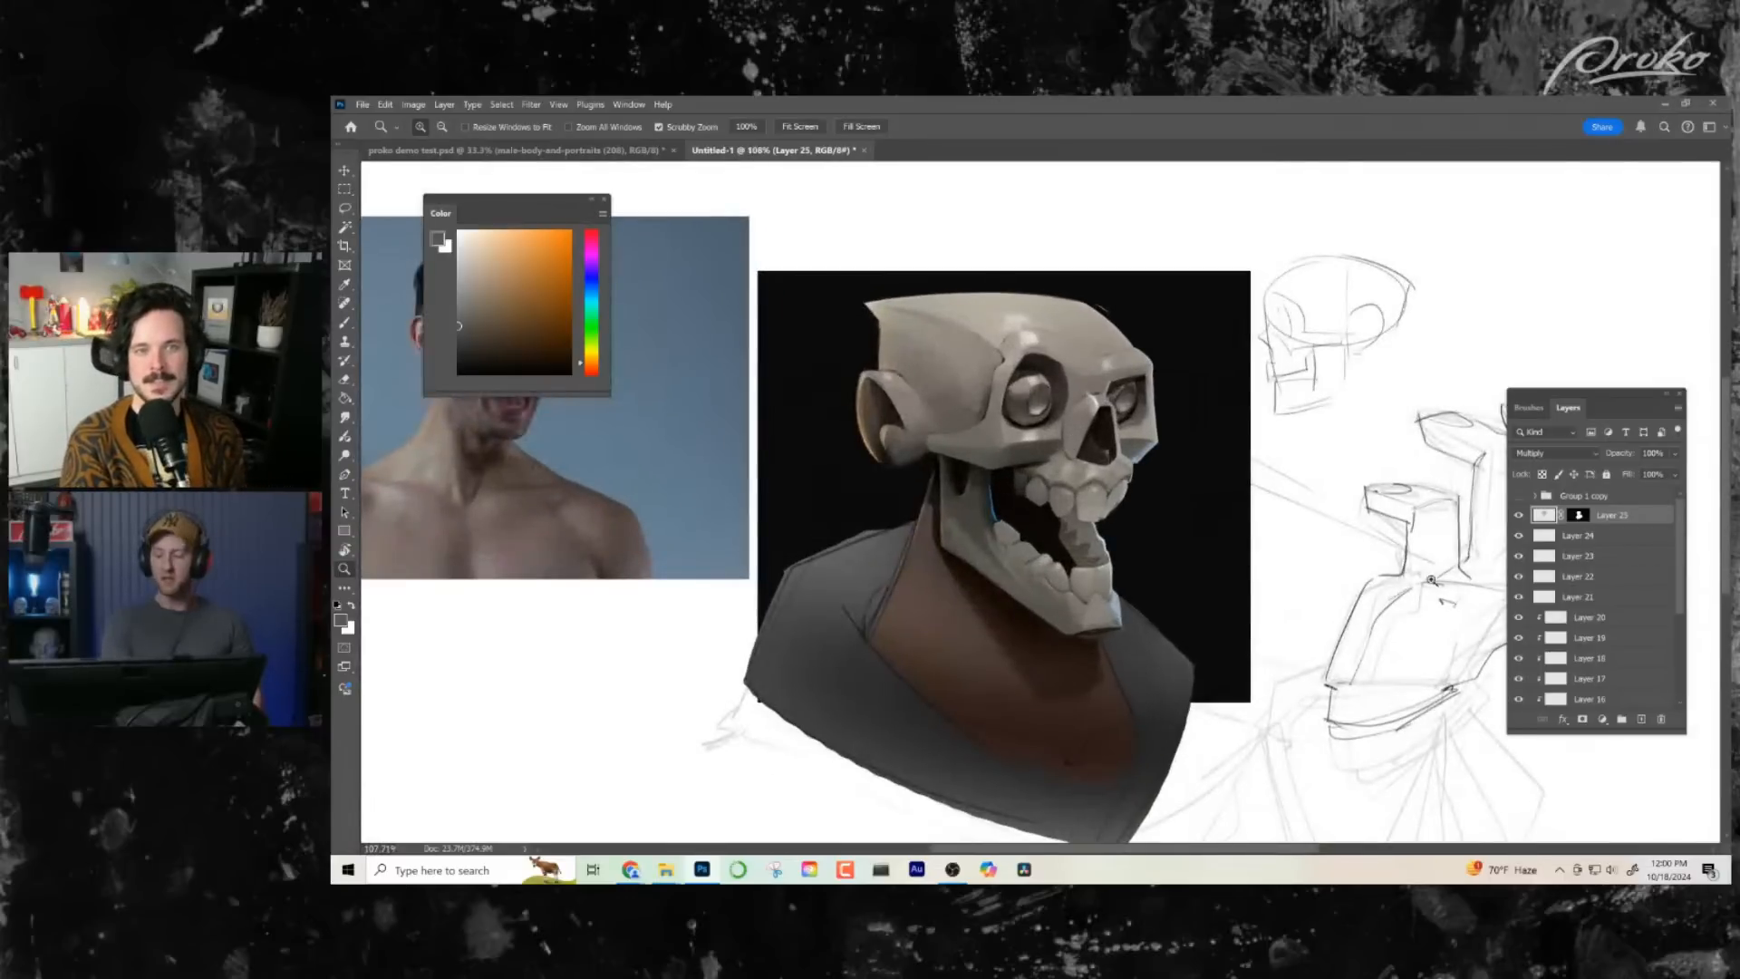
left_click(1675, 454)
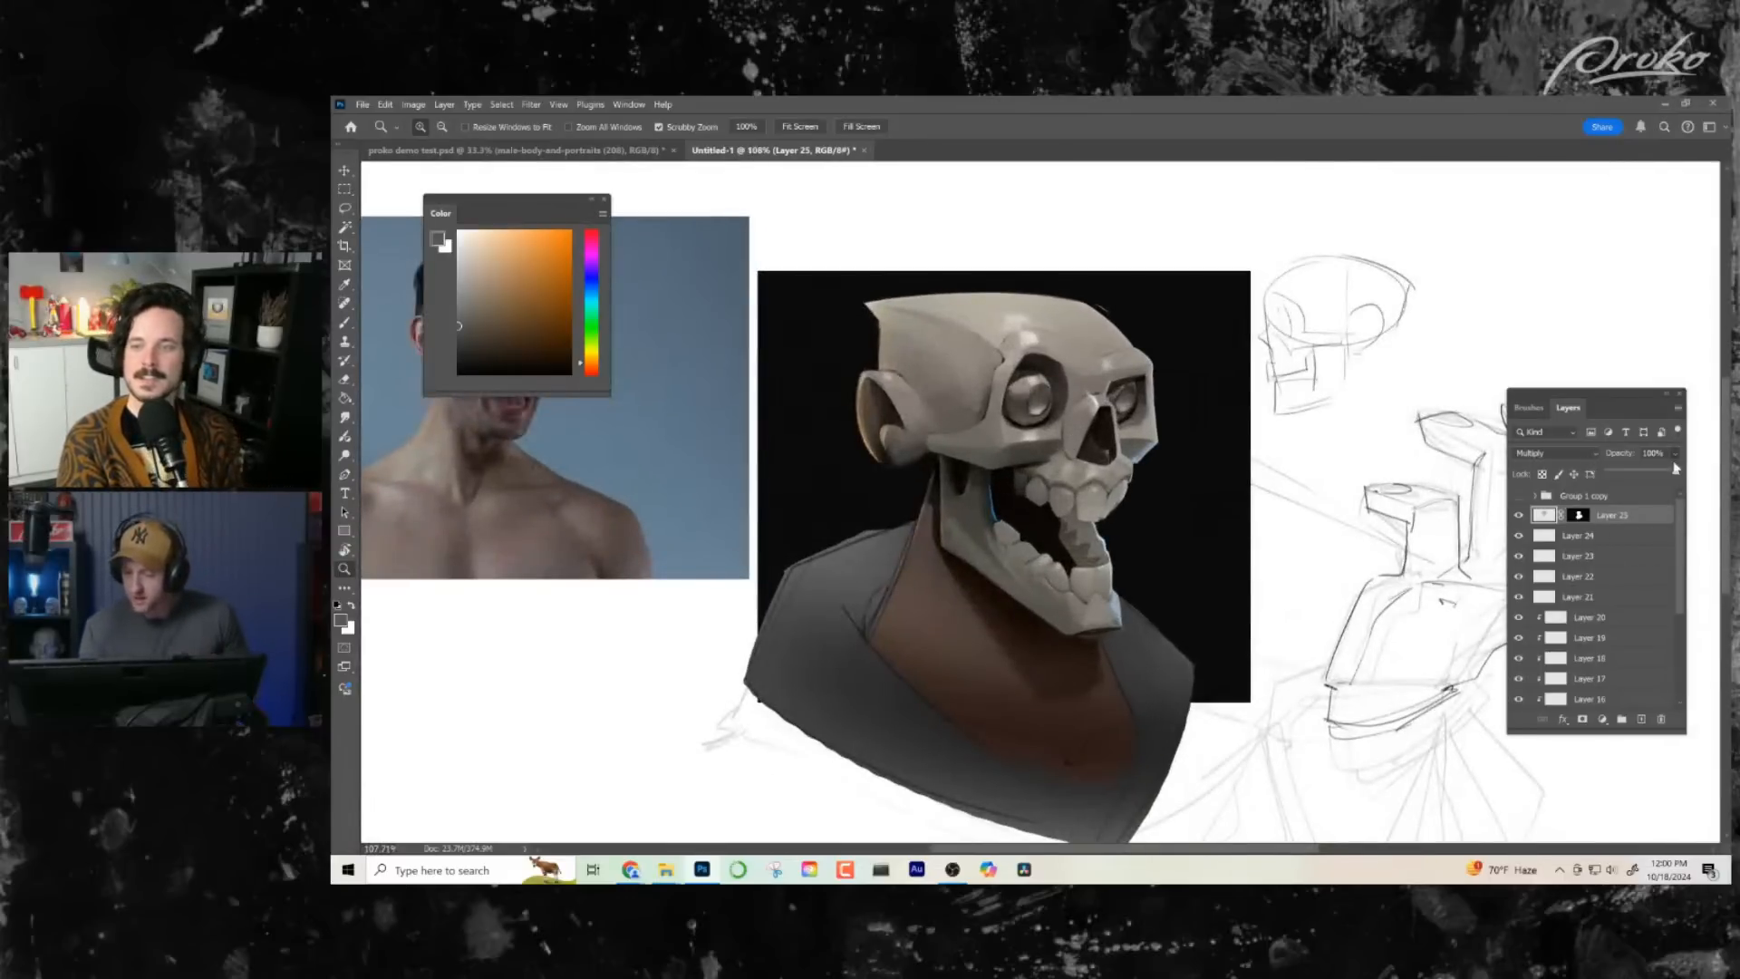
left_click_drag(1677, 473, 1335, 574)
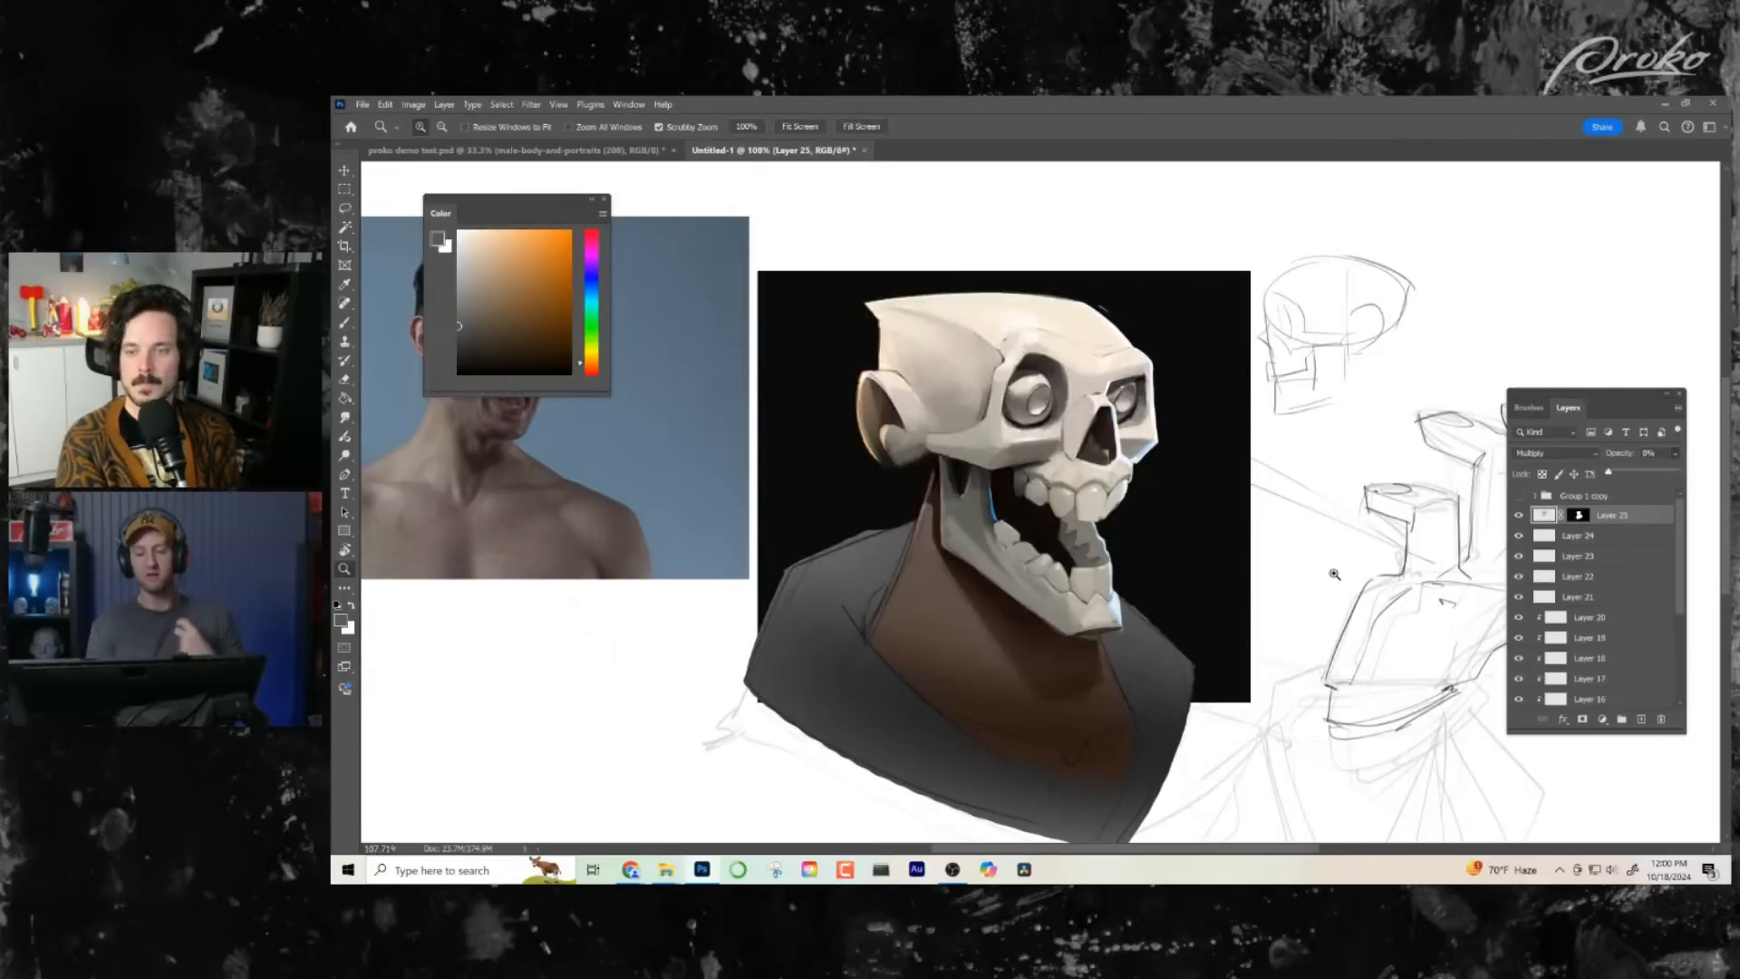
left_click_drag(1611, 473, 1644, 476)
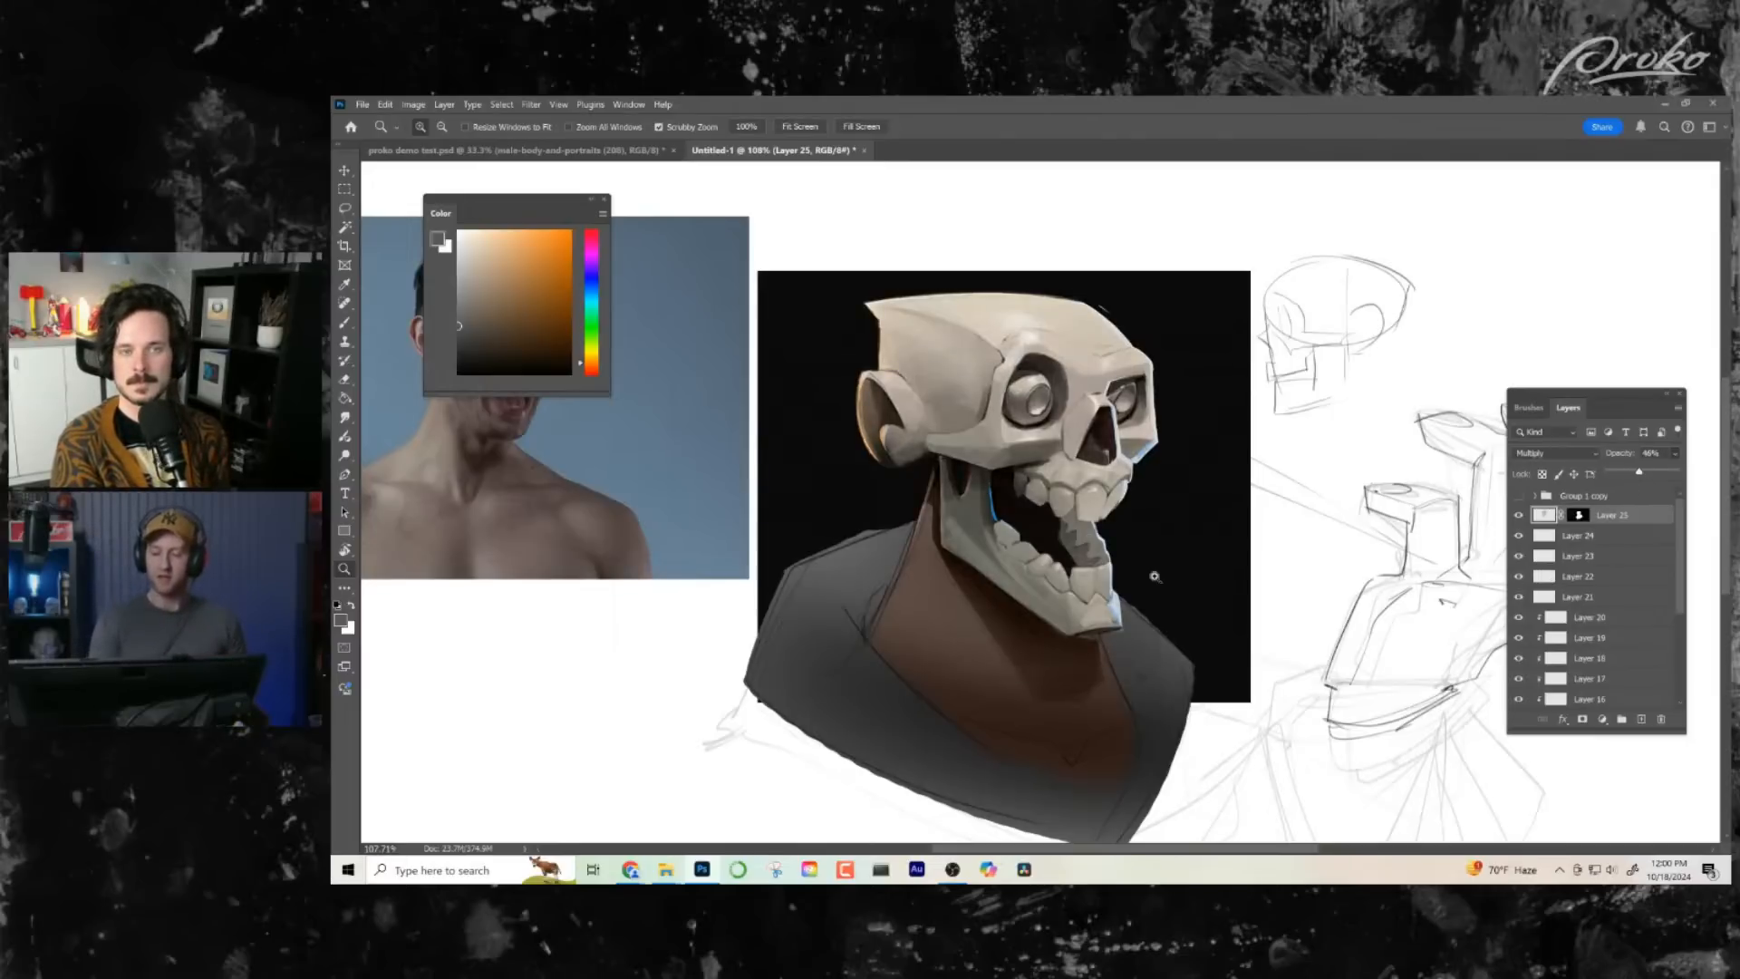
- Select the layers from Layer 25 down to Group 1 and merge them into a single layer
left_click_drag(1060, 395, 1088, 535)
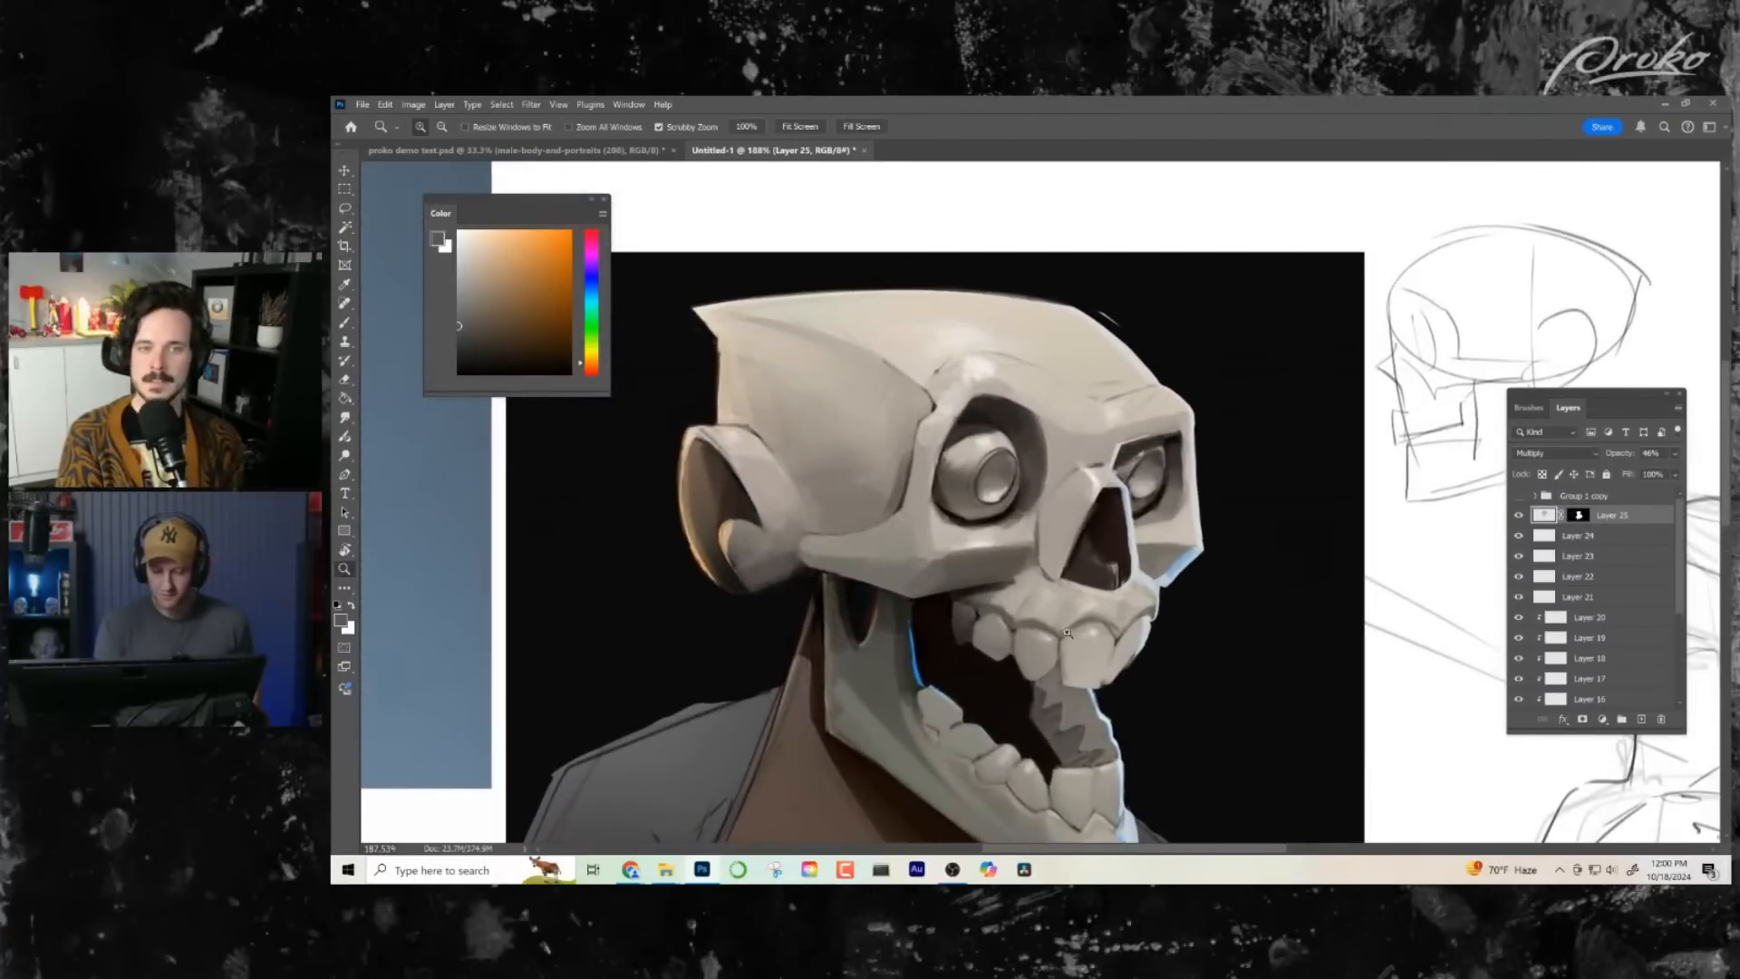
left_click(1068, 633)
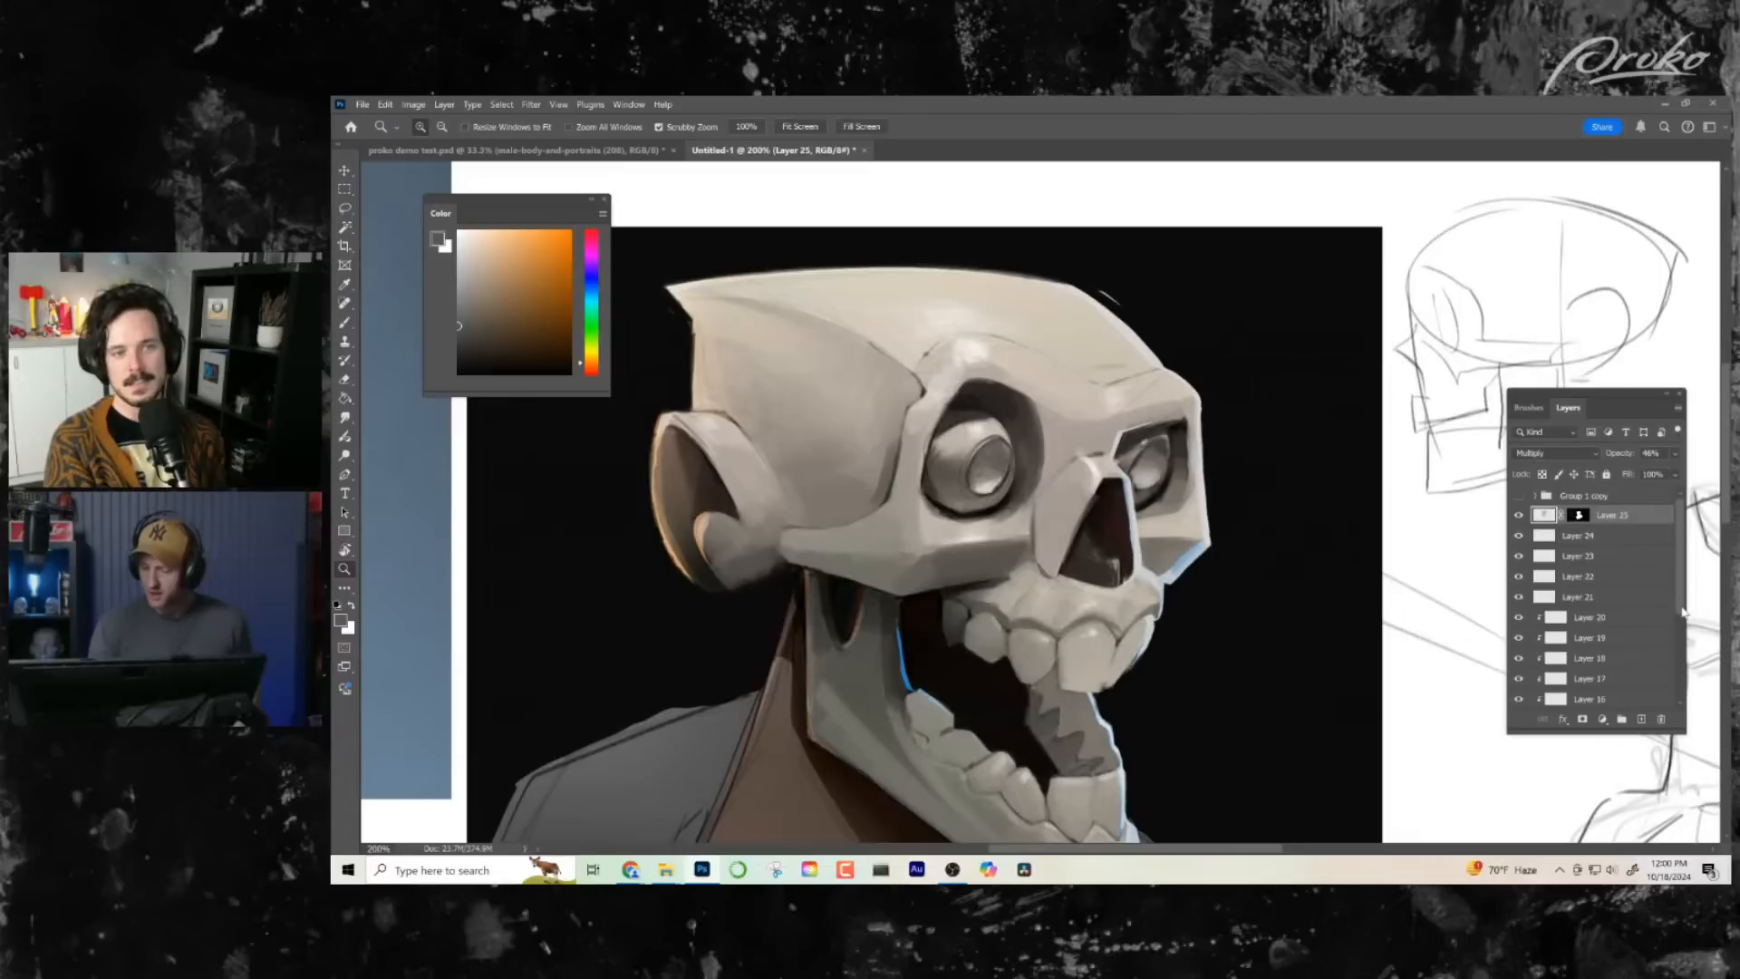
left_click_drag(1683, 612, 1688, 659)
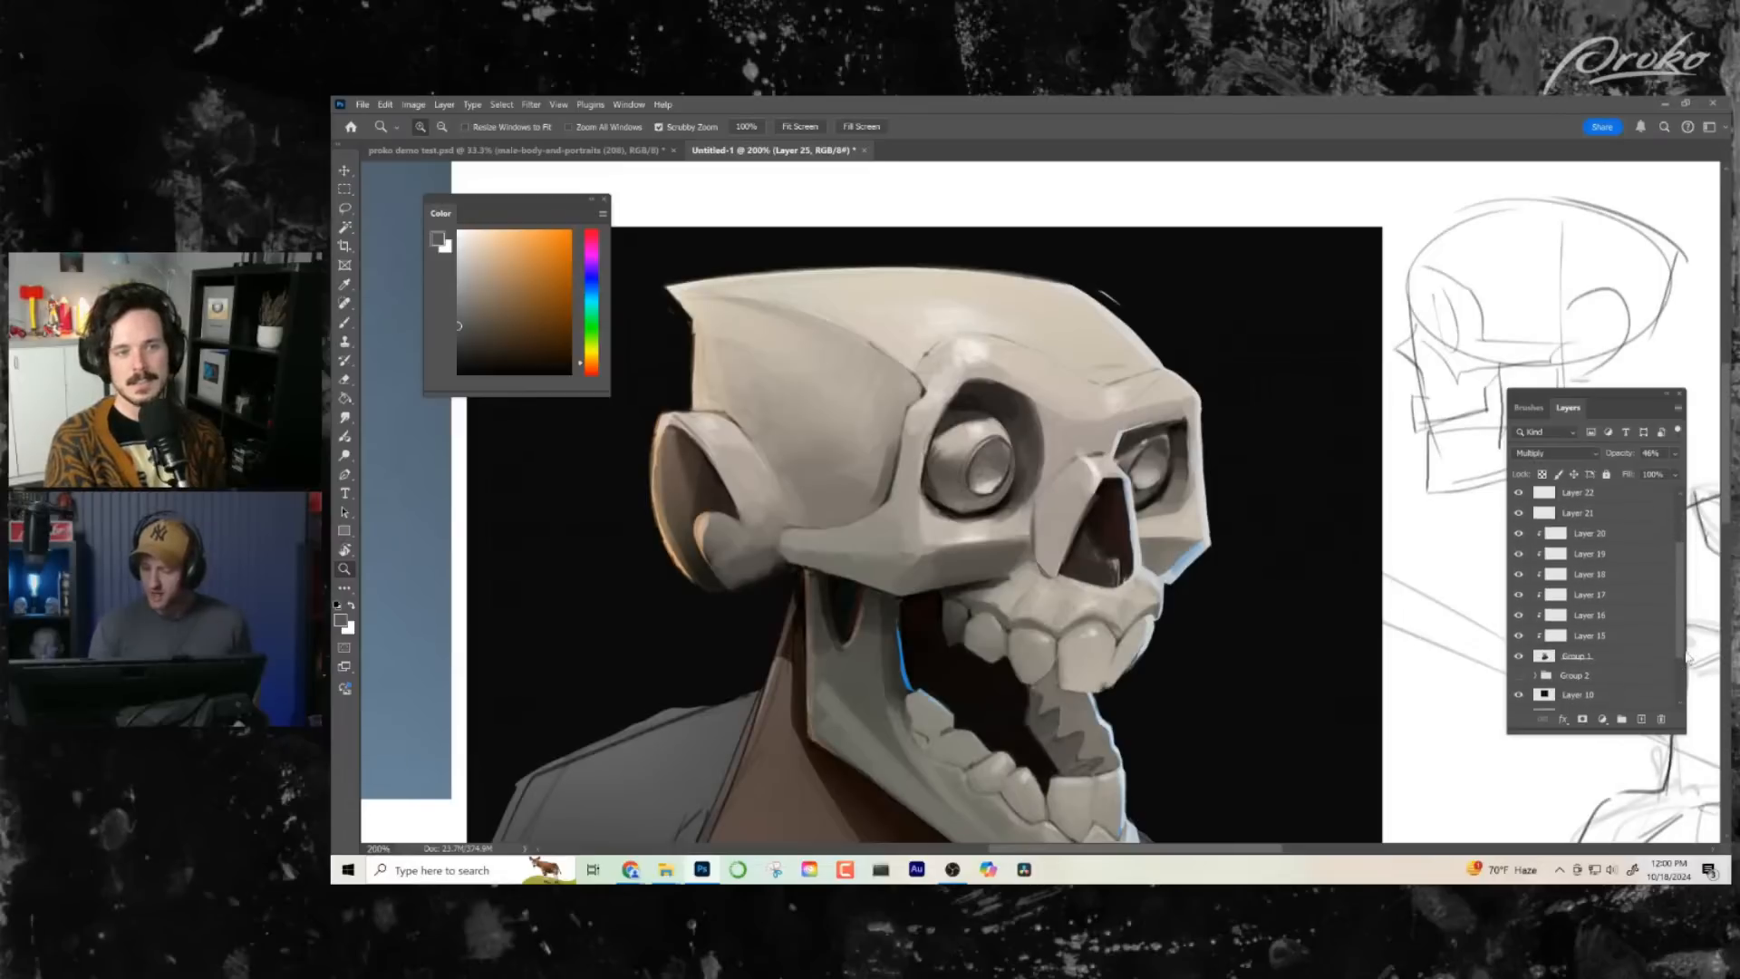
left_click(1601, 659, "shift")
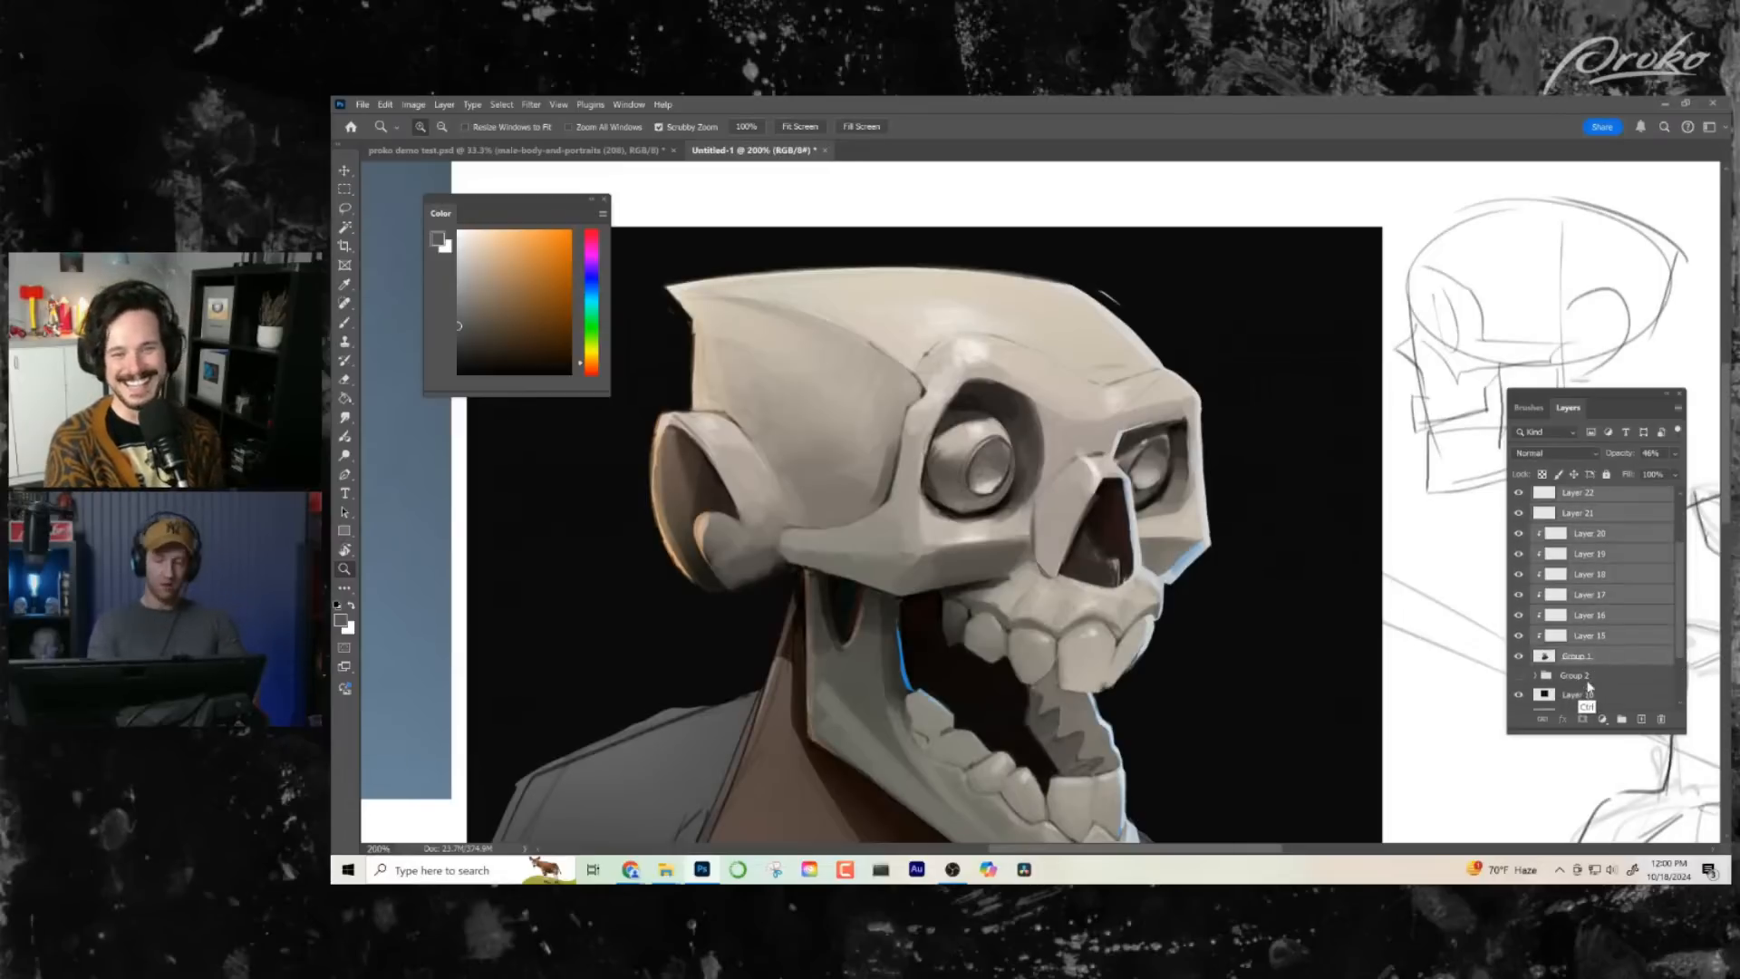
key("ctrl+e")
- Sample dark brown-grey tones and blend the shadow along the lower edge of the skull's ear
key("b")
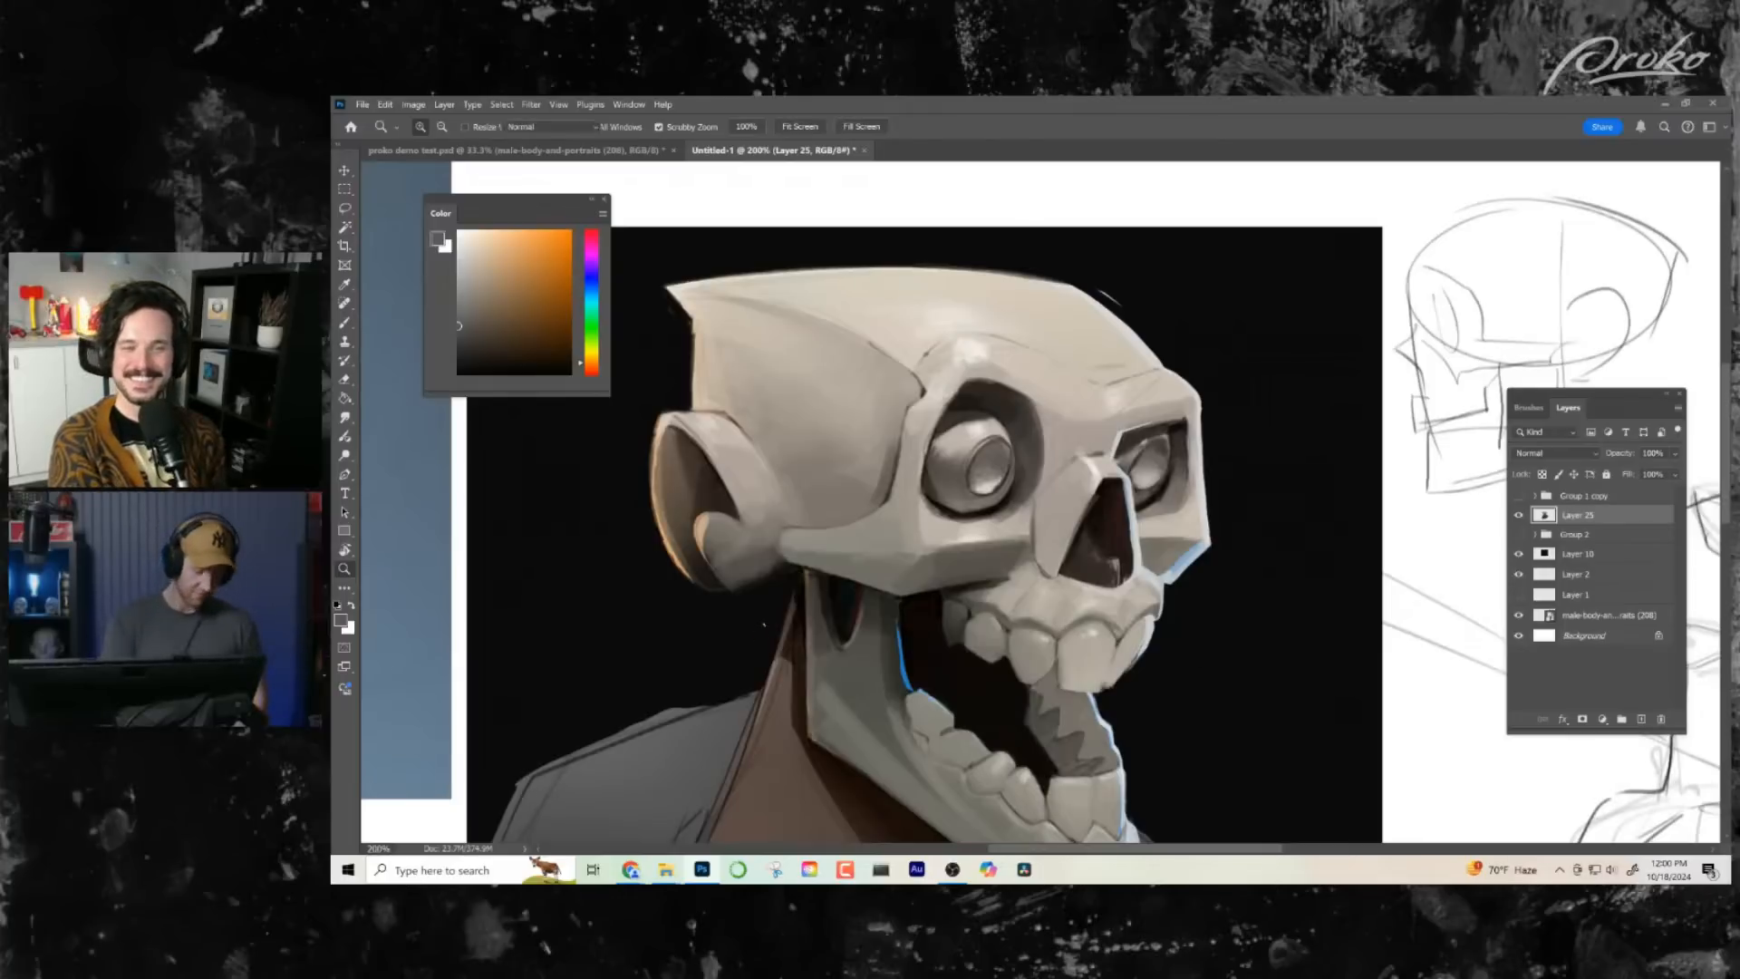
left_click(770, 572, "alt")
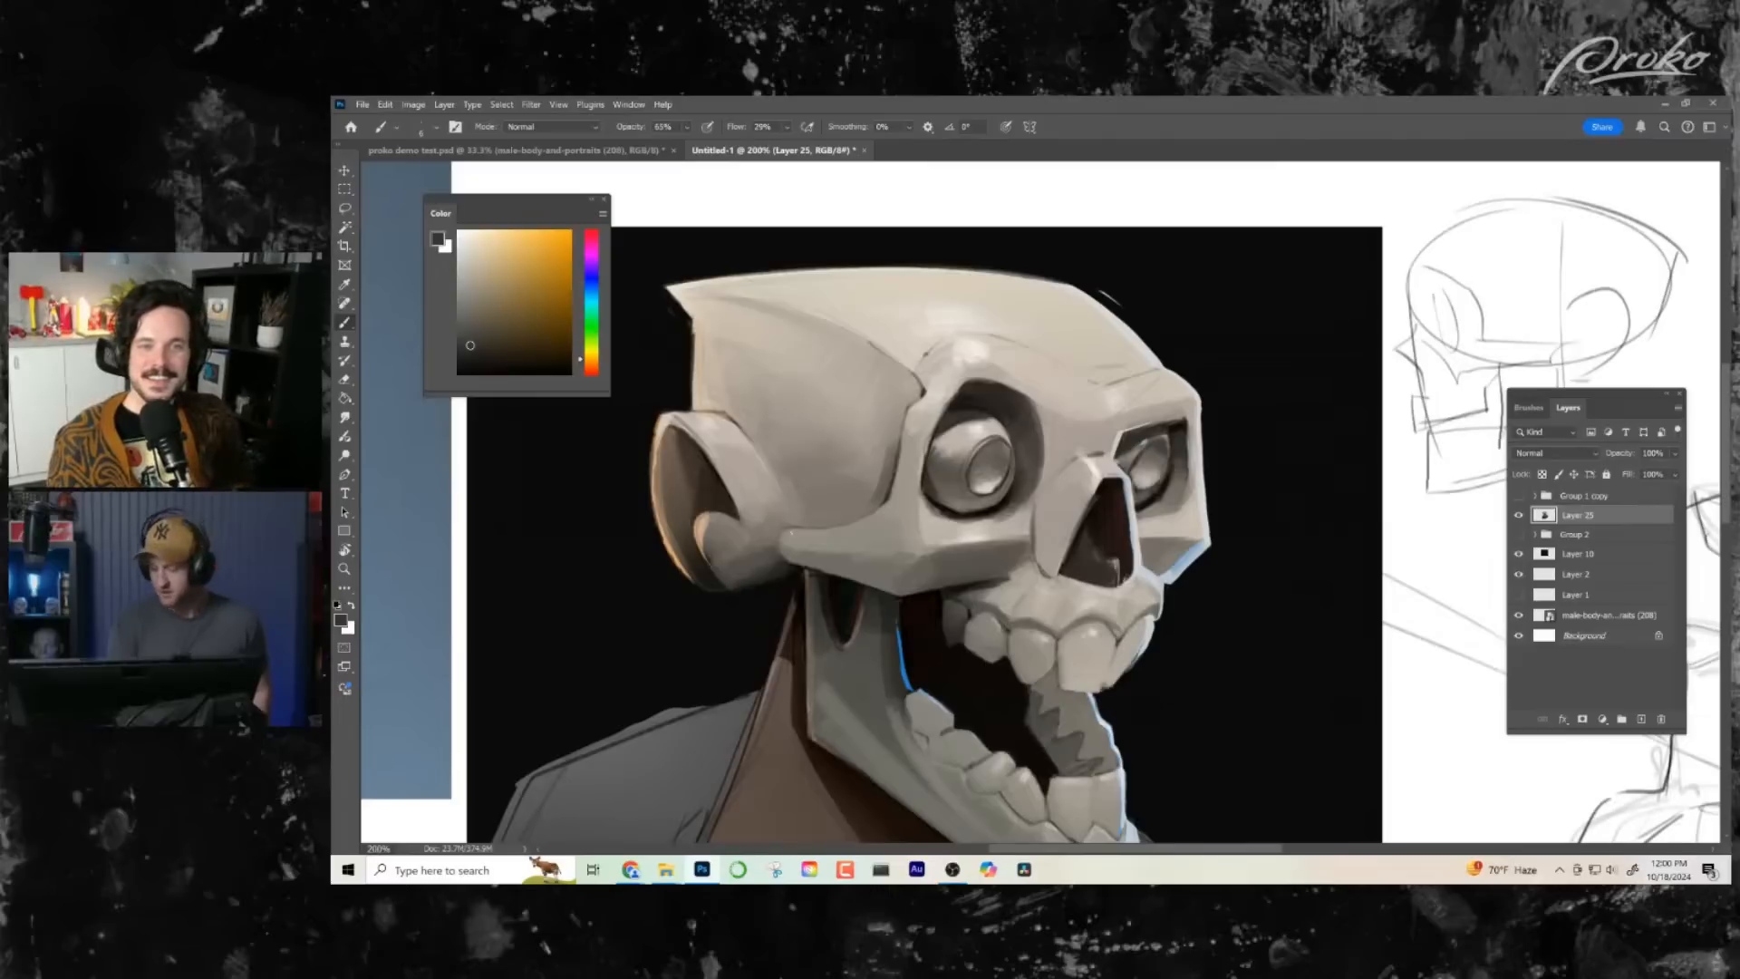
left_click(738, 604, "alt")
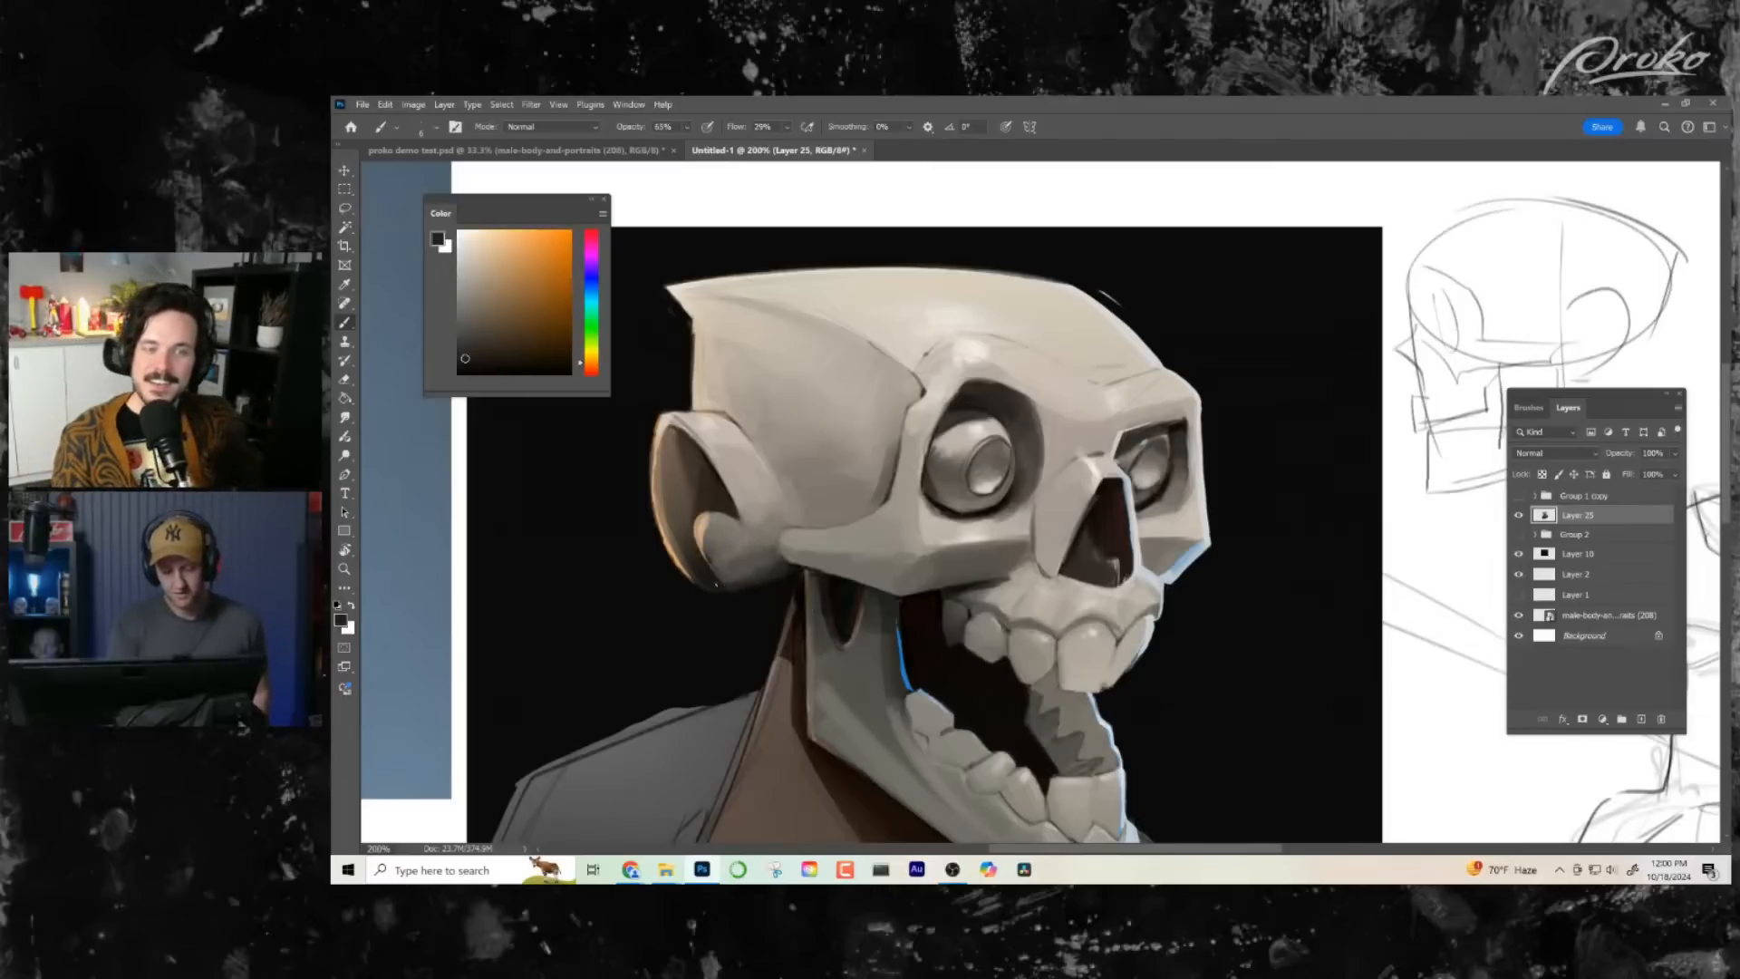
left_click(751, 571, "alt")
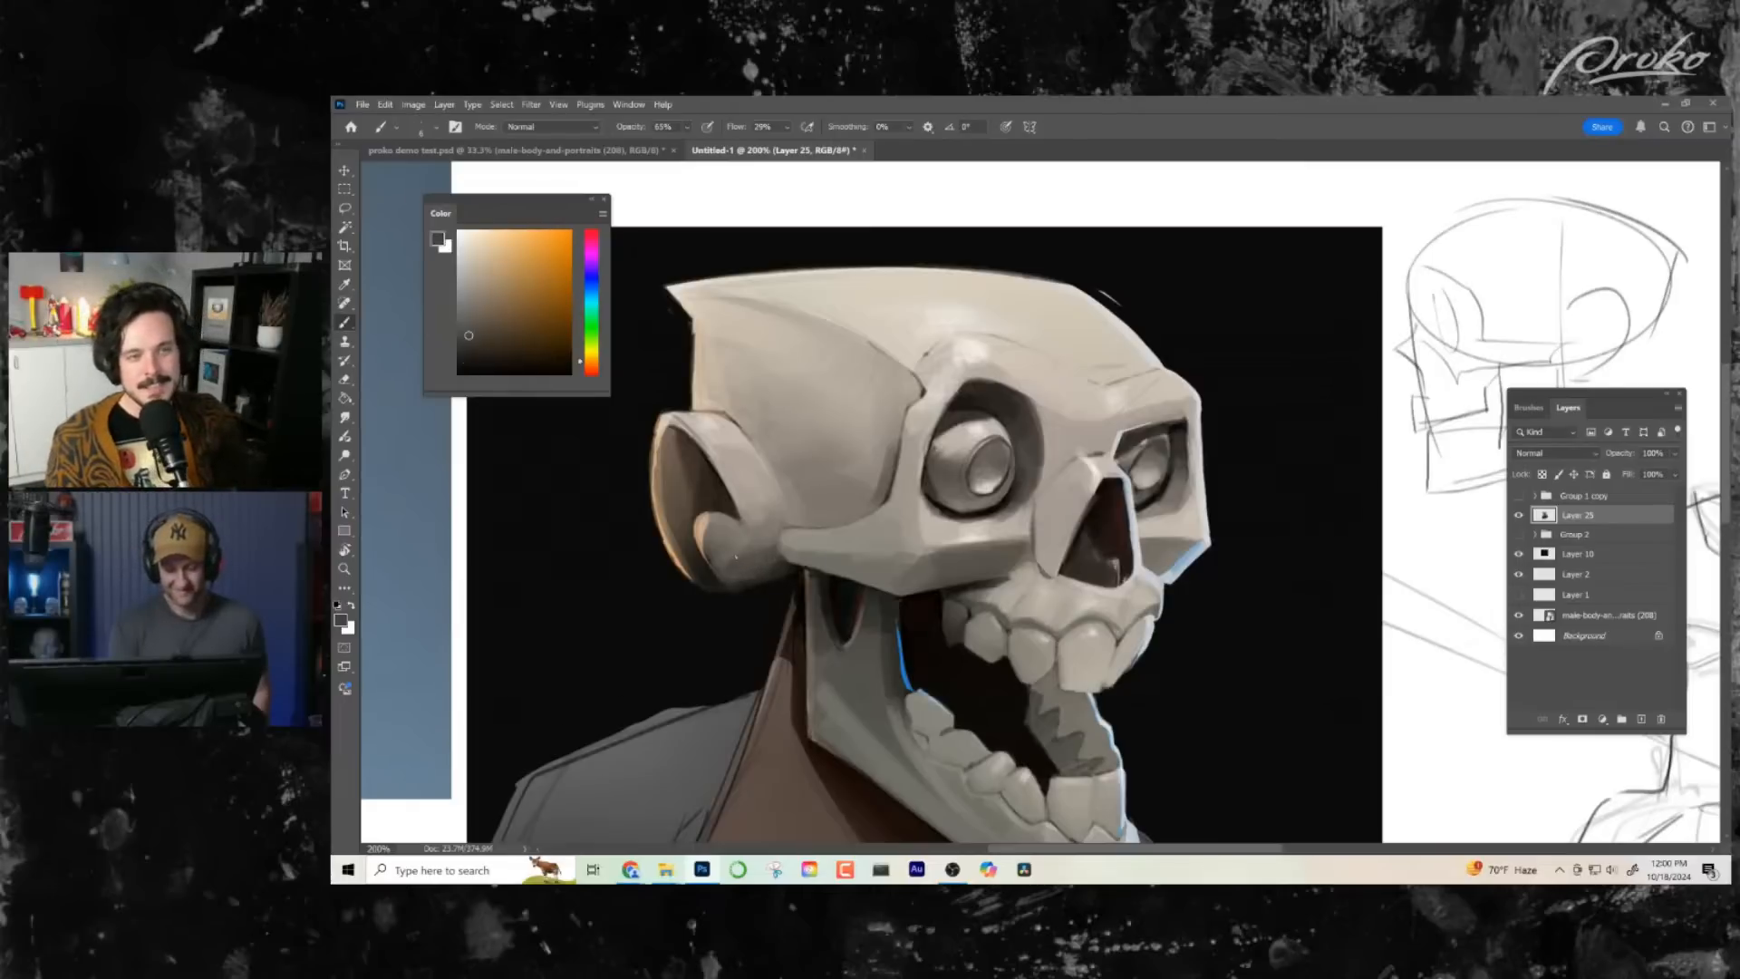
left_click_drag(730, 553, 740, 551)
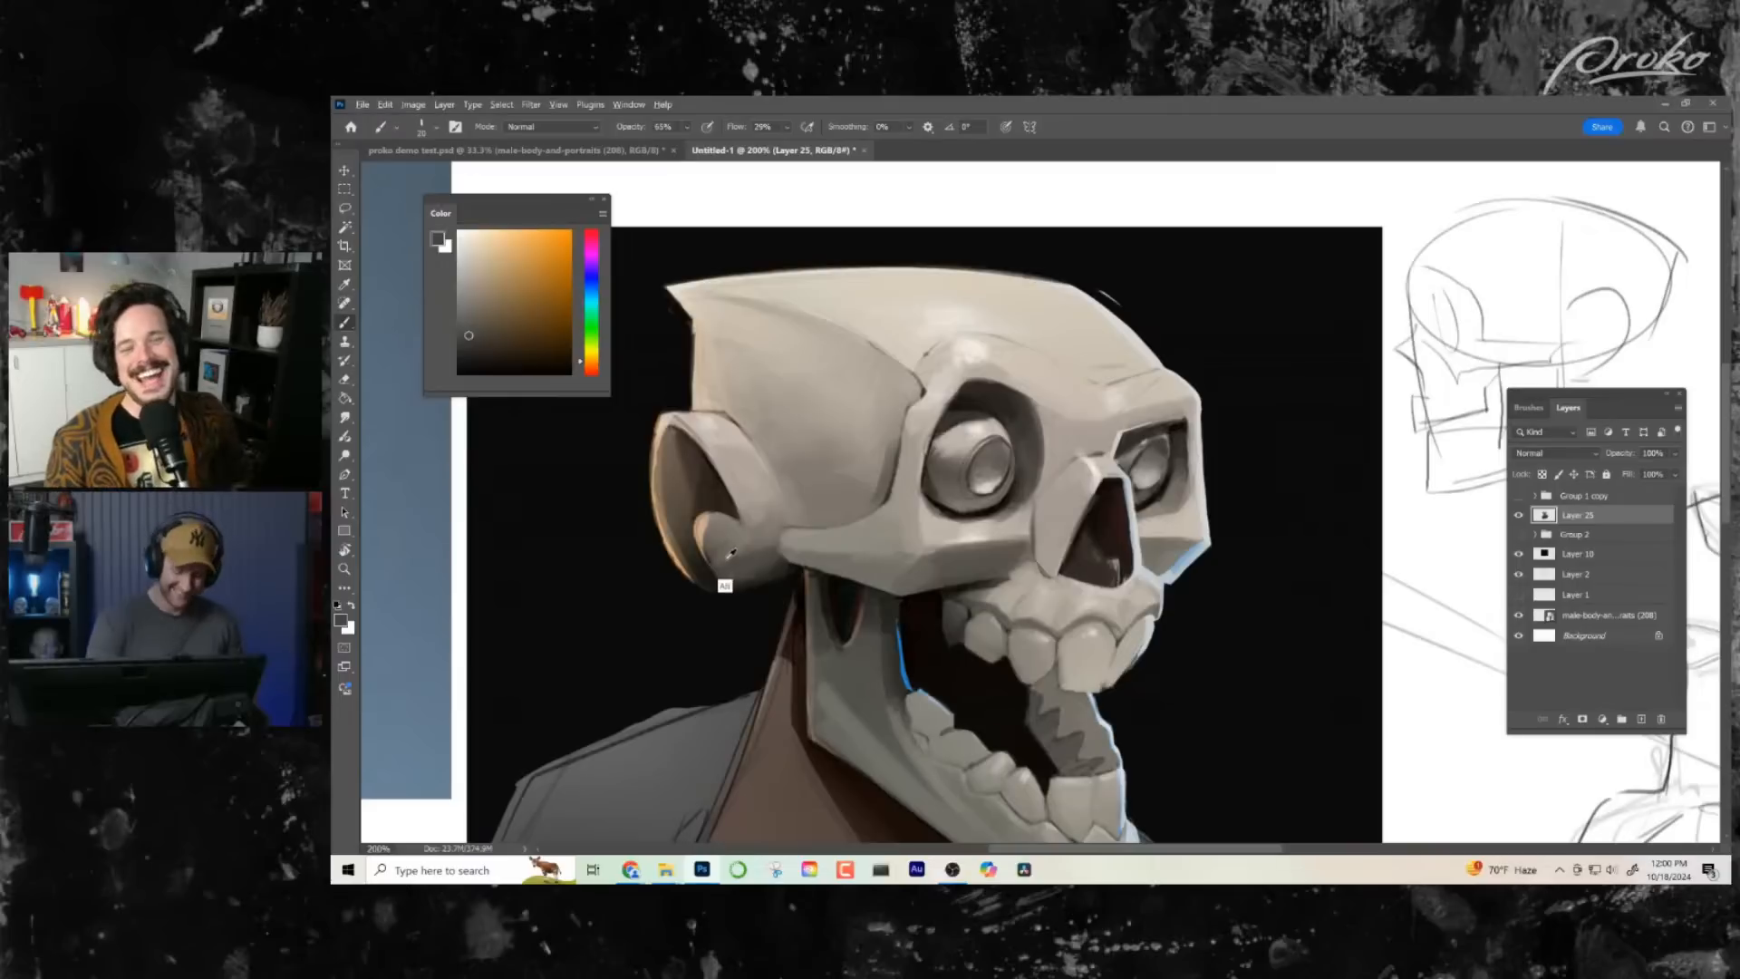
left_click(723, 569, "alt")
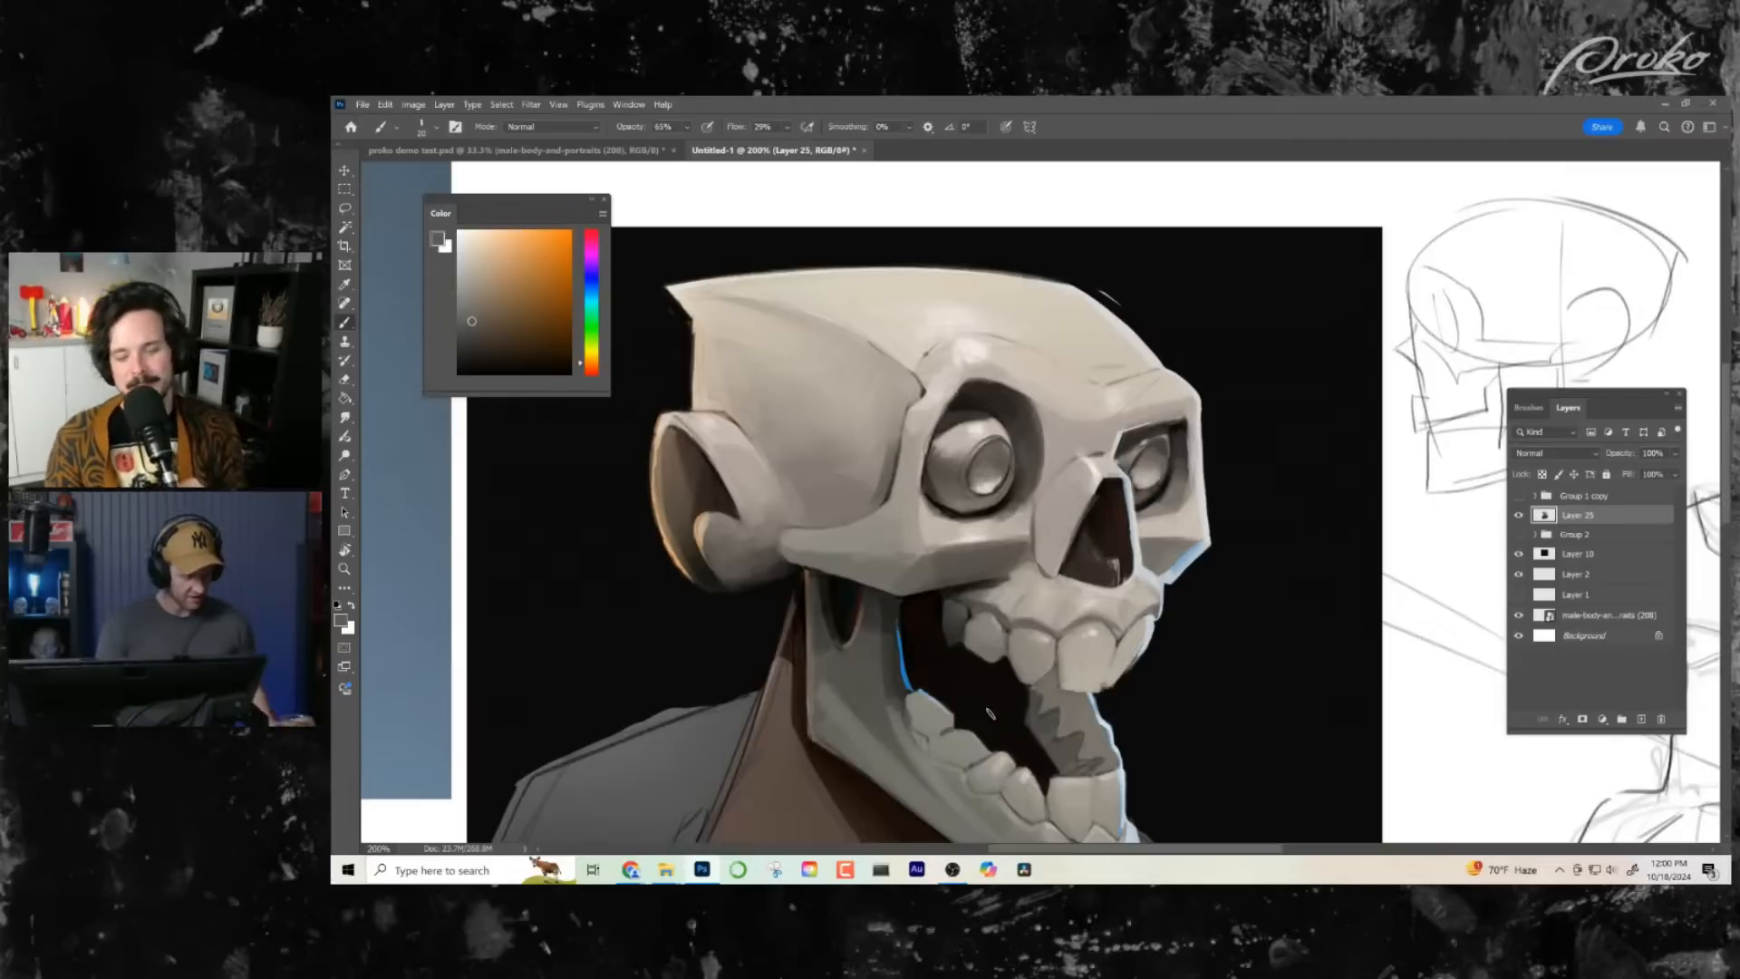
- Pick a muted reddish brown and paint a light neck muscle line running from behind the jaw toward the chest
key("z")
left_click_drag(943, 703, 861, 434)
left_click_drag(861, 434, 881, 433)
left_click(742, 491, "alt")
left_click(495, 285)
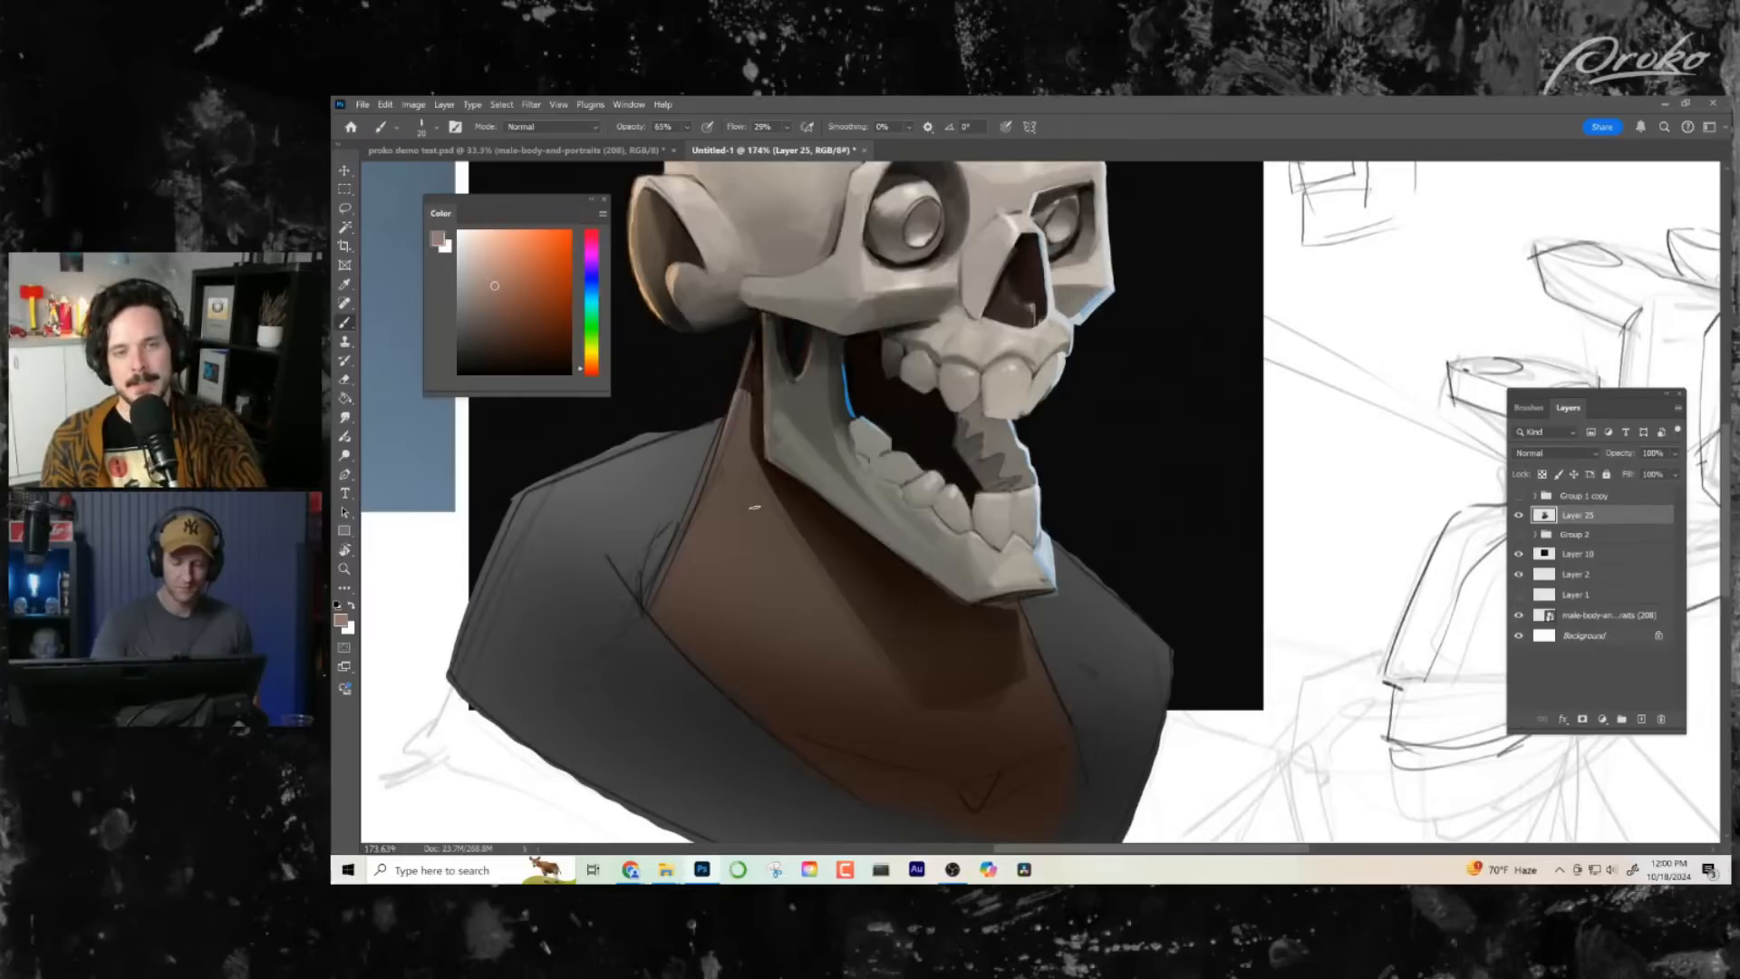
mouse_move(747, 431)
left_mouse_down()
mouse_move(756, 523)
mouse_move(843, 752)
left_mouse_up()
- Paint light brown collarbone lines on both sides of the notch at the base of the neck
key("z")
key("ctrl+0")
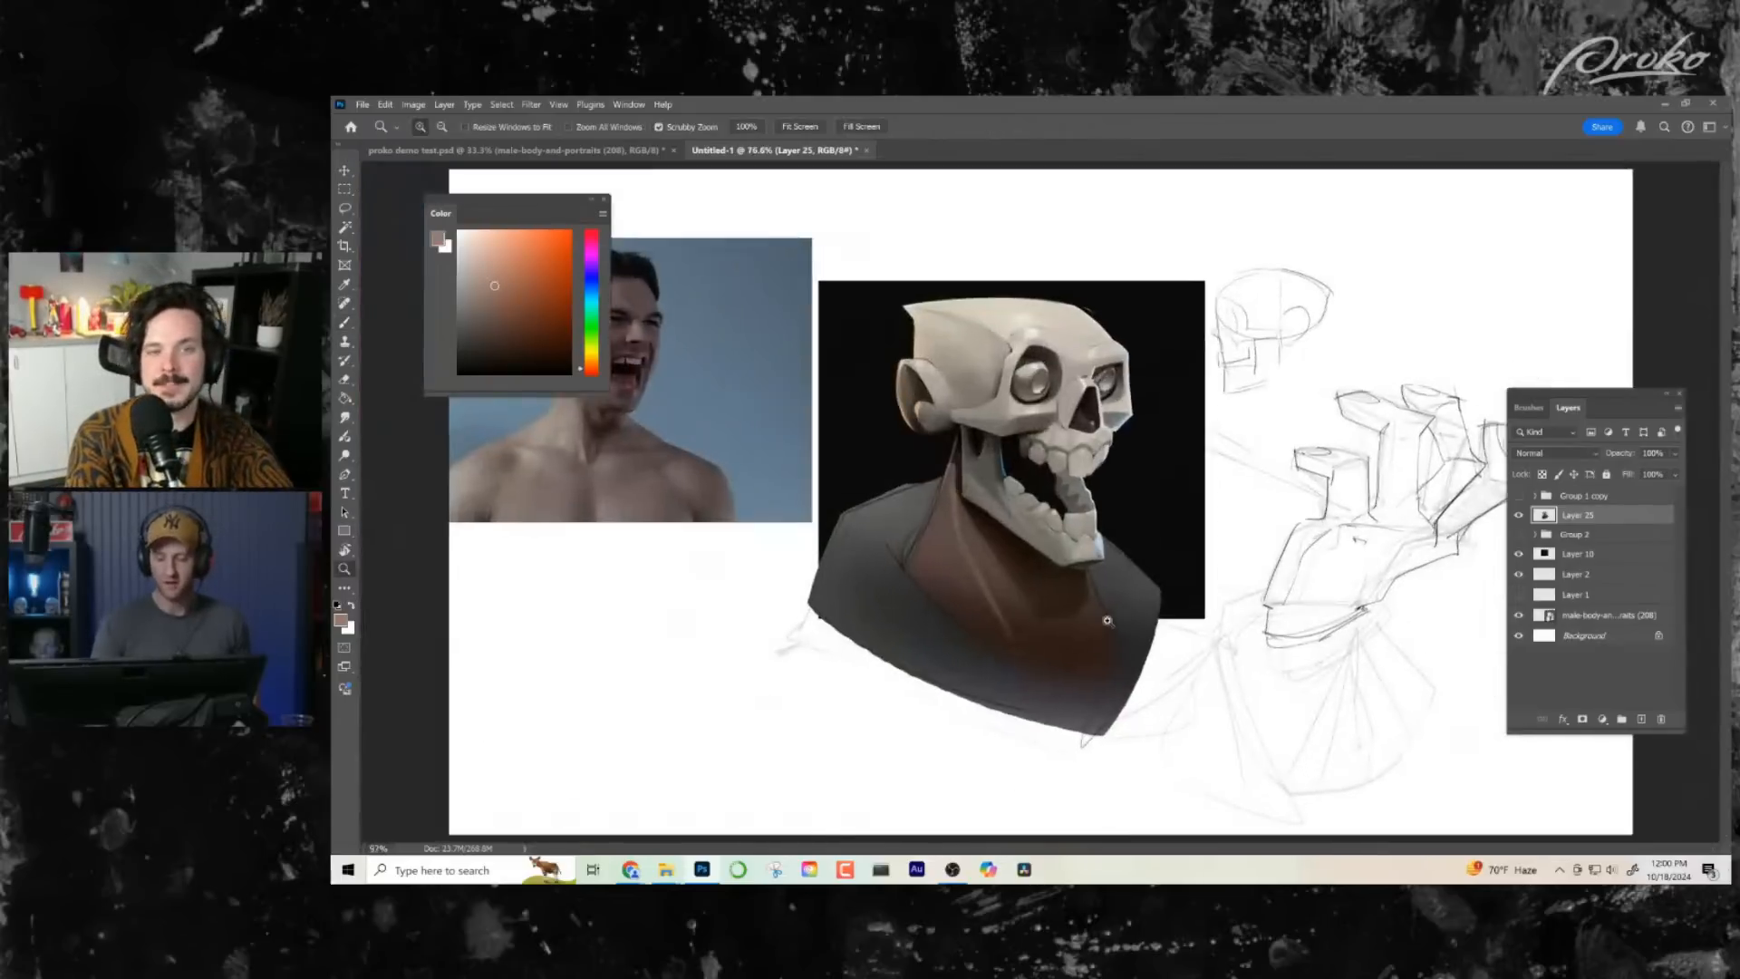
key("b")
mouse_move(1107, 620)
left_mouse_down()
mouse_move(1133, 620)
mouse_move(1053, 678)
mouse_move(951, 629)
left_mouse_up()
mouse_move(1091, 669)
left_mouse_down()
mouse_move(1072, 691)
mouse_move(1109, 699)
left_mouse_up()
- Flip the canvas horizontally and soften the neck muscle line with brown sampled from the neck
key("ctrl+f")
key("z")
mouse_move(1113, 621)
left_mouse_down()
mouse_move(1119, 555)
mouse_move(1174, 535)
left_mouse_up()
key("b")
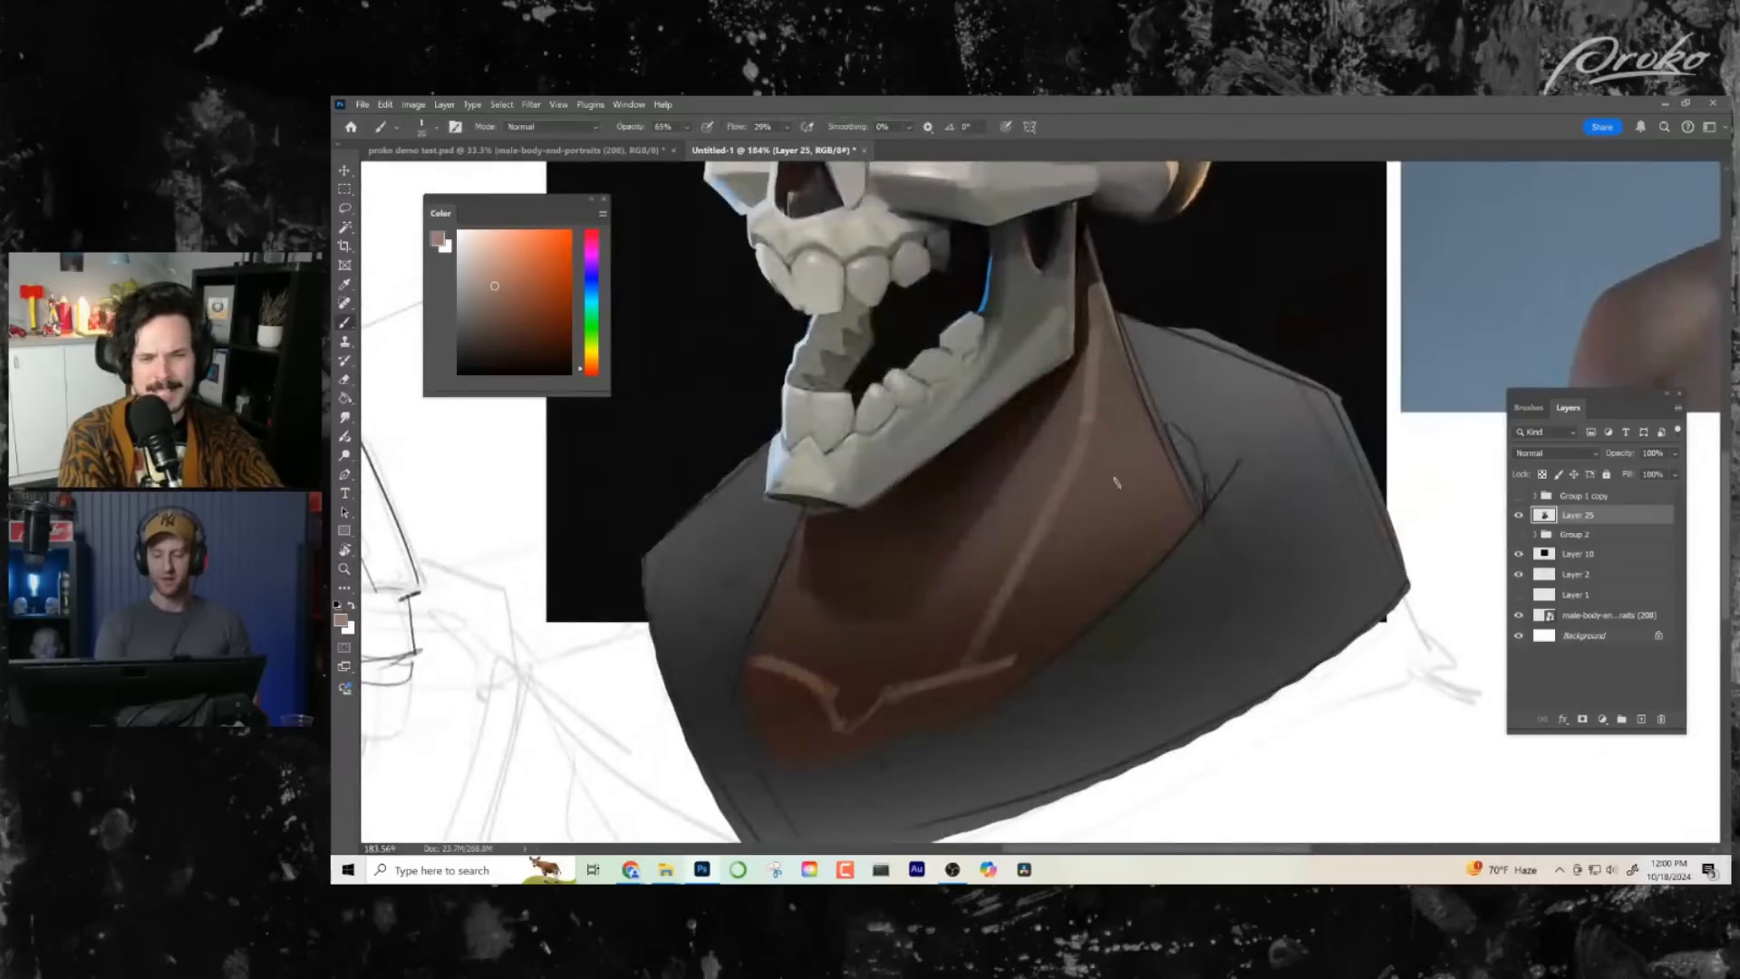
left_click(1079, 470, "alt")
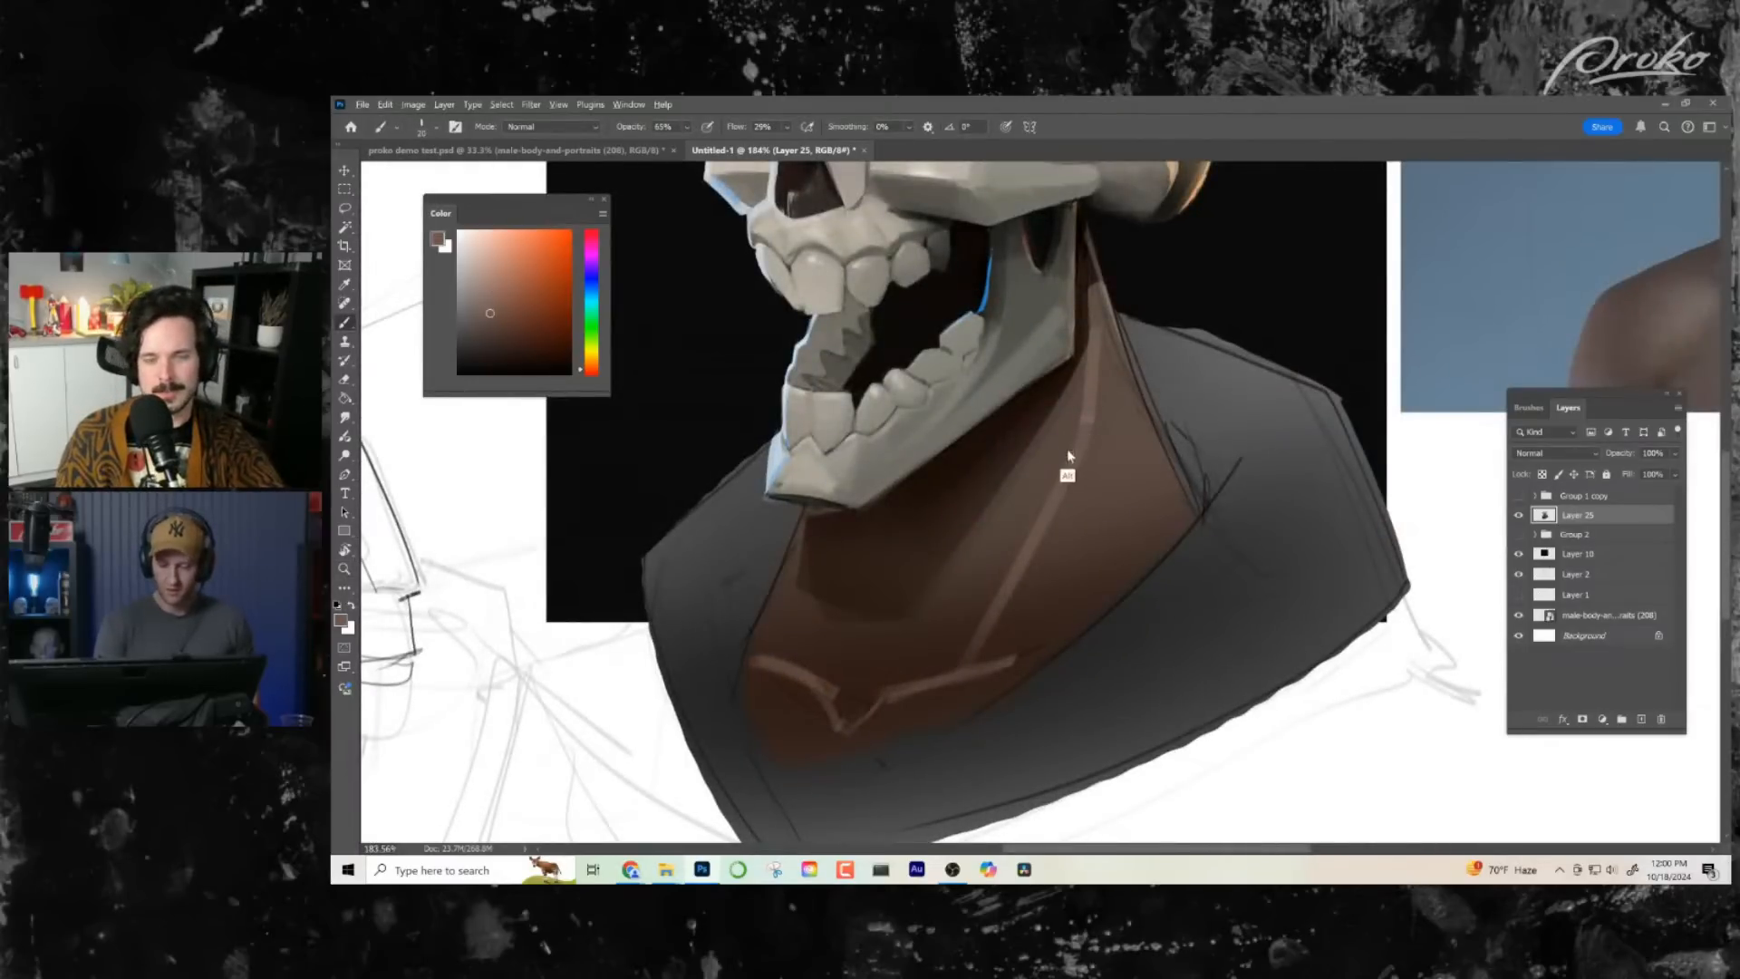
left_click_drag(1083, 428, 969, 640)
left_click(1046, 506, "alt")
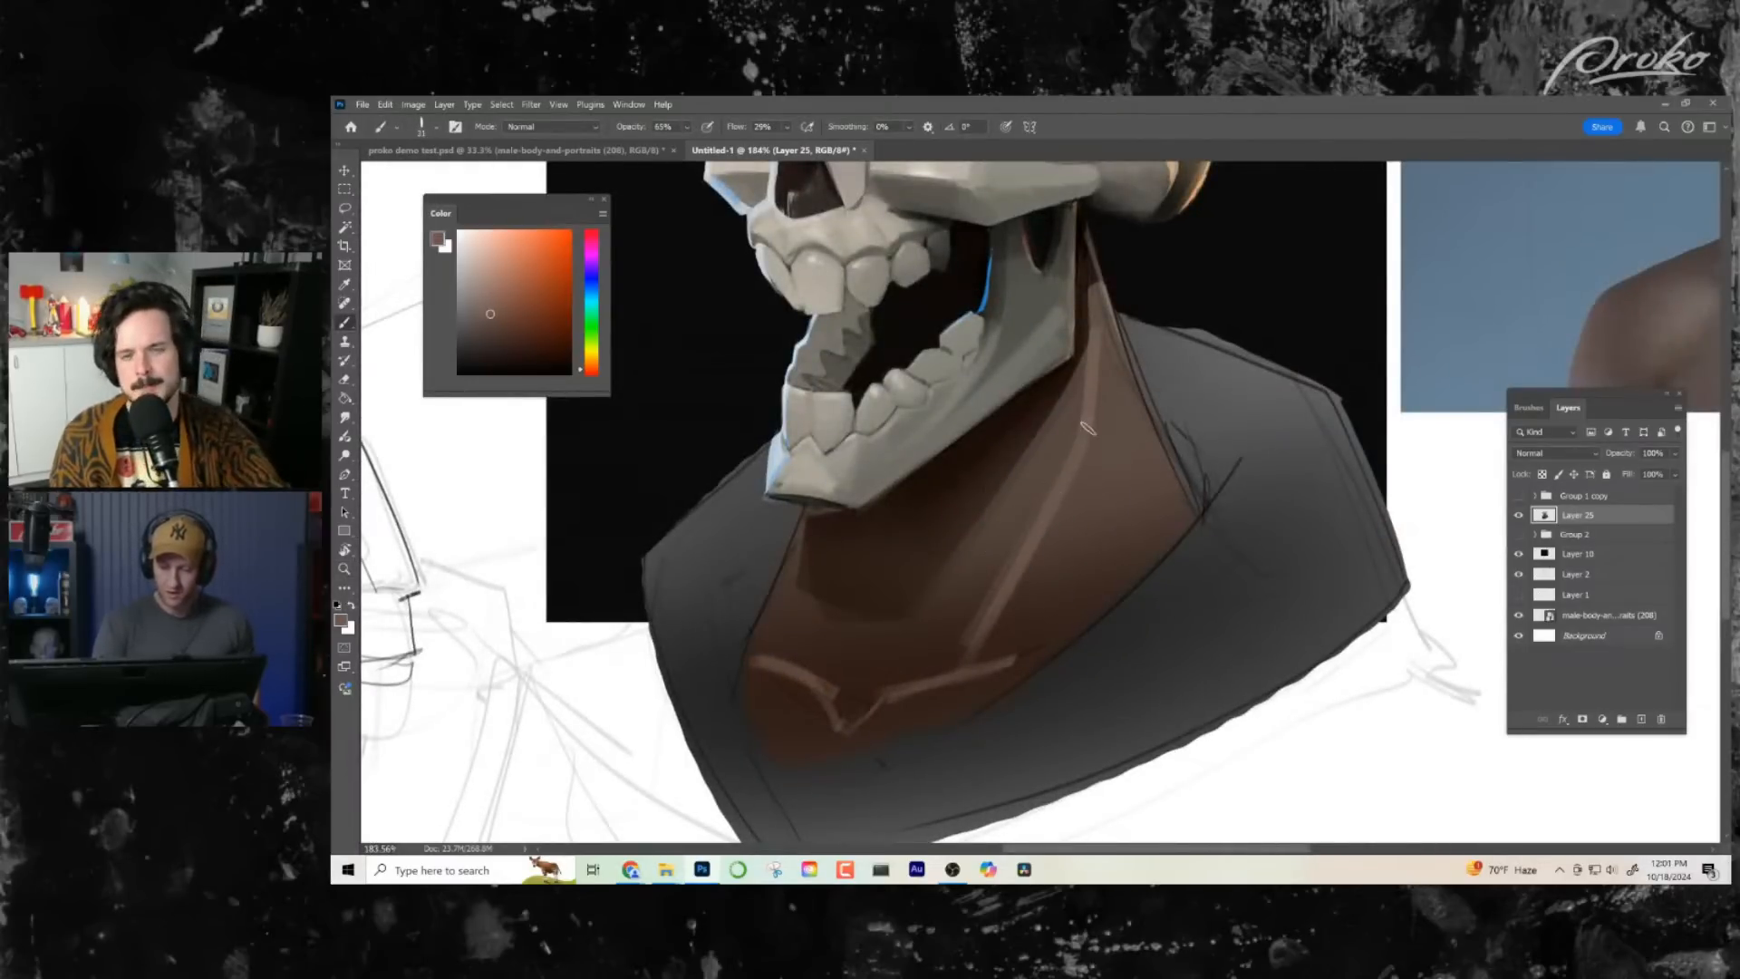
- Fill in the throat side of the neck muscle with sampled brown strokes tapering down to the collarbone notch
left_click_drag(1088, 428, 938, 671)
left_click_drag(1065, 466, 941, 634)
left_click(1024, 528, "alt")
left_click_drag(1025, 527, 947, 671)
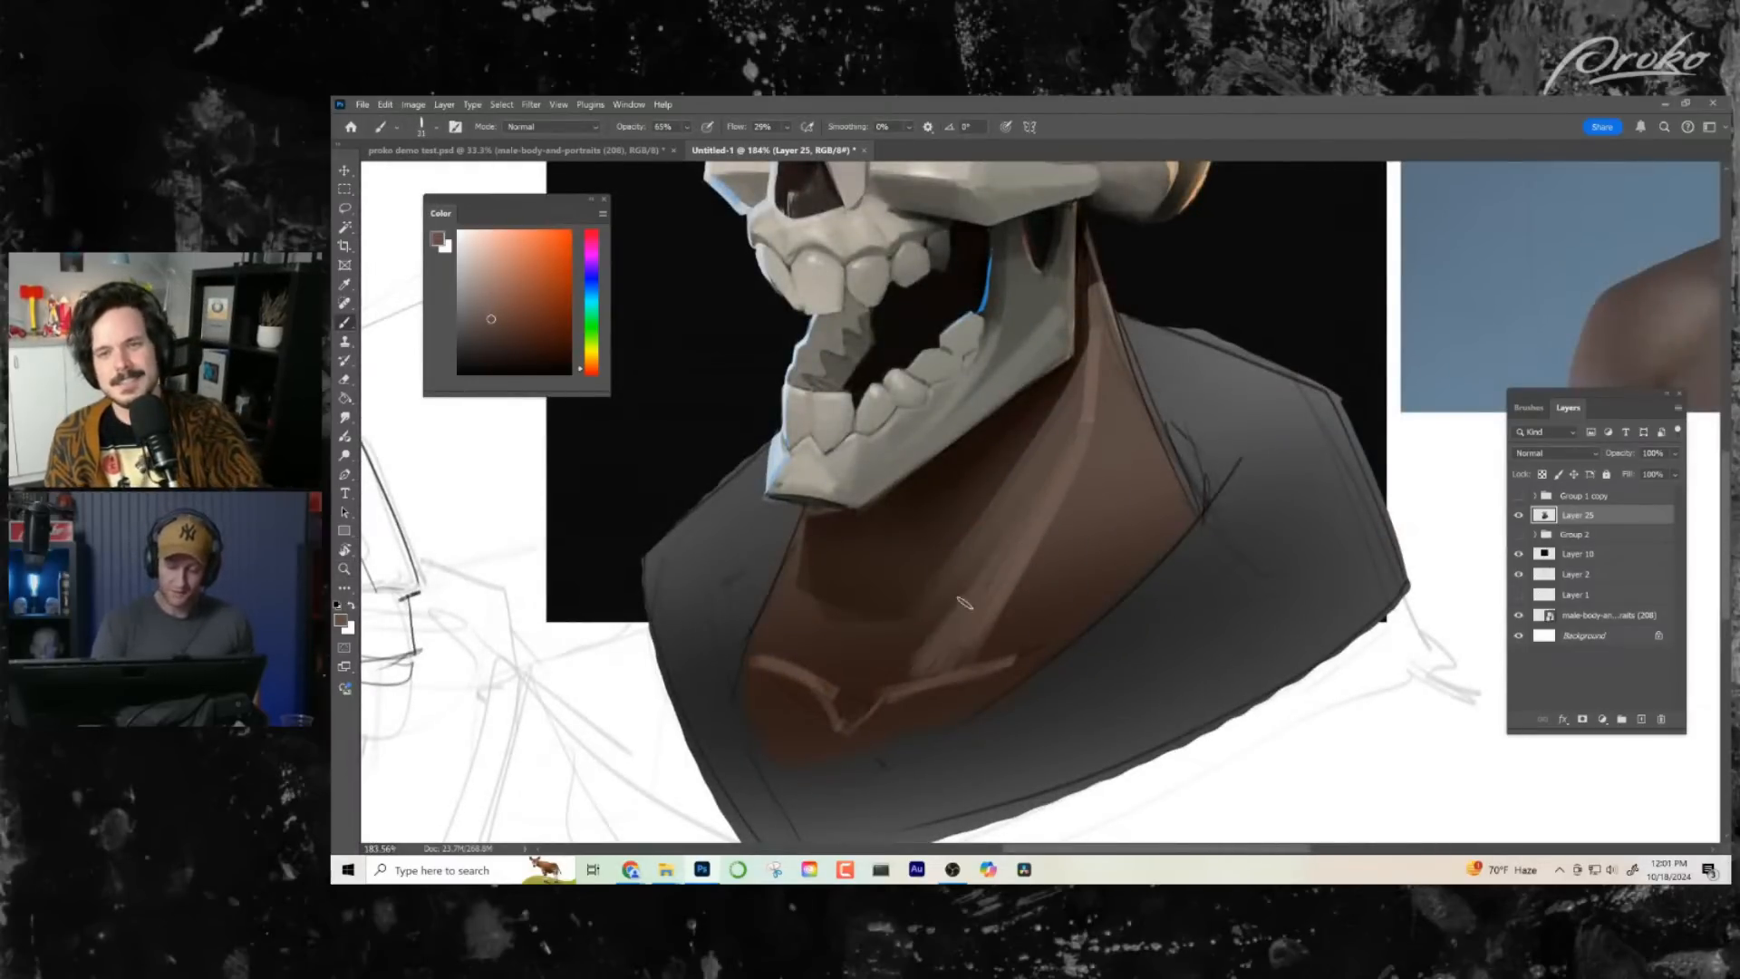
left_click_drag(964, 603, 897, 684)
left_click_drag(977, 639, 880, 698)
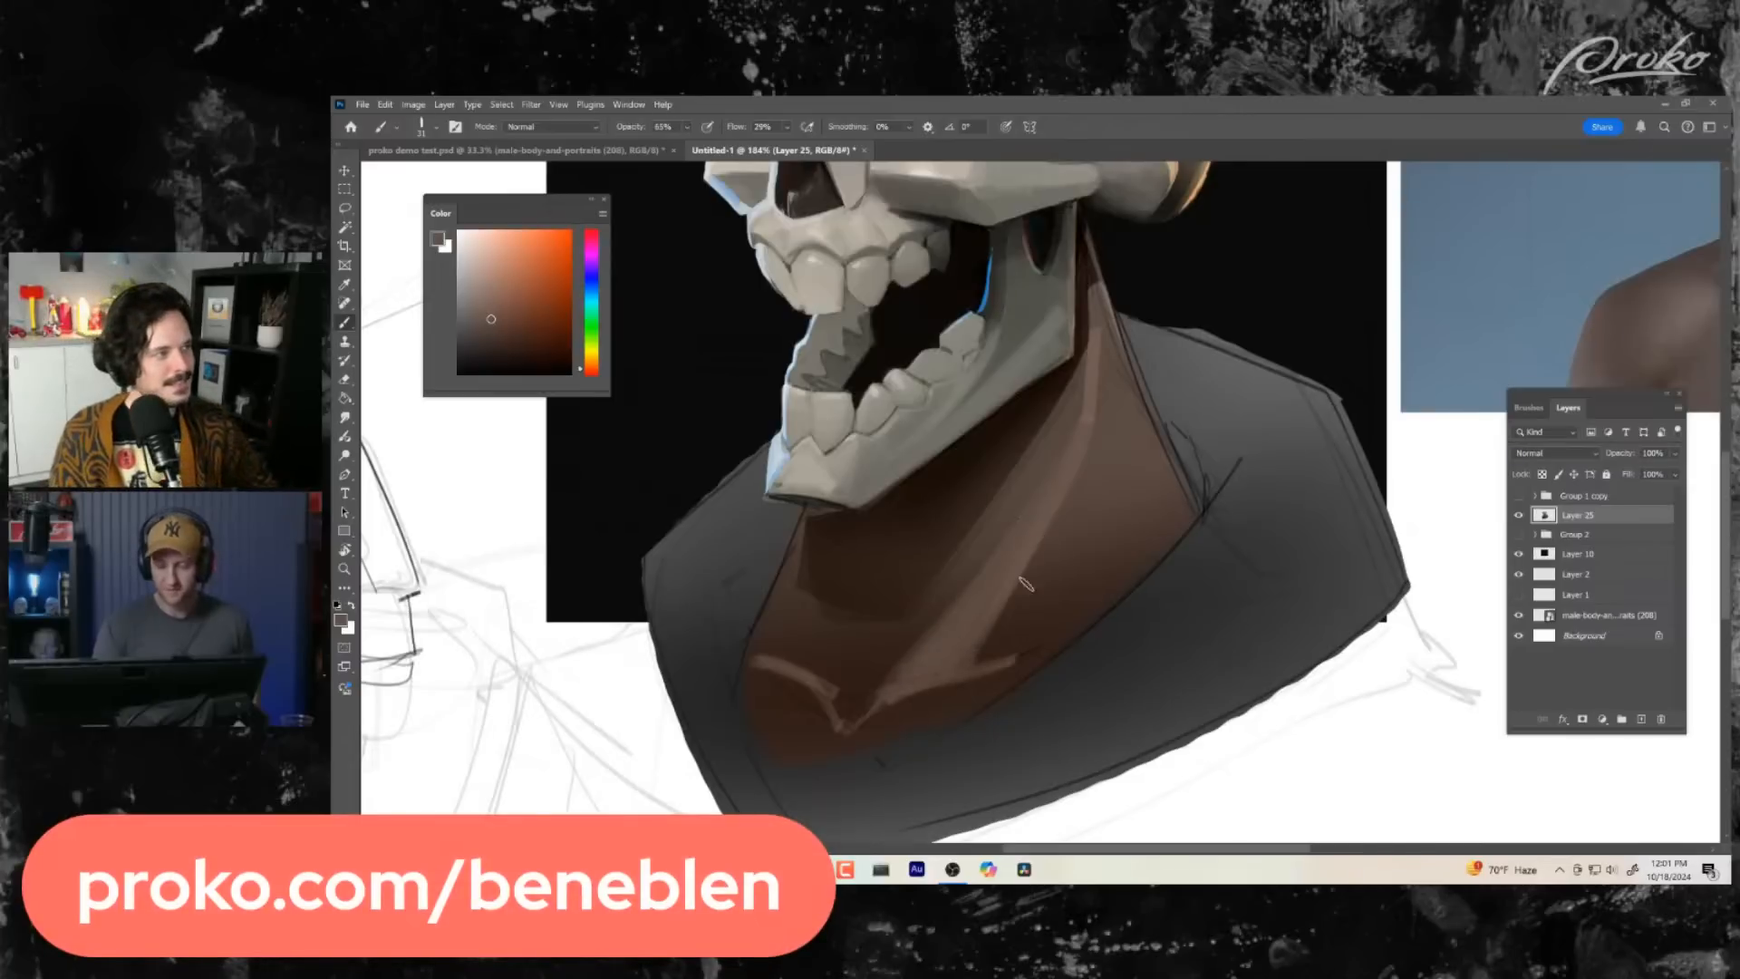
- Widen the lighter plane of the neck muscle down to the collarbone with long strokes of sampled brown
left_click(1056, 504, "alt")
left_click_drag(1050, 527, 966, 669)
left_click_drag(1069, 488, 981, 660)
left_click_drag(1044, 560, 993, 660)
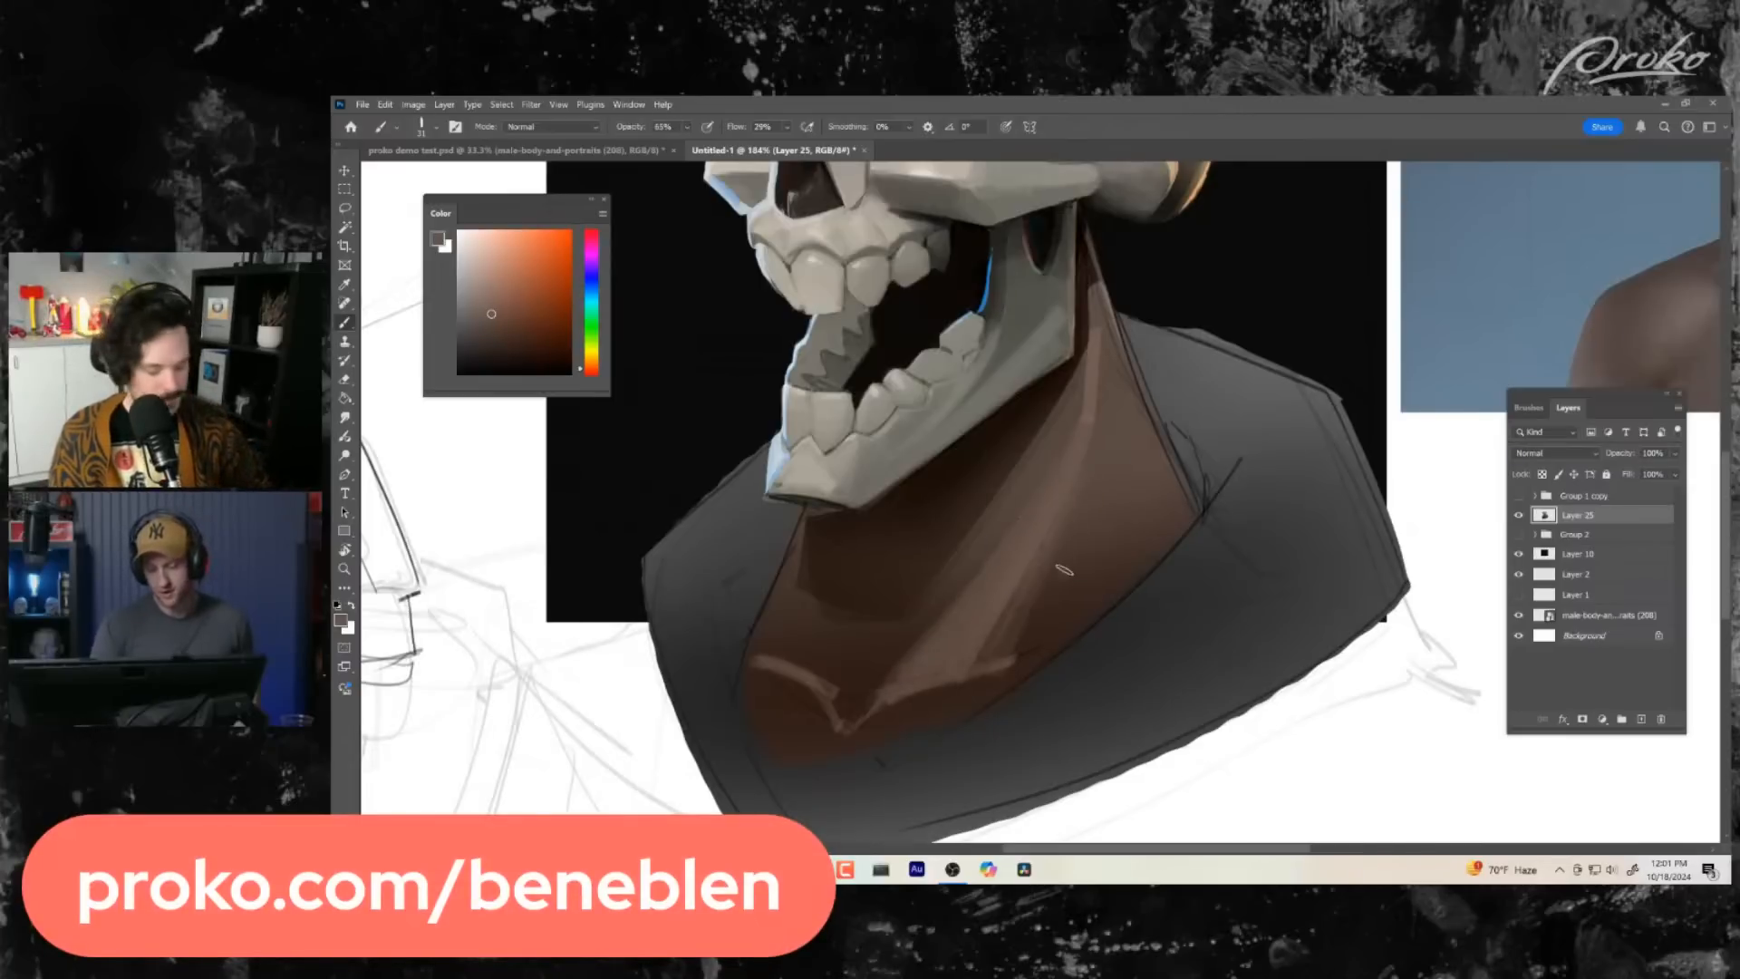
left_click(1056, 564, "alt")
mouse_move(1071, 492)
left_mouse_down()
mouse_move(996, 659)
mouse_move(1033, 612)
mouse_move(1009, 680)
left_mouse_up()
- Paint sampled browns over the outer side of the neck between the muscle and the collar, lightening it up toward the jaw
key("z")
left_click_drag(1096, 564, 1127, 580)
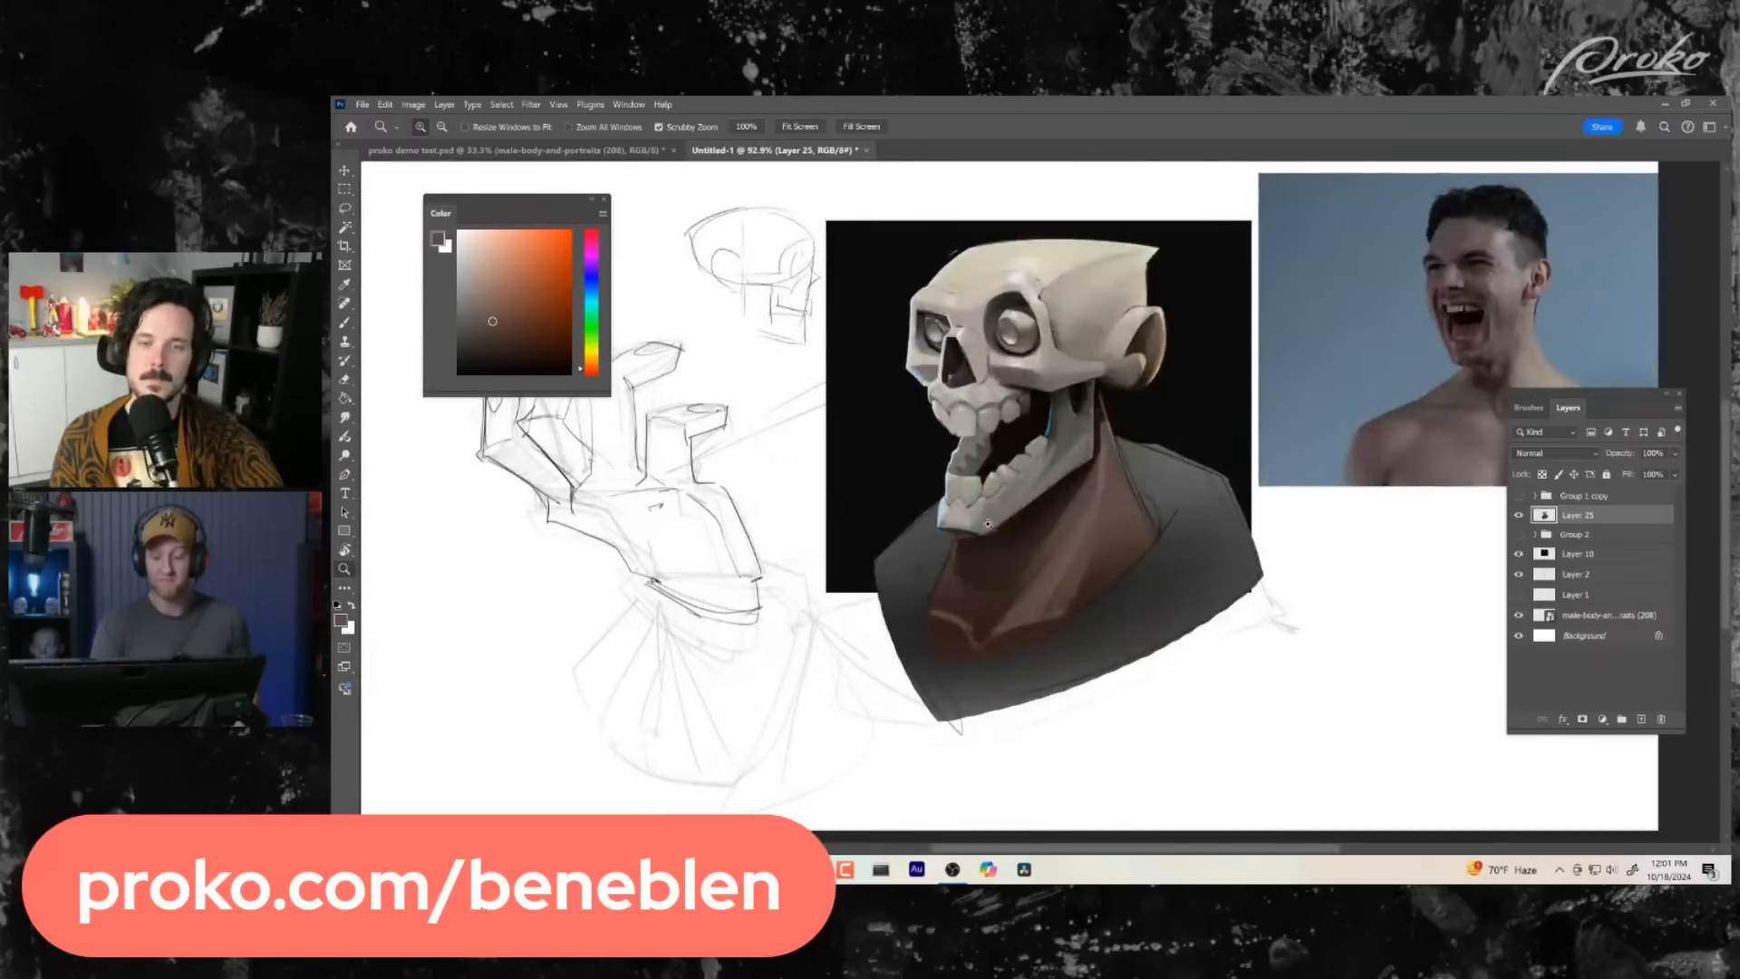
key("b")
left_click_drag(970, 586, 967, 623)
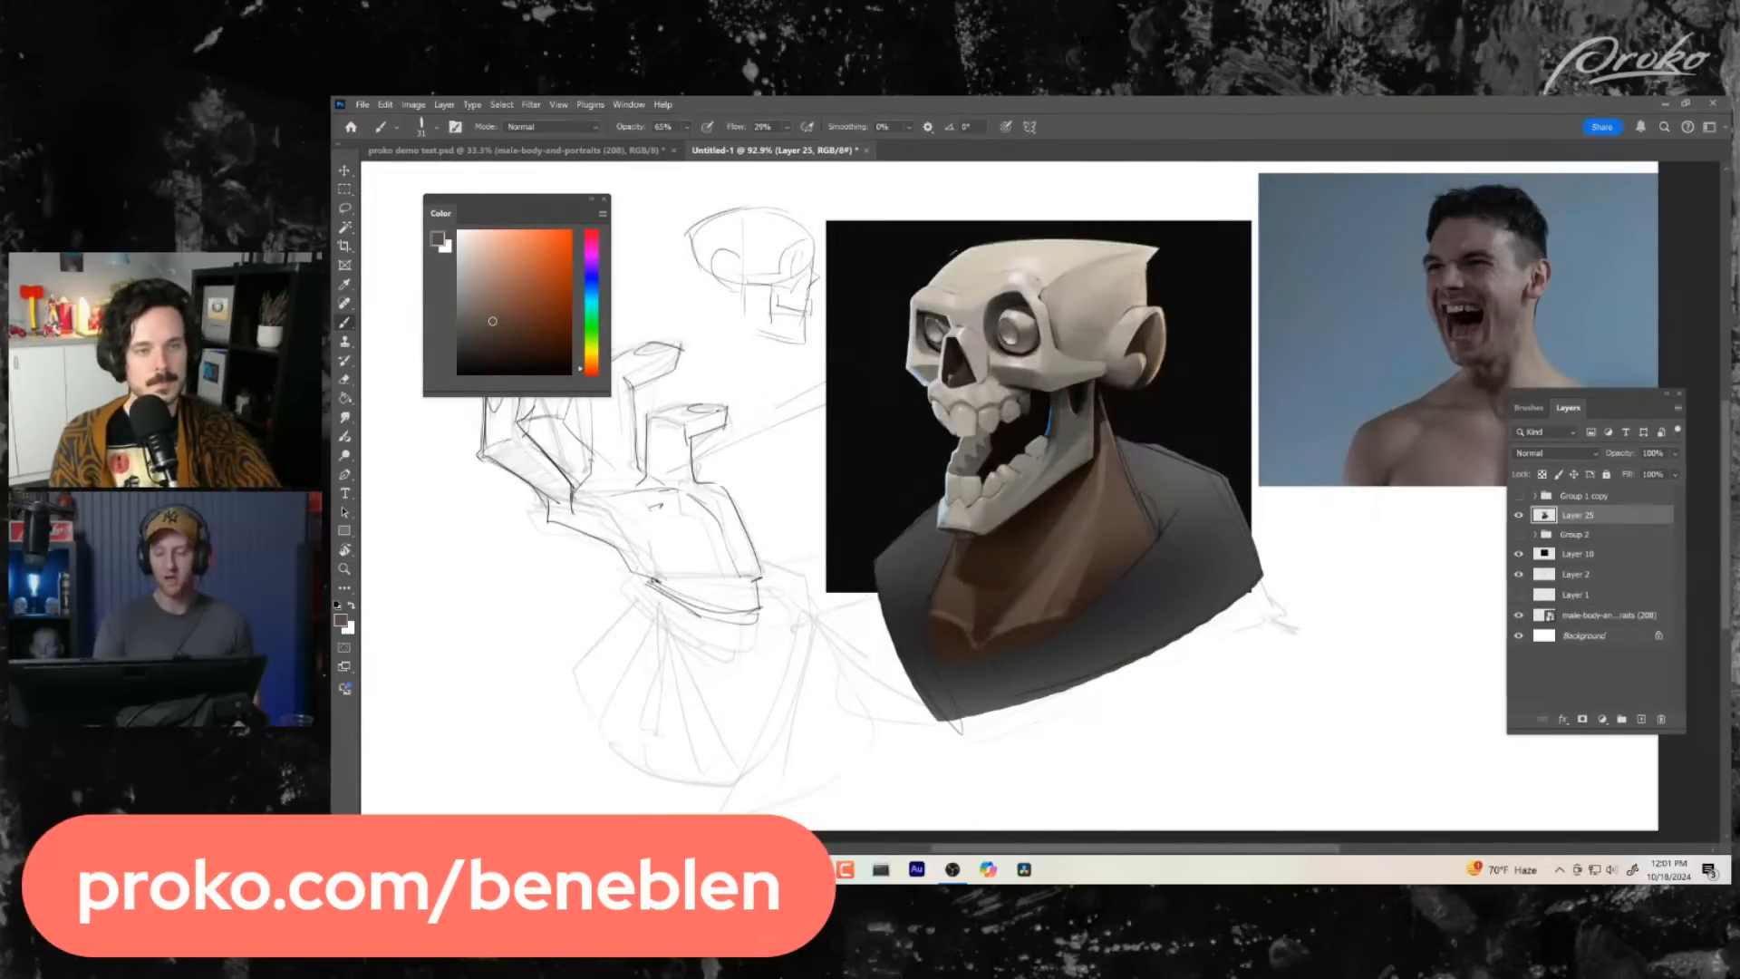
mouse_move(1150, 613)
left_mouse_down()
mouse_move(1041, 645)
mouse_move(974, 622)
left_mouse_up()
key("z")
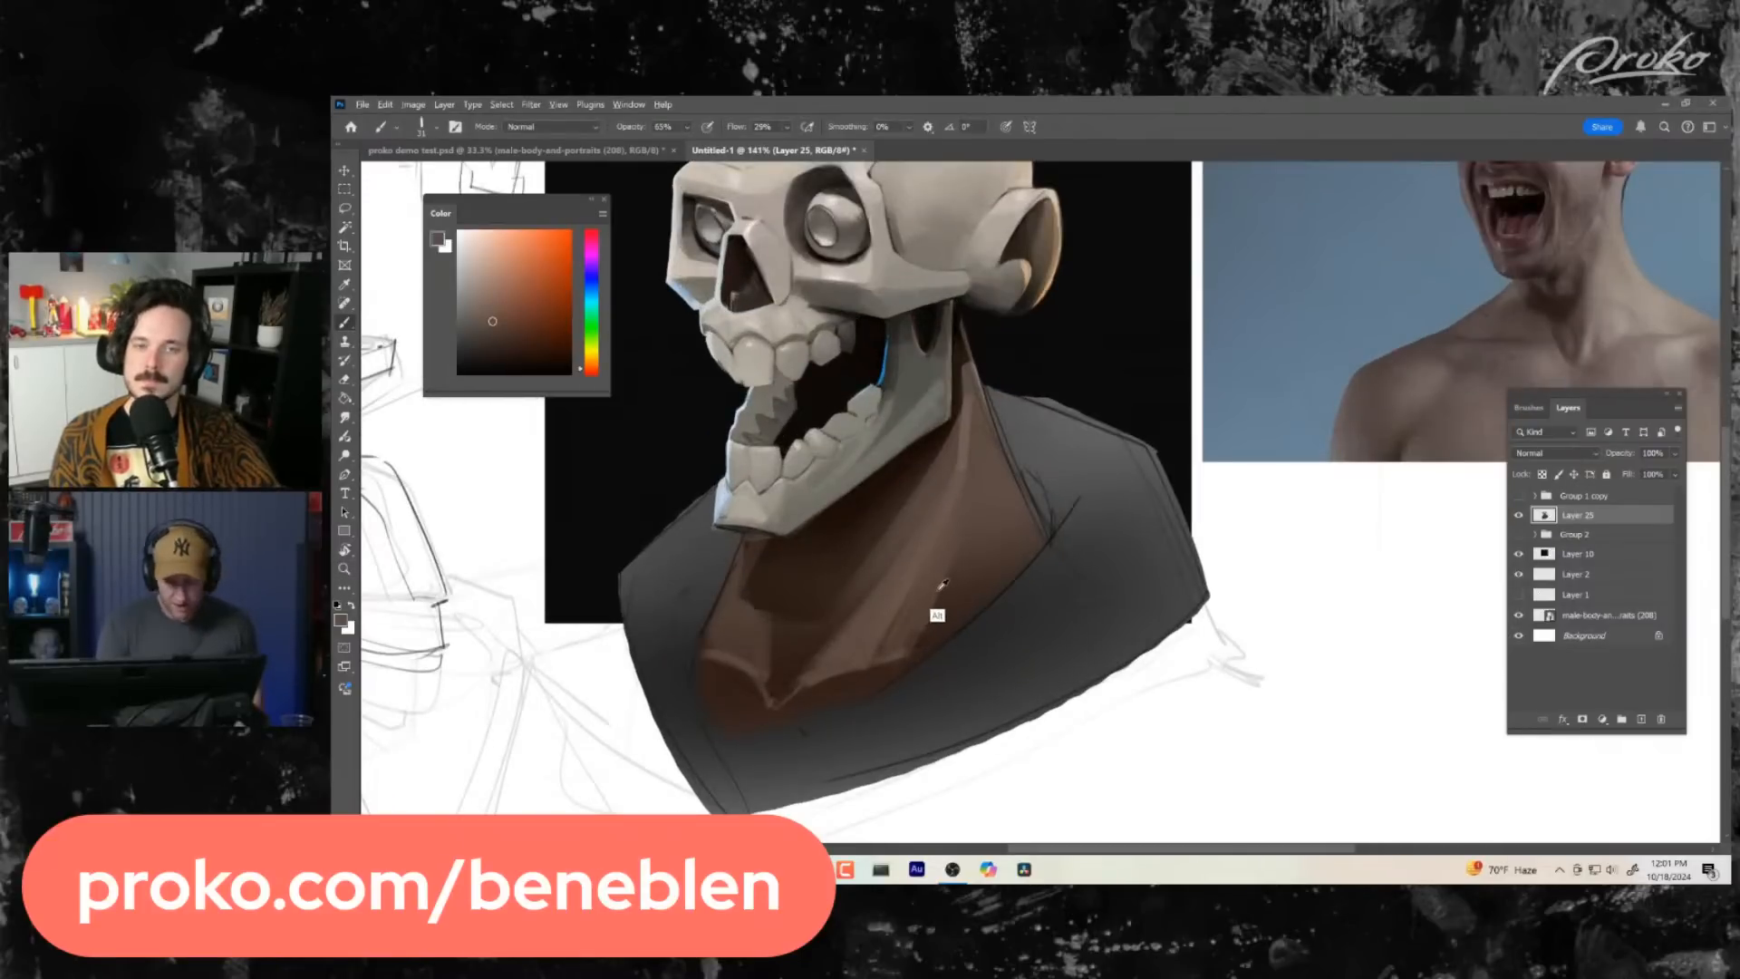
left_click(939, 589, "alt")
left_click(910, 596, "alt")
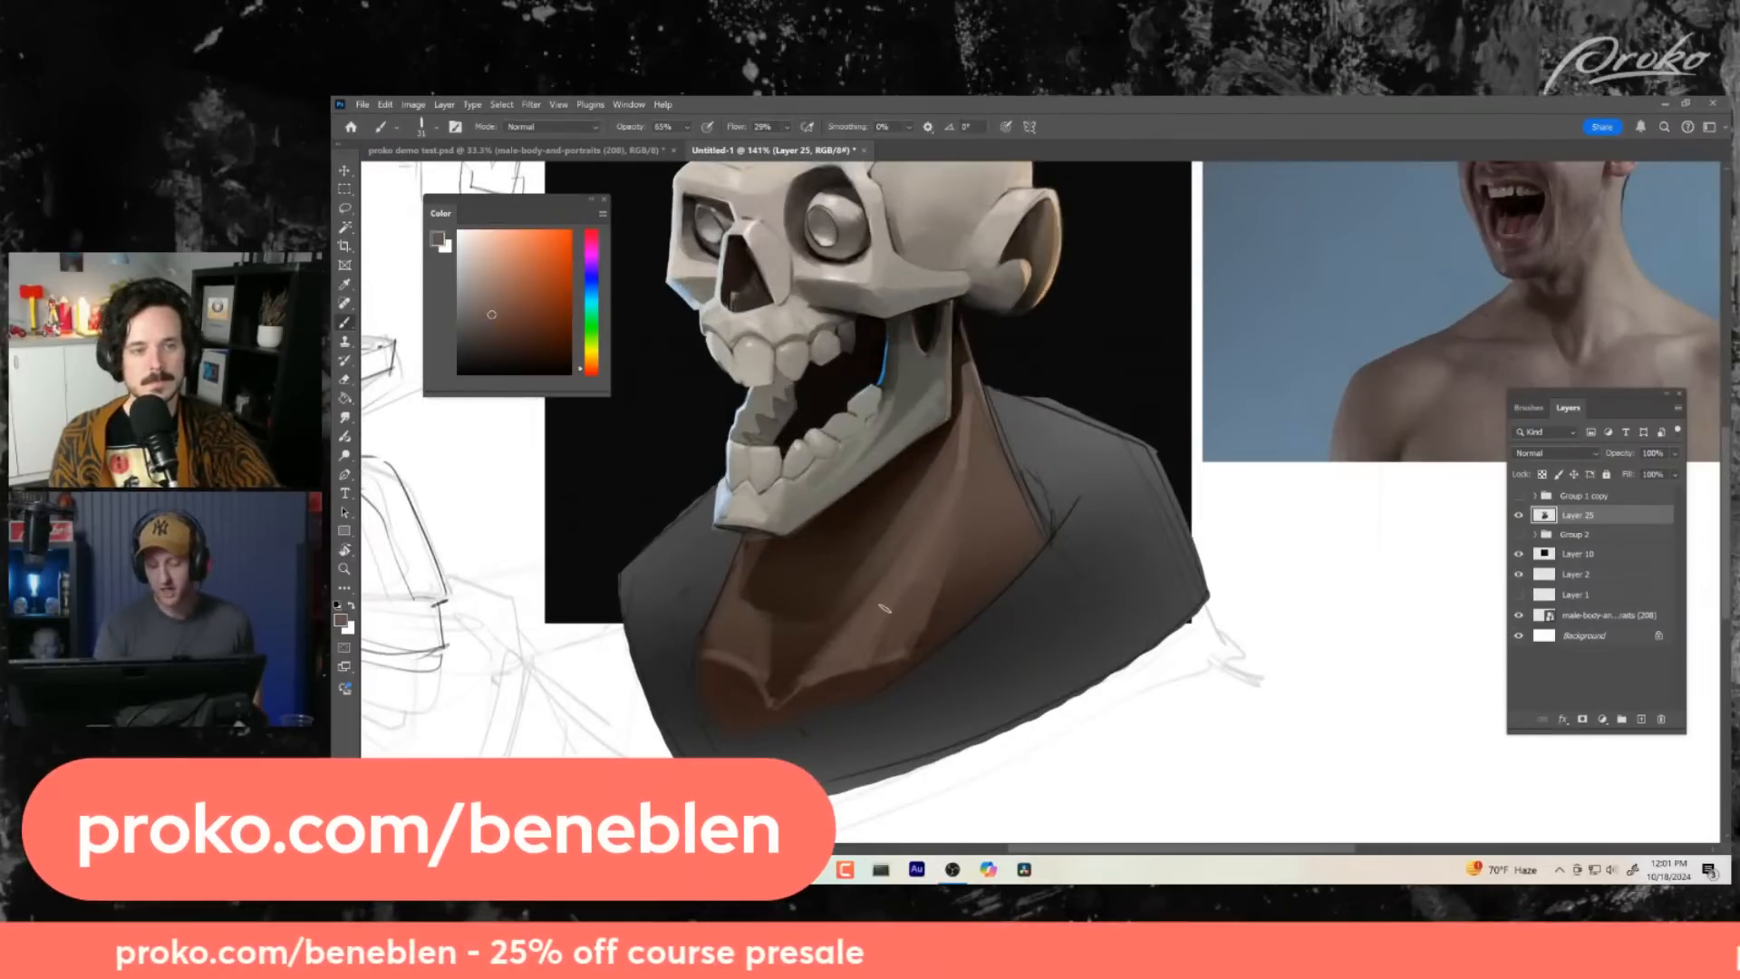
mouse_move(888, 608)
left_mouse_down()
mouse_move(878, 653)
mouse_move(933, 644)
left_mouse_up()
left_click(937, 600, "alt")
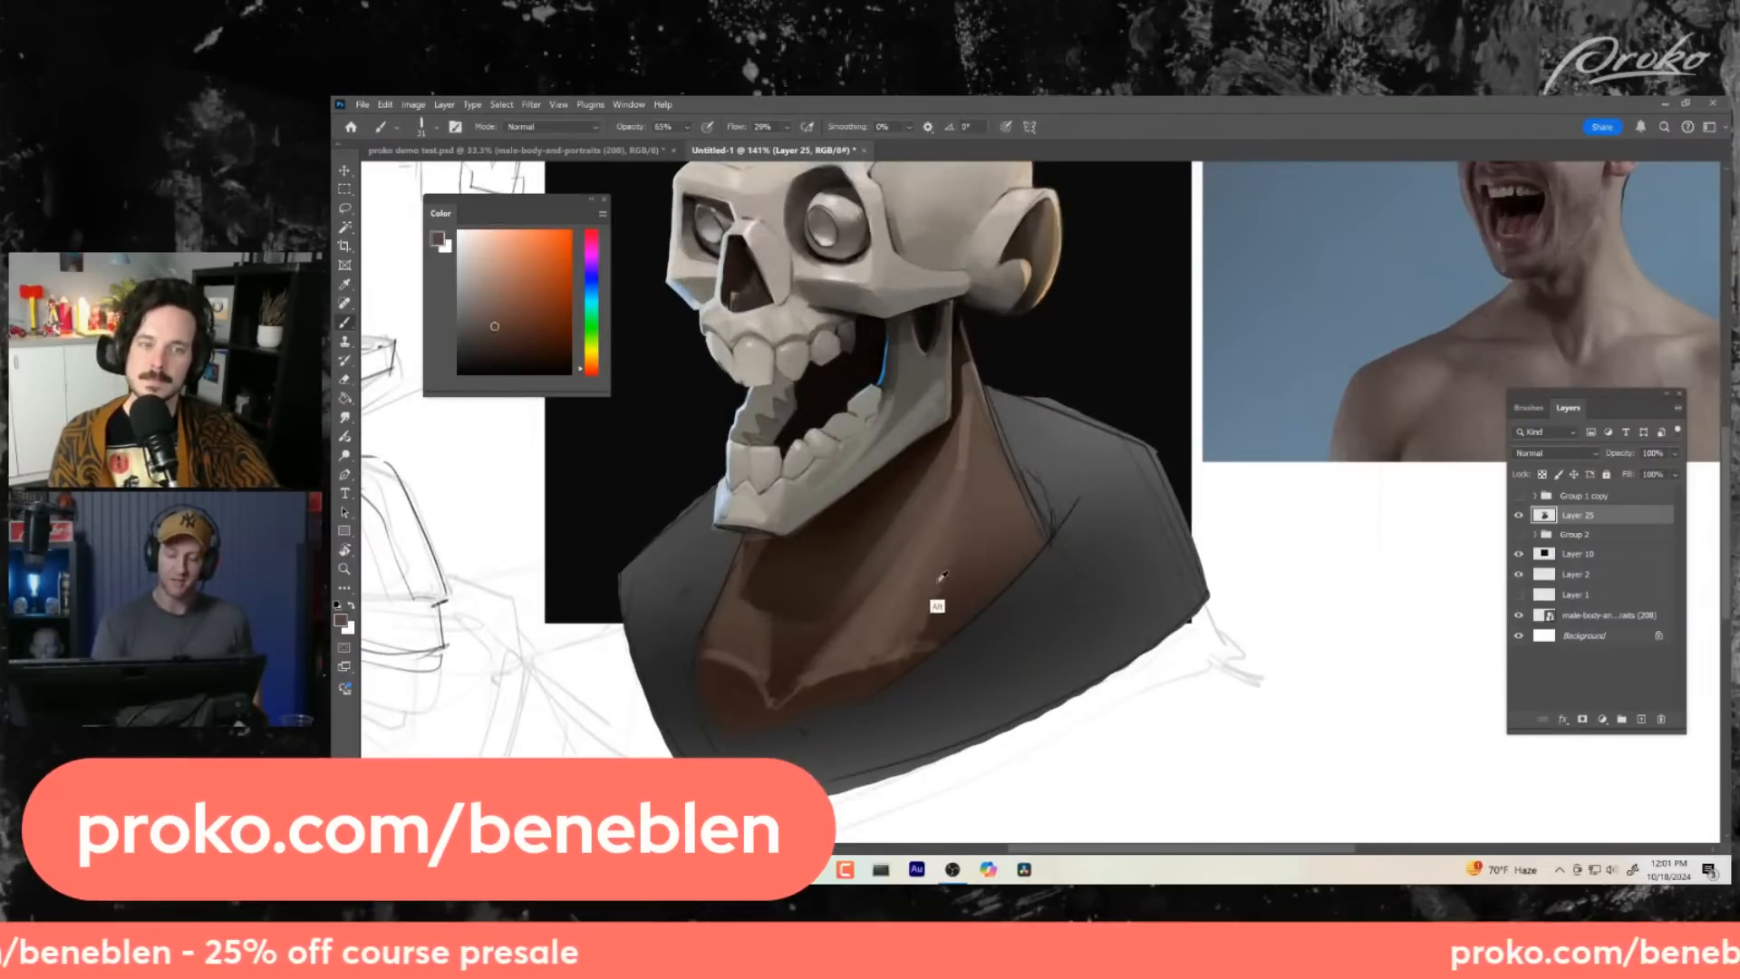
left_click_drag(966, 470, 969, 416)
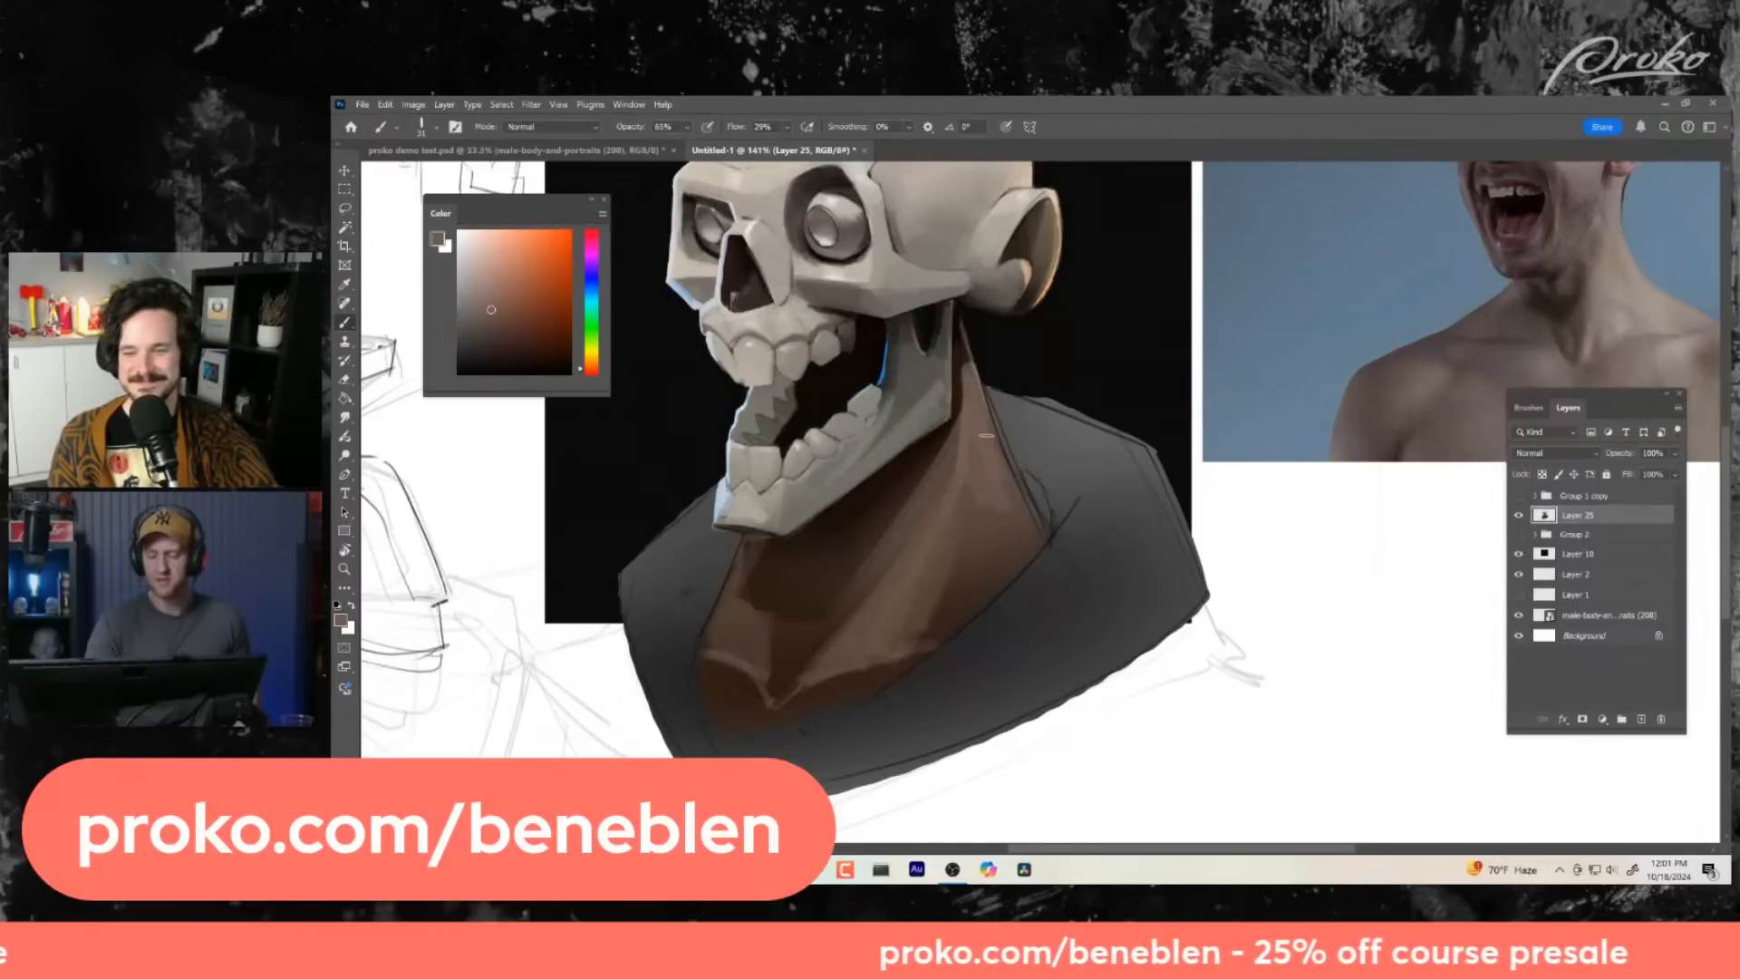
- Blend the upper neck muscle below the jaw corner with light browns sampled from the neck
key("ctrl+space")
left_click_drag(1051, 689, 1011, 692)
left_click_drag(1035, 615, 1065, 608)
left_click(971, 494, "alt")
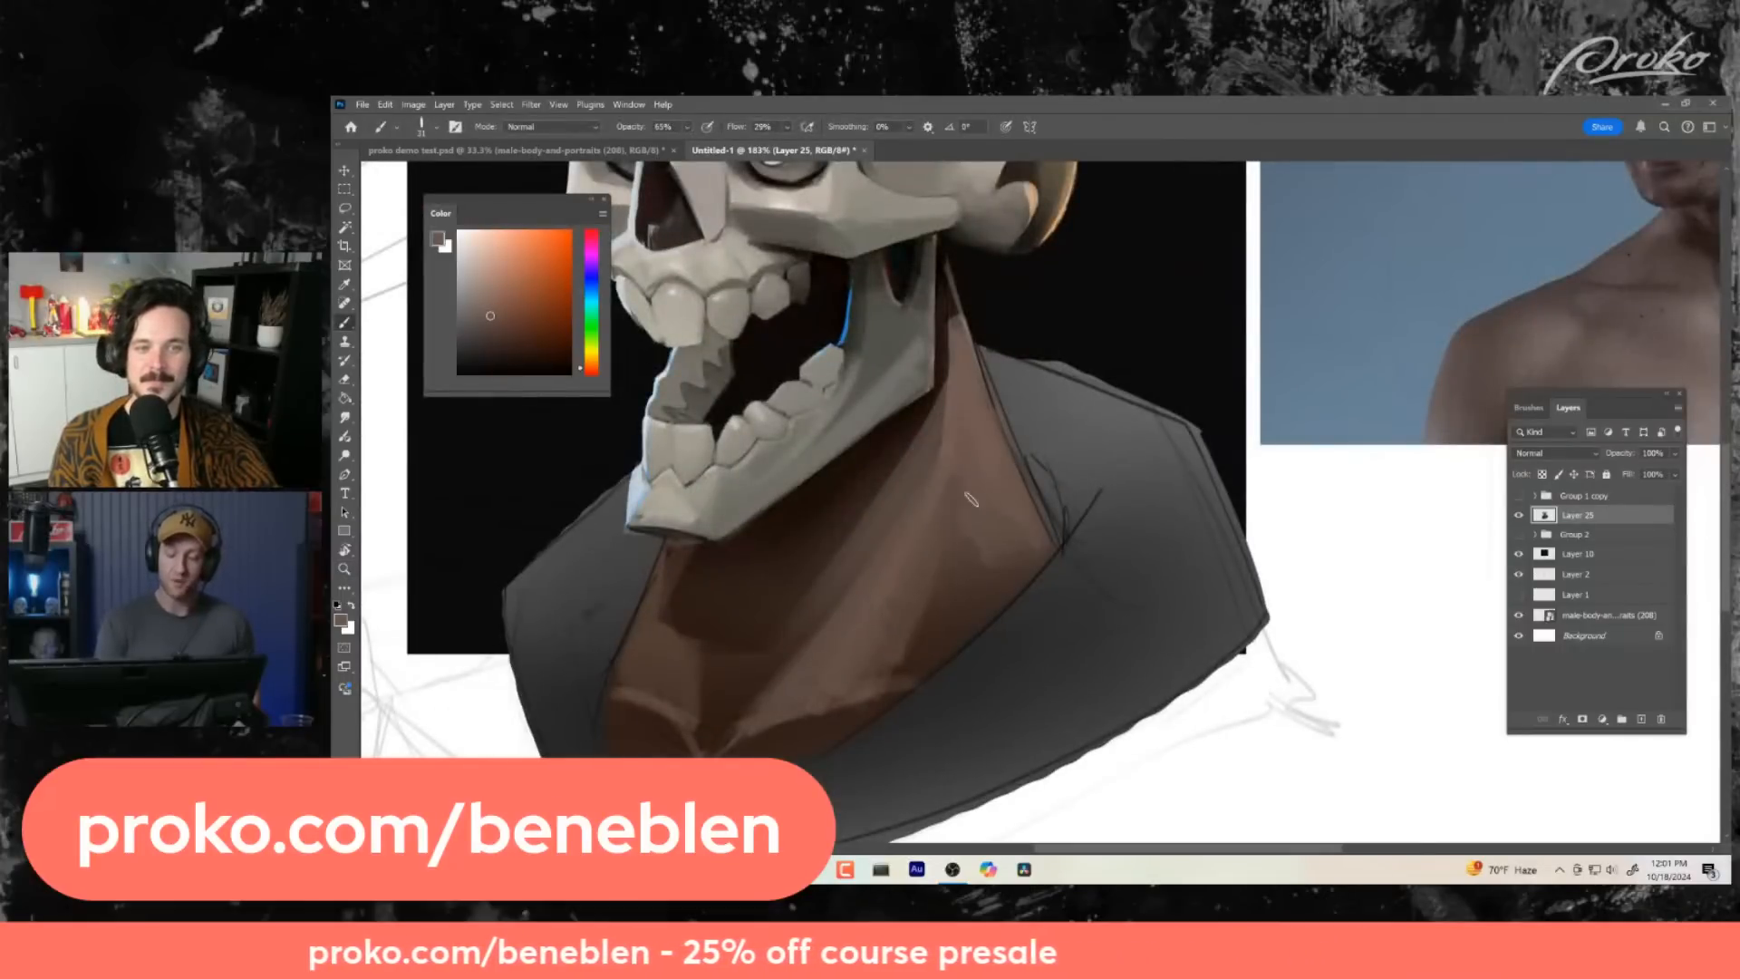
key("ctrl+space")
left_click_drag(1058, 669, 1019, 674)
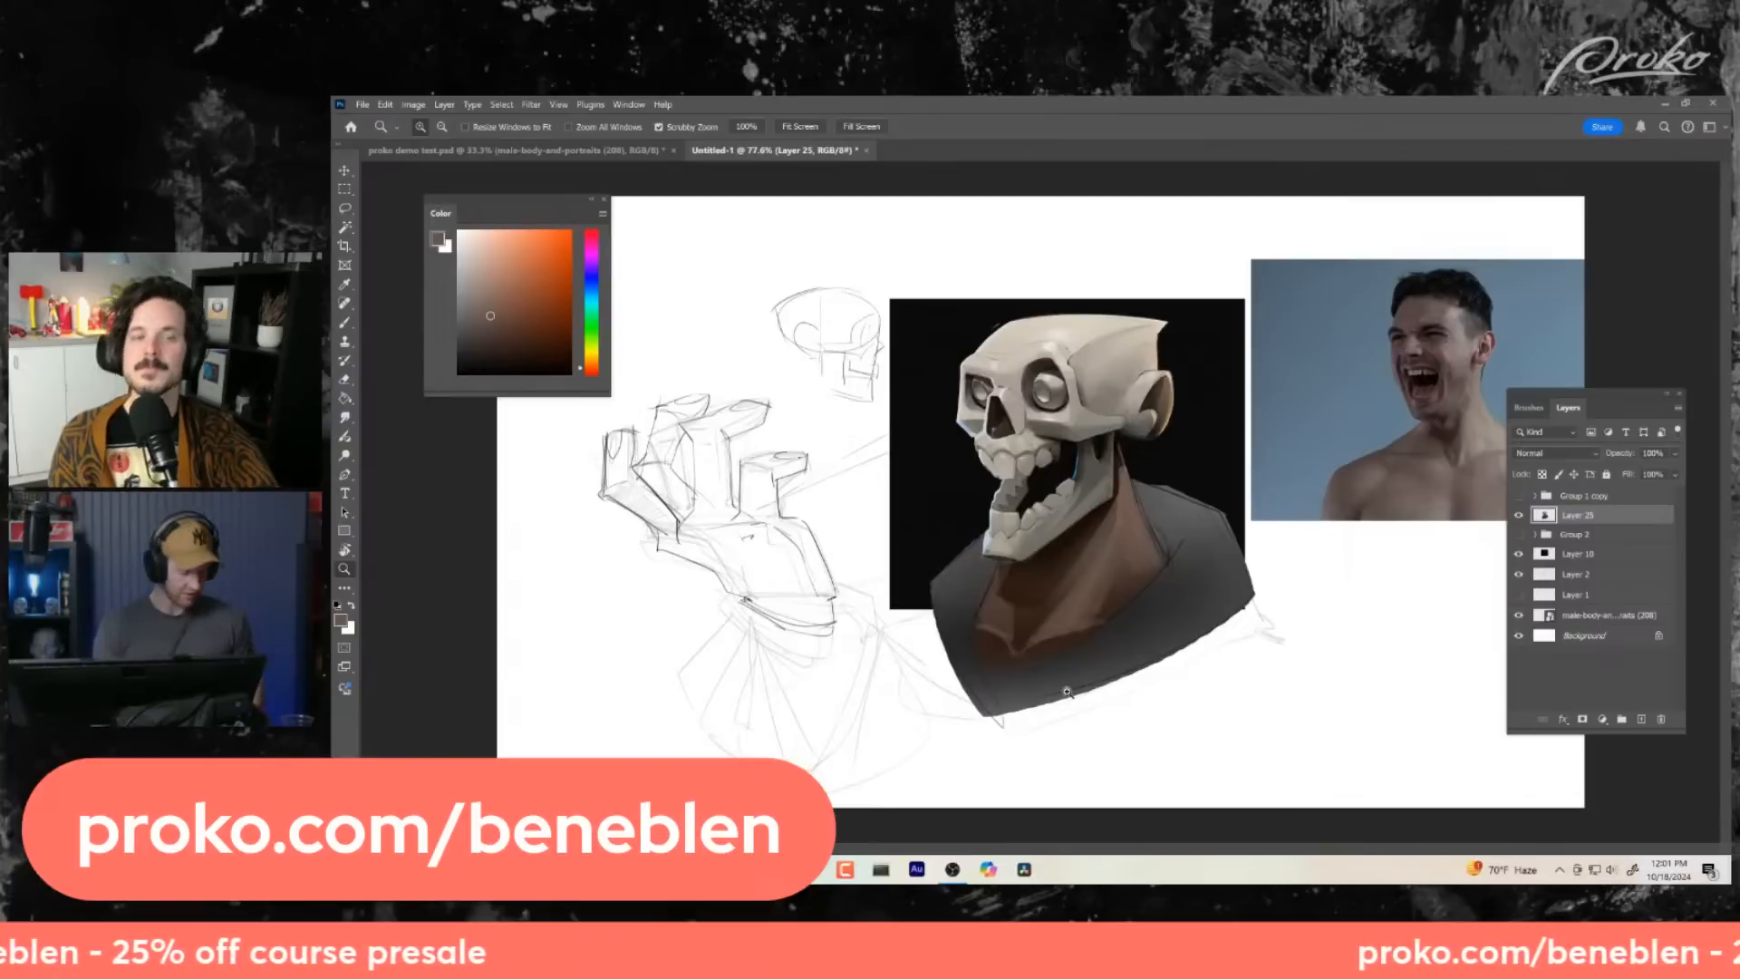
mouse_move(1108, 645)
left_mouse_down()
mouse_move(1132, 669)
mouse_move(1069, 681)
left_mouse_up()
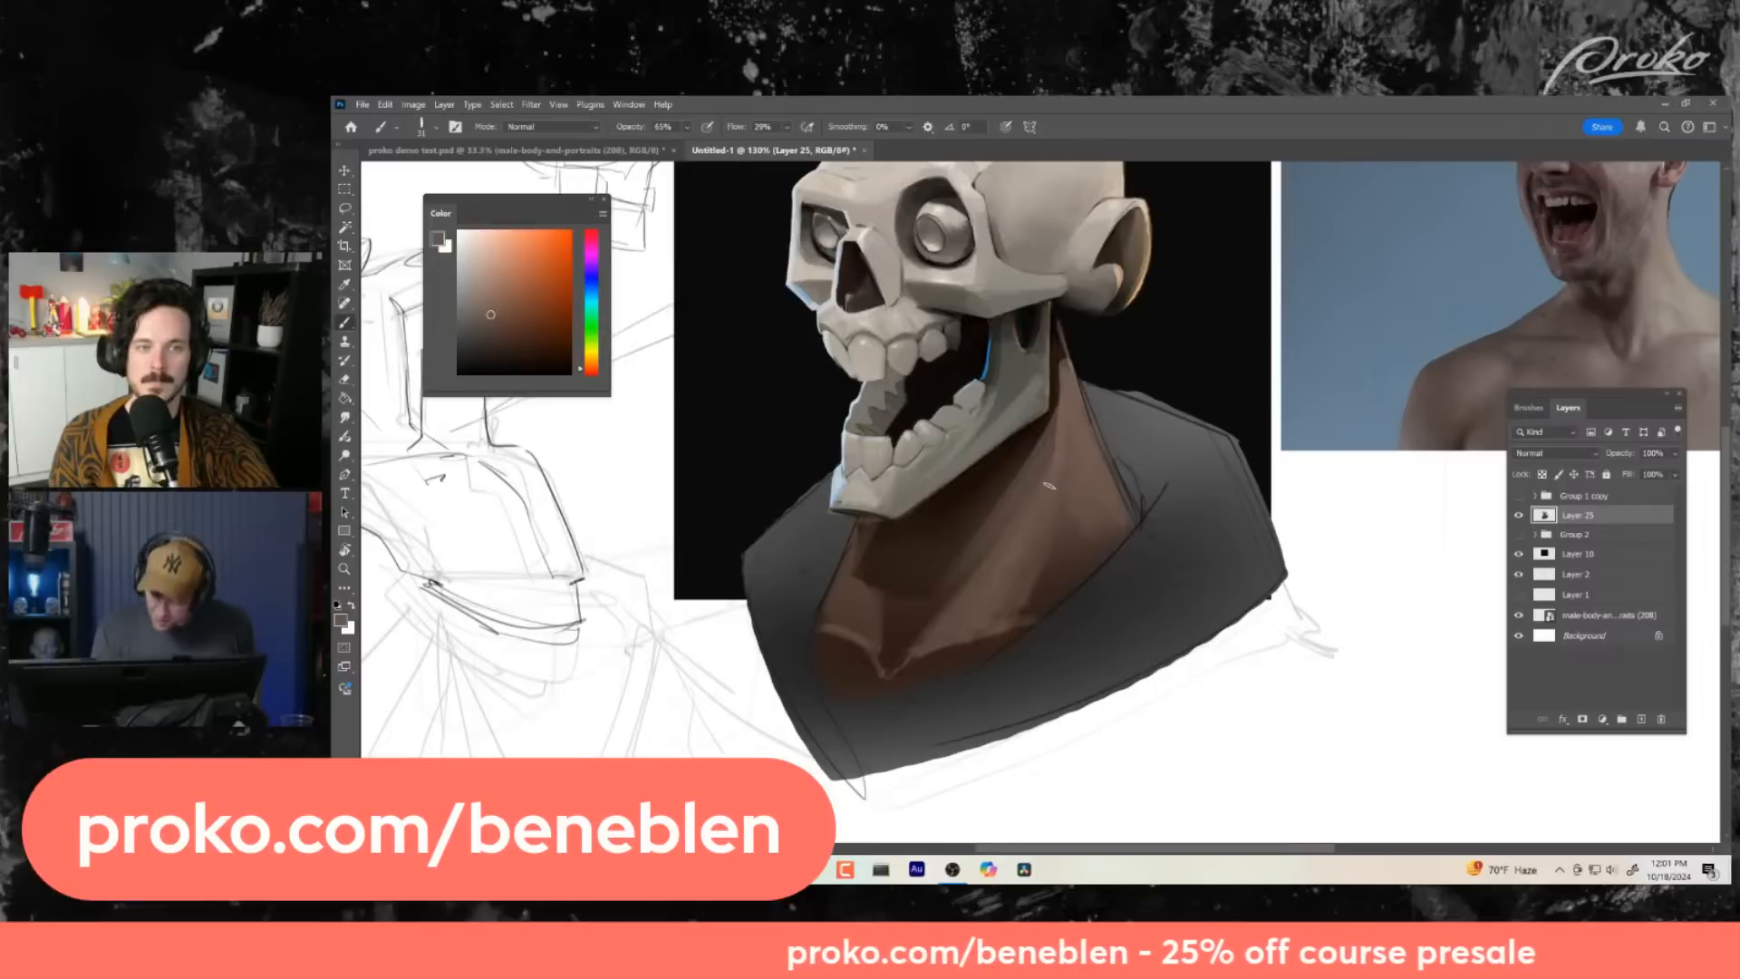
left_click(1064, 461, "alt")
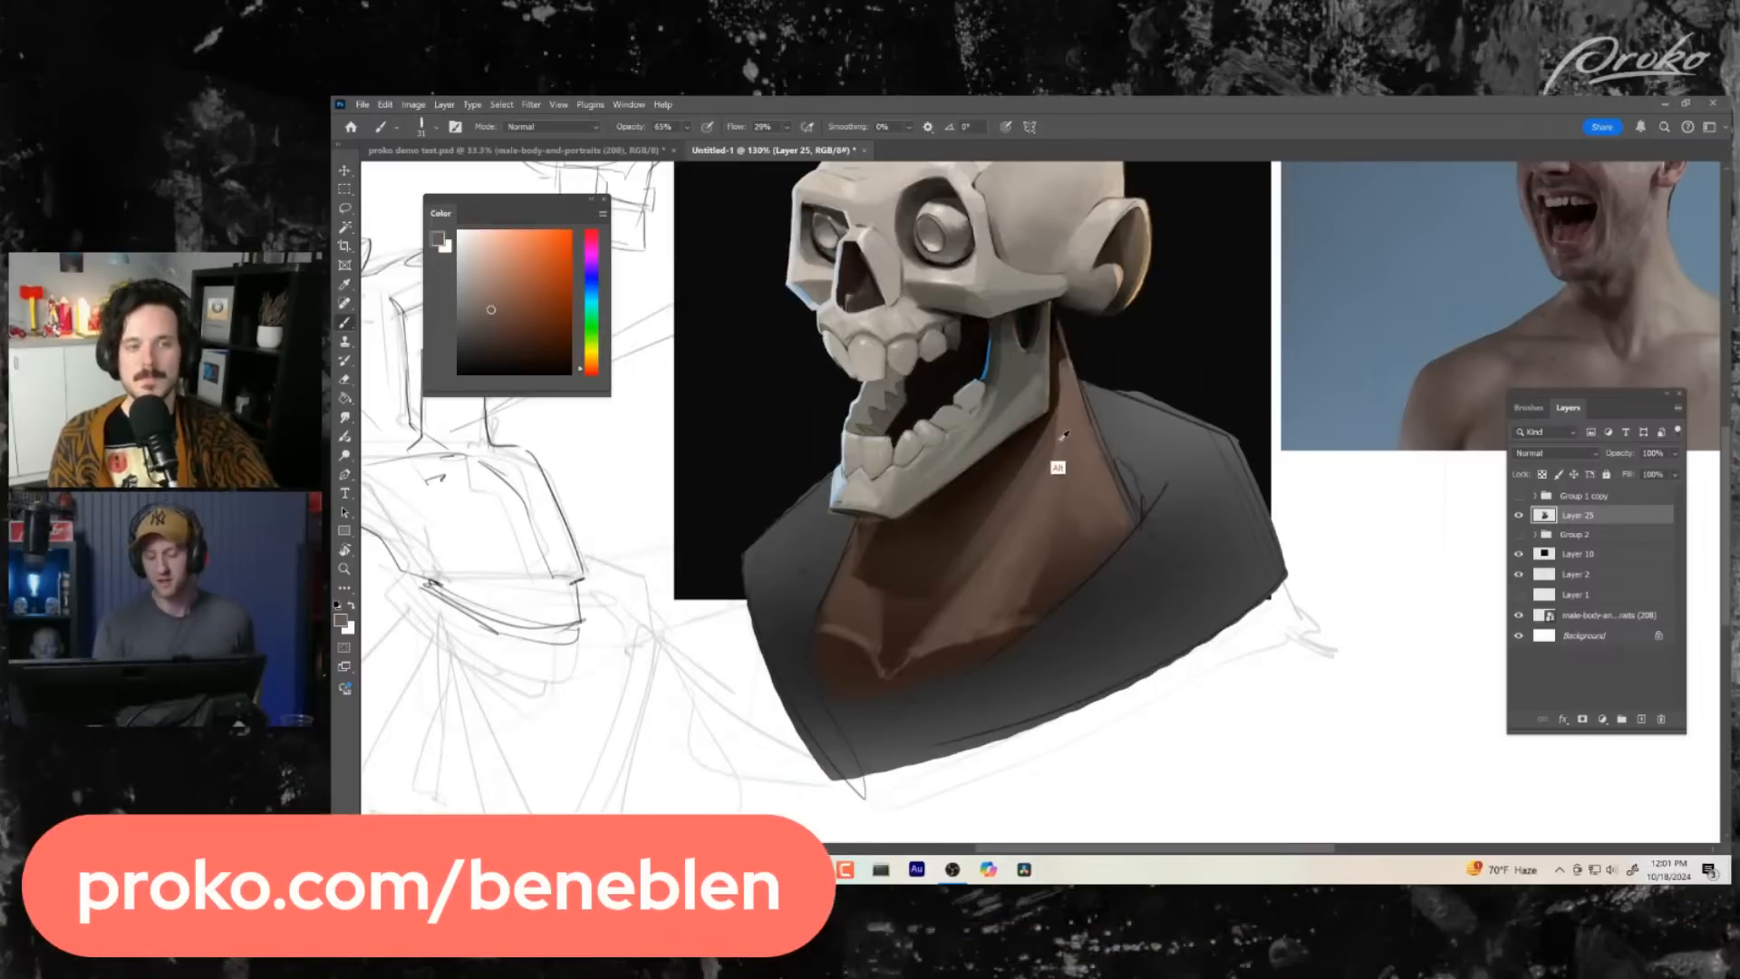
- Shade the hollow of the throat above the collarbone notch with sampled mid and dark browns
left_click(857, 591, "alt")
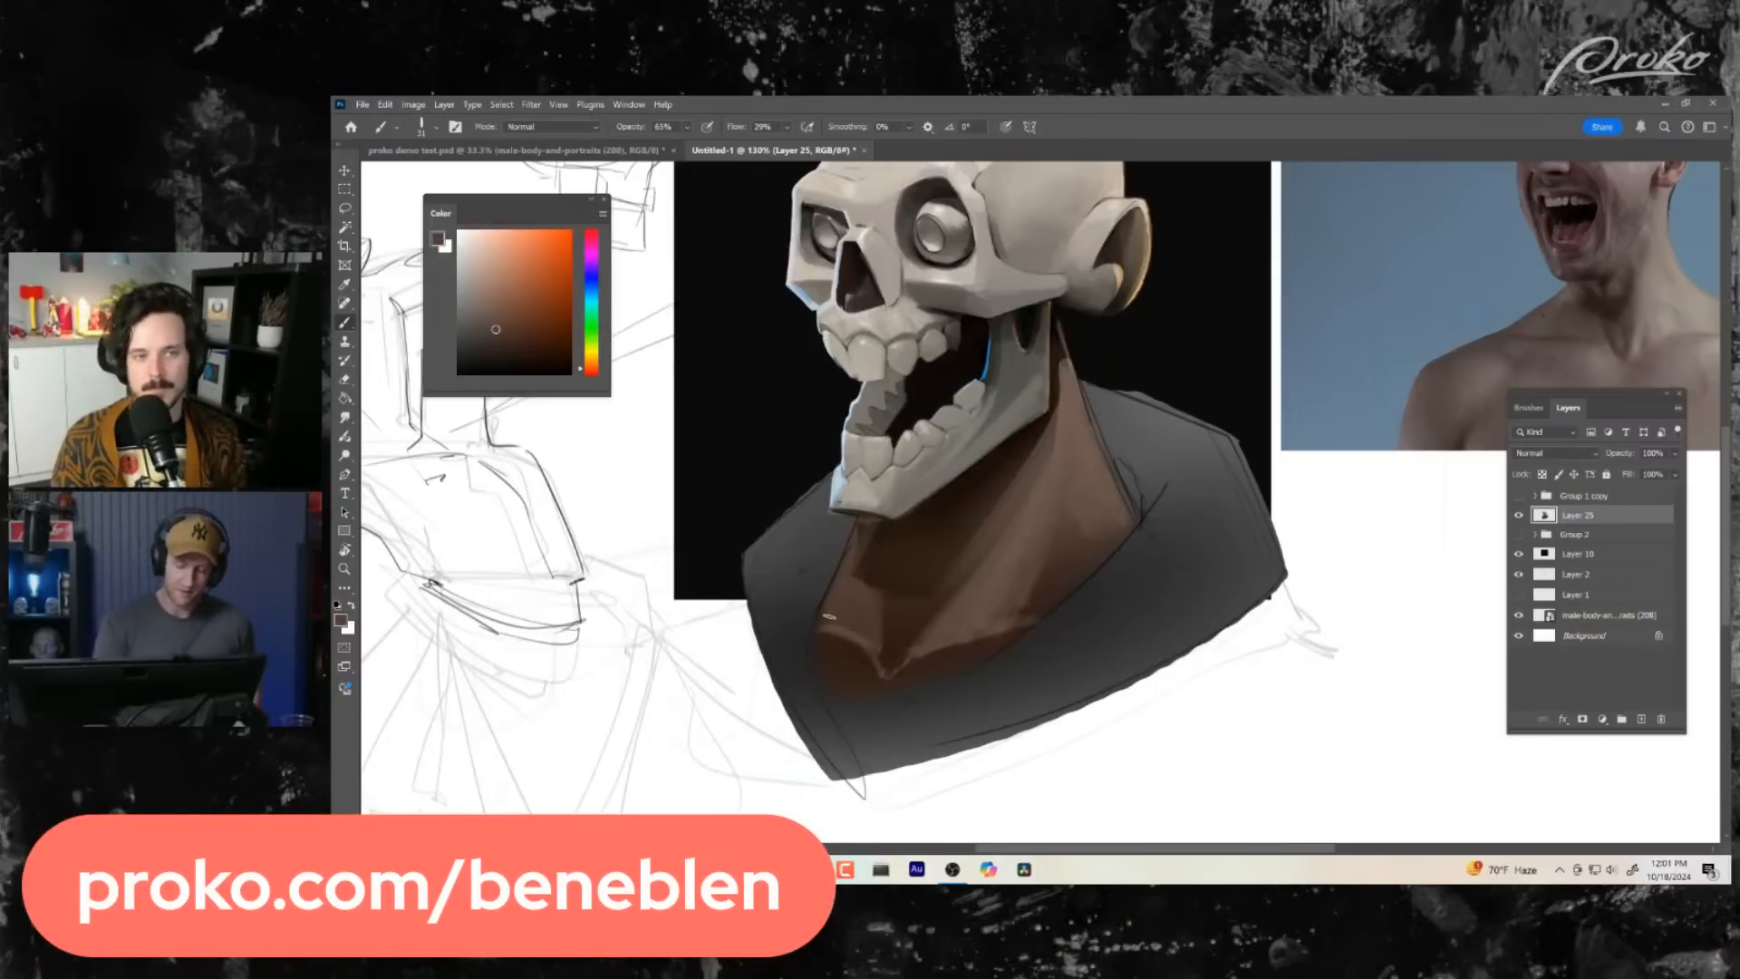
left_click(953, 598, "alt")
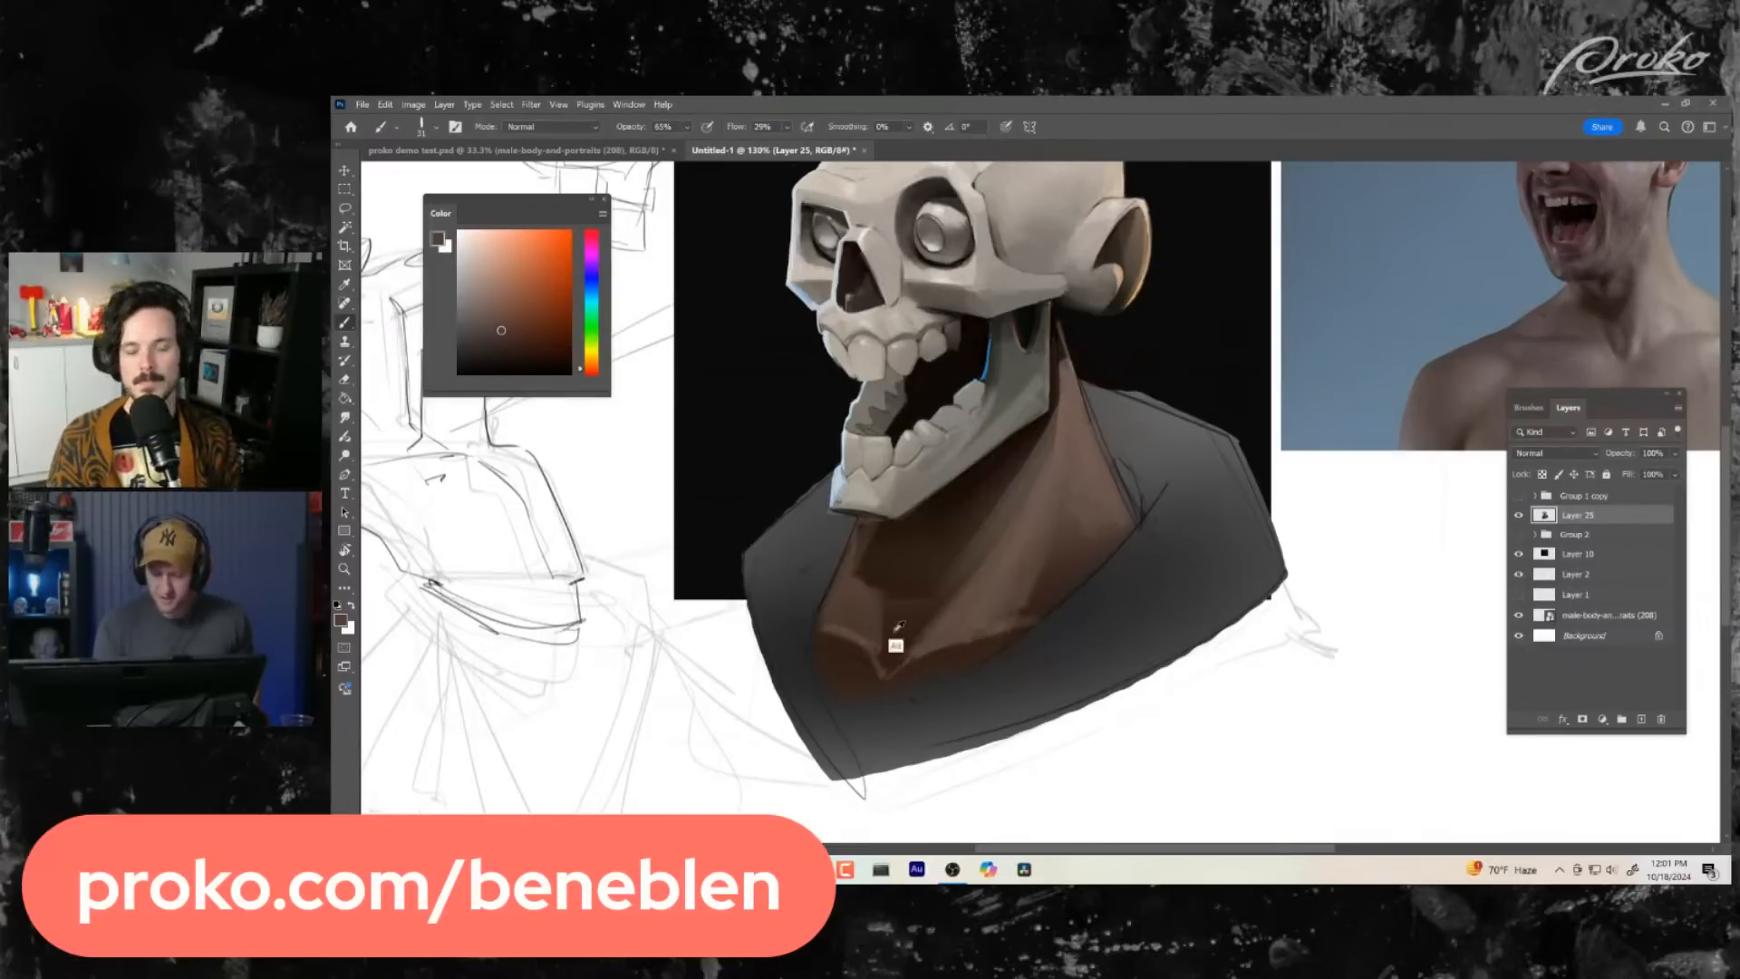
left_click(885, 637, "alt")
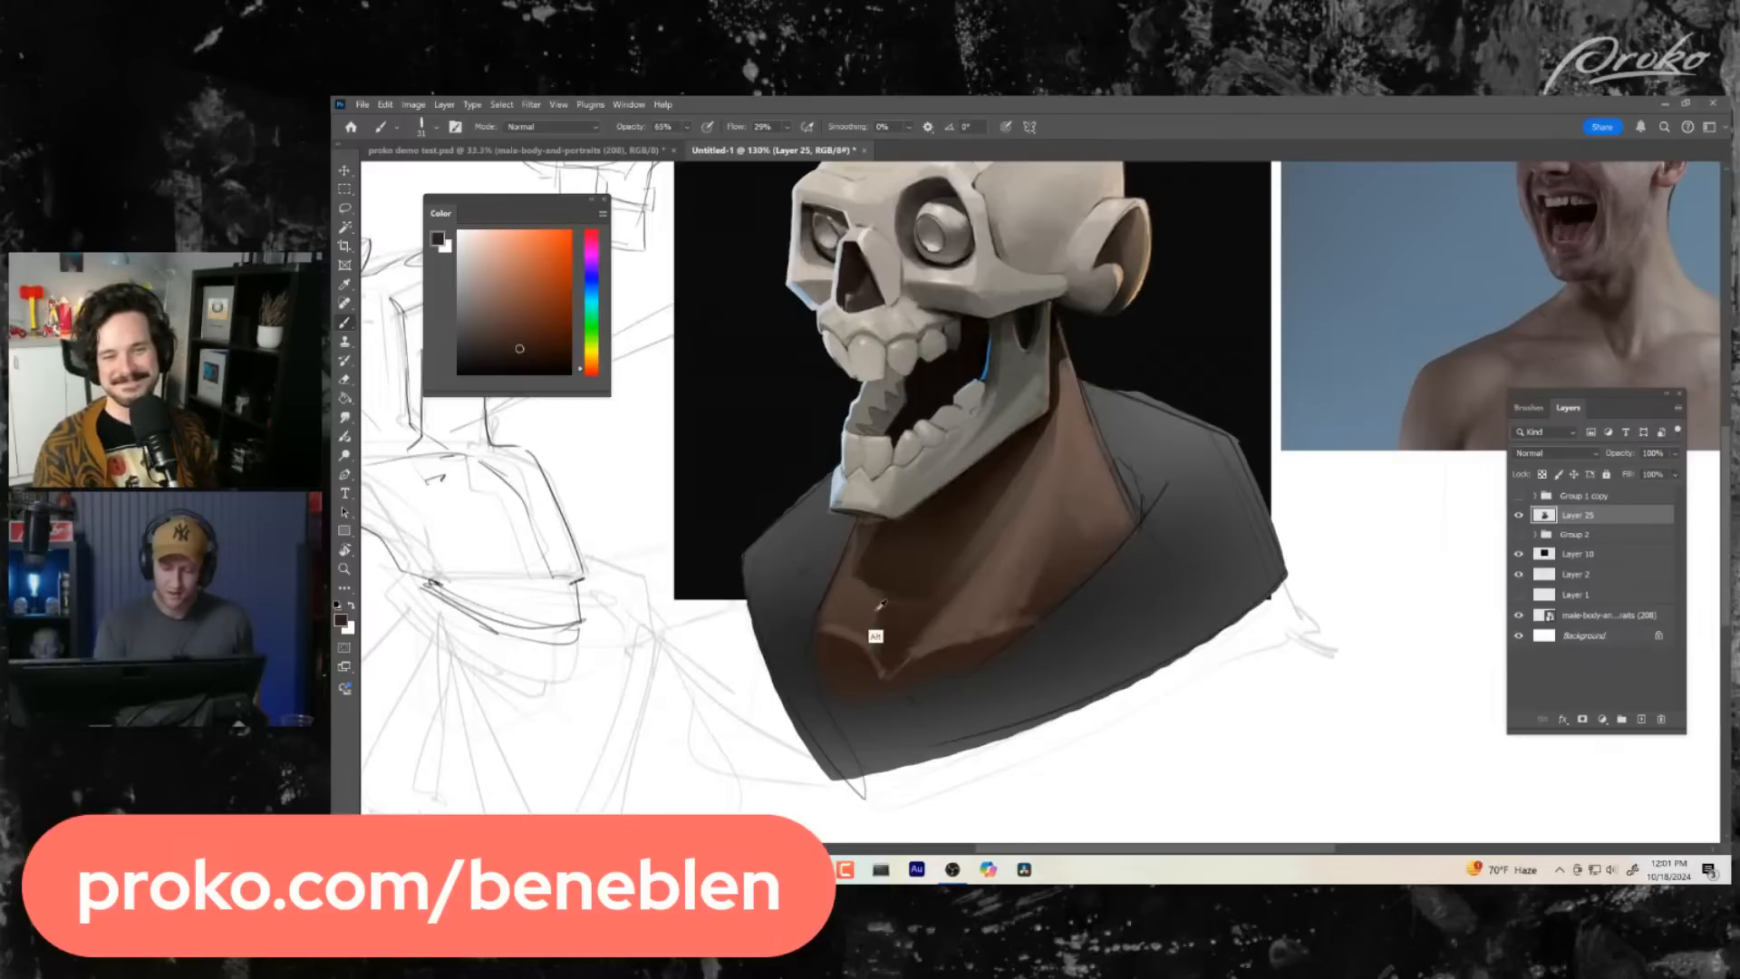
left_click(874, 616, "alt")
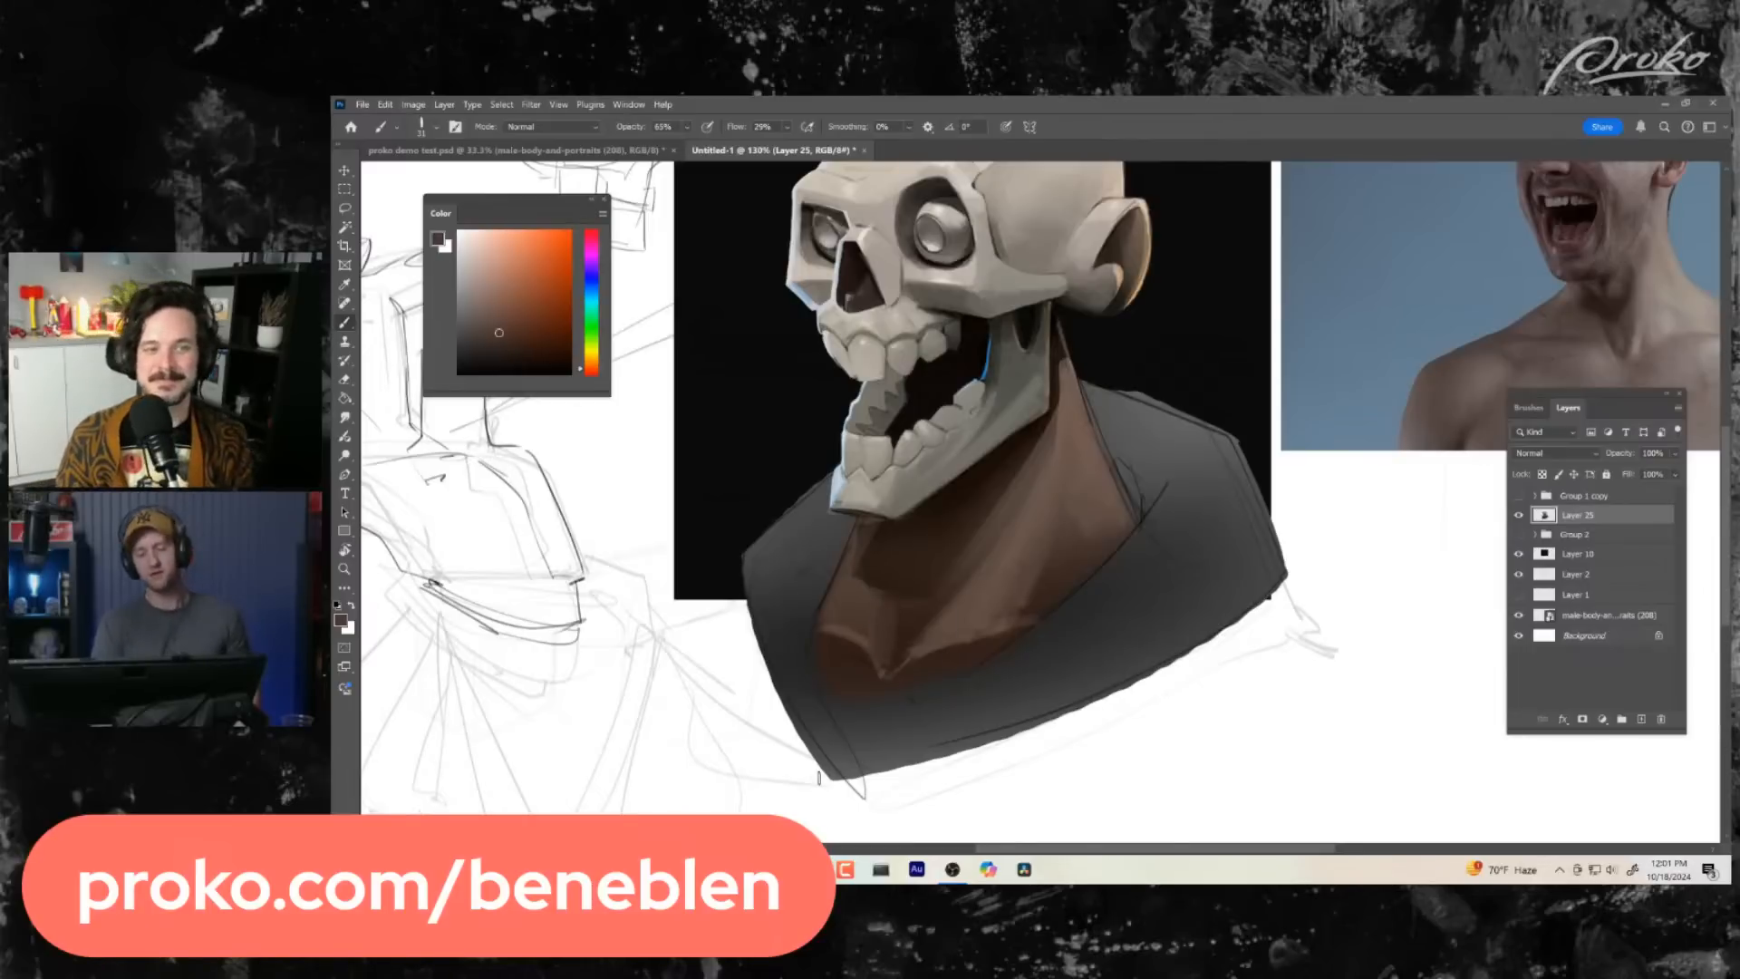
- Define the lower edge of the neck muscle and collarbone with sampled dark and mid brown strokes
left_click(1031, 600, "alt")
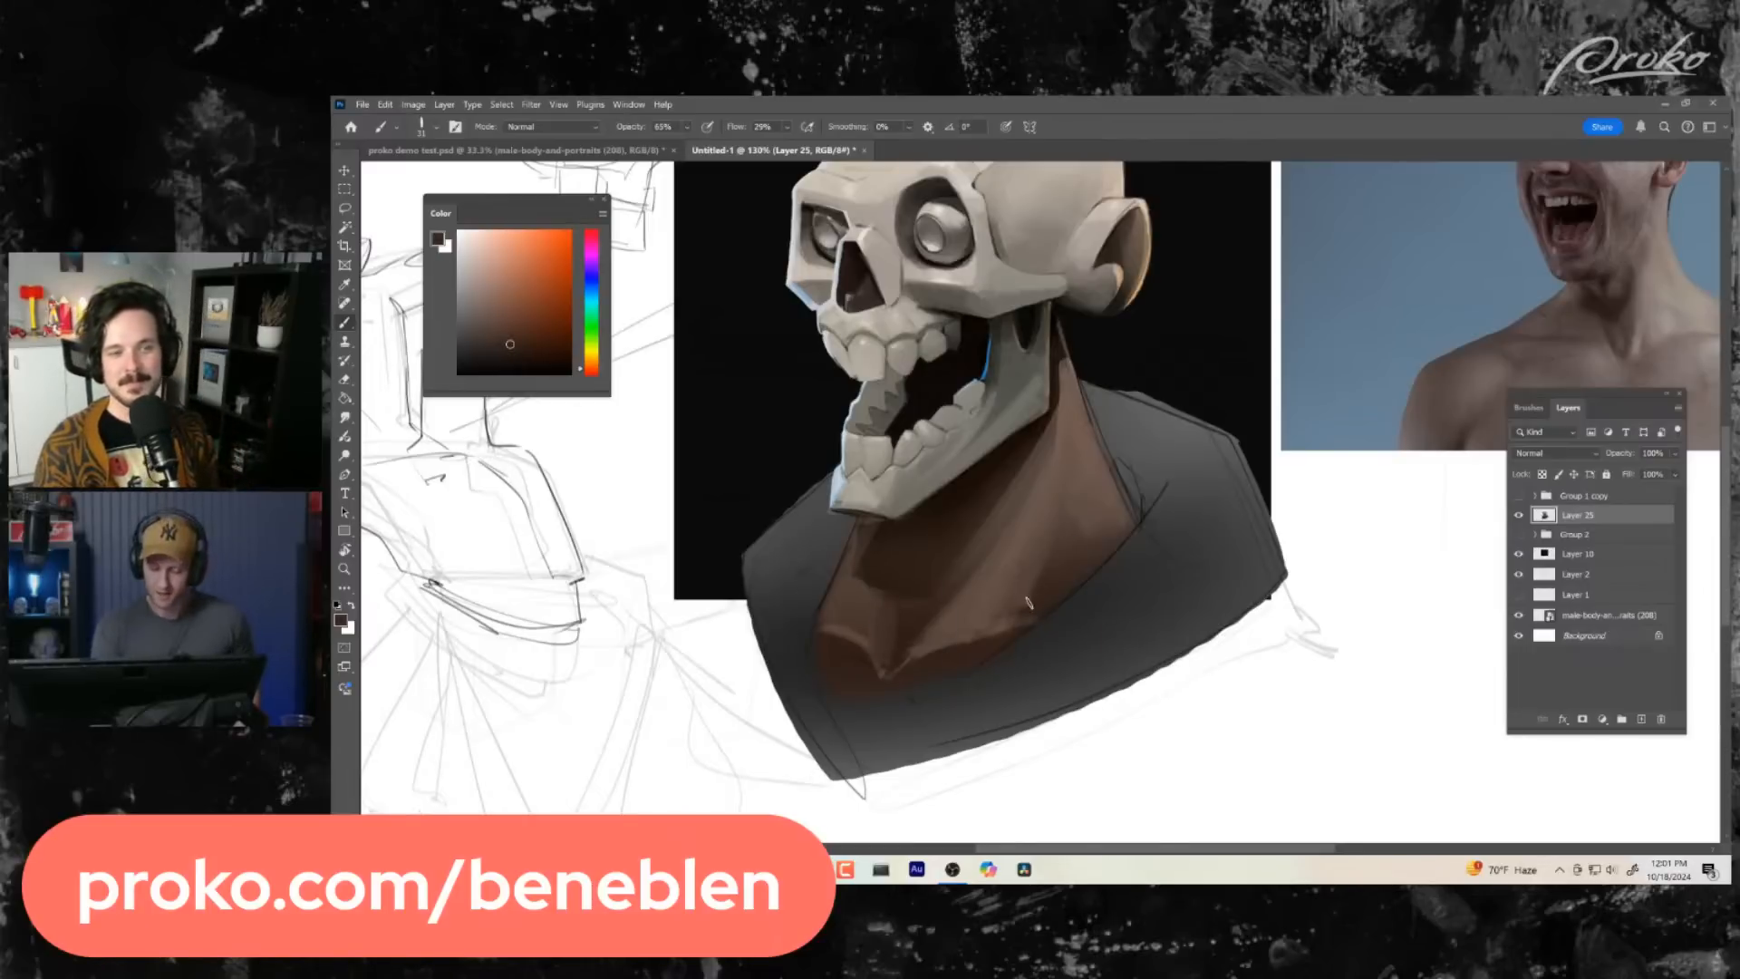
left_click(952, 633, "alt")
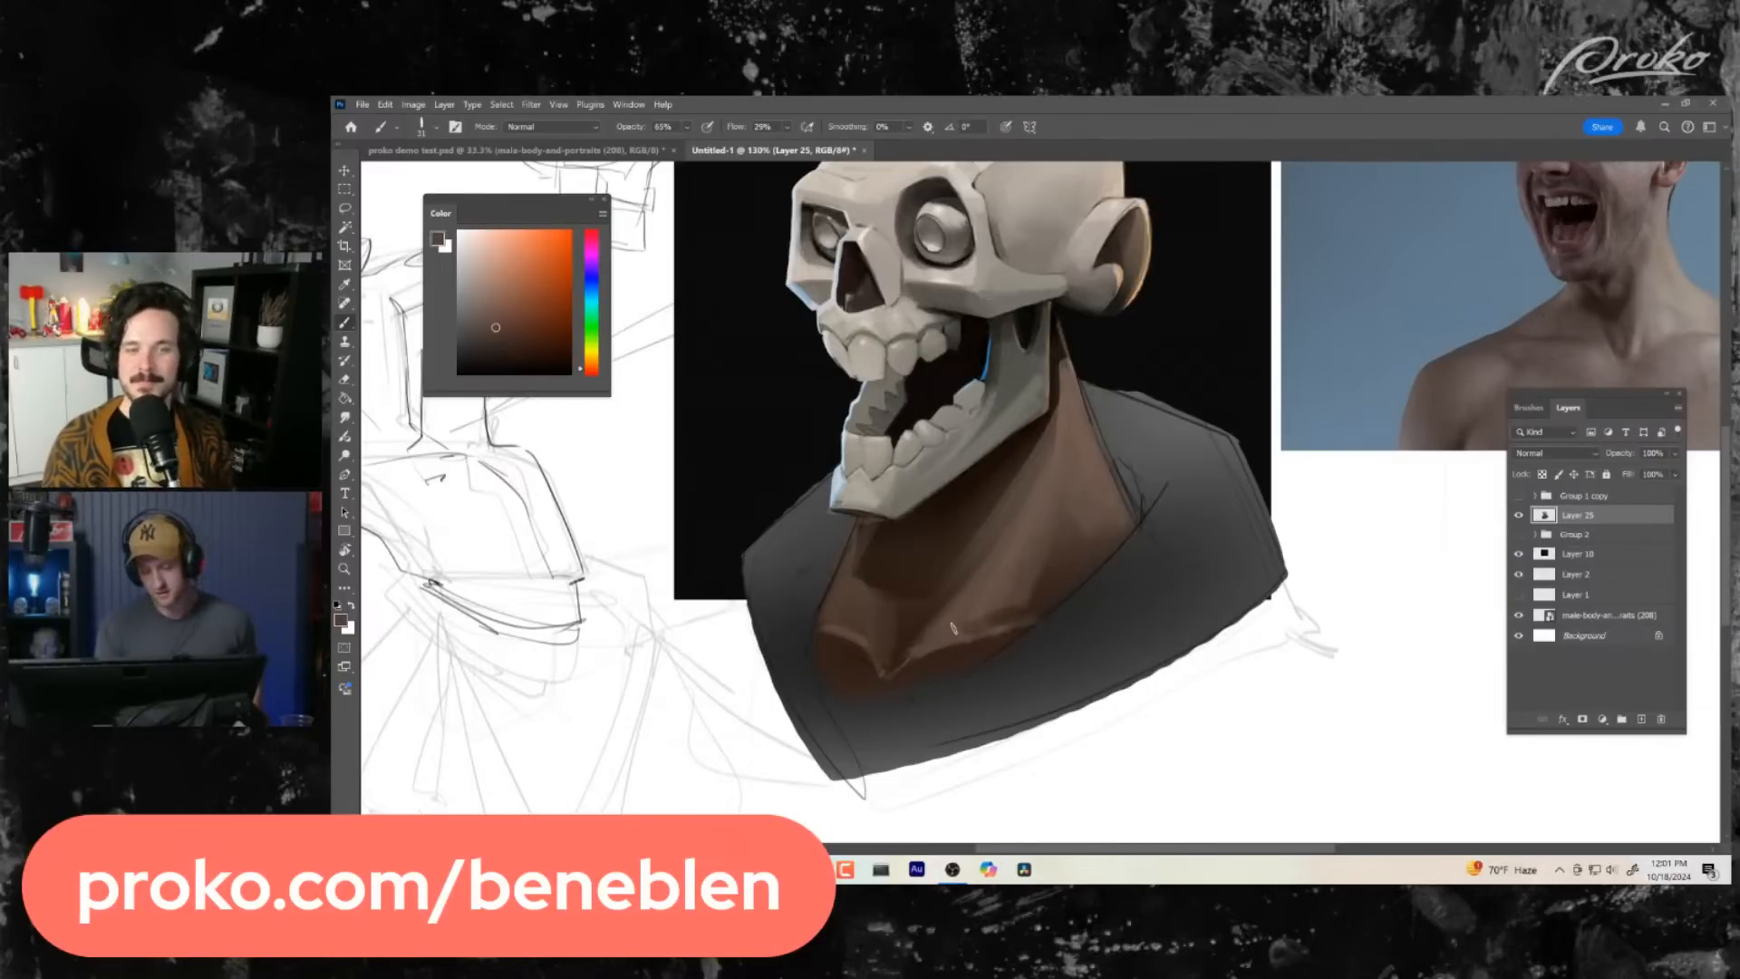
mouse_move(1026, 605)
left_mouse_down()
mouse_move(901, 684)
mouse_move(901, 652)
left_mouse_up()
left_click(879, 691, "alt")
- Smooth the side of the neck between the jaw corner and the collarbone with sampled browns
left_click_drag(1042, 647, 1021, 641)
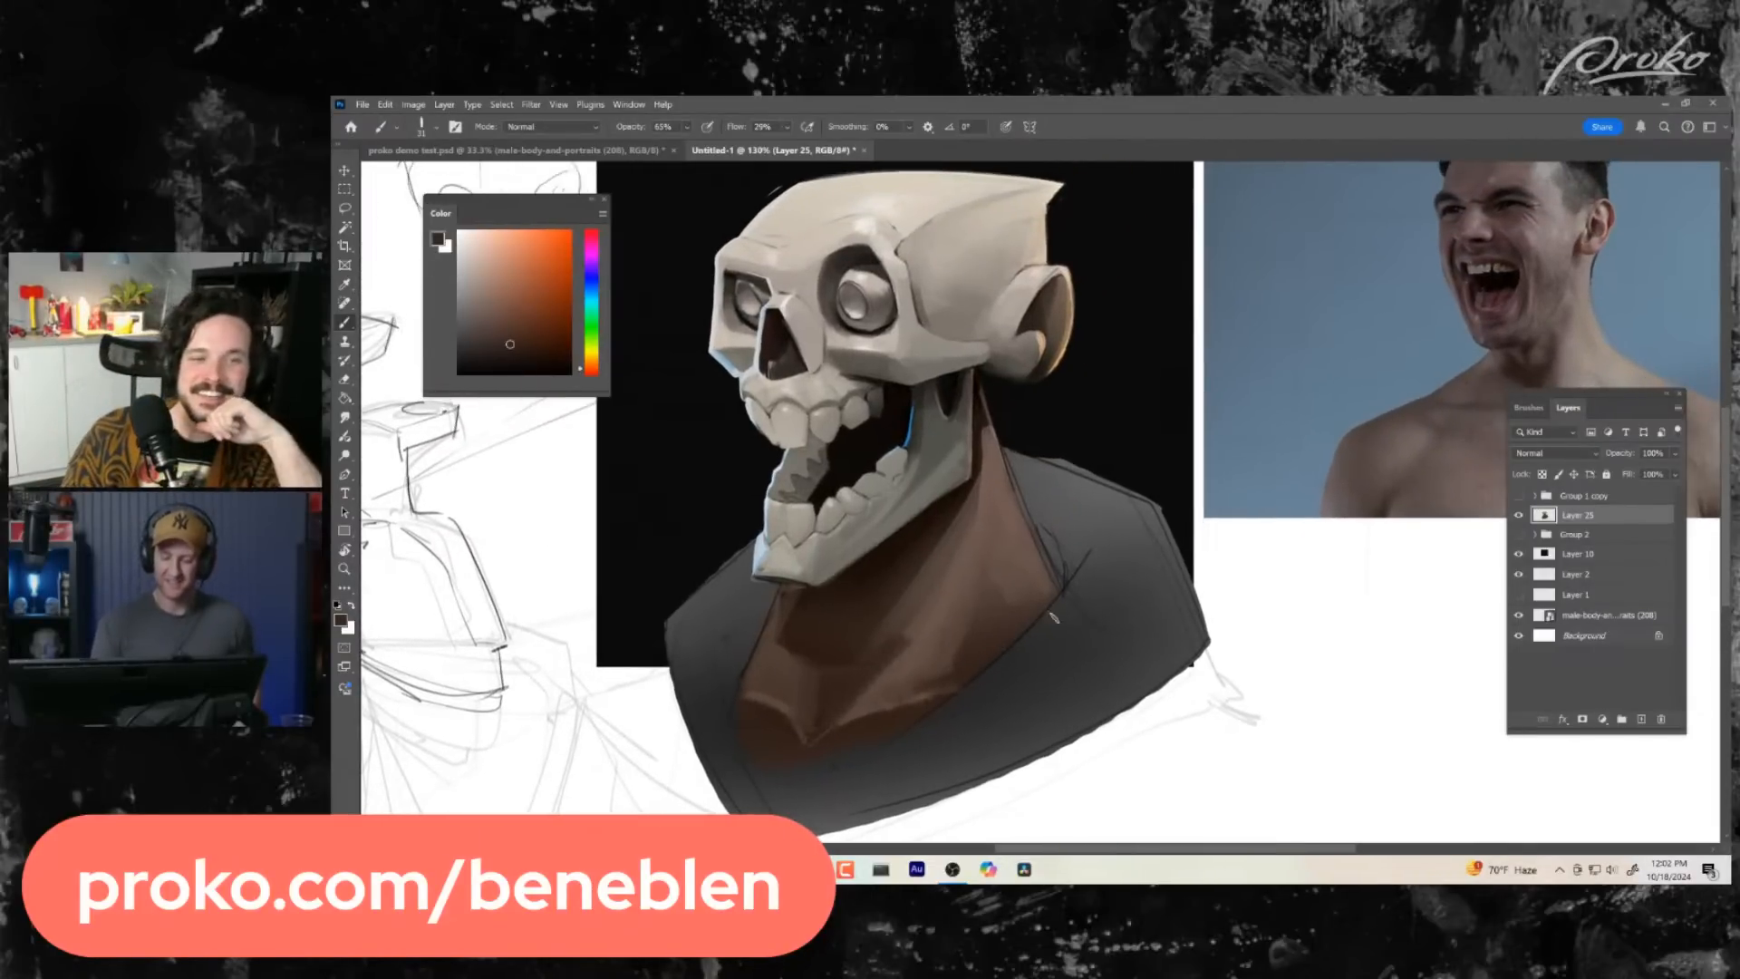
left_click(972, 620, "alt")
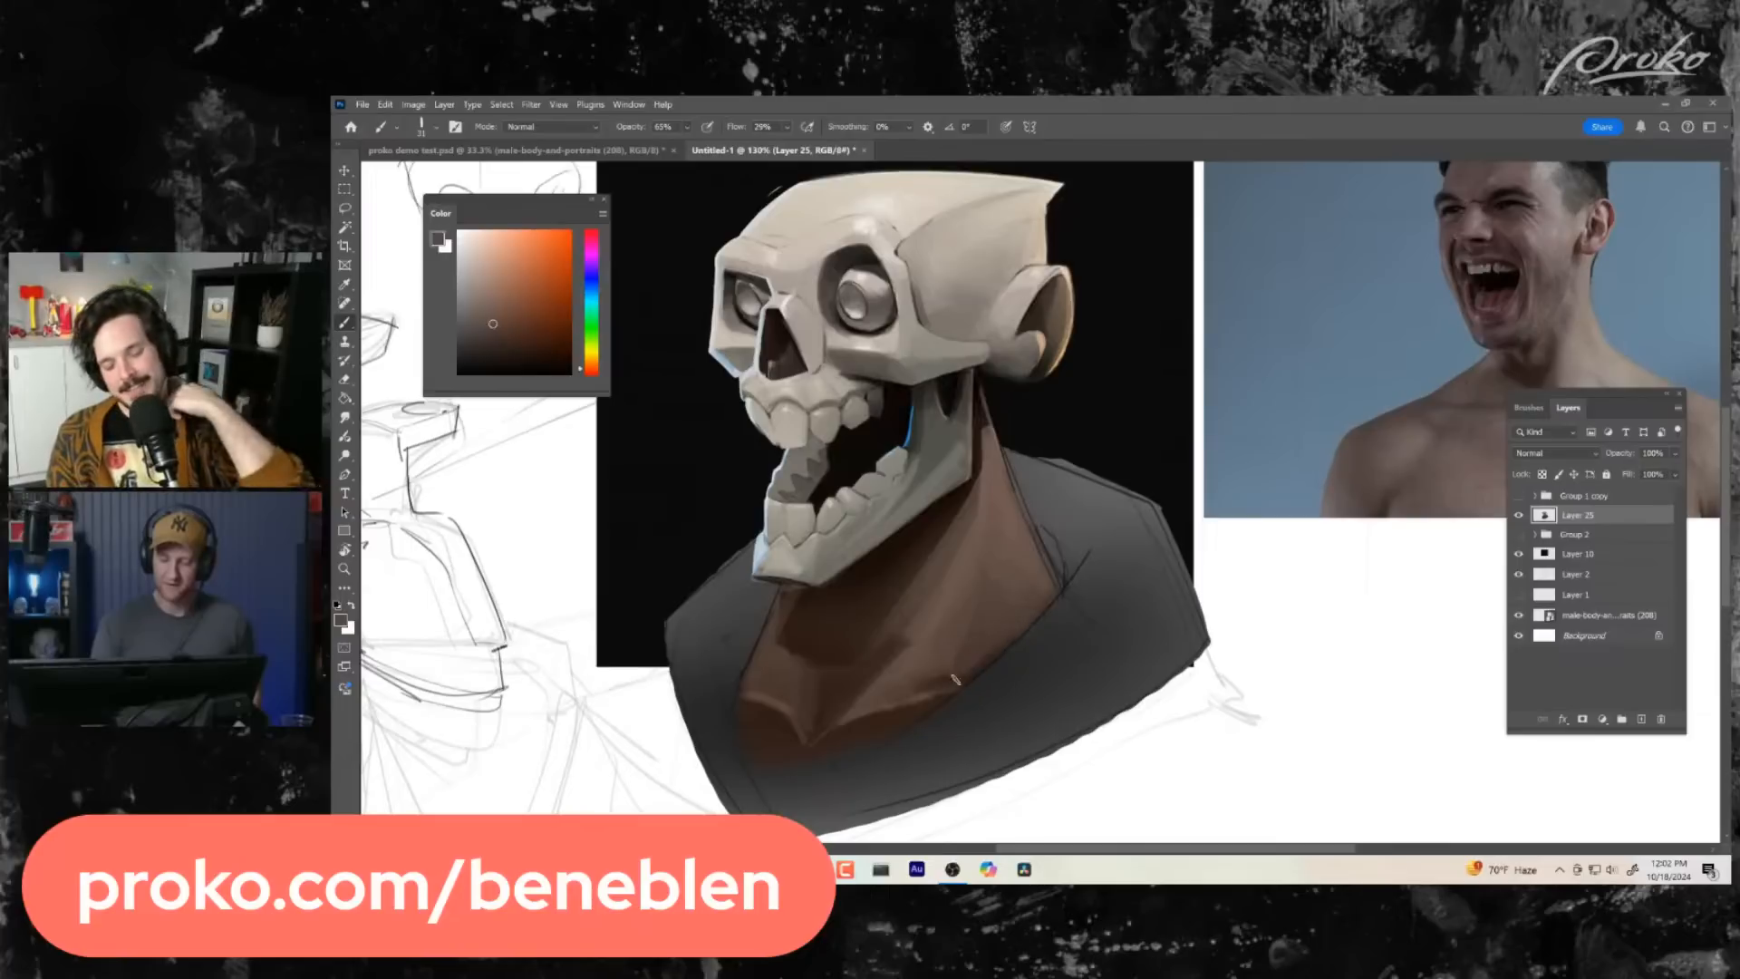
left_click(994, 462, "alt")
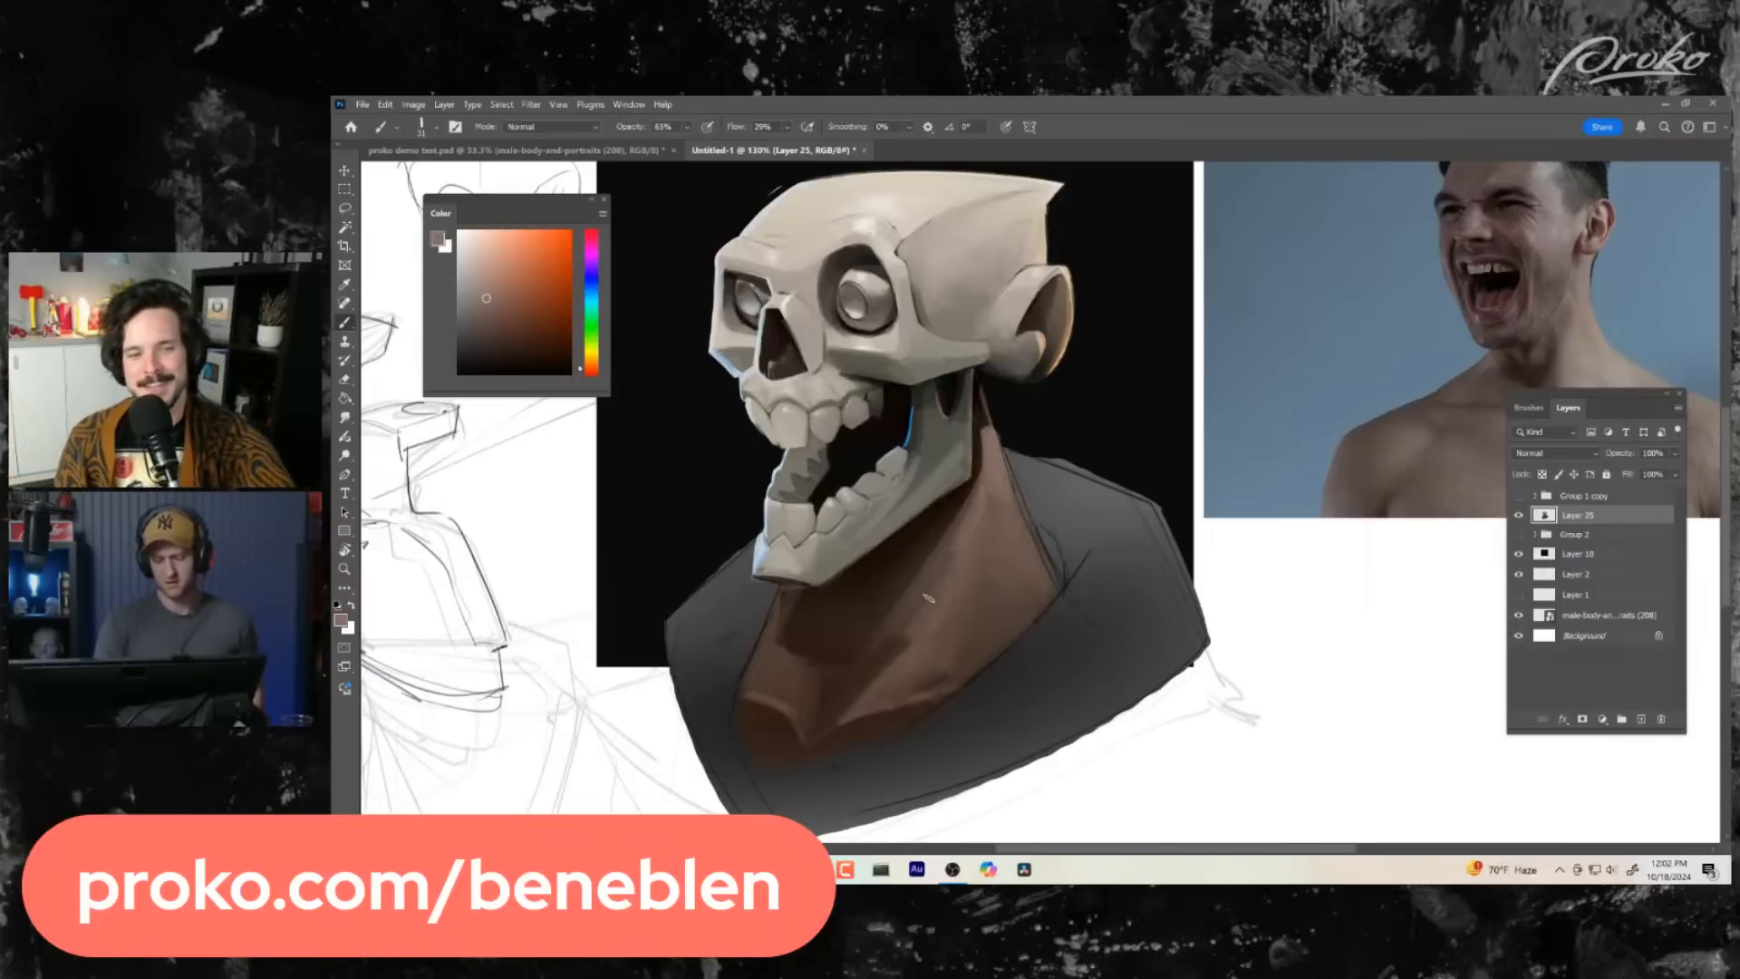
- Rework the collarbone edge and the skin below the notch with light and mid browns
key("z")
left_click_drag(1138, 509, 1040, 682)
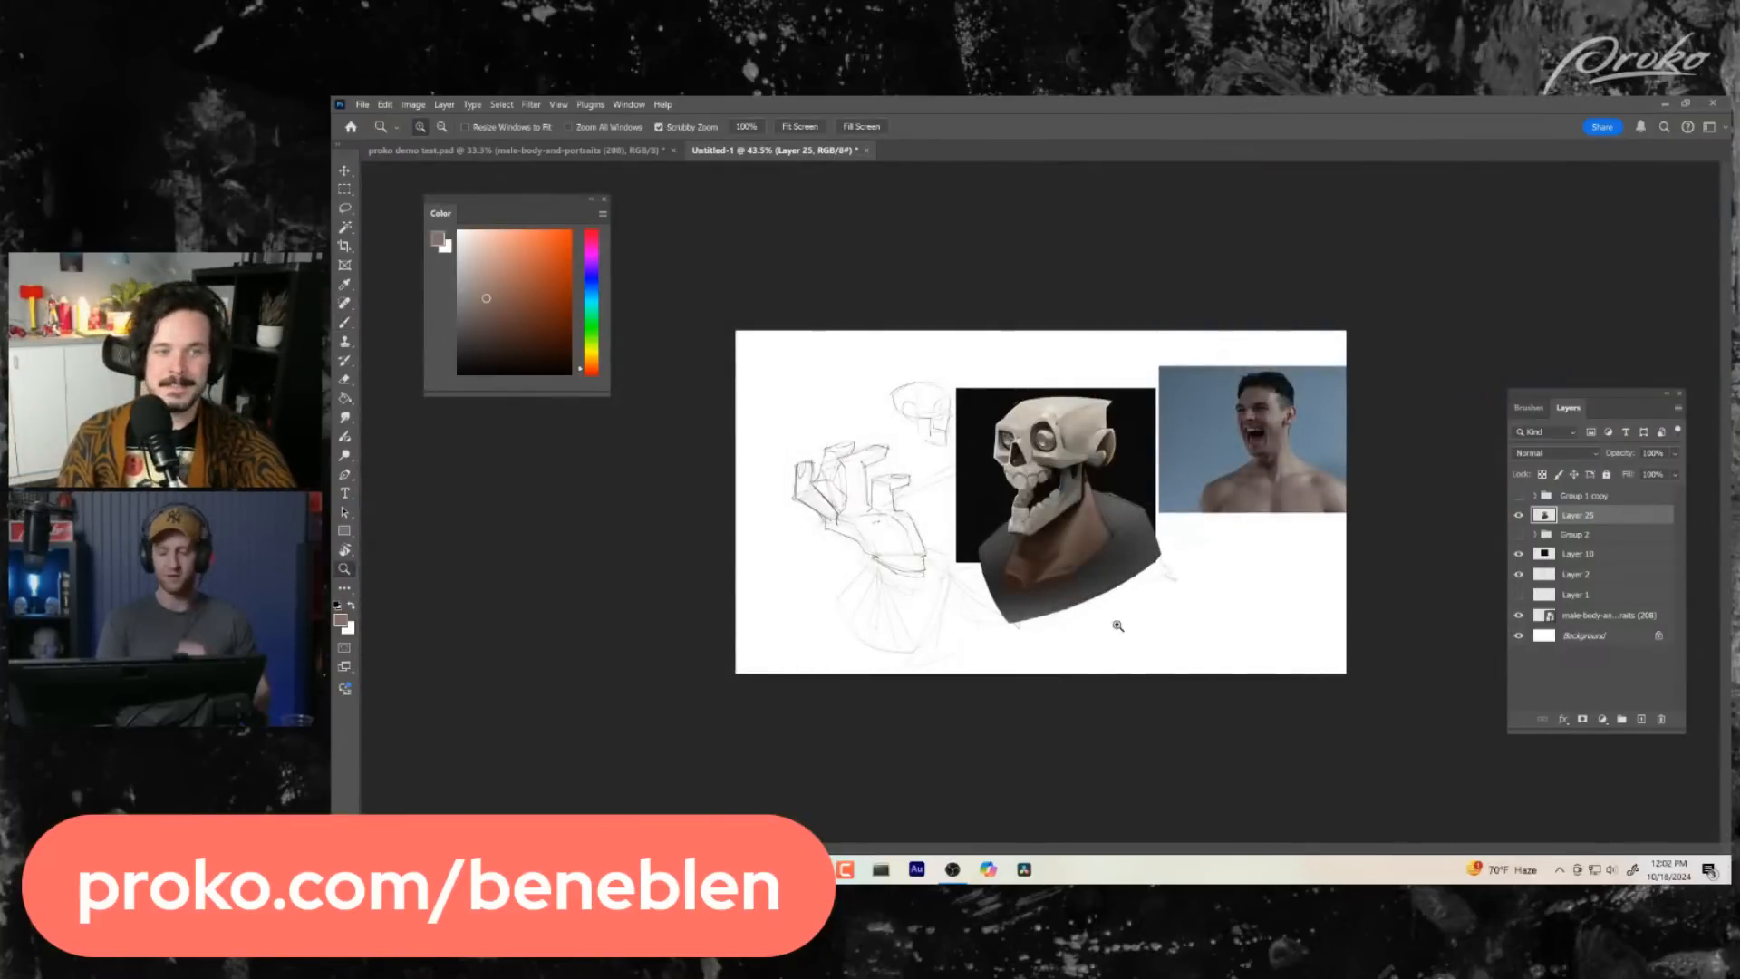
mouse_move(1081, 591)
left_mouse_down()
mouse_move(1107, 592)
mouse_move(1112, 624)
left_mouse_up()
key("b")
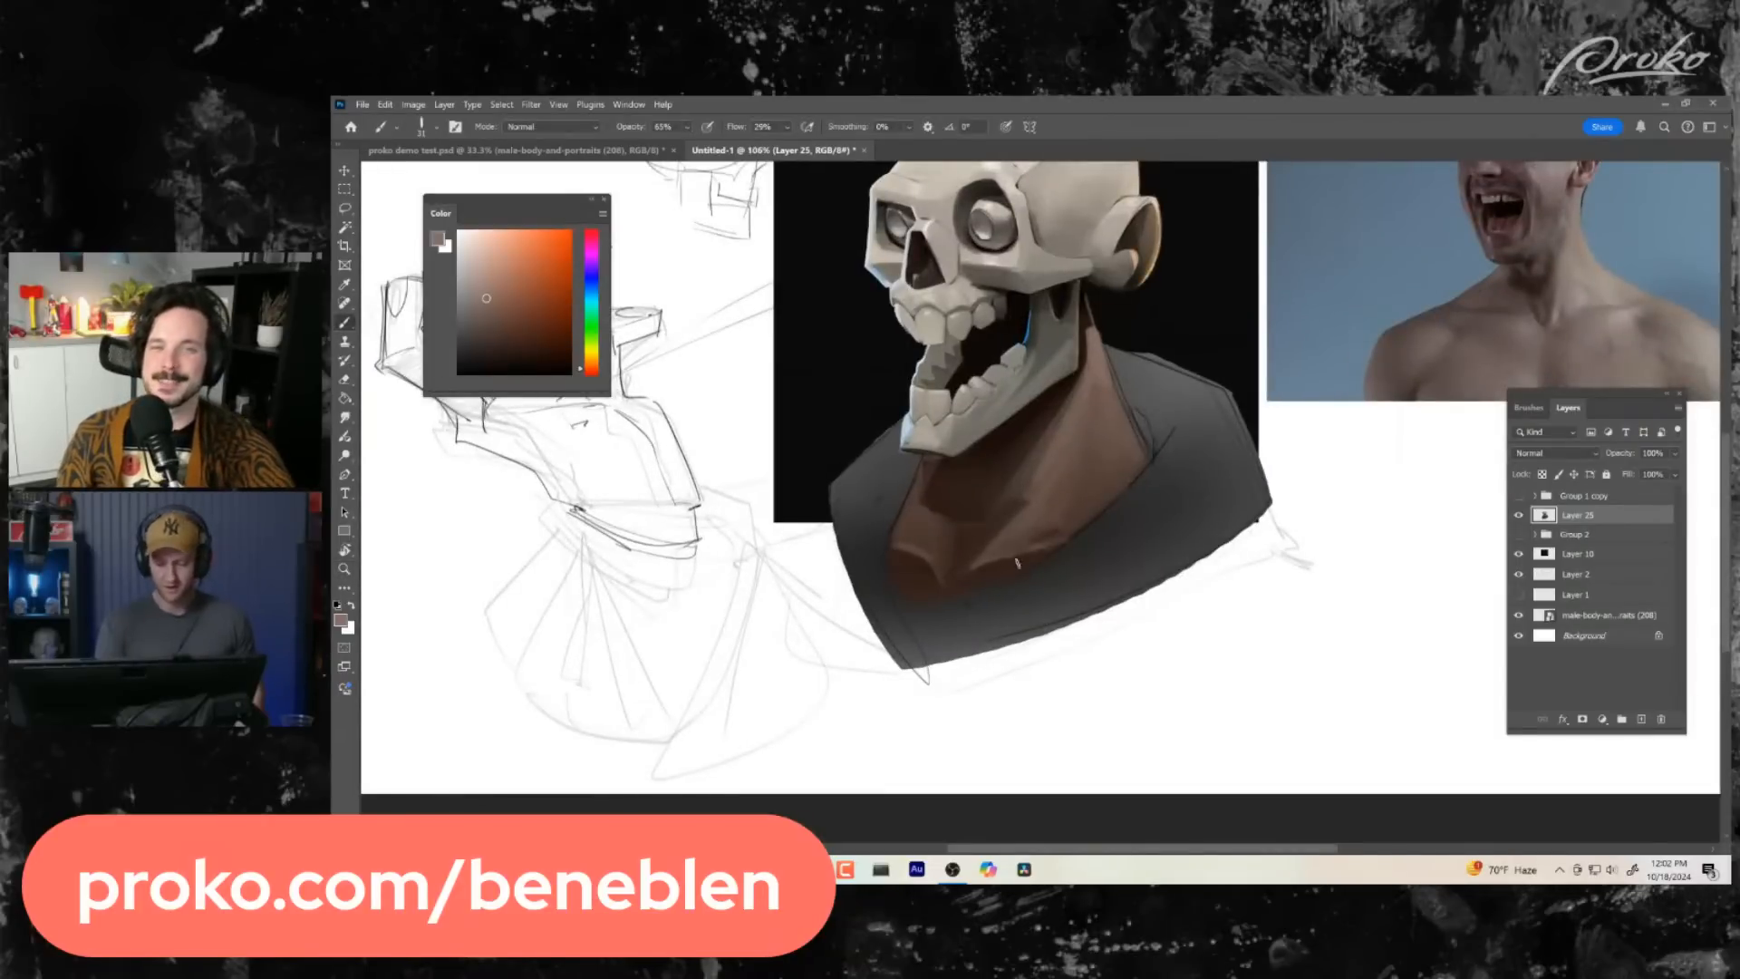
mouse_move(1017, 563)
left_mouse_down()
mouse_move(961, 580)
mouse_move(1024, 561)
left_mouse_up()
left_click(1002, 575, "alt")
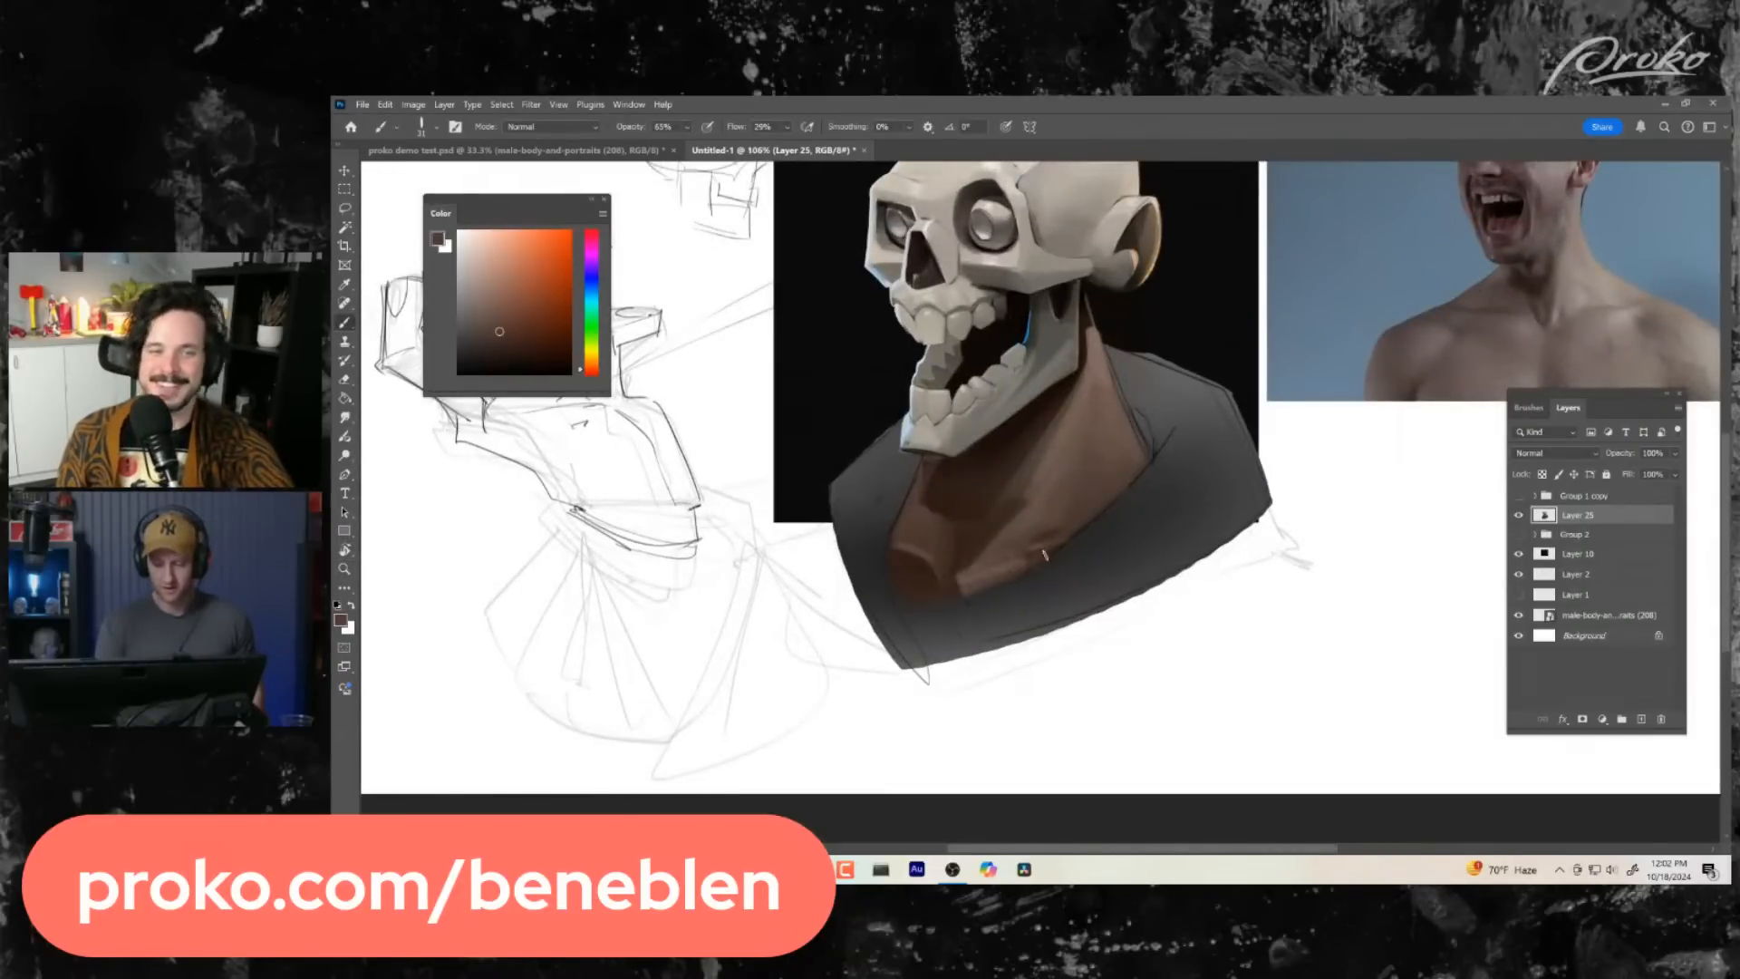
left_click(963, 585, "alt")
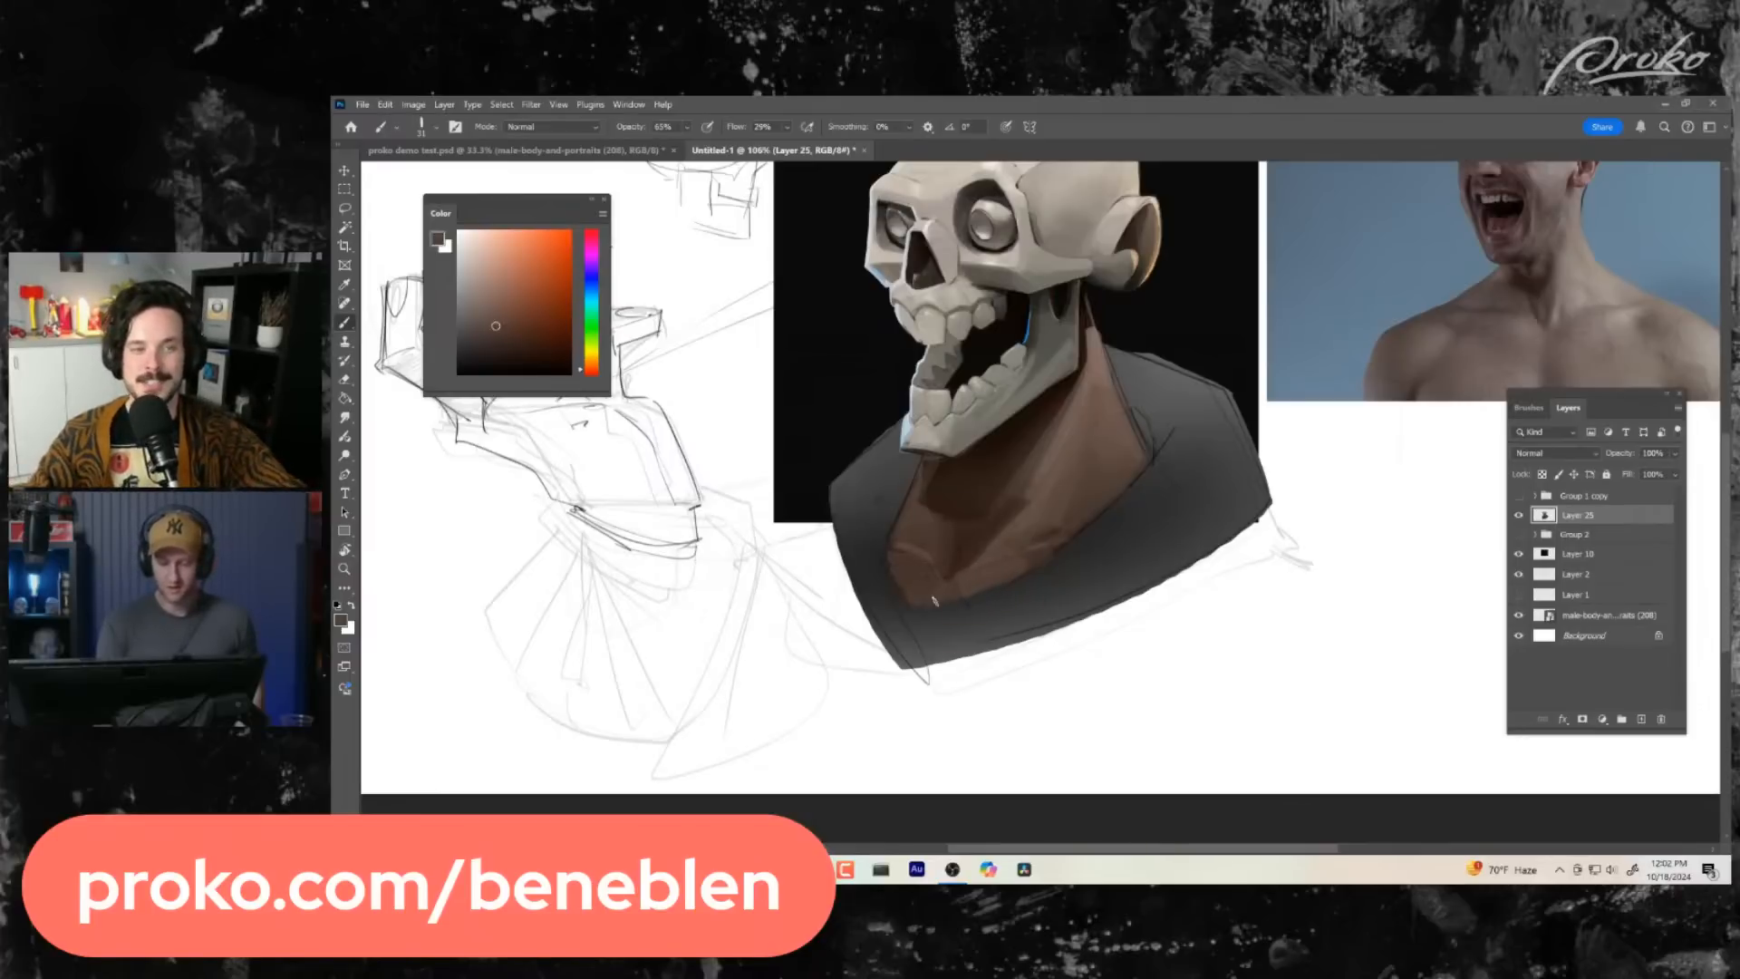
- Flip the canvas horizontally and touch up the collarbone beside the notch with sampled brown
key("z")
left_click(1061, 596, "alt")
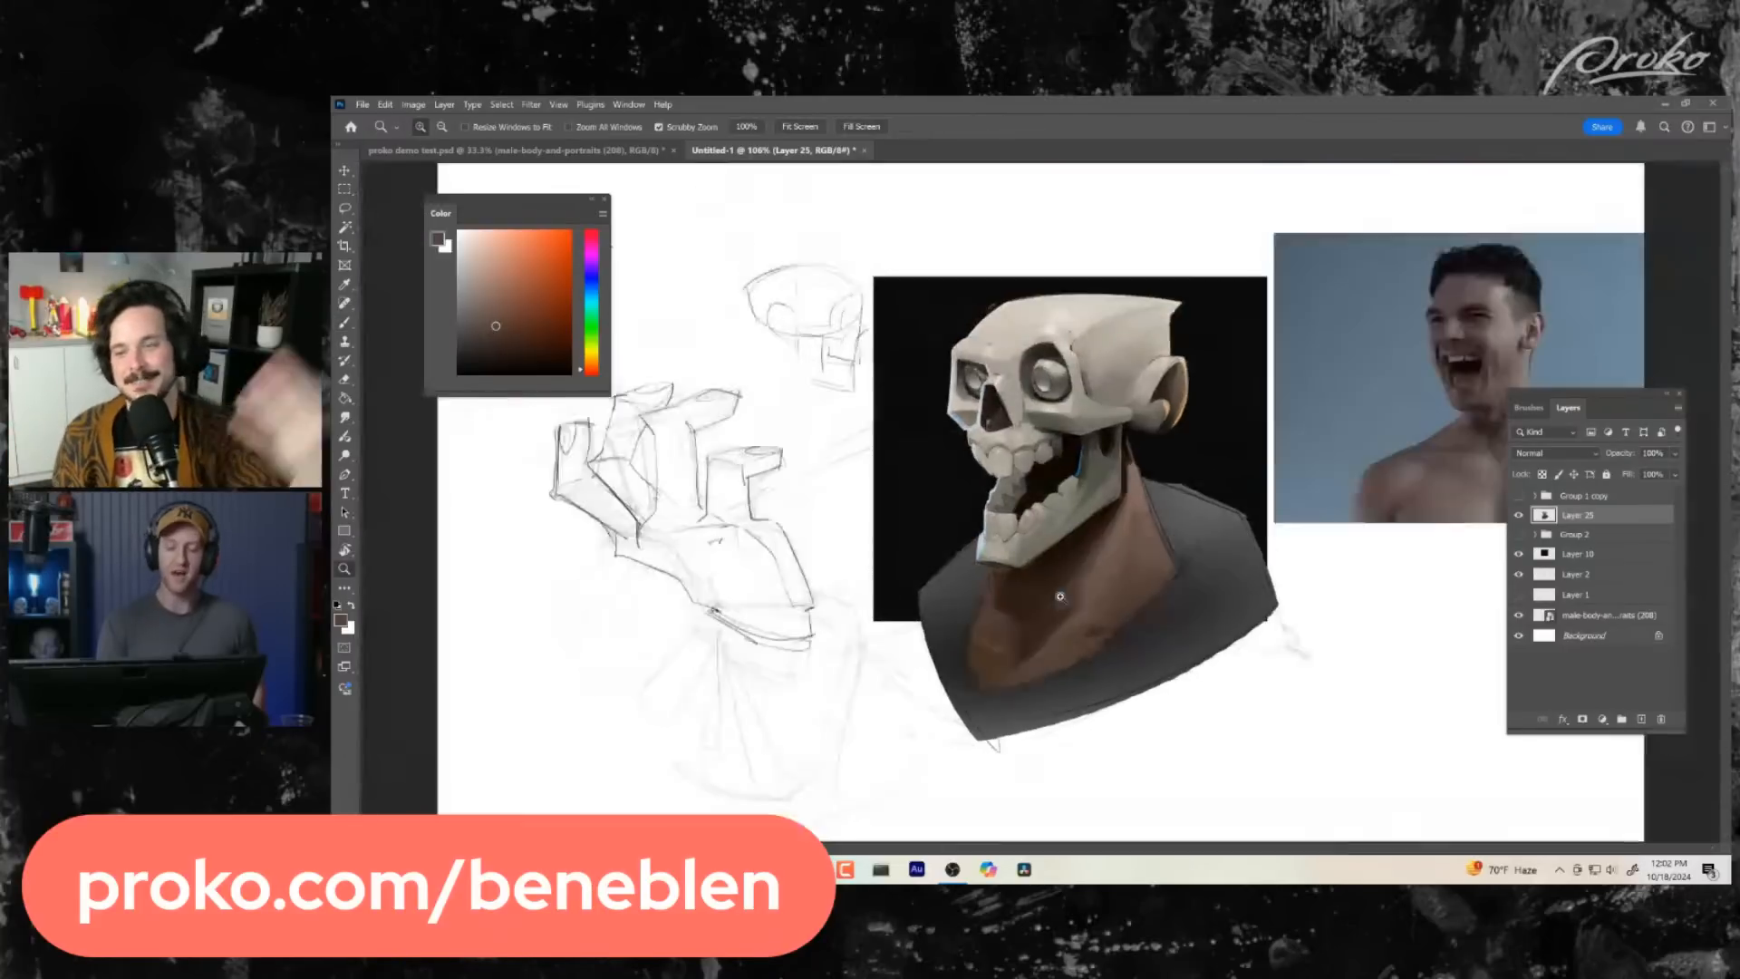
left_click(1061, 595)
left_click(1052, 566)
key("ctrl+shift+h")
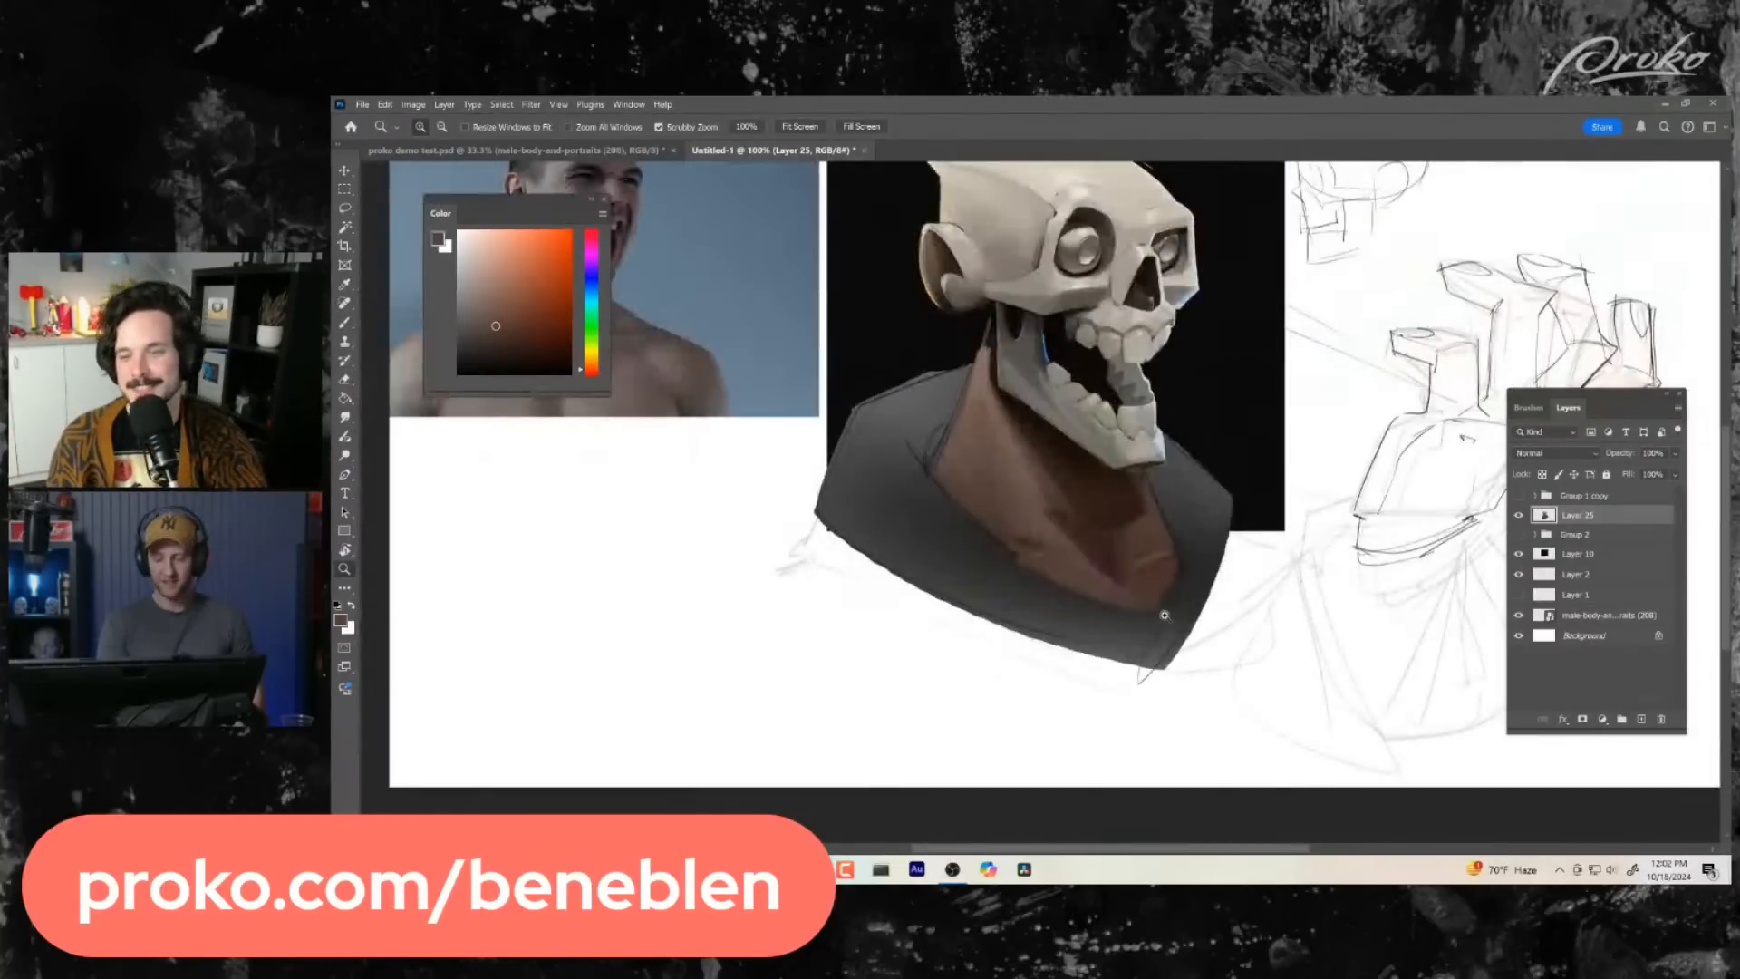
mouse_move(1165, 616)
left_mouse_down()
mouse_move(1124, 616)
mouse_move(1251, 615)
left_mouse_up()
key("b")
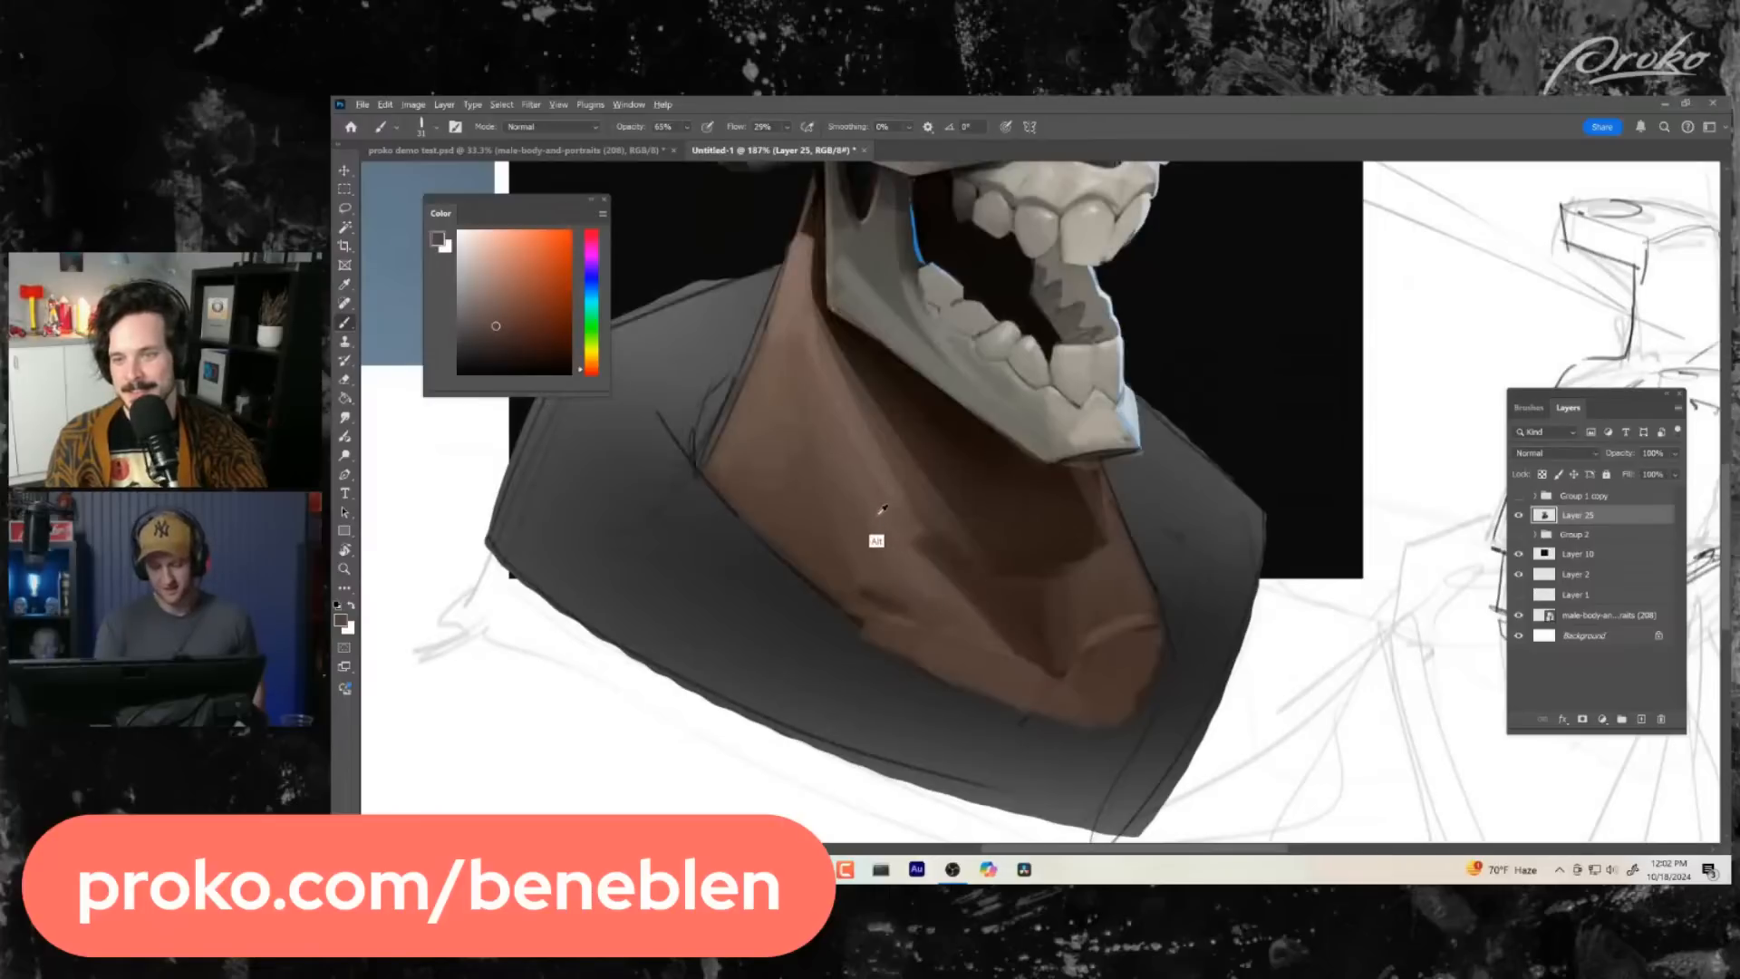
left_click(1116, 610, "alt")
mouse_move(1067, 663)
left_mouse_down()
mouse_move(1168, 610)
mouse_move(1076, 710)
left_mouse_up()
- Deepen the cast shadow under the chin with sampled dark browns and clean up the front edge of the neck
left_click(993, 562, "alt")
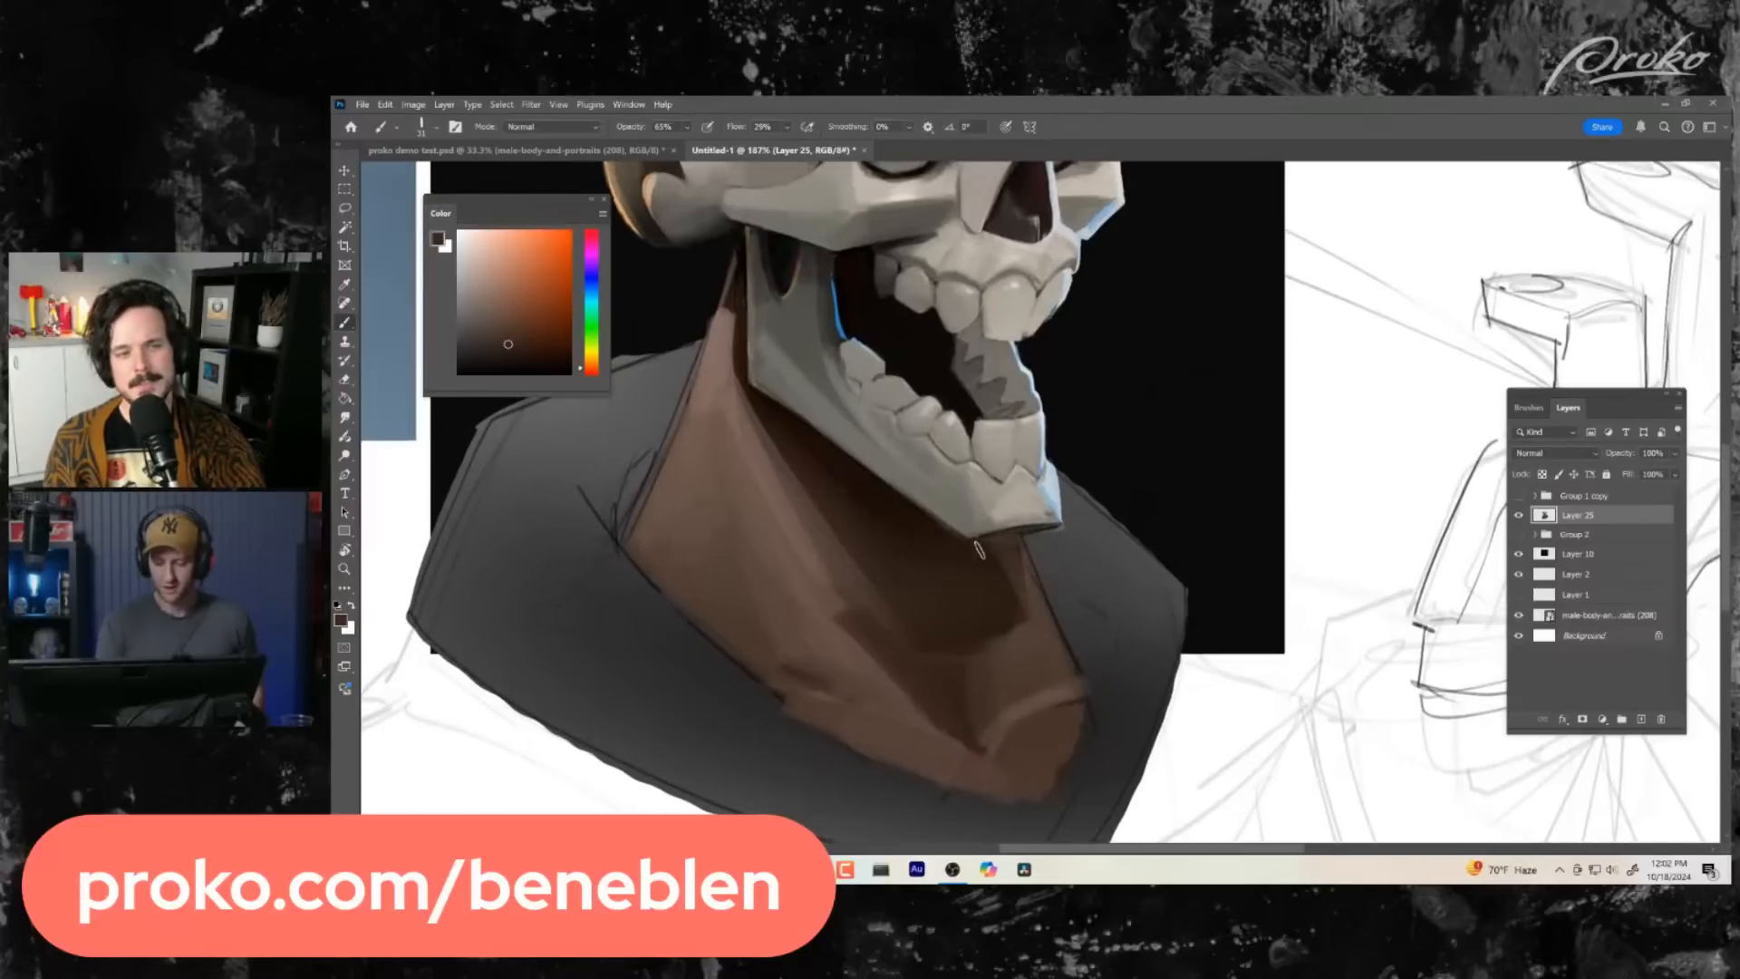
left_click(995, 541, "alt")
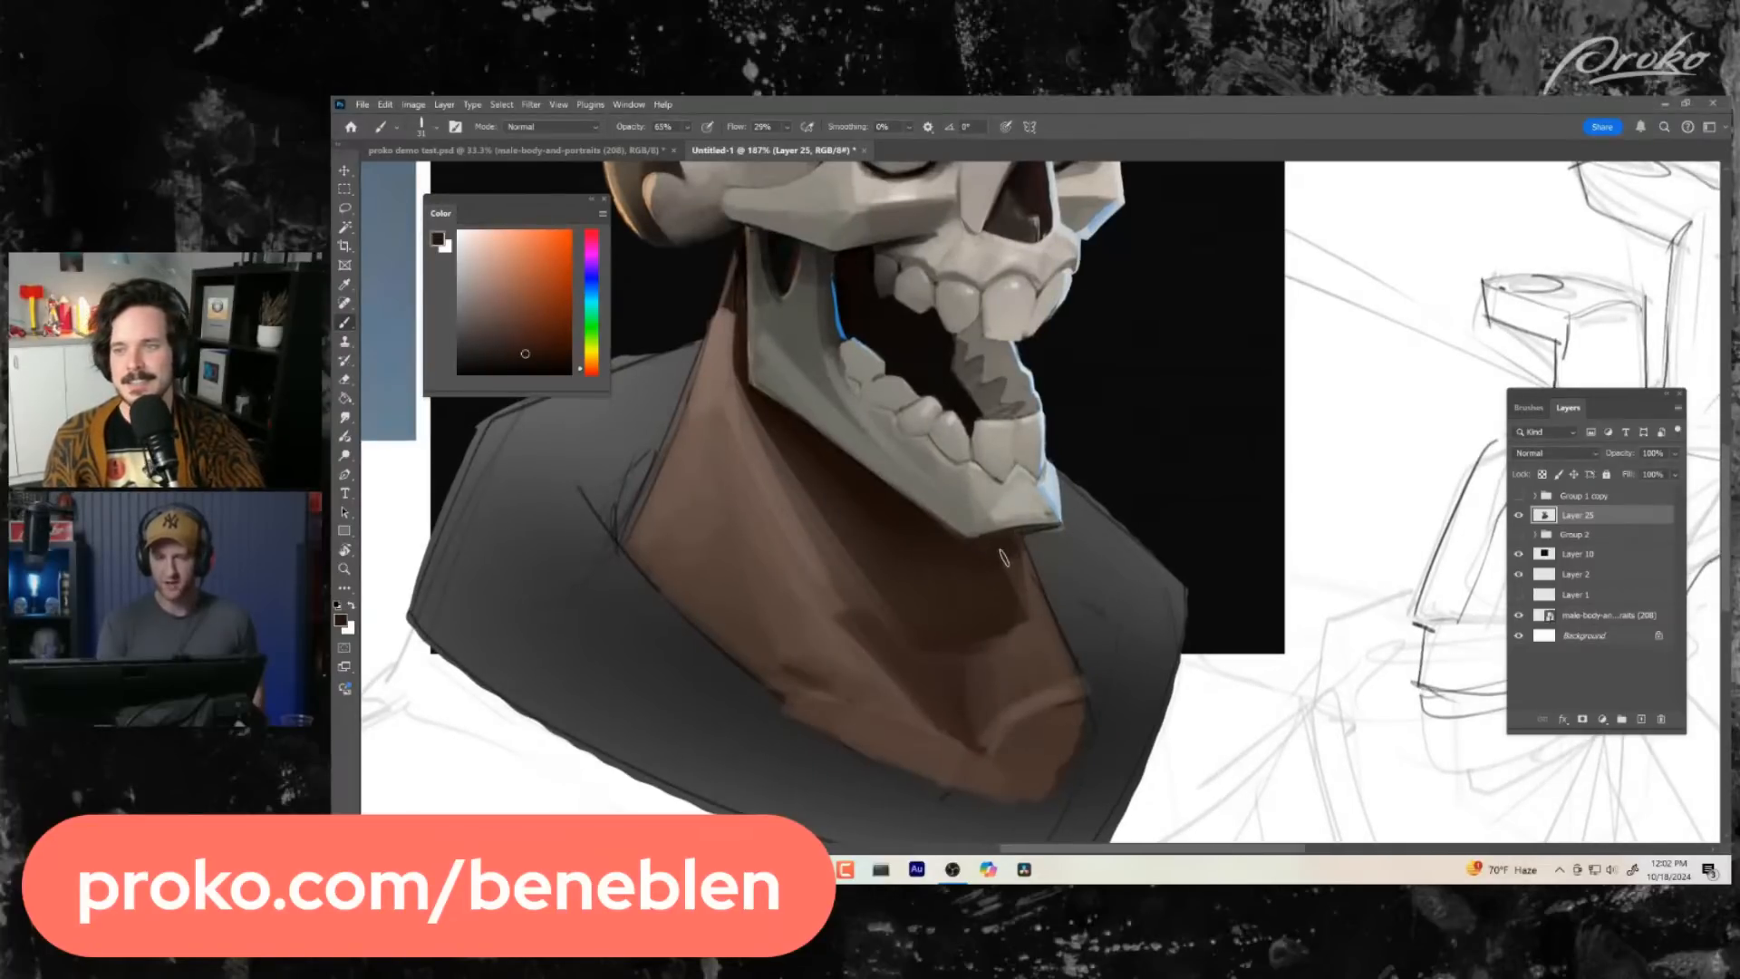
left_click(983, 554, "alt")
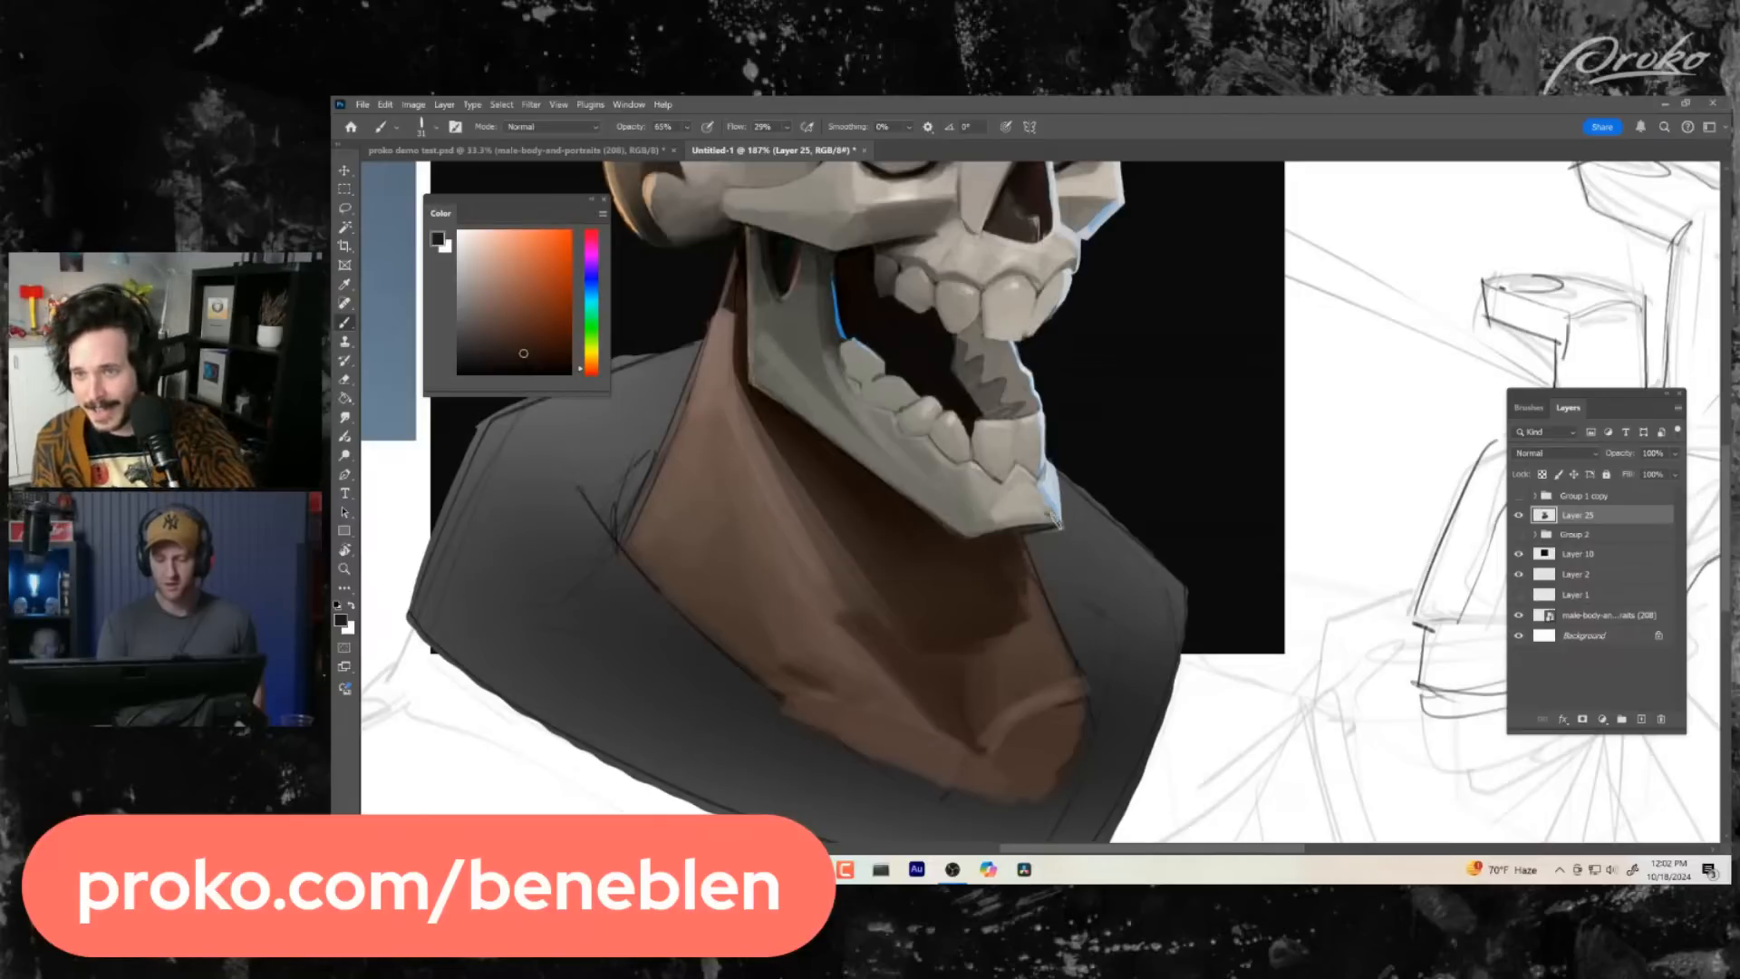
left_click(1035, 585, "alt")
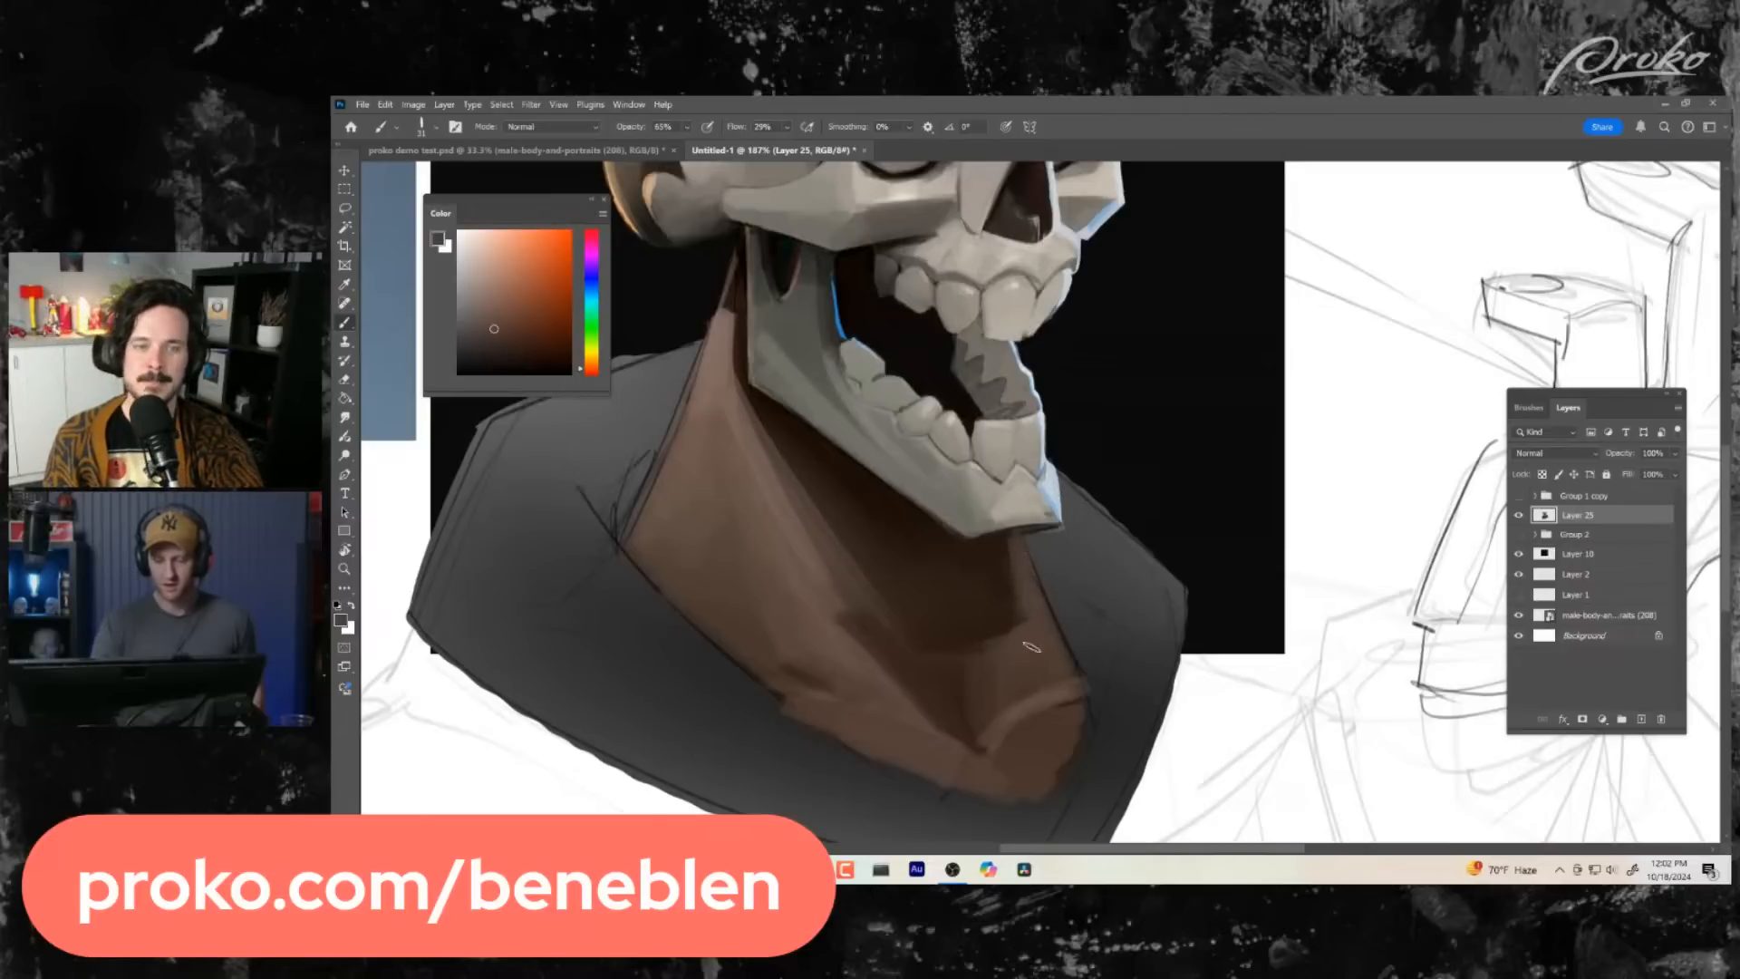
- Touch up the neck muscle and the shaded front of the neck under the chin with sampled browns
key("ctrl+space")
left_click_drag(1053, 685, 1033, 695)
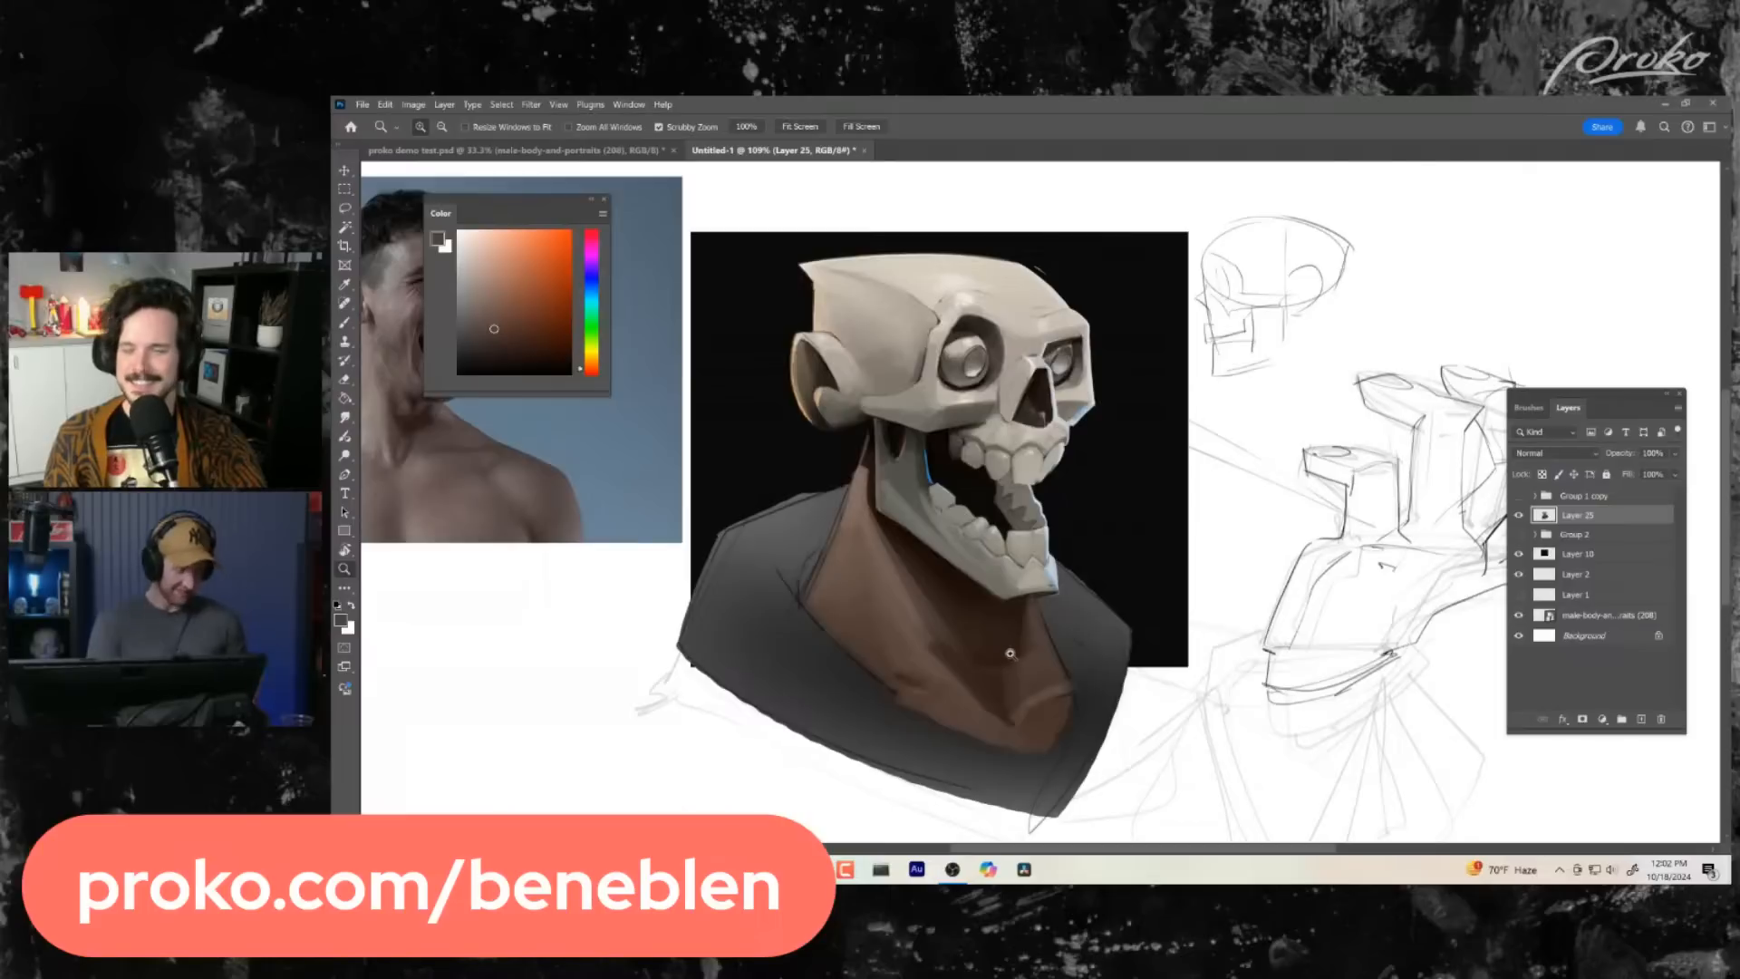
left_click_drag(1015, 646, 981, 612)
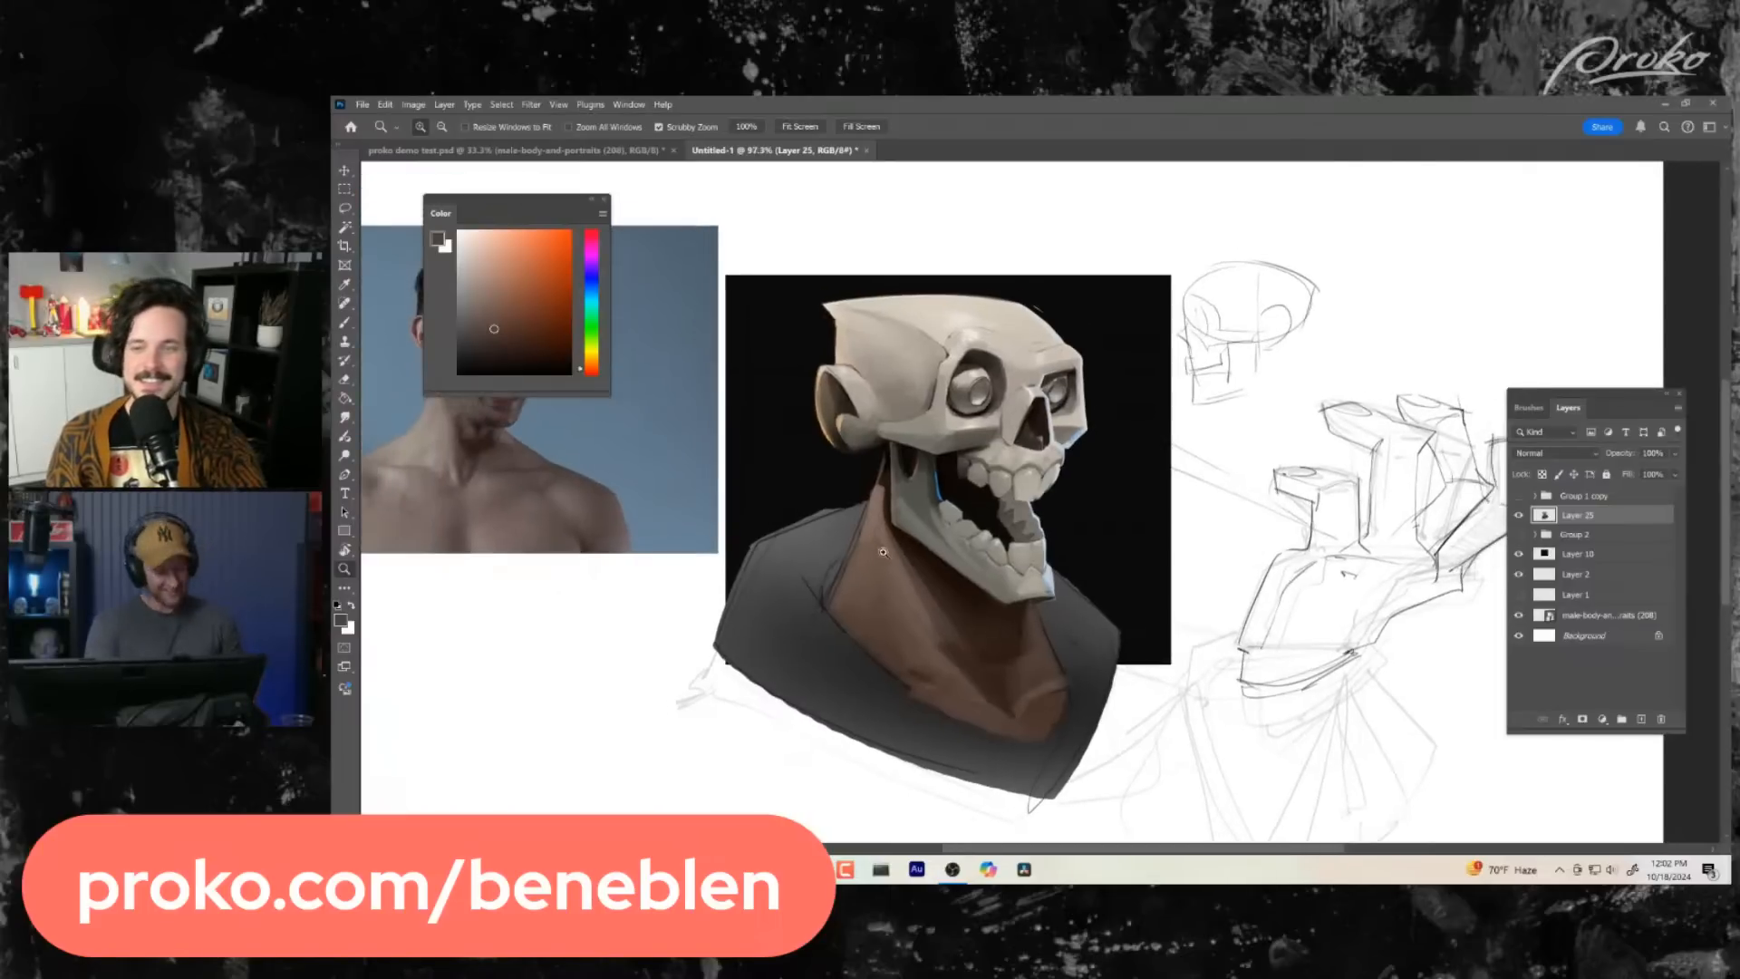
left_click_drag(883, 552, 907, 549)
key("b")
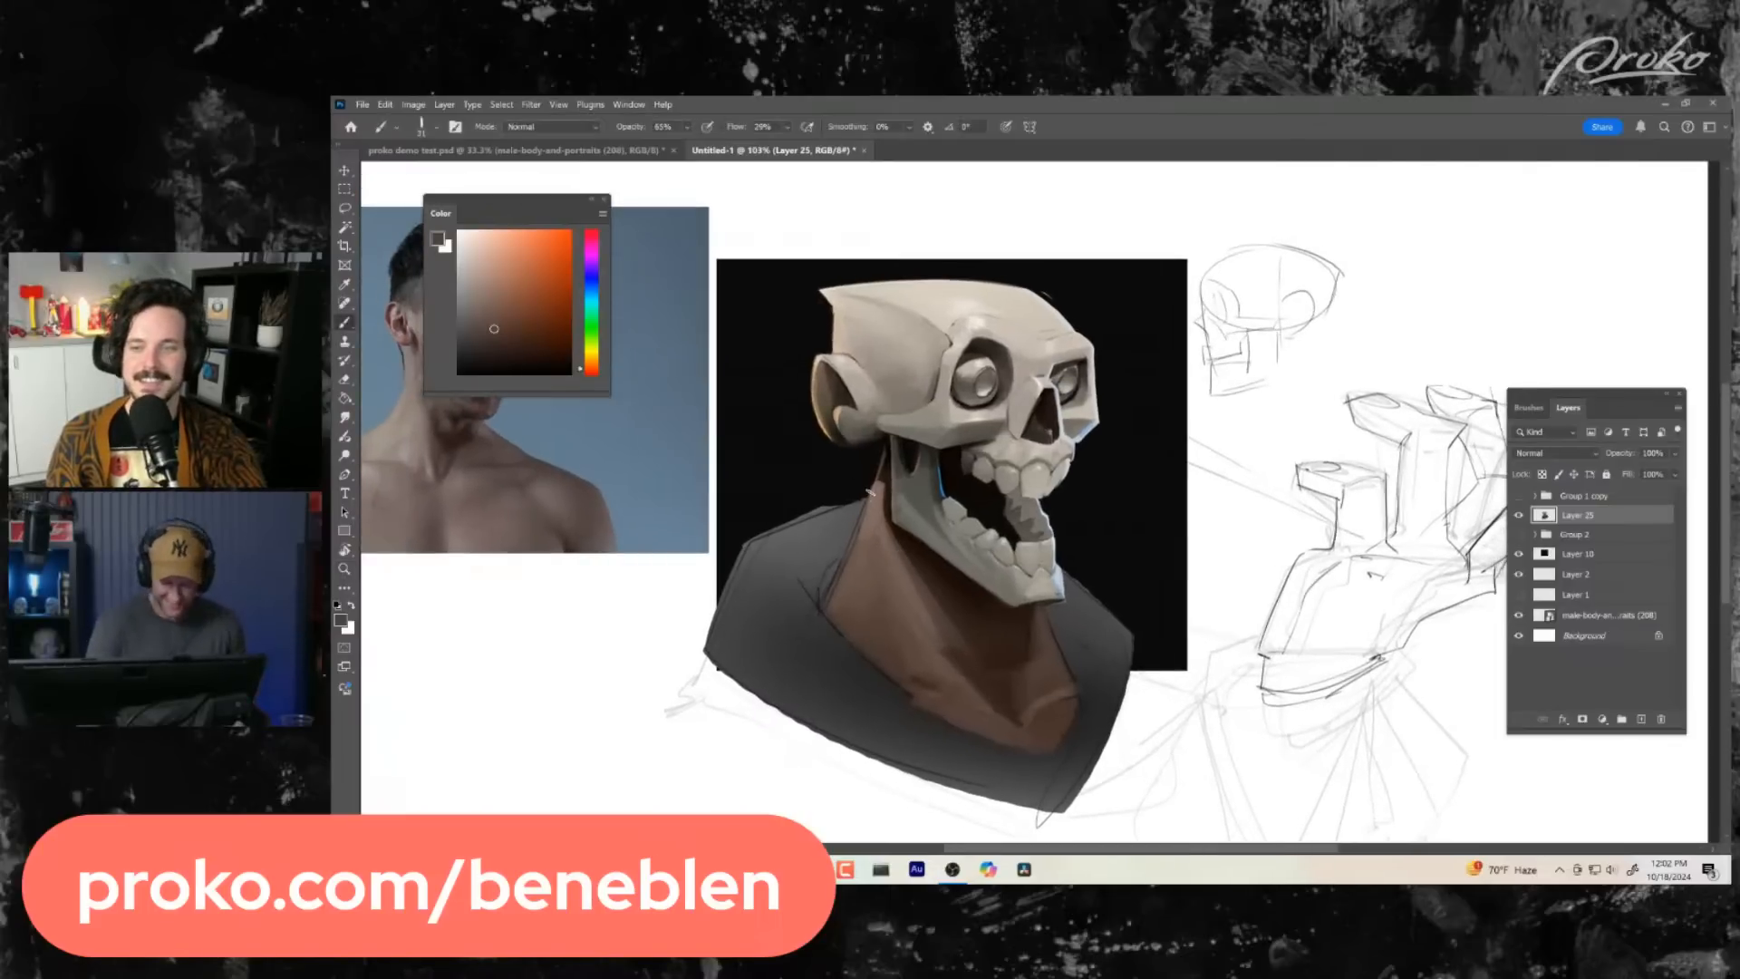
left_click(923, 585, "alt")
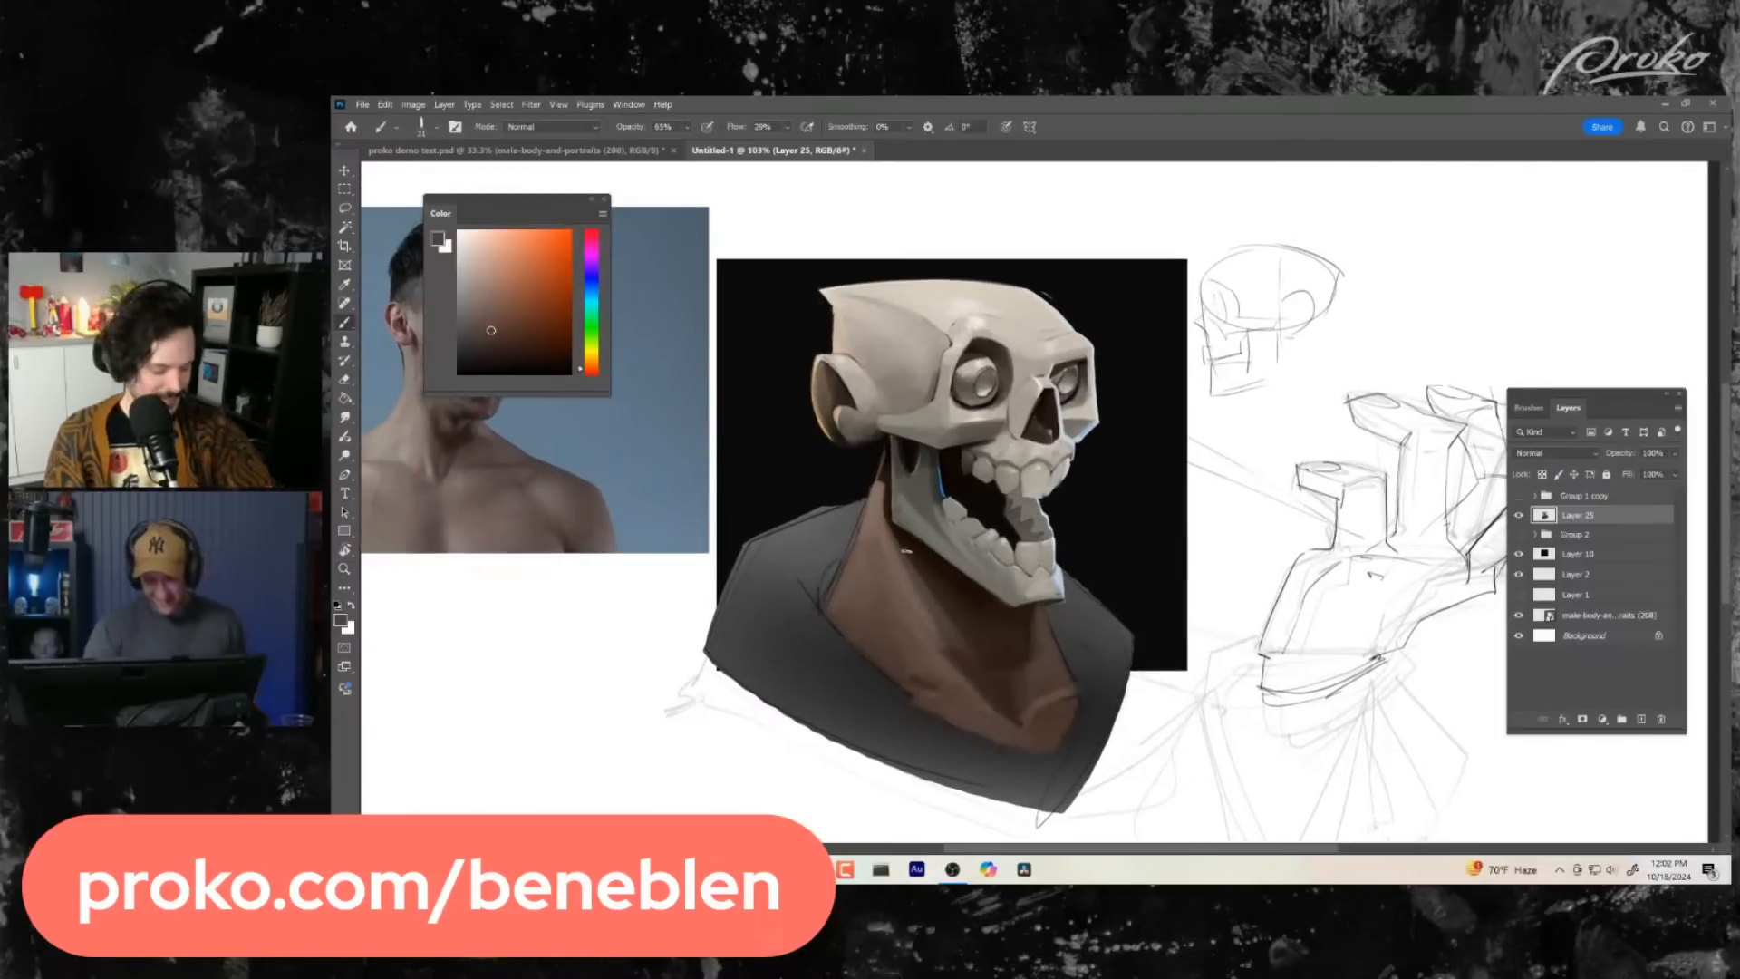
left_click(1035, 639, "alt")
left_click(1039, 672, "alt")
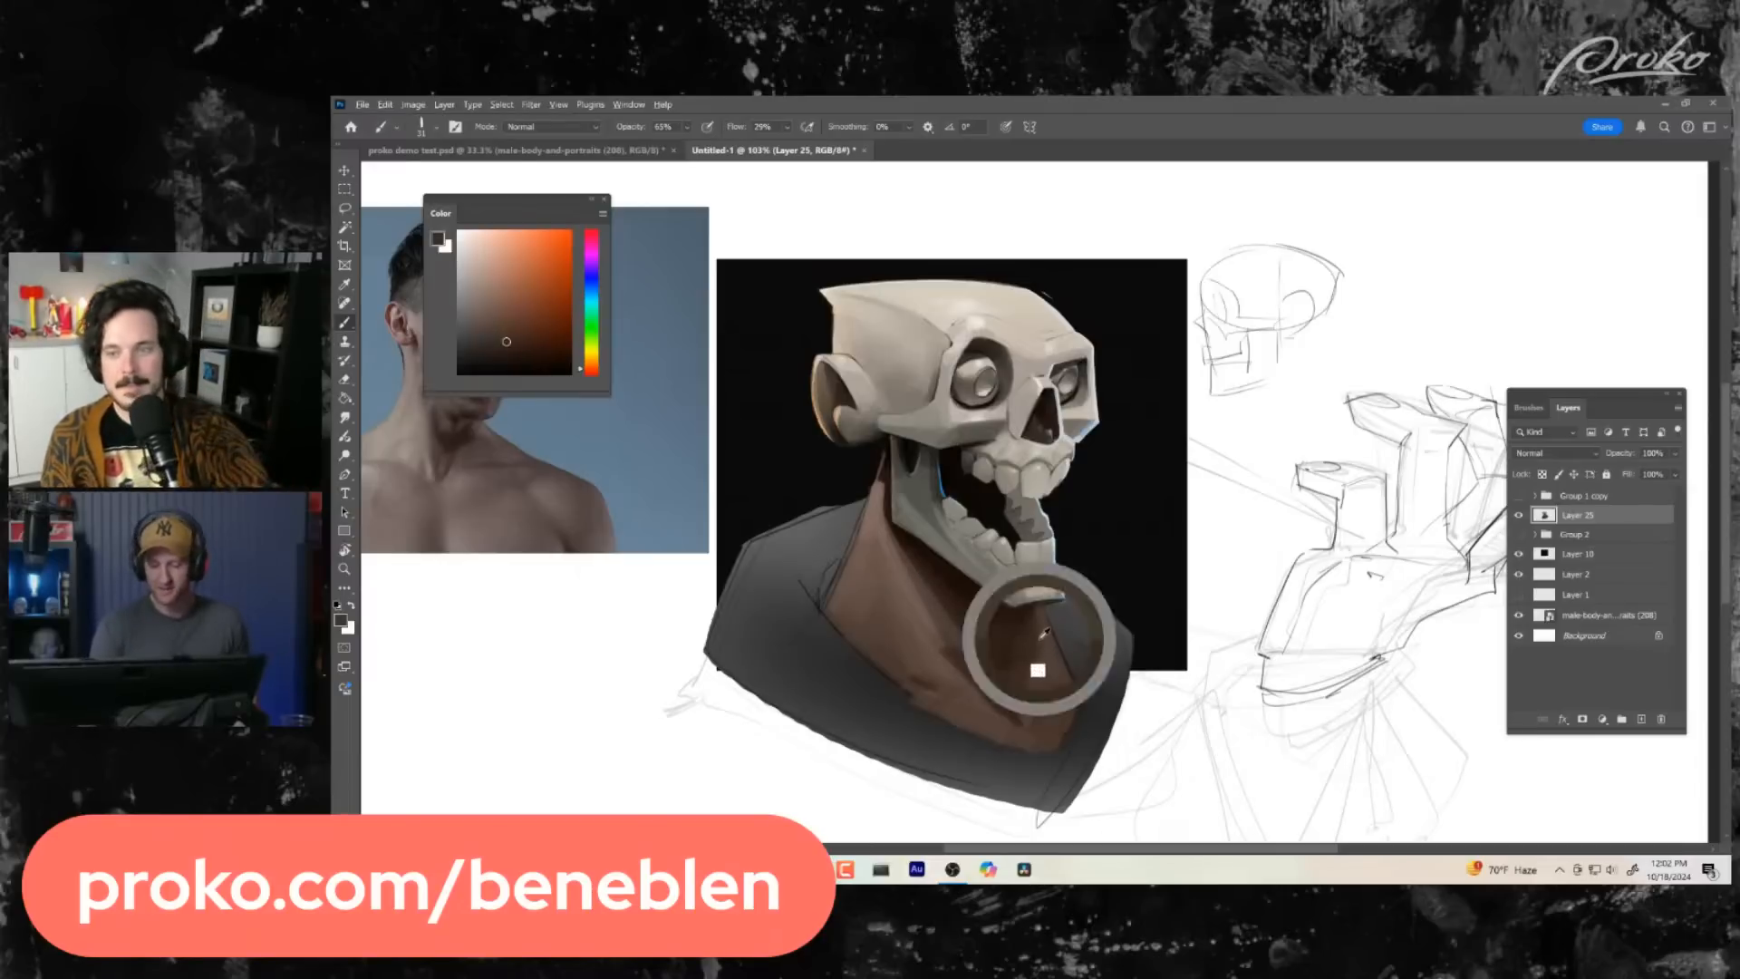
- Smooth the neck muscle and the side plane below the jaw corner with lighter sampled browns
key("z")
mouse_move(1076, 485)
left_mouse_down()
mouse_move(1064, 541)
mouse_move(1142, 544)
left_mouse_up()
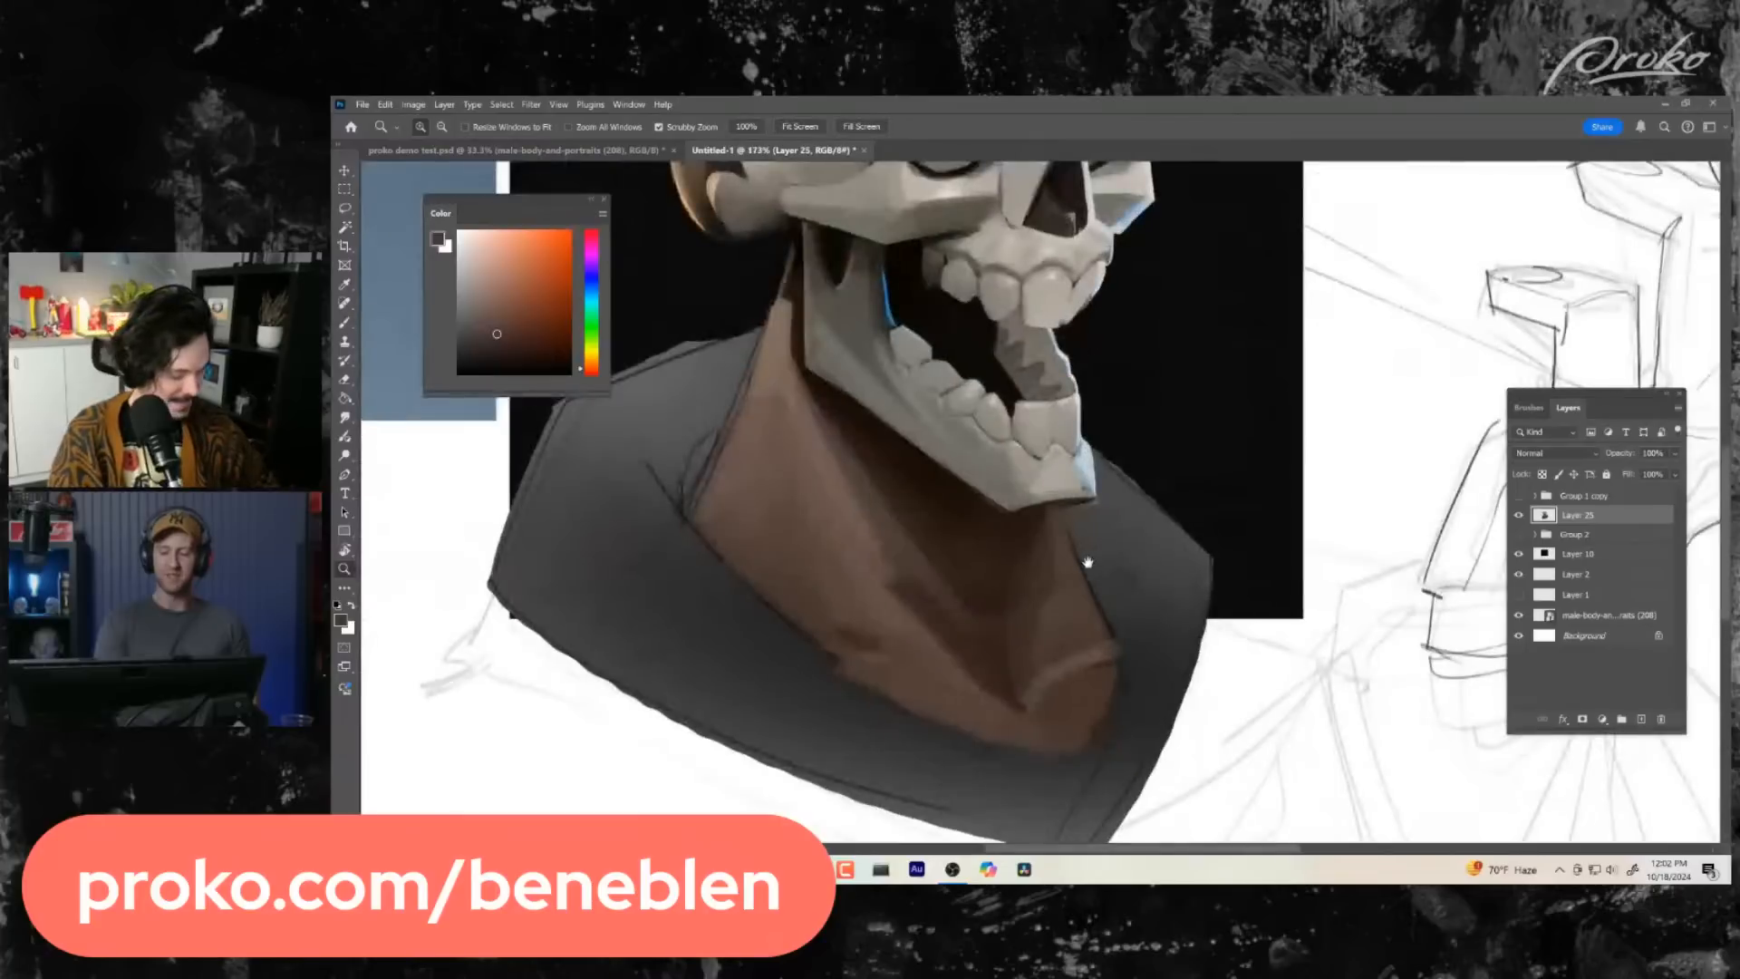
key("b")
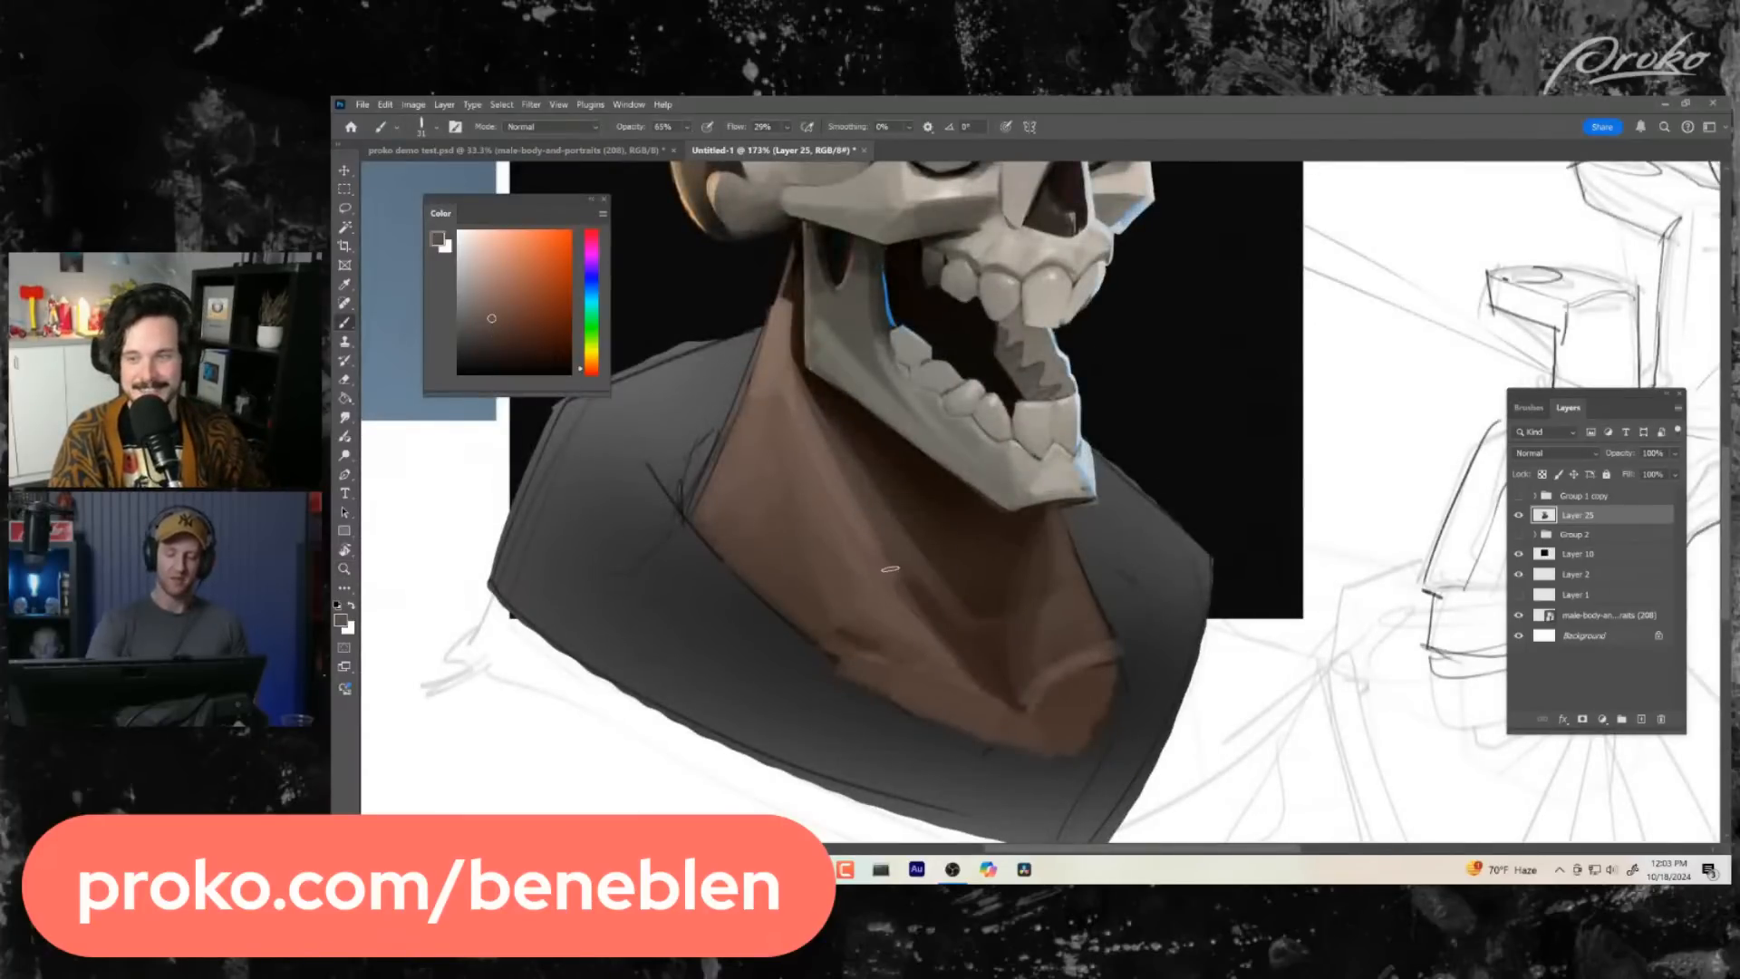
left_click(845, 624, "alt")
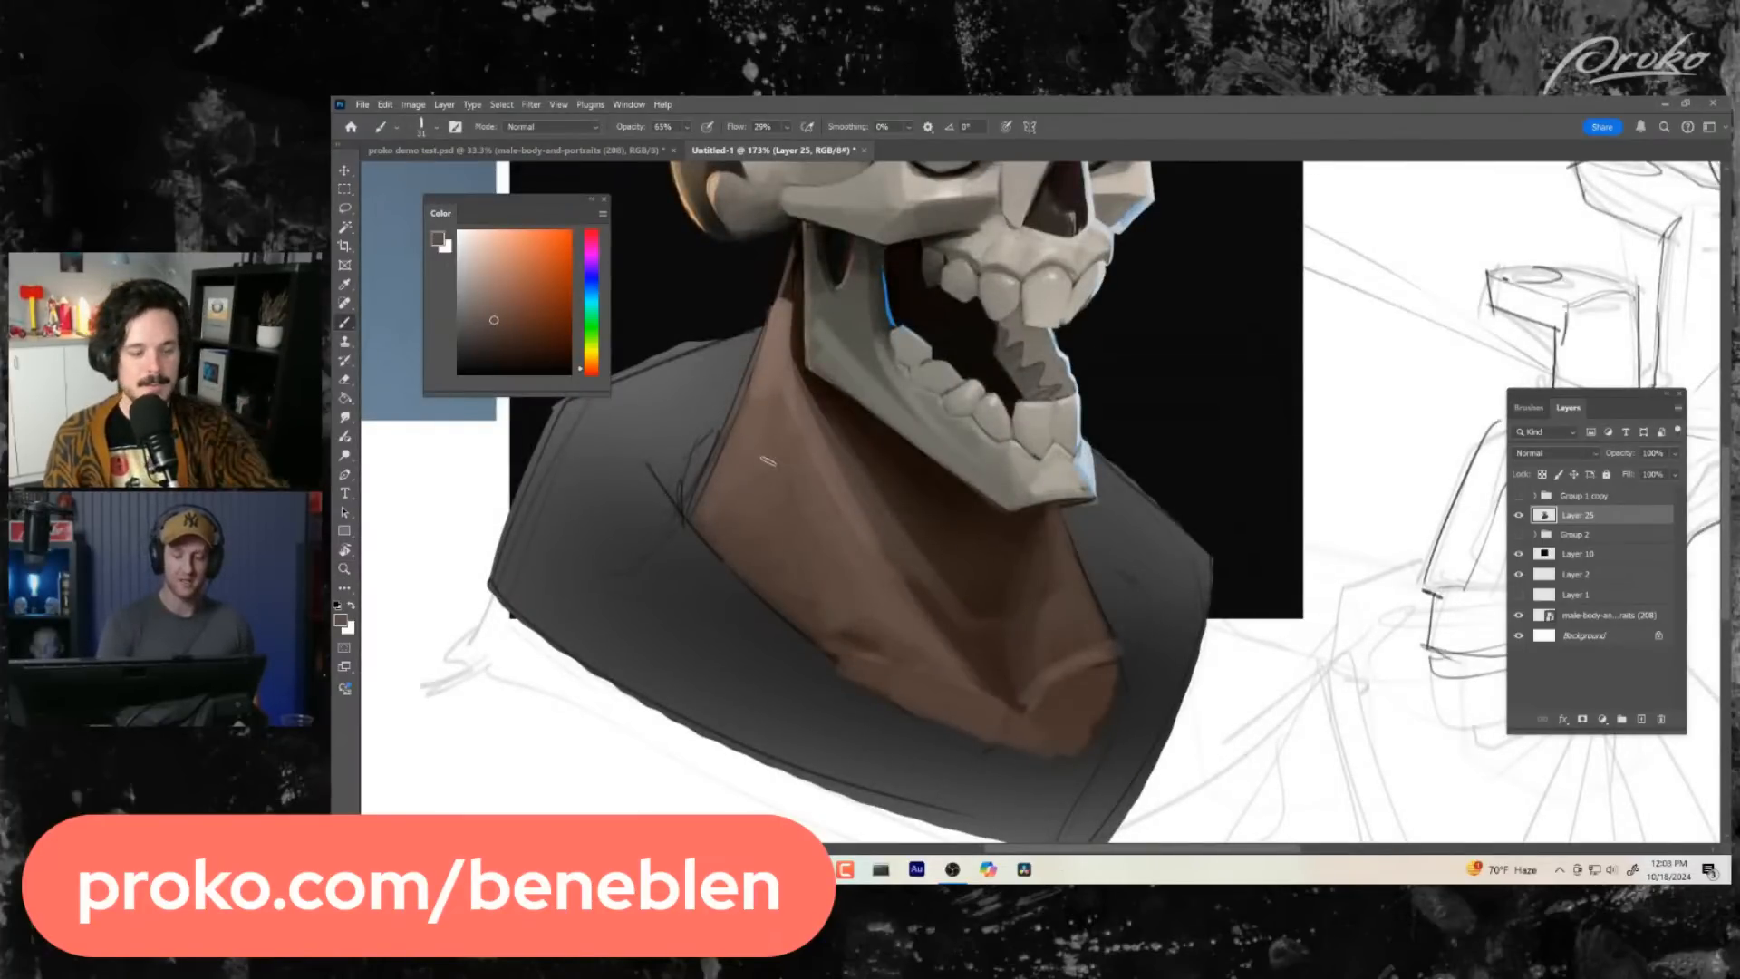
left_click(788, 399, "alt")
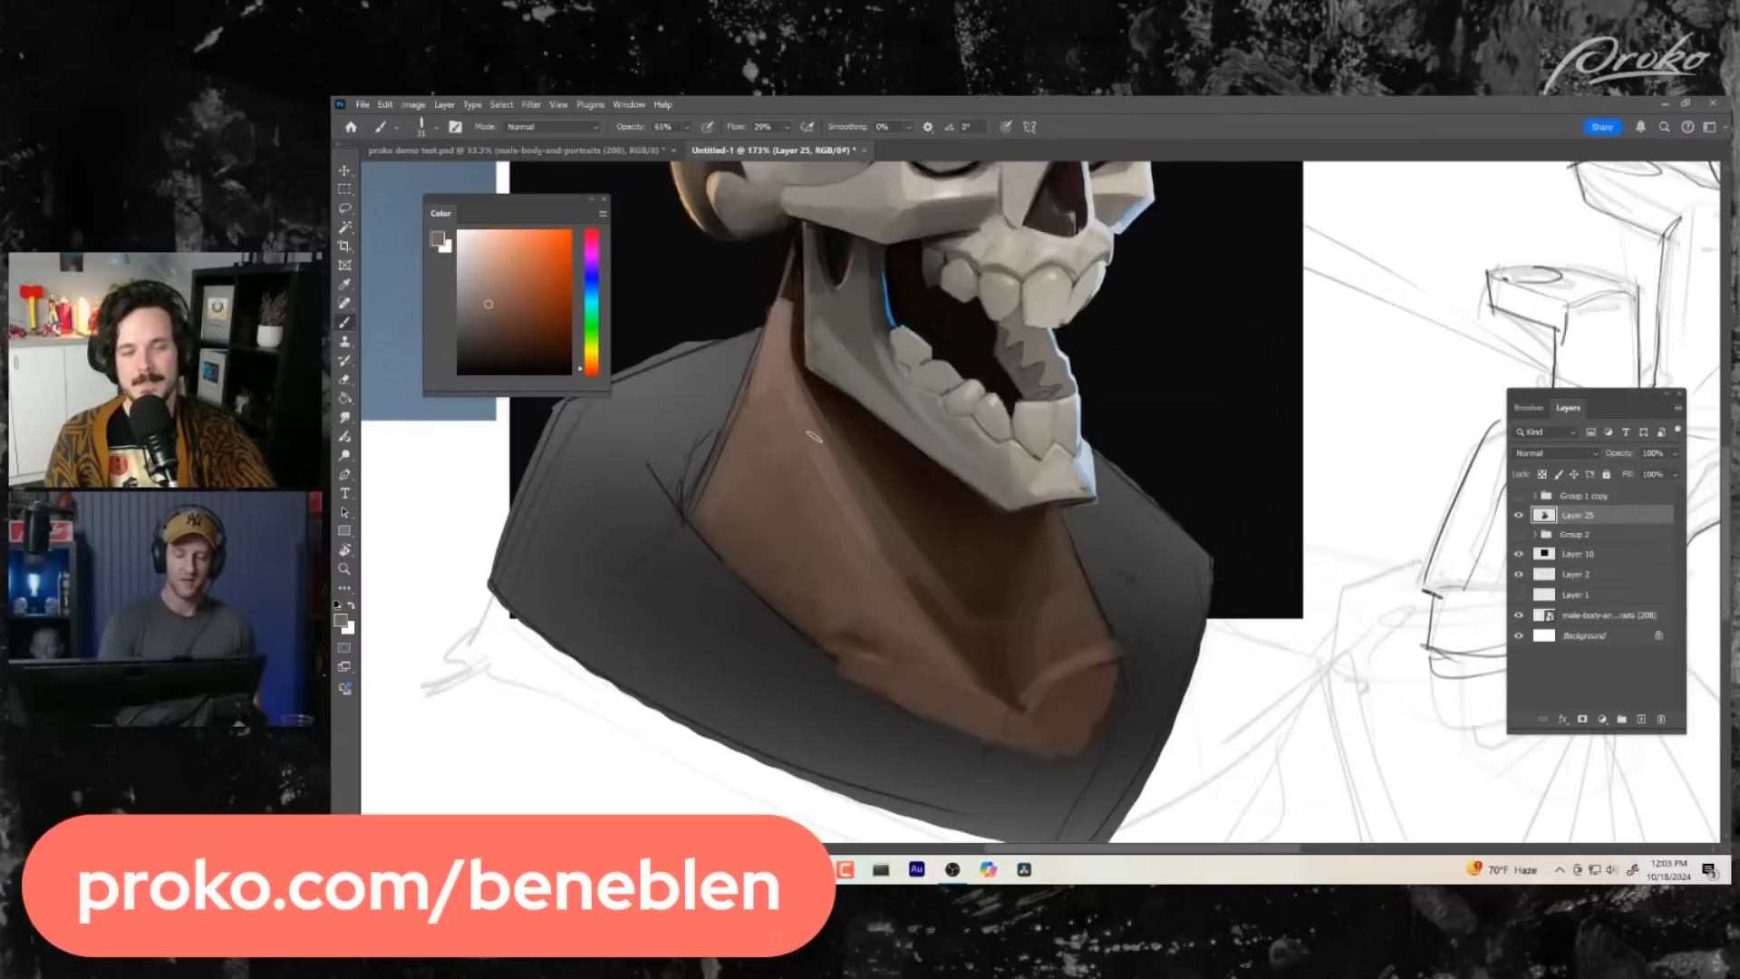
- Clean up the inner edge of the jagged far teeth in the open mouth with a dark tone
key("z")
mouse_move(1265, 642)
left_mouse_down()
mouse_move(1136, 596)
mouse_move(1152, 589)
mouse_move(1083, 699)
left_mouse_up()
left_click_drag(1026, 549, 1138, 553)
key("b")
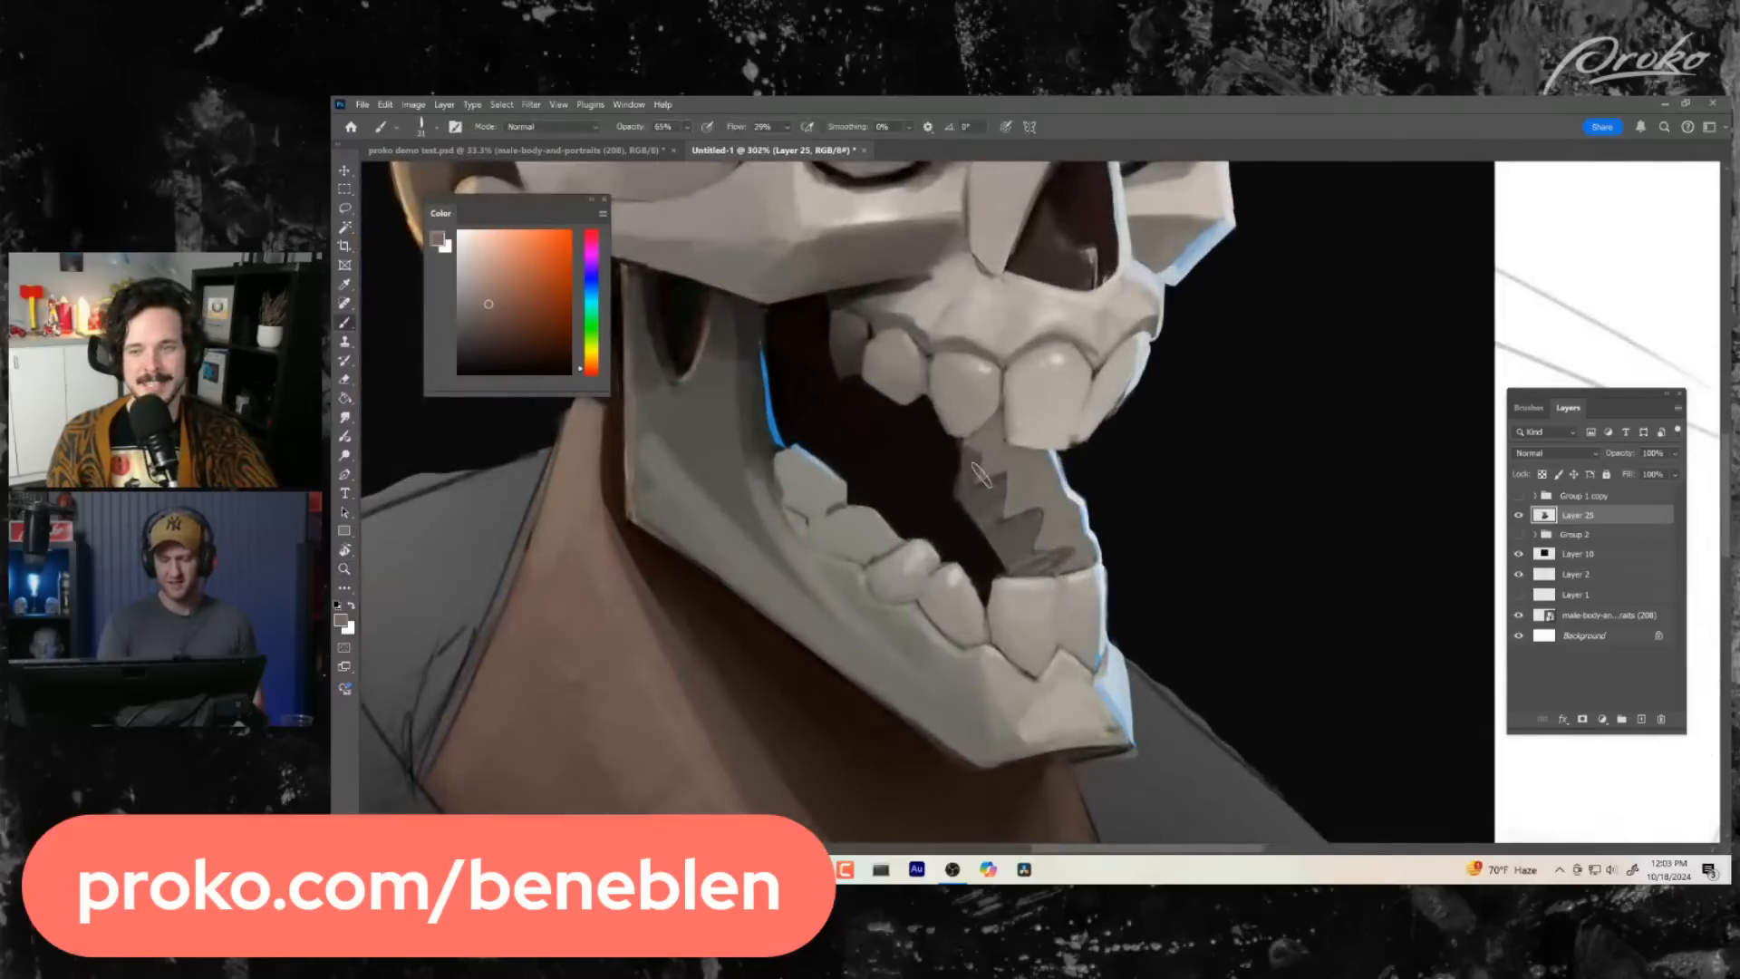
left_click(968, 488, "alt")
left_click_drag(594, 373, 594, 365)
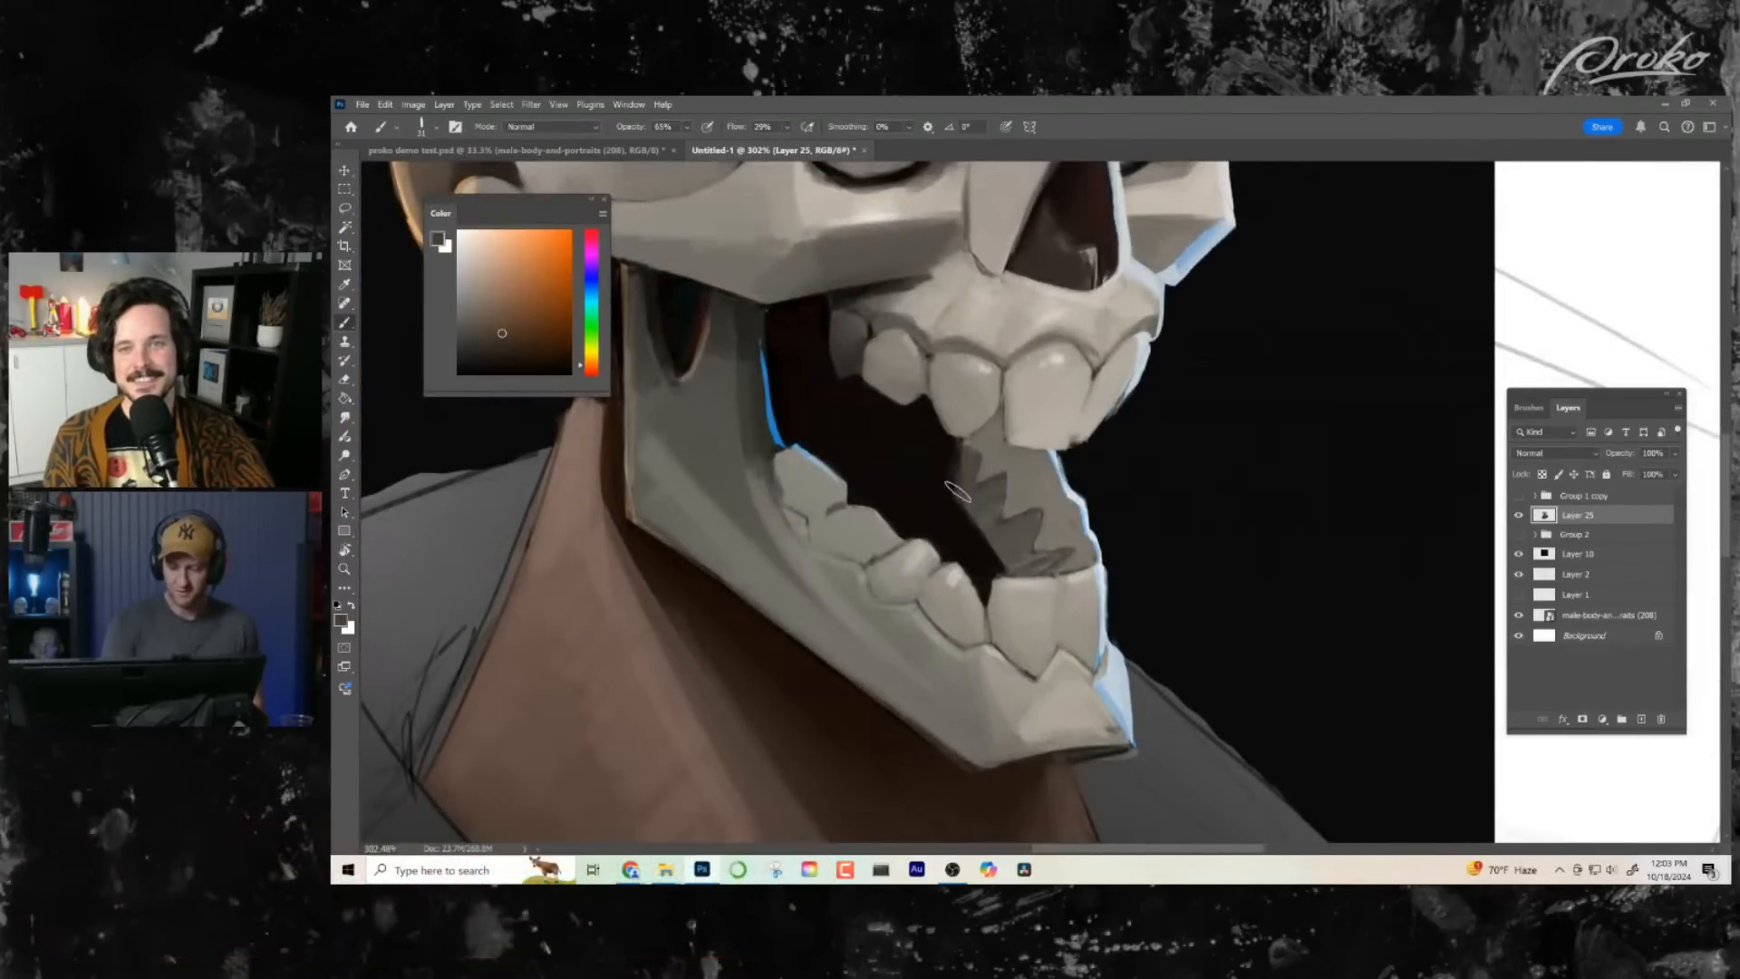
key("z")
left_click(1034, 641, "alt")
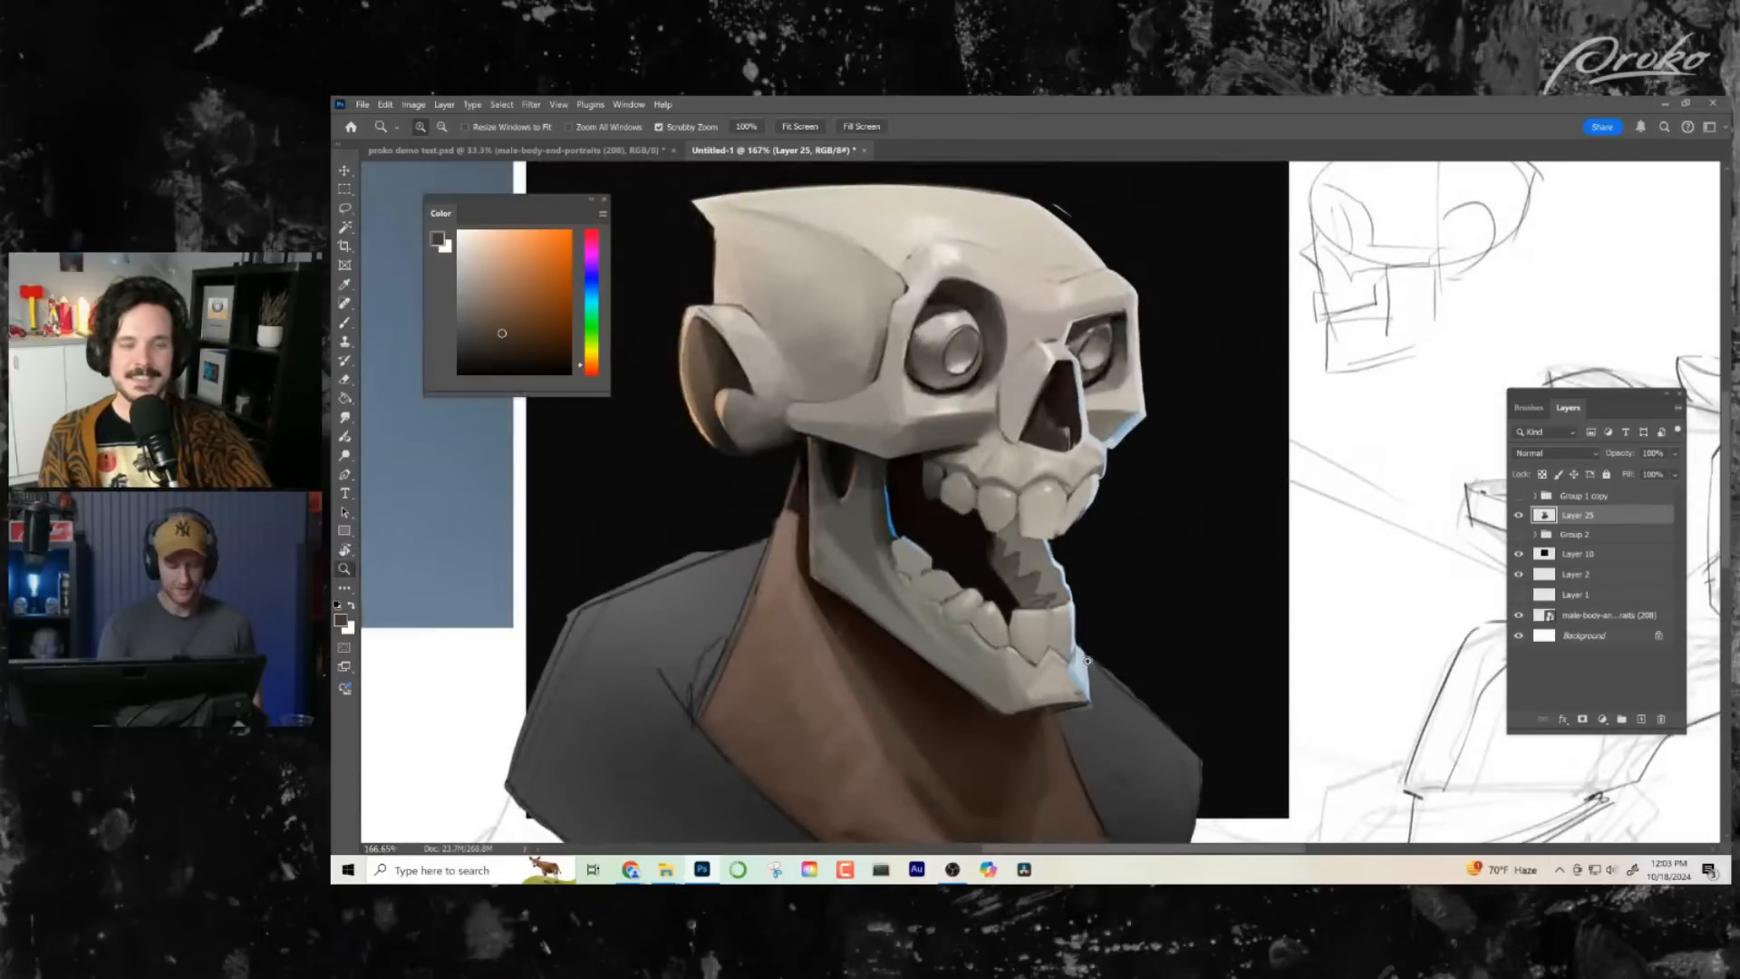
key("alt+z")
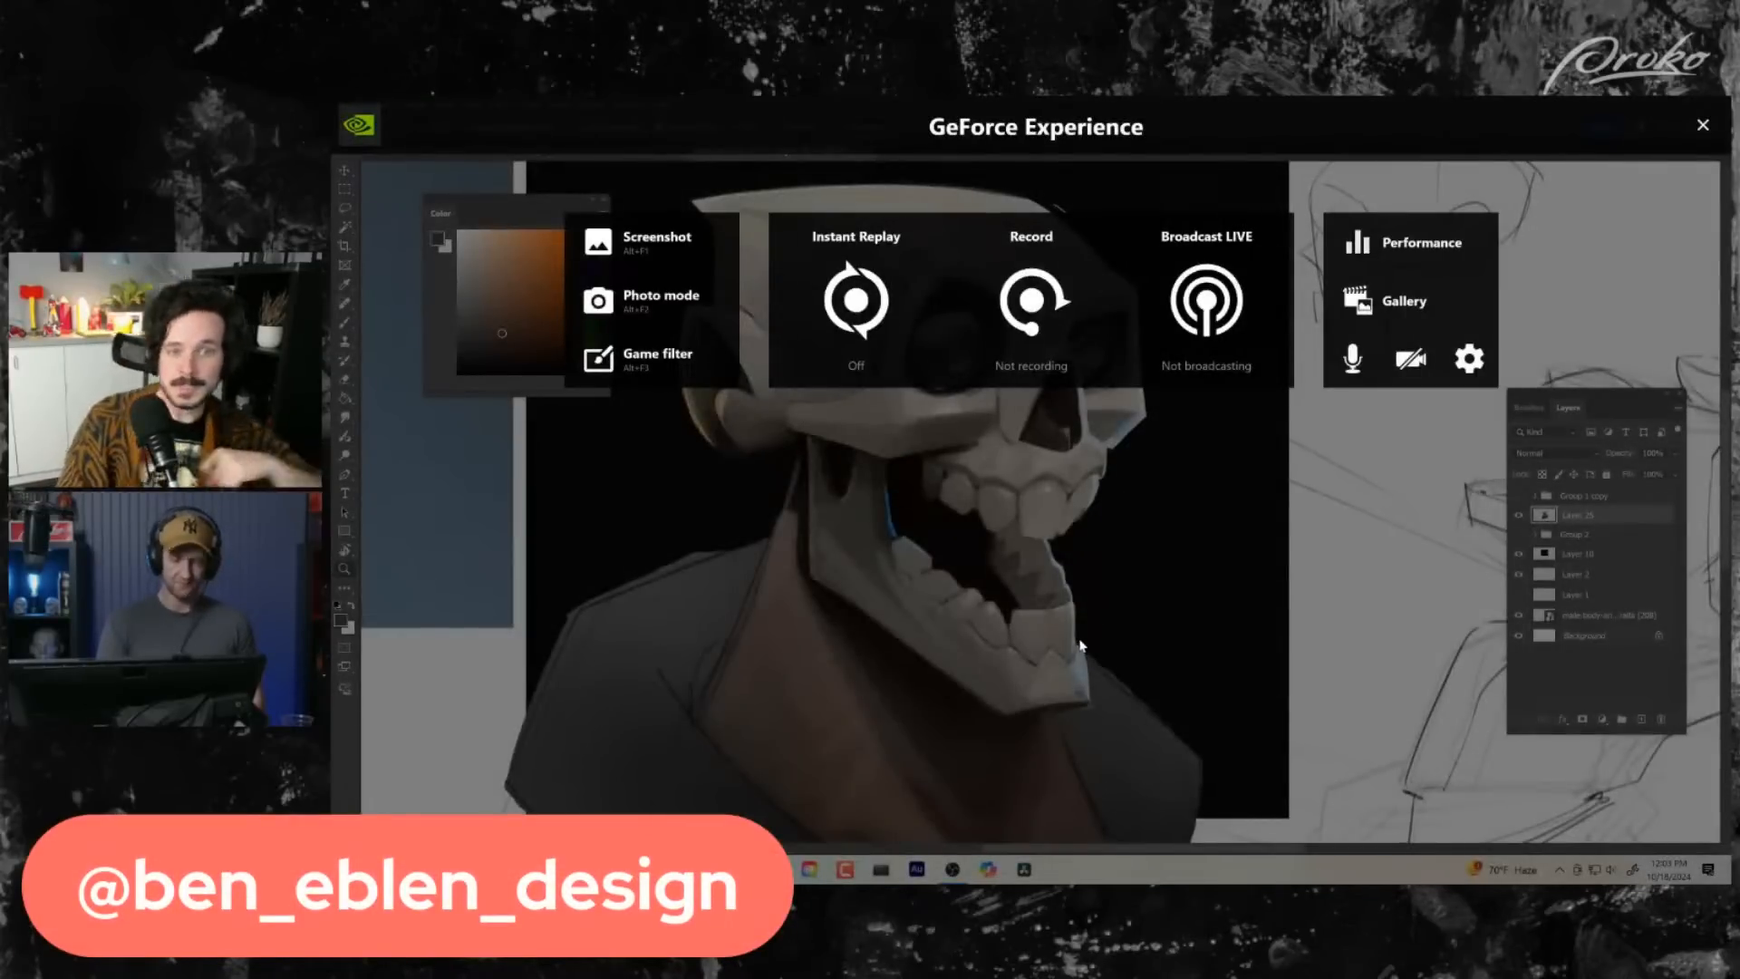
key("alt+z")
- Trim the back contour of the neck behind the jaw with black sampled from the background
left_click_drag(1030, 702, 965, 702)
left_click_drag(1025, 696, 973, 572)
left_click_drag(973, 571, 1053, 571)
key("b")
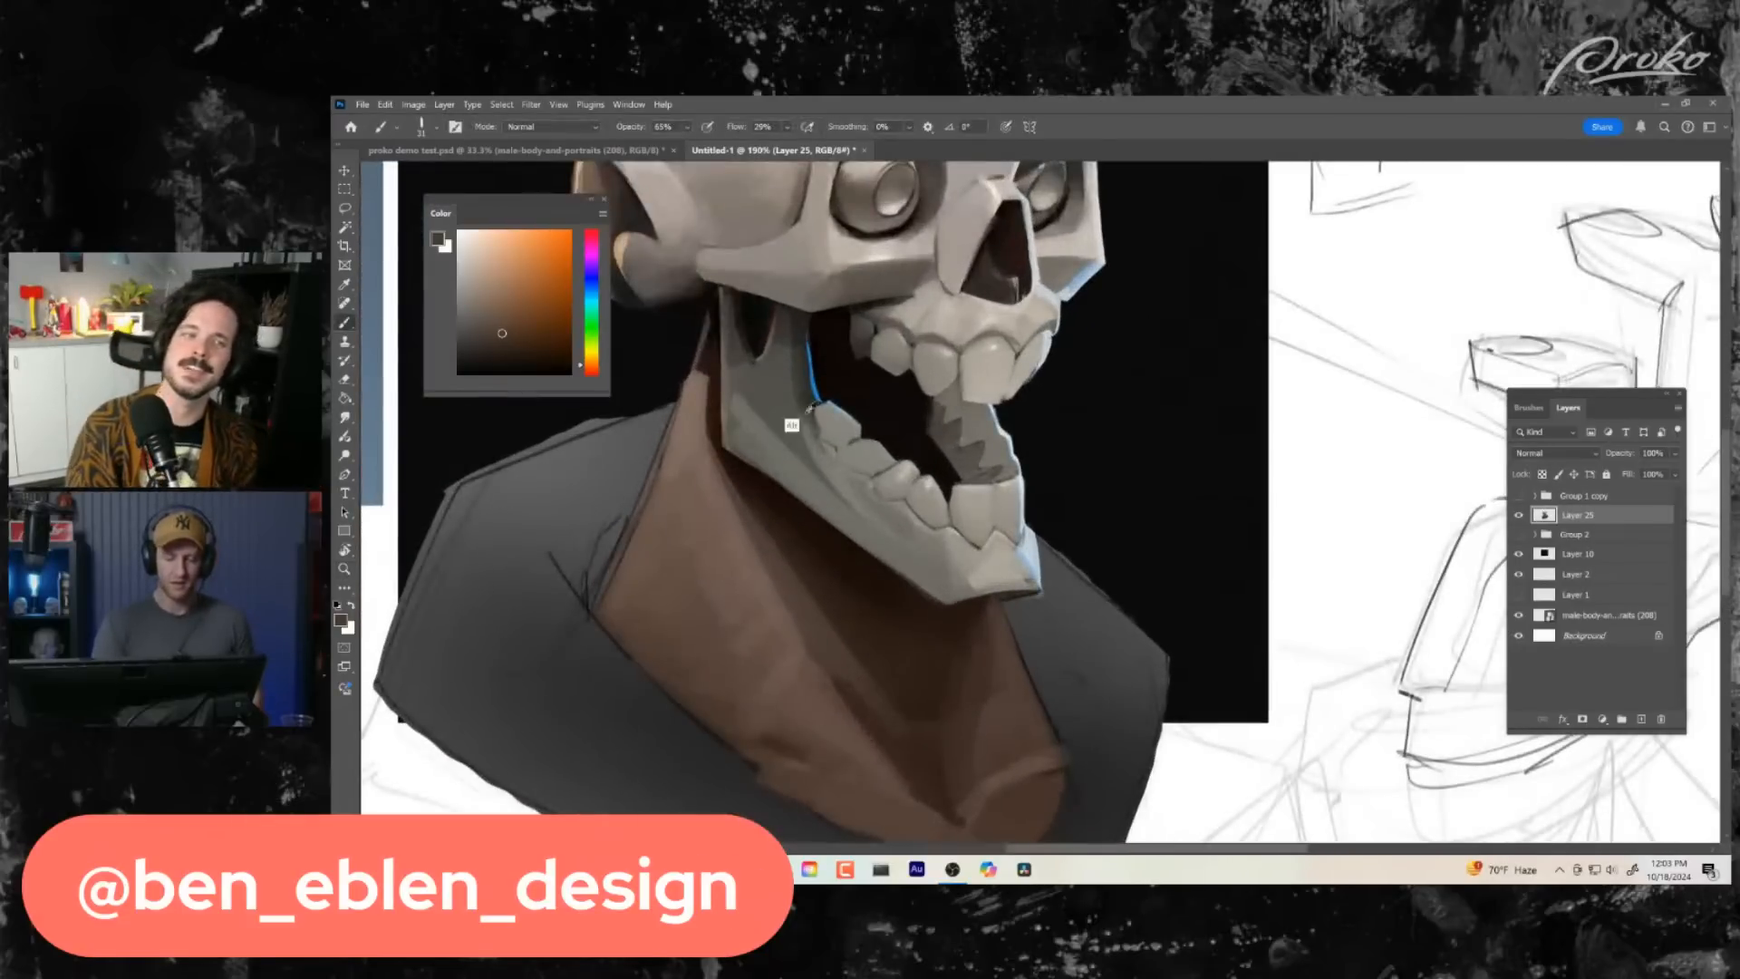
left_click(707, 347, "alt")
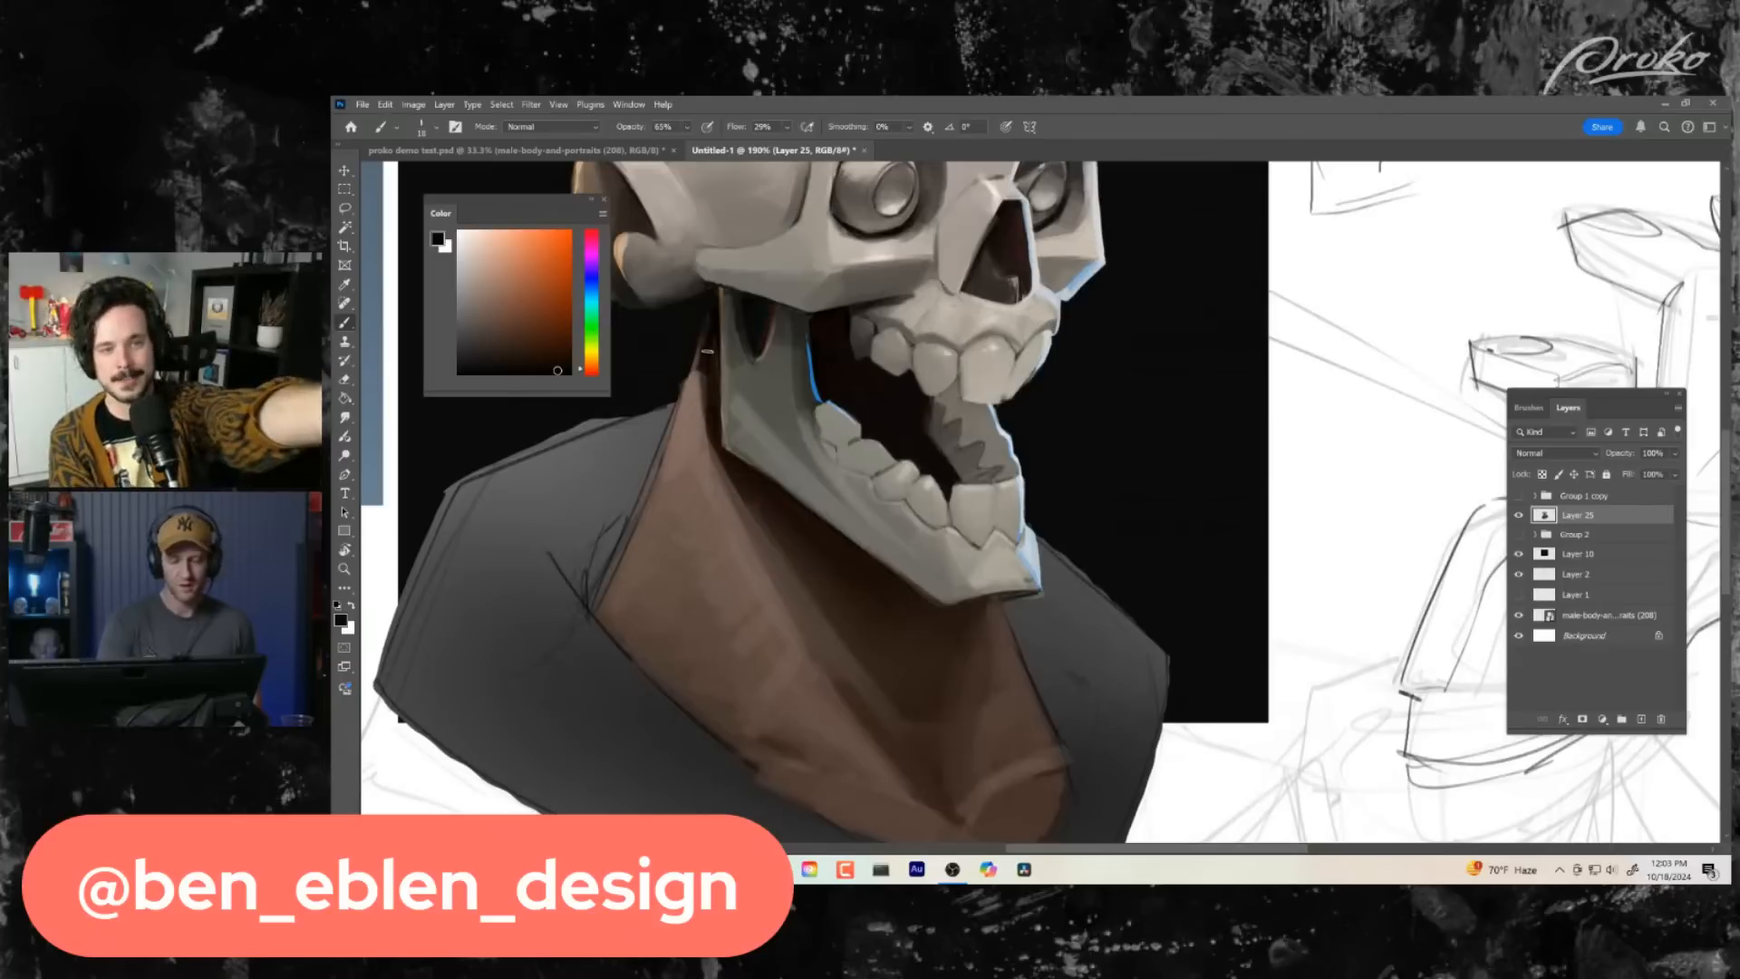
- Examine the whole bust, comparing the neck and jaw shading with the photo reference
key("z")
key("ctrl+0")
left_click_drag(957, 608, 984, 606)
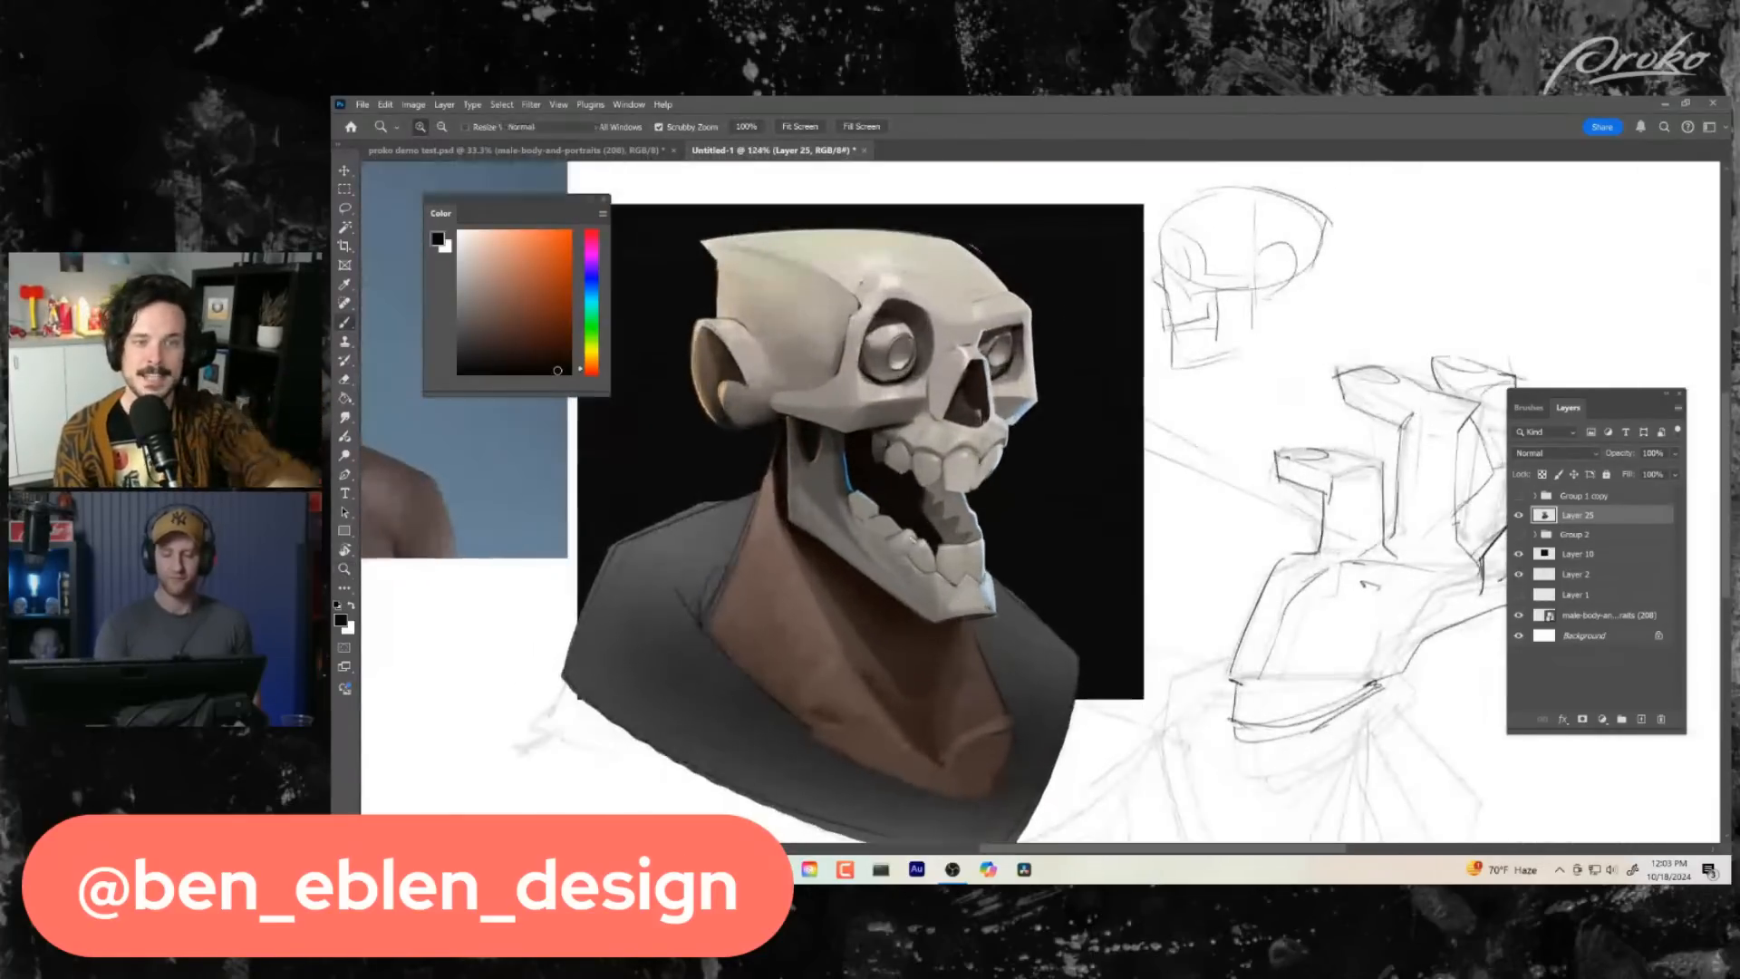
key("b")
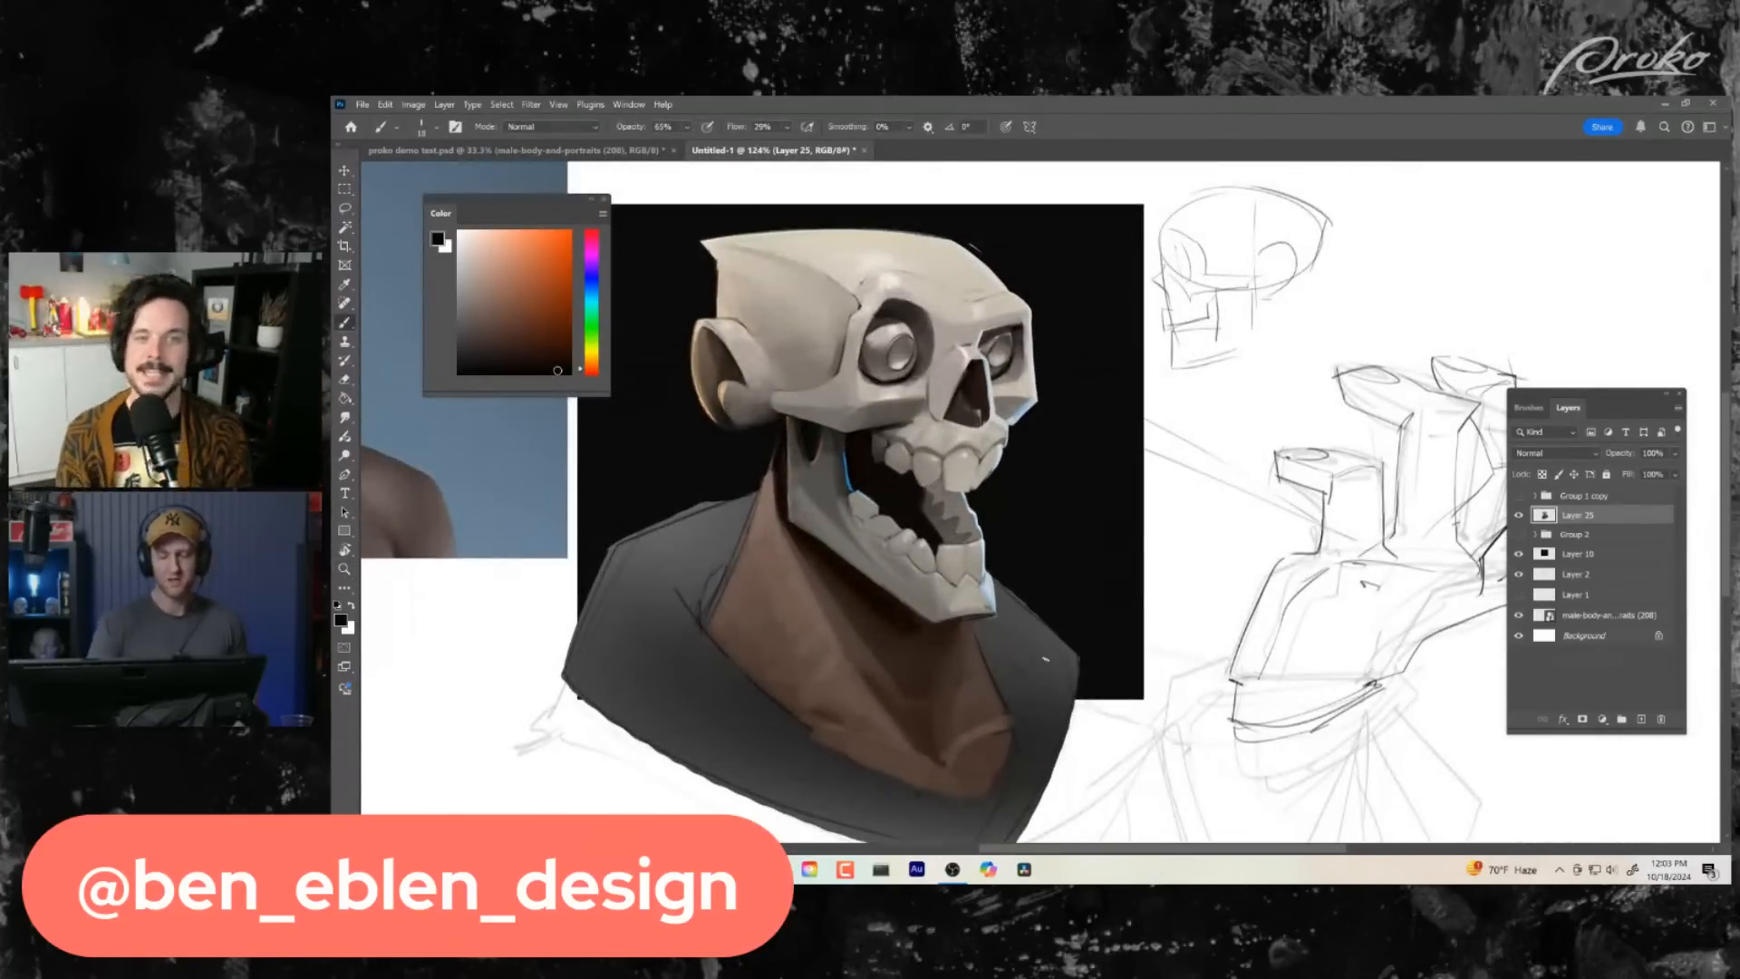
key("z")
mouse_move(1006, 713)
left_mouse_down()
mouse_move(961, 716)
mouse_move(1013, 674)
left_mouse_up()
left_click_drag(1058, 572, 1088, 569)
key("b")
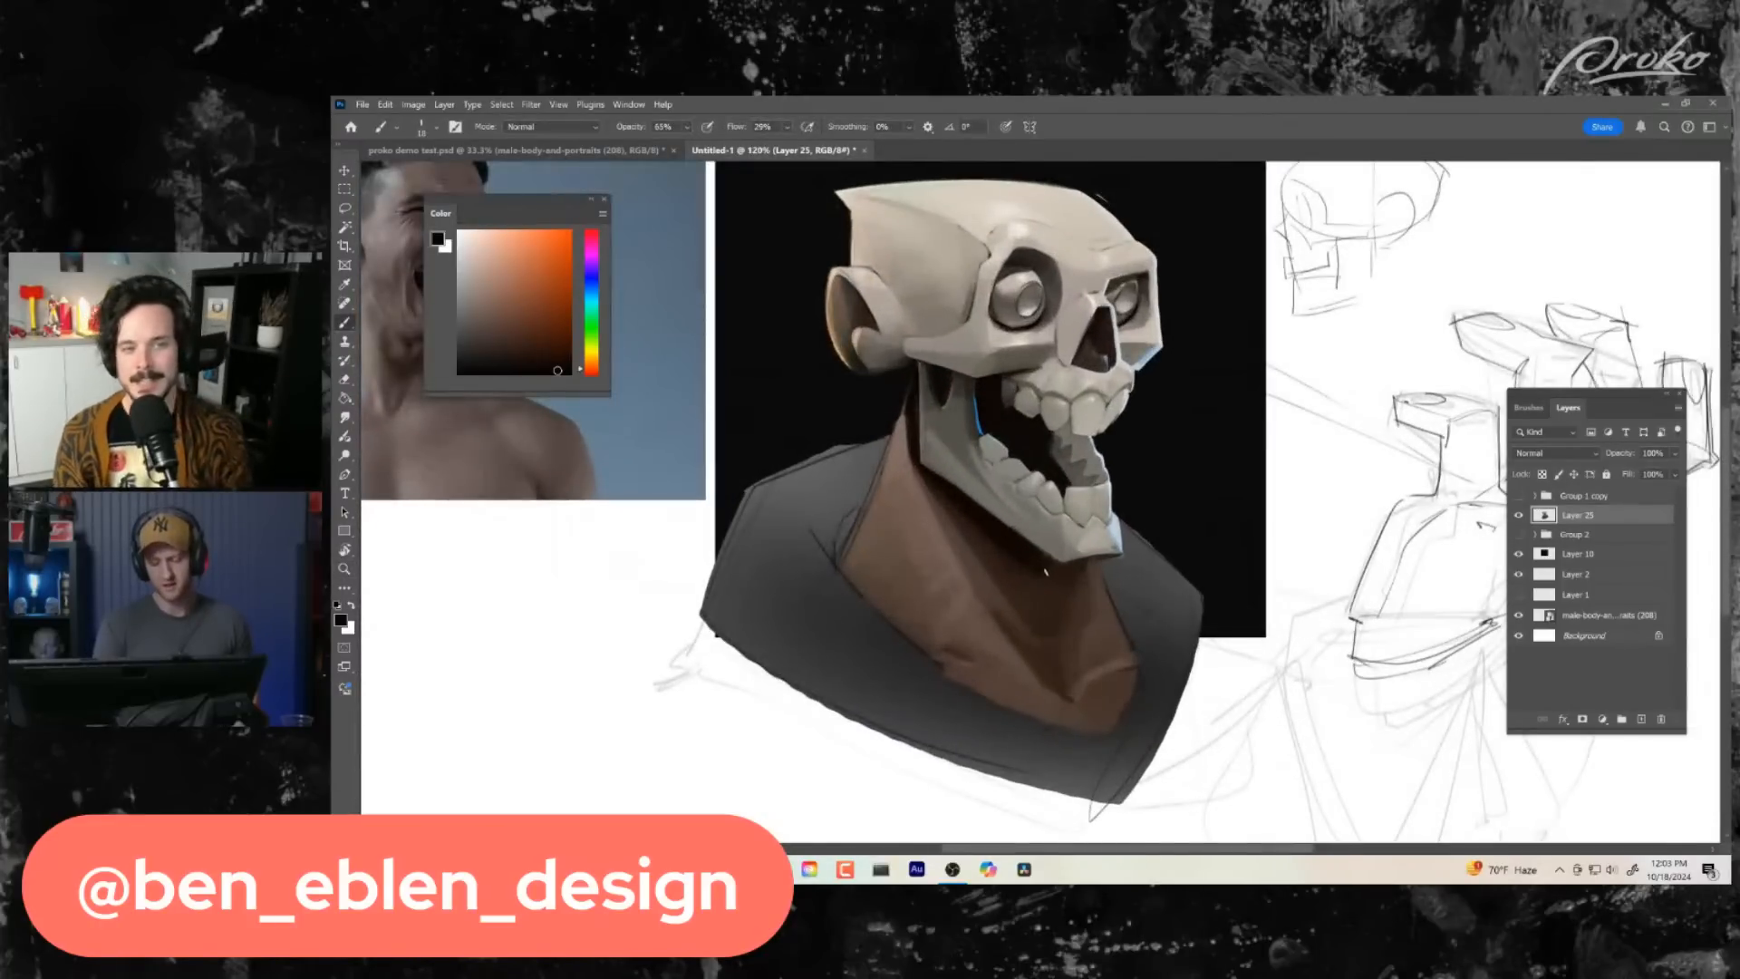
key("alt+z")
key("alt+z")
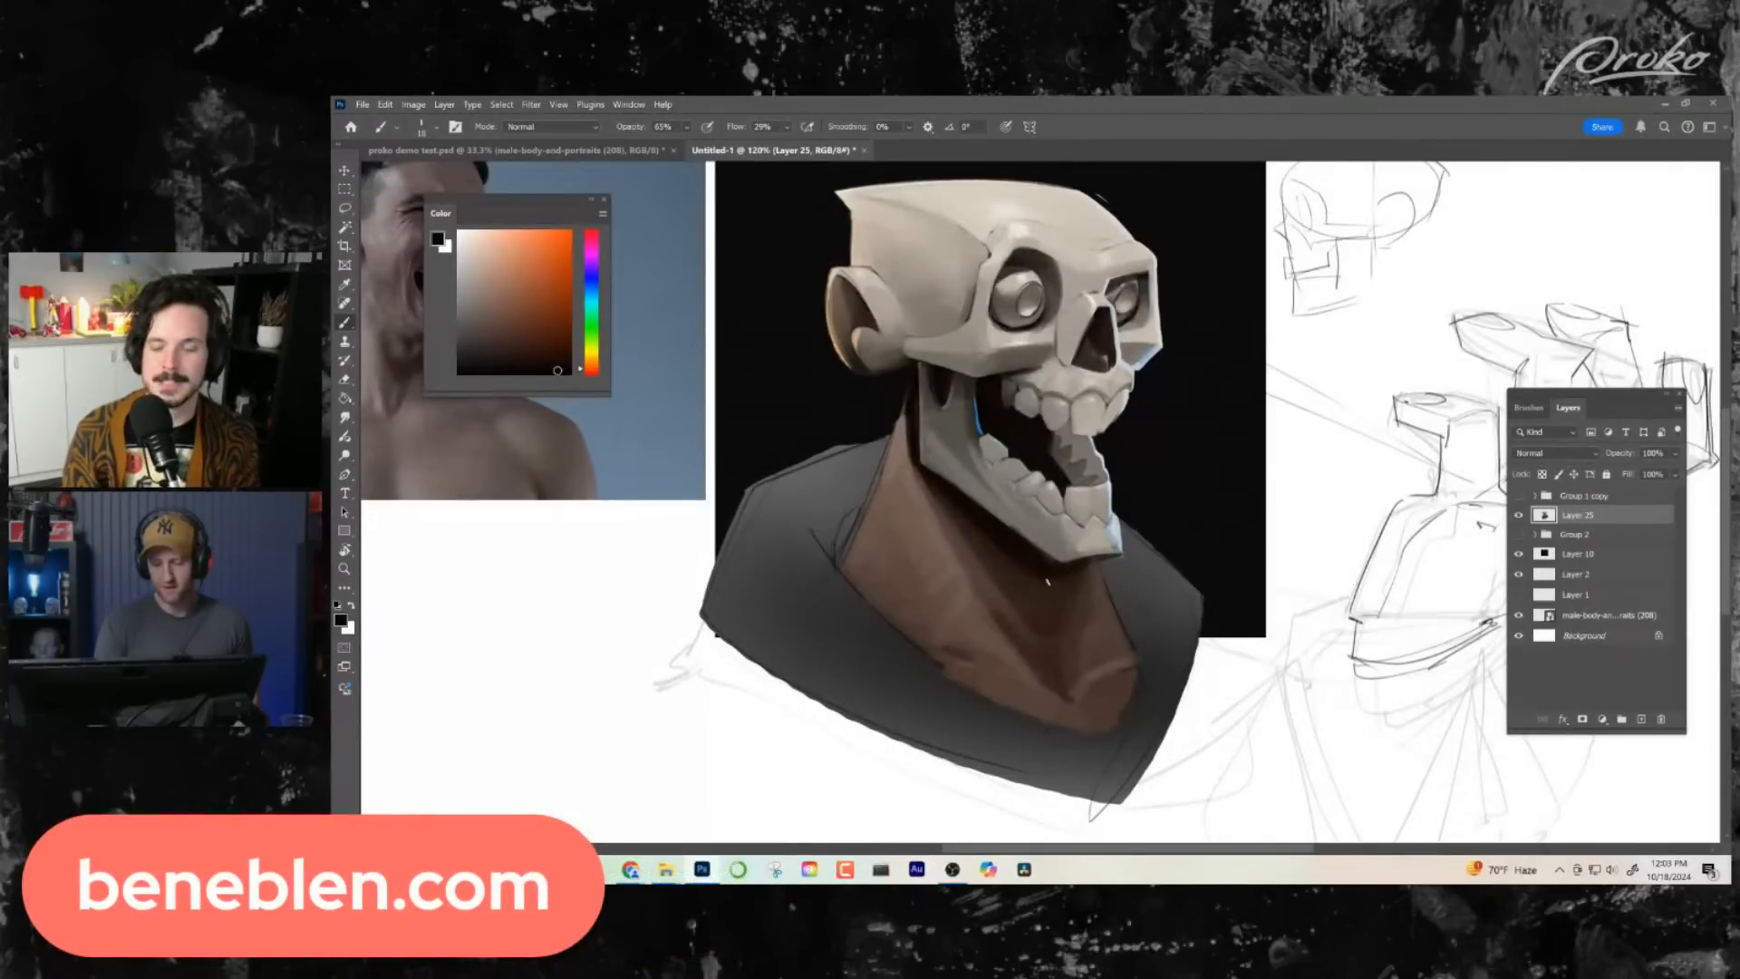
- Flip the canvas horizontally to check the whole bust in mirror view
key("z")
mouse_move(1064, 656)
left_mouse_down()
mouse_move(1025, 657)
mouse_move(1094, 654)
mouse_move(1064, 634)
mouse_move(1103, 682)
mouse_move(1139, 668)
mouse_move(1015, 594)
mouse_move(1042, 636)
mouse_move(889, 645)
left_mouse_up()
key("ctrl+shift+h")
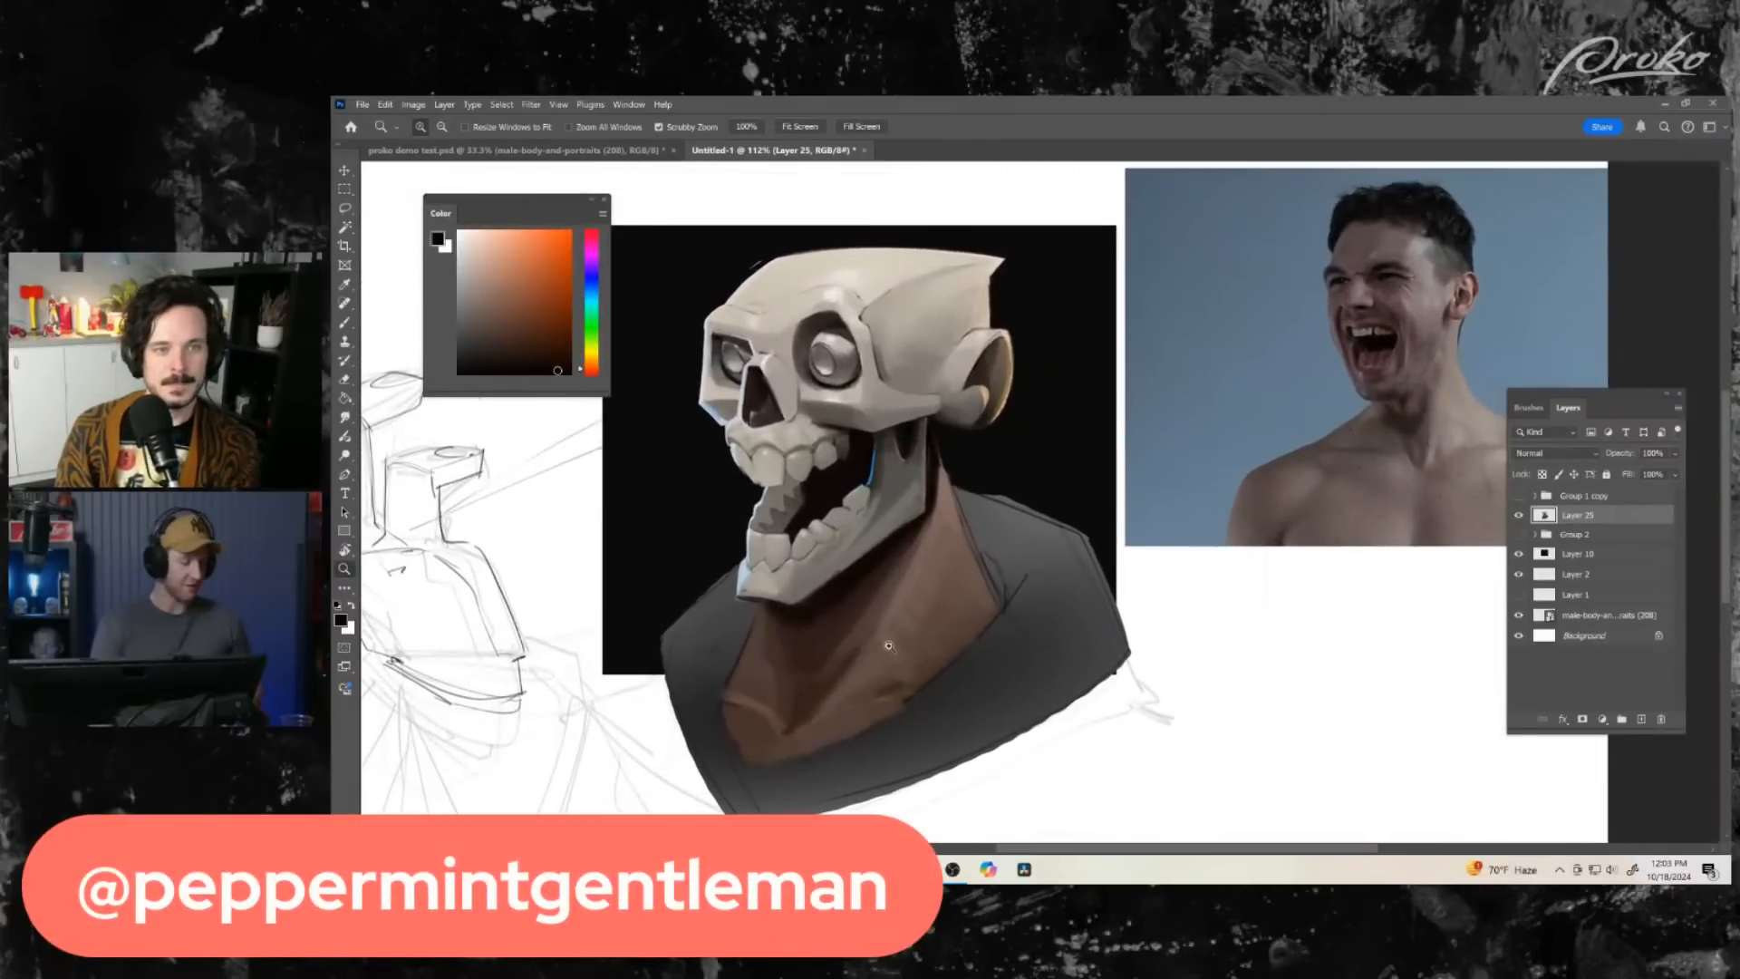